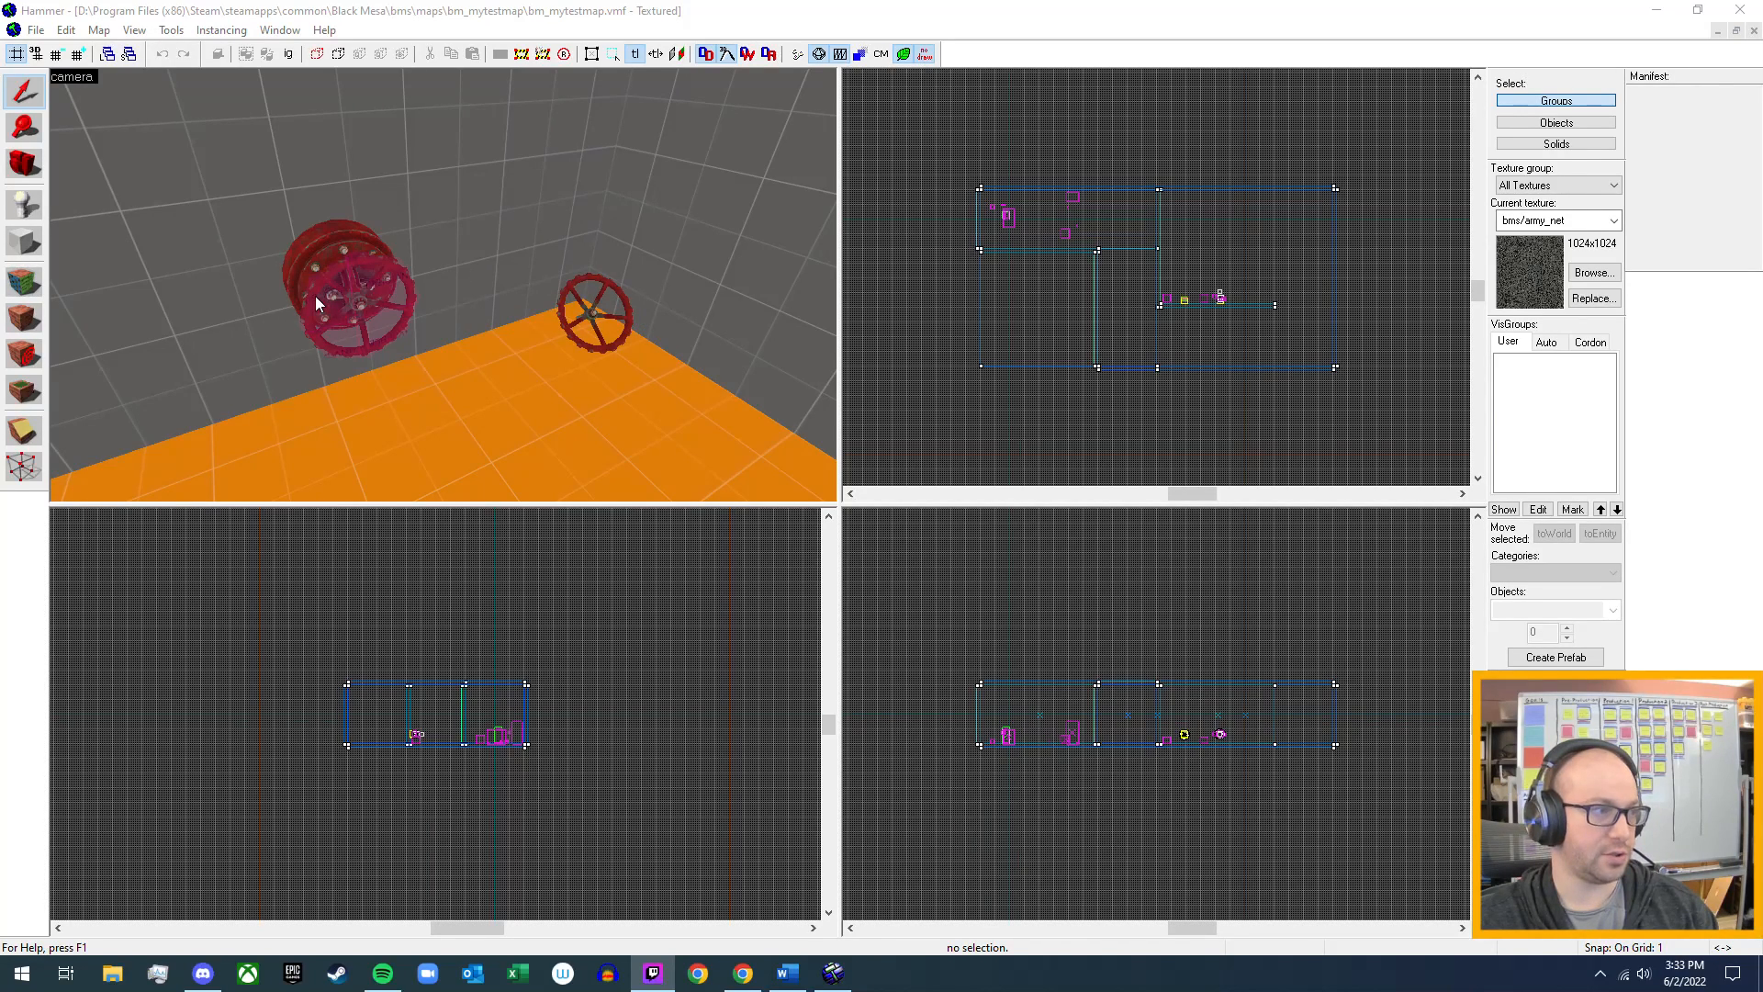
- Examine the wall-mounted valve assembly and the loose valve wheel beside it from several angles
click(509, 321)
key(z)
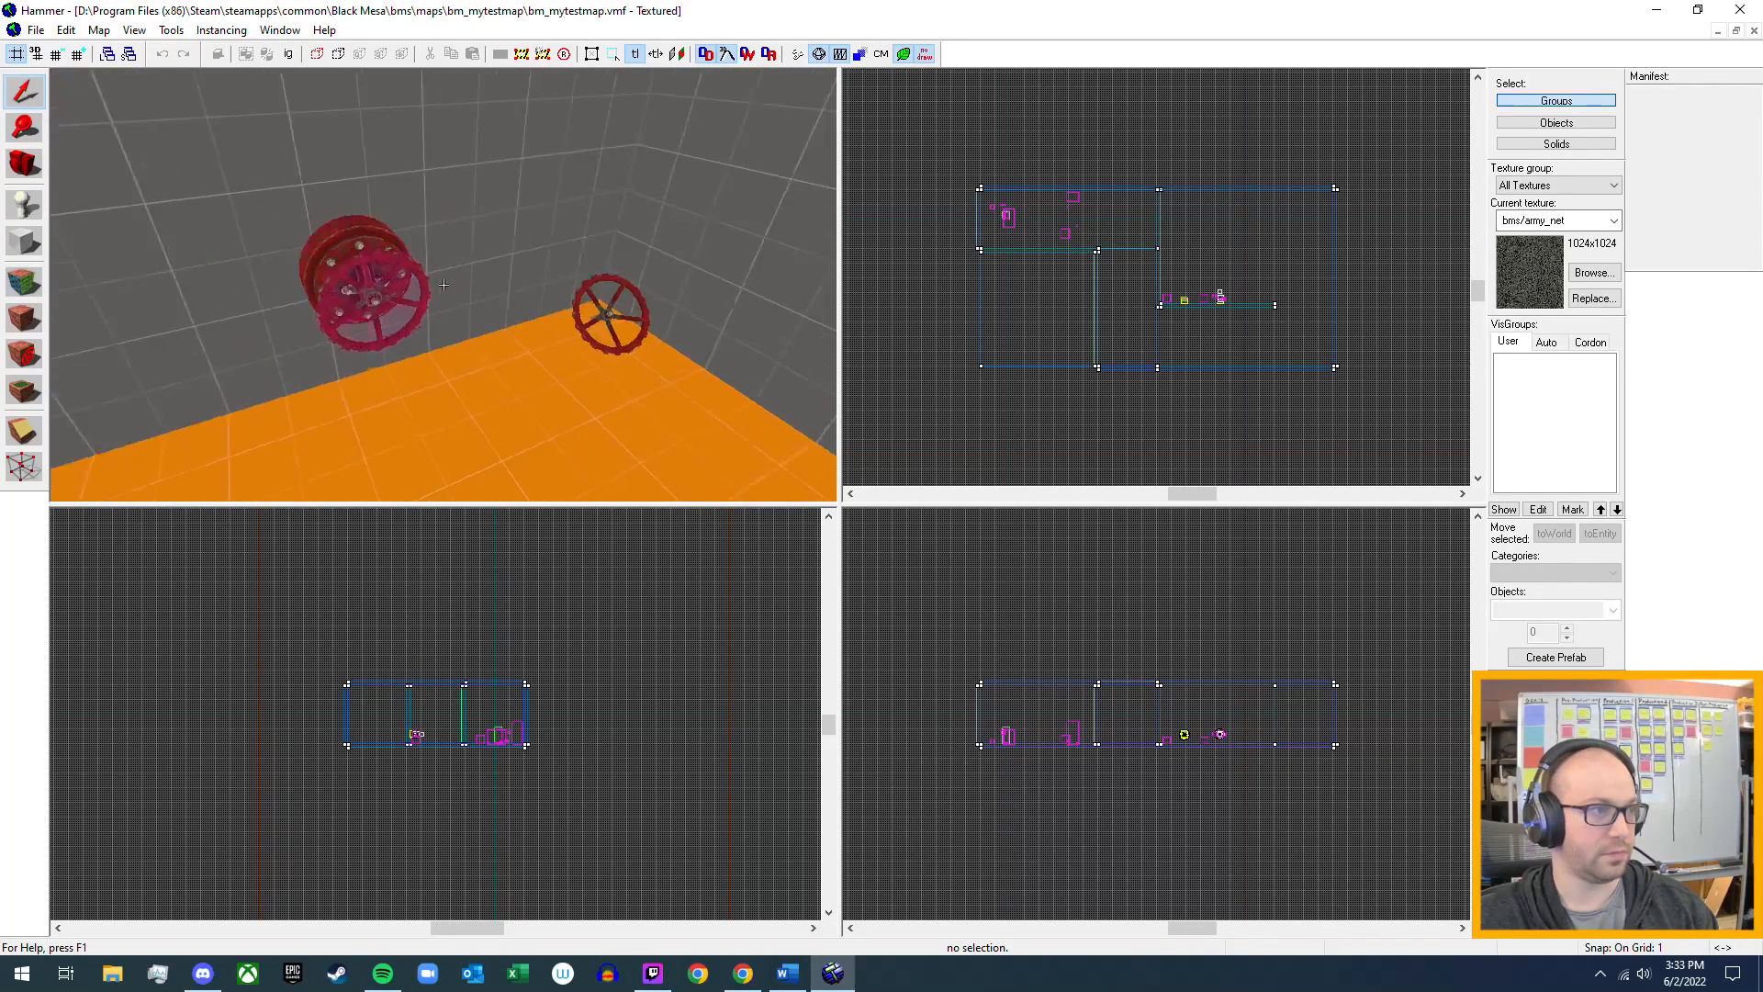
key(a)
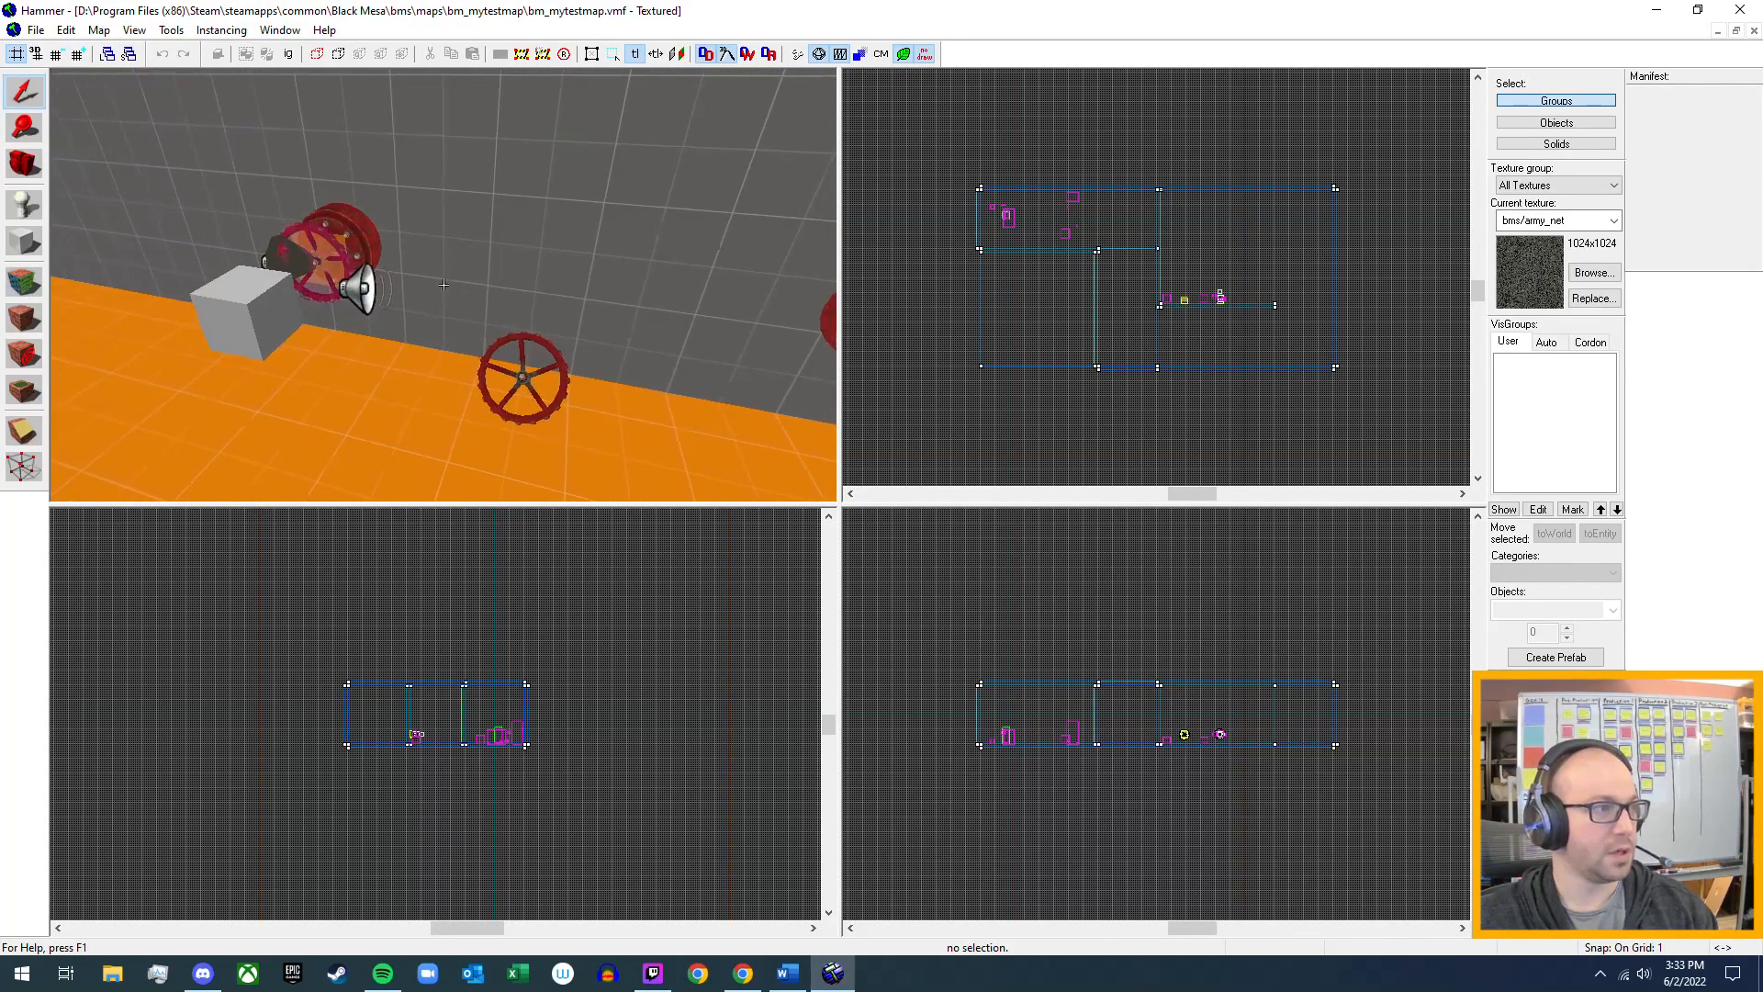
key(s)
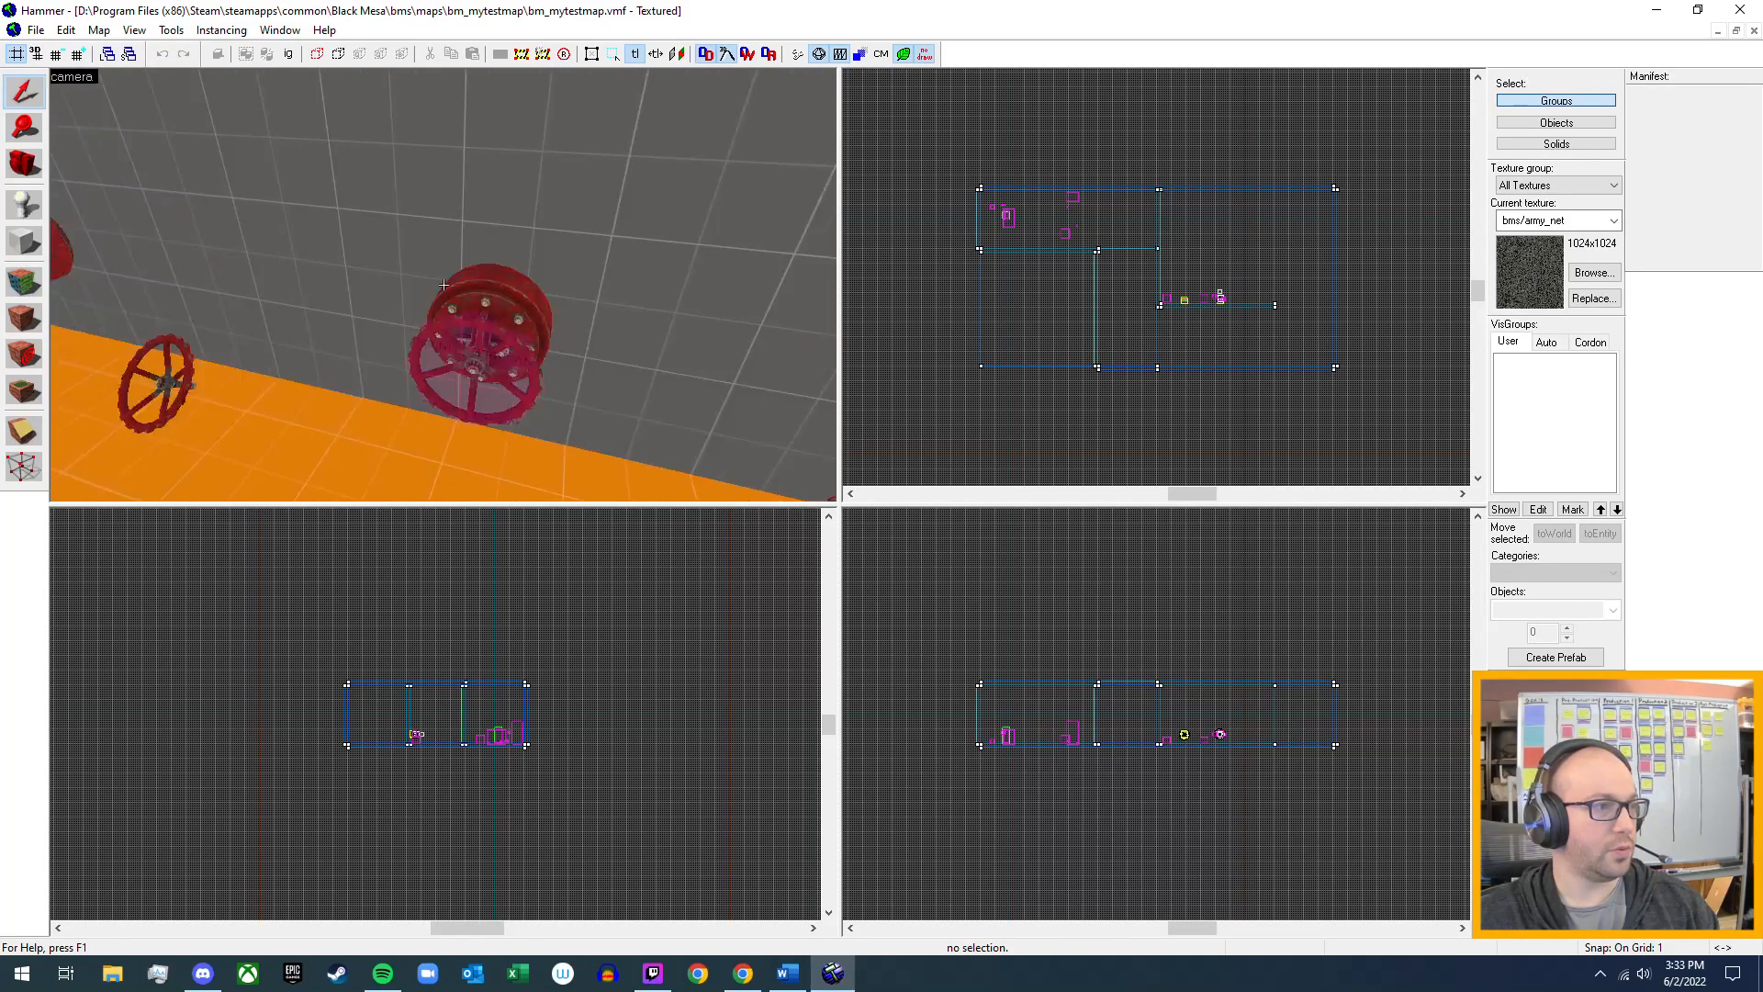
key(w)
key(s)
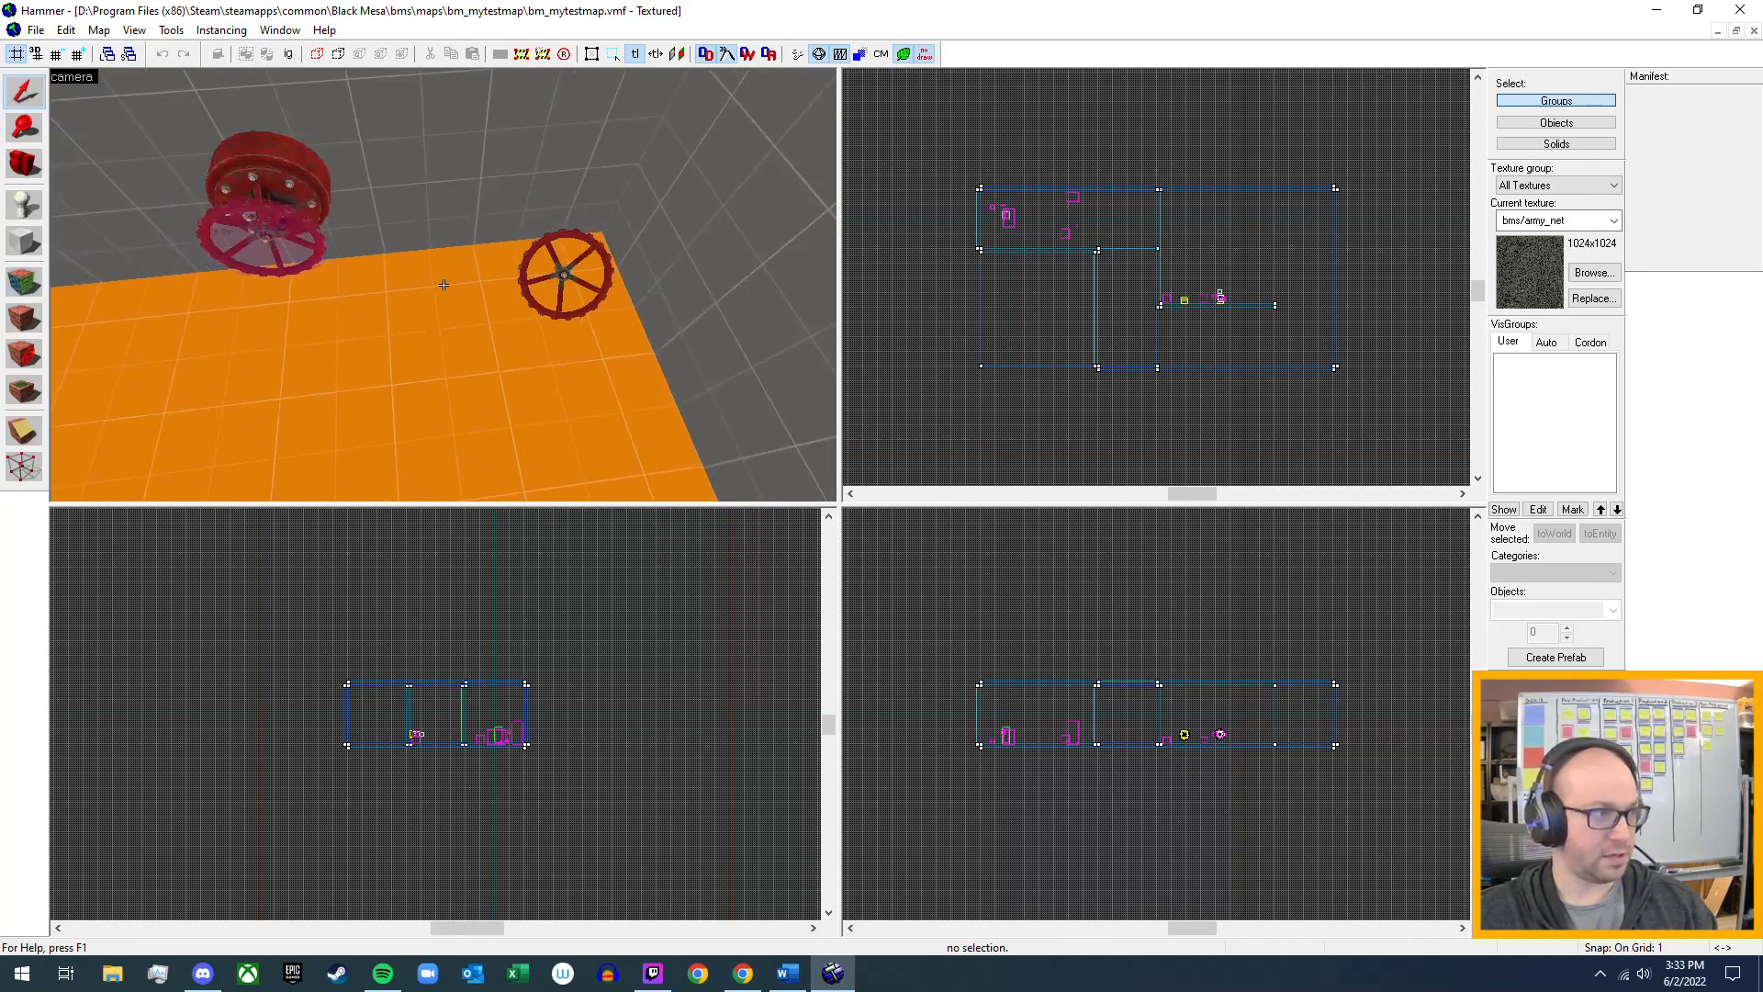
key(w)
key(w)
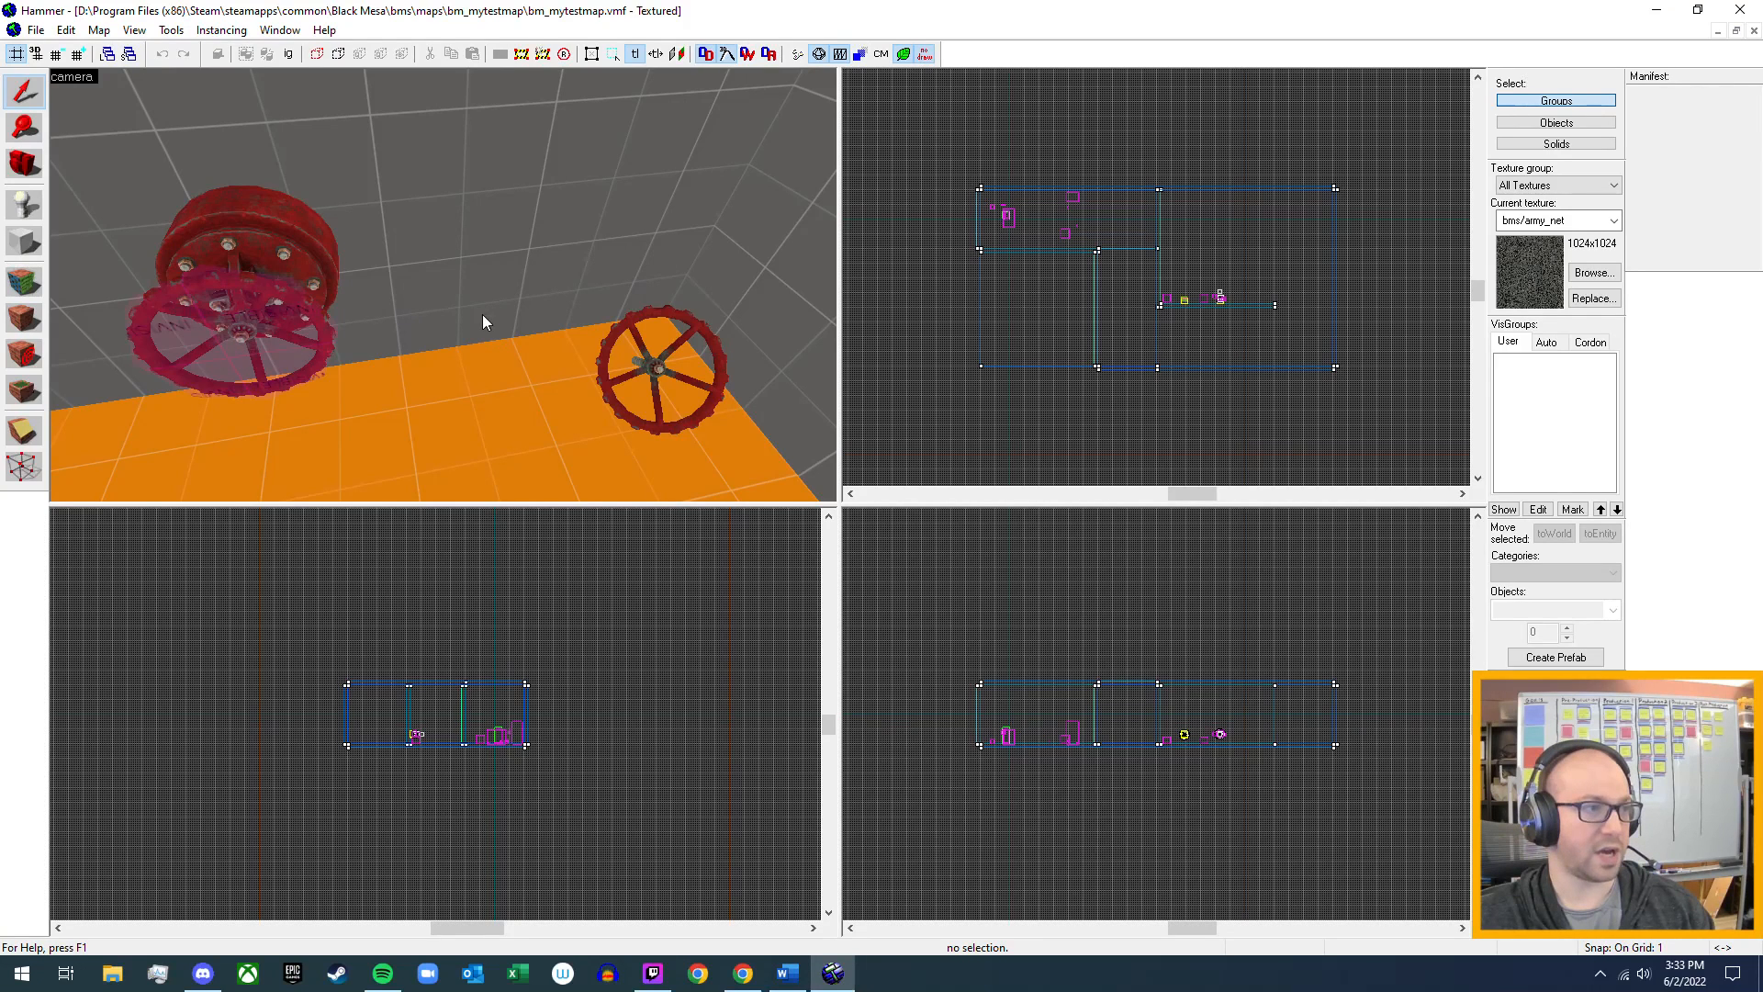
- Inspect the entities grouped around the second mounted valve, including the grey cube, the two speaker icons and the nearby loose wheel
key(z)
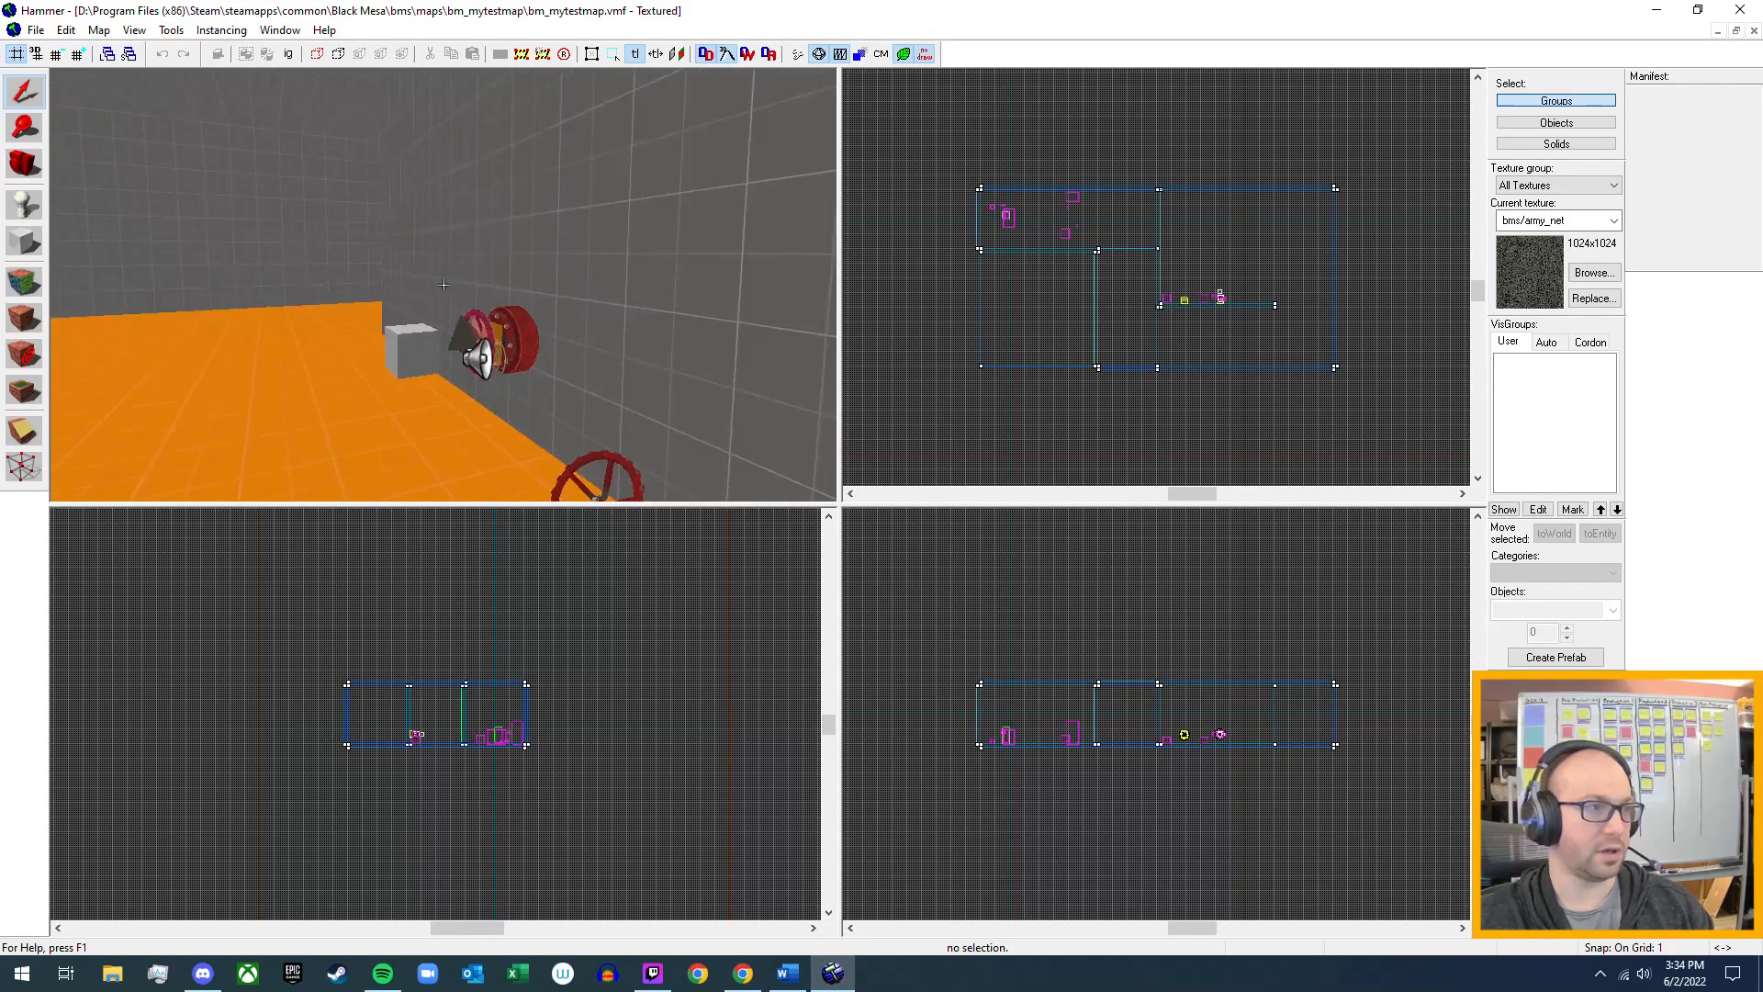
key(w)
key(w)
key(s)
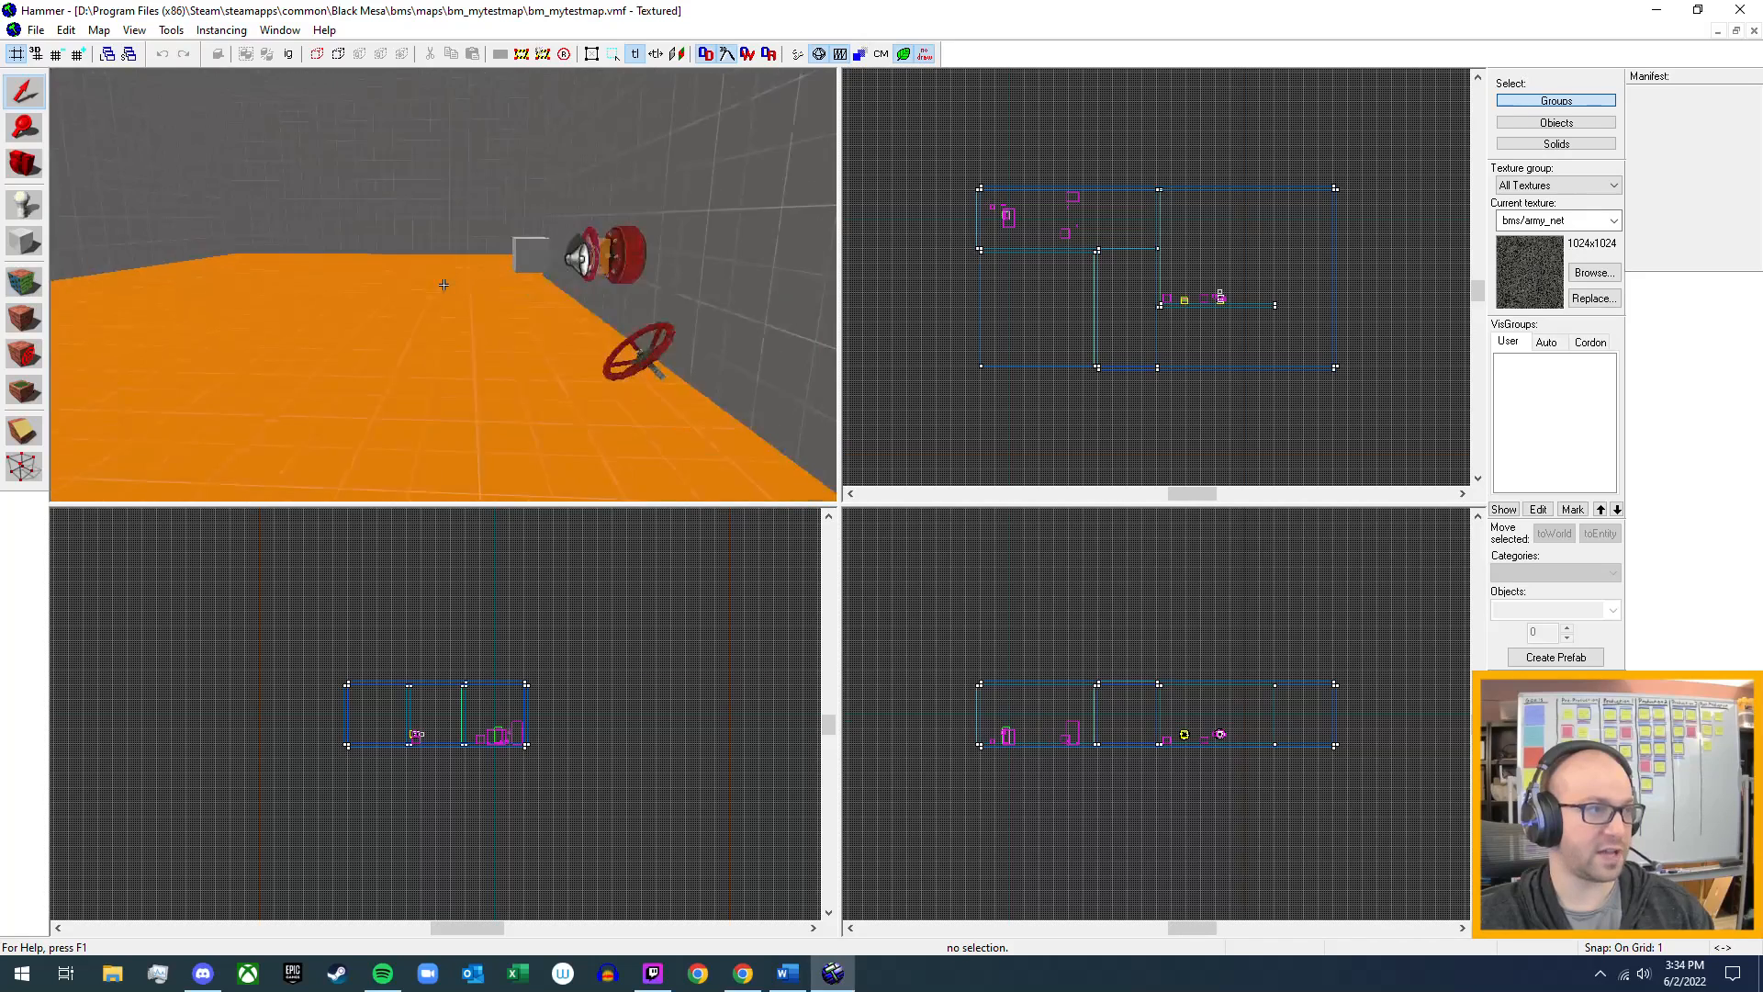
key(a)
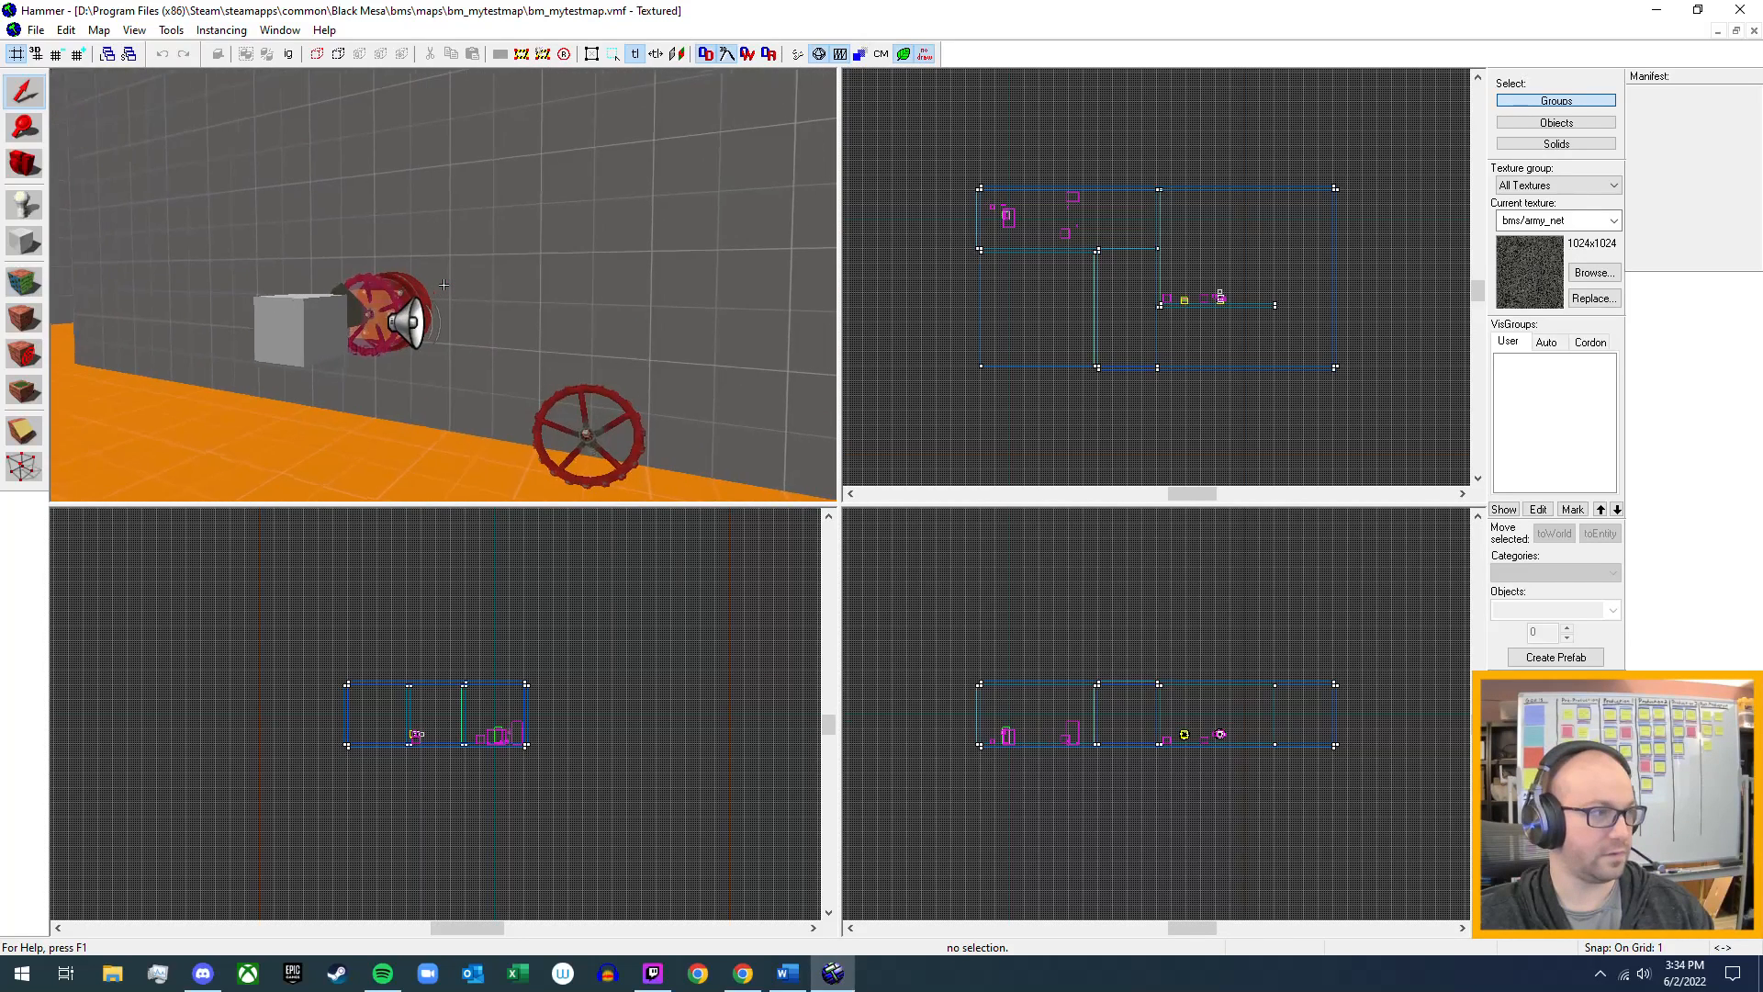
key(w)
key(s)
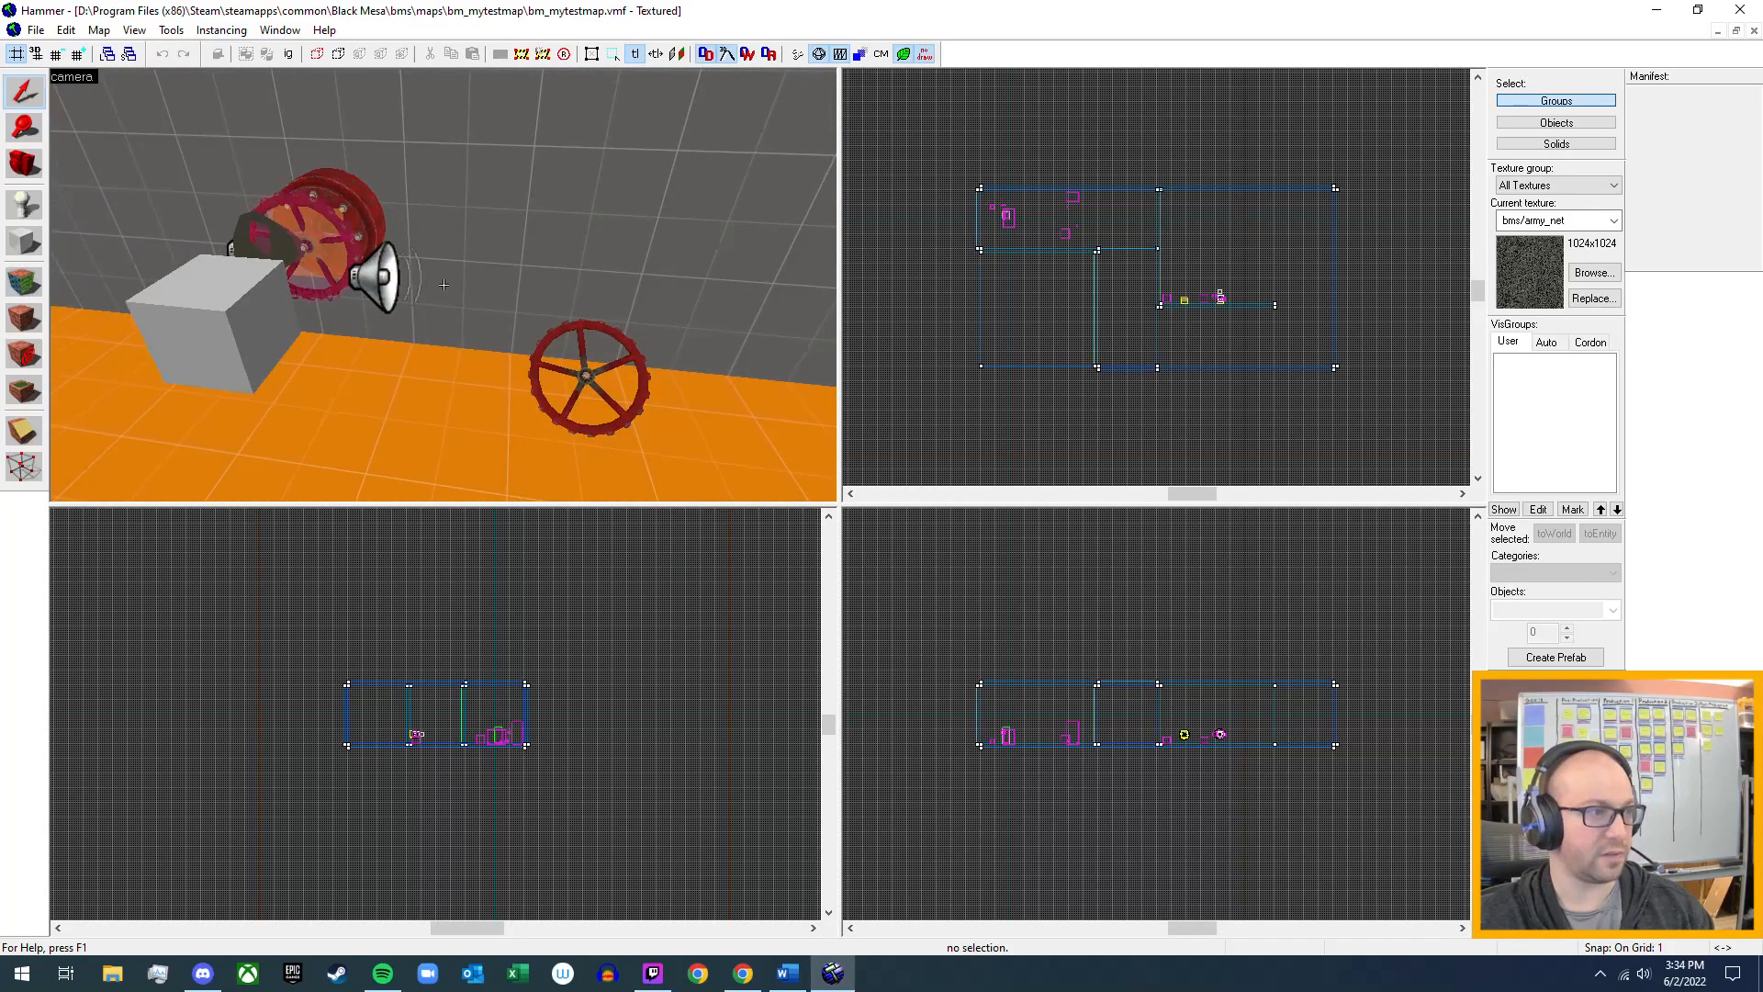
key(d)
key(w)
key(s)
key(s)
key(w)
key(z)
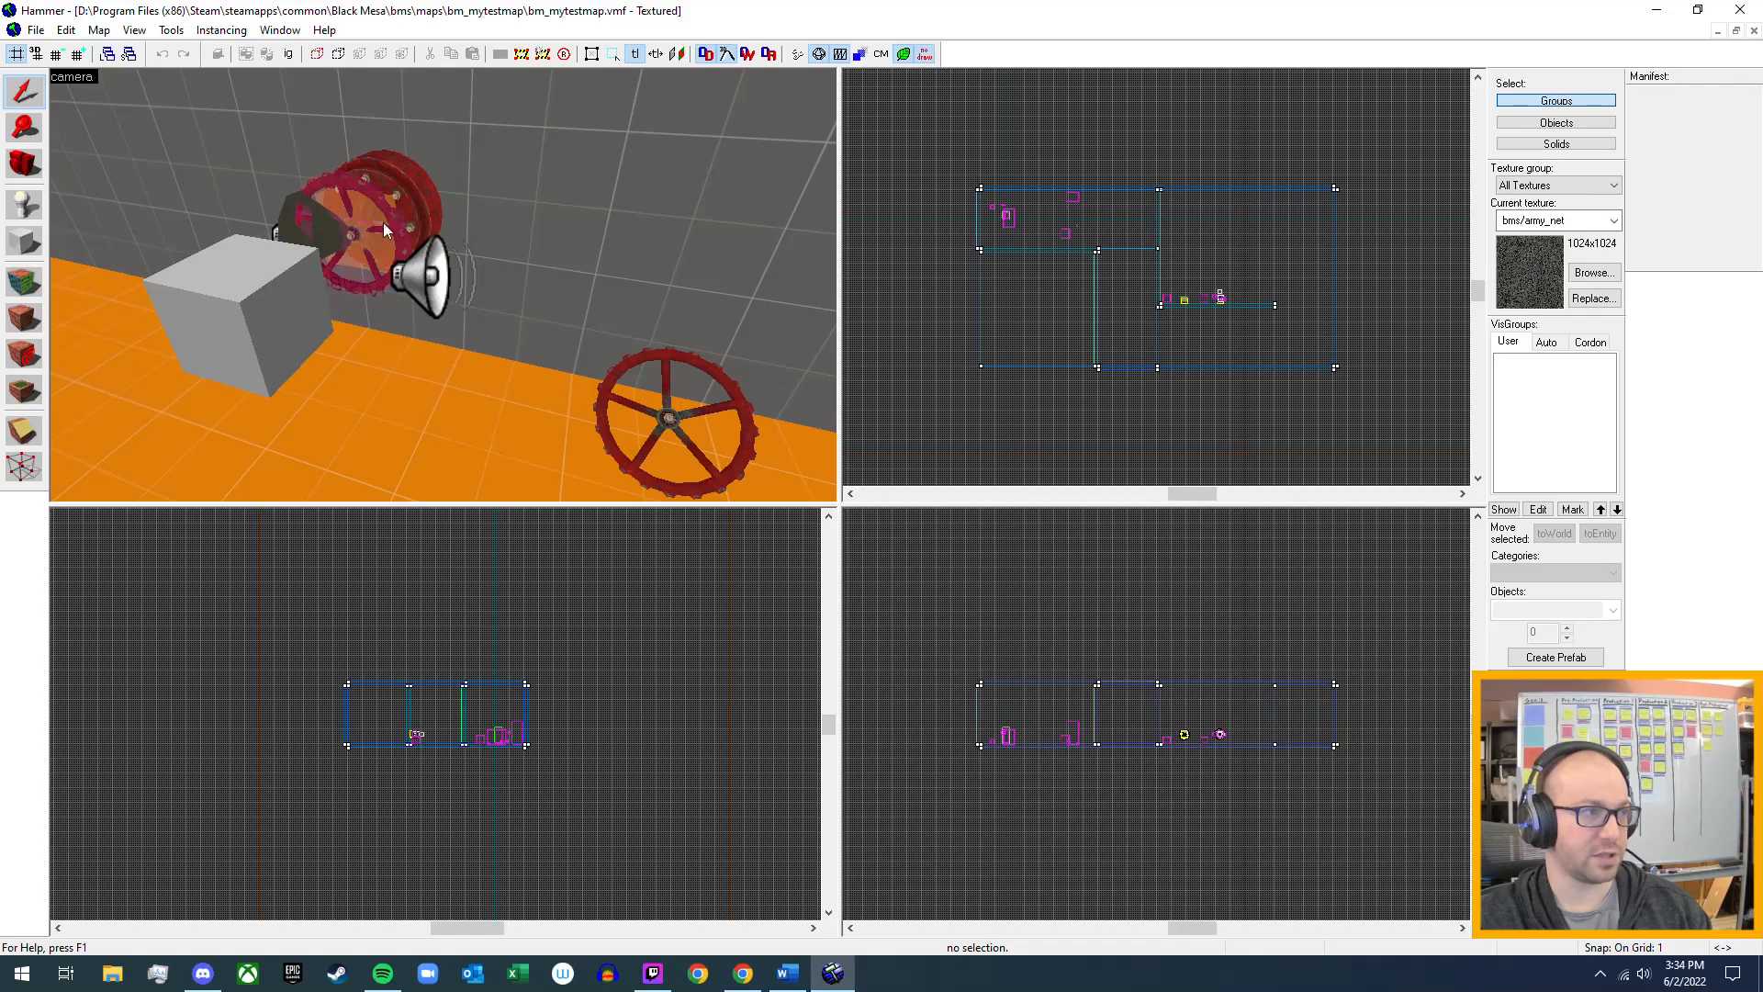
key(a)
key(d)
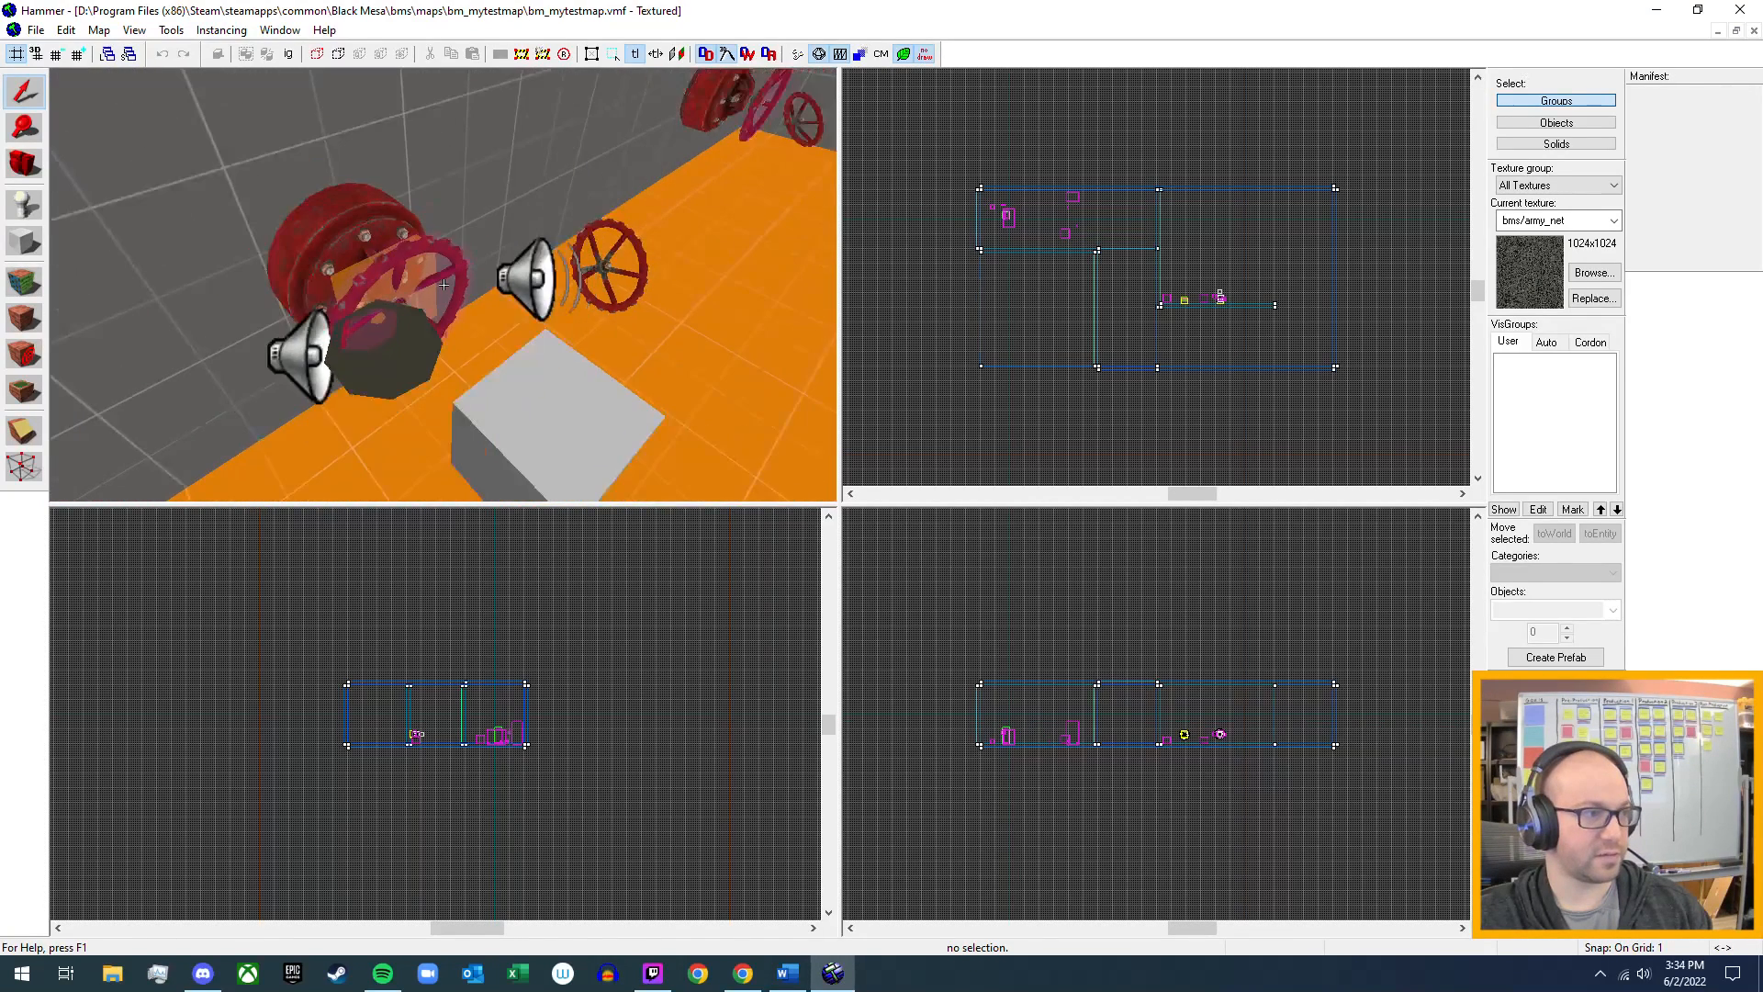
key(s)
key(z)
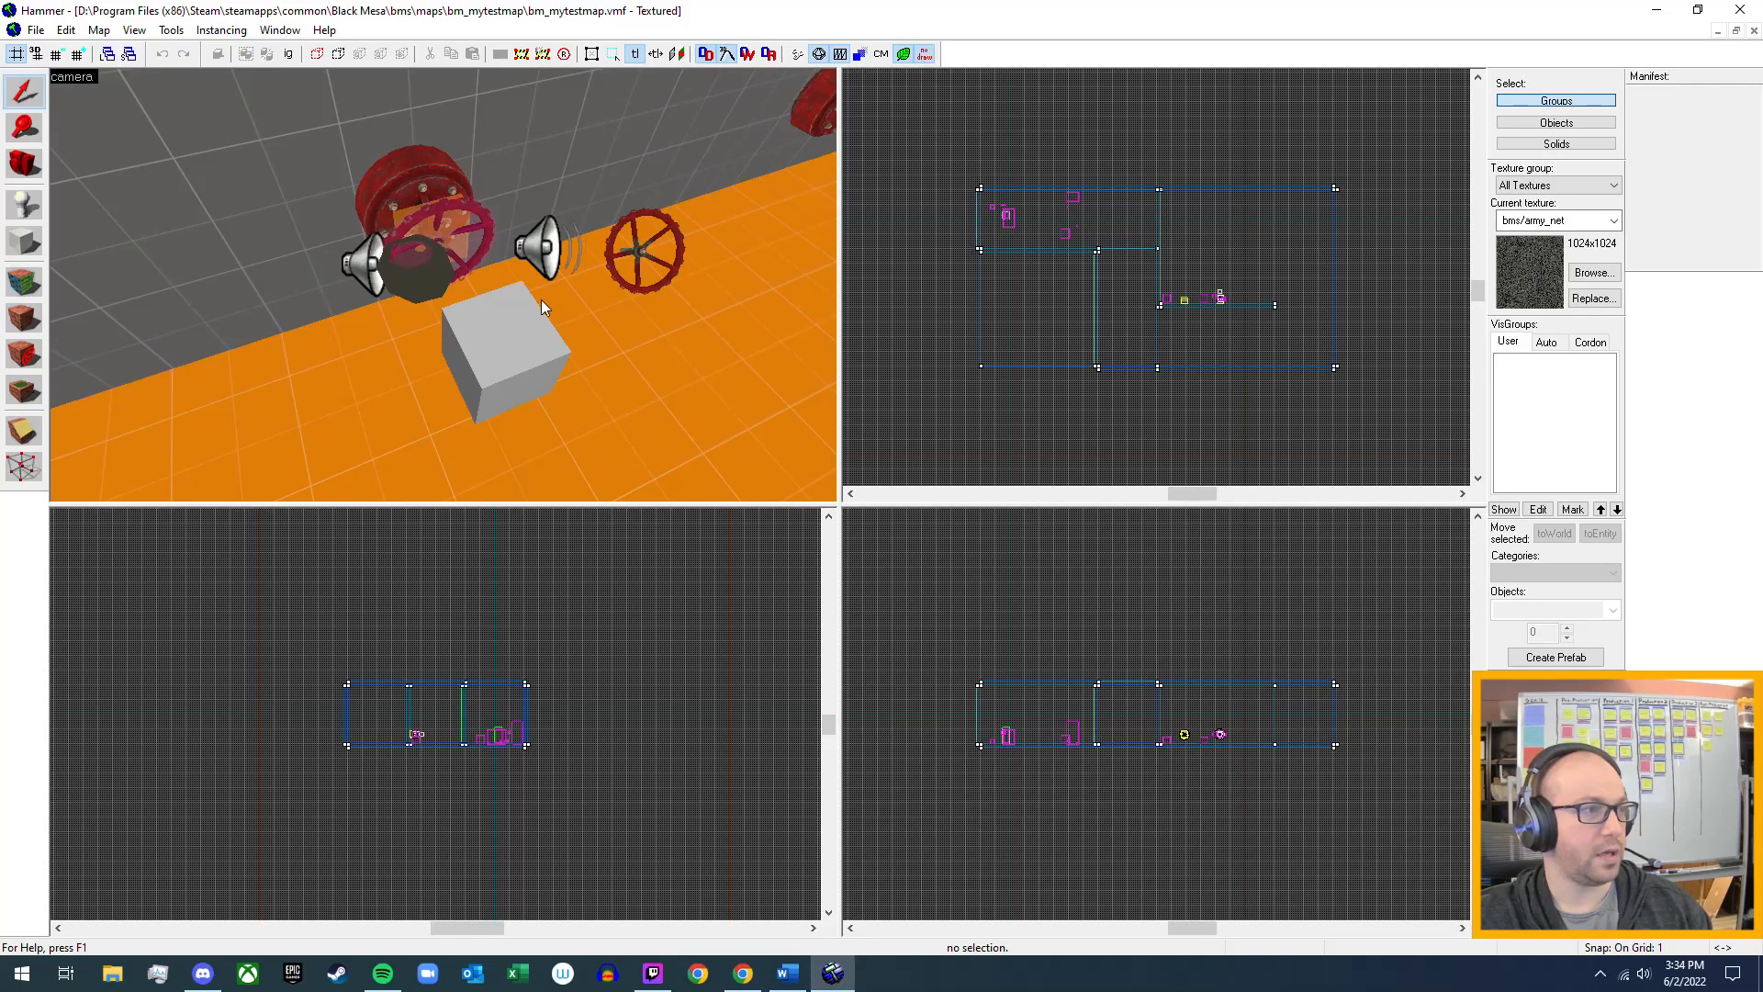
- Compare the mounted valve that has only a base and translucent wheel with the one surrounded by extra entities
key(z)
key(w)
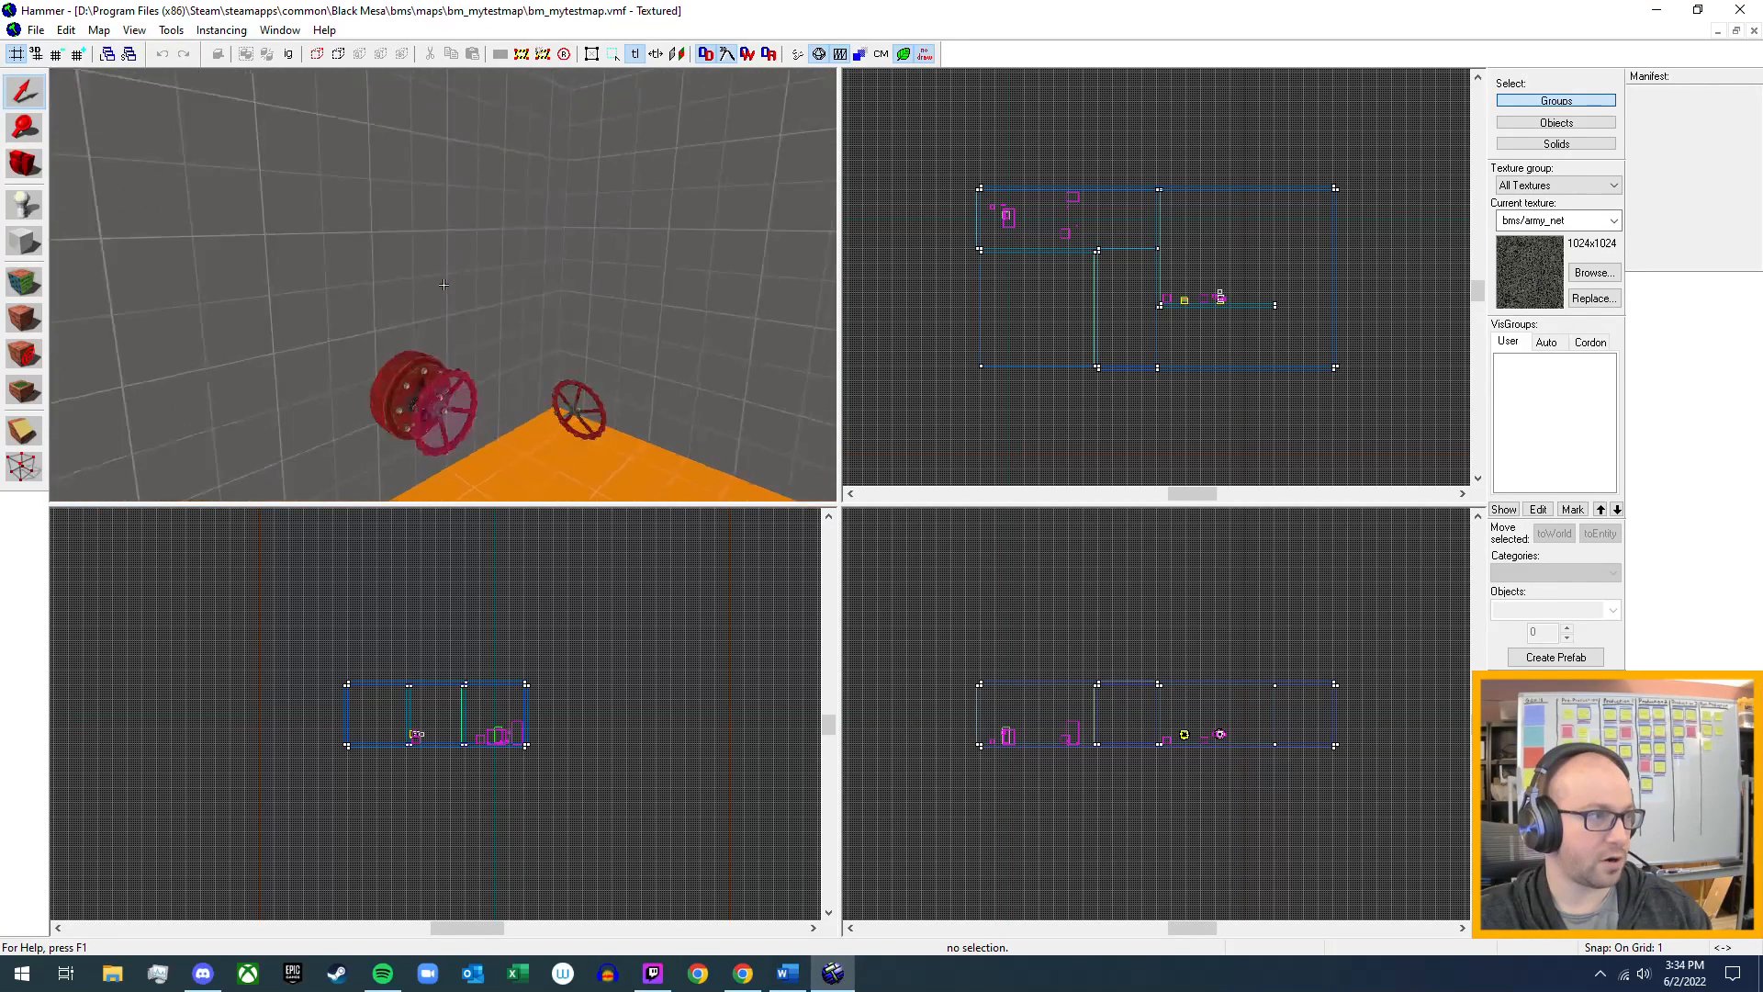
key(z)
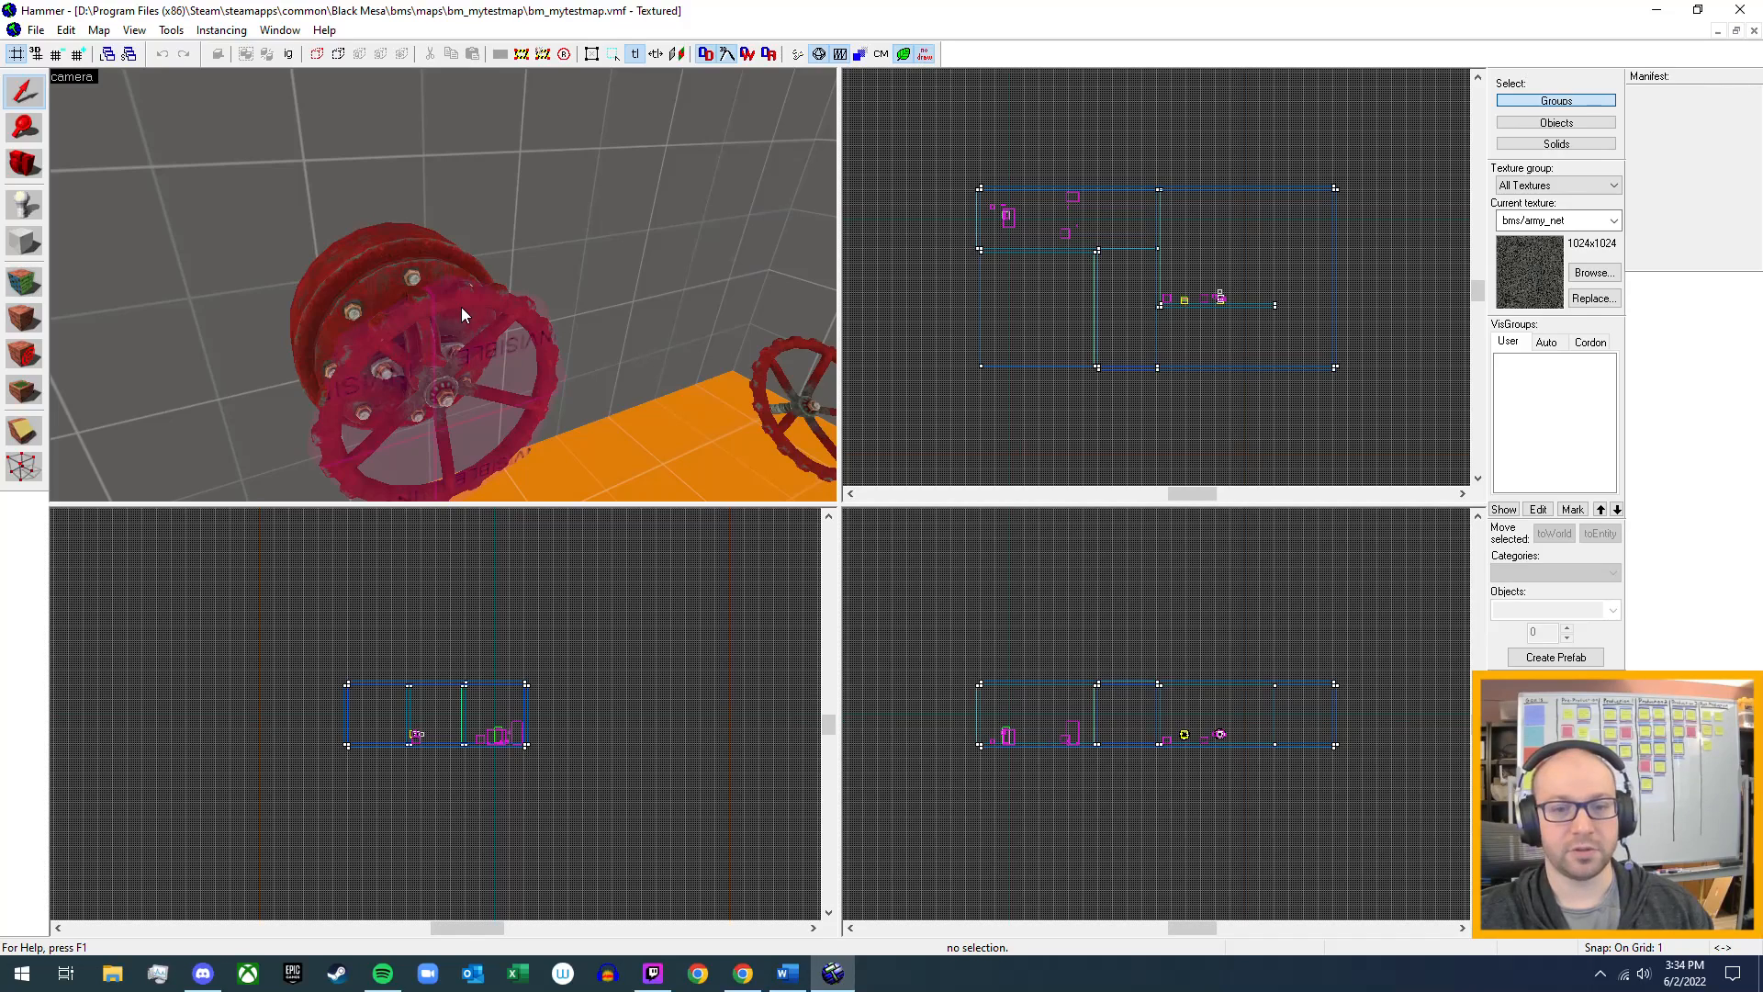
key(z)
key(s)
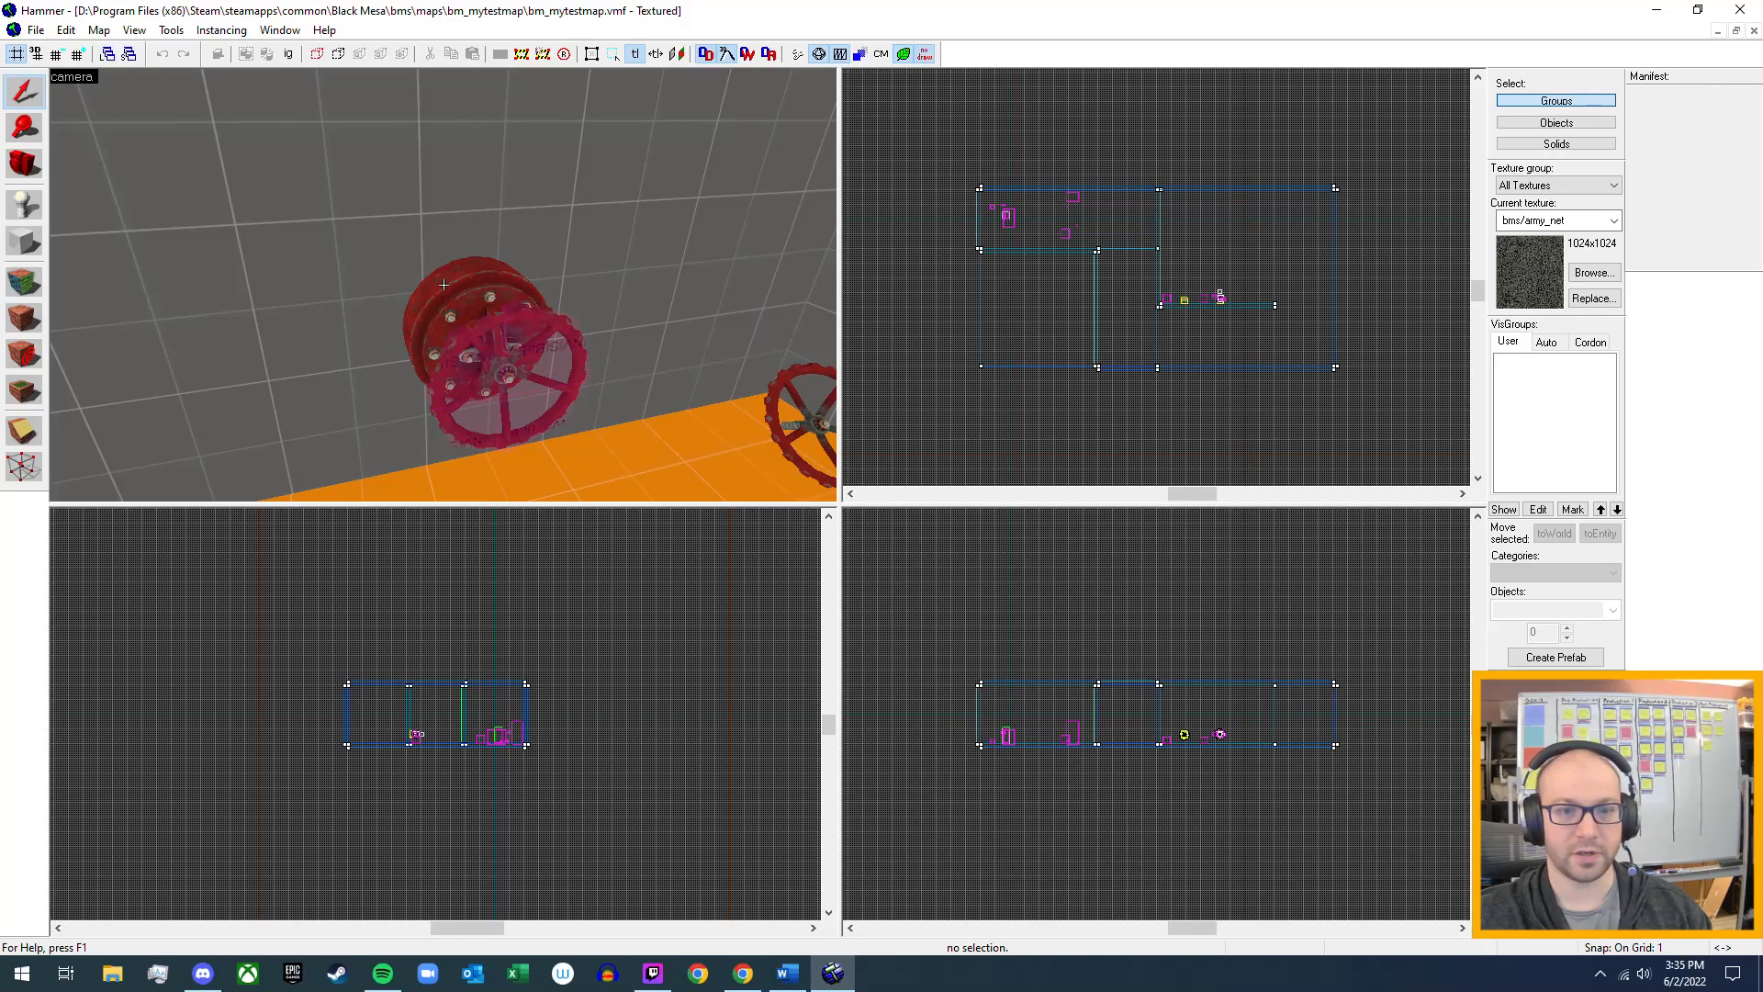
key(z)
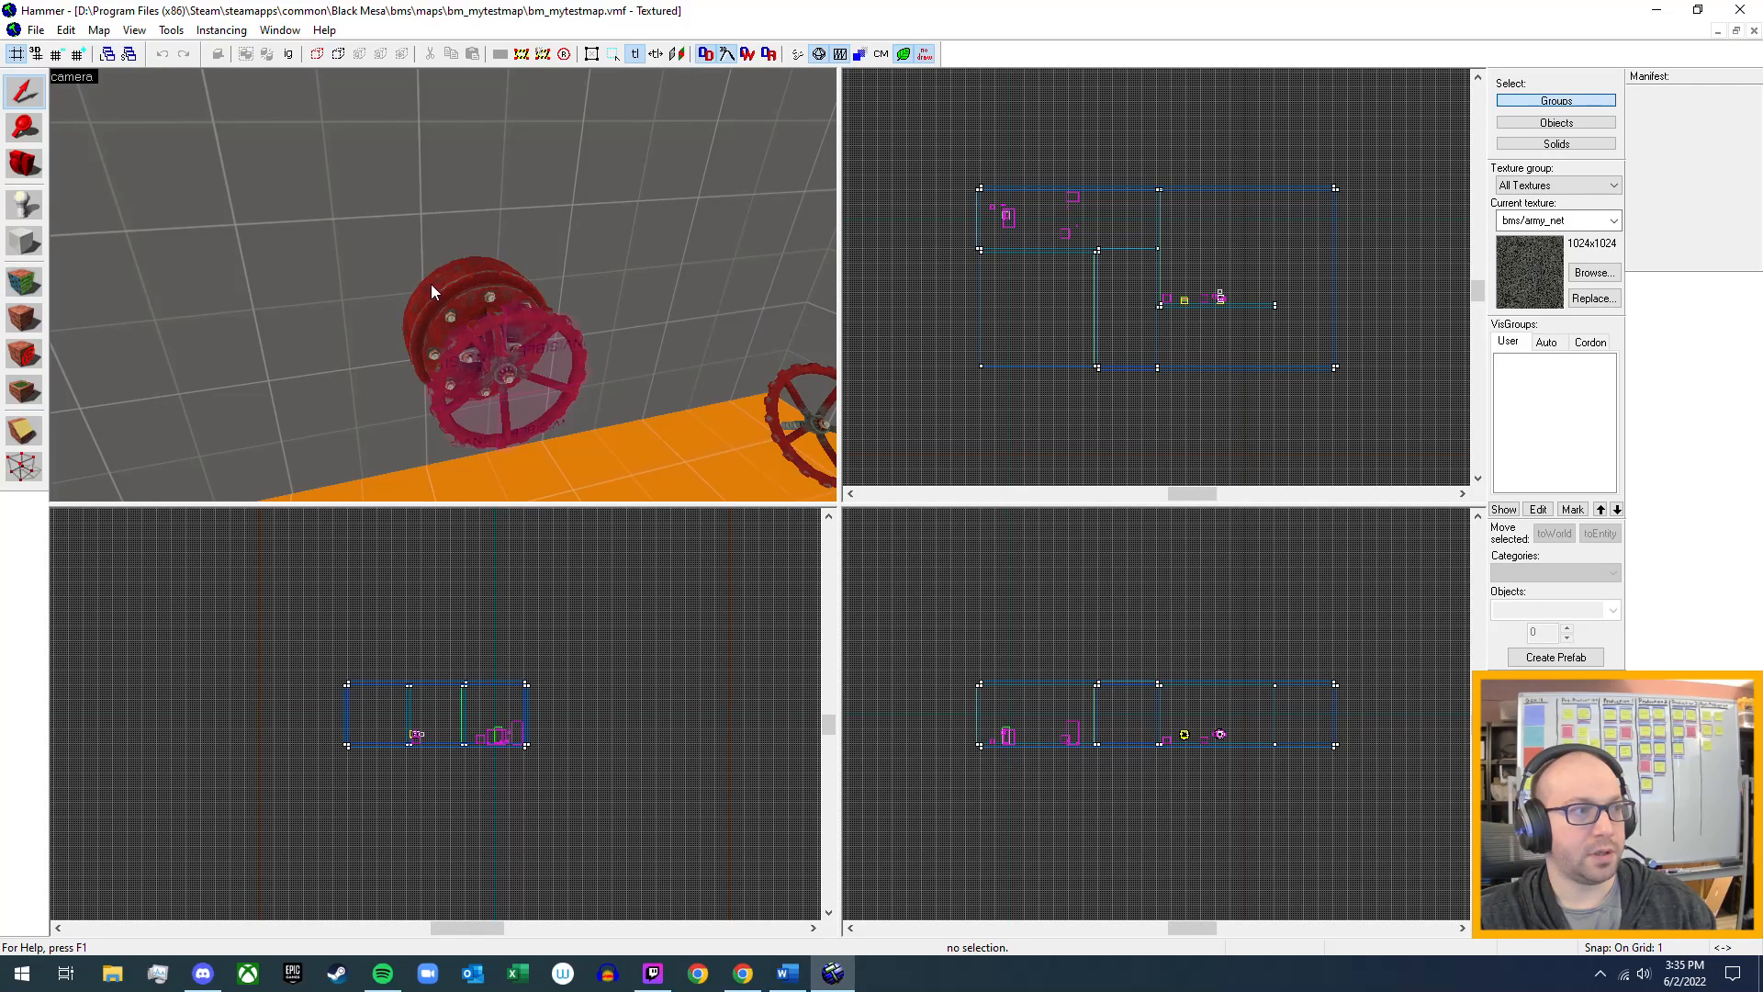
key(z)
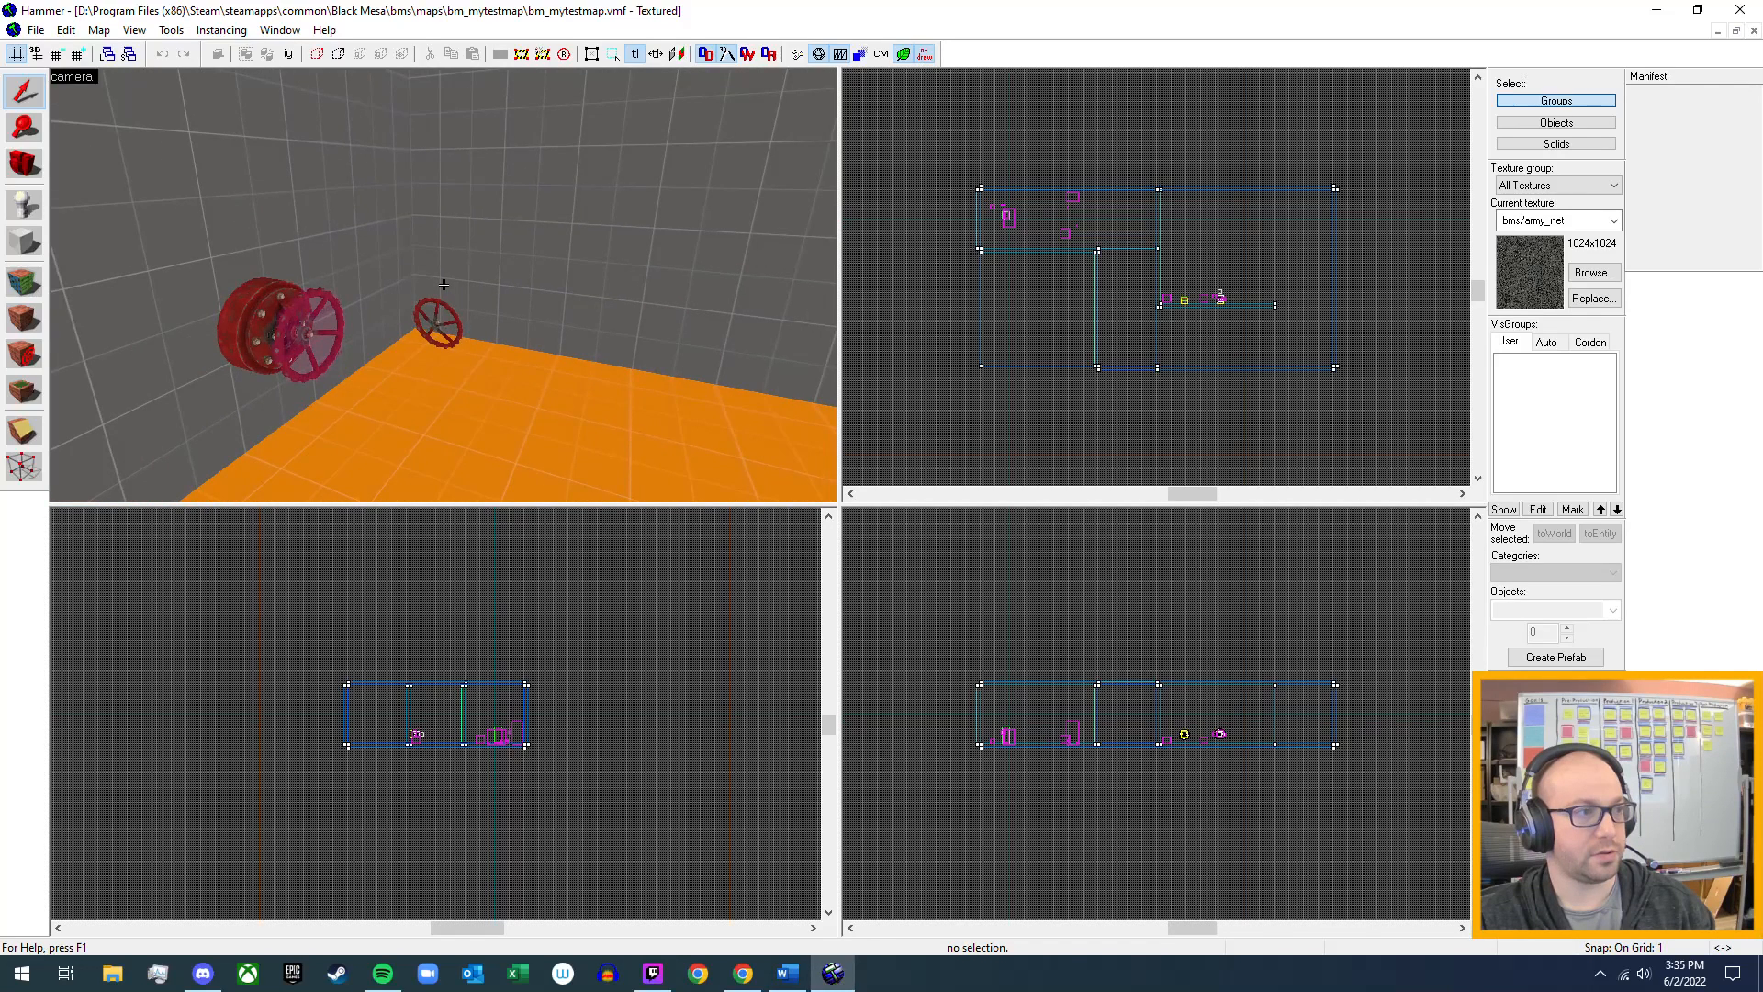
key(w)
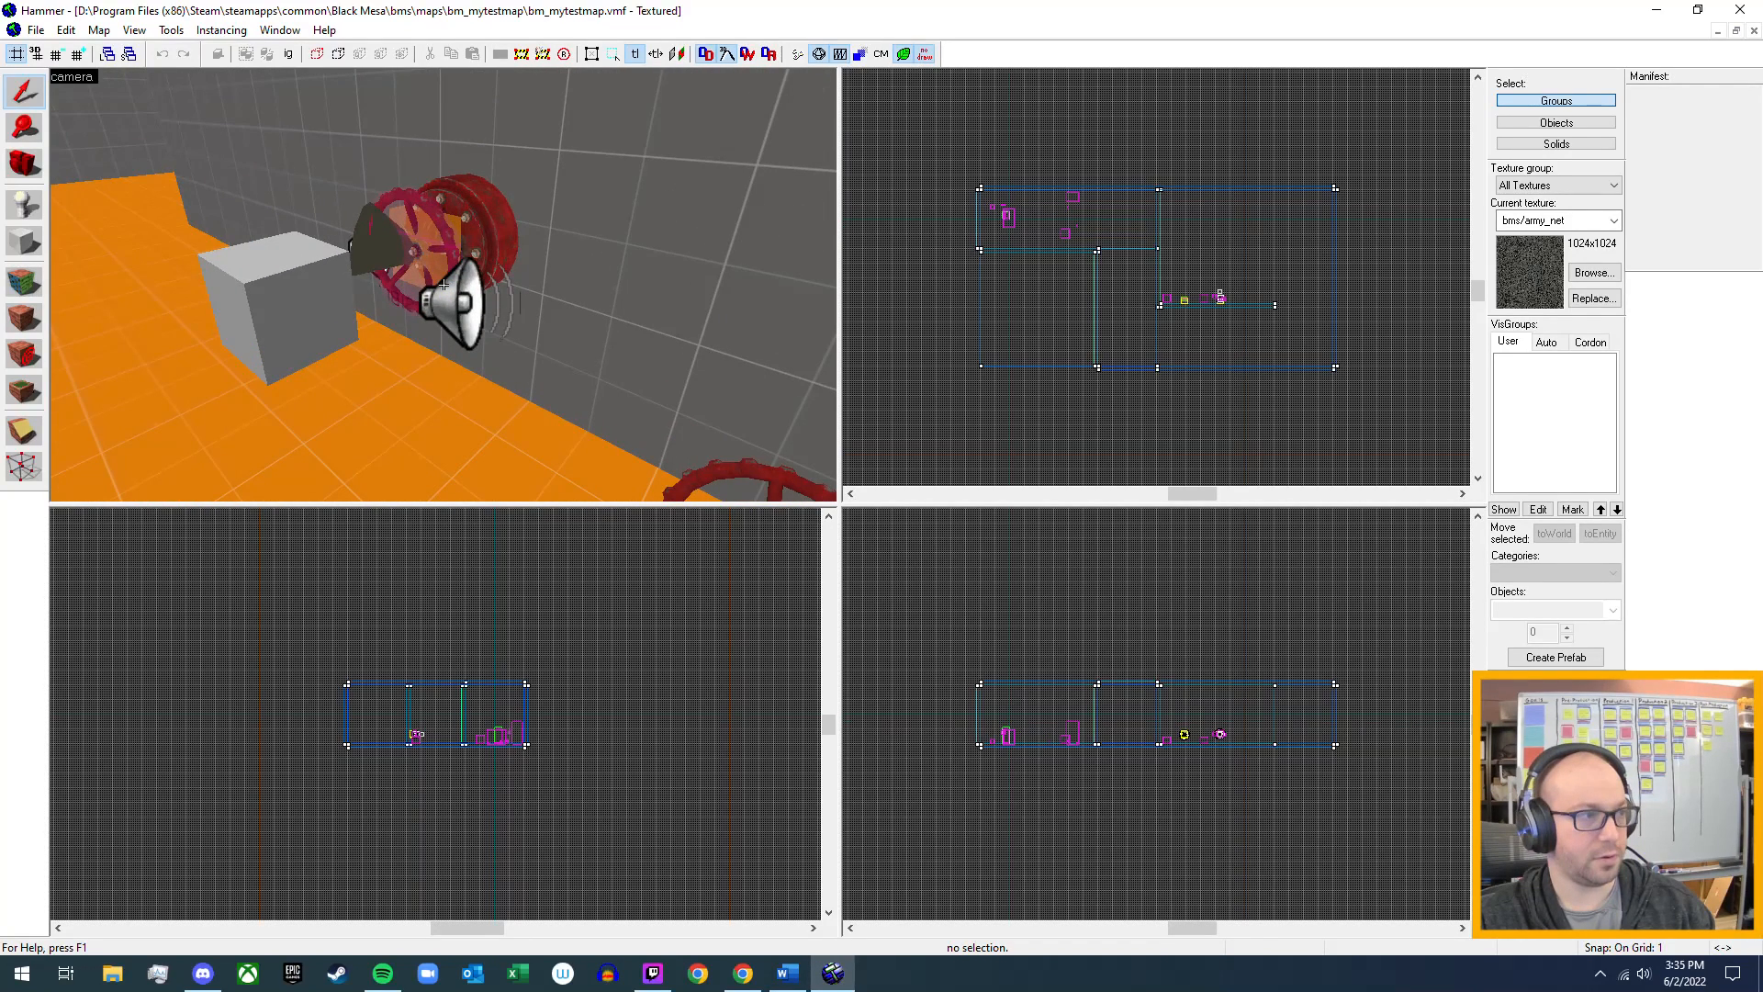
key(w)
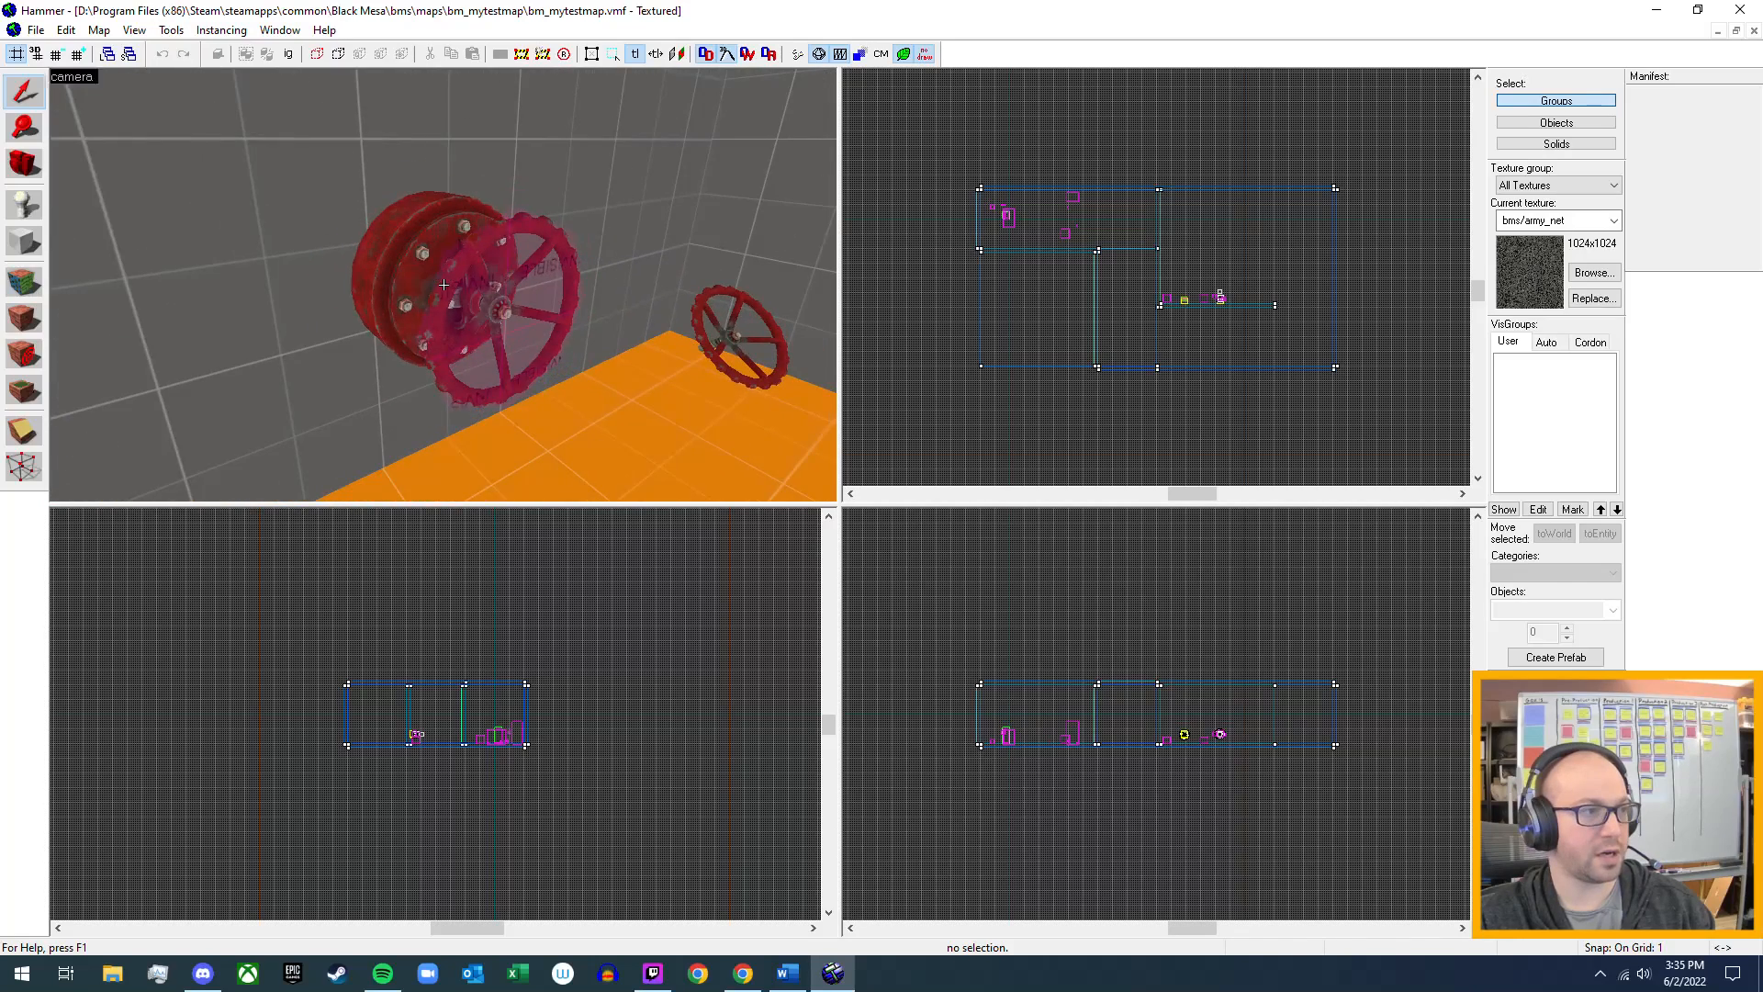
key(d)
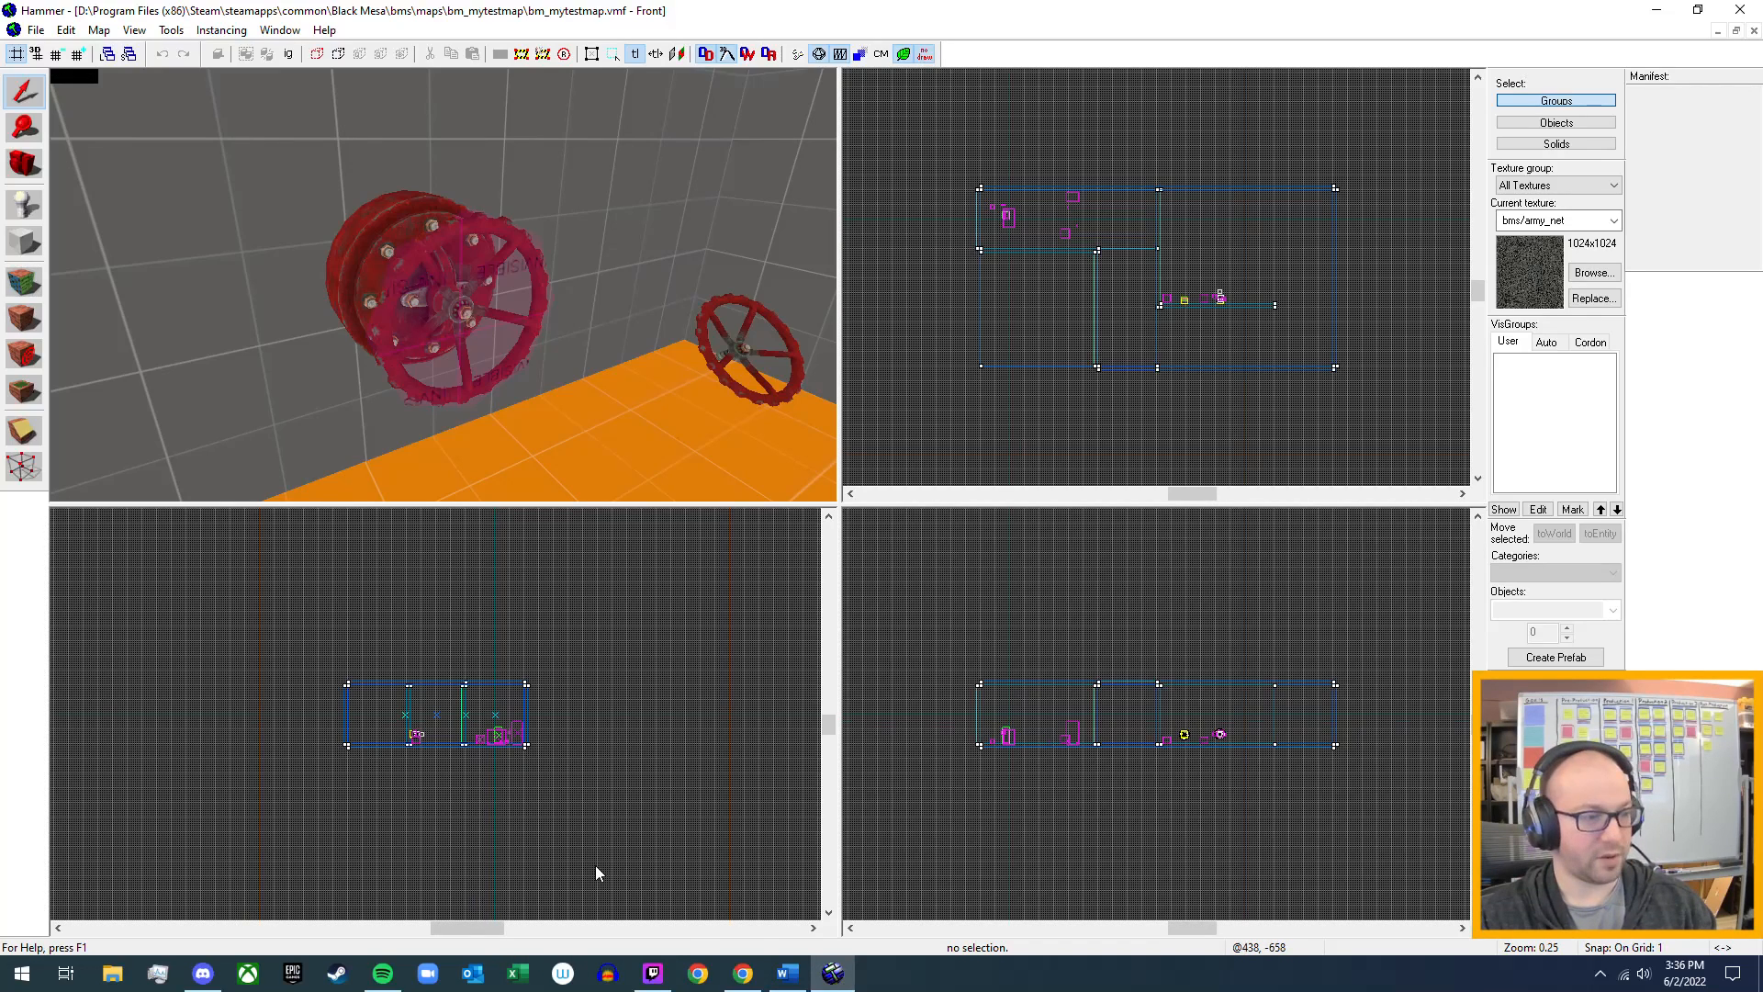
- Switch to Word to review the valve items in the Black Mesa Backlog document, and return to Hammer
click(785, 973)
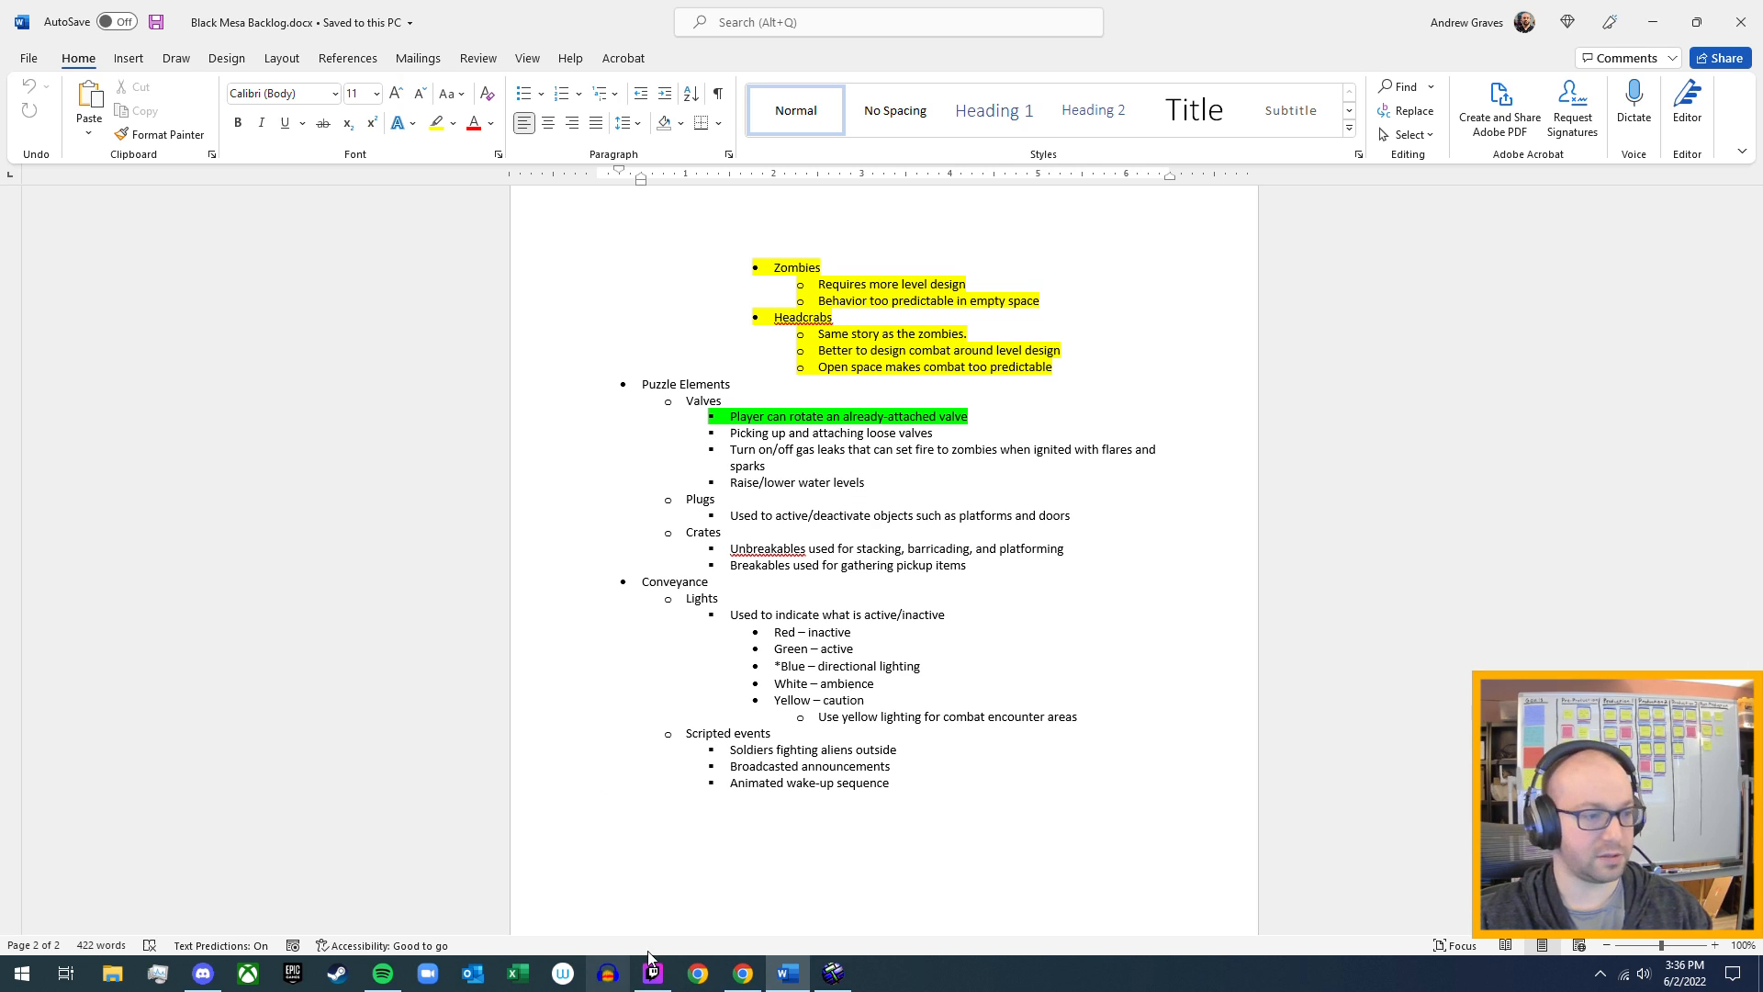
mouse_move(826, 980)
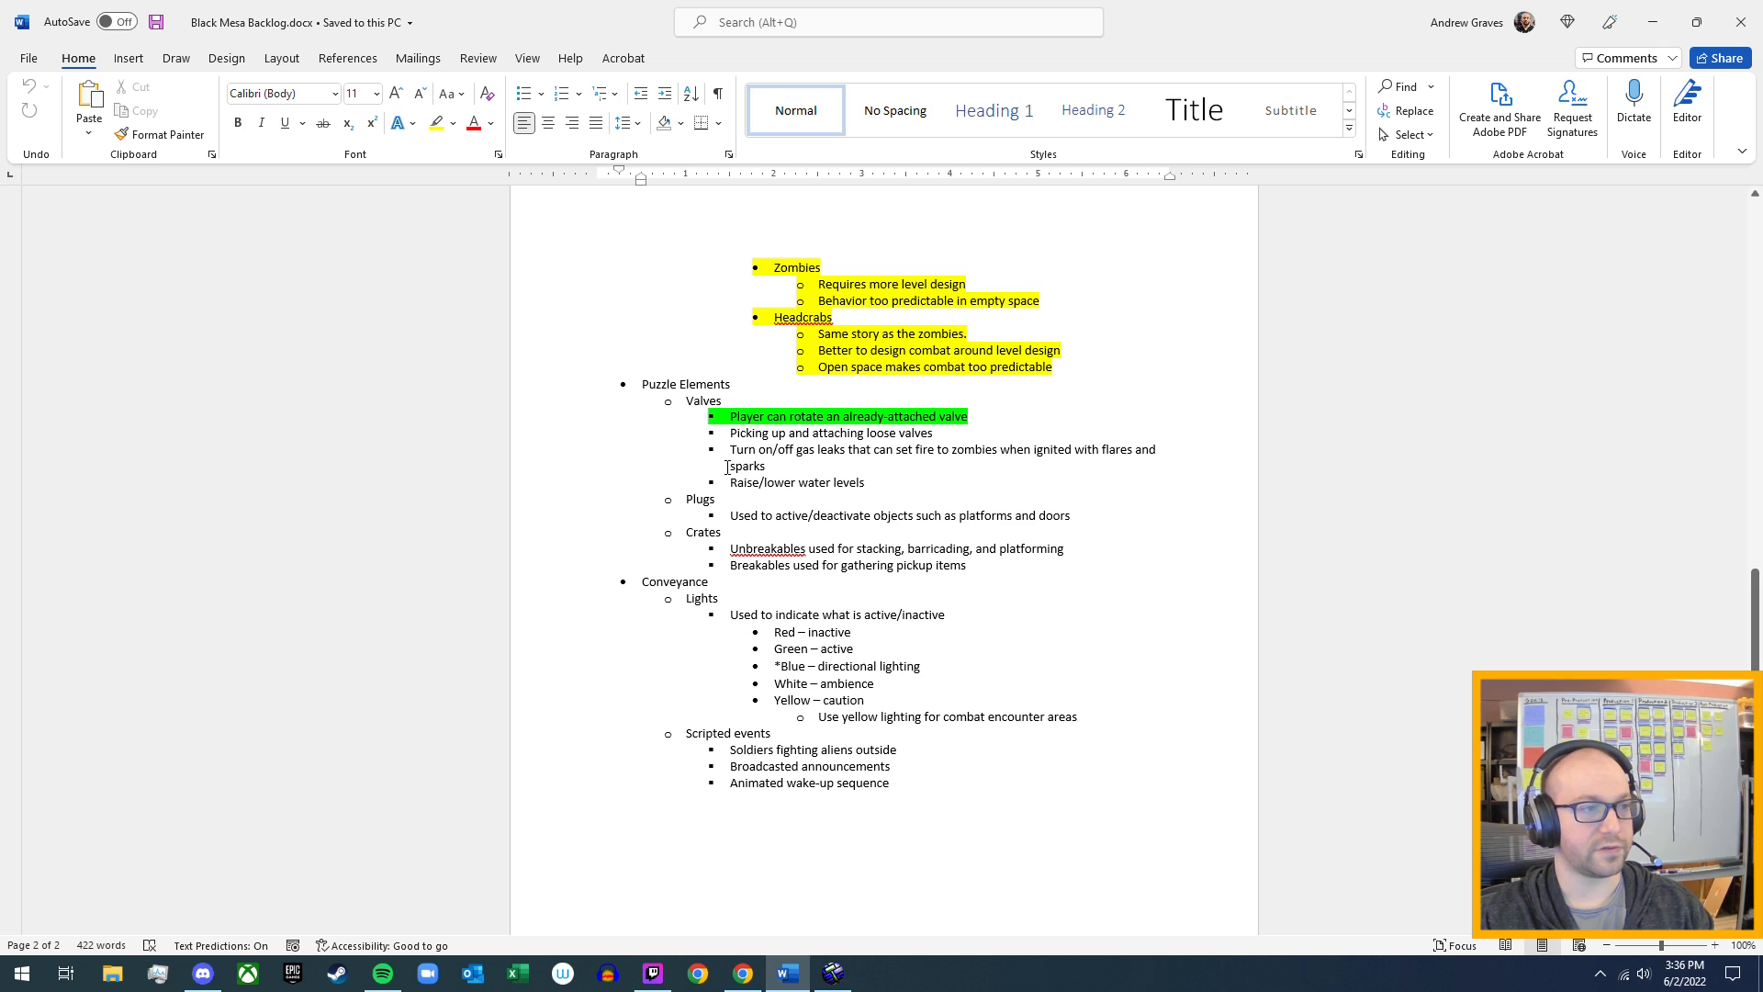
click(832, 973)
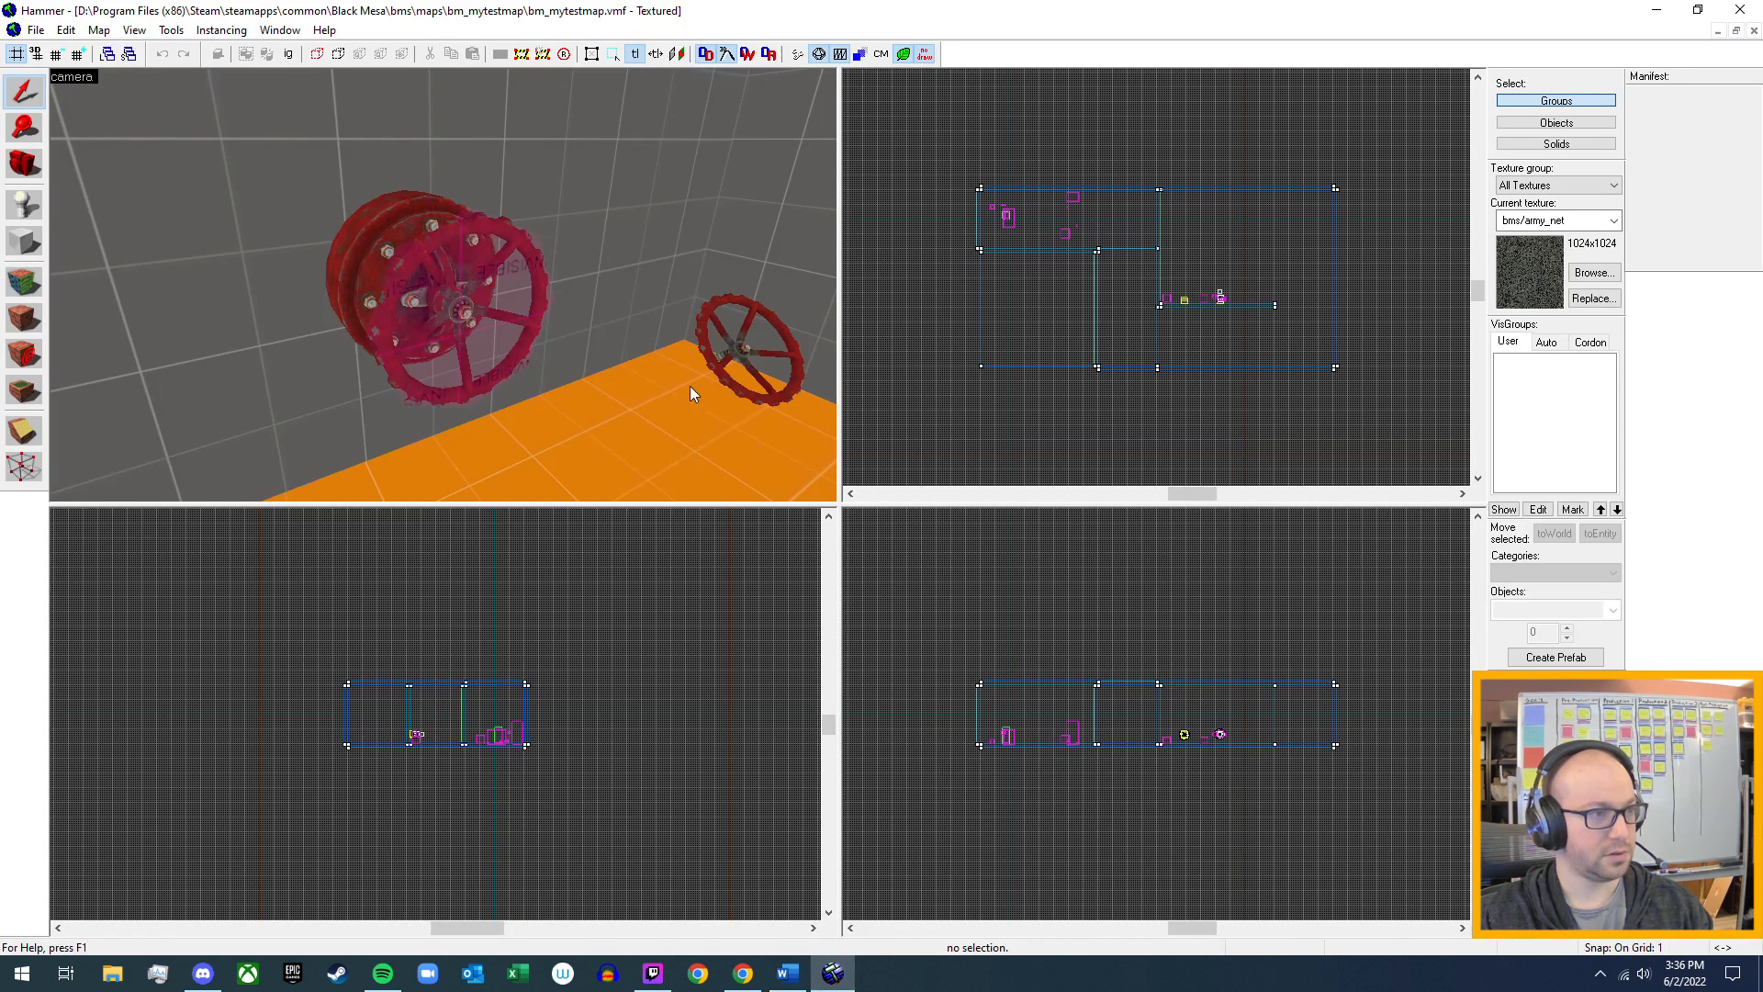
- Select the grey cube in front of the mounted valve to identify its entity
key(z)
key(d)
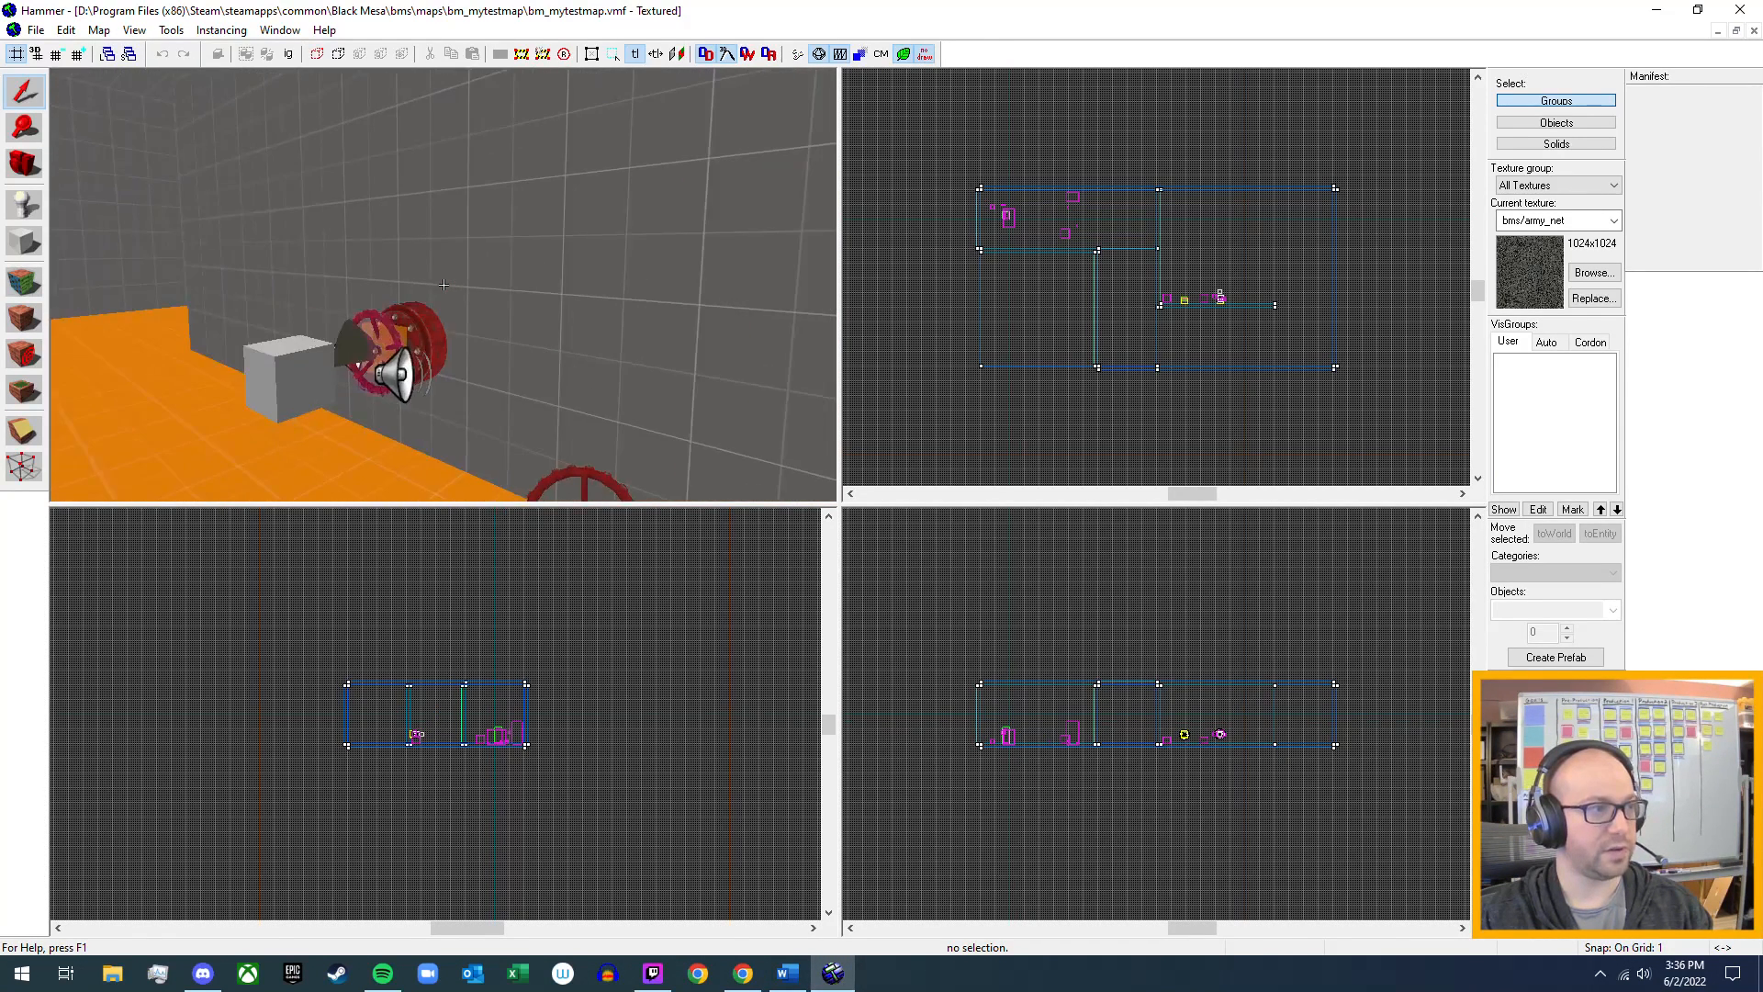
key(w)
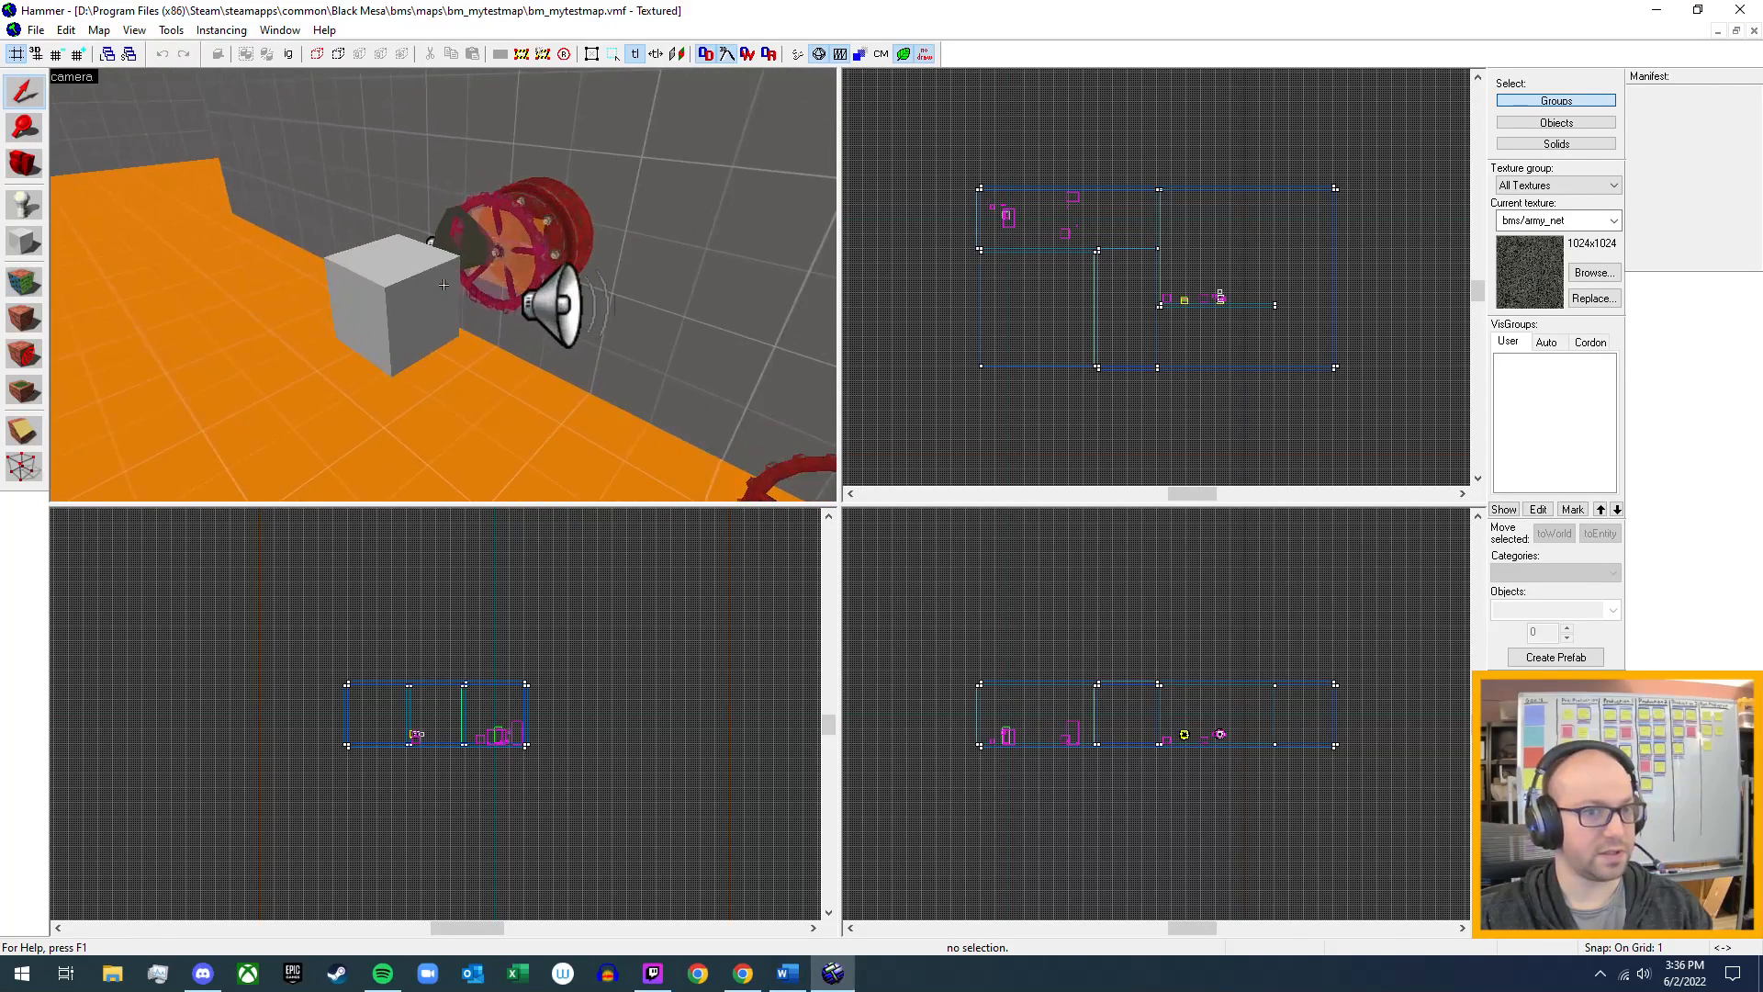
click(387, 292)
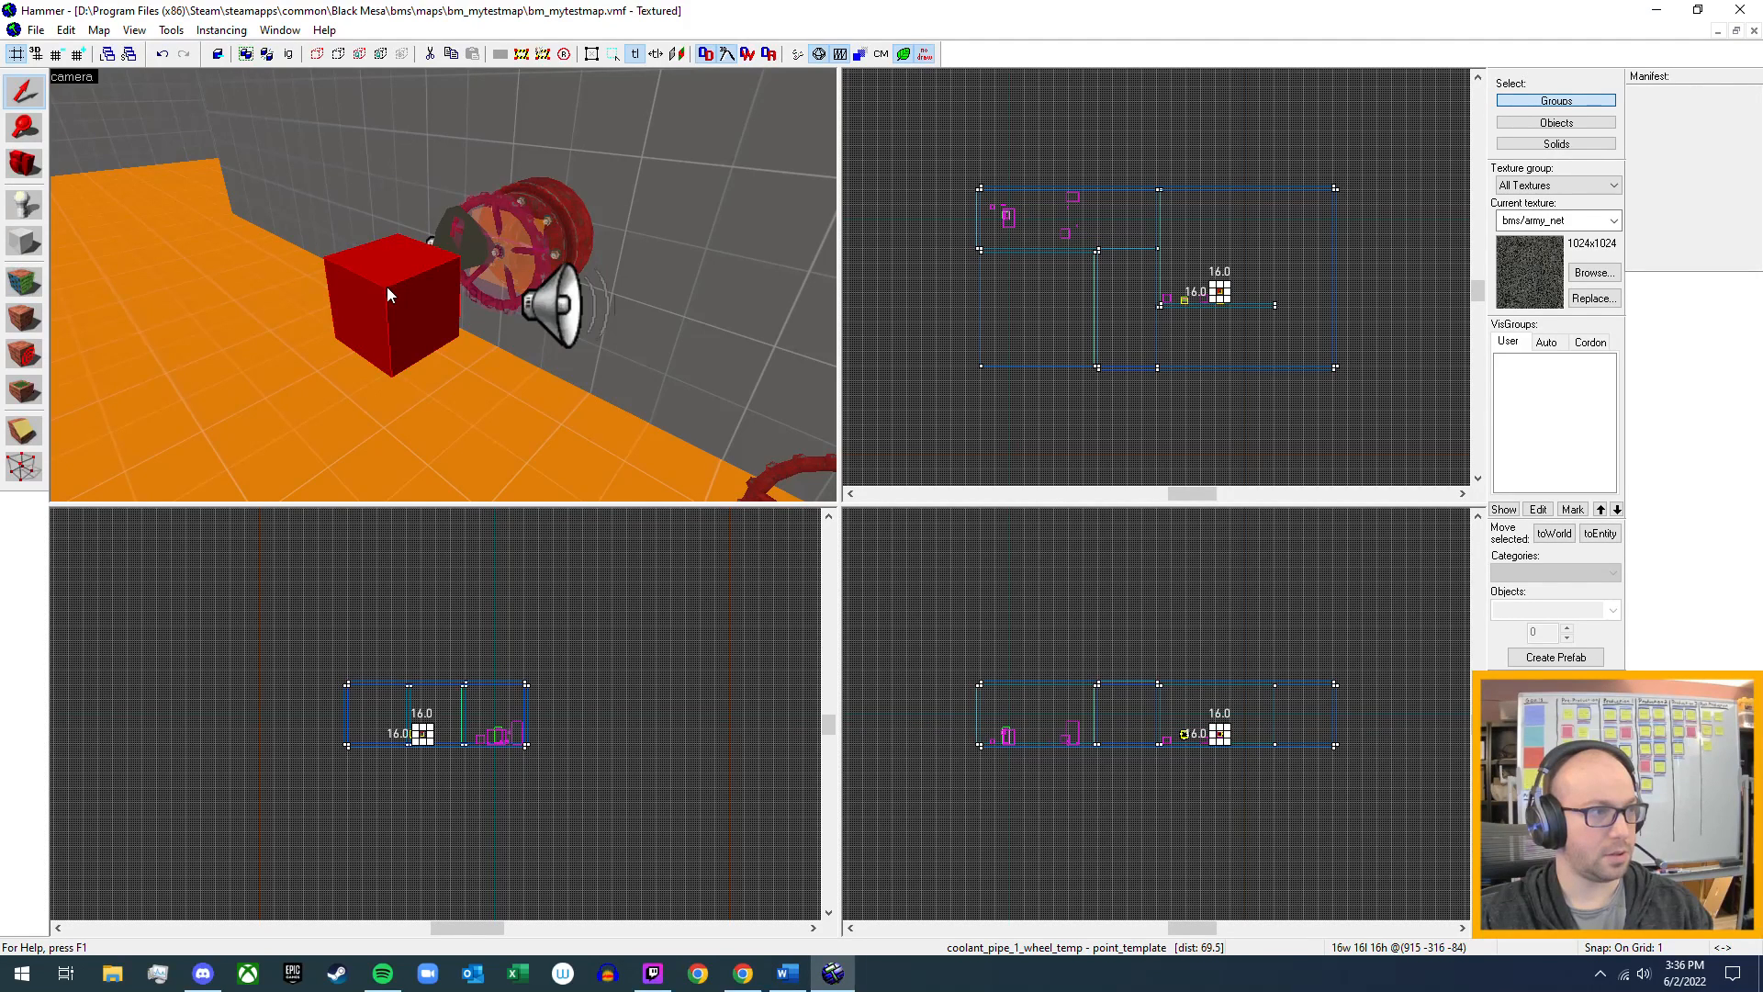
- Copy the plain mounted valve's wheel group together with its base and paste the copy by the adjoining wall
key(z)
key(w)
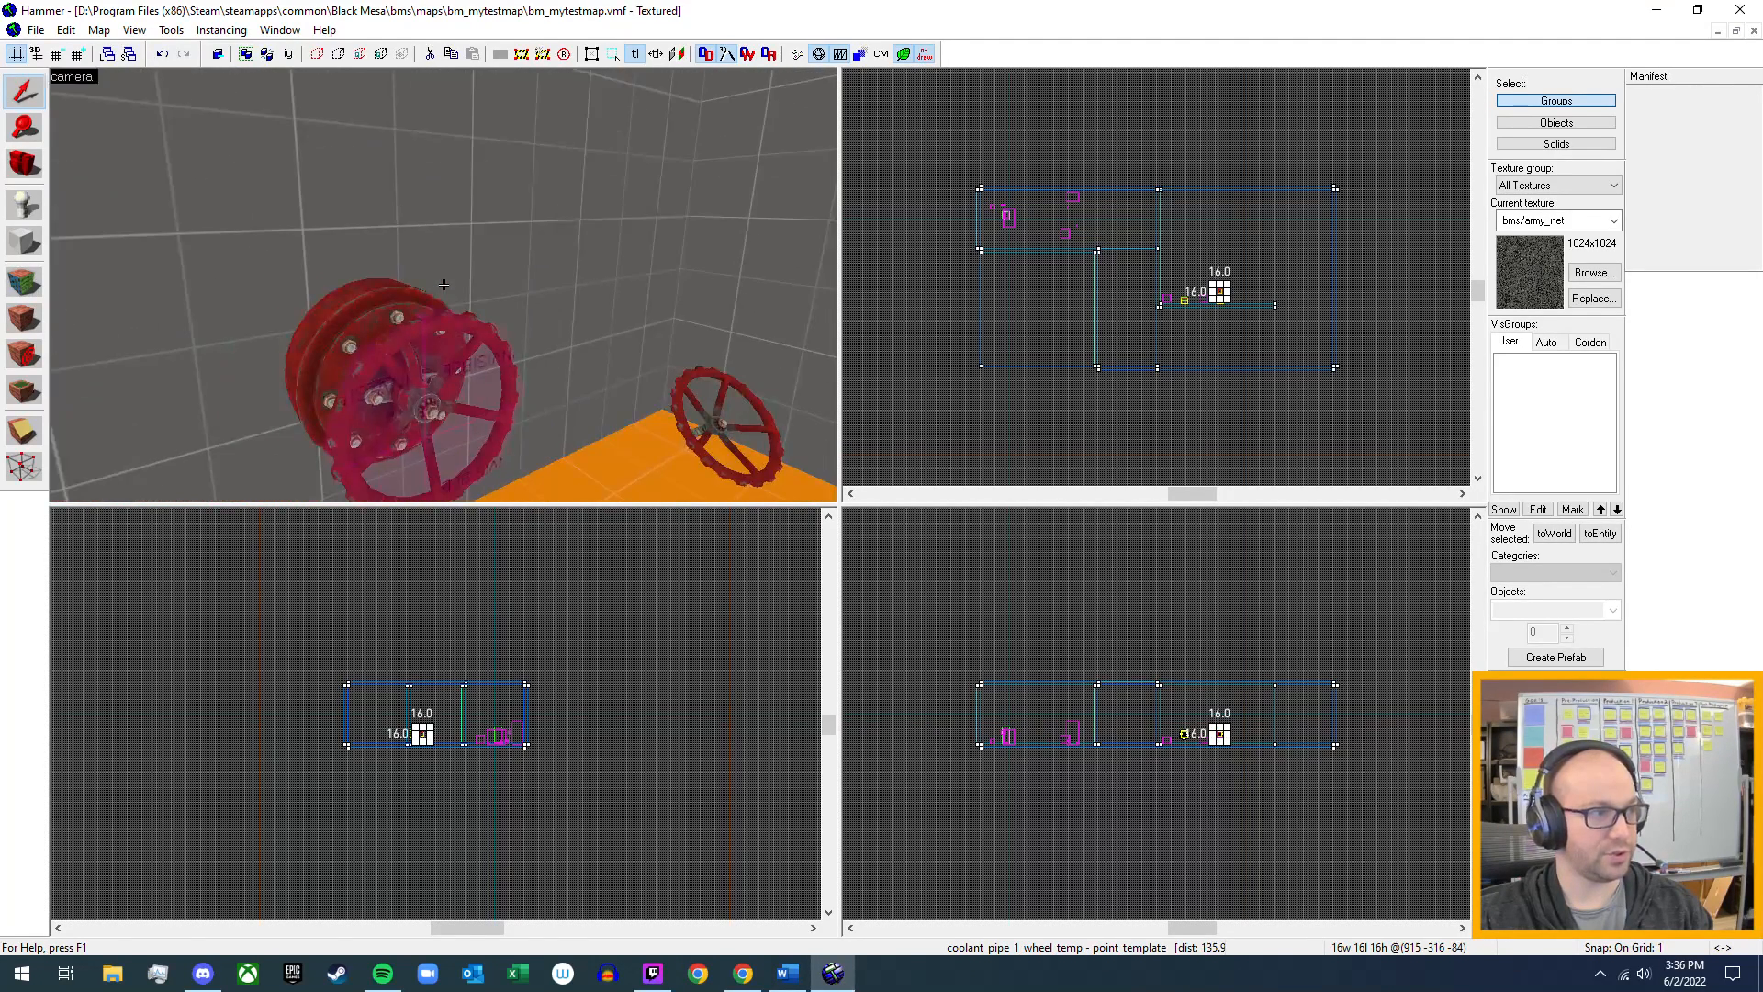
key(z)
click(356, 383)
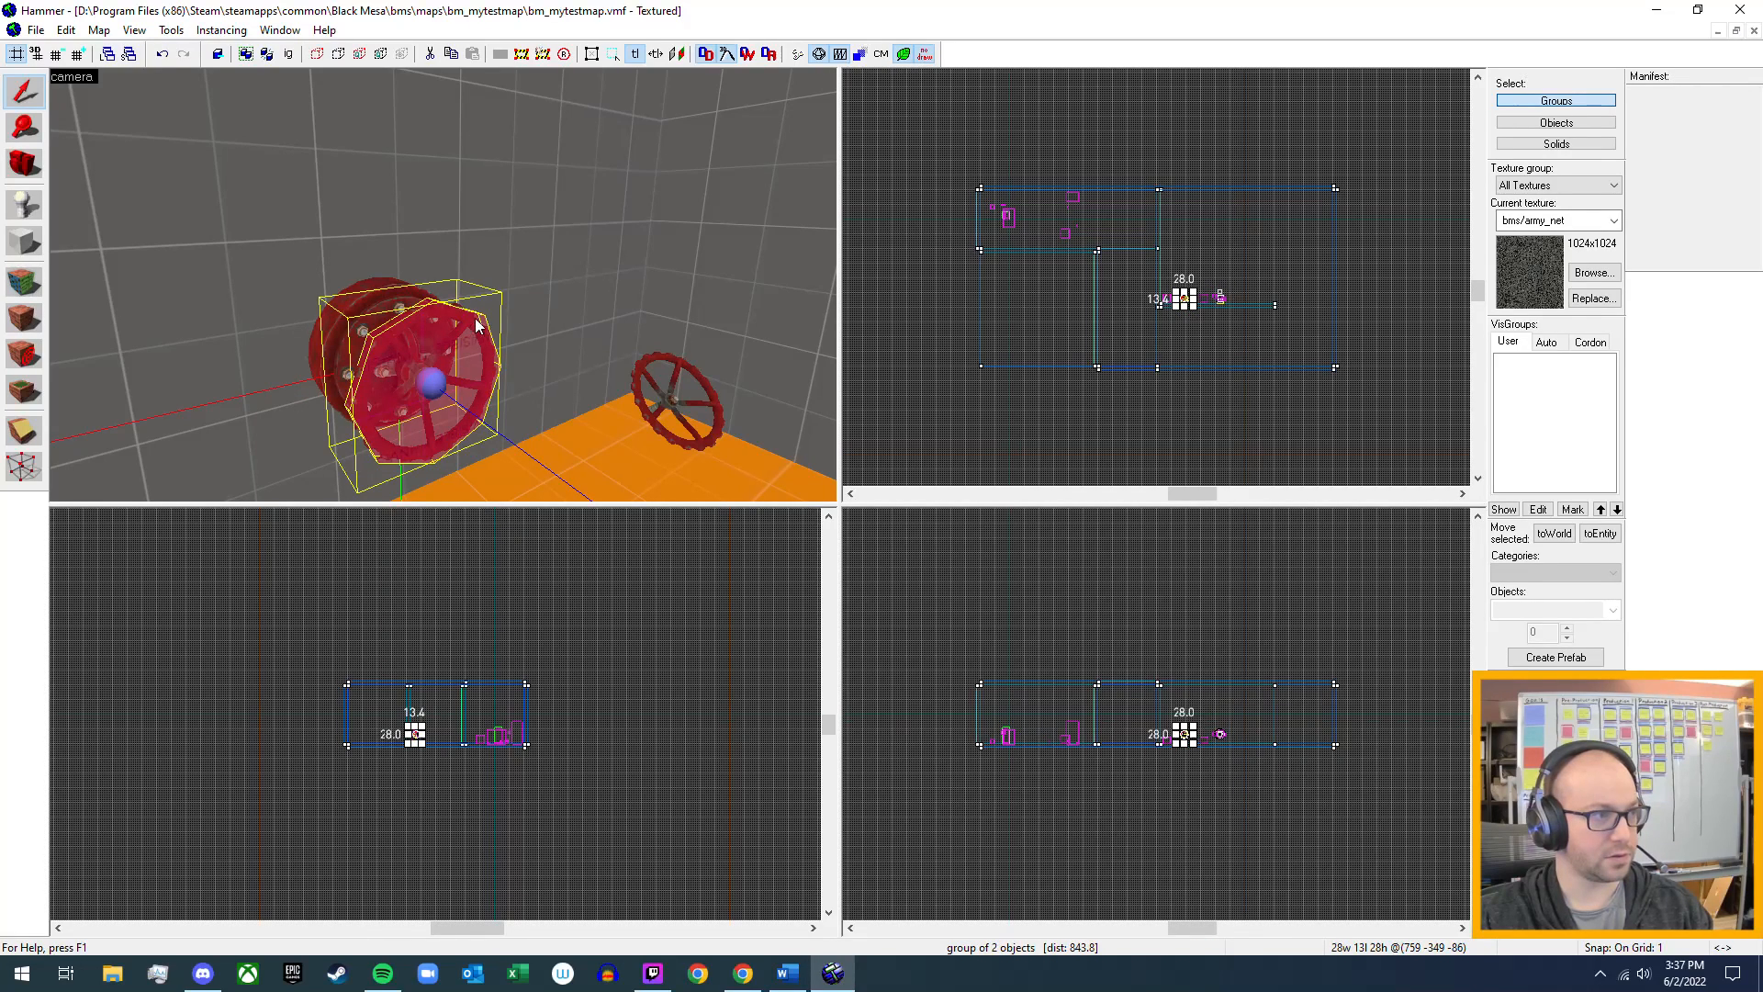
key(z)
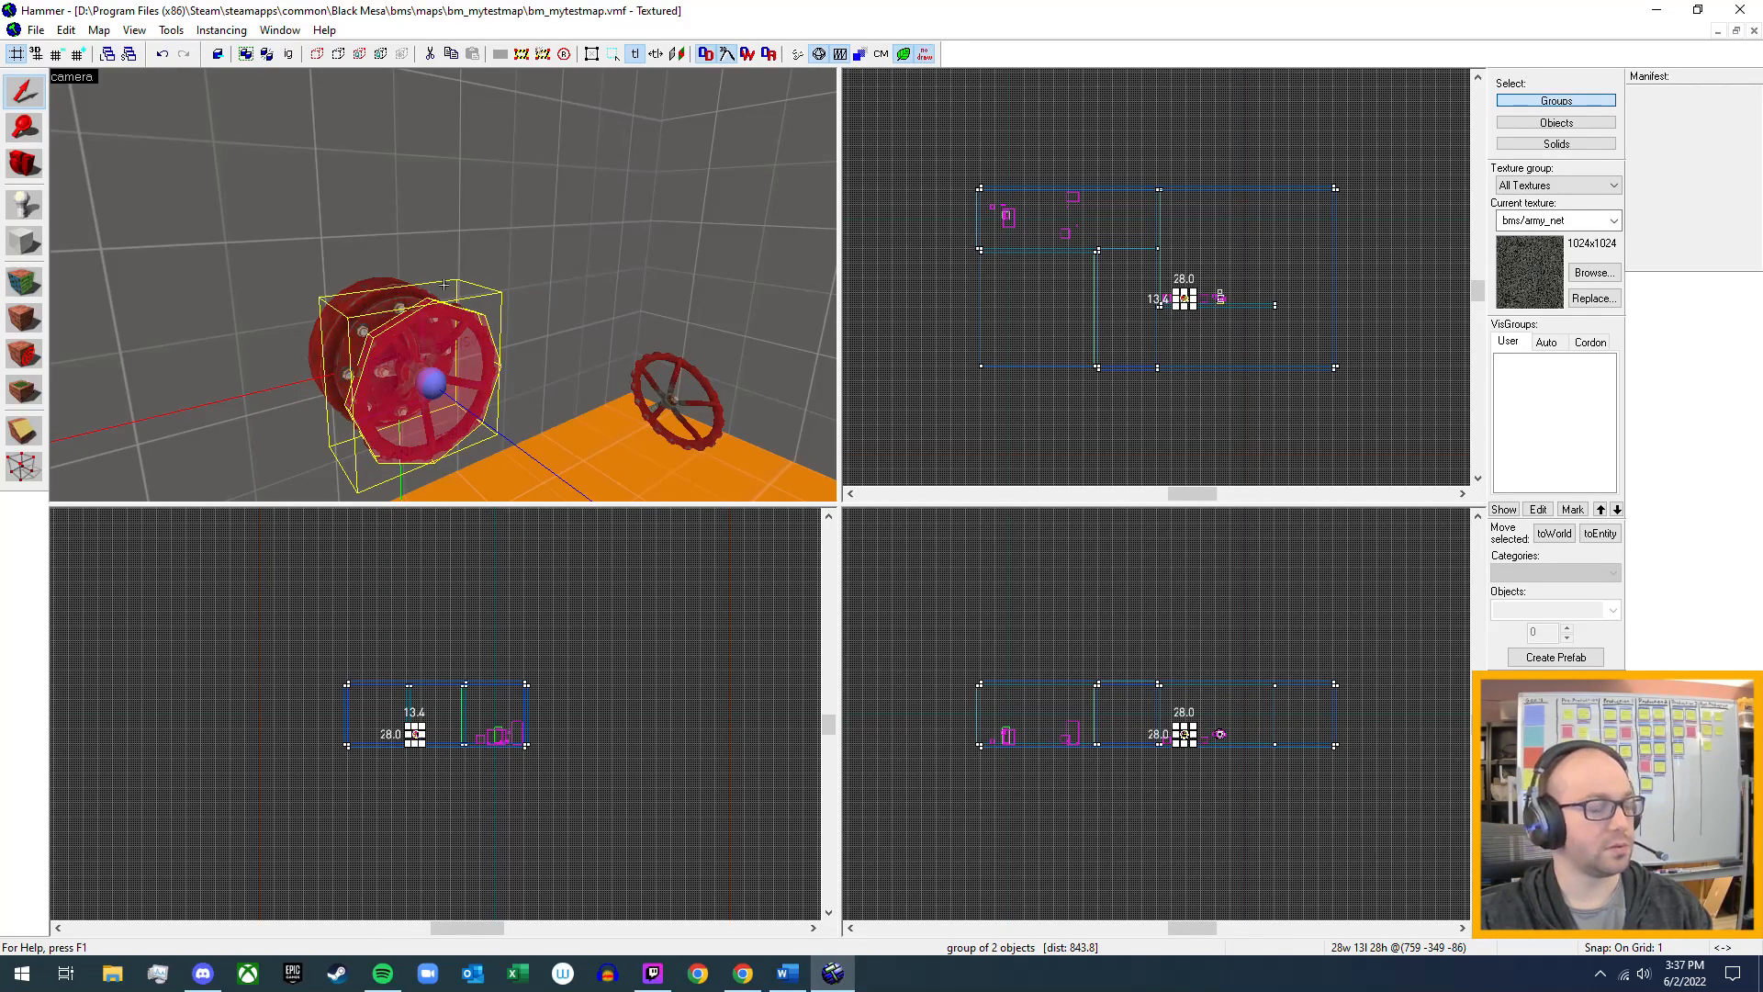
key(a)
key(a)
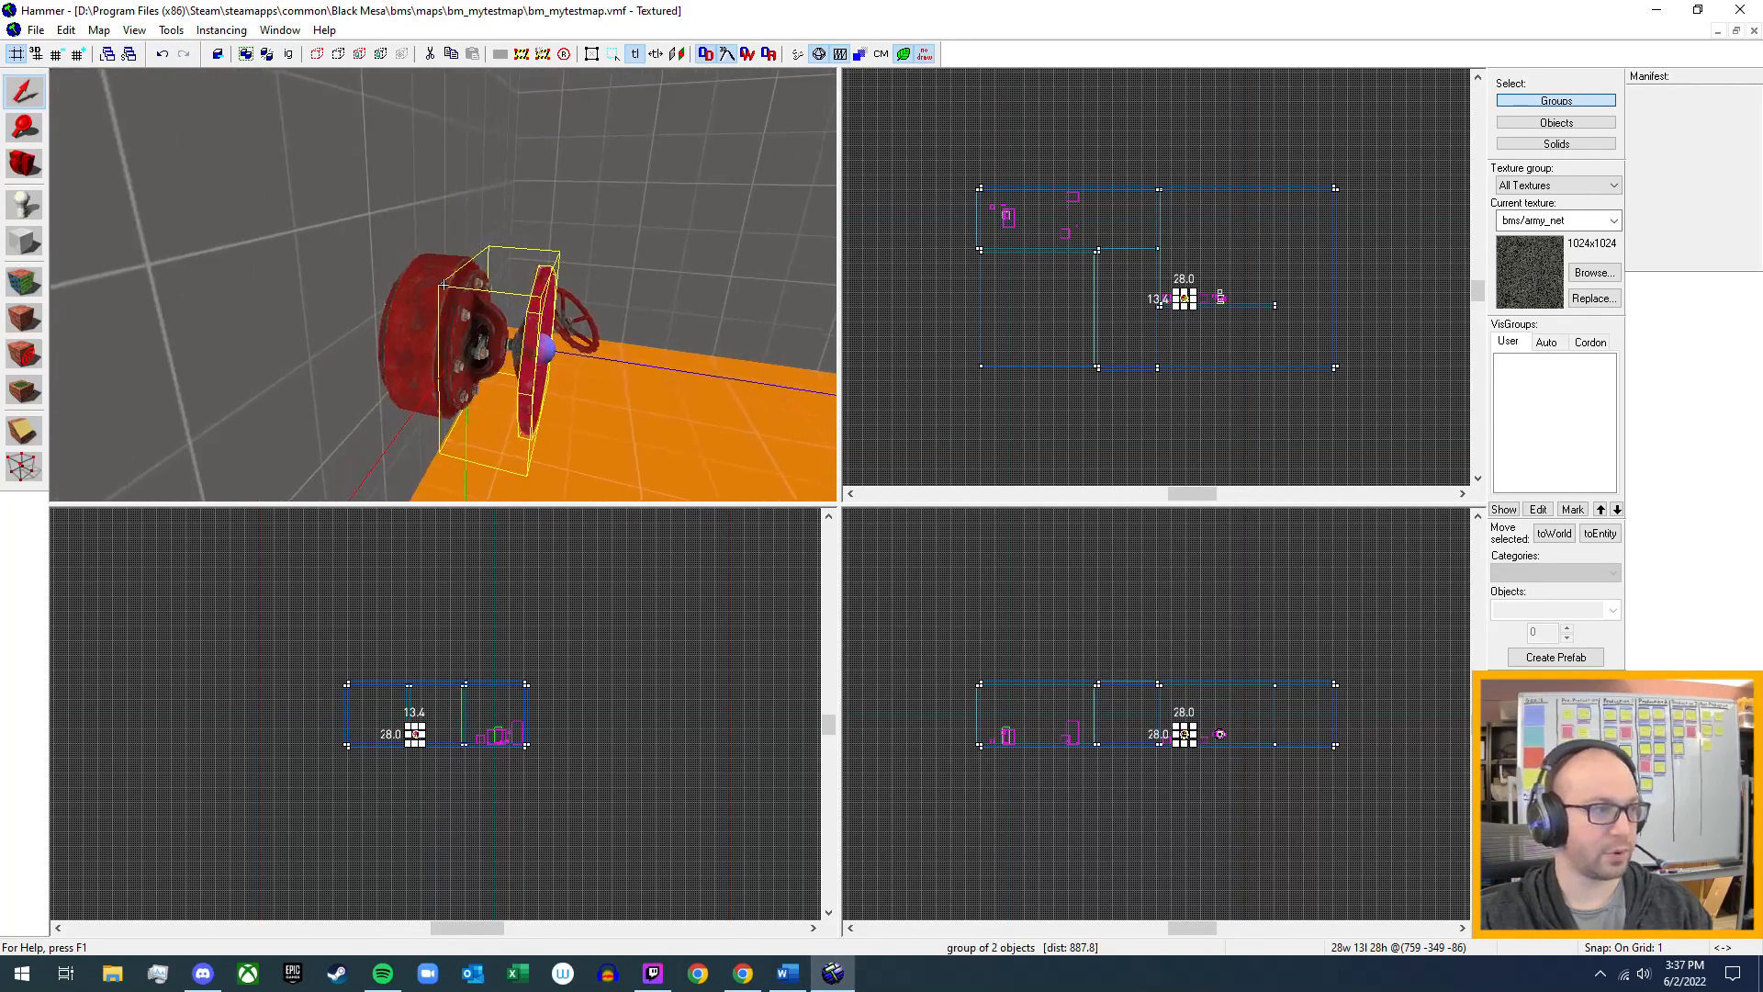
ctrl+click(405, 338)
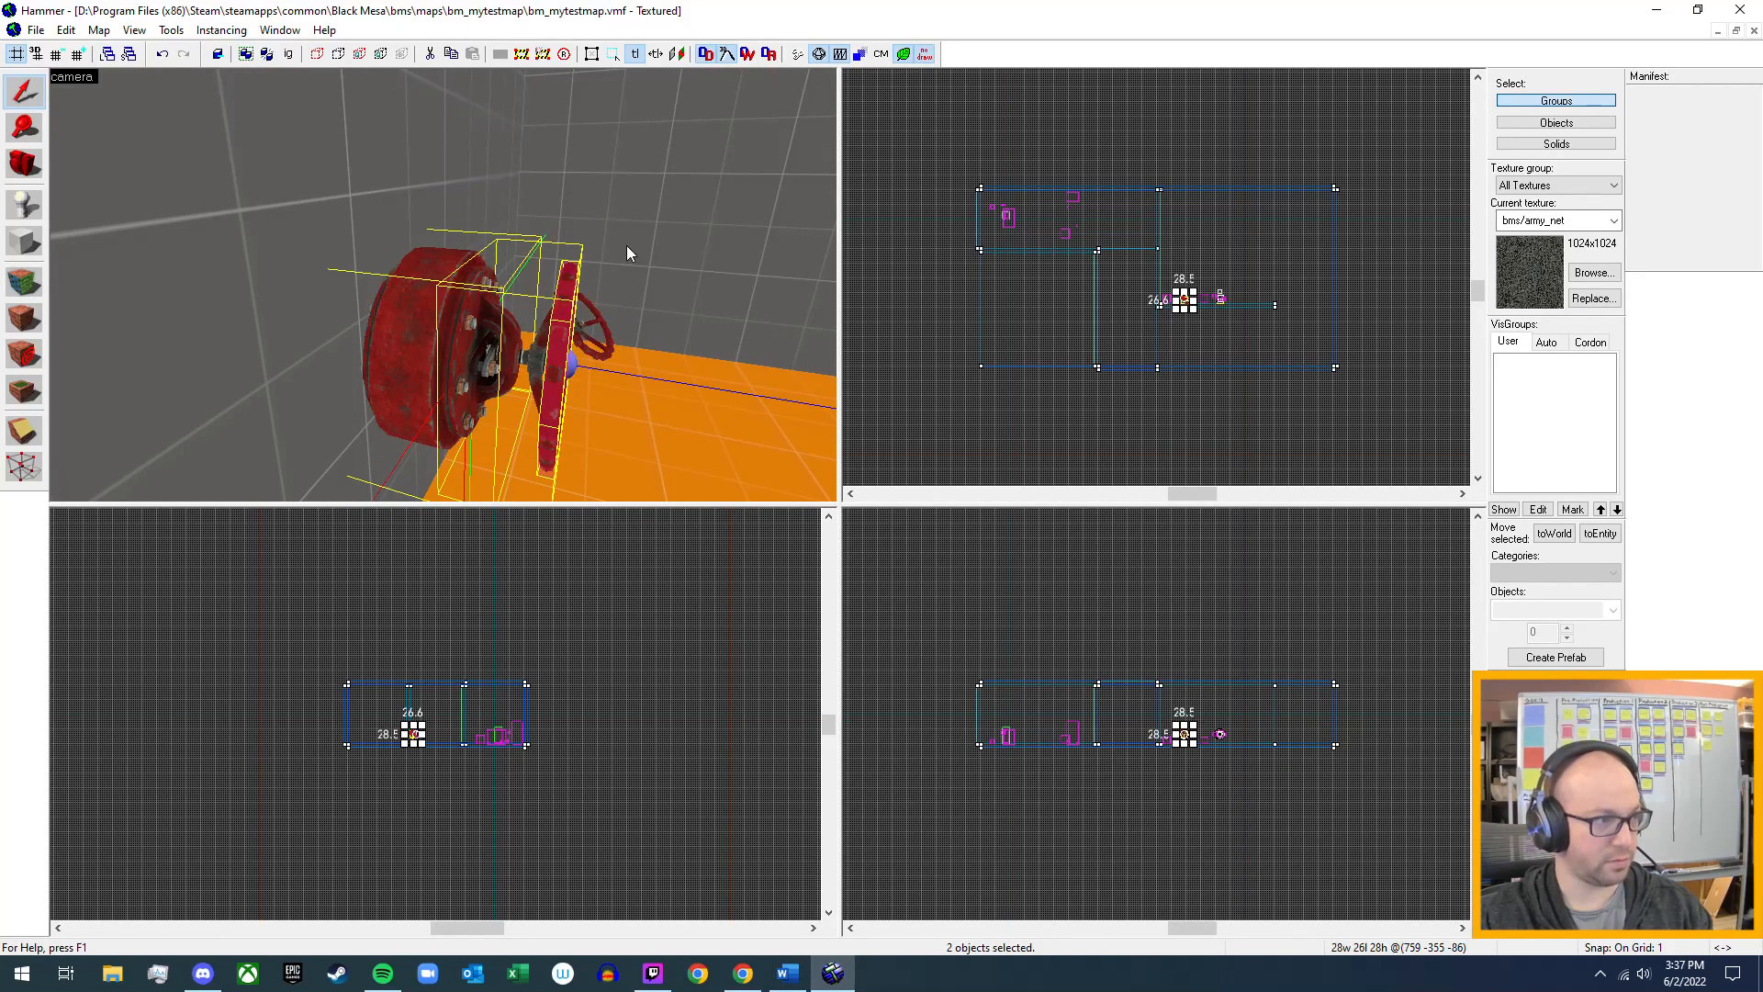
key(z)
key(d)
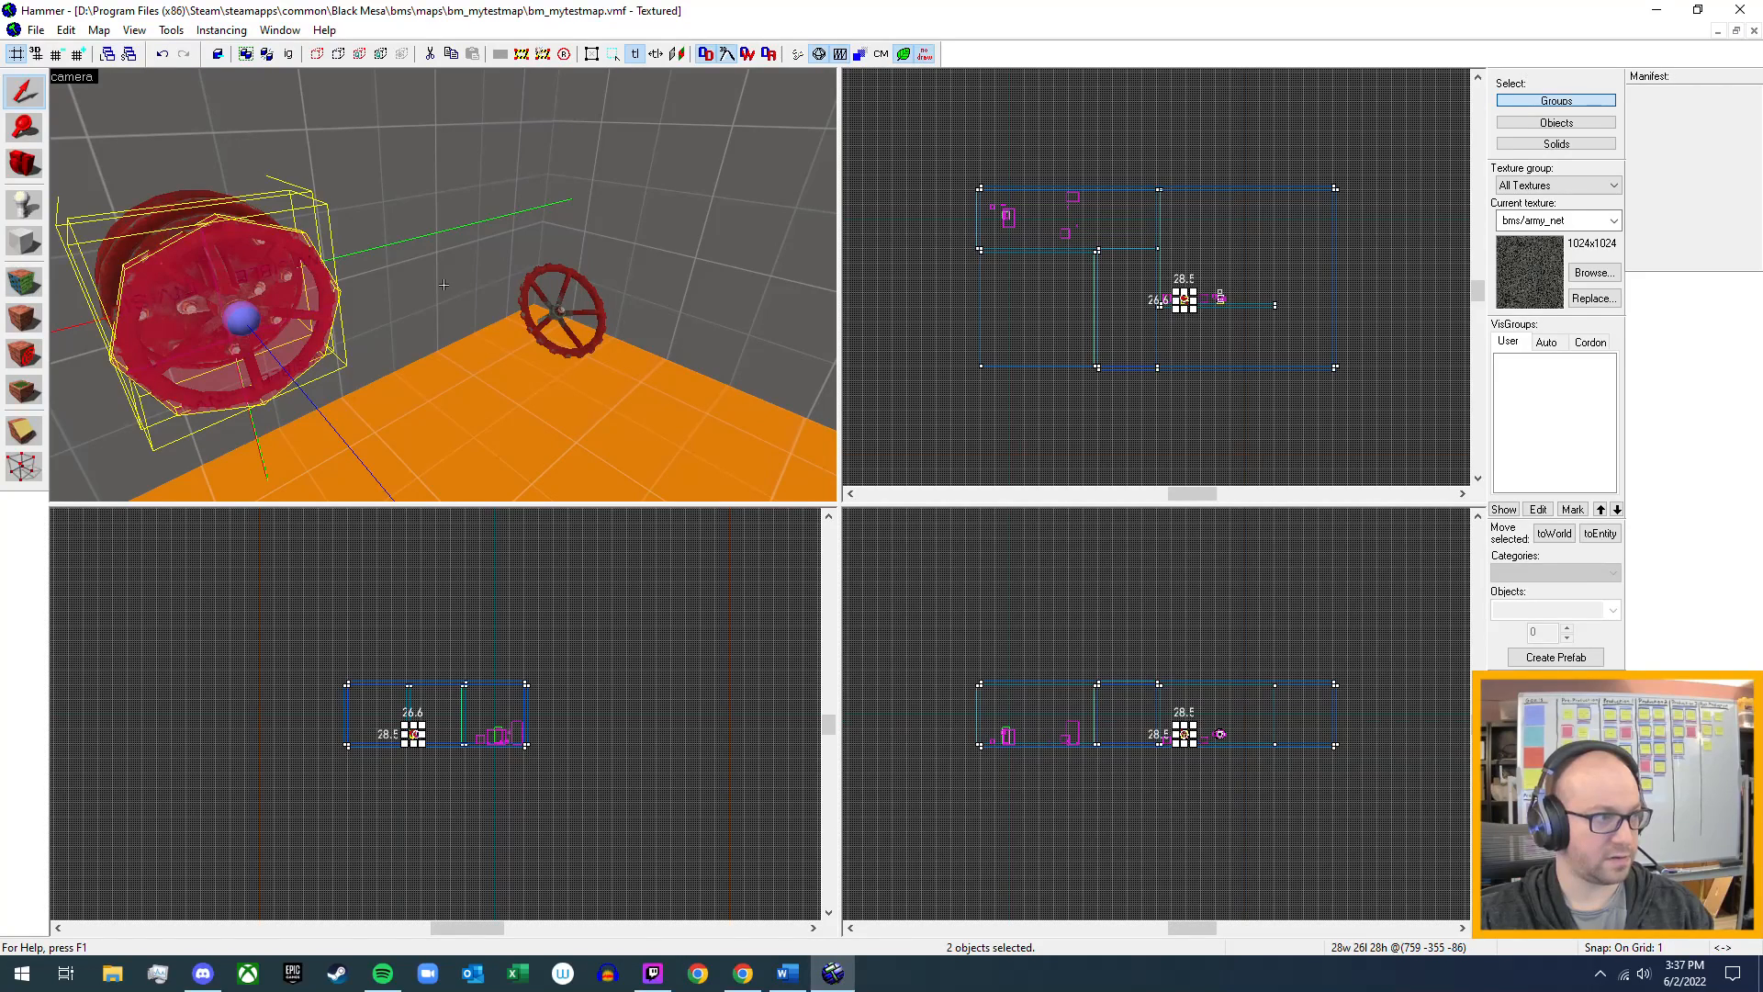
key(s)
key(z)
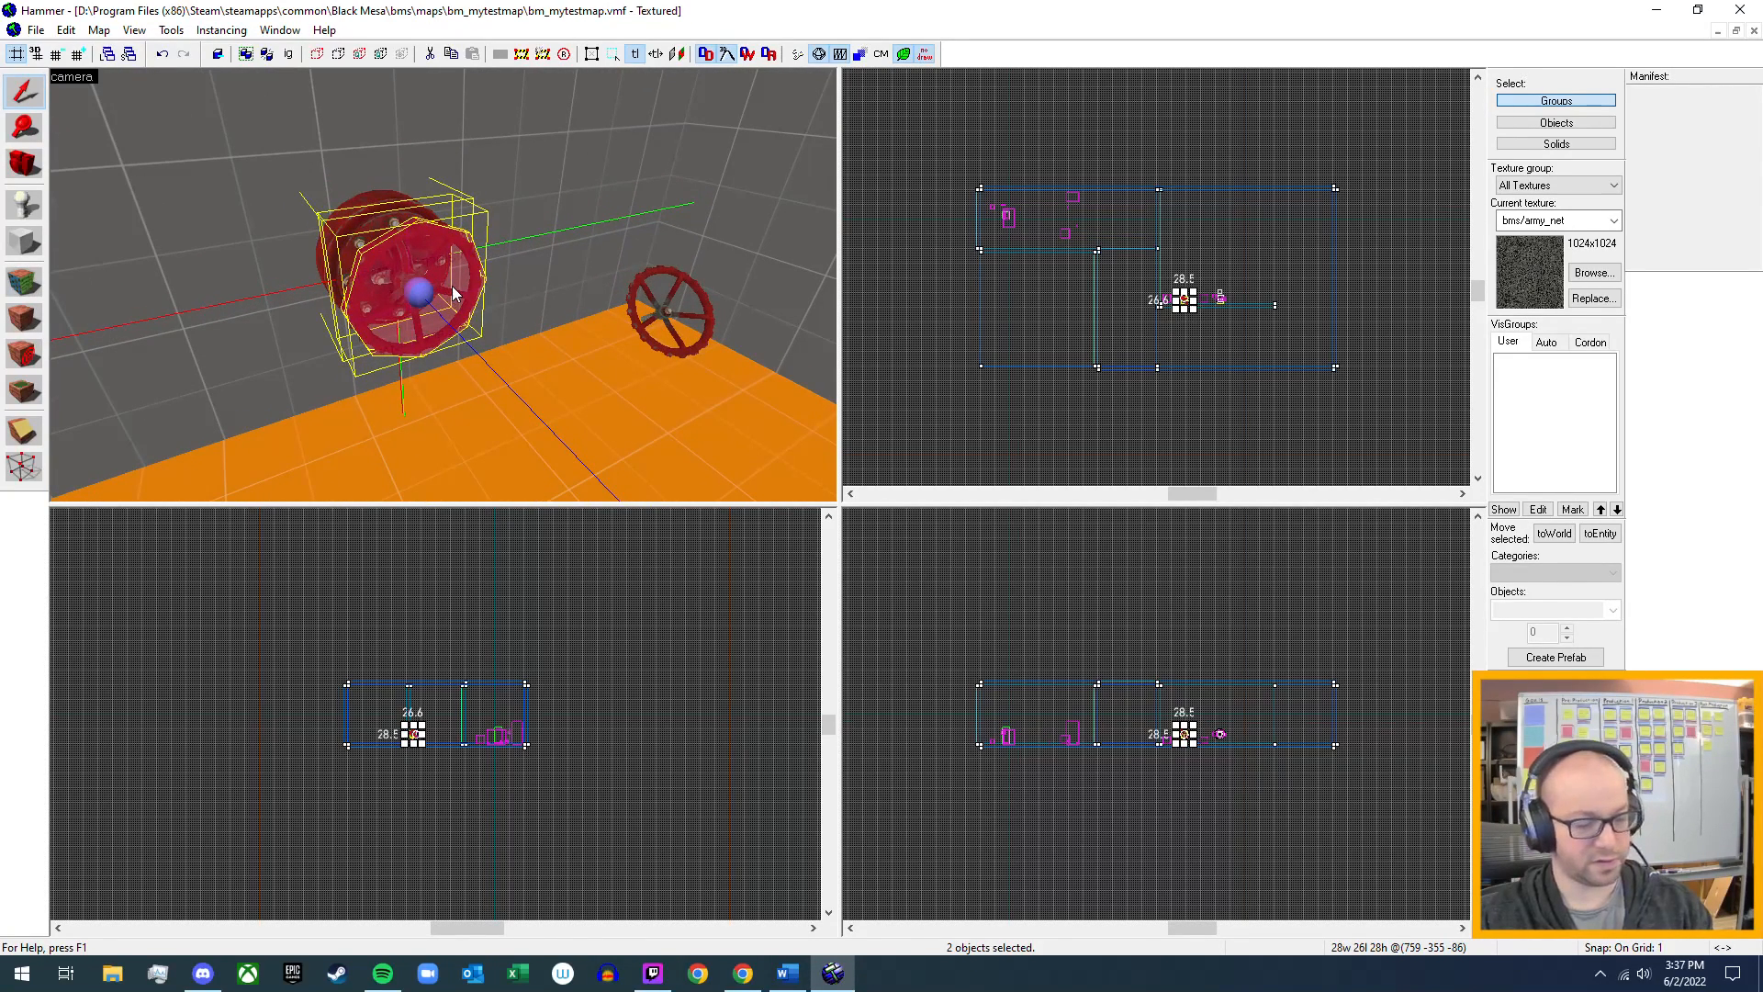
key(z)
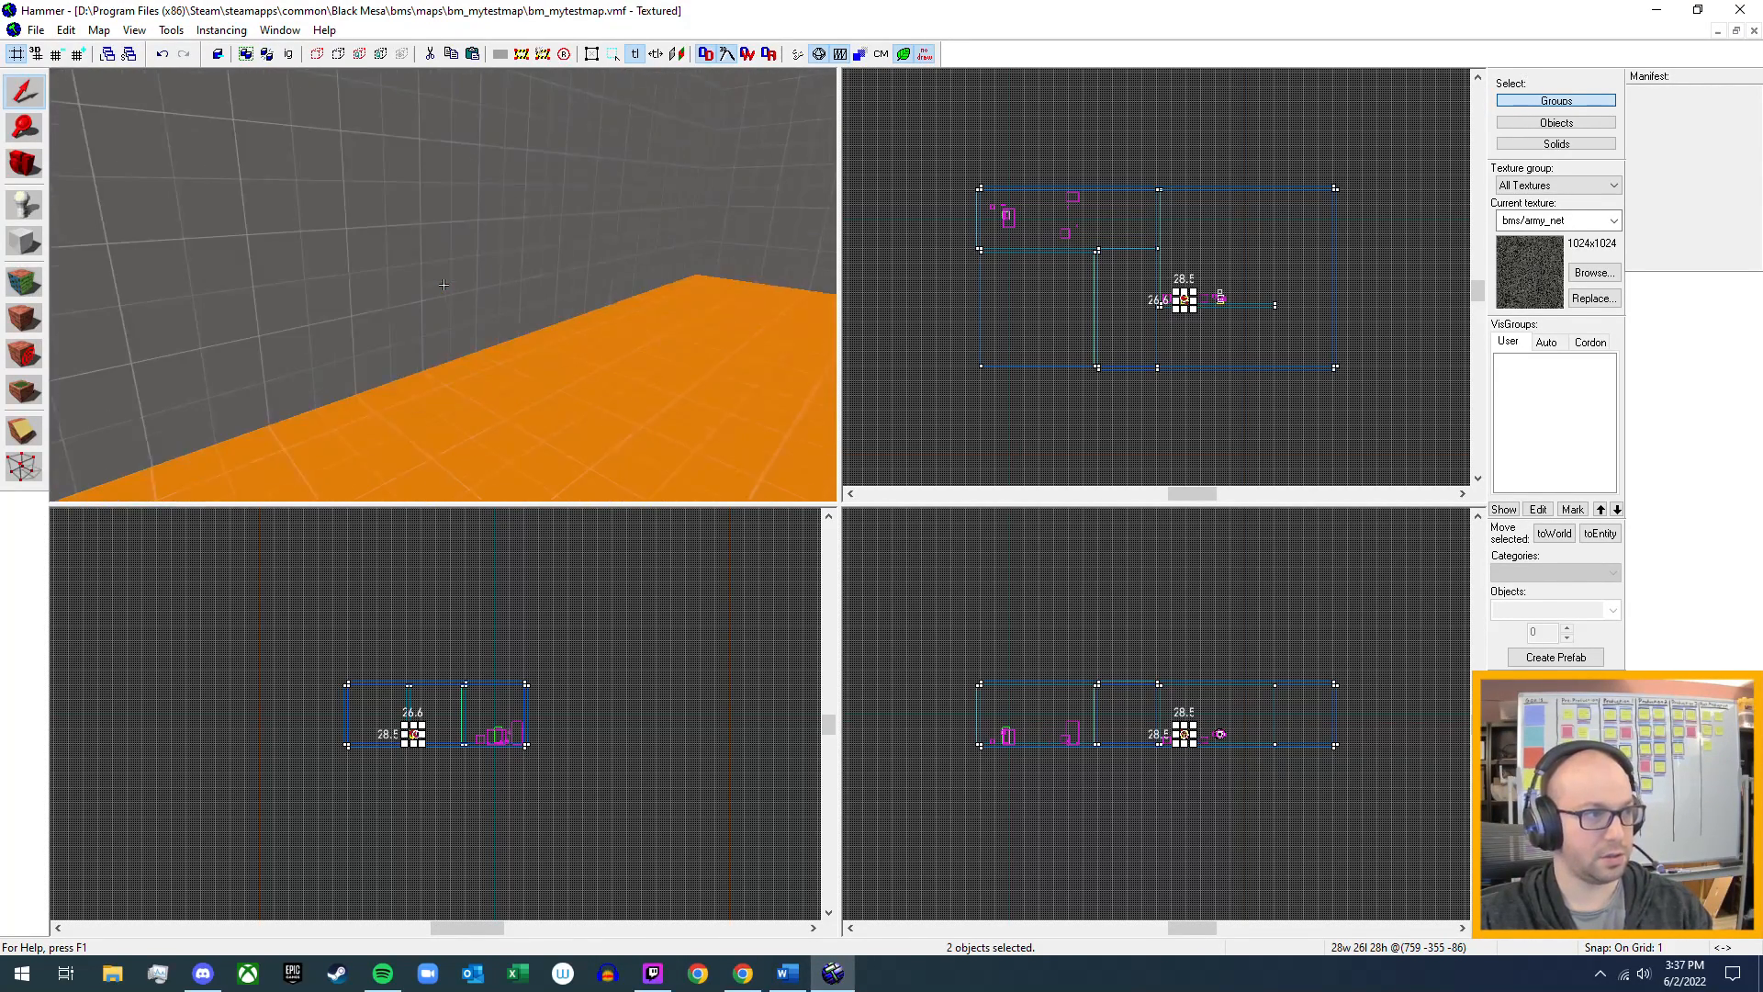
key(z)
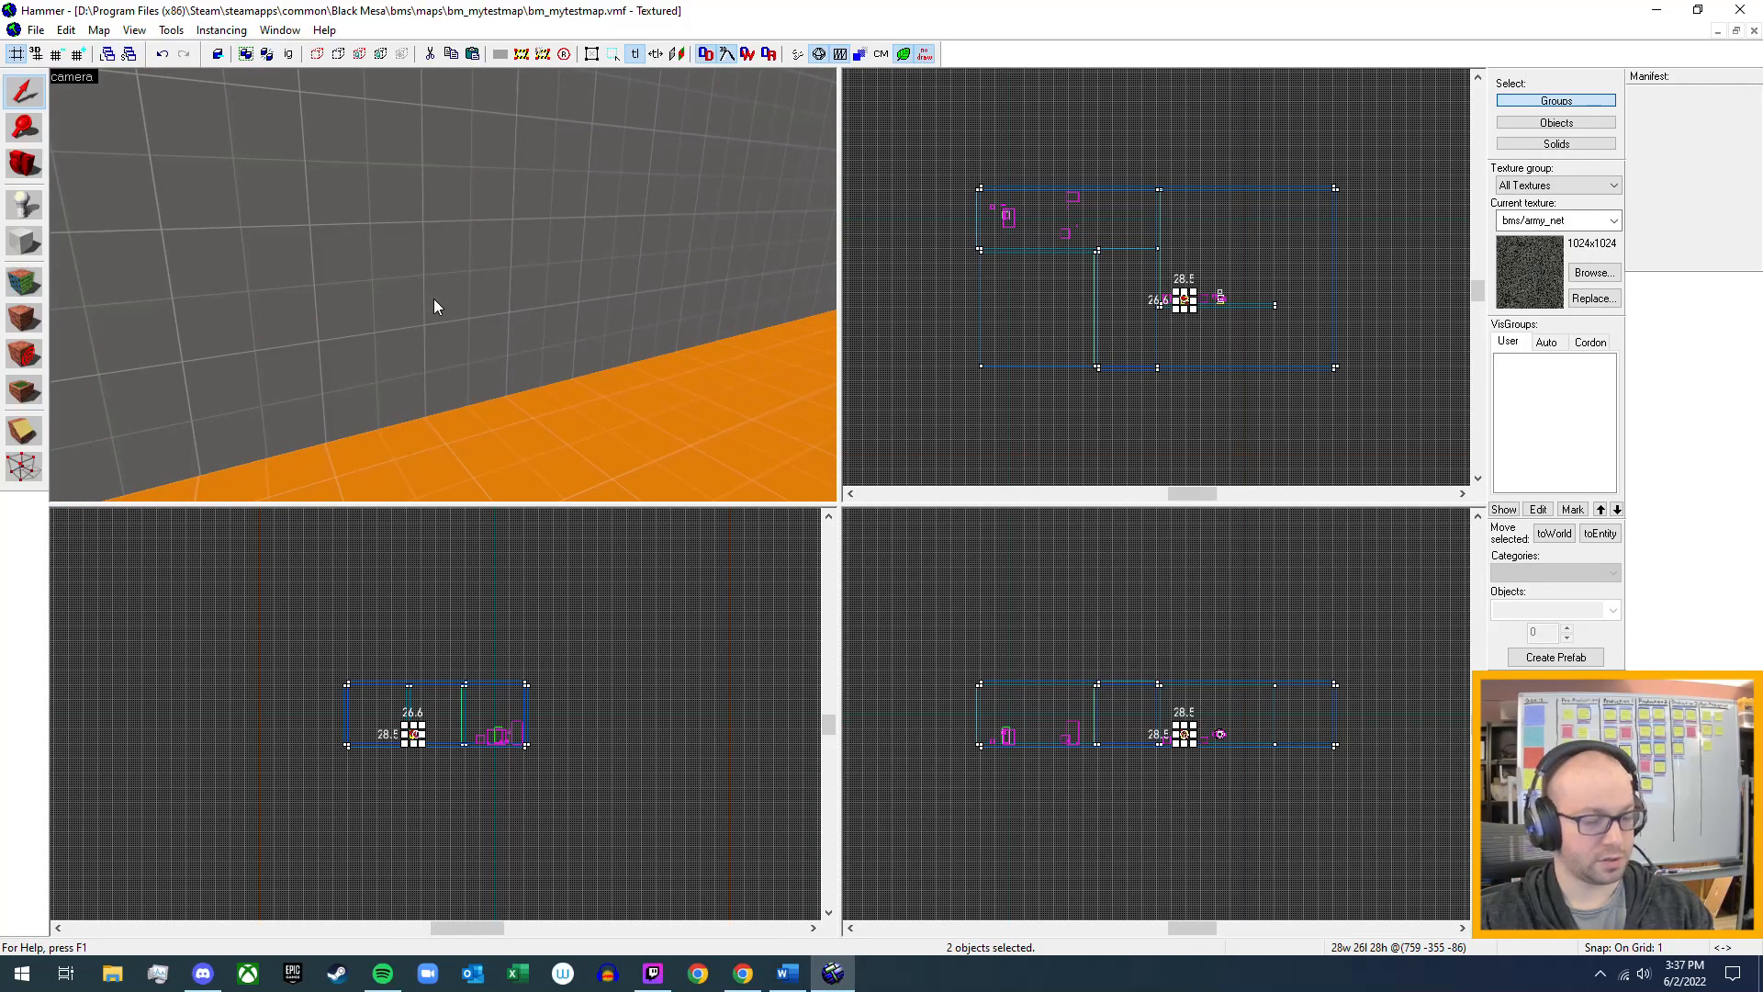
key(ctrl+shift+e)
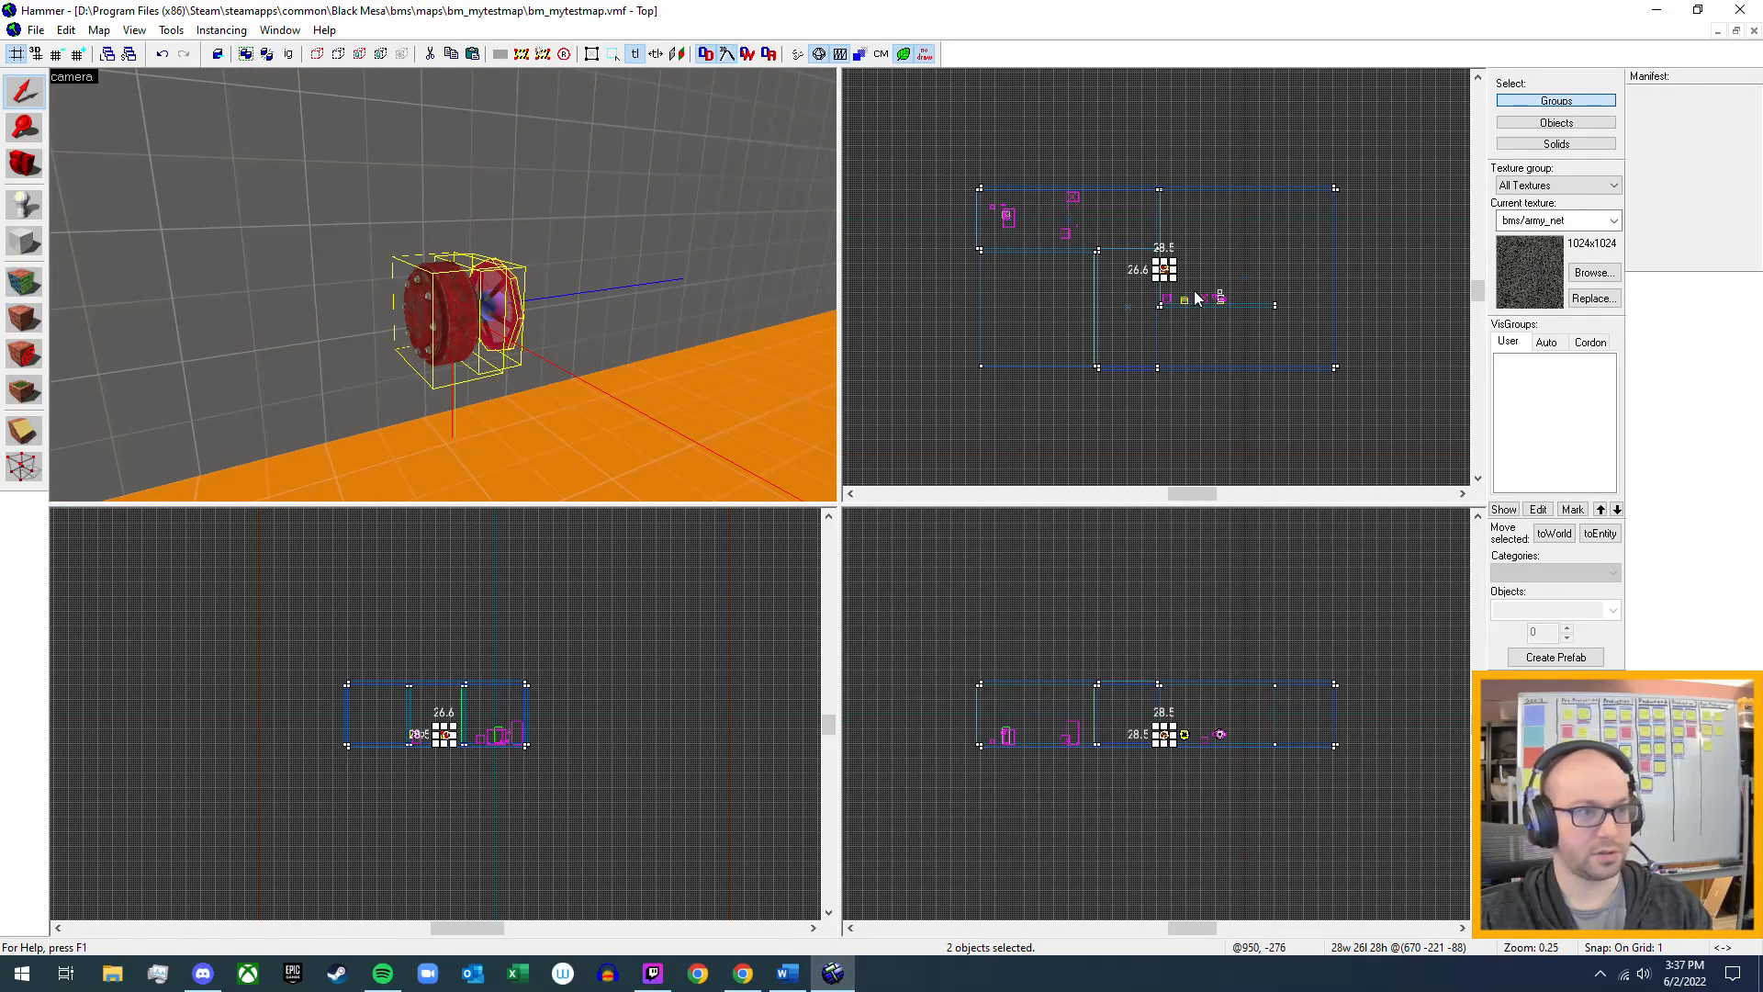
- Rotate the copied valve 90 degrees clockwise in the top view and shift it flush against the wall
scroll(1216, 241, up, 12)
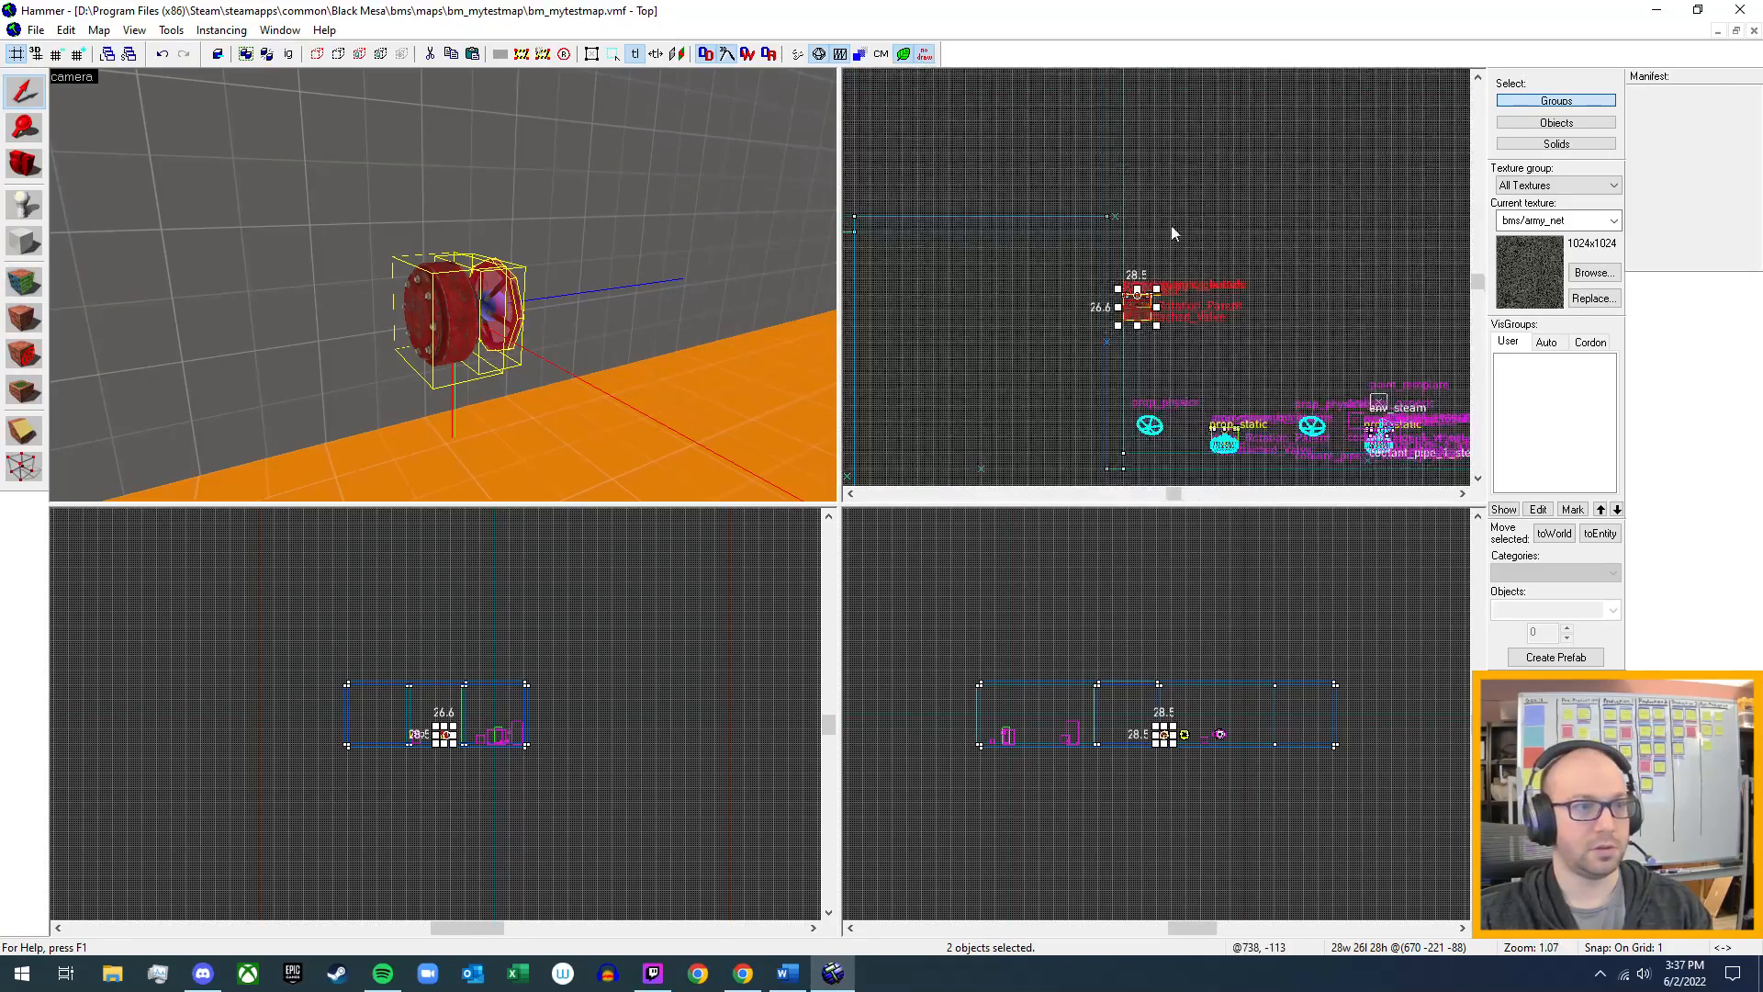
scroll(1118, 326, up, 2)
click(1118, 338)
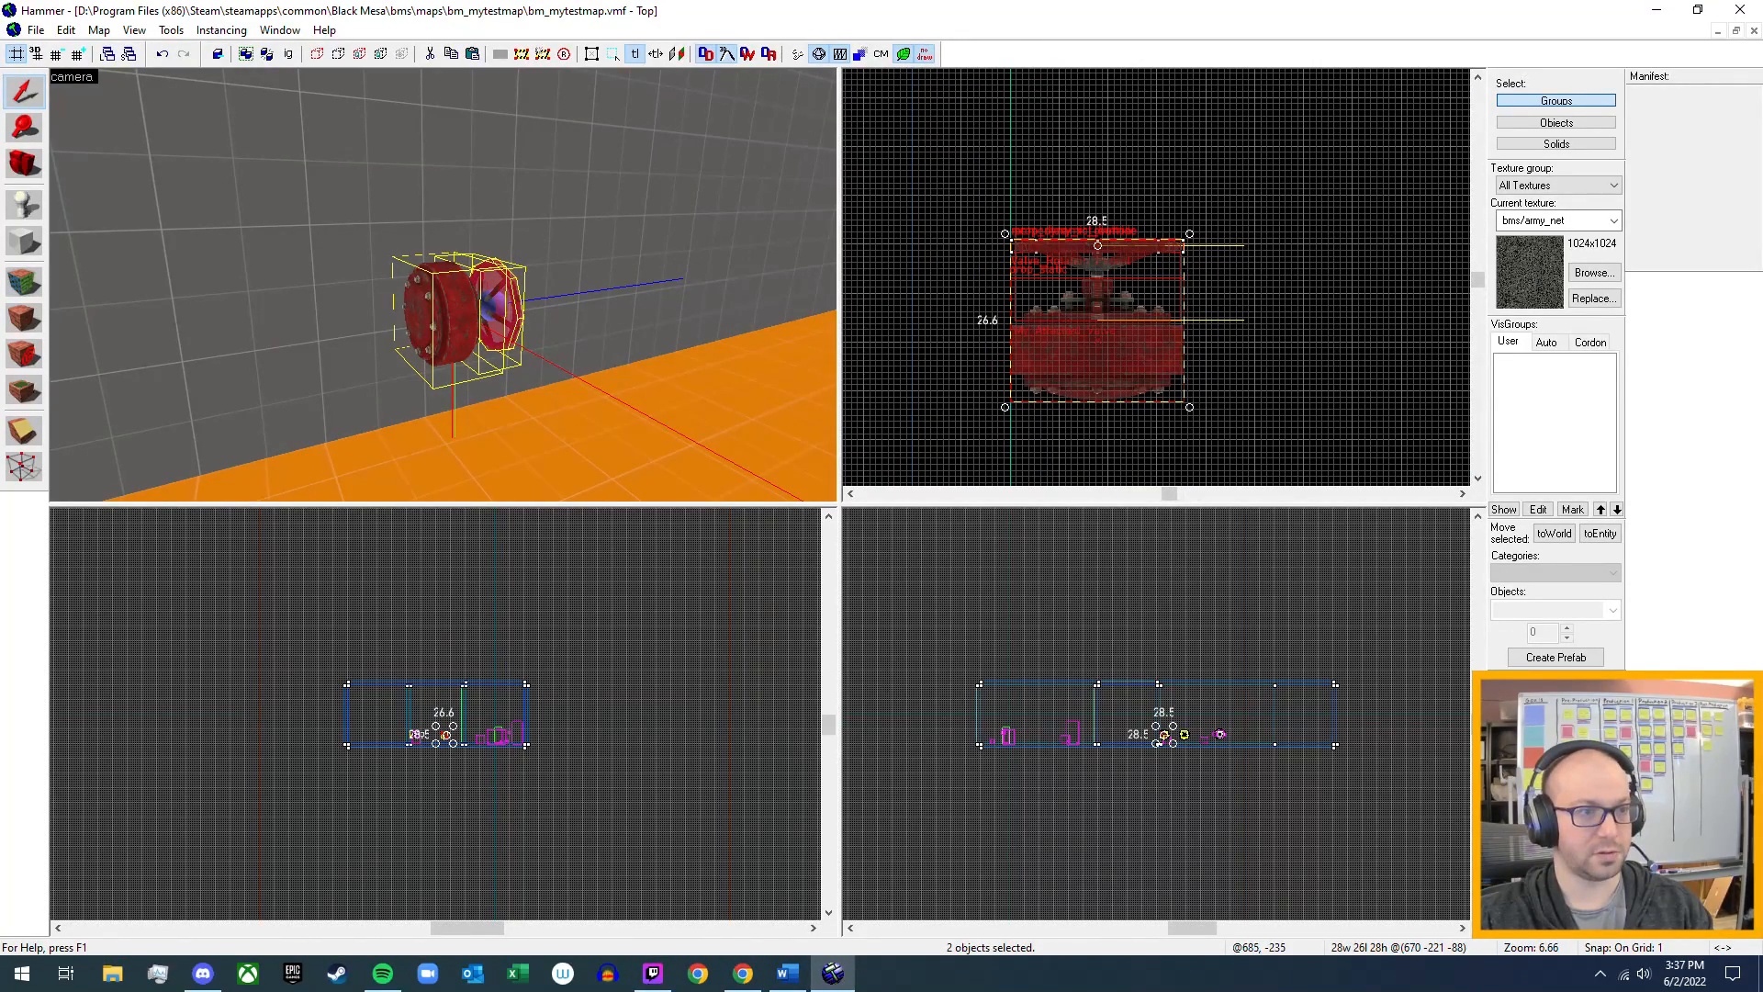
drag(1190, 407, 1006, 435)
scroll(1017, 321, up, 7)
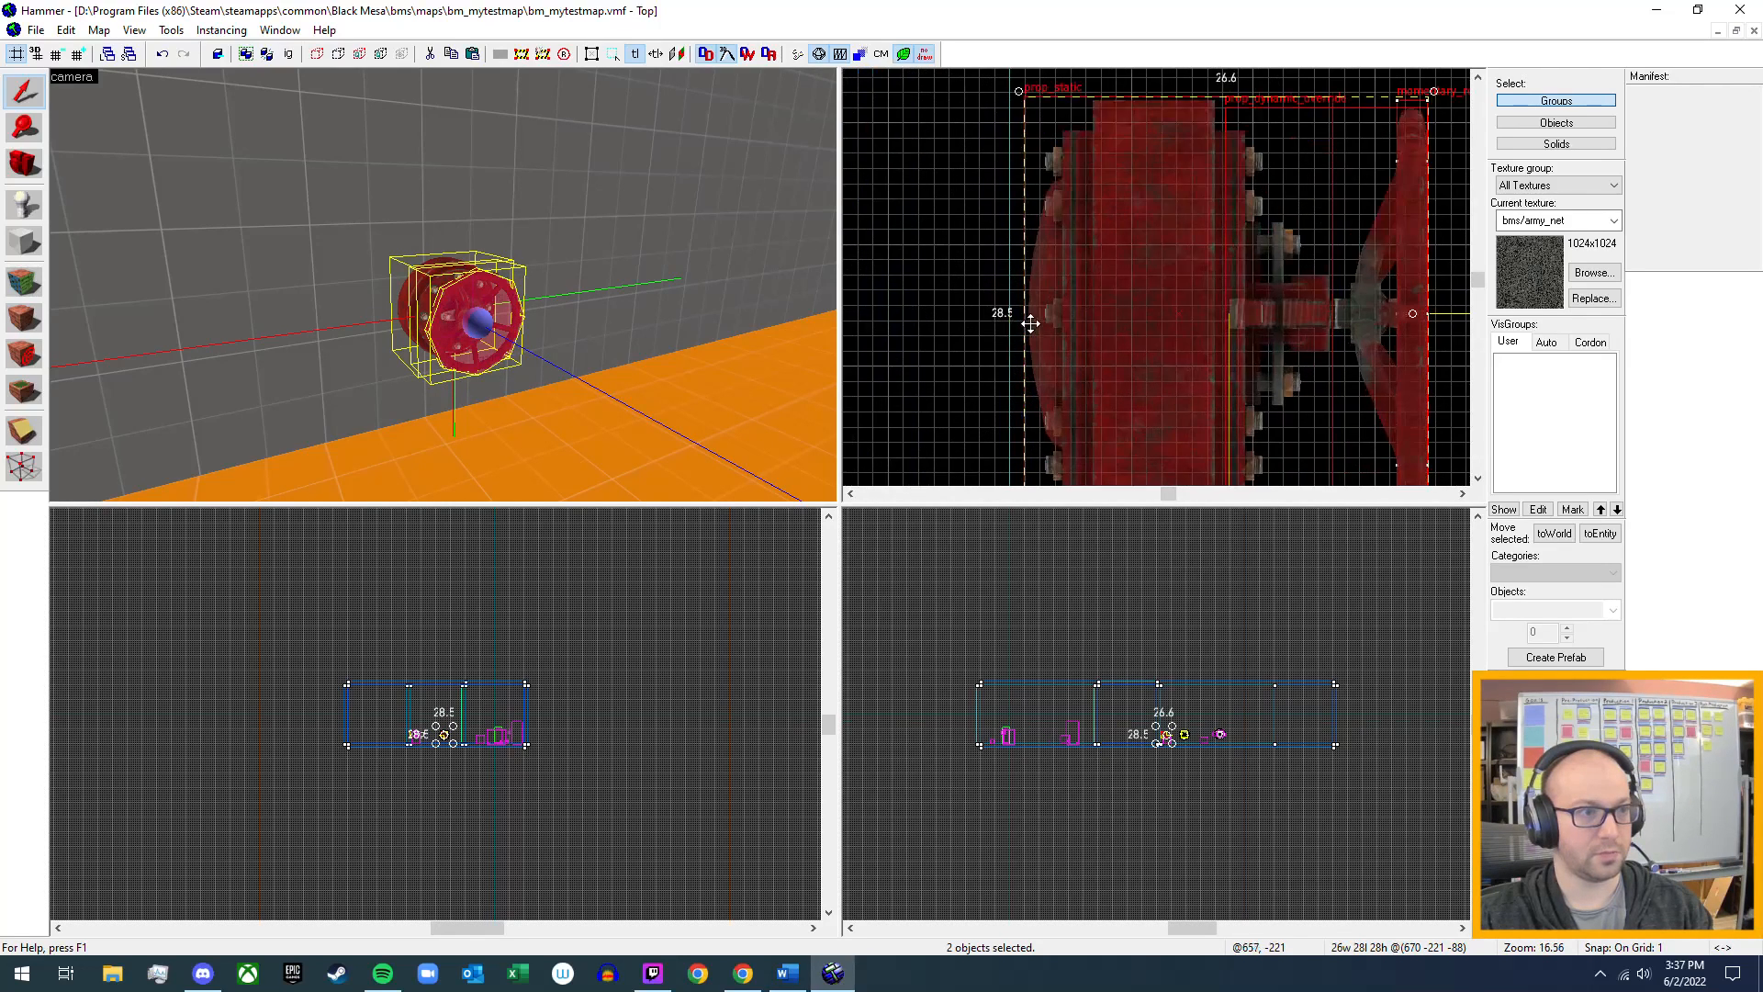
drag(1119, 300, 1089, 300)
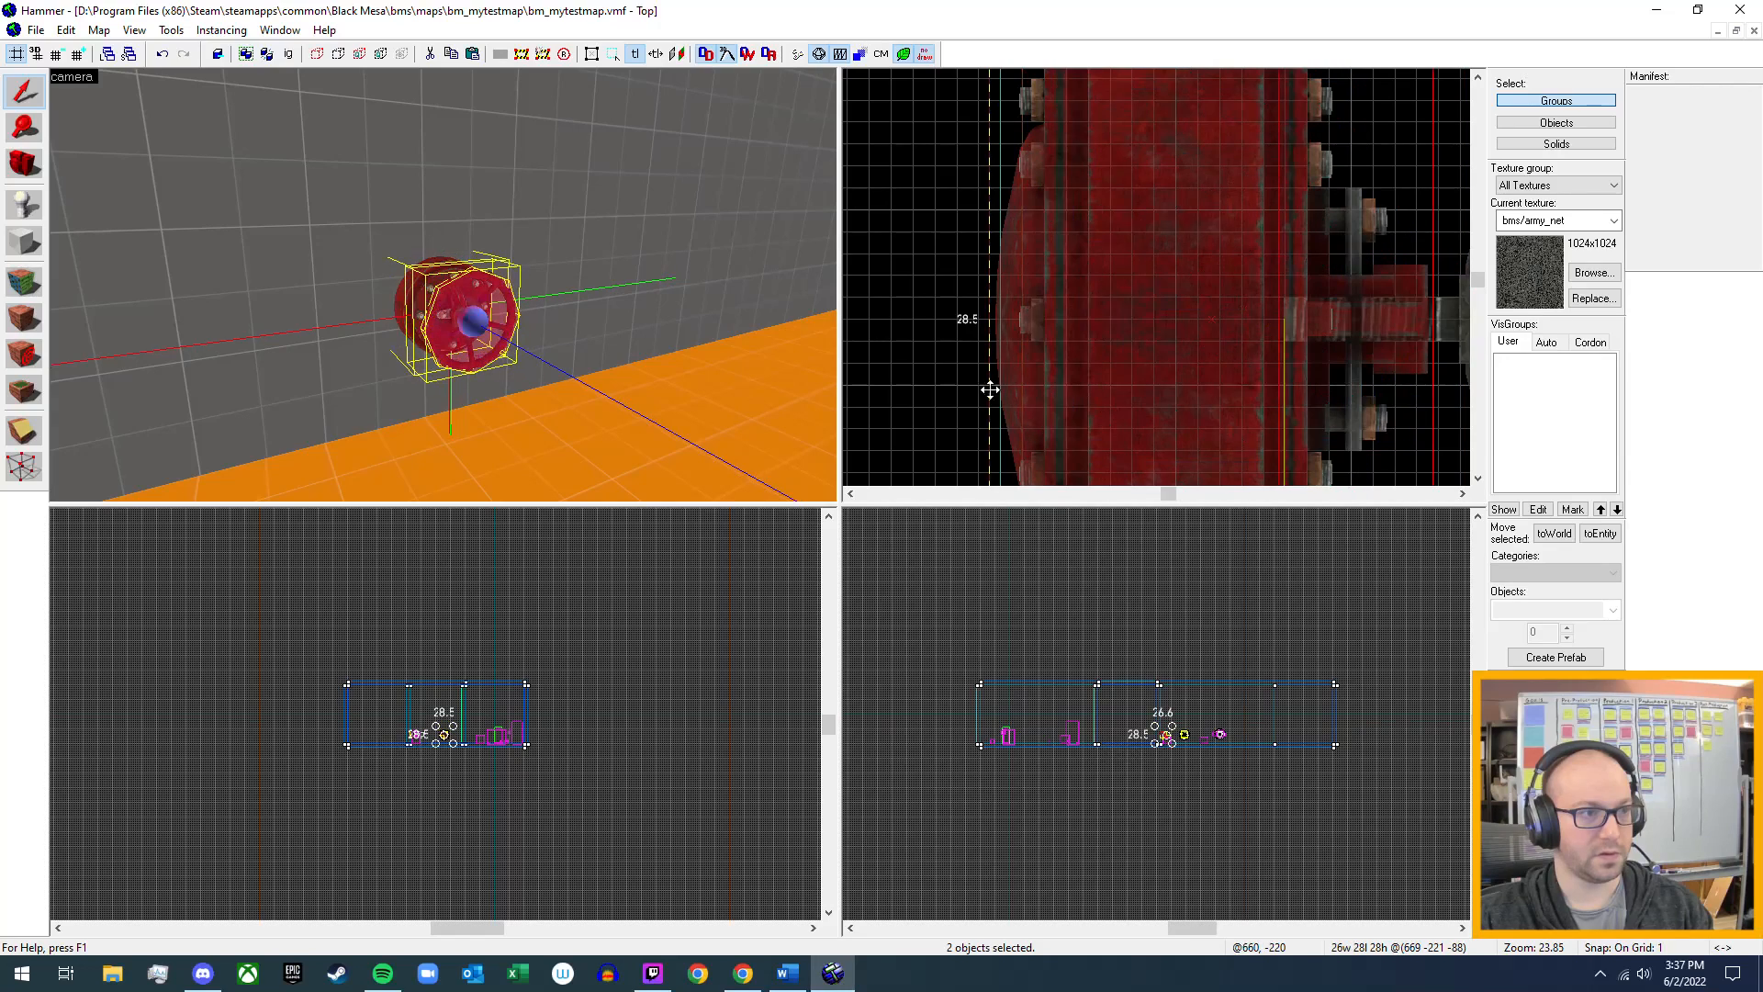
- Examine the copied valve's orientation and fit against the wall from several angles, including its base and translucent wheel
key(z)
key(d)
key(a)
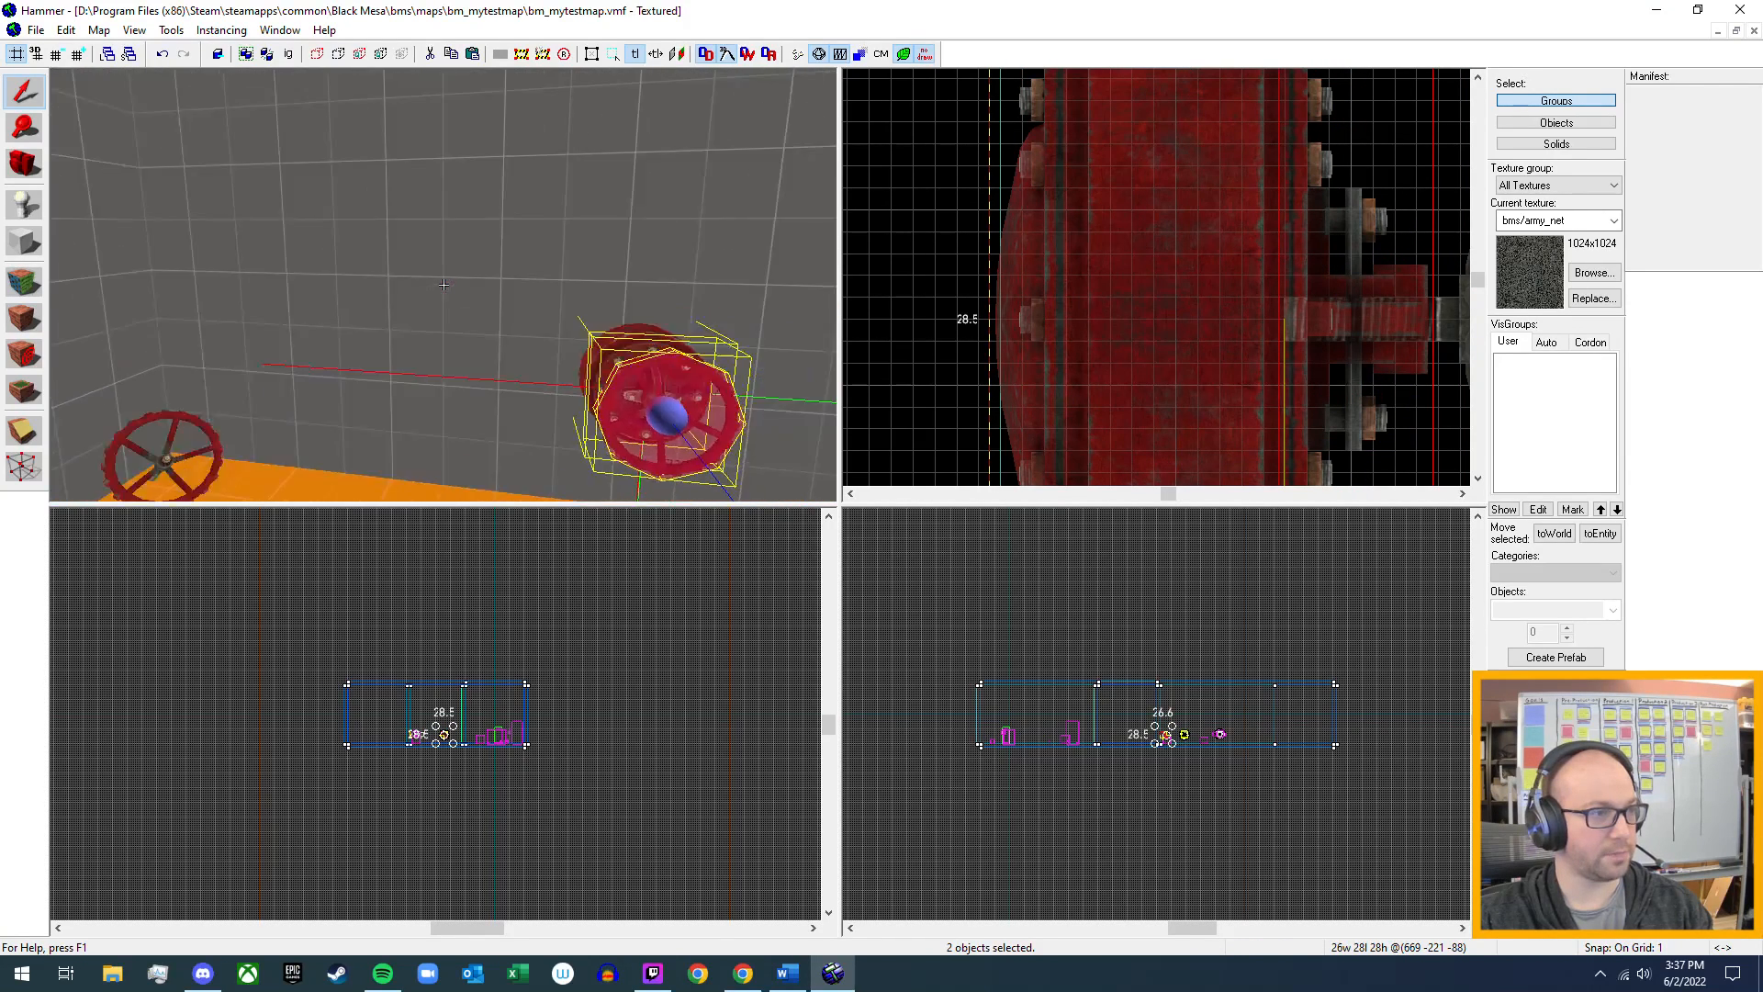
key(w)
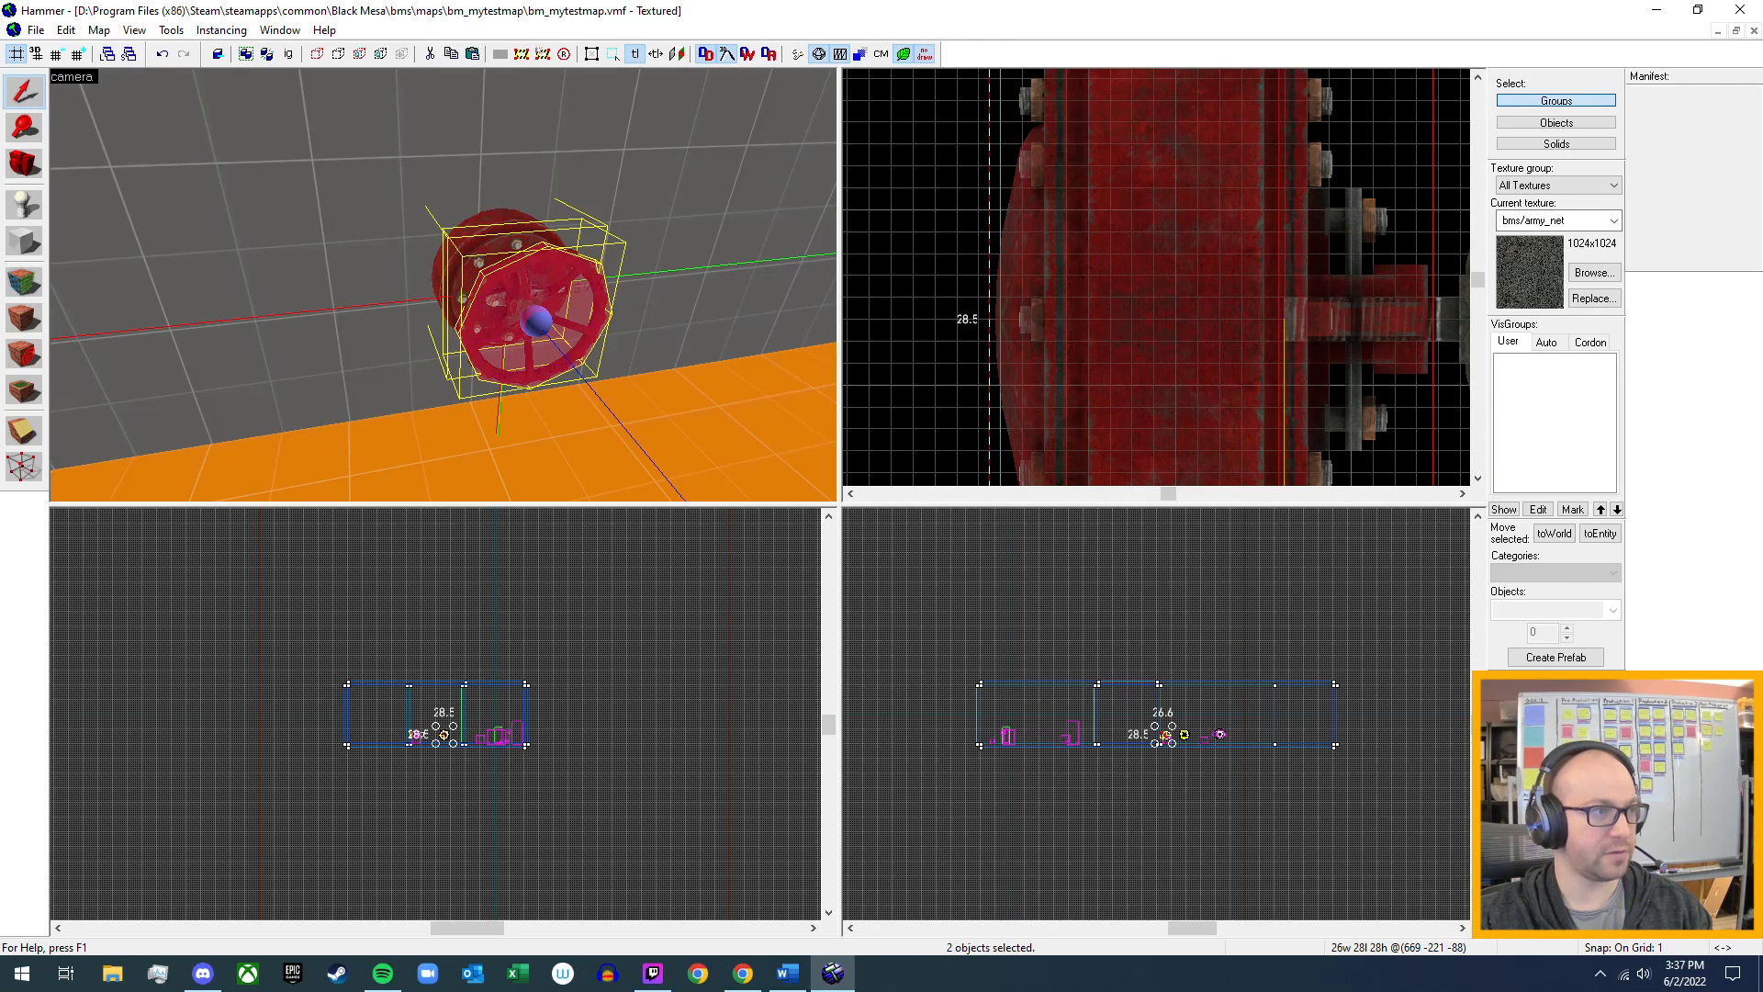
key(z)
key(w)
key(z)
key(z)
key(w)
key(w)
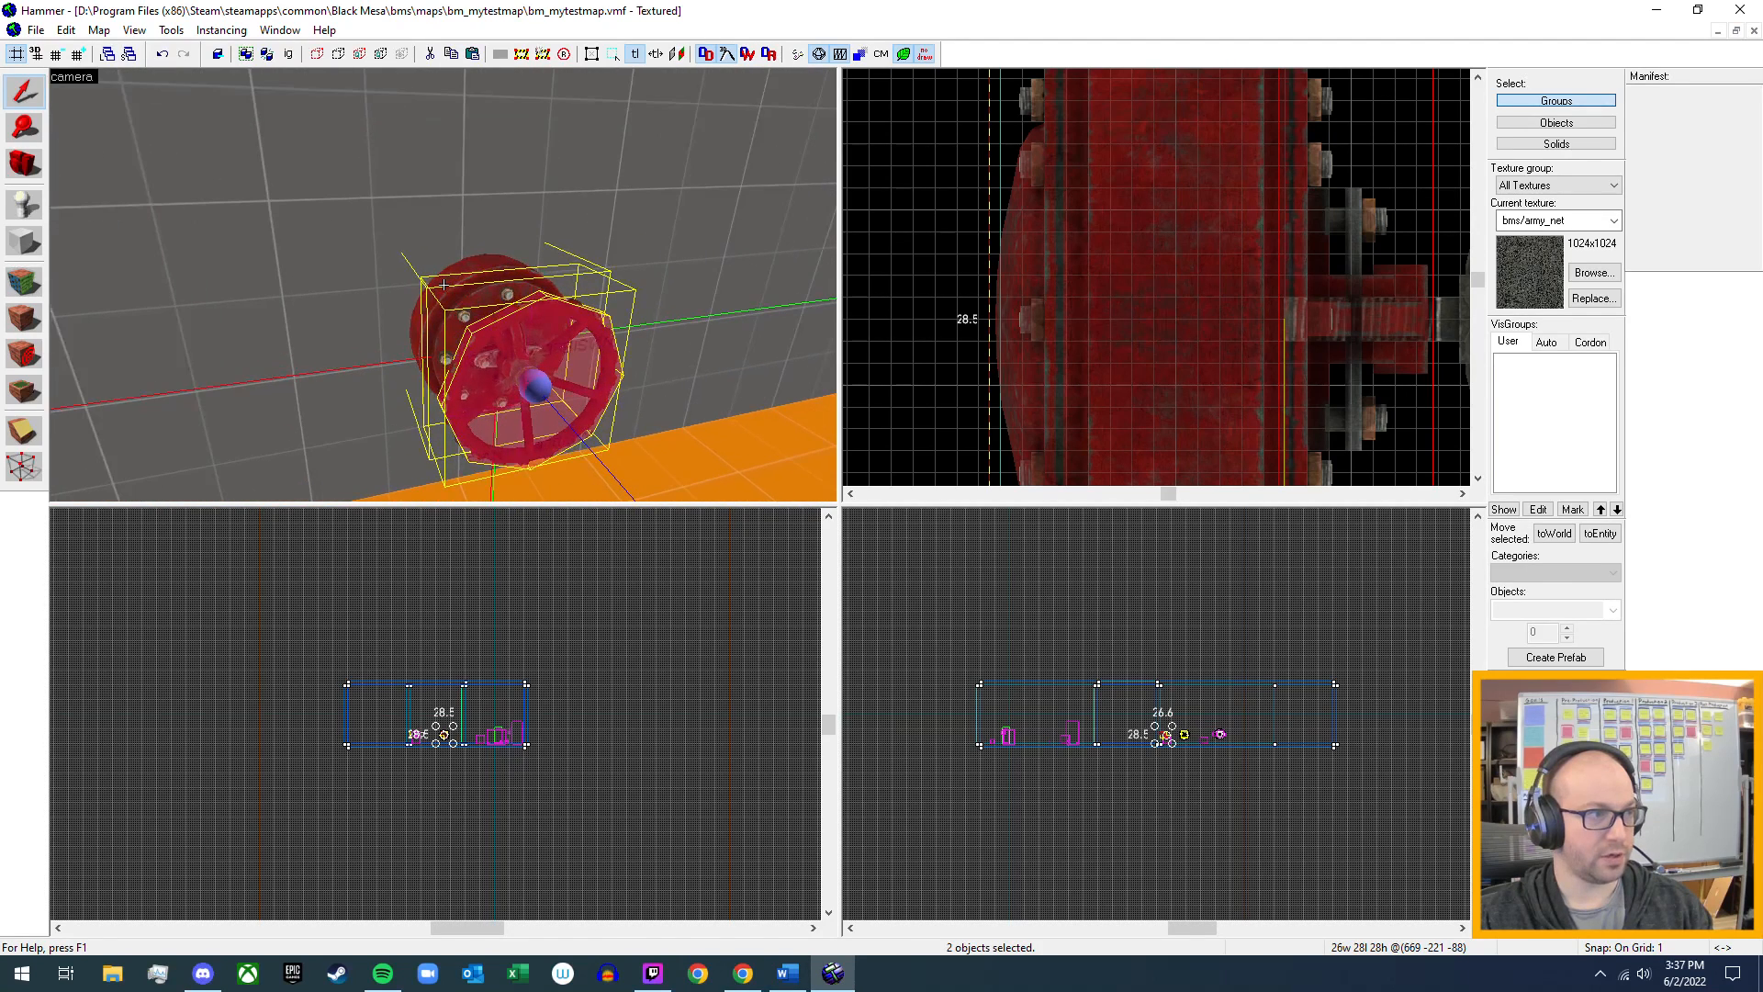
key(z)
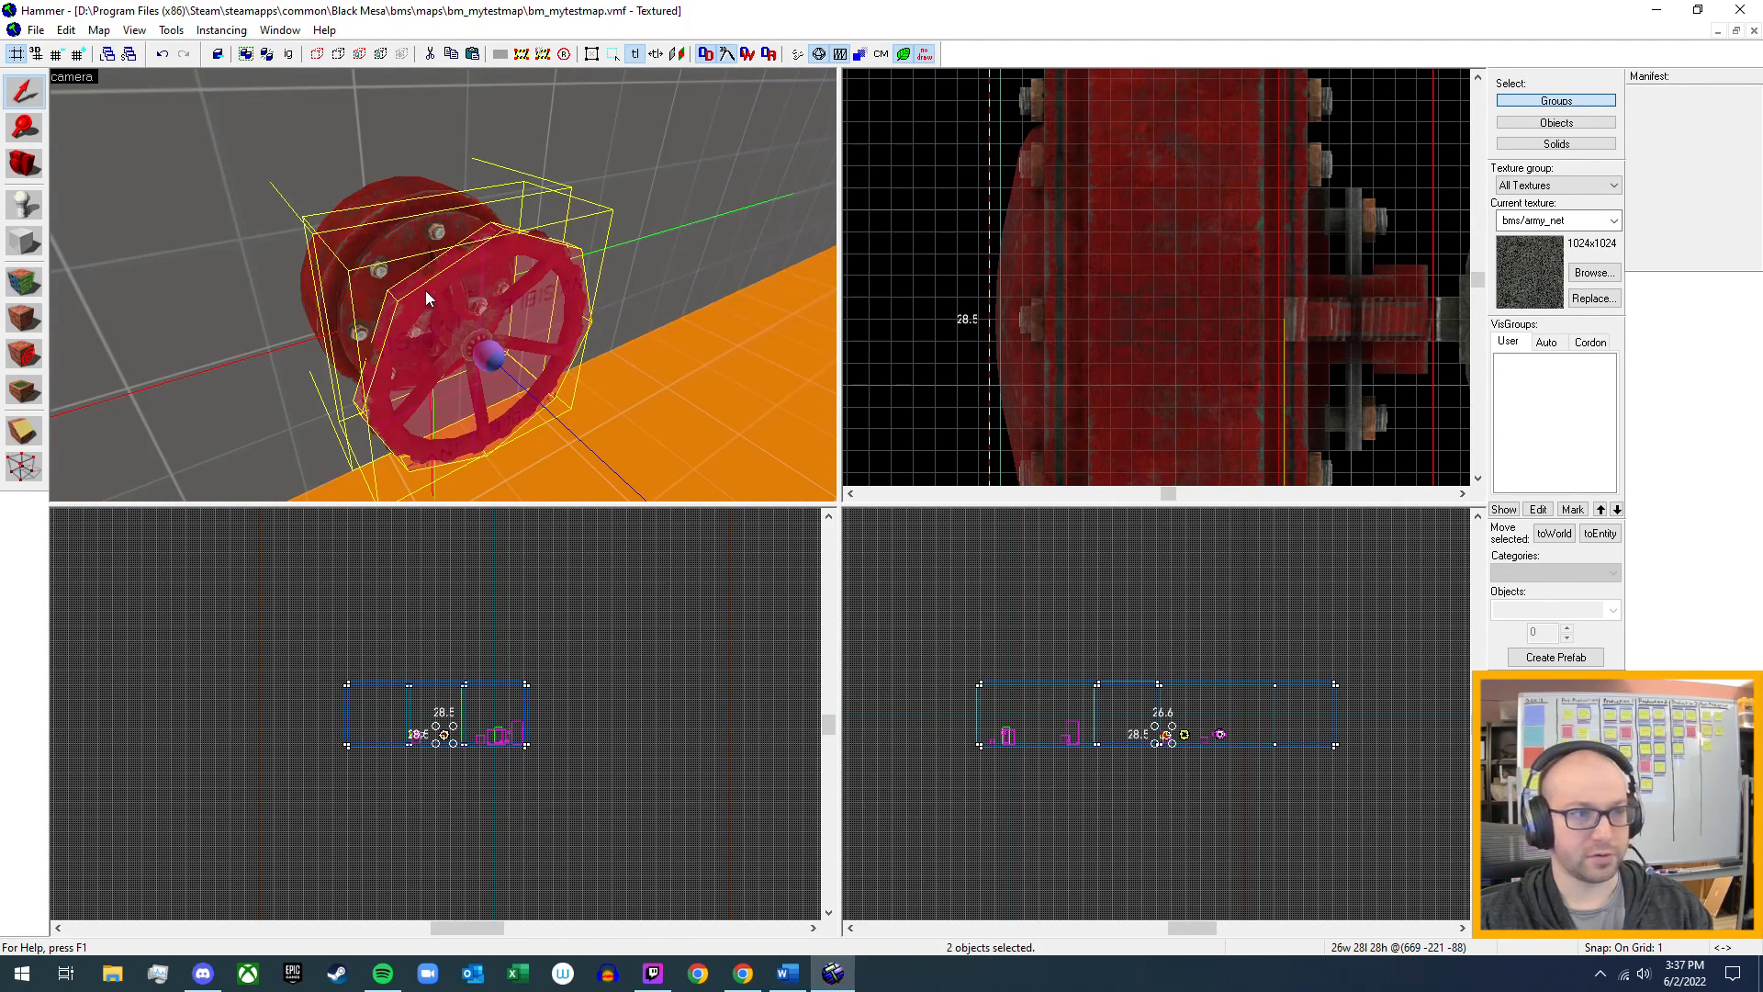
scroll(363, 248, up, 2)
scroll(364, 247, down, 1)
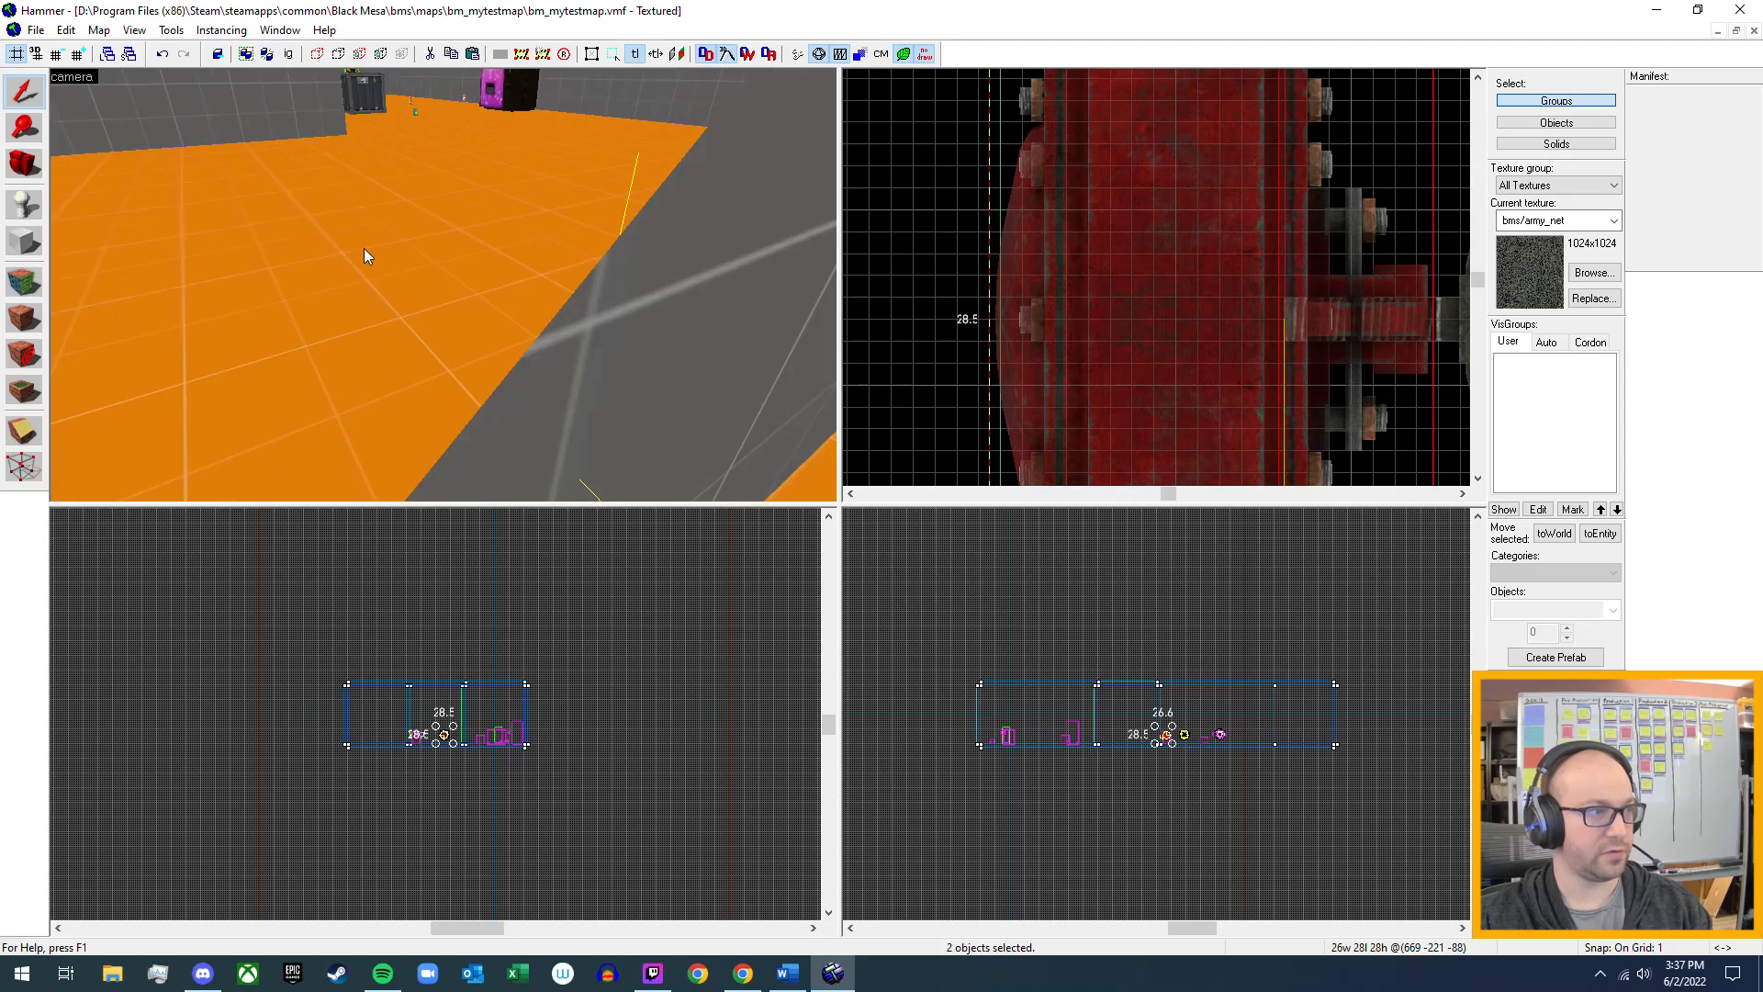
scroll(364, 248, down, 2)
scroll(378, 235, up, 1)
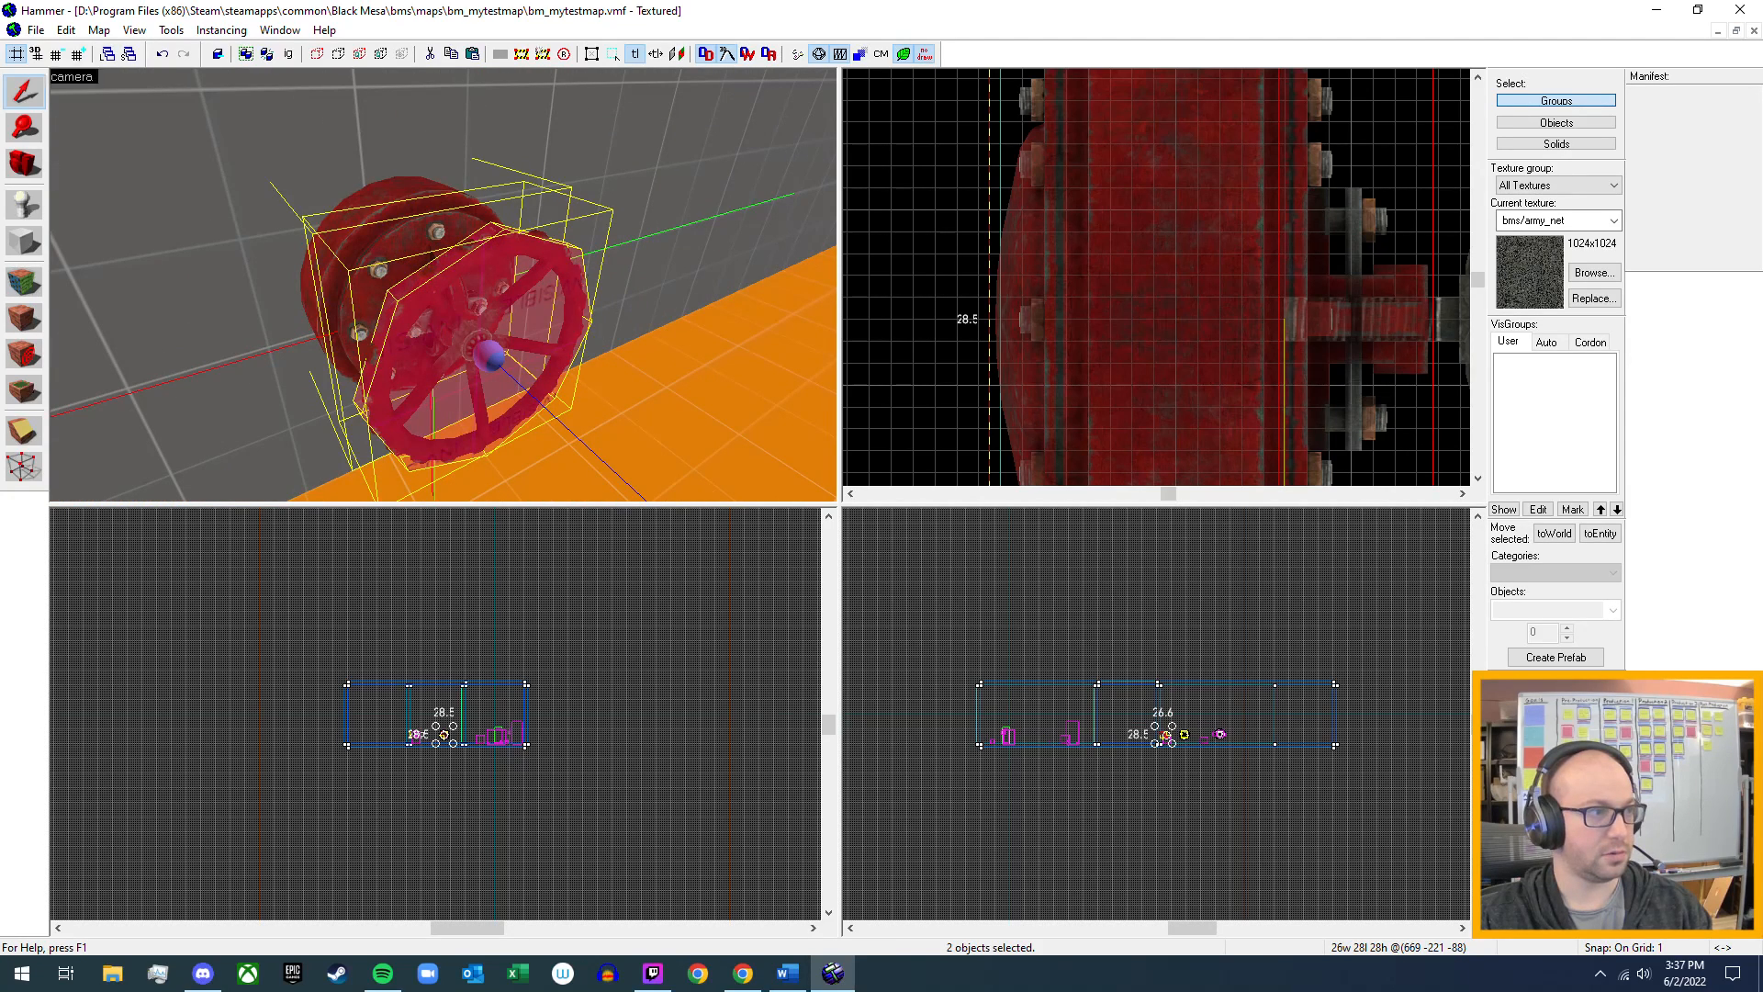
- Review the shared properties and the outputs of the original valve's grouped wheel, and close them without changes
scroll(578, 273, down, 1)
key(z)
key(w)
key(z)
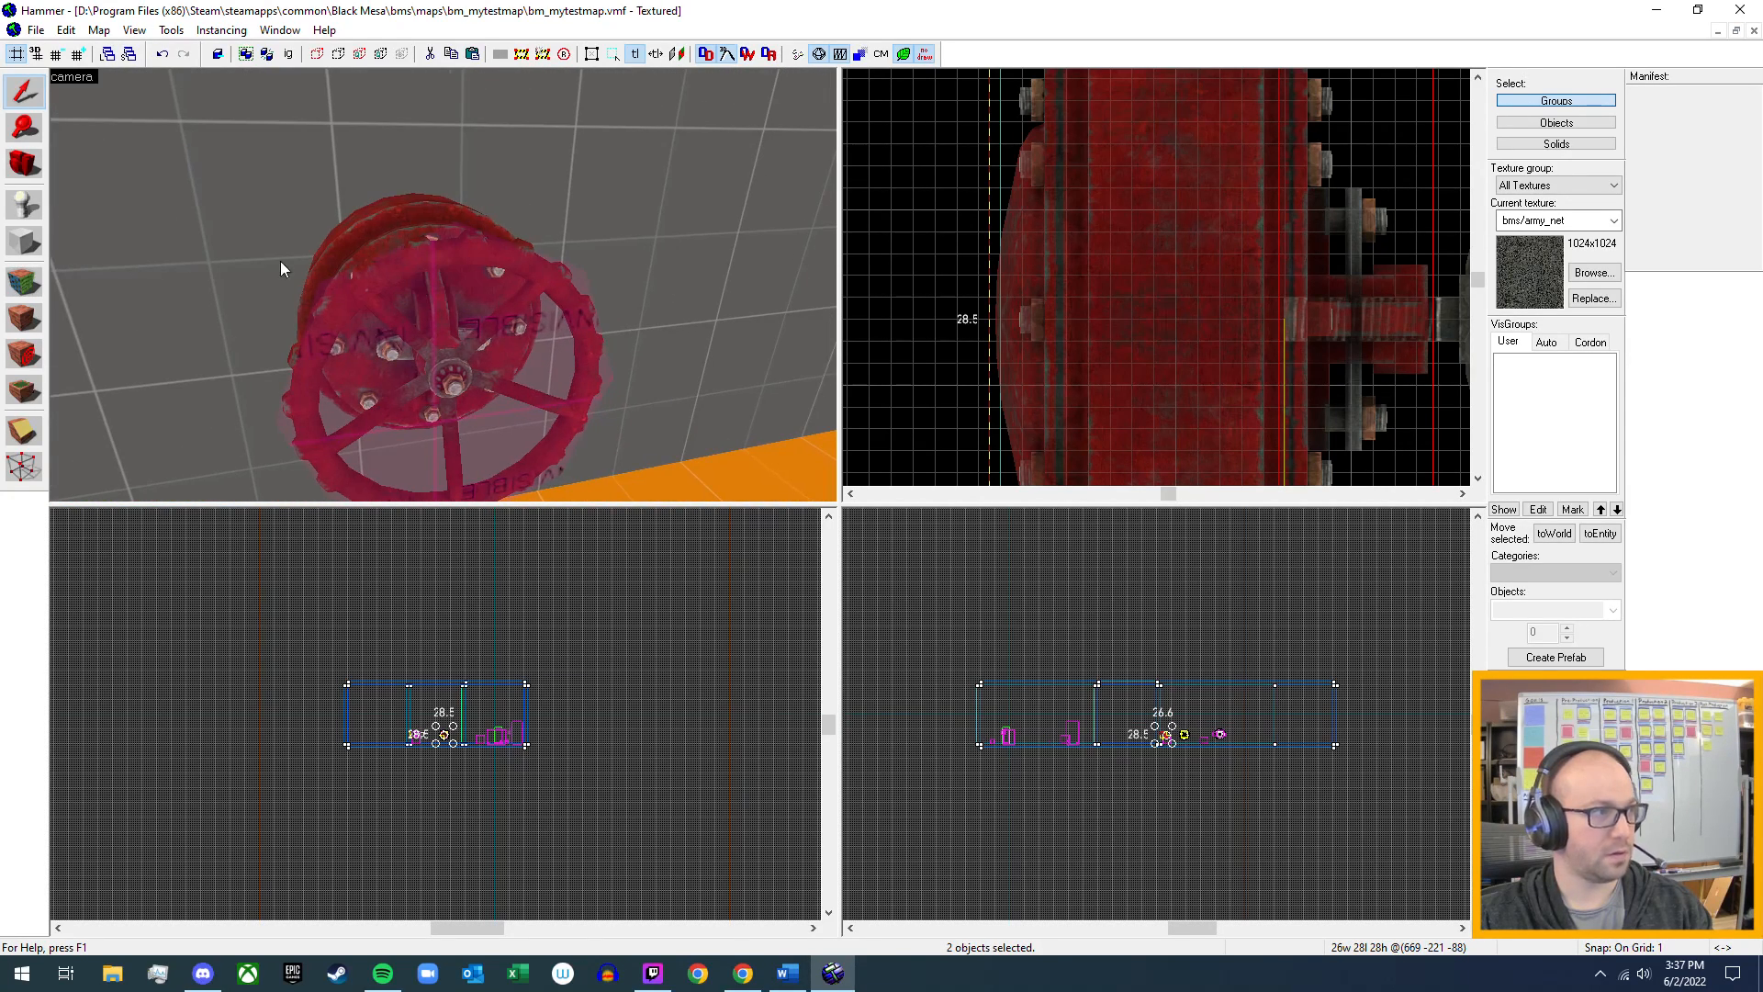
double_click(470, 291)
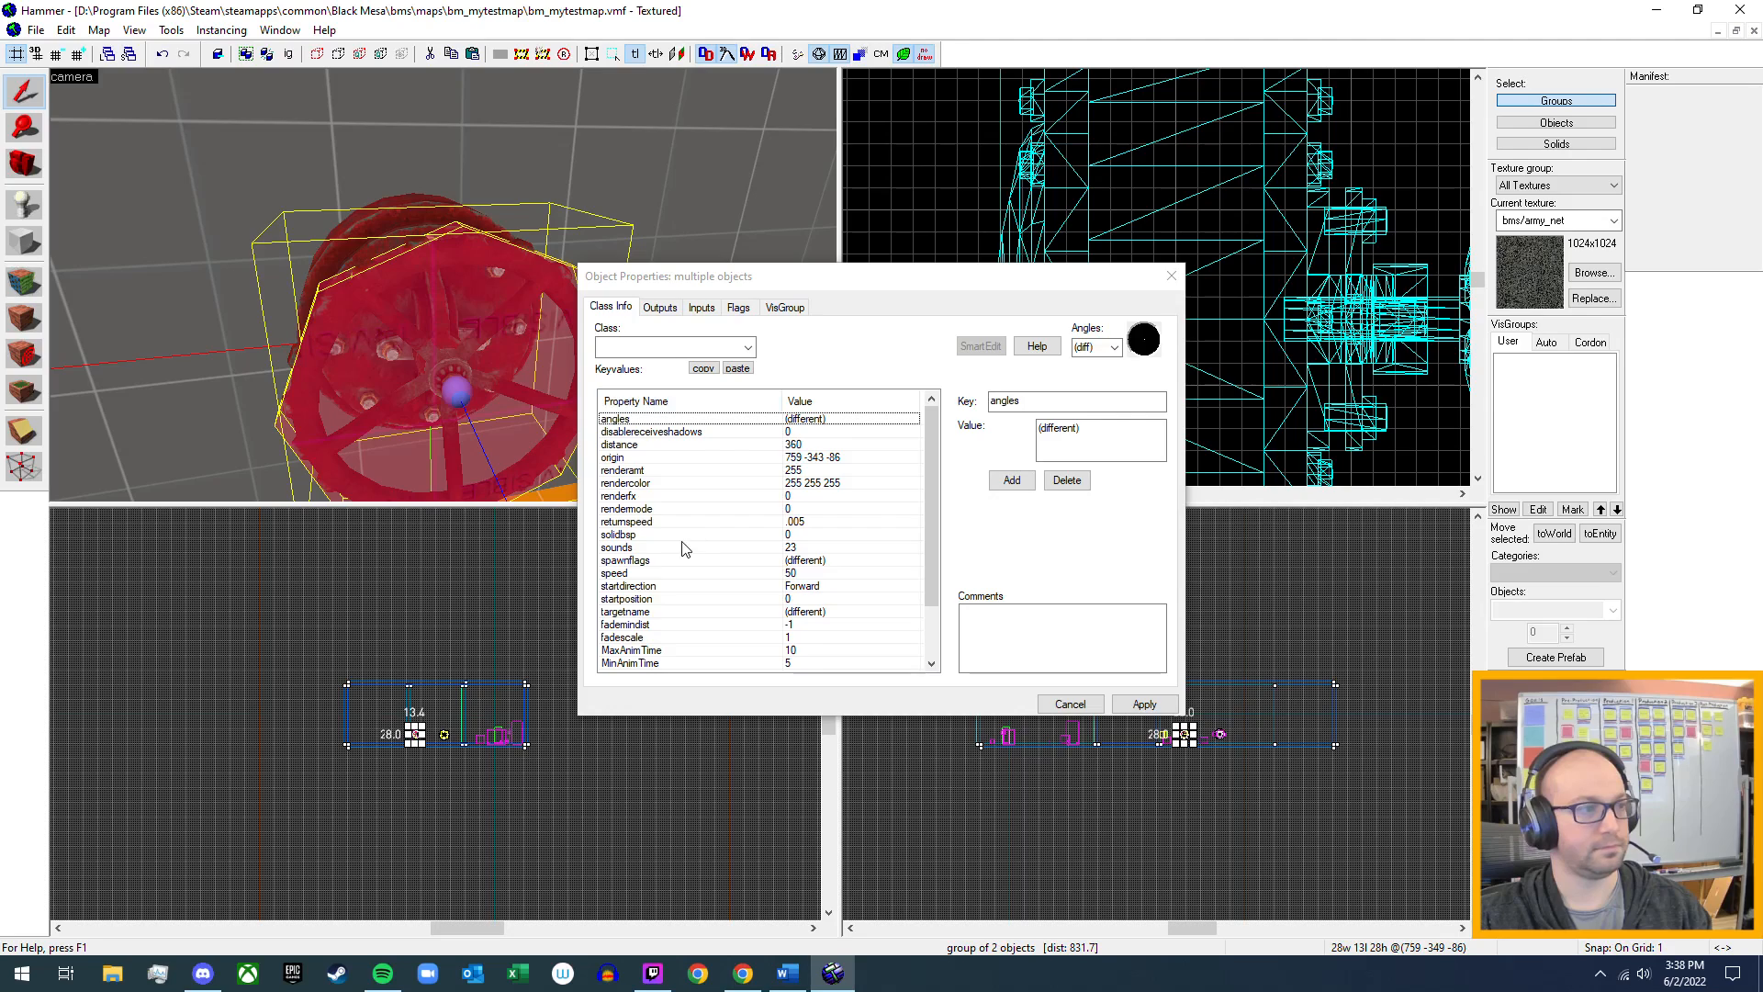
click(657, 311)
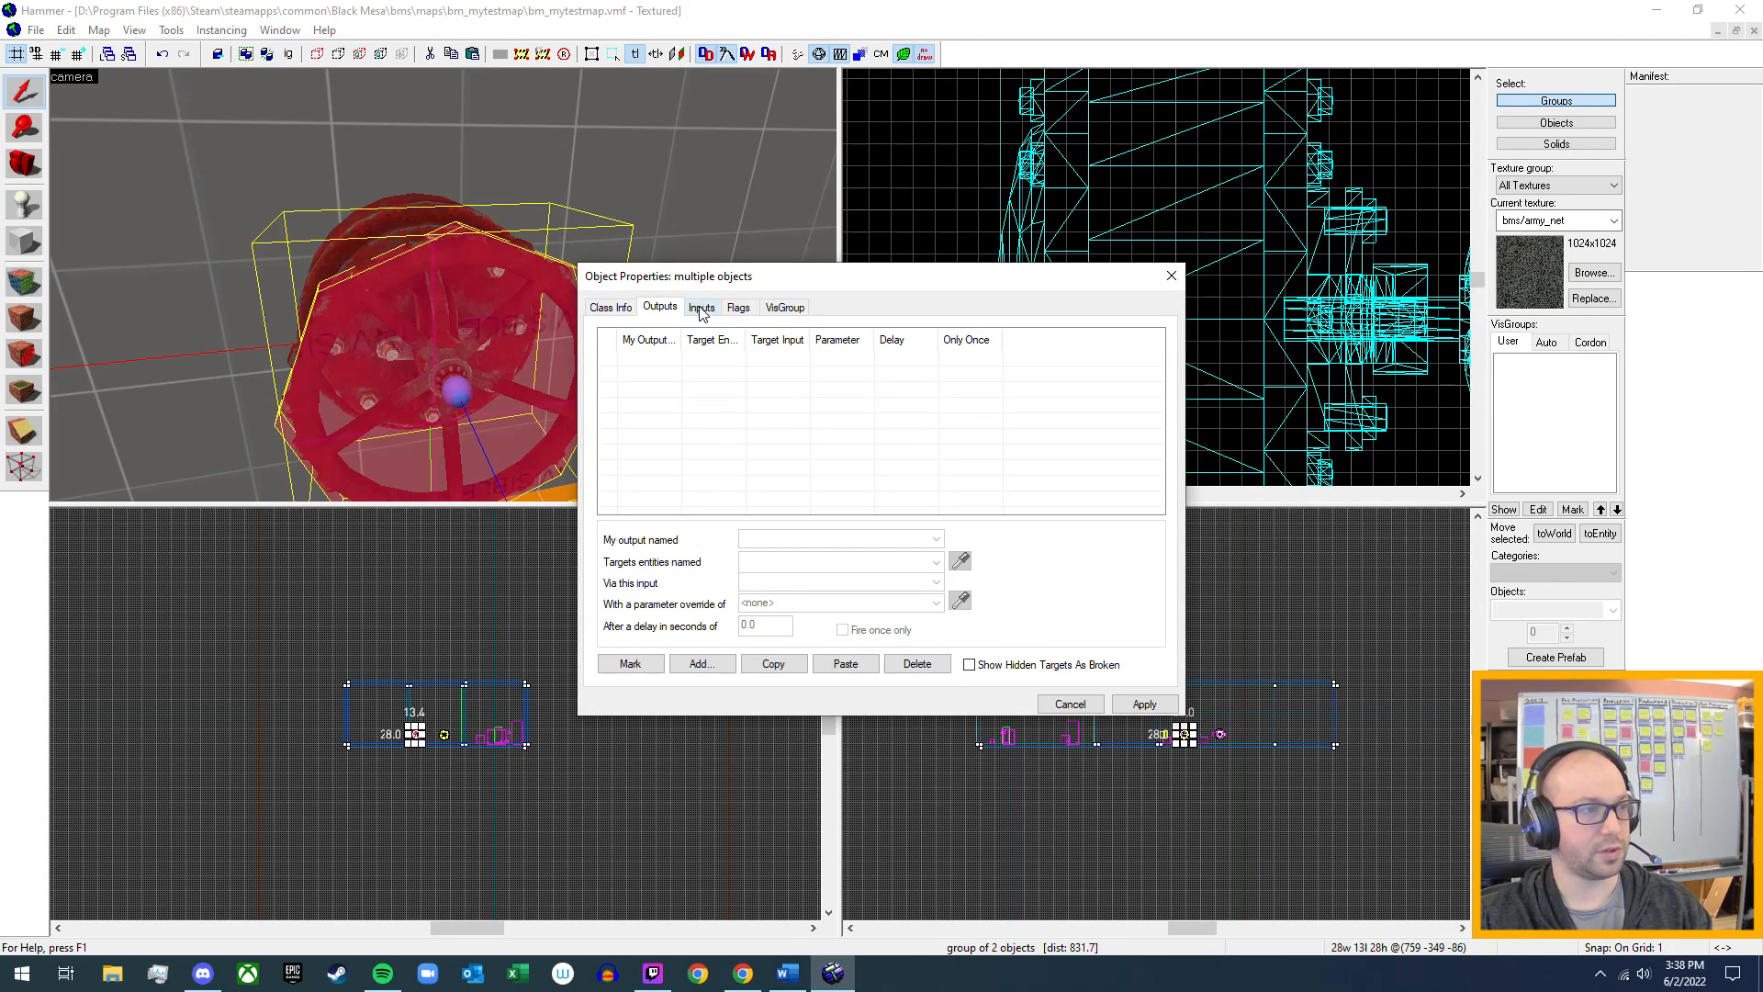
click(1172, 278)
- Ungroup the original valve's wheel model and its translucent rotation brush
key(z)
key(a)
key(w)
key(s)
key(z)
click(171, 30)
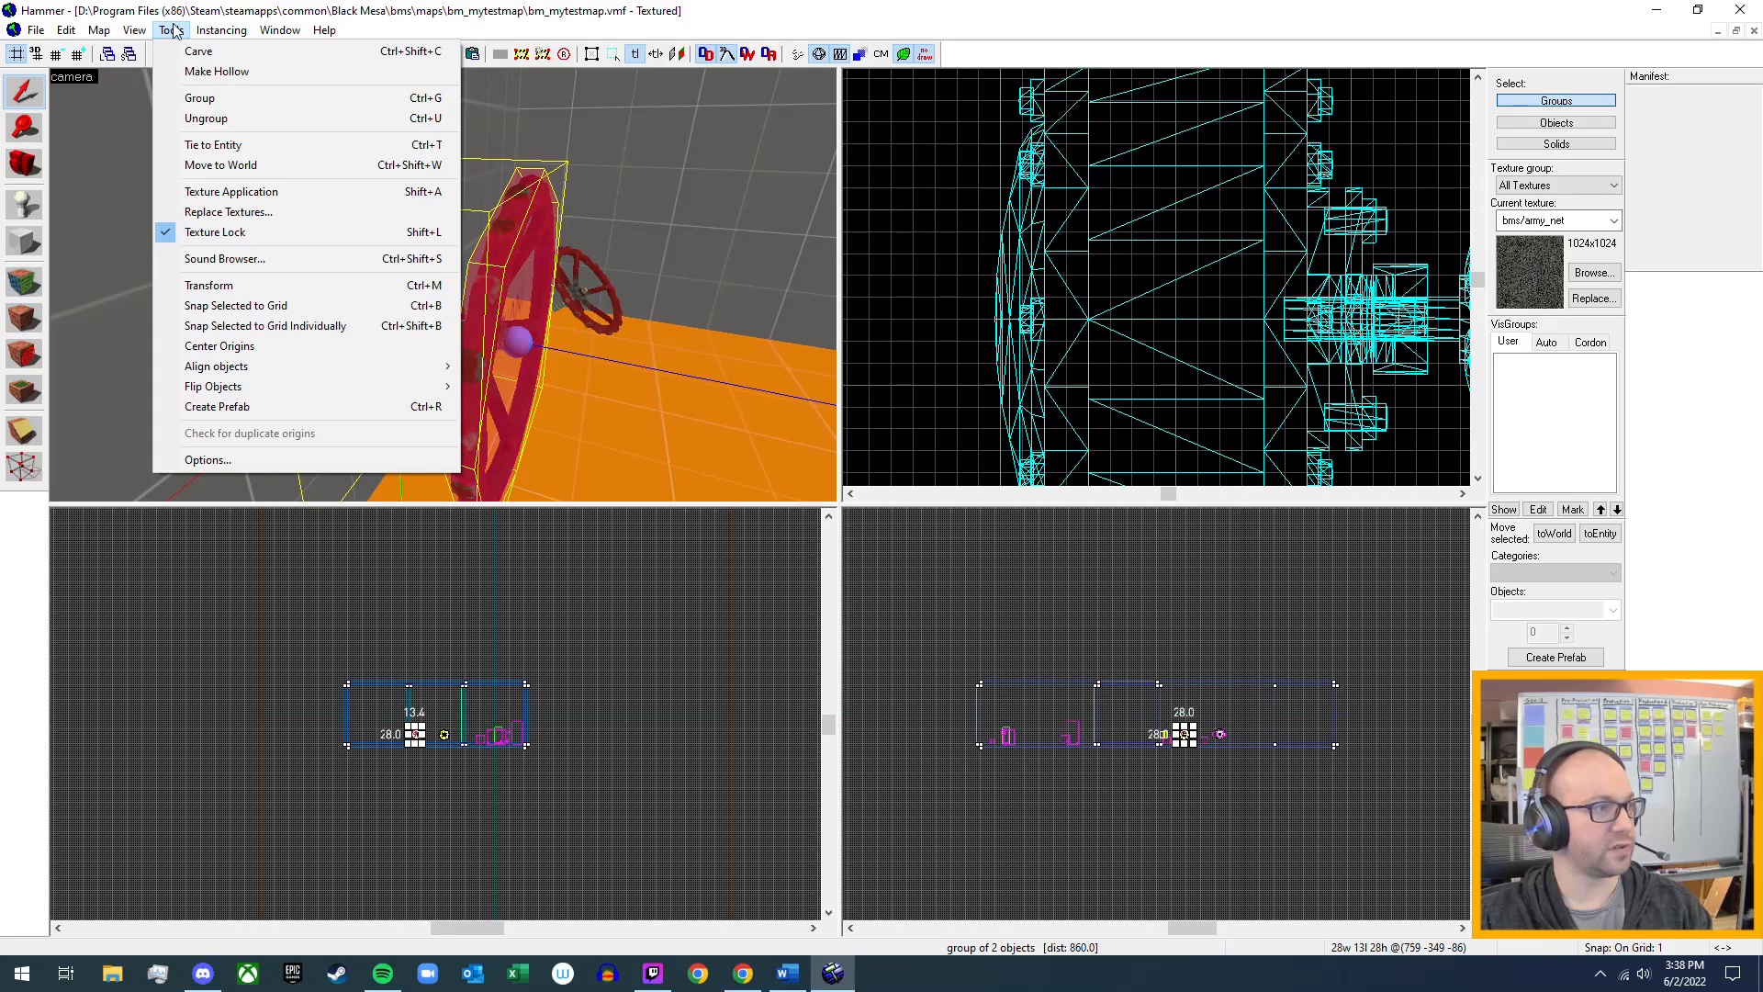
click(172, 30)
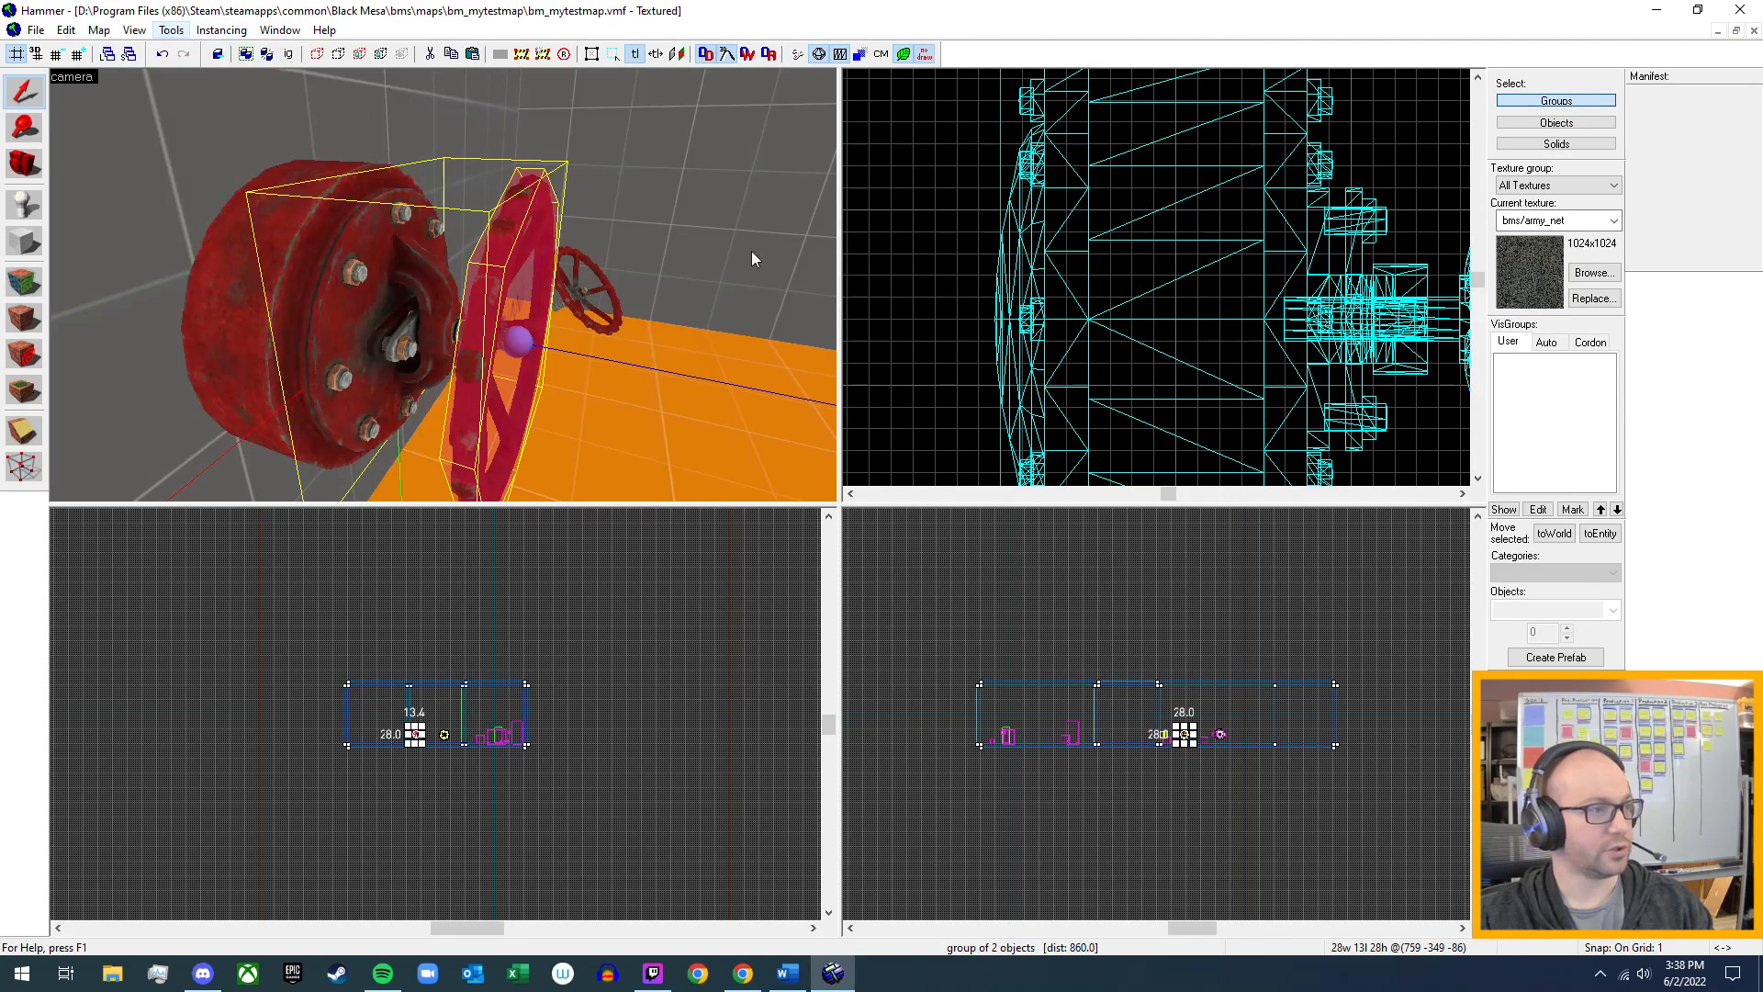
key(z)
key(w)
key(d)
key(z)
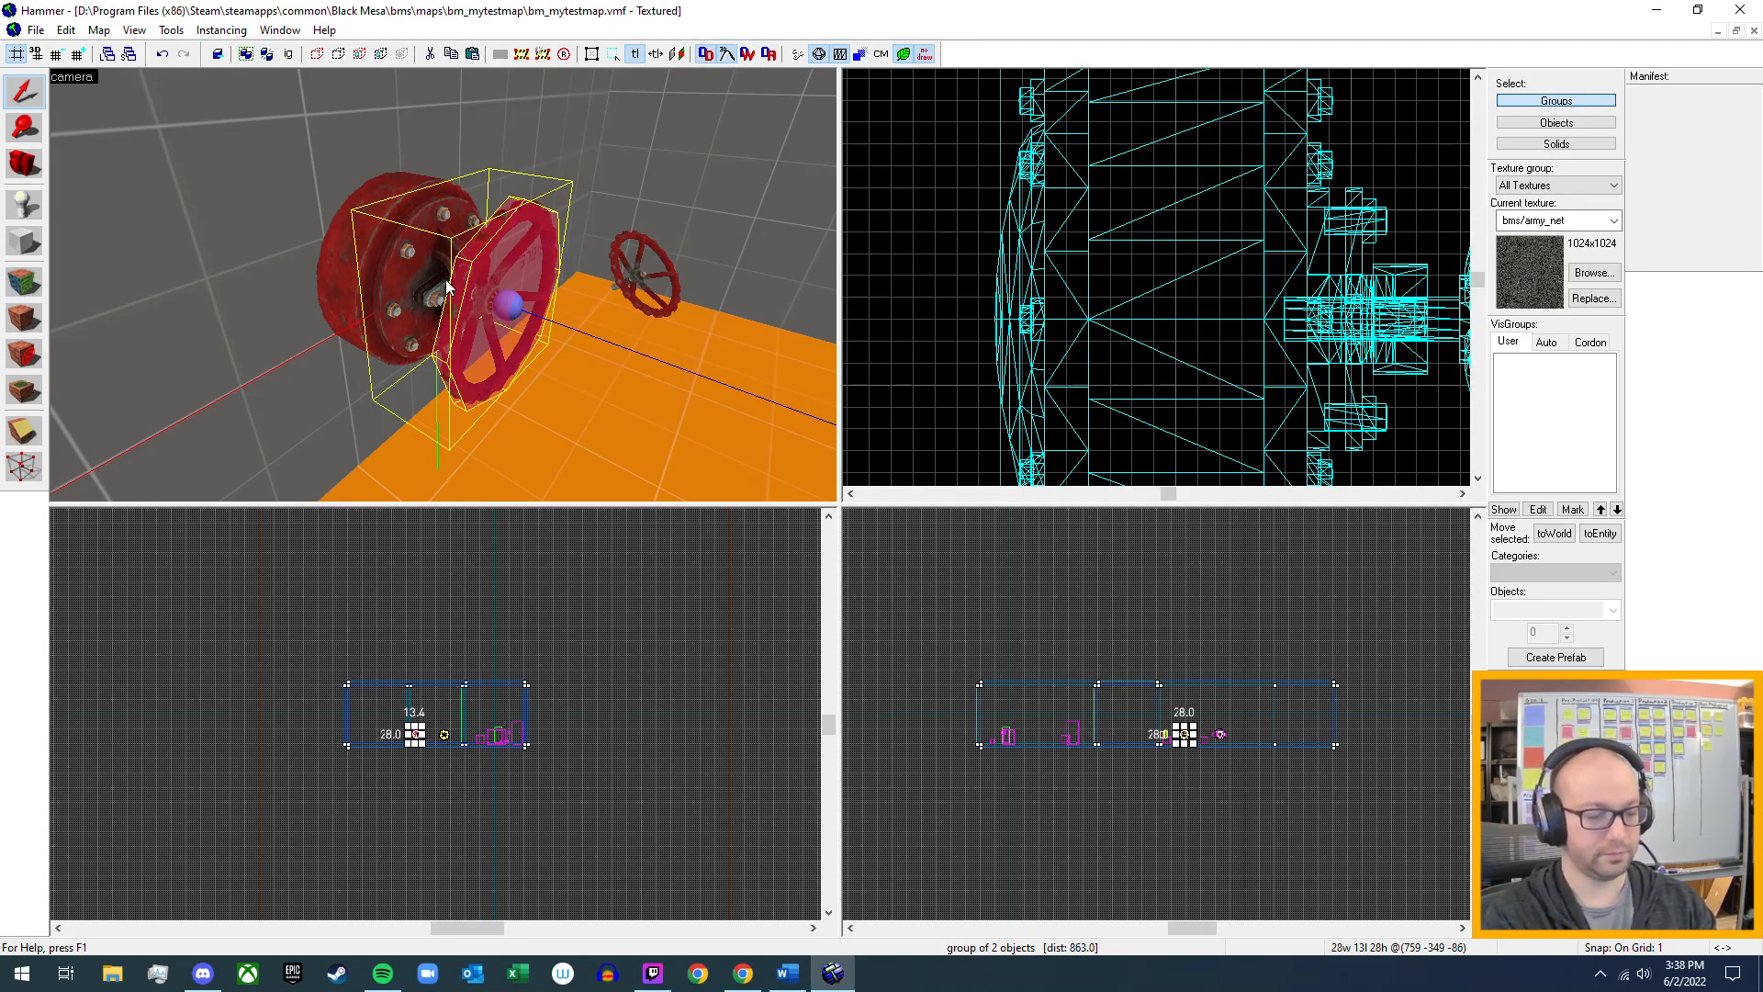
- Rename the original valve's momentary_rot_button as Valve_Rotation_Parent_1 and apply the change
click(498, 257)
key(alt+Return)
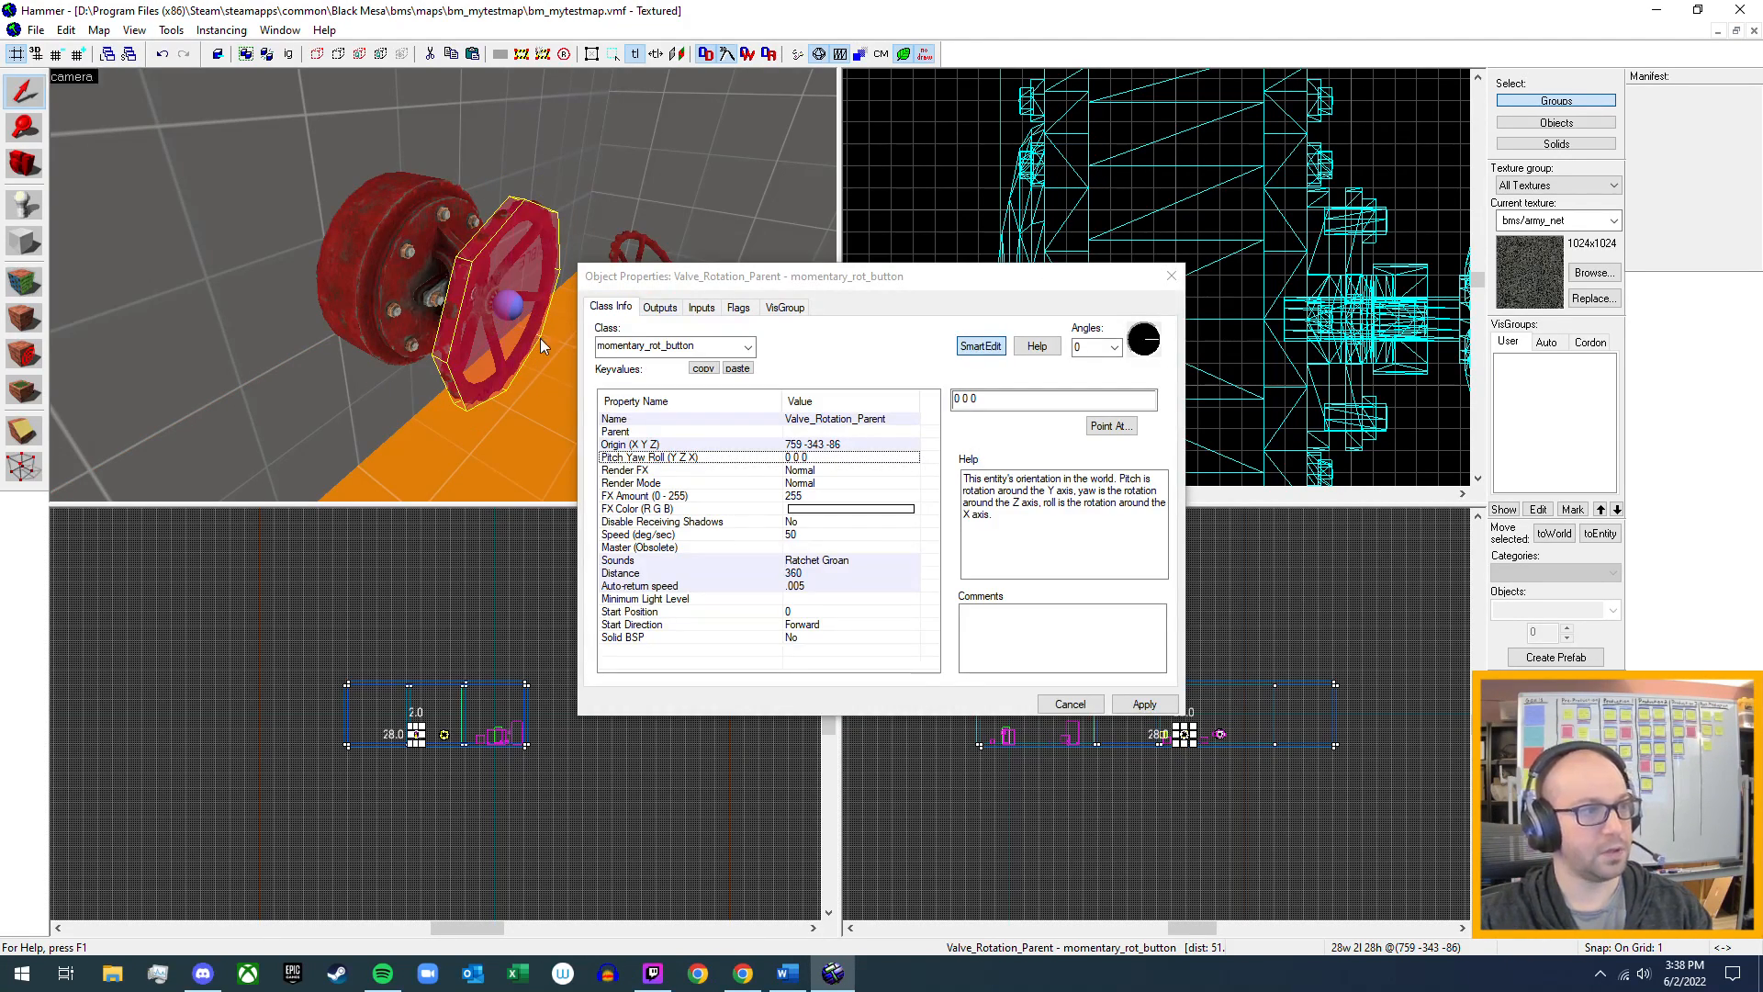
click(870, 425)
double_click(1101, 401)
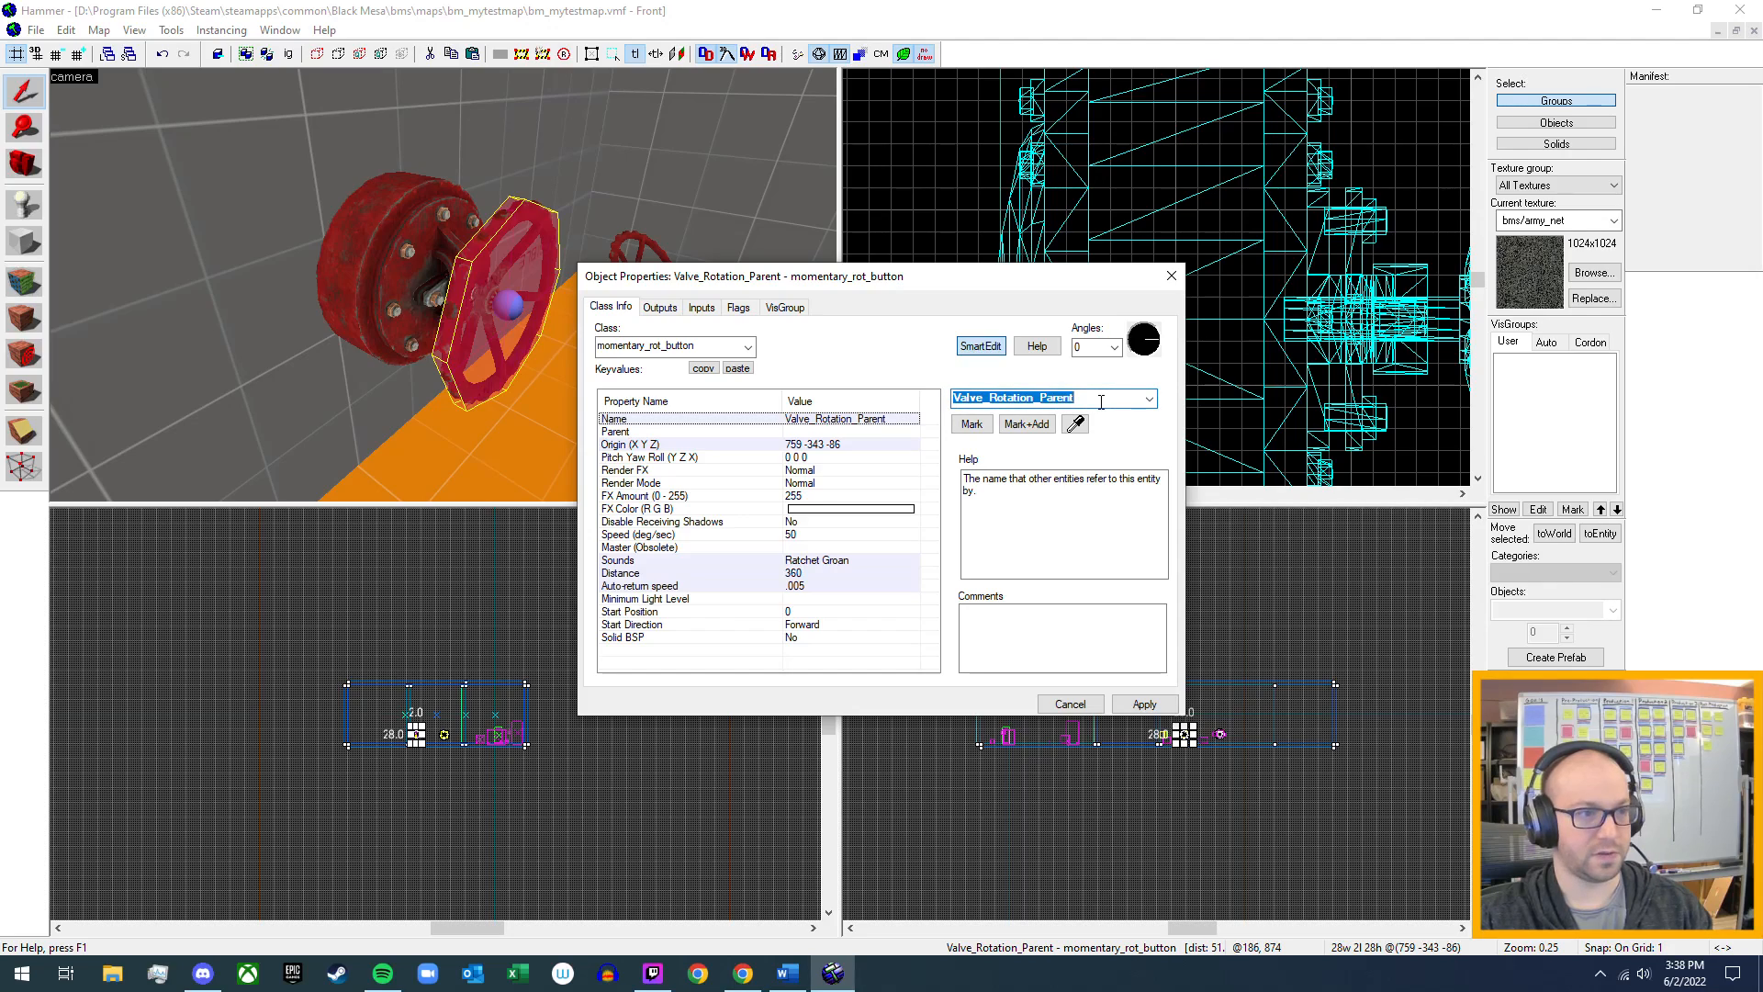
click(1100, 401)
text(_)
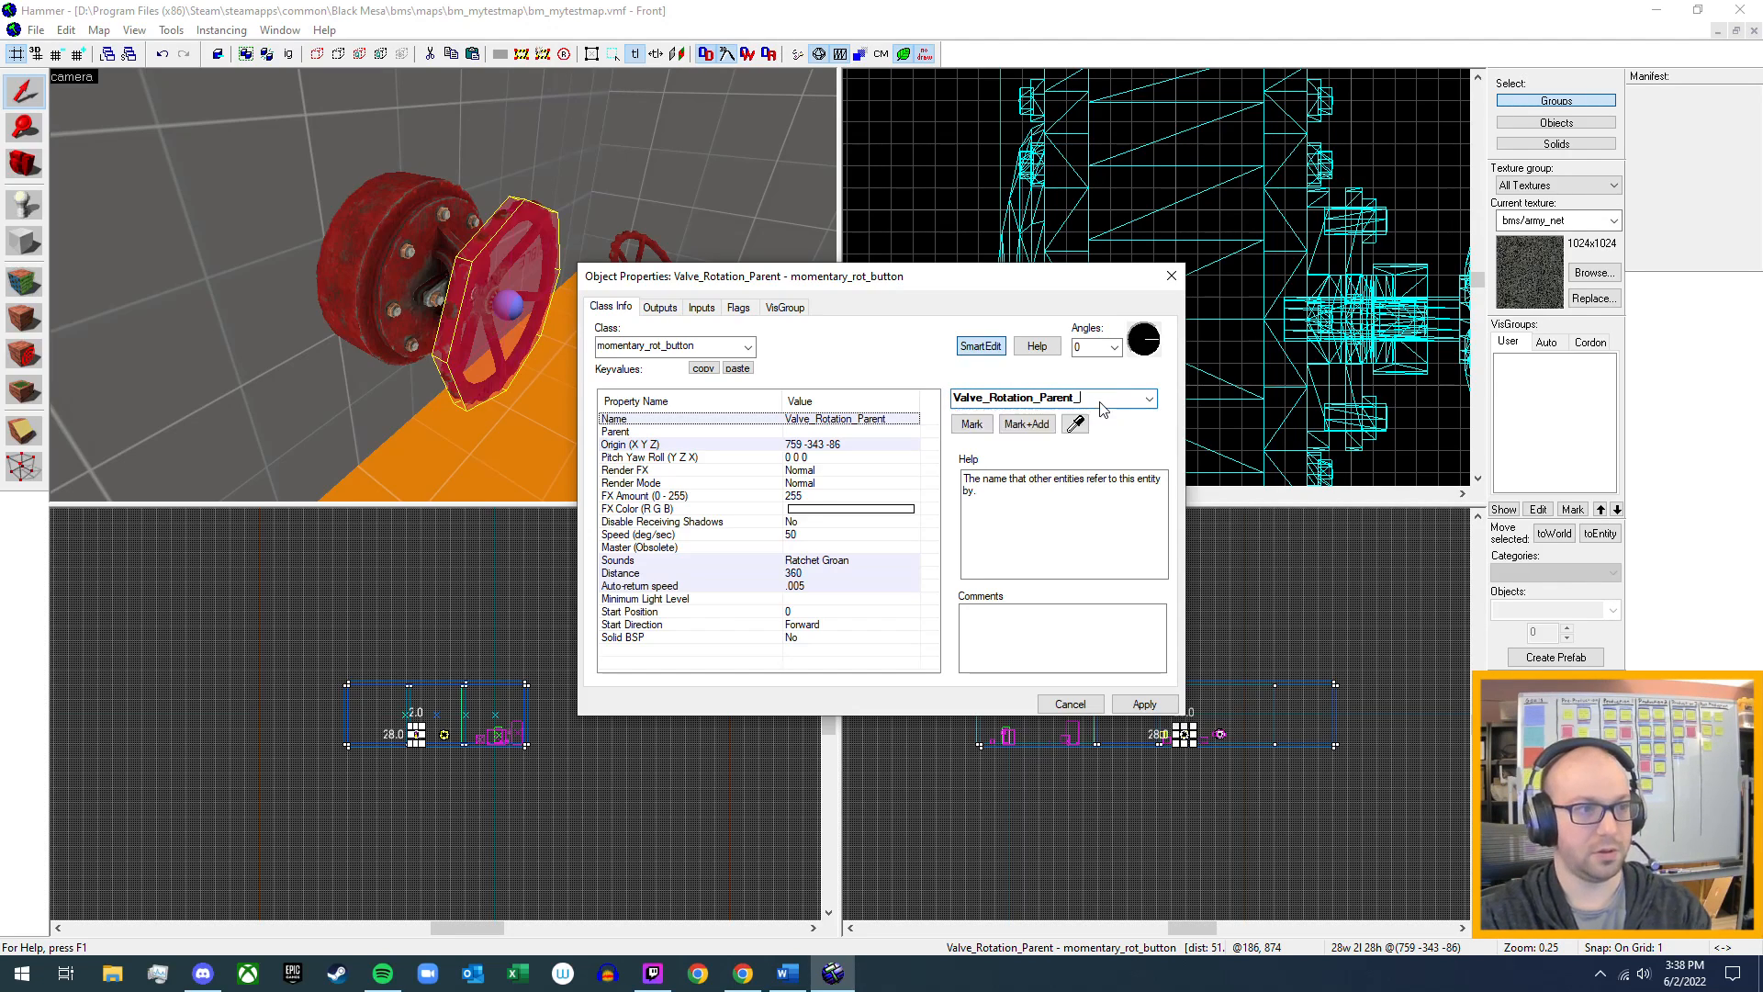
text(1)
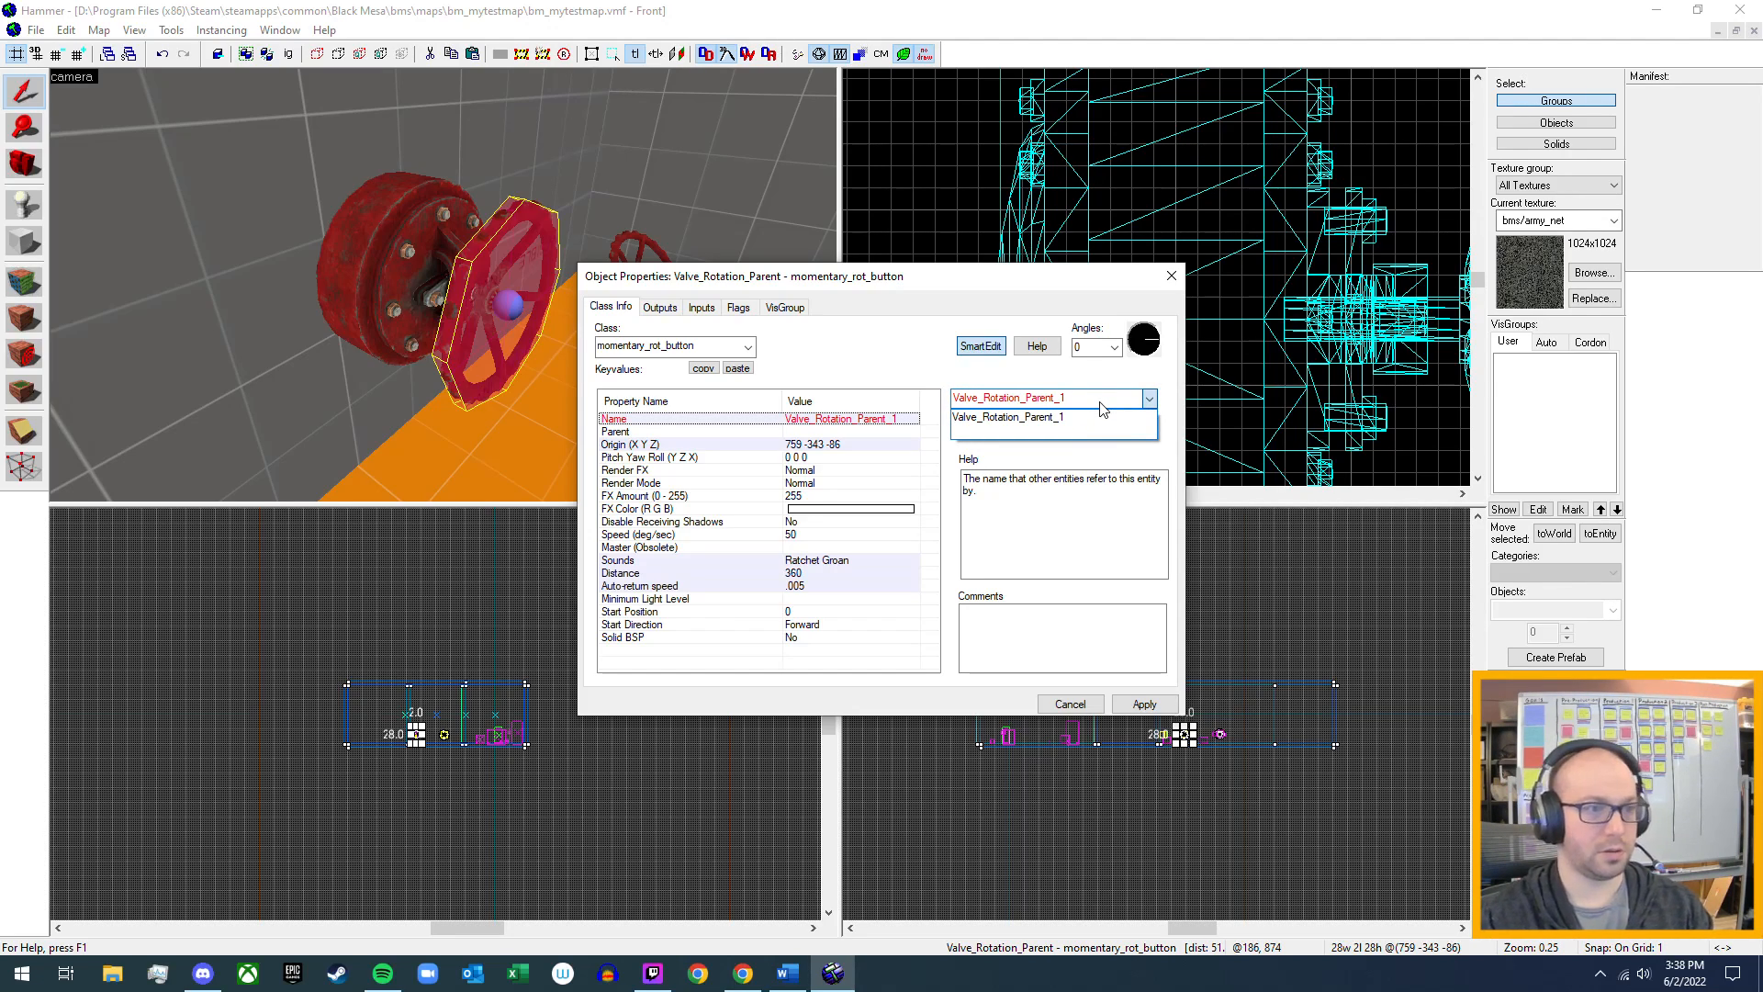
click(1101, 413)
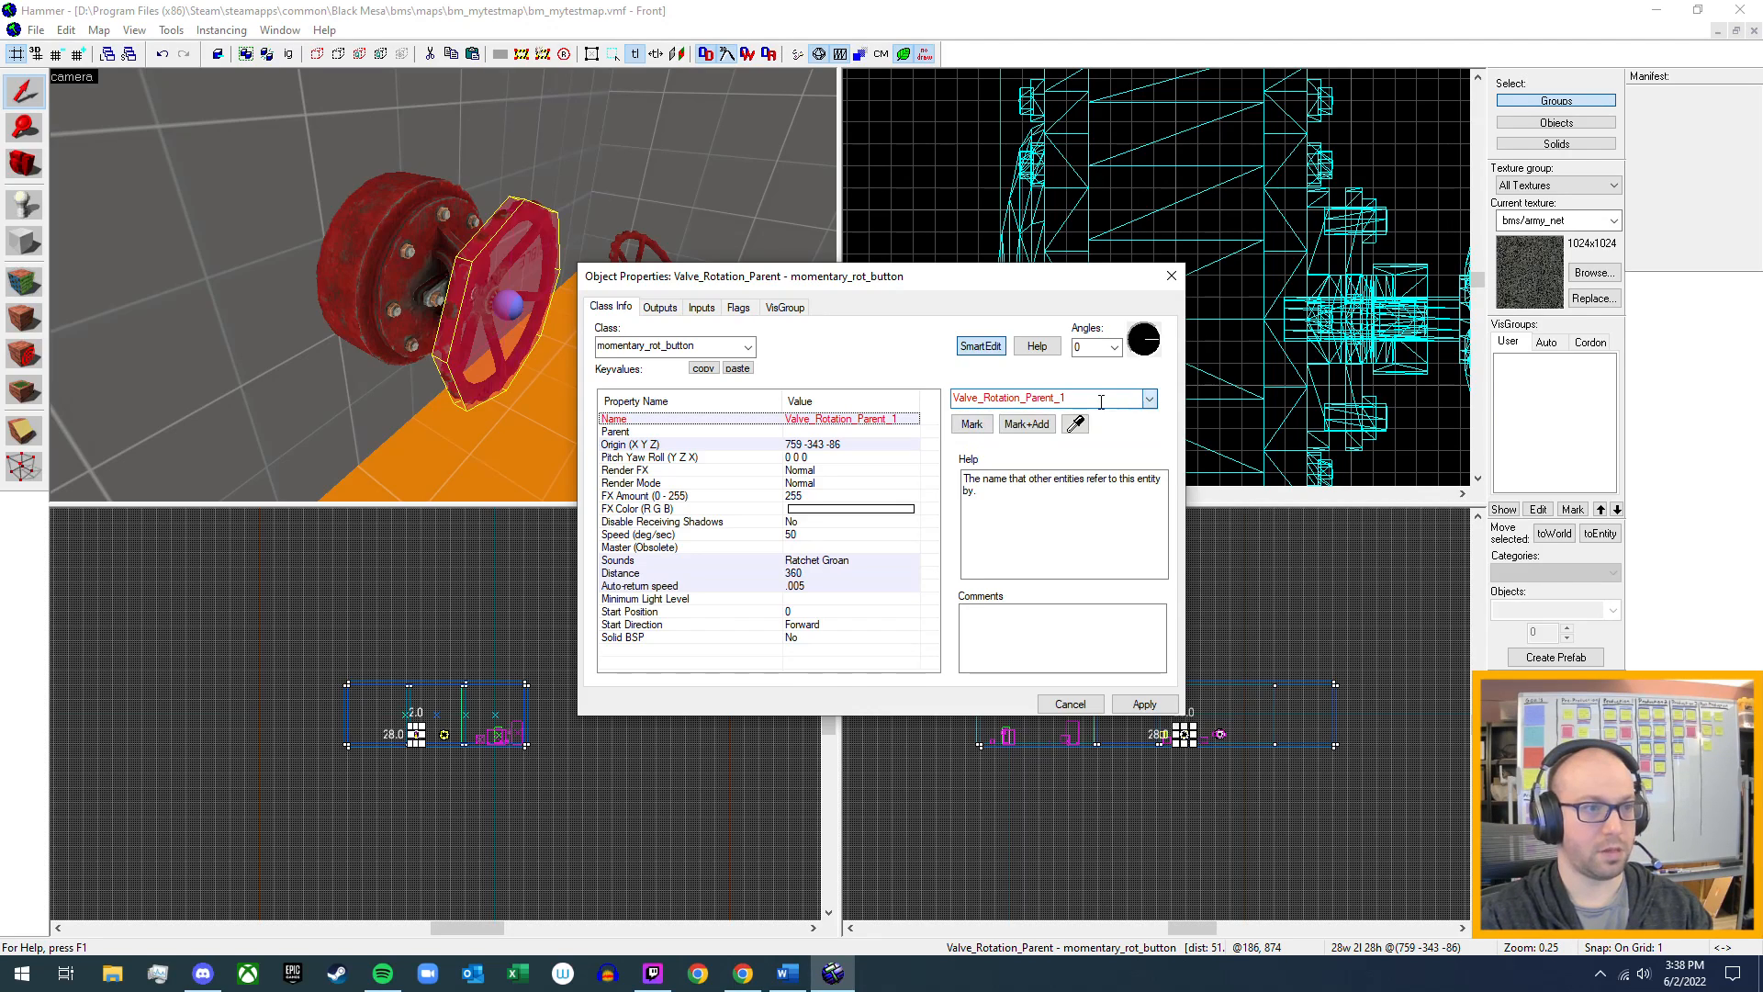
click(1150, 722)
click(1144, 704)
click(1171, 278)
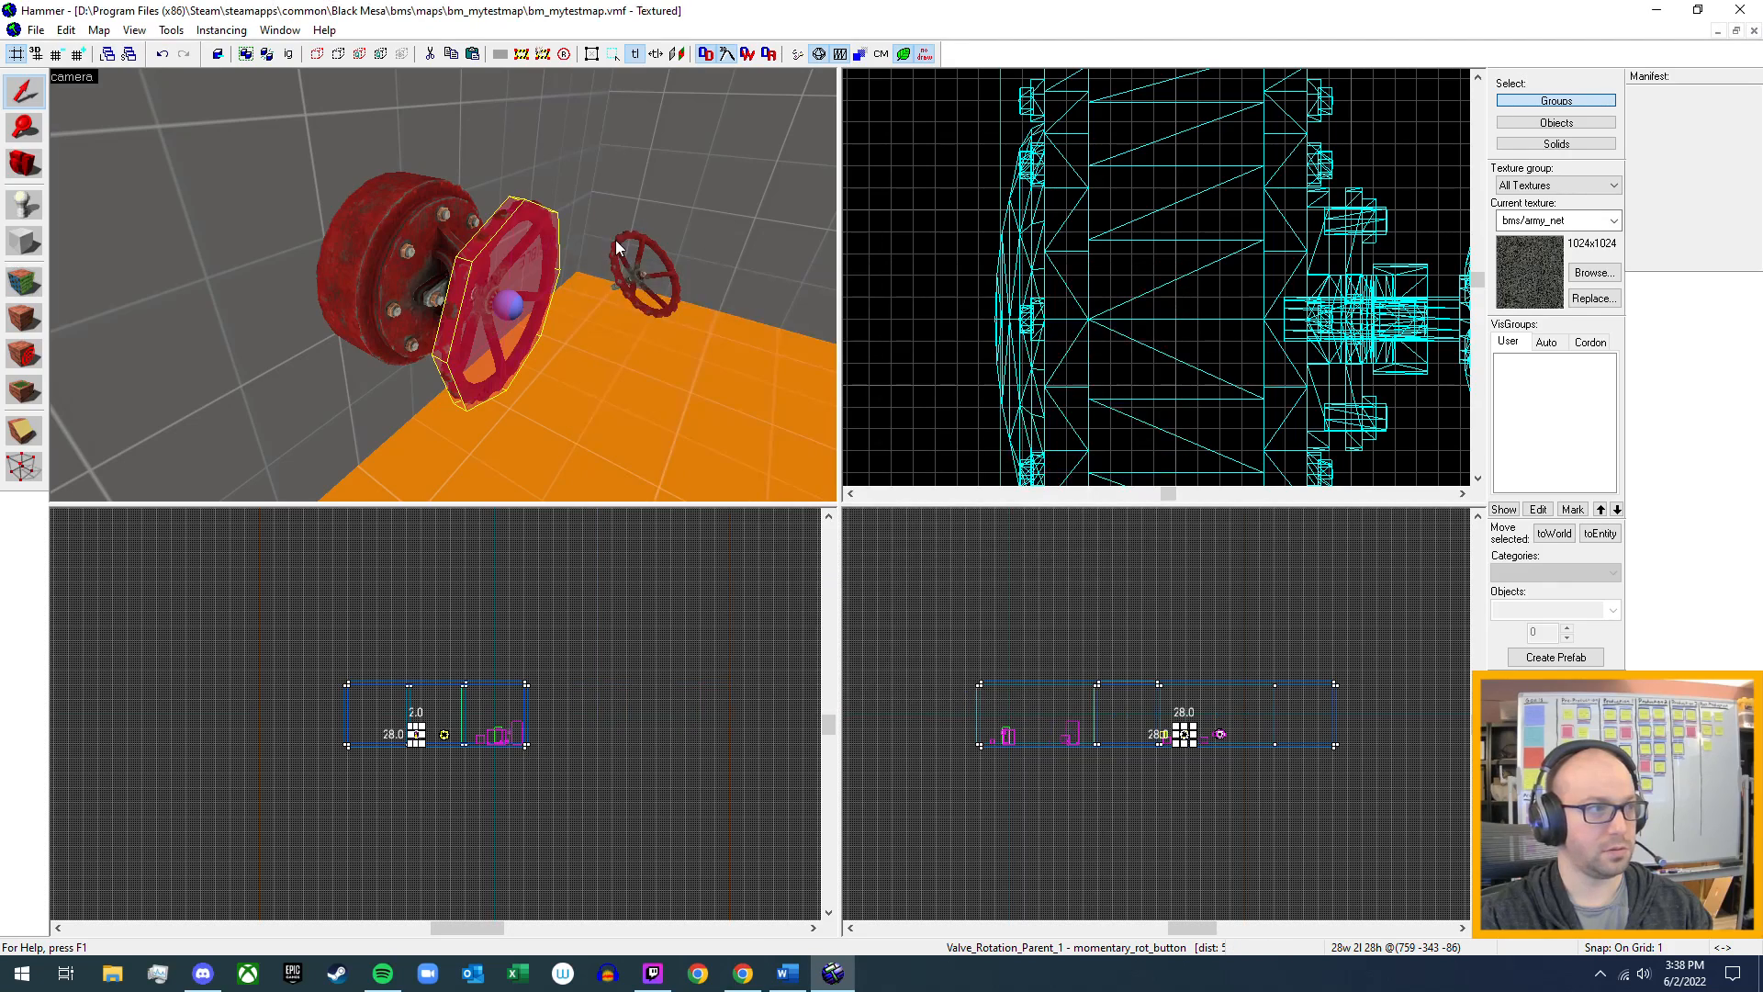
- Set the parent of the original valve's wheel model to Valve_Rotation_Parent_1
scroll(443, 285, up, 5)
scroll(443, 285, up, 2)
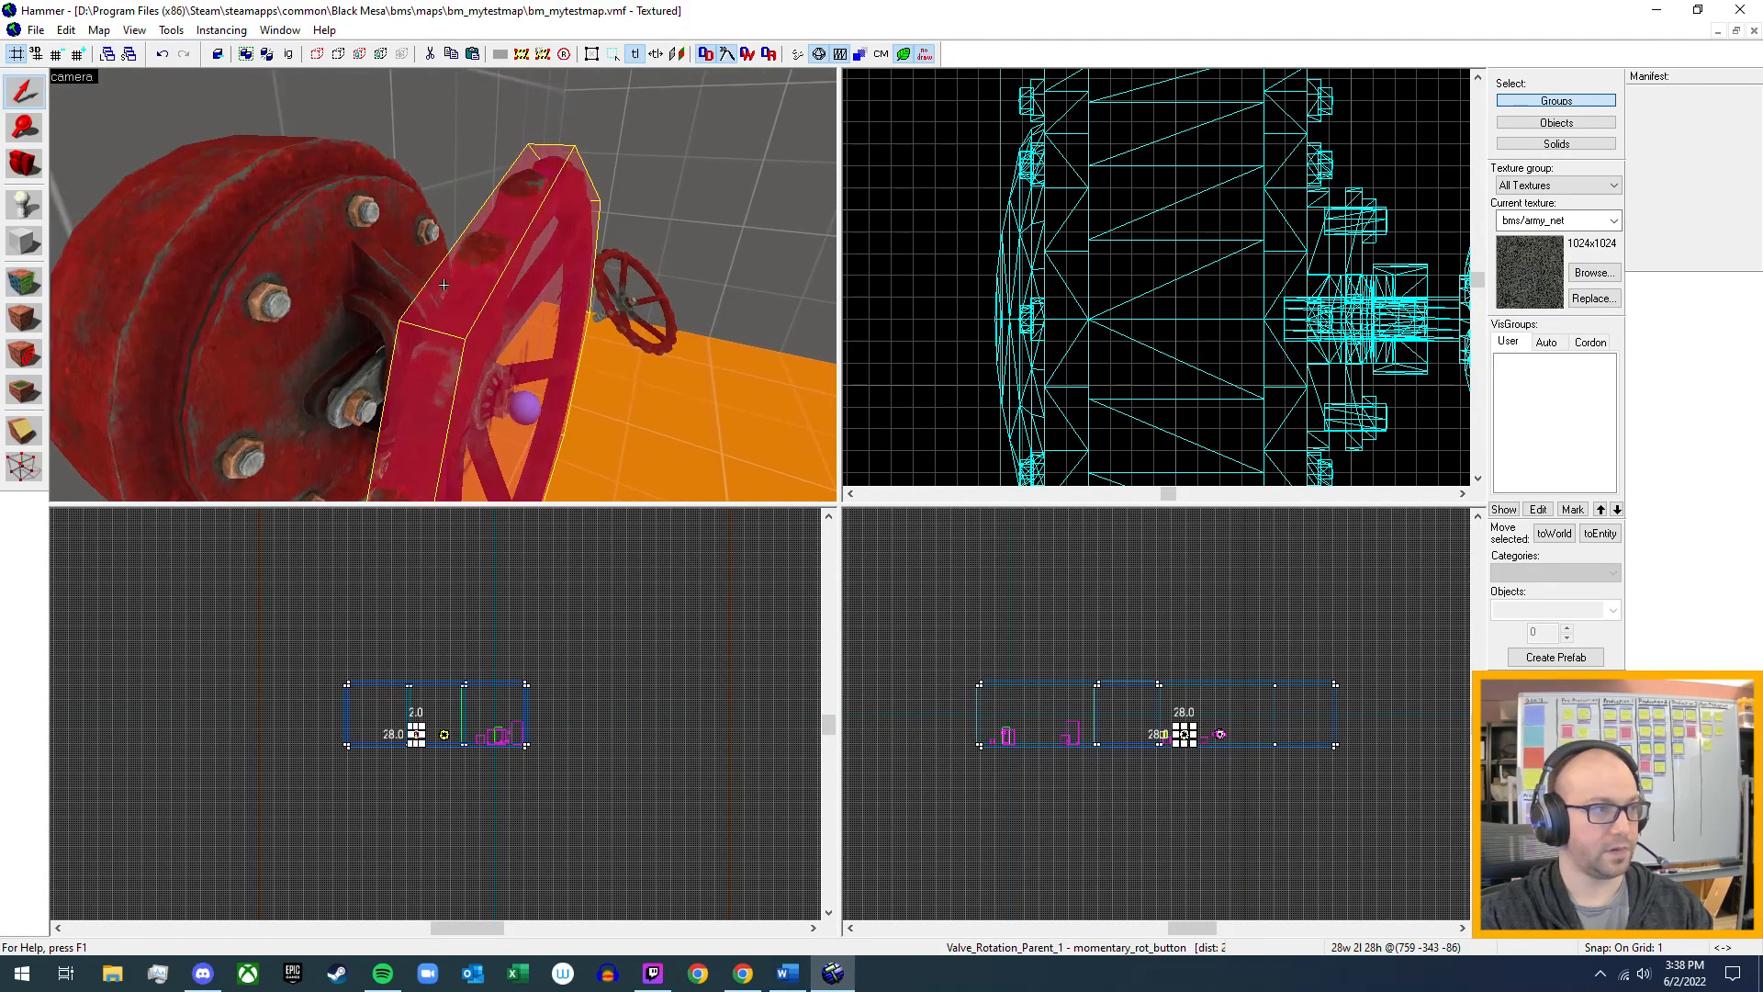
click(478, 255)
key(alt+Return)
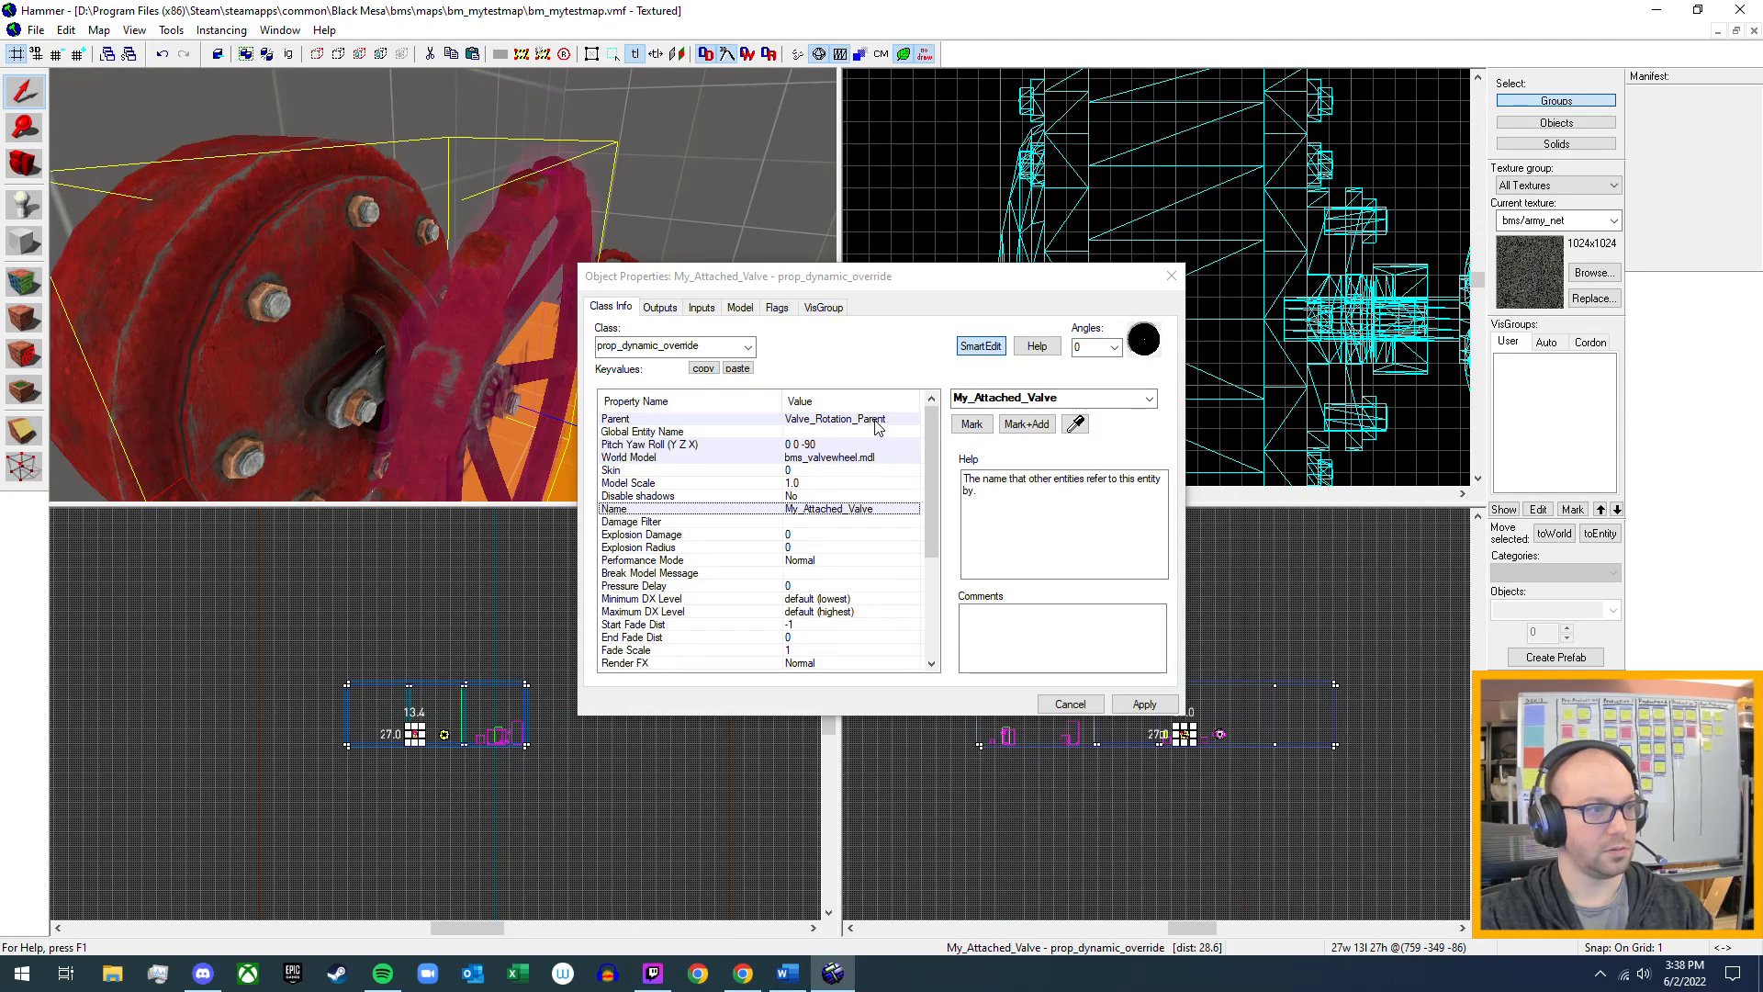
click(877, 418)
click(1149, 398)
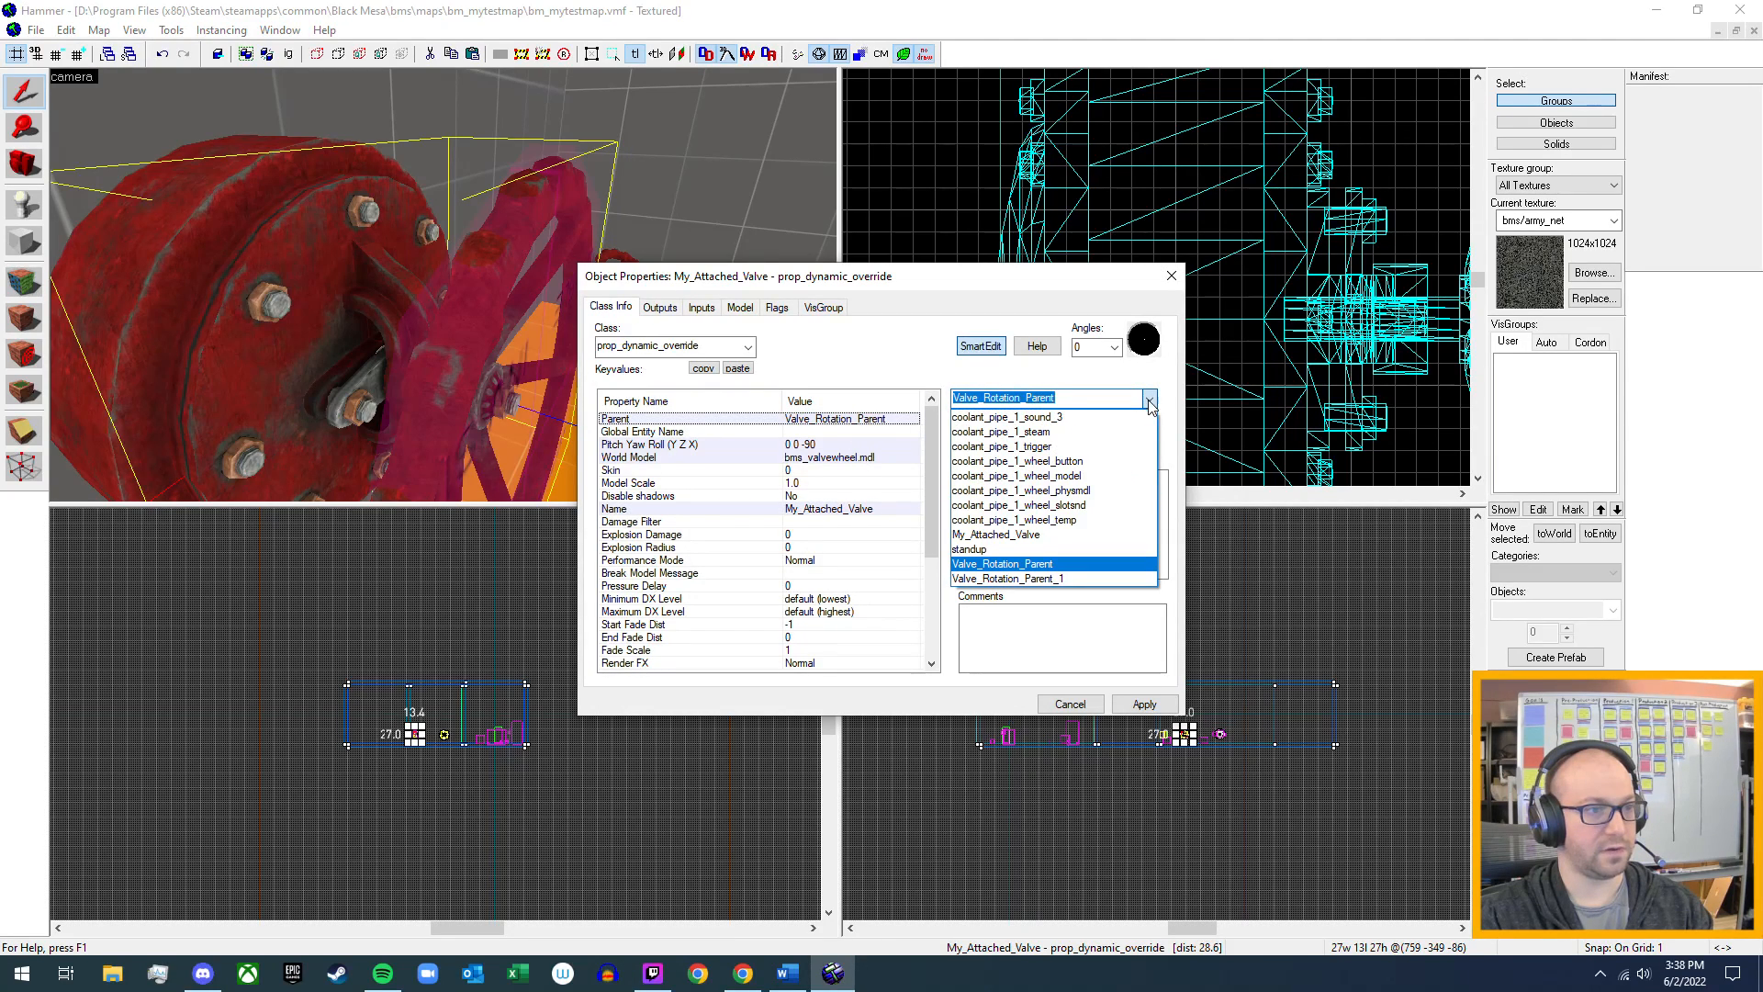
click(1097, 579)
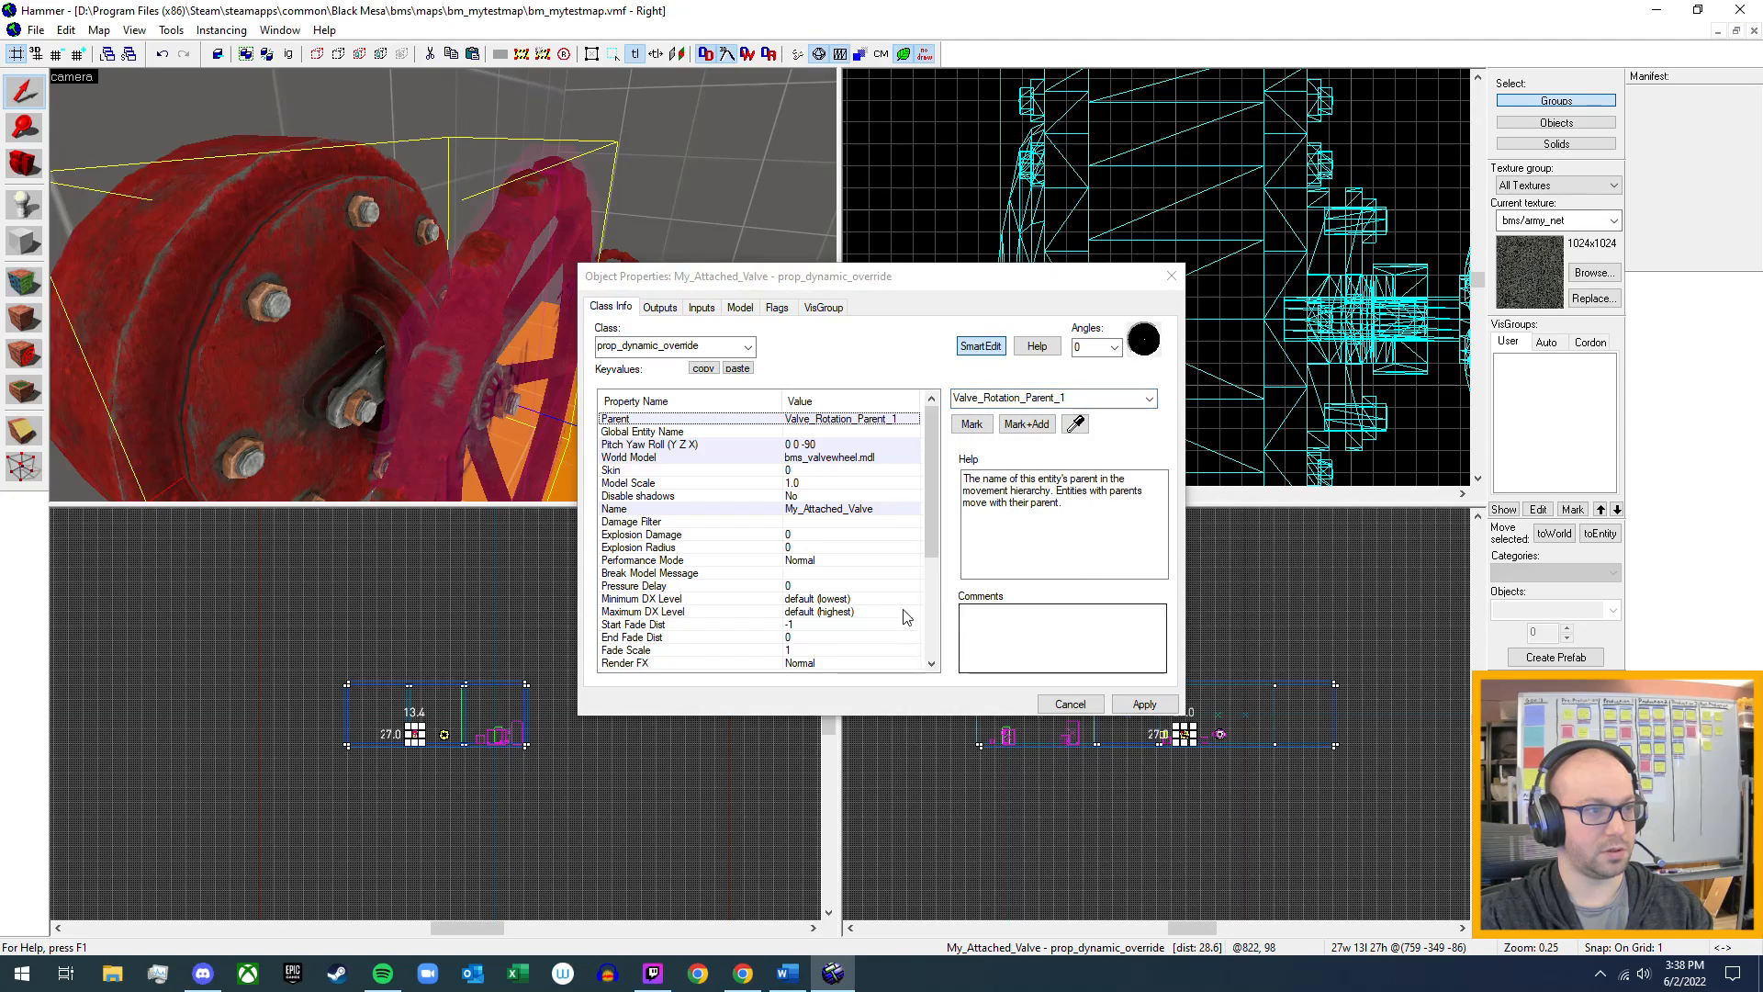
- Rename the original valve's wheel model as Attached_Valve_1, apply the change and close its properties
click(861, 510)
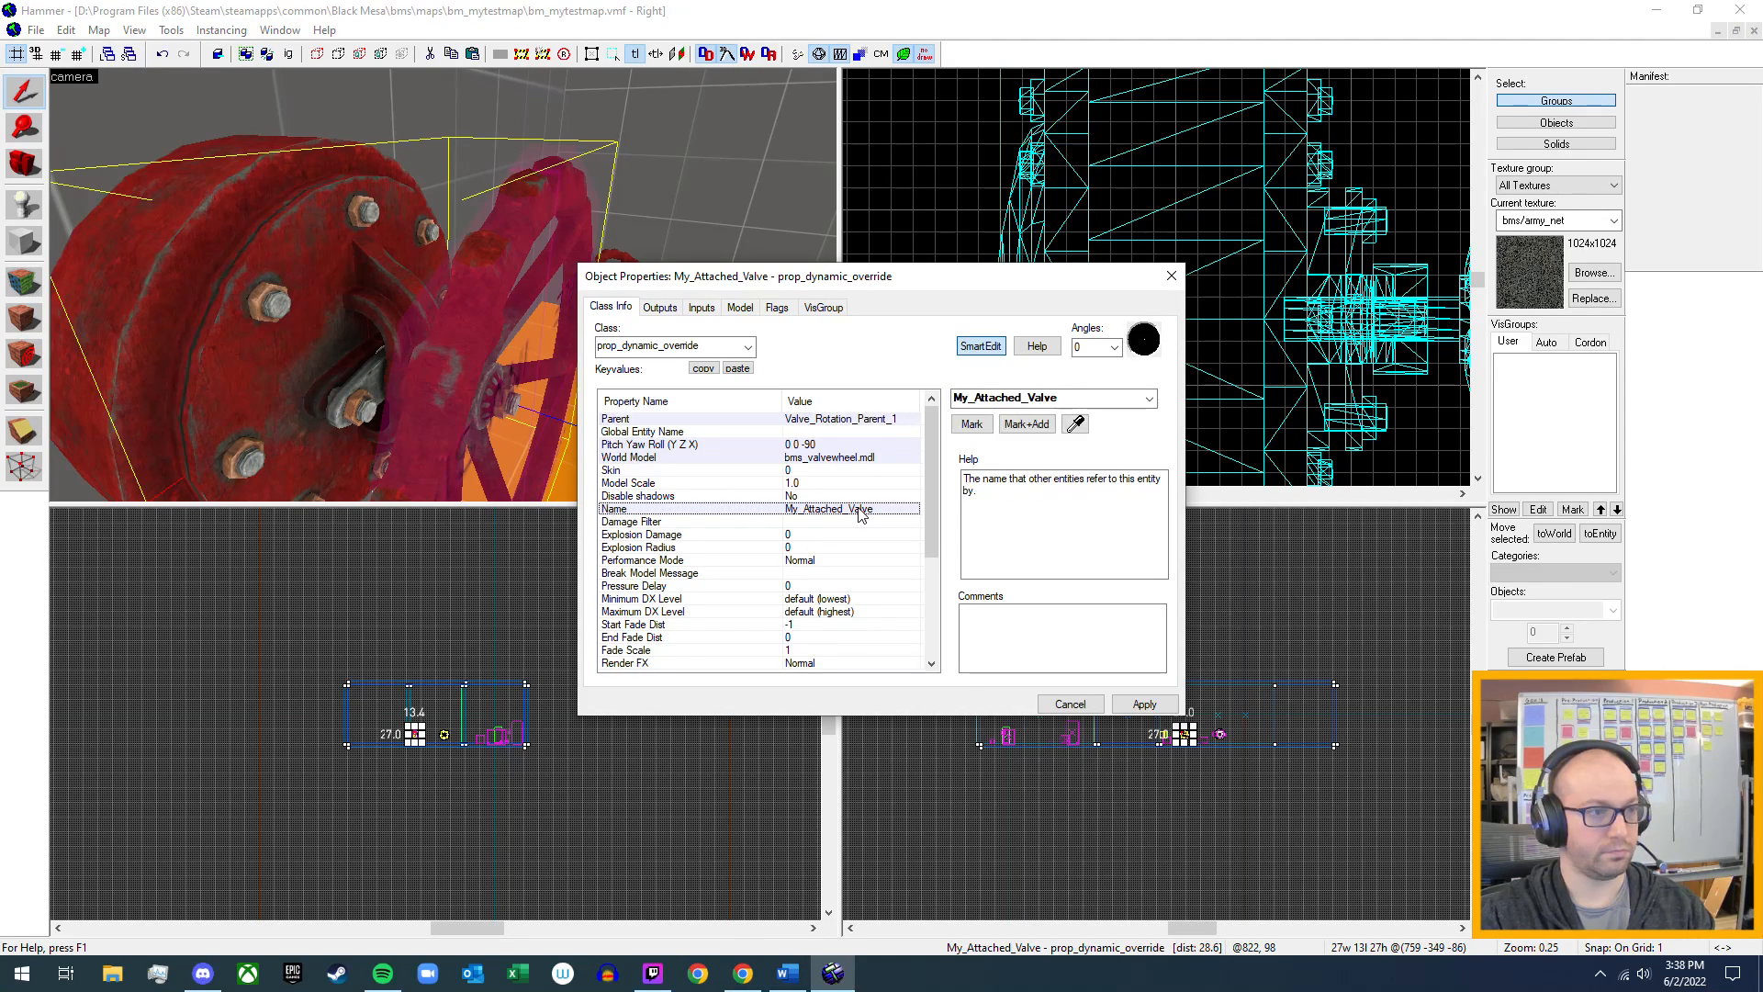
double_click(978, 396)
click(979, 396)
drag(979, 397, 938, 404)
key(BackSpace)
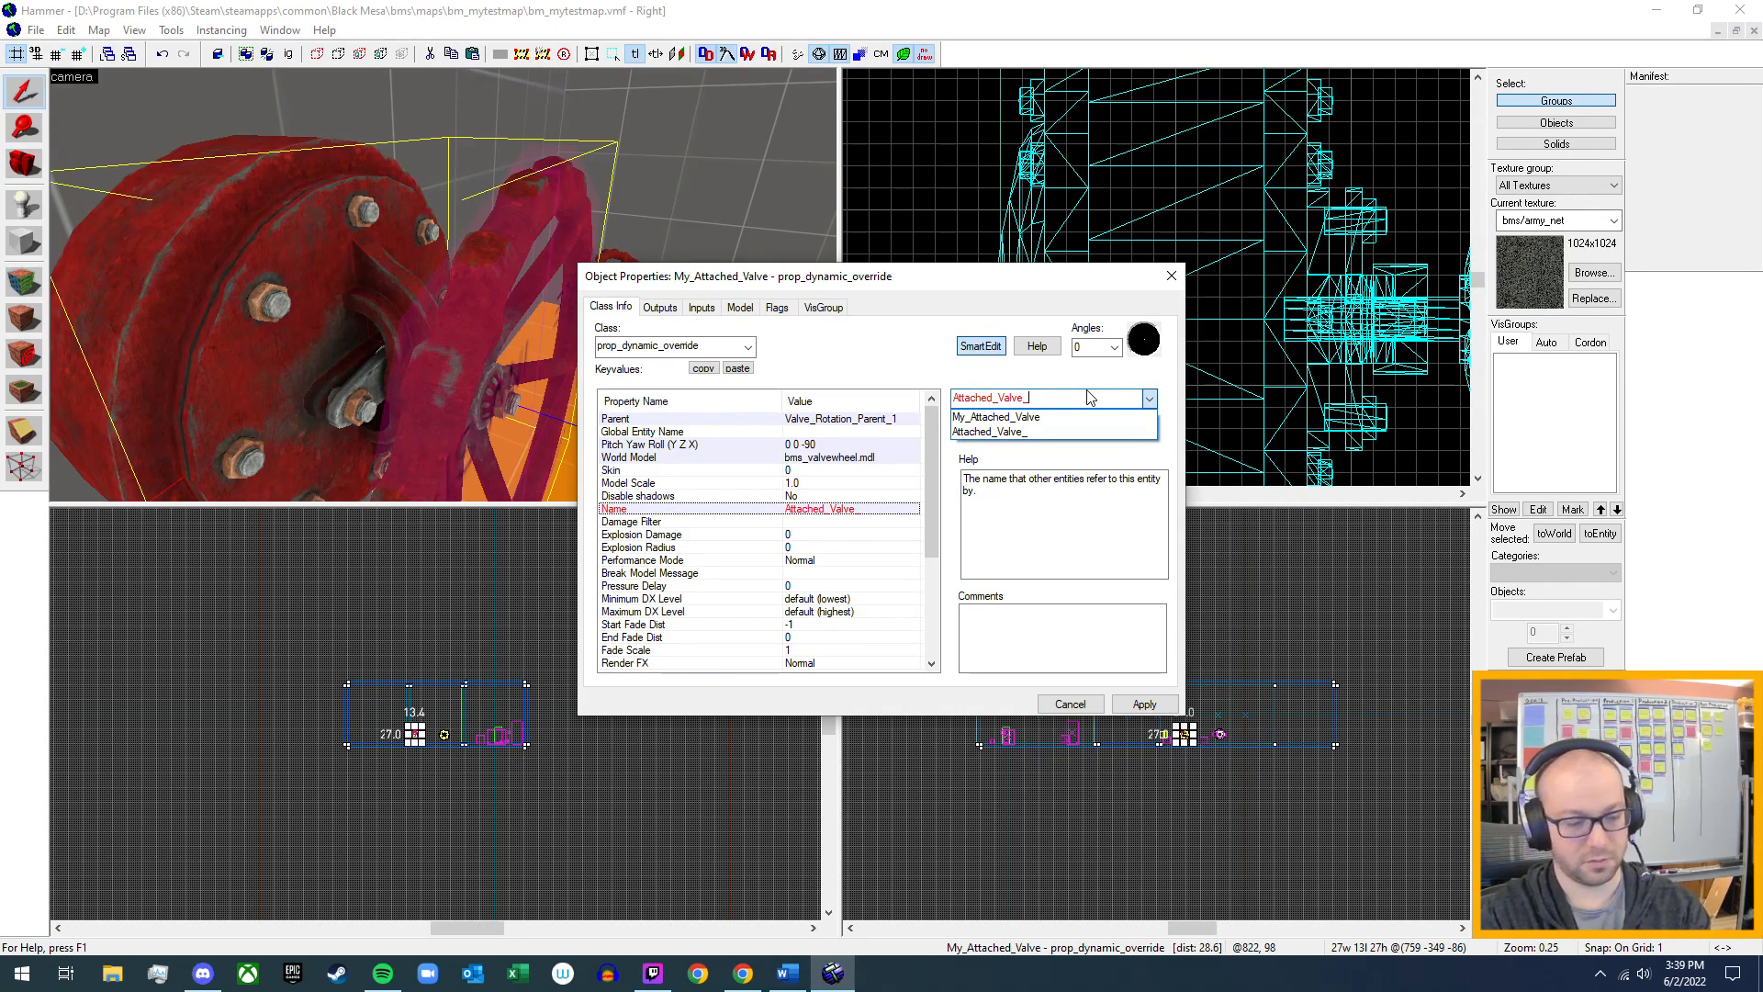
text(_1)
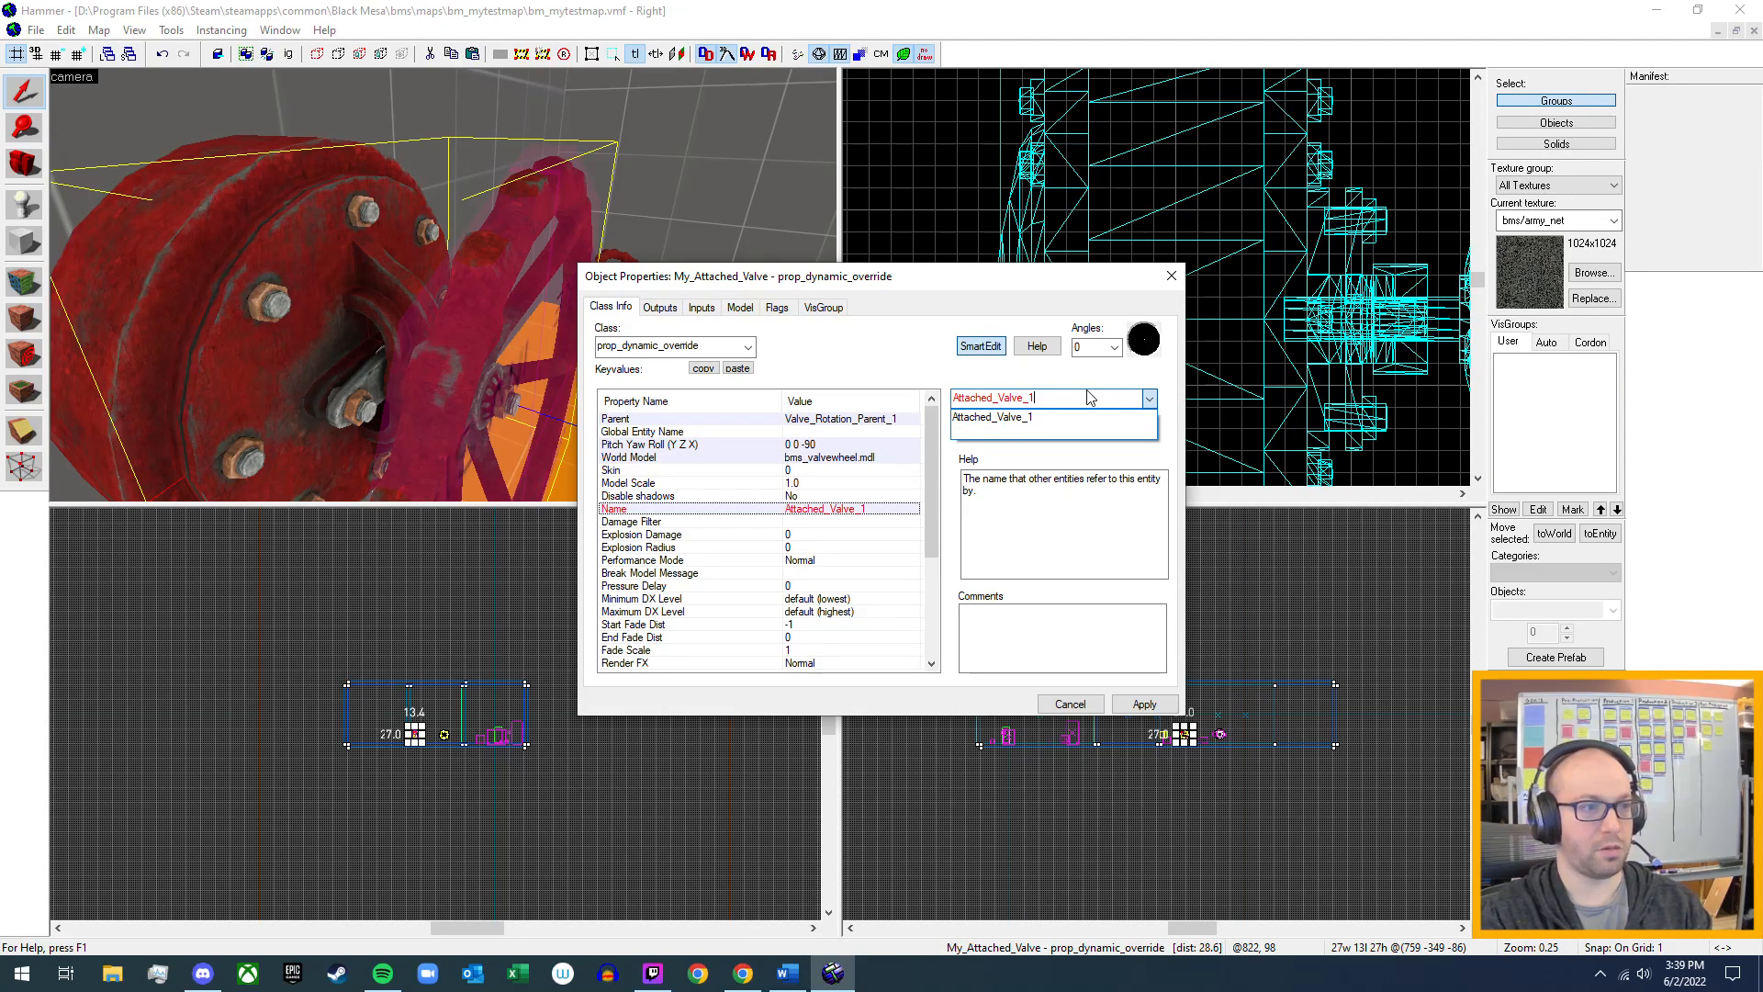
key(Return)
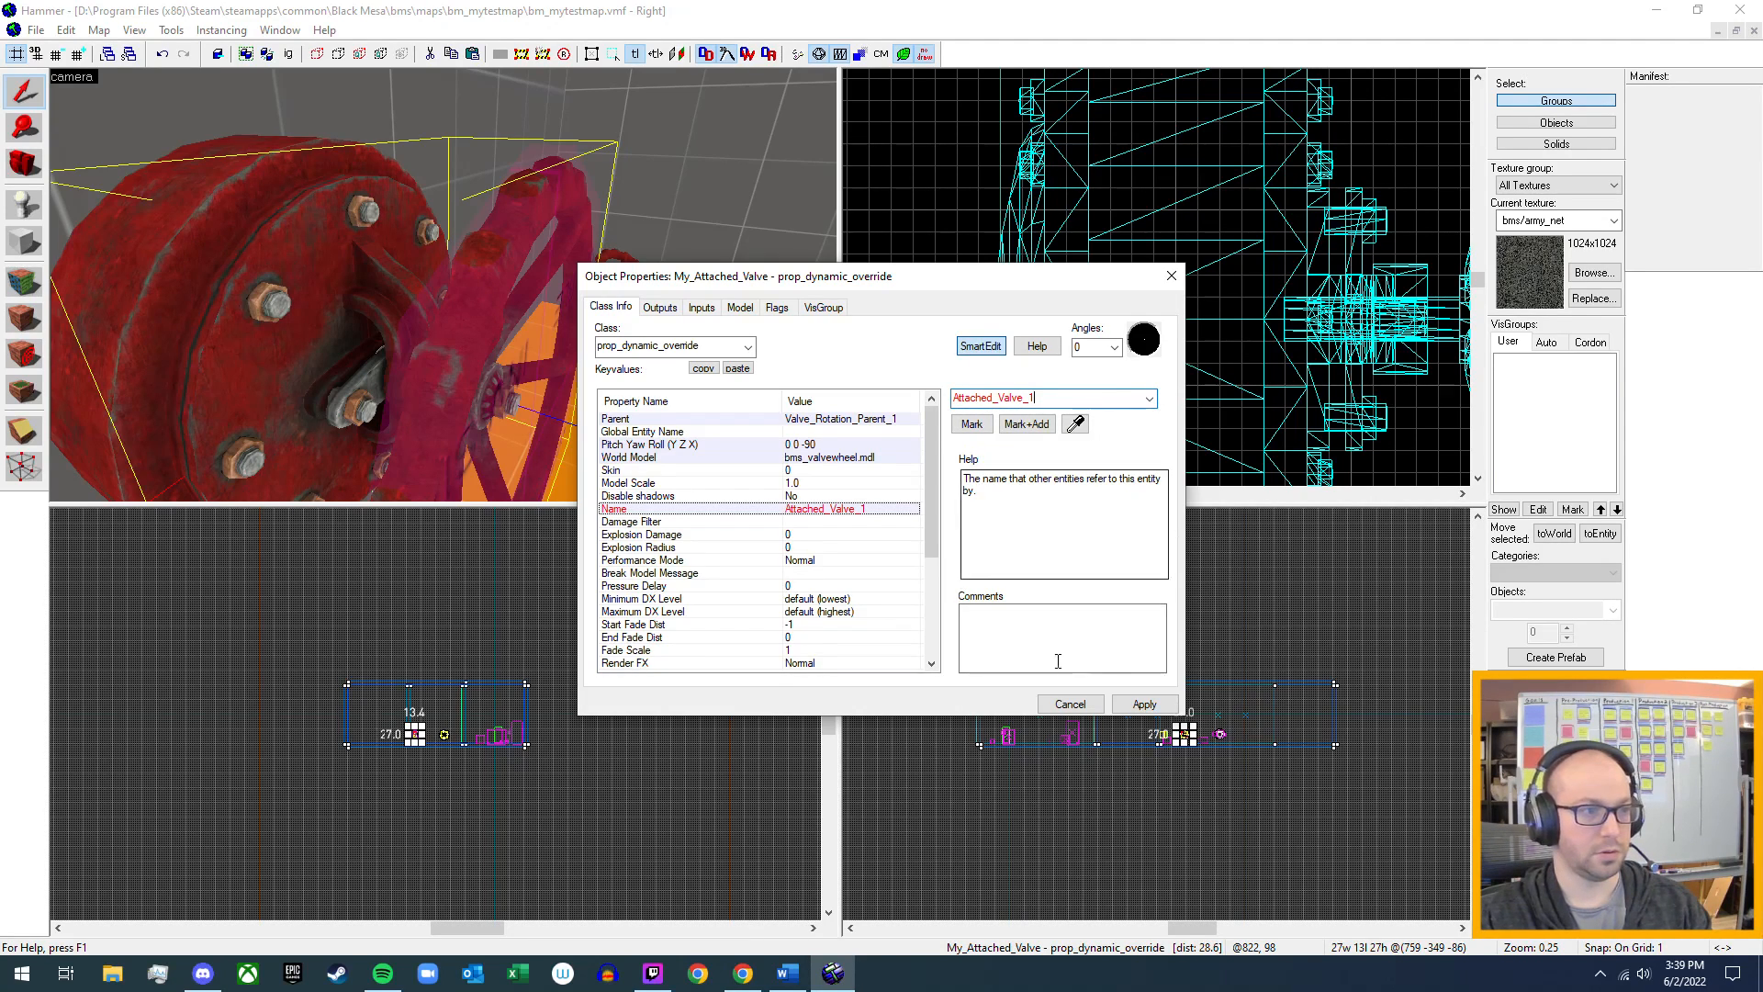
click(1144, 703)
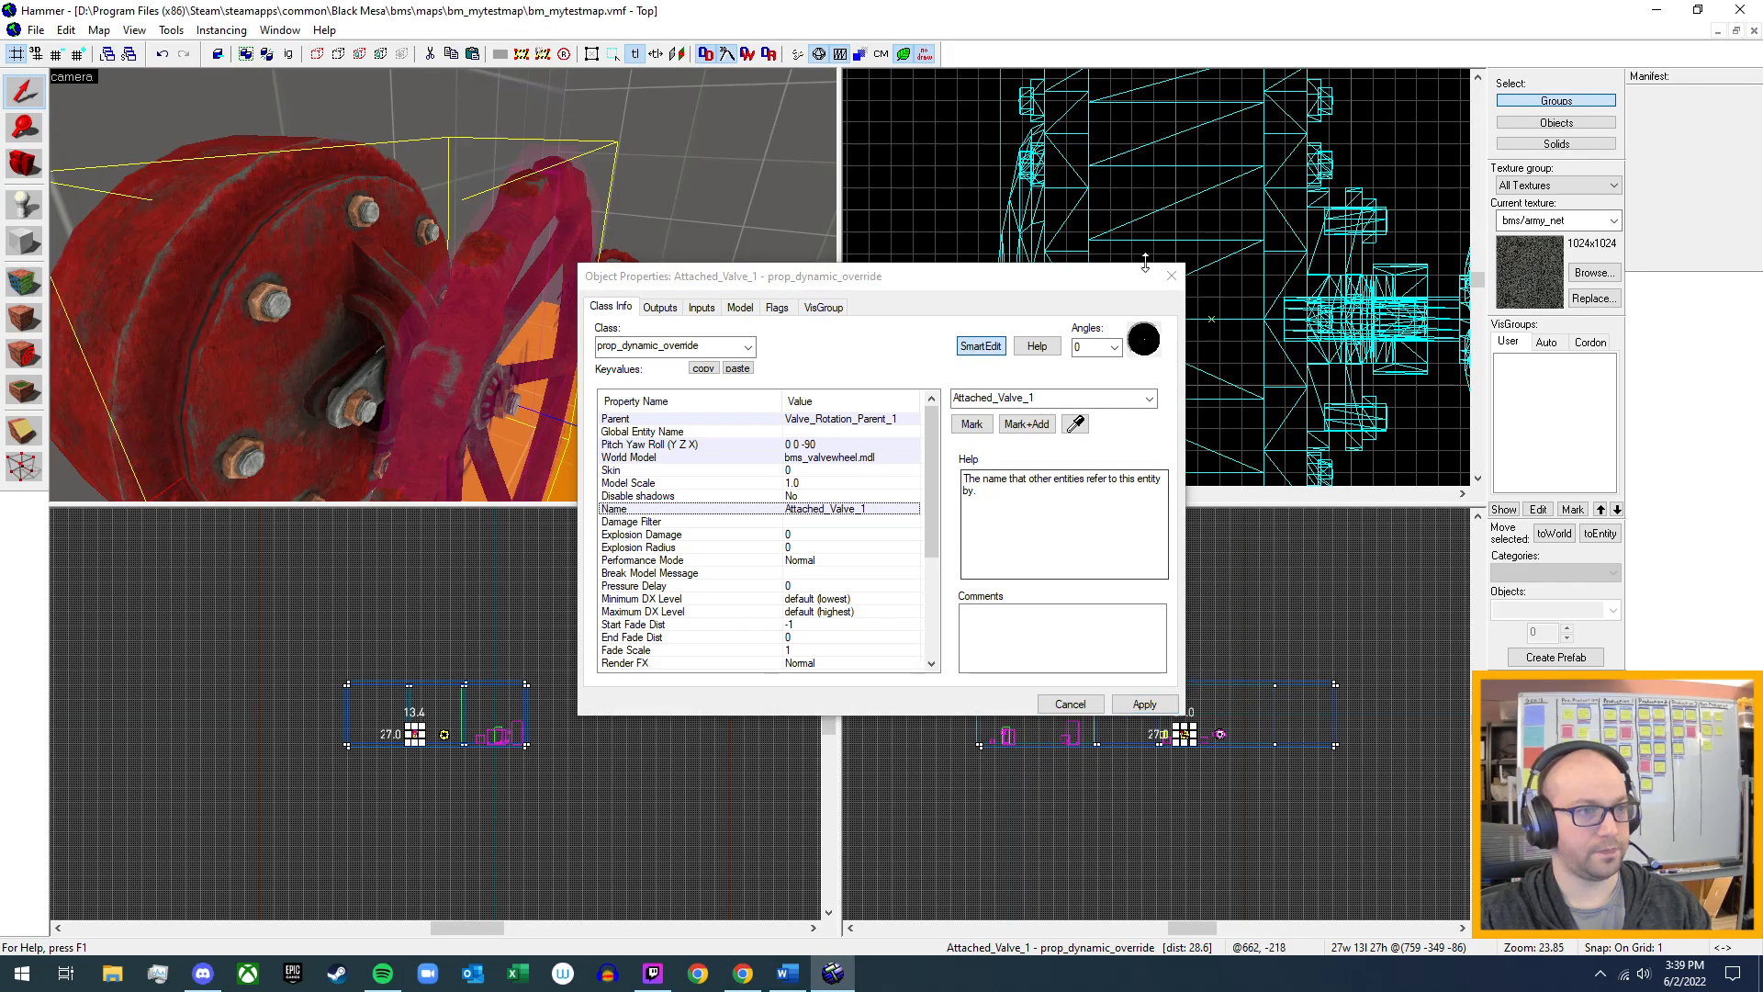
click(1171, 276)
- Group the original valve's wheel model with its translucent rotation brush again
key(z)
key(a)
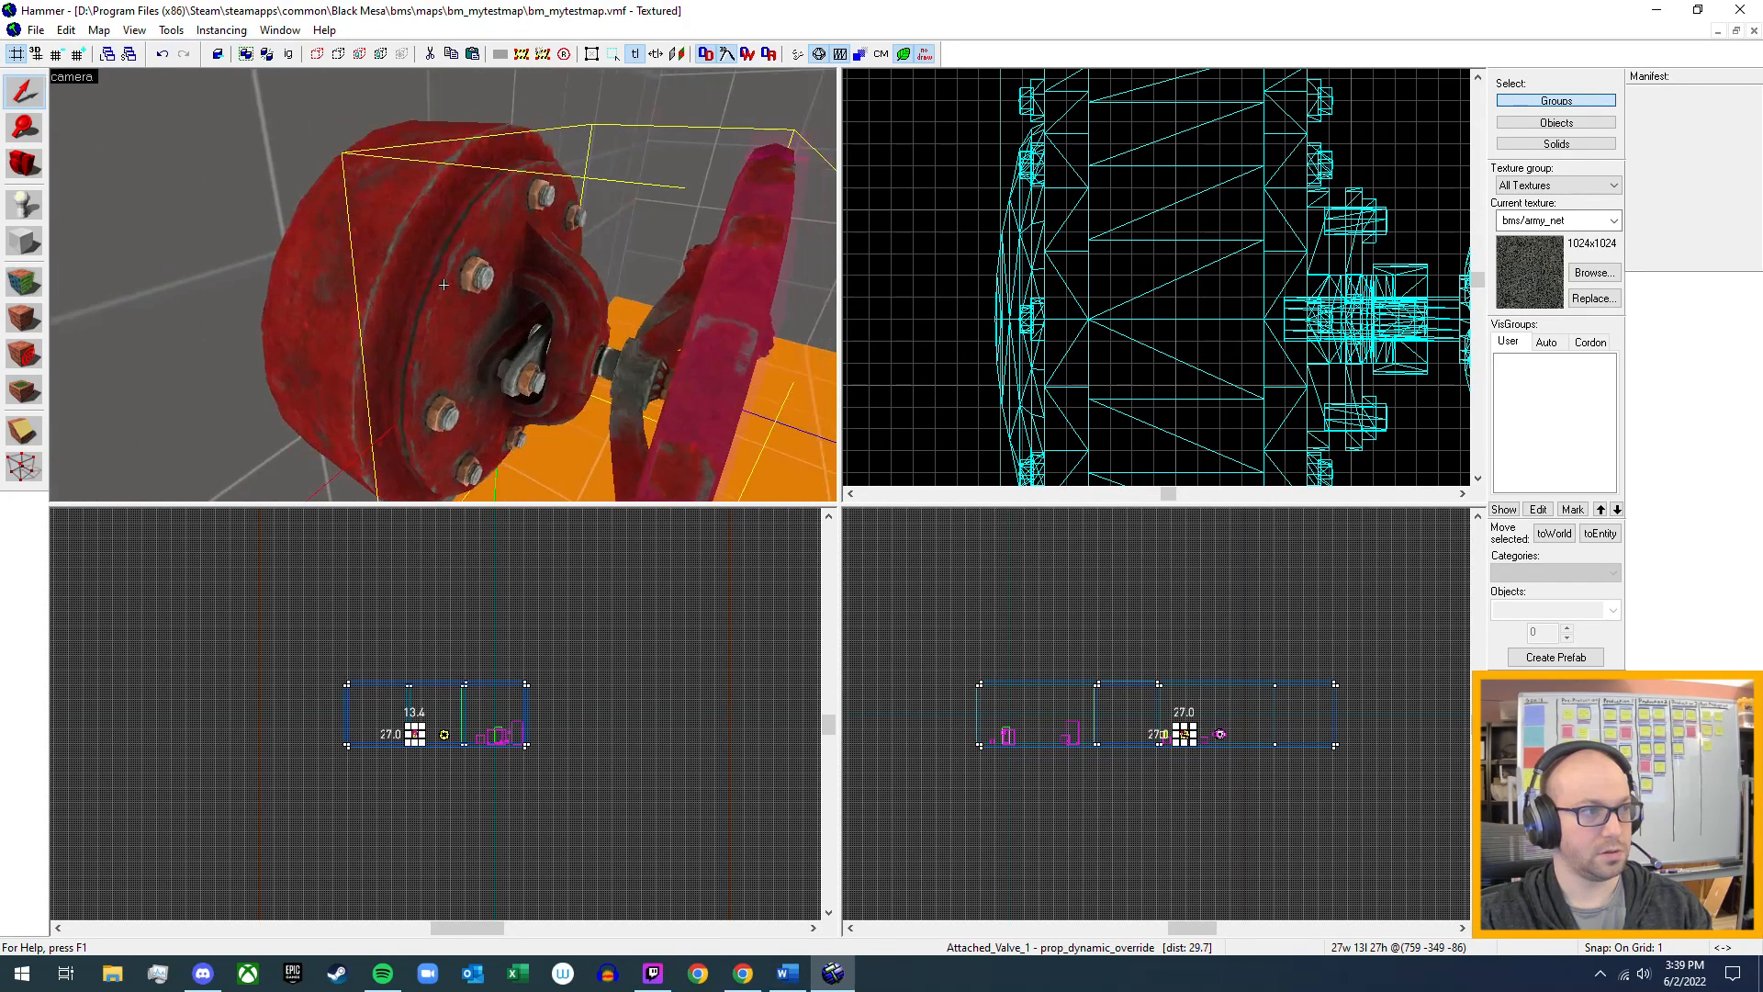
key(d)
key(s)
key(a)
key(w)
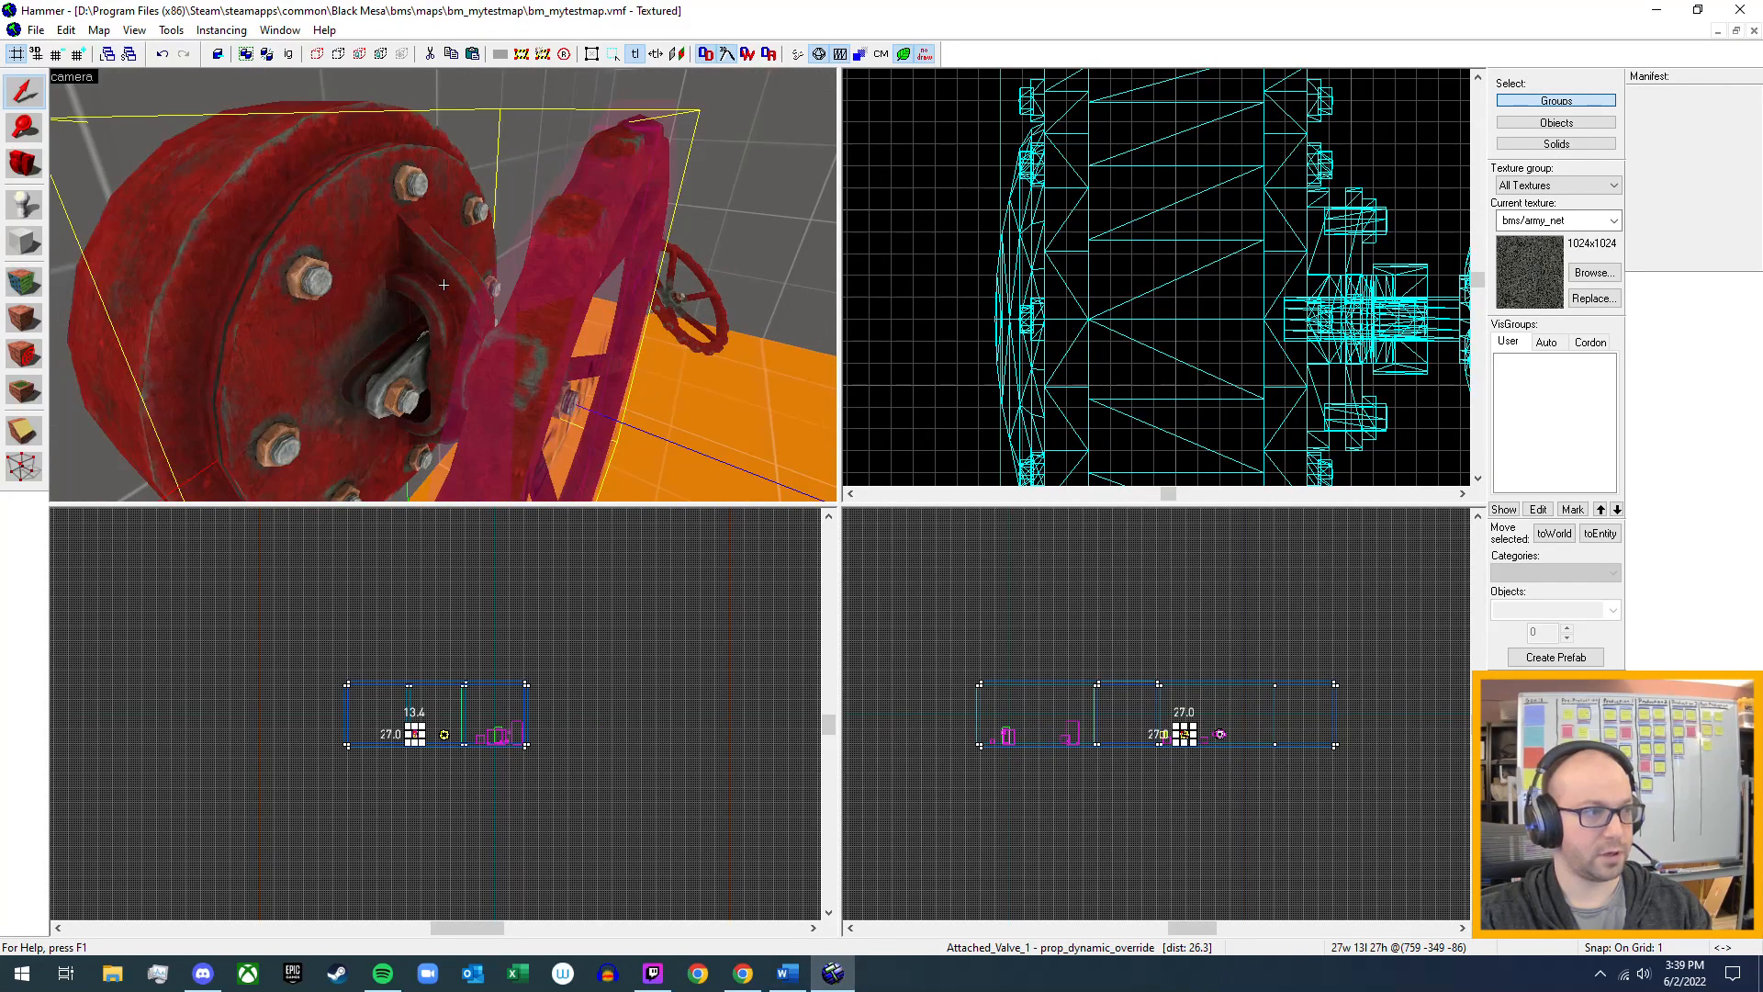
key(z)
click(516, 284)
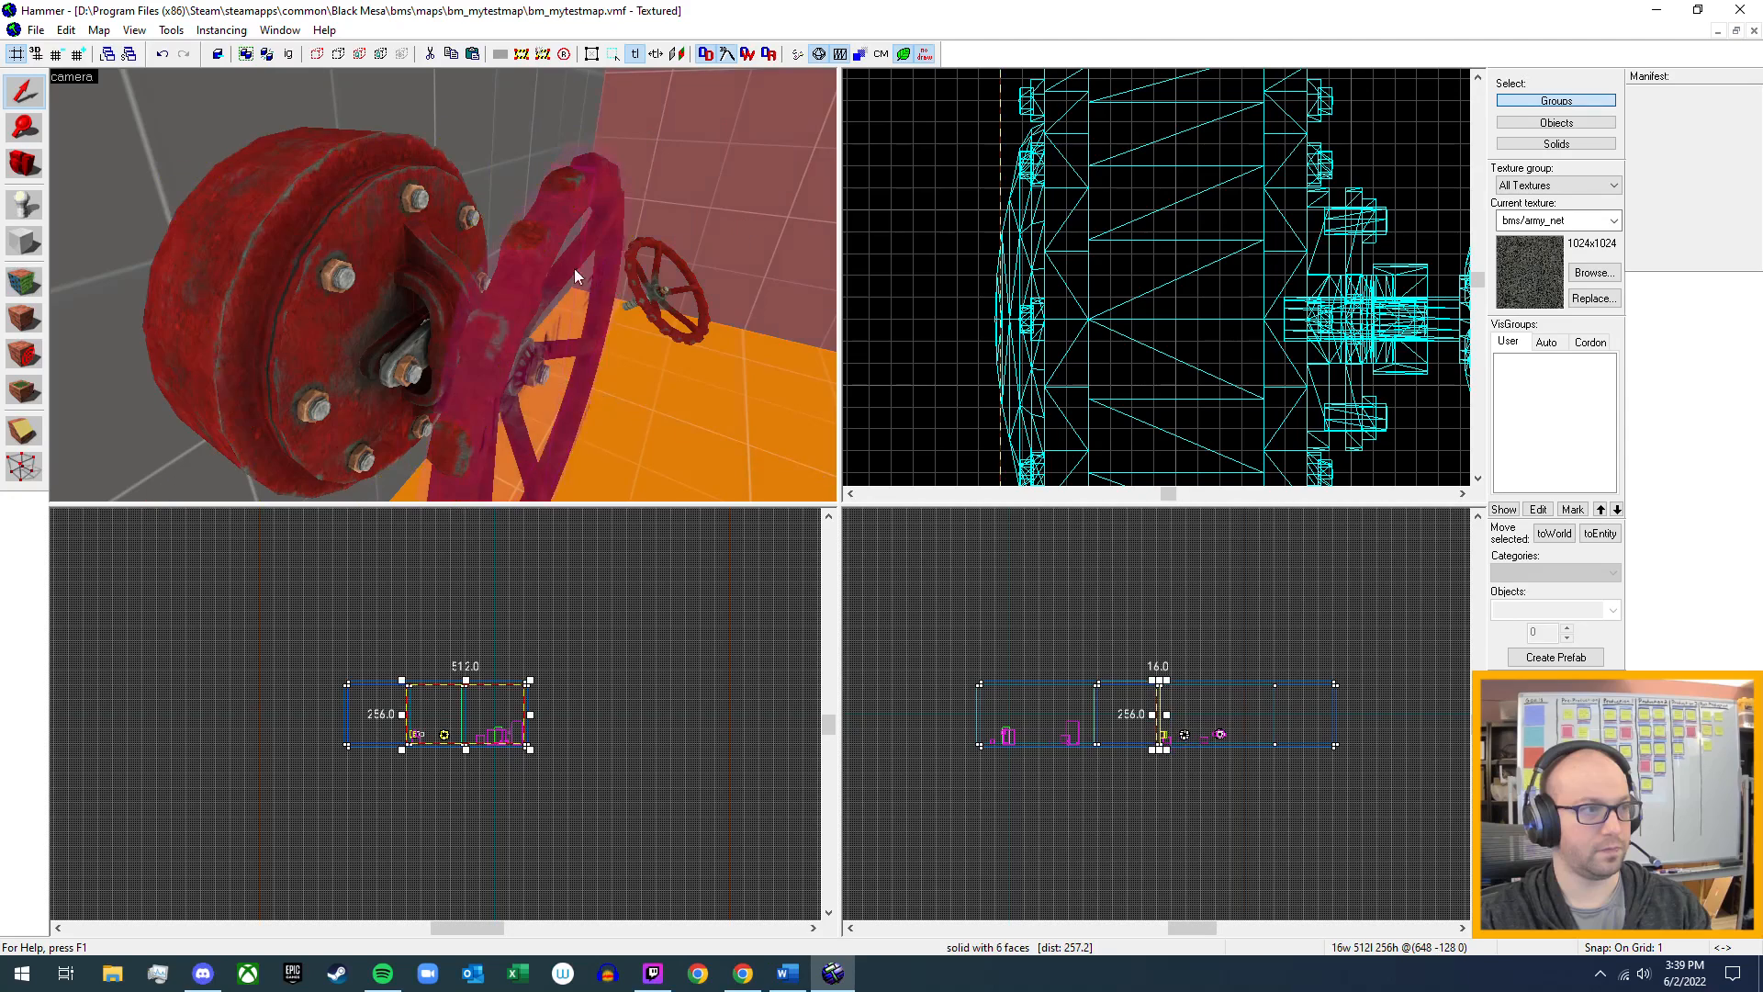
scroll(669, 255, down, 3)
scroll(443, 285, up, 4)
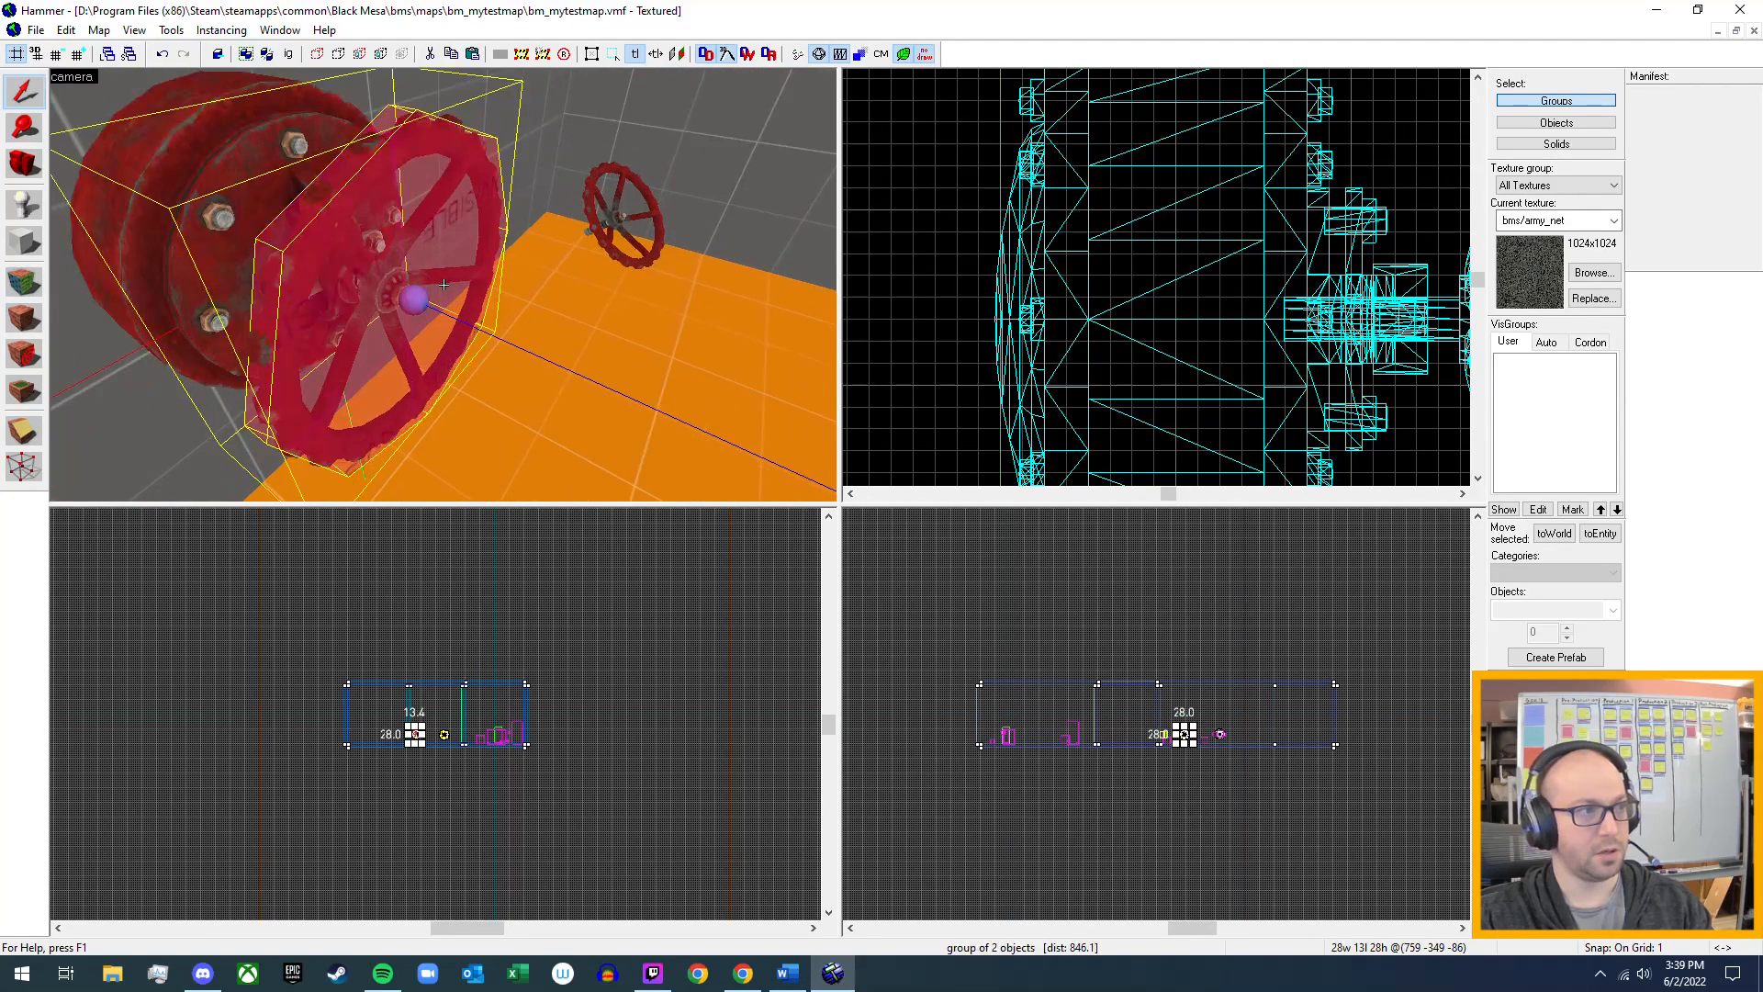
key(d)
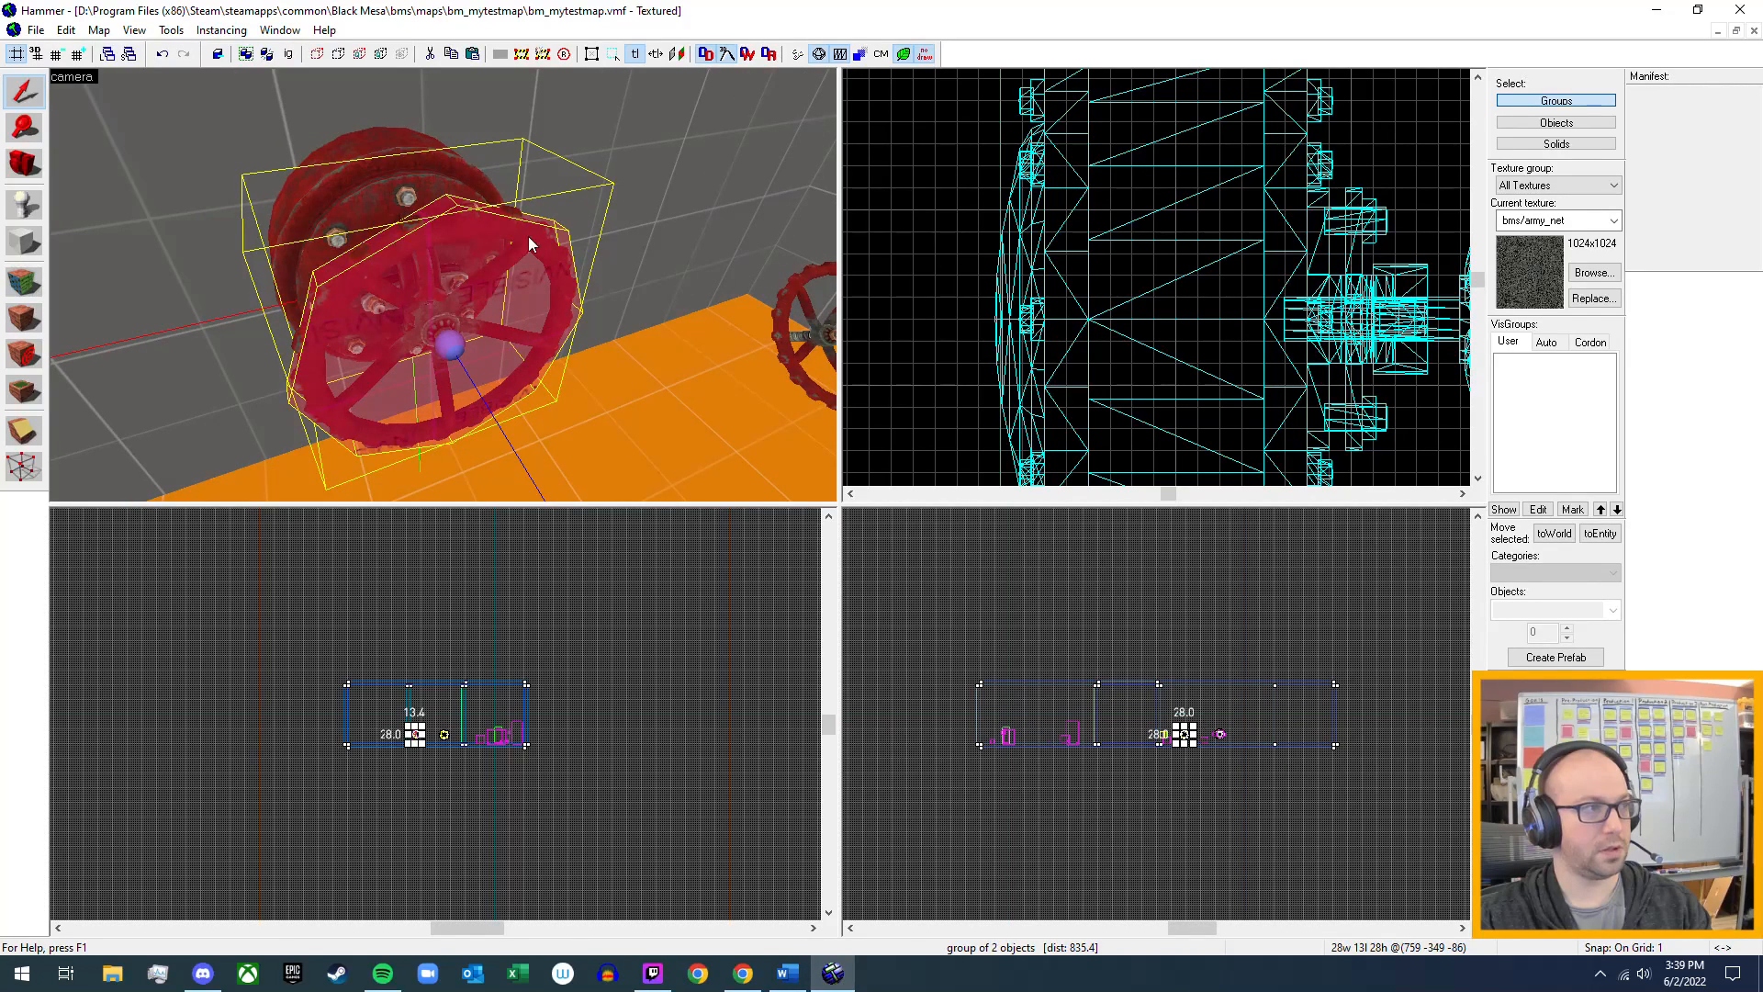
- Save the test map
click(37, 30)
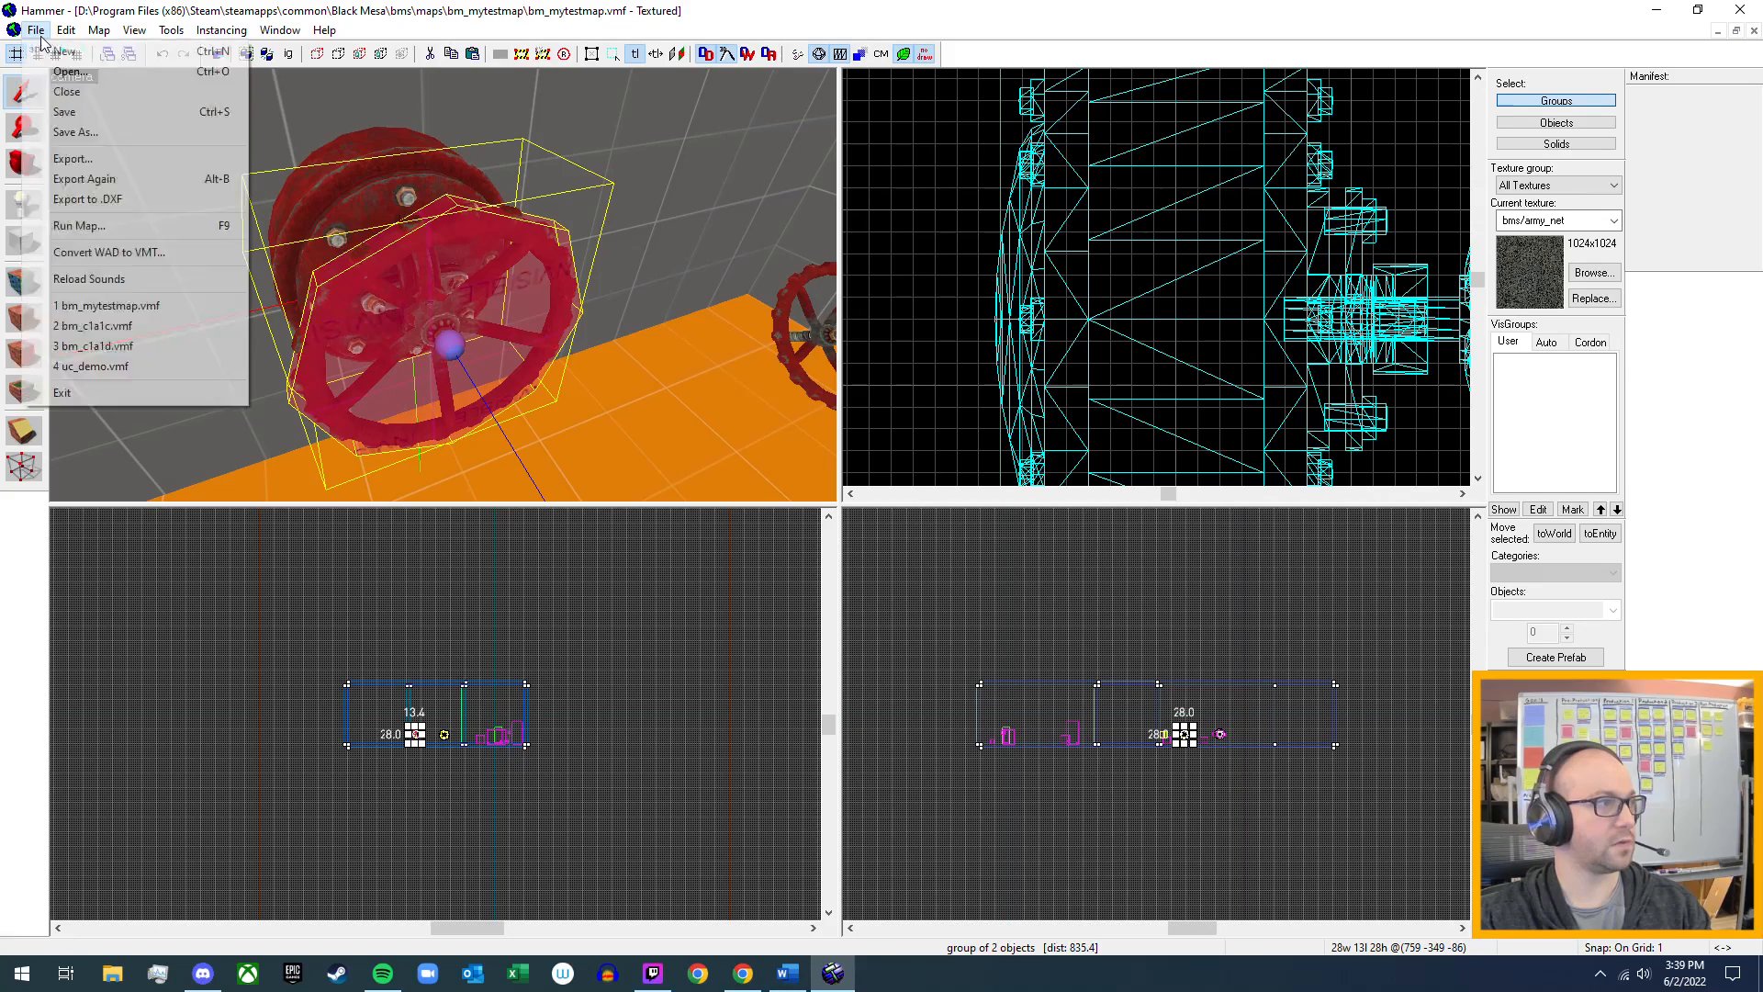
click(78, 114)
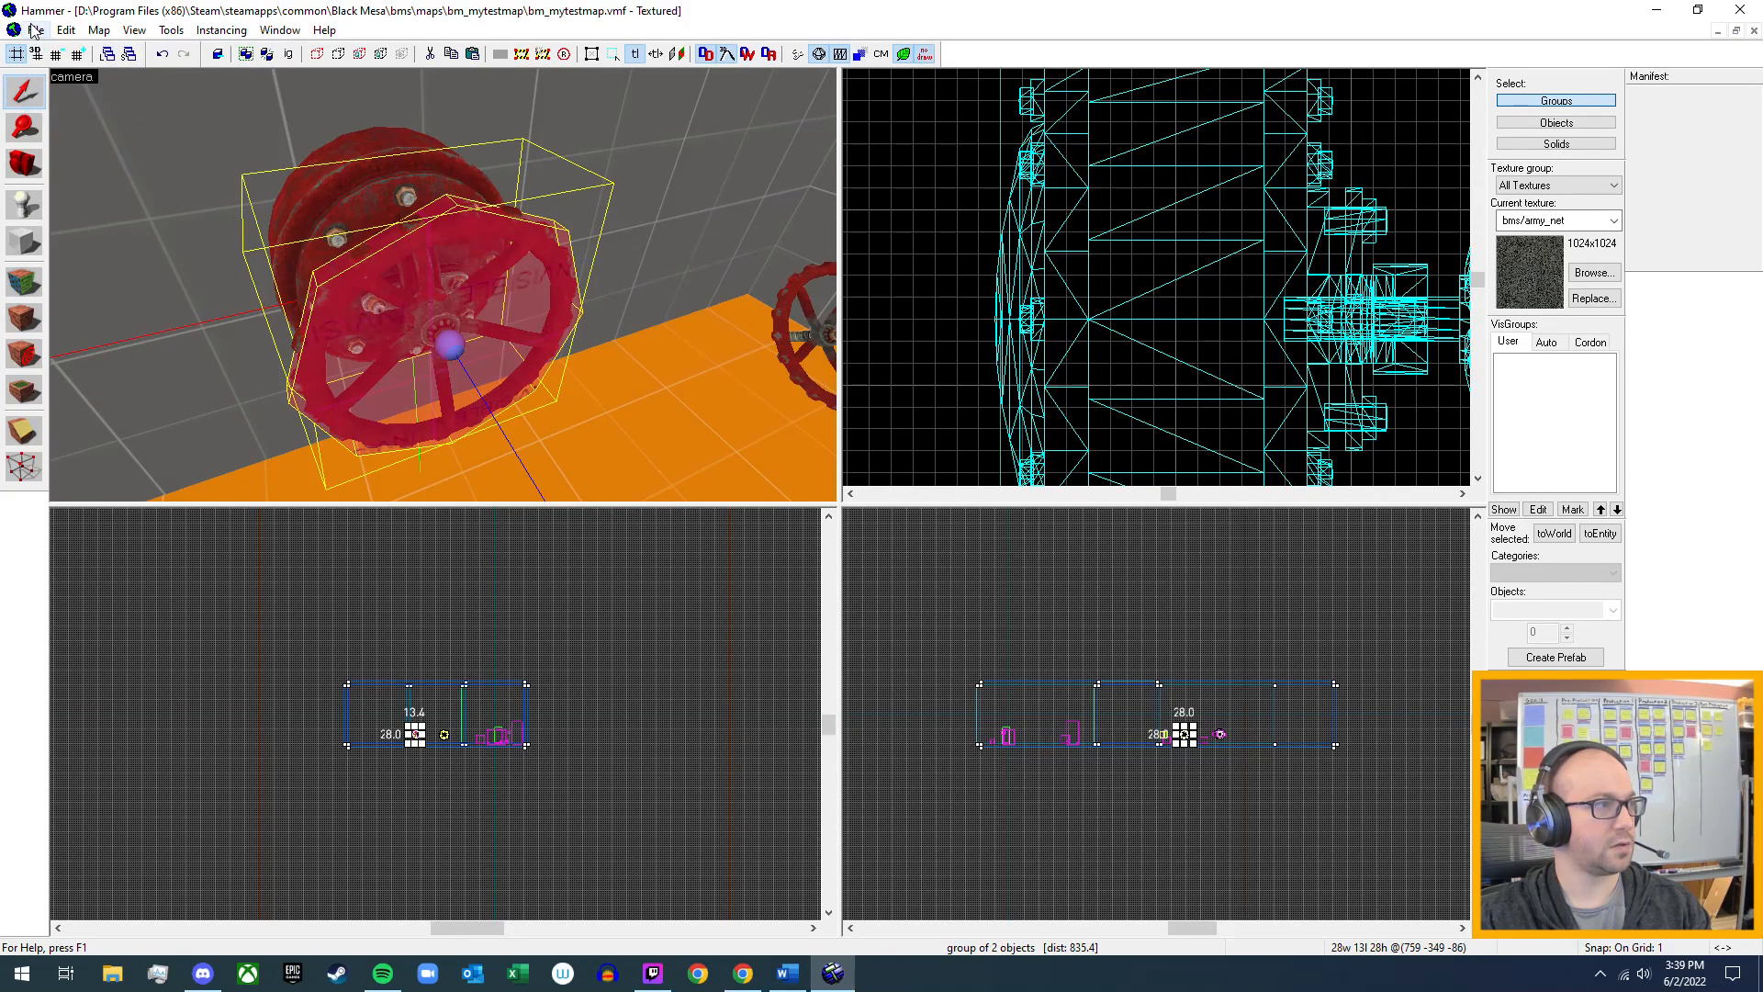
click(37, 31)
click(36, 34)
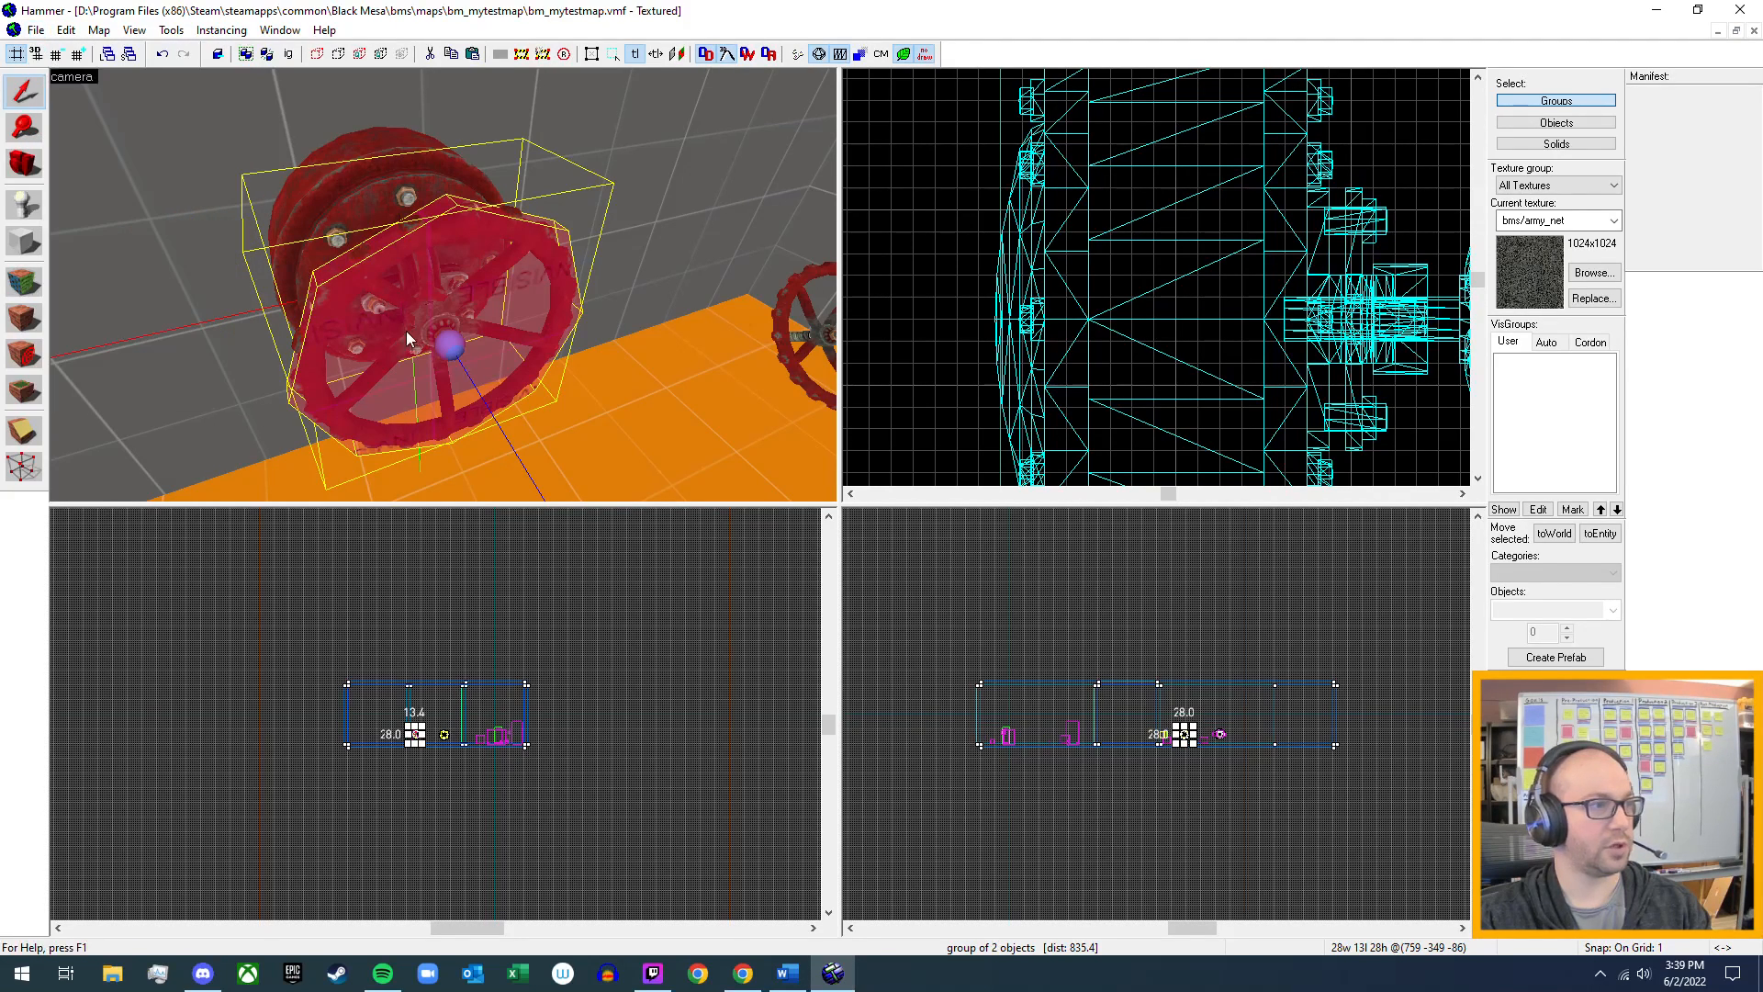
- Ungroup the copied valve's wheel model and its translucent rotation brush
key(z)
key(s)
key(w)
key(s)
key(z)
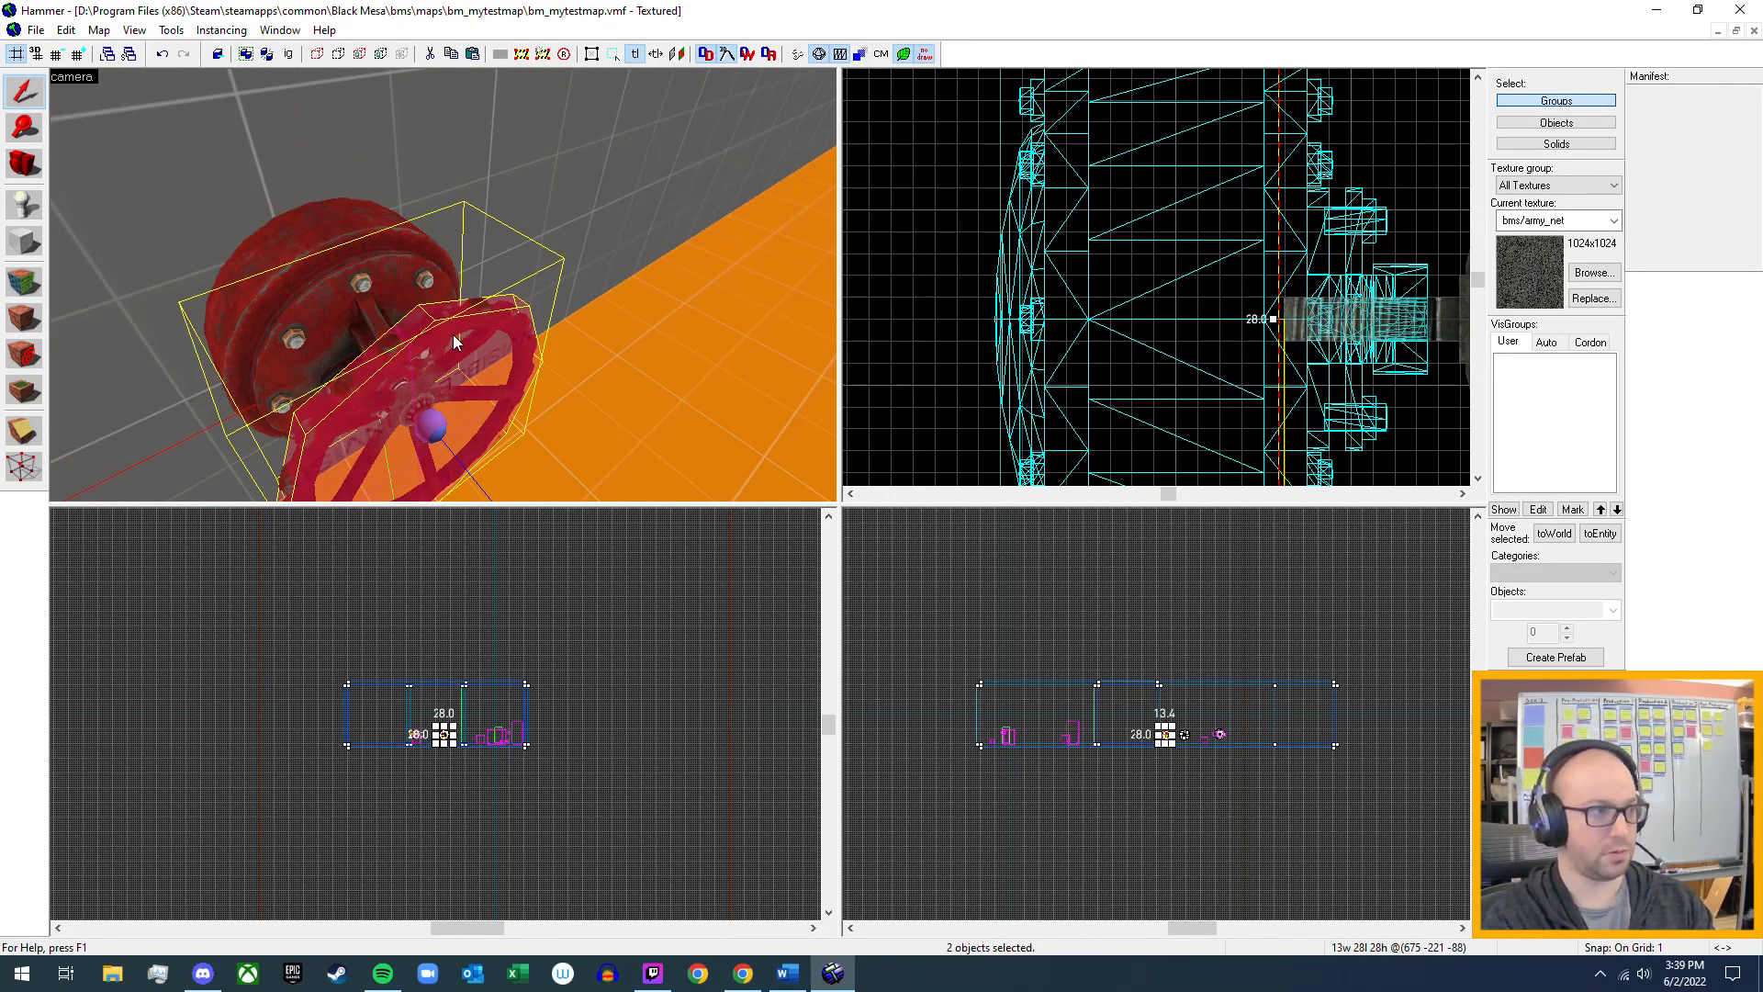
- Rename the copied valve's momentary_rot_button as Valve_Rotation_Parent_2 and apply the change
click(466, 356)
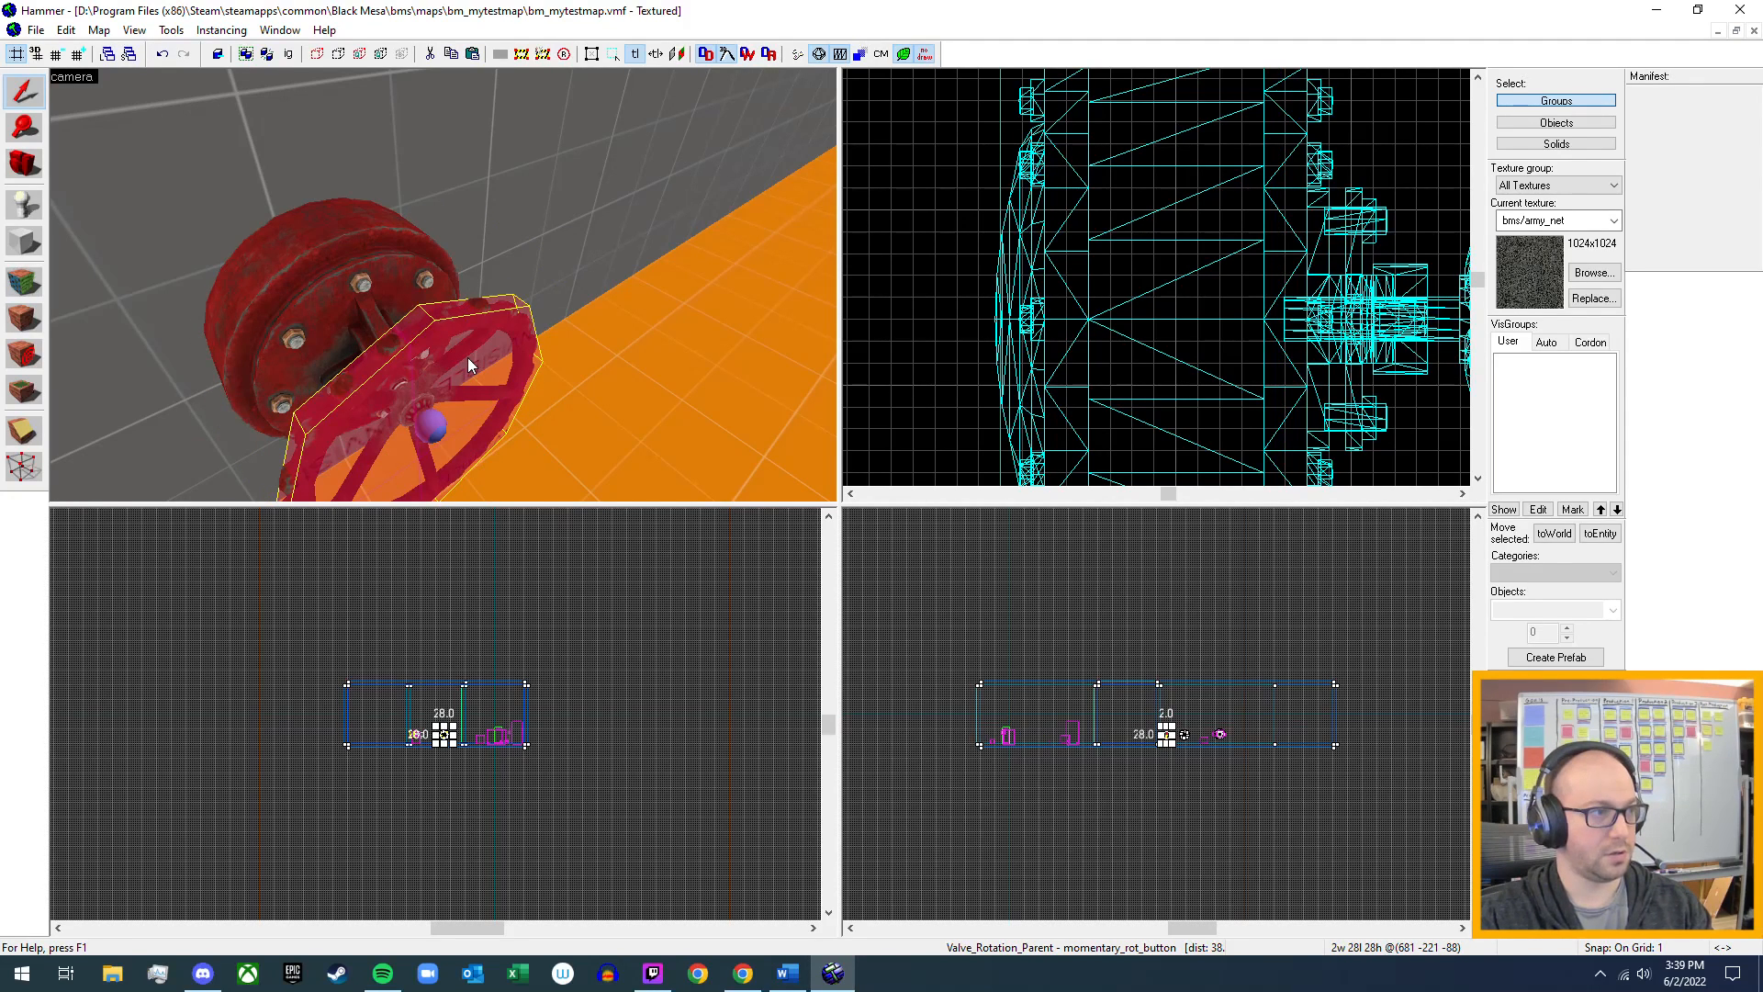
key(alt+Return)
click(873, 420)
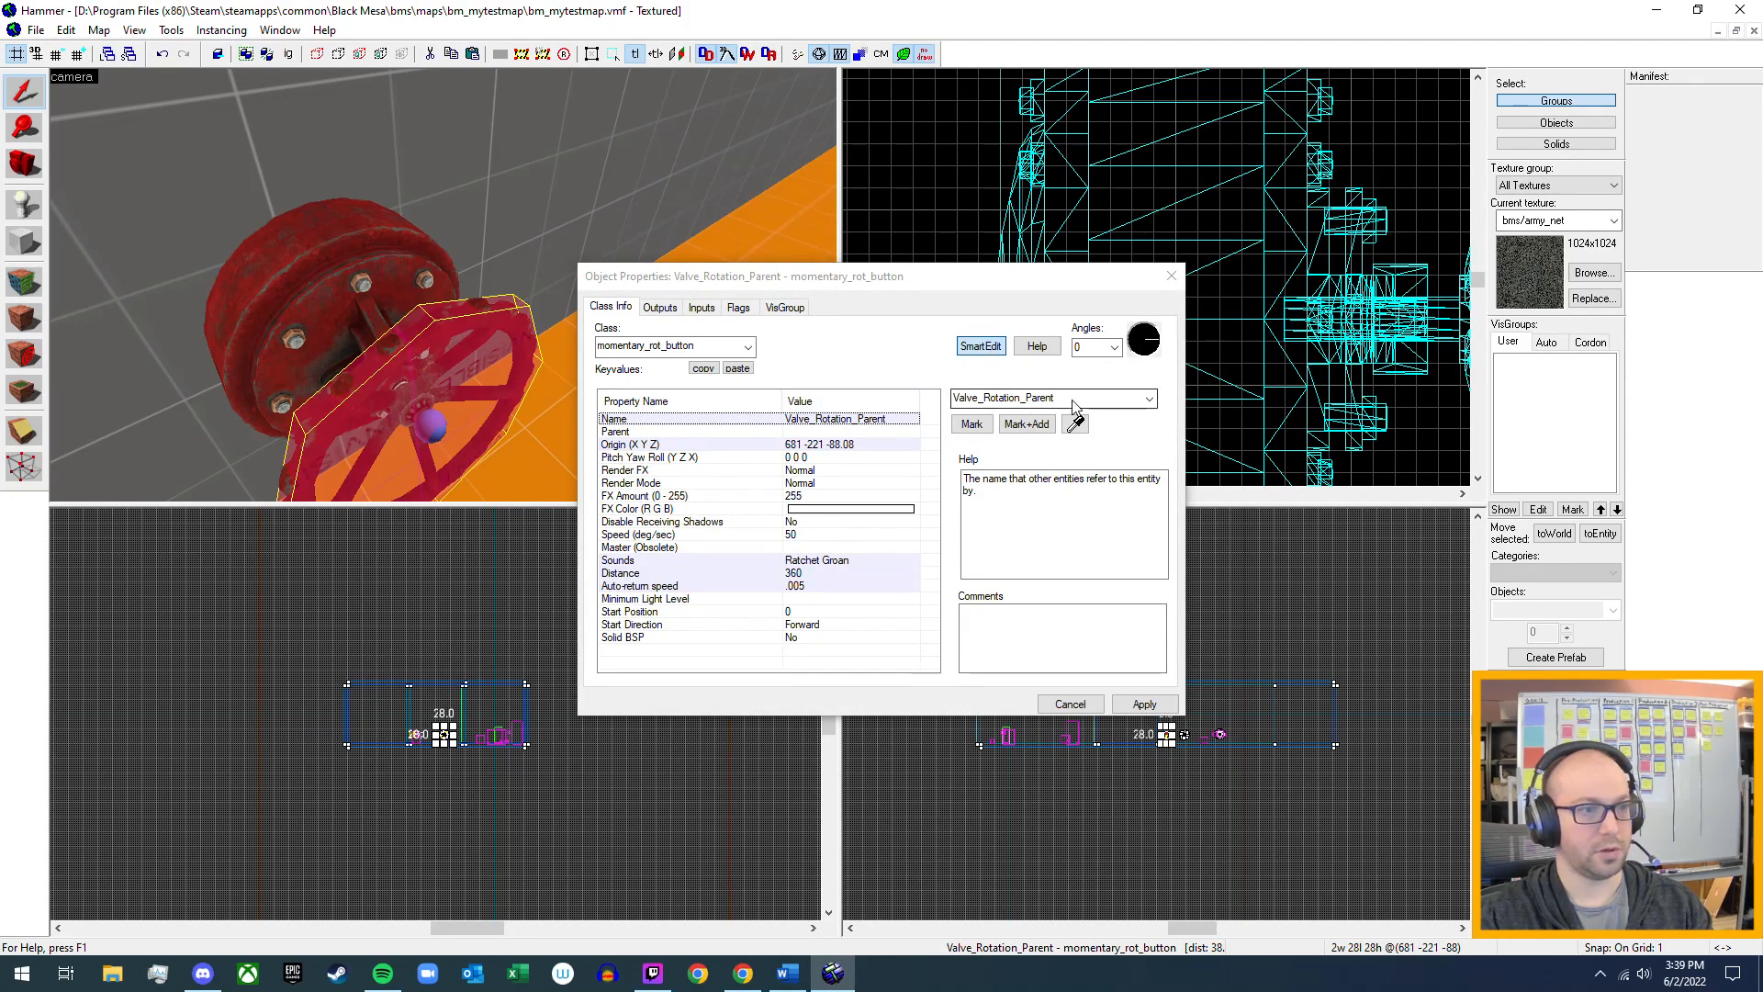
click(1073, 400)
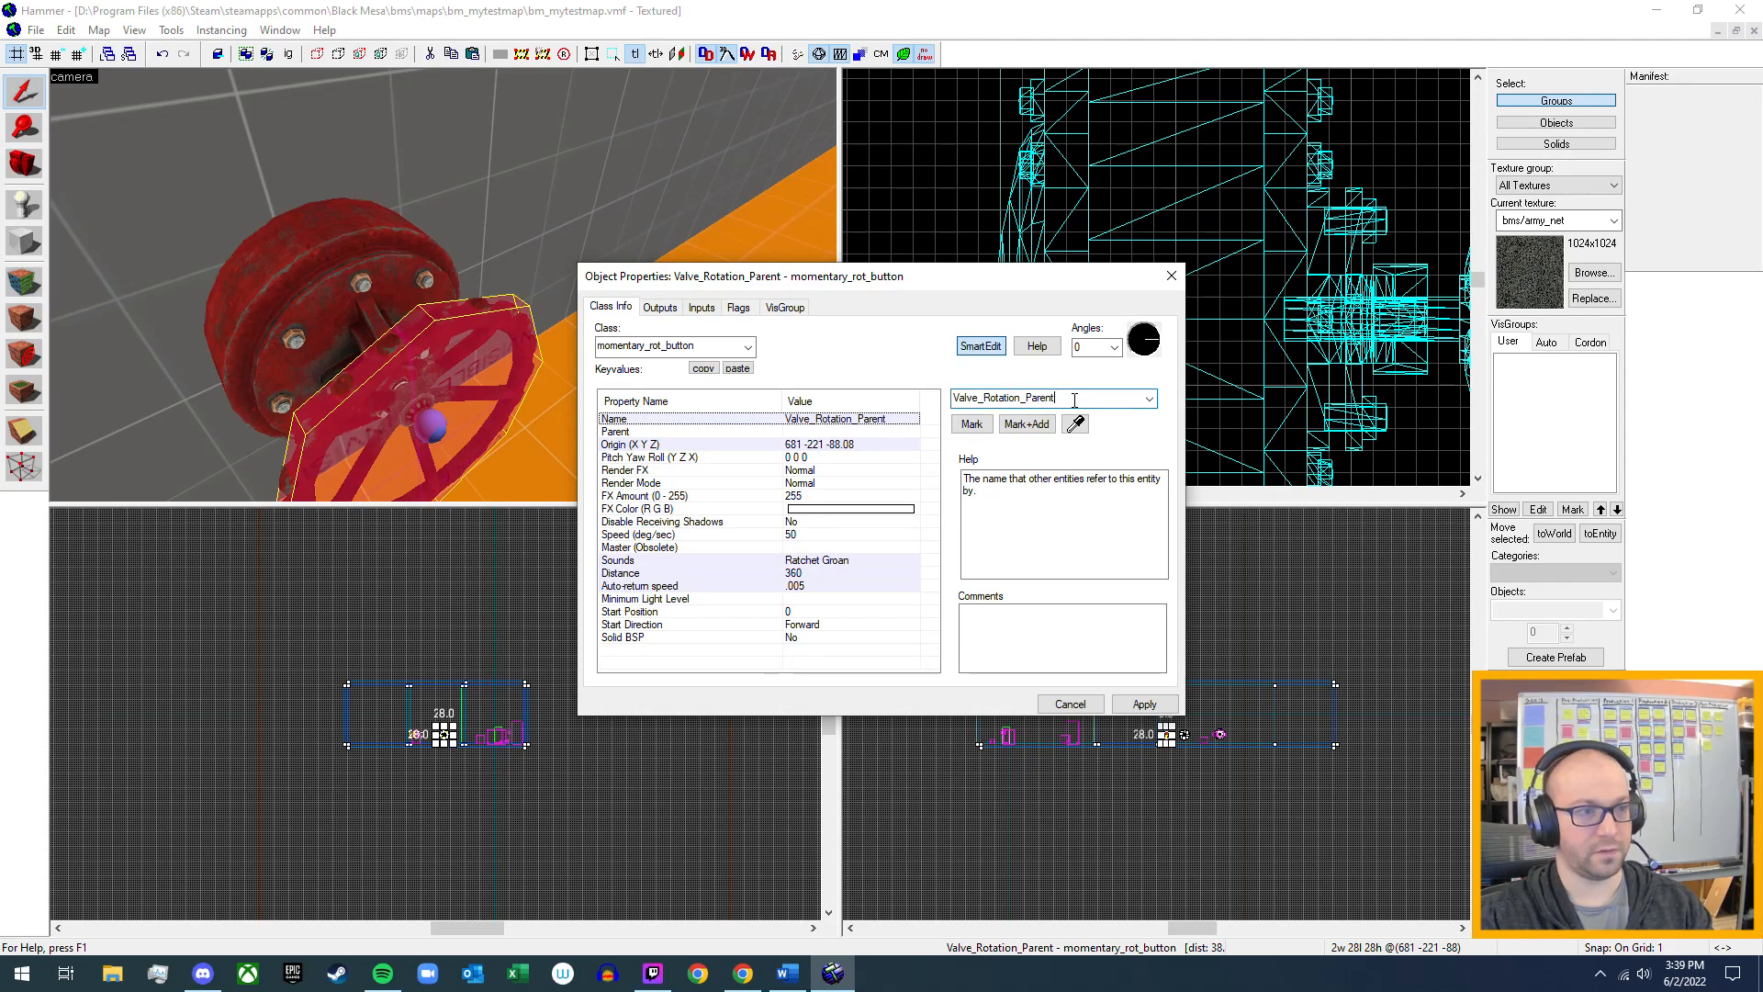
text(_2)
key(Return)
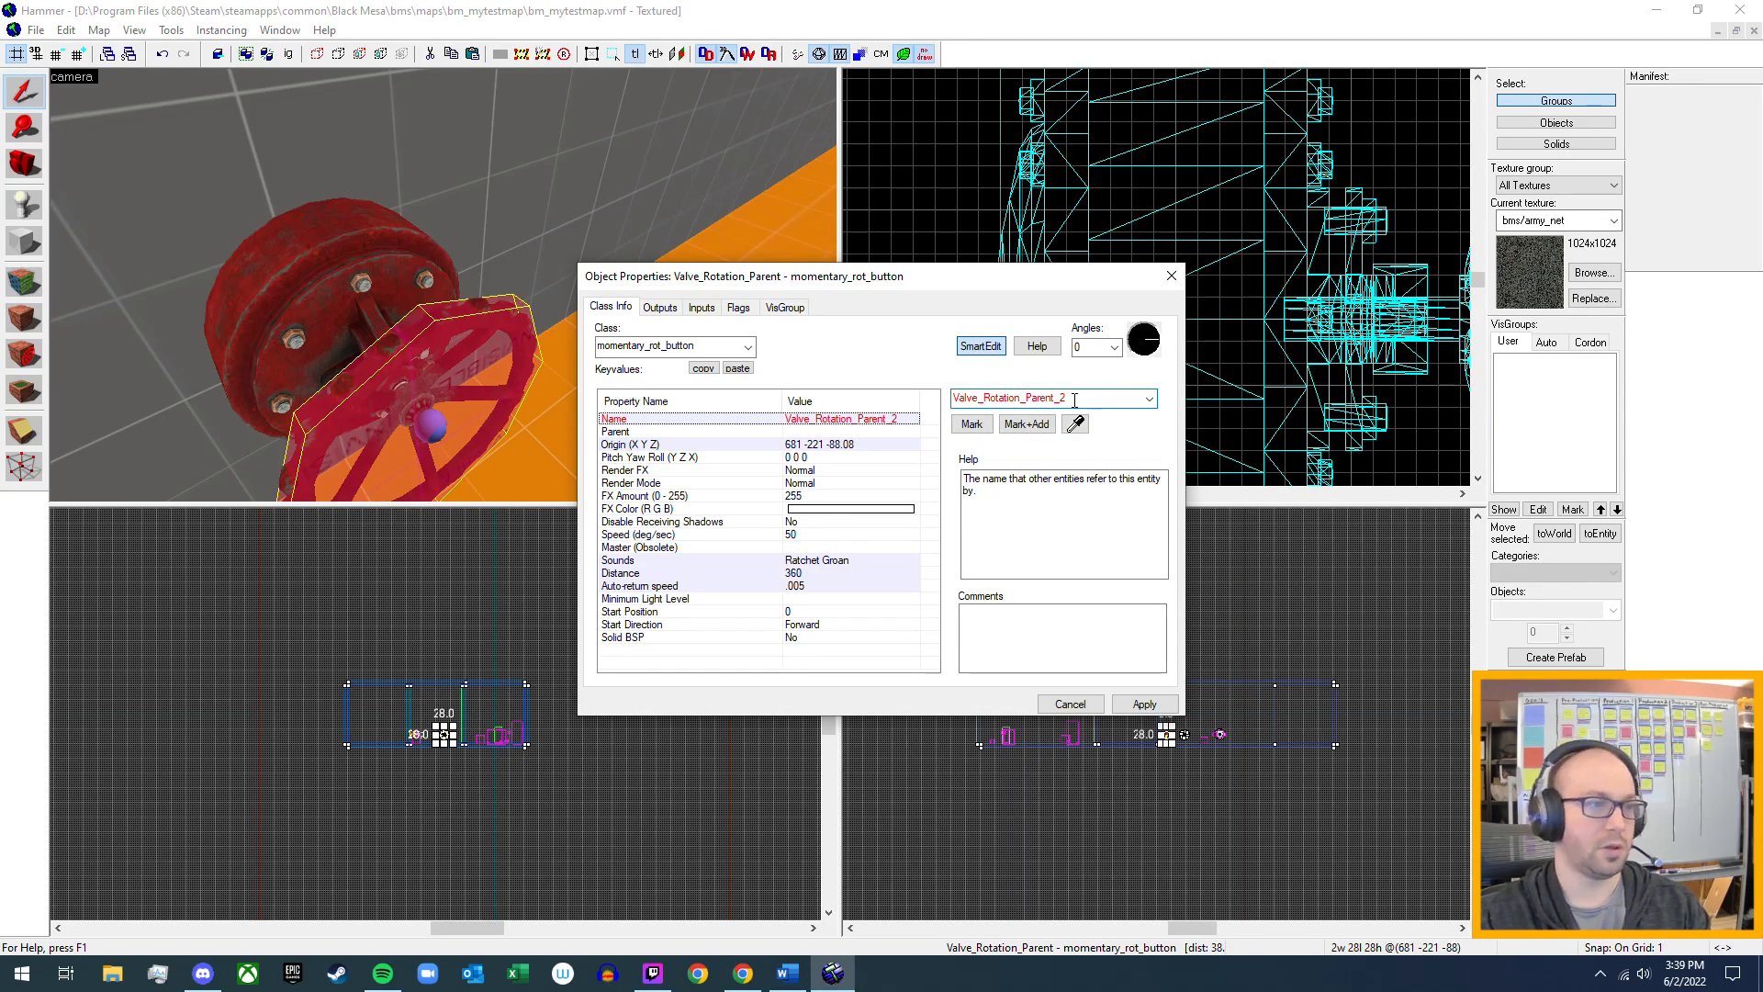
click(1144, 704)
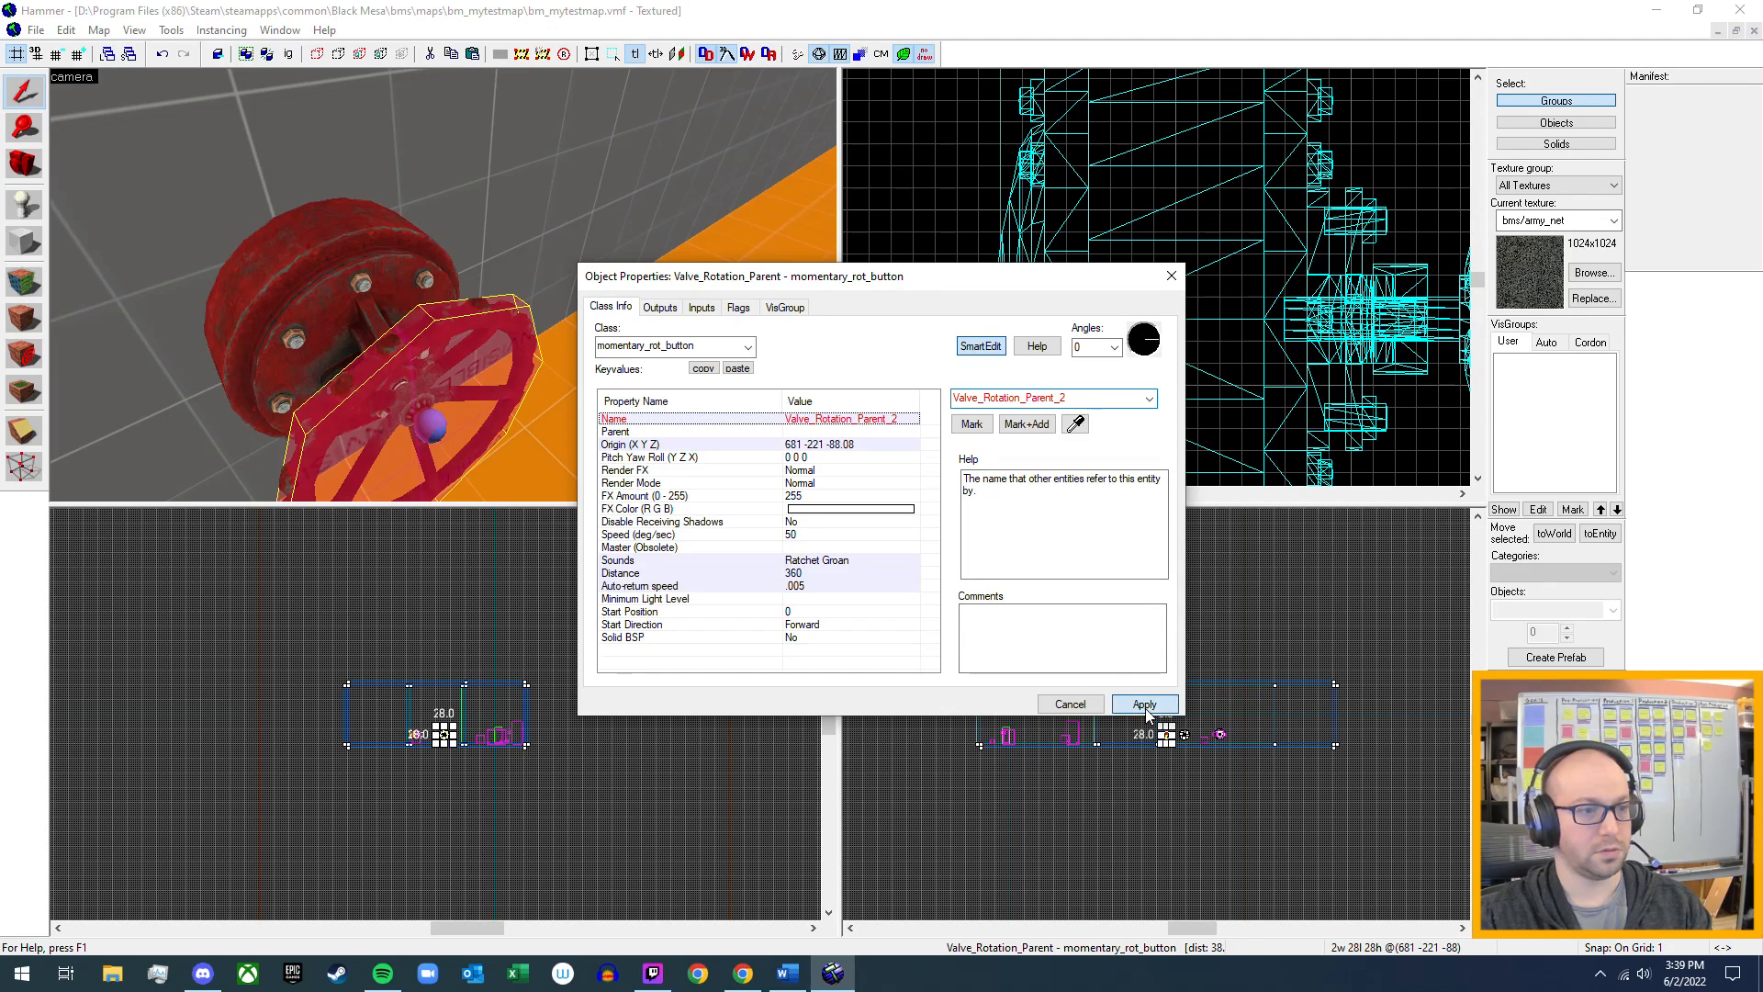
click(1172, 275)
- Set the parent of the copied valve's wheel model to Valve_Rotation_Parent_2 and apply it
click(482, 306)
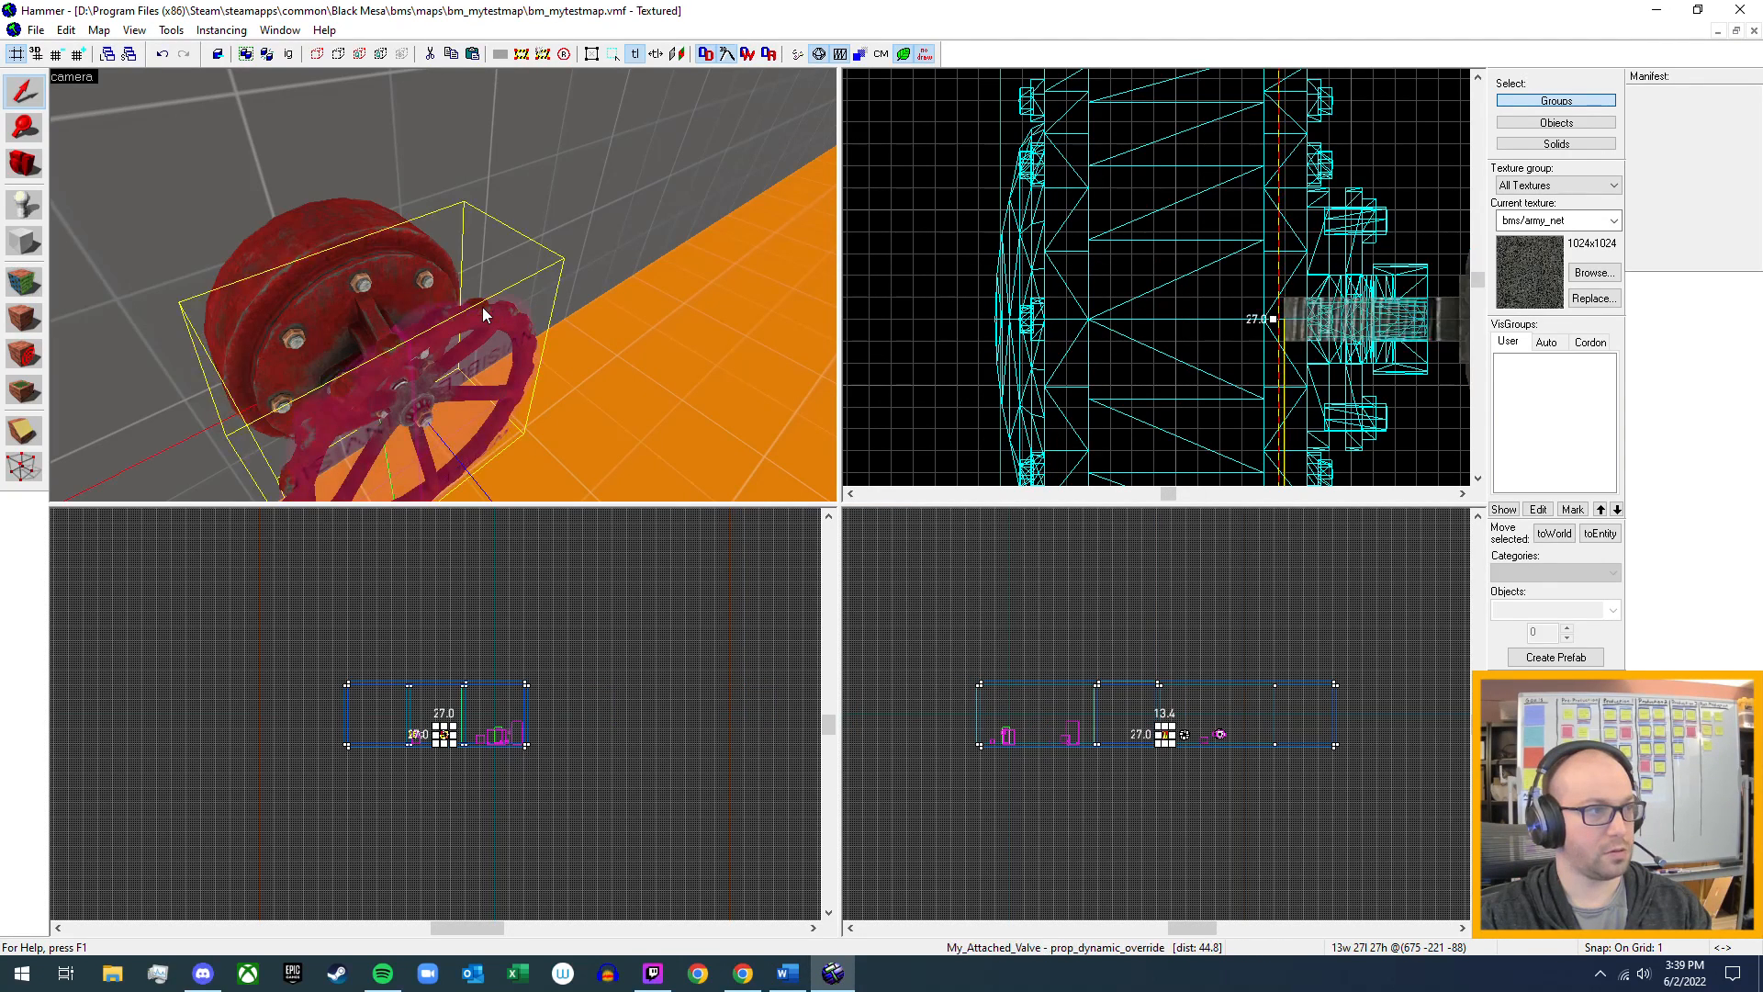
key(alt+Return)
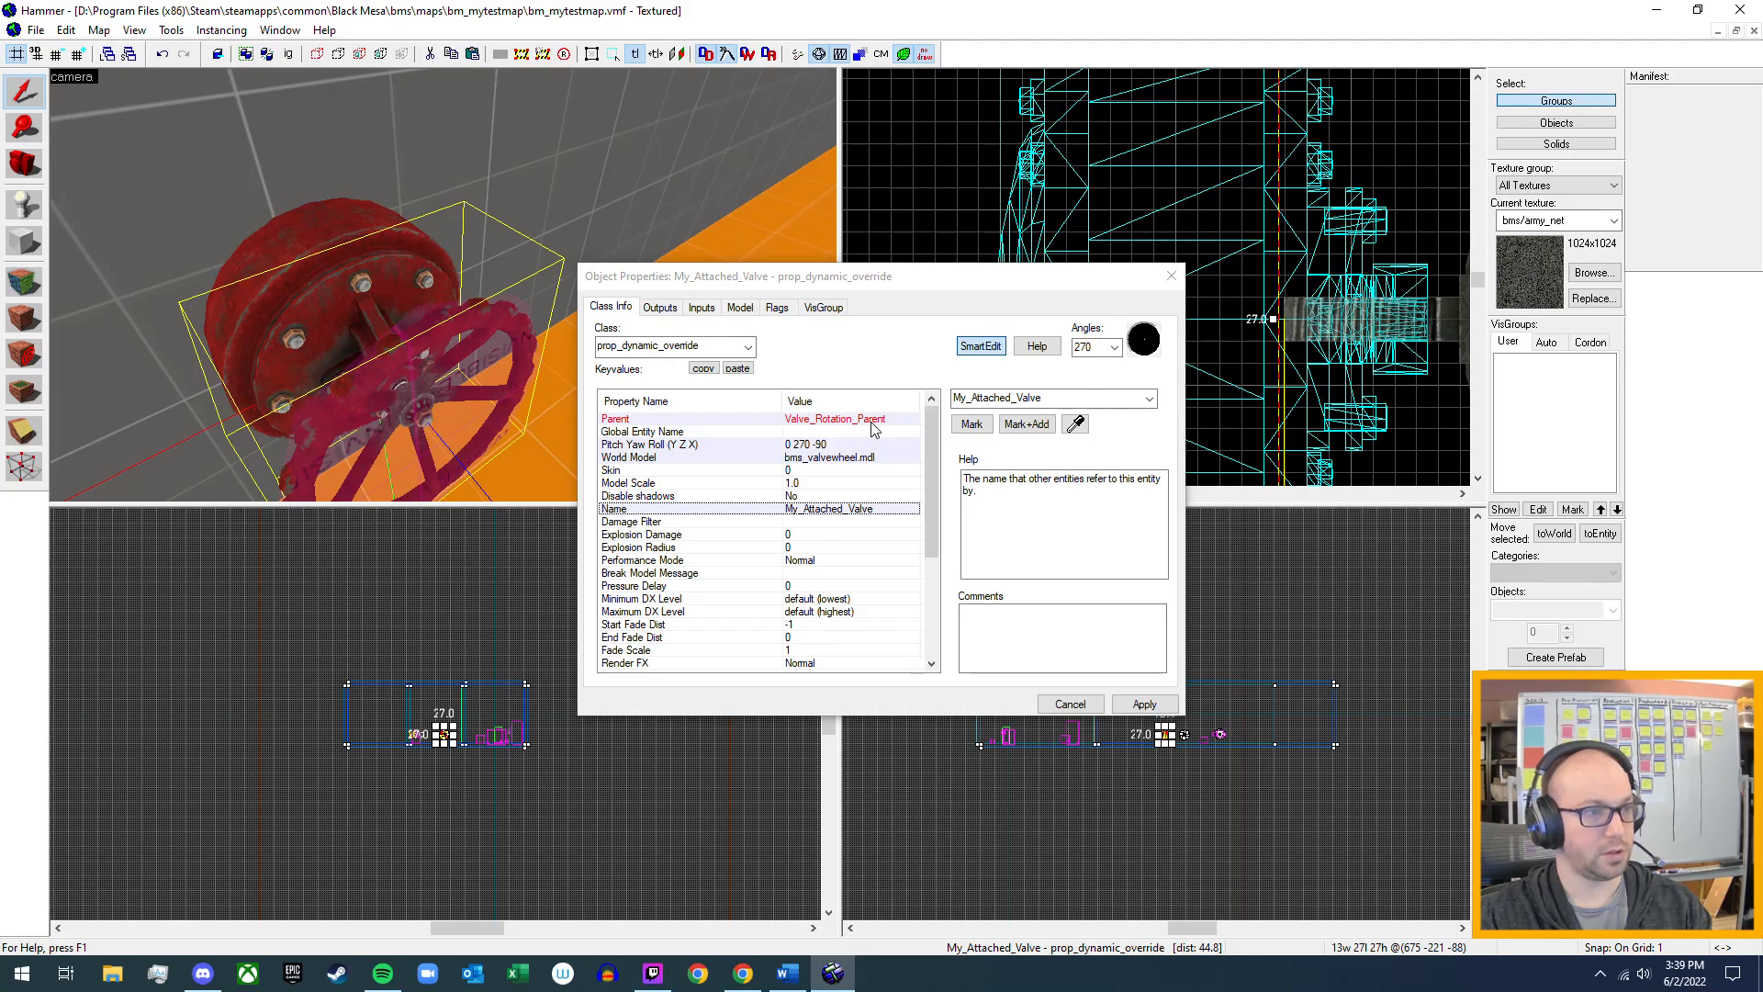
click(873, 430)
click(1149, 397)
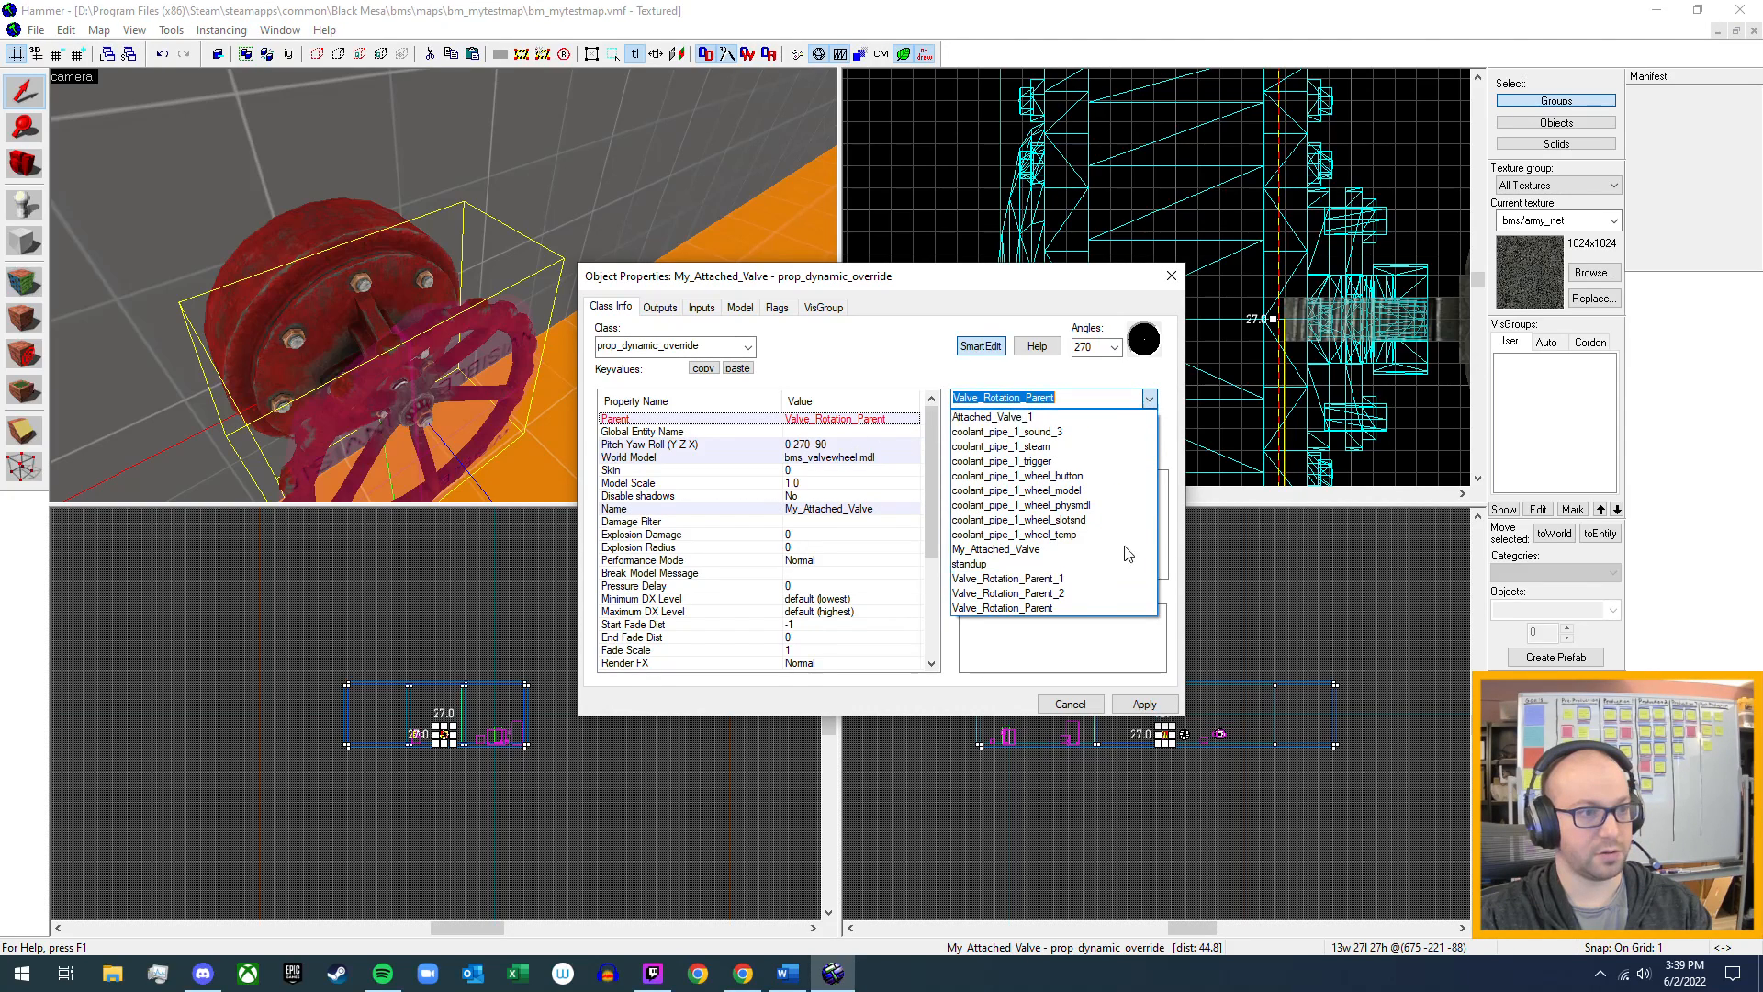
click(1020, 593)
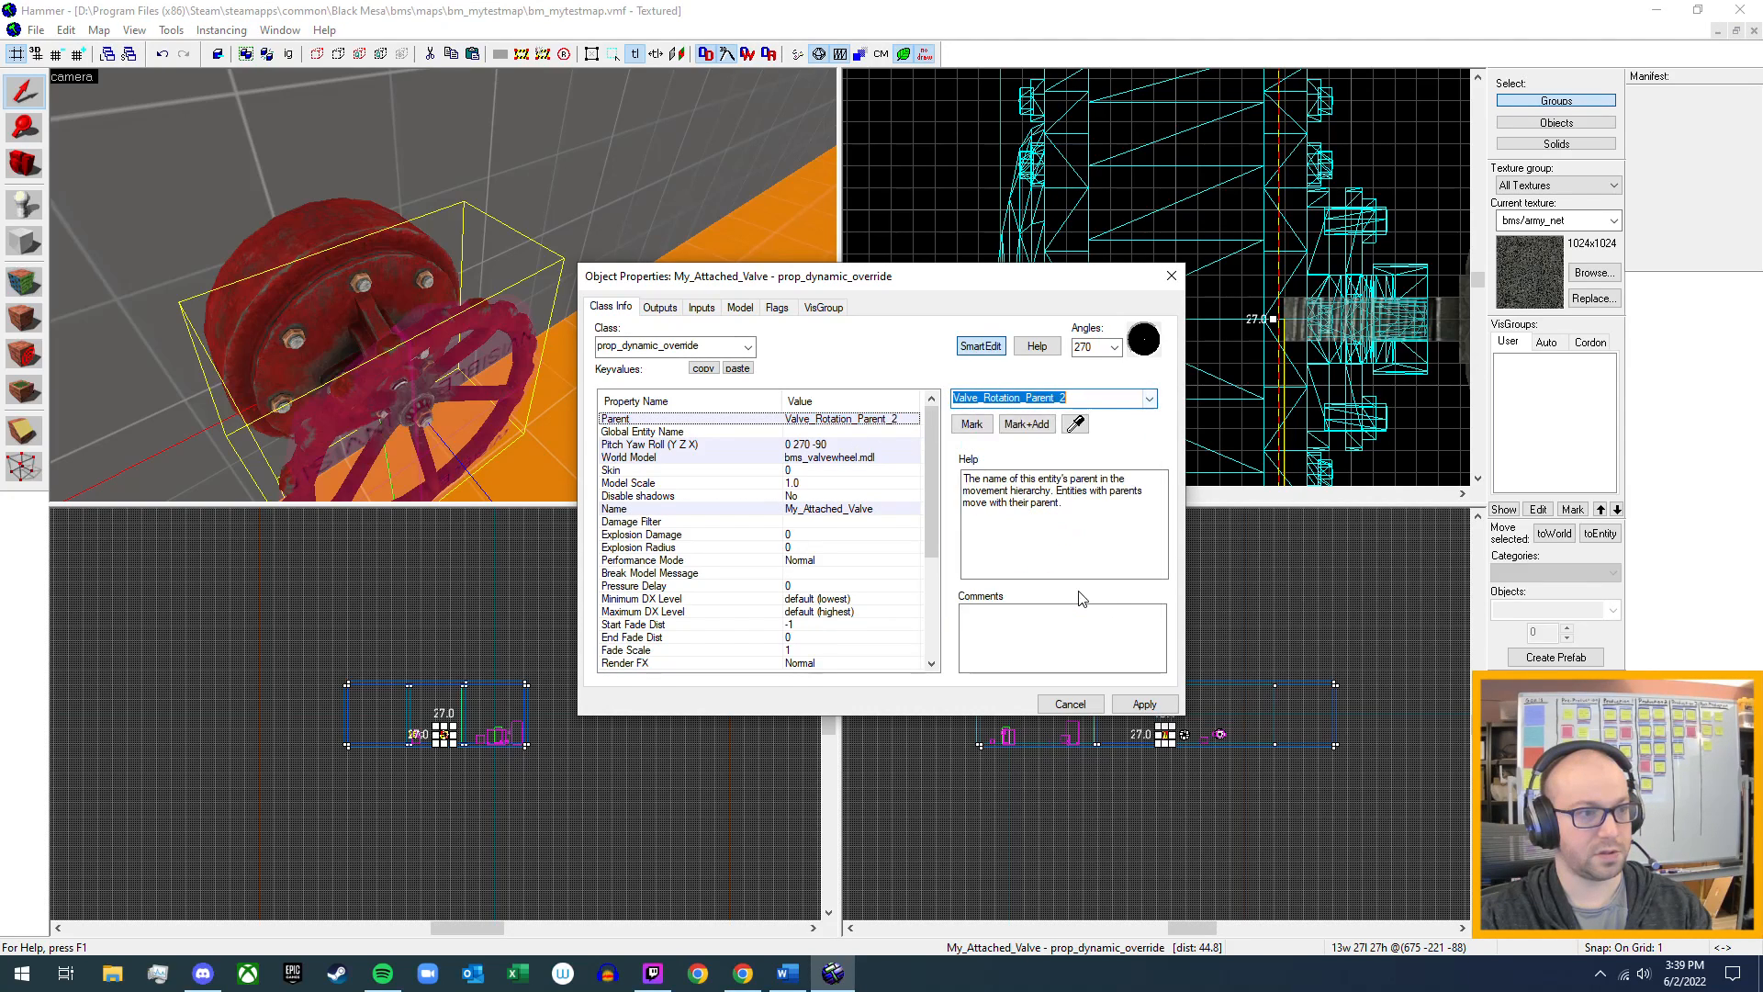
click(1145, 705)
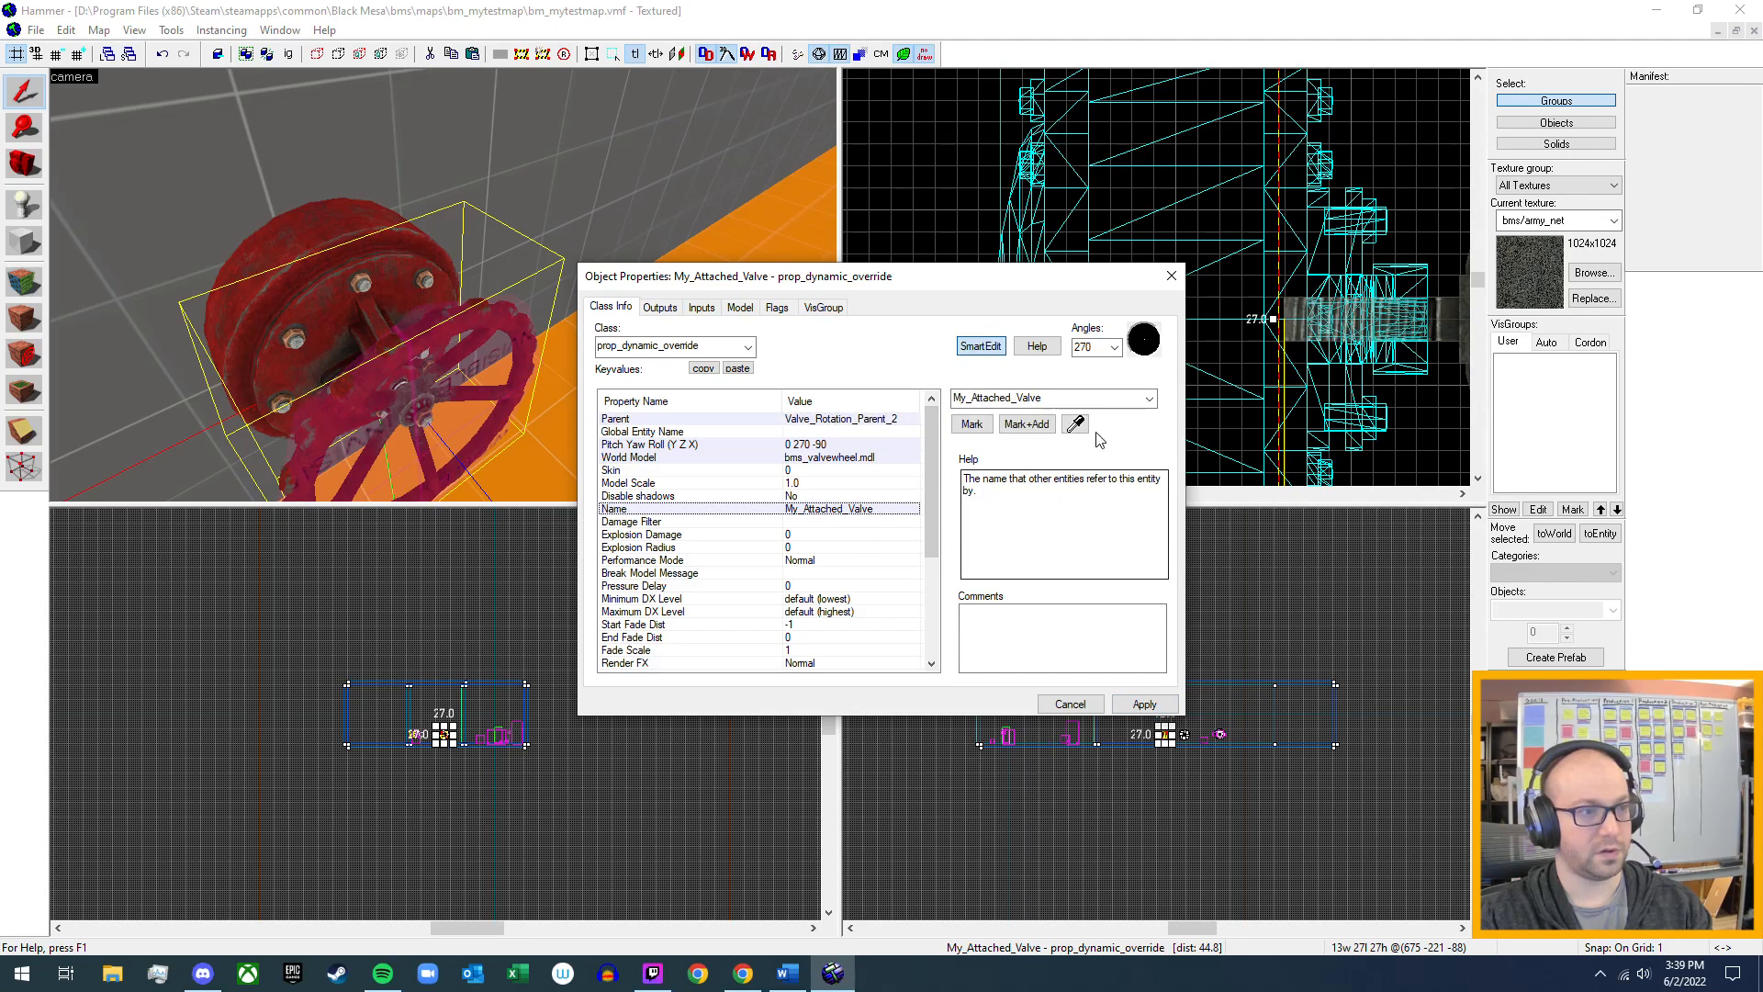
- Rename the copied valve's wheel model as Attached_Valve_2, apply the change and close its properties
double_click(974, 400)
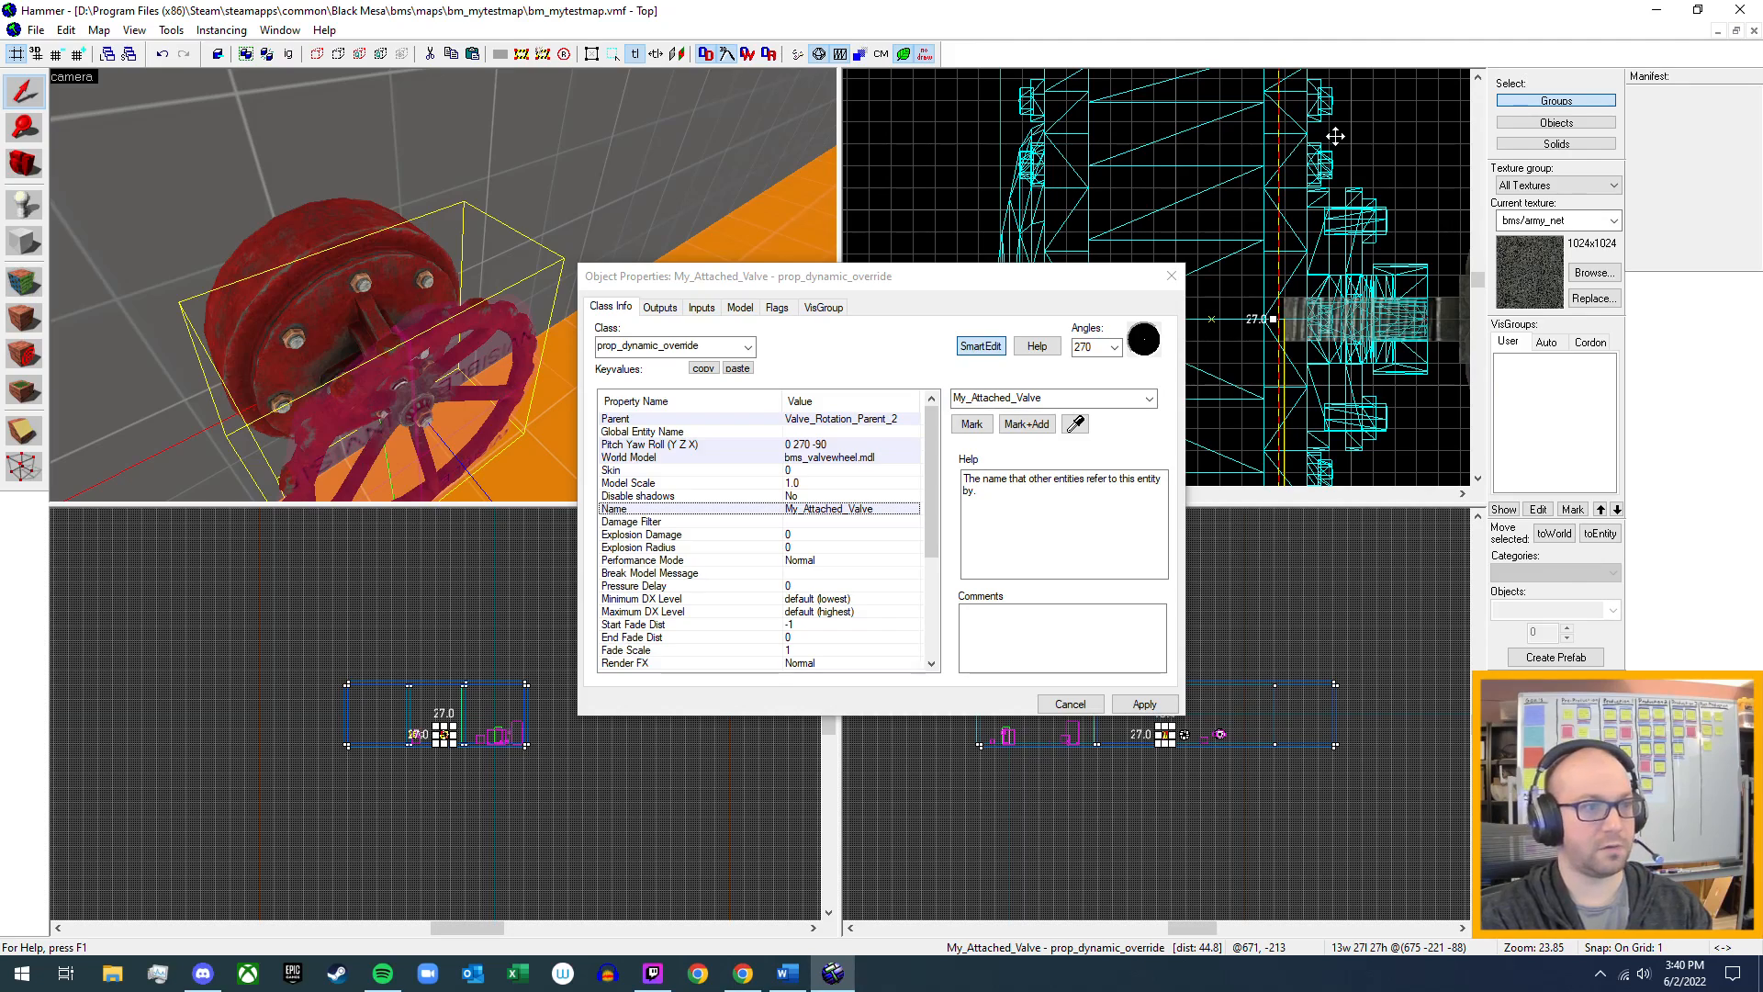
click(974, 398)
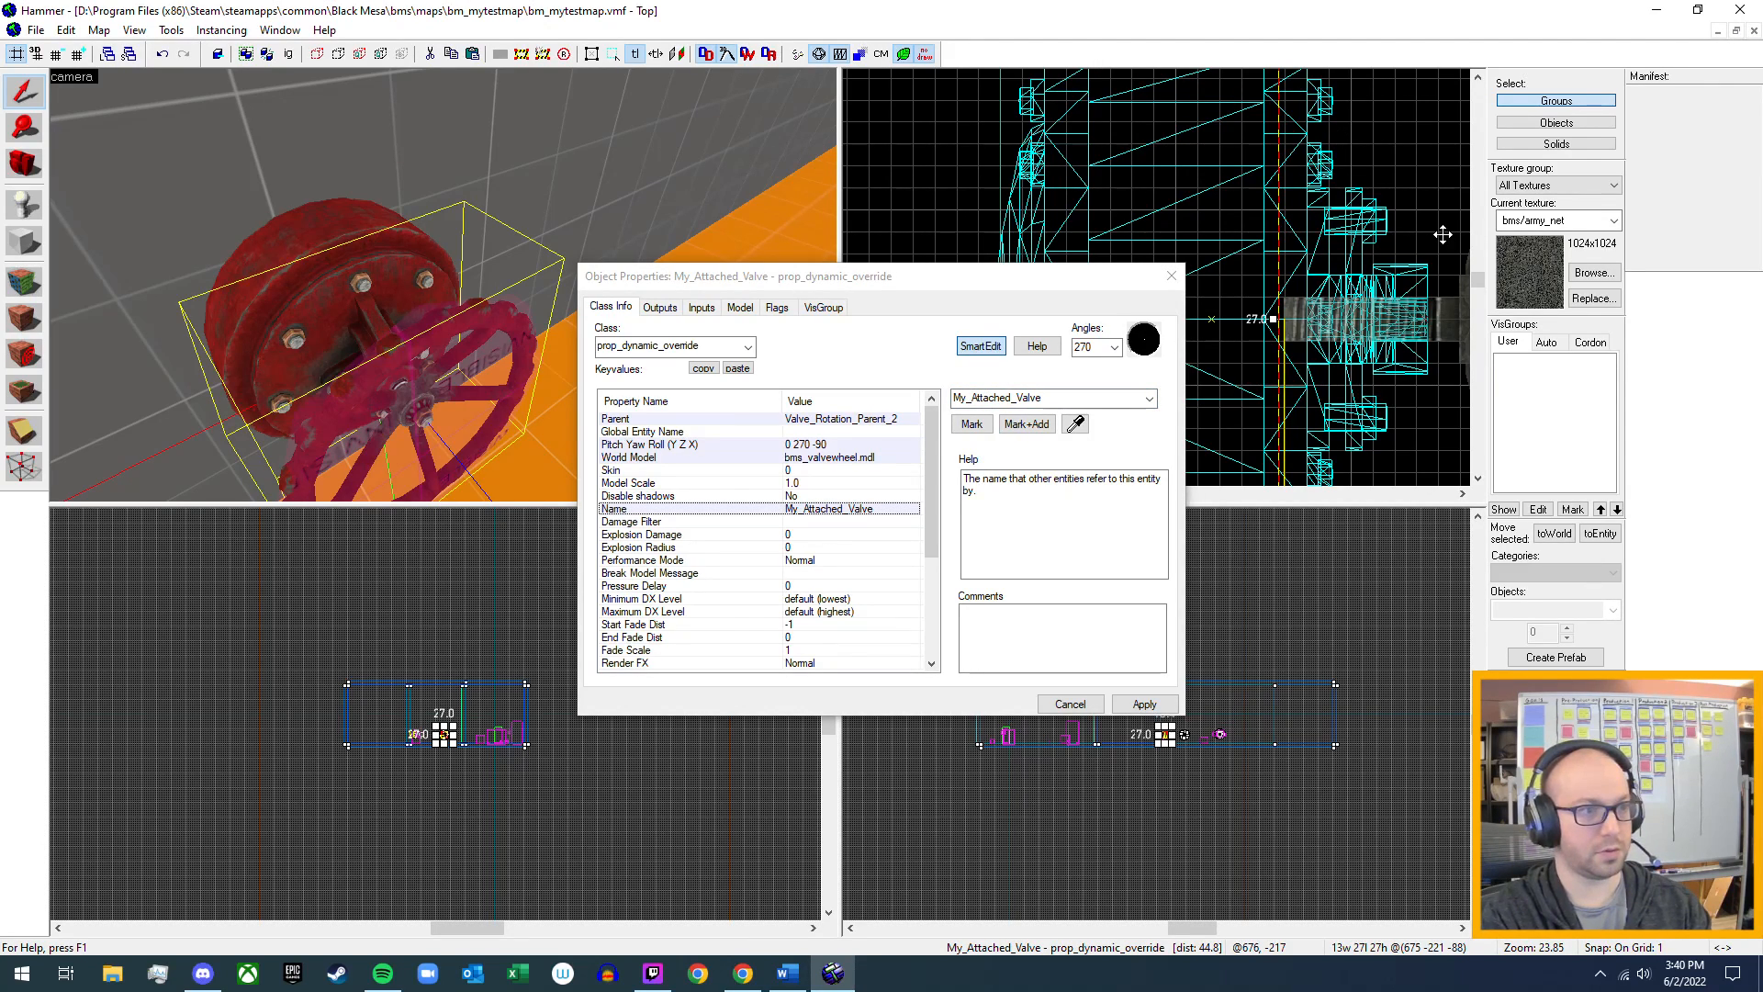
click(974, 397)
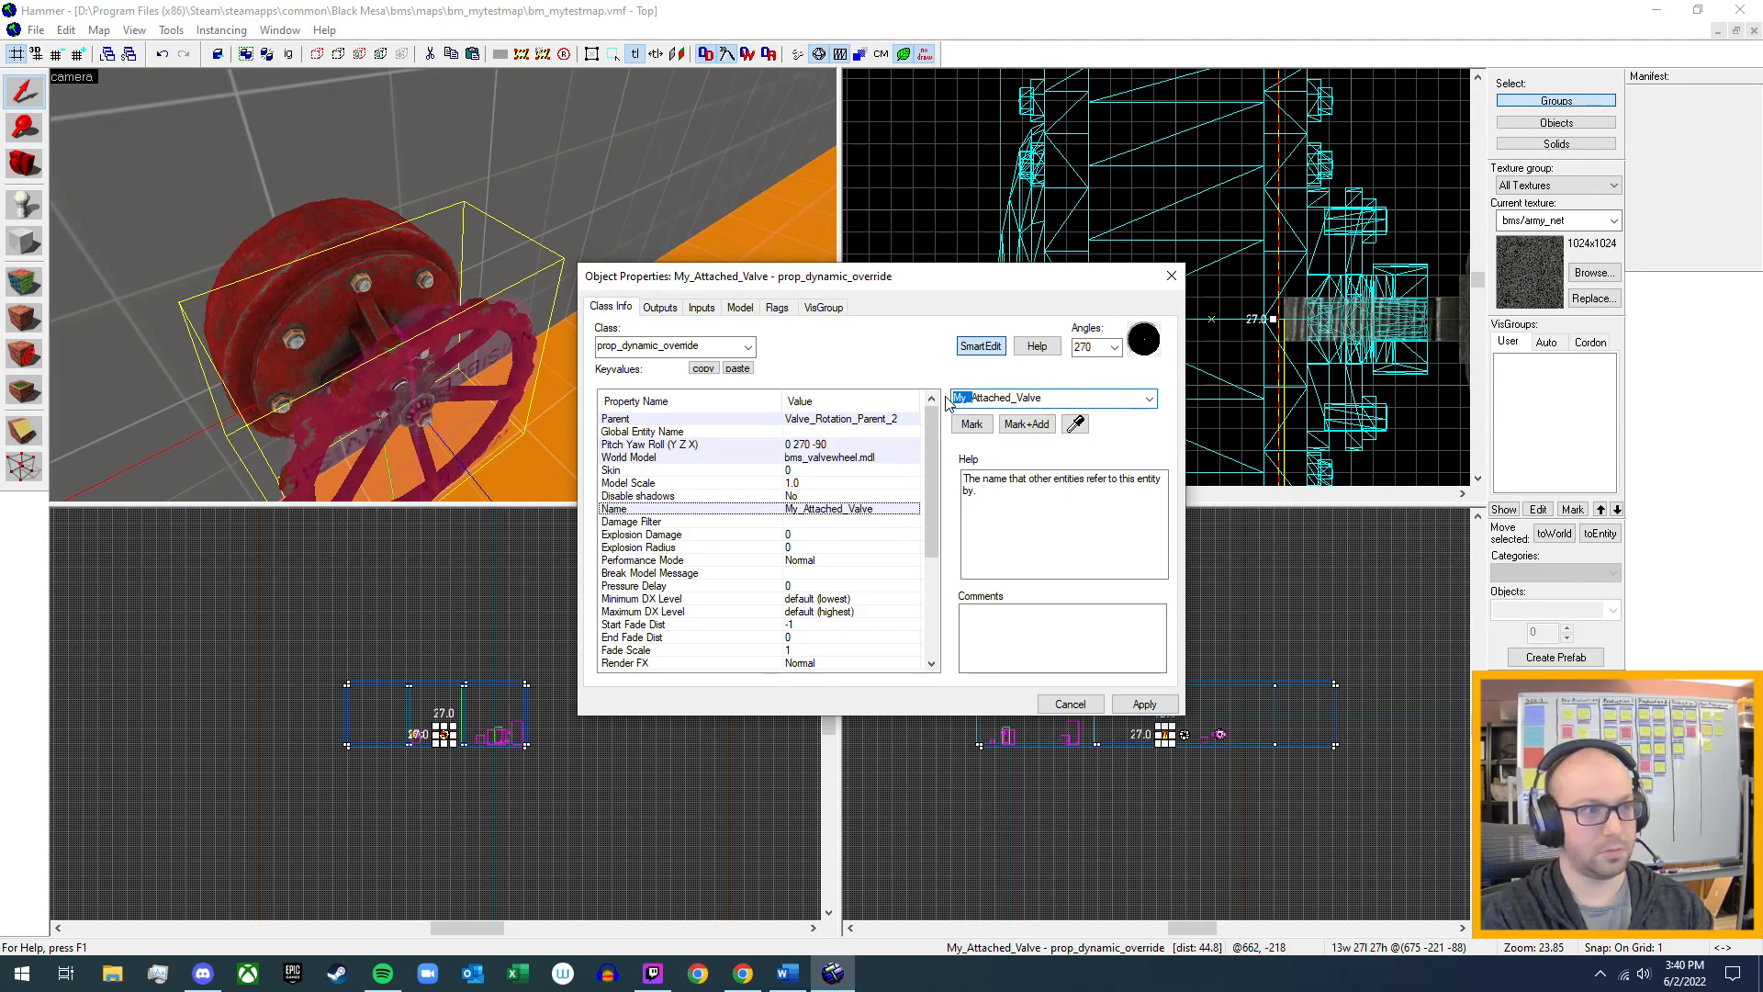
key(BackSpace)
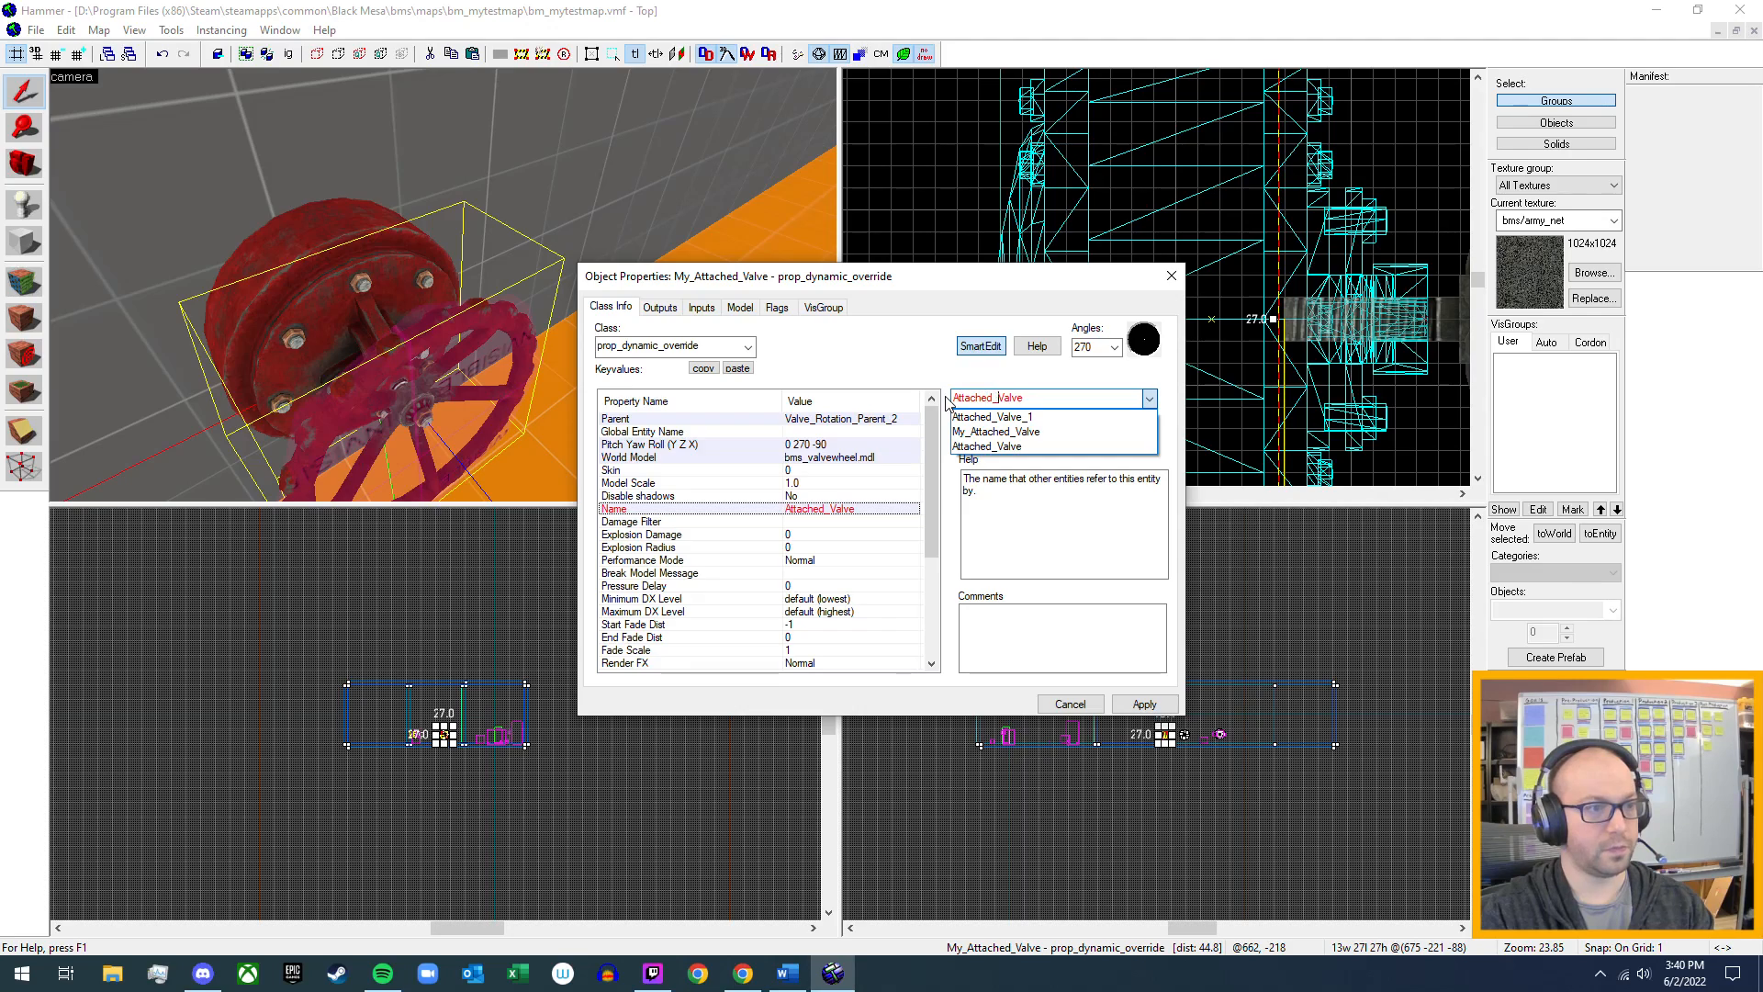
text(_2)
key(Return)
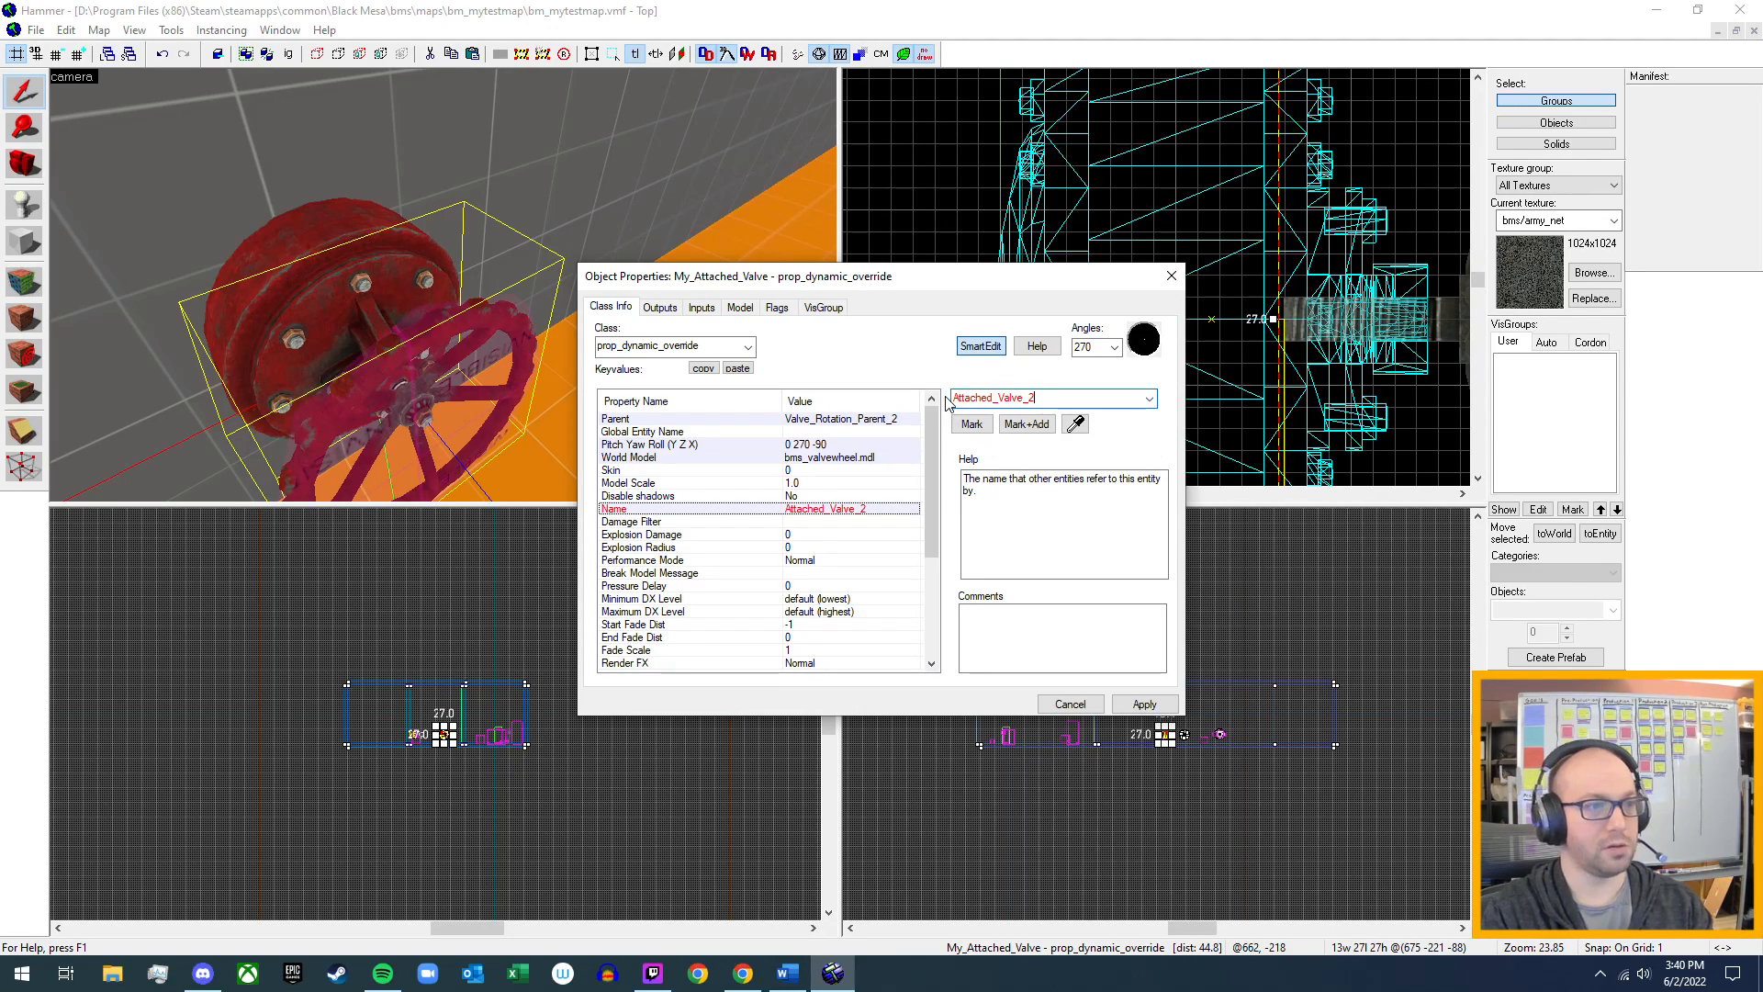
click(1144, 704)
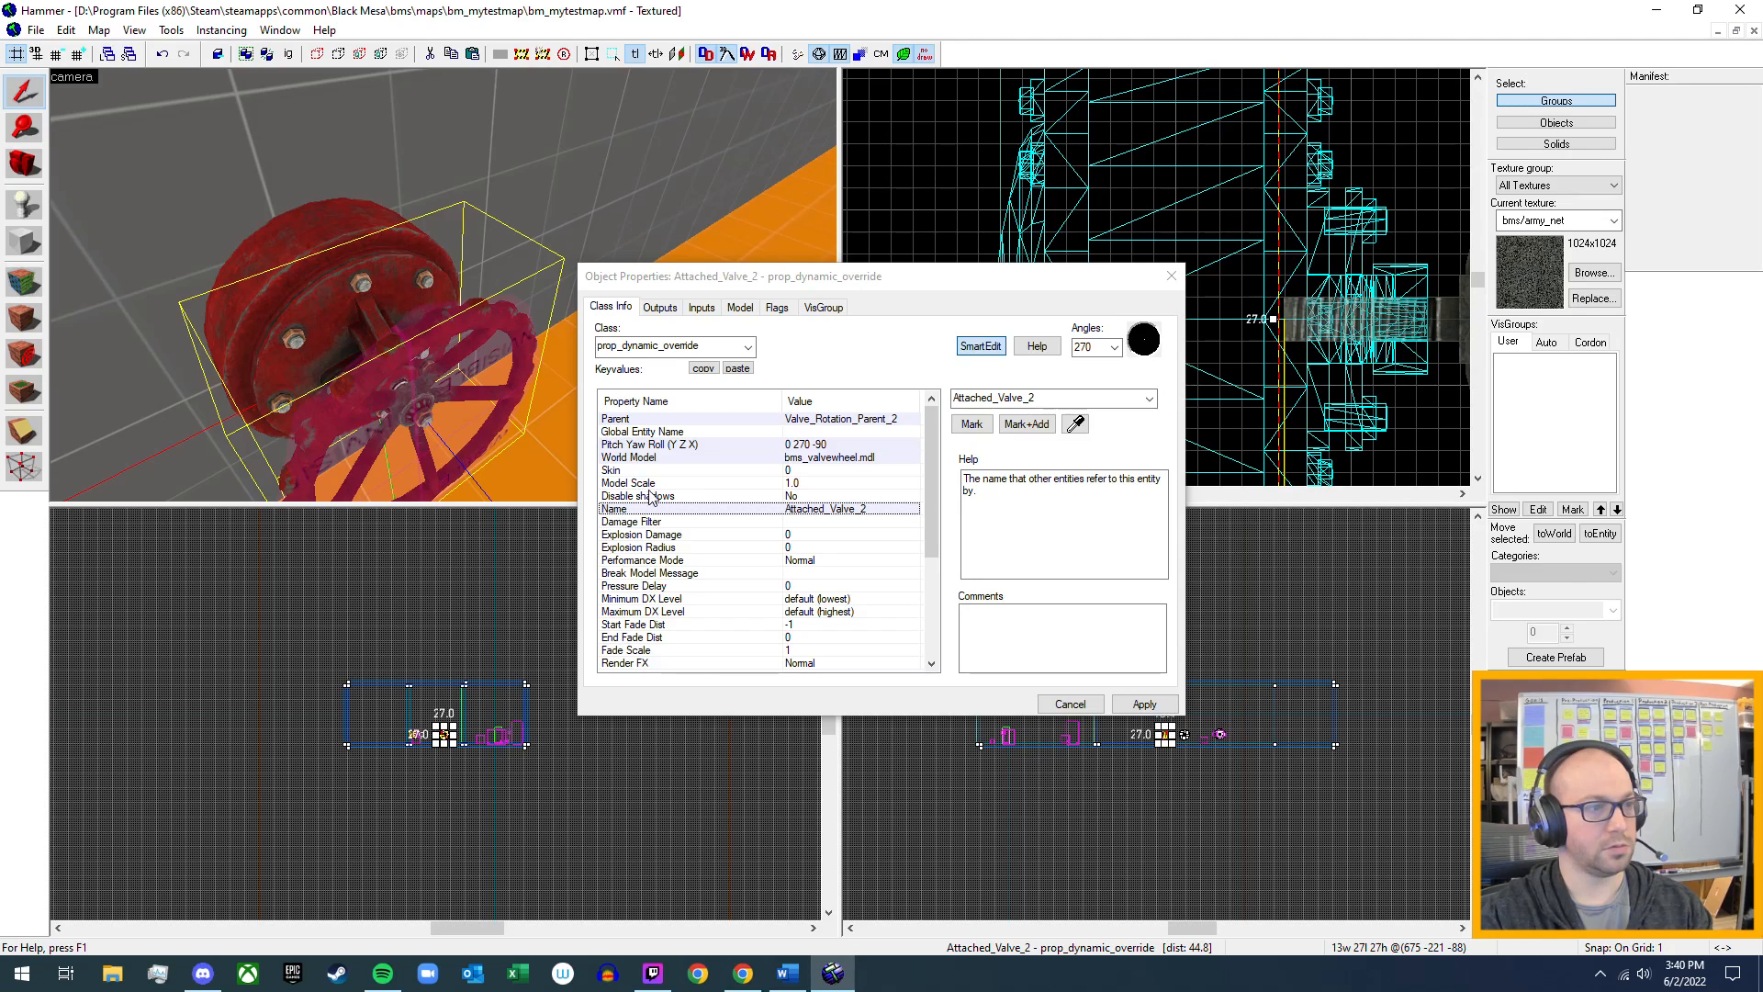
click(1171, 276)
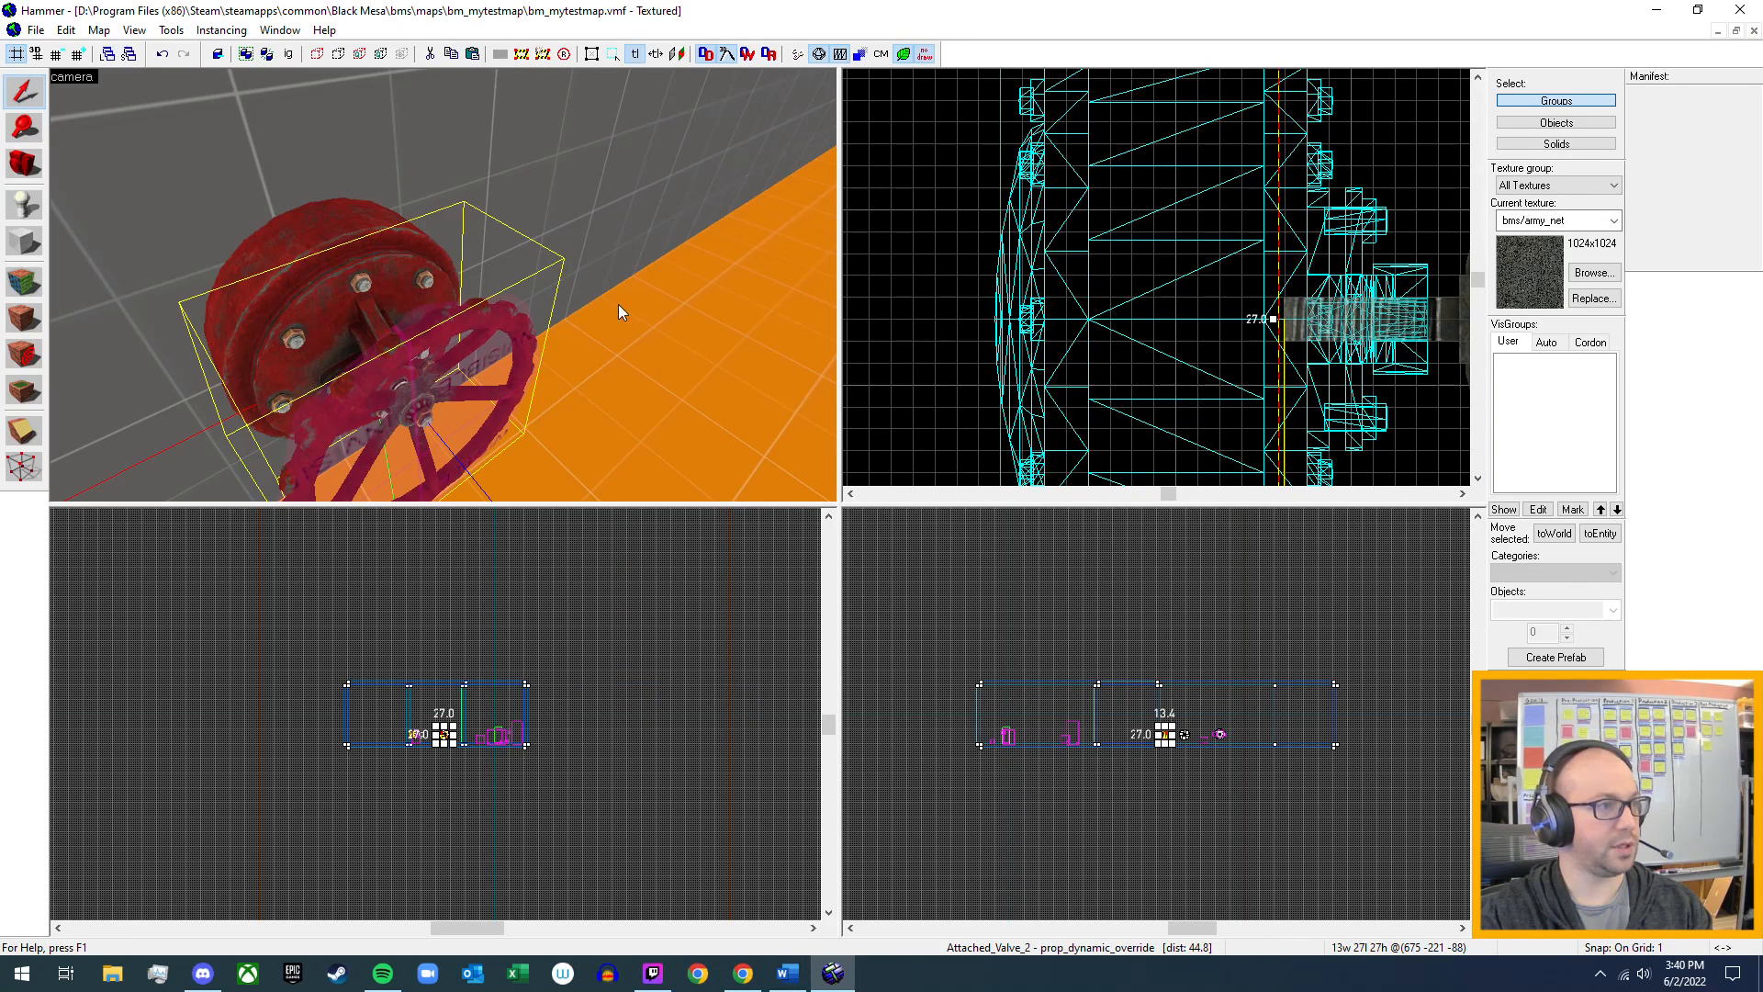
- Inspect the properties of the copied valve's prop_static holder model and close them without changing anything
key(z)
key(a)
key(z)
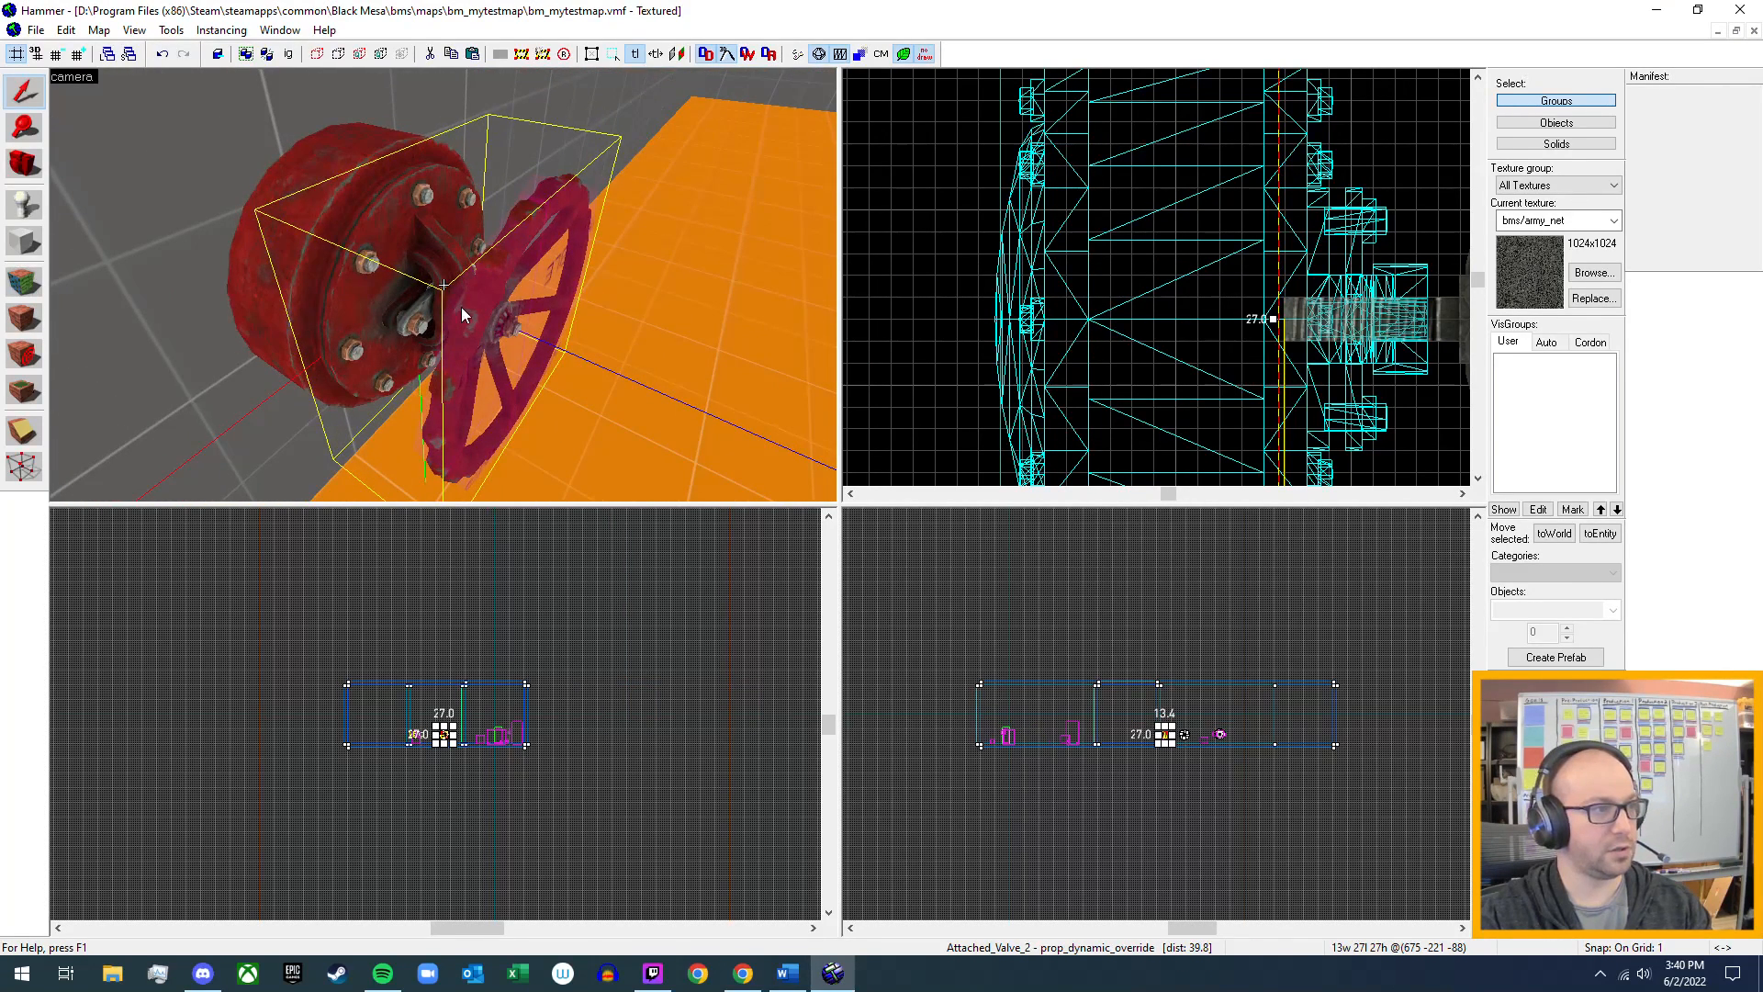
ctrl+click(463, 314)
click(575, 318)
click(301, 198)
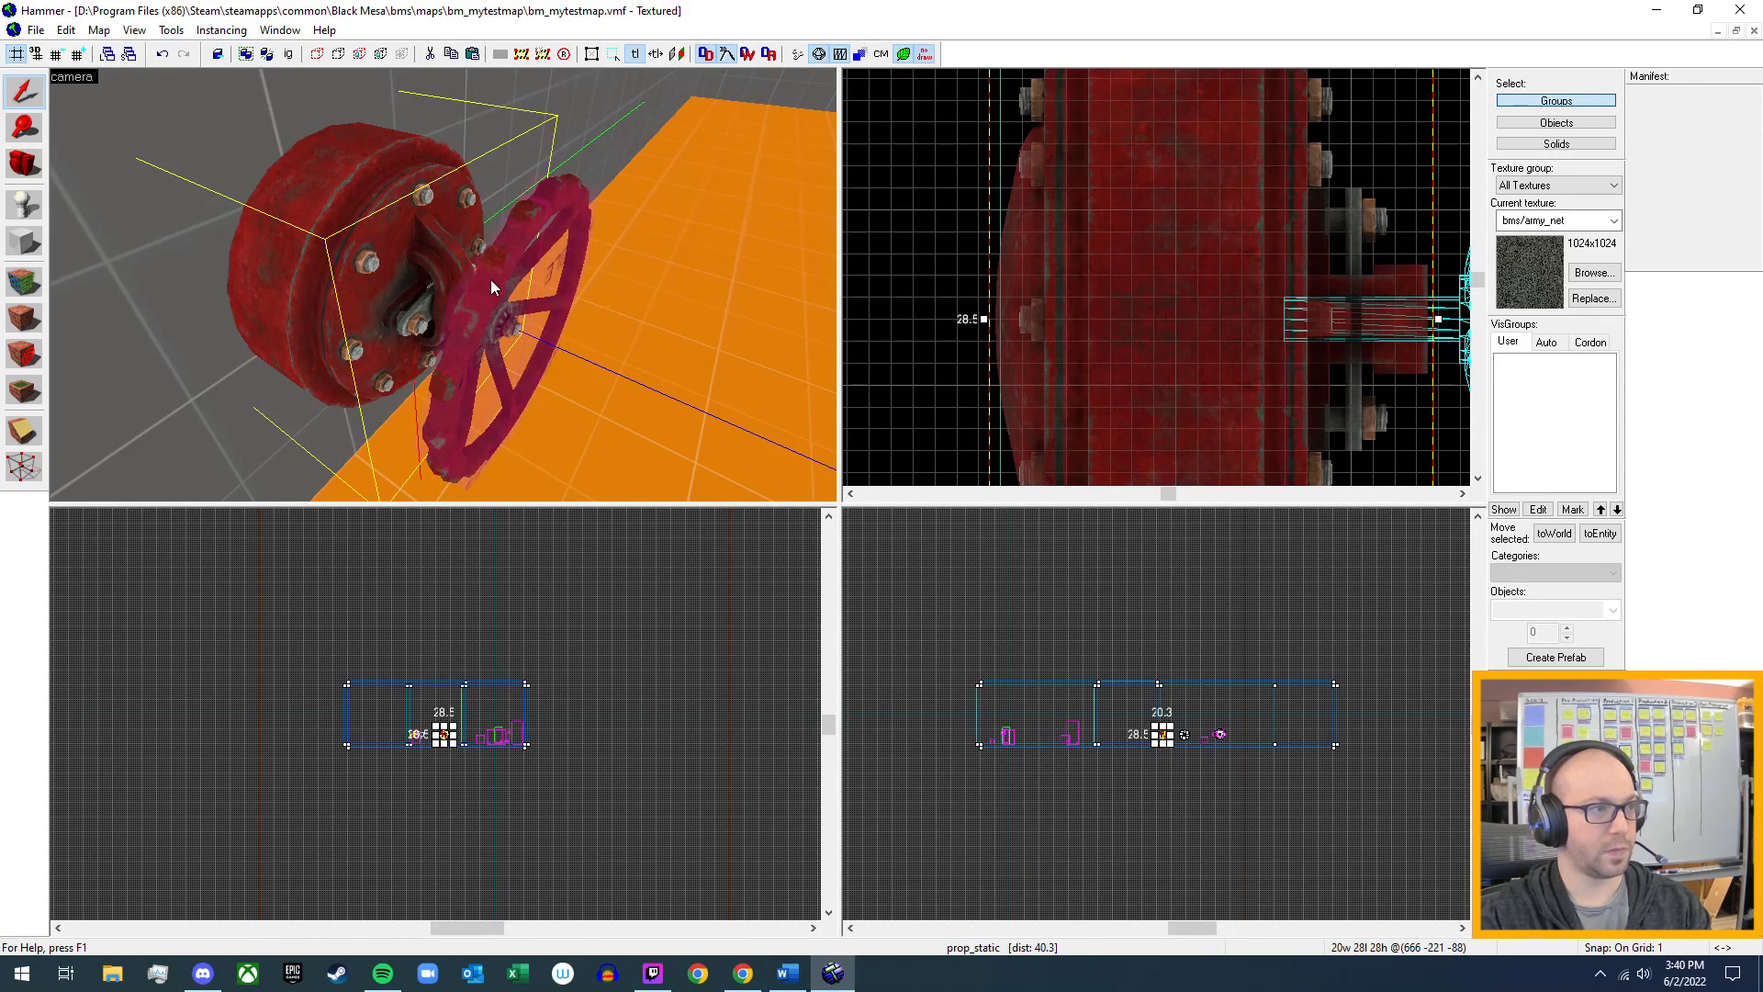
click(491, 280)
click(267, 239)
key(alt+Return)
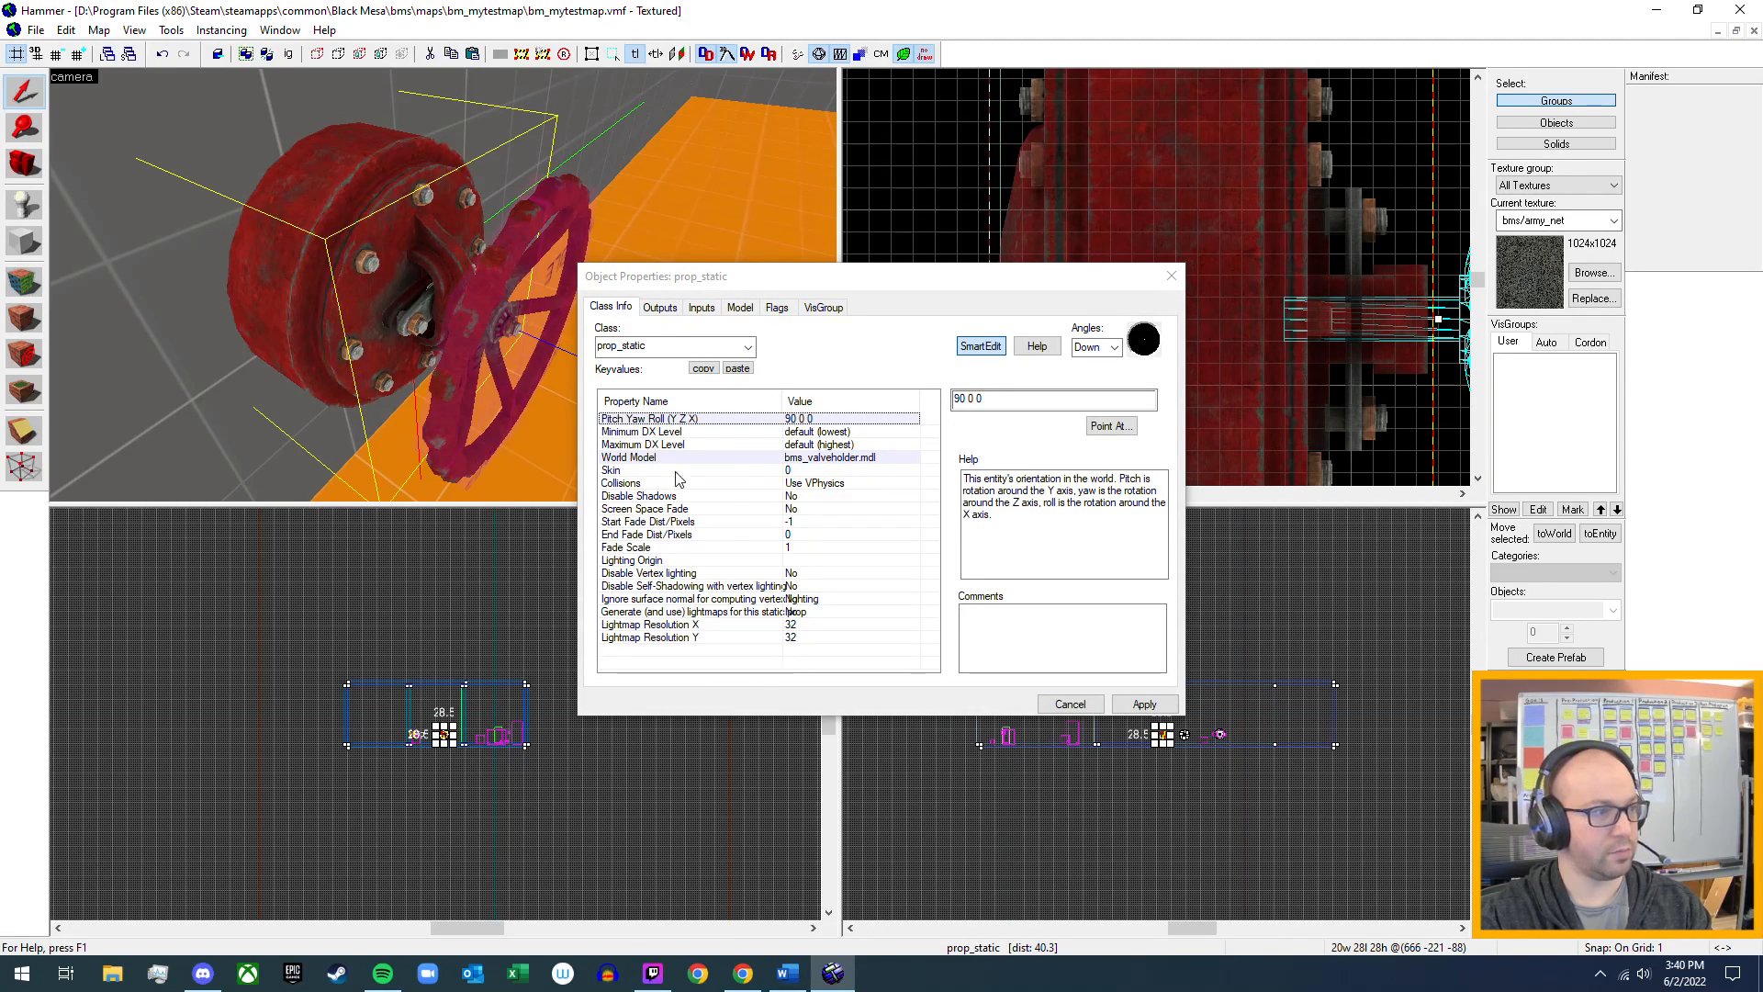
click(1171, 275)
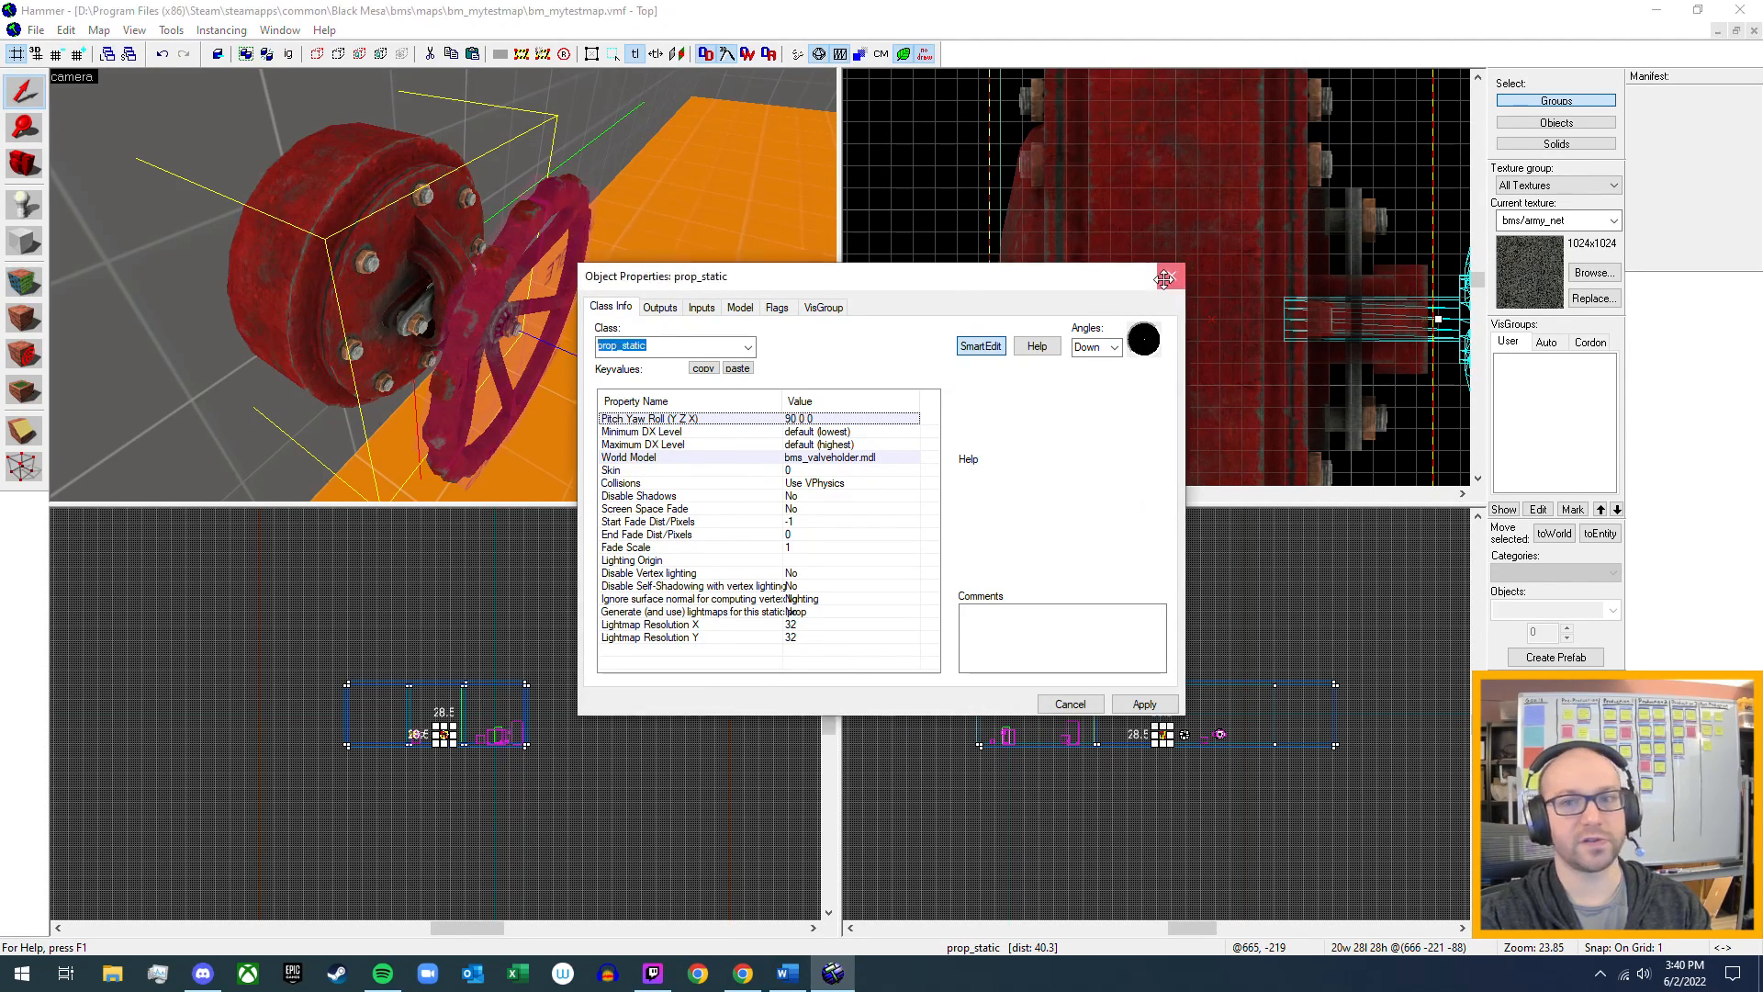
- Save the map and run it with Normal BSP, Normal VIS and Final RAD, launching the game after compiling
key(d)
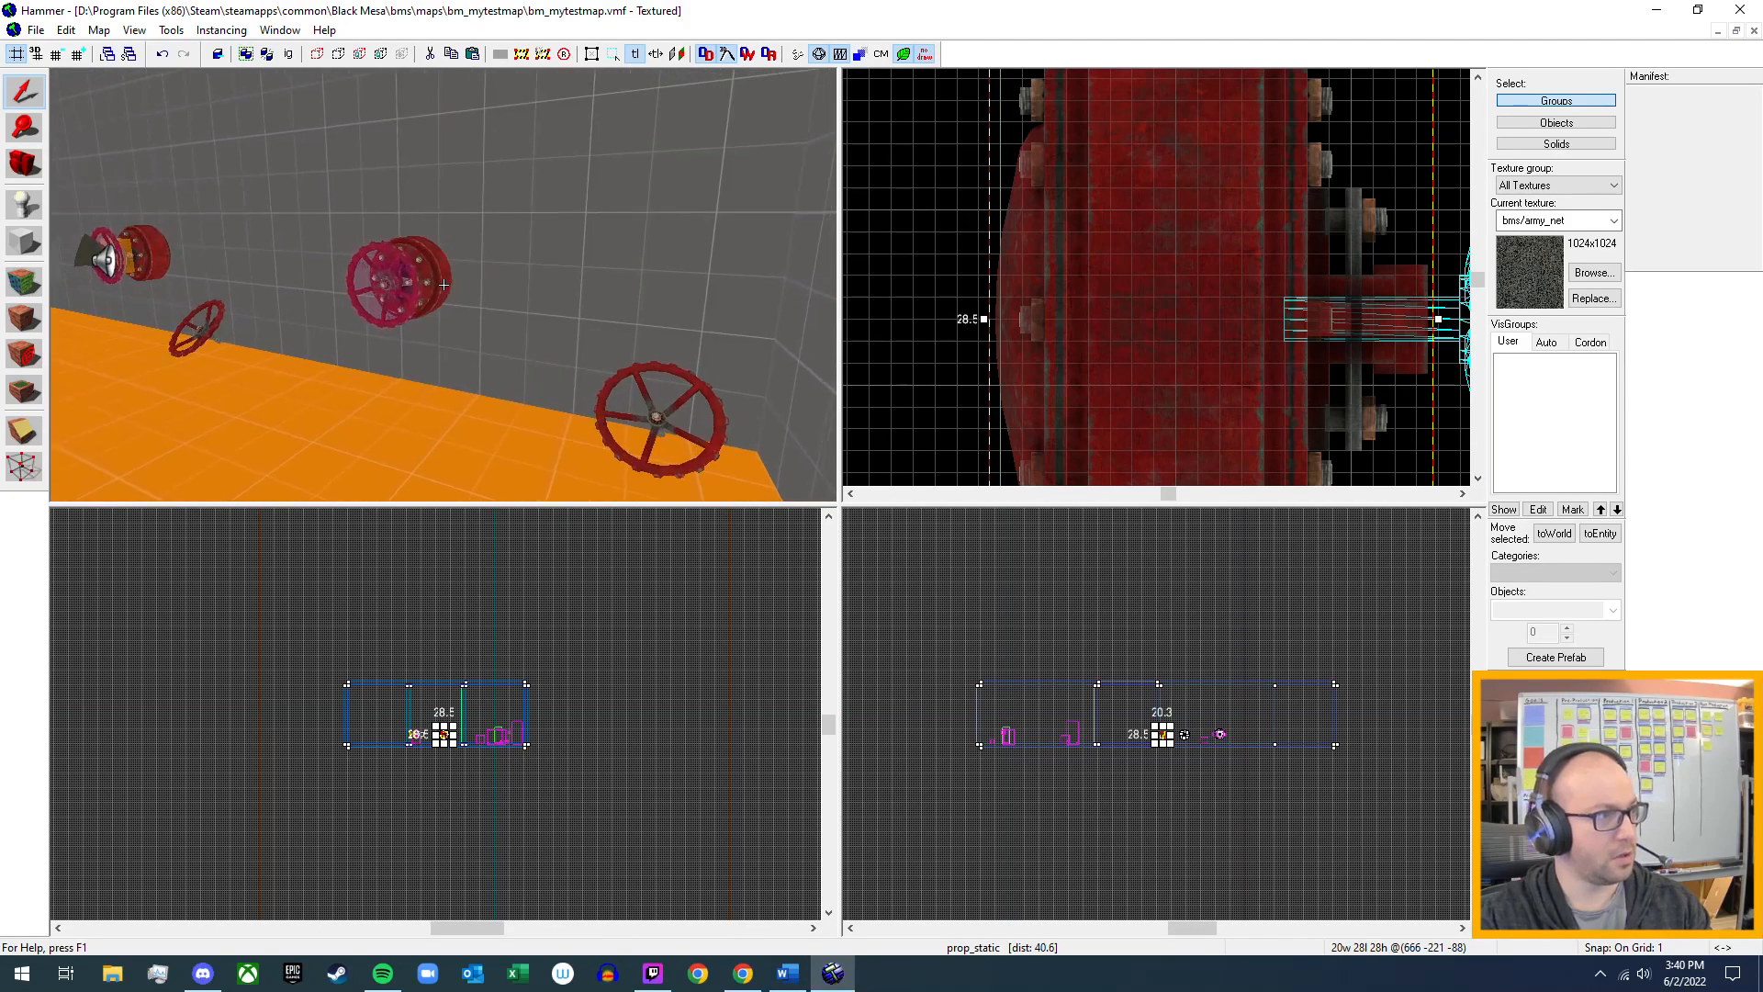
key(w)
key(s)
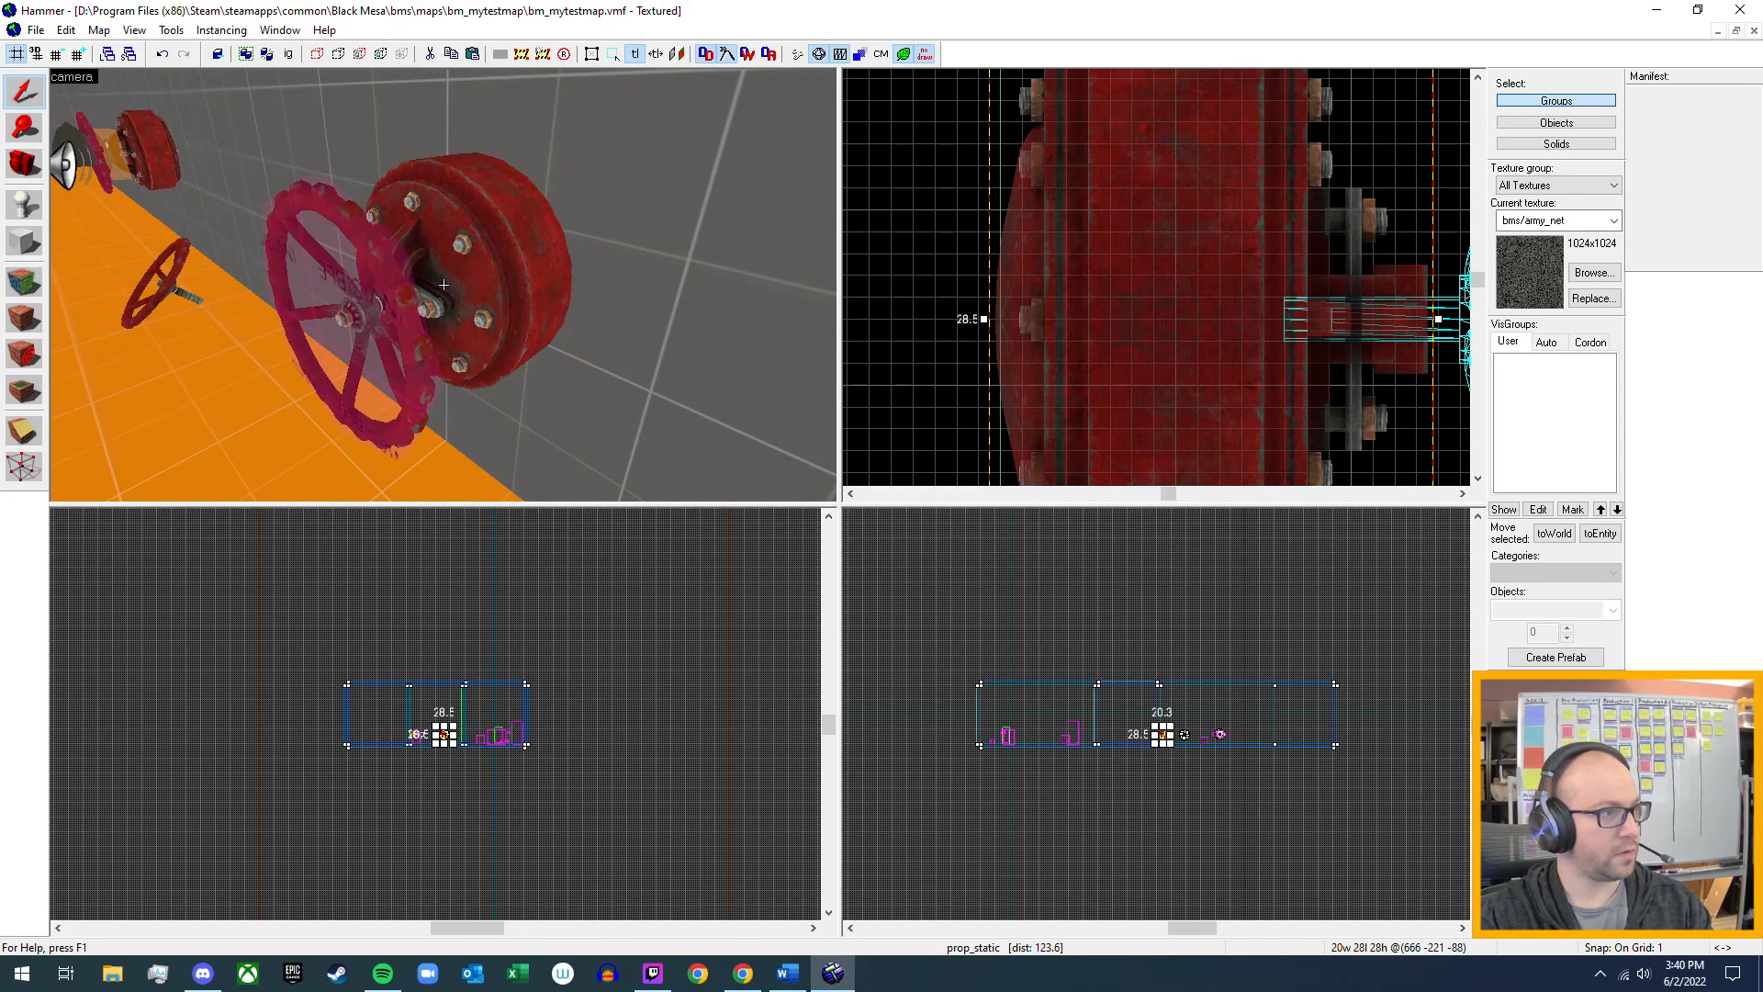
key(a)
key(s)
key(z)
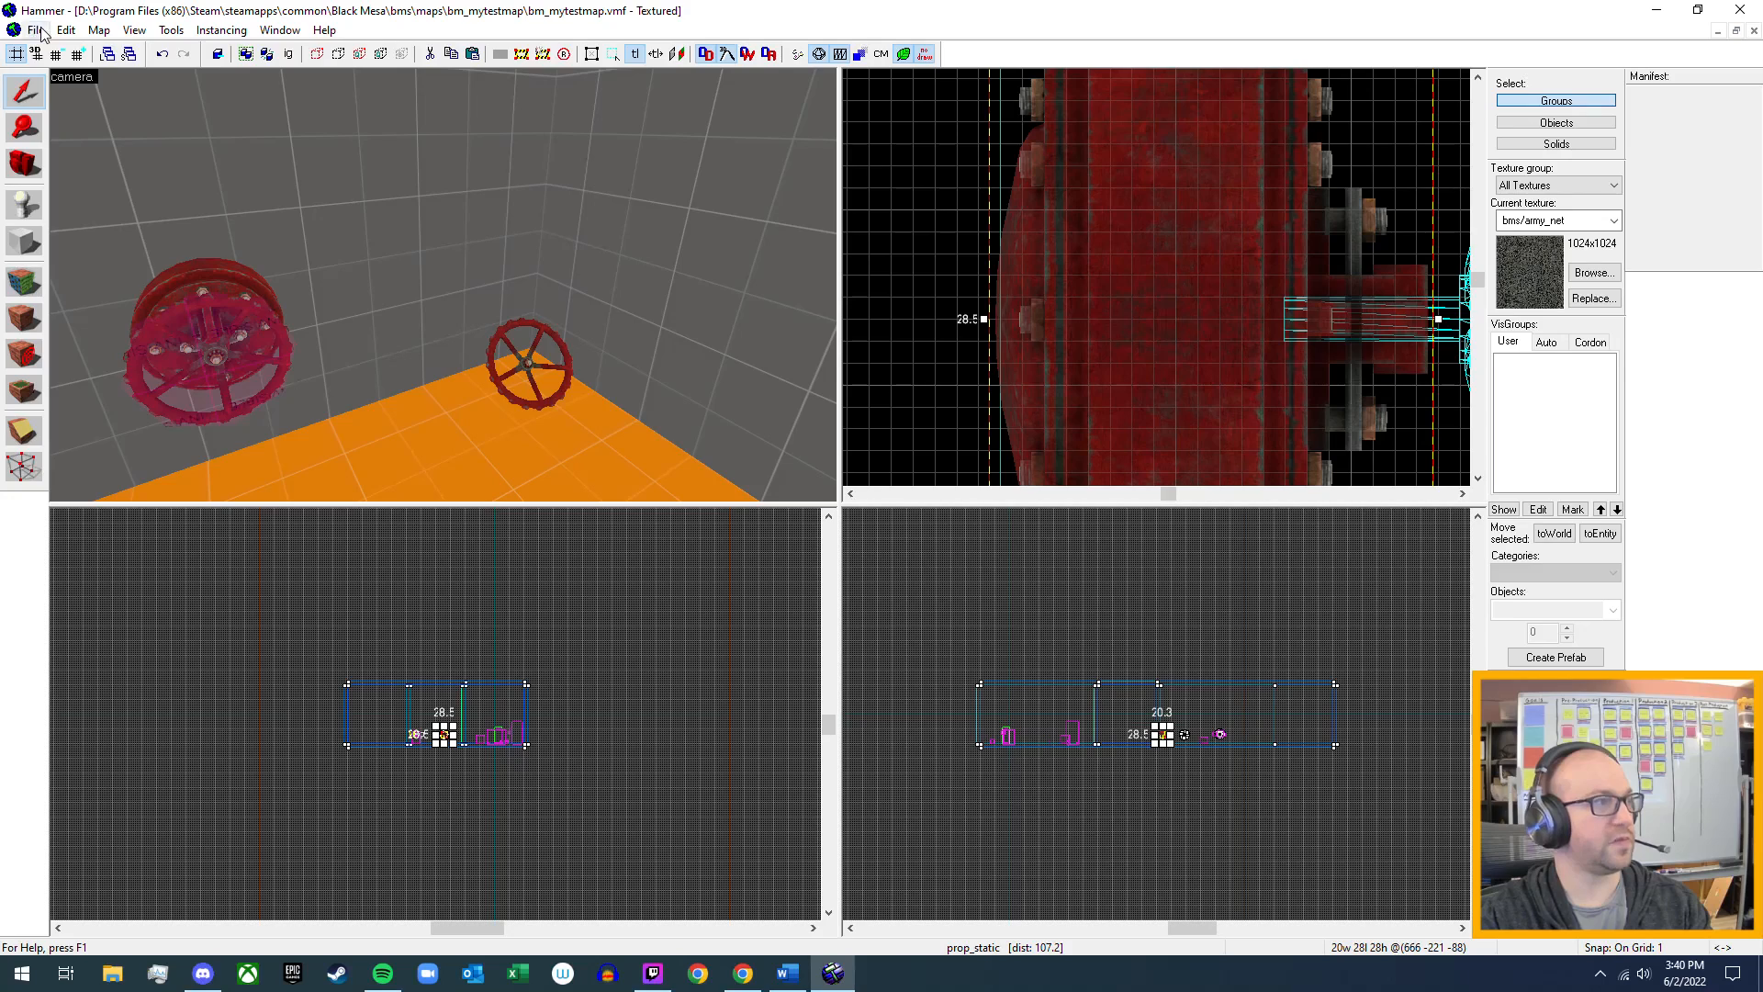
click(36, 30)
click(81, 114)
click(37, 31)
click(79, 225)
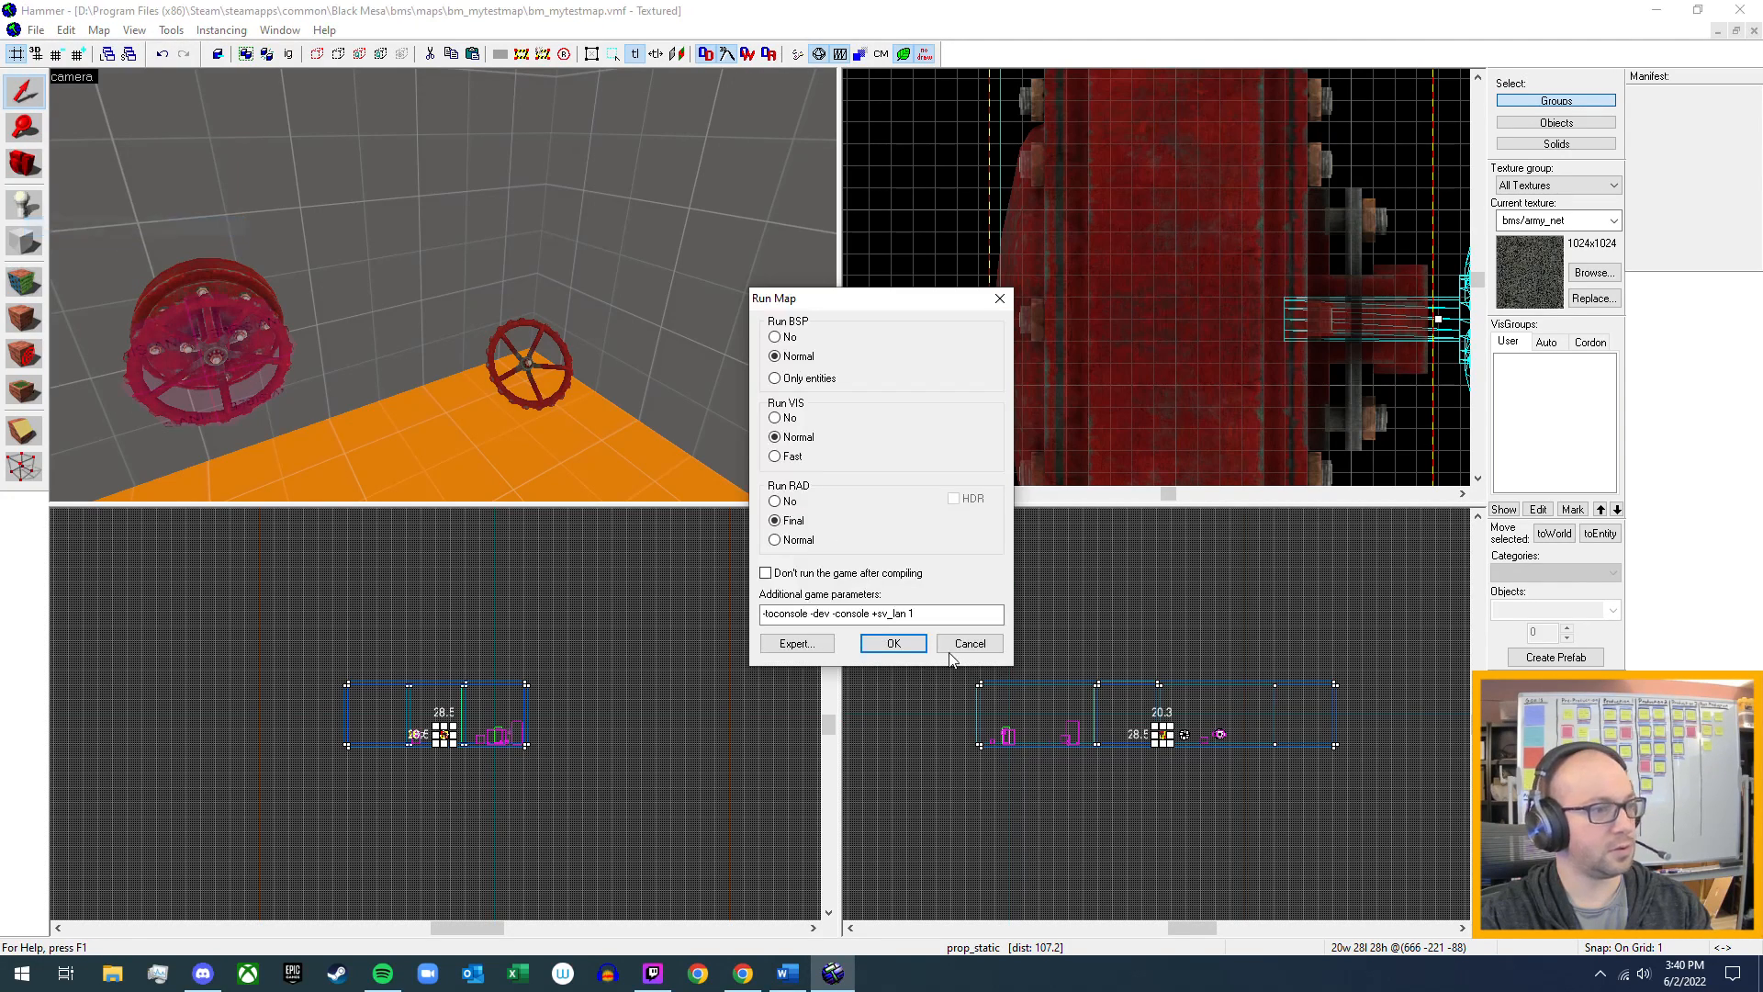
click(892, 642)
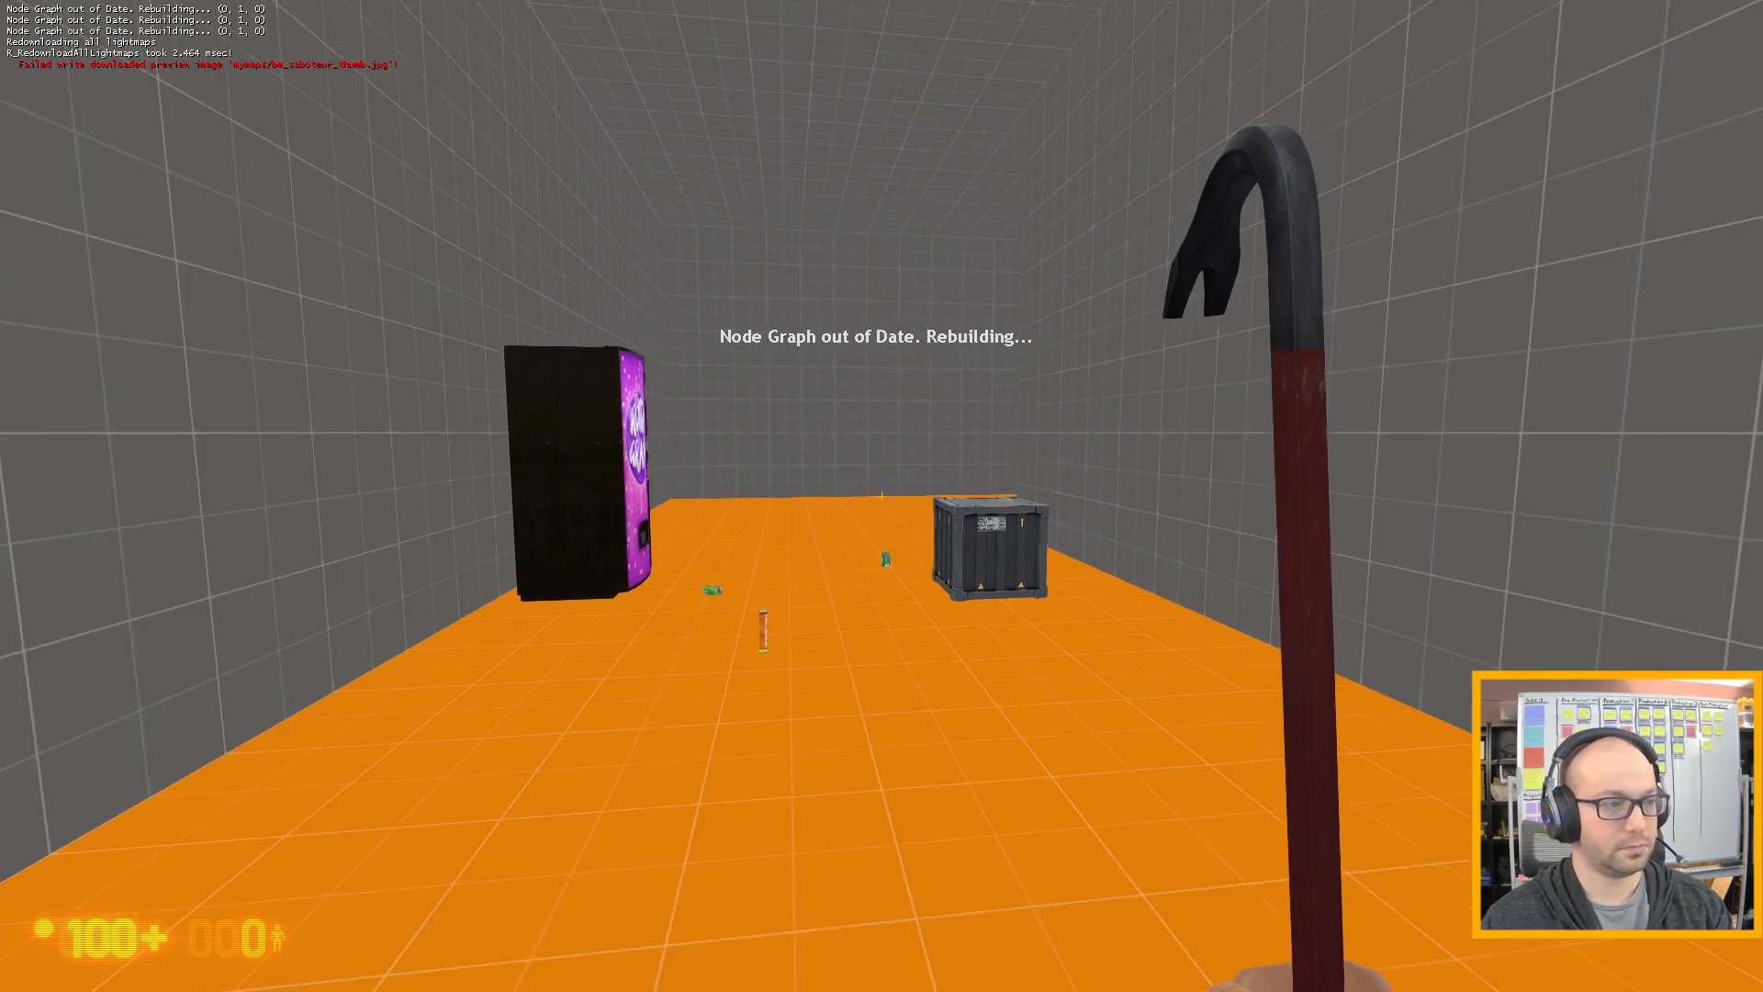
- Walk to the valves in the running test map and pick up the loose wheel
key(w)
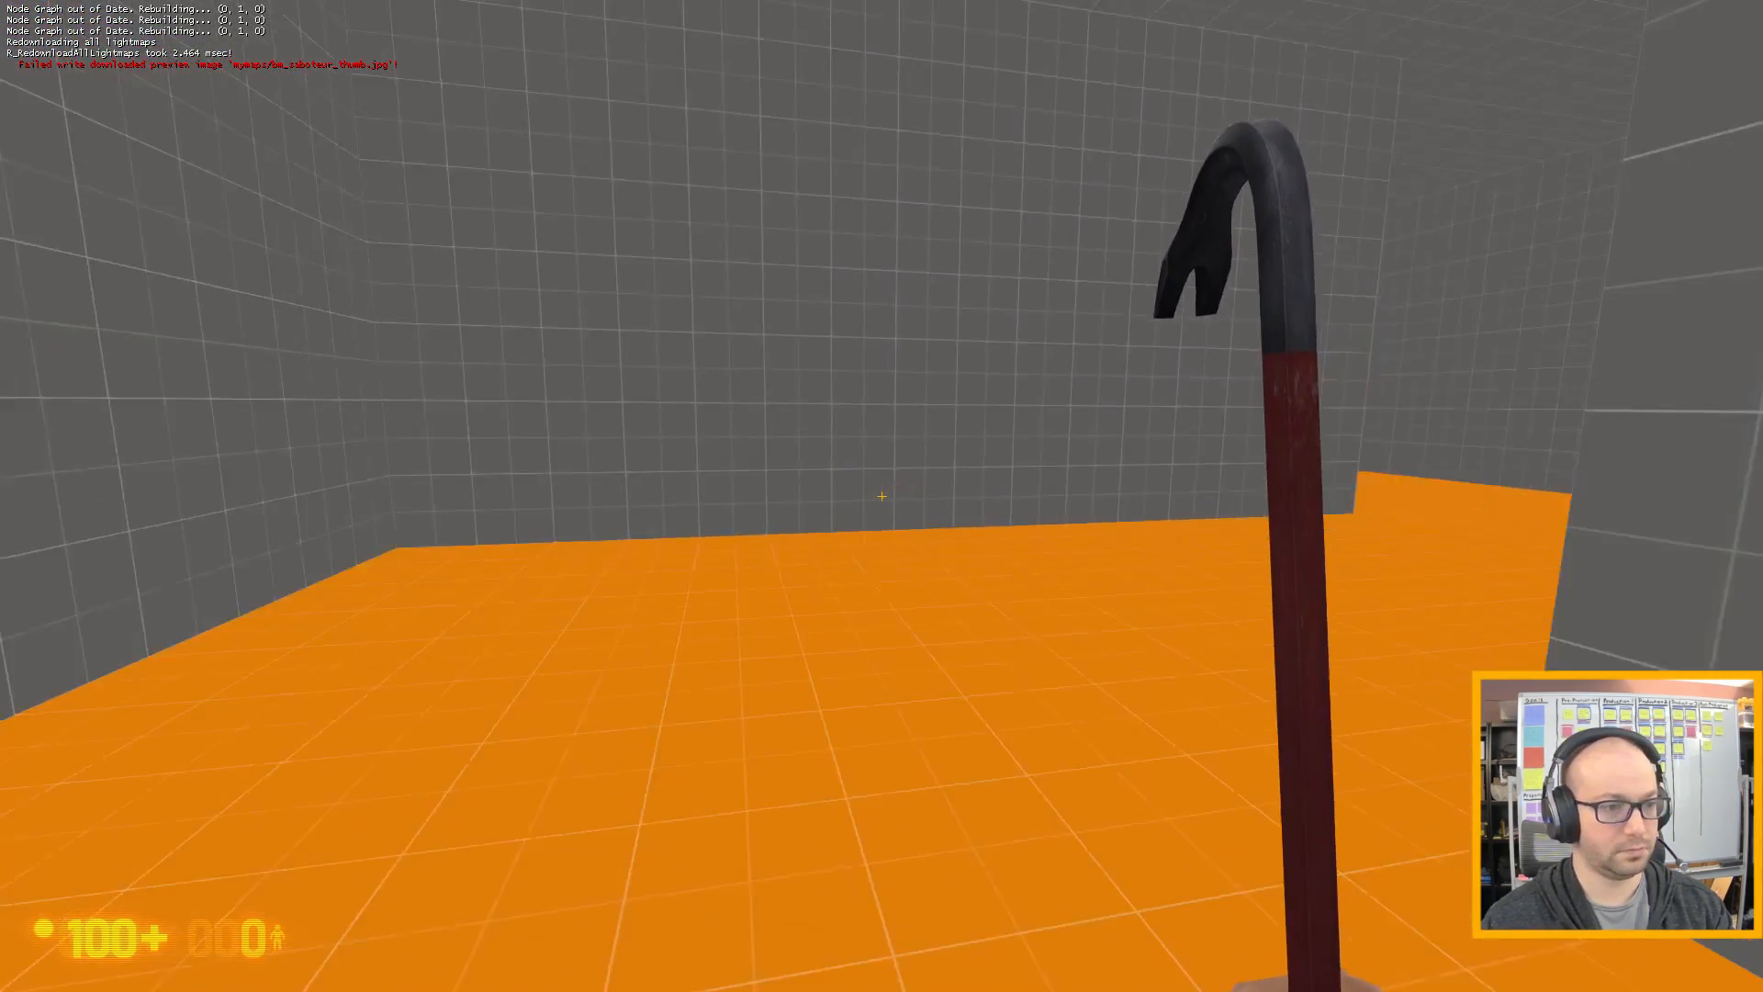
click(881, 496)
key(w)
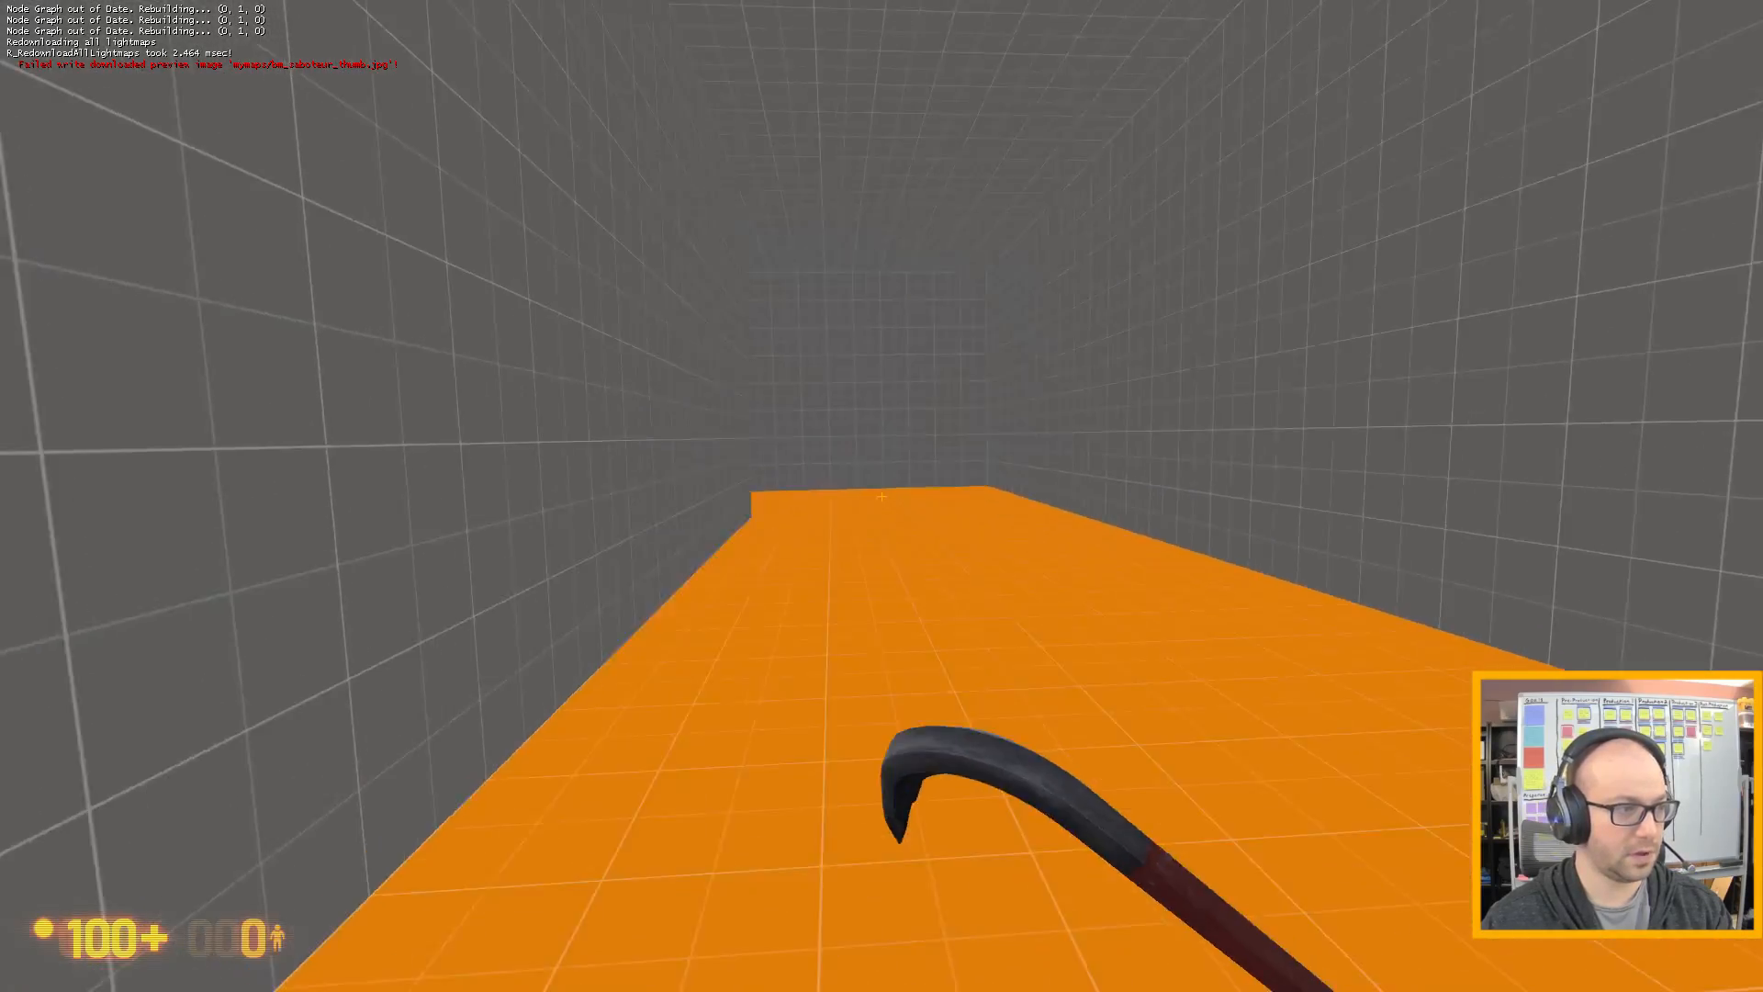
click(881, 495)
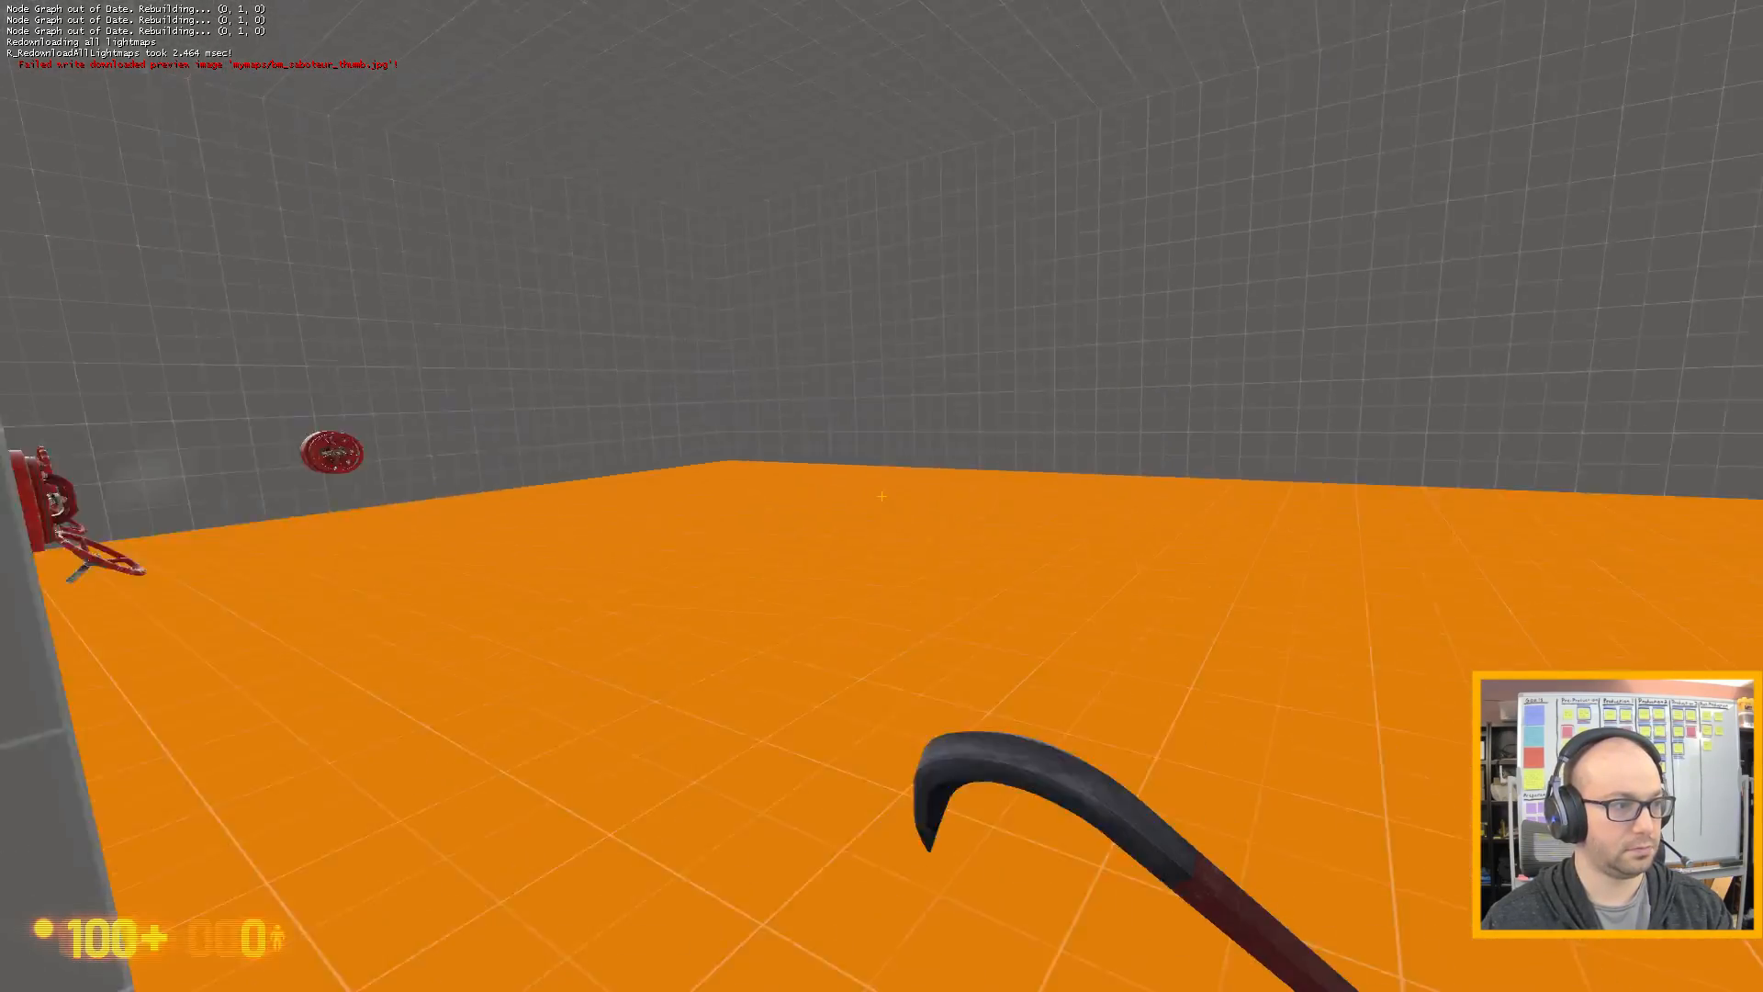
click(881, 496)
key(w)
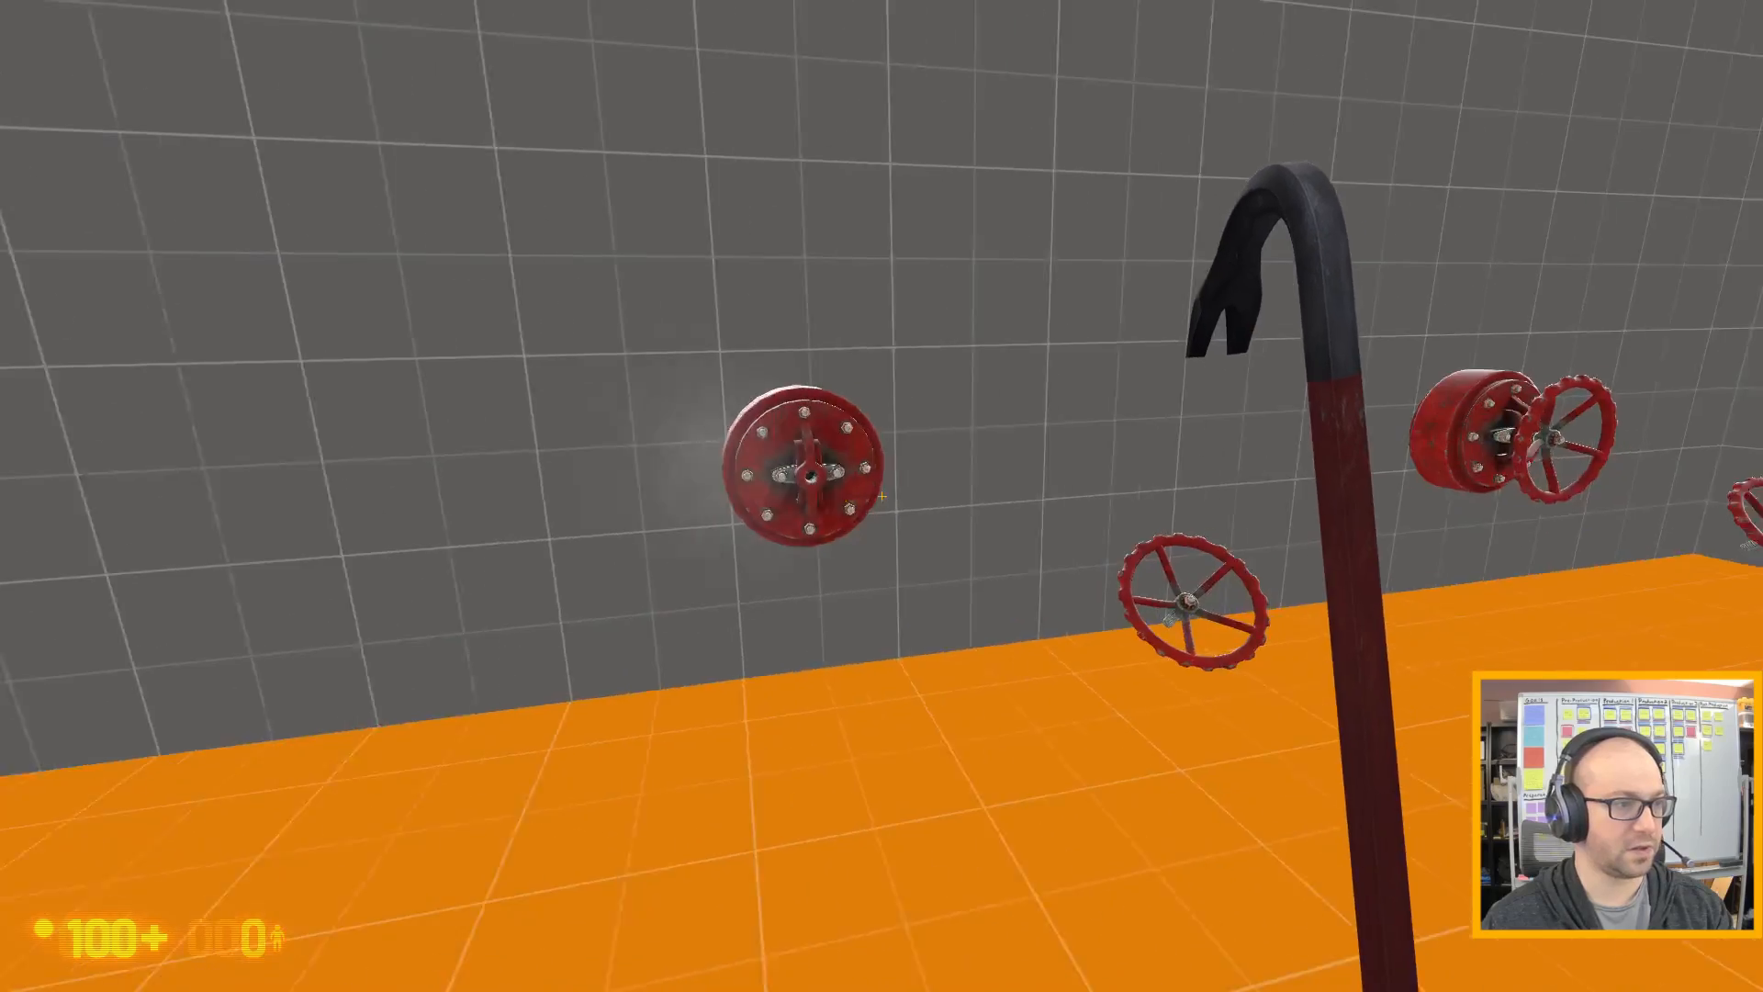
key(w)
key(e)
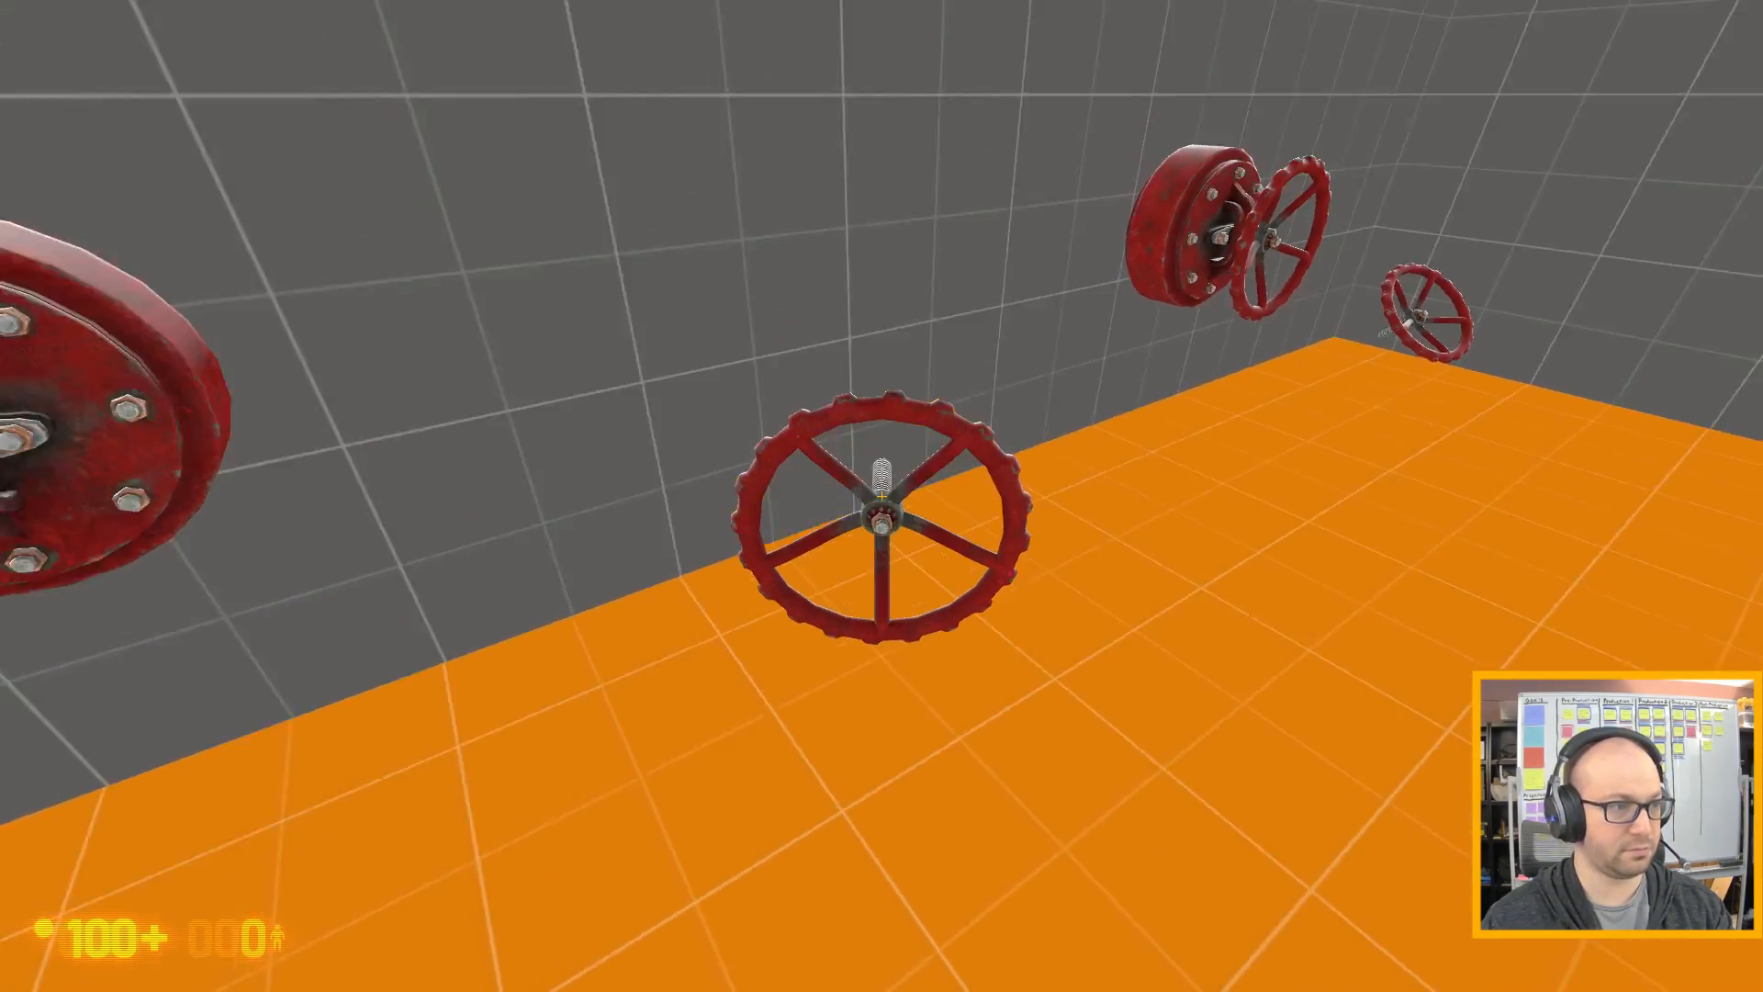
- Approach a wall valve with an attached wheel in the game and test turning it
key(w)
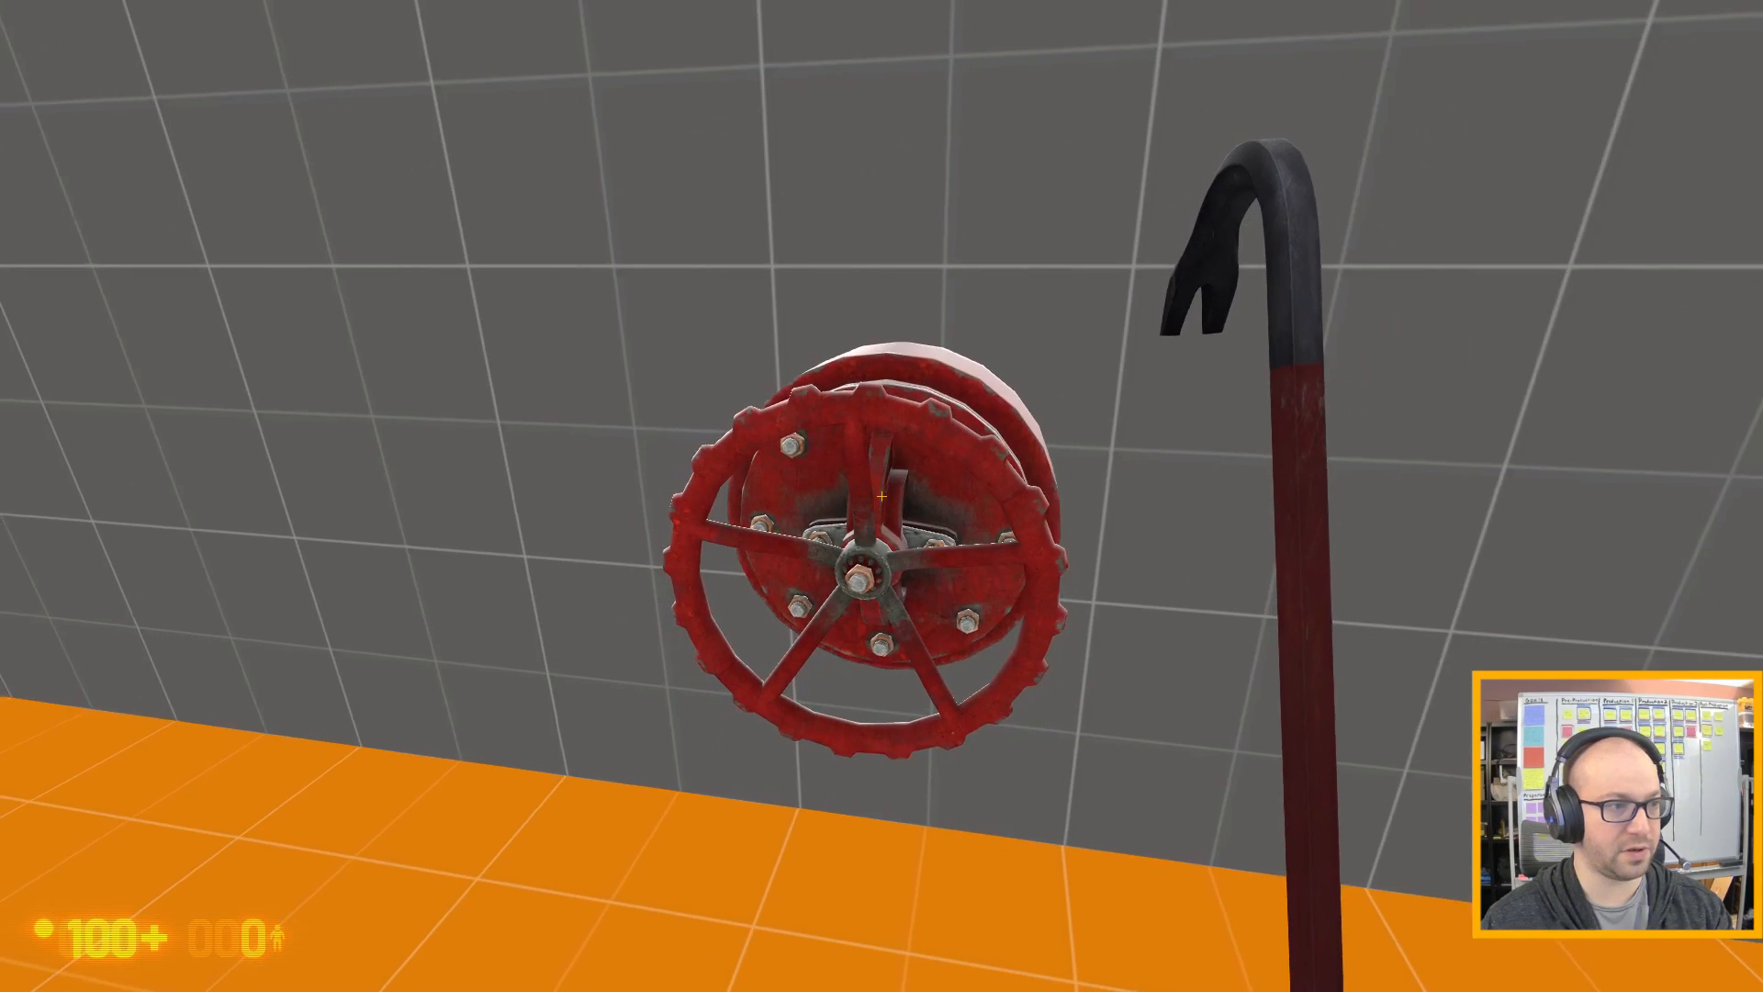
key(w)
key(e)
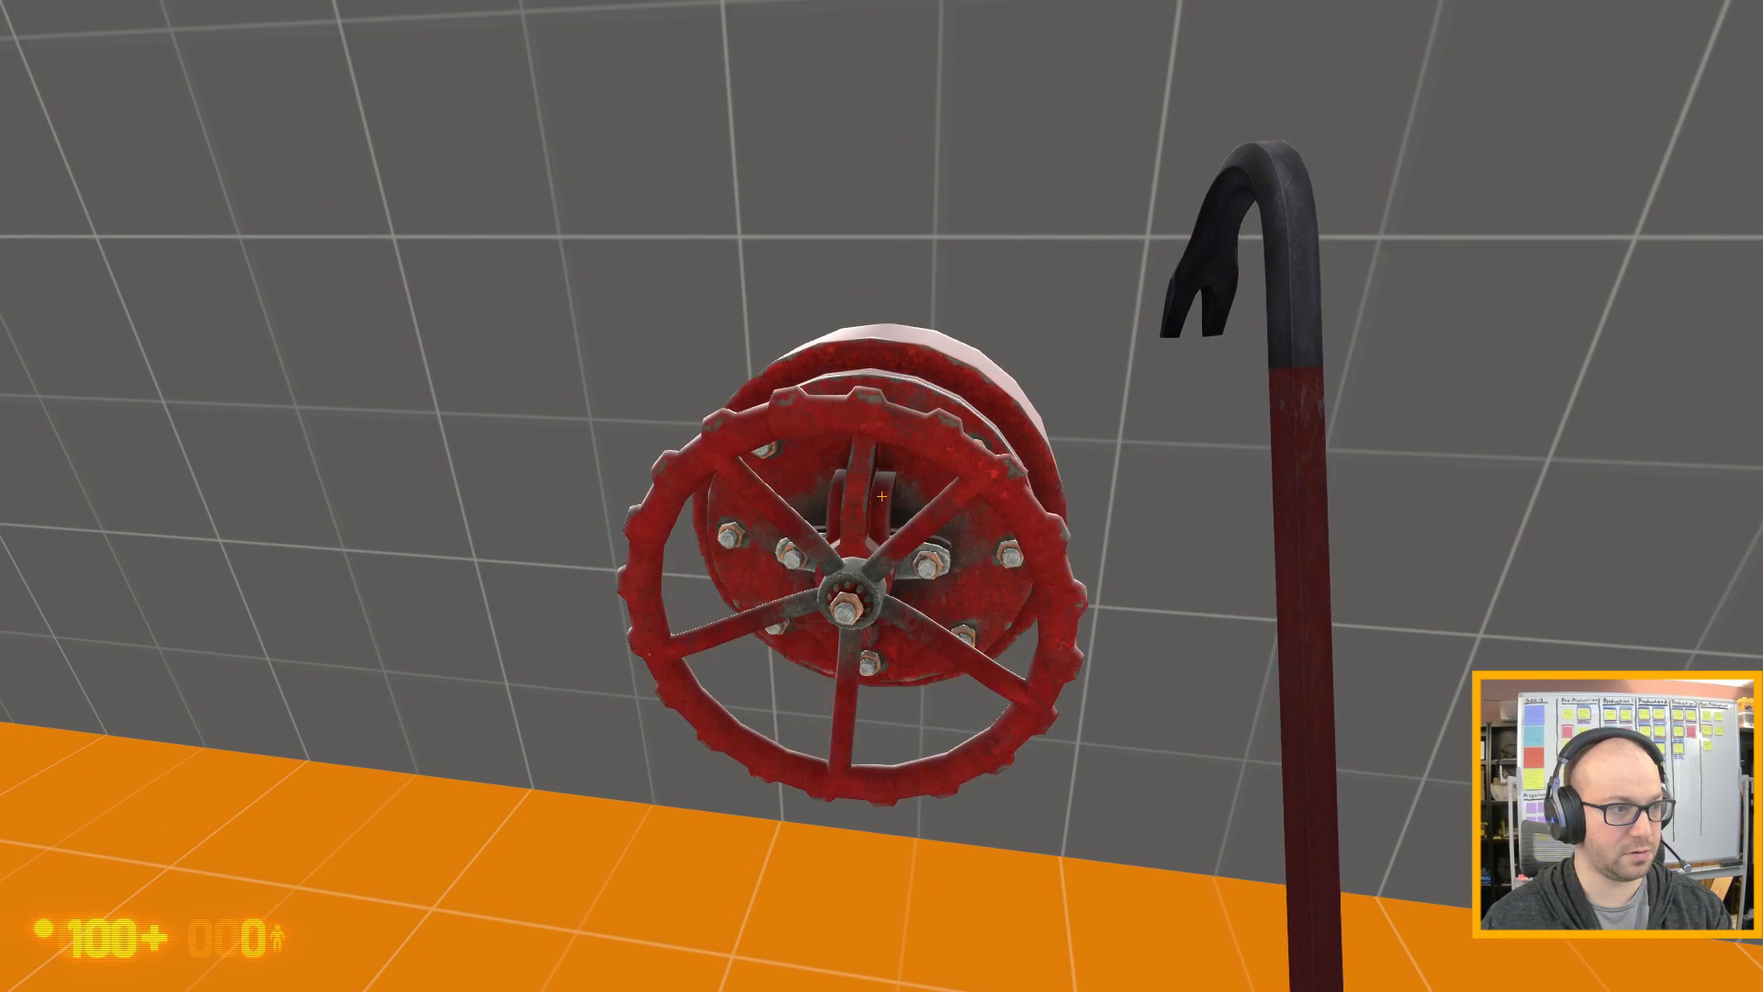
key(e)
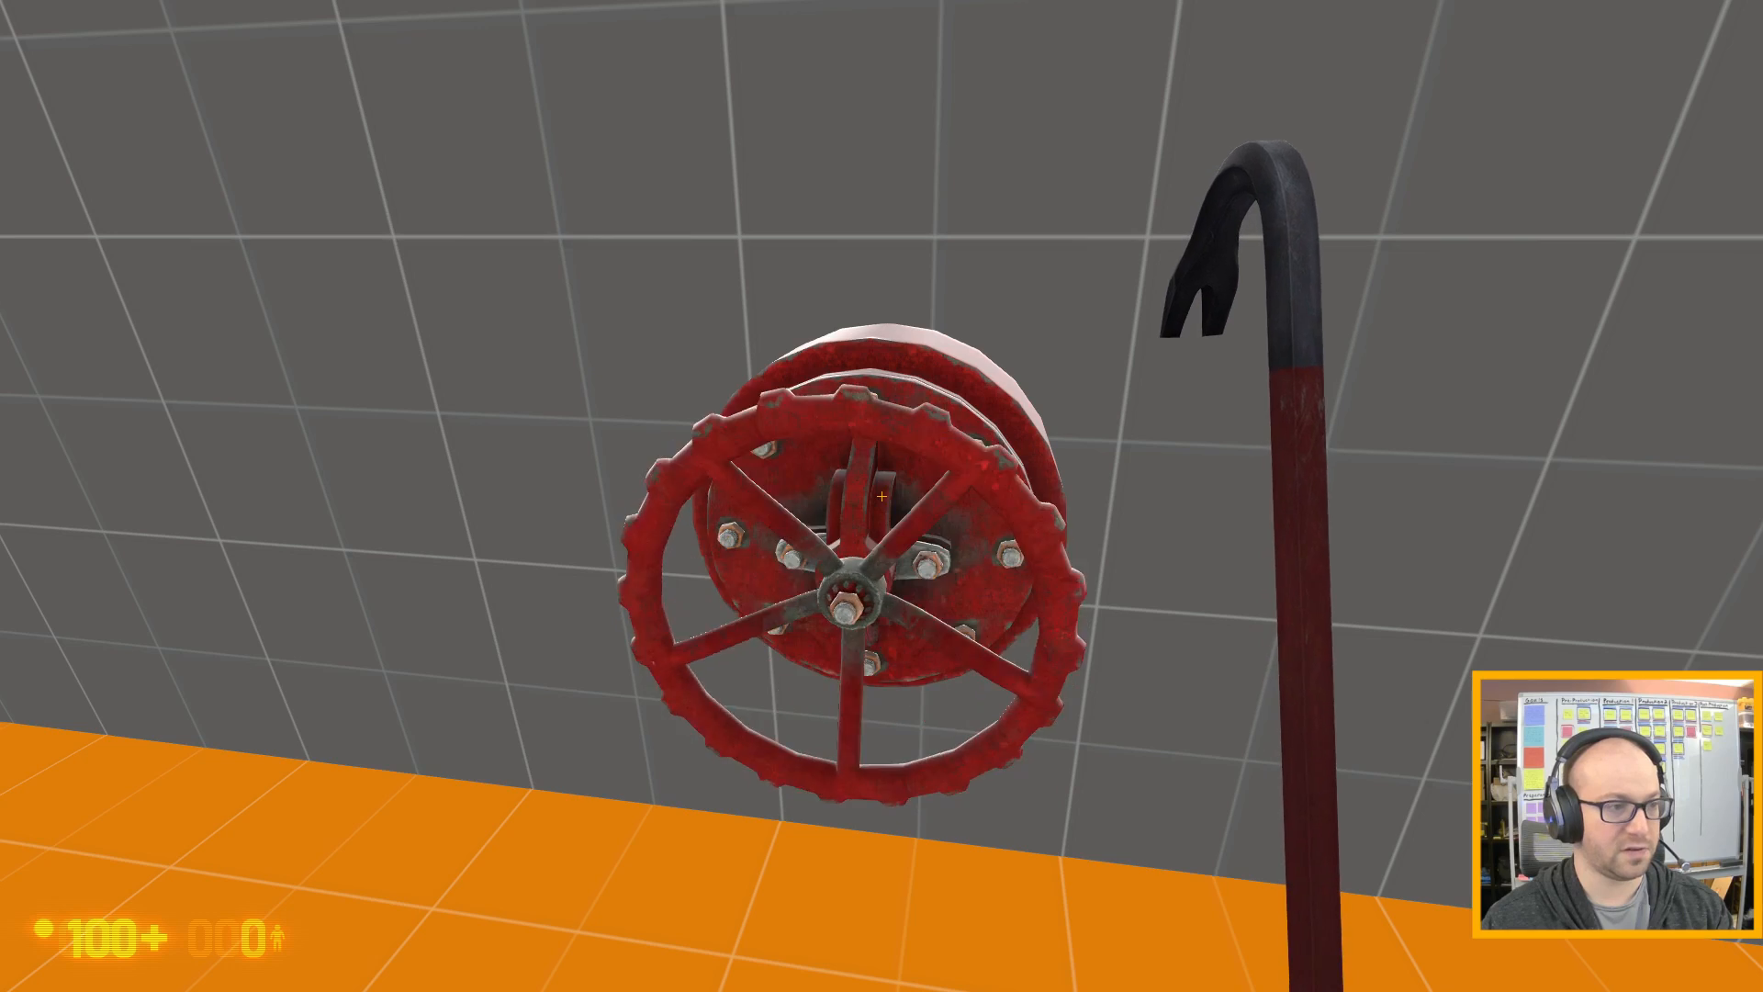
key(e)
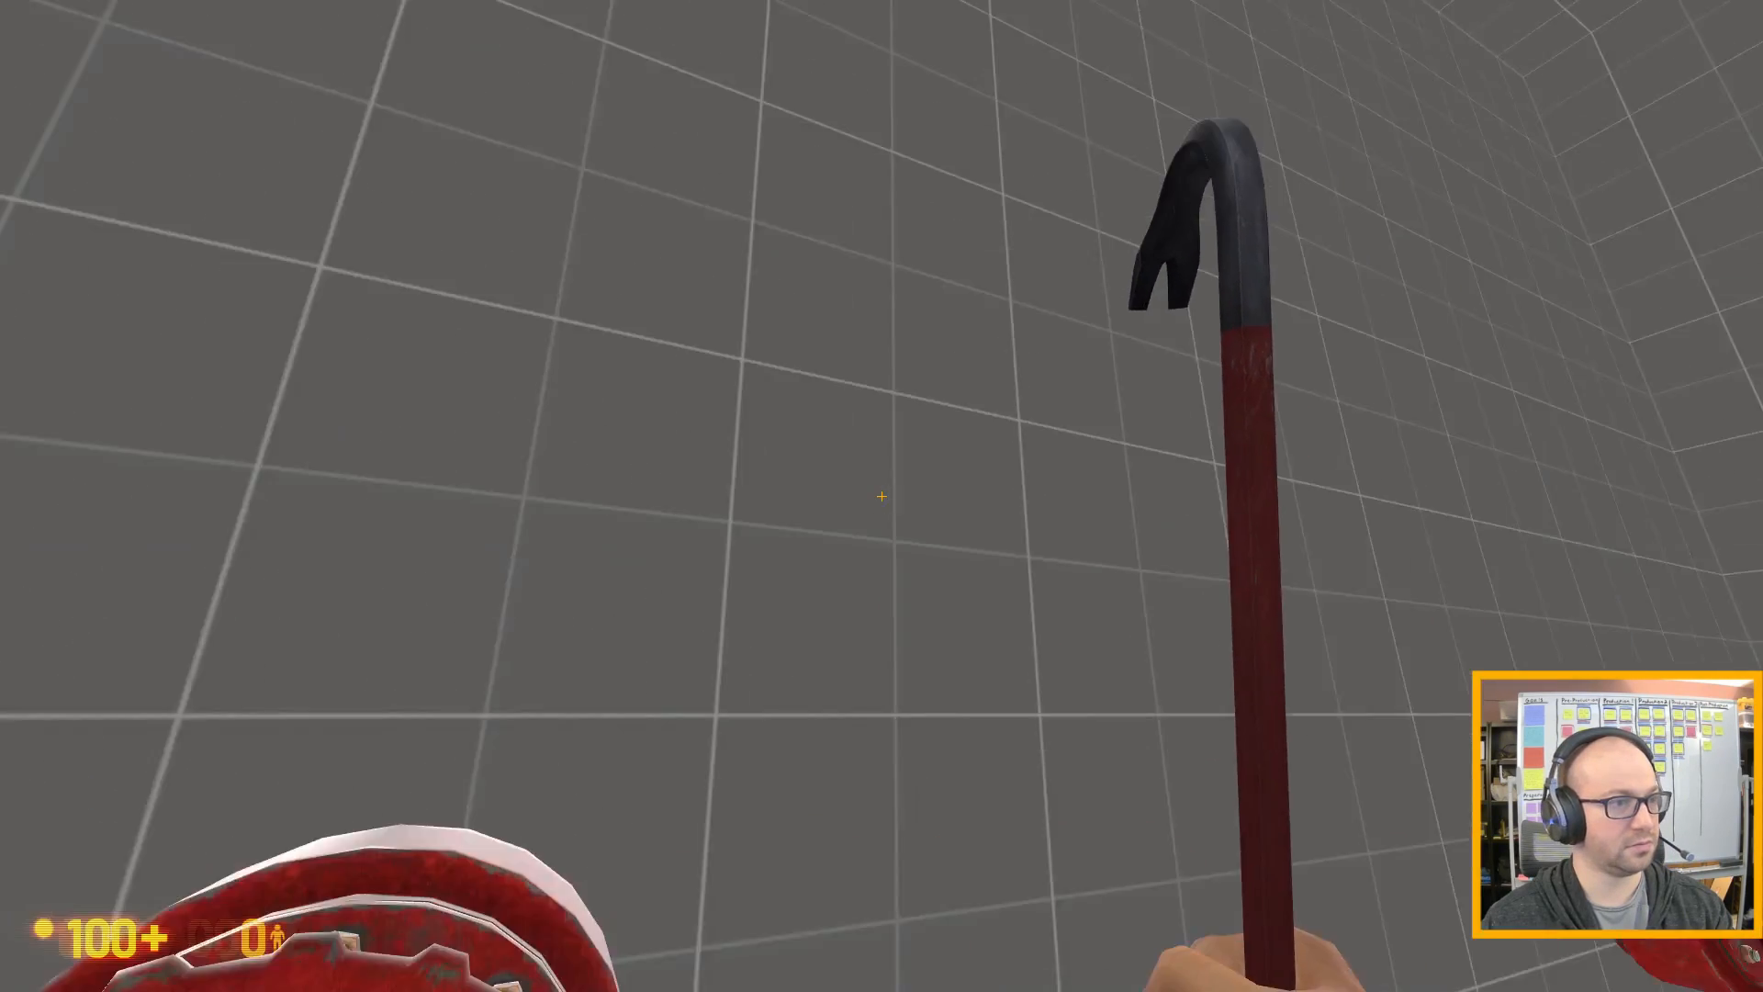
- Test turning the valve beside the loose wheel near the corner and examine its wheel's rotation from several viewpoints
key(d)
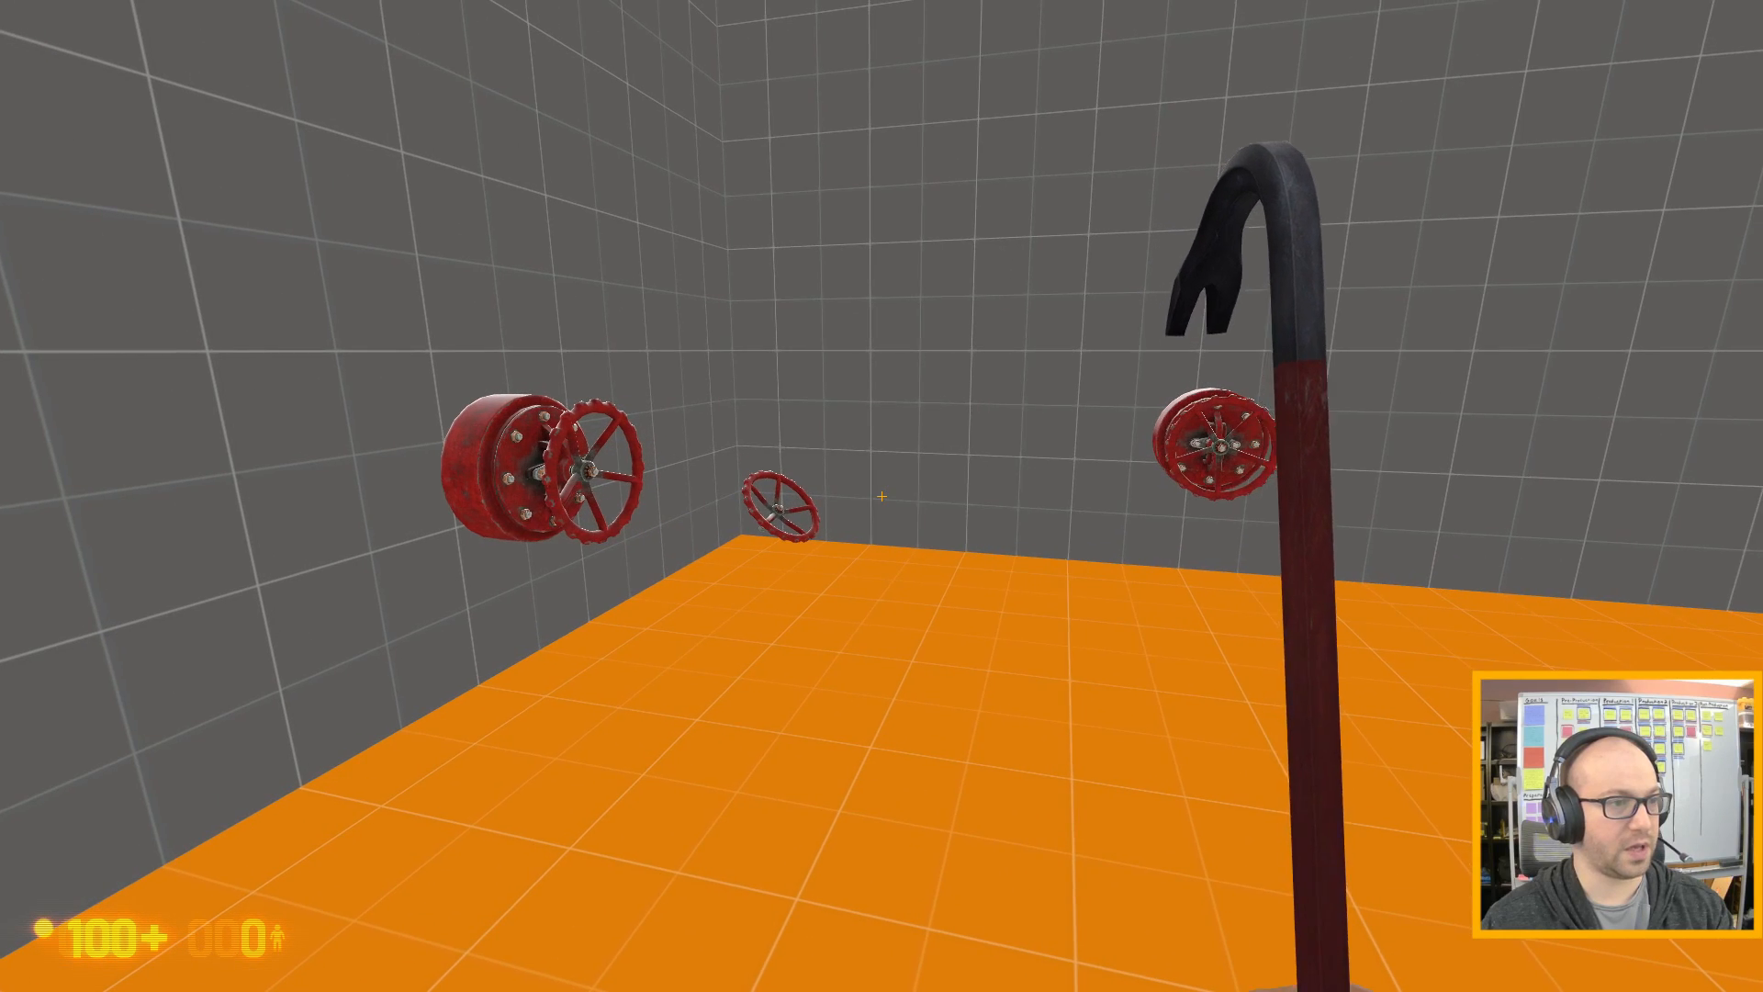
key(w)
key(w)
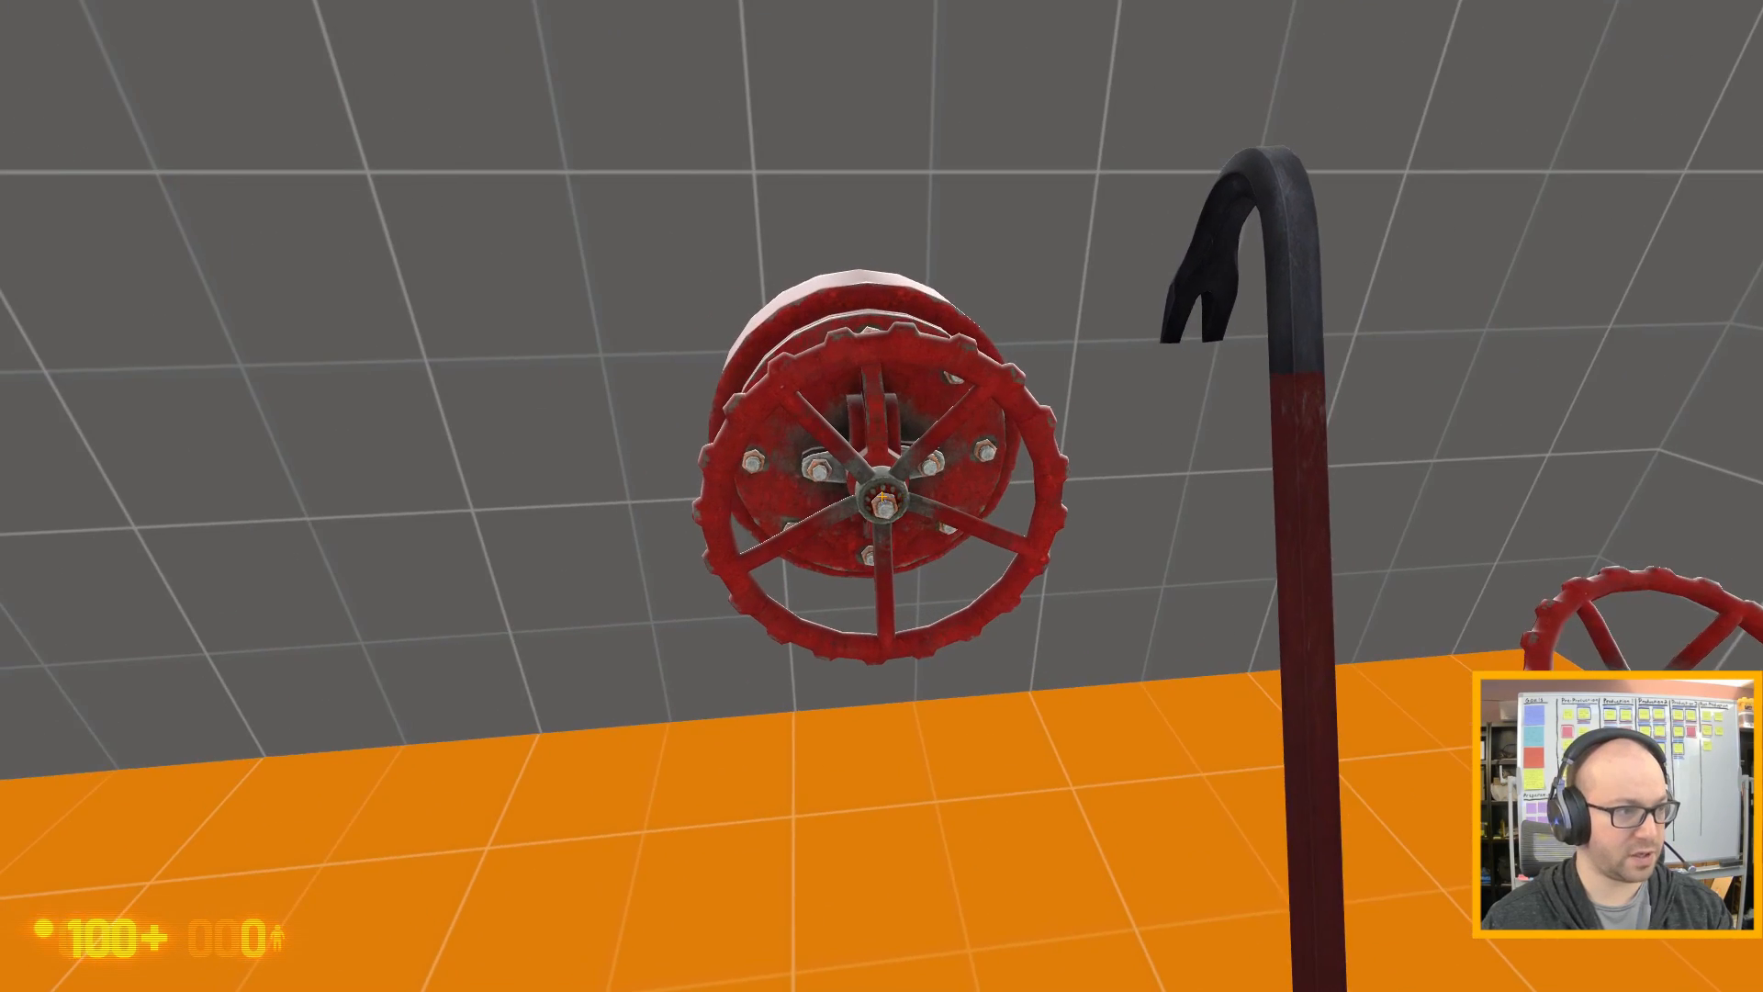
key(e)
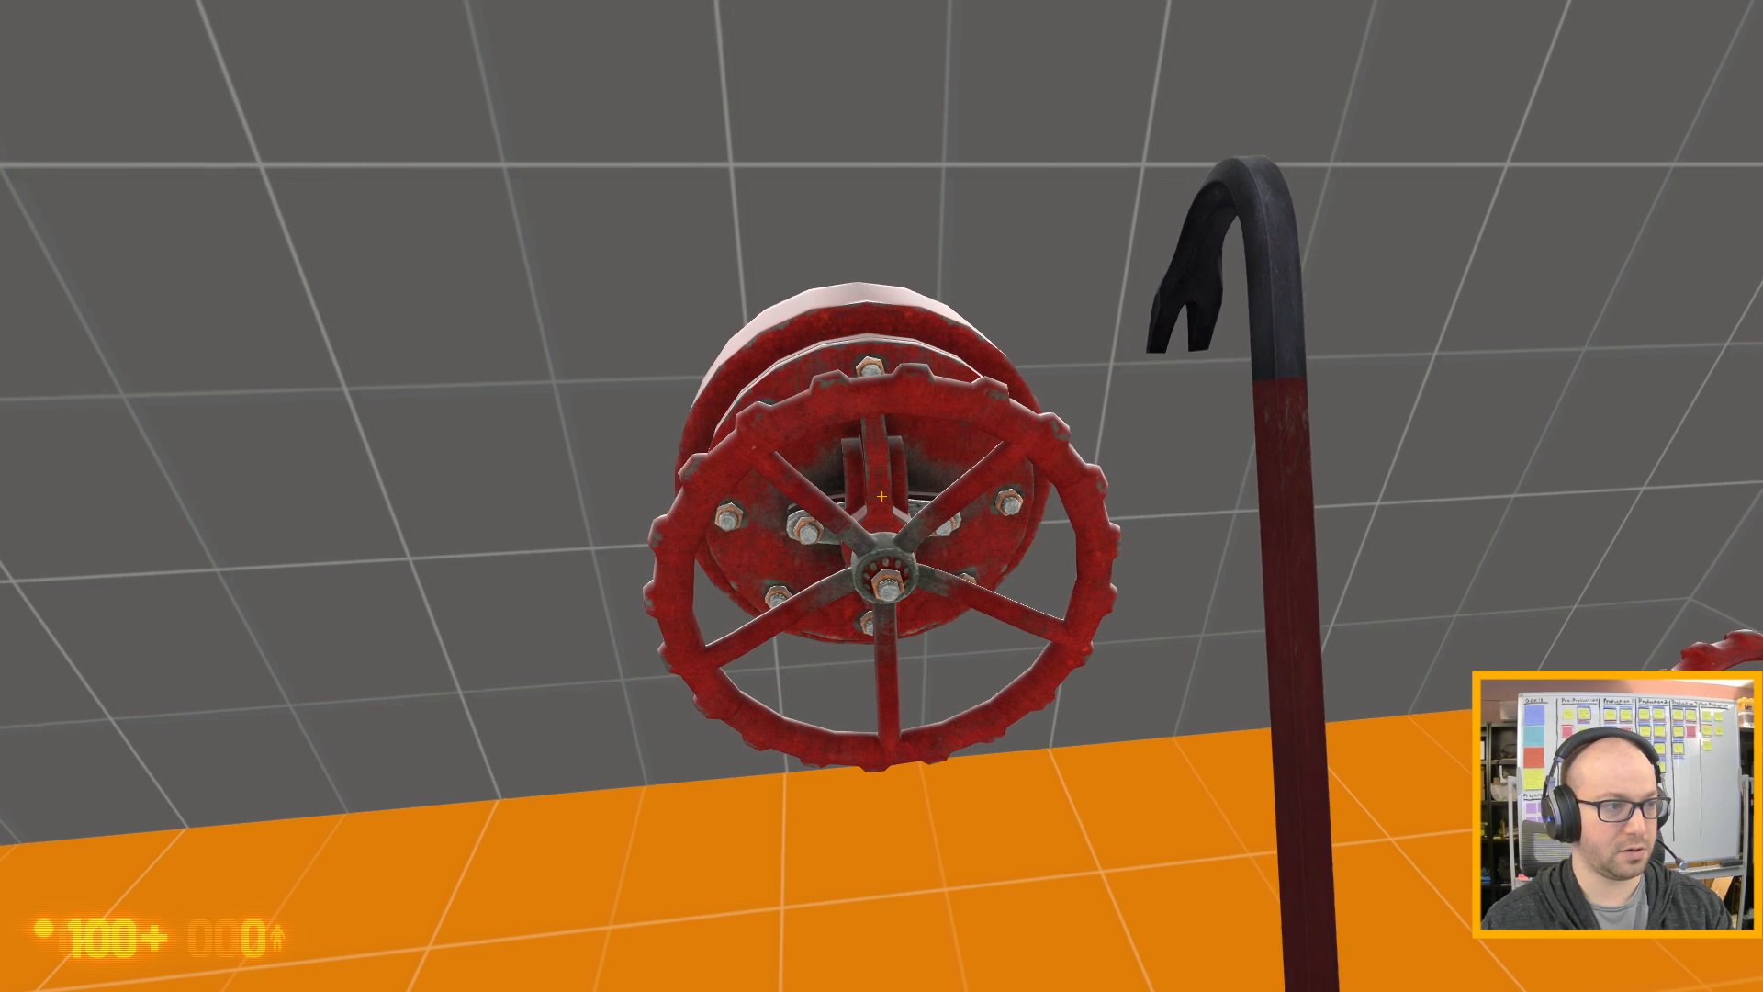
key(w)
key(w)
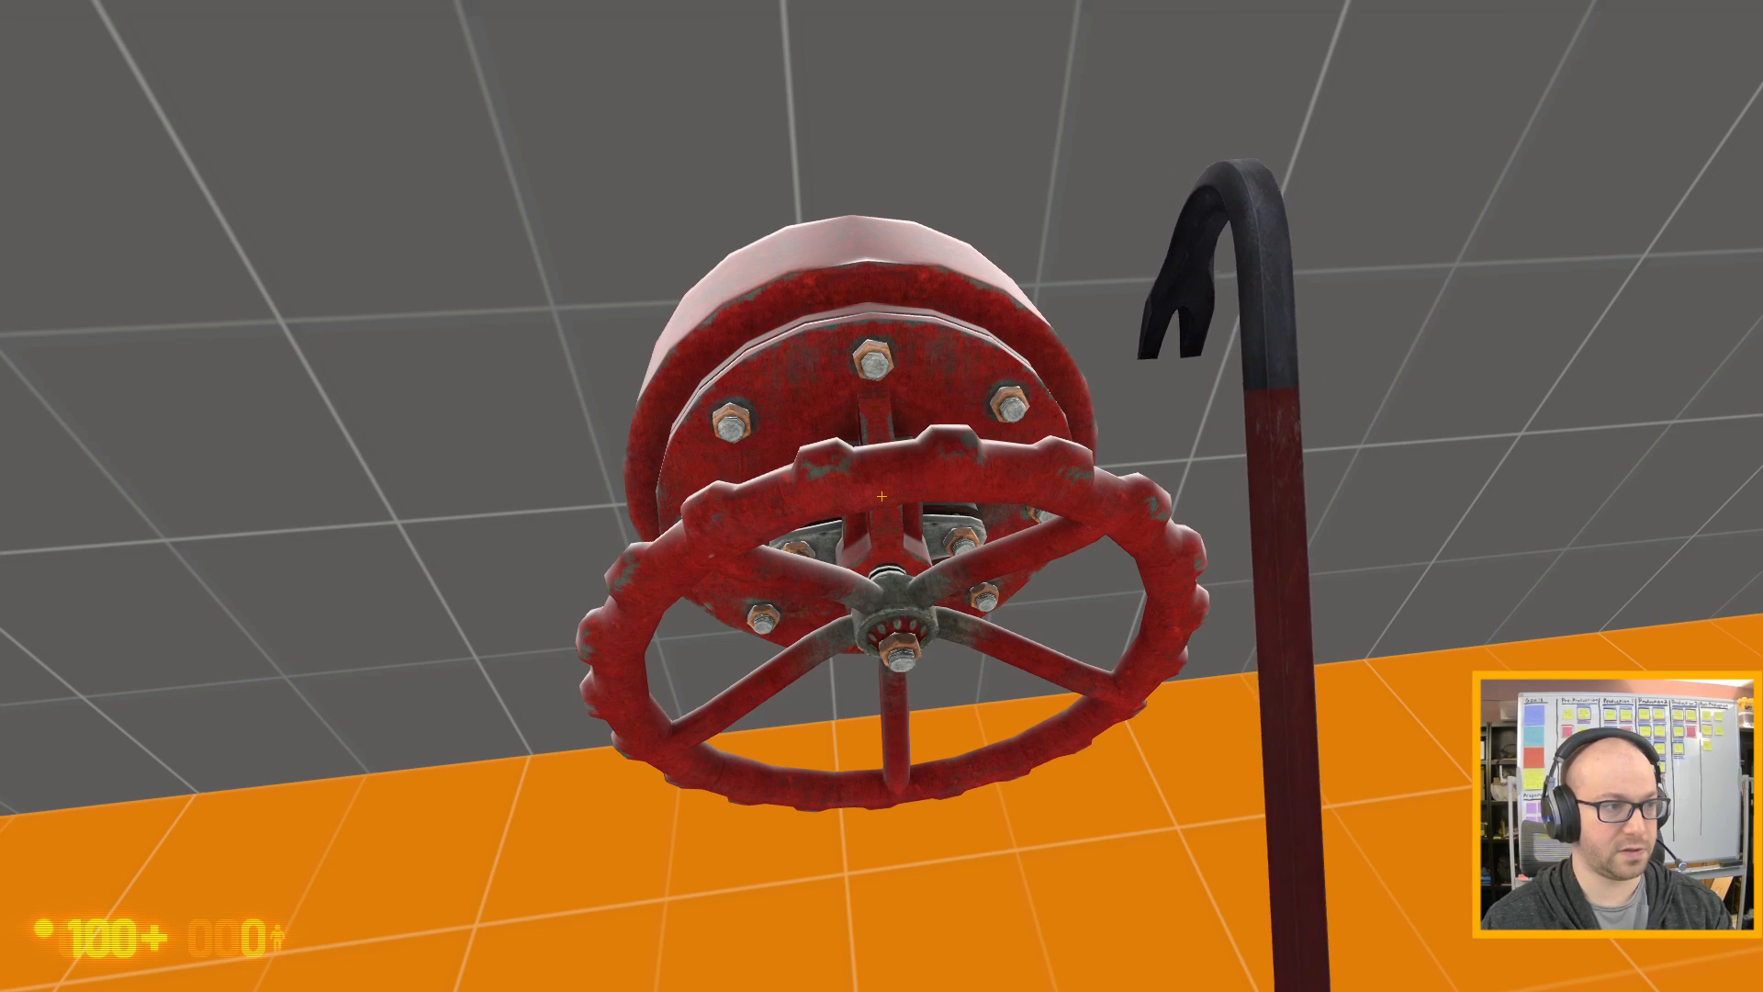
key(s)
key(a)
key(d)
key(d)
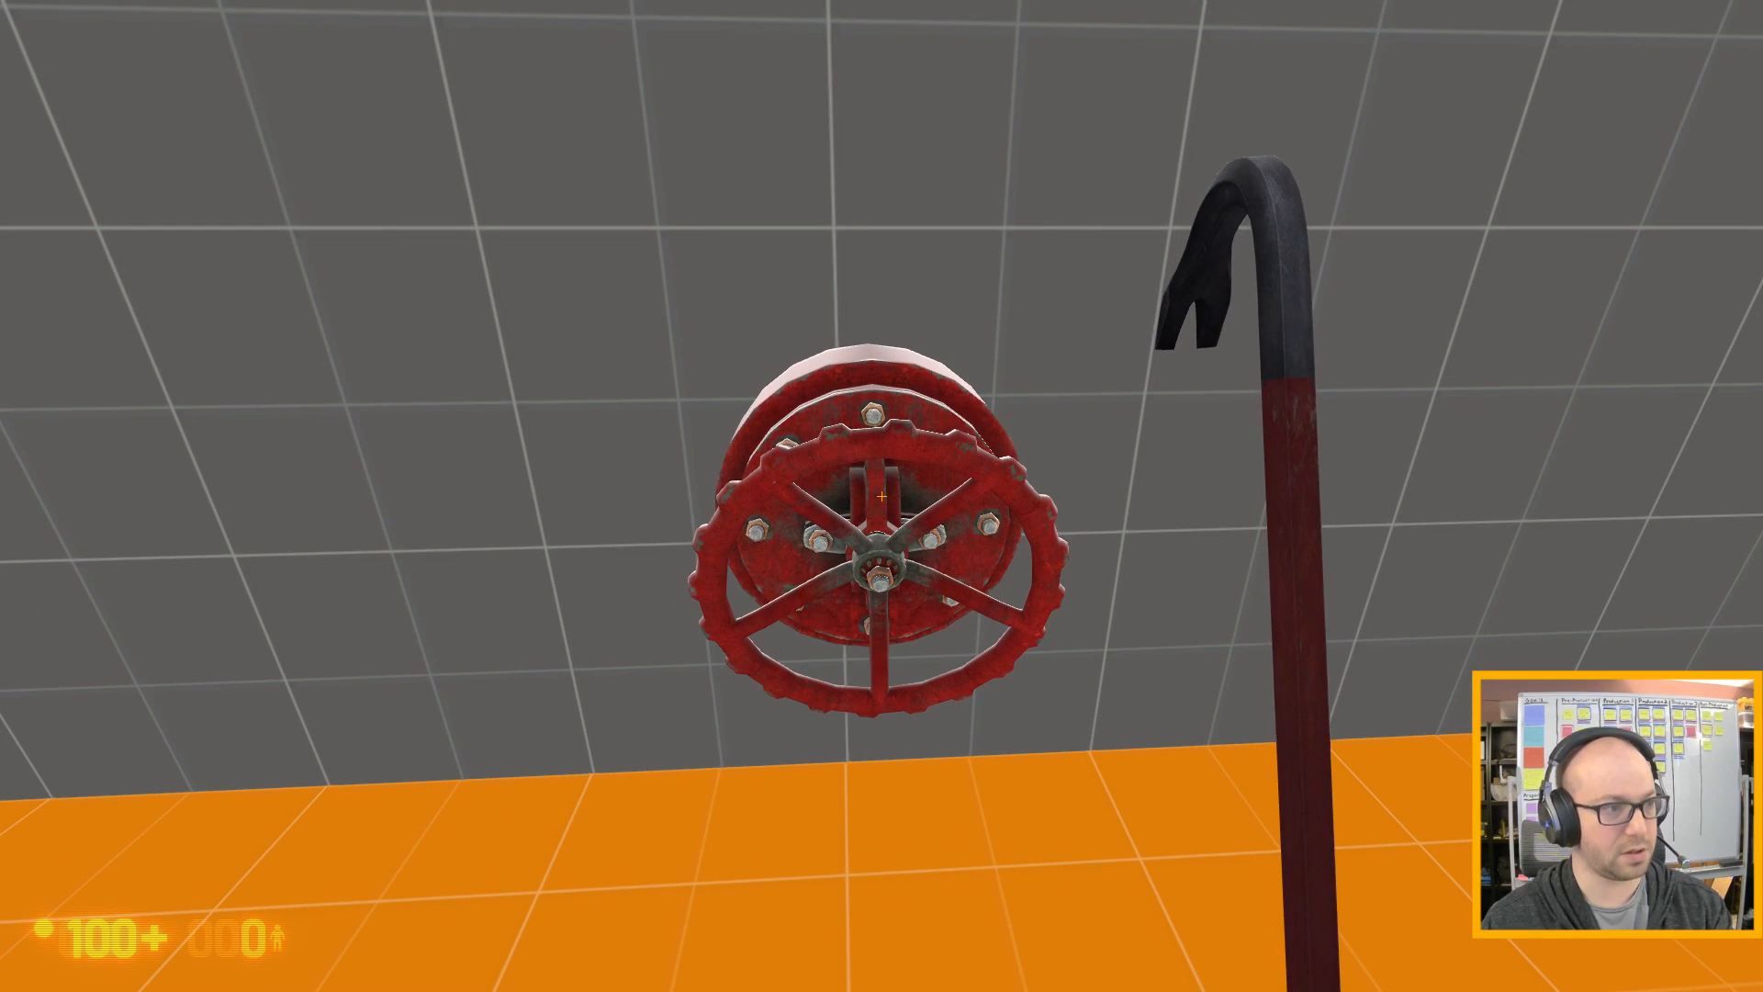
- Quit the game with the quit console command, choose to continue in Hammer and minimise the compile process window
key(grave)
text(quit)
key(Return)
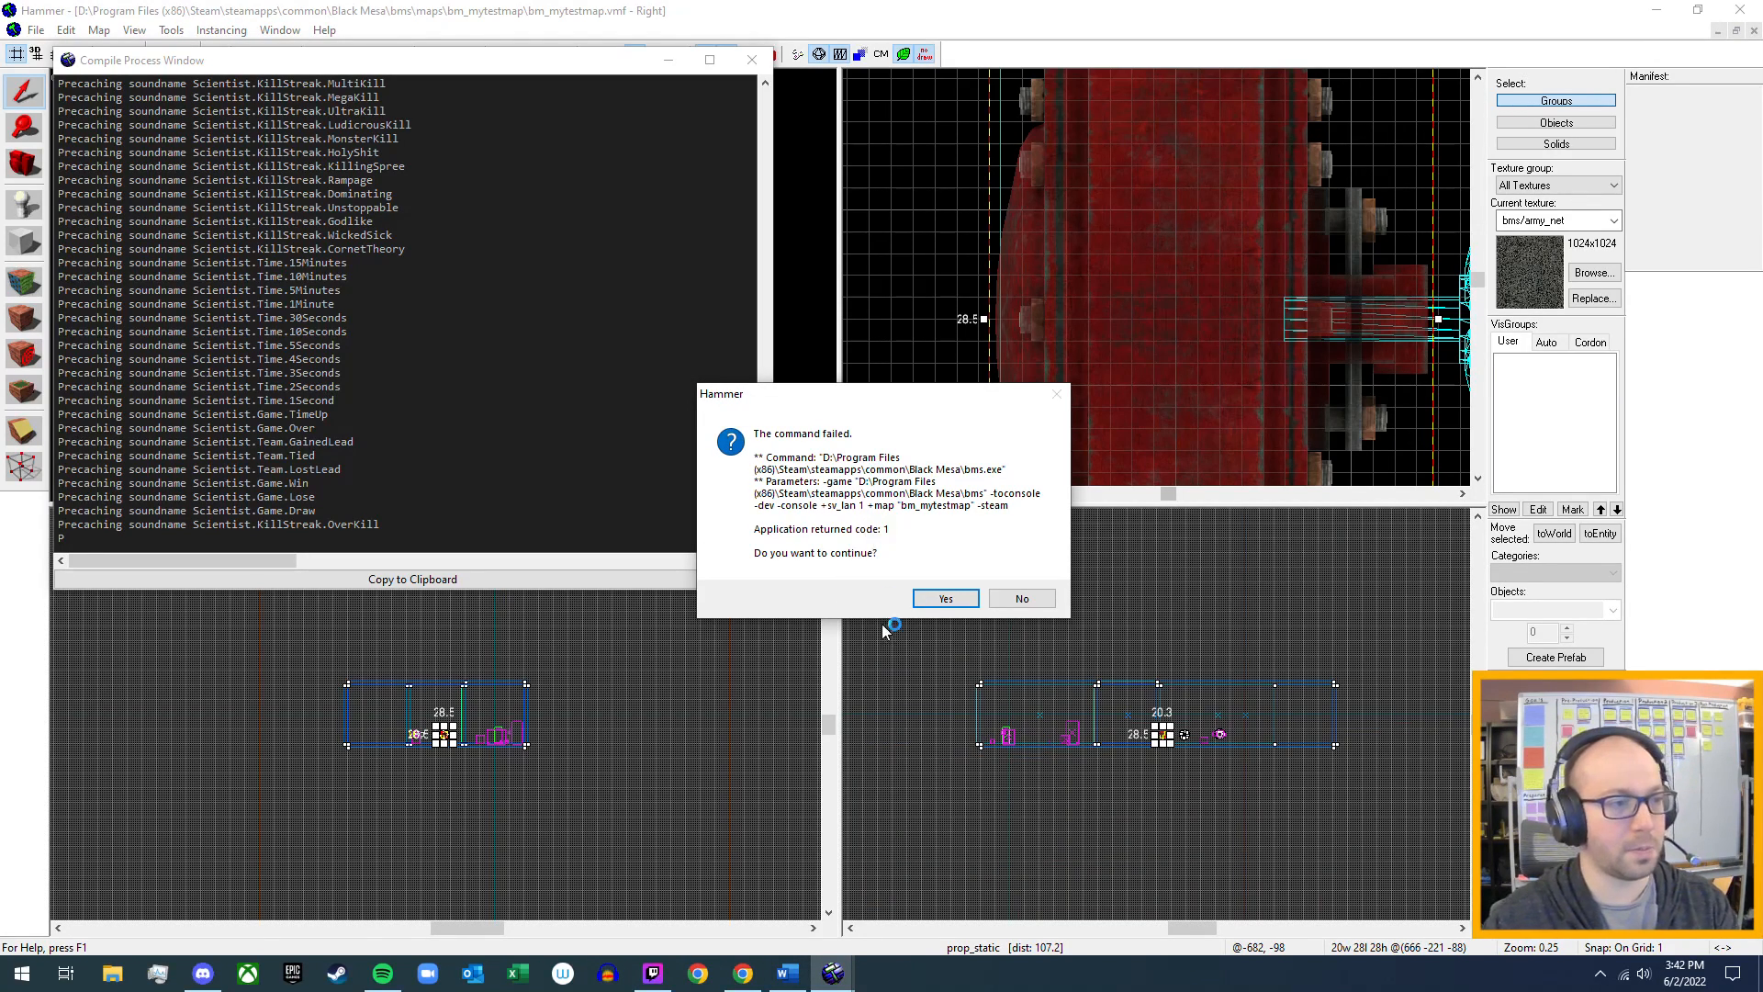
click(932, 597)
click(667, 61)
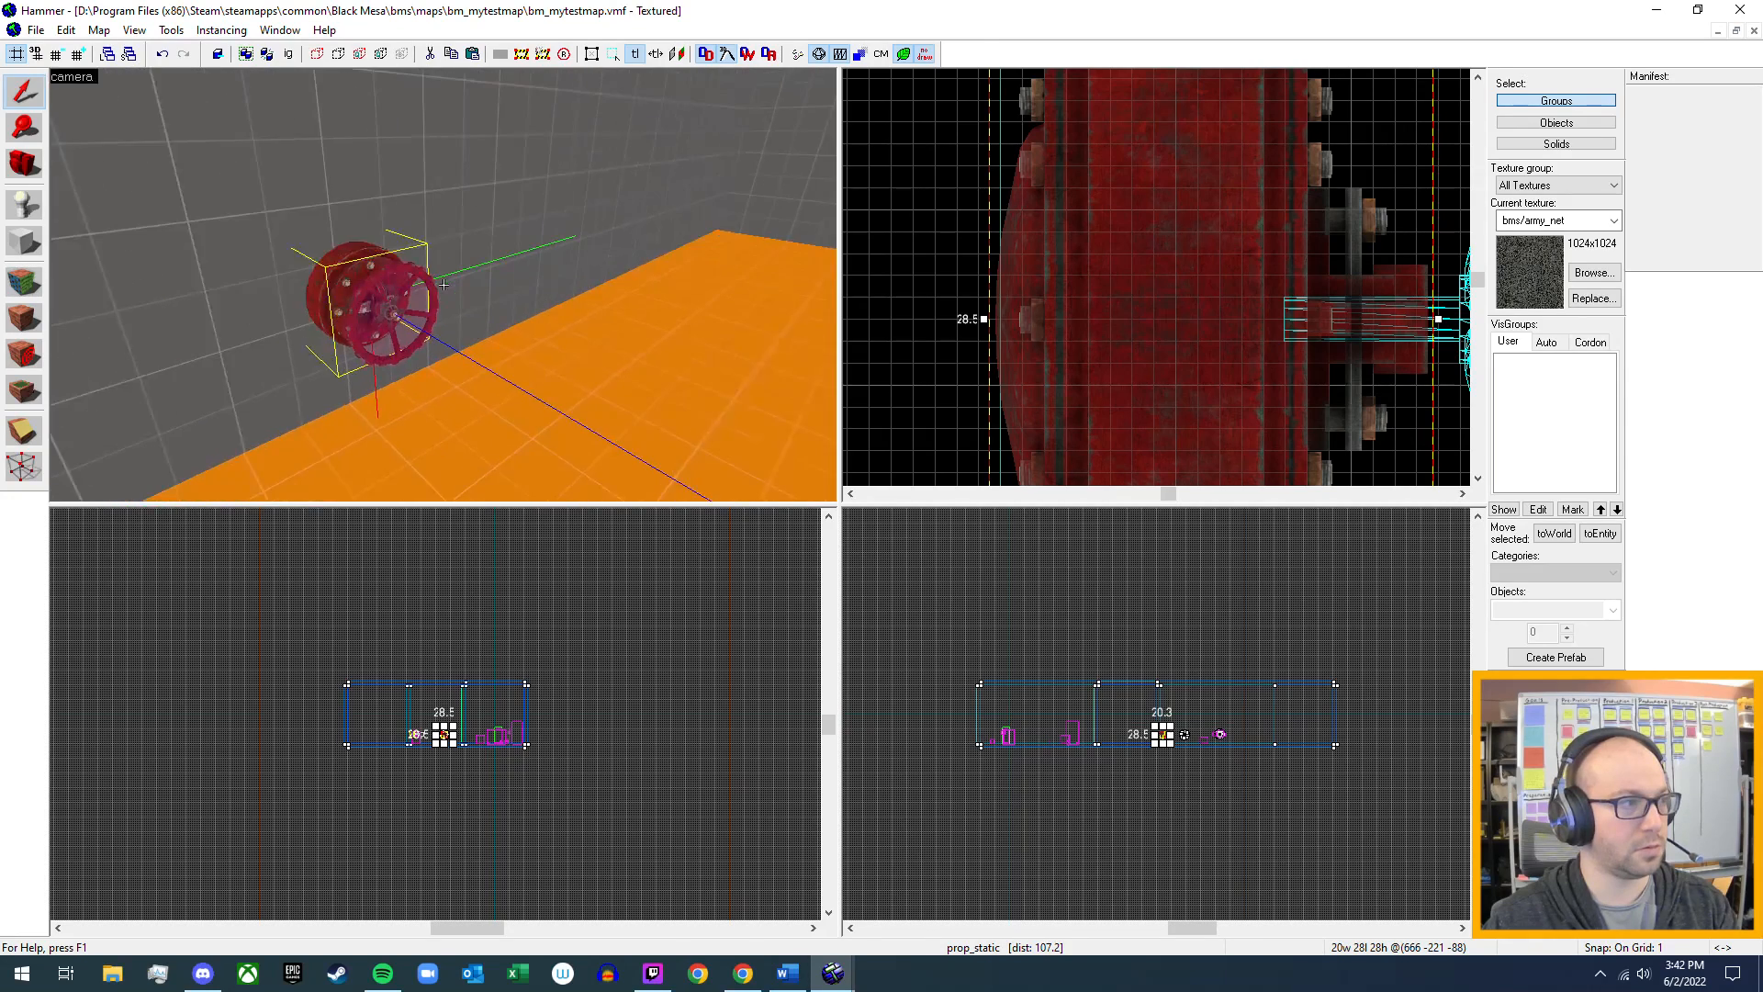
- Disable the Y Axis flag and enable X Axis on the Valve_Rotation_Parent_2 momentary_rot_button, apply the change and close its properties
key(w)
key(z)
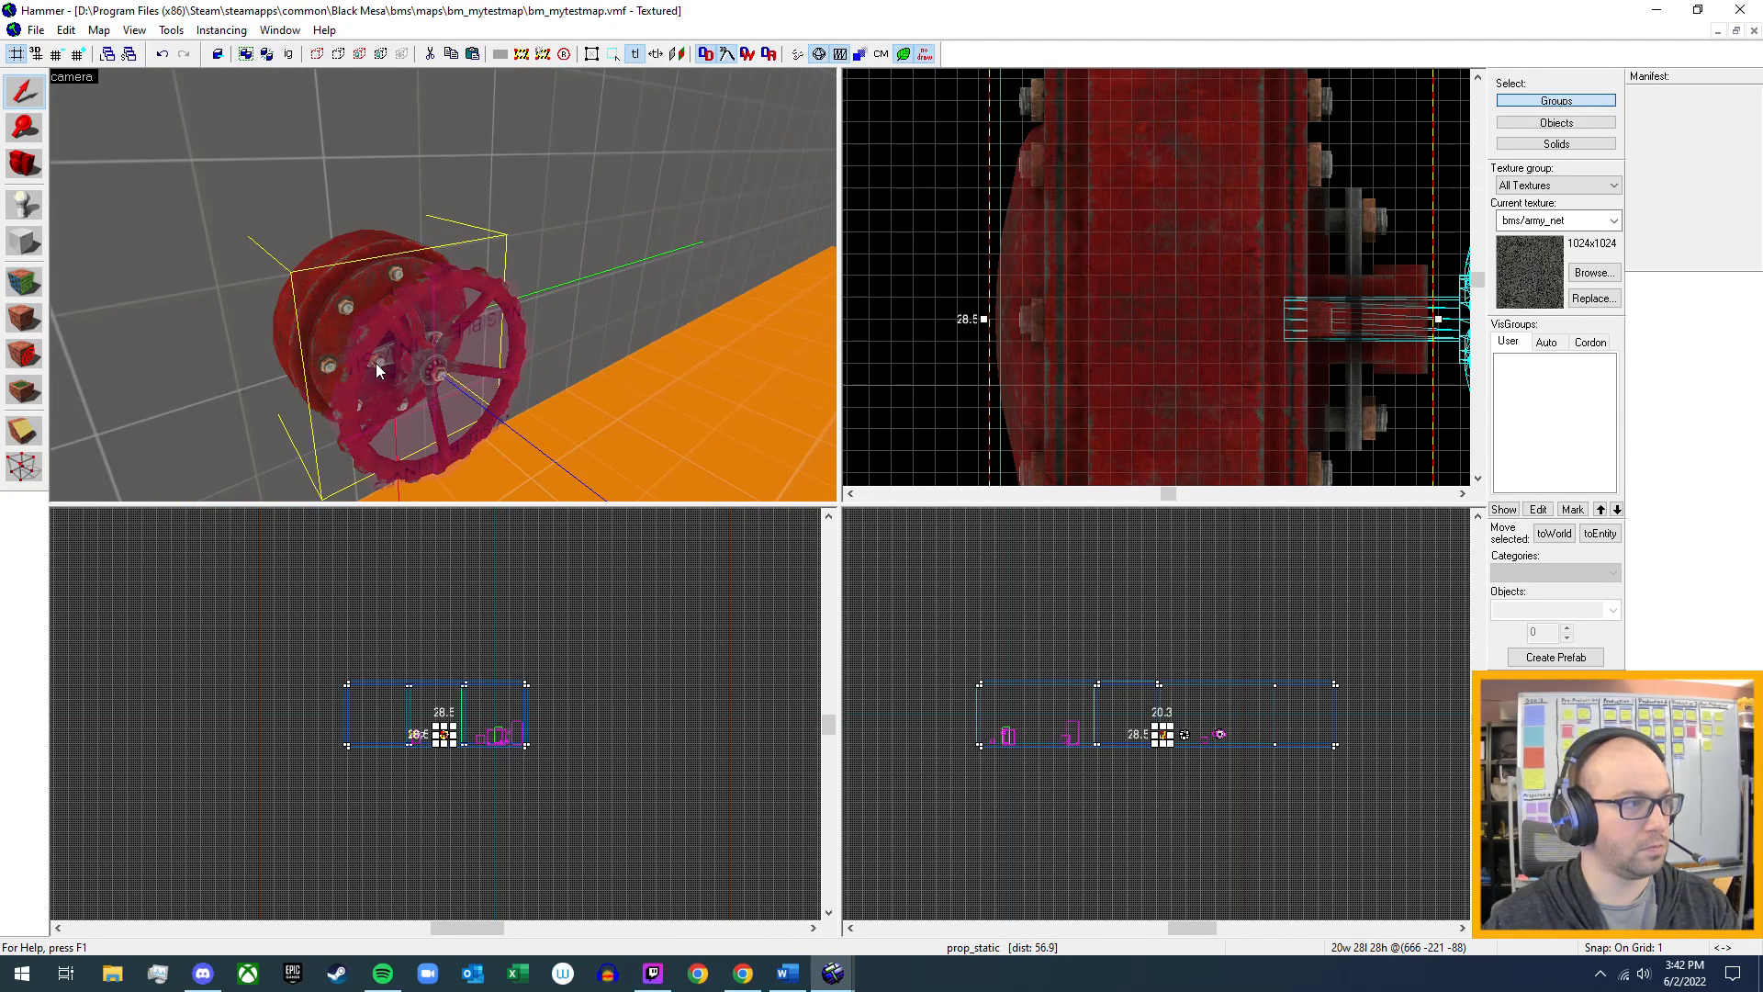
click(377, 363)
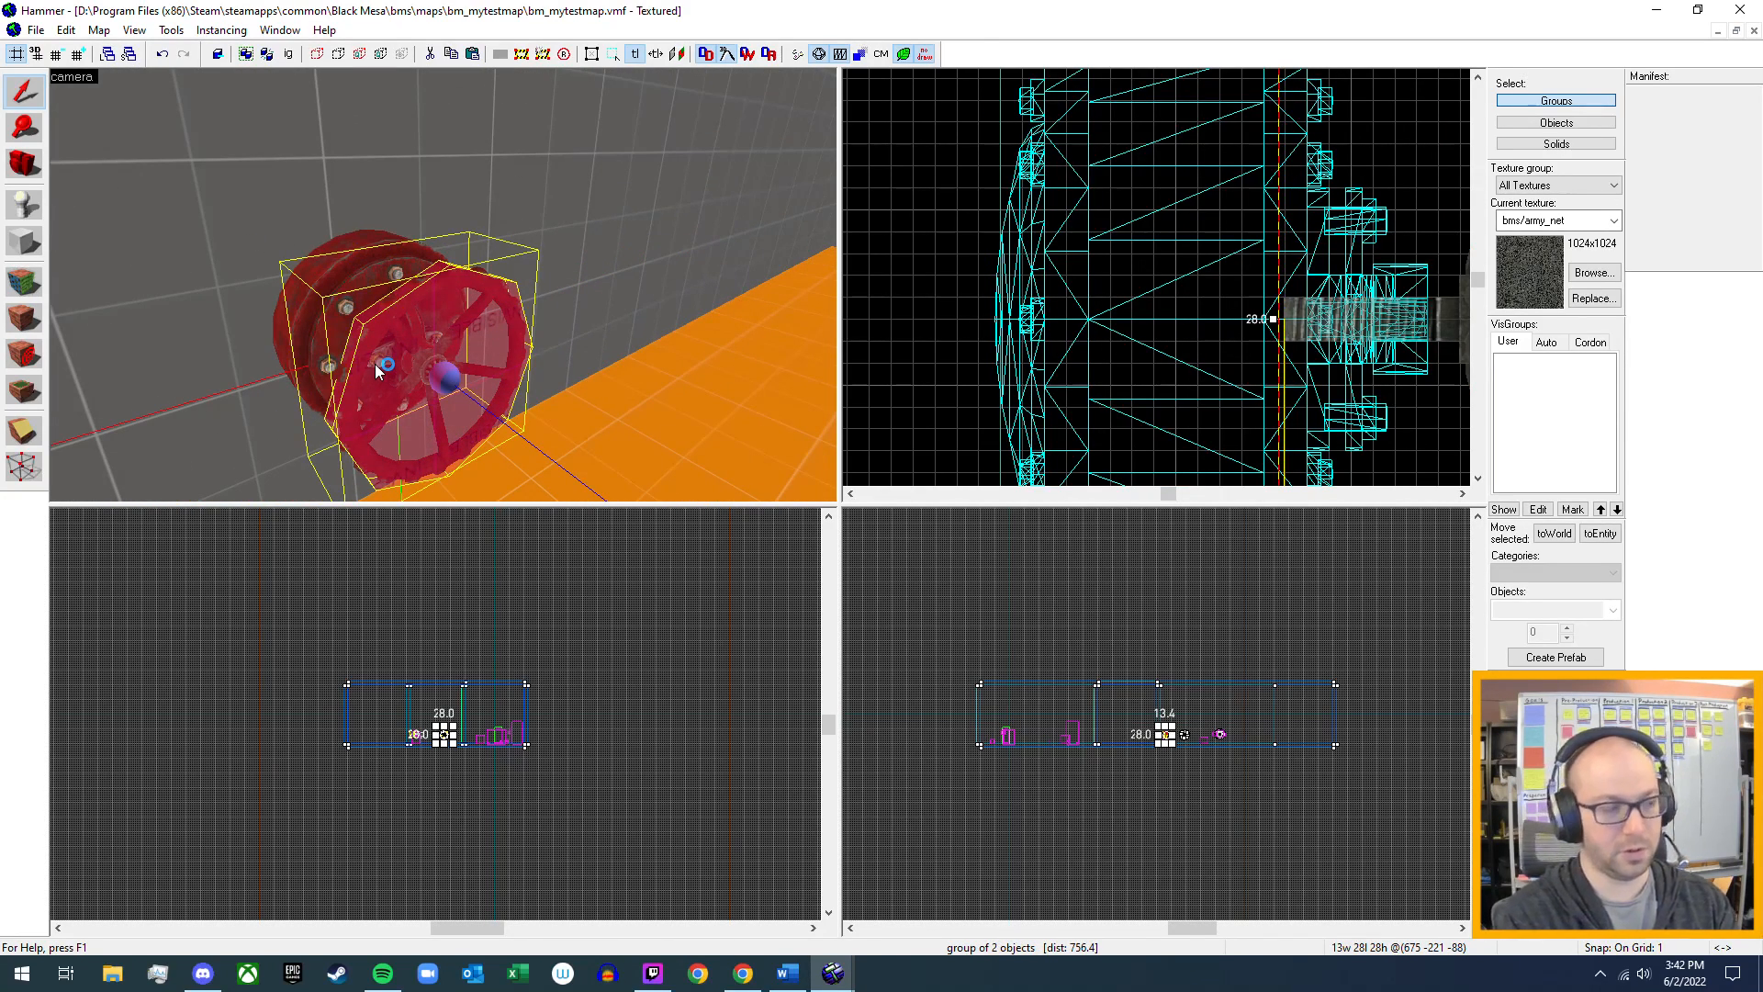
click(409, 365)
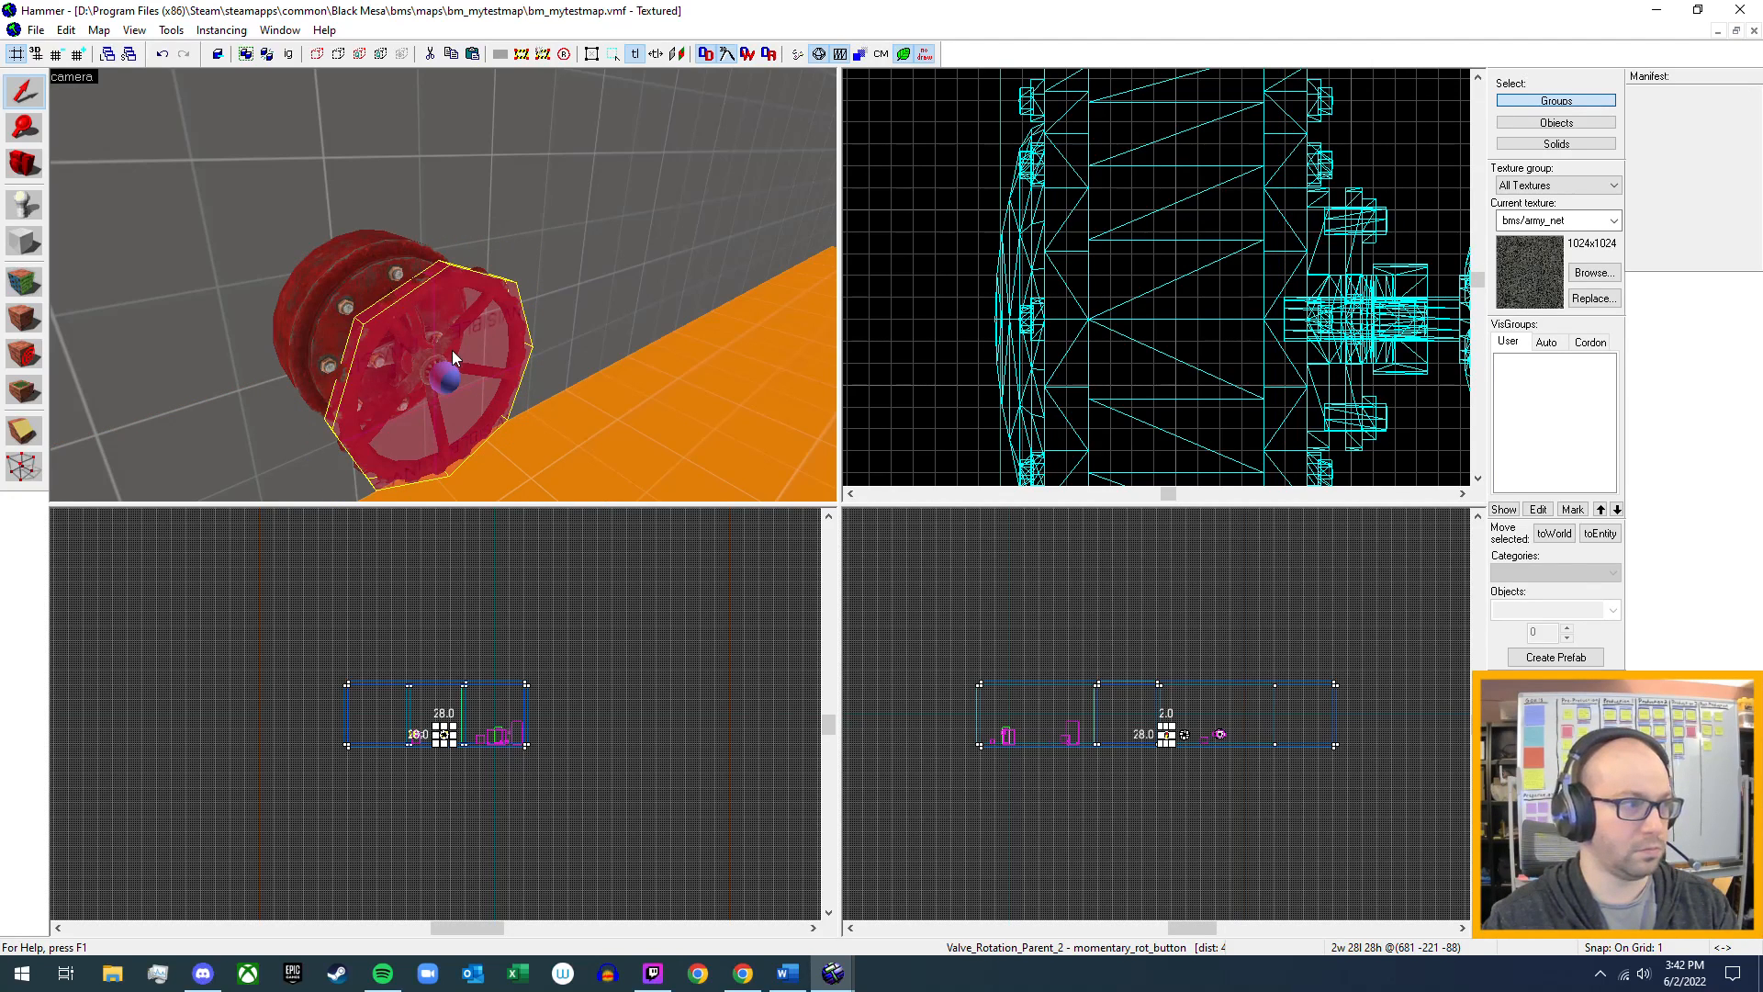
key(alt+Return)
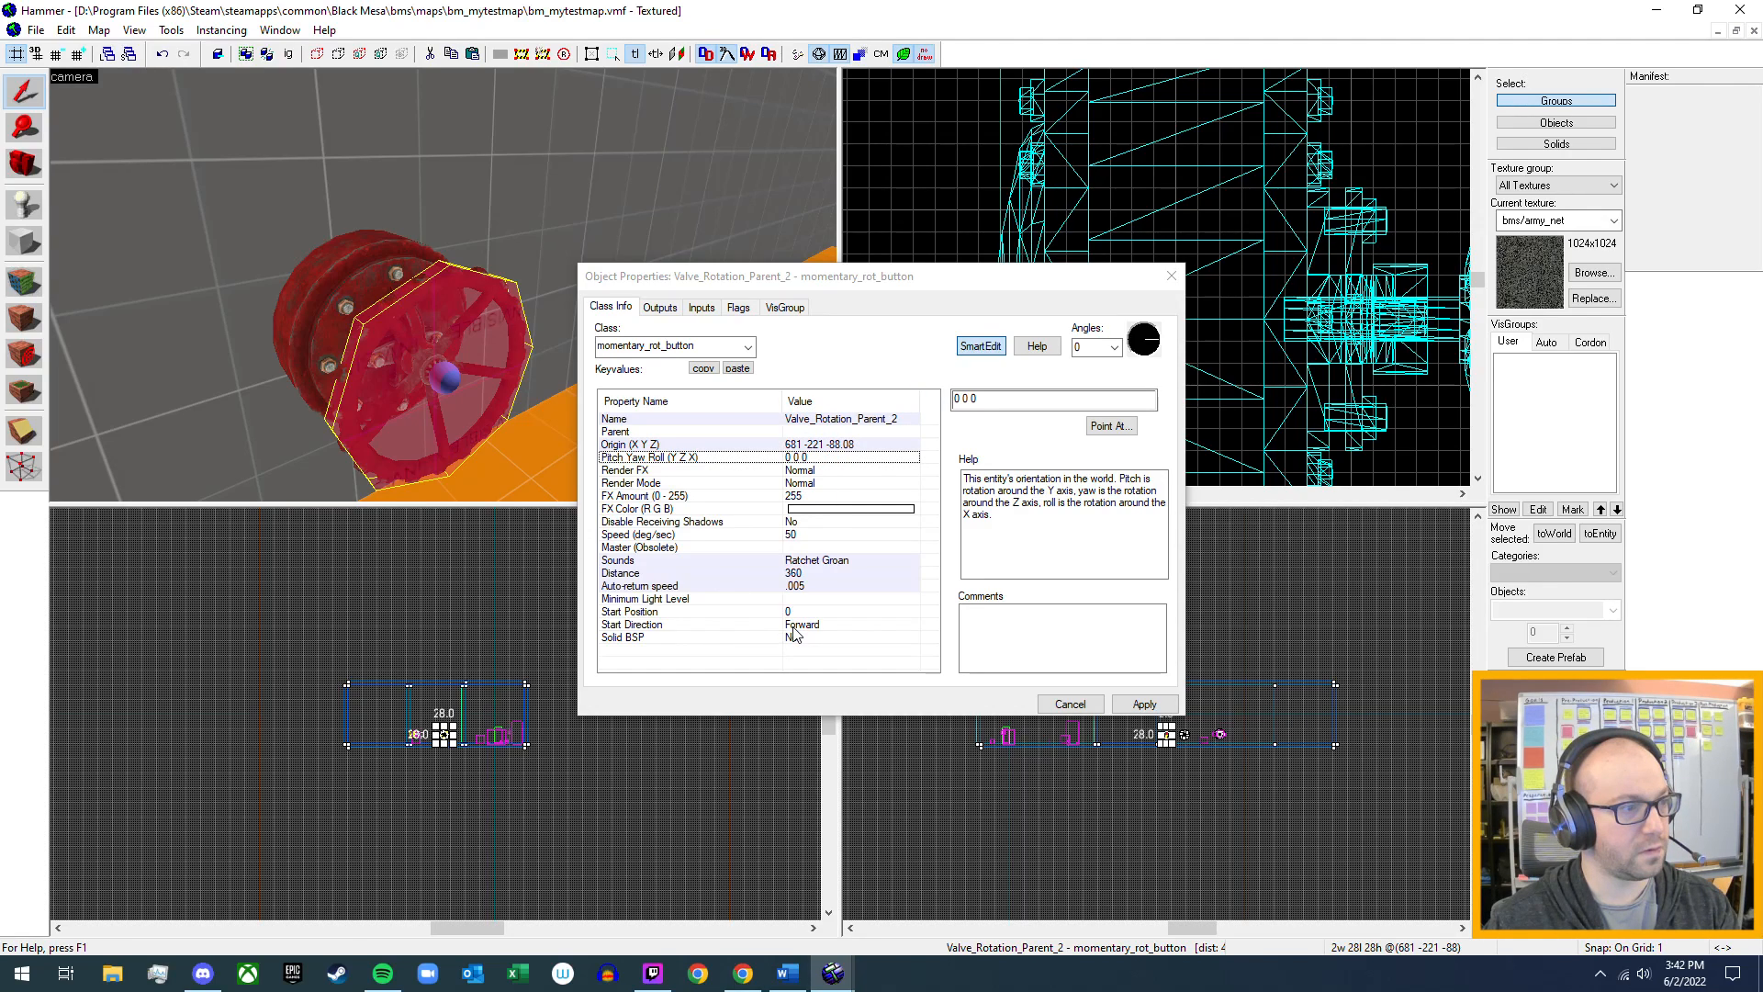
click(786, 307)
click(740, 308)
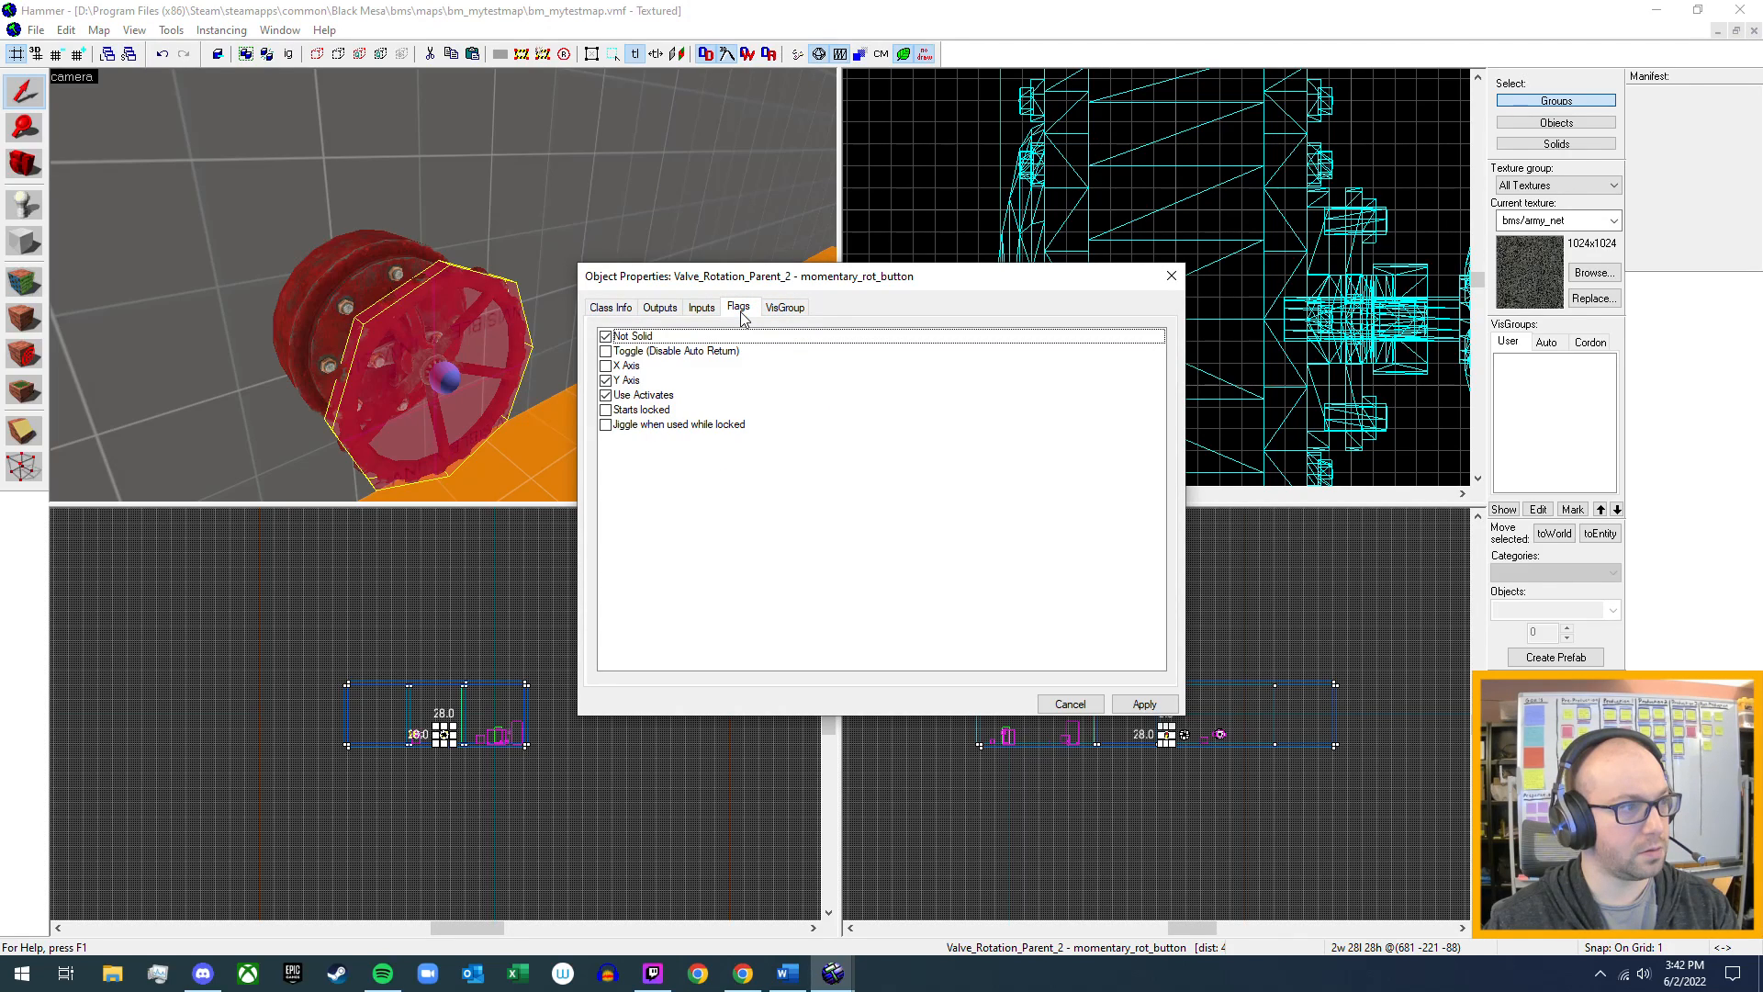
click(606, 381)
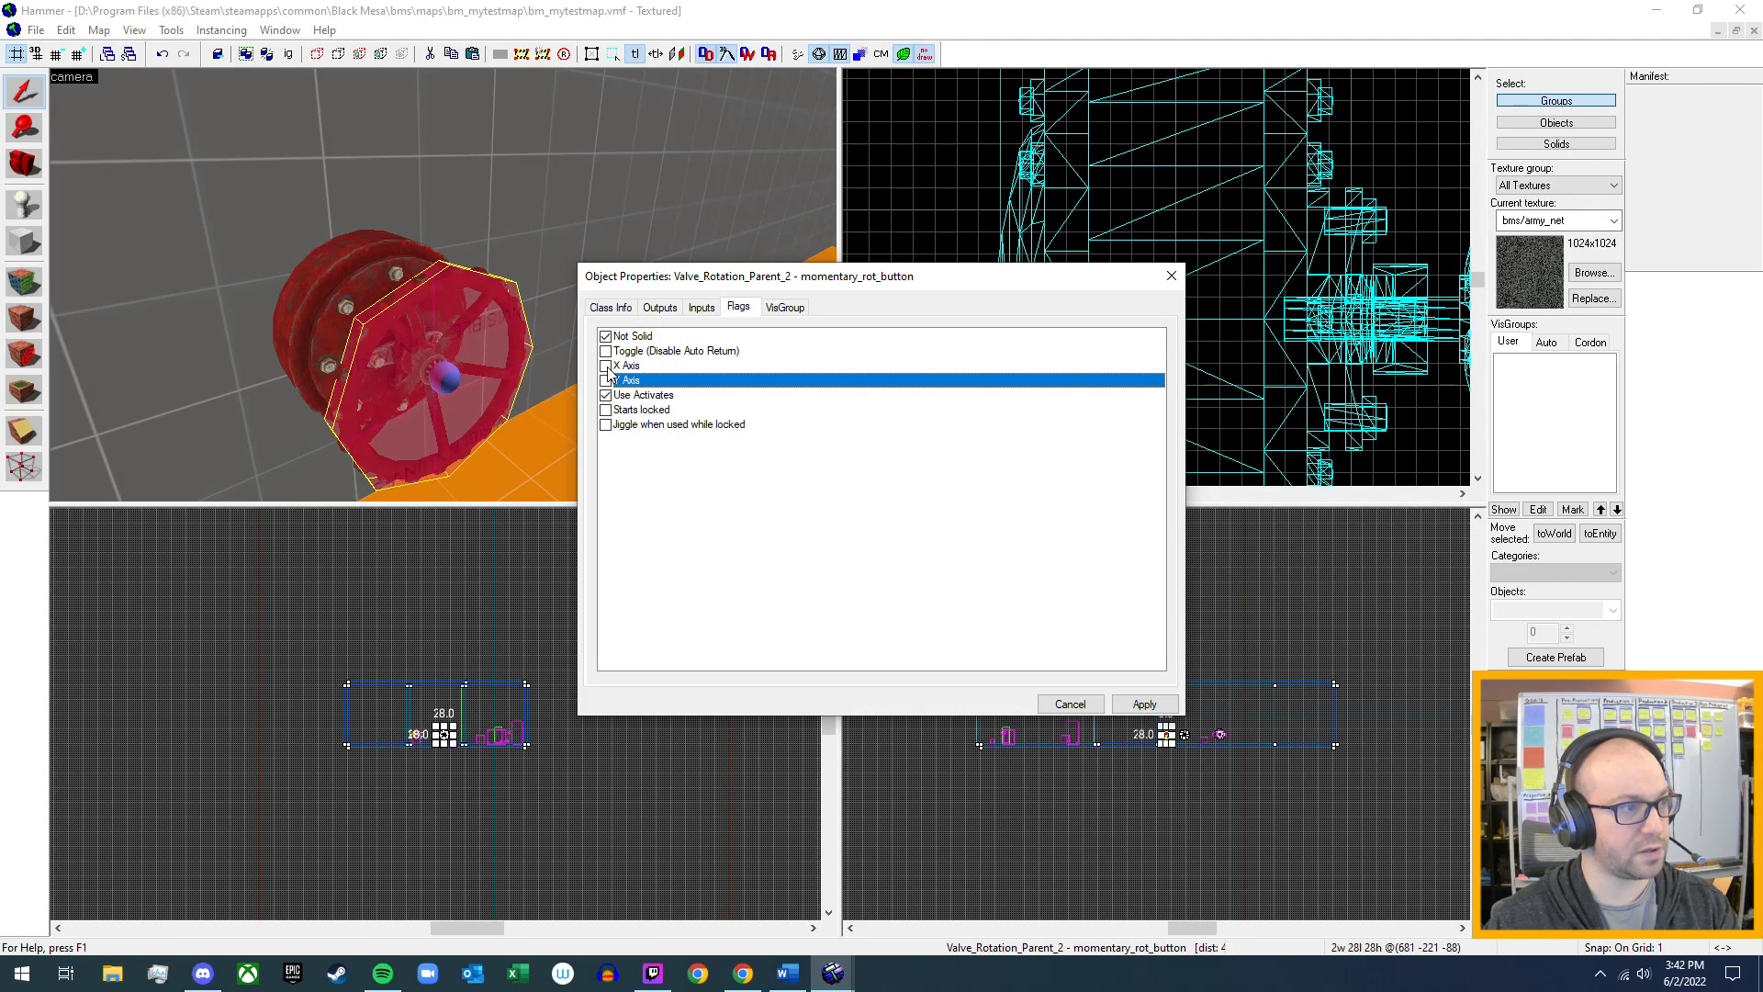
click(606, 365)
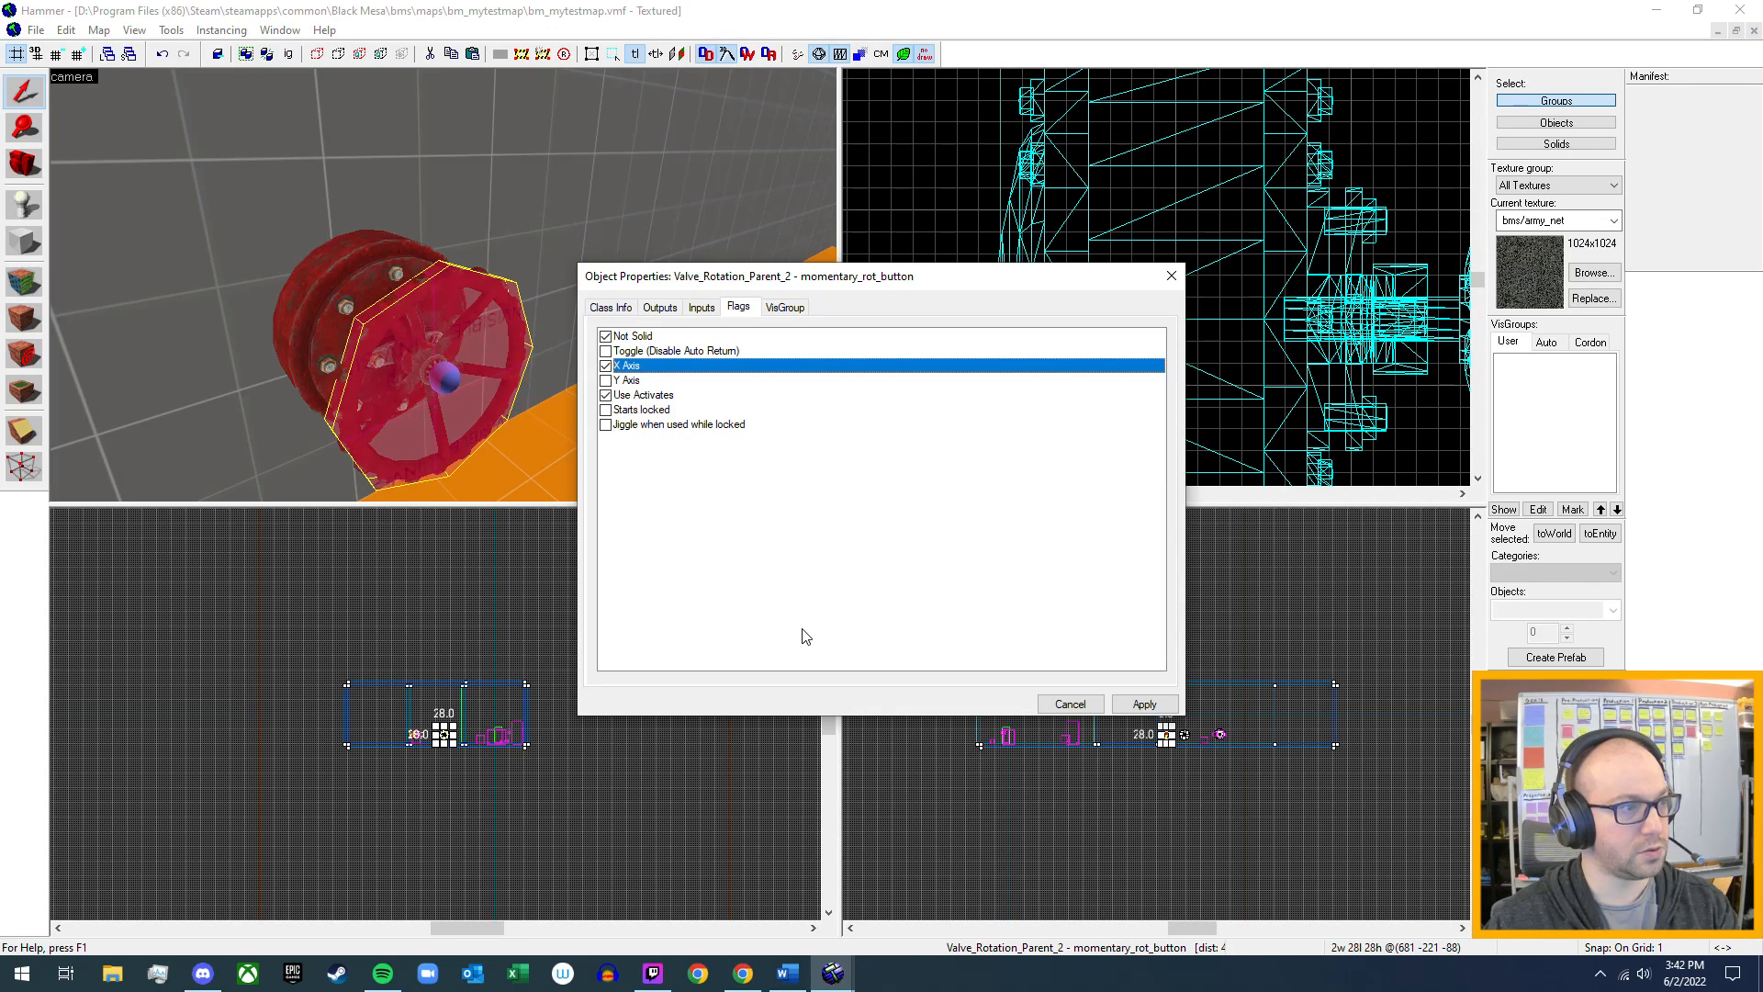
click(1143, 705)
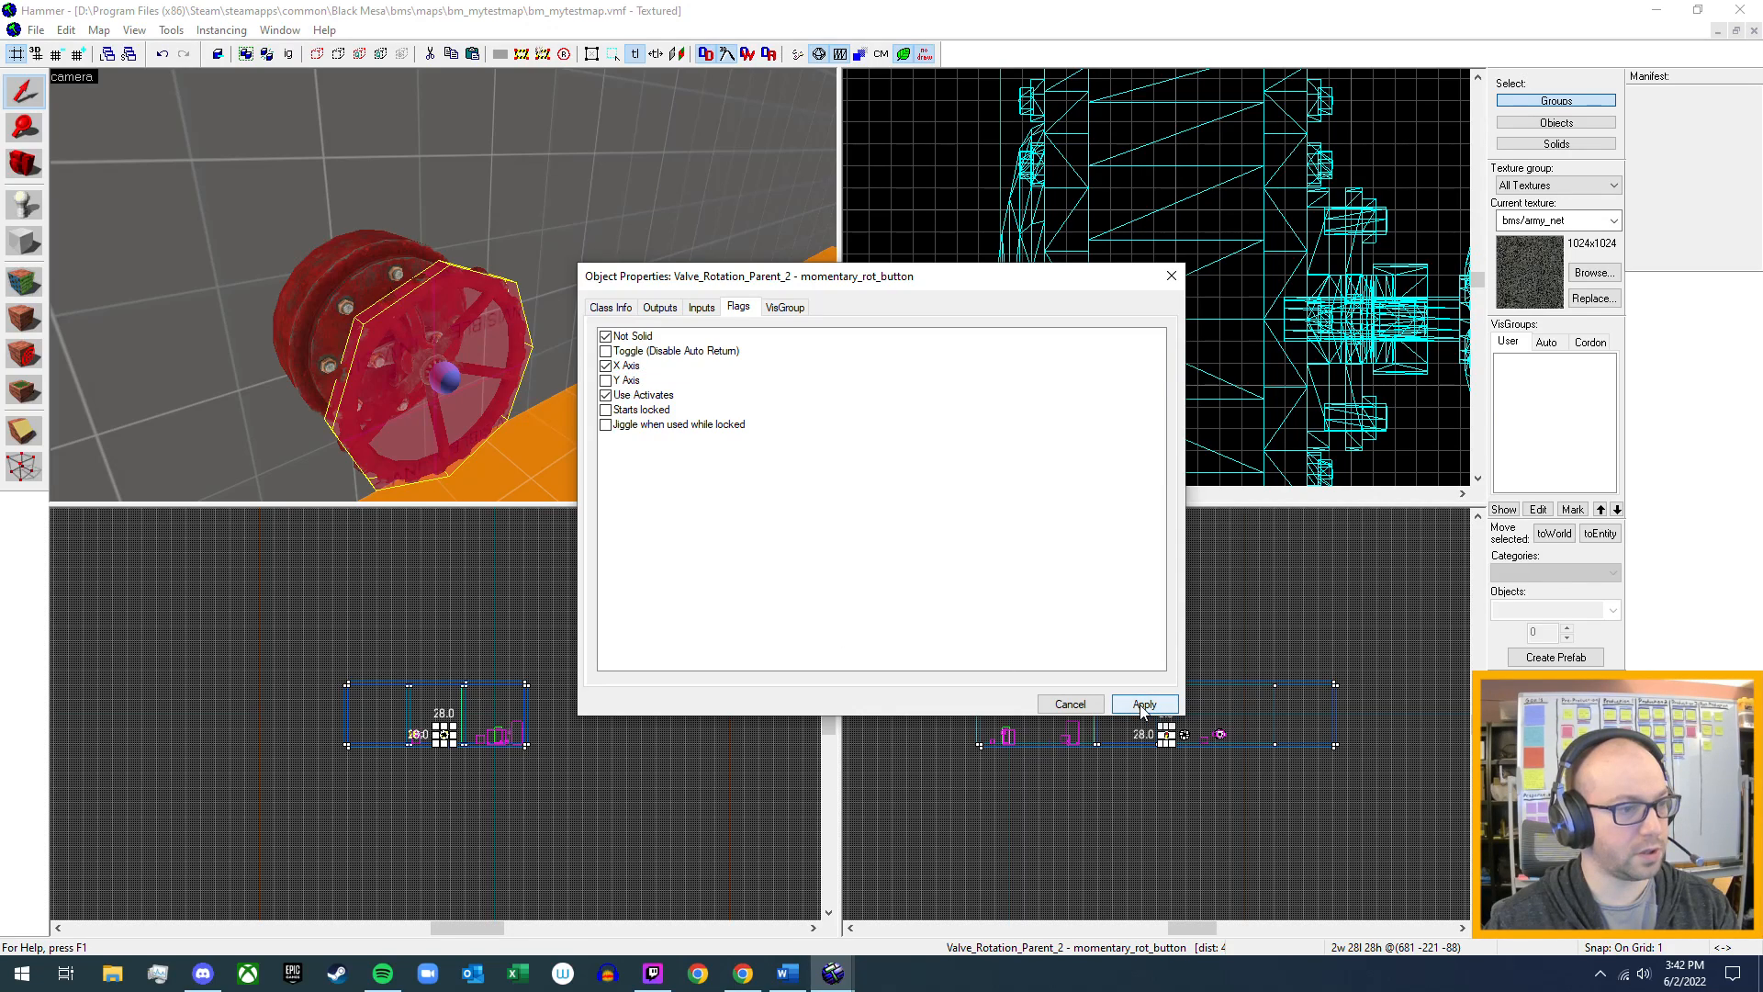
click(1170, 281)
- Recheck the flags of the Valve_Rotation_Parent_2 button and group the button with its wheel model
double_click(486, 340)
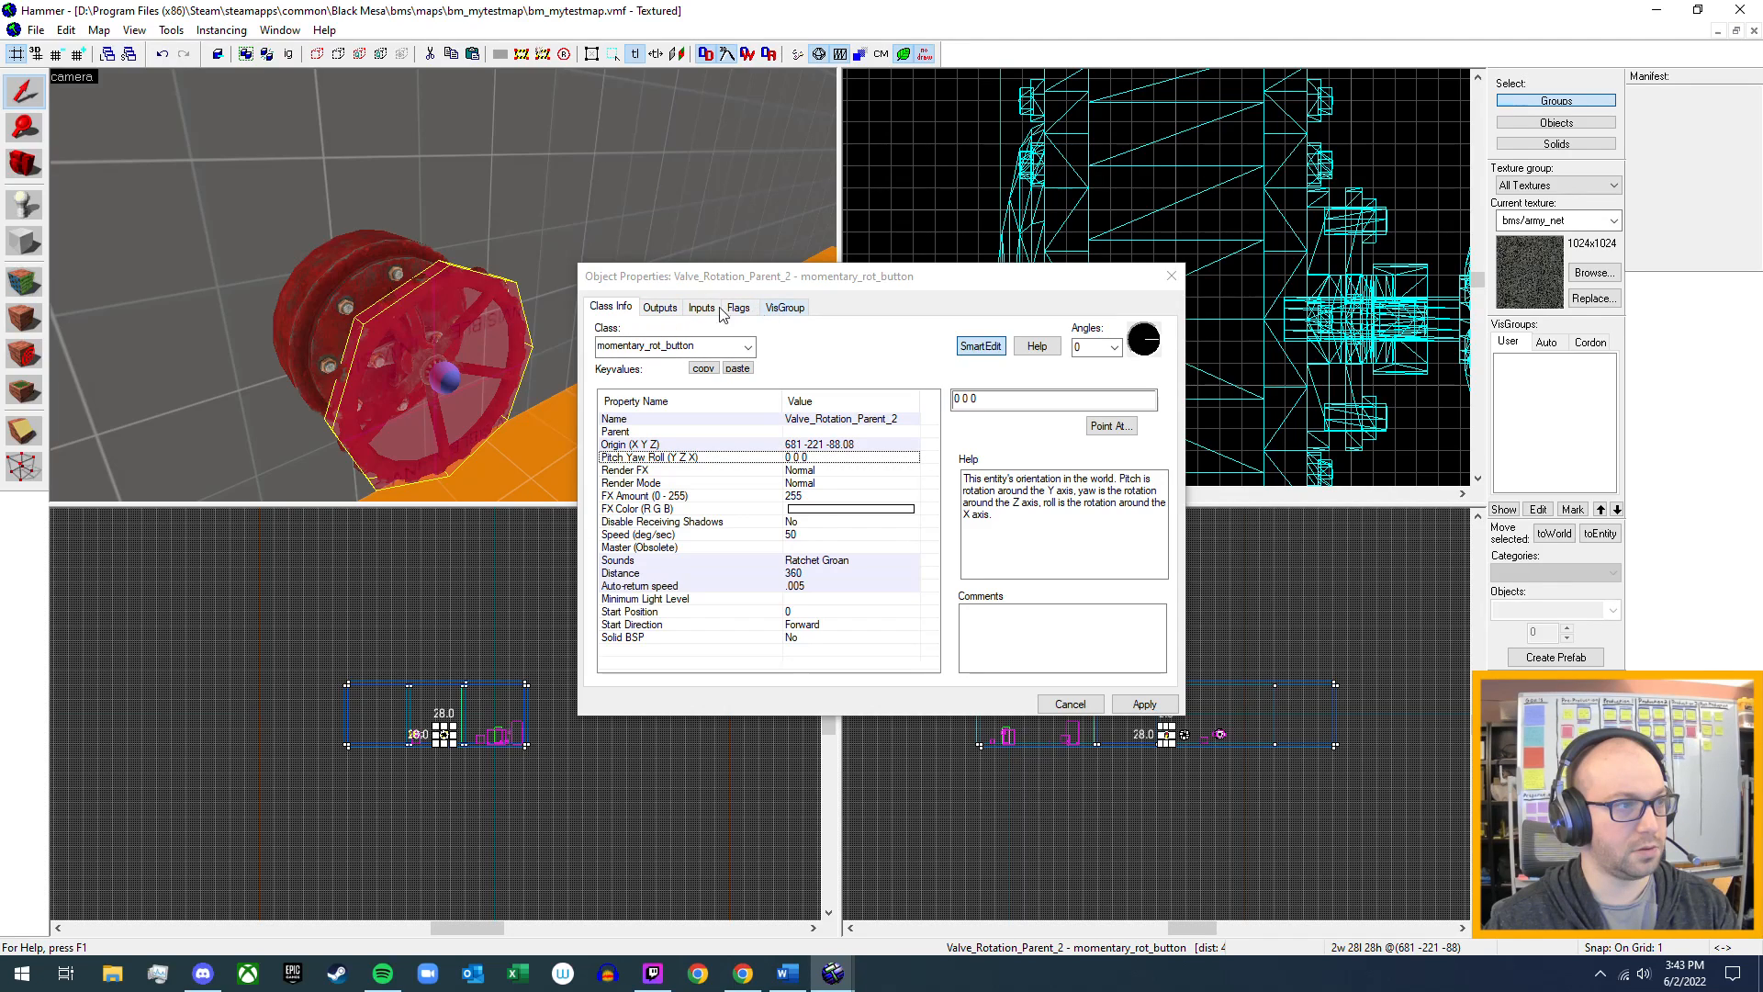
click(755, 317)
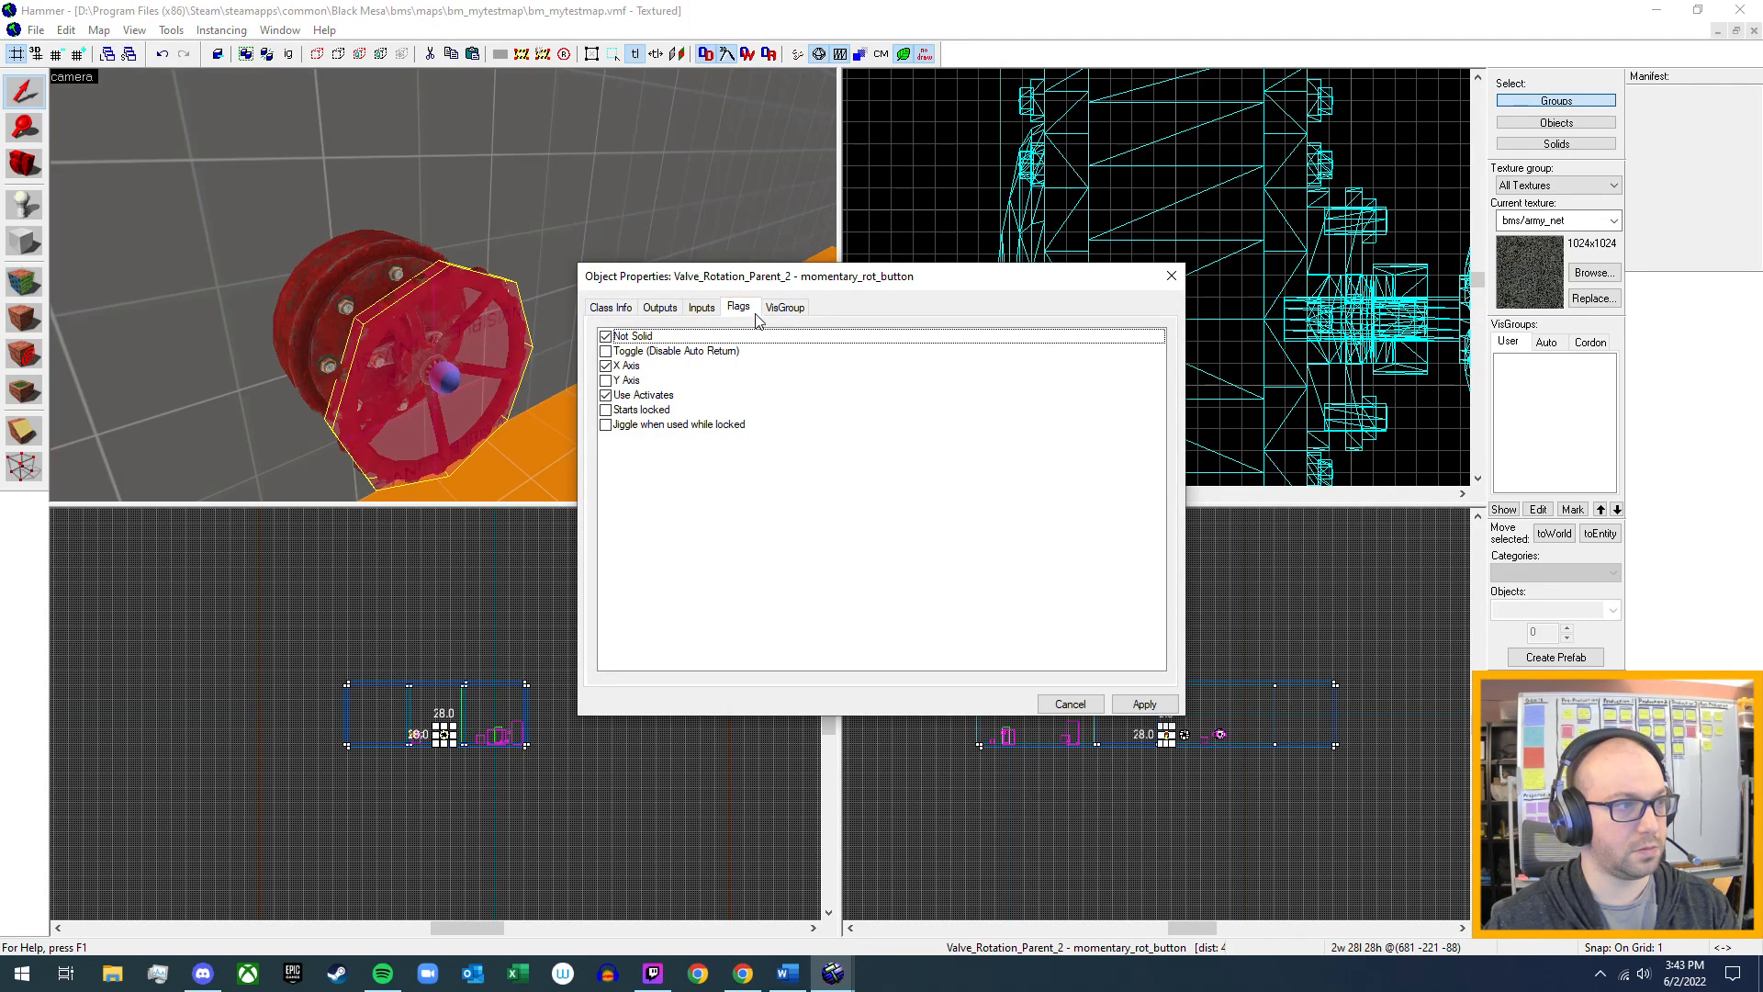
click(1170, 276)
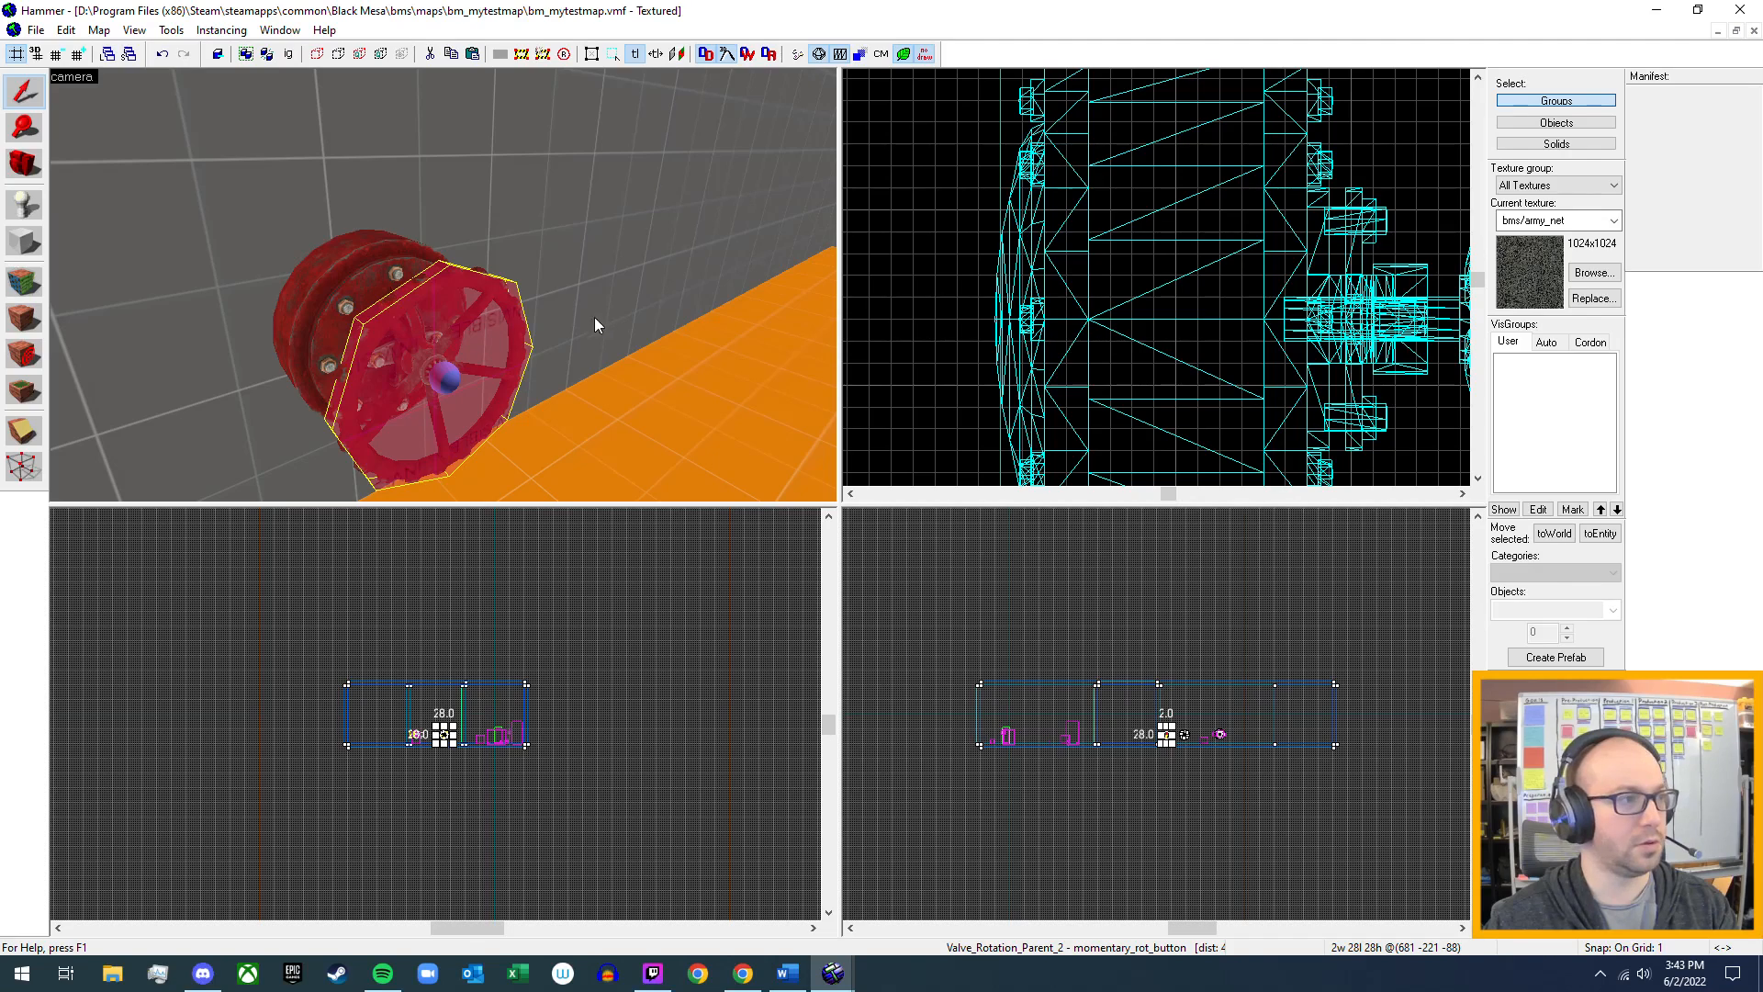
ctrl+click(415, 280)
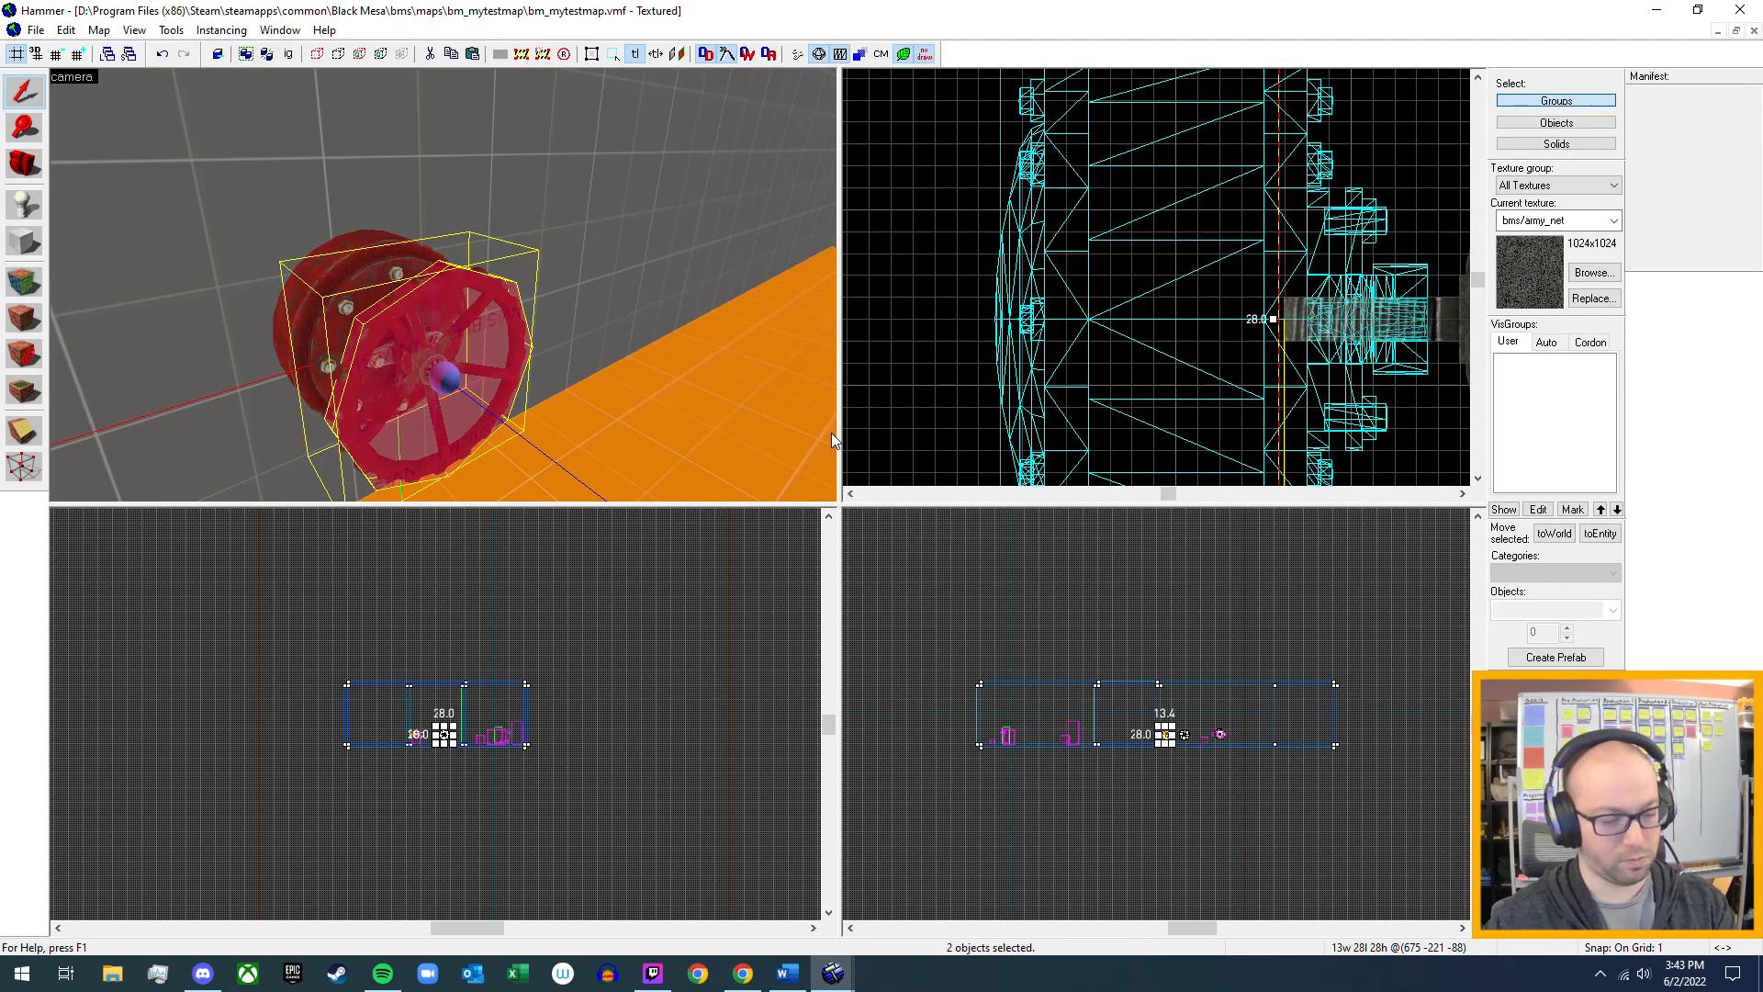
key(ctrl+g)
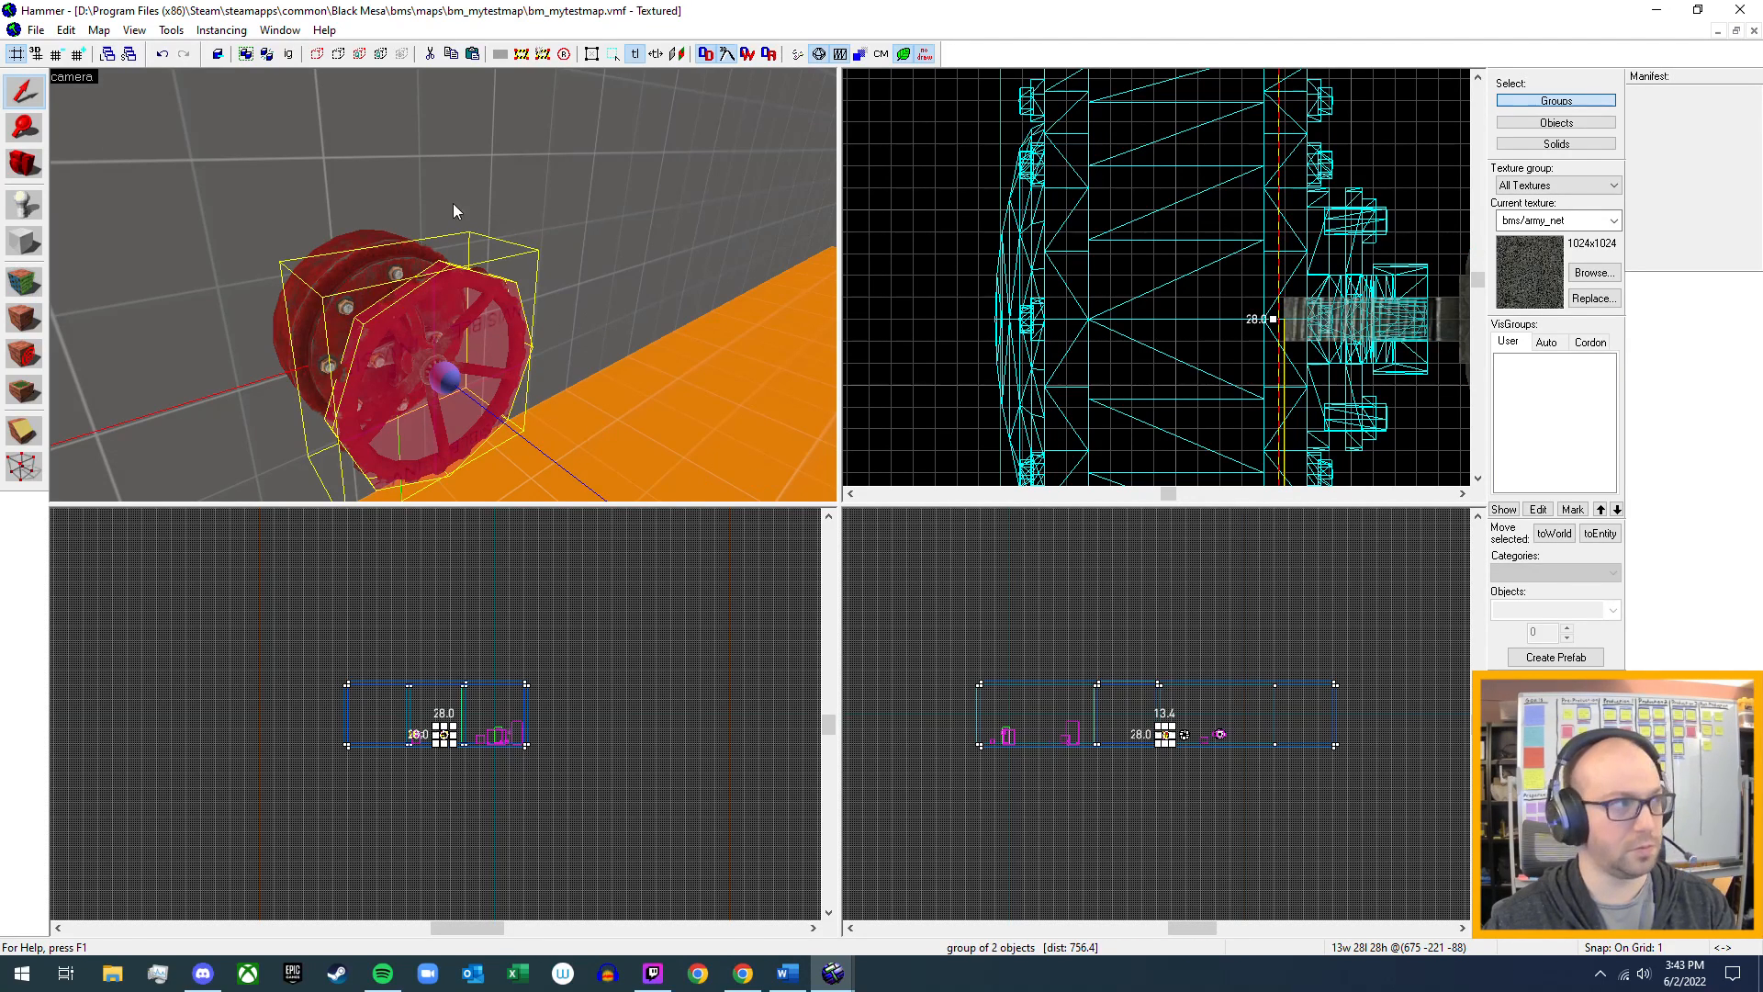
- Save the map, then compile it and run it in the game
click(37, 31)
click(84, 112)
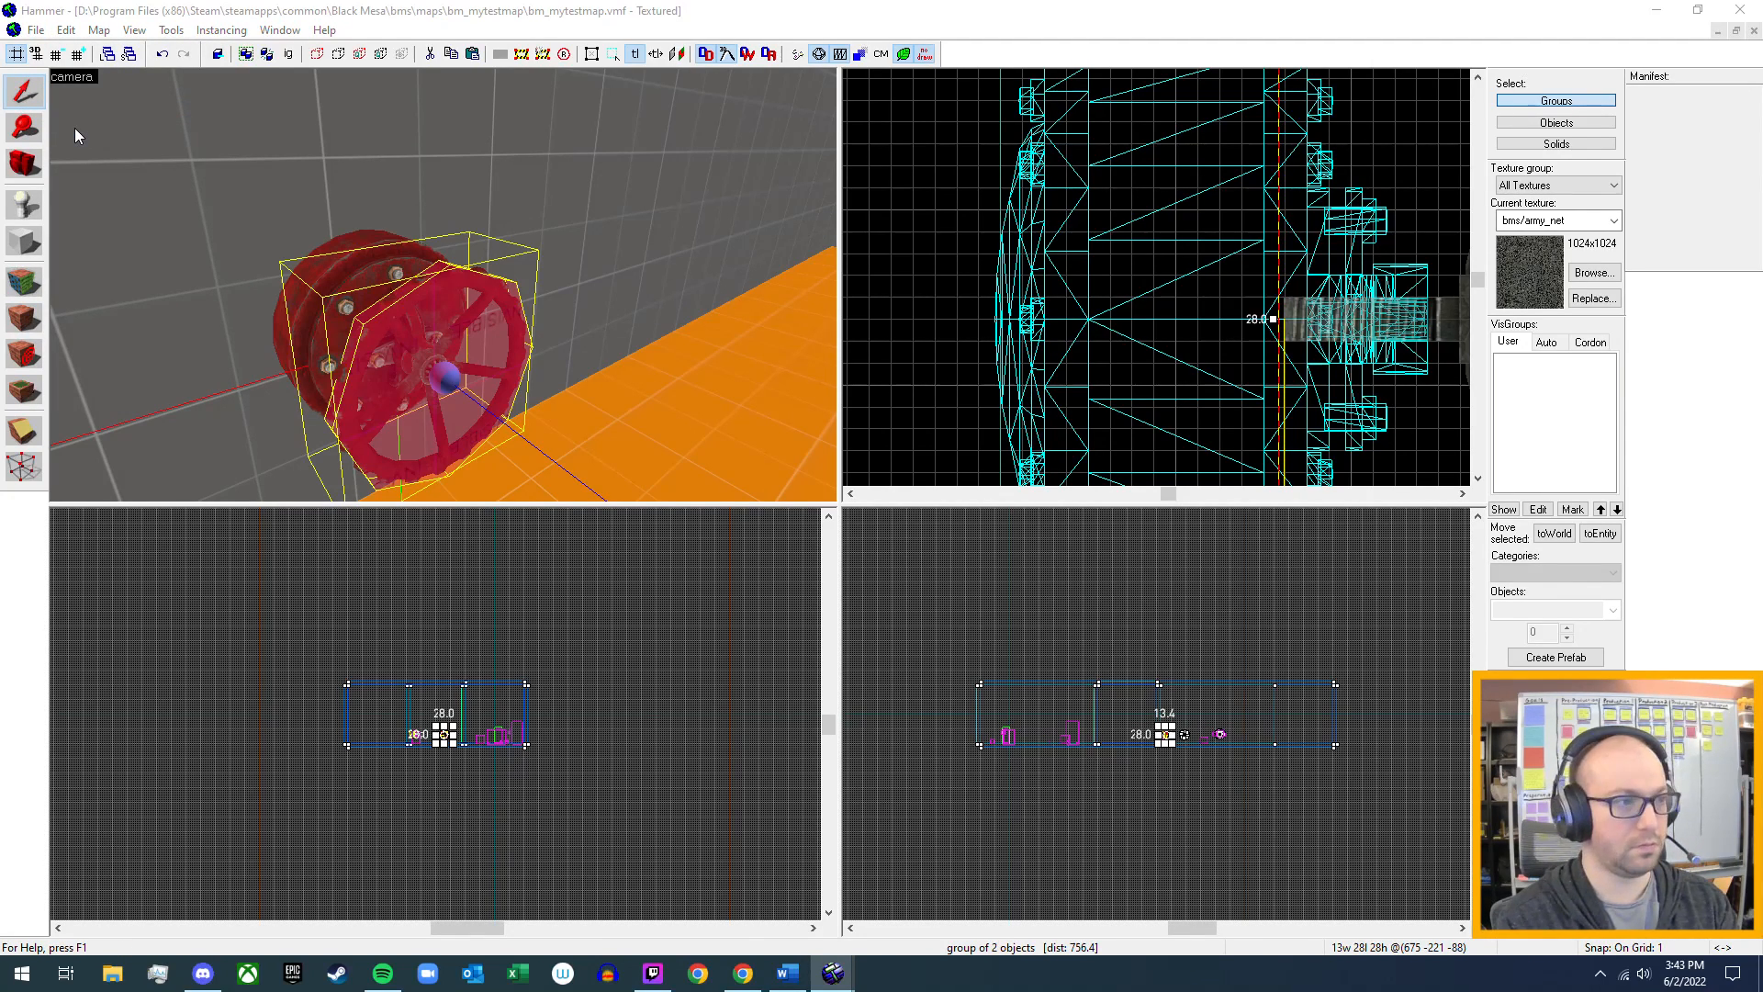
click(886, 642)
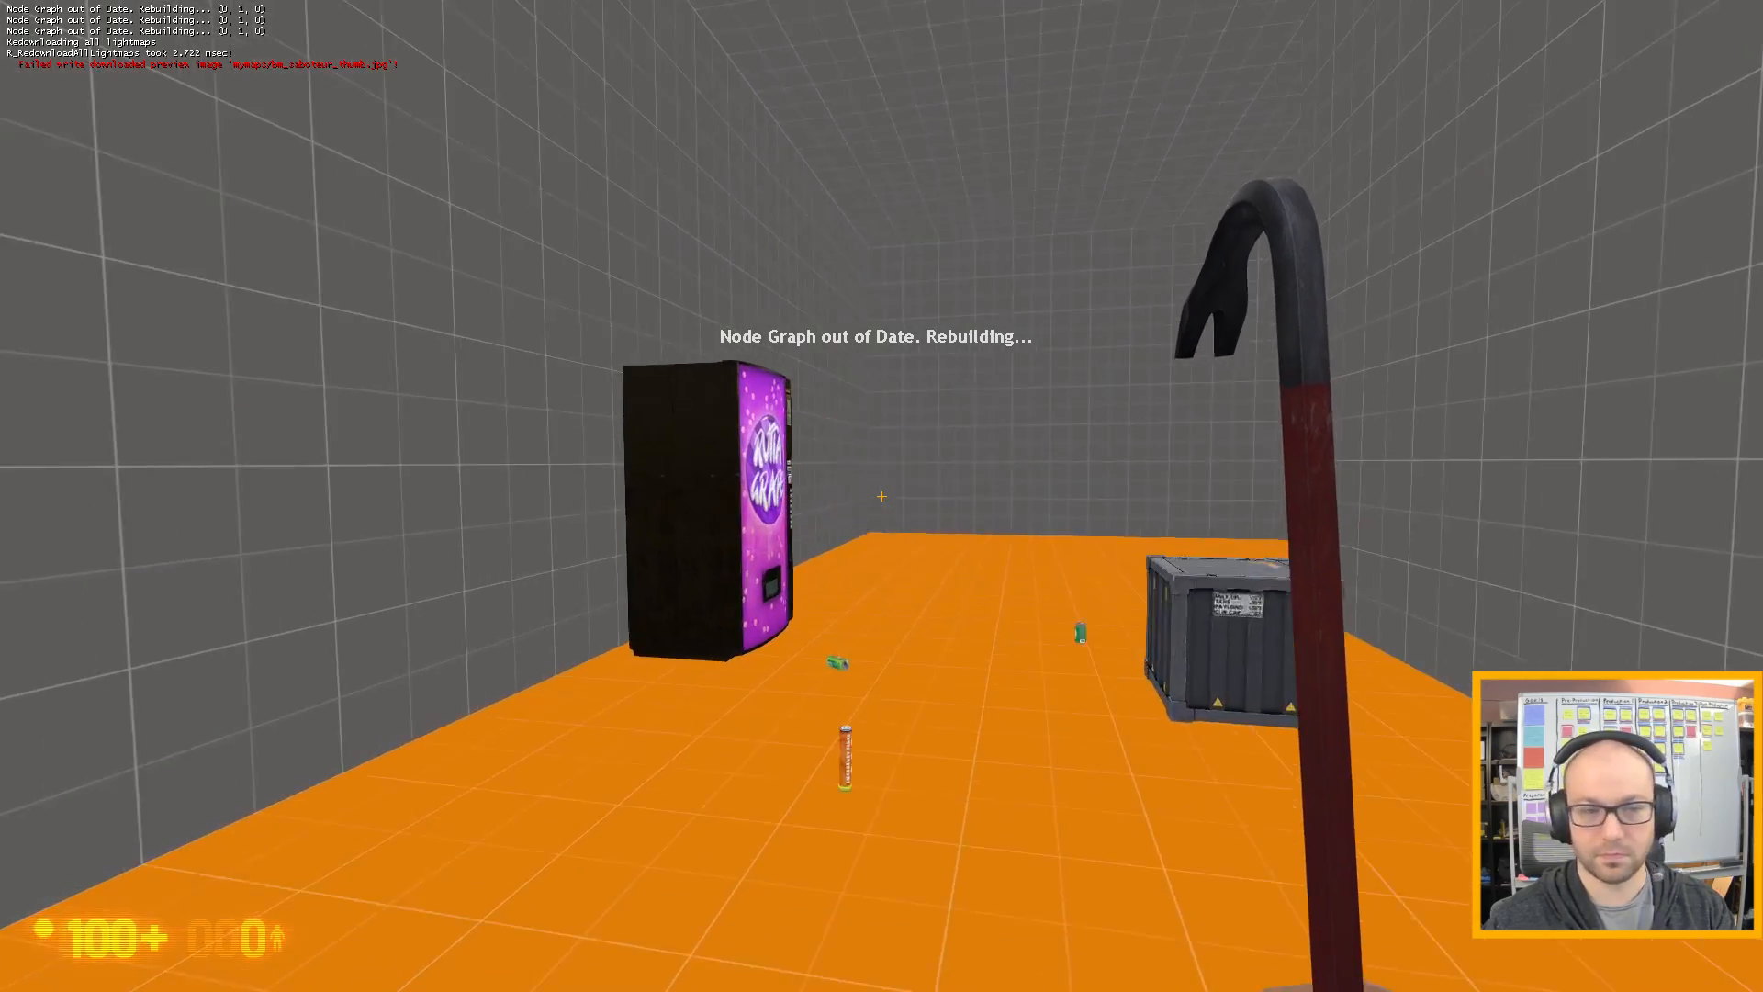
- Walk to the wall valves in the game and test turning the valve wheel whose rotation axis was changed
key(w)
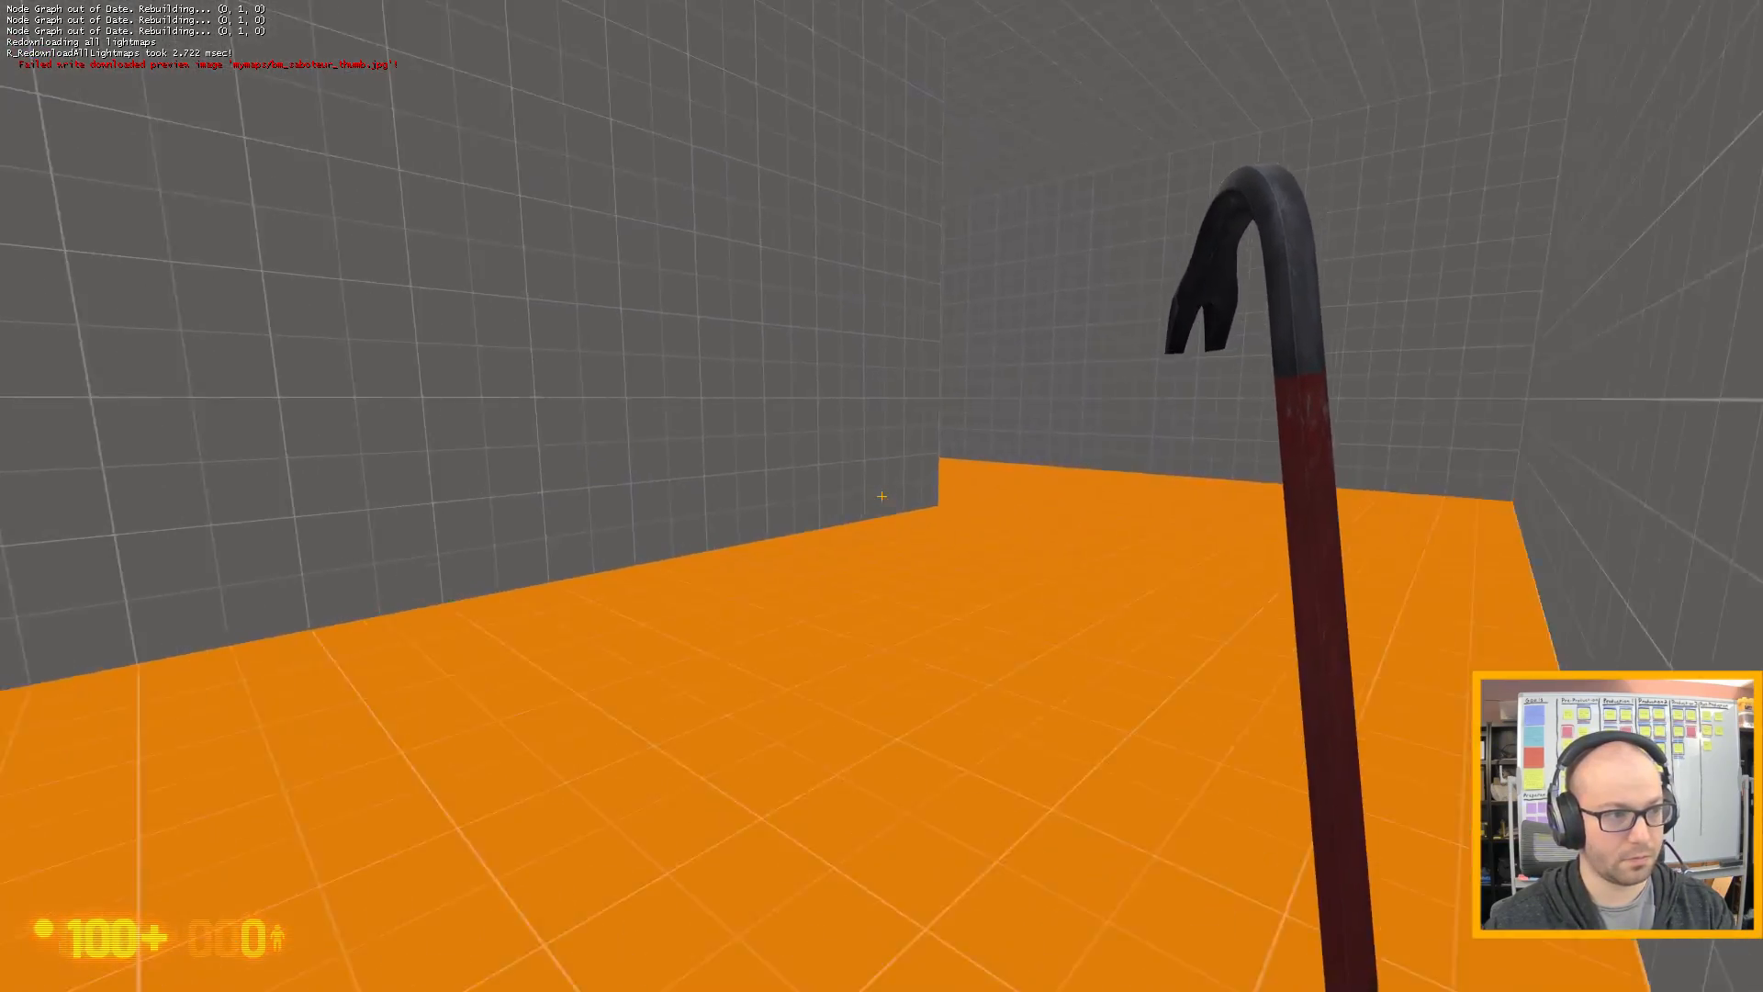
key(w)
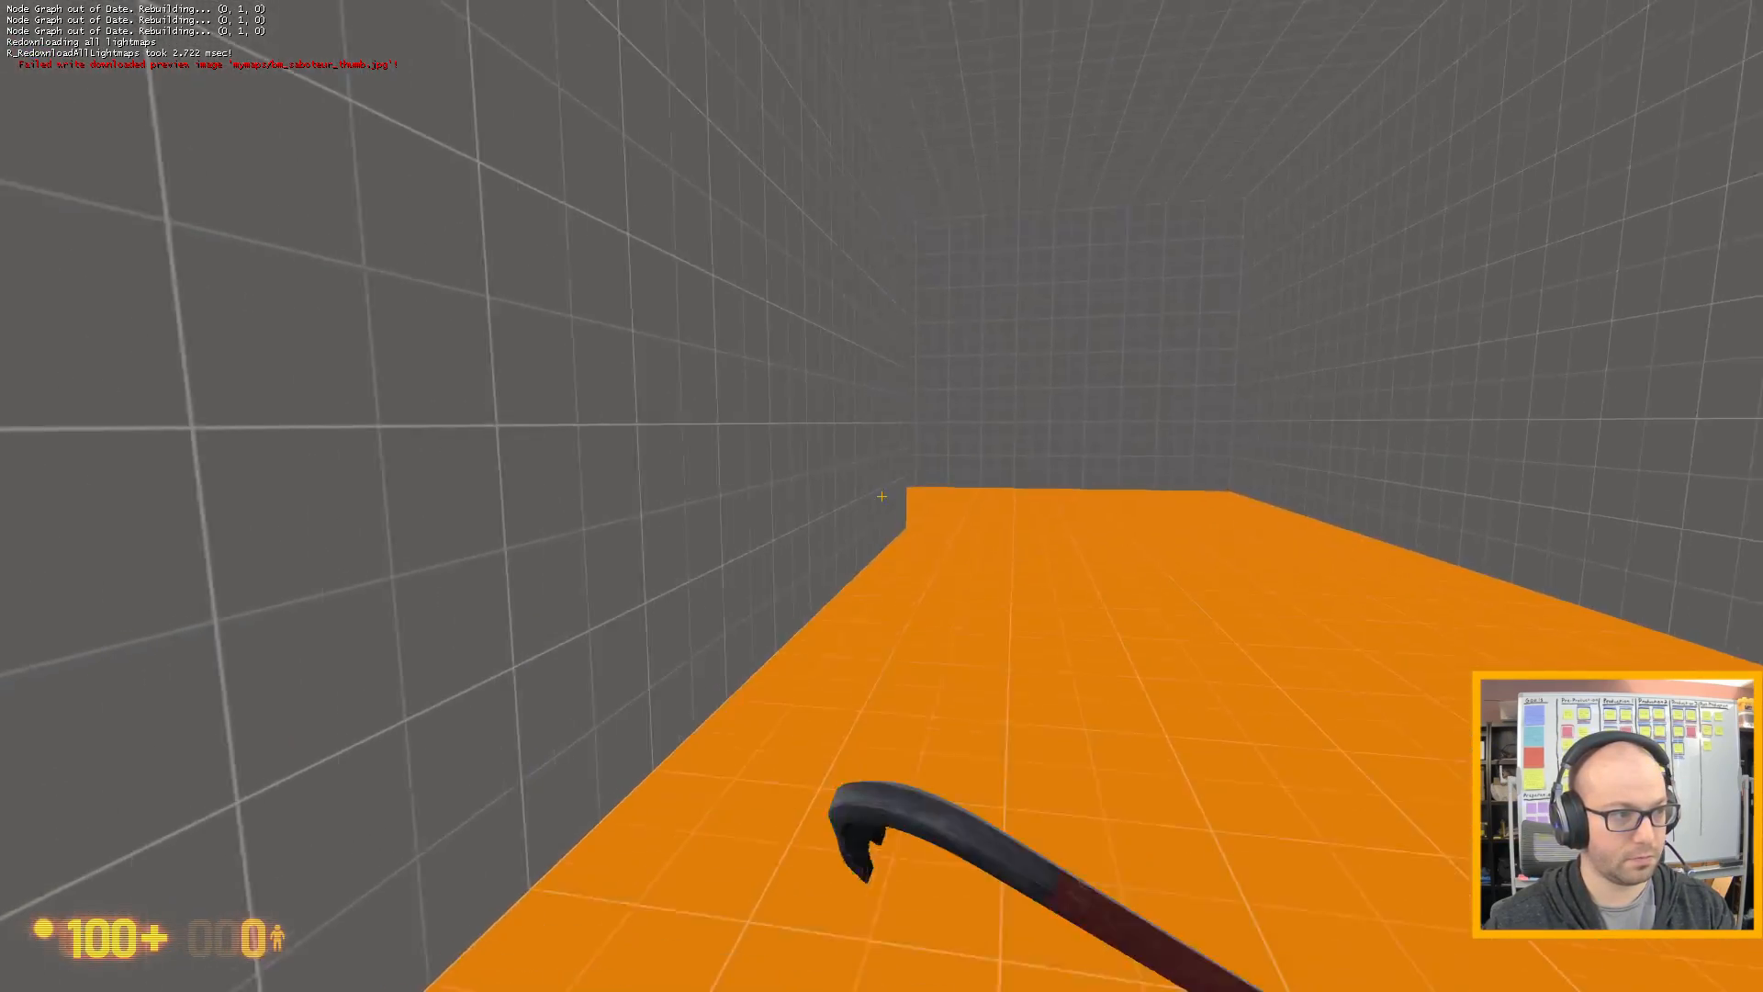
key(w)
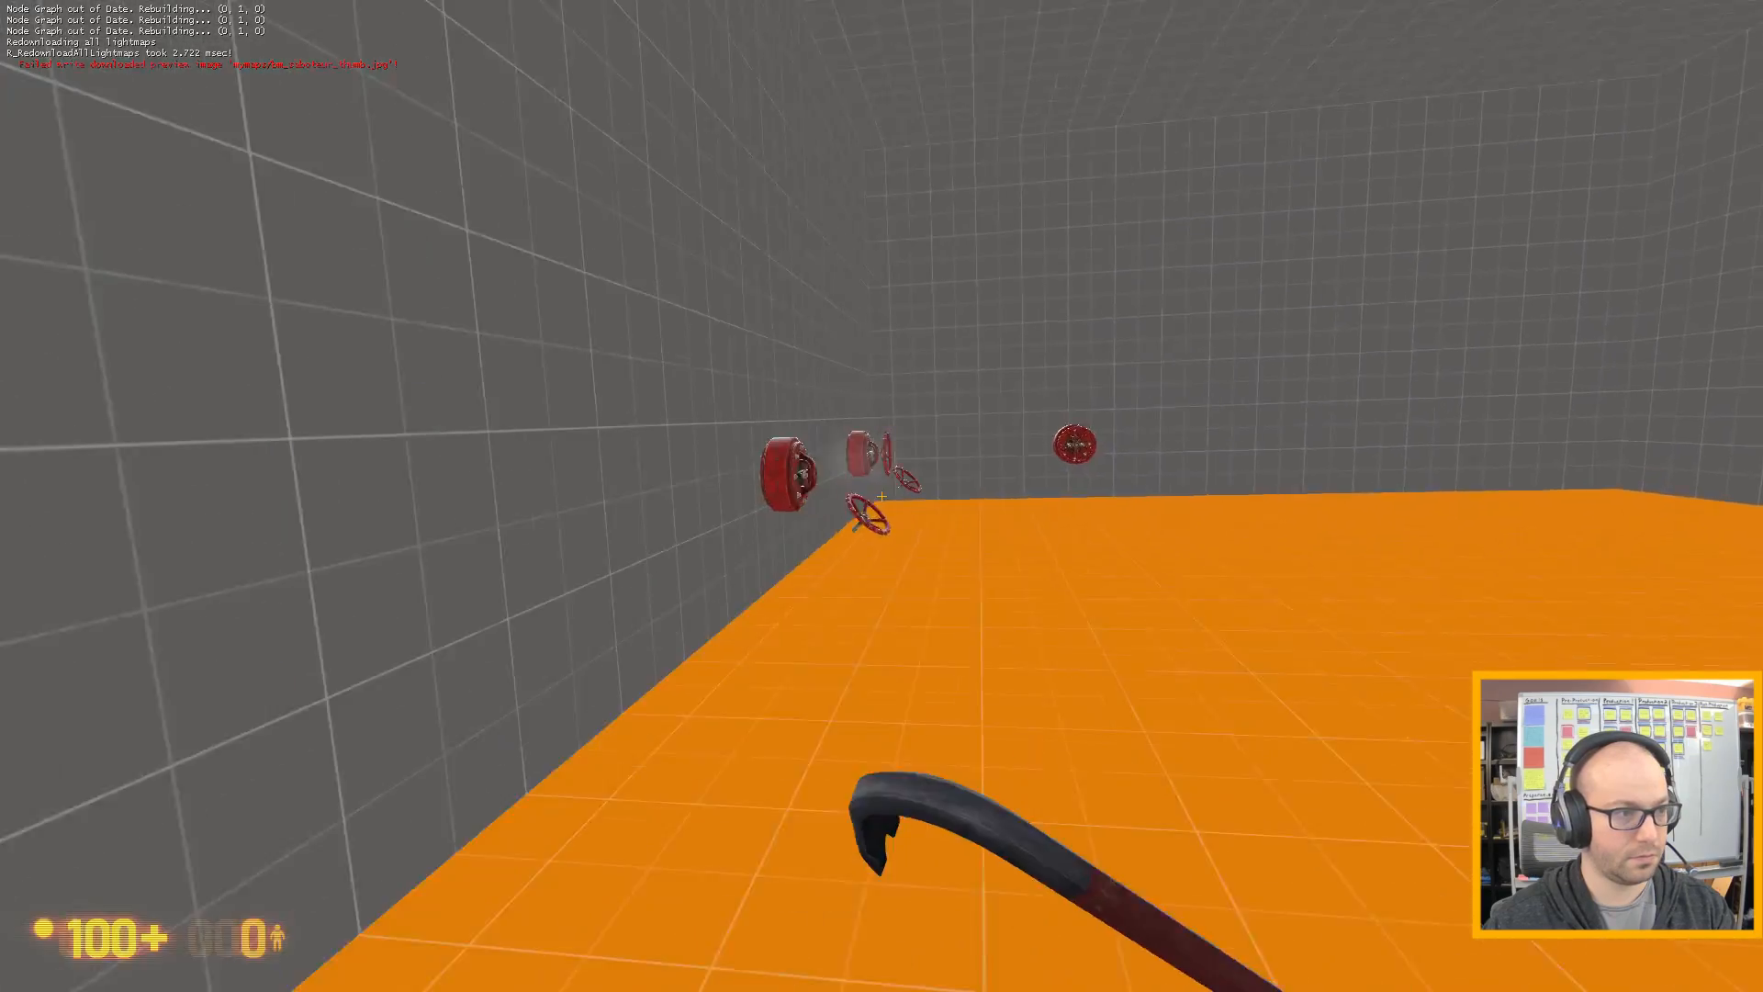
key(w)
key(w)
key(e)
key(w)
key(e)
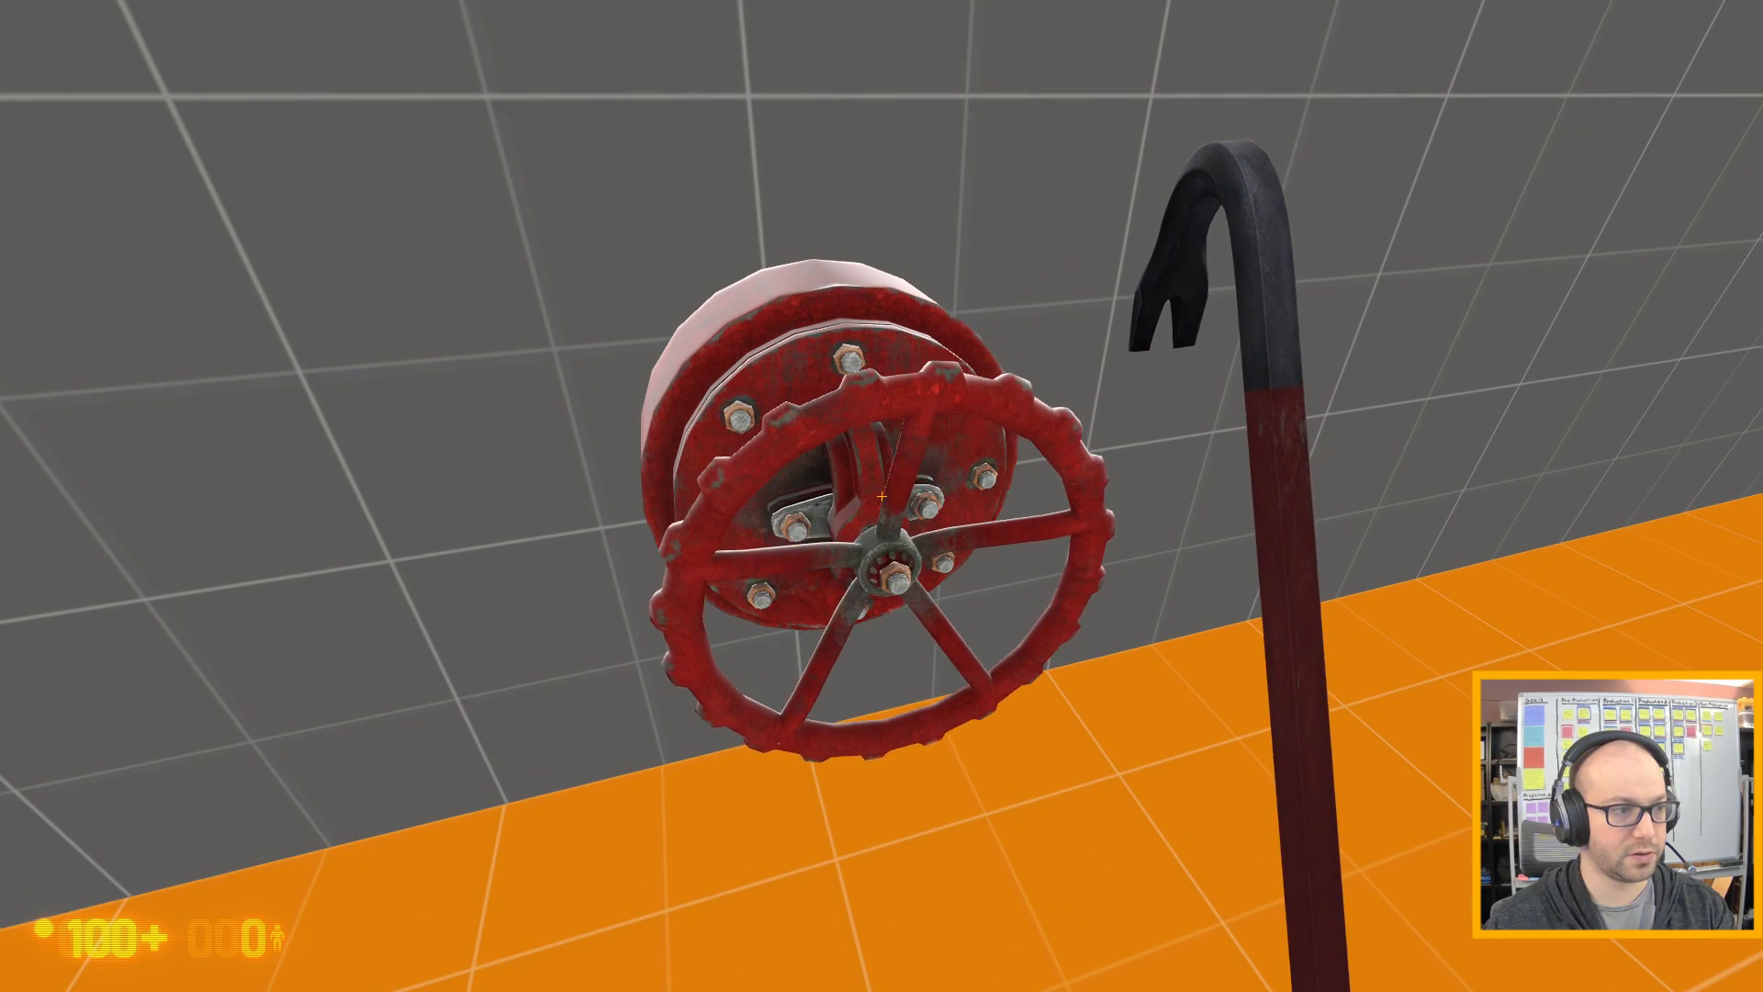
key(d)
key(a)
- Quit the game with the quit console command and choose to continue in Hammer
key(grave)
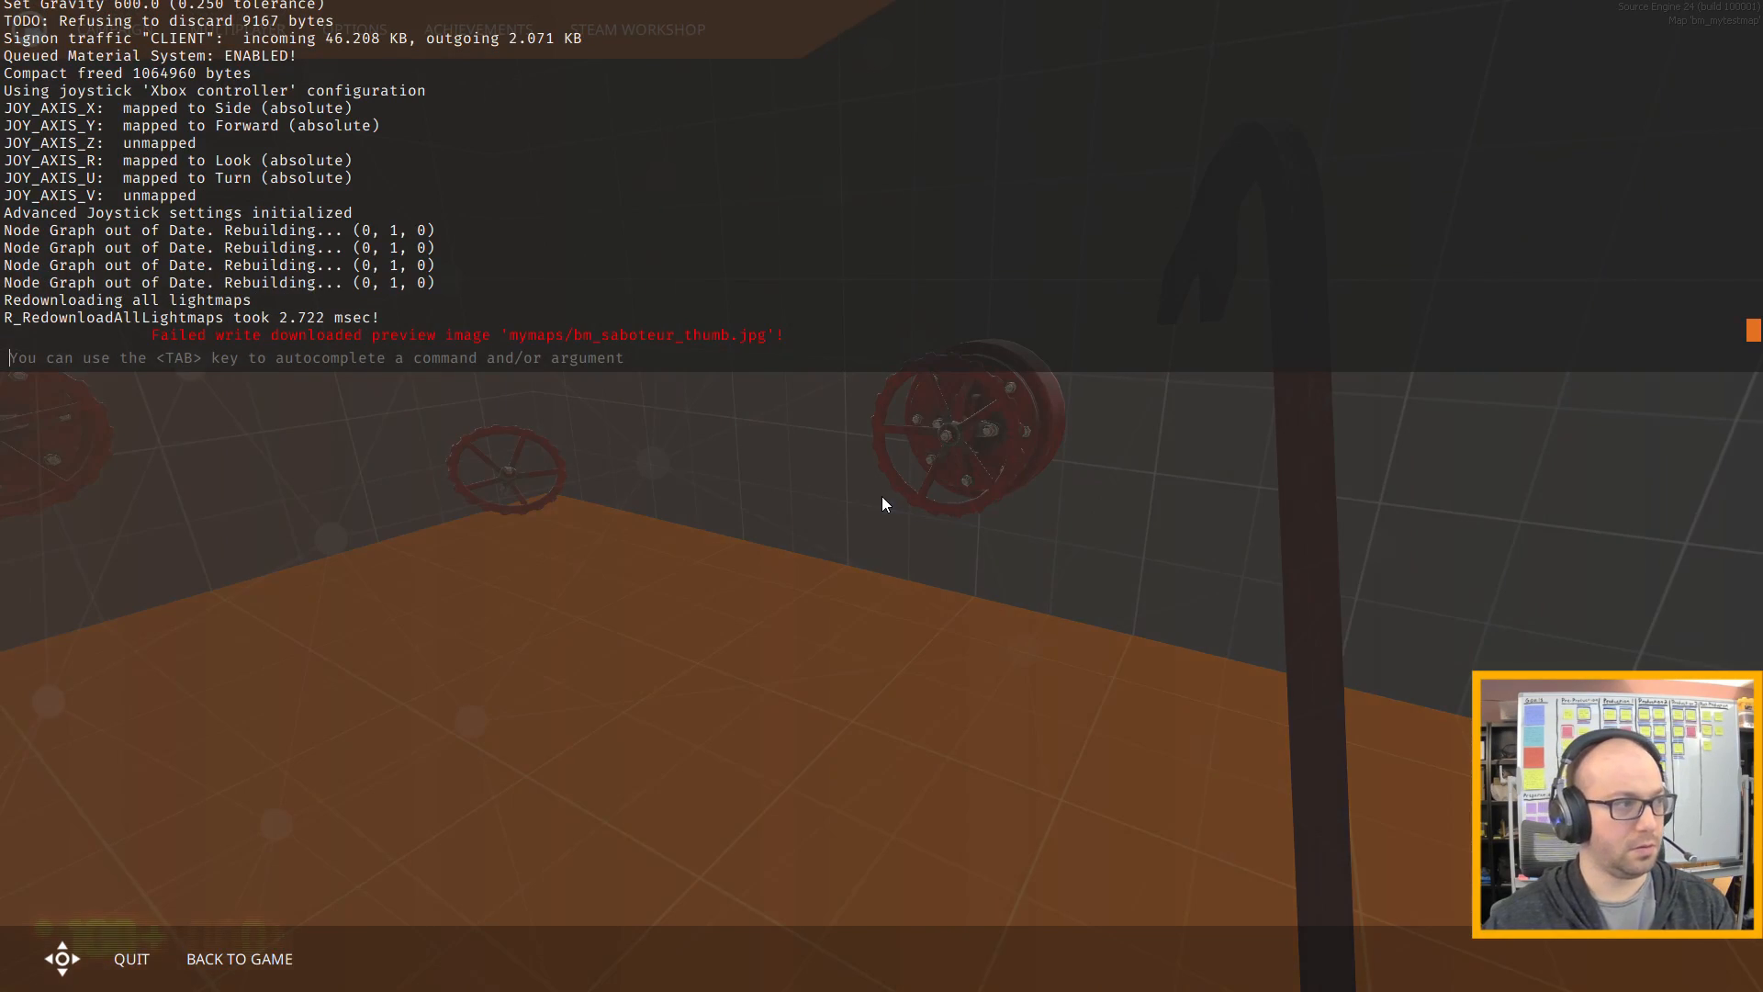
text(quit)
key(Return)
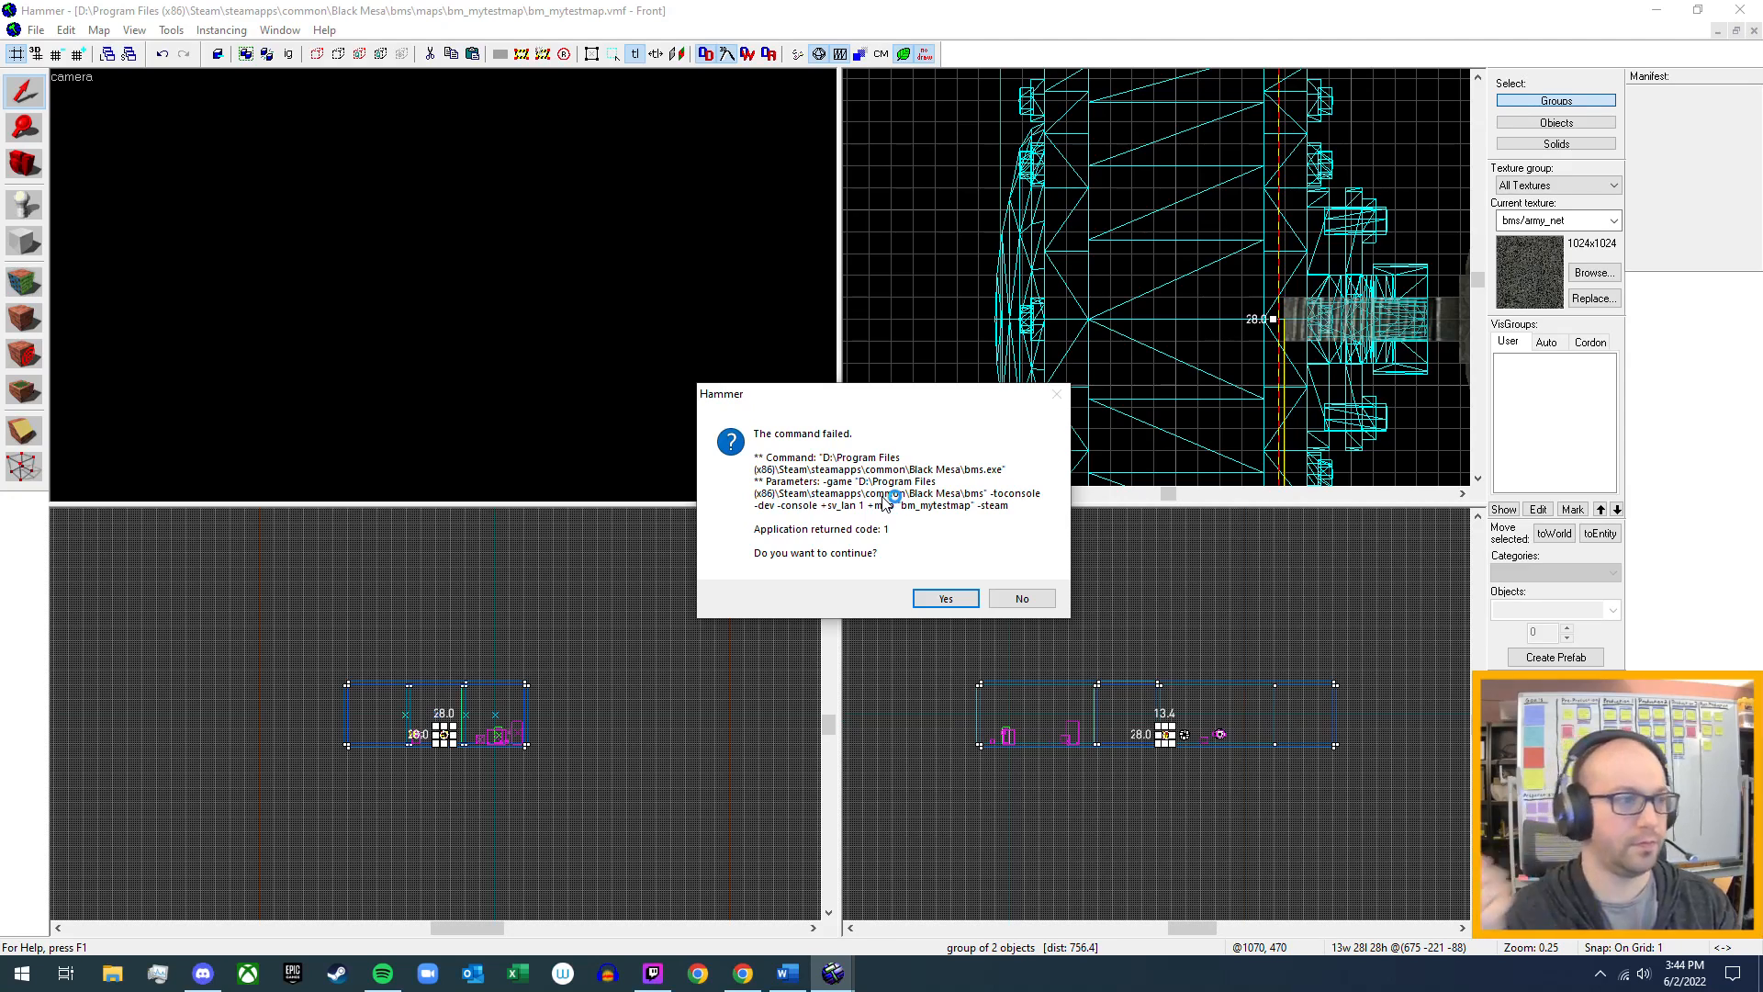
click(949, 596)
- Examine the keyvalues, flags, inputs and outputs of the coolant_pipe_1_wheel_button momentary_rot_button on the valve beside the grey box
key(z)
key(s)
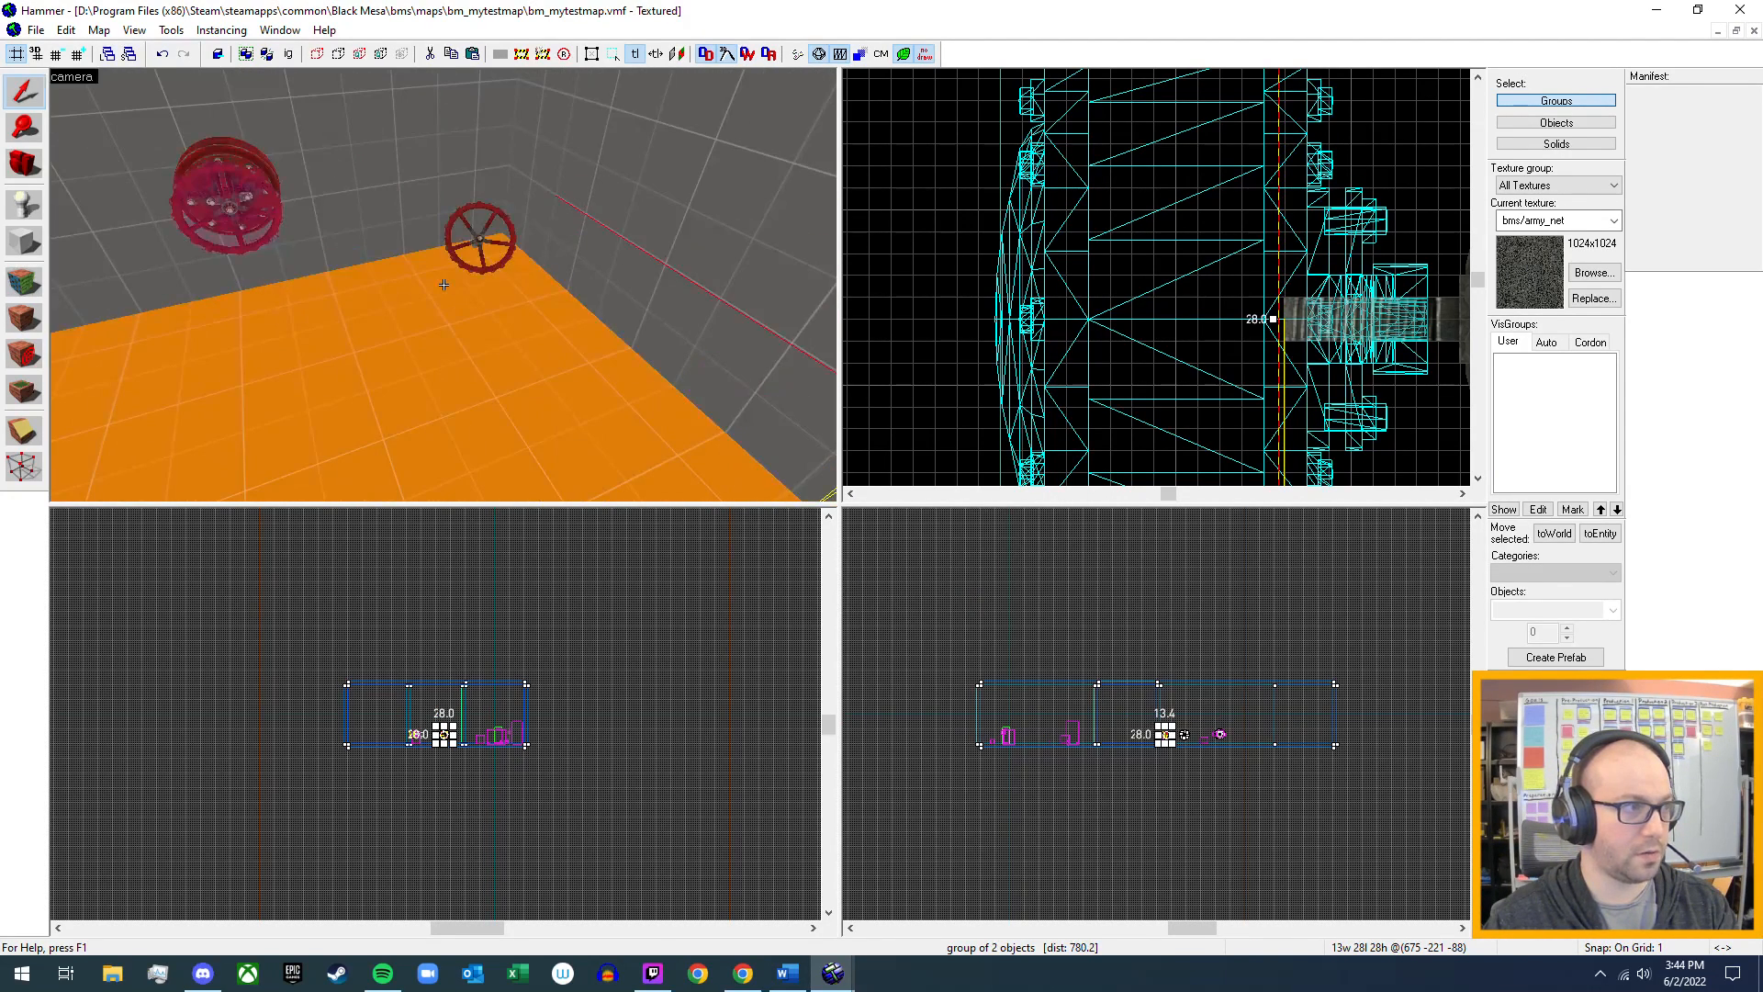
key(w)
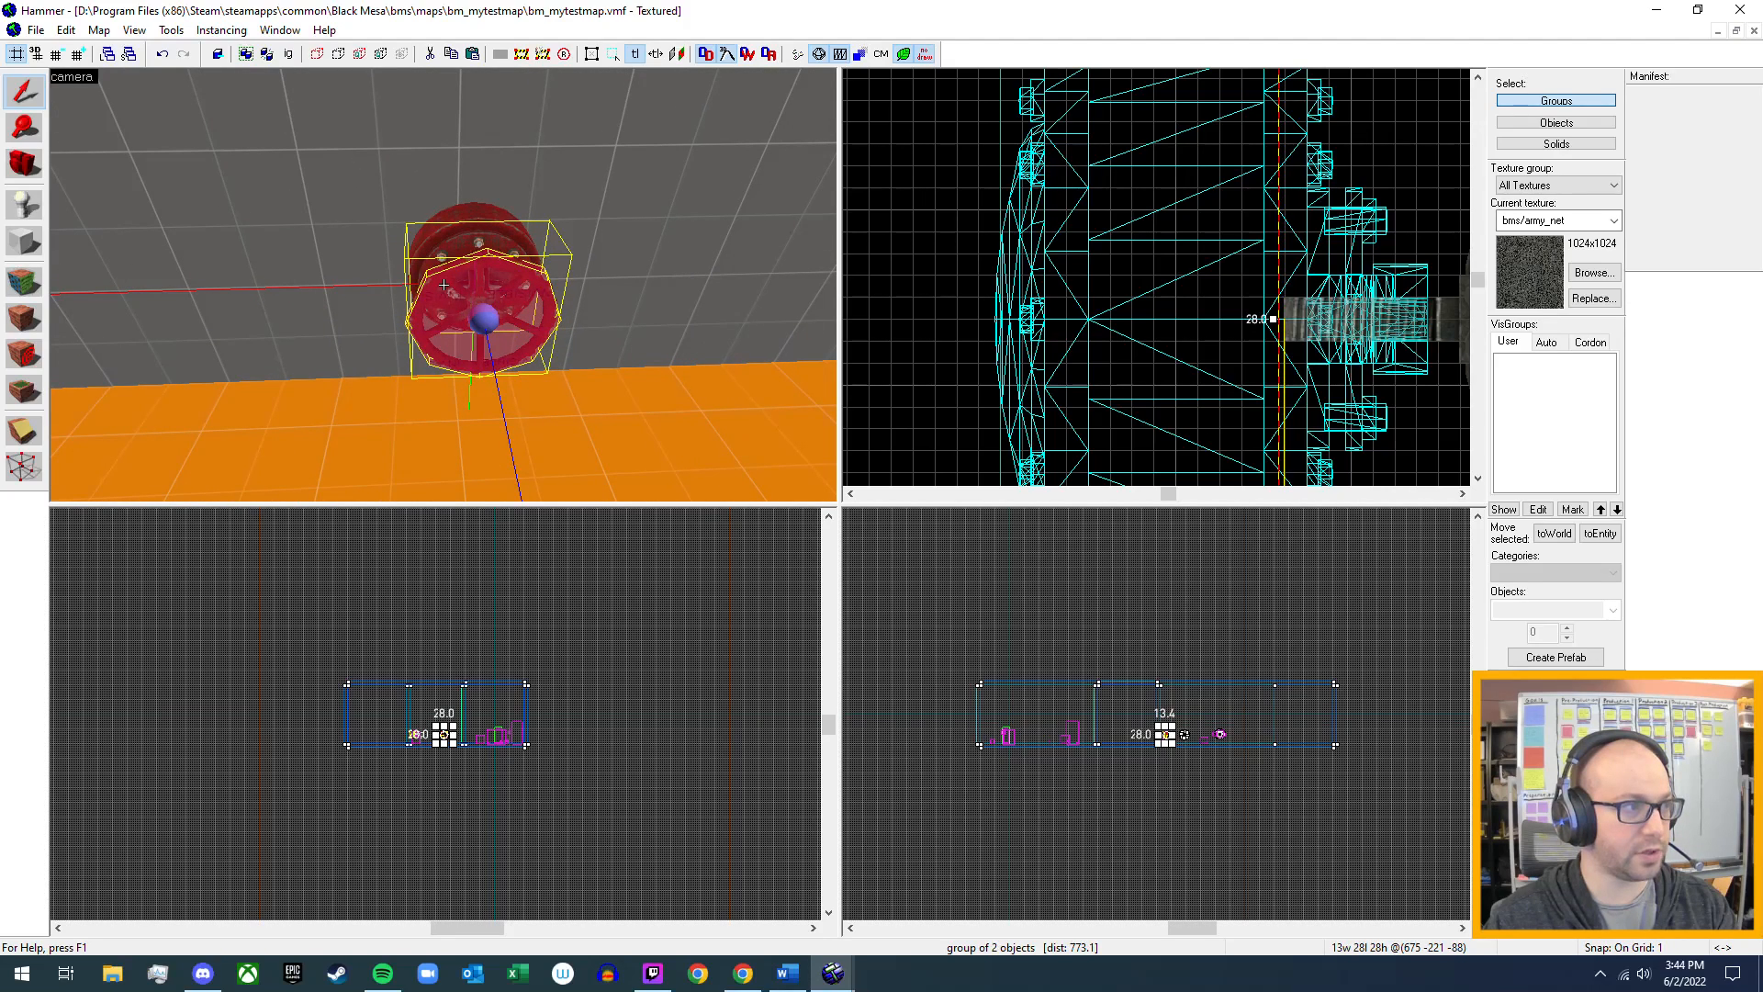
key(w)
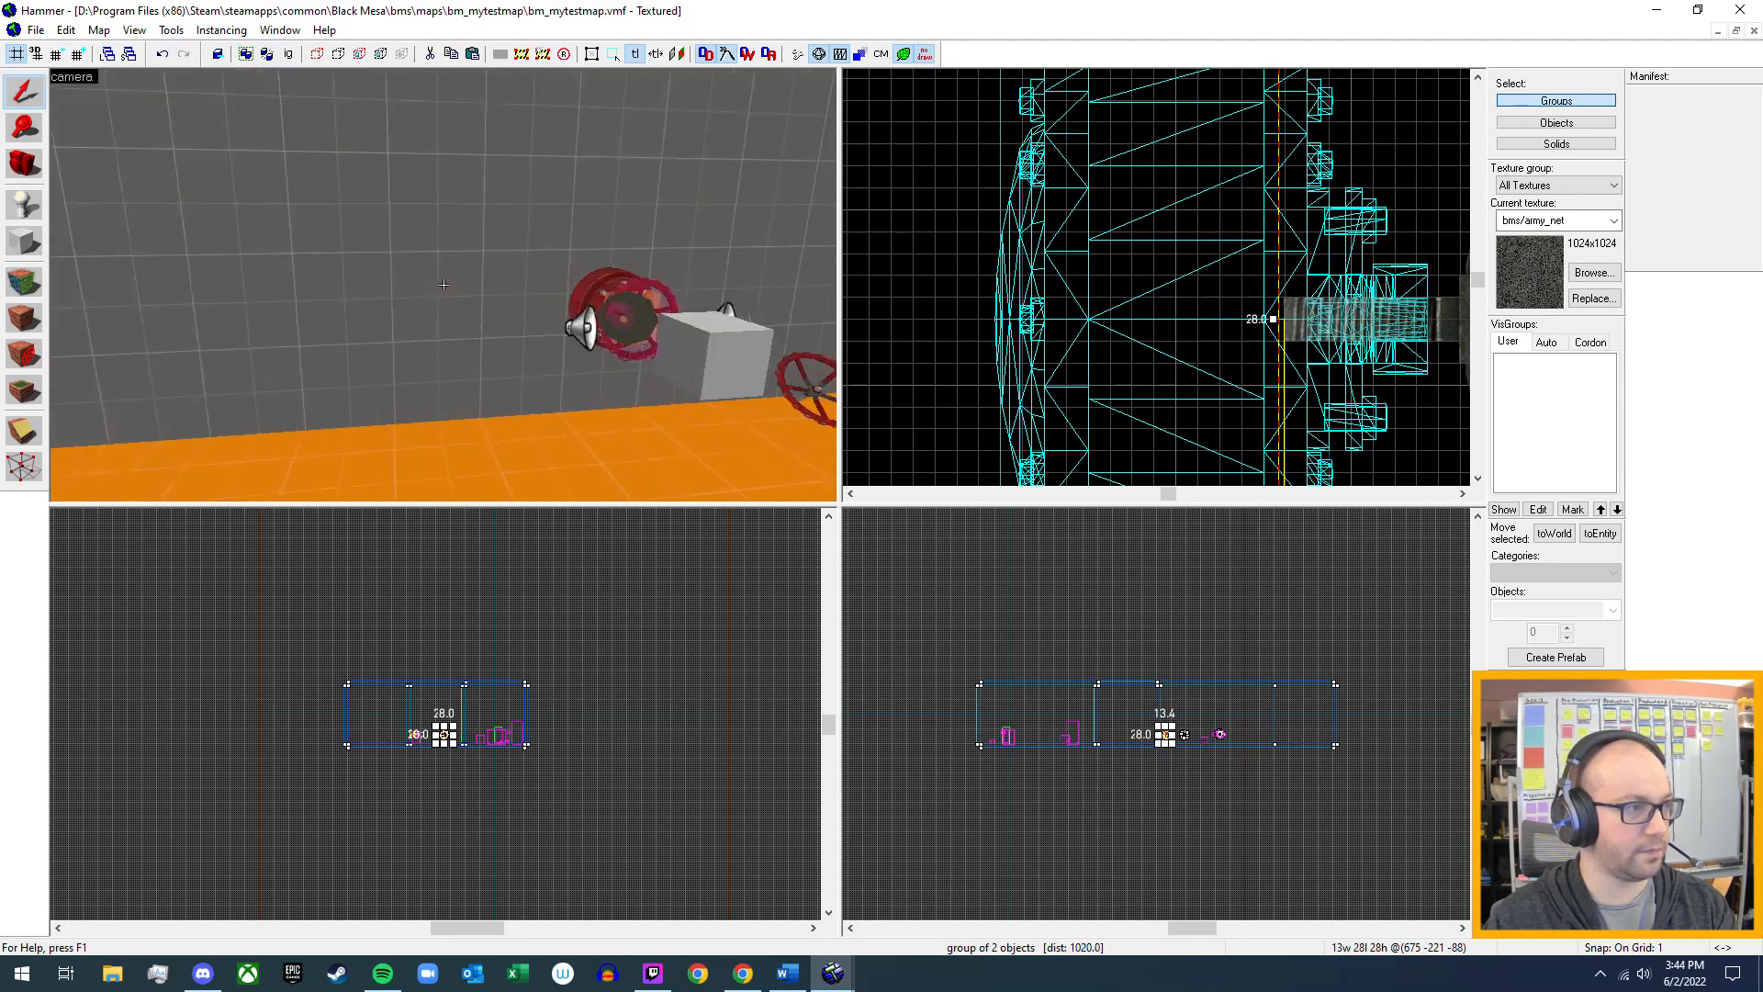
key(w)
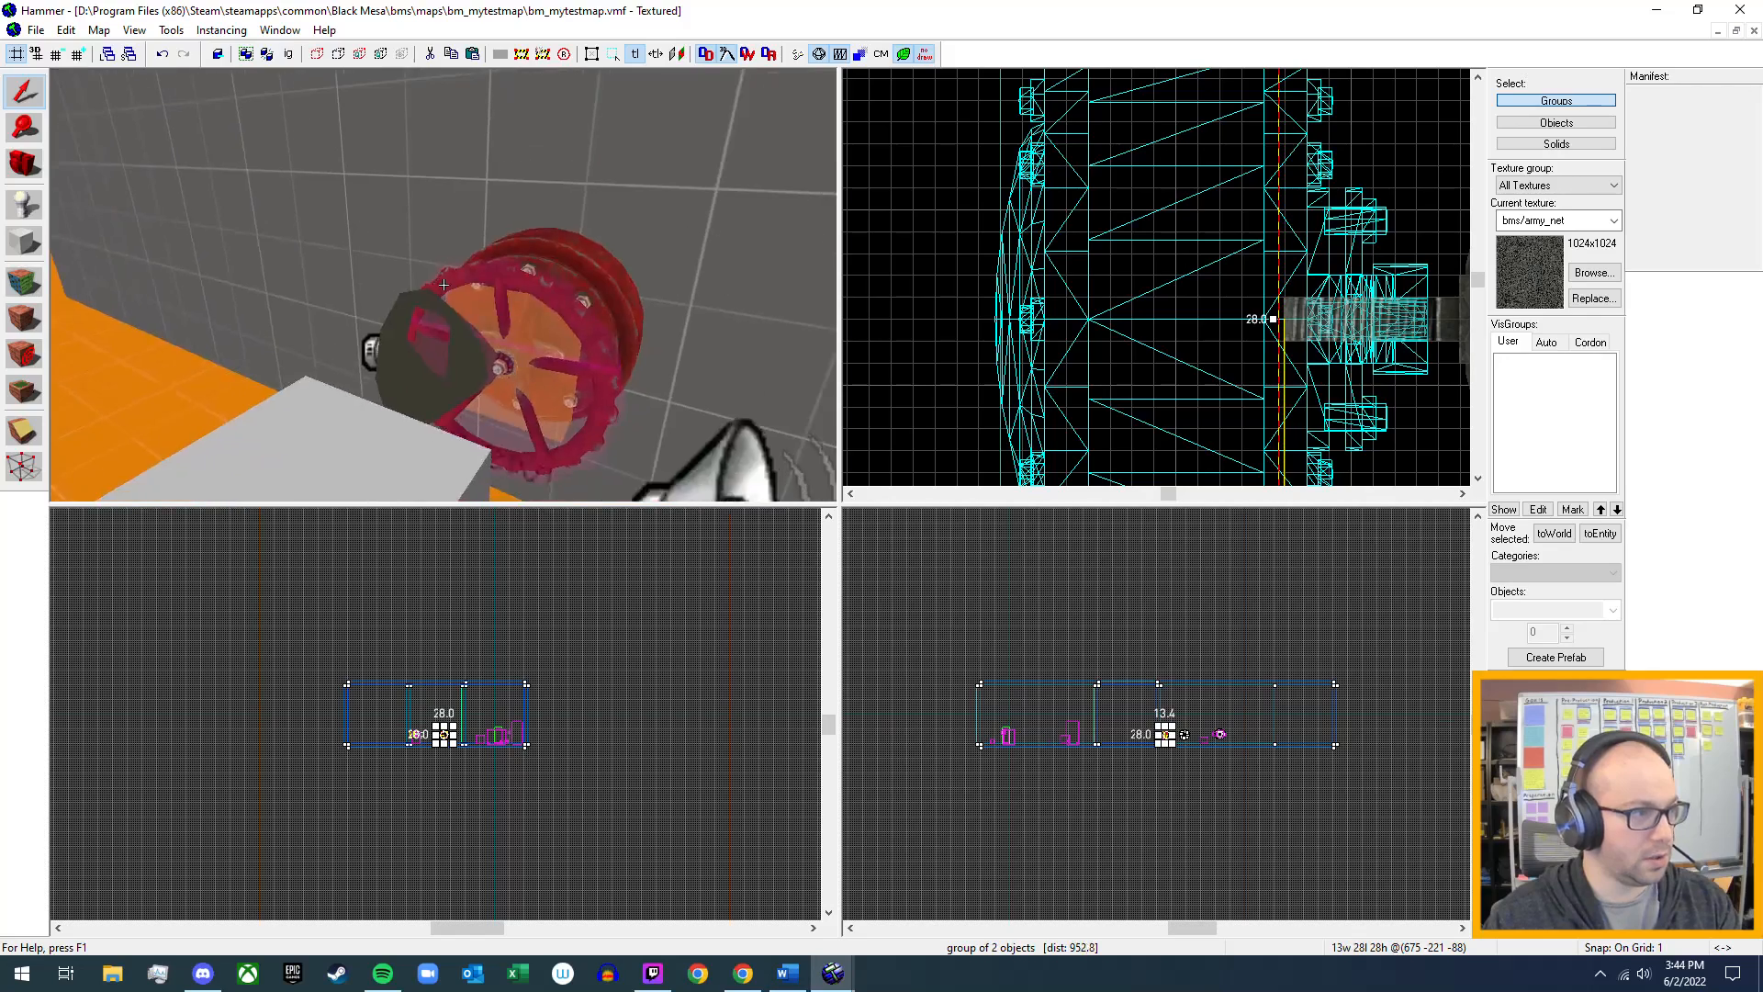
key(s)
key(w)
key(z)
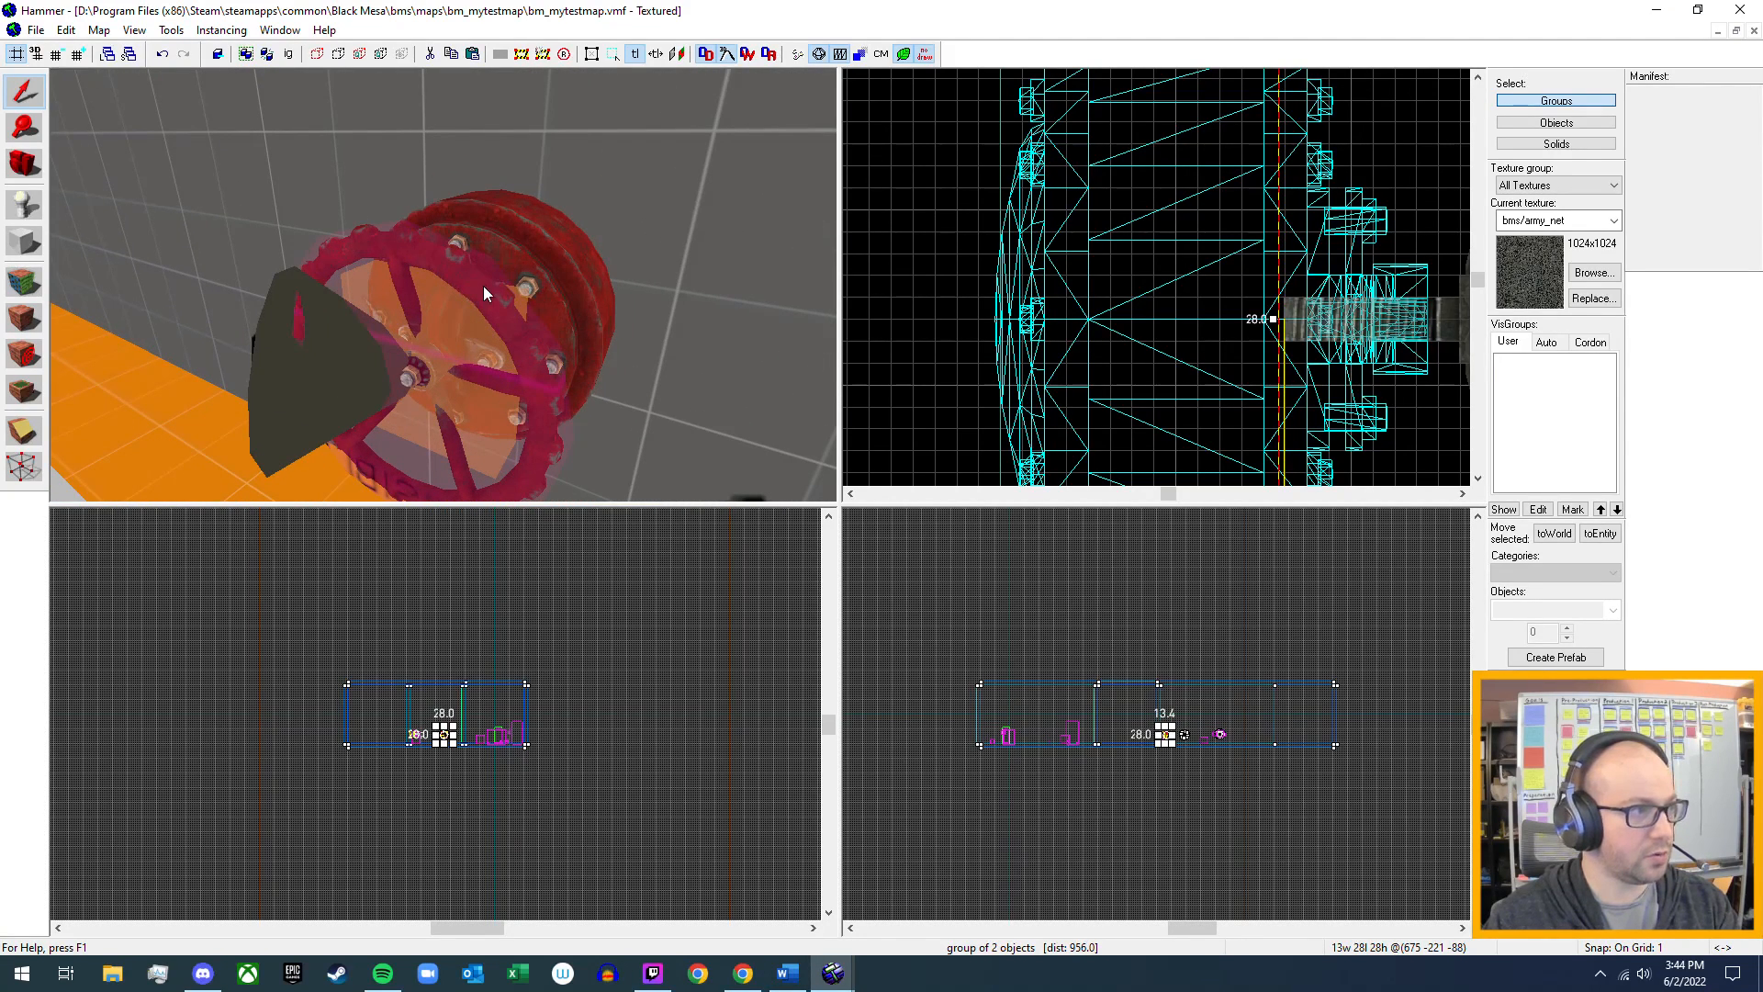
click(484, 294)
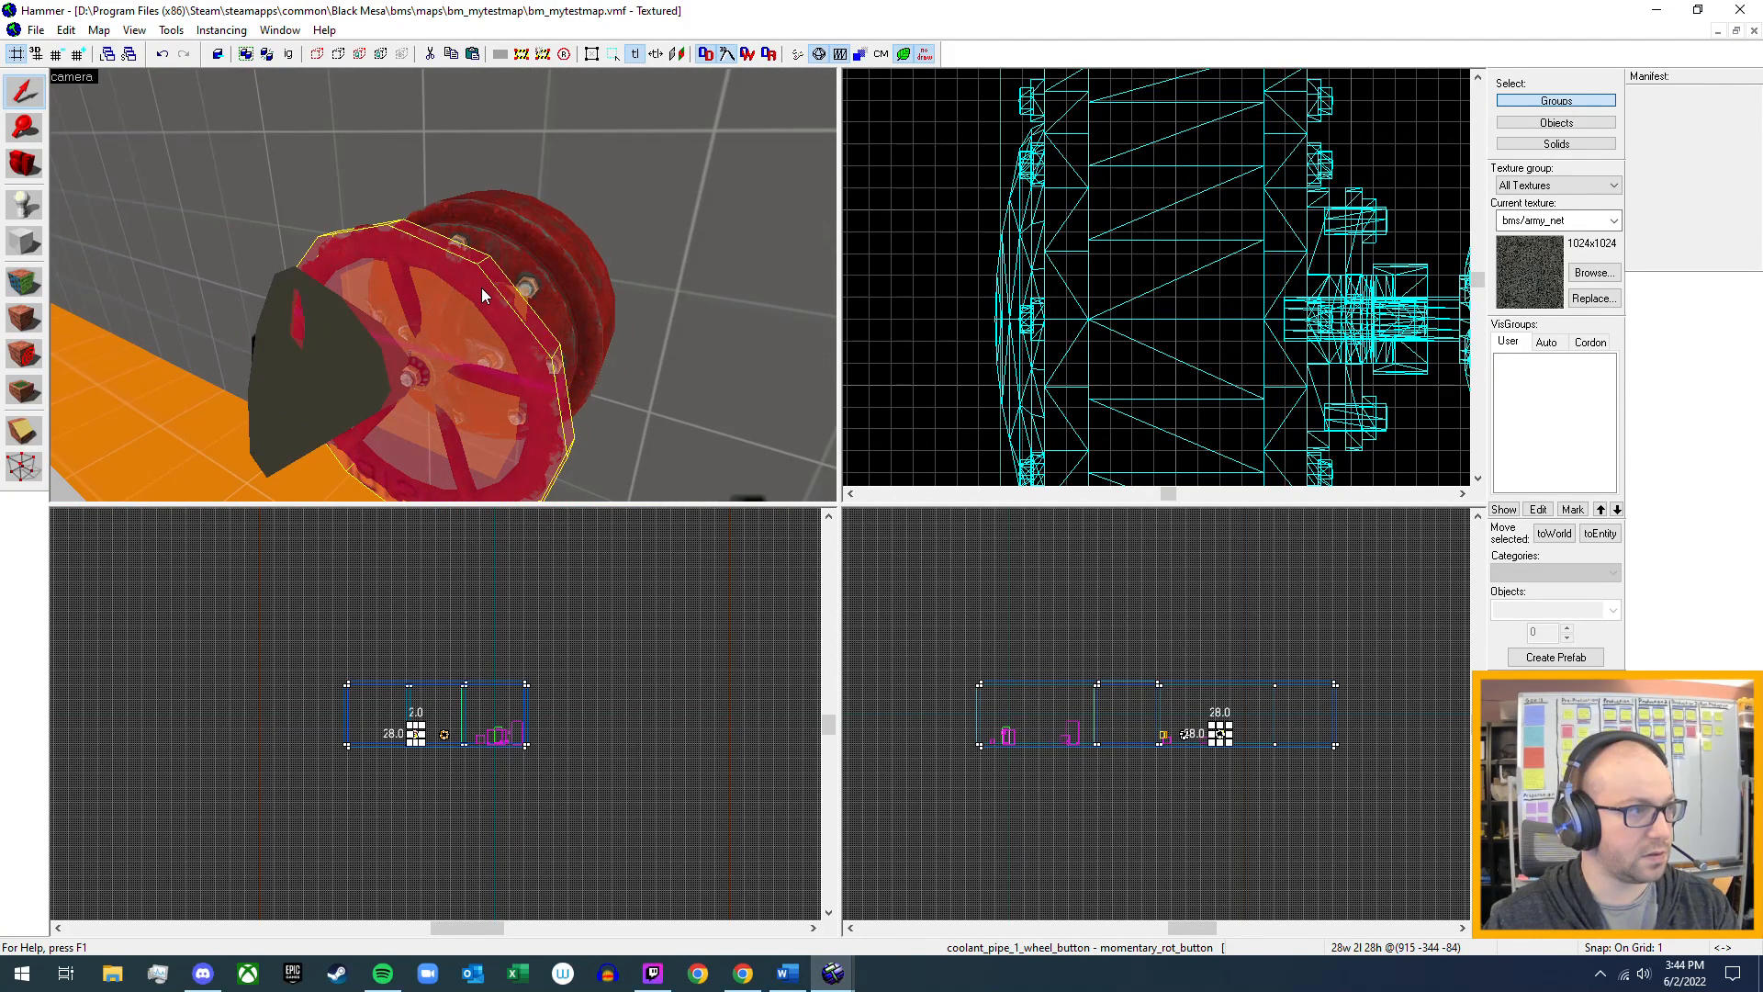
double_click(482, 288)
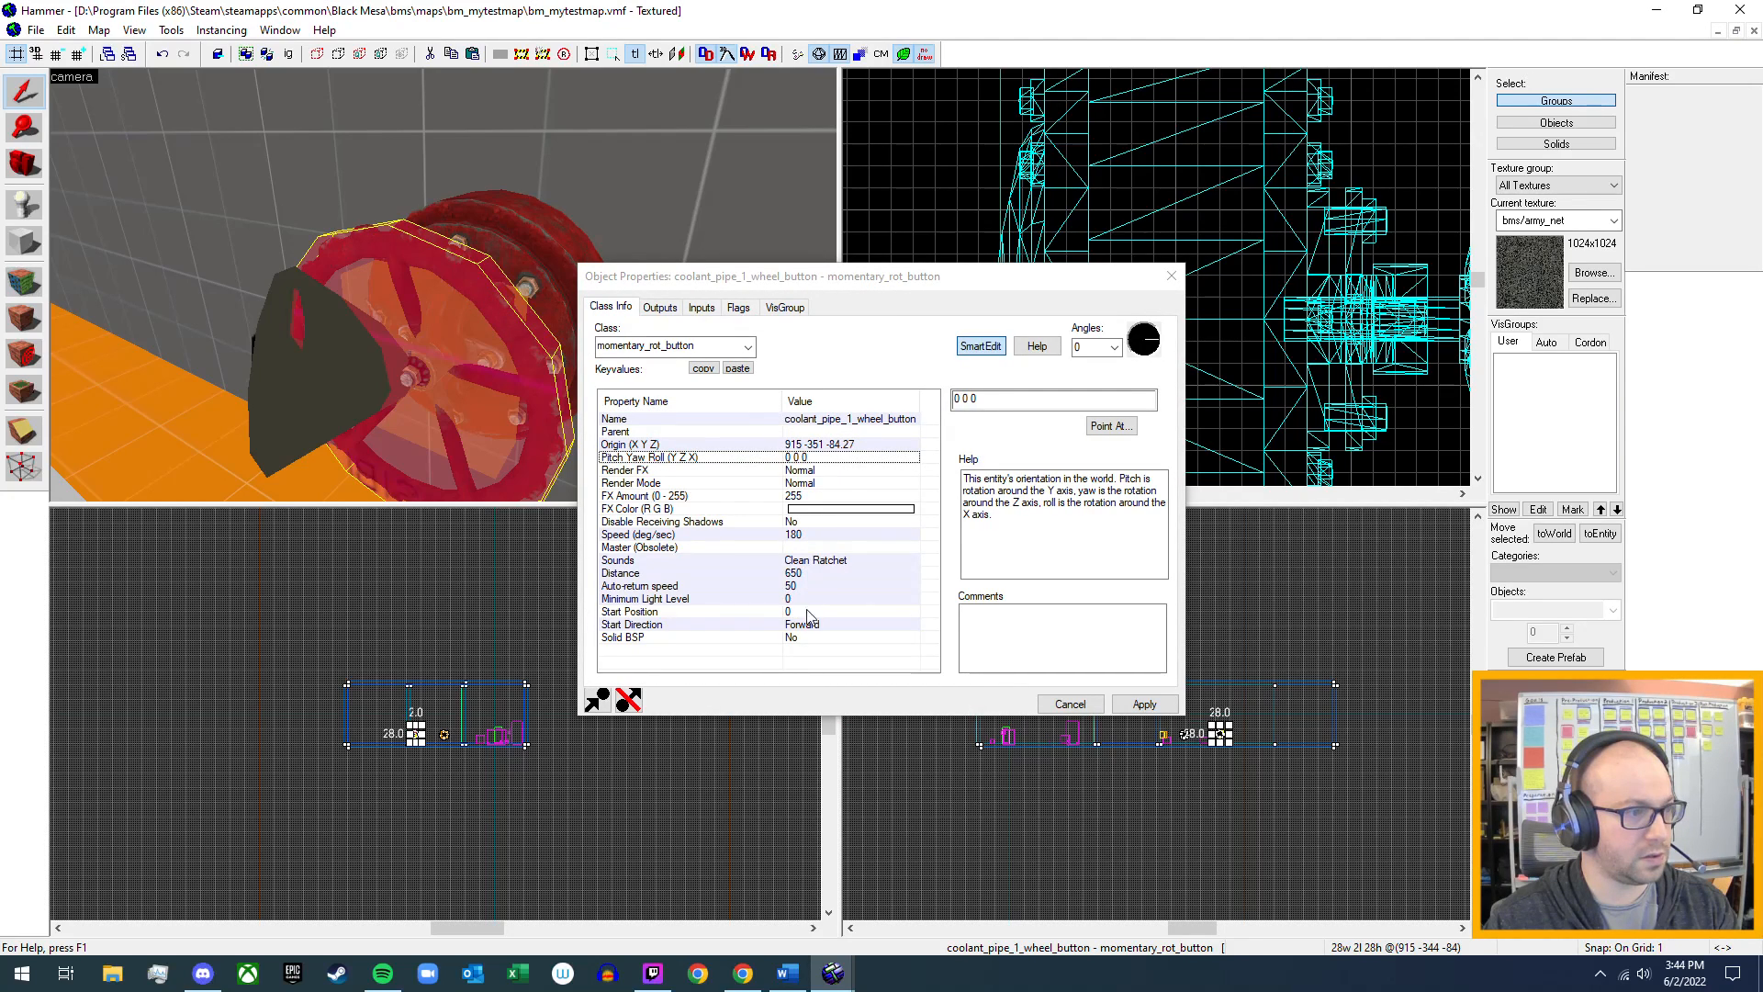
click(736, 310)
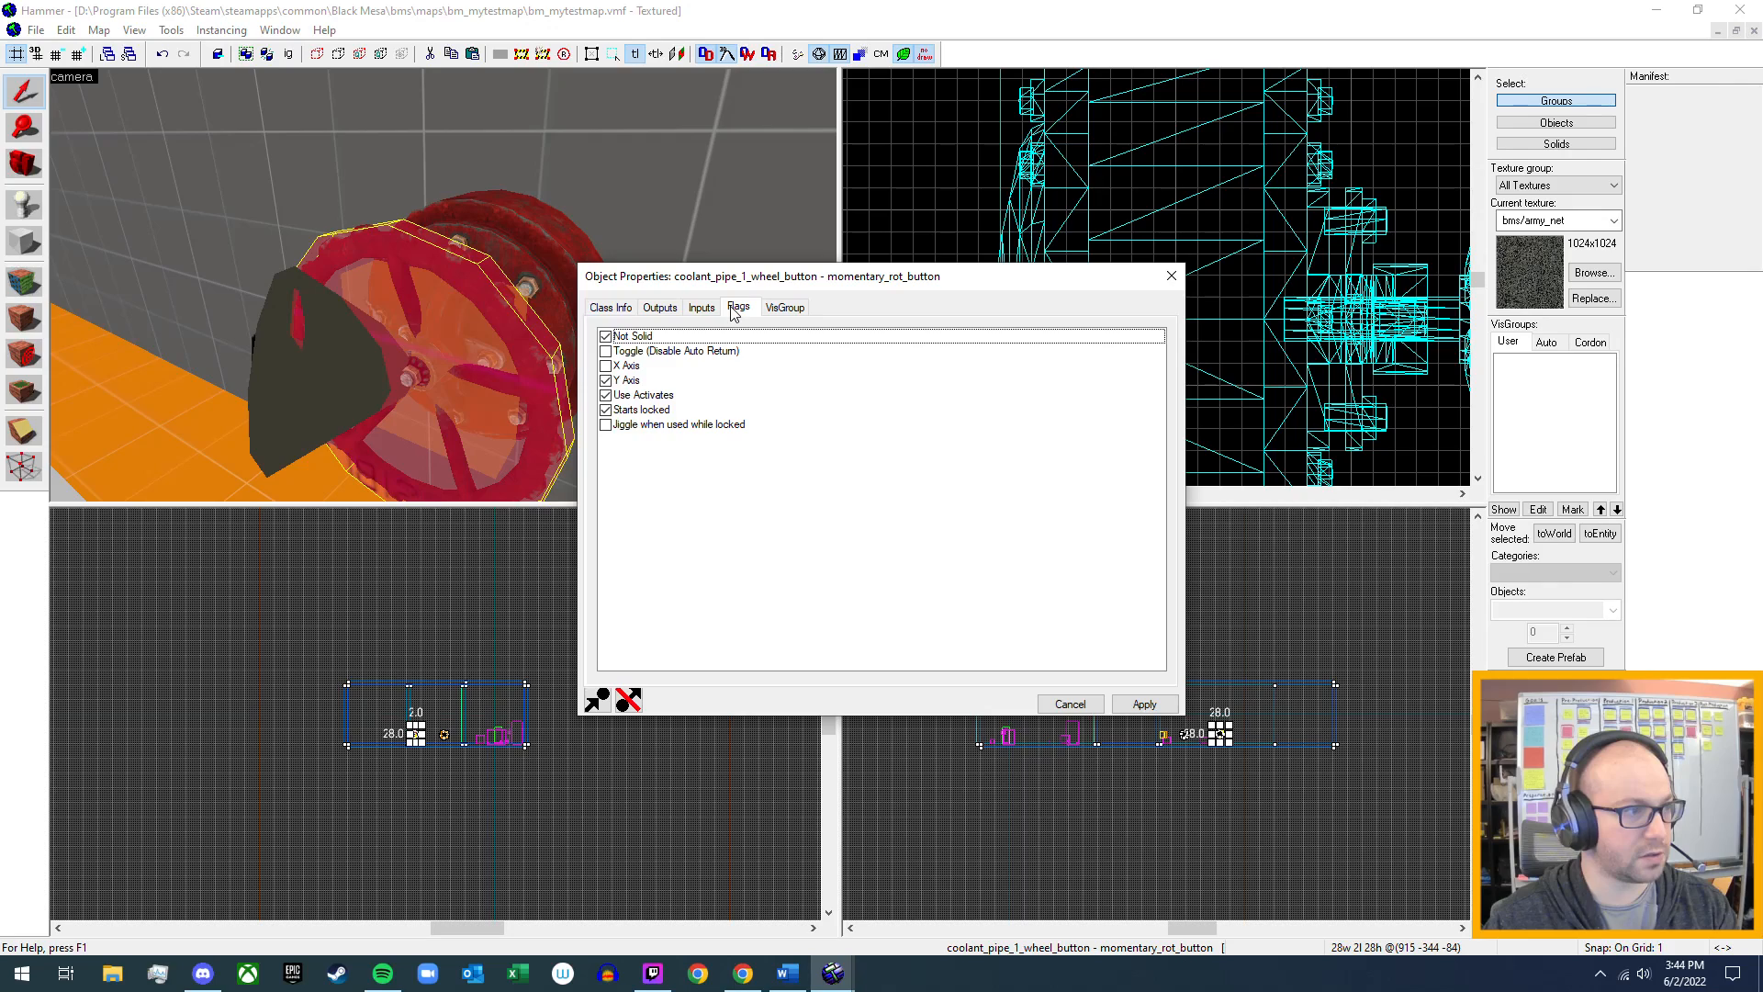
click(710, 312)
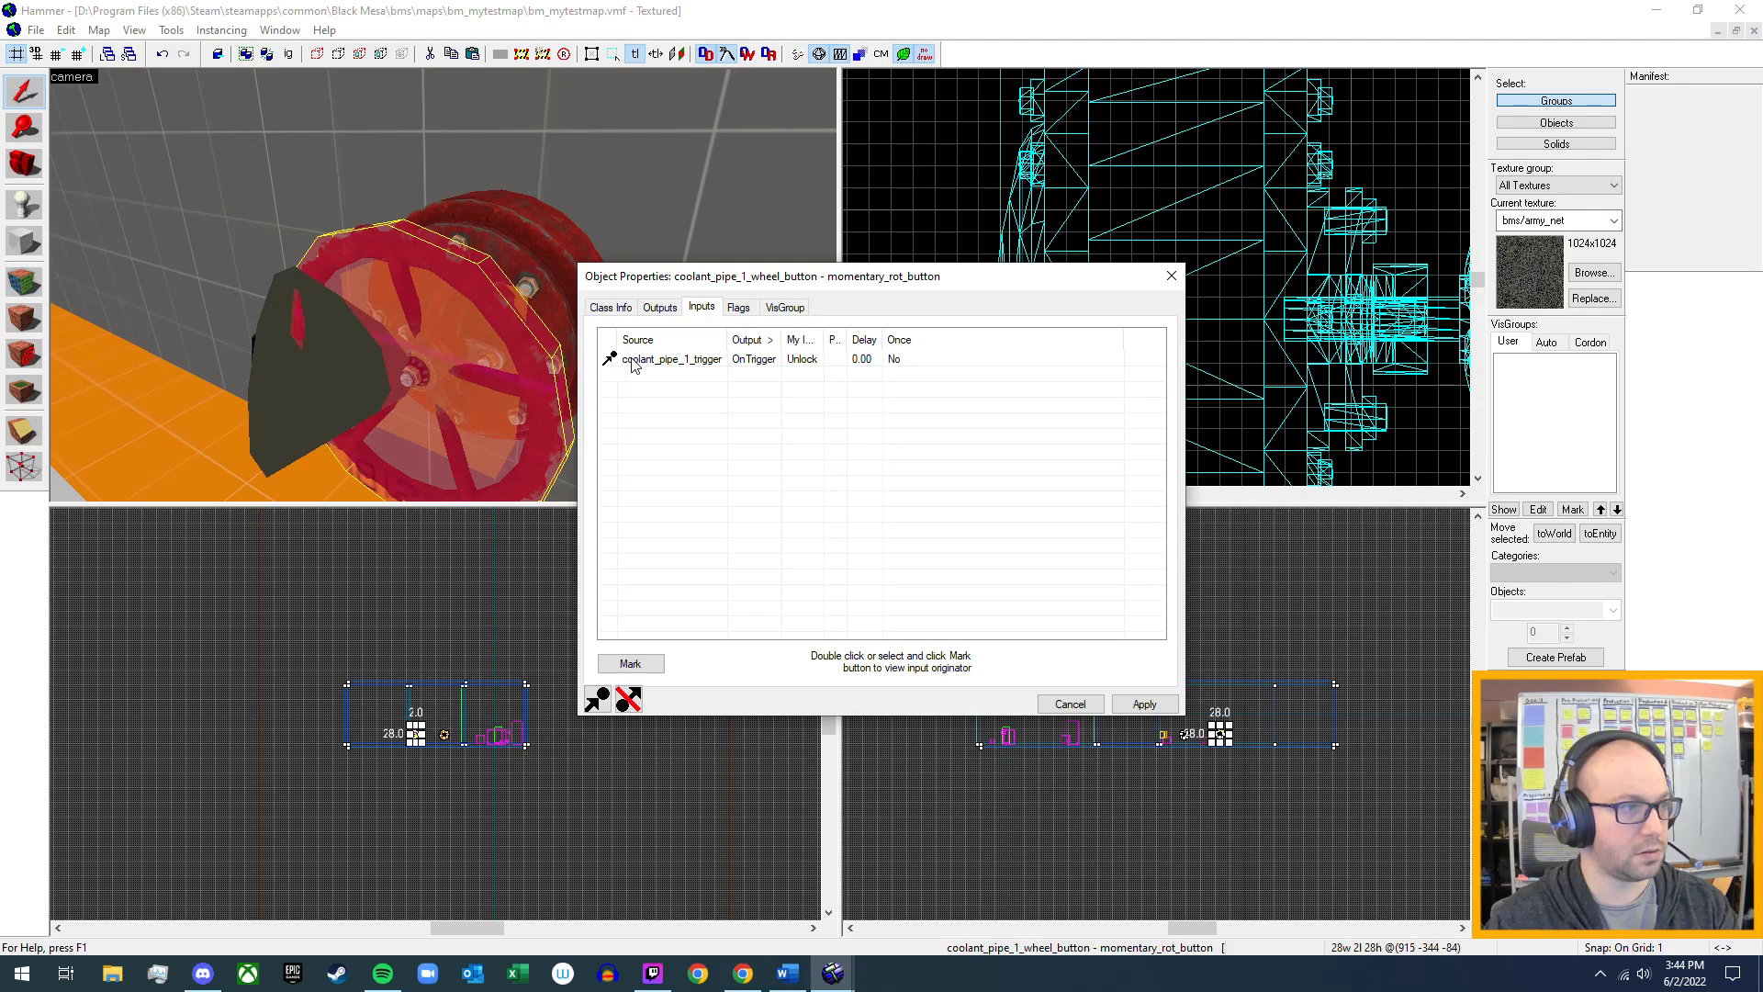
click(658, 309)
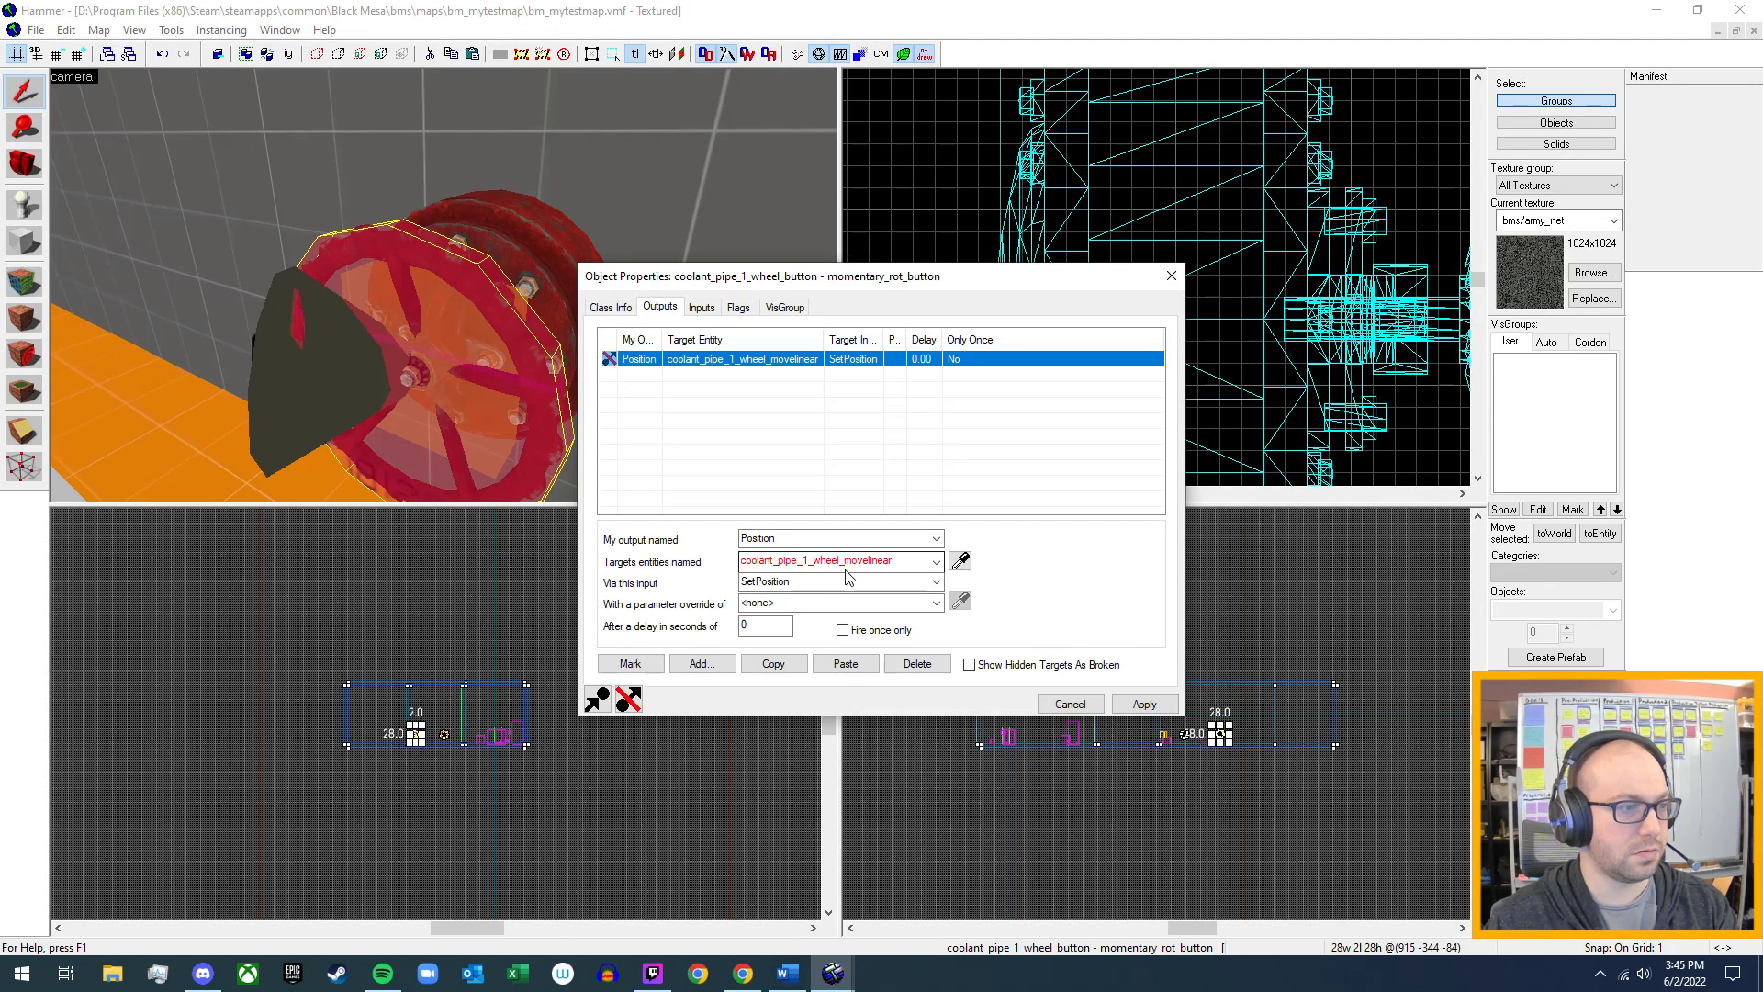
click(1170, 277)
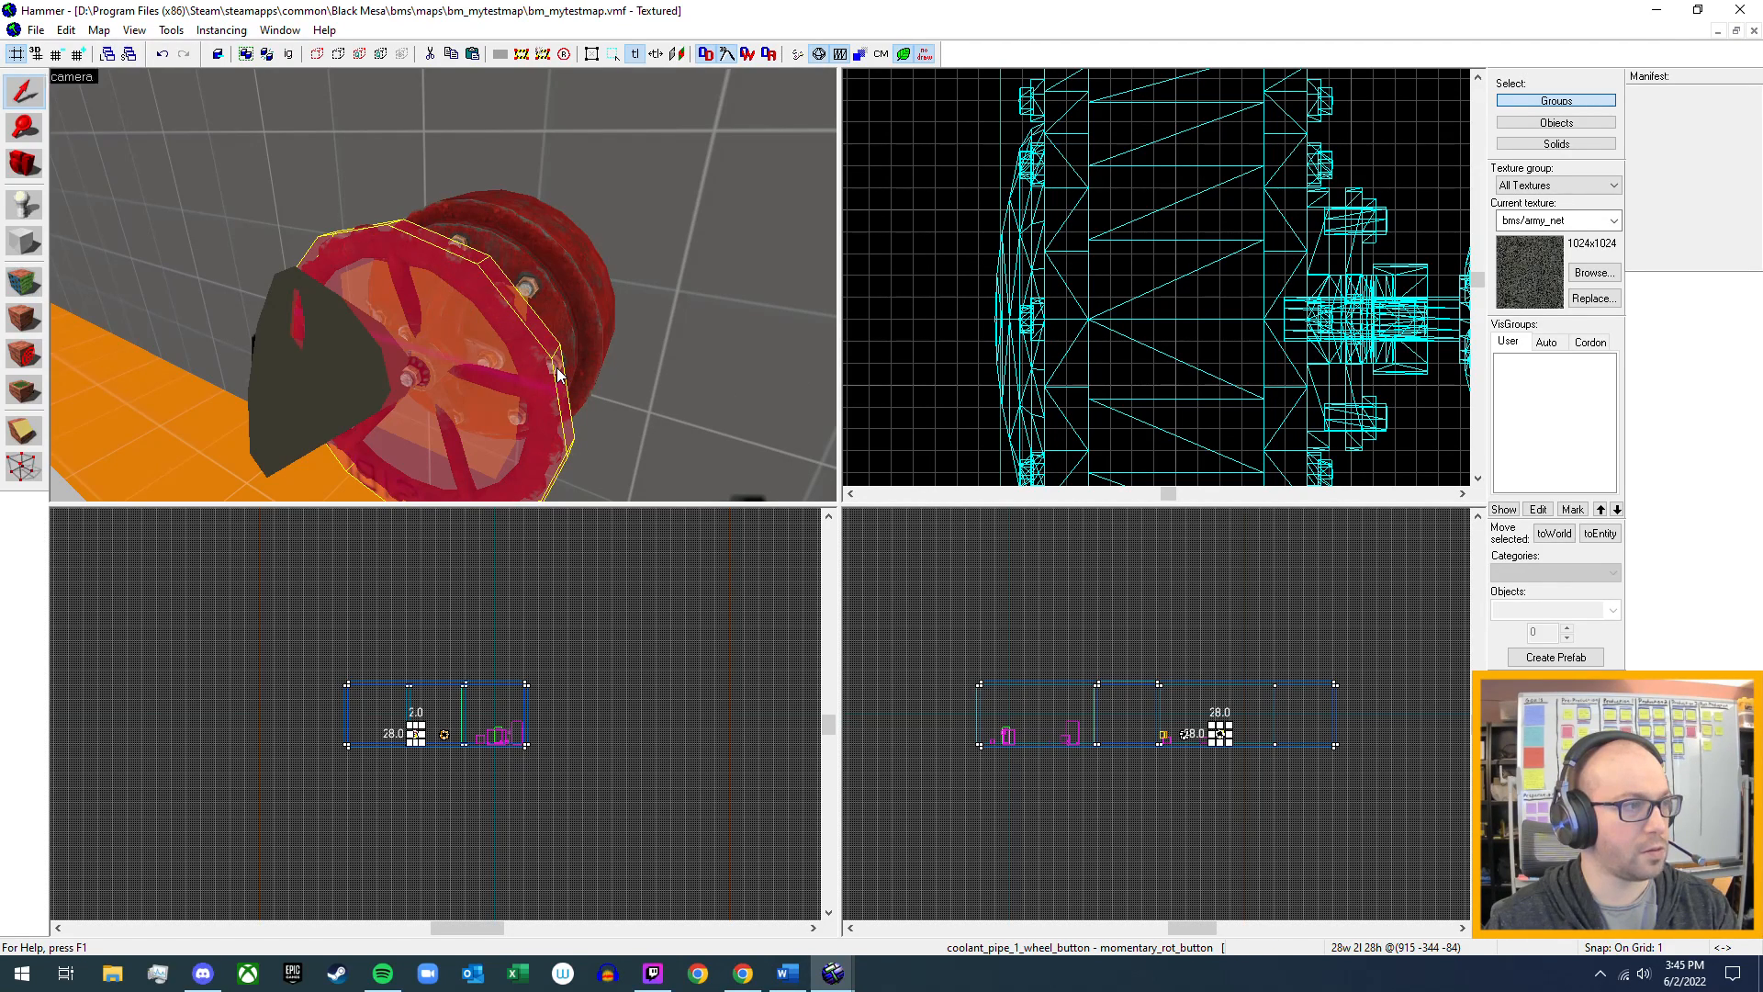
- Examine the keyvalues, outputs, inputs, model and flags of the coolant_pipe_1_wheel_model prop_dynamic_override
key(z)
key(w)
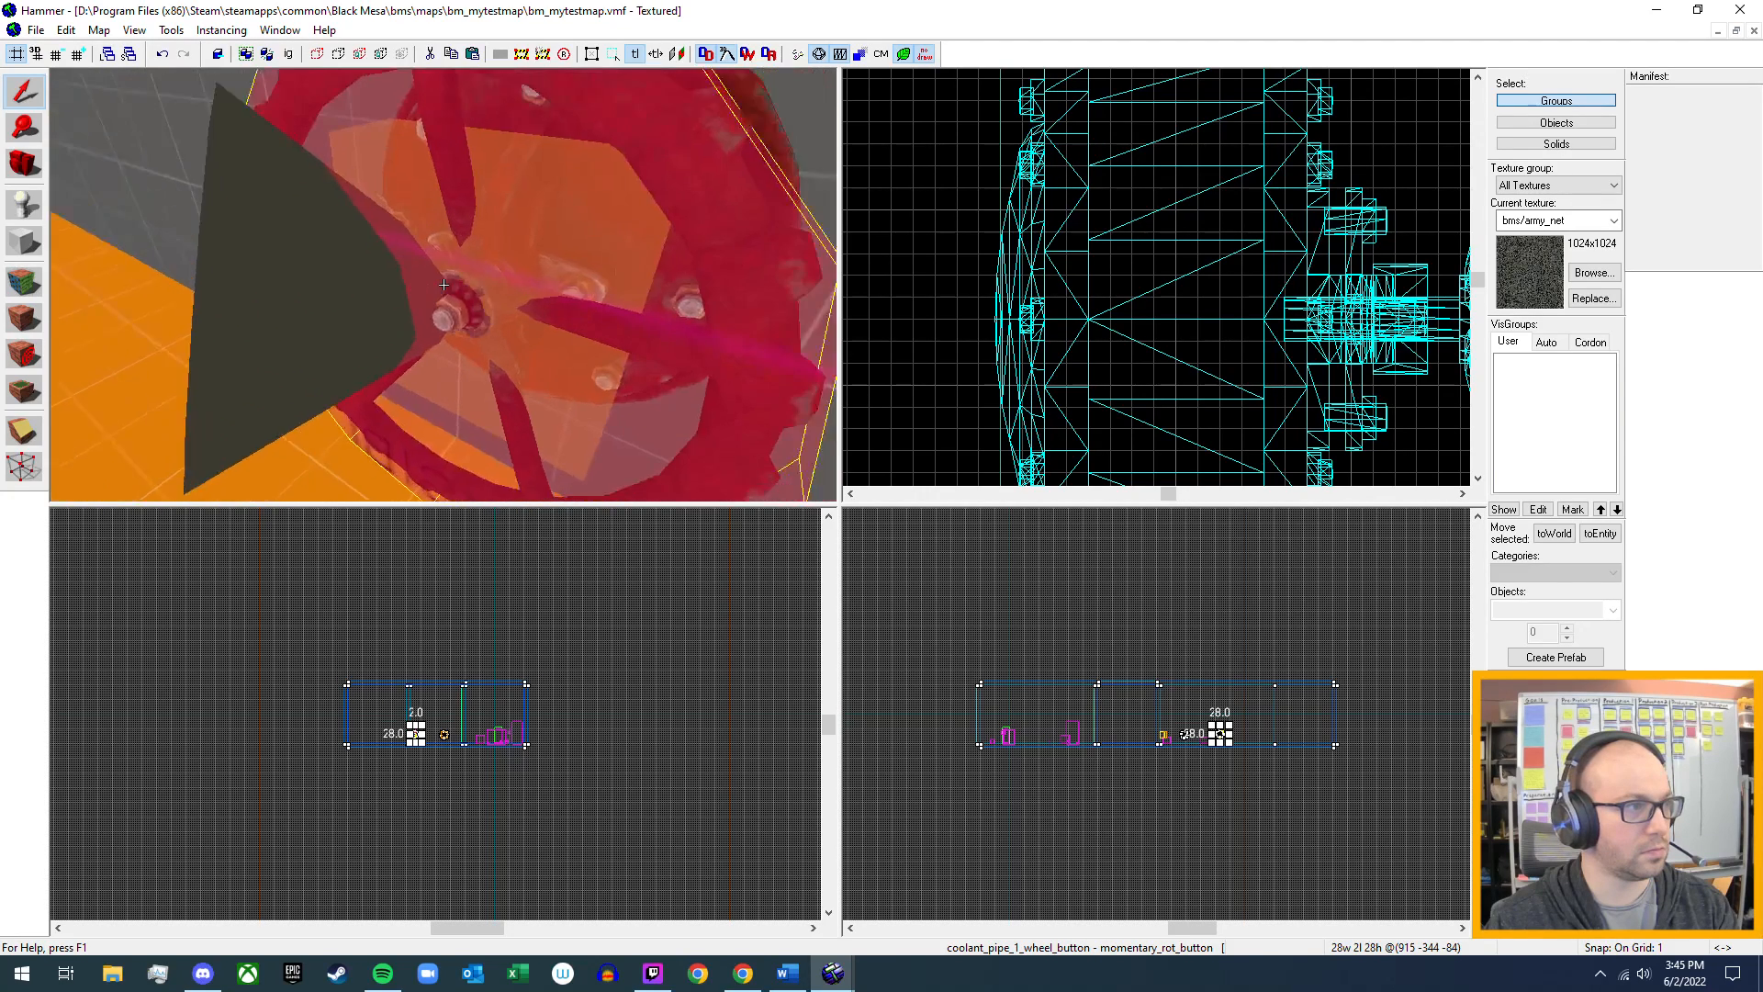
click(503, 347)
key(alt+Return)
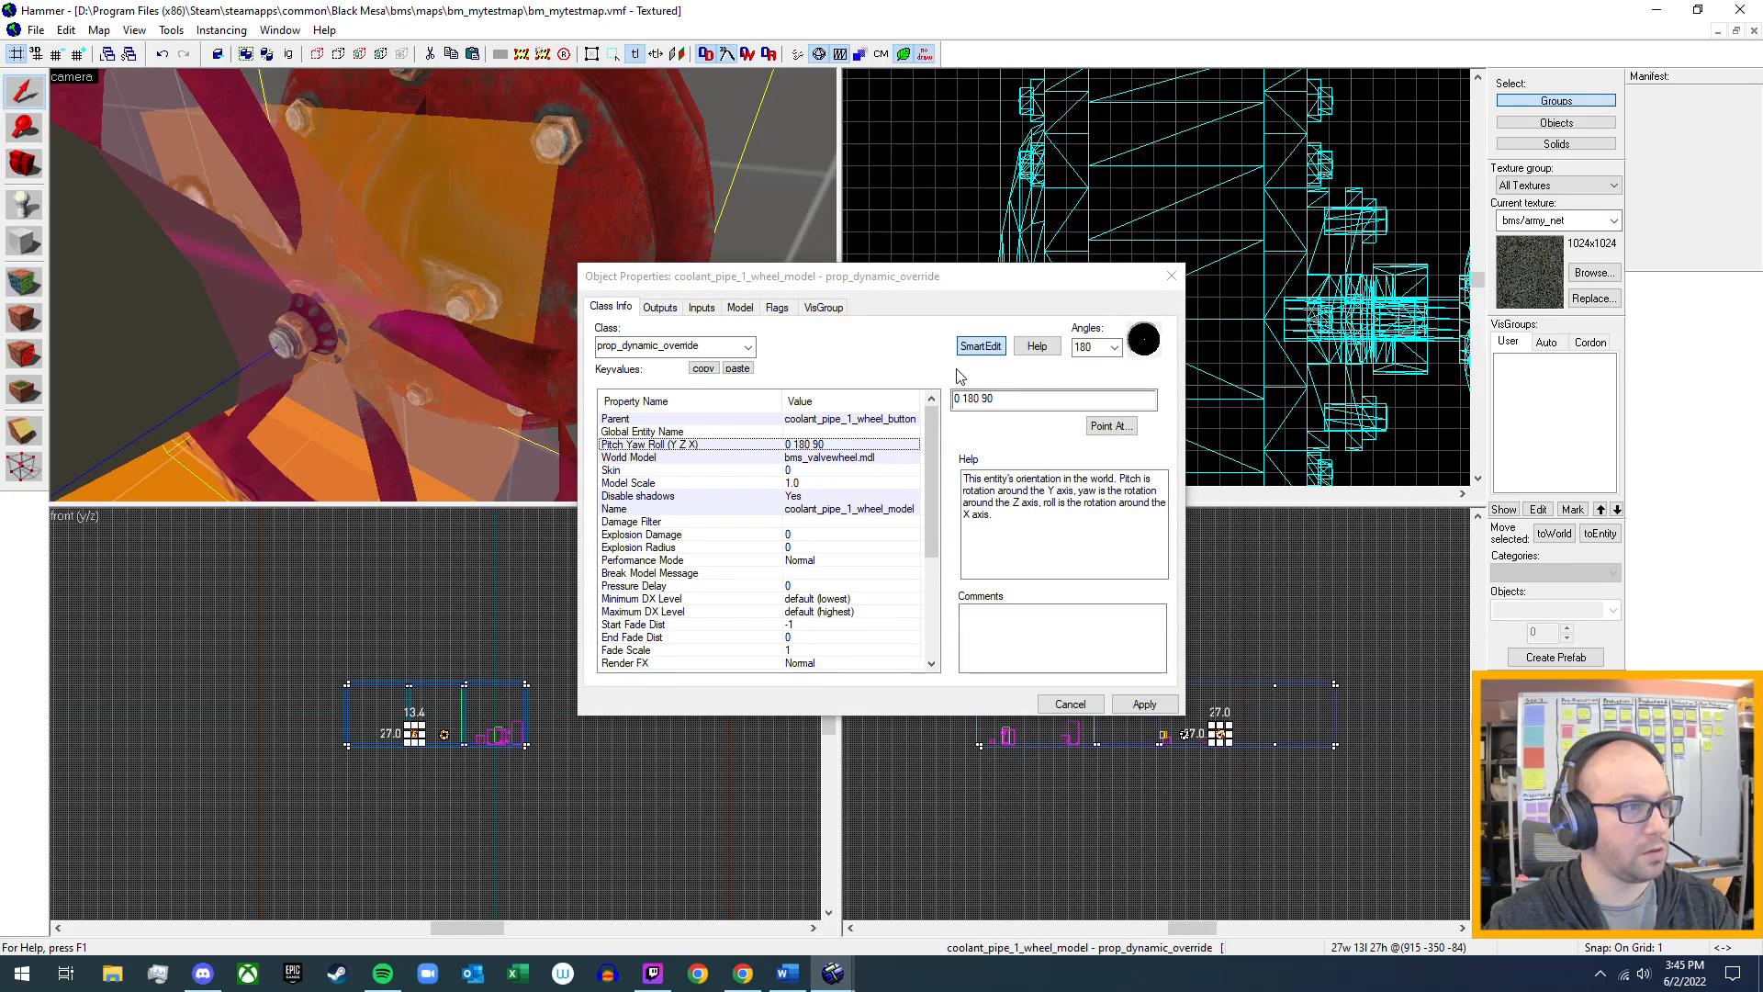
click(659, 306)
click(701, 307)
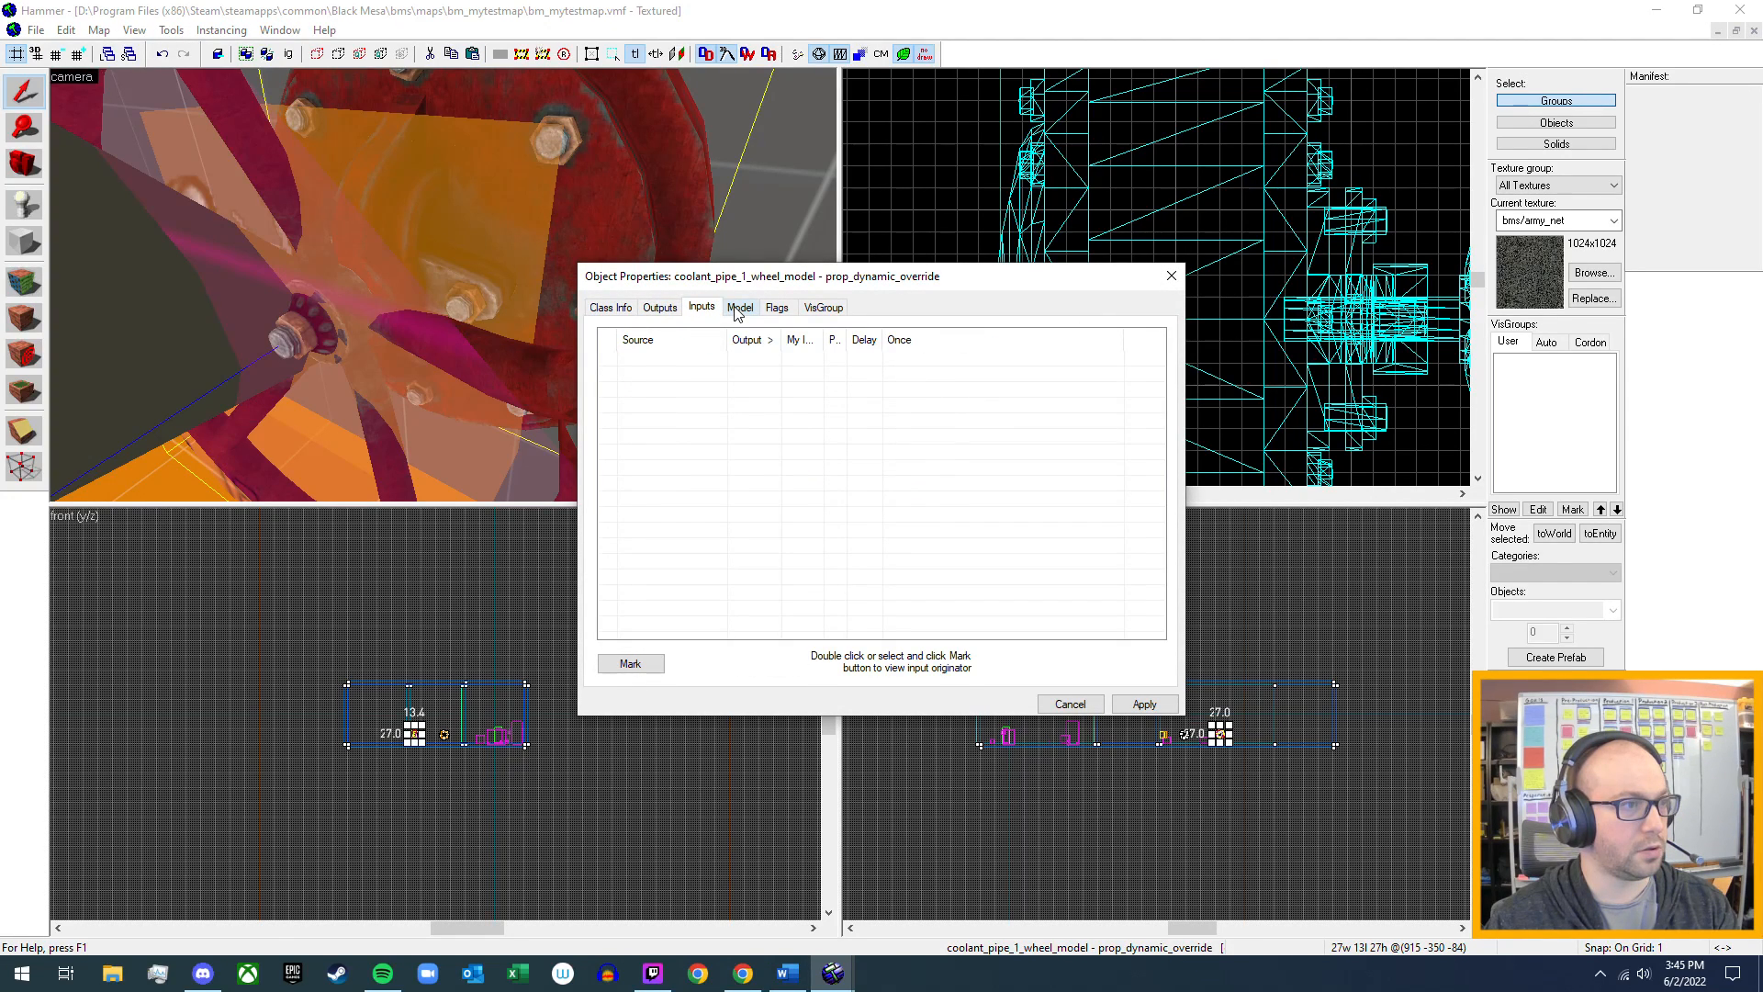
click(738, 308)
click(778, 309)
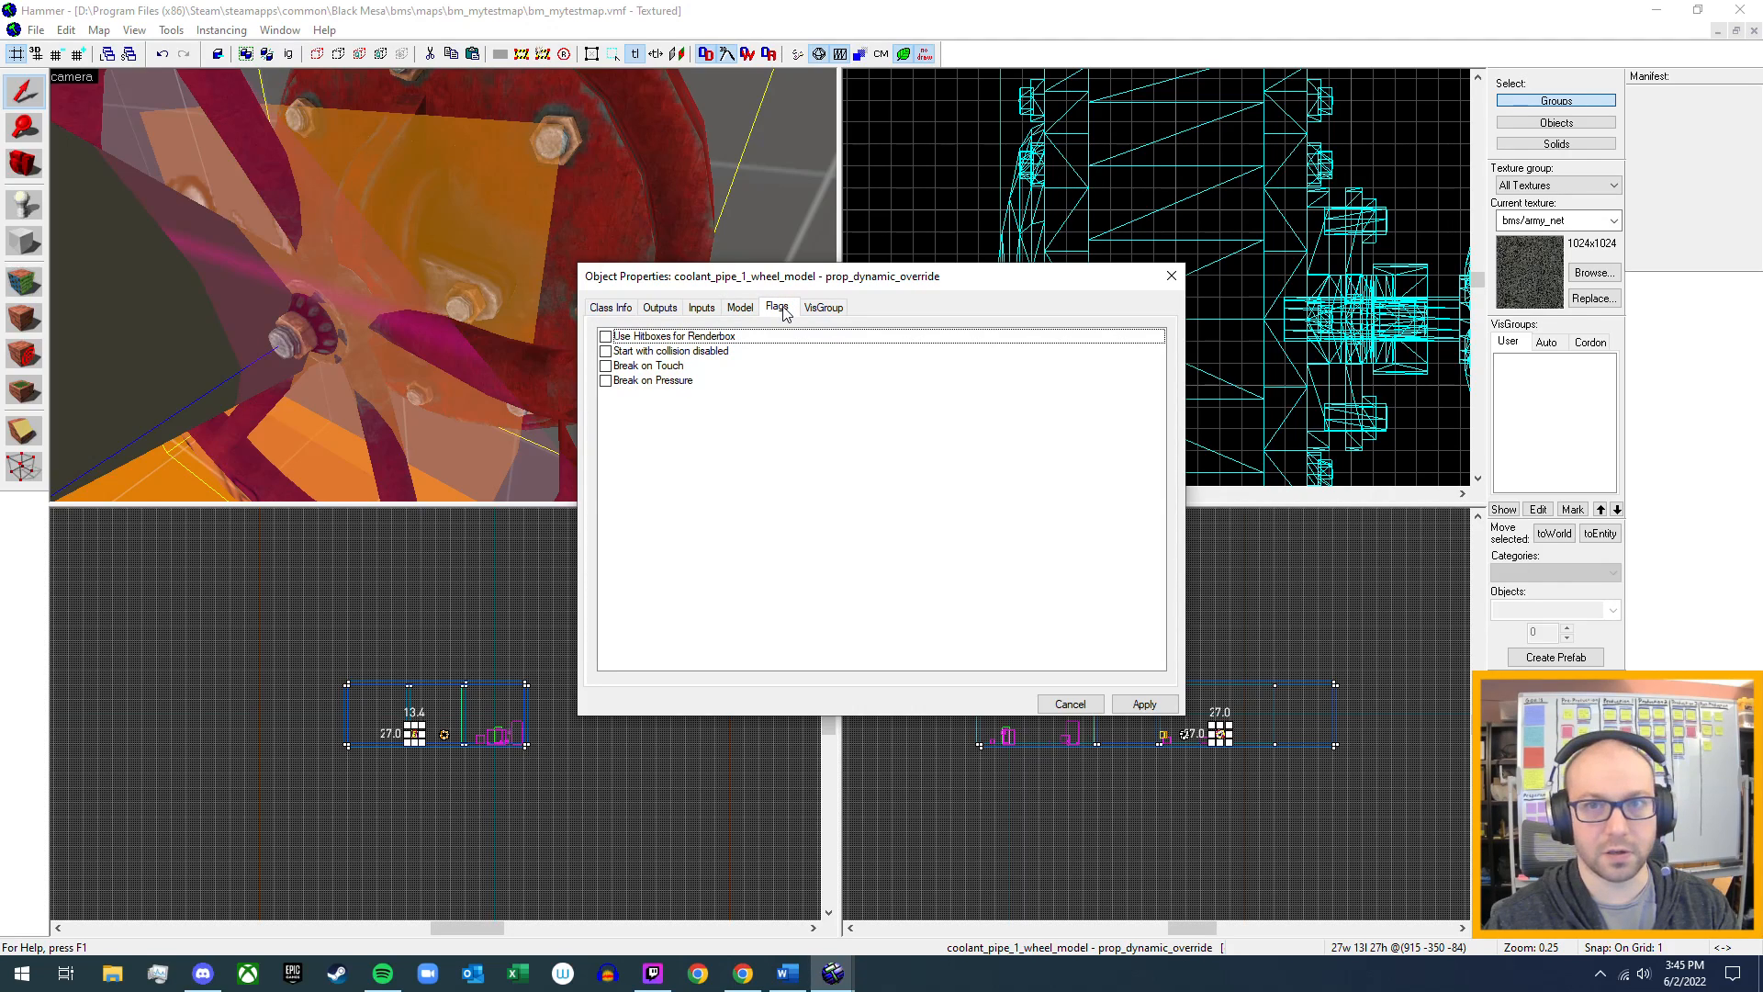
click(611, 308)
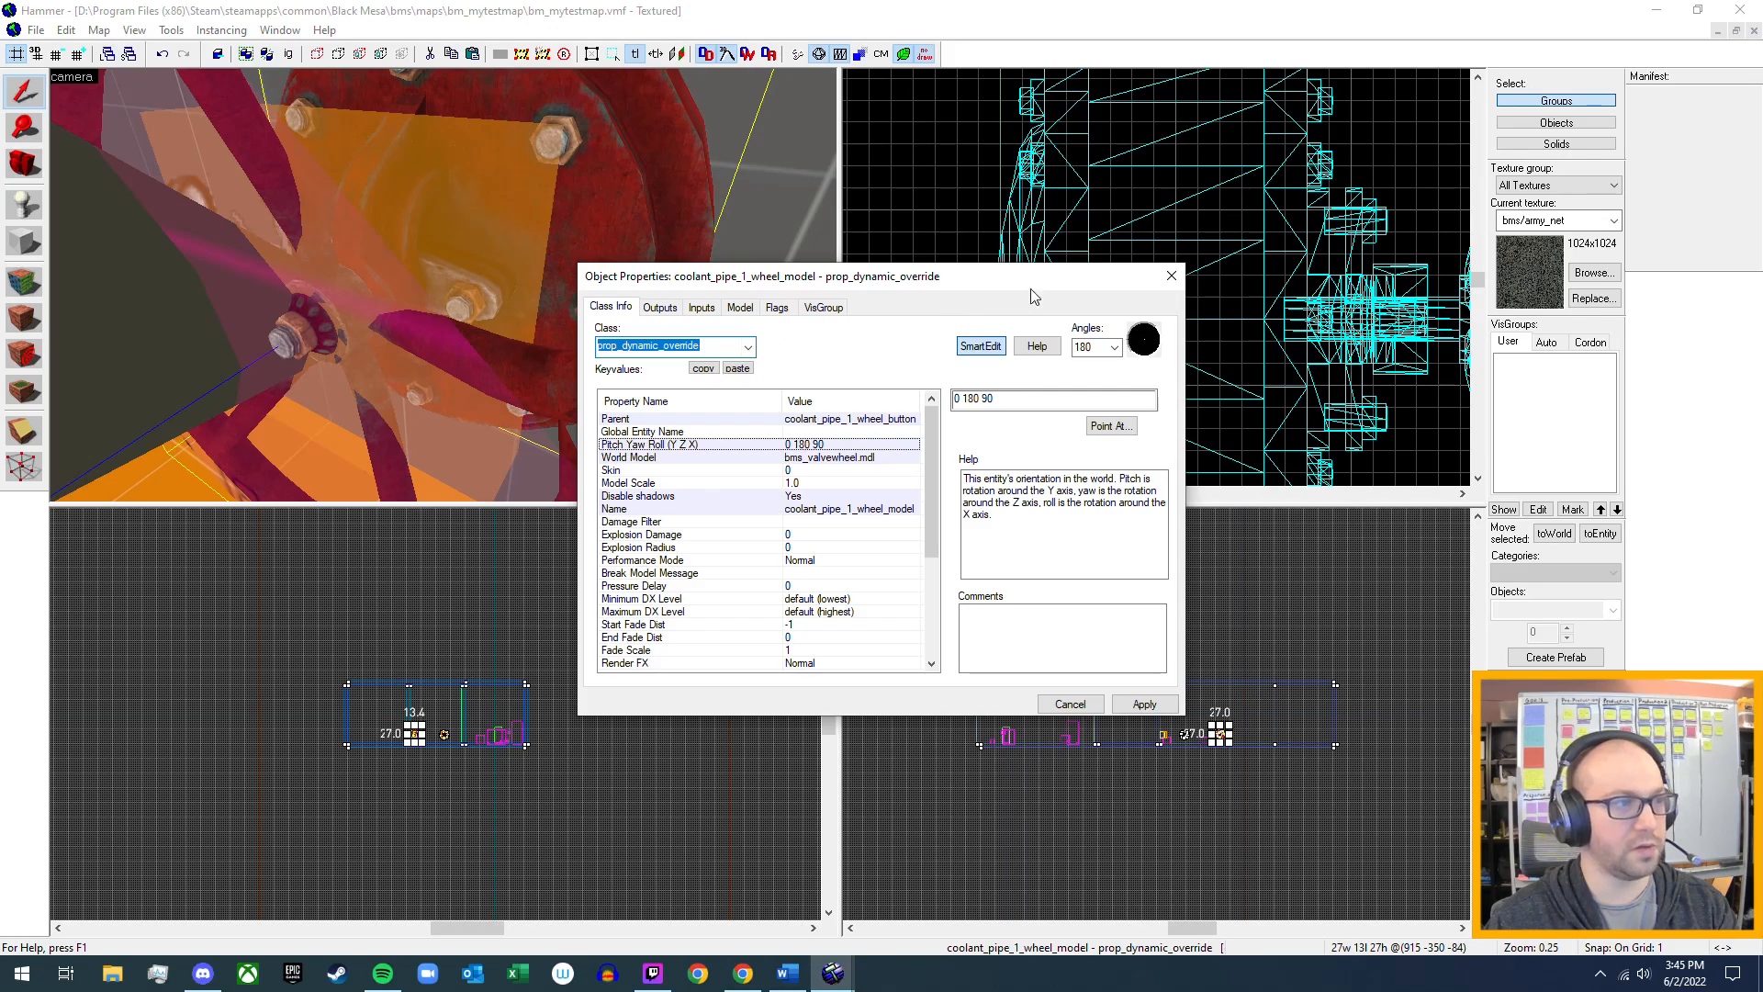
click(1172, 276)
- Examine the properties of the prop_static valve holder behind the coolant pipe wheel
key(z)
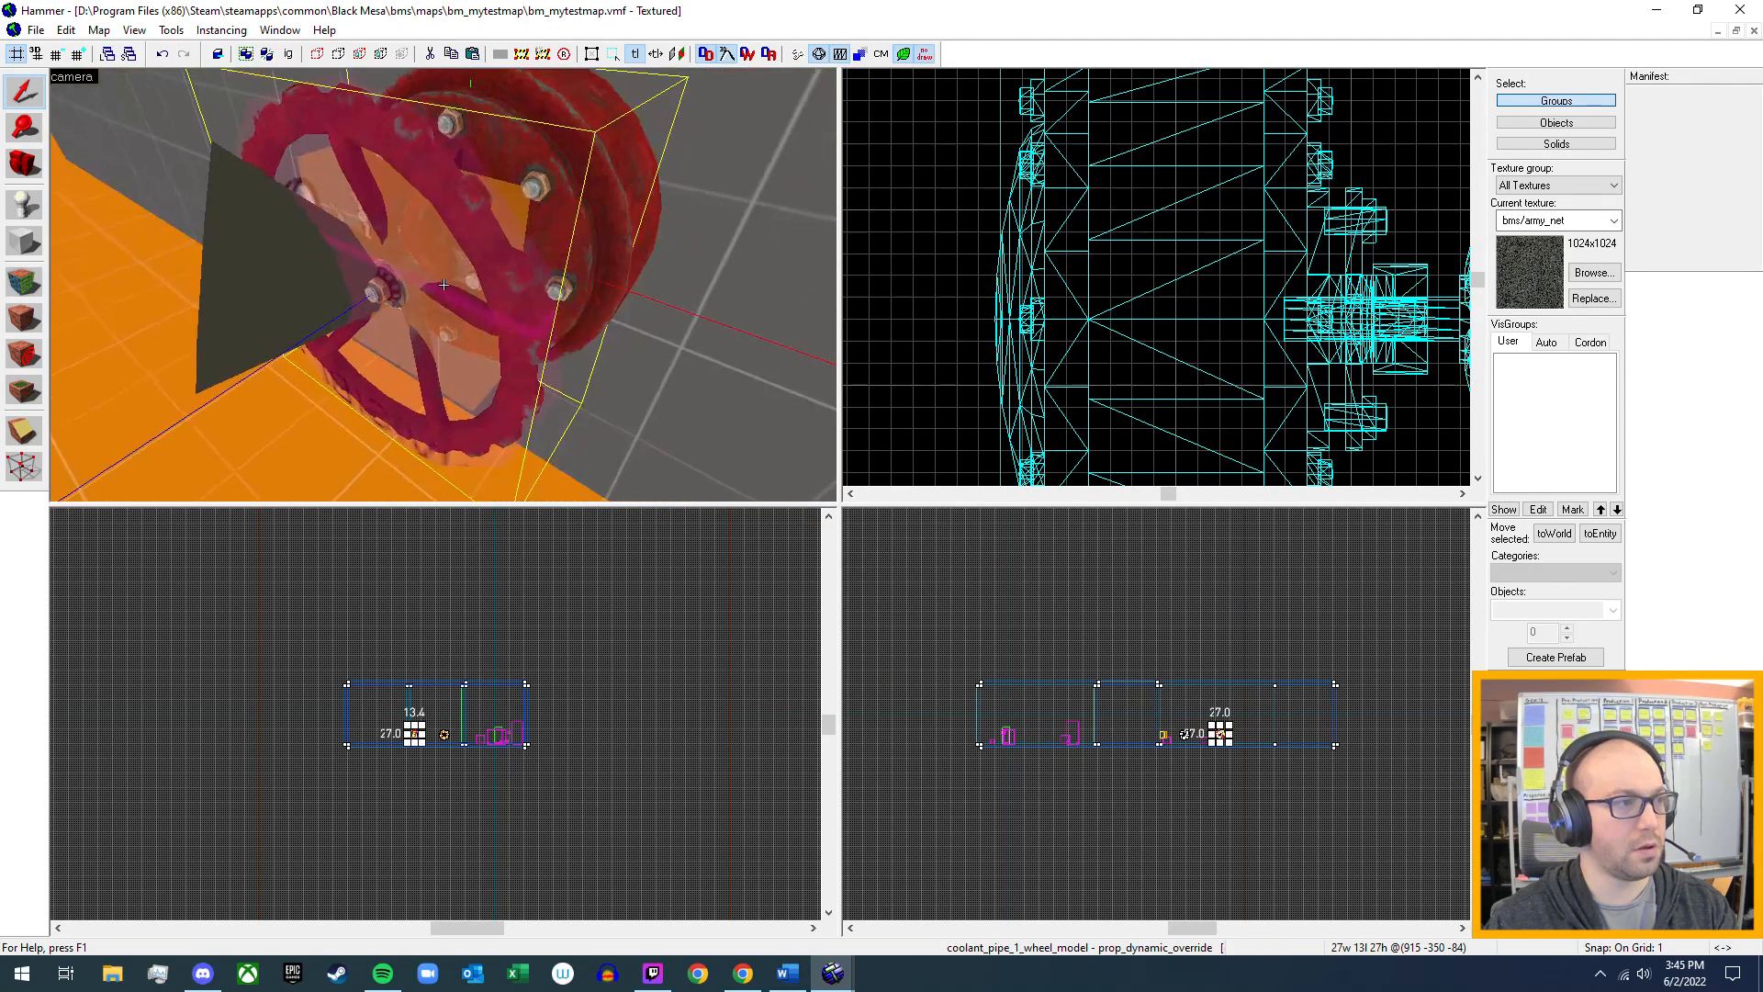
key(d)
key(z)
double_click(566, 259)
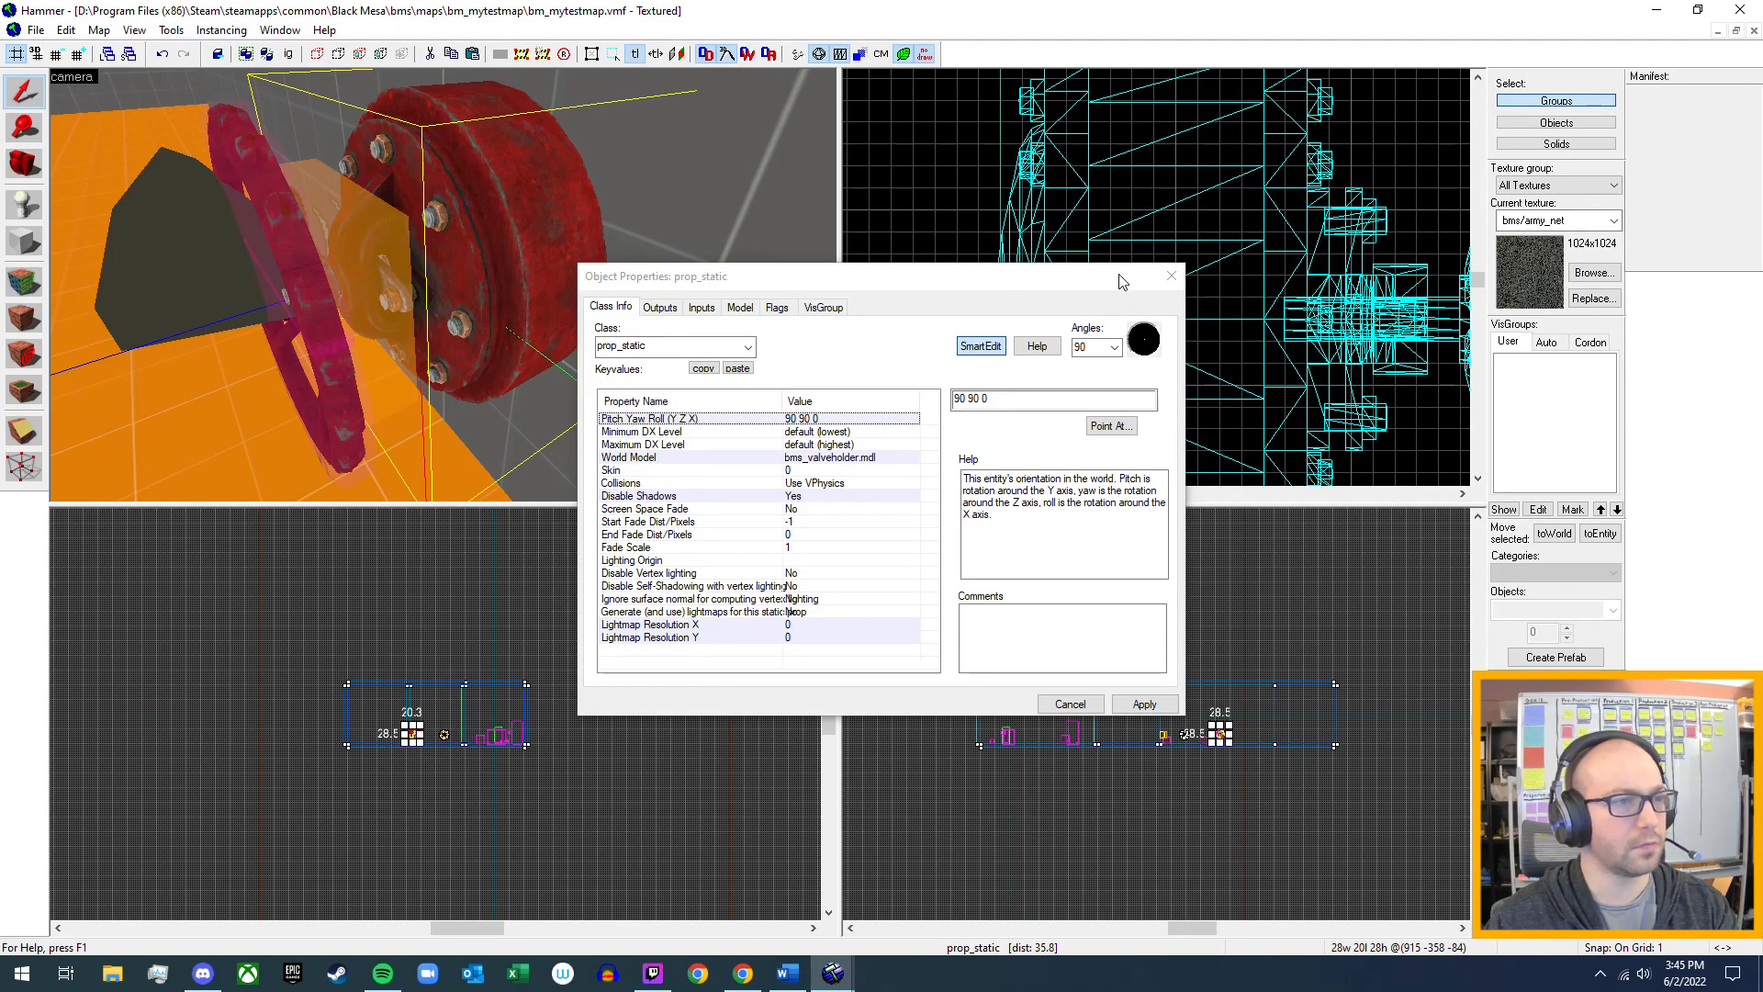
click(1171, 275)
- Examine the sound settings of the coolant_pipe_1_wheel_slotsnd ambient_generic near the valve
key(z)
key(s)
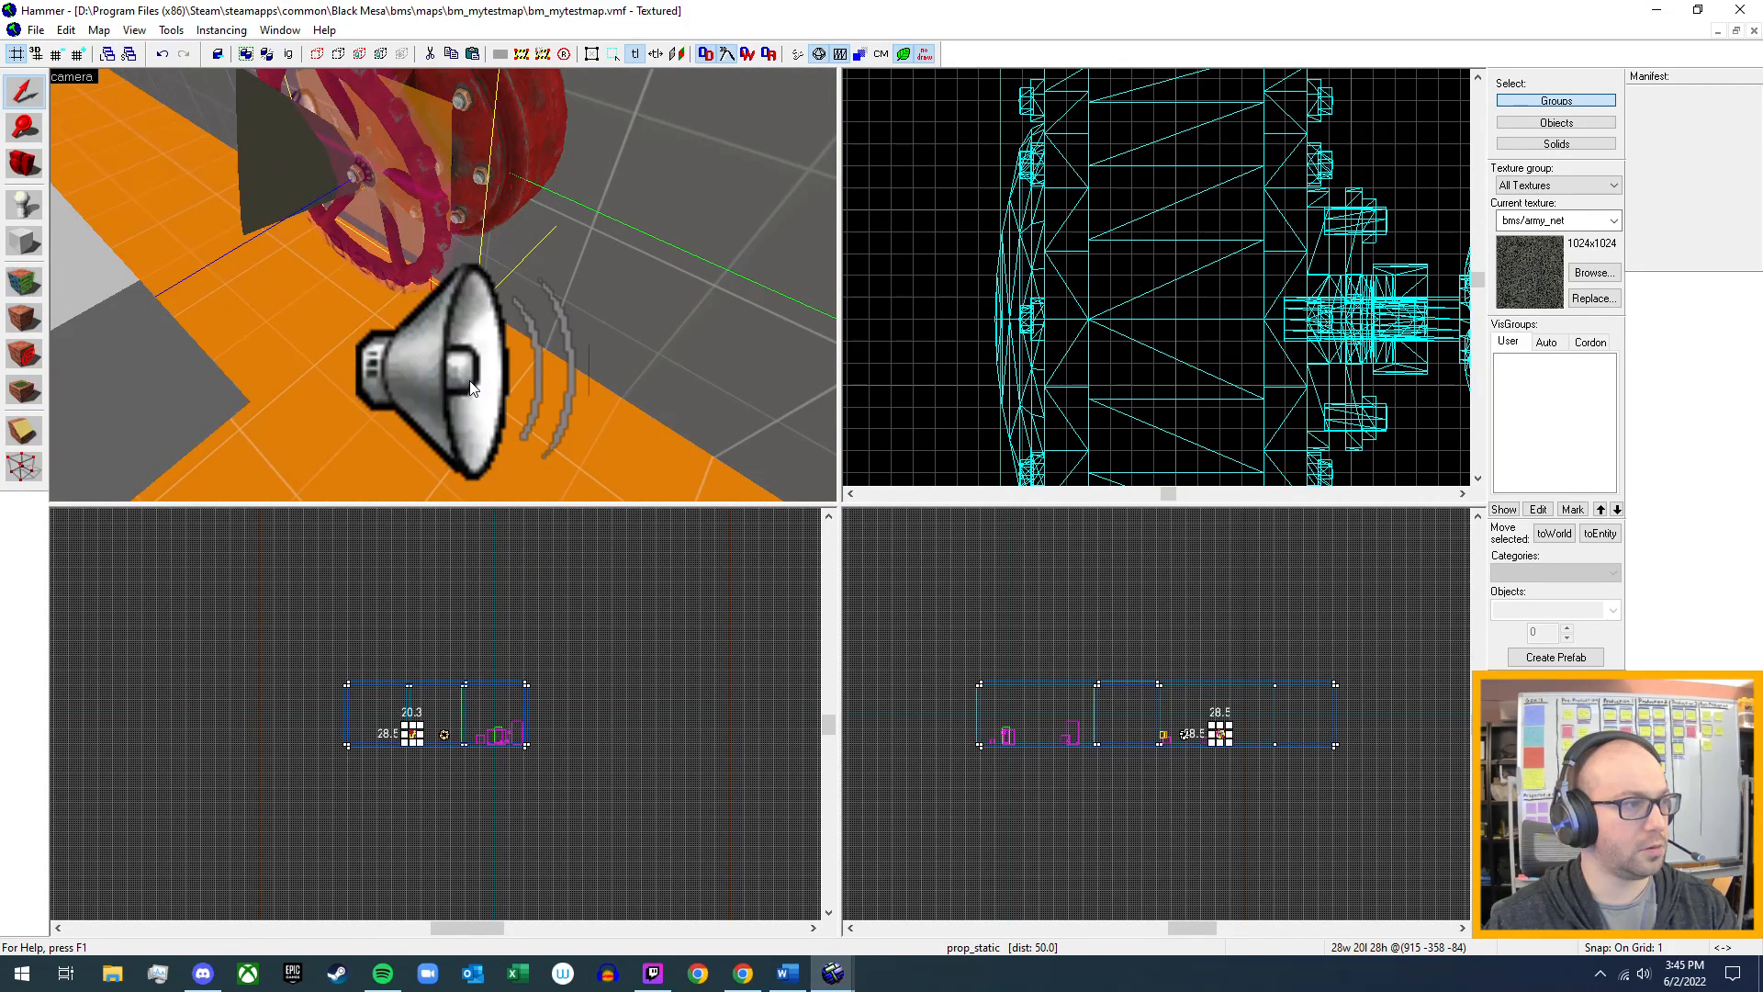
double_click(470, 385)
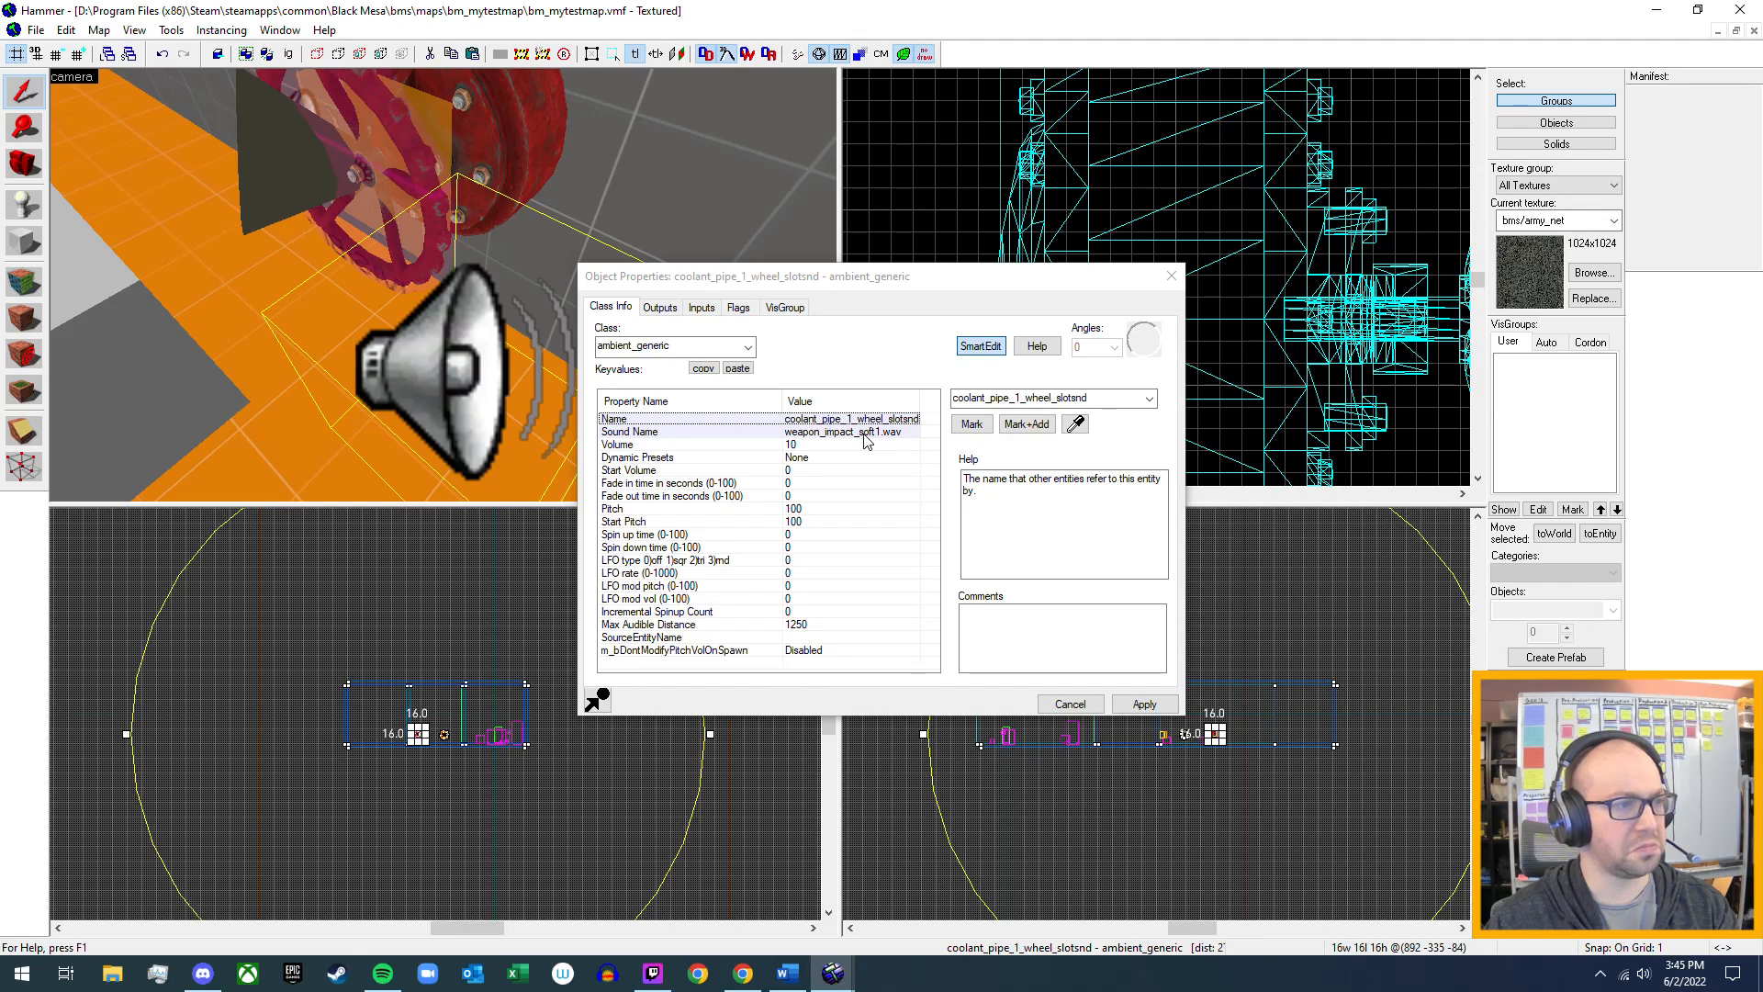
click(1171, 275)
- Examine the name and Template 1 keyvalues of the coolant_pipe_1_wheel_temp point_template beside the coolant pipe valve
key(z)
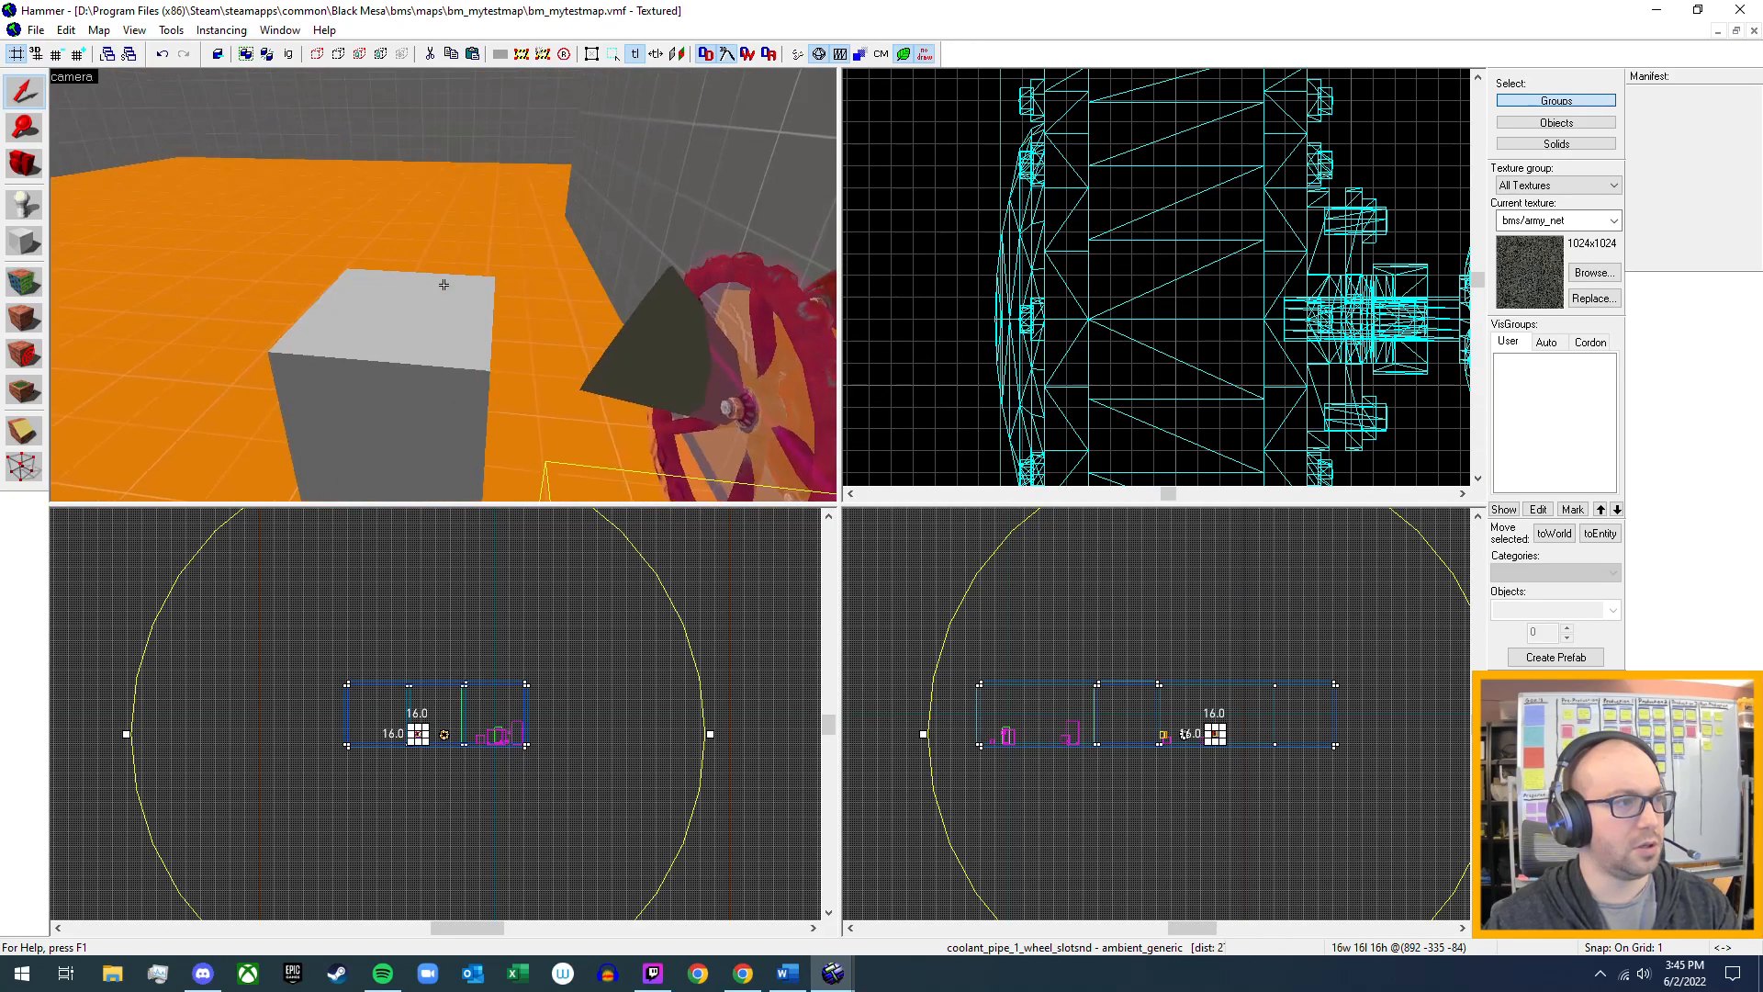
key(z)
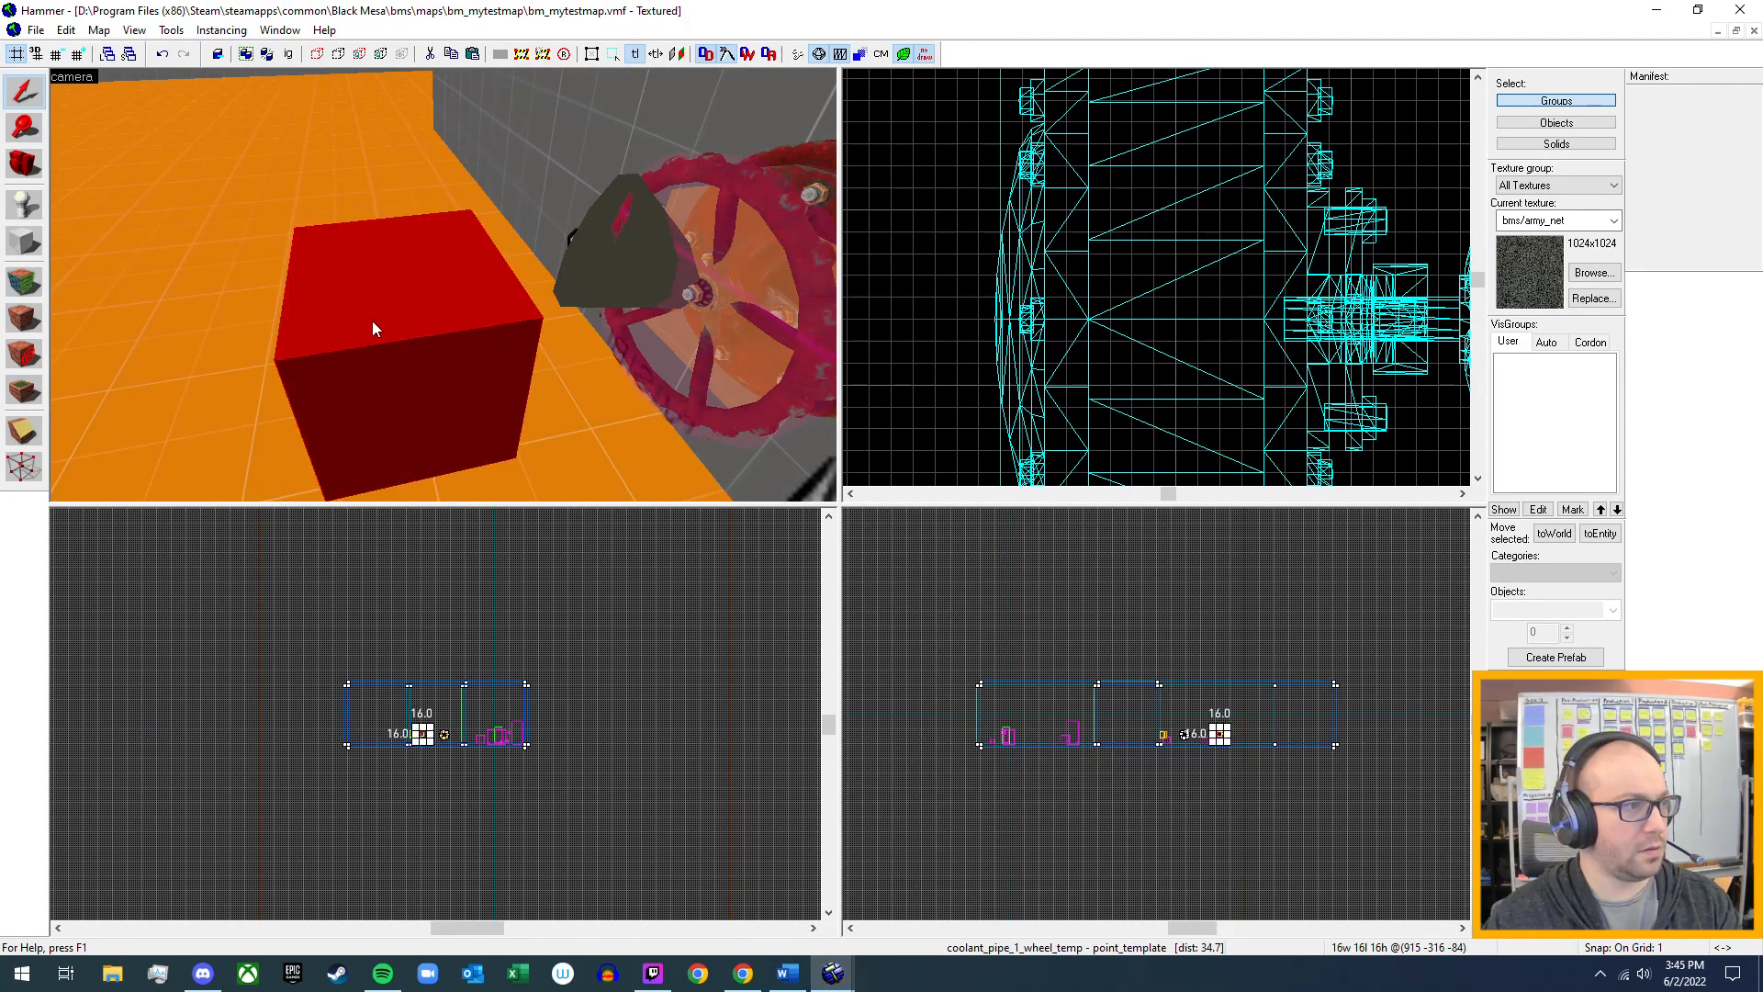
key(alt+Return)
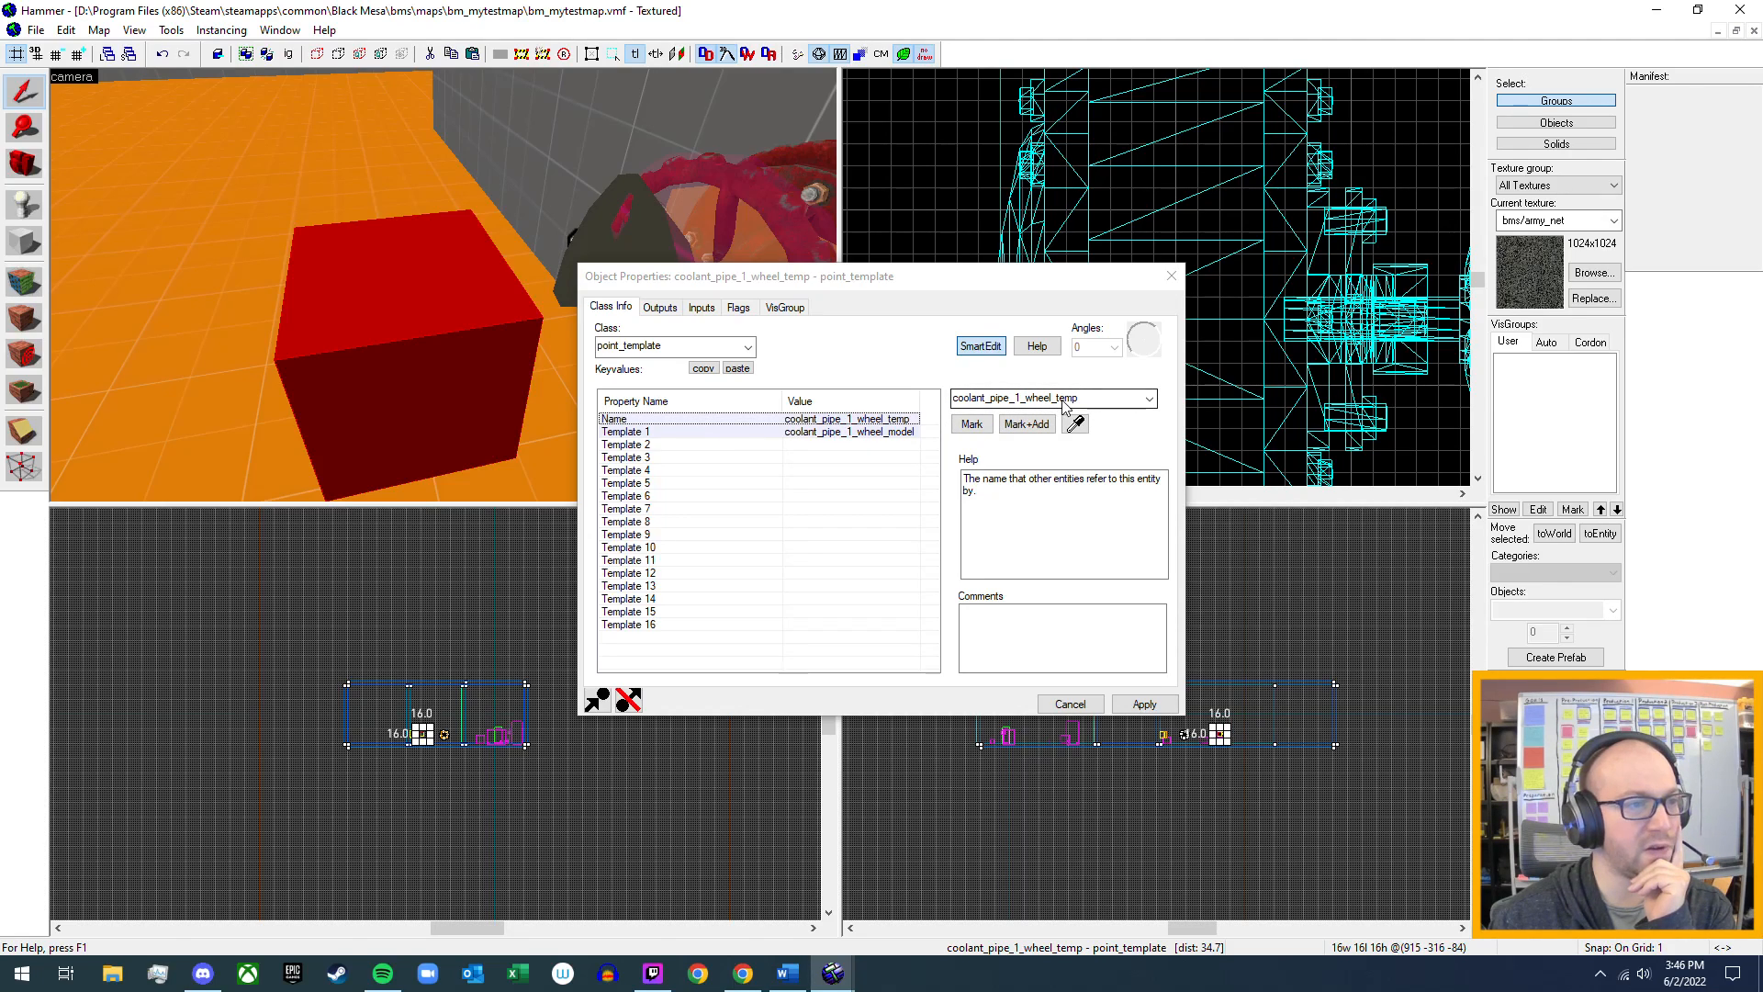
click(834, 436)
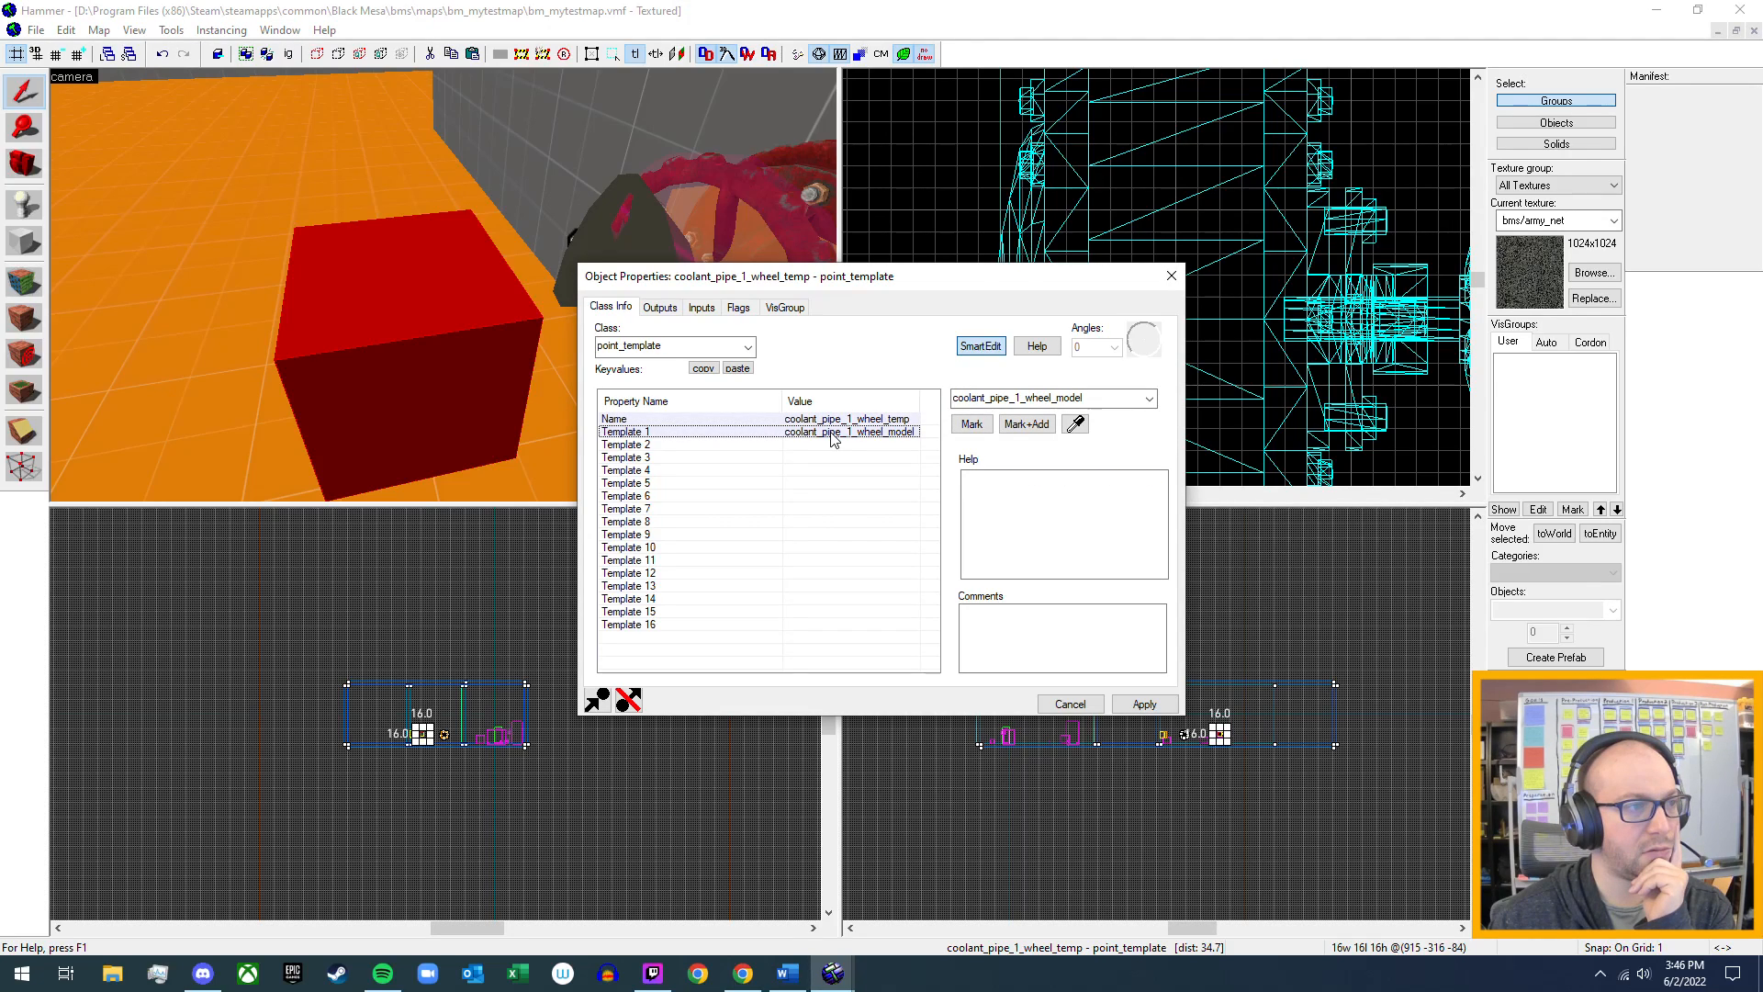
click(842, 420)
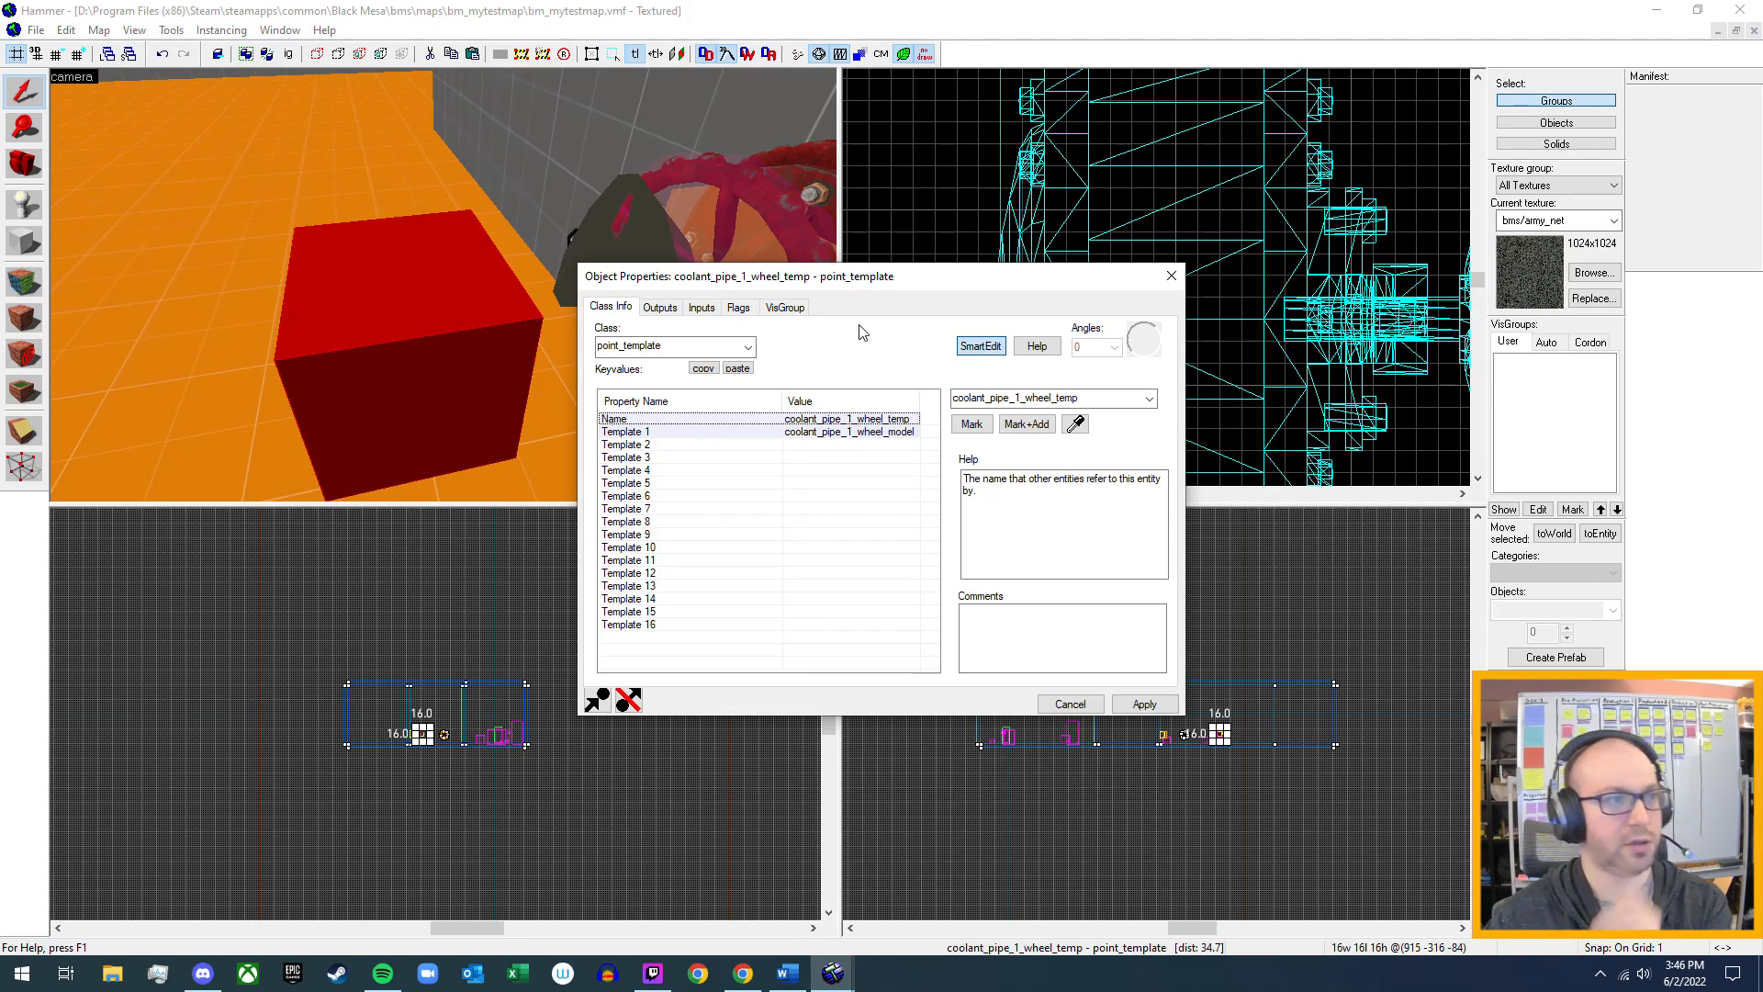
click(1170, 278)
- Place a point_template entity in front of the wheel of the simple valve on the wall
key(z)
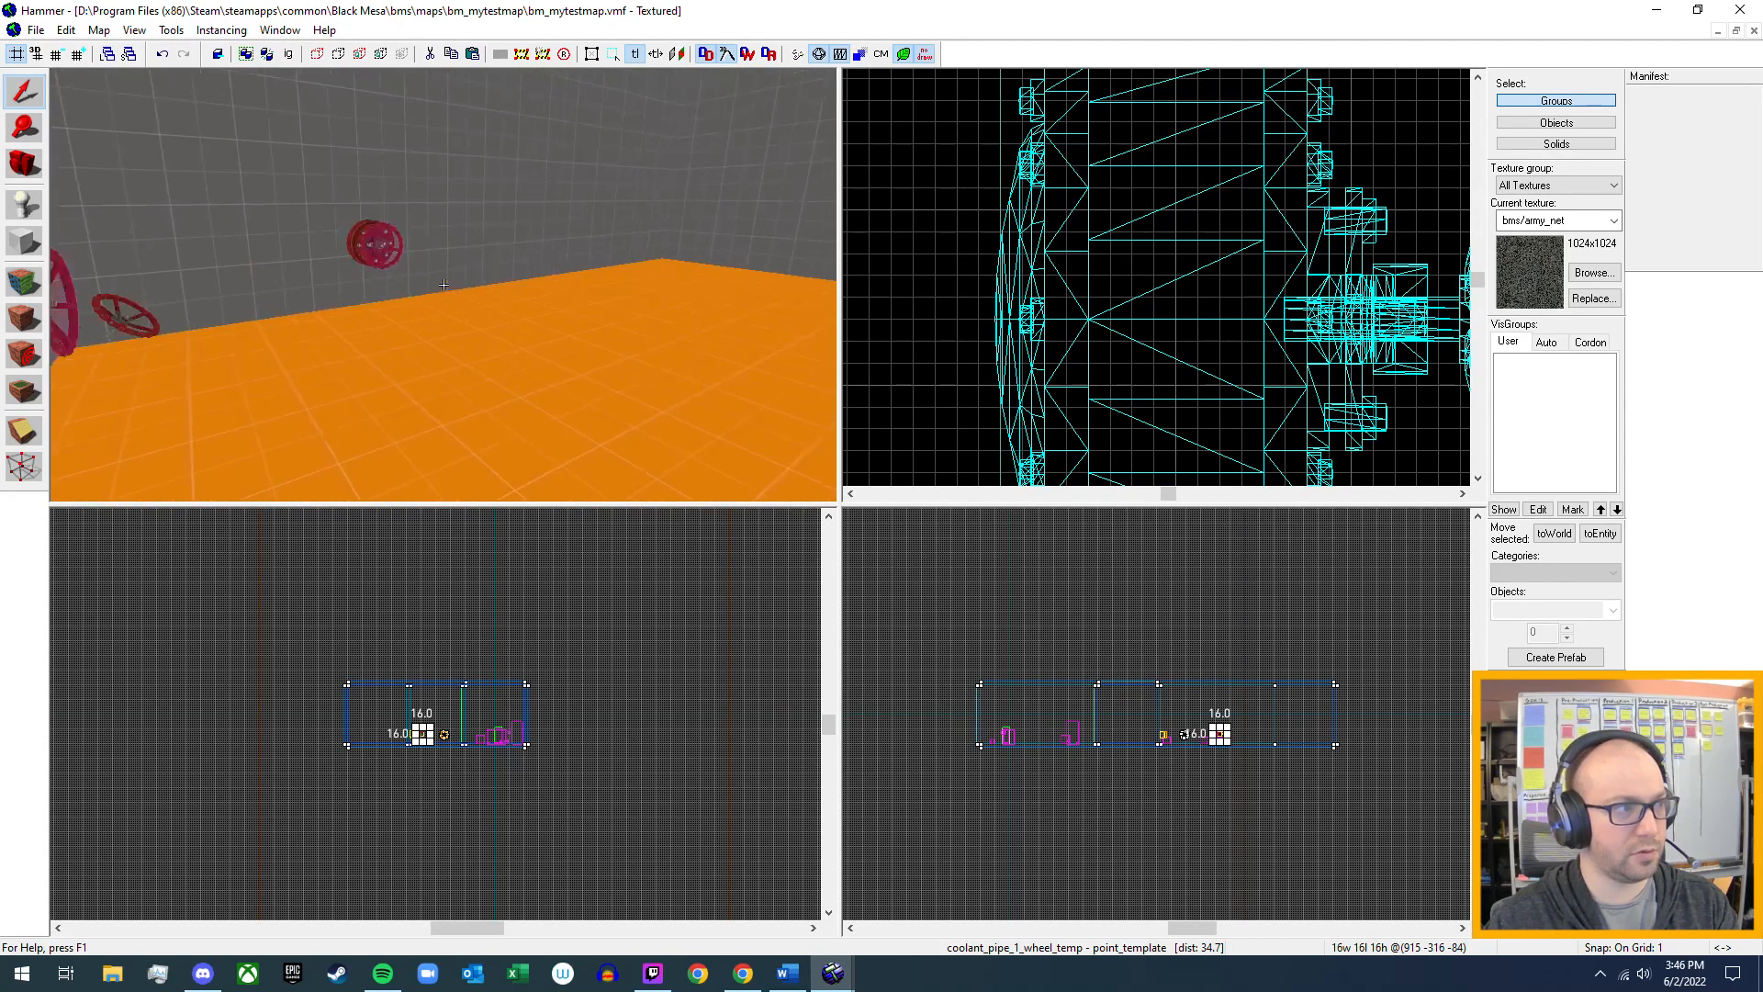
key(w)
key(z)
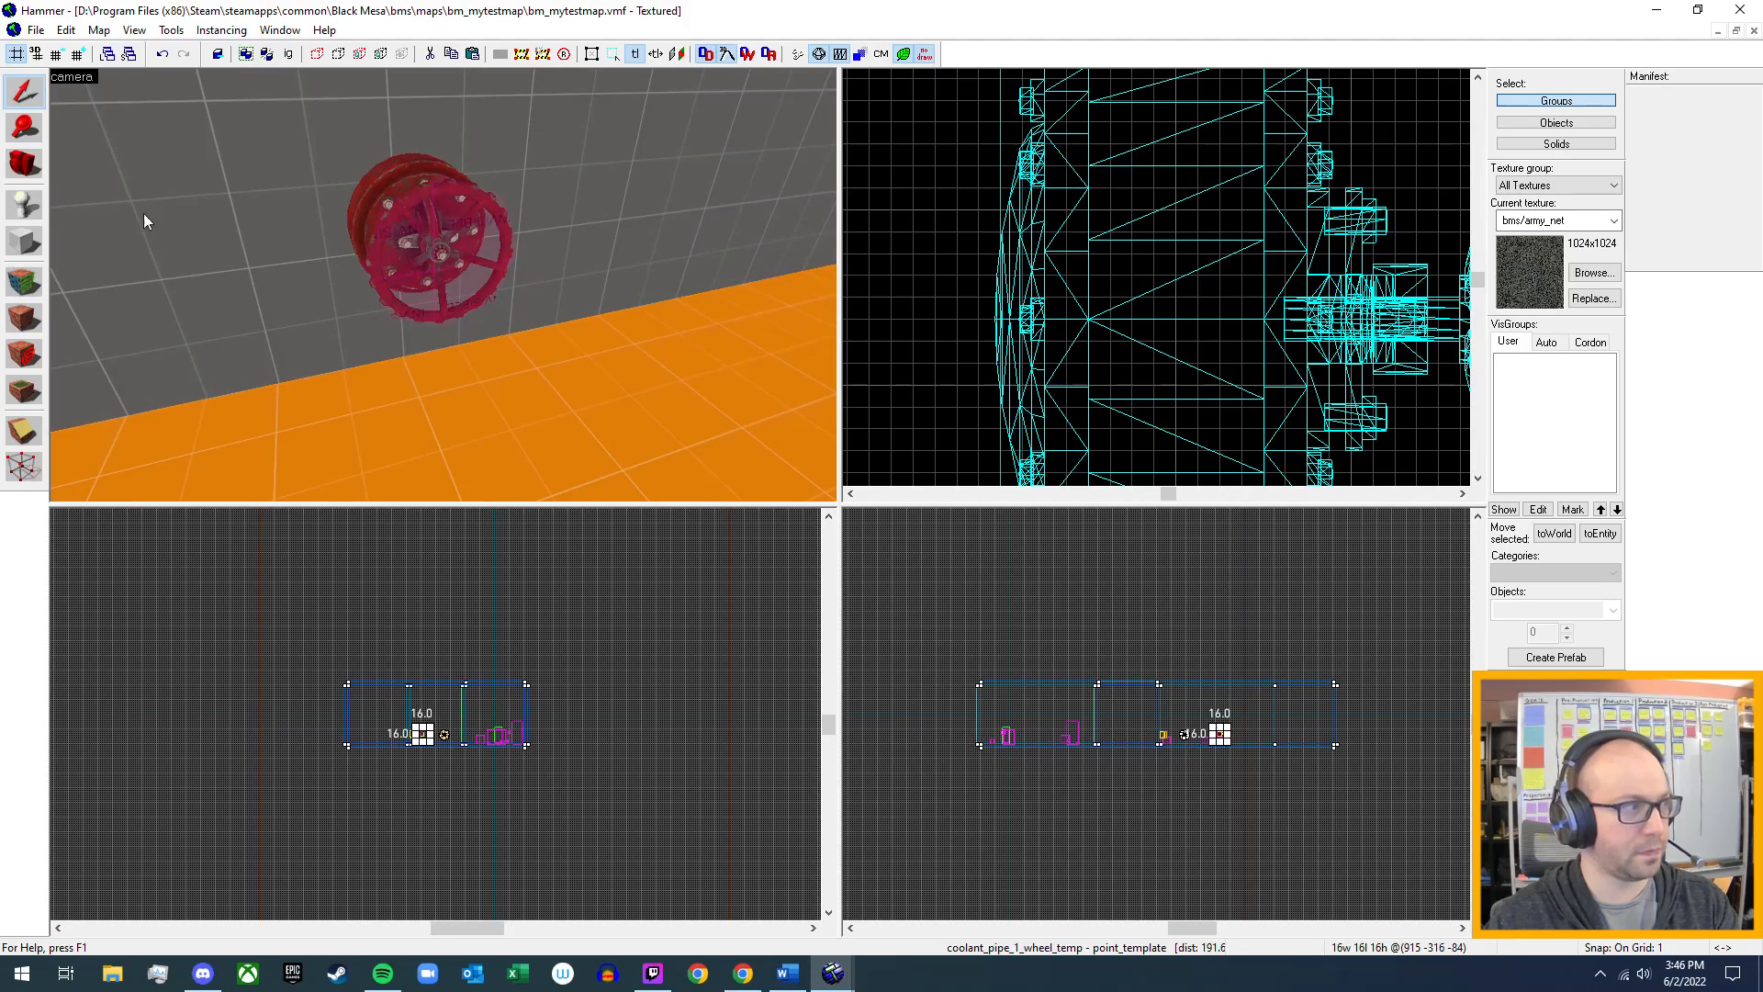
click(42, 211)
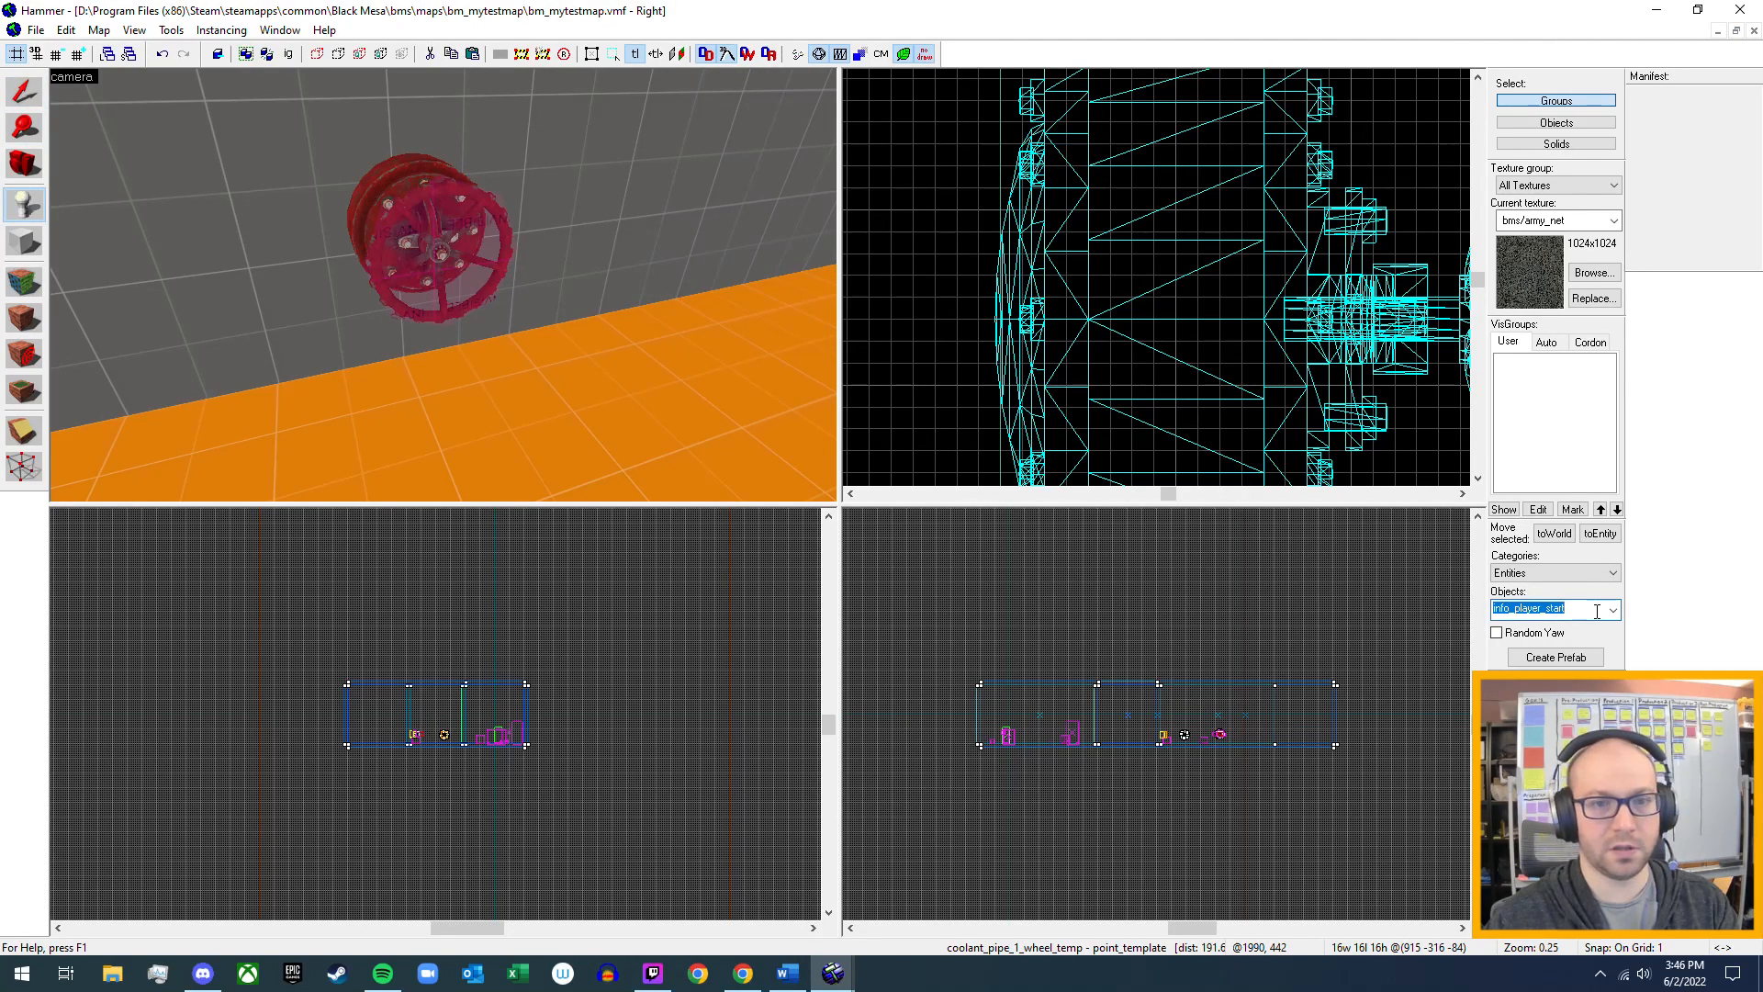
text(point)
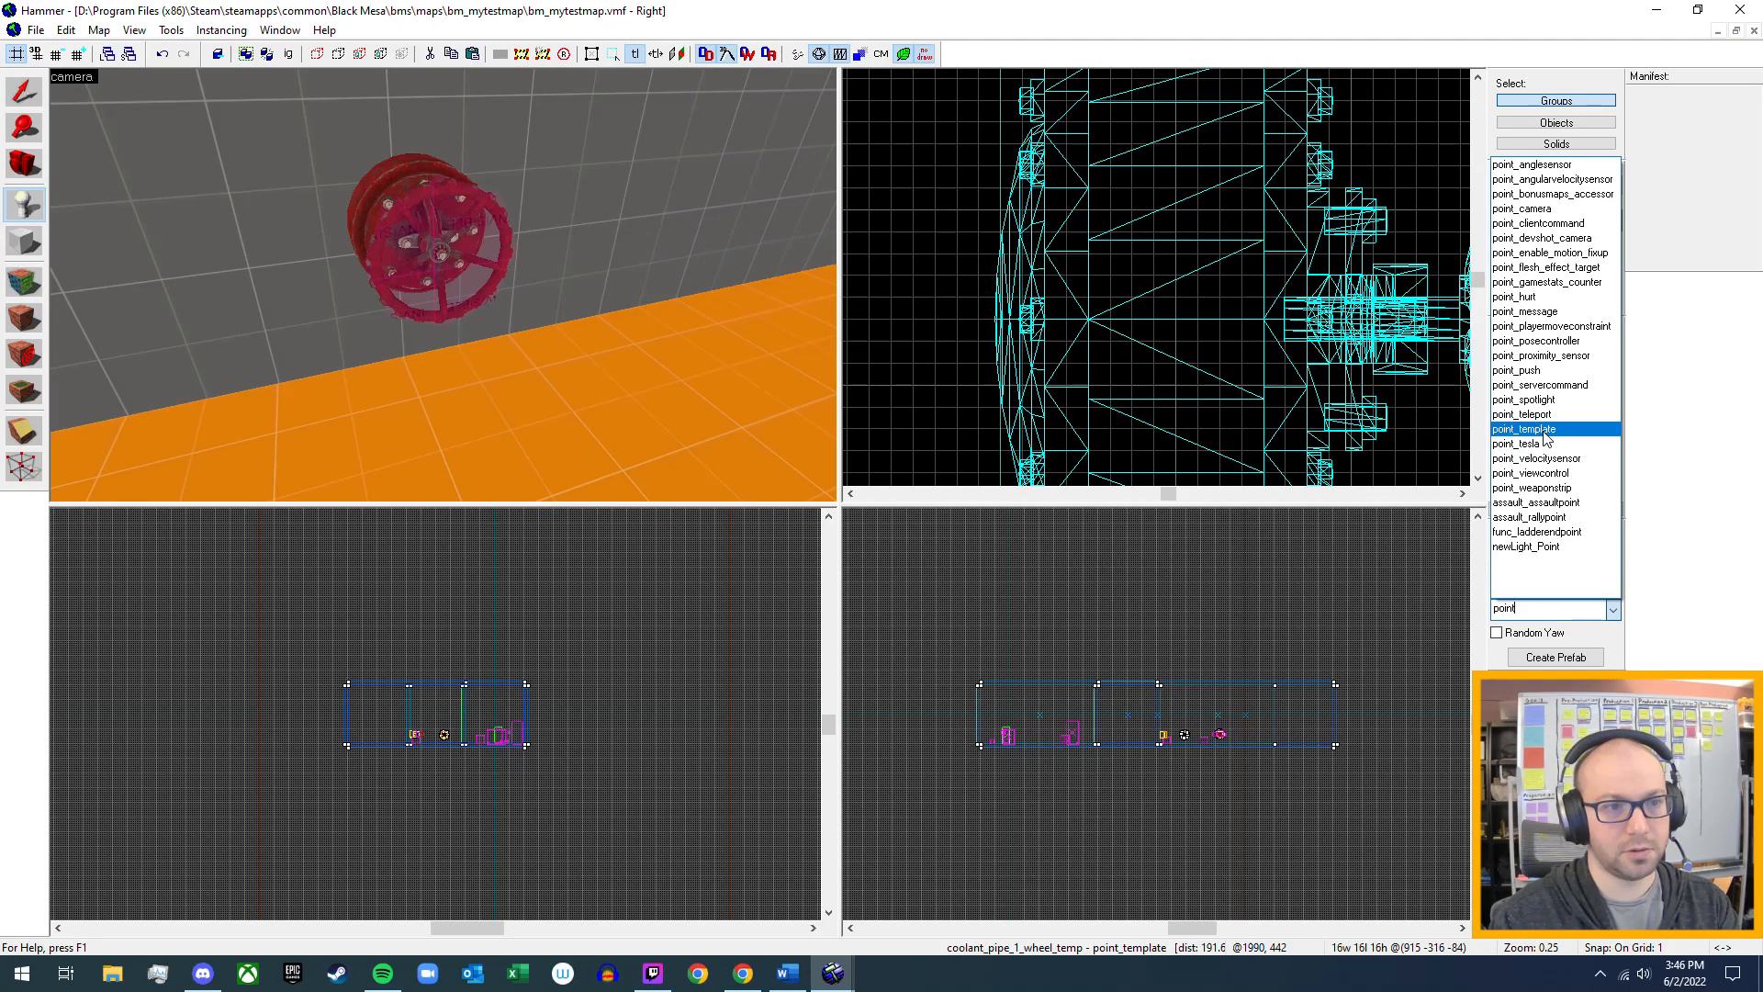
click(1542, 429)
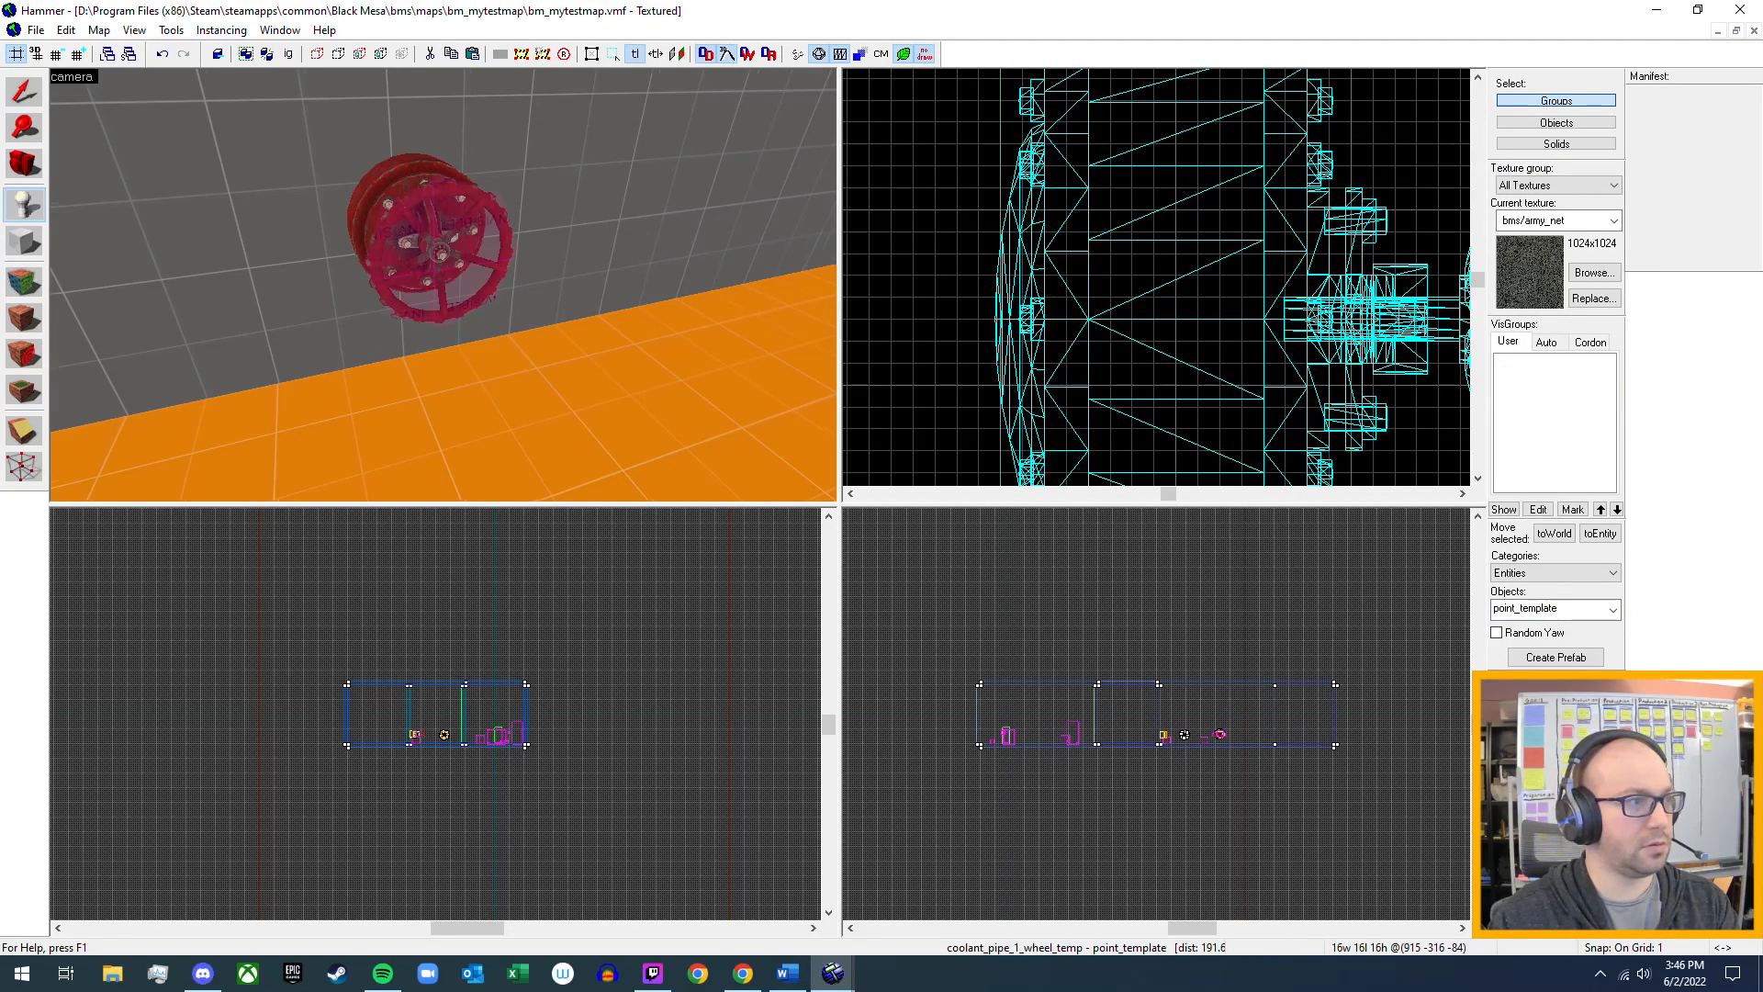
key(a)
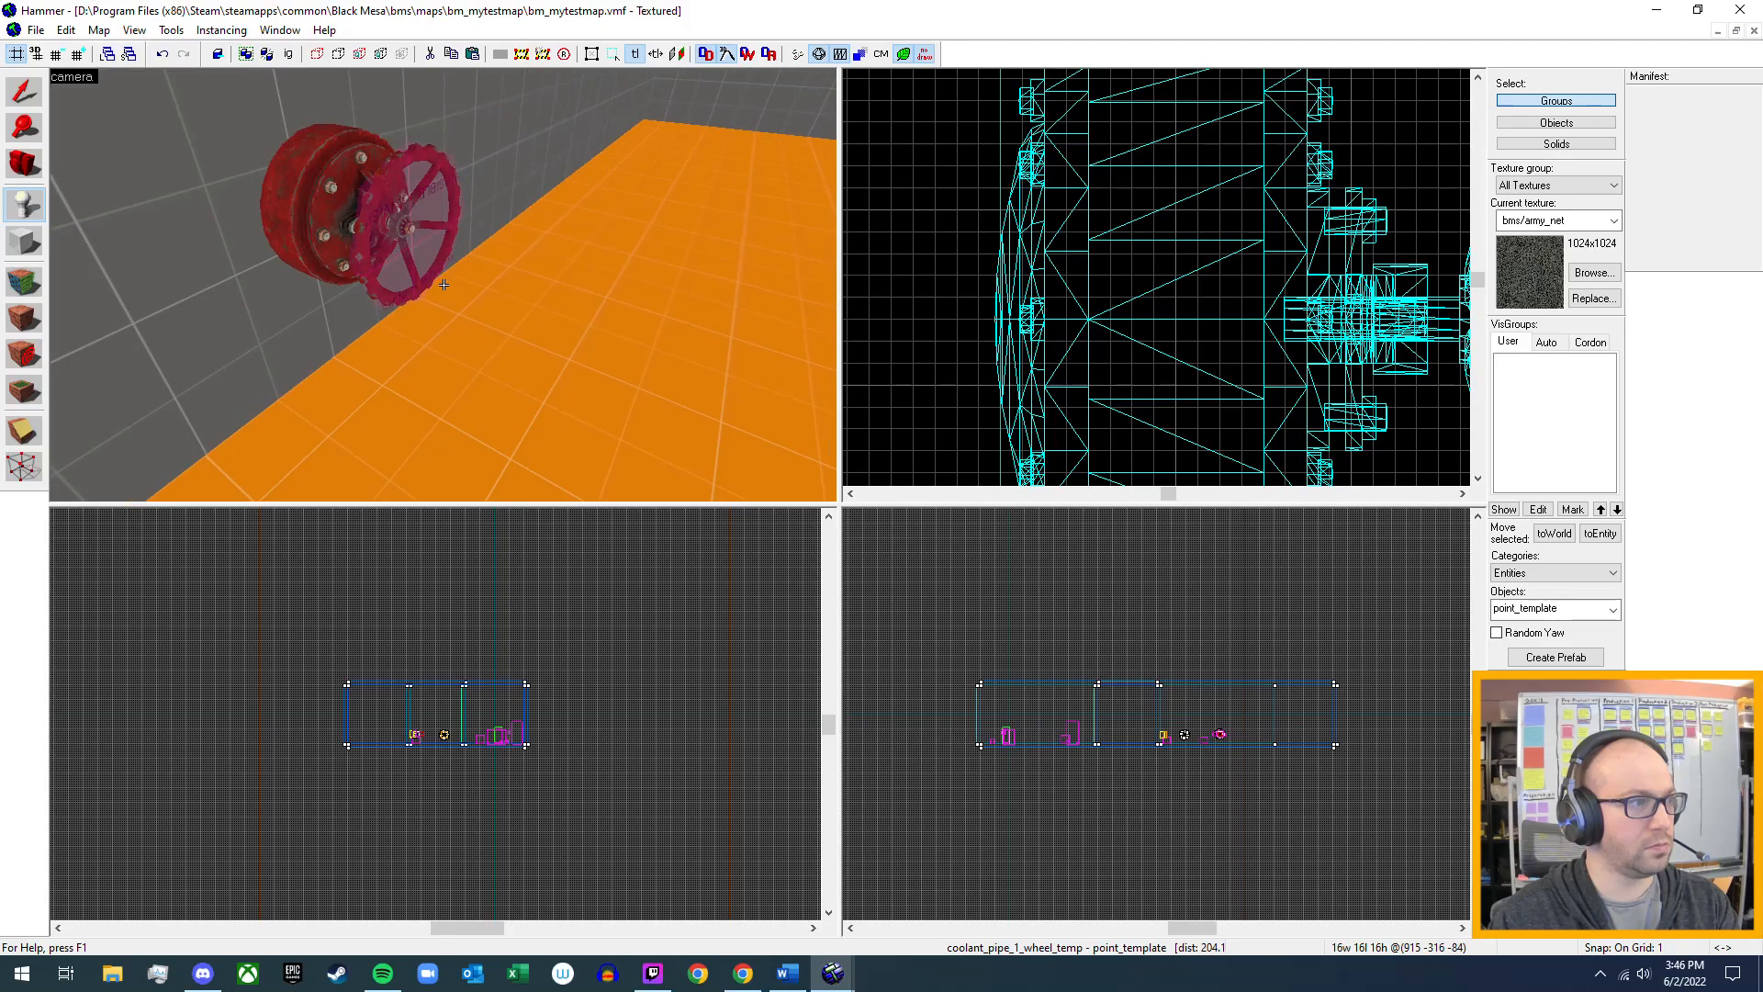
click(426, 234)
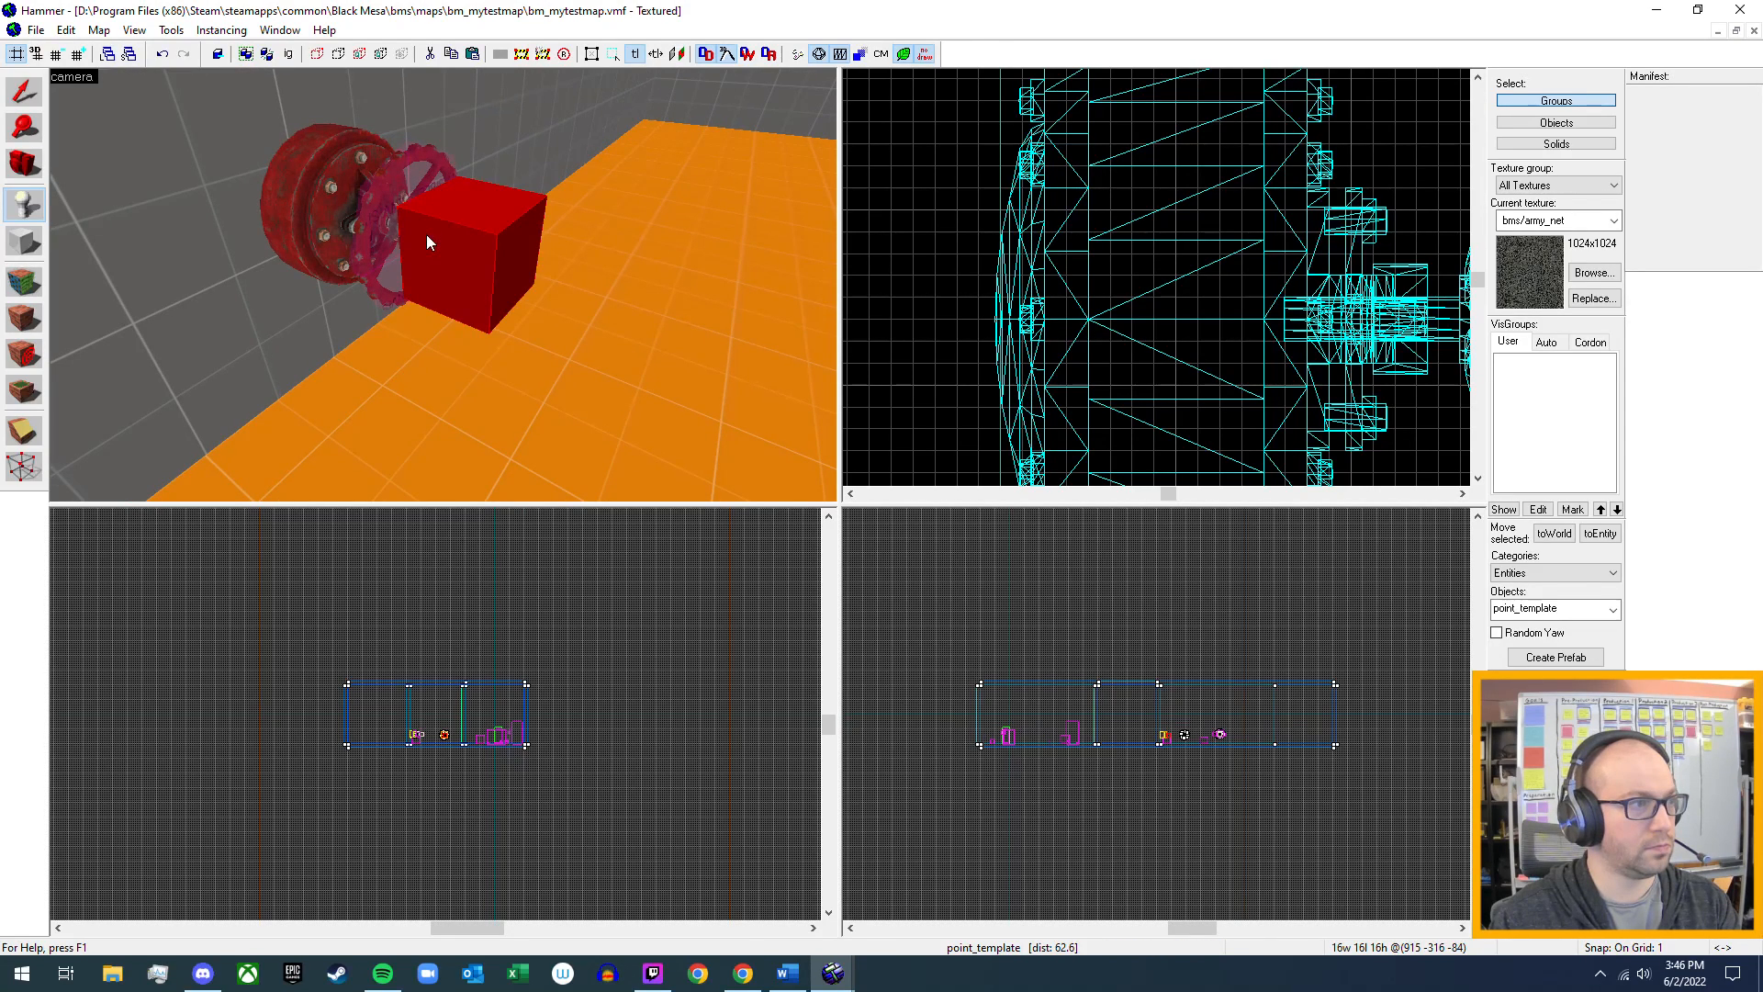
click(20, 95)
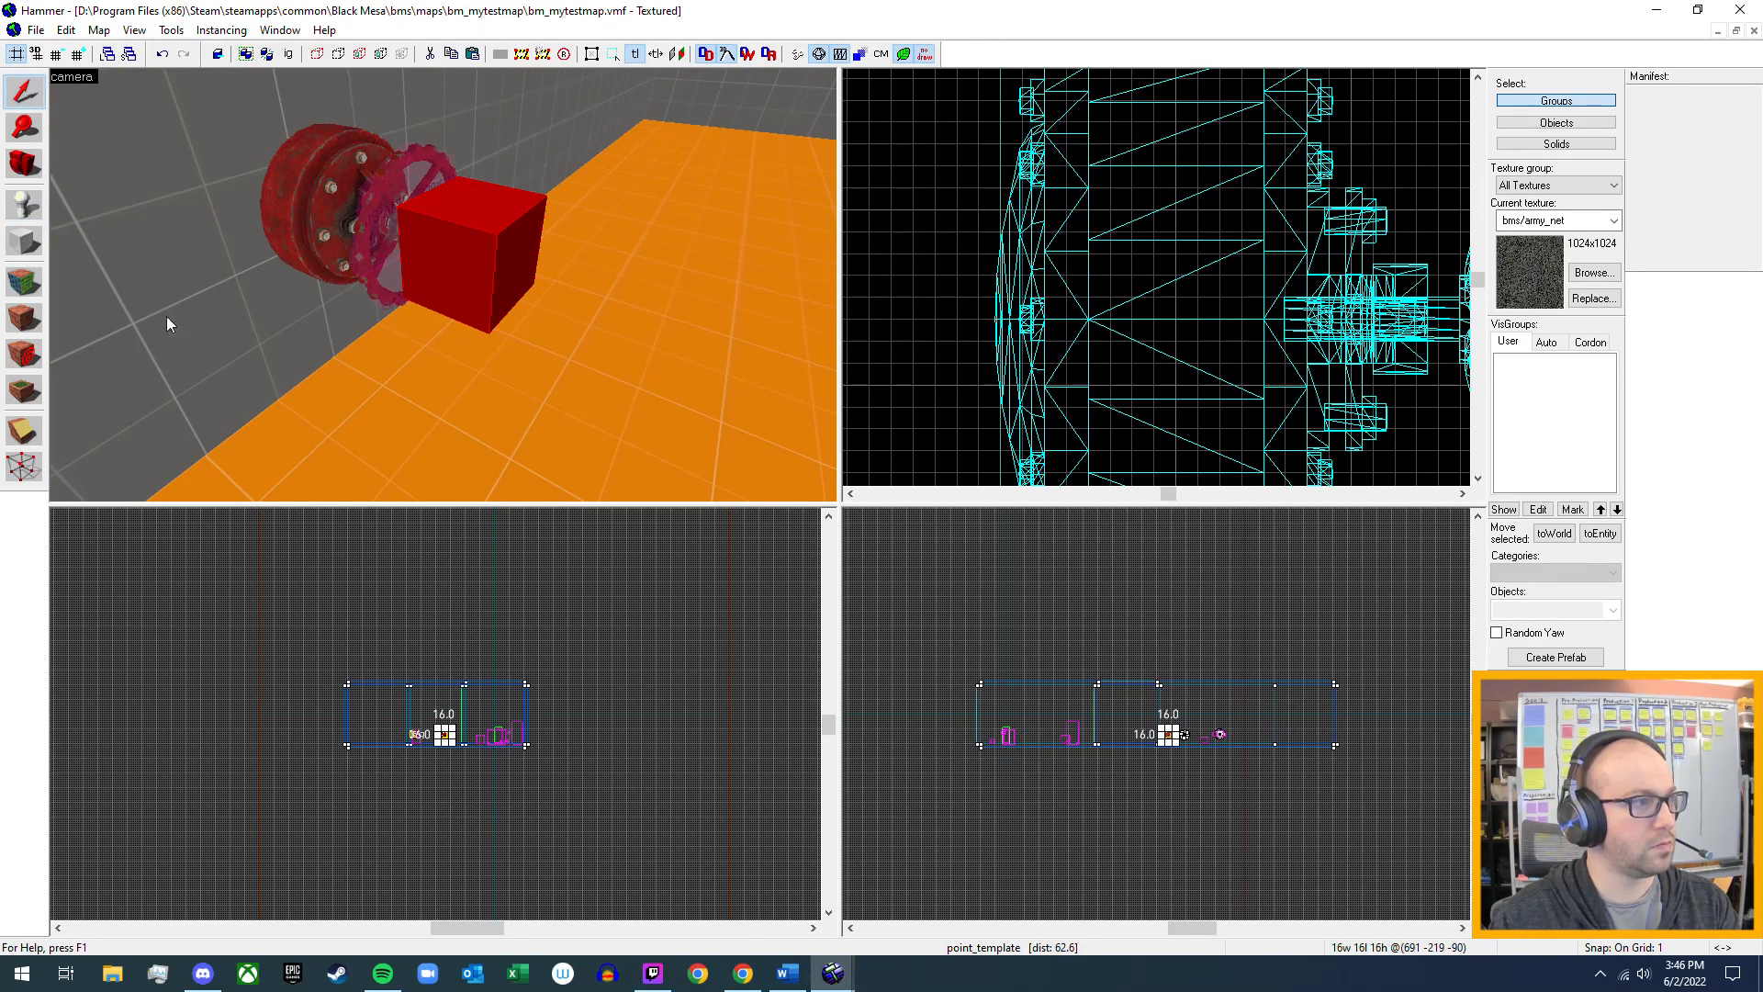
- Check the names of the grouped wheel entities beside the new point_template in the top view
double_click(468, 256)
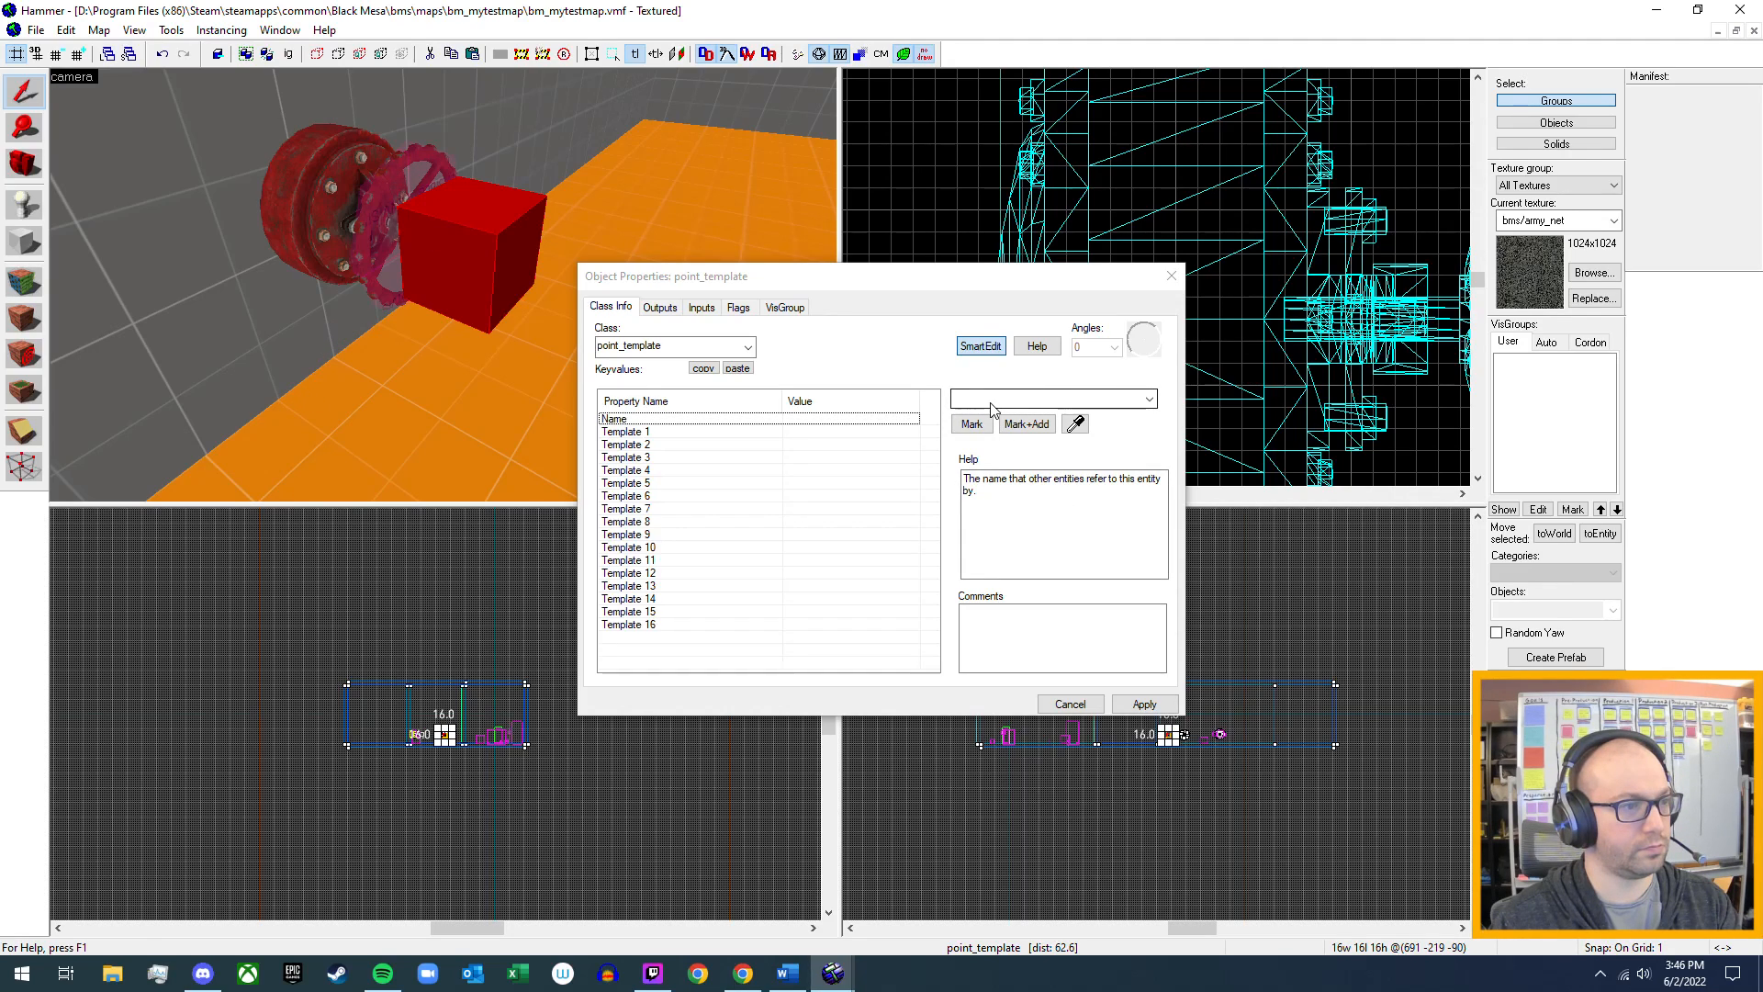
click(379, 223)
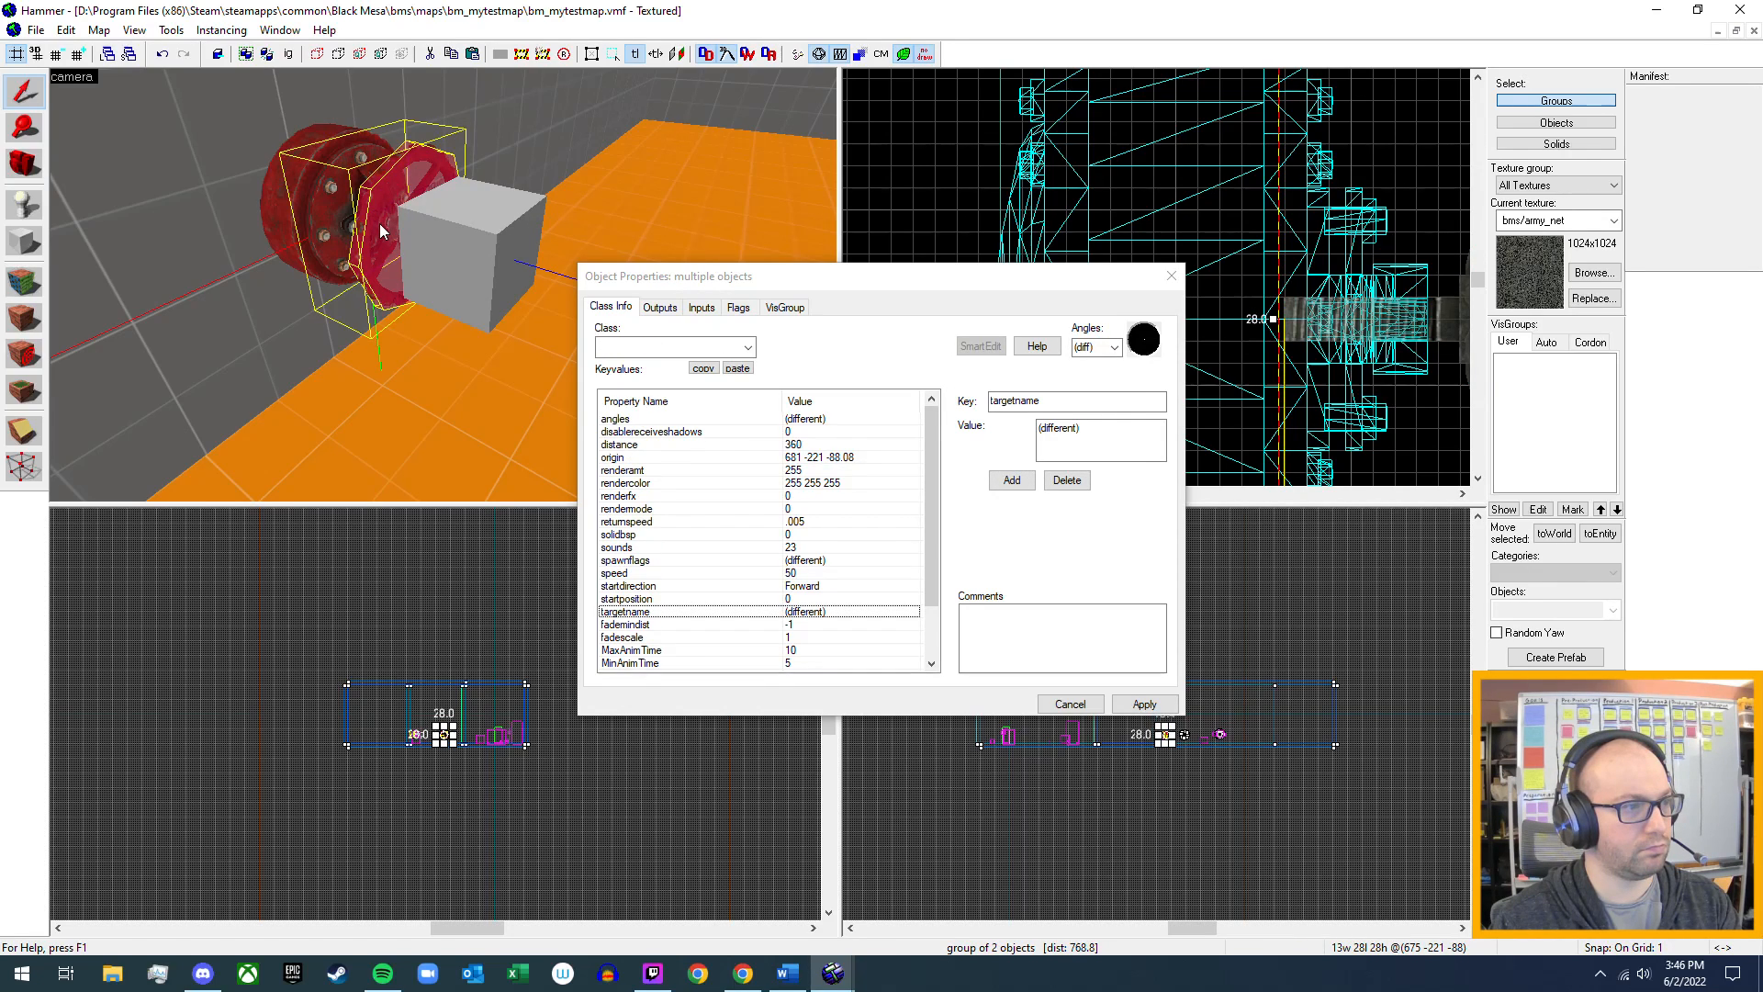
click(1170, 276)
scroll(1219, 359, down, 10)
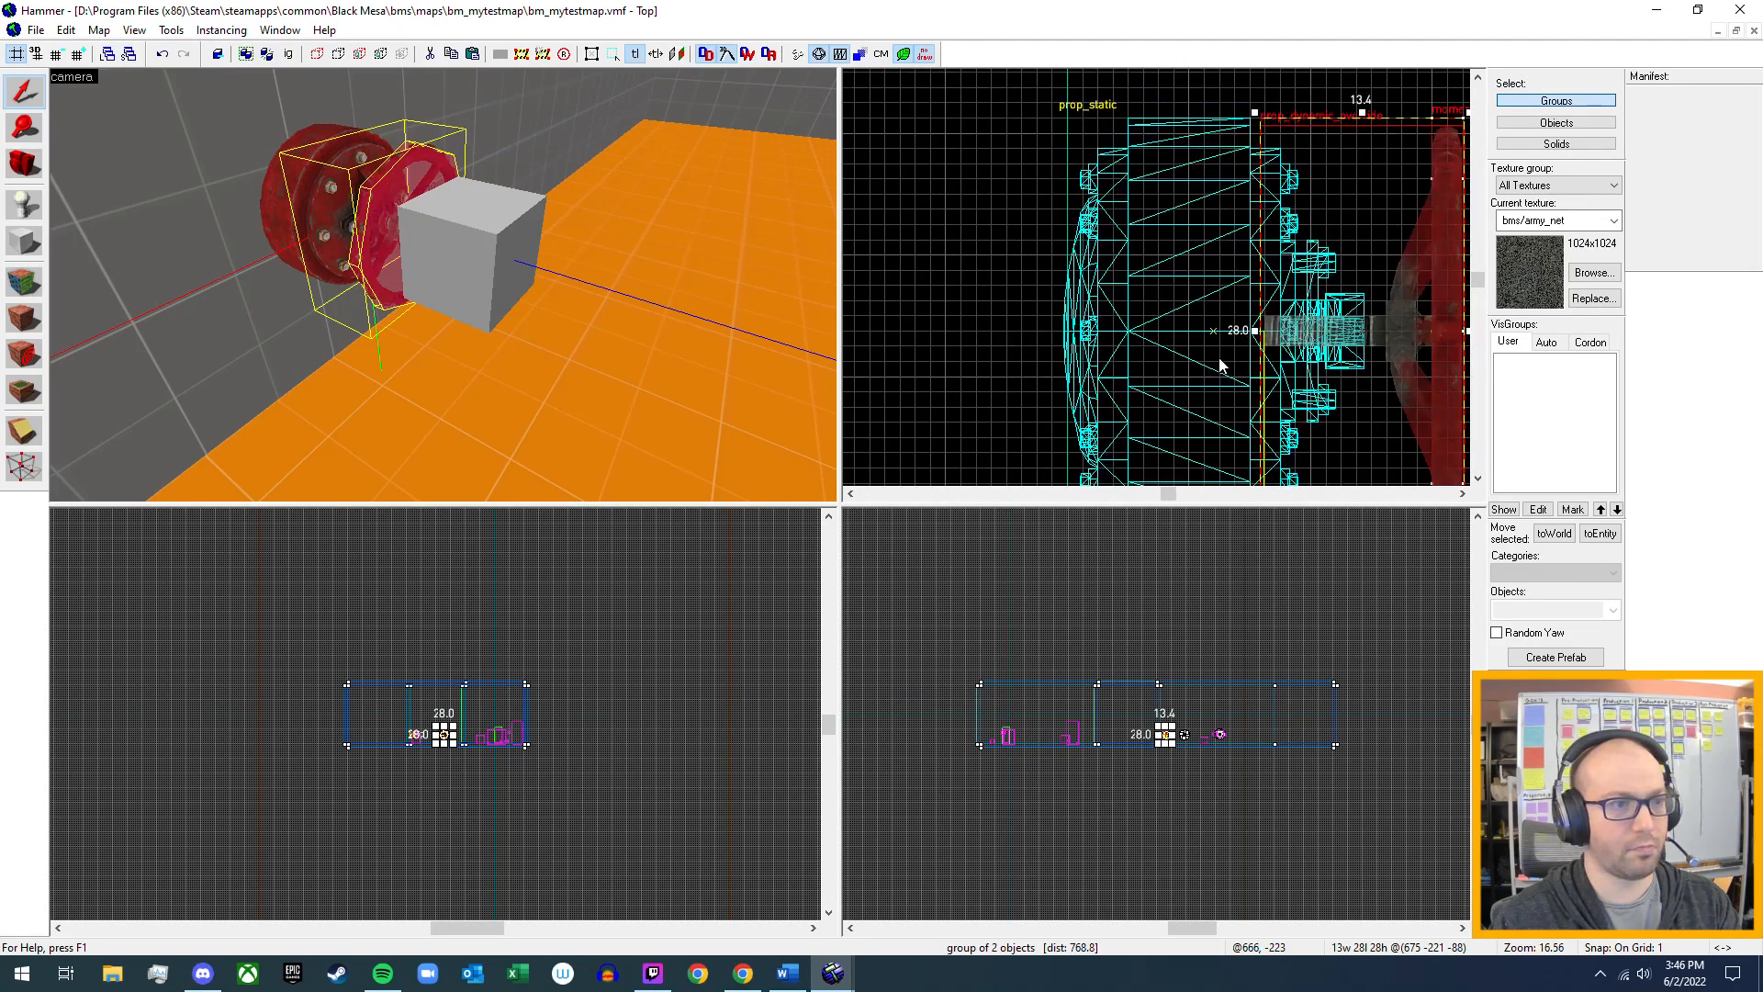
middle_drag(1145, 365, 952, 316)
scroll(1104, 315, up, 3)
scroll(1104, 314, up, 2)
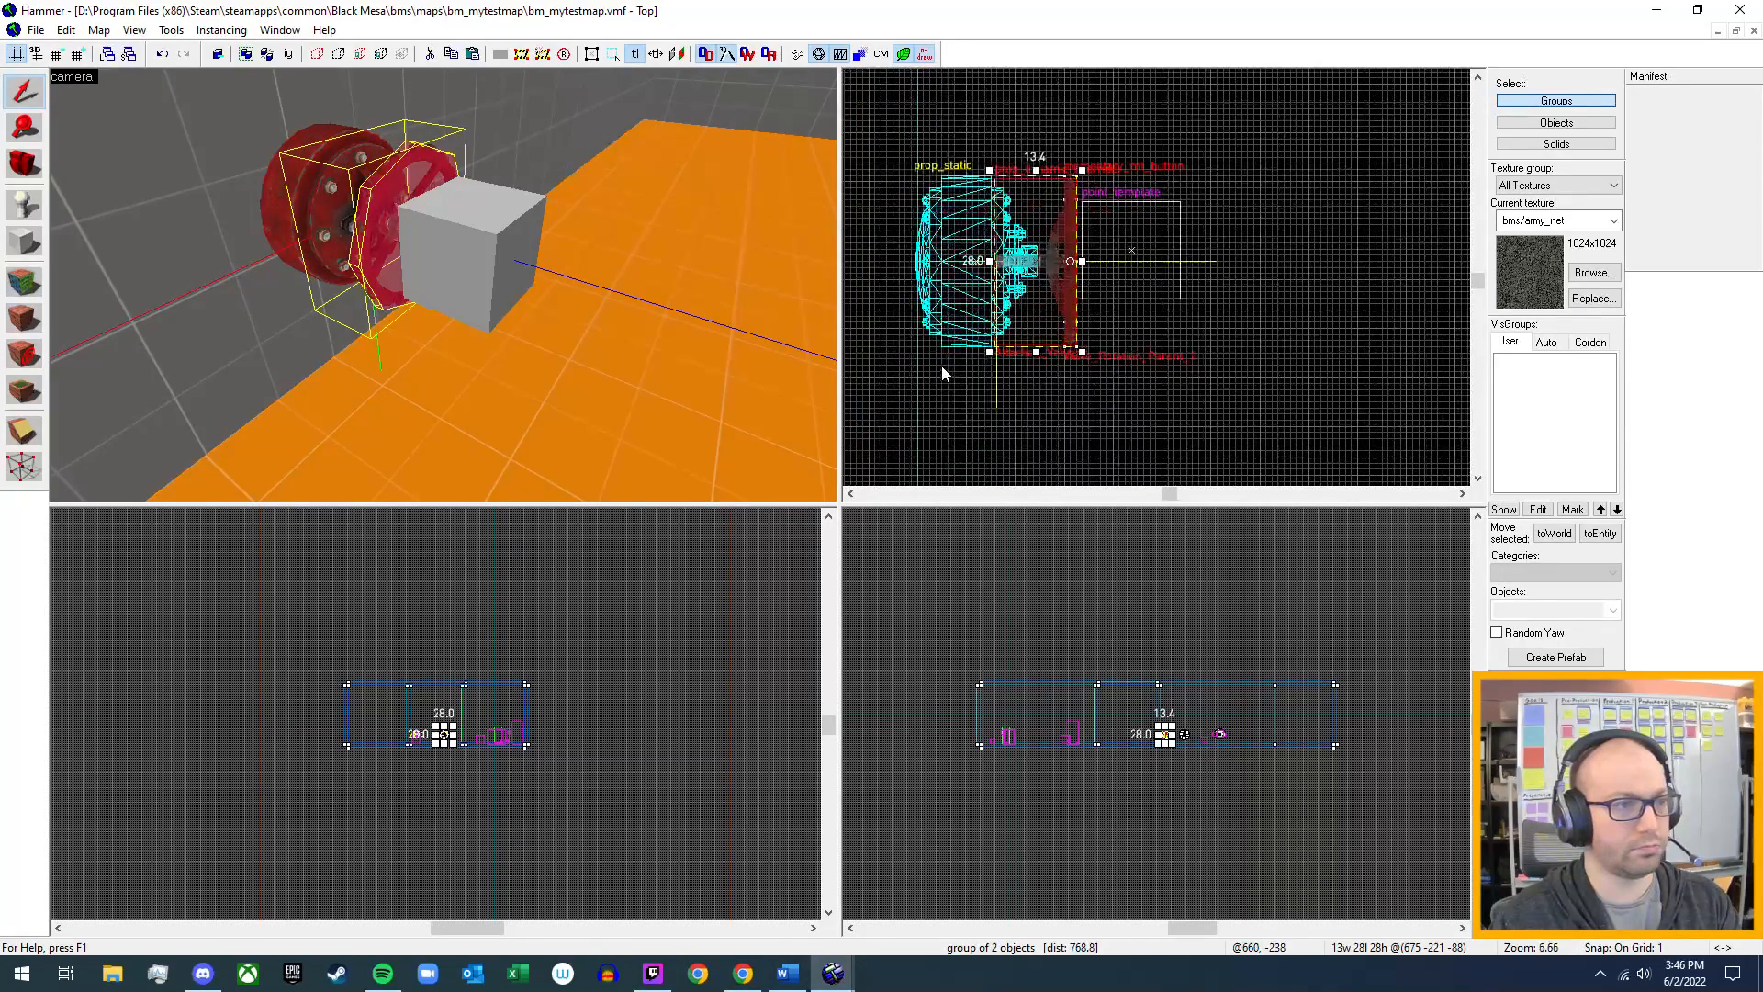
scroll(971, 335, up, 4)
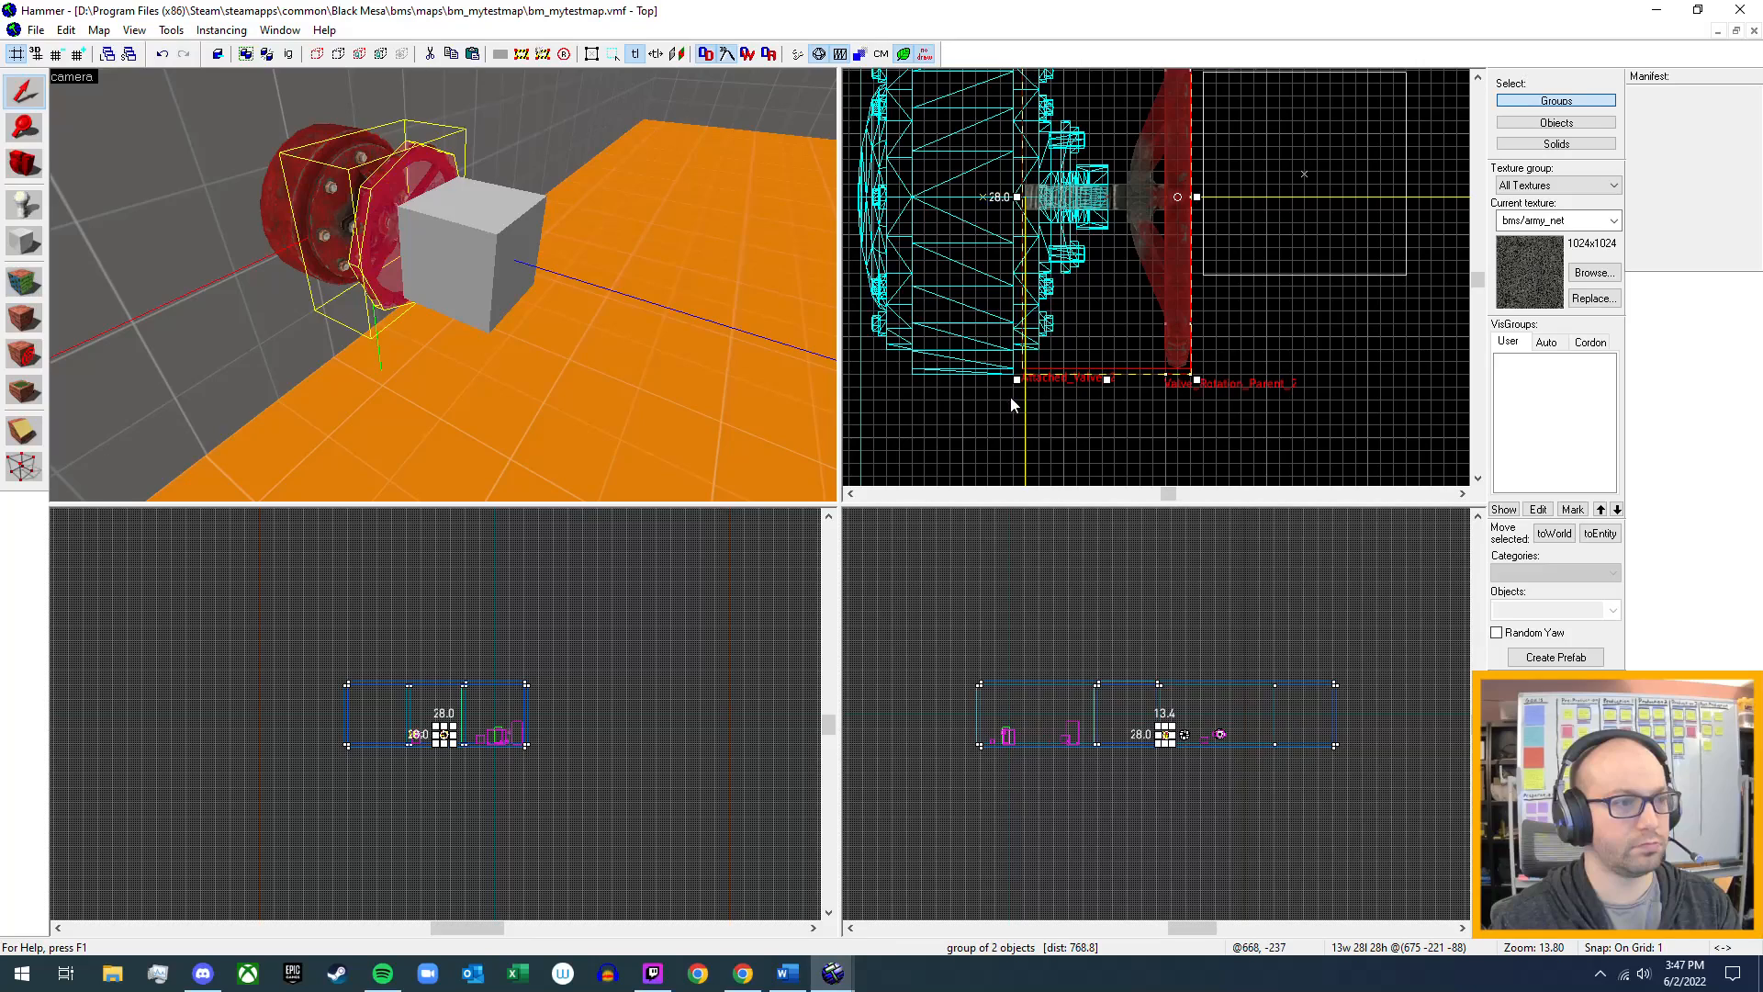
- Name the new point_template My_Valve_Template and apply the change
click(483, 250)
key(alt+Return)
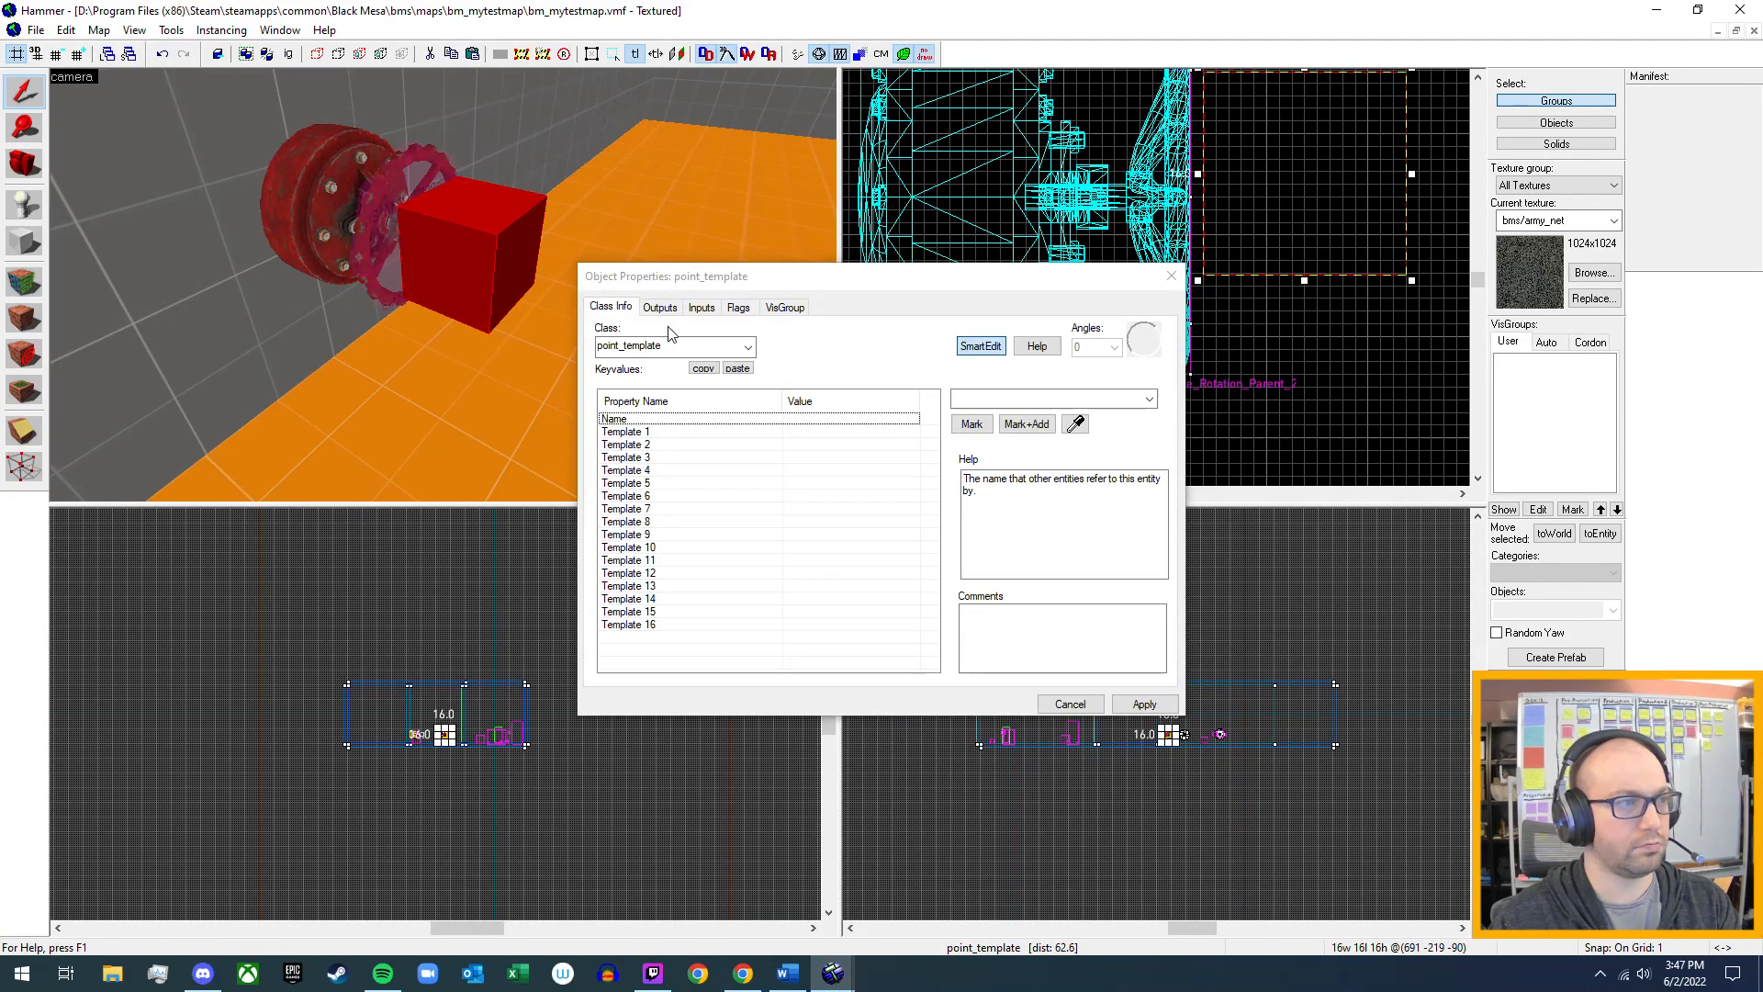
click(1004, 402)
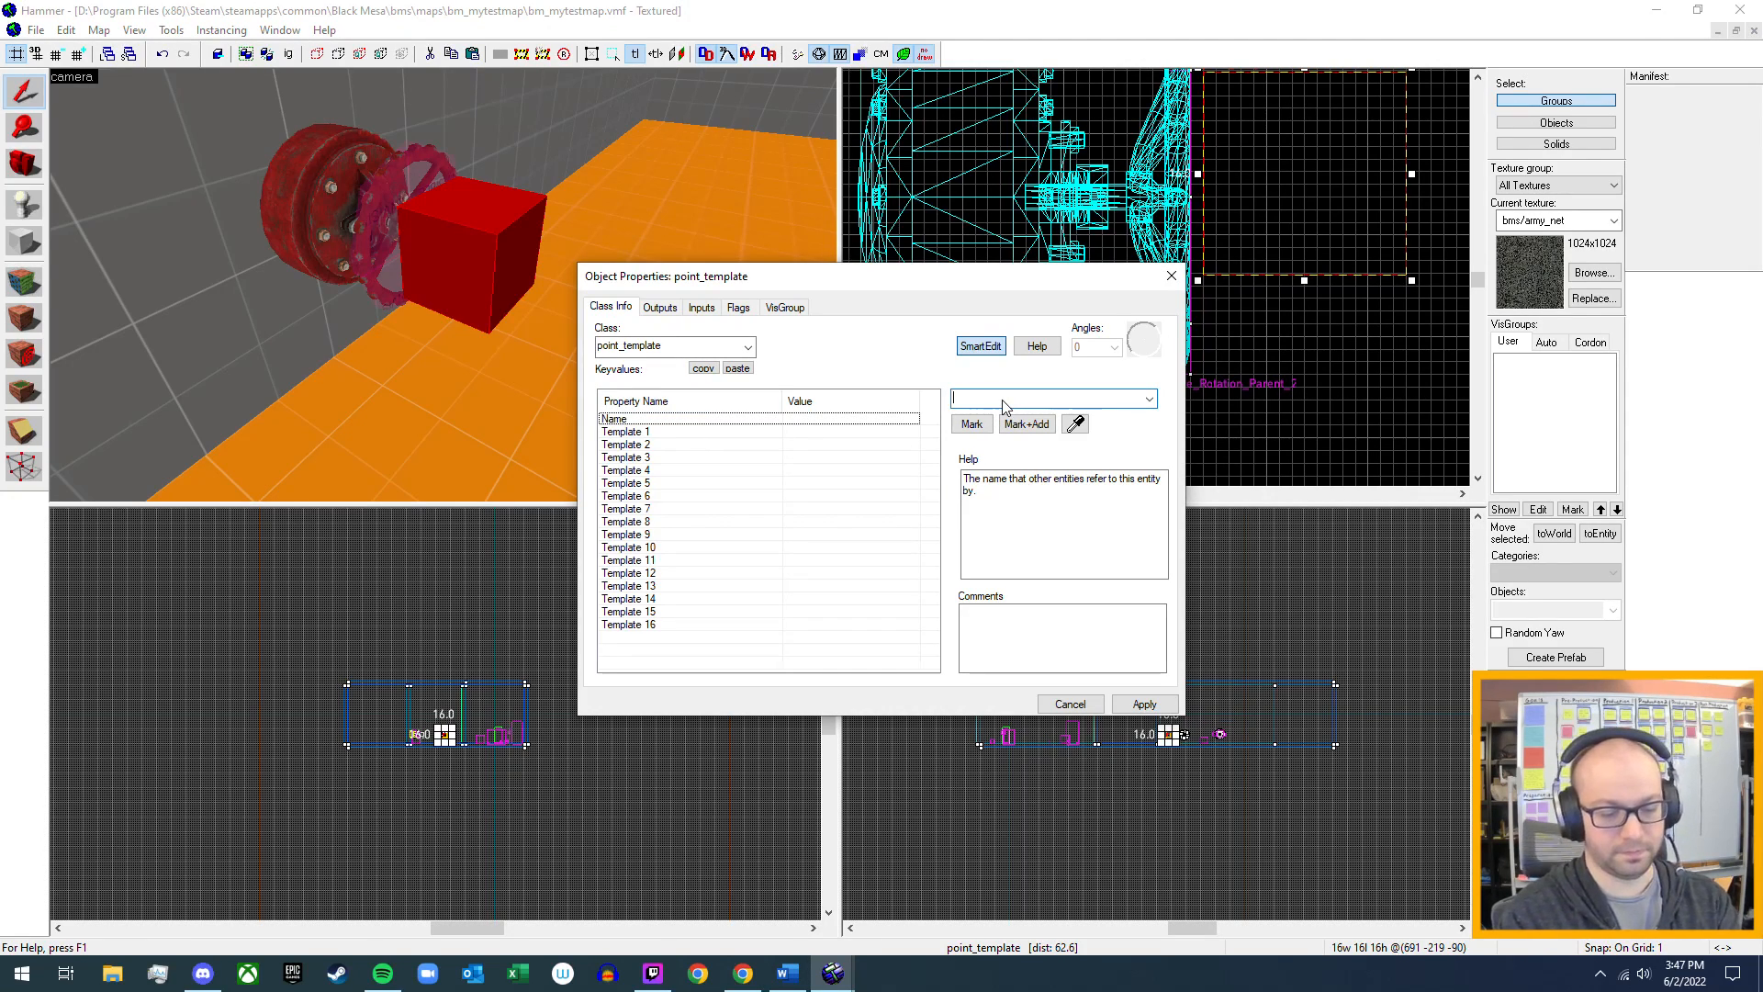
text(My_Val)
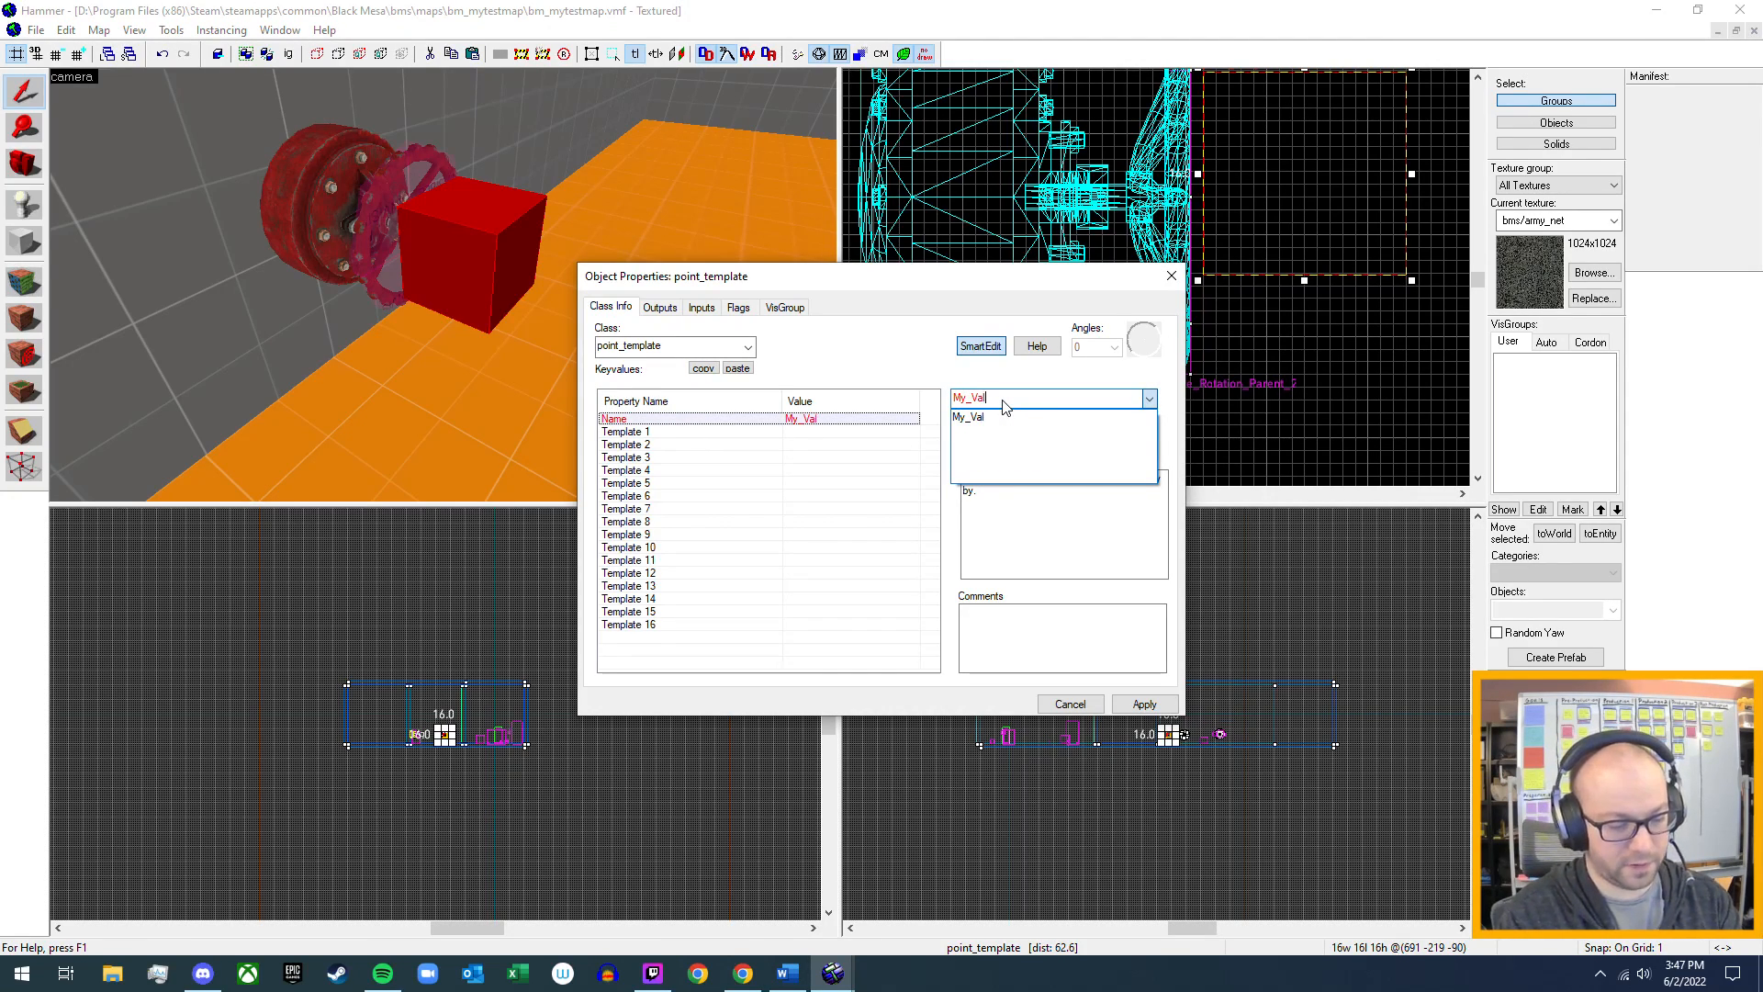
text(ve_Template)
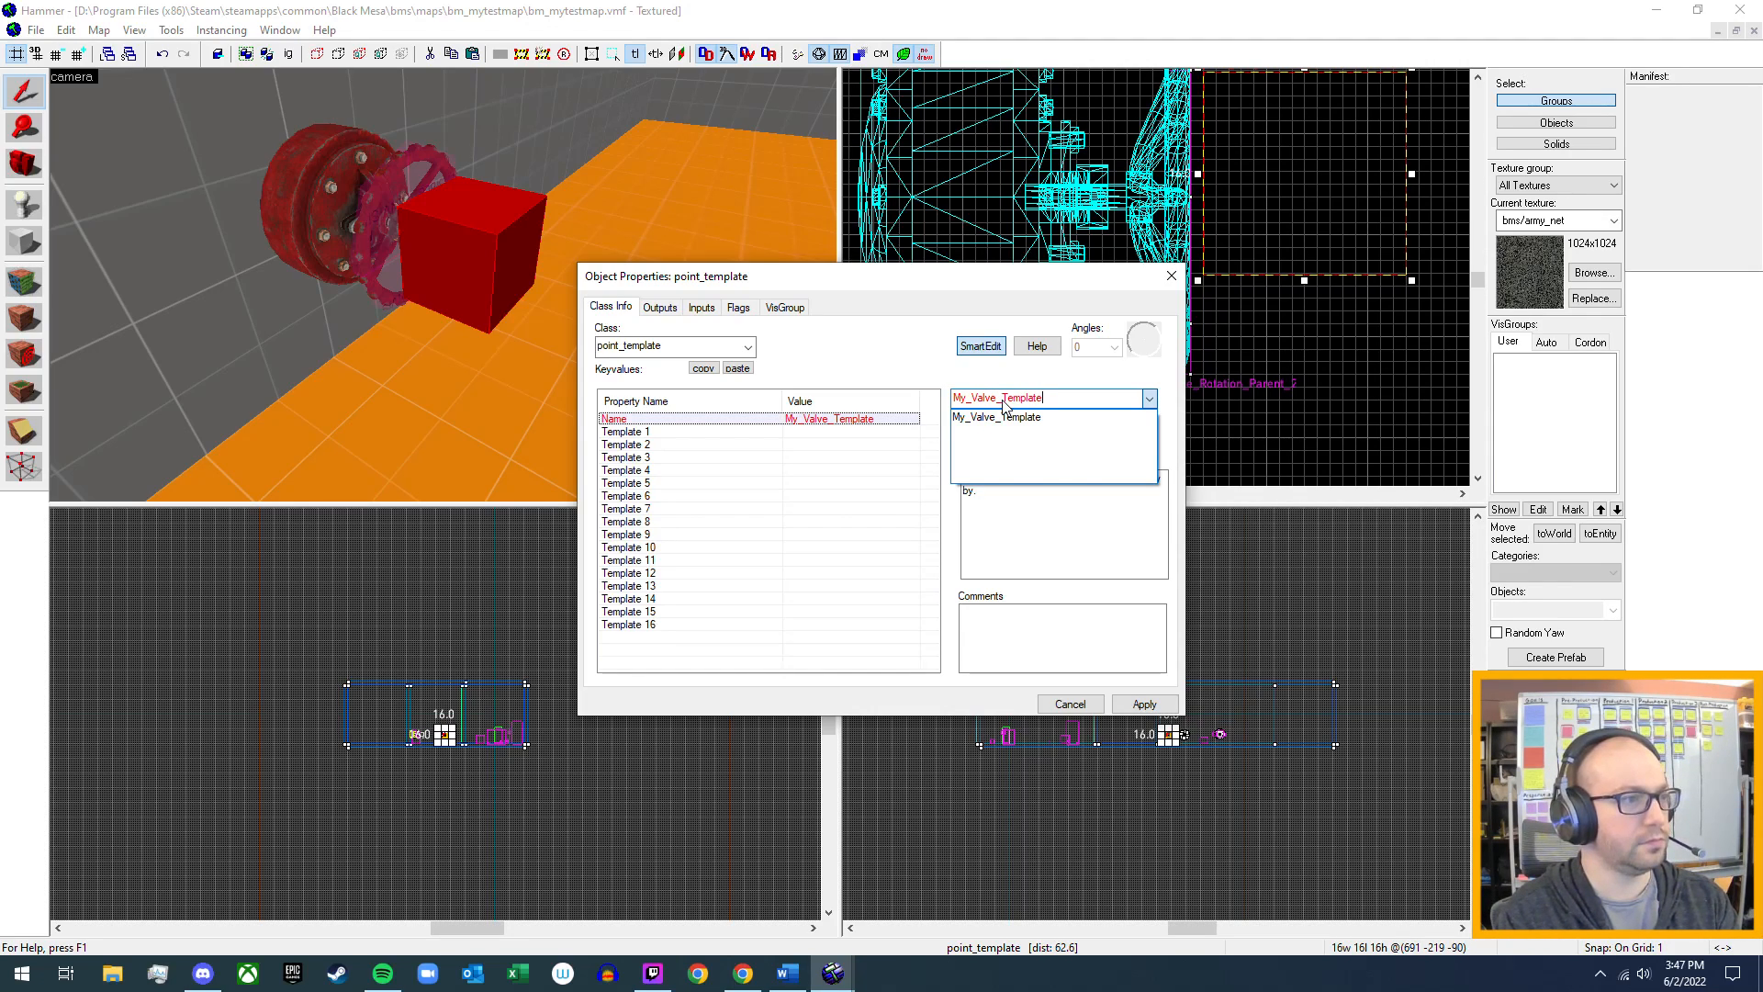
click(1002, 401)
click(1144, 704)
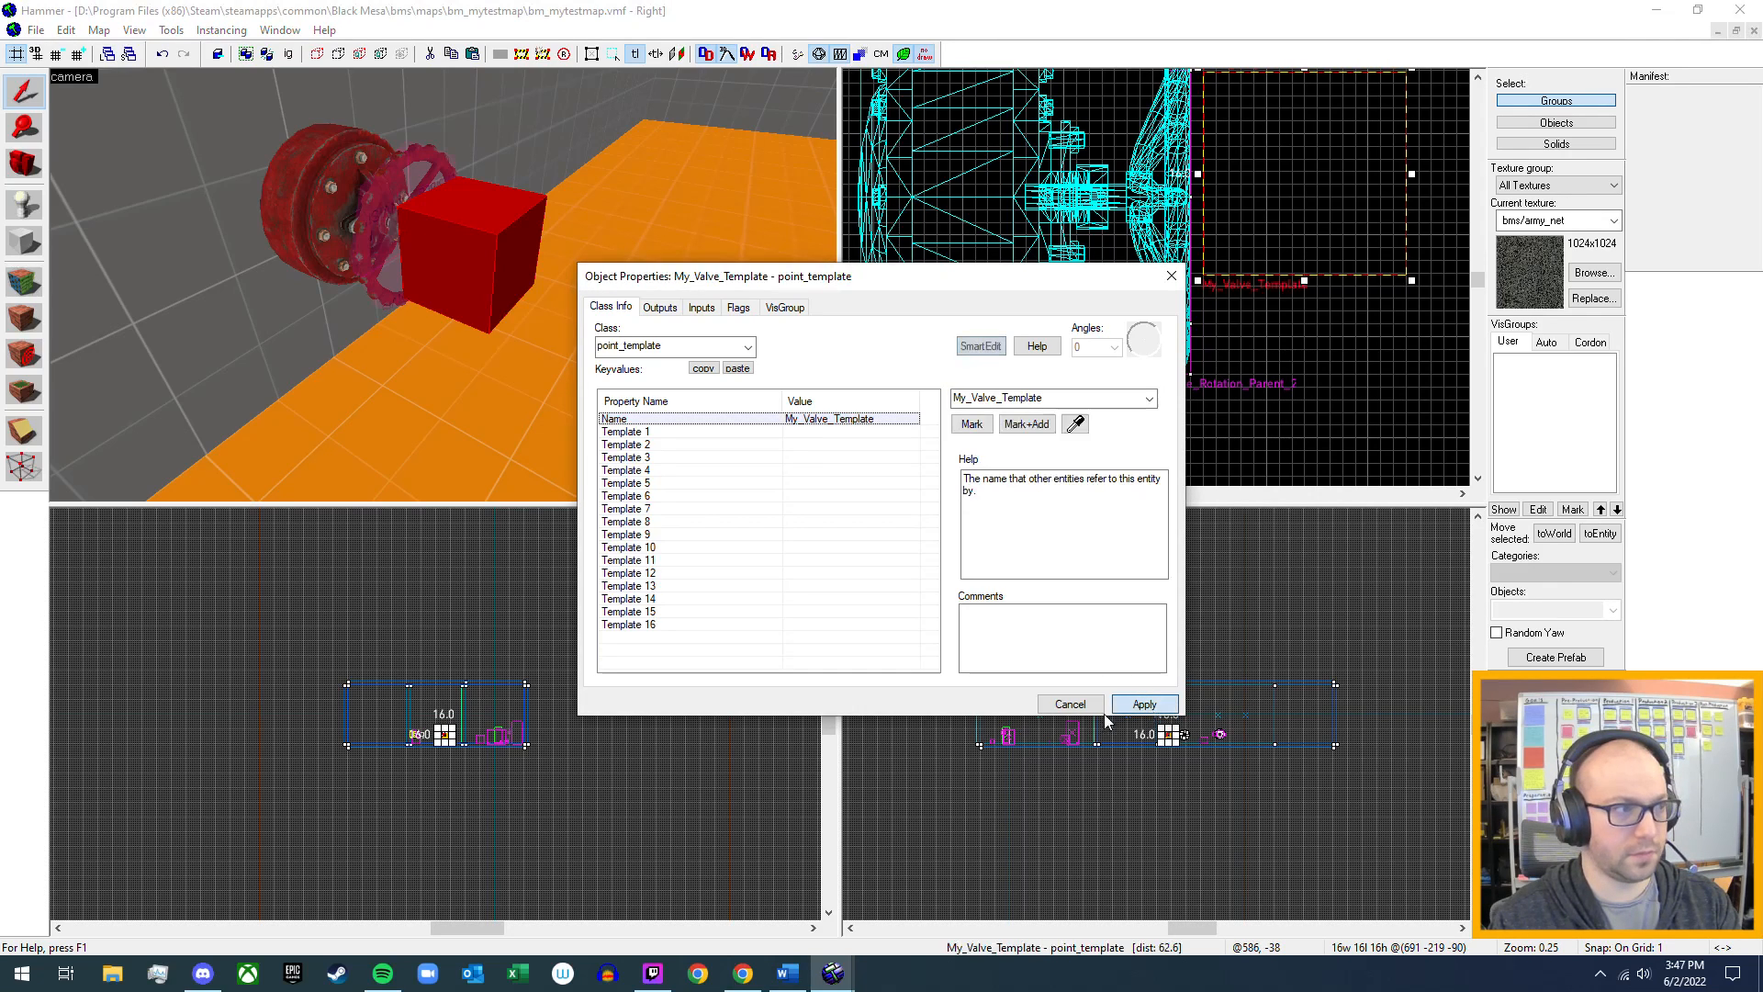
click(1171, 276)
- Examine which entity the coolant_pipe_1_wheel_temp point_template references as Template 1
key(z)
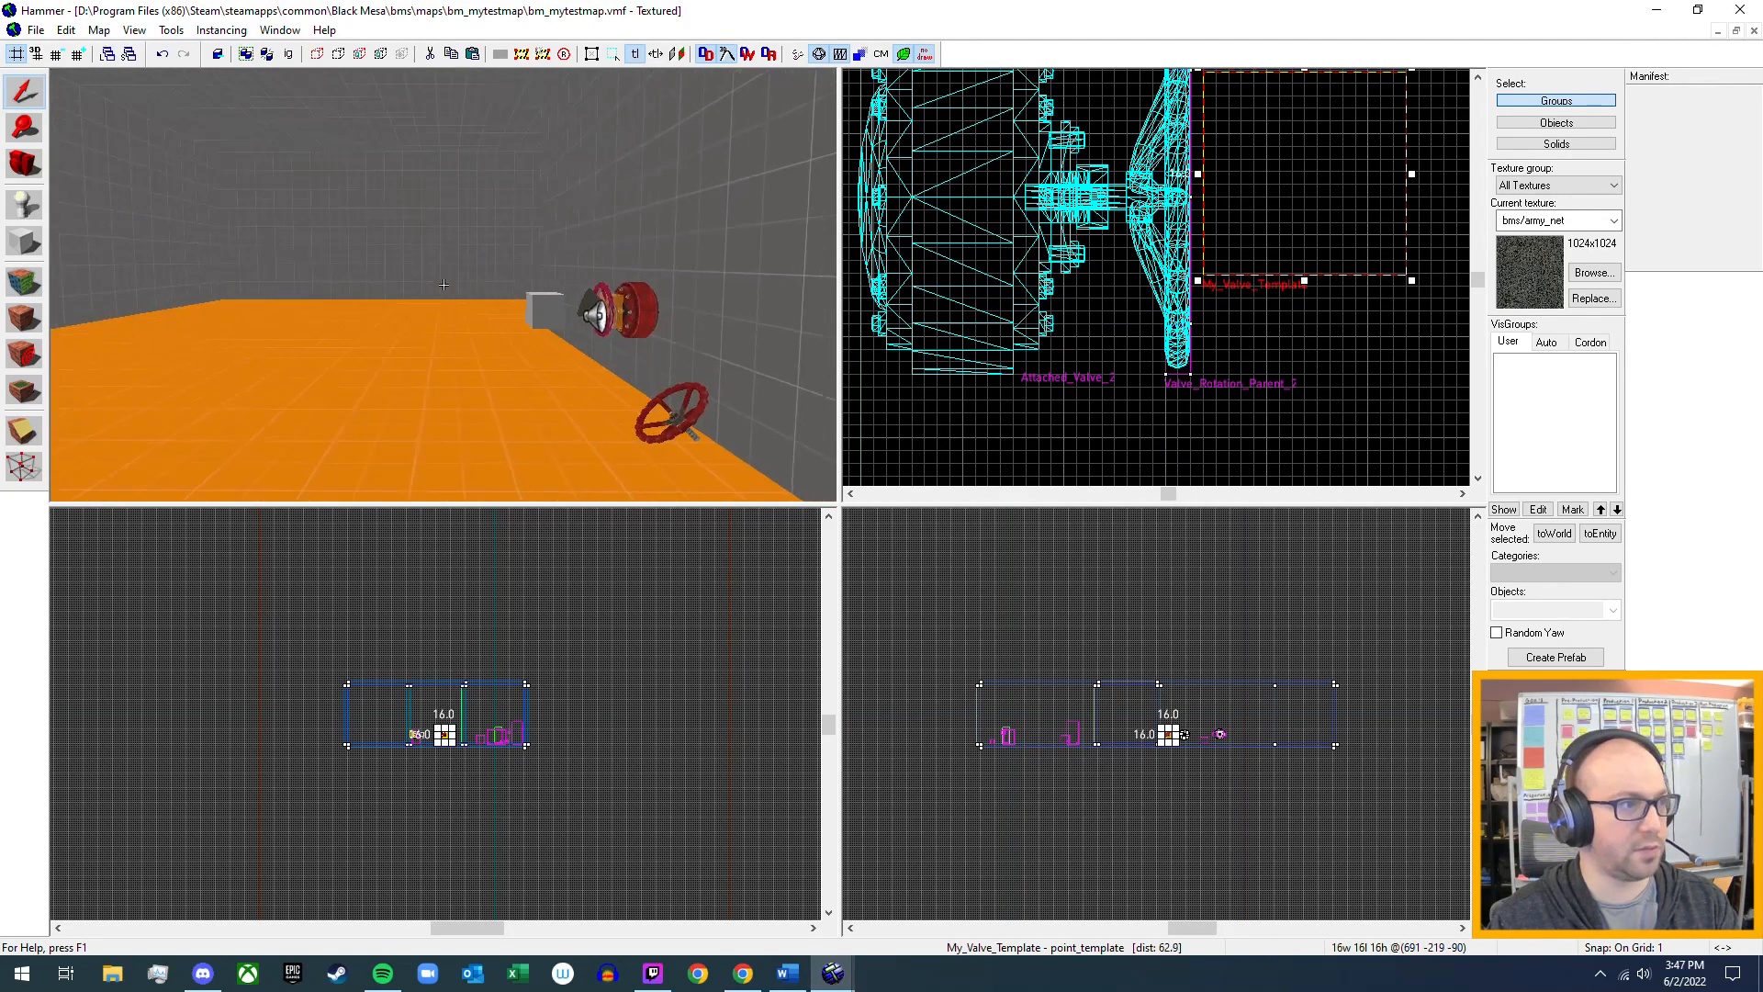
key(z)
double_click(427, 312)
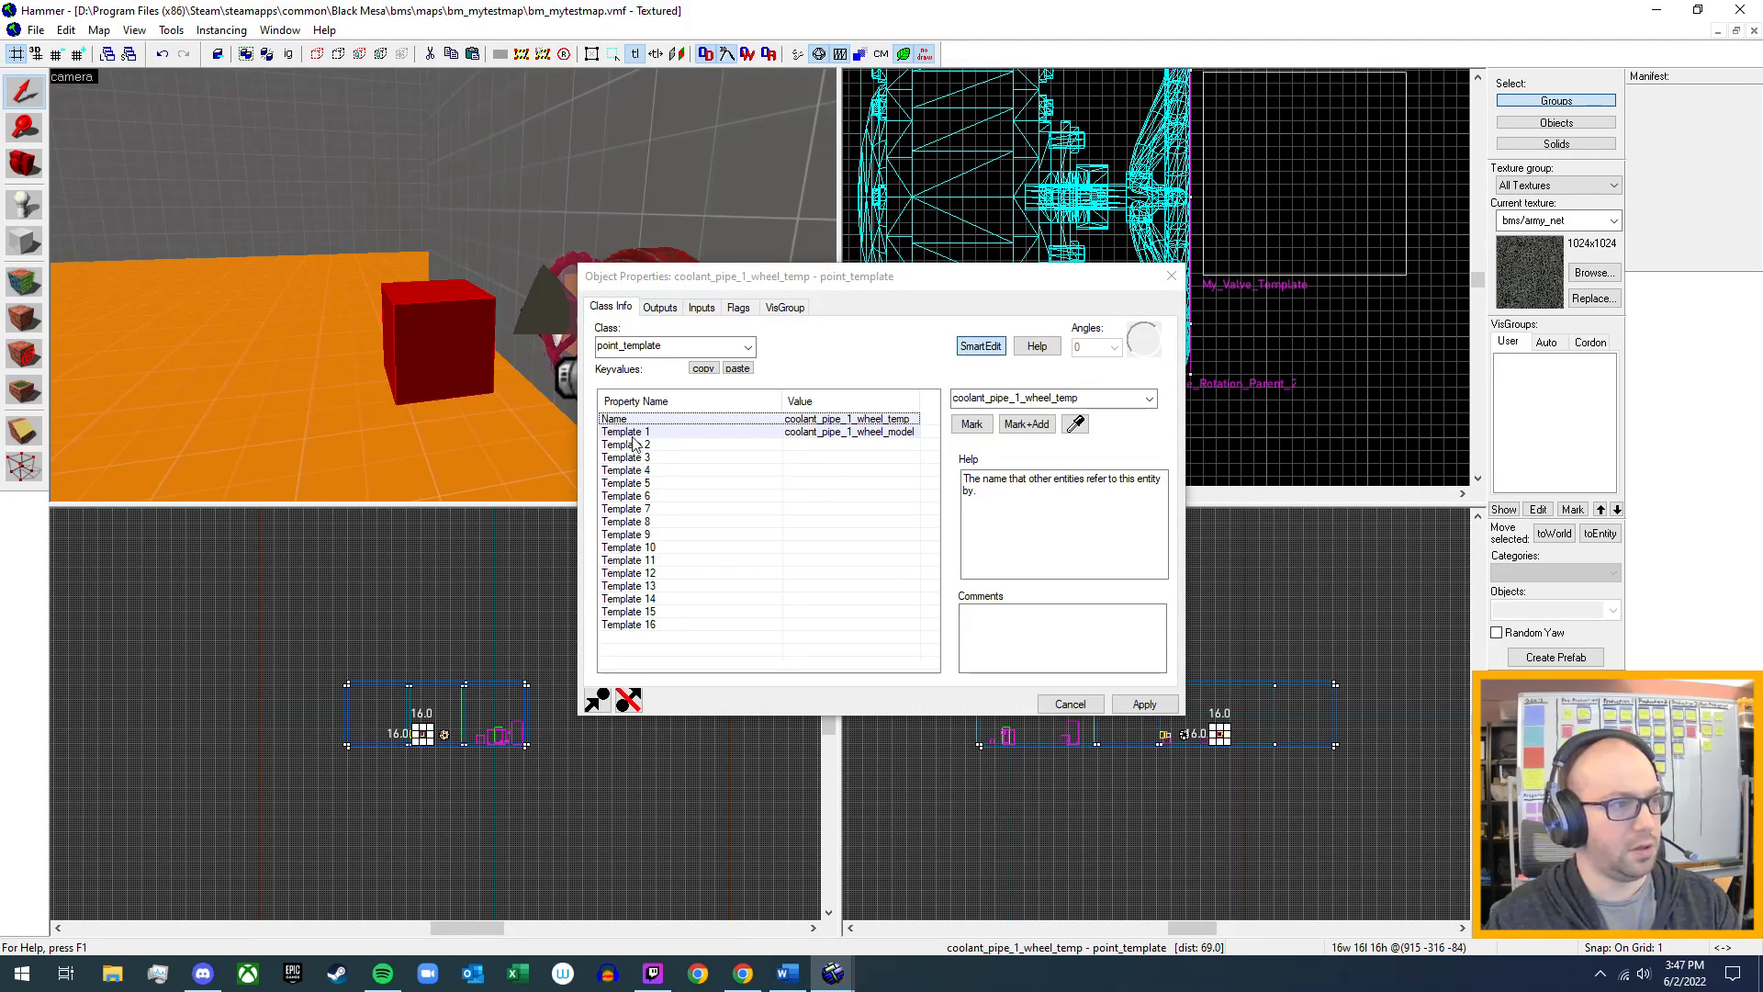
click(822, 437)
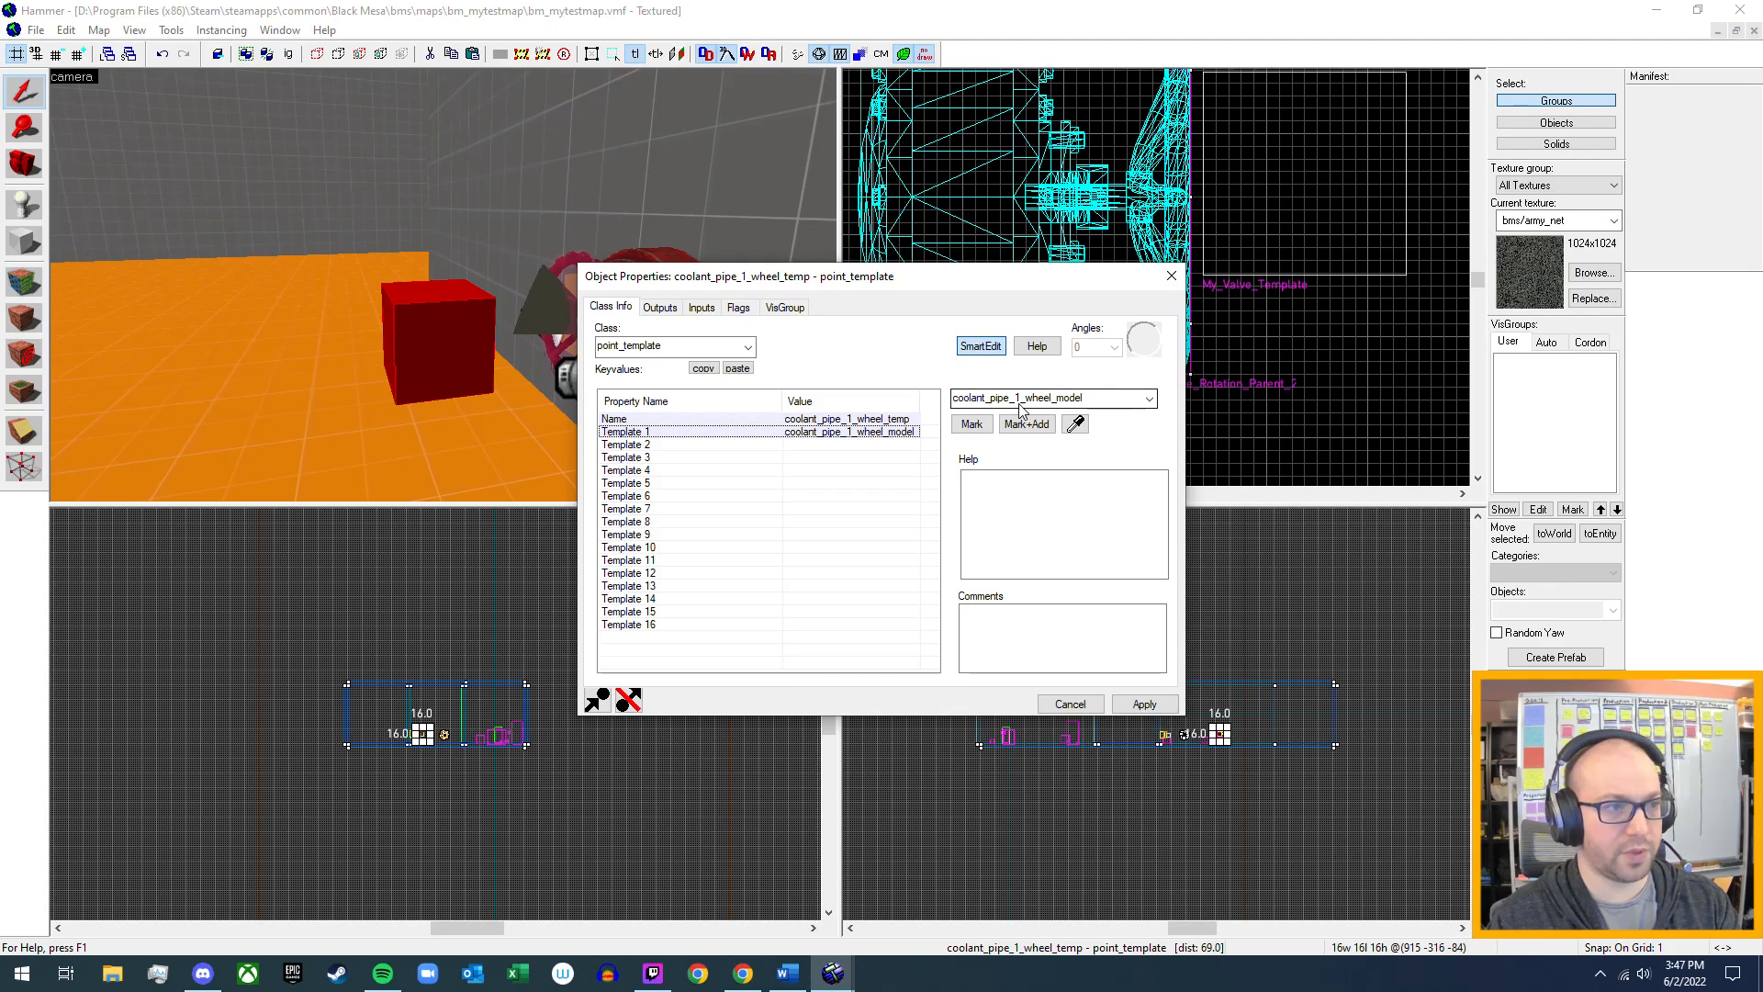
click(1171, 276)
- Examine the name and parent keyvalues of the prop_dynamic_override wheel on the coolant pipe valve
click(608, 286)
key(z)
key(w)
key(z)
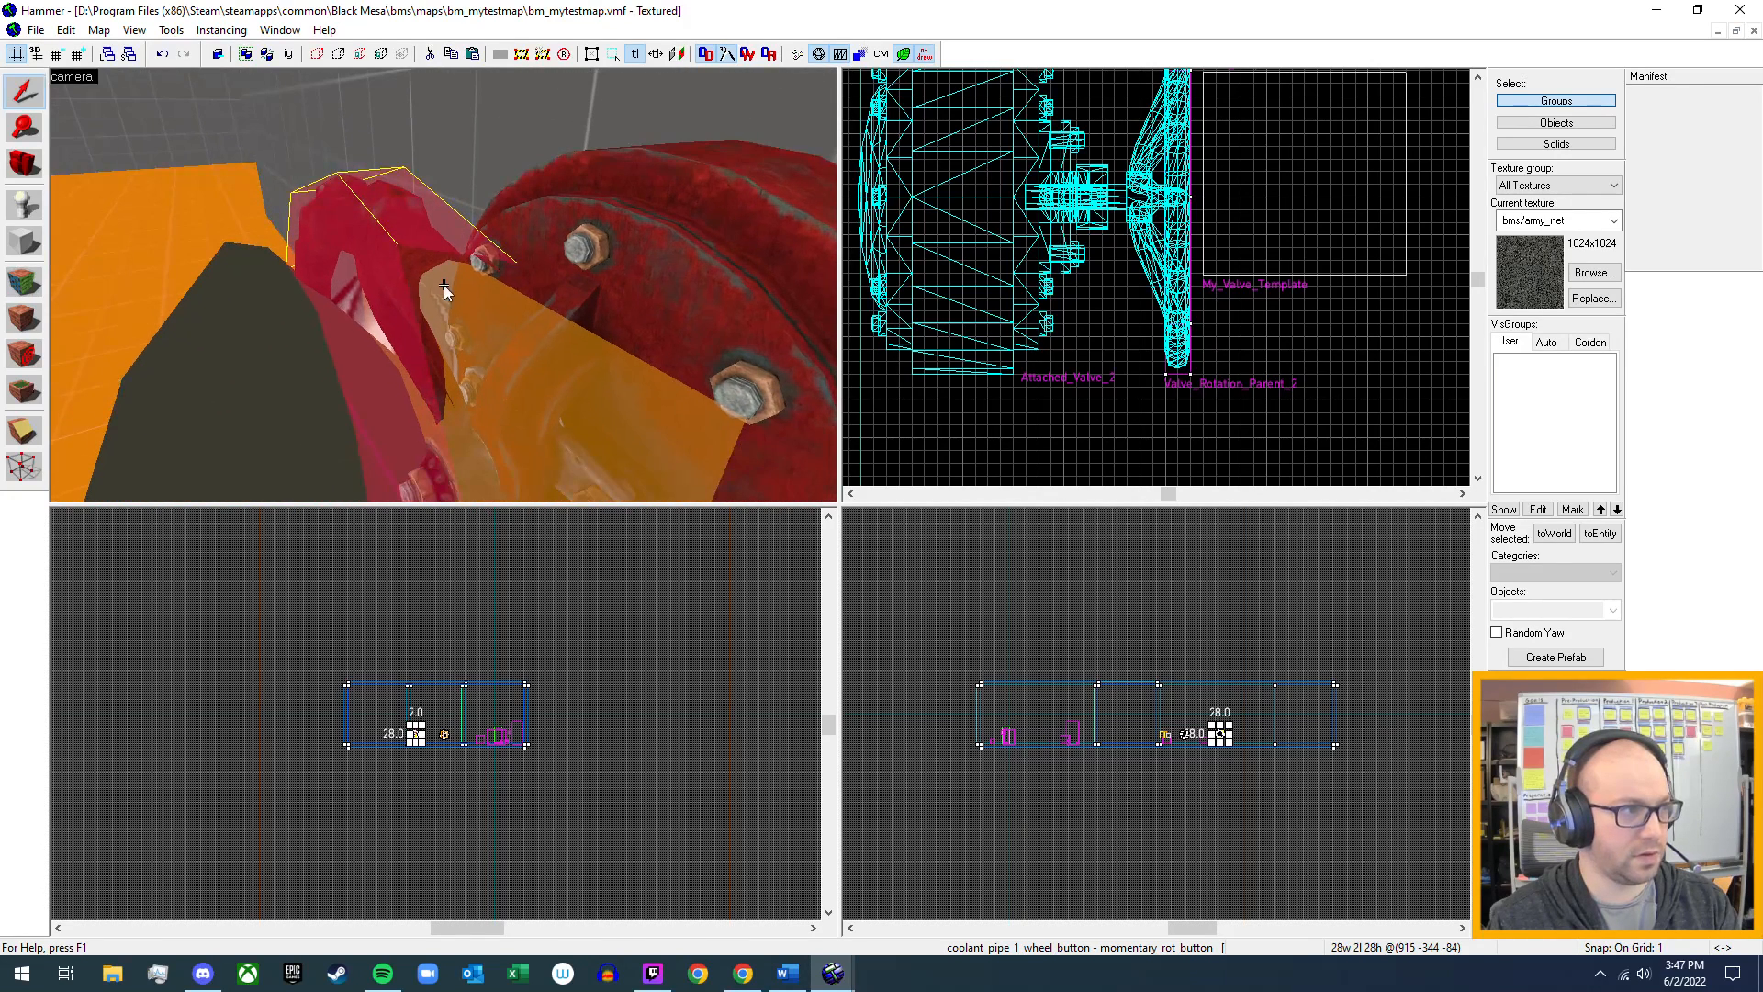
click(419, 268)
key(alt+Return)
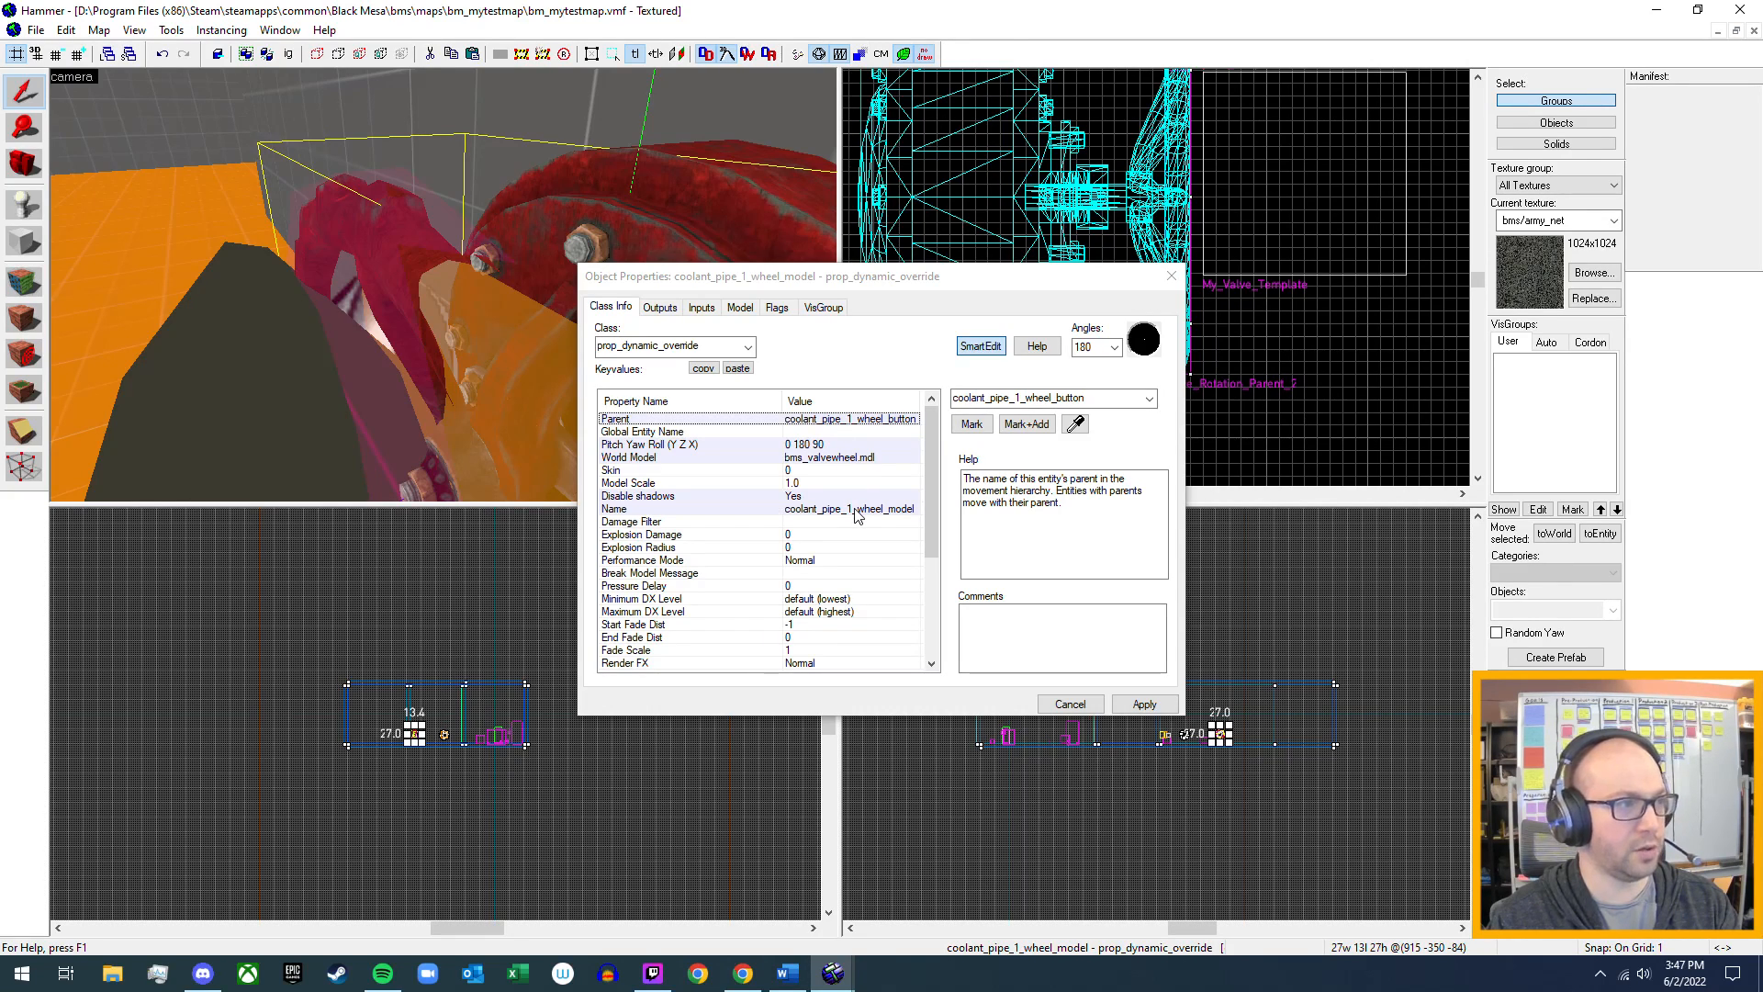
click(1171, 275)
- Select only the prop_dynamic_override wheel of the valve beside My_Valve_Template and check its name
key(w)
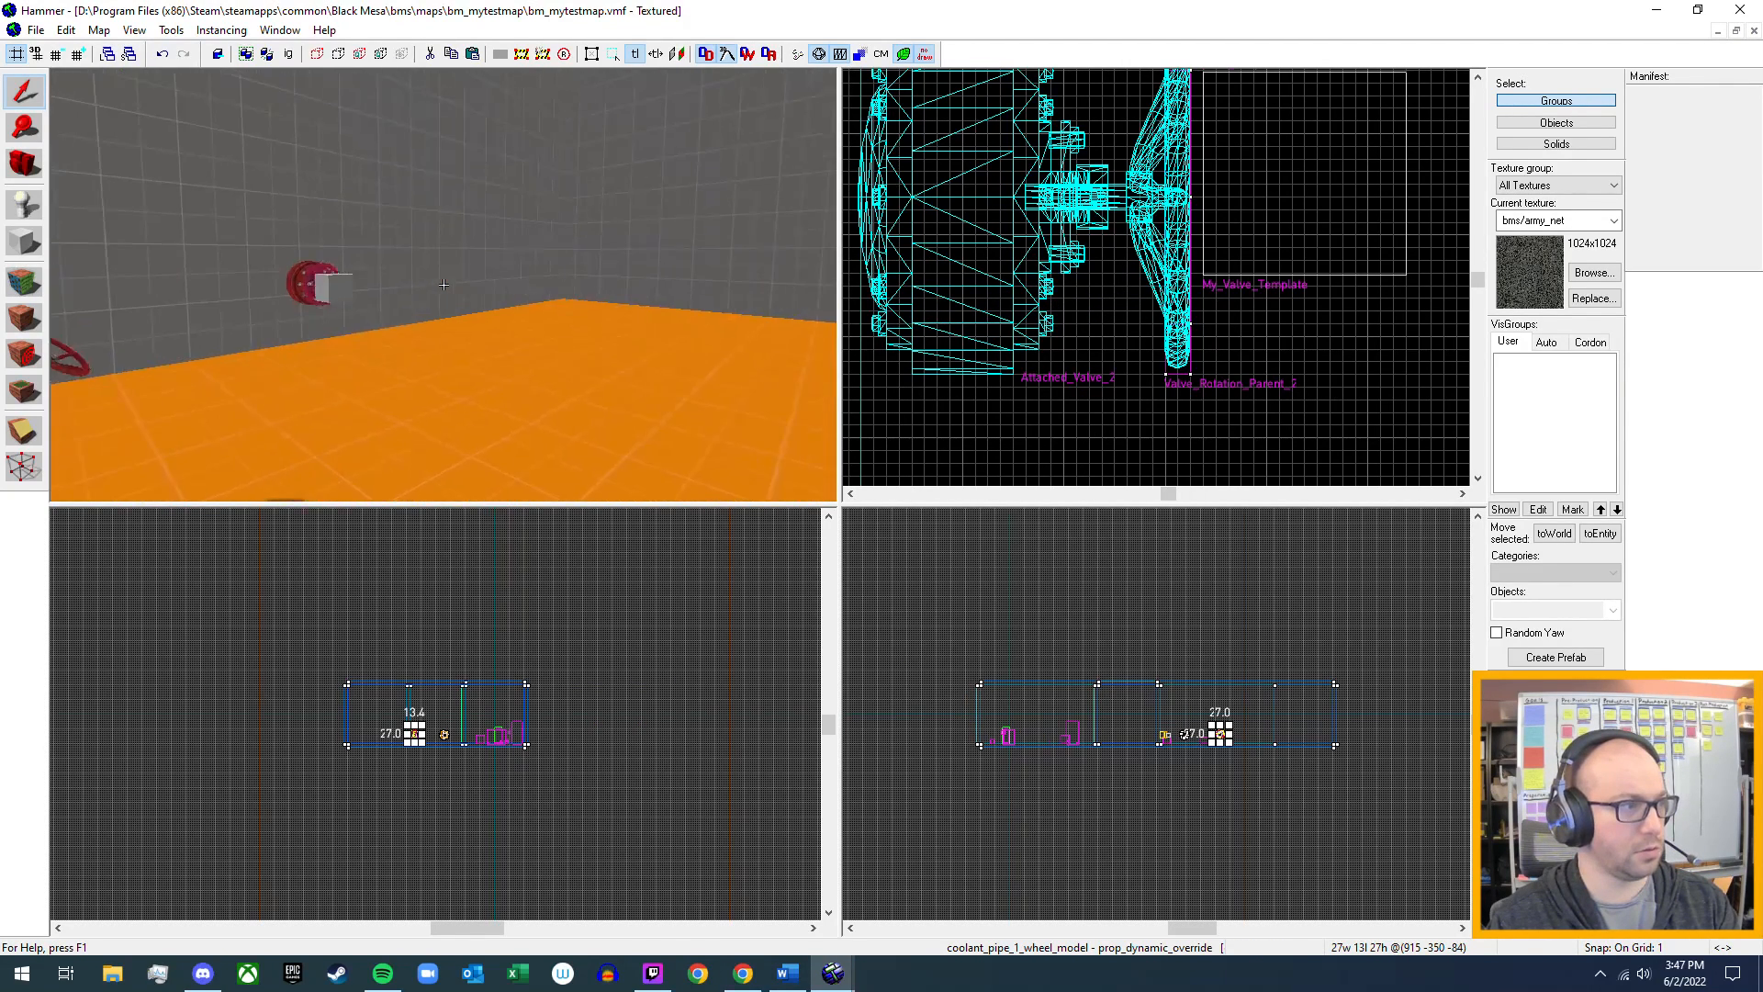
key(d)
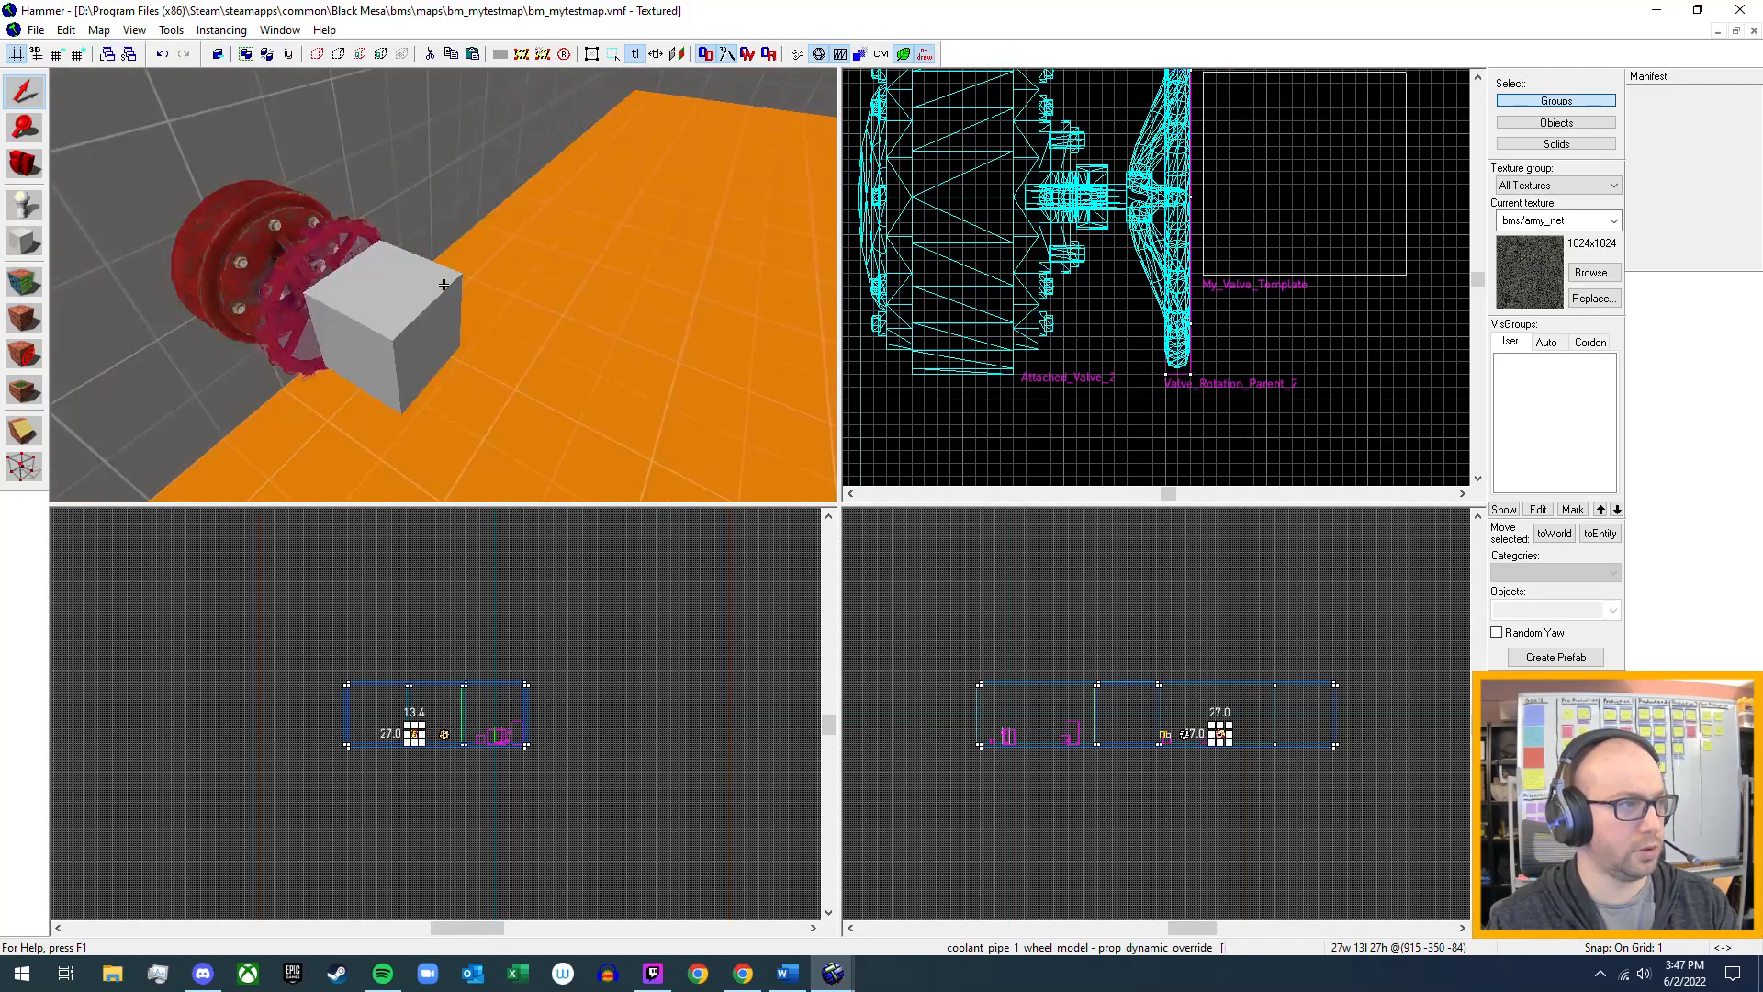
key(w)
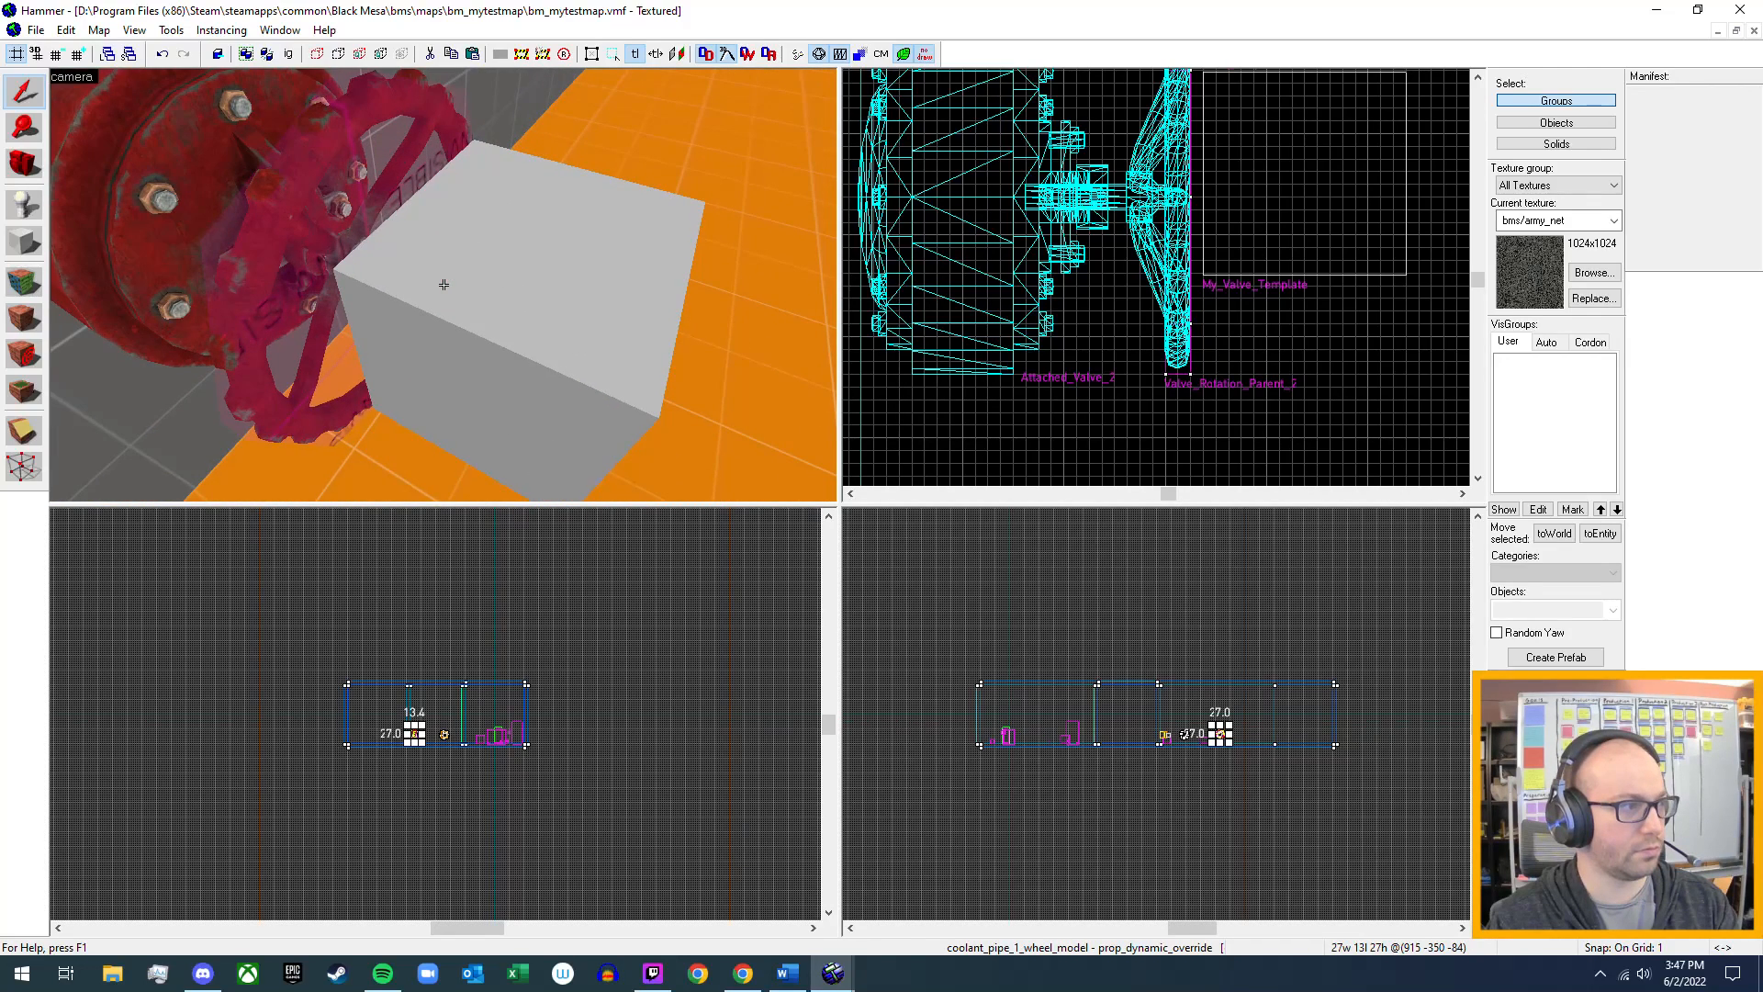
key(z)
click(233, 246)
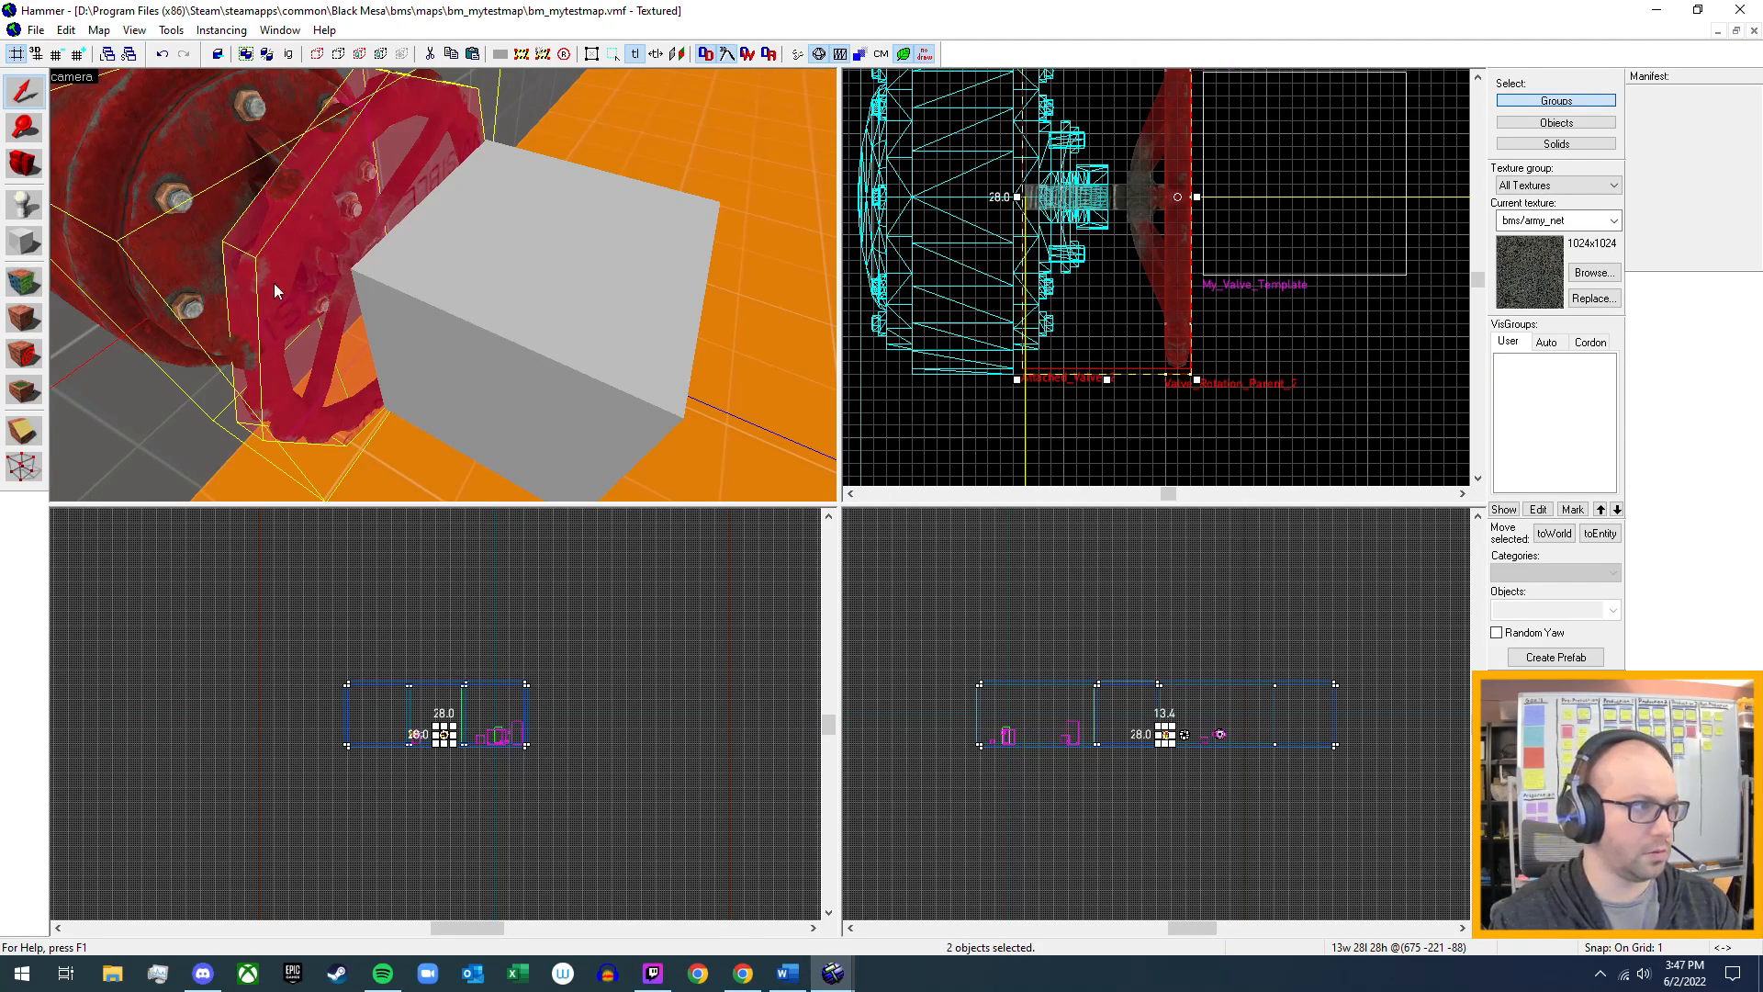
click(248, 359)
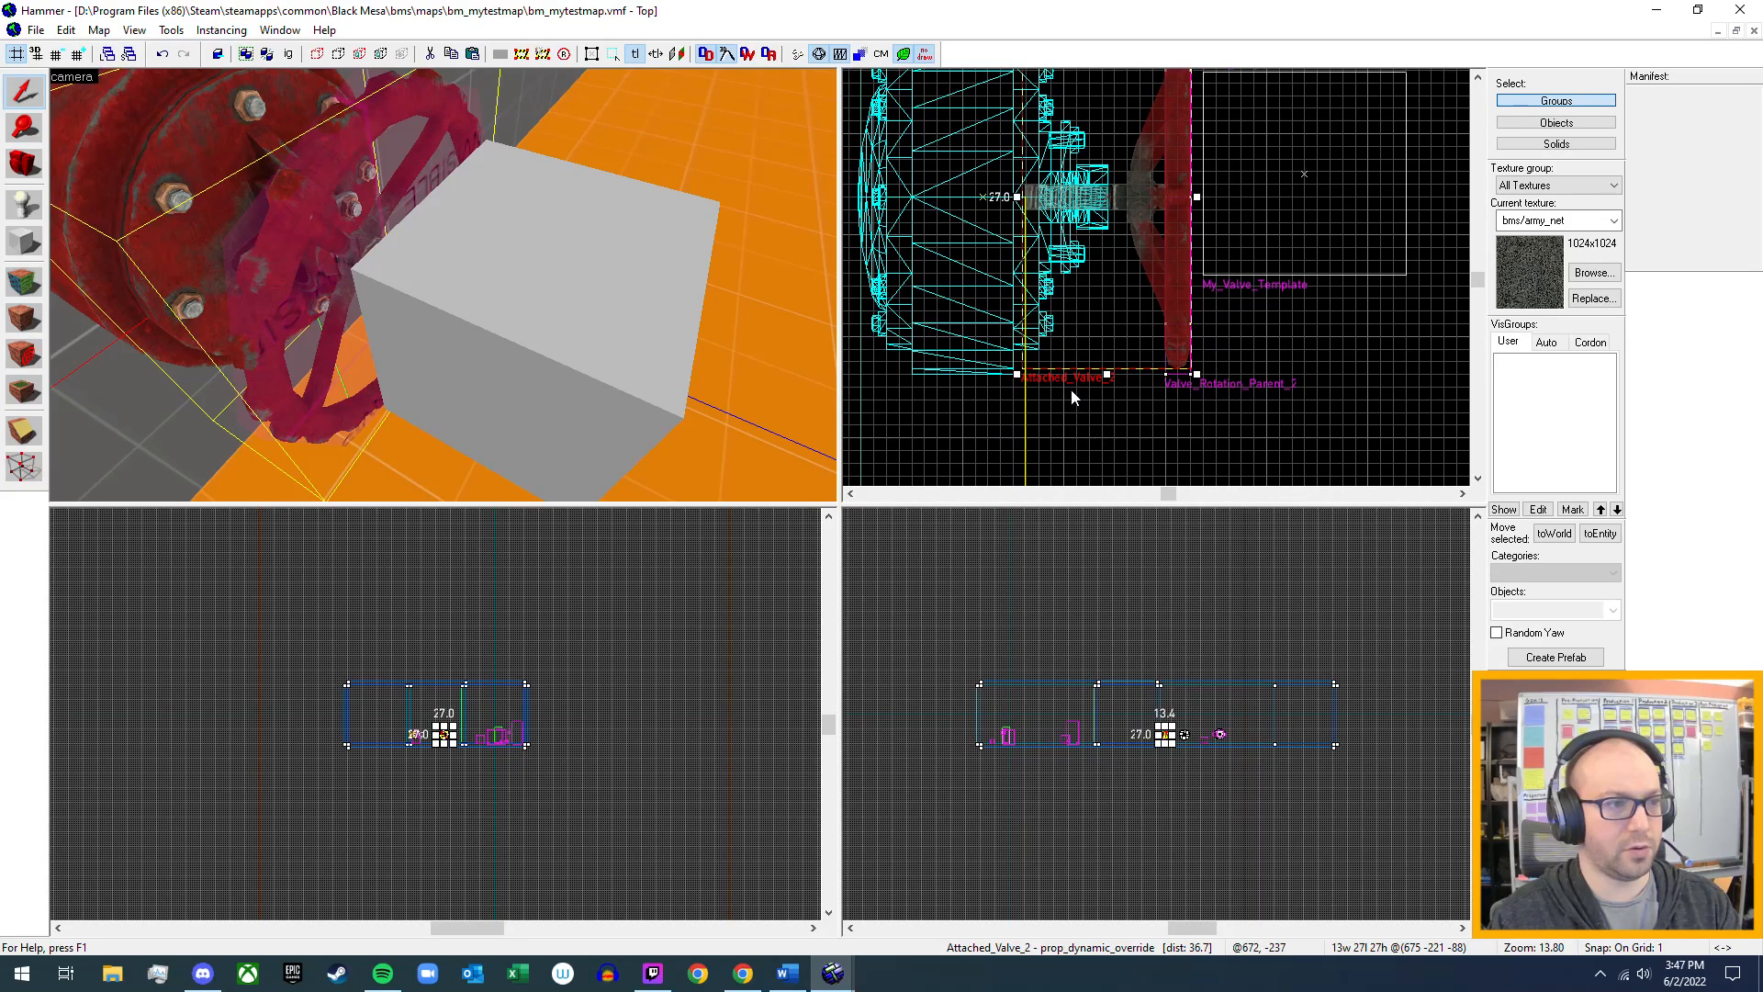
- Set Template 1 of the My_Valve_Template point_template to Attached_Valve_2 and apply the change
click(477, 341)
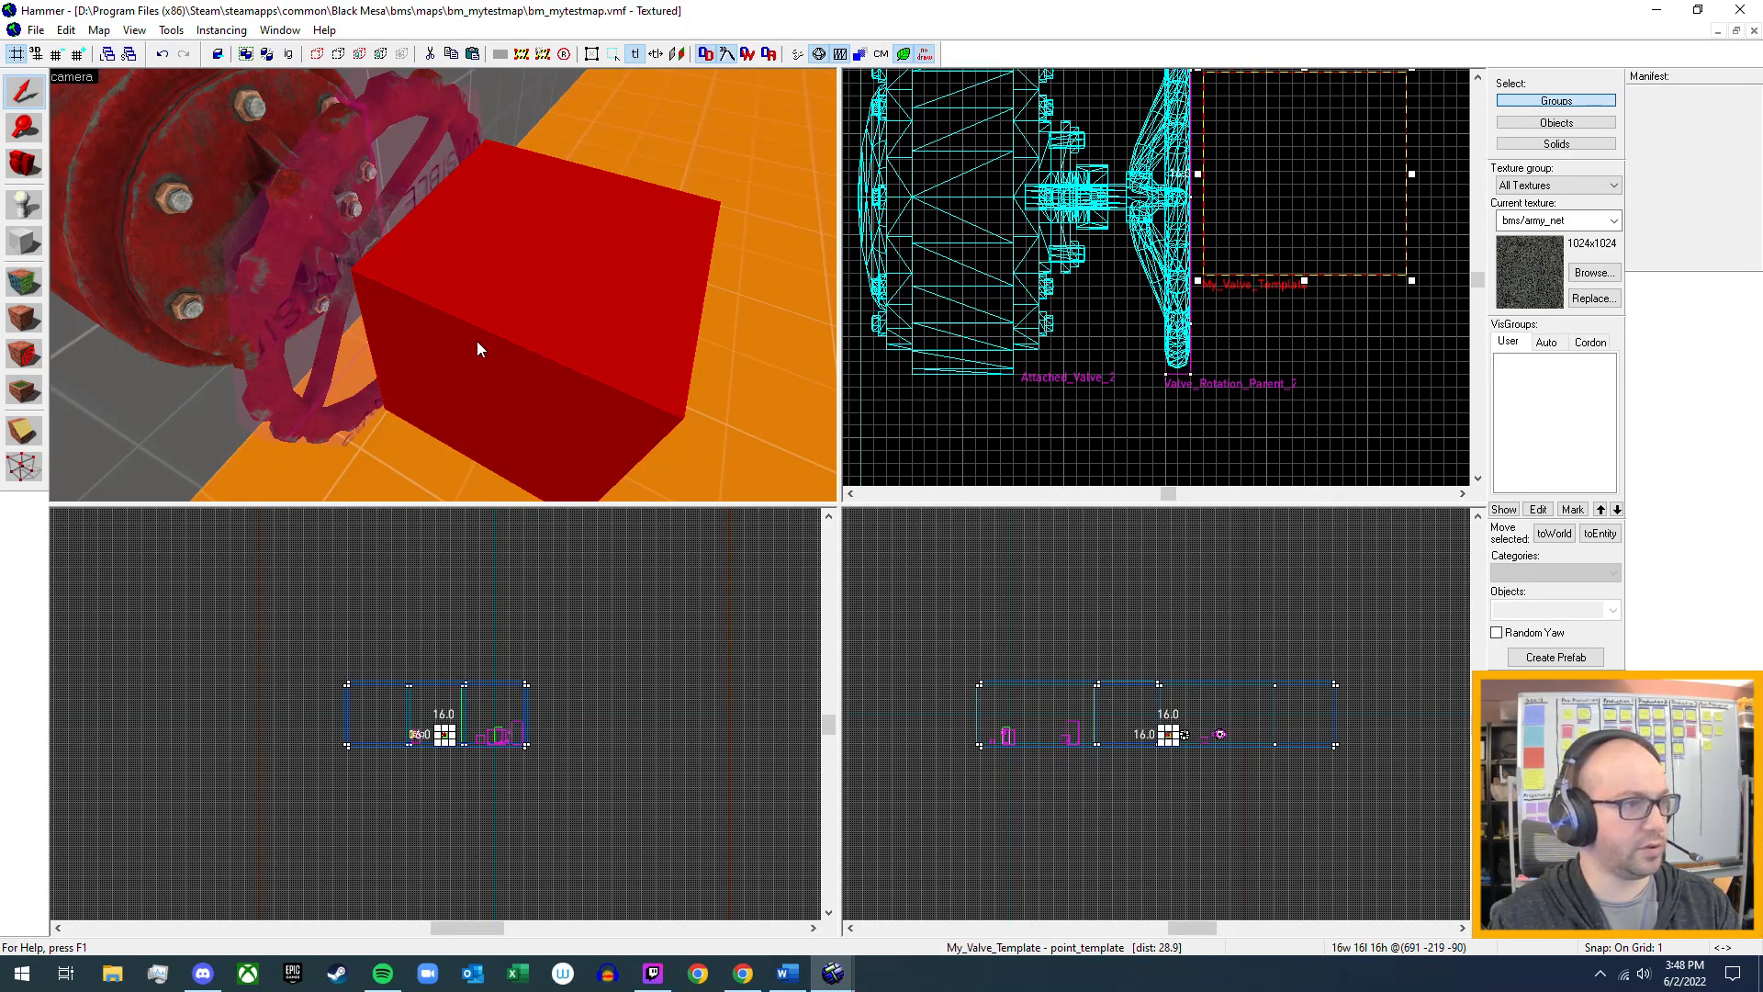
key(alt+Return)
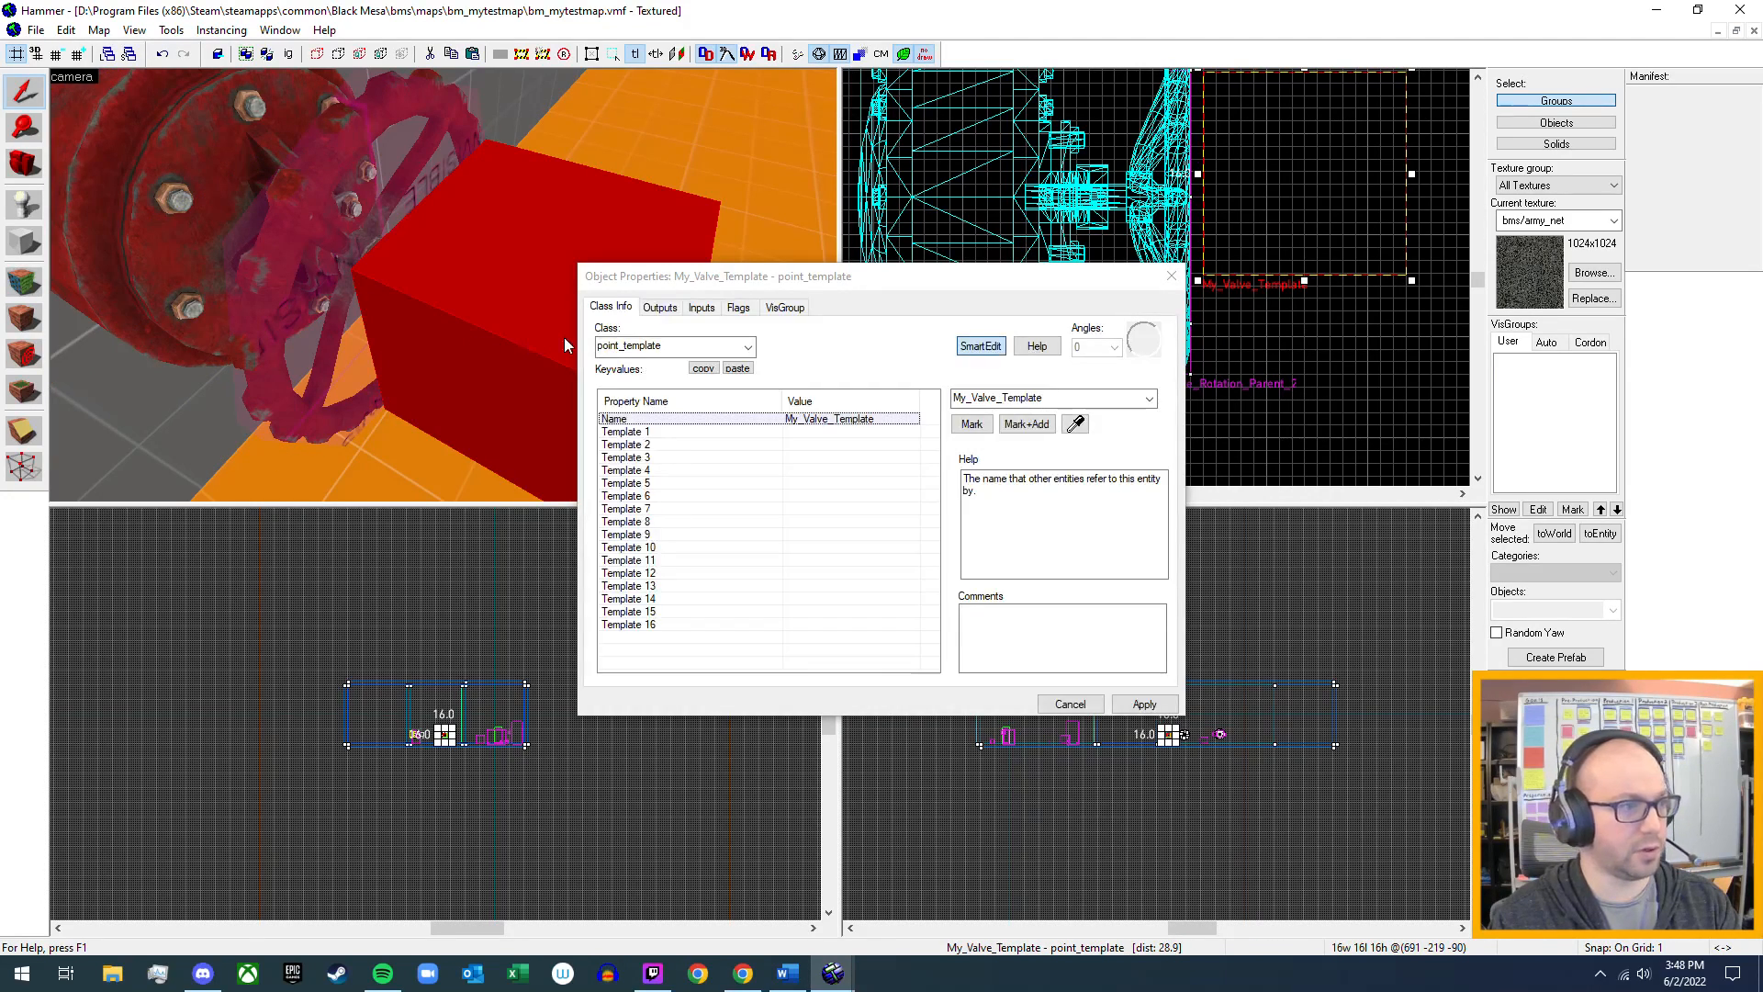
click(819, 433)
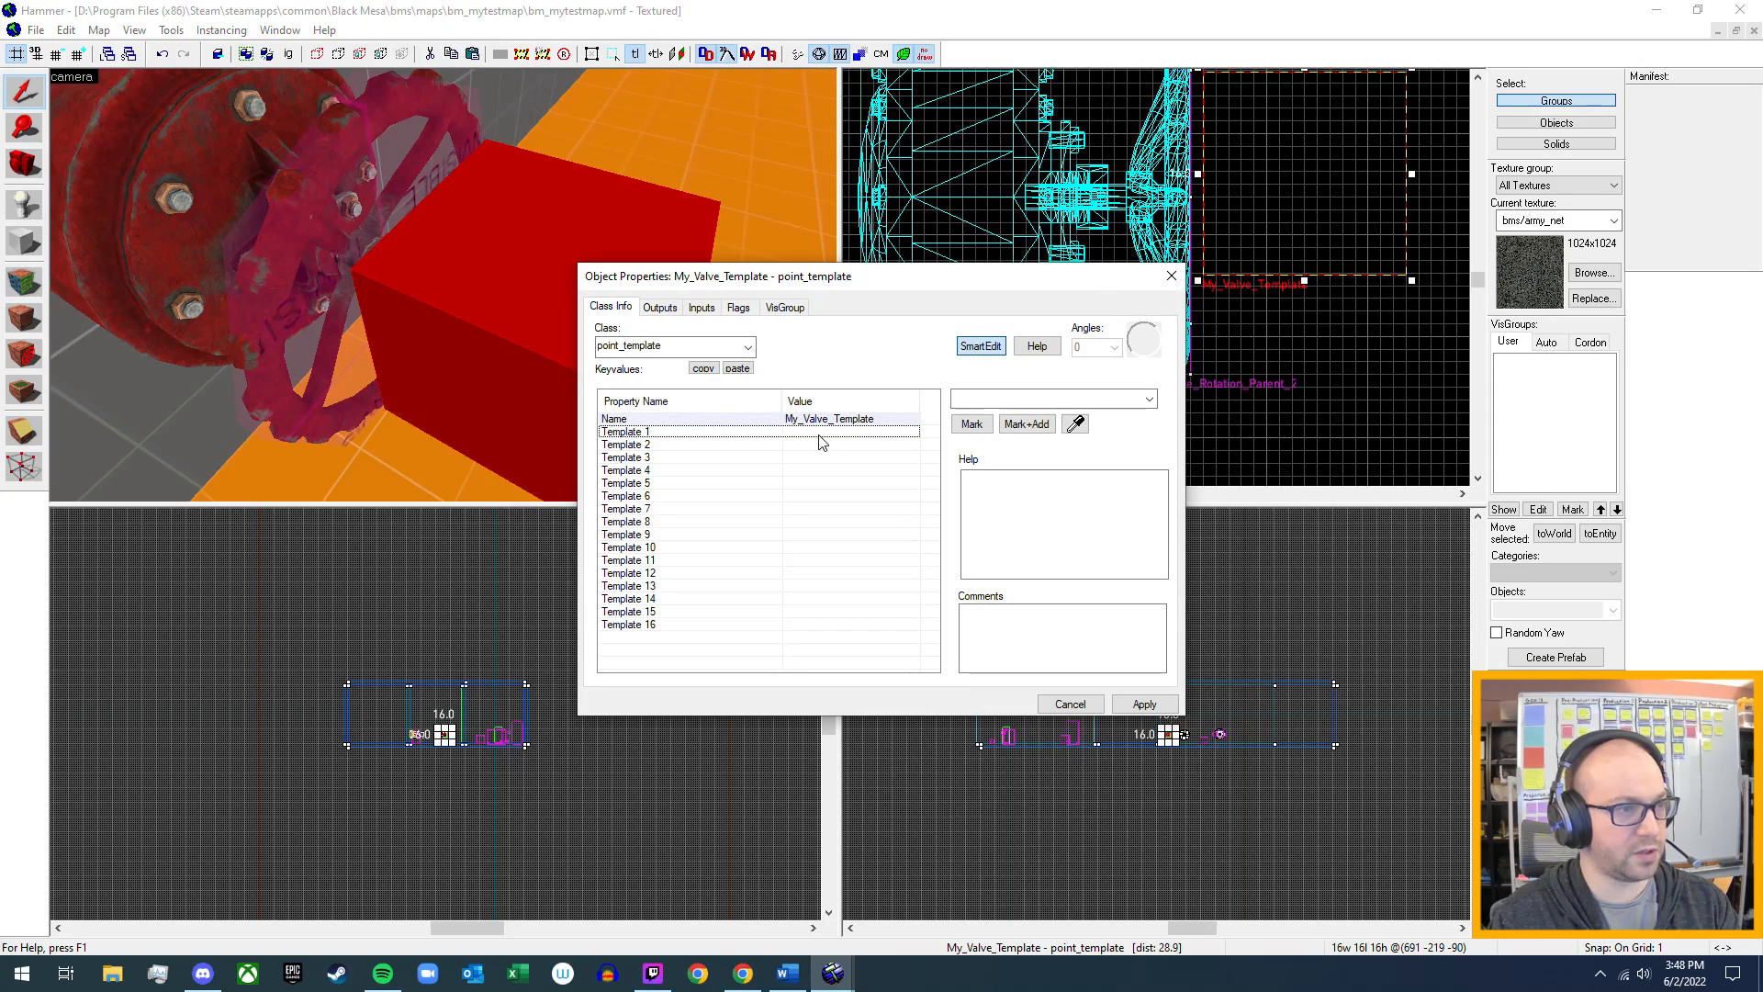
click(1148, 397)
click(1090, 432)
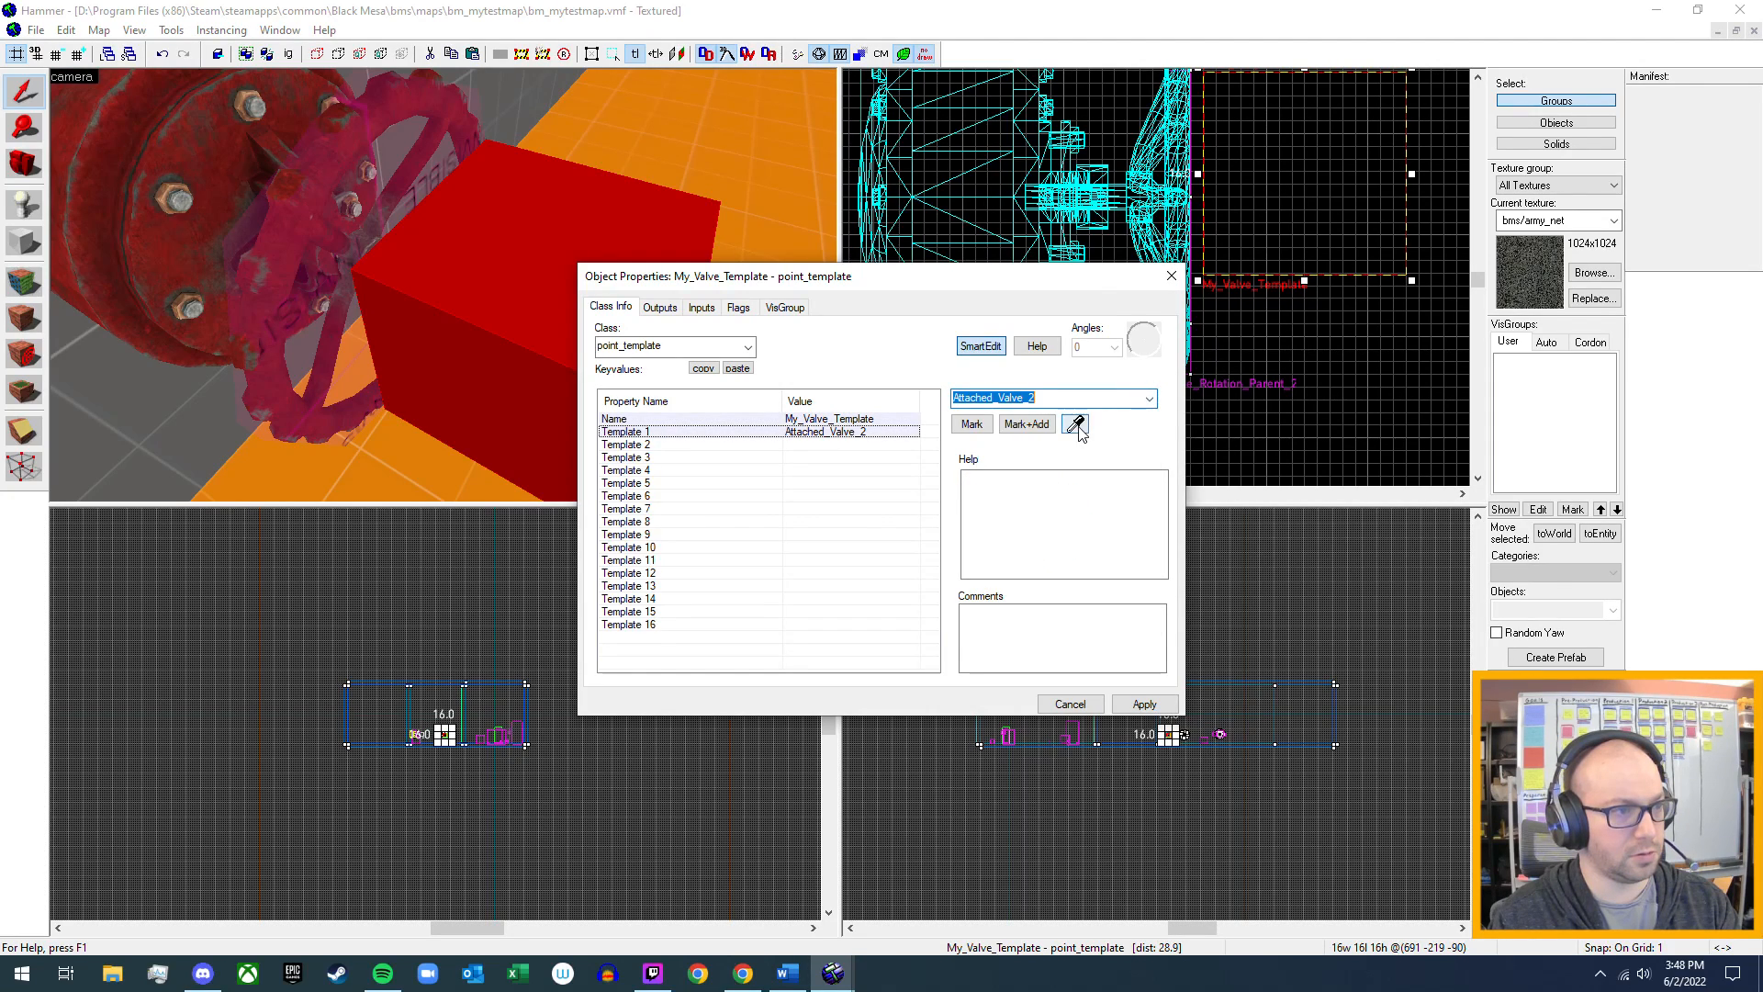
click(1143, 705)
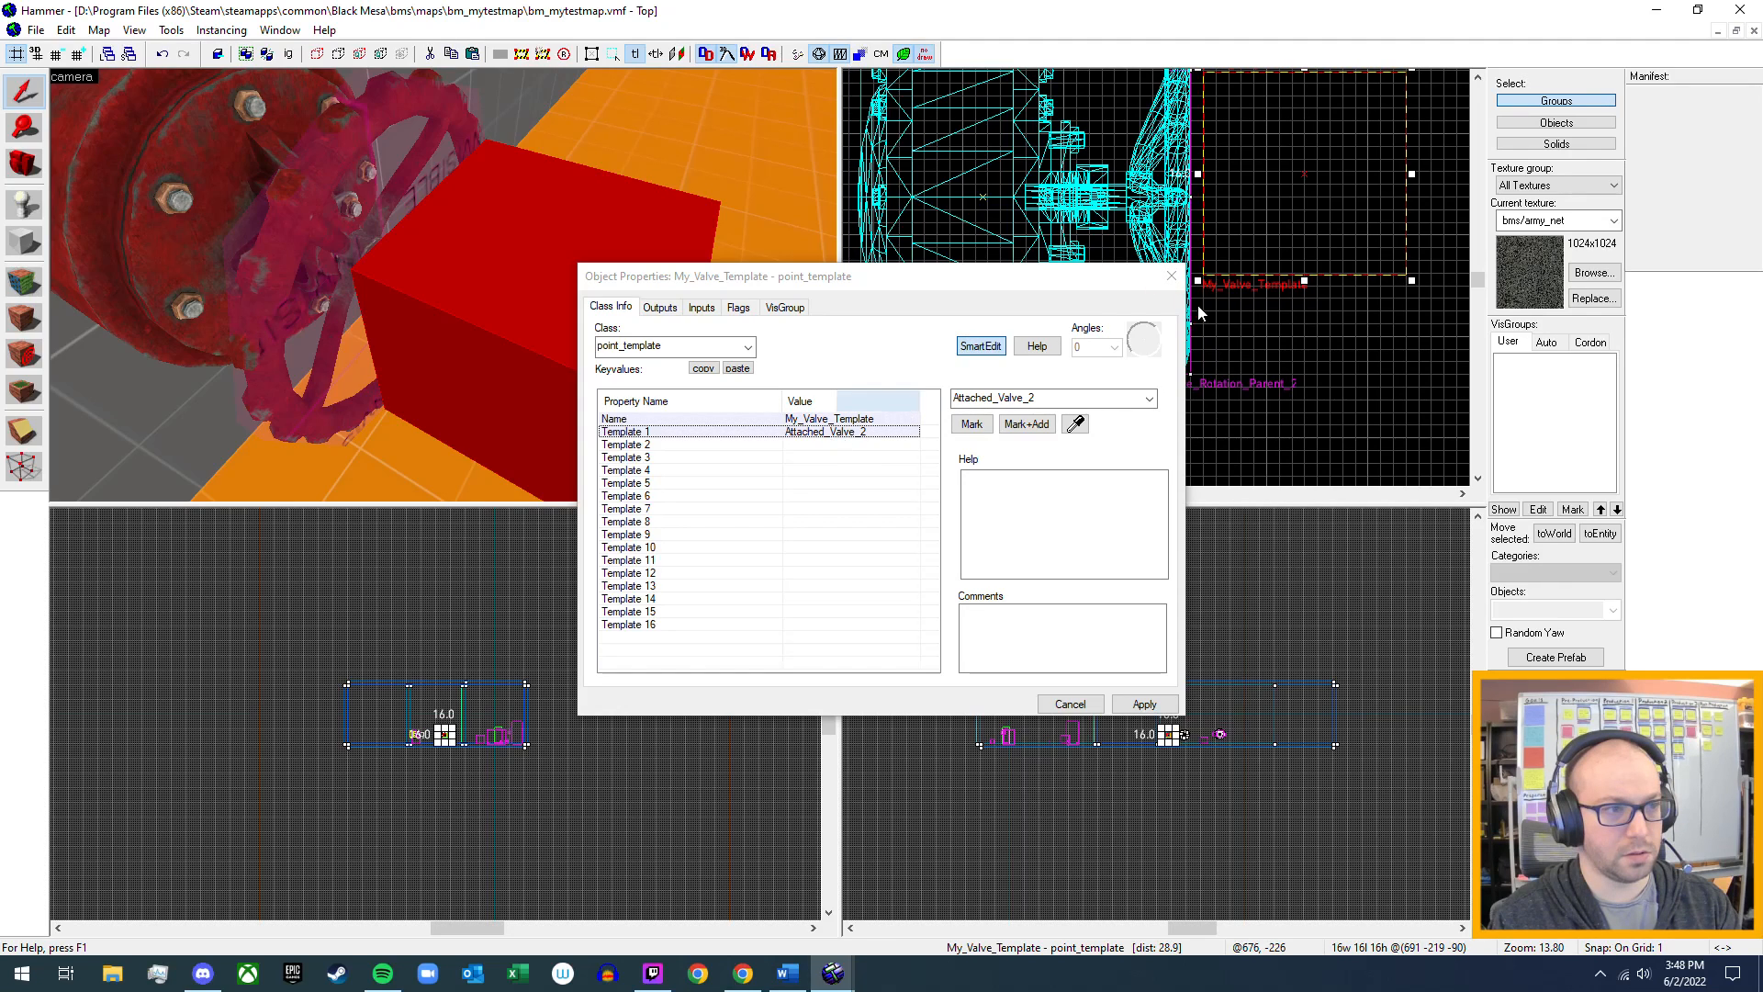
click(1171, 276)
- Examine the OnEntitySpawned outputs of the coolant_pipe_1_wheel_temp point_template, including those targeting the sound and steam entities
key(z)
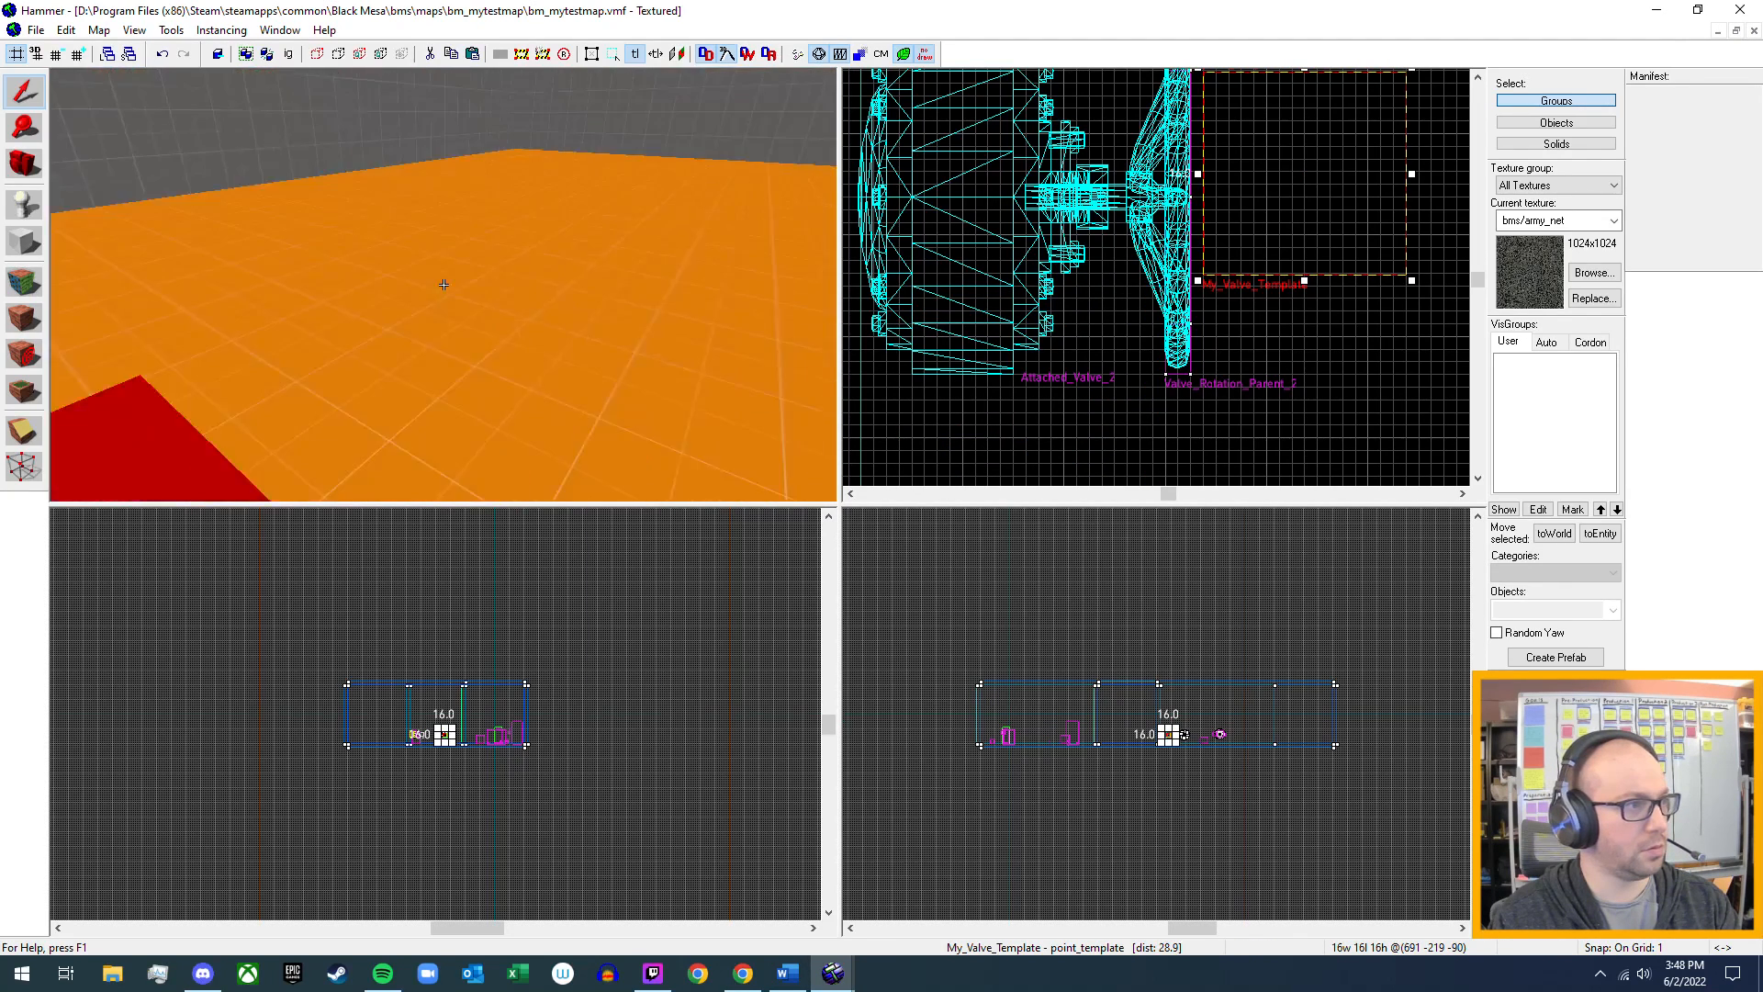
key(z)
double_click(431, 302)
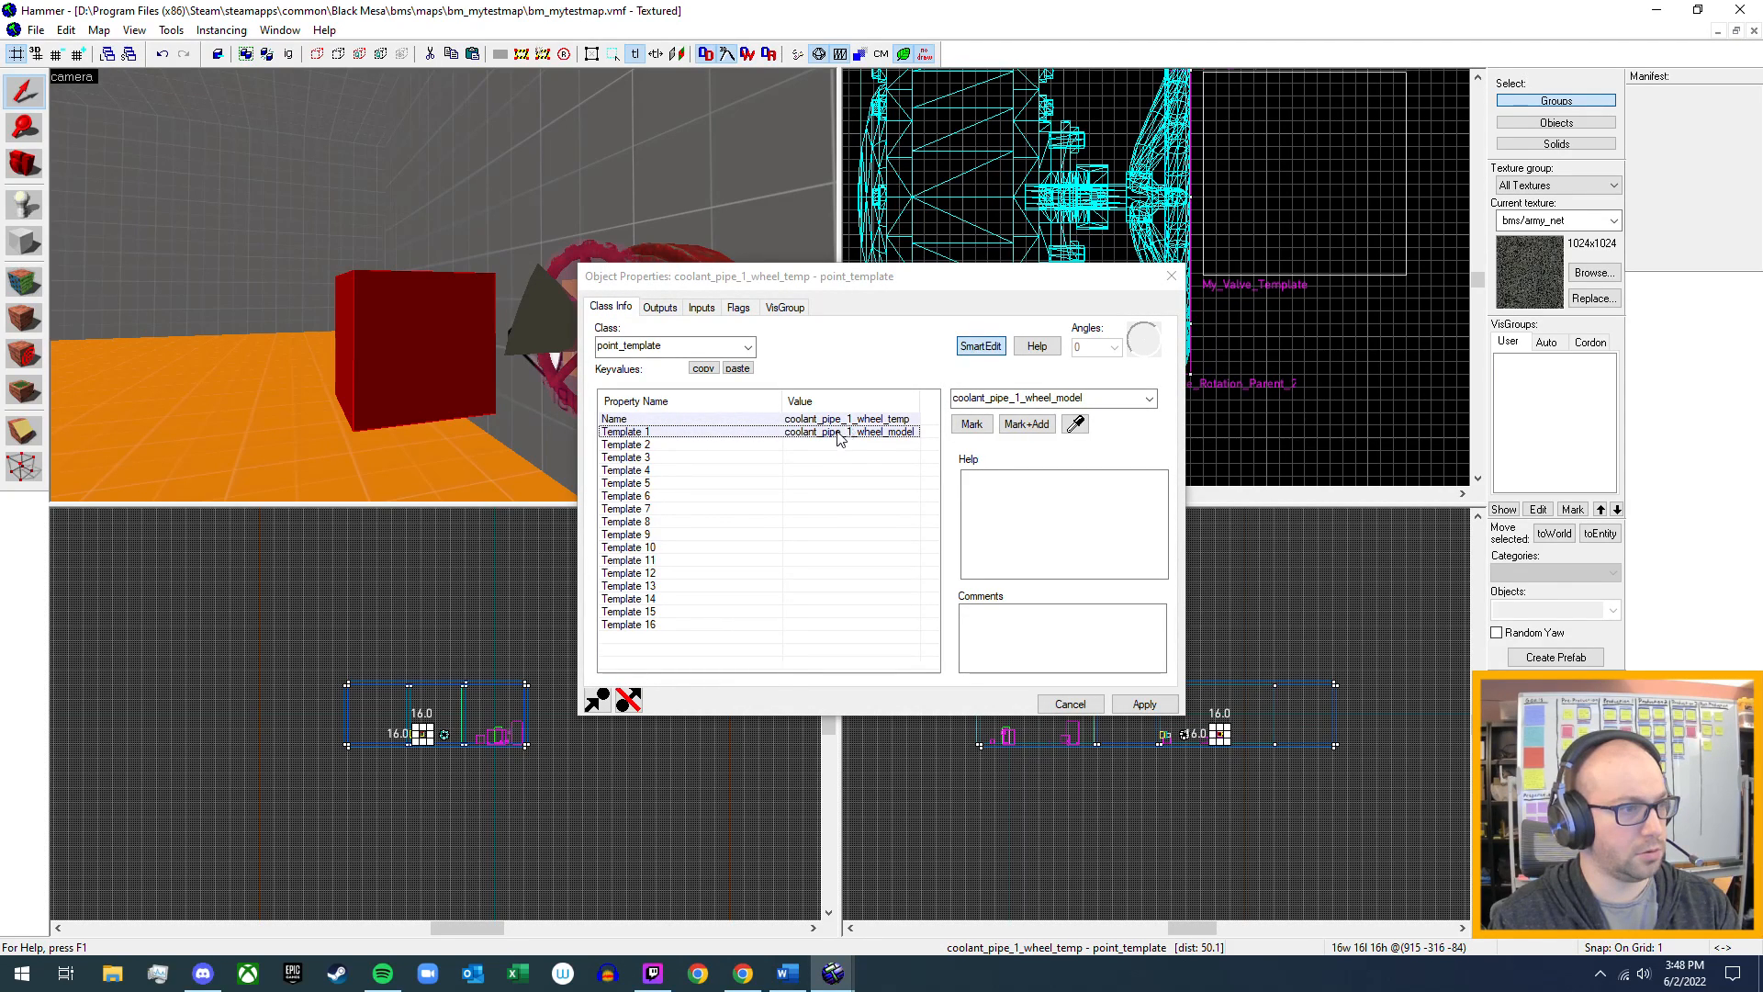
click(660, 309)
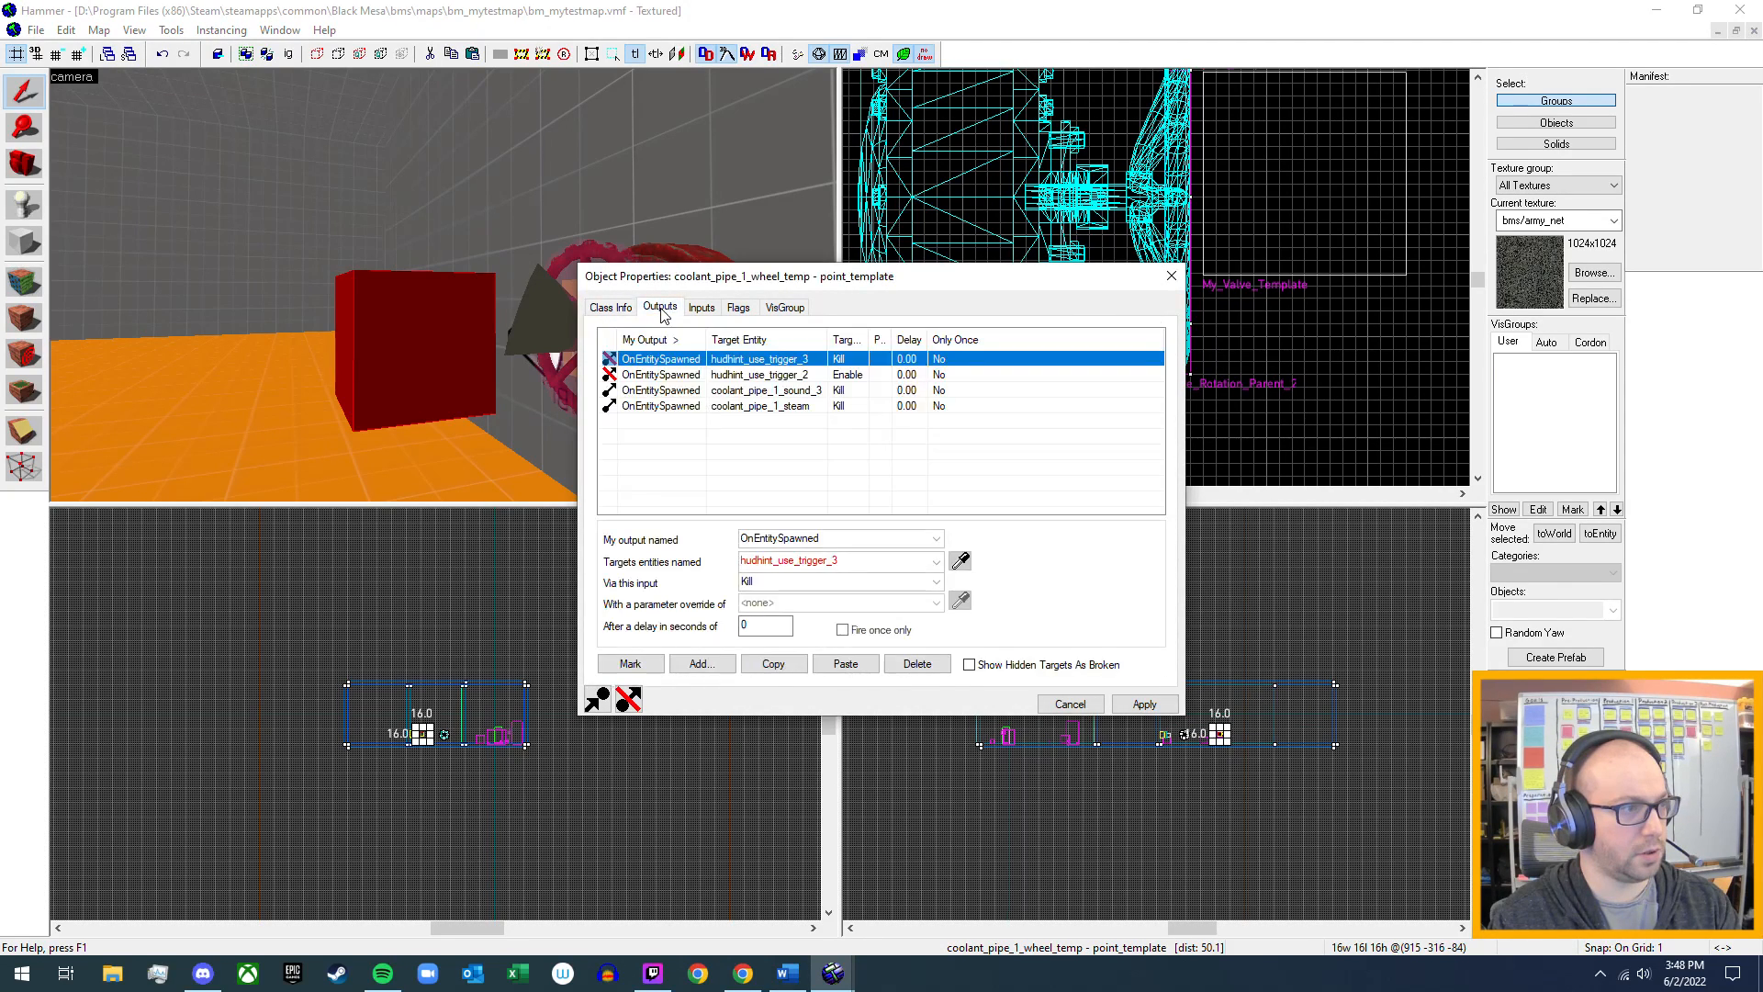
click(571, 470)
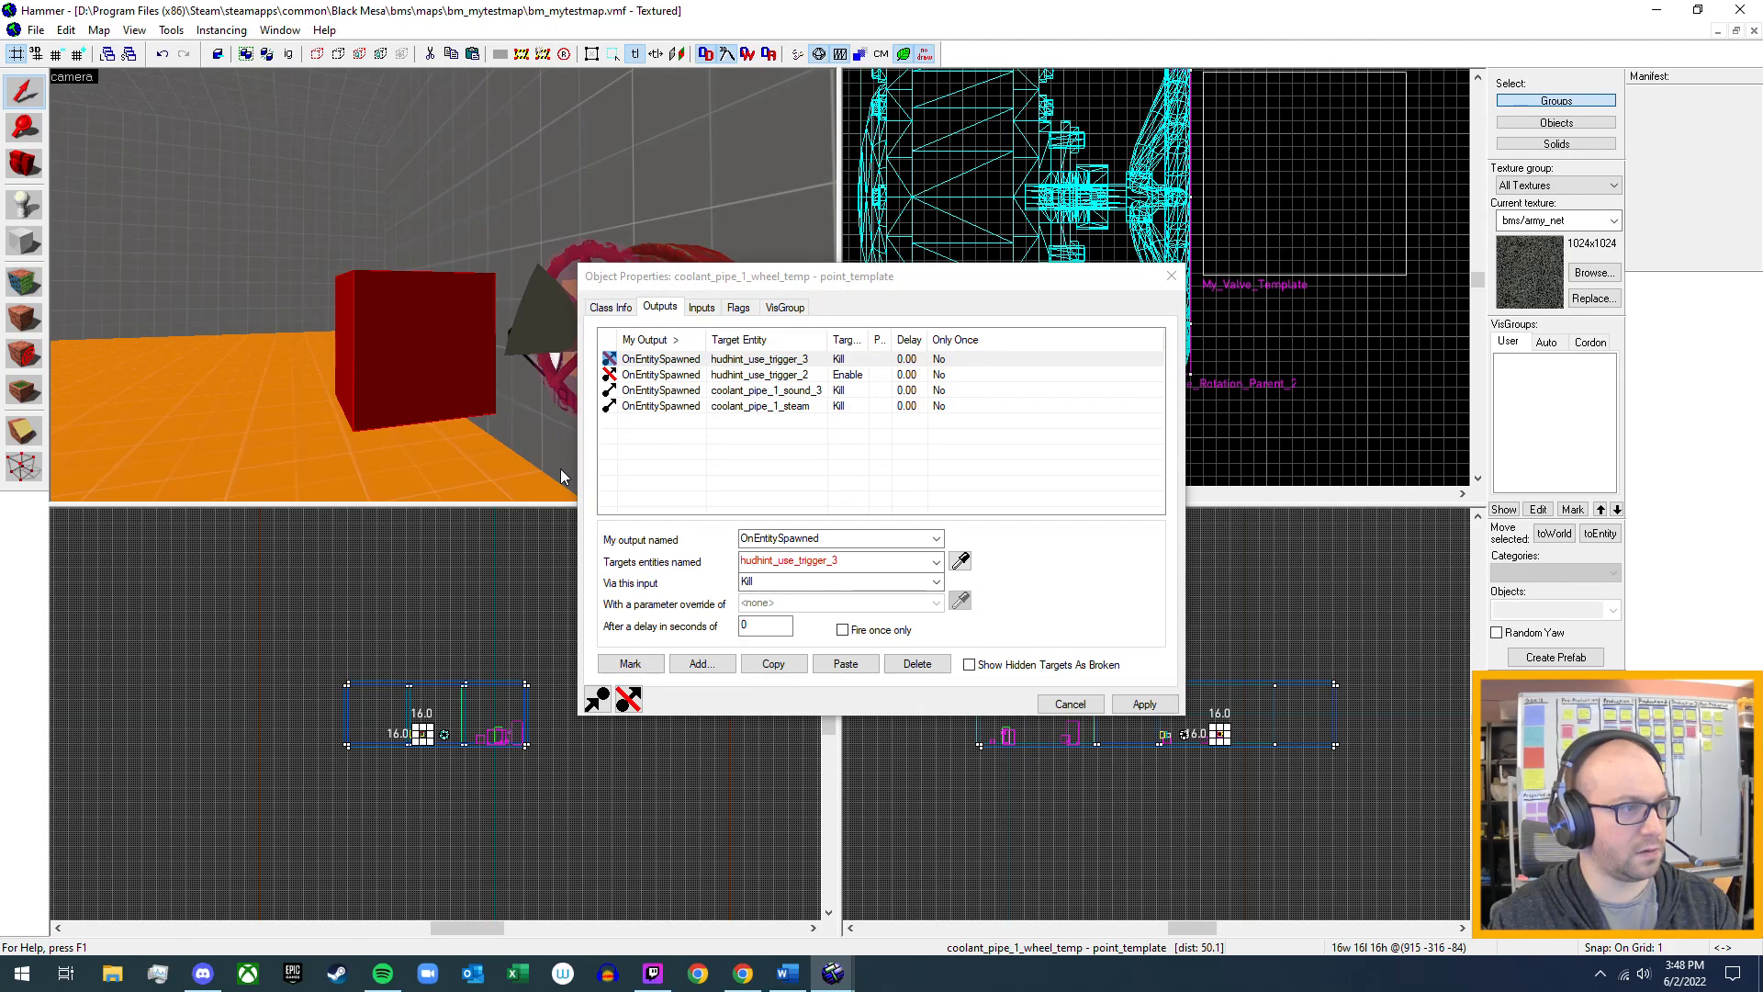
click(751, 393)
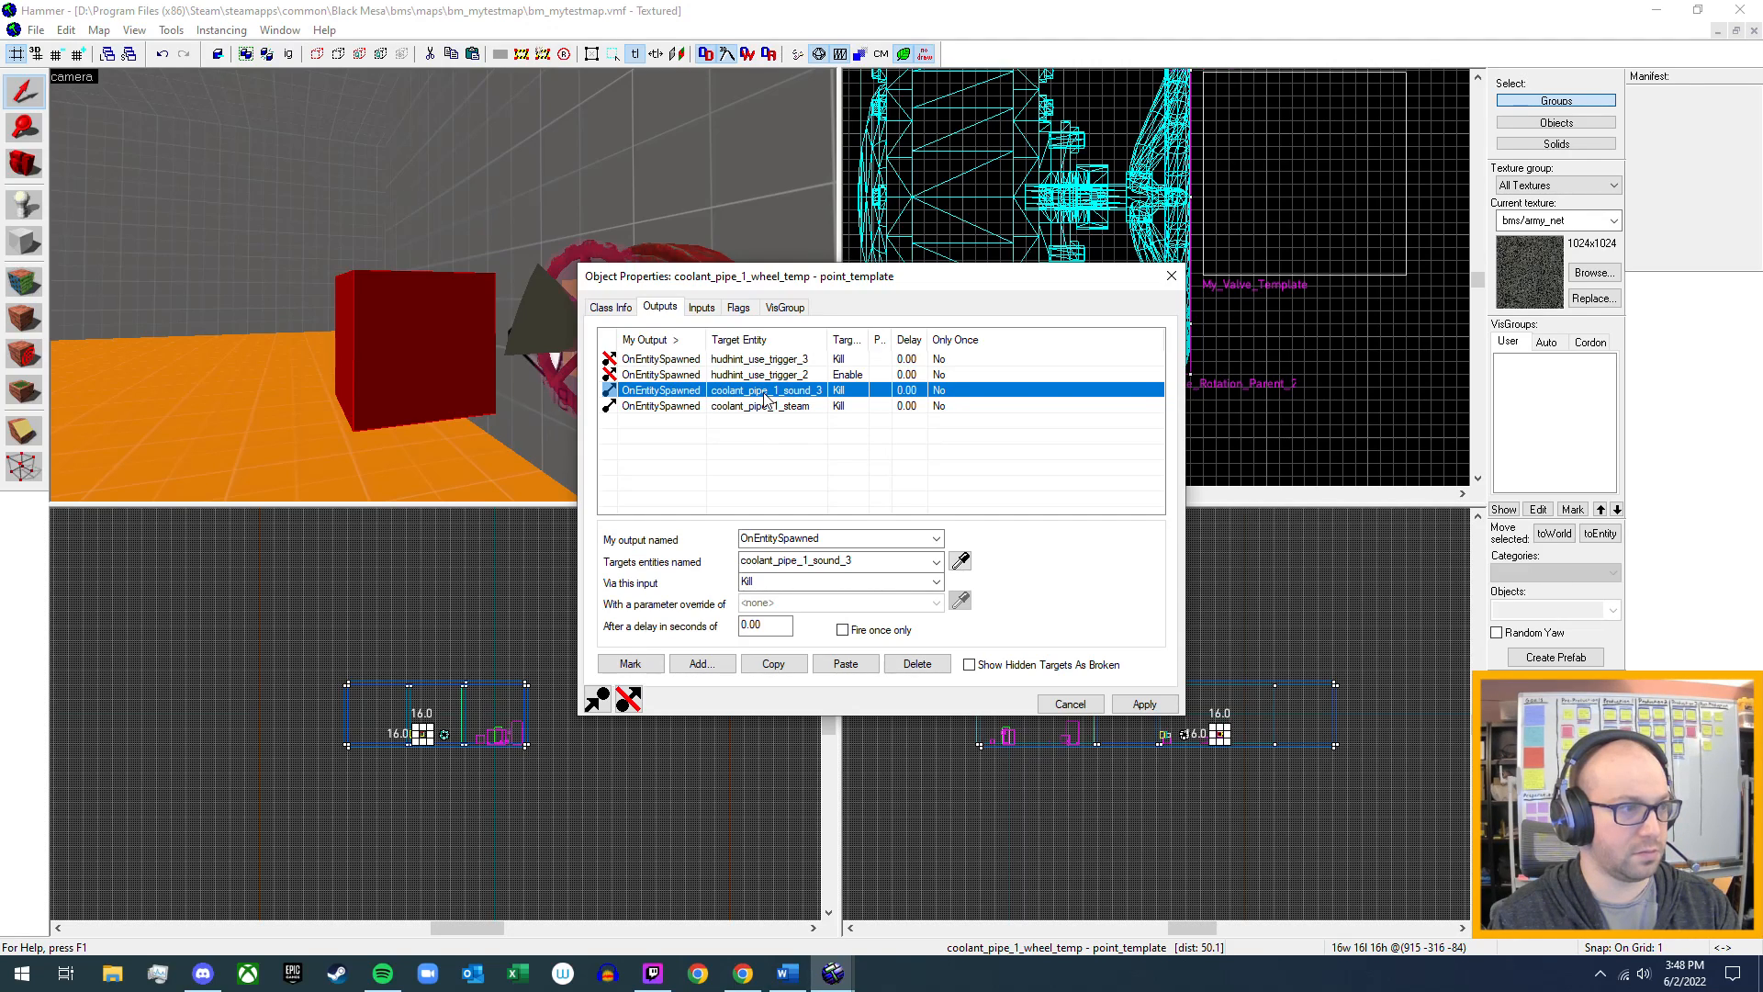
click(691, 406)
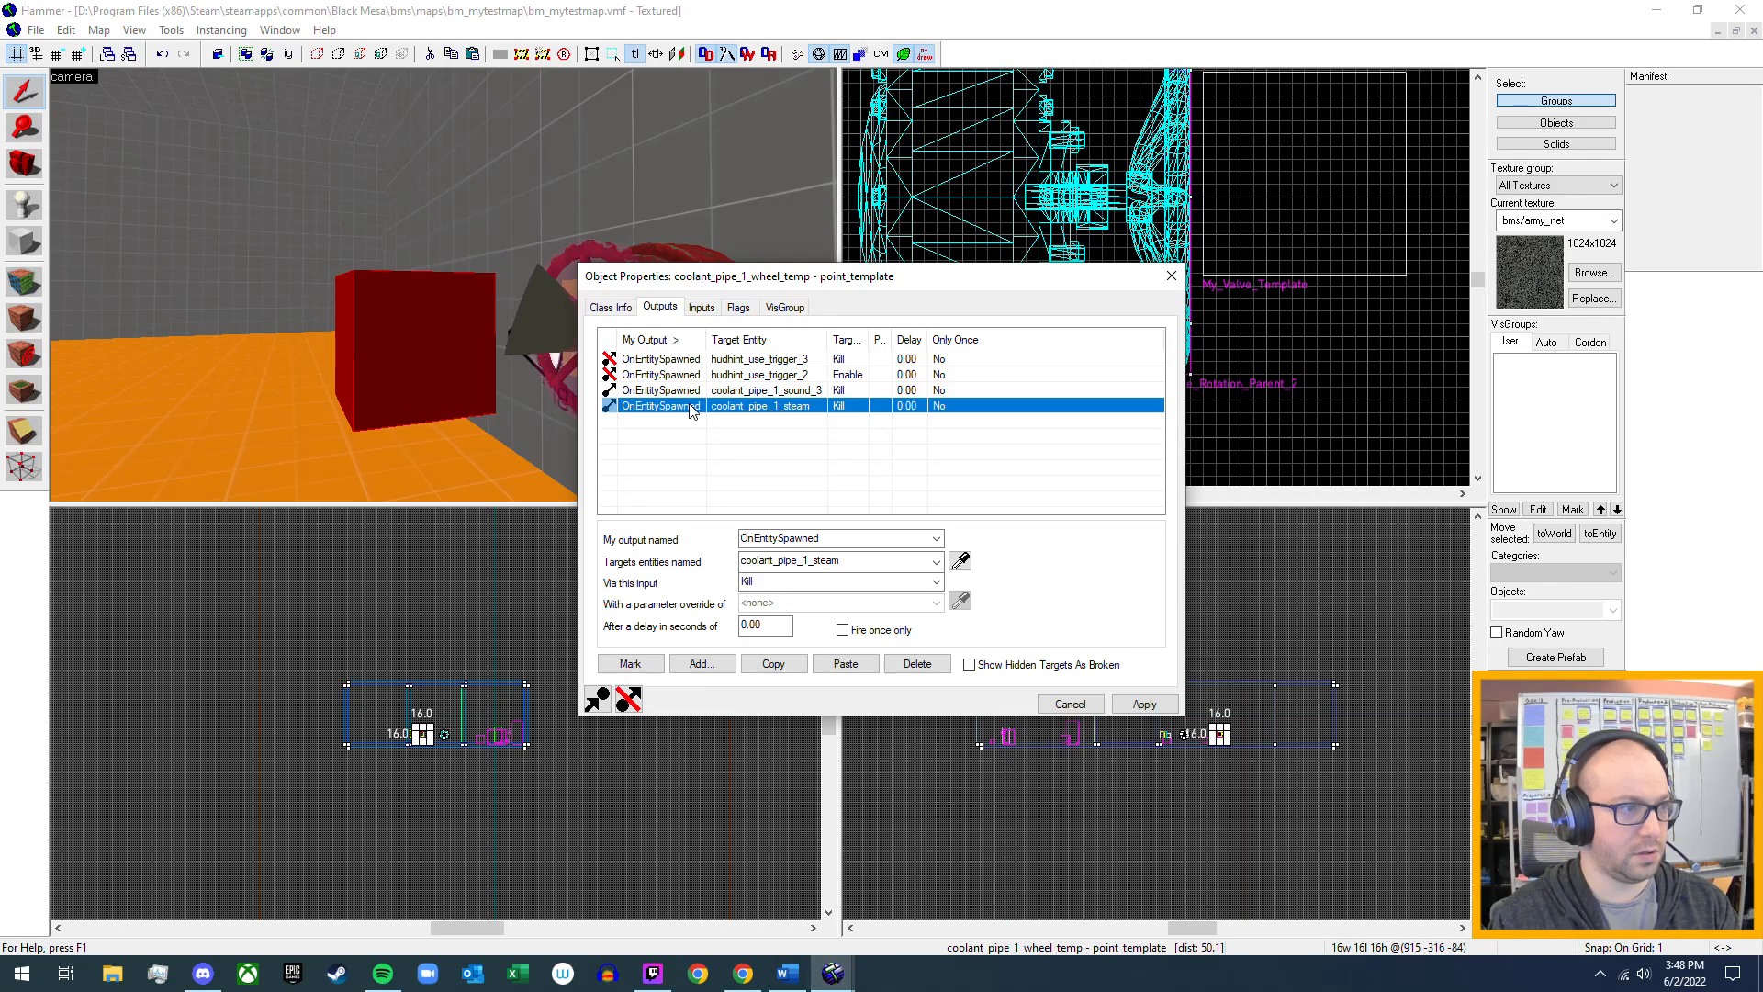
click(767, 392)
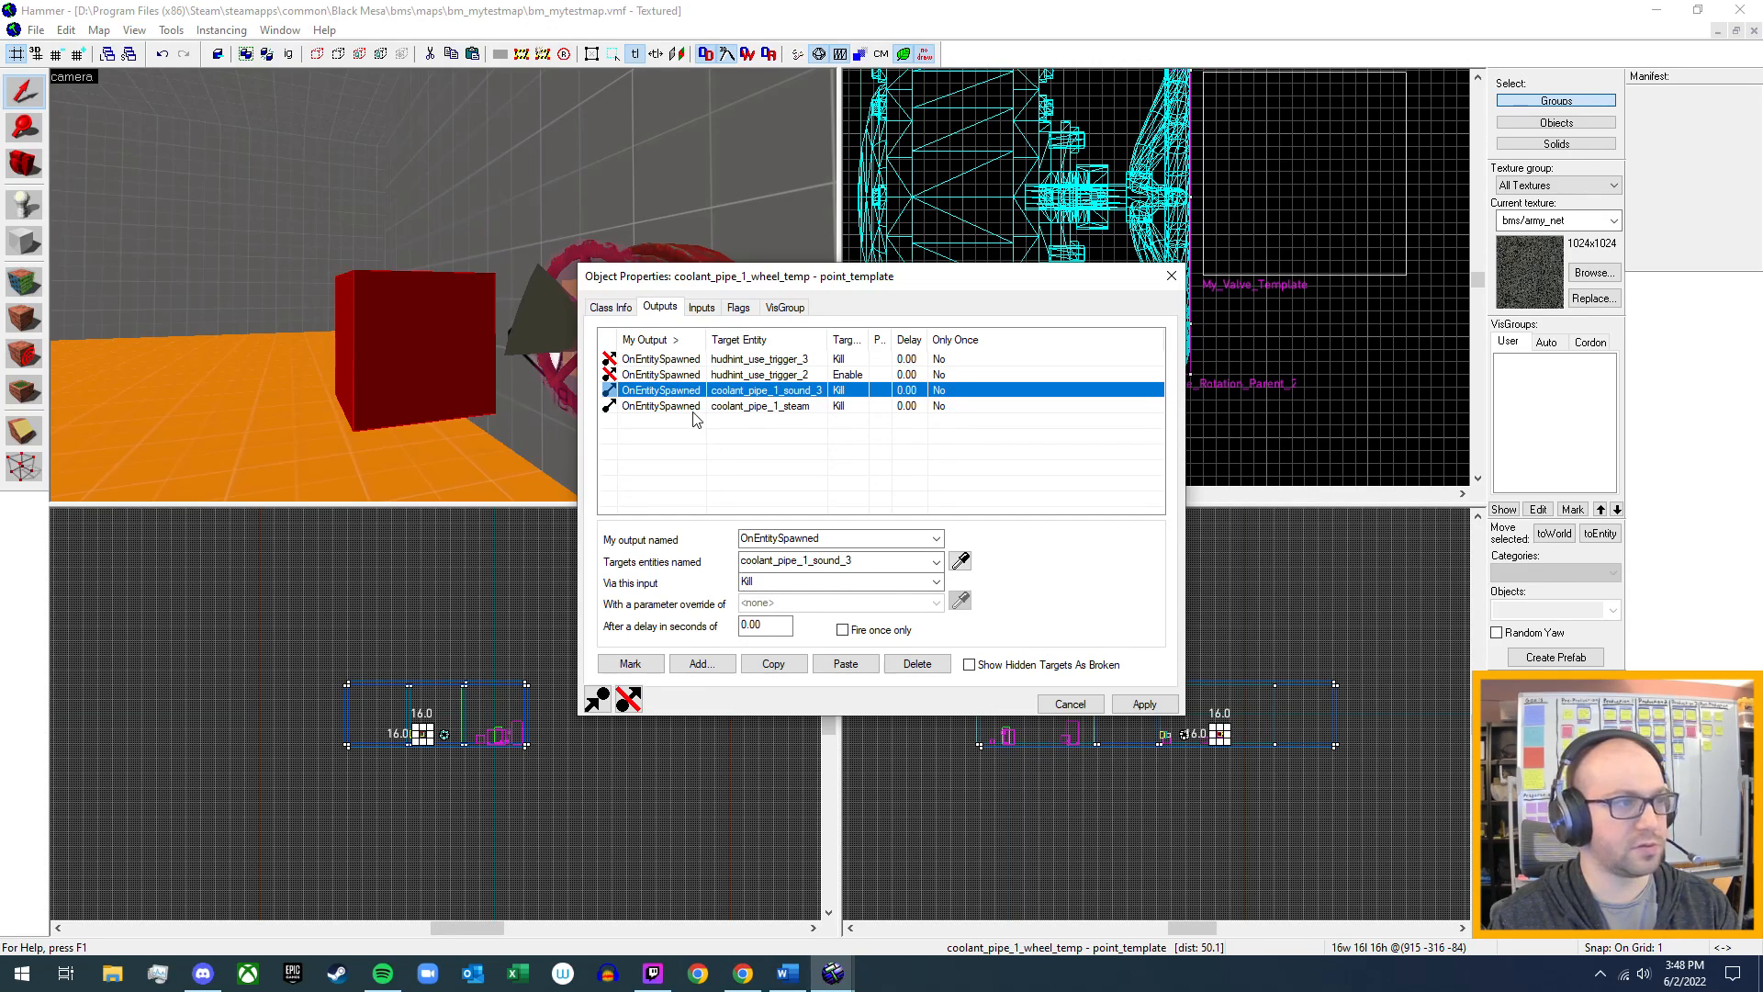
- Examine which entity sends an input to coolant_pipe_1_wheel_temp, widening the columns to read the output and input names in full
click(715, 315)
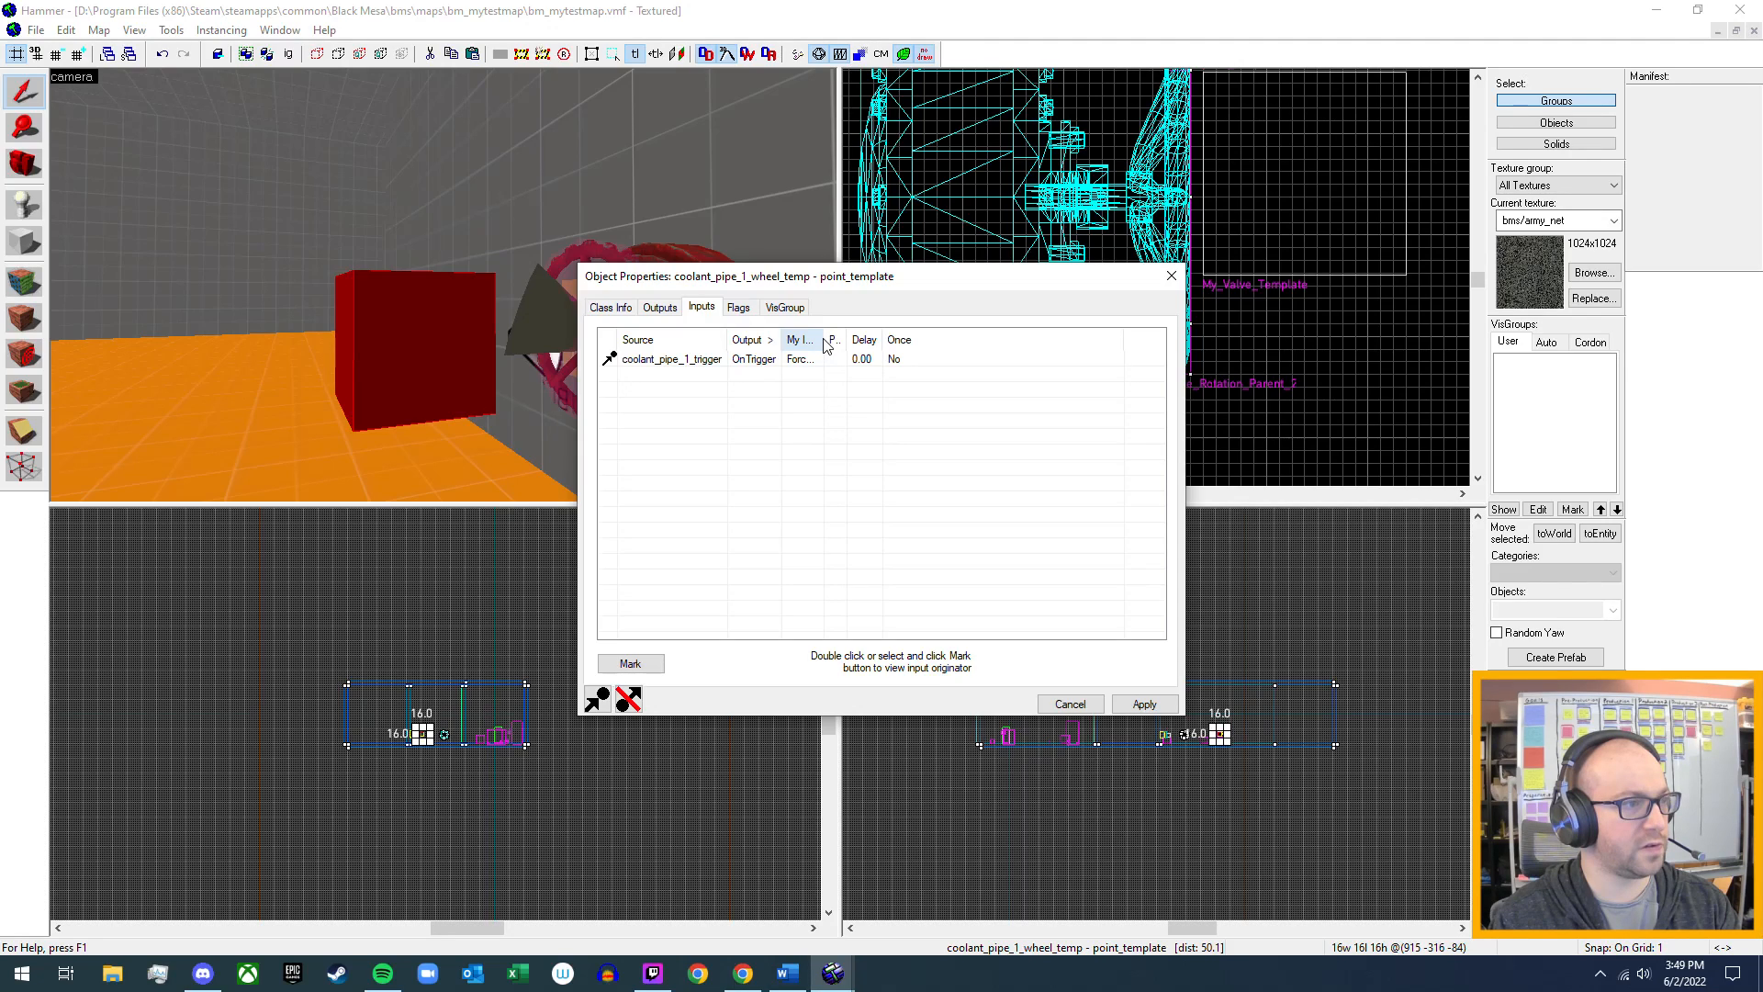
drag(823, 345, 880, 345)
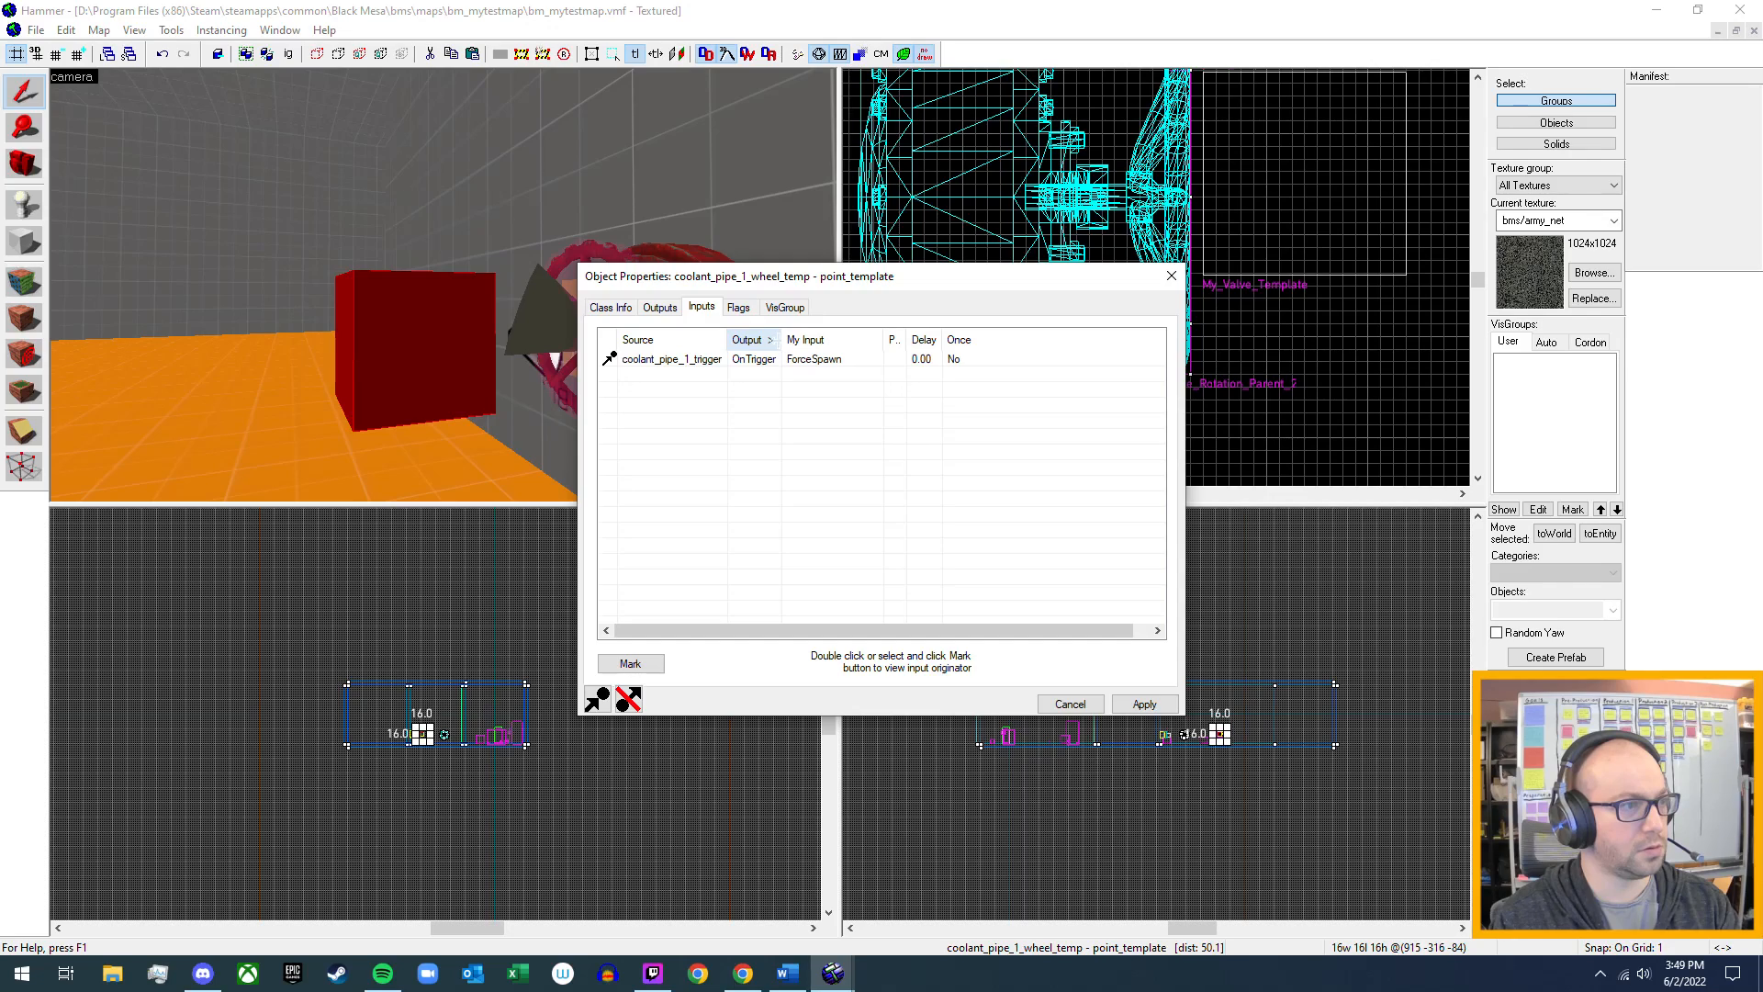
drag(781, 341, 798, 342)
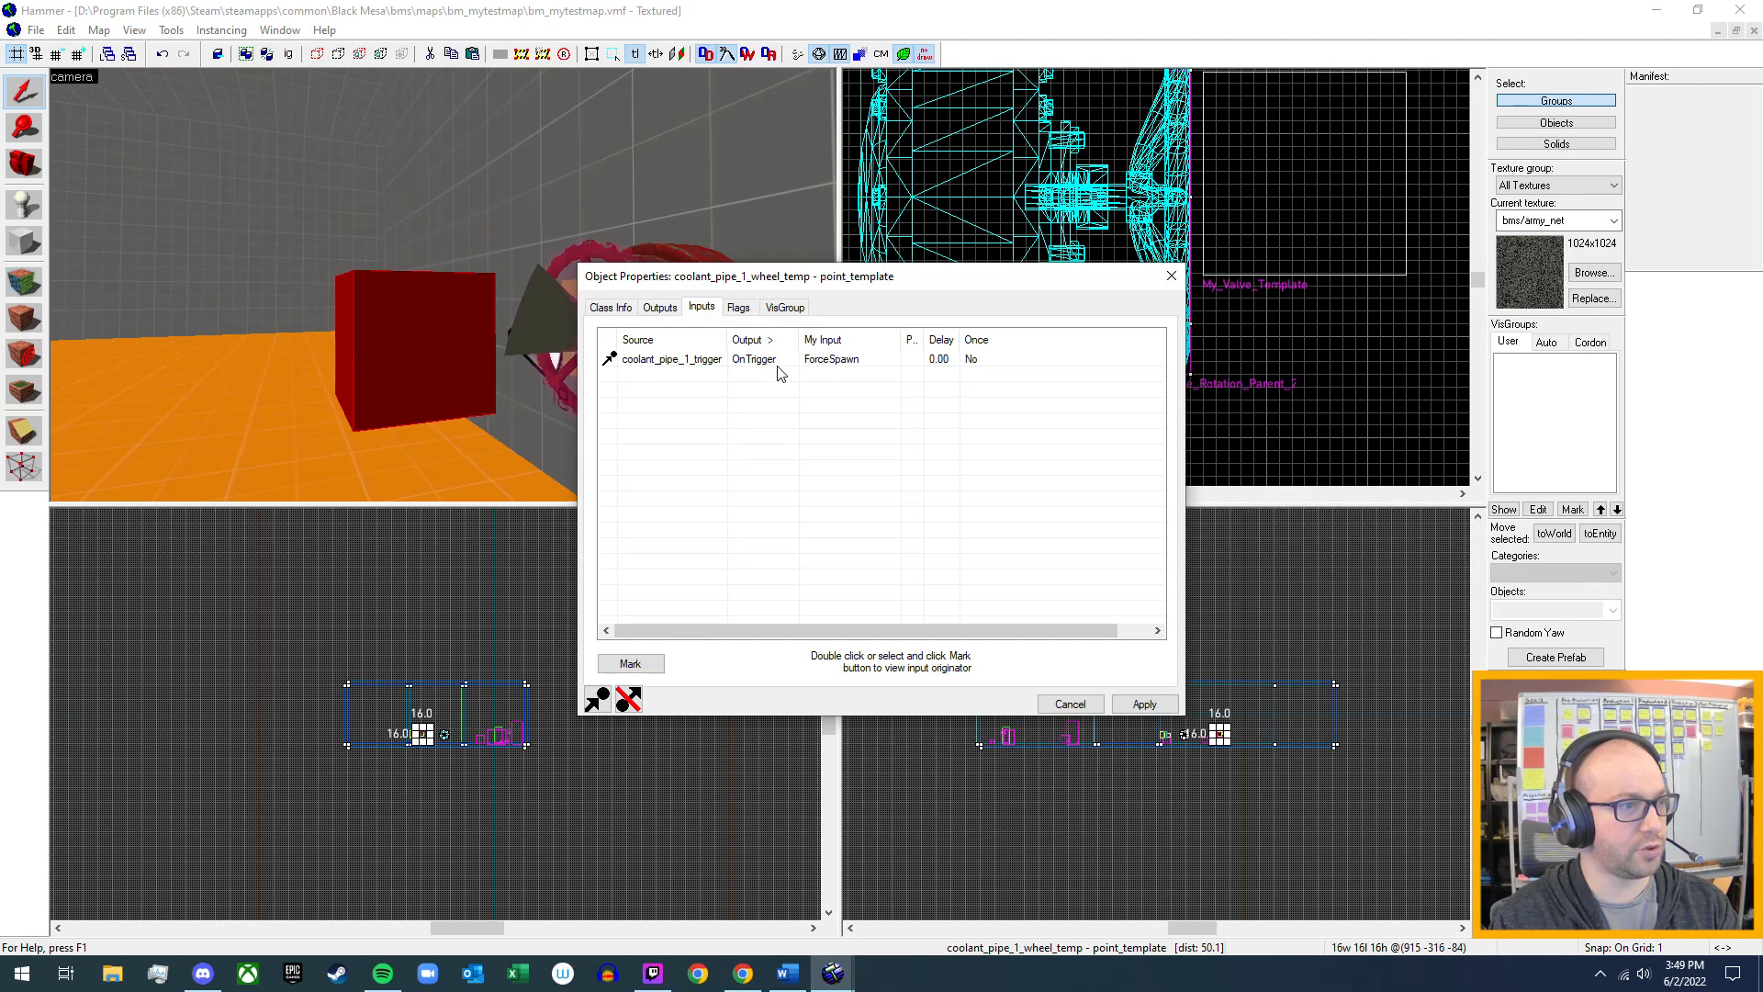
click(417, 366)
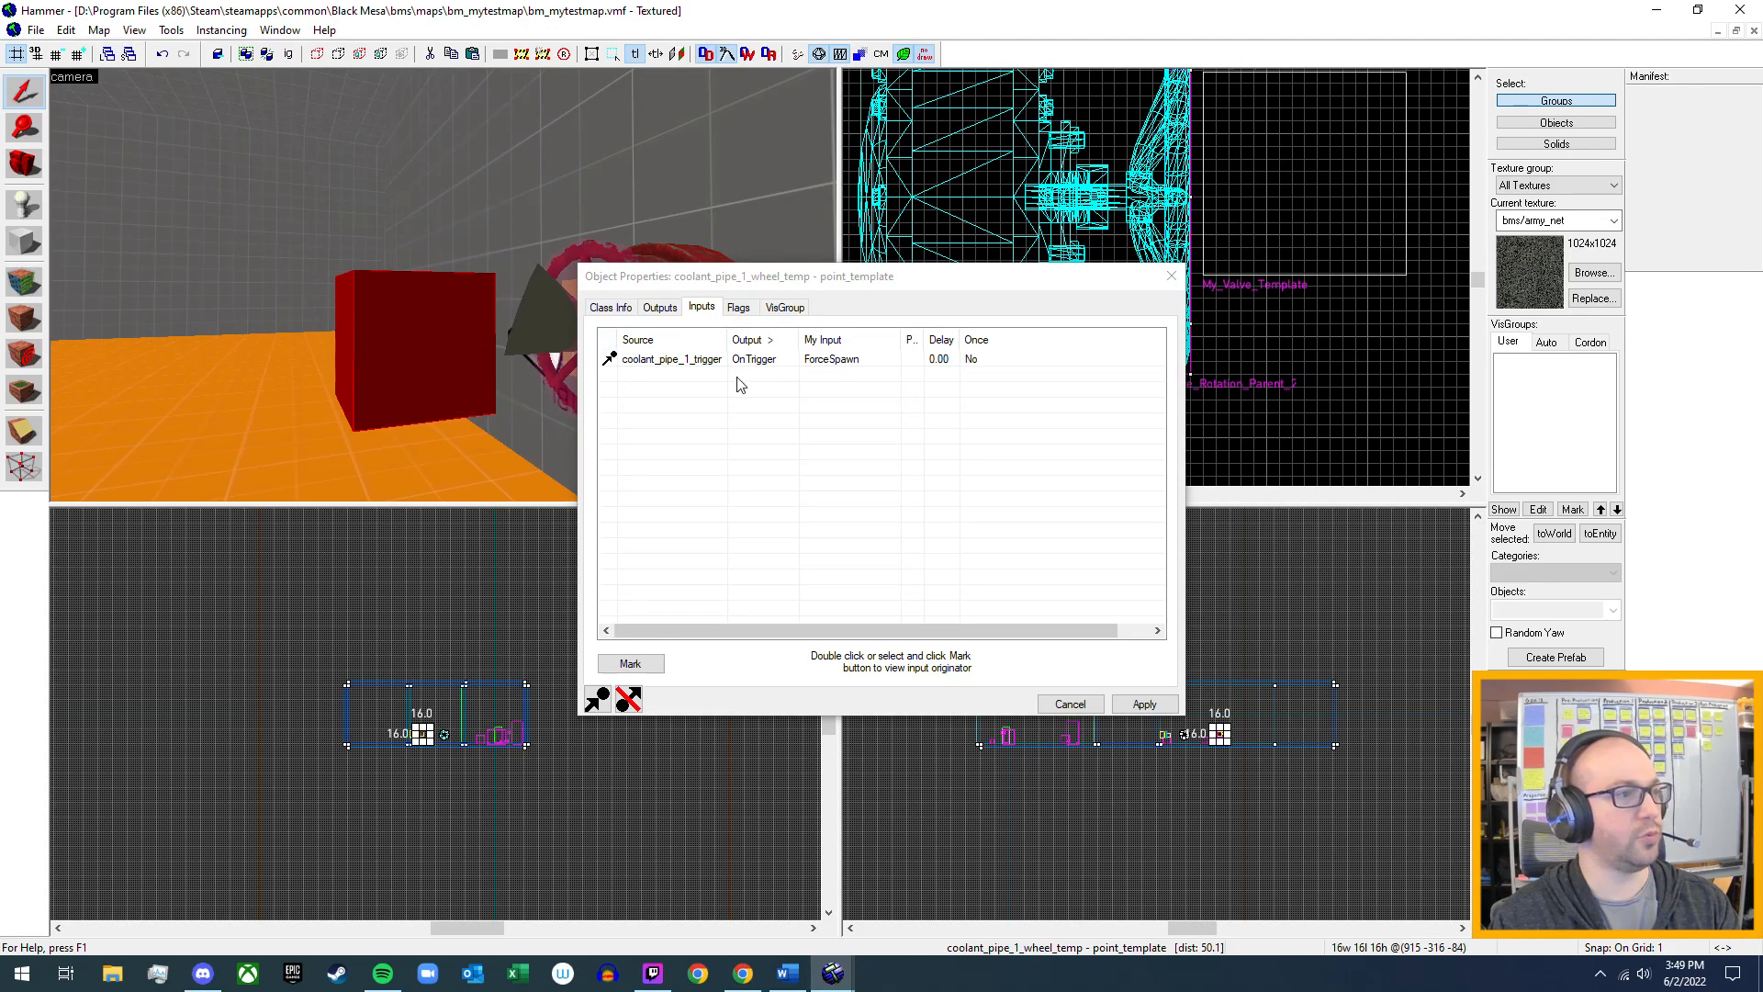
- Jump to the source entity coolant_pipe_1_trigger and examine its OnTrigger outputs
click(676, 362)
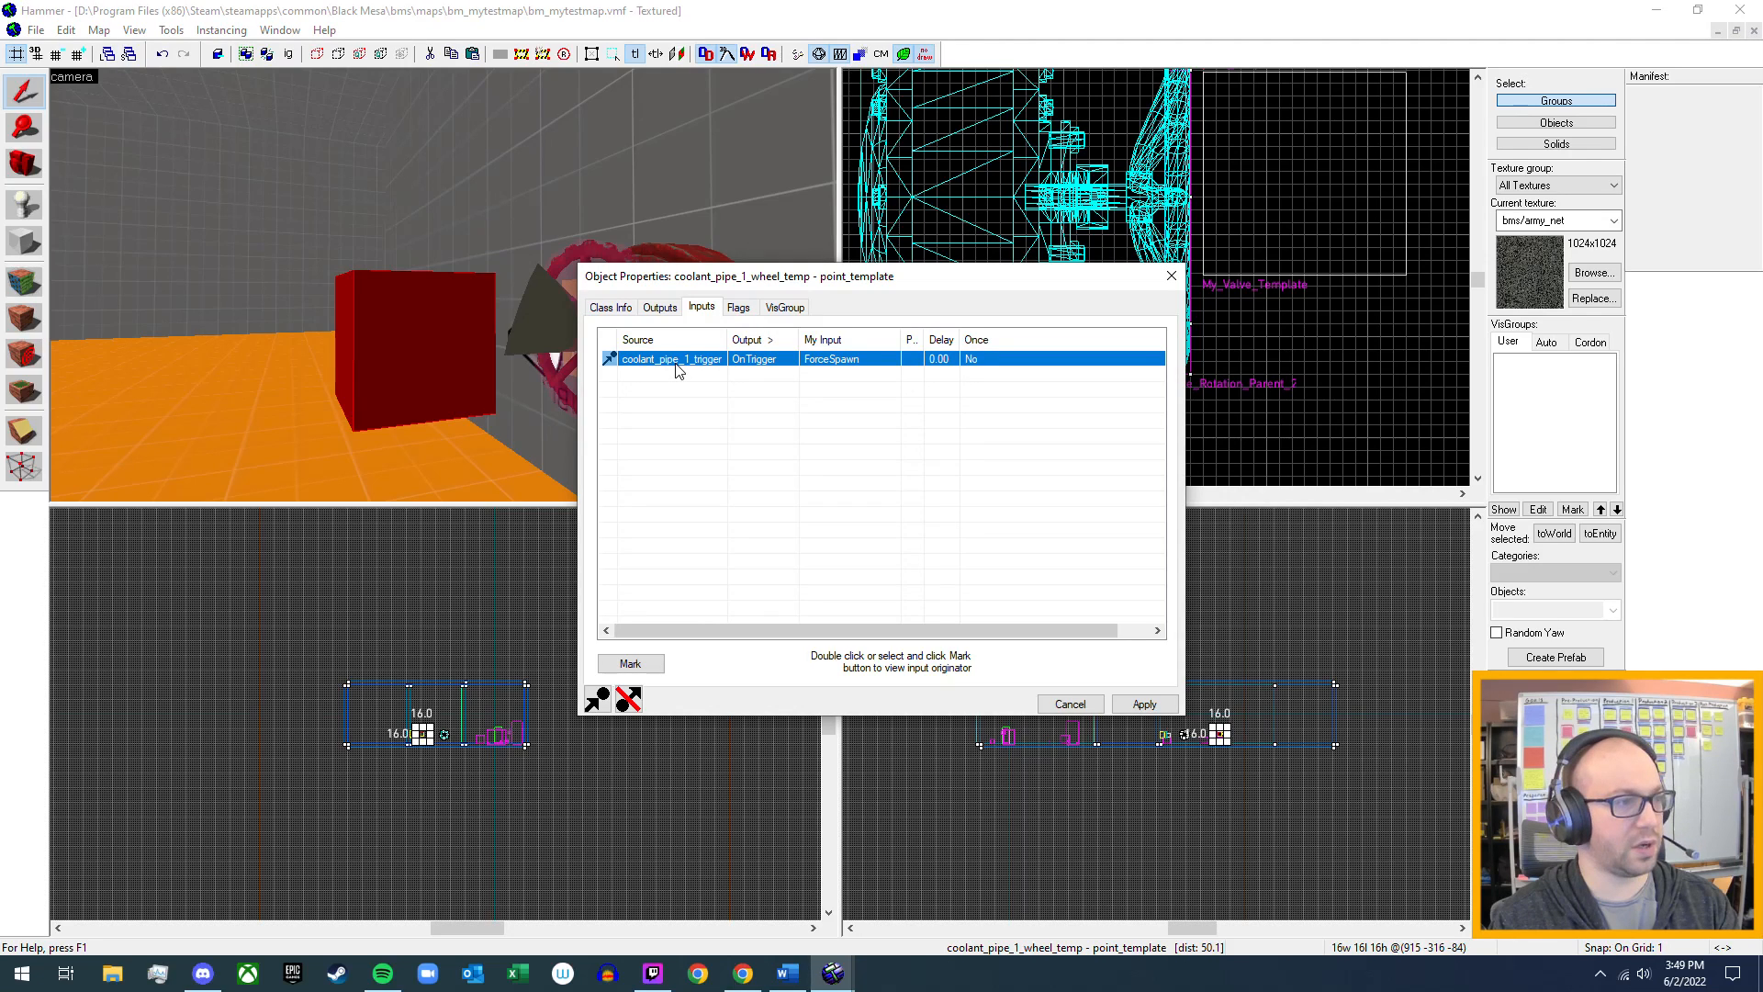
double_click(677, 365)
drag(776, 287, 921, 285)
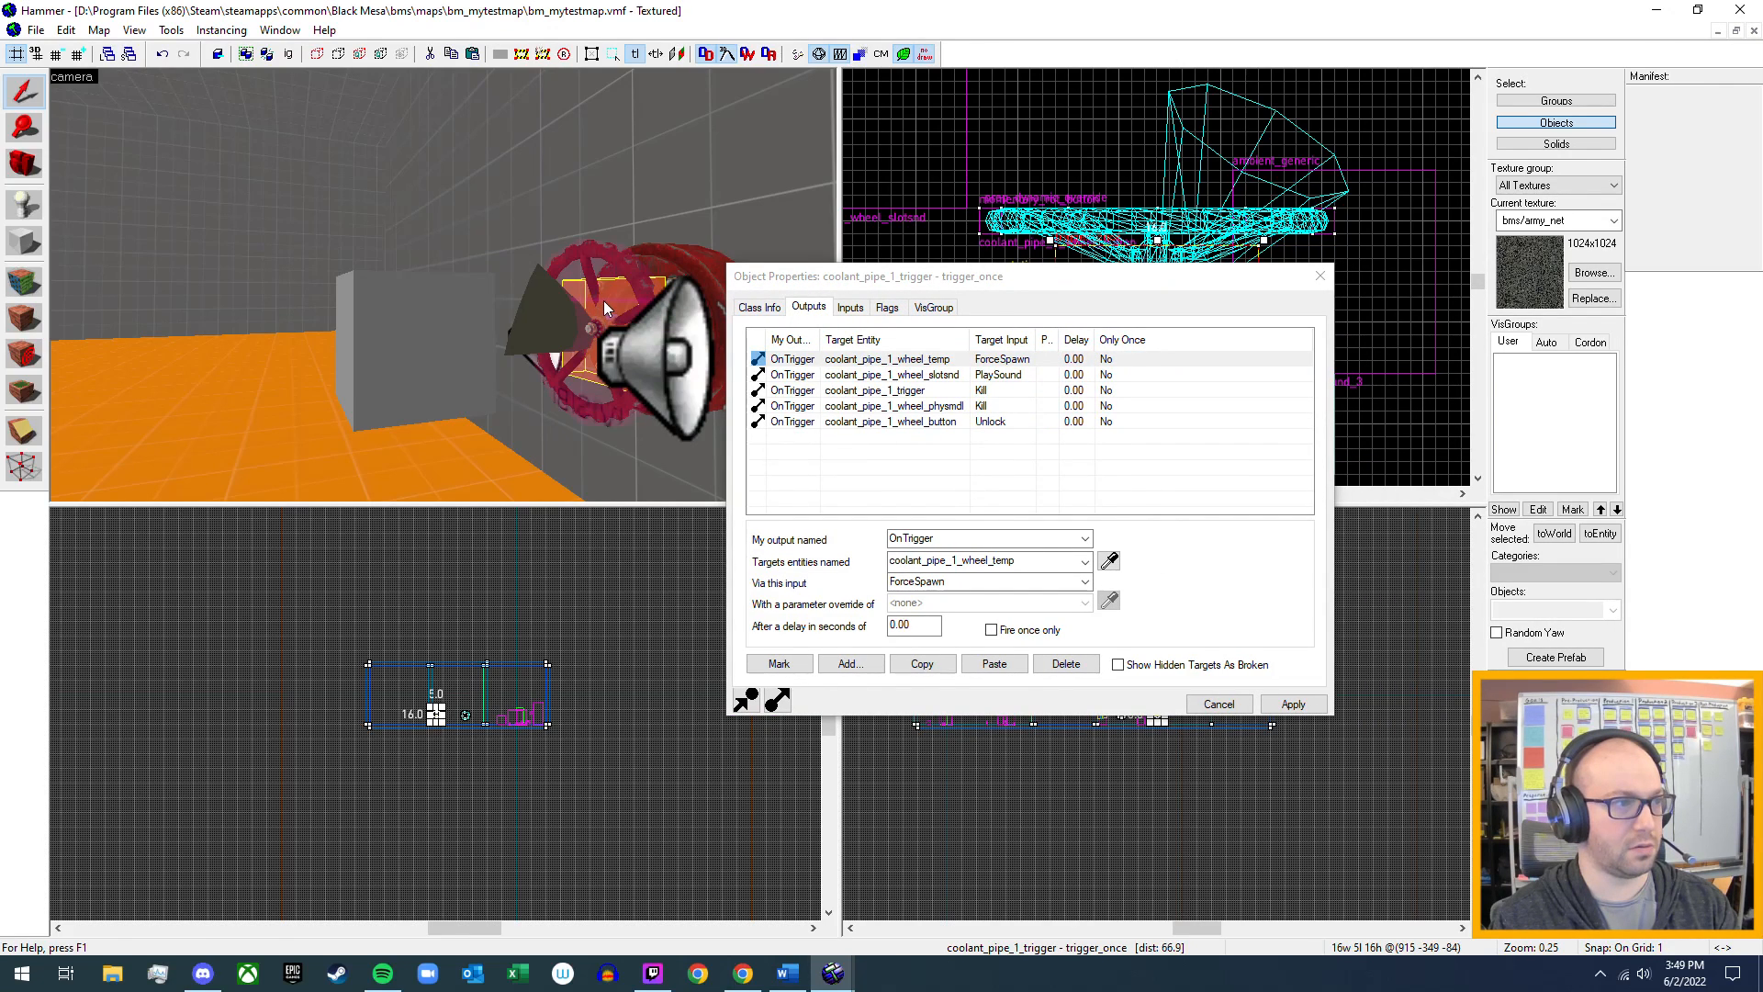
click(1319, 275)
- Delete the point_template cube in front of the simple valve
drag(729, 491, 443, 286)
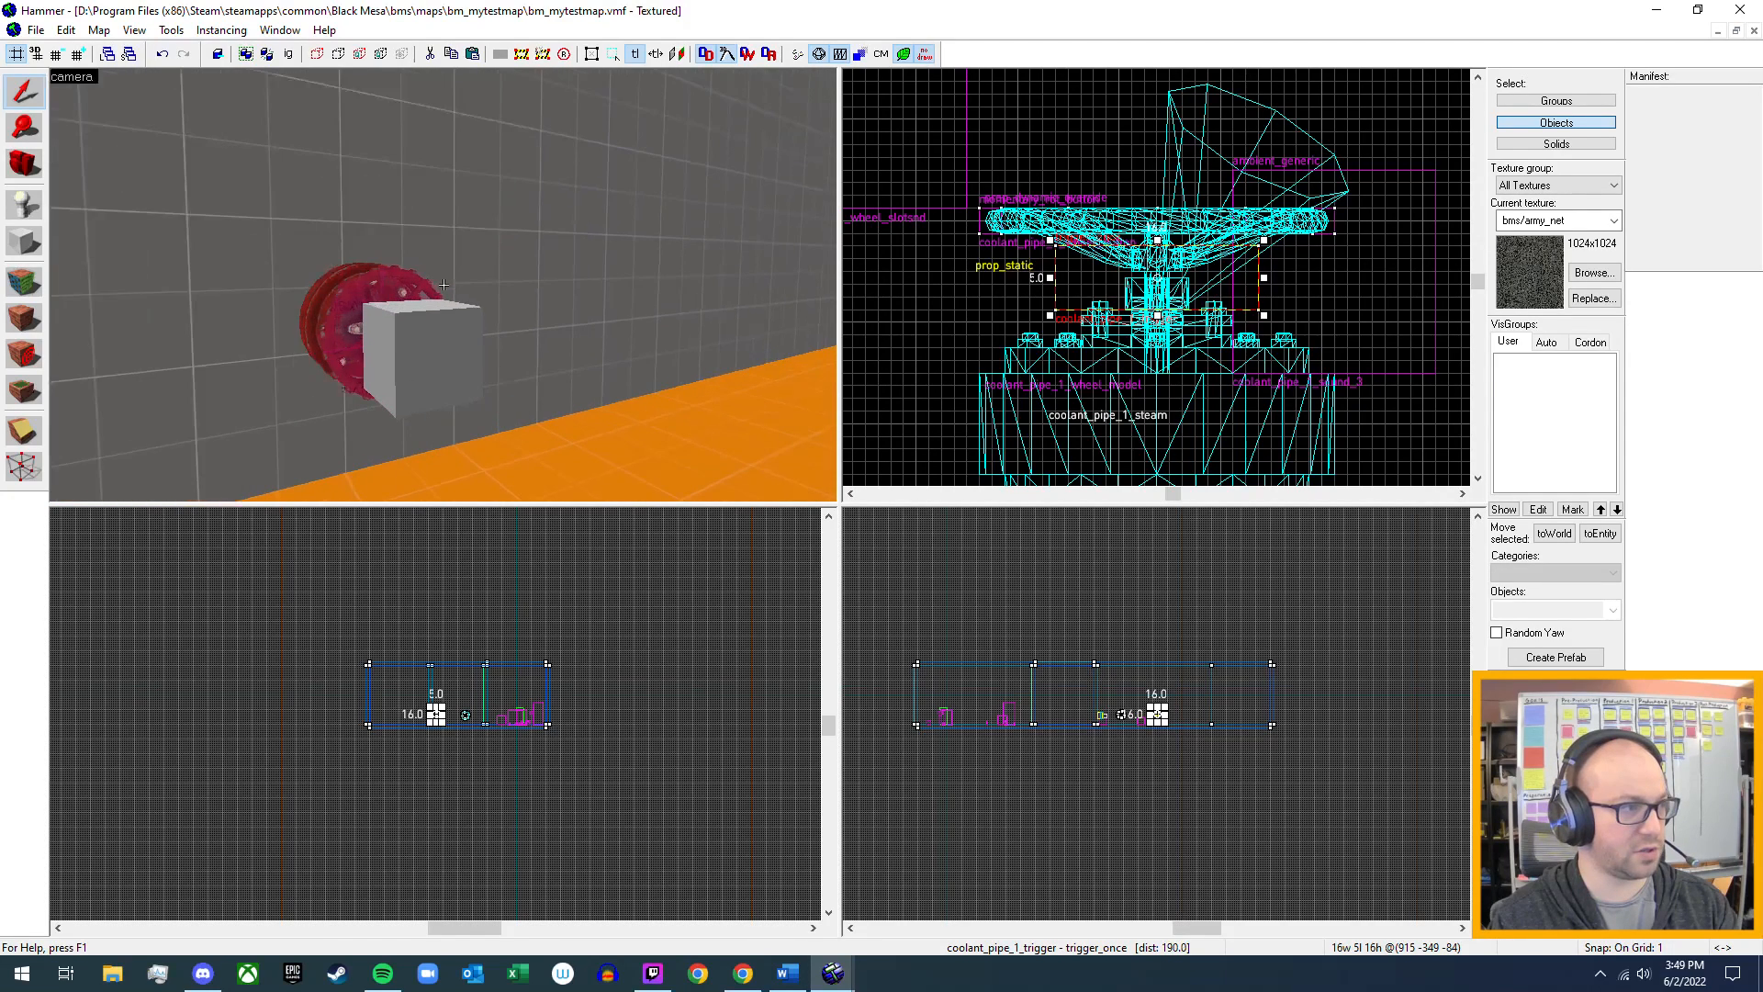
click(438, 343)
key(Delete)
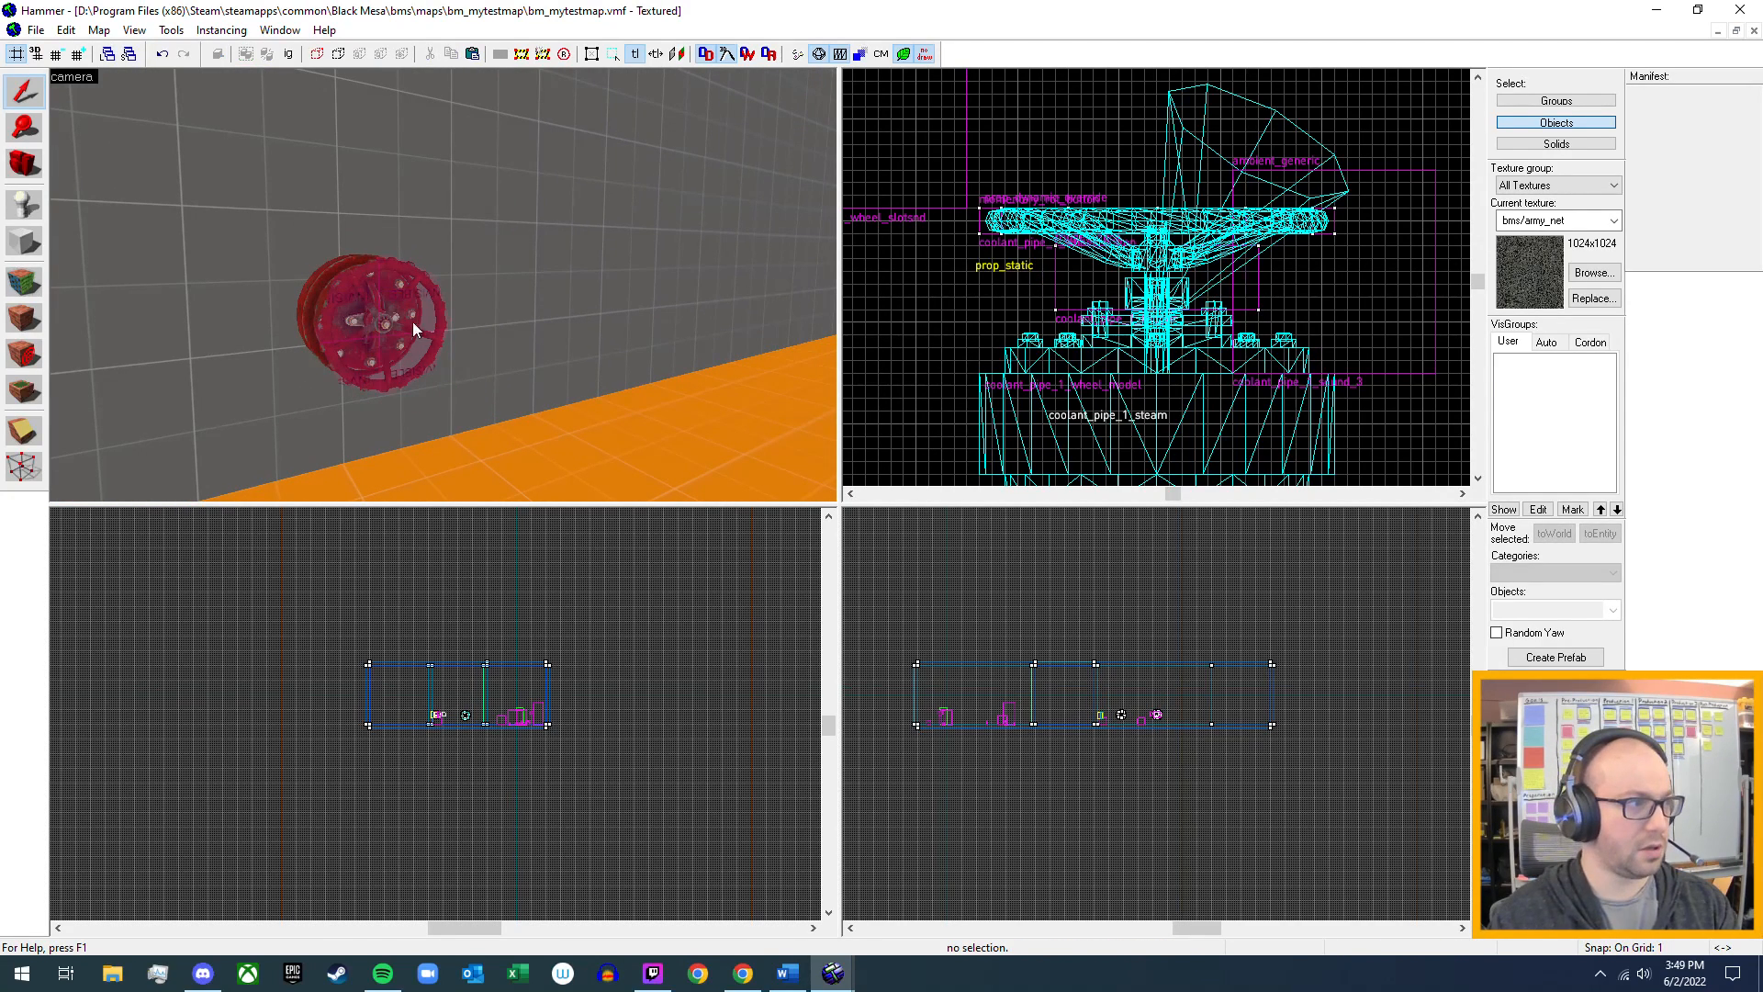
- Select the trigger brush behind the coolant pipe wheel and examine its class, name and filter keyvalues
key(z)
key(d)
key(w)
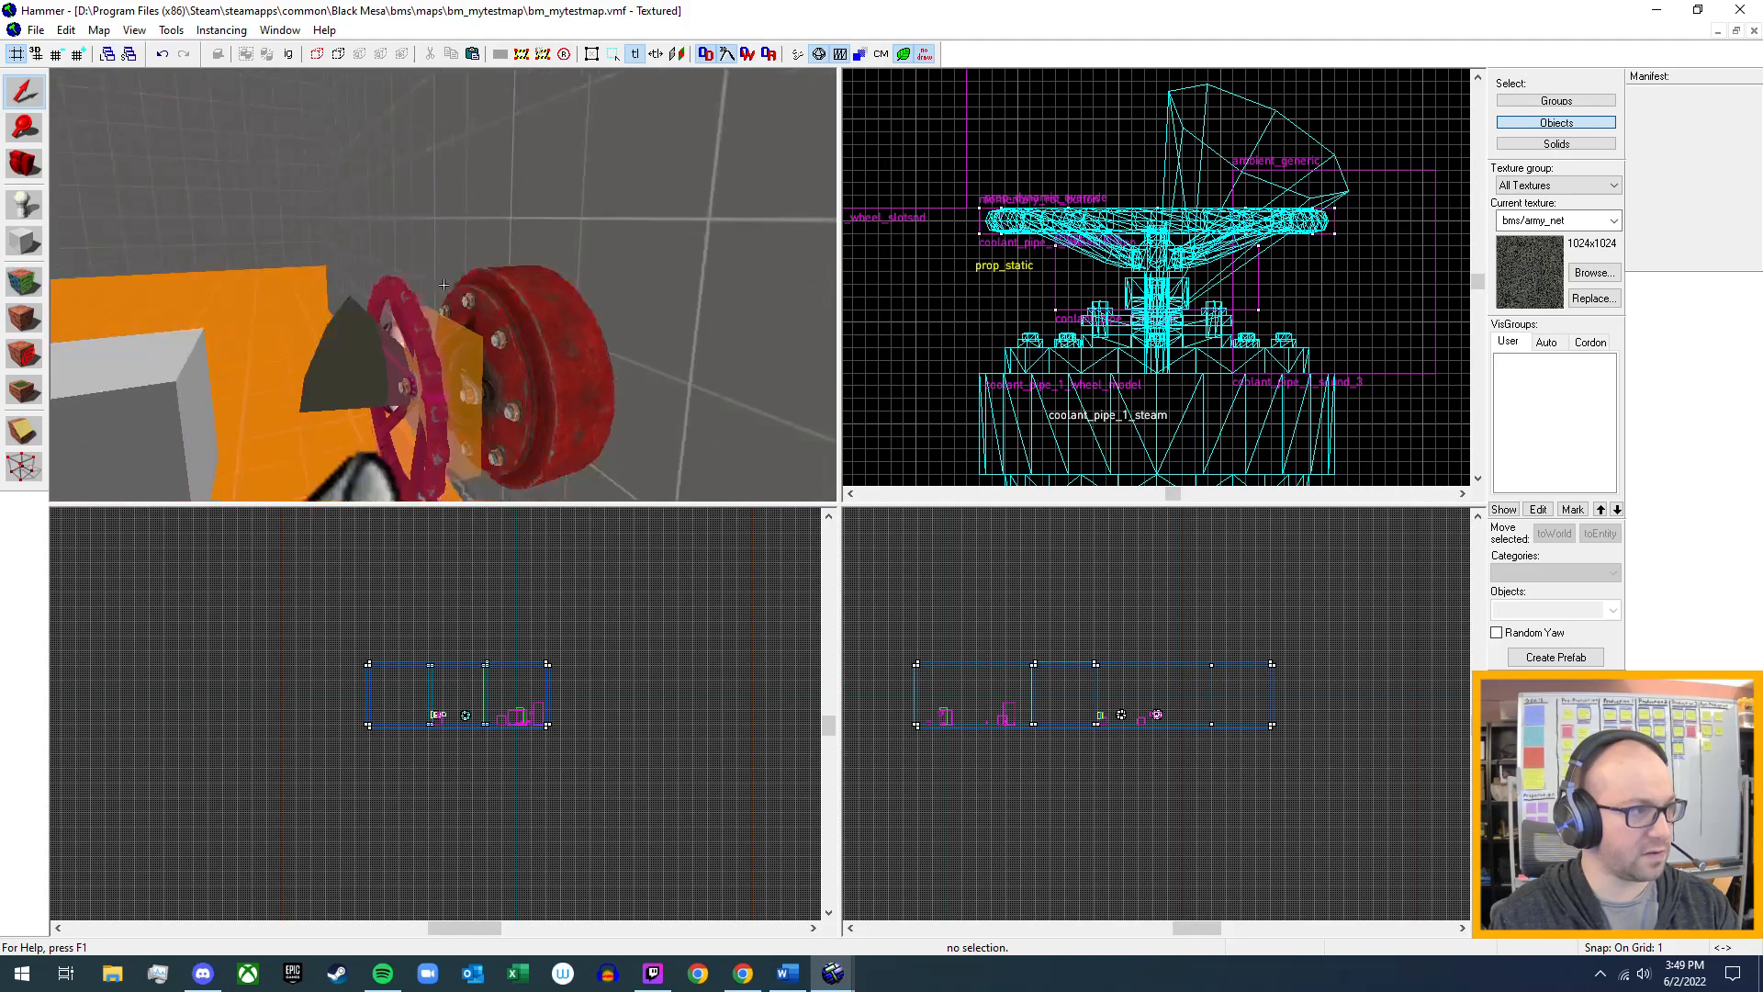
key(z)
click(466, 266)
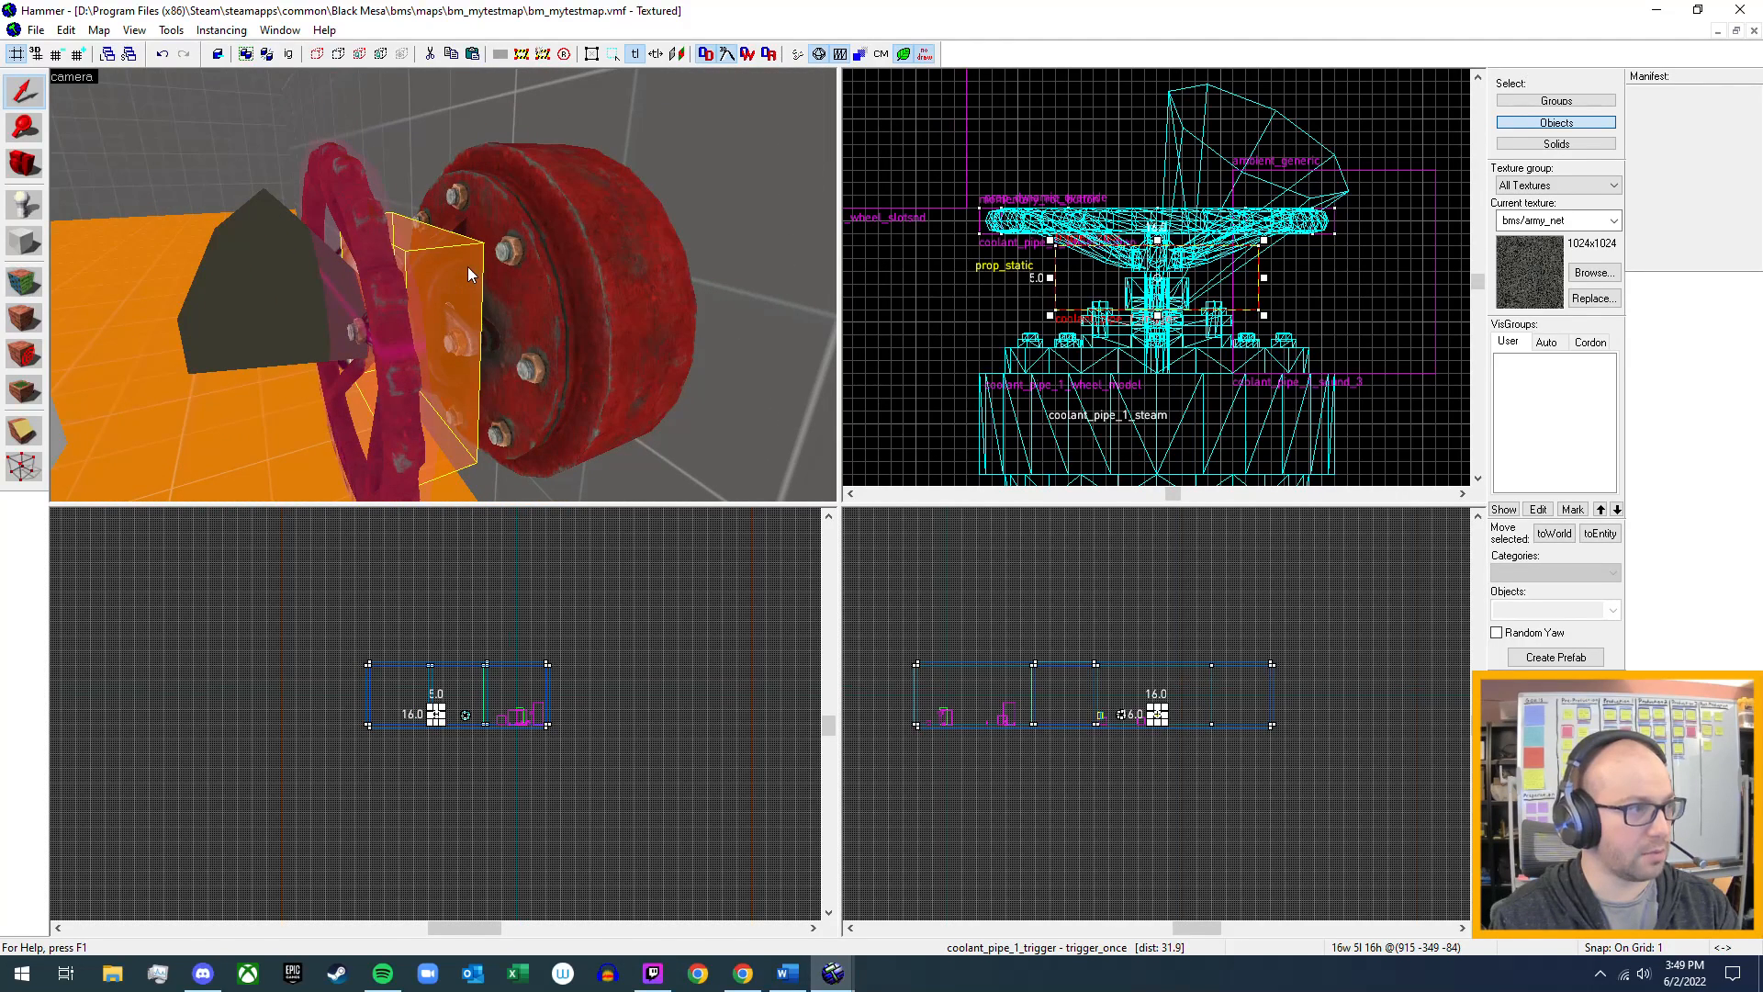
key(alt+Return)
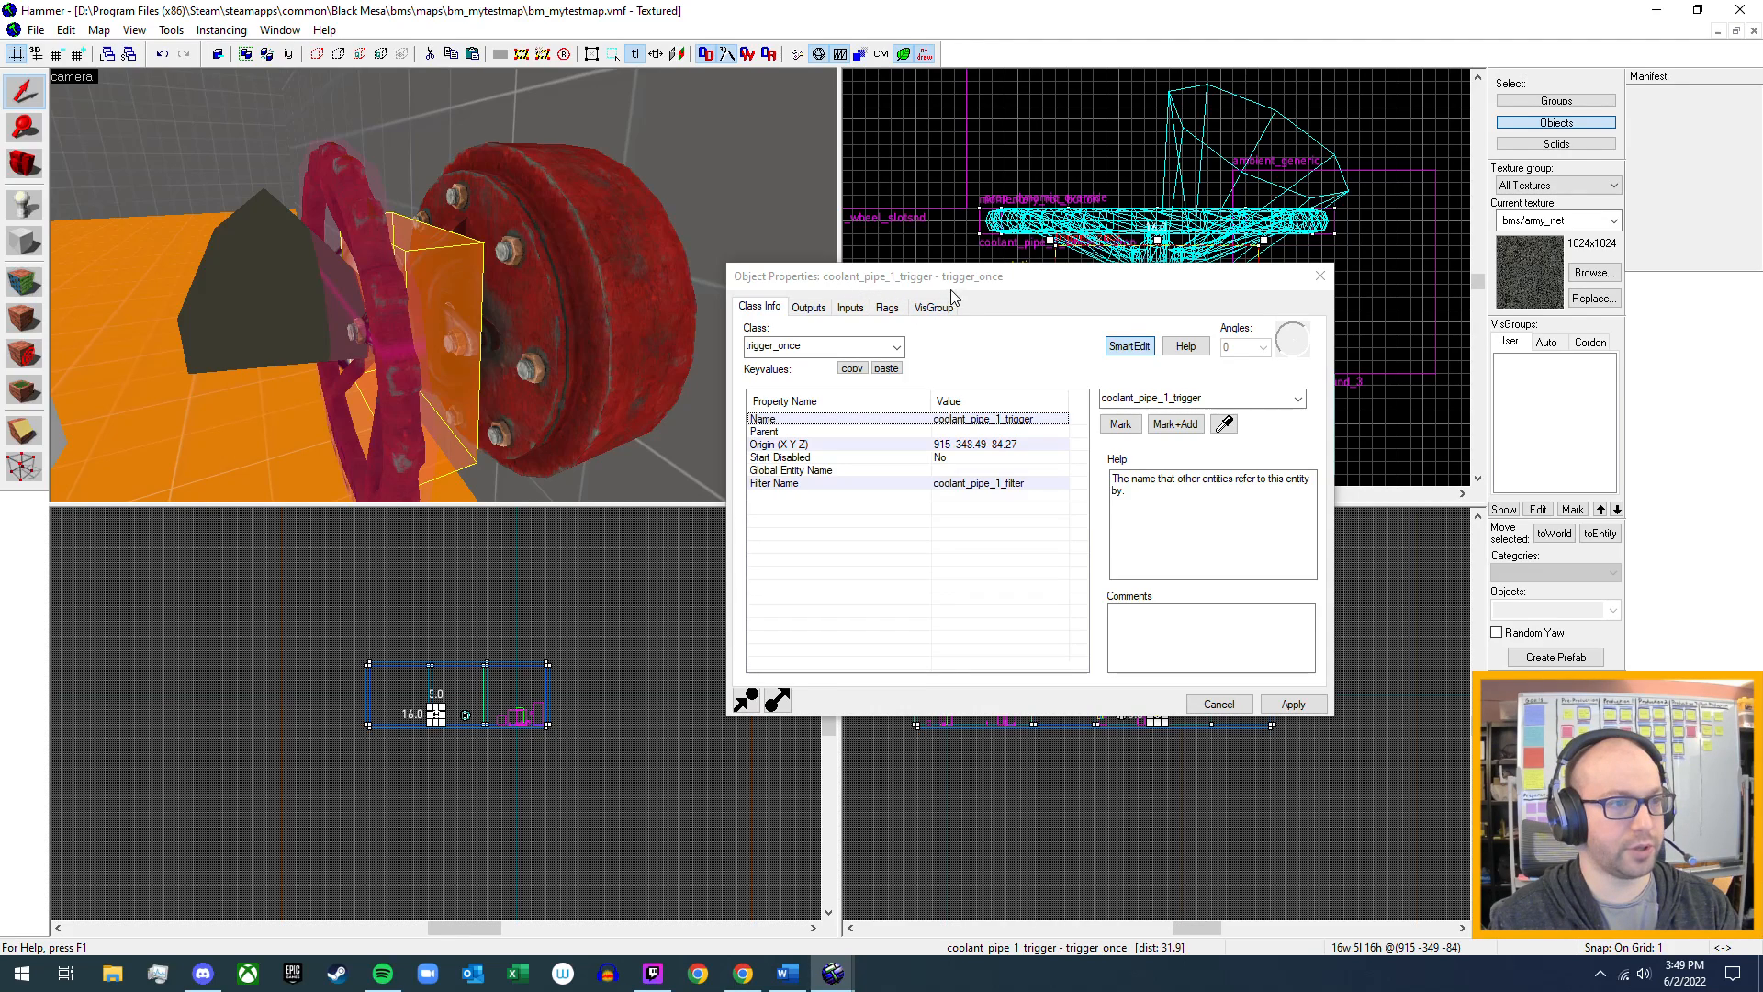
click(1320, 276)
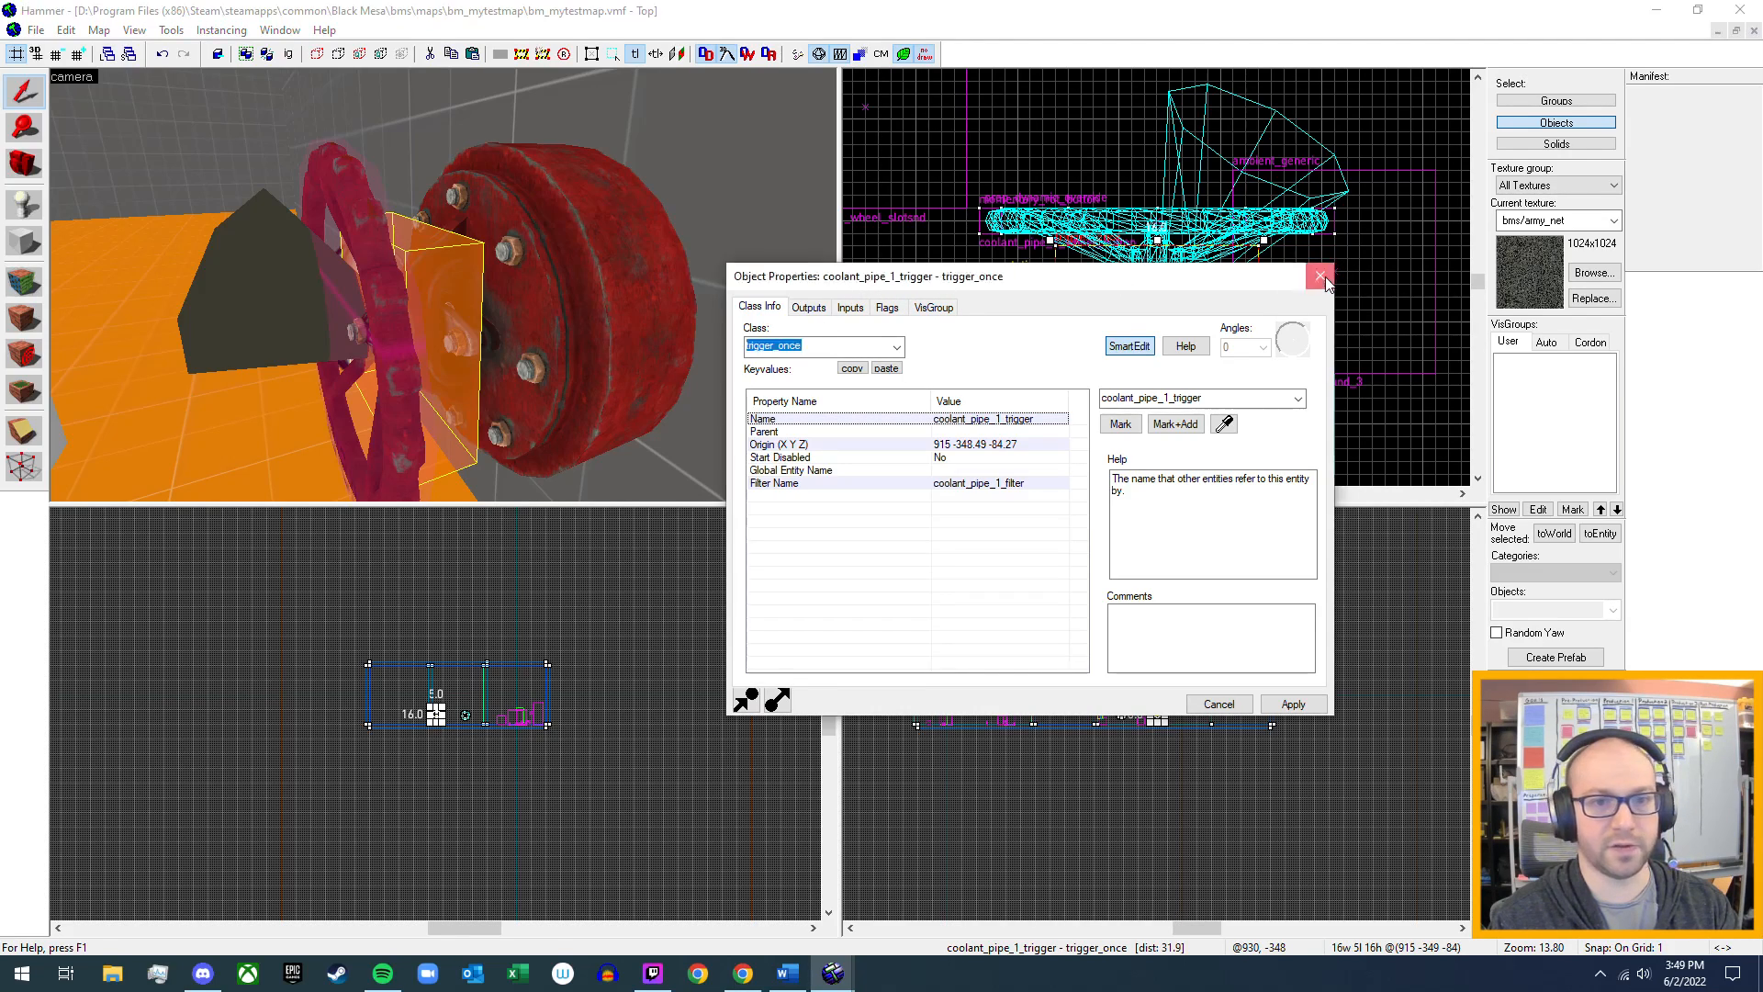
- Examine the space between the simple valve's body and its wheel from several angles
key(z)
key(s)
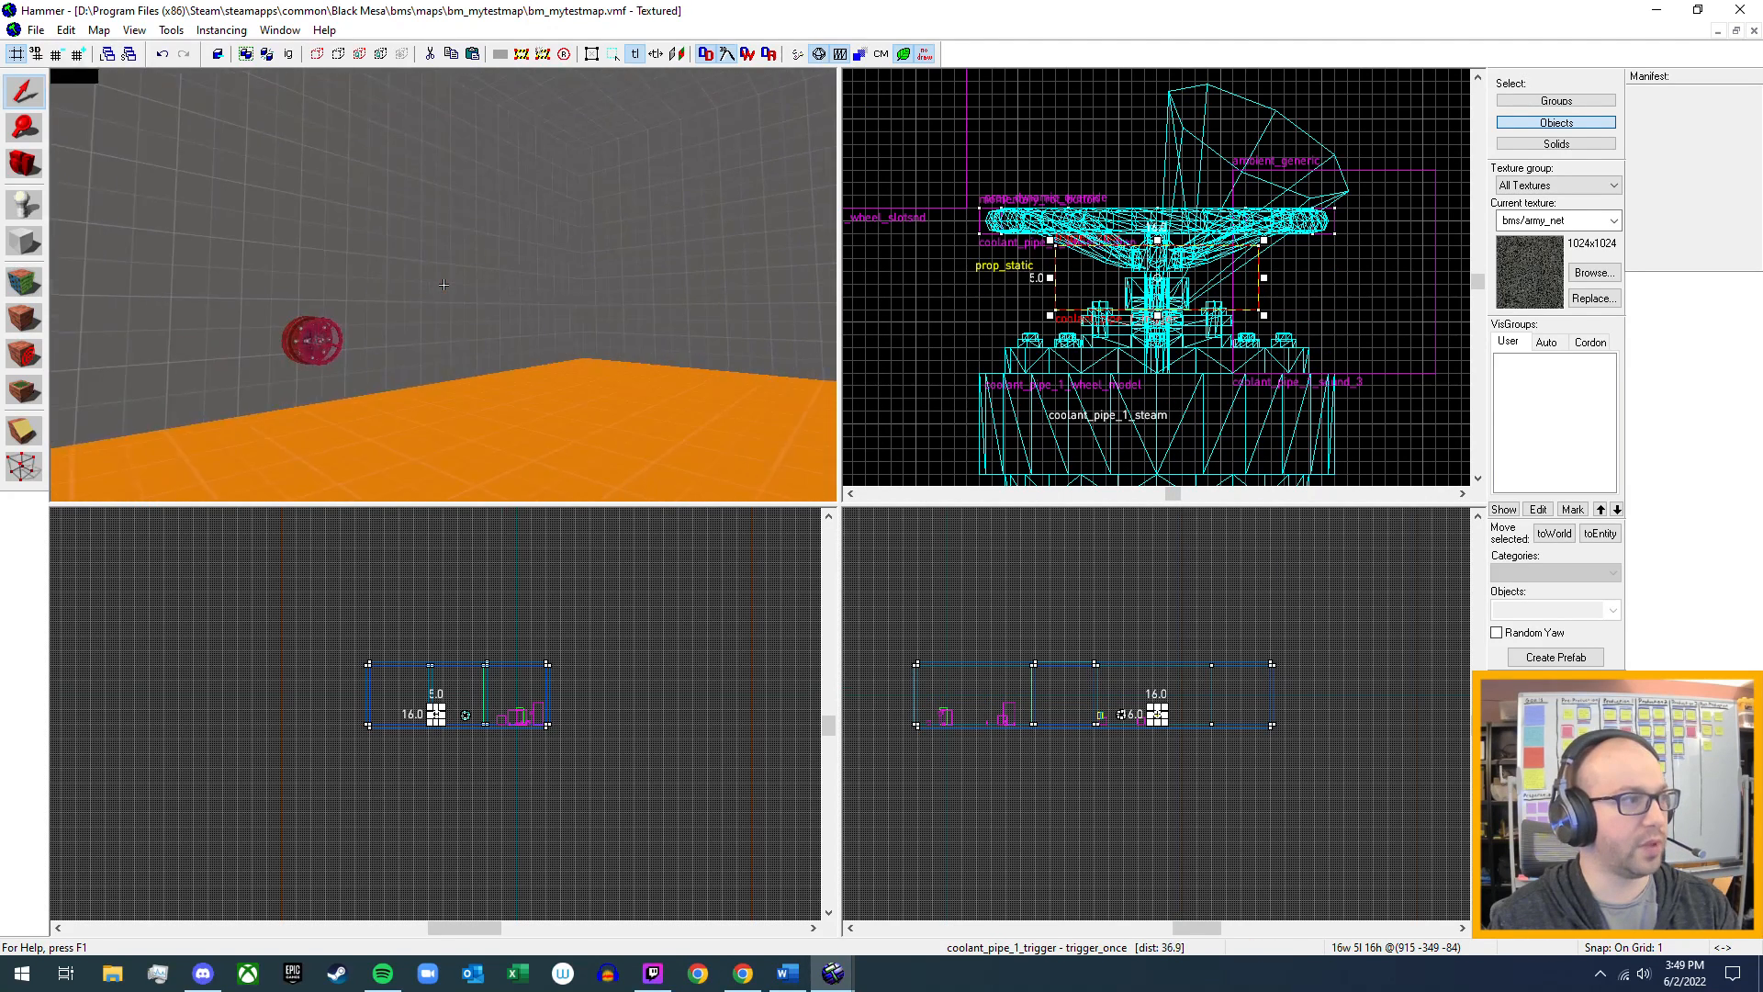
key(w)
key(a)
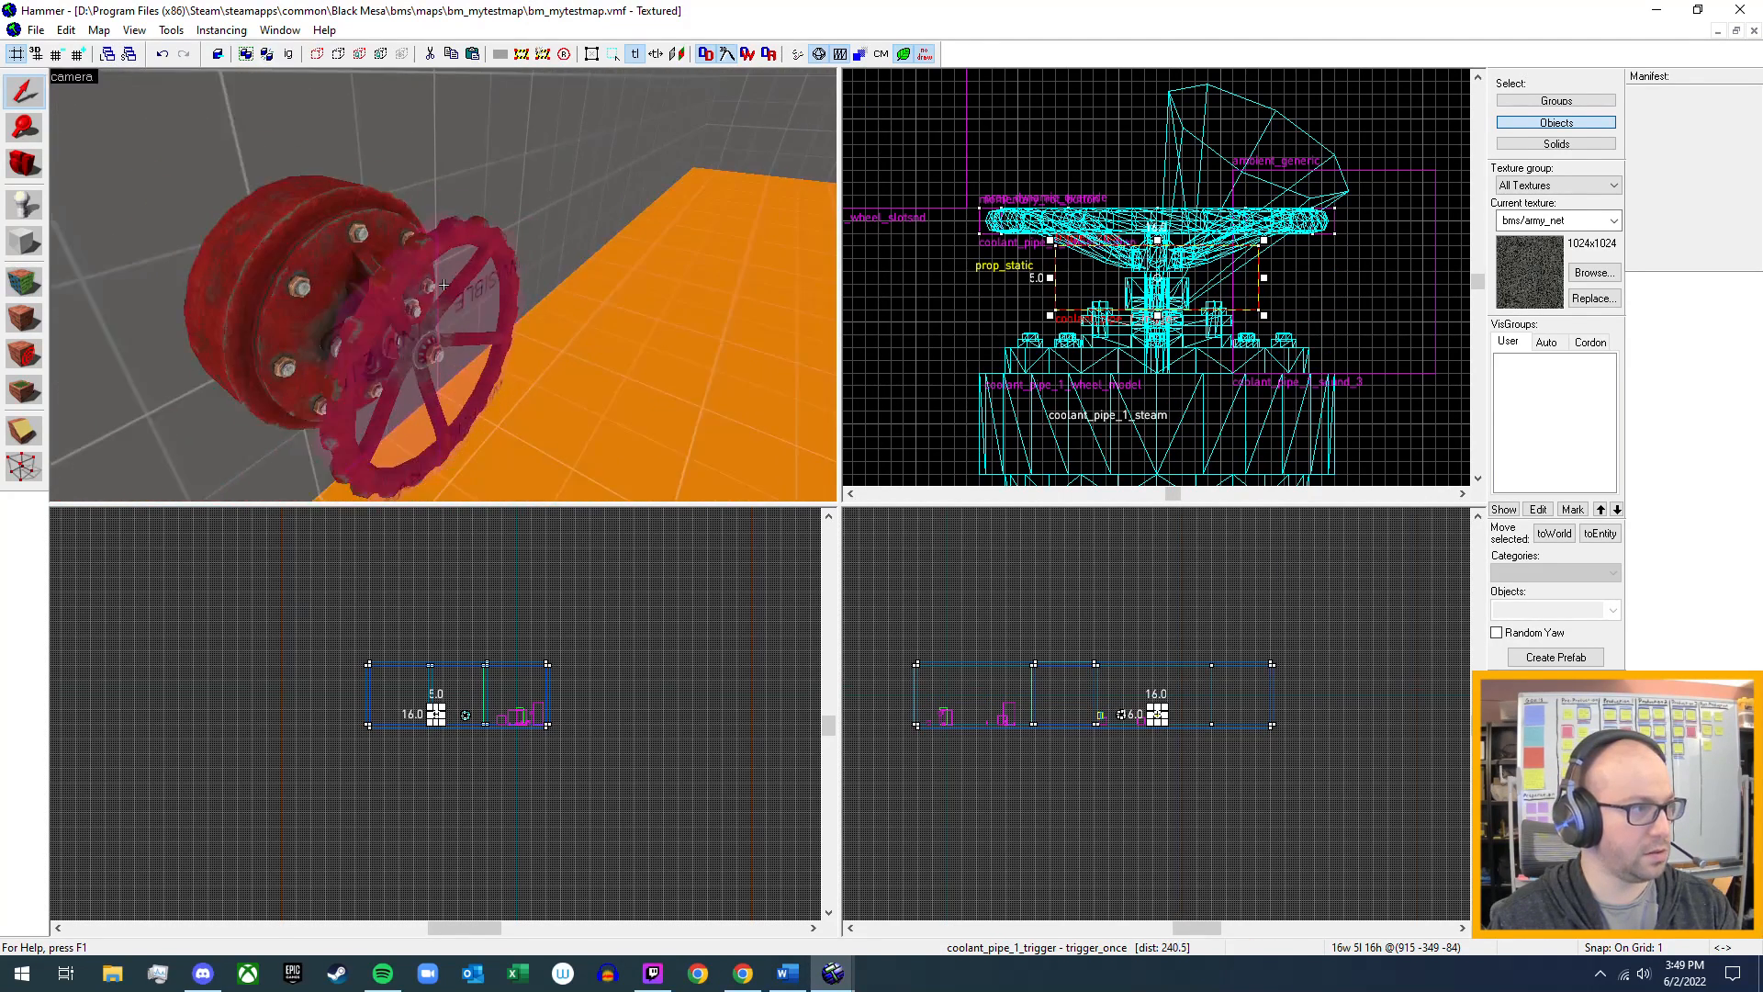
key(w)
key(w)
key(a)
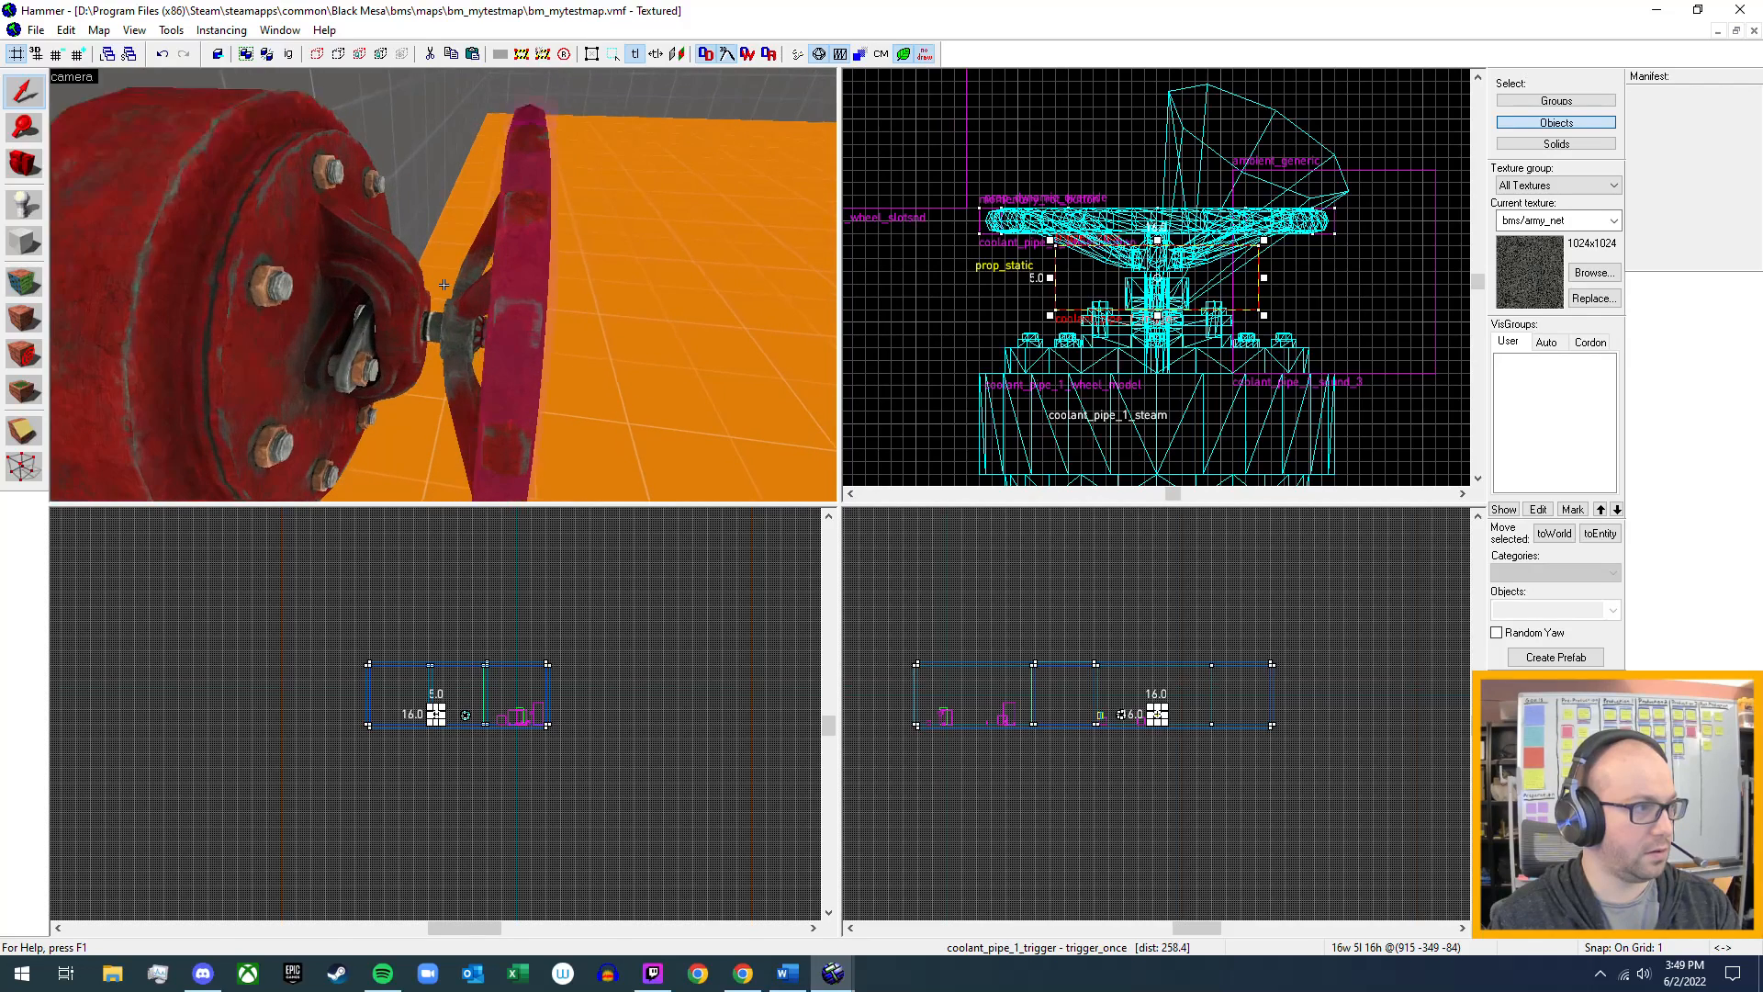
key(d)
key(s)
key(w)
key(s)
key(a)
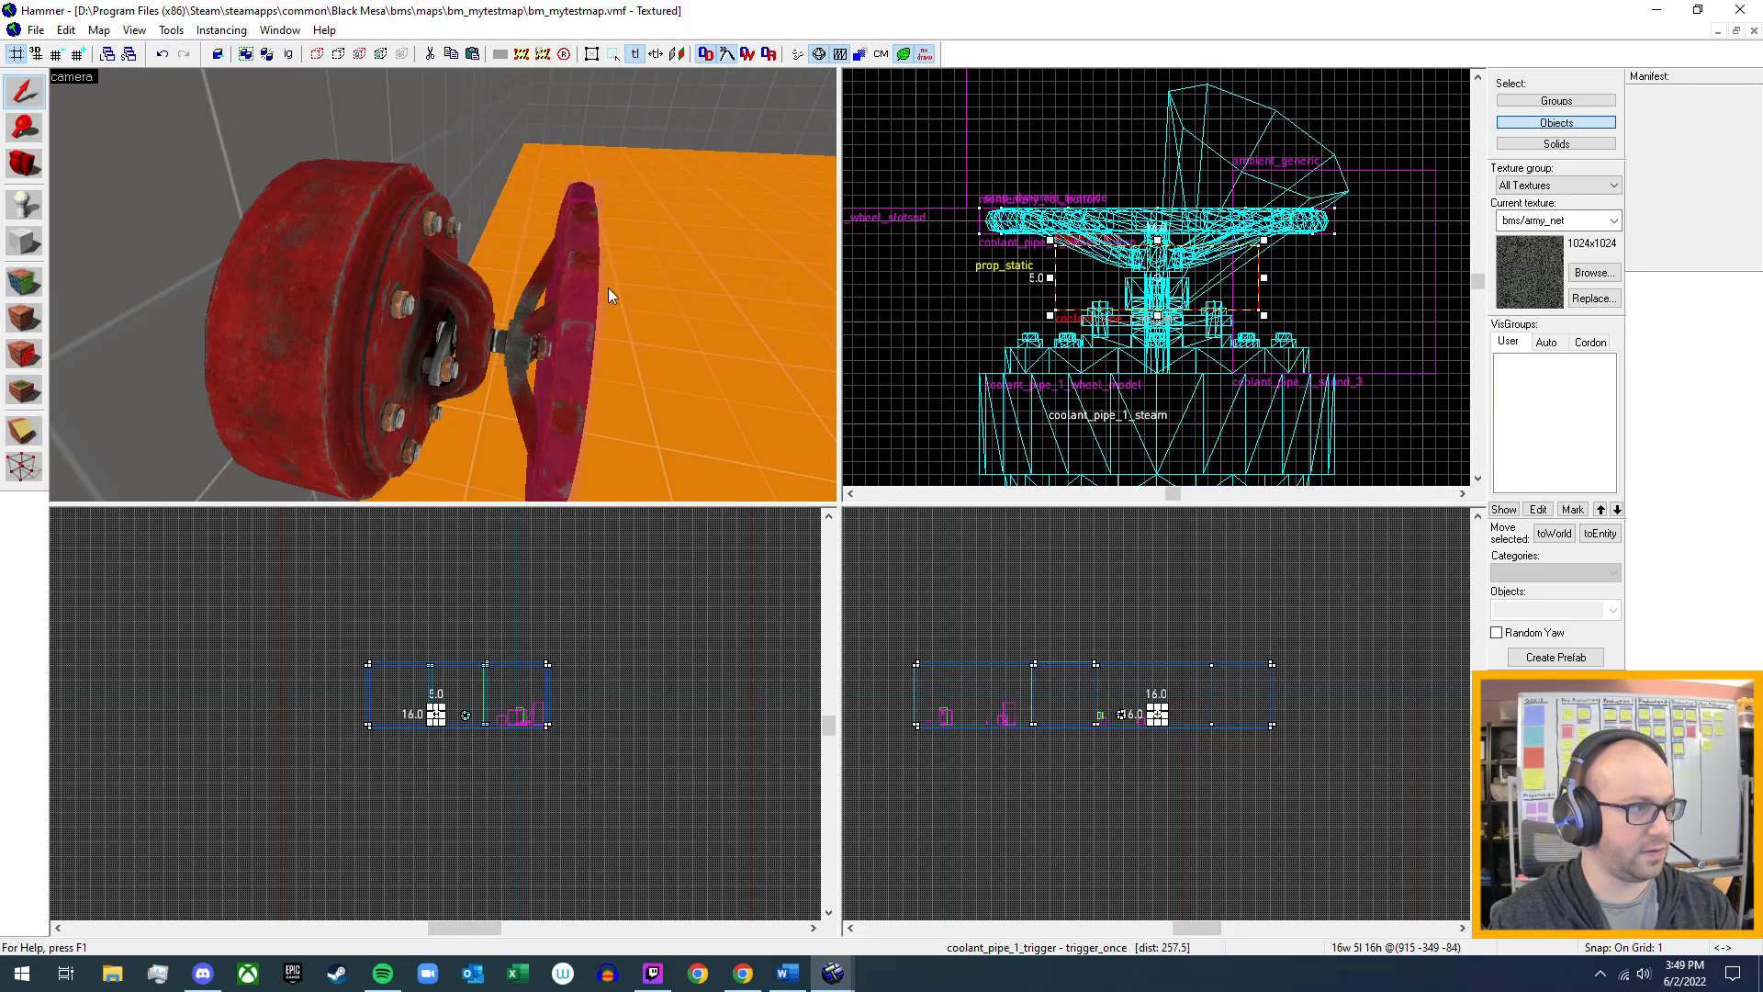
key(d)
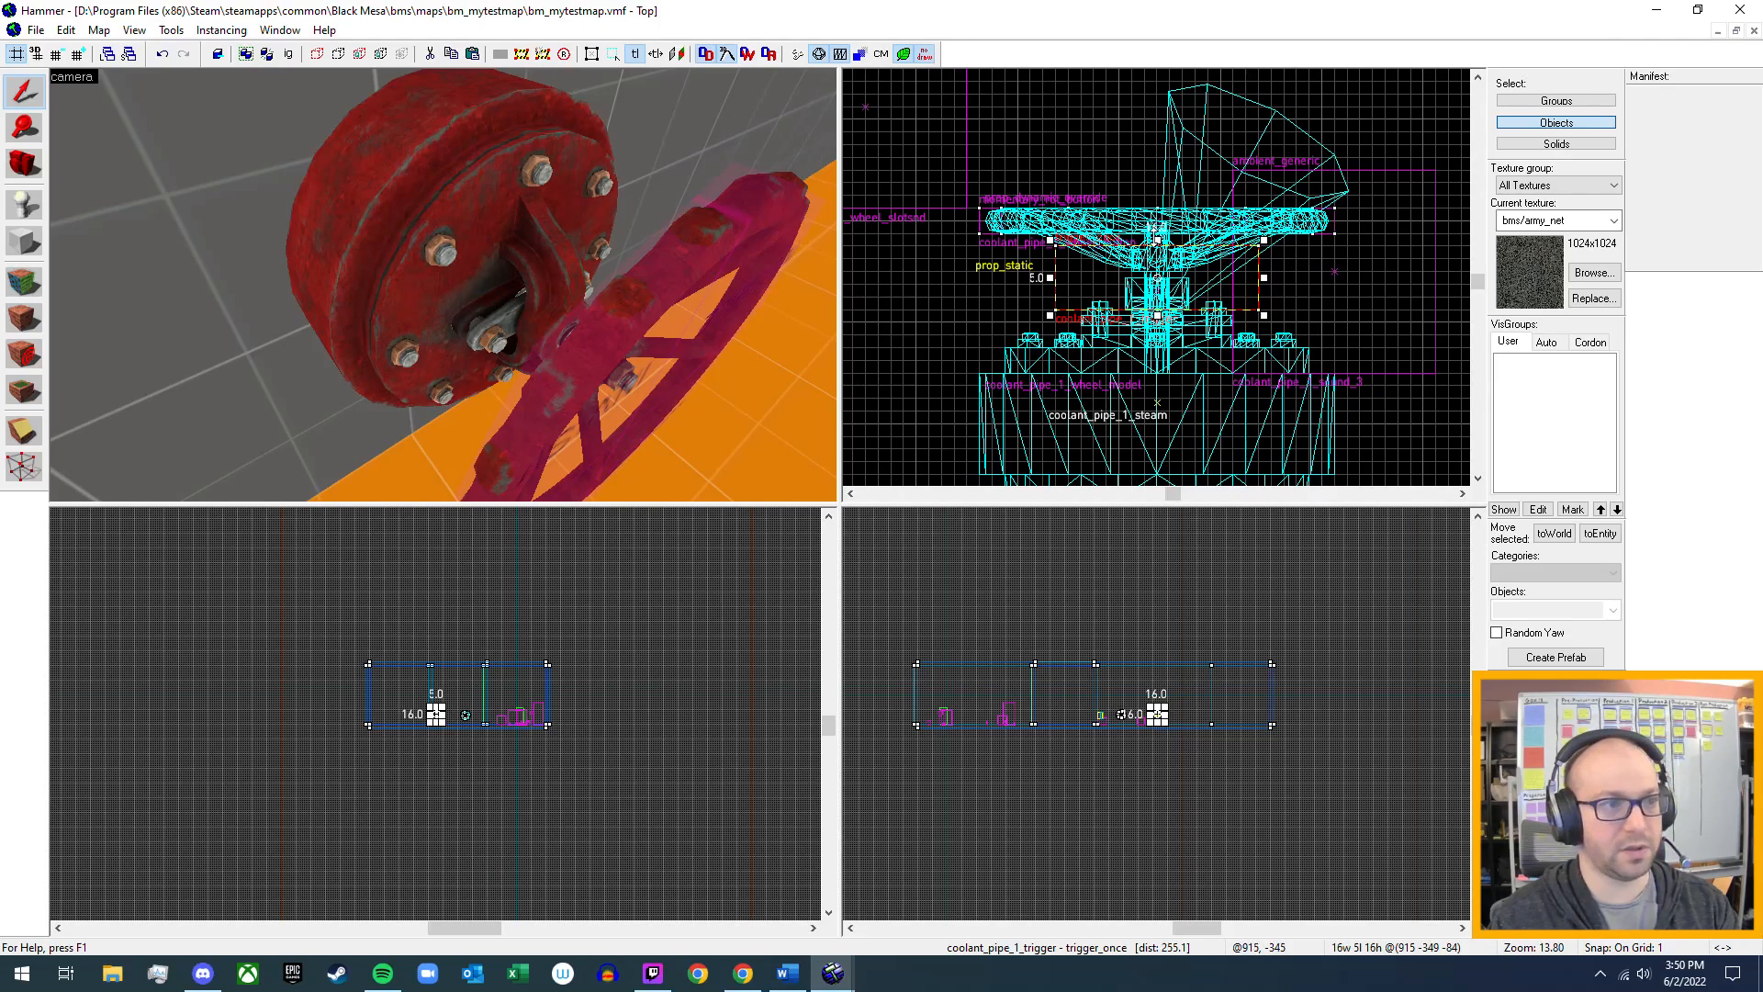
- Set brush creation to the cylinder primitive for building a trigger volume at the simple valve
scroll(1198, 181, down, 3)
middle_drag(1199, 181, 1189, 218)
scroll(1189, 217, up, 2)
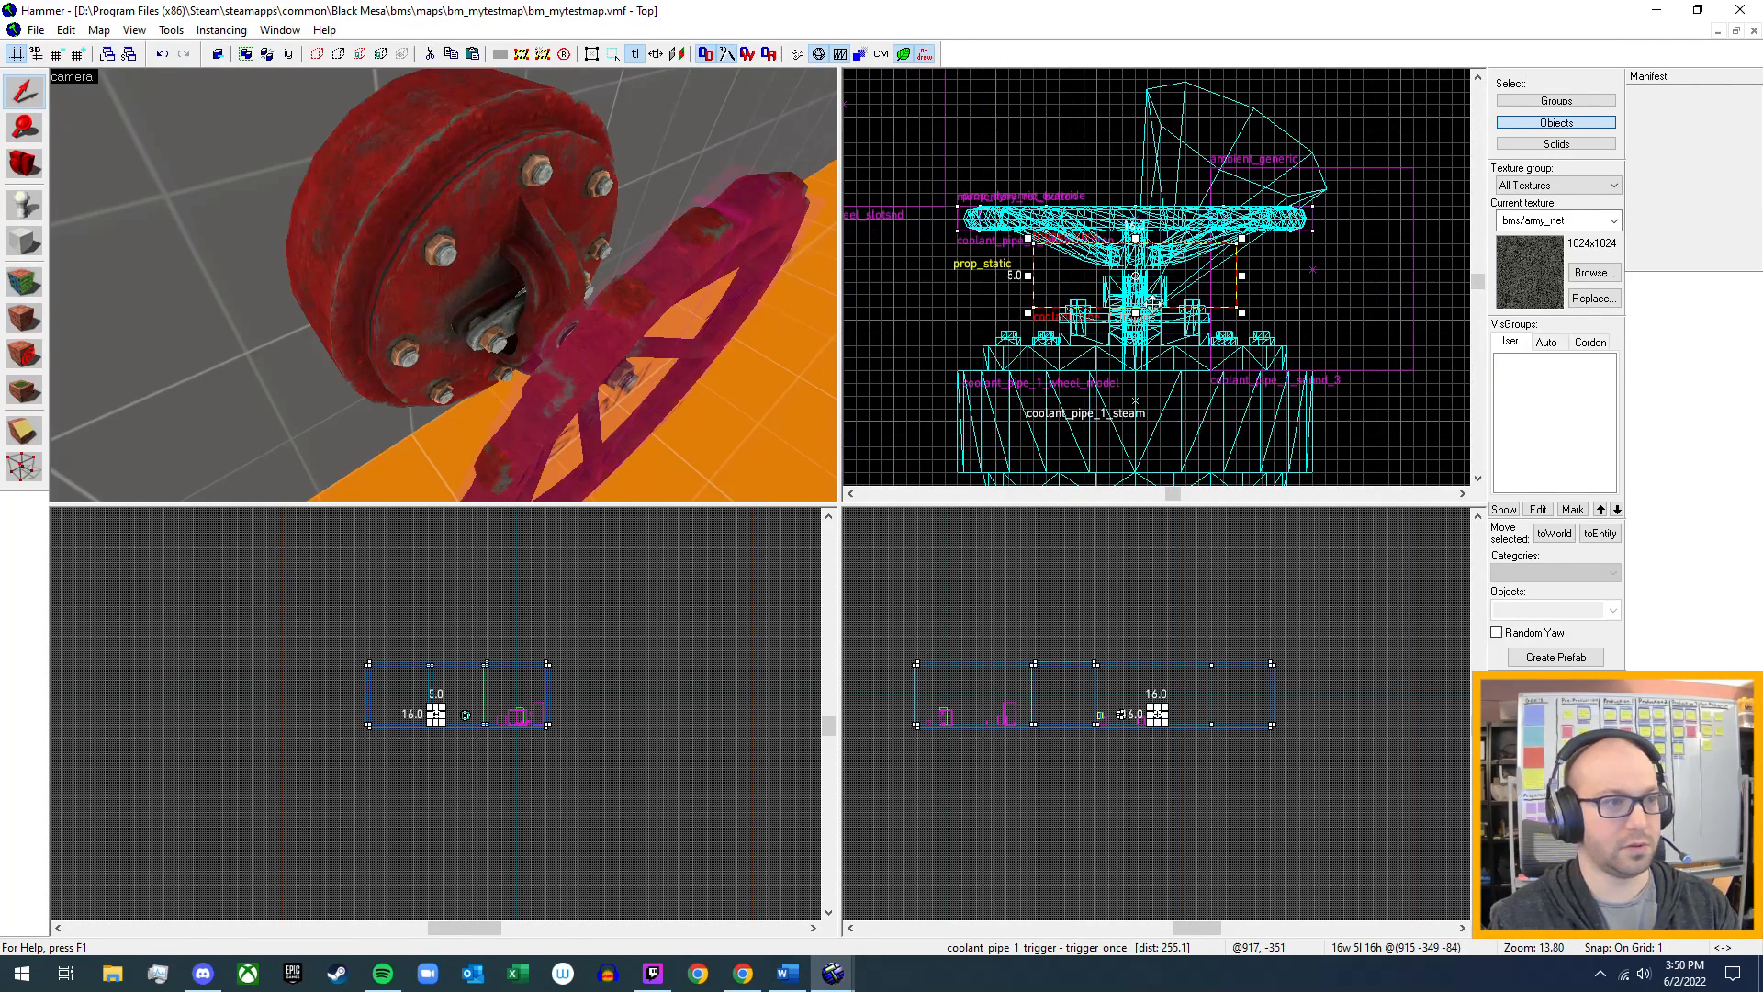
scroll(1189, 328, down, 8)
middle_drag(1055, 229, 1700, 489)
scroll(1091, 347, up, 5)
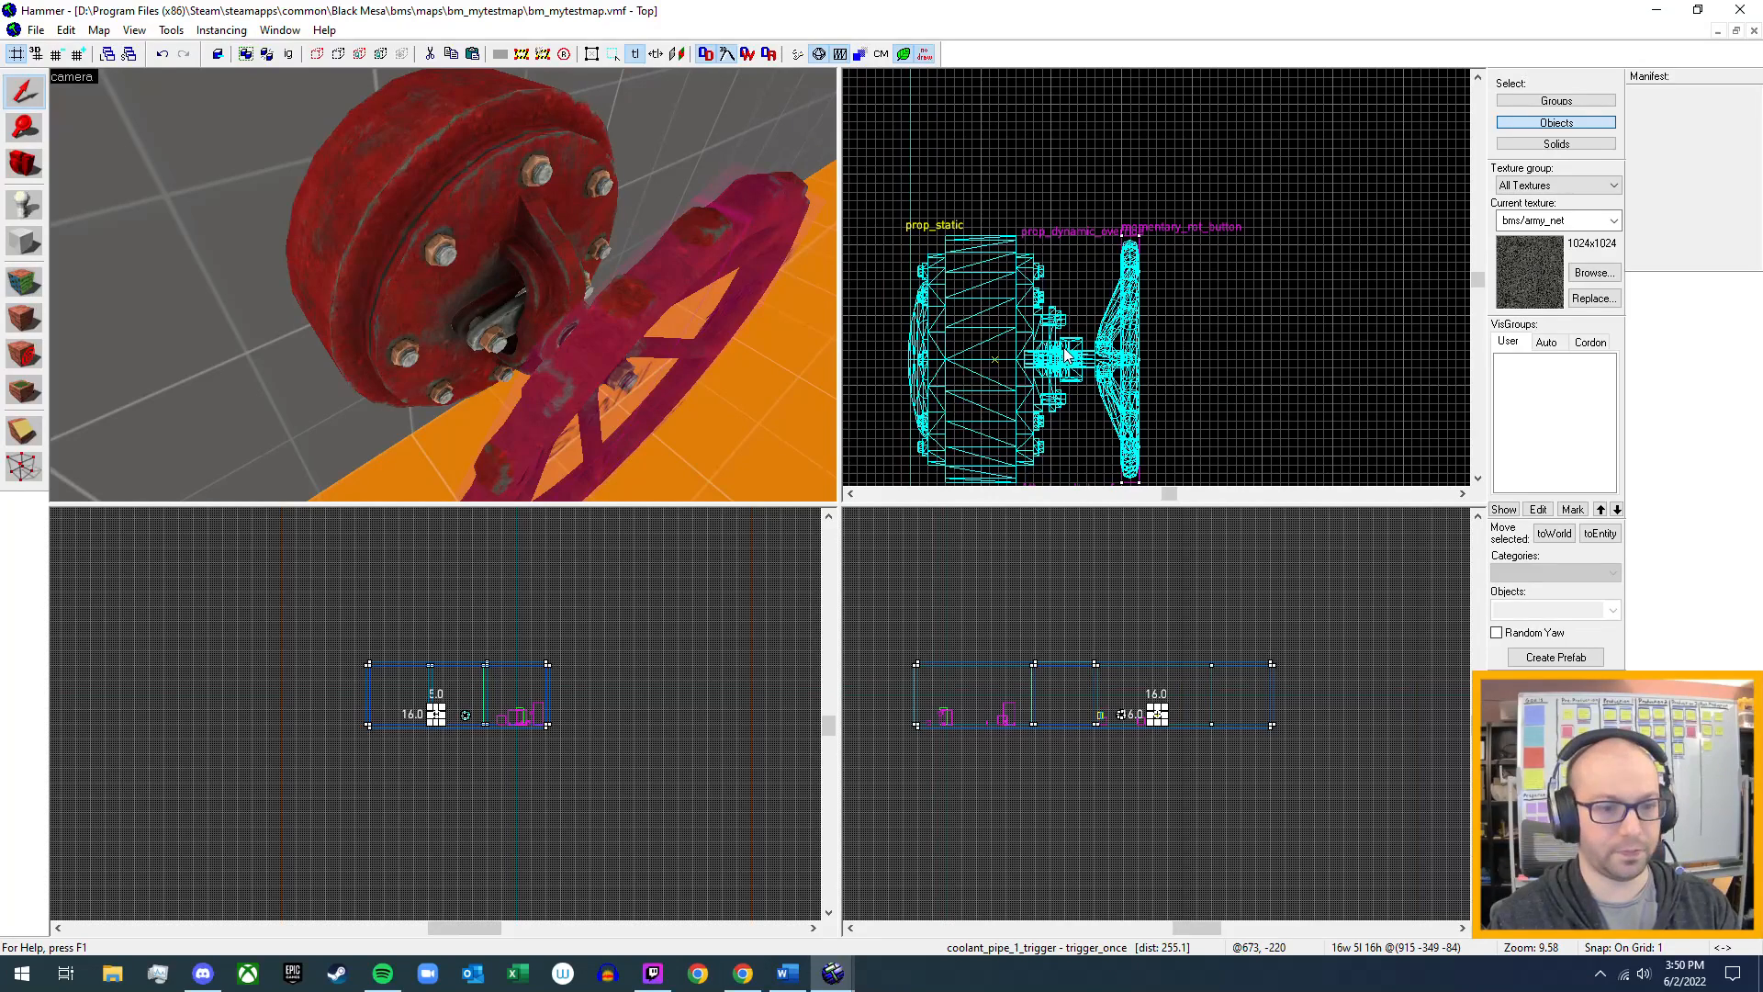
key(bracketright)
key(bracketleft)
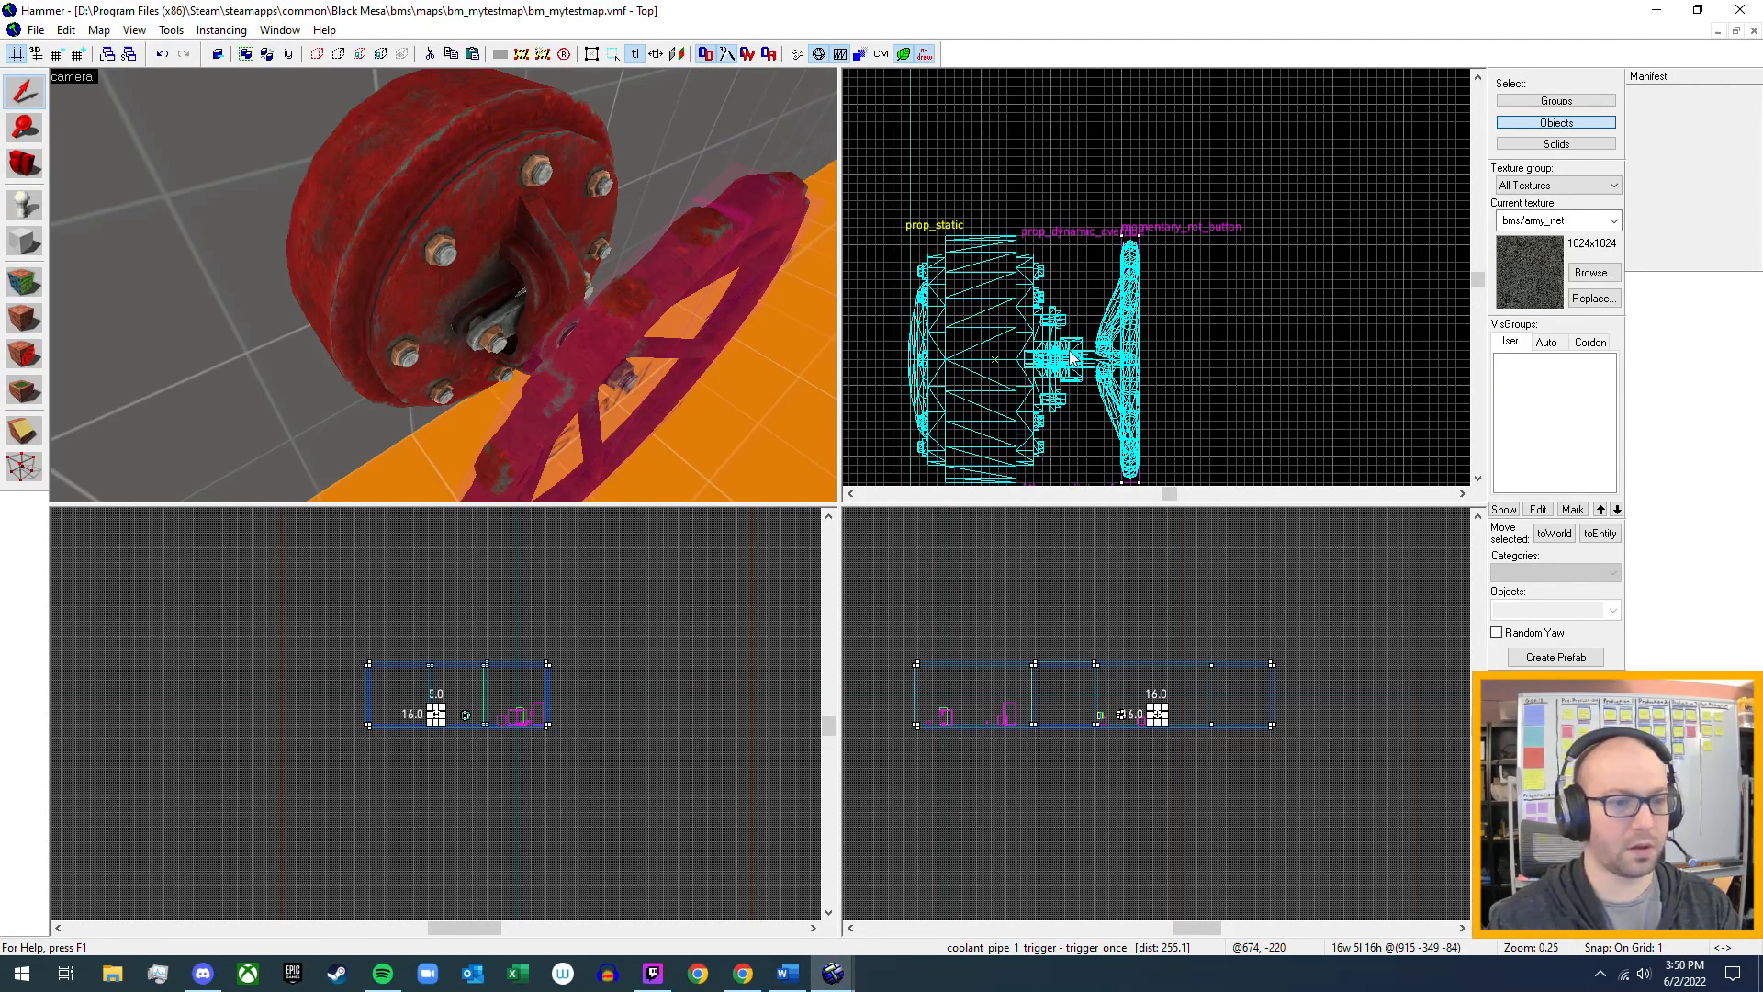
click(24, 240)
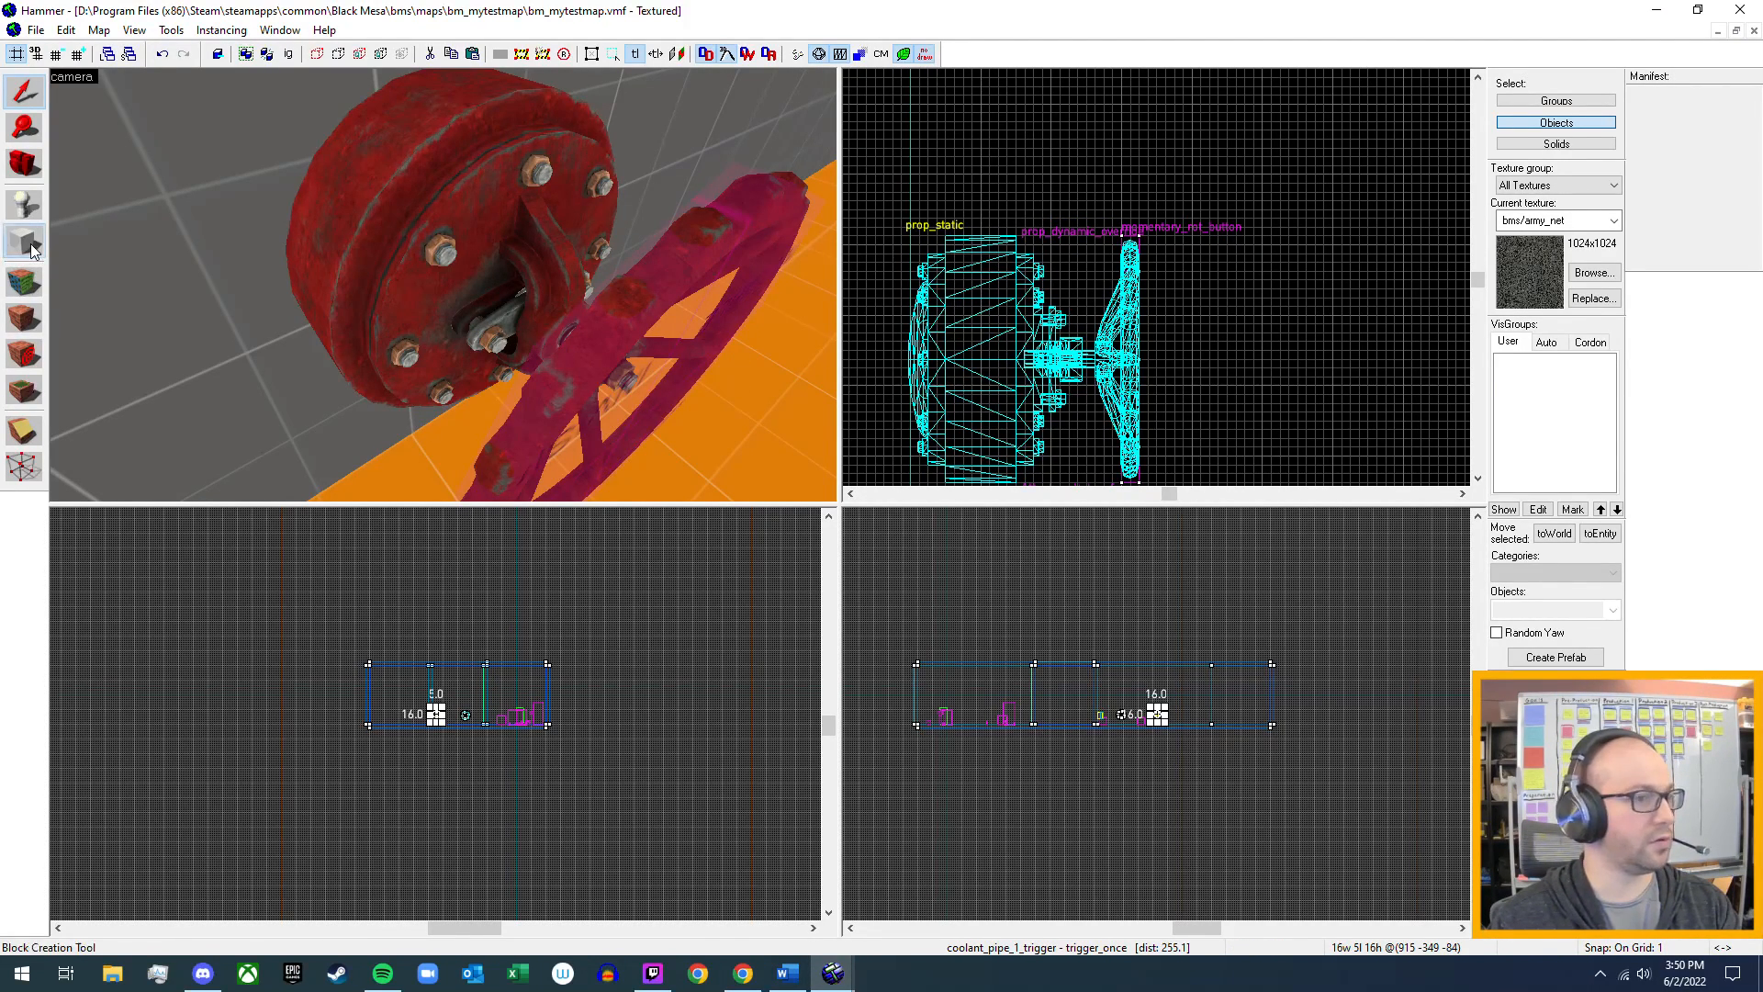
click(1613, 609)
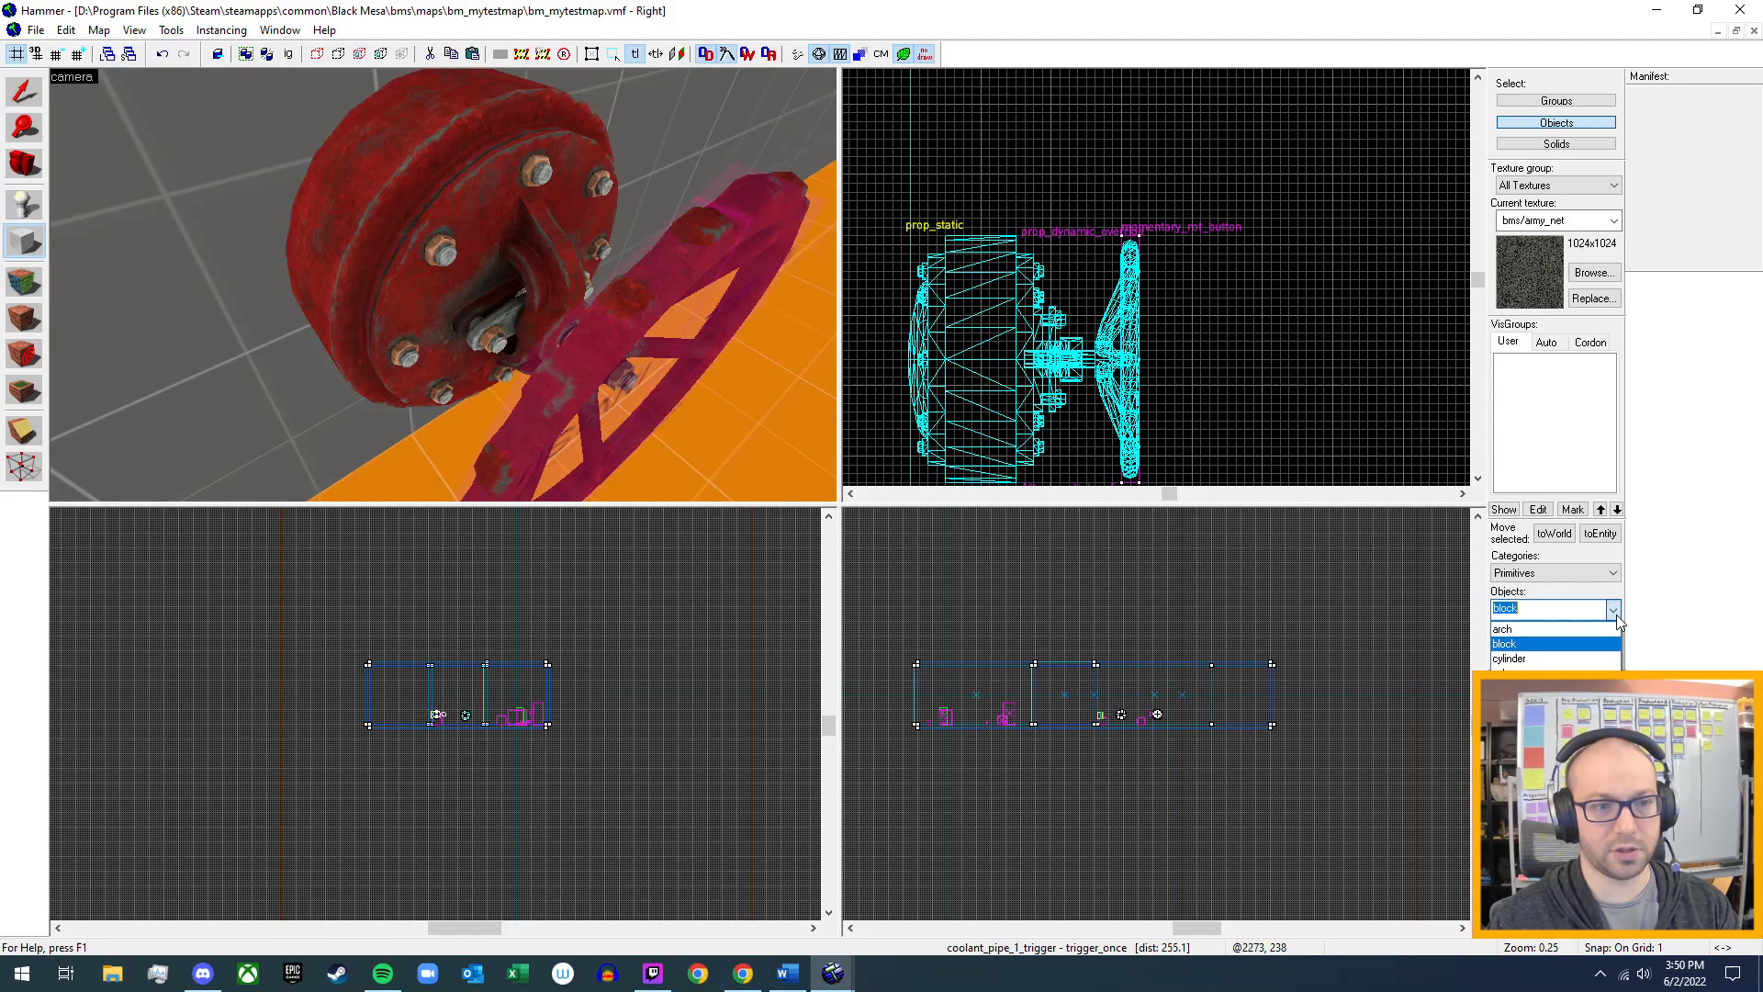
click(1572, 659)
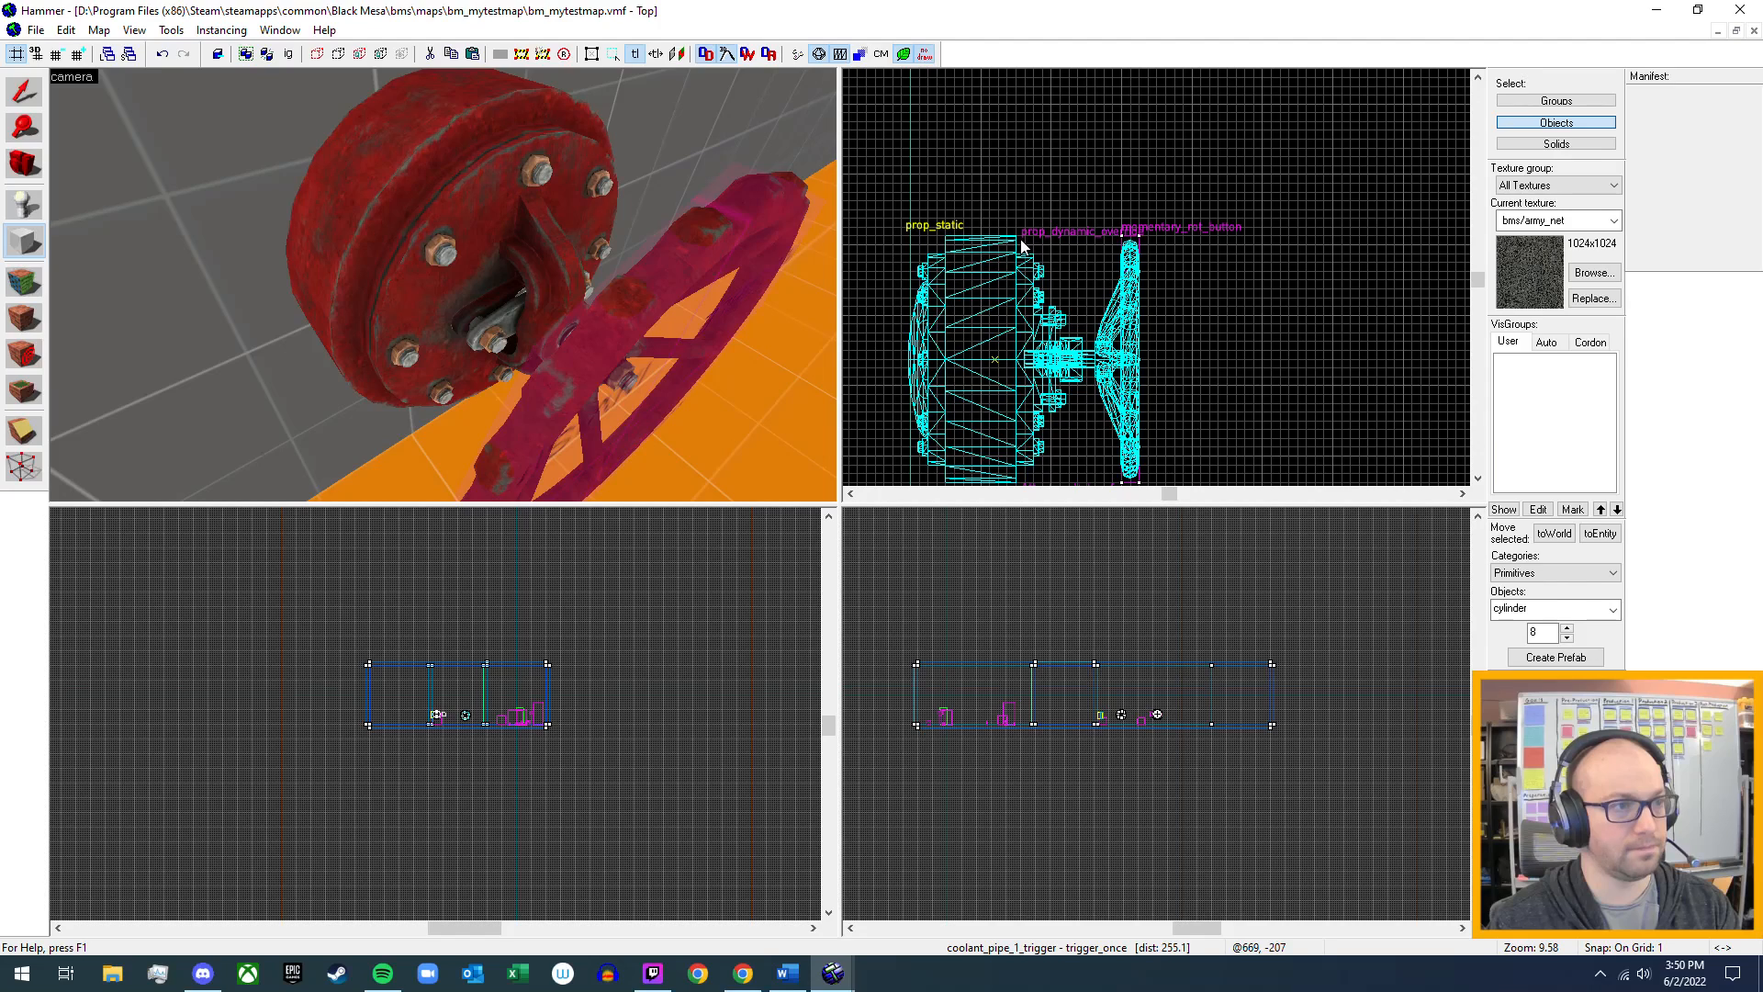
- Try to outline a cylinder brush at the front face of the simple valve, 4 units thick and 28 units high
drag(1022, 246, 1052, 311)
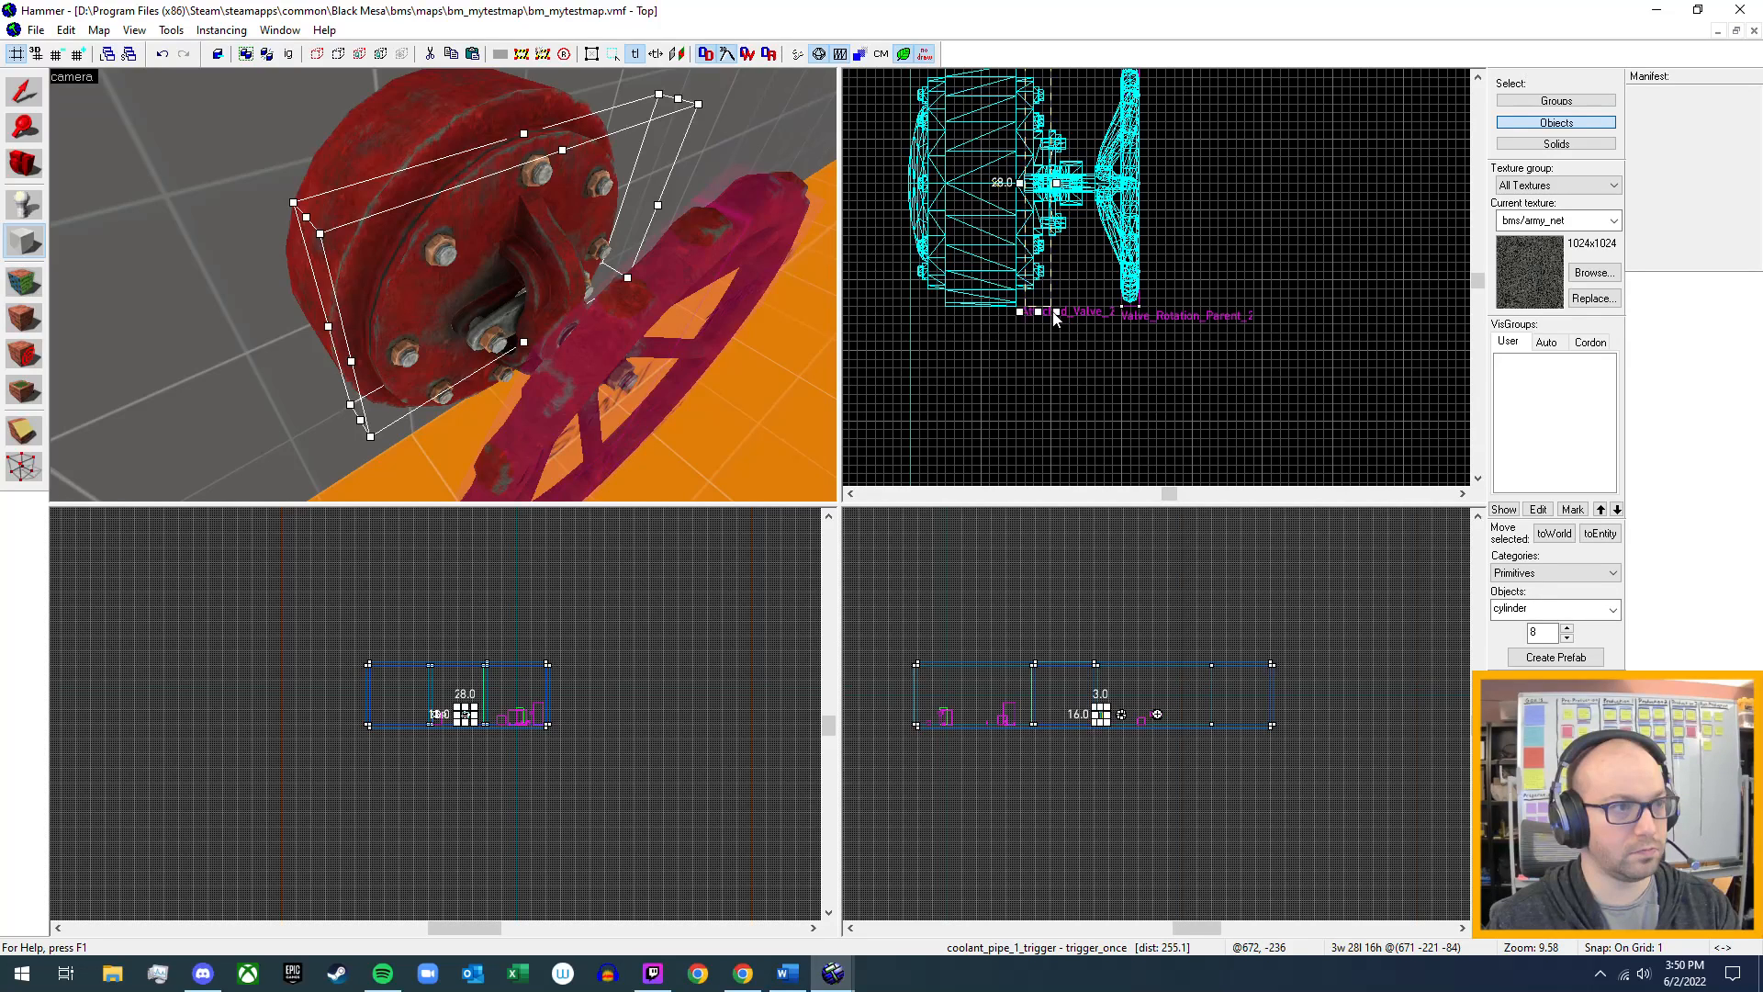
drag(1021, 182, 1011, 183)
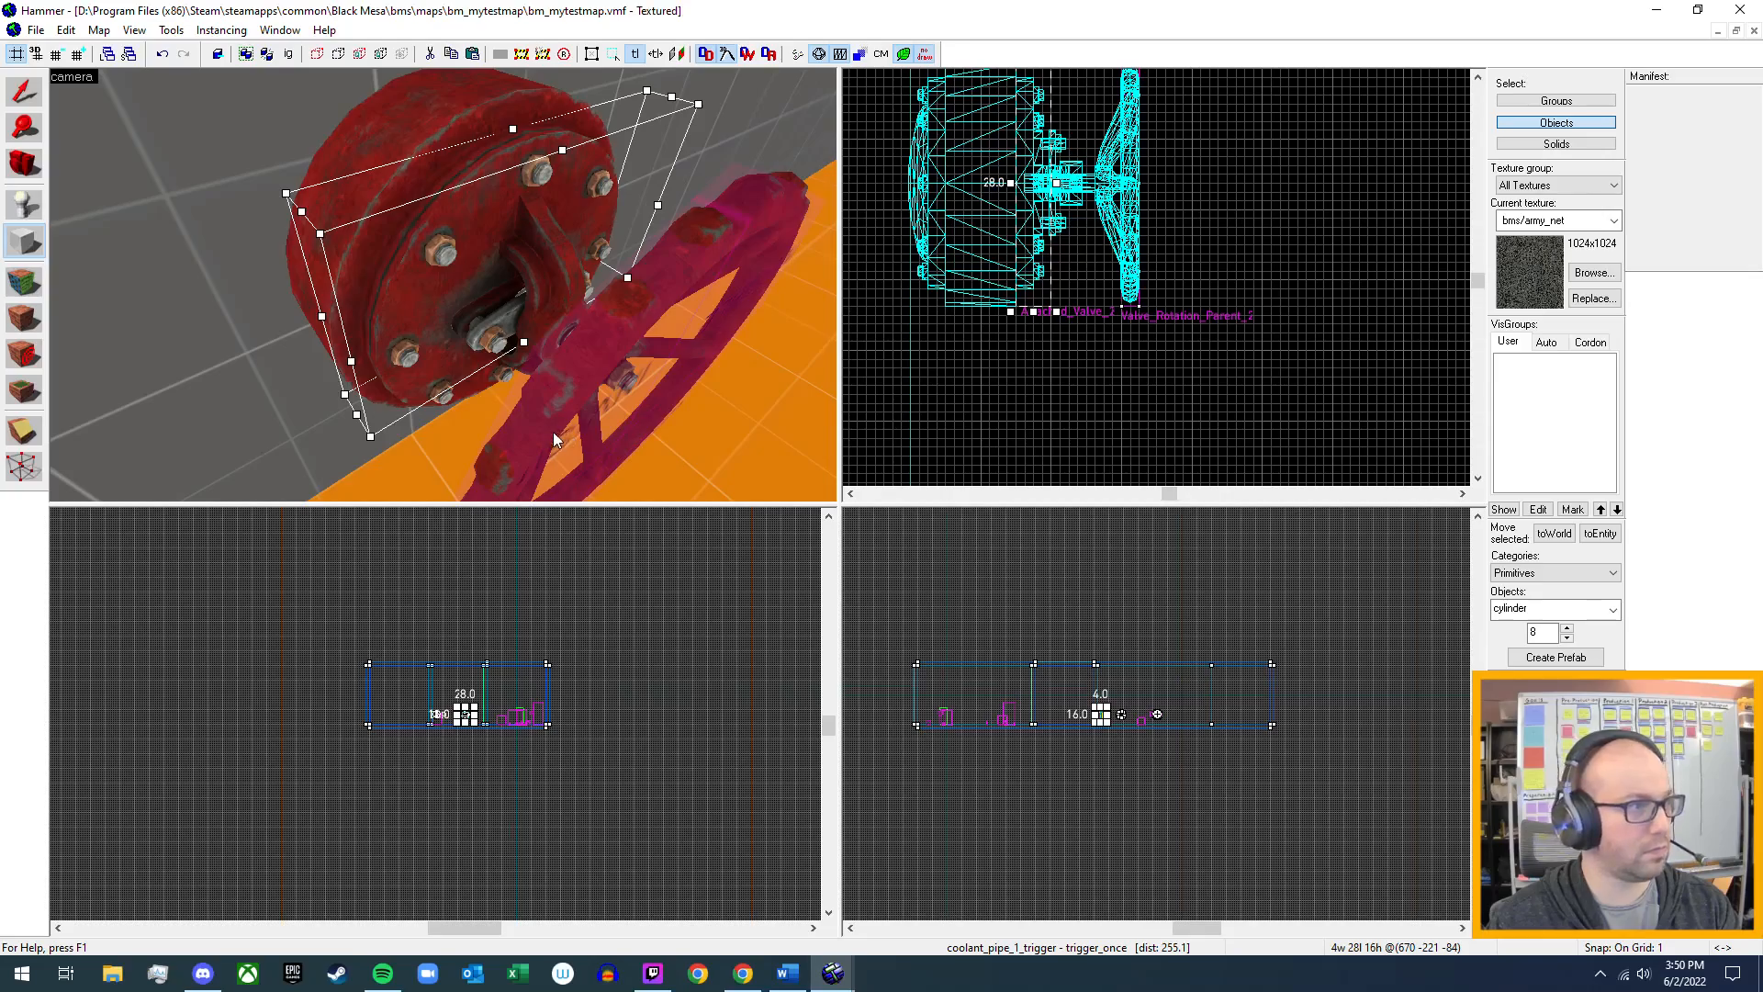
scroll(1104, 718, down, 5)
scroll(1084, 695, up, 10)
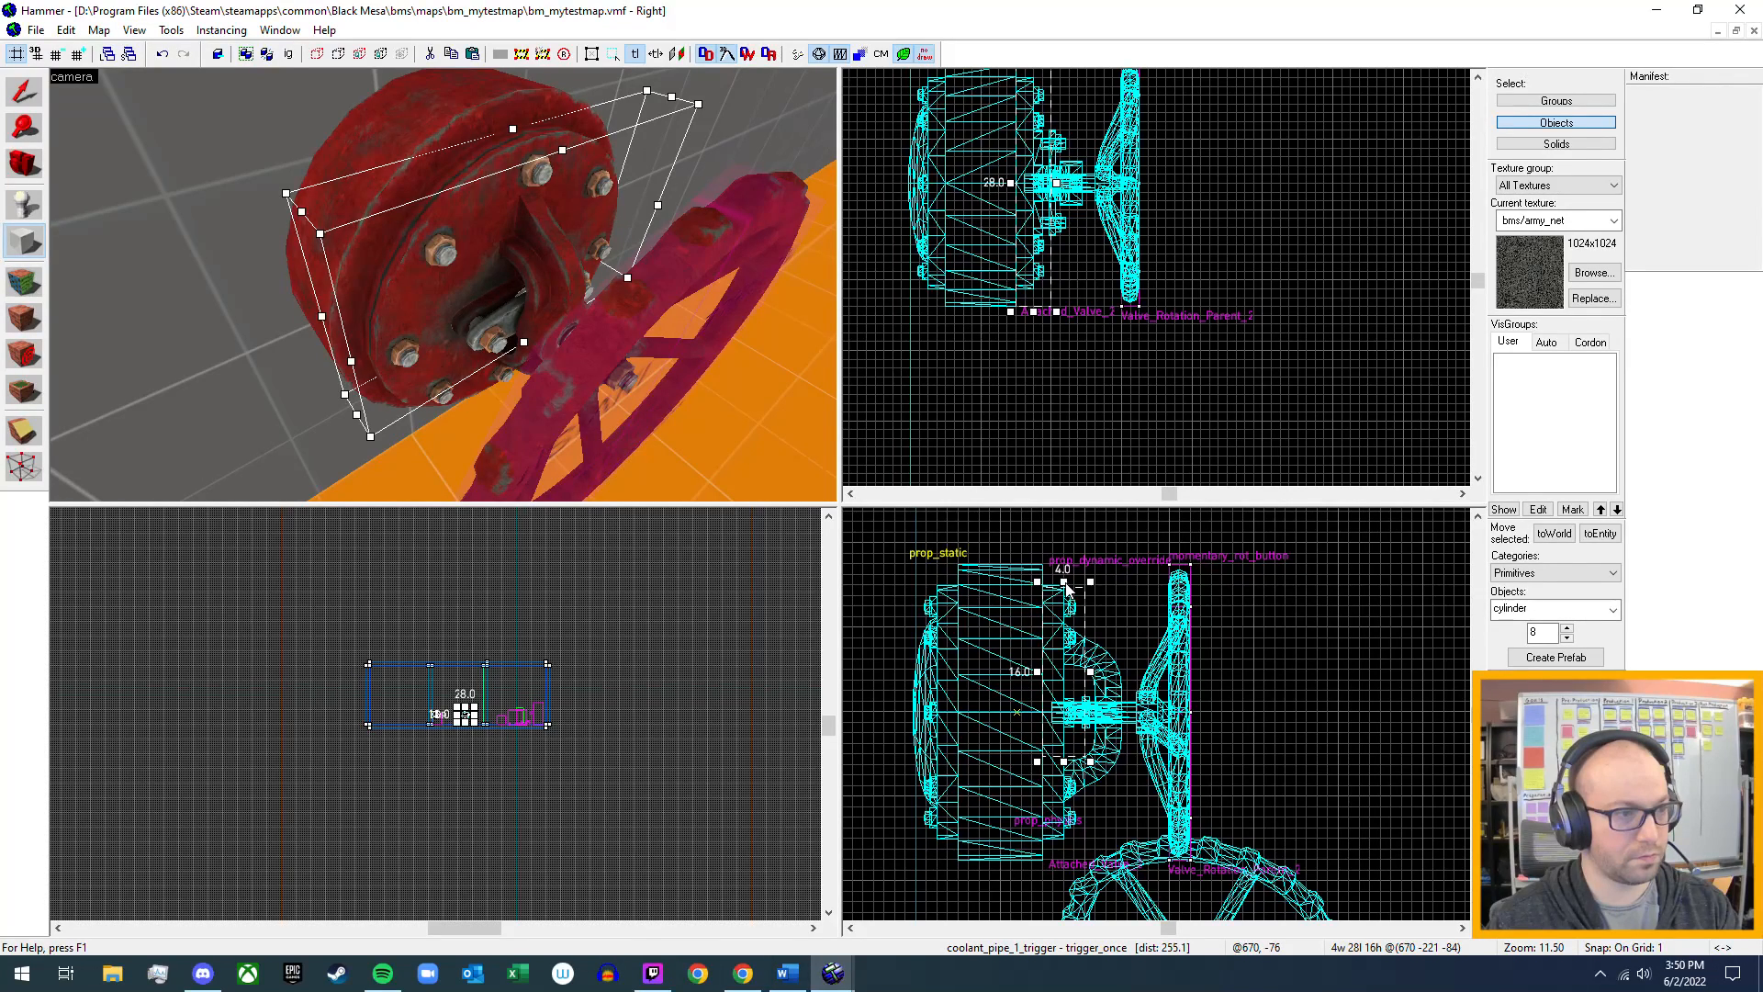
drag(1066, 584, 1065, 564)
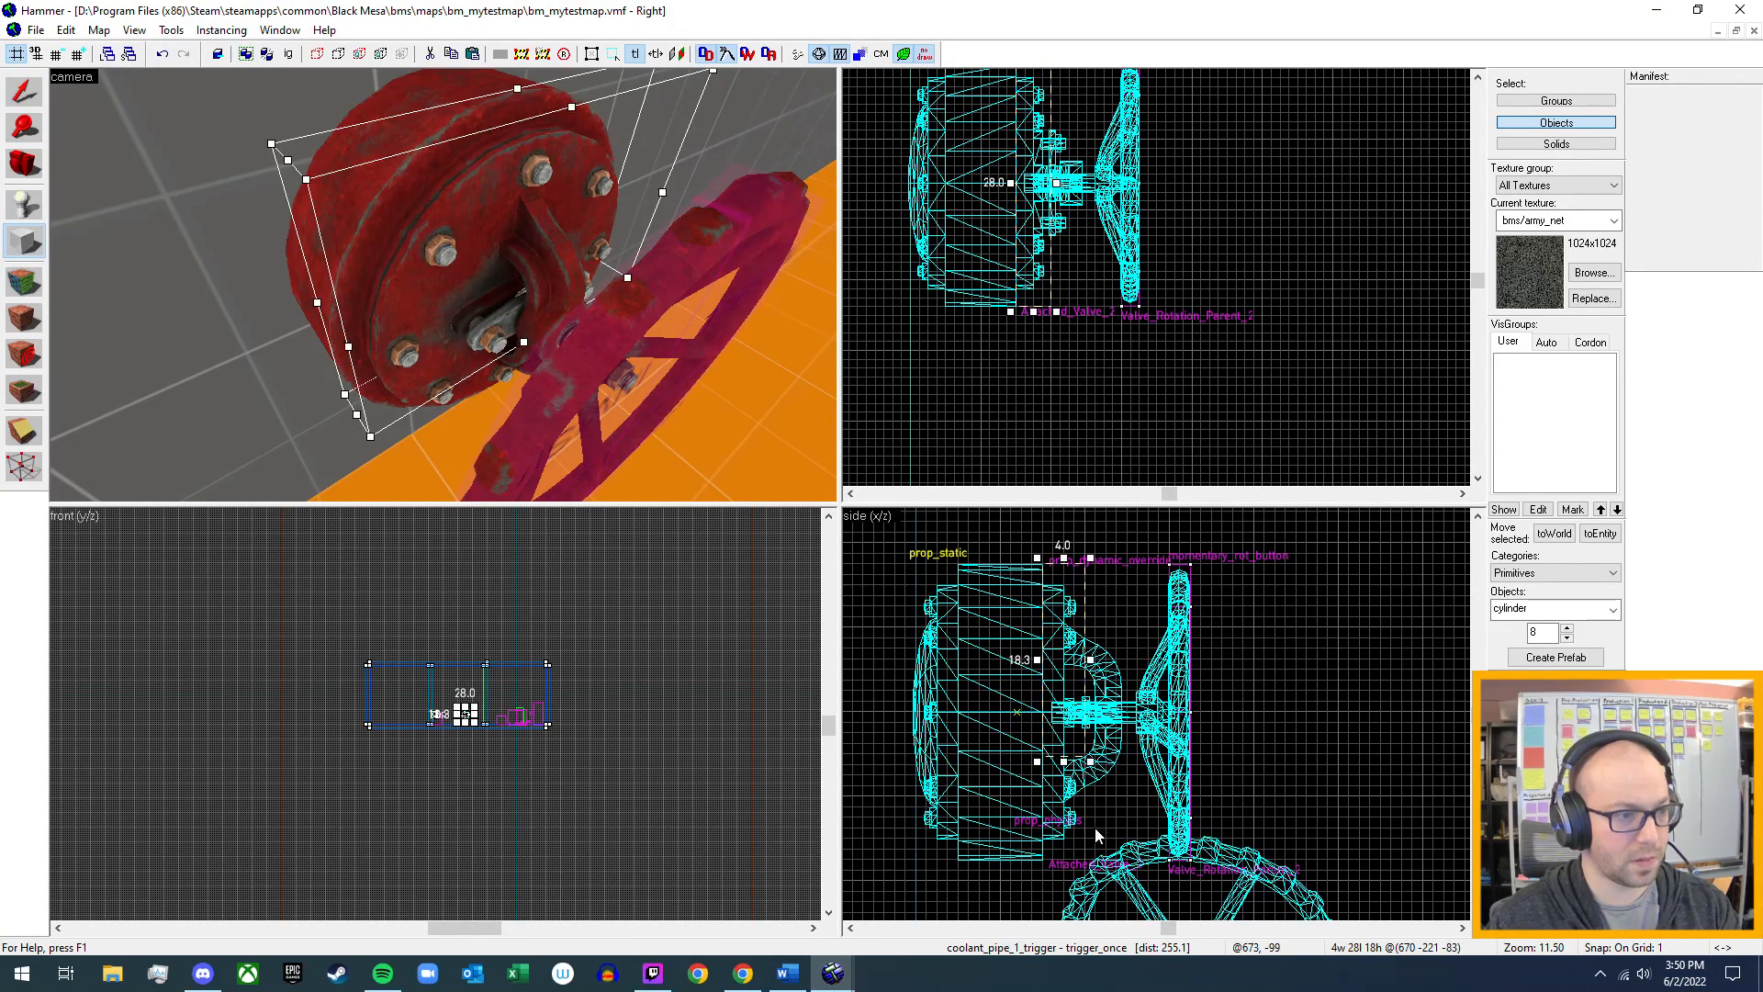
drag(1065, 764, 1037, 807)
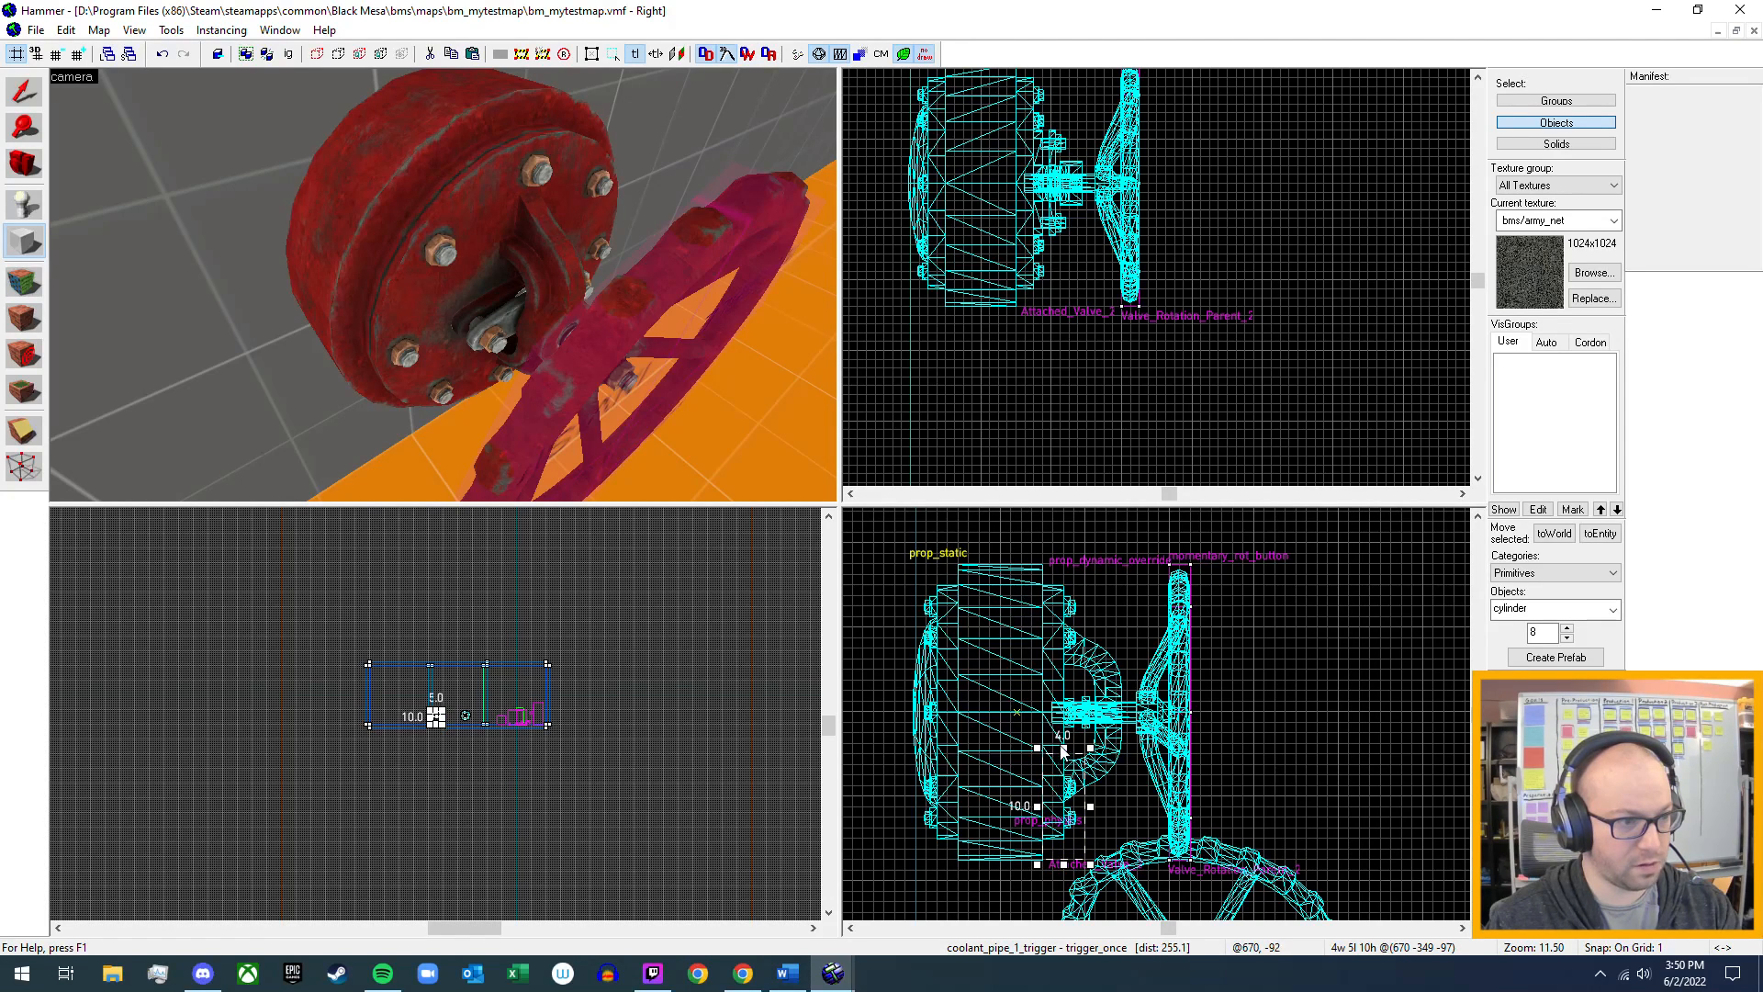
drag(1063, 749, 1065, 558)
- Move the cylinder outline back between the simple valve's body and its wheel
scroll(1145, 280, down, 10)
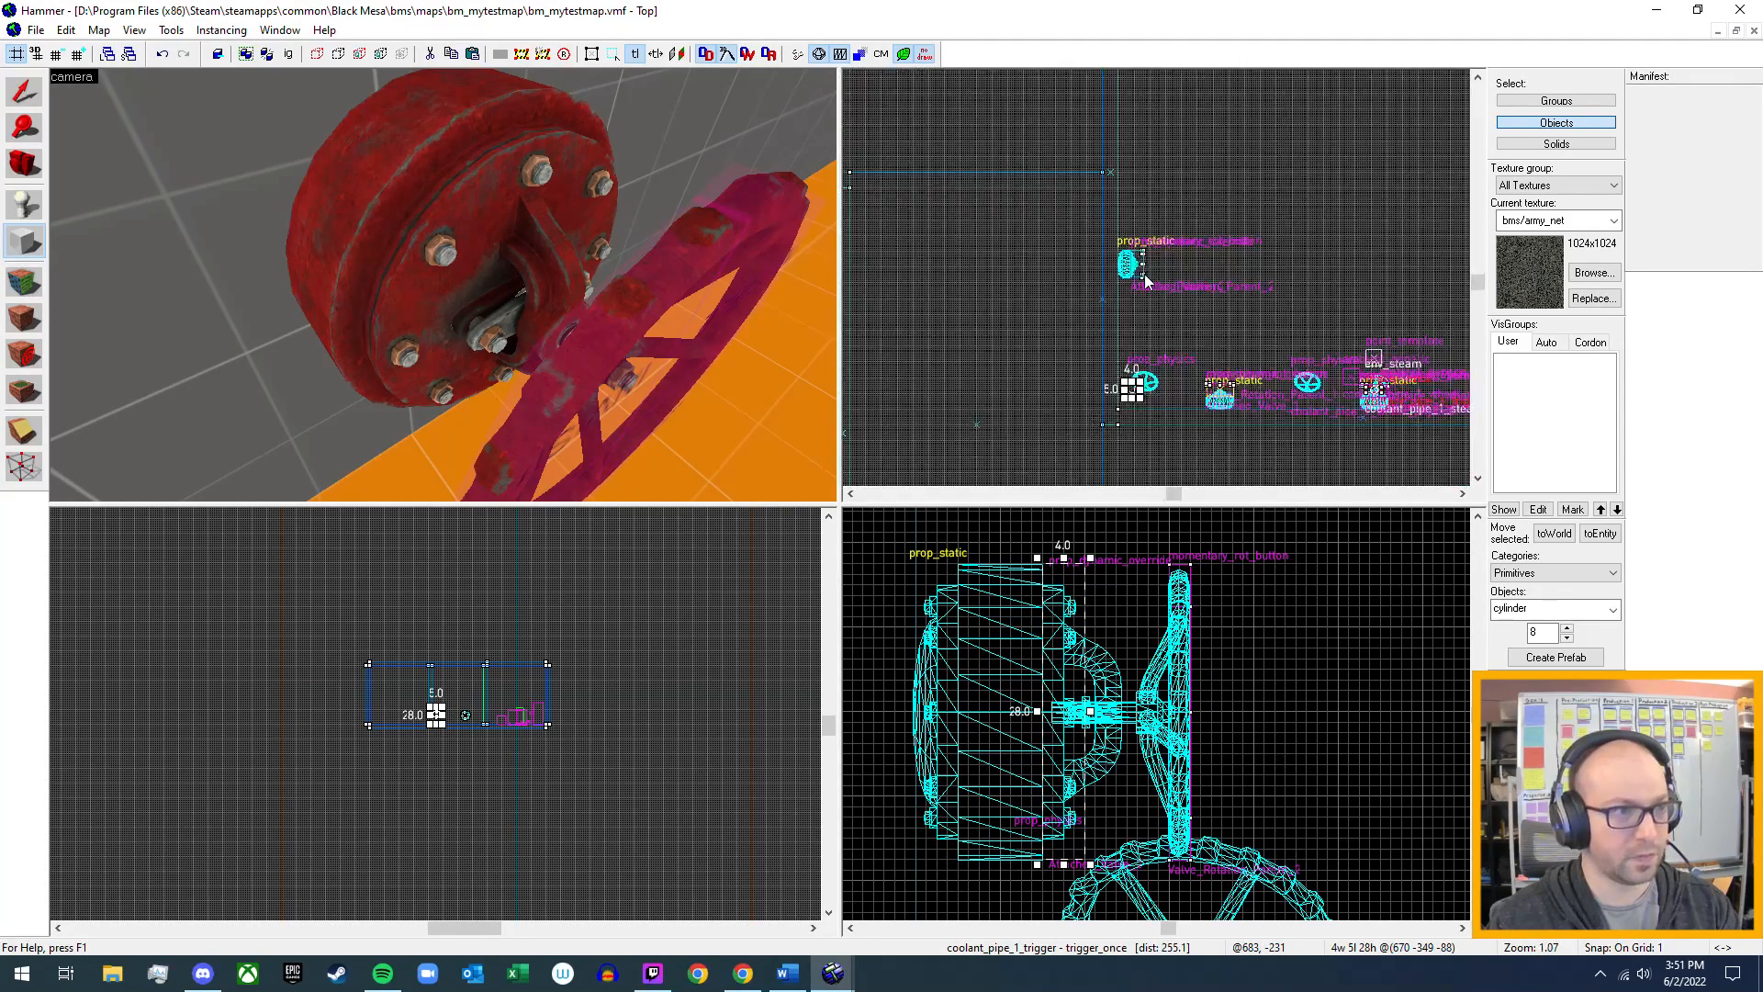
scroll(1149, 336, up, 6)
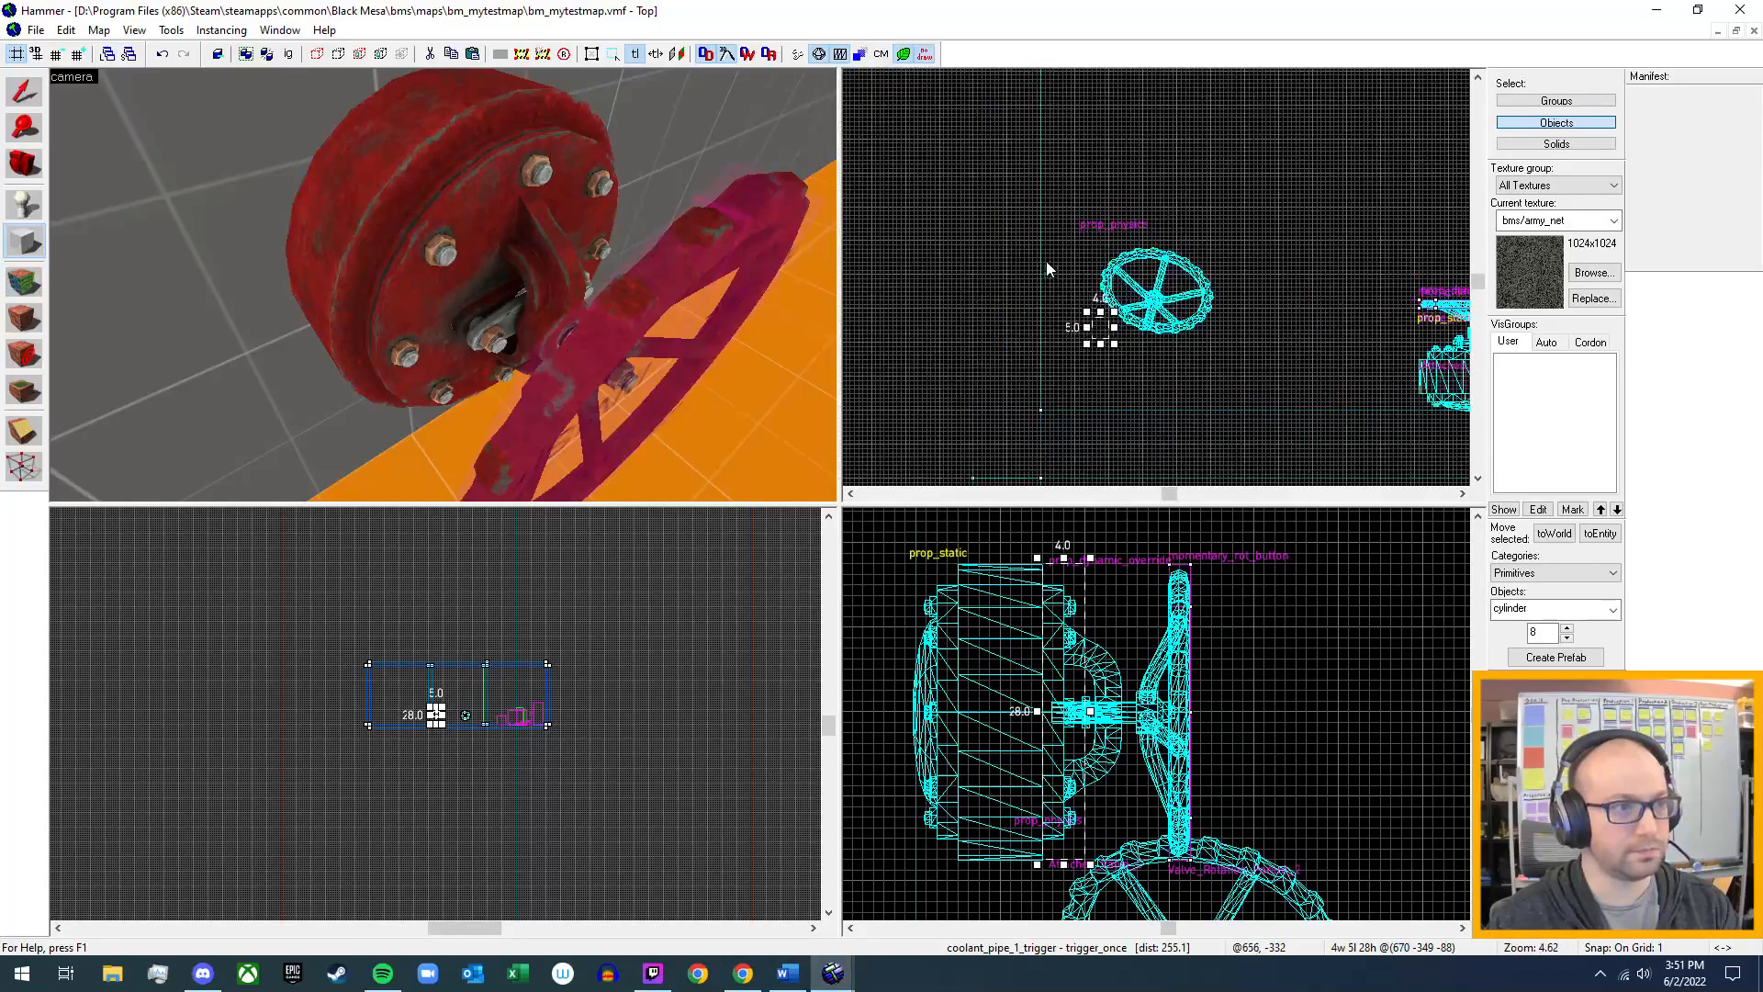
drag(1095, 337, 1091, 78)
scroll(1135, 163, down, 2)
middle_drag(1177, 123, 1223, 419)
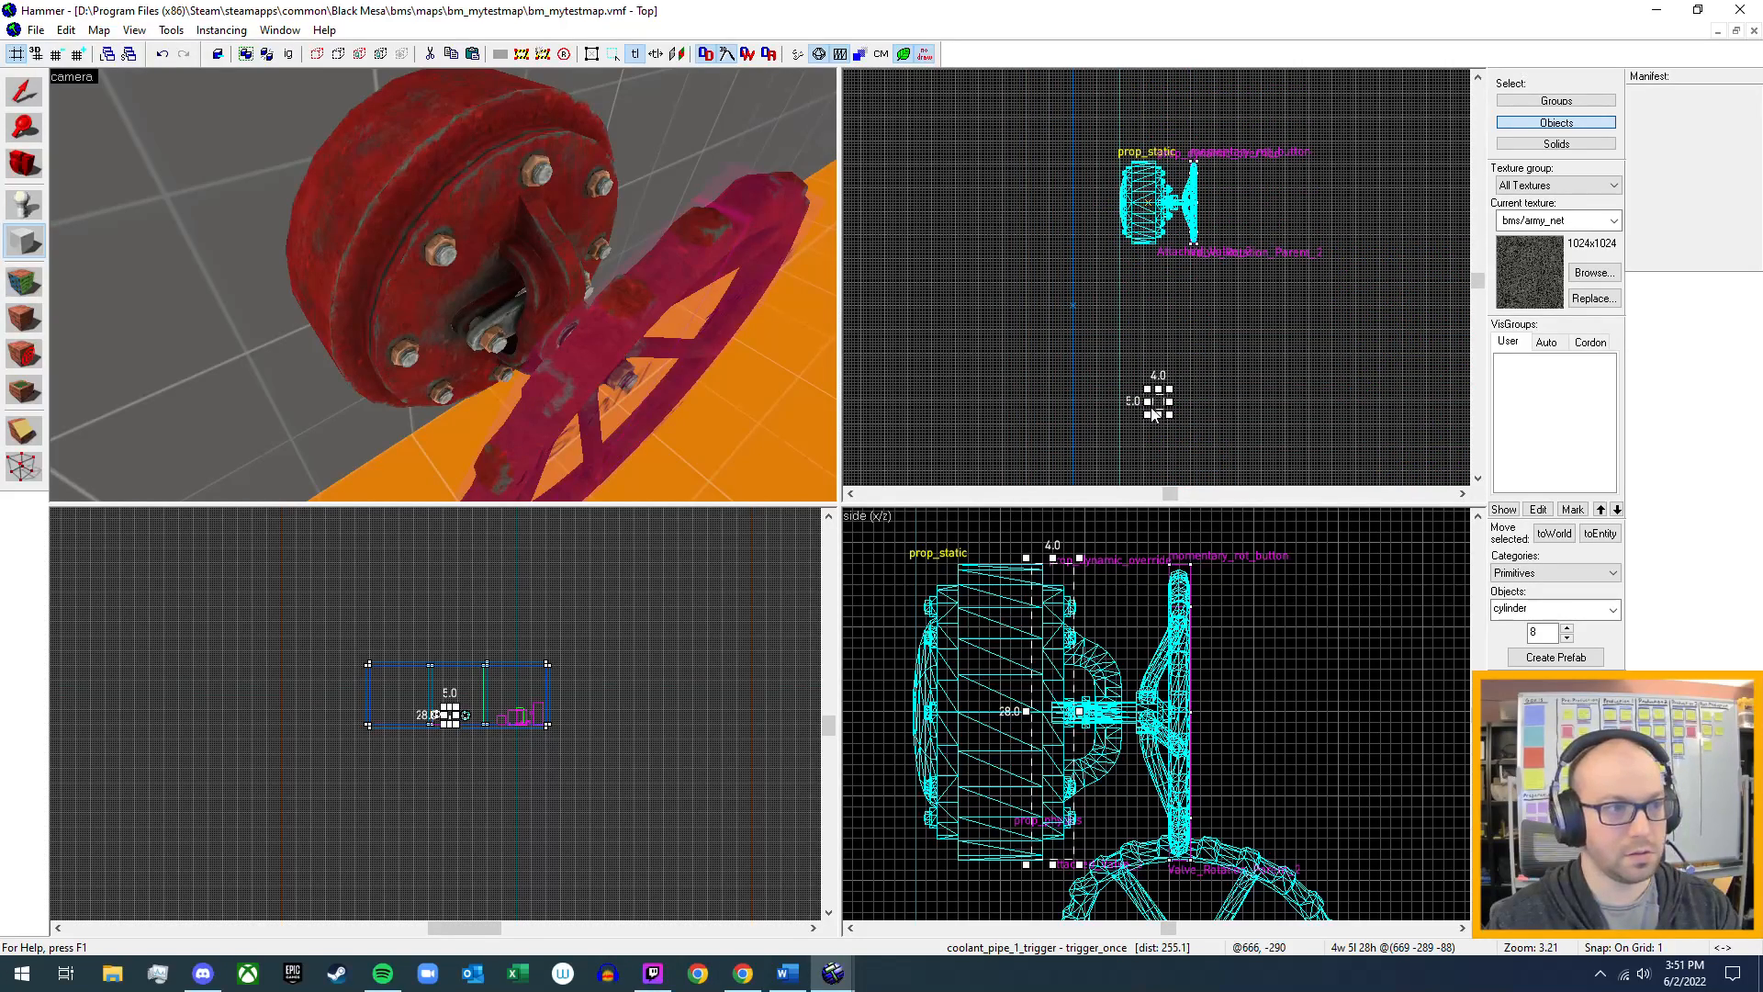
drag(1157, 401, 1157, 226)
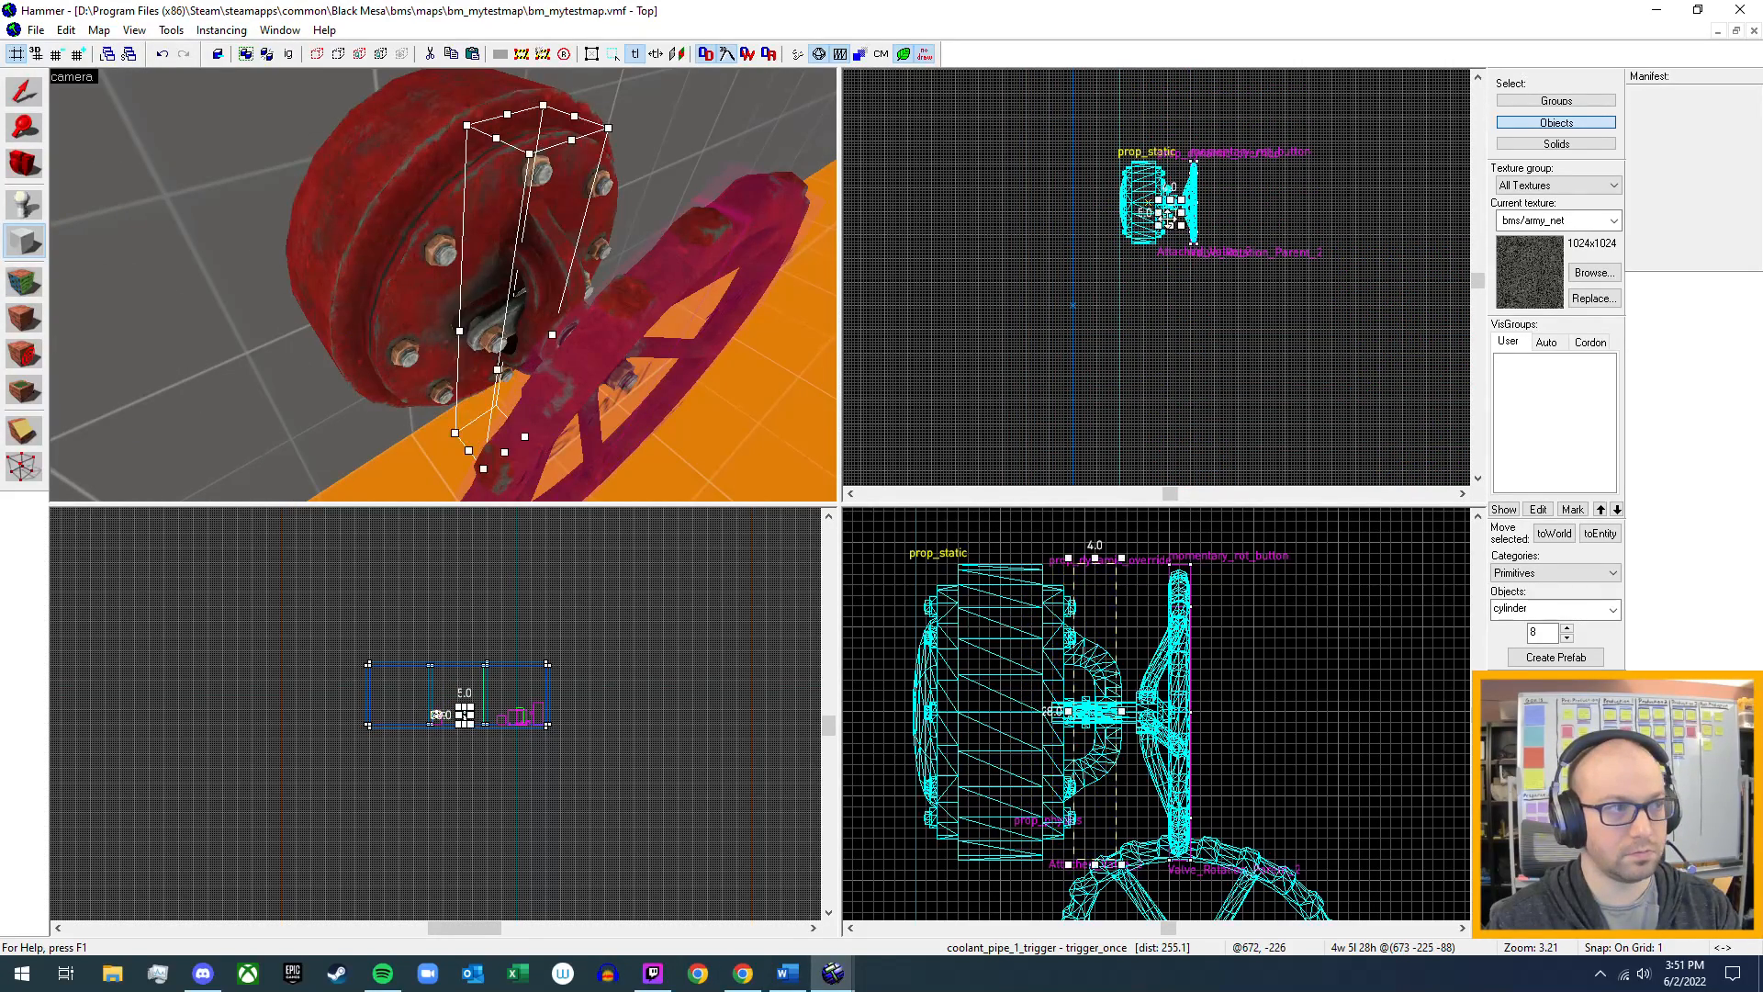
- Try to create the cylinder at the valve's face with the outline stretched to 8 by 28 by 28 units, then discard it
scroll(1157, 228, up, 5)
scroll(1159, 230, up, 4)
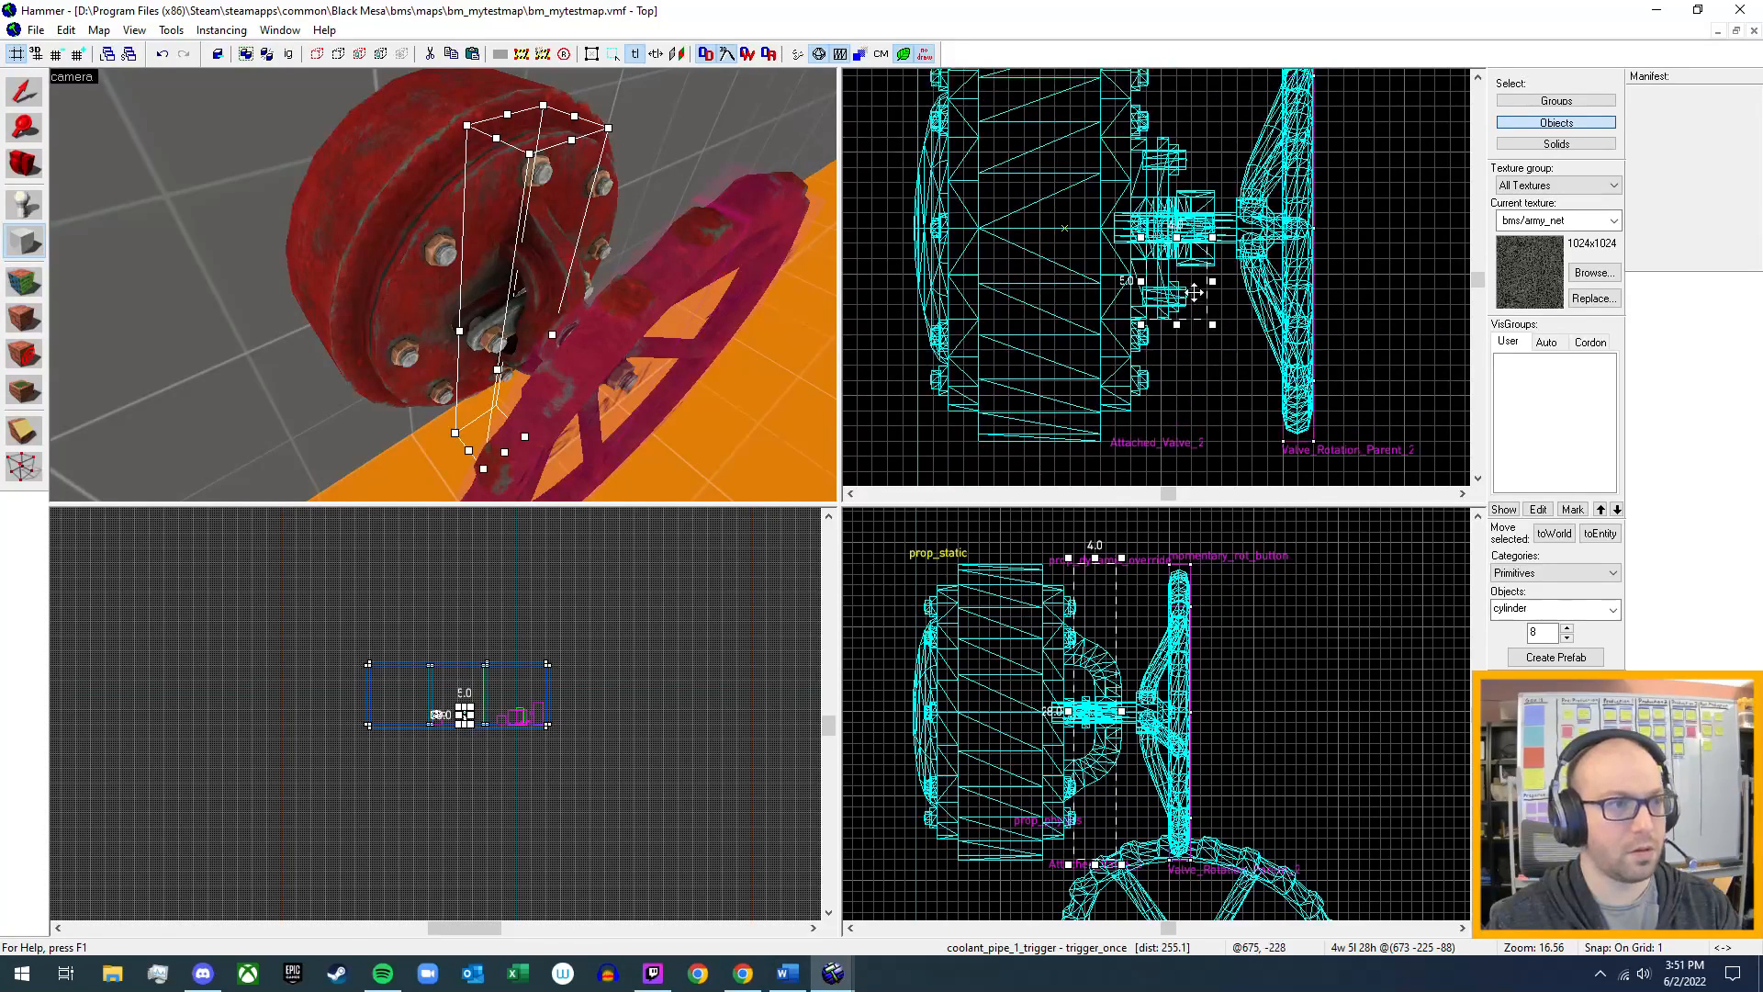
drag(1179, 265, 1123, 106)
middle_drag(1228, 151, 1242, 303)
drag(1146, 253, 1149, 165)
middle_drag(1180, 387, 1179, 281)
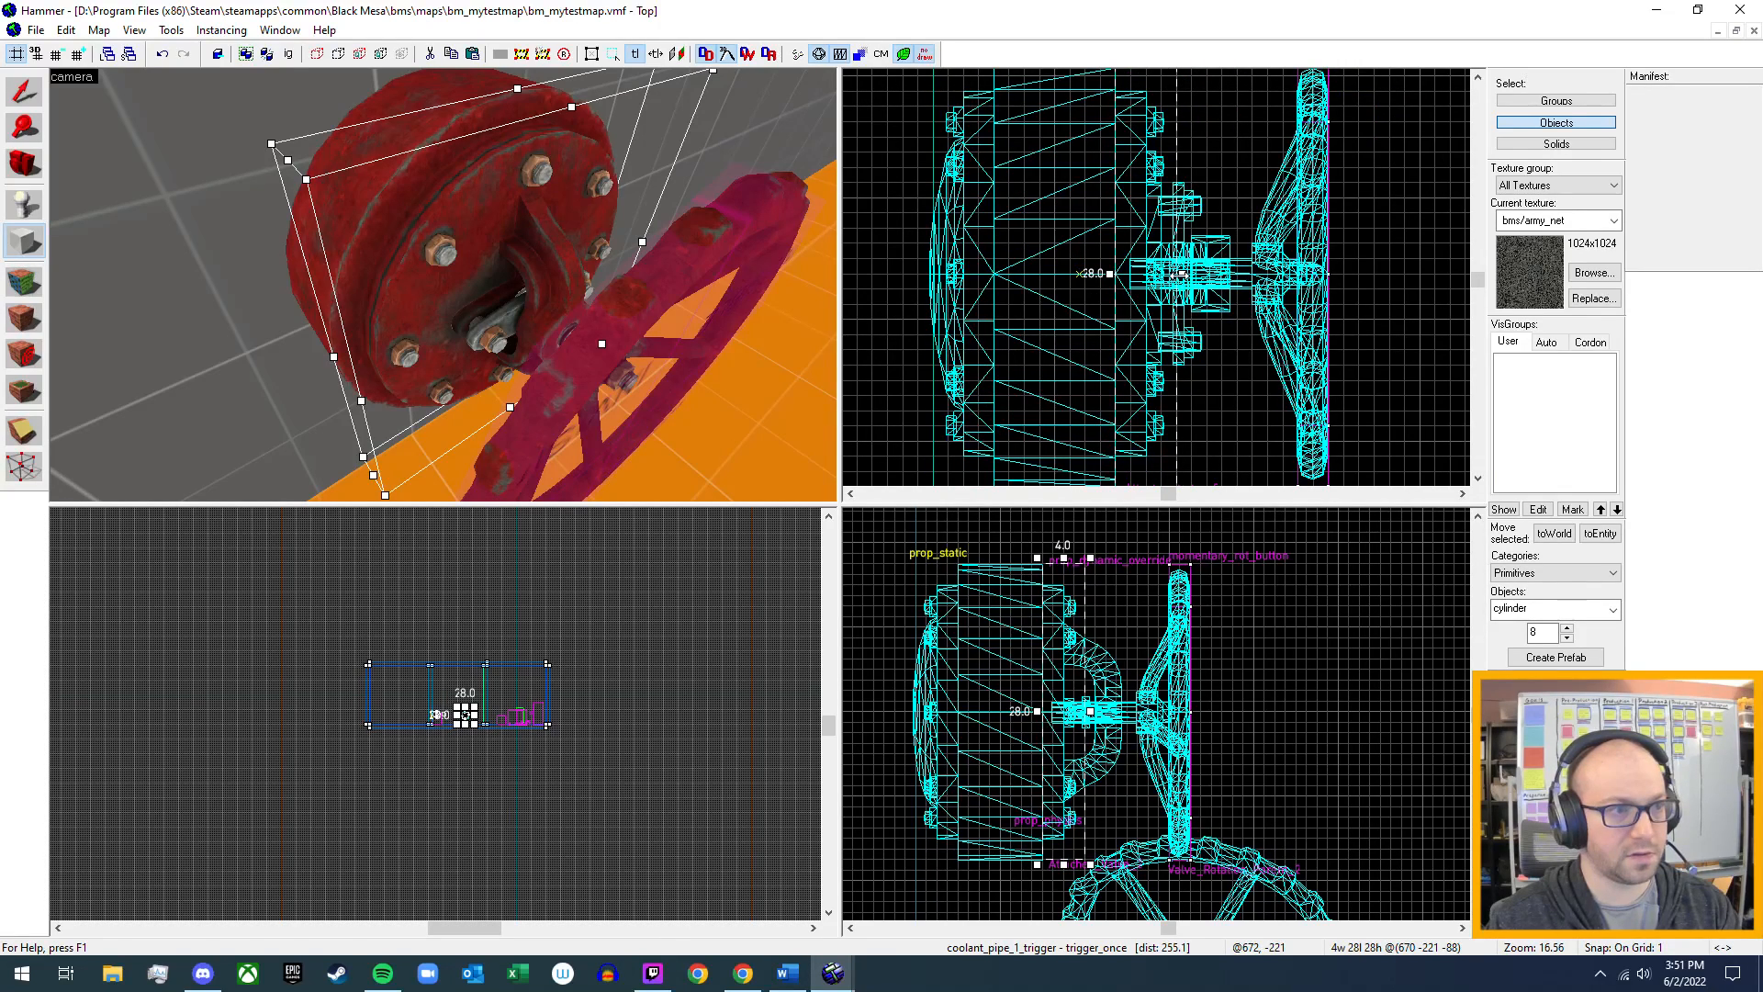
drag(1181, 272, 1210, 273)
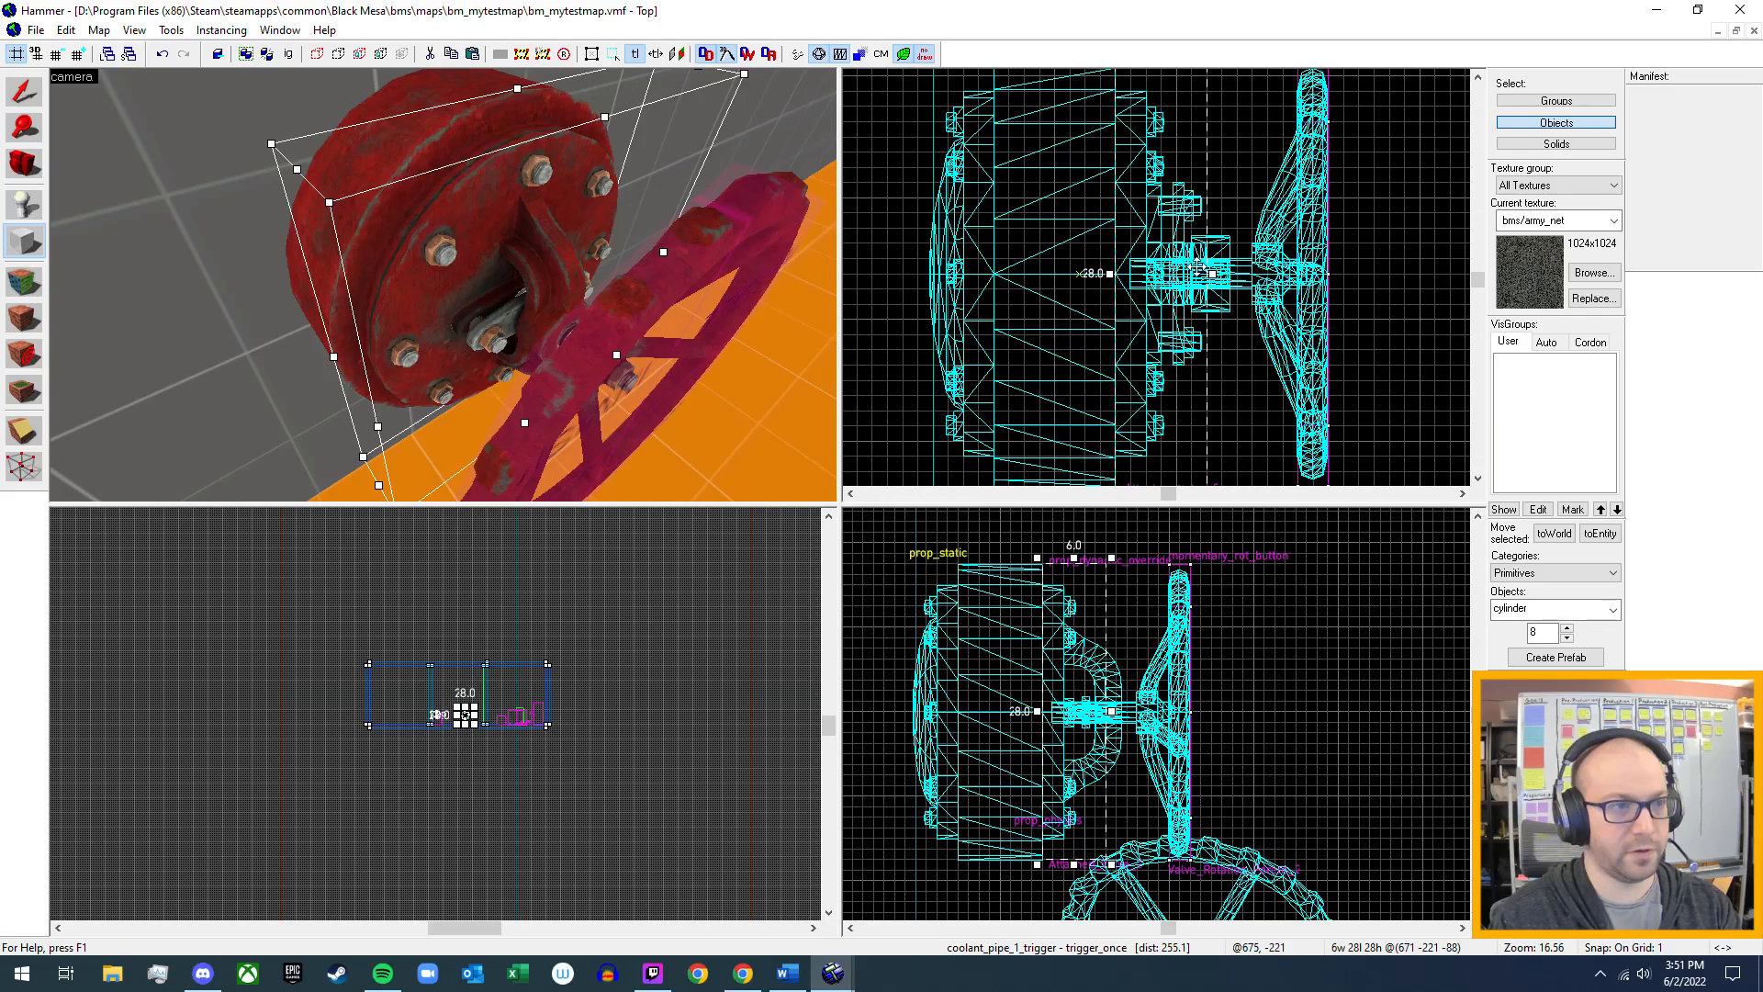
drag(1211, 273, 1242, 275)
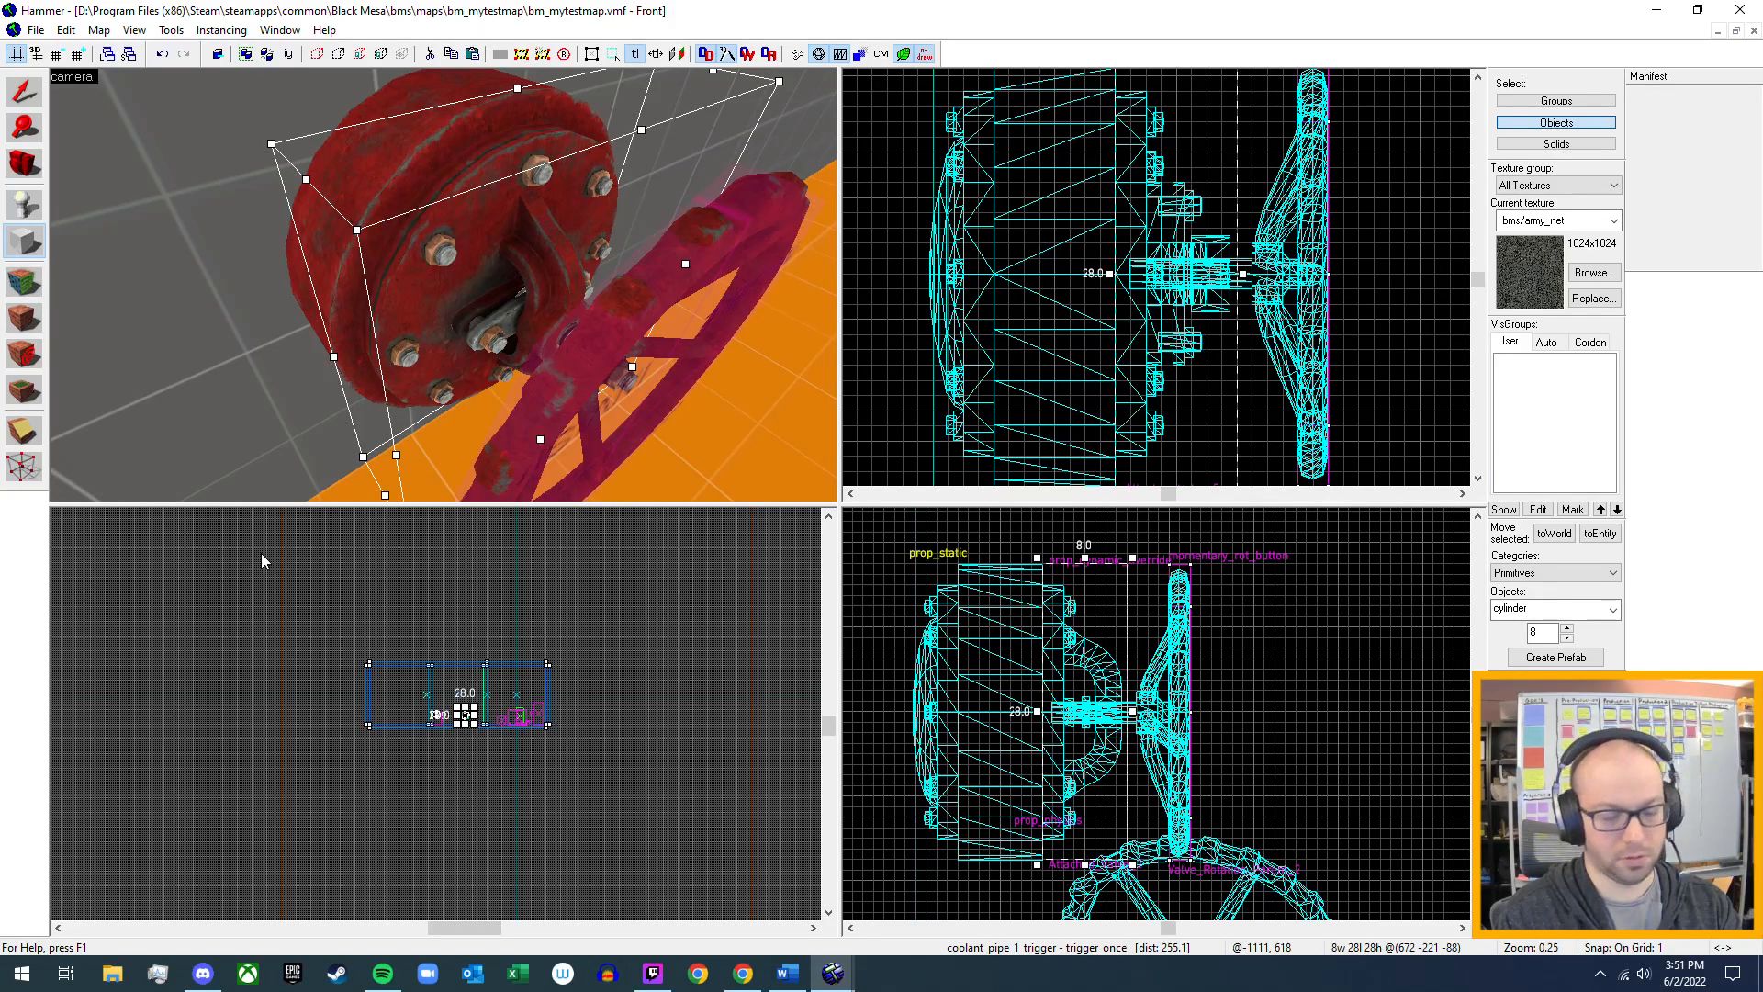
key(Return)
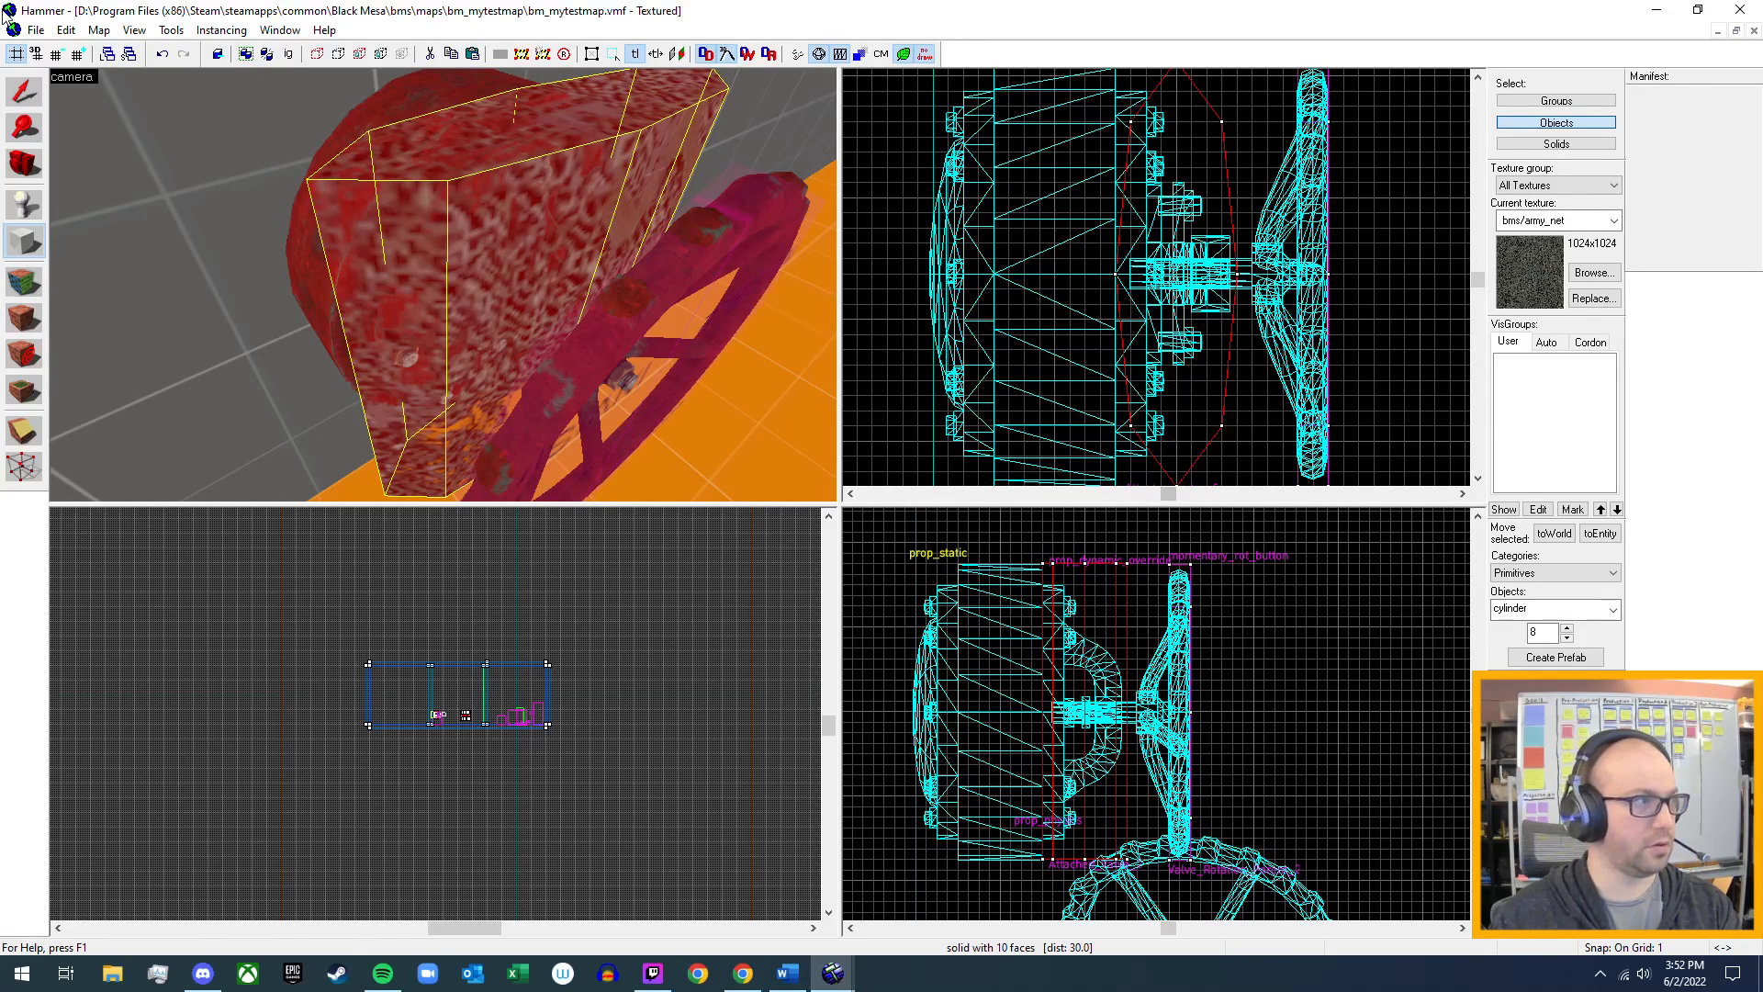
click(30, 97)
key(Escape)
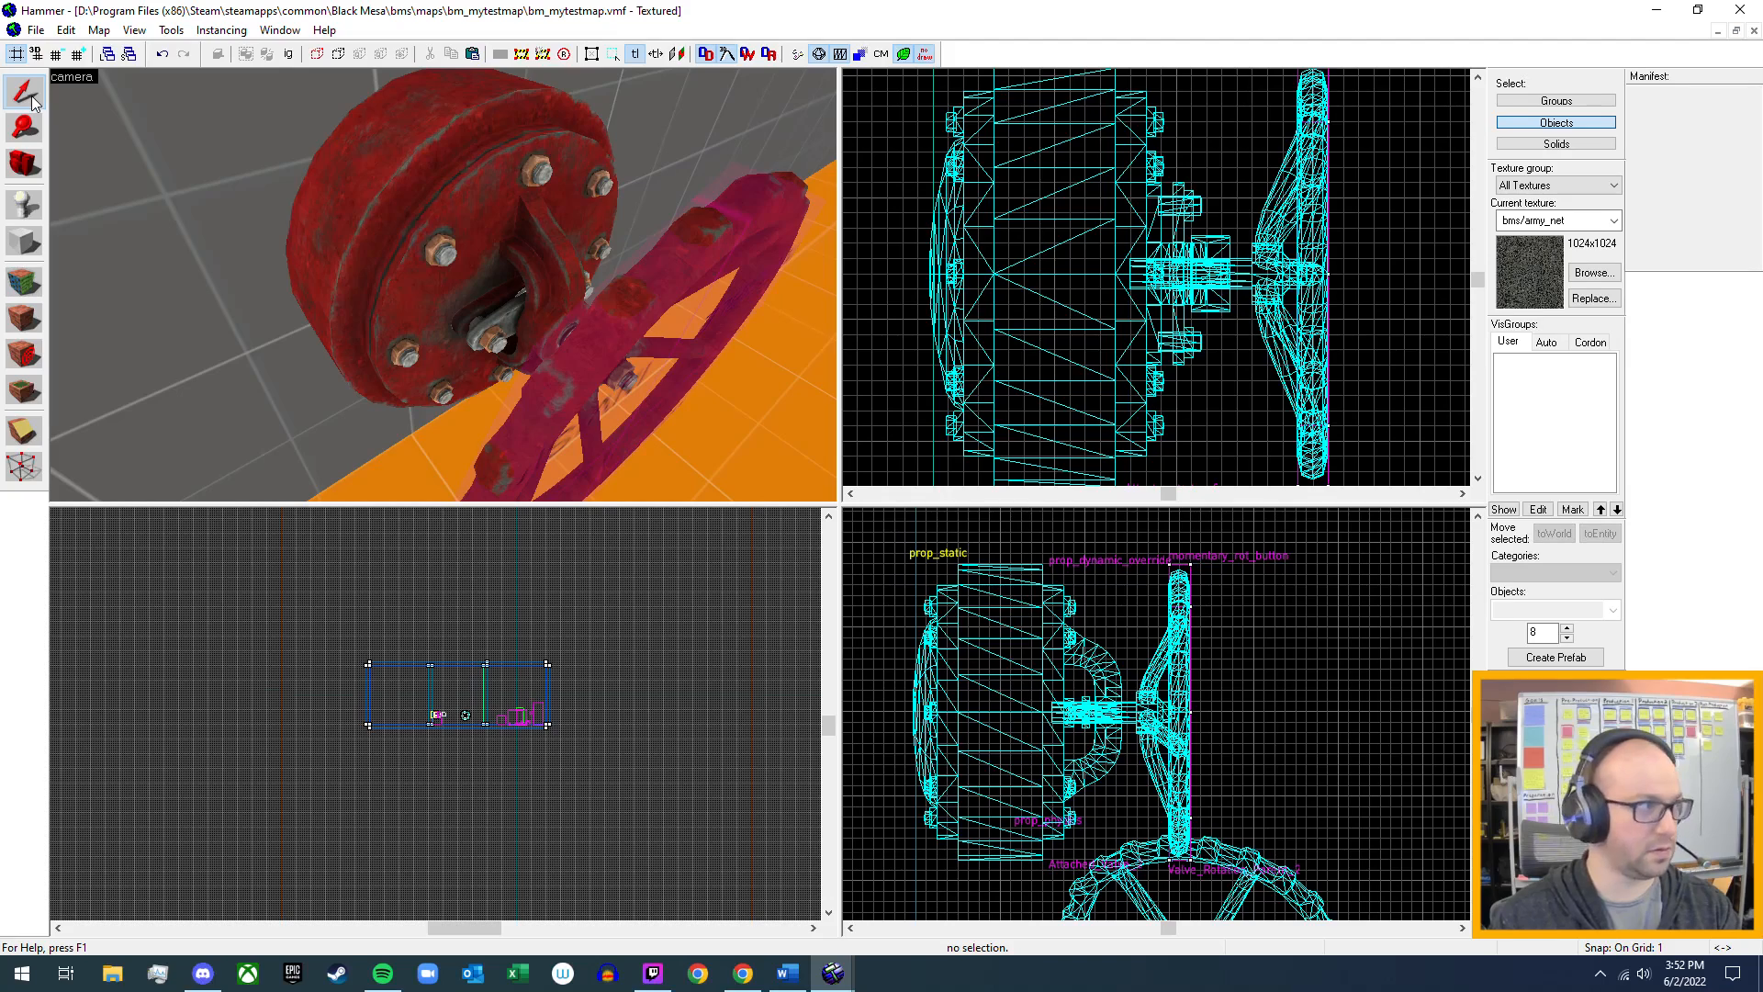
- Create a cylinder brush 24 by 24 units across and 6 units high in the open space in front of the valve wheel
click(24, 250)
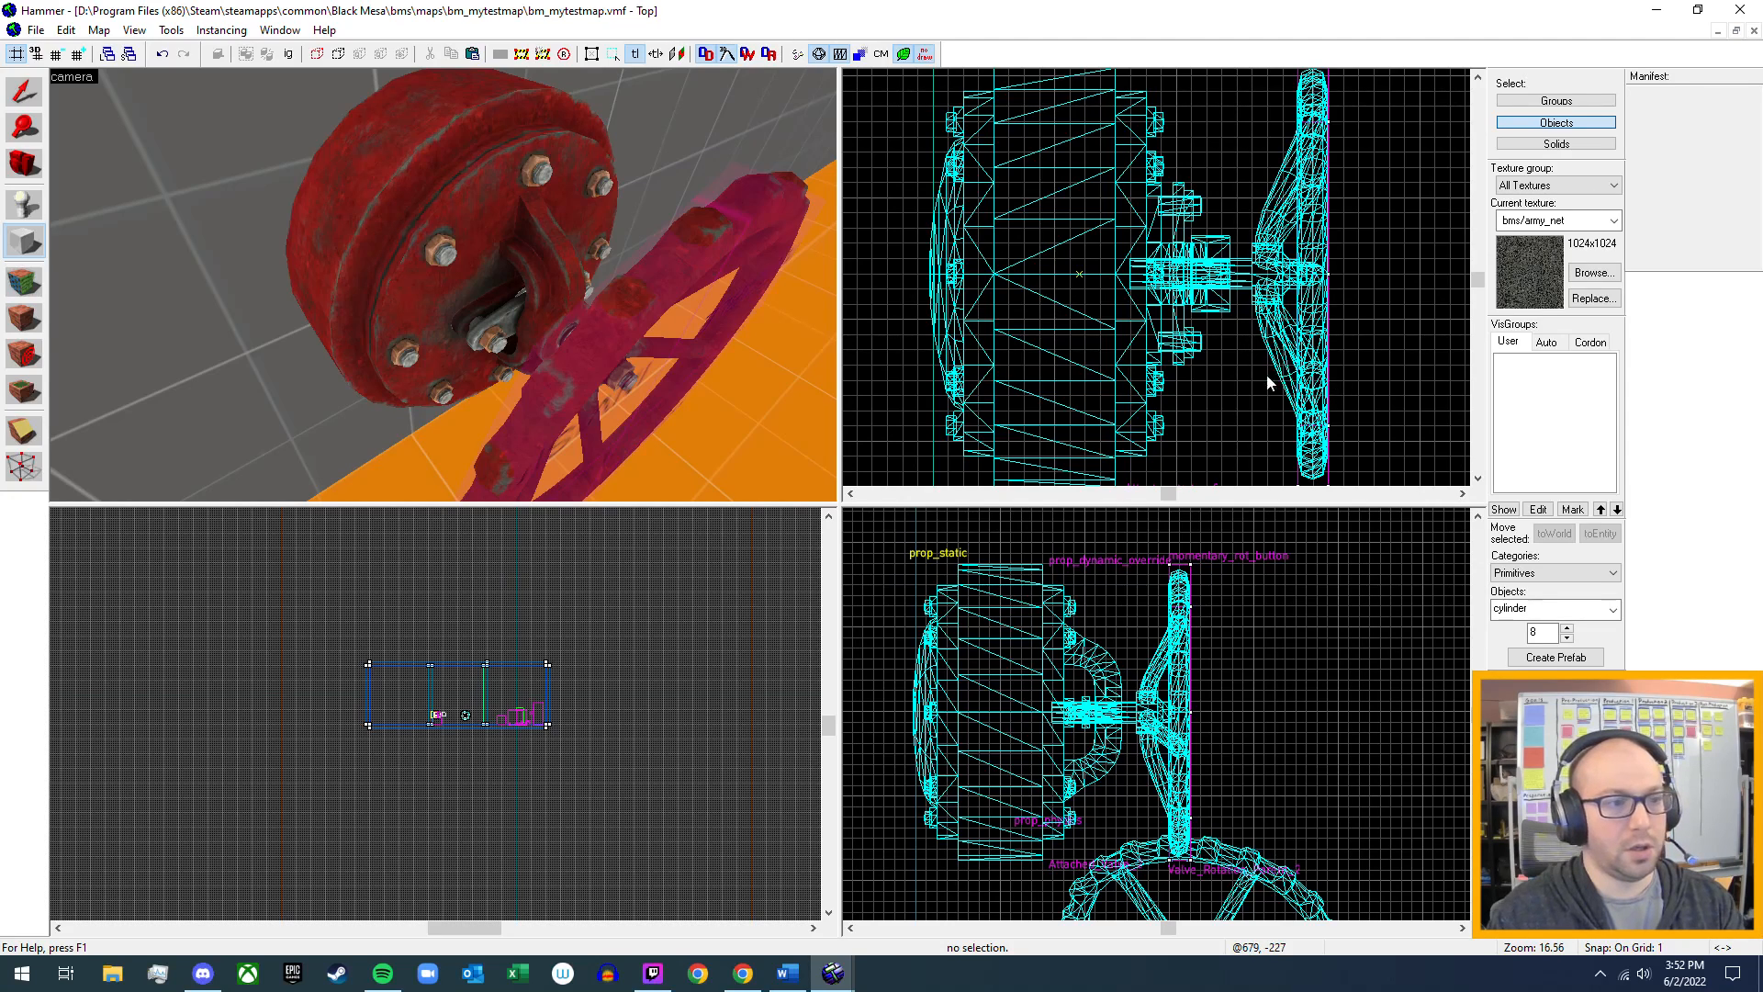
middle_drag(1335, 386, 1290, 339)
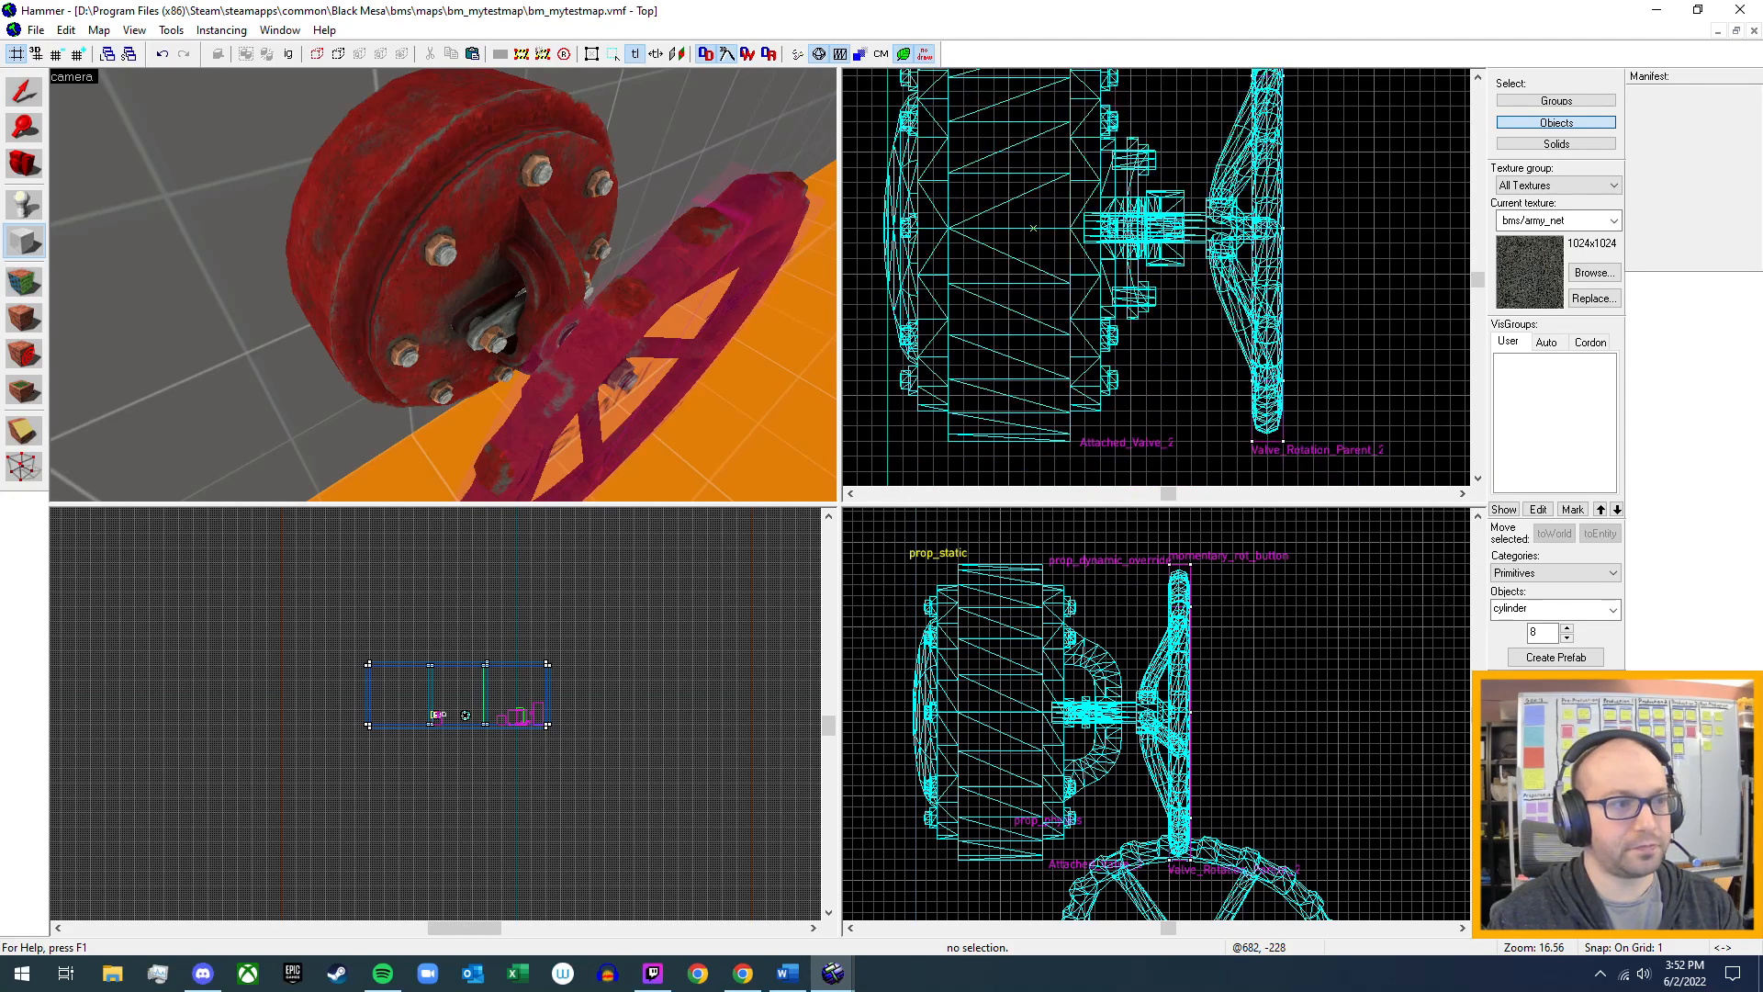
scroll(1265, 334, down, 2)
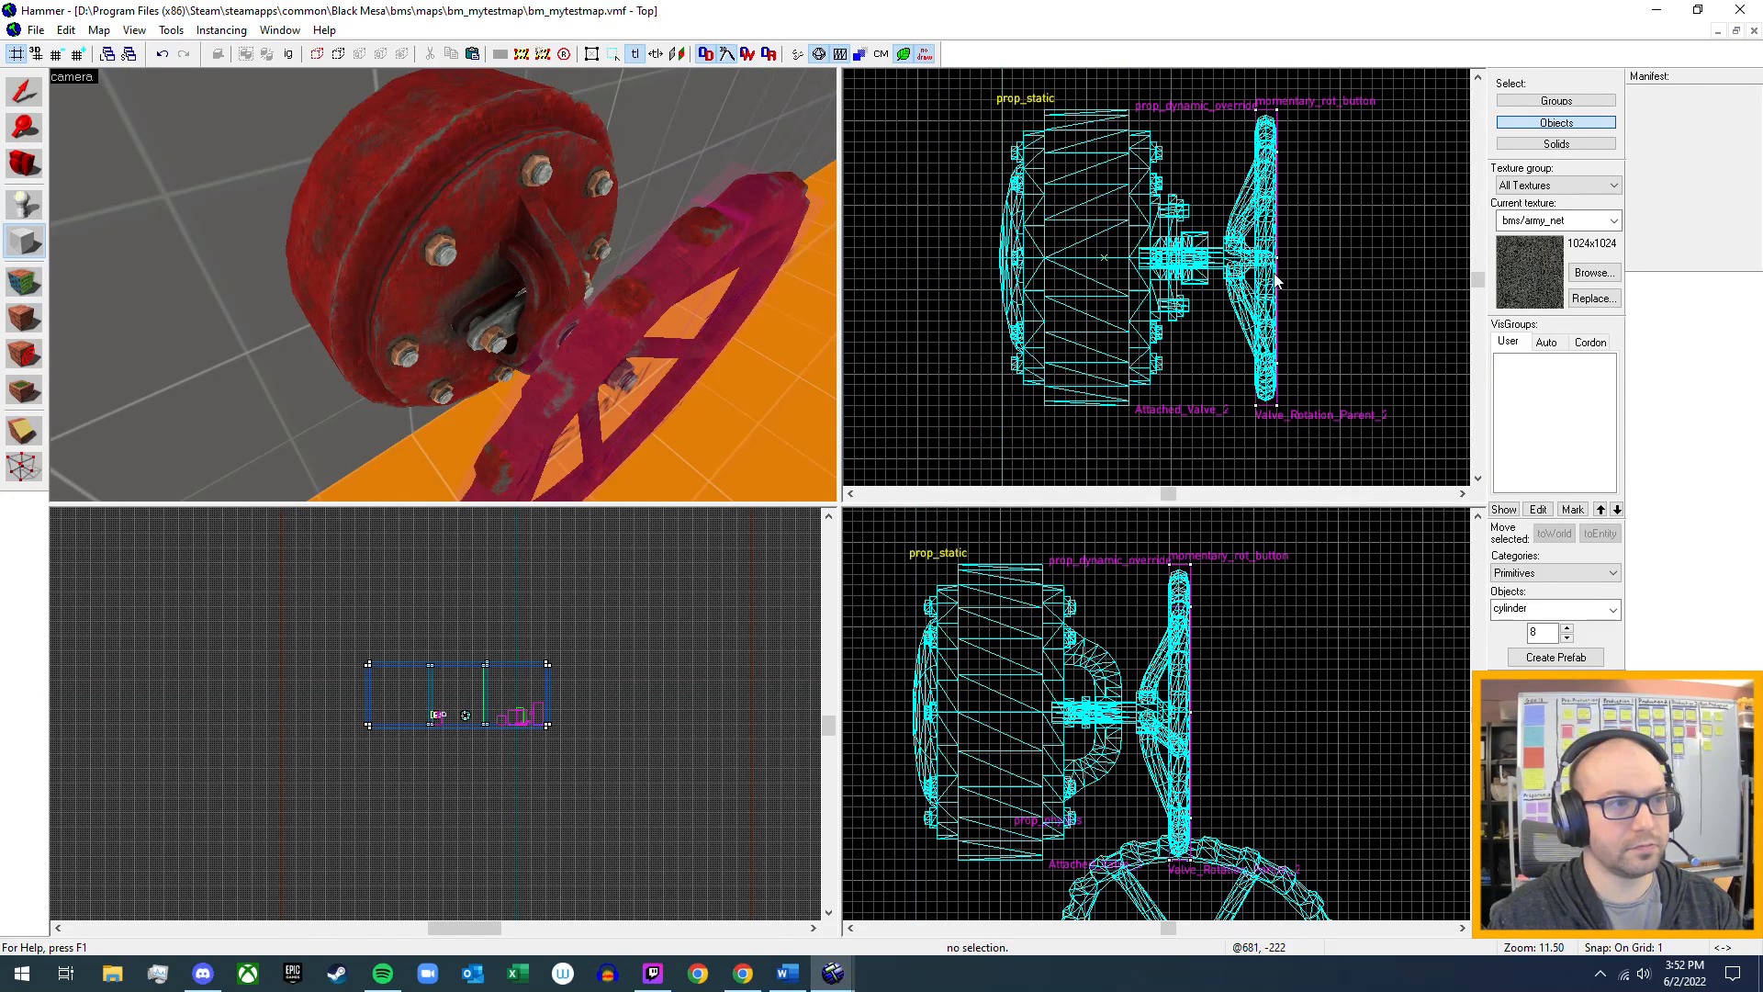
middle_drag(1355, 295, 1102, 296)
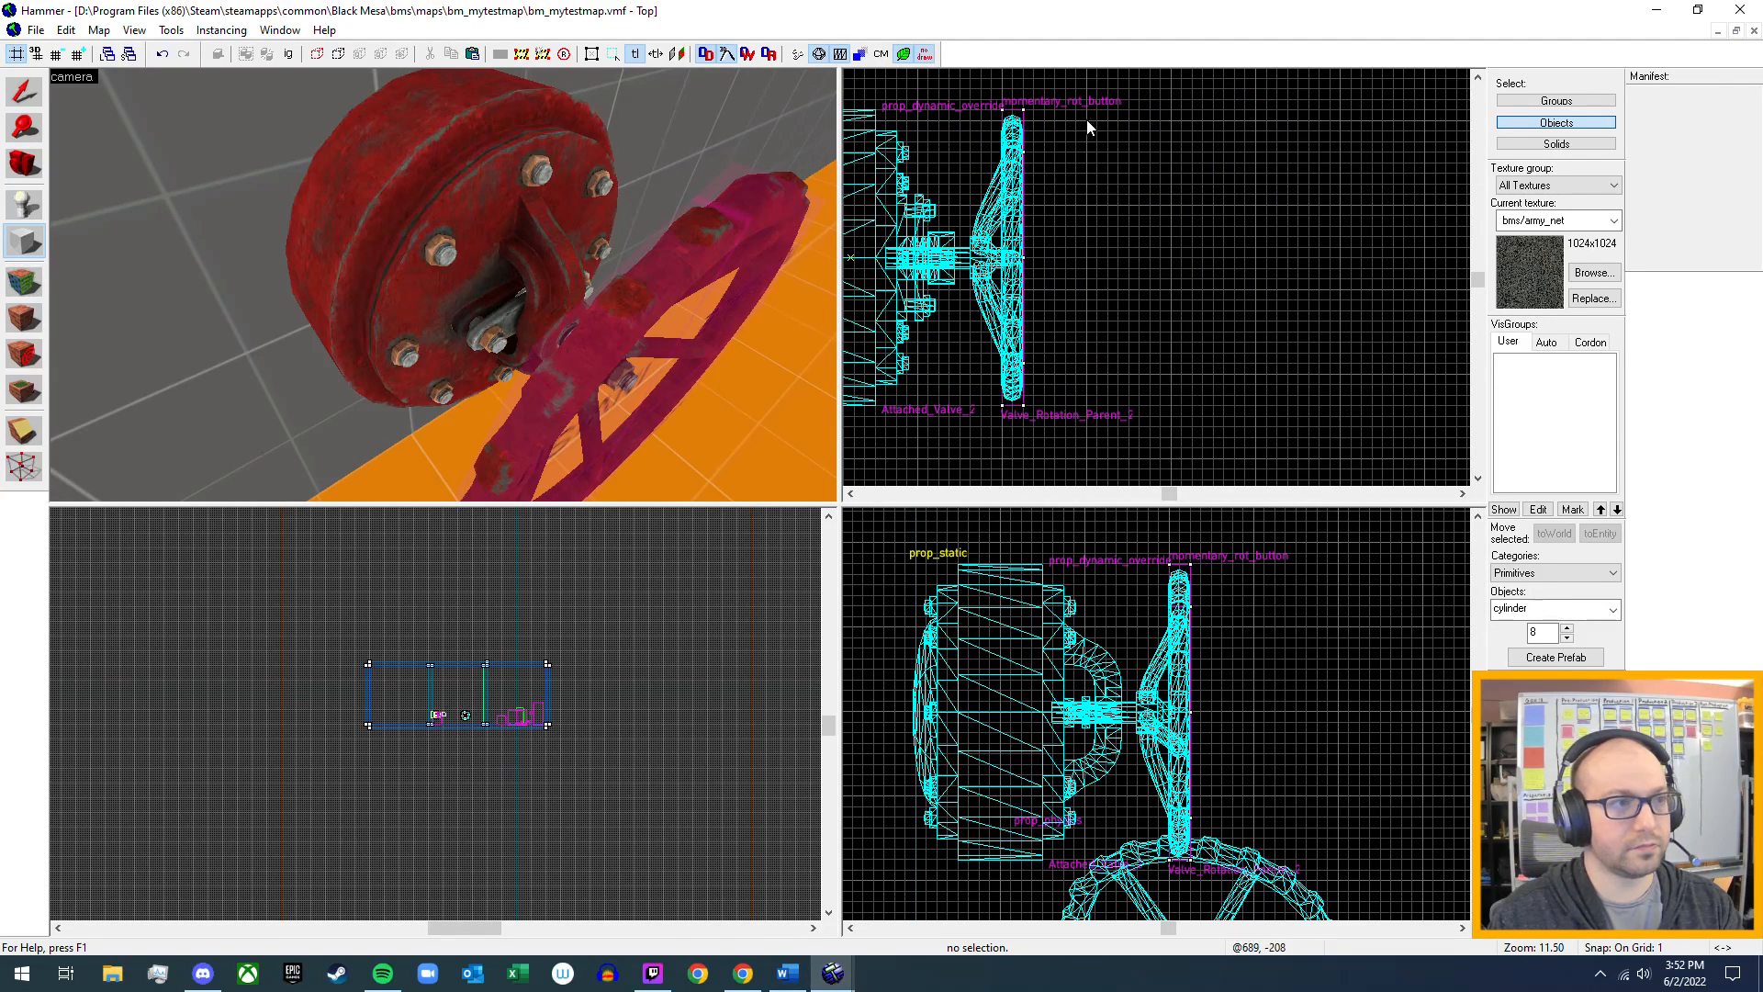
drag(1087, 120, 1344, 376)
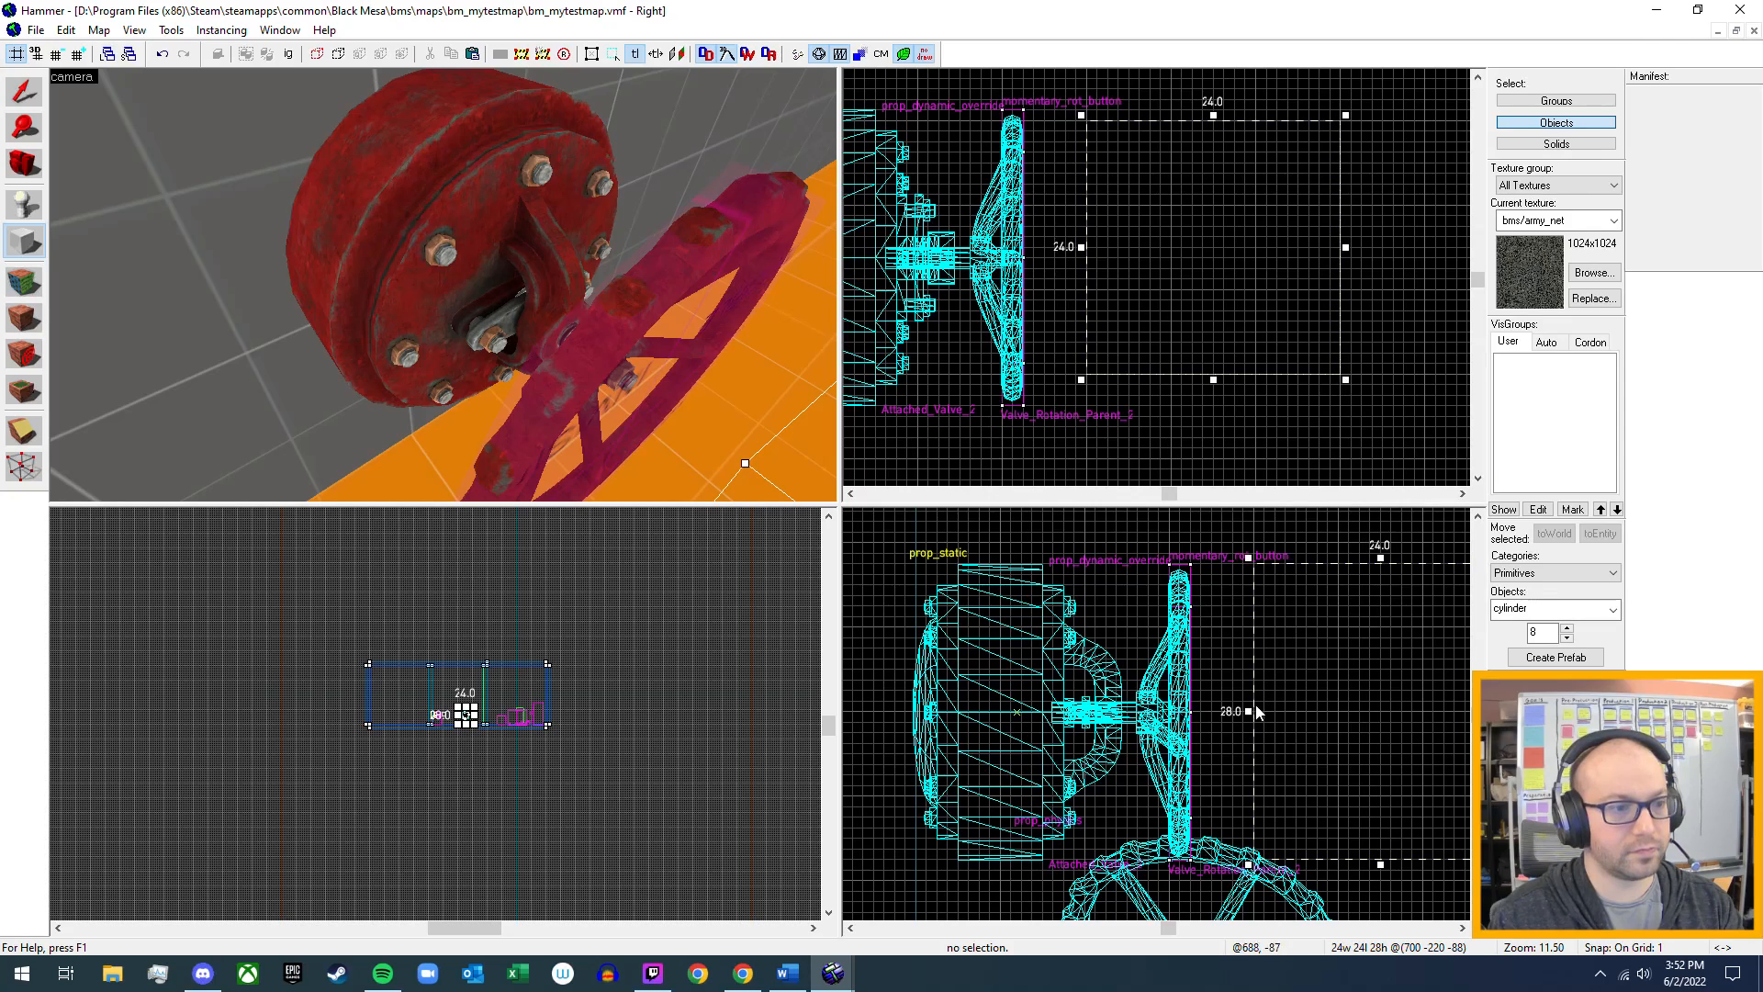
drag(1383, 870, 1405, 635)
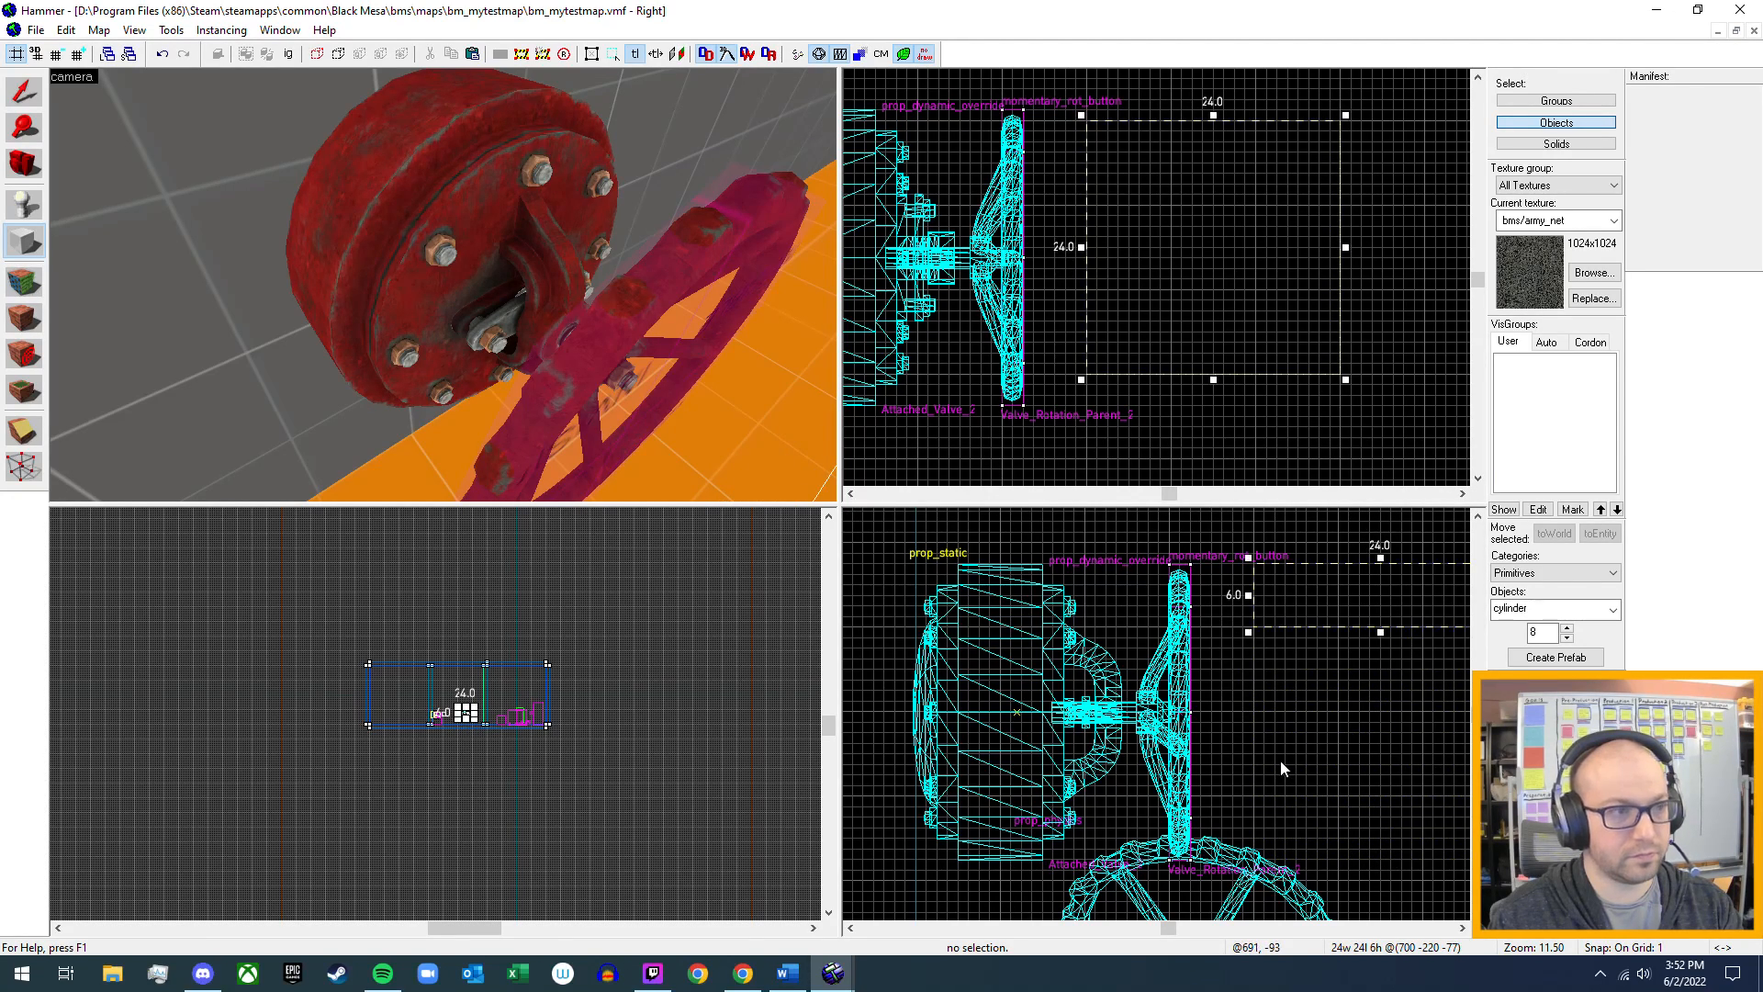
key(Return)
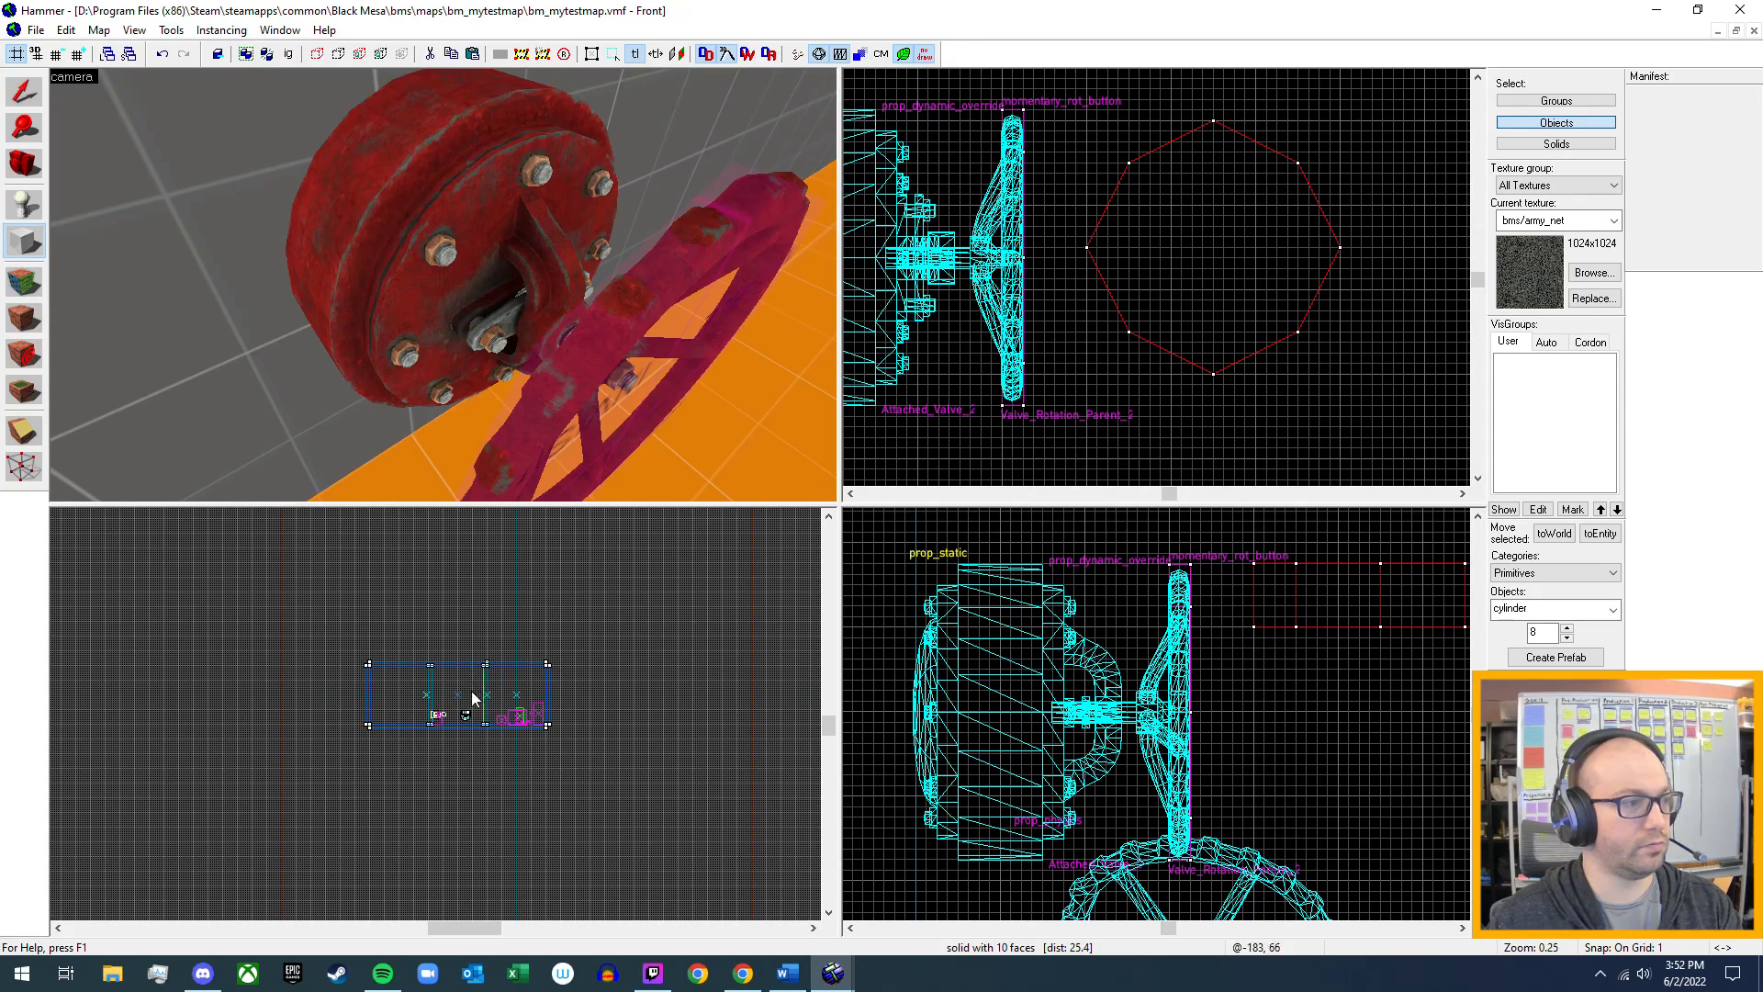
- Rotate the new cylinder 90 degrees so it stands on edge, and move it against the simple valve's front face
middle_drag(1368, 658, 1157, 691)
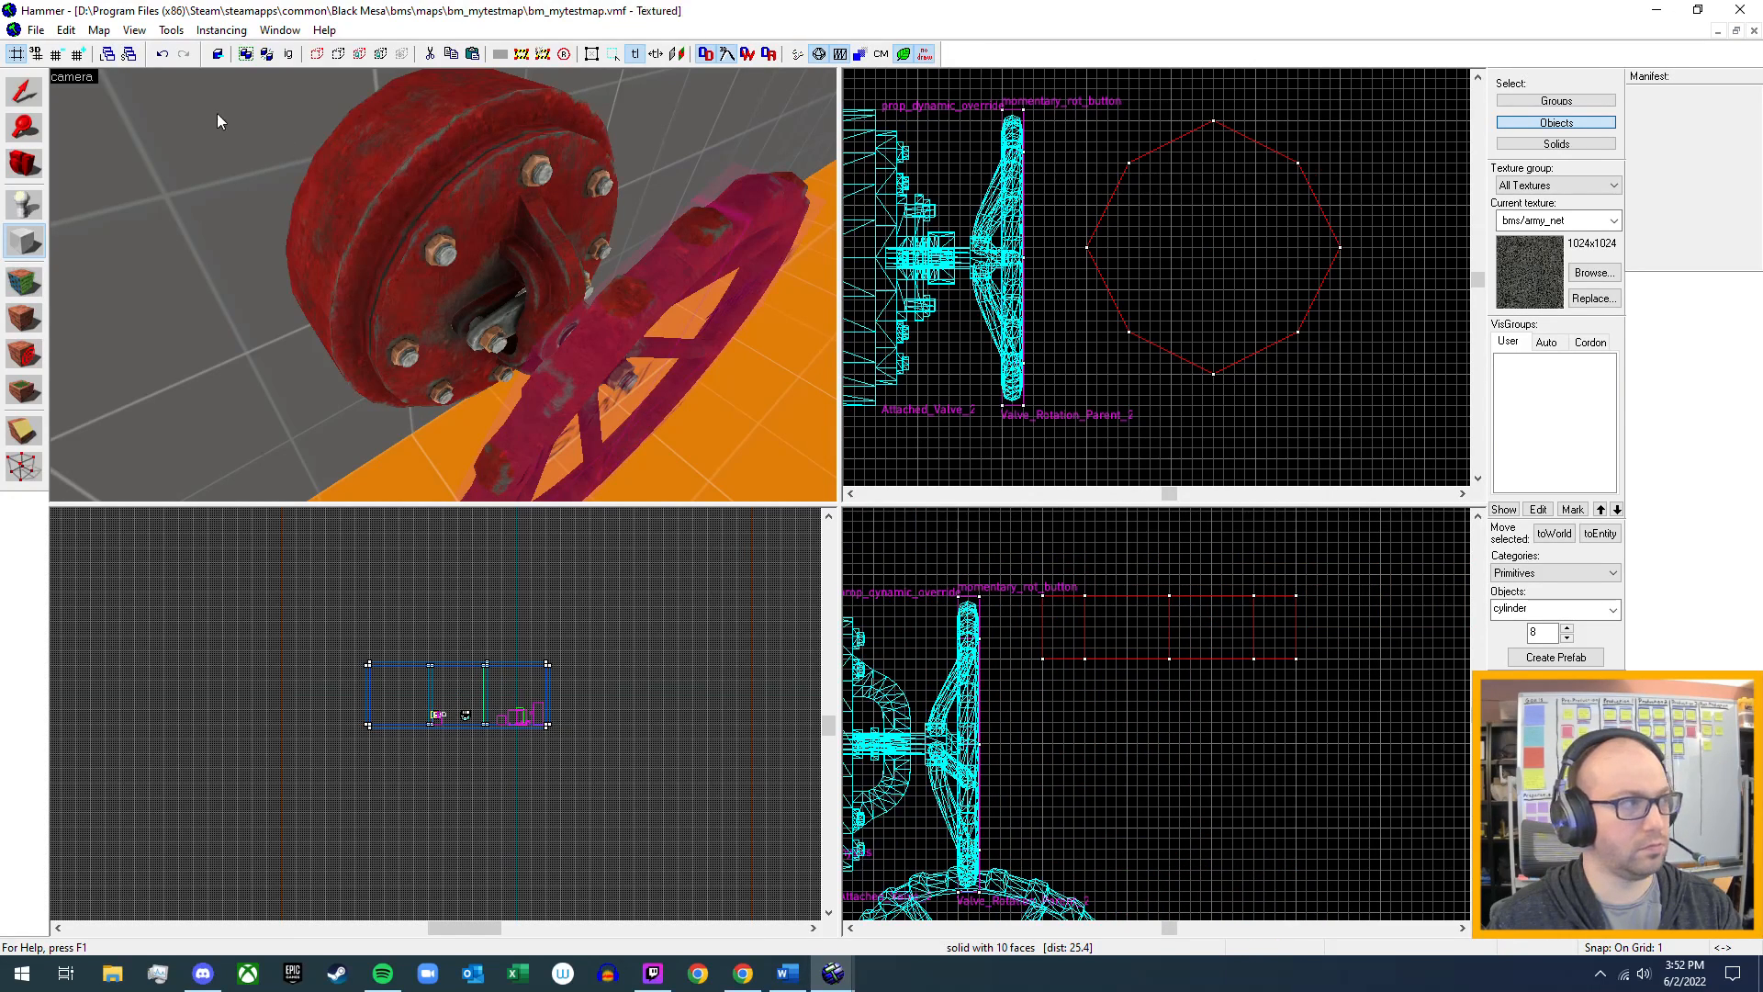
click(25, 92)
click(1197, 626)
drag(1301, 663, 1144, 835)
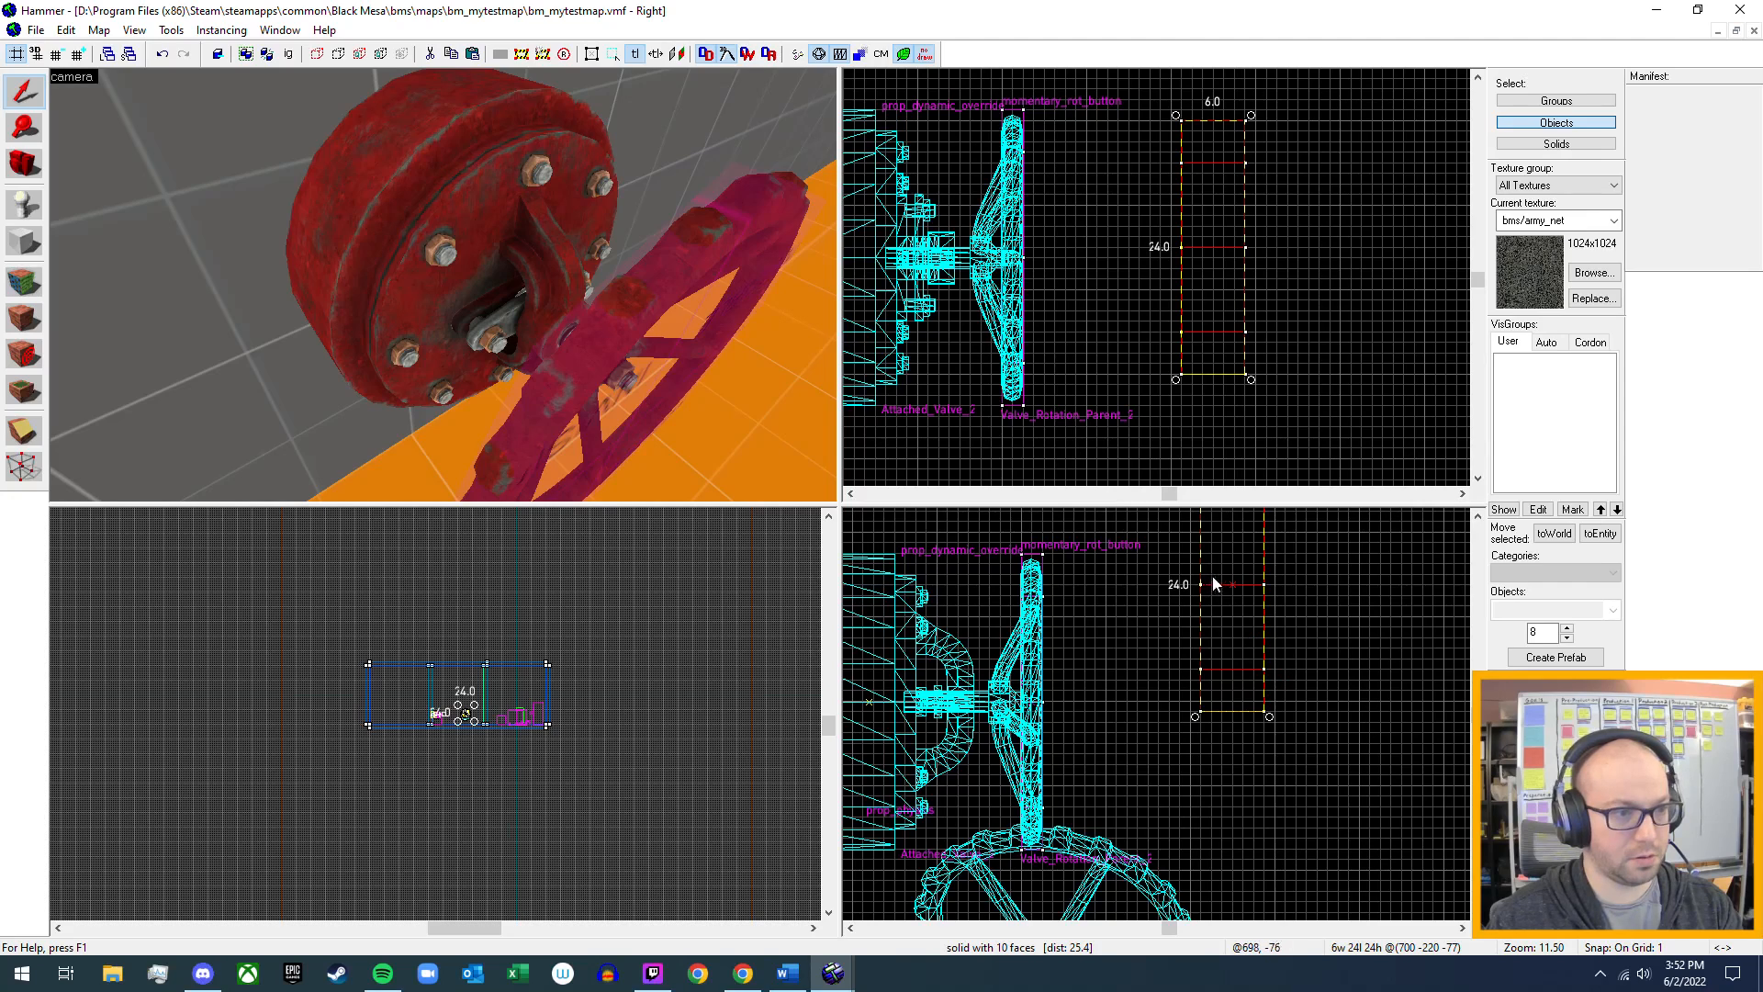
shift+drag(1229, 582, 930, 689)
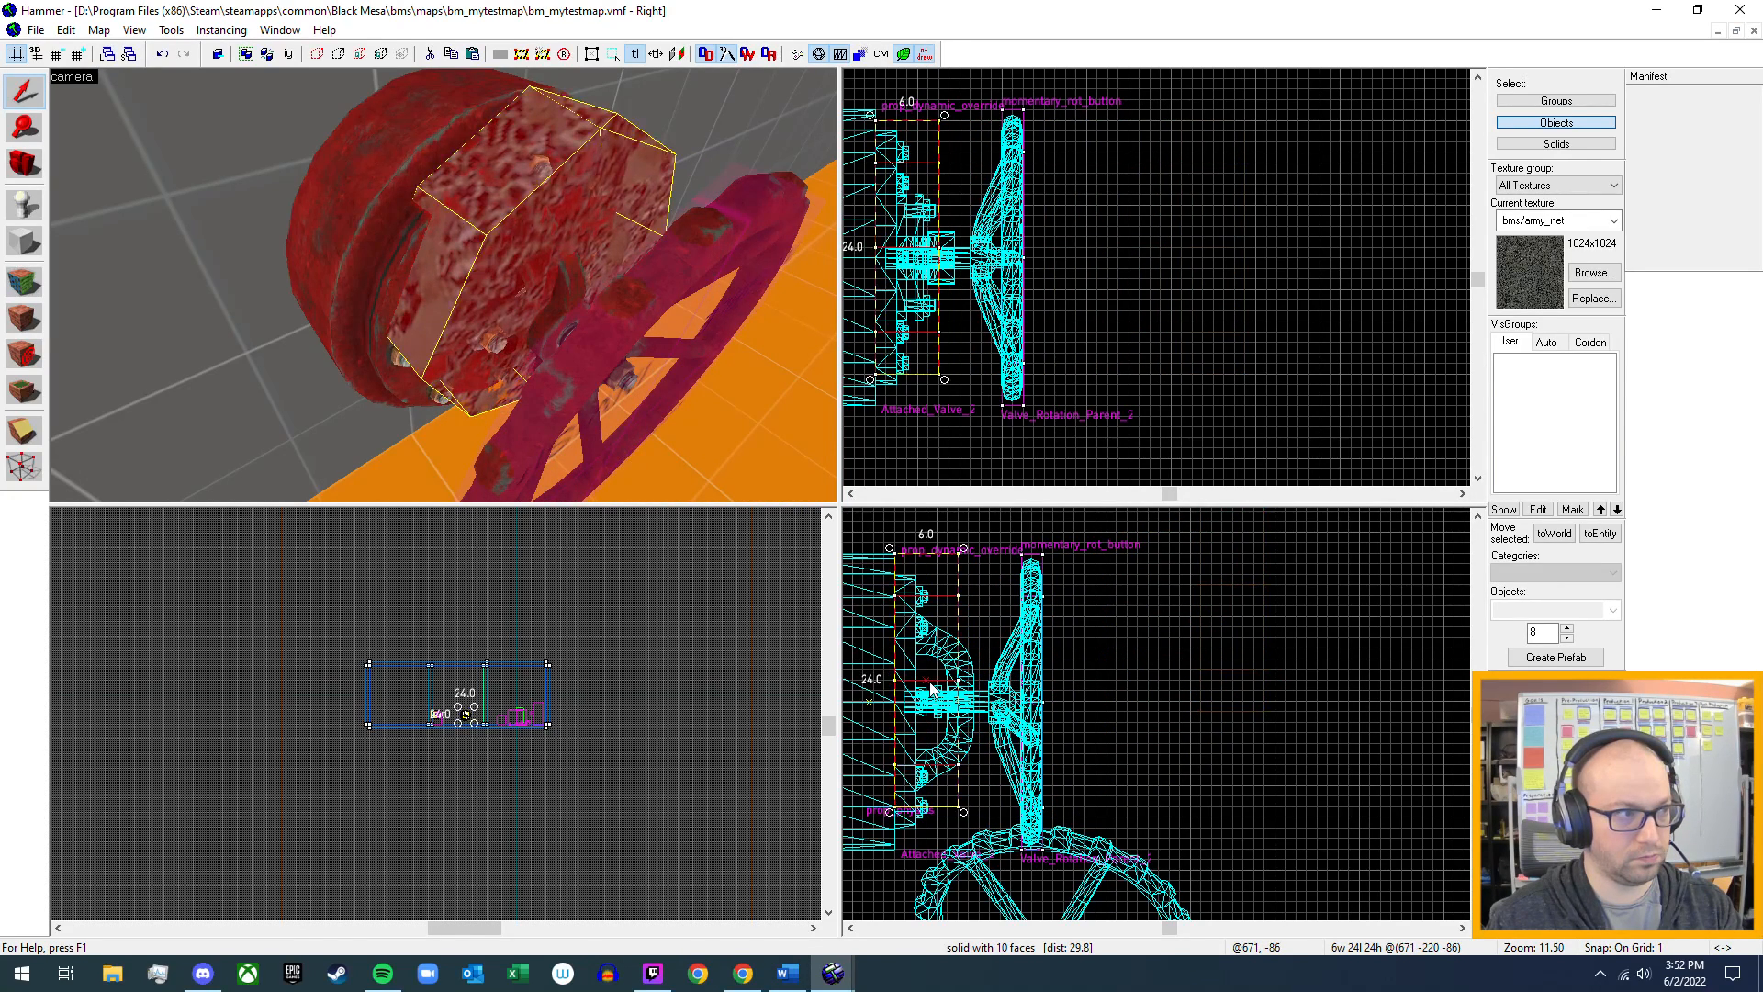
- Stretch the cylinder sideways to a length of 28 units so it spans the full width of the valve body
middle_drag(1055, 287, 1171, 309)
click(1044, 191)
middle_drag(1043, 192, 1128, 222)
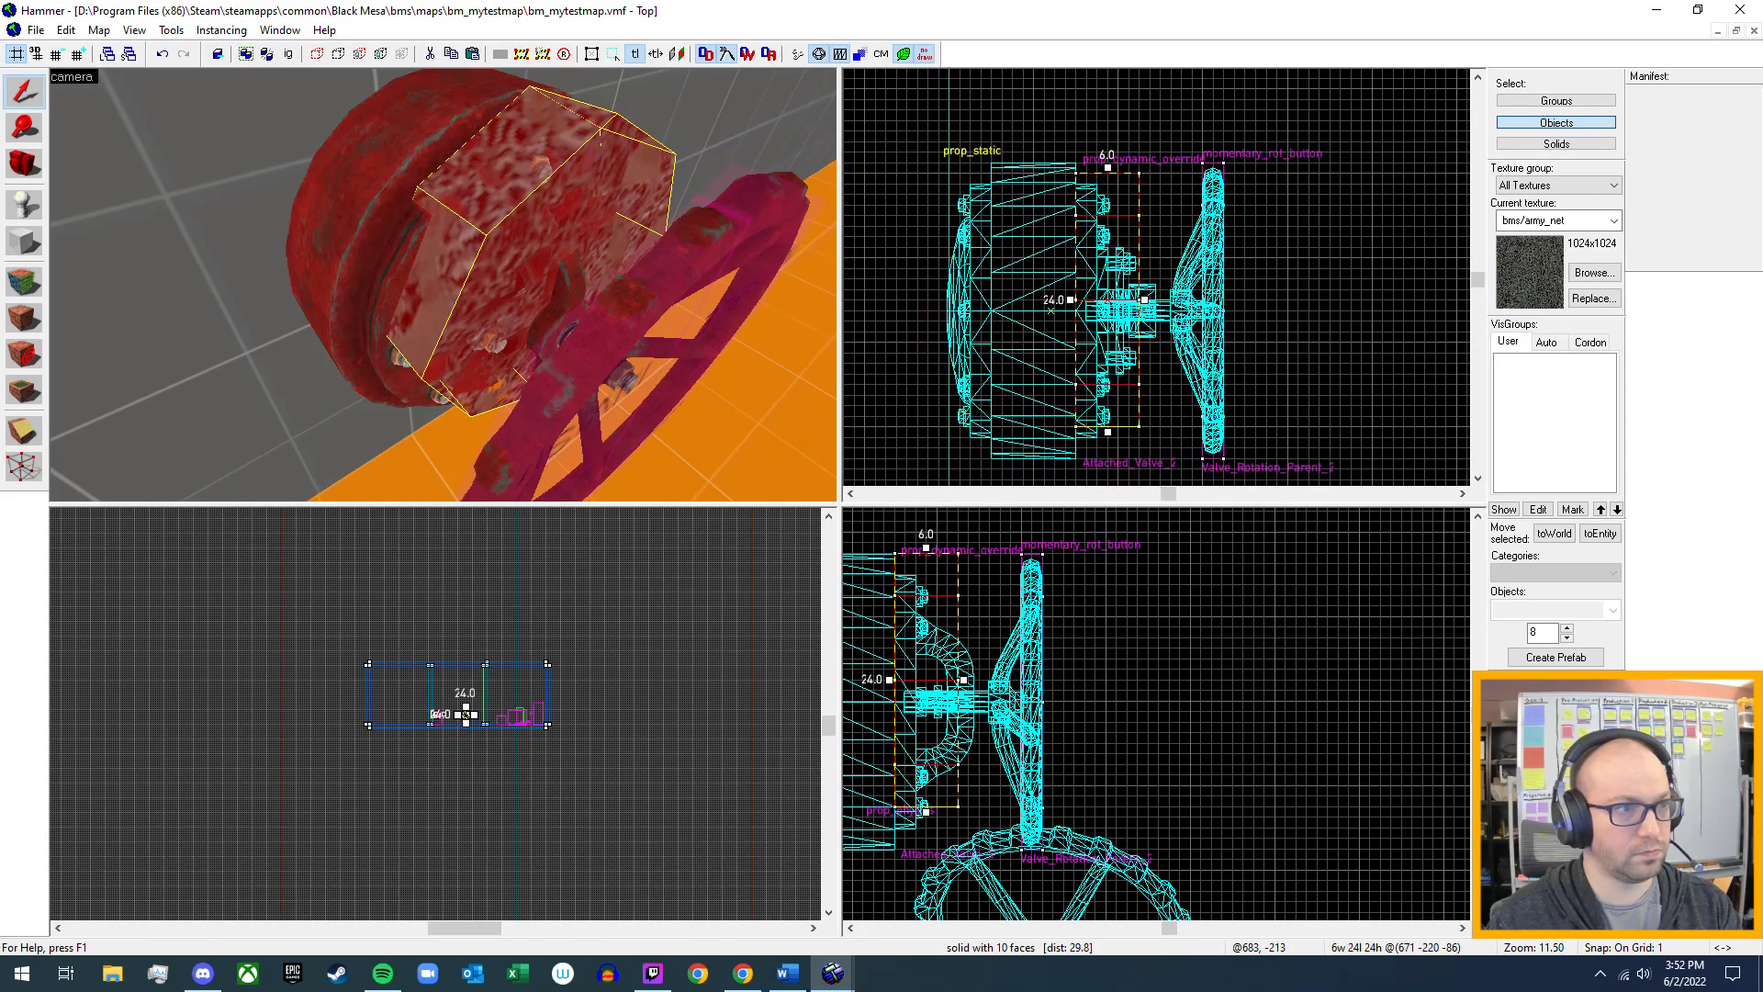
click(1109, 167)
drag(1108, 167, 1108, 157)
middle_drag(1108, 157, 1119, 93)
middle_drag(1190, 275, 1190, 254)
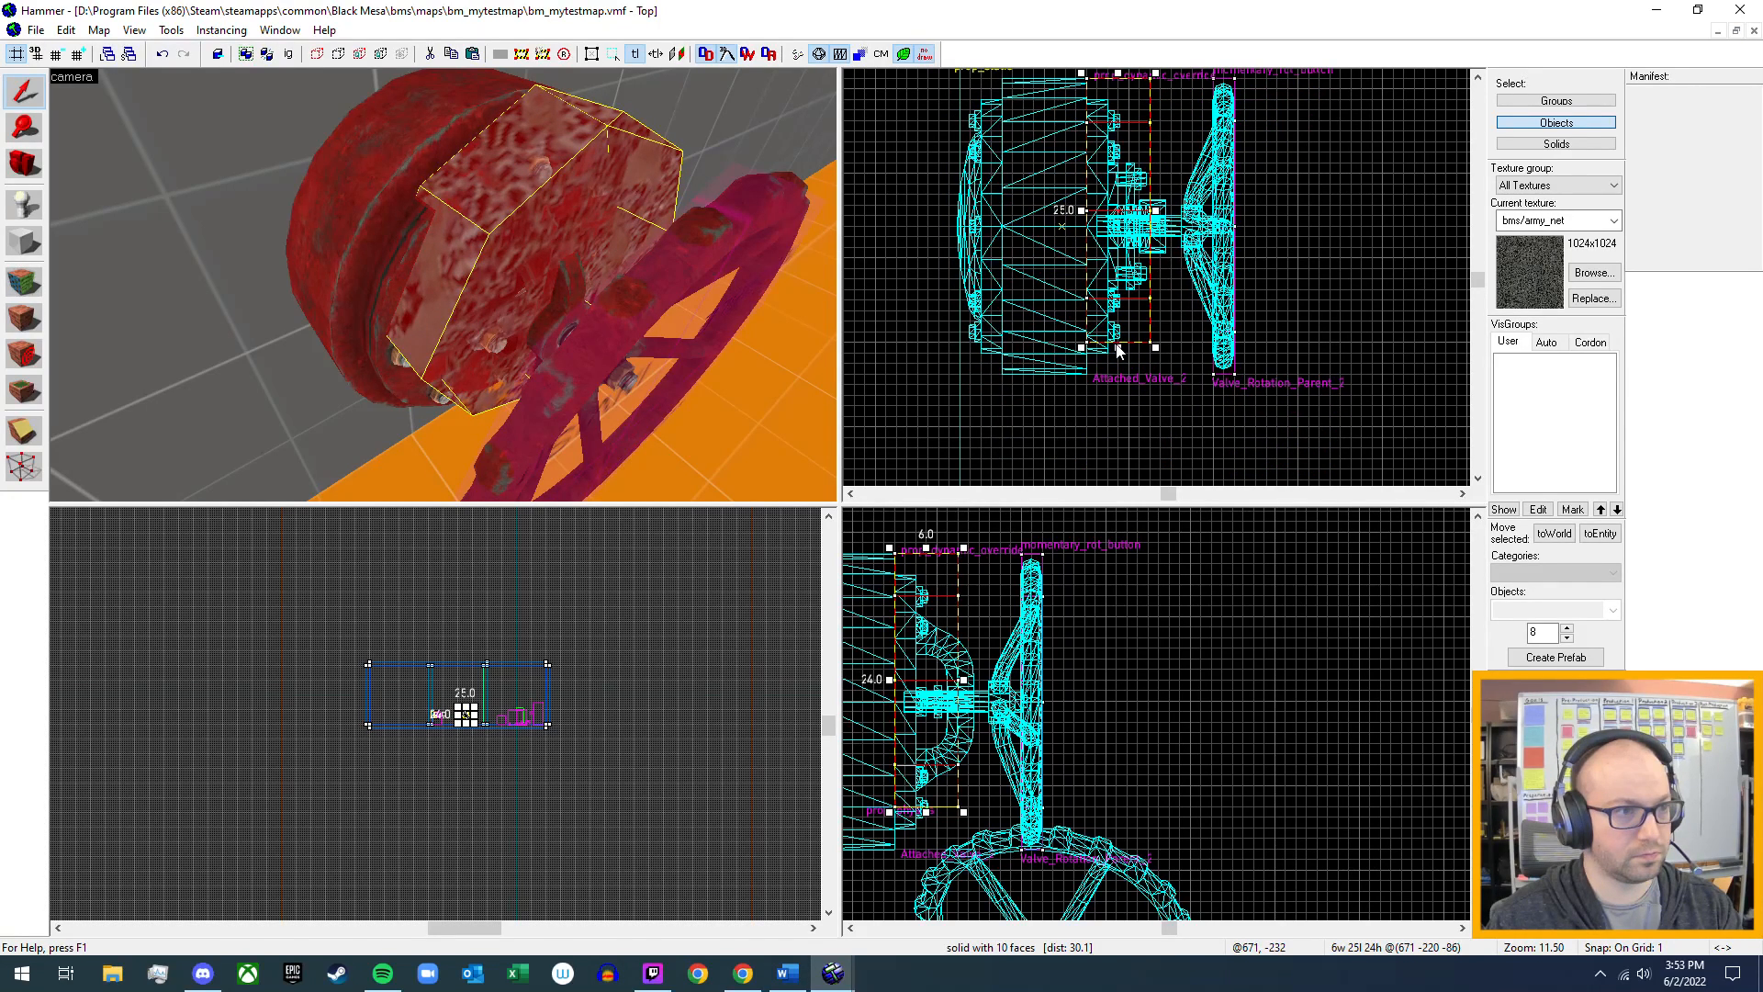
drag(1118, 348, 1115, 378)
- Extend the cylinder downward to a height of 28 units to match the valve body
middle_drag(1155, 701, 1272, 602)
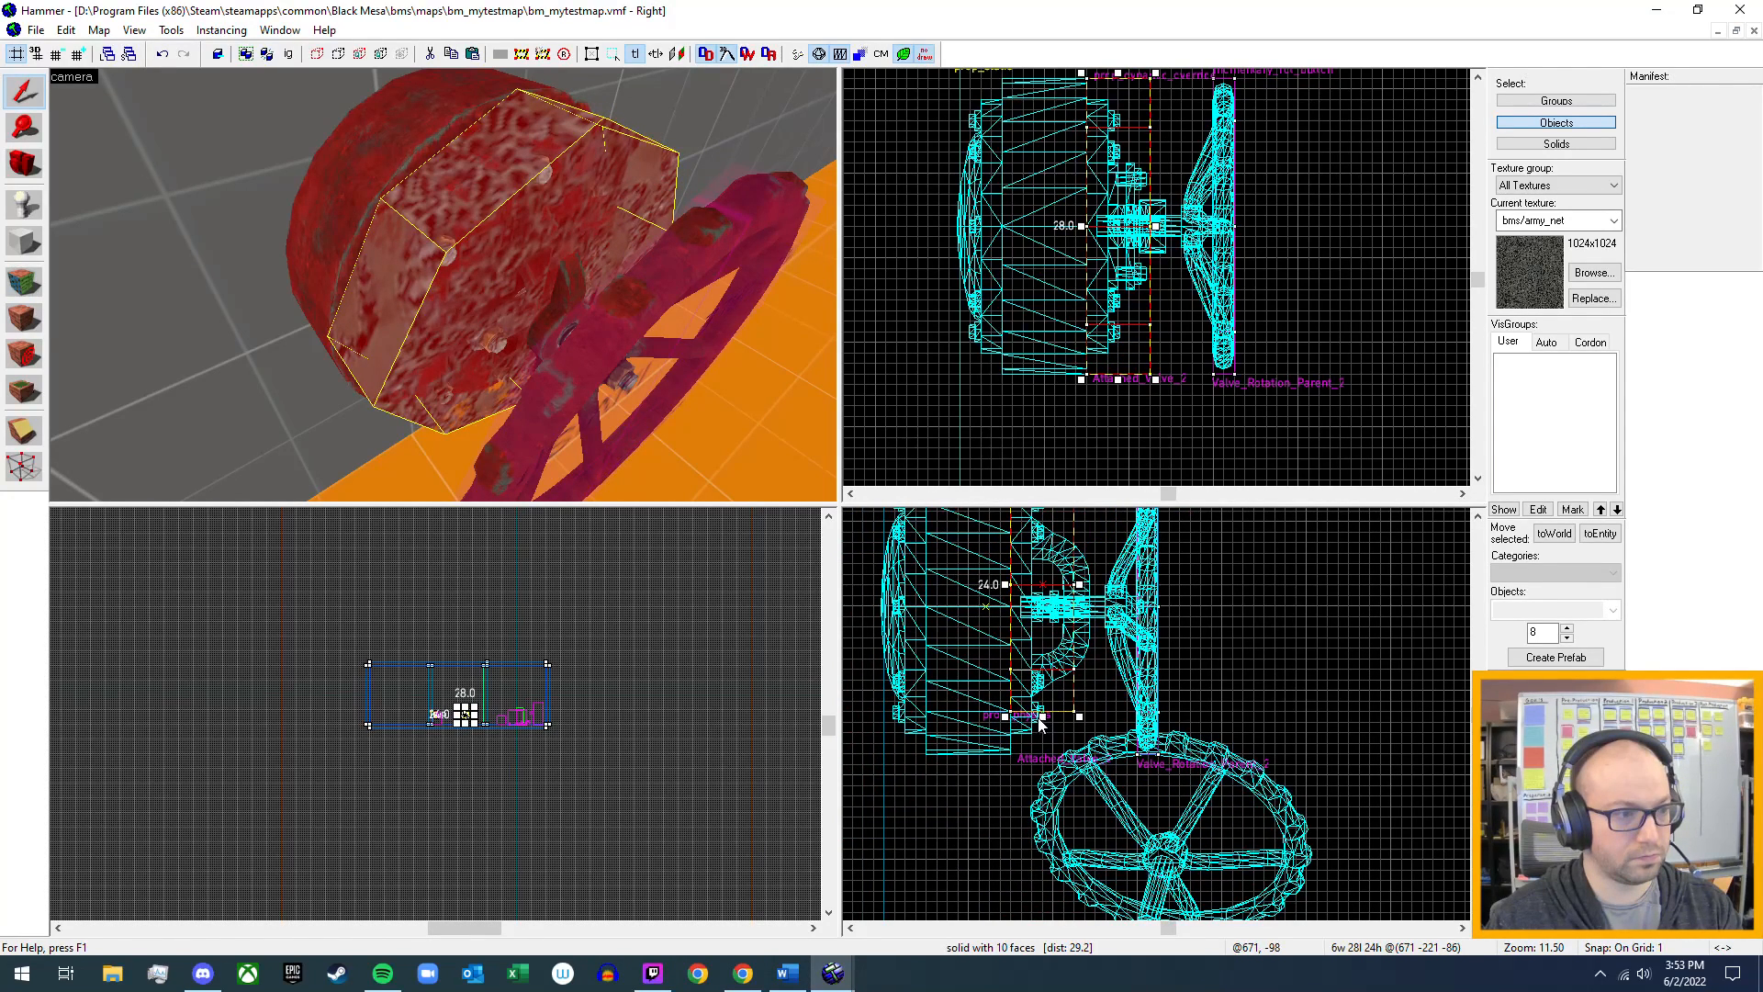
drag(1043, 721, 1044, 773)
middle_drag(1195, 652, 1225, 783)
middle_drag(1267, 264, 1275, 288)
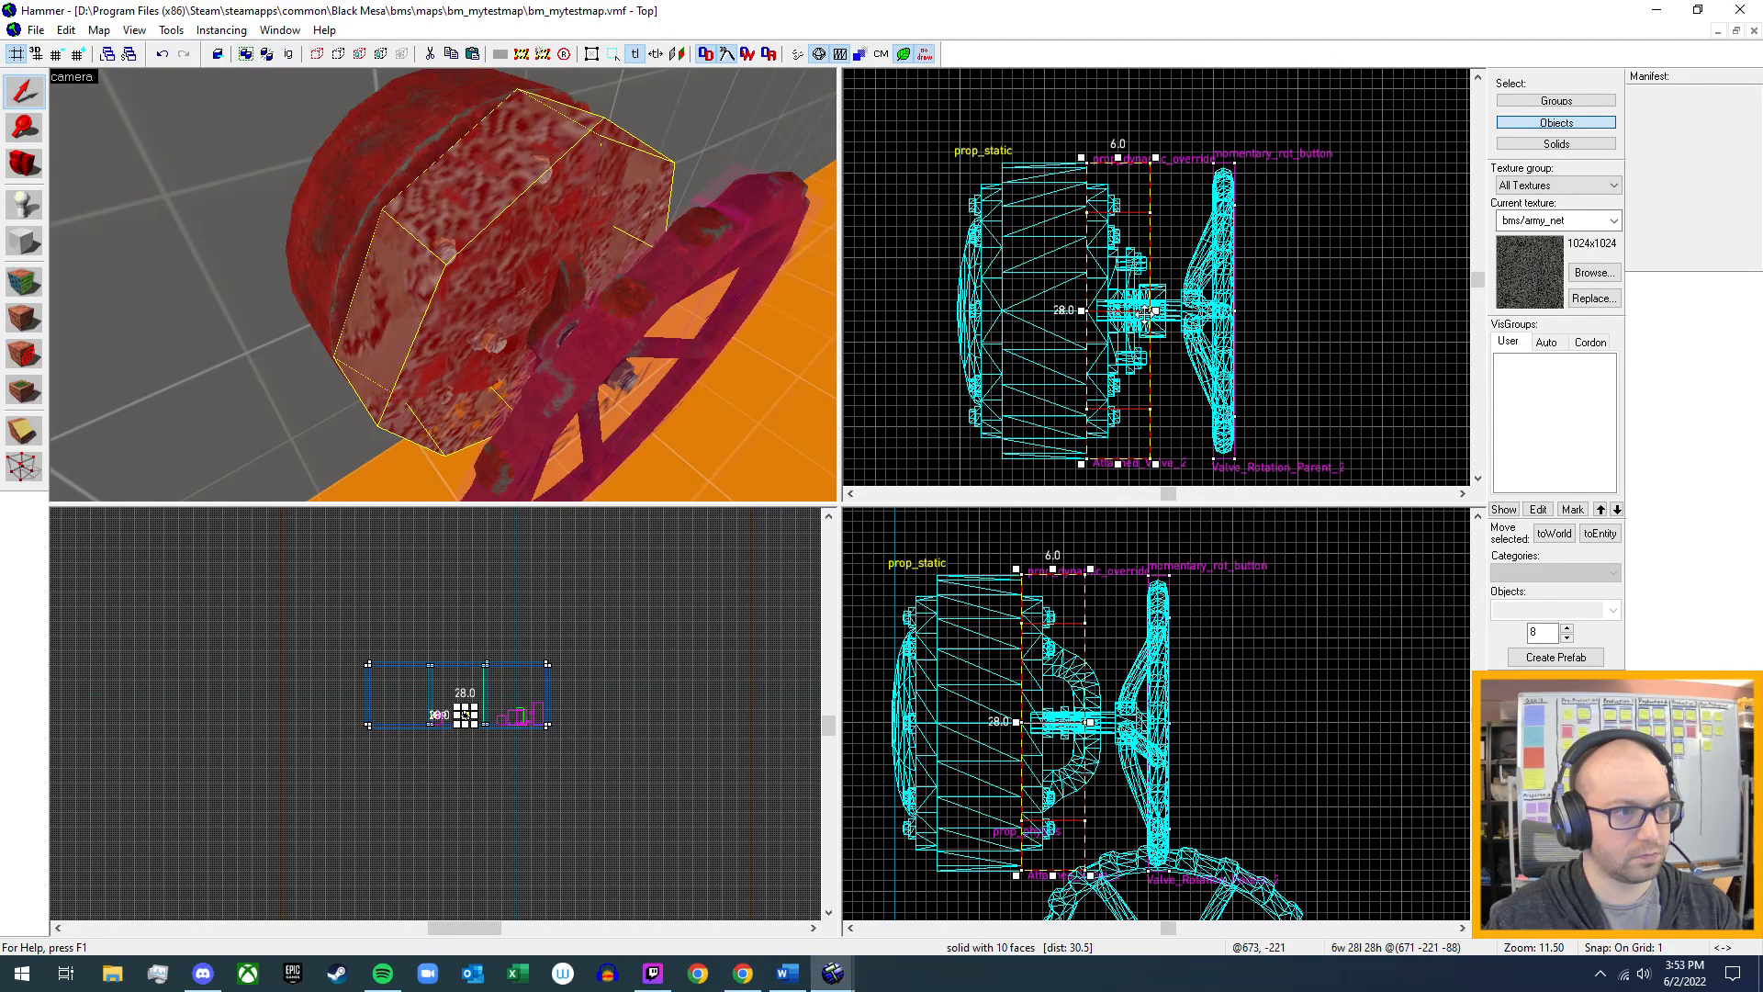
- Extend the cylinder toward the valve wheel to a thickness of 8 units and check its fit from several angles
drag(1155, 312, 1176, 312)
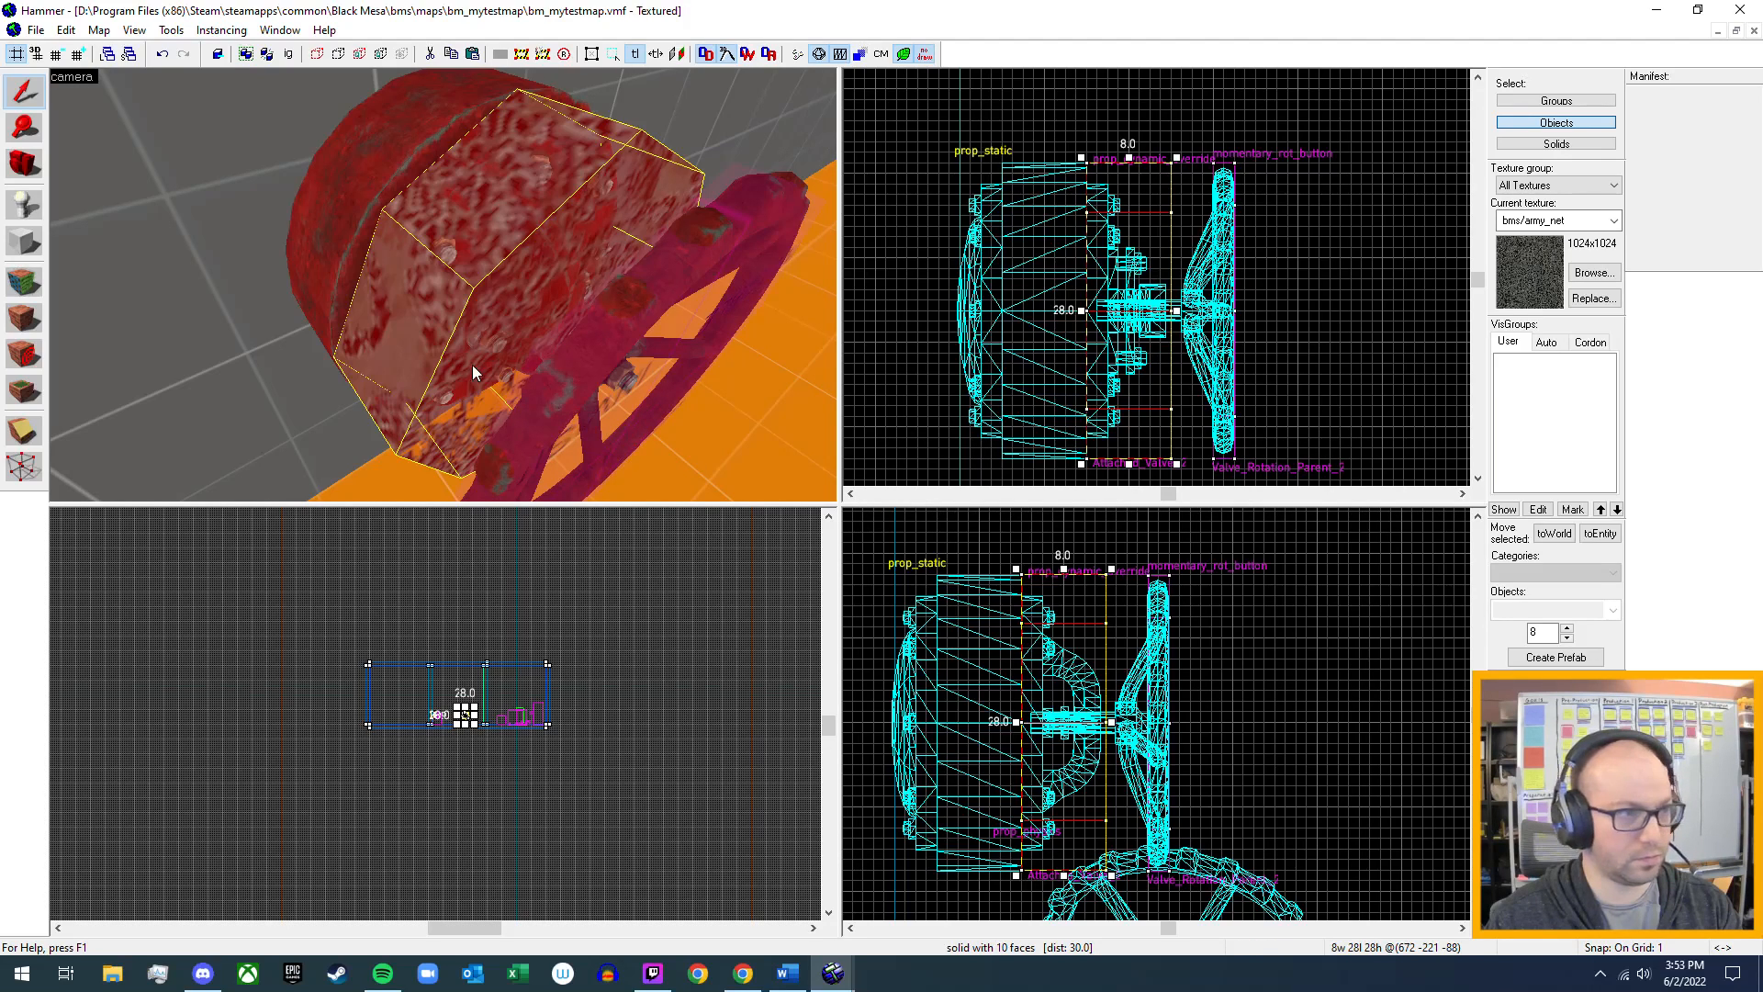
key(z)
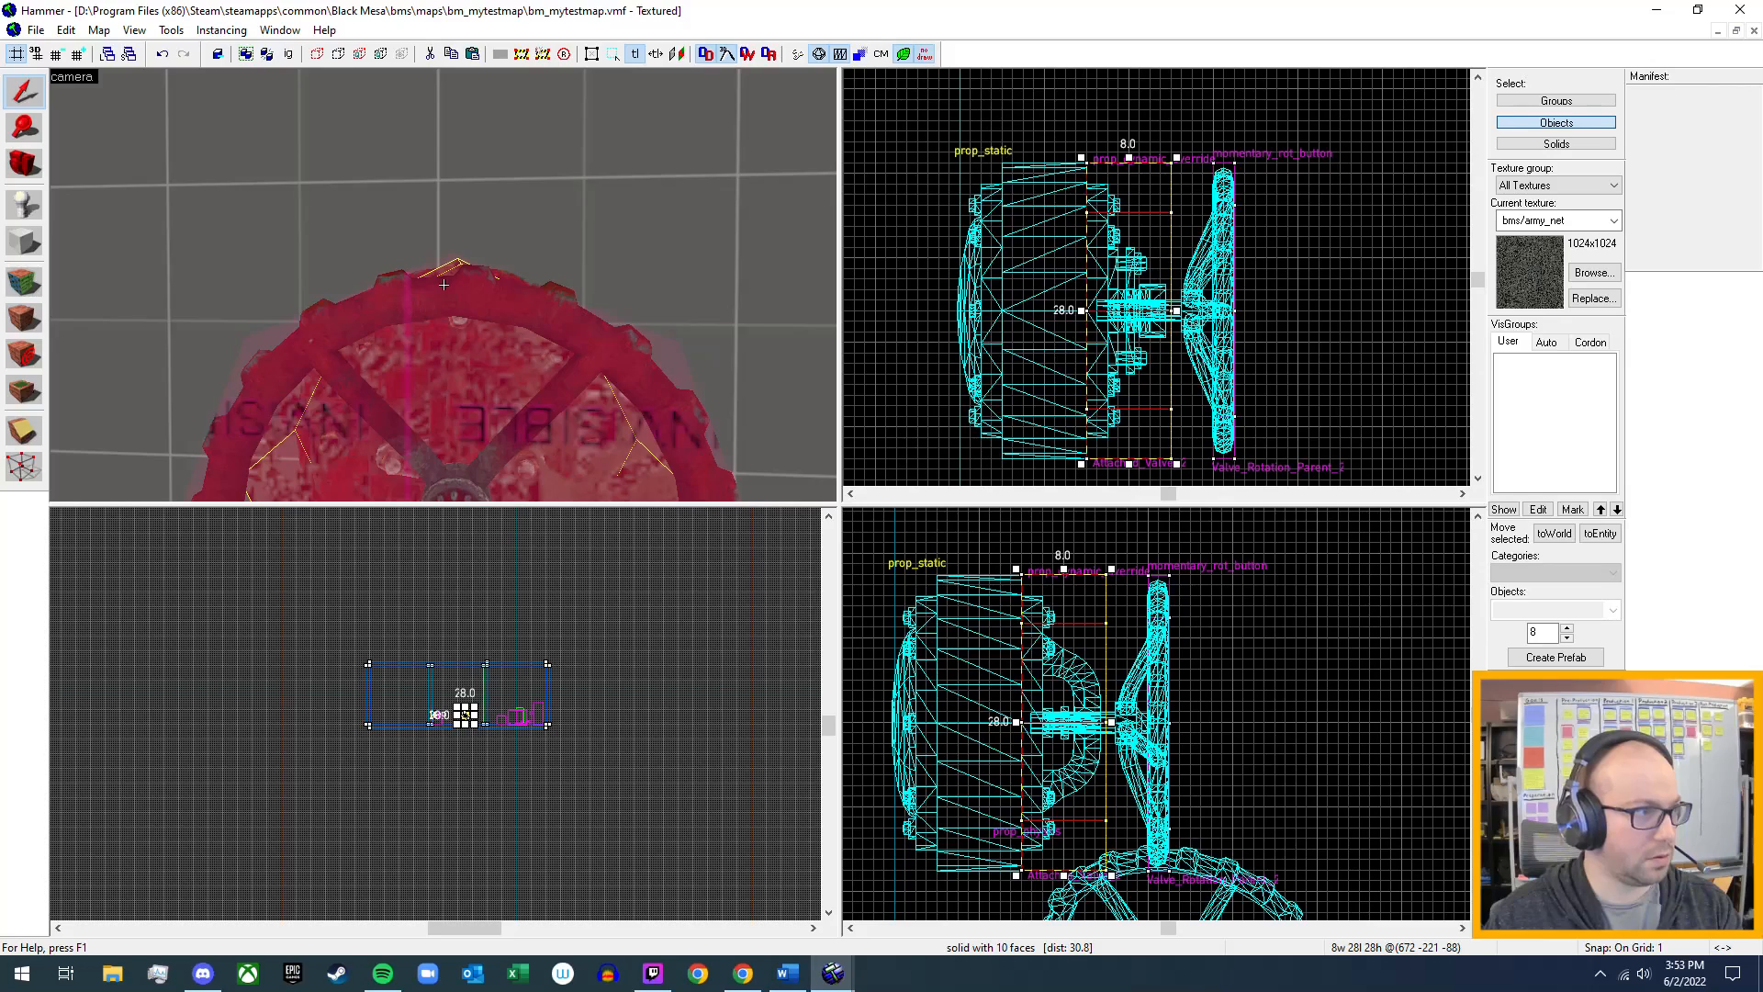
key(a)
key(w)
key(s)
key(w)
key(s)
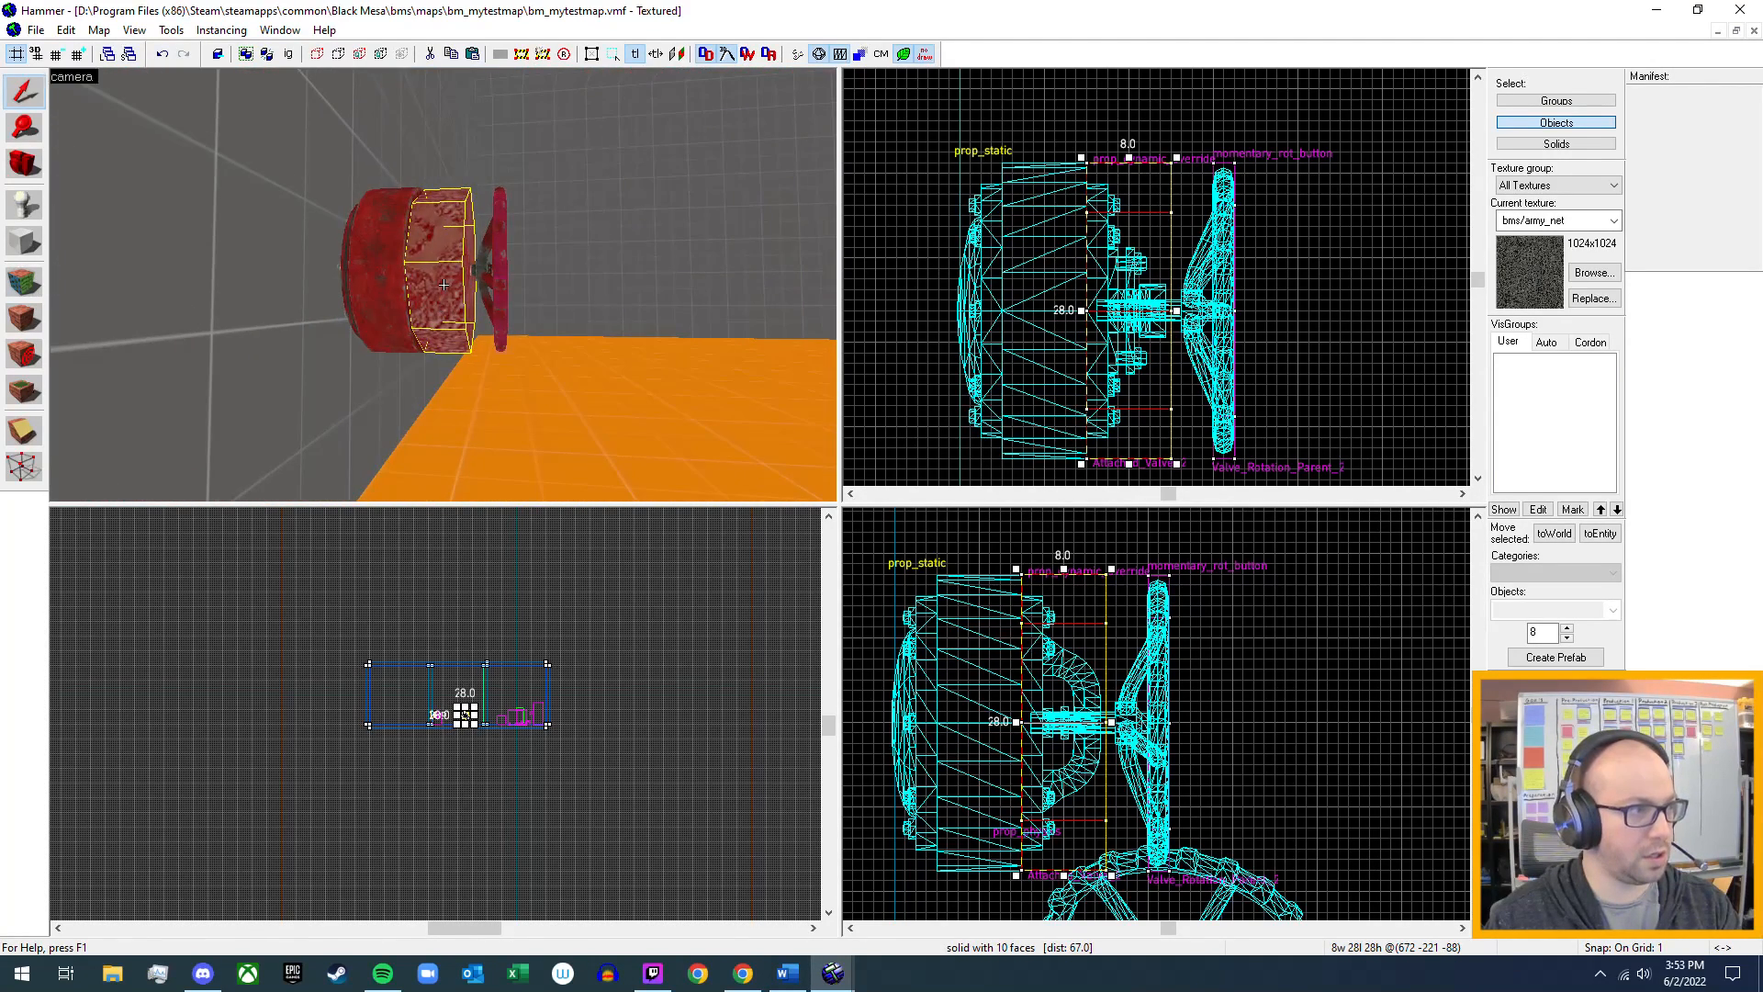
key(w)
key(a)
key(s)
key(d)
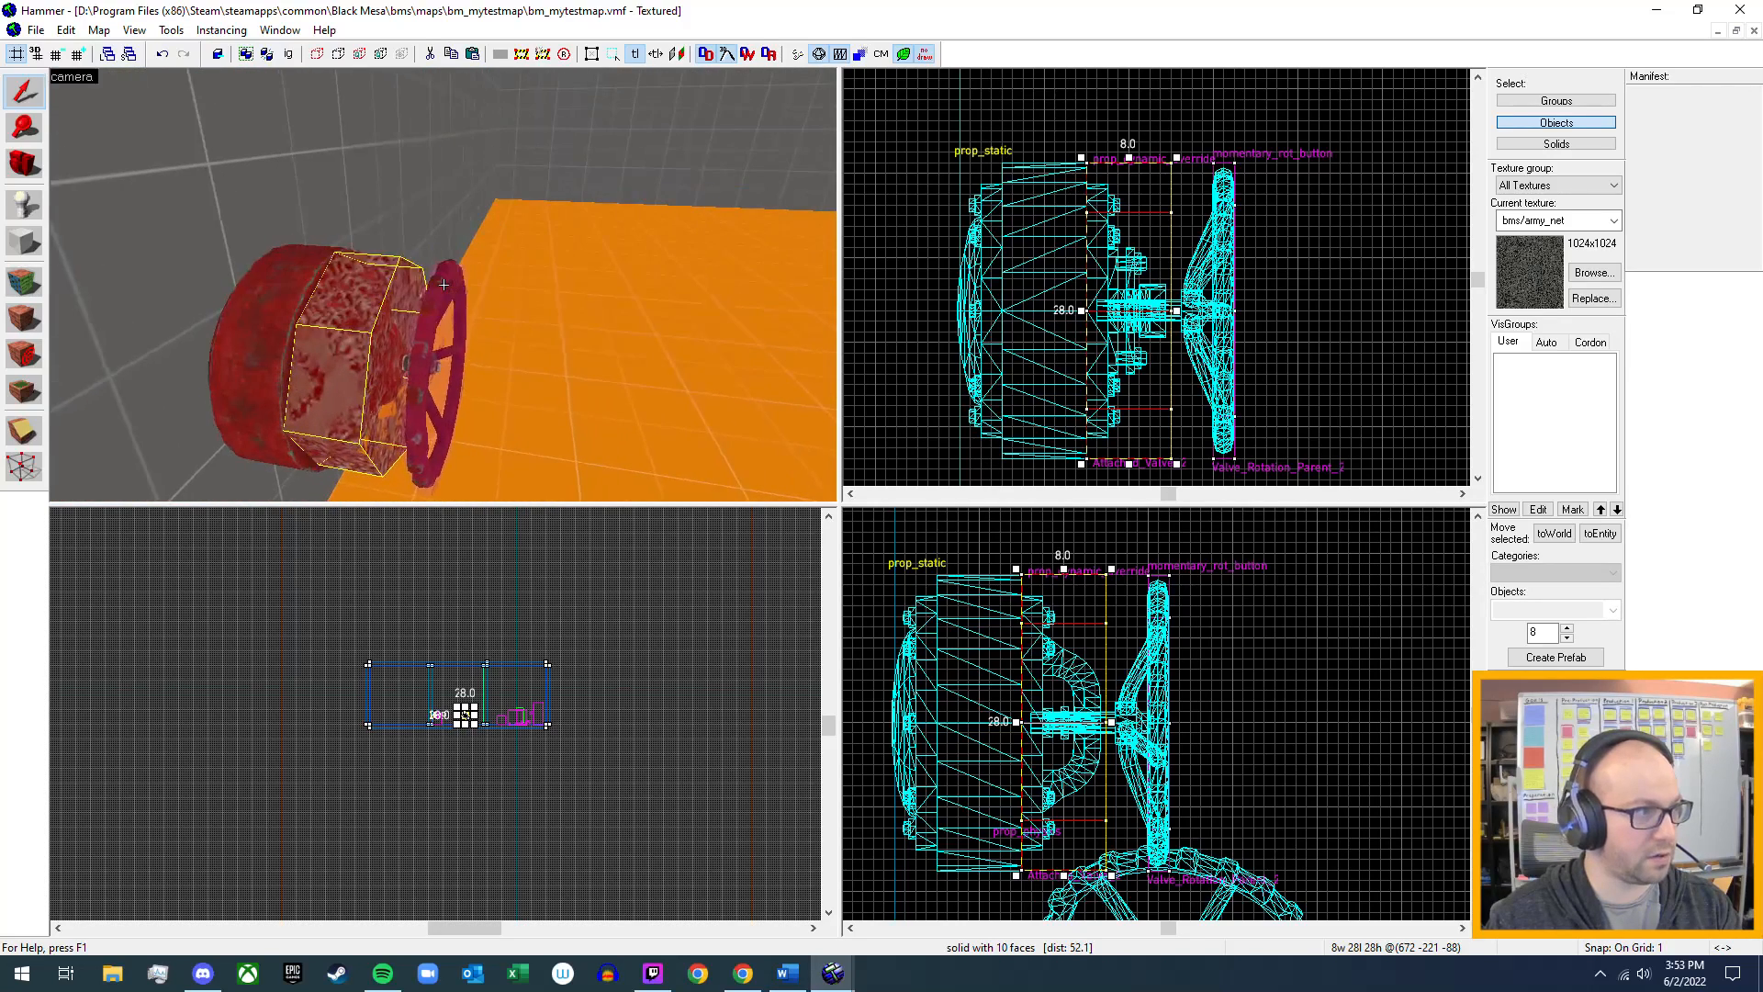
- Find the tools/toolstrigger texture with the filter "trigger" and apply it to the whole cylinder
key(z)
click(1594, 275)
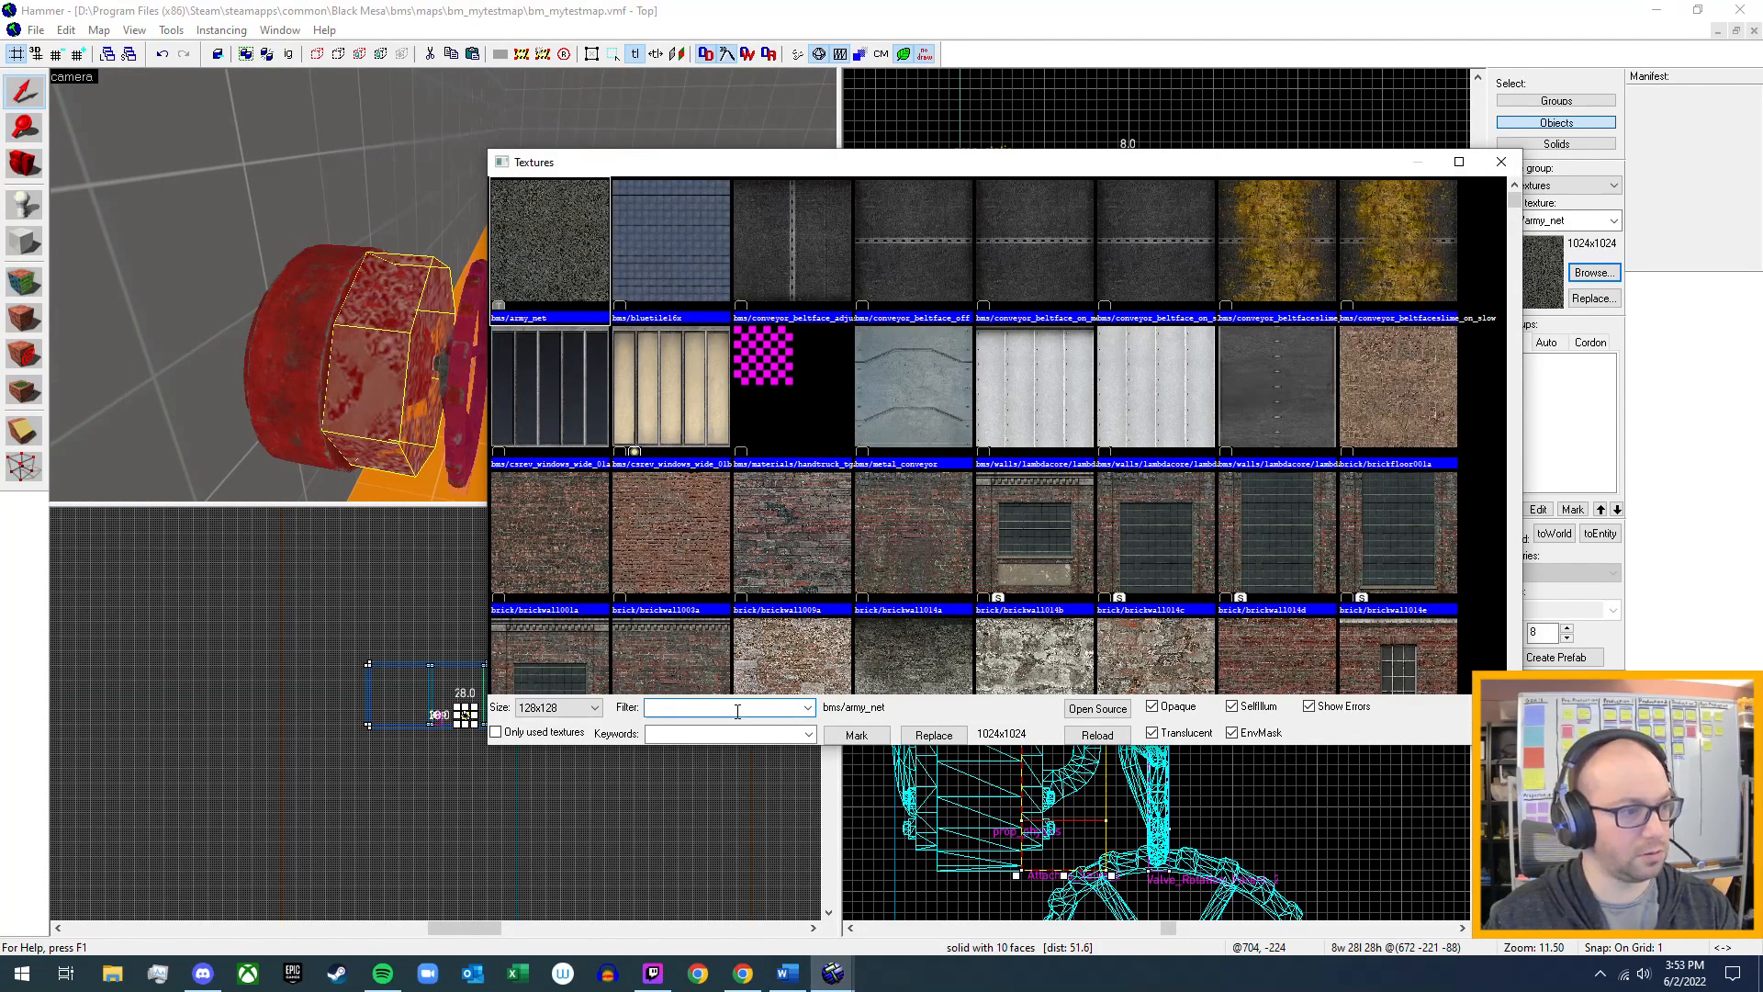
text(trigge)
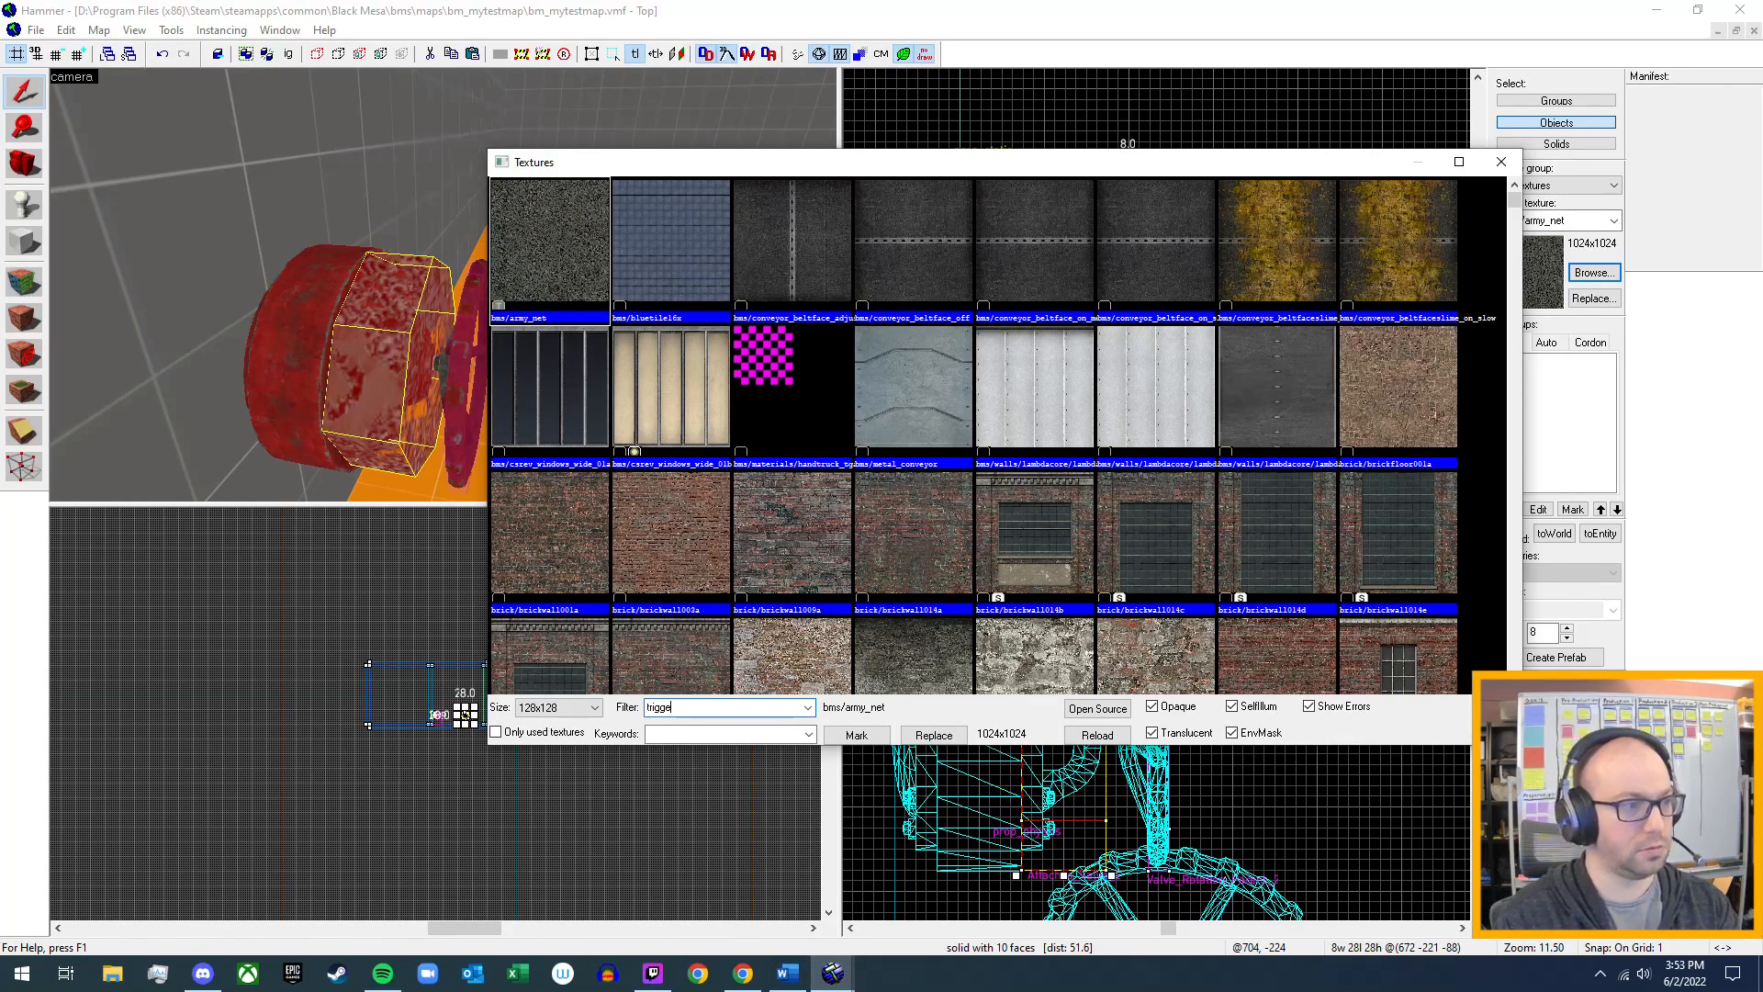
text(r)
double_click(691, 248)
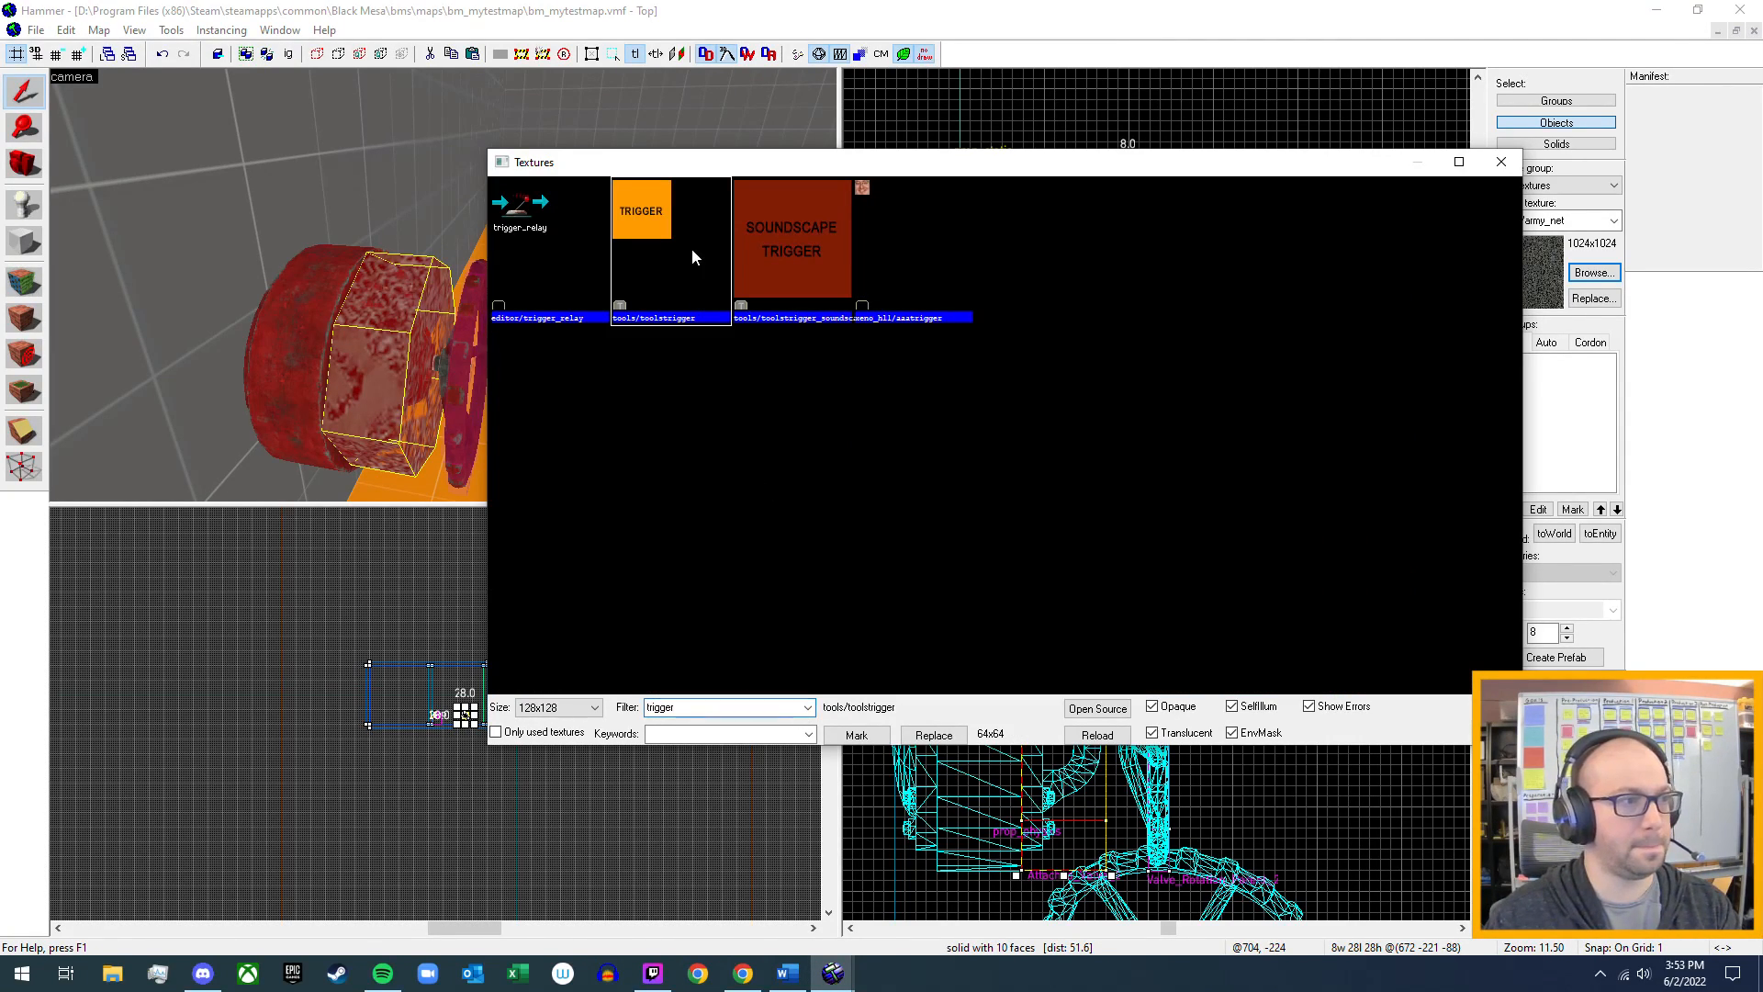
click(24, 317)
key(z)
key(d)
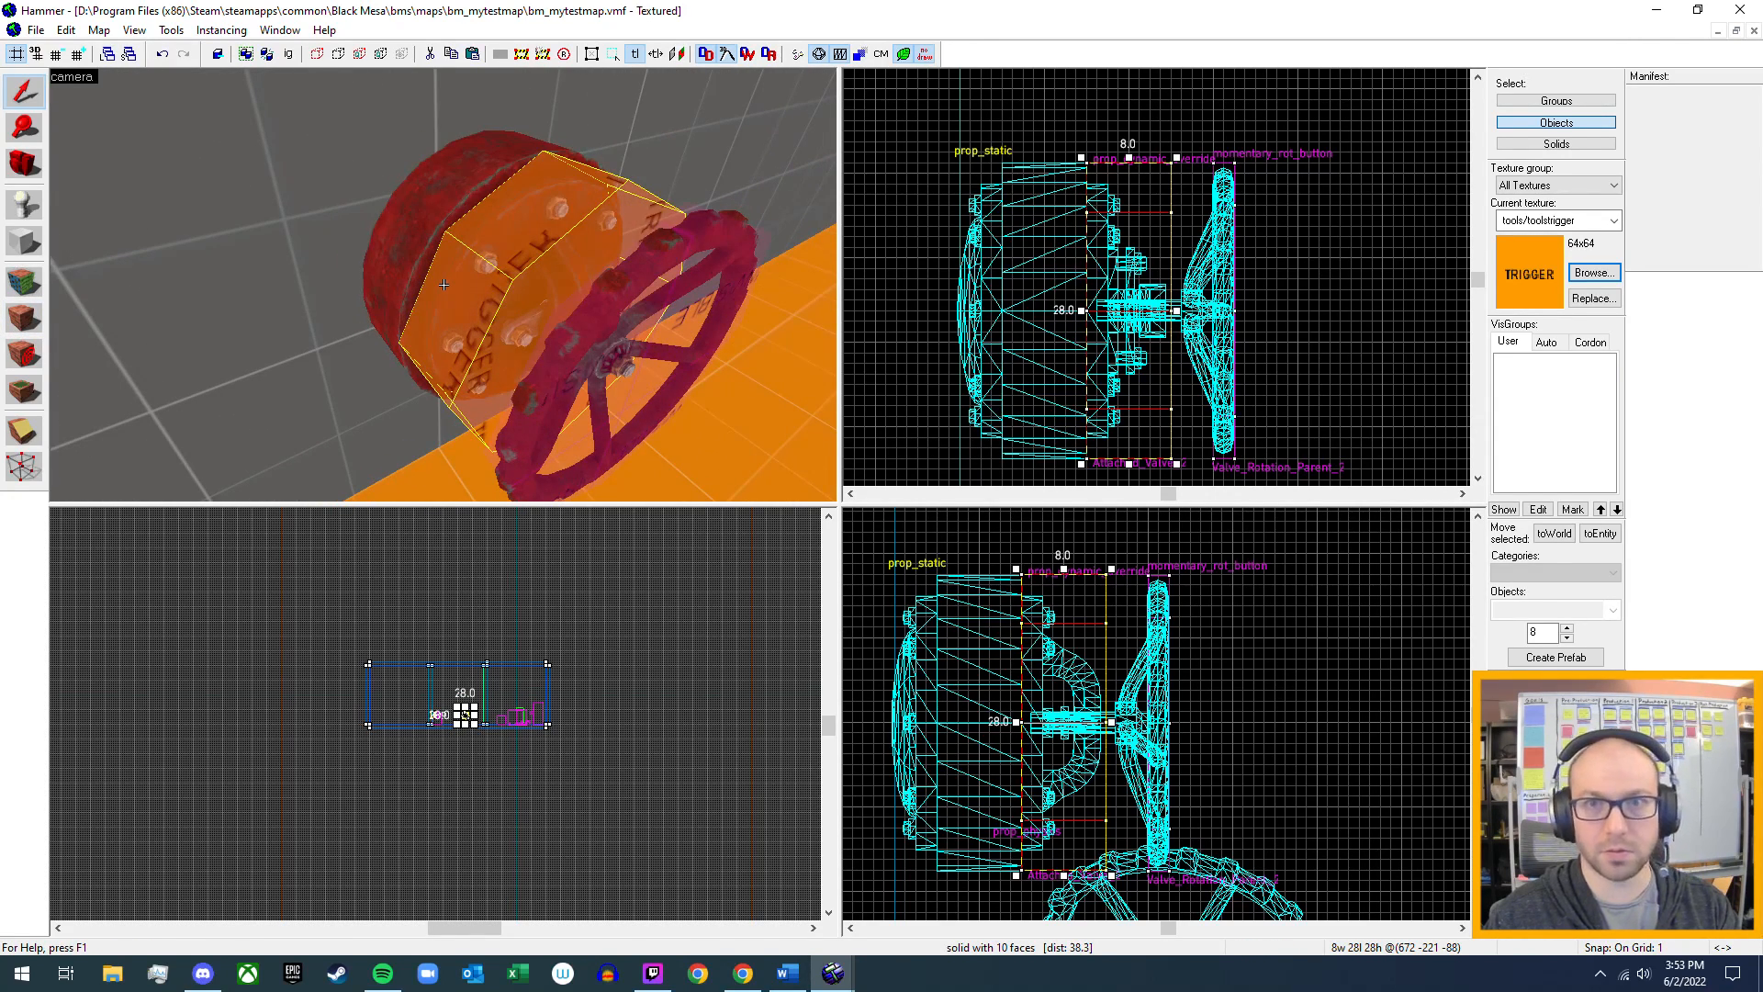
- Inspect the object properties of the coolant pipe example's trigger brush to see which entity class it uses
key(d)
key(a)
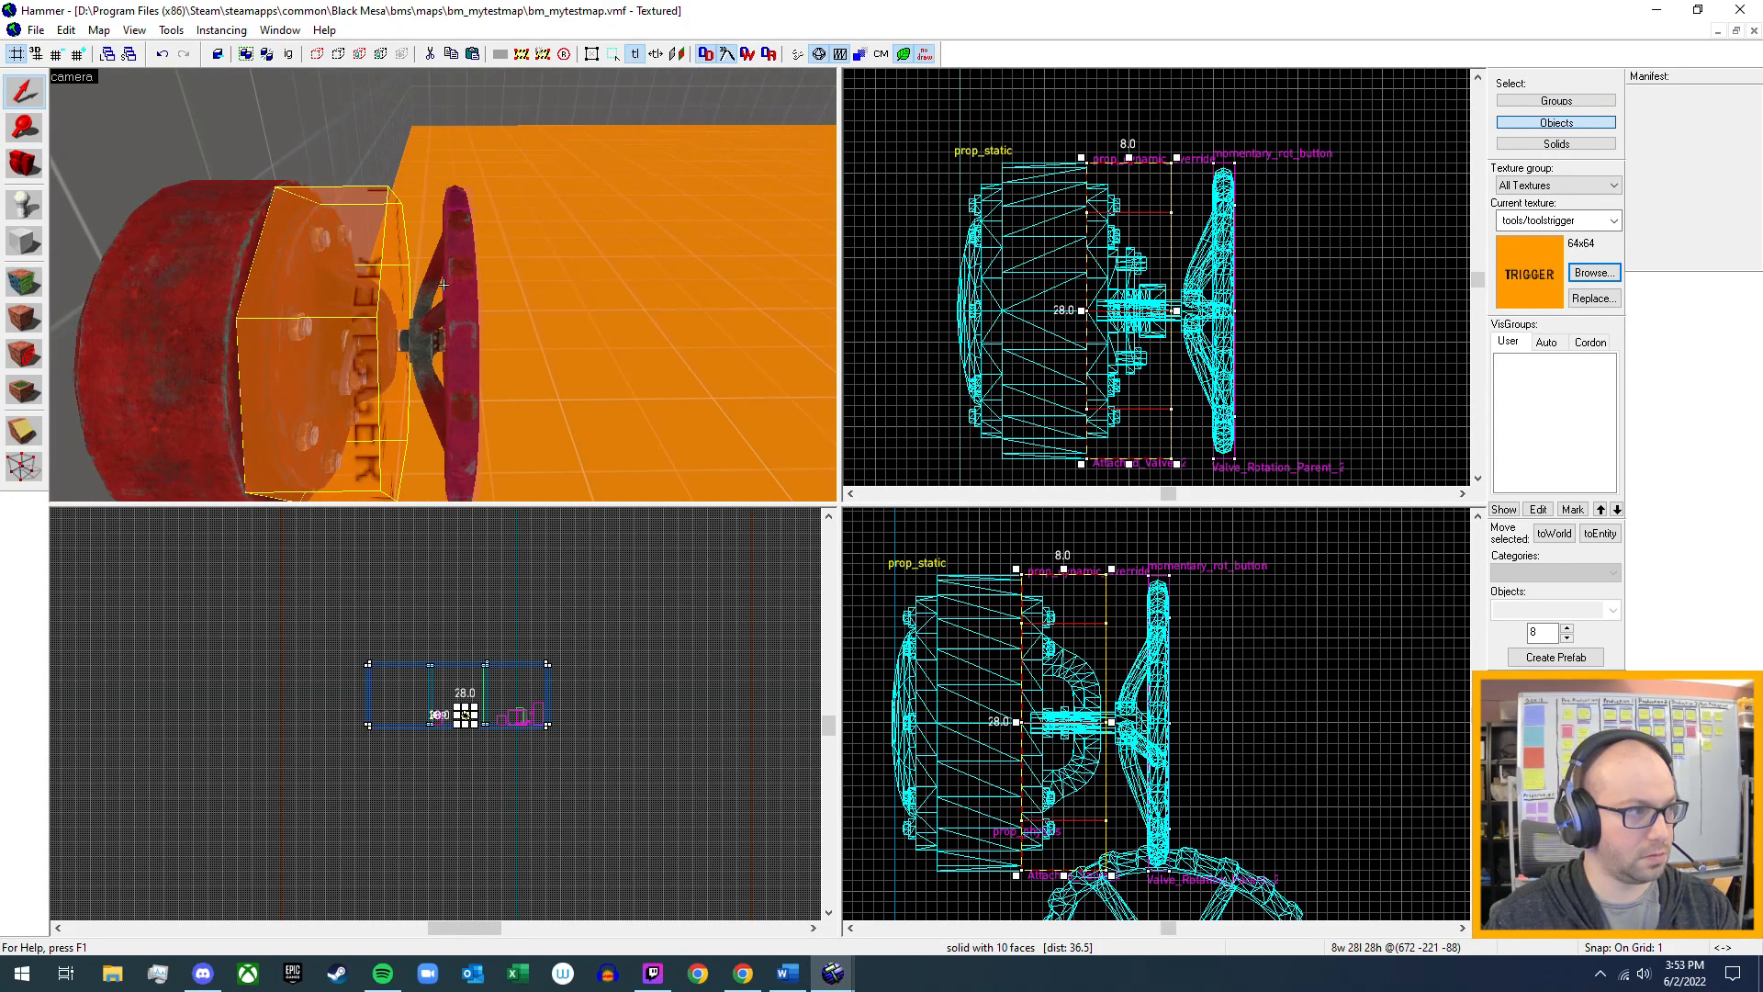
key(s)
key(d)
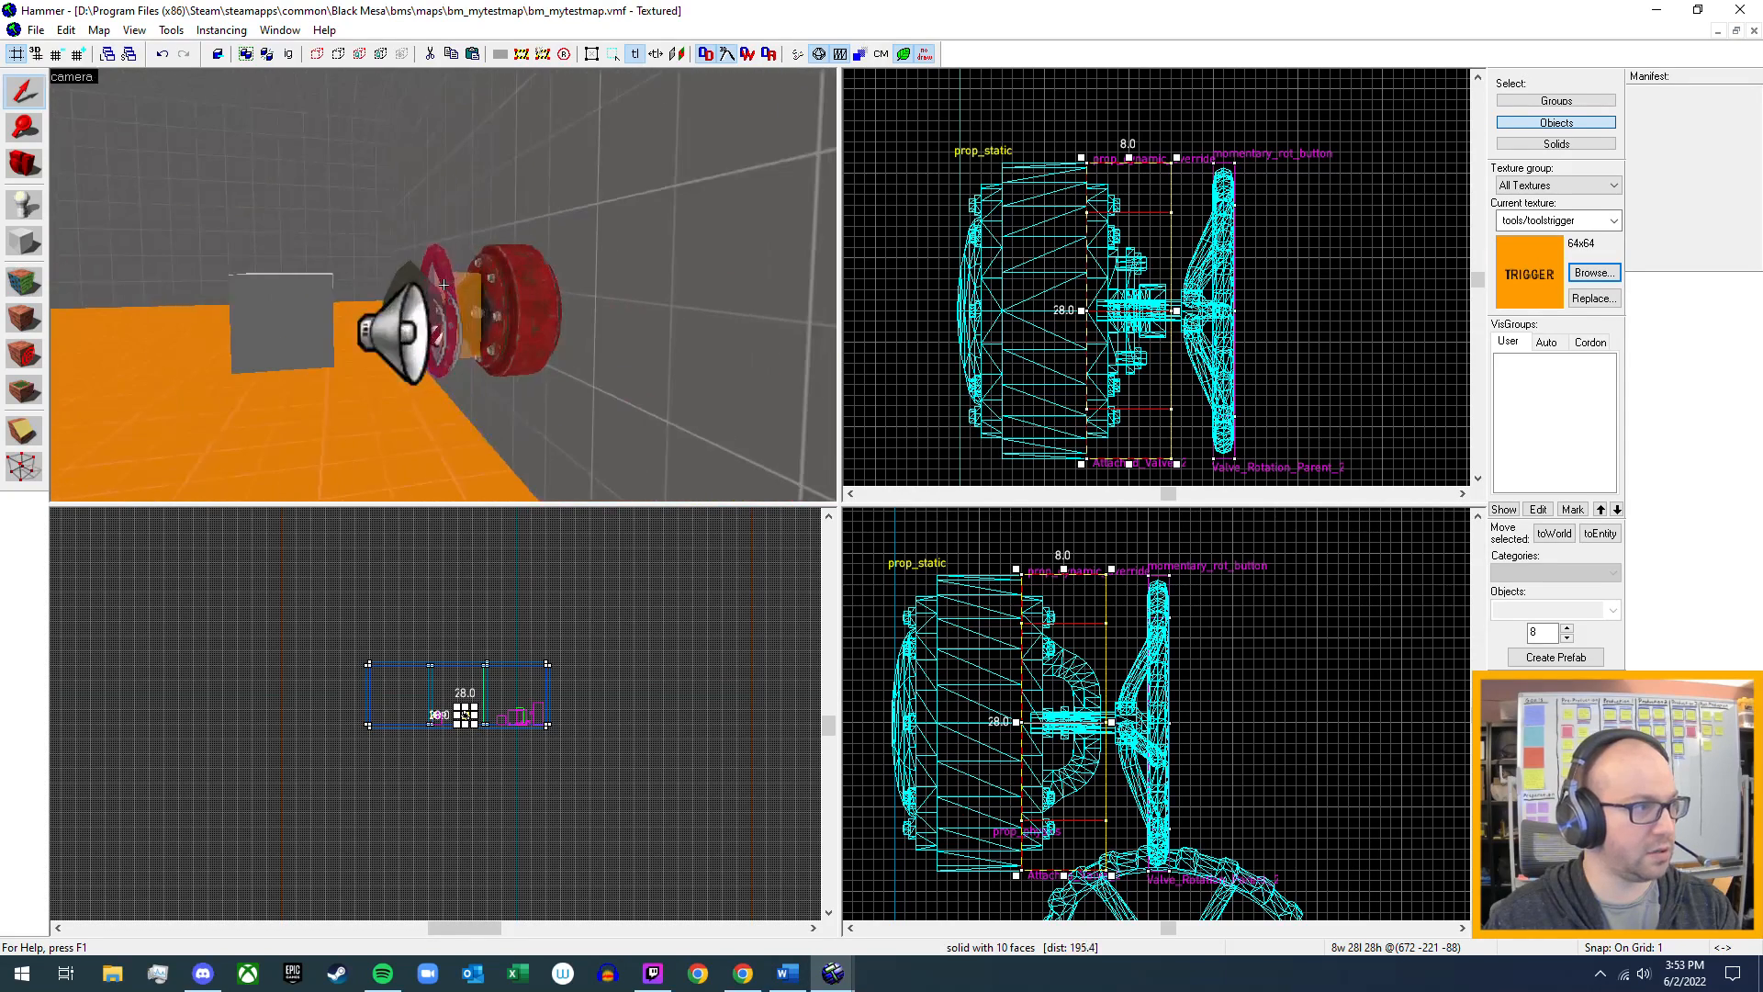
key(w)
key(s)
key(a)
key(z)
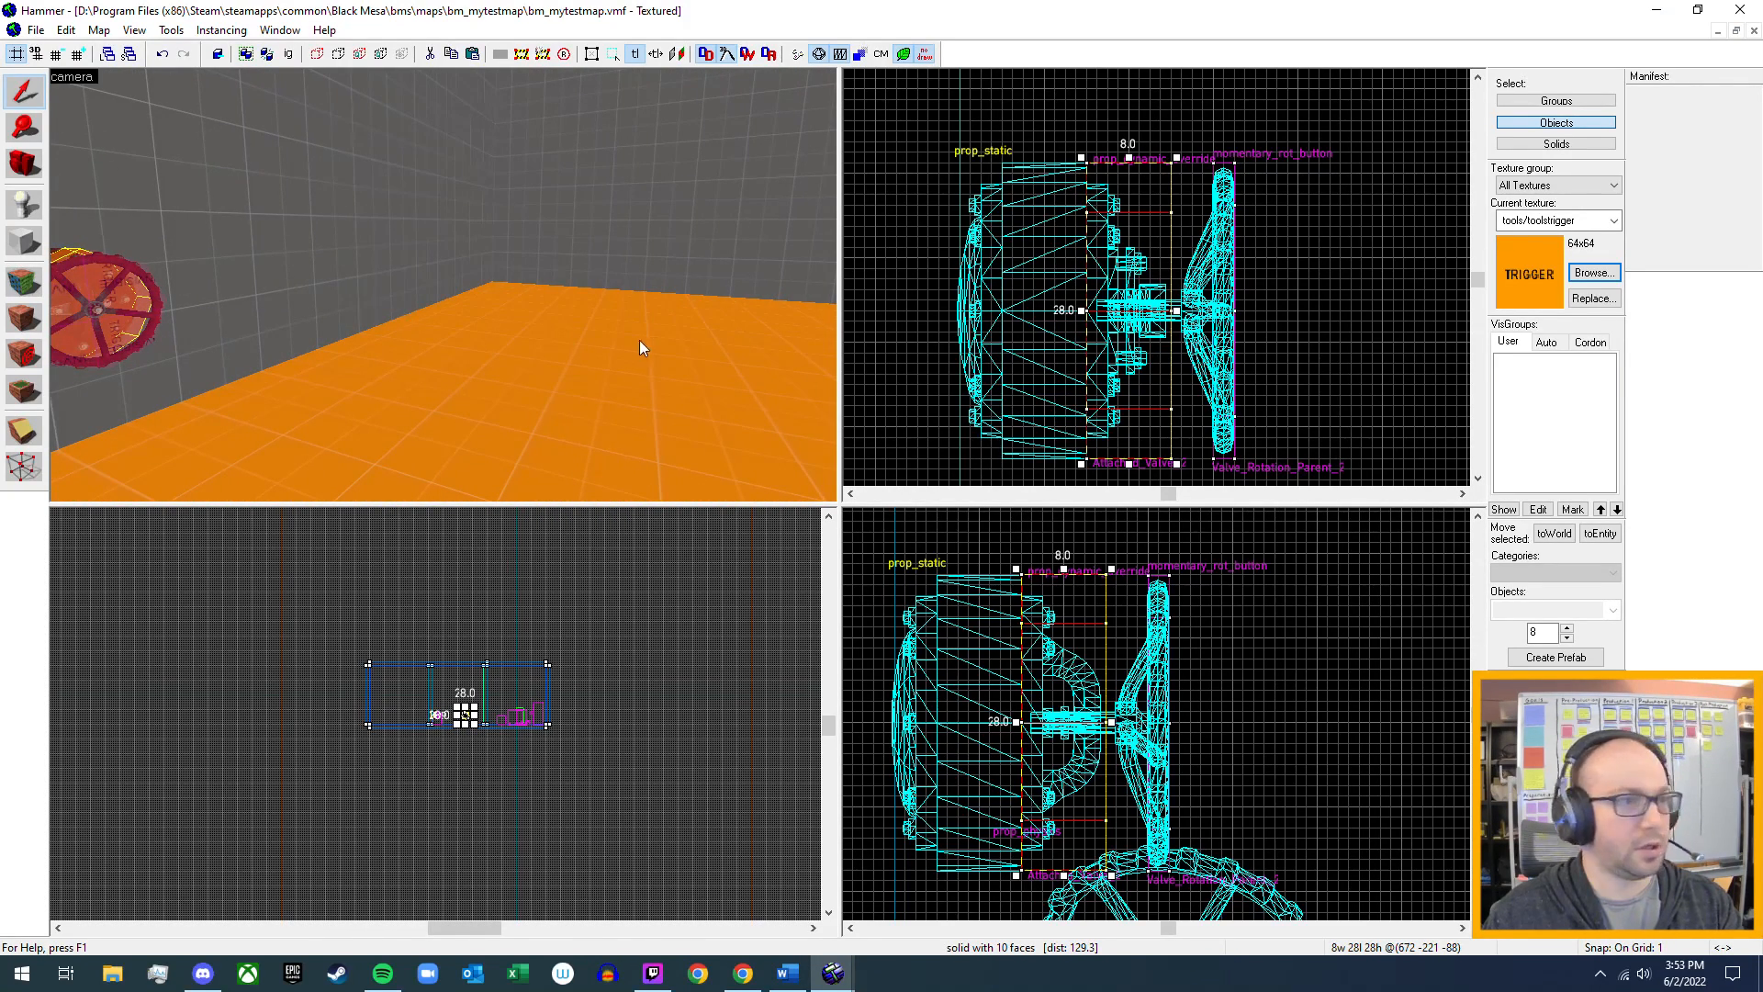
key(z)
key(w)
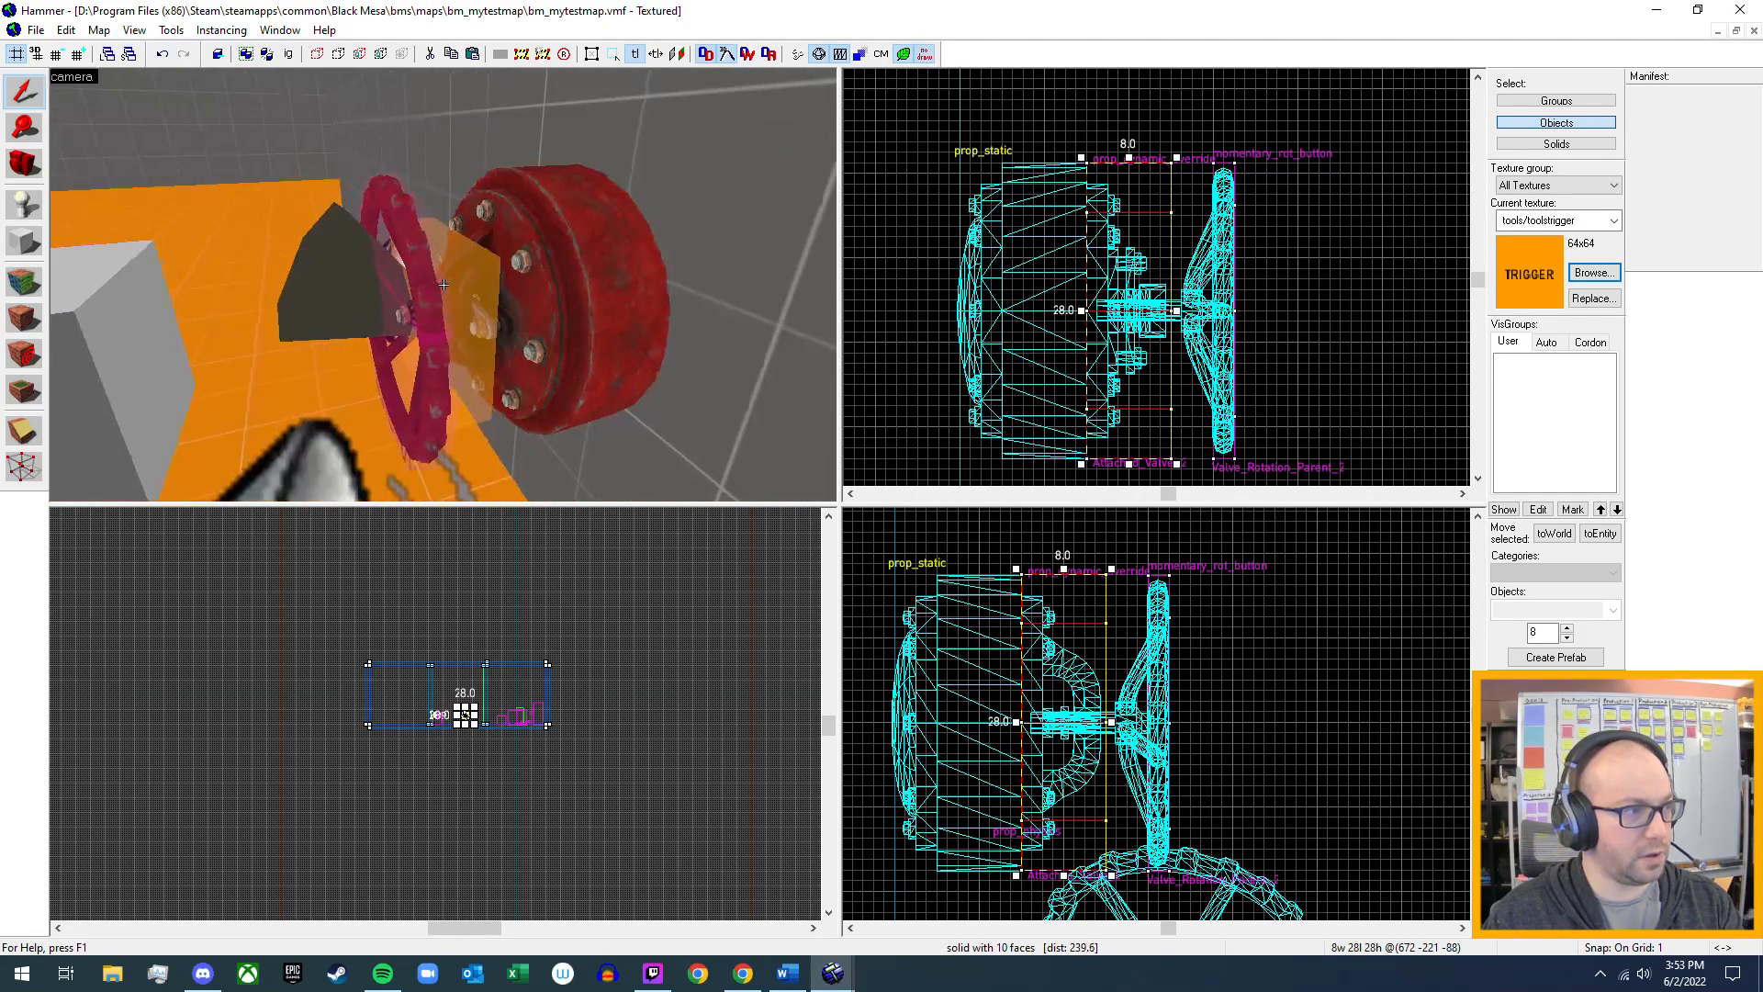
double_click(470, 276)
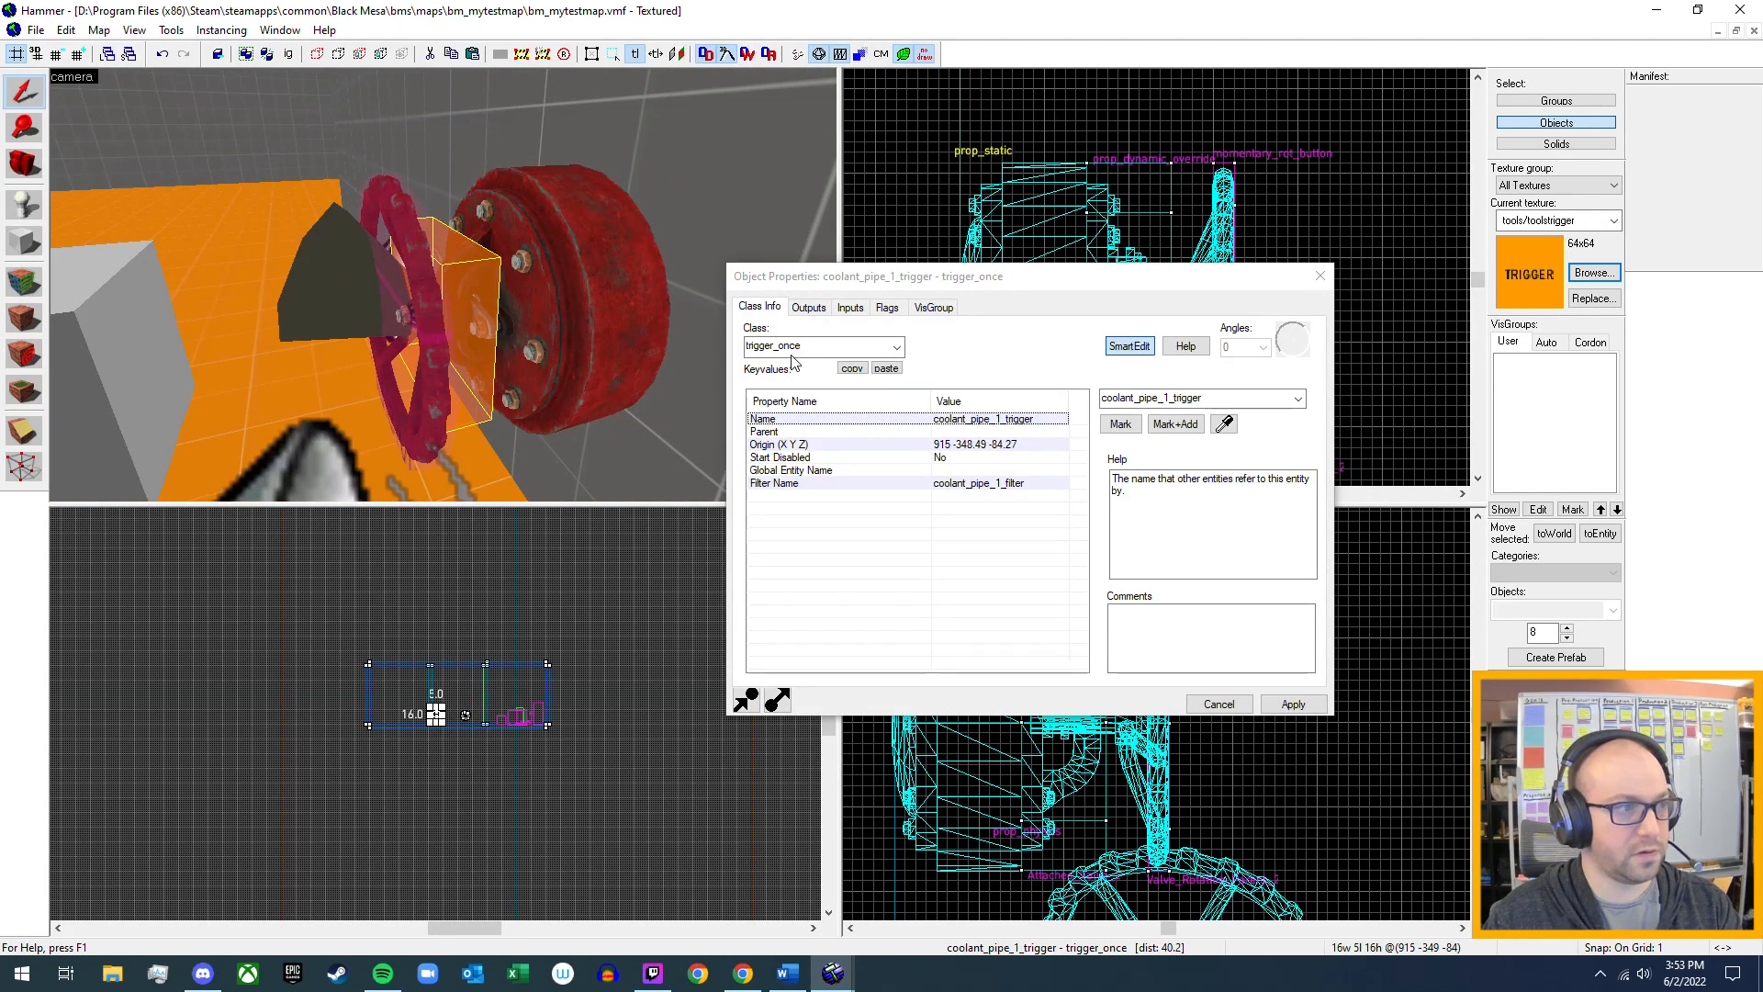
click(1320, 276)
- Turn the trigger-textured cylinder on the simple valve into a brush entity of class trigger_once
key(z)
key(s)
key(w)
key(w)
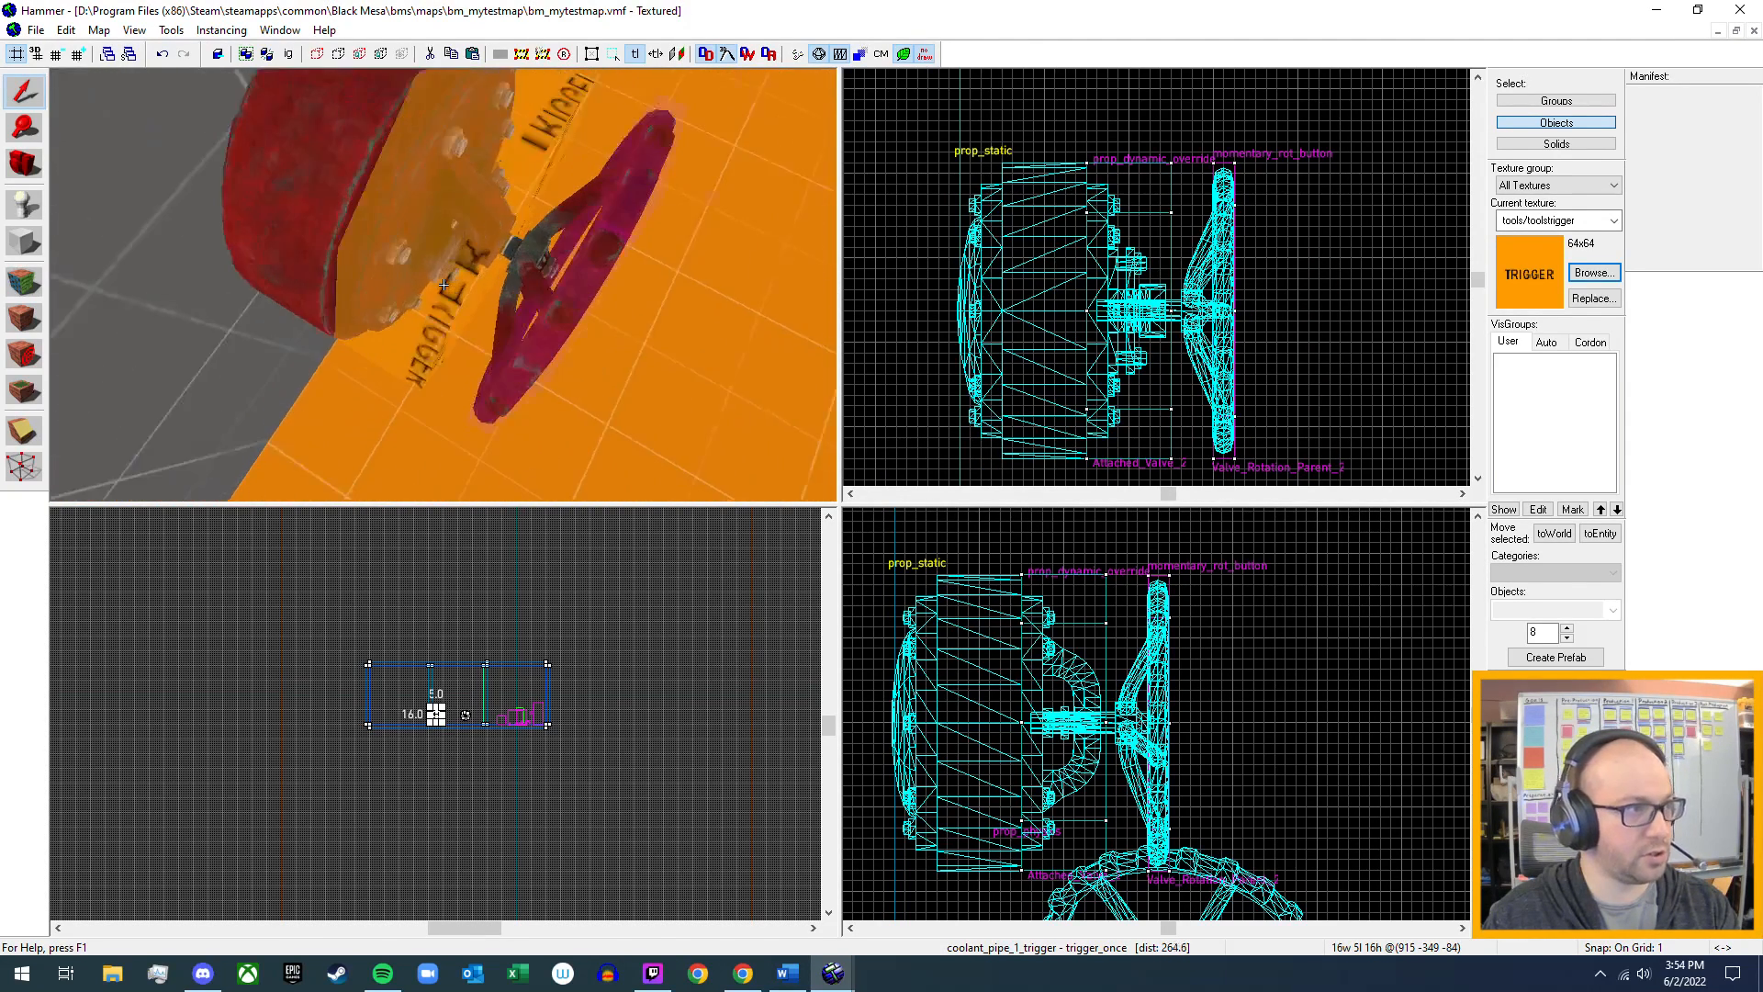
key(z)
click(478, 270)
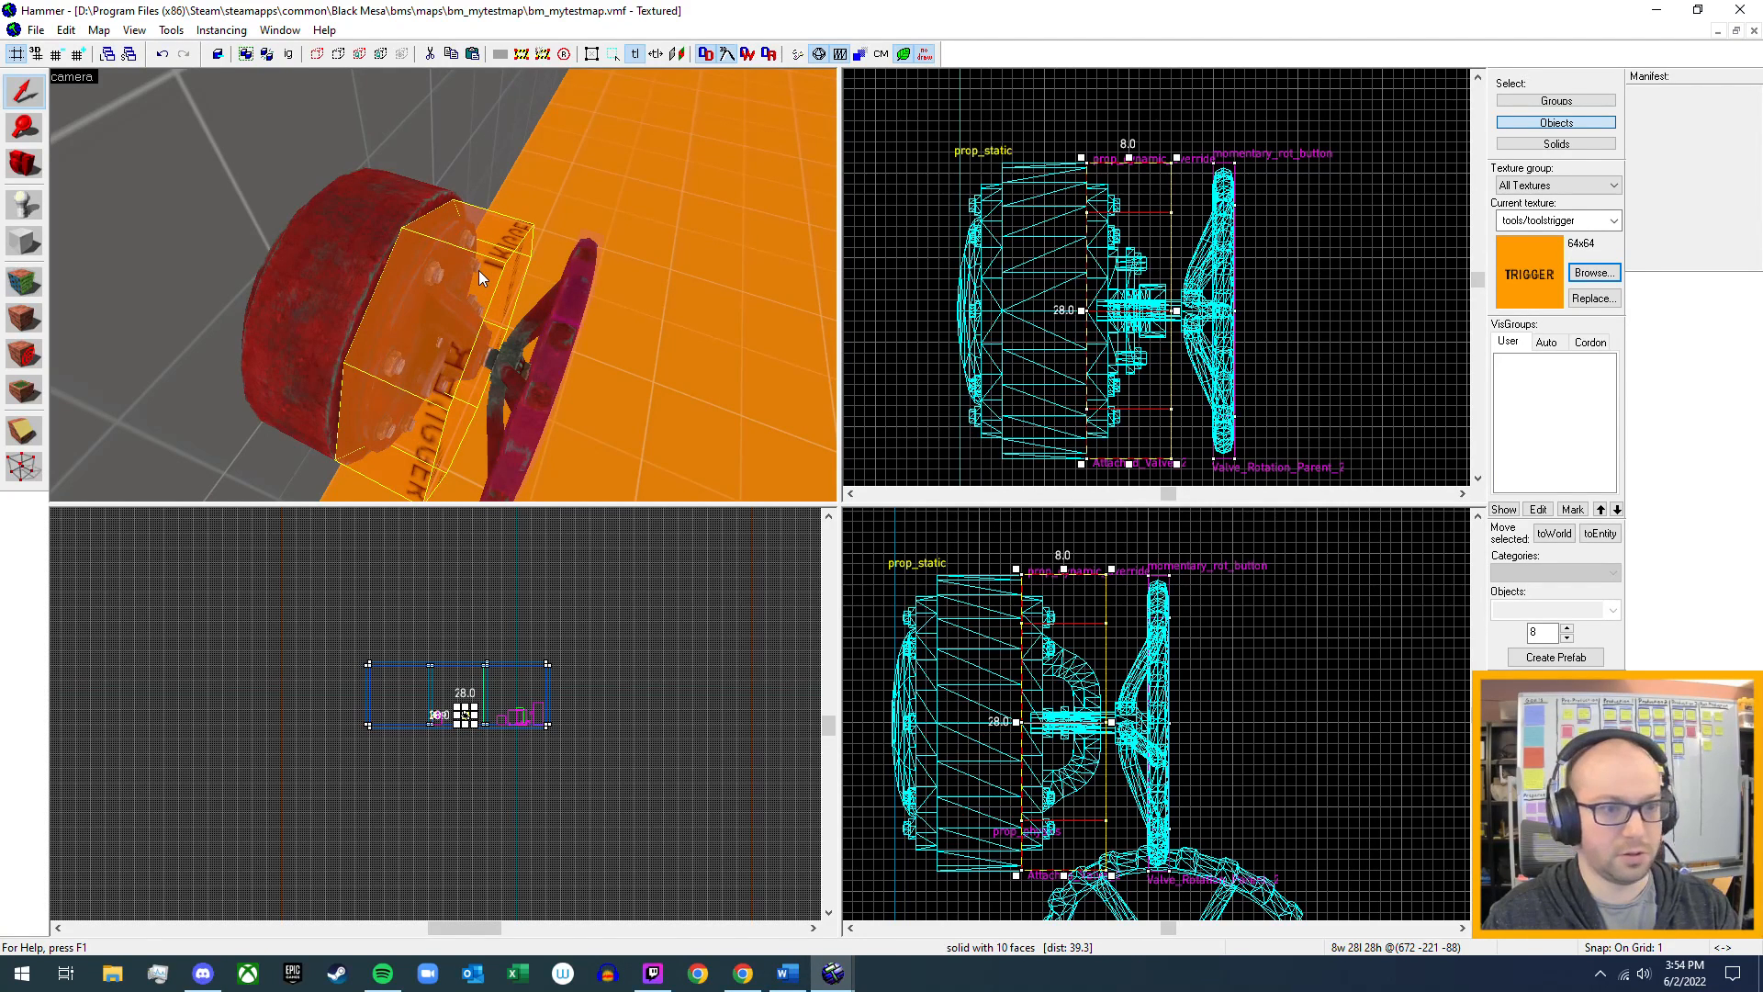
key(alt+Return)
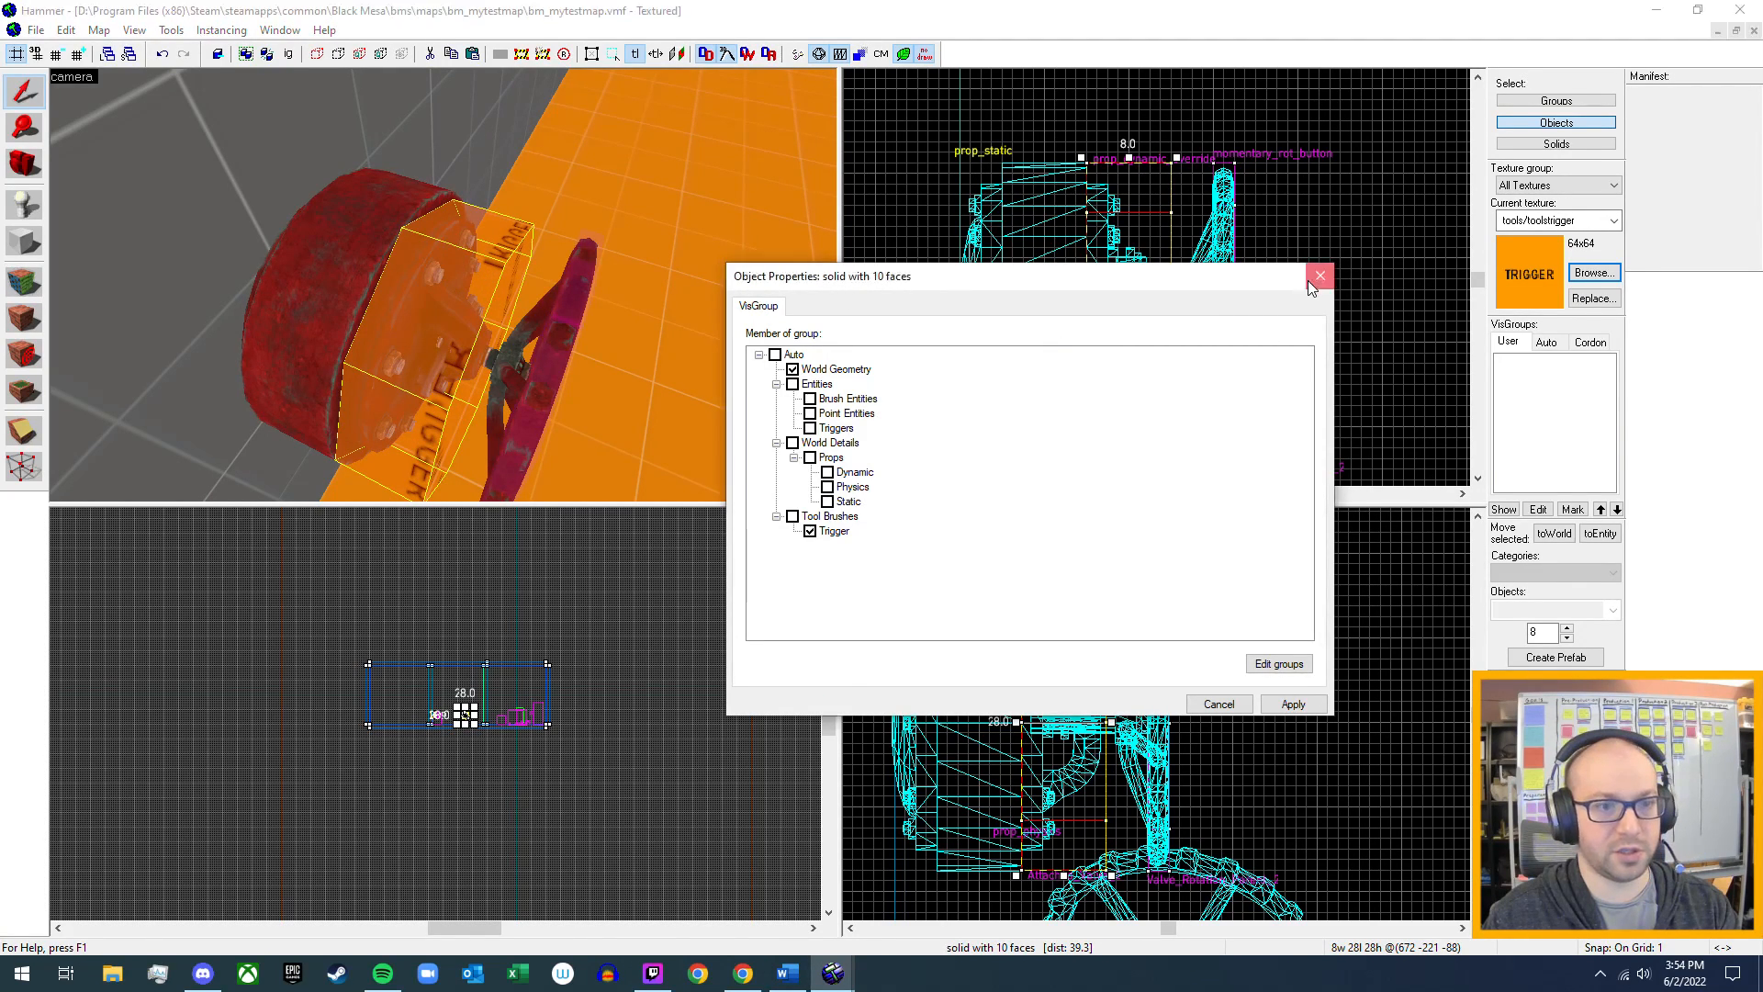
click(1319, 275)
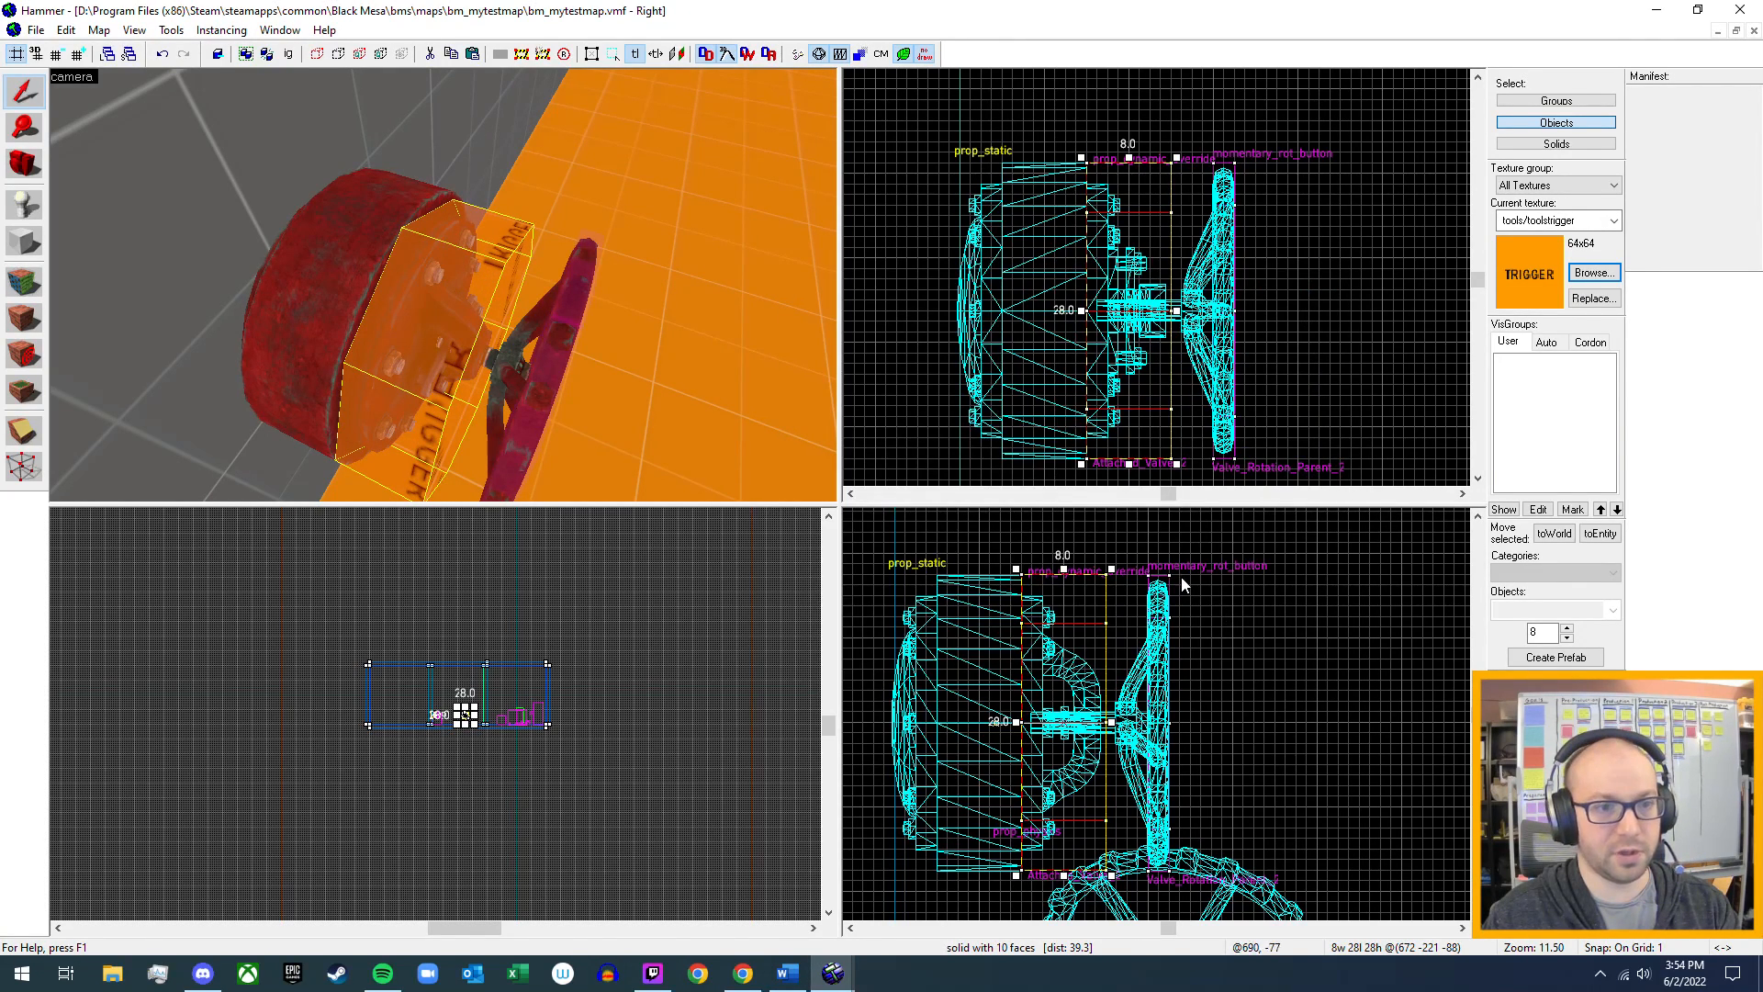
click(1599, 532)
click(897, 347)
text(trigger)
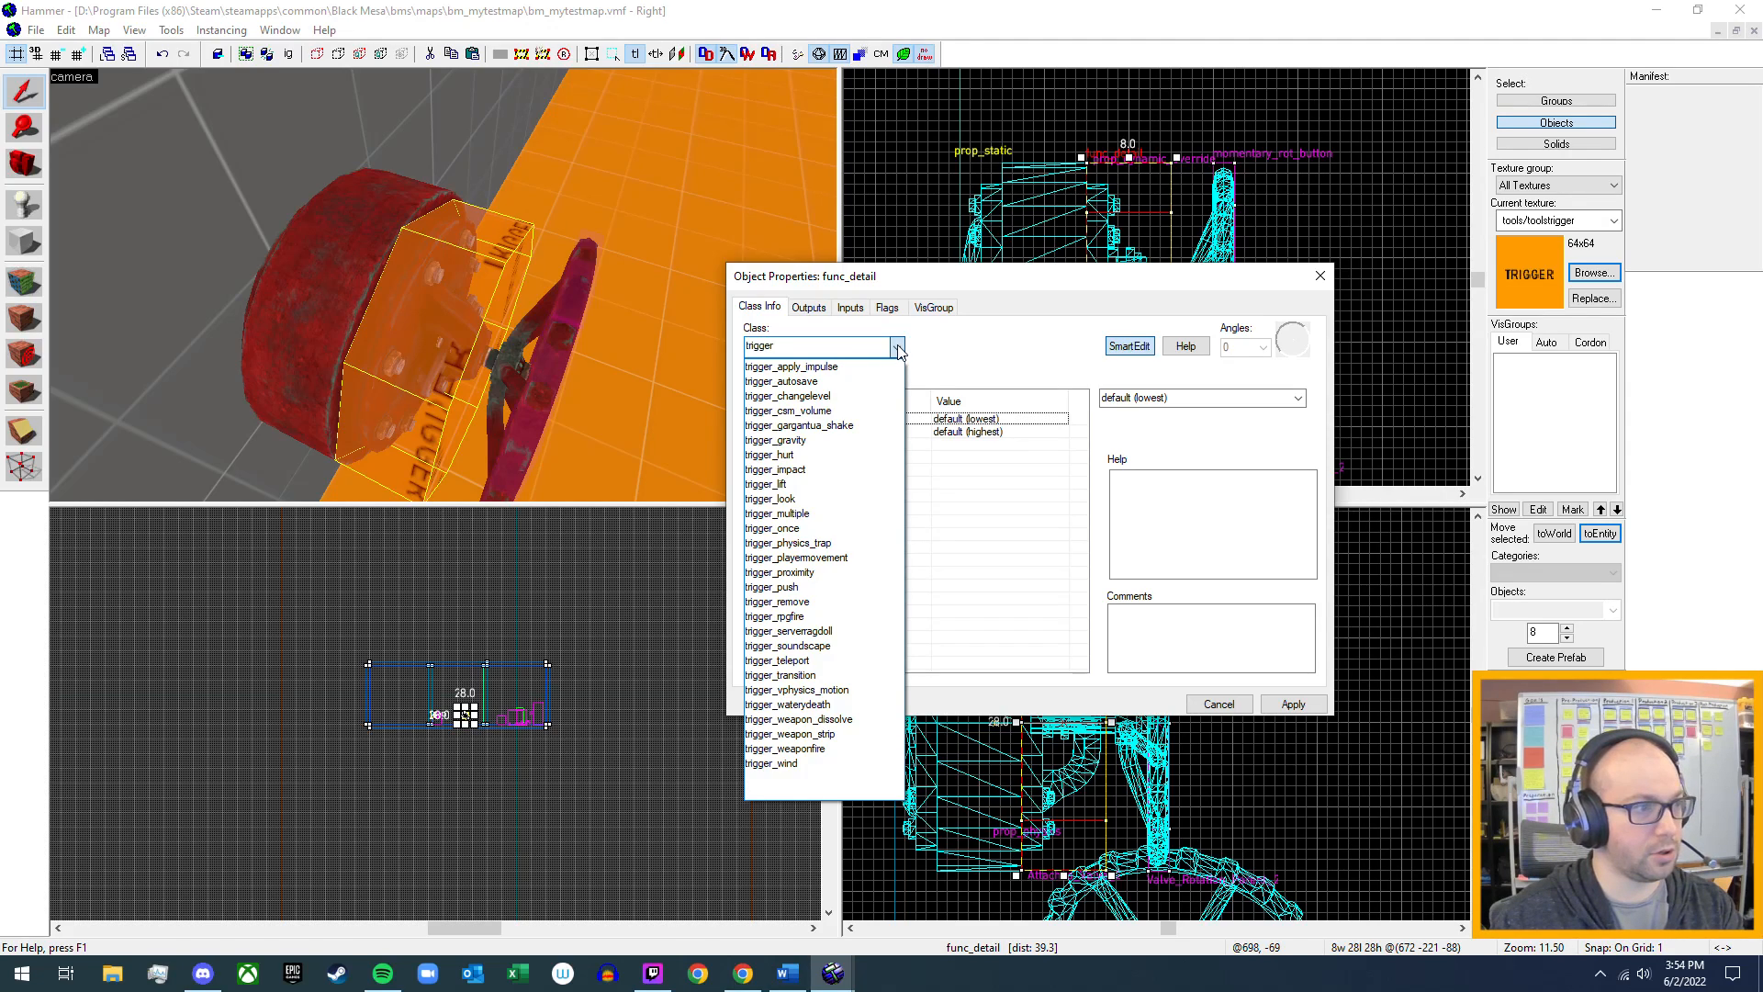
key(Return)
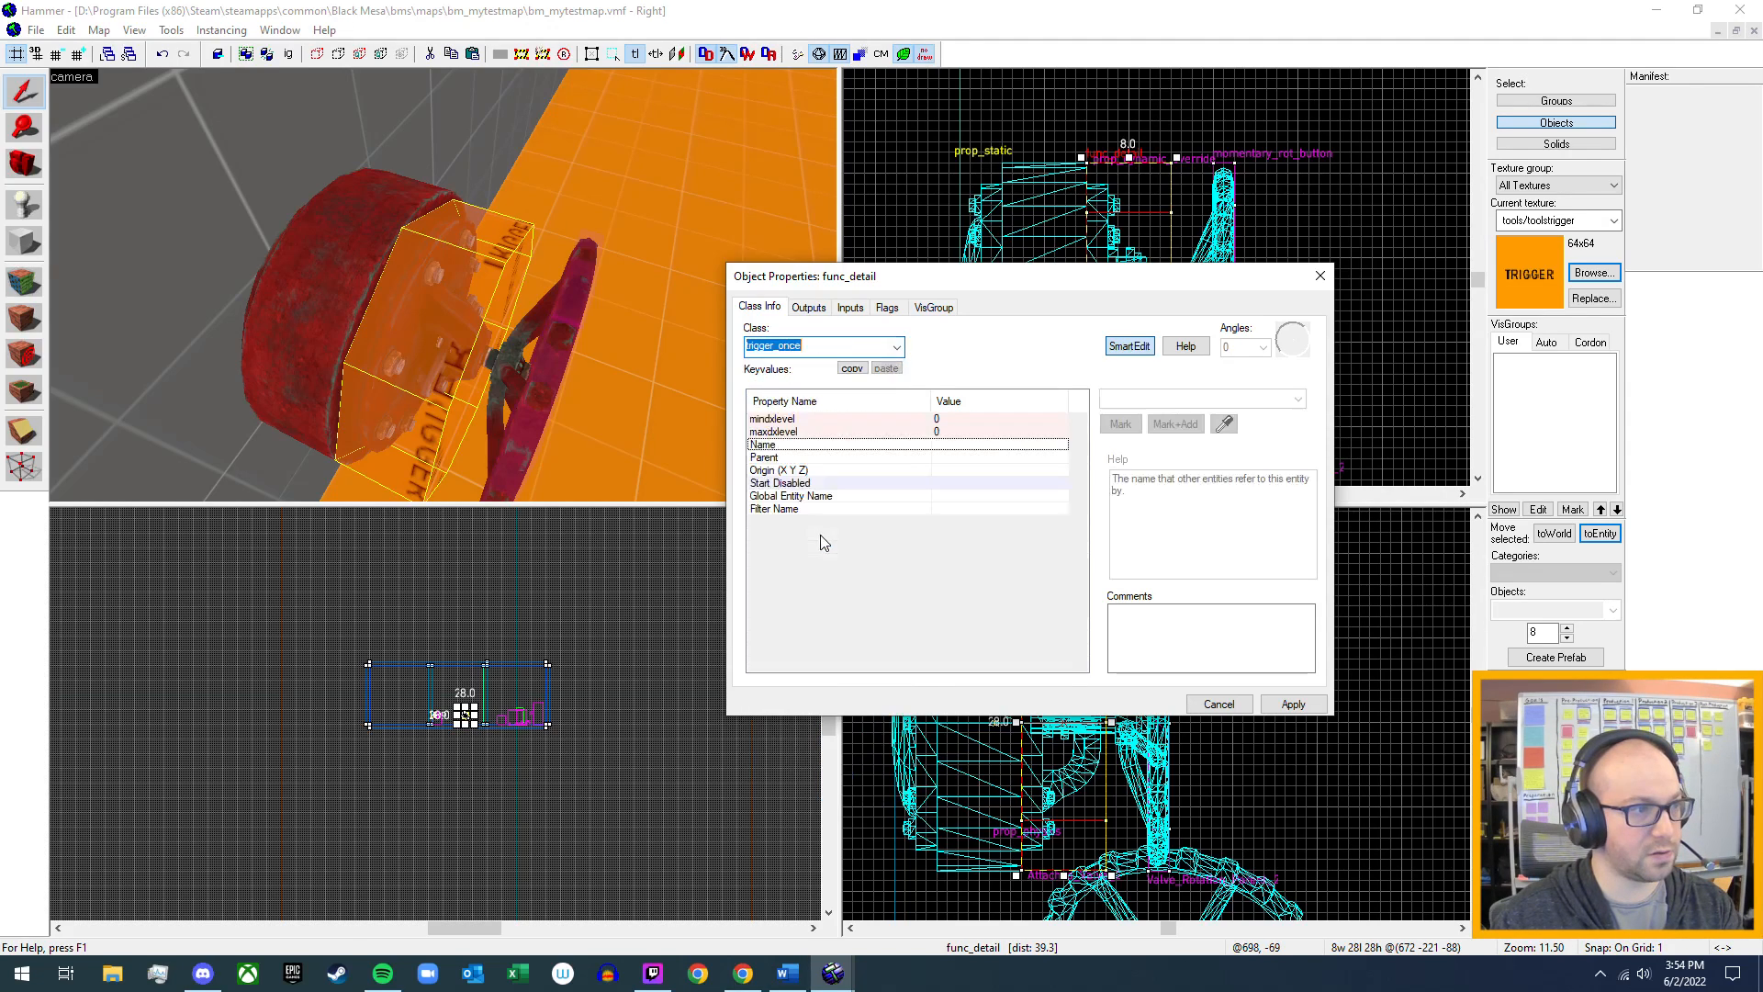
click(1310, 706)
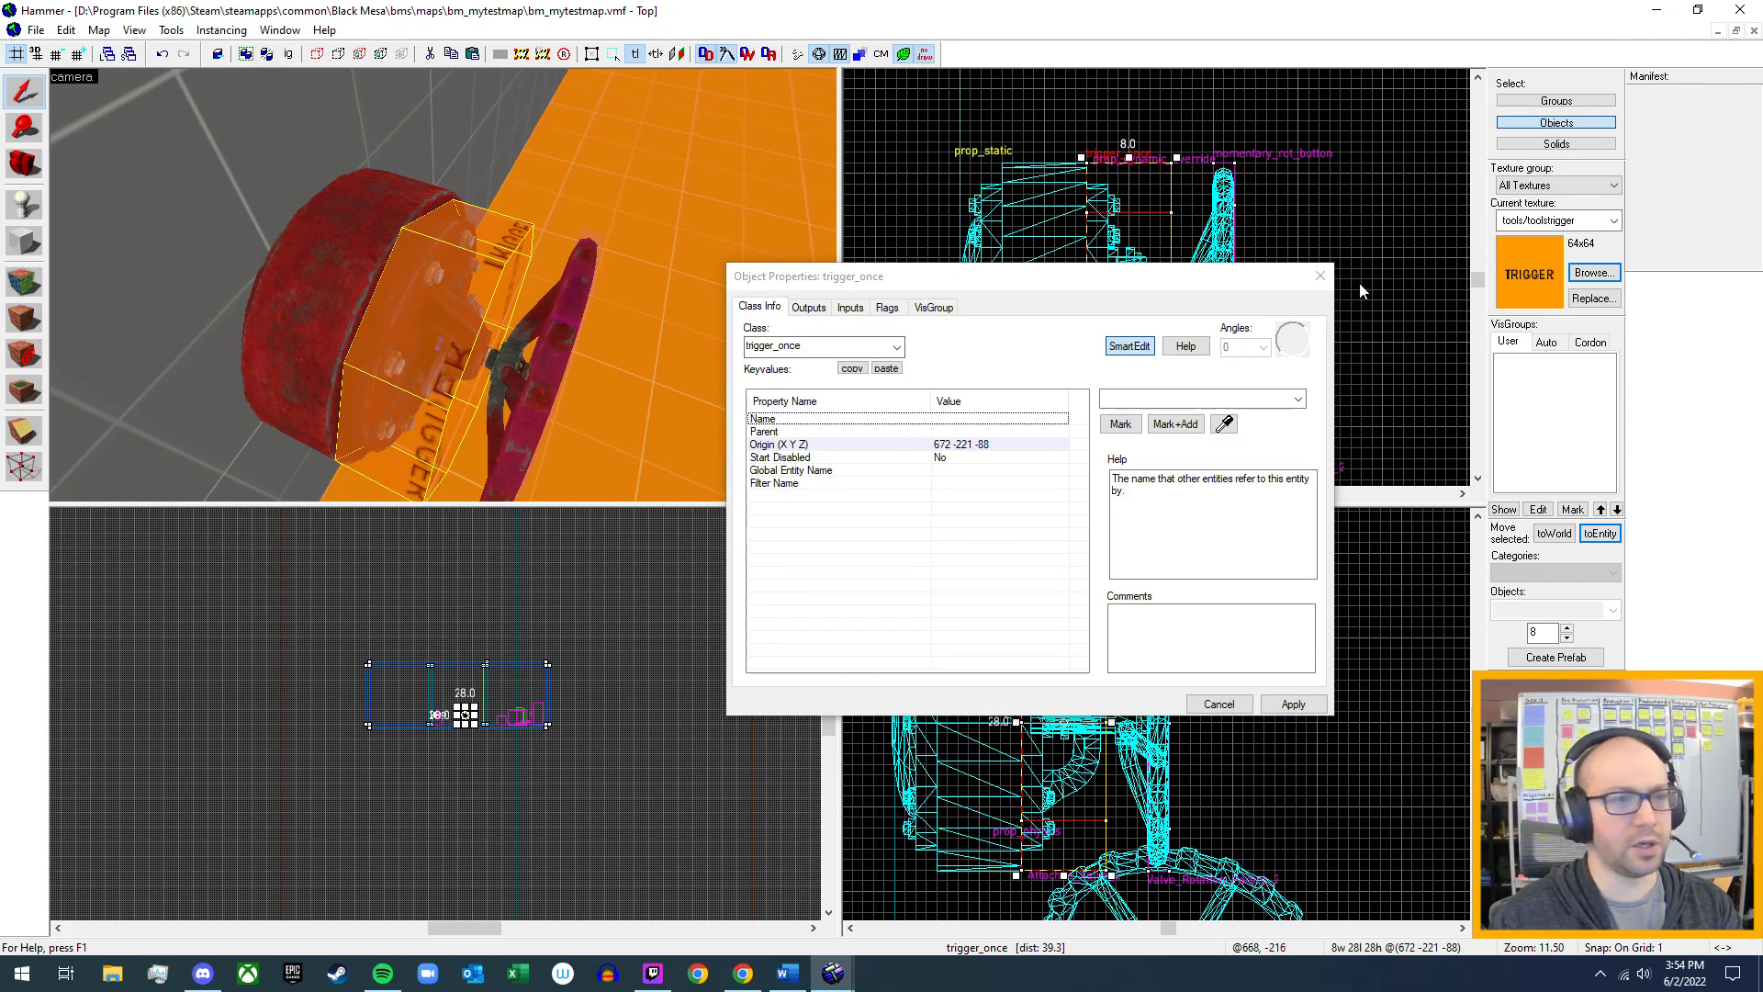
click(1320, 275)
- Check how the coolant pipe example's trigger is named and which keyvalues it has filled in
scroll(443, 285, down, 5)
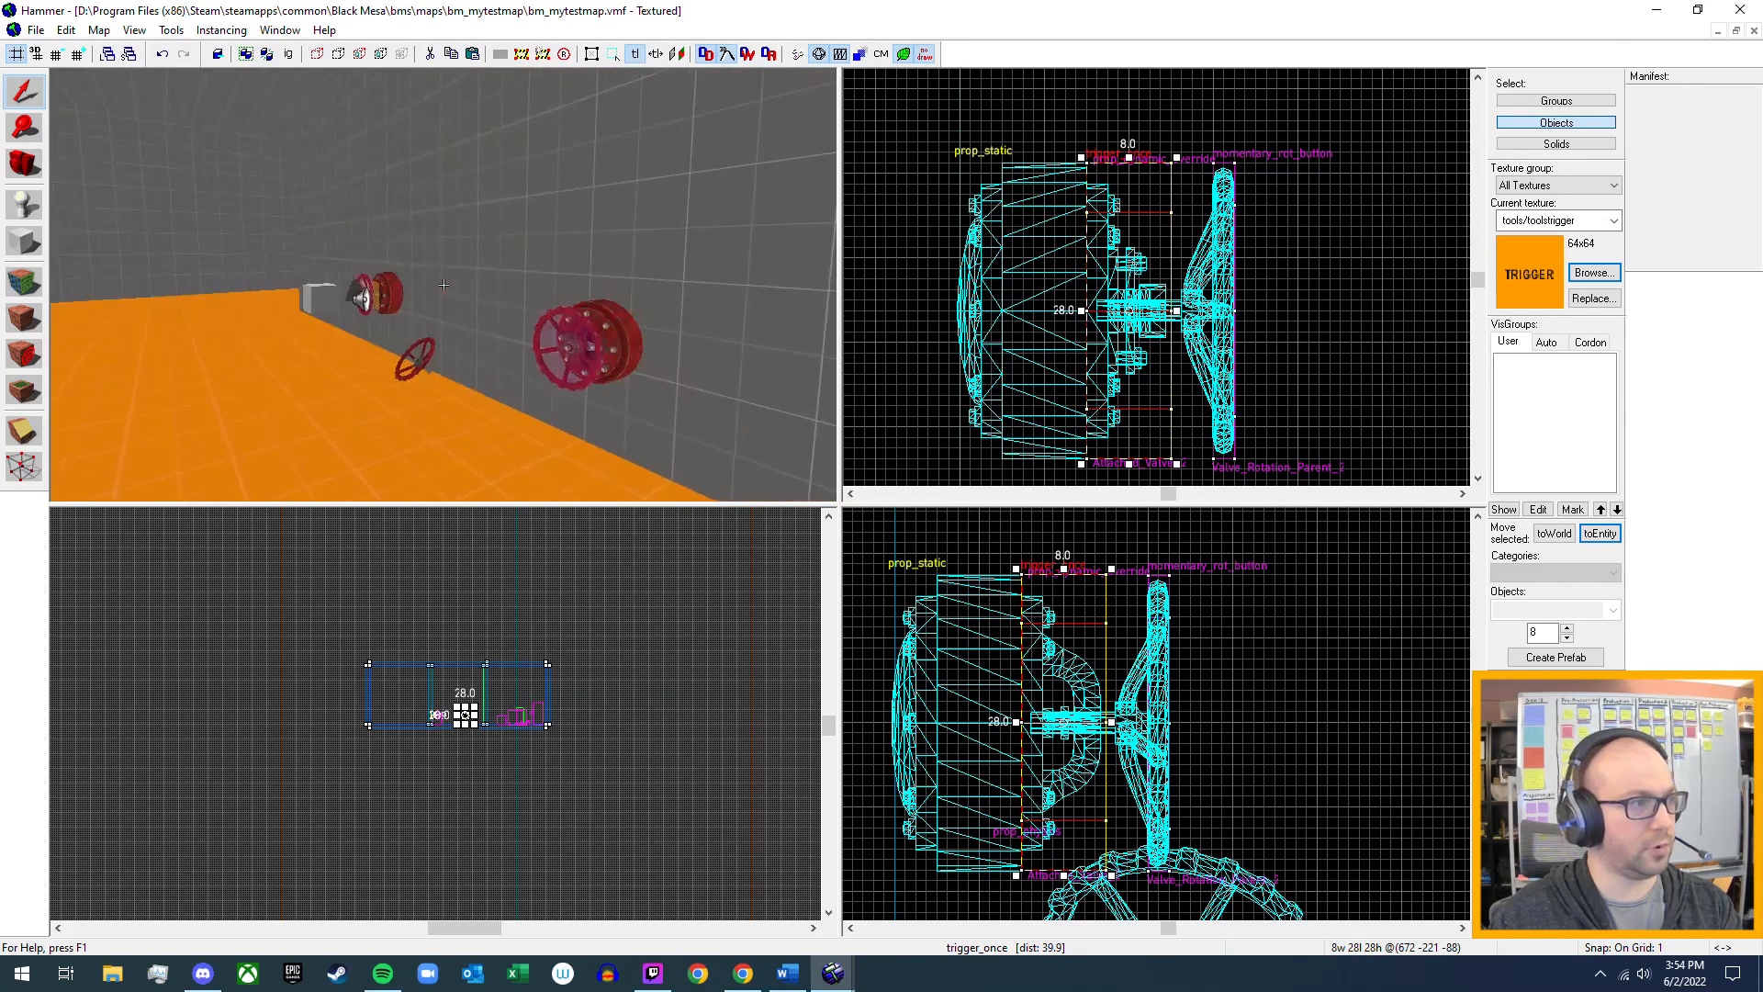
scroll(443, 285, up, 5)
double_click(465, 272)
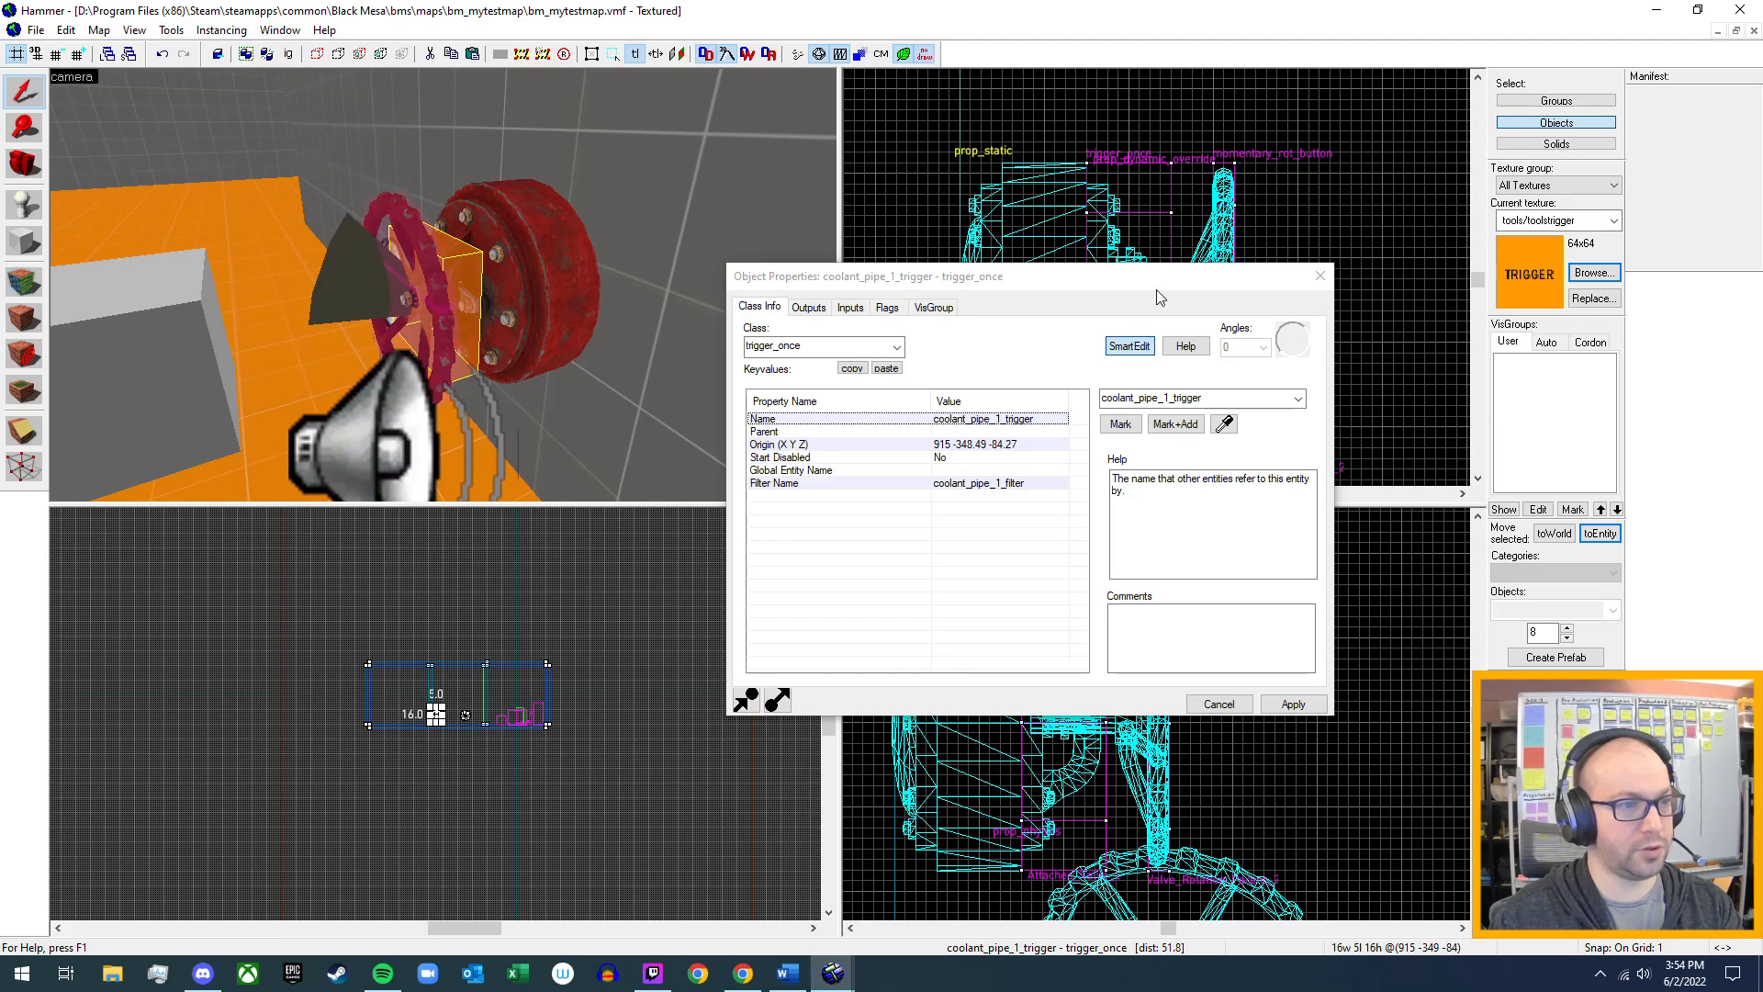
click(1320, 276)
- Name the simple valve's trigger_once entity My_Valve_Attach_Trigger and apply the change
key(z)
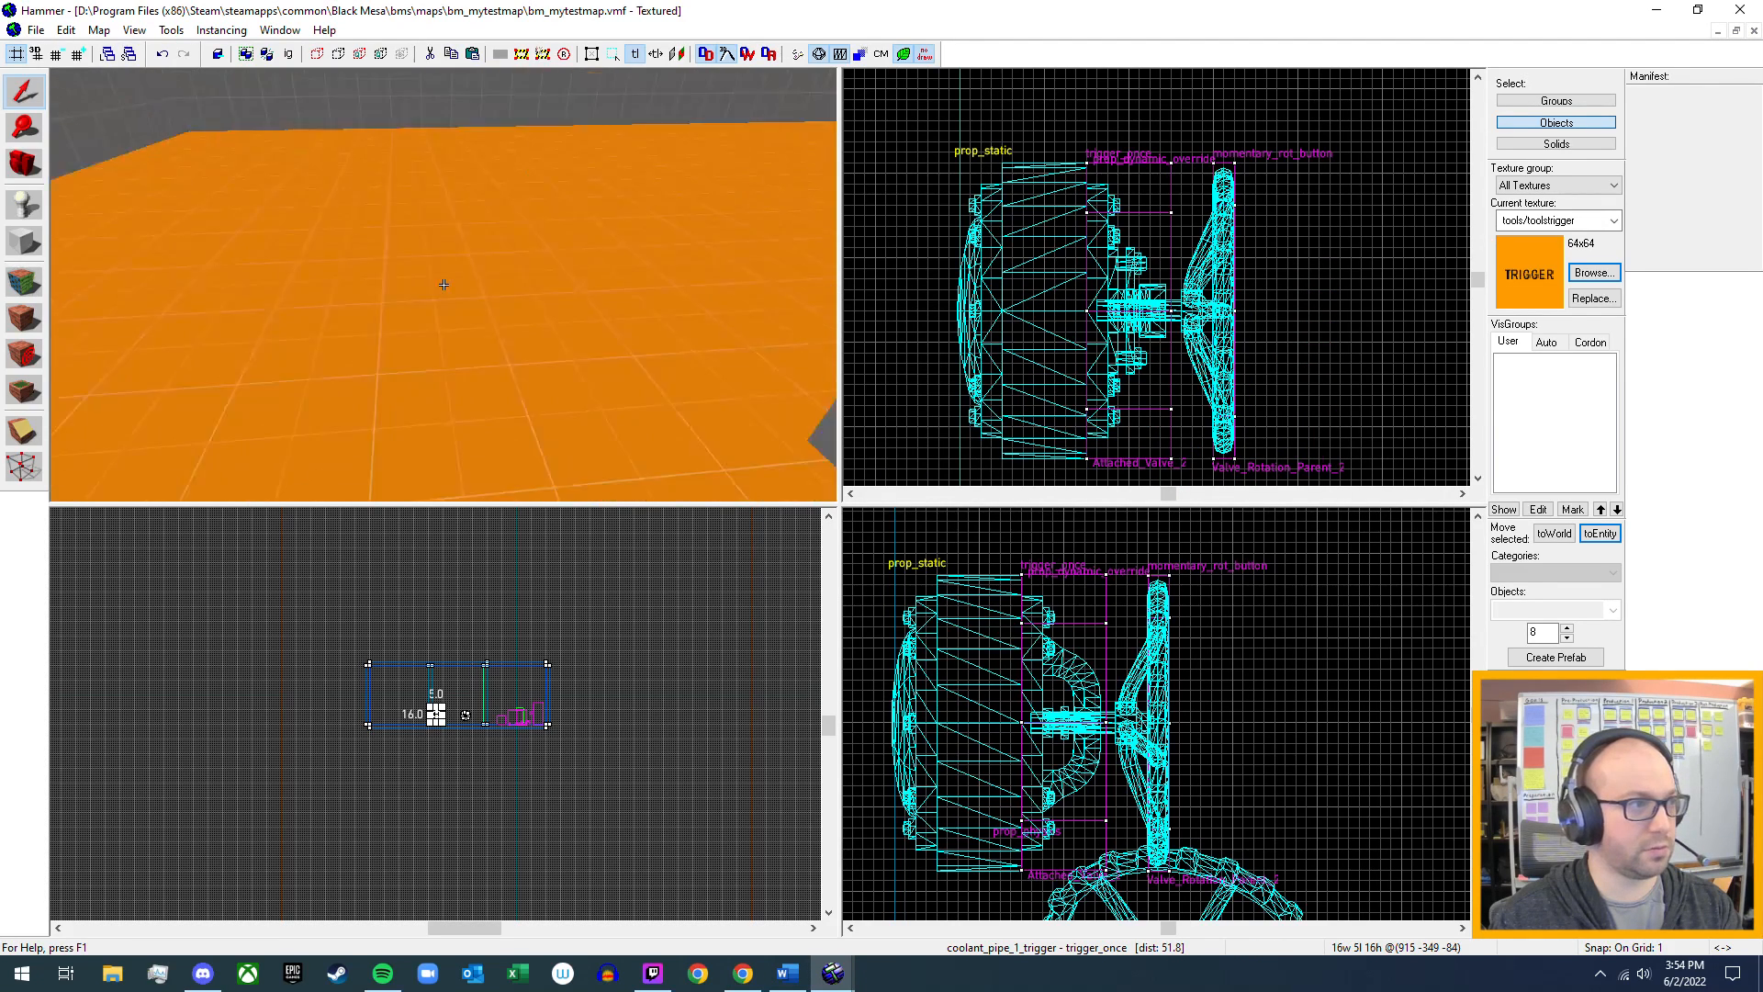
key(w)
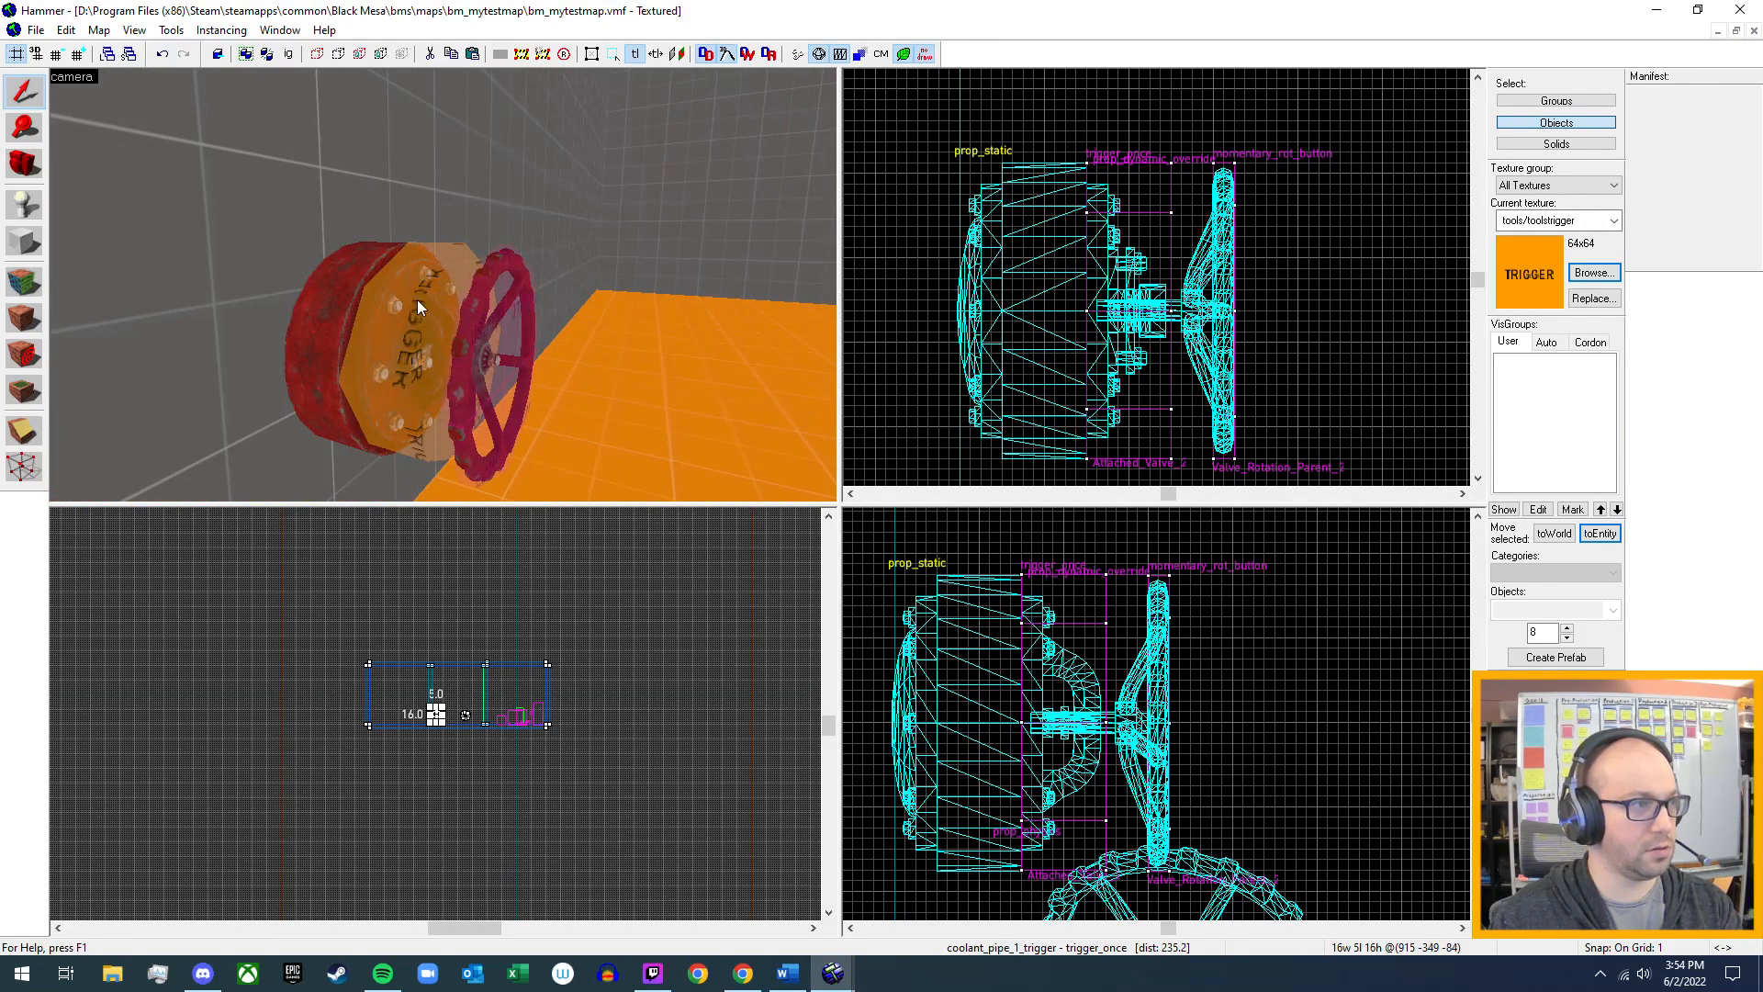
double_click(416, 299)
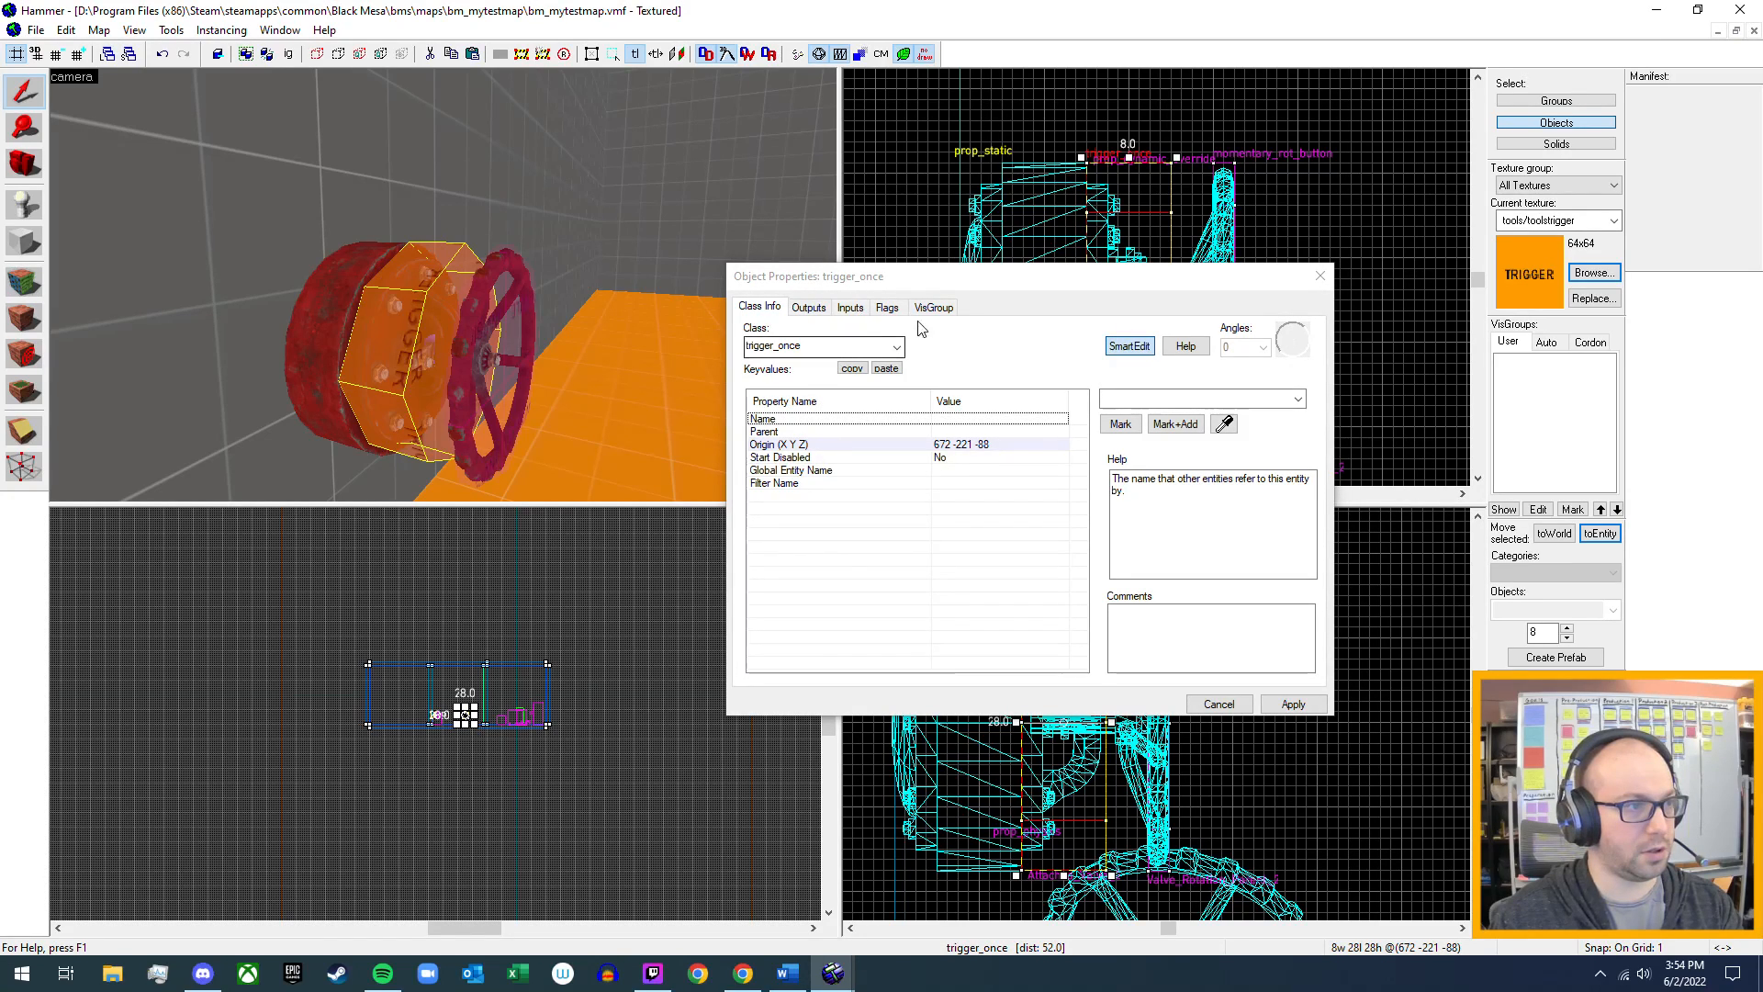
click(1141, 397)
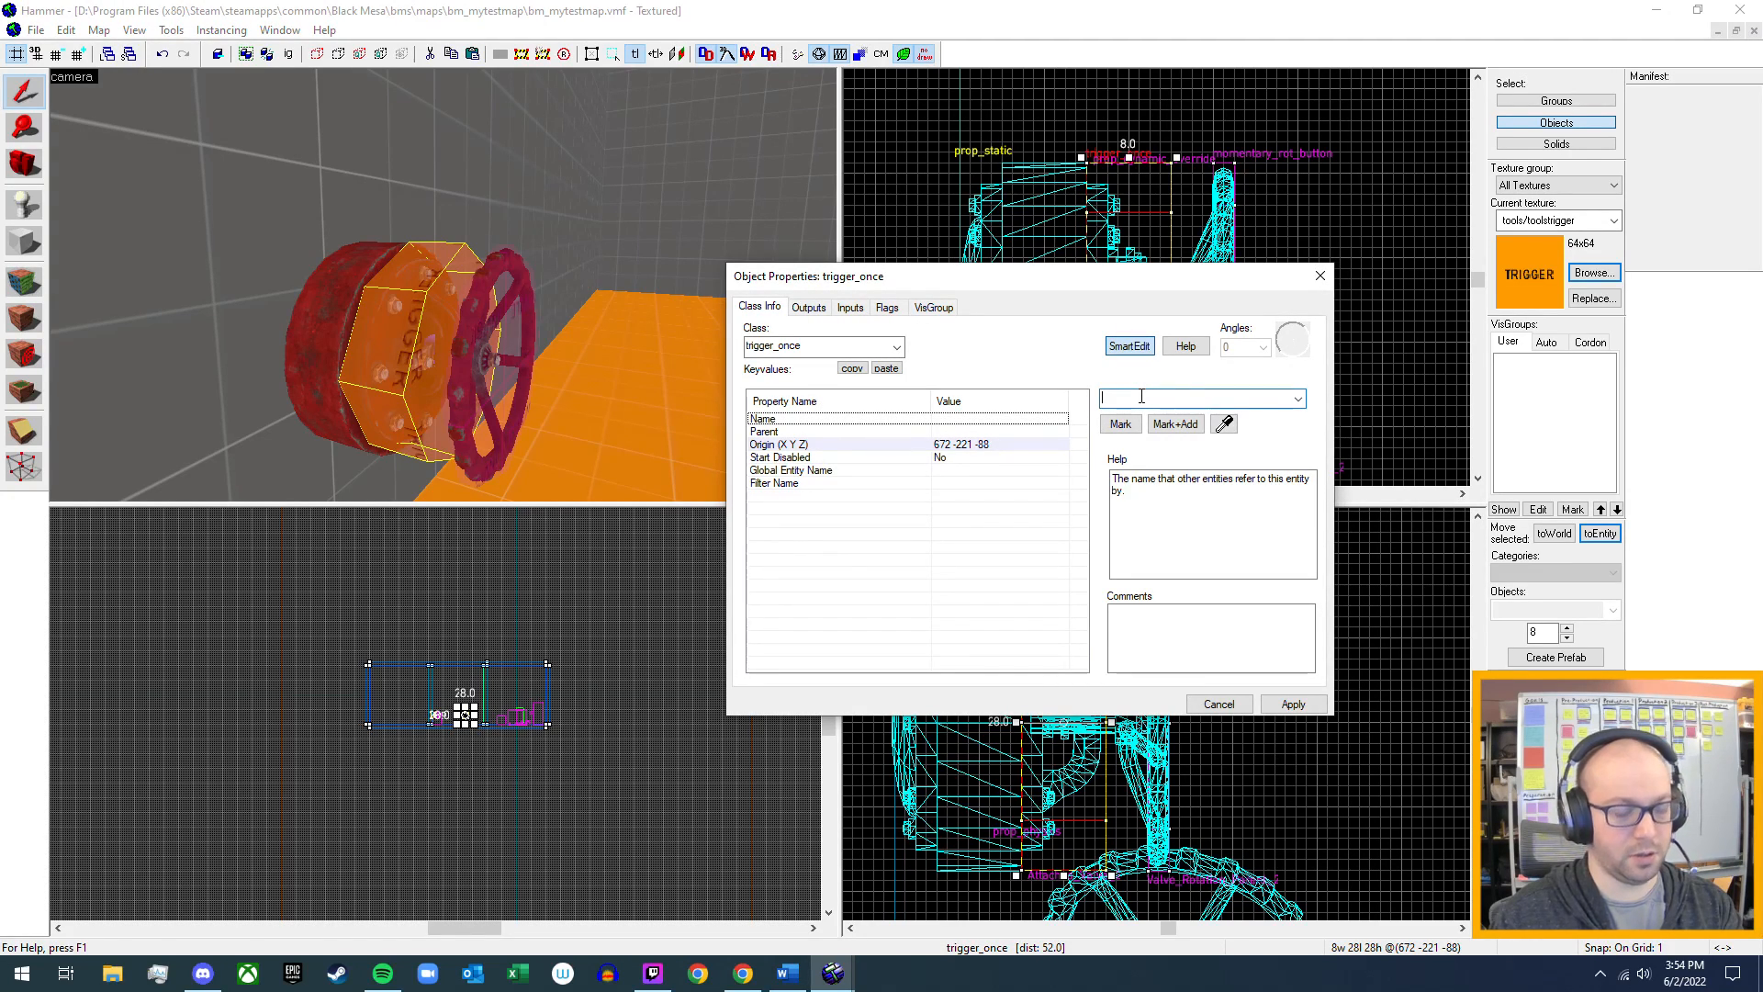
text(My)
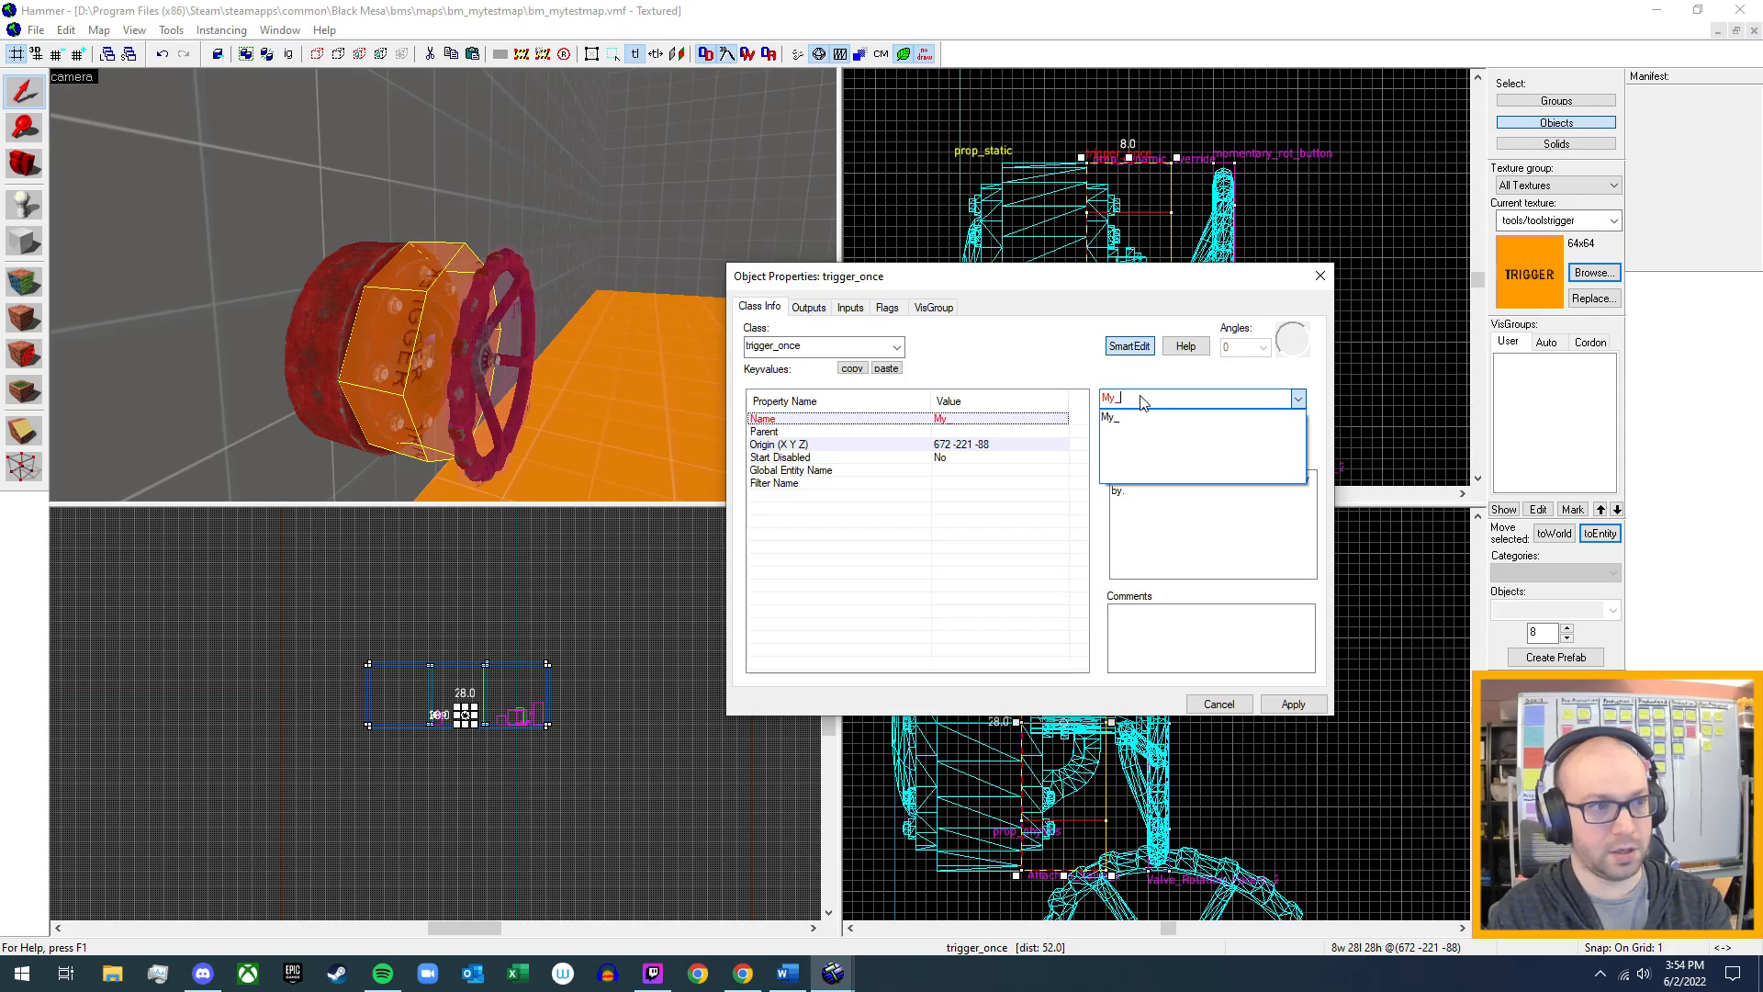
text(_Val)
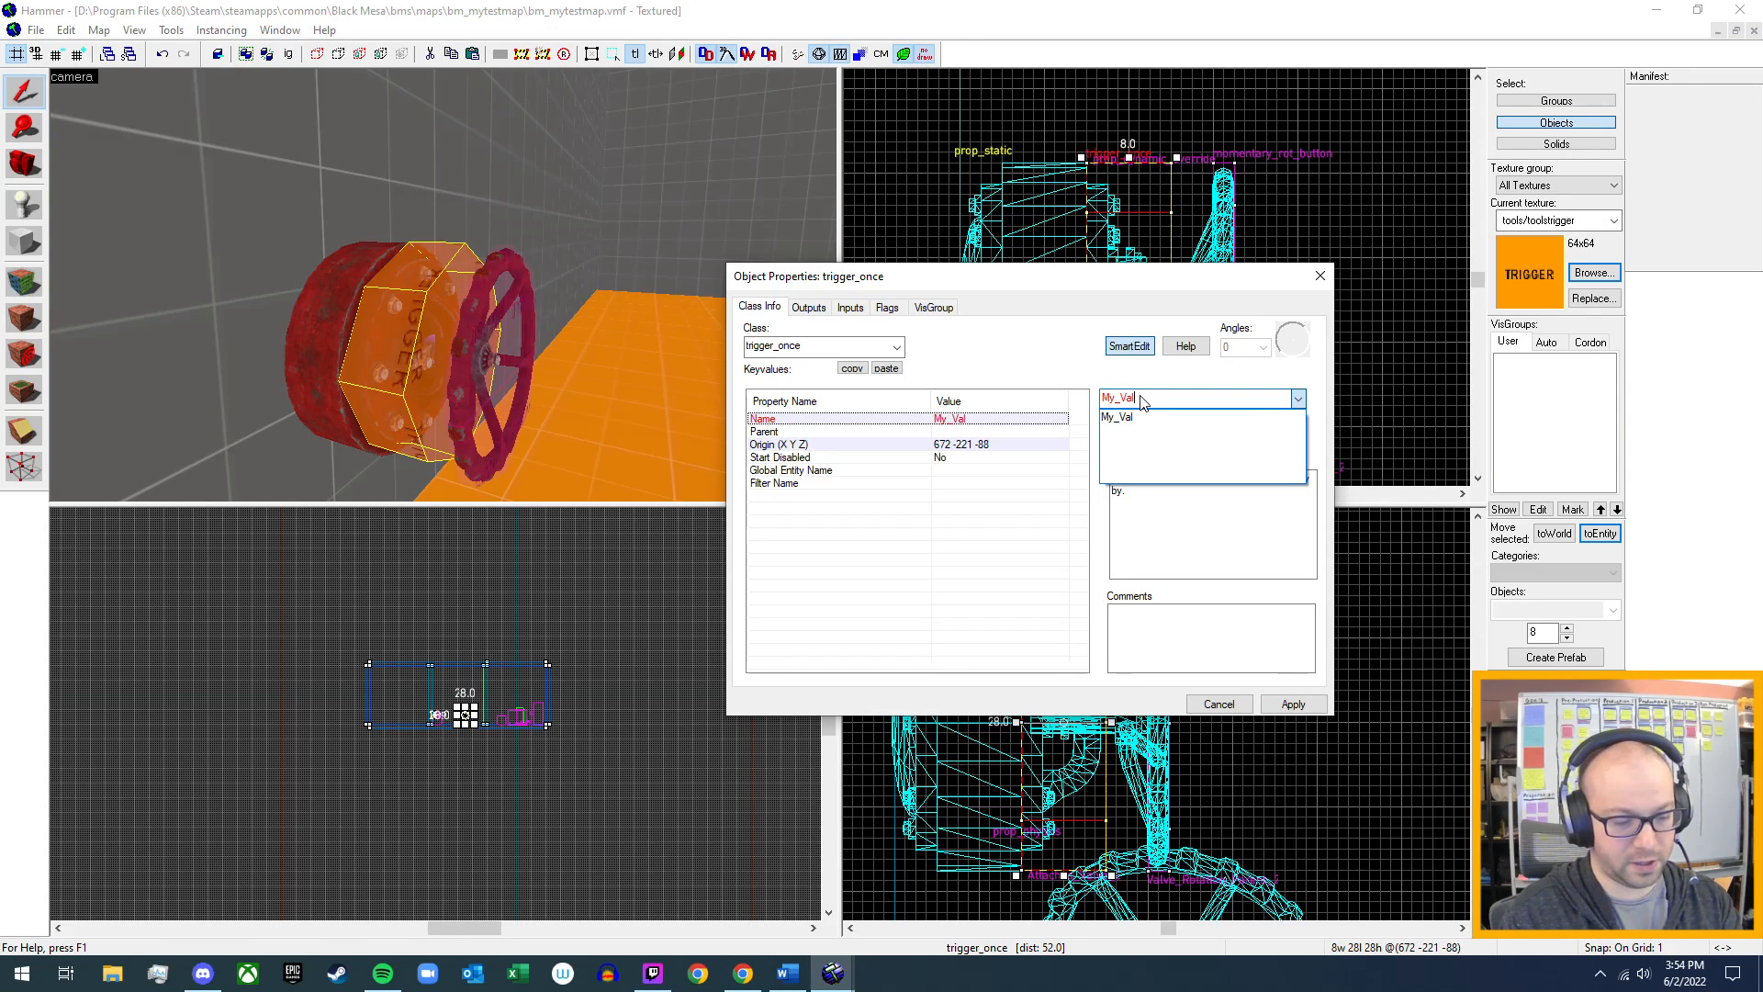
text(ve_Attach)
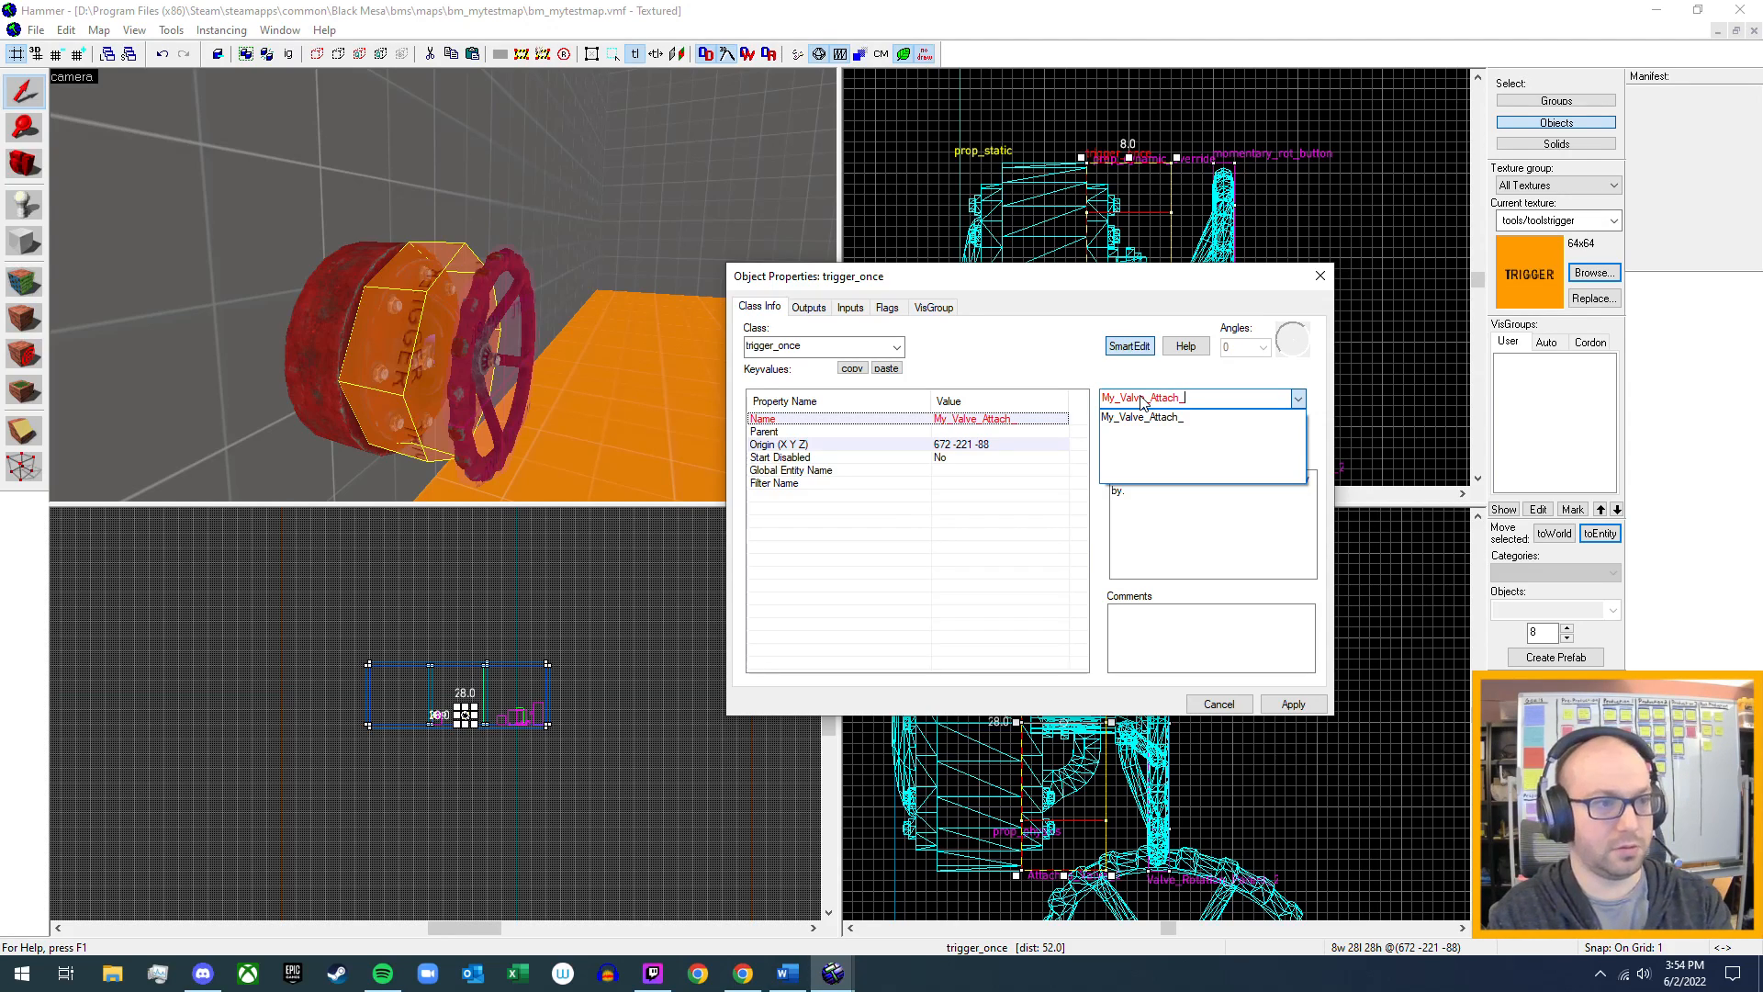
text(_Trigger)
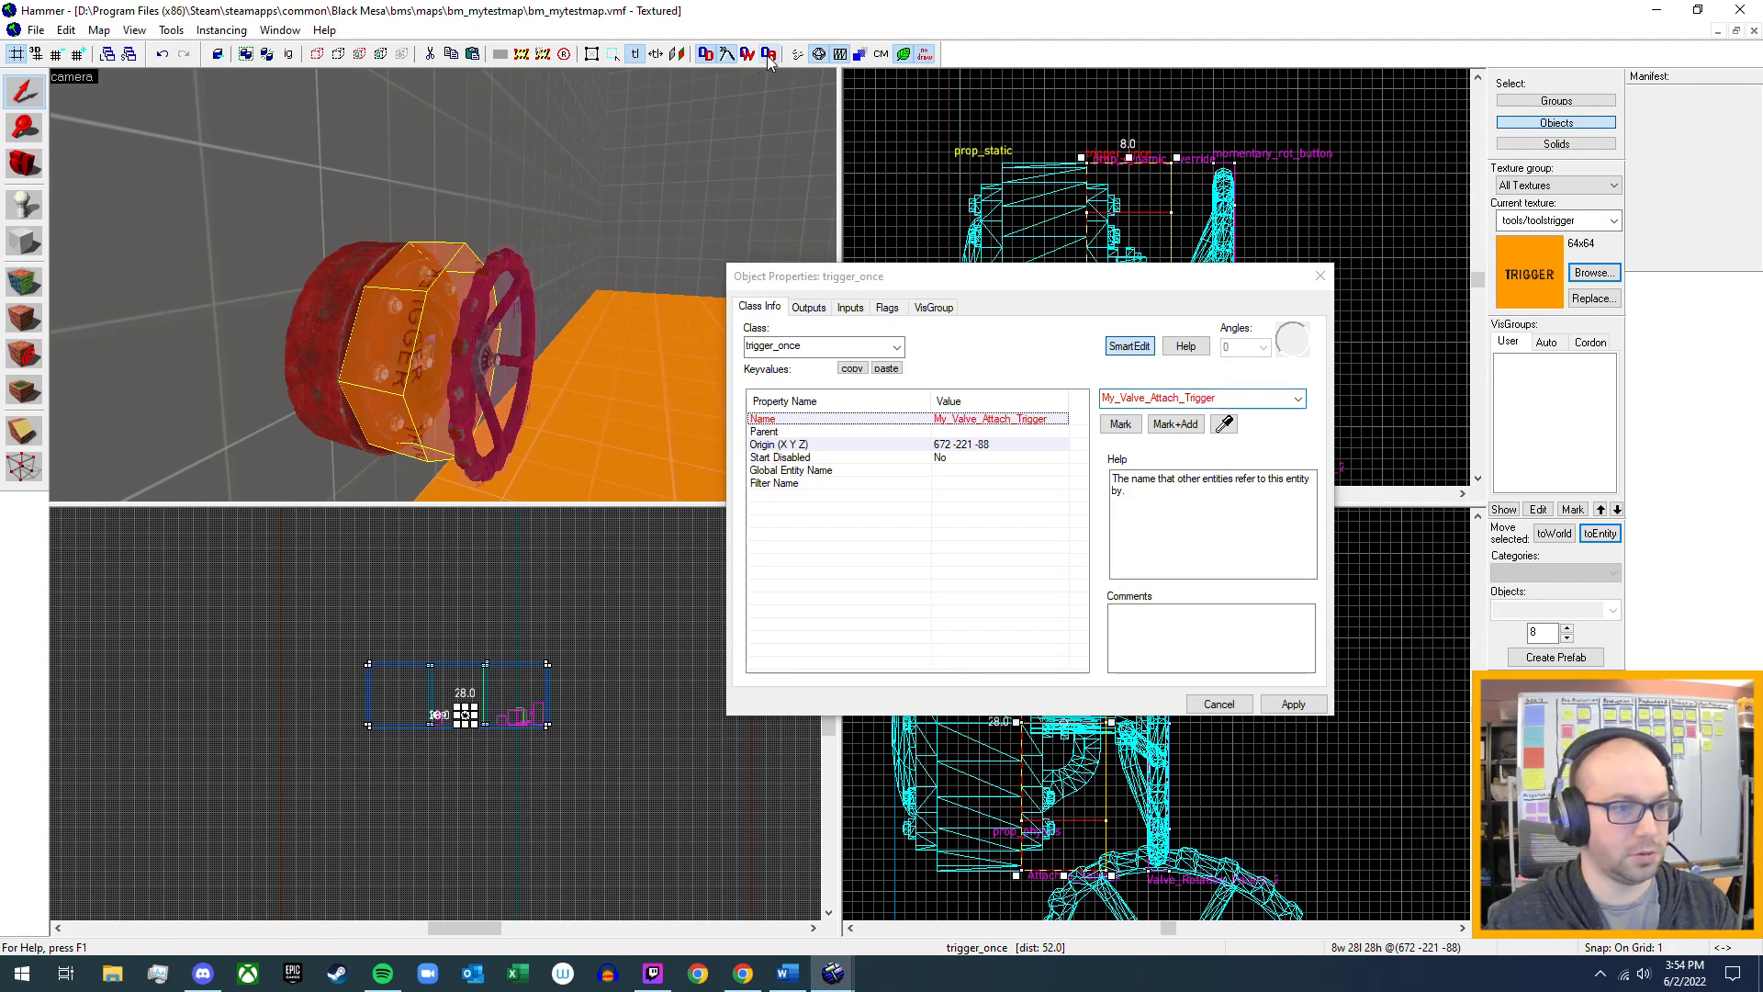
click(1293, 705)
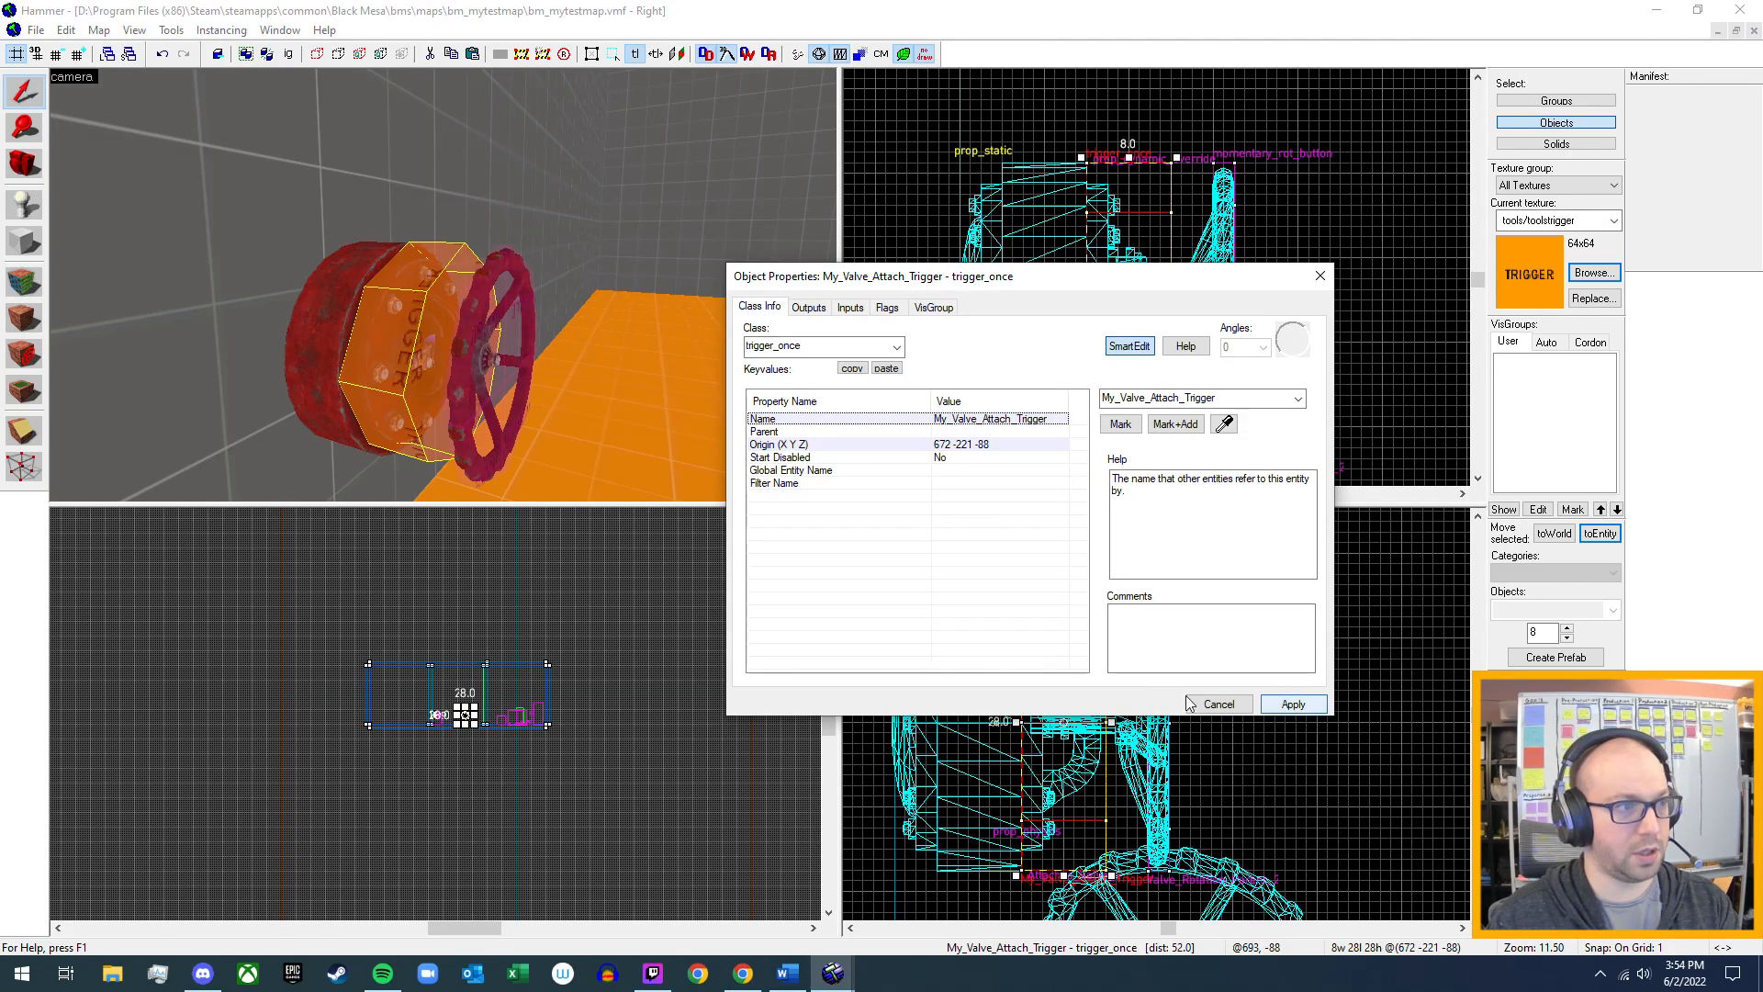
click(1321, 276)
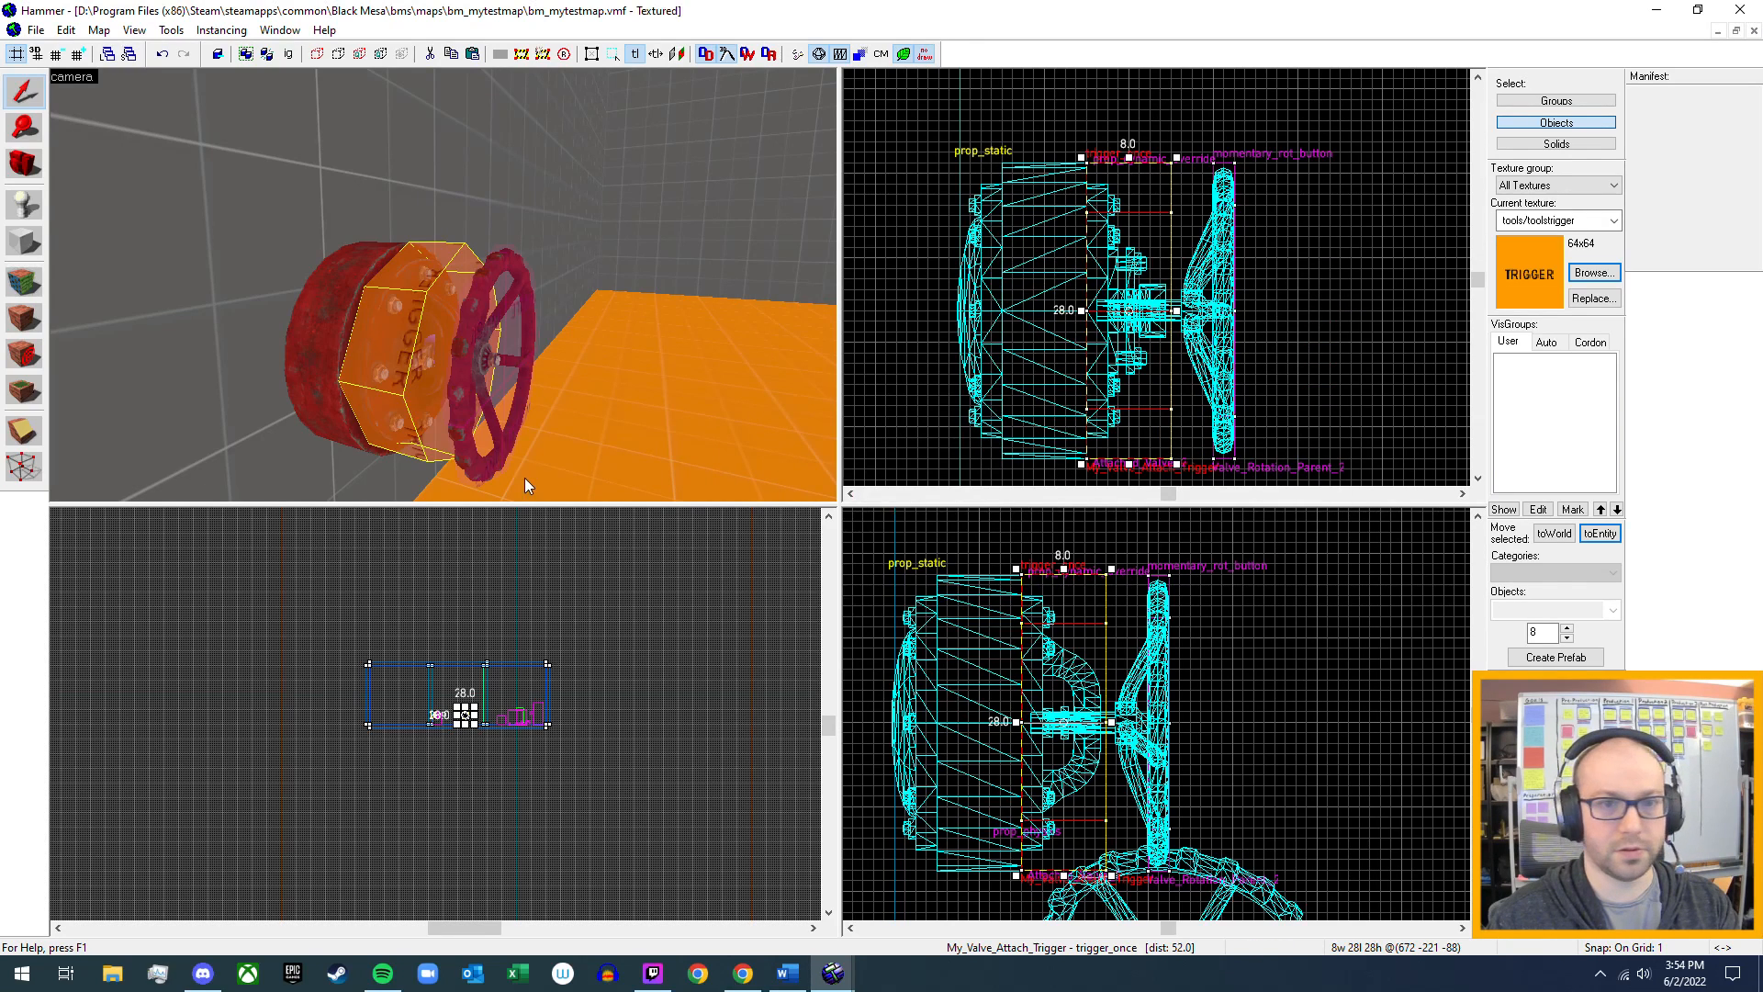
- Reopen the coolant pipe trigger's properties and examine its Filter Name setting
key(z)
key(d)
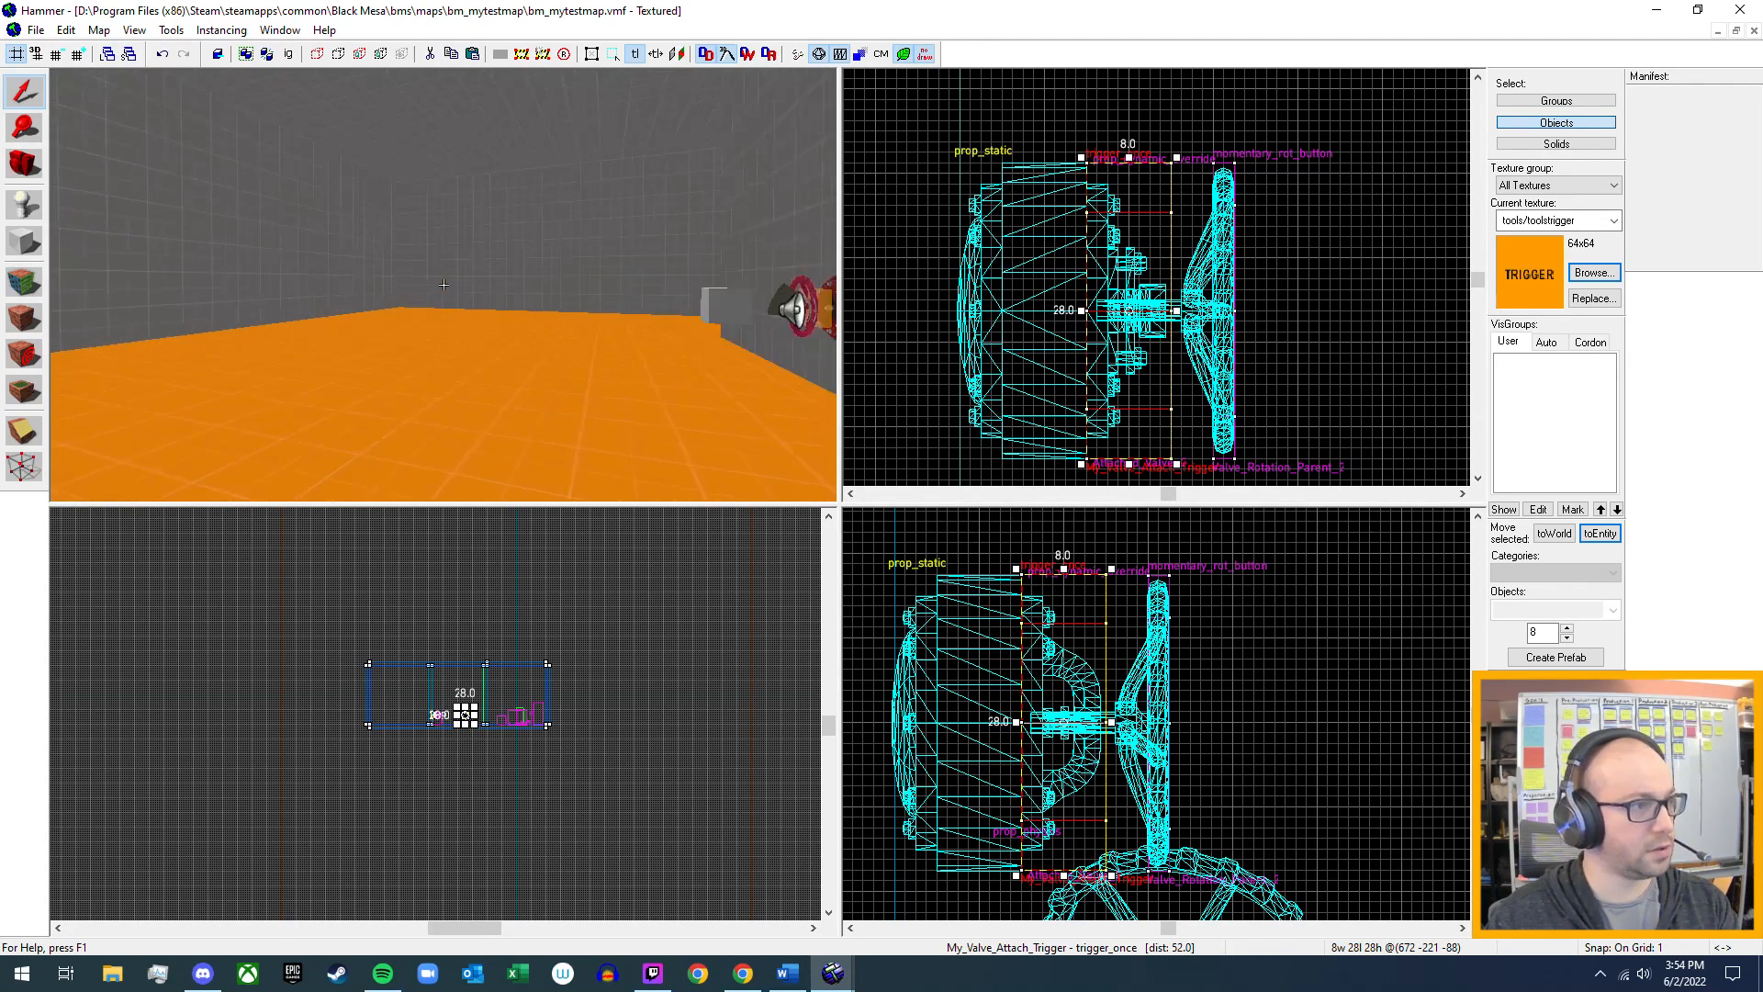
key(w)
key(w)
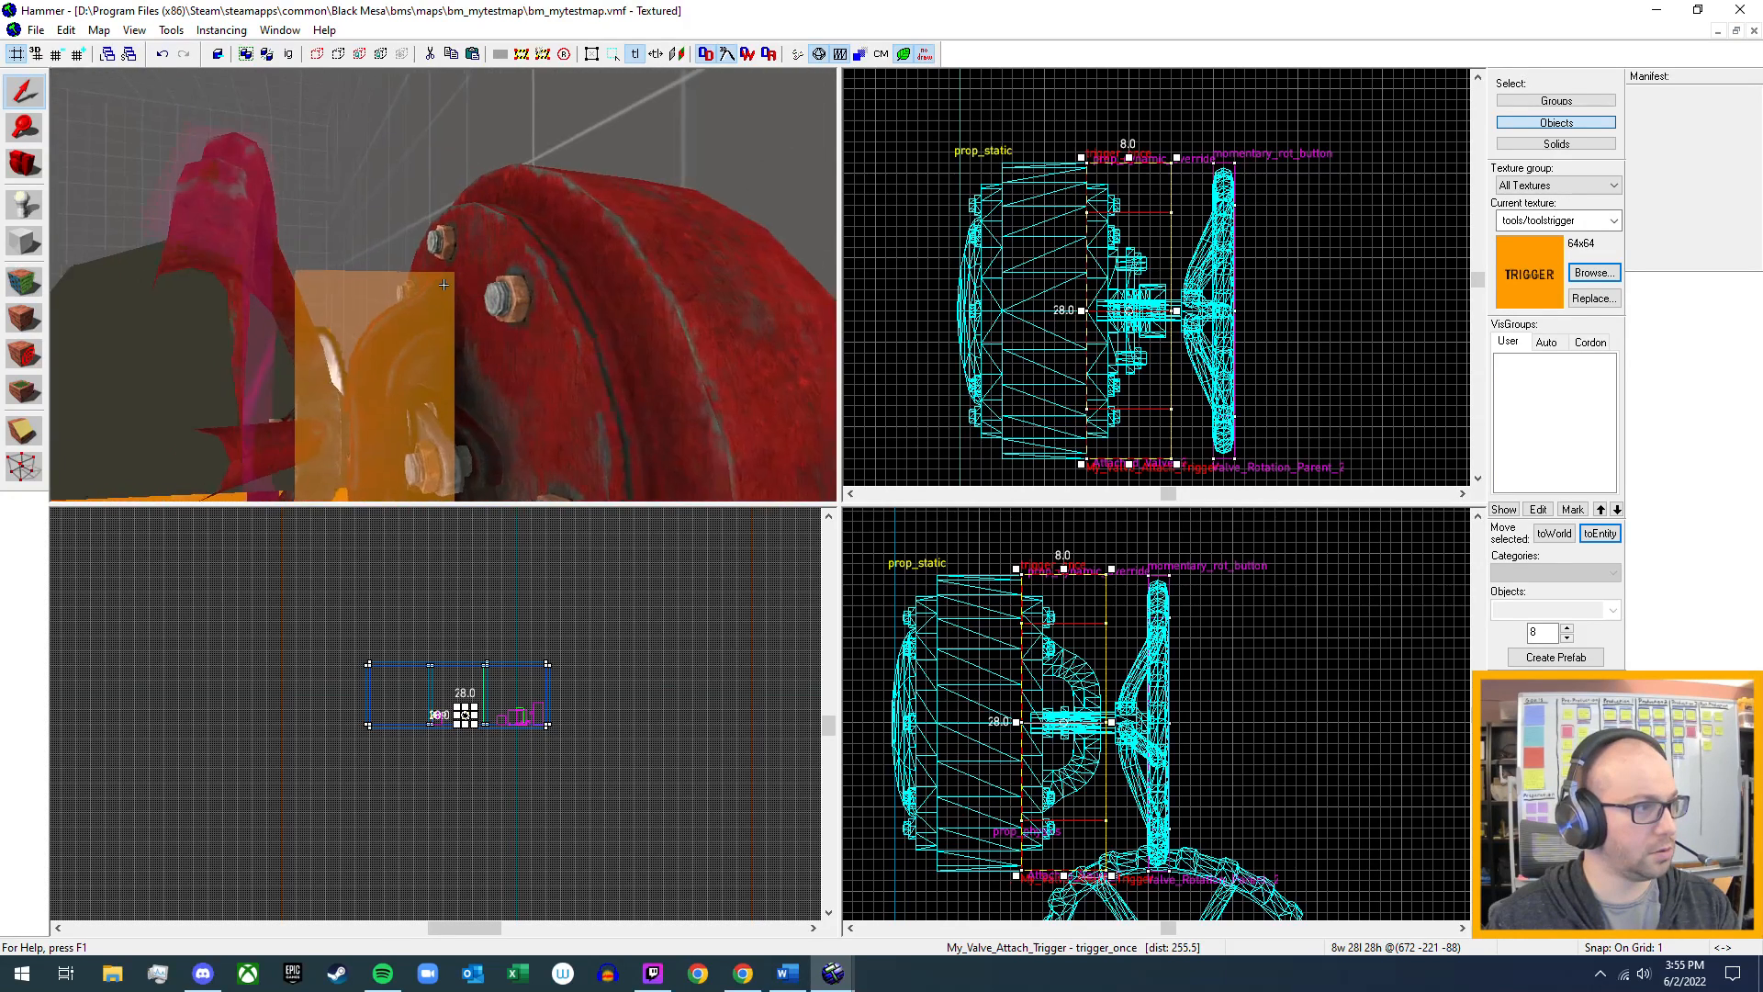
key(z)
double_click(411, 305)
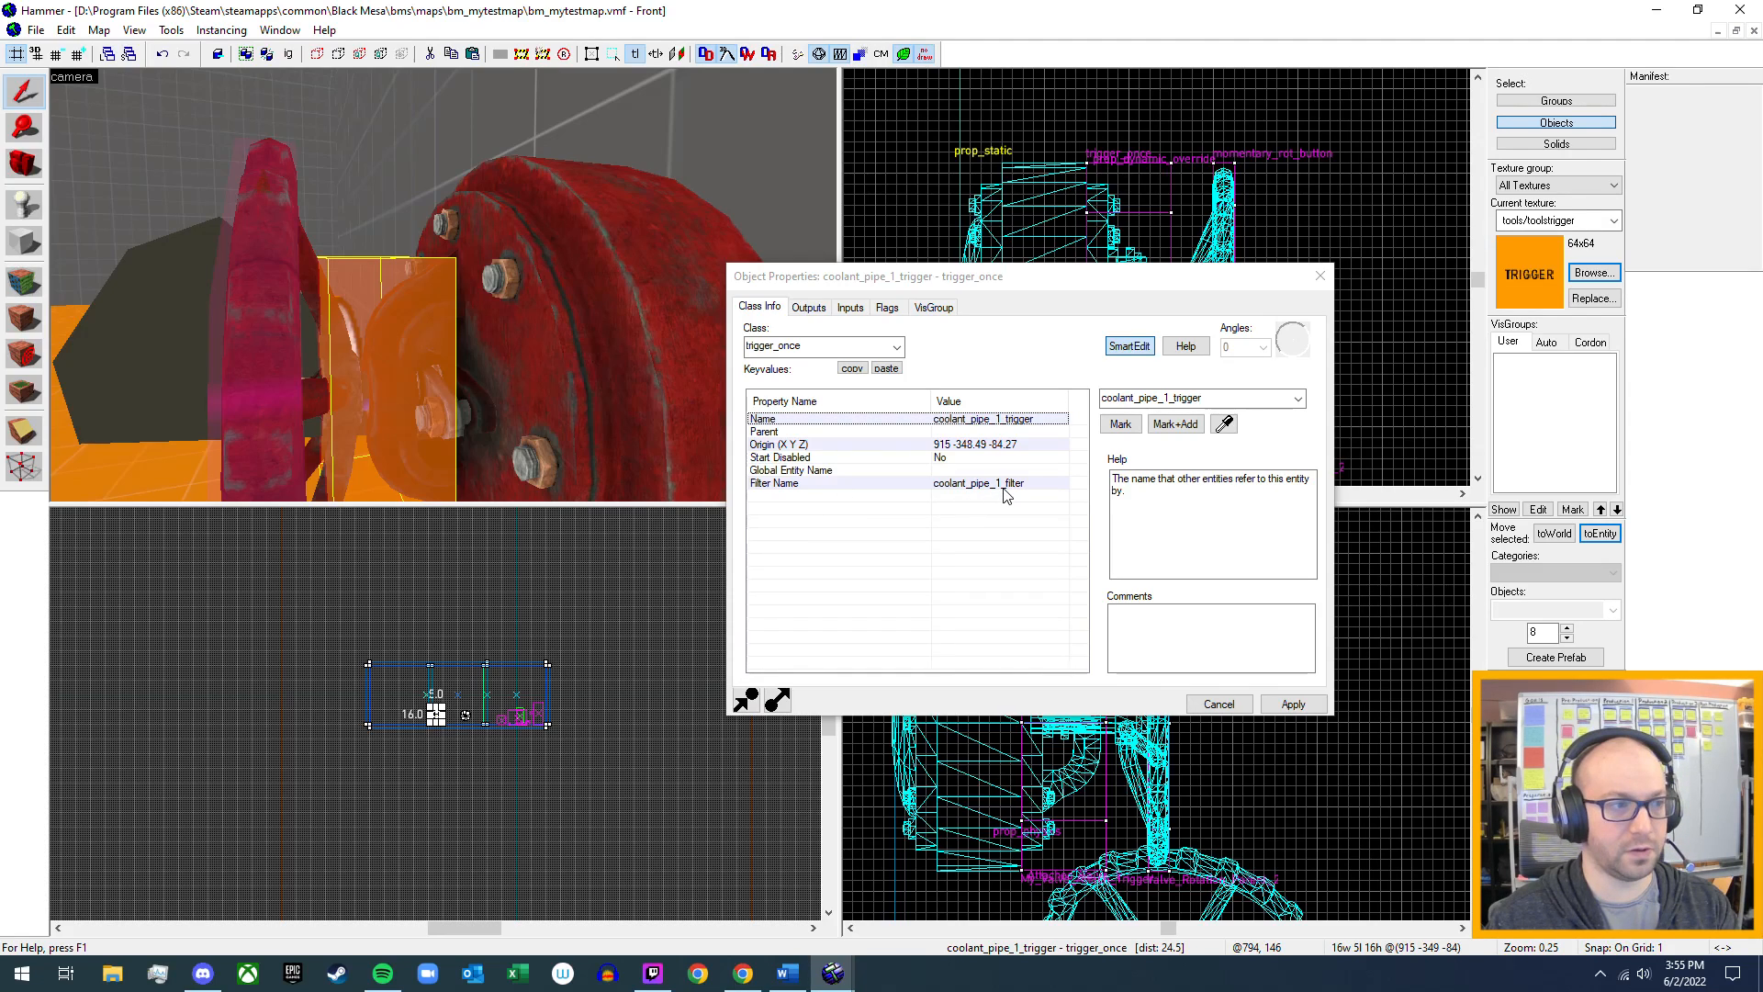
- Examine the coolant pipe trigger's Filter Name and its list of outputs, and inspect the loose wheel and the valve they refer to
click(863, 484)
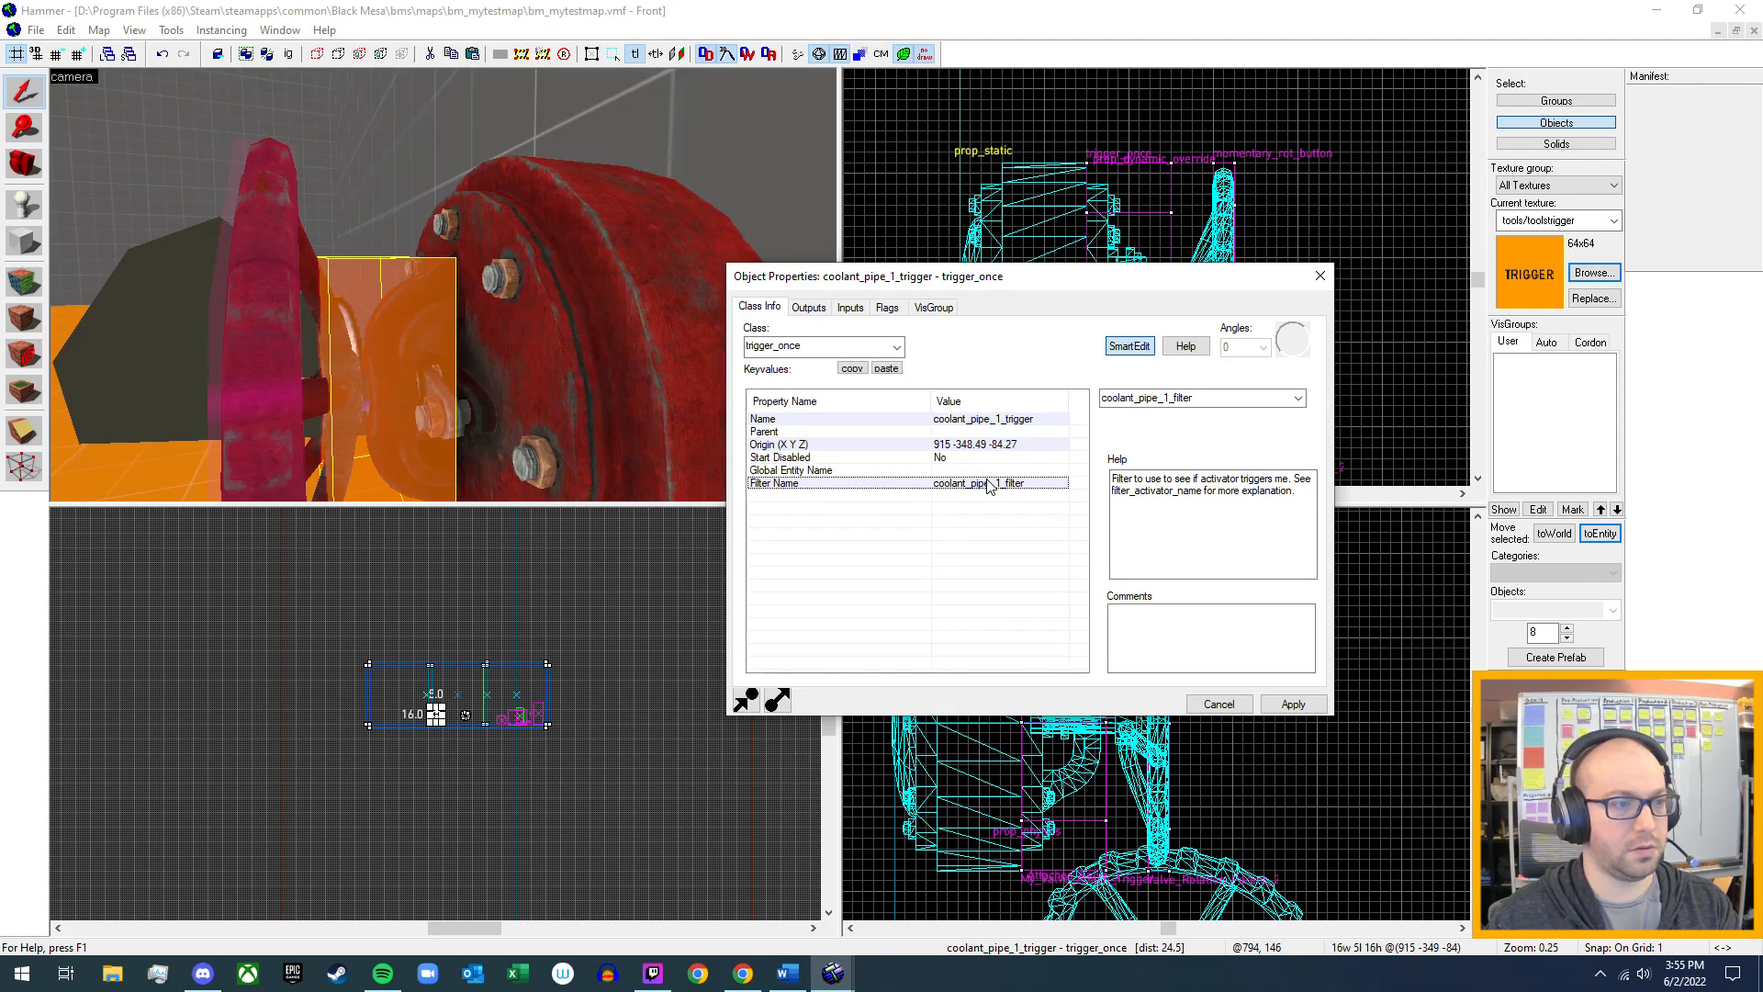
click(809, 308)
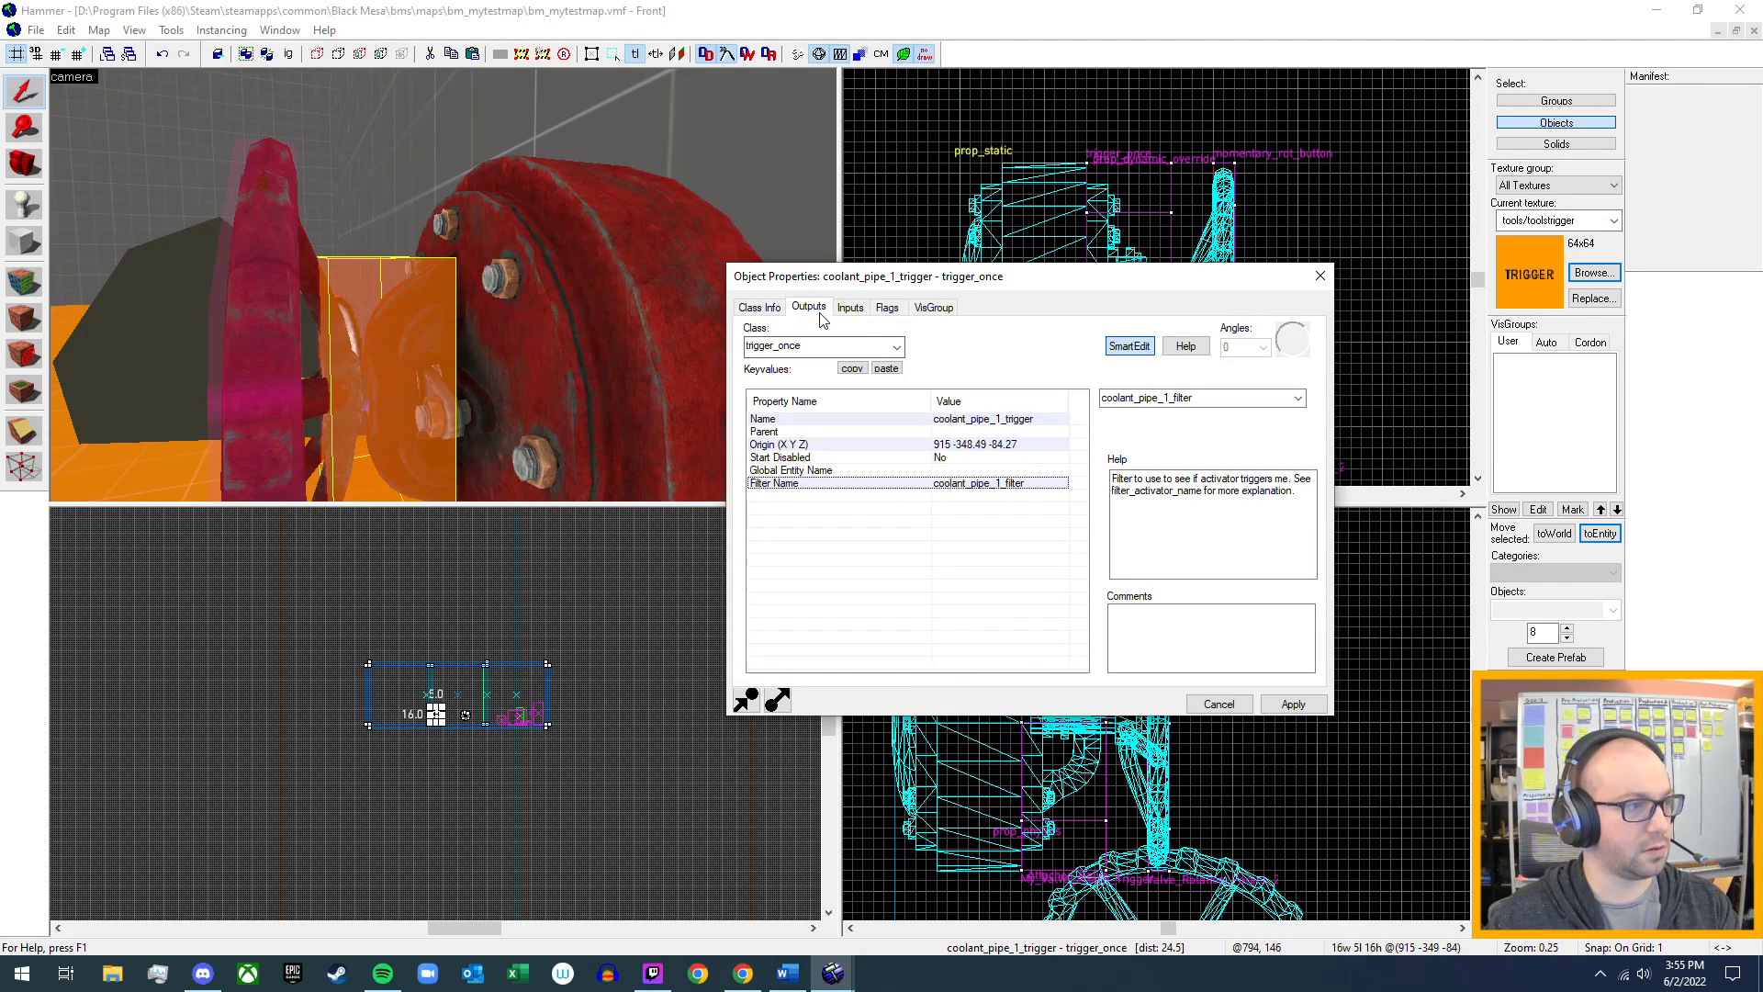
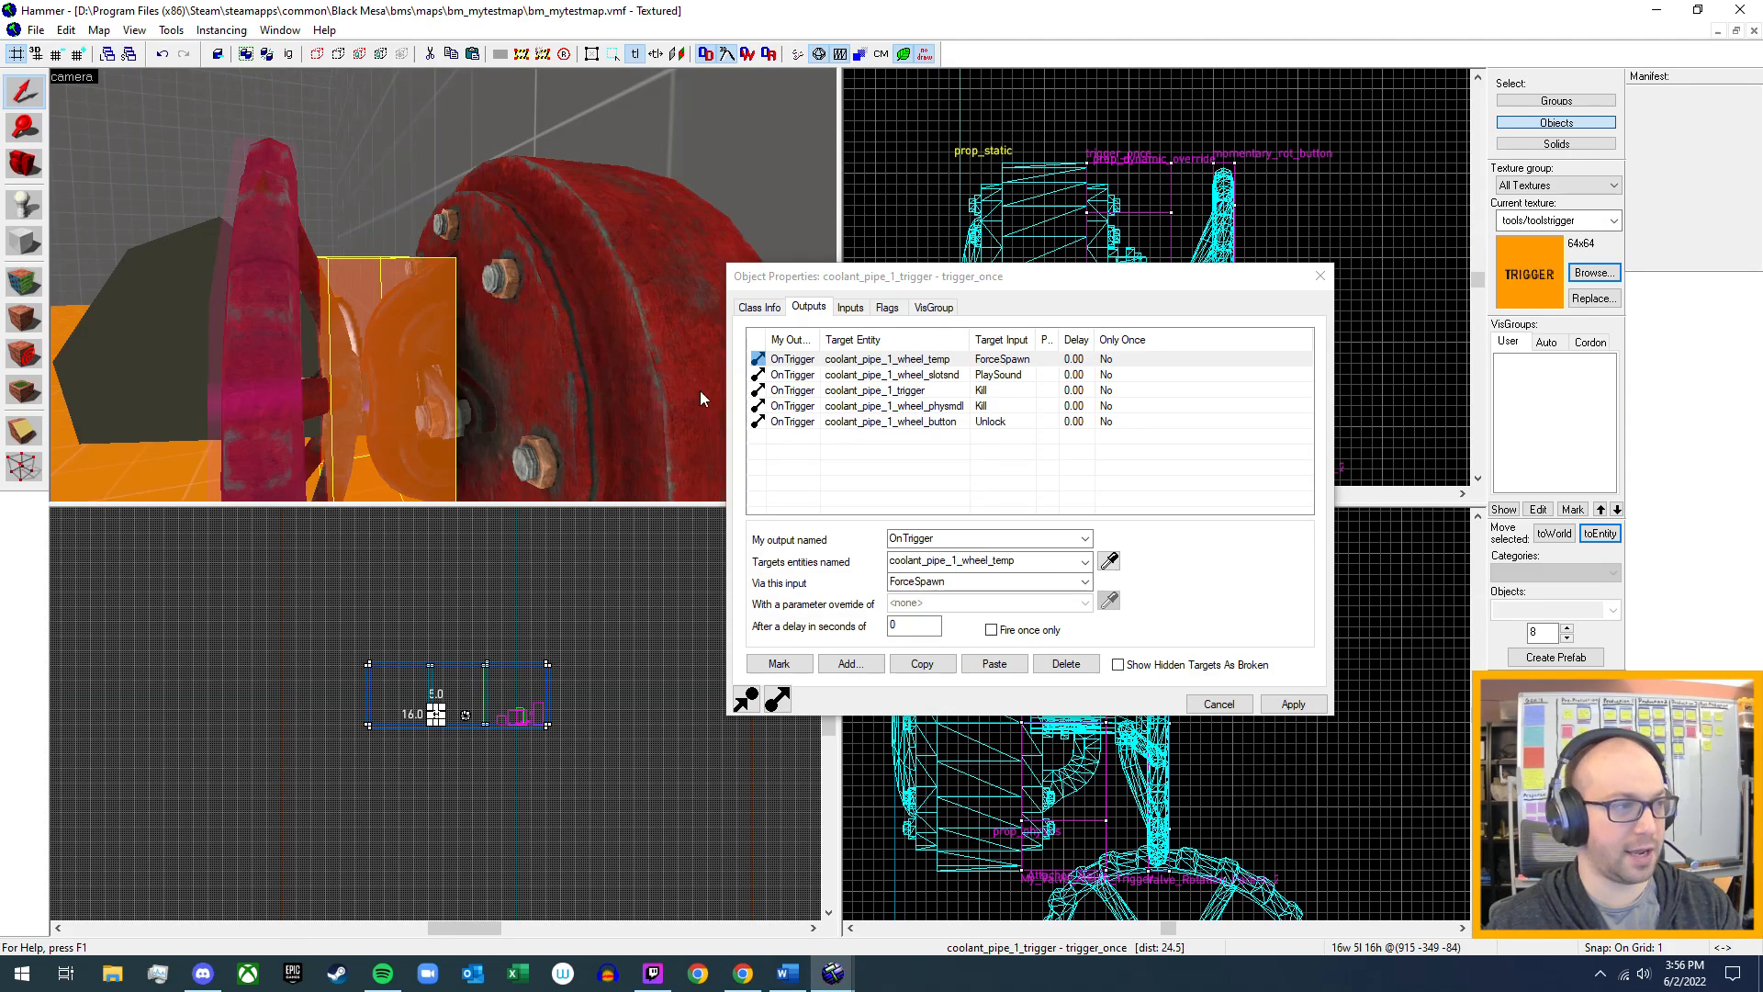
key(z)
key(s)
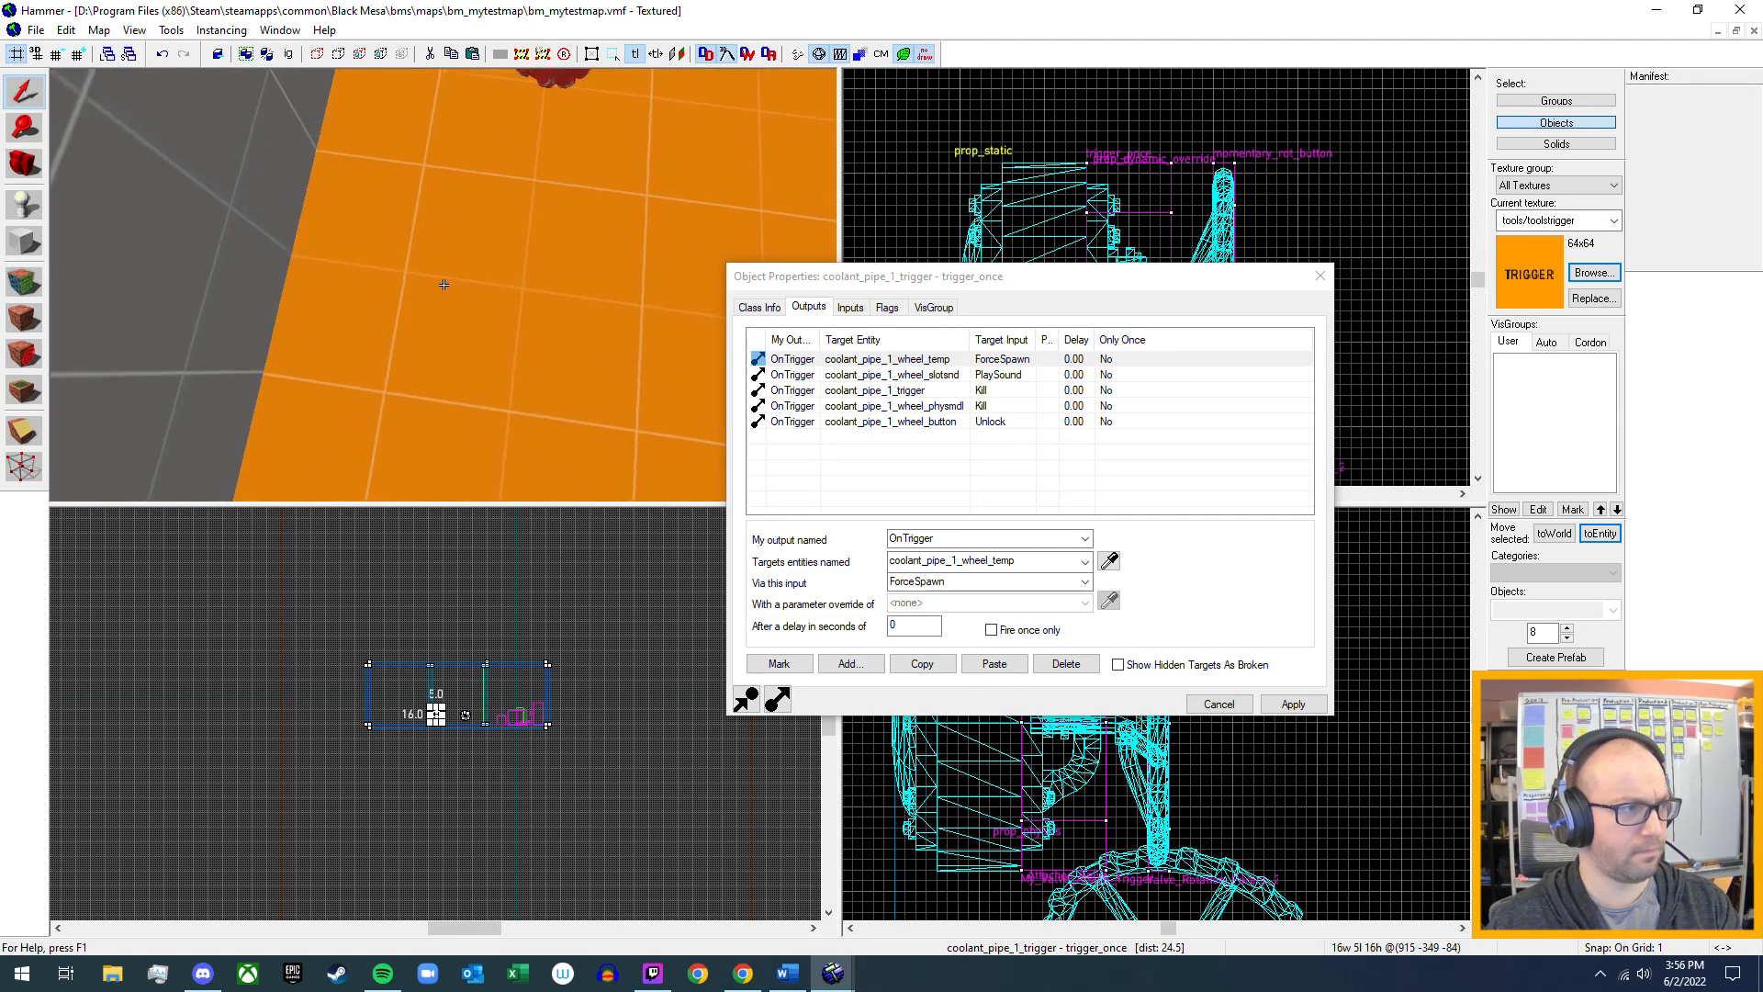
key(w)
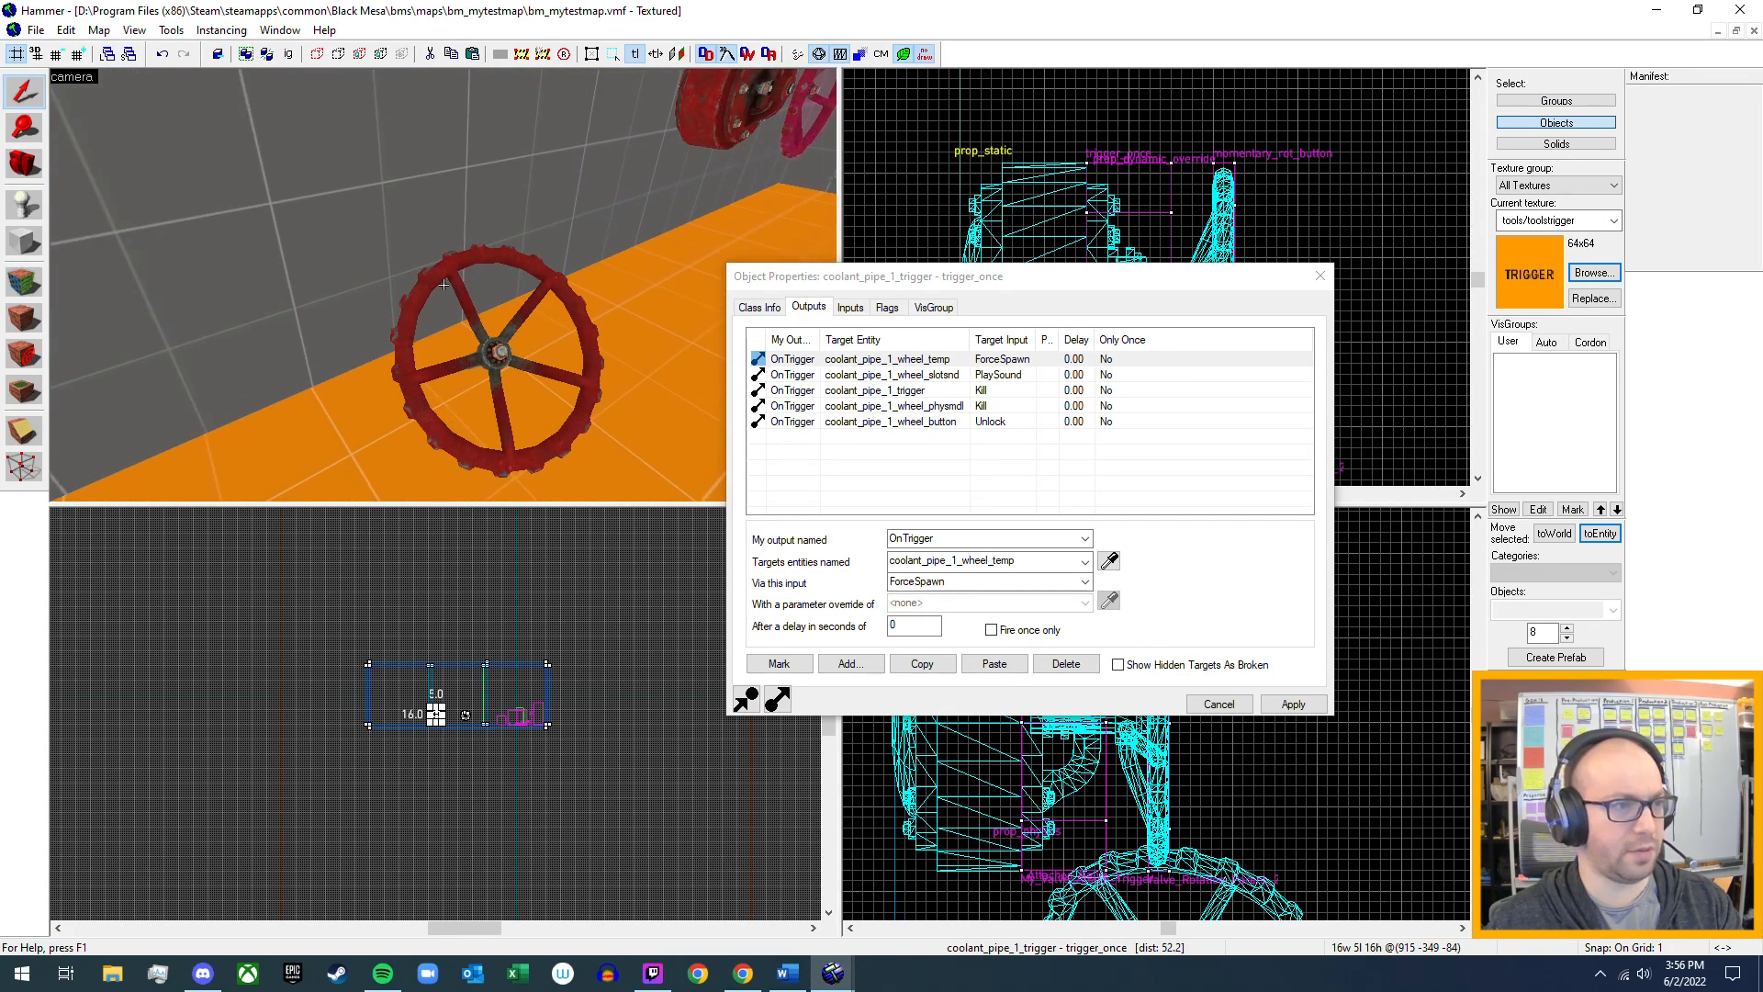
key(z)
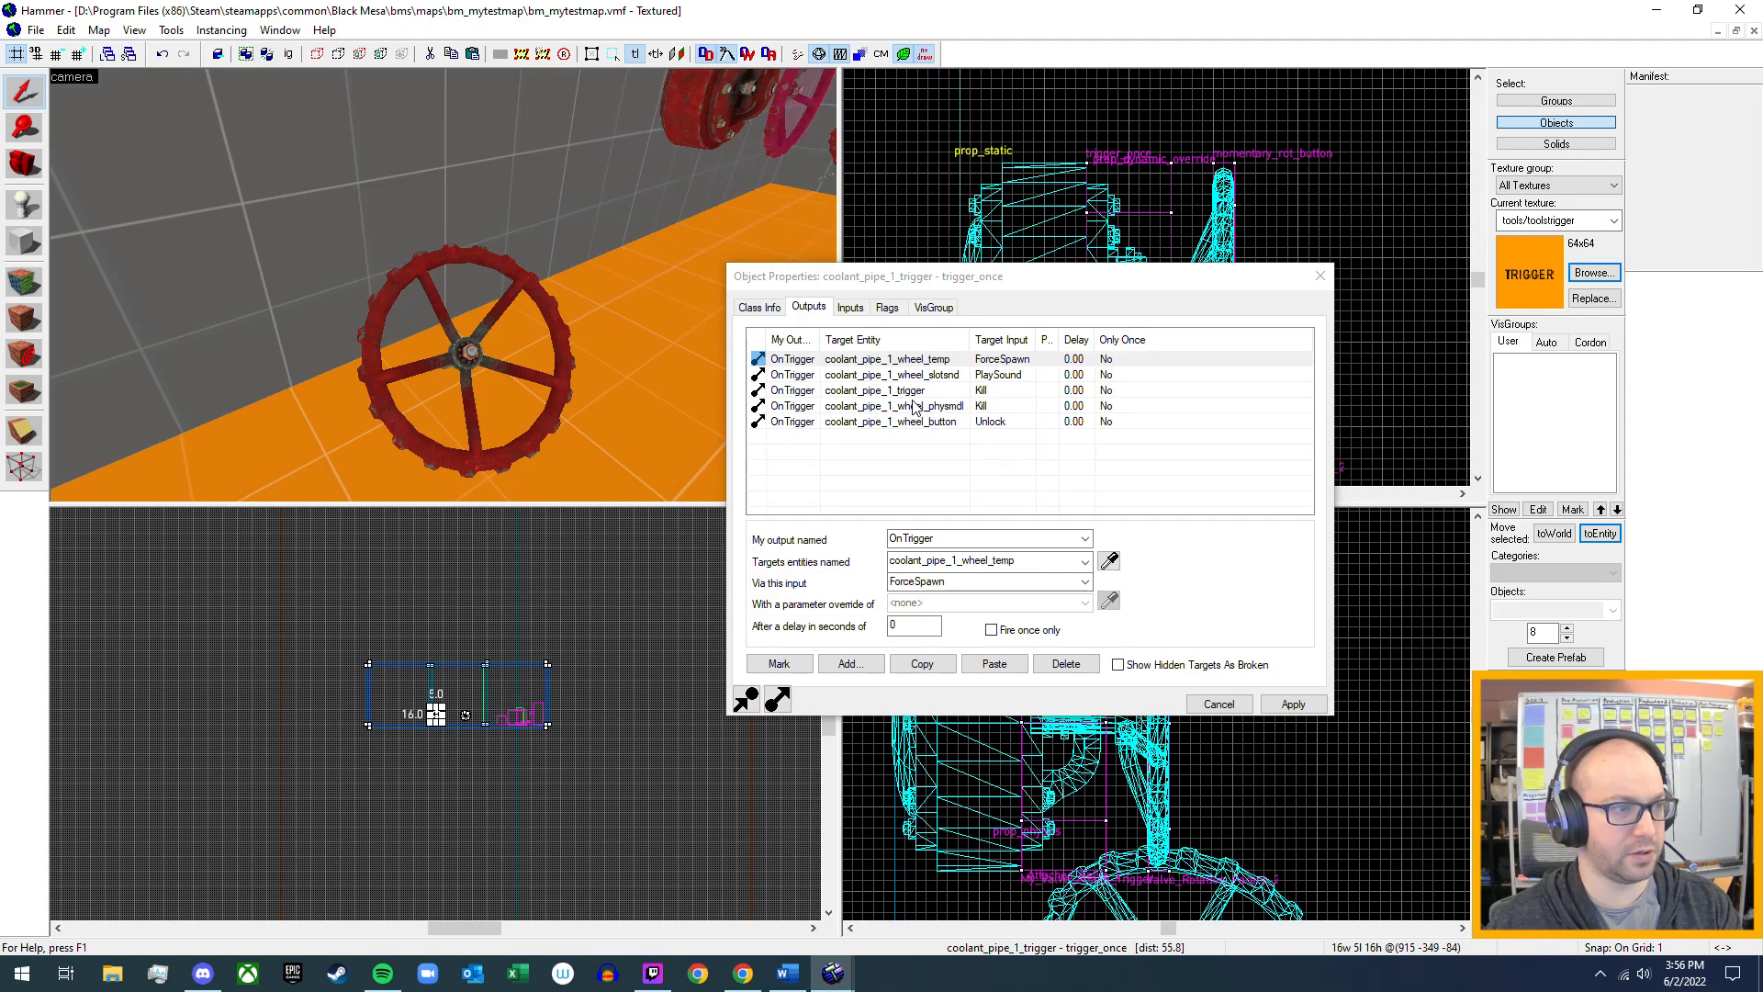
key(z)
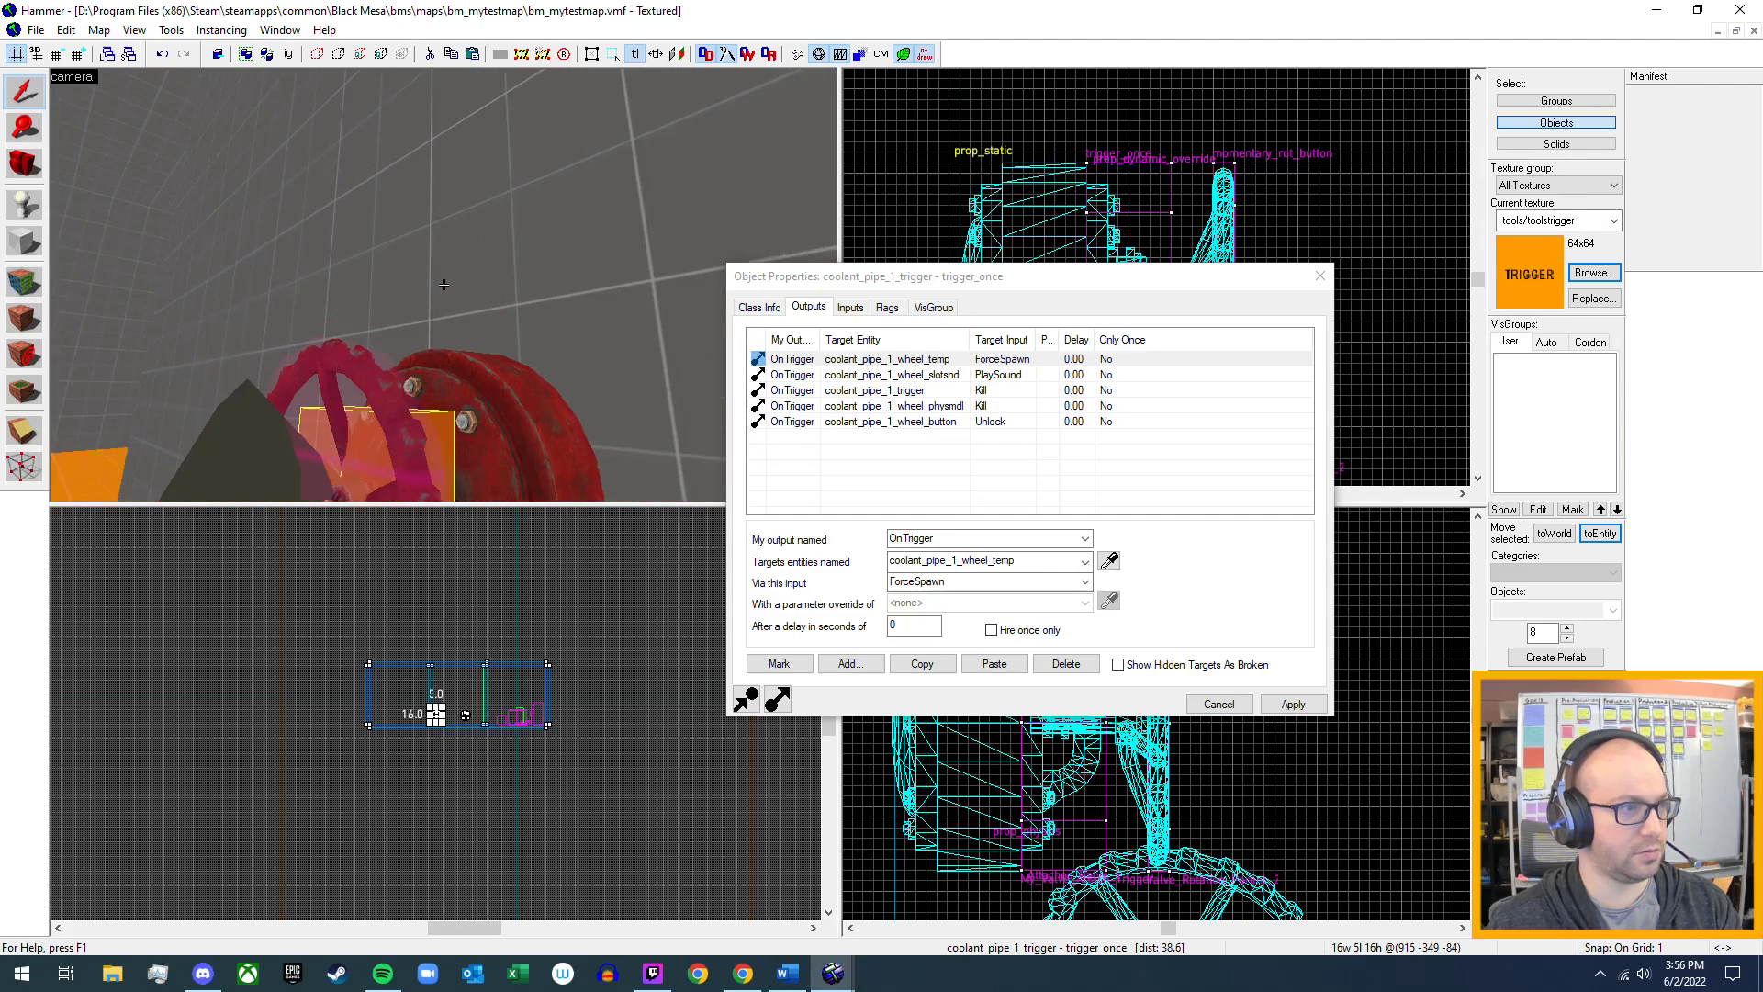
key(w)
key(s)
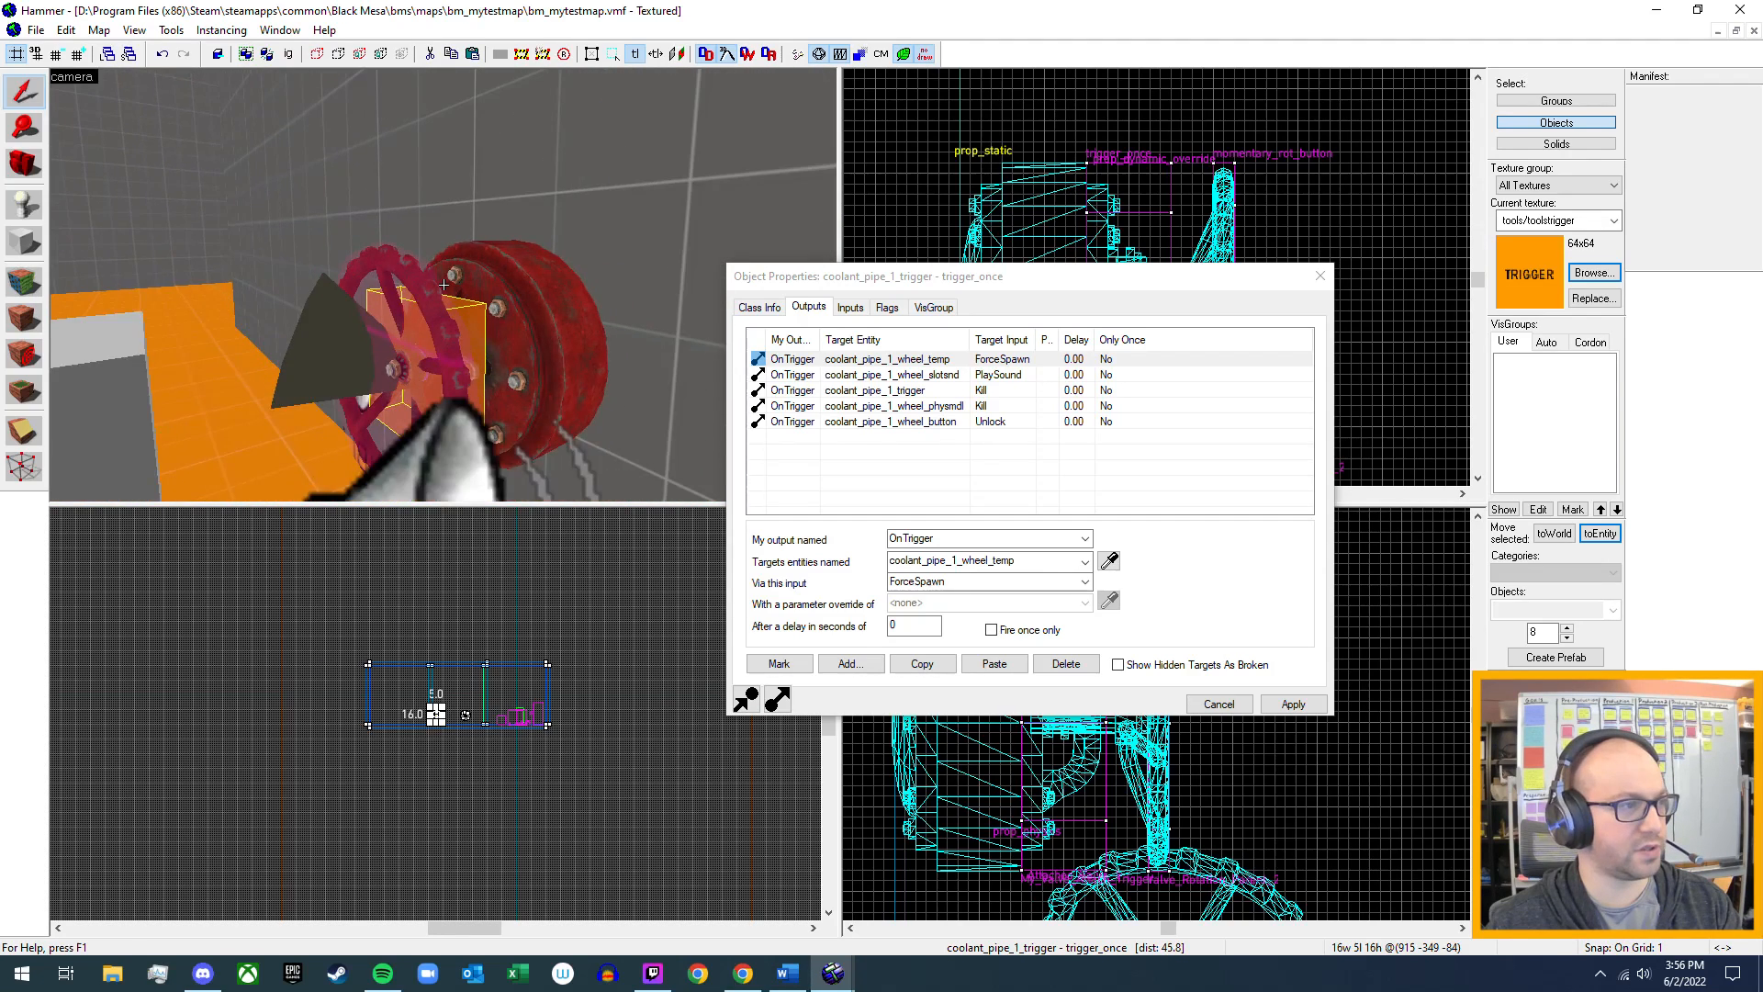
key(w)
key(z)
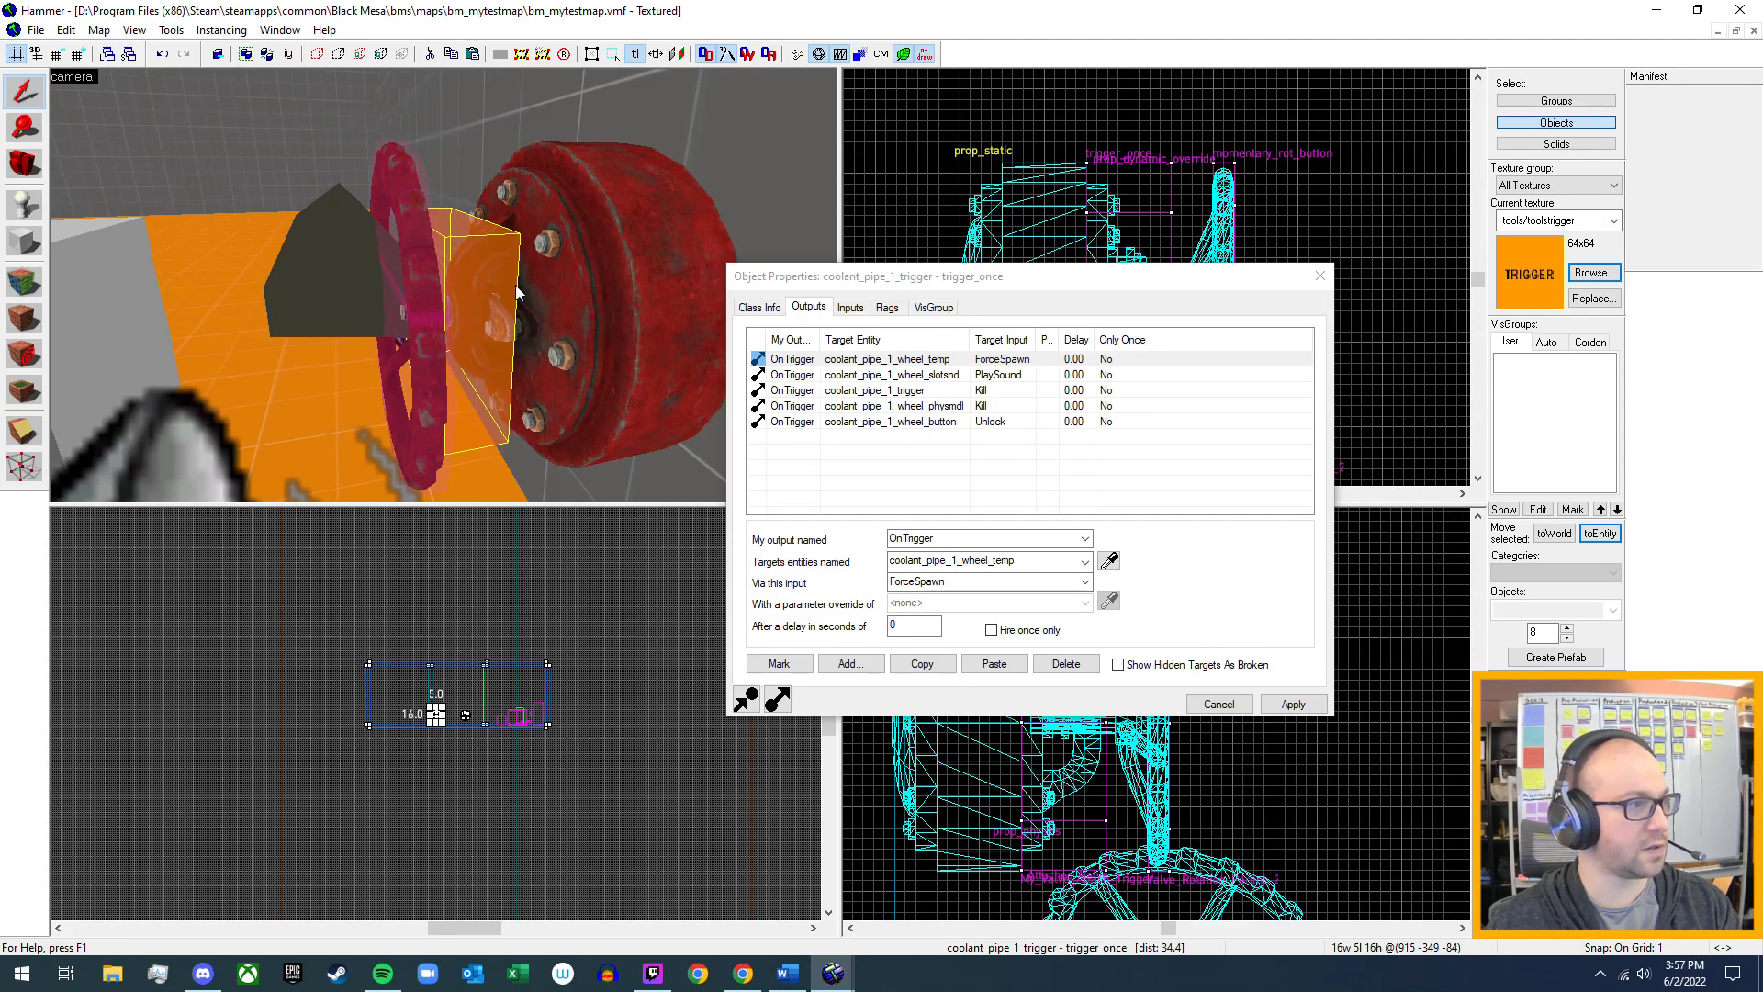
- Inspect the coolant pipe's wheel button outputs and its wheel model, and return to the coolant pipe trigger's outputs
click(424, 217)
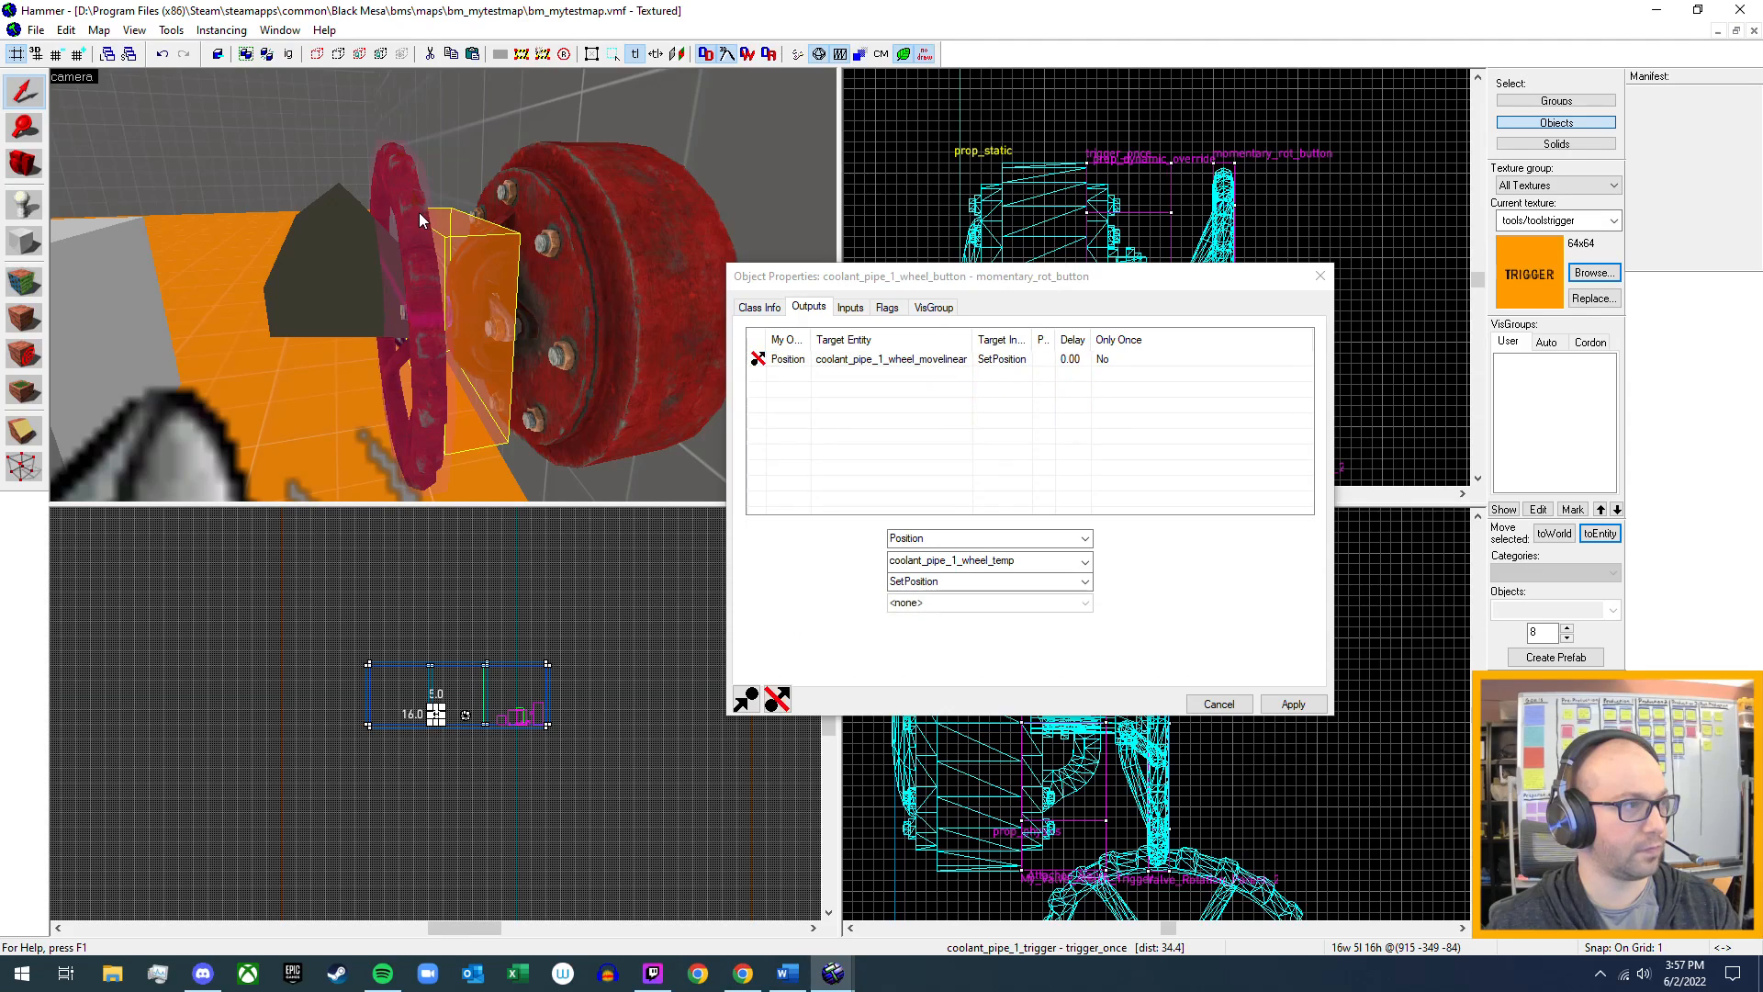
key(z)
key(w)
key(z)
click(444, 305)
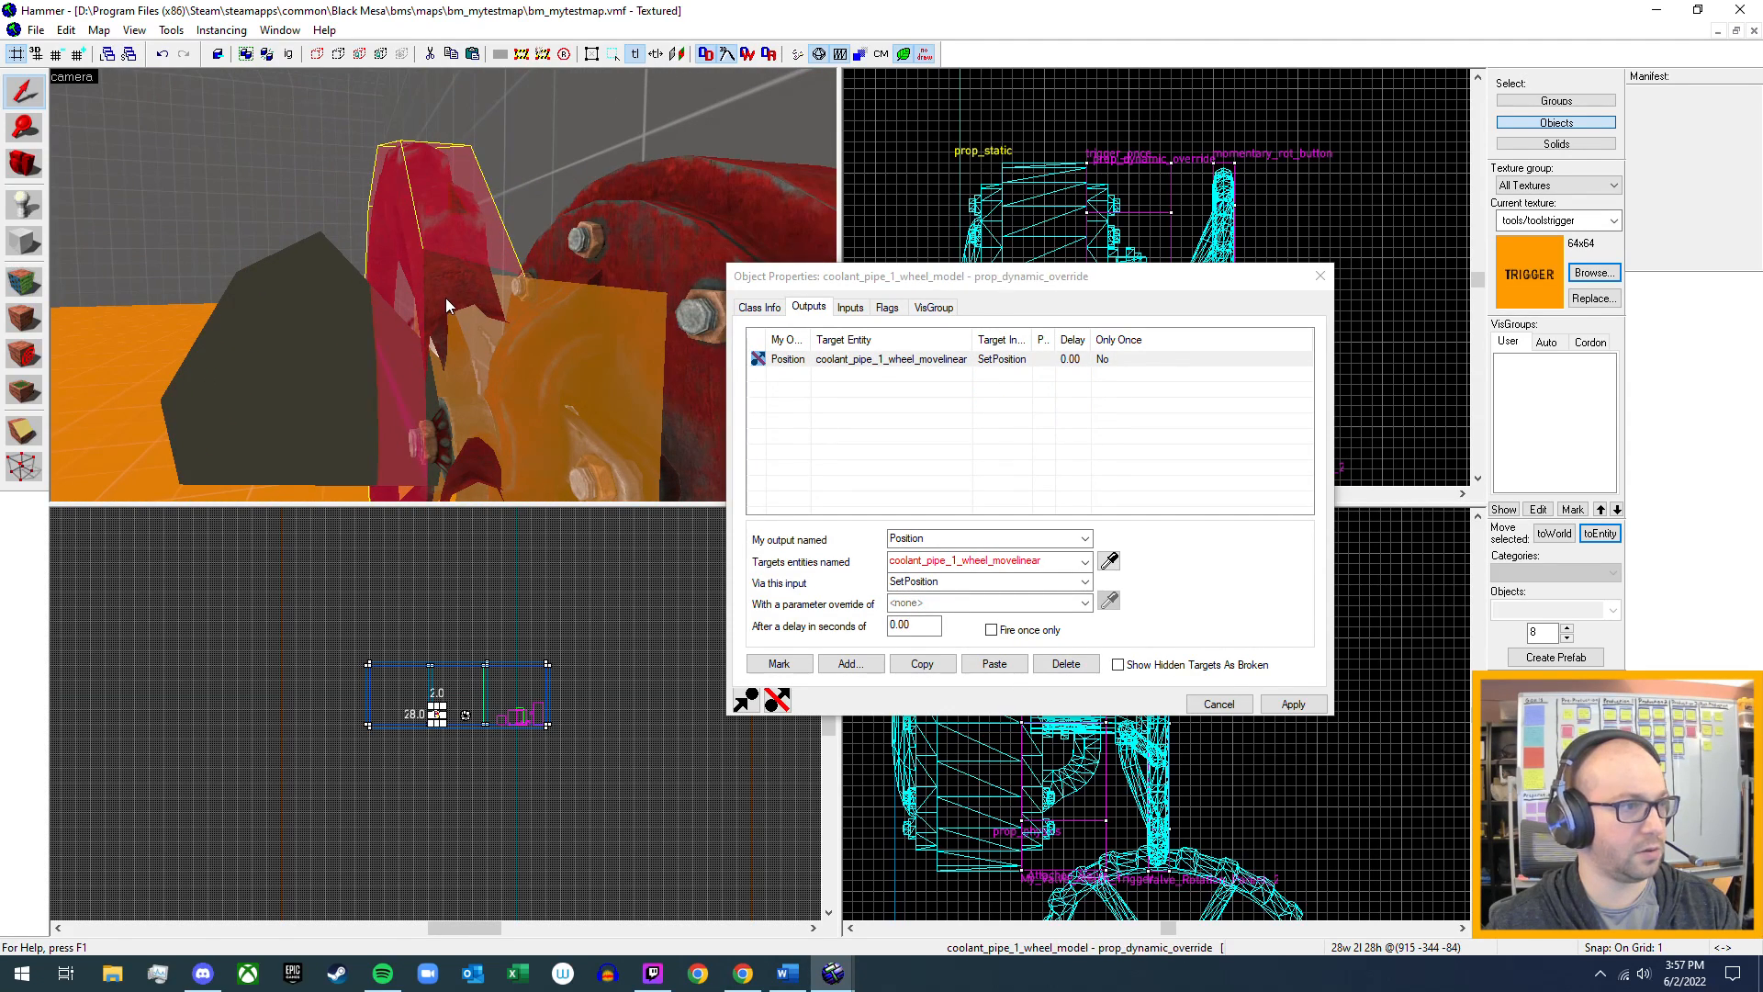
key(z)
key(s)
click(495, 268)
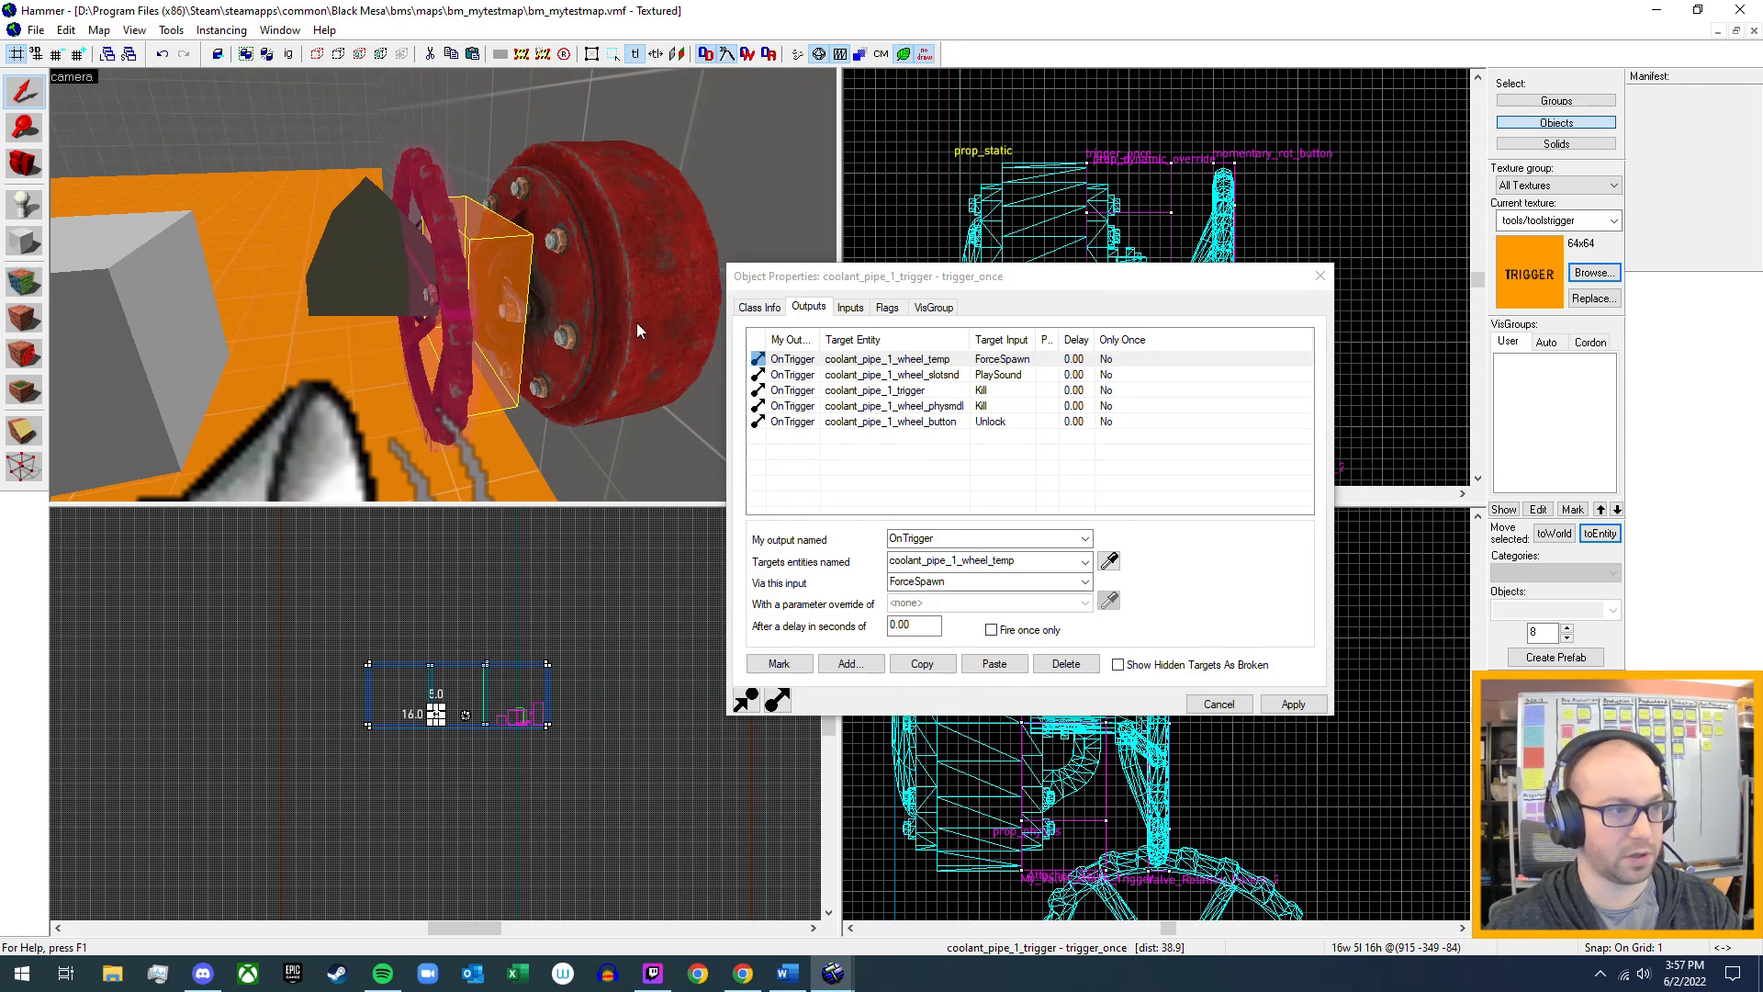
- Follow the coolant pipe trigger's ForceSpawn output to its point_template target, and reselect the trigger
double_click(933, 363)
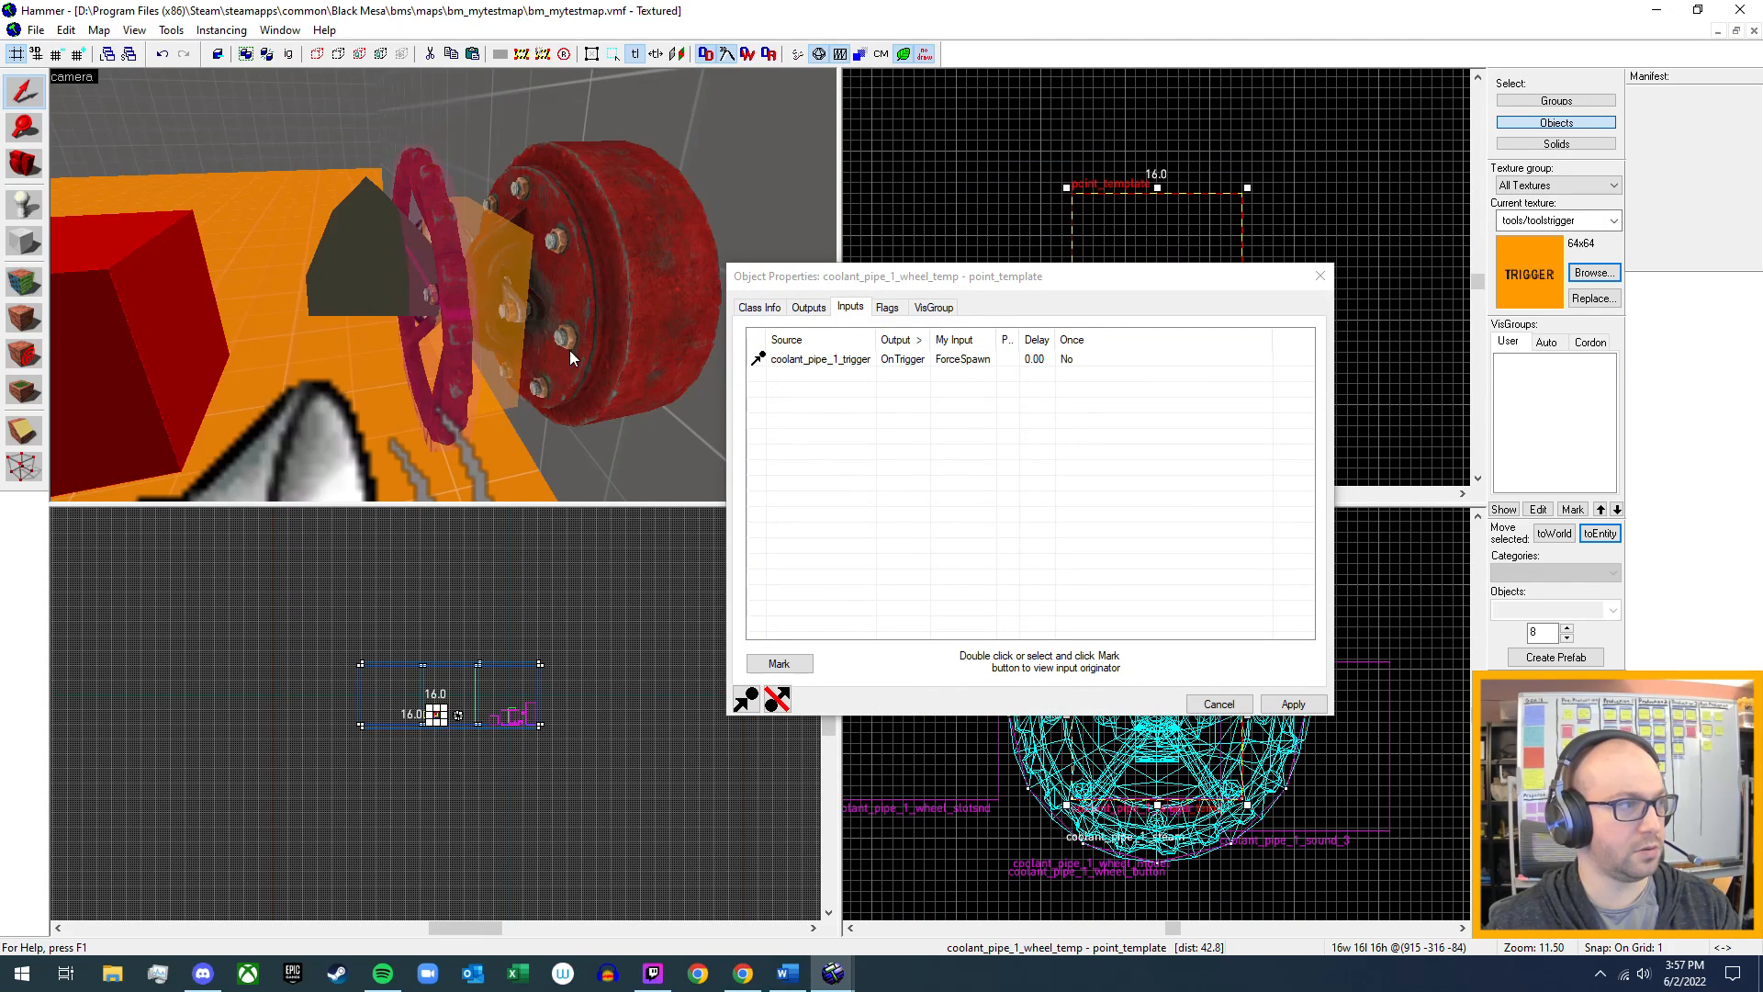
key(z)
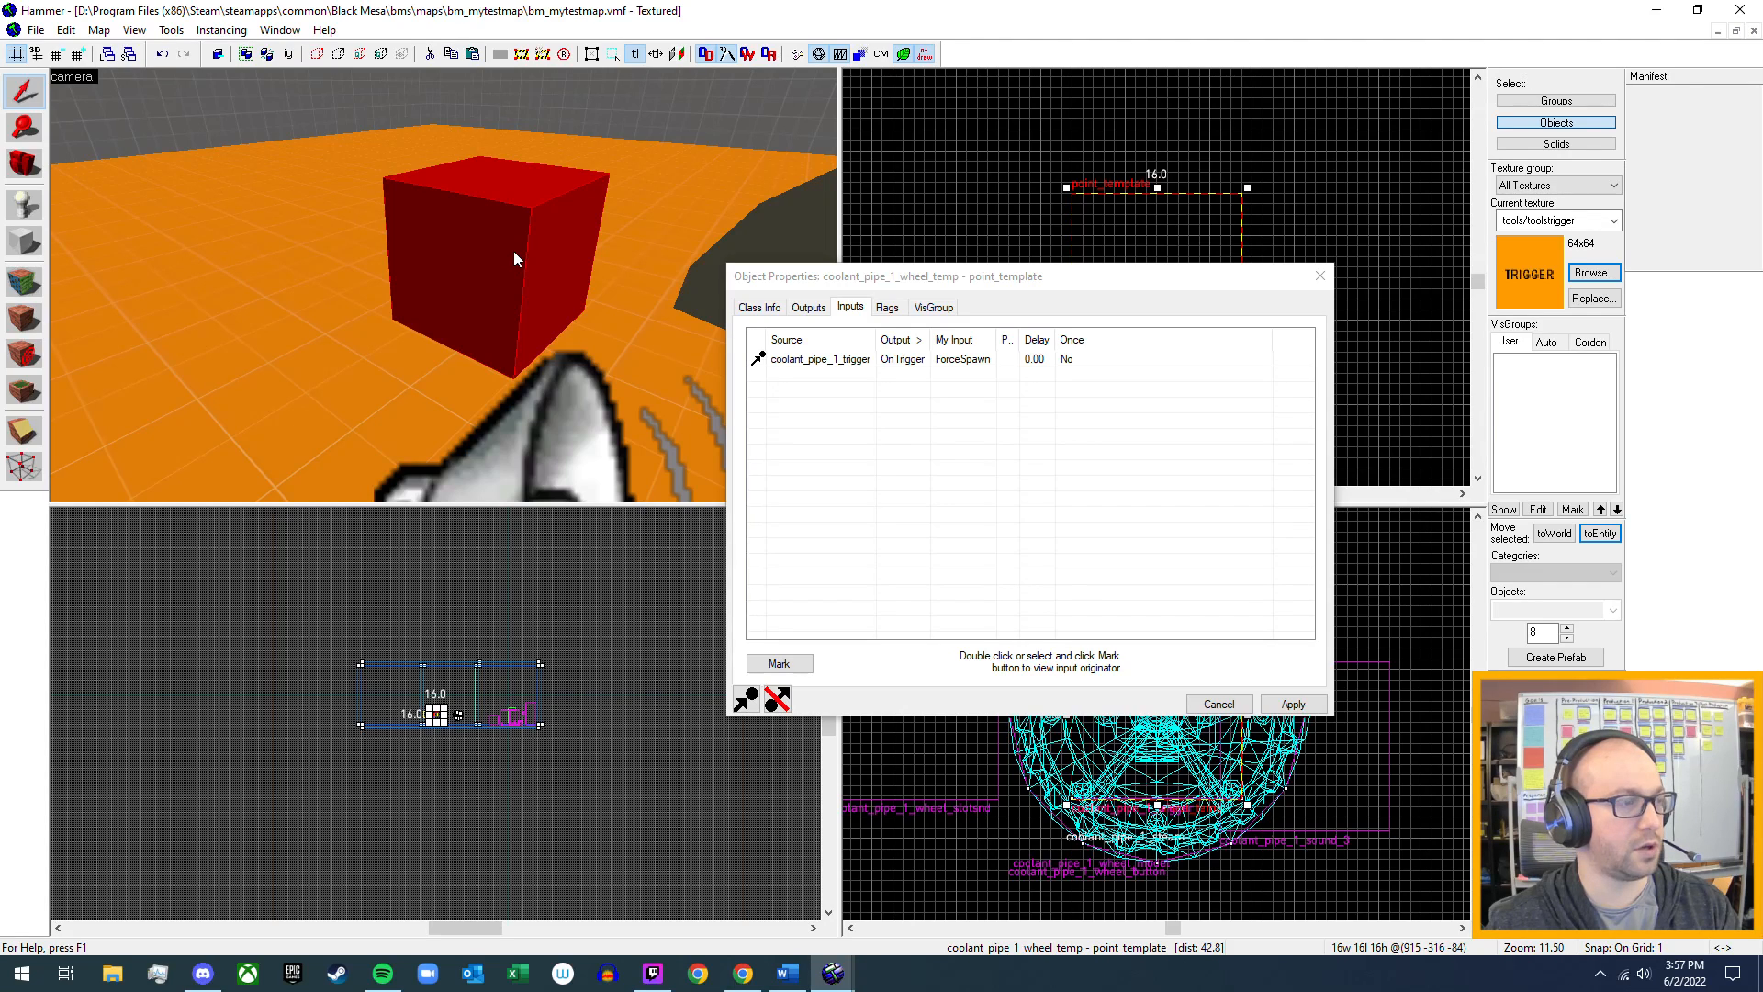
key(z)
key(z)
click(329, 241)
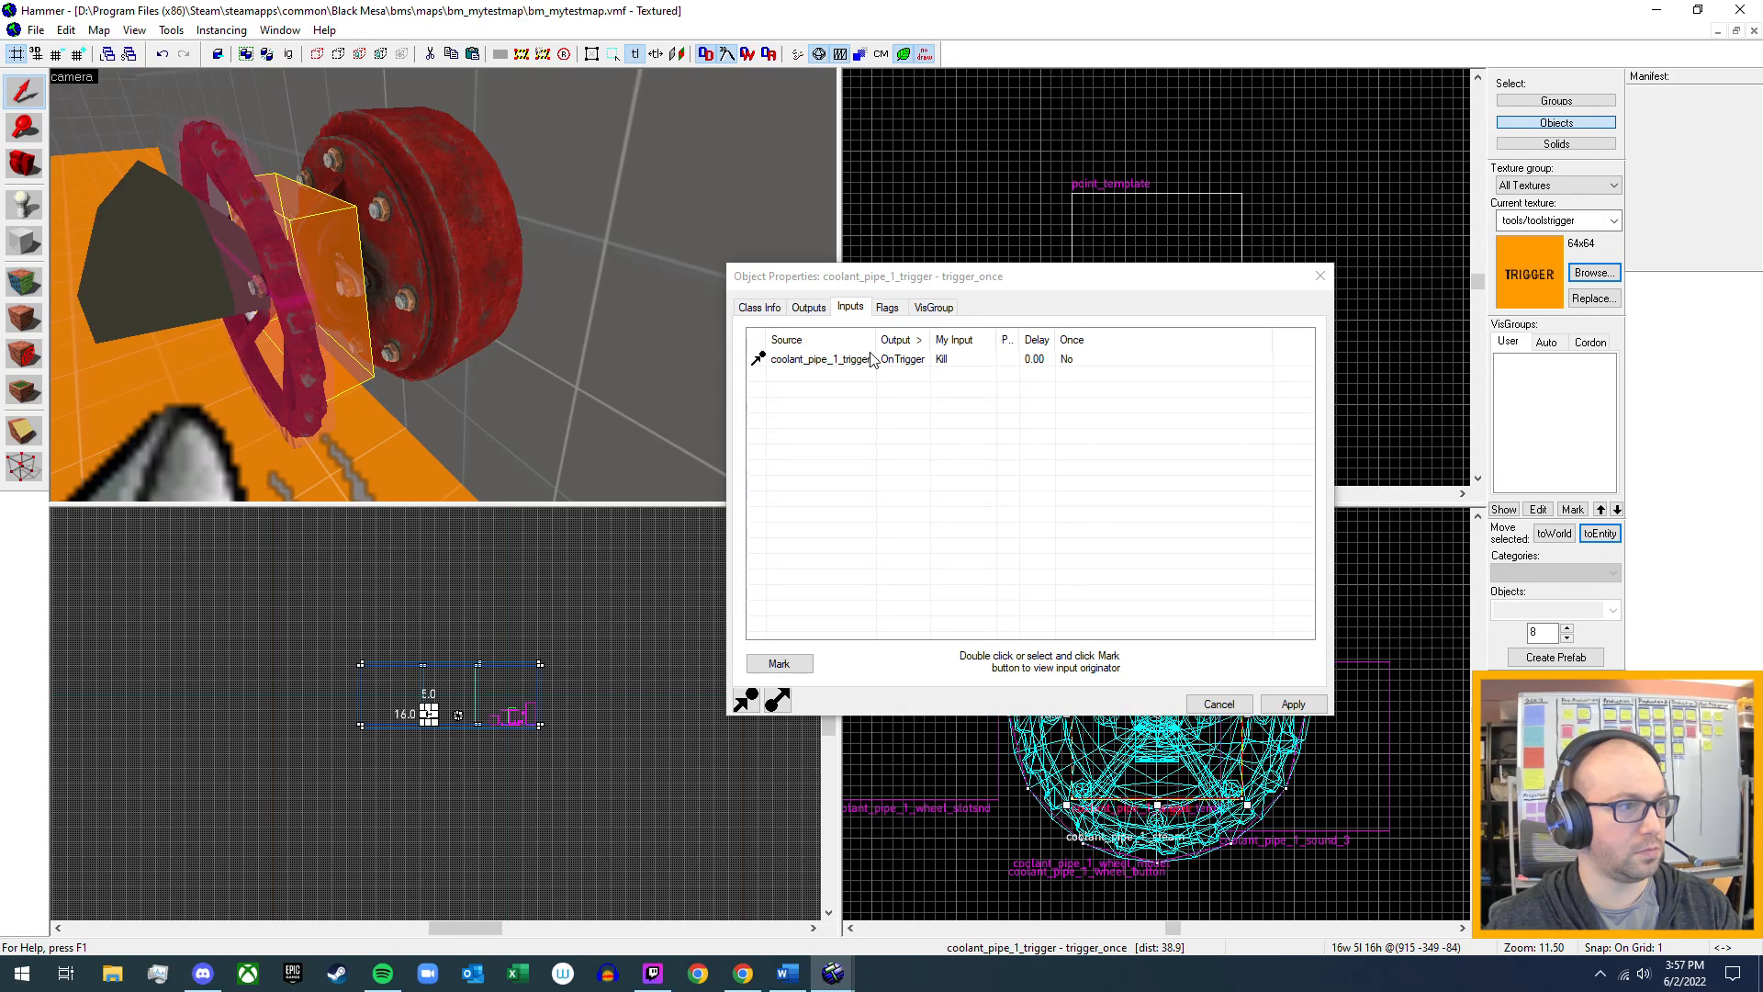
- Compare the coolant pipe trigger's list of outputs with the inputs it receives
click(819, 311)
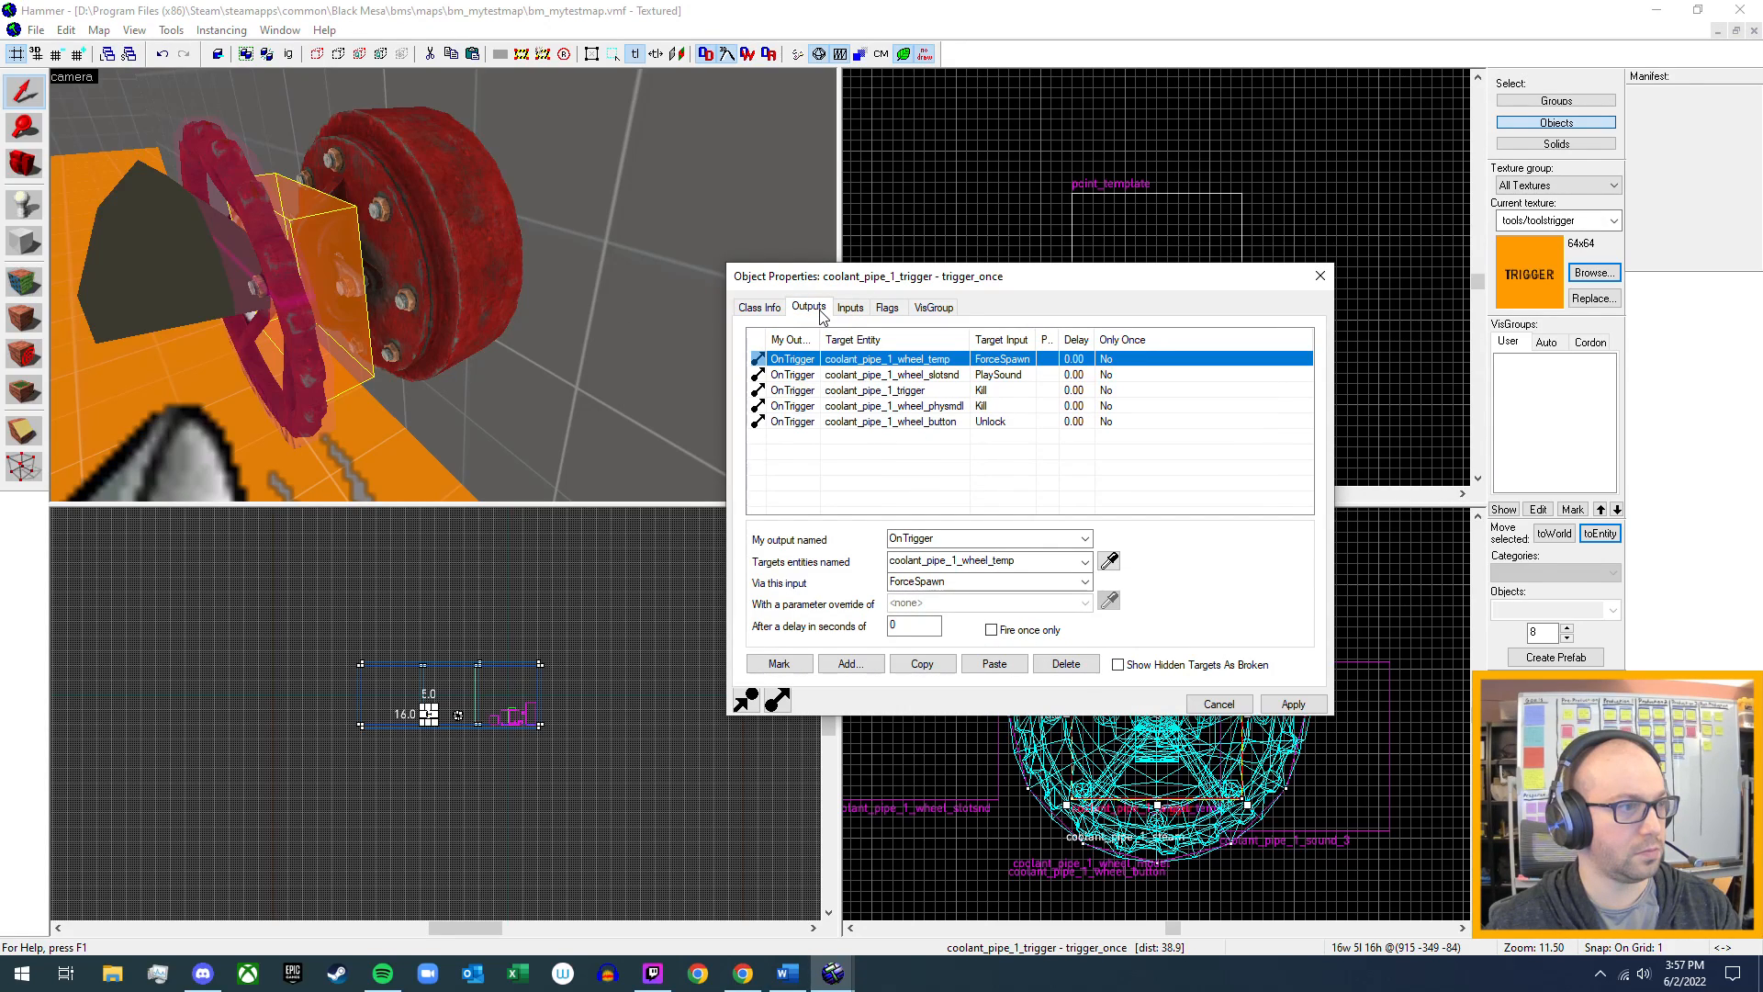
click(851, 309)
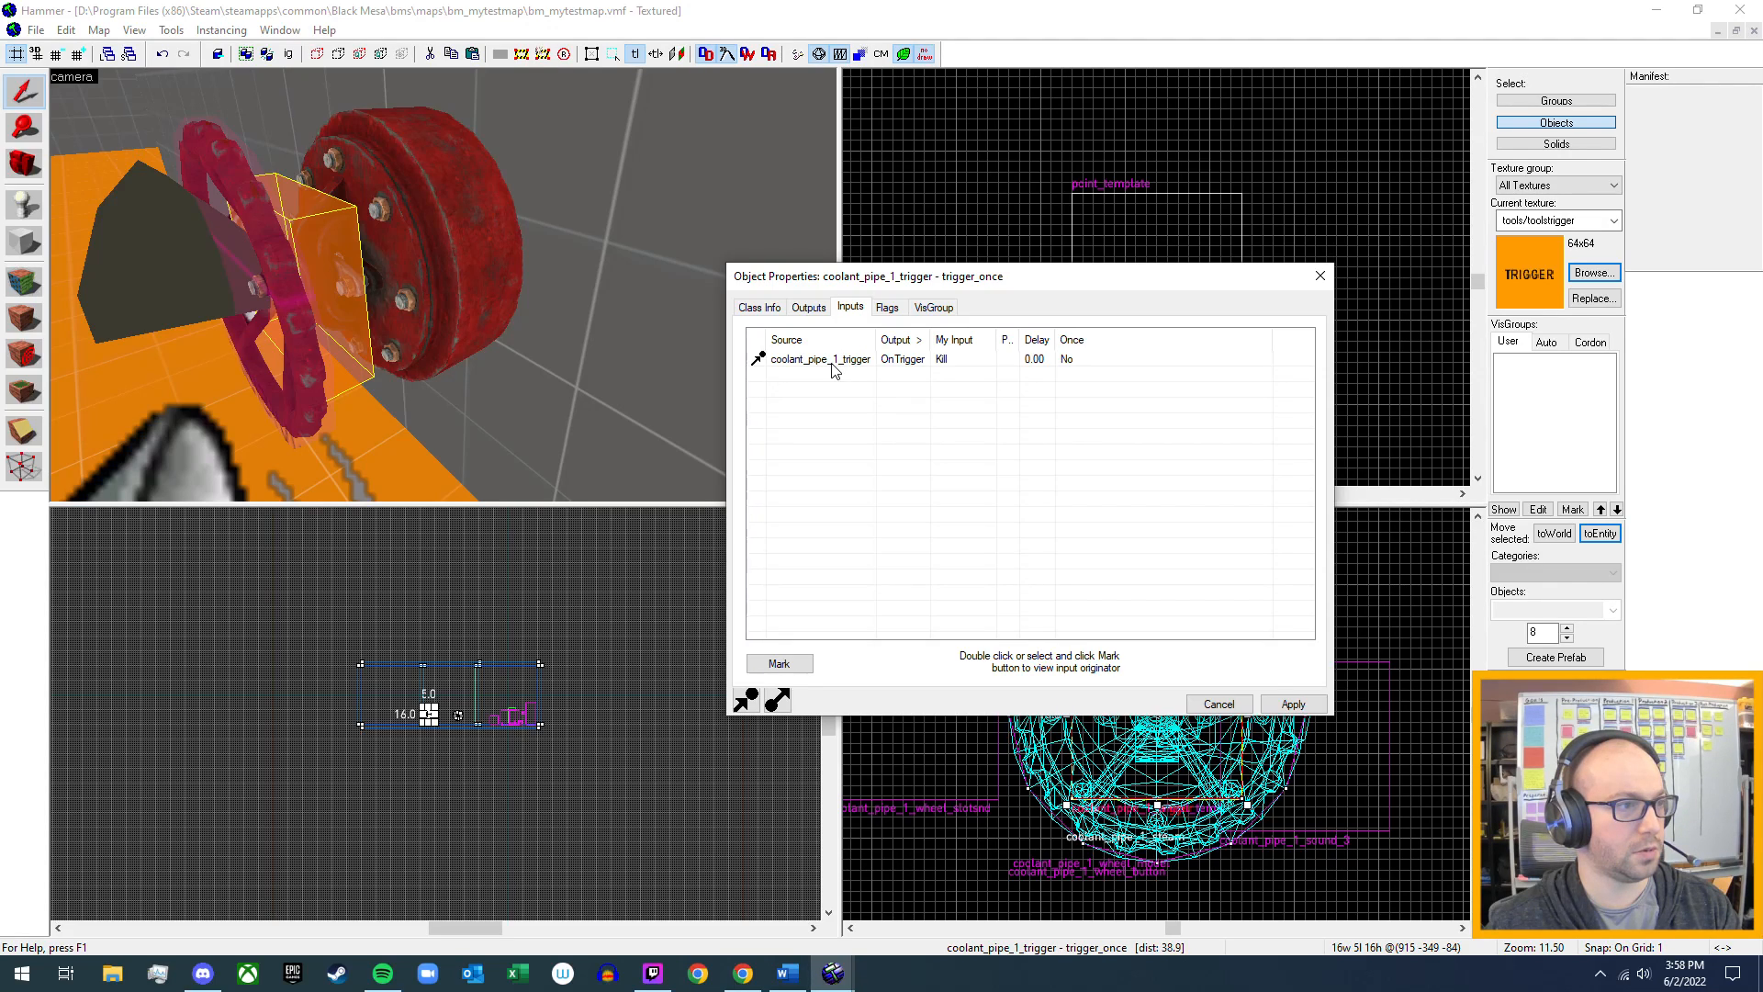
click(400, 353)
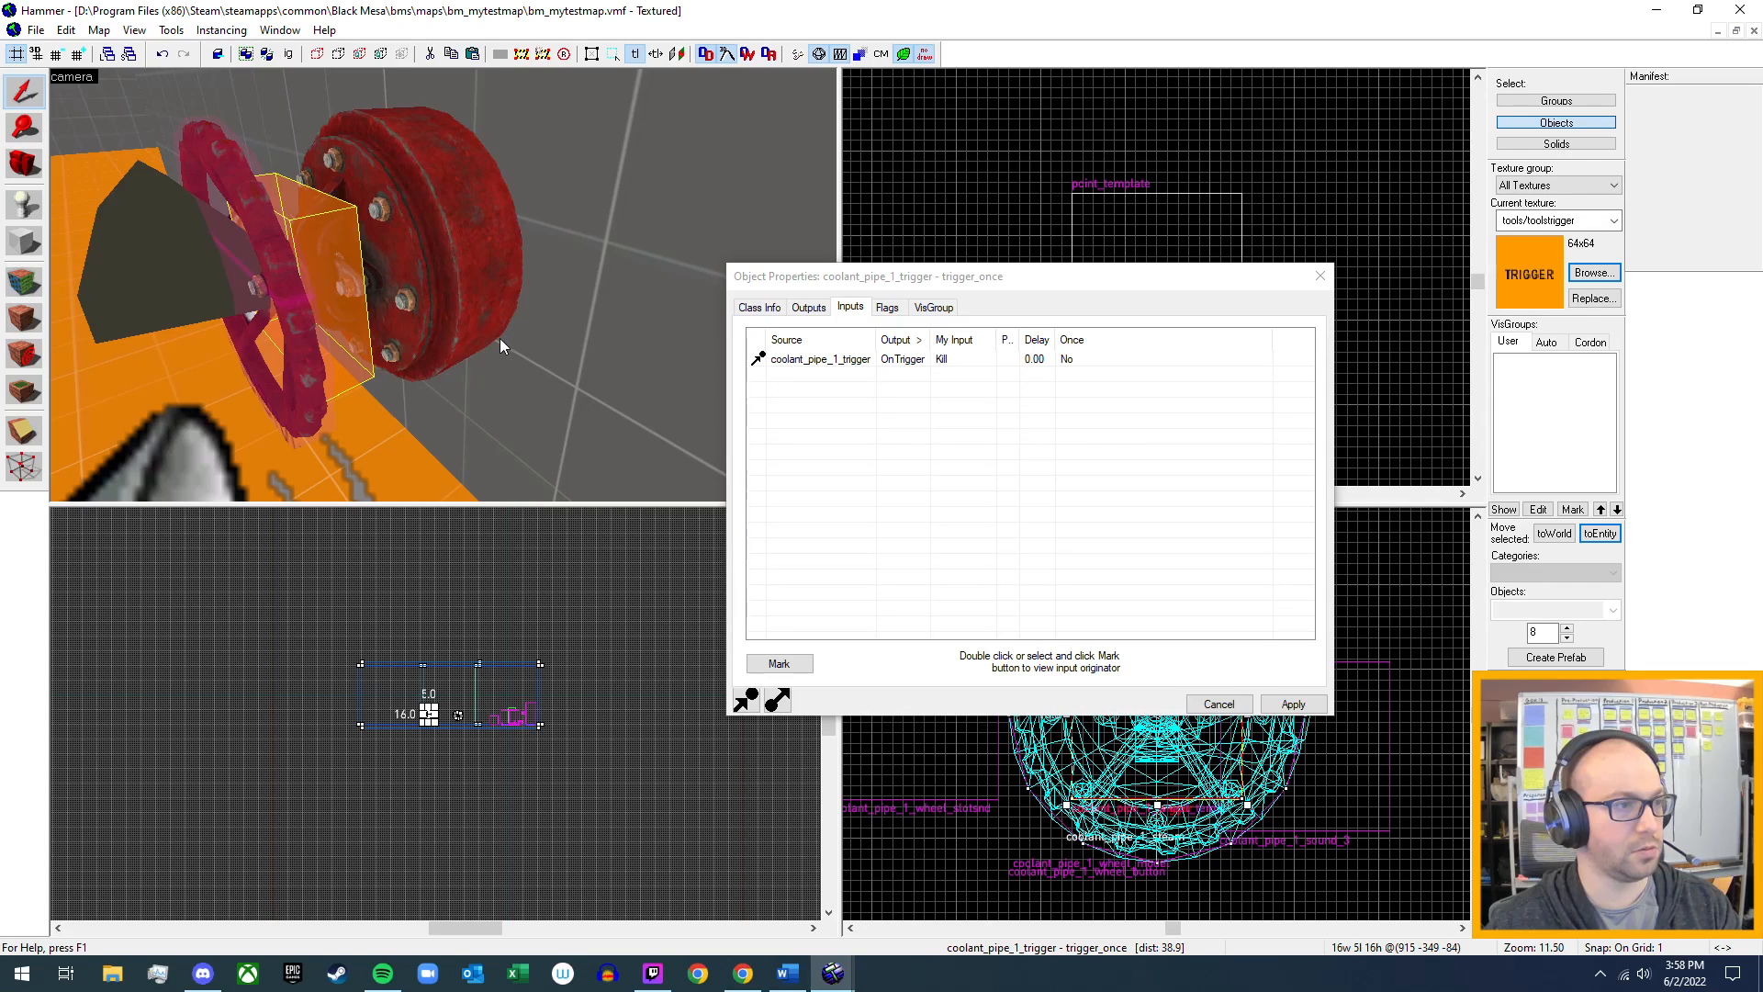
- Open the properties of the simple valve's My_Valve_Attach_Trigger and check which inputs it receives
key(z)
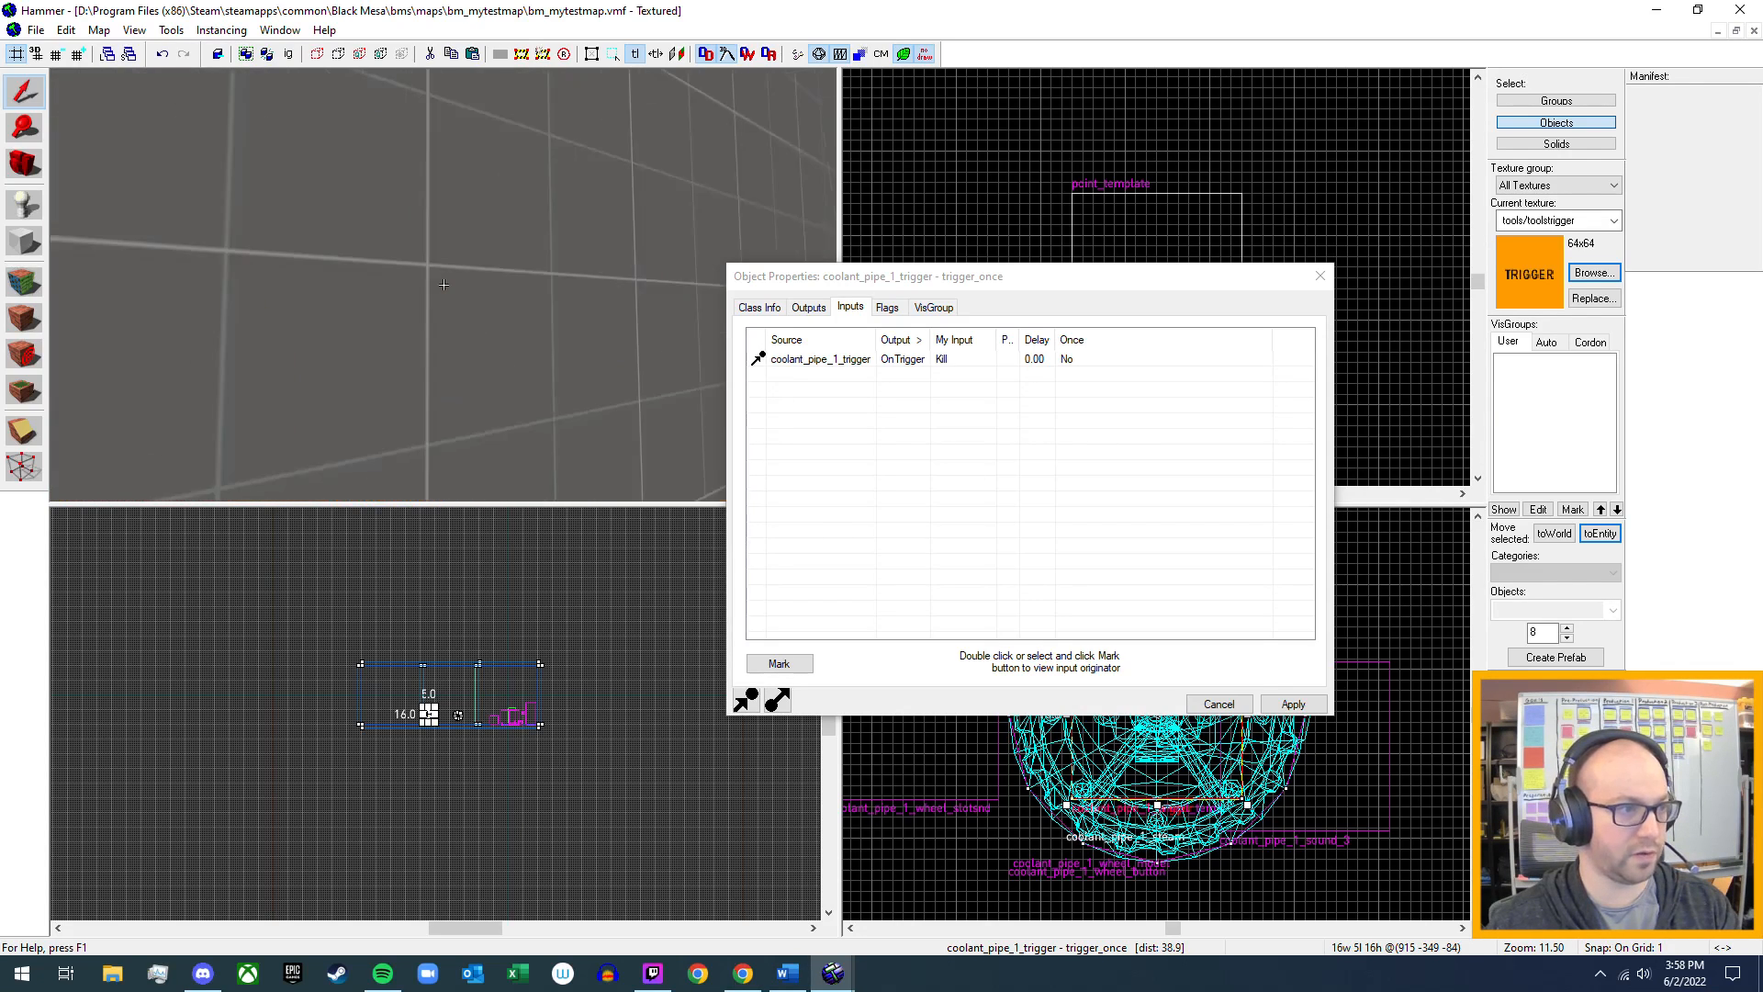
key(s)
key(w)
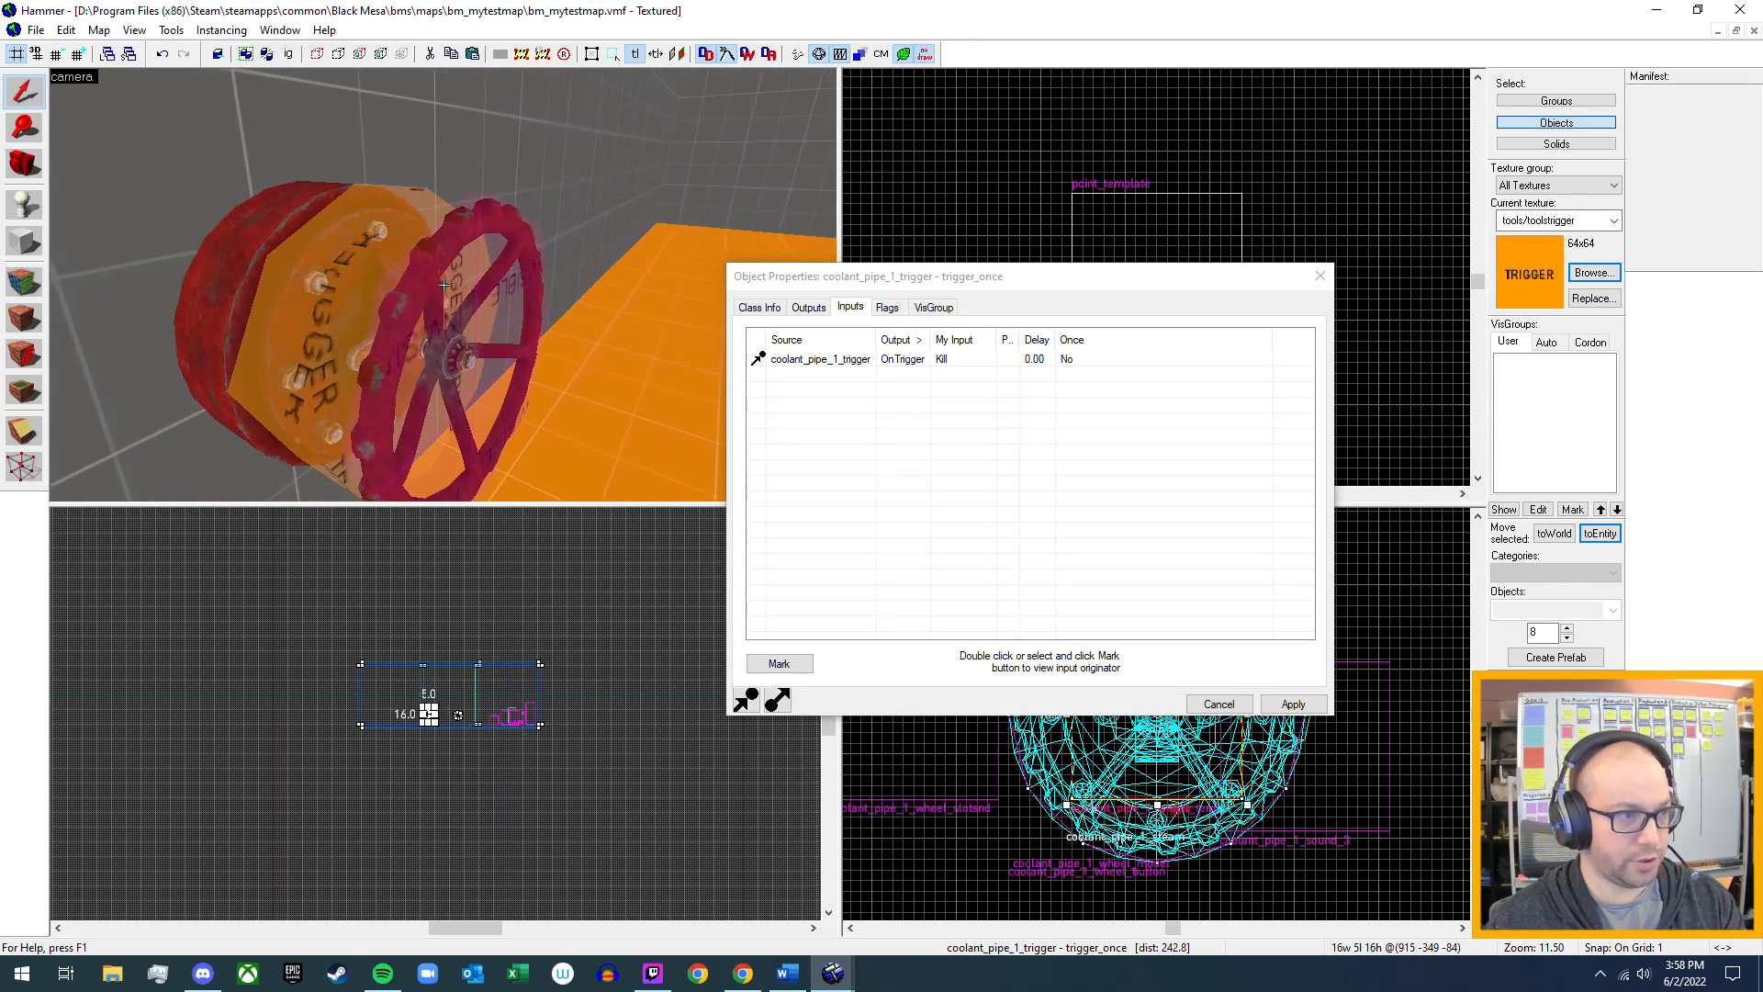
key(z)
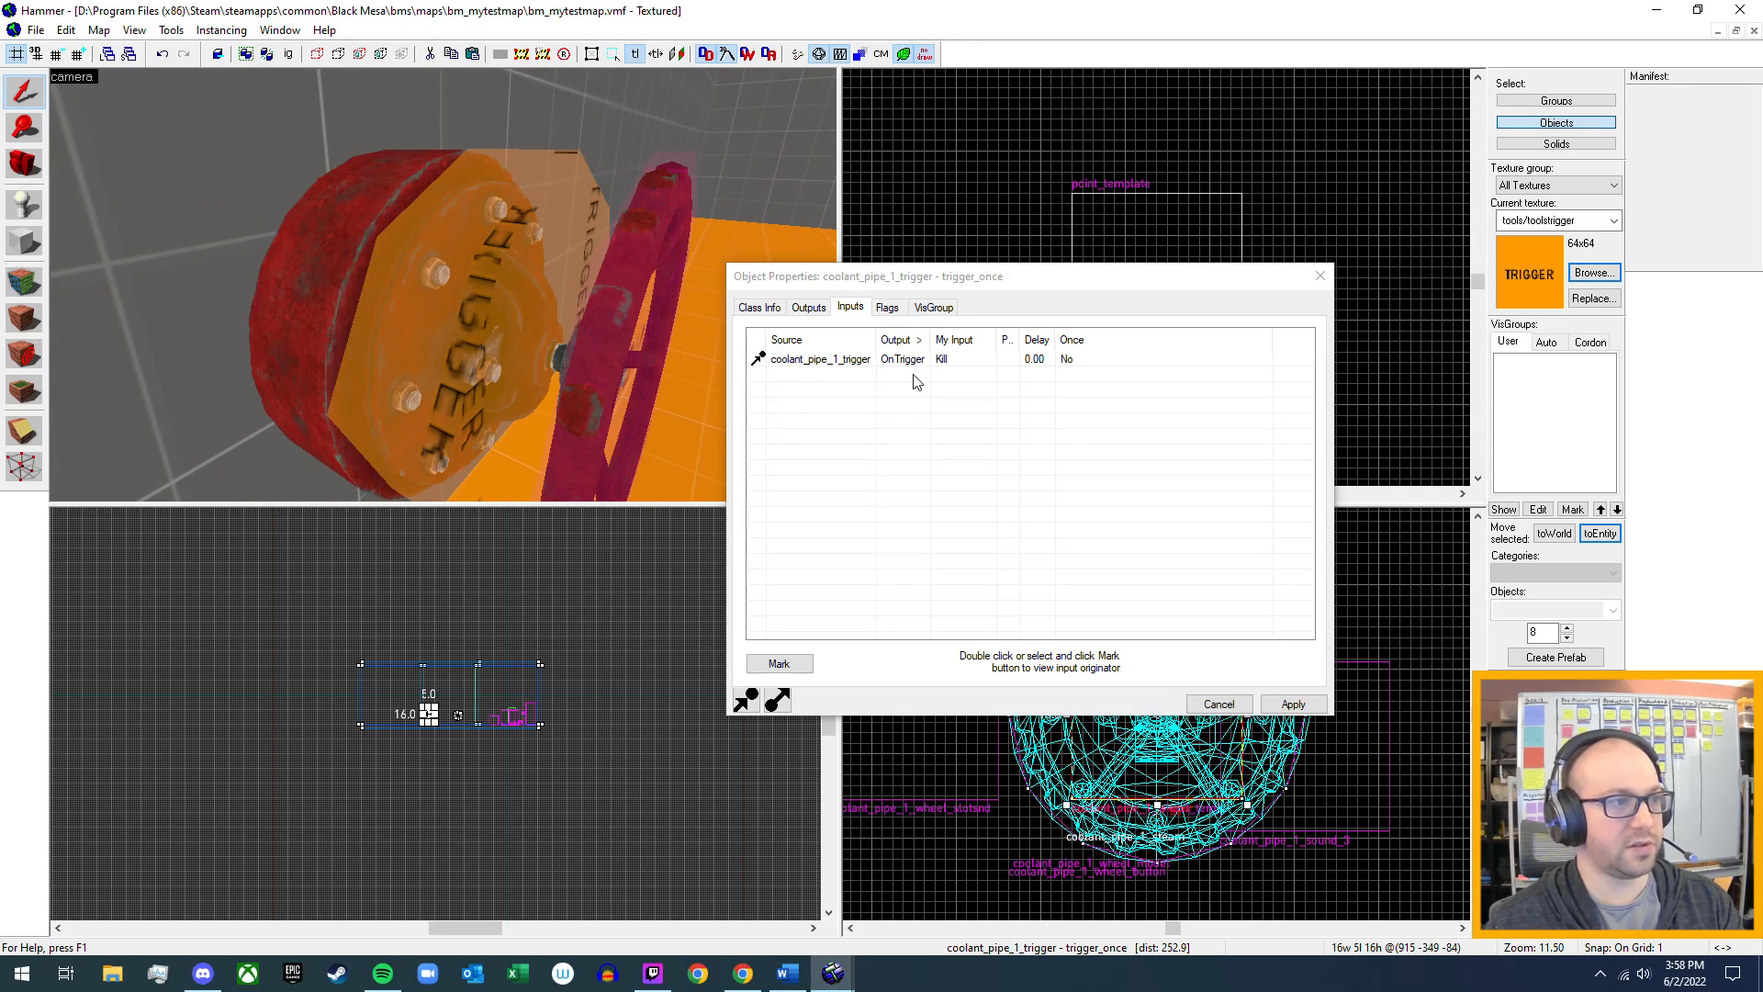
click(1319, 275)
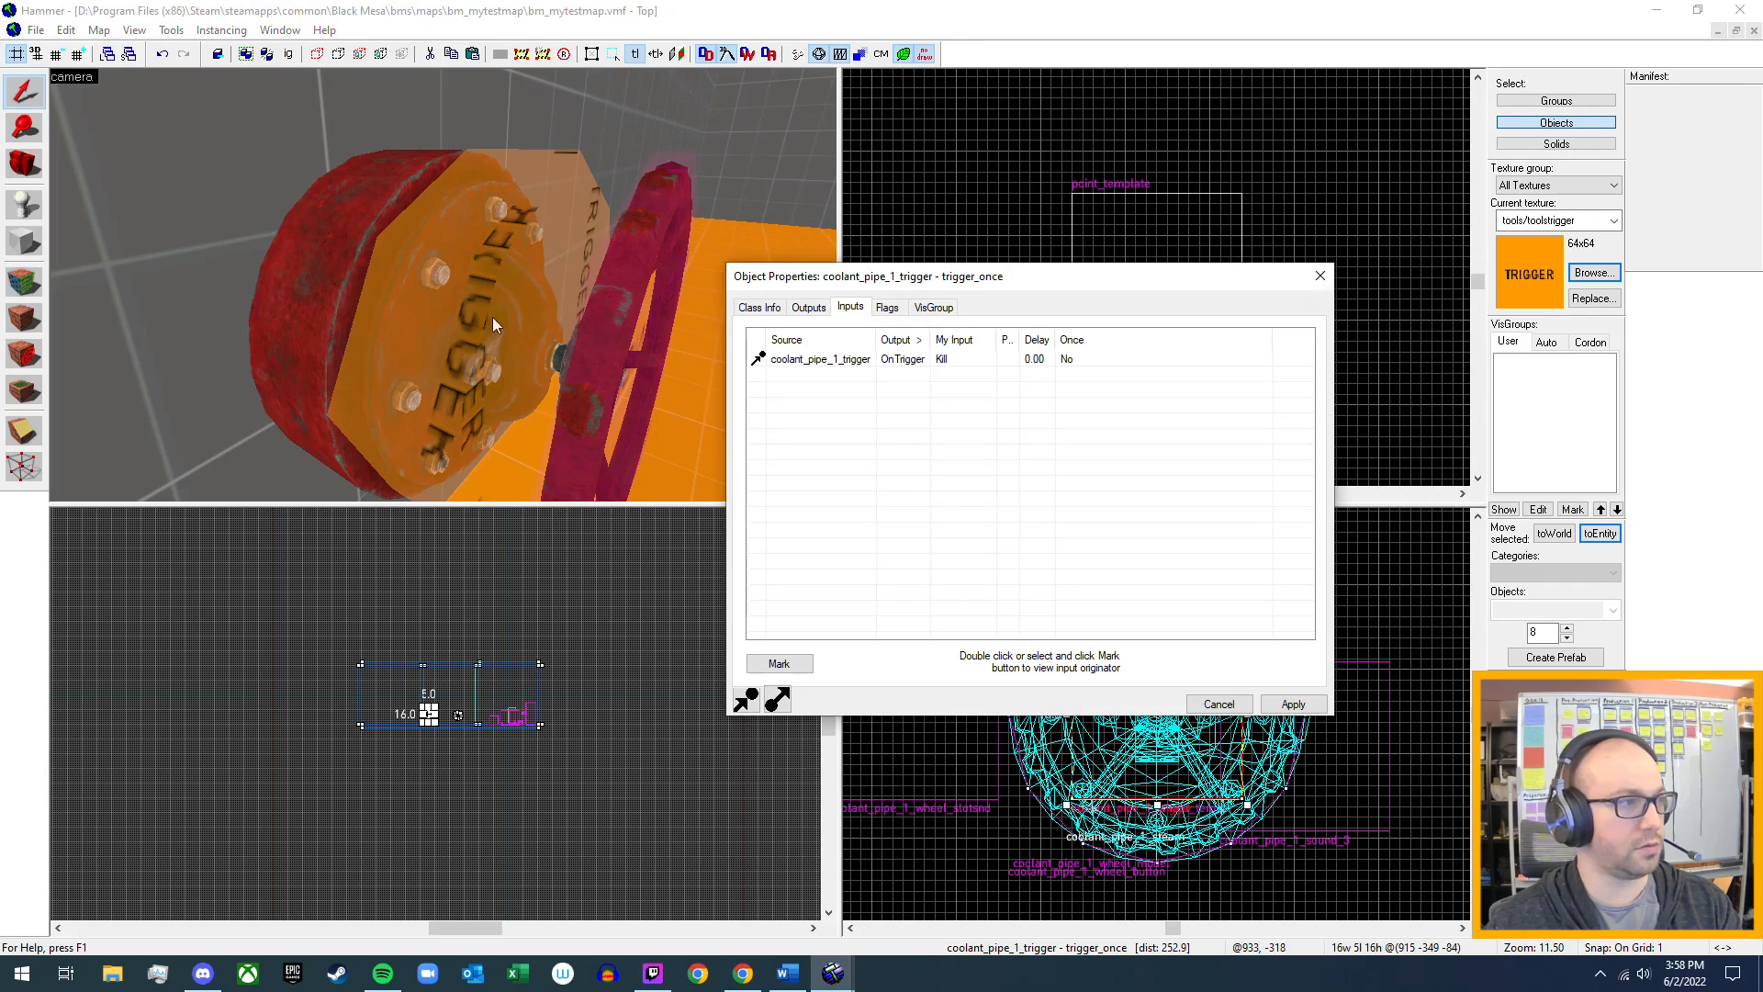
click(475, 290)
key(alt+Return)
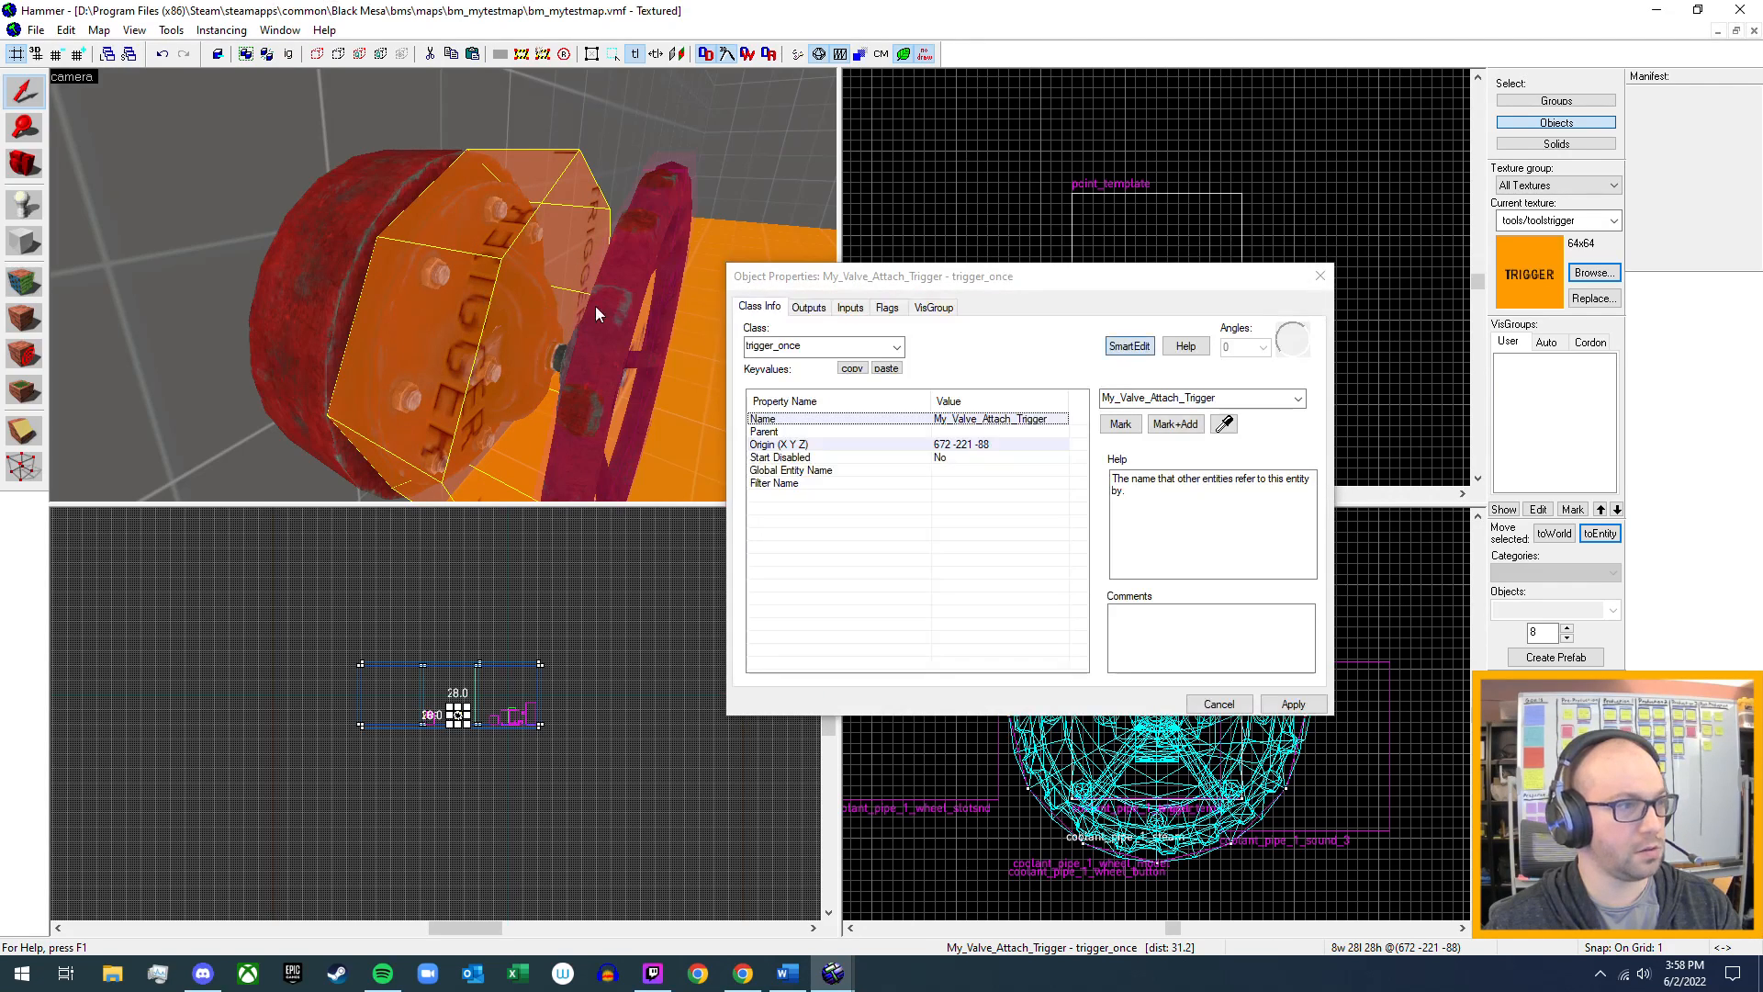
click(848, 309)
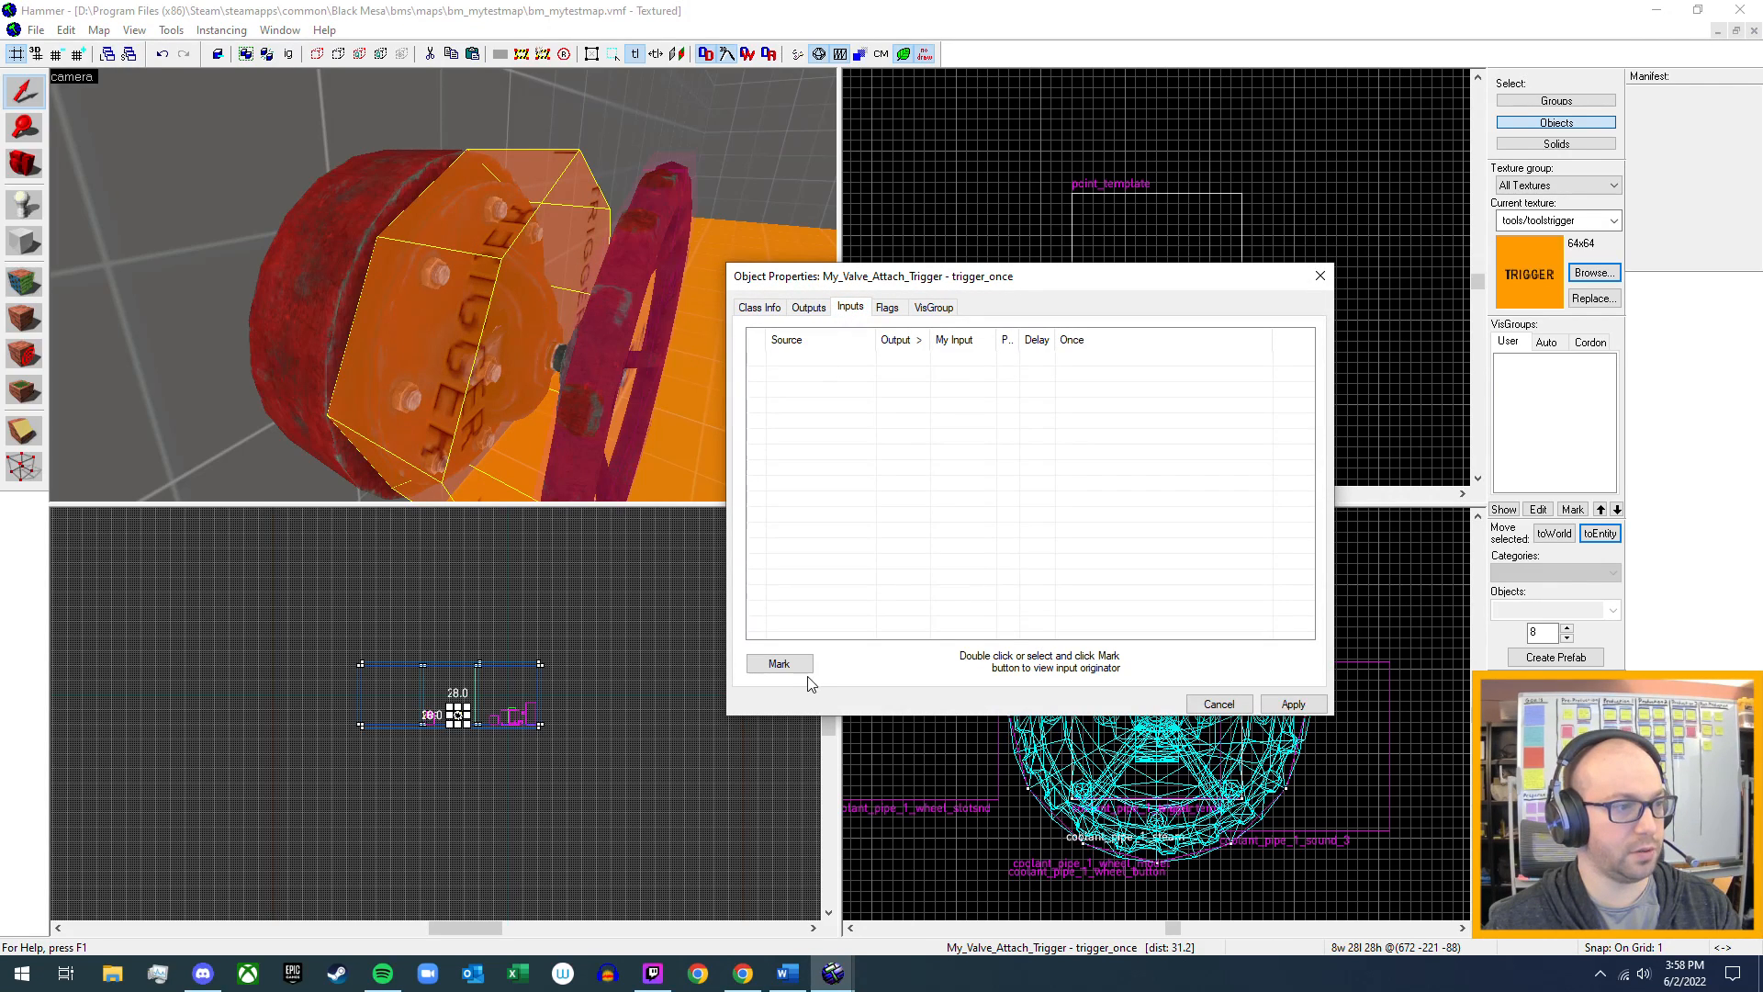
click(823, 354)
click(781, 663)
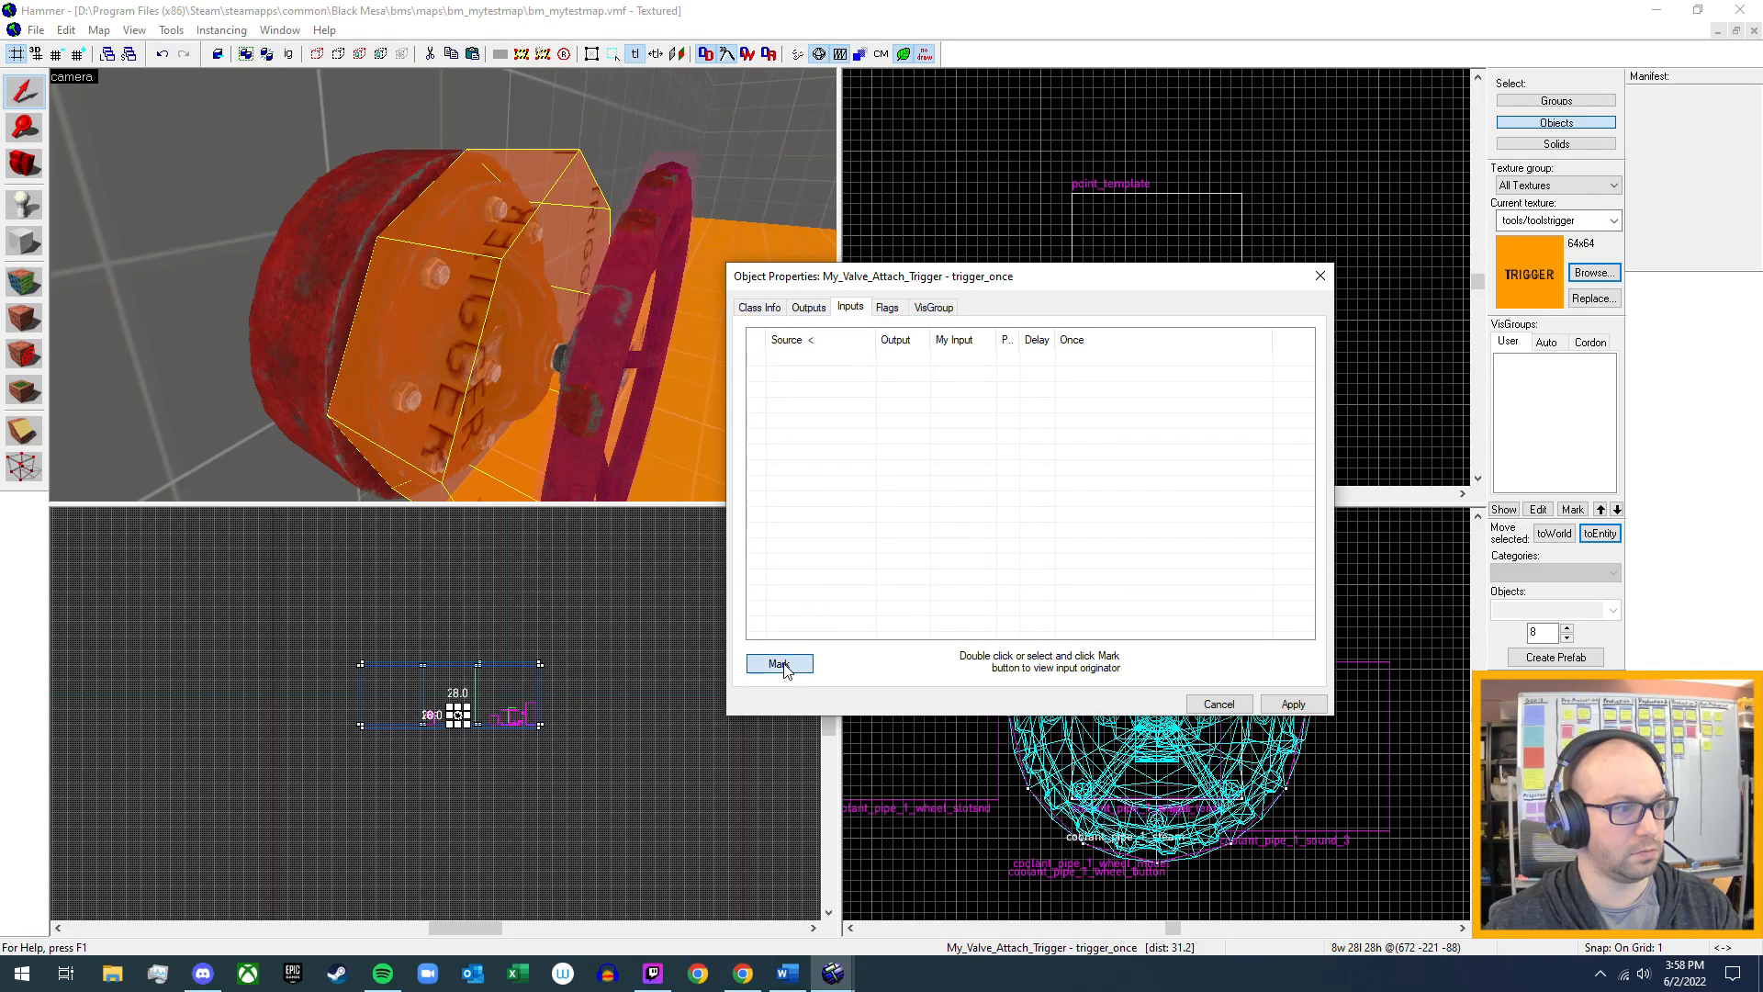
- Add an OnTrigger output to the simple valve's trigger that targets My_Valve_Attach_Trigger with the Kill input, and apply it
click(813, 309)
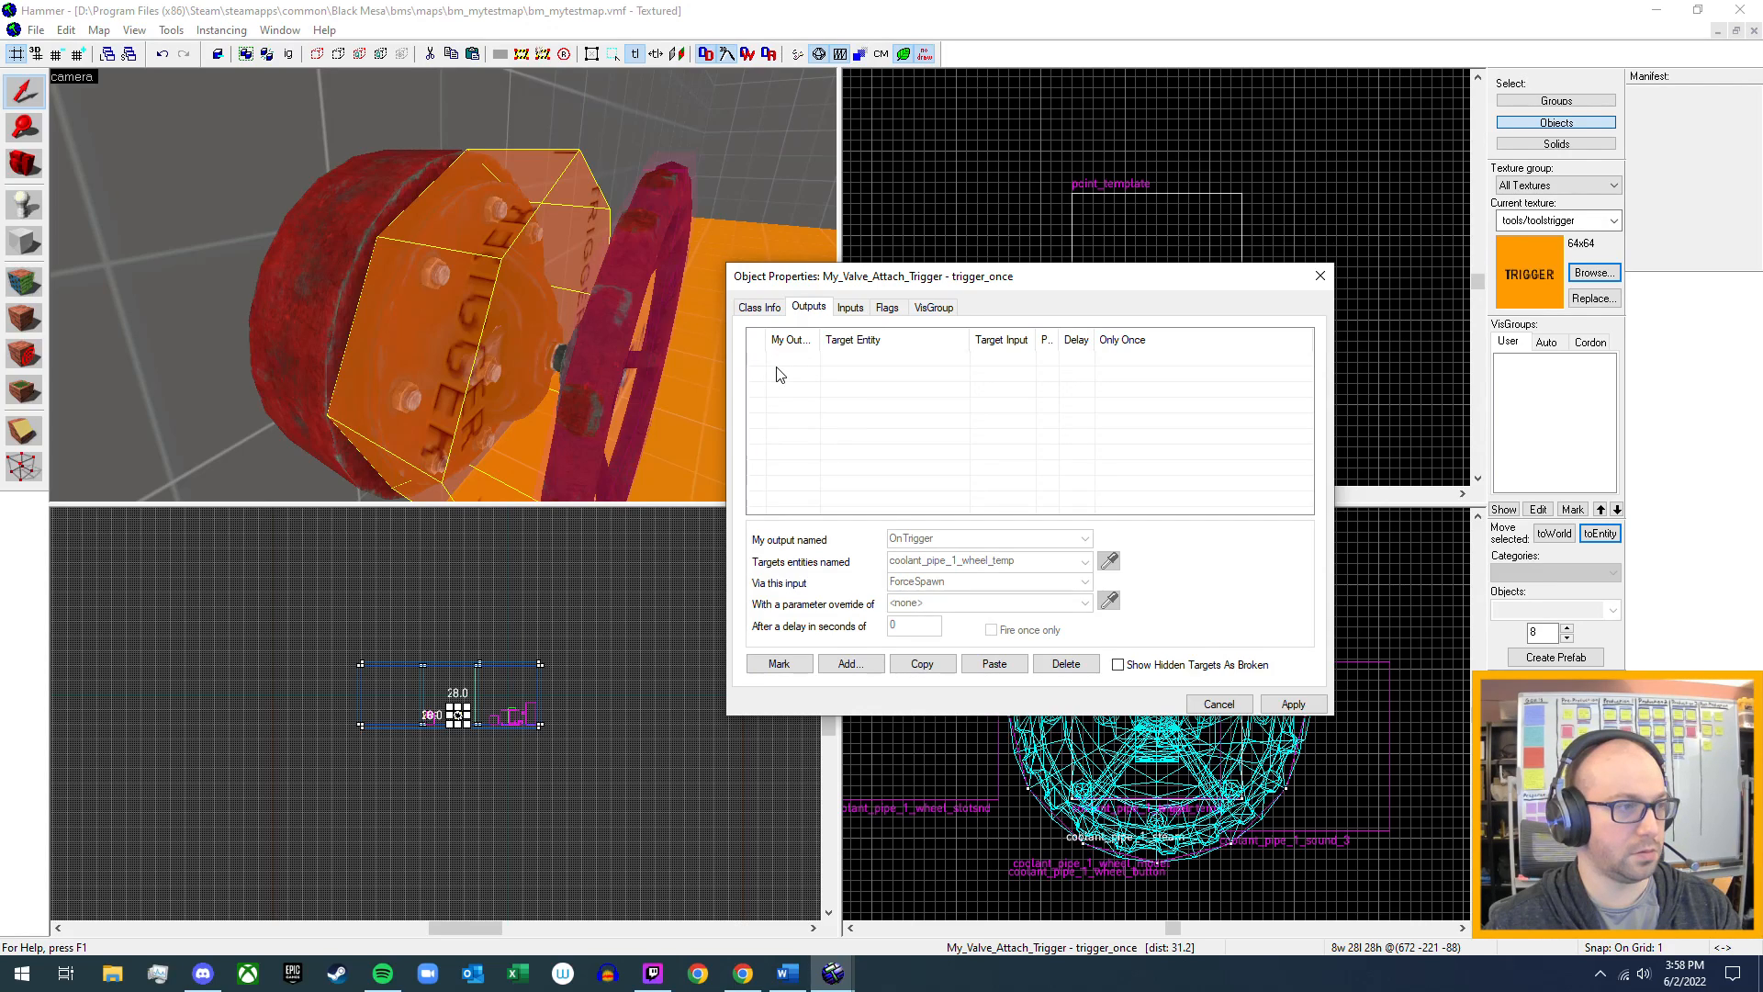
click(857, 671)
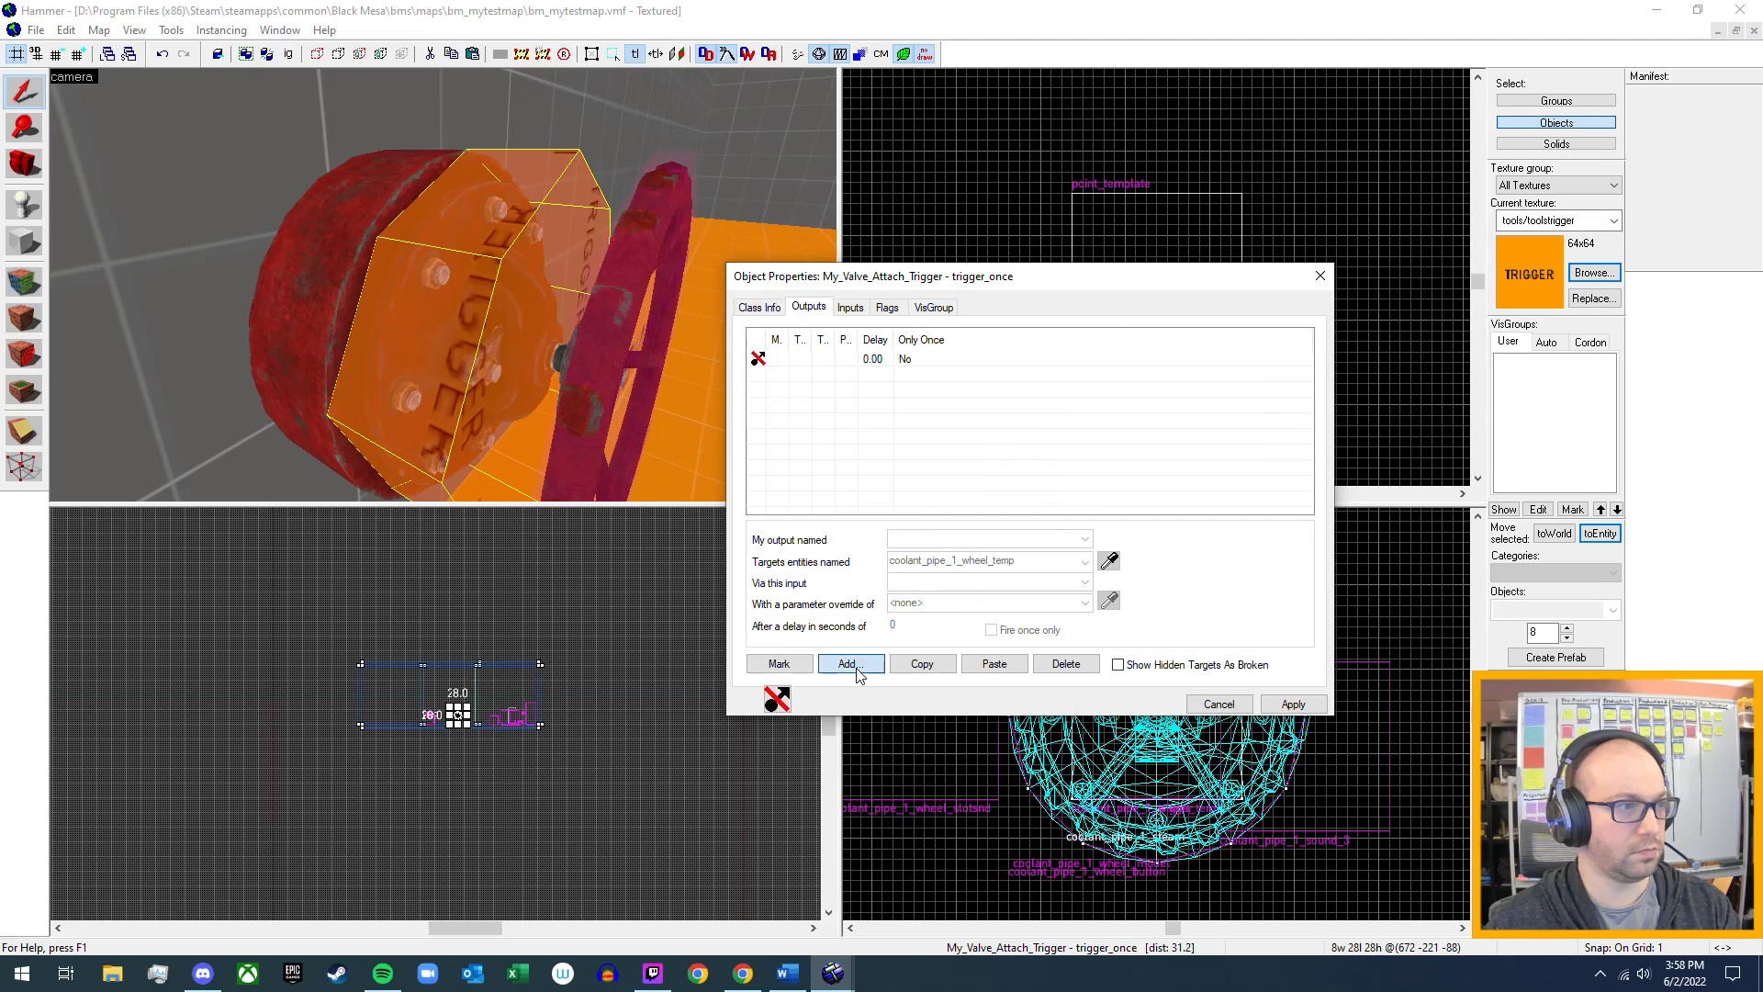
click(1084, 539)
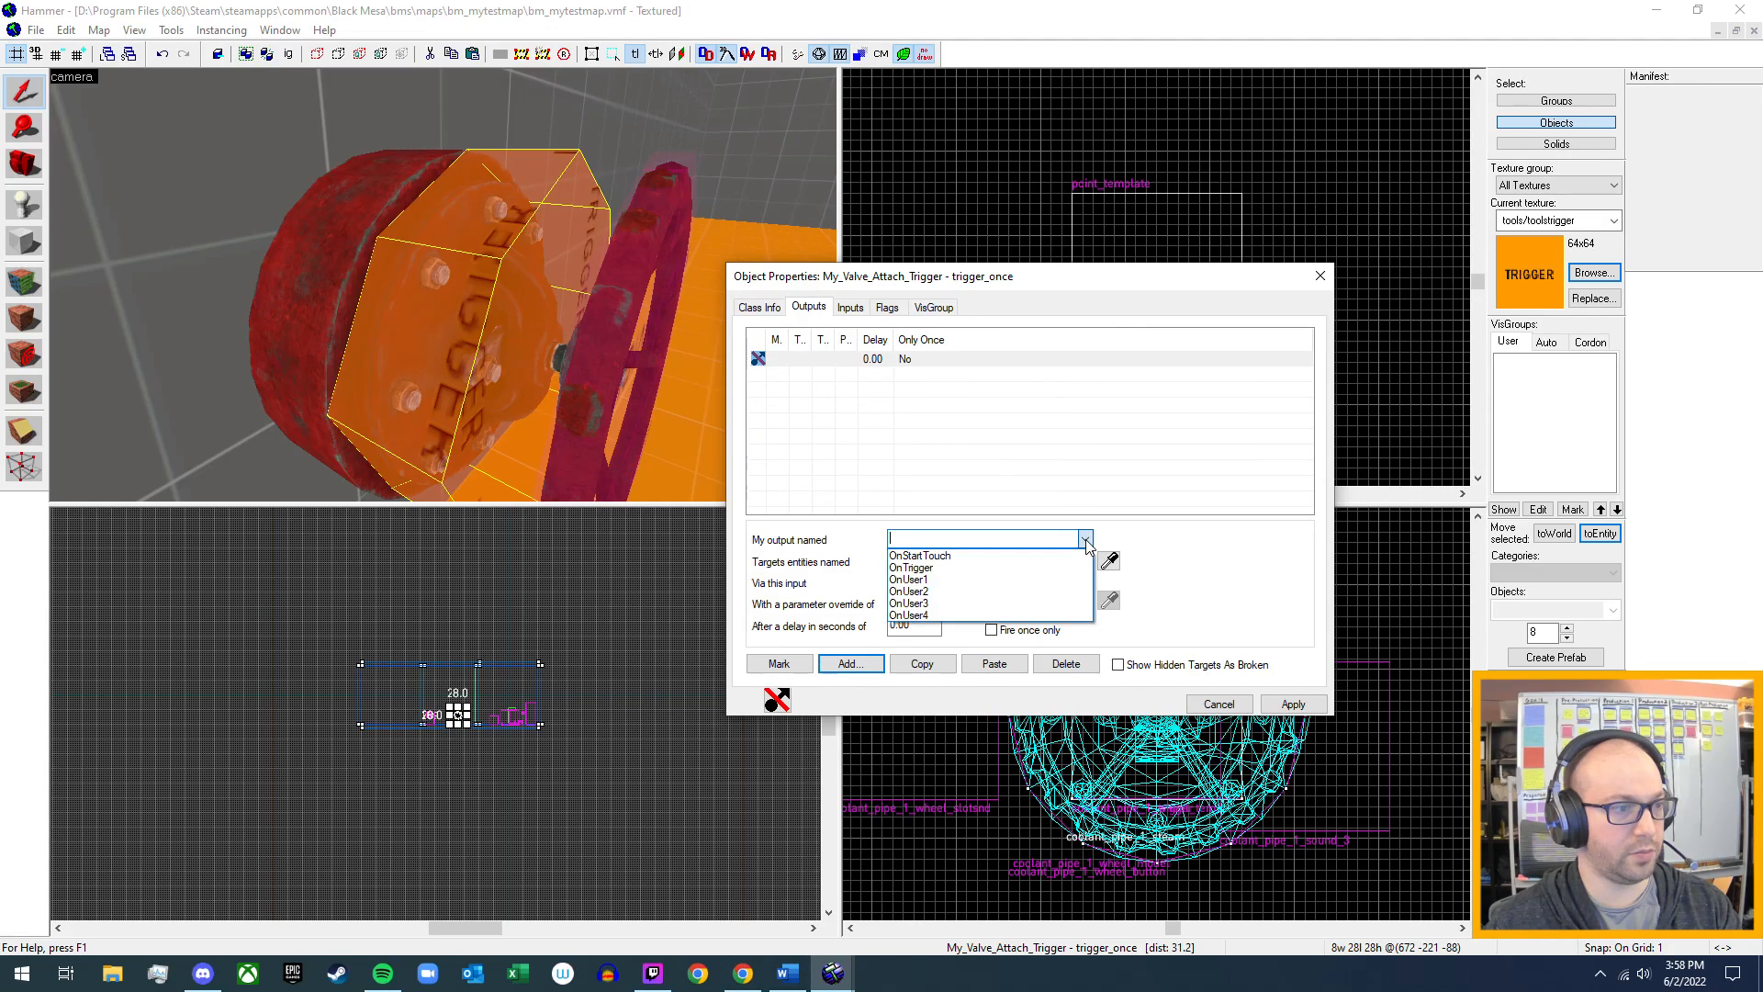
click(1028, 570)
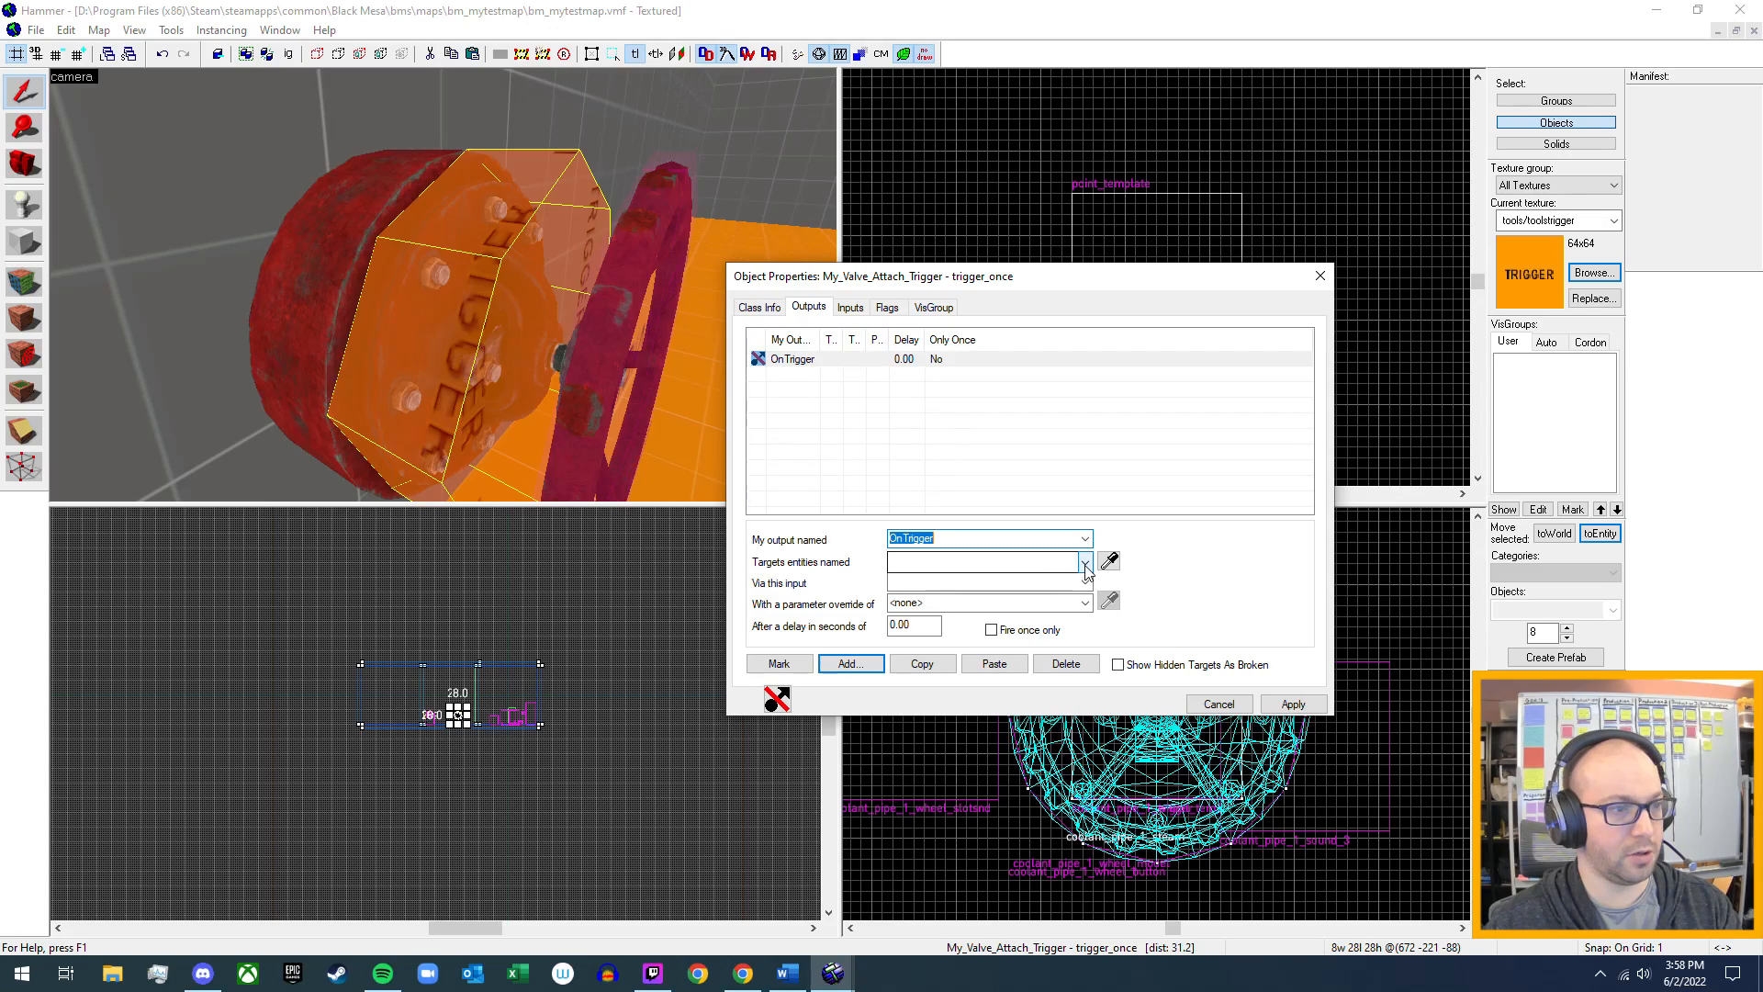
click(1085, 563)
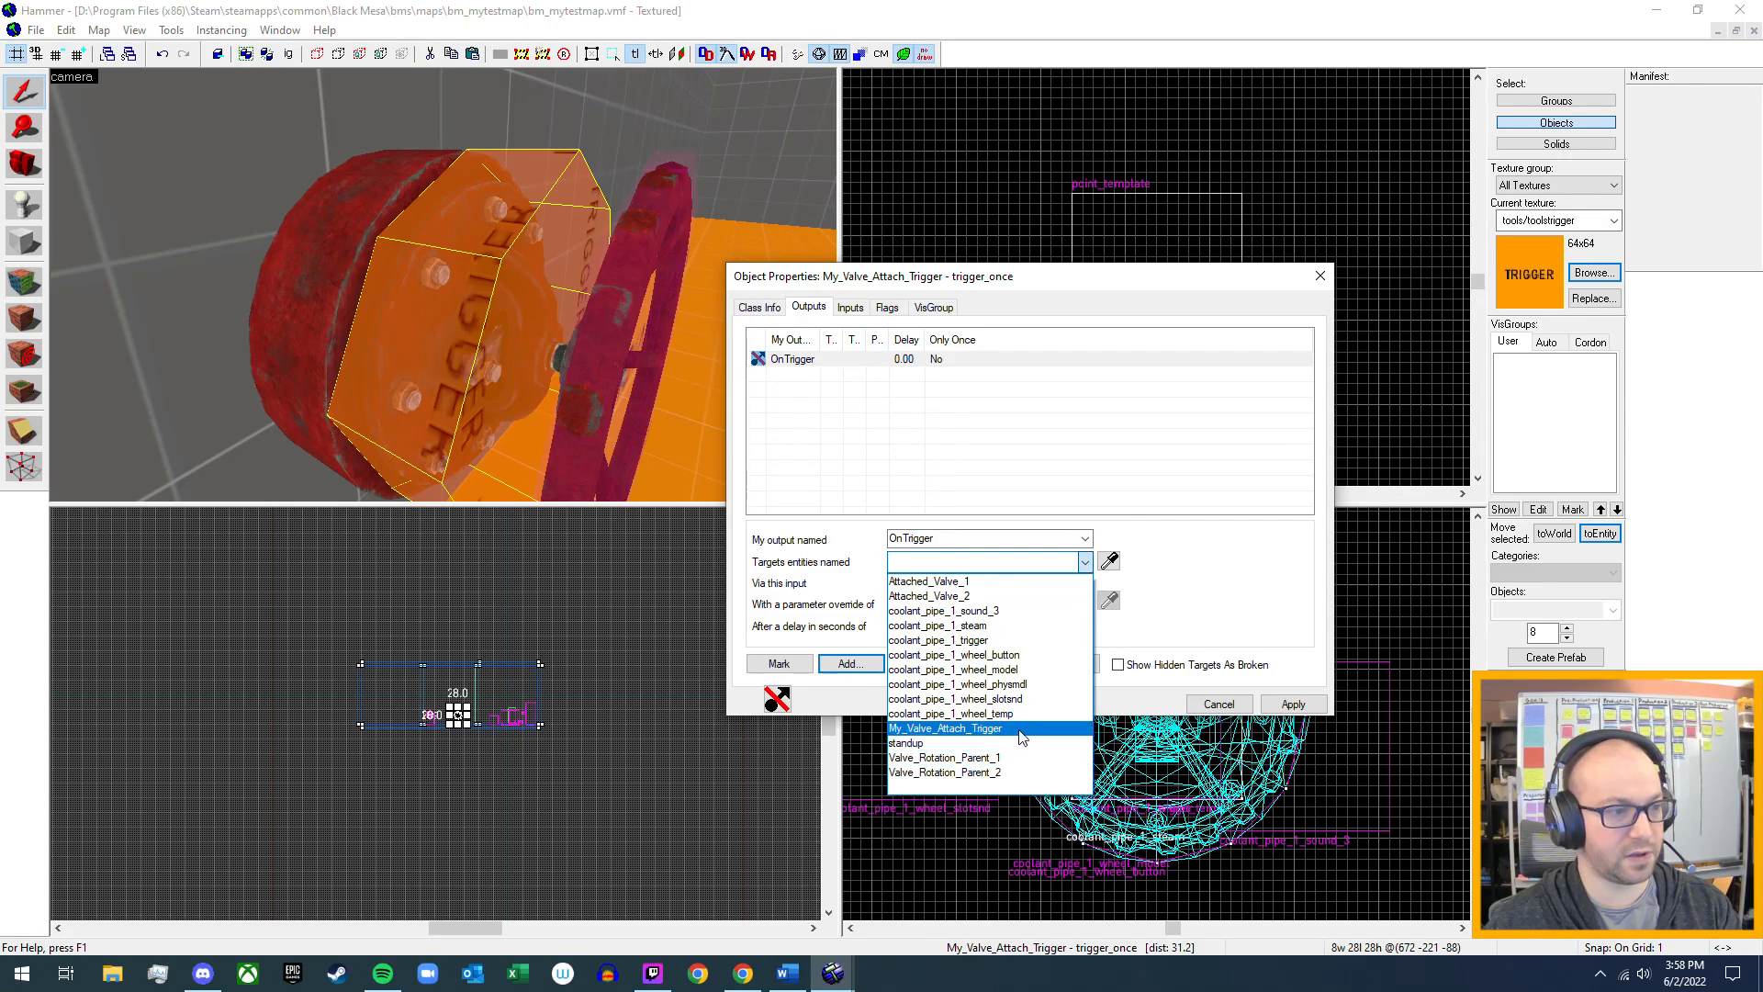
click(992, 728)
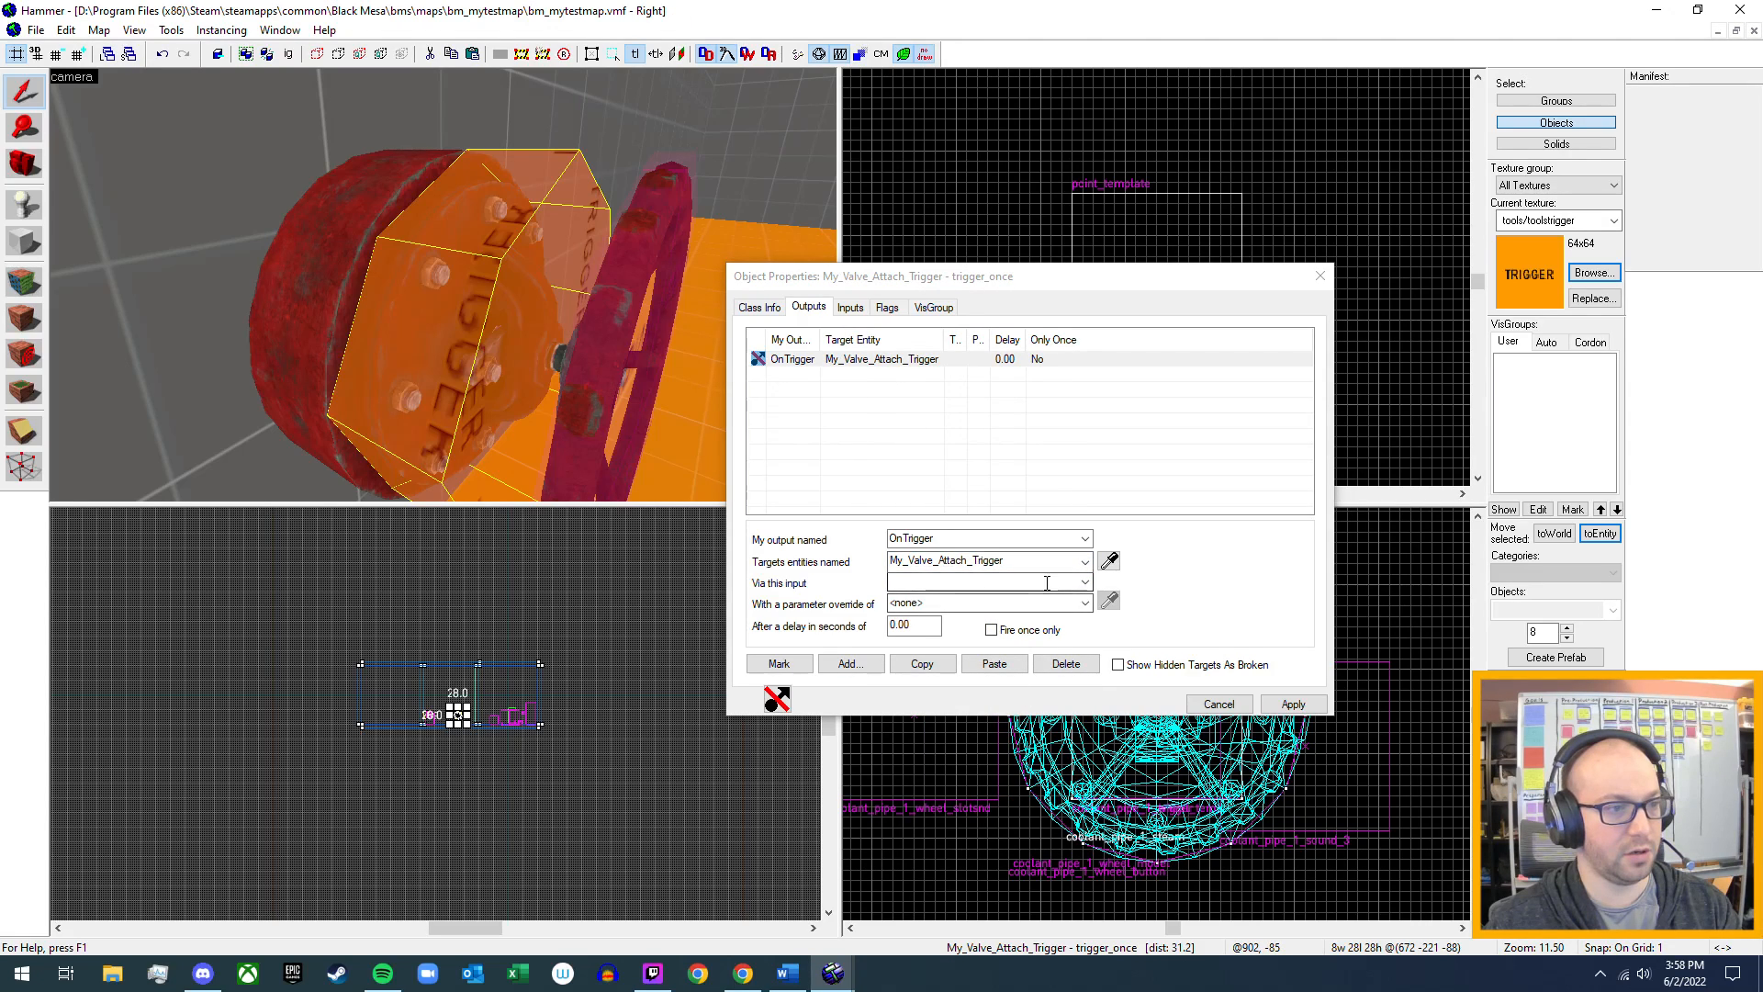
click(1084, 584)
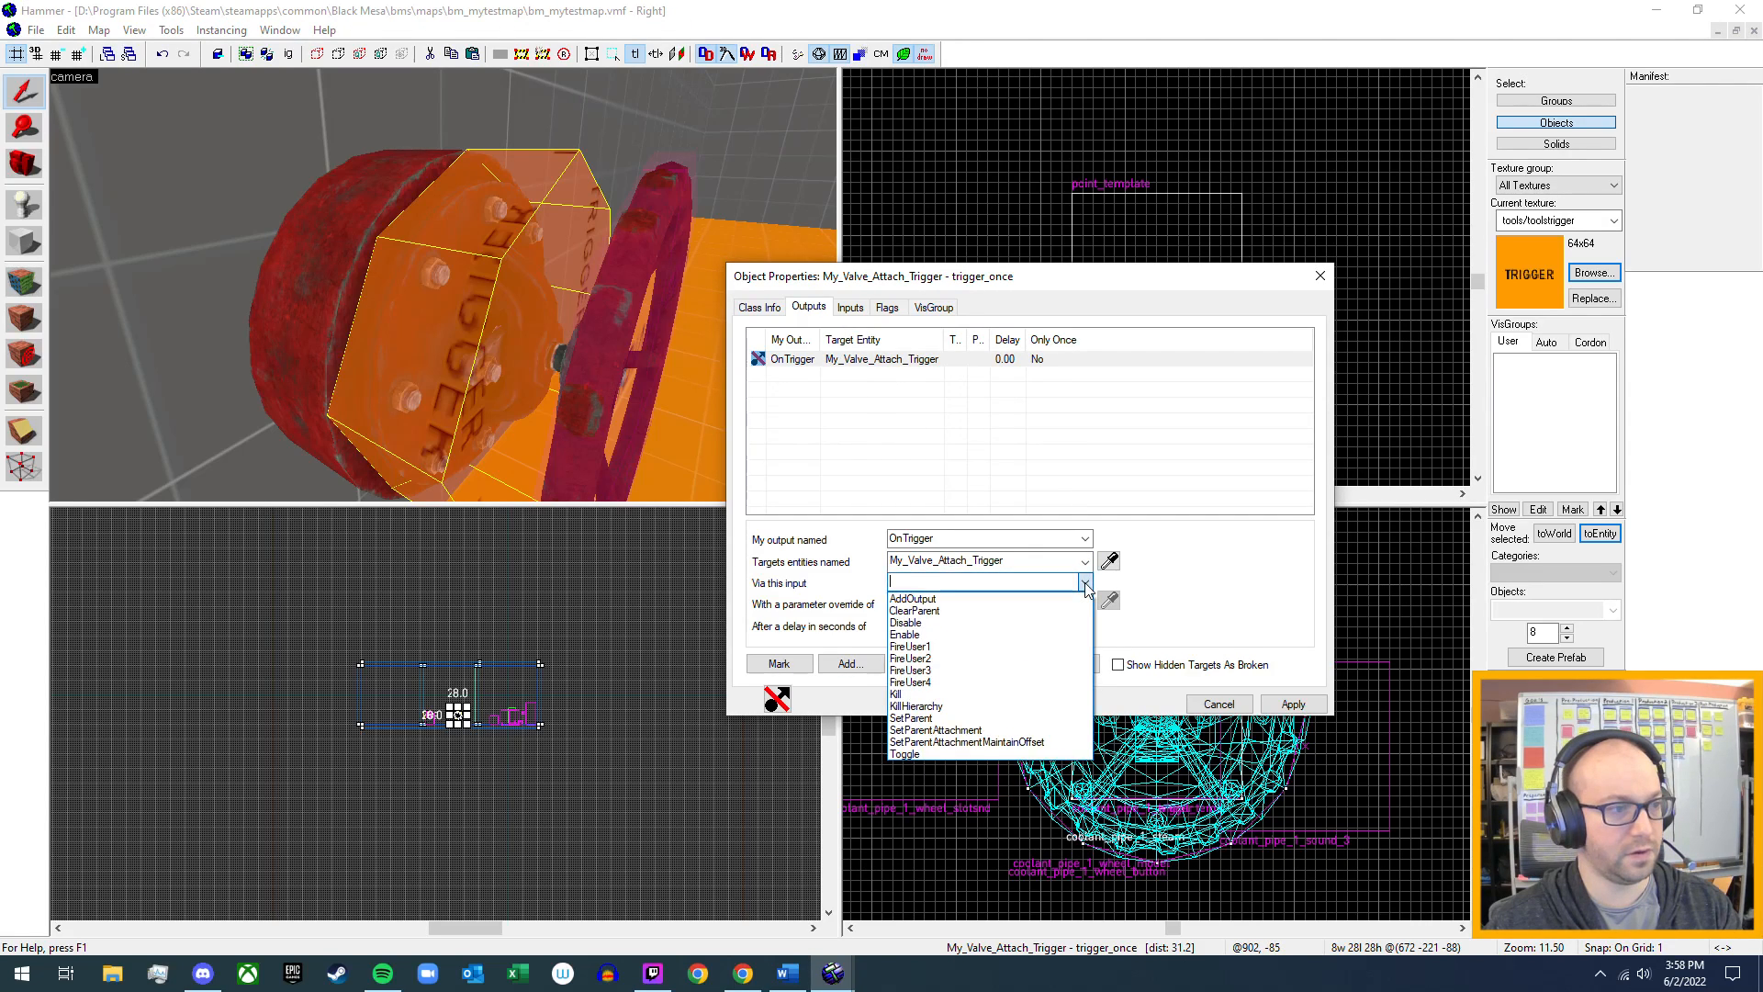
click(993, 693)
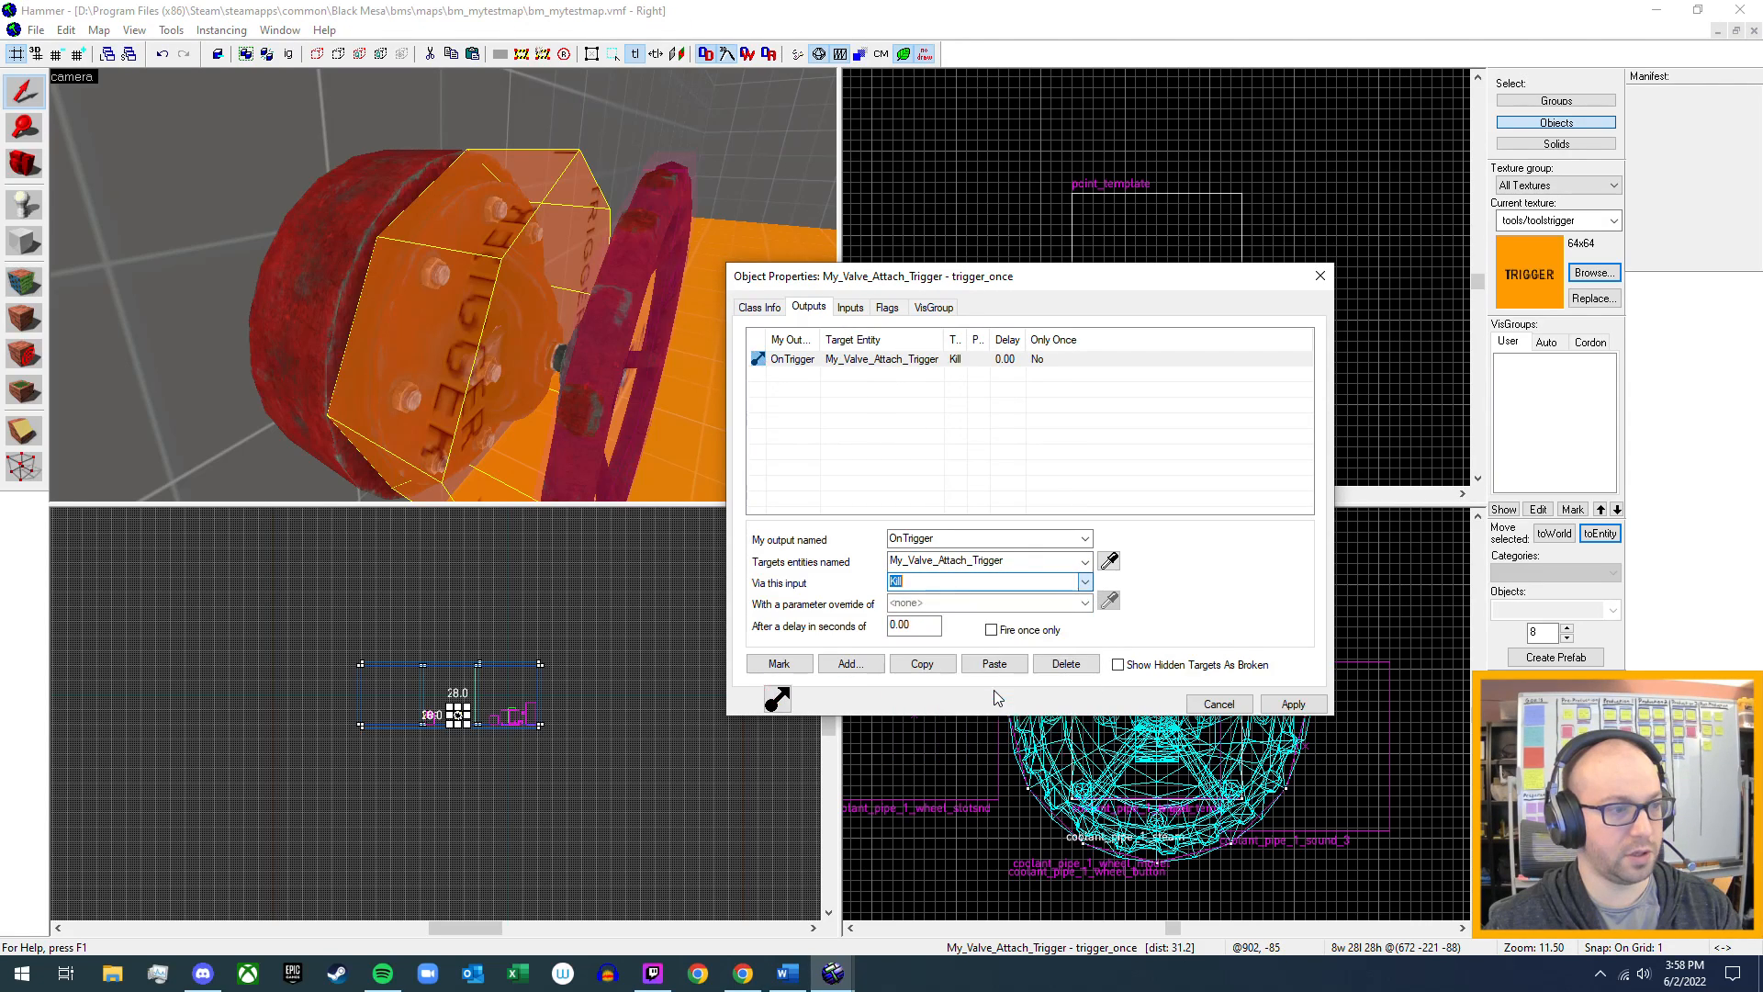
click(1292, 703)
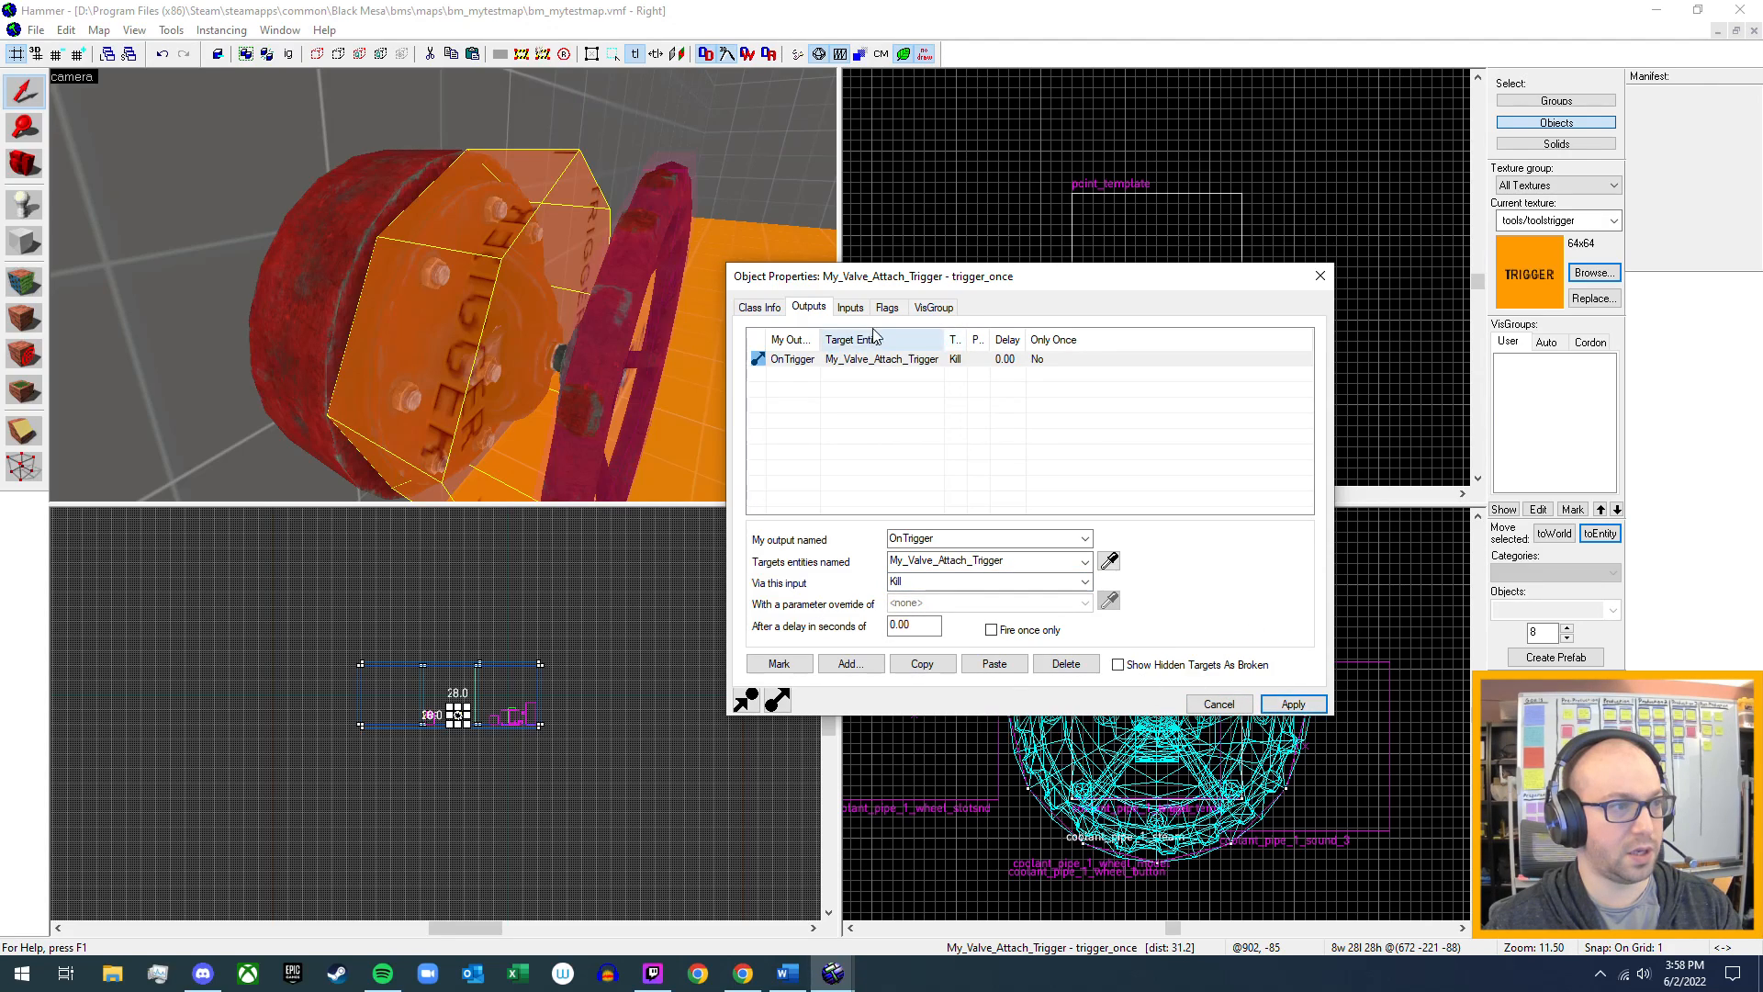
- Check the simple valve trigger's inputs and outputs for the self-targeting Kill connection, and close its properties
click(850, 307)
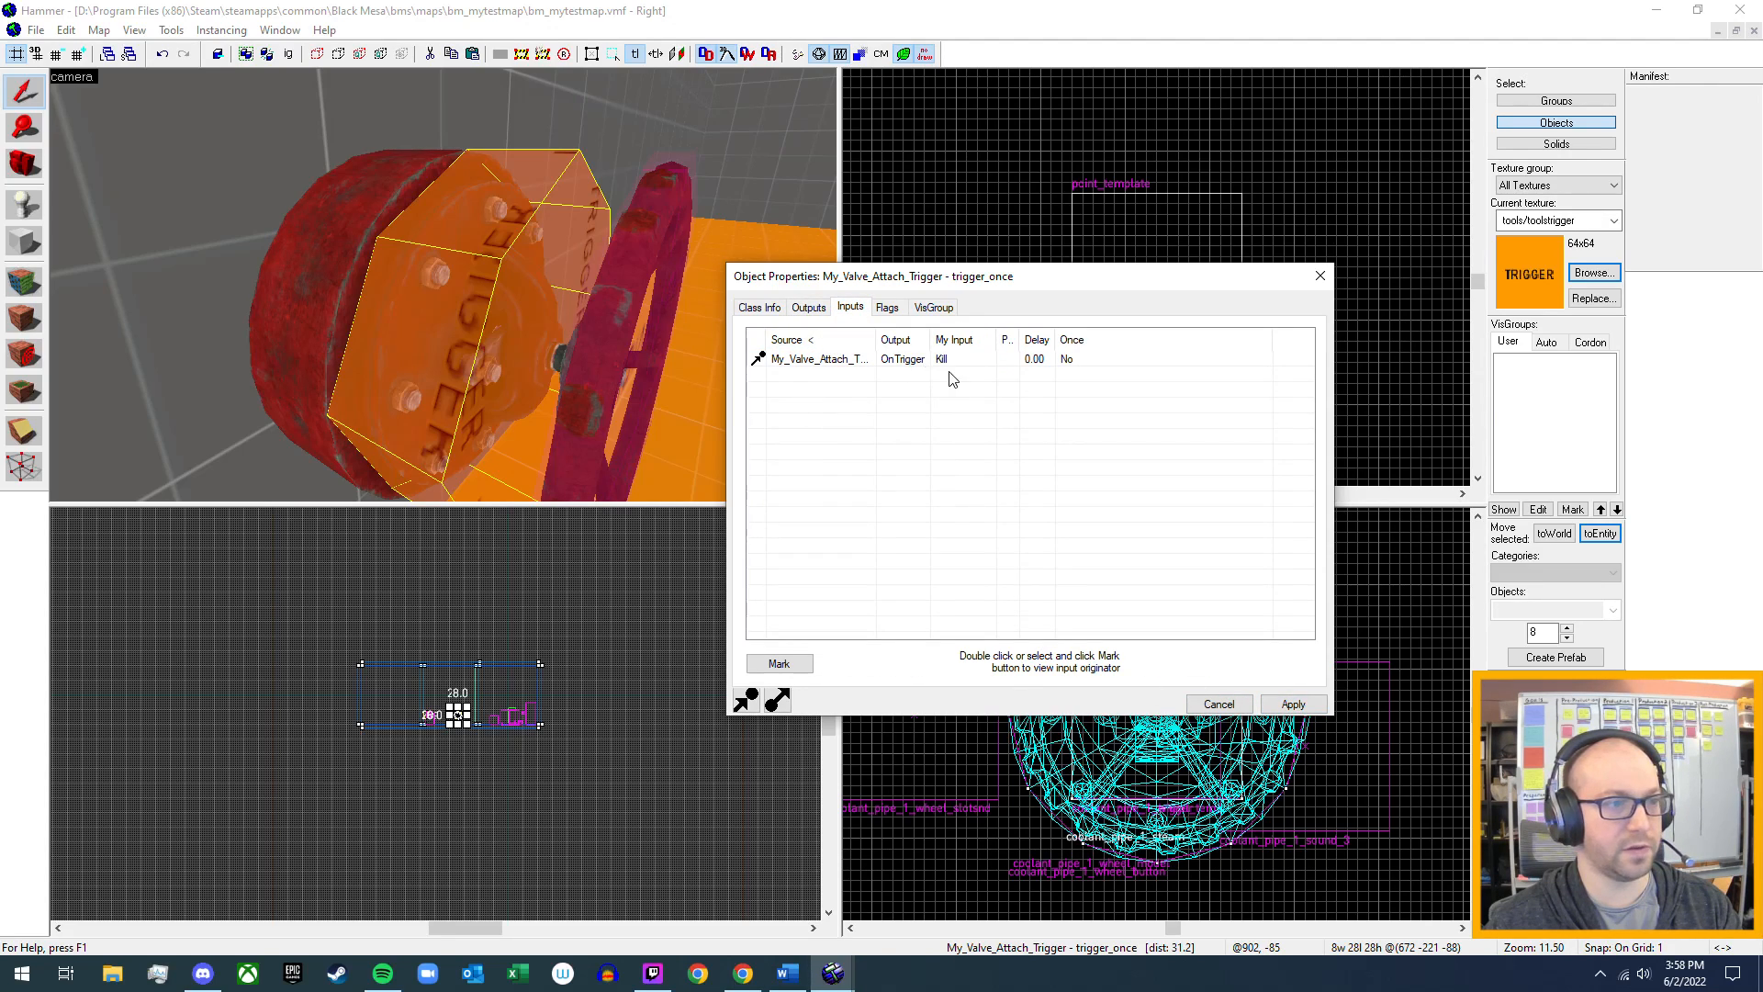
click(807, 306)
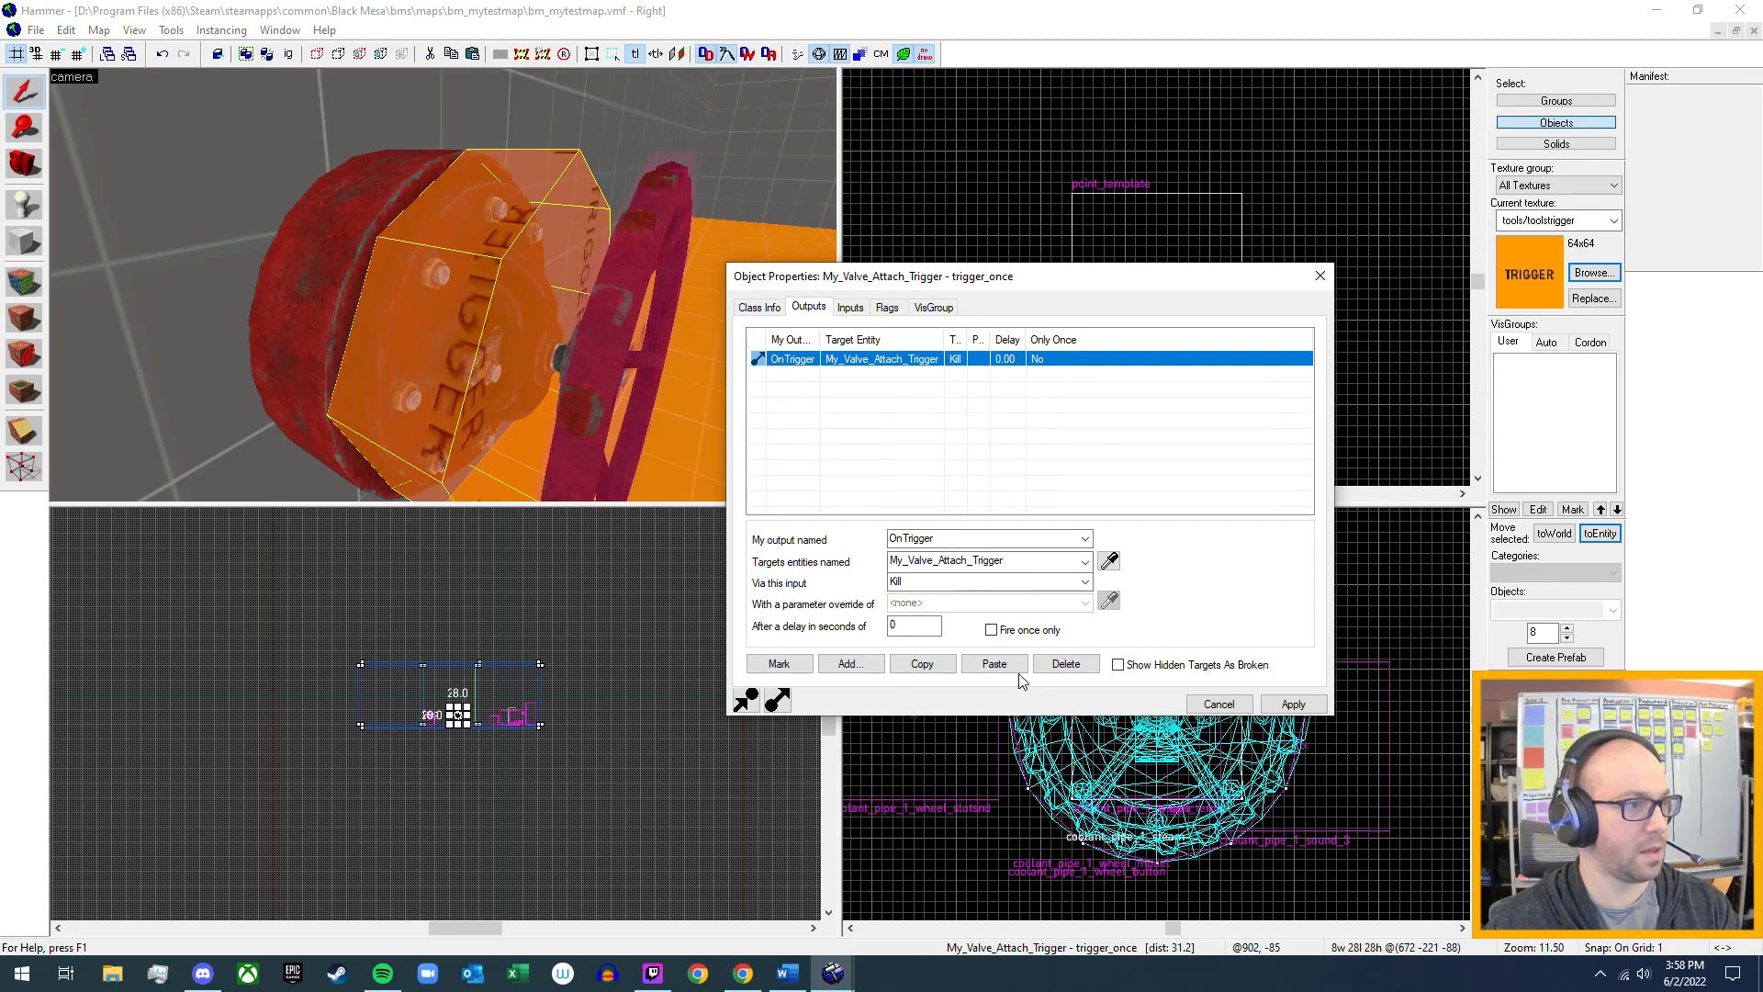
click(1320, 279)
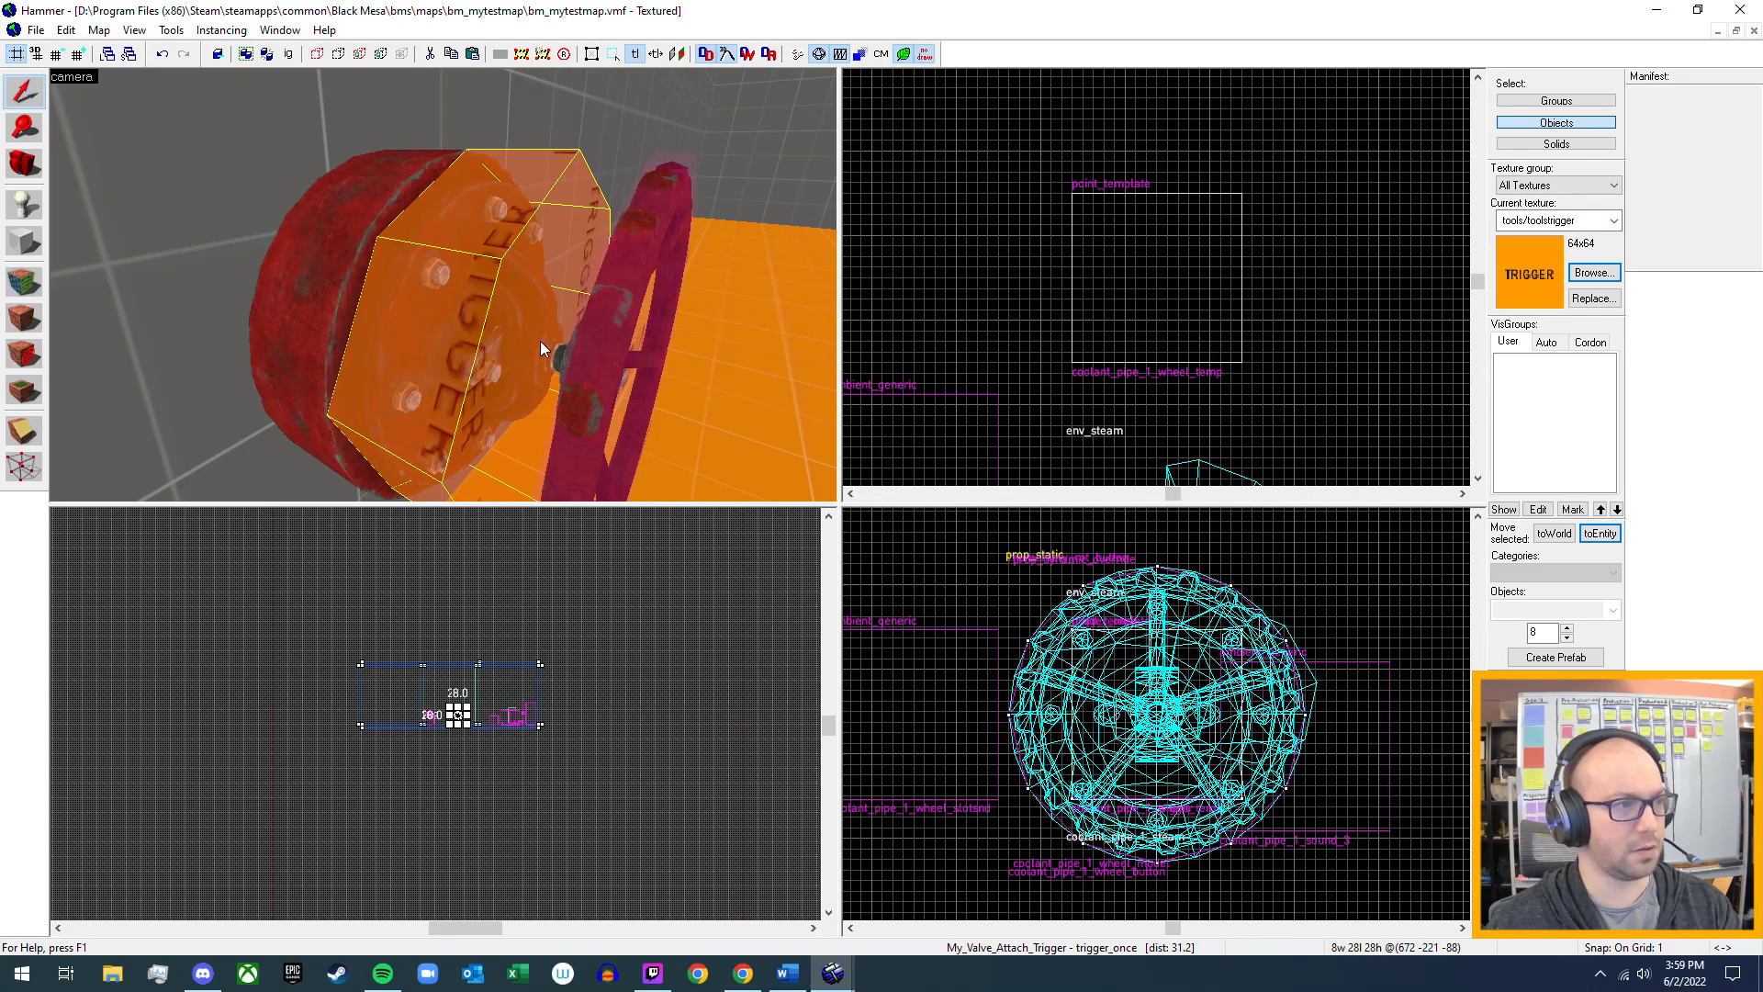
- Reopen the properties of the coolant pipe example's trigger_once for reference
scroll(444, 284, down, 5)
scroll(443, 285, up, 8)
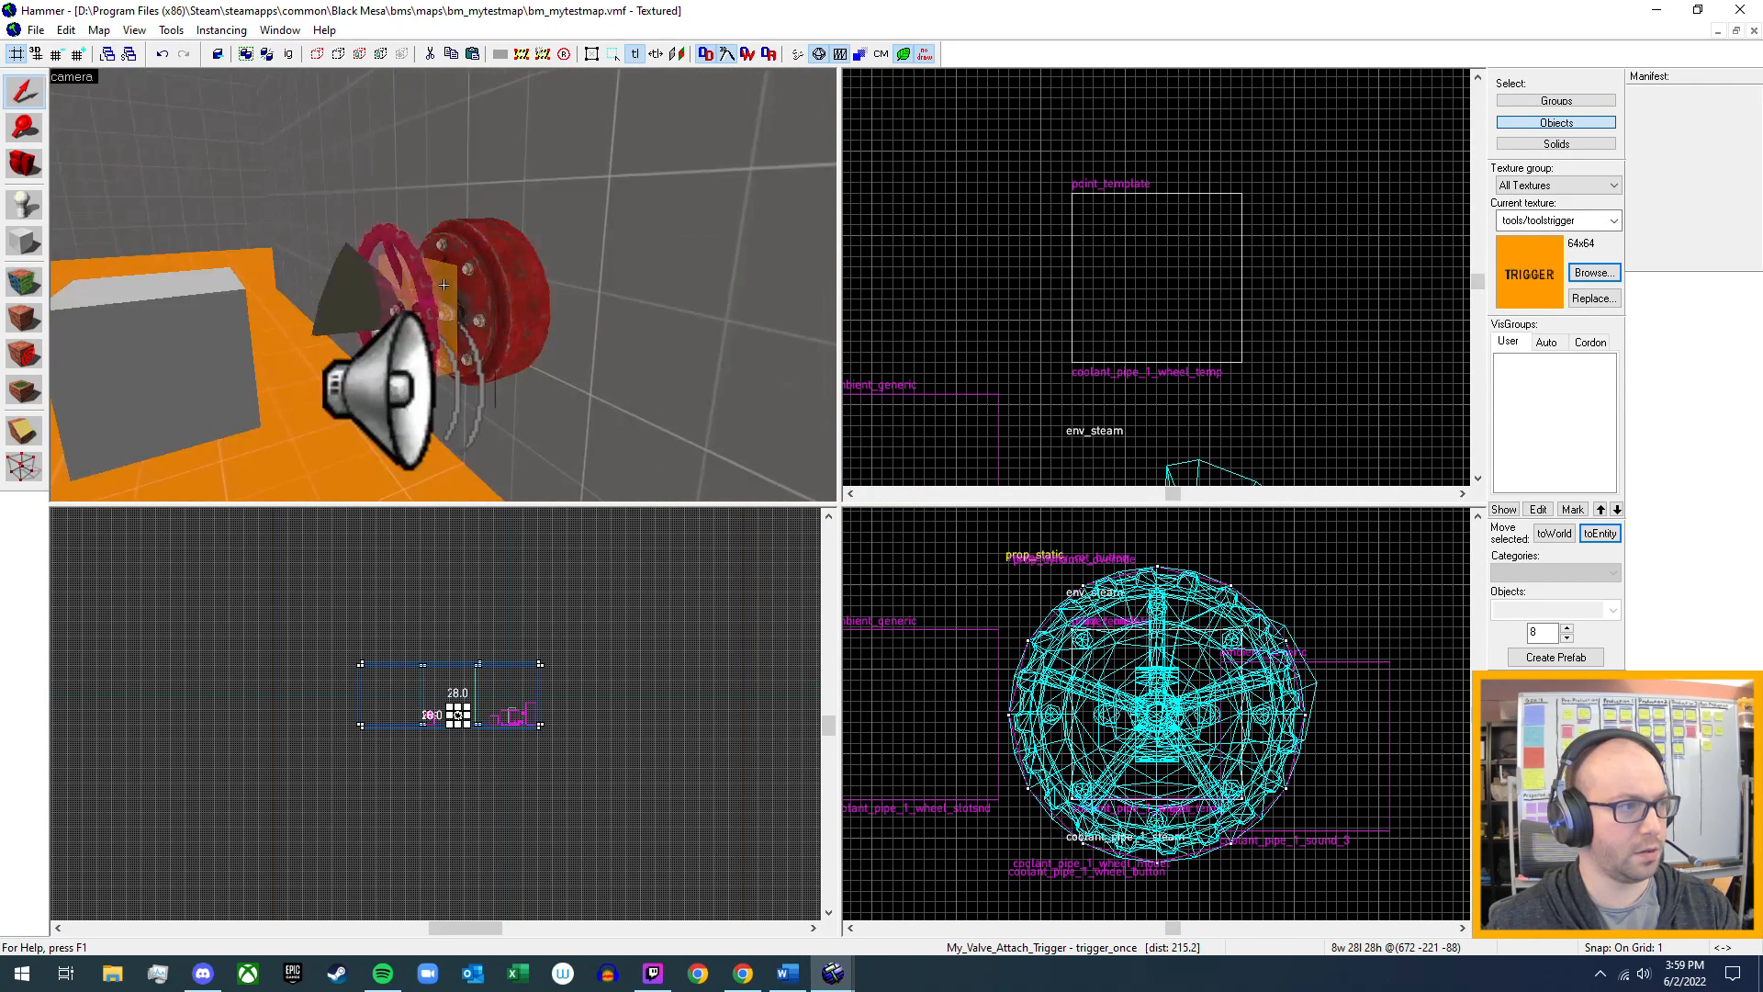
double_click(444, 285)
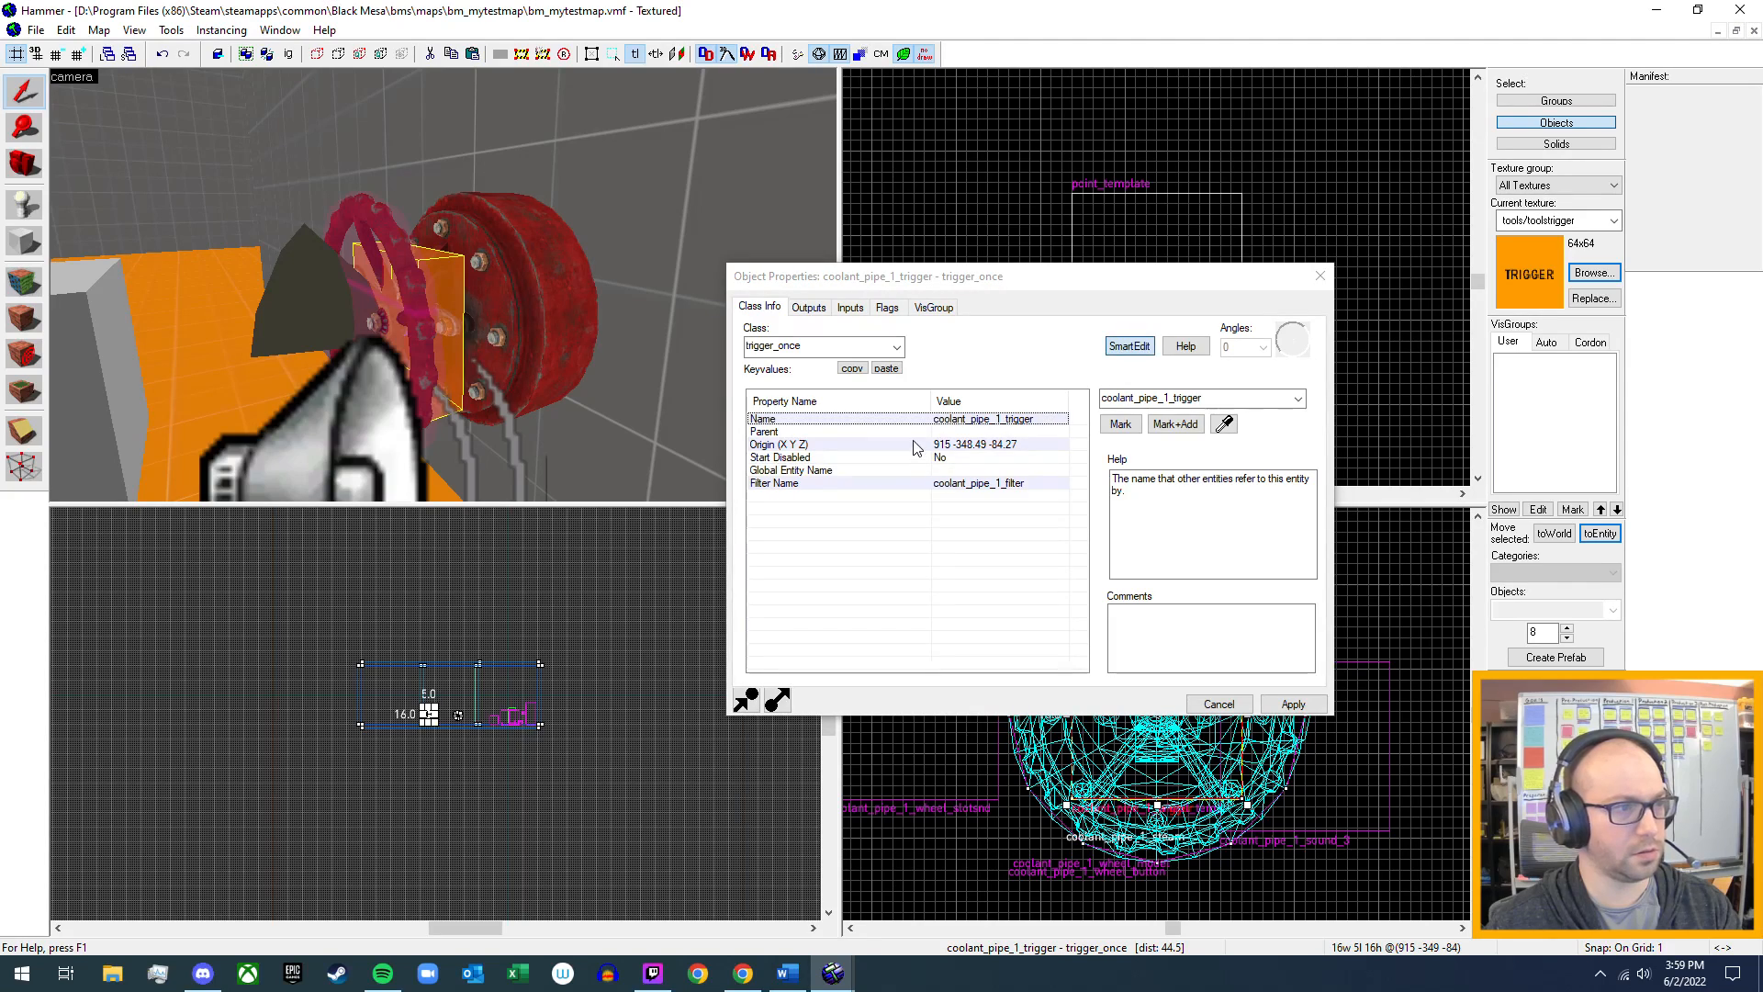
- Examine the outputs of coolant_pipe_1_trigger and the physics valve wheel coolant_pipe_1_wheel_physmdl that it targets
click(810, 308)
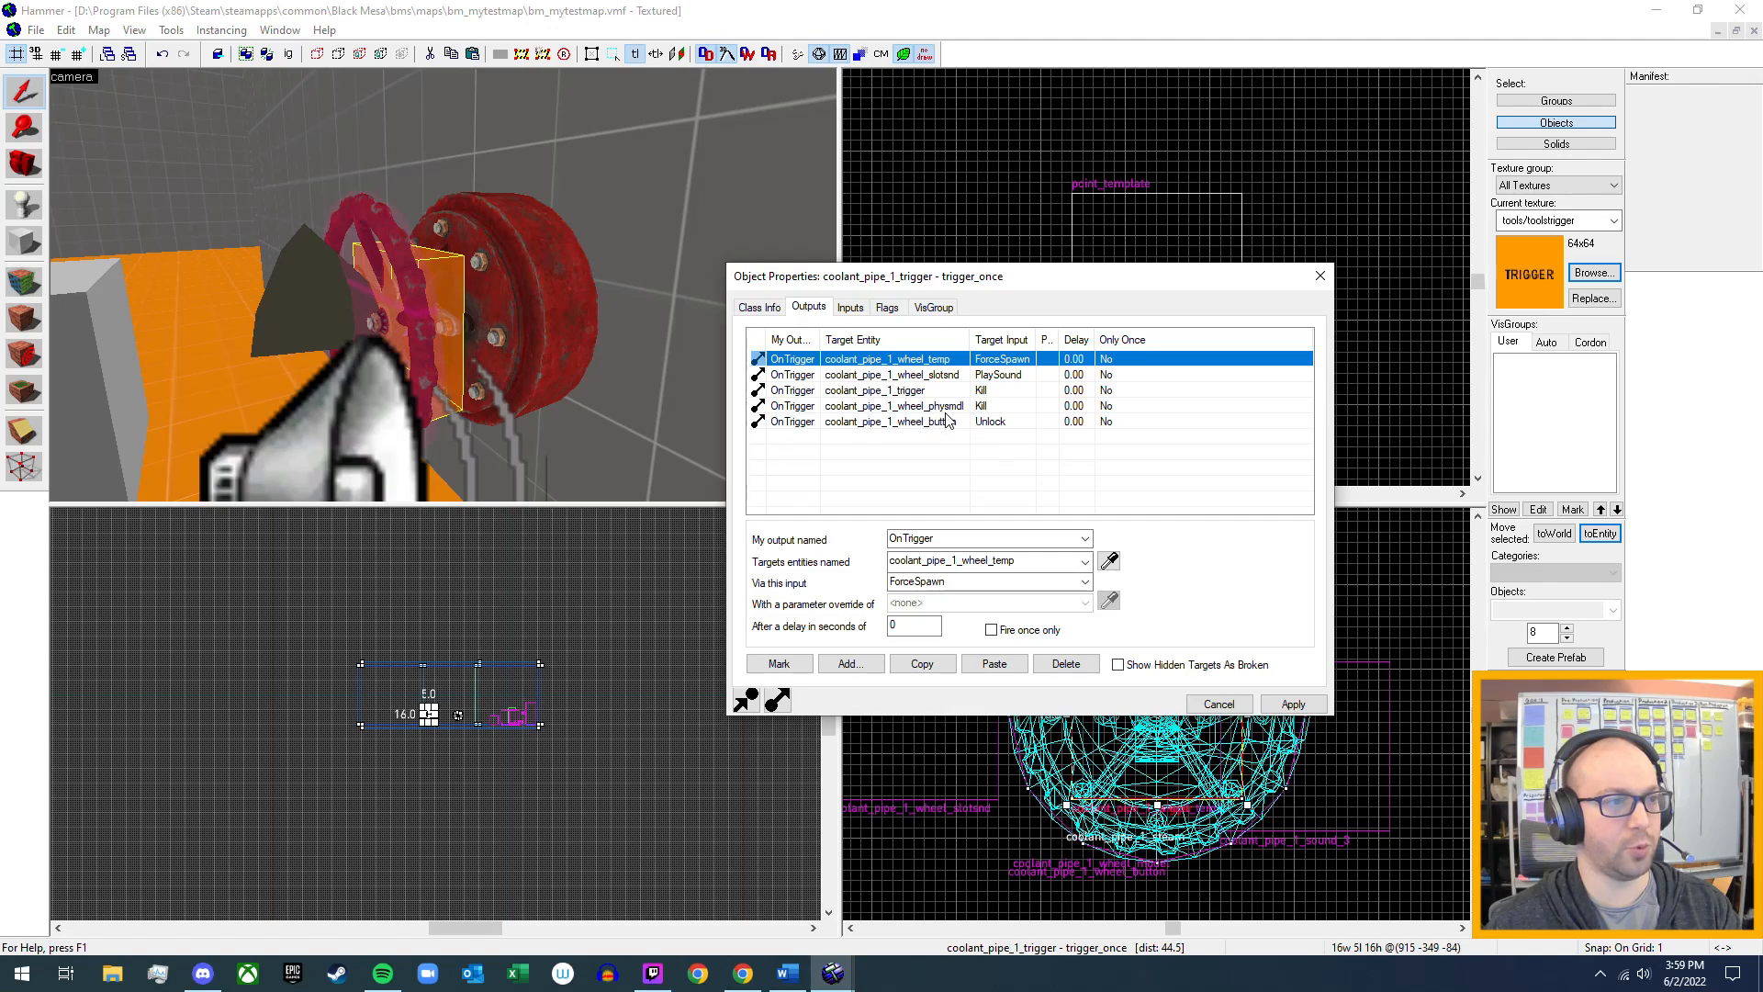
key(z)
key(w)
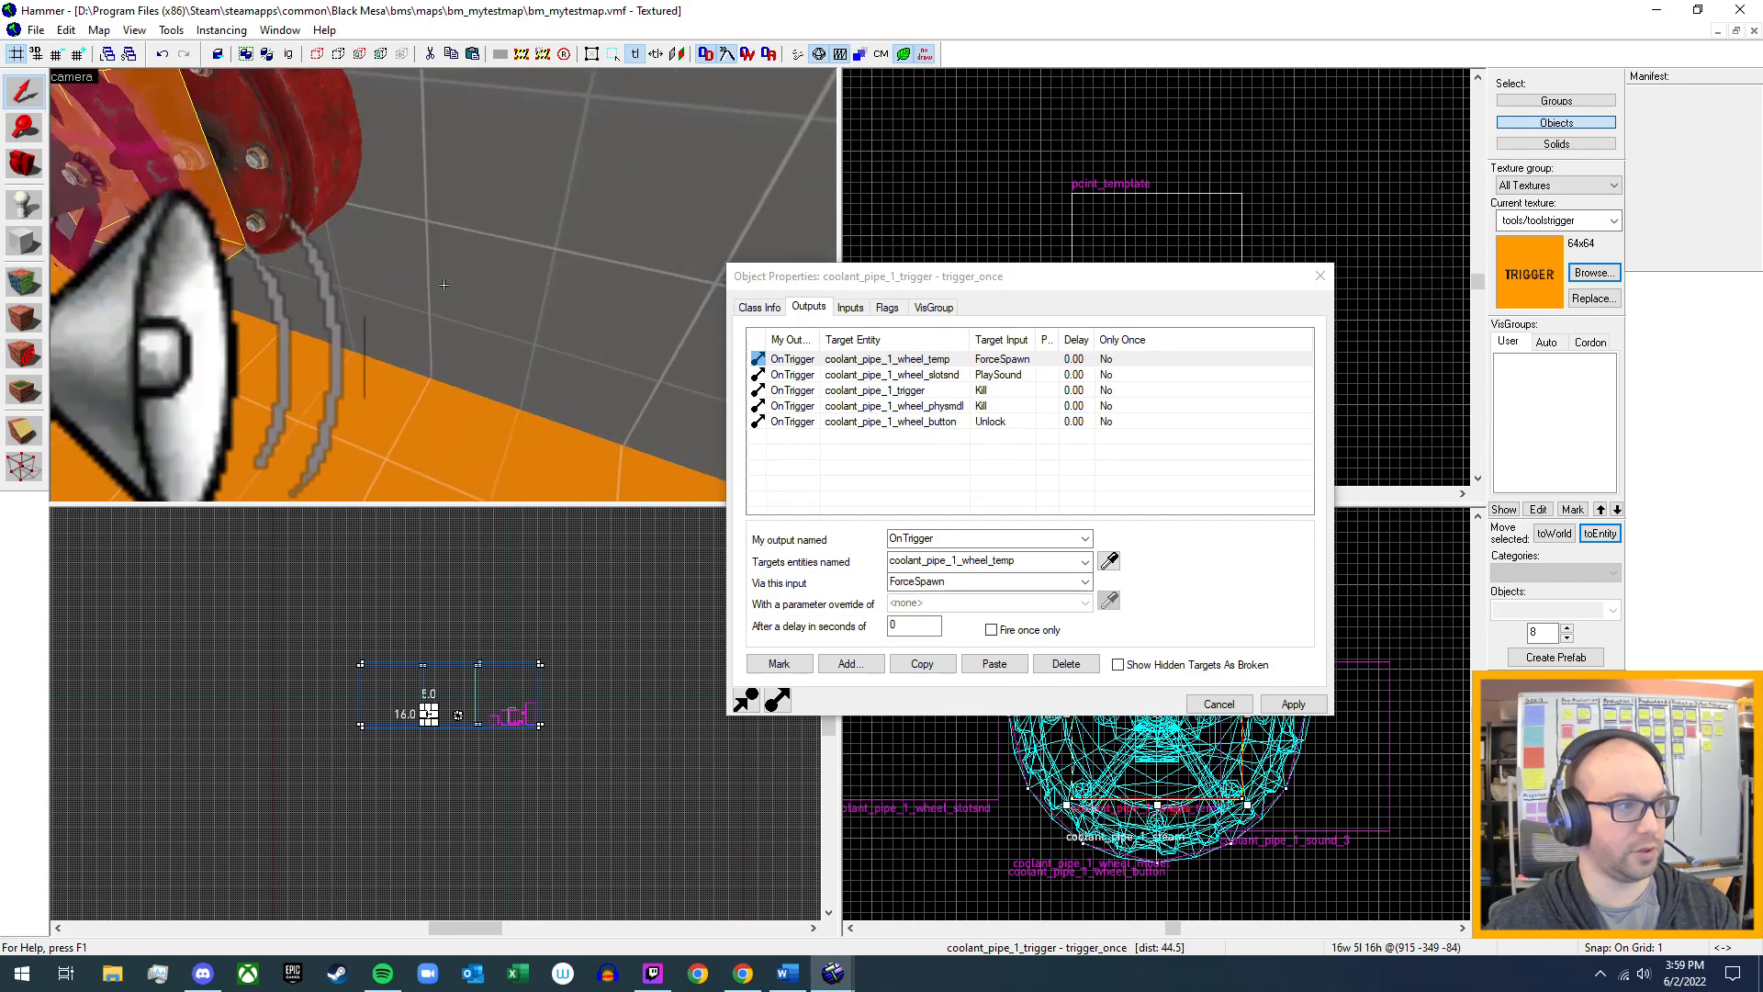
key(z)
click(431, 294)
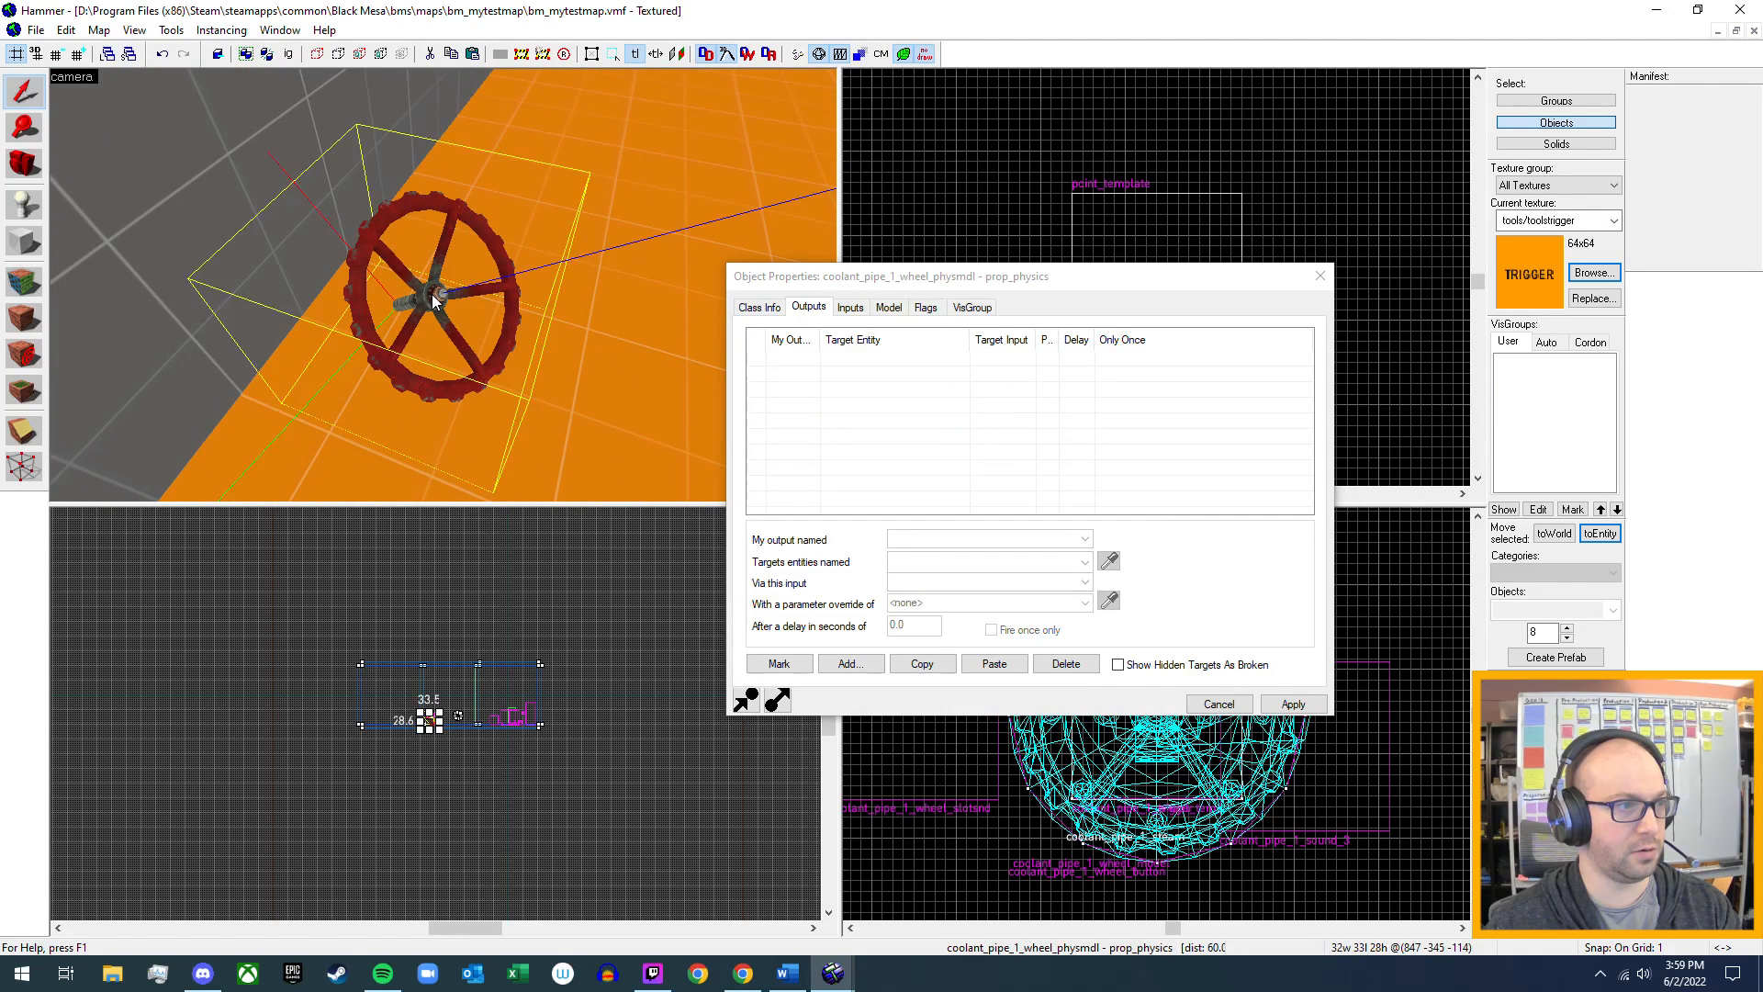
key(z)
key(w)
key(z)
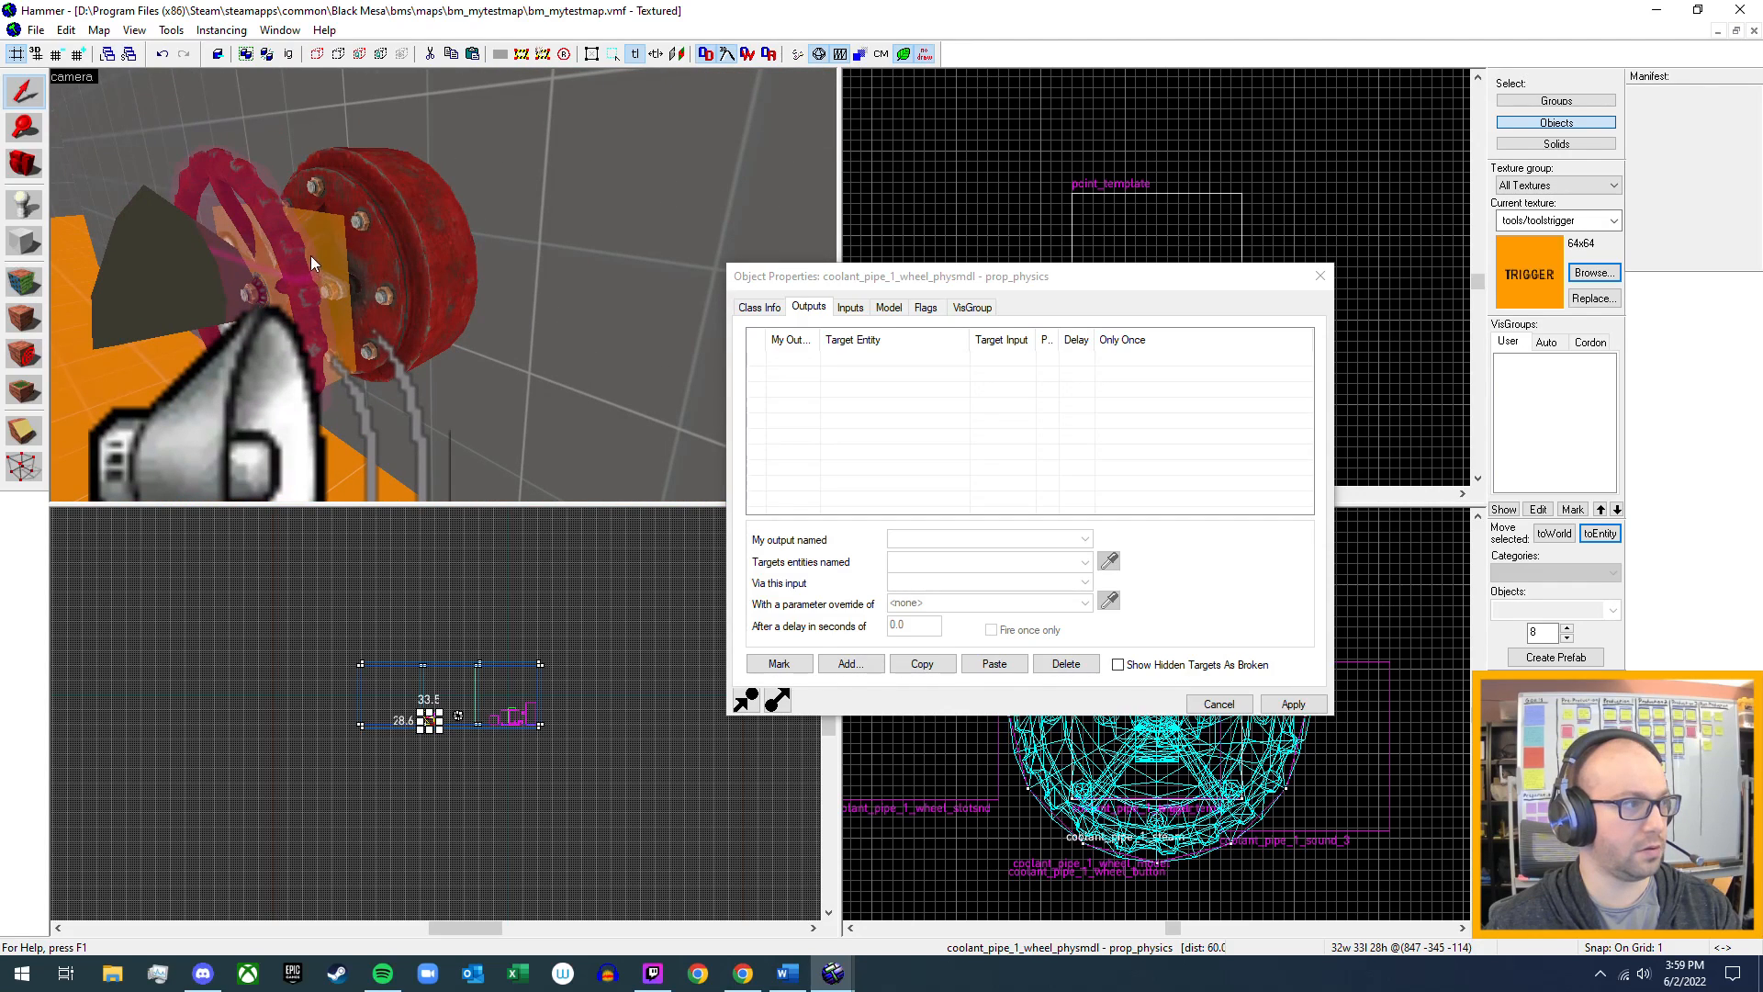
click(327, 251)
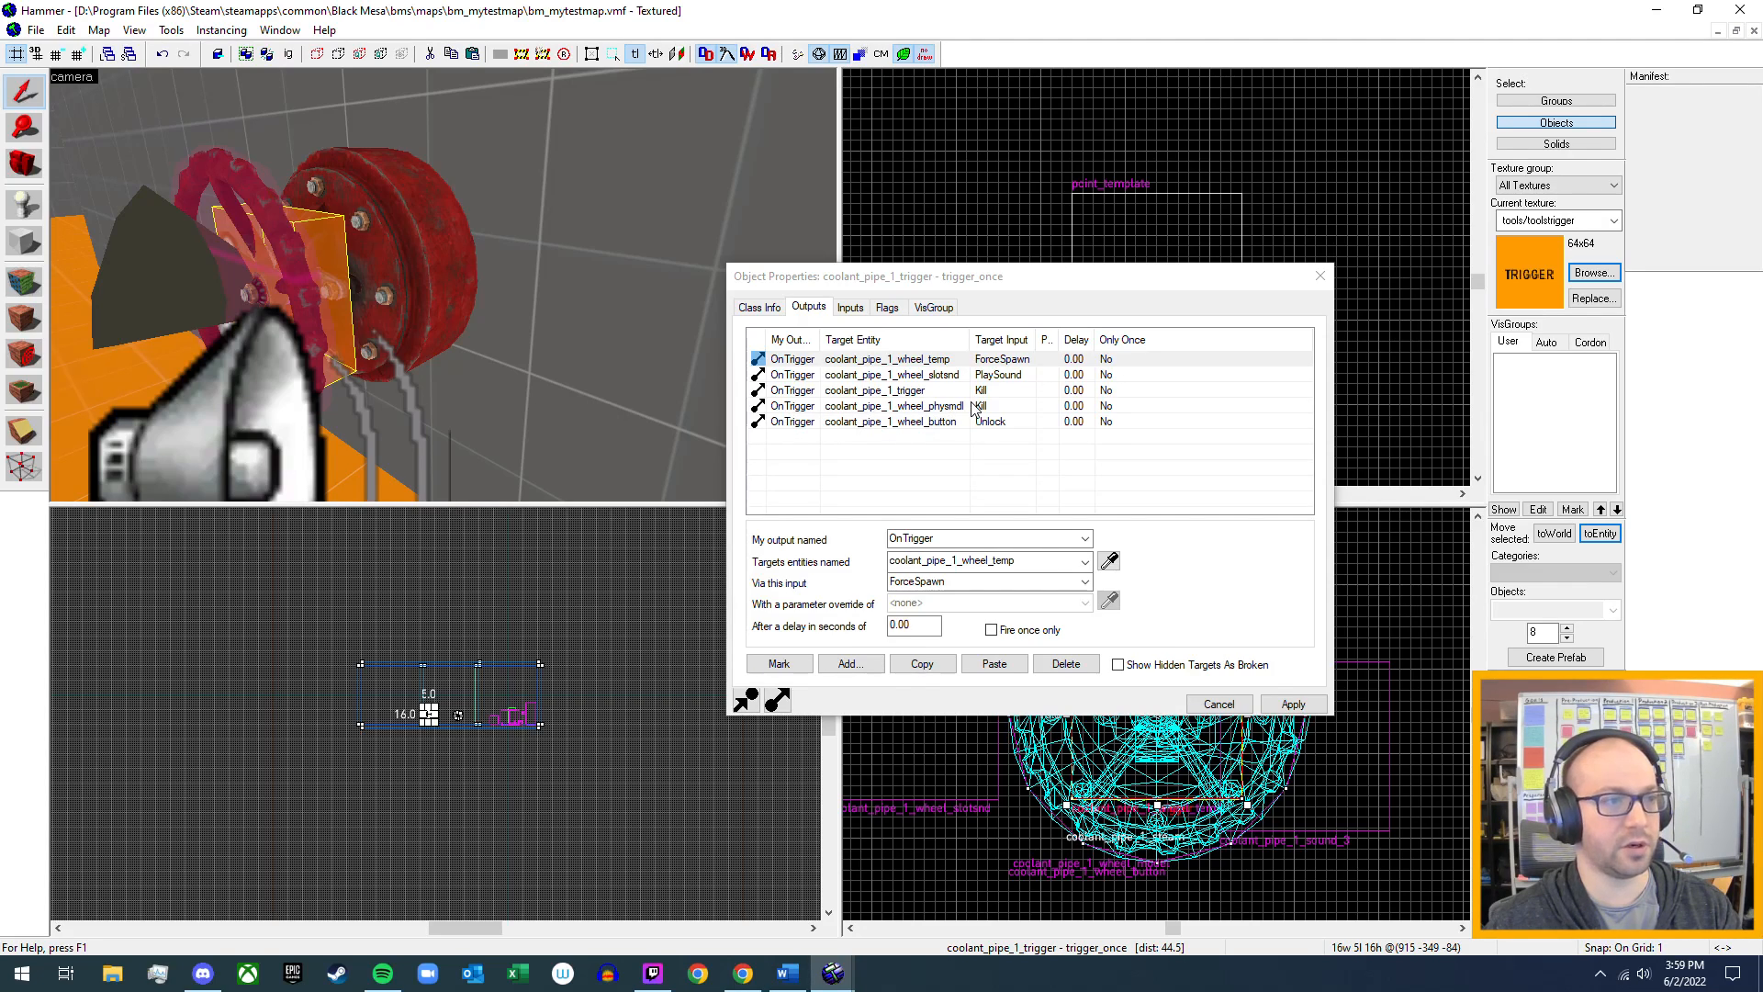
- Name the unnamed prop_physics valve wheel lying on the floor My_Physical_Valve and apply the change
key(s)
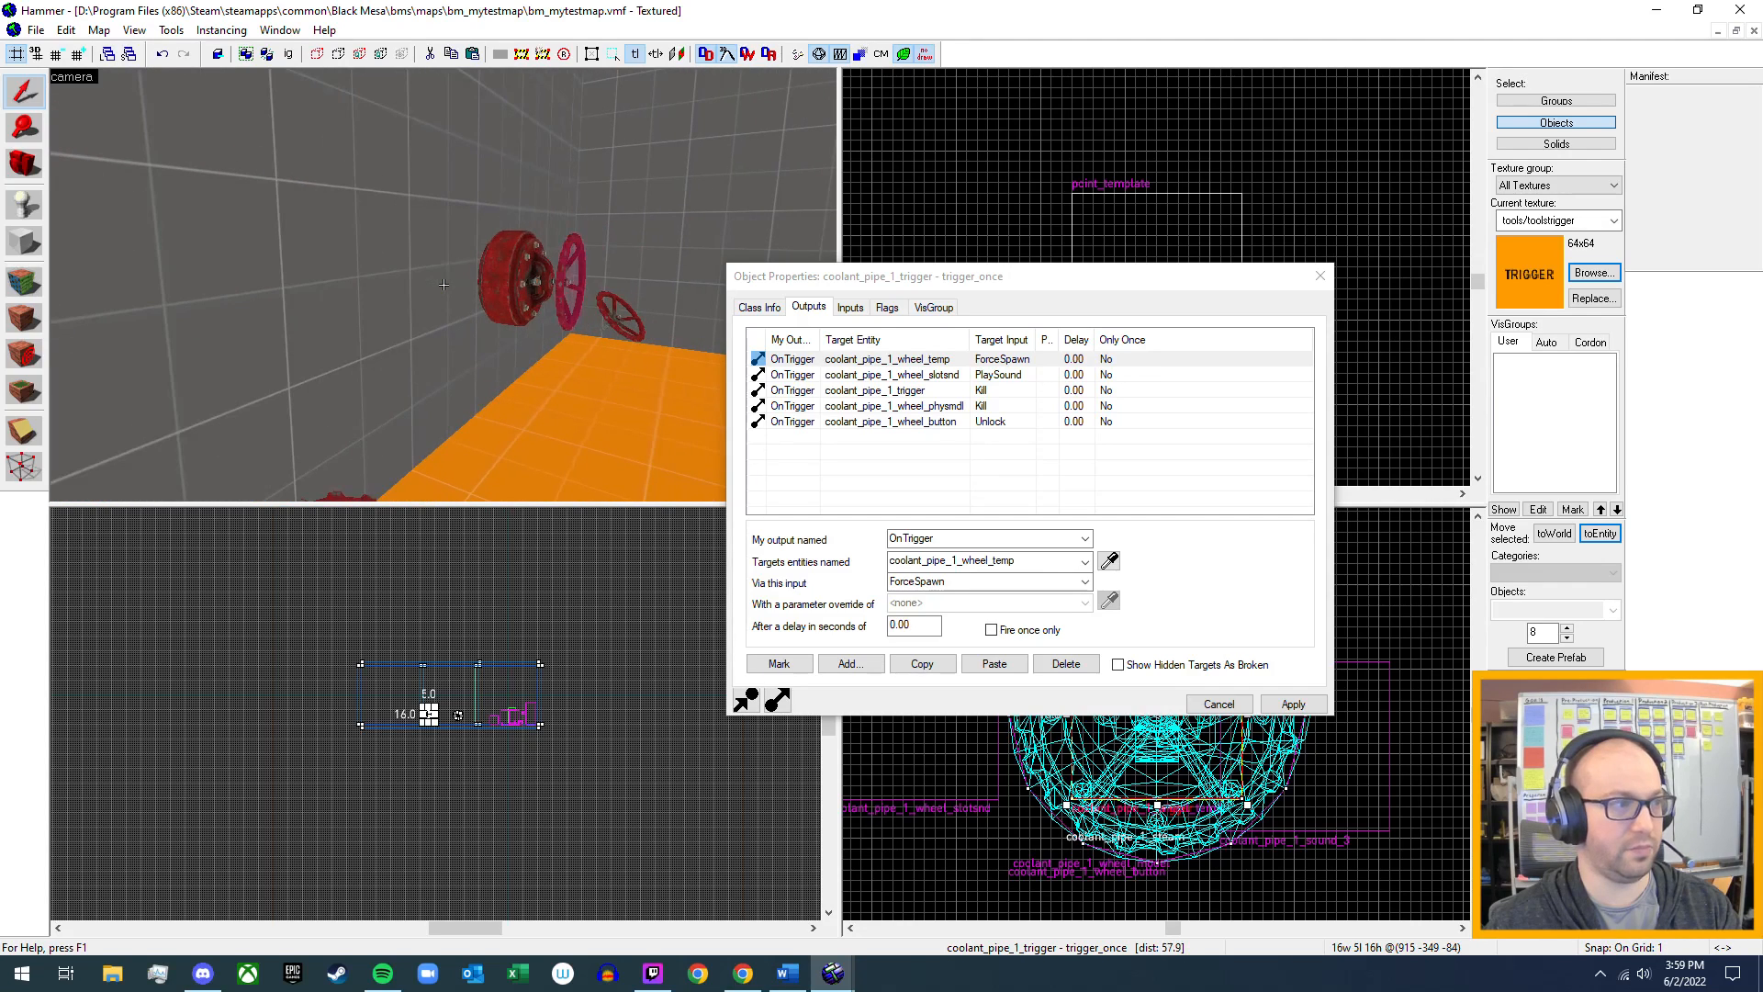
key(s)
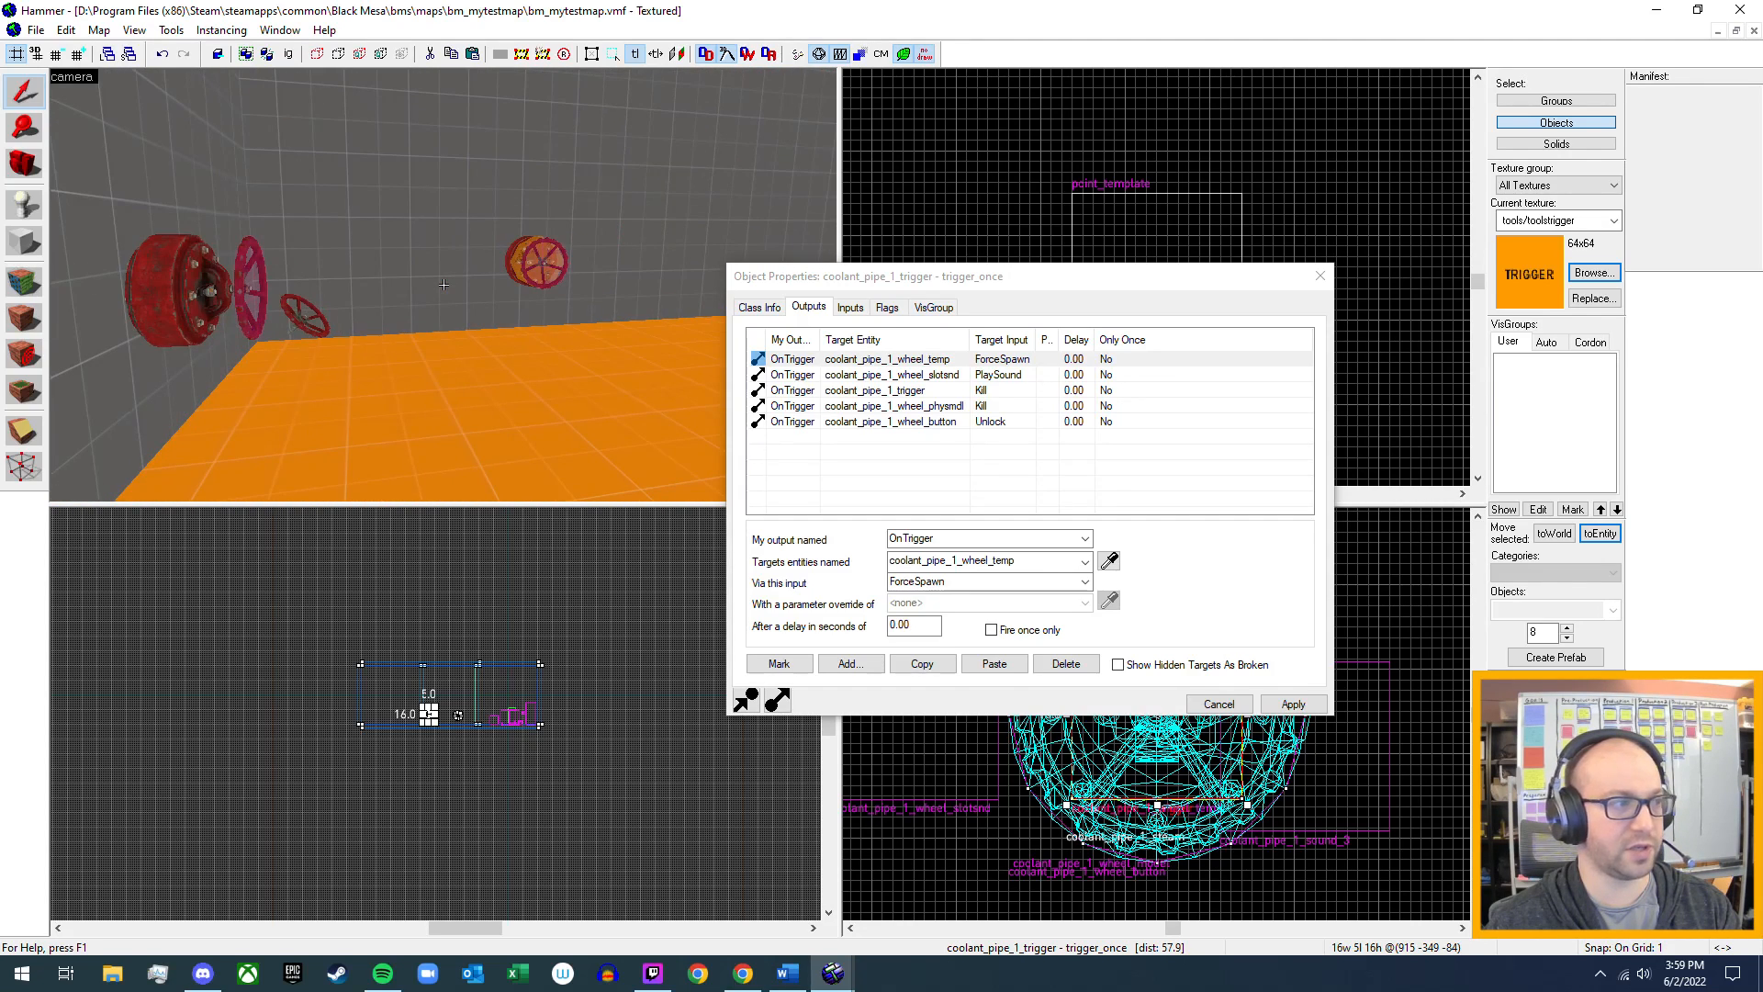
key(z)
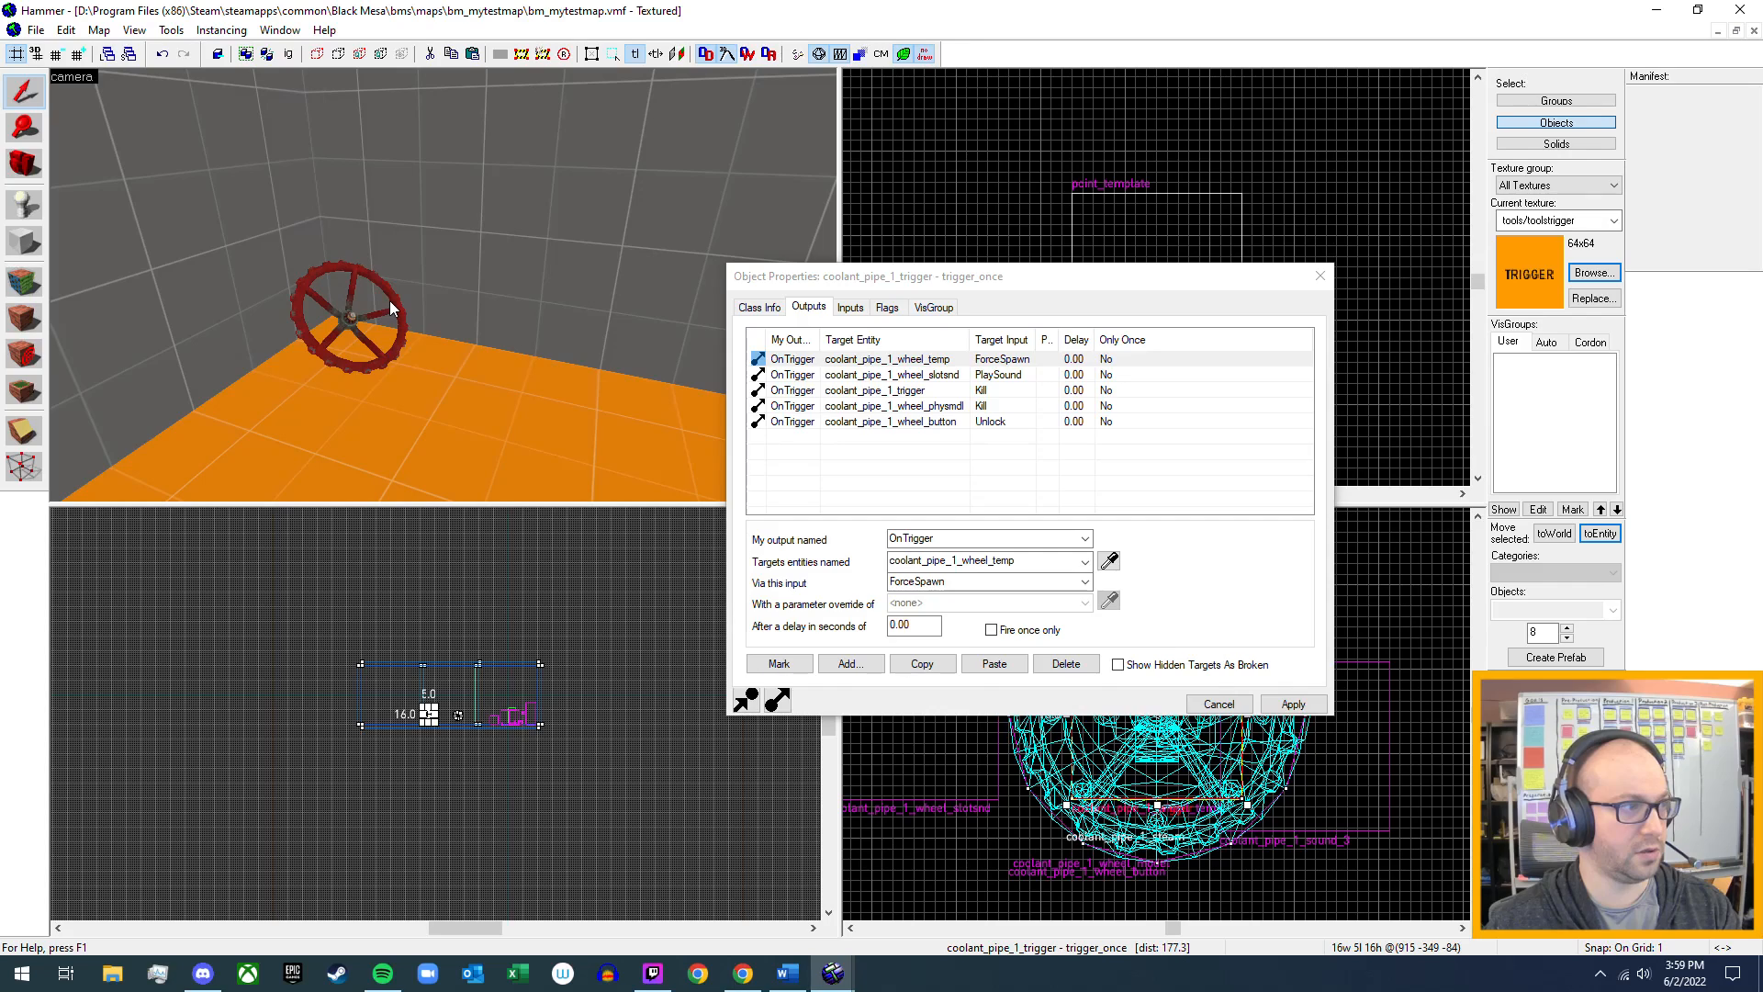
click(395, 299)
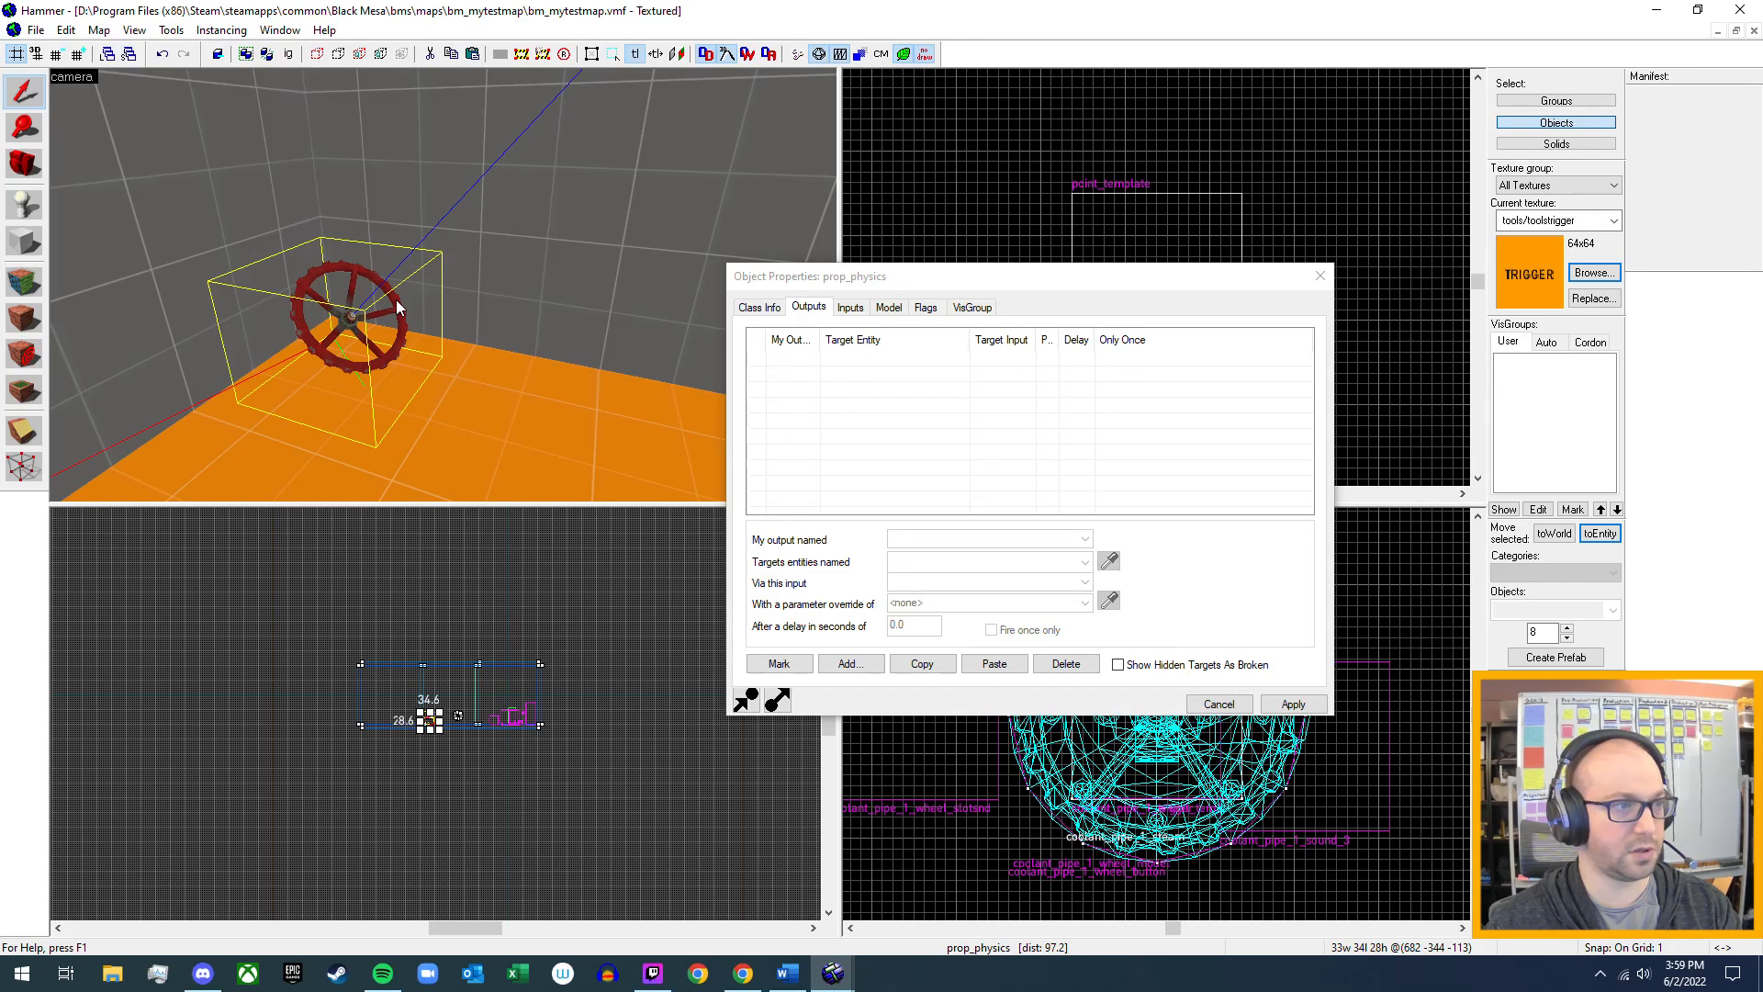
click(751, 308)
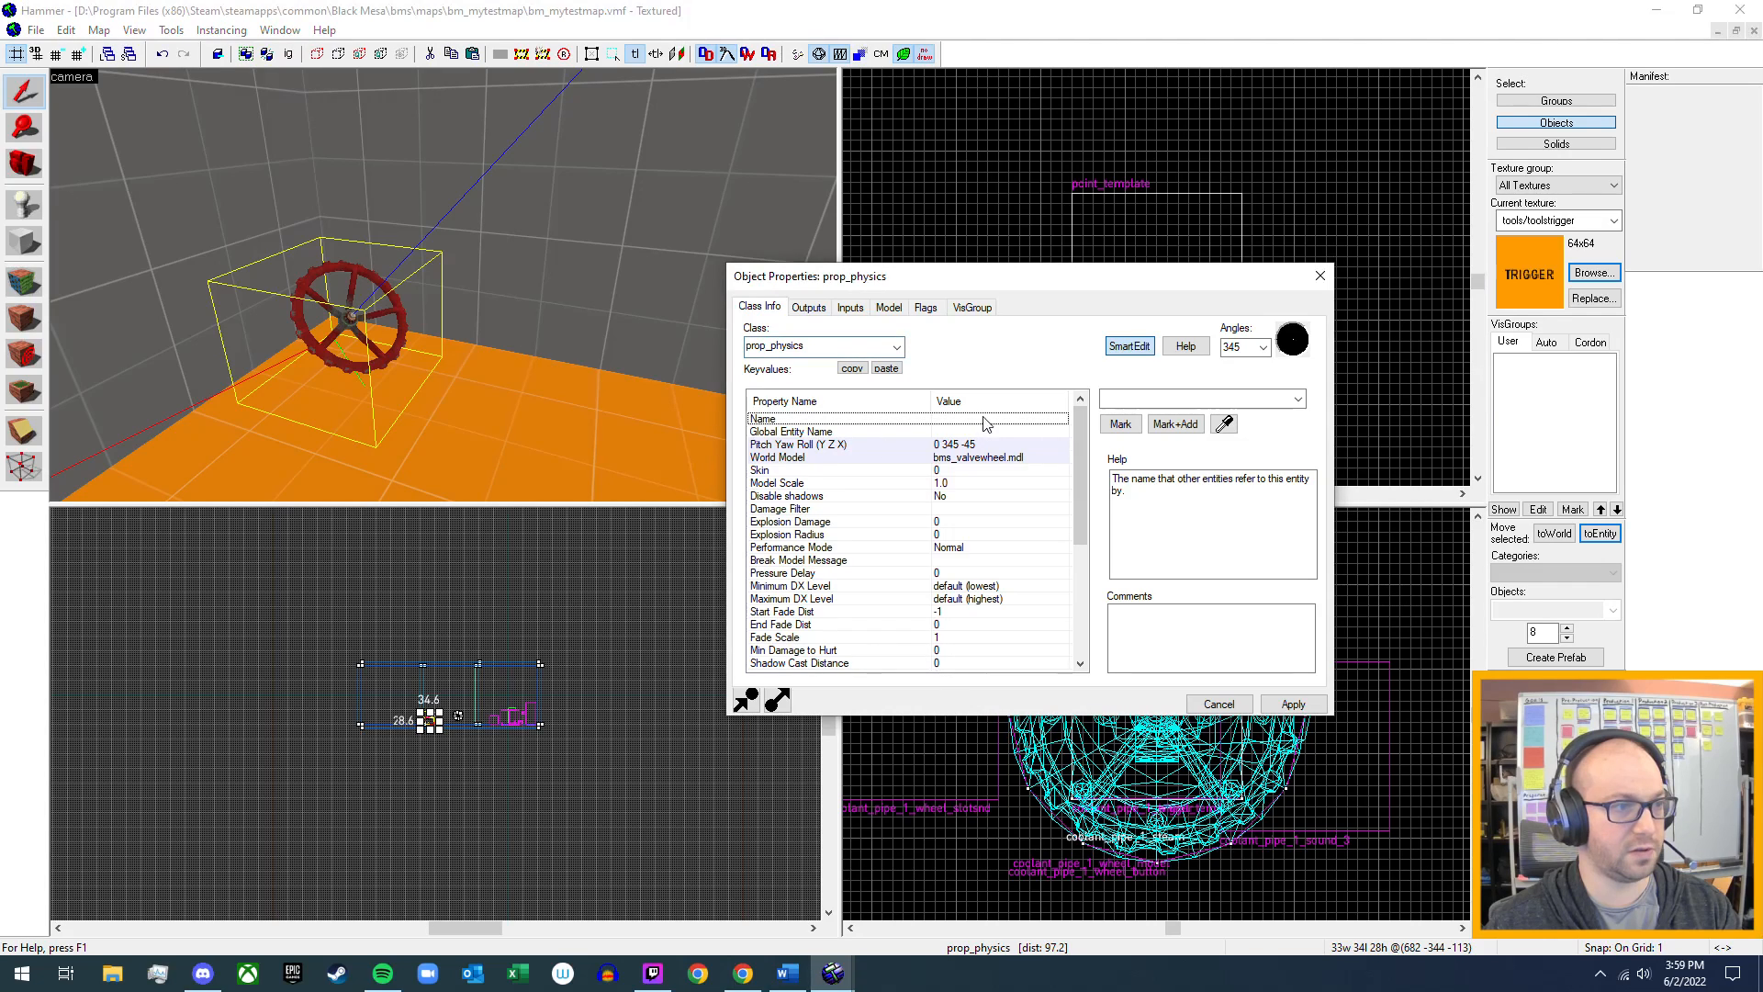
click(1118, 401)
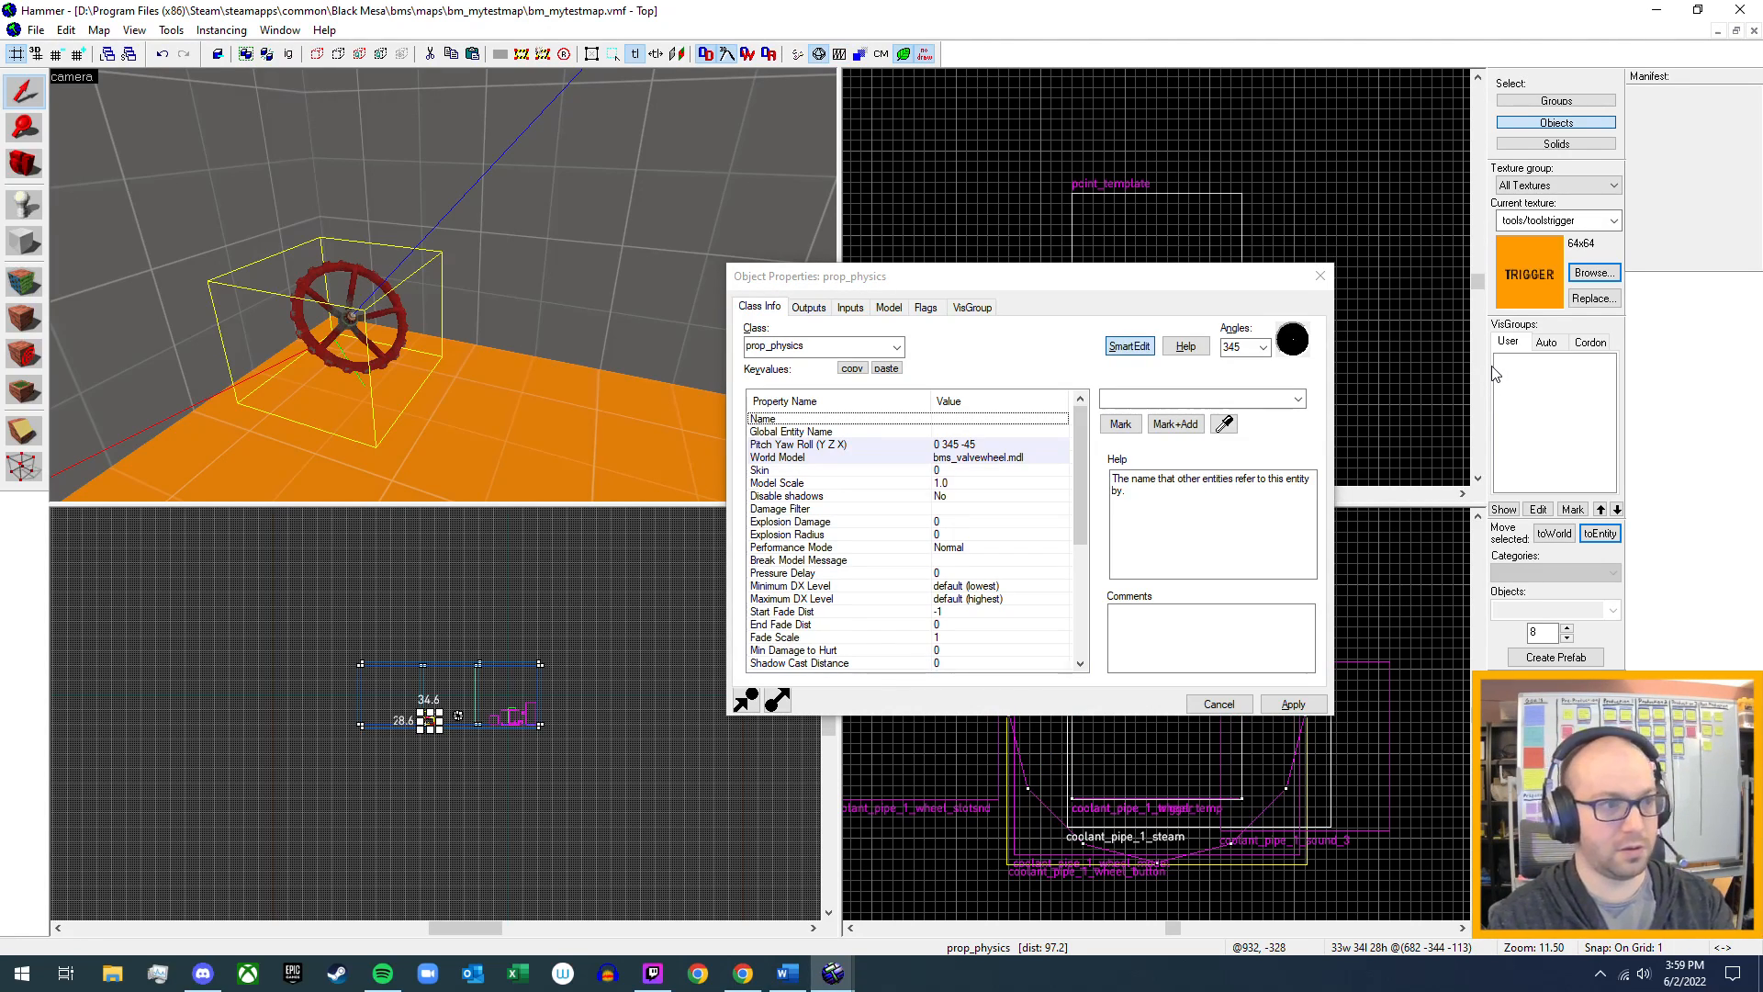
click(1193, 401)
text(My_)
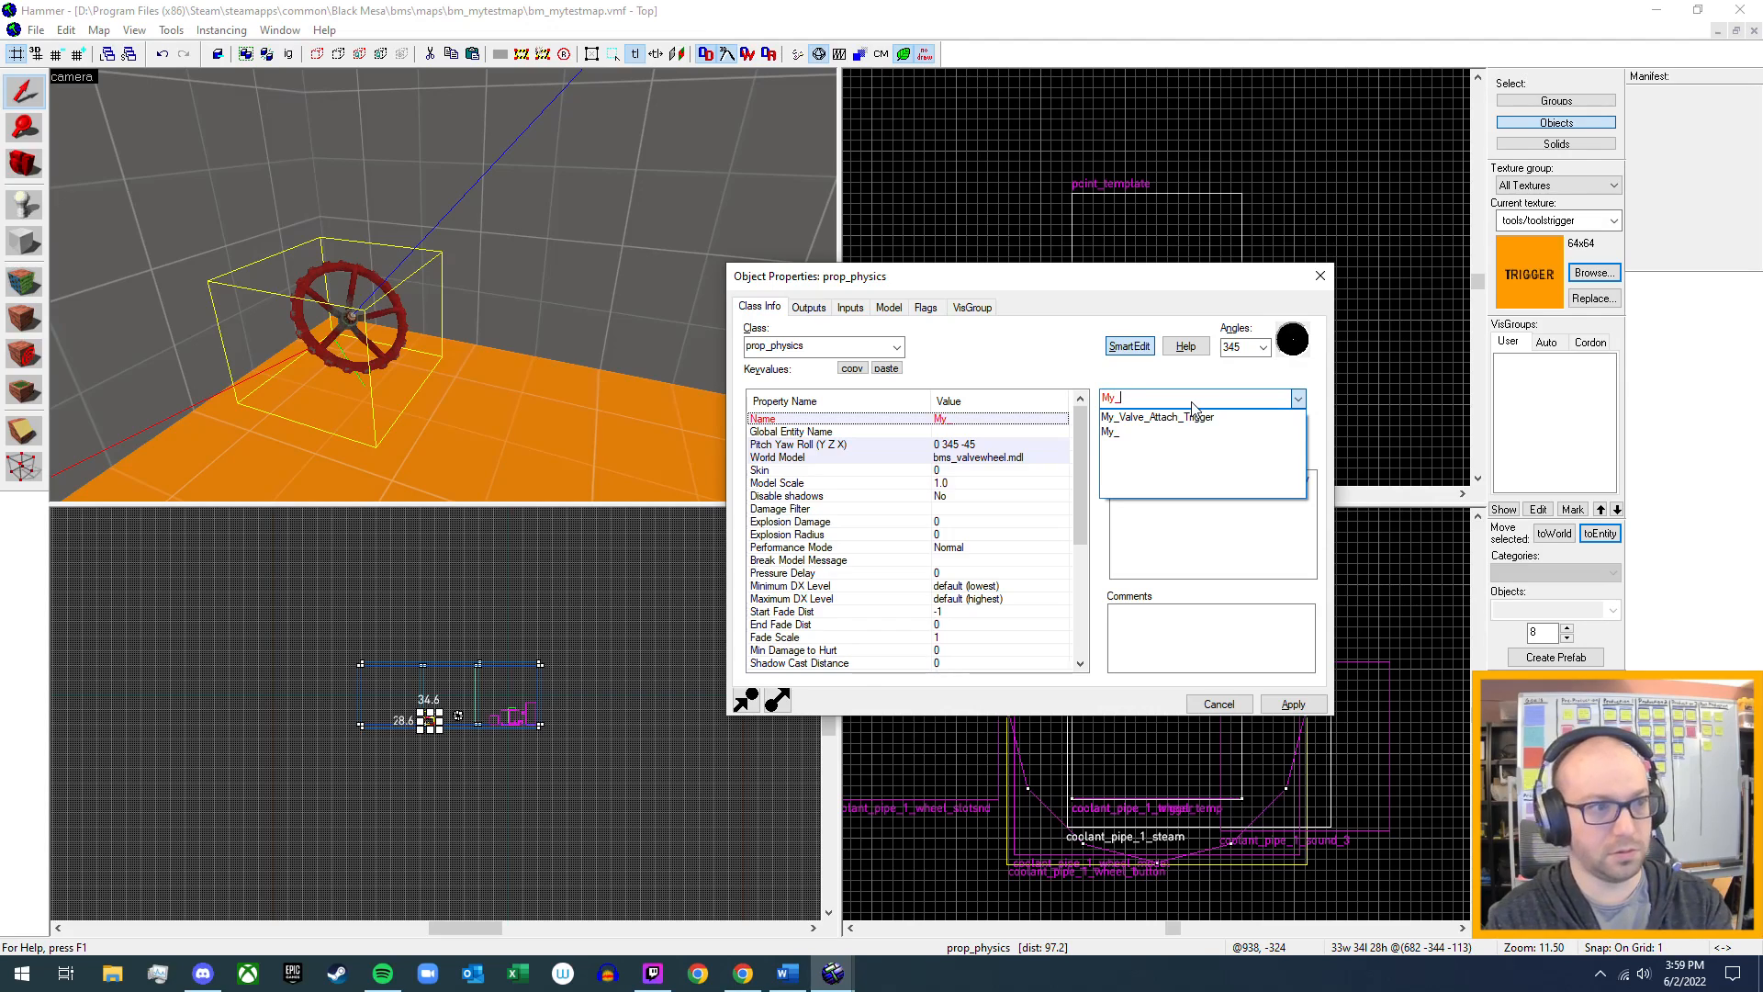
text(Physical)
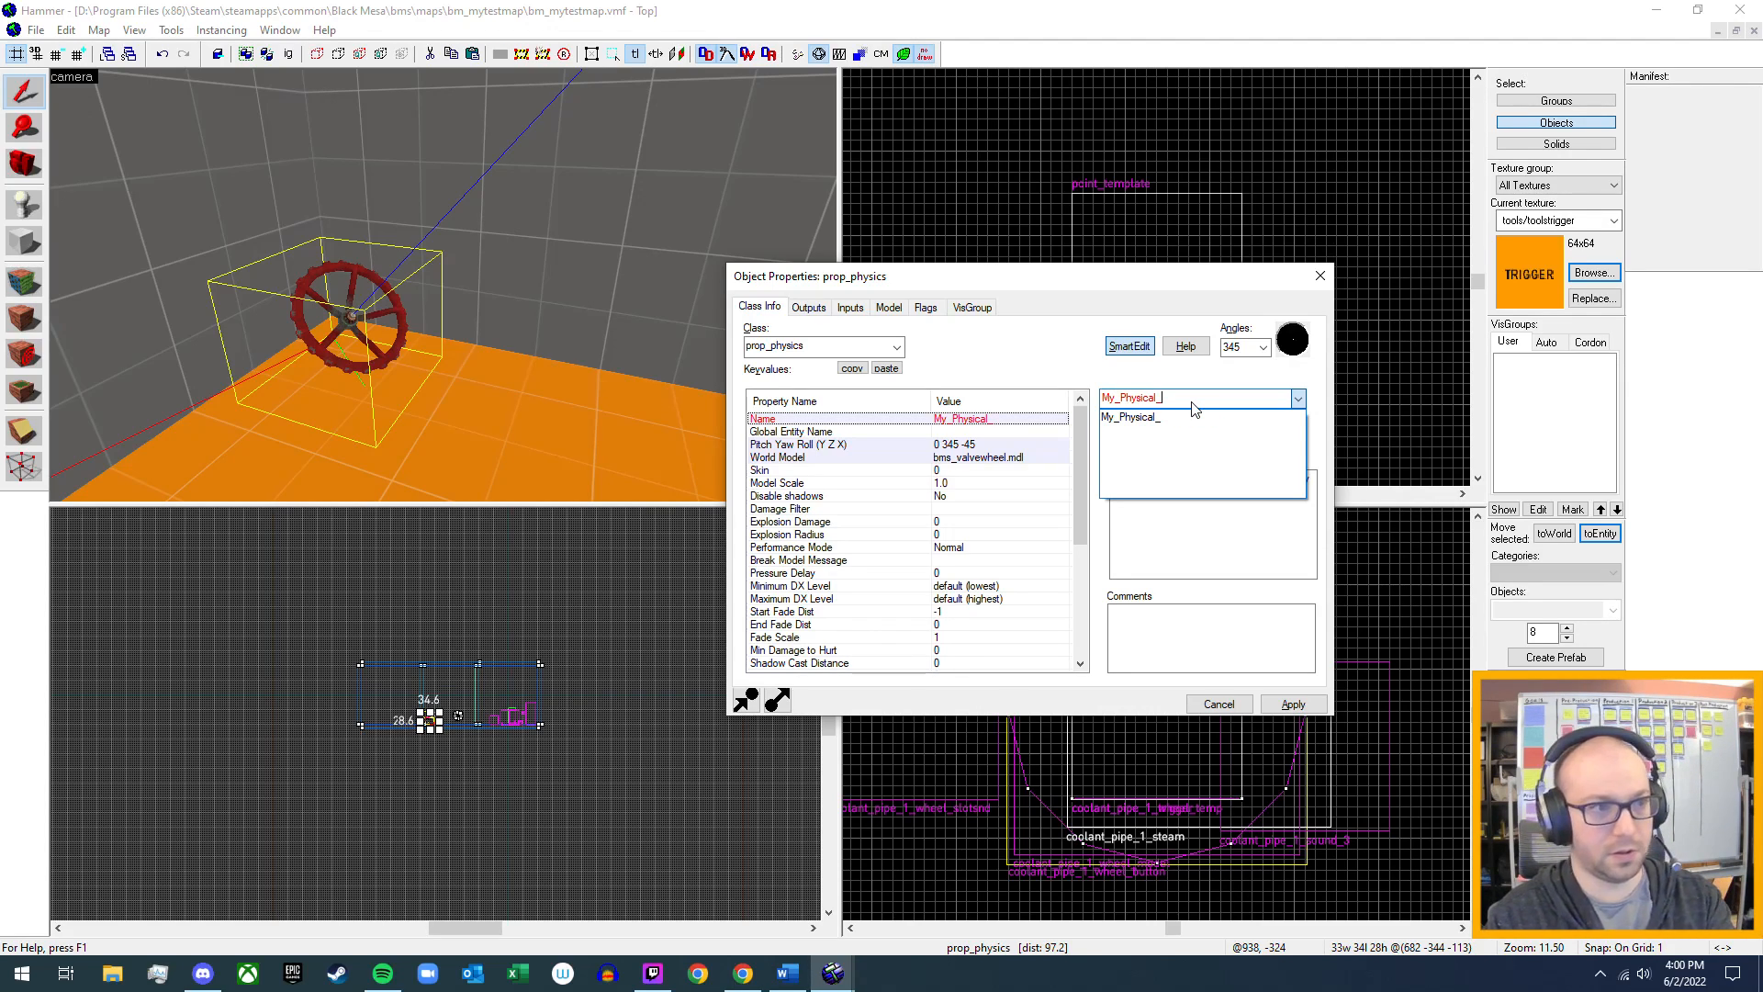
text(_)
text(Valve)
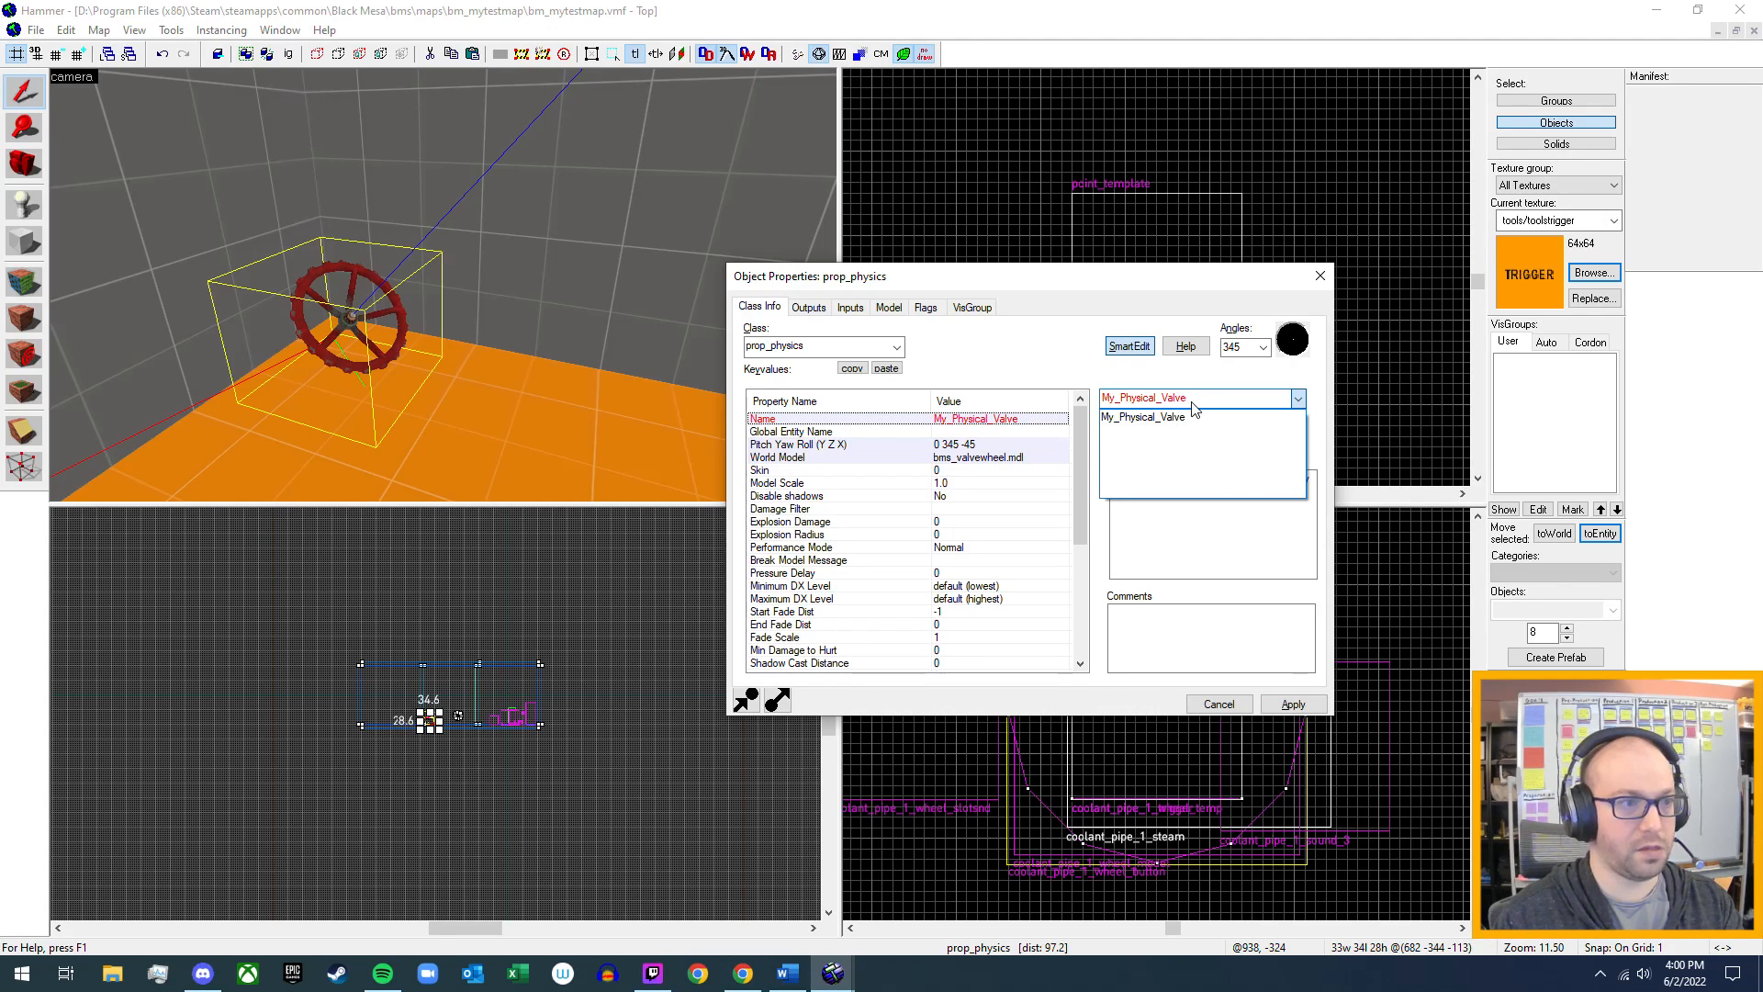
click(1194, 415)
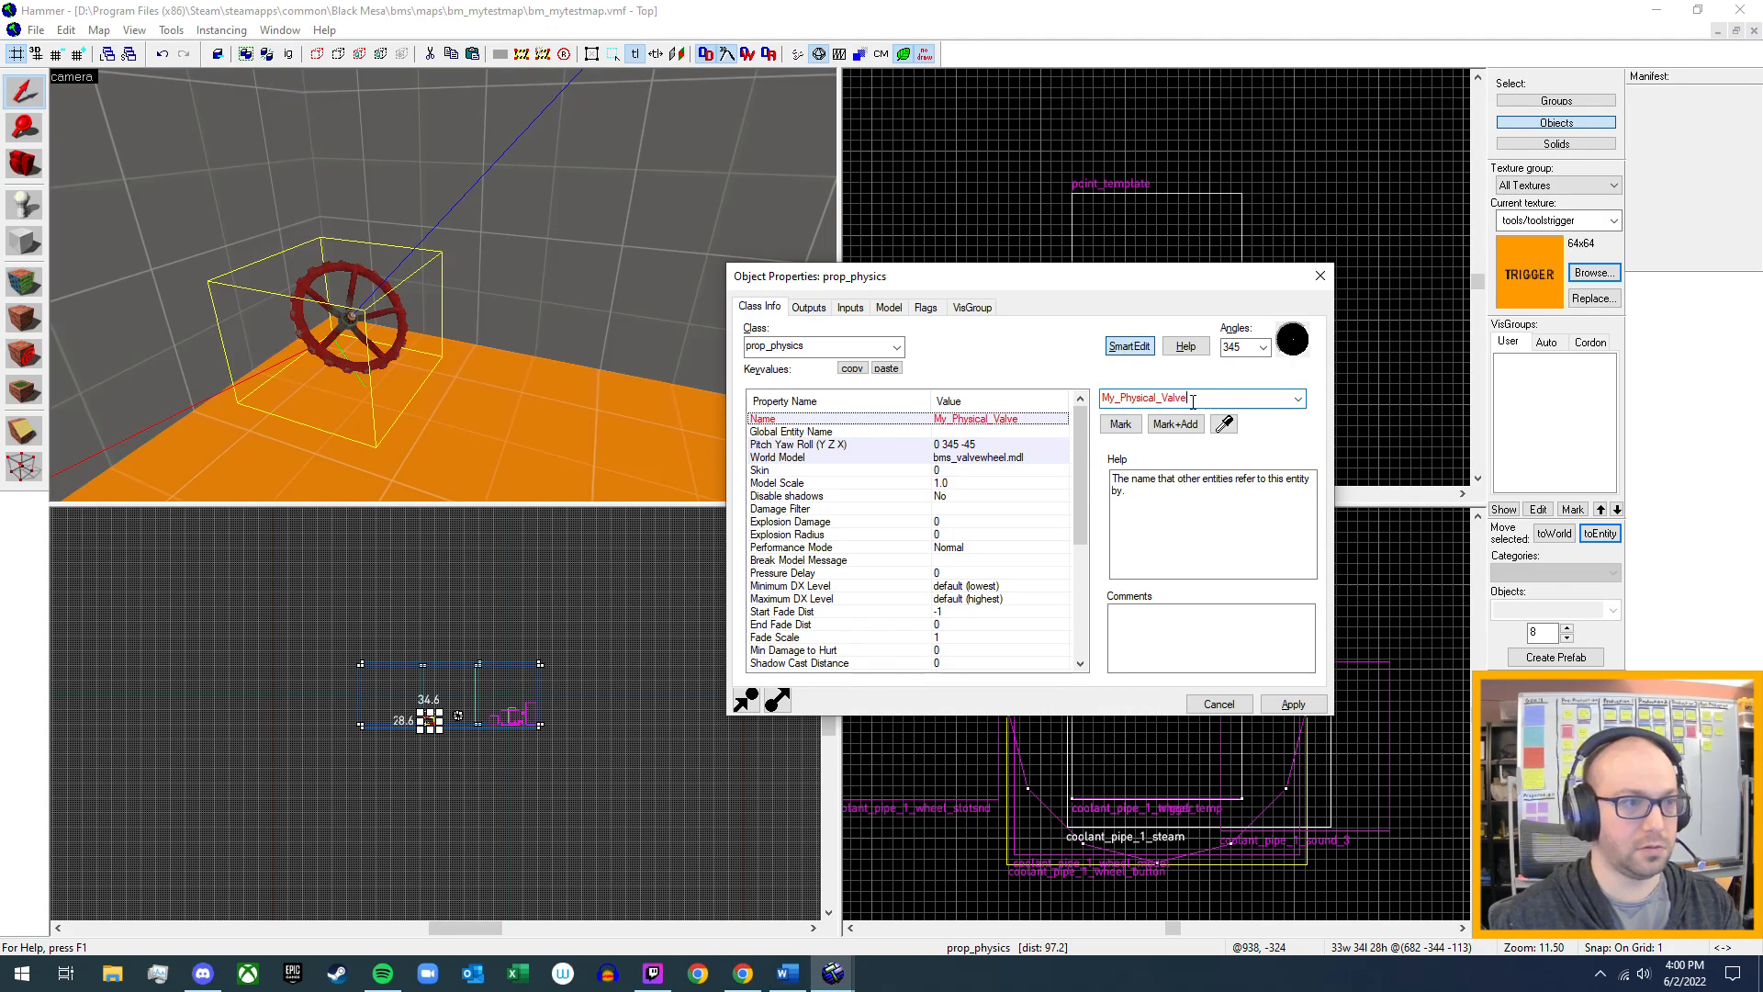
click(1292, 705)
click(1319, 276)
- Add an OnTrigger output to My_Valve_Attach_Trigger that targets the entity My_Physical_Valve
key(z)
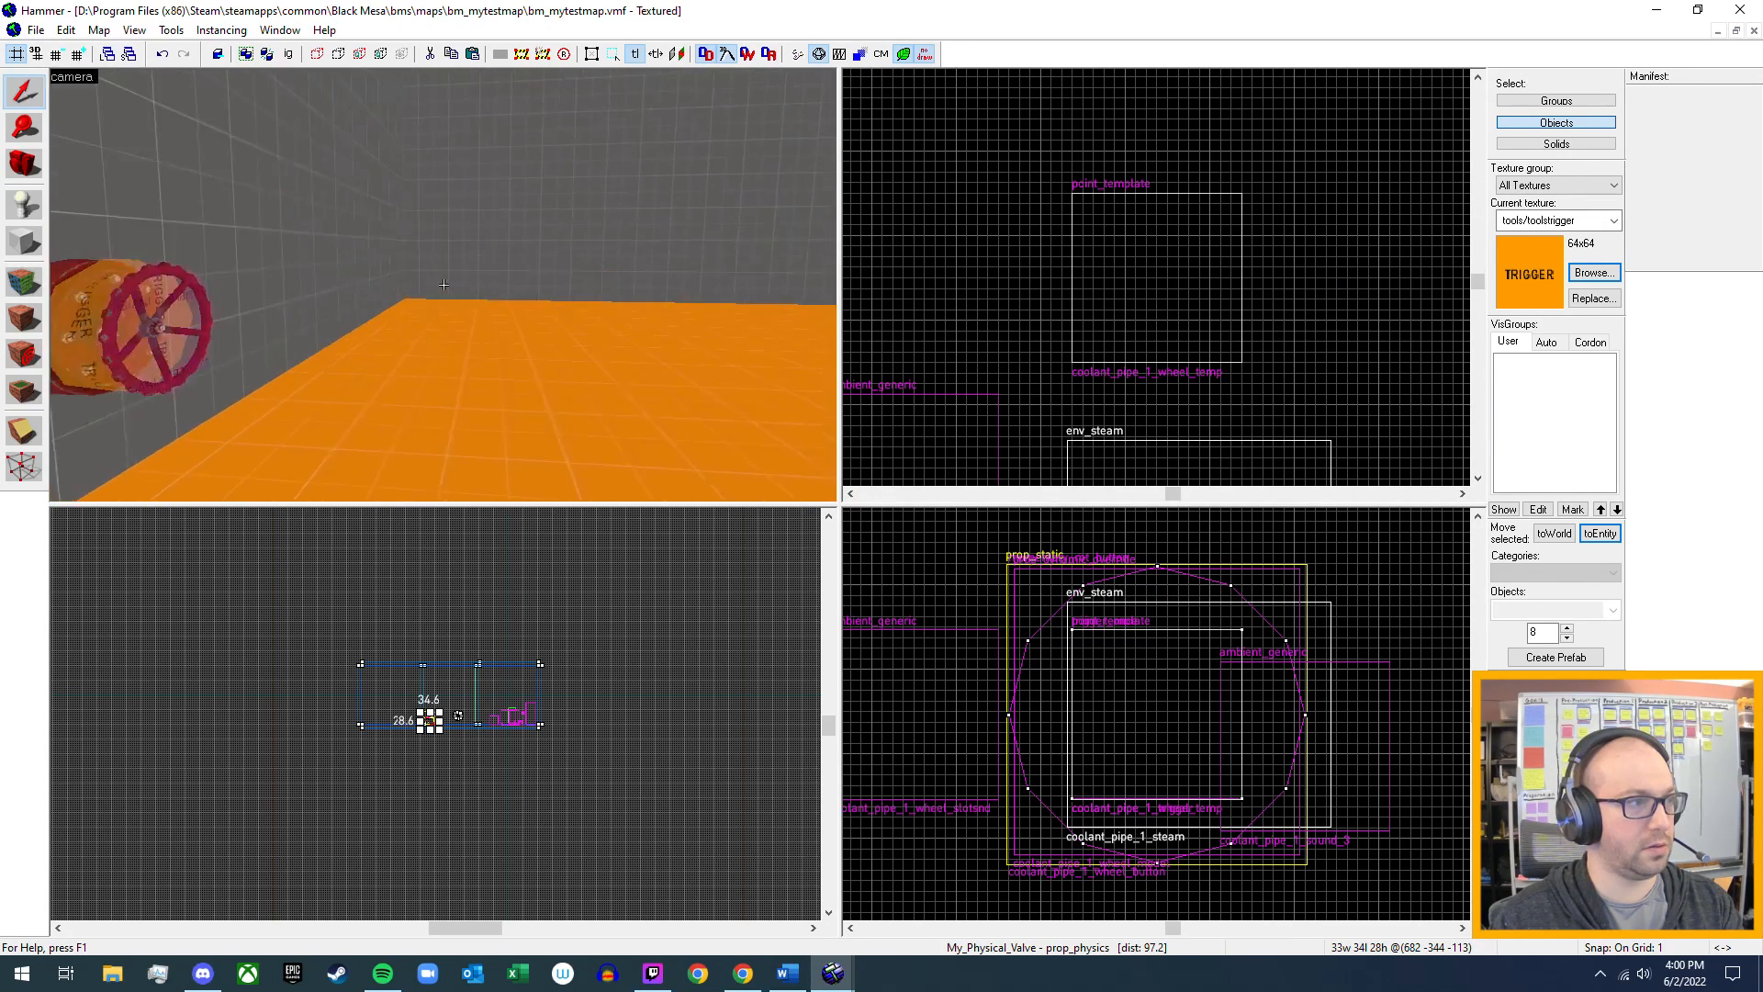
key(w)
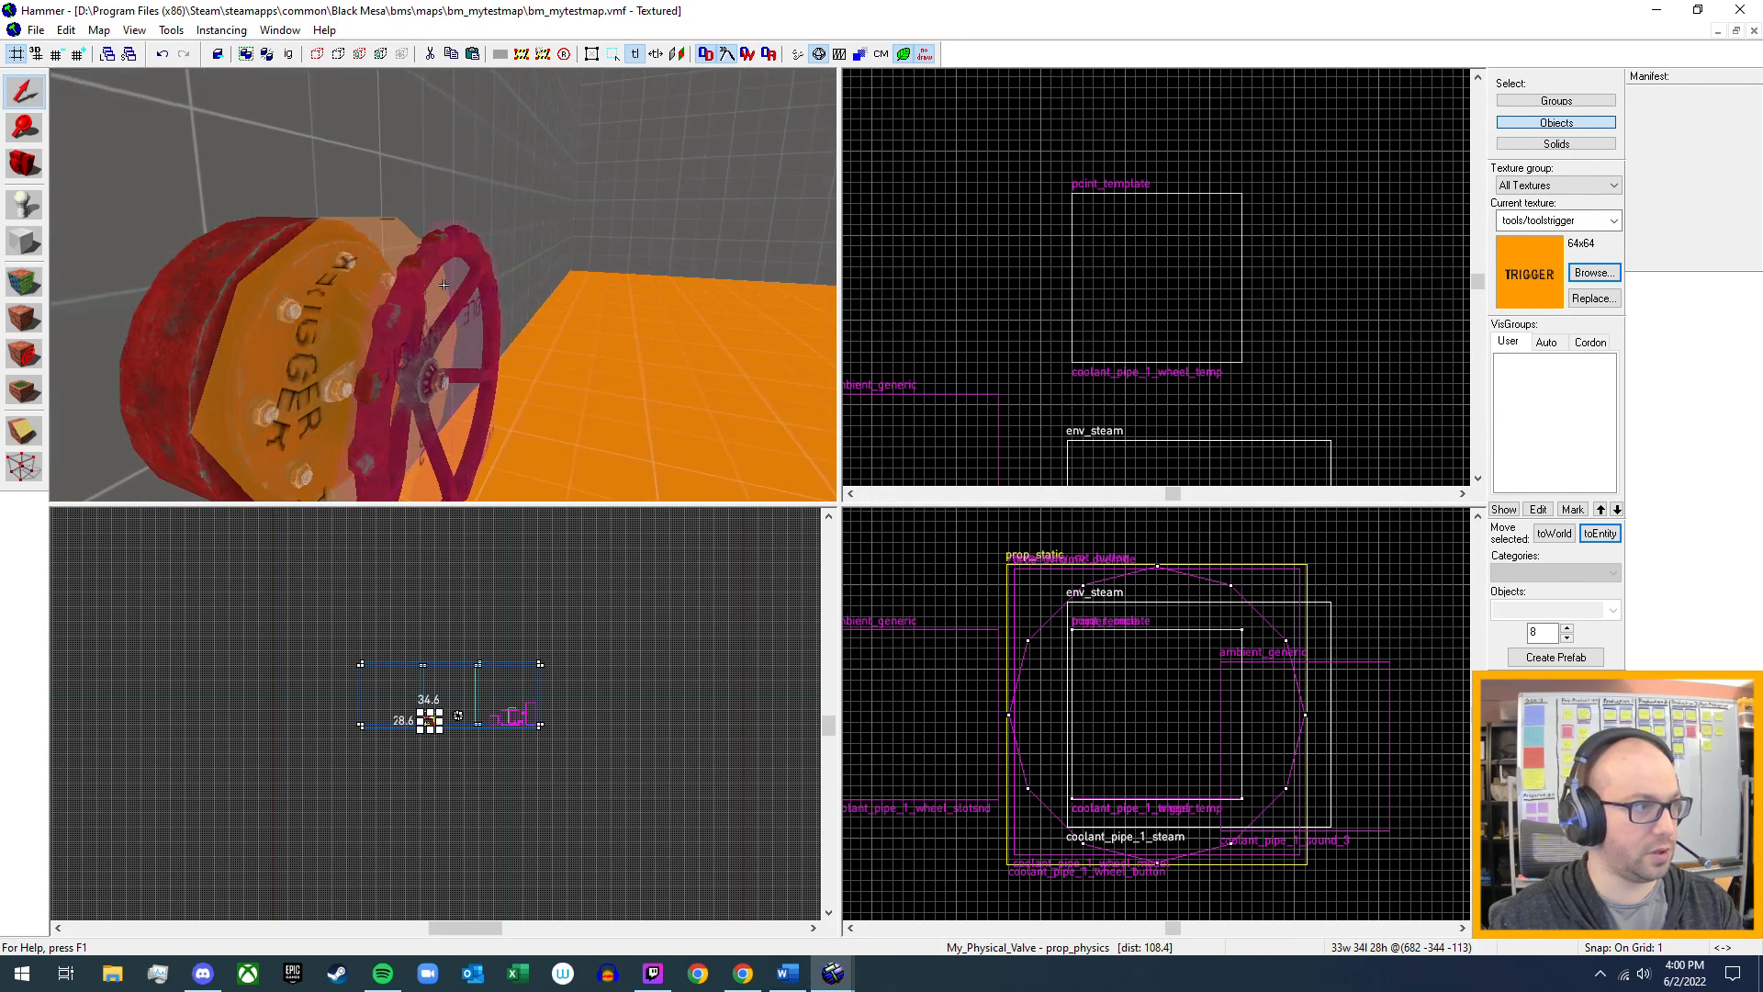
key(z)
click(426, 339)
double_click(426, 339)
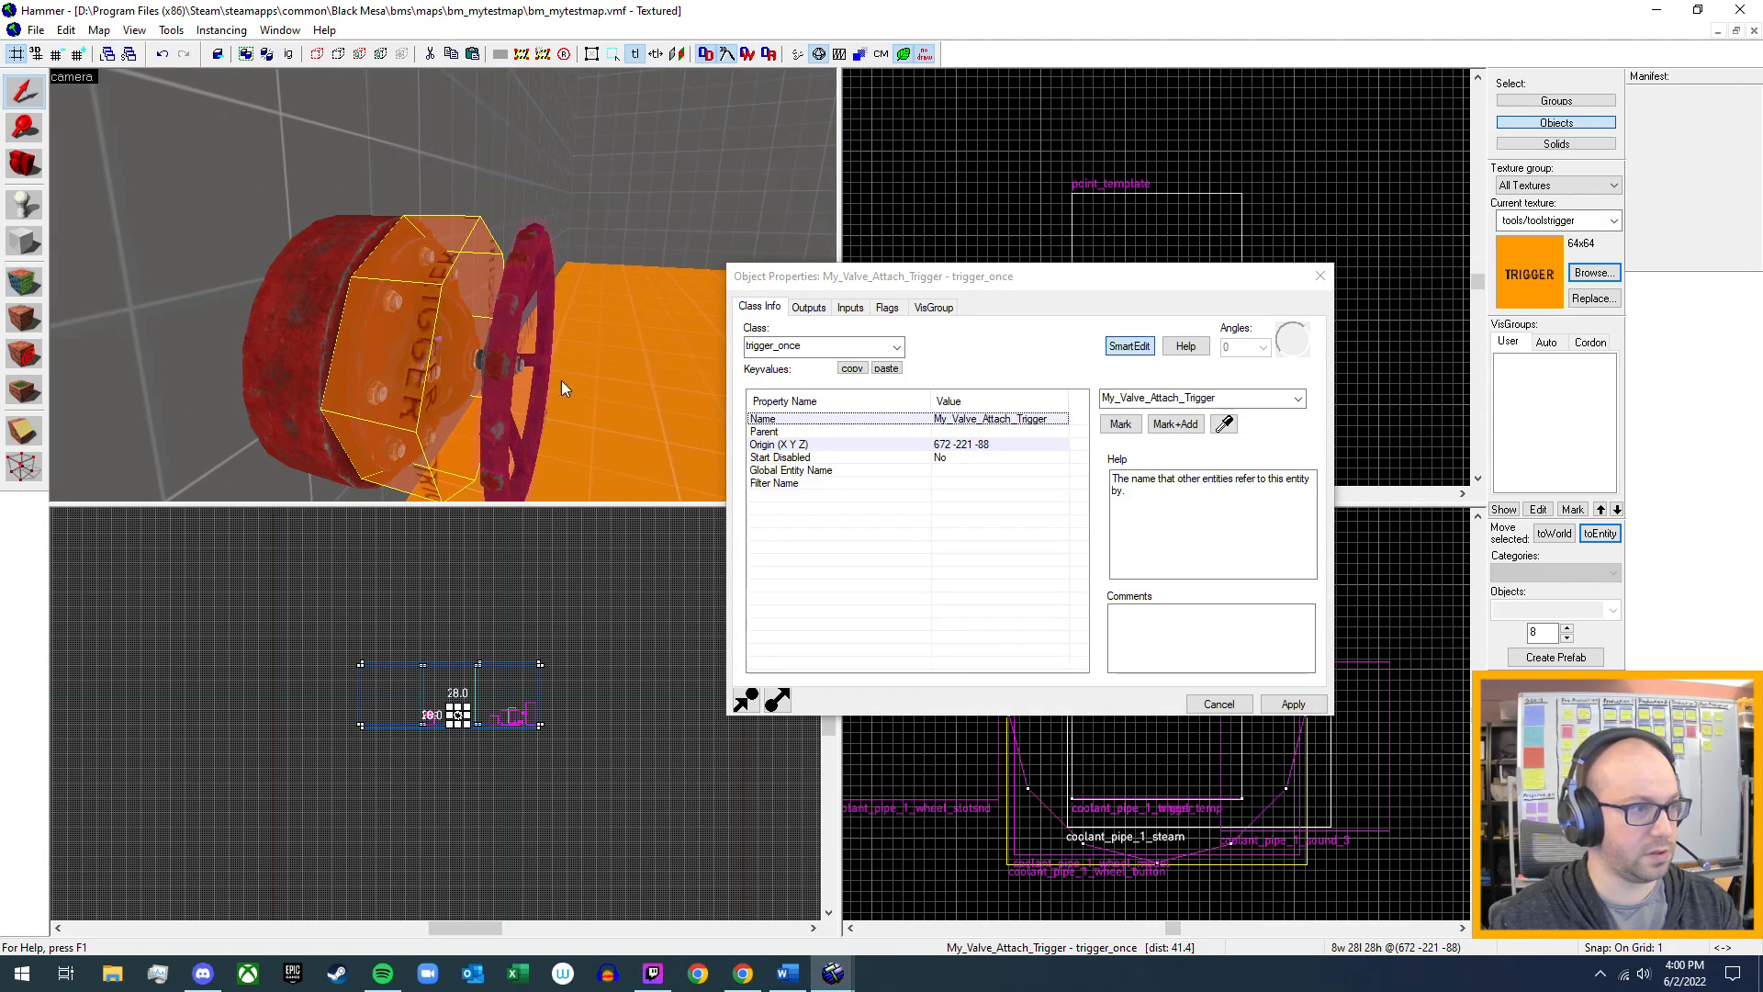
click(809, 309)
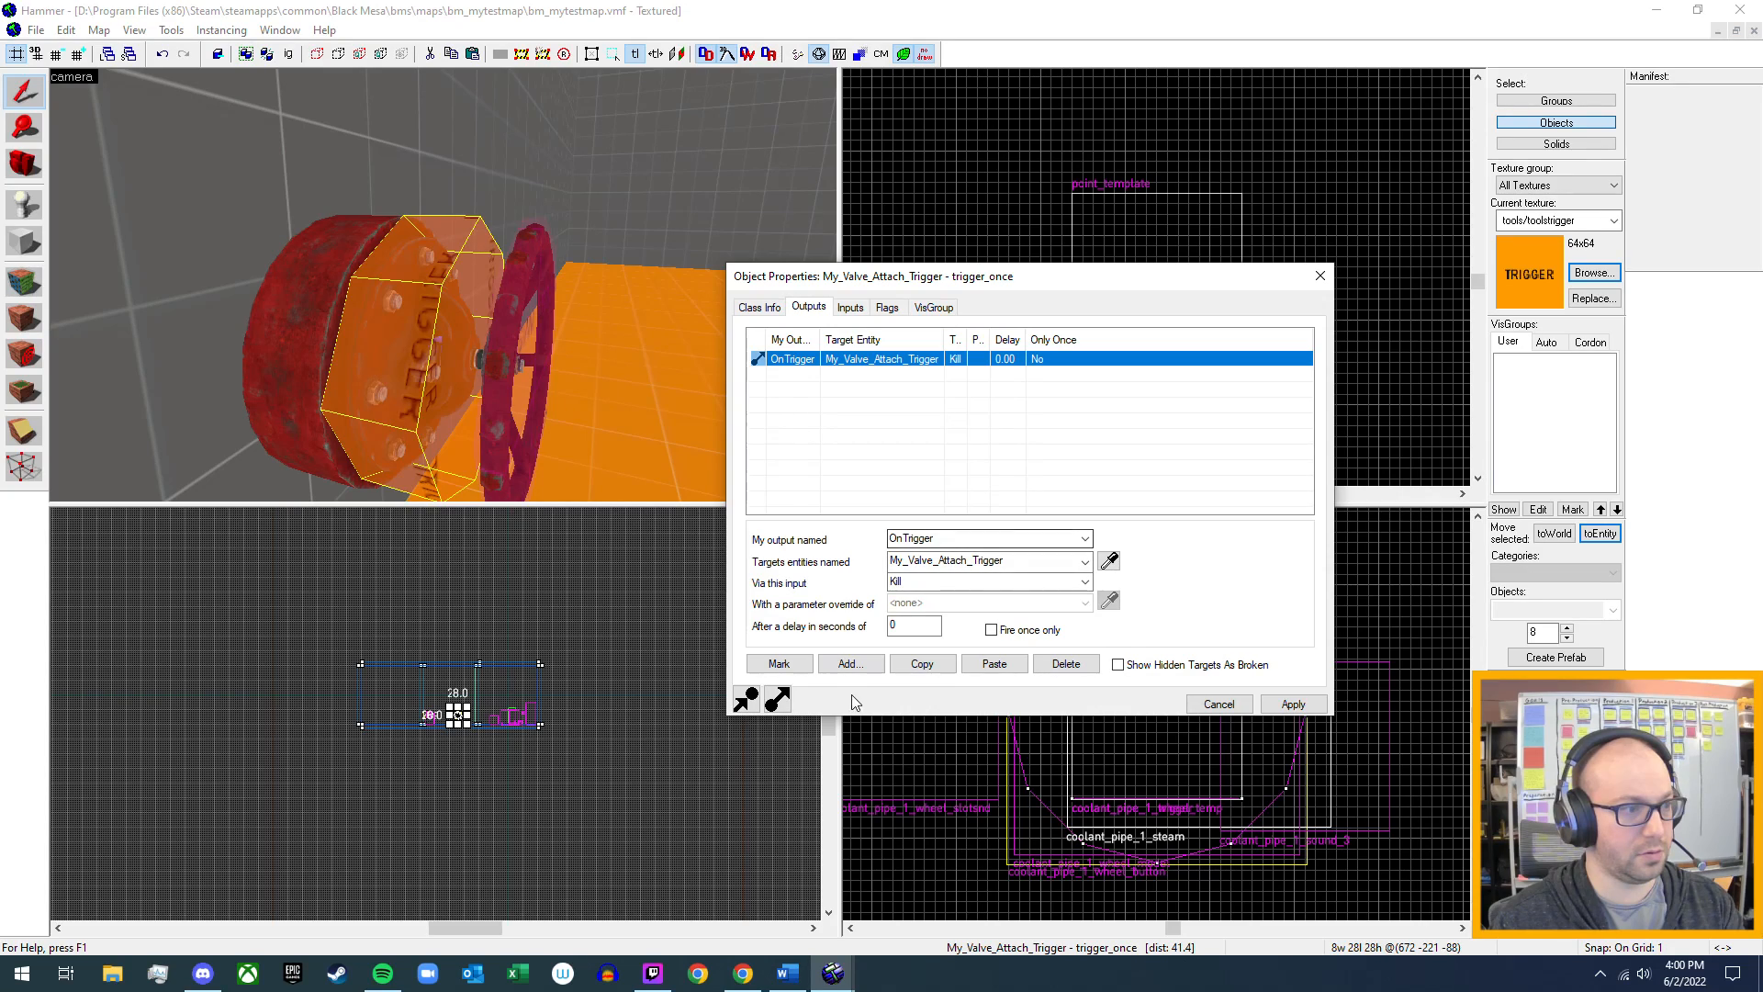
click(850, 663)
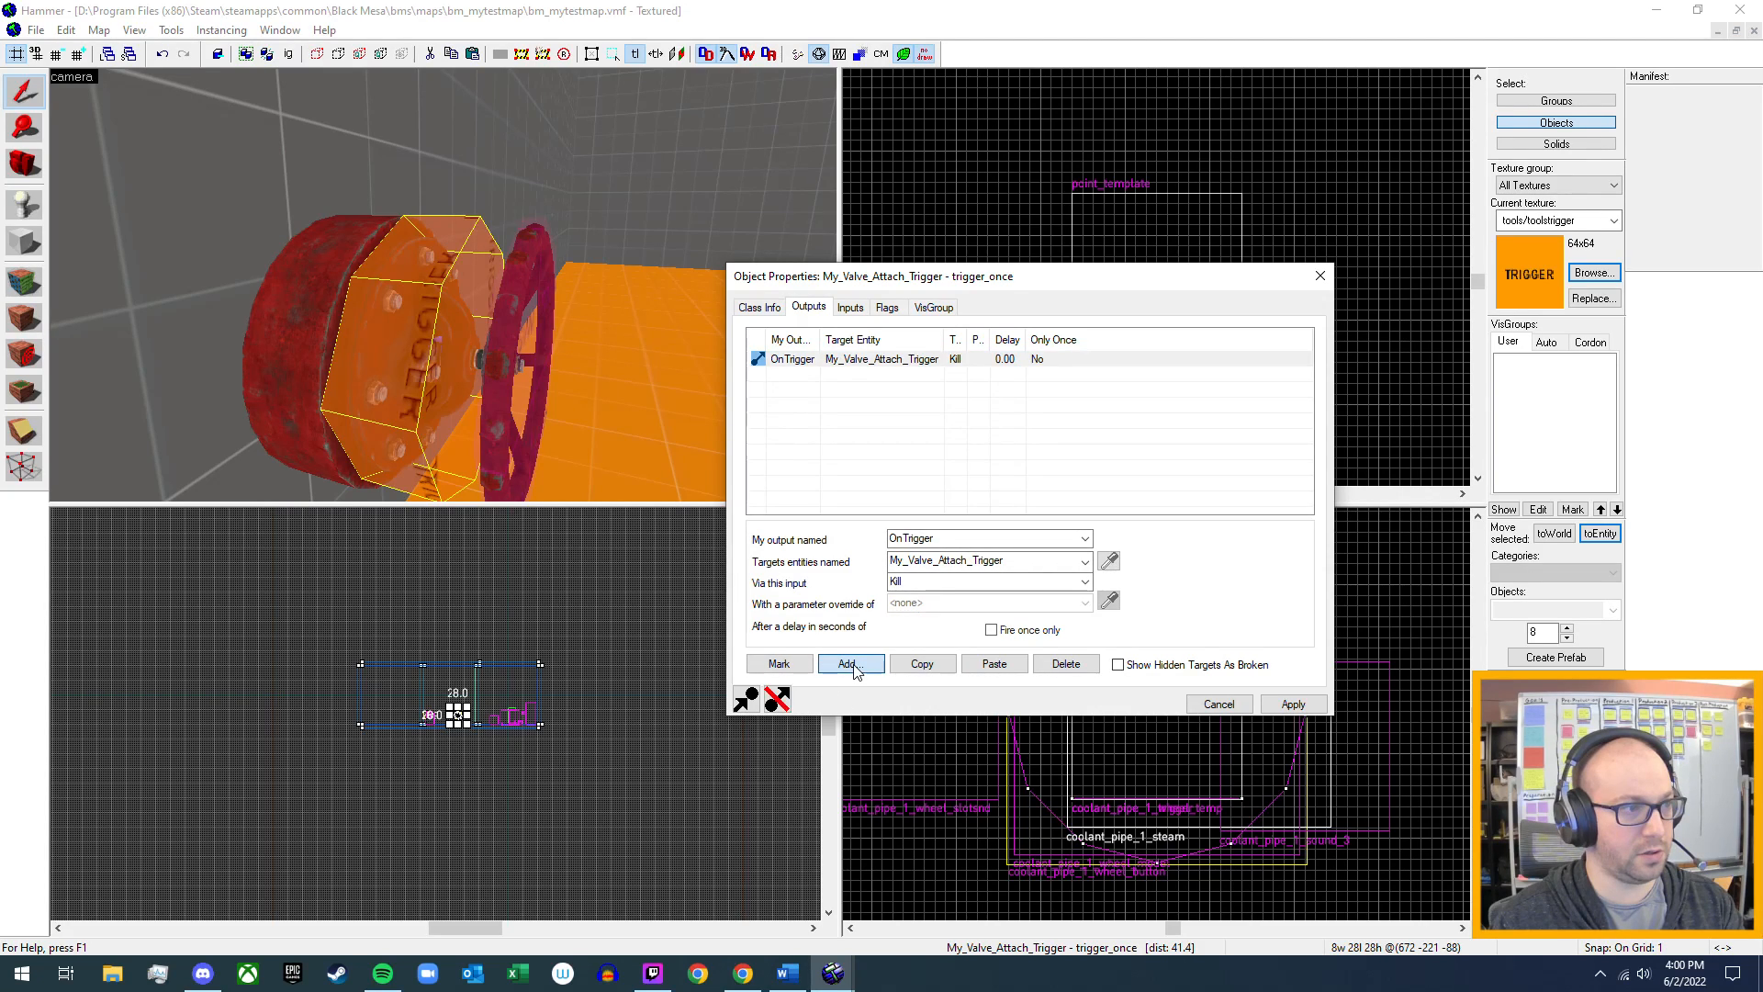
click(1084, 539)
click(1016, 567)
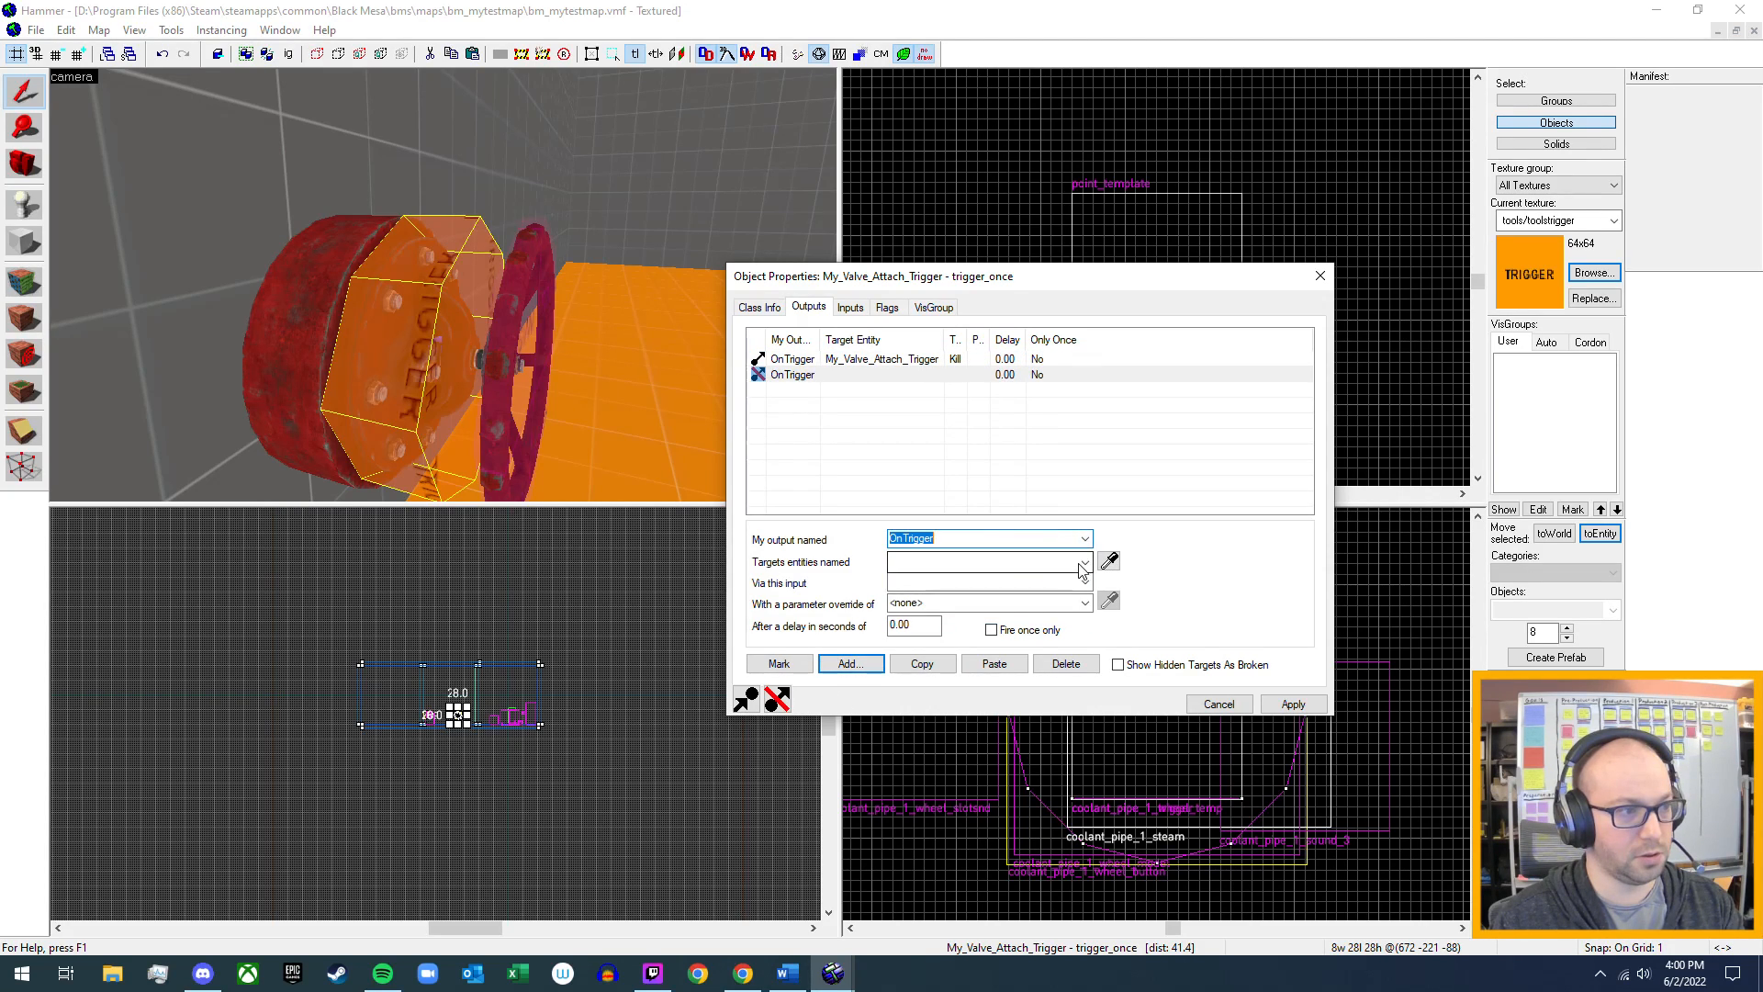
click(1085, 561)
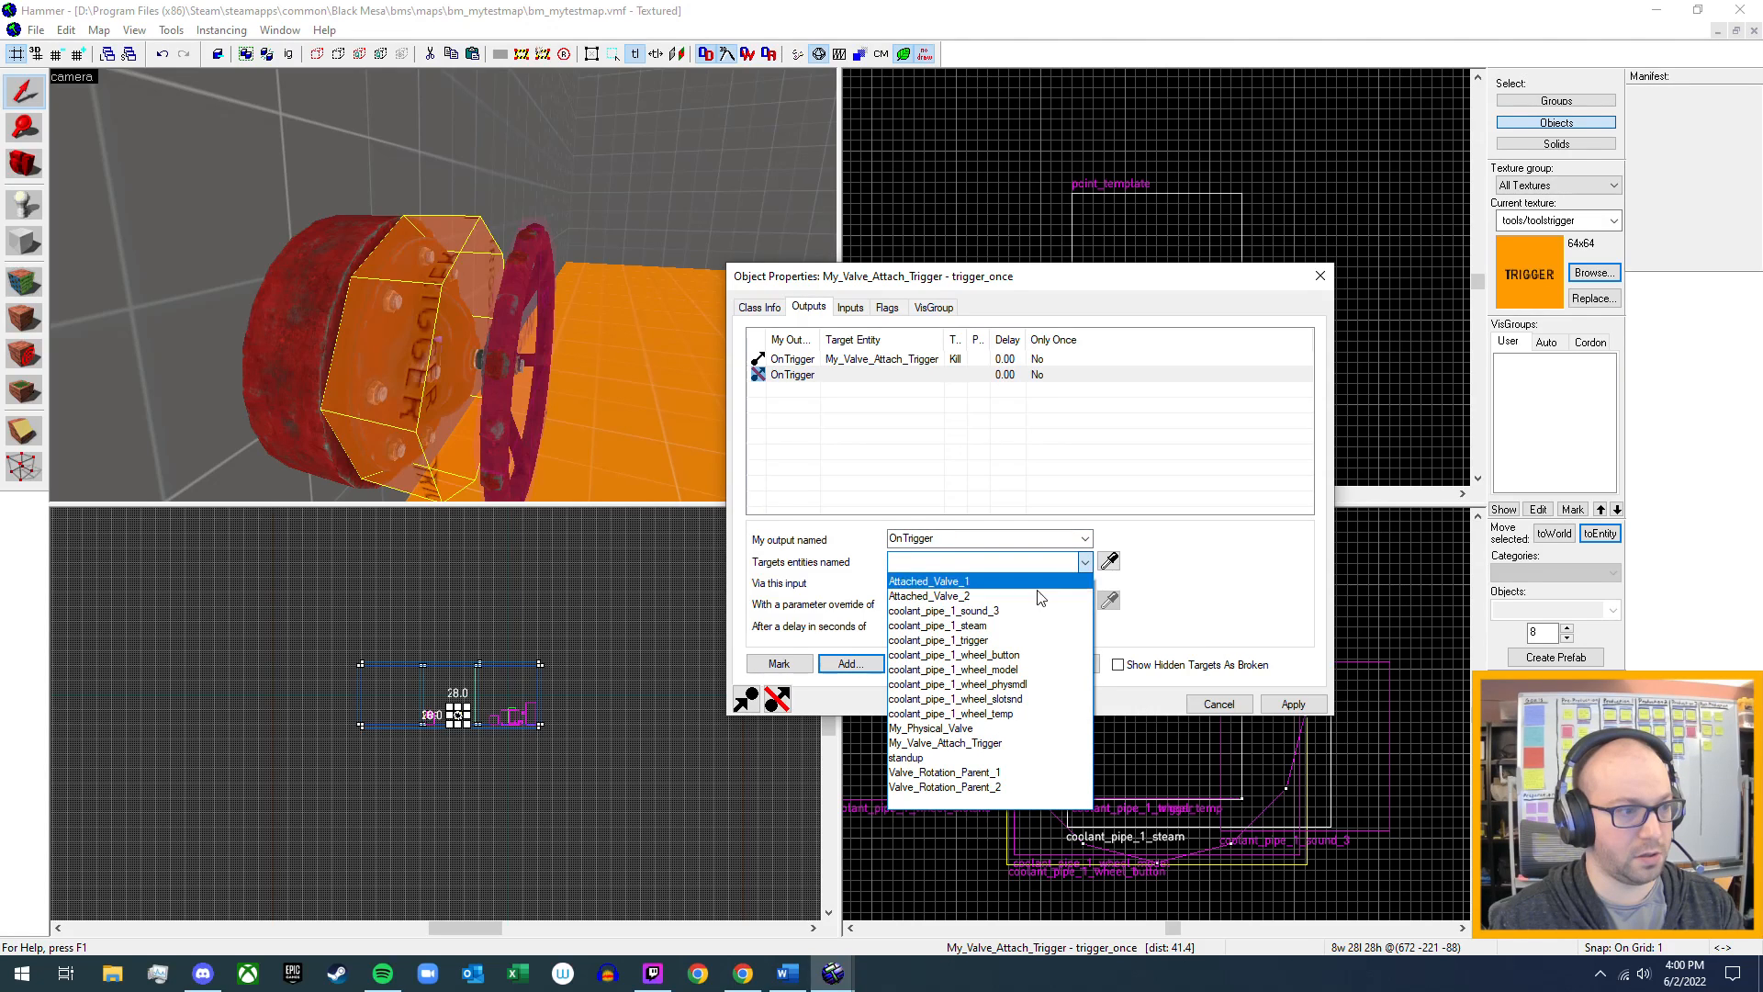
click(1000, 740)
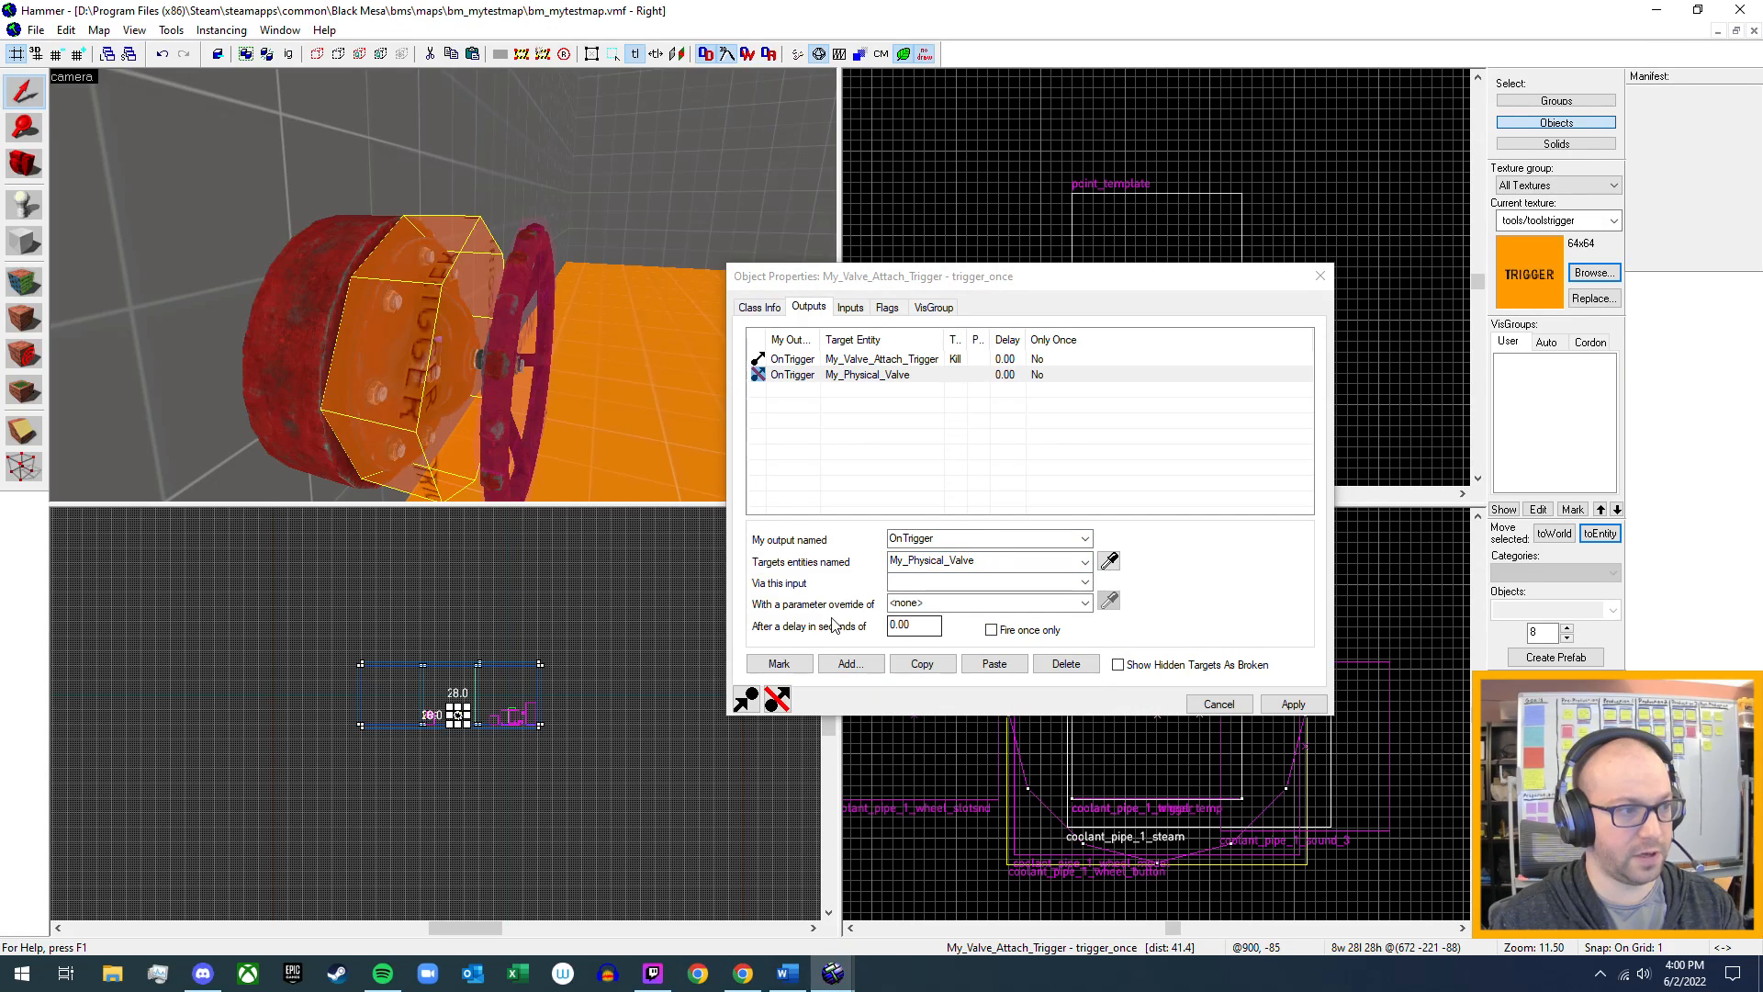
- Set the new My_Physical_Valve output to use the Kill input and apply it
click(1085, 582)
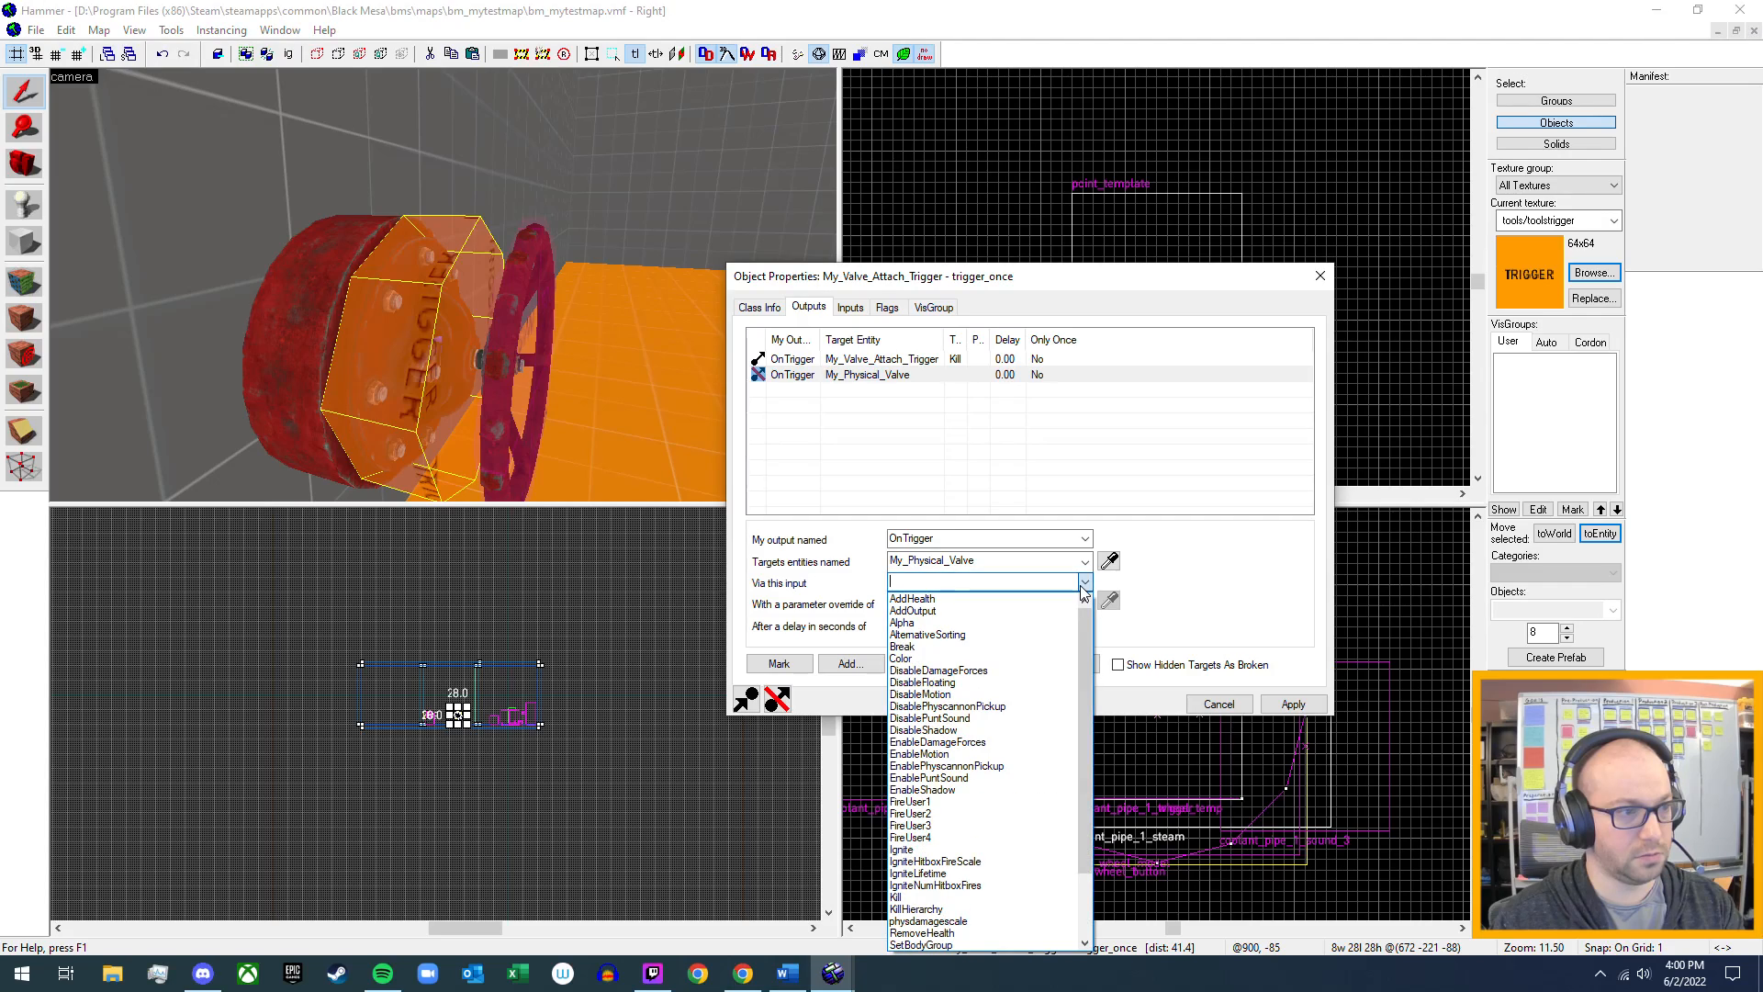
click(907, 896)
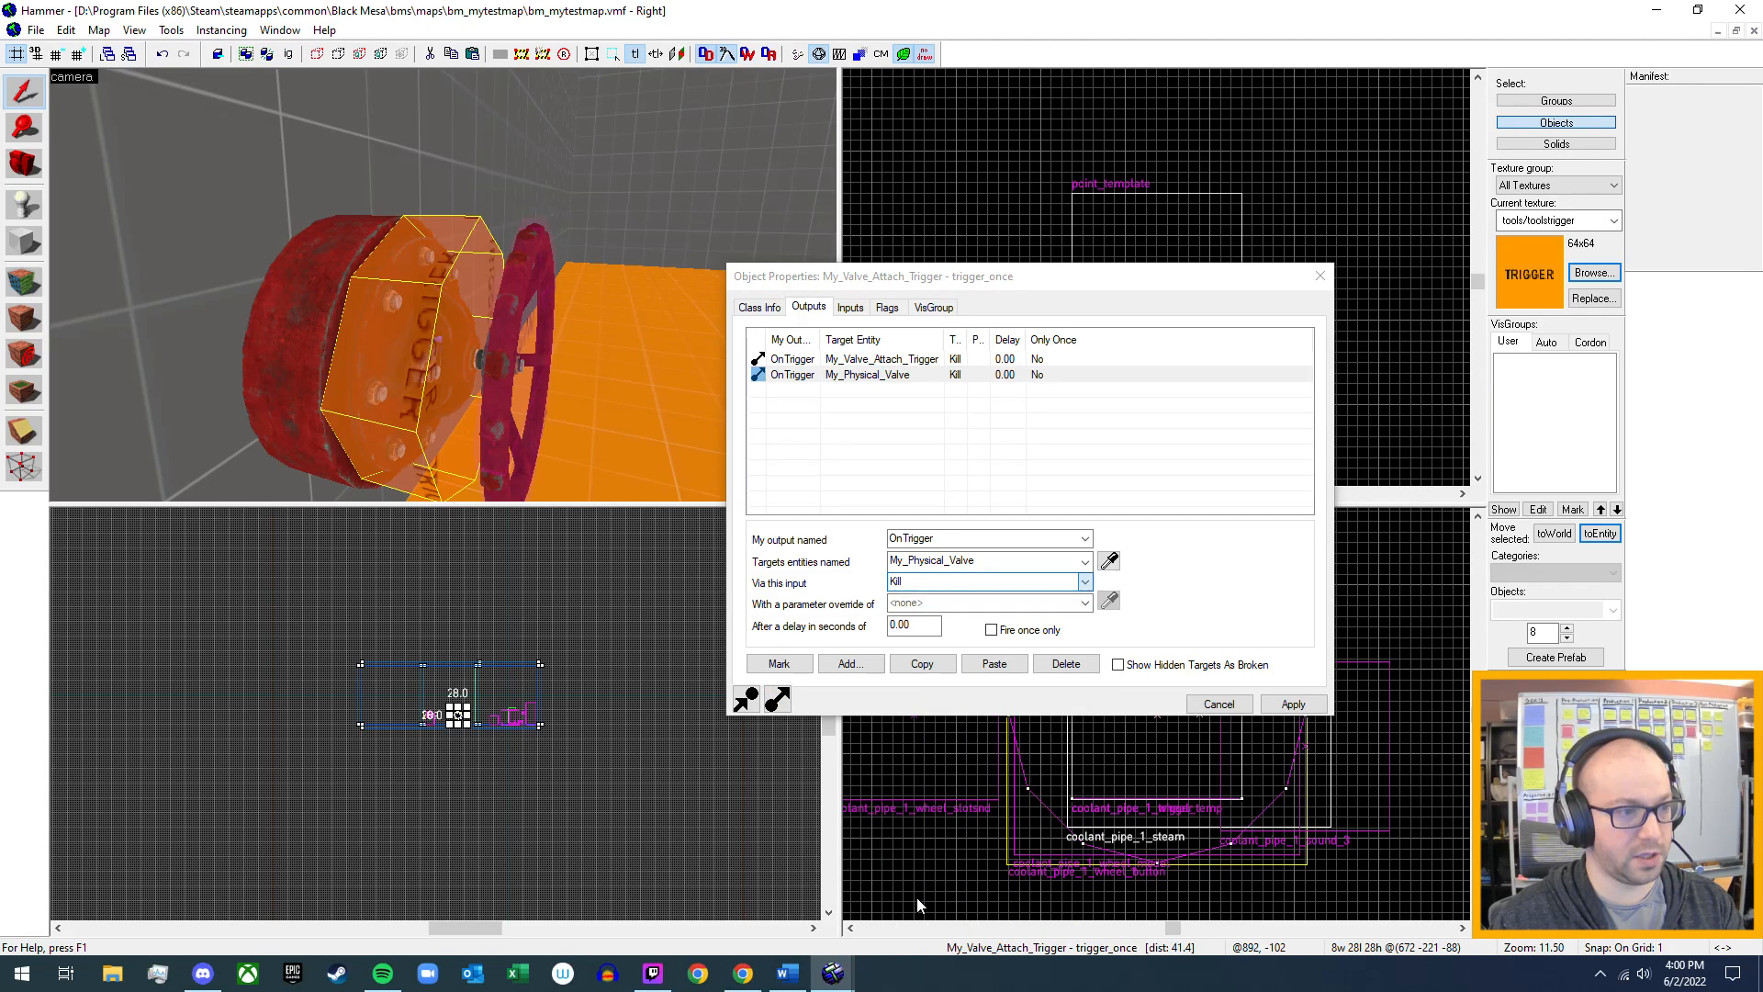
click(1290, 704)
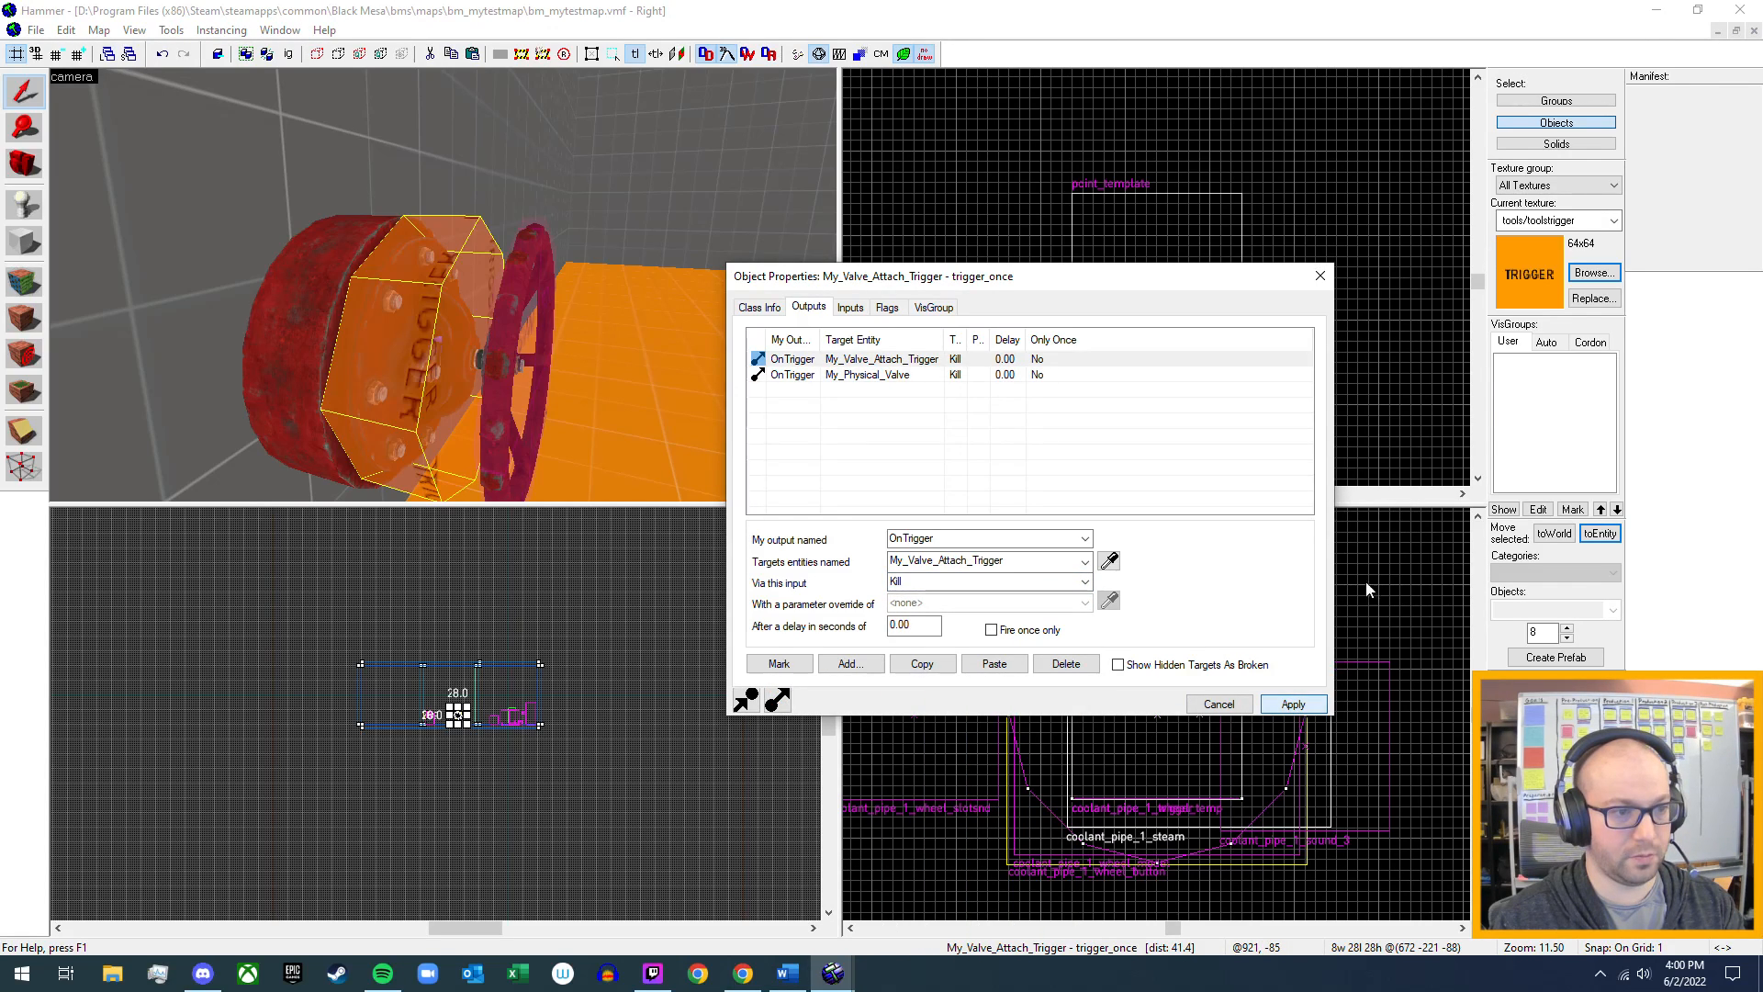
click(1315, 267)
- Check the incoming connections of the My_Physical_Valve prop on the floor
drag(692, 305, 444, 285)
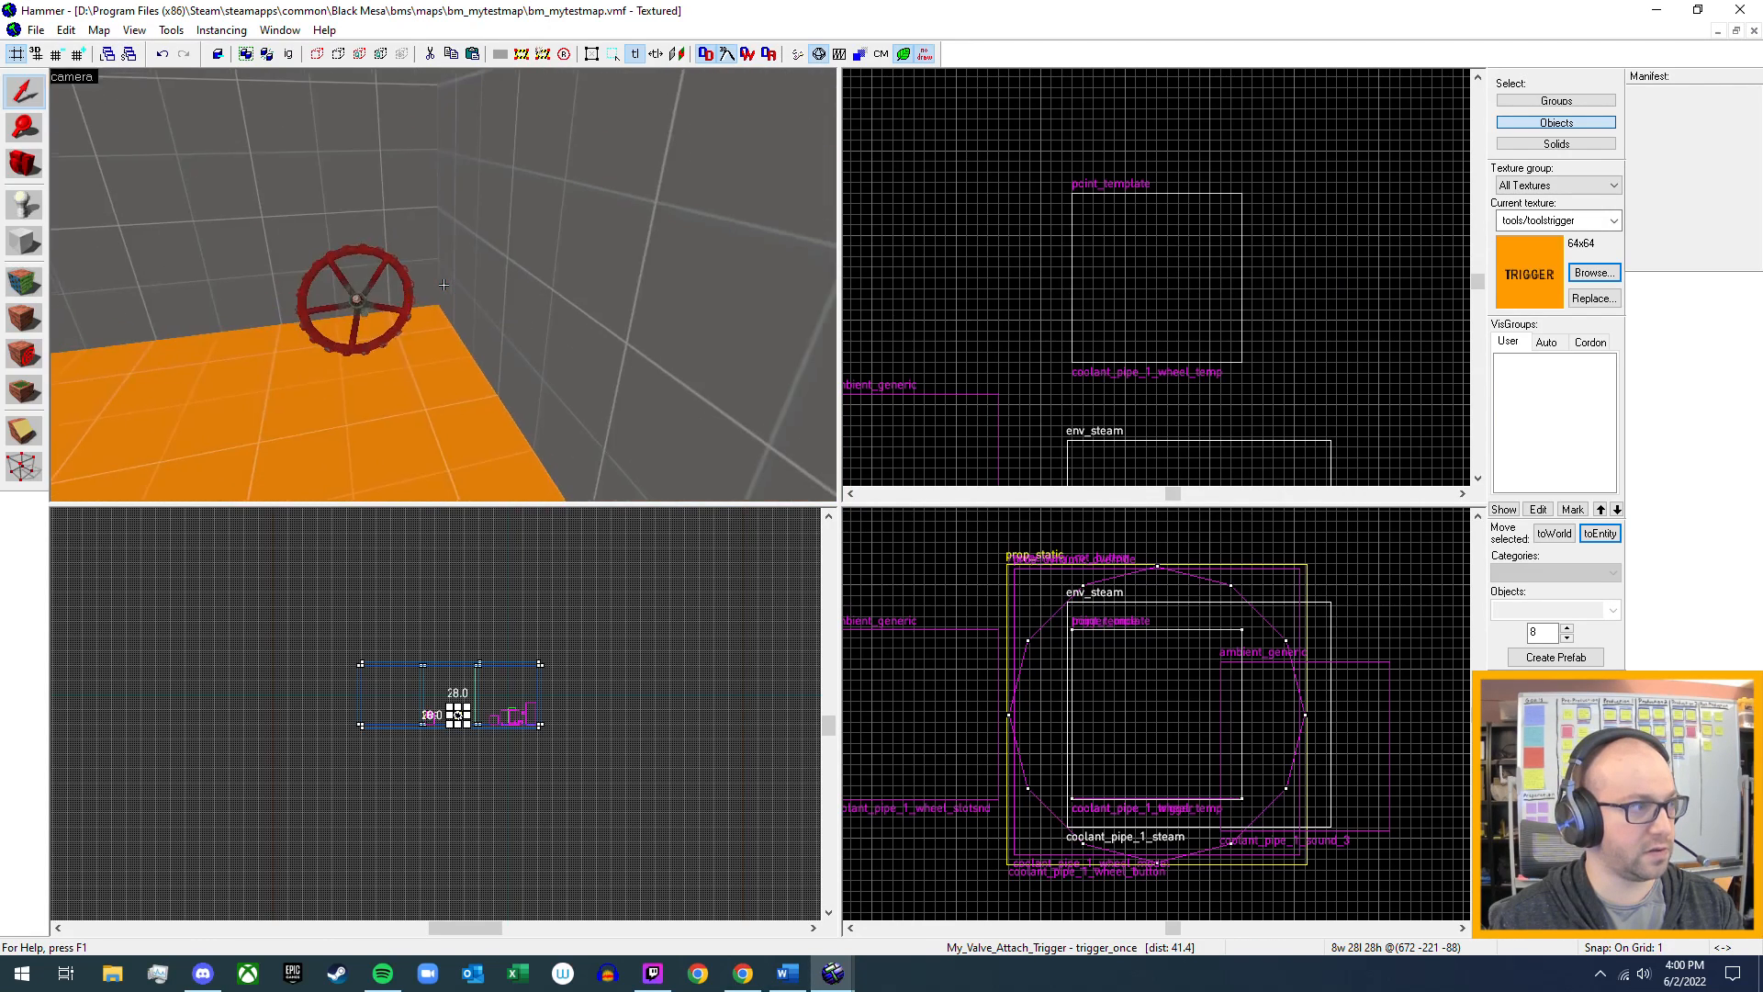
key(w)
key(z)
click(541, 283)
key(alt+Return)
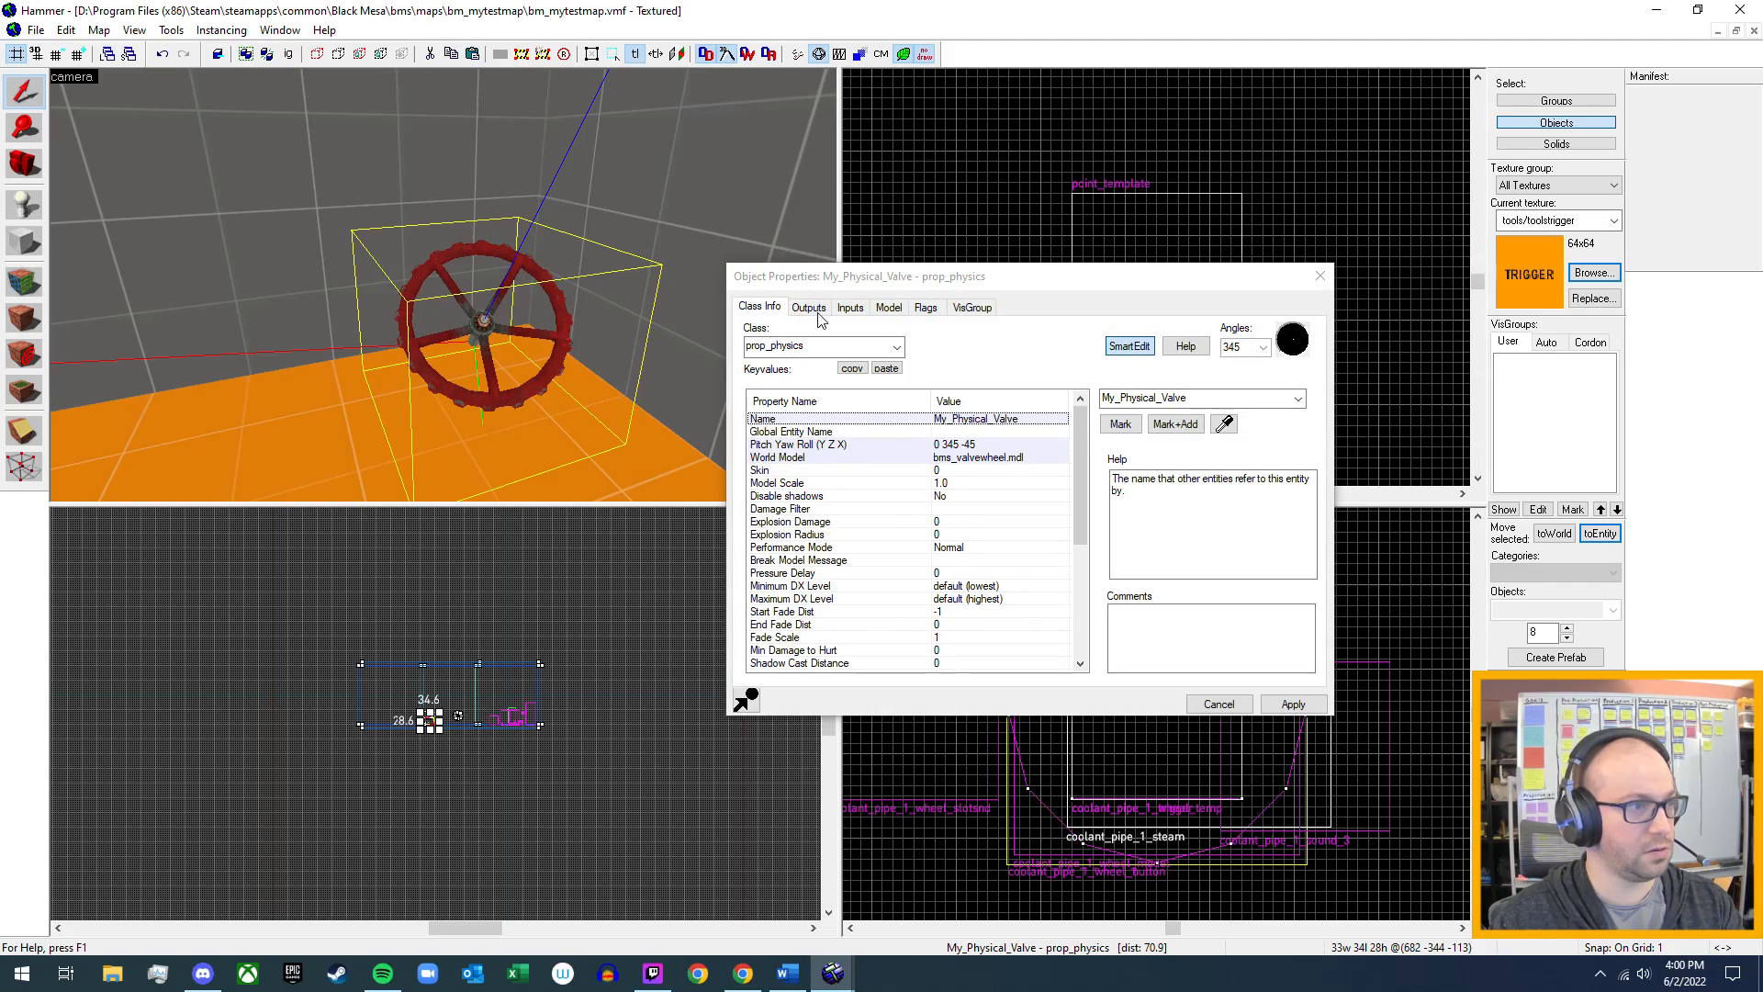
click(846, 309)
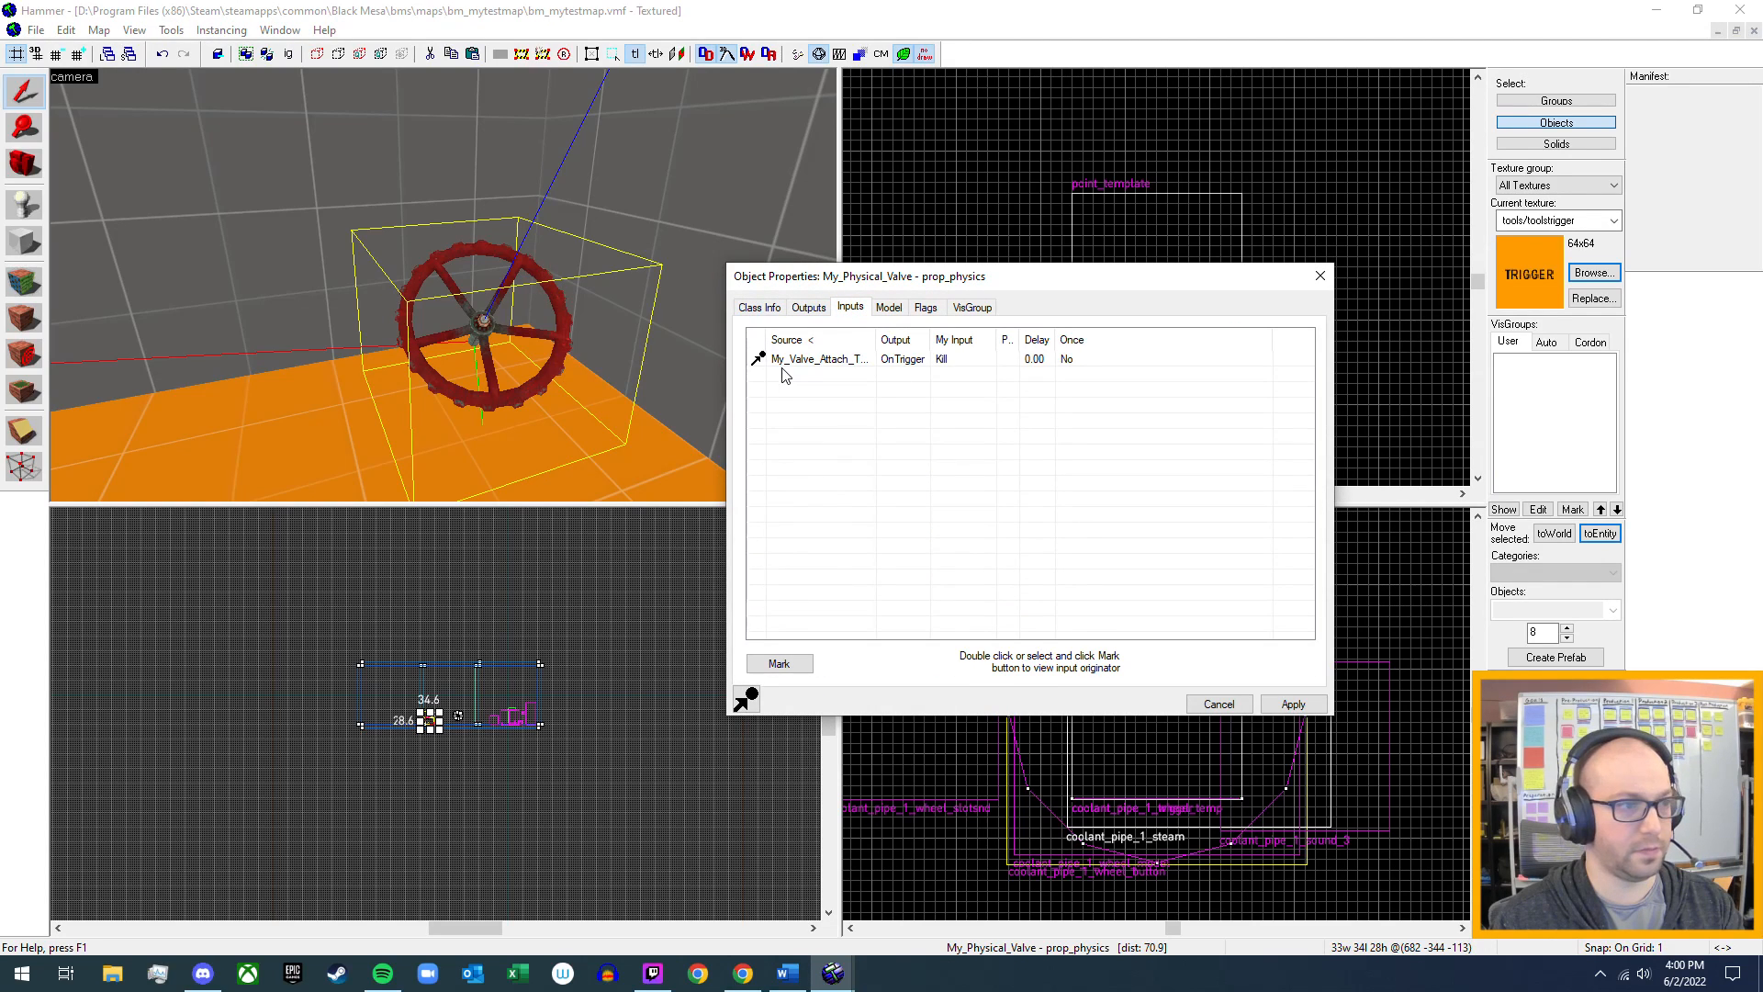
click(1318, 276)
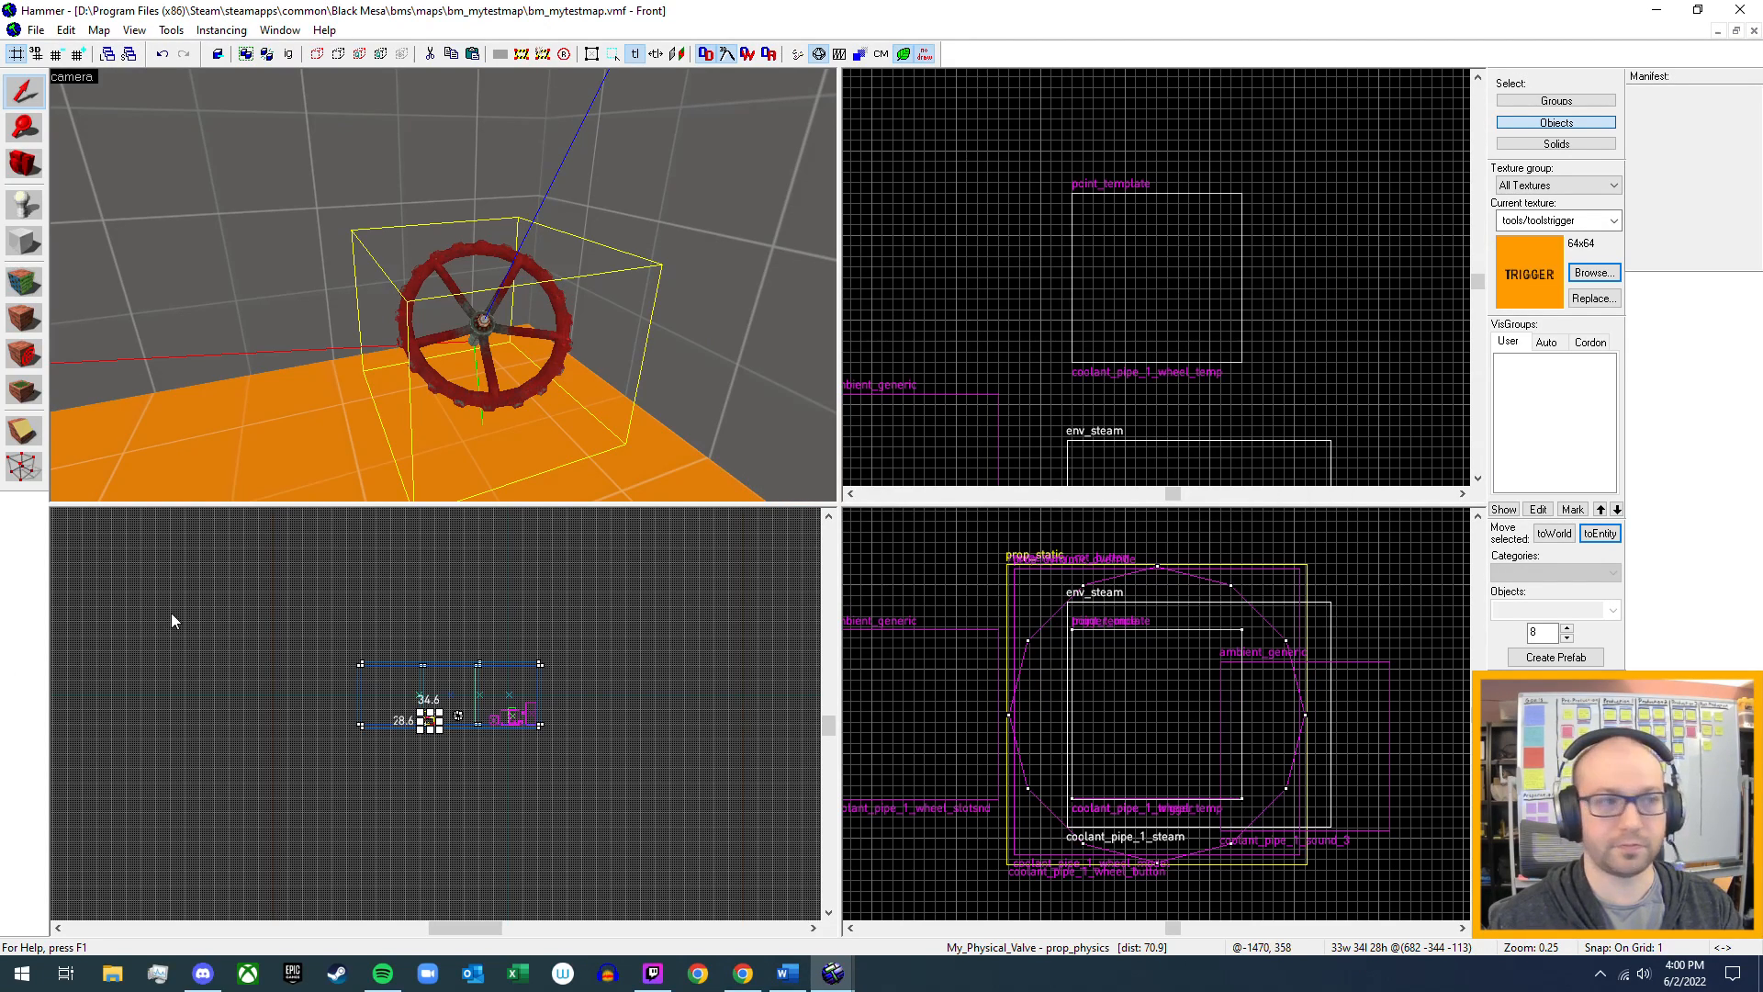
- Return to the example pipe and review the outputs of coolant_pipe_1_trigger again
key(s)
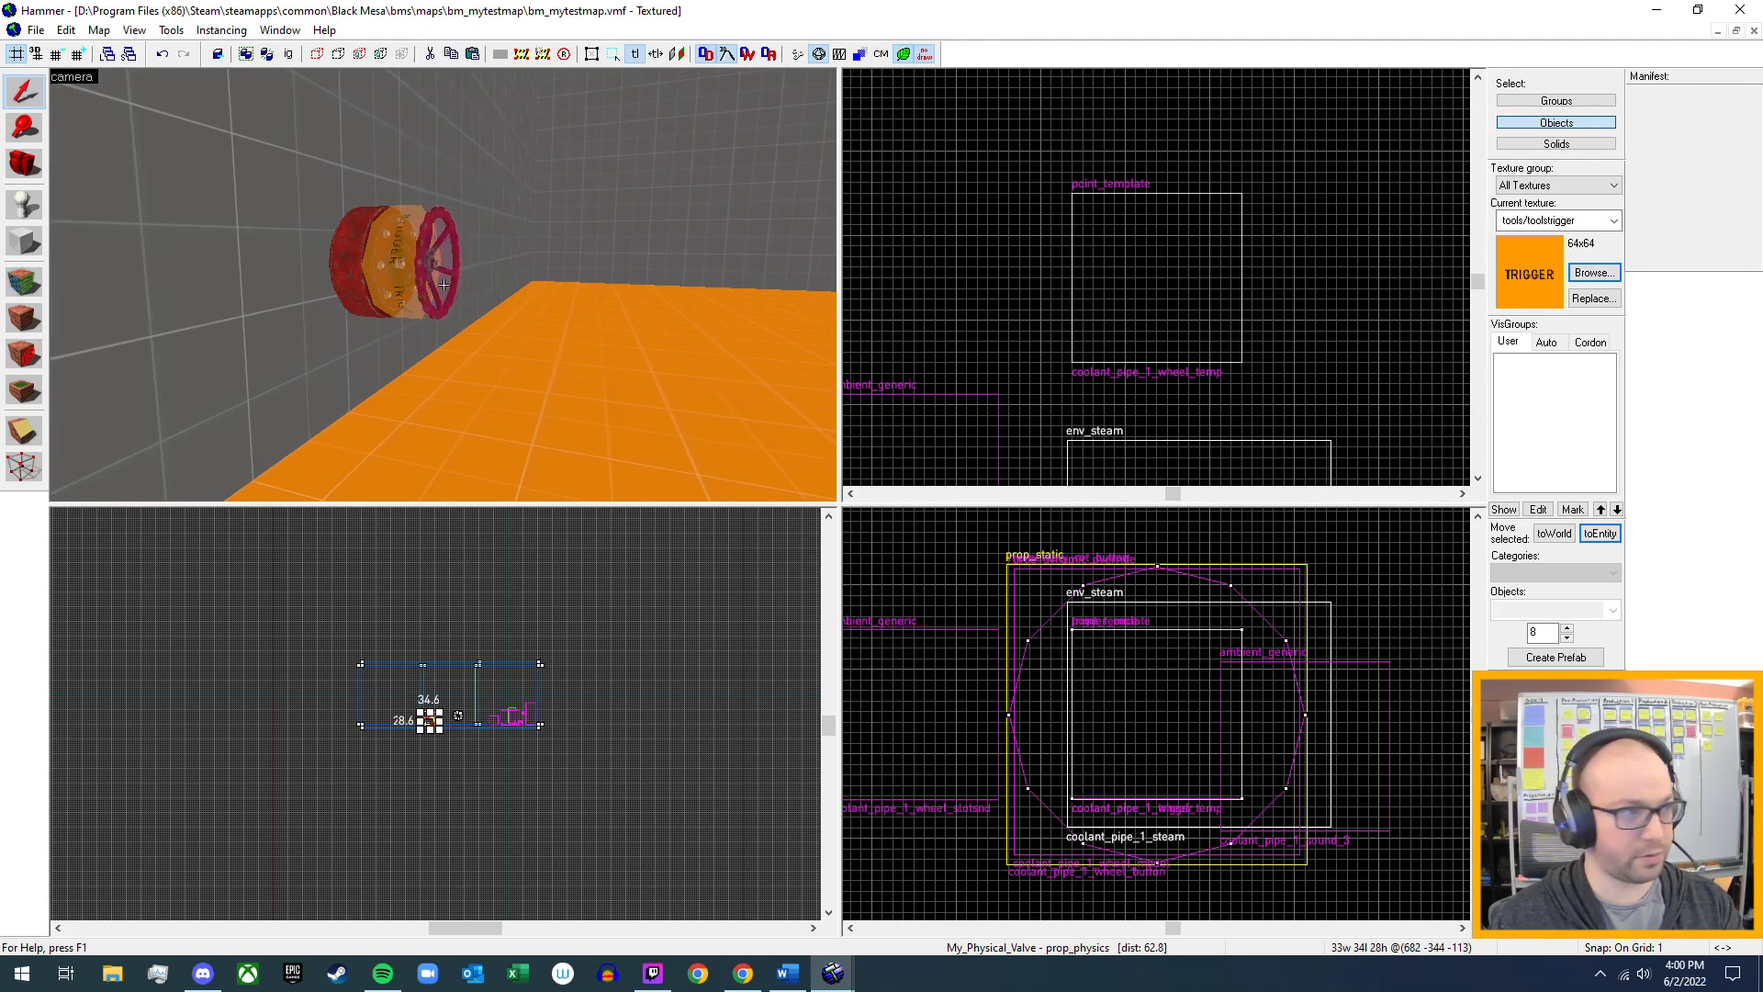
key(w)
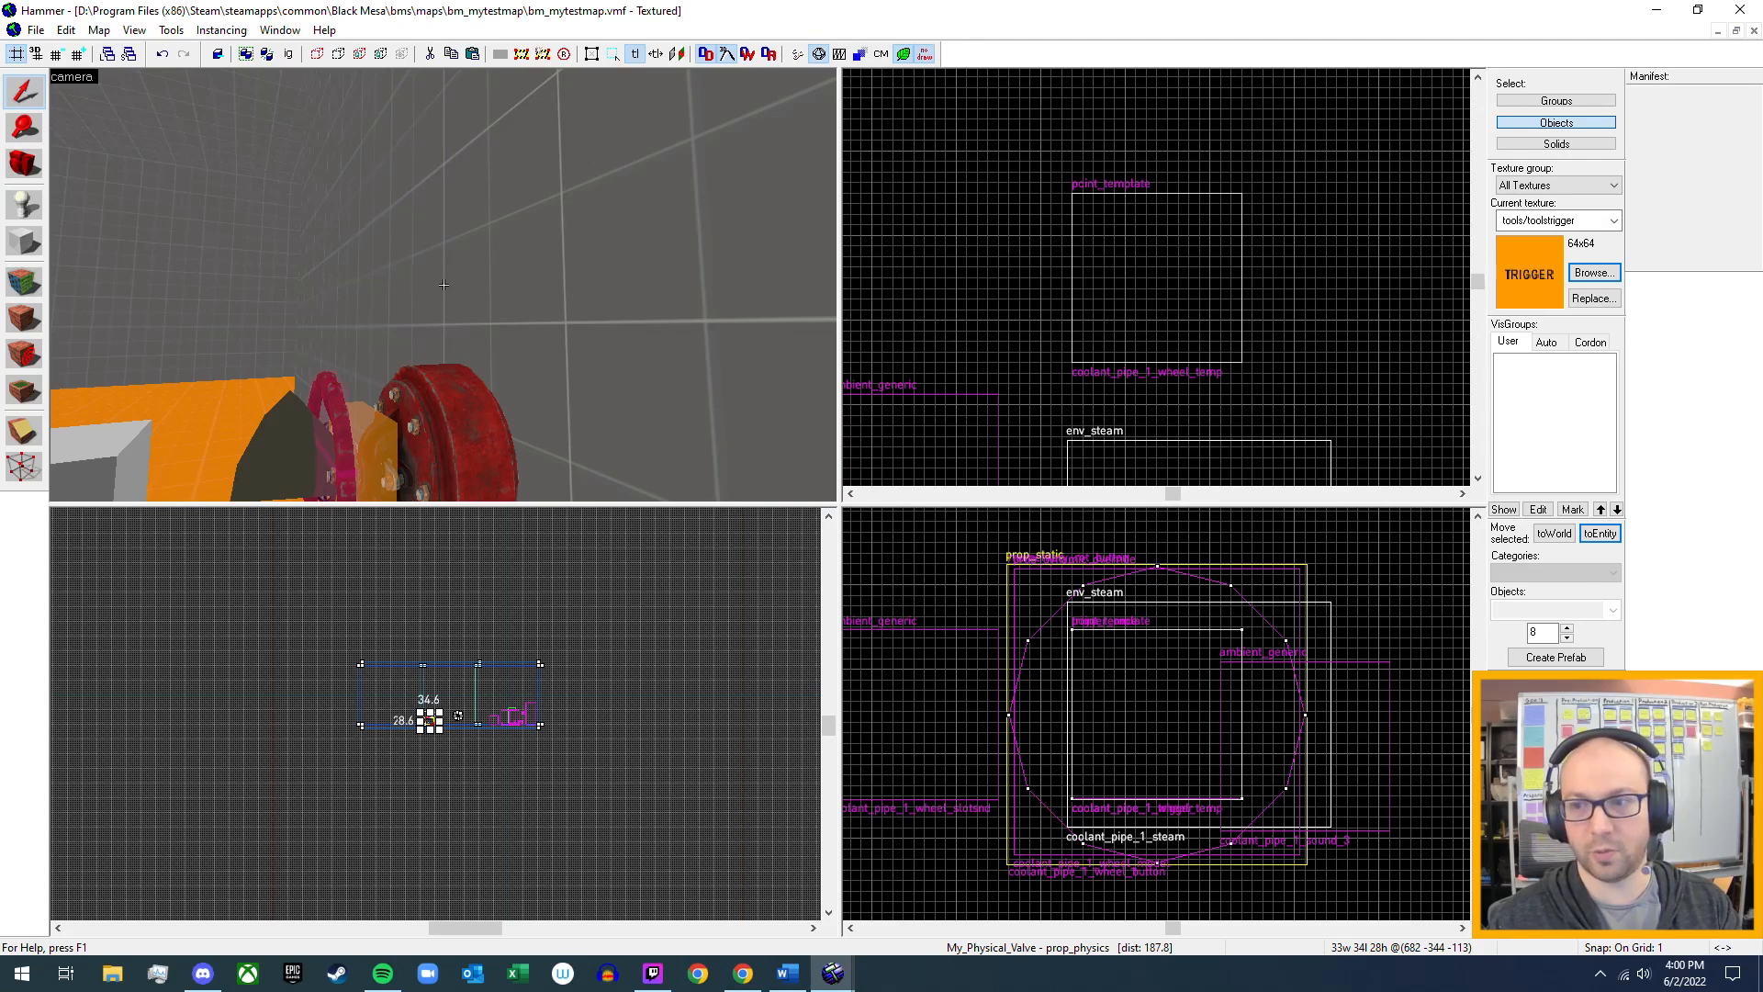
key(w)
key(s)
key(w)
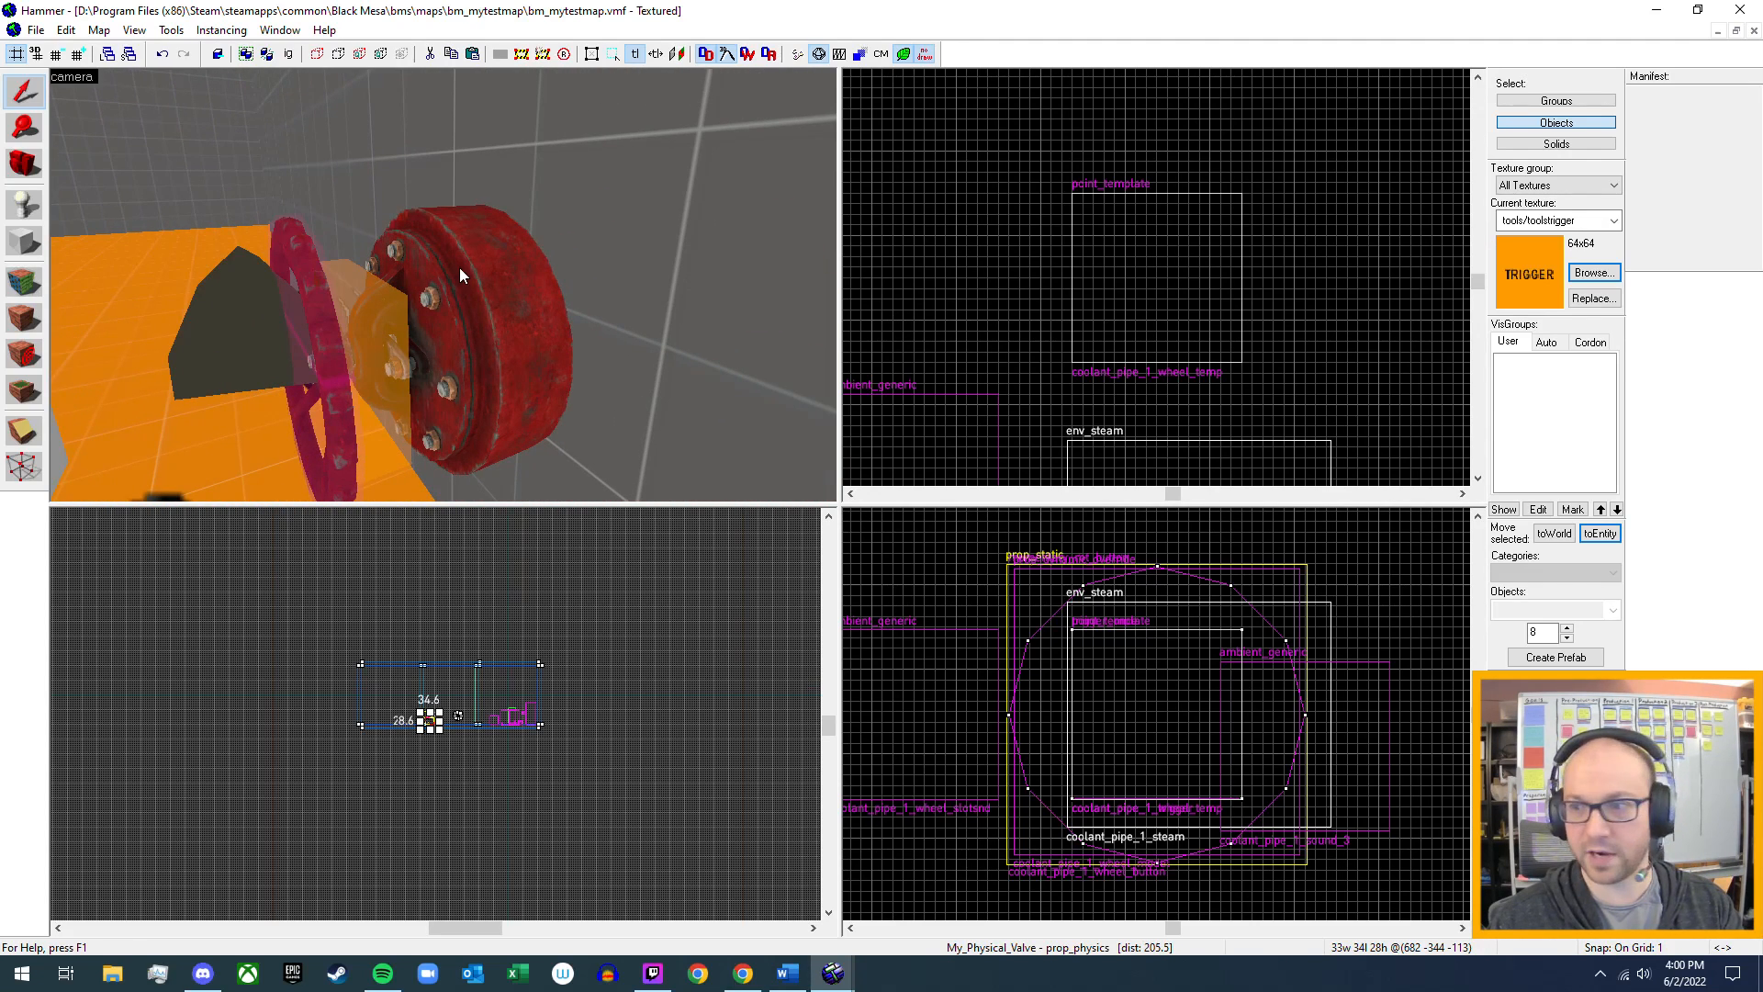
double_click(395, 339)
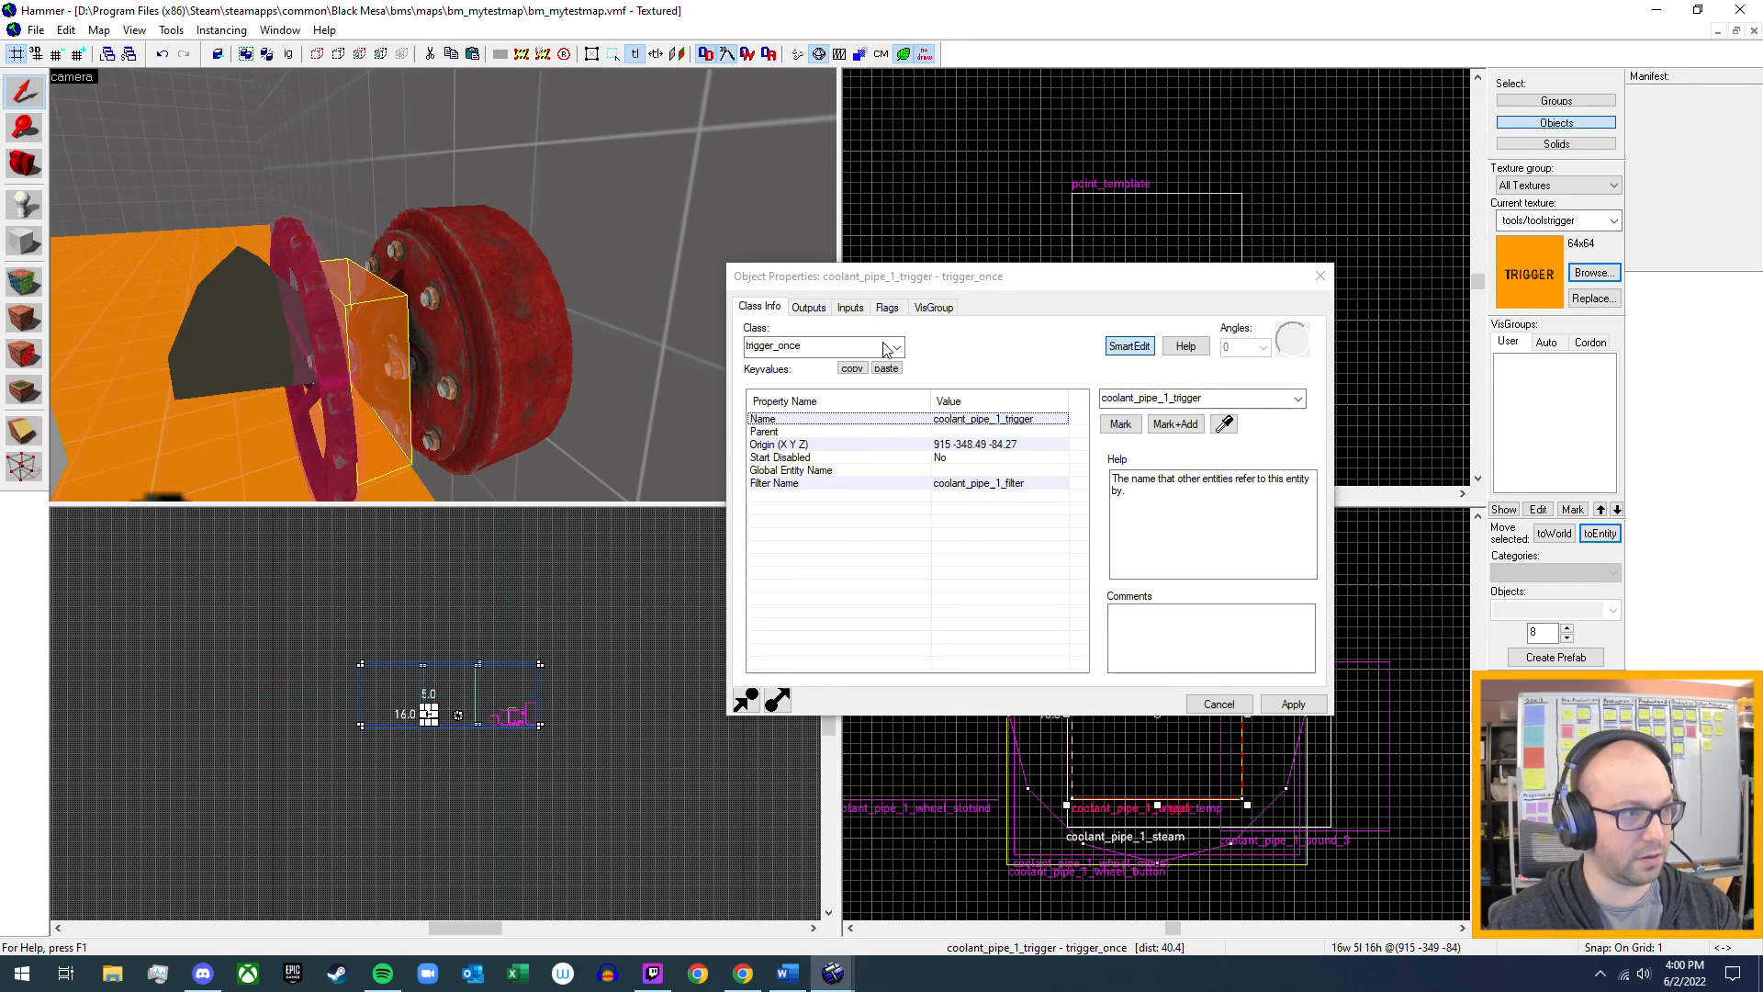
click(850, 308)
click(819, 312)
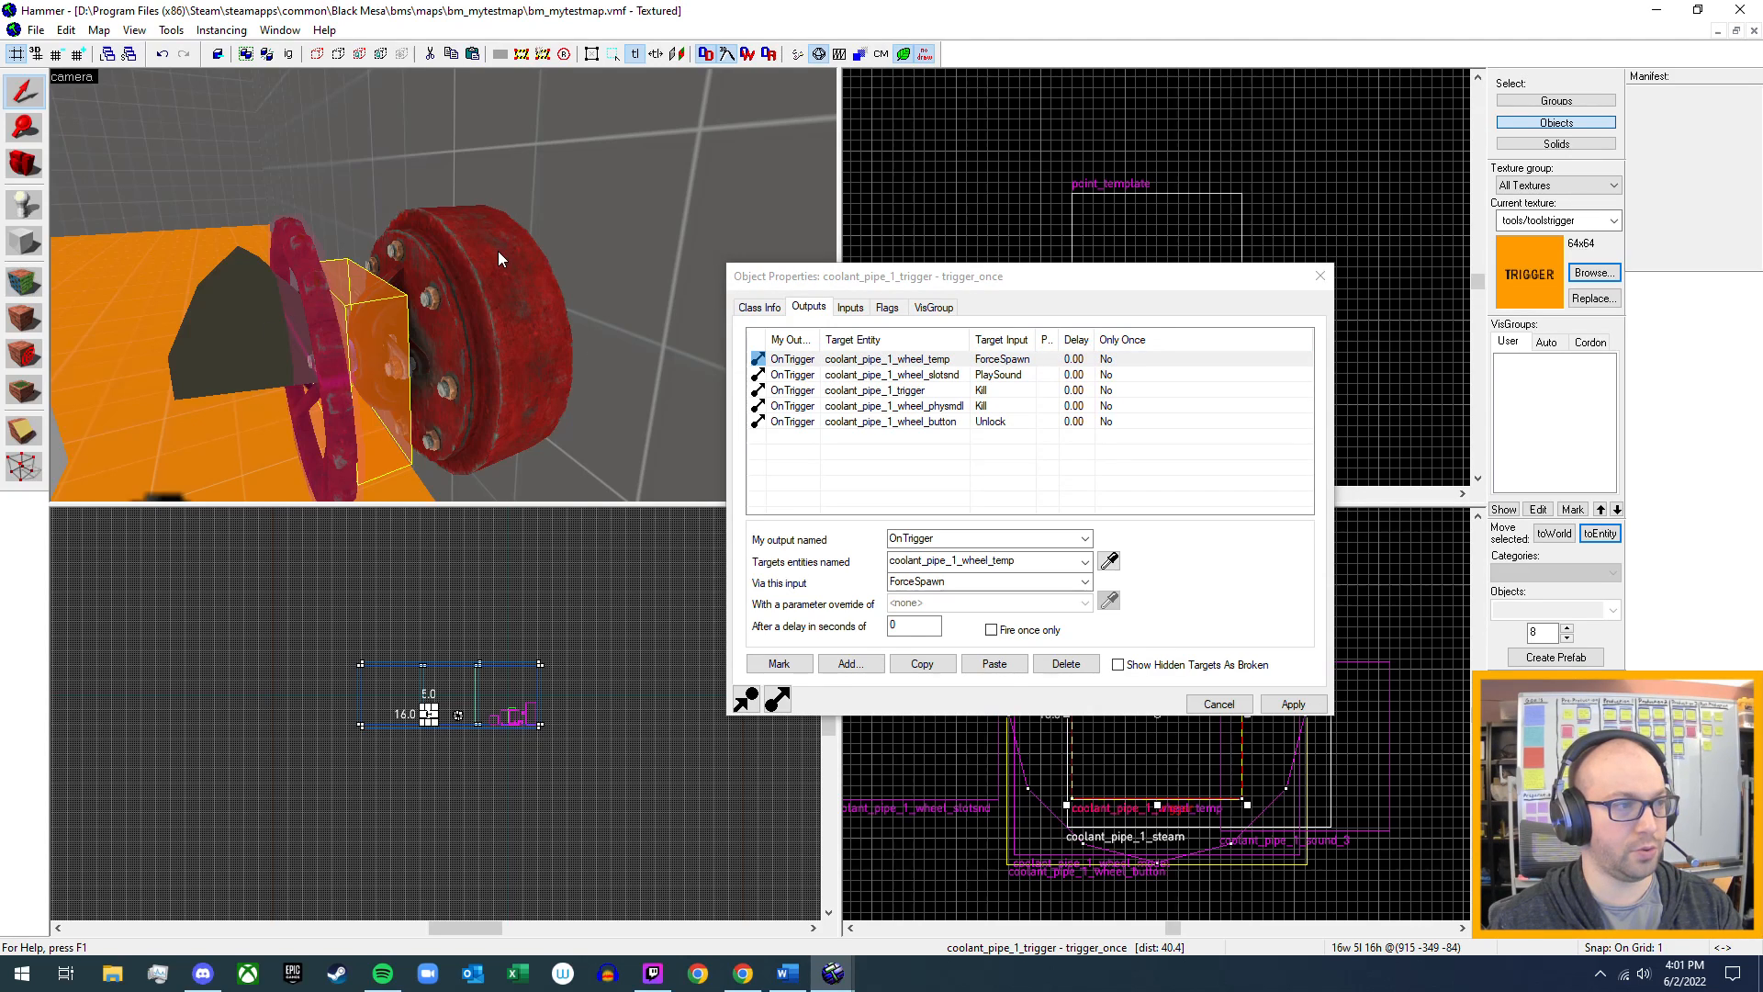
- Inspect the coolant_pipe_1_trigger output that targets coolant_pipe_1_wheel_button on the example pipe
key(z)
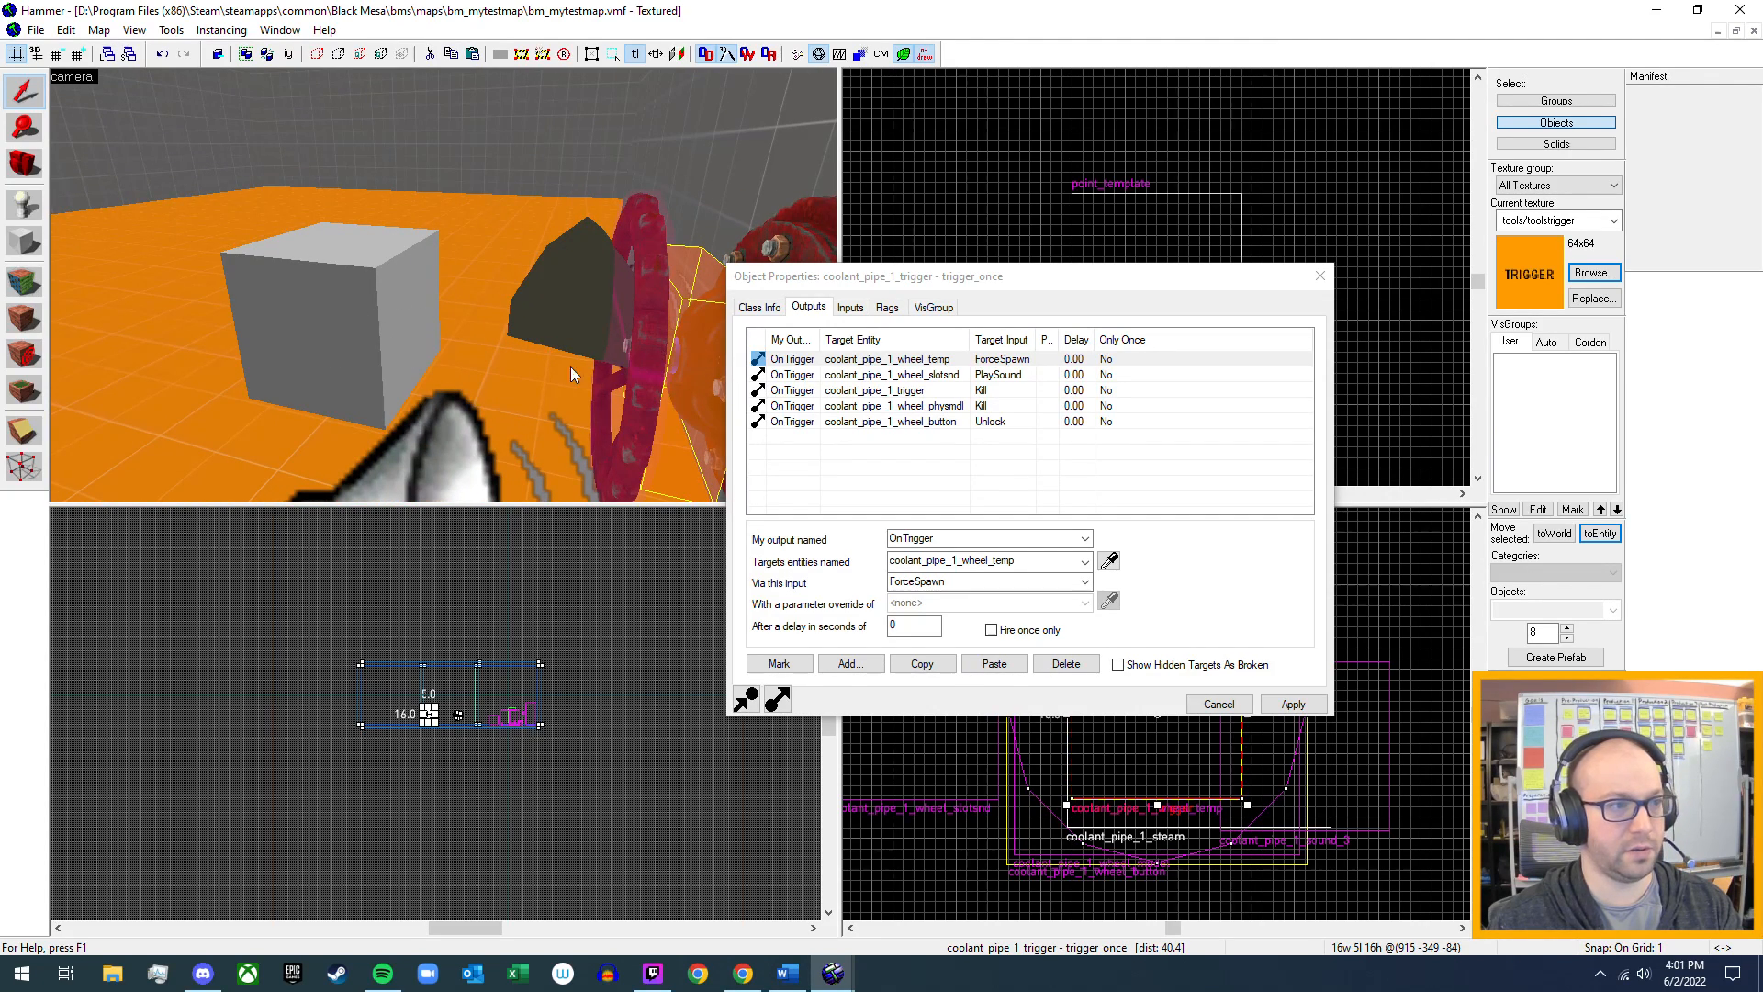
key(z)
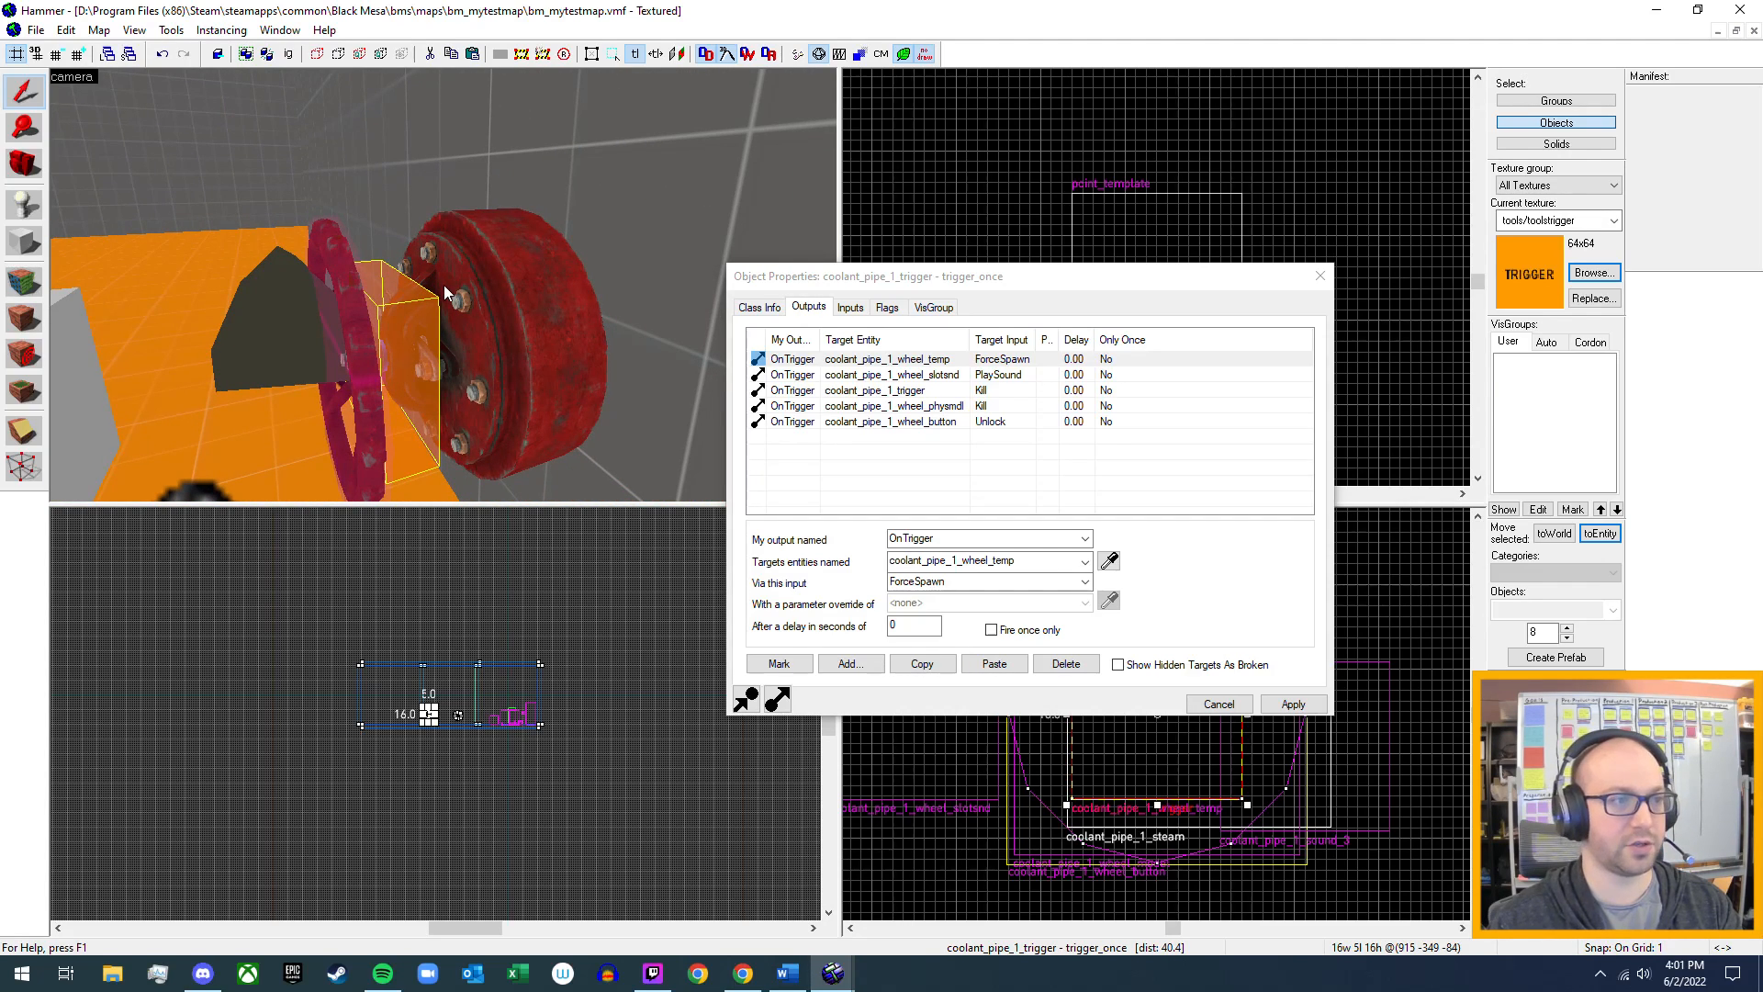
click(927, 421)
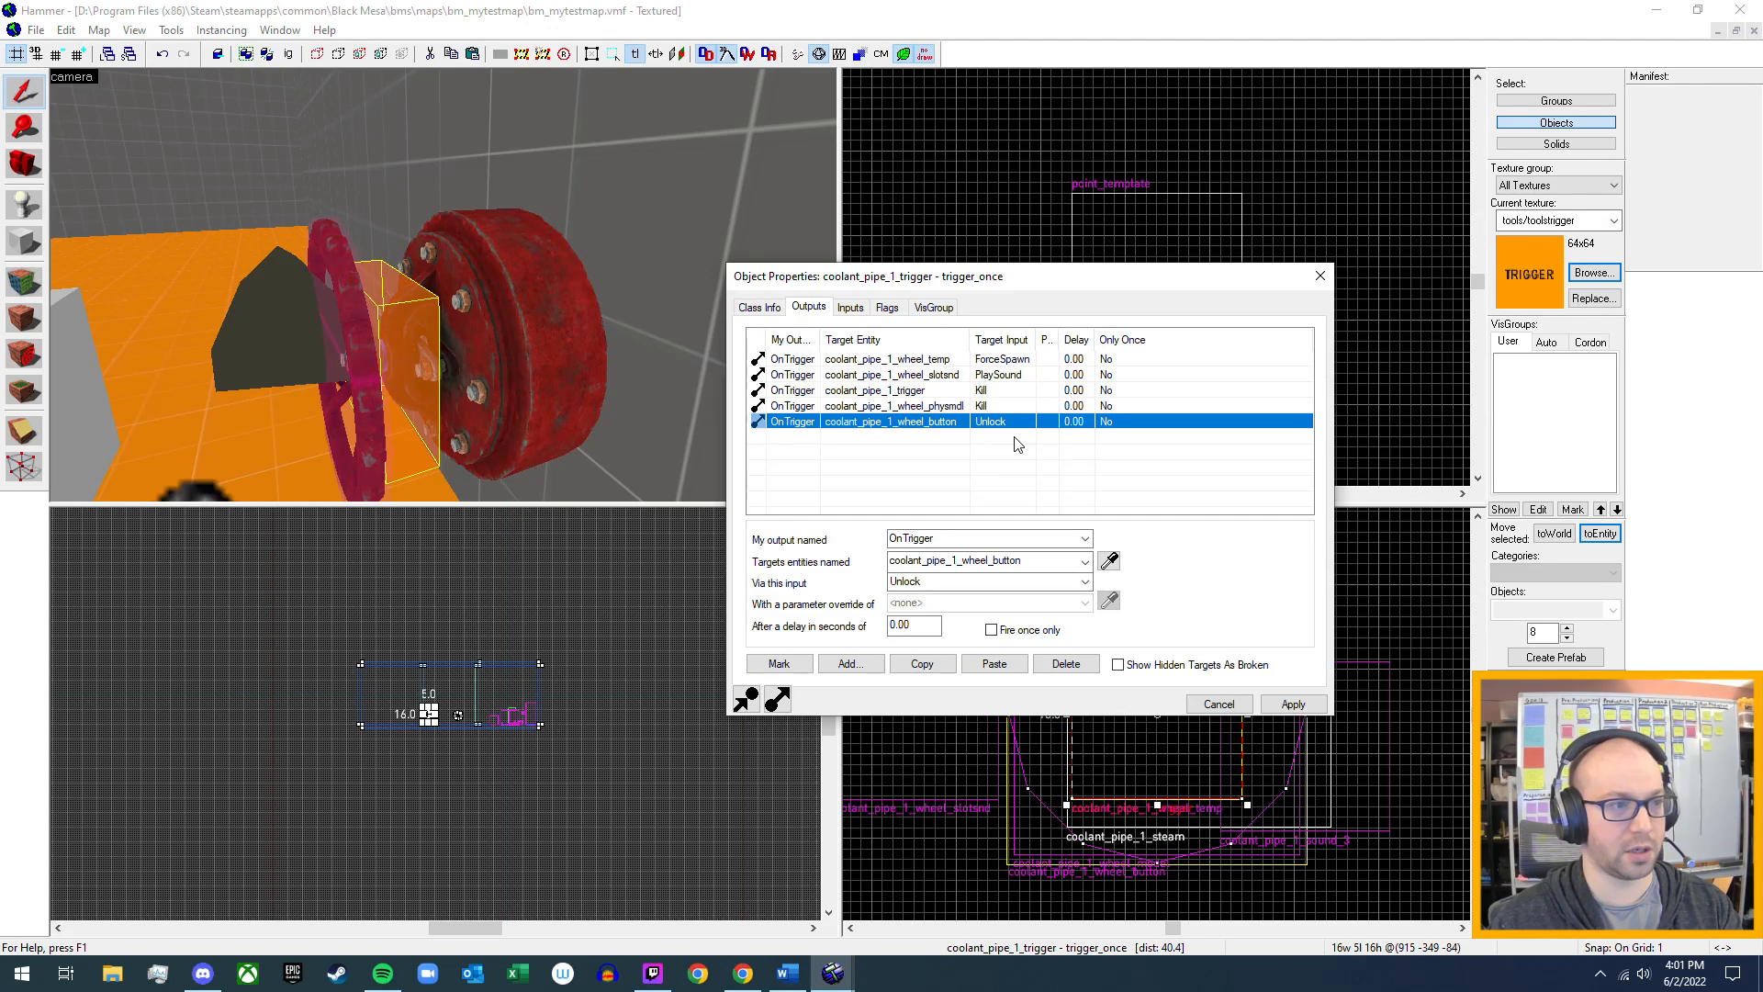
- Add an OnTrigger output to My_Valve_Attach_Trigger that targets the entity Valve_Rotation_Parent_2
key(z)
key(s)
key(w)
key(w)
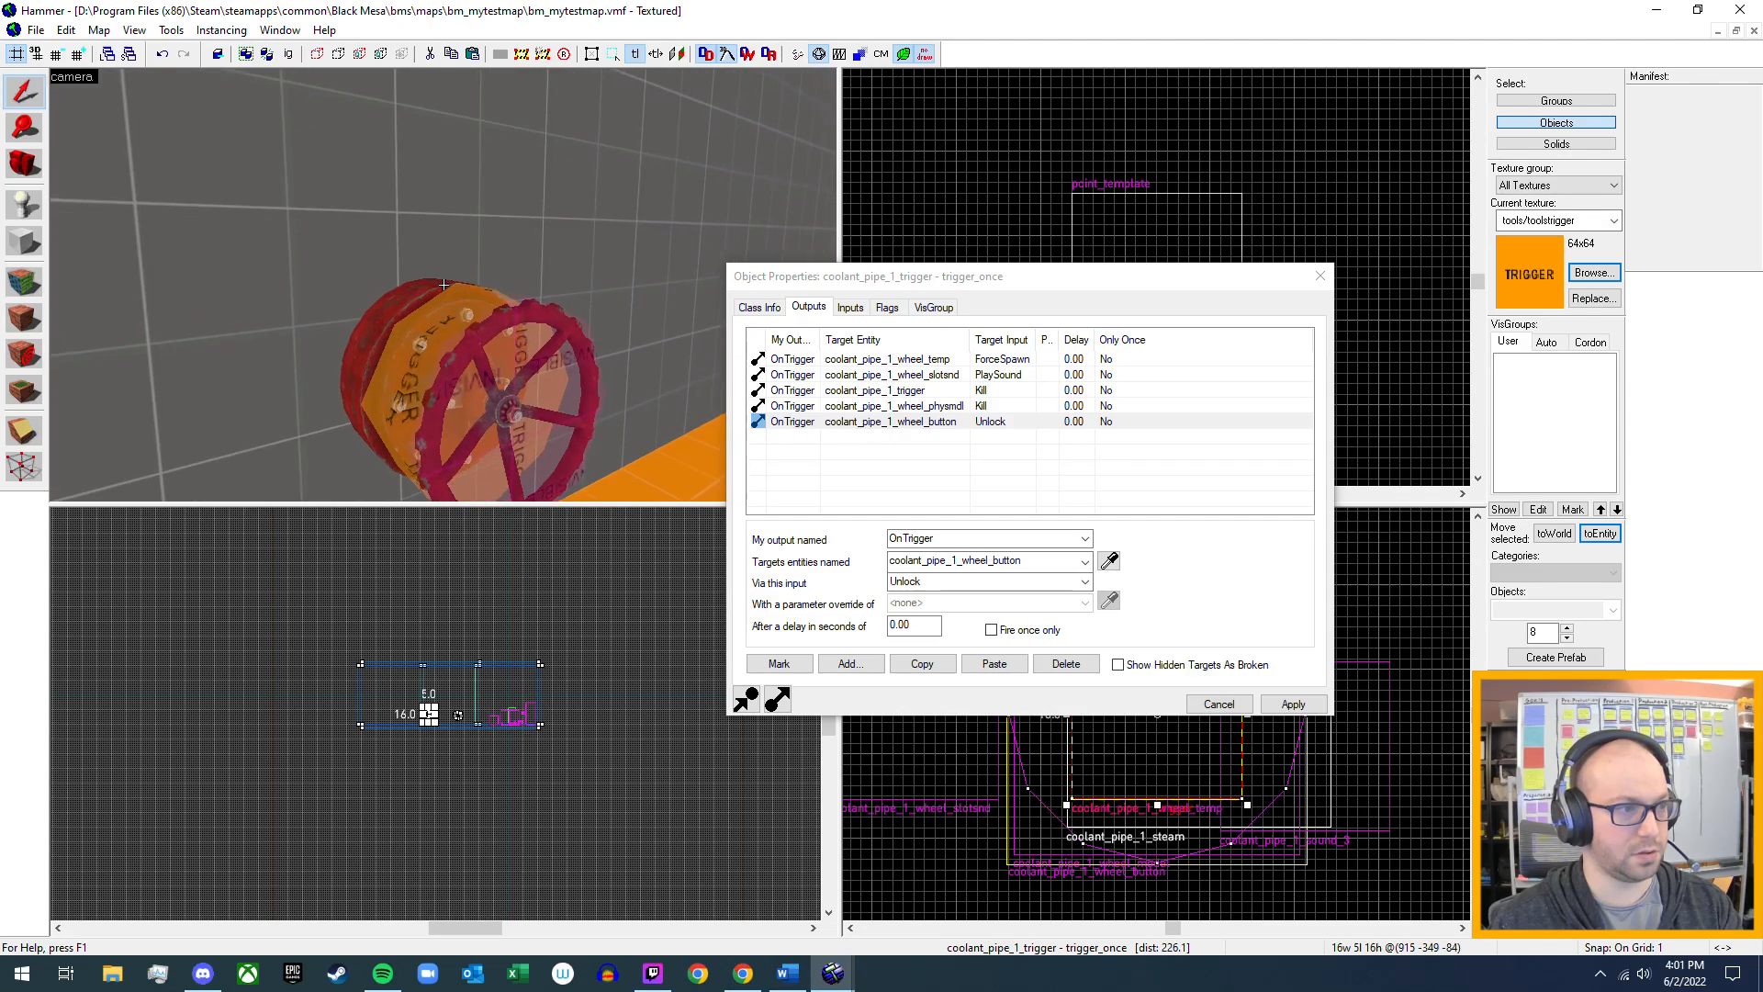
key(w)
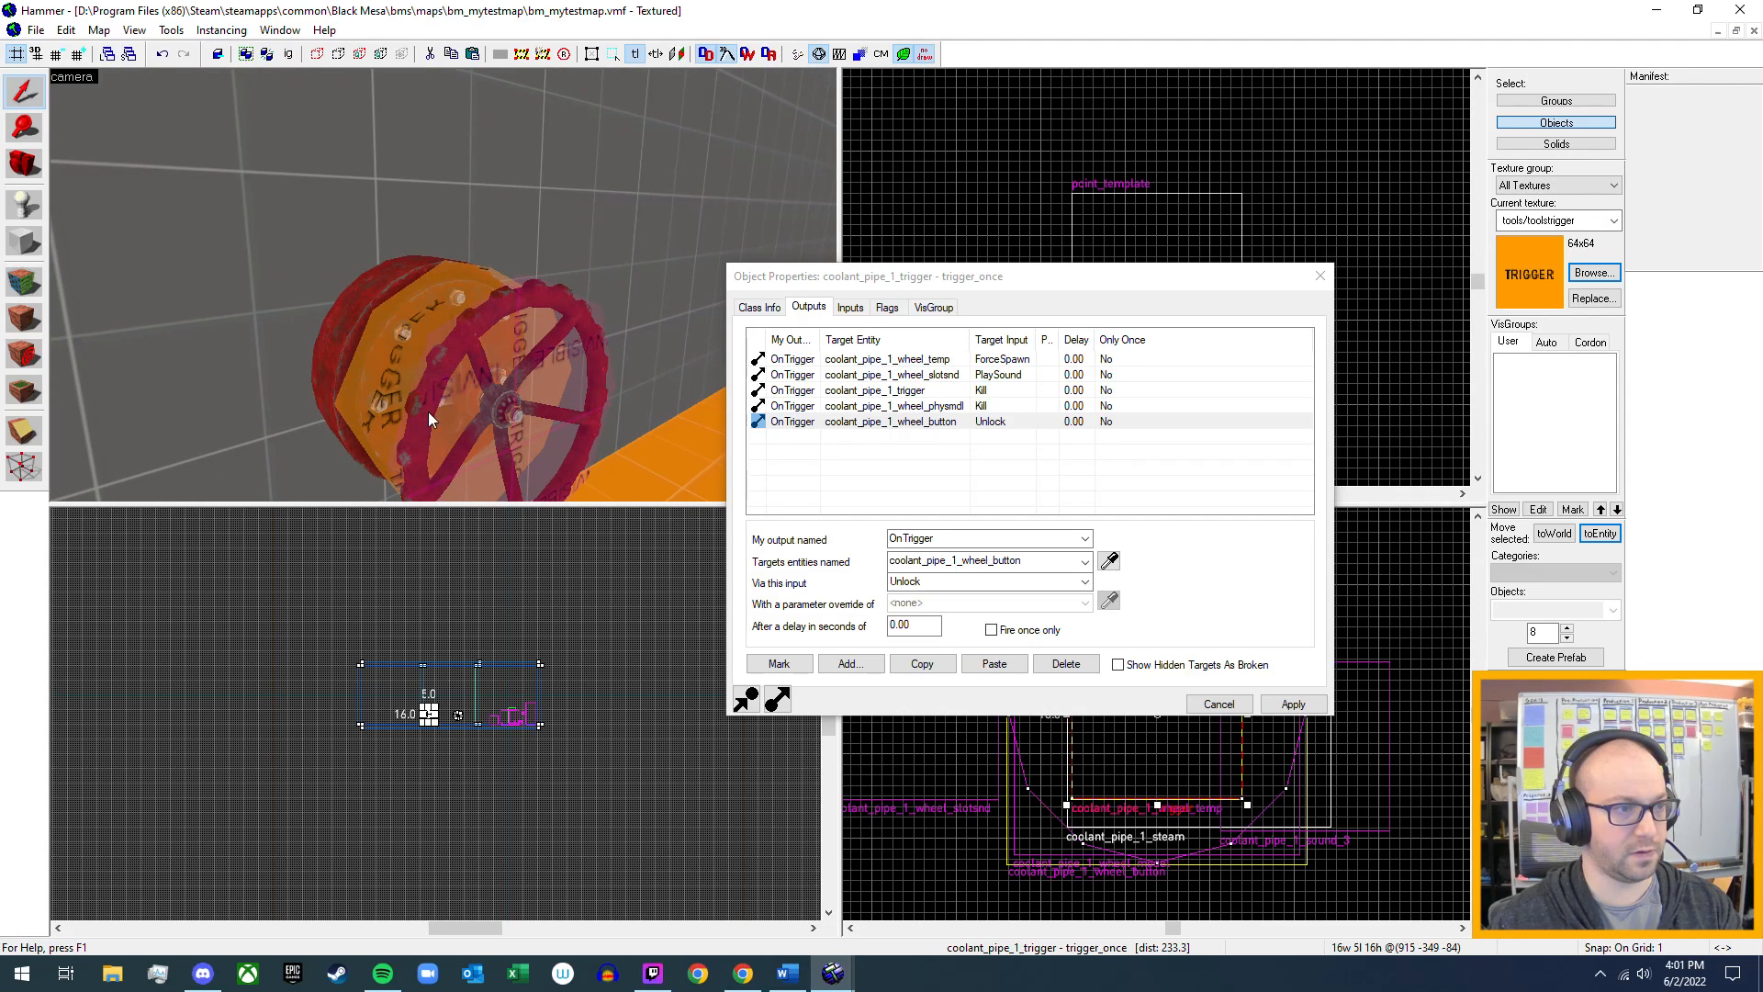
click(382, 365)
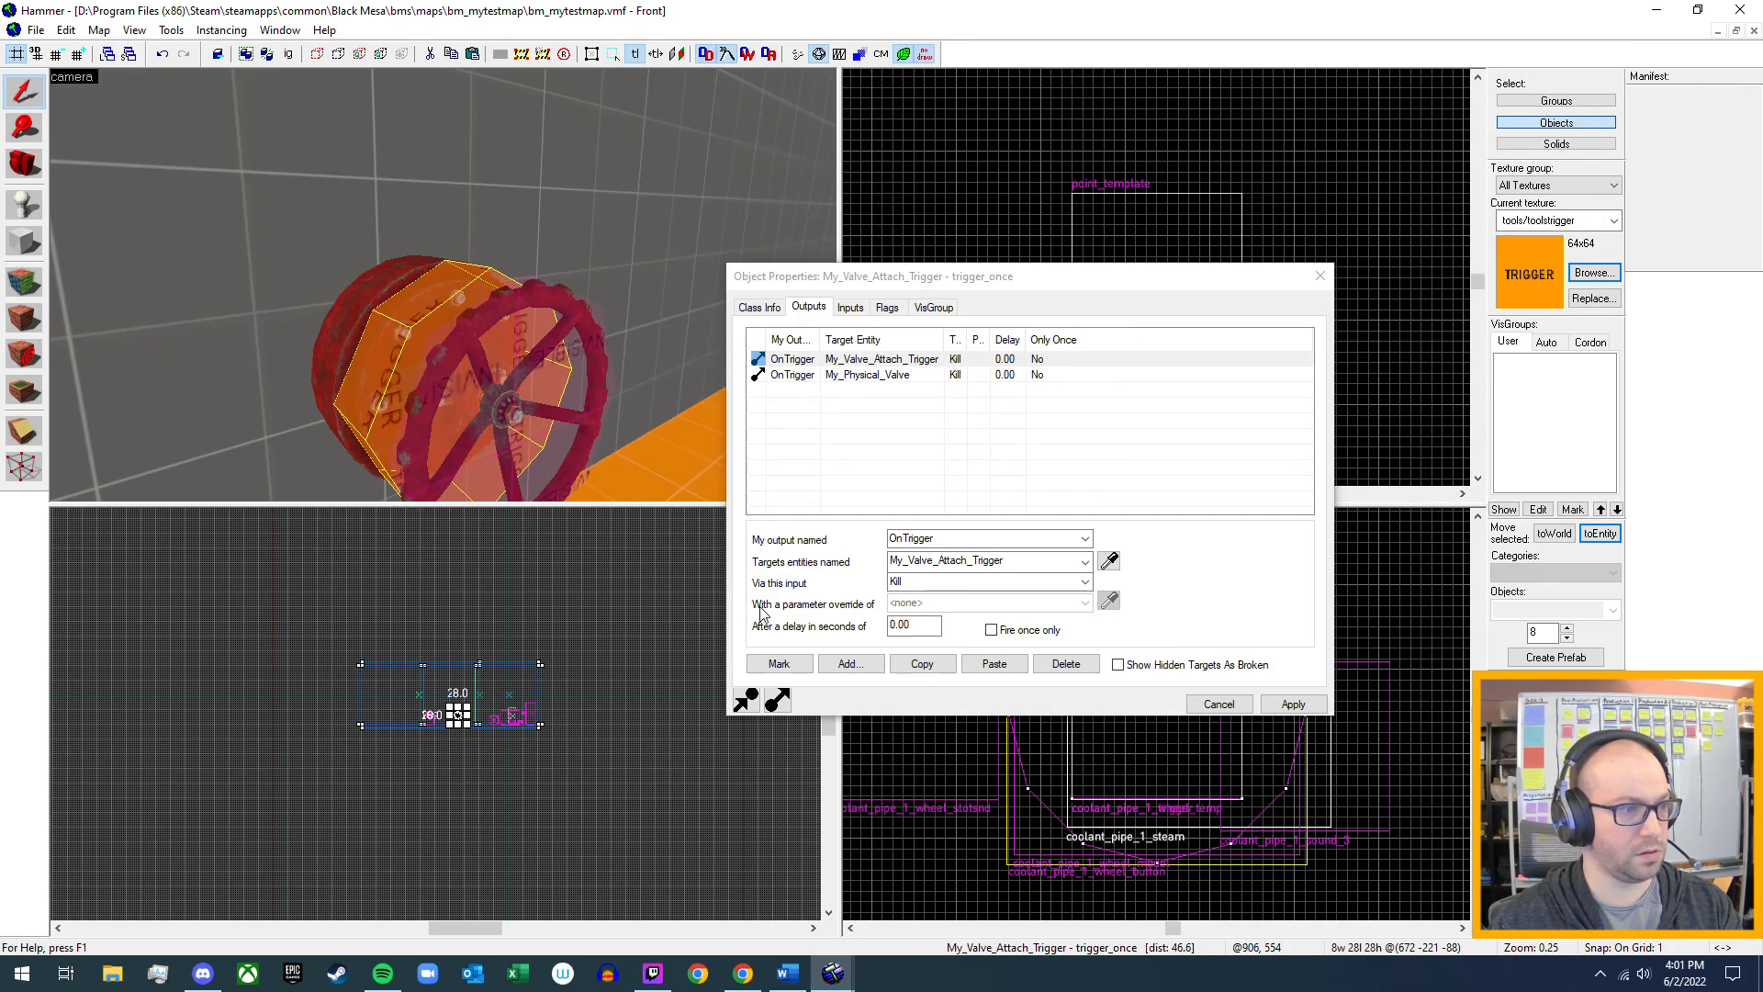
click(848, 664)
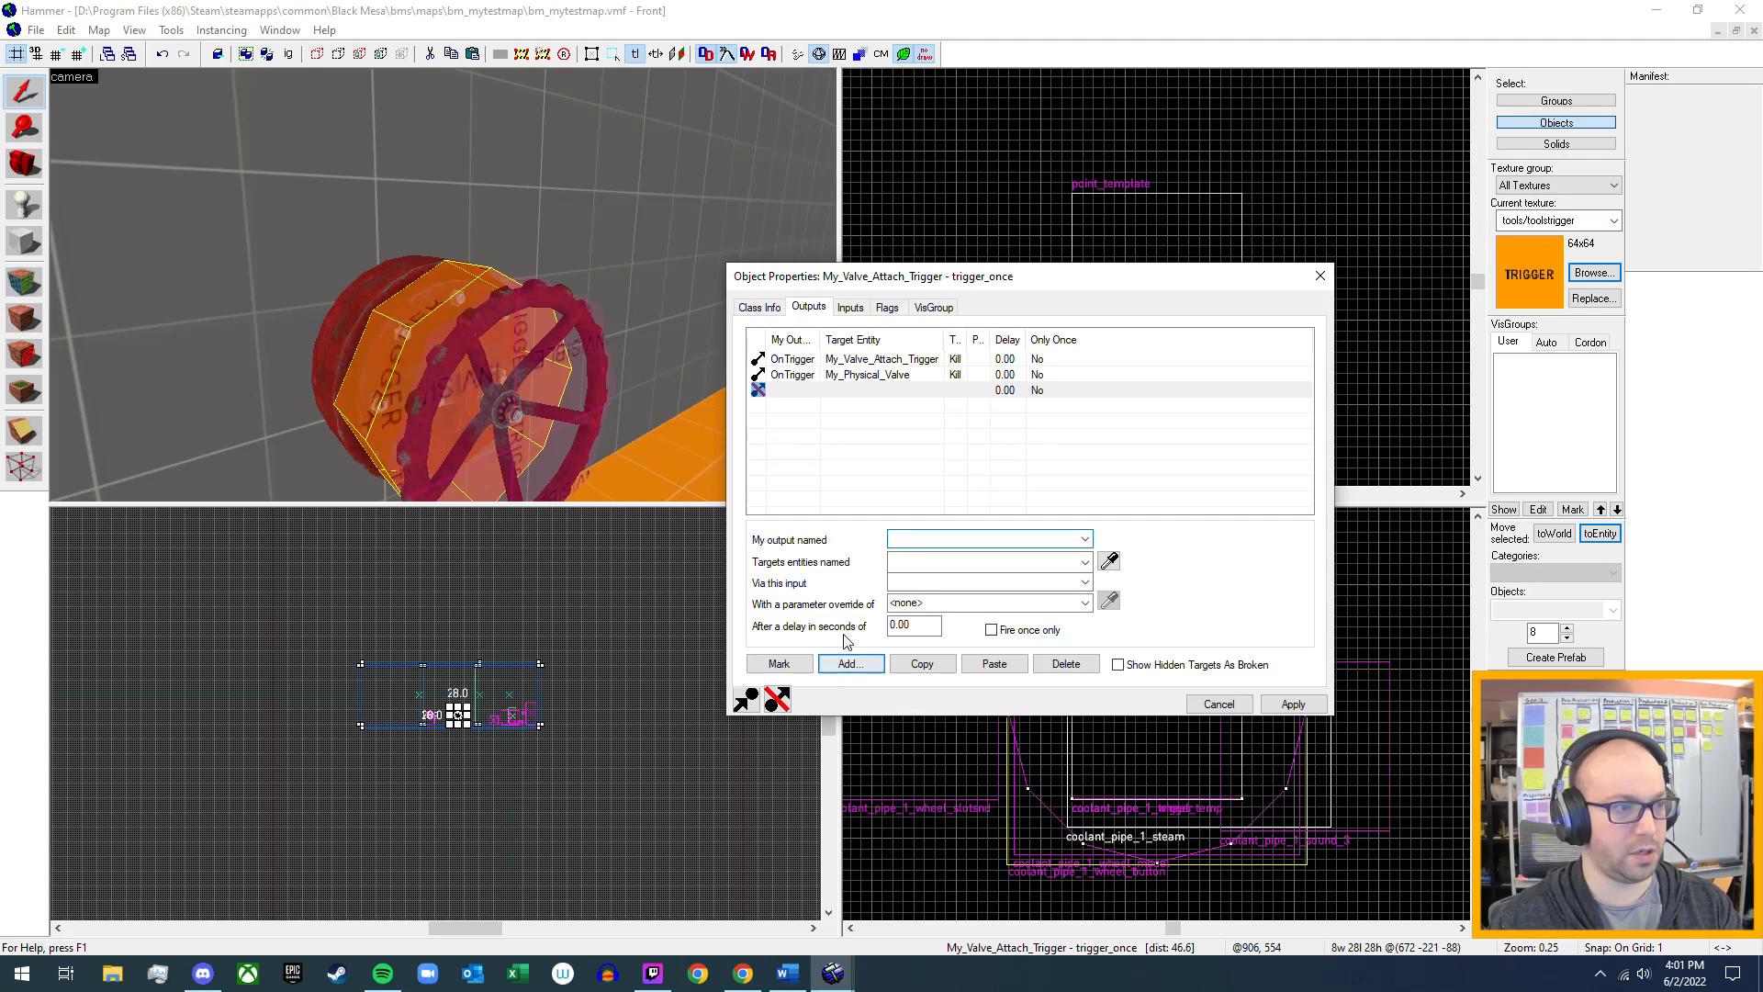
click(1085, 540)
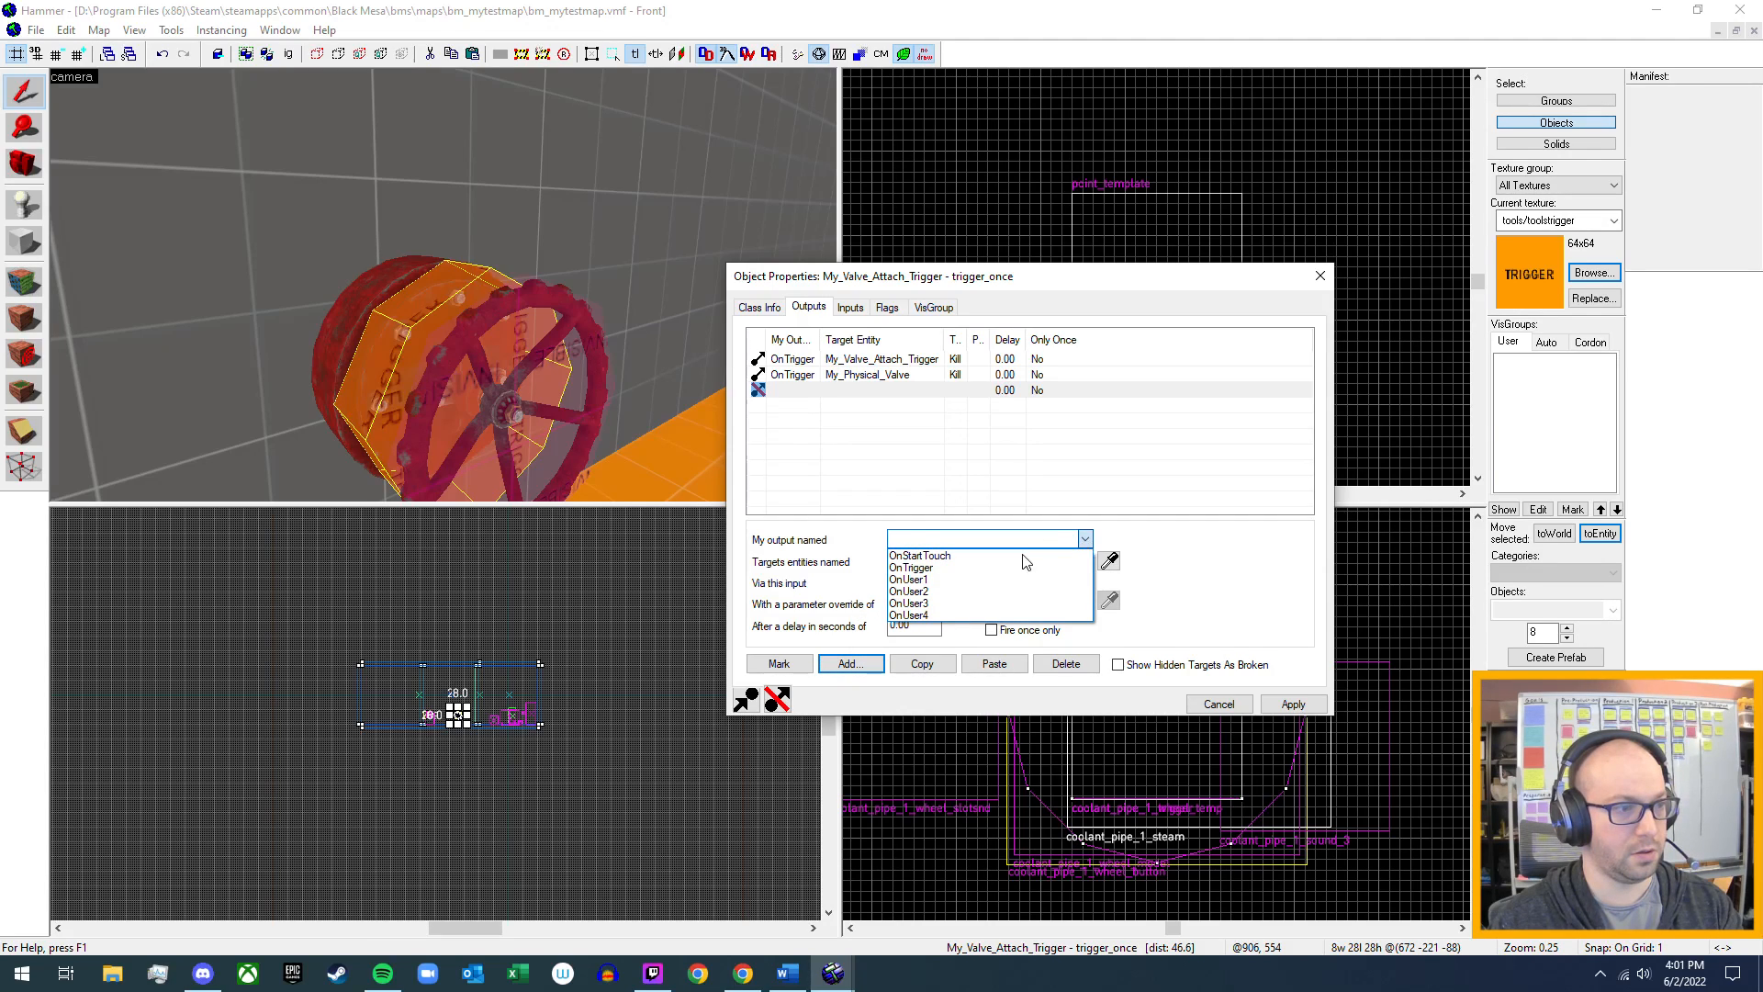
click(1056, 567)
click(1085, 561)
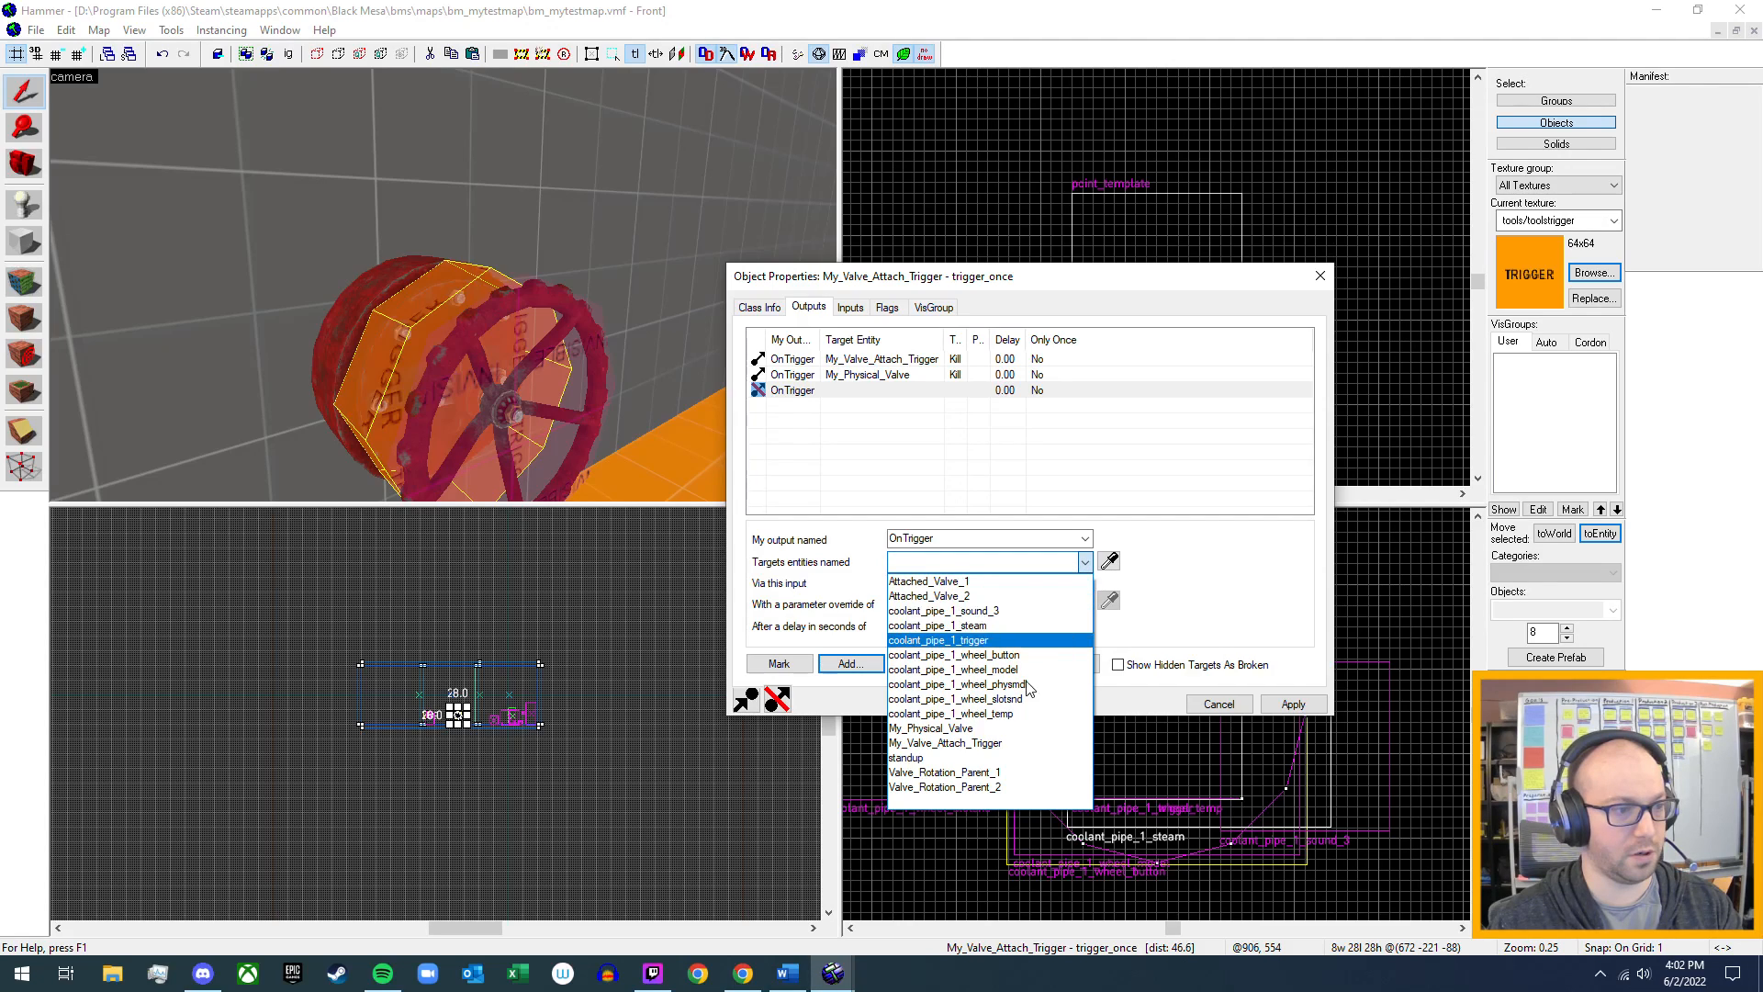
click(1014, 787)
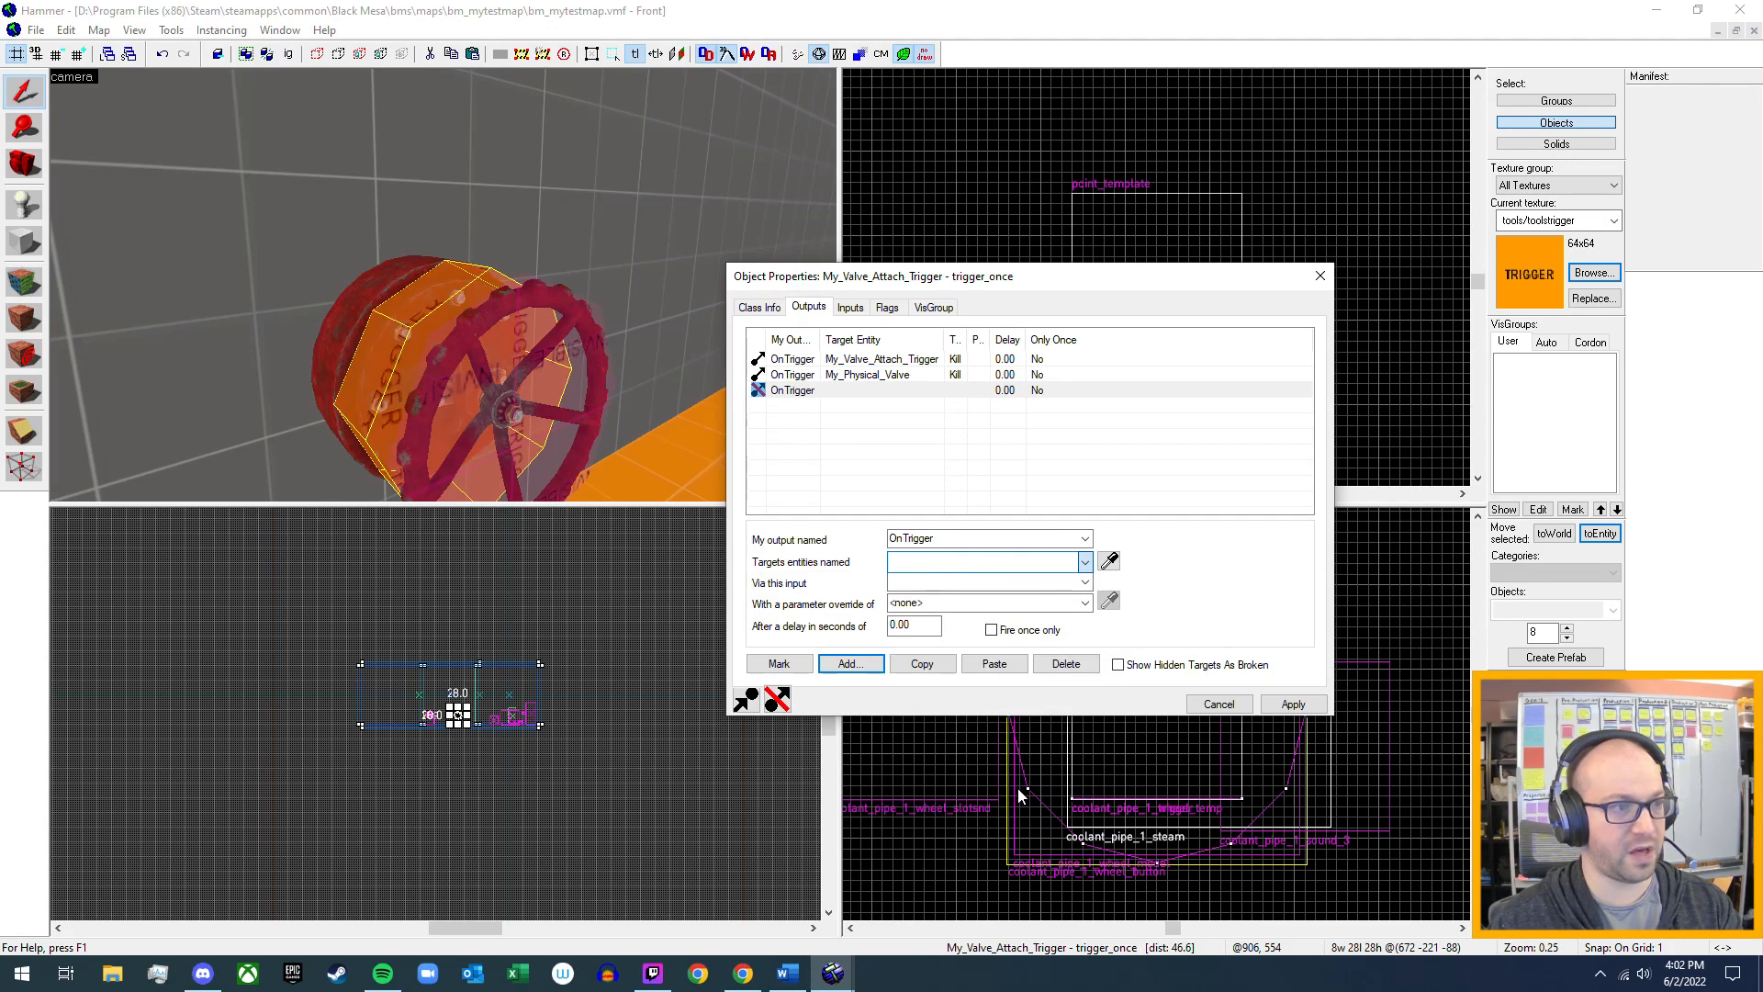
- Set the new Valve_Rotation_Parent_2 output to use the Unlock input, apply it and close the trigger's properties
click(1085, 584)
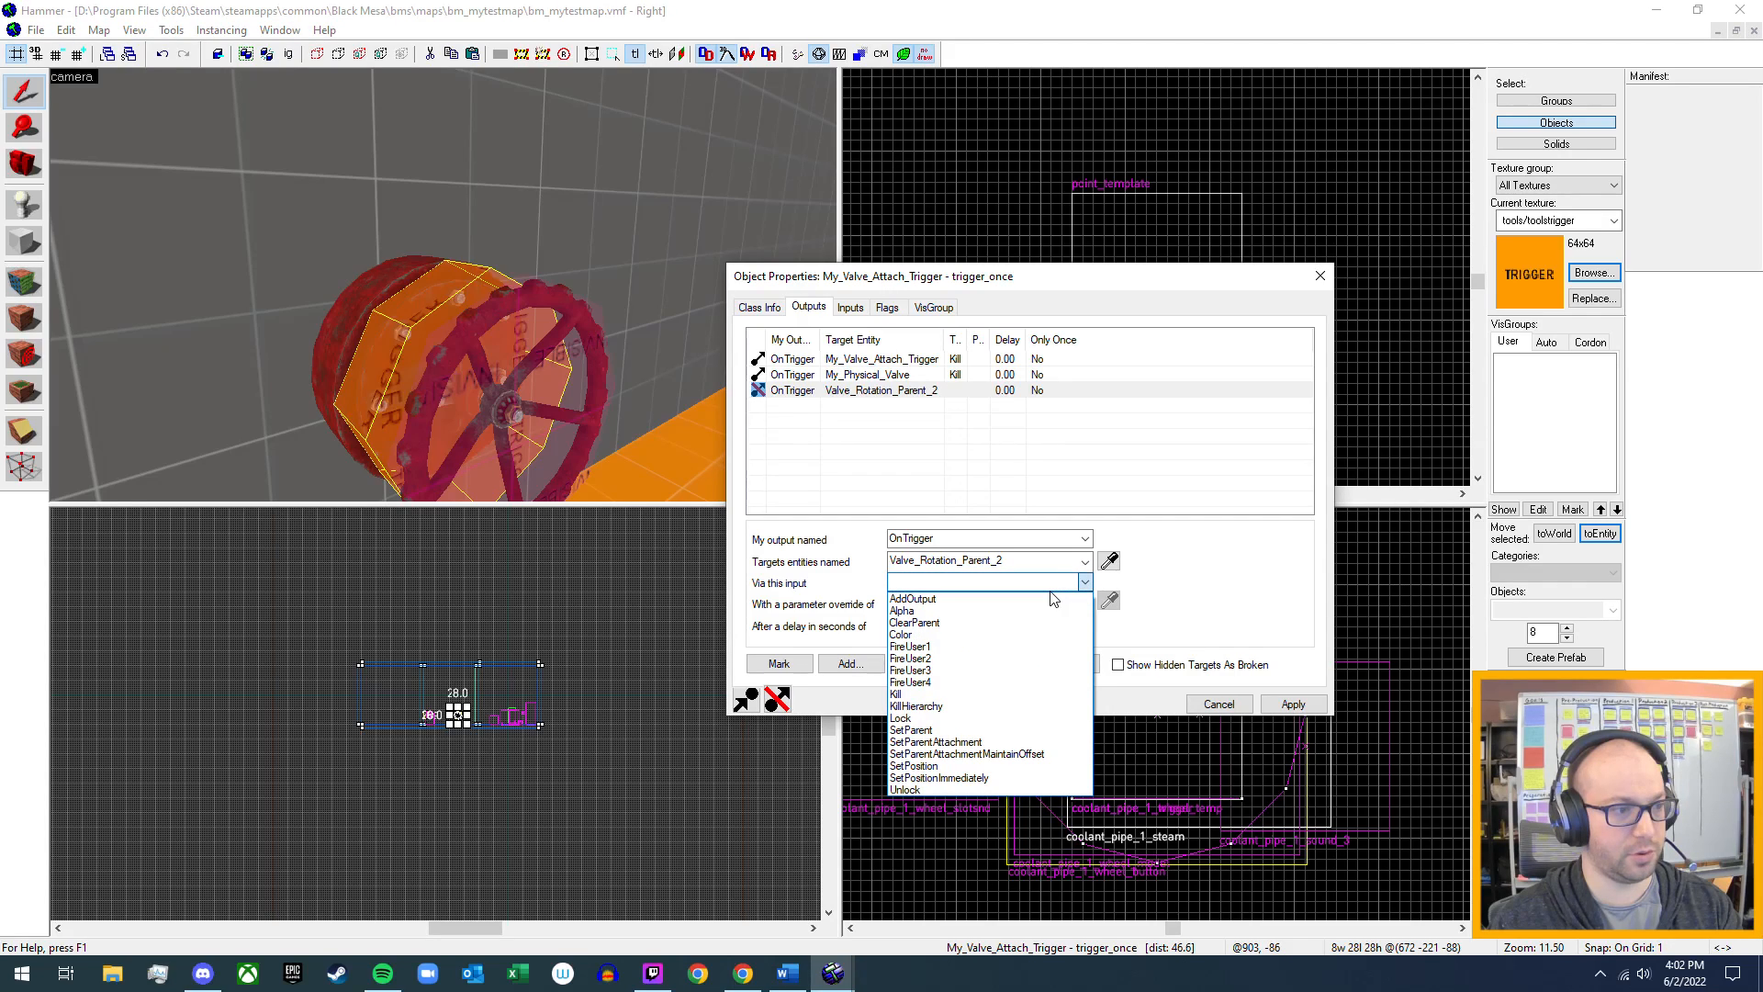
click(928, 790)
click(1293, 705)
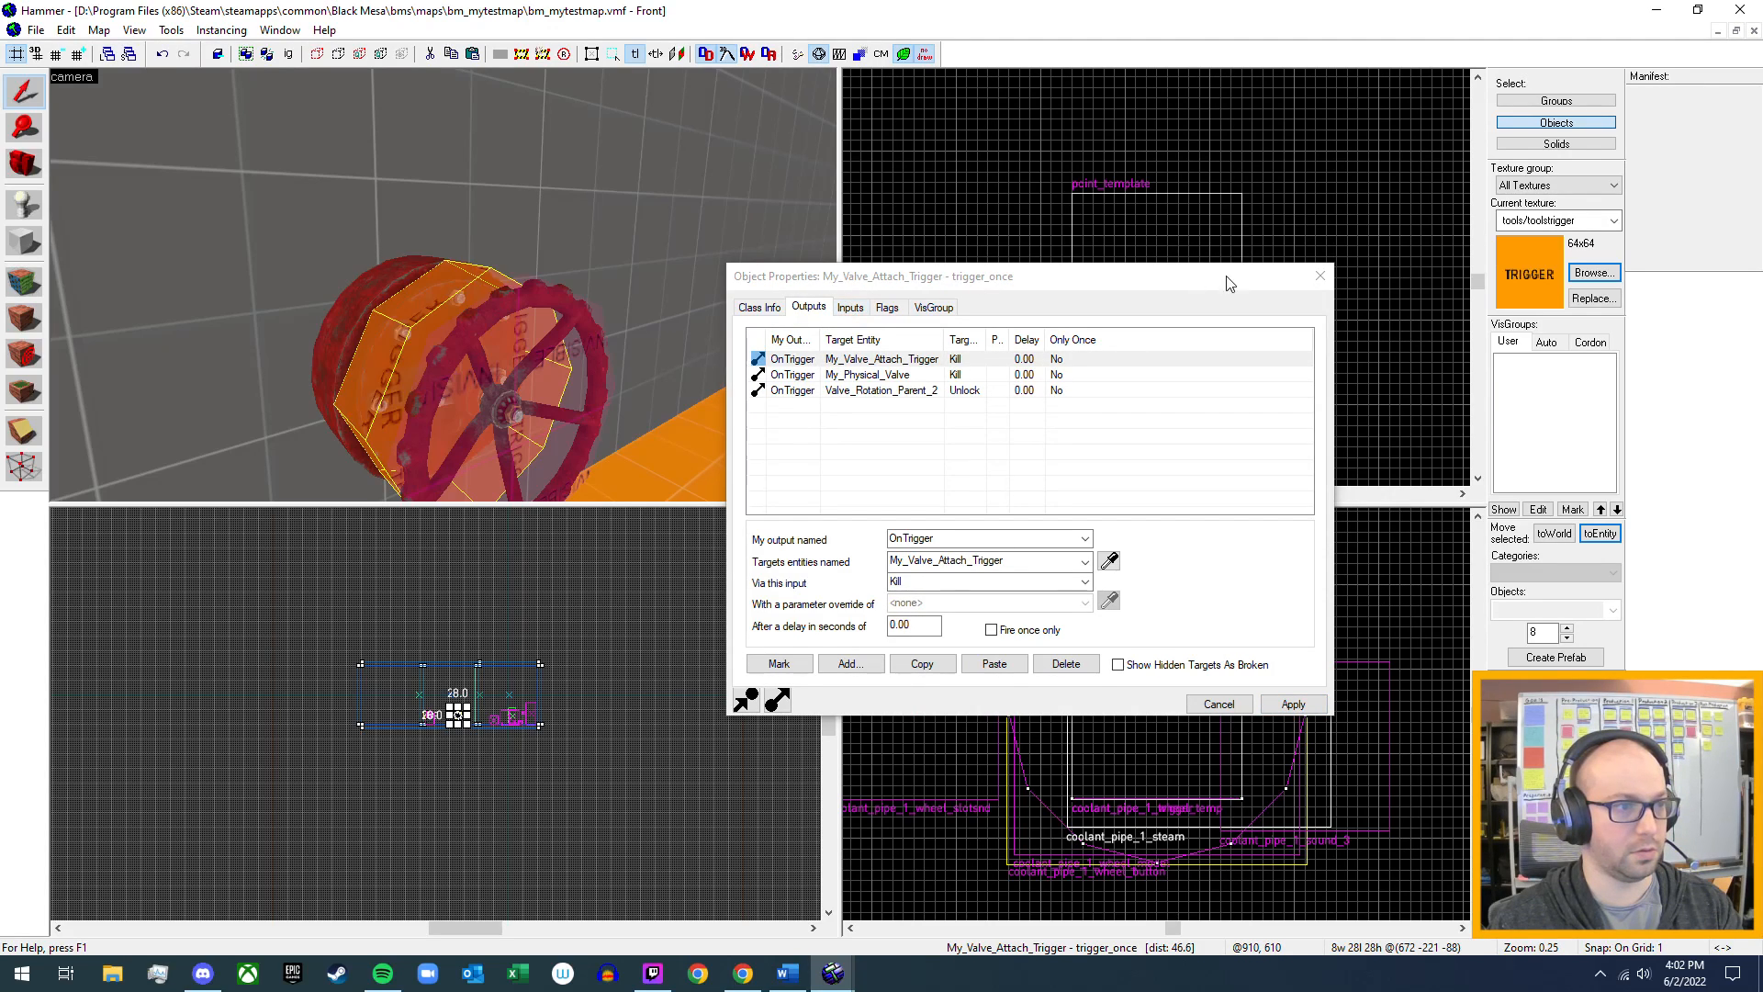
click(1319, 279)
click(1307, 281)
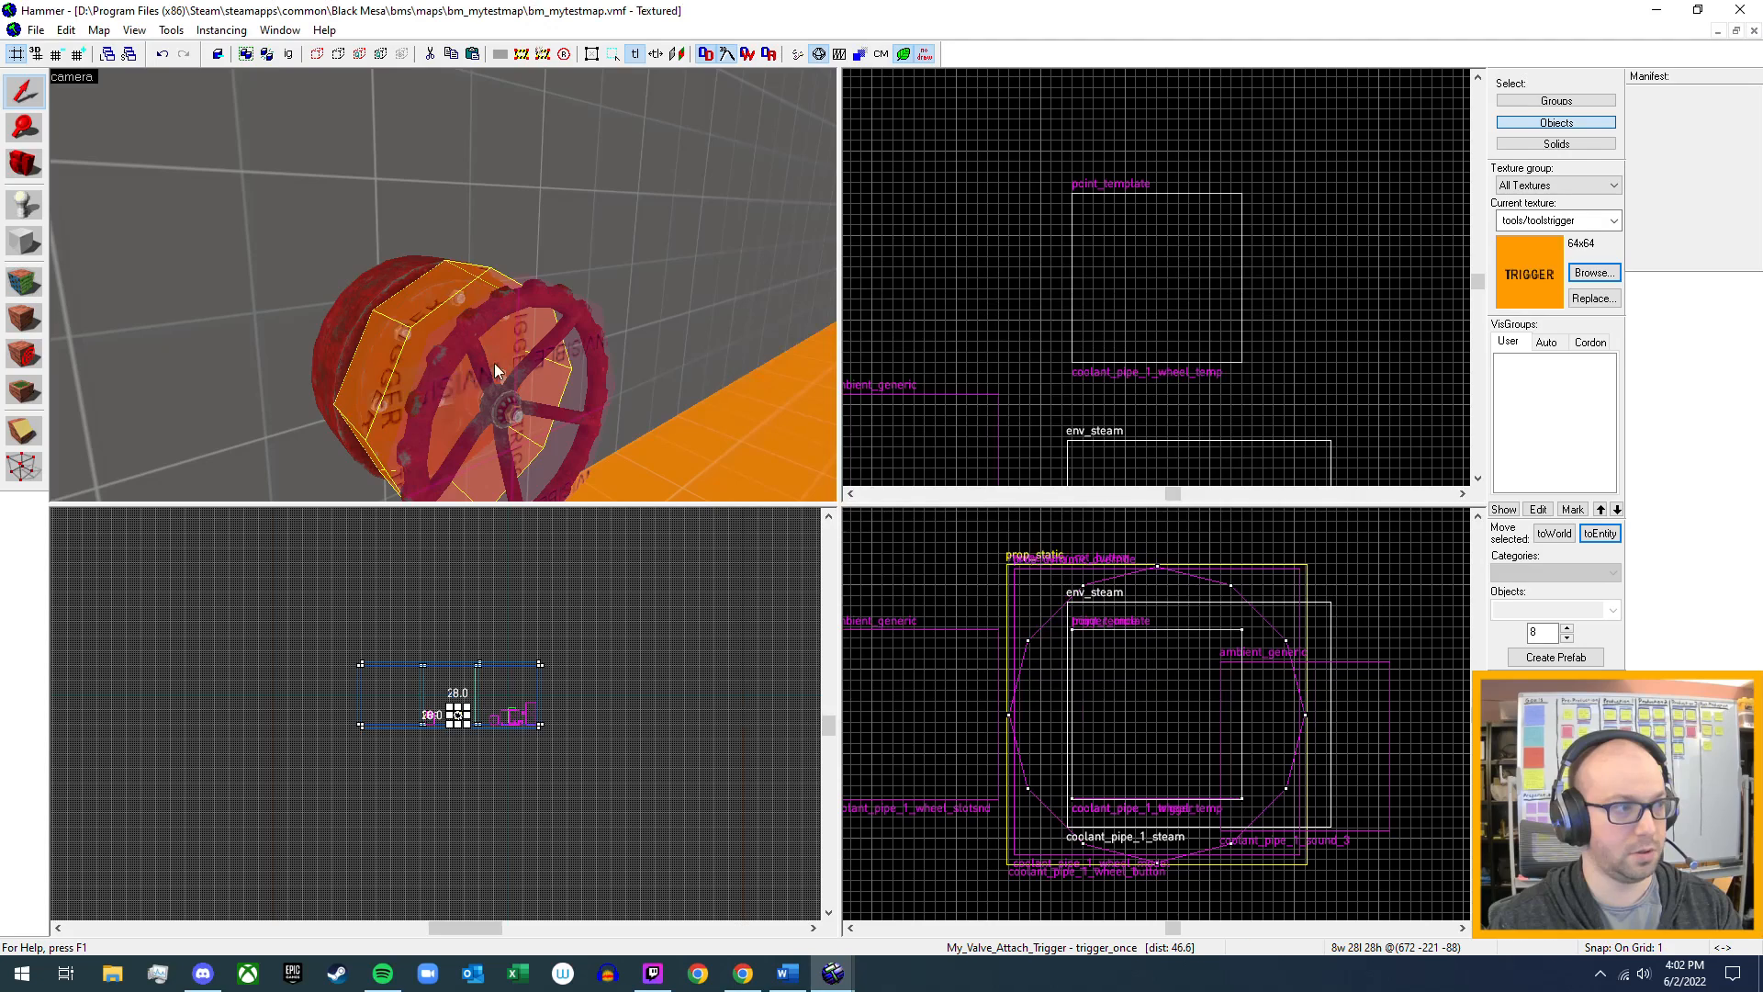
- Check the flags of the Valve_Rotation_Parent_2 momentary_rot_button on the custom pipe
double_click(499, 357)
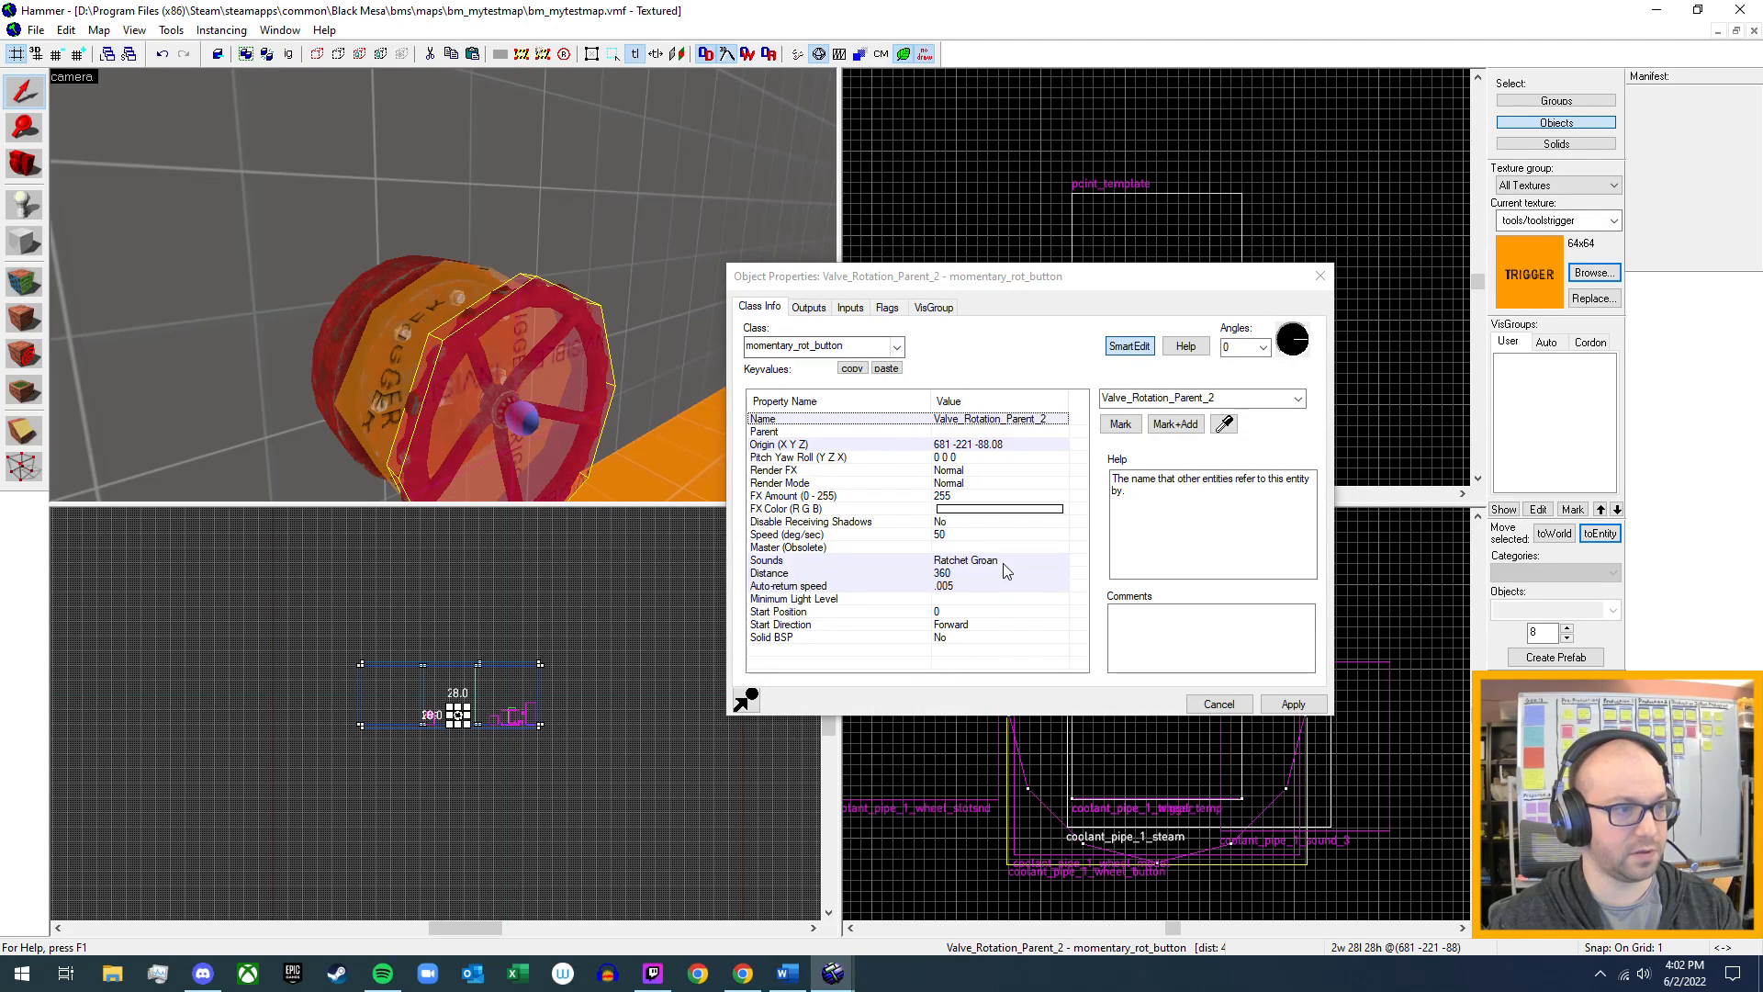
click(887, 308)
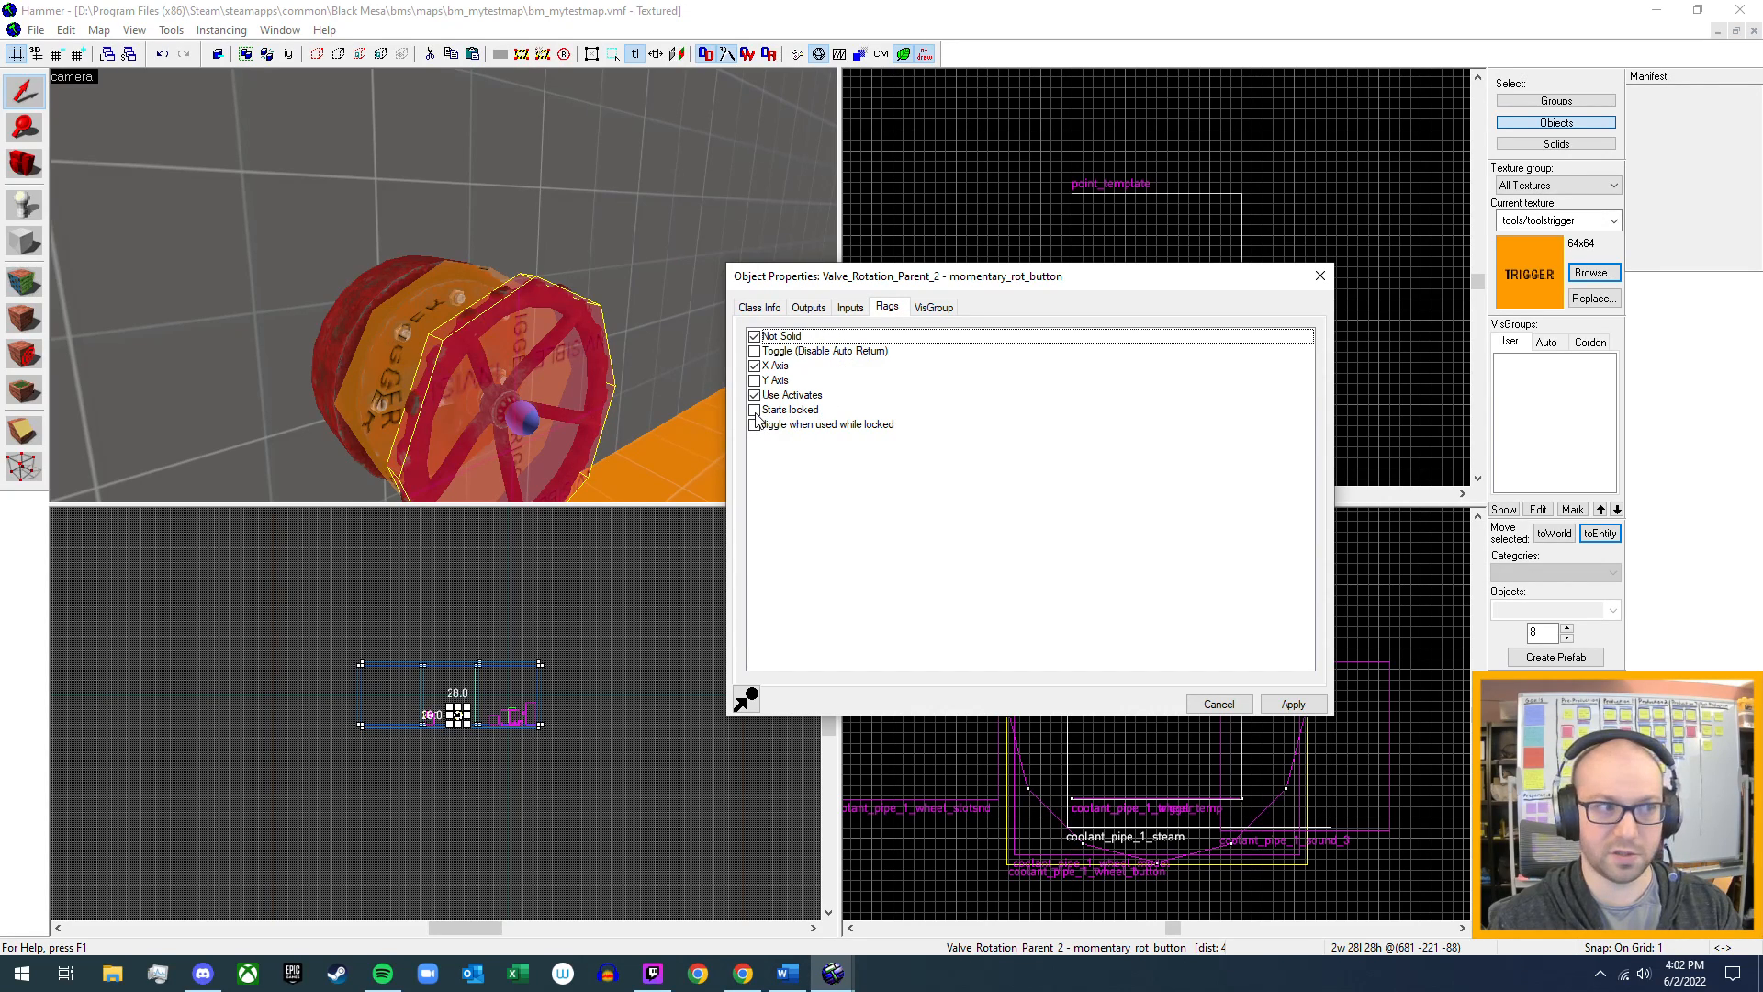
click(1319, 275)
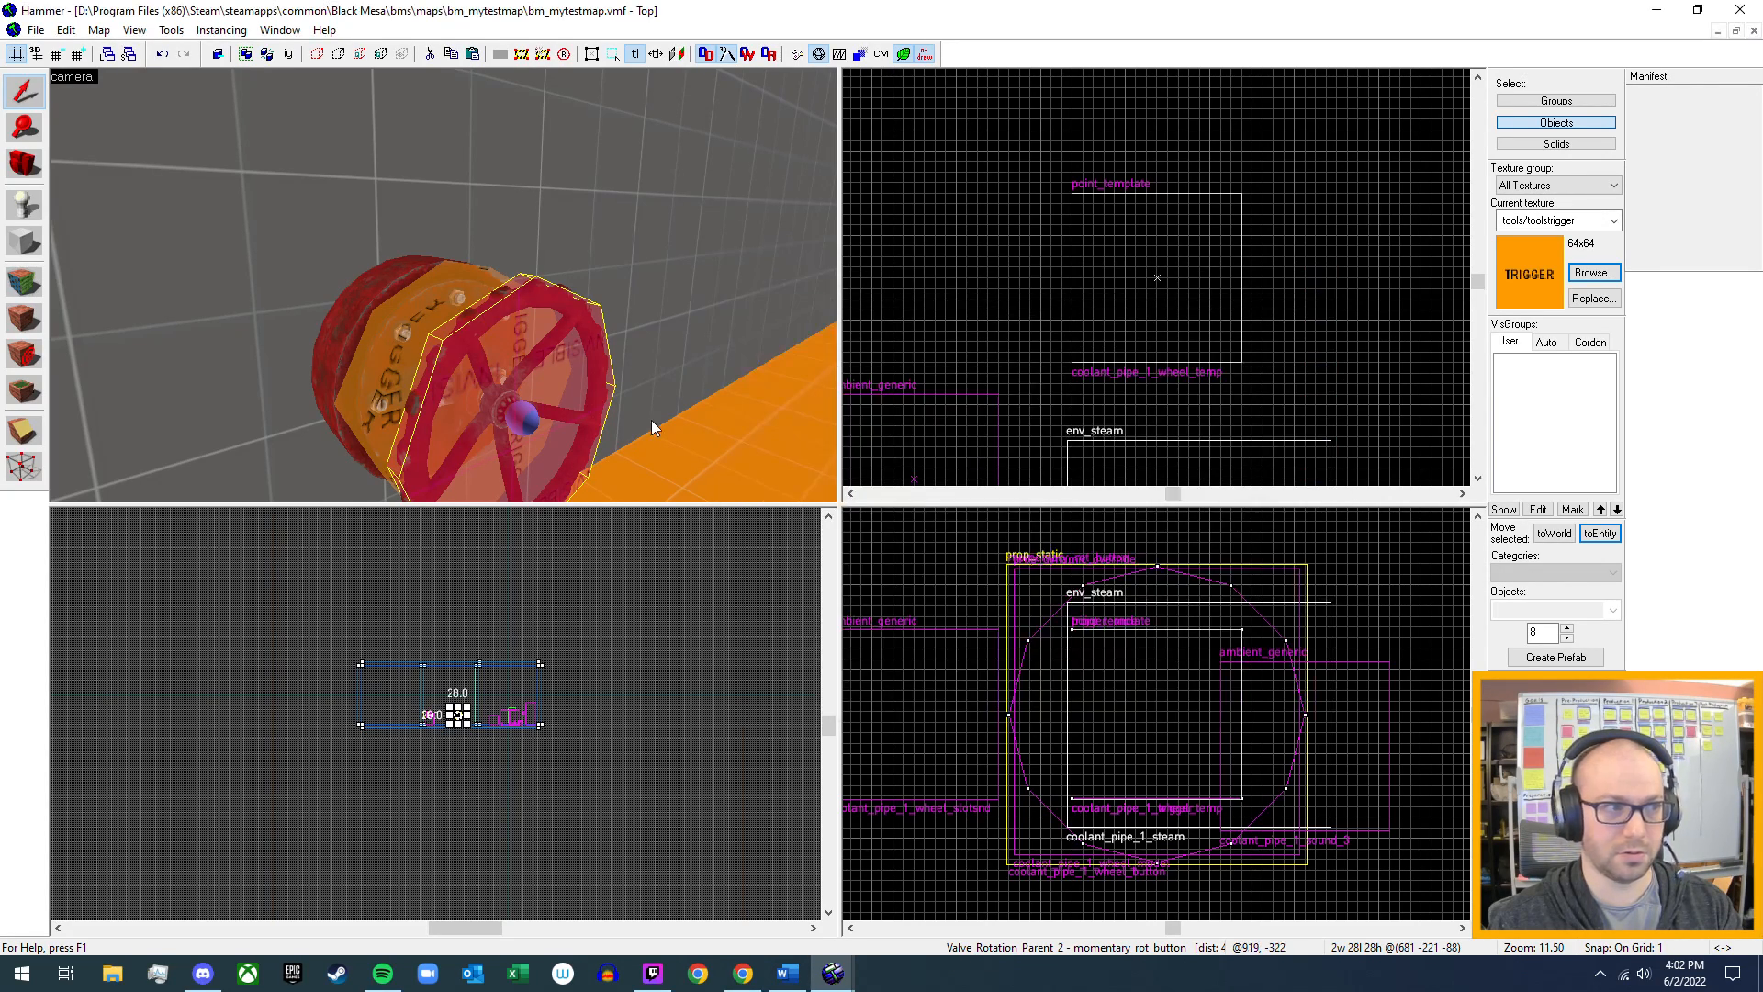
- Check which flags the example pipe's coolant_pipe_1_wheel_button uses for comparison
key(z)
key(w)
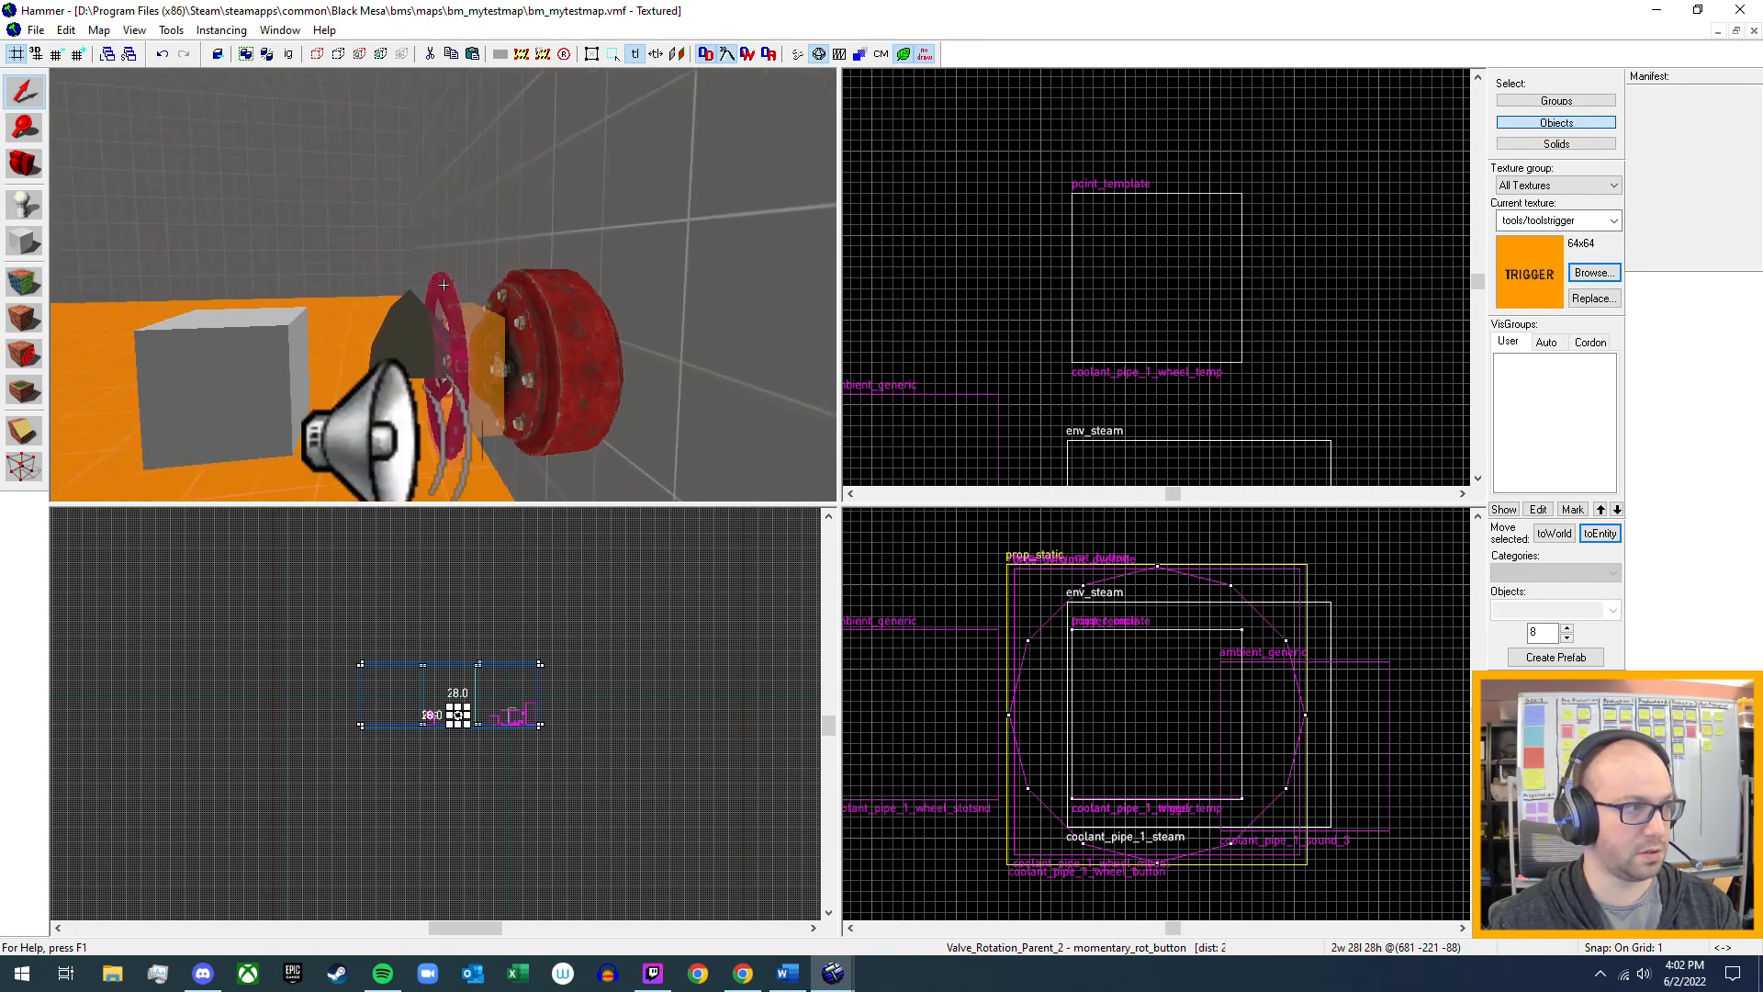
double_click(536, 372)
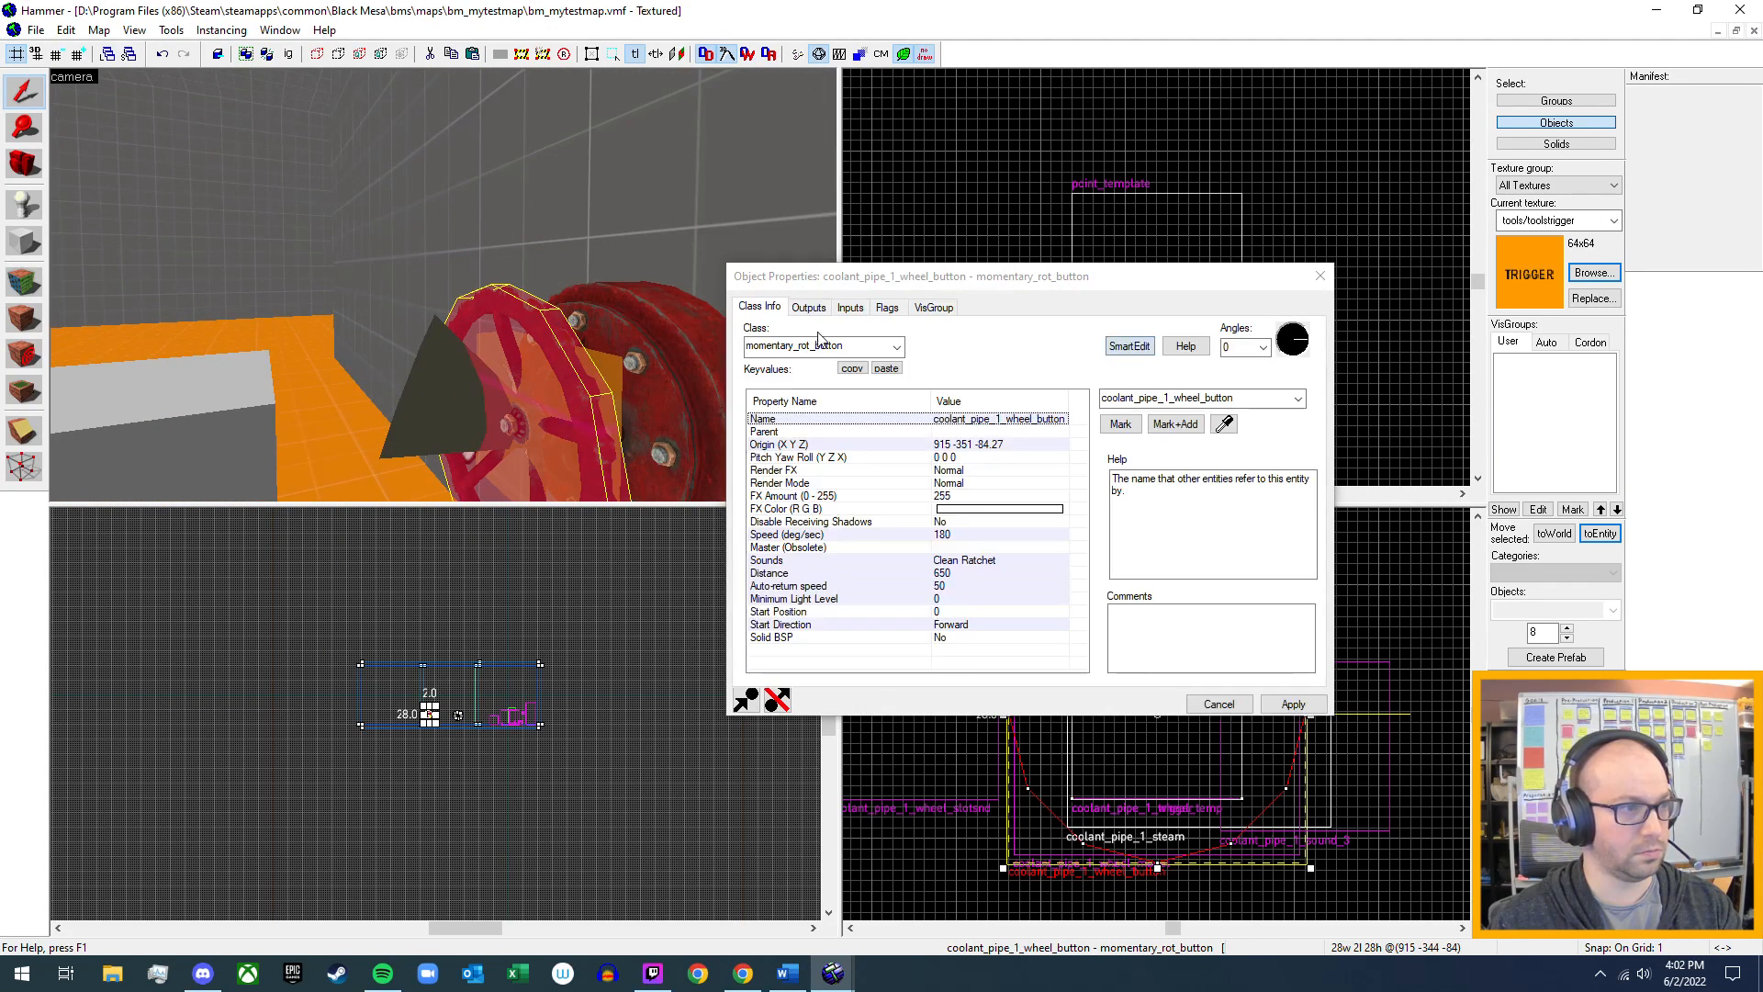
click(880, 308)
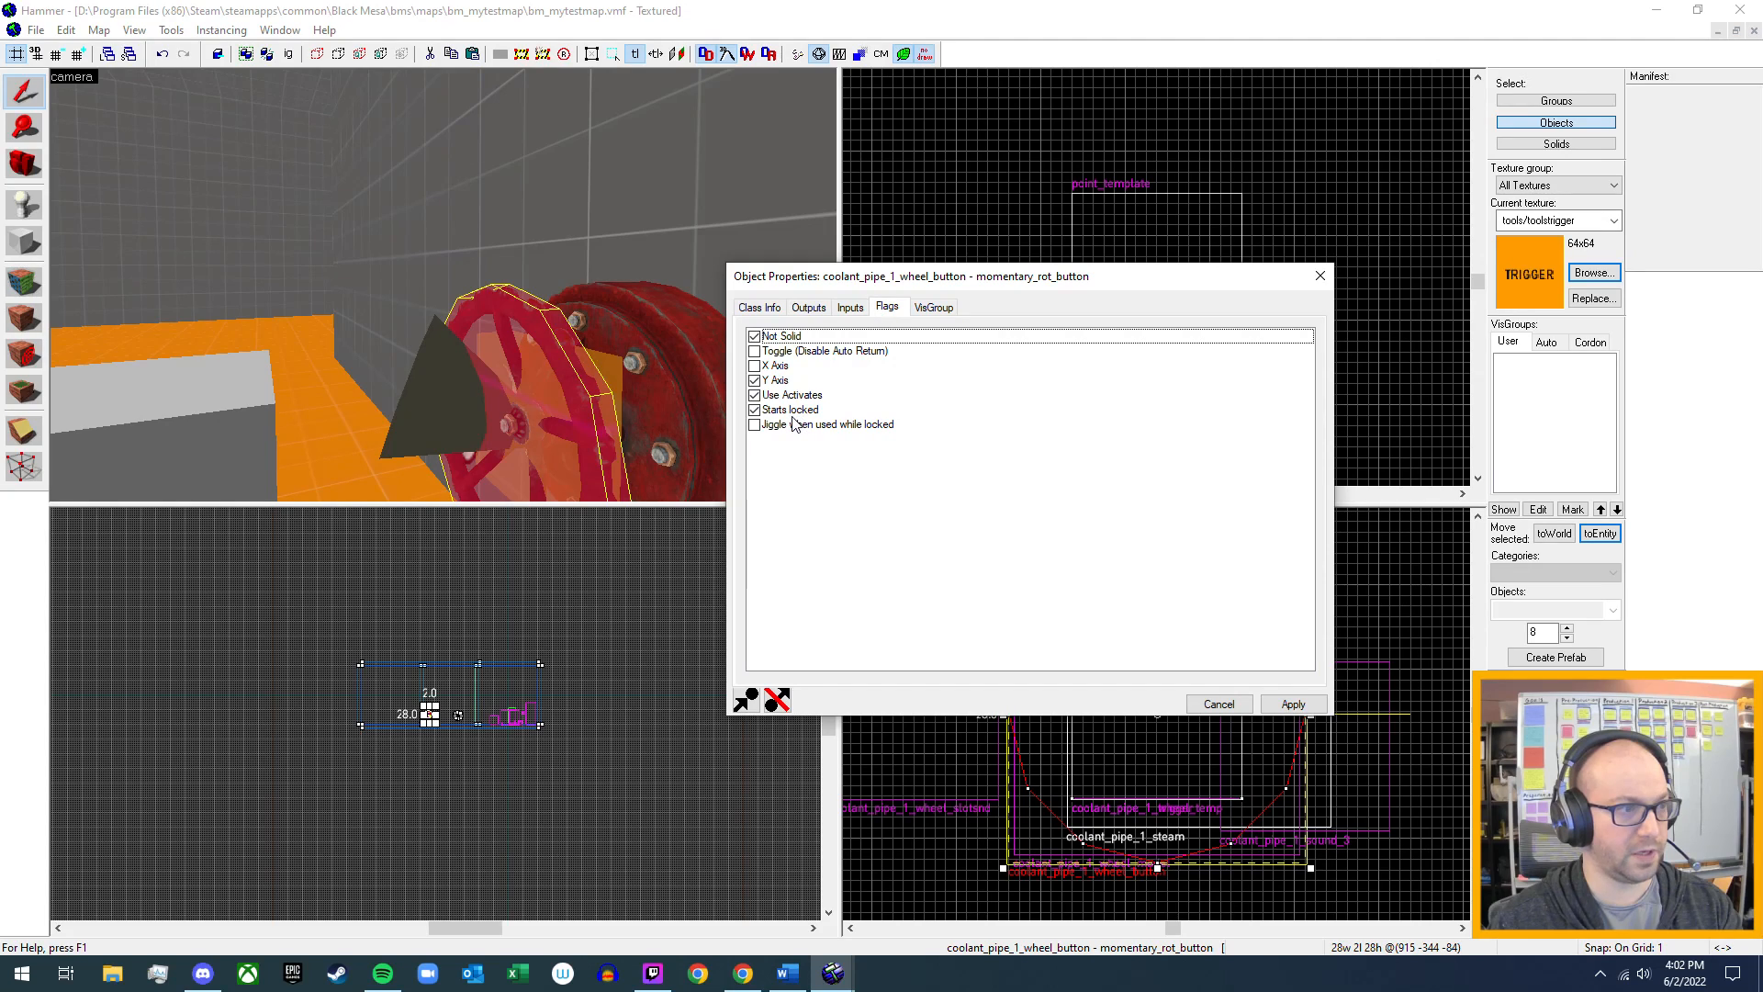
click(1317, 273)
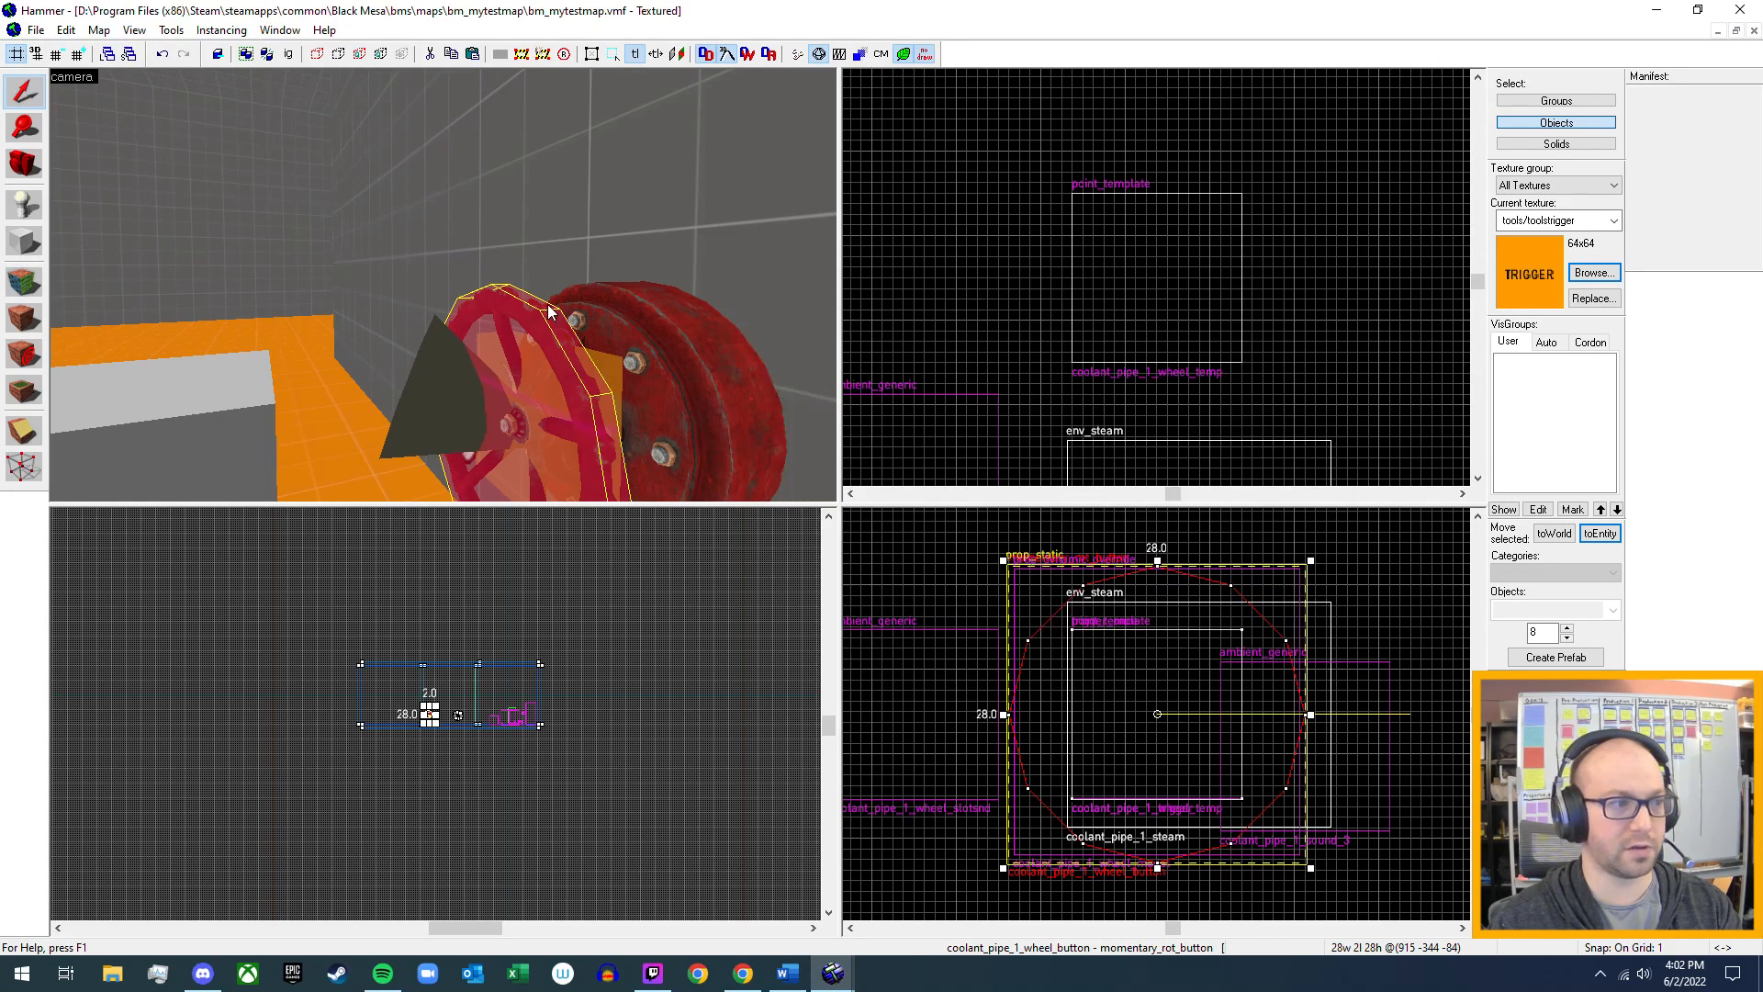
- Enable the Starts locked flag on the Valve_Rotation_Parent_2 button and apply it
key(s)
key(w)
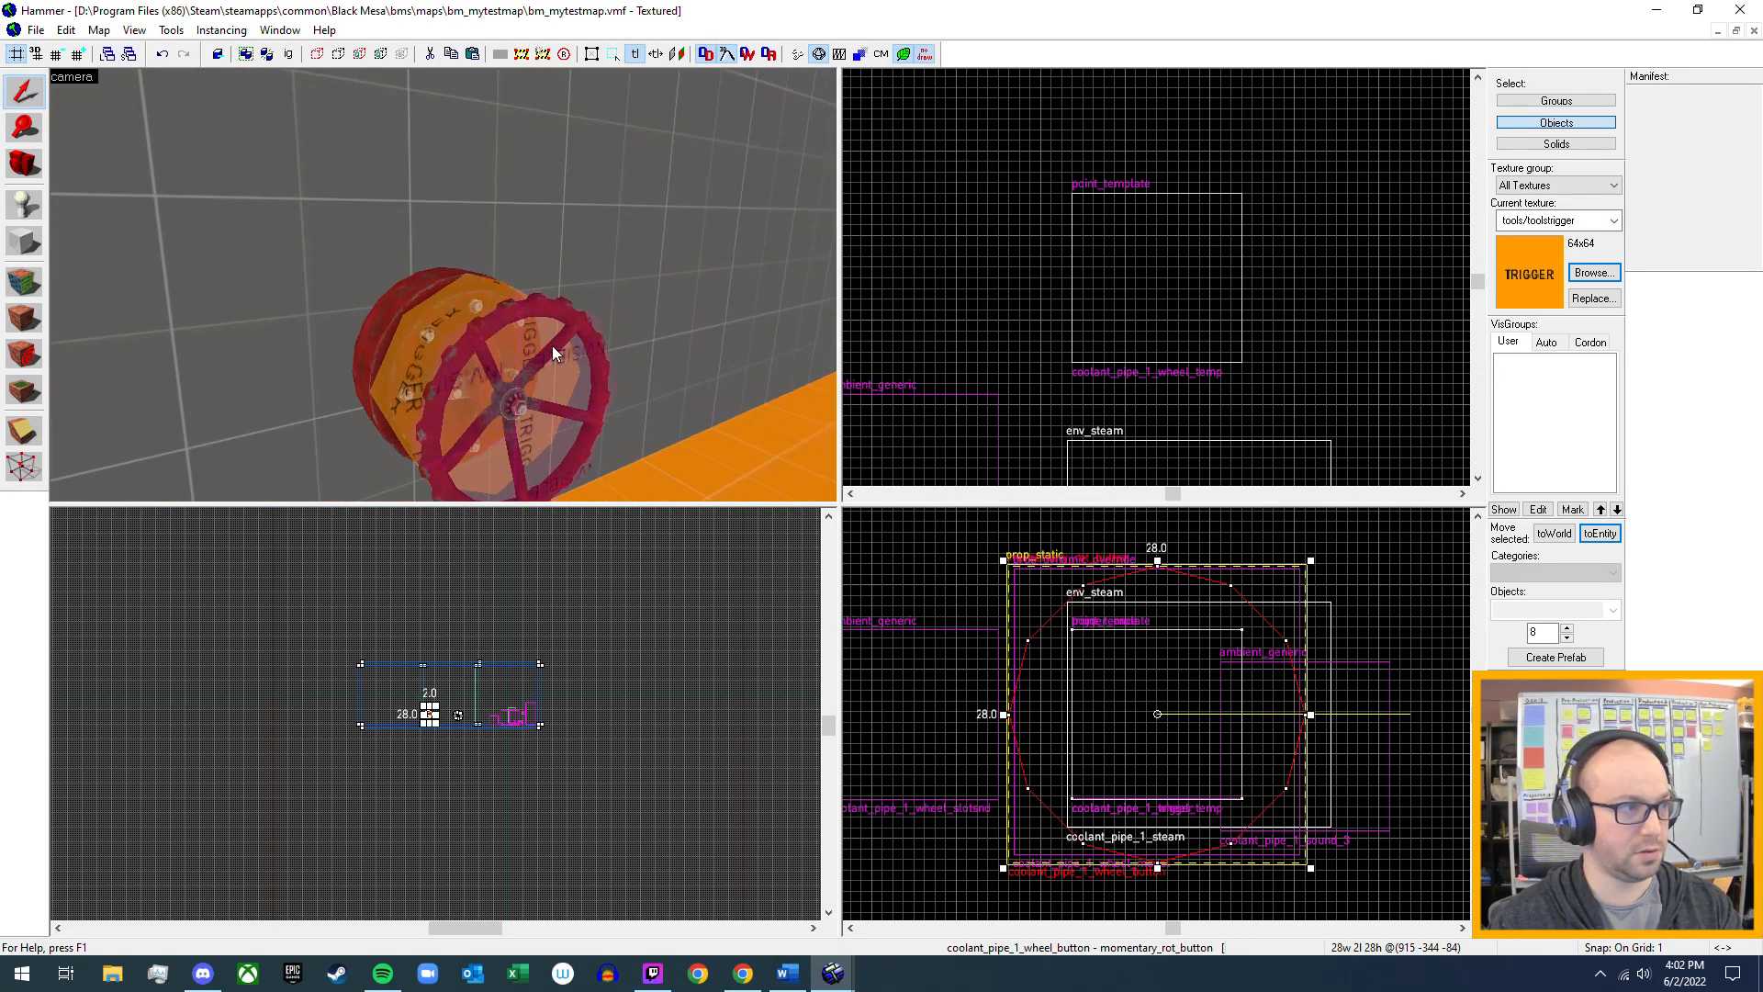
double_click(530, 340)
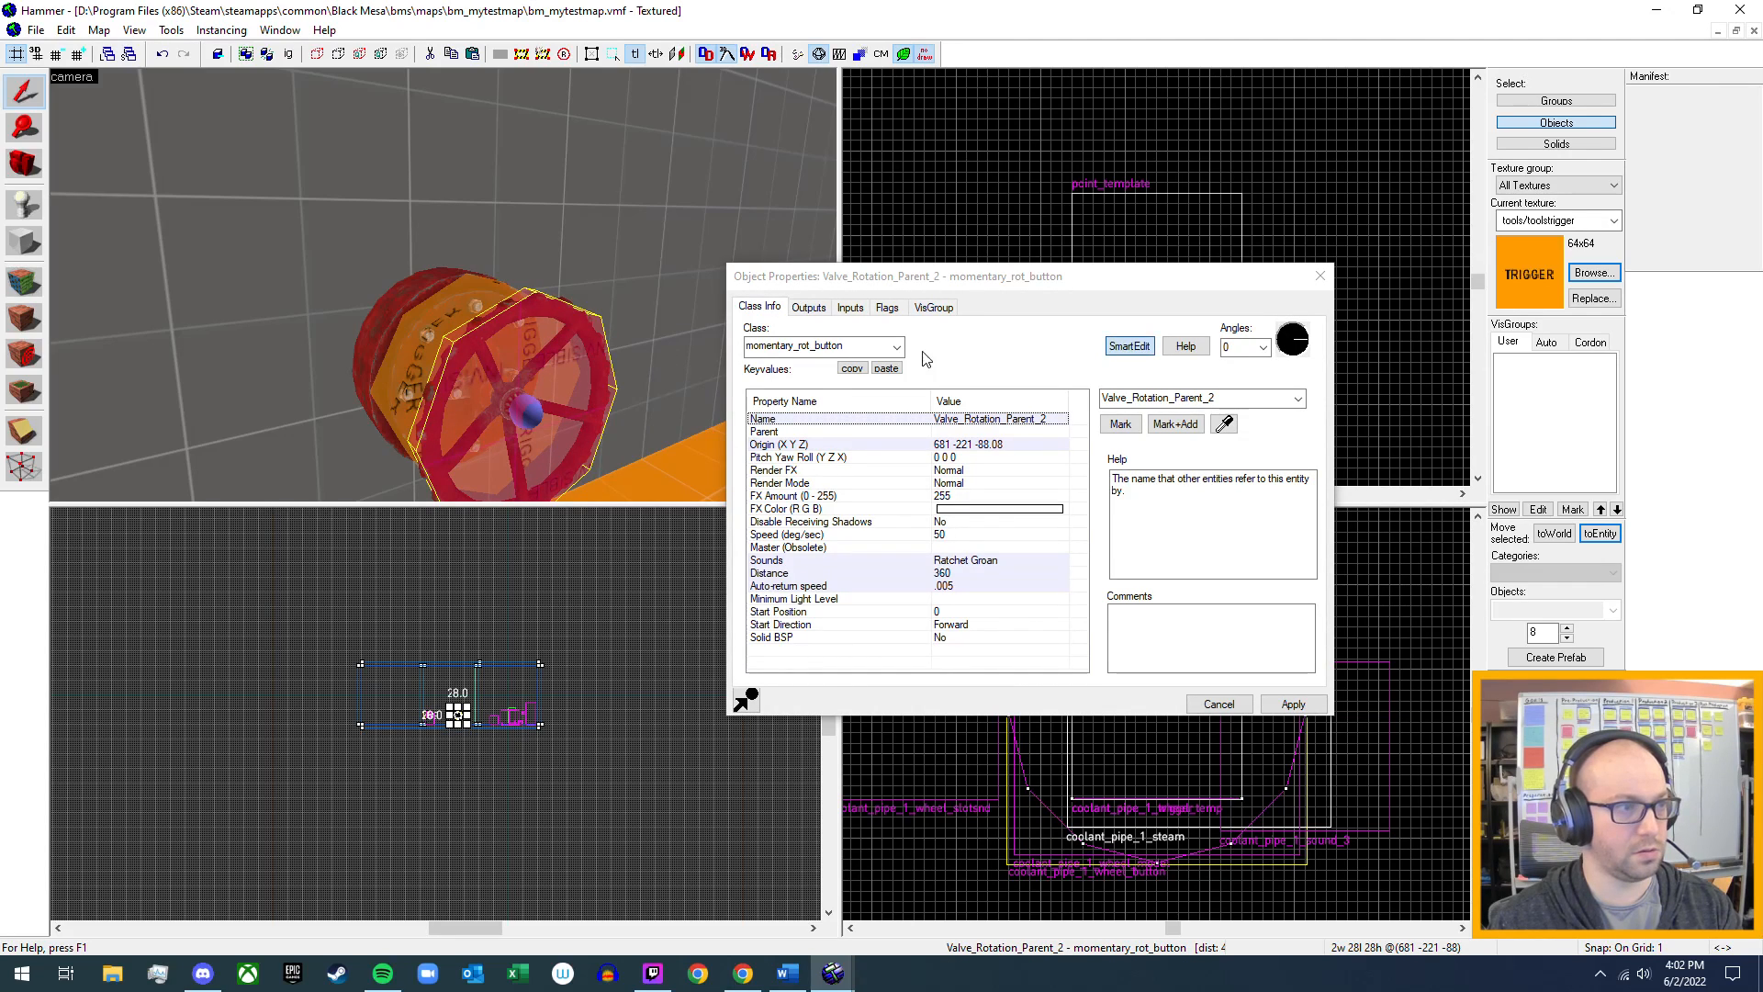
click(886, 307)
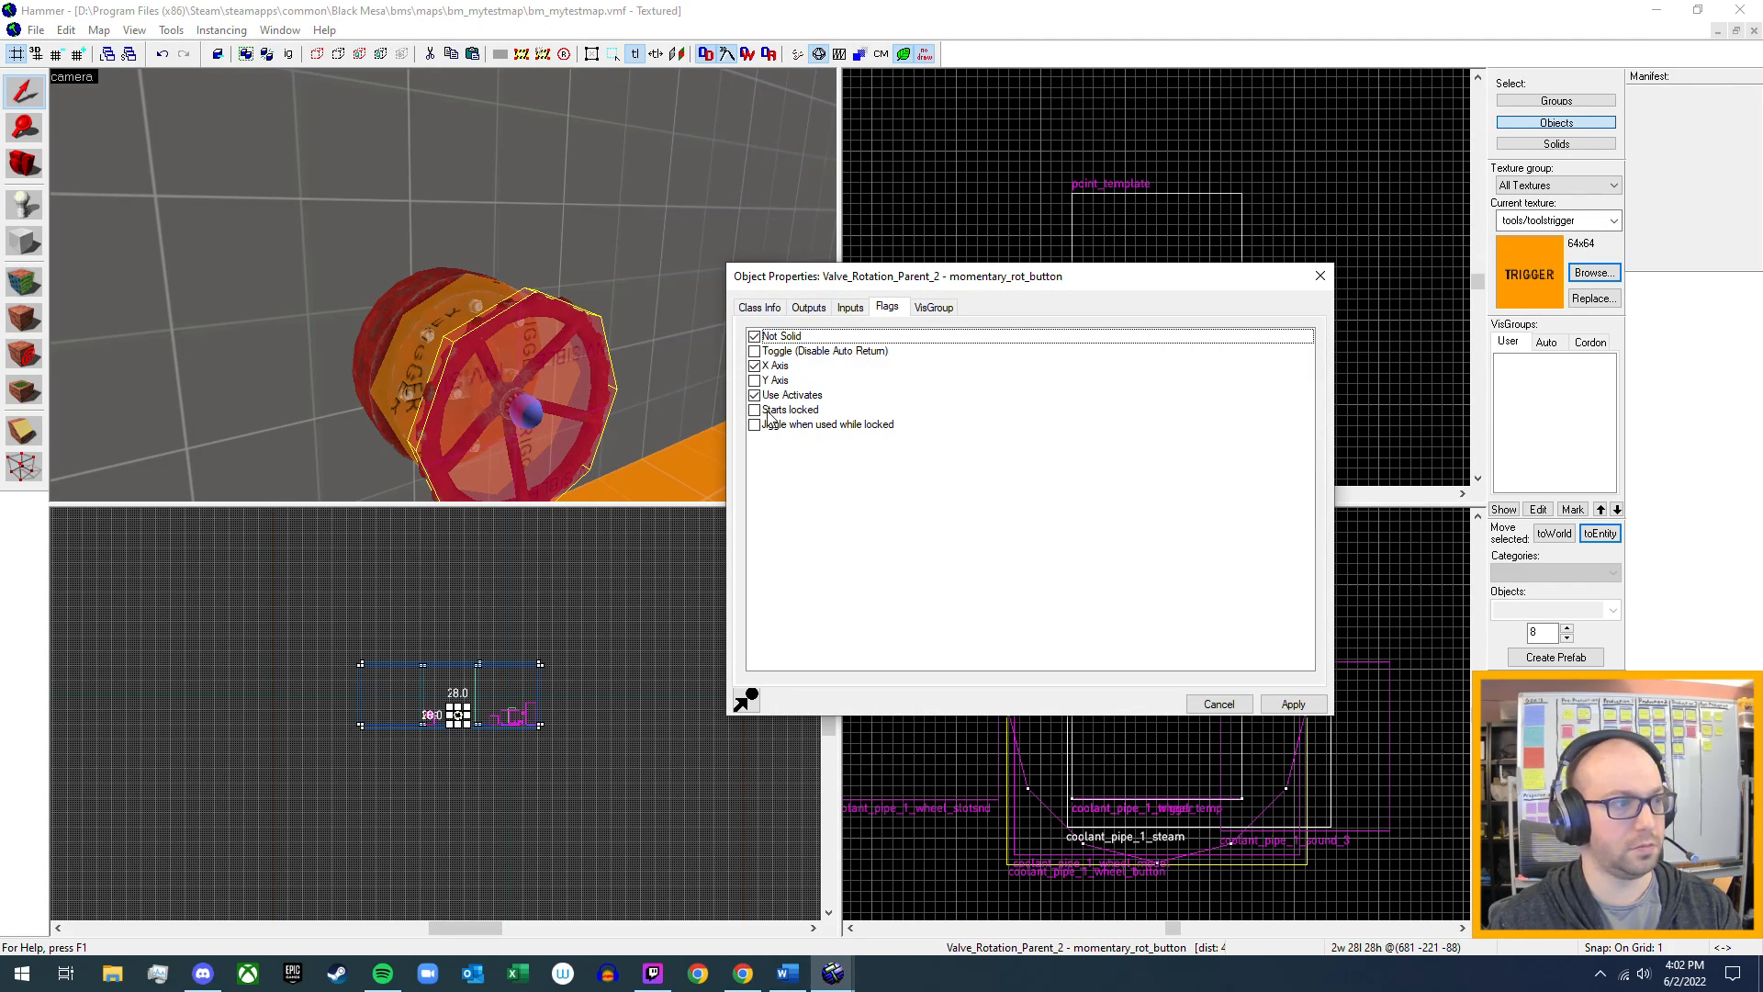
click(756, 411)
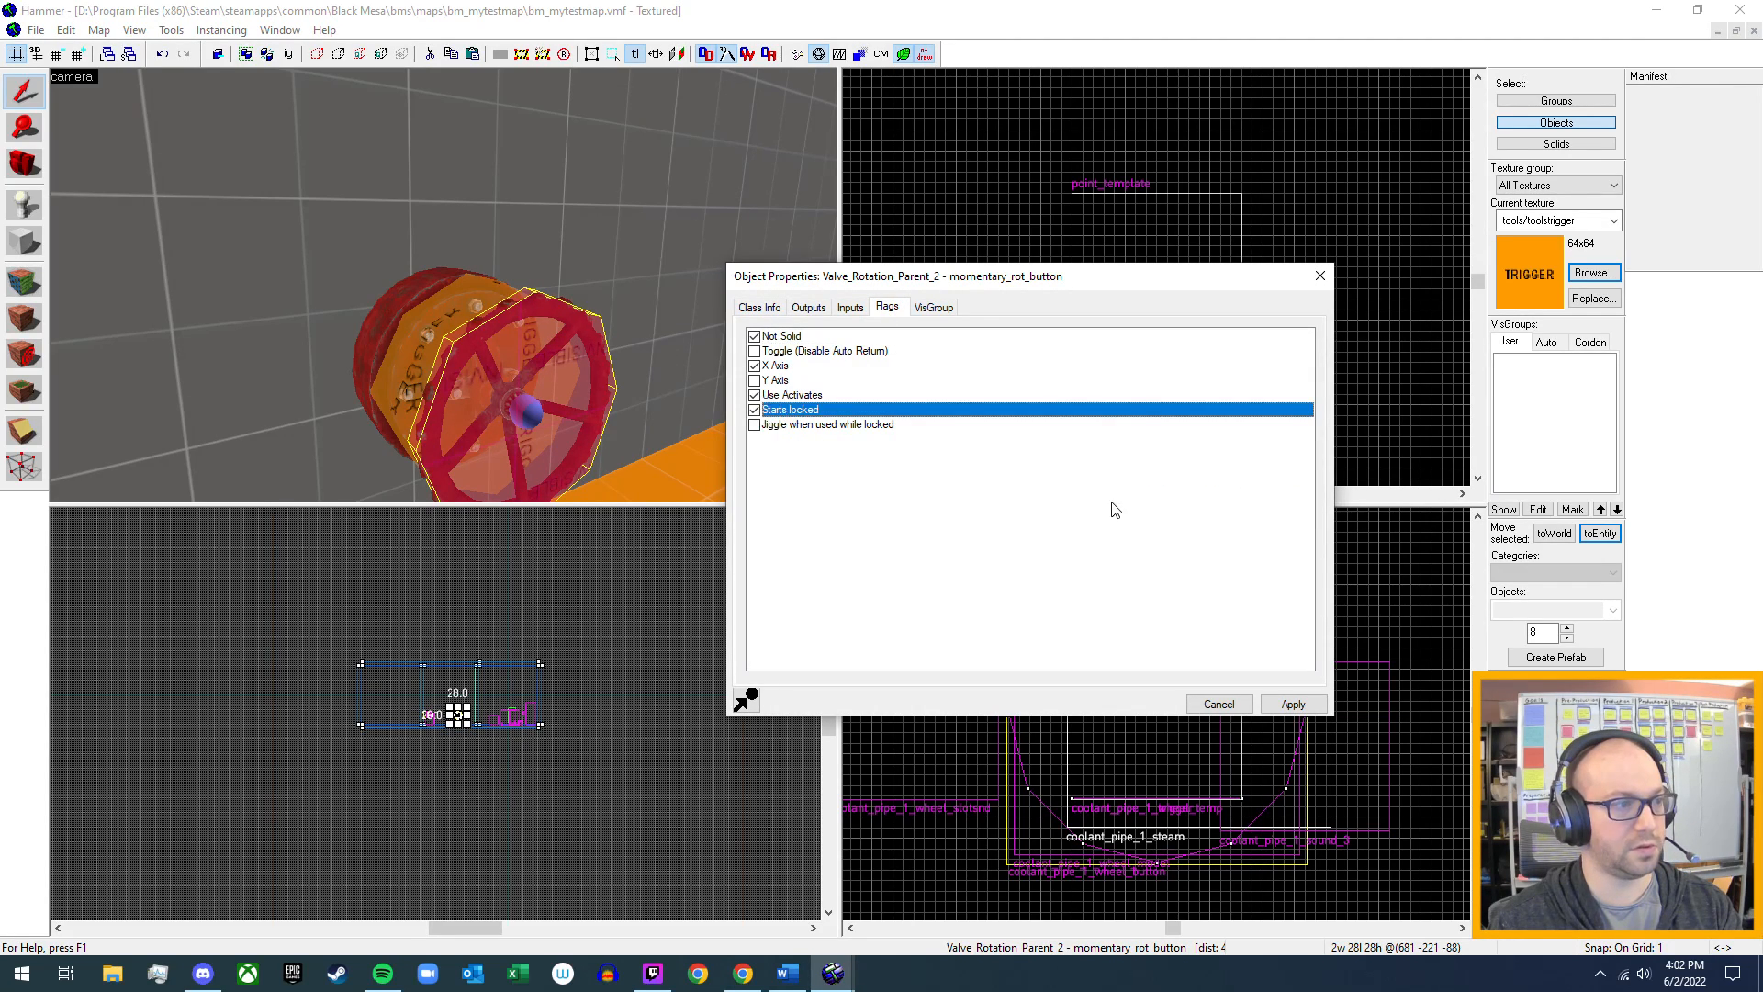
click(1292, 703)
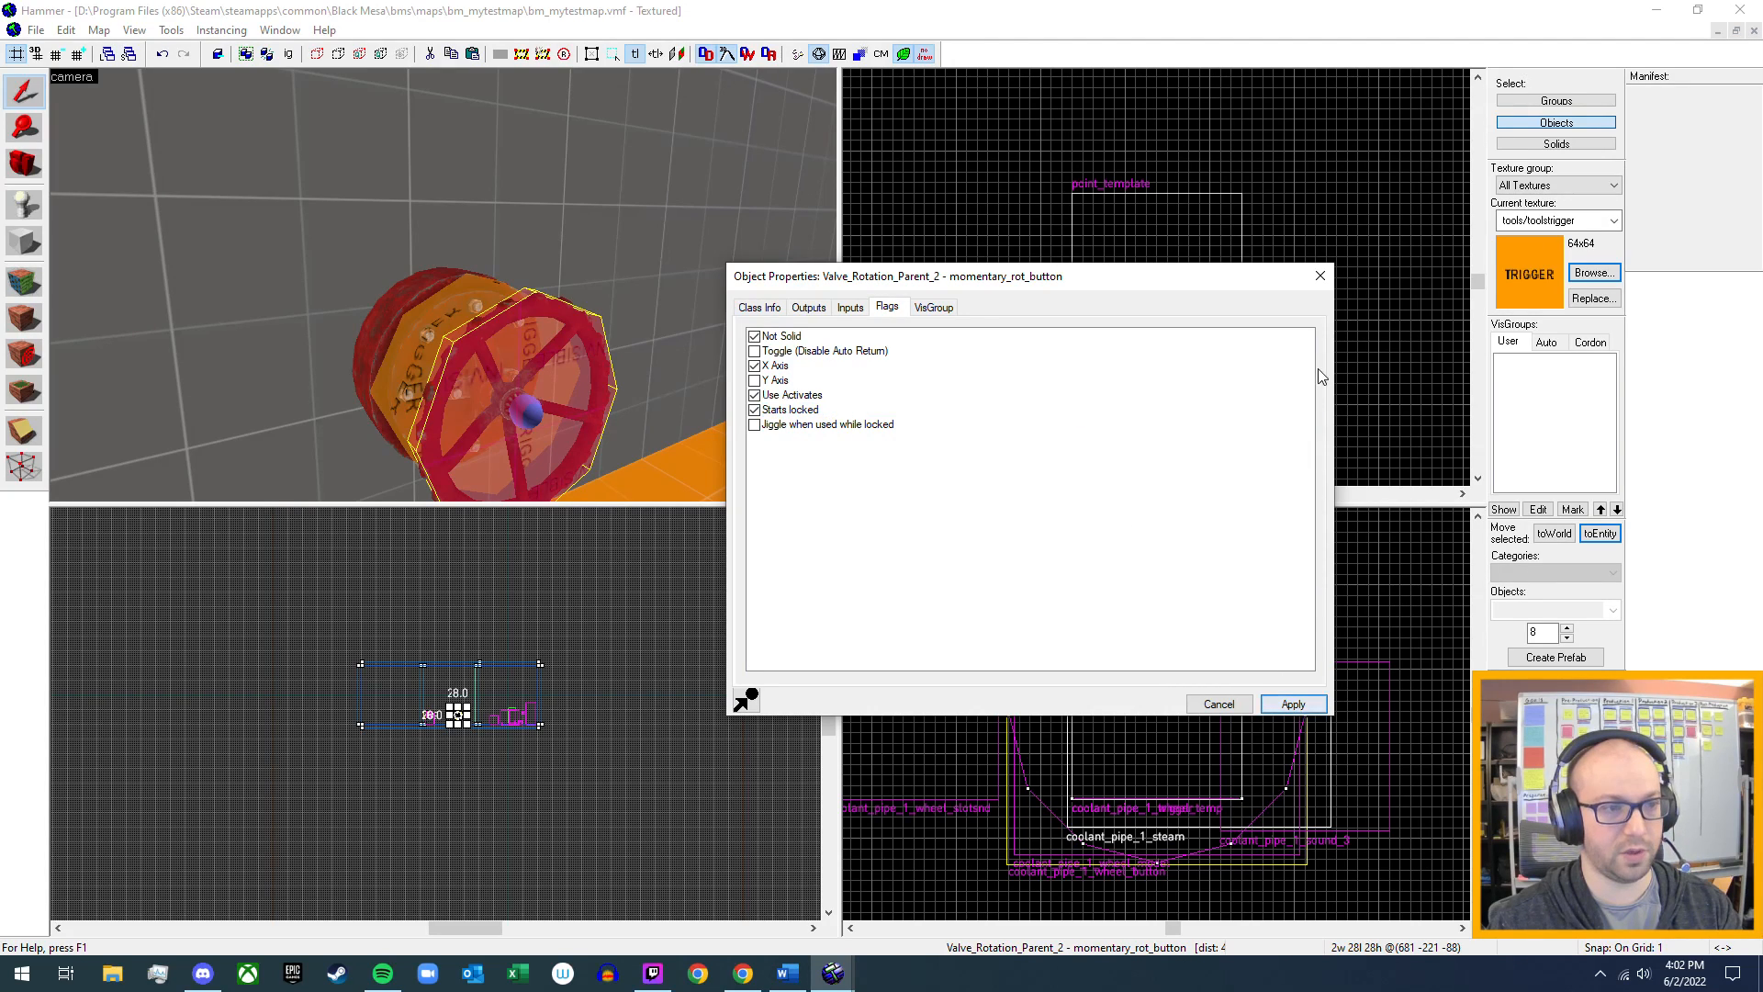
click(1318, 287)
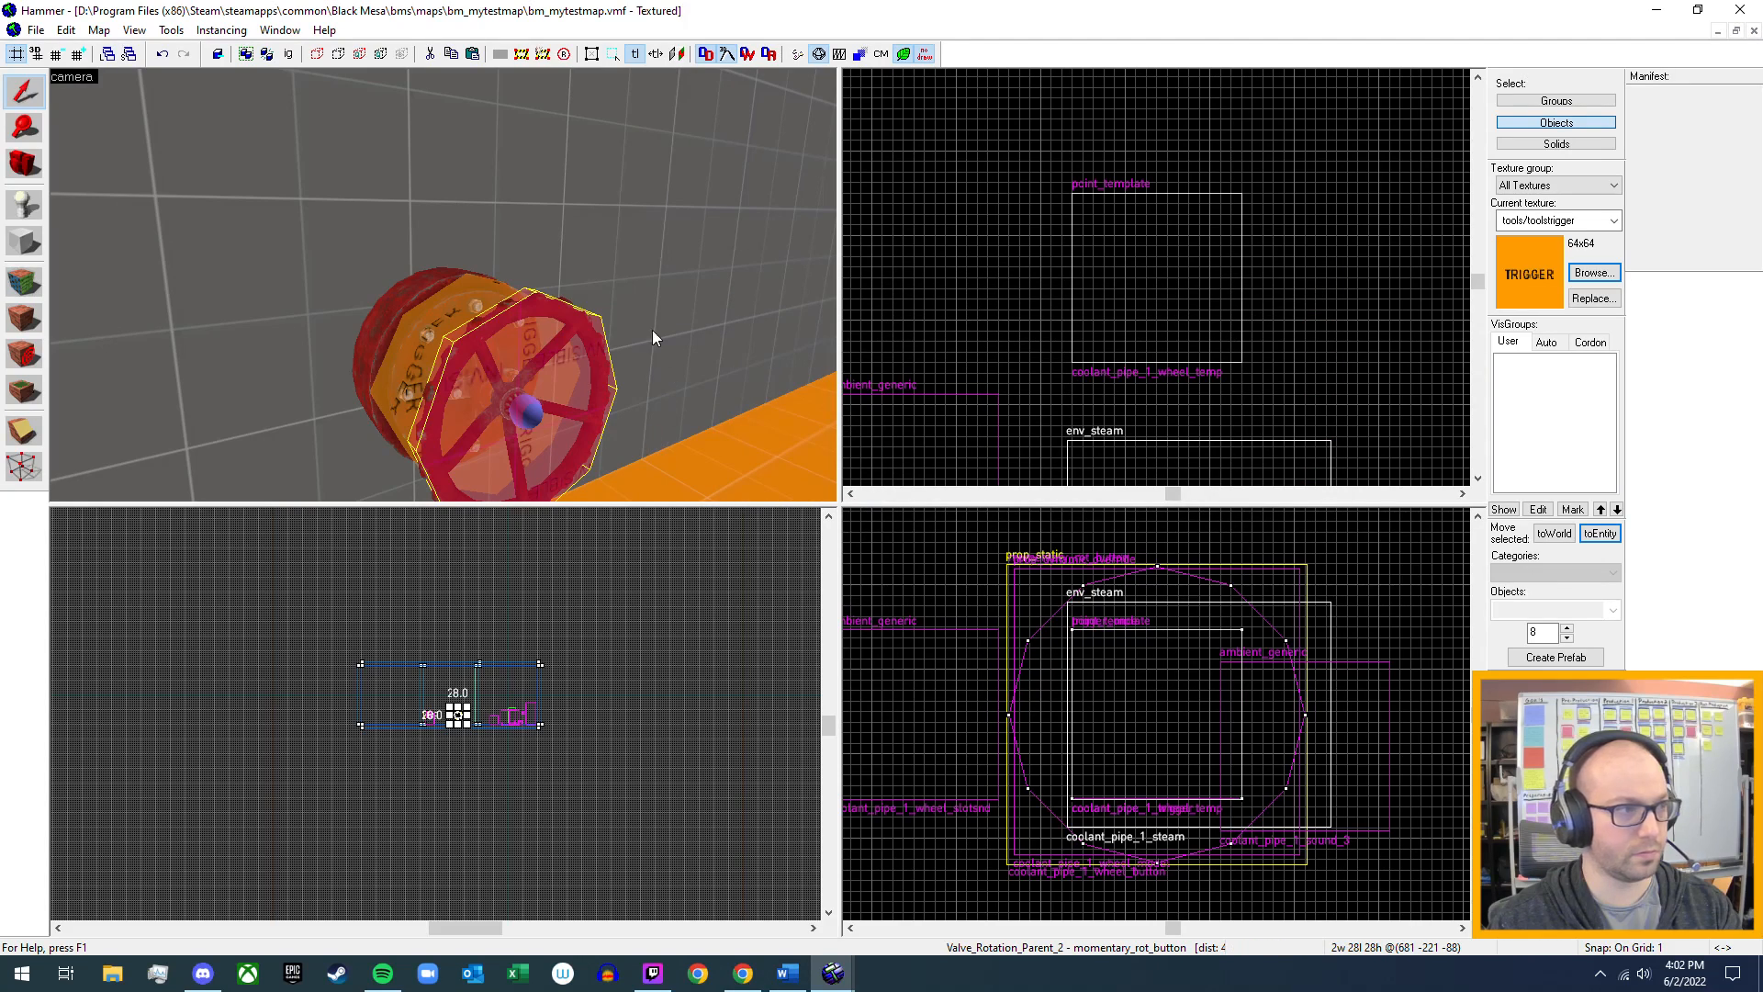
- Return to the example pipe and check the flags of coolant_pipe_1_trigger
drag(669, 374, 444, 285)
scroll(443, 285, up, 6)
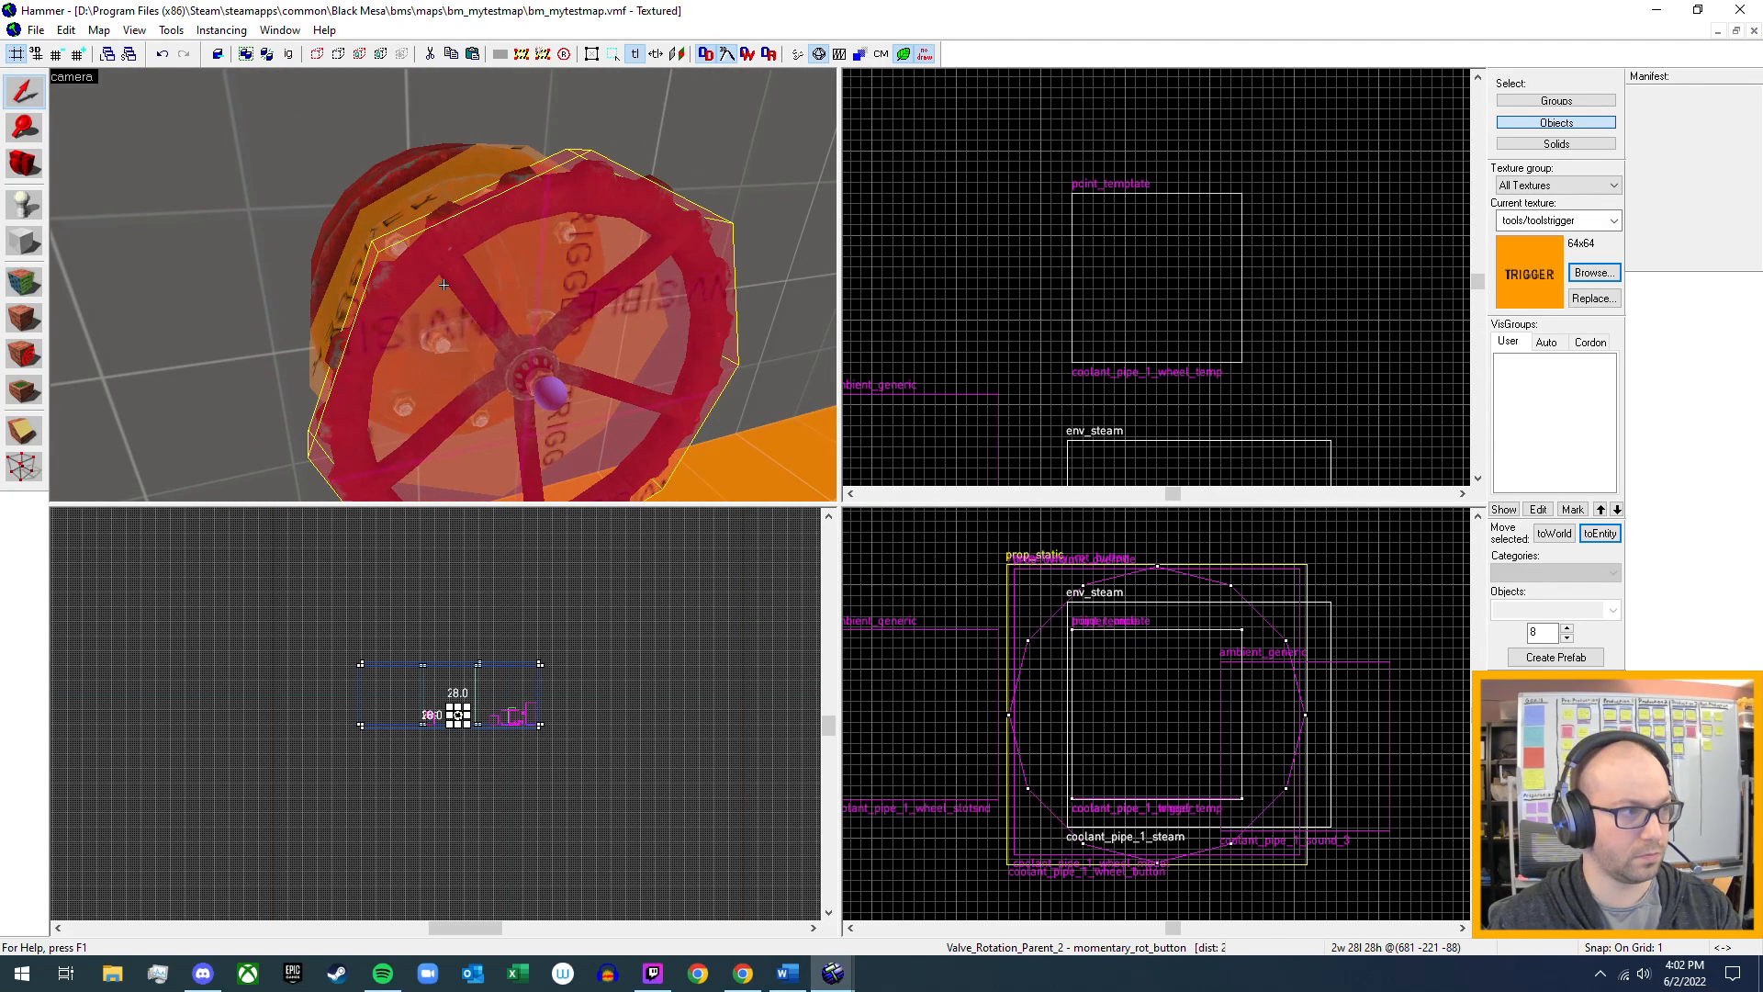
scroll(443, 285, down, 2)
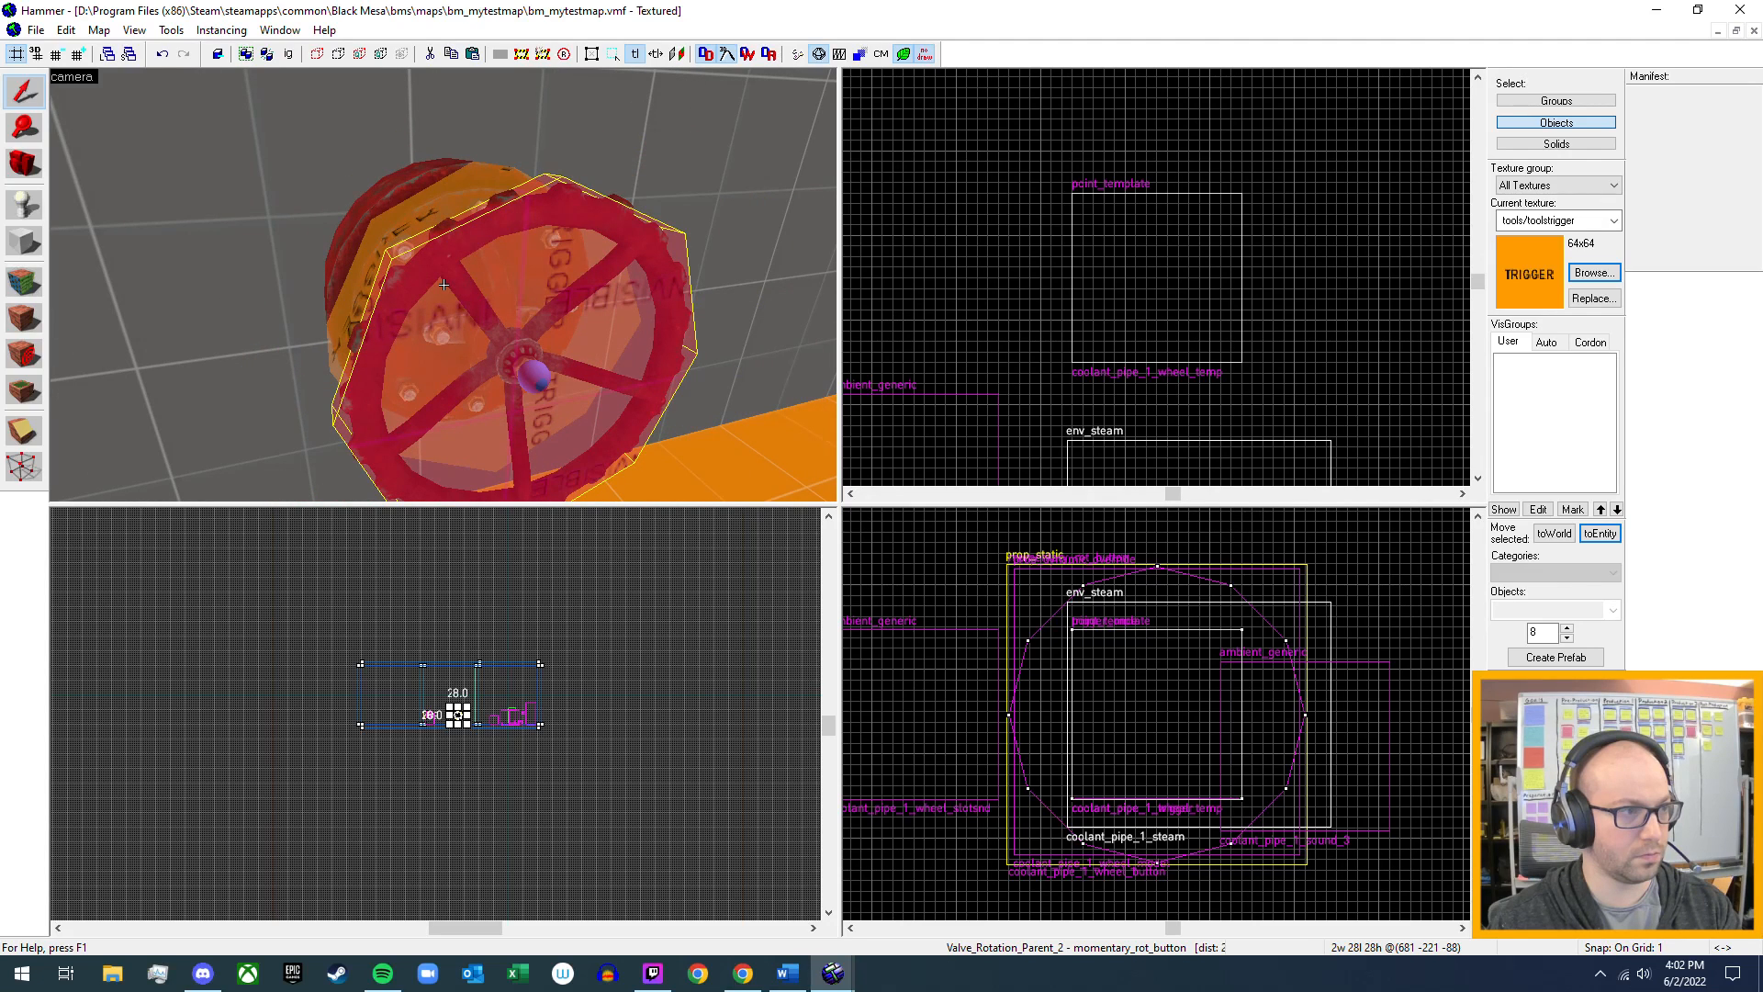
key(s)
key(d)
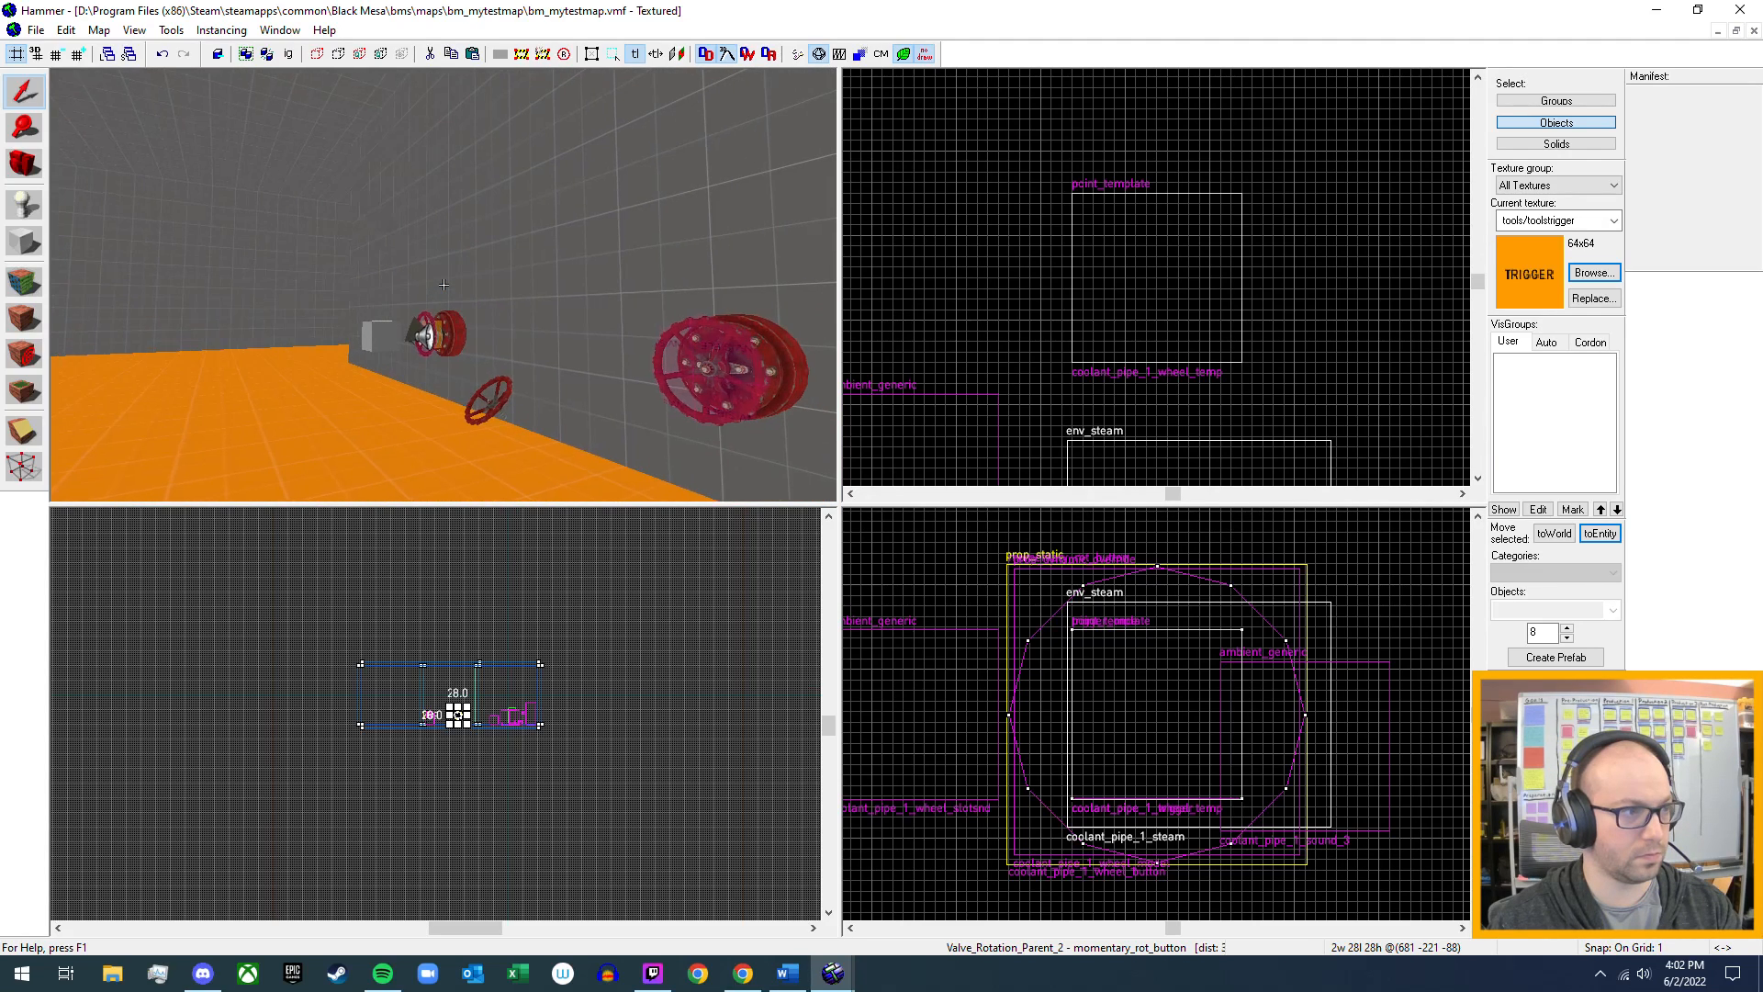
key(a)
key(w)
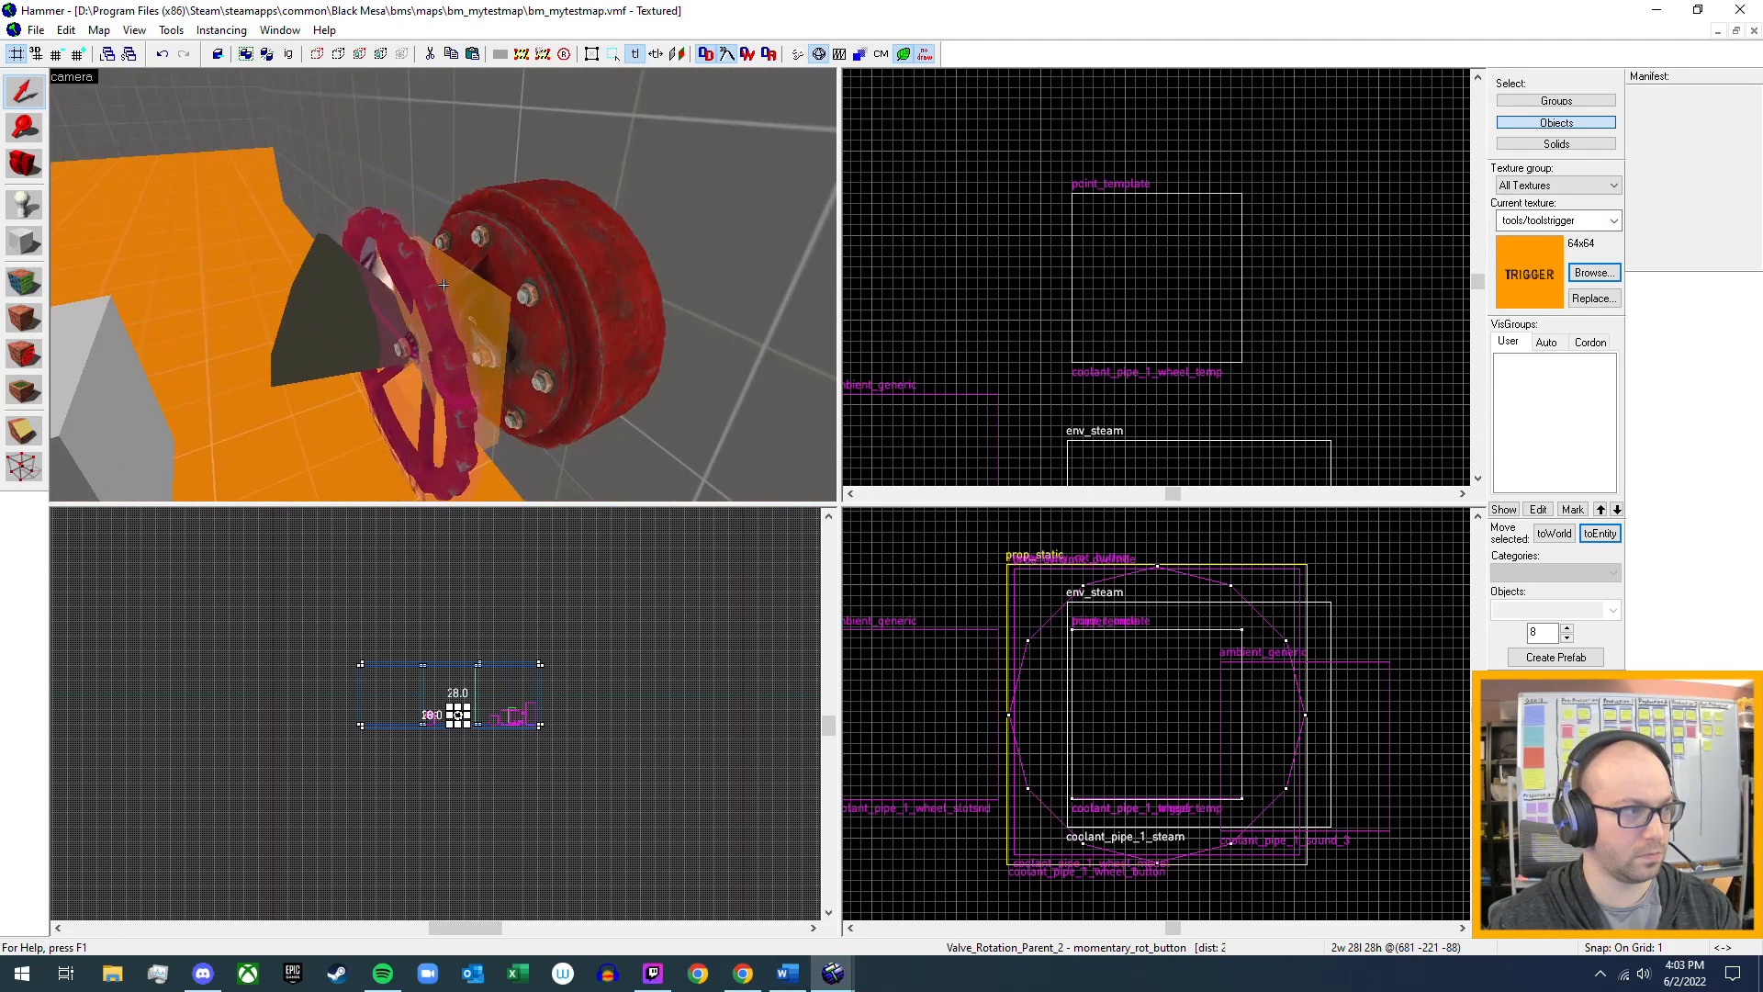
double_click(484, 317)
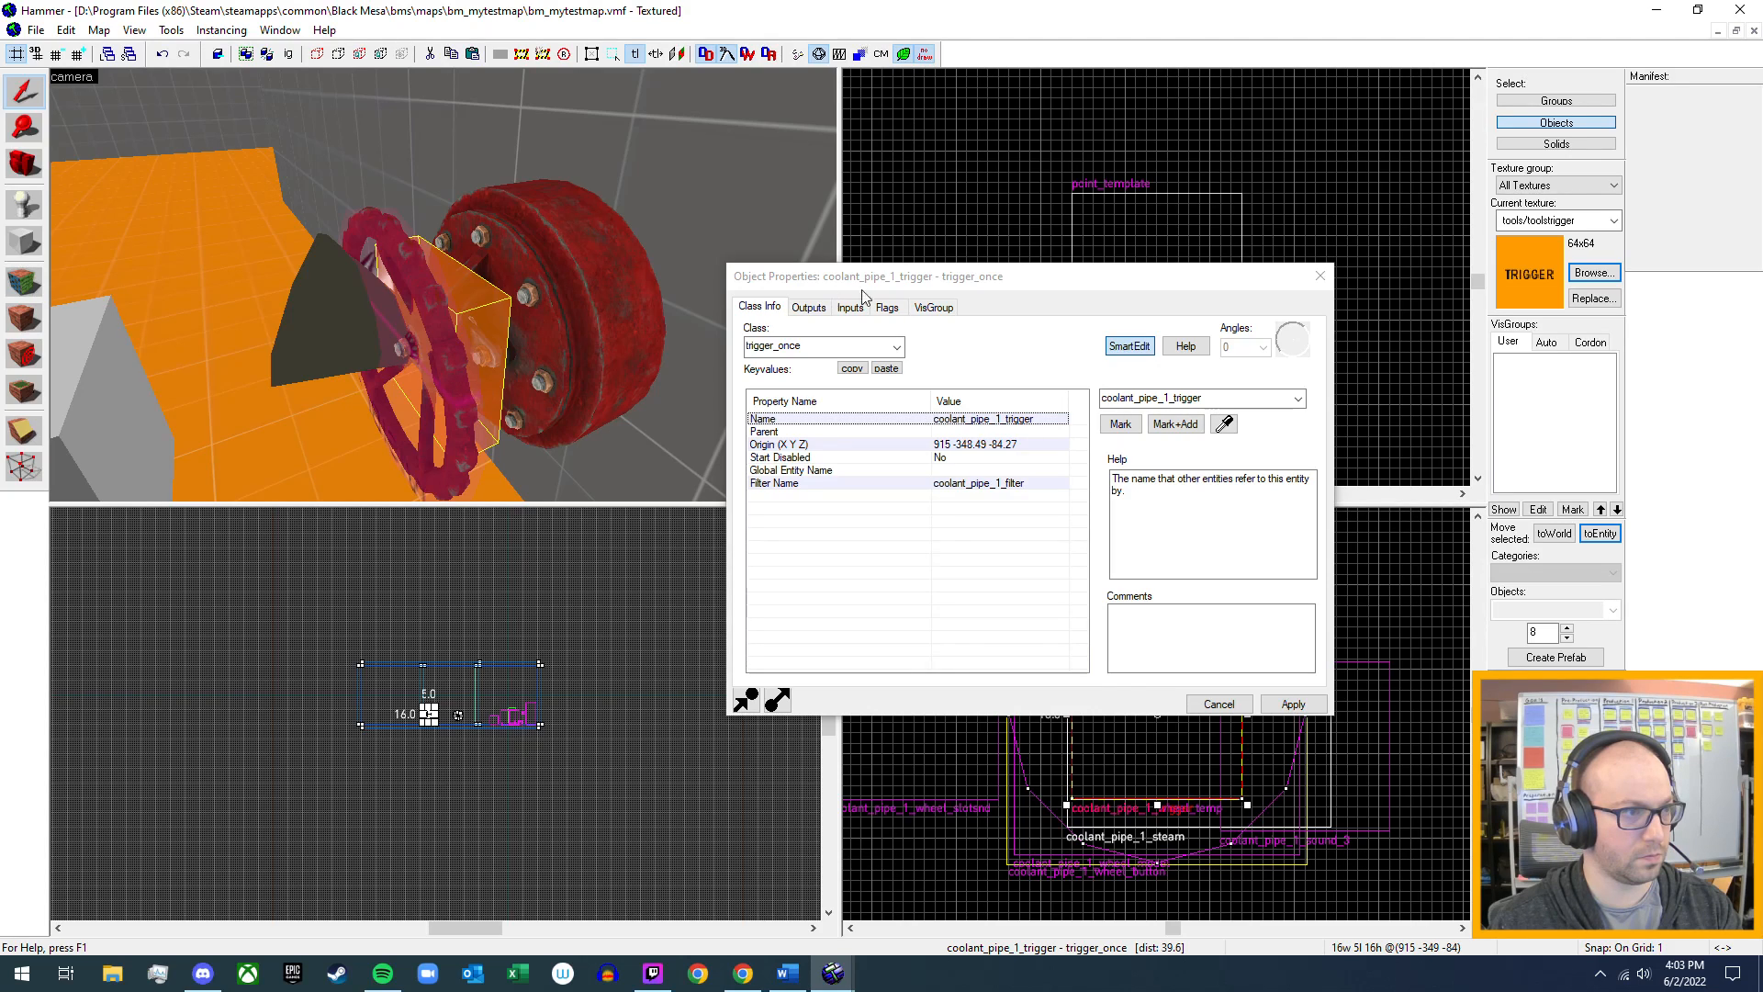
click(898, 313)
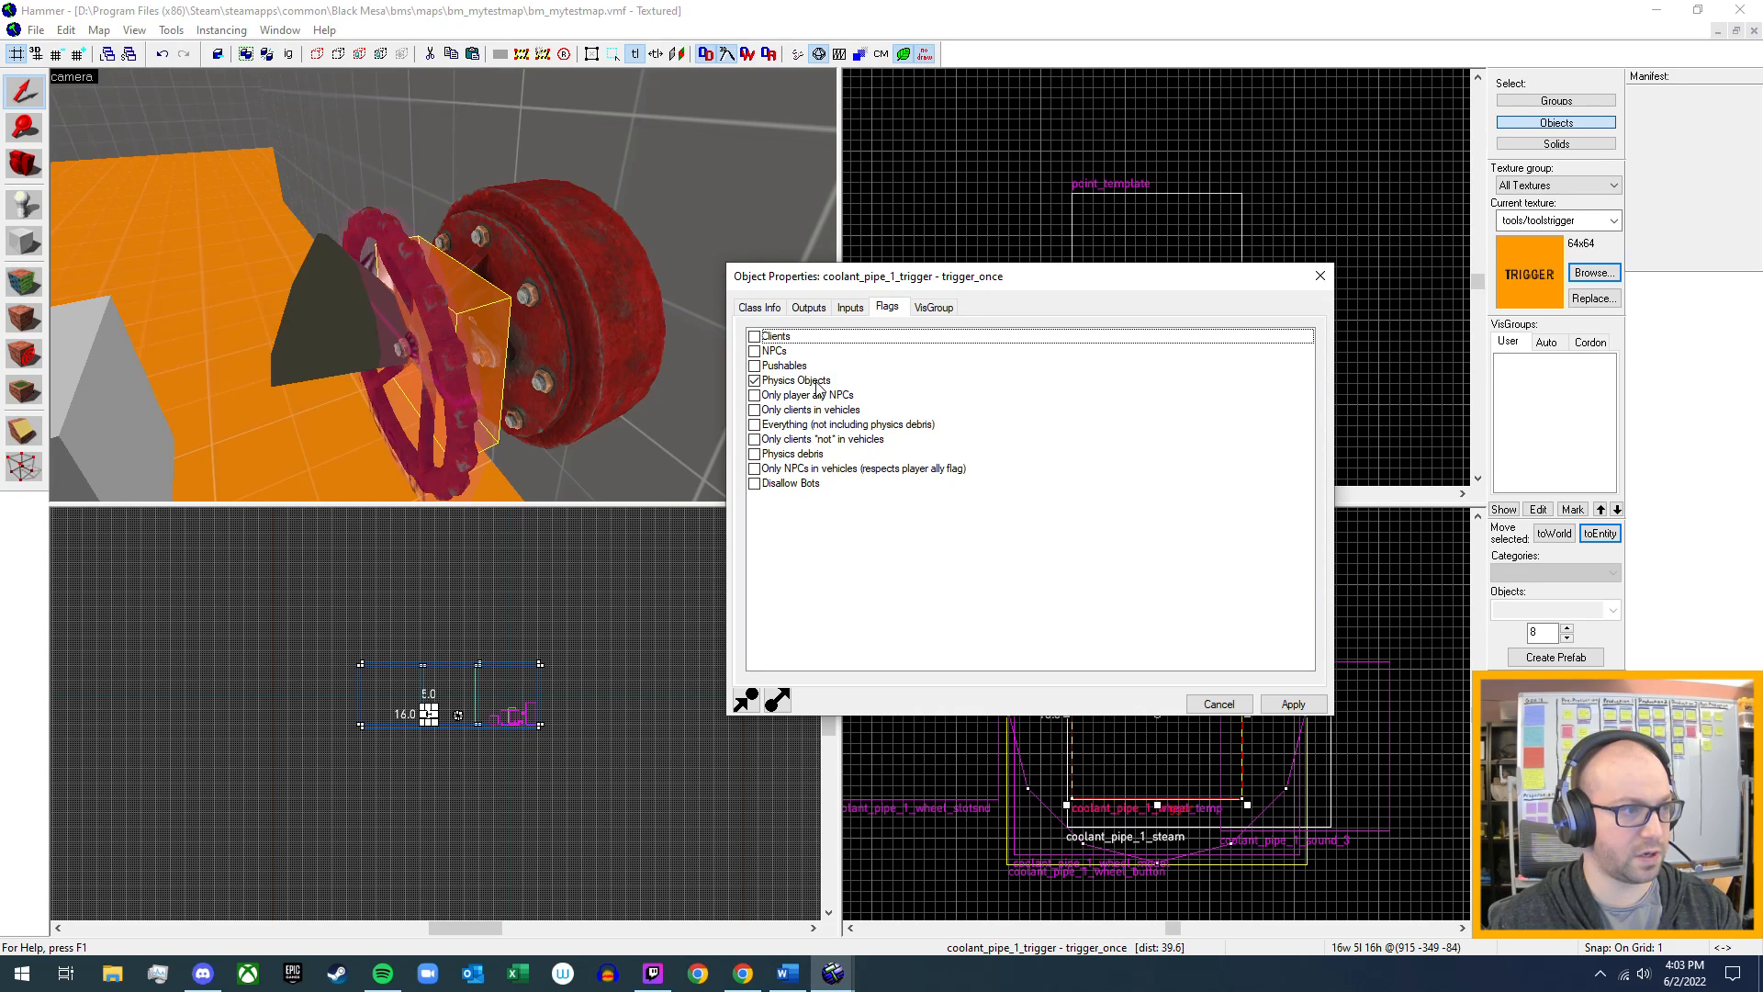
- Go back to the custom pipe and check the flags of My_Valve_Attach_Trigger against the example
key(z)
key(s)
key(w)
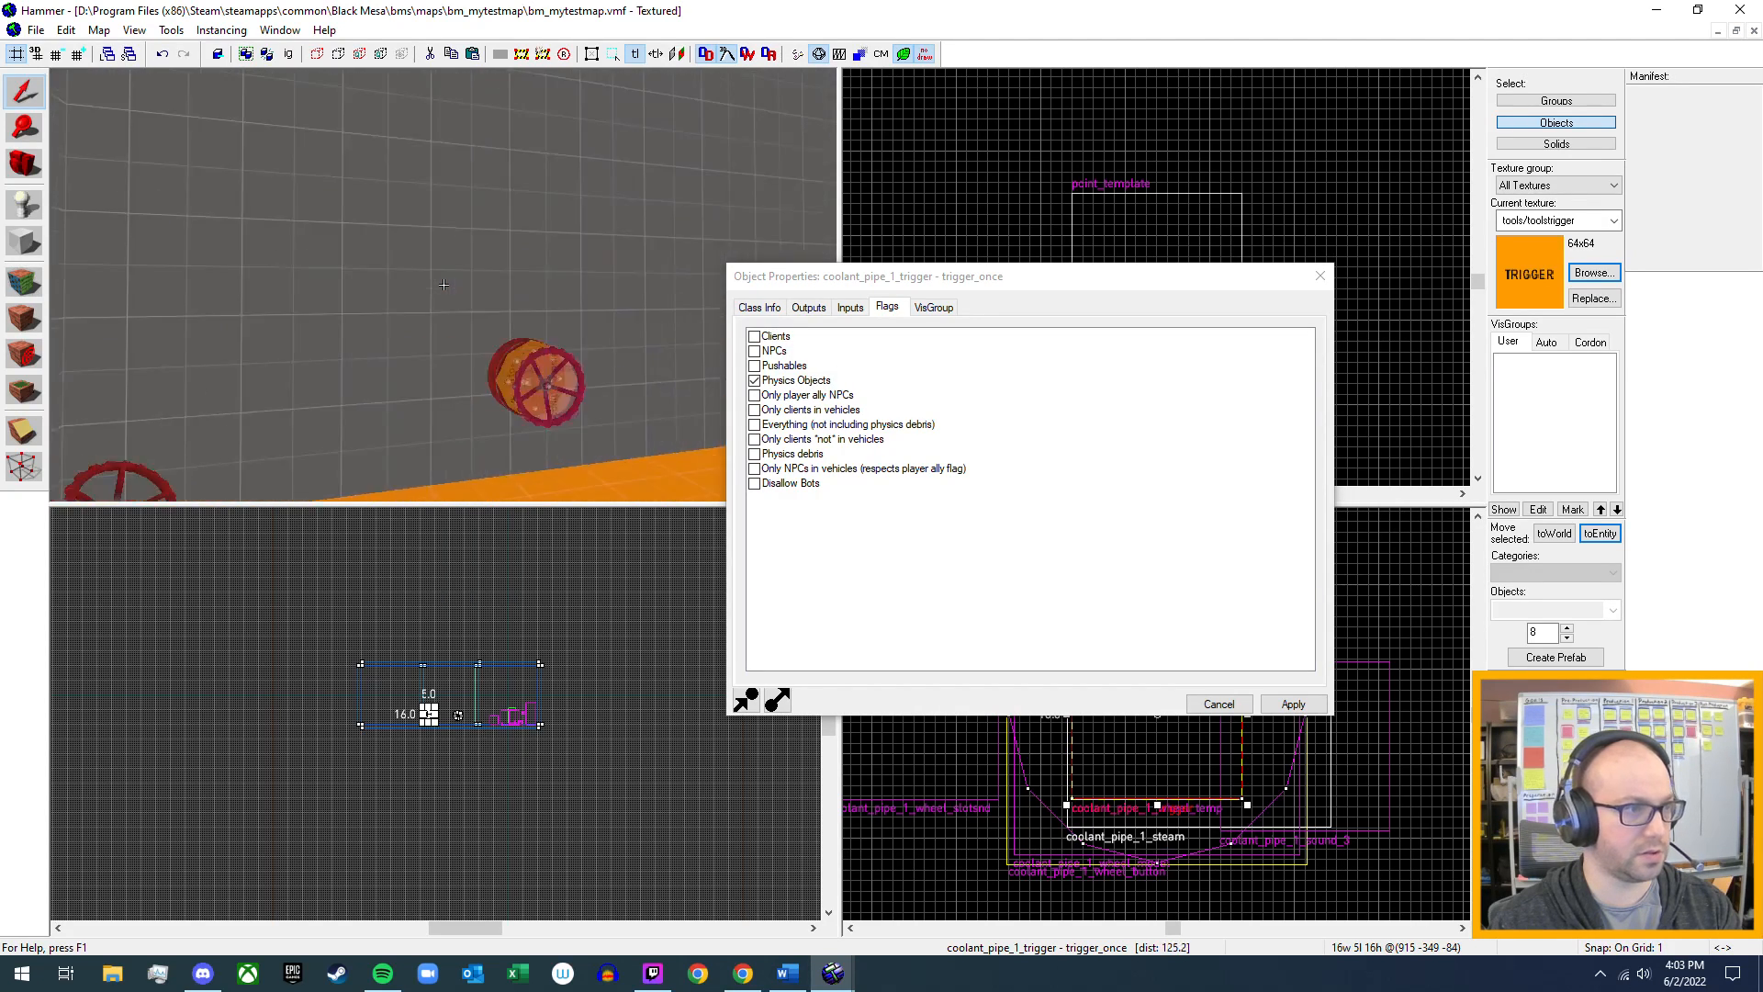
key(z)
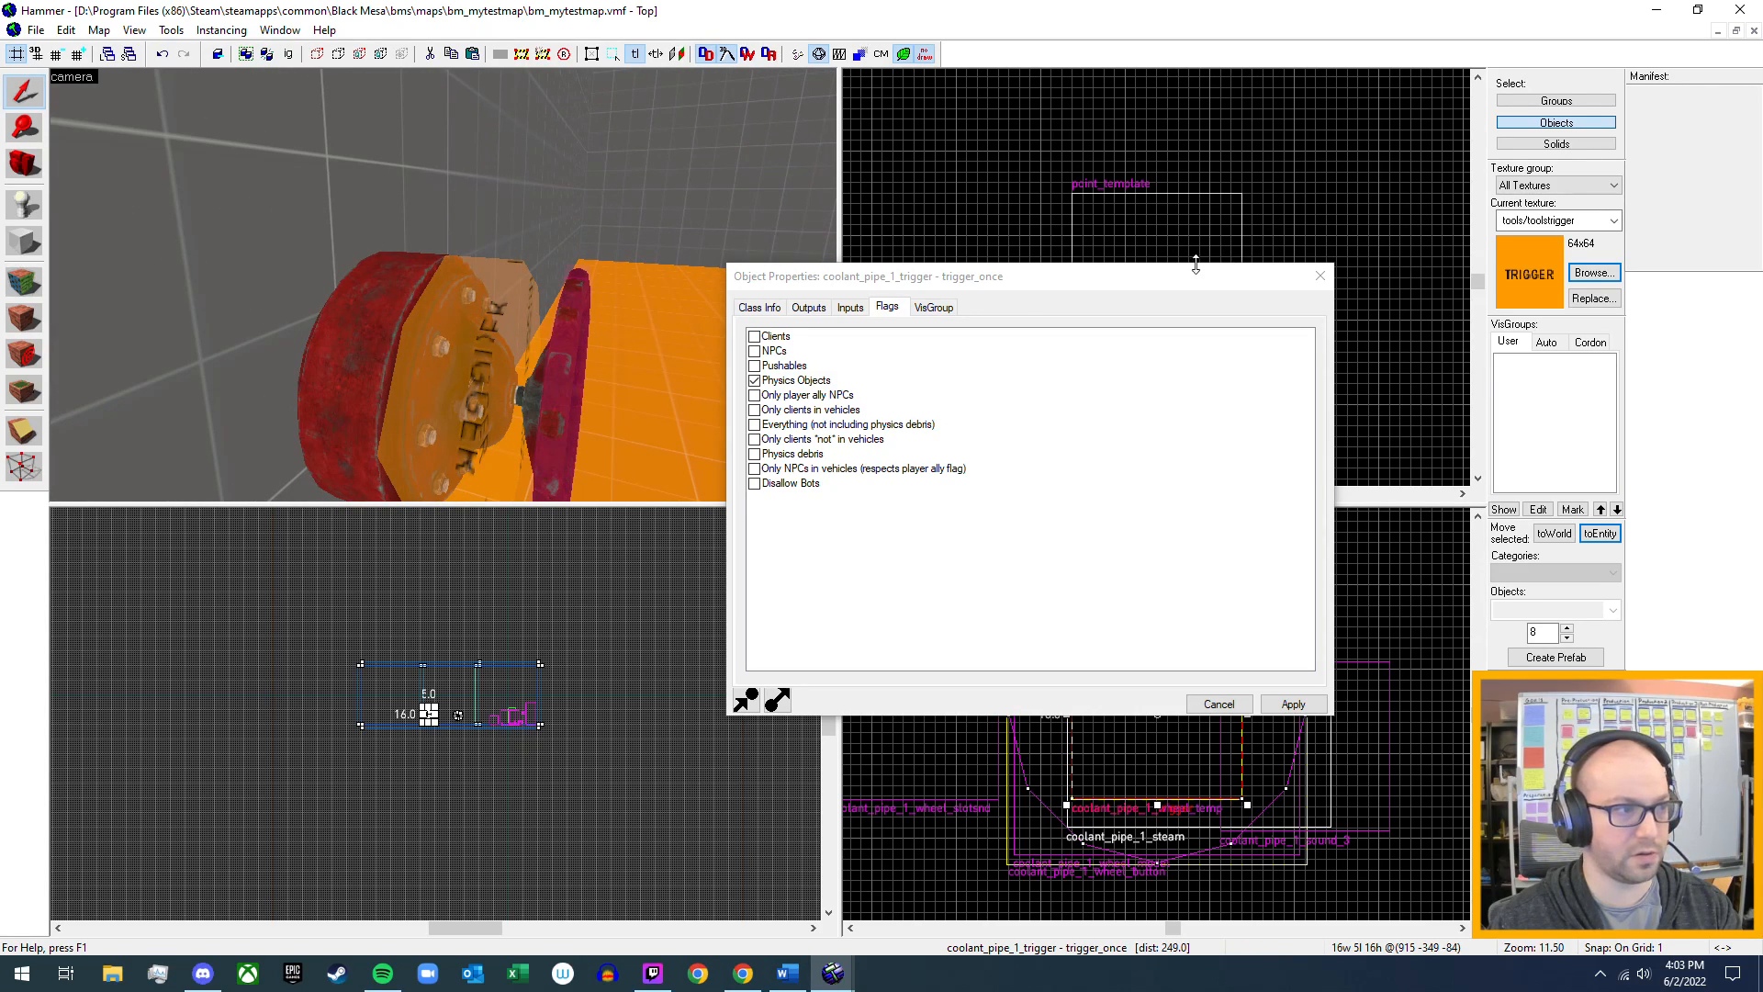
click(472, 359)
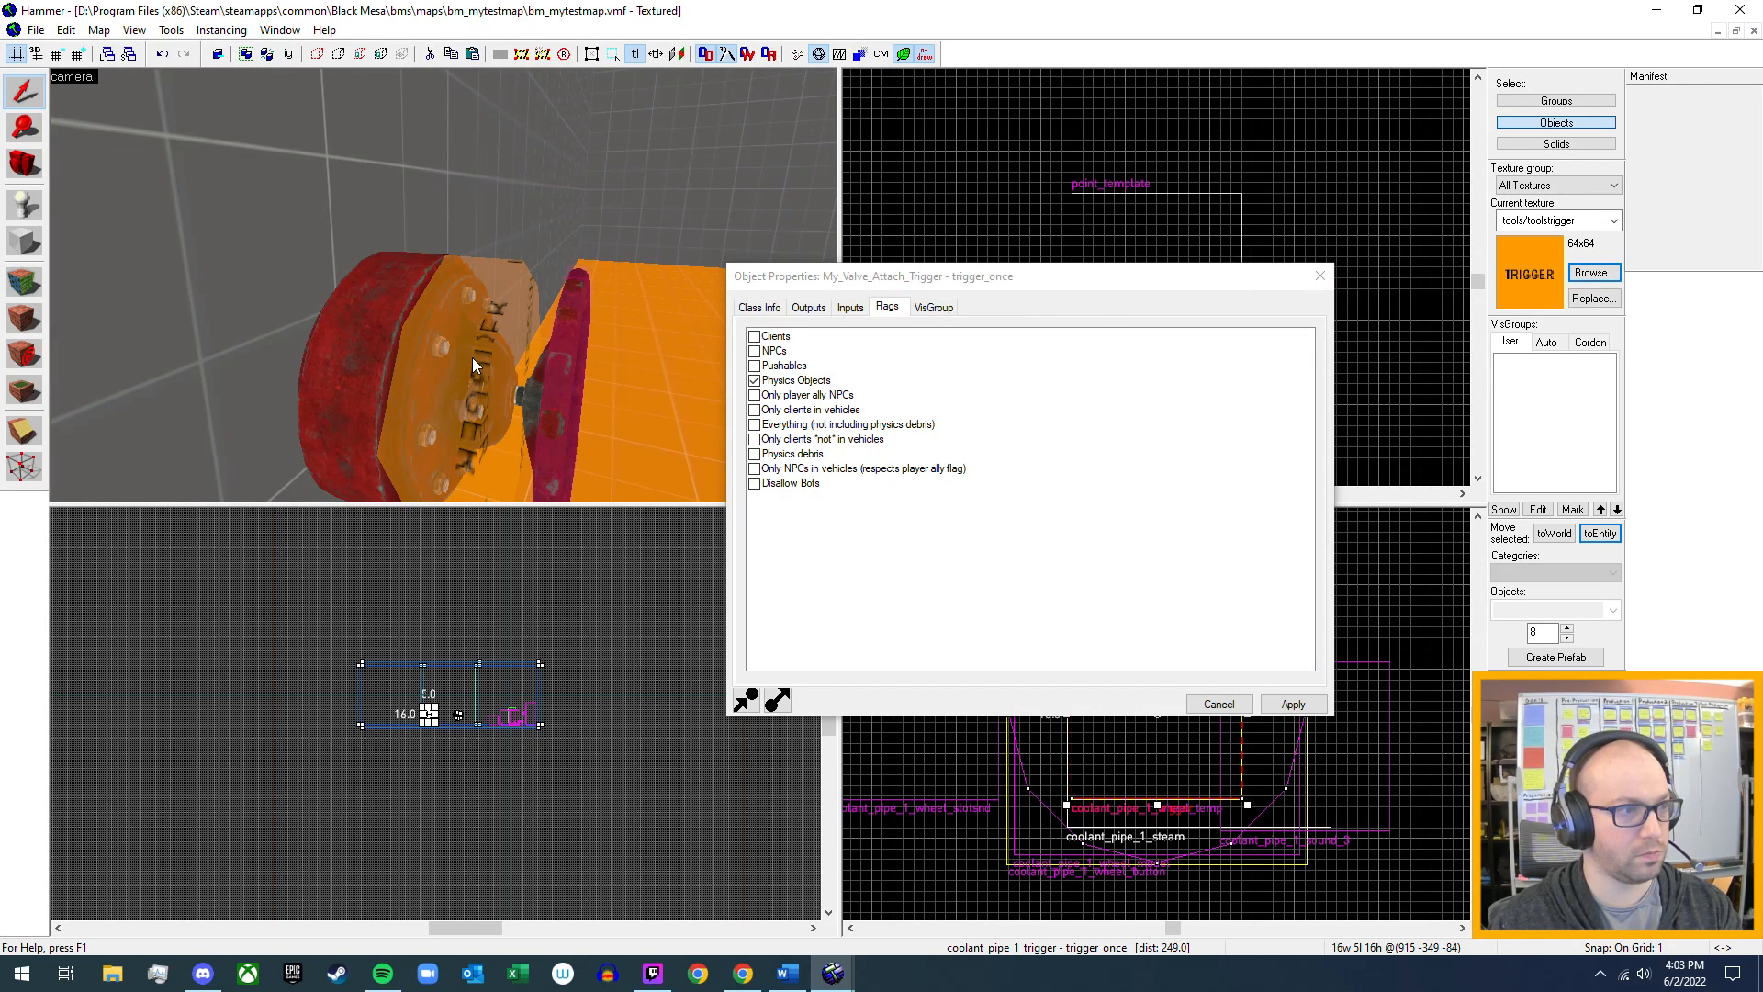
- Disable the Clients flag and enable Physics Objects on My_Valve_Attach_Trigger, and apply the change
click(755, 338)
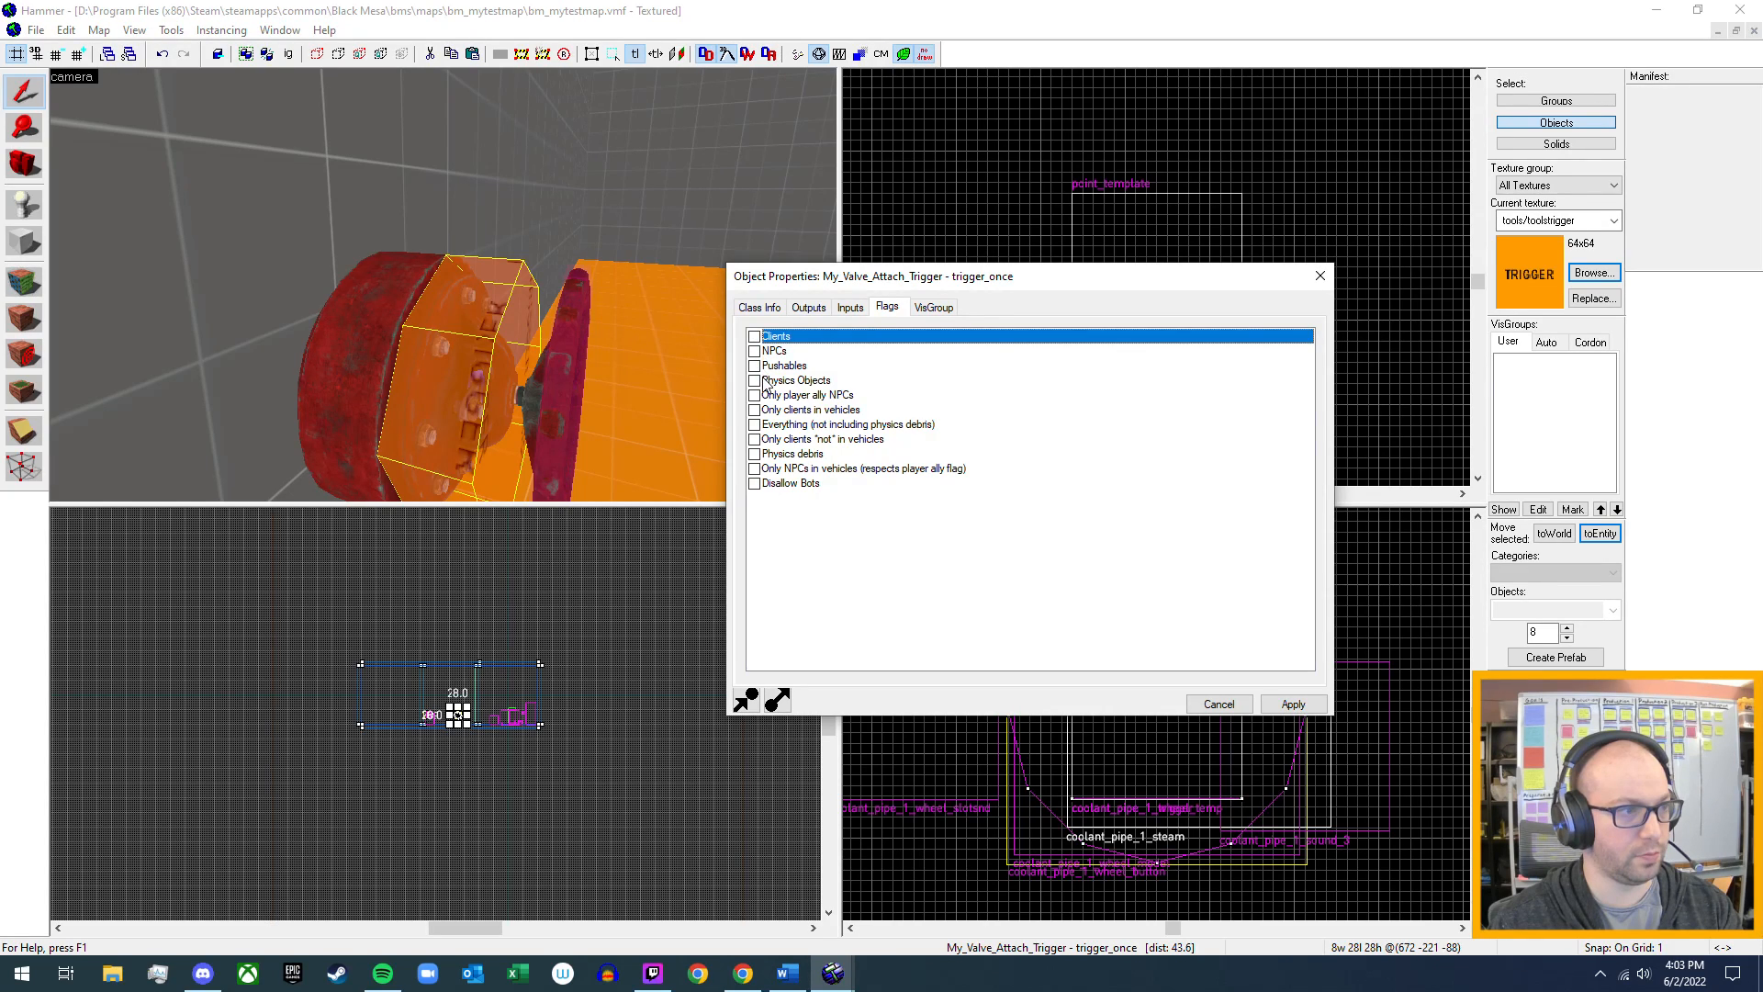
click(755, 381)
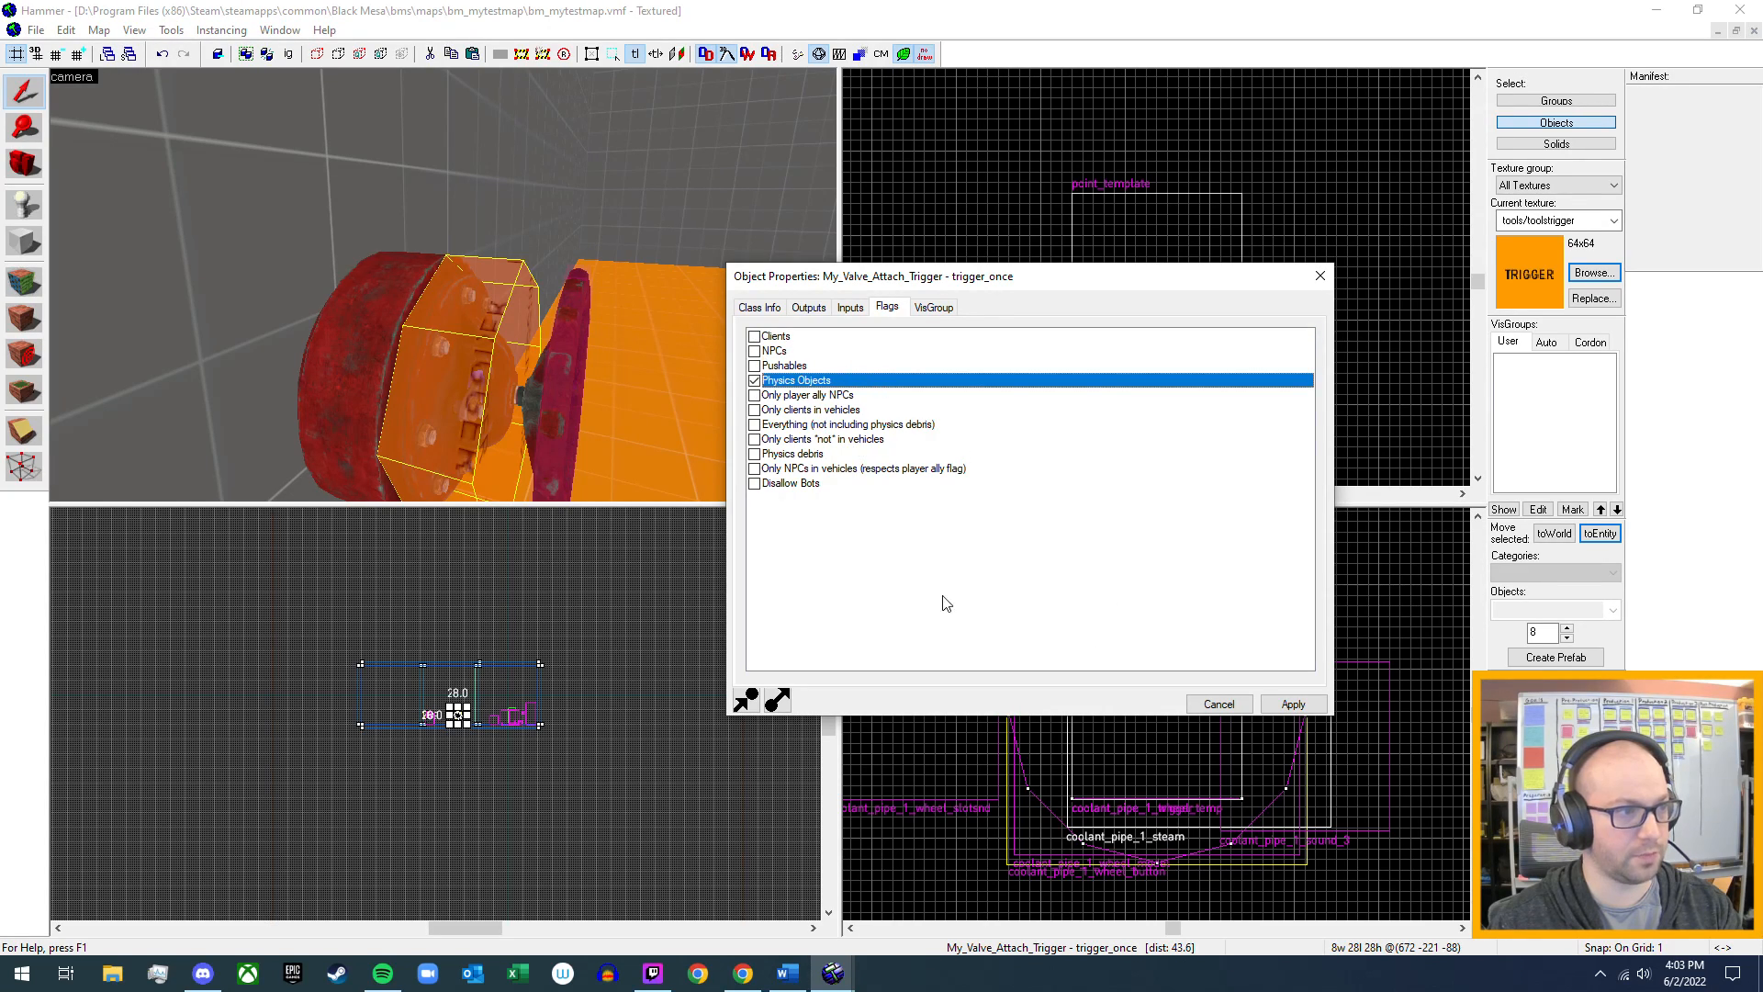
click(1307, 706)
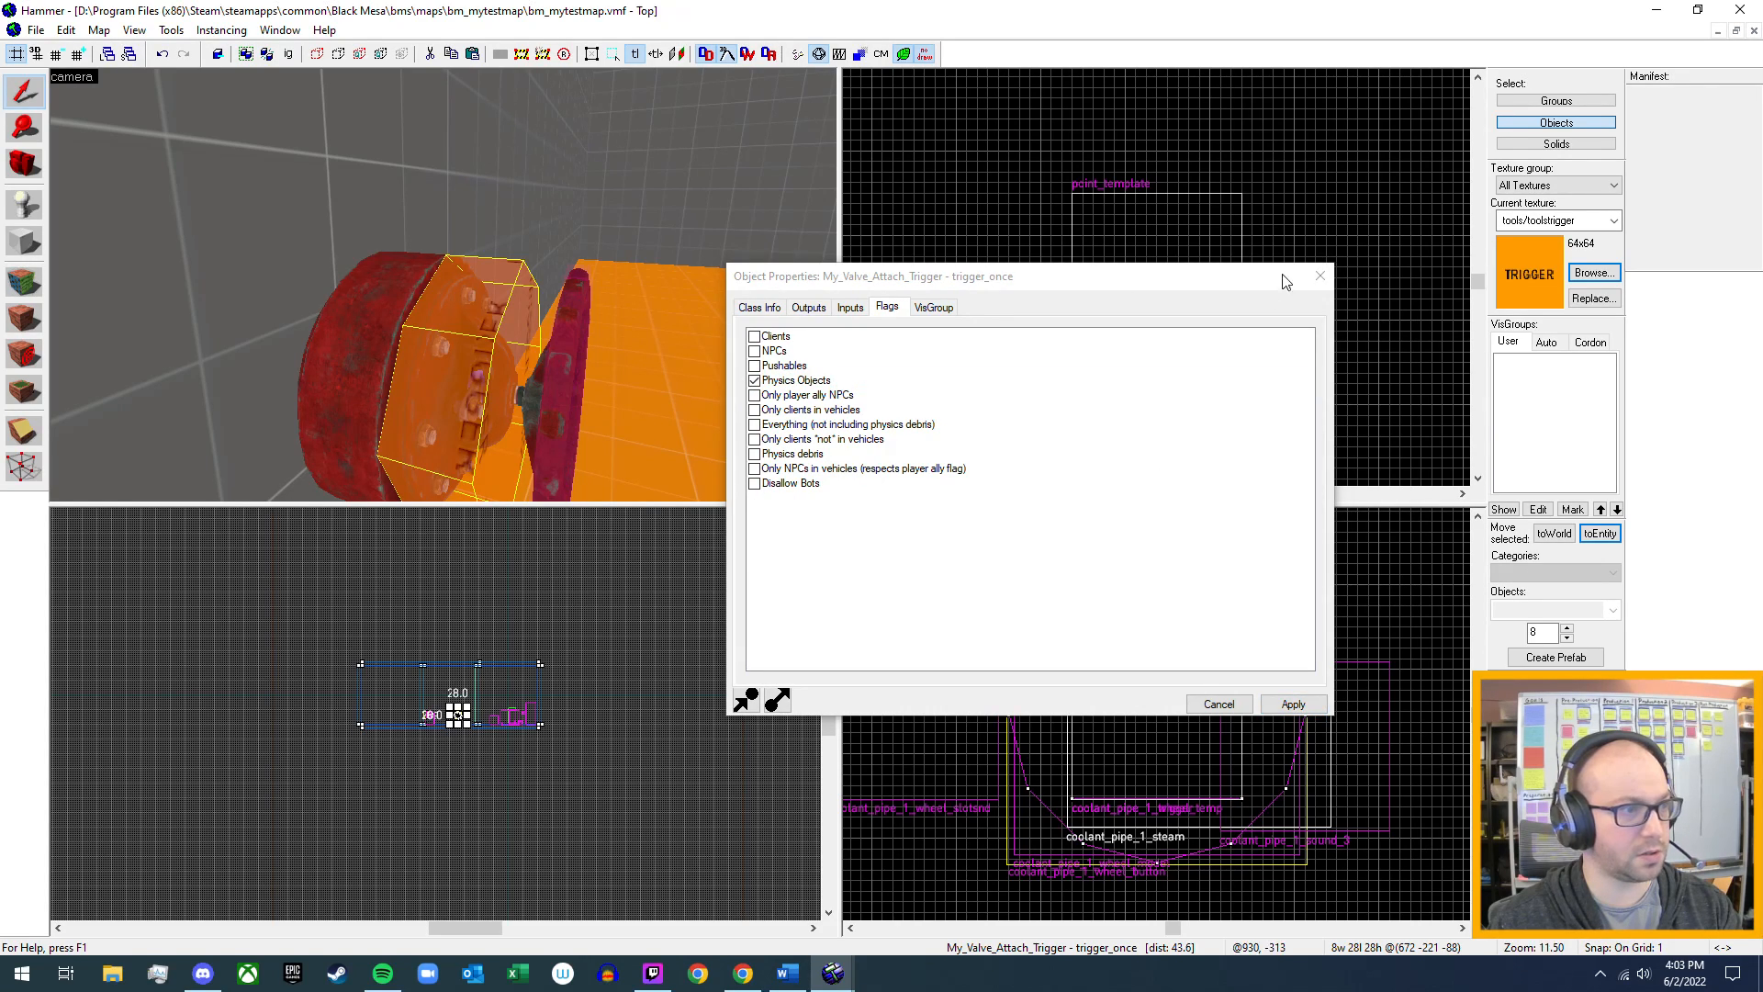
- Return to the example pipe and check the flags, inputs and VisGroup membership of coolant_pipe_1_trigger
key(z)
key(s)
key(d)
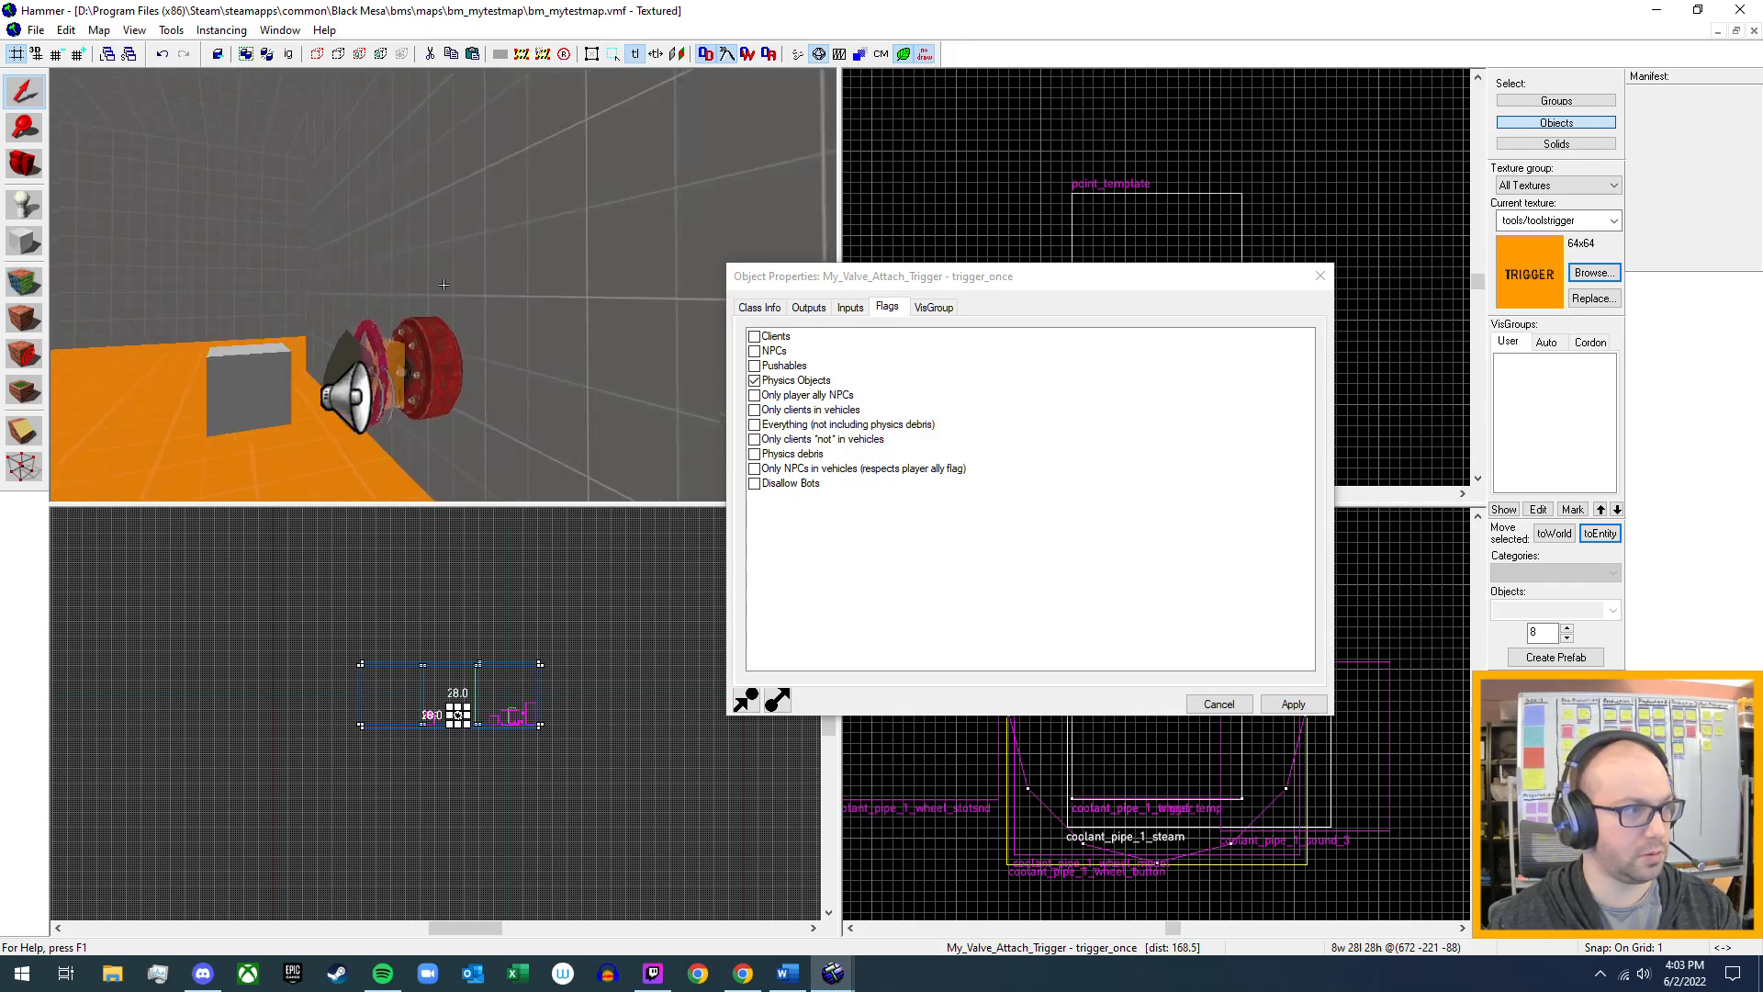
key(w)
key(z)
click(433, 334)
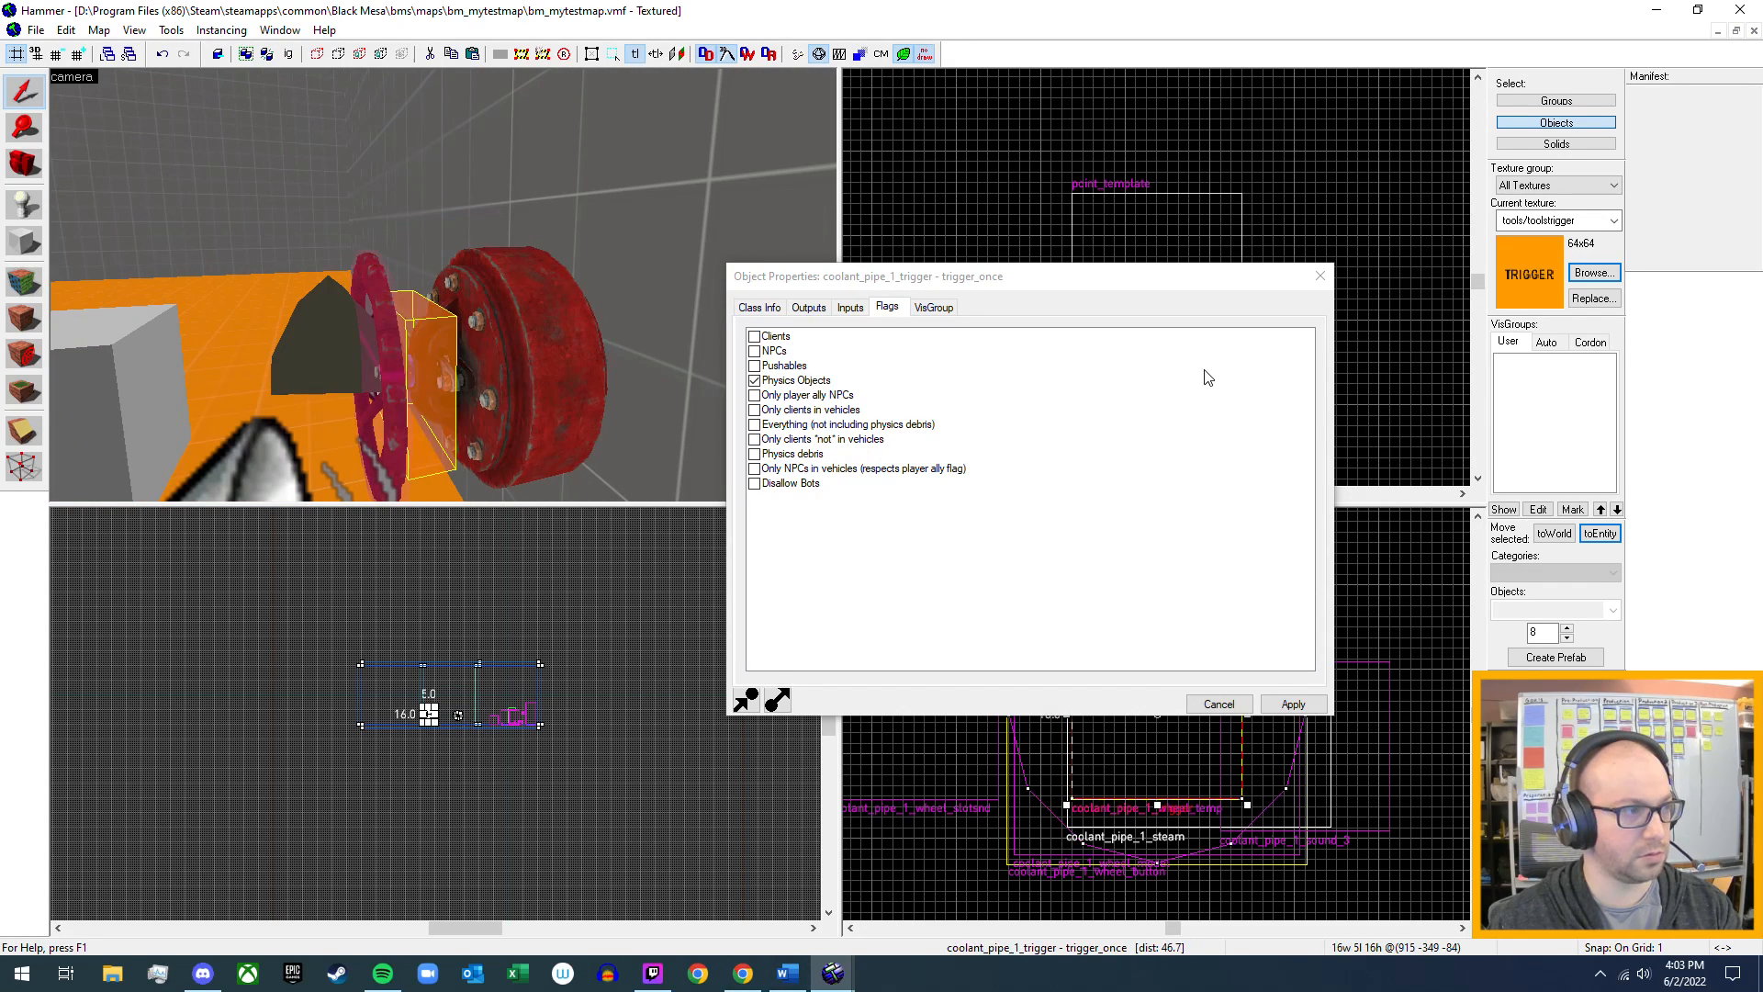
click(851, 308)
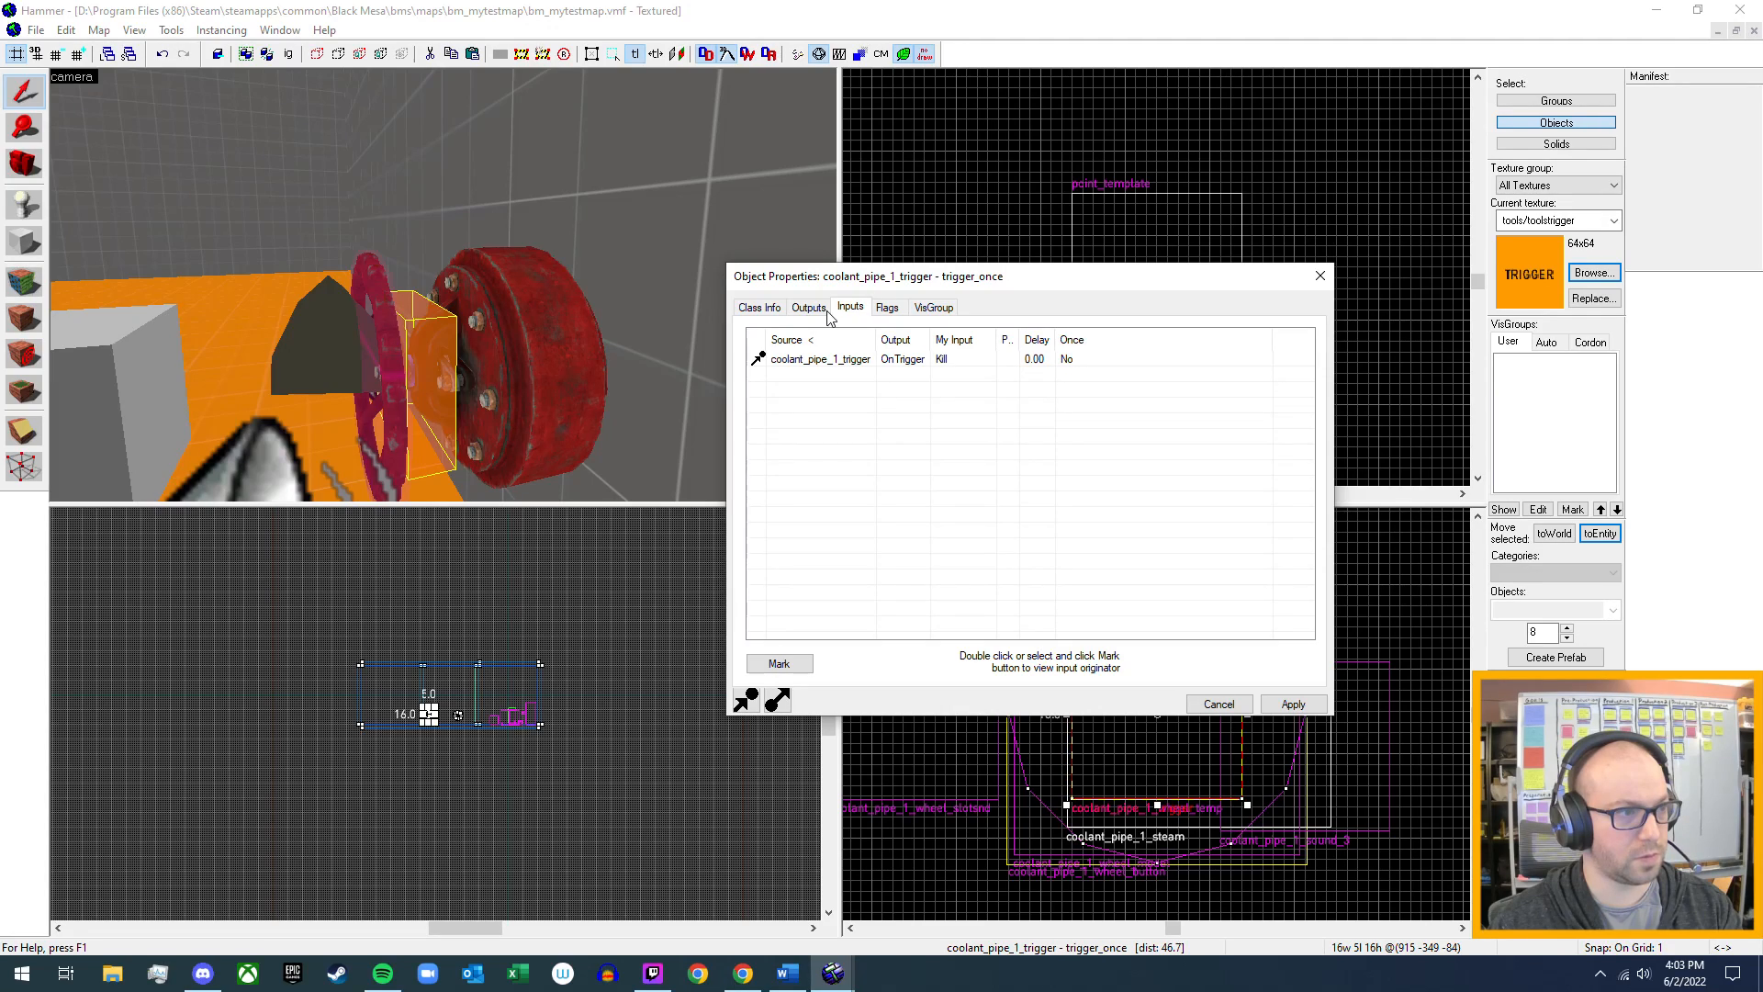
click(932, 310)
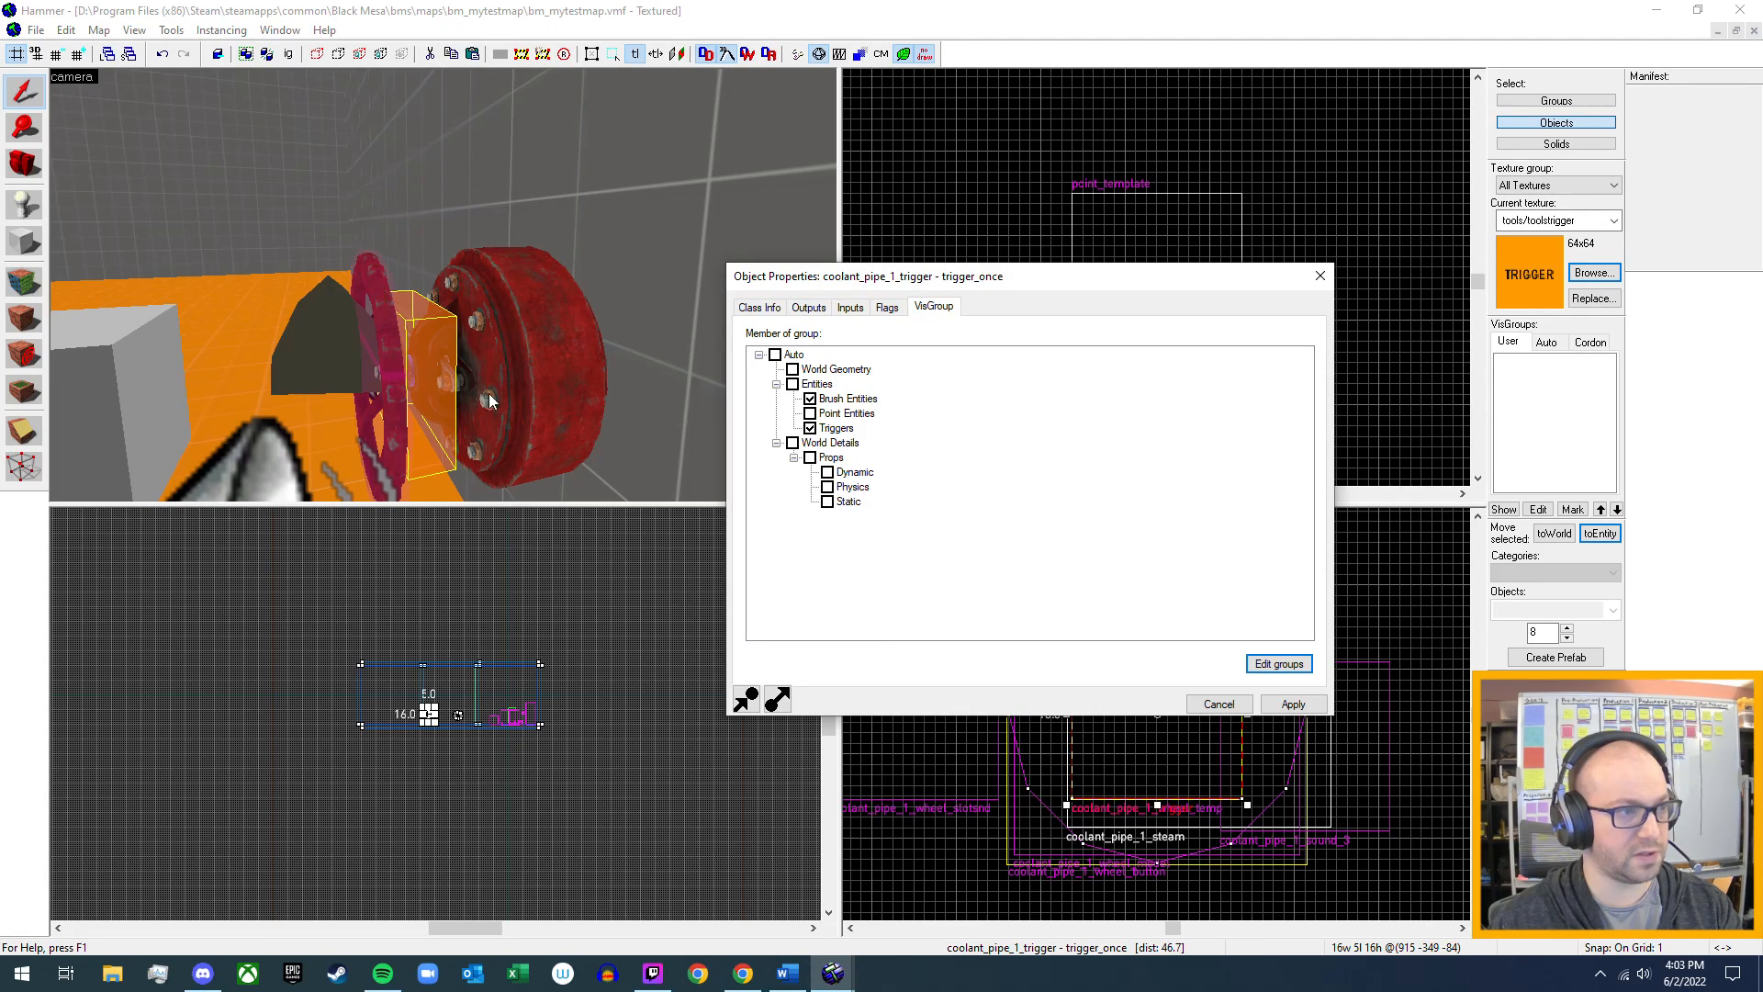
- Go to the custom pipe and check the VisGroup membership and class properties of My_Valve_Attach_Trigger
key(z)
key(a)
key(w)
key(z)
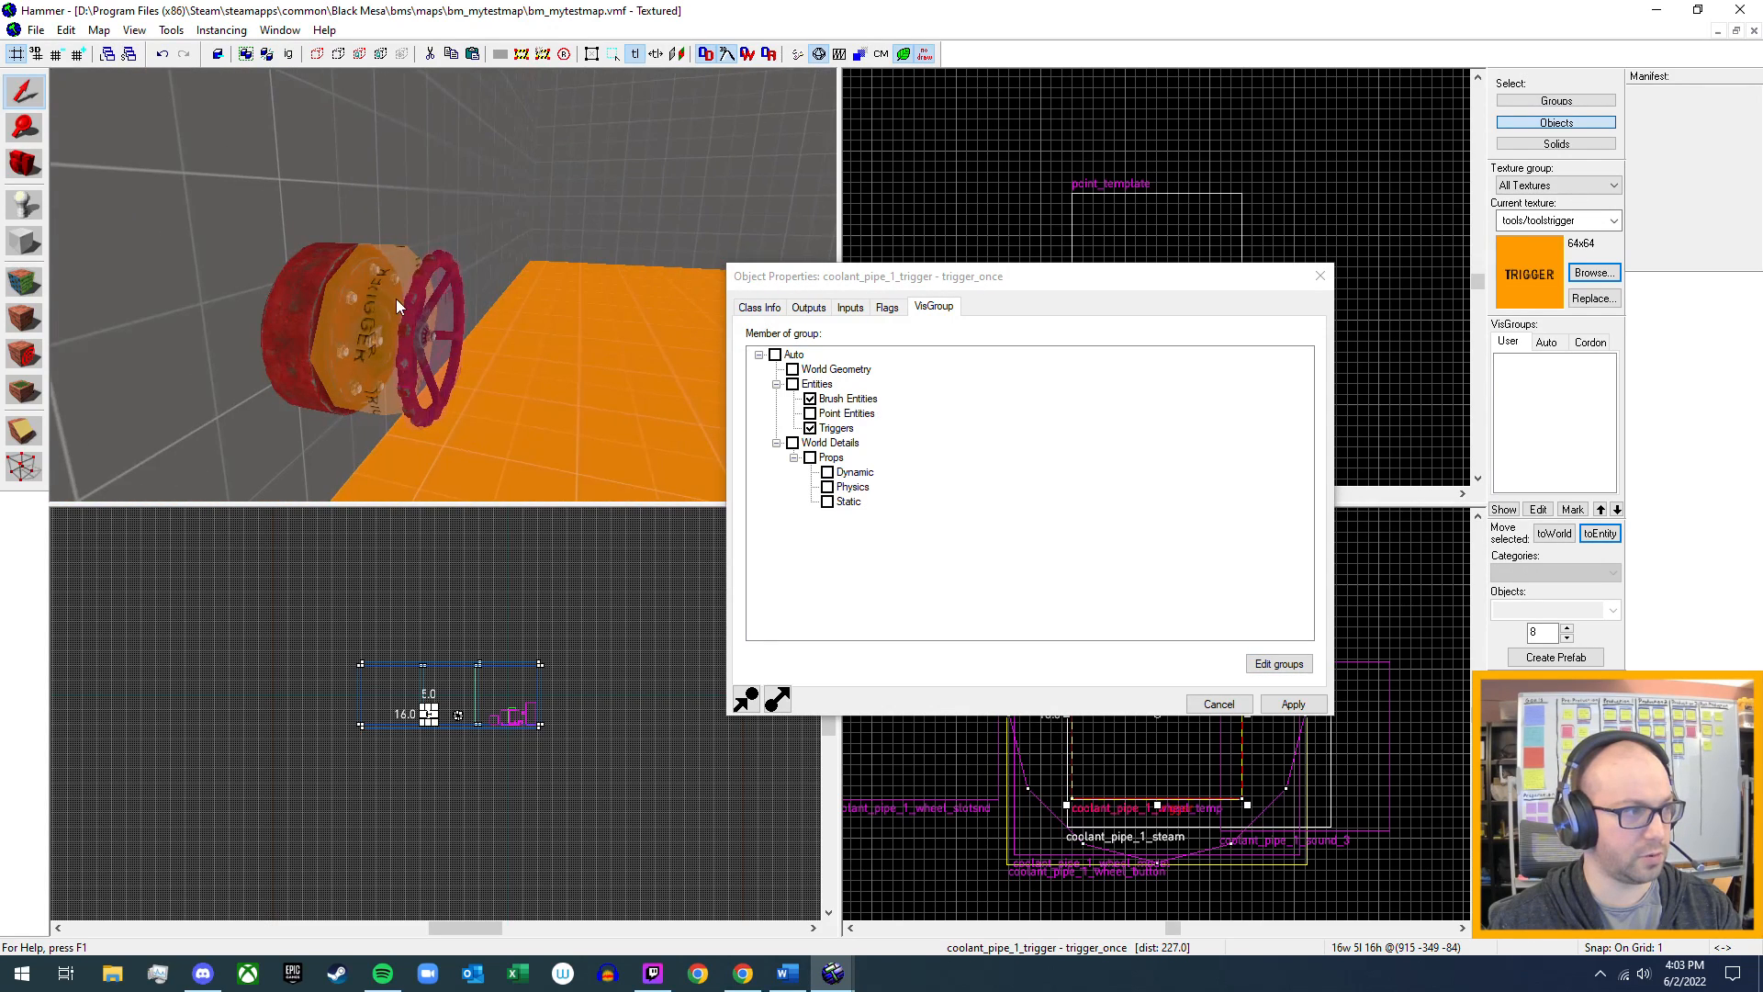
click(383, 301)
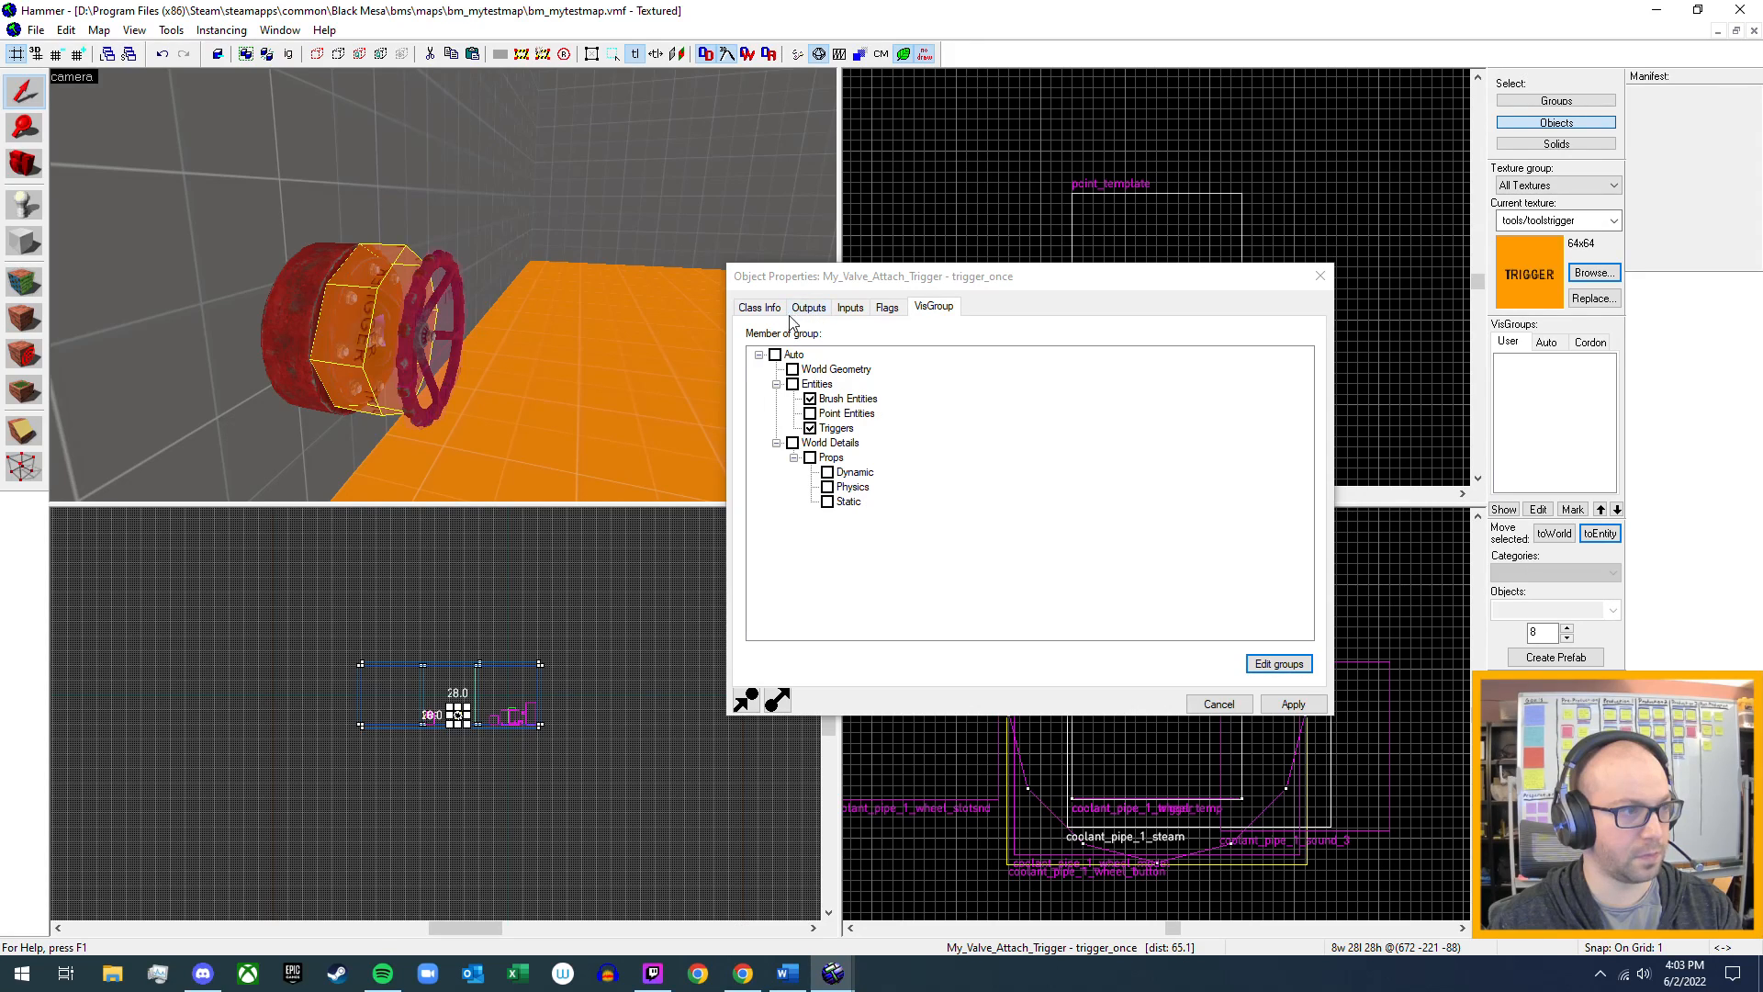
click(760, 308)
- Check the class properties of the example pipe's coolant_pipe_1_trigger for comparison
key(z)
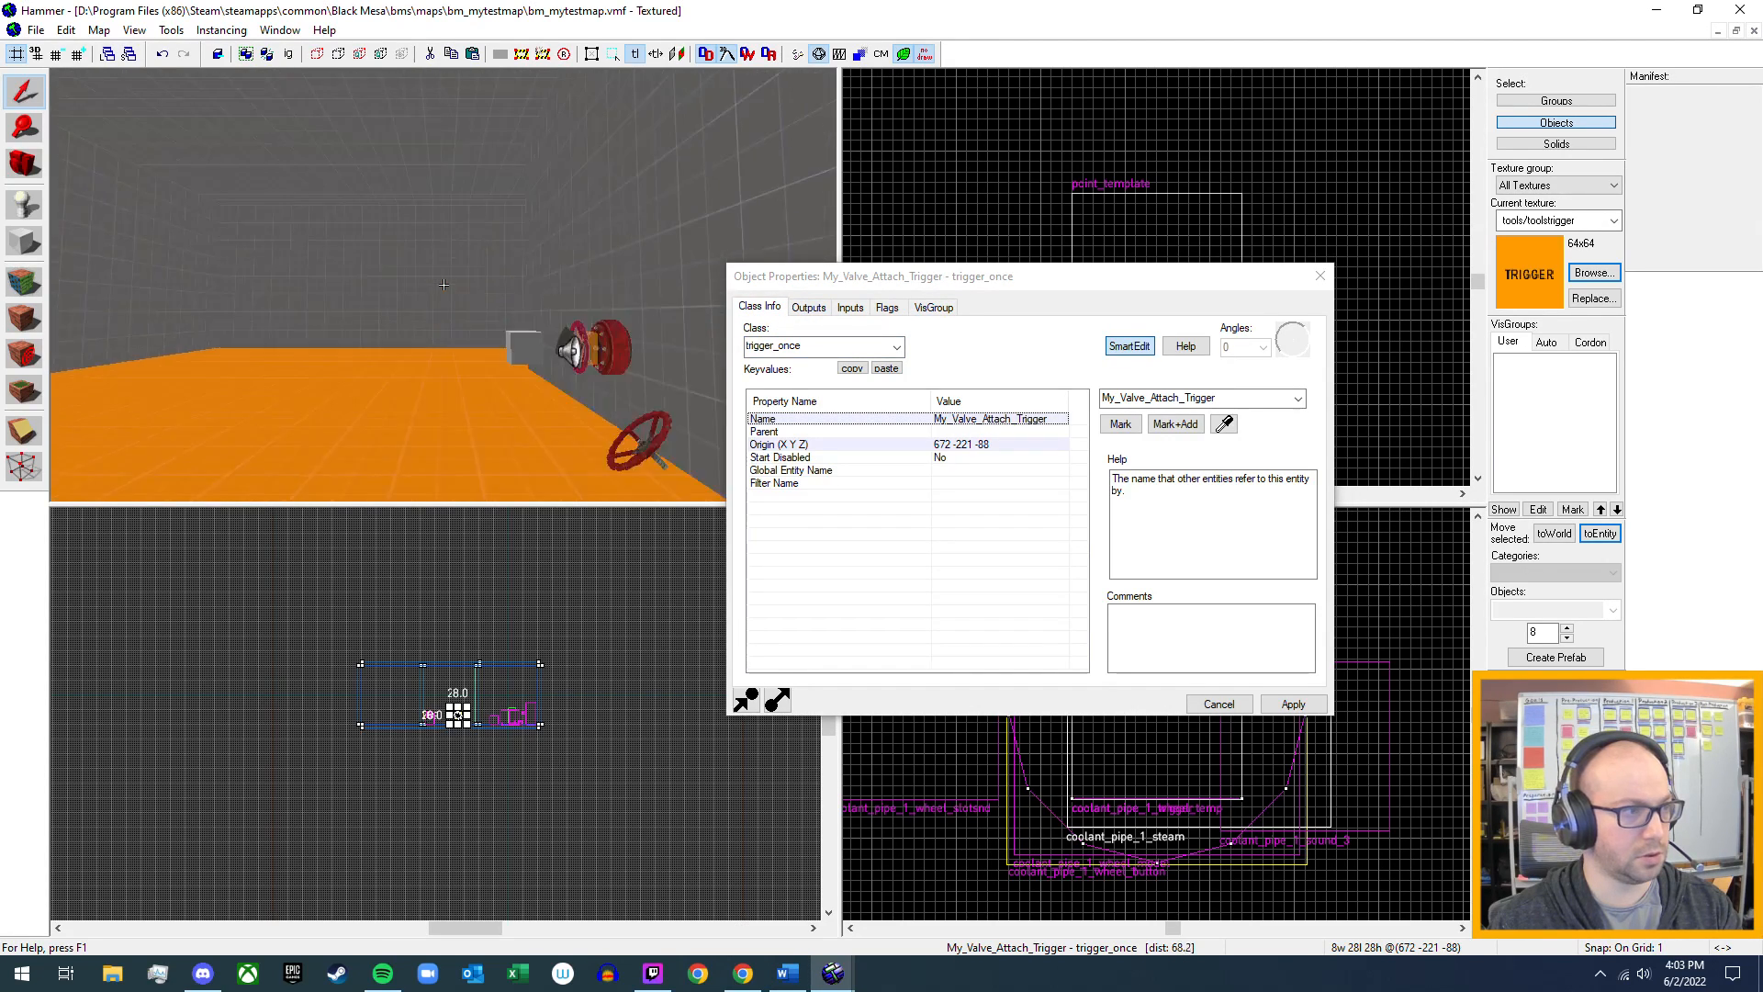
key(w)
key(z)
click(362, 349)
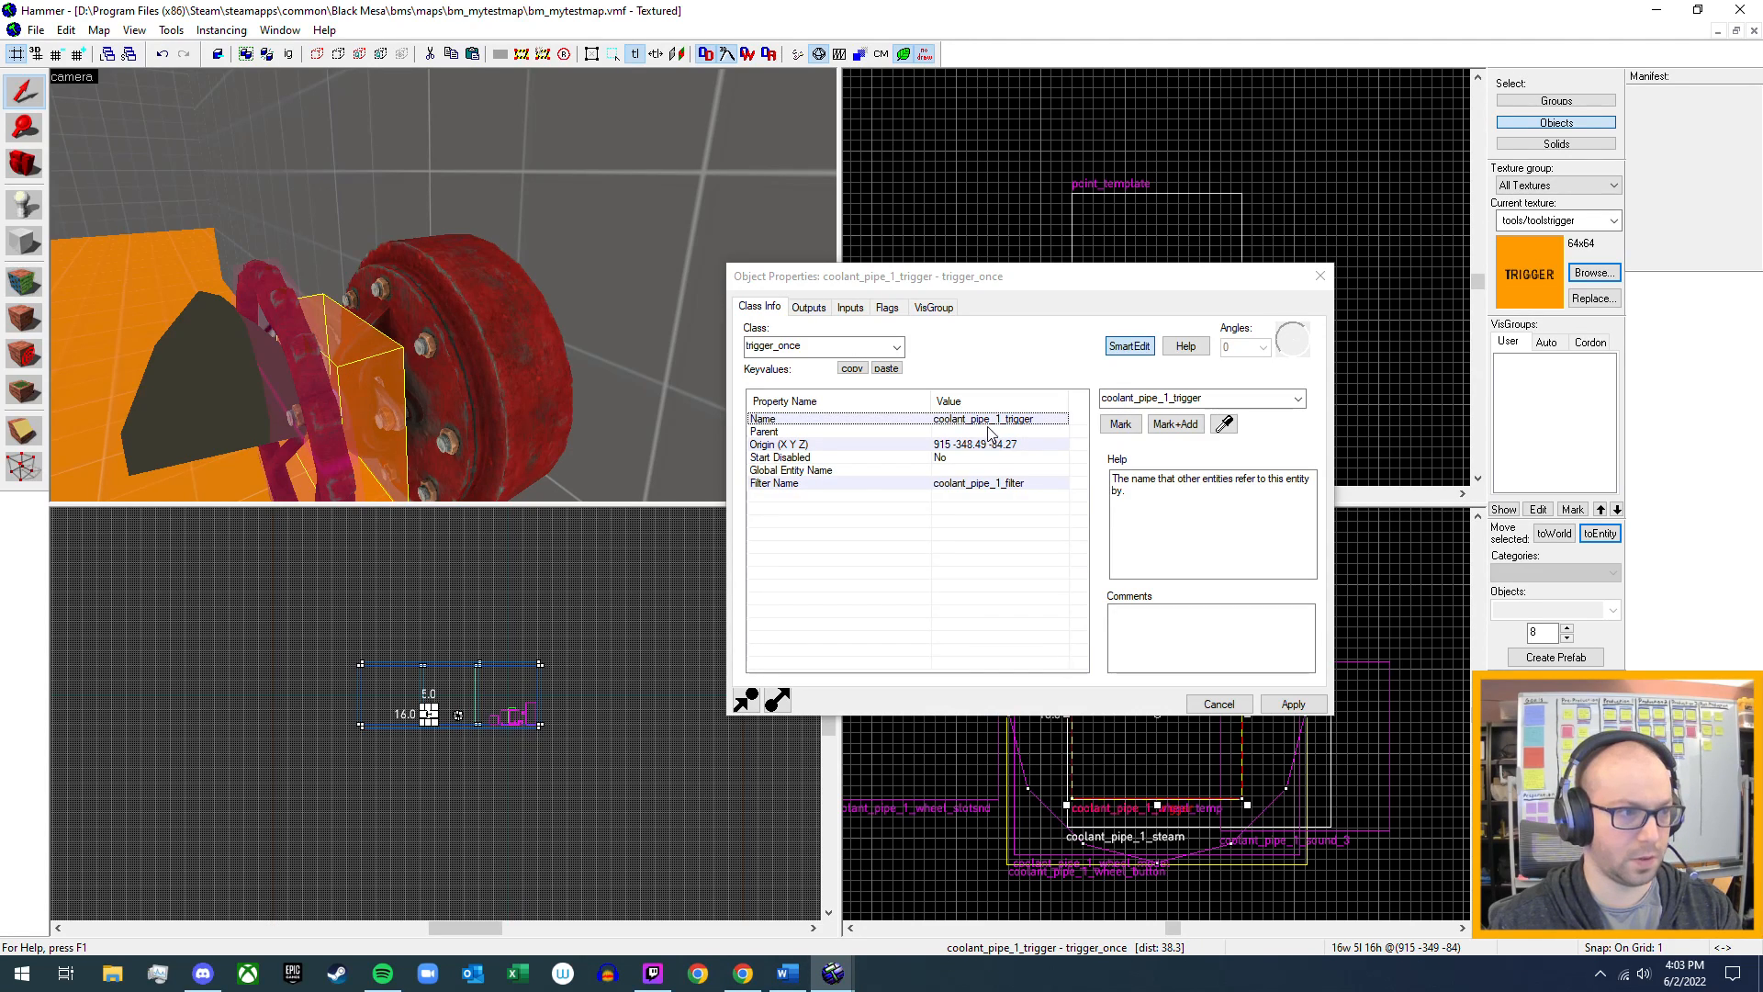
- Examine the class properties, outputs, inputs, flags and VisGroup membership of the example pipe's coolant_pipe_1_wheel_model
click(311, 379)
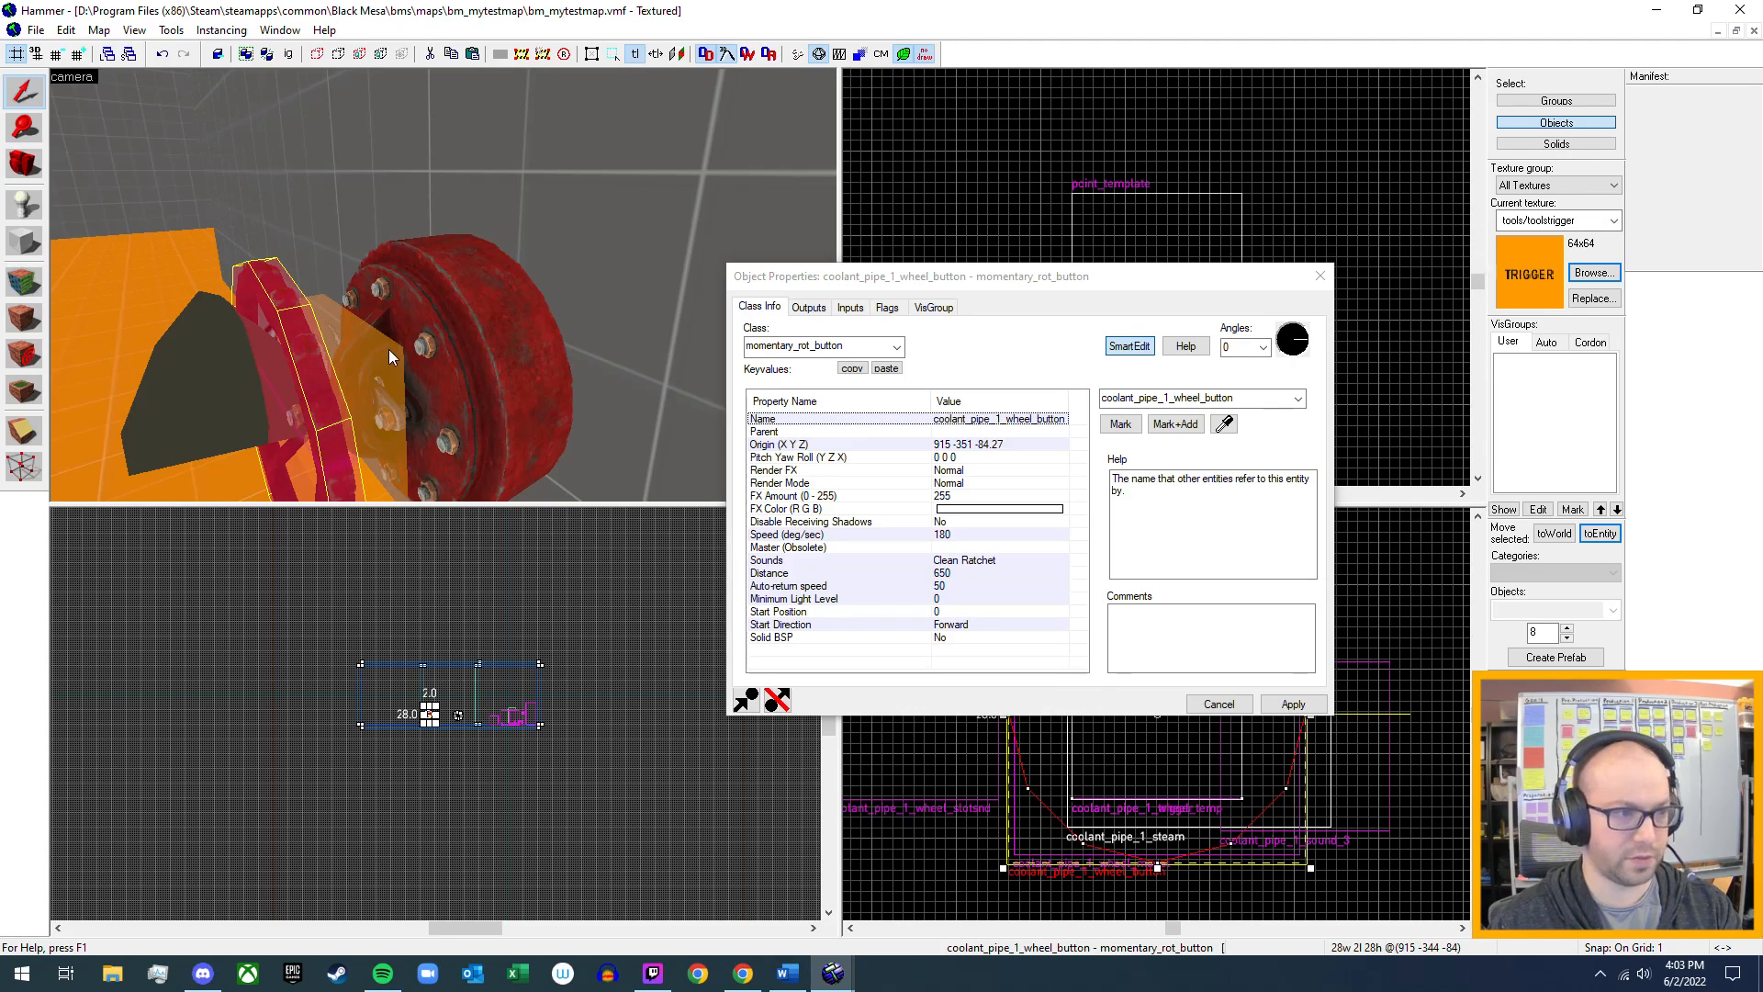
key(z)
key(a)
key(w)
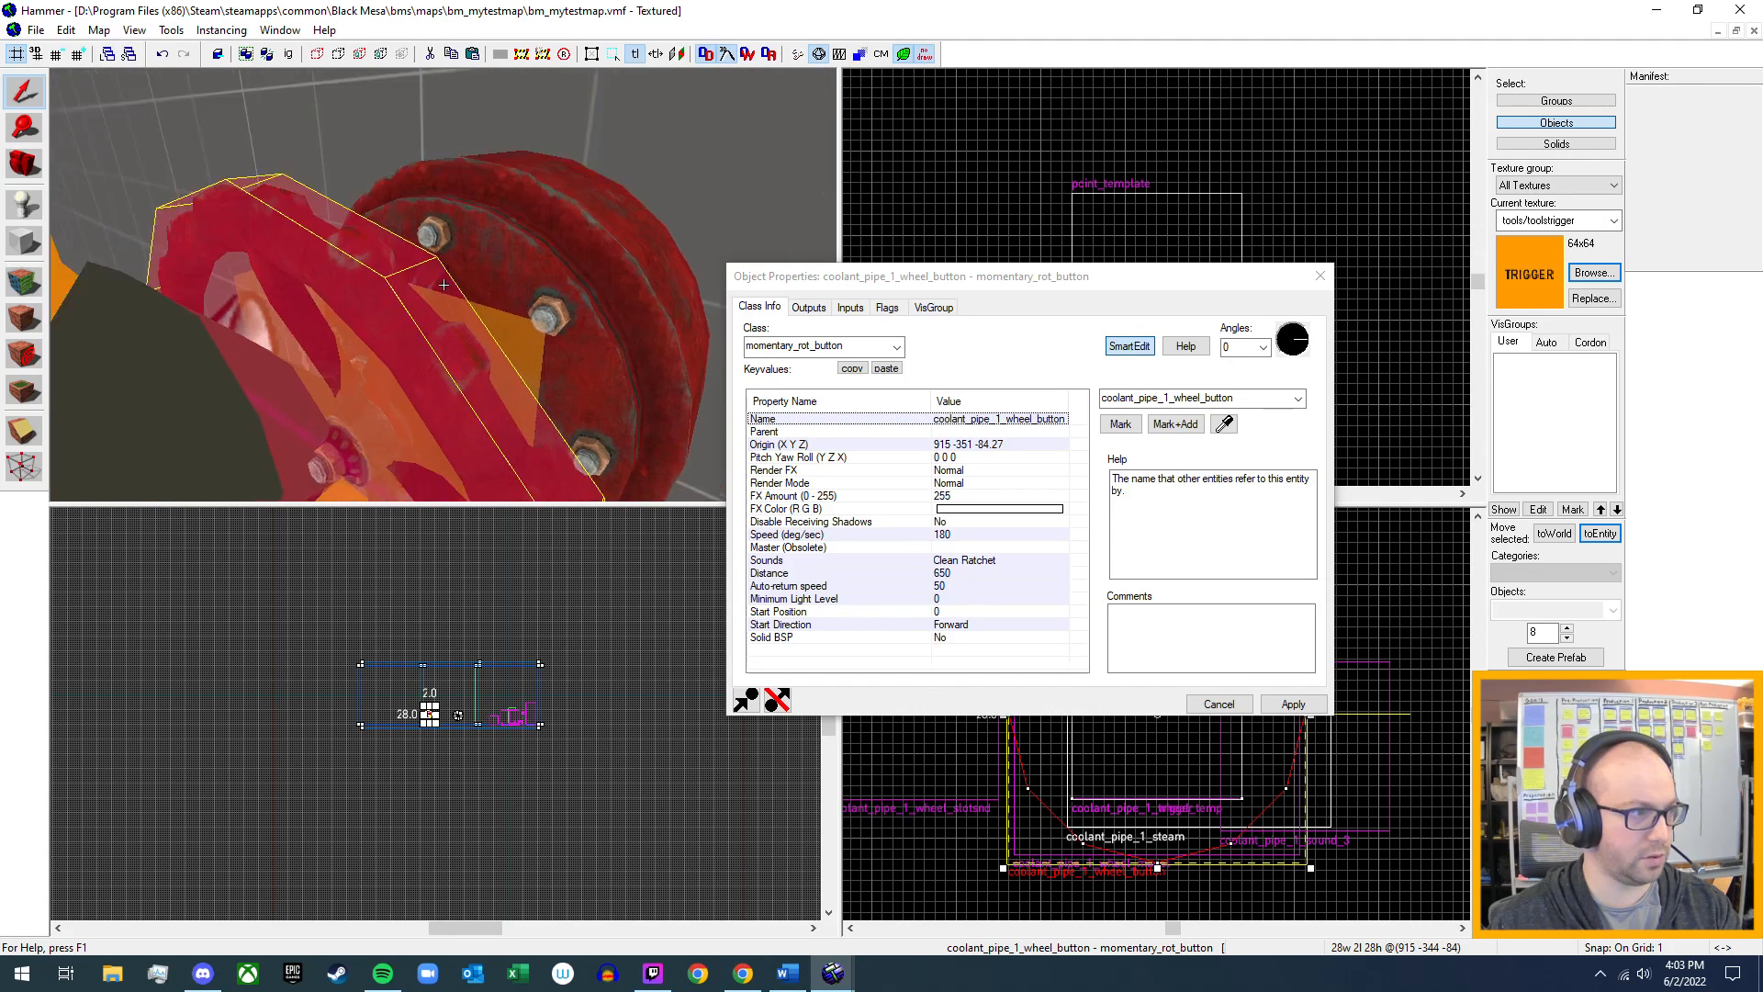
key(z)
click(417, 224)
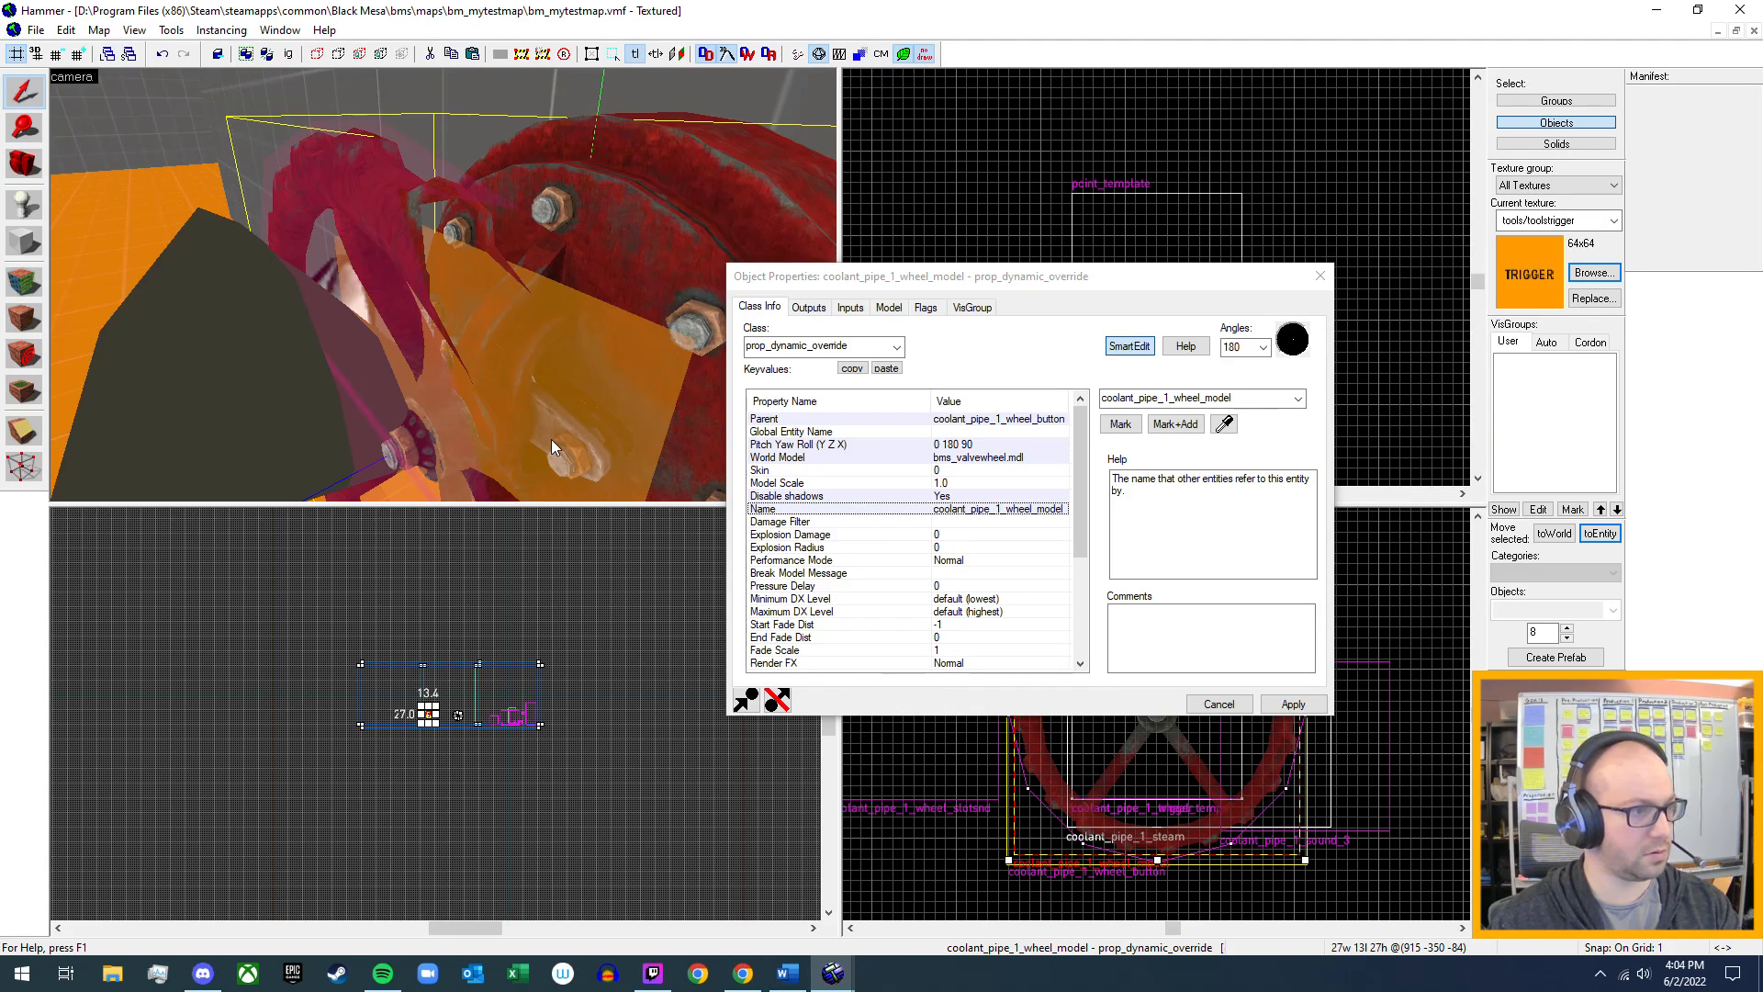
scroll(868, 585, down, 4)
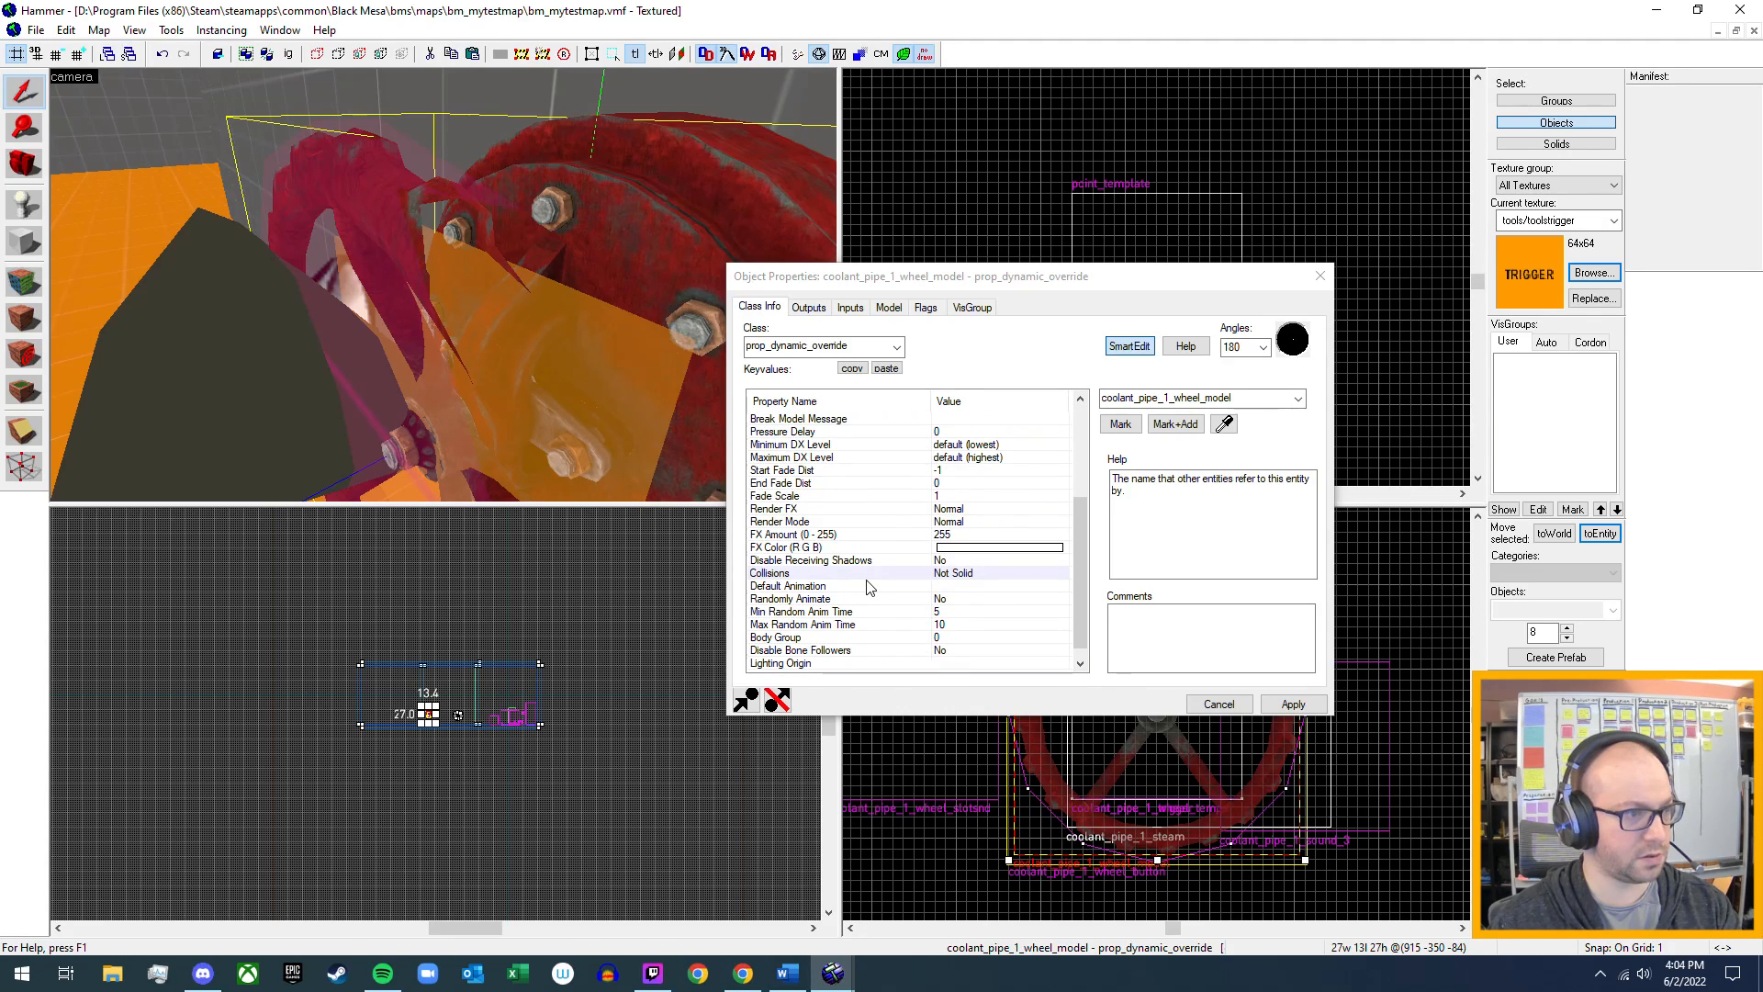
click(821, 310)
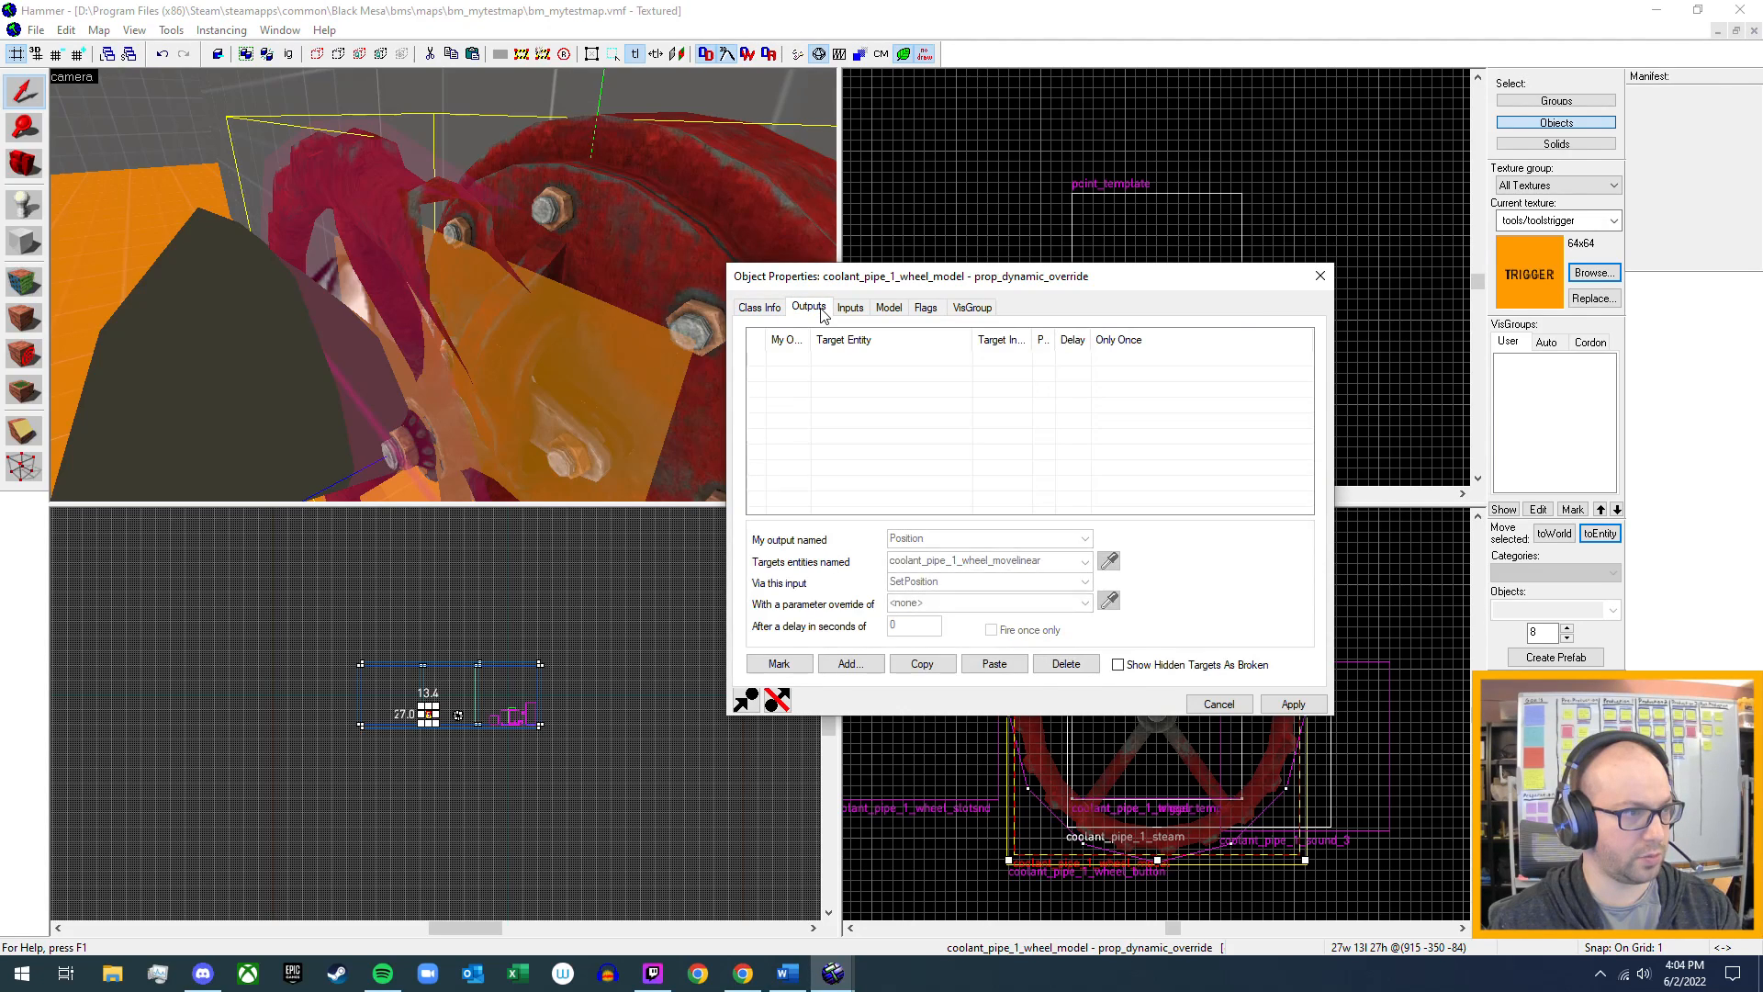
click(851, 310)
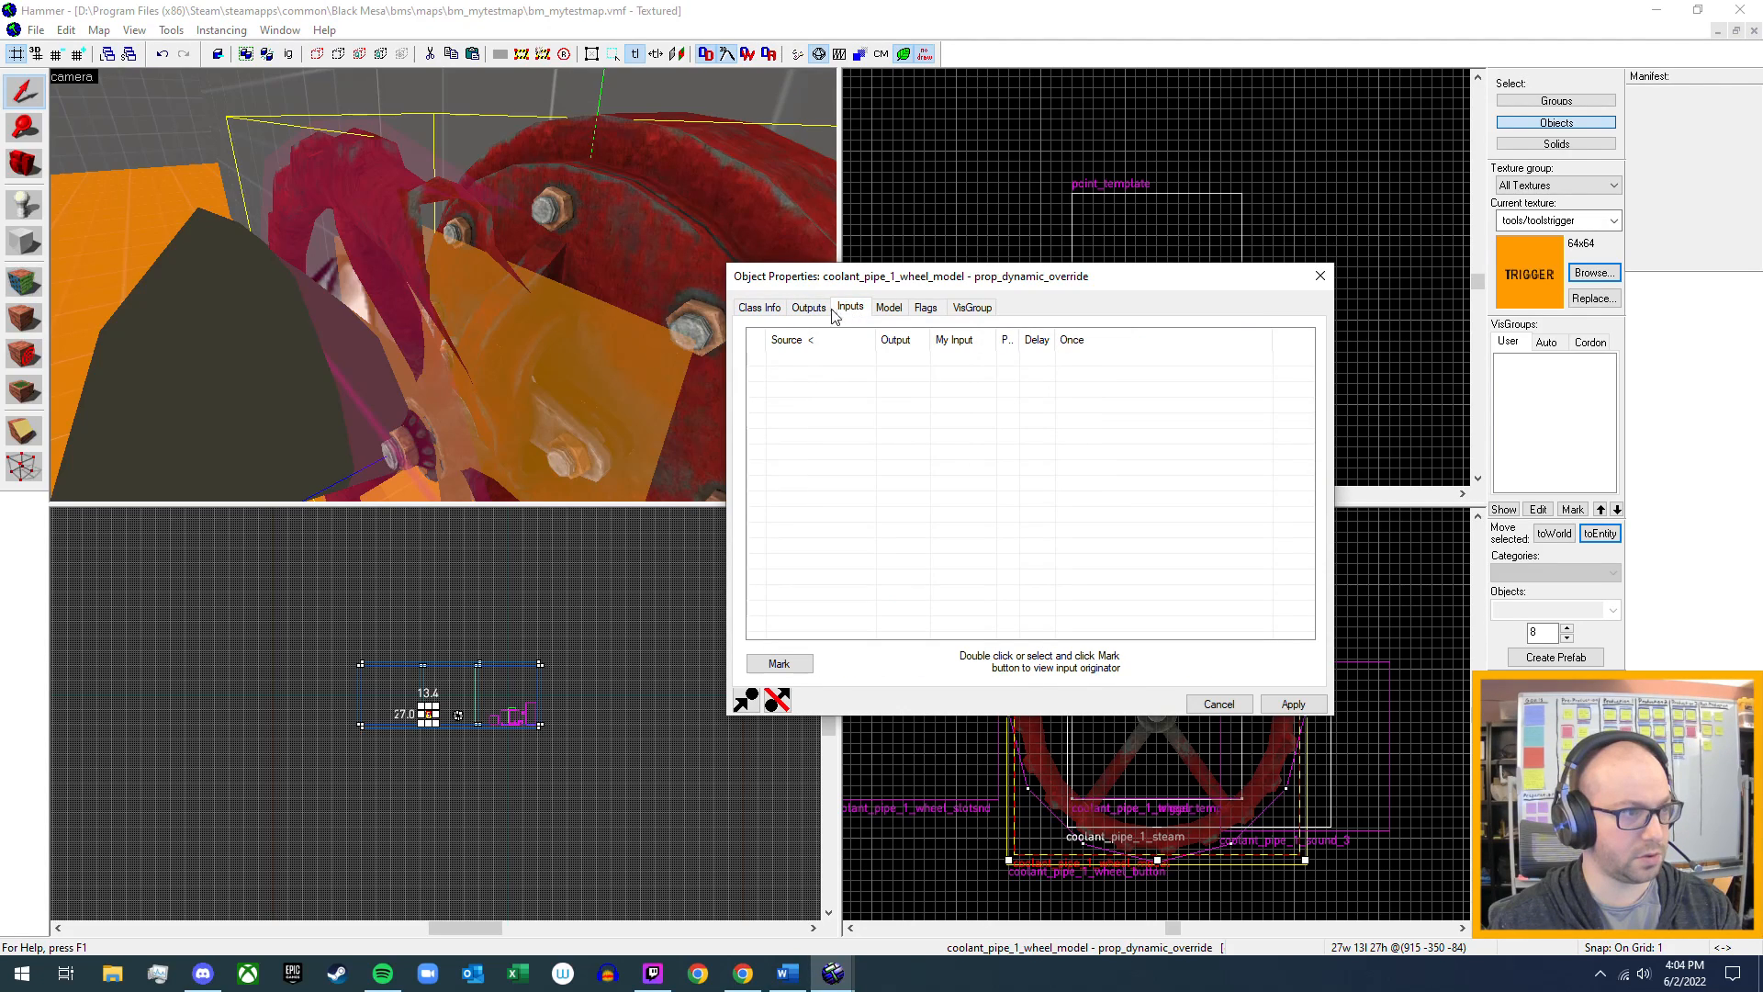
click(931, 310)
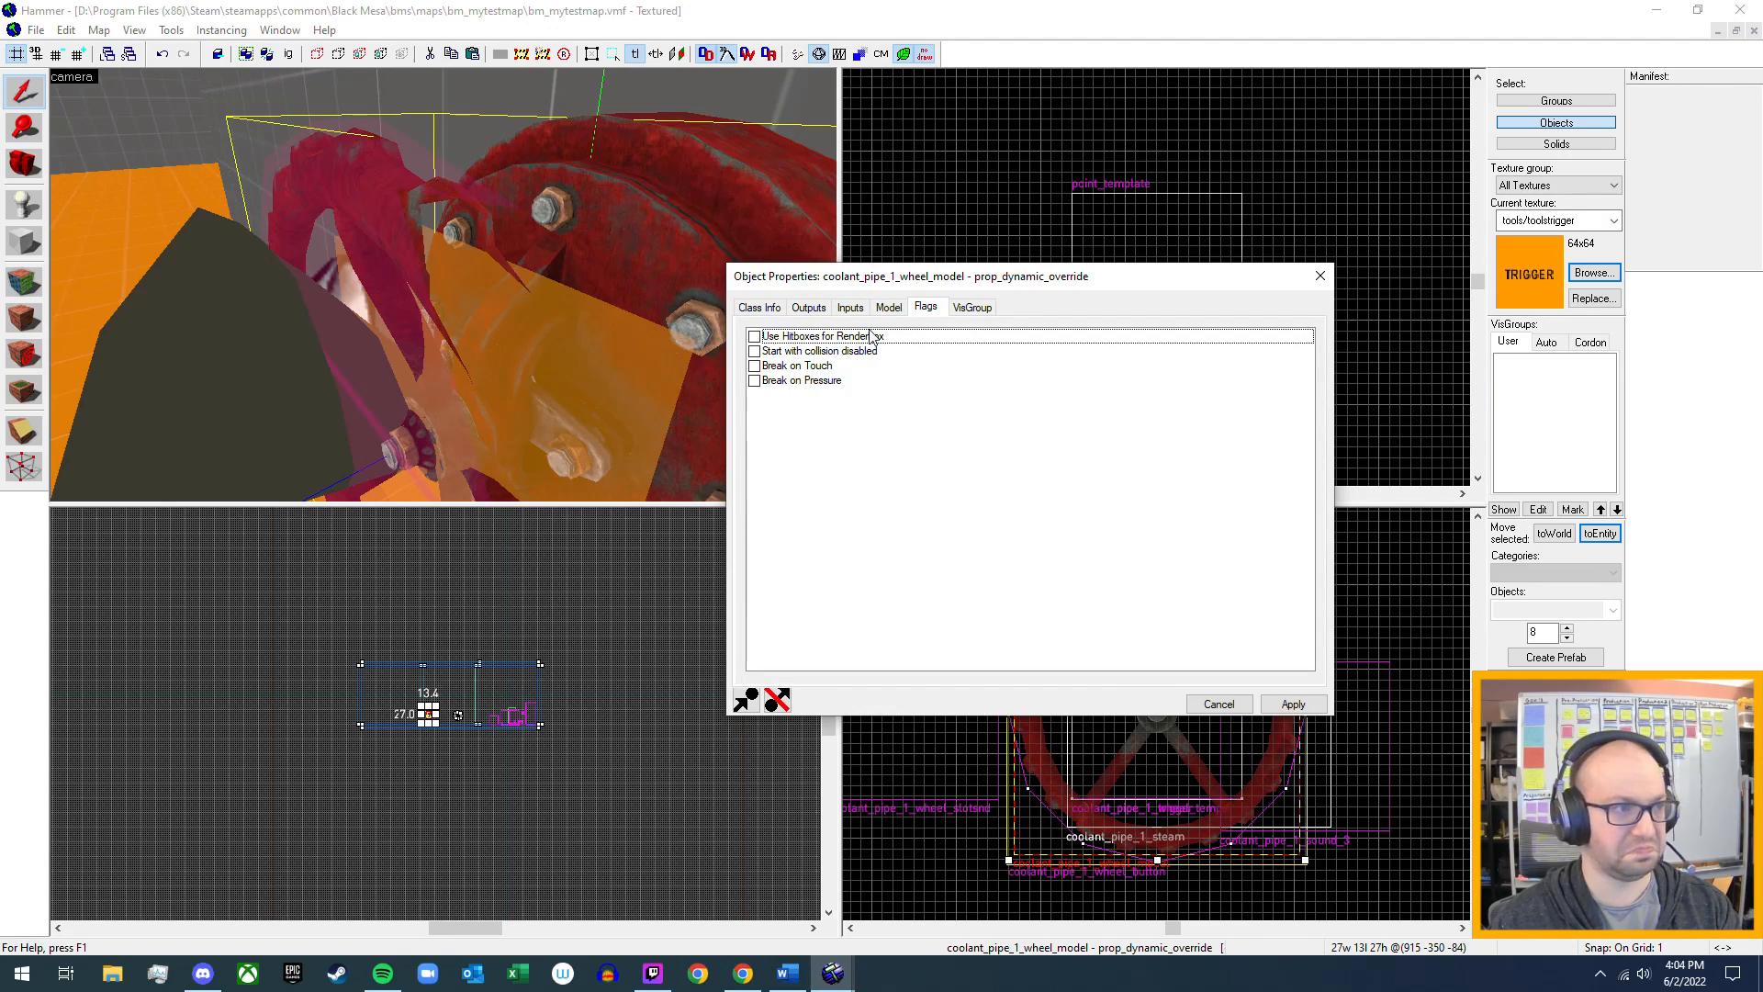
click(883, 311)
click(981, 310)
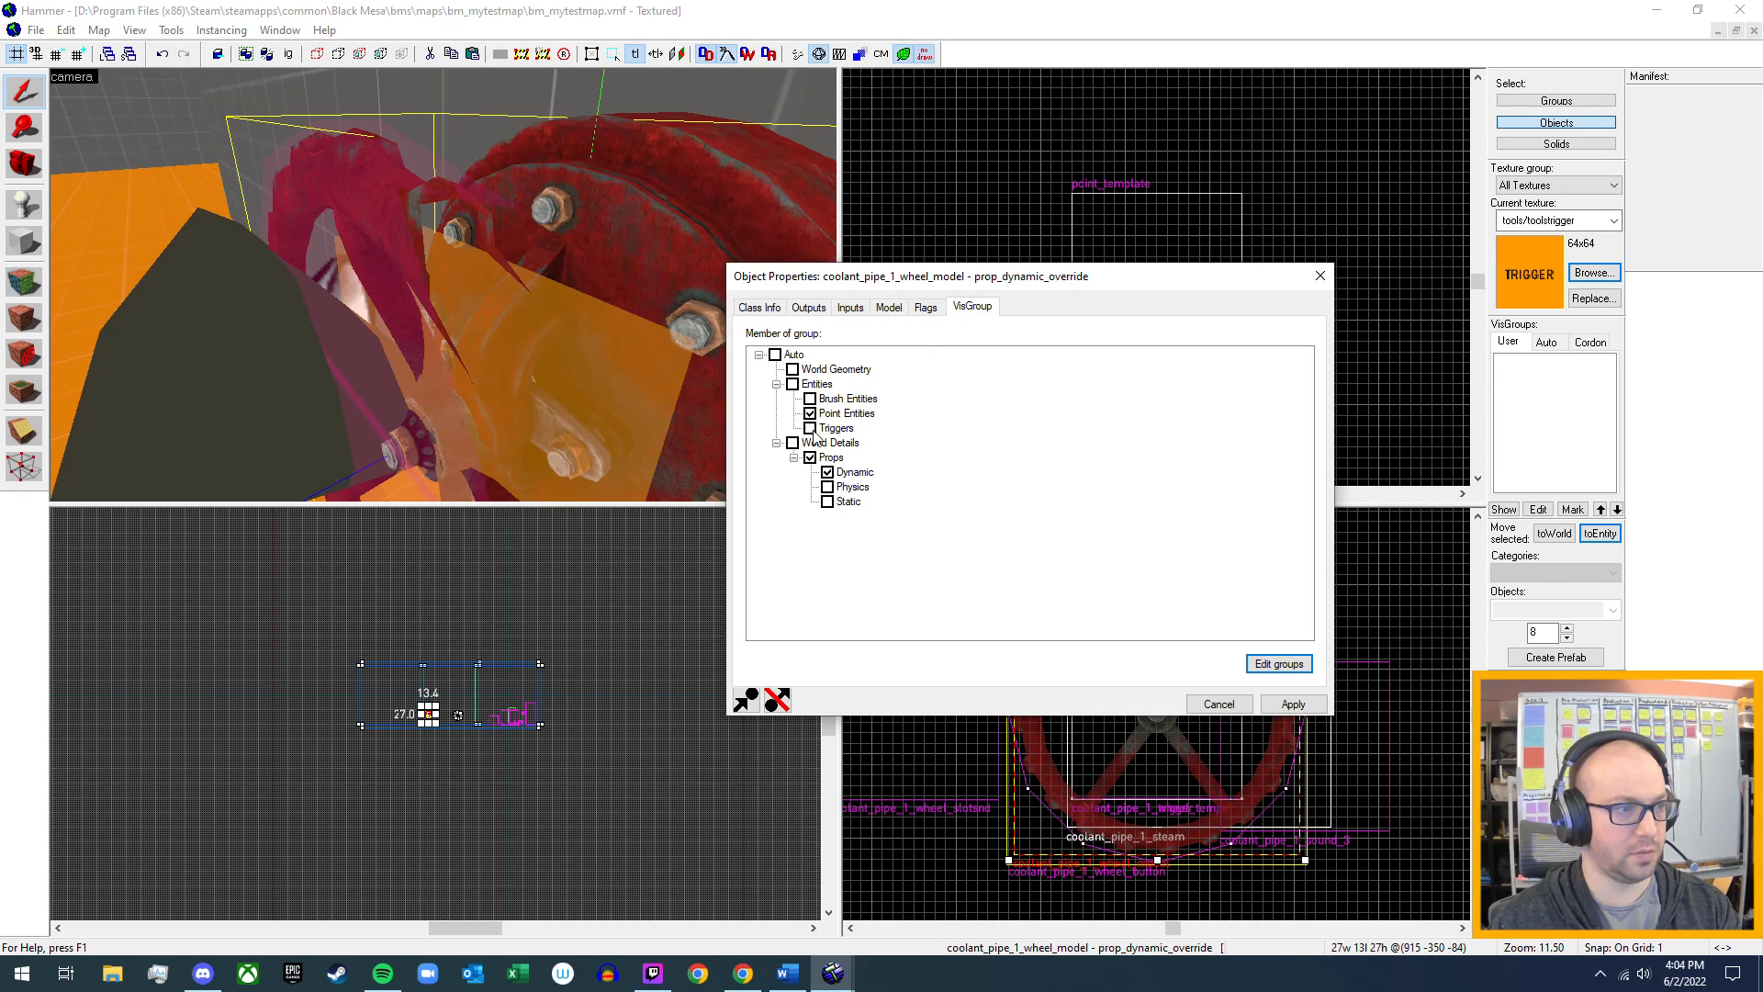
- Go to the custom pipe and check the class properties and outputs of Attached_Valve_2 against the example
key(z)
key(s)
key(w)
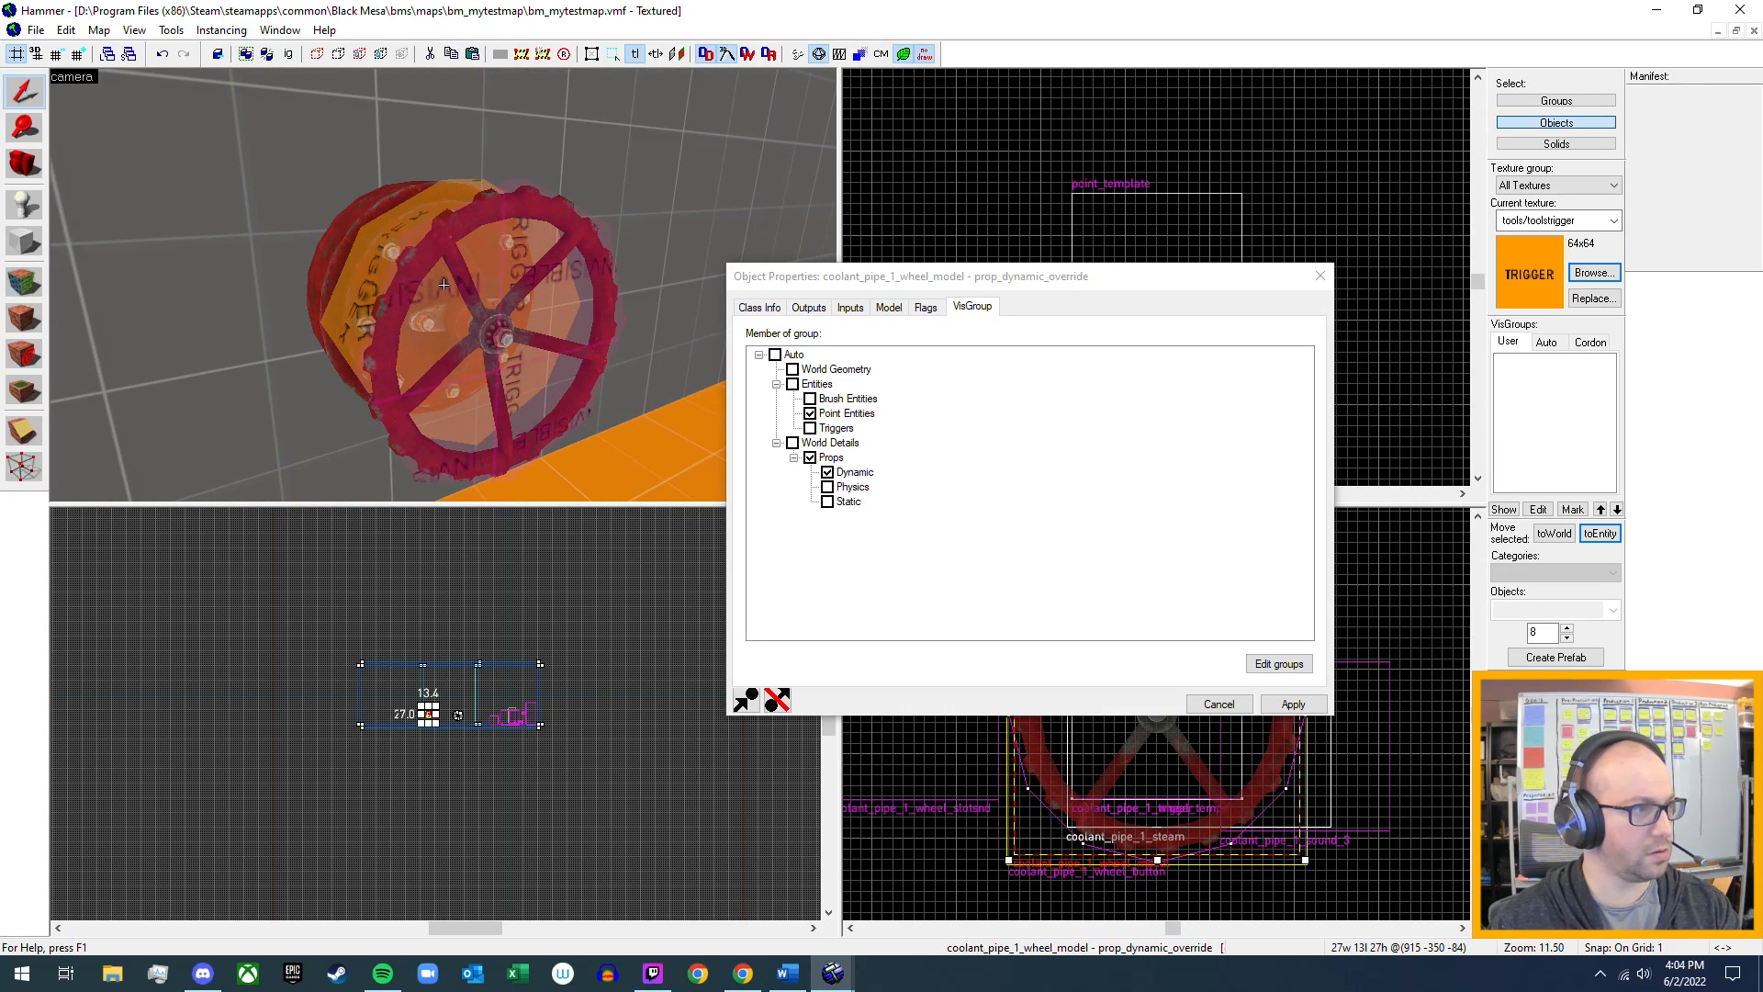
click(375, 312)
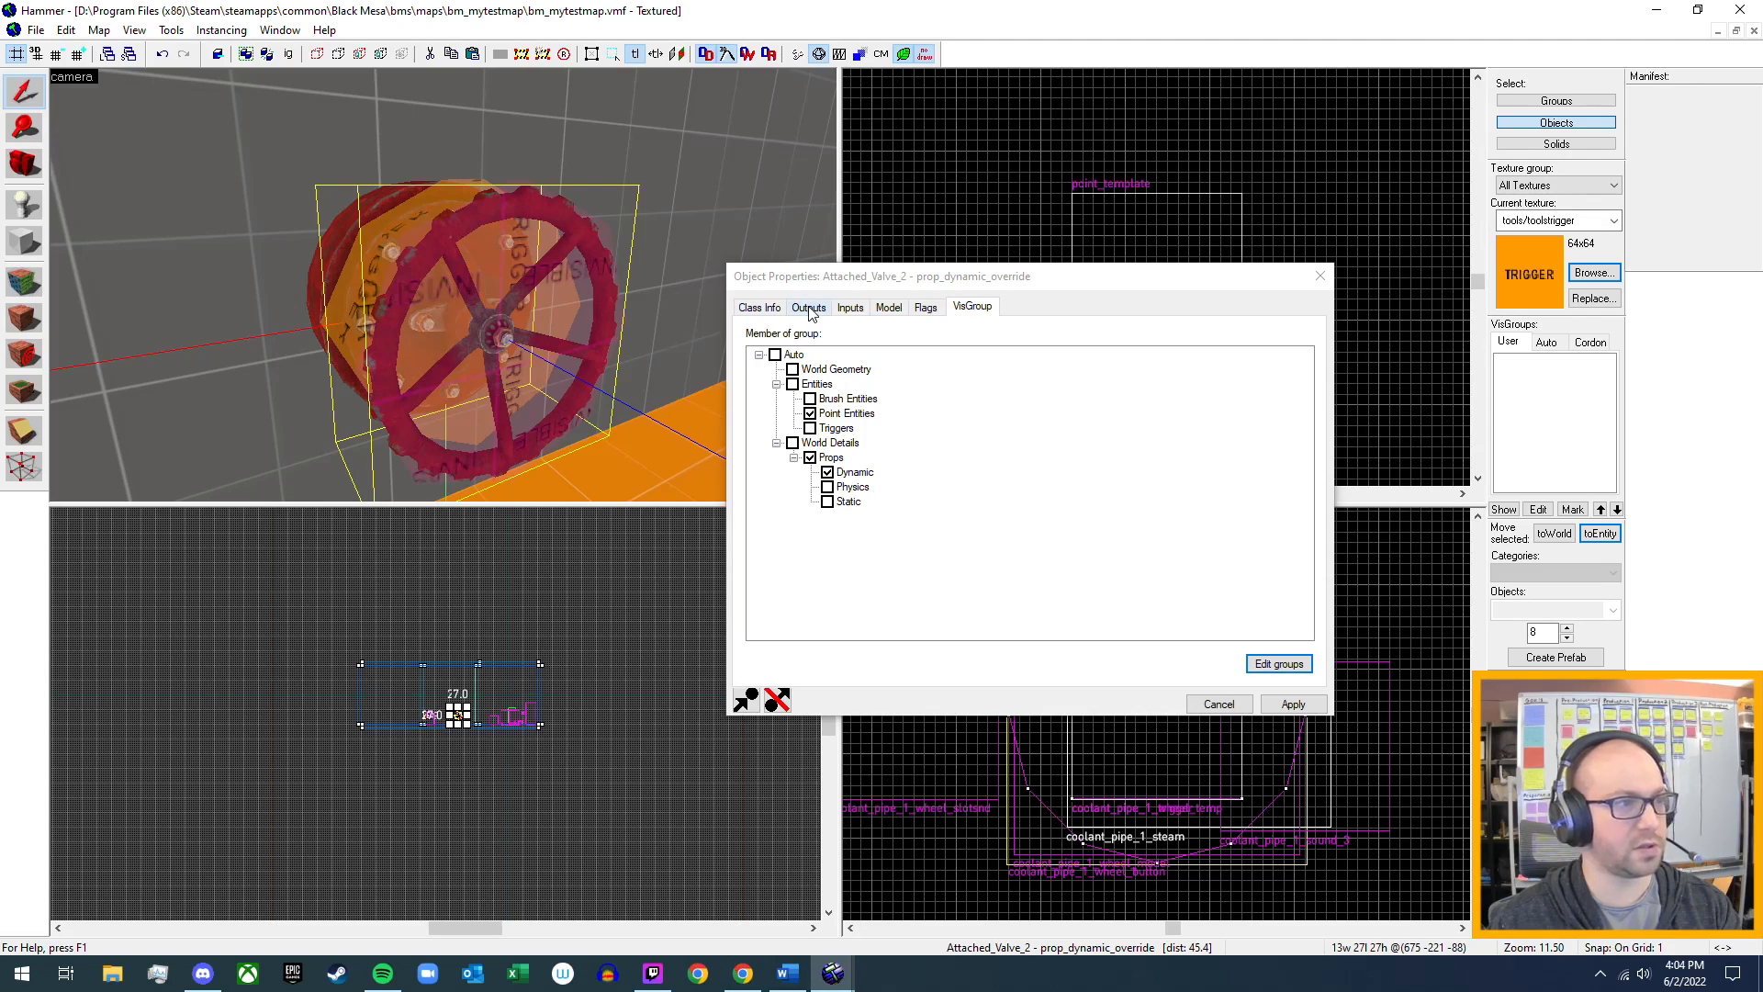
click(773, 314)
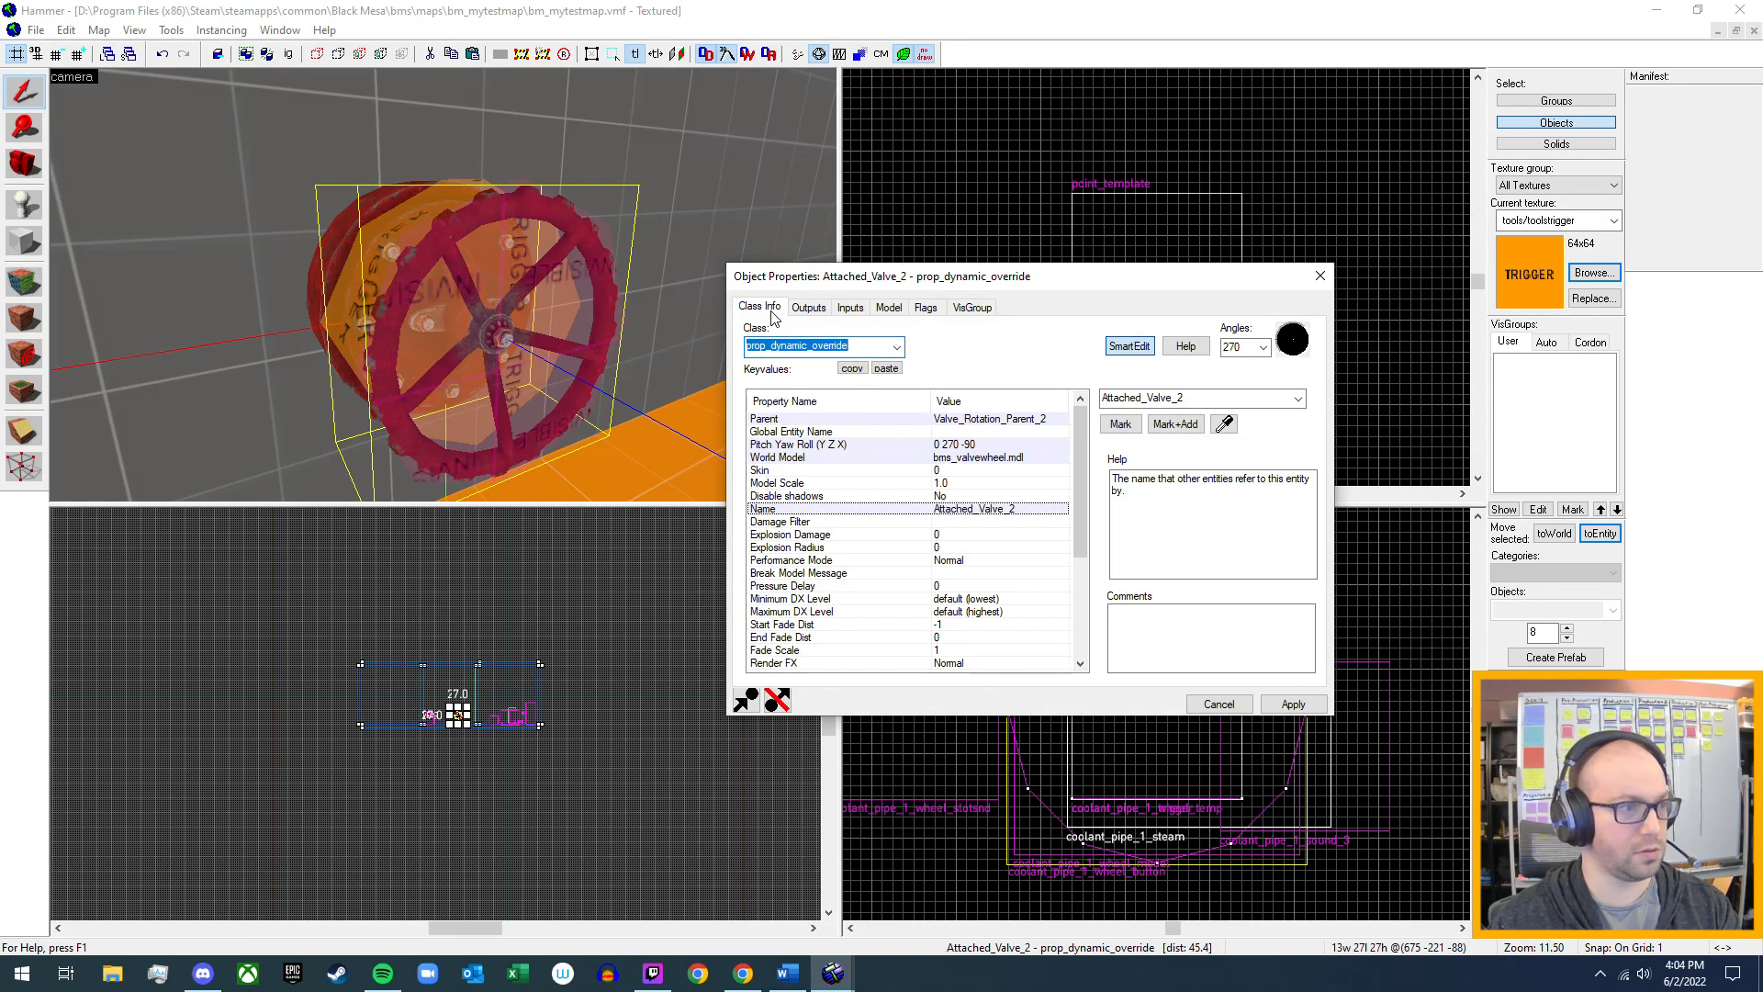
click(806, 308)
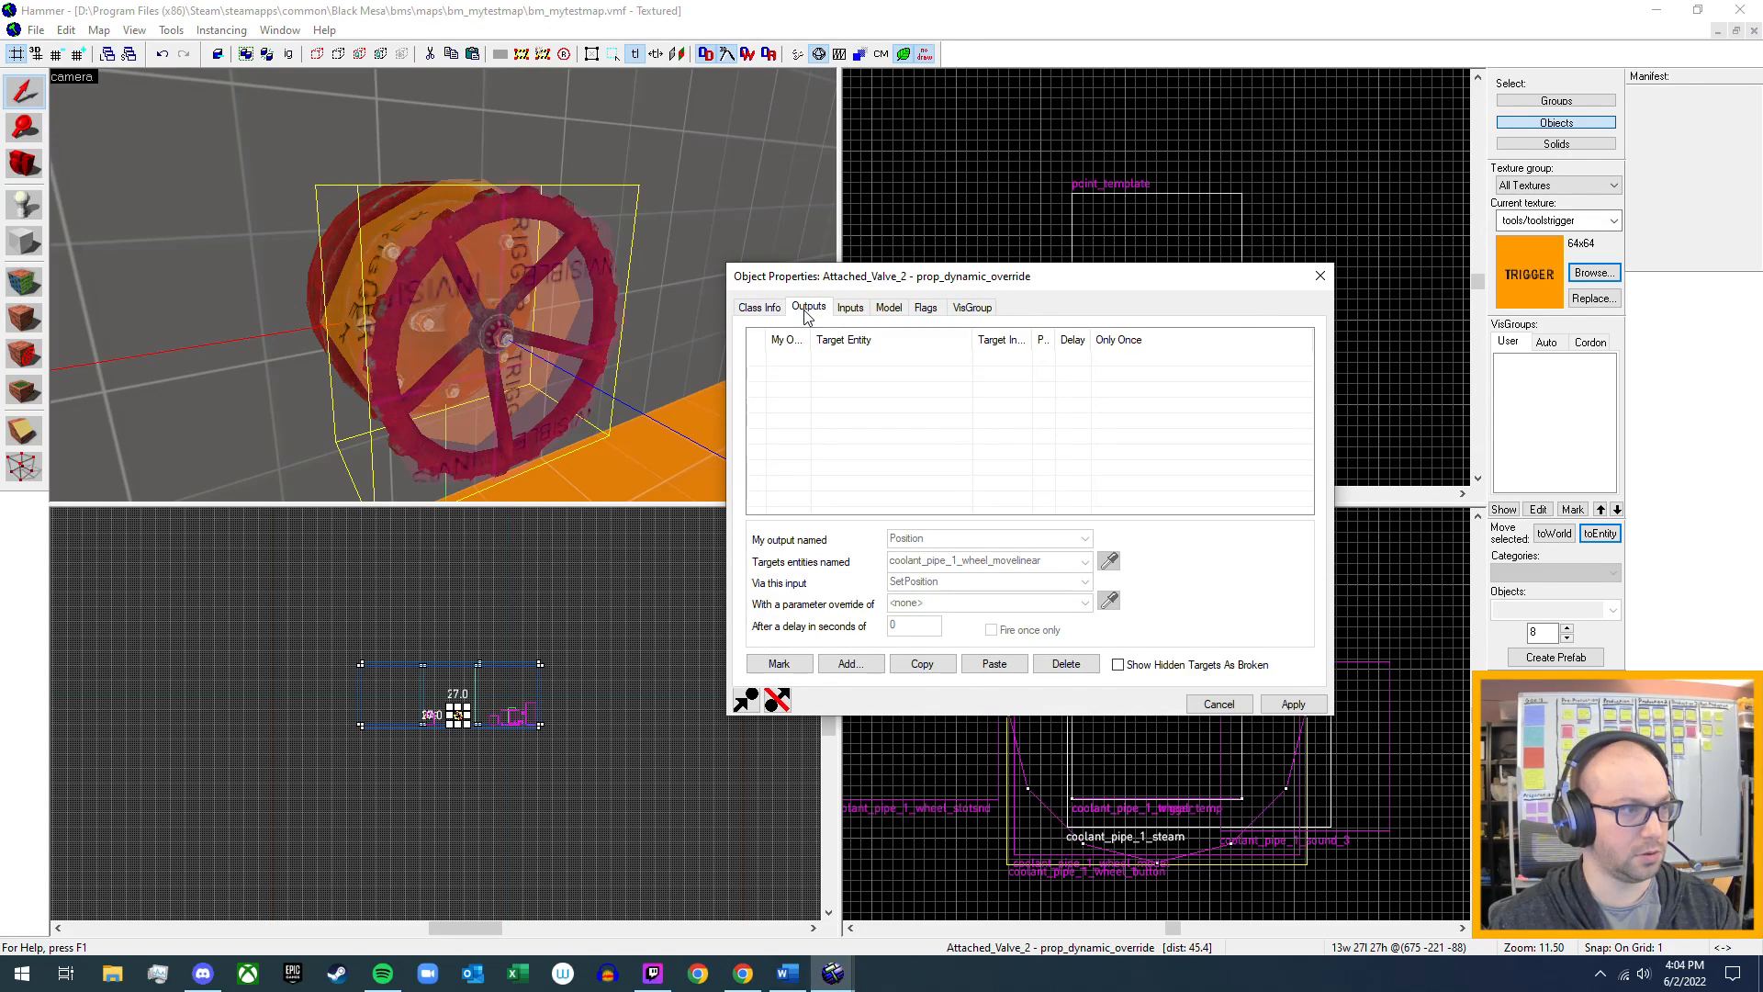
click(759, 309)
- Review the class properties and outputs of My_Valve_Attach_Trigger, apply them and close its object properties
key(z)
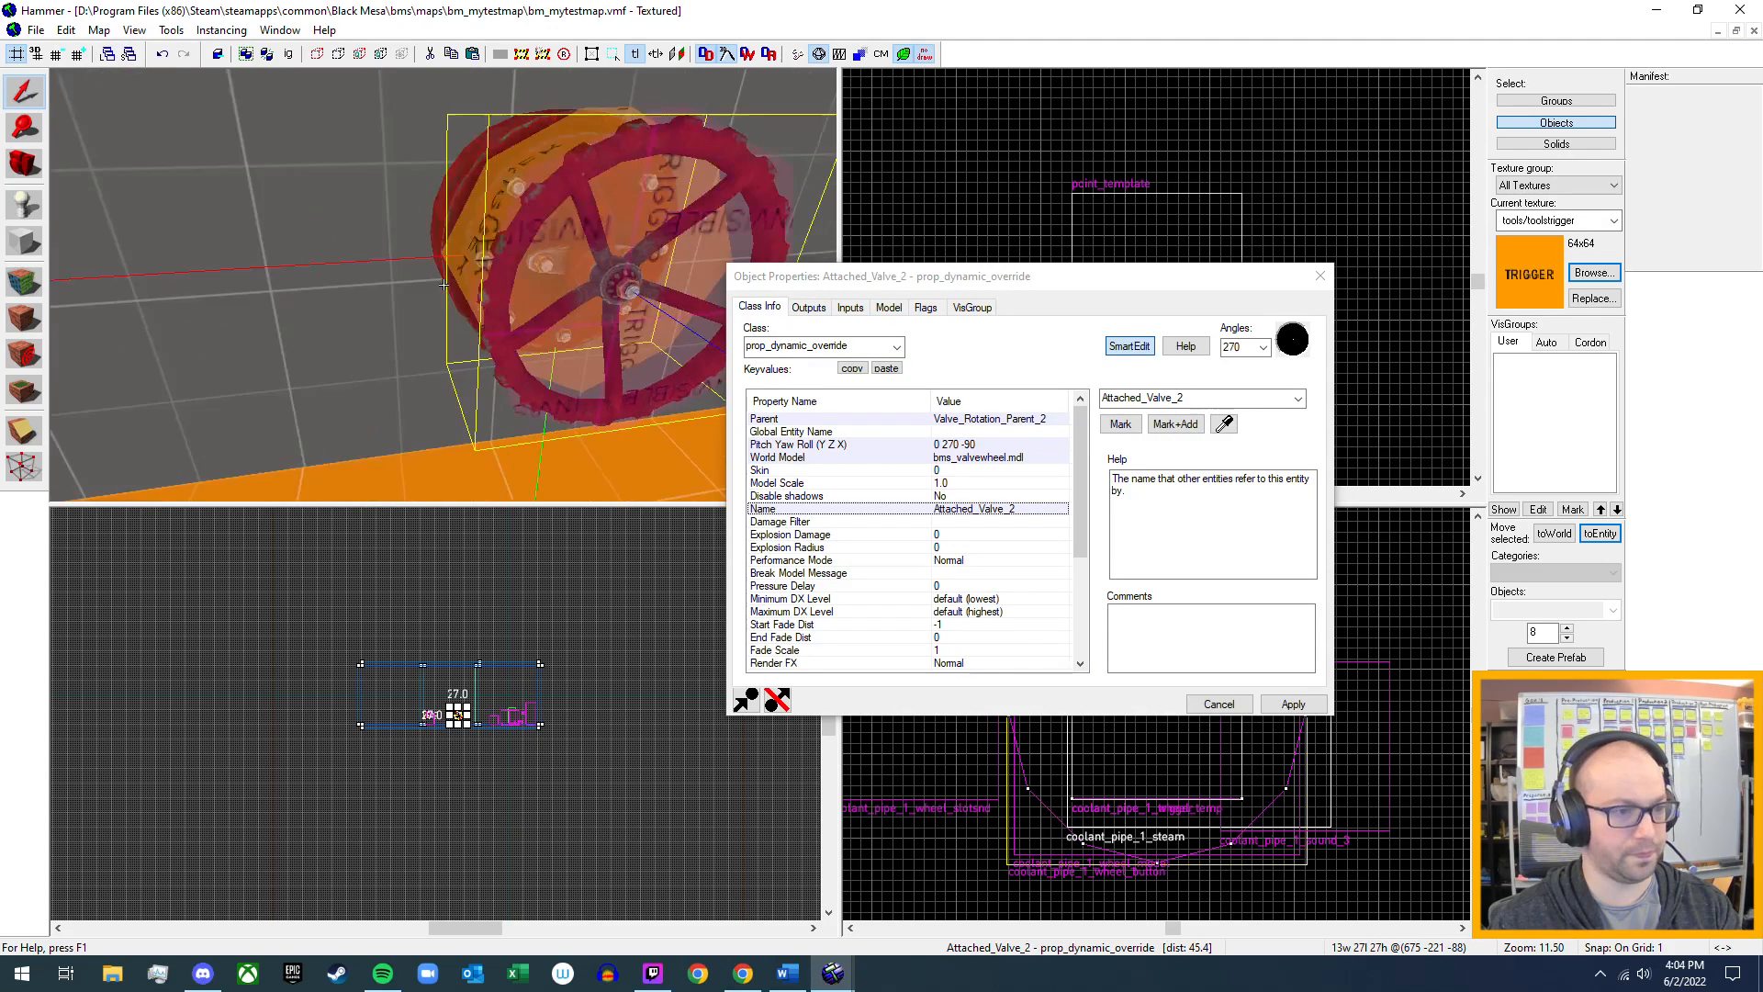
key(s)
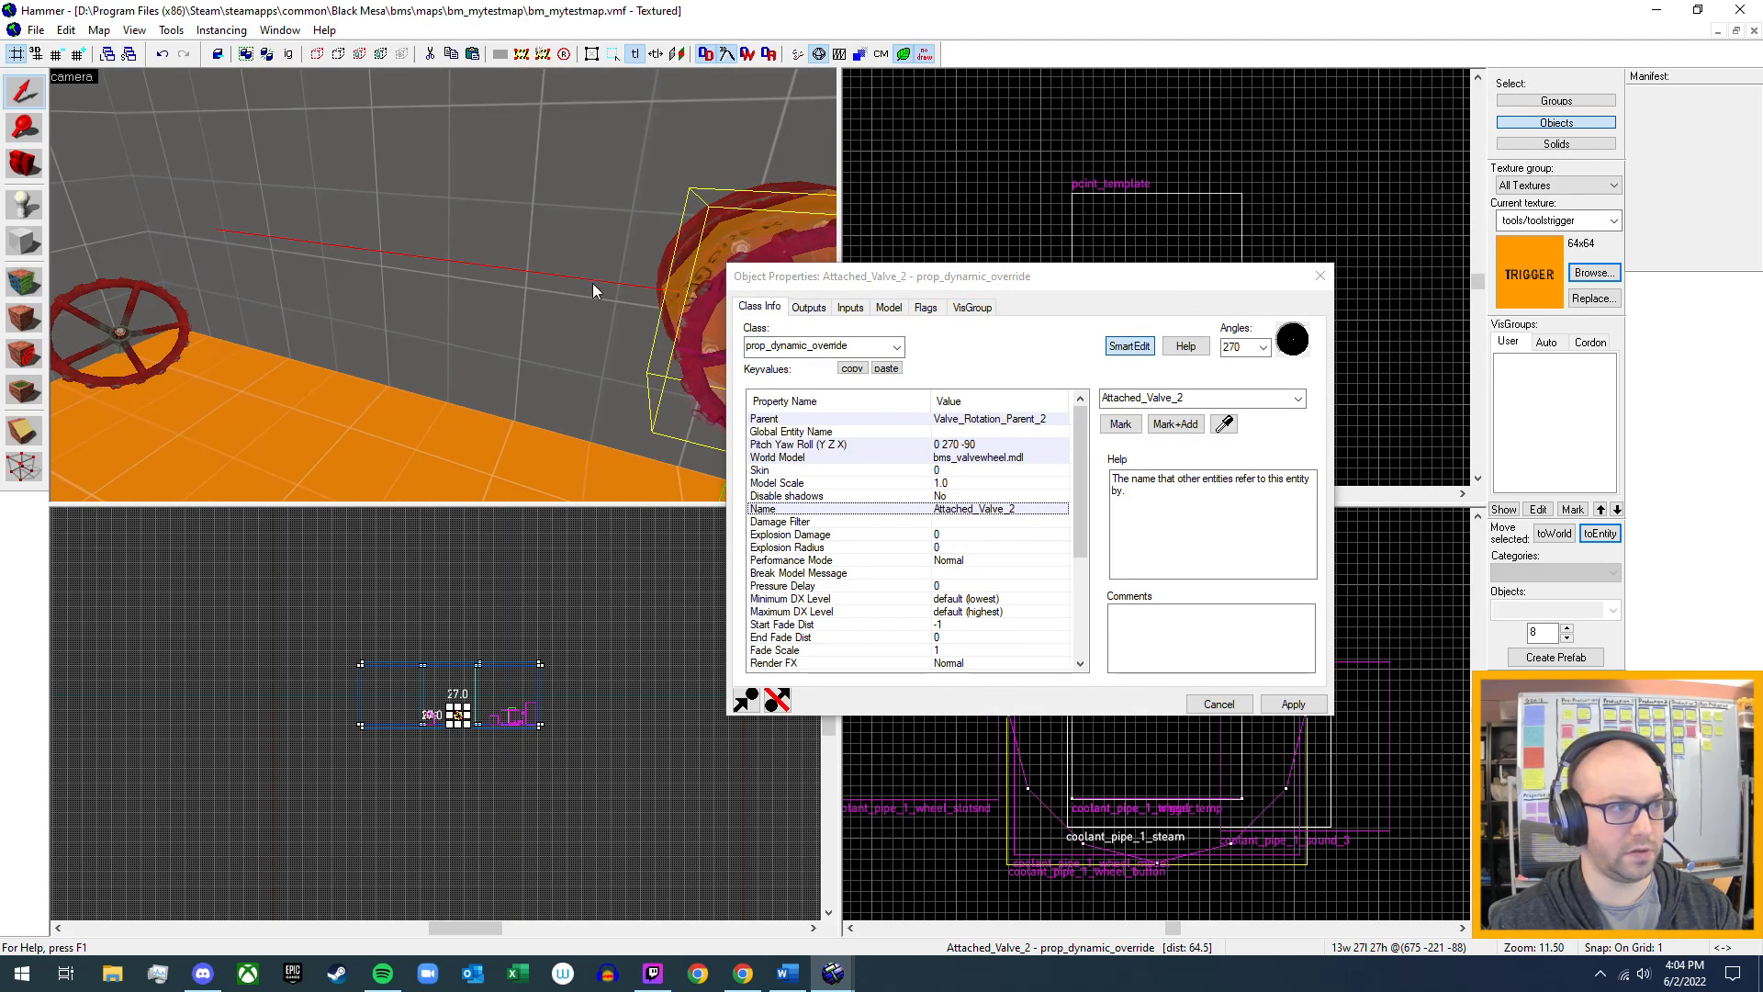
key(z)
key(w)
click(339, 366)
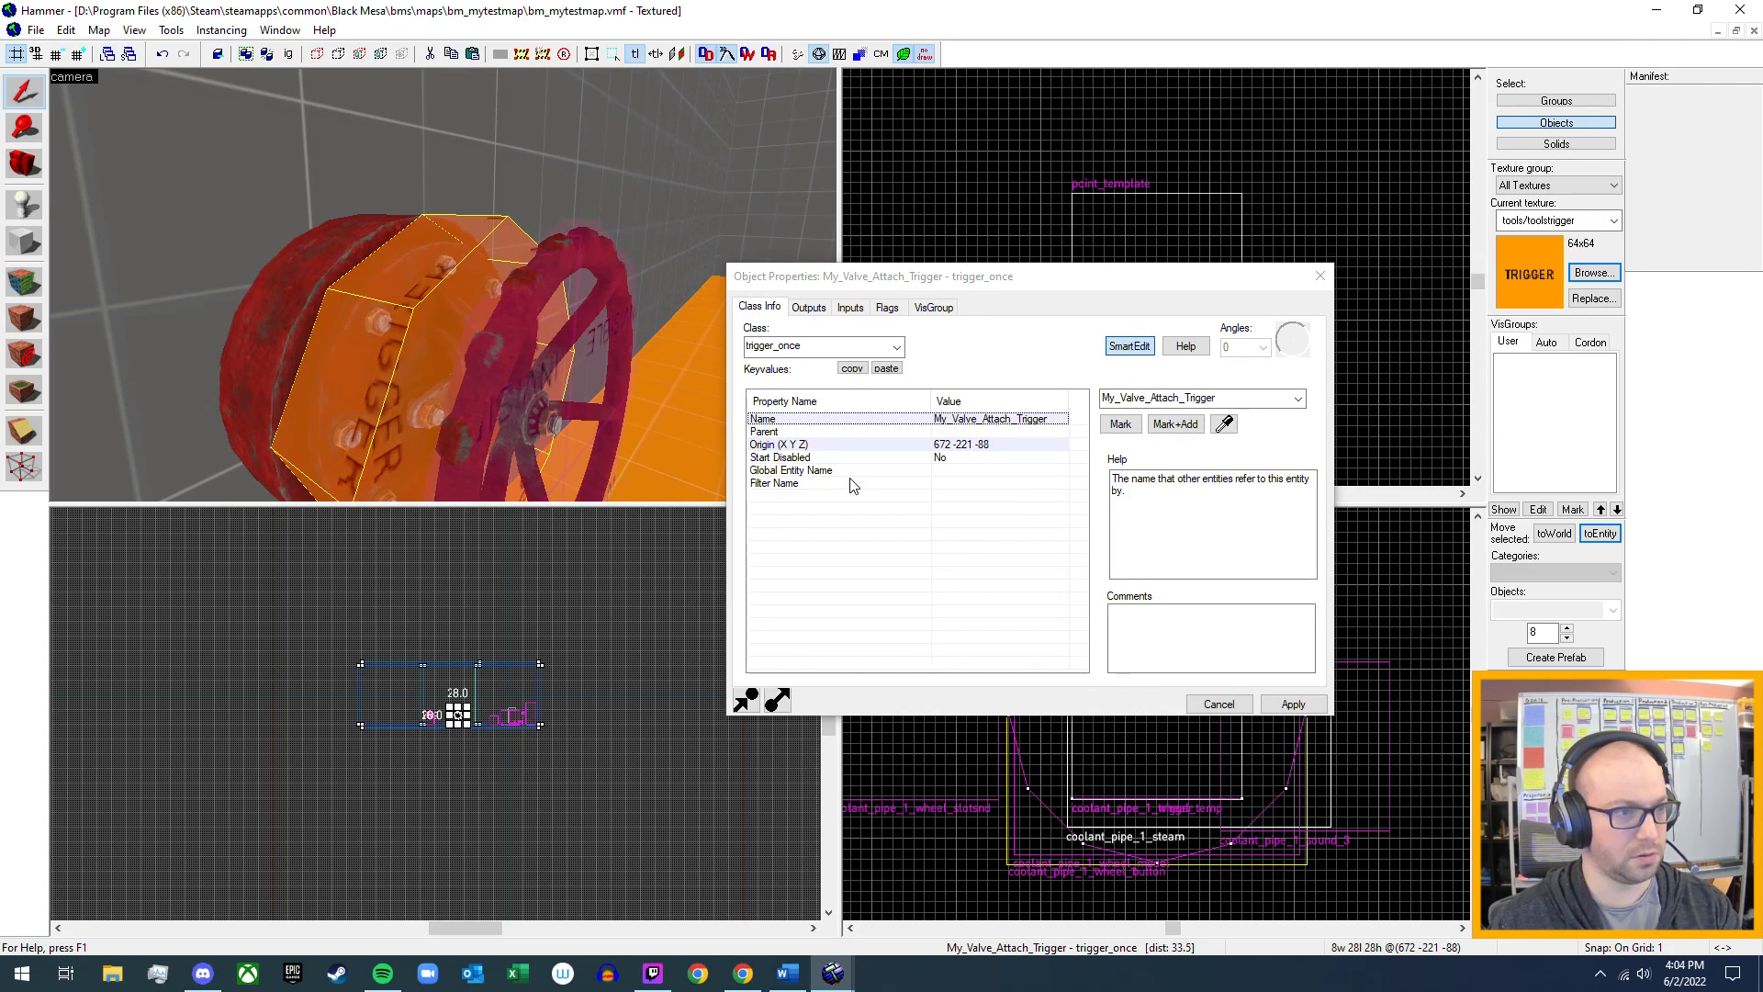
click(808, 308)
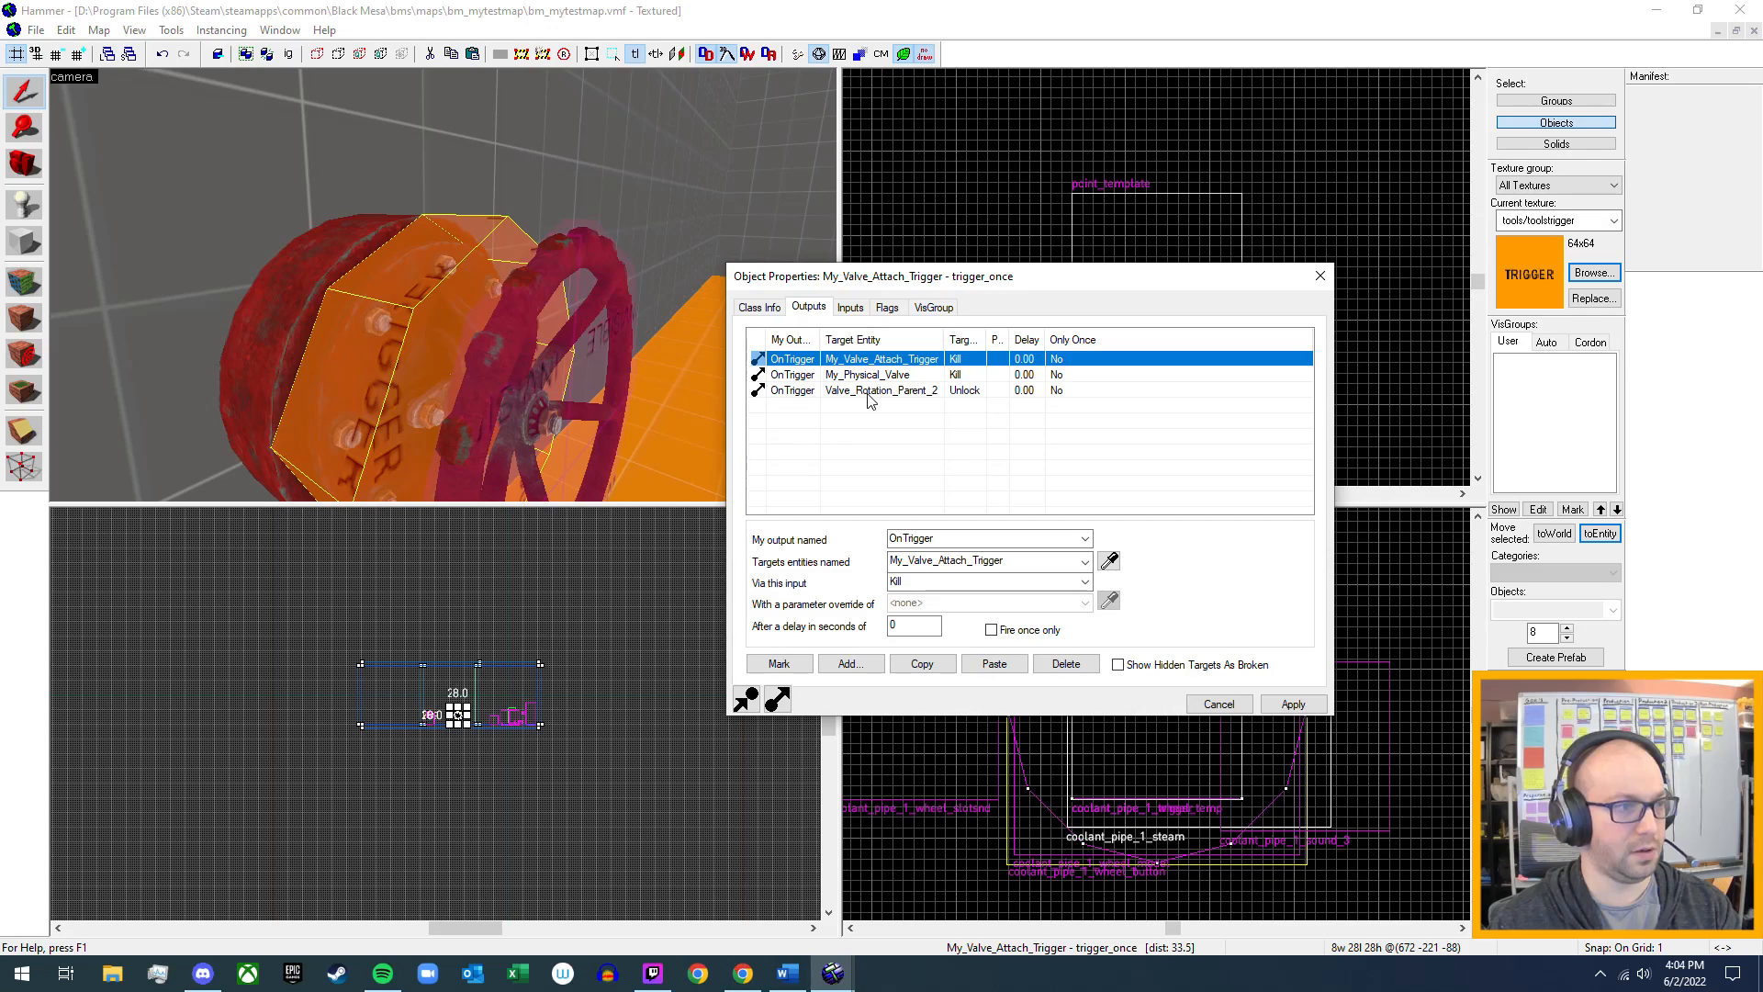
click(428, 392)
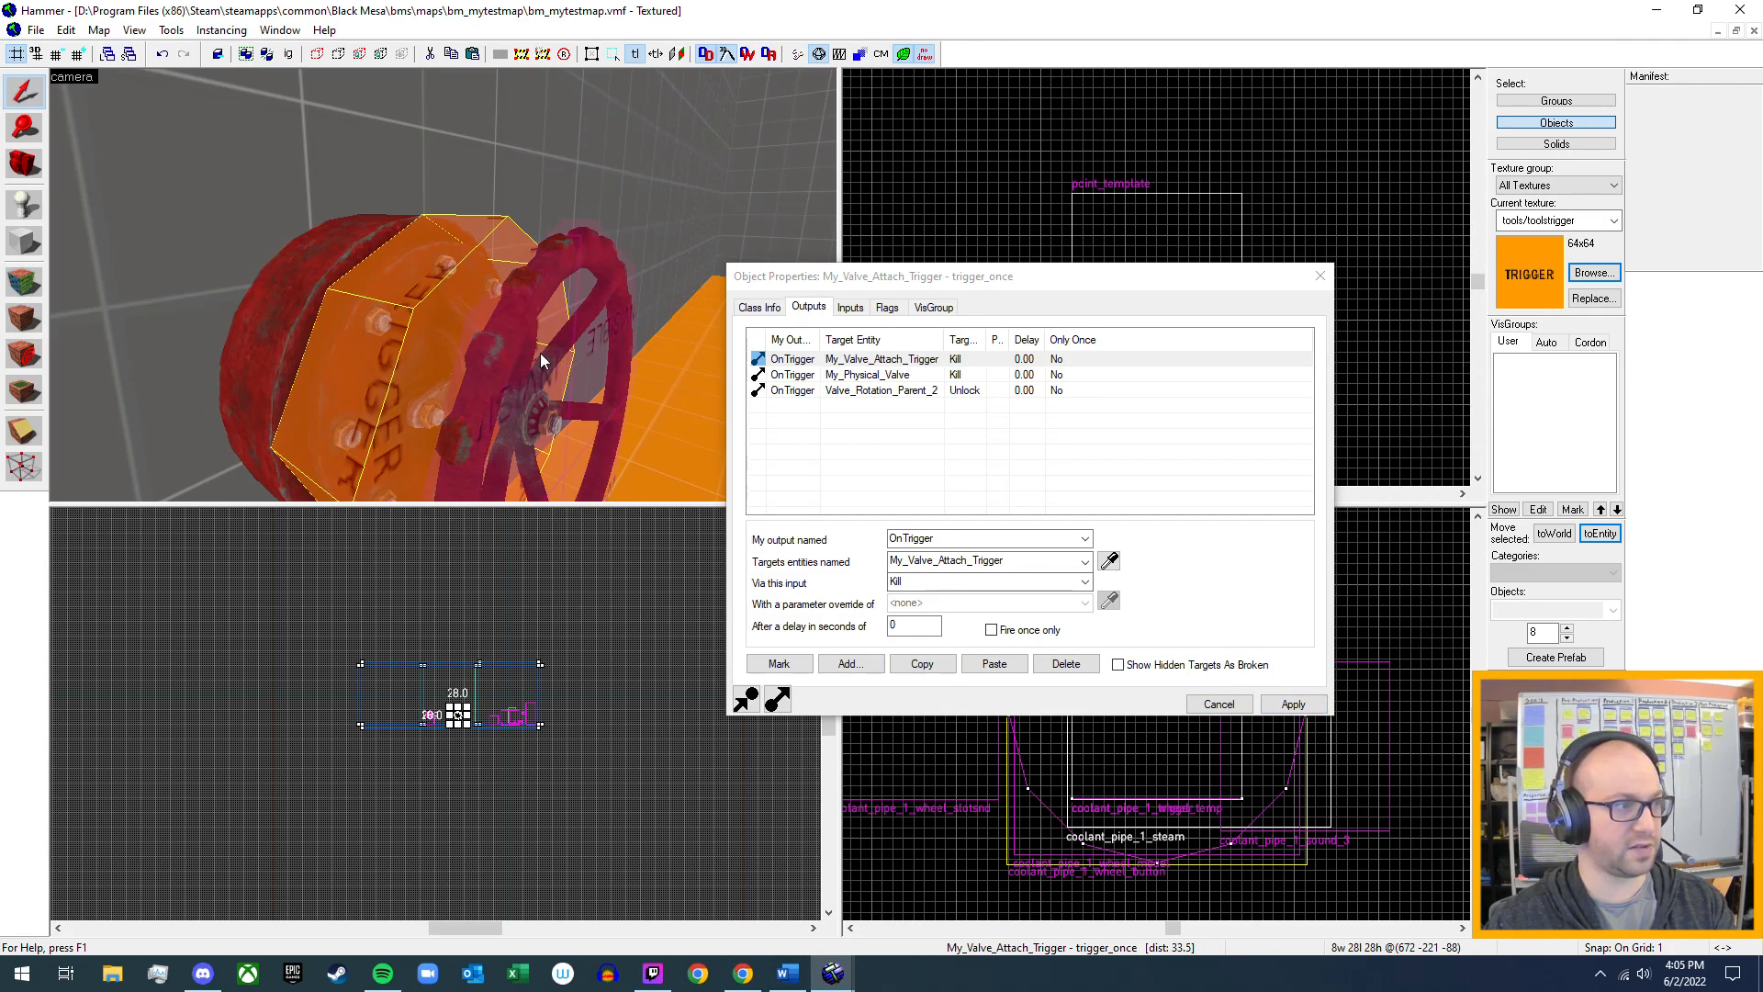
click(1305, 712)
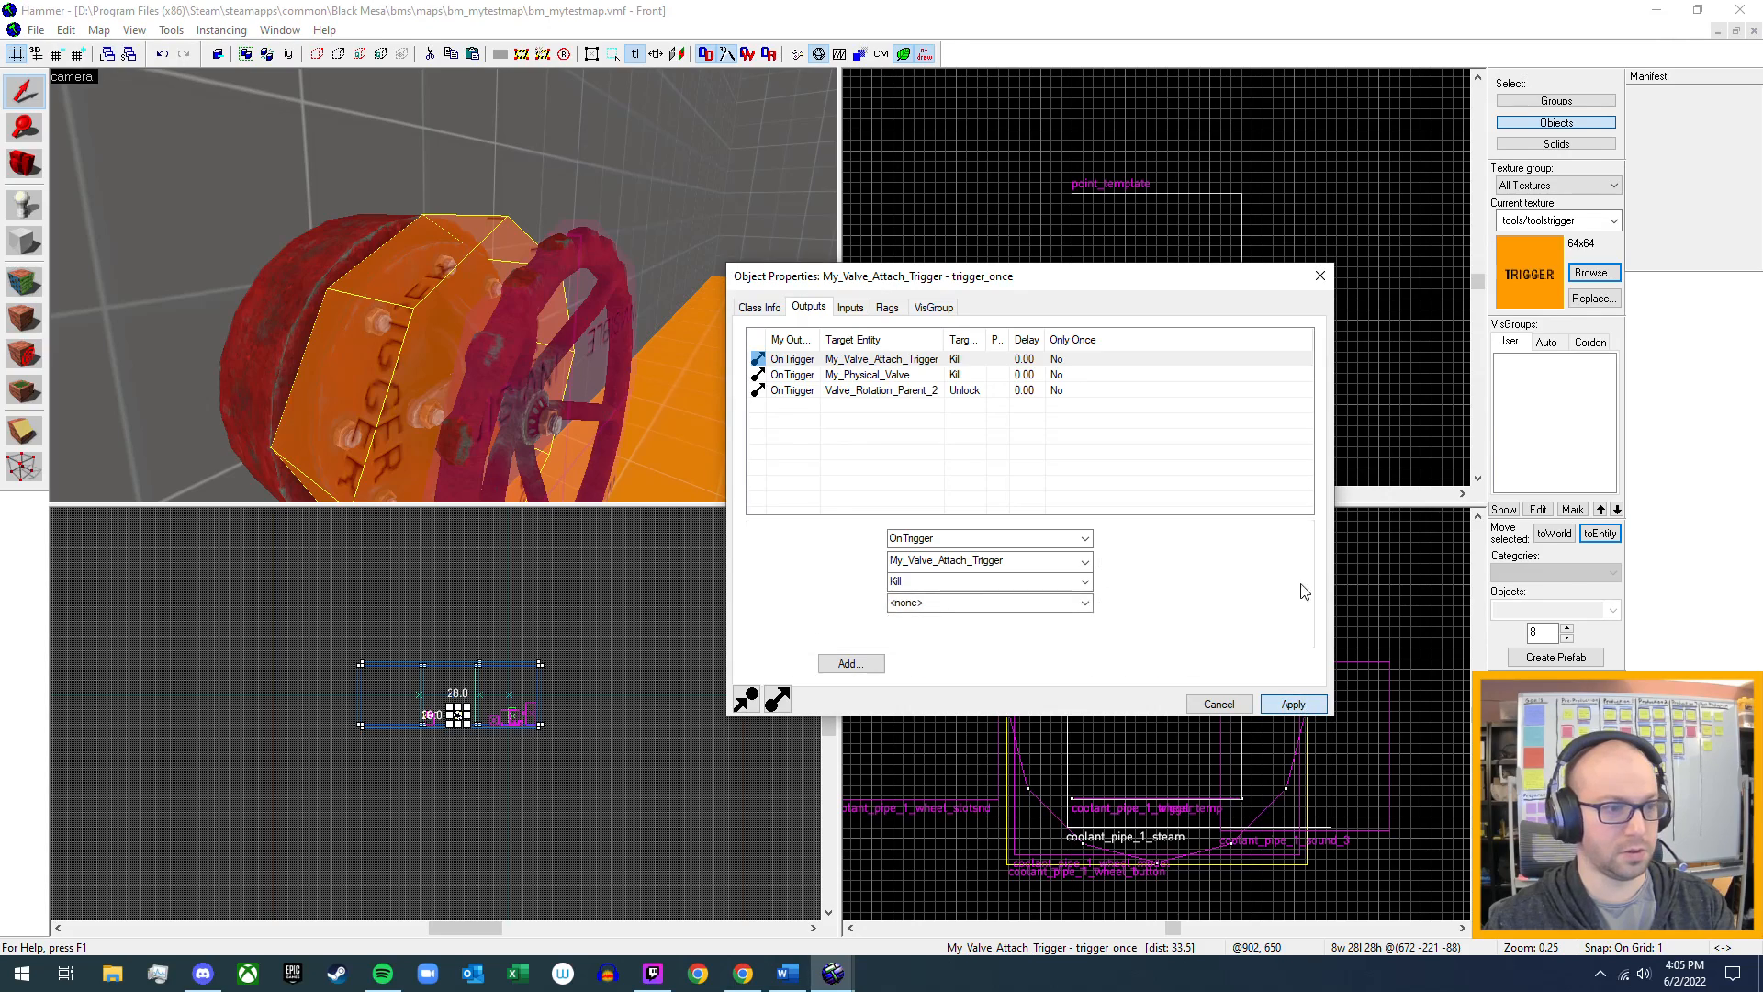
click(1319, 275)
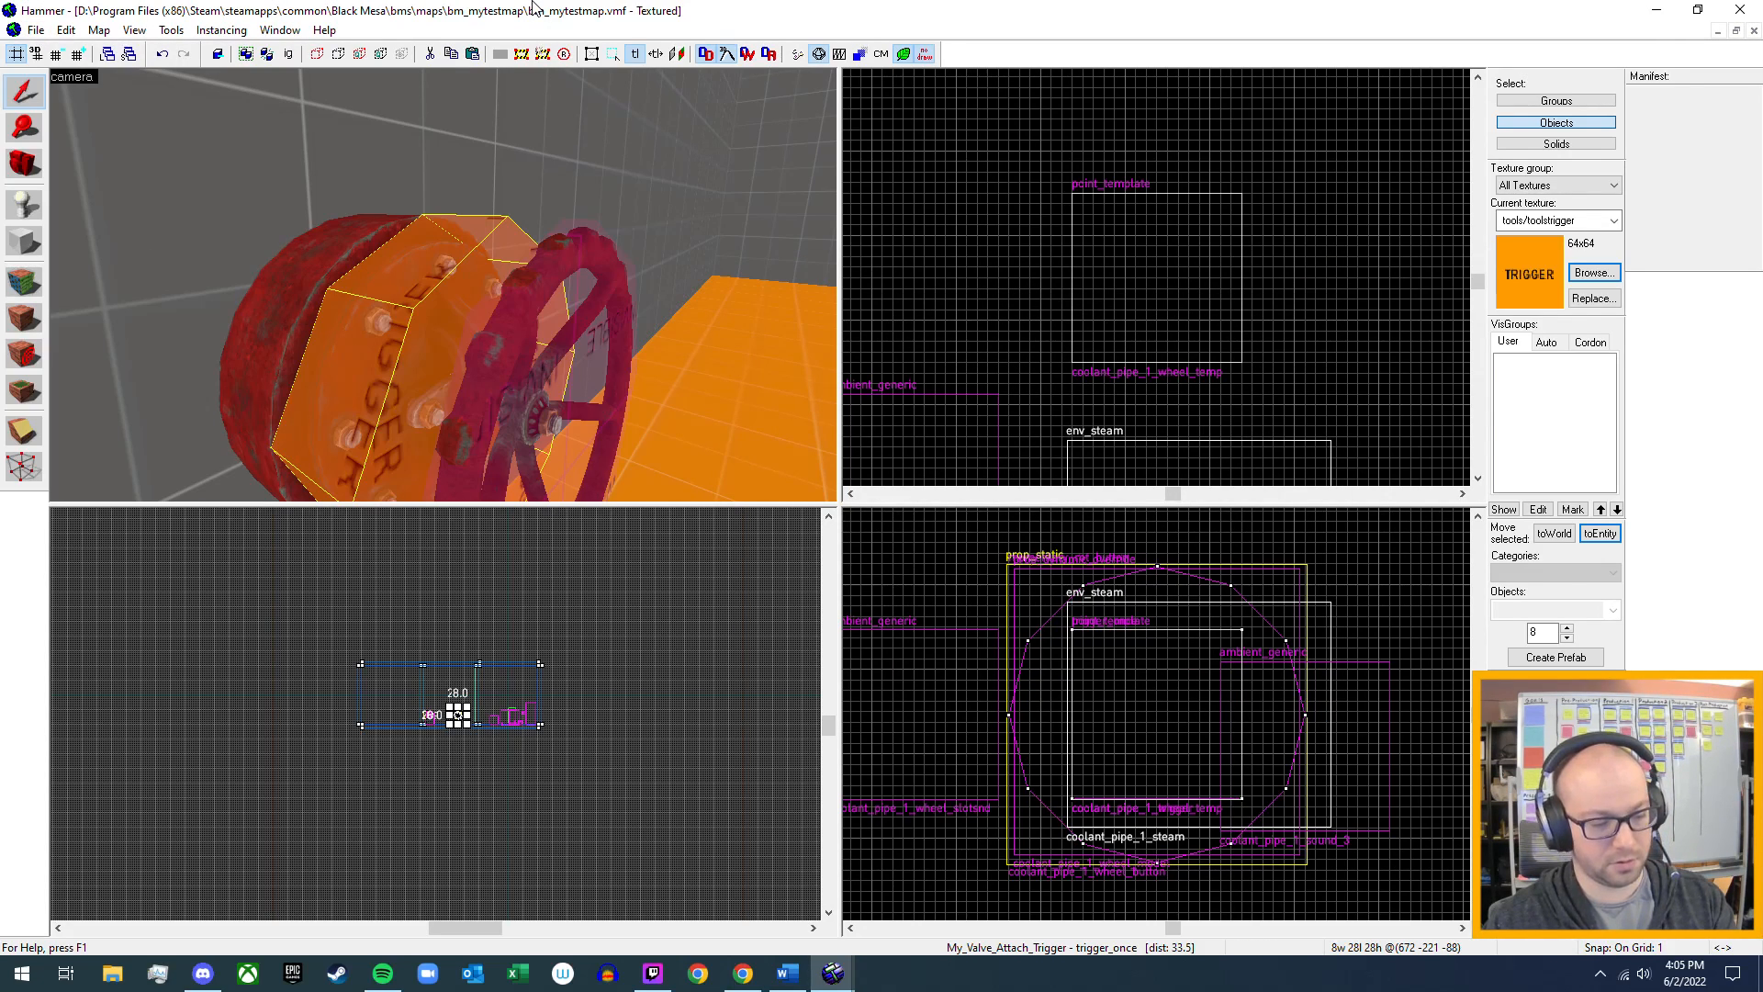
- Compile and run the map with normal BSP, normal VIS and final RAD
key(F9)
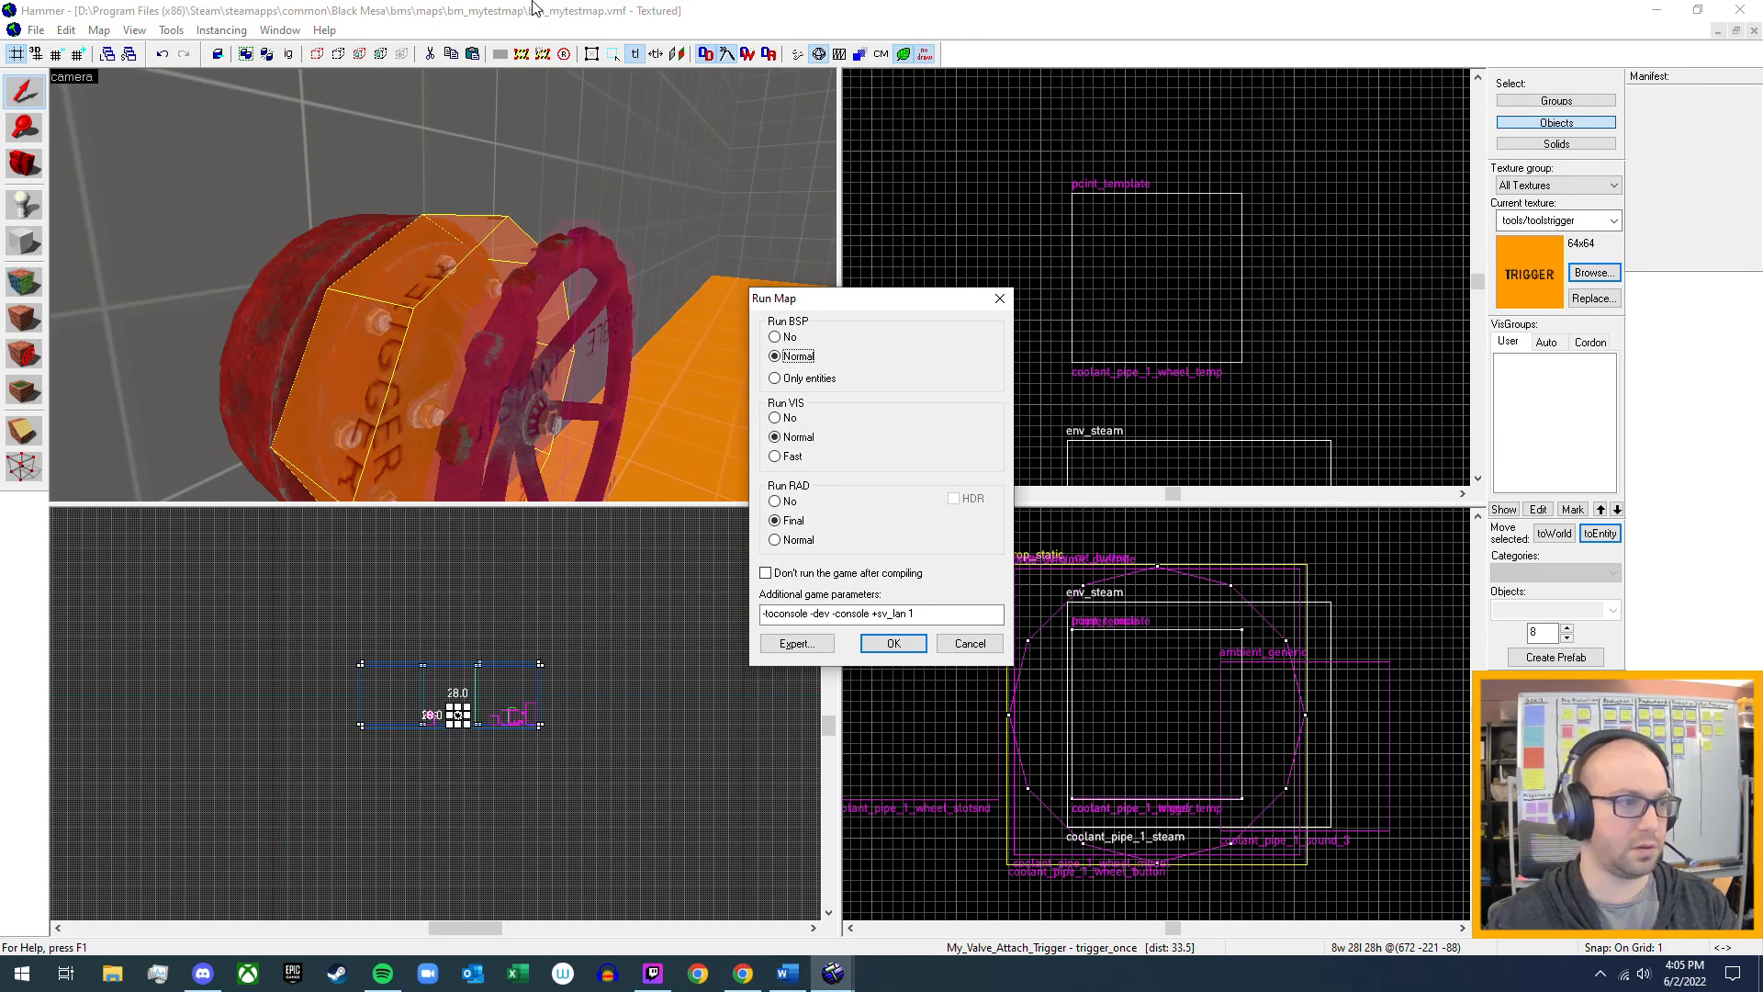
click(909, 649)
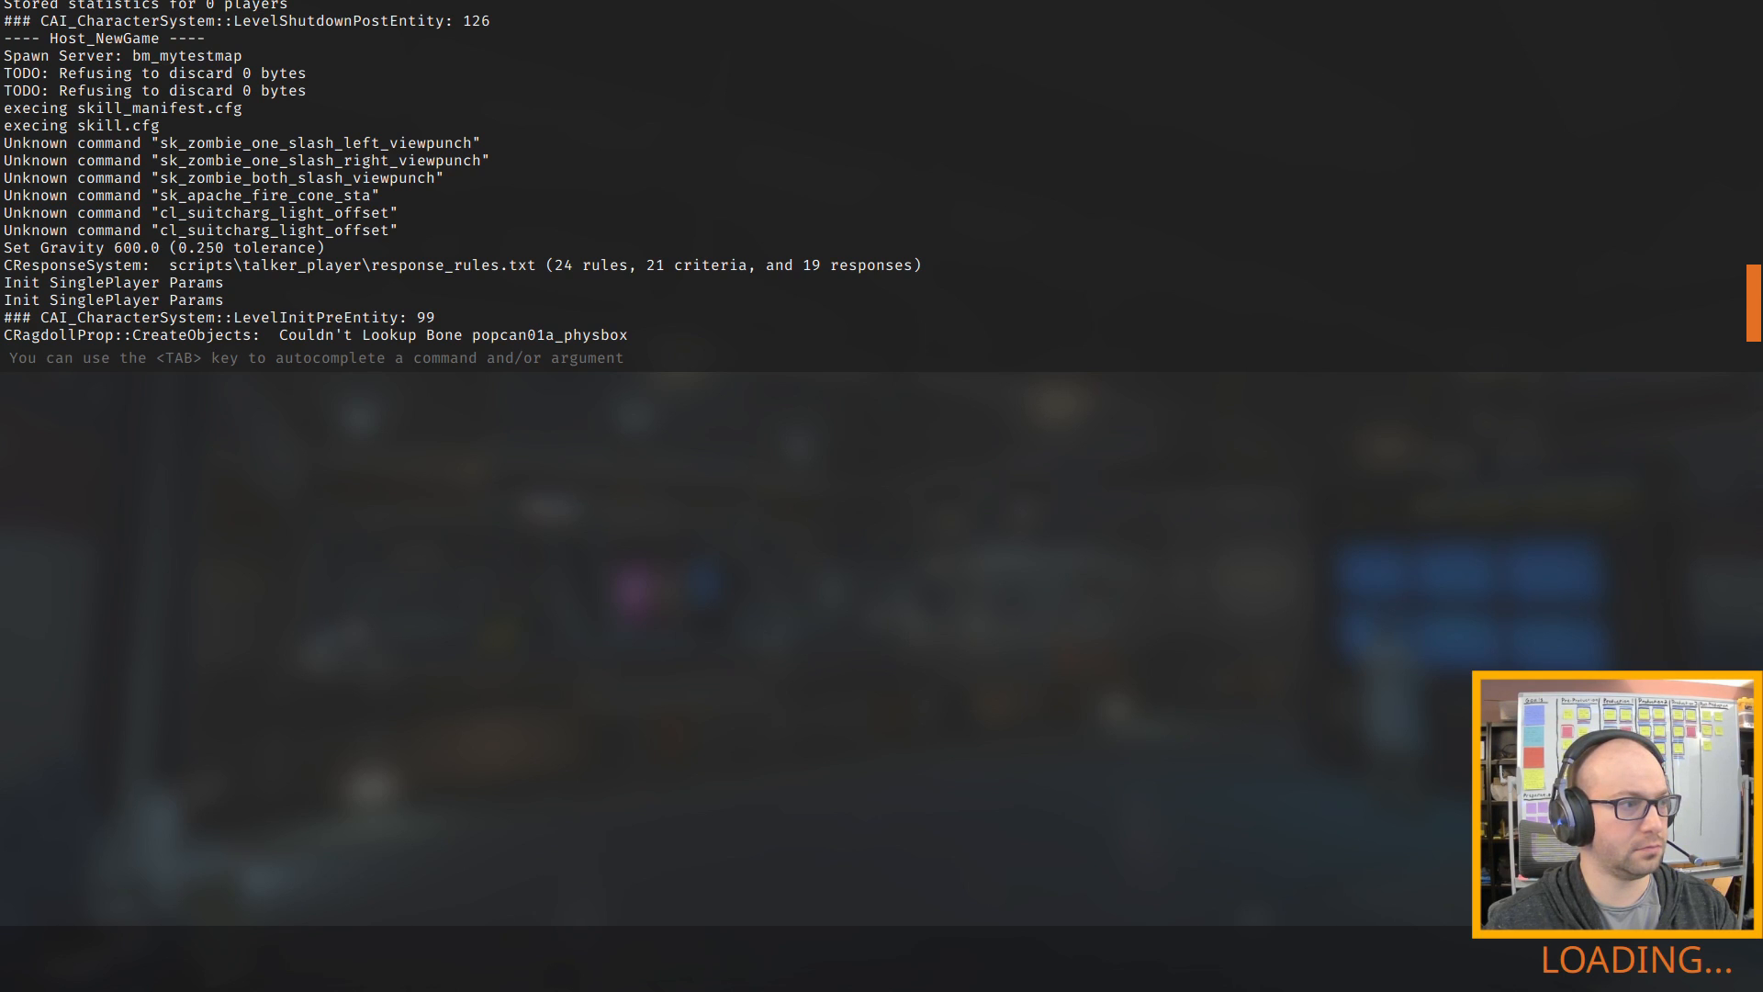
- Walk through bm_mytestmap to the wall-mounted pipe valves and test using an attached valve wheel
key(w)
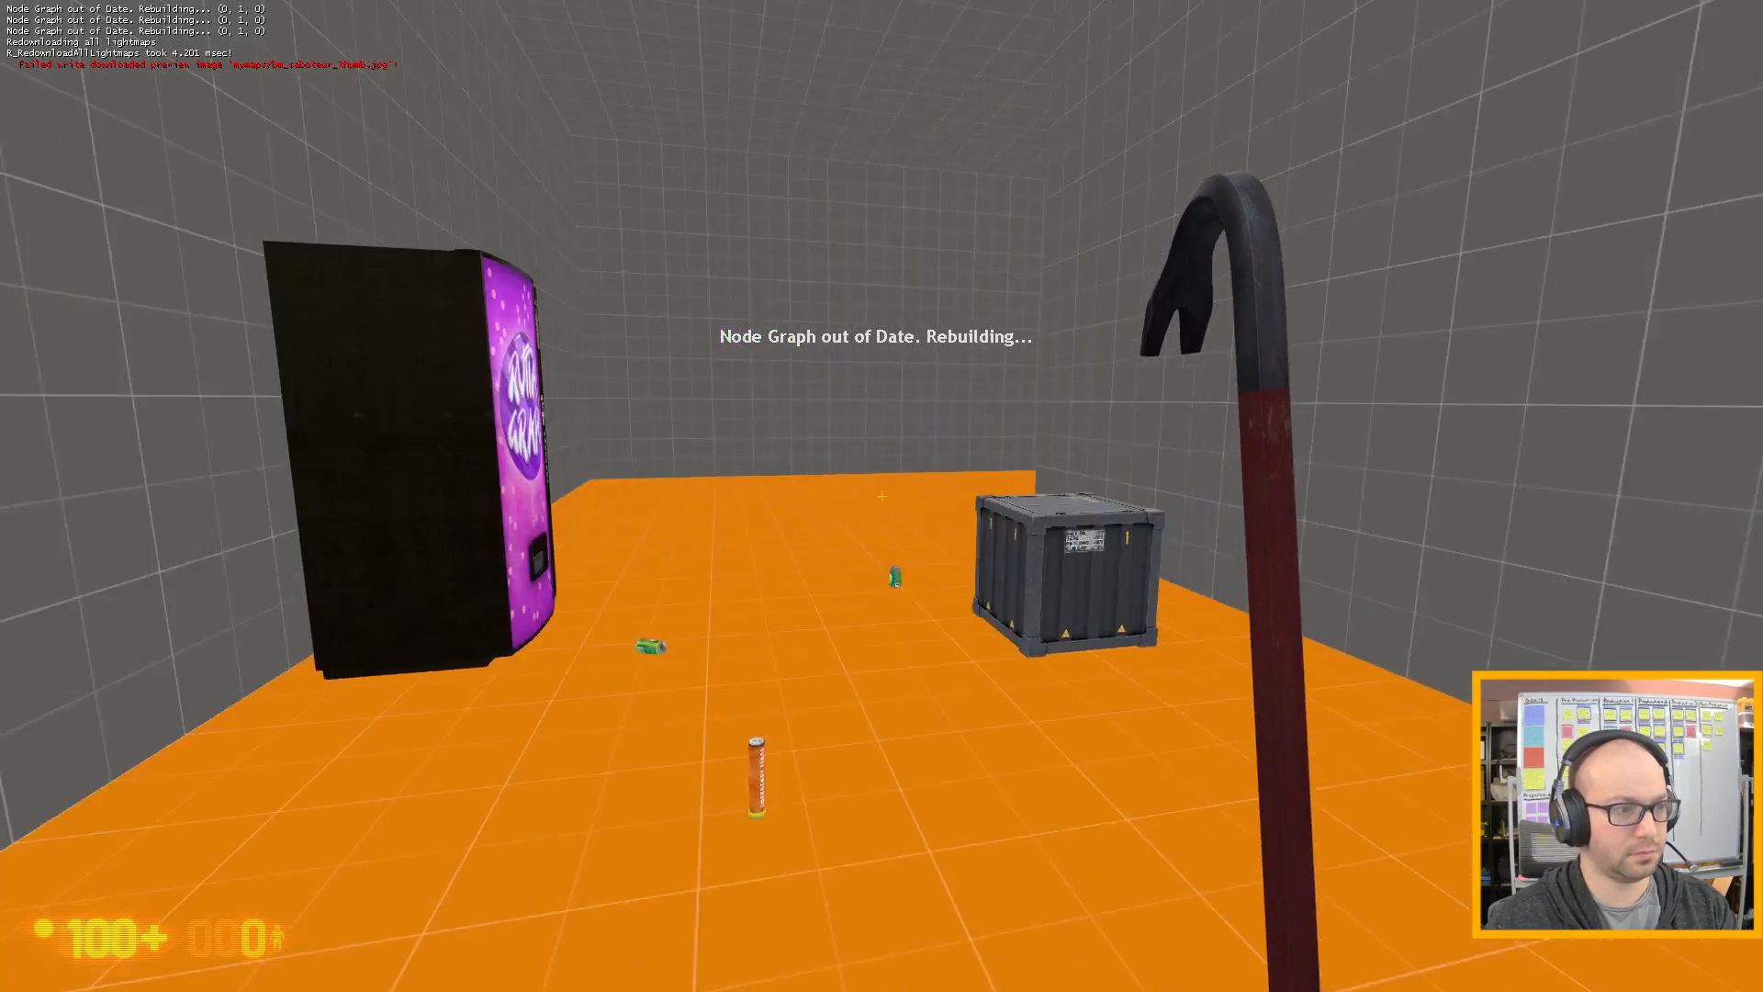
click(881, 496)
key(w)
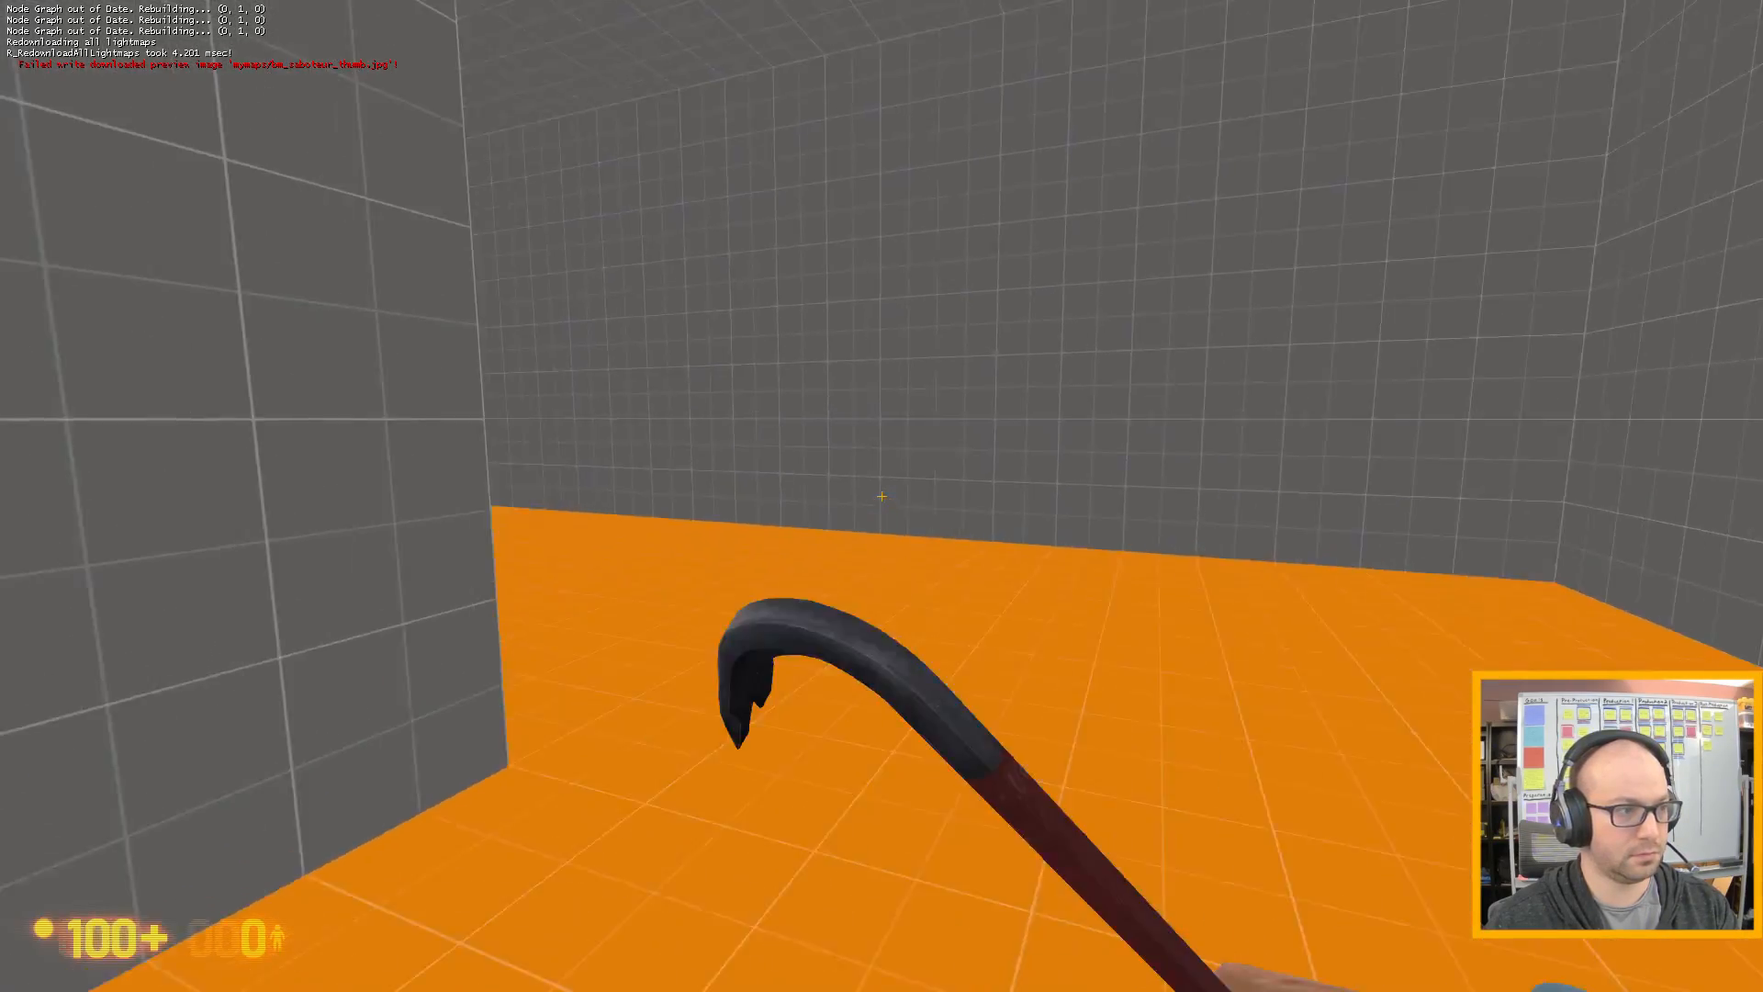
key(w)
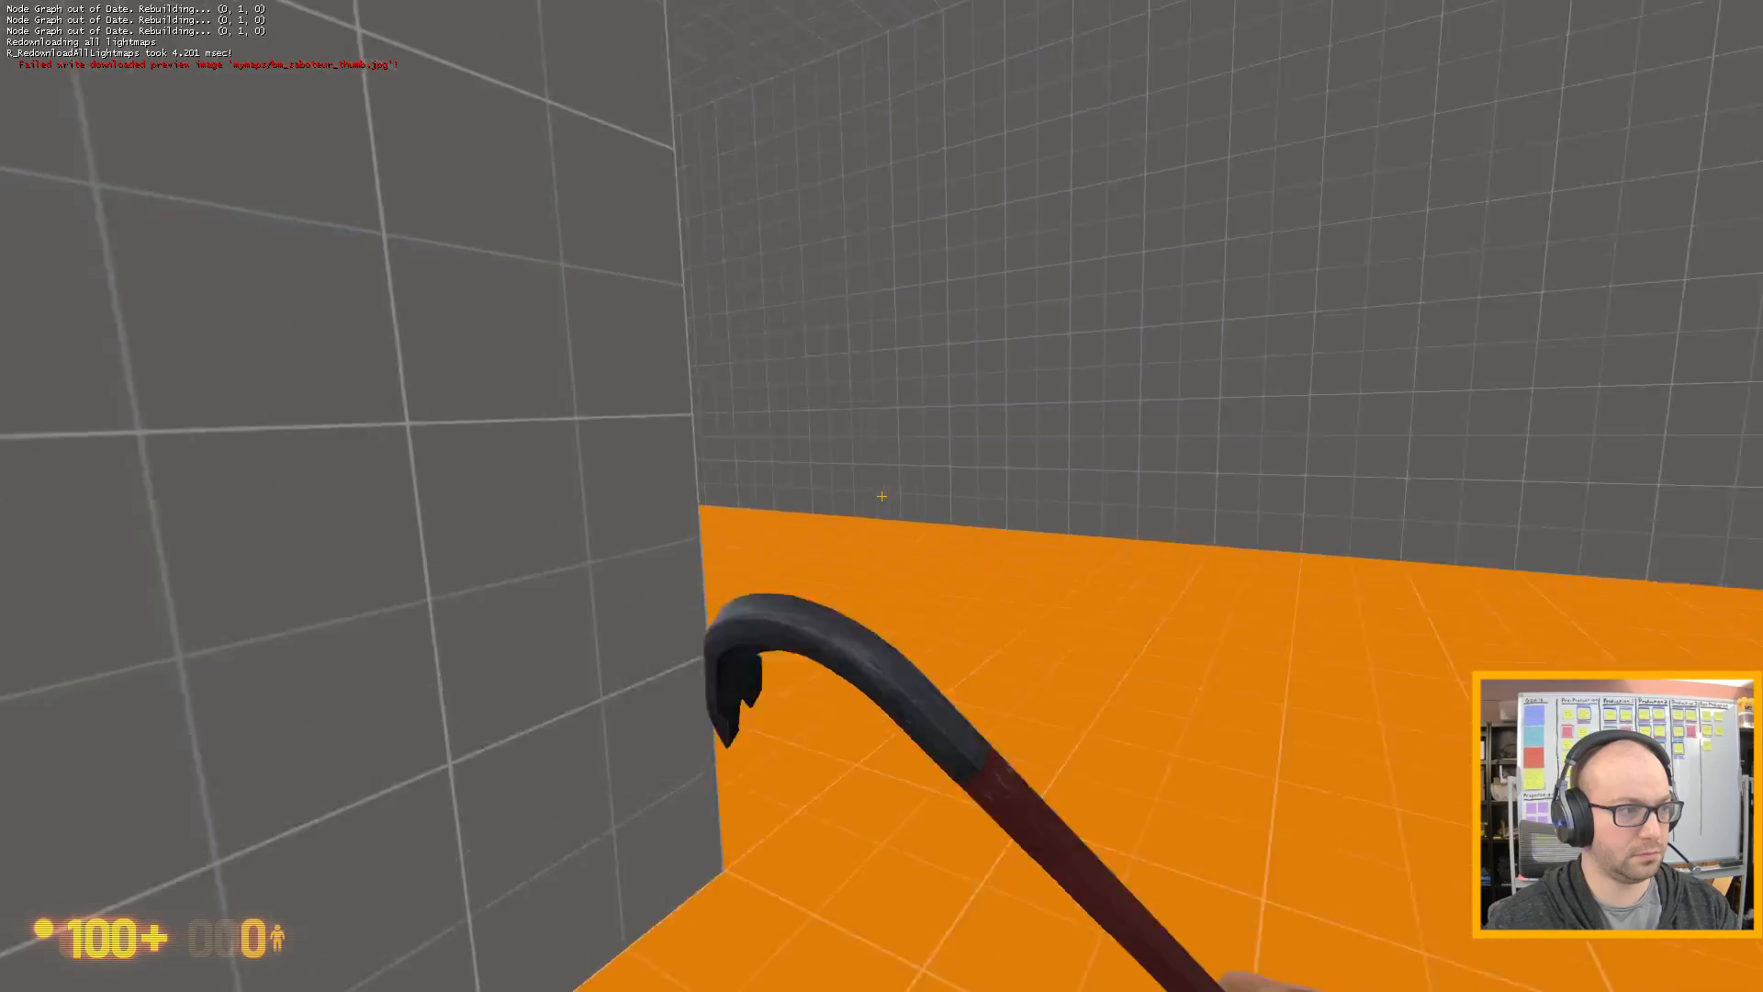
key(w)
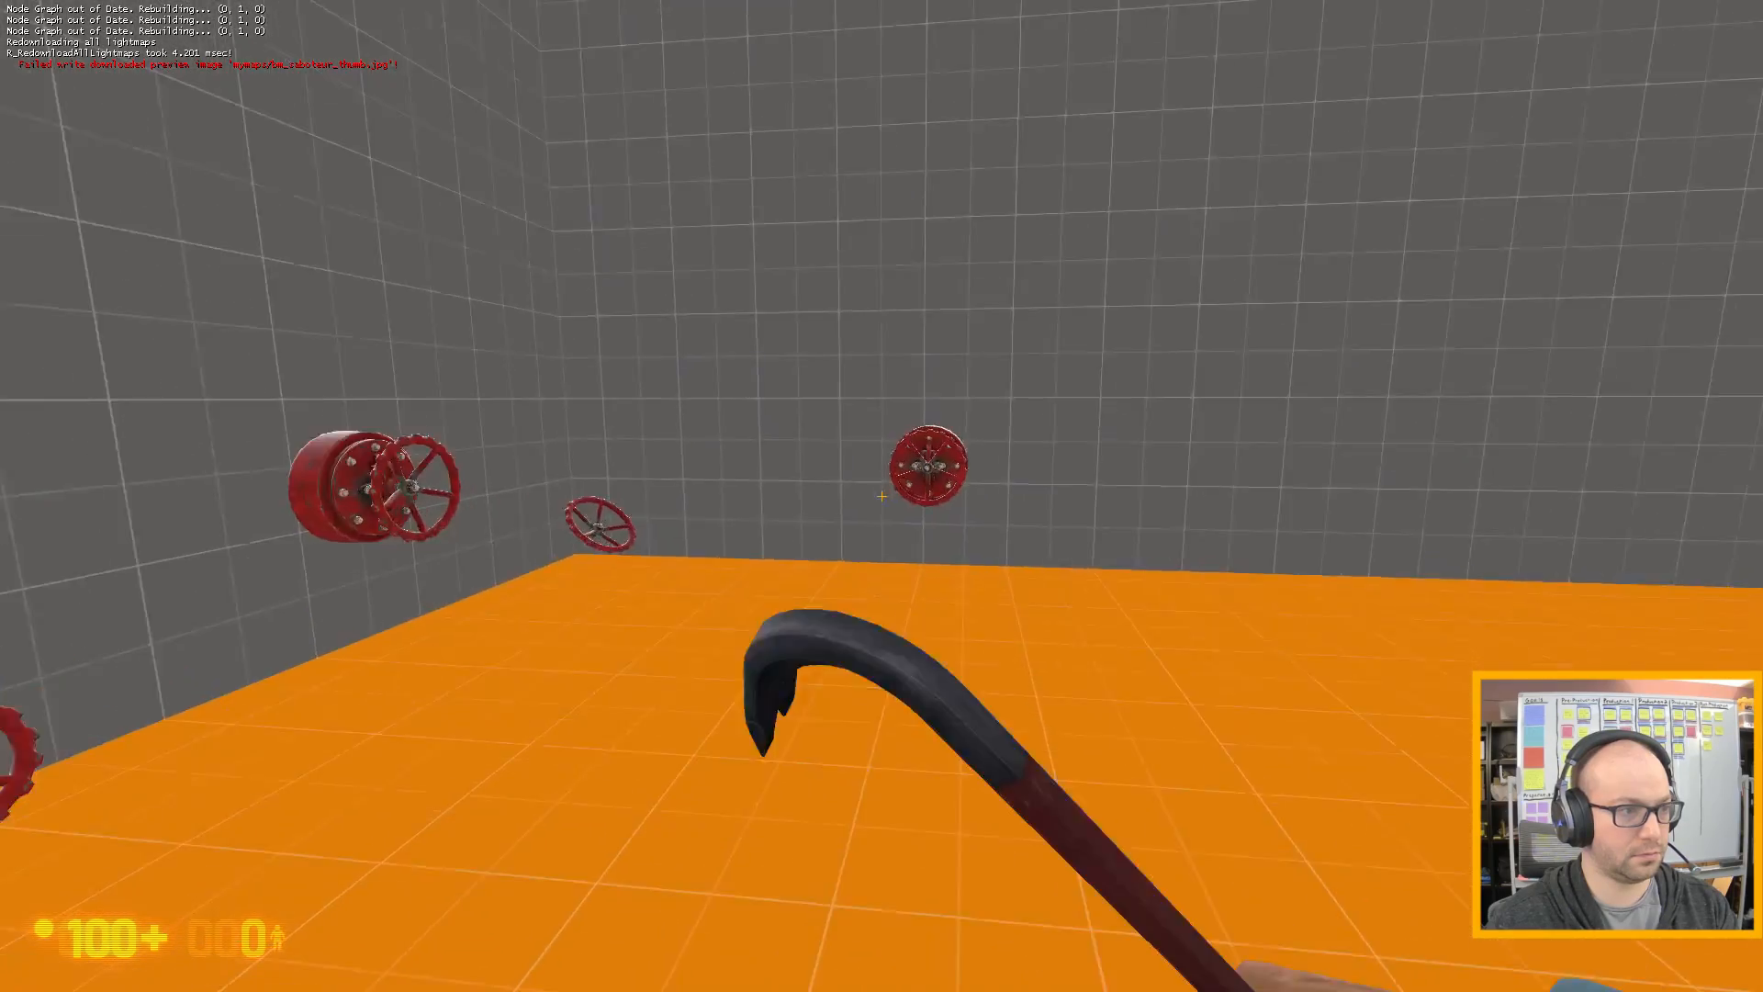
key(w)
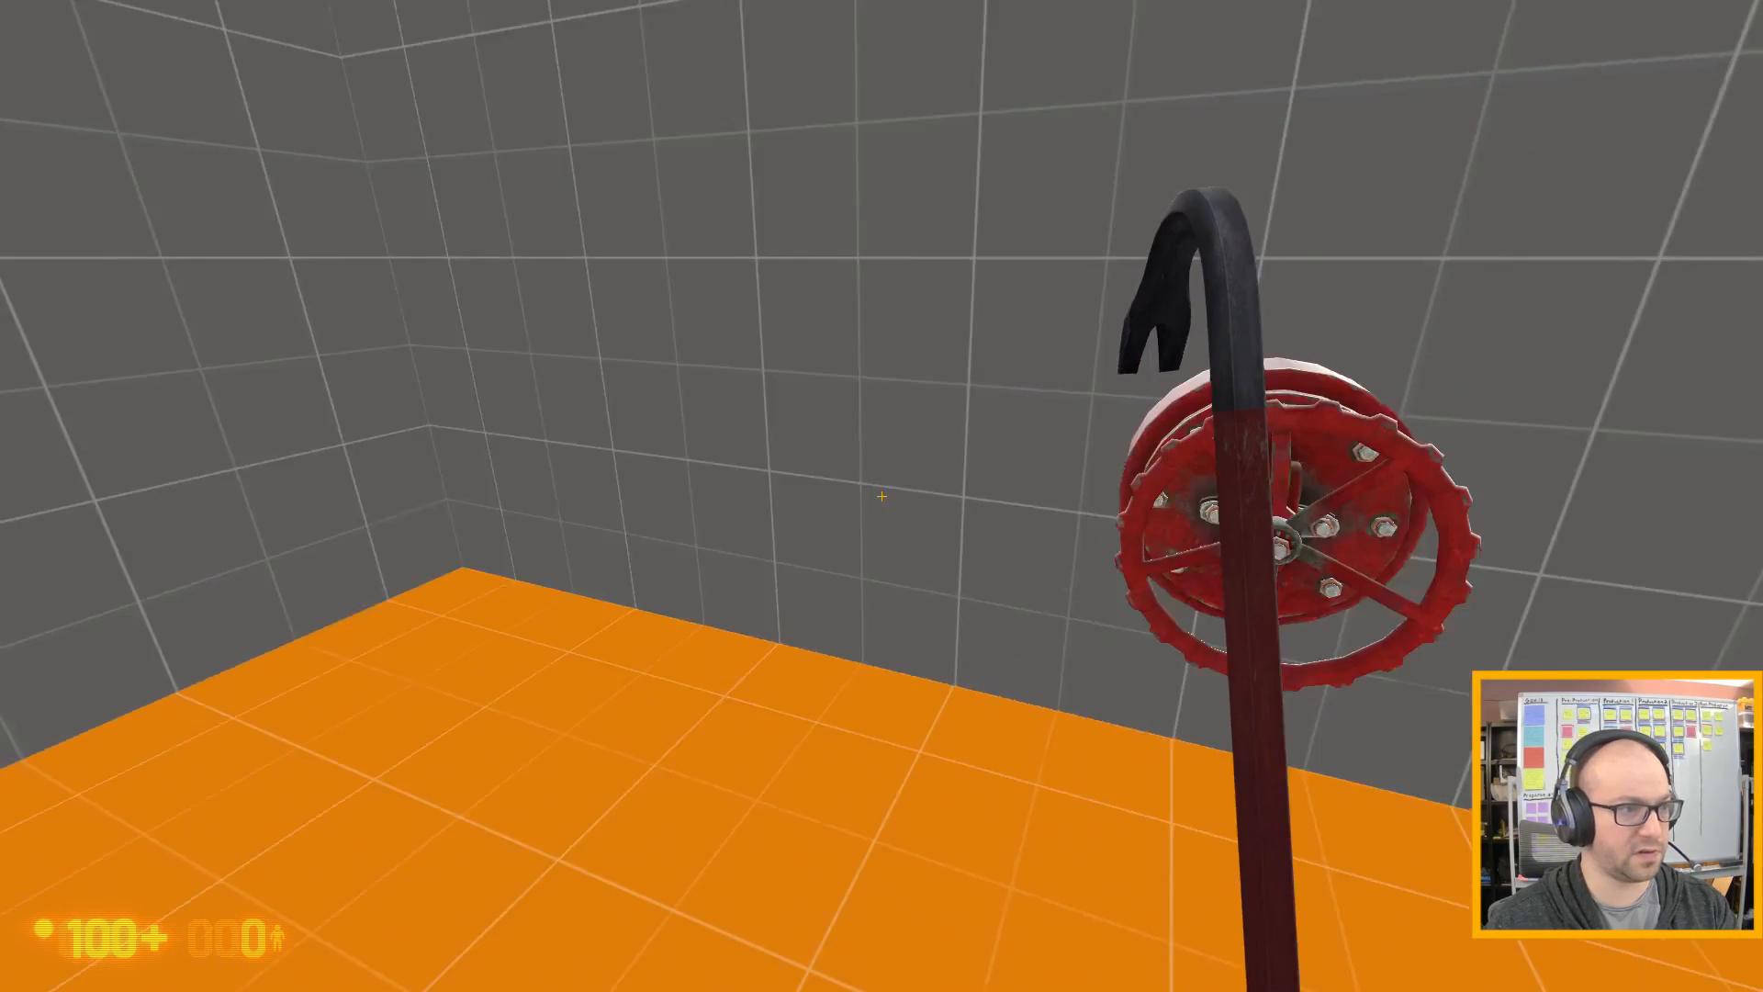
key(w)
key(e)
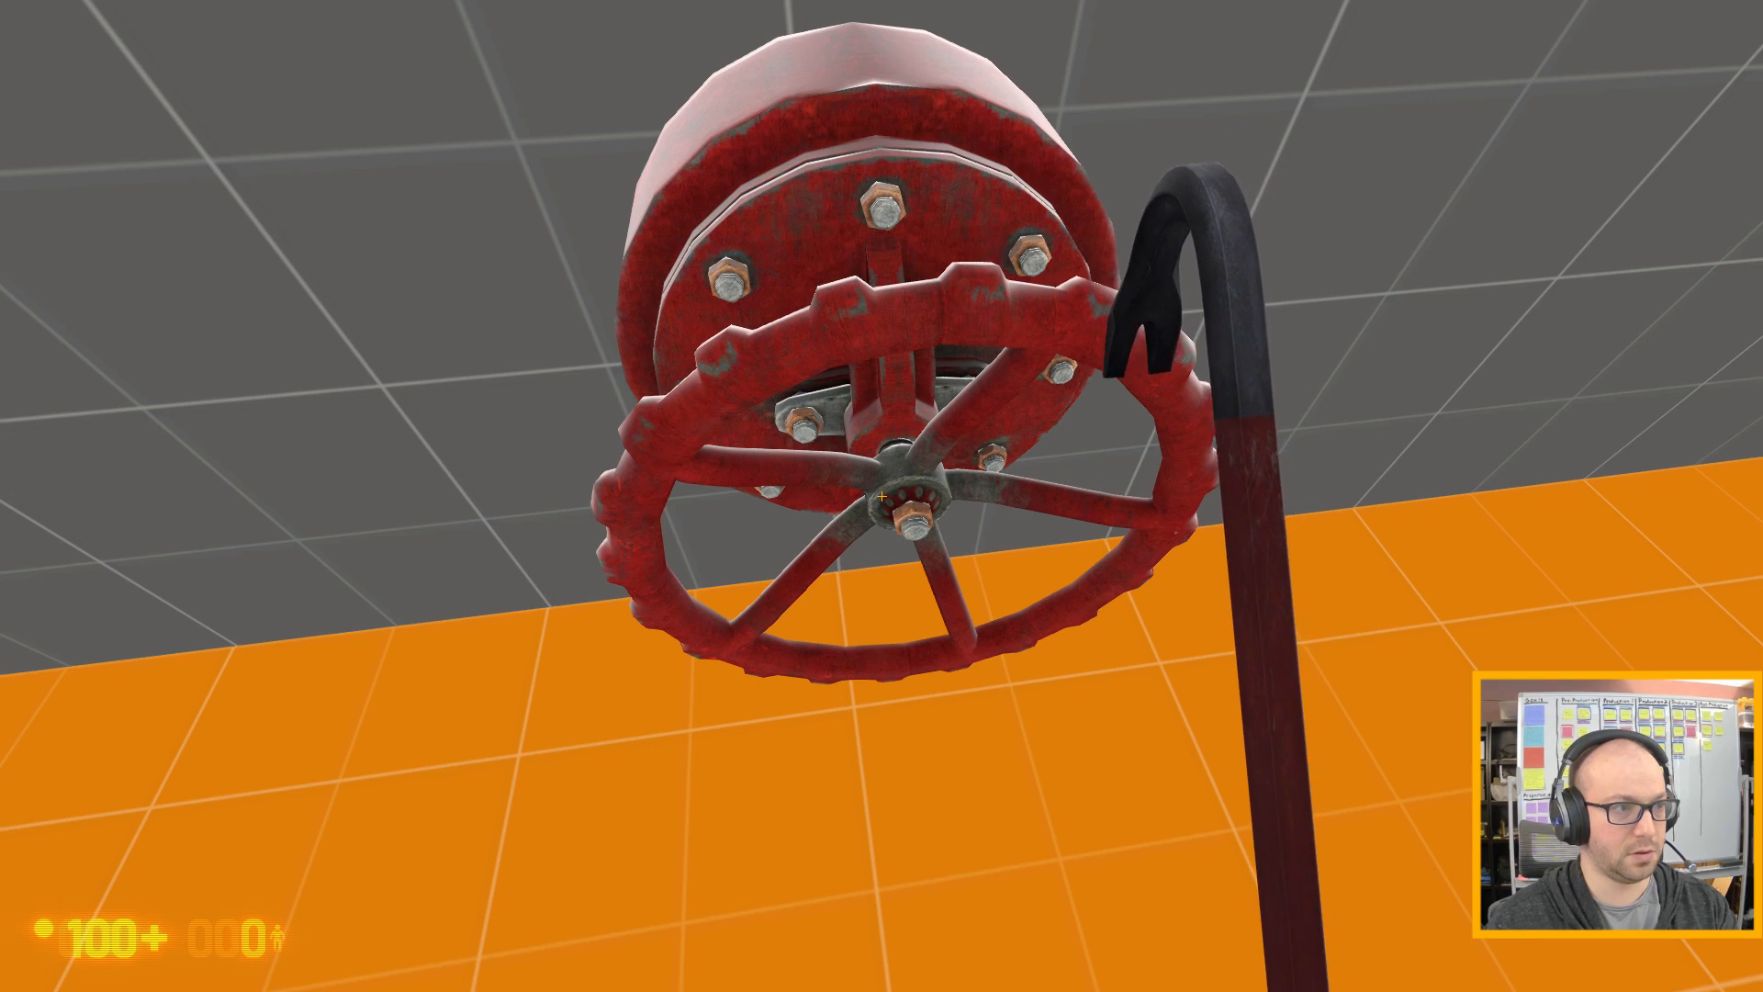
- Back away from the tested valve and inspect the other pipe and its valve wheel in the room
key(s)
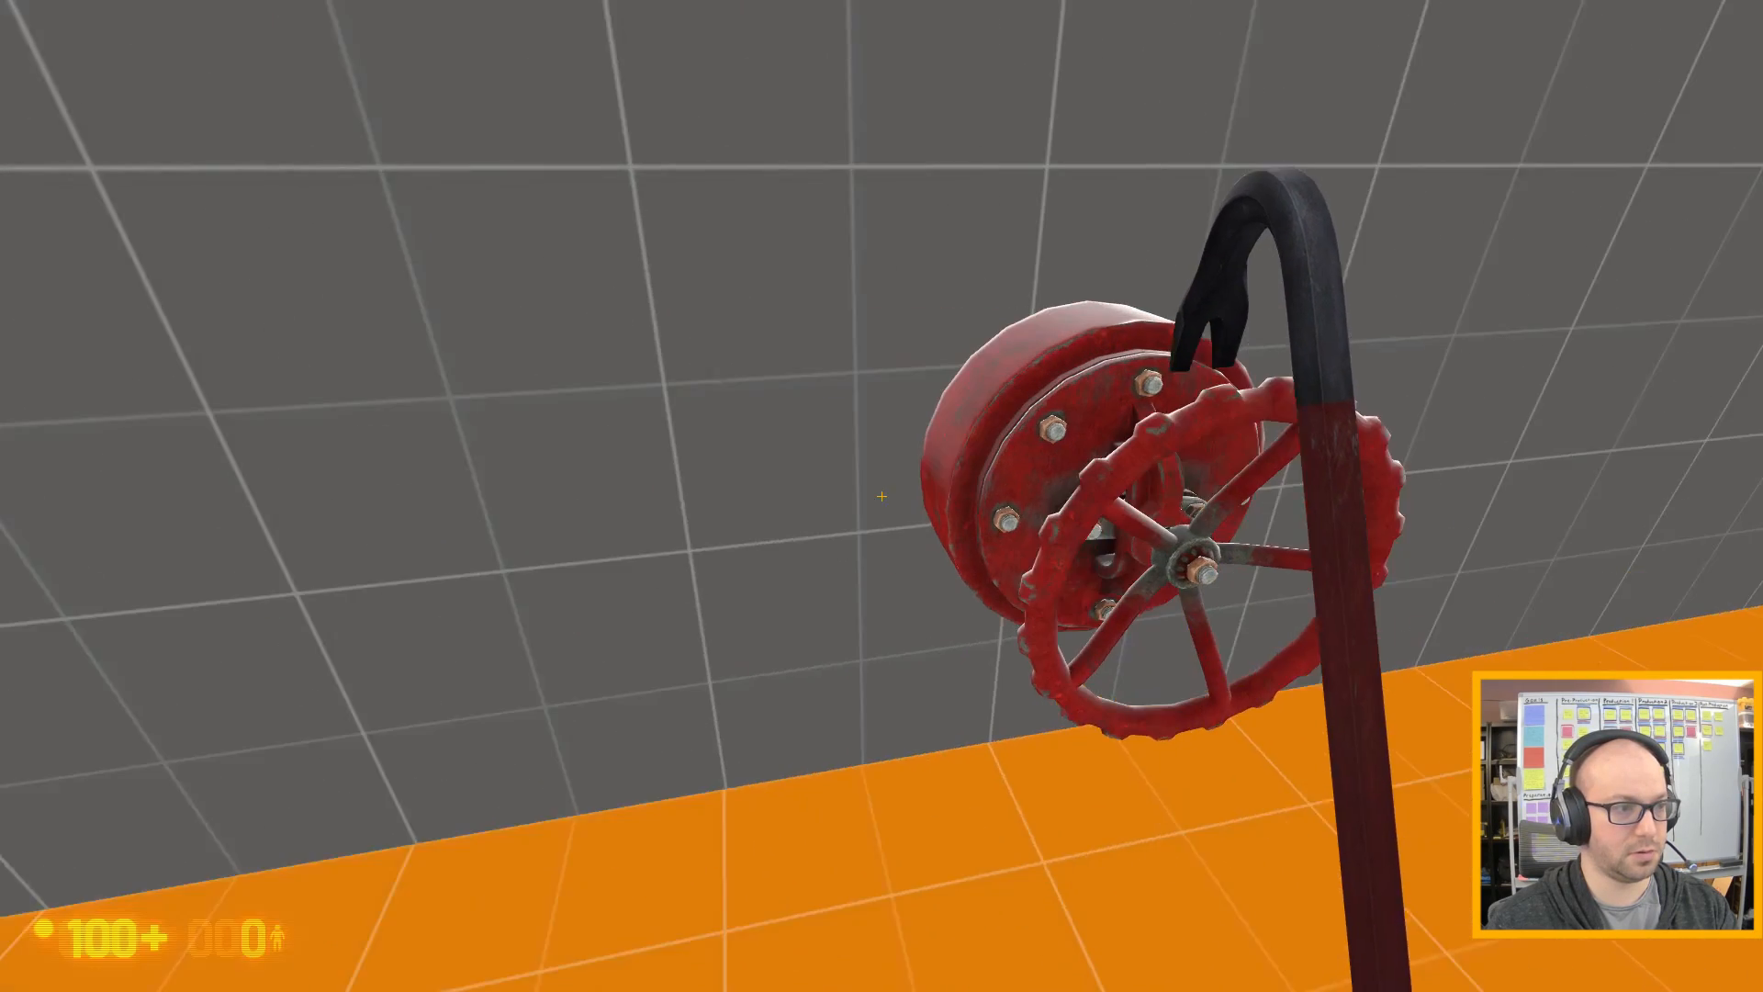
key(d)
key(w)
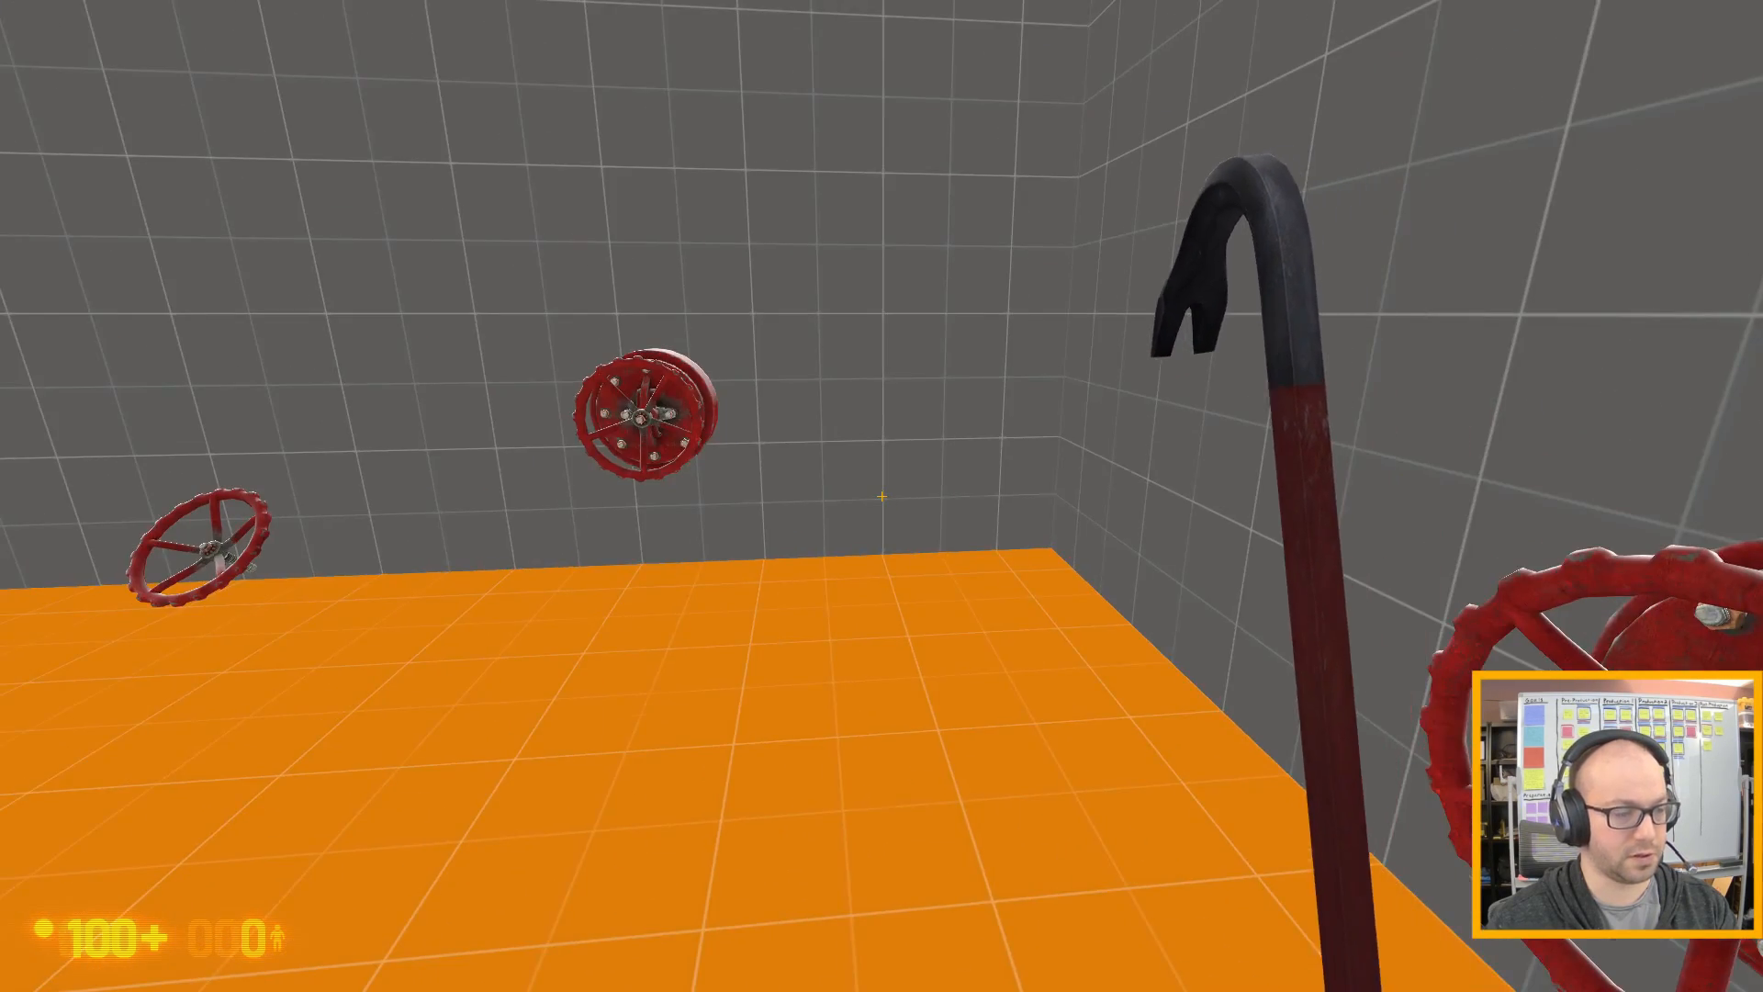
key(w)
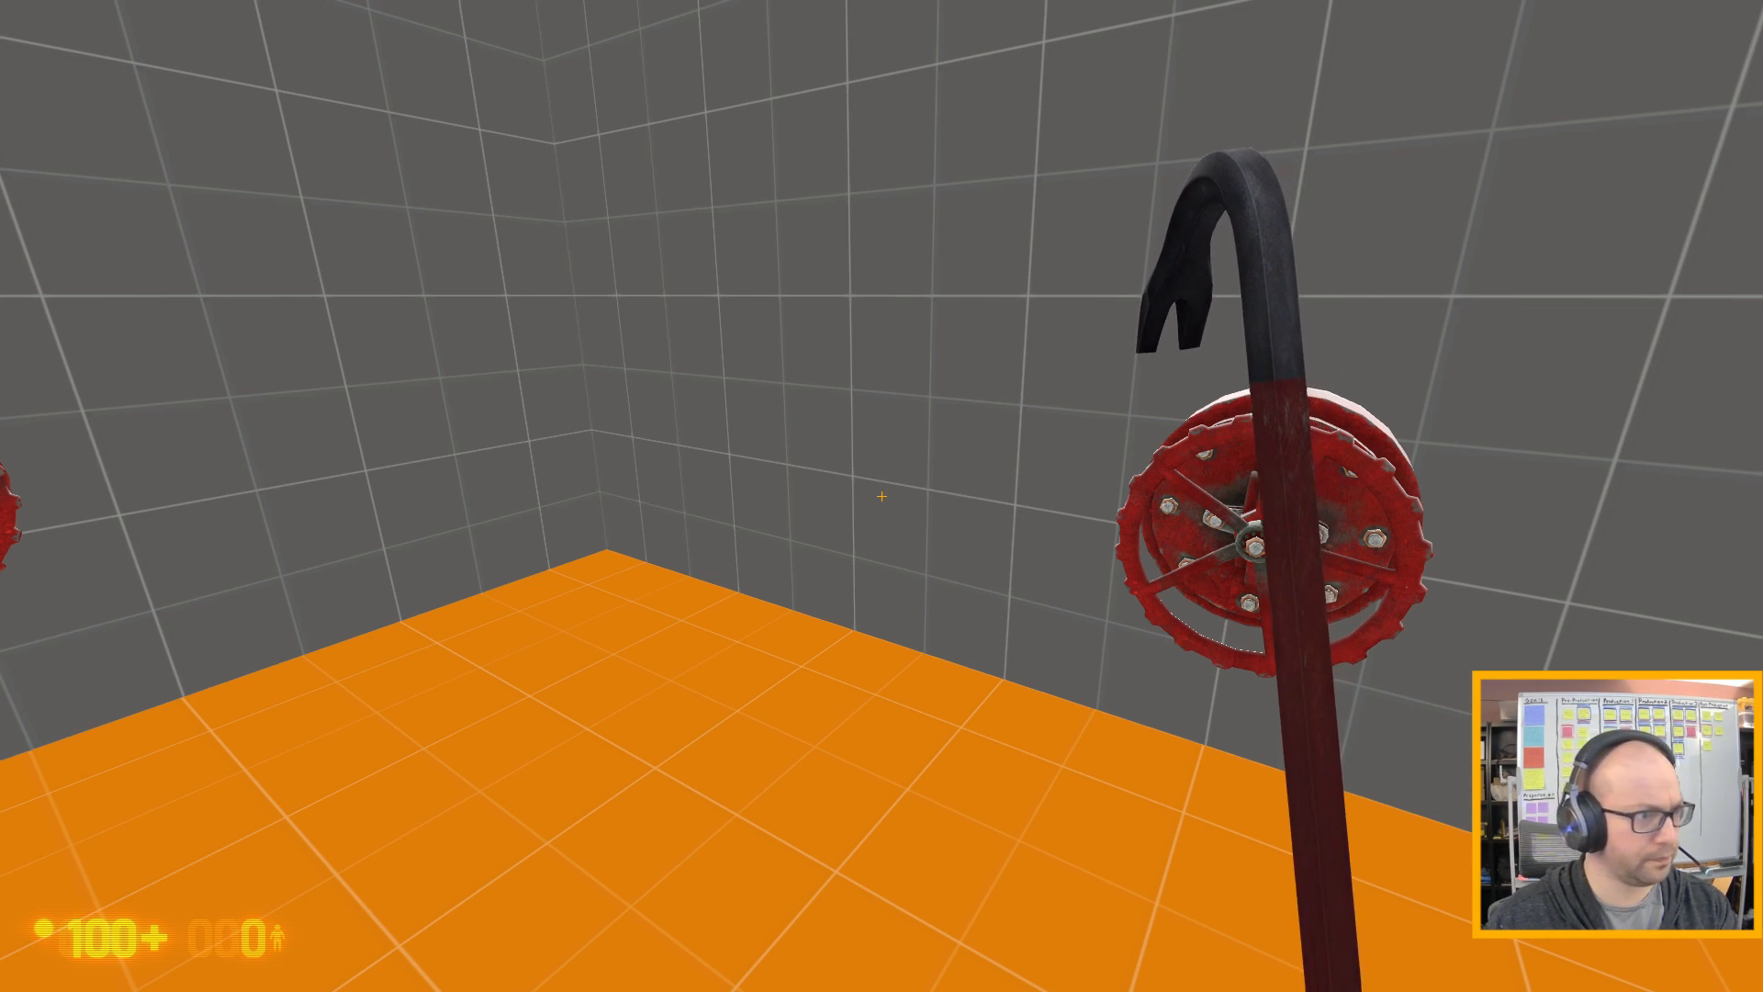
- Quit the game with the console command quit, return to Hammer and choose to continue after the failed command
key(grave)
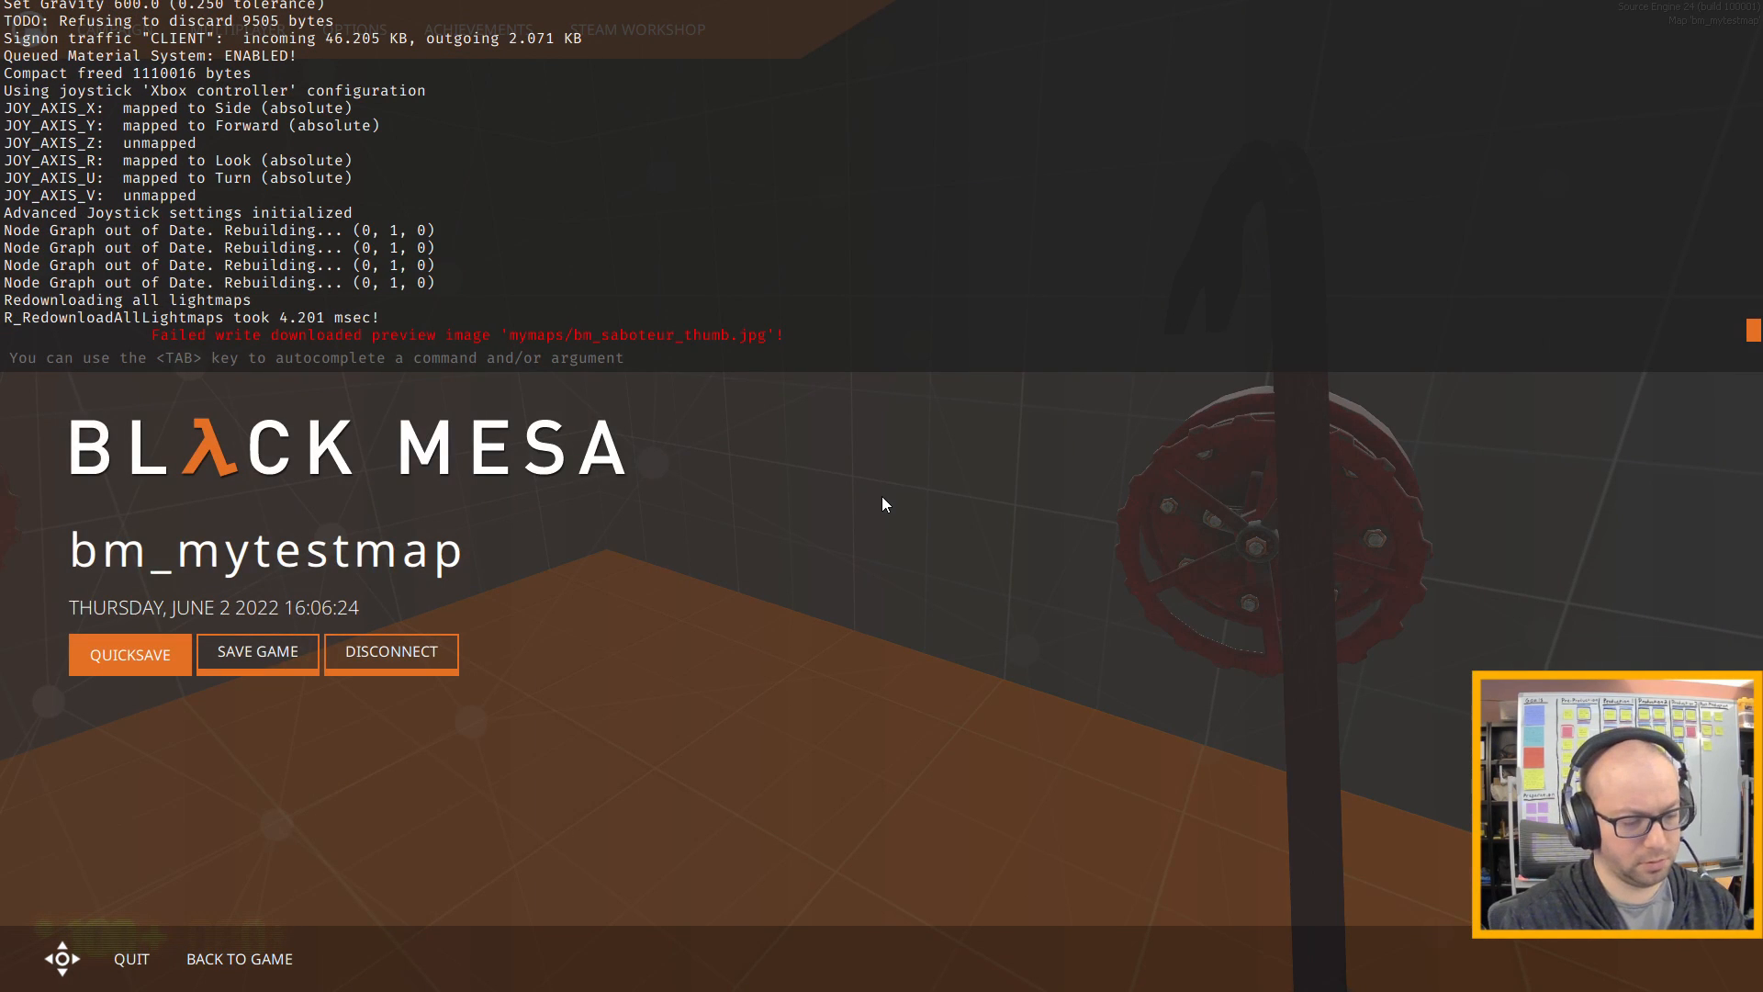
text(quit)
key(Return)
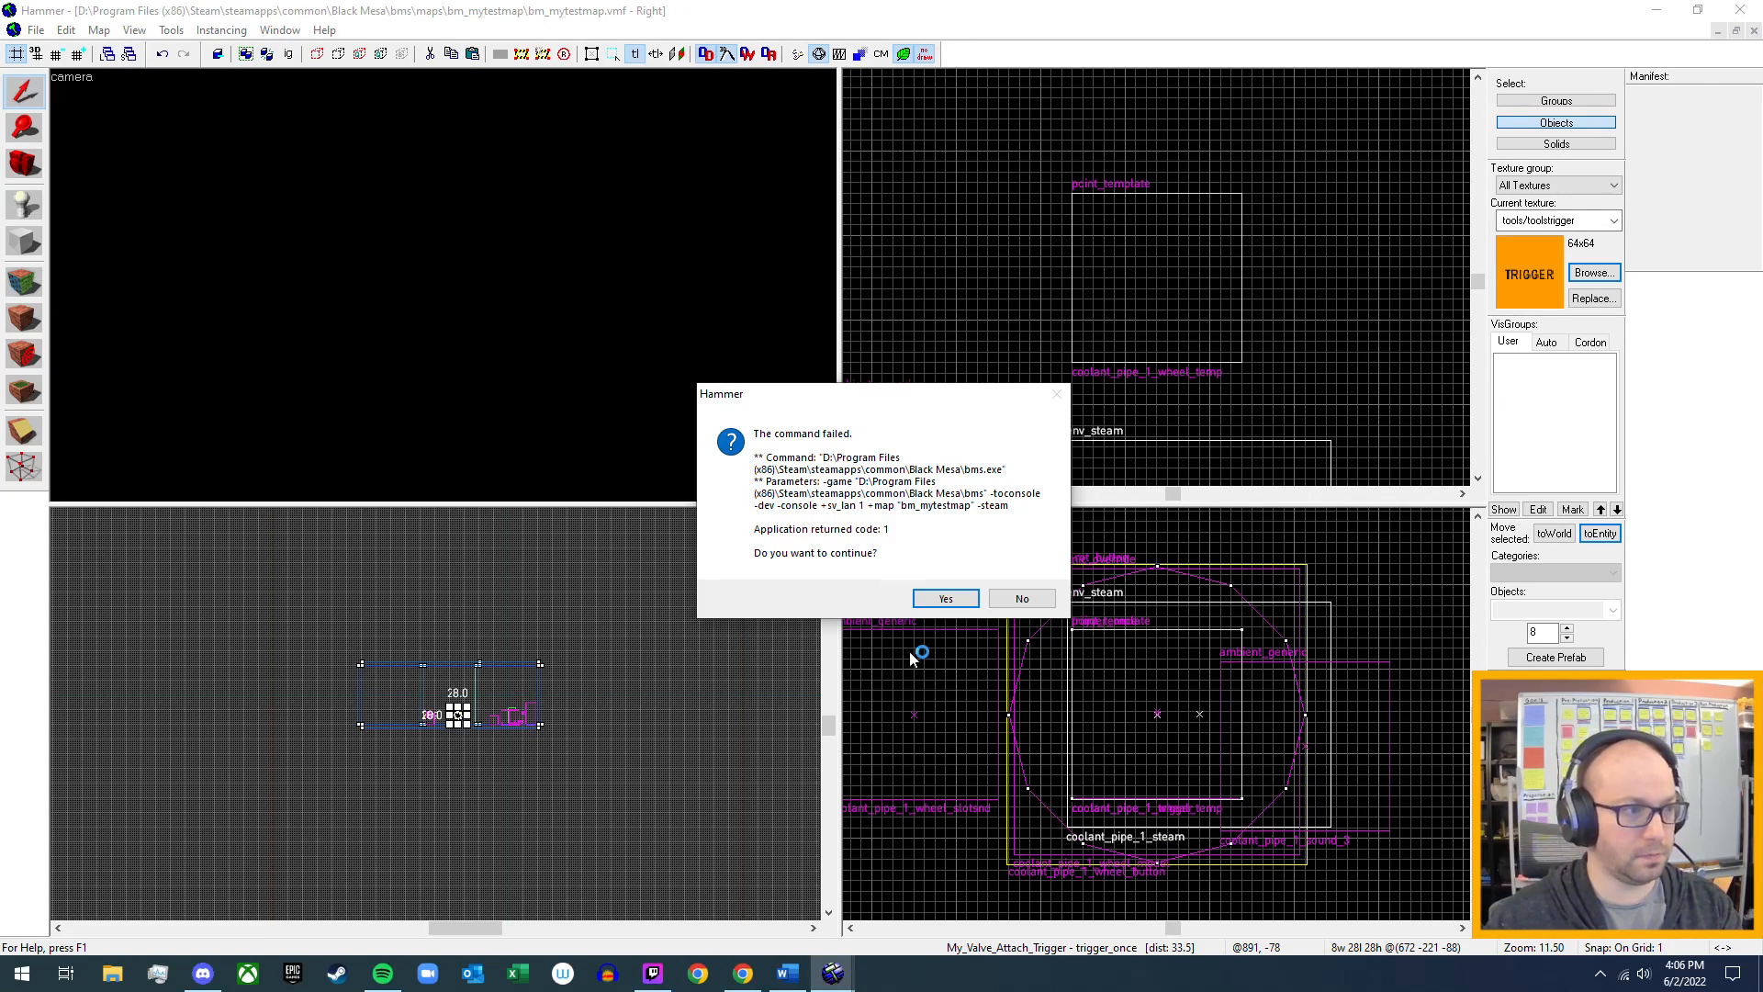
click(949, 595)
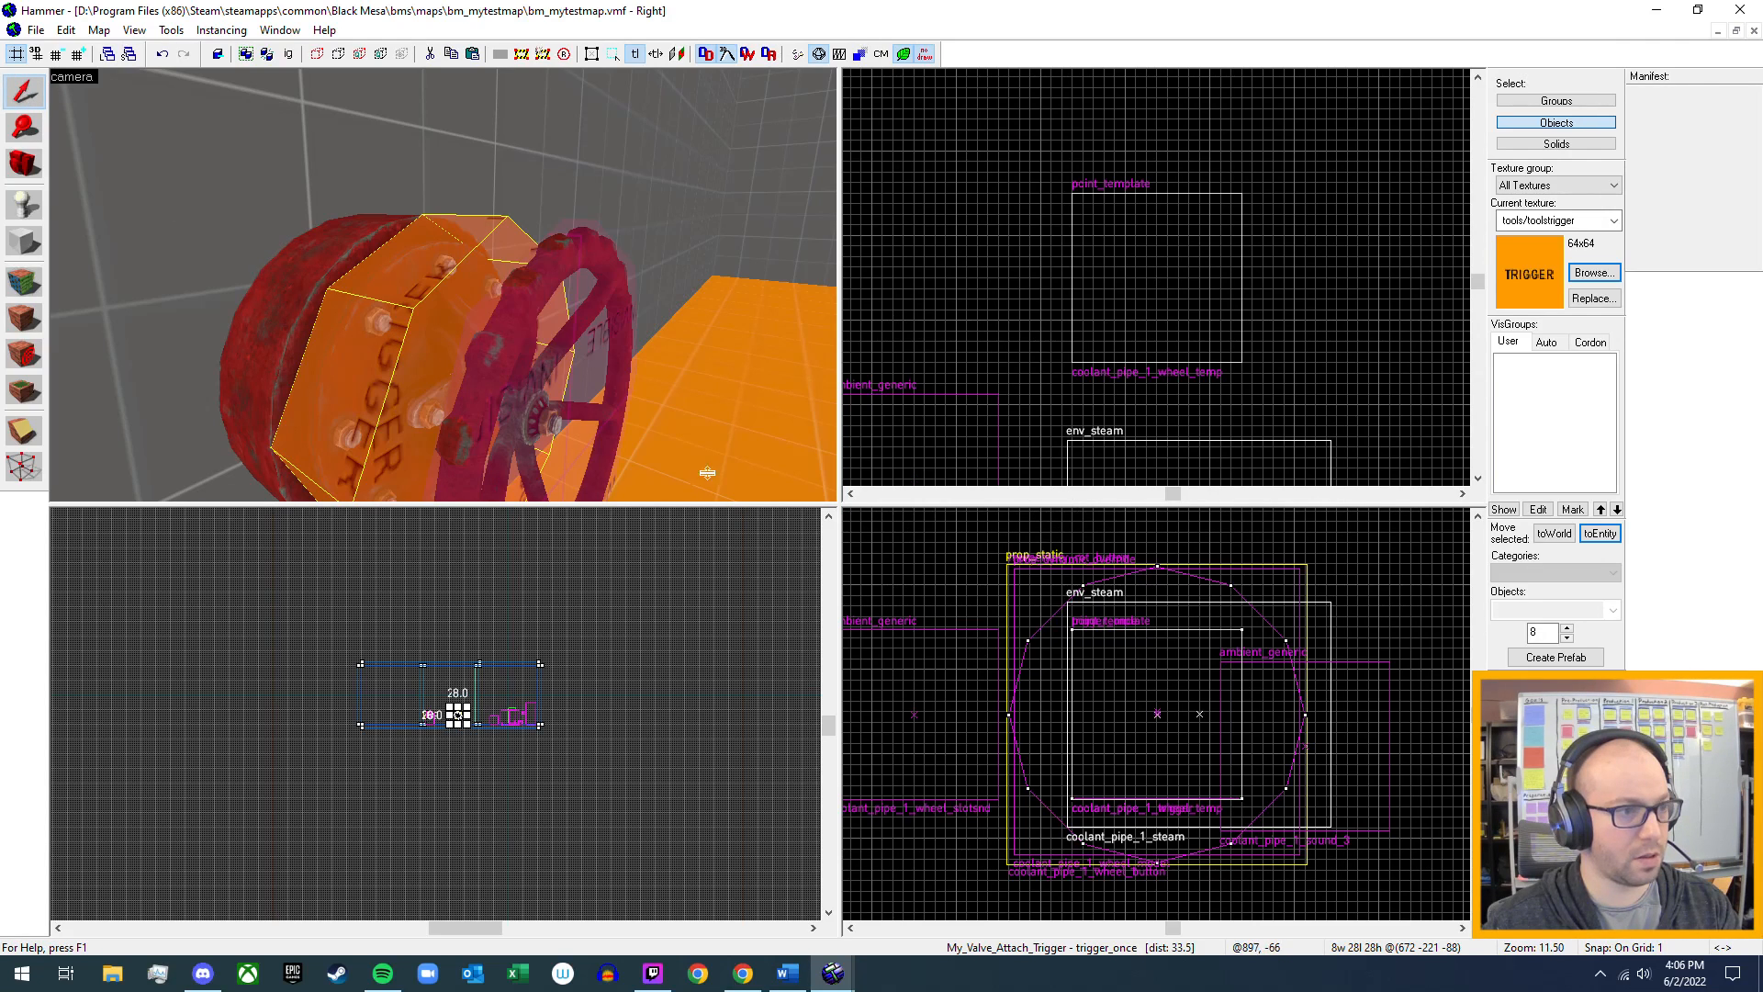
- Shrink the My_Valve_Attach_Trigger brush across the pipe face to a length of 13 units
scroll(1204, 381, down, 6)
scroll(1204, 381, down, 4)
middle_drag(879, 237, 1051, 329)
scroll(993, 279, up, 5)
scroll(980, 352, up, 6)
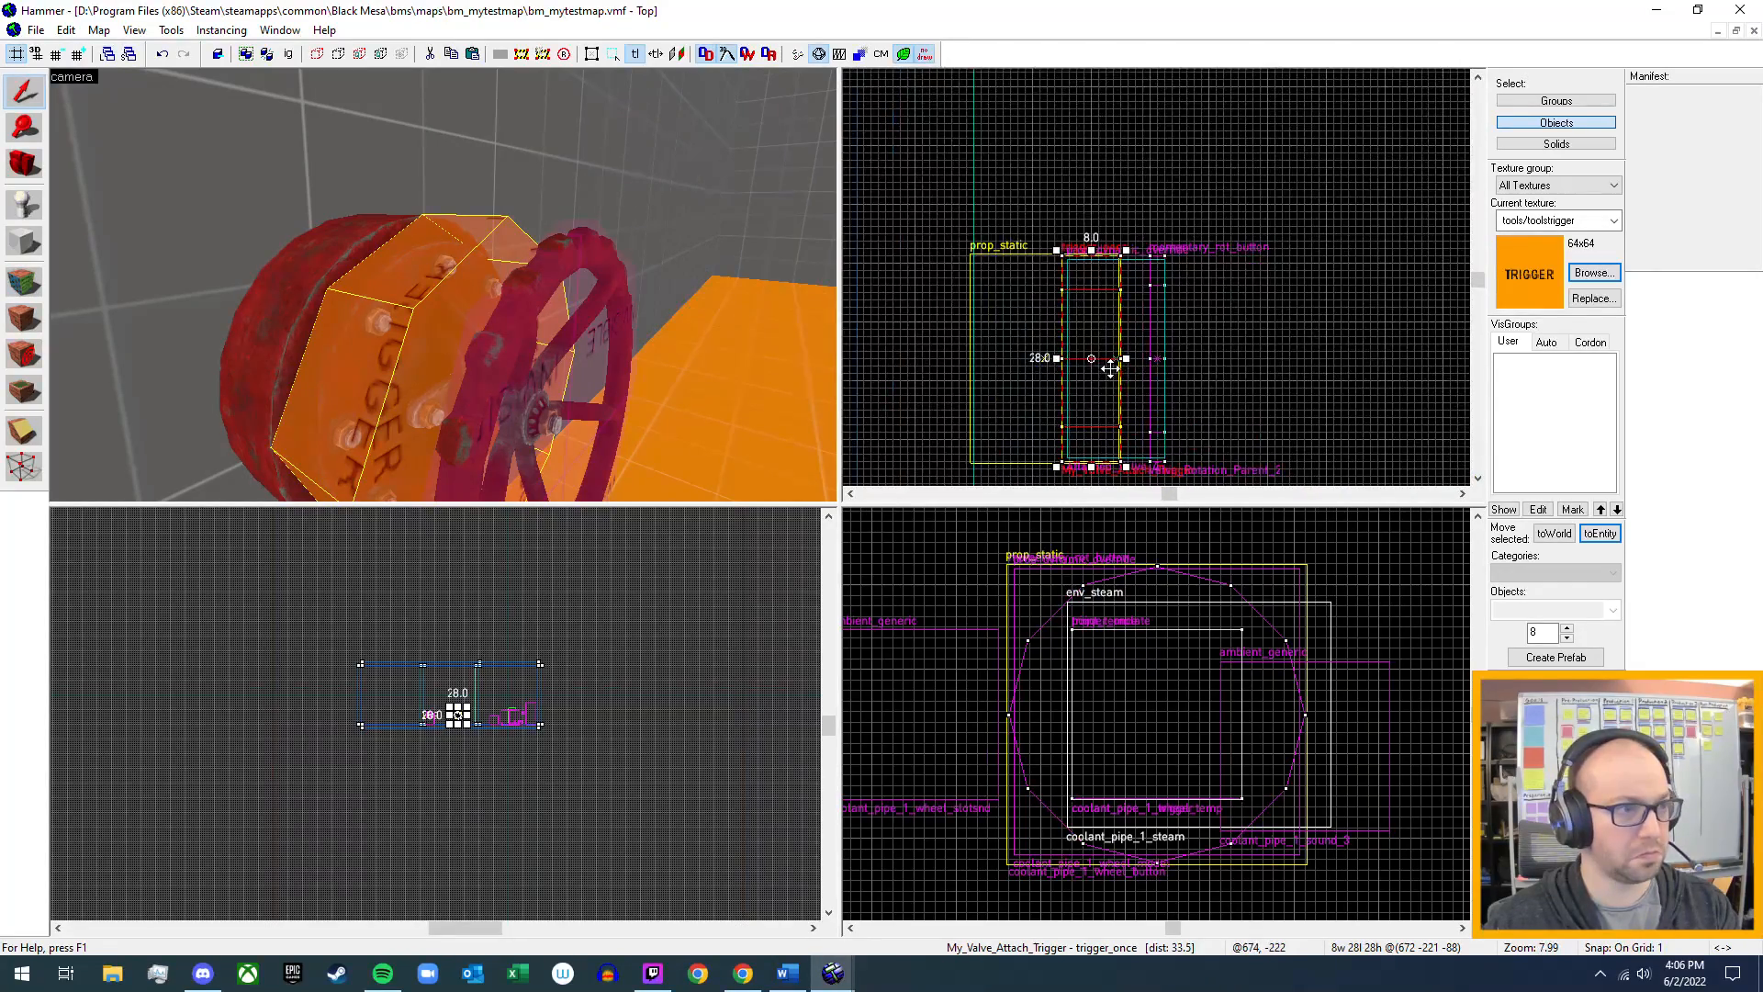
middle_drag(1249, 392, 1274, 333)
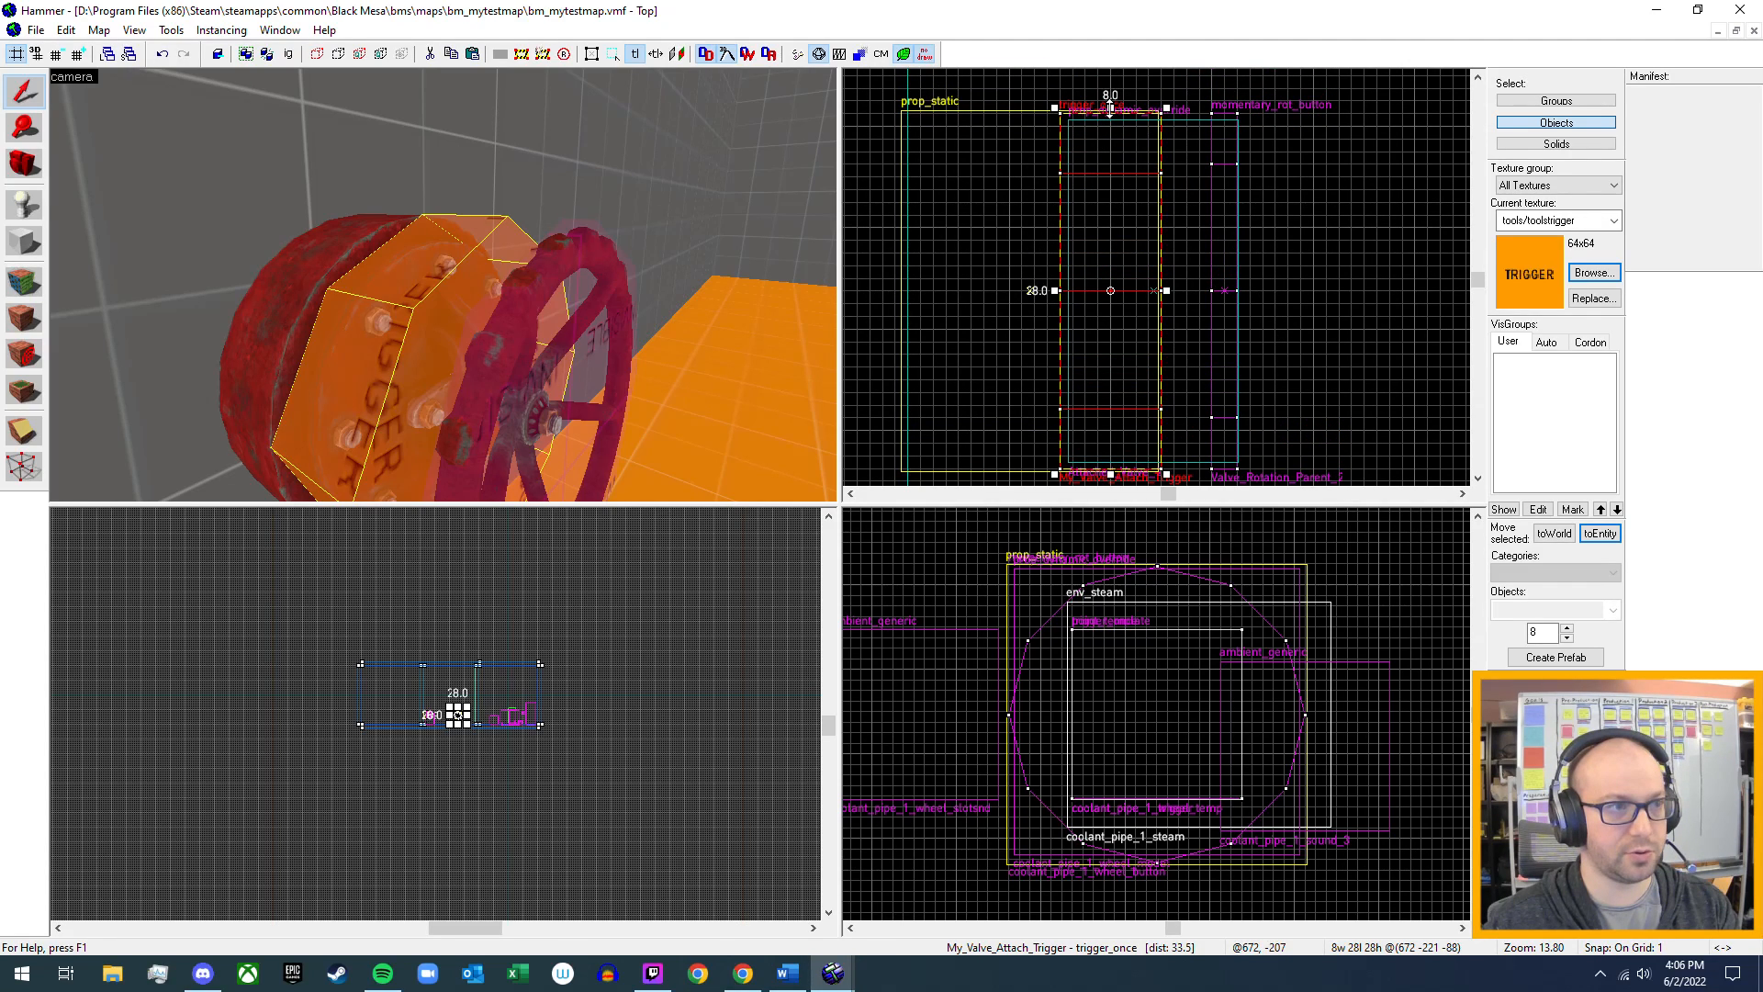
drag(1110, 108, 1100, 226)
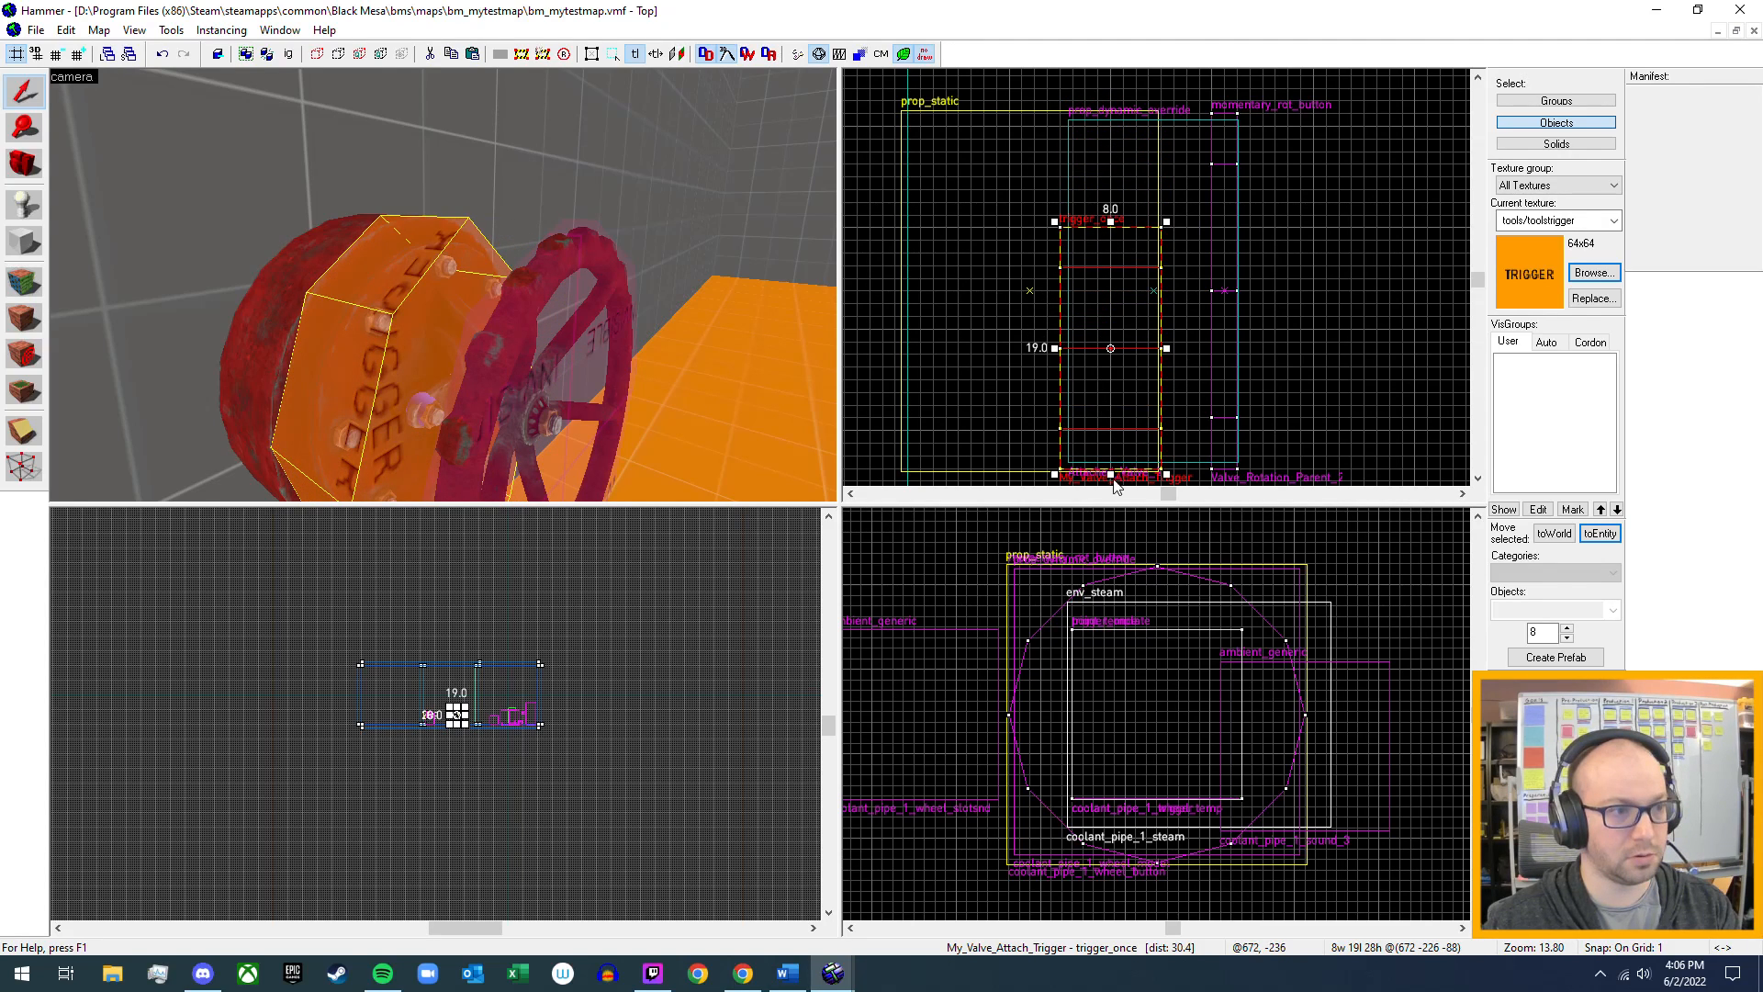
mouse_move(1111, 470)
mouse_down()
mouse_move(1132, 379)
mouse_move(1123, 392)
mouse_up()
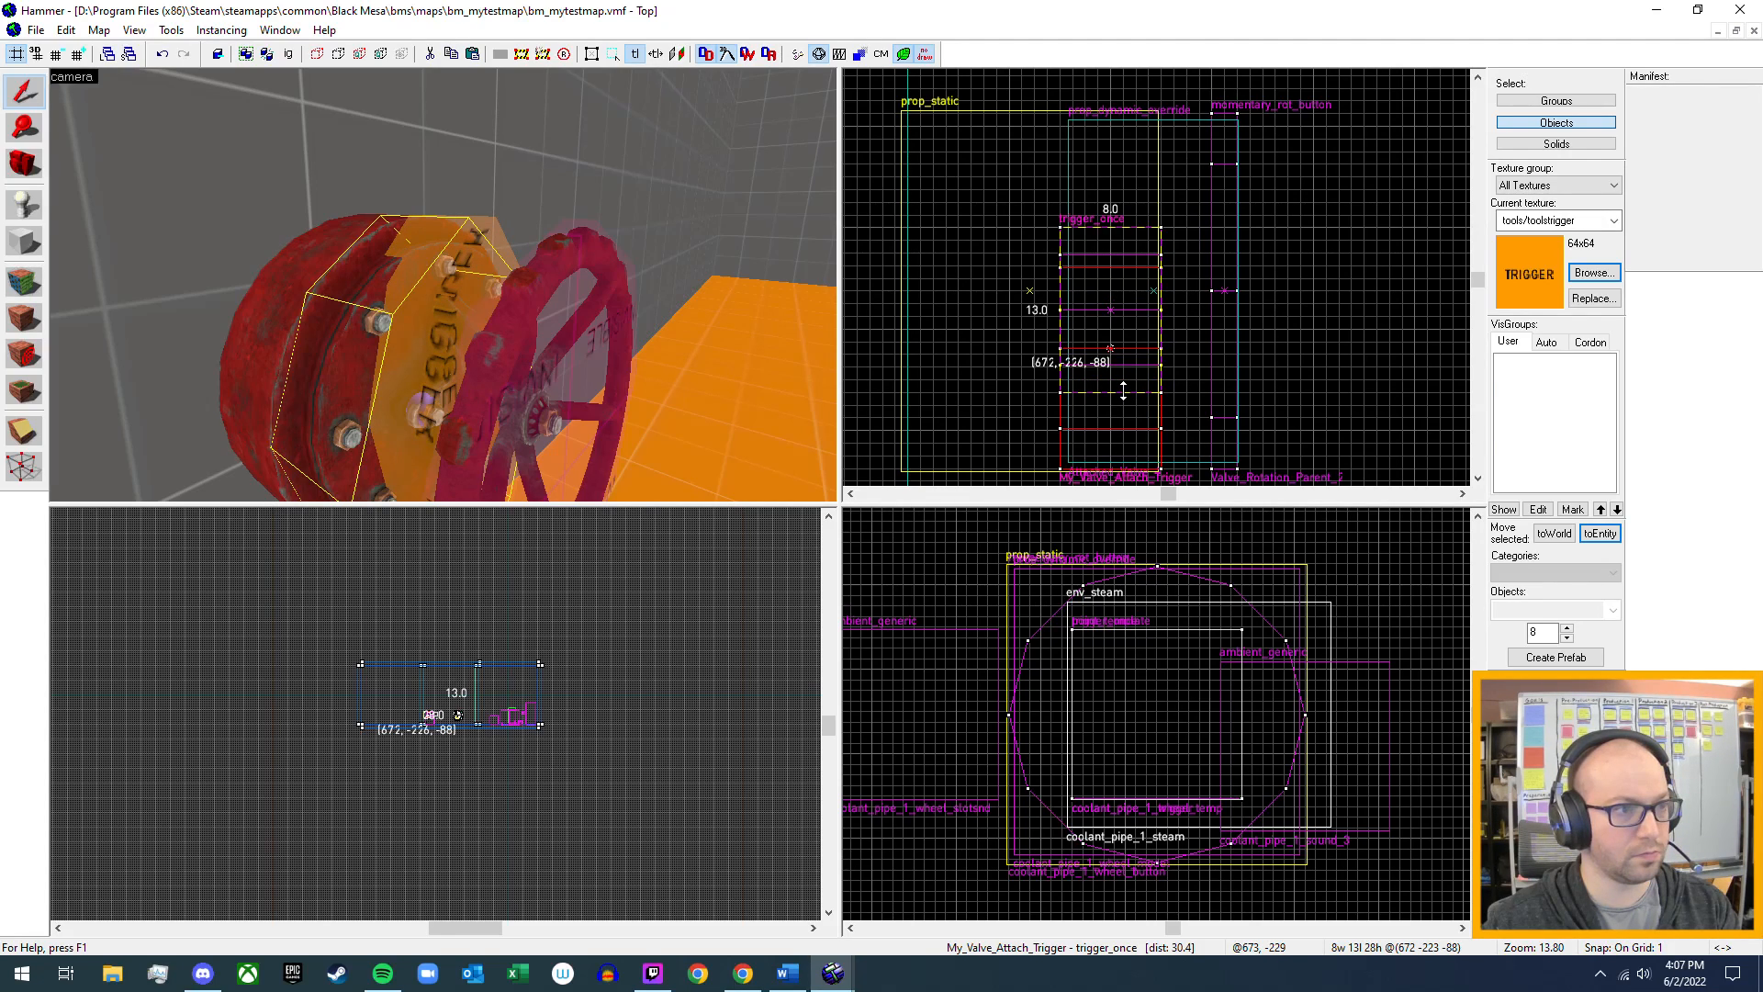
drag(1122, 390, 1123, 395)
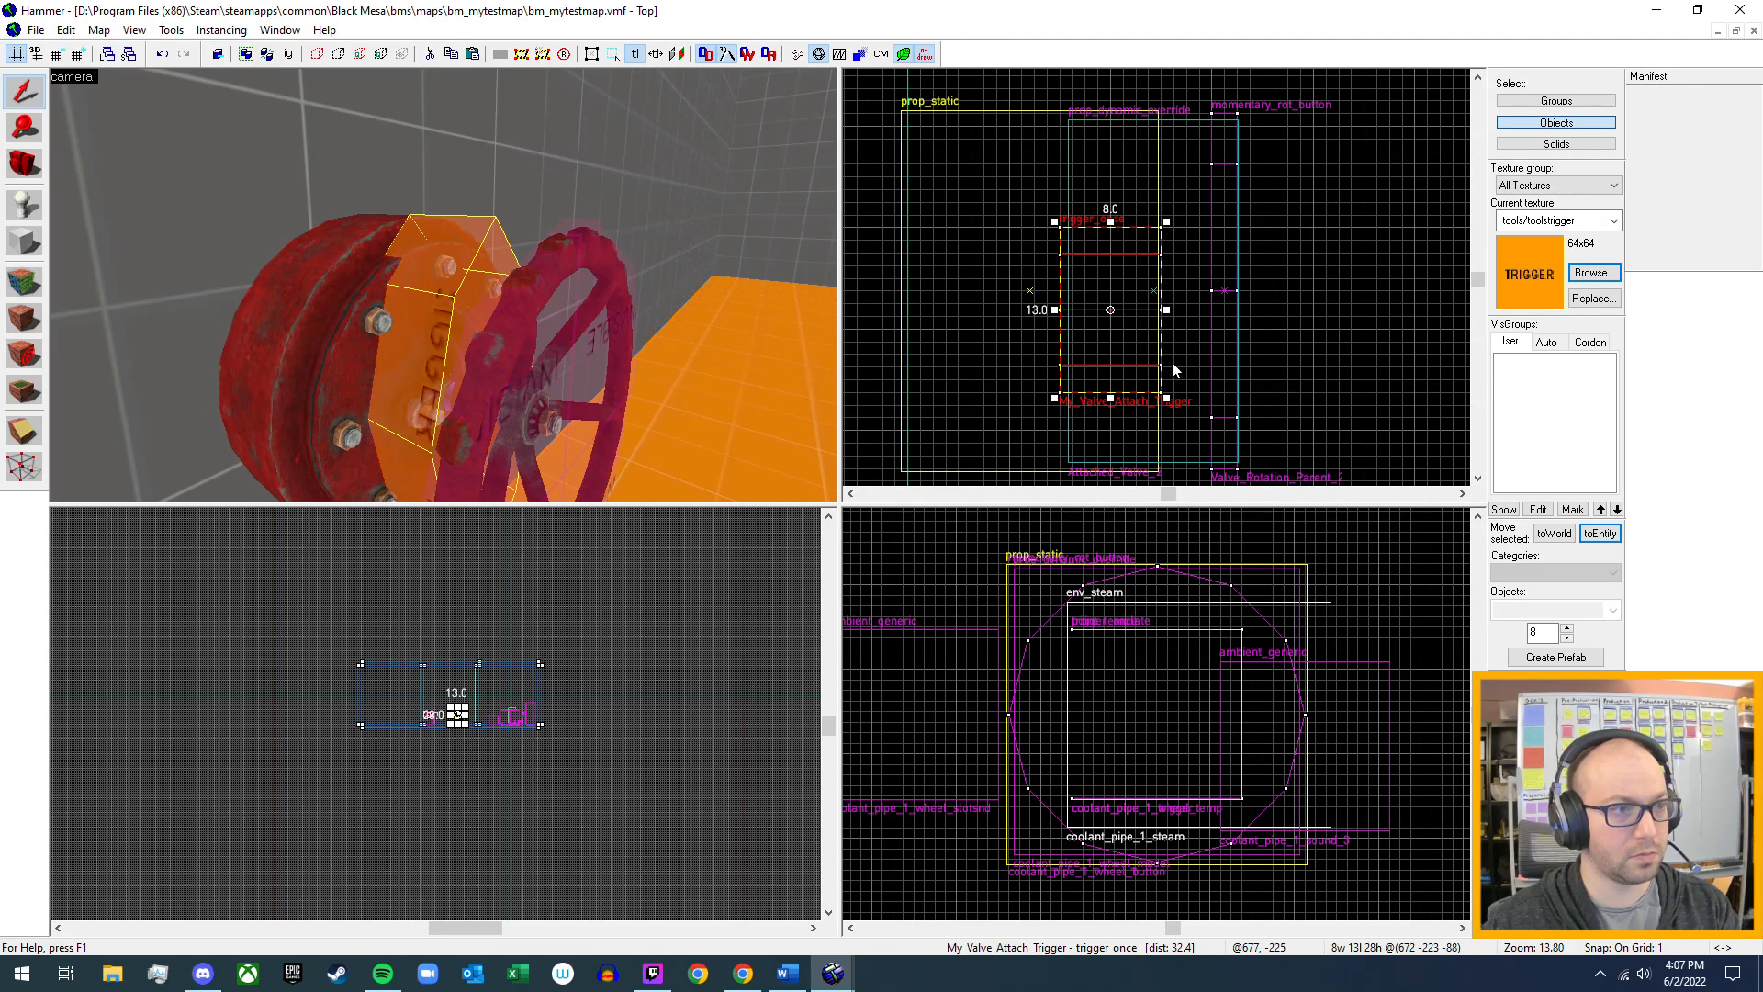
- Shrink the height of the My_Valve_Attach_Trigger brush to 16 units, reducing it from both its upper and lower edges
scroll(1149, 701, down, 10)
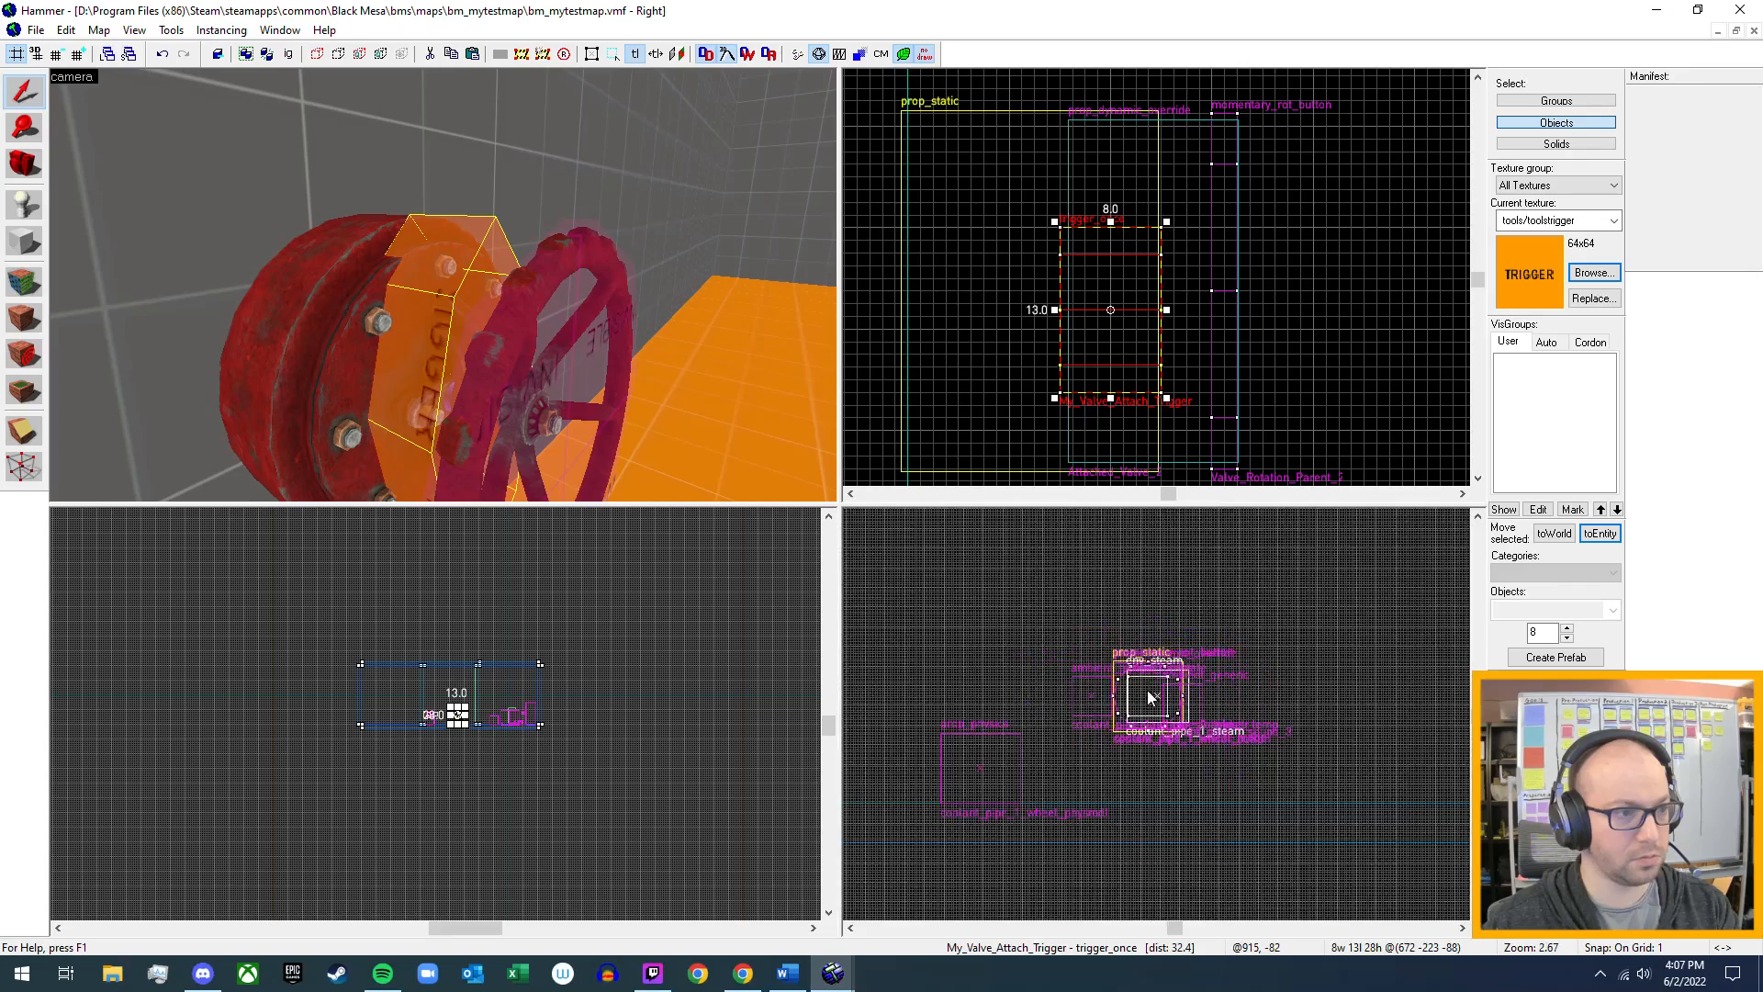
scroll(1095, 703, up, 2)
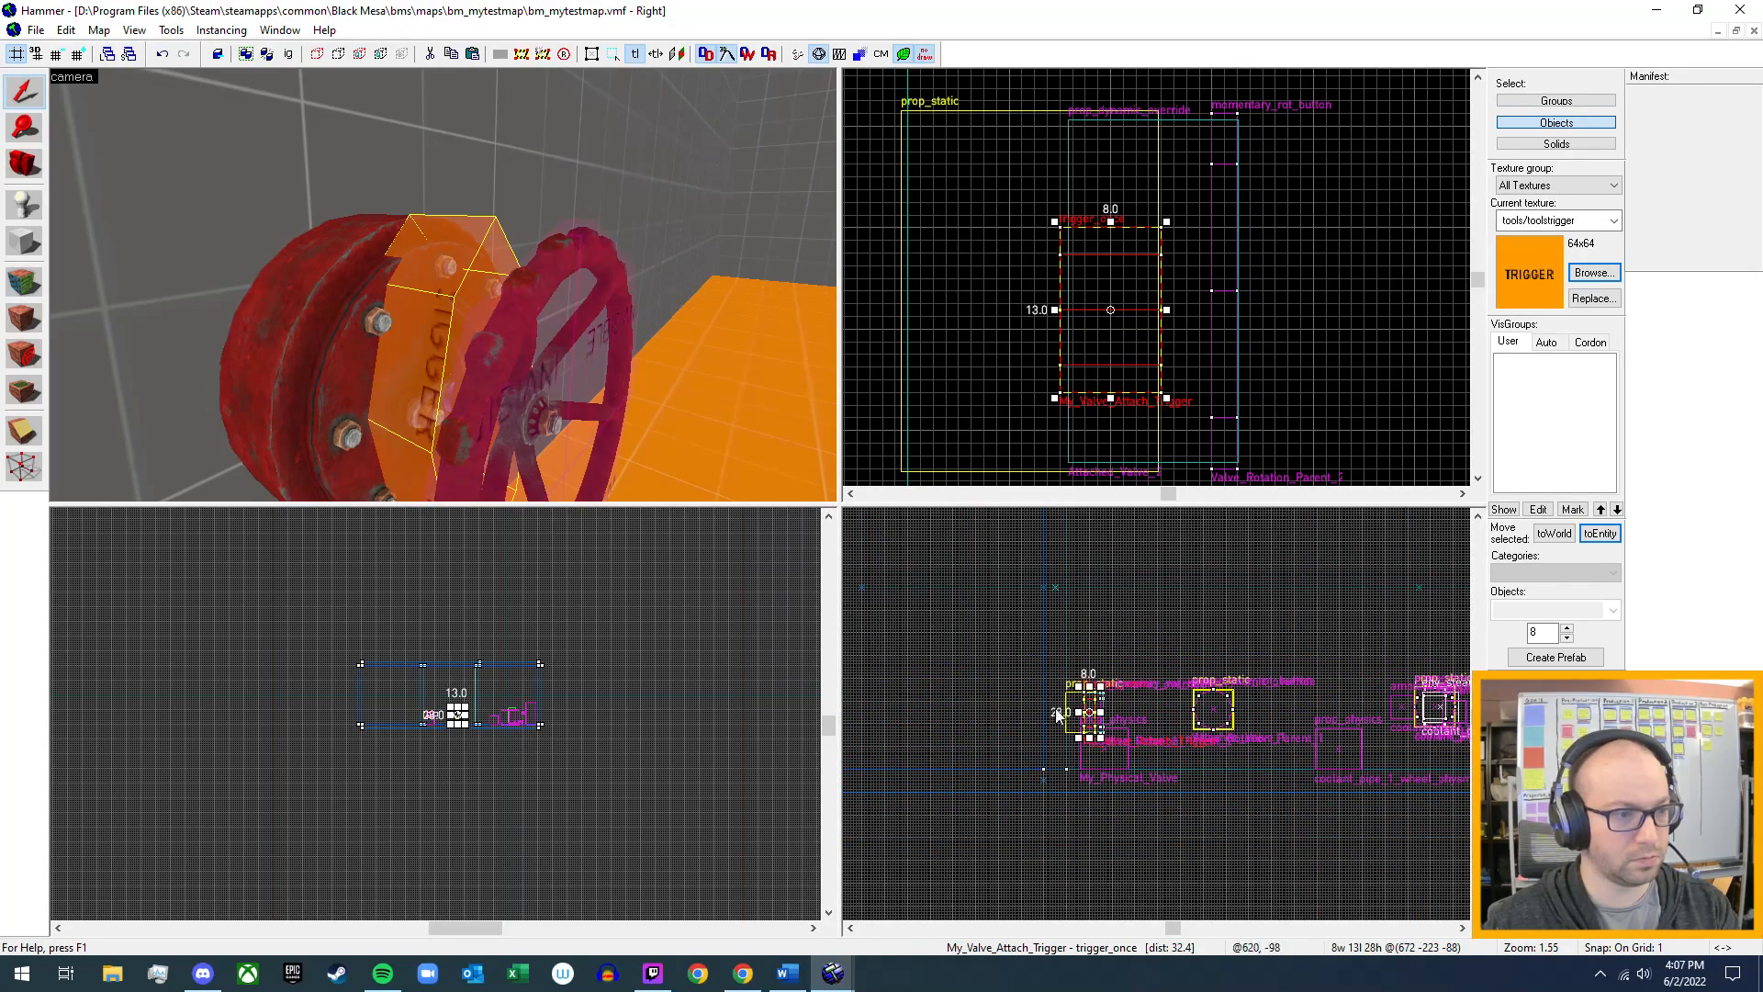
scroll(1120, 730, up, 3)
scroll(1047, 726, up, 5)
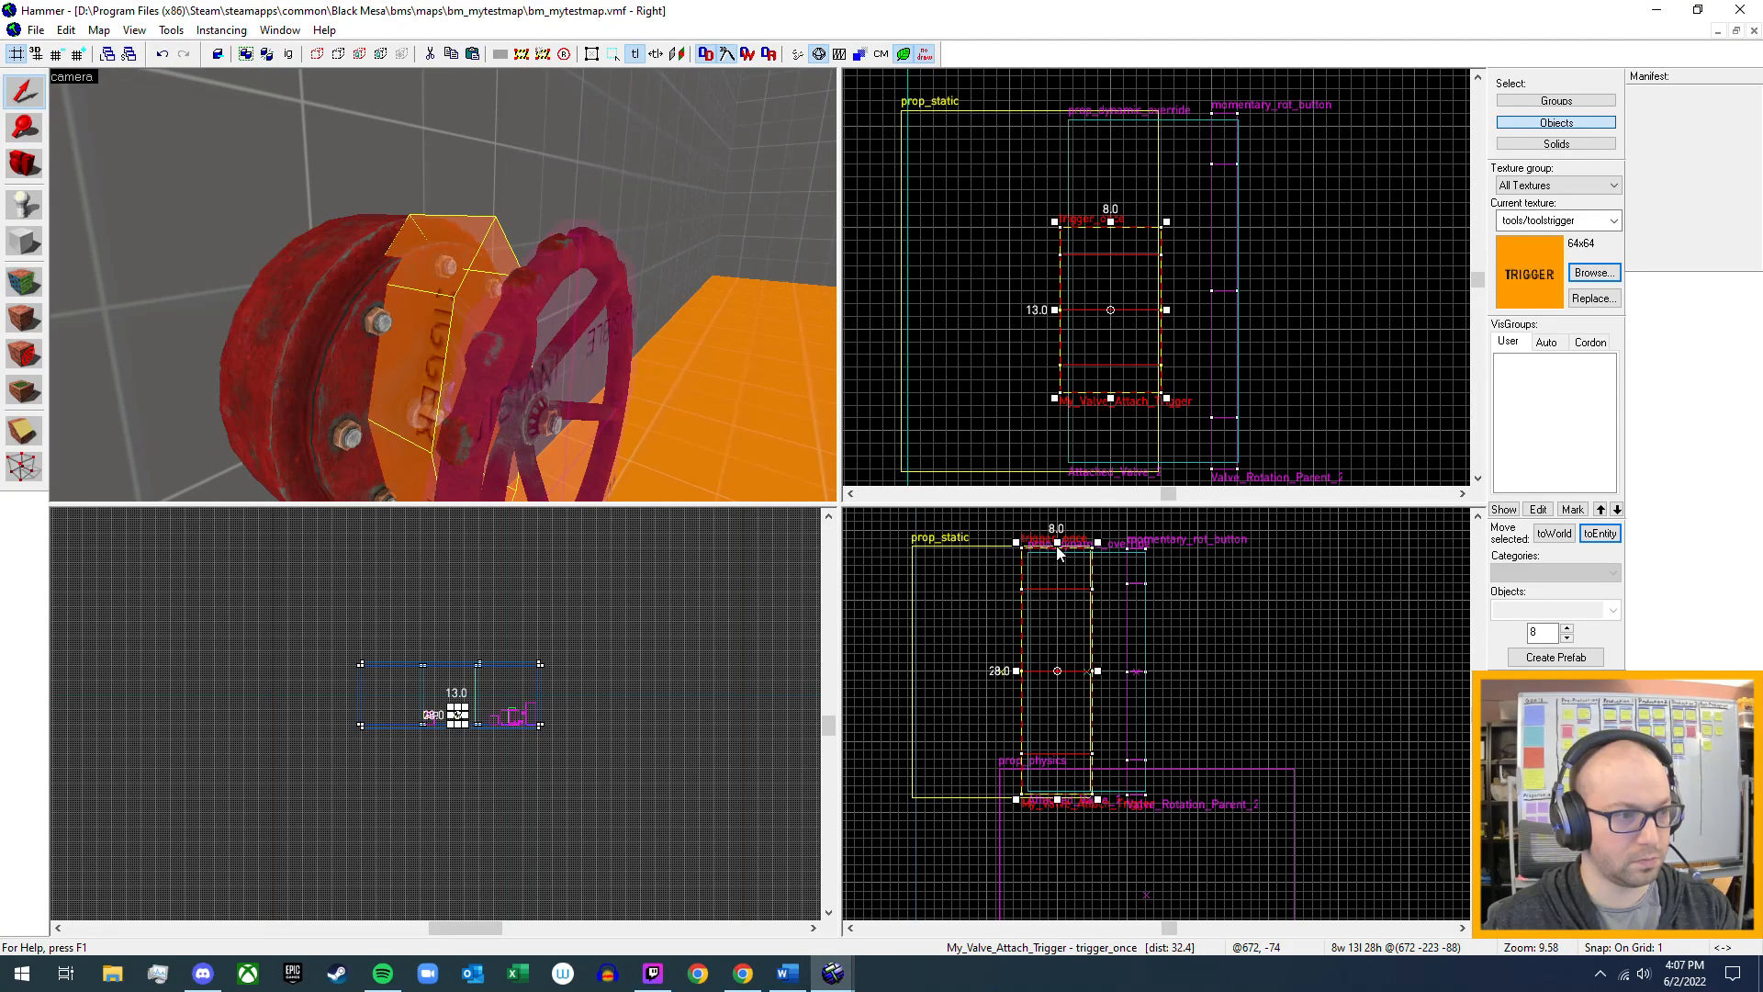
drag(1058, 545, 1054, 598)
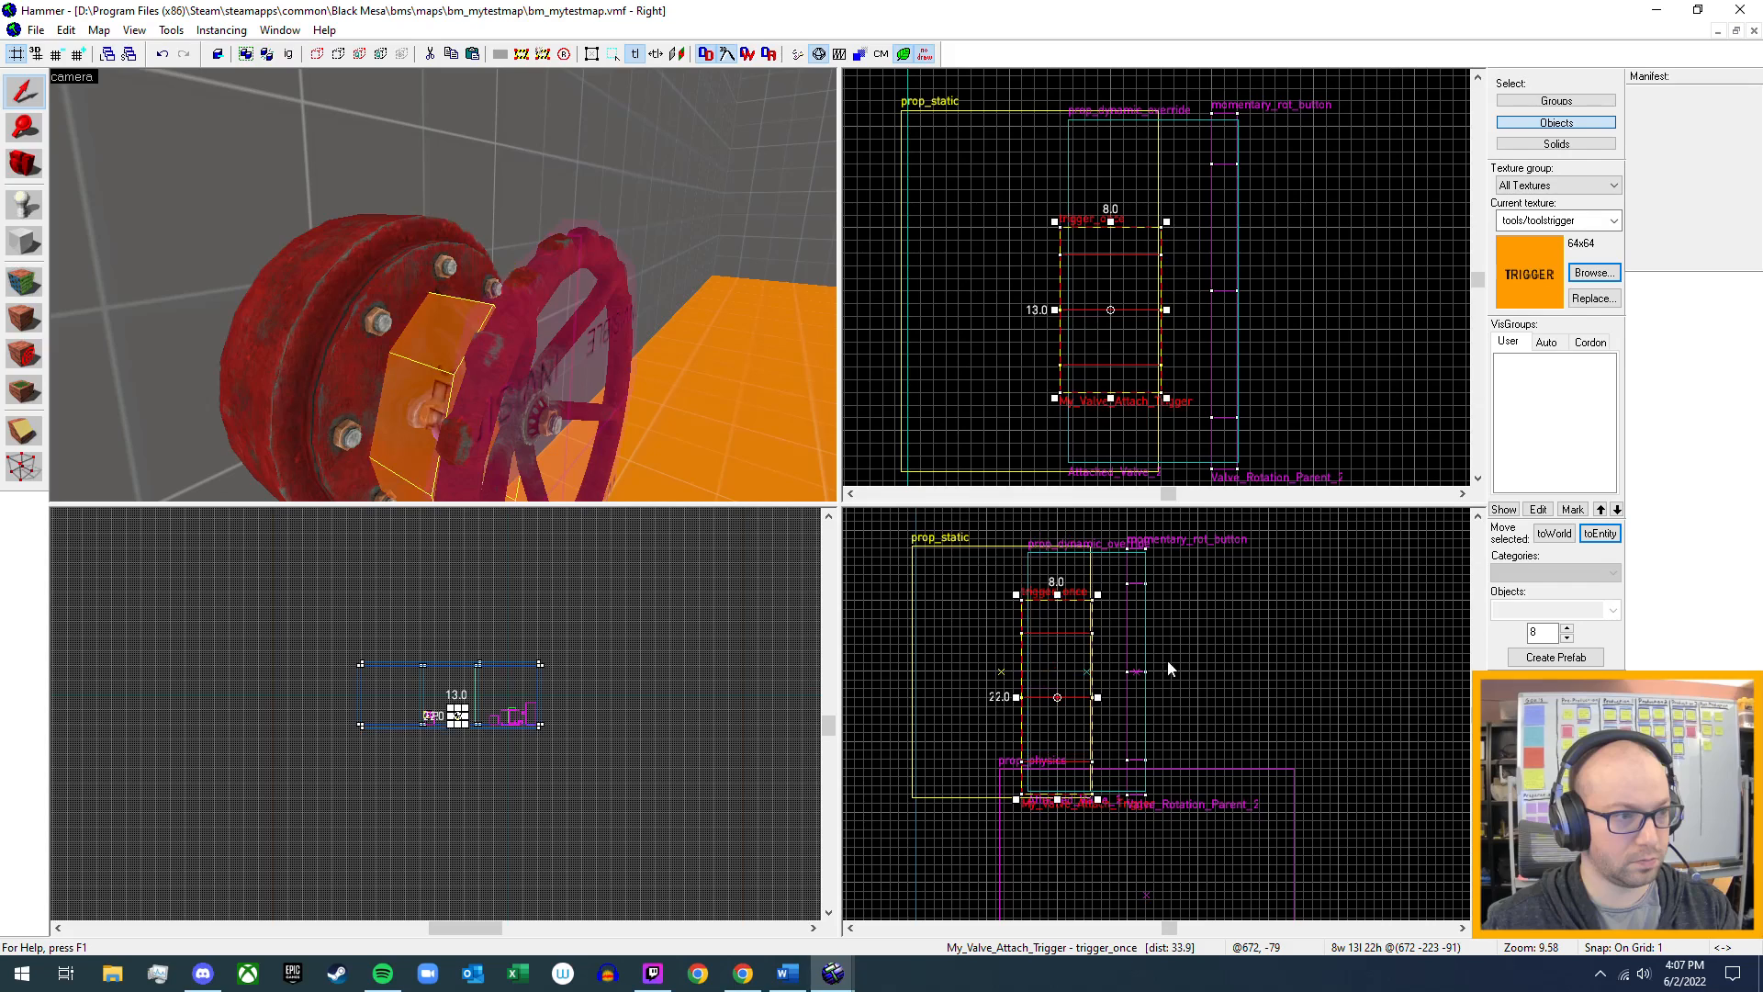
drag(1059, 806, 1070, 759)
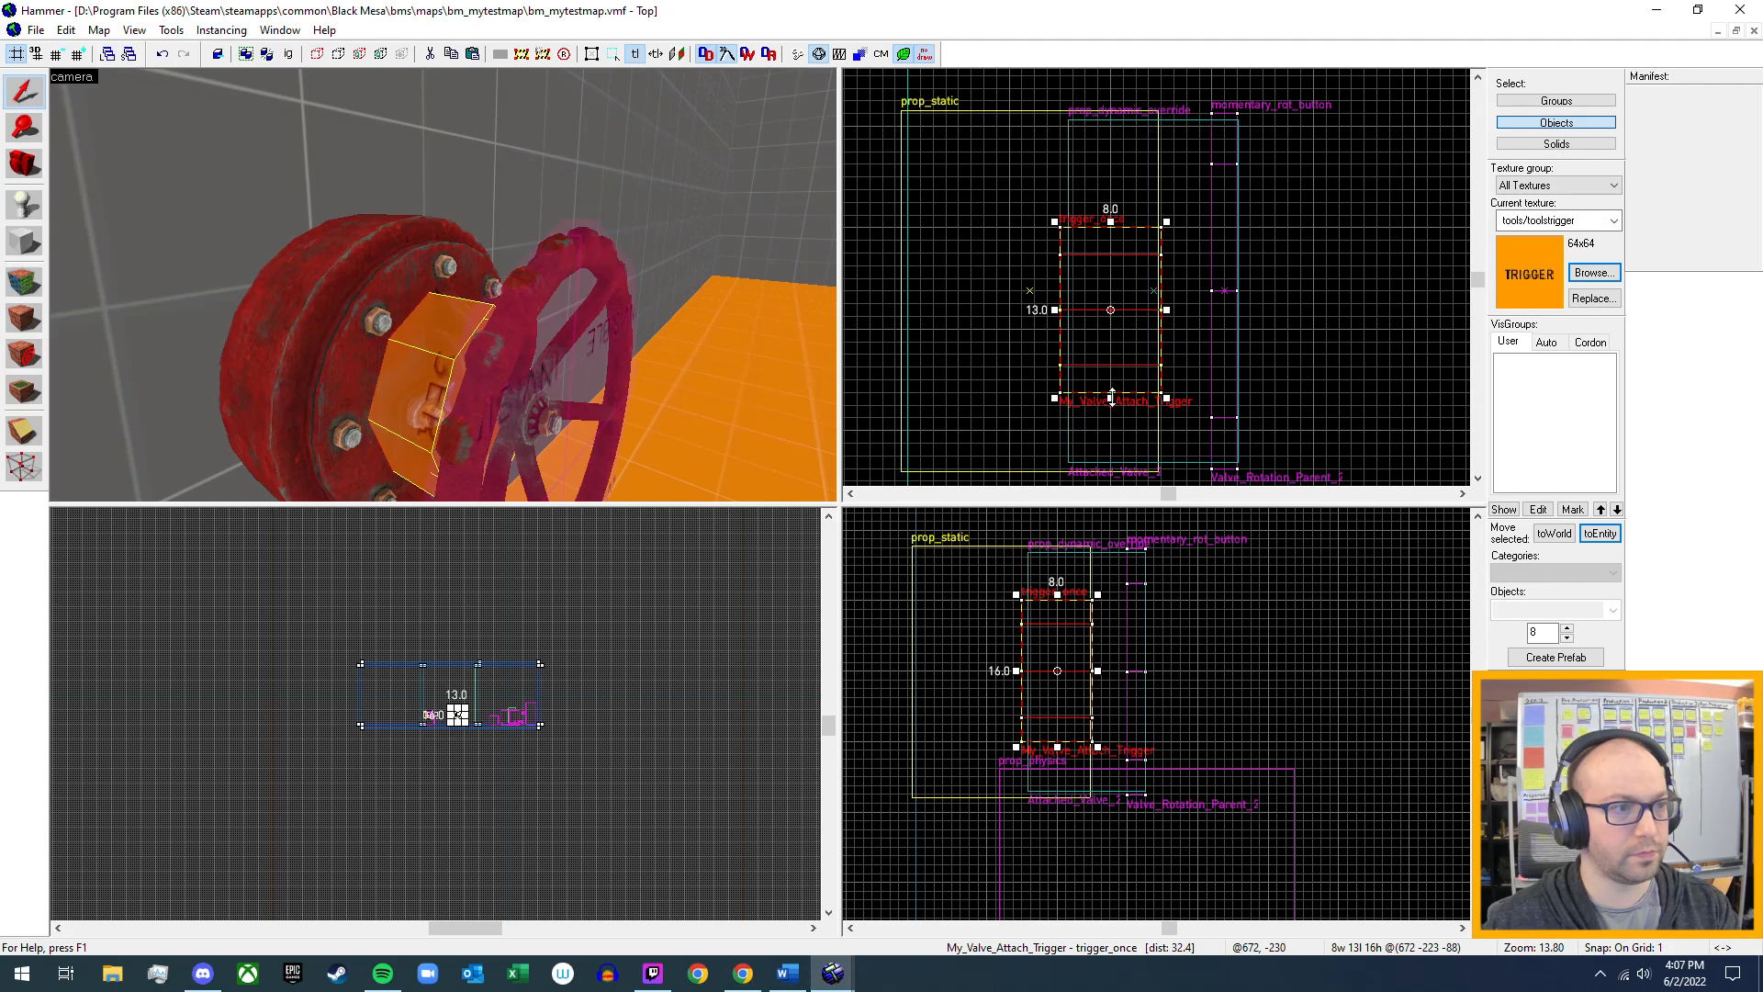
- Extend My_Valve_Attach_Trigger to a length of 16 units and centre it on the valve
drag(1112, 397, 1112, 434)
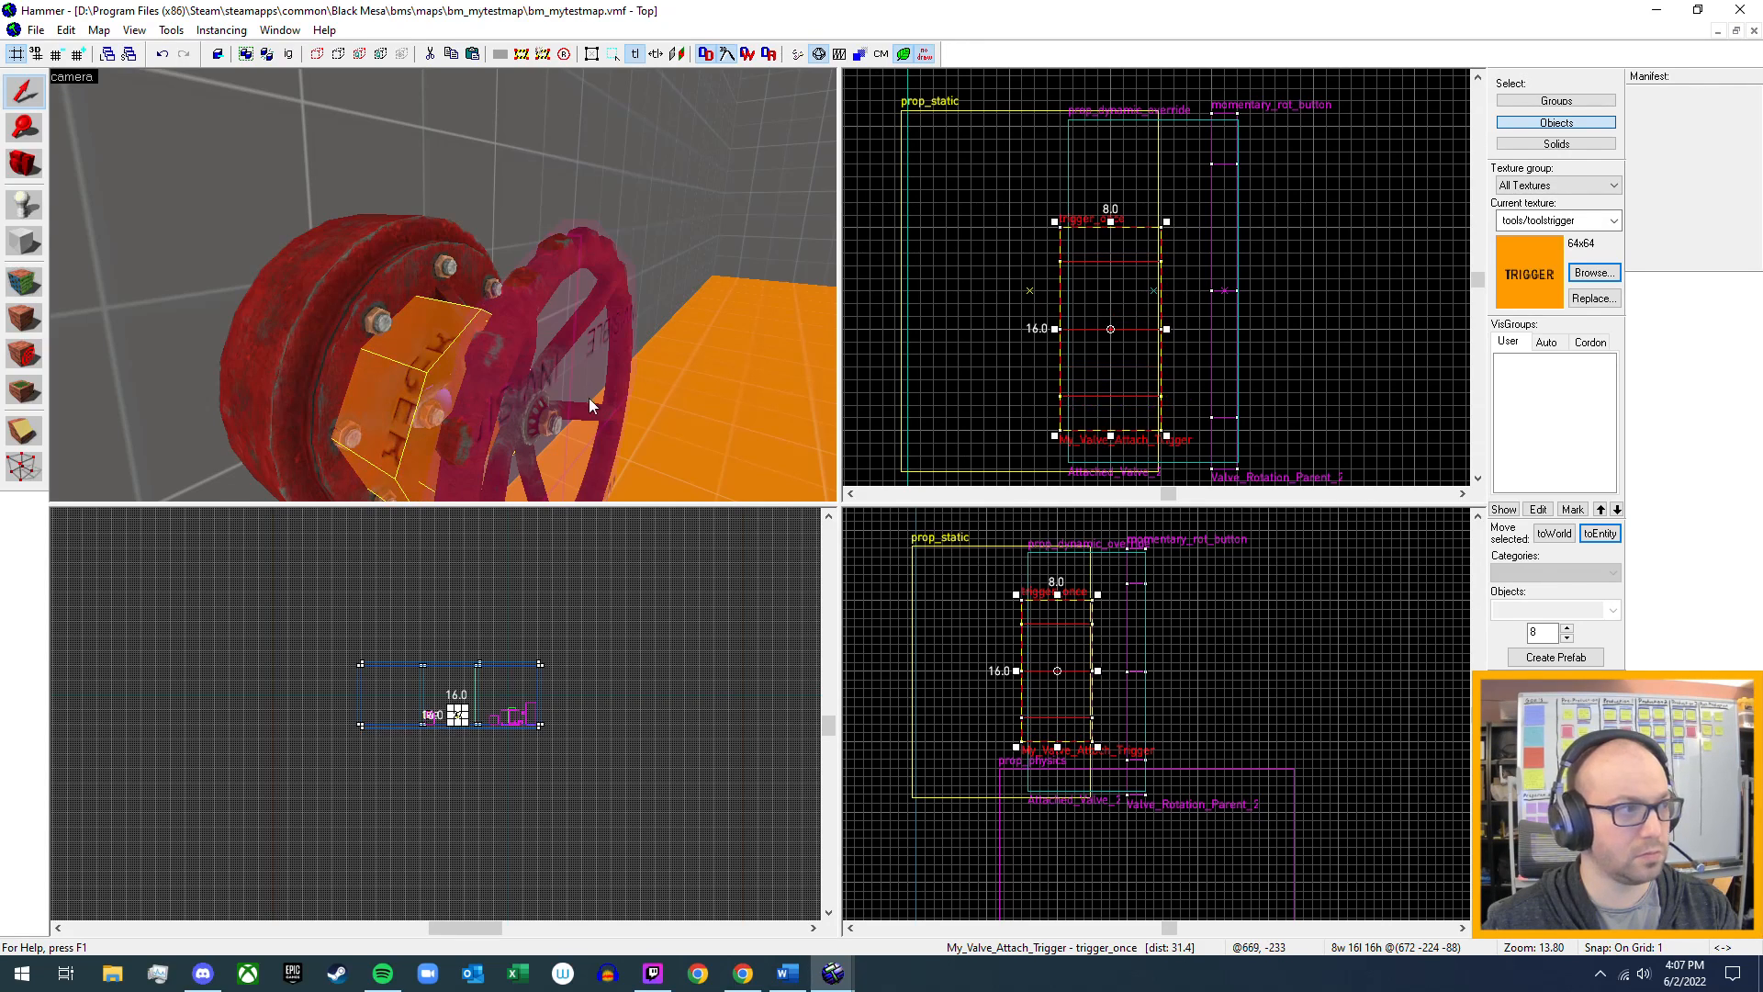
key(z)
key(d)
key(w)
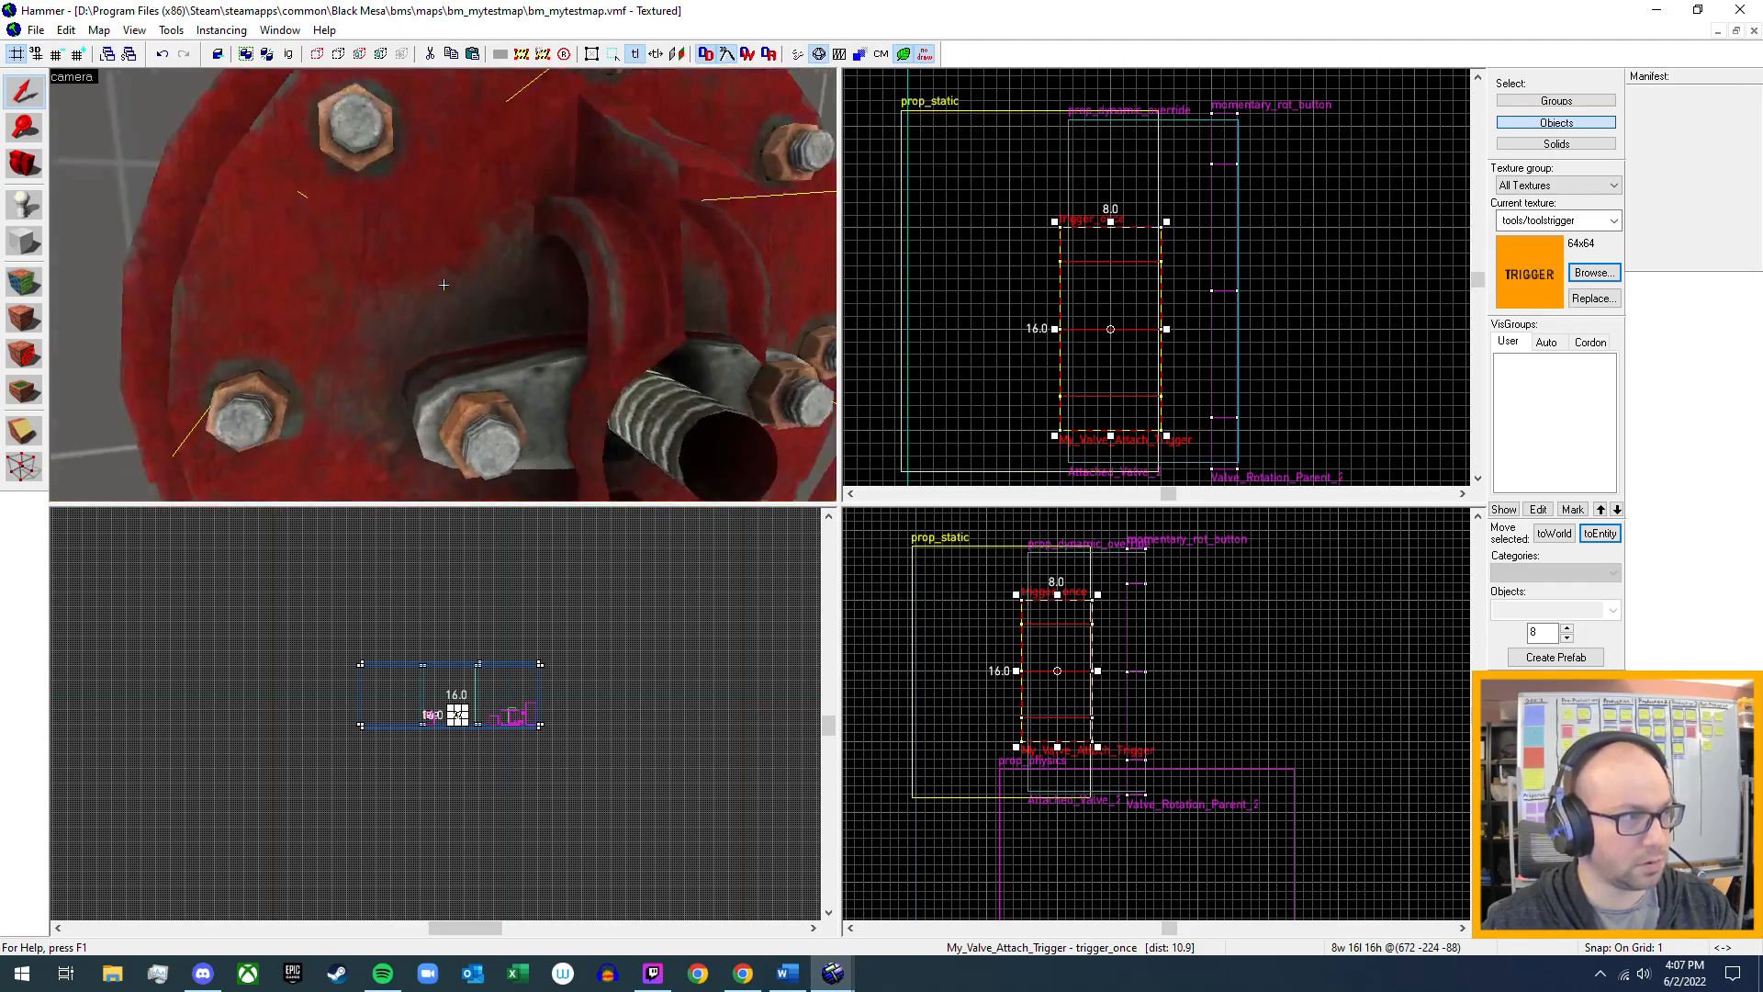
key(s)
key(z)
scroll(452, 765, up, 5)
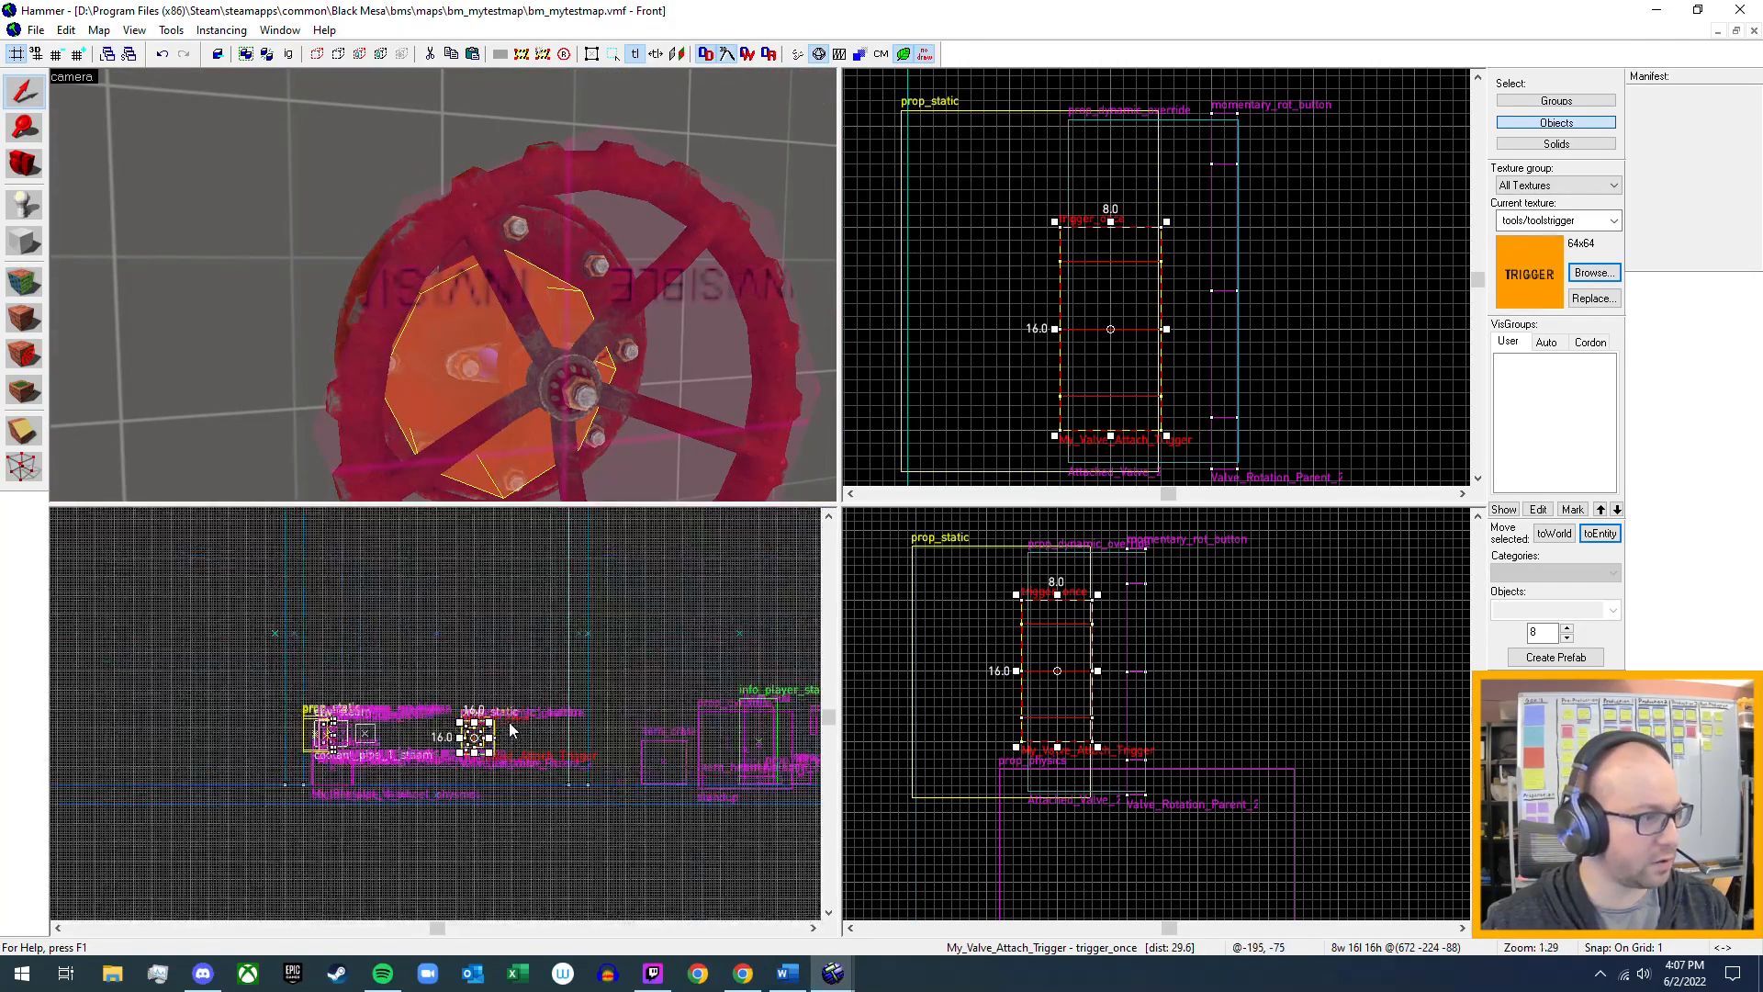
scroll(451, 765, up, 5)
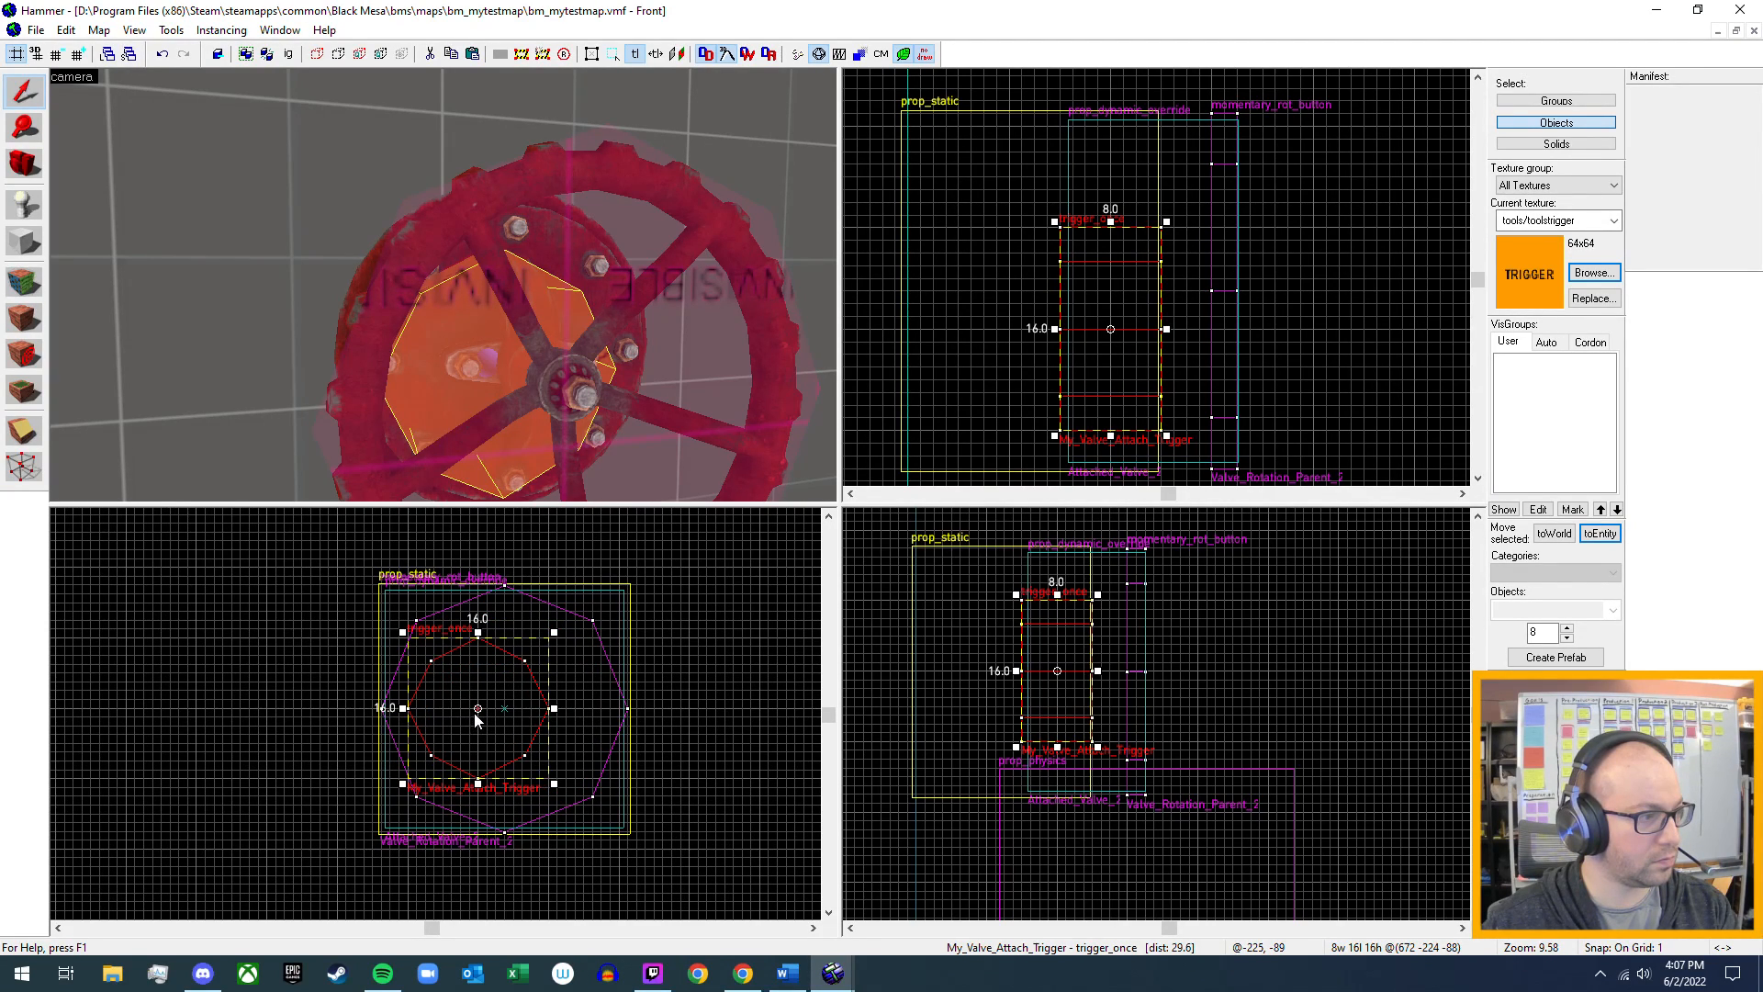
drag(479, 718, 494, 725)
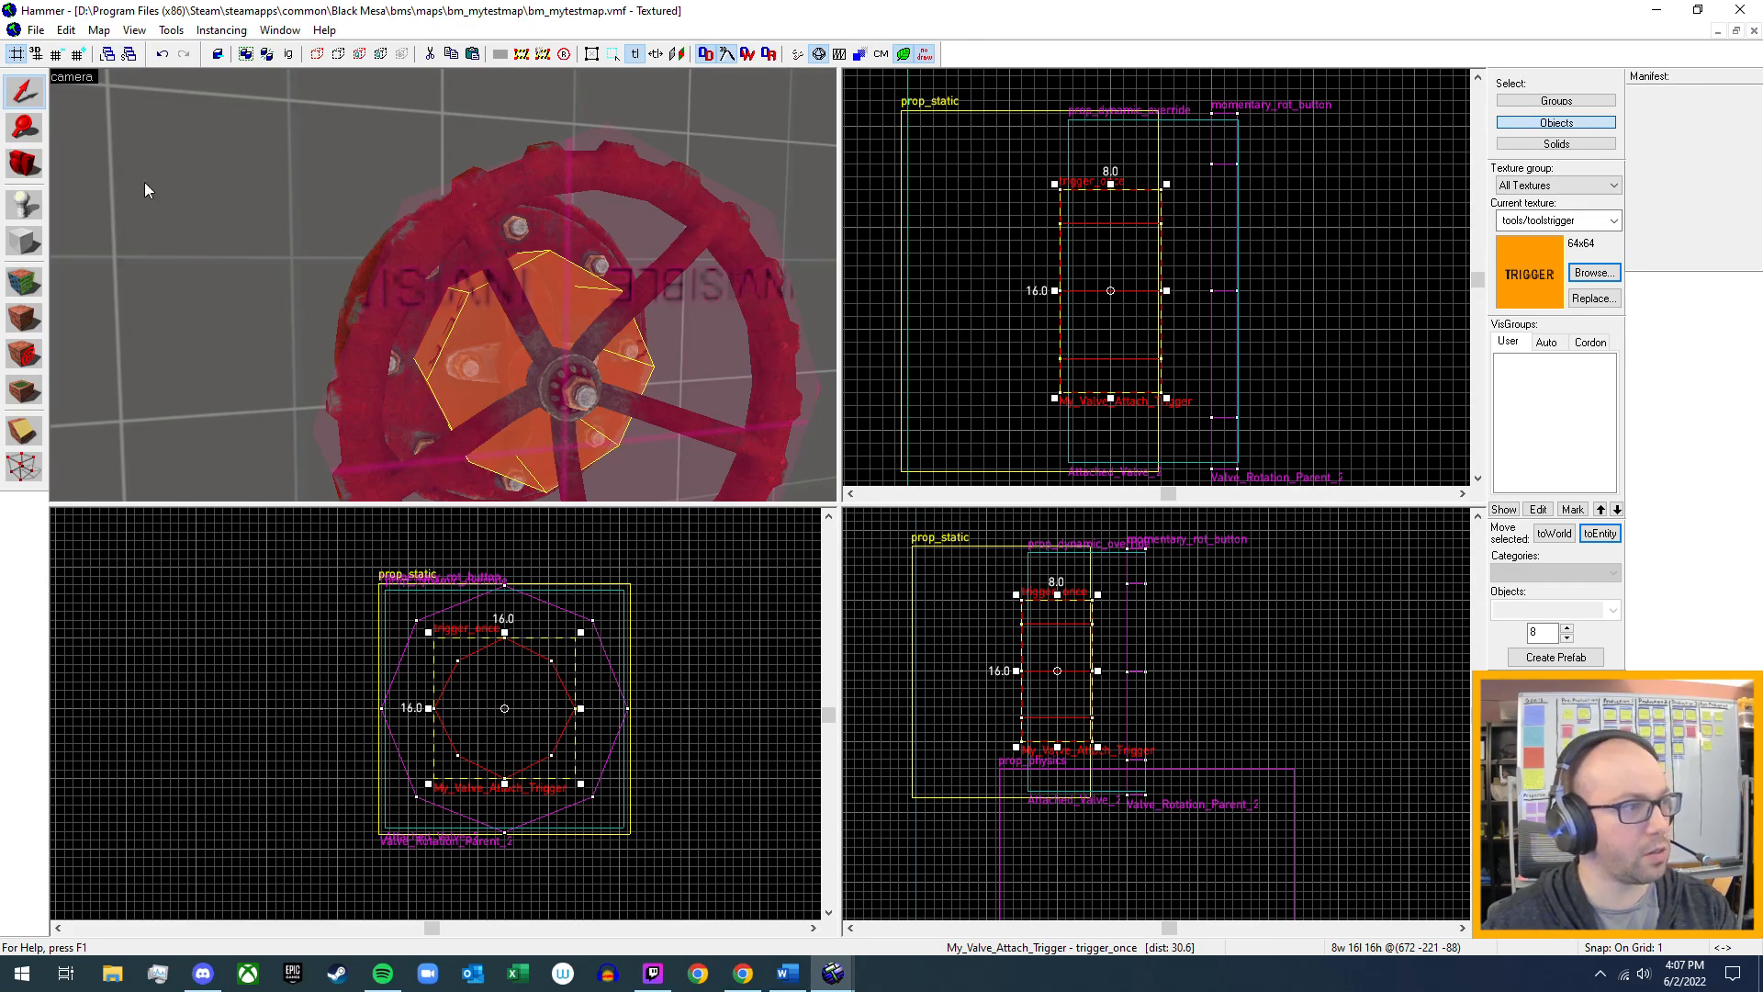
- Examine the resized trigger's fit between the pipe and the attached valve wheel from the front and side
key(z)
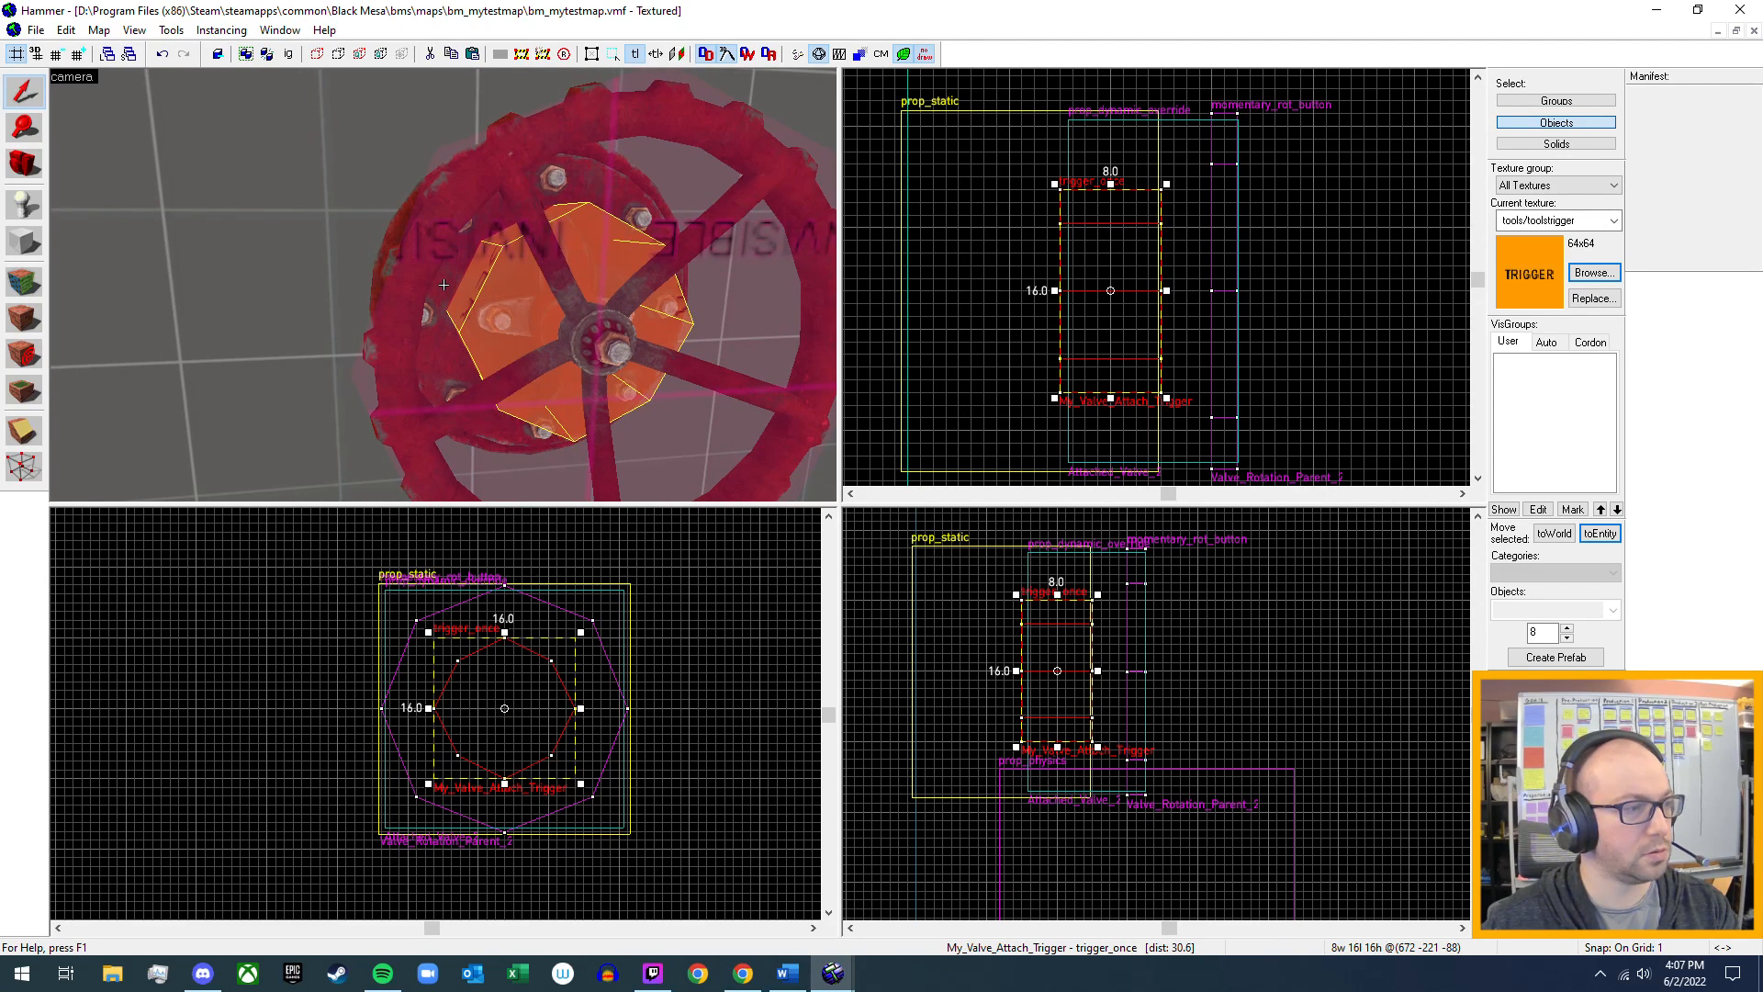
key(s)
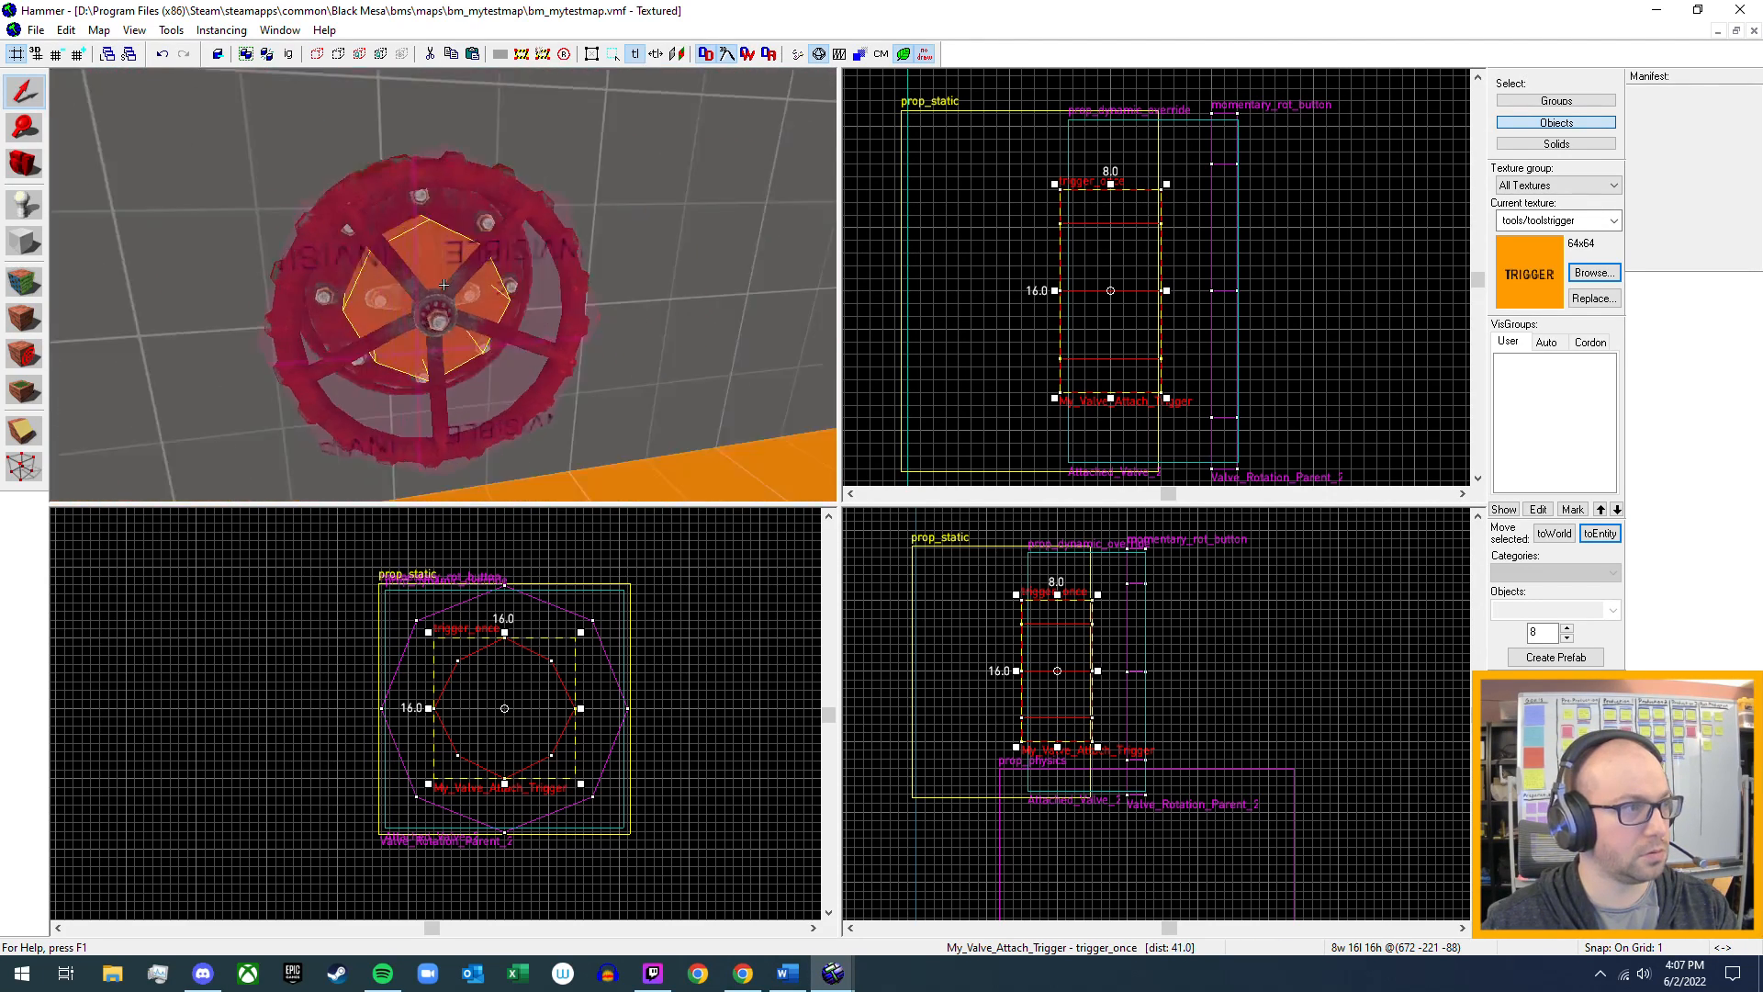
key(a)
key(a)
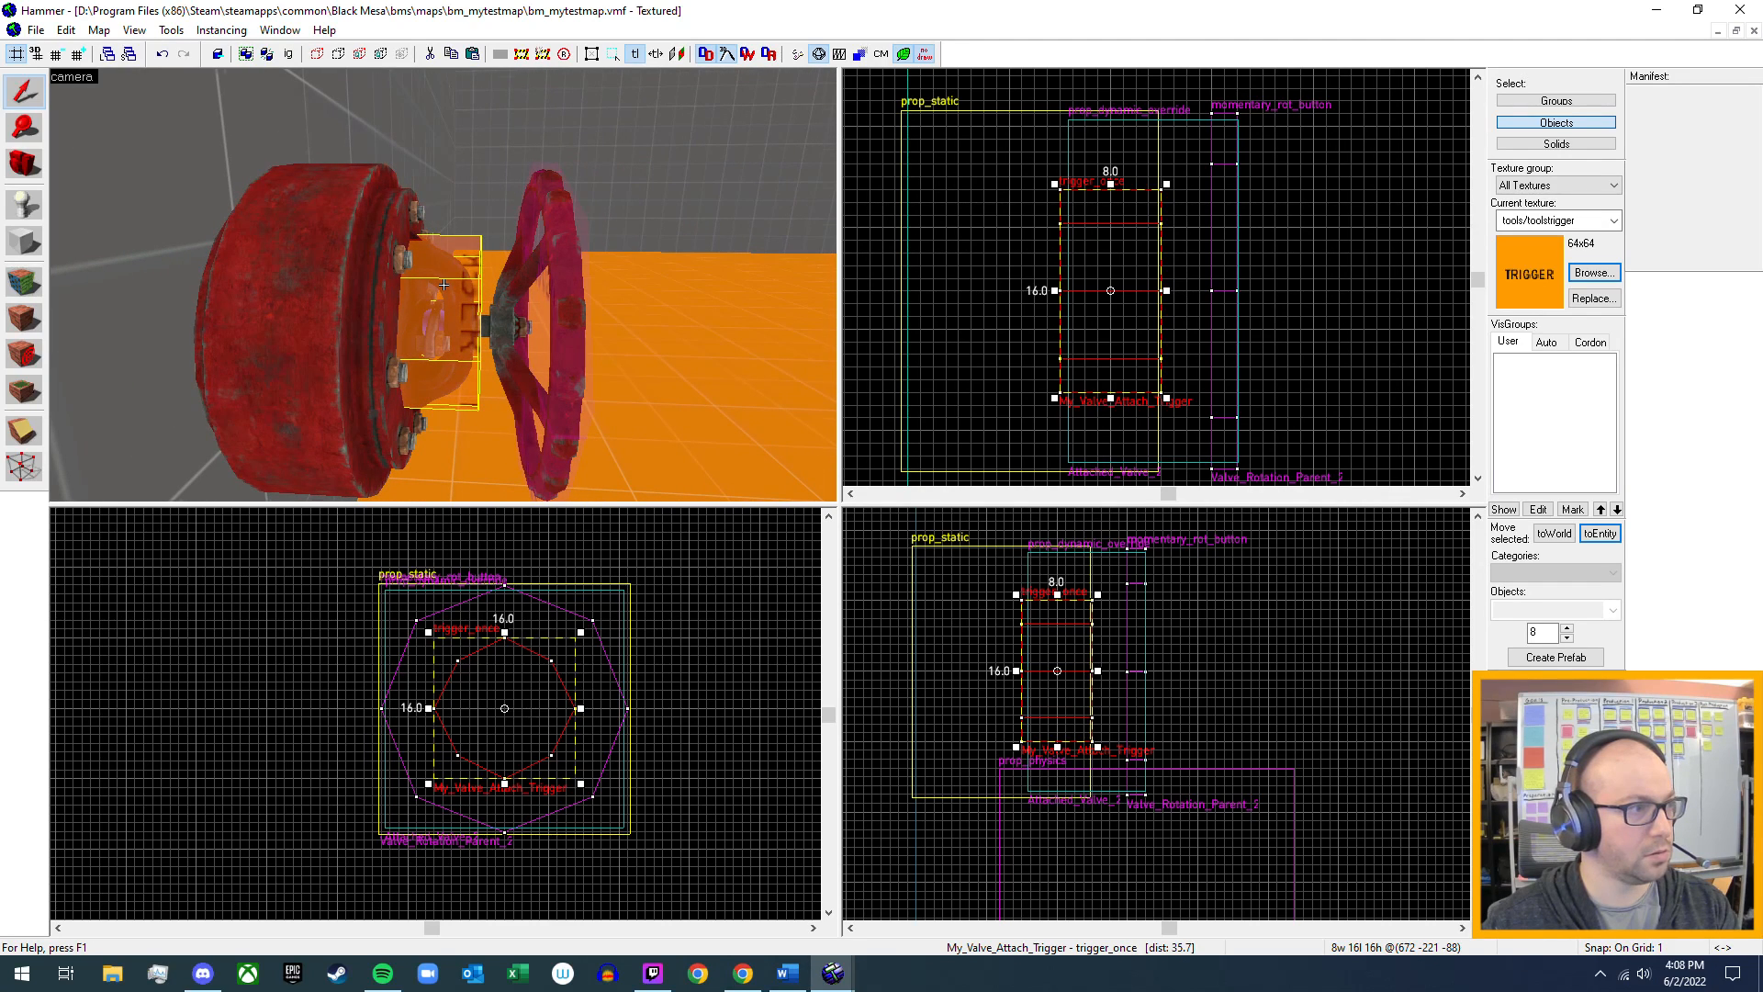
key(d)
key(w)
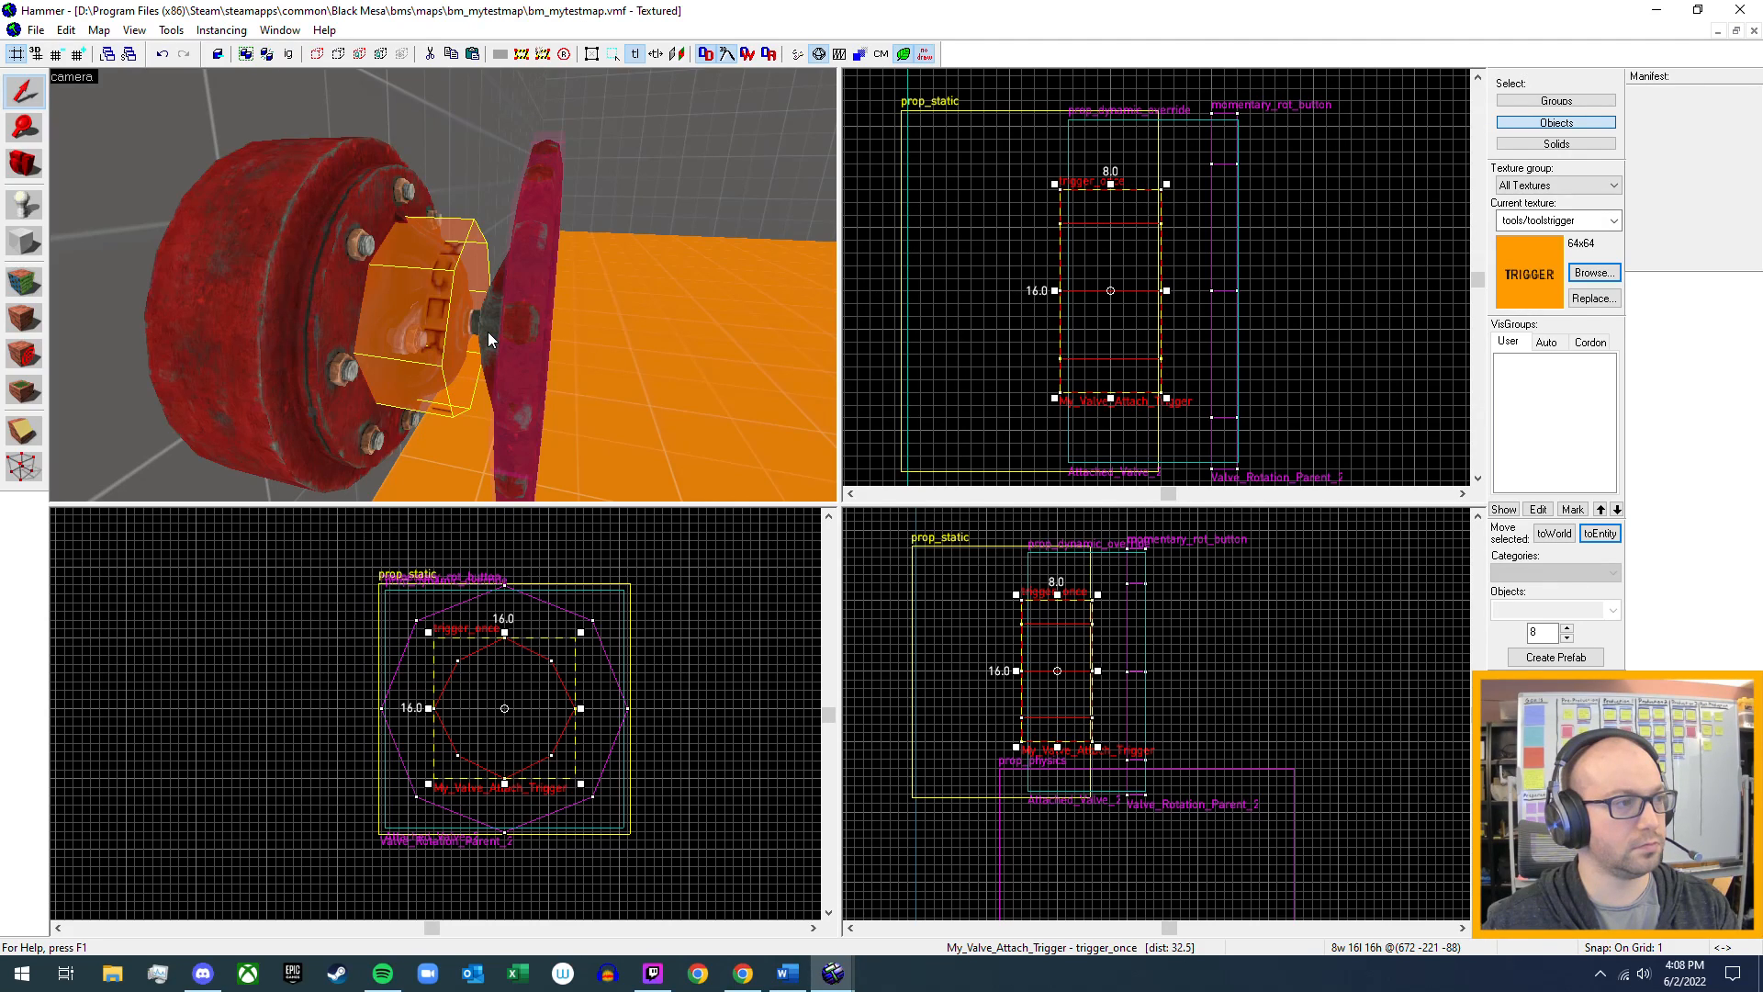
key(z)
key(w)
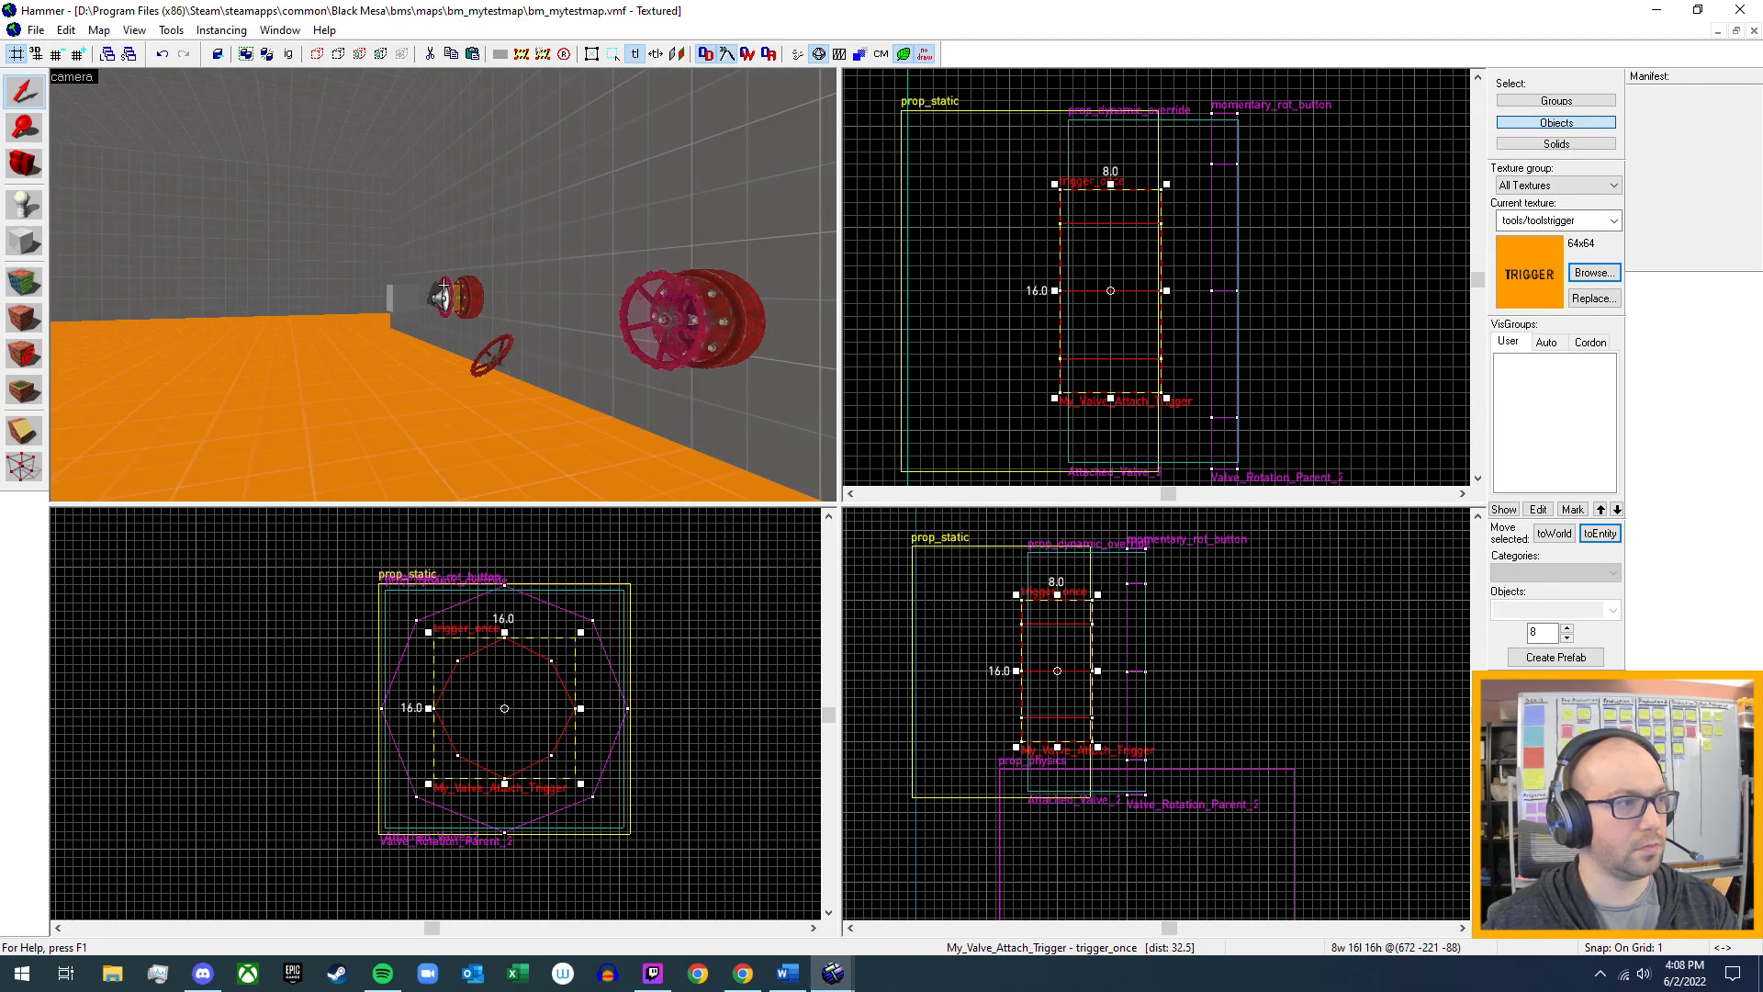
key(w)
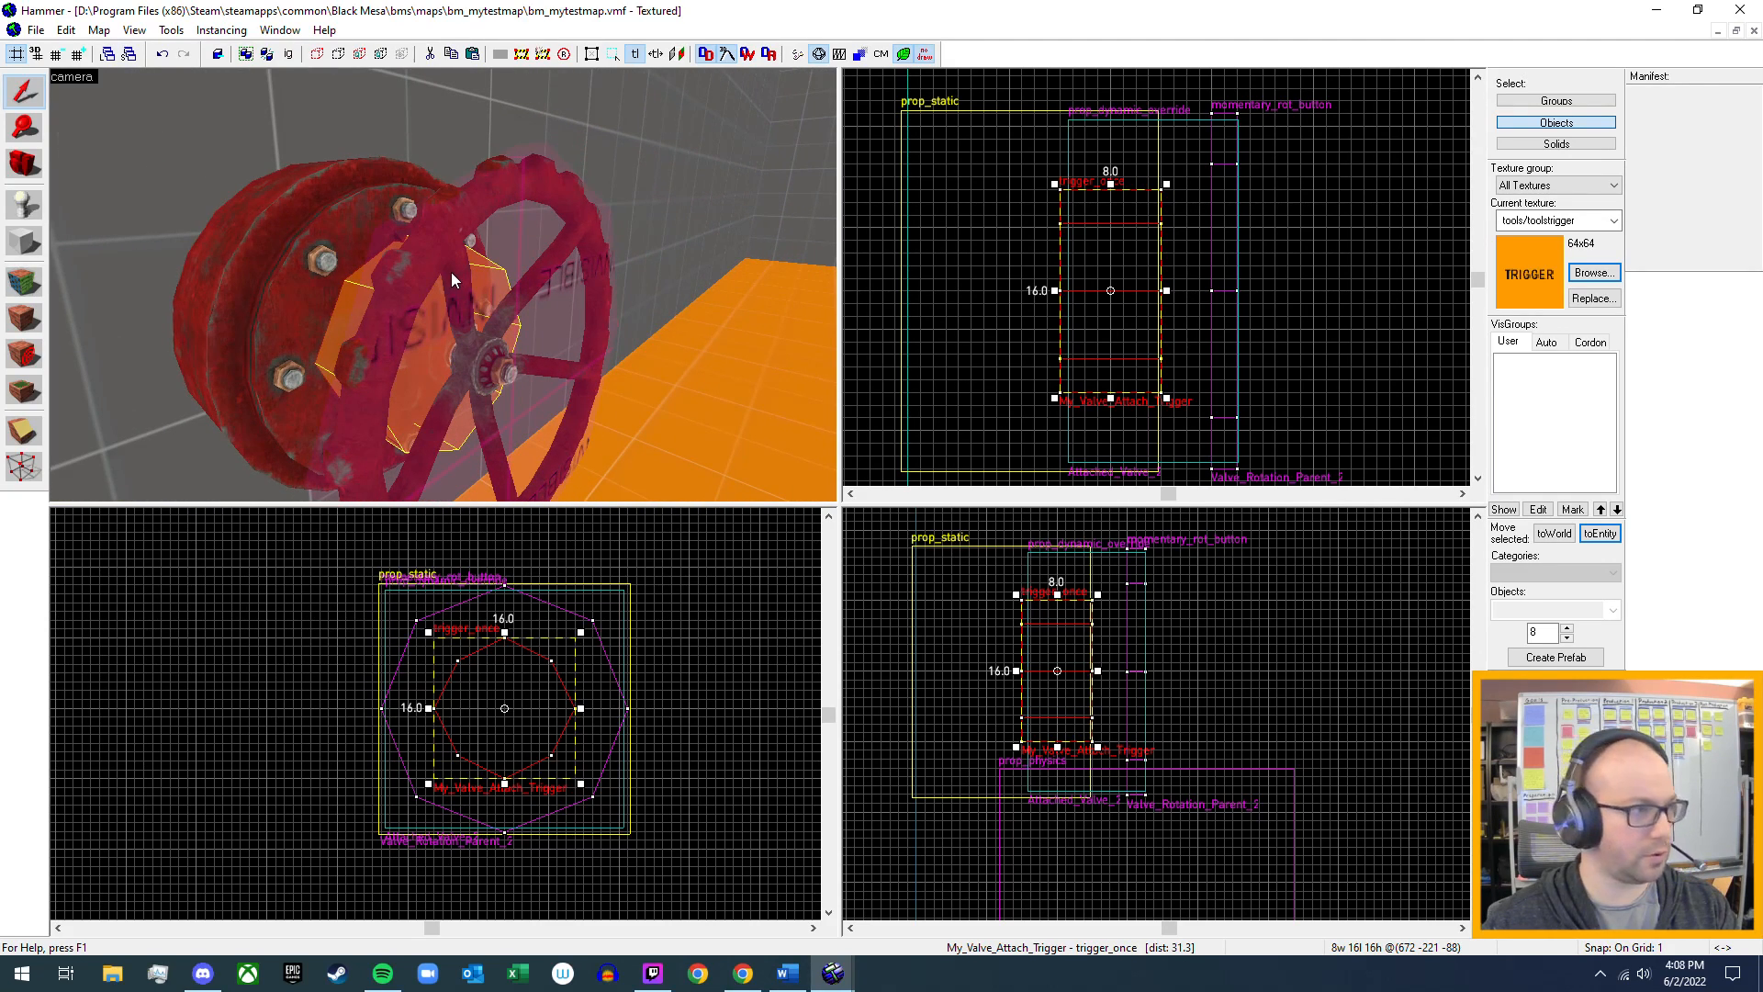
- Review the key values, outputs, inputs, model and flags of the Attached_Valve_2 prop_dynamic_override
click(400, 272)
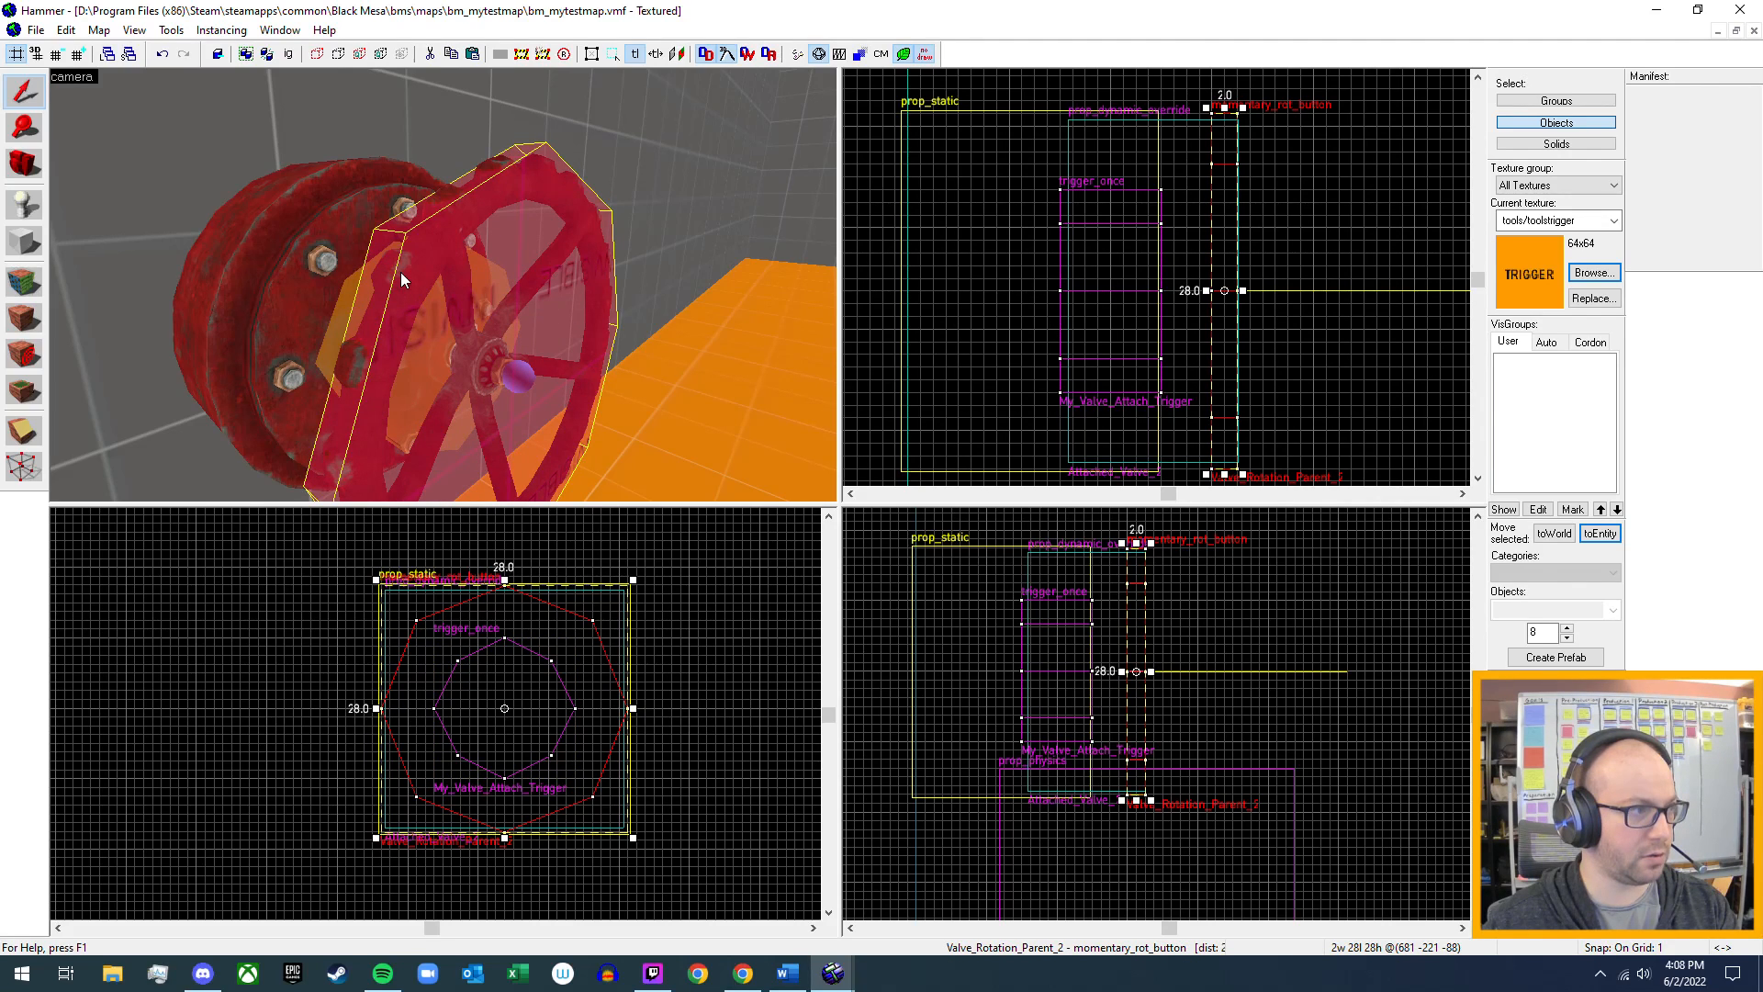
key(z)
key(w)
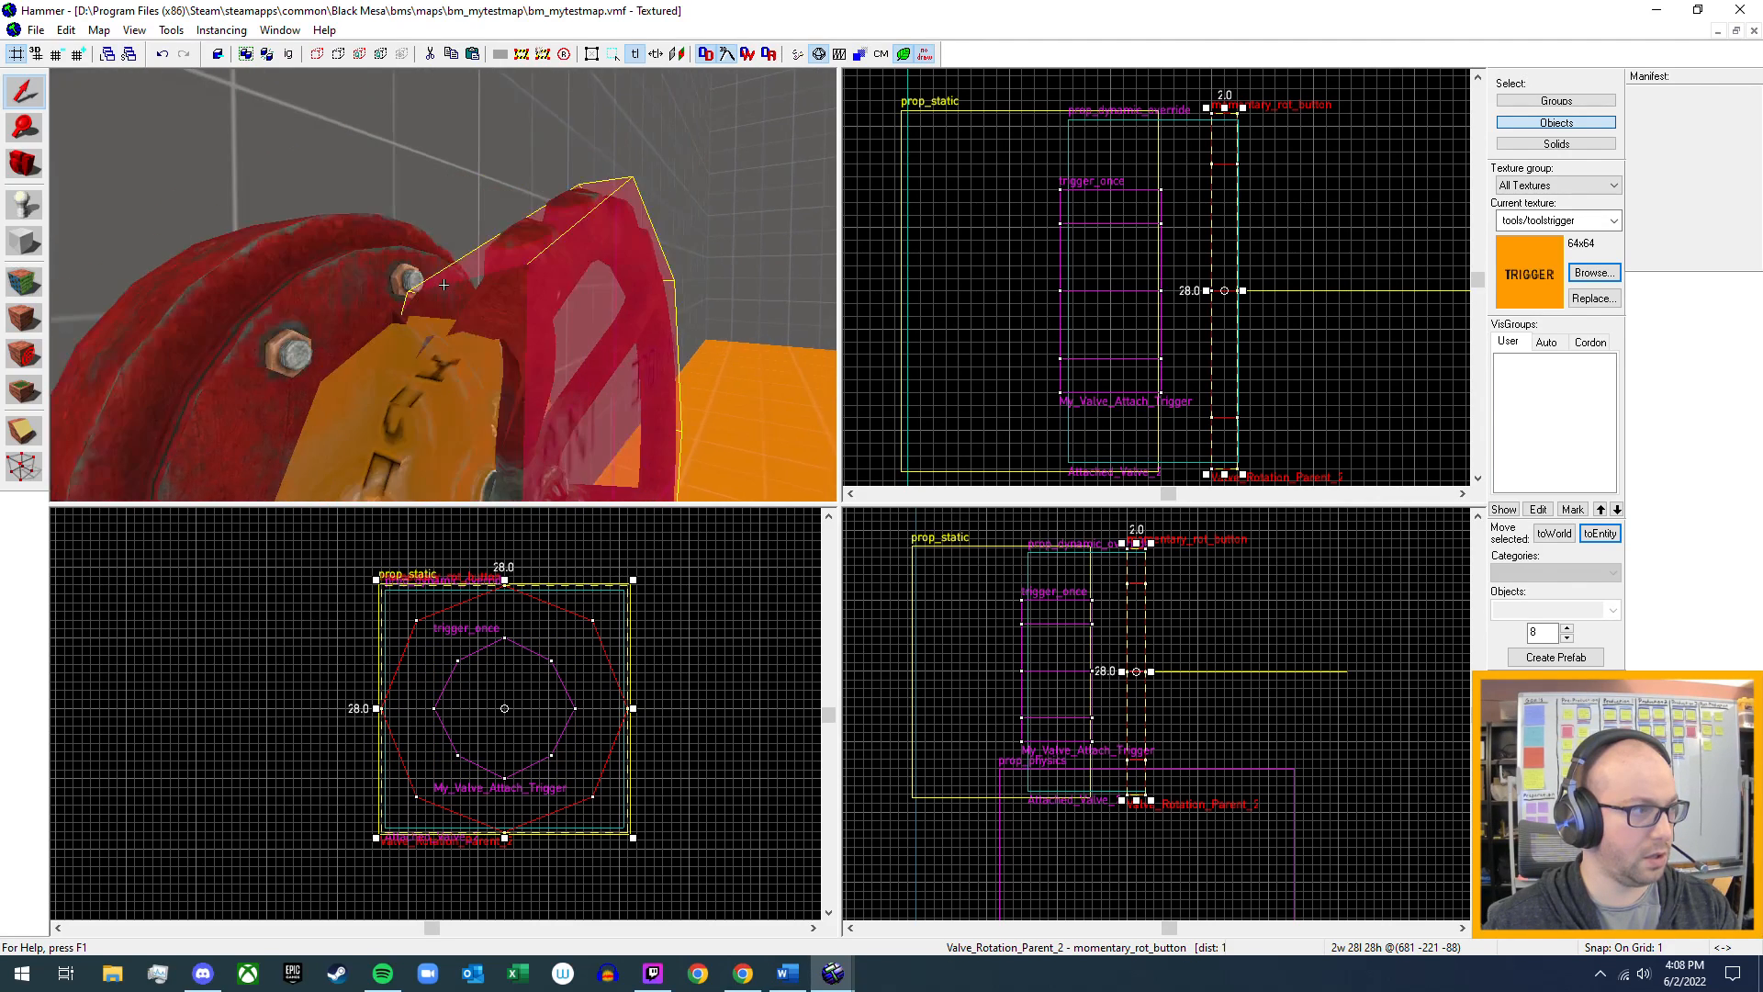
key(z)
click(465, 288)
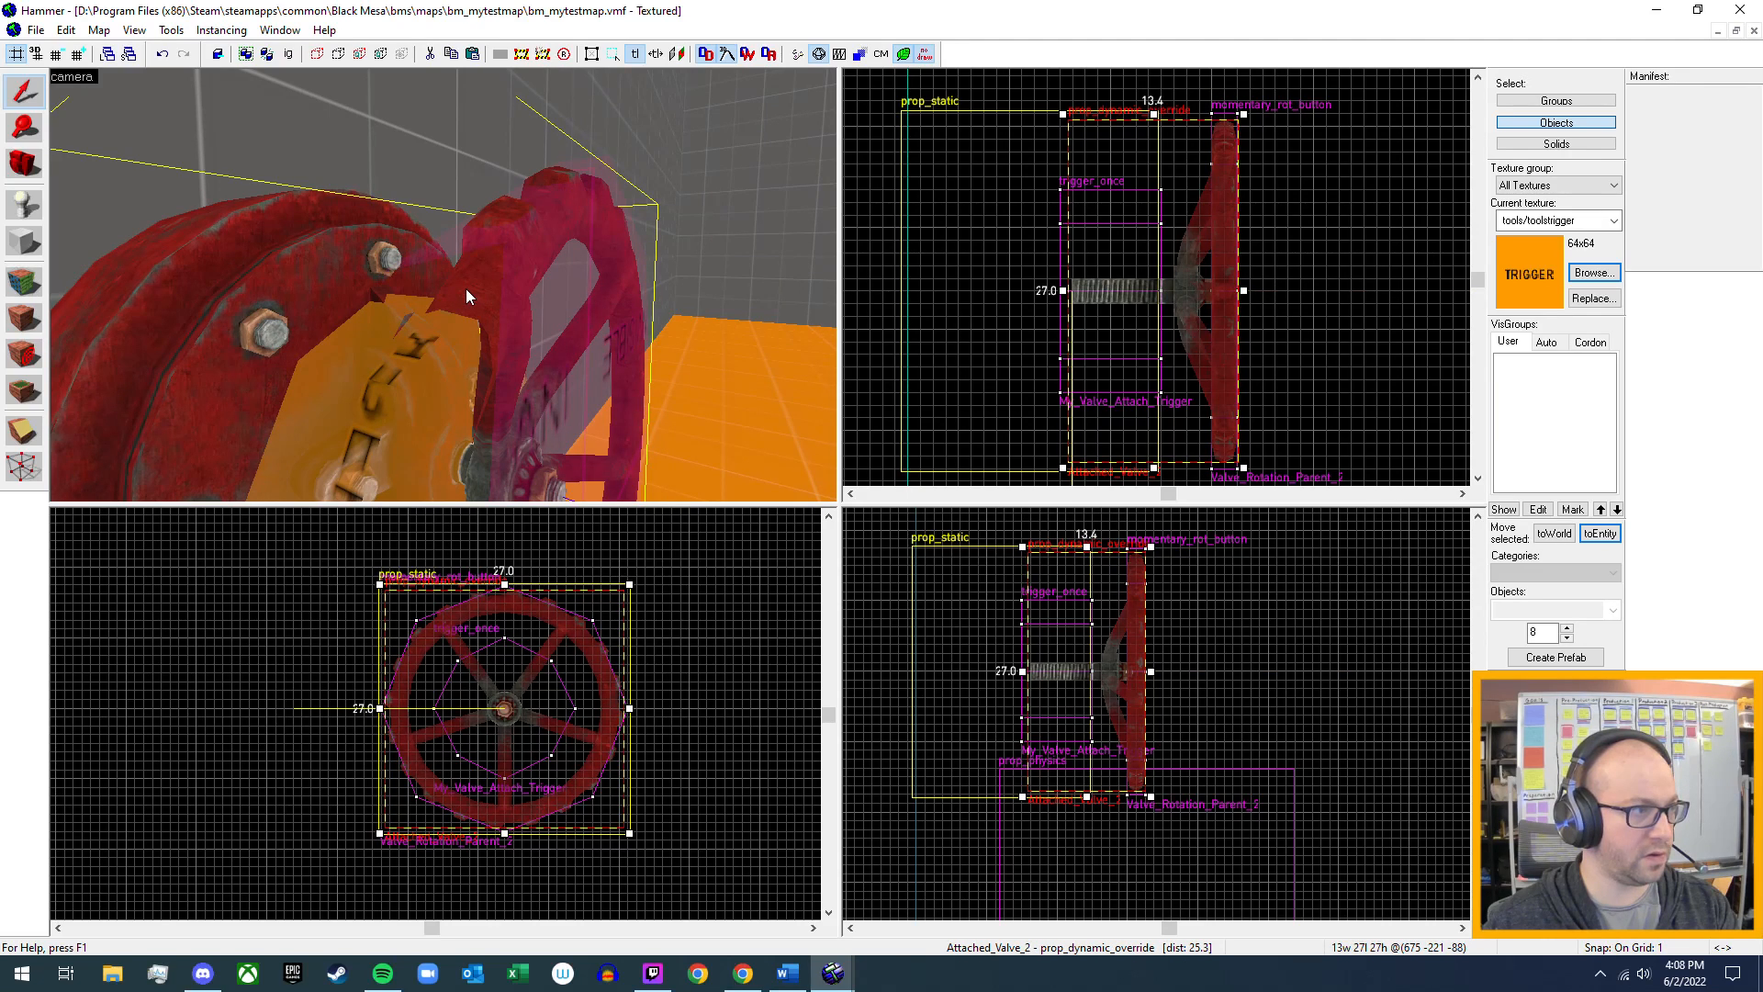
key(alt+Return)
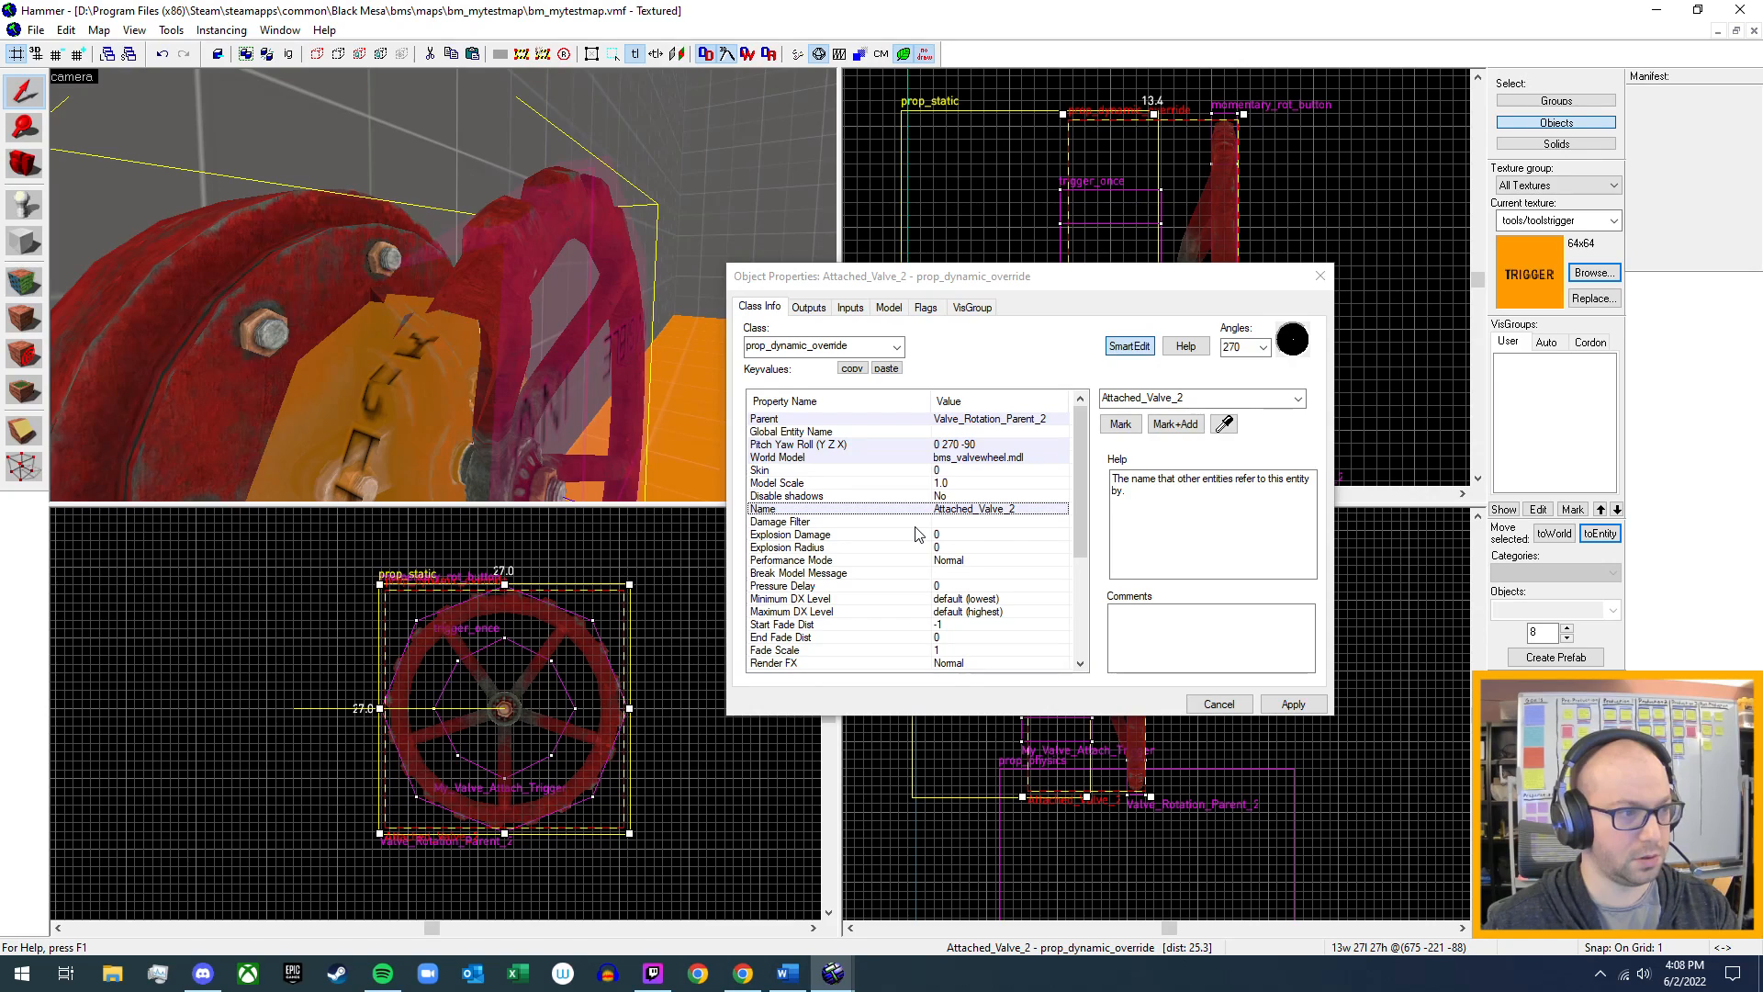
scroll(919, 534, down, 3)
scroll(918, 534, up, 3)
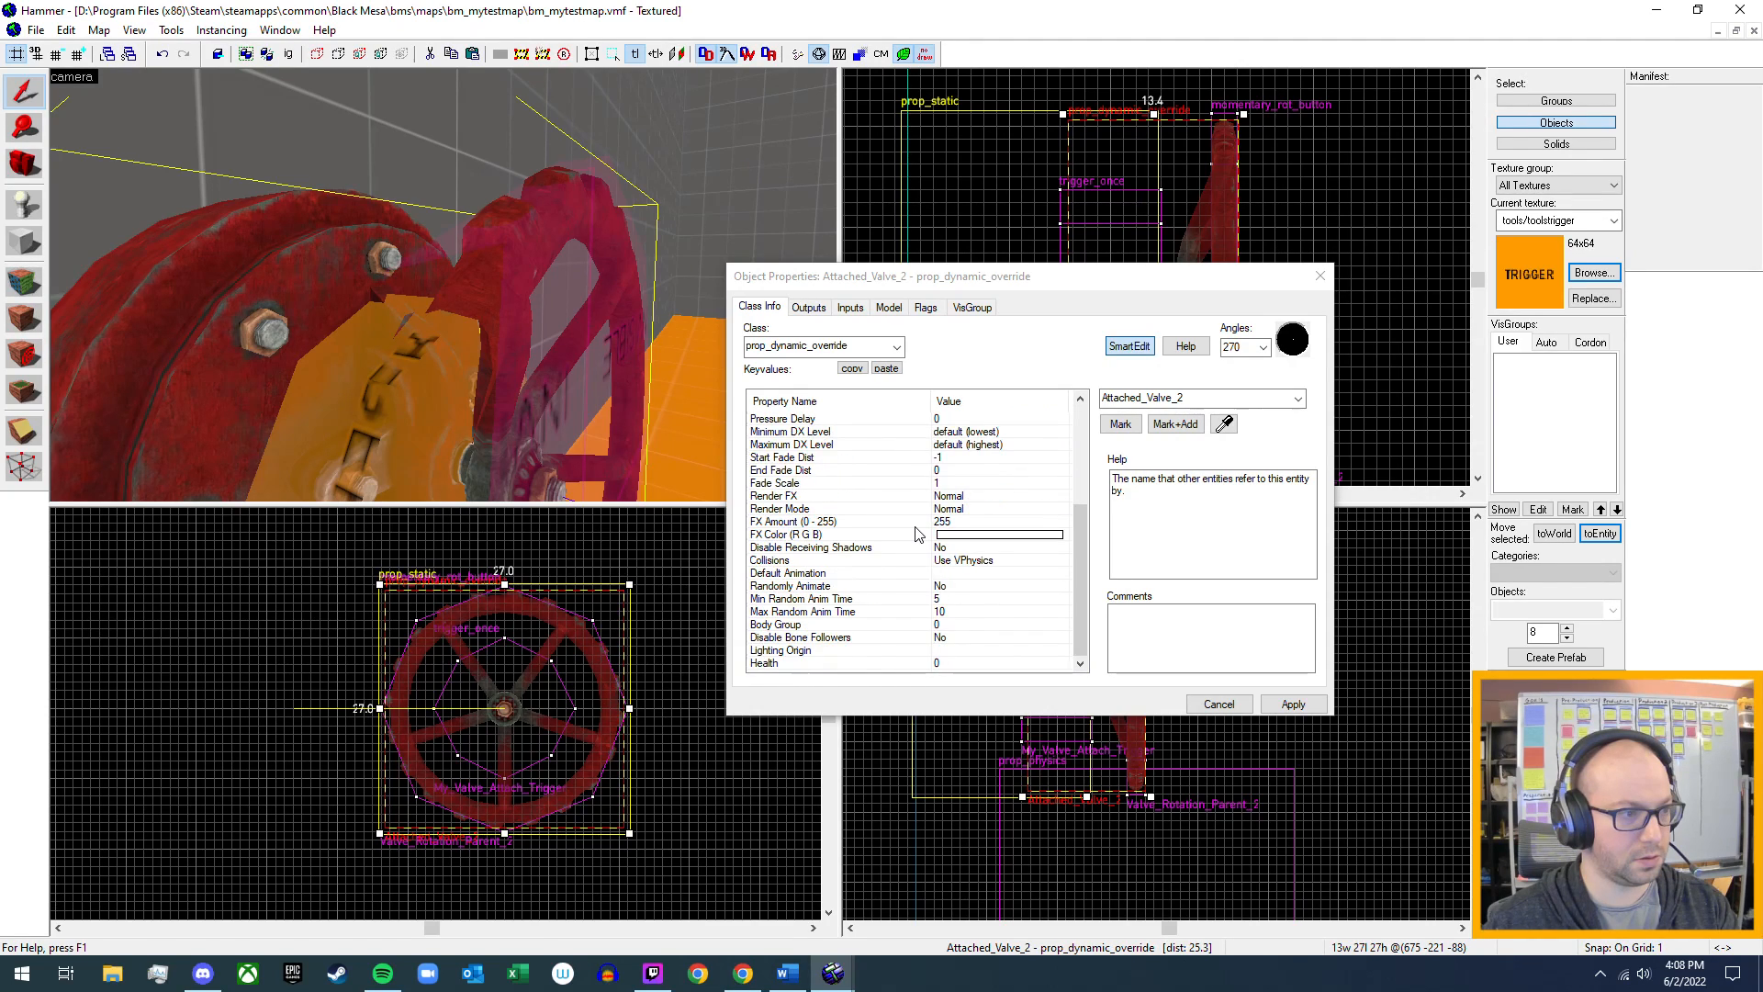
click(809, 308)
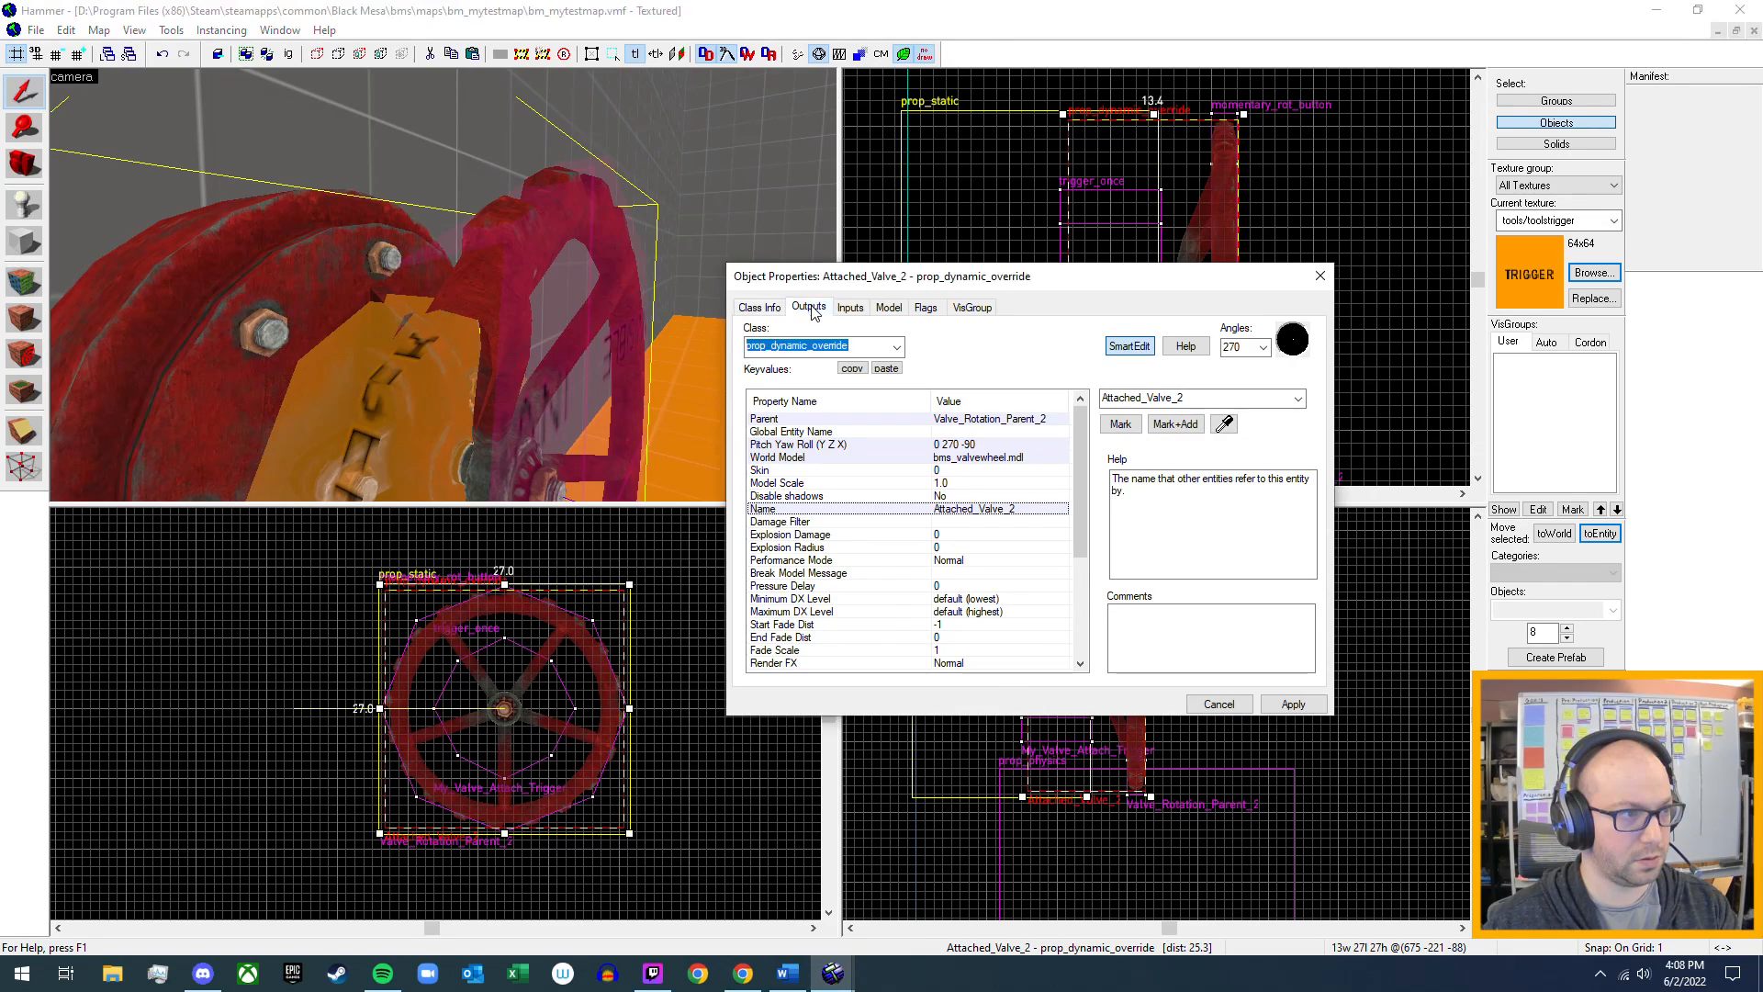
click(850, 312)
click(889, 309)
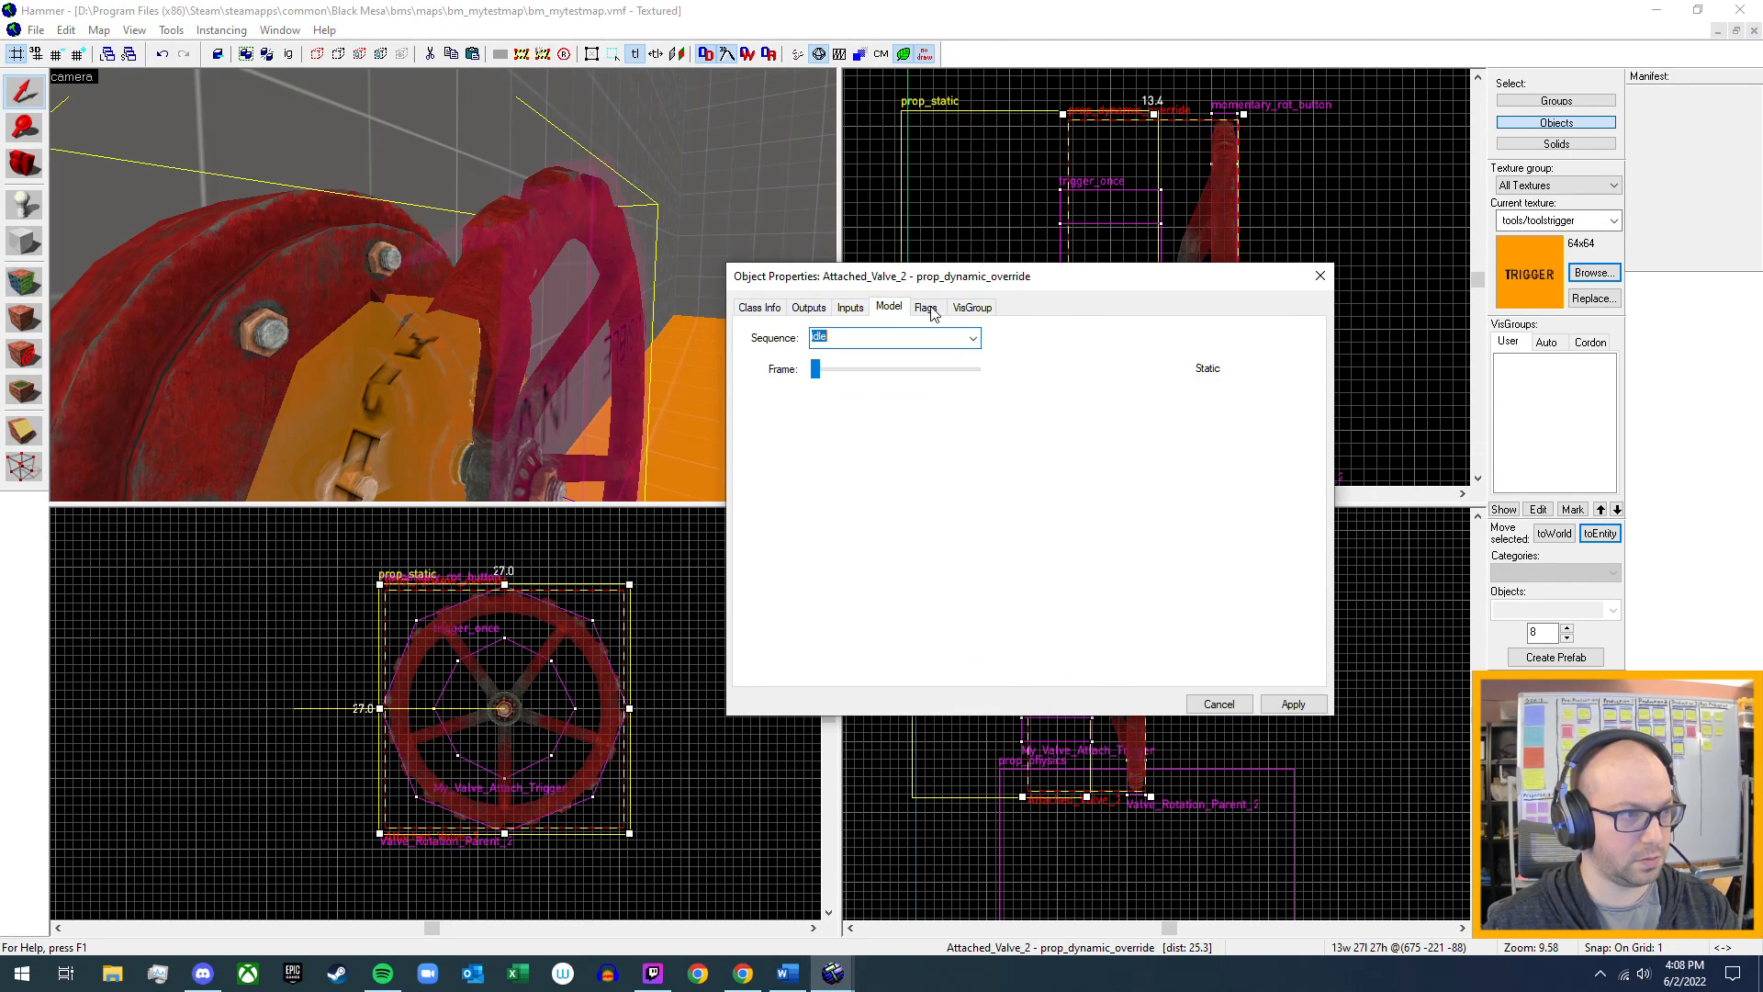
click(927, 311)
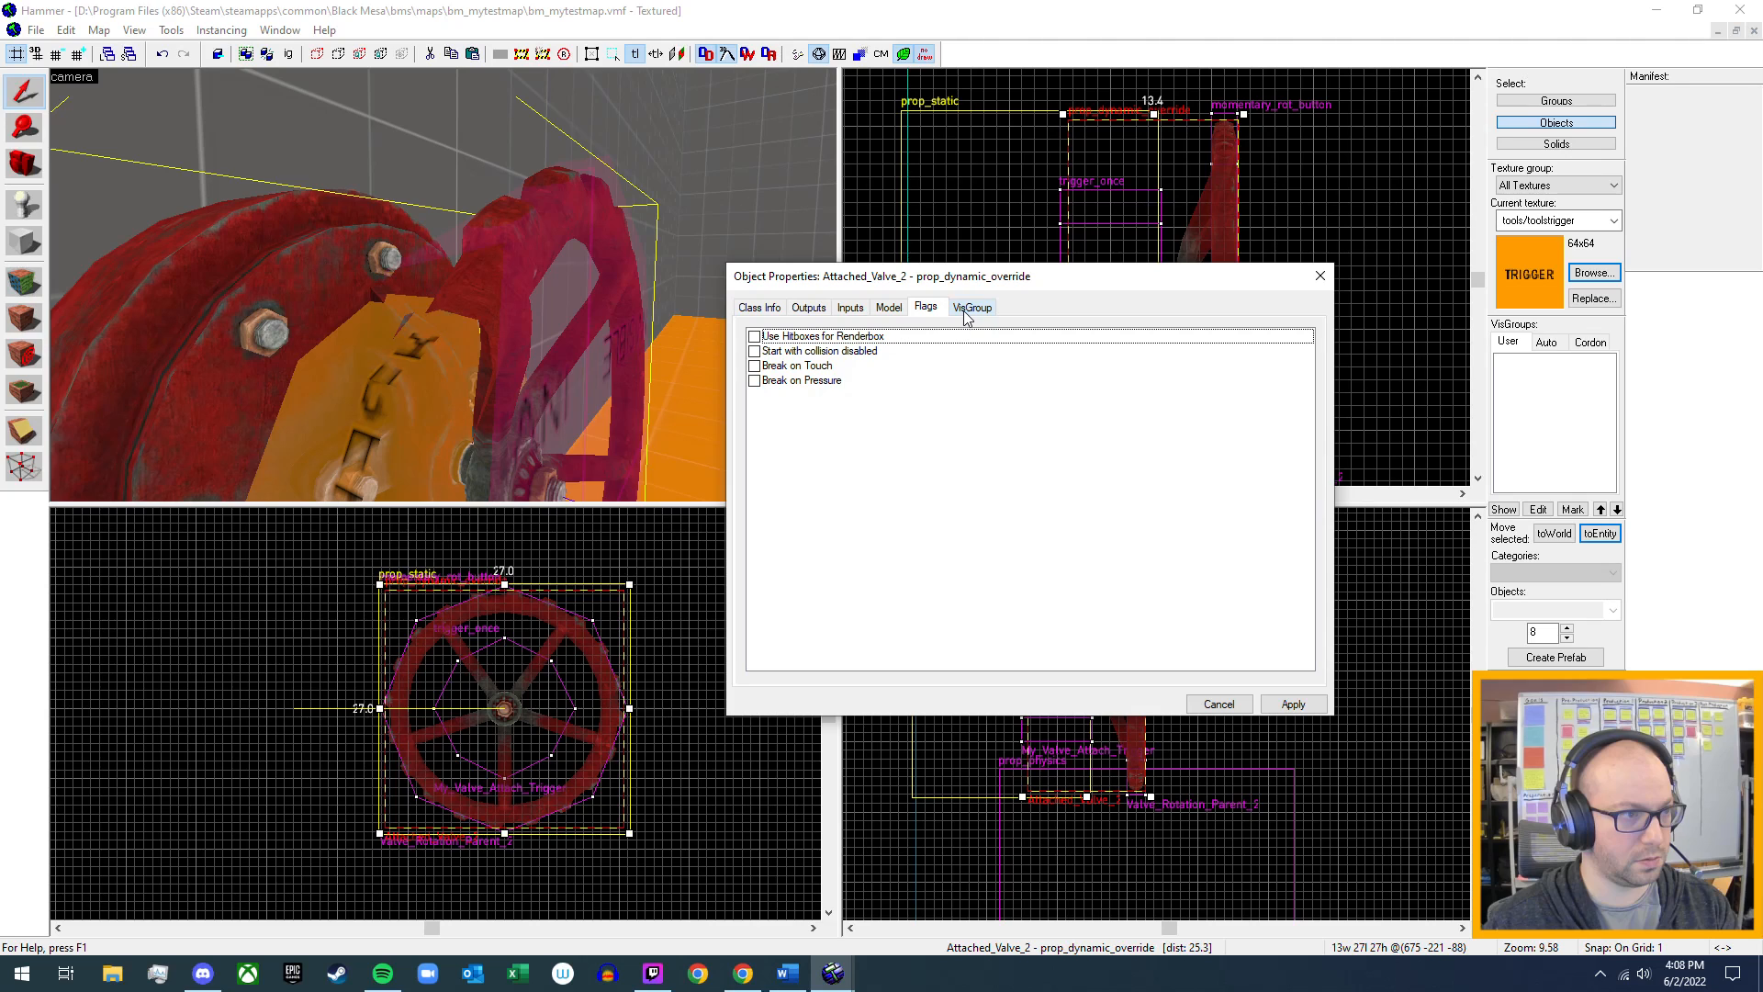
click(1319, 278)
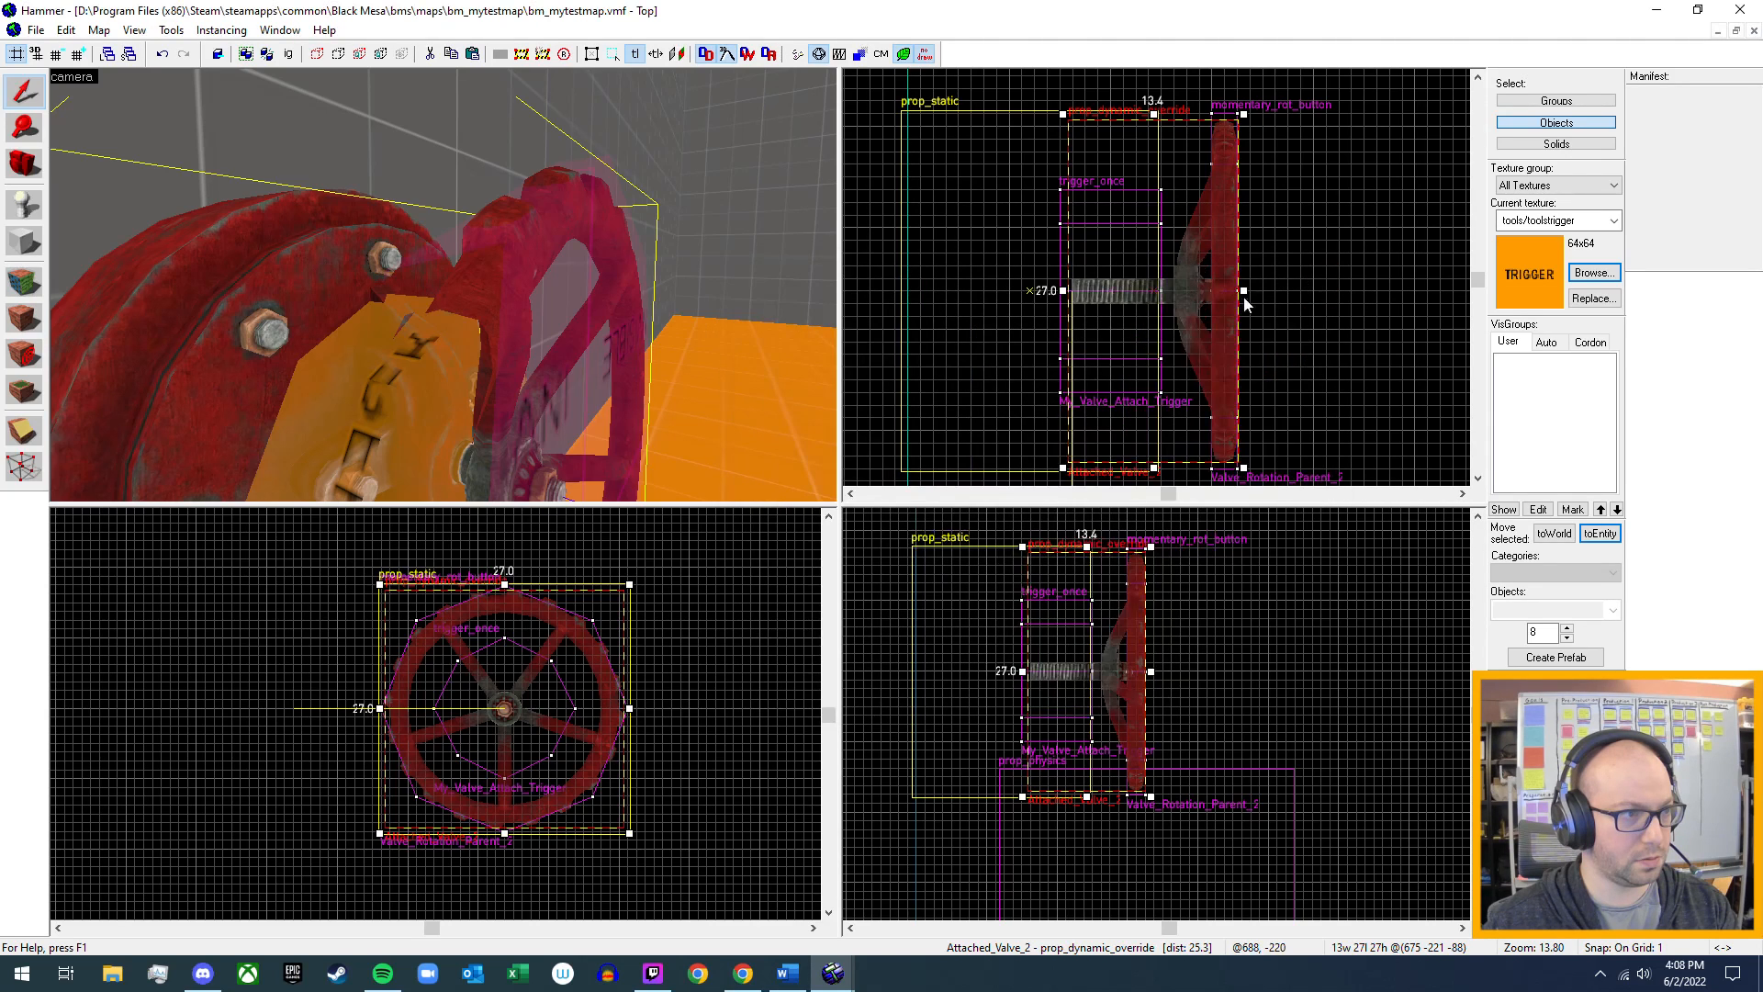
- Examine the key values of the example wheel, coolant_pipe_1_wheel_model, for comparison with Attached_Valve_2
scroll(443, 285, down, 5)
scroll(444, 285, up, 8)
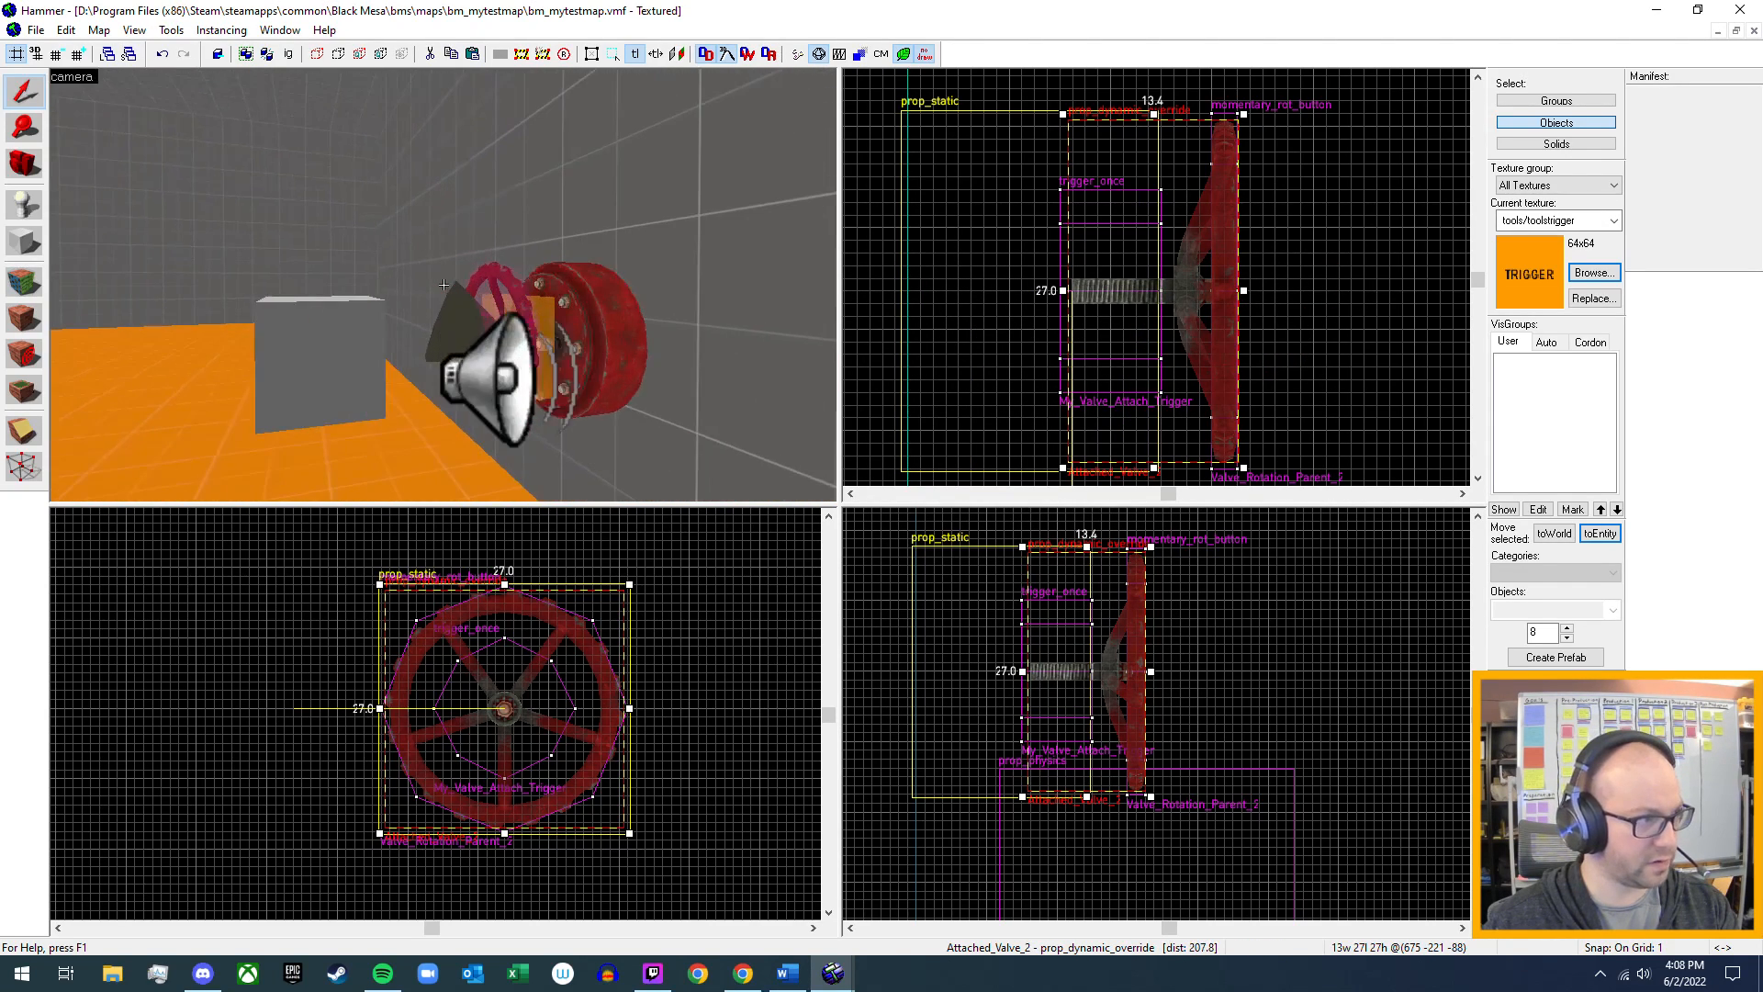
scroll(444, 284, up, 4)
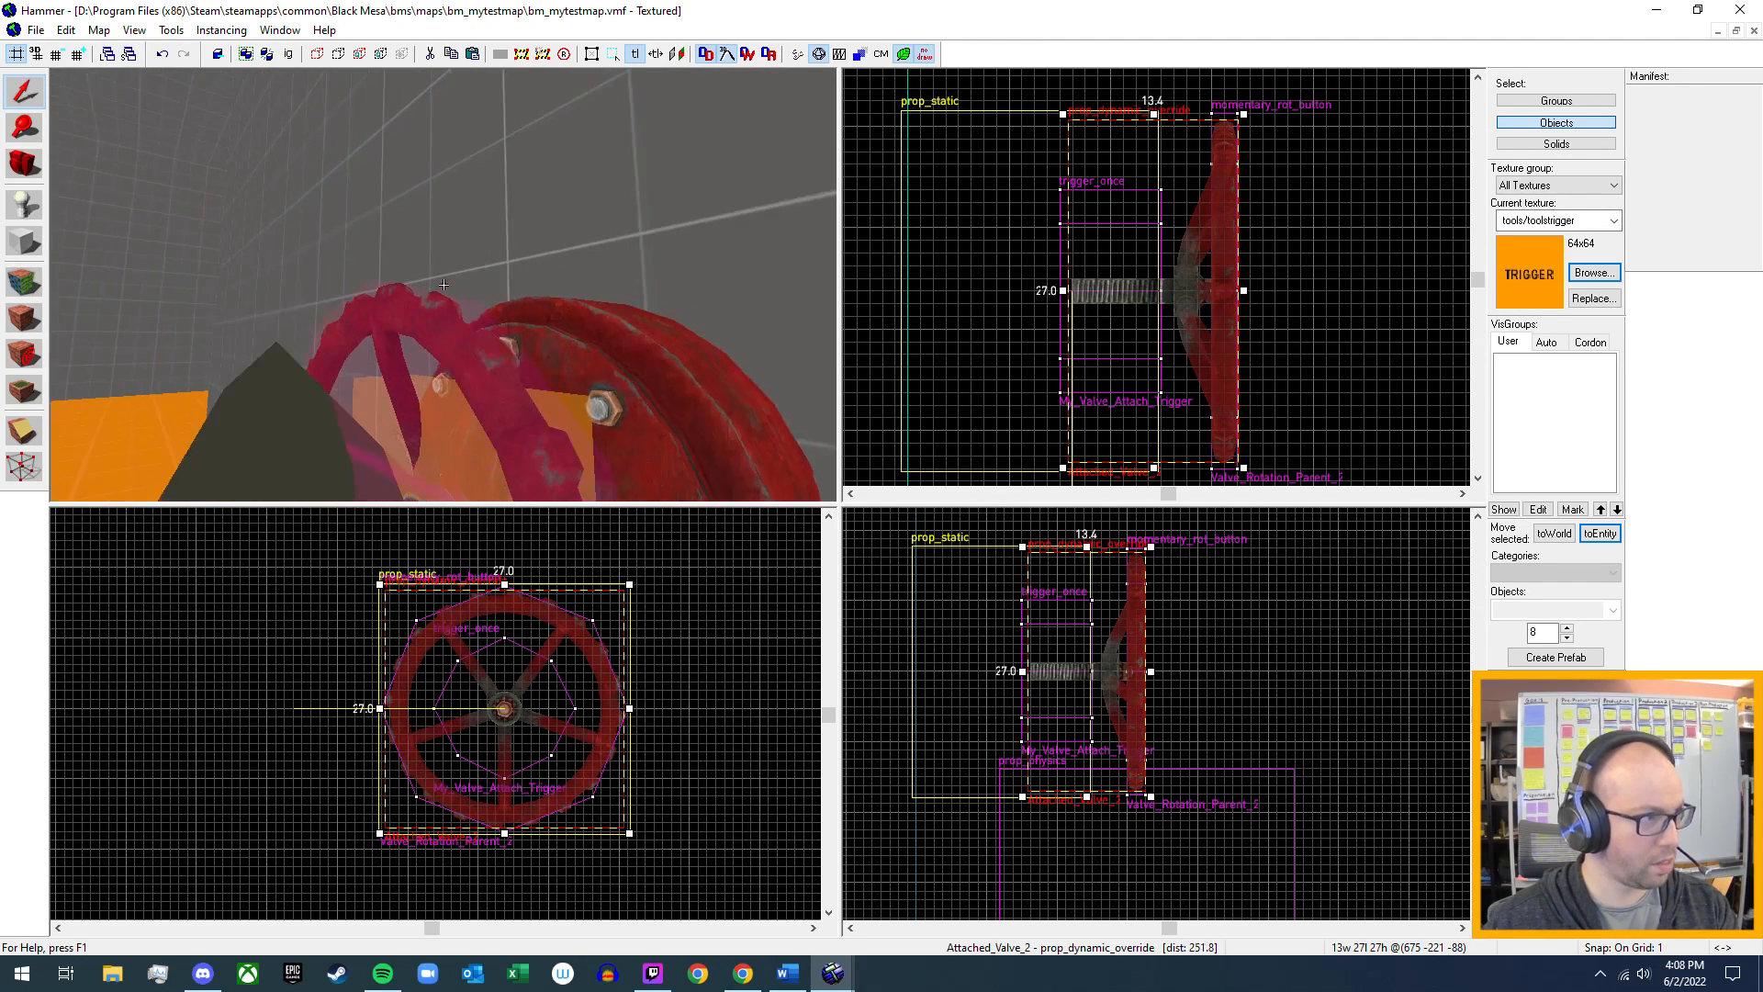
click(422, 312)
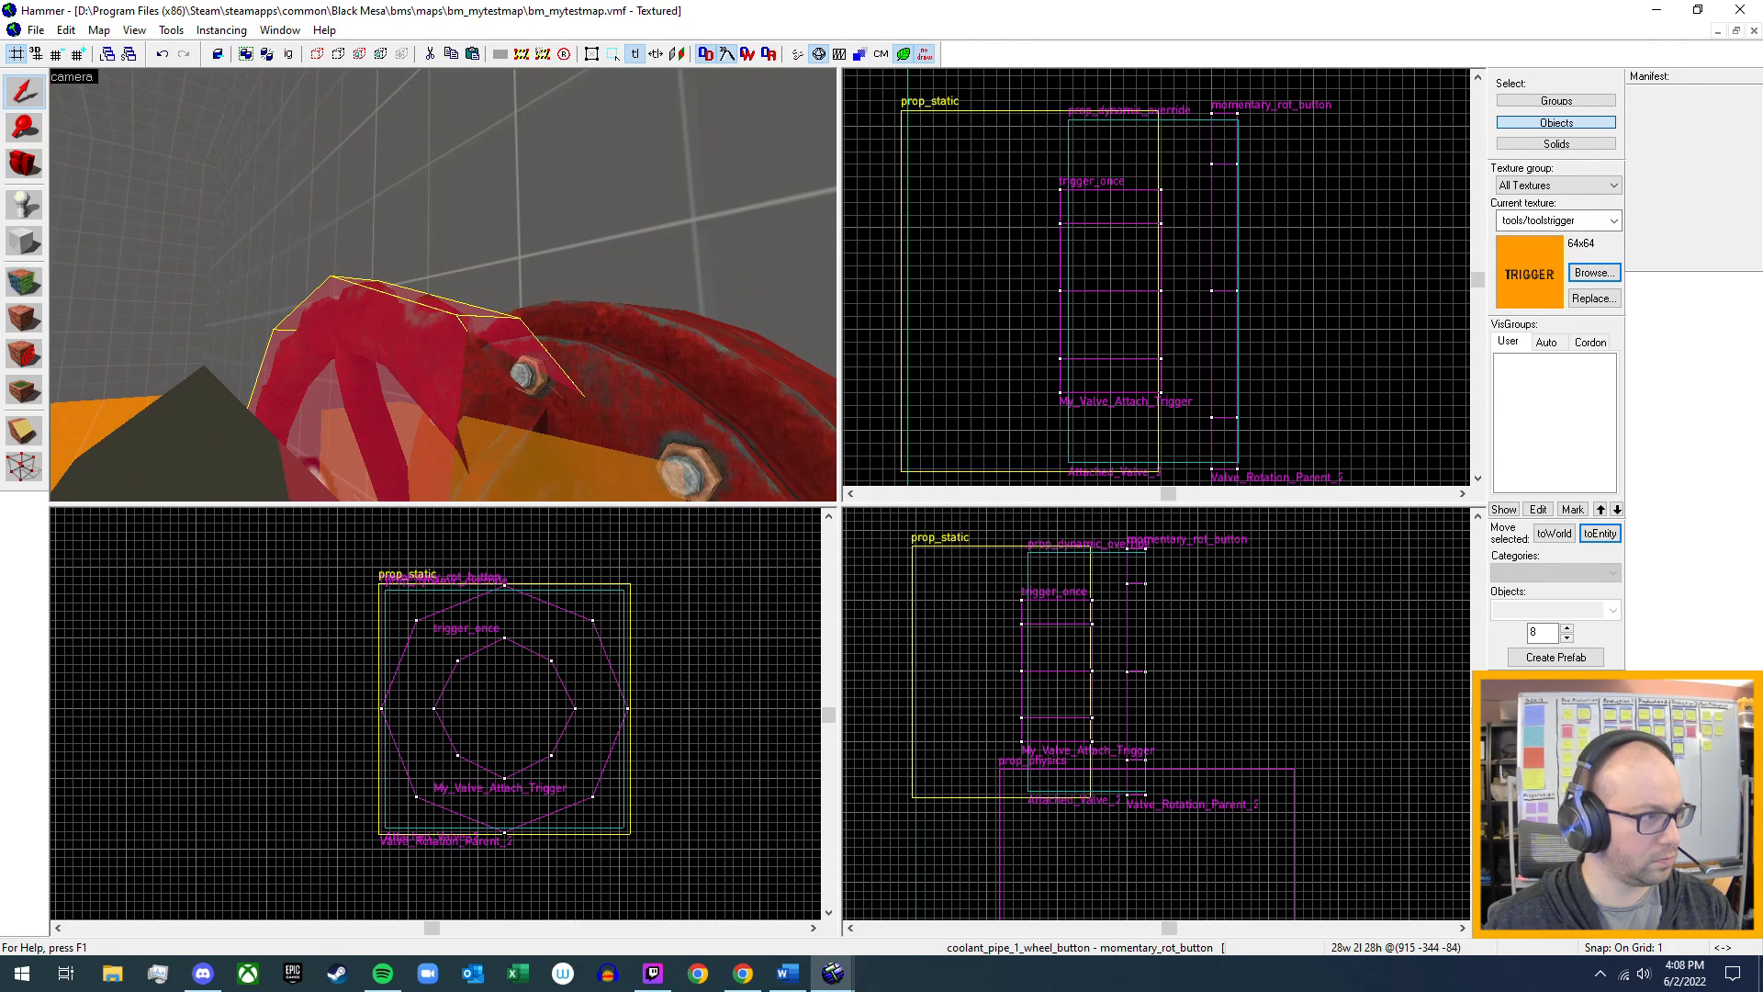
scroll(443, 290, up, 3)
click(317, 299)
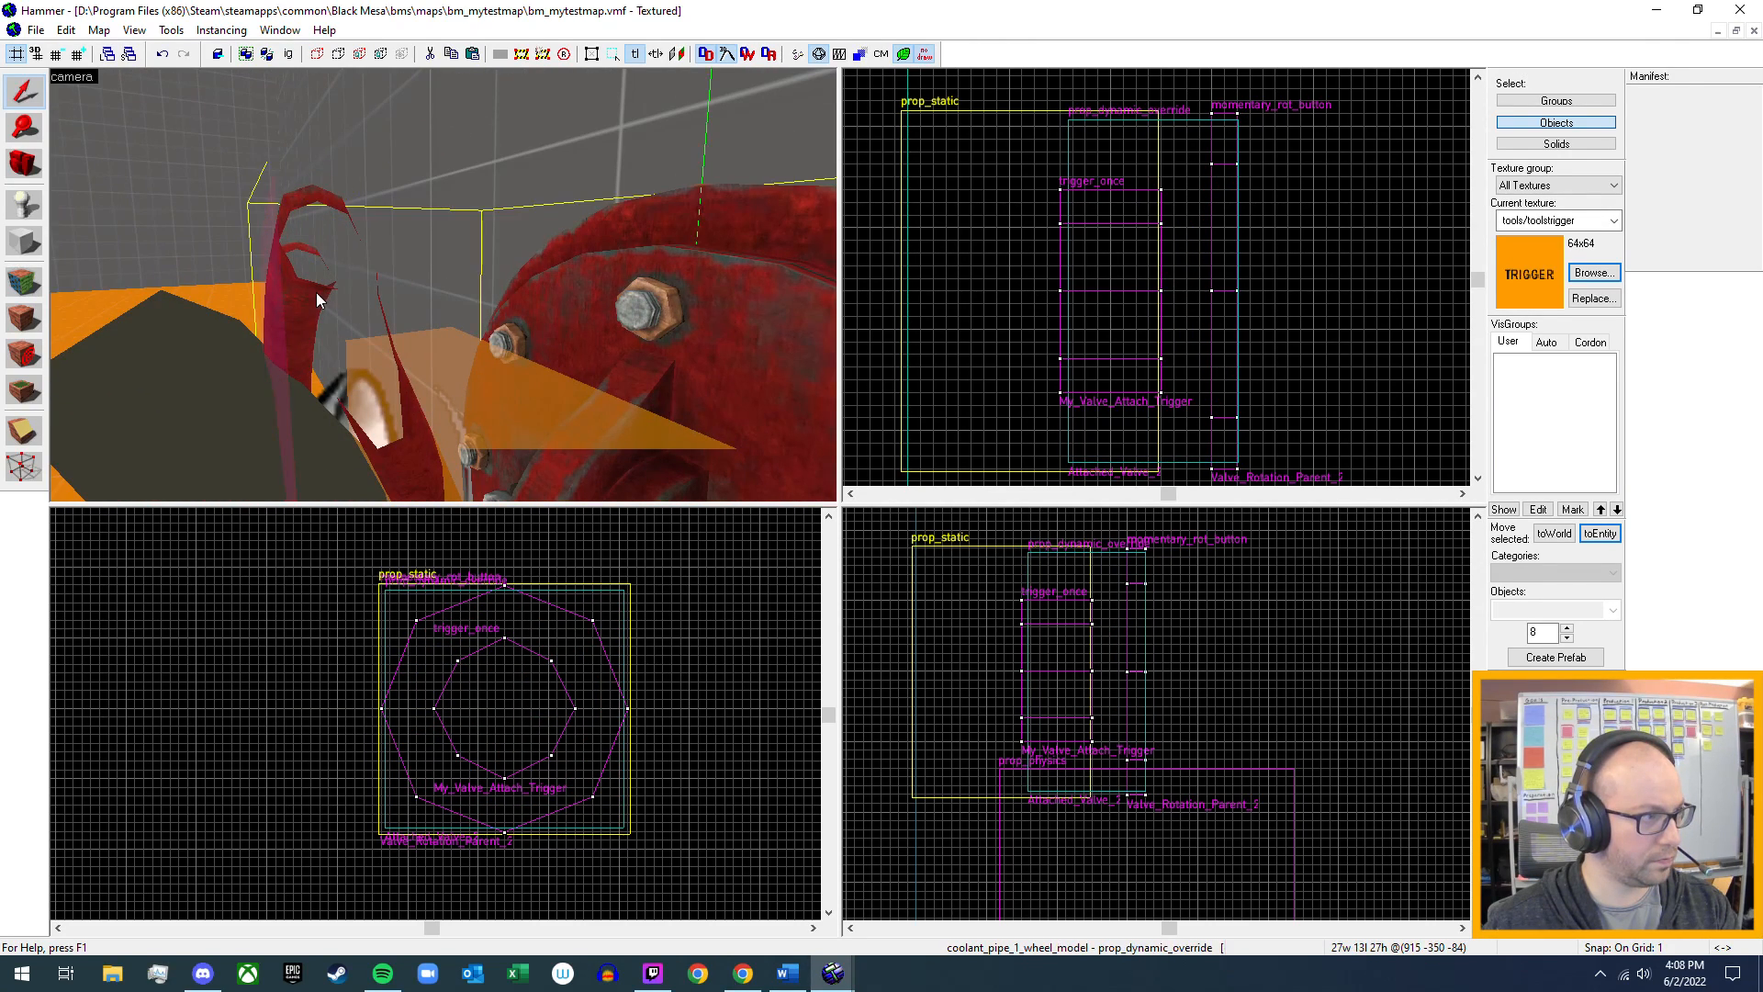
key(alt+Return)
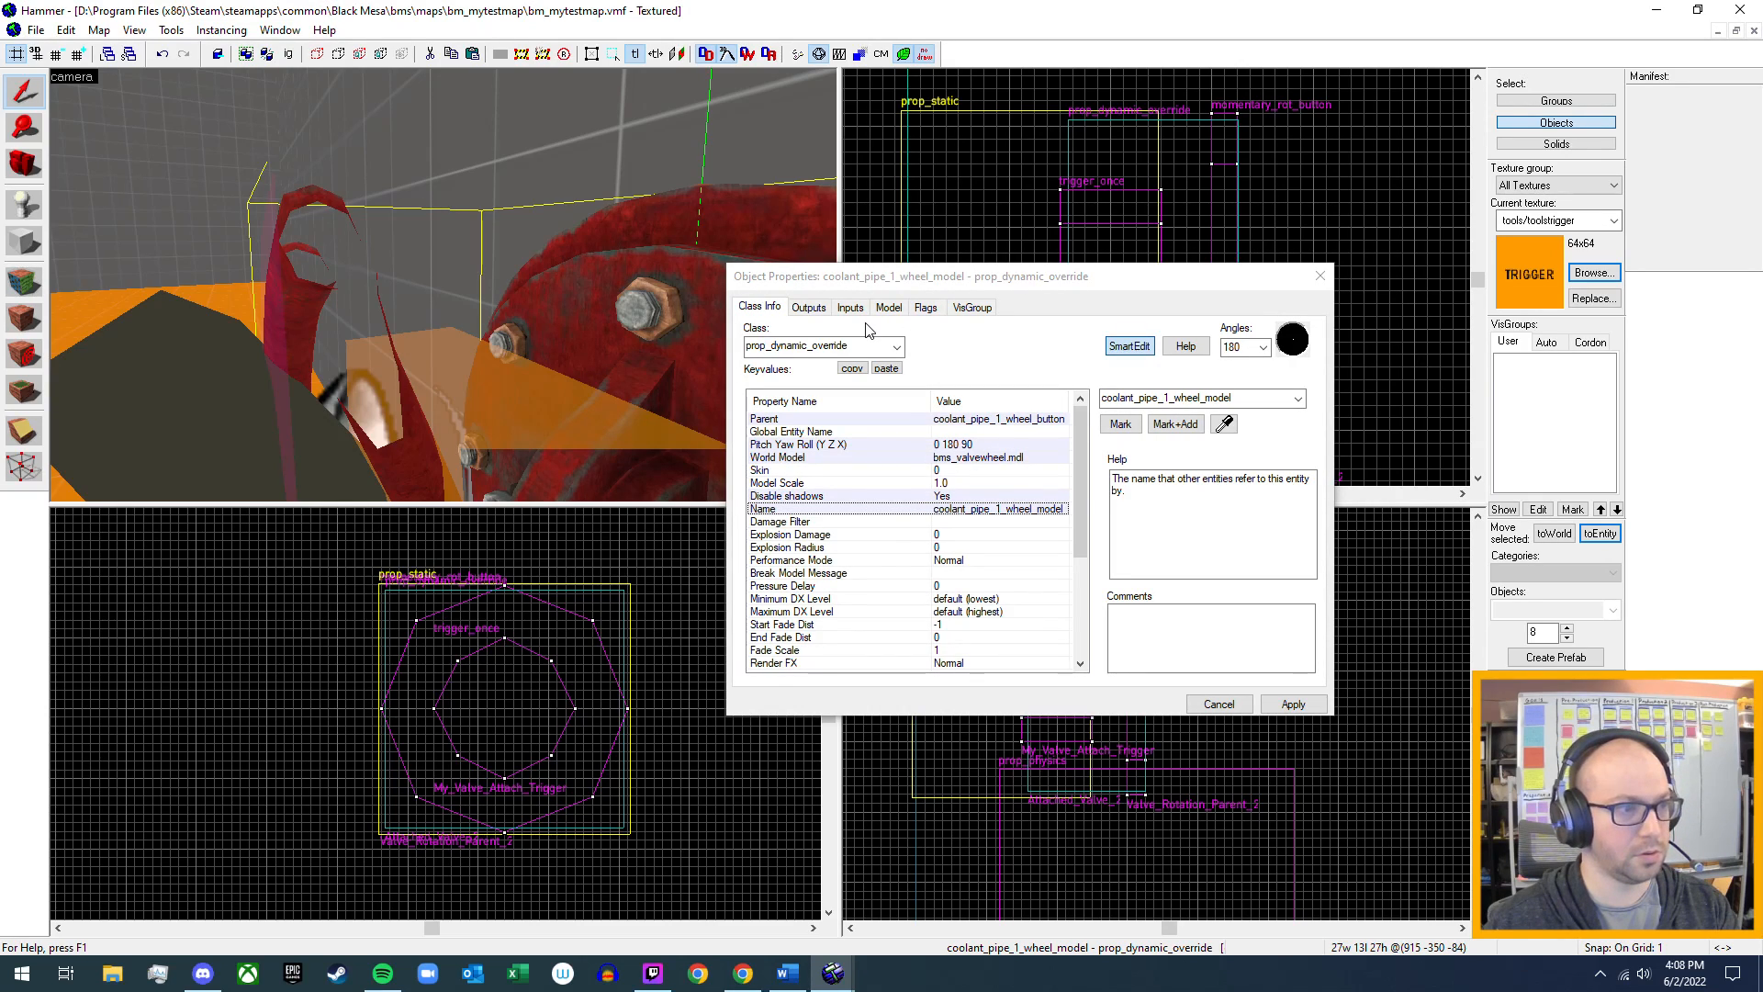
click(810, 309)
click(774, 317)
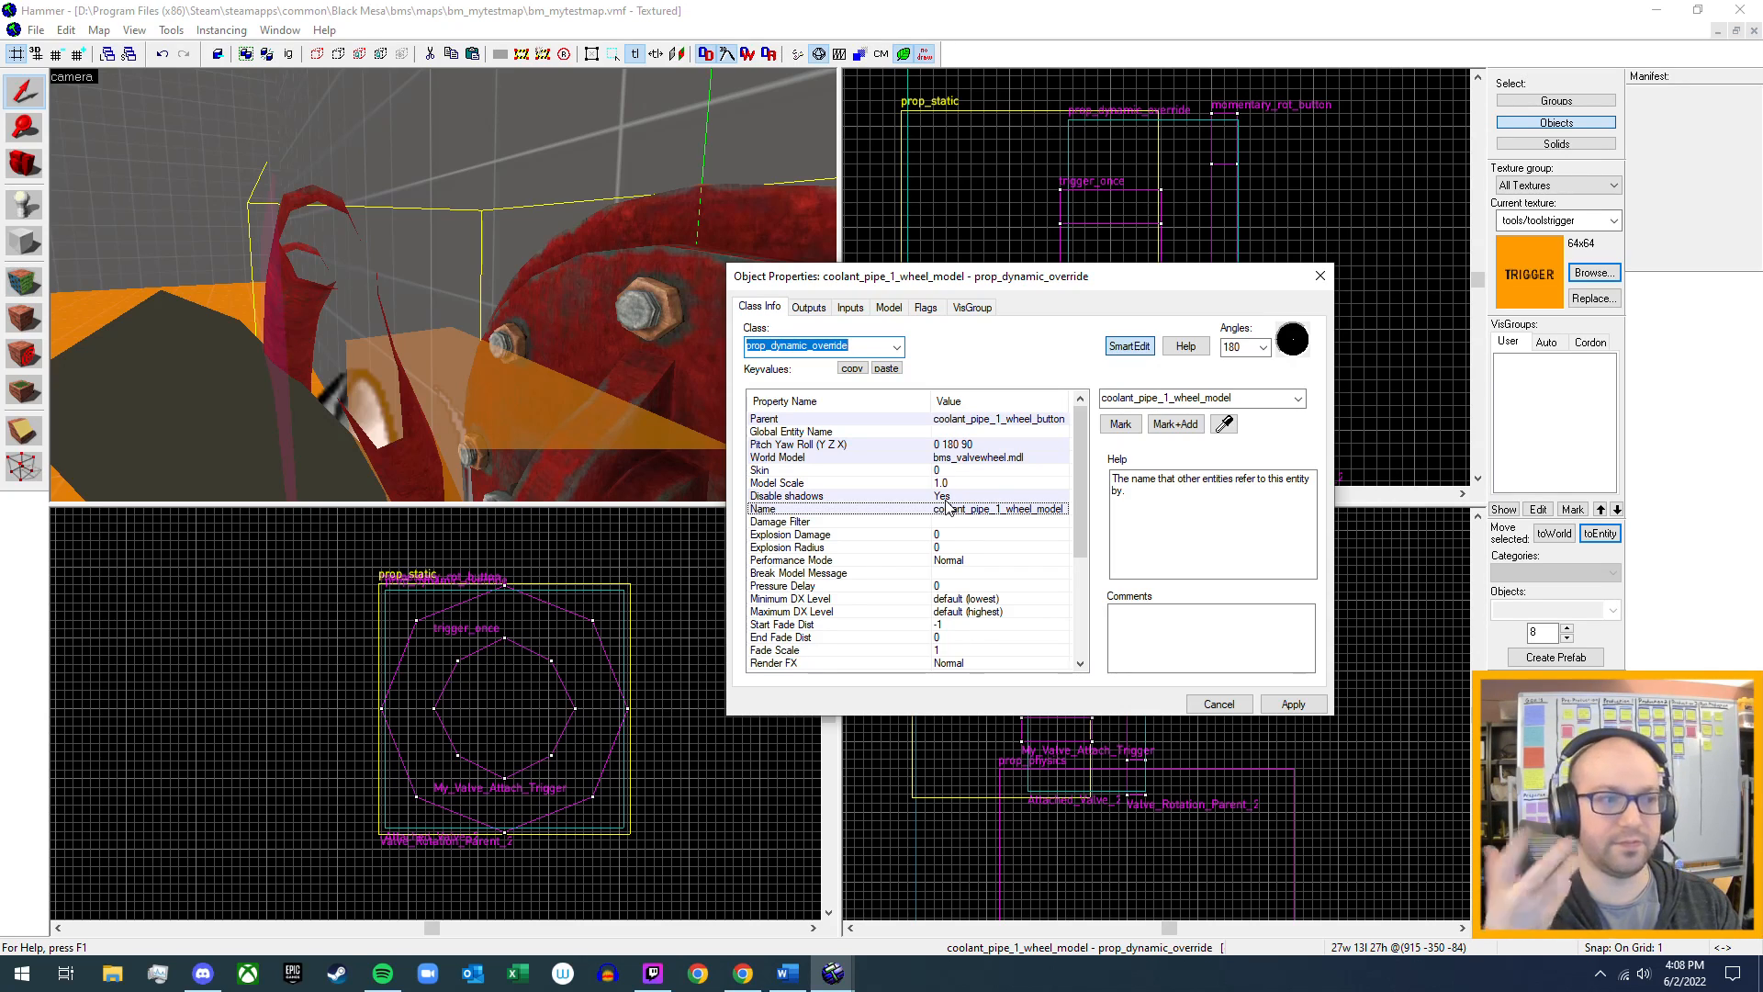
click(1318, 276)
- Compare the example coolant pipe assembly with the recreated valve setups along the wall from several angles
key(s)
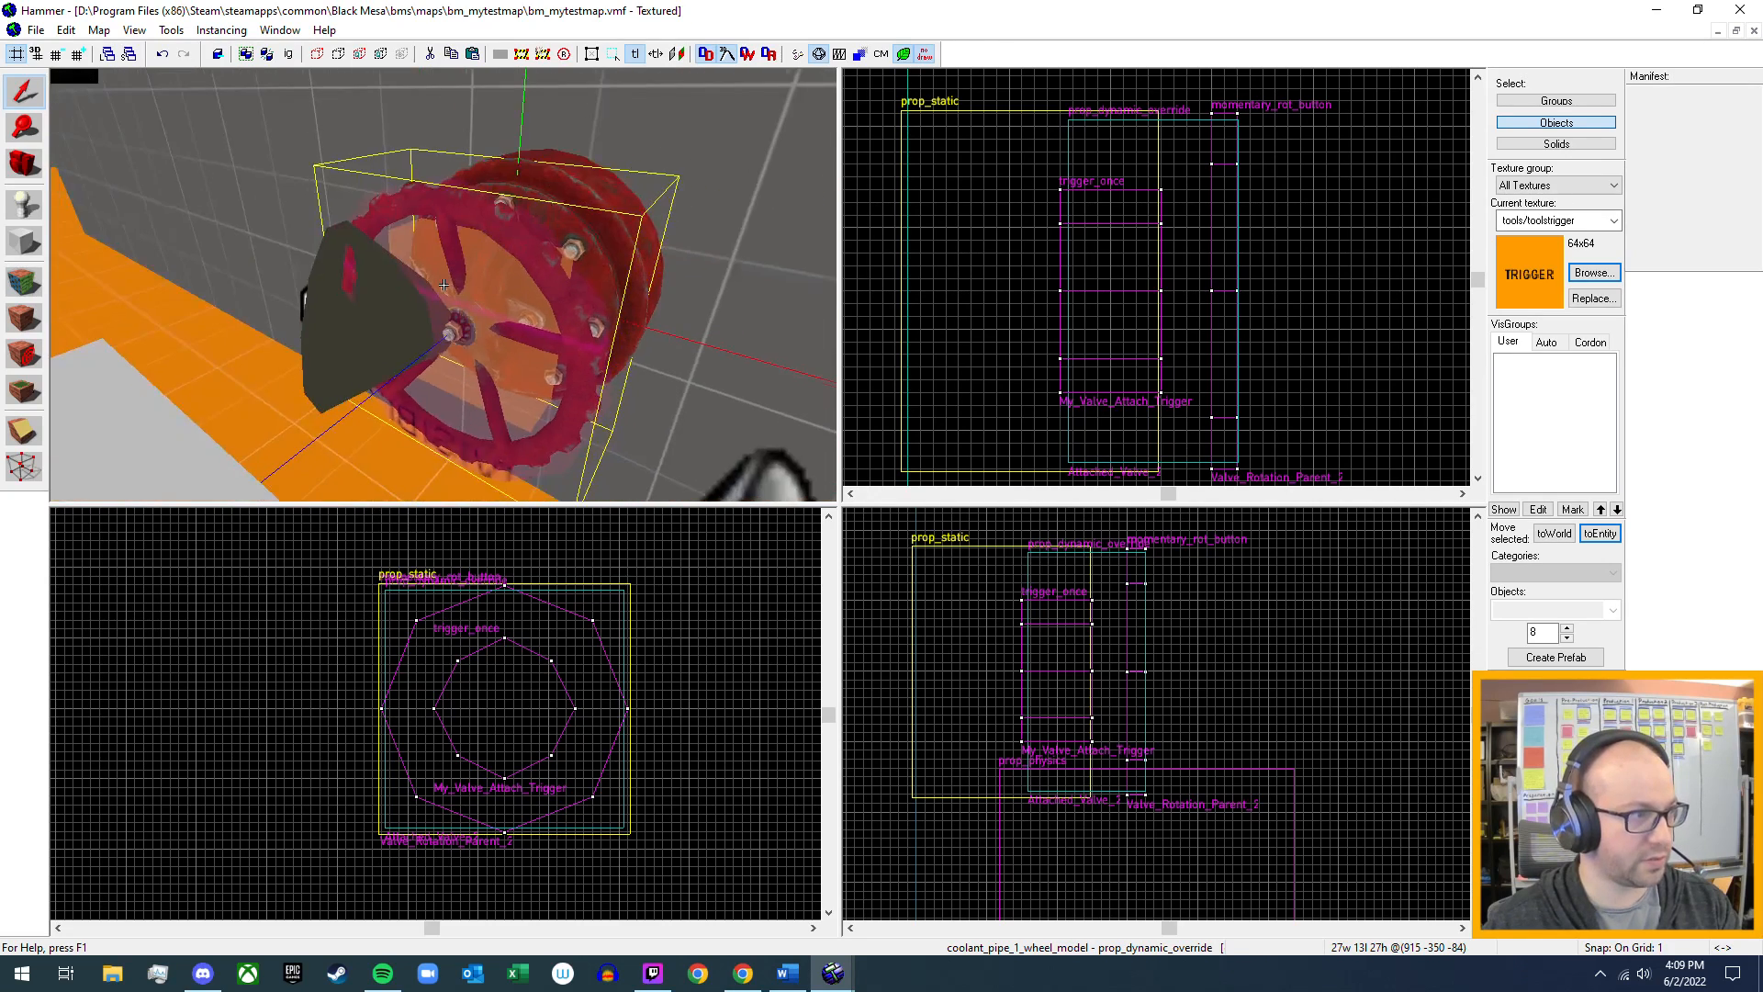
key(w)
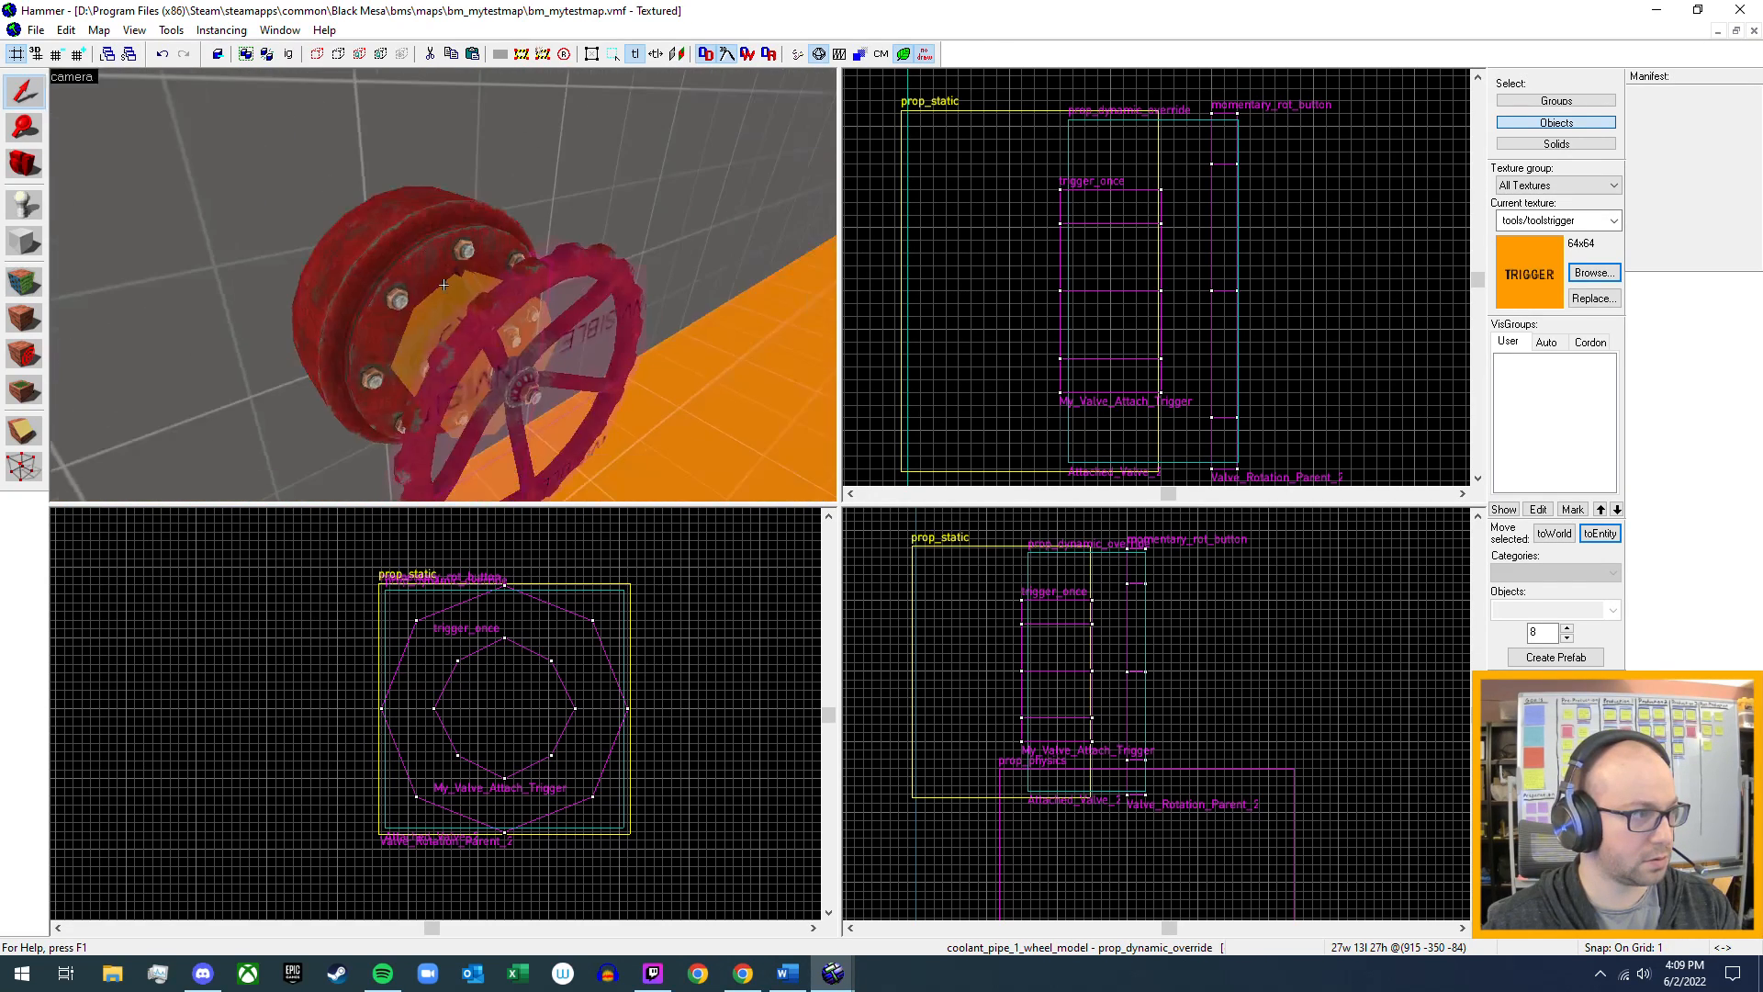
key(s)
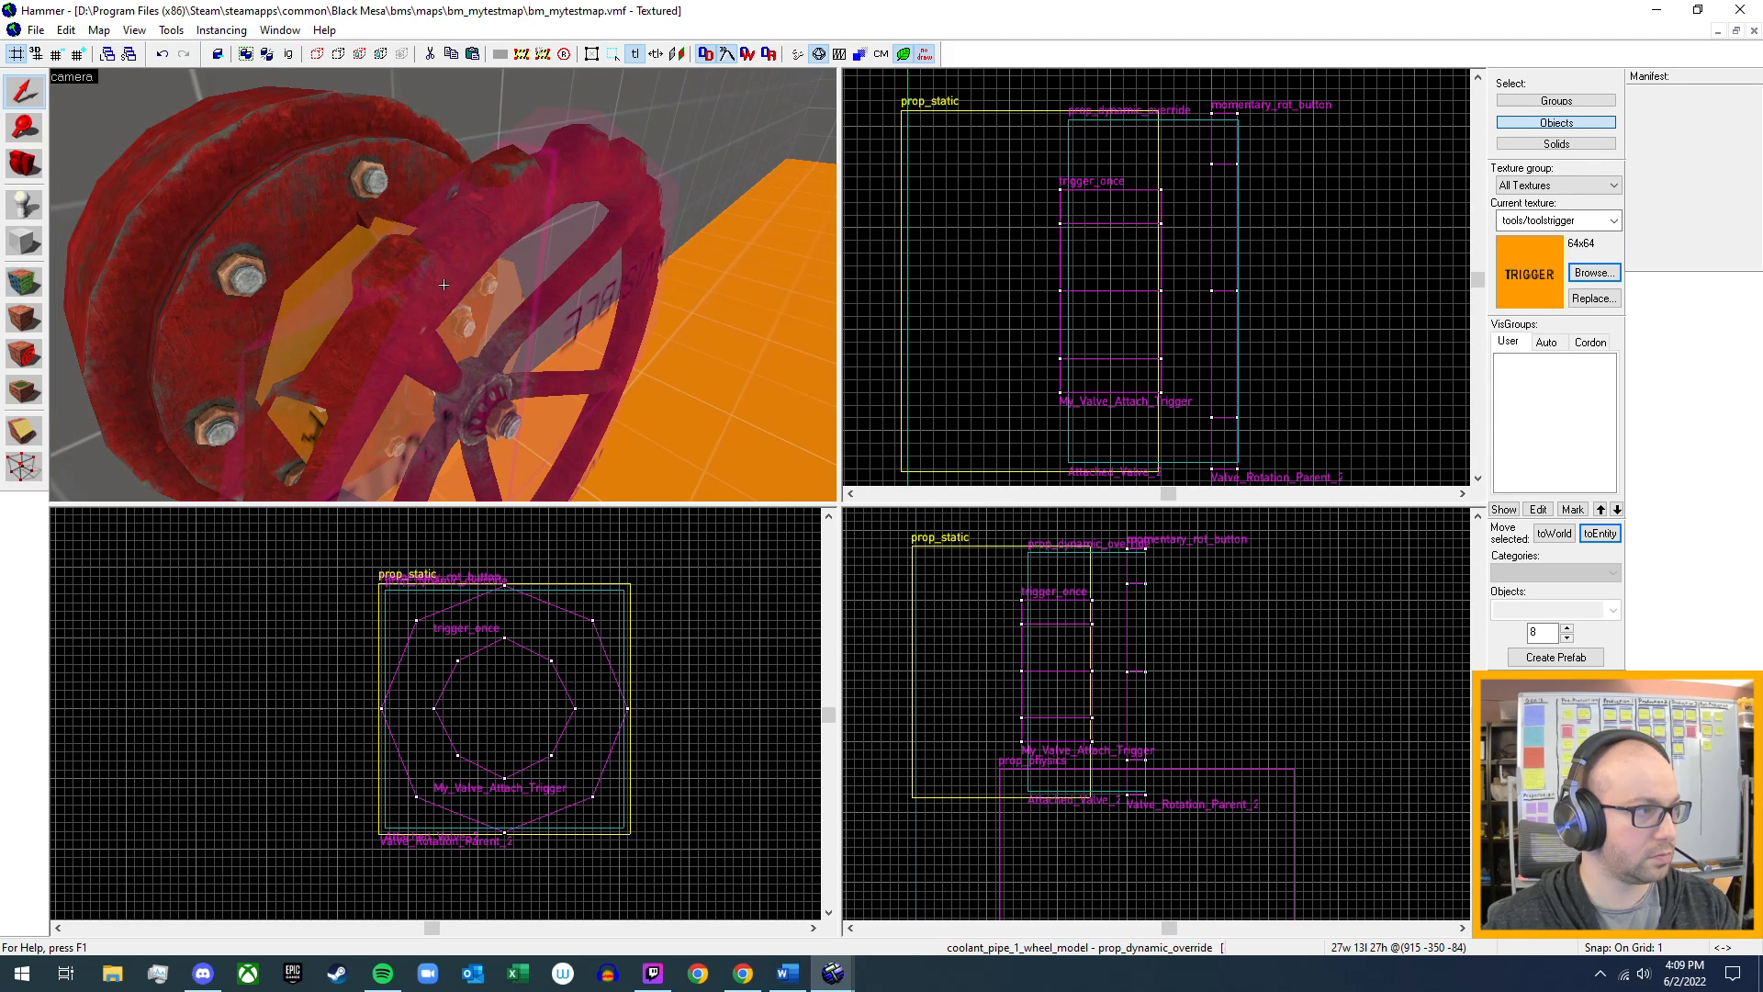
key(s)
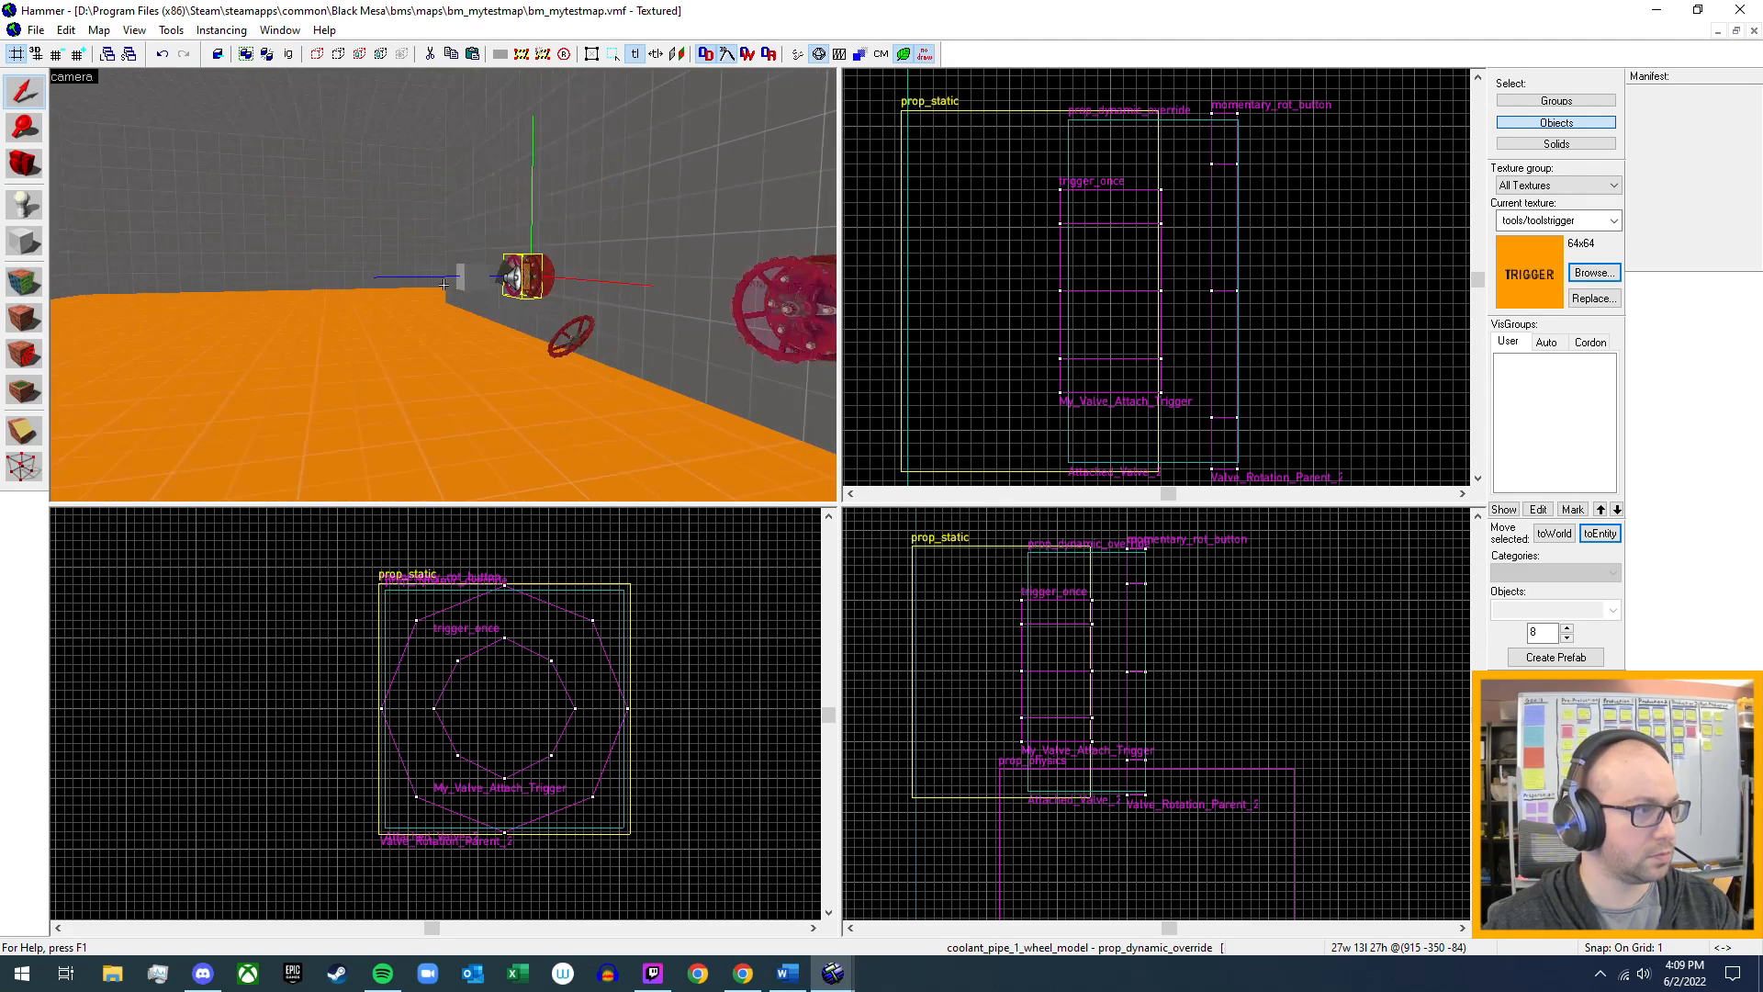
key(w)
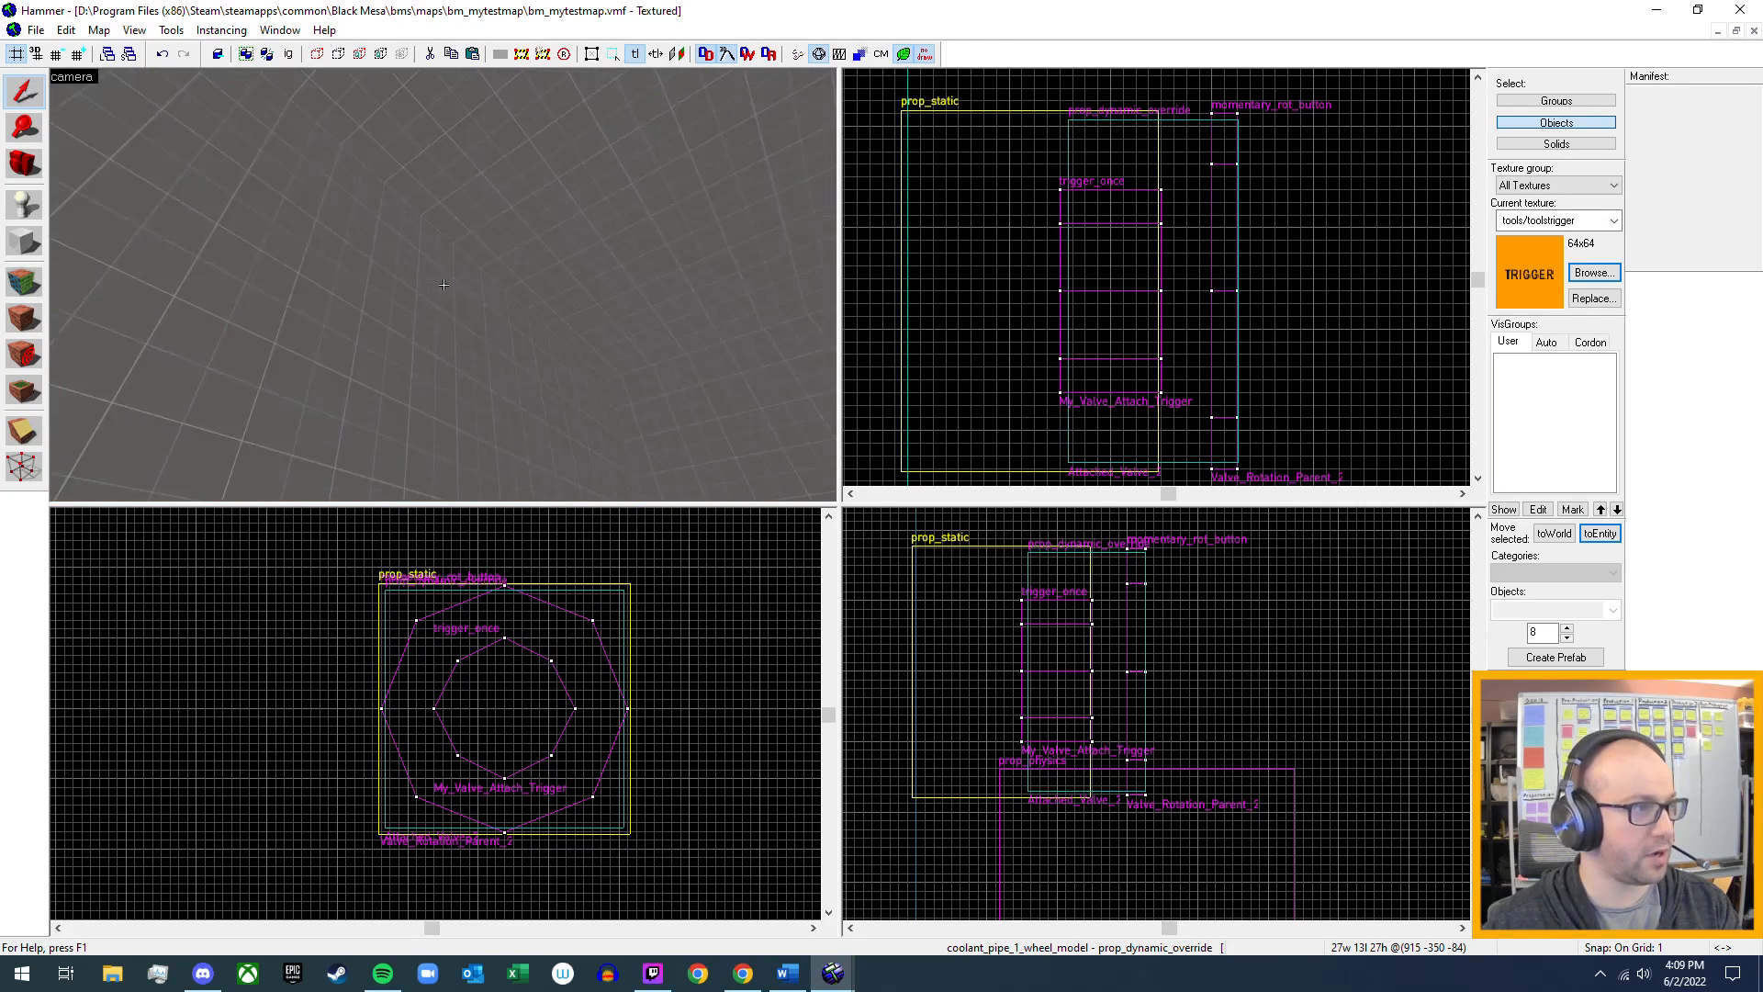
key(w)
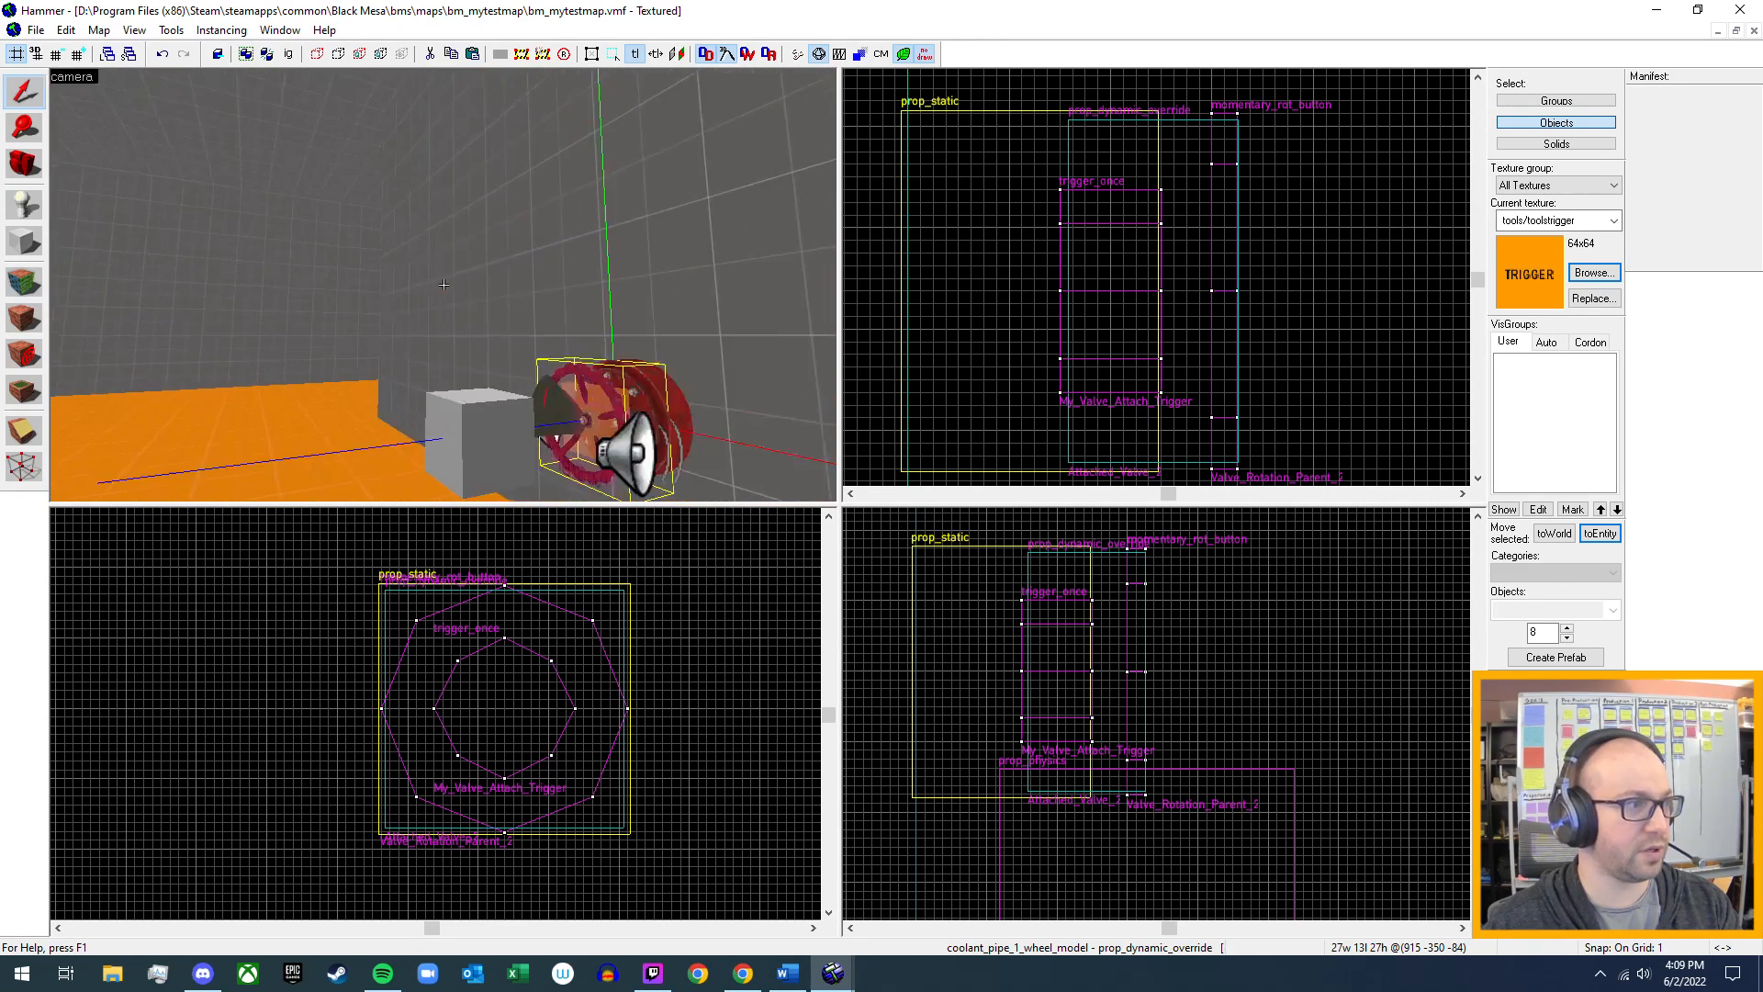
key(w)
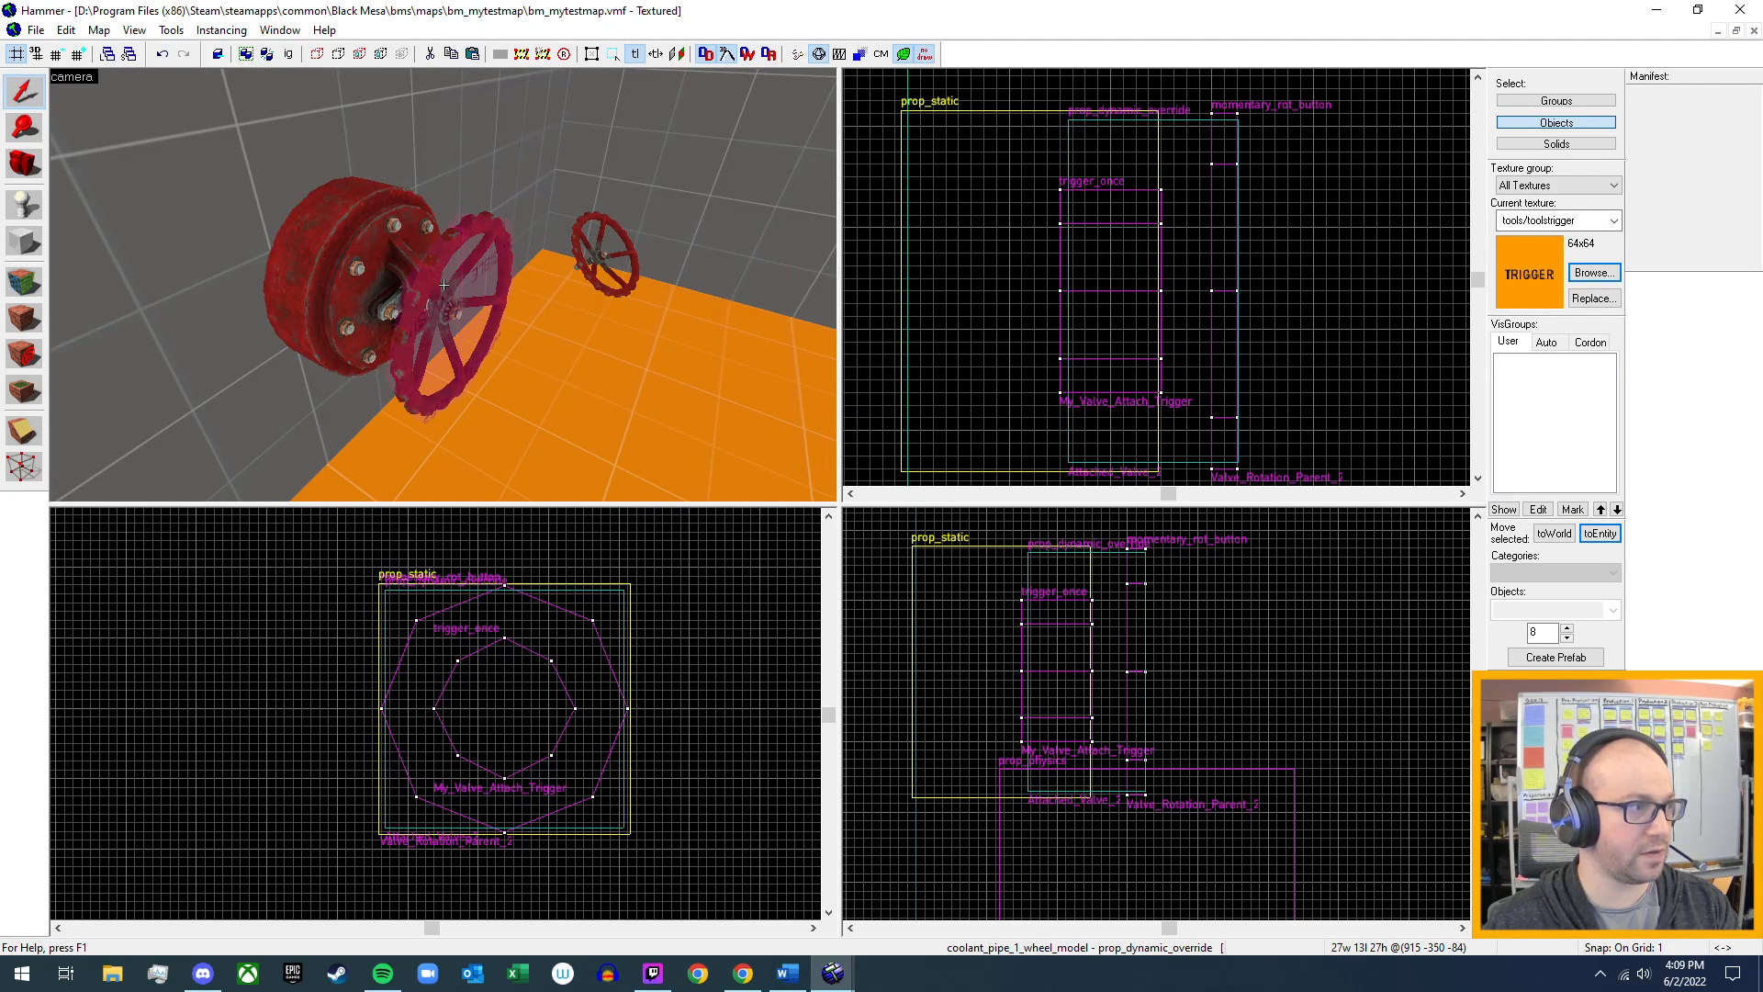
key(w)
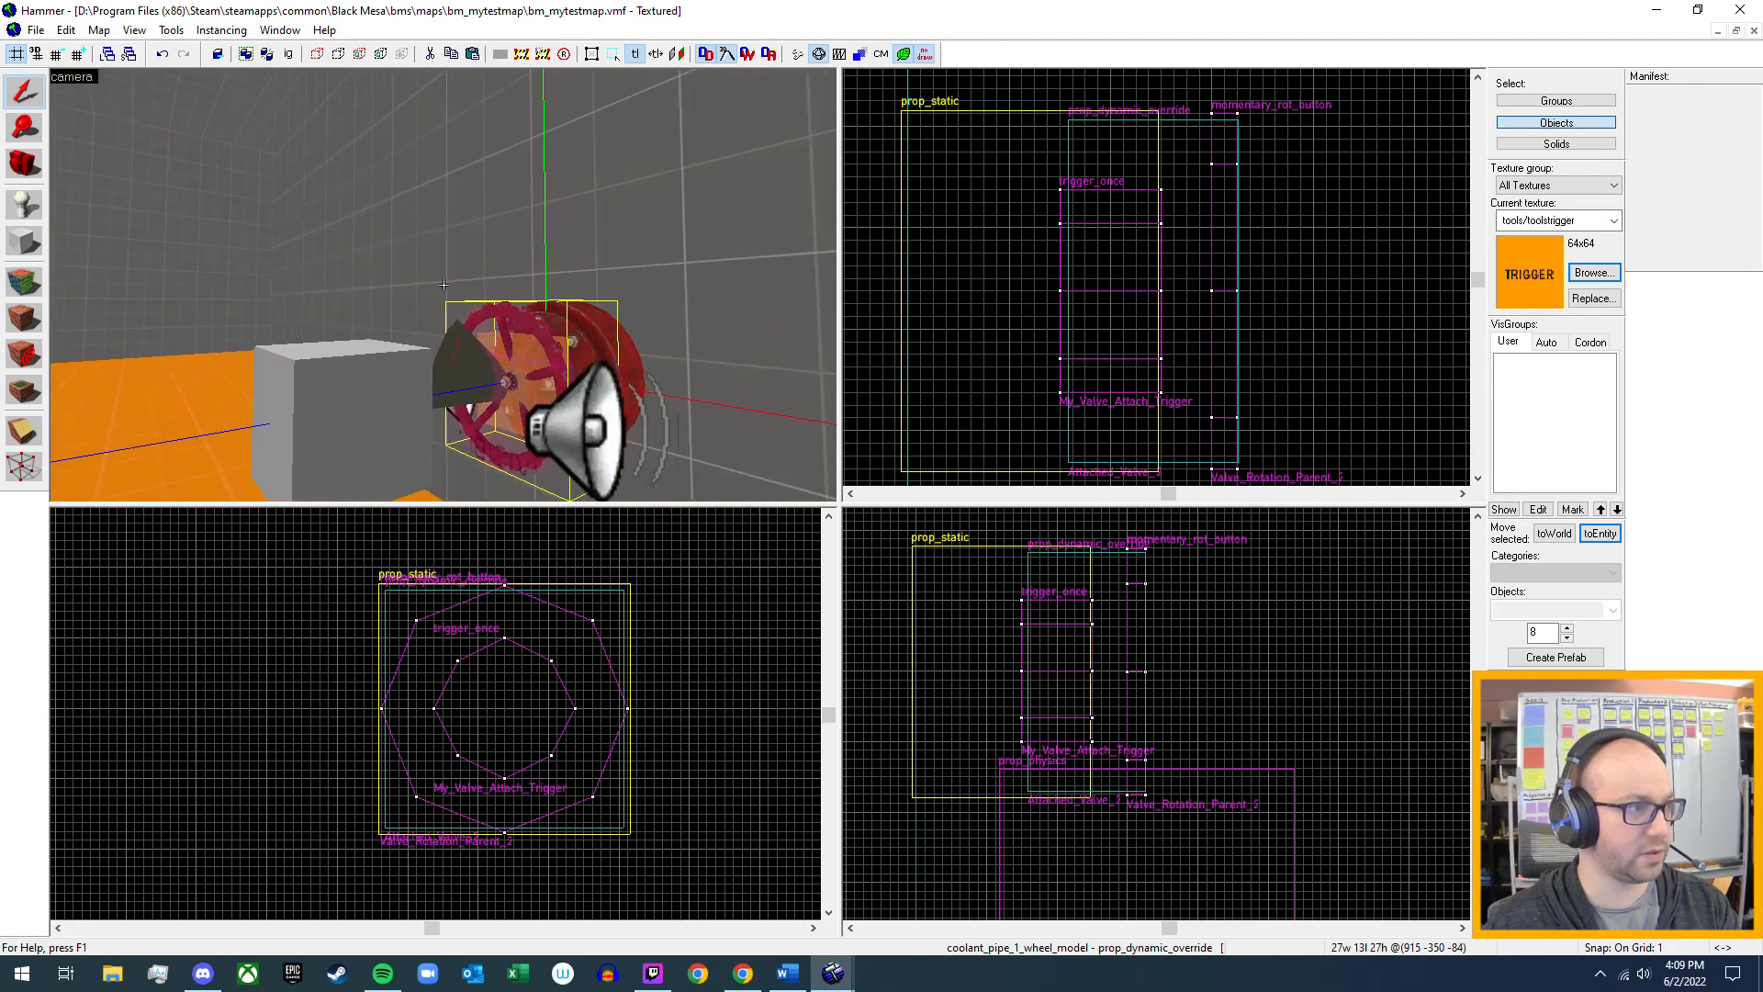
key(w)
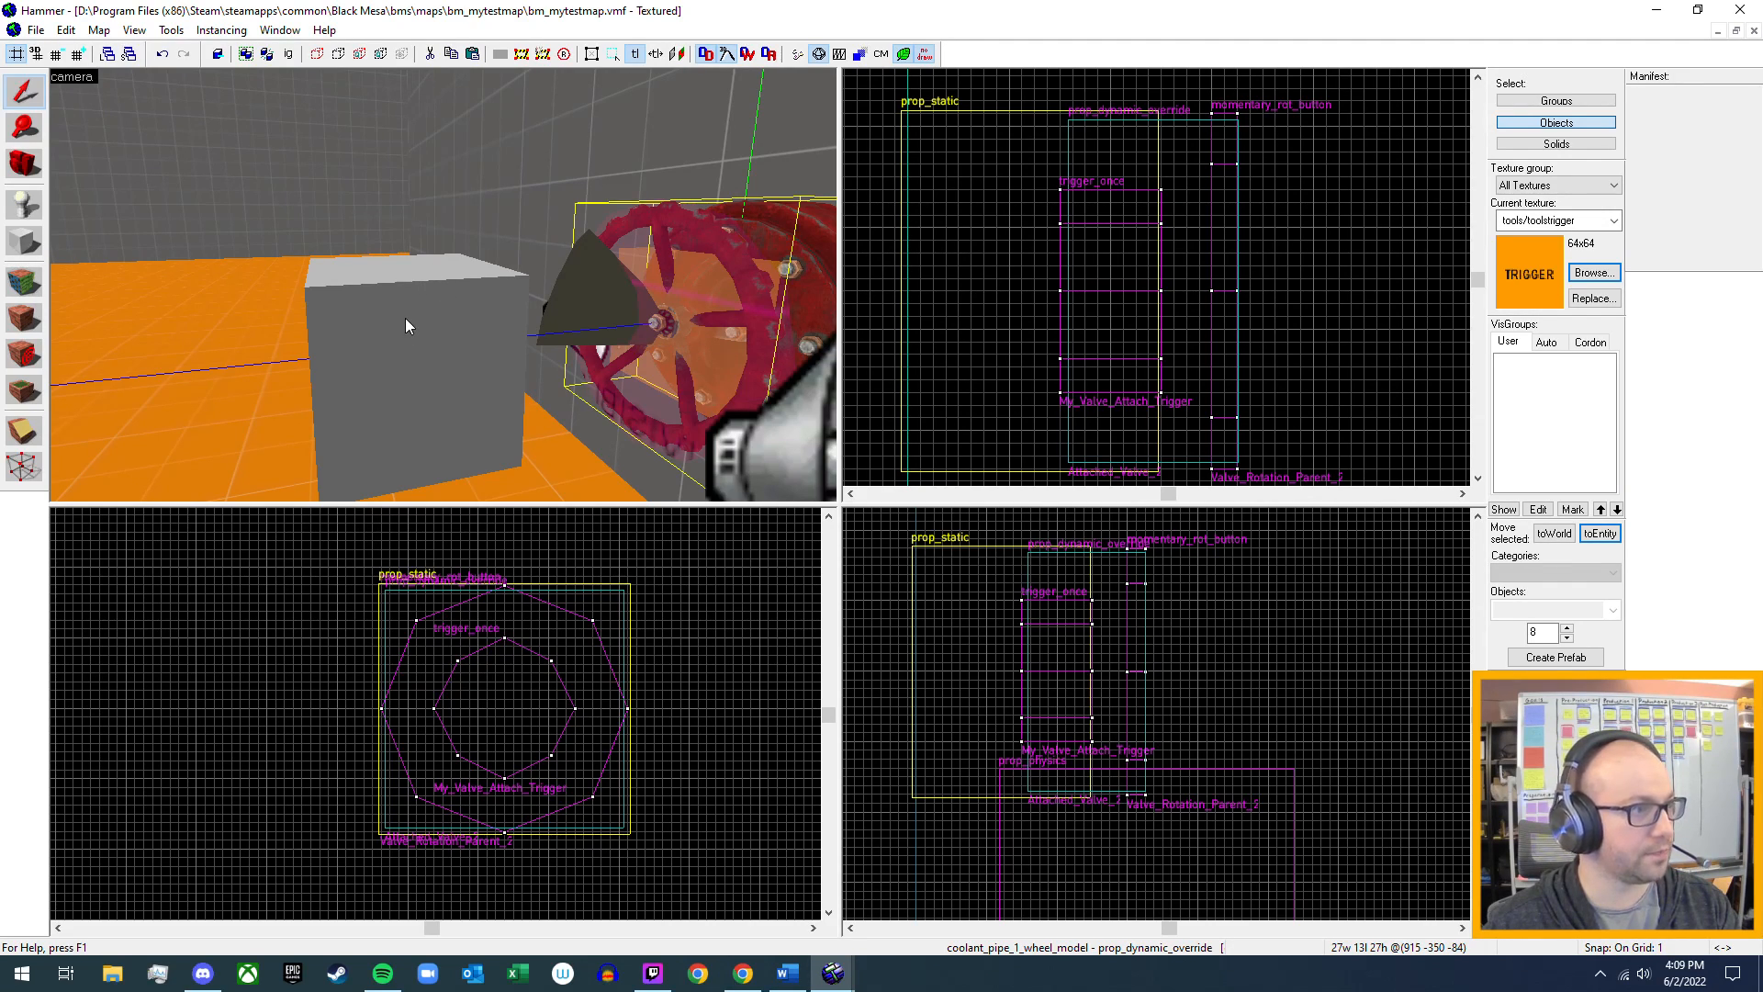
key(w)
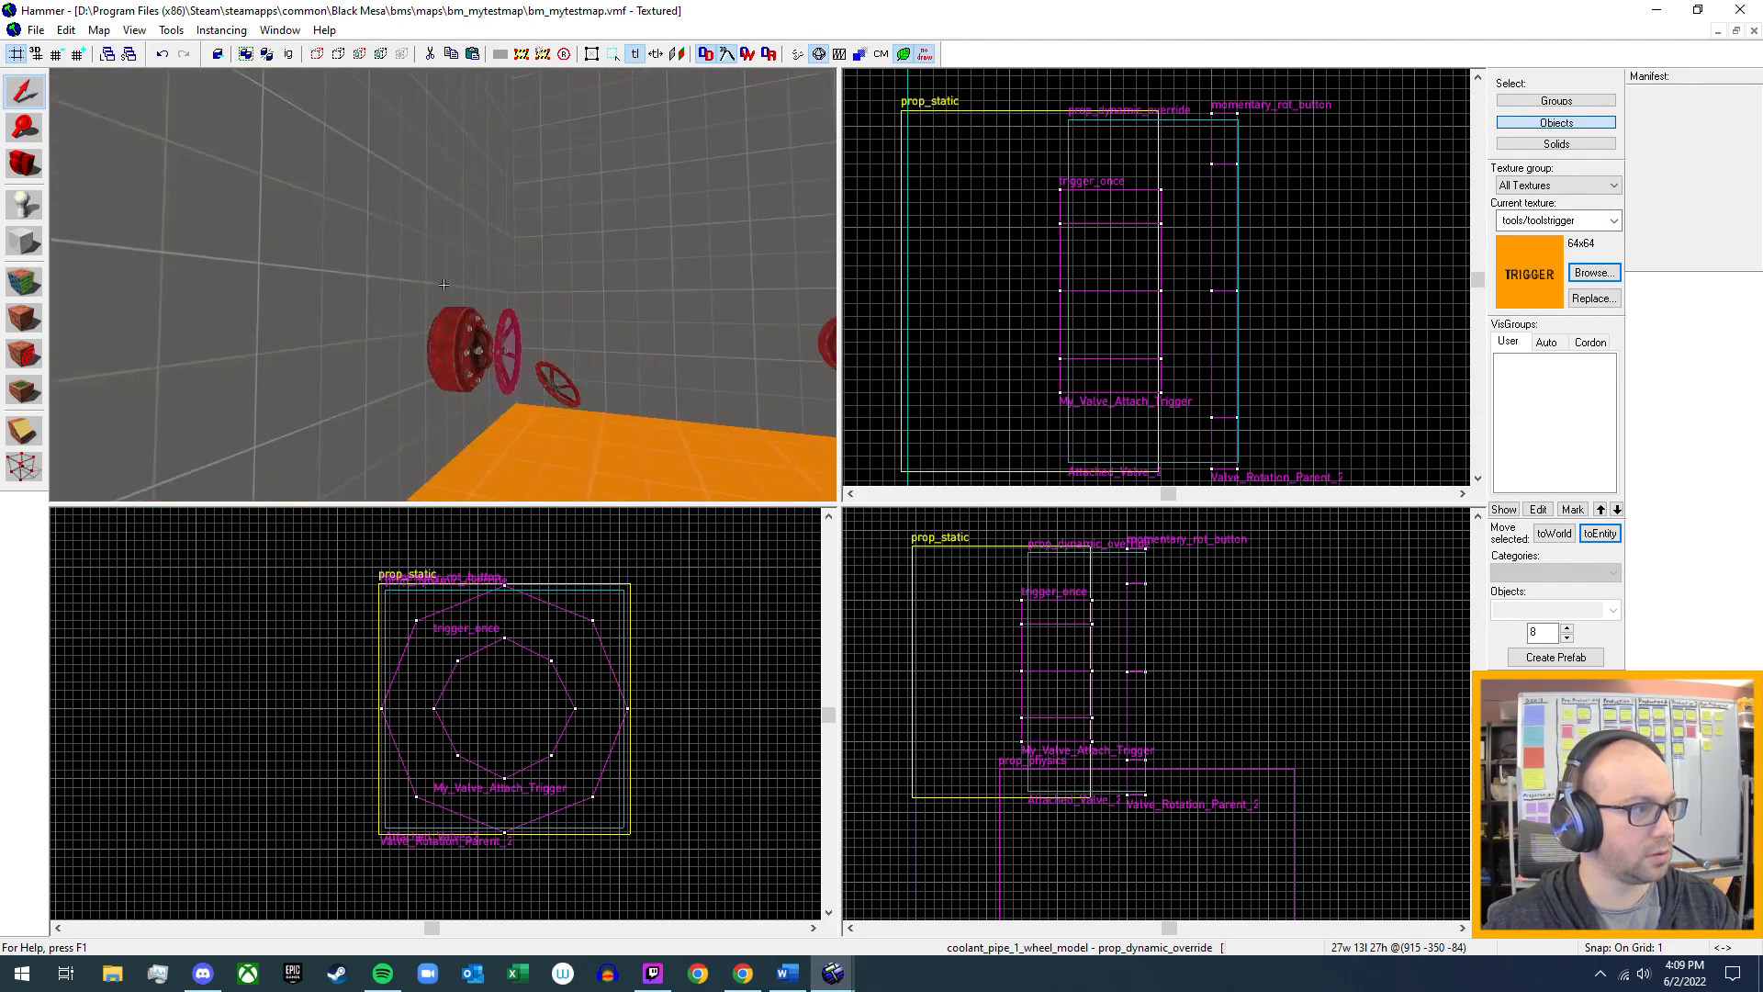
key(w)
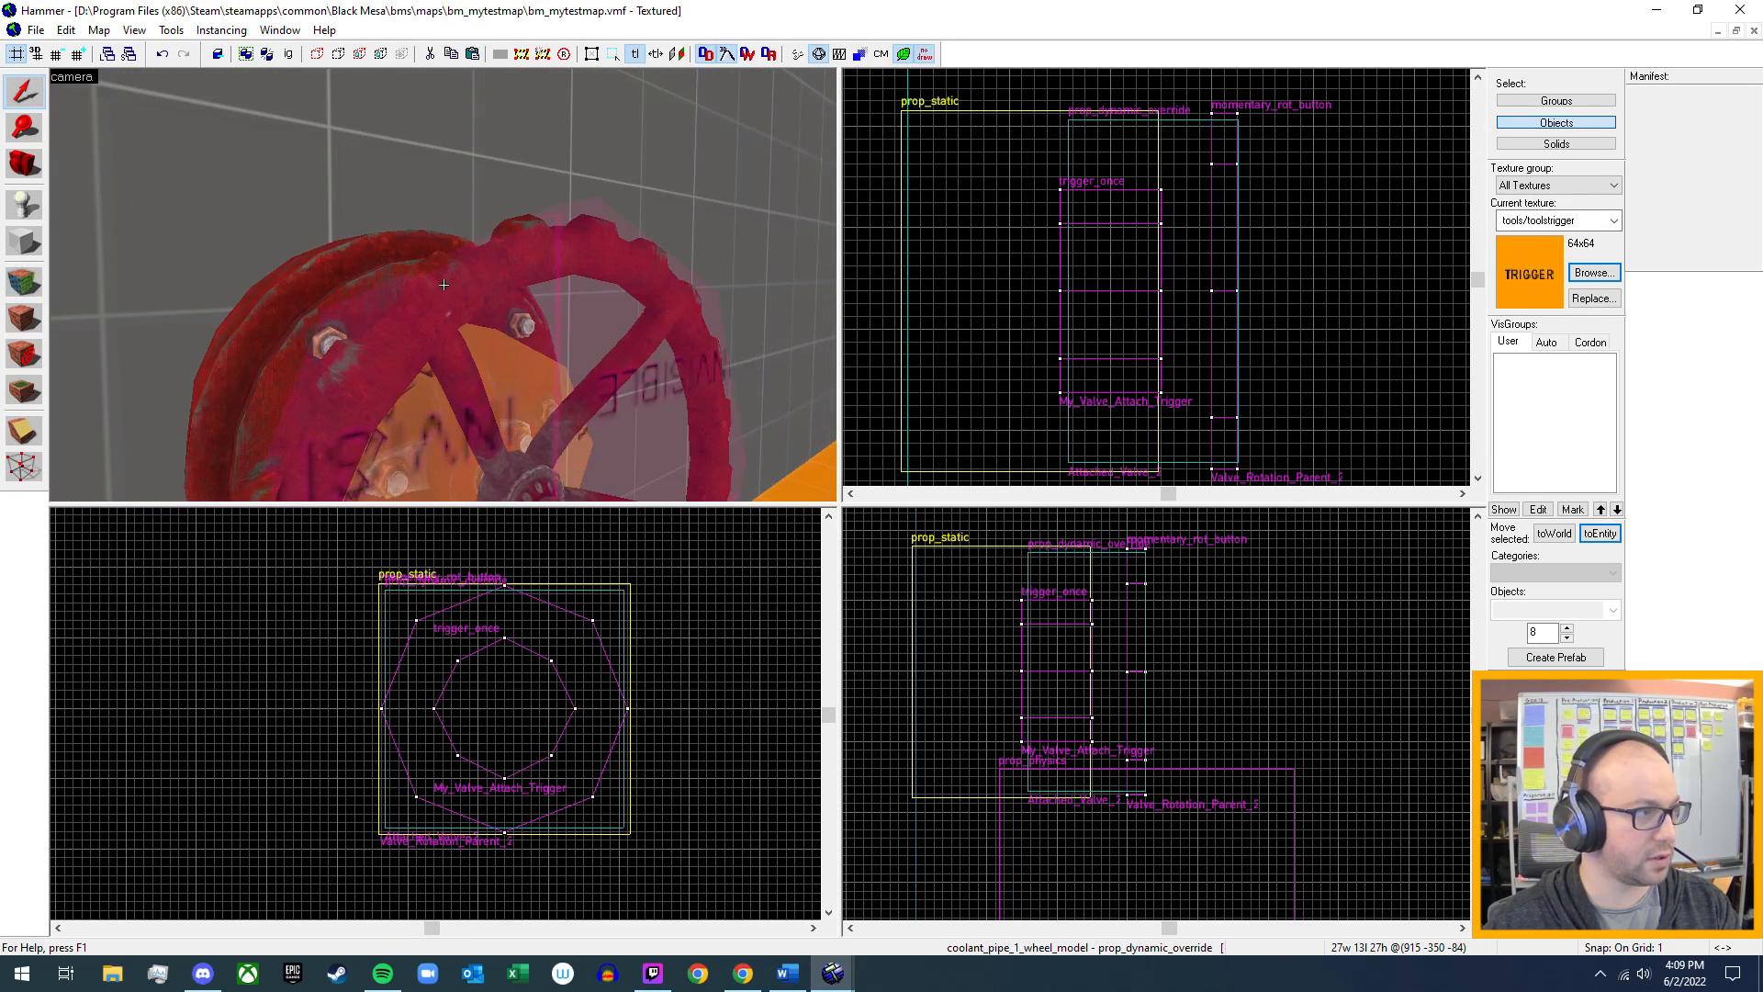
- Check the key values of the prop_static valve holder behind the recreated wheel
key(z)
click(439, 311)
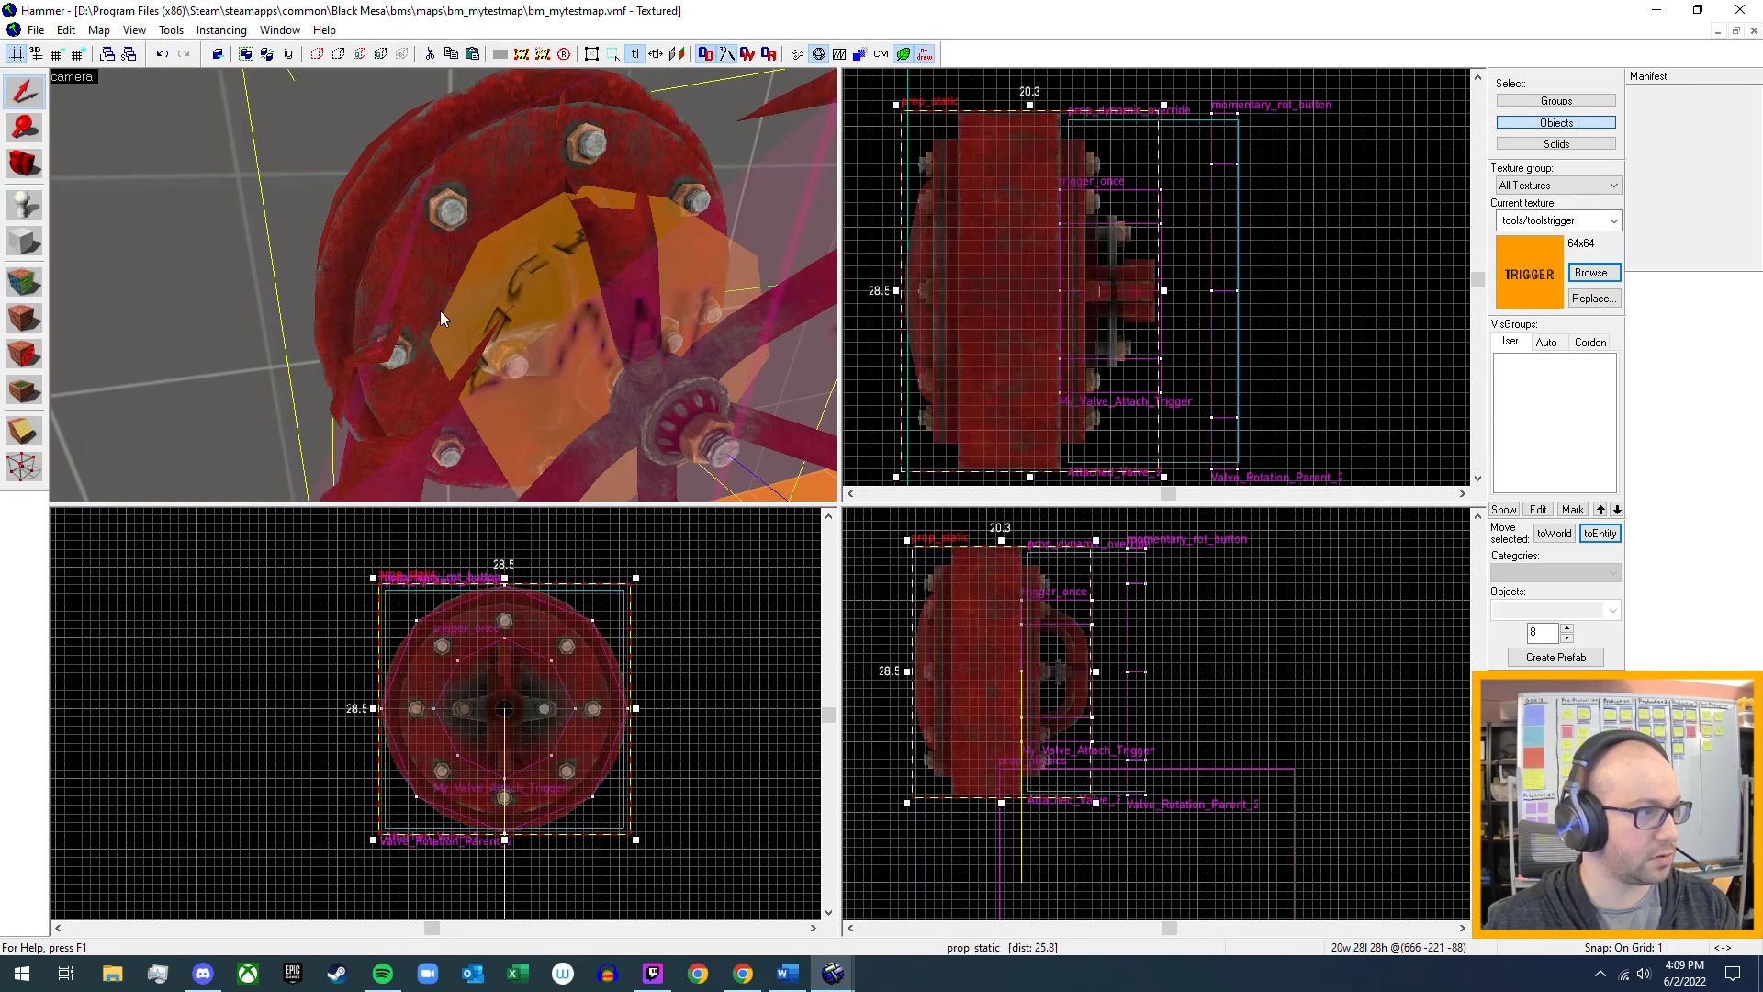
key(alt+Return)
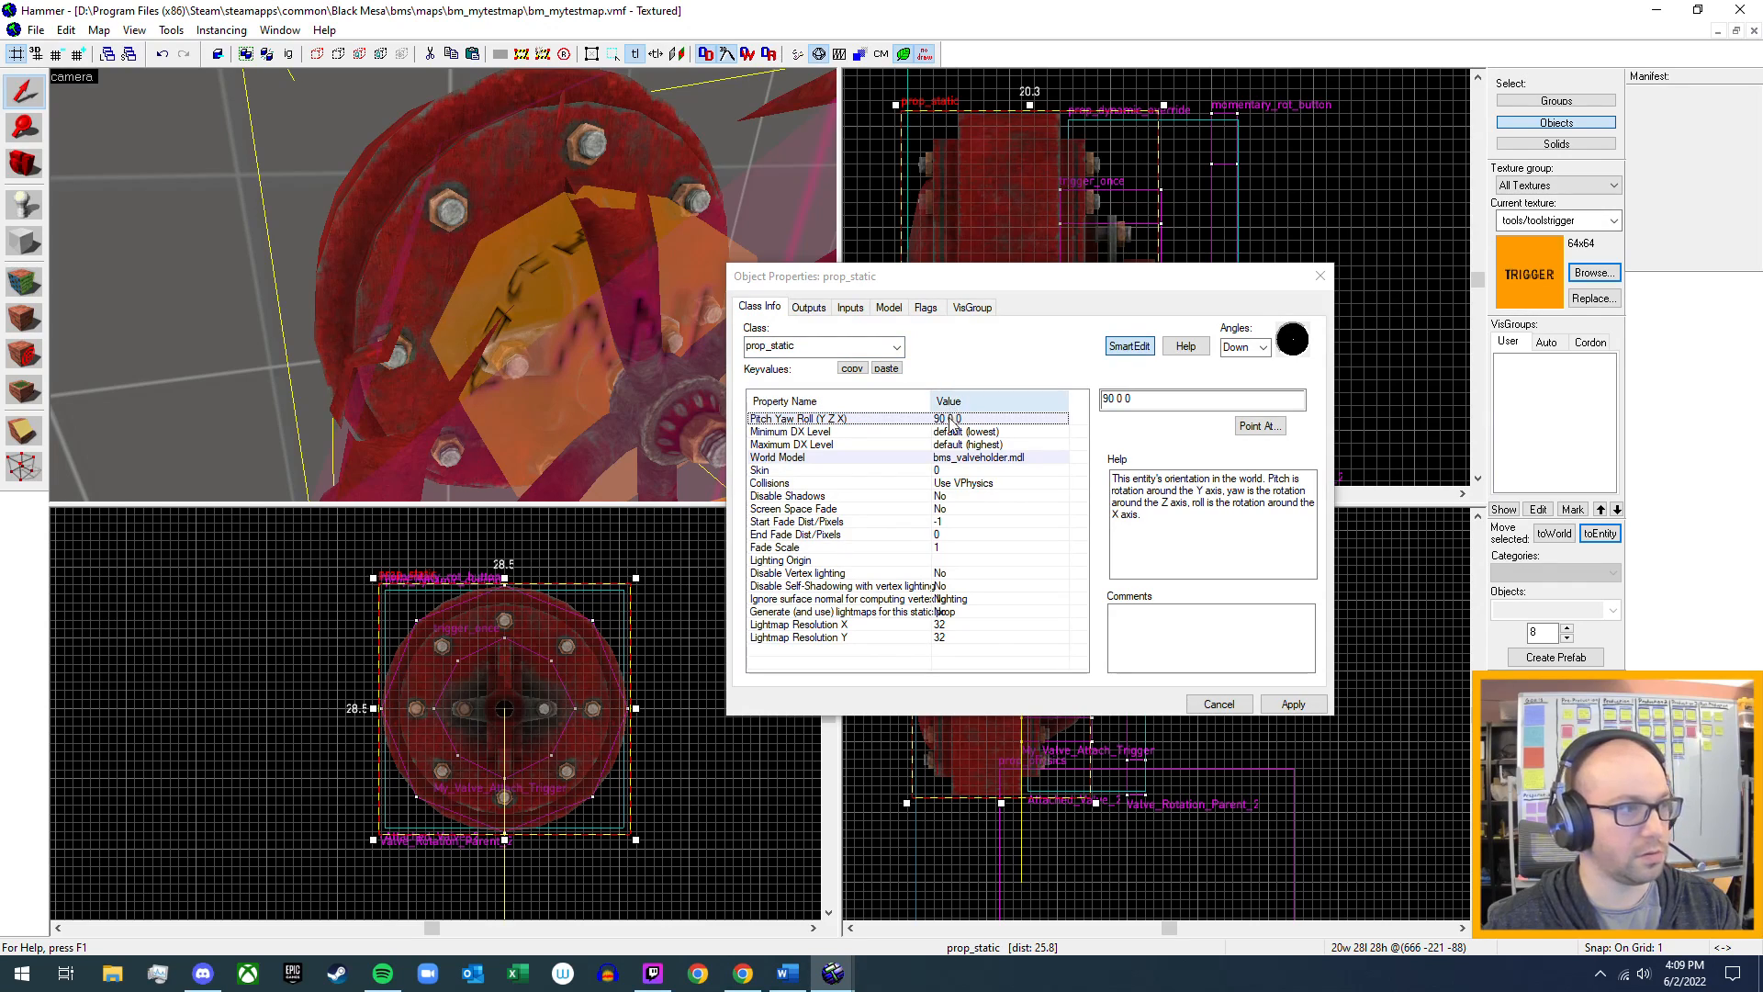
- Set Disable shadows to Yes for the Attached_Valve_2 wheel and apply the change
key(z)
key(s)
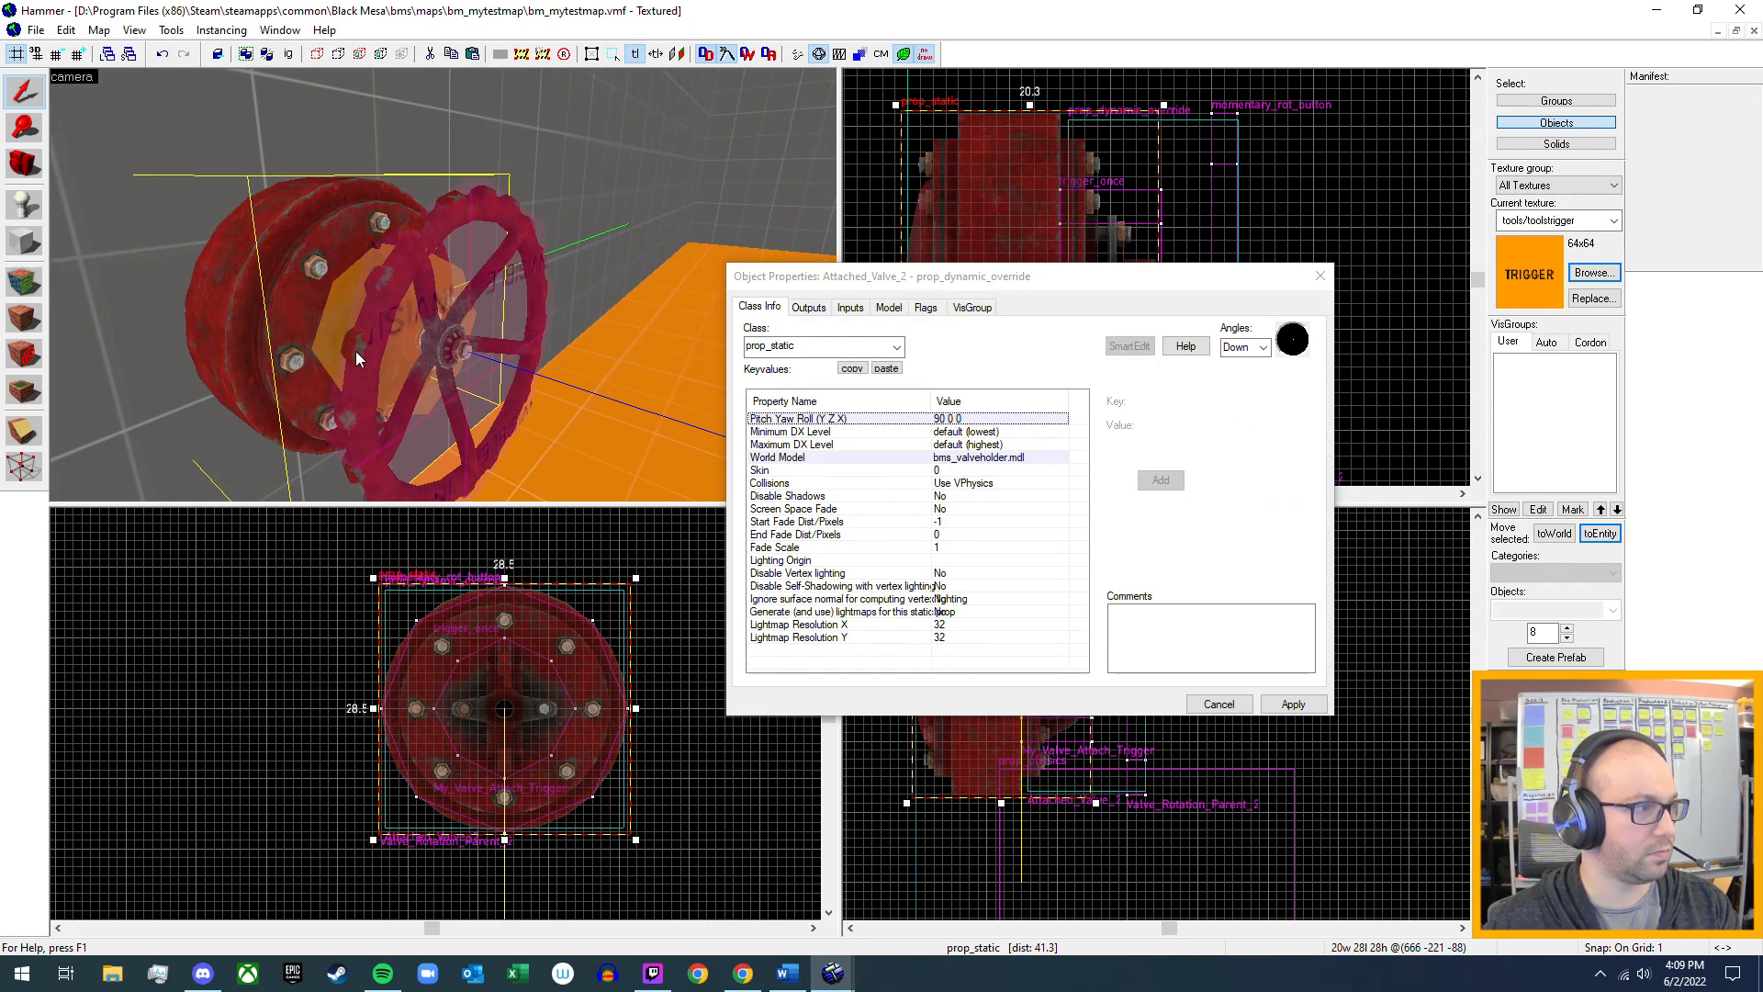
click(355, 351)
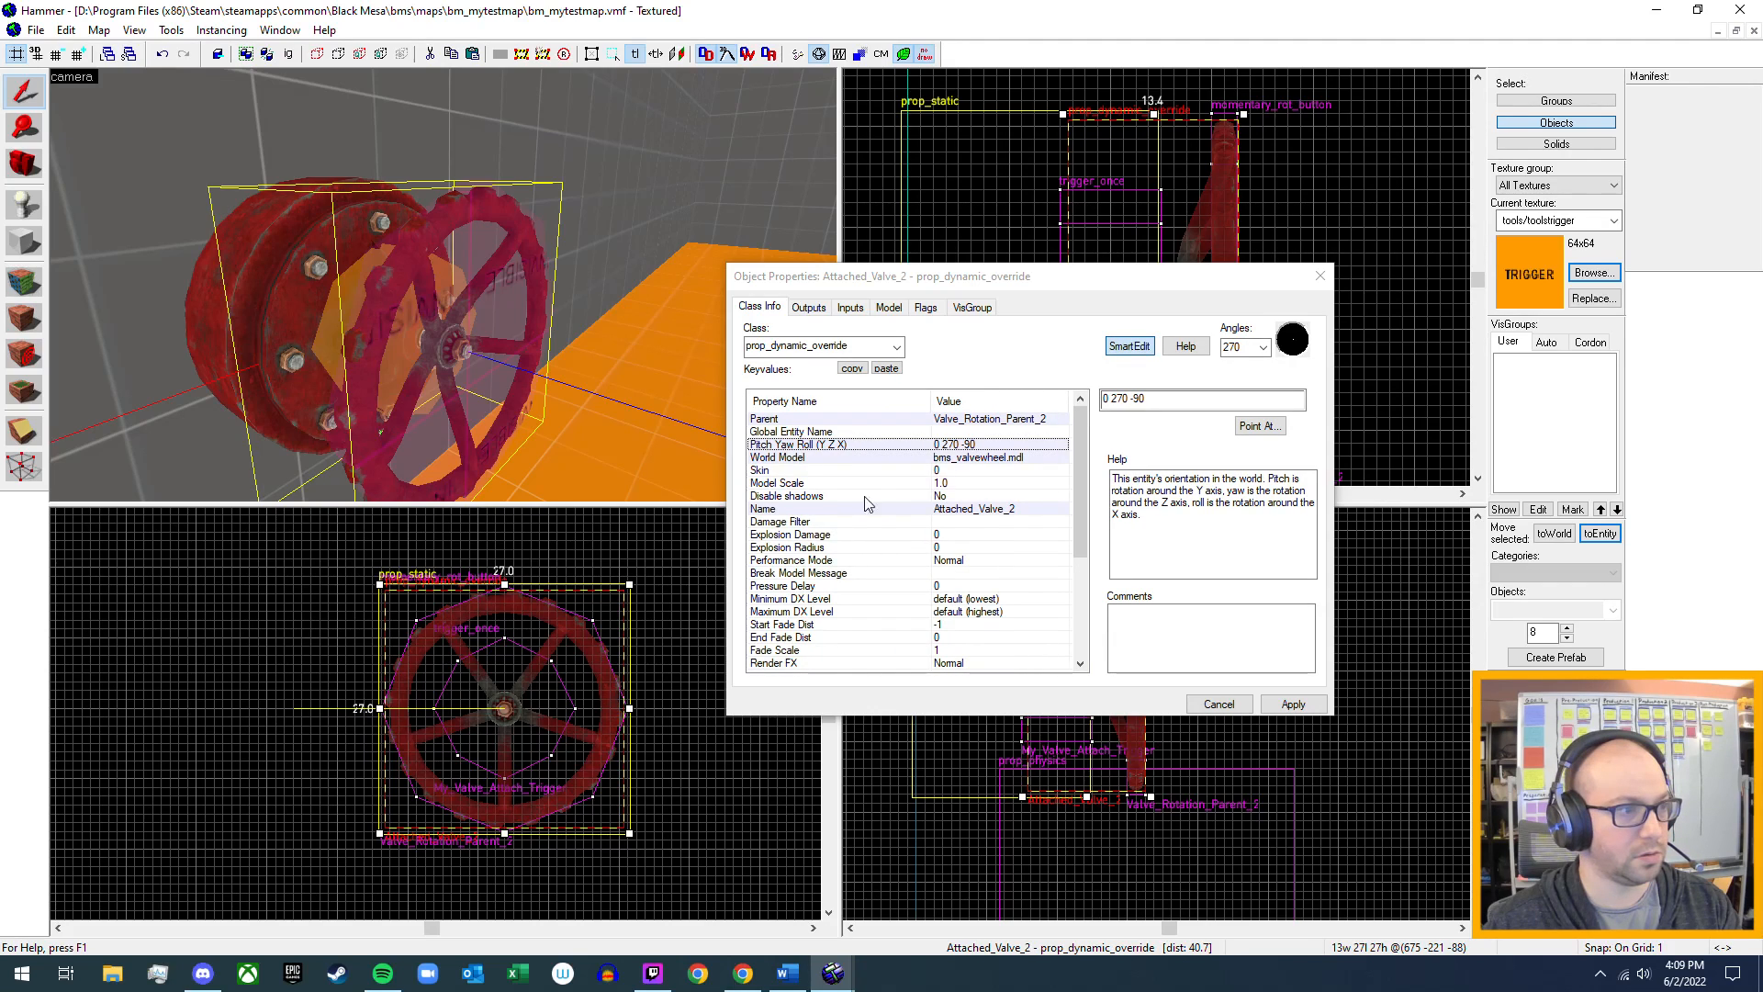
click(949, 496)
click(1204, 398)
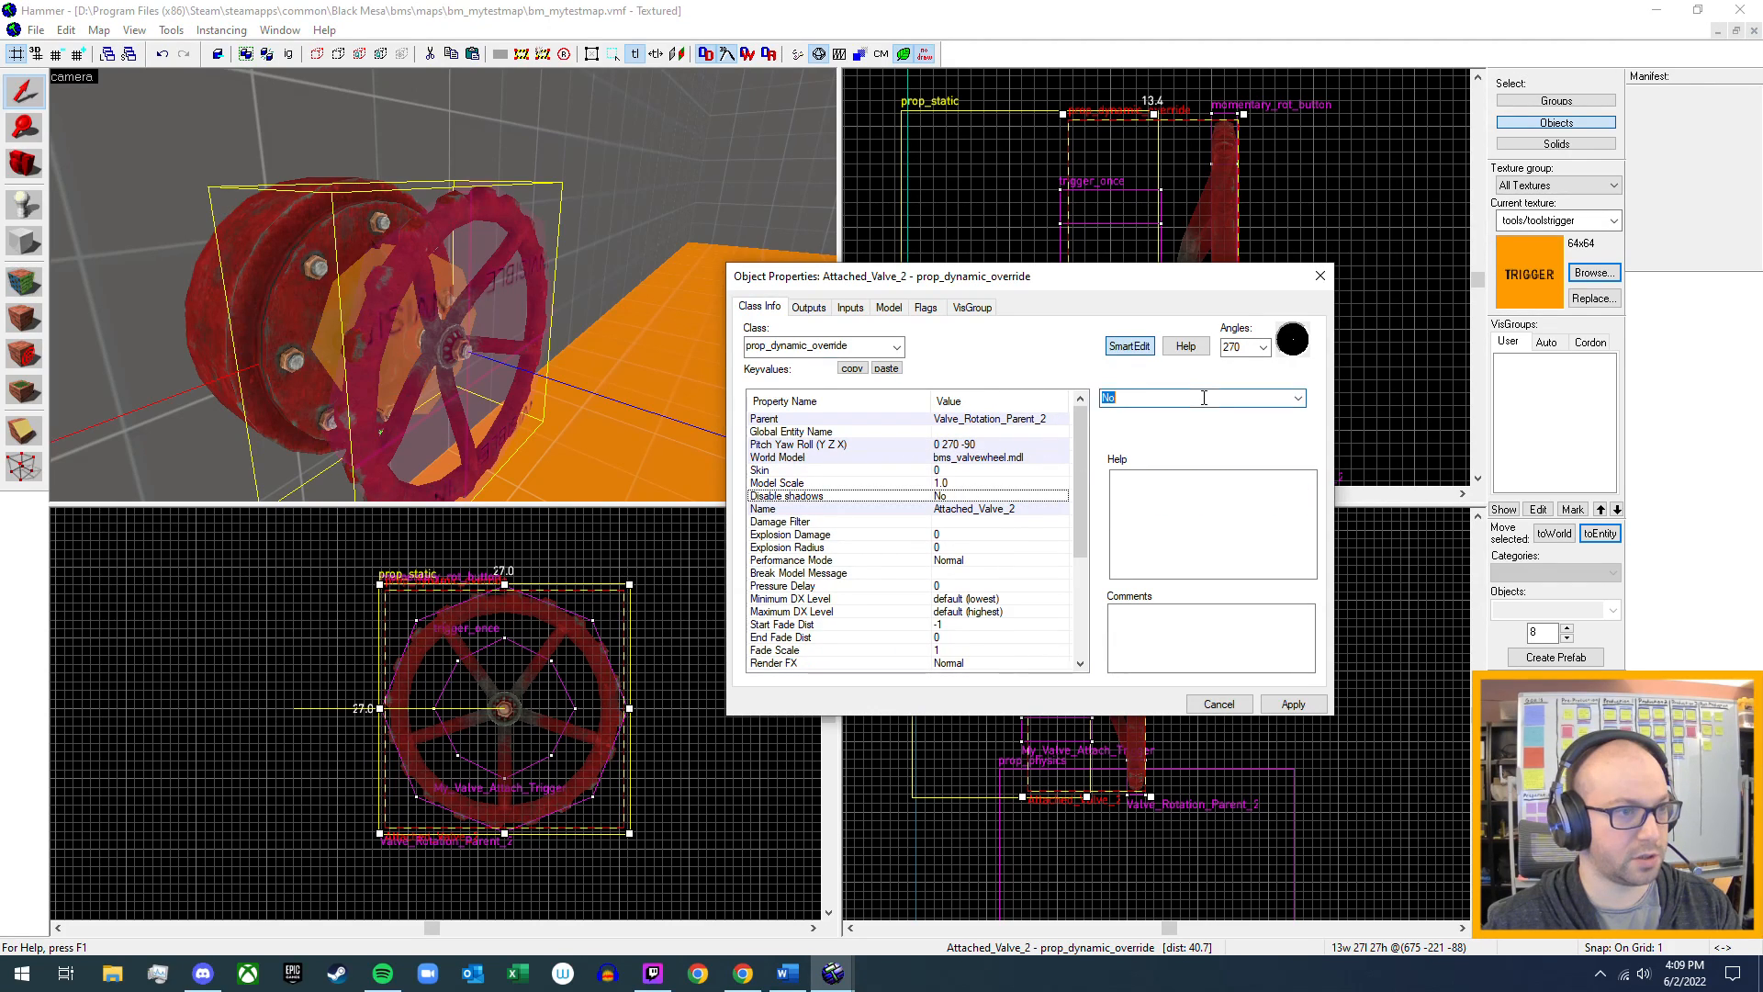
click(1299, 399)
click(1221, 426)
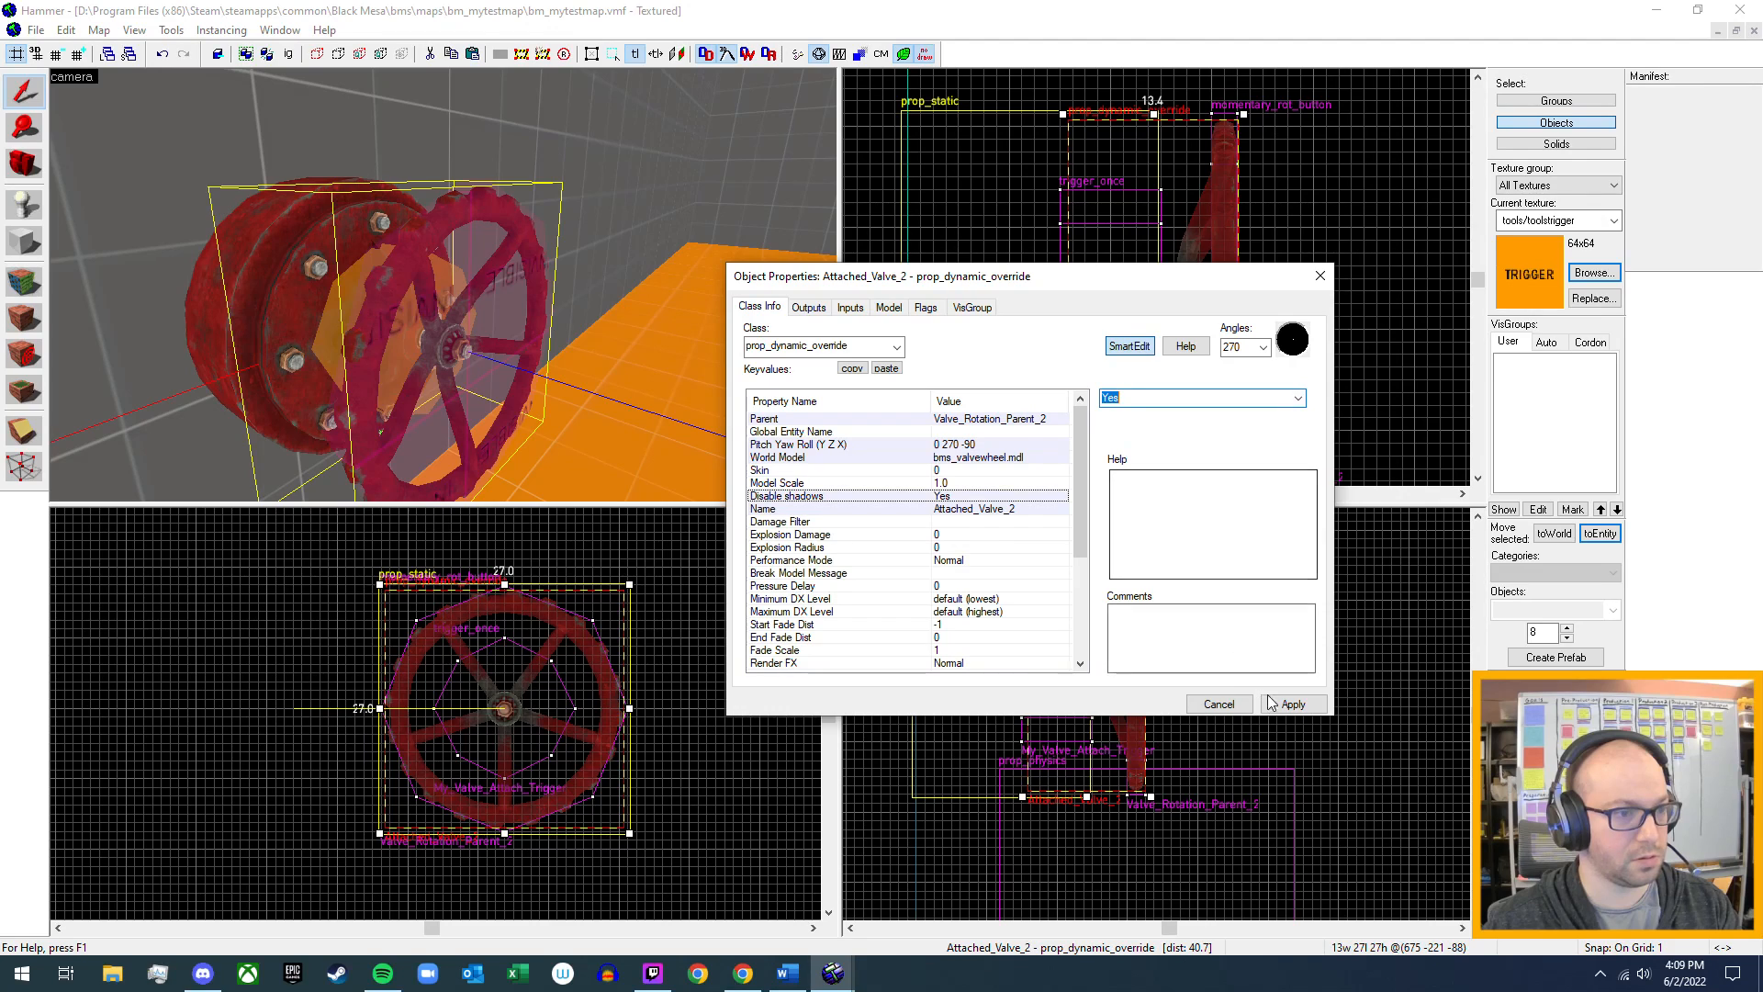
click(1293, 704)
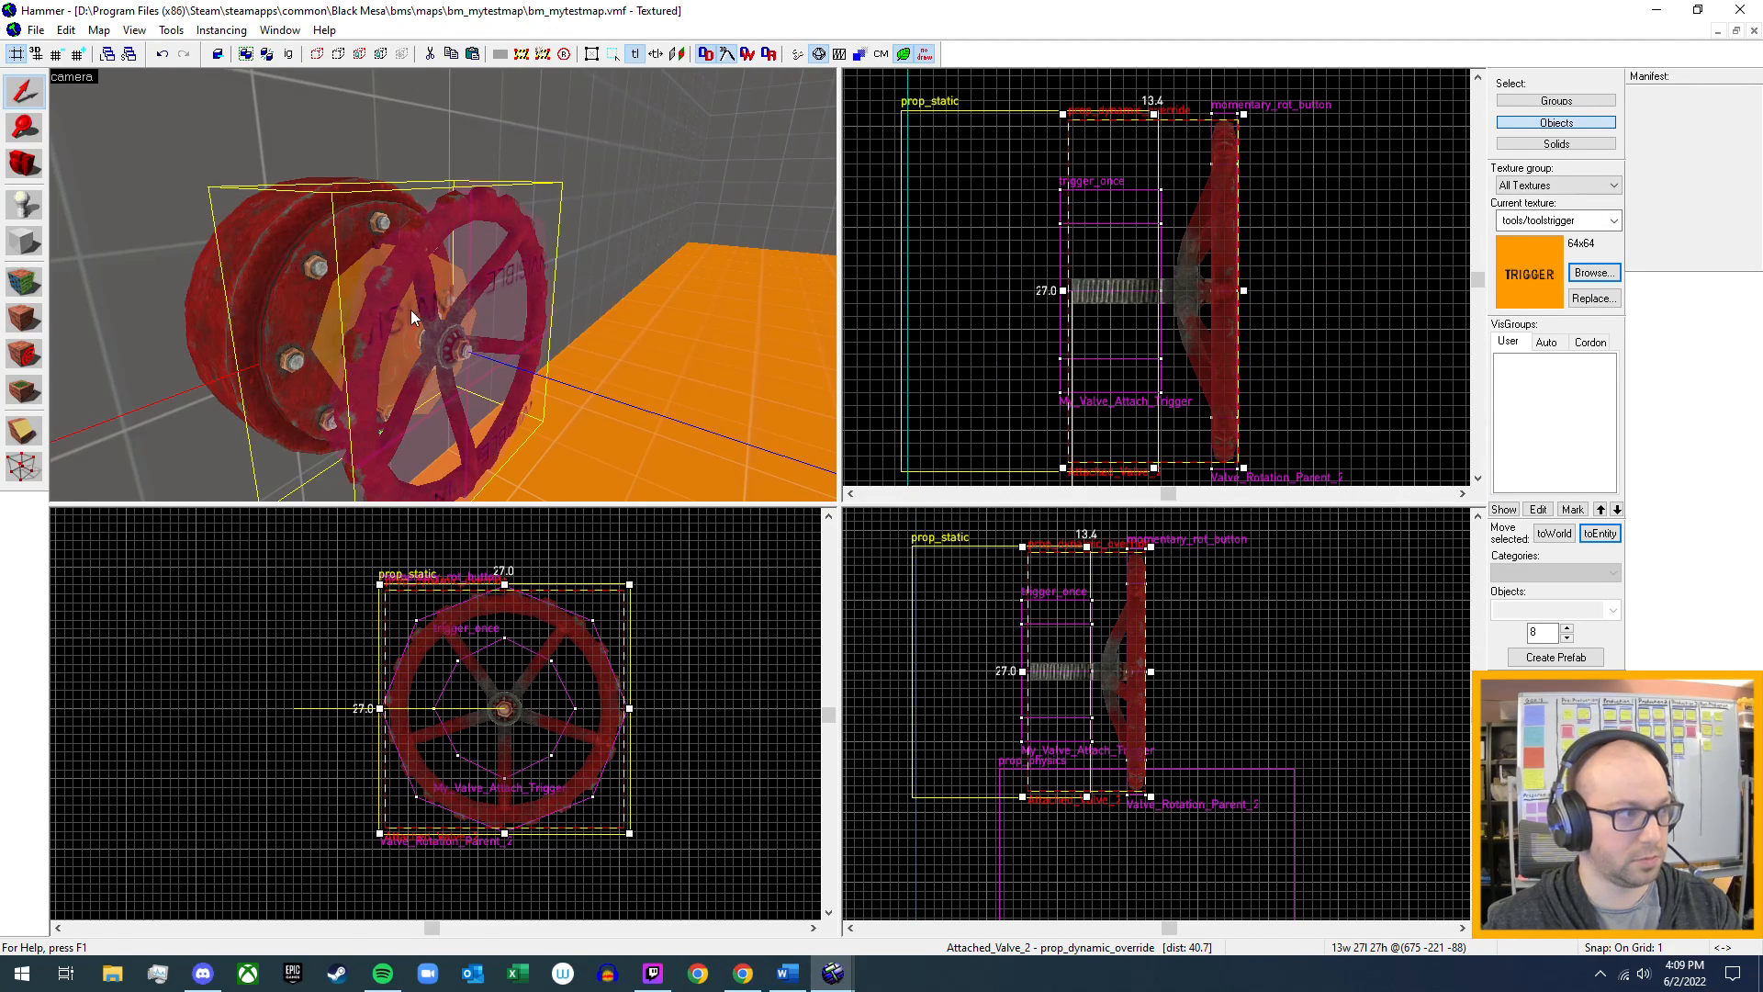
- Review the outputs of the example trigger_once, coolant_pipe_1_trigger, behind the example wheel
key(s)
key(w)
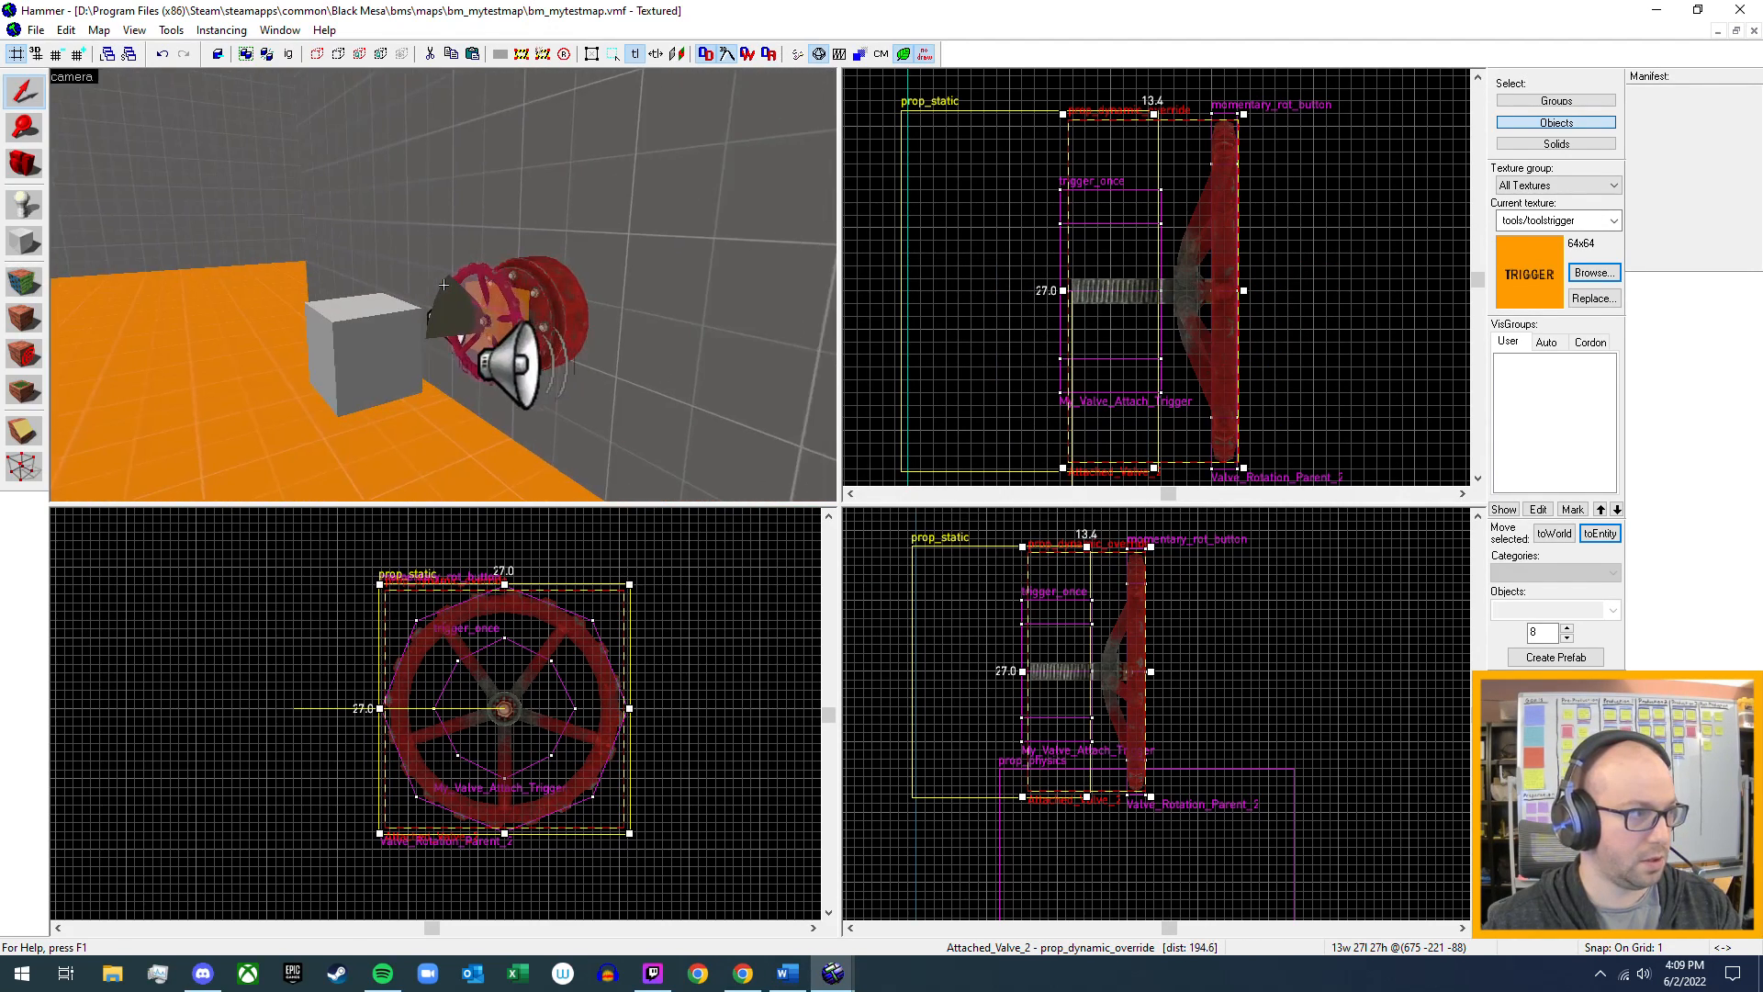
key(z)
click(457, 334)
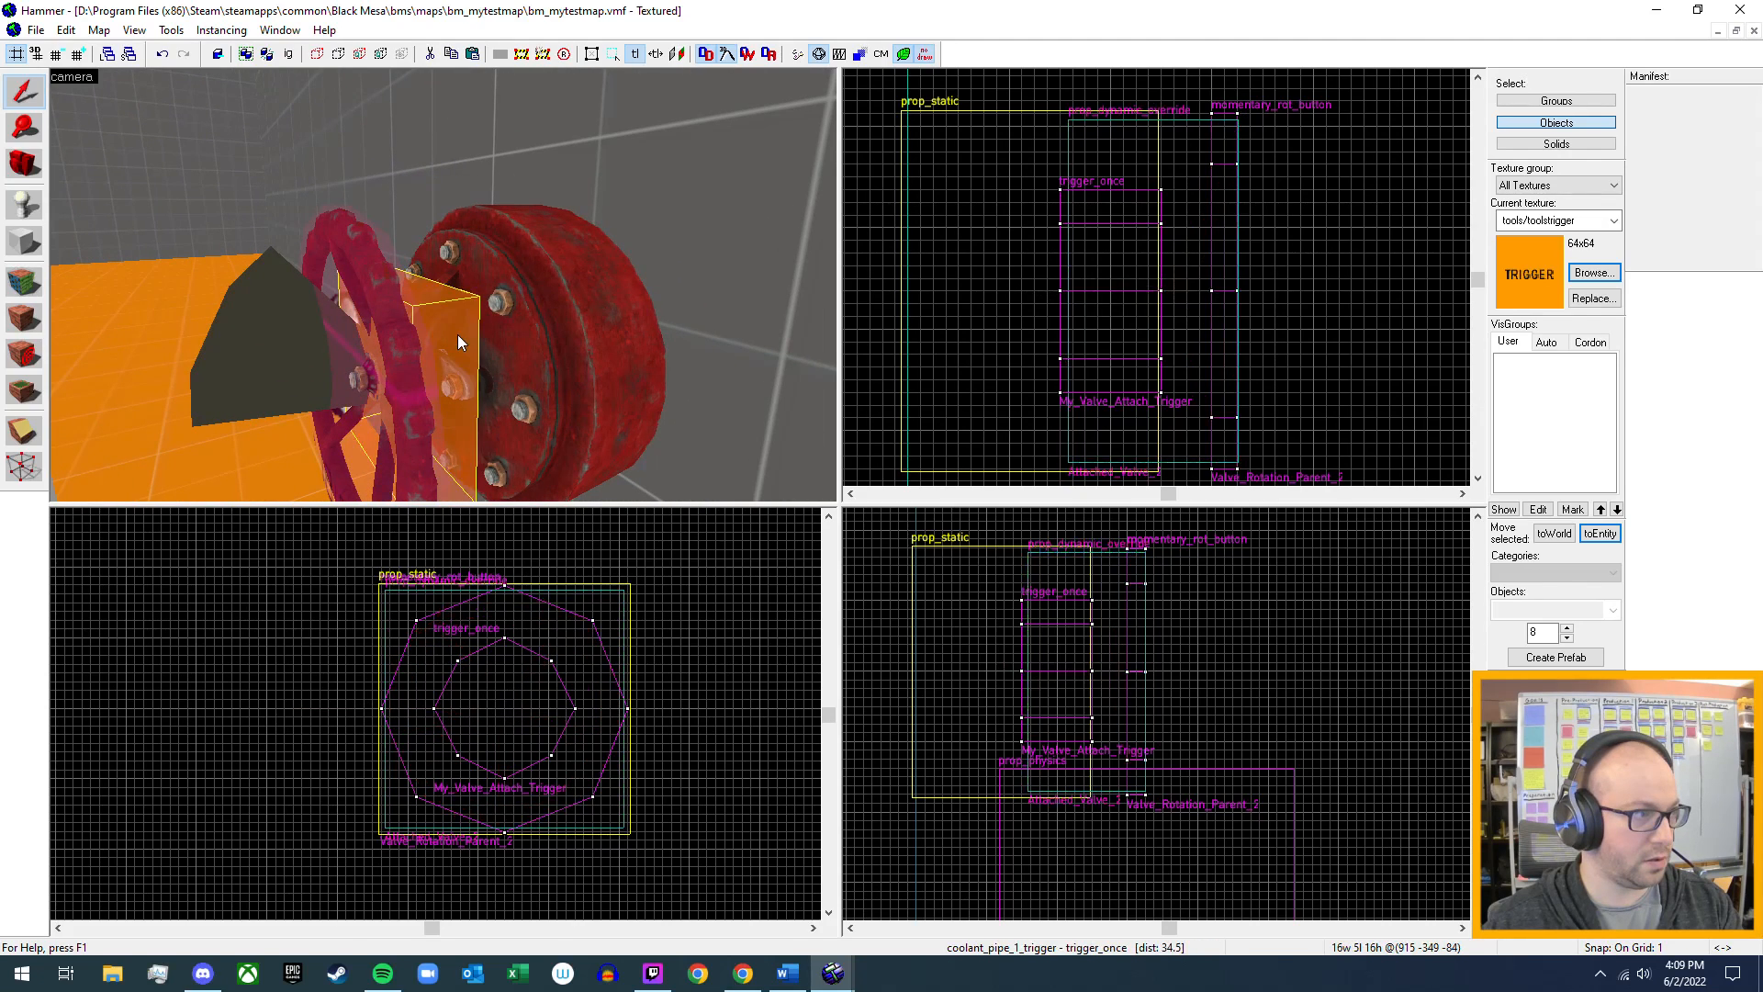
key(alt+Return)
click(830, 308)
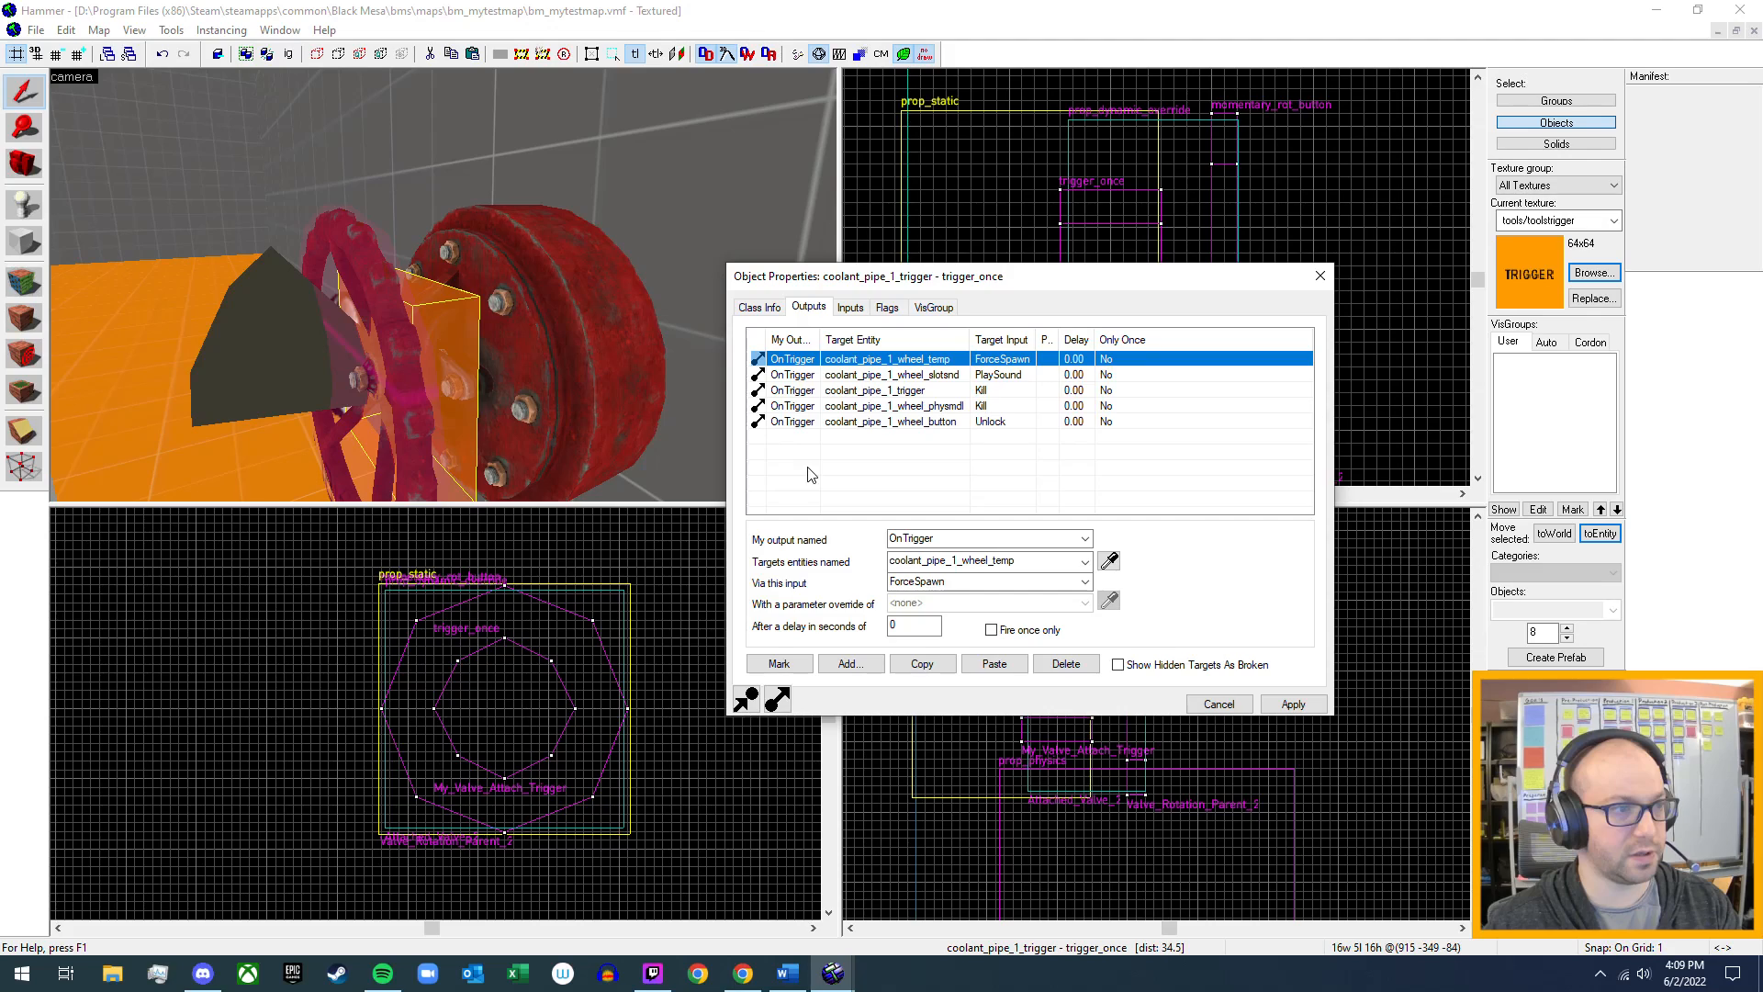
- Follow the trigger's PlaySound output to coolant_pipe_1_wheel_slotsnd and examine that ambient_generic's key values
click(930, 376)
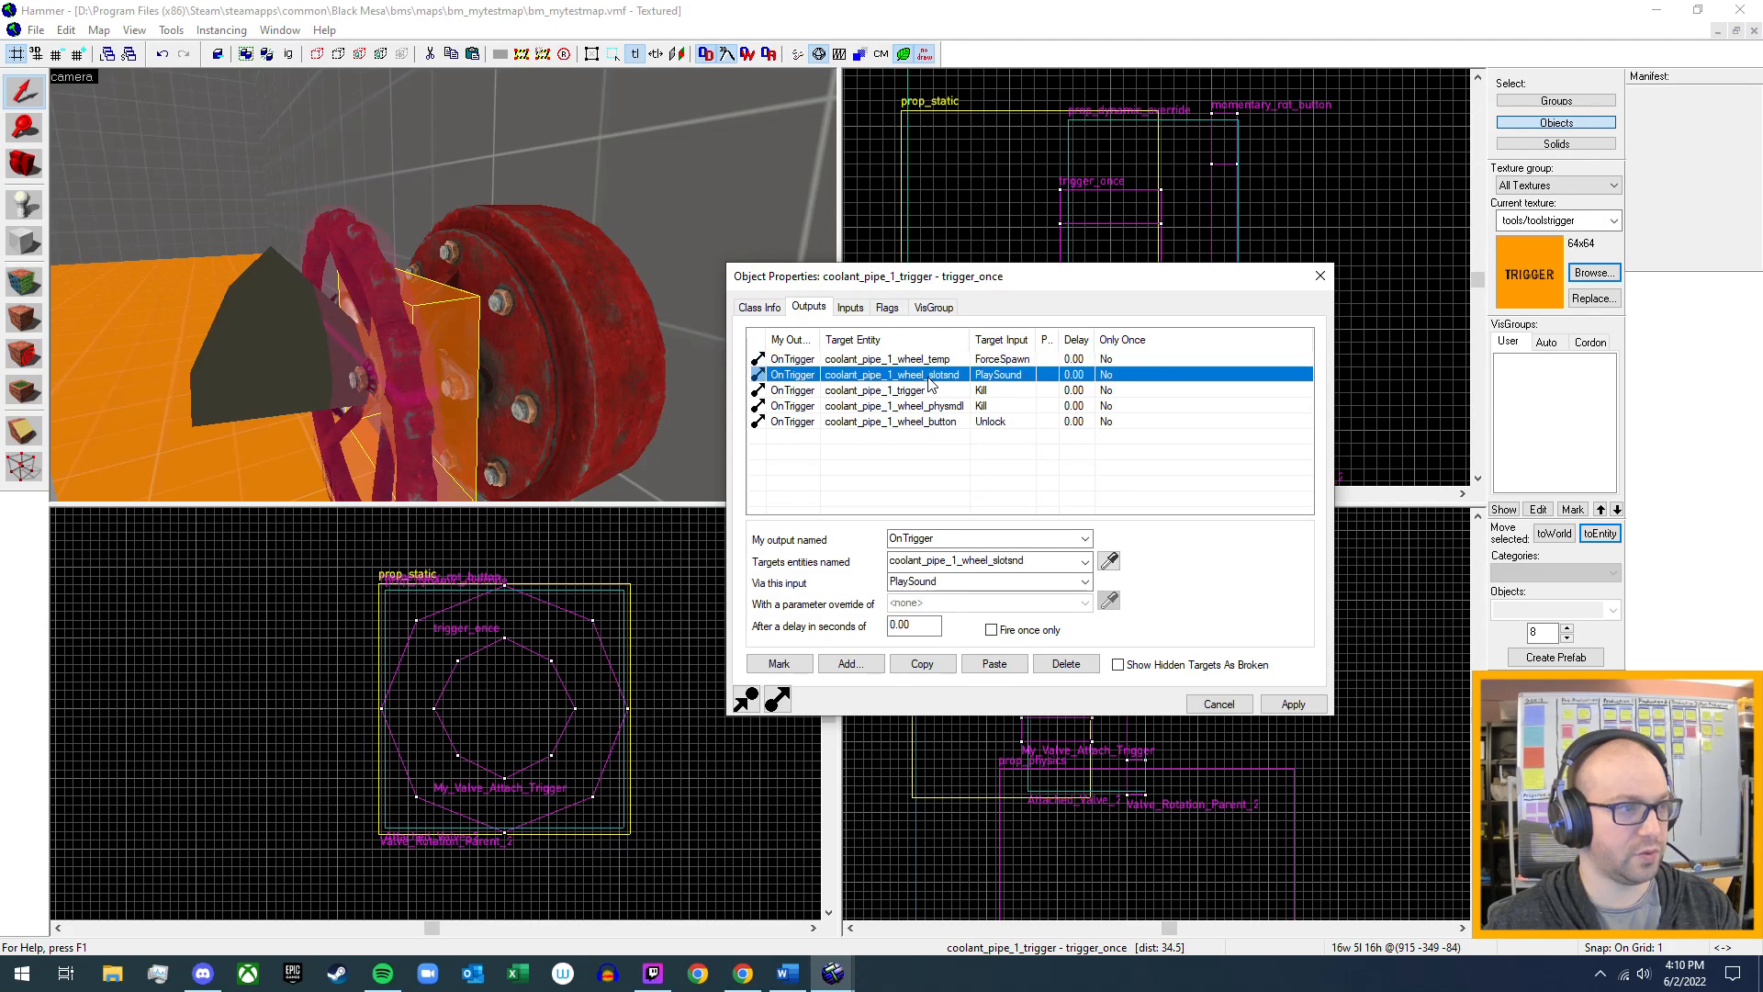
double_click(930, 375)
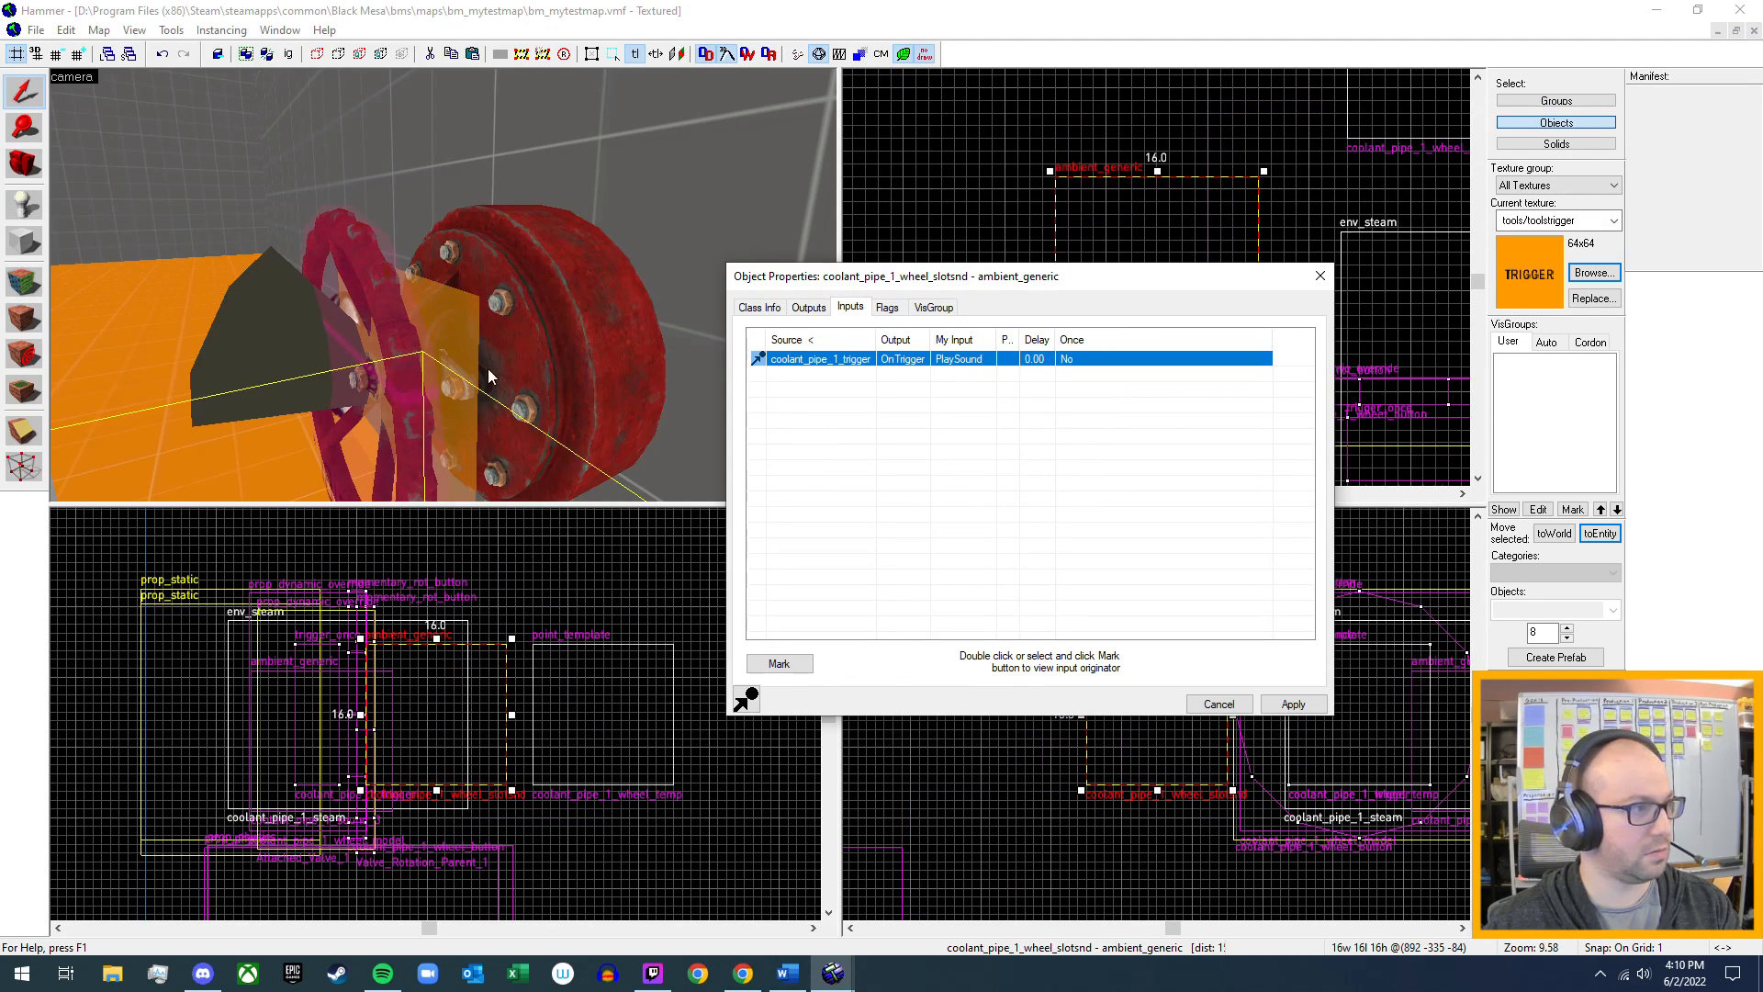
click(681, 401)
key(ctrl+shift+e)
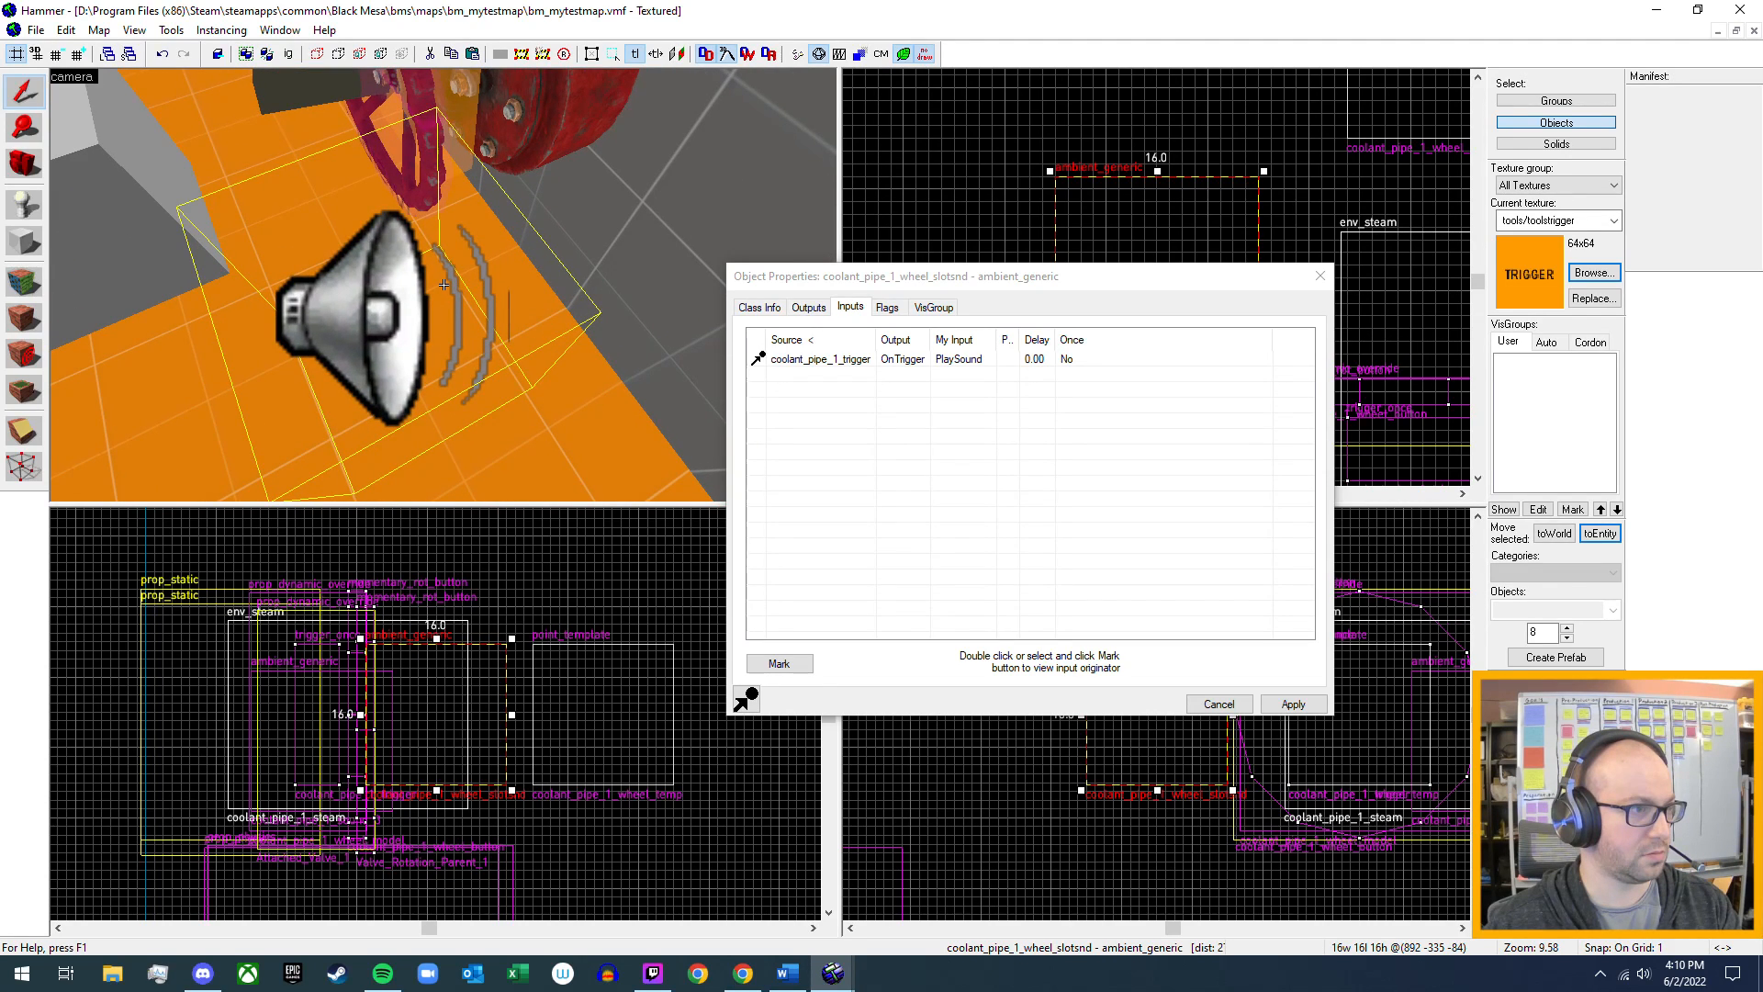
key(a)
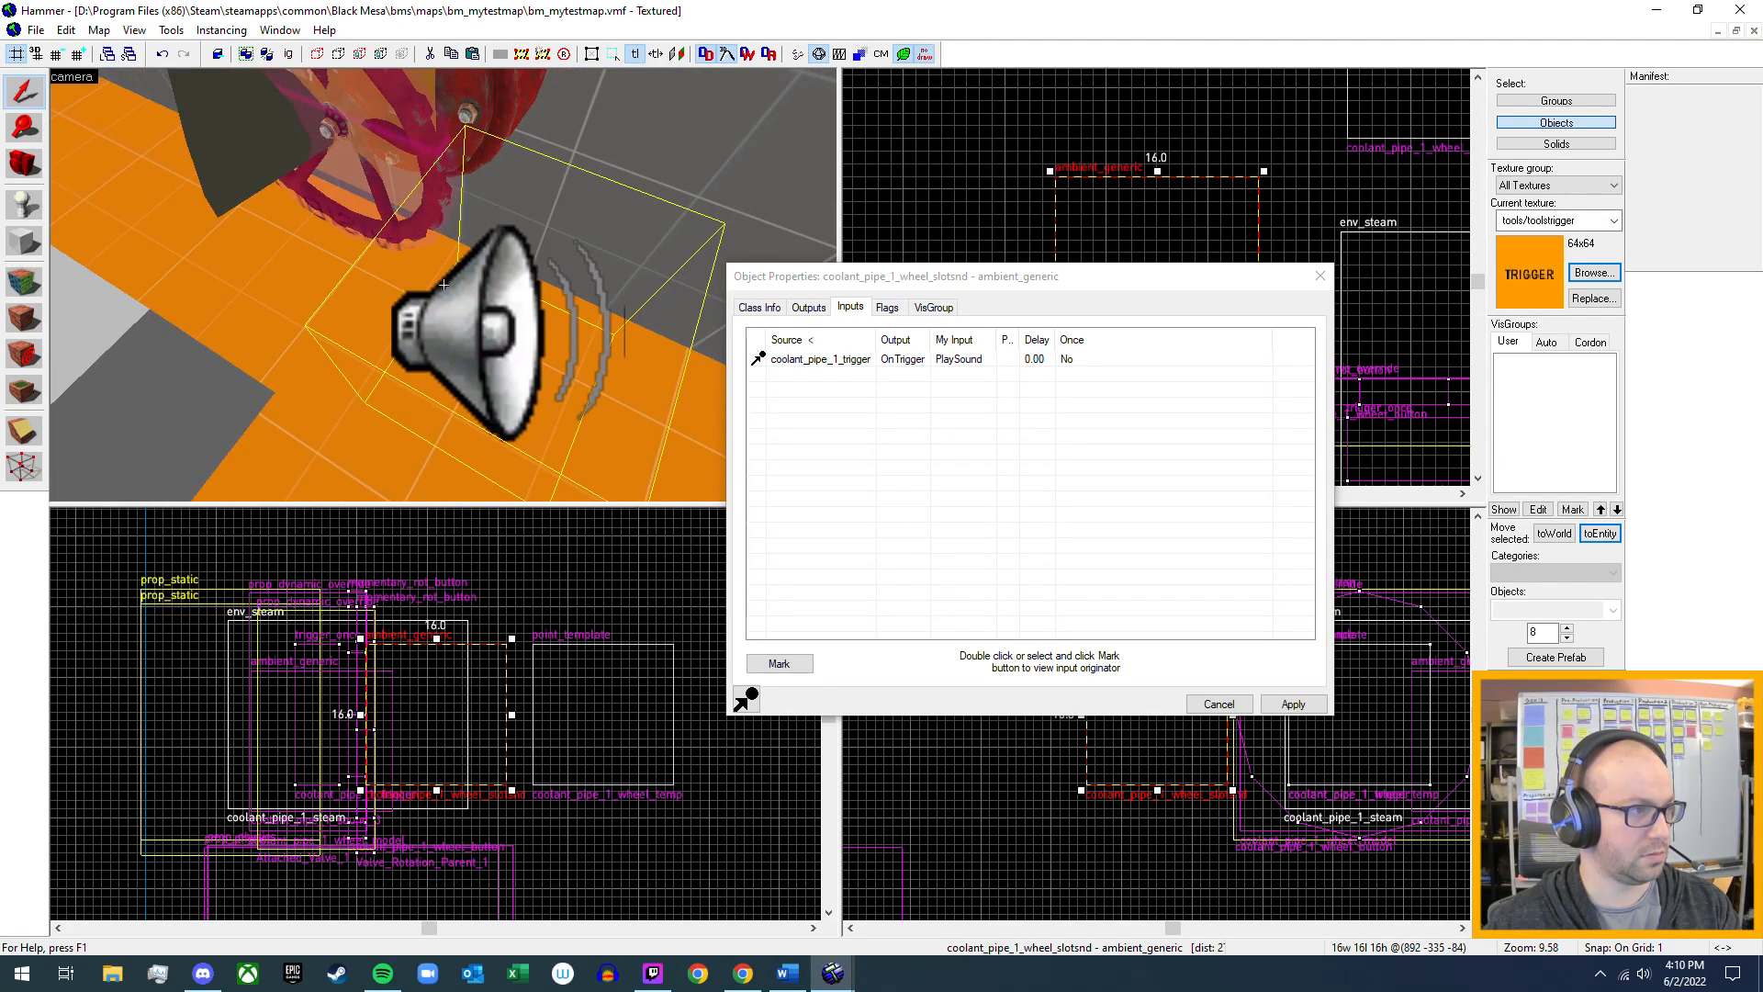
click(760, 307)
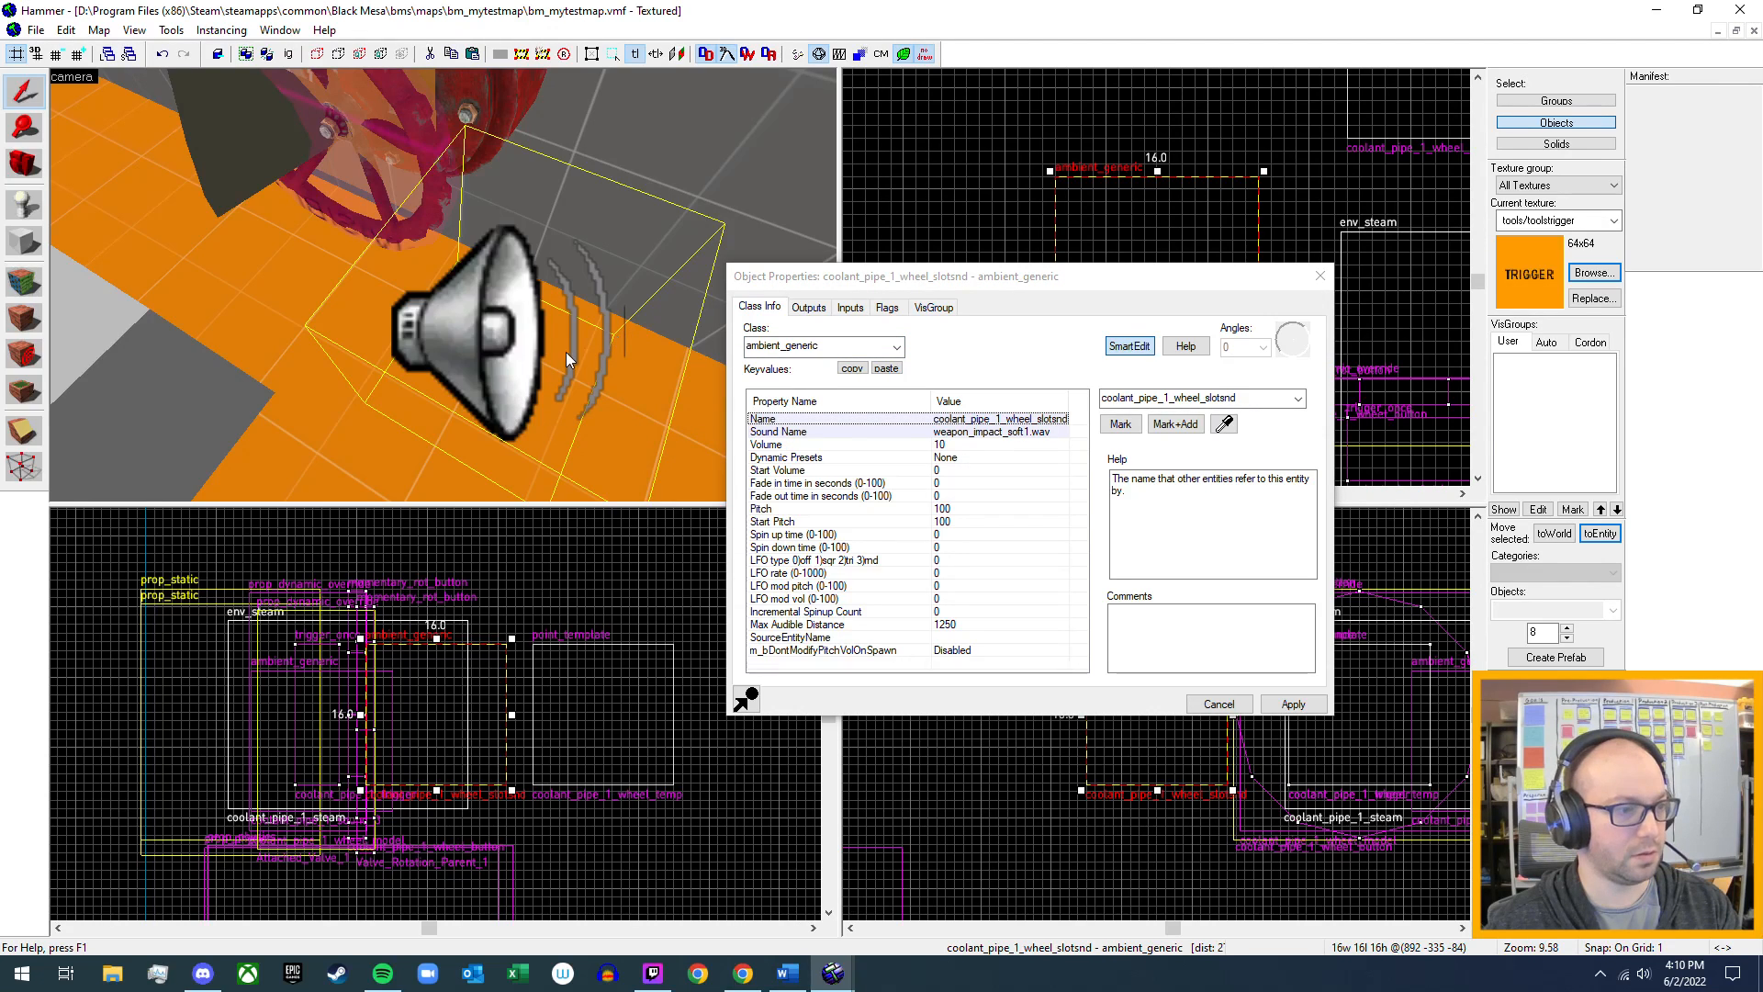
- Reselect coolant_pipe_1_trigger and check its ForceSpawn output to coolant_pipe_1_wheel_temp
key(z)
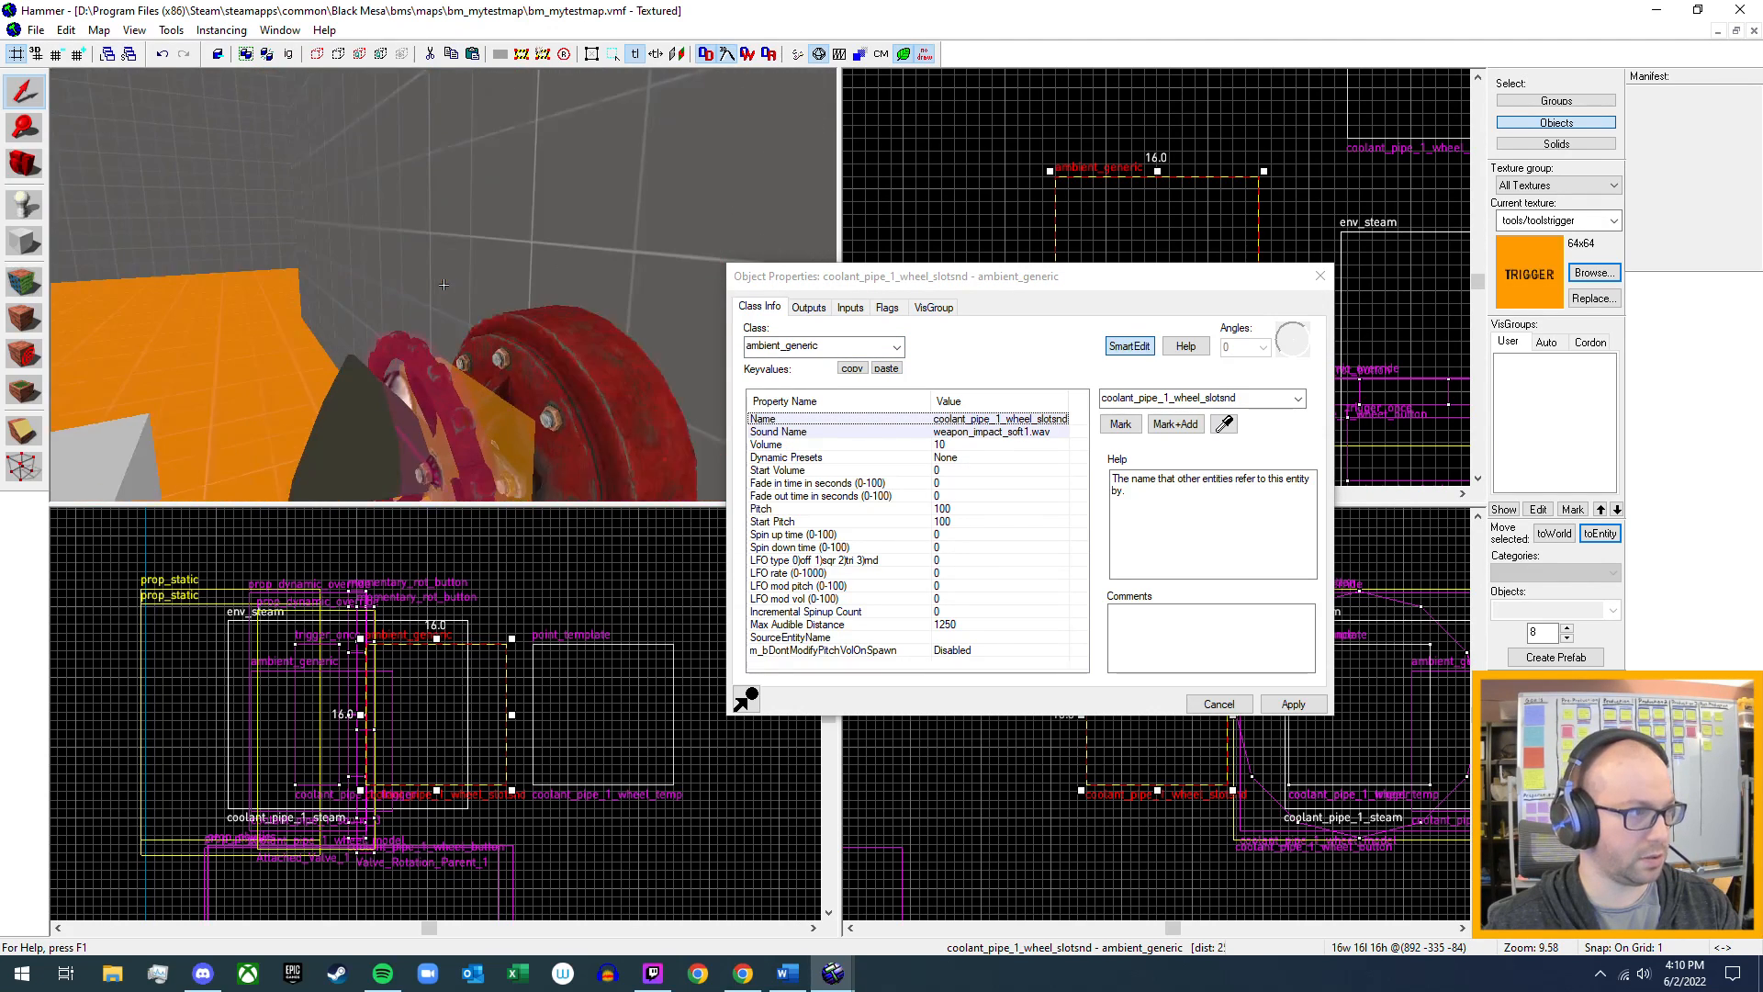
key(w)
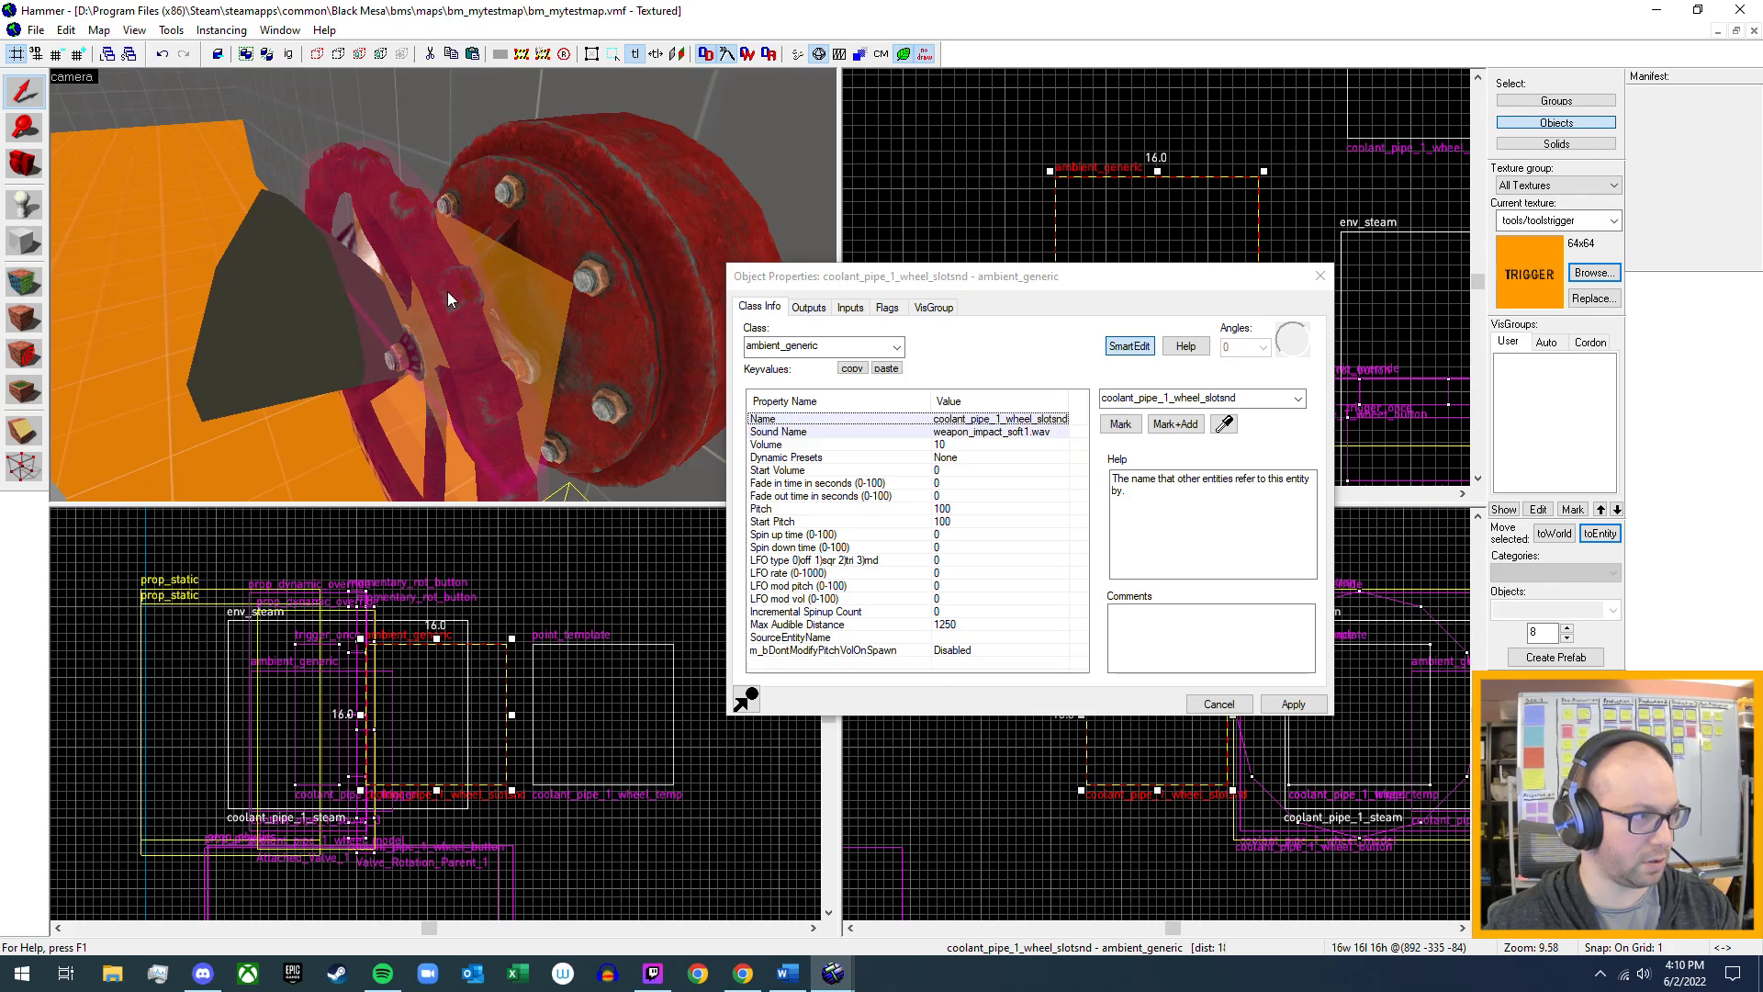
click(454, 300)
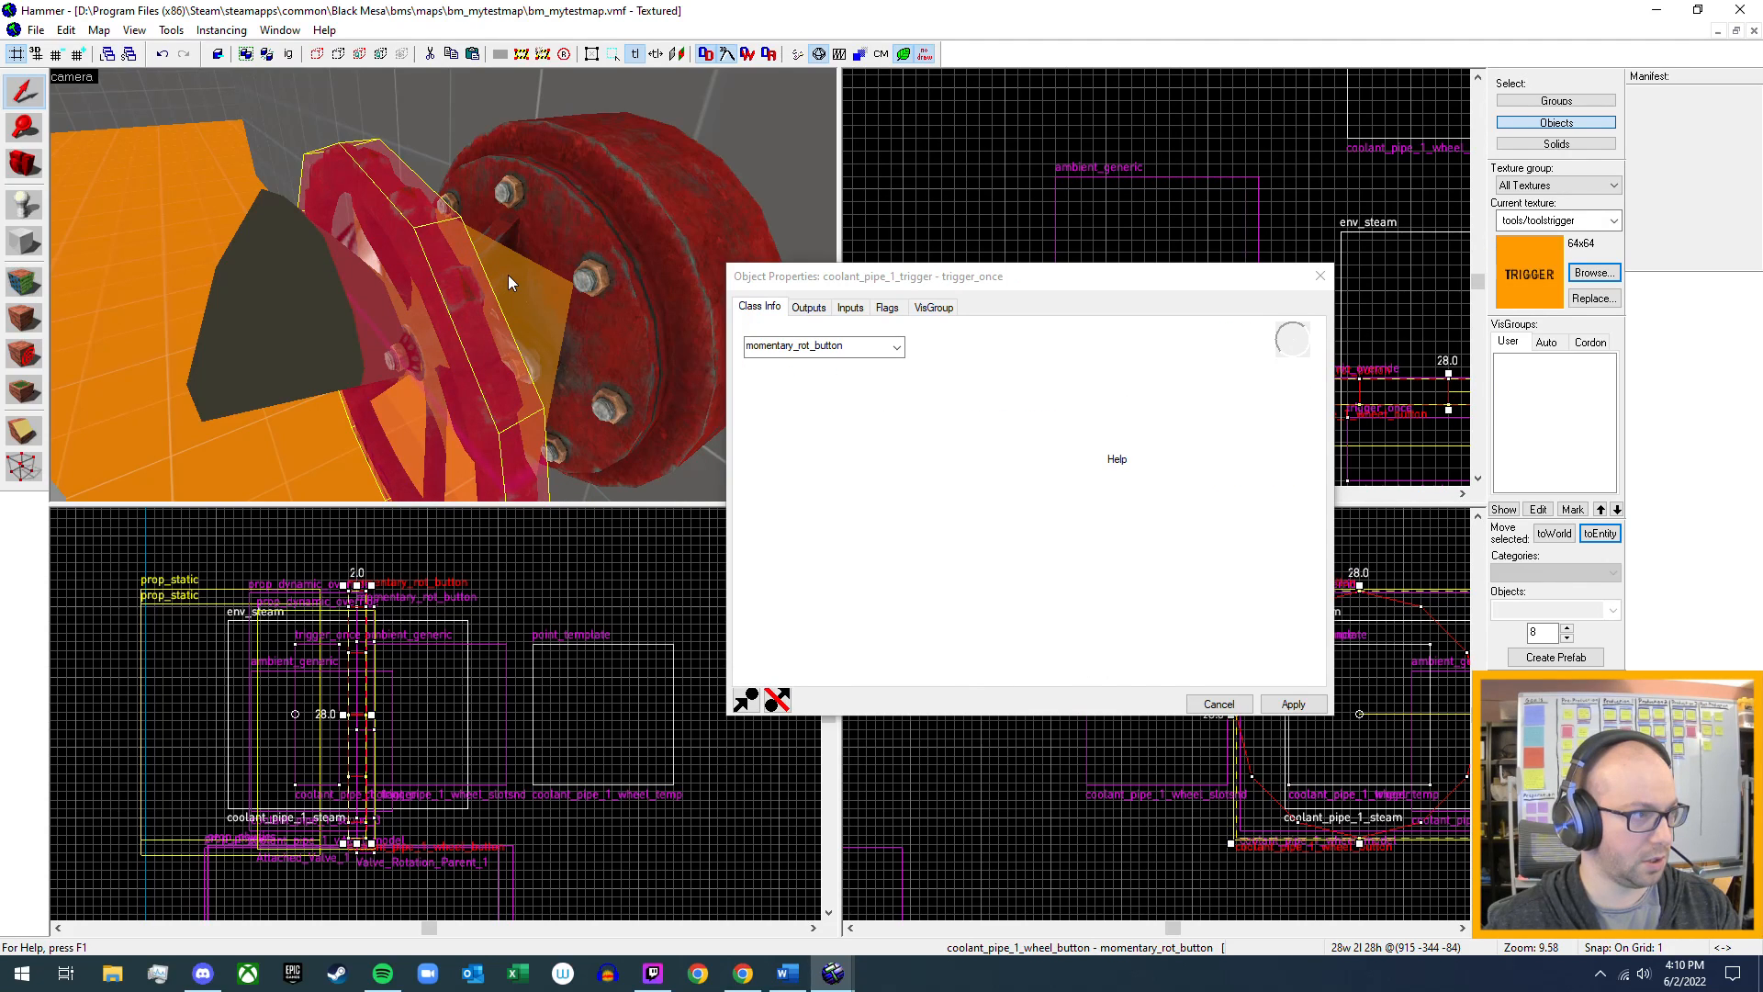
click(809, 309)
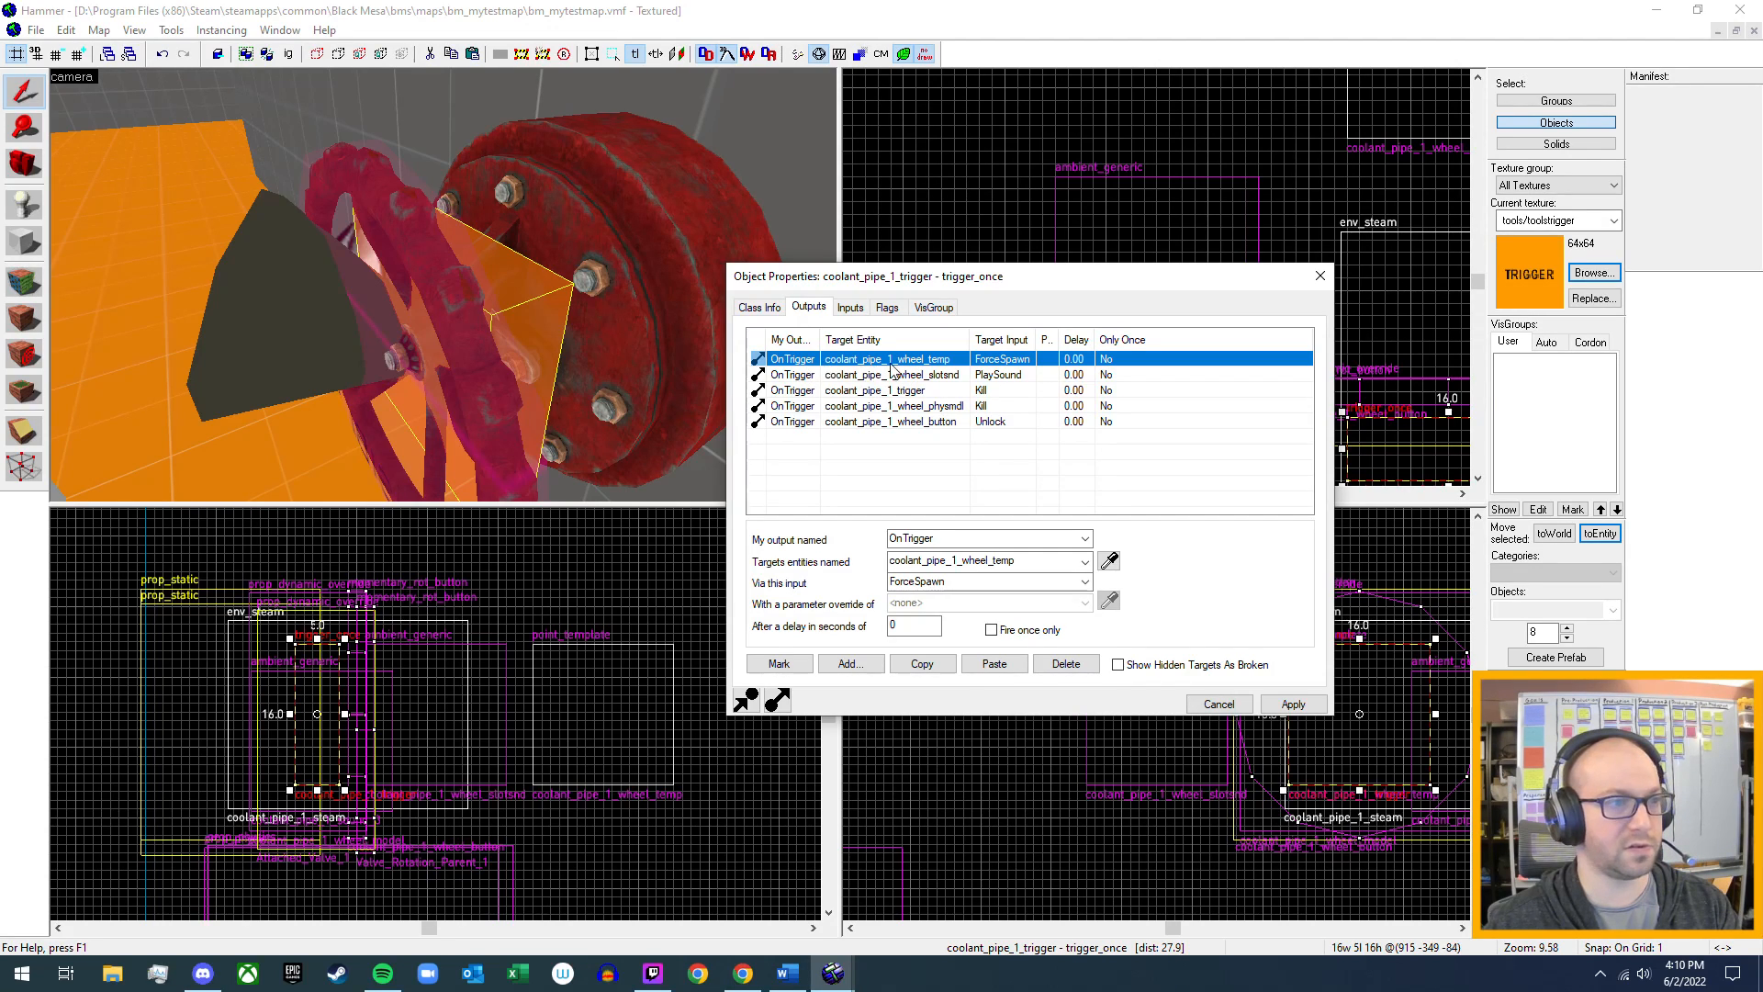
click(427, 390)
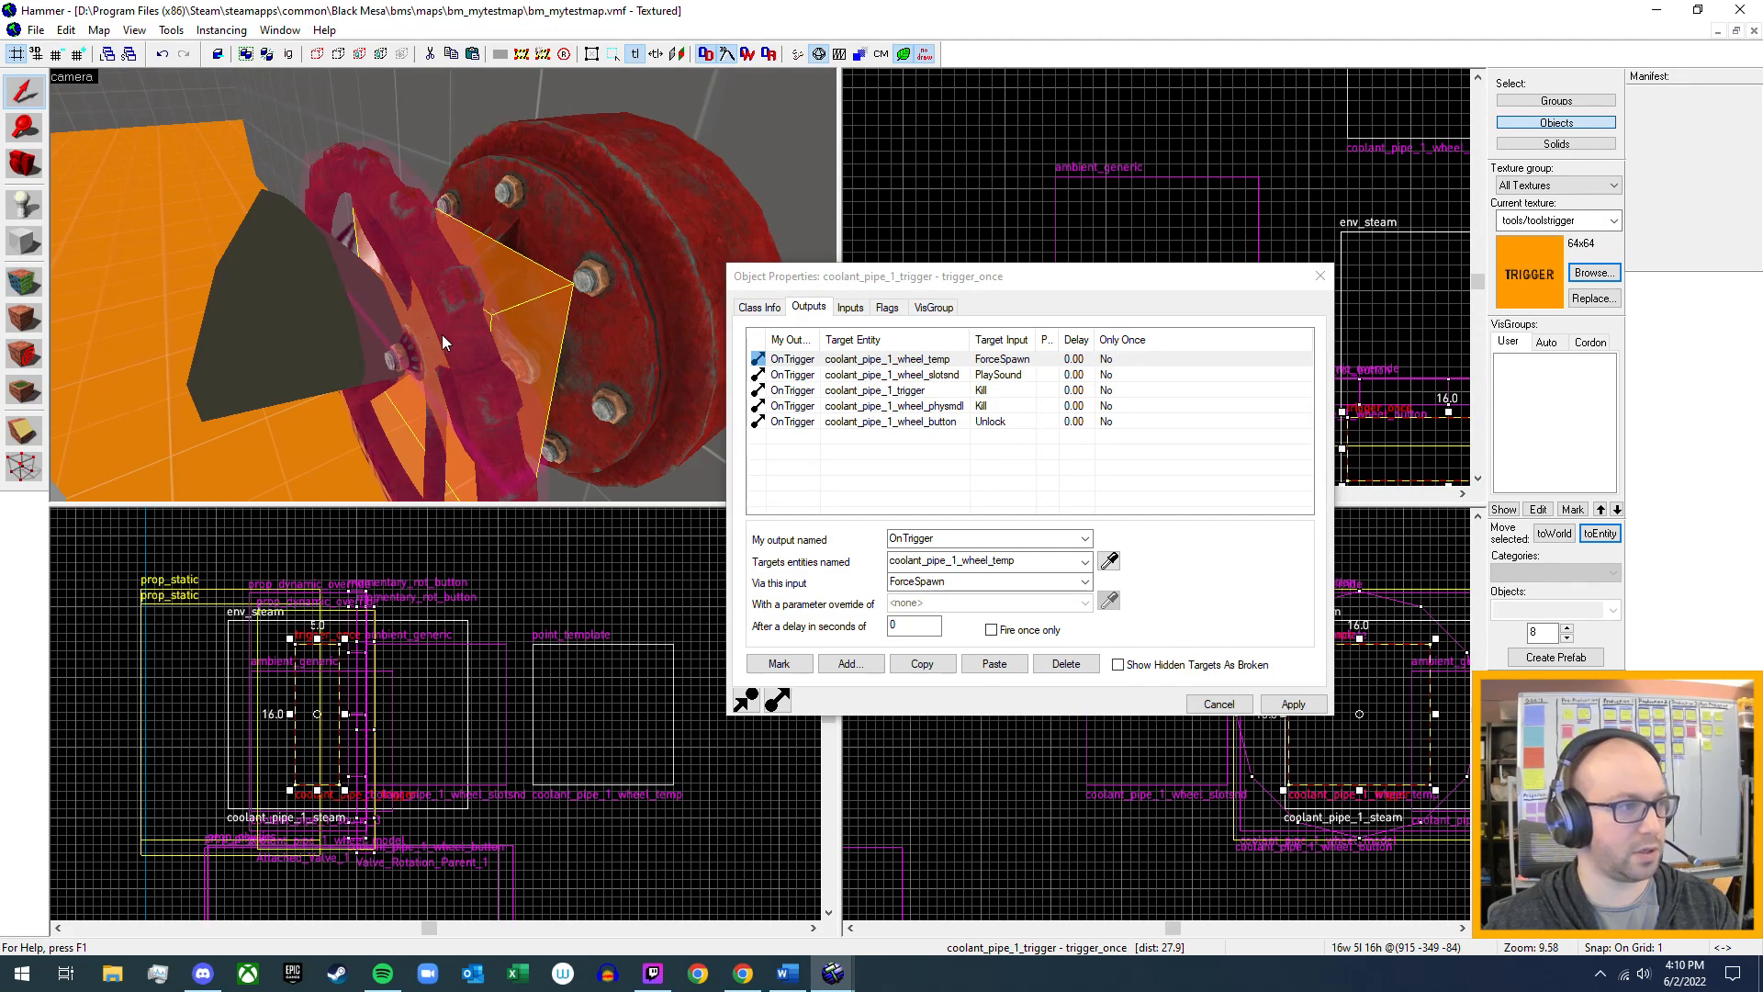
- Select the example point_template, coolant_pipe_1_wheel_temp, in front of the coolant pipe and view its outputs
key(s)
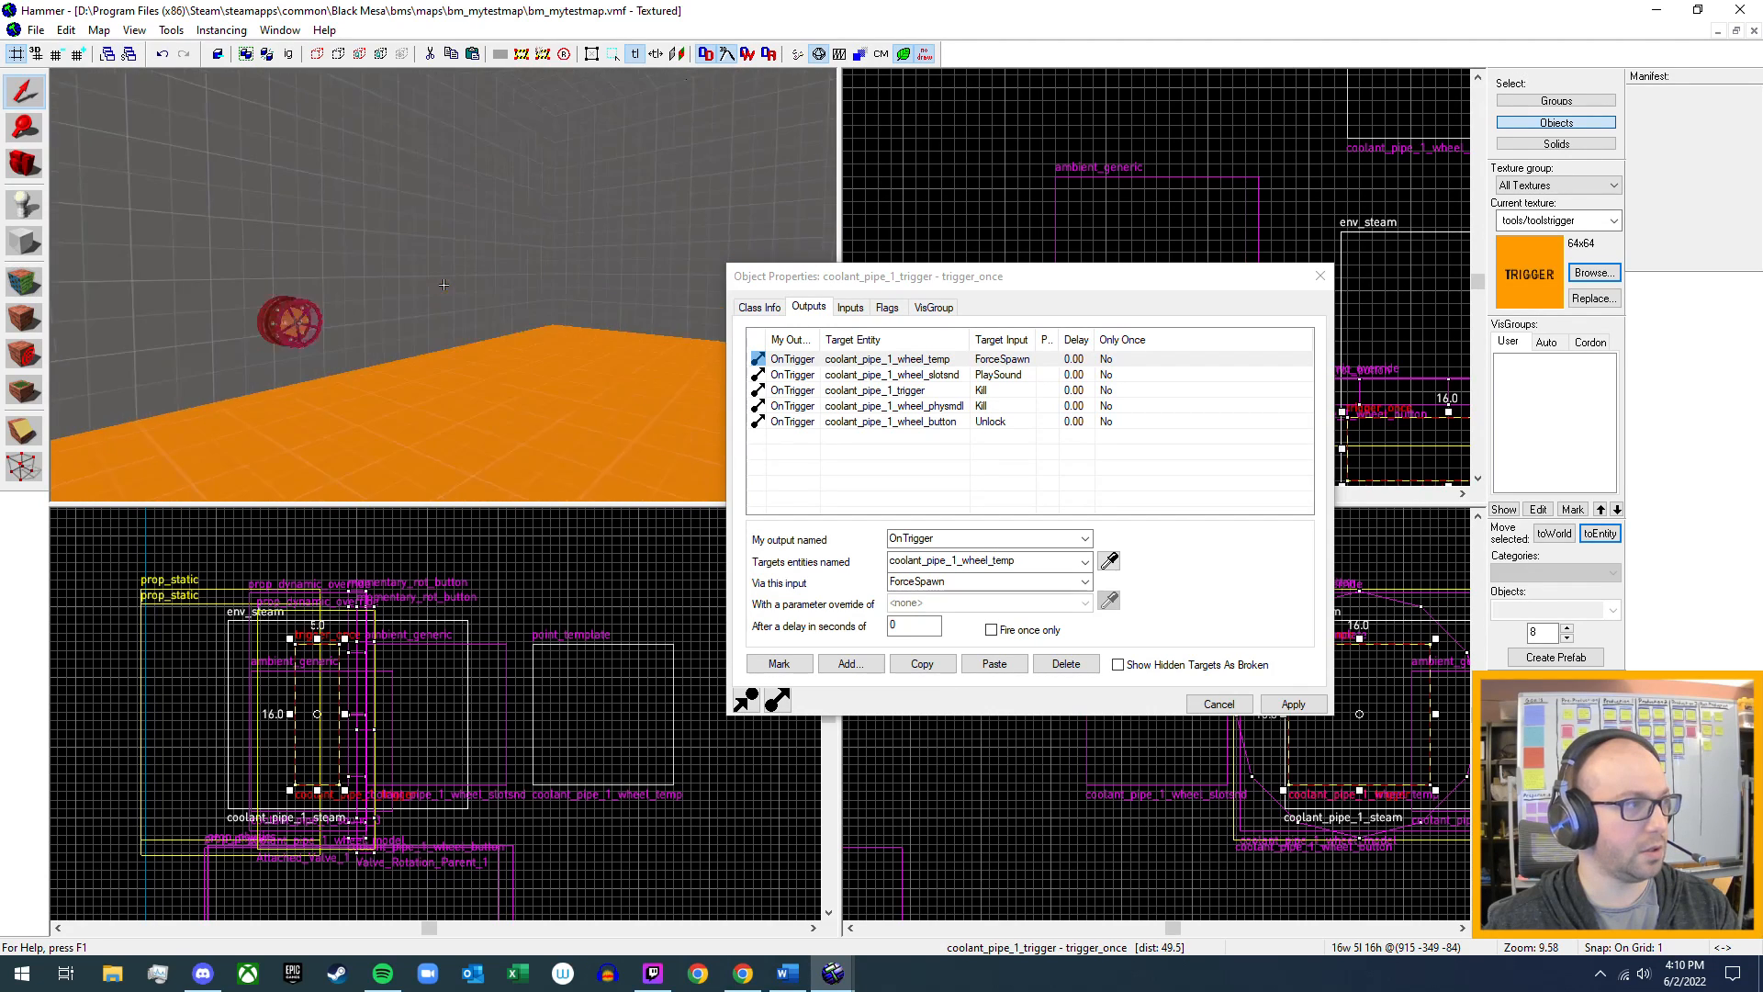
key(w)
key(z)
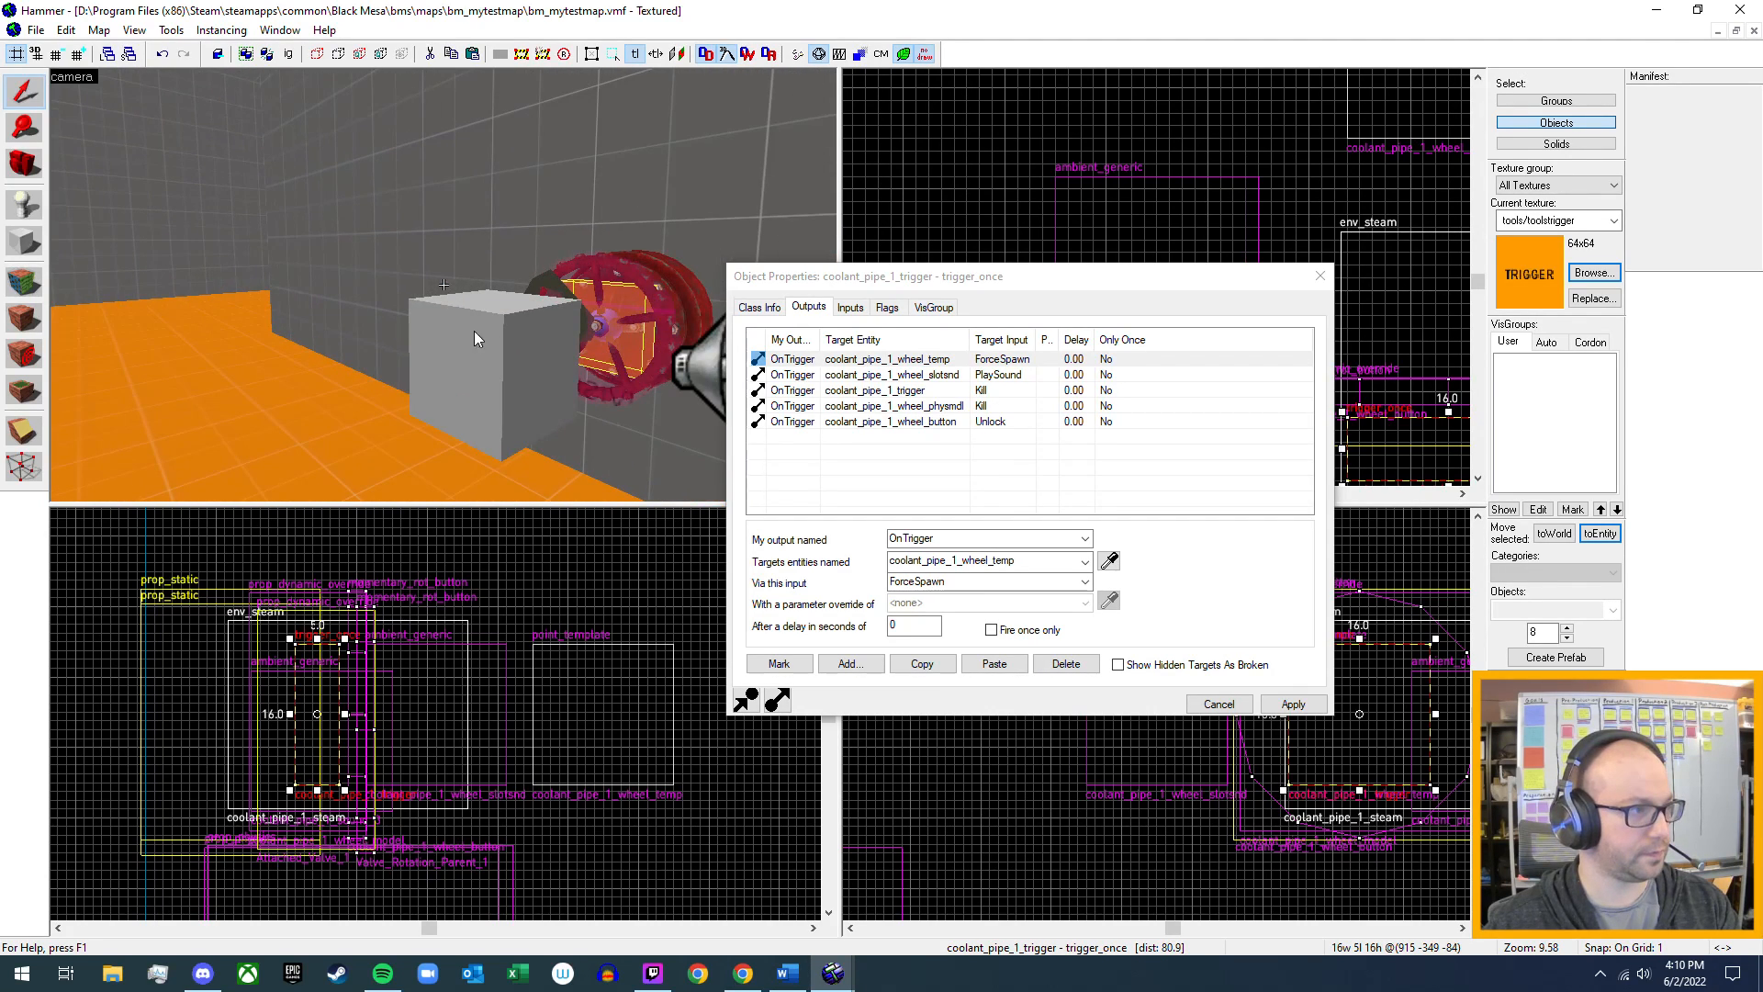
click(485, 345)
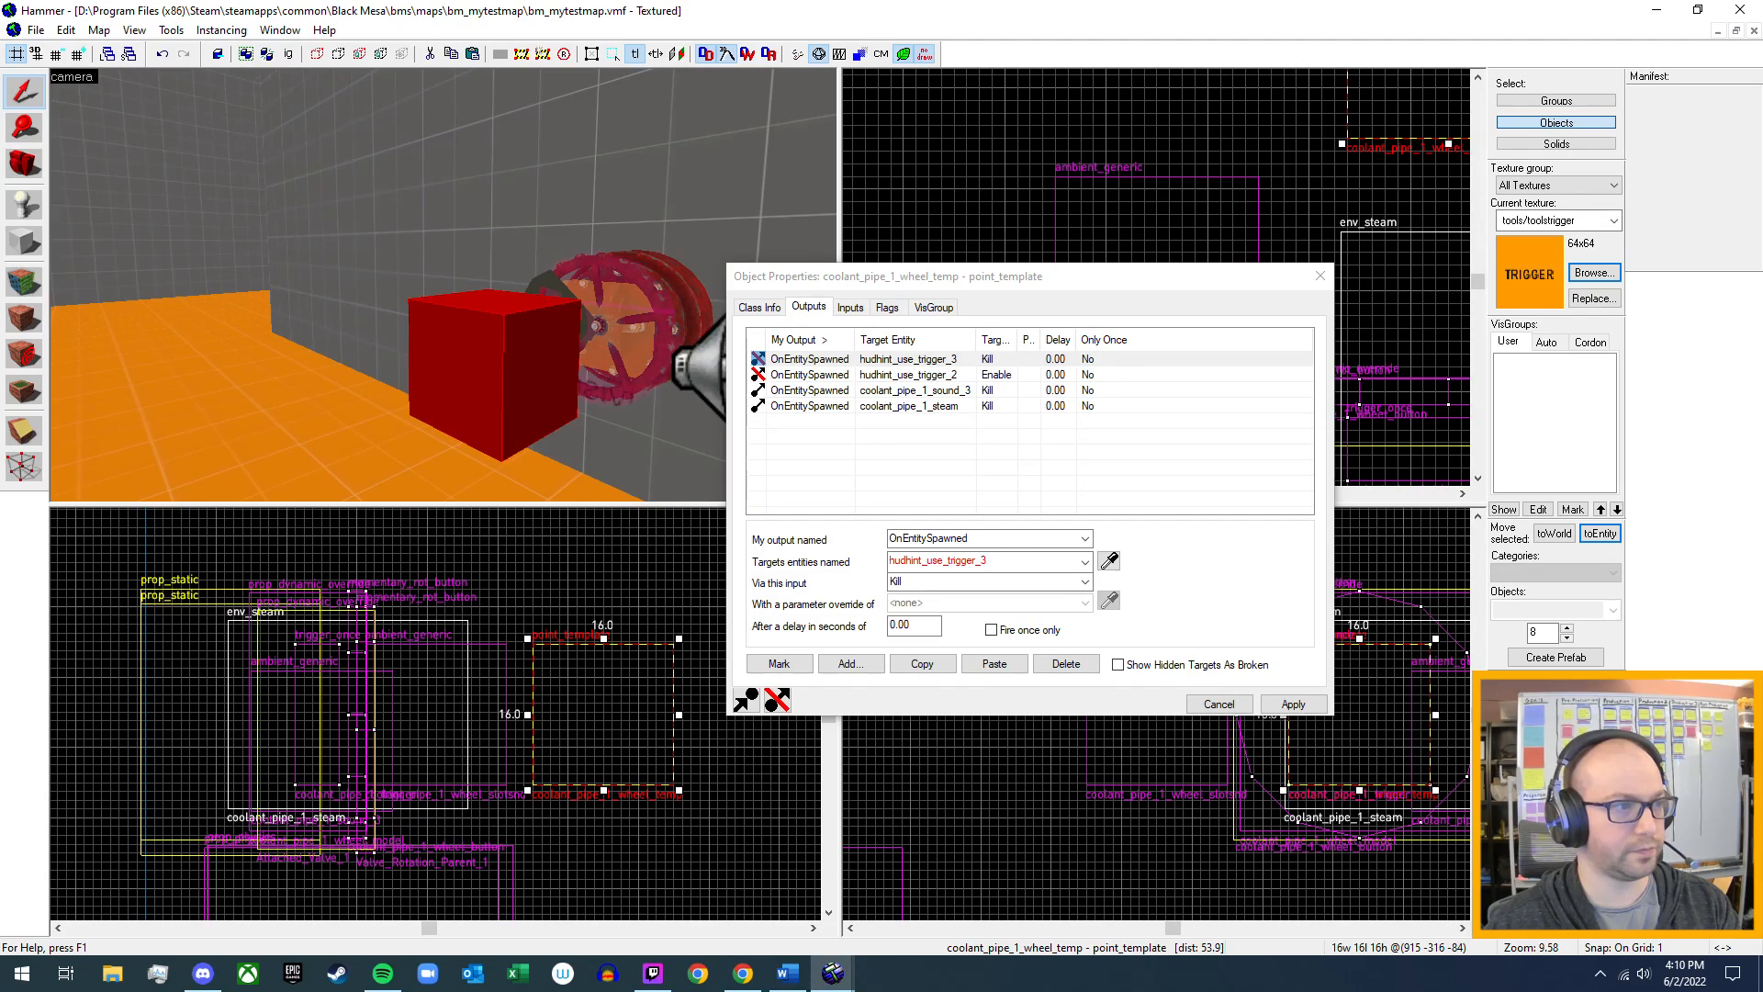
- With the recreated valve in view, examine the inputs, flags and Template 1 entry of the example point_template coolant_pipe_1_wheel_temp
key(z)
key(d)
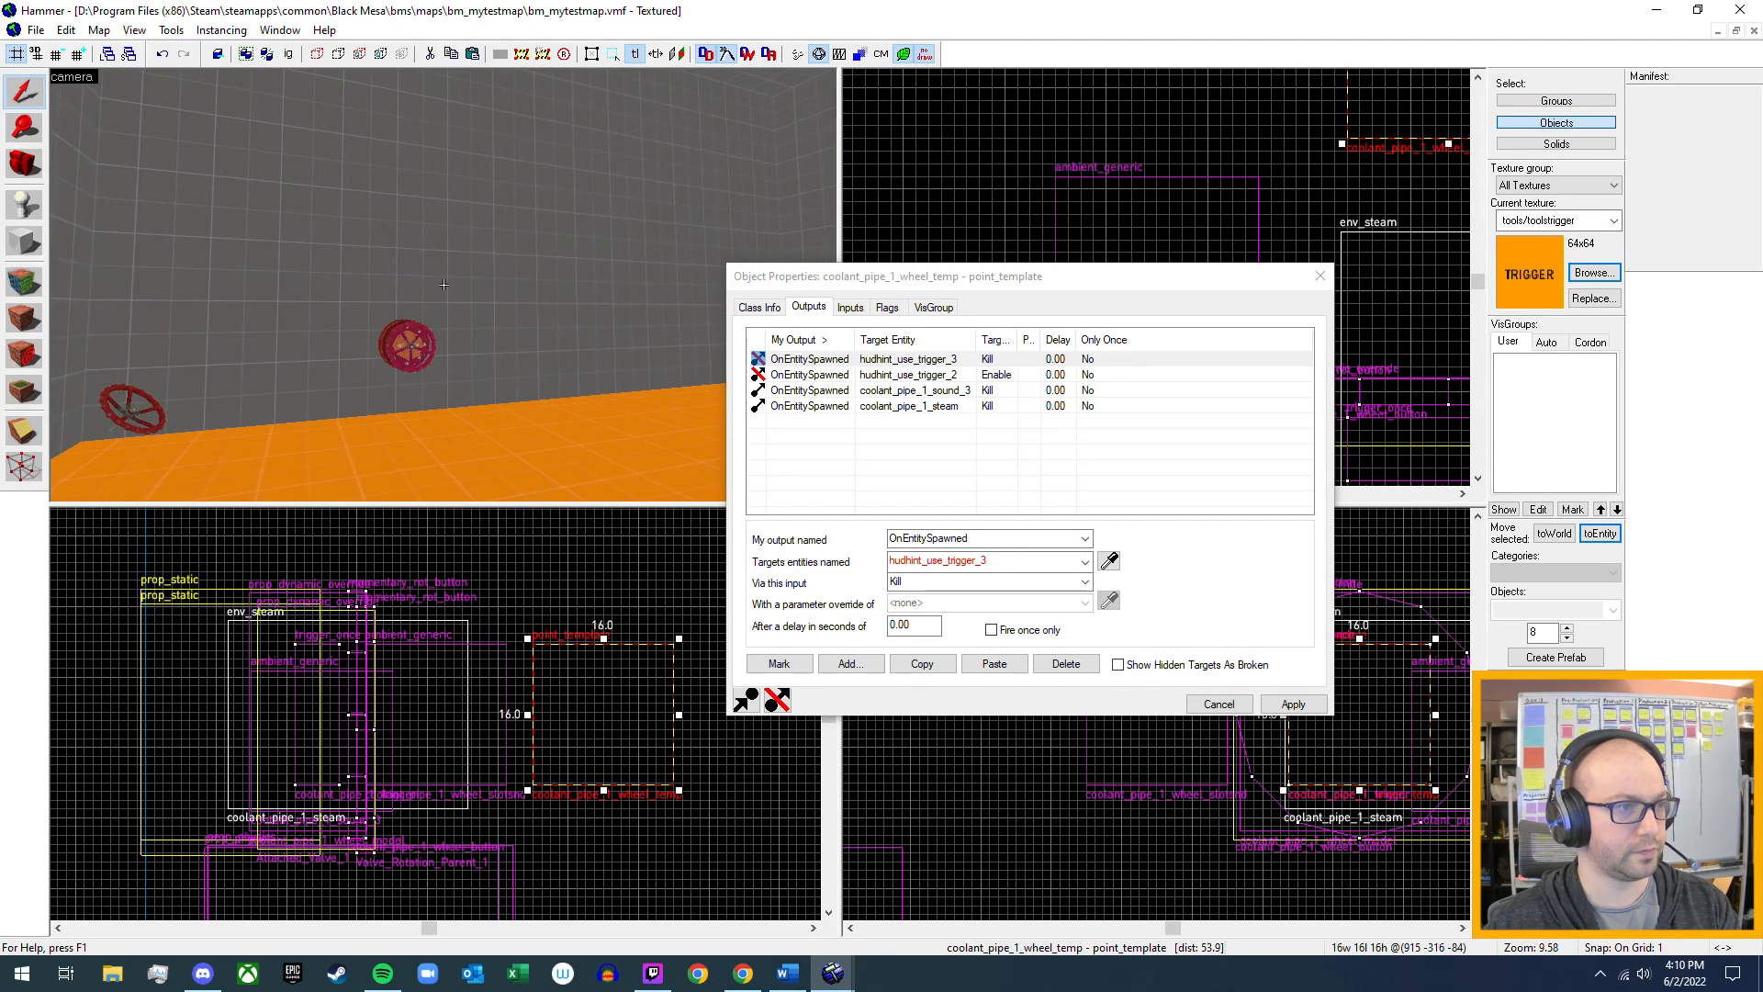
key(w)
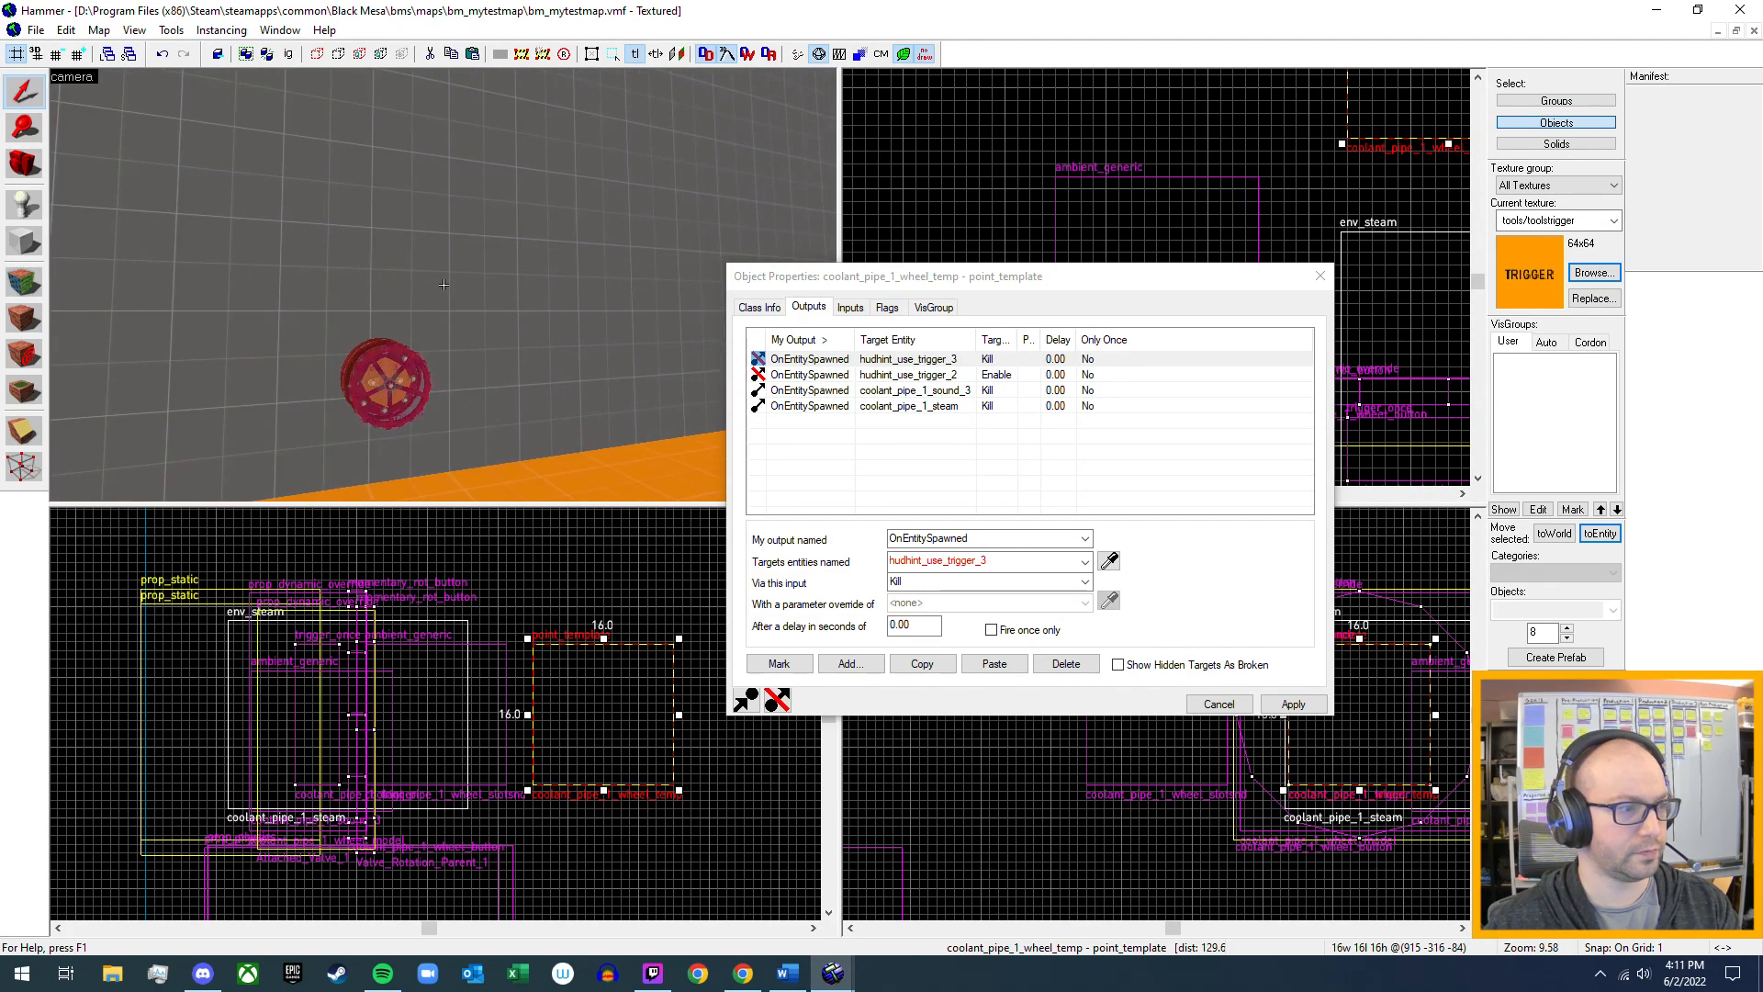
key(w)
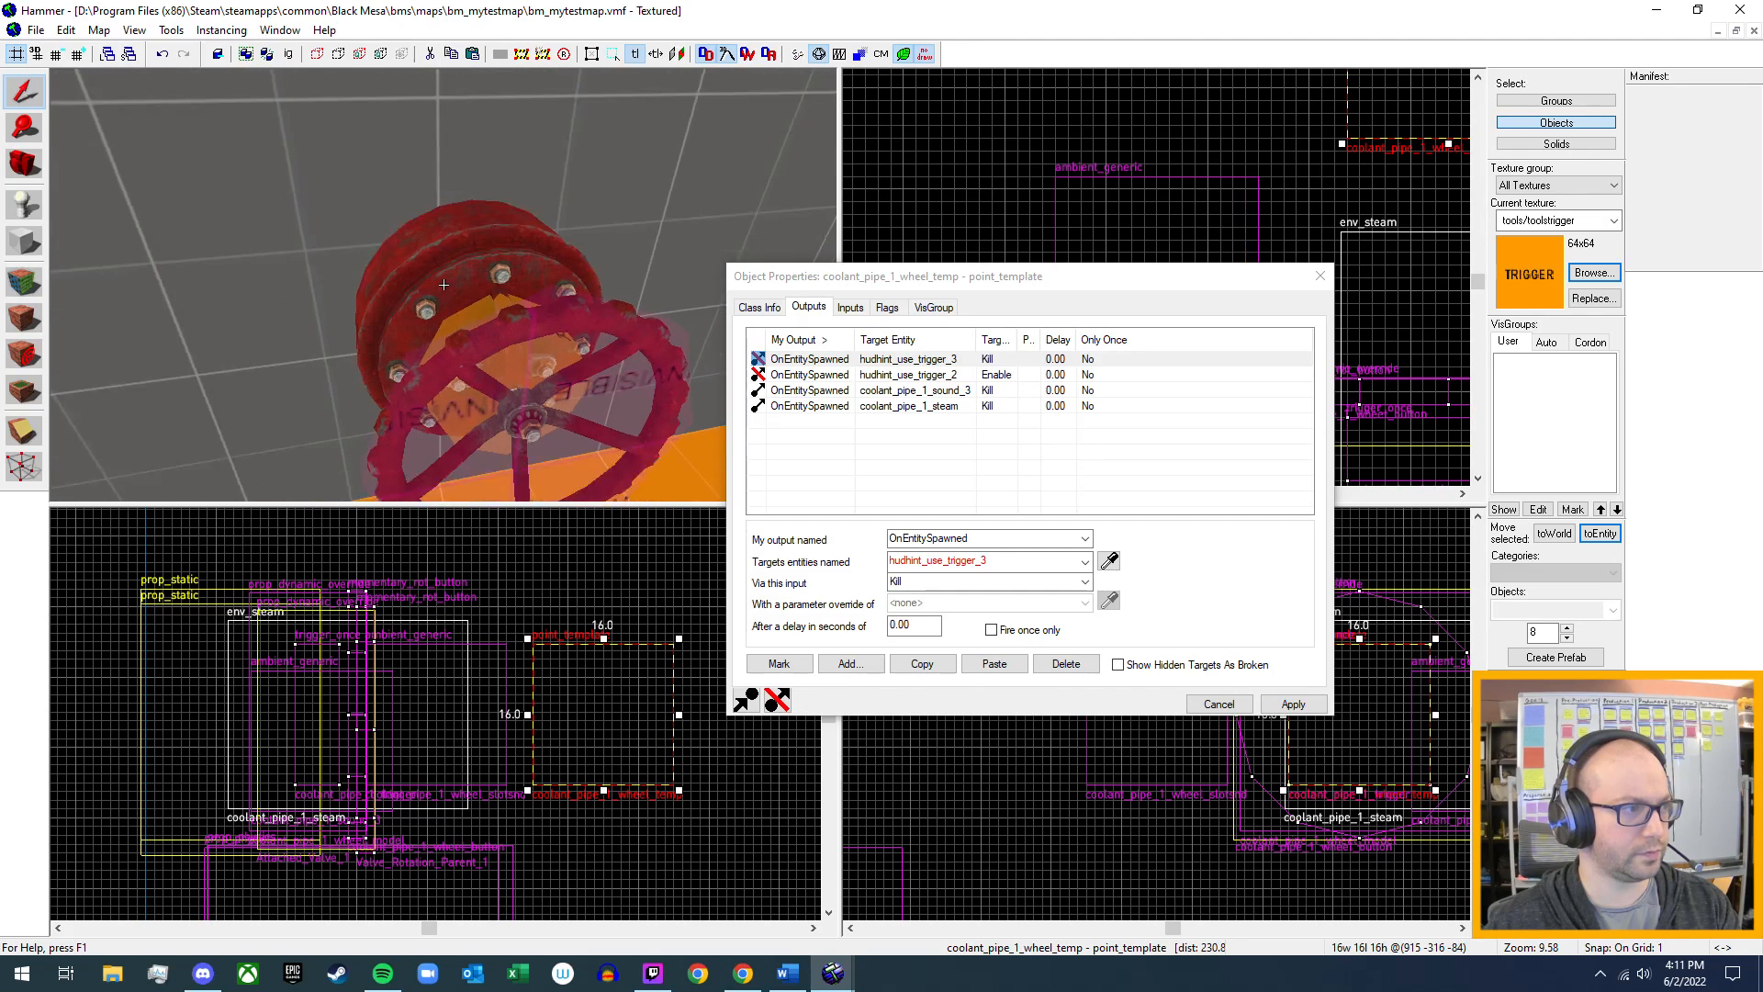
key(s)
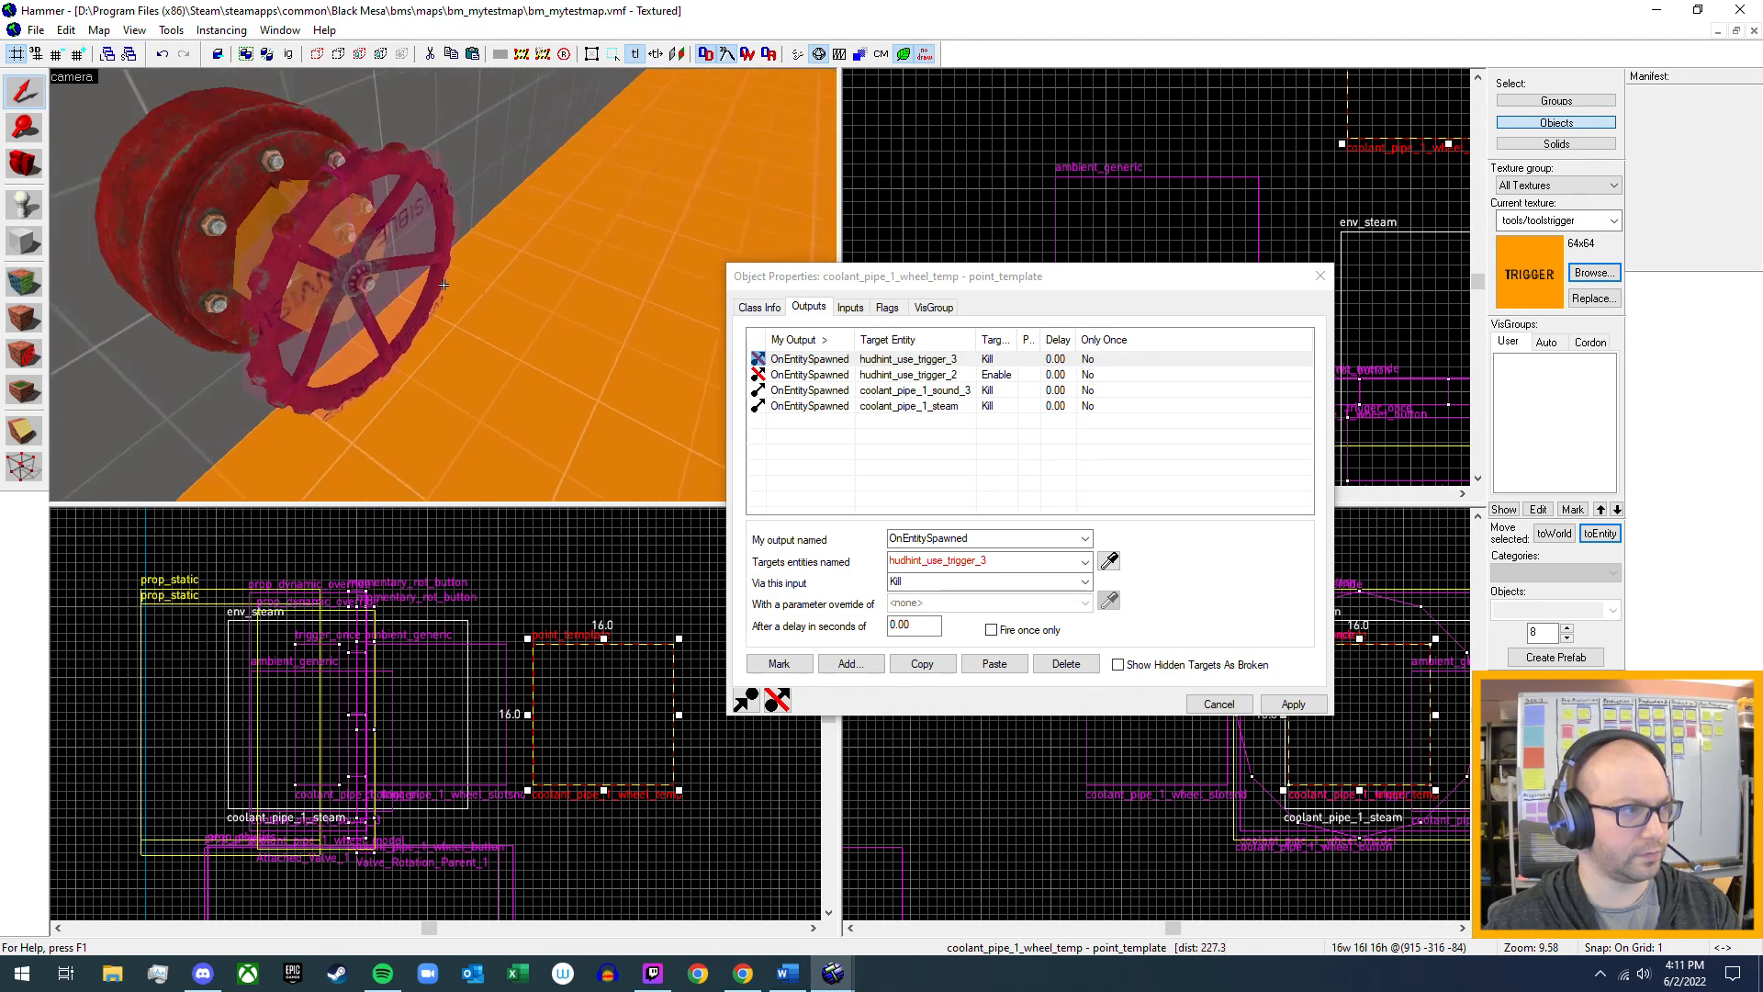
key(w)
key(s)
key(w)
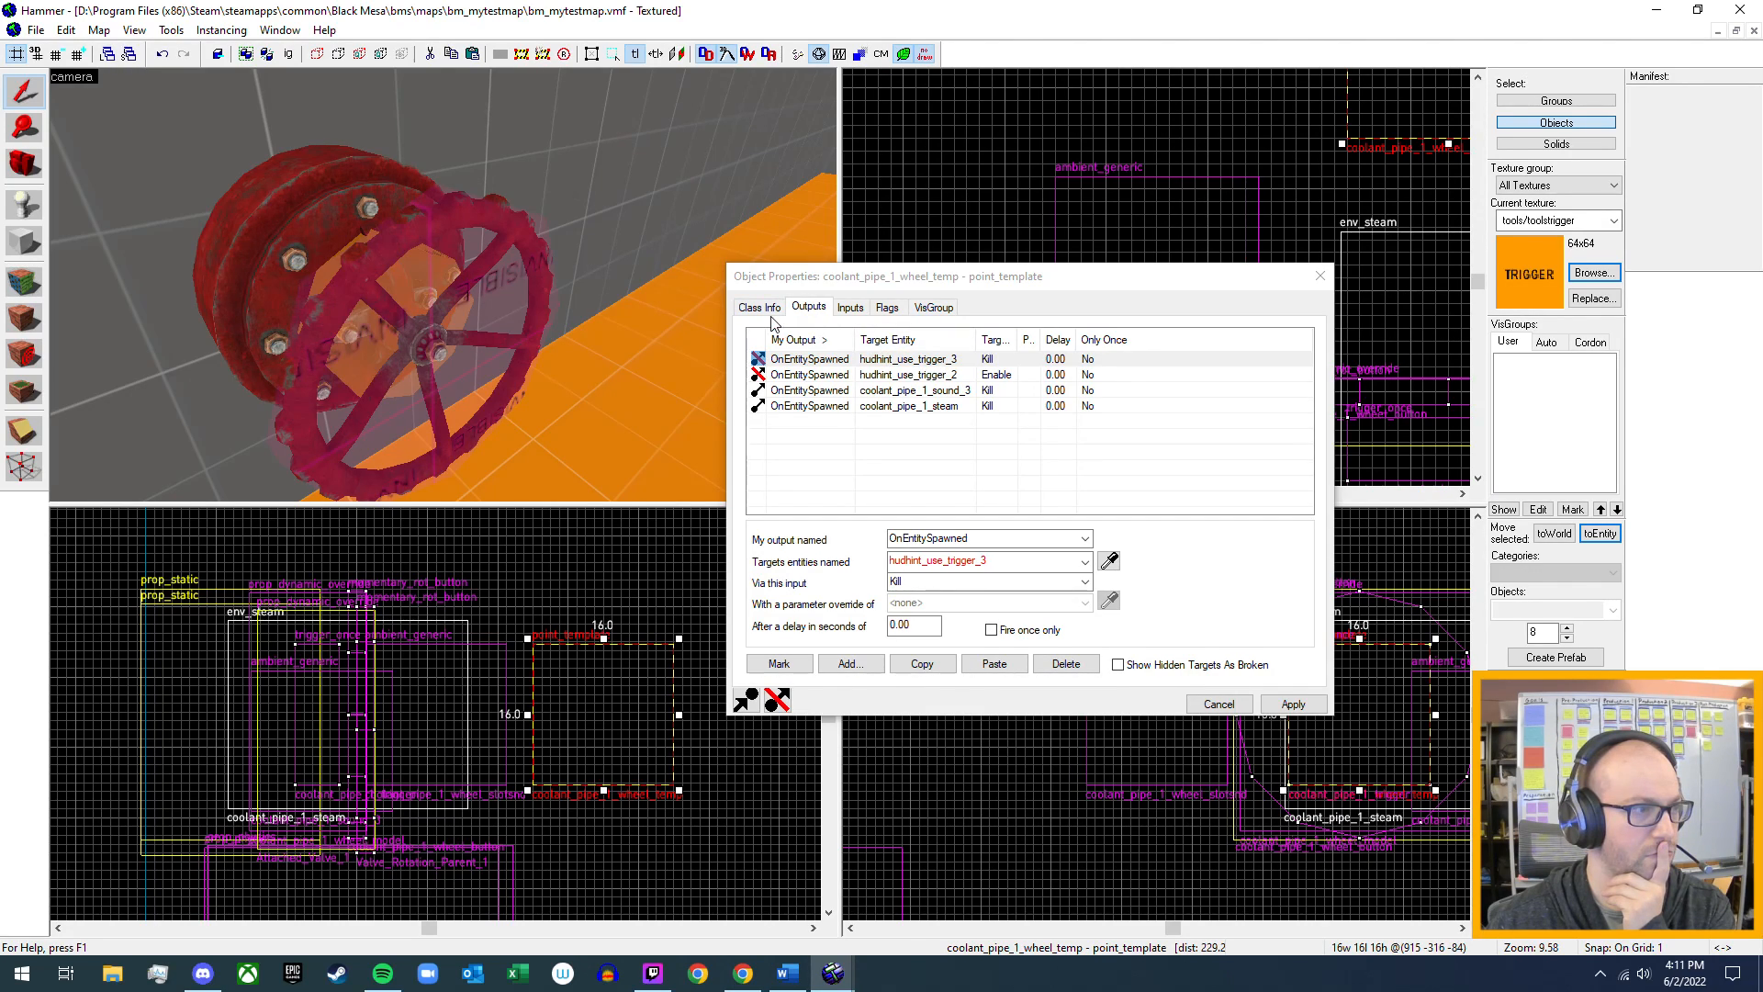
click(847, 309)
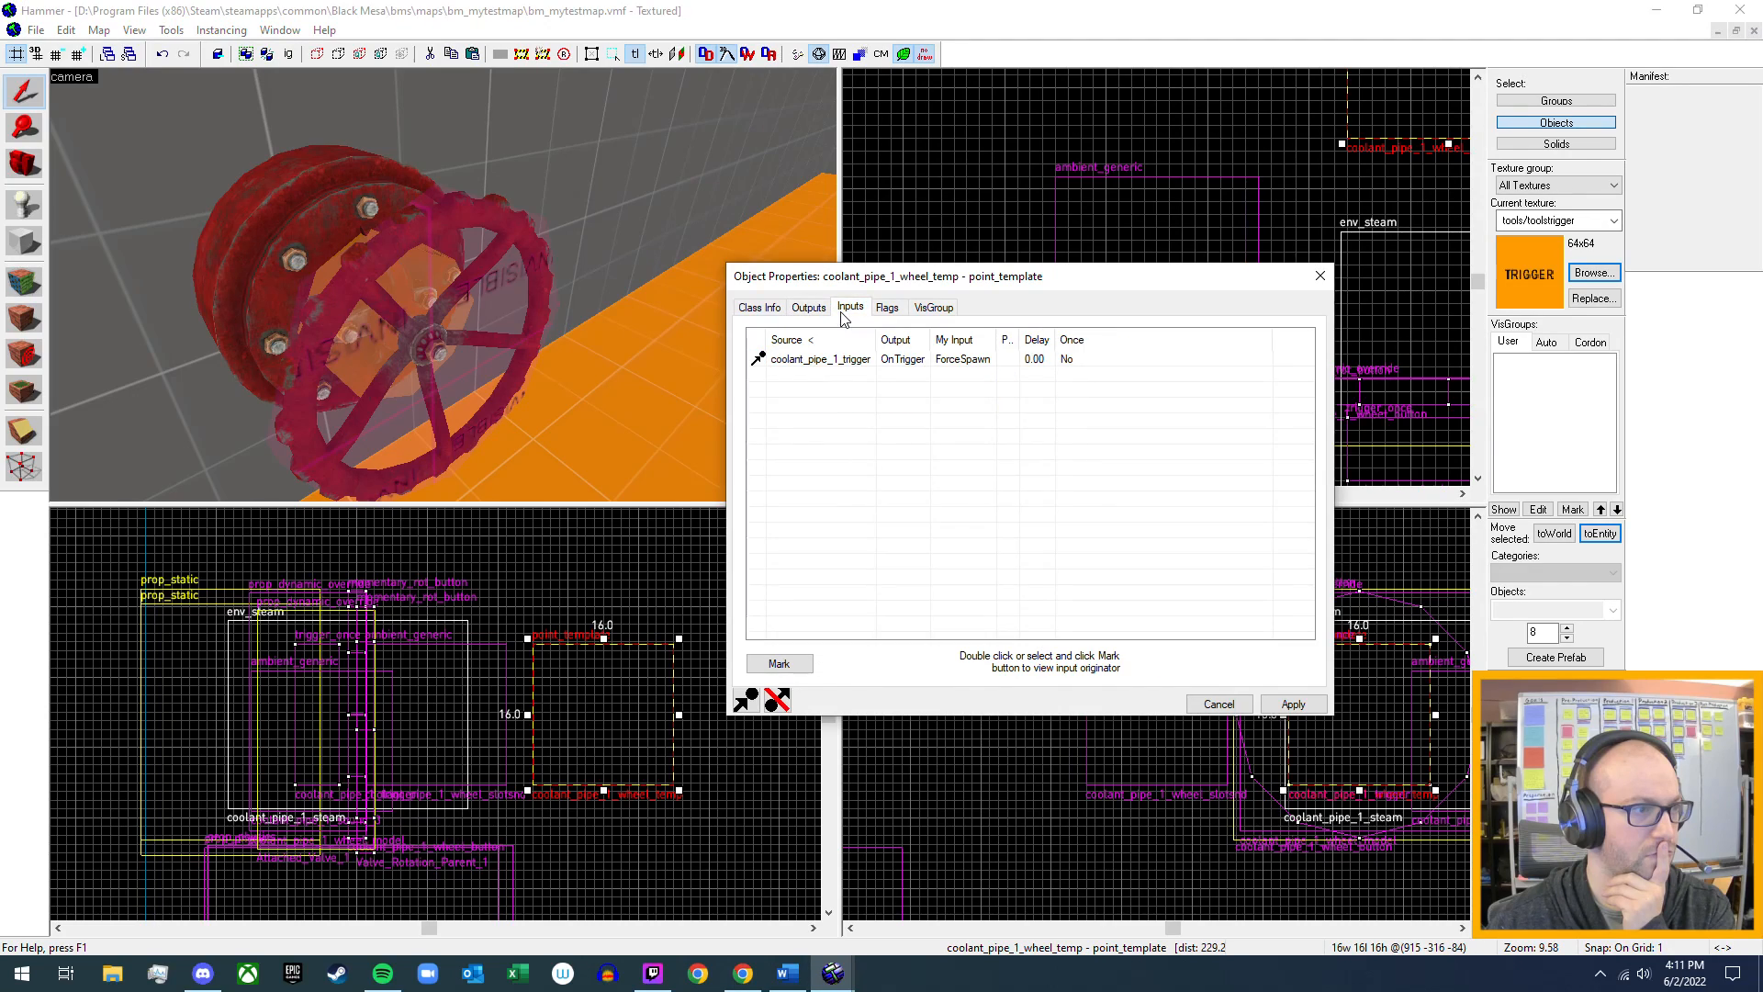
click(887, 308)
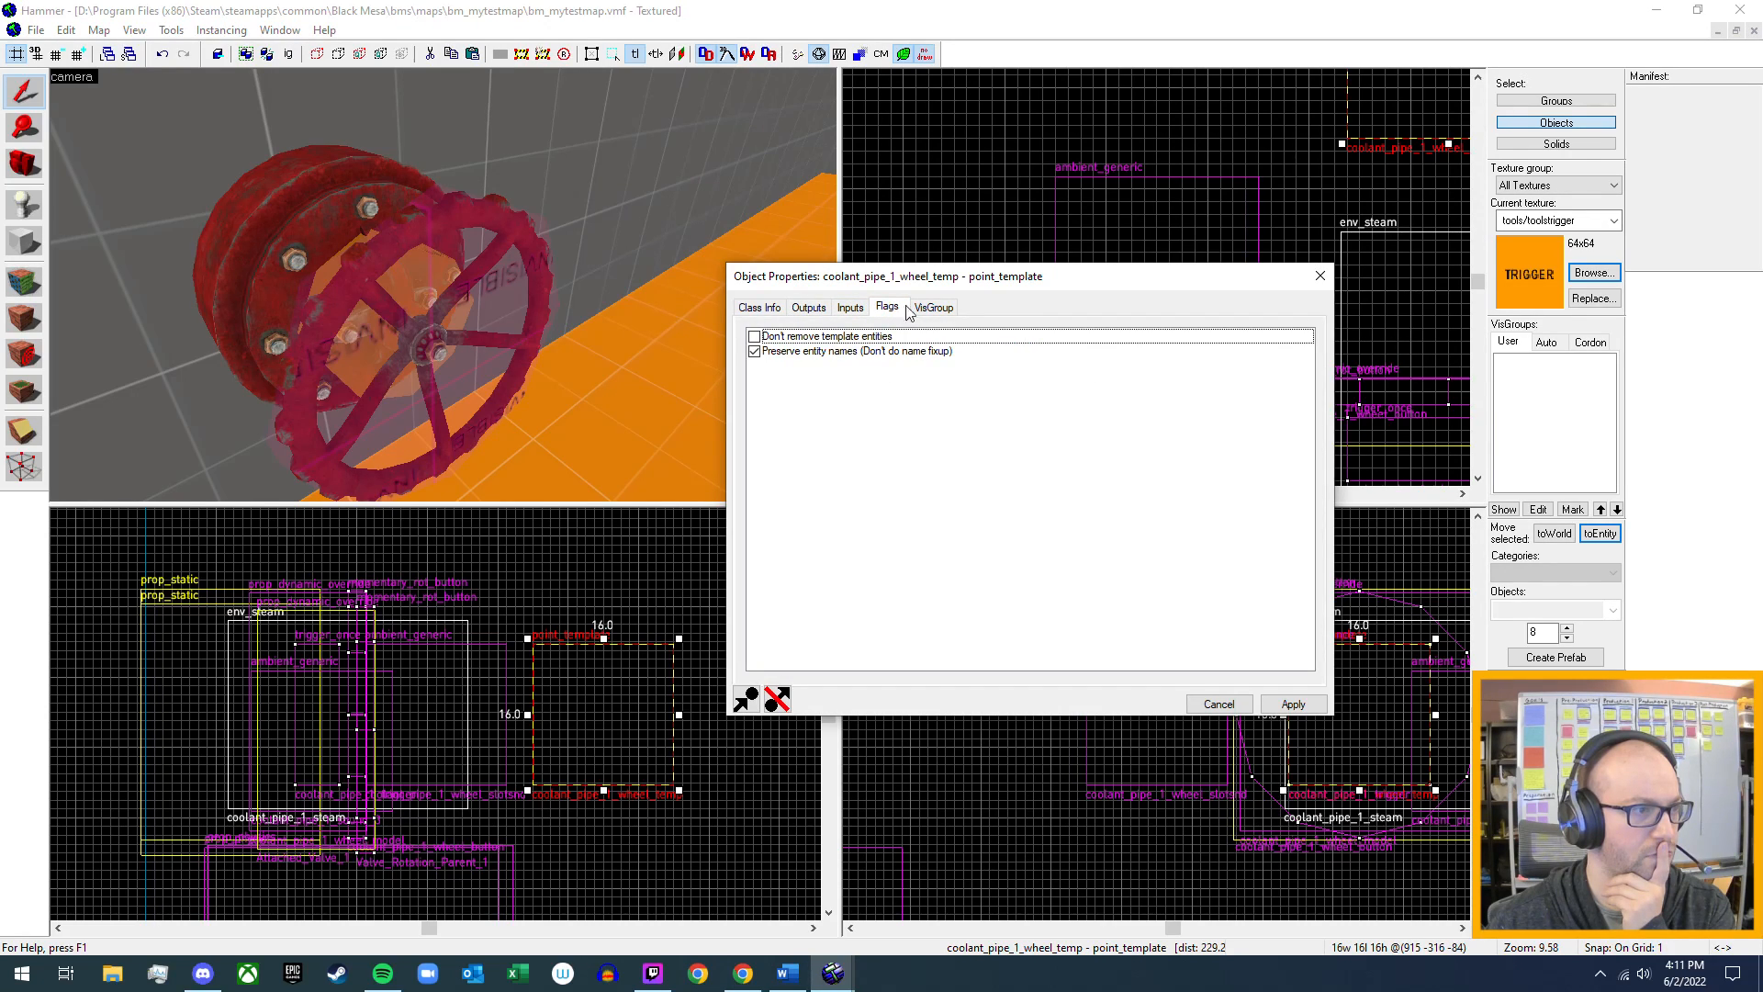
click(777, 310)
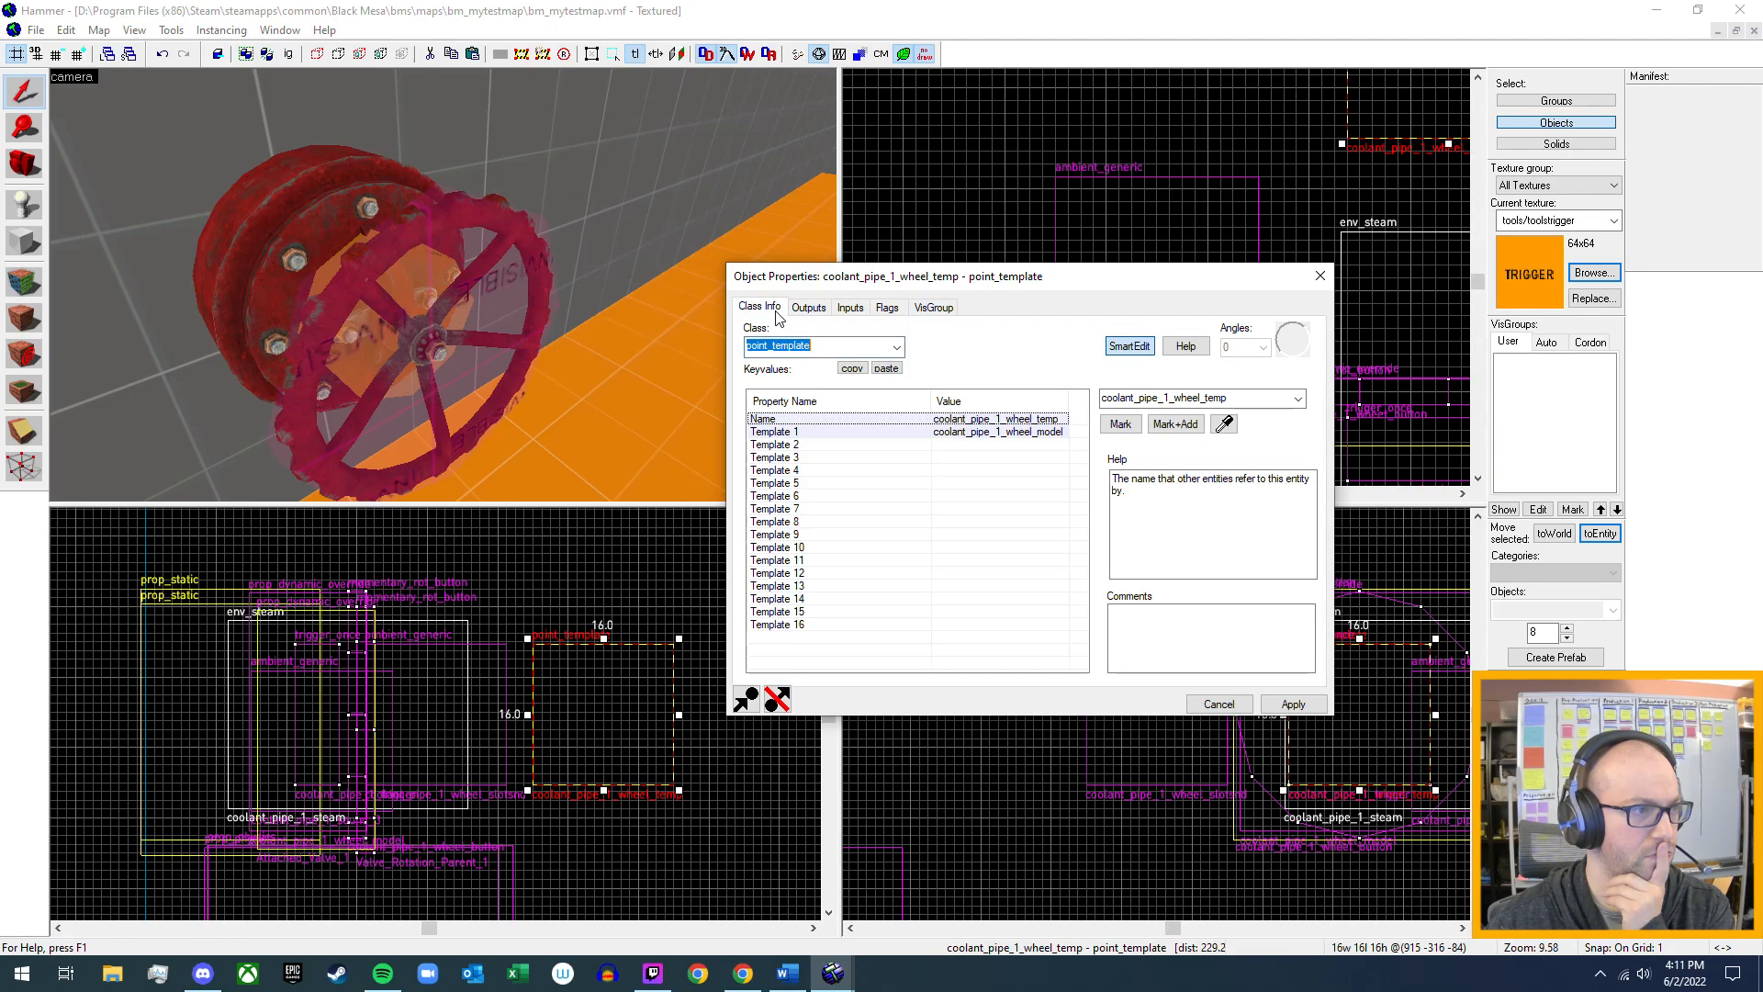
click(1013, 435)
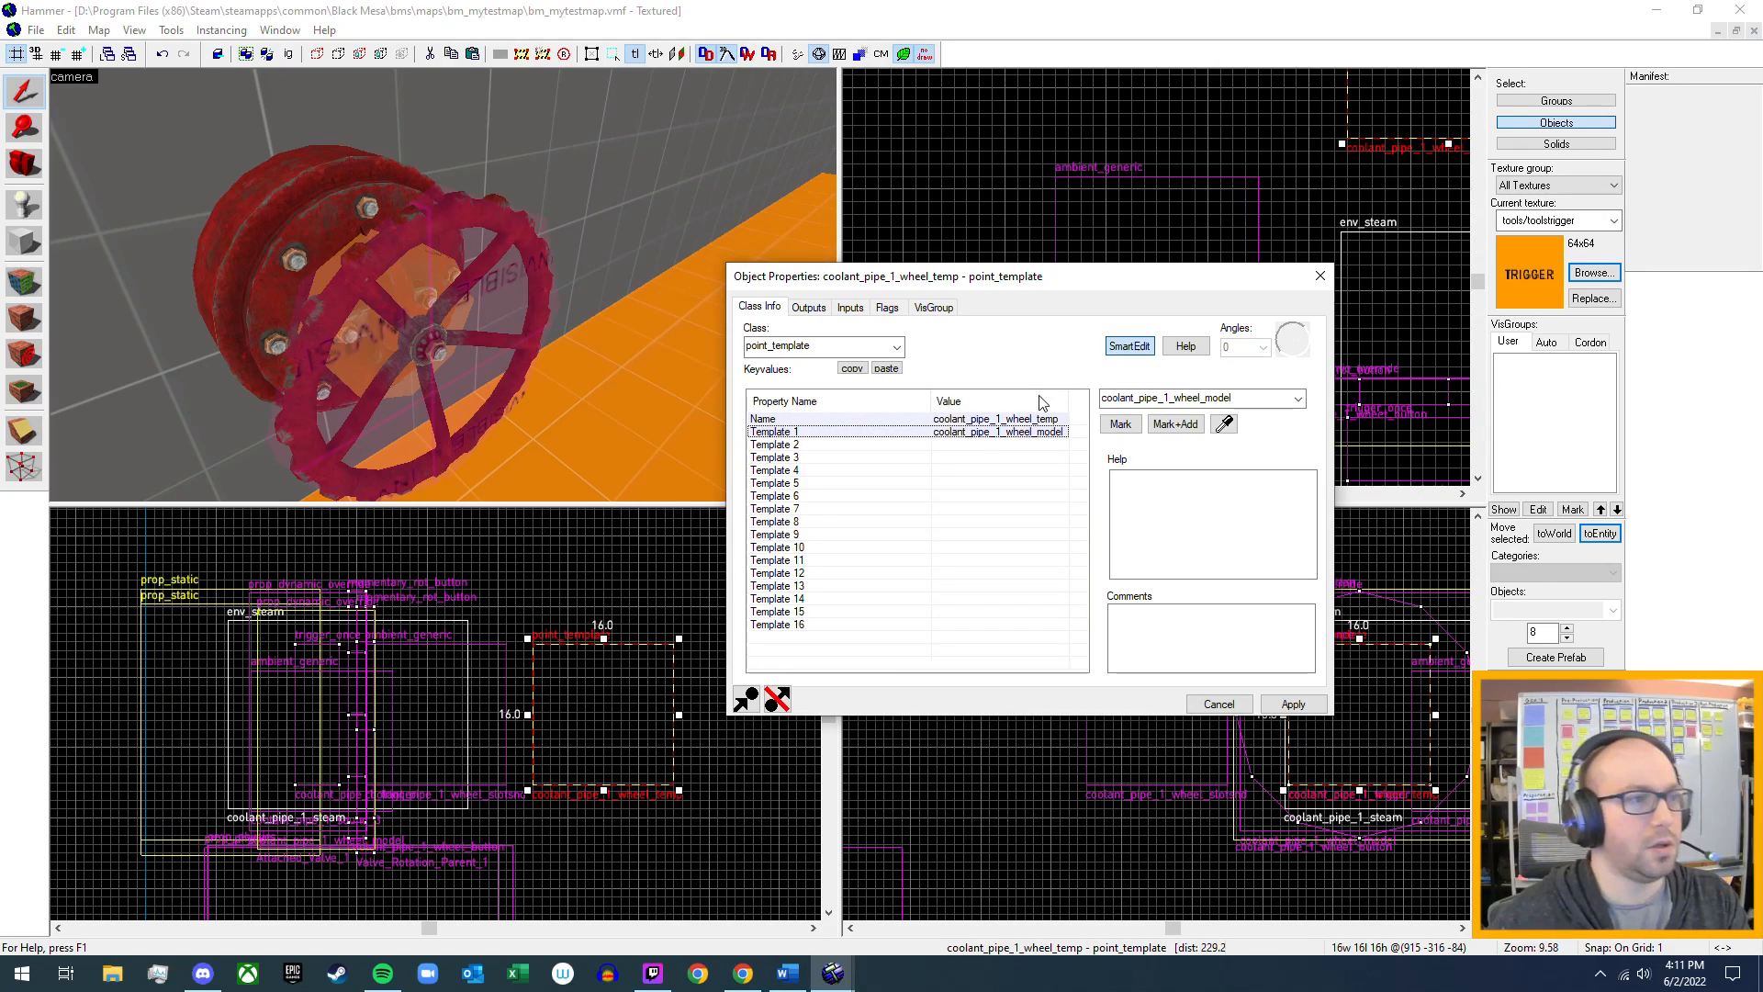
click(1322, 280)
- Place a new point_template entity in front of the recreated valve wheel
click(24, 203)
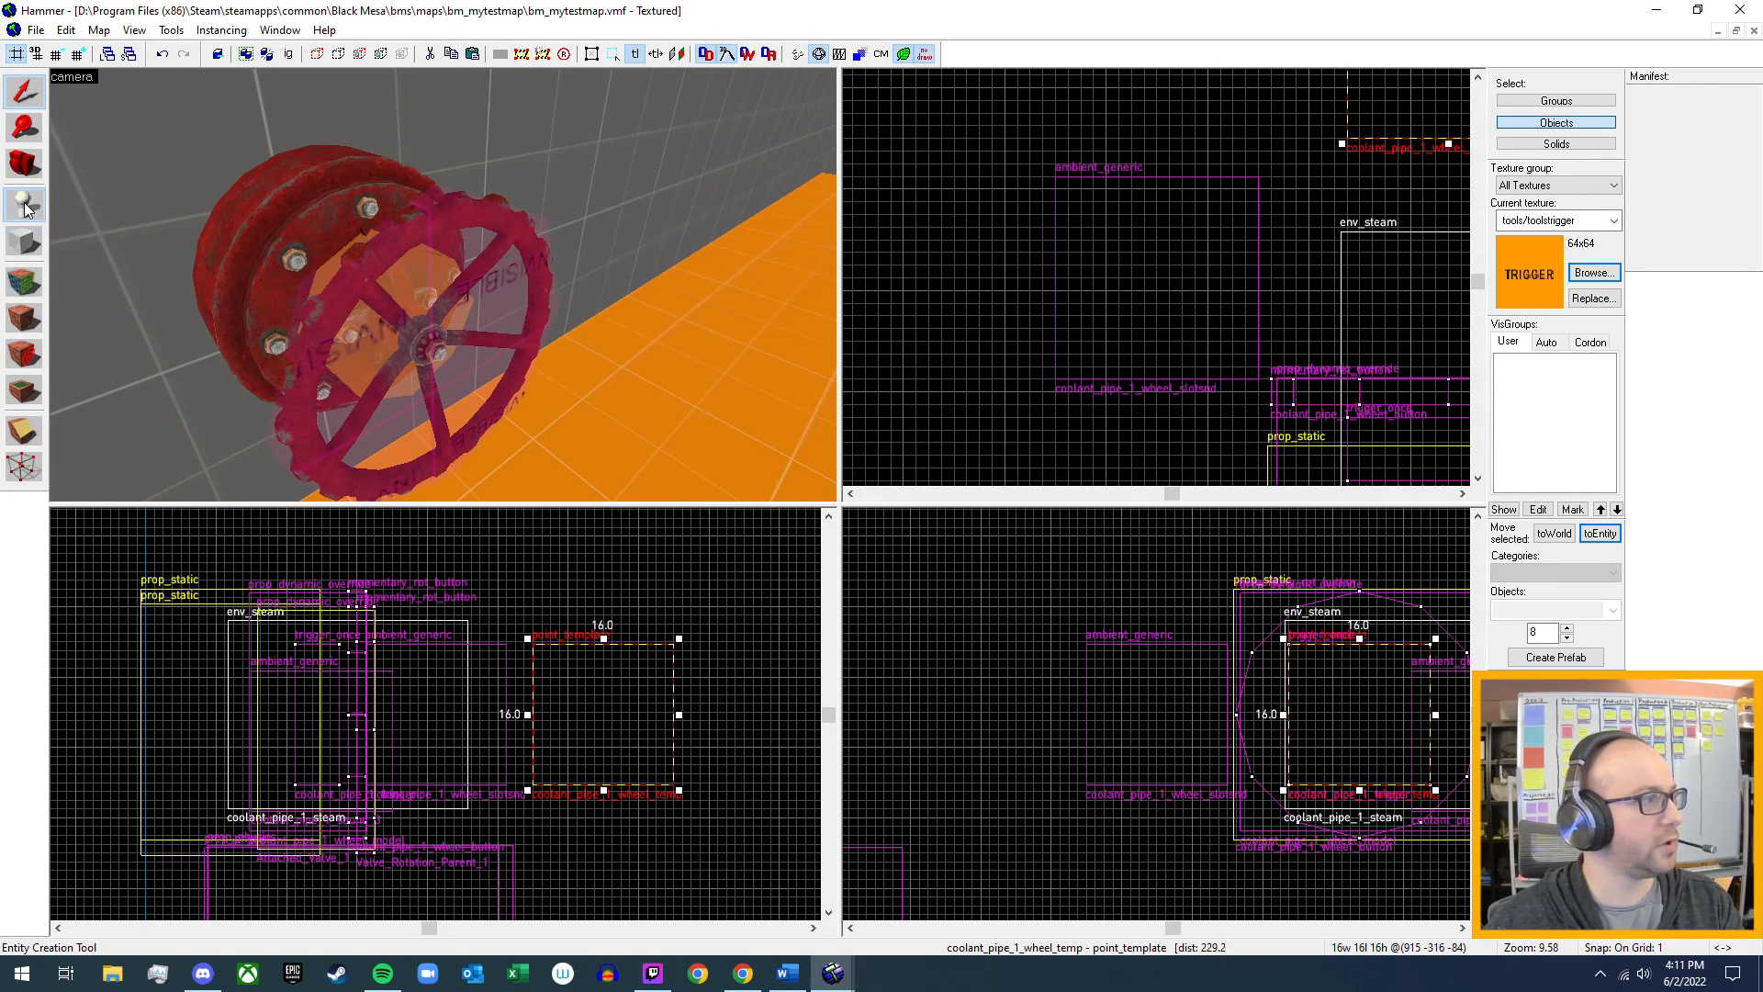
click(455, 364)
click(33, 96)
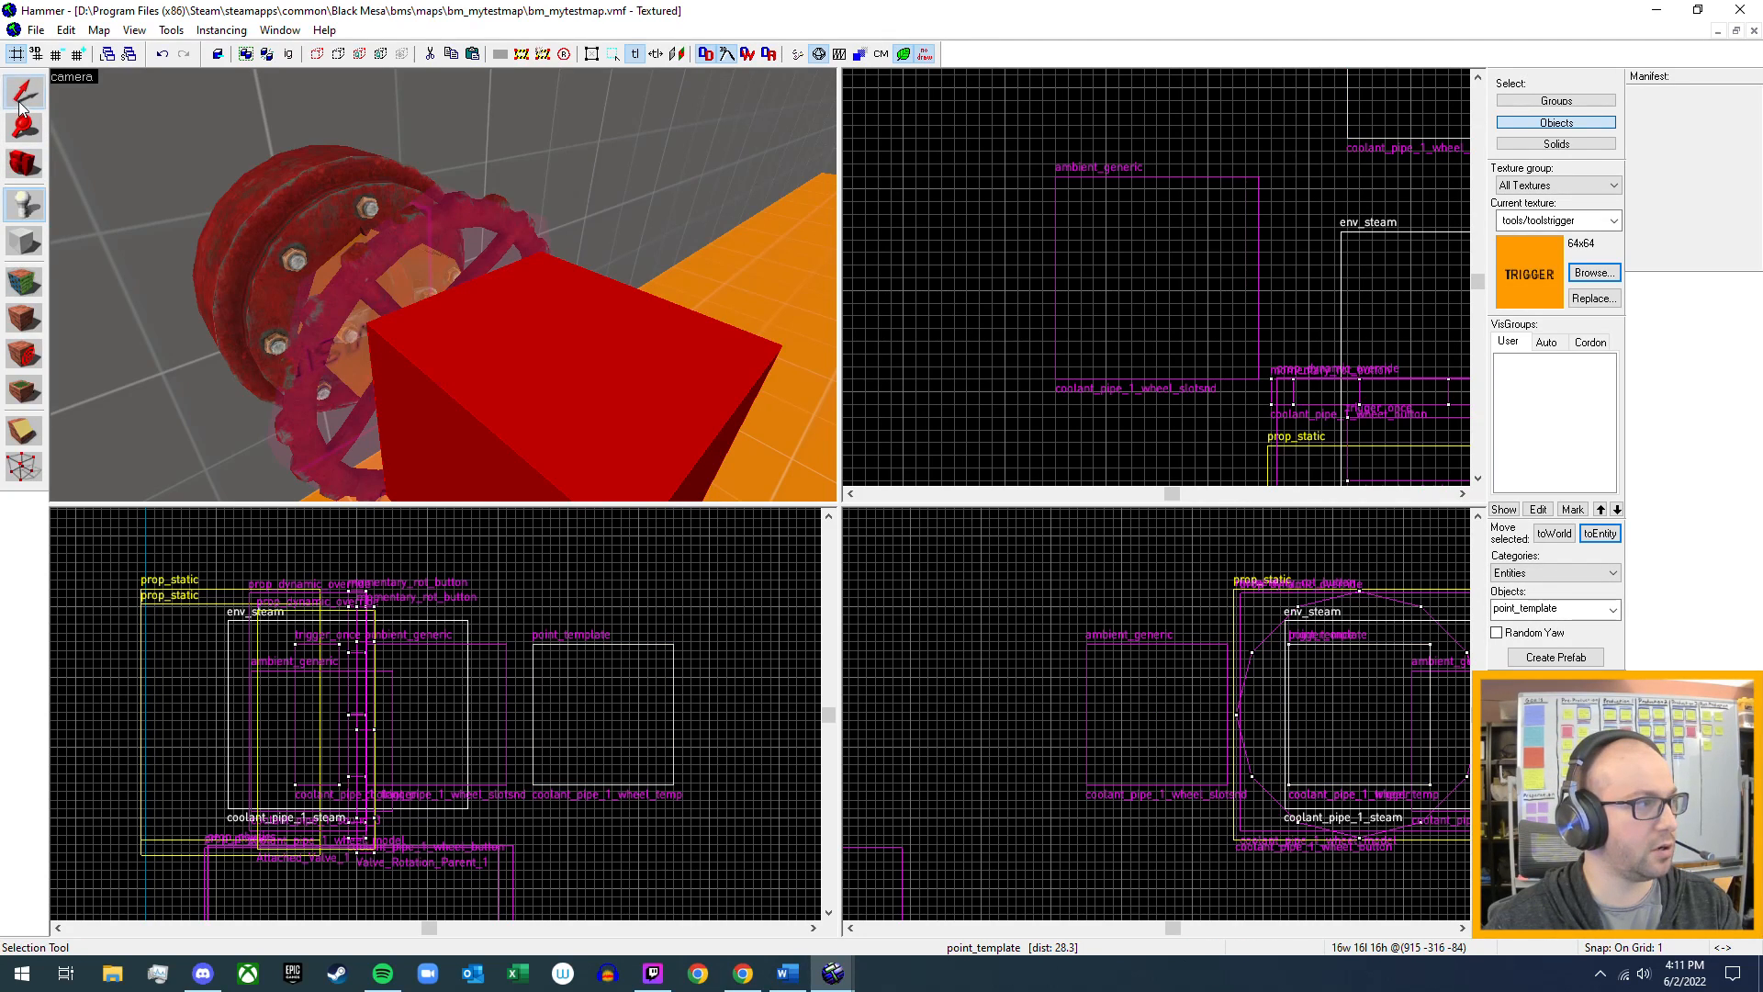
- Name the new point_template My_Valve_Template and apply the change
double_click(641, 401)
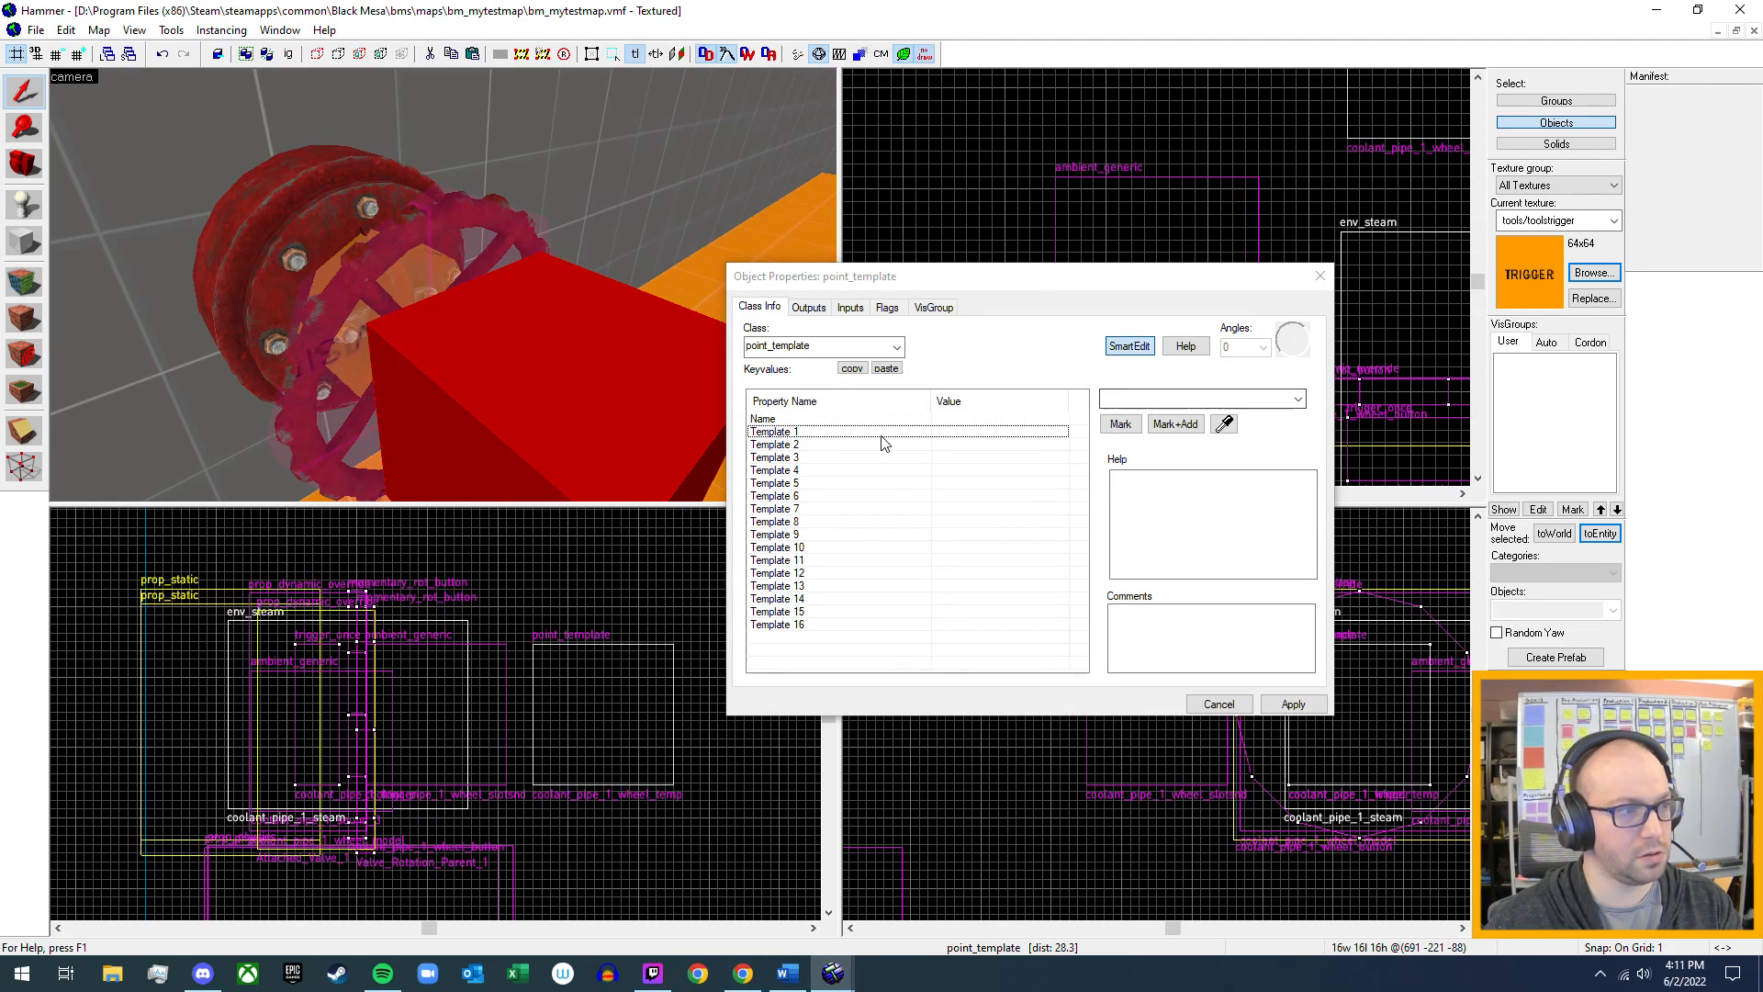
click(838, 420)
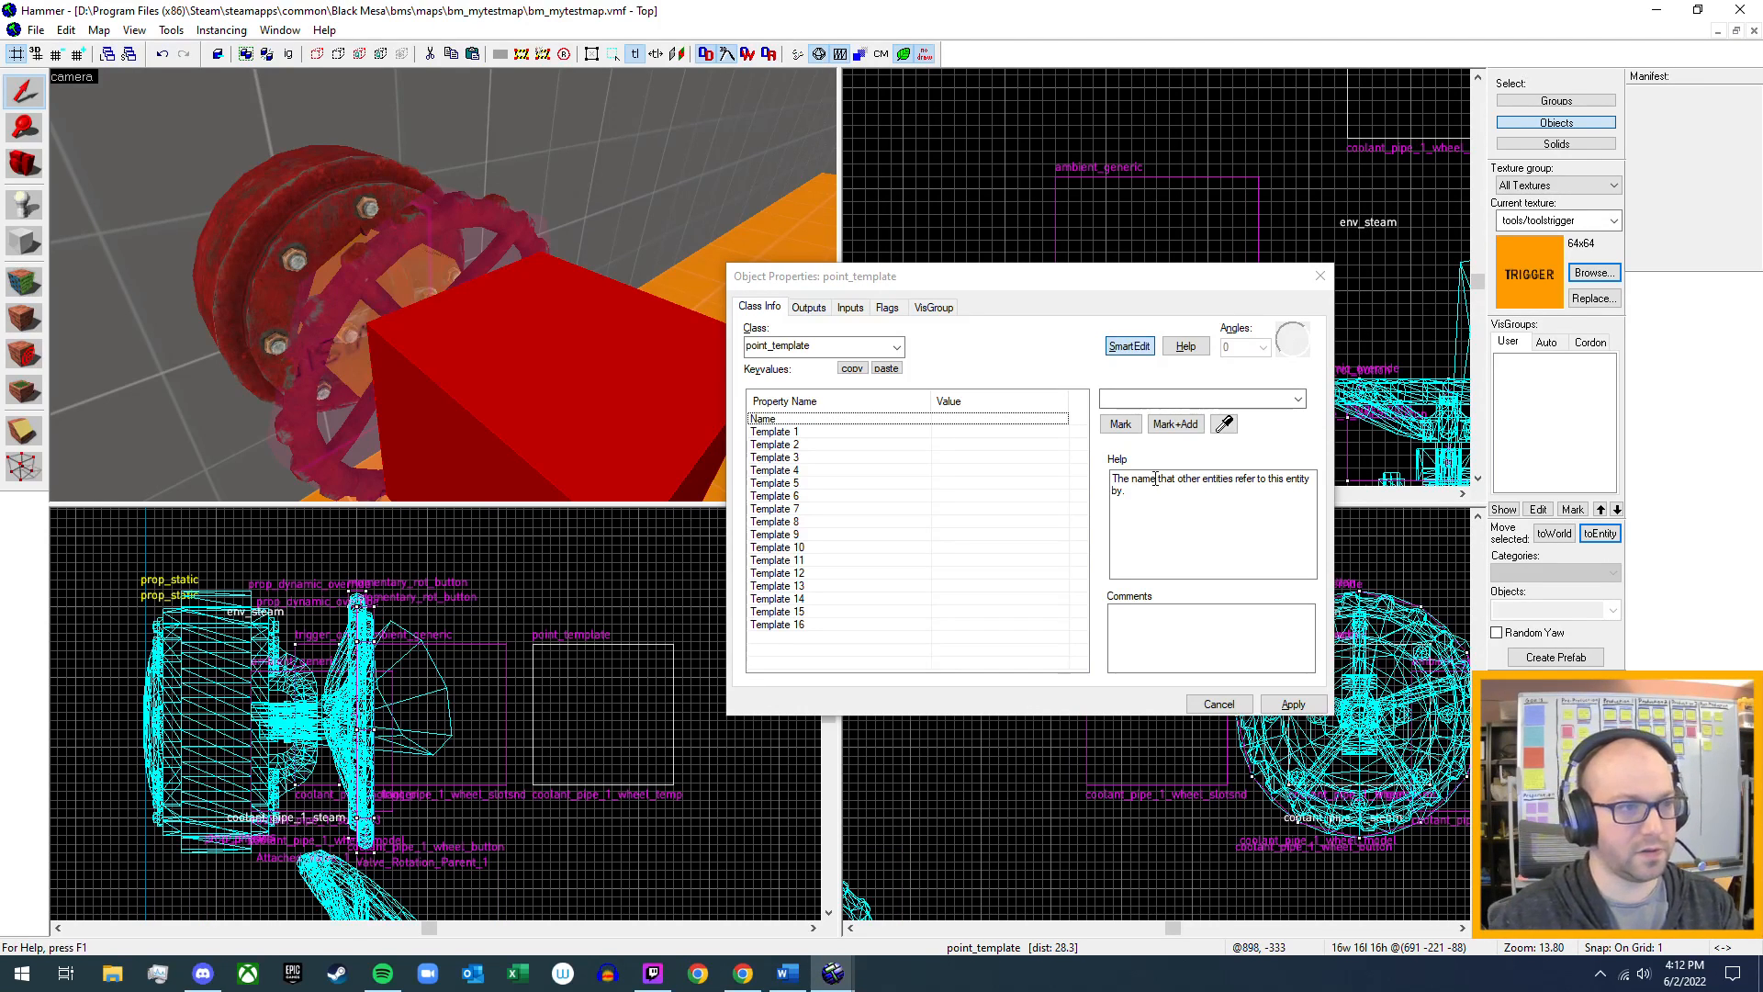
click(1148, 397)
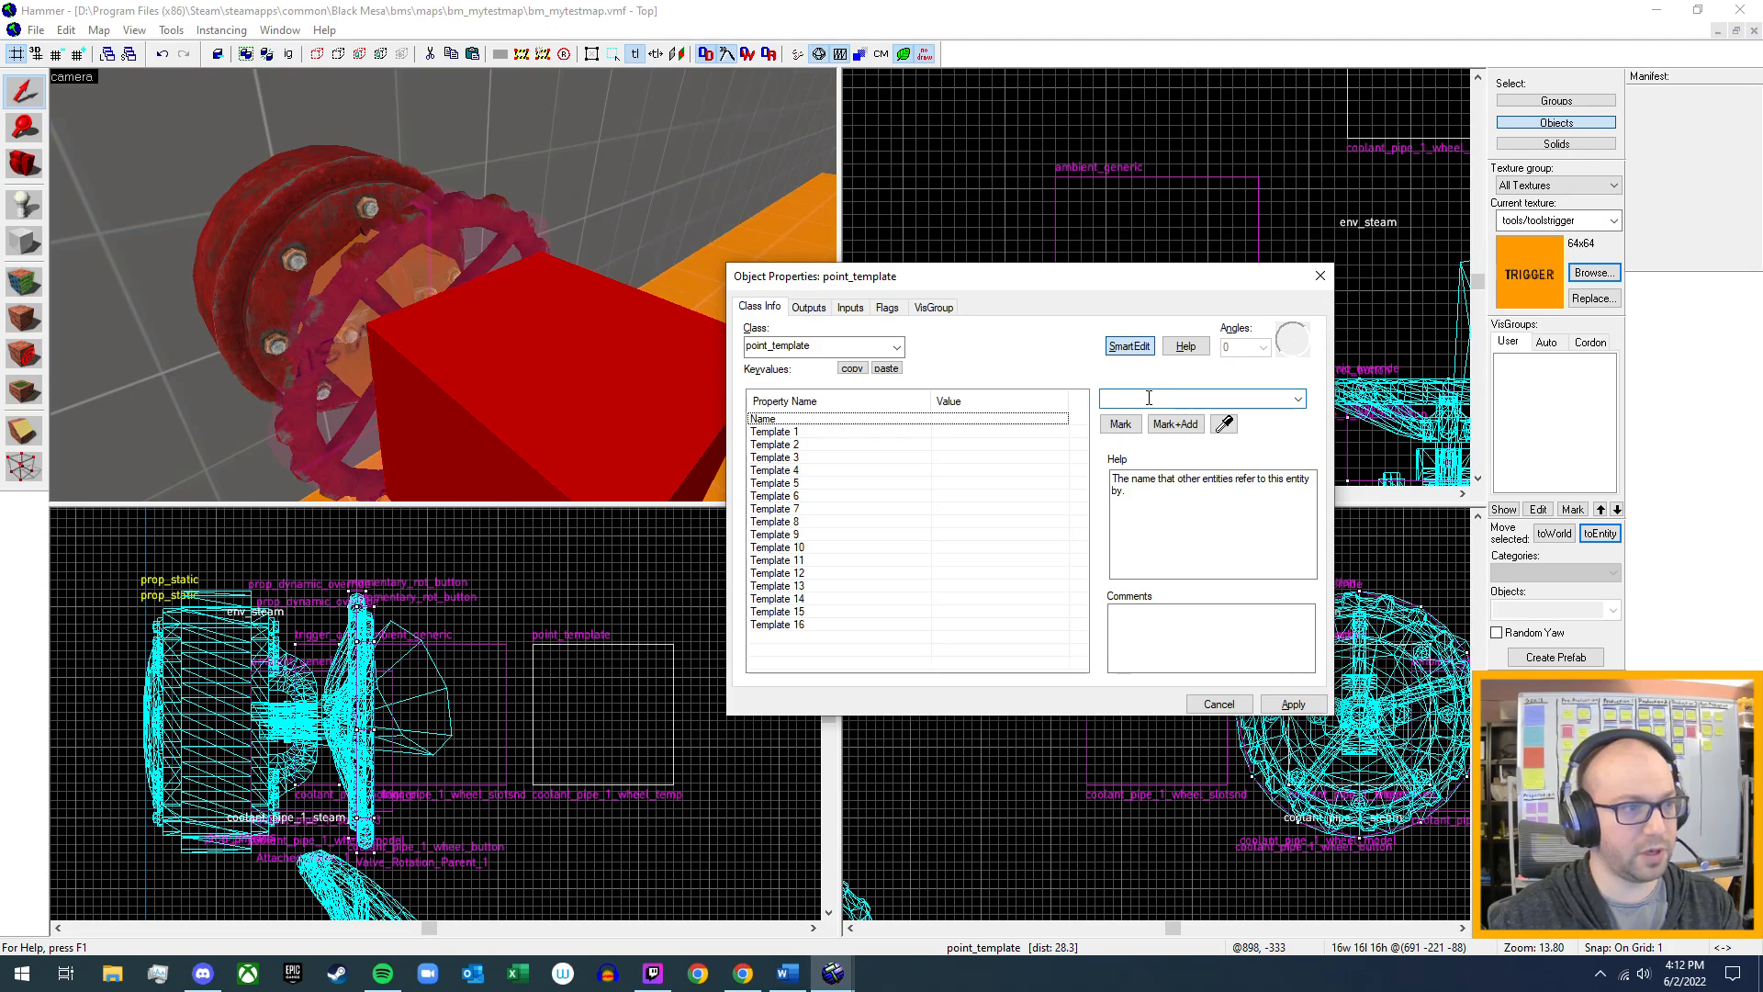
text(My)
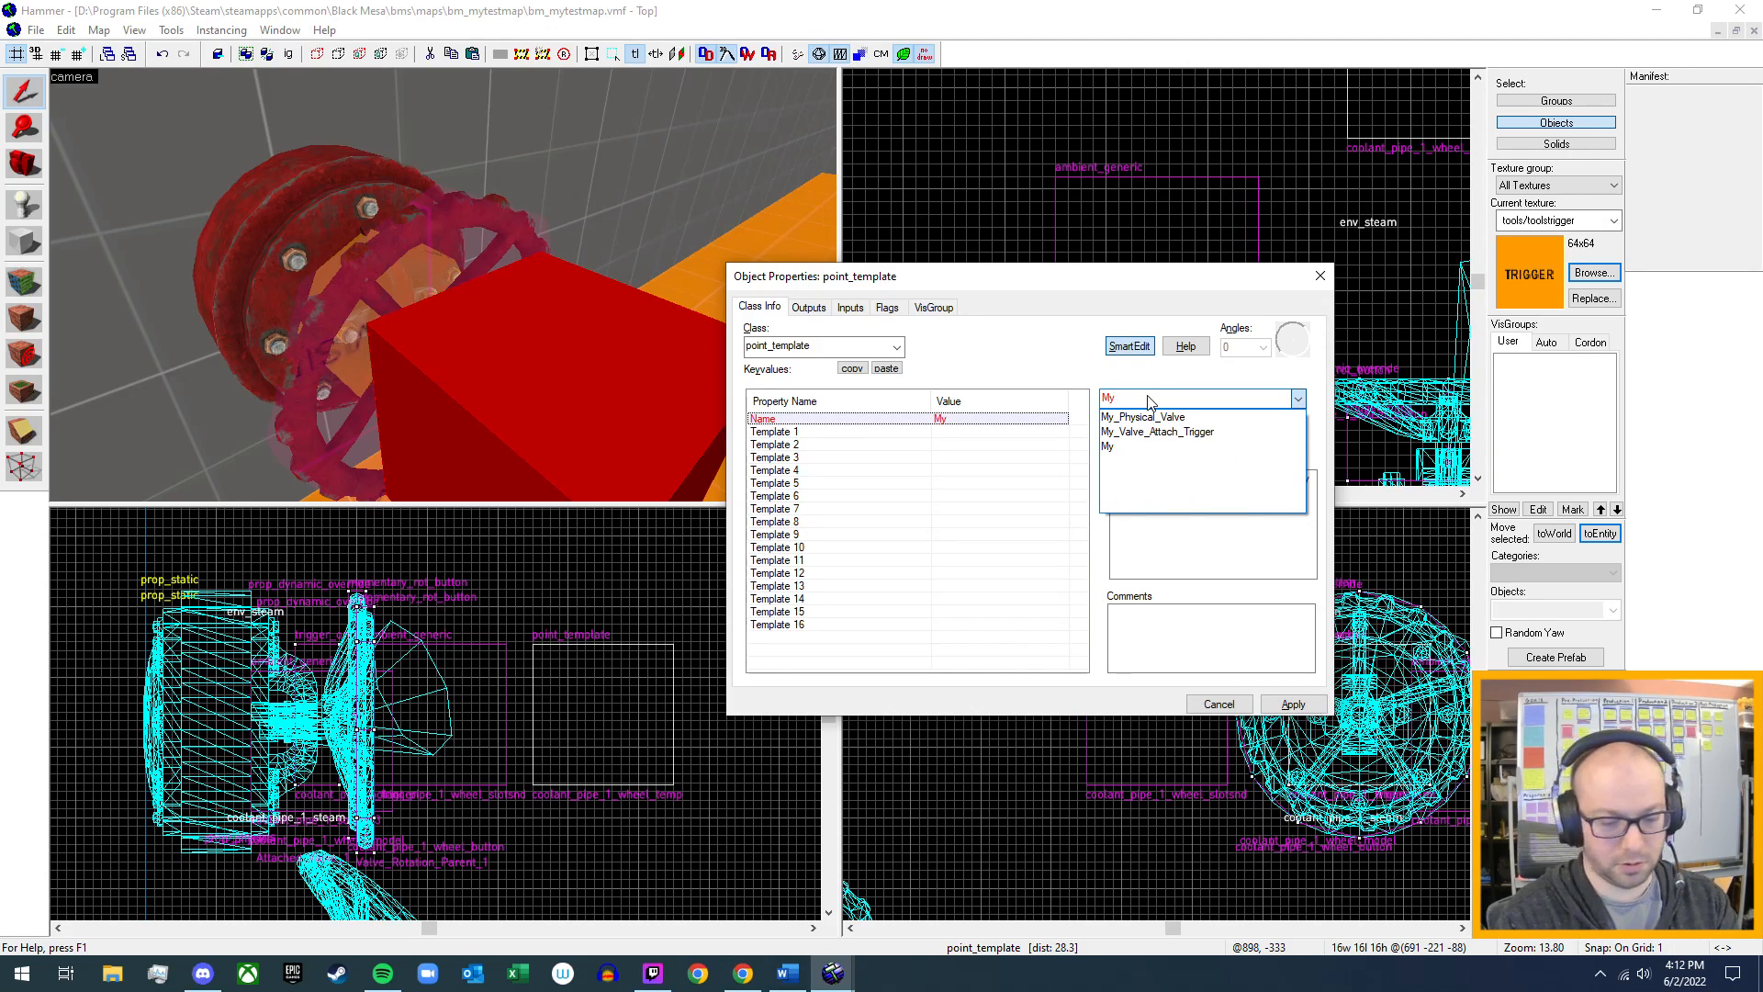
text(_Valve)
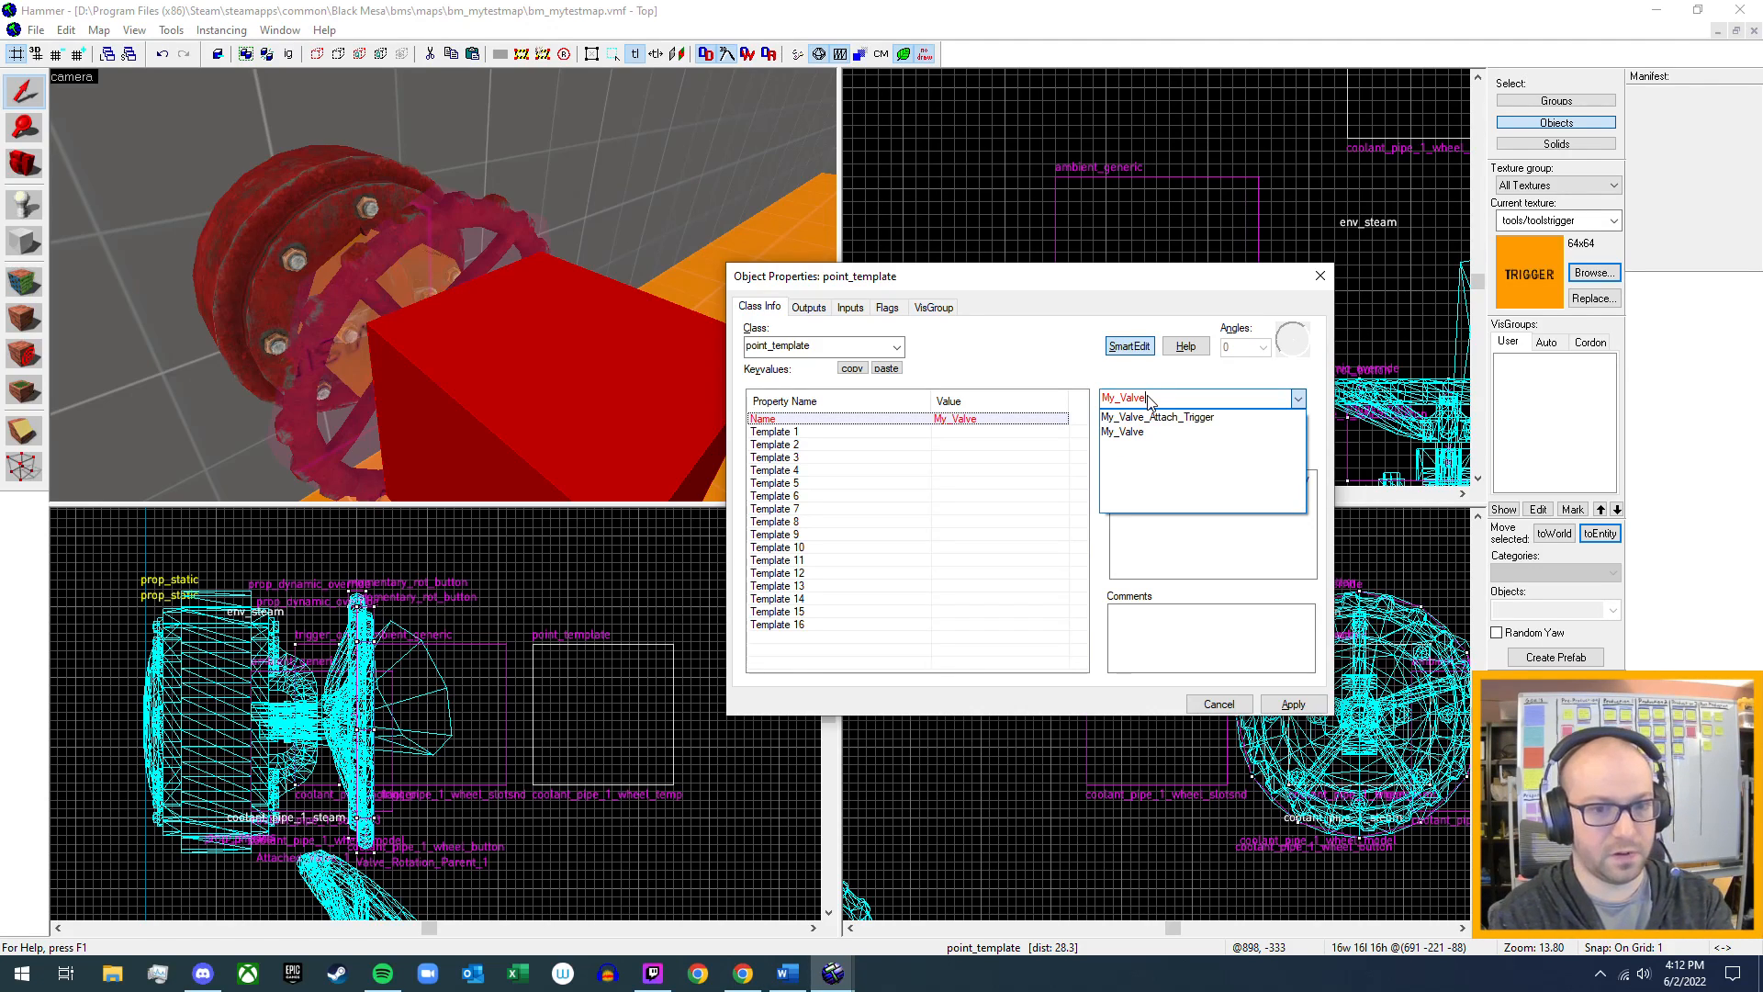
text(_Template)
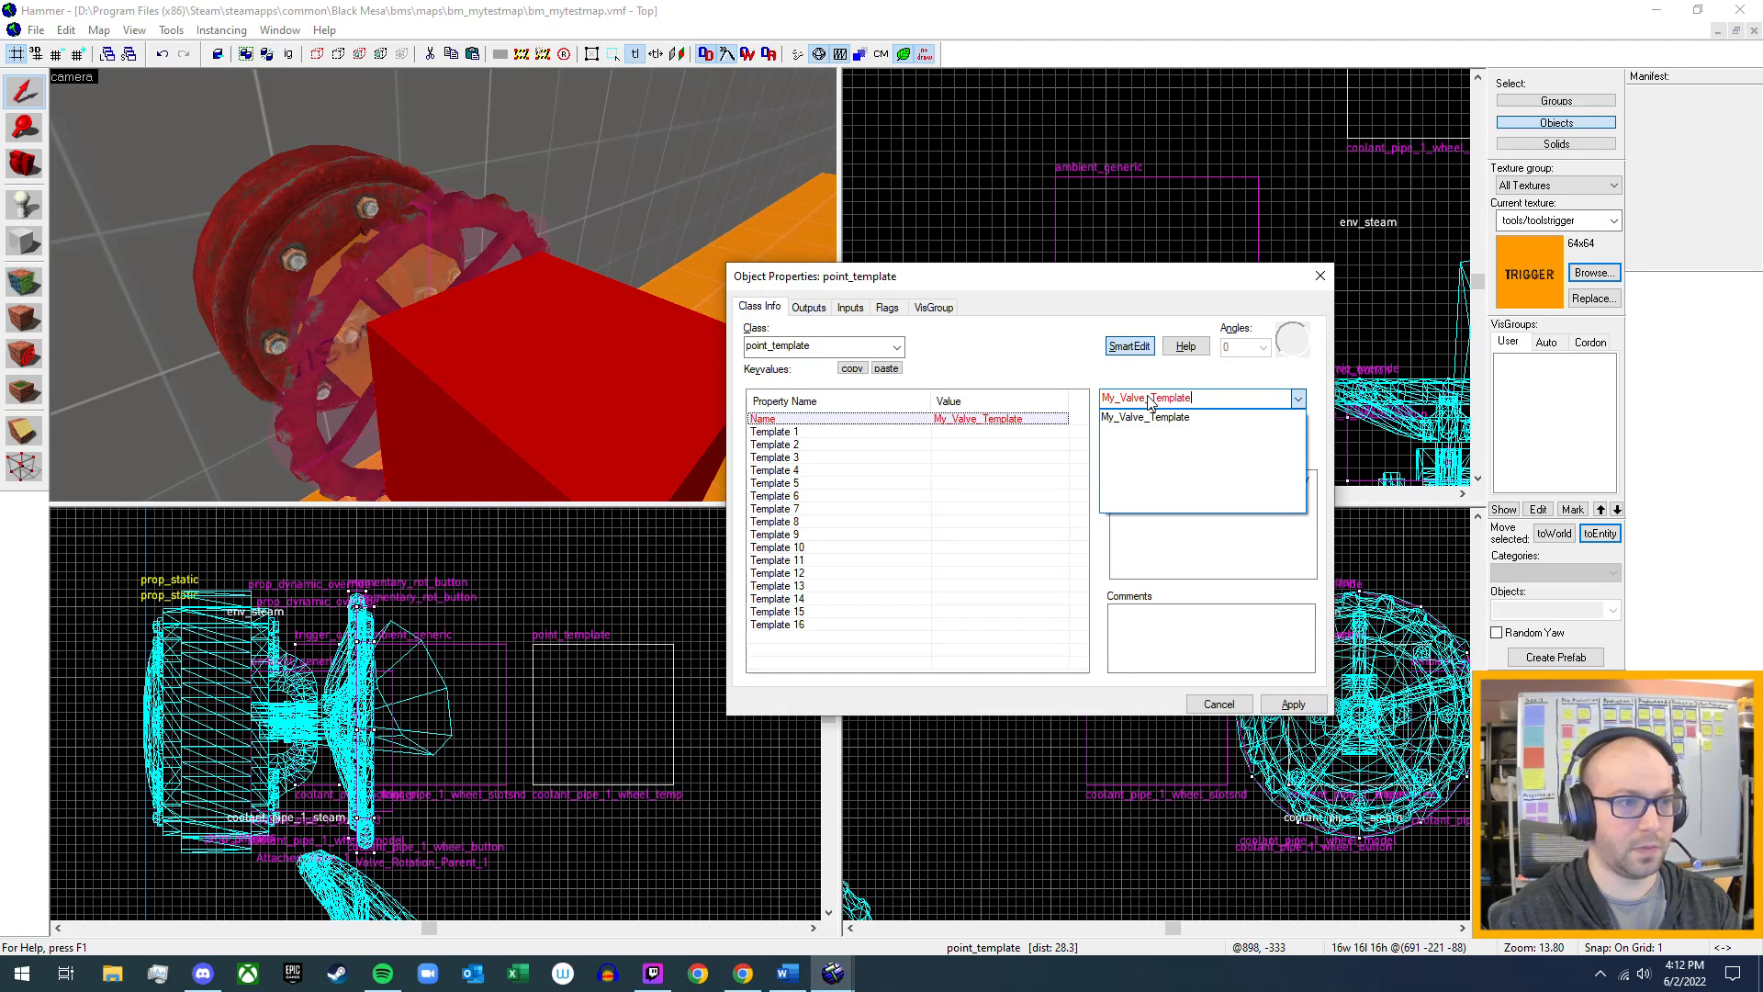
click(1149, 397)
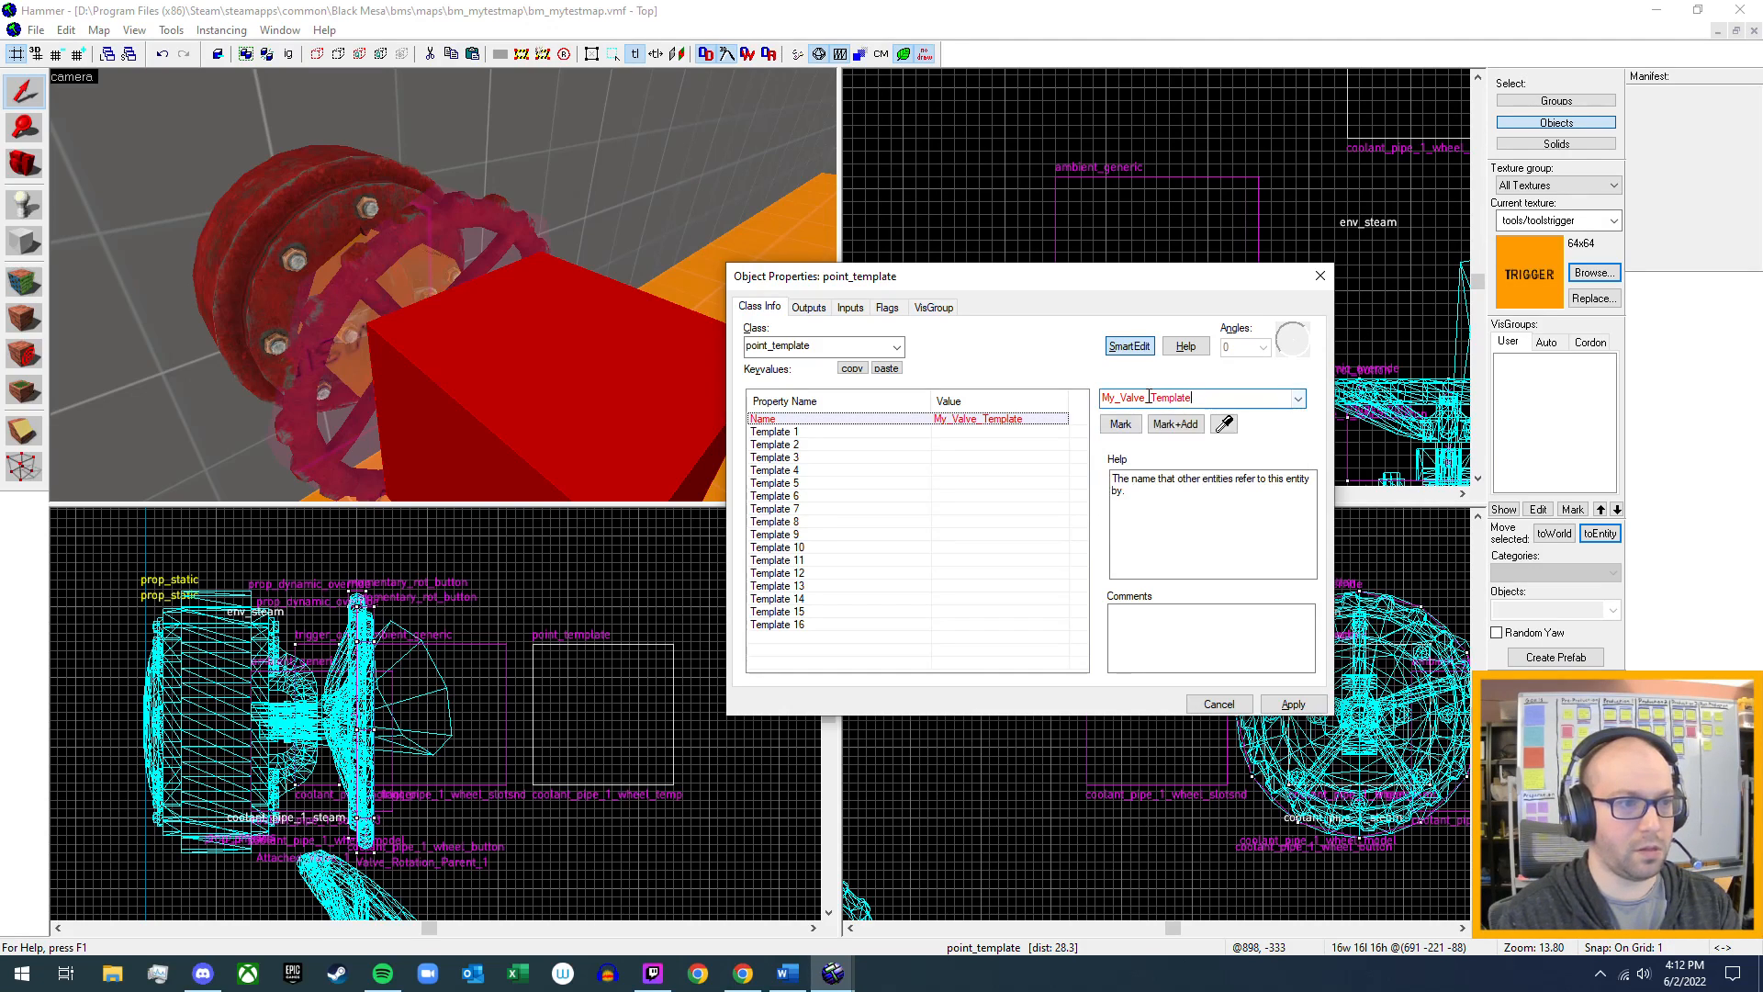
click(1293, 703)
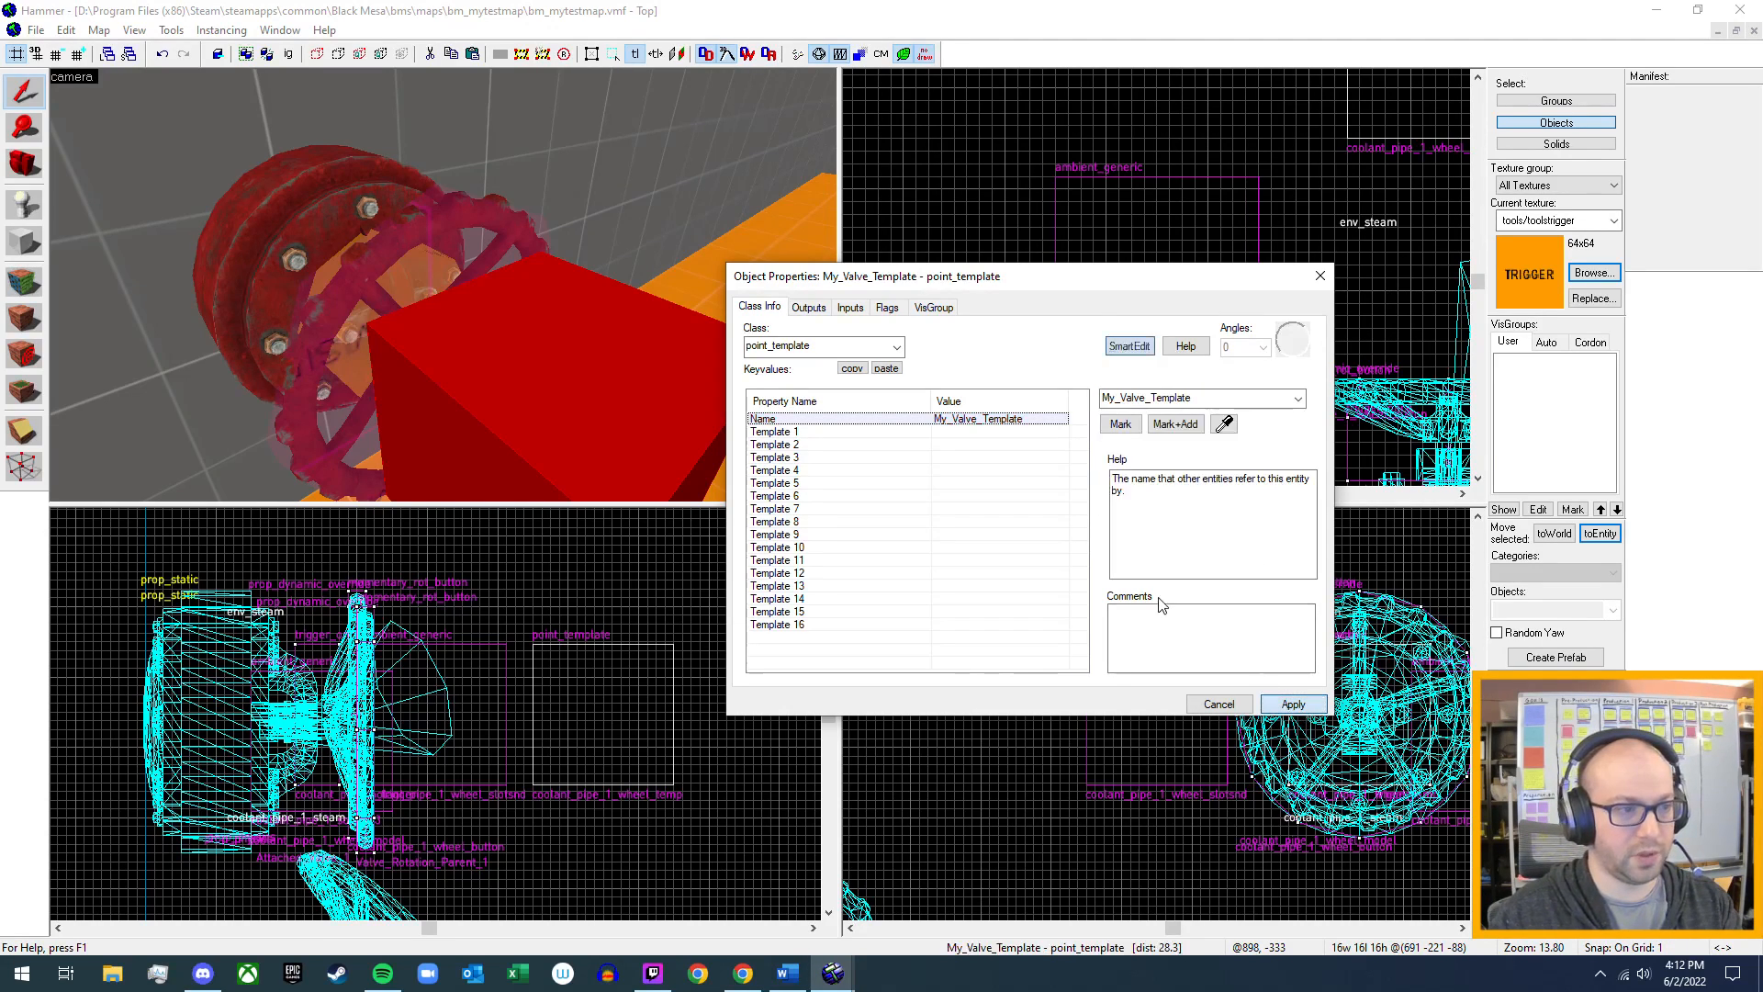
- Set Template 1 of My_Valve_Template to Attached_Valve_2 and apply the change
click(955, 432)
click(1298, 398)
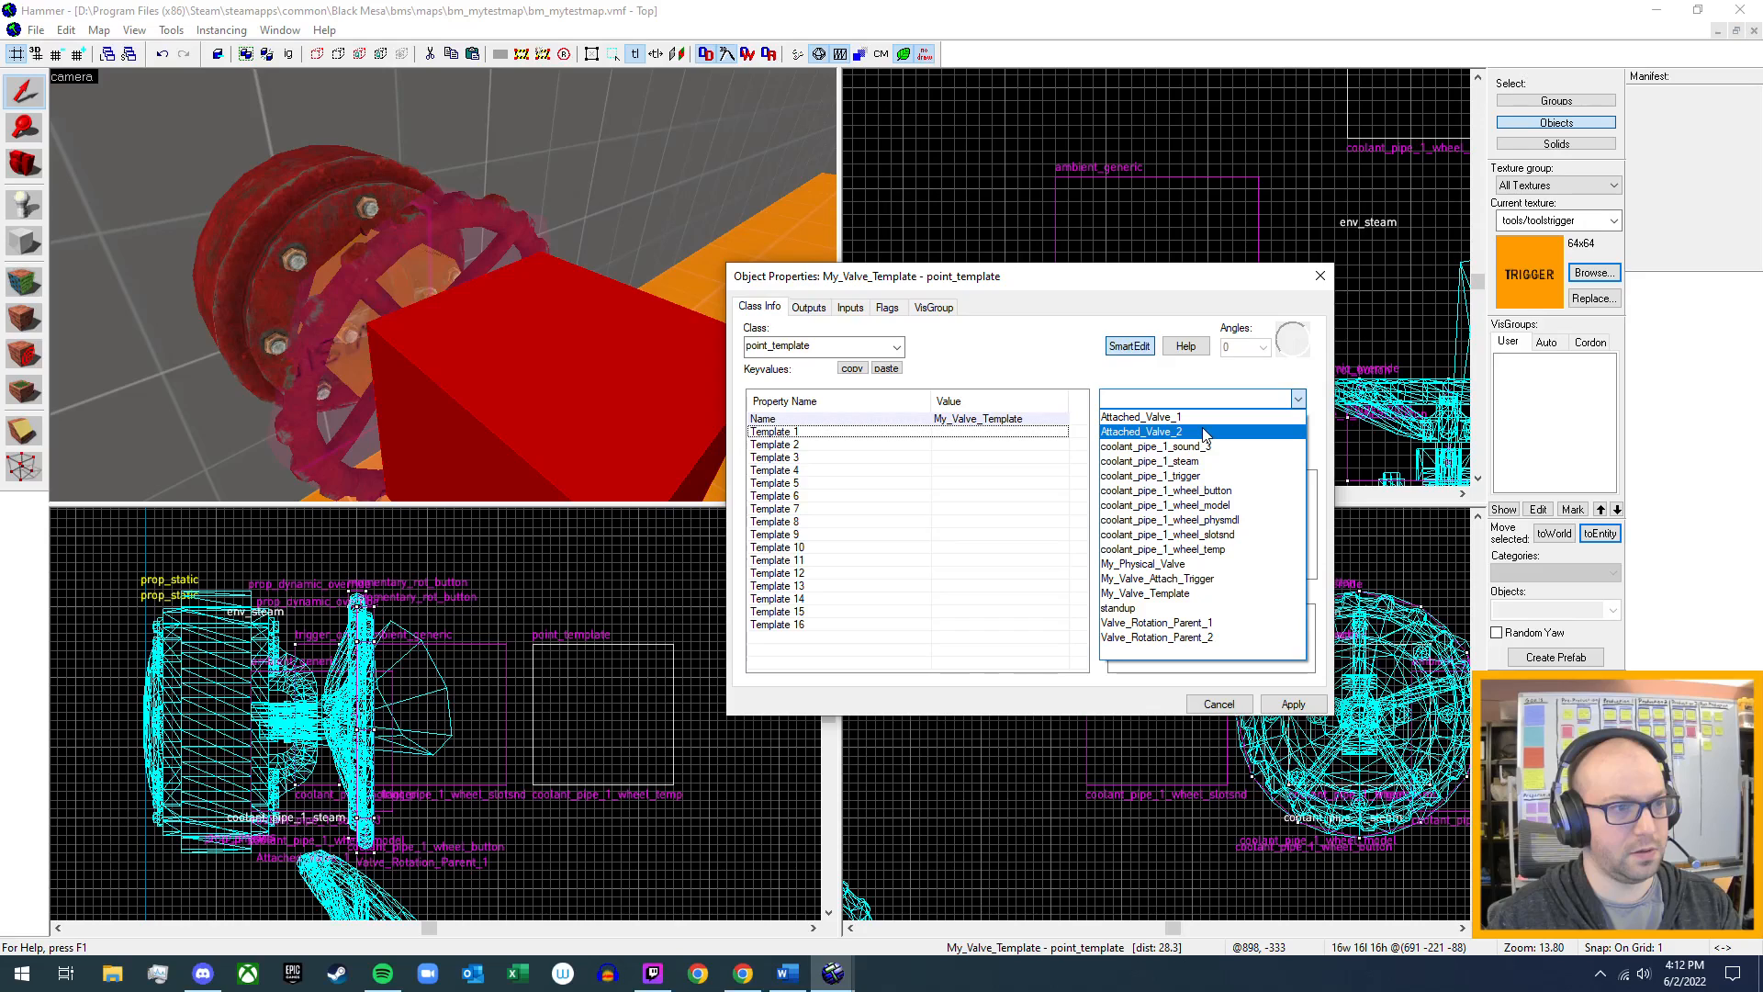
click(1204, 433)
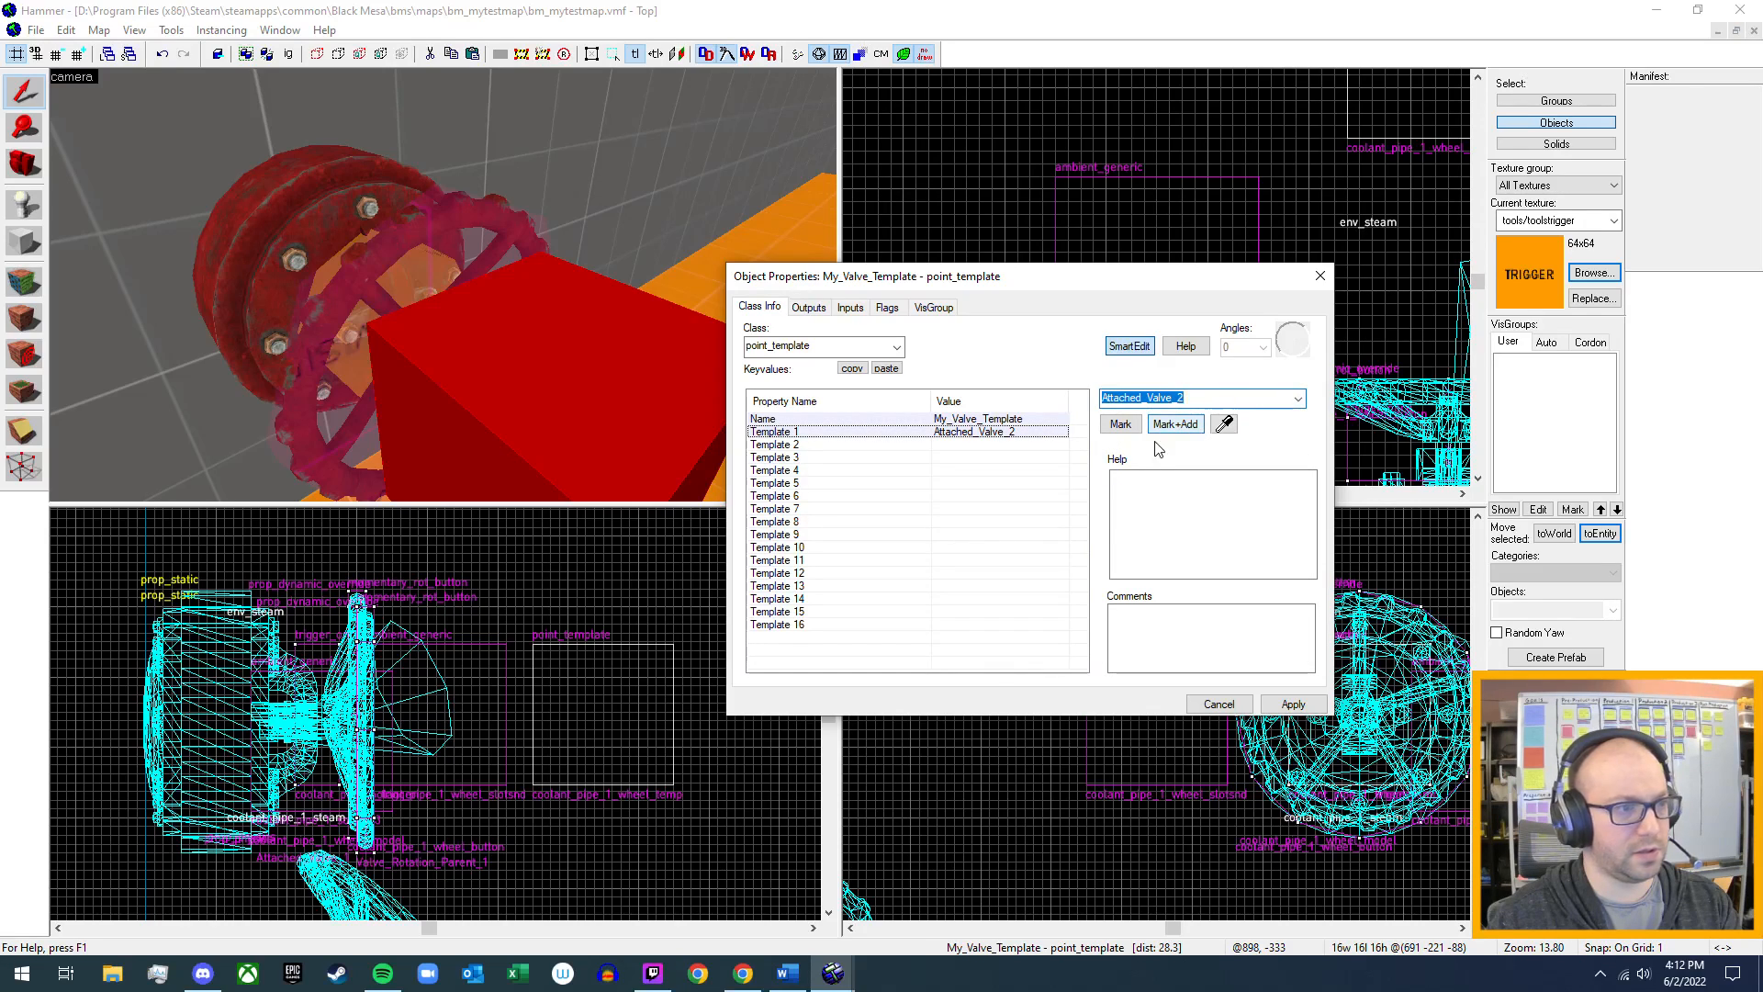
click(1295, 704)
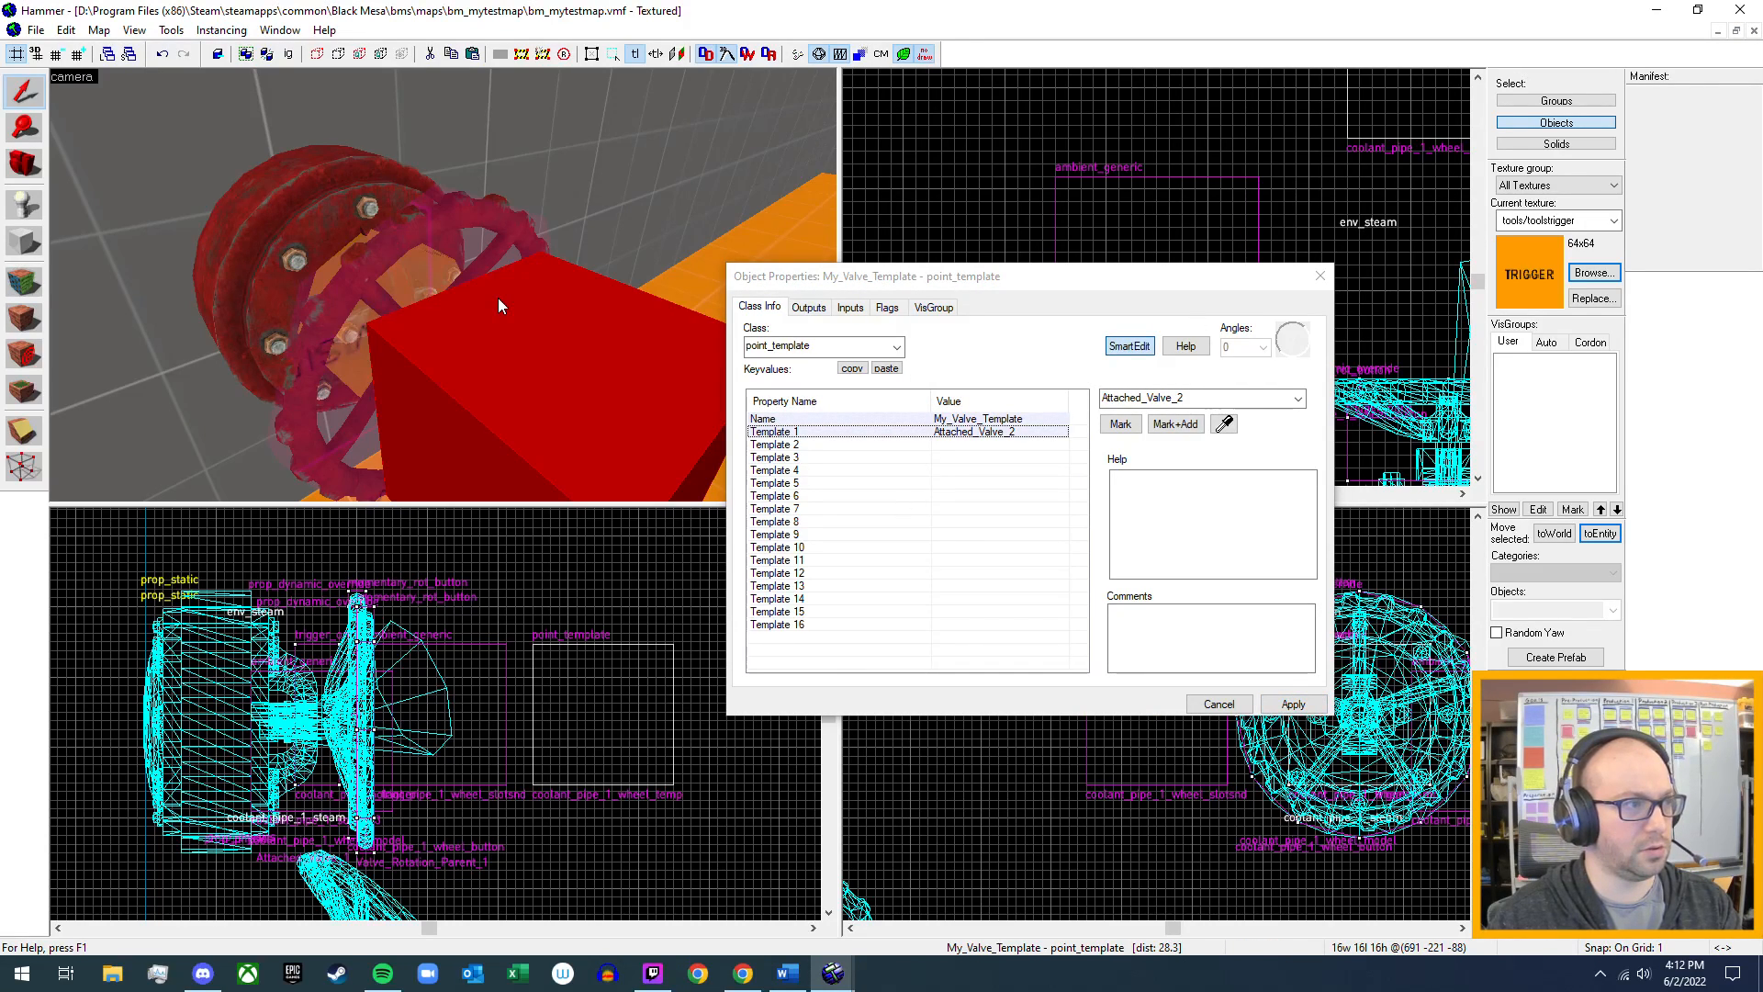
- Examine the outputs of the example point_template coolant_pipe_1_wheel_temp and of the example trigger coolant_pipe_1_trigger
key(z)
key(s)
key(w)
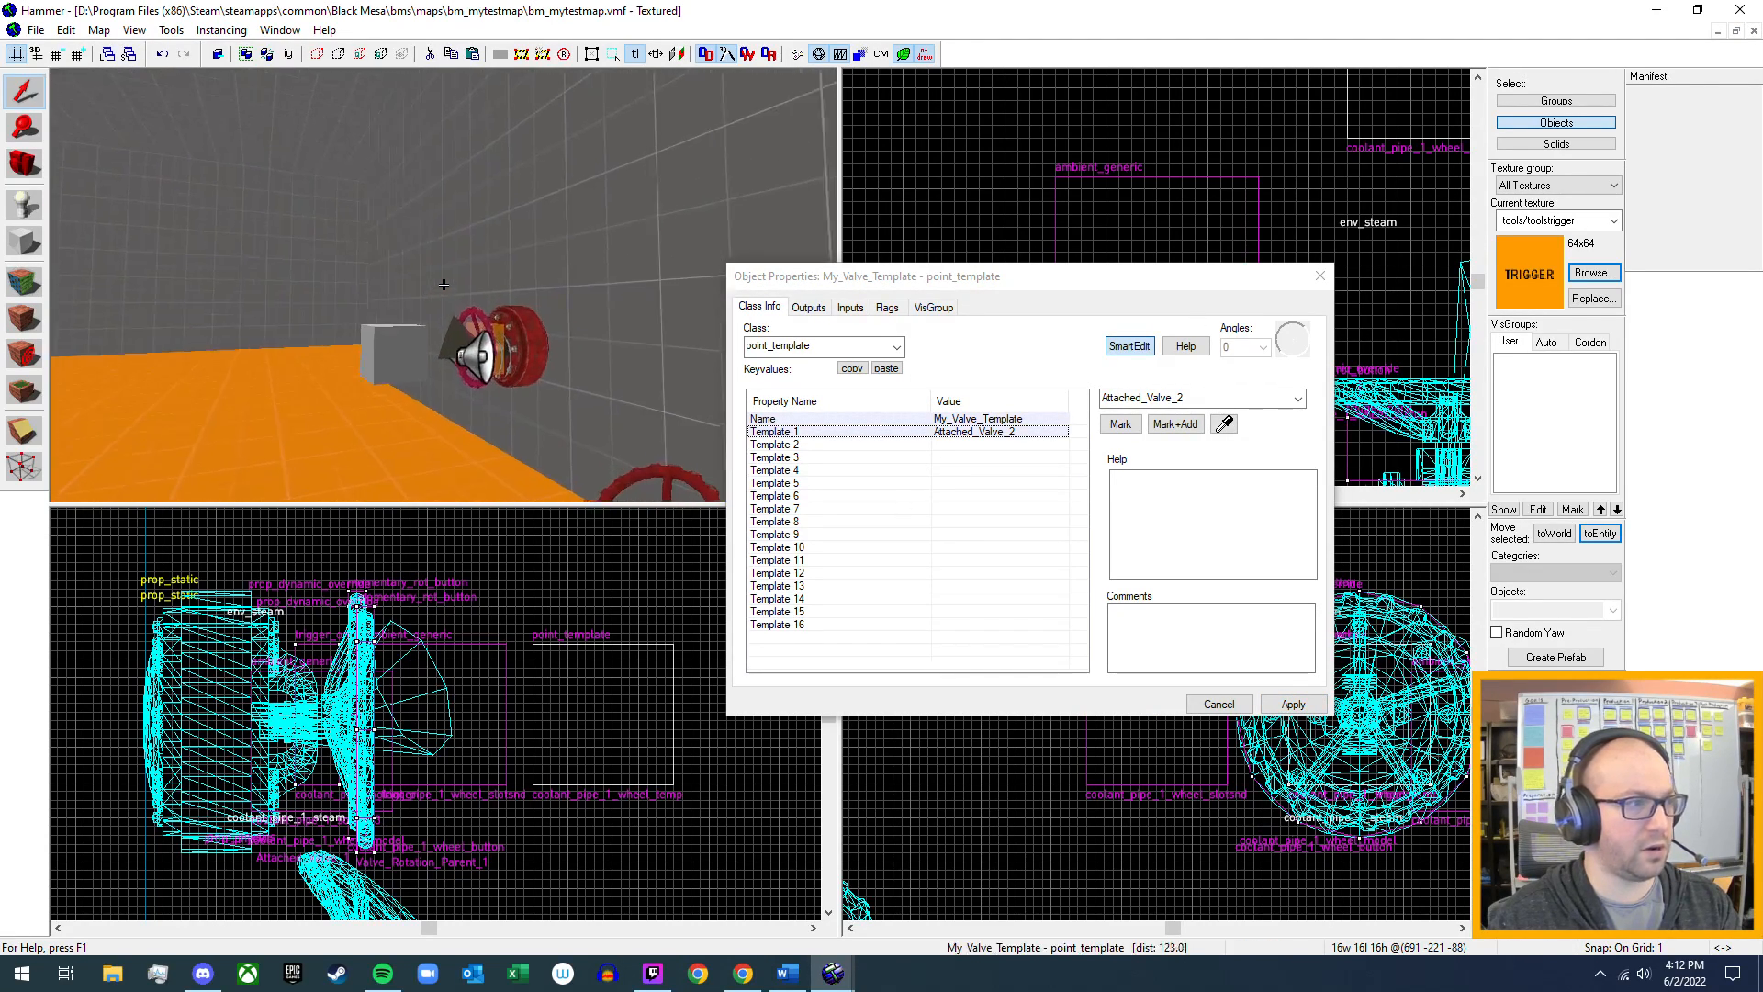
key(w)
click(369, 327)
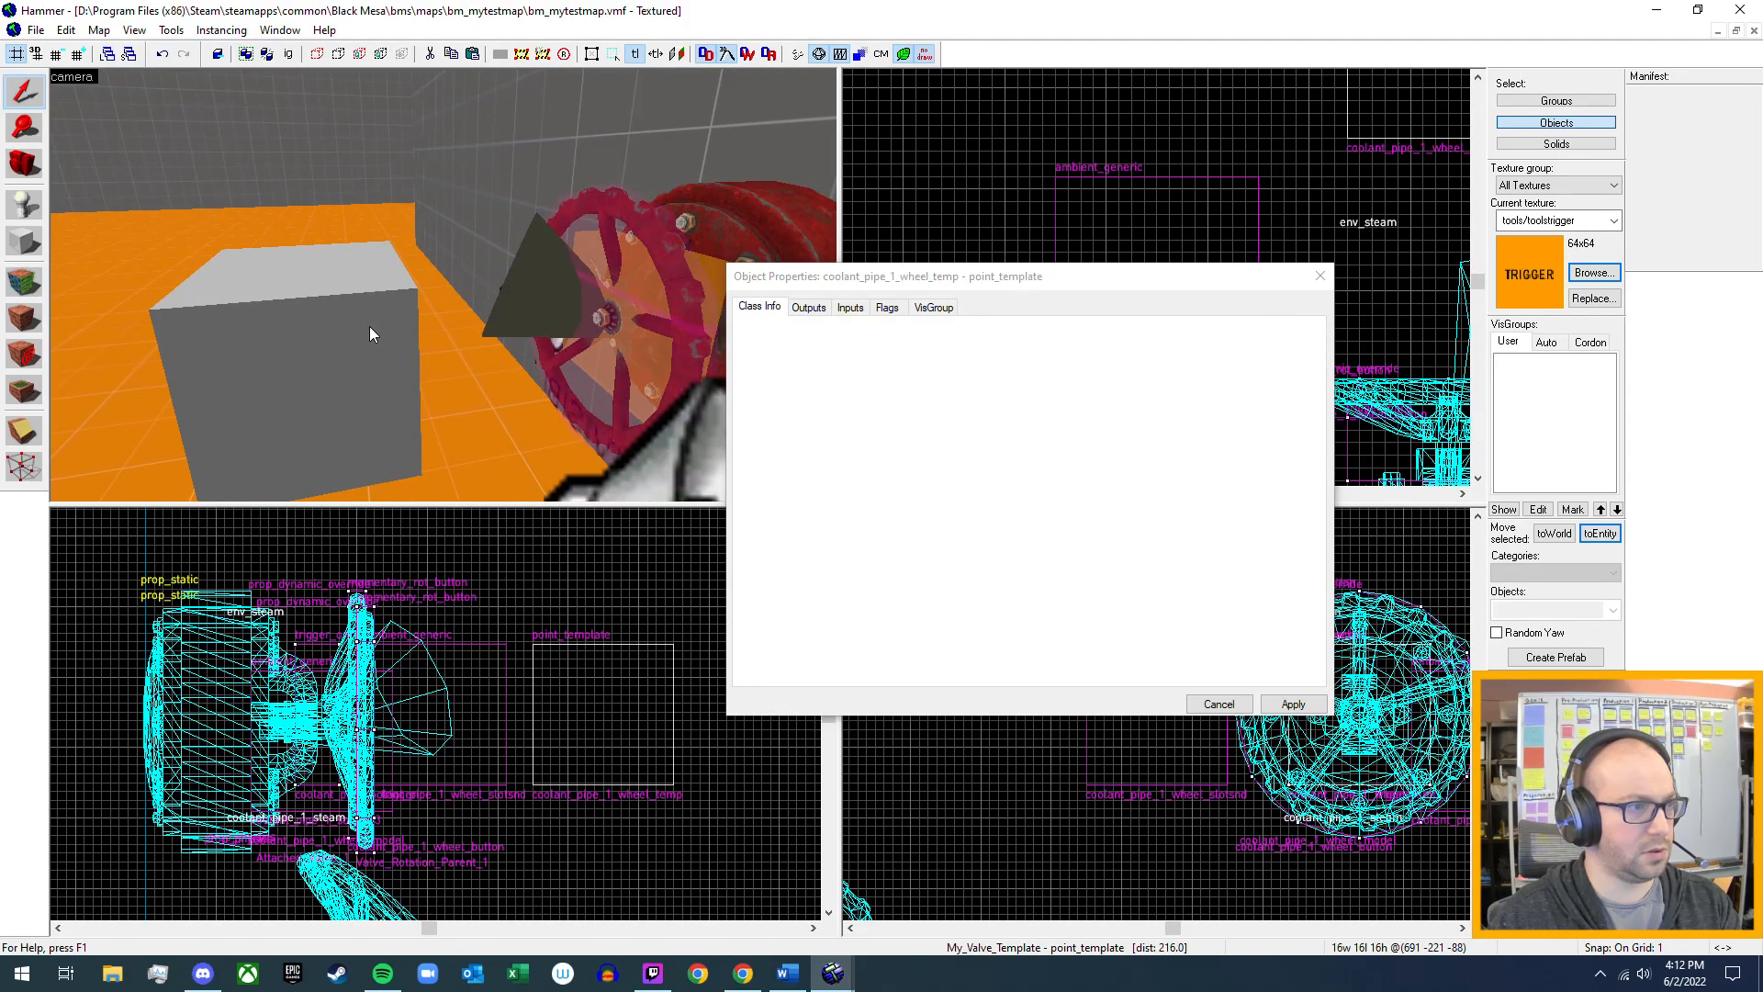
click(809, 309)
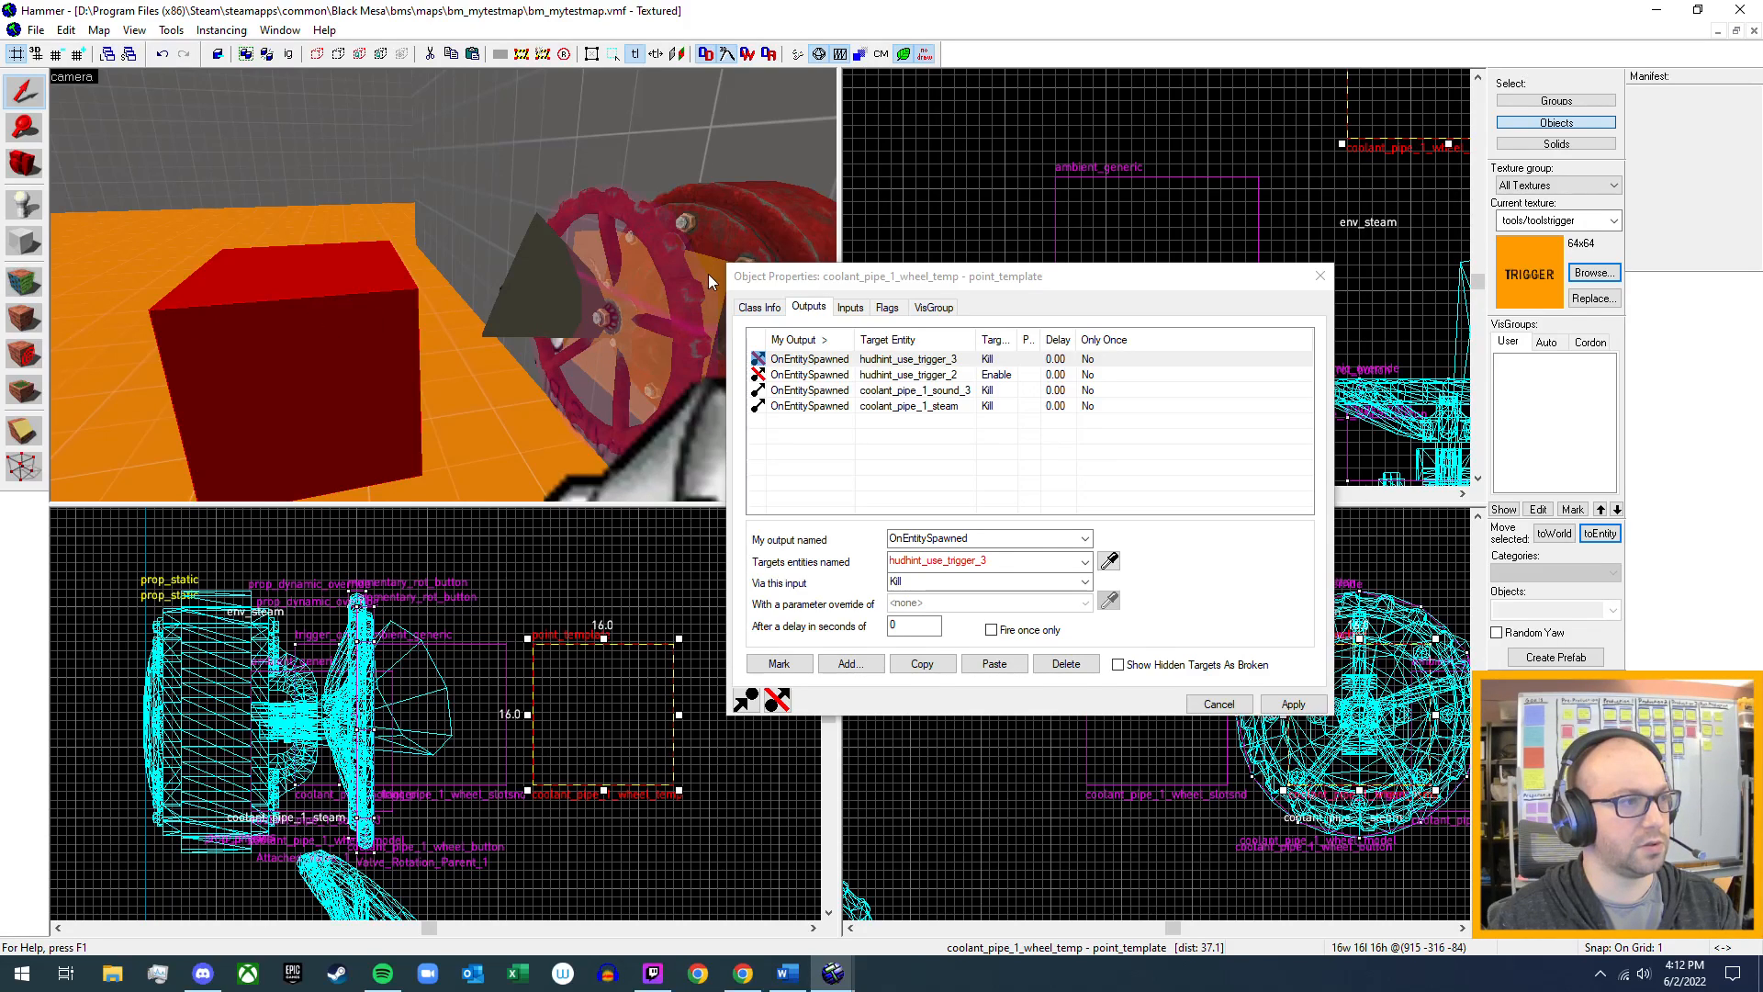
click(438, 455)
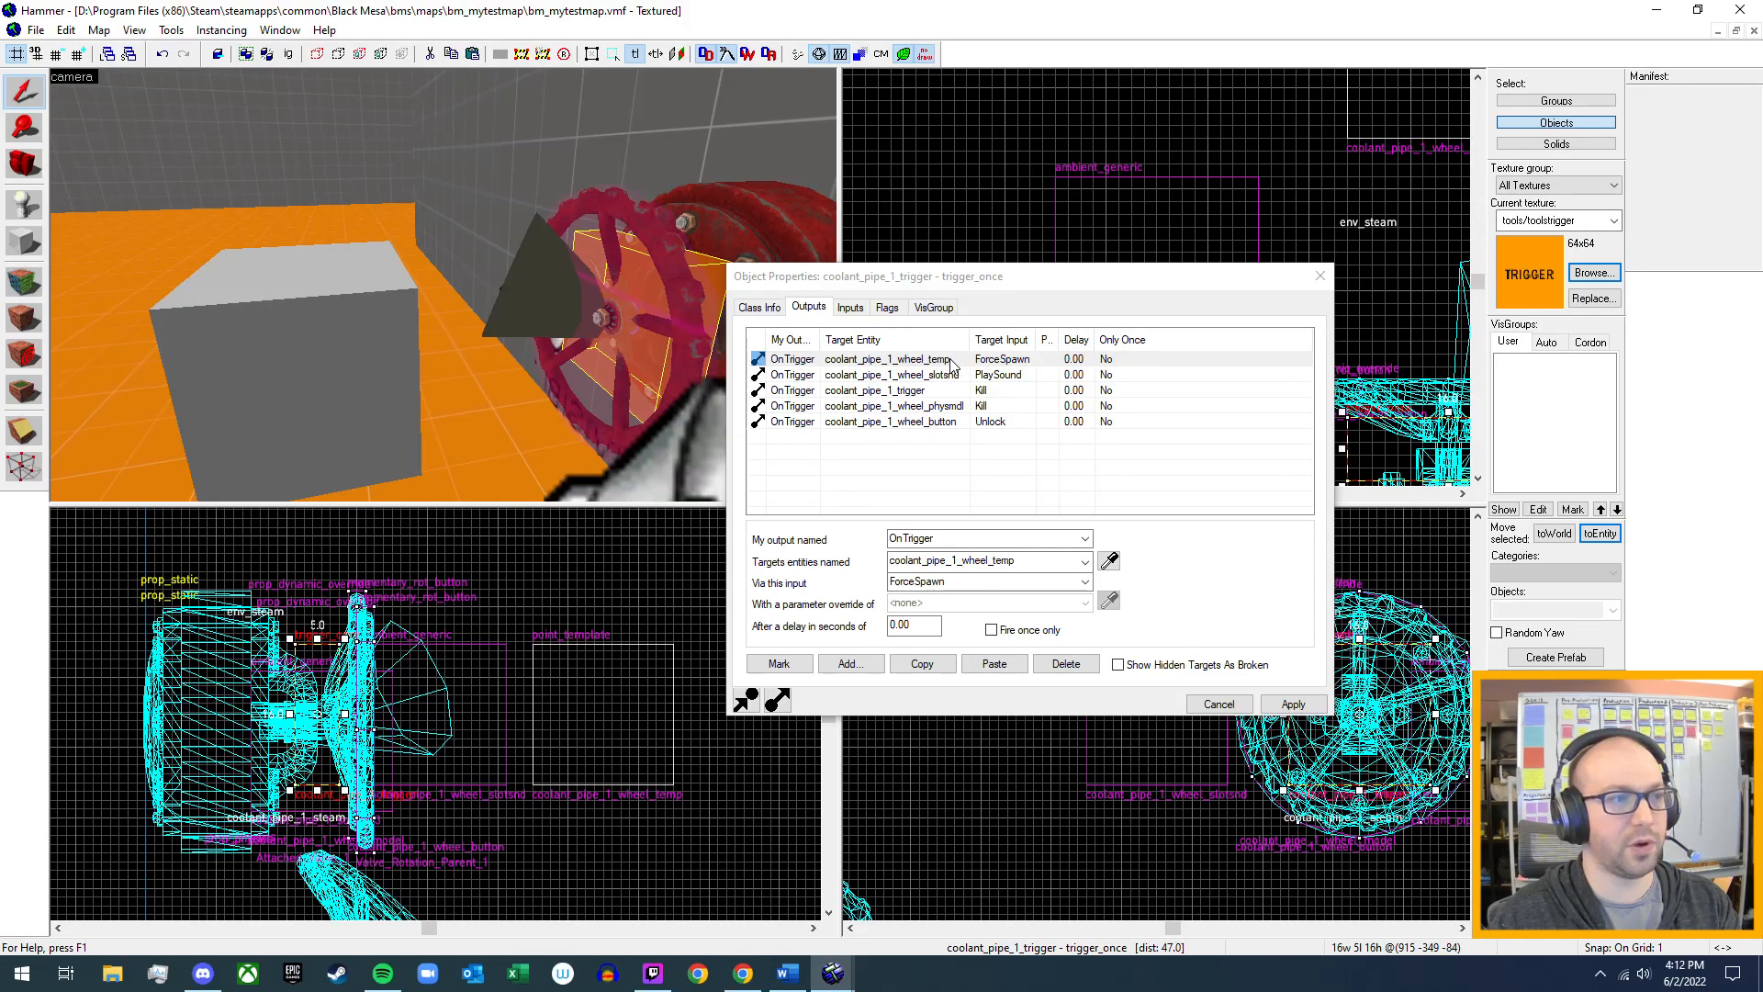
- Select My_Valve_Attach_Trigger inside the recreated valve and add a new OnTrigger output to it
key(z)
key(w)
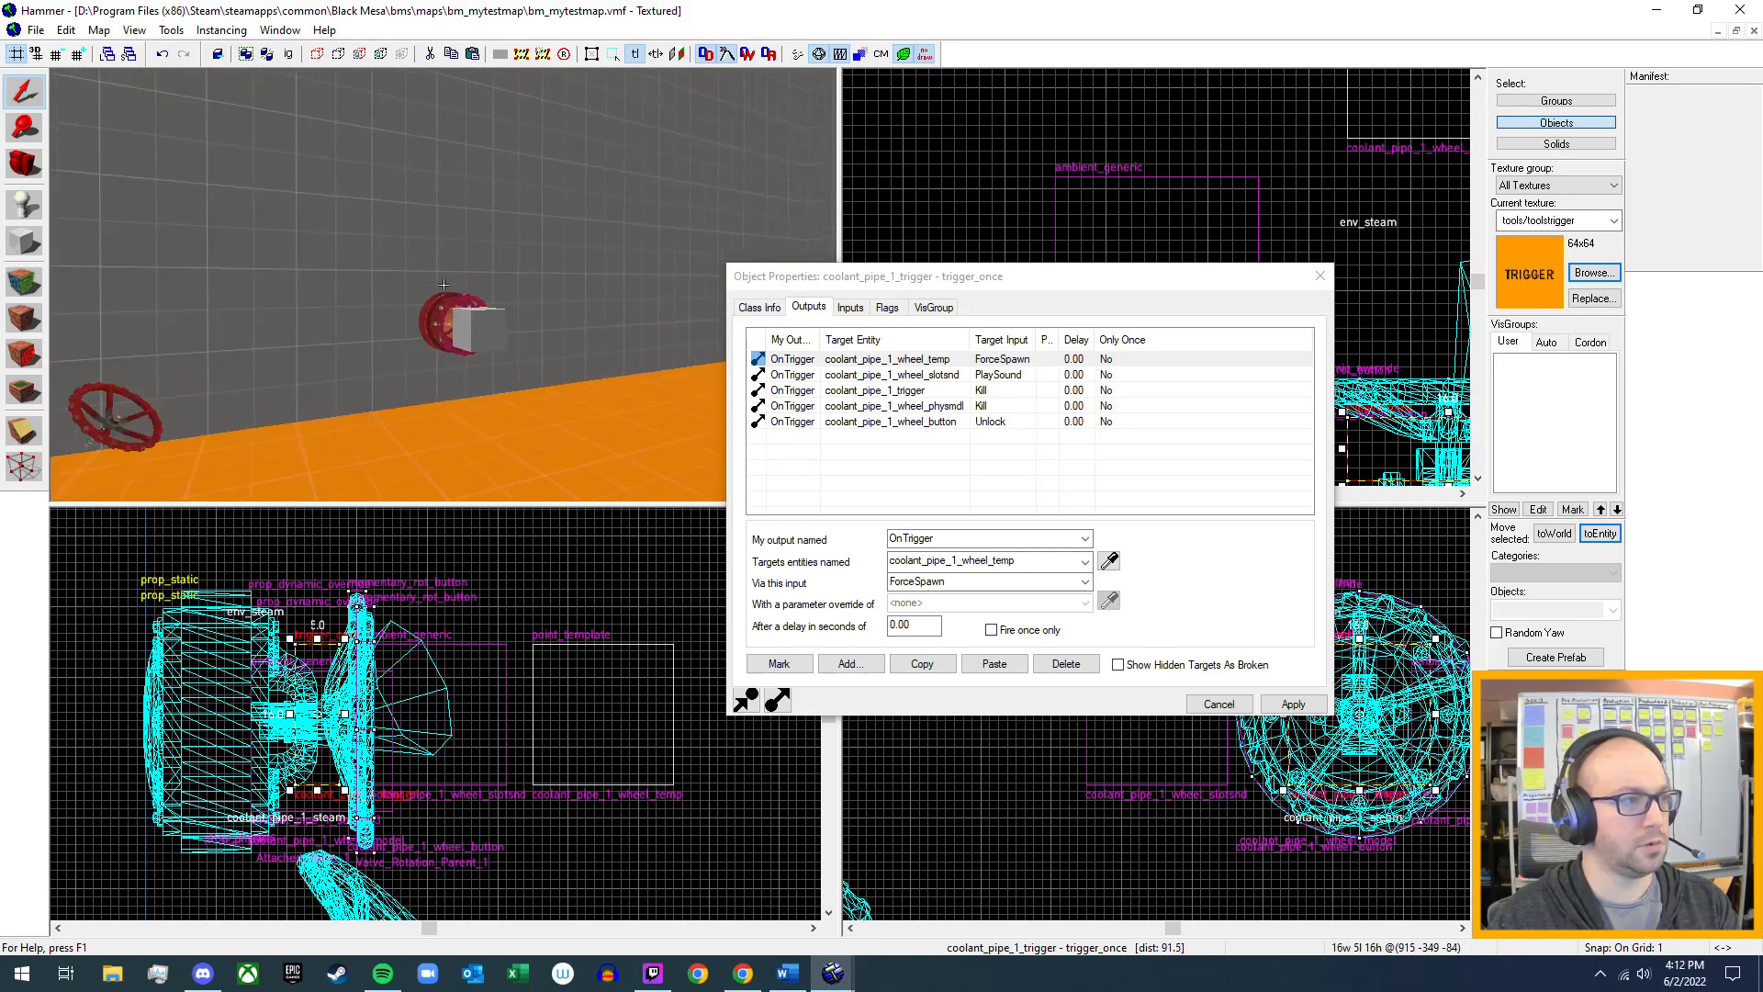
key(z)
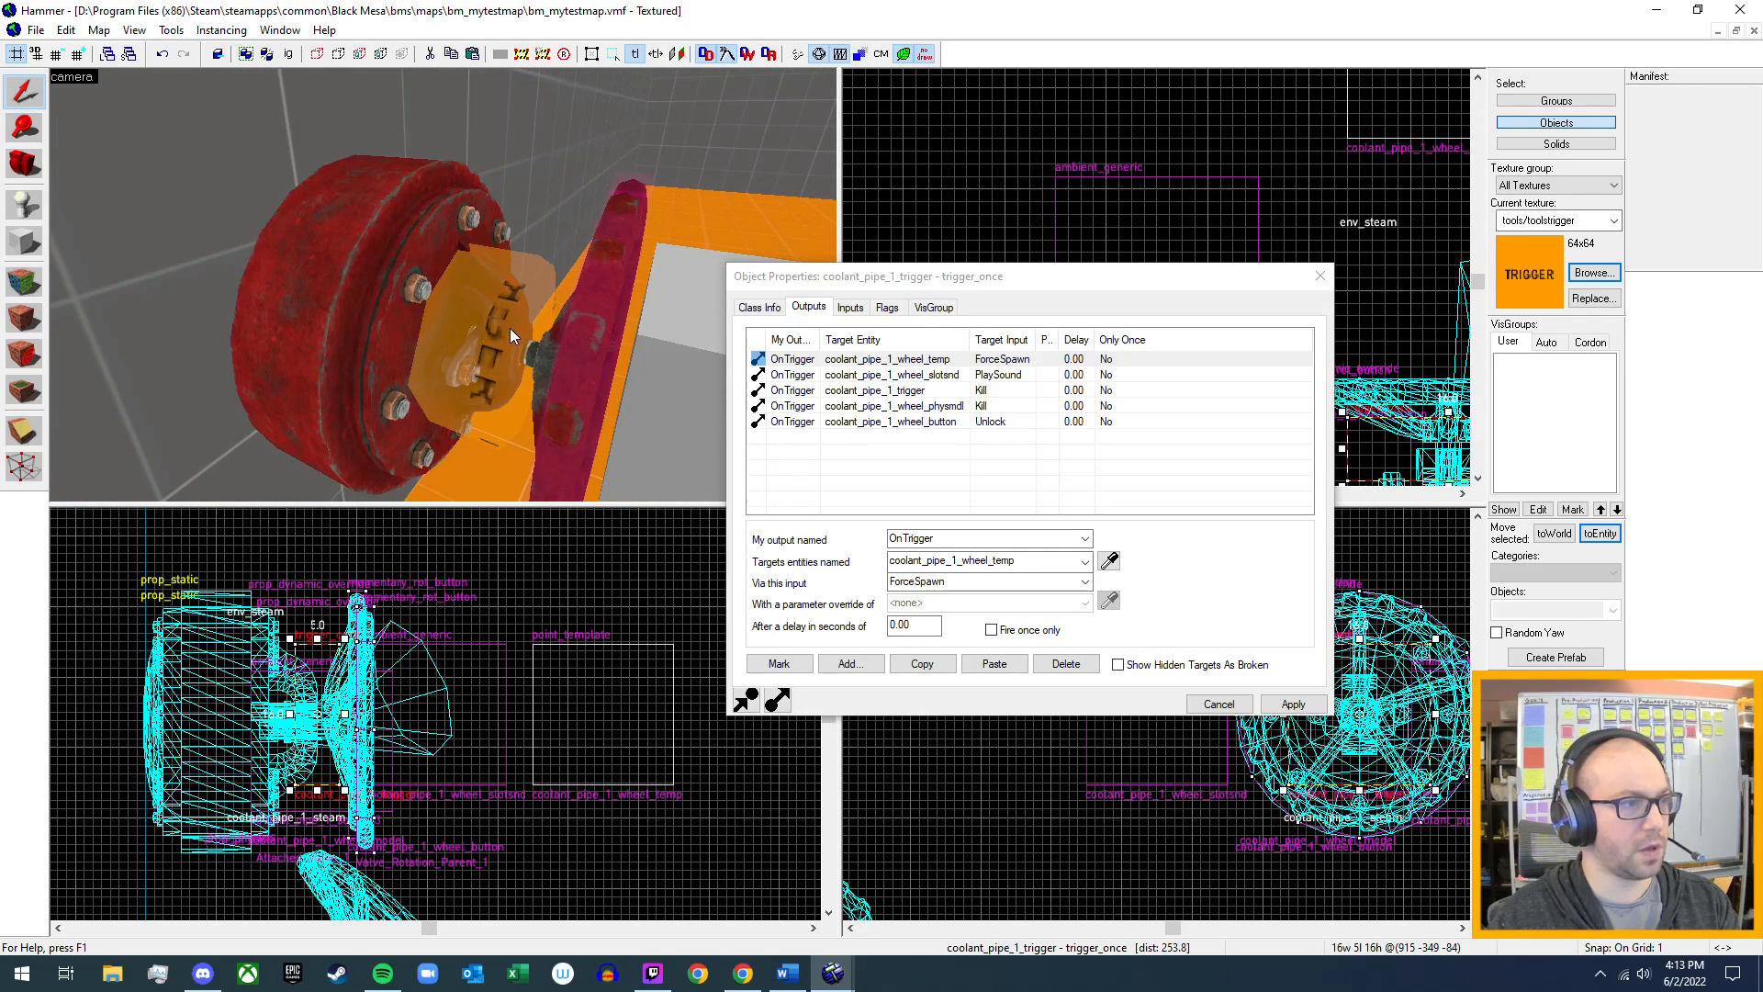
click(505, 322)
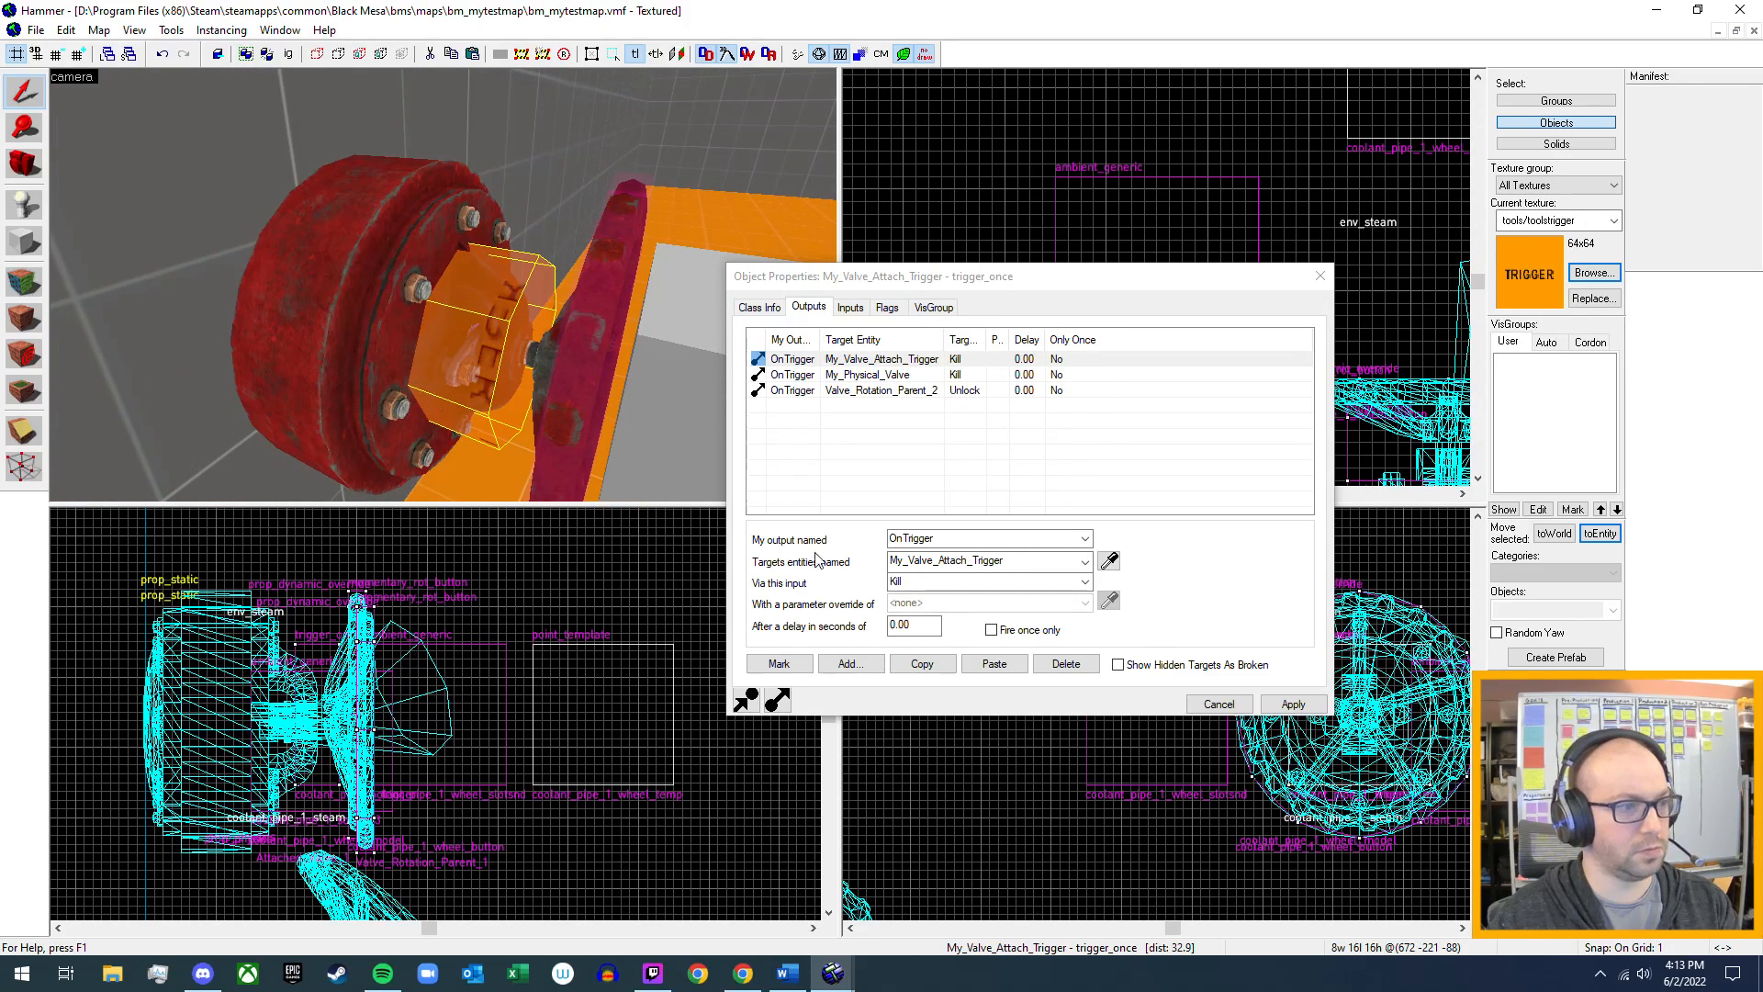
click(851, 664)
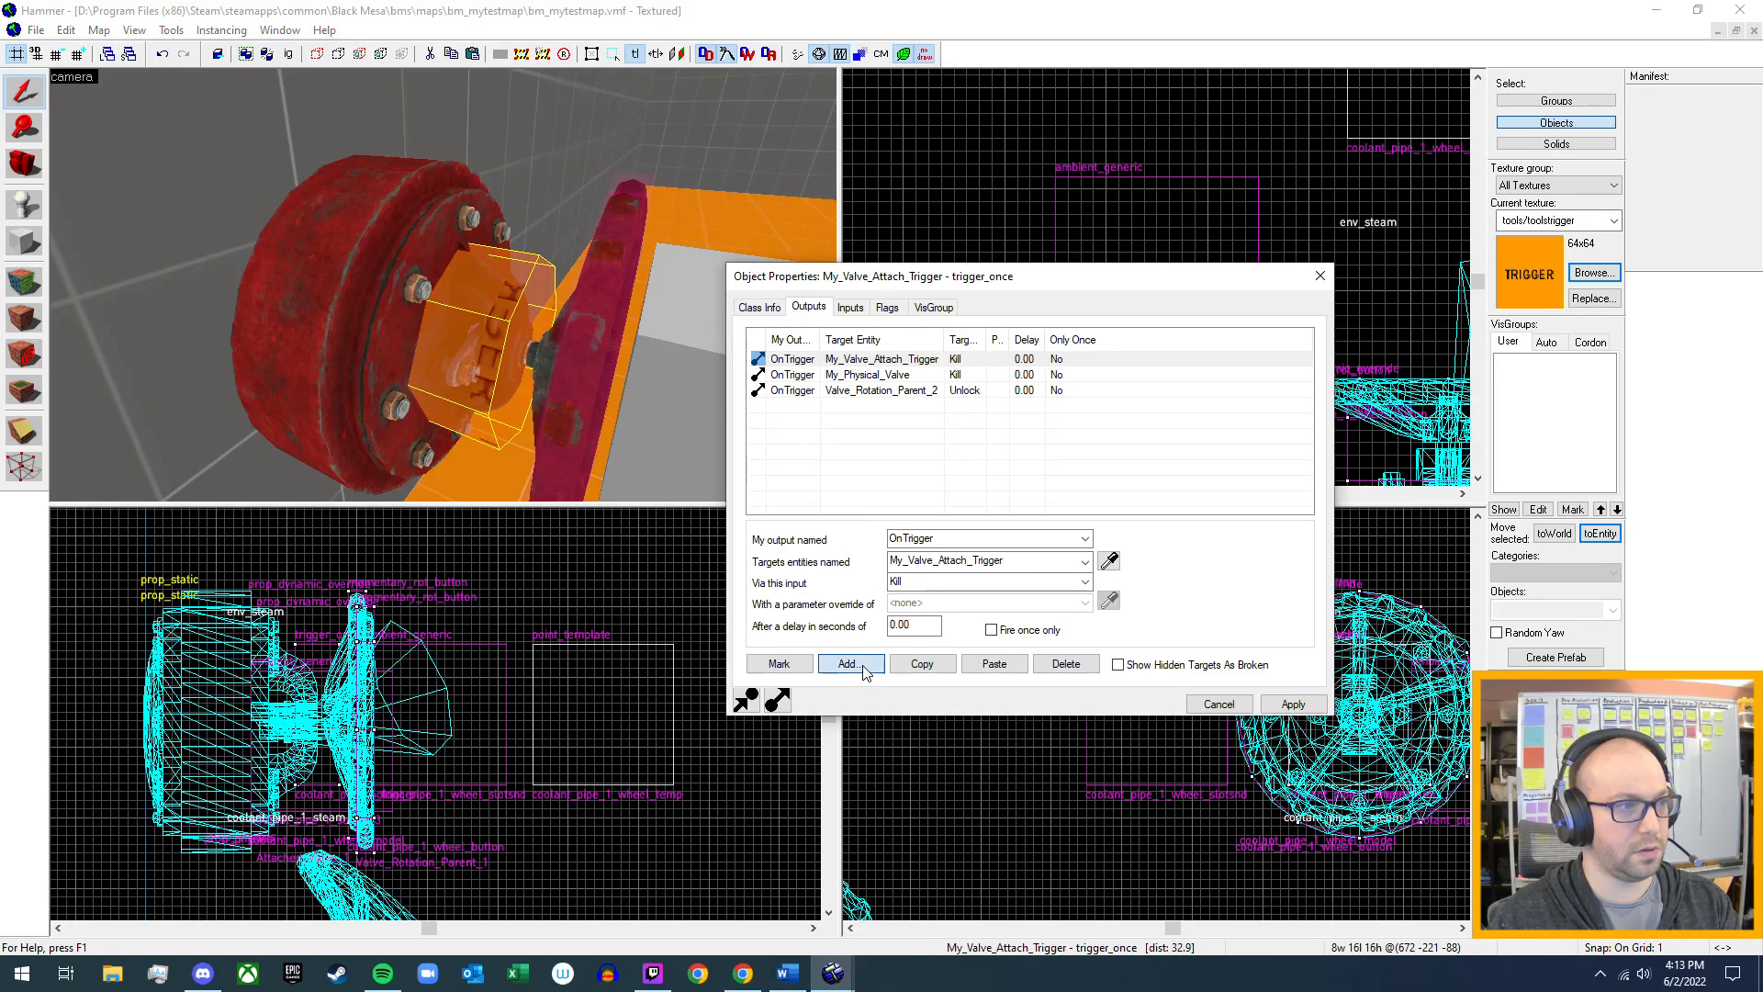
click(1085, 540)
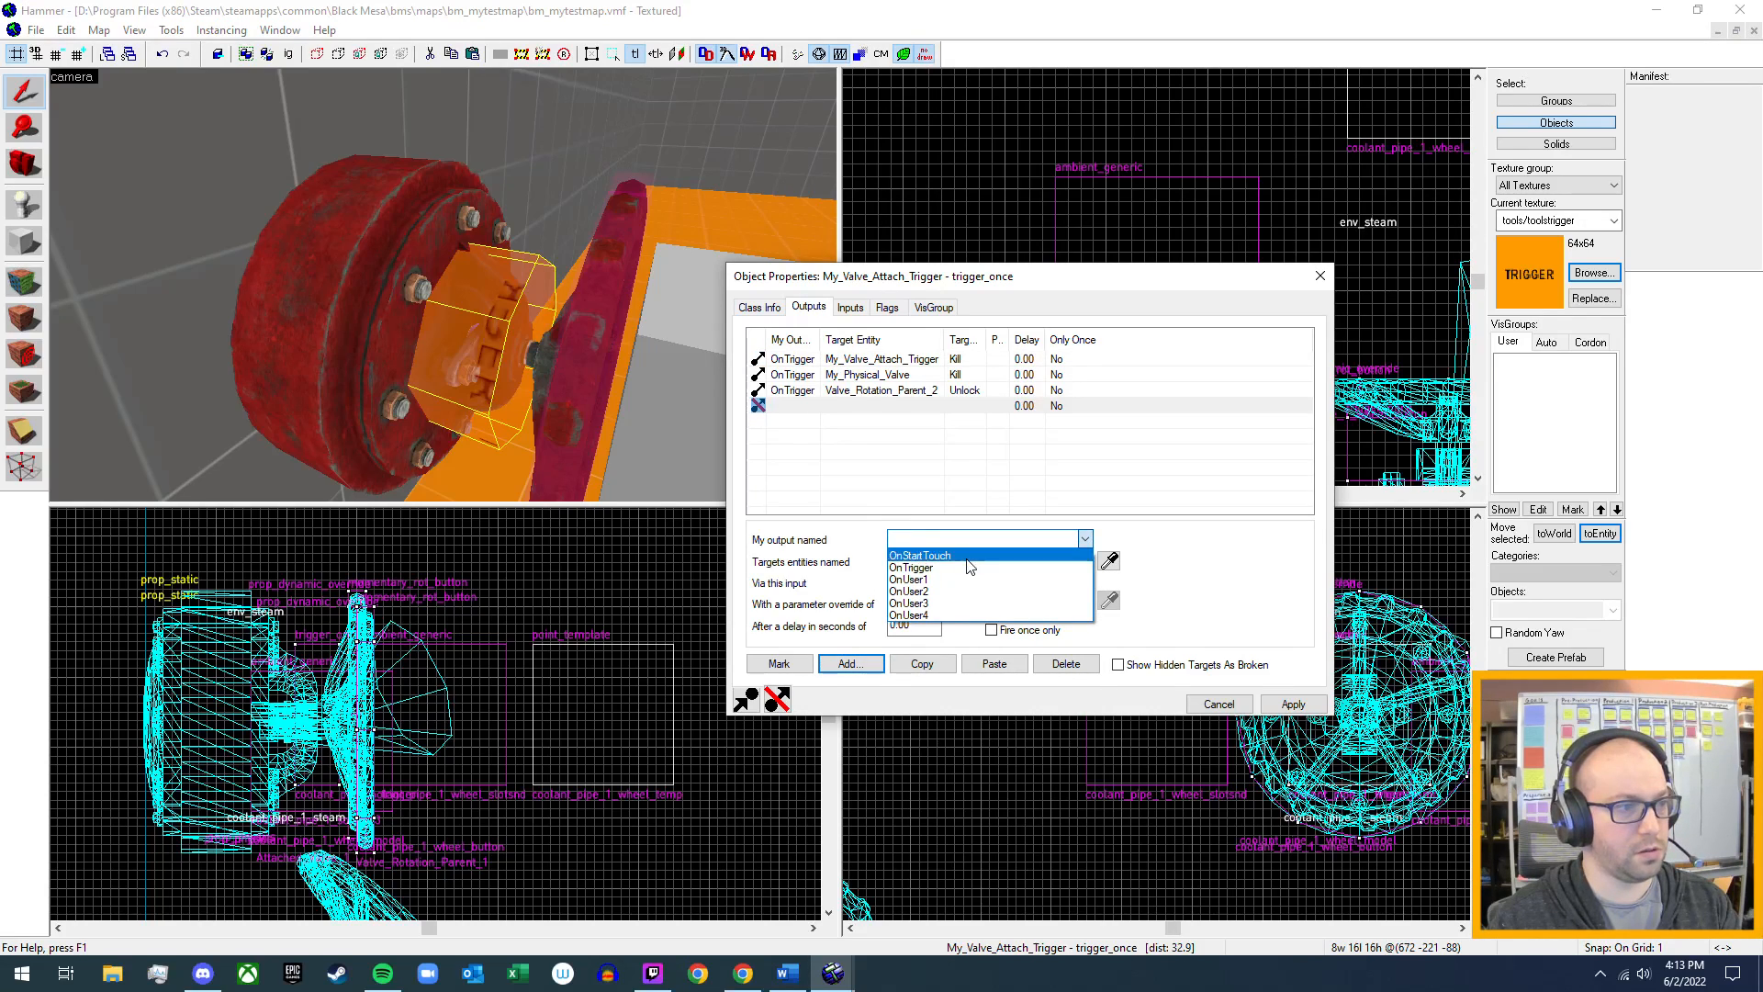
click(1066, 585)
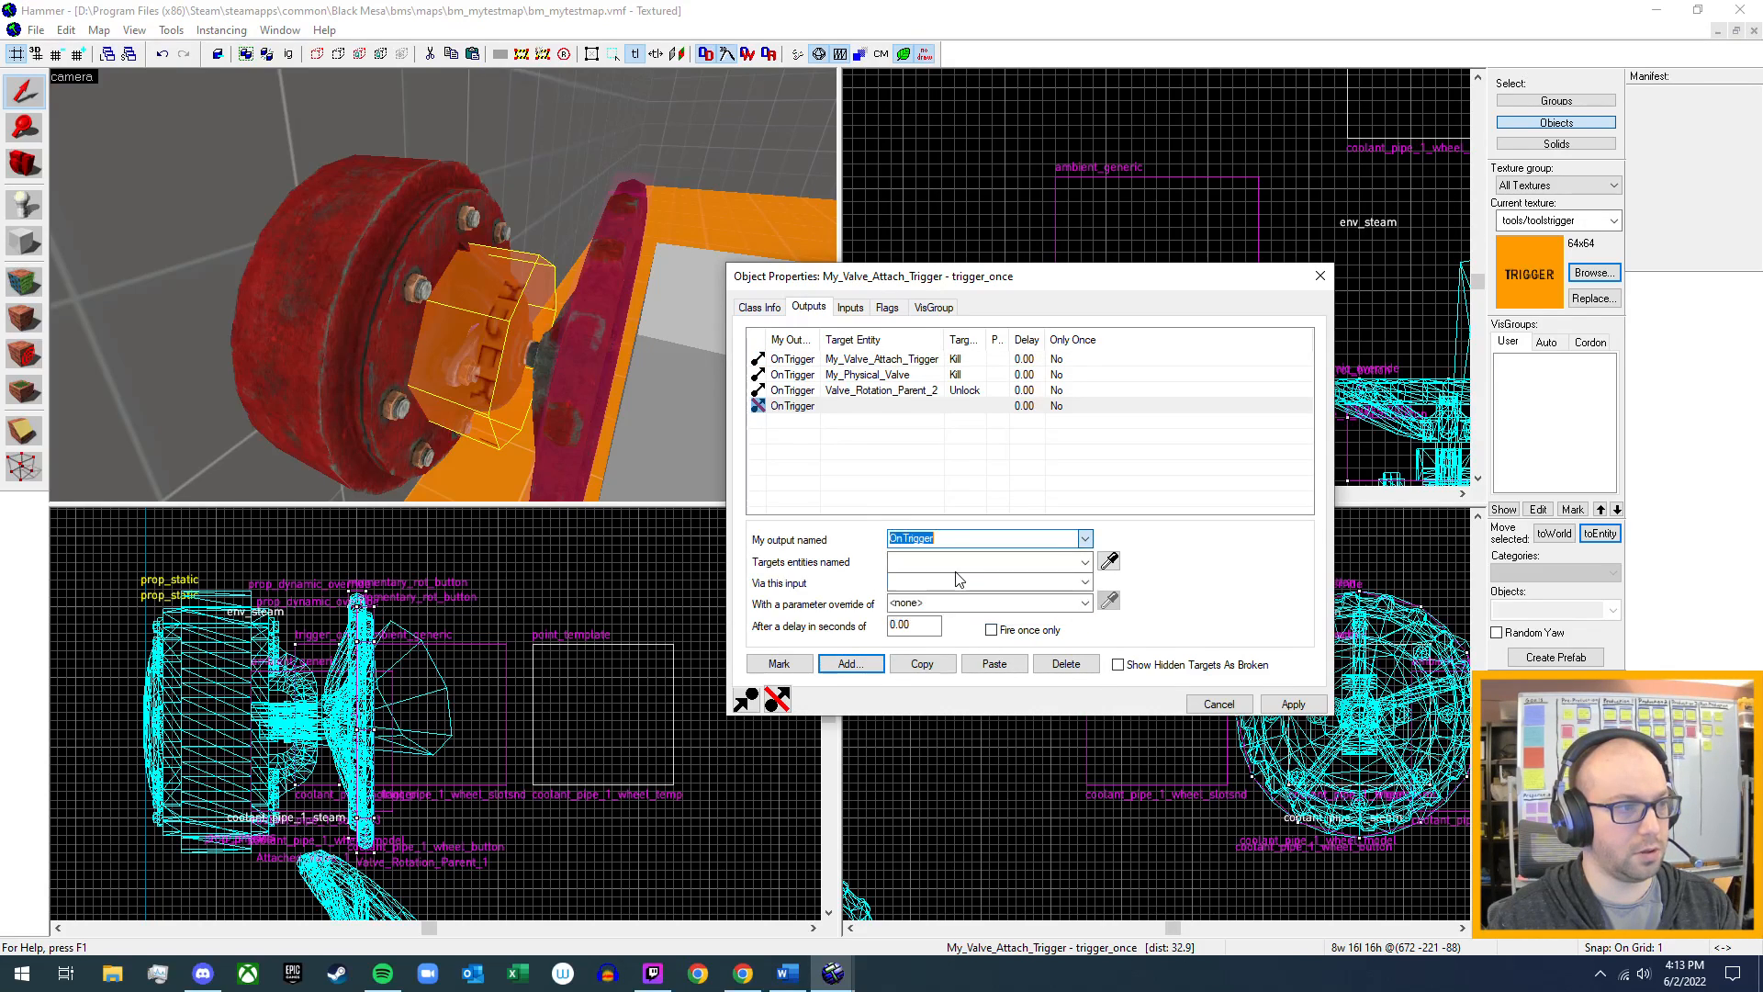
- Target the new OnTrigger output at My_Valve_Template with the ForceSpawn input, apply it and close the properties
click(1085, 562)
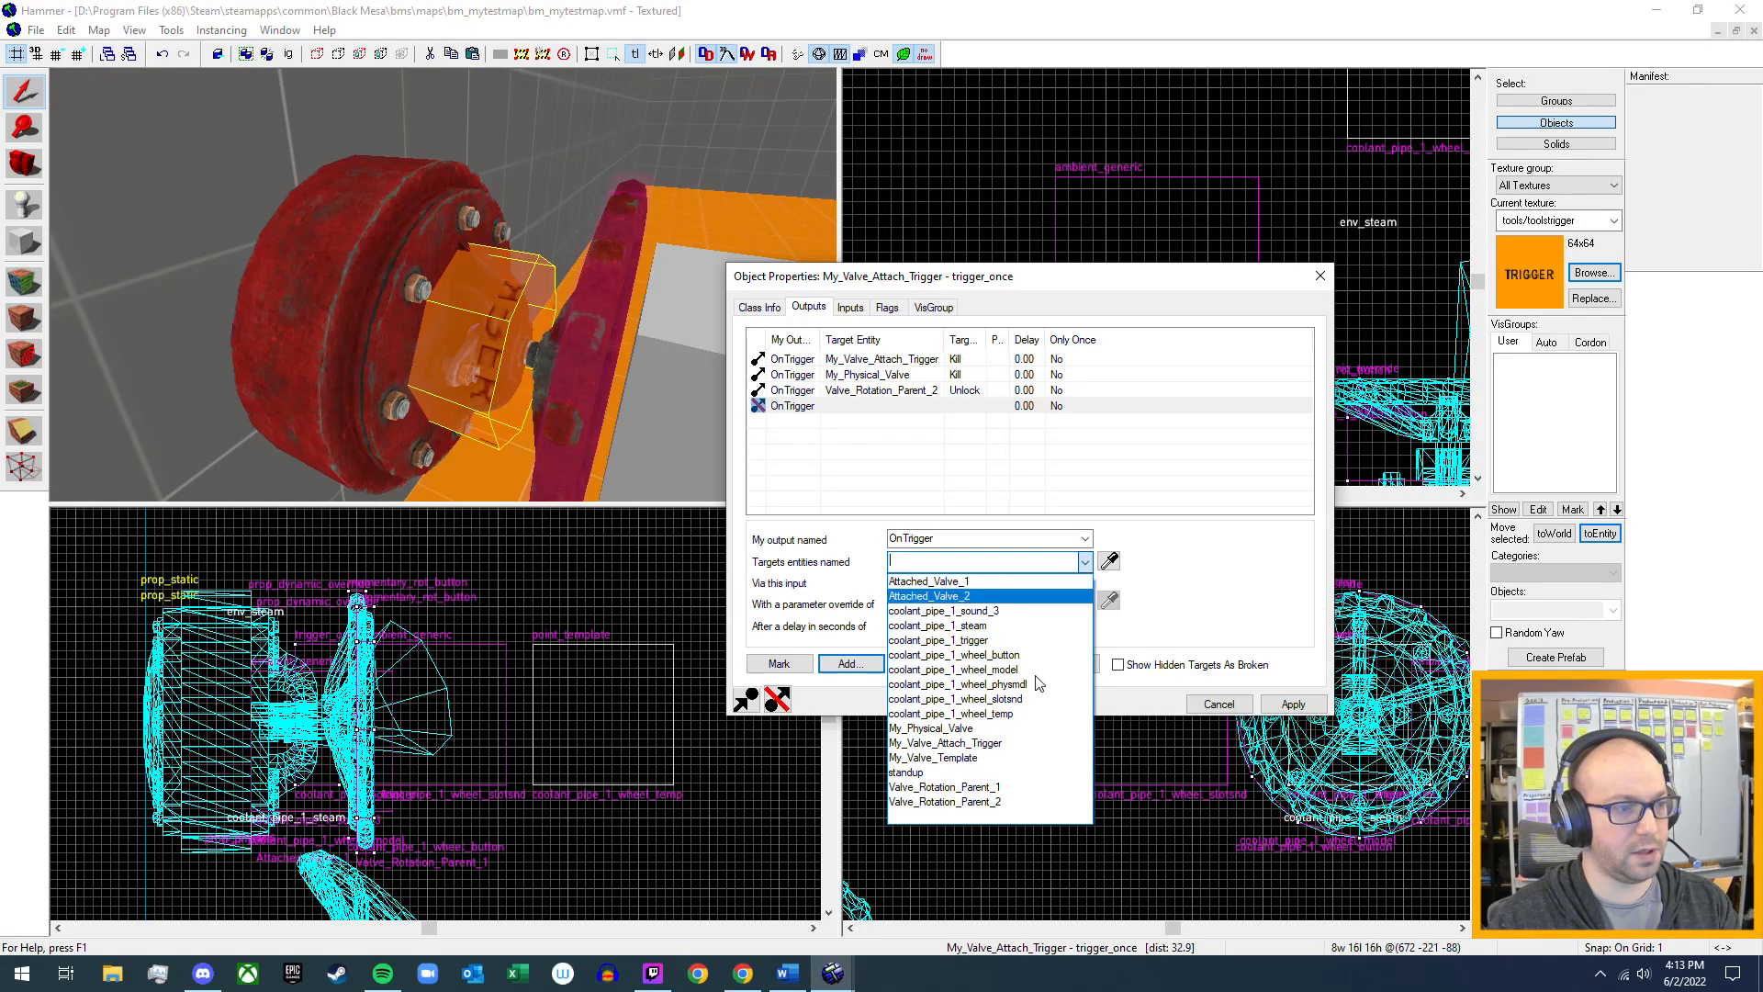
click(1022, 758)
click(1085, 583)
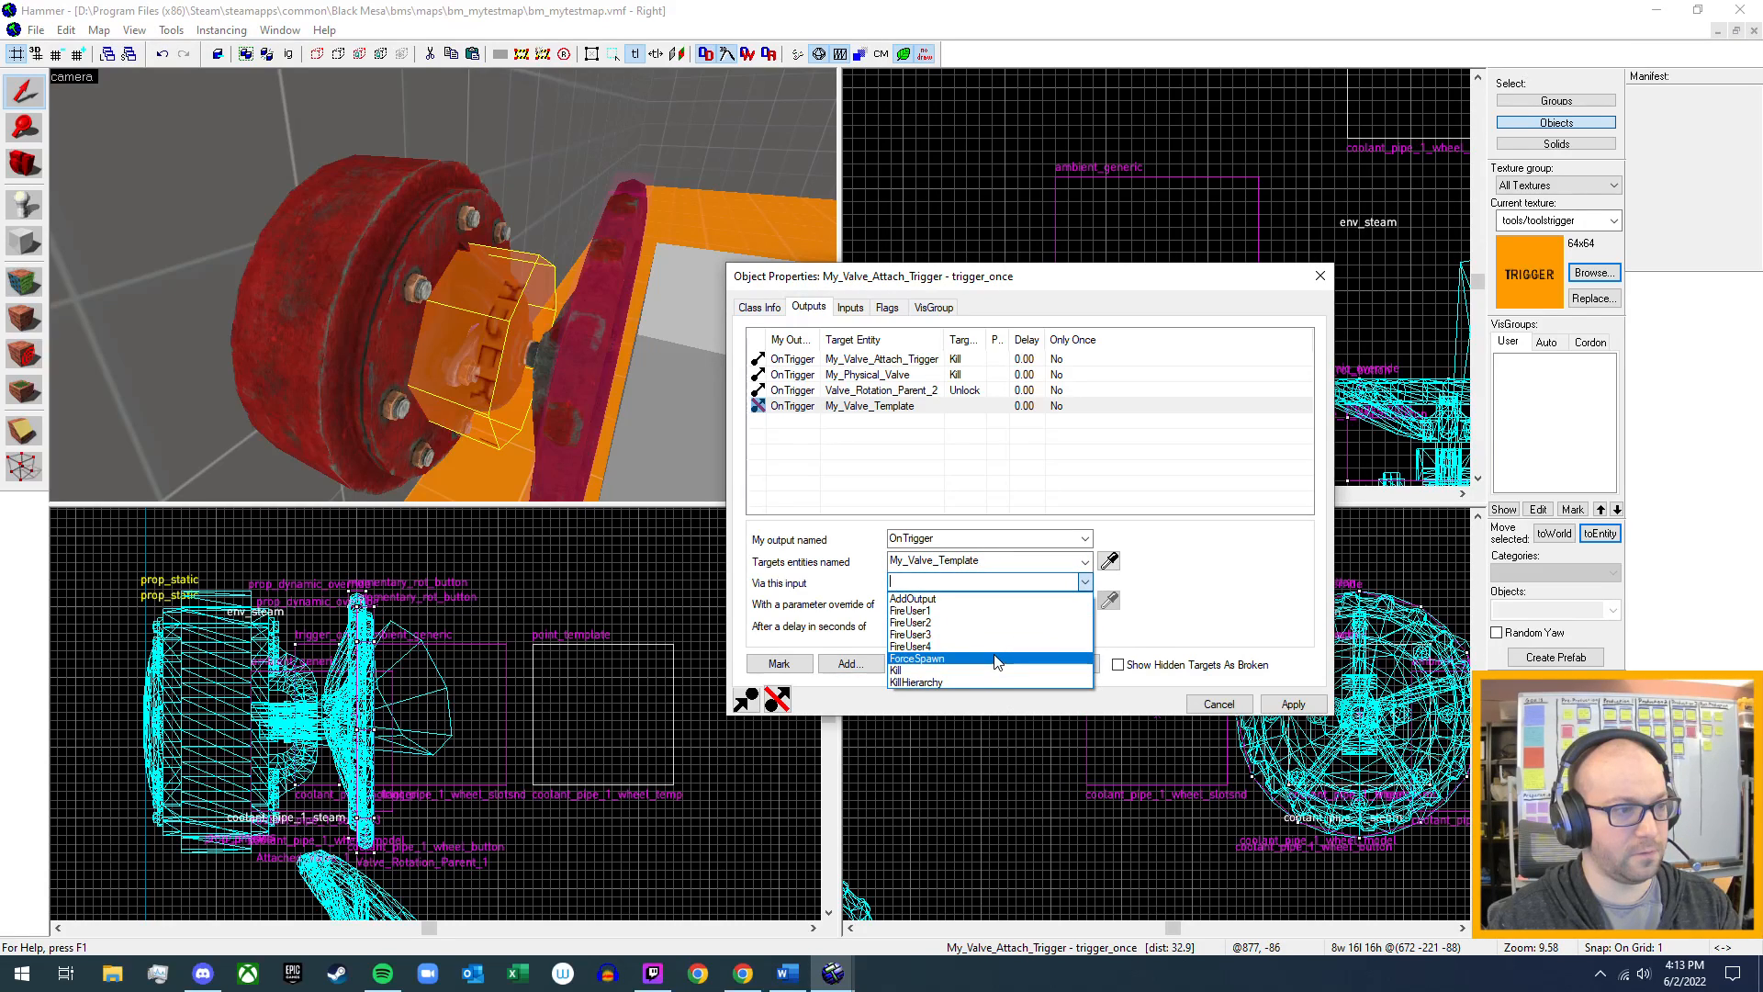
click(994, 662)
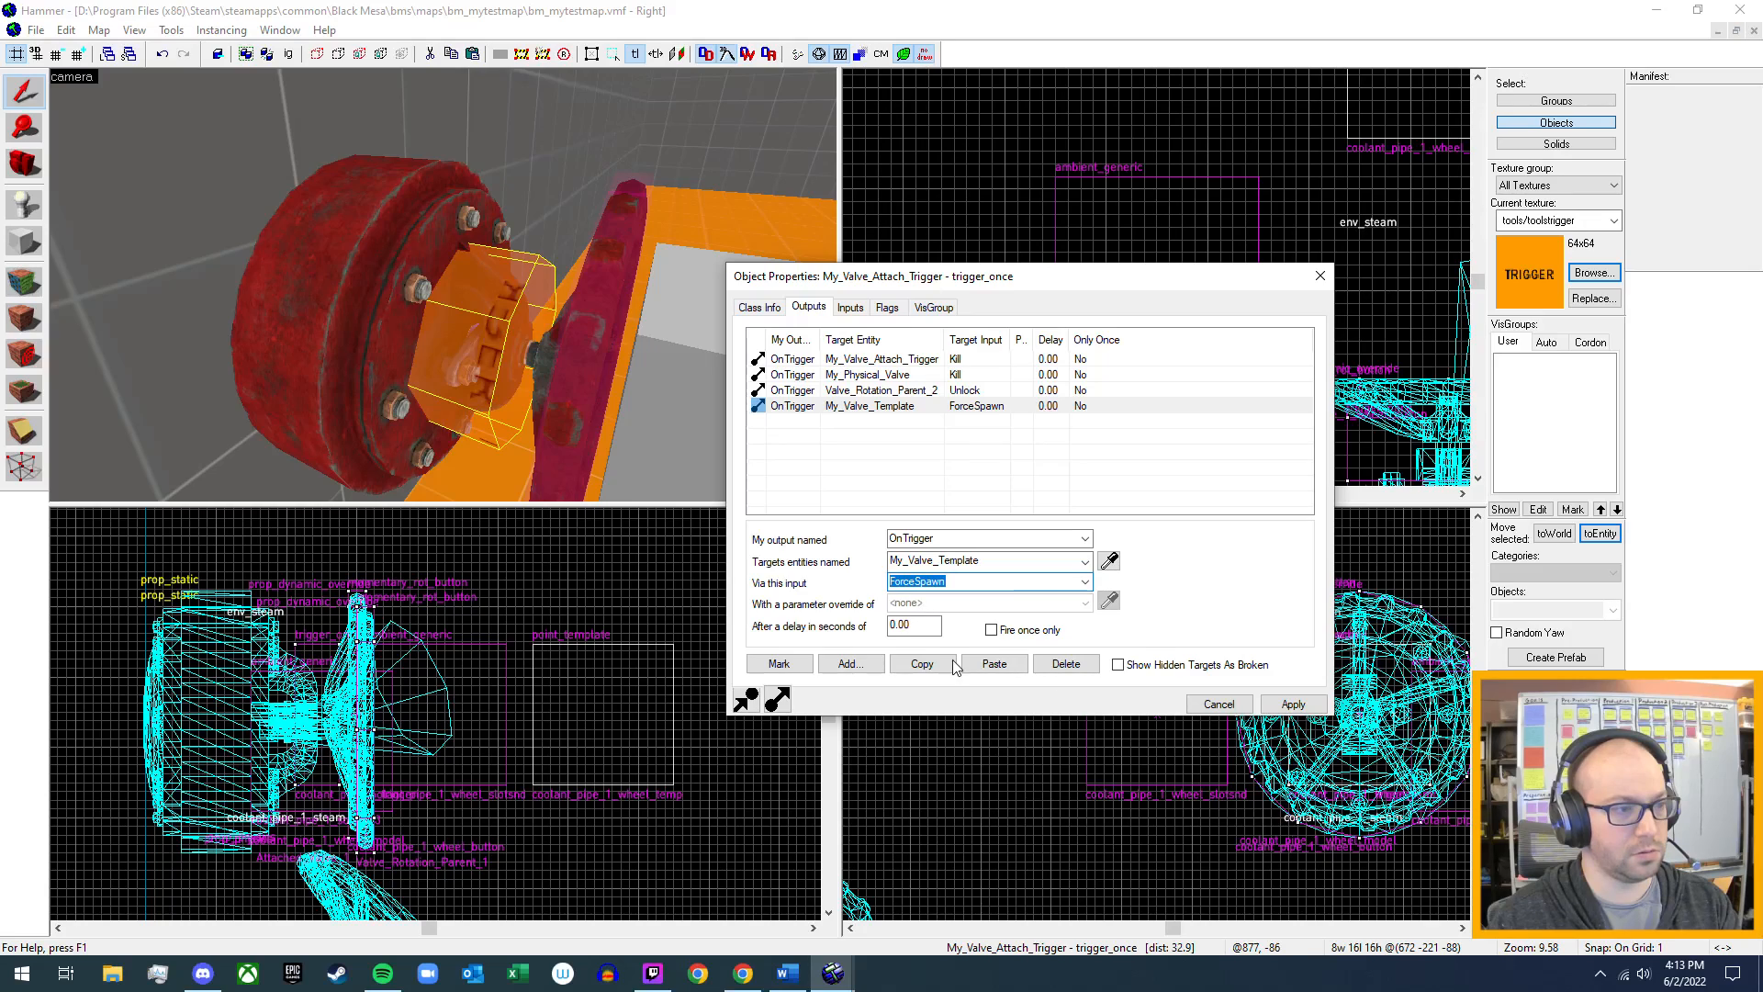
click(1293, 703)
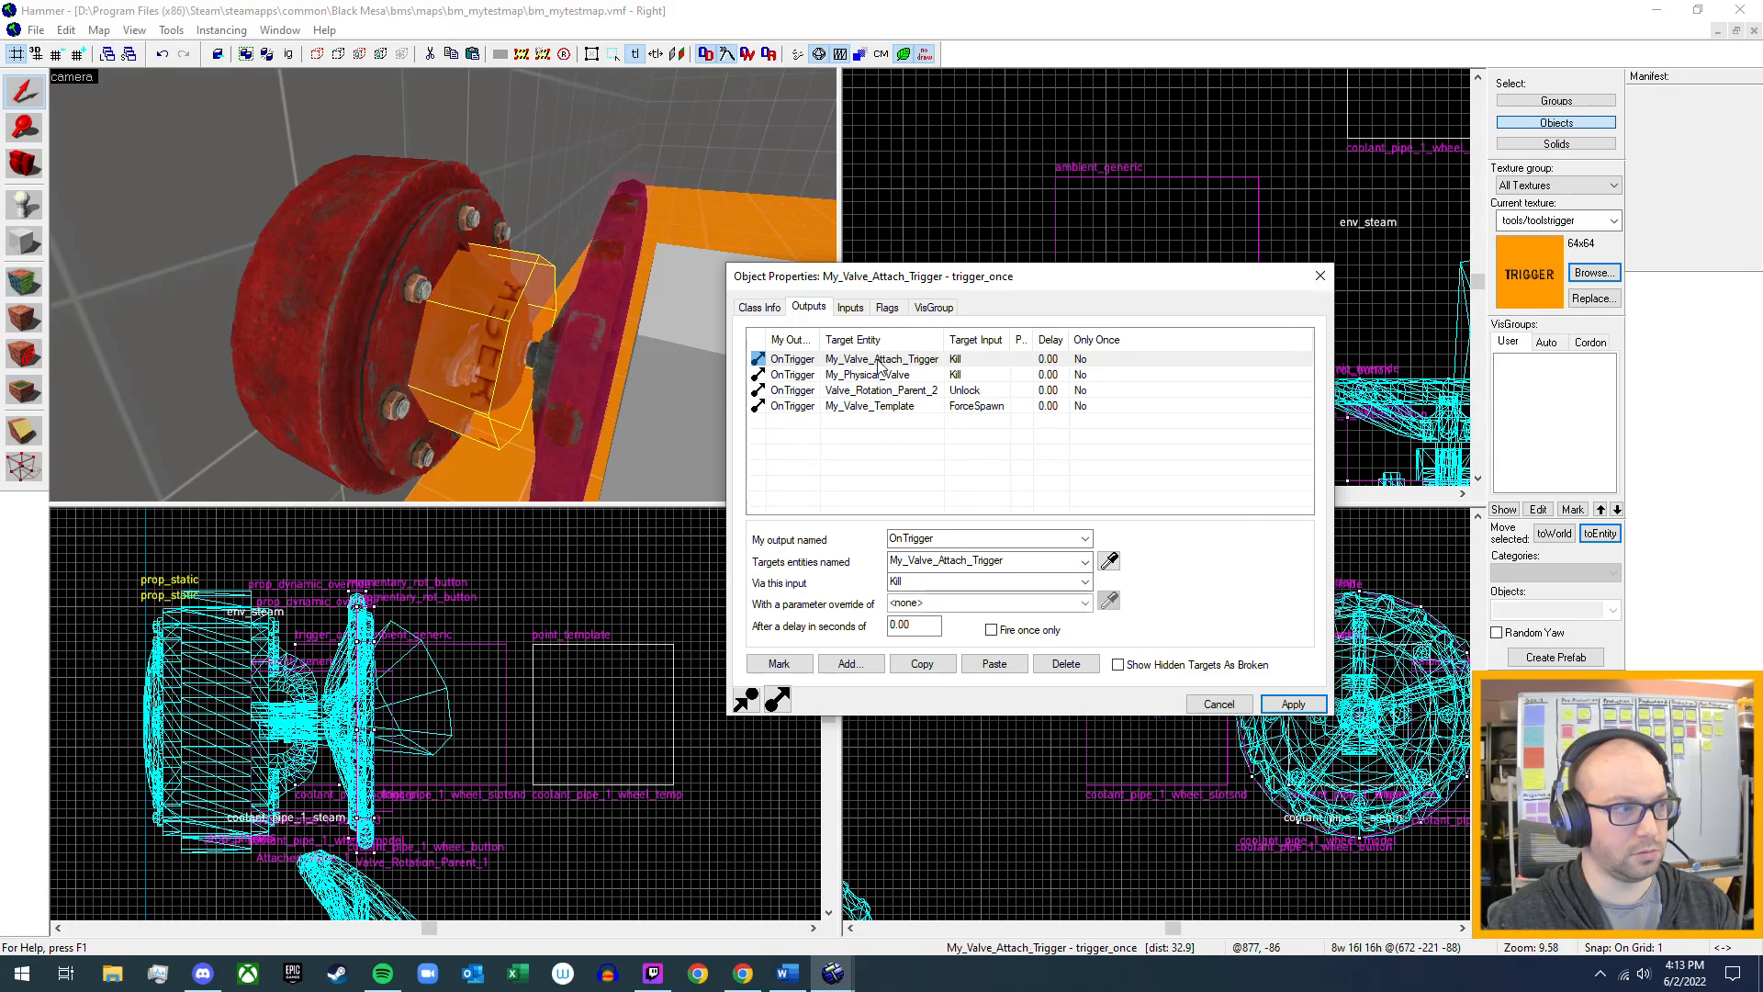
click(1317, 277)
- Open the properties of My_Valve_Template and review its template entry, flags and VisGroup membership
double_click(693, 383)
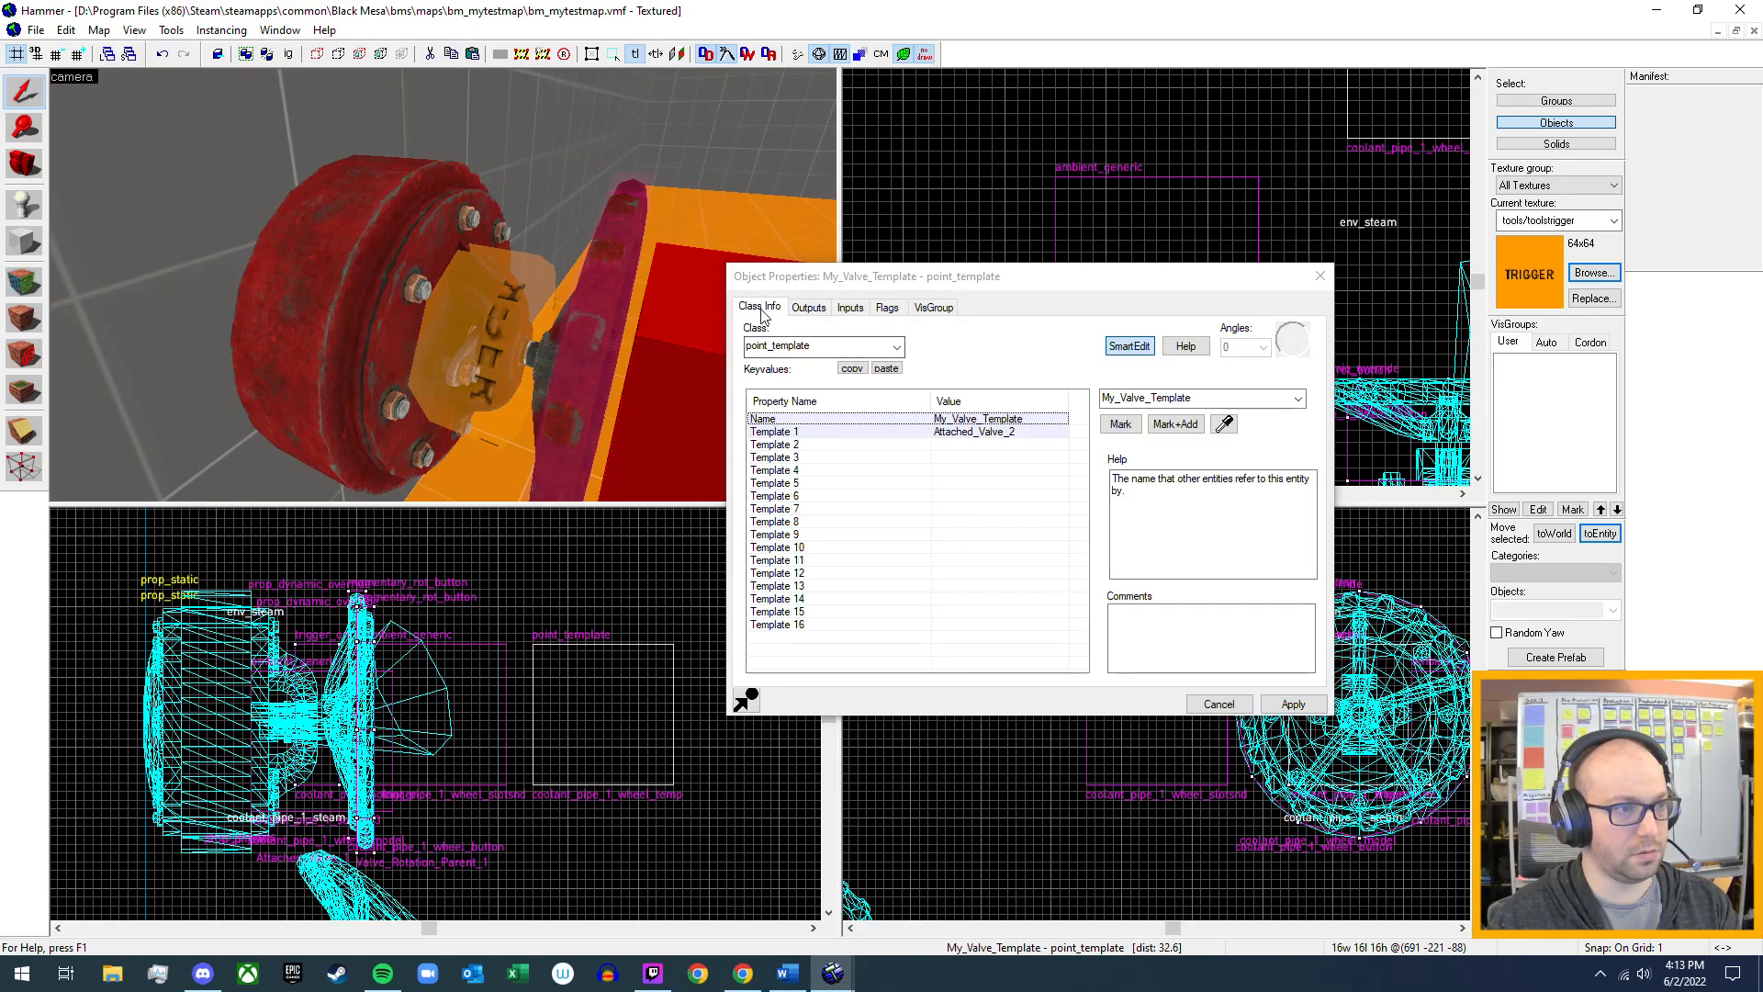
click(886, 308)
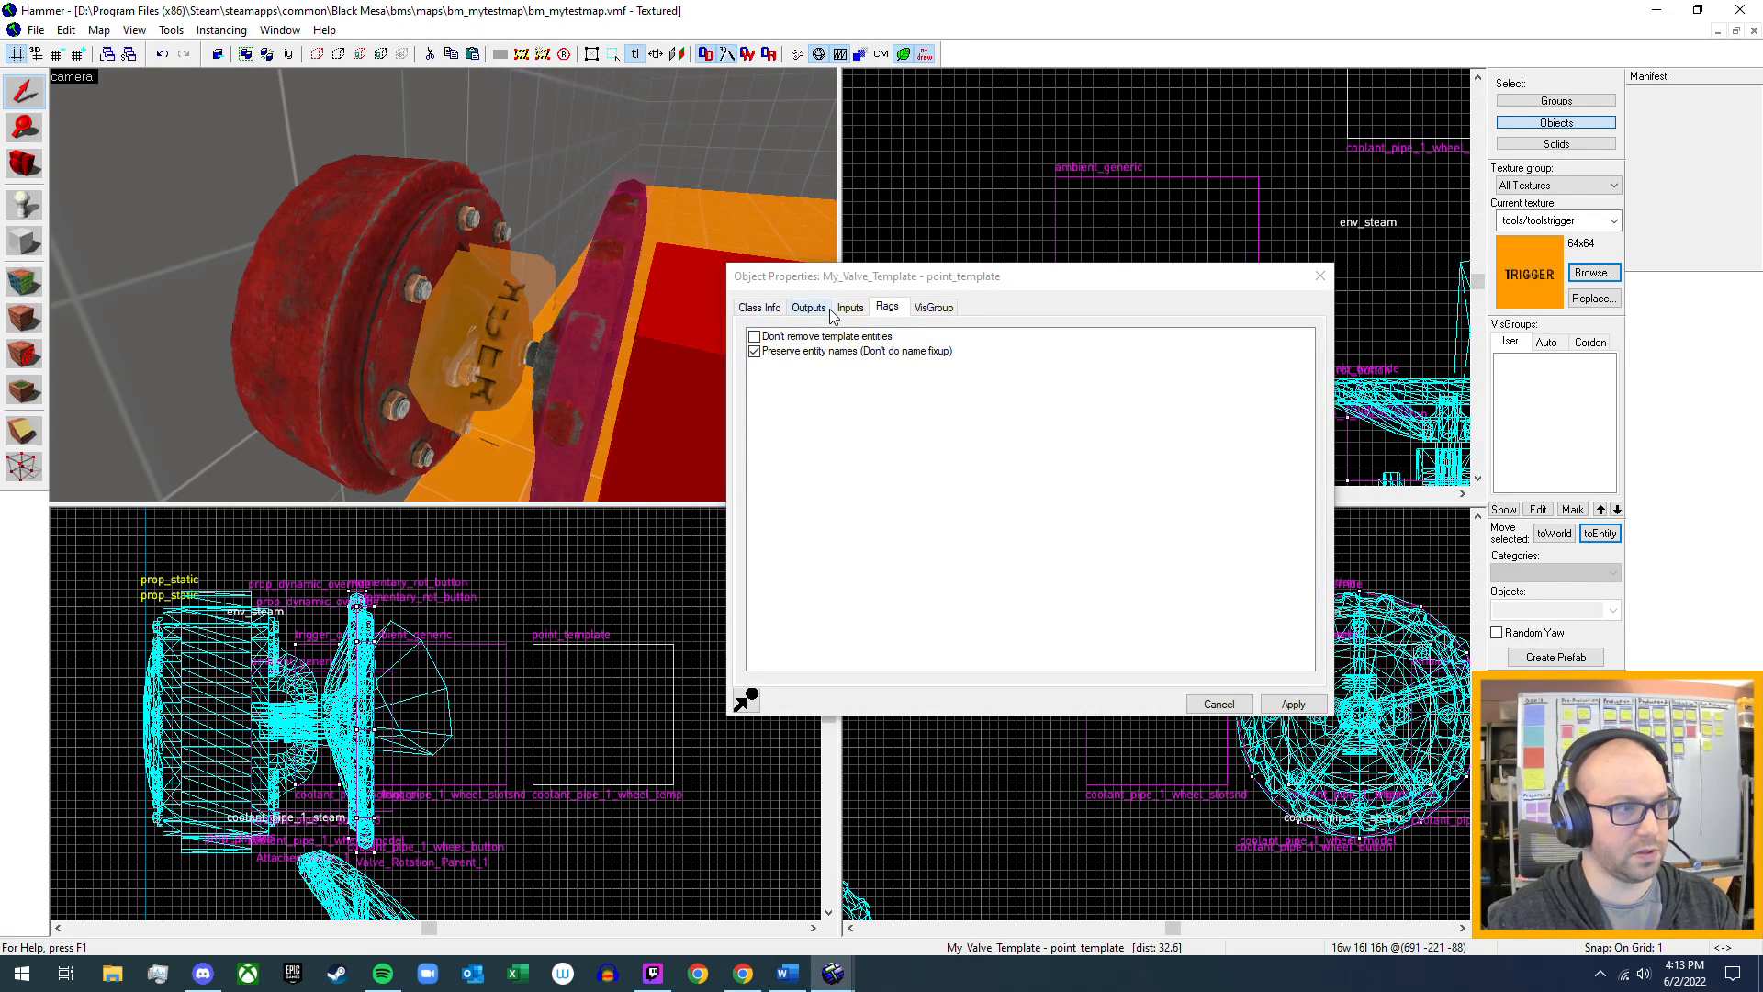
click(932, 308)
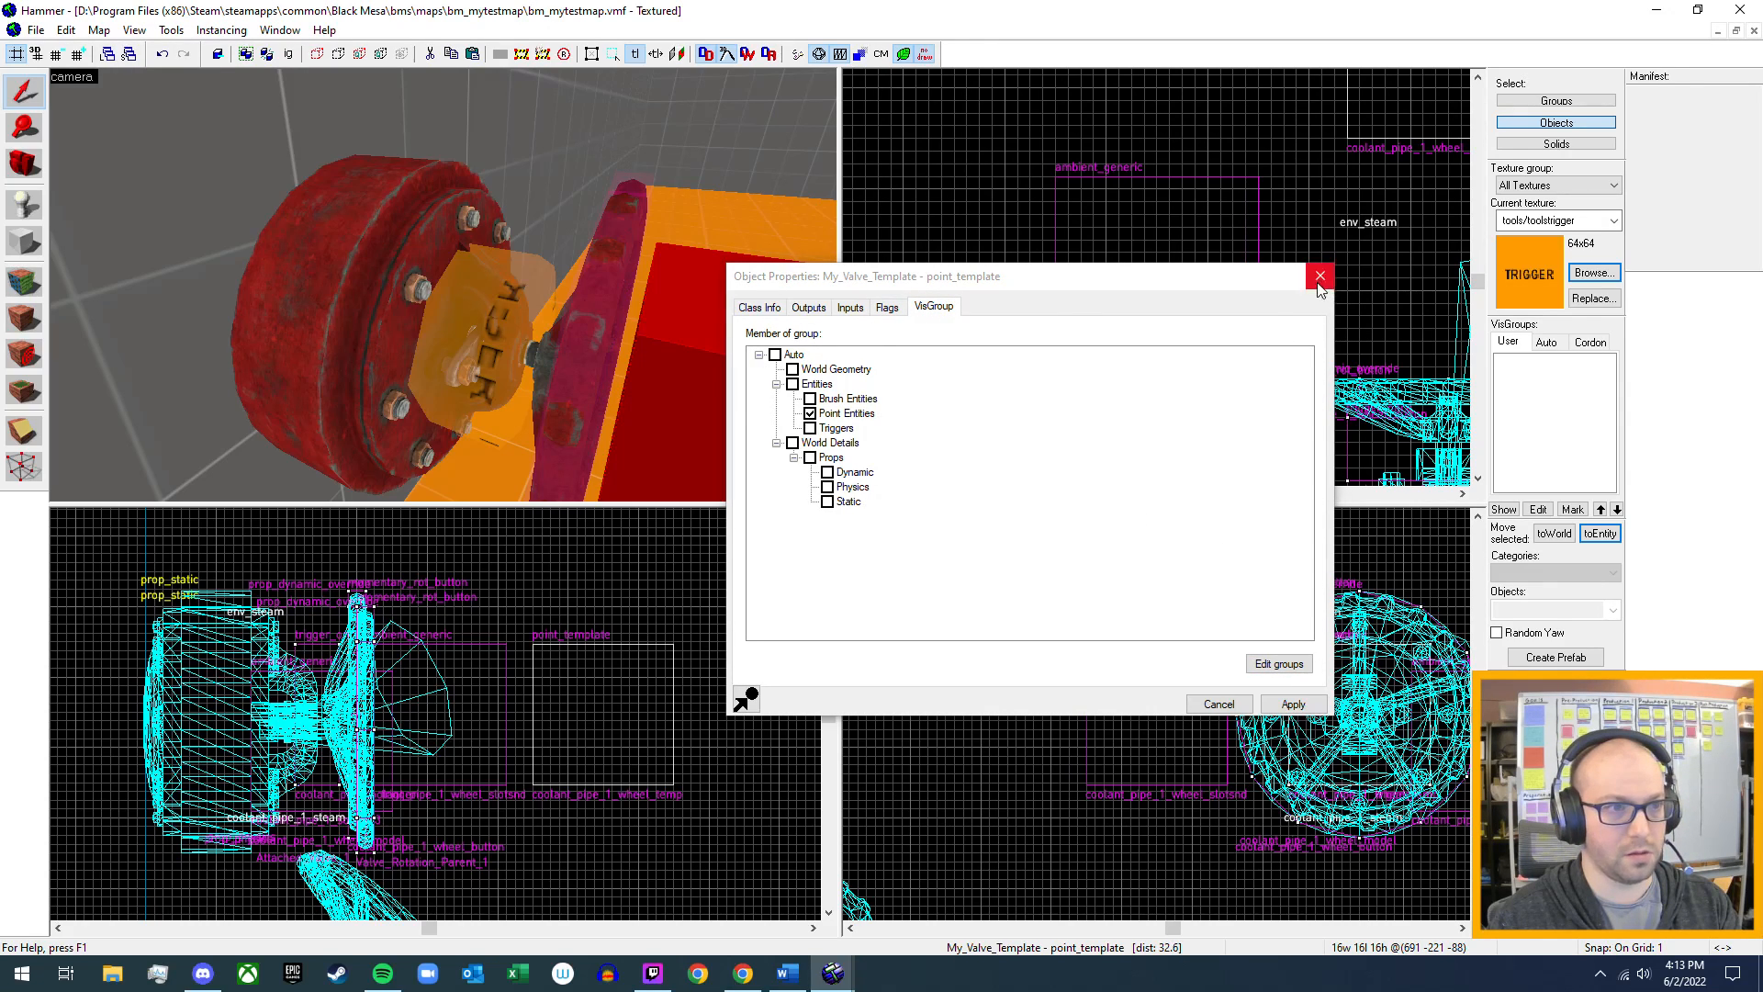
- Review the inputs, outputs and class info of the example point_template coolant_pipe_1_wheel_temp for comparison
key(z)
key(s)
key(w)
key(z)
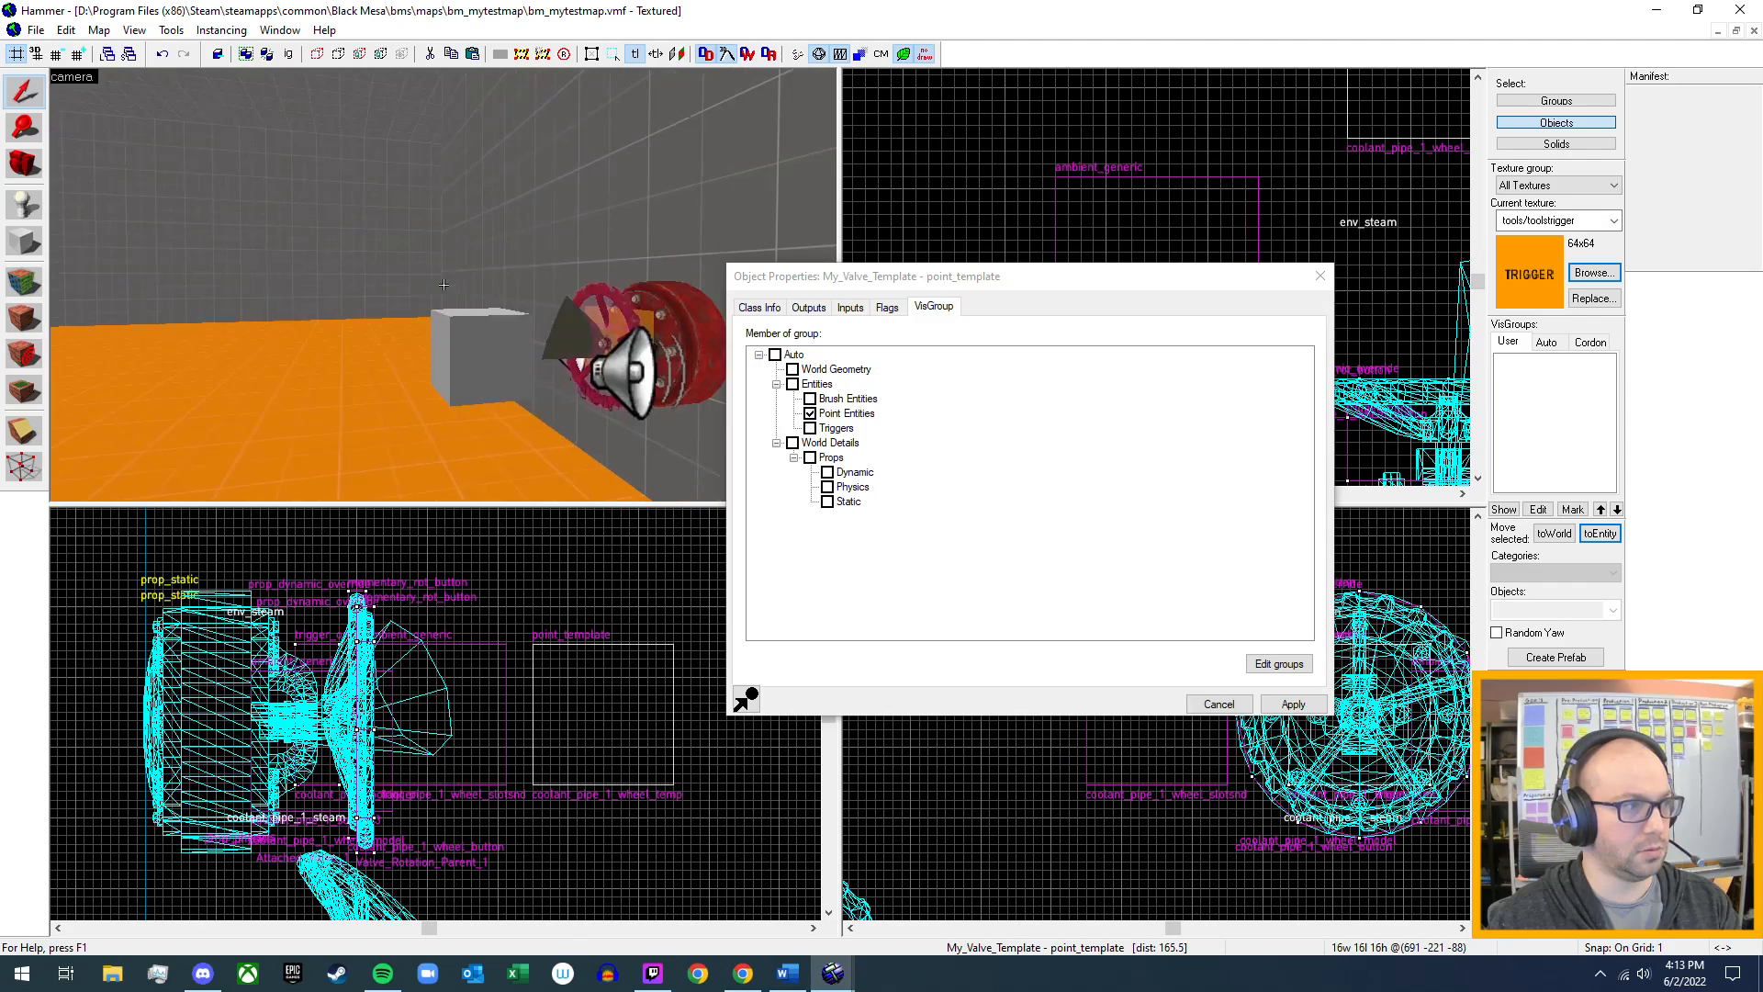
click(477, 343)
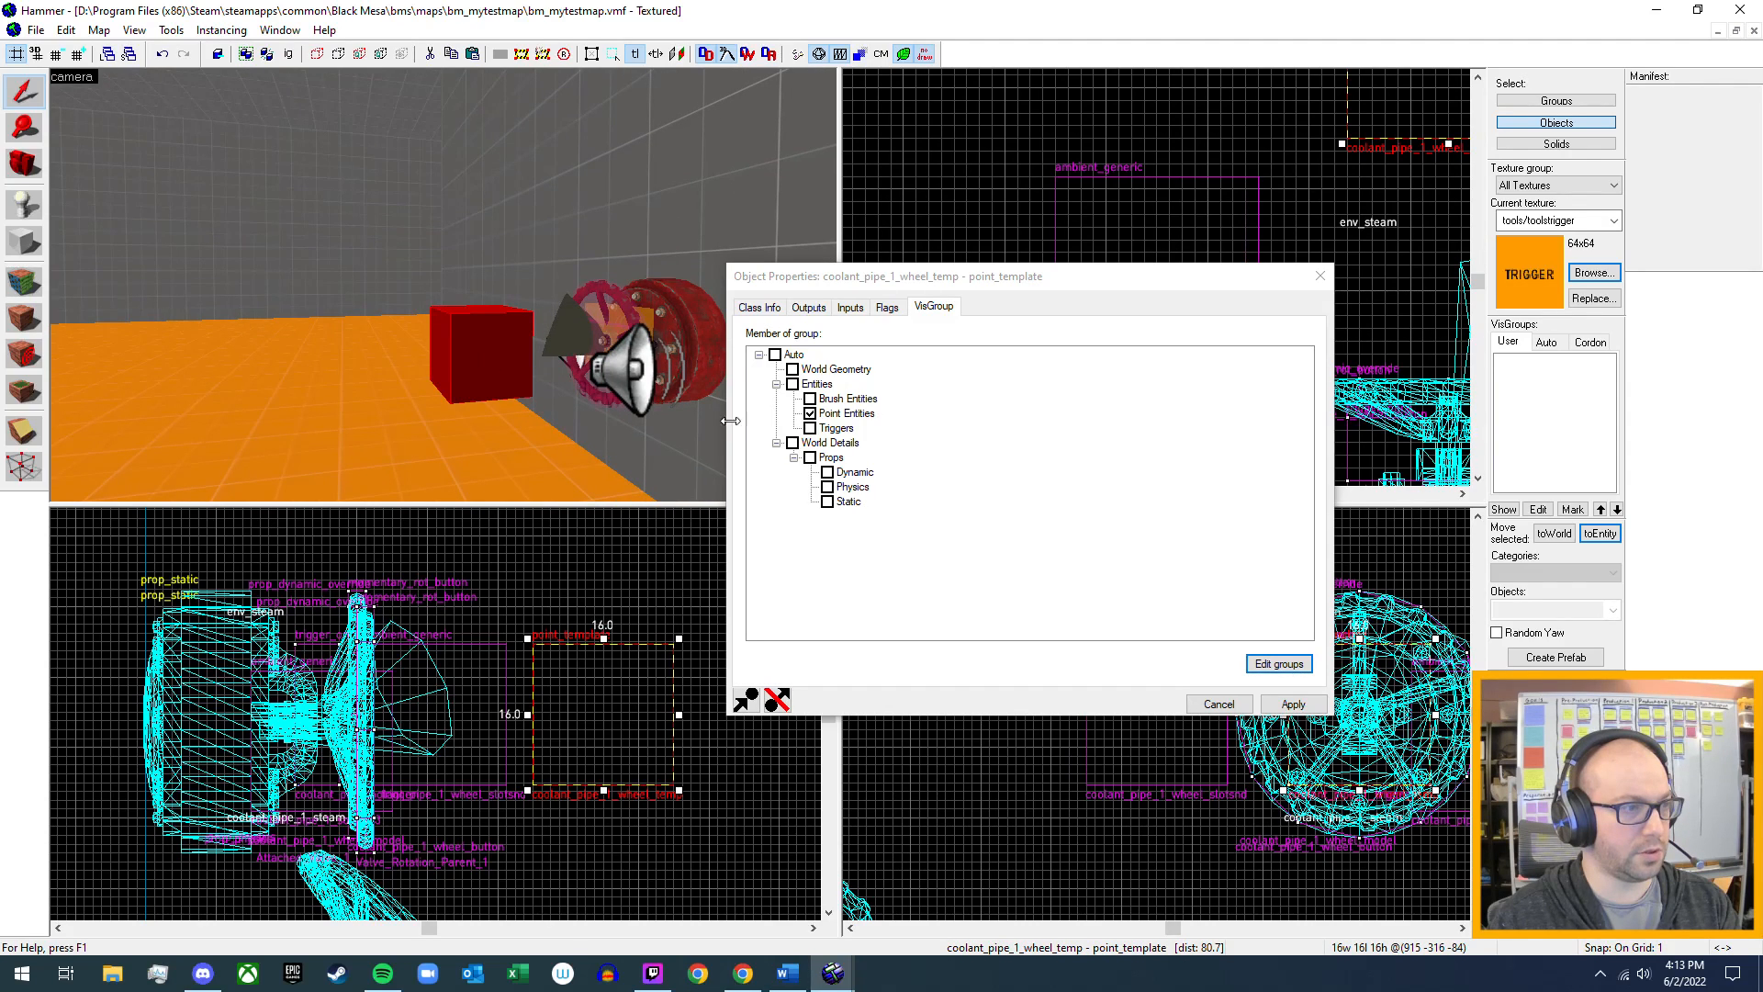
click(877, 313)
click(852, 315)
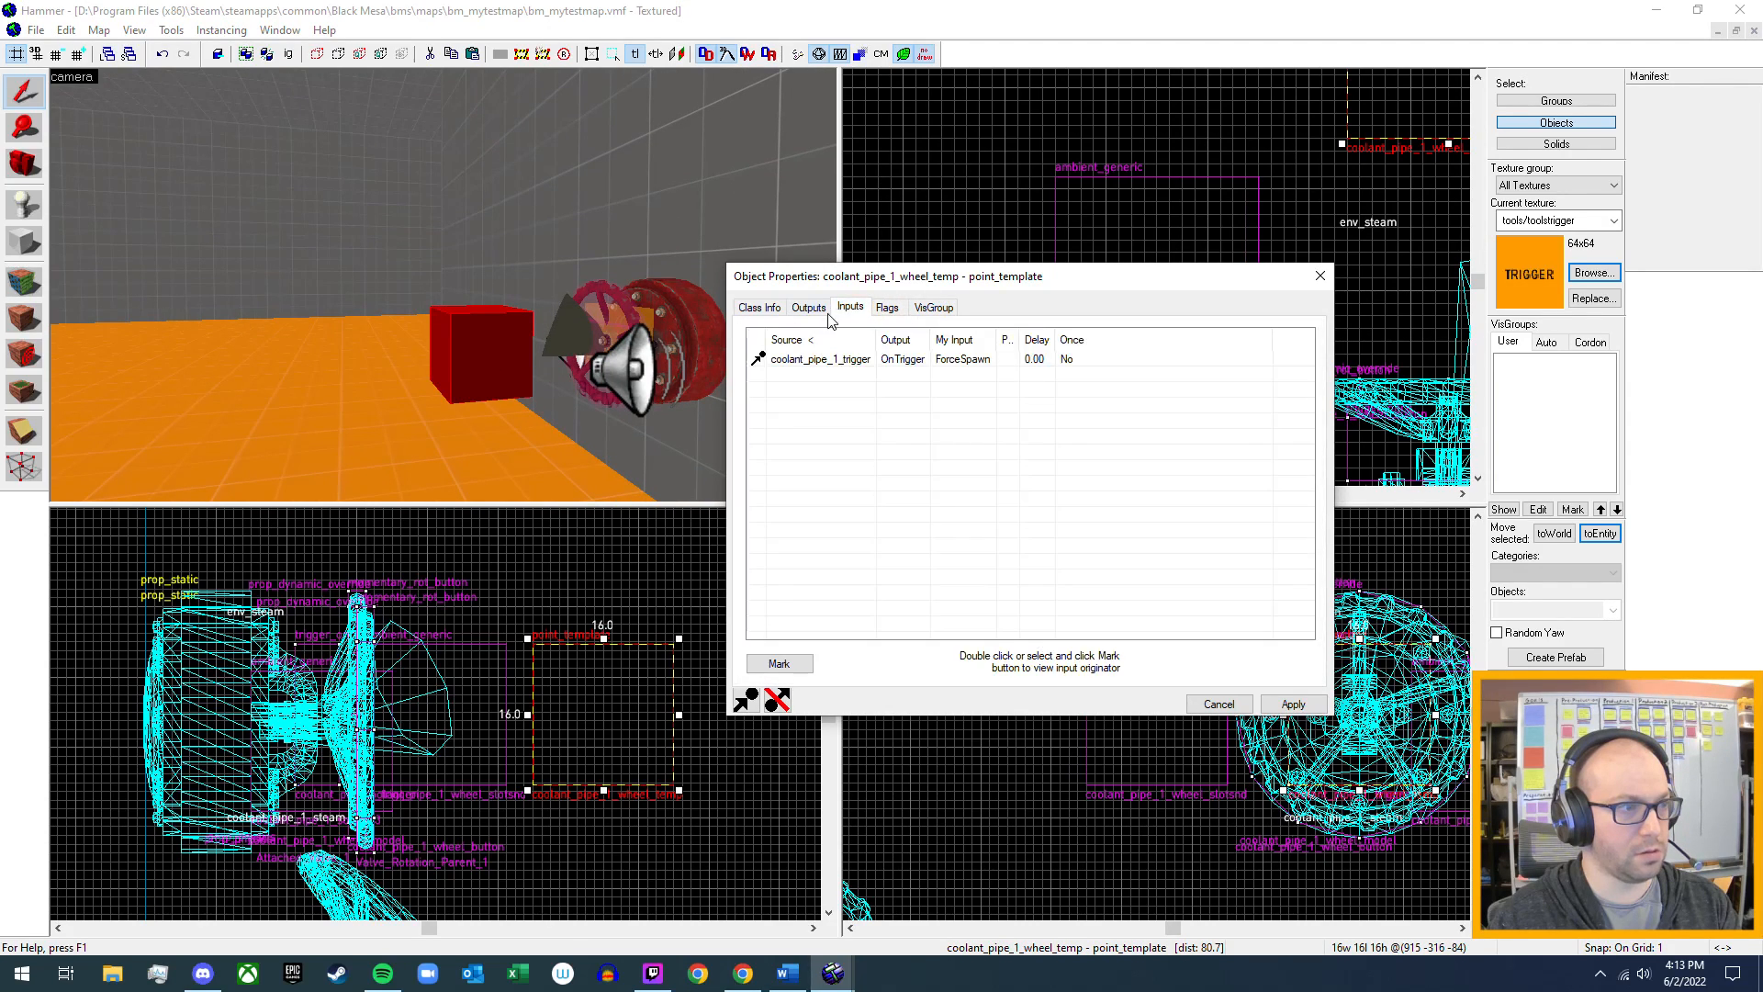
click(809, 308)
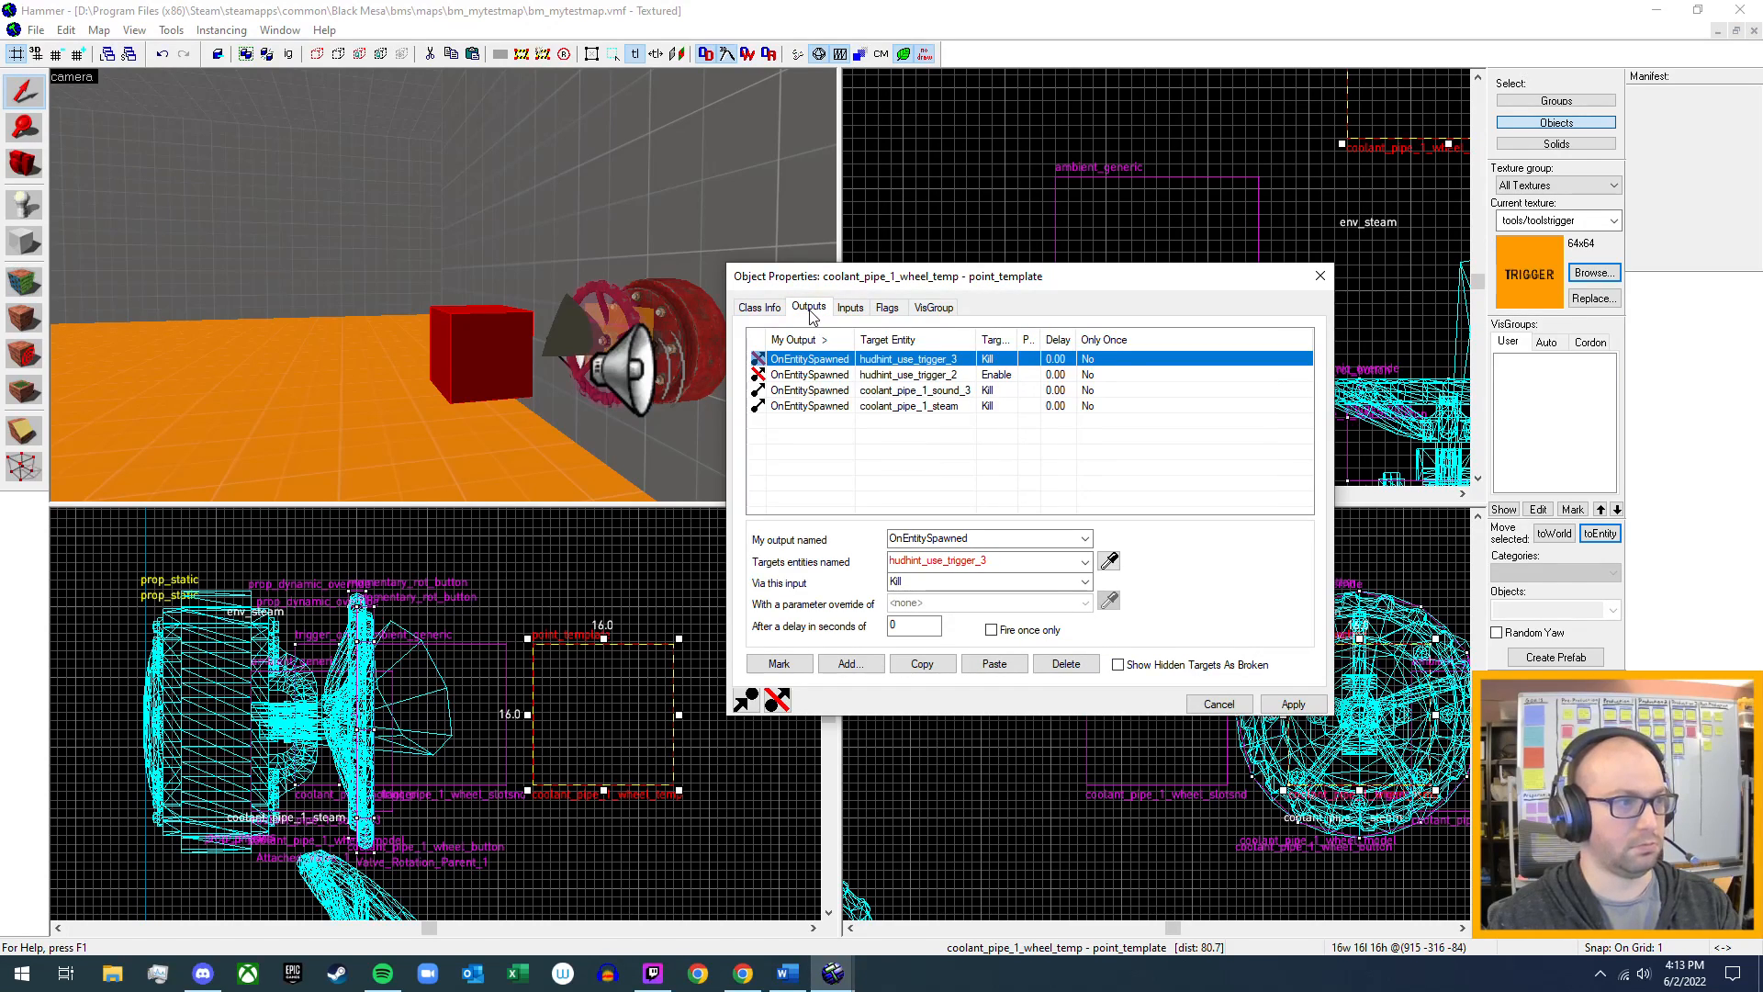
click(759, 308)
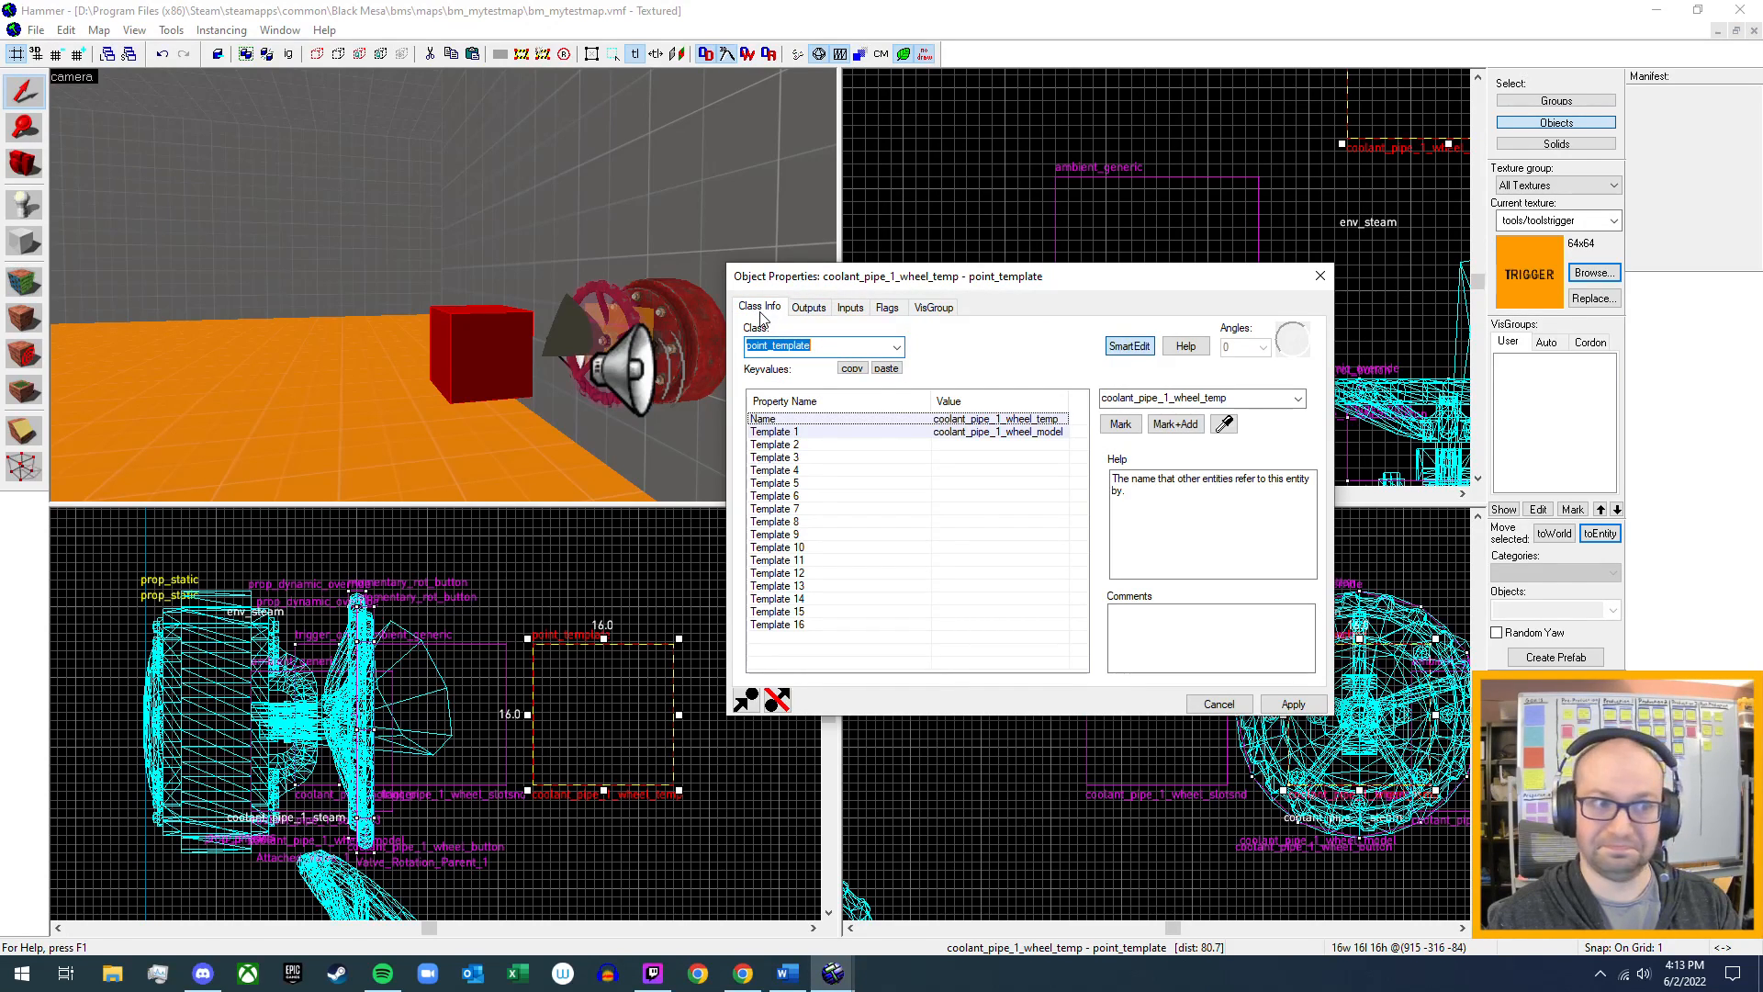
click(1320, 277)
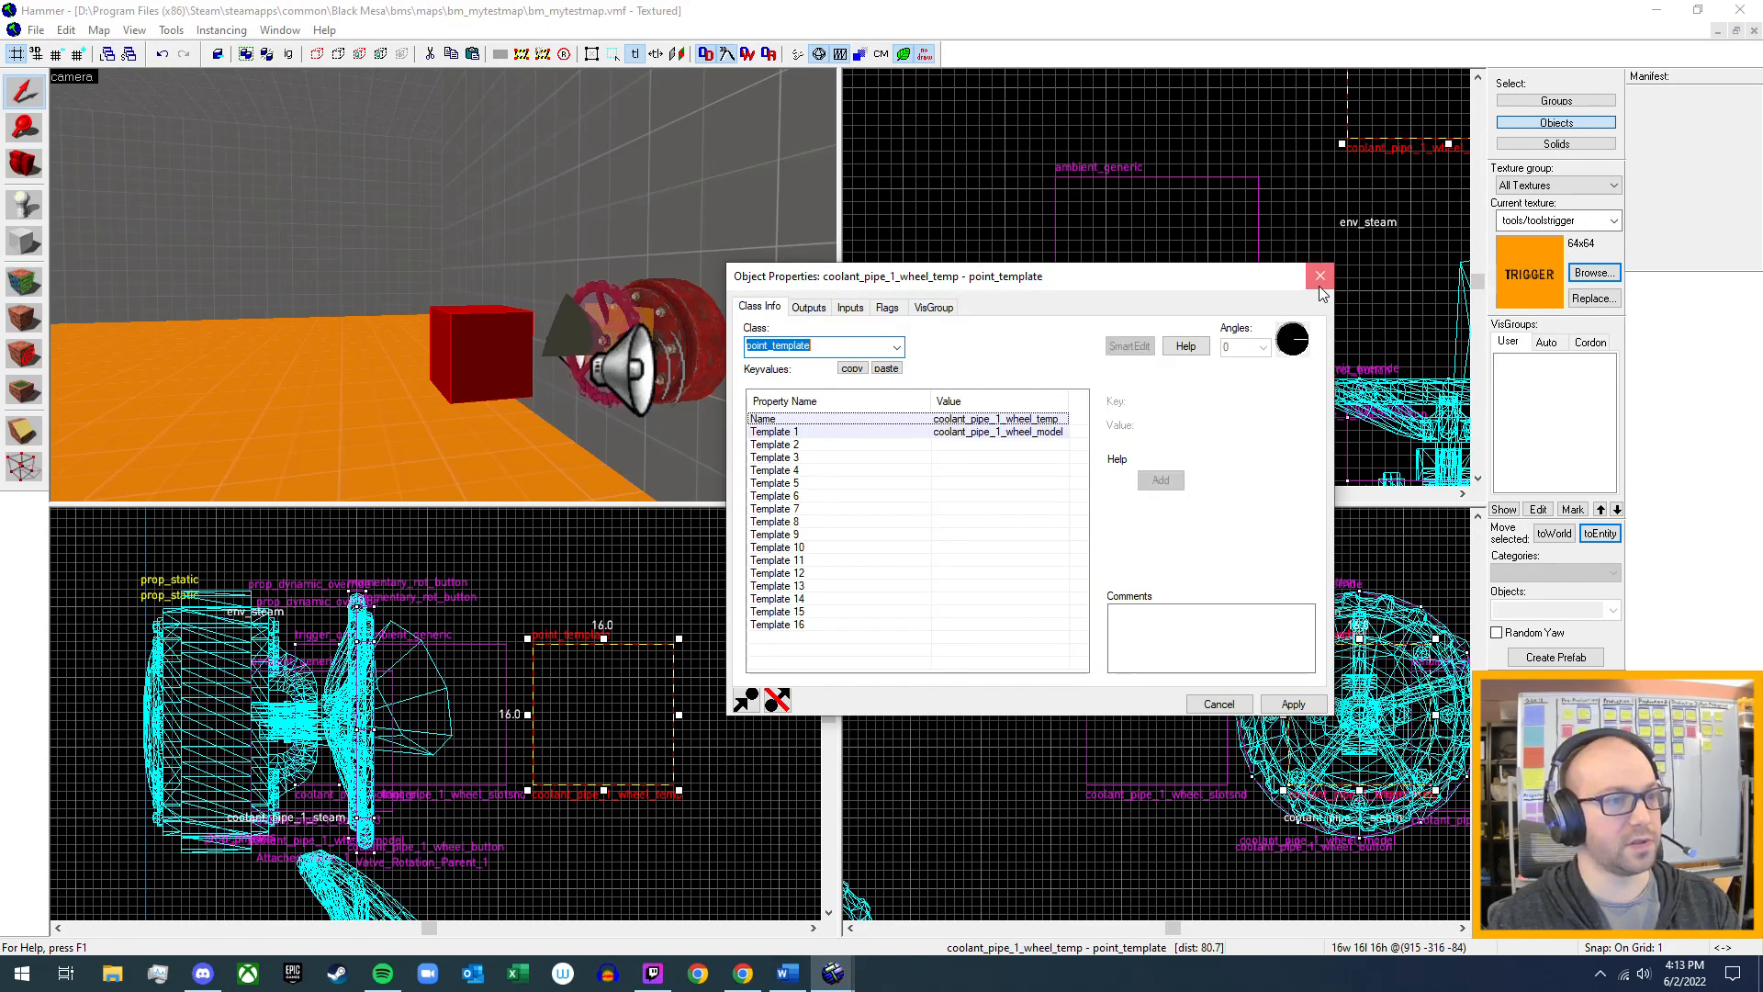
- Save the map, compile it with normal BSP, normal VIS and final RAD, and launch it in the game
key(z)
key(d)
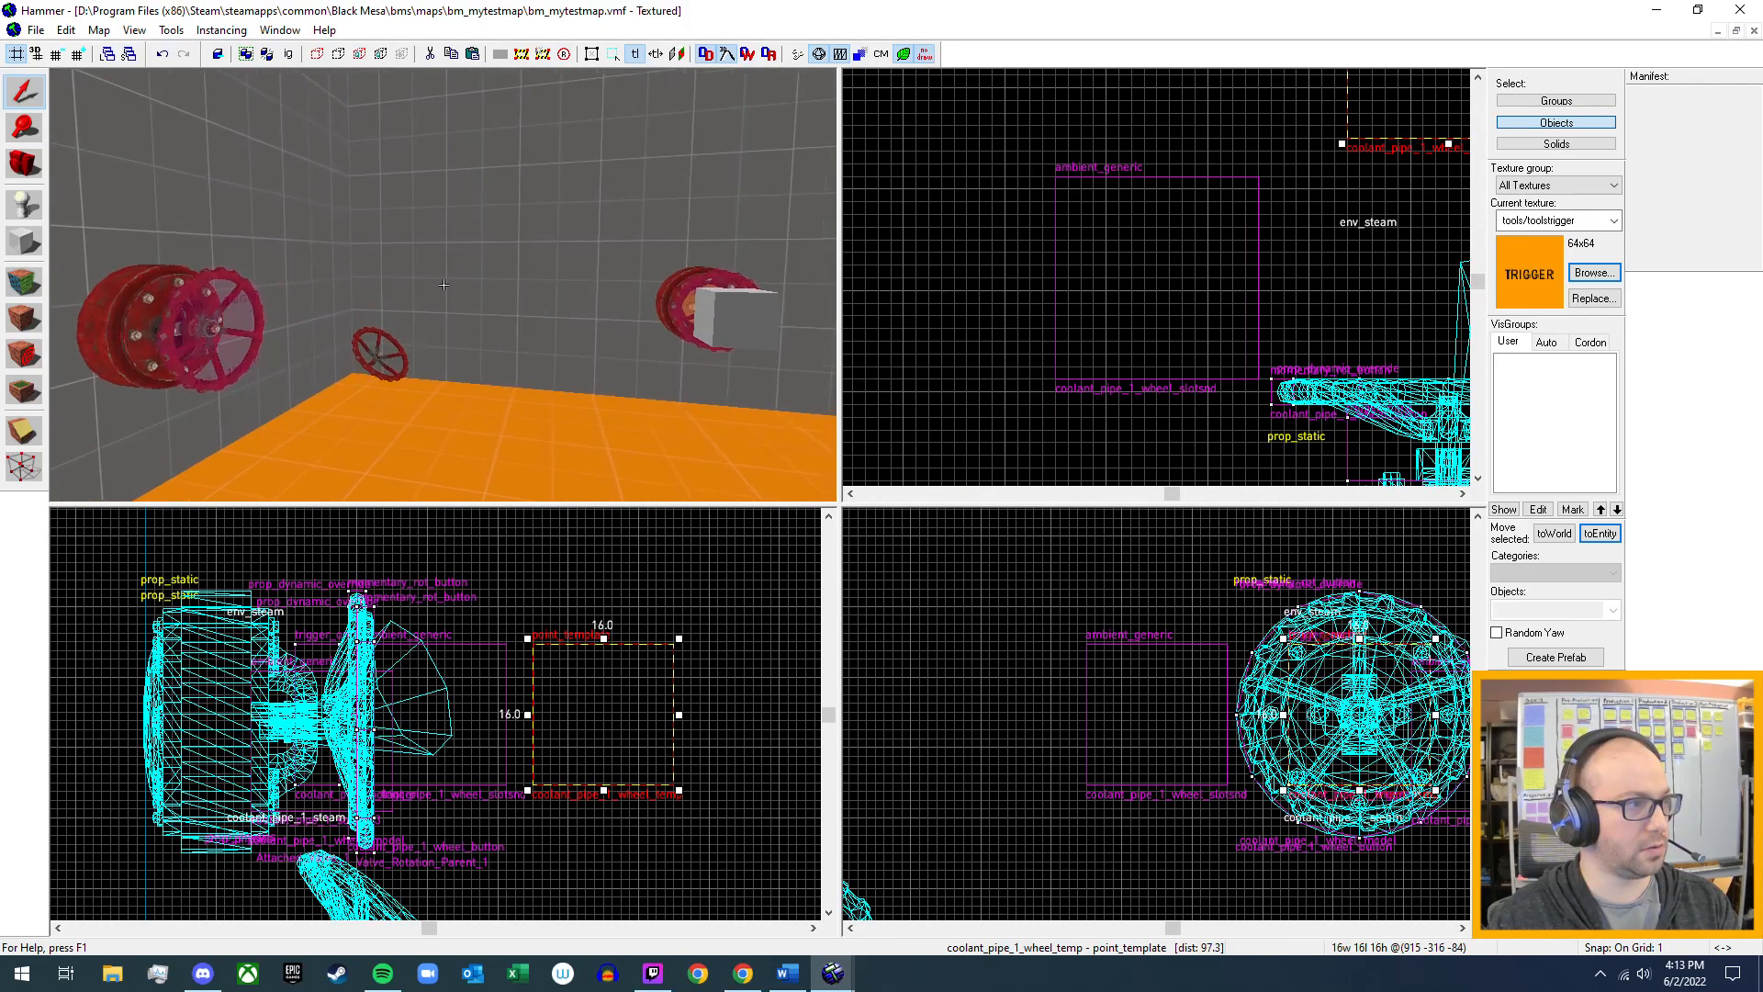
key(w)
key(s)
key(z)
click(35, 30)
click(73, 112)
click(36, 29)
click(79, 225)
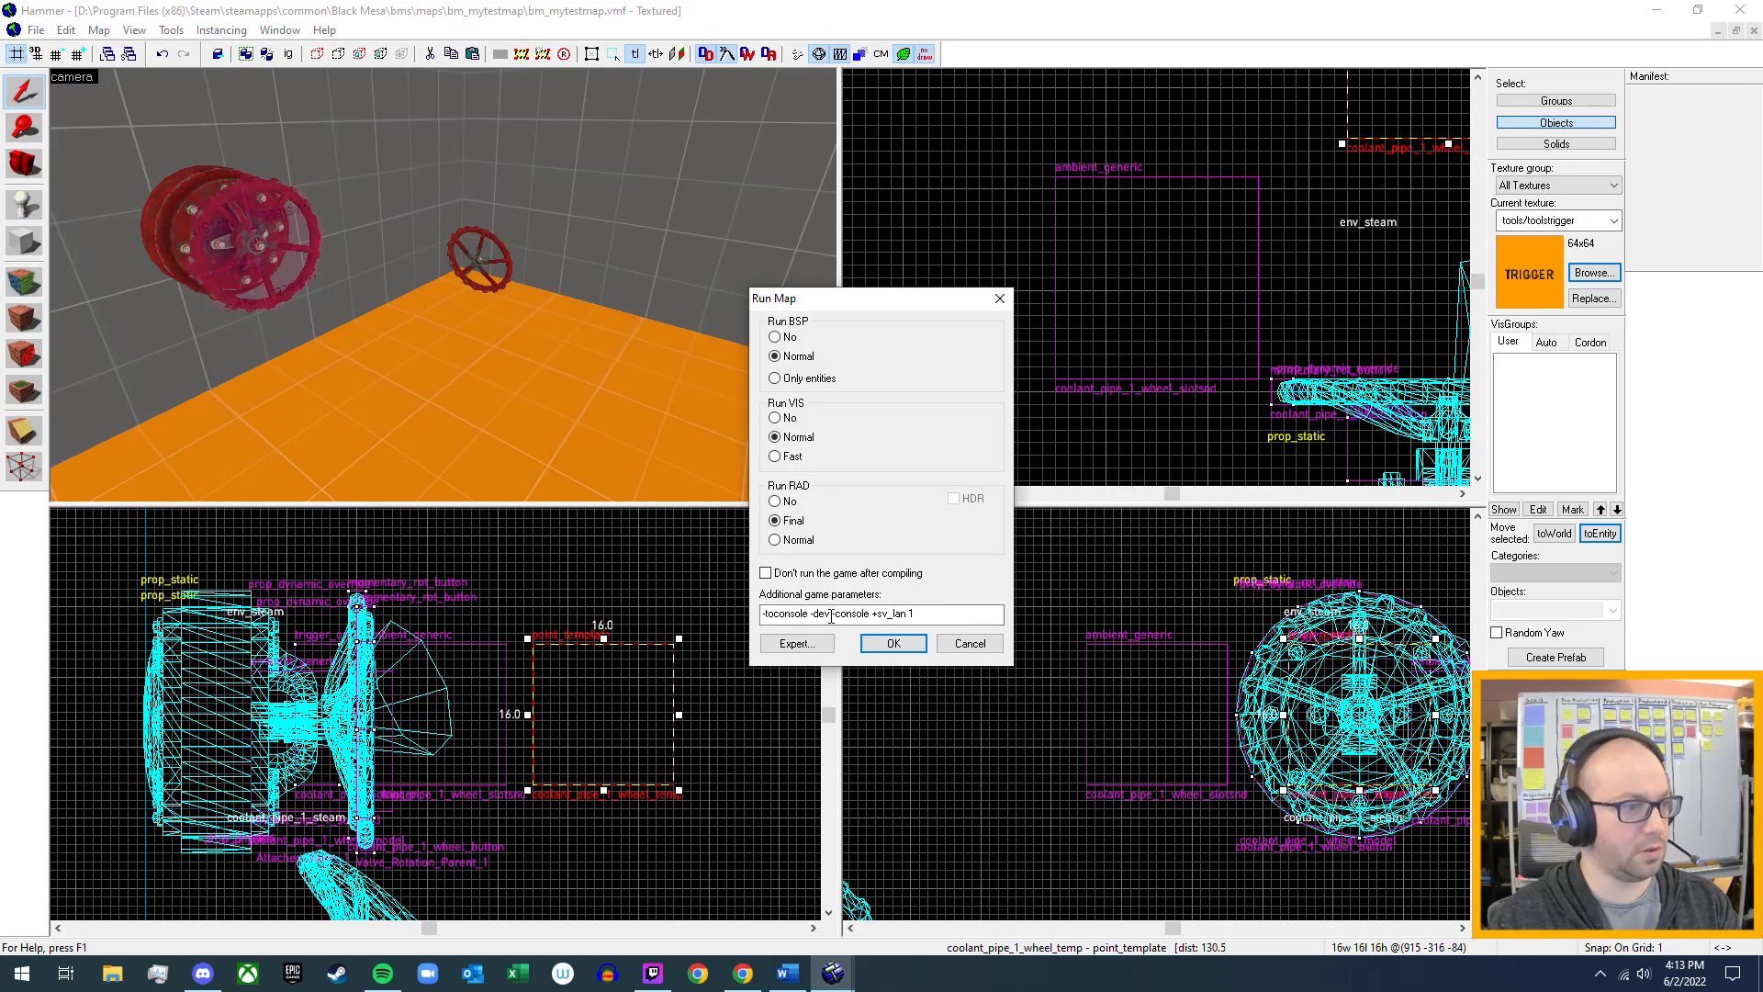
click(881, 648)
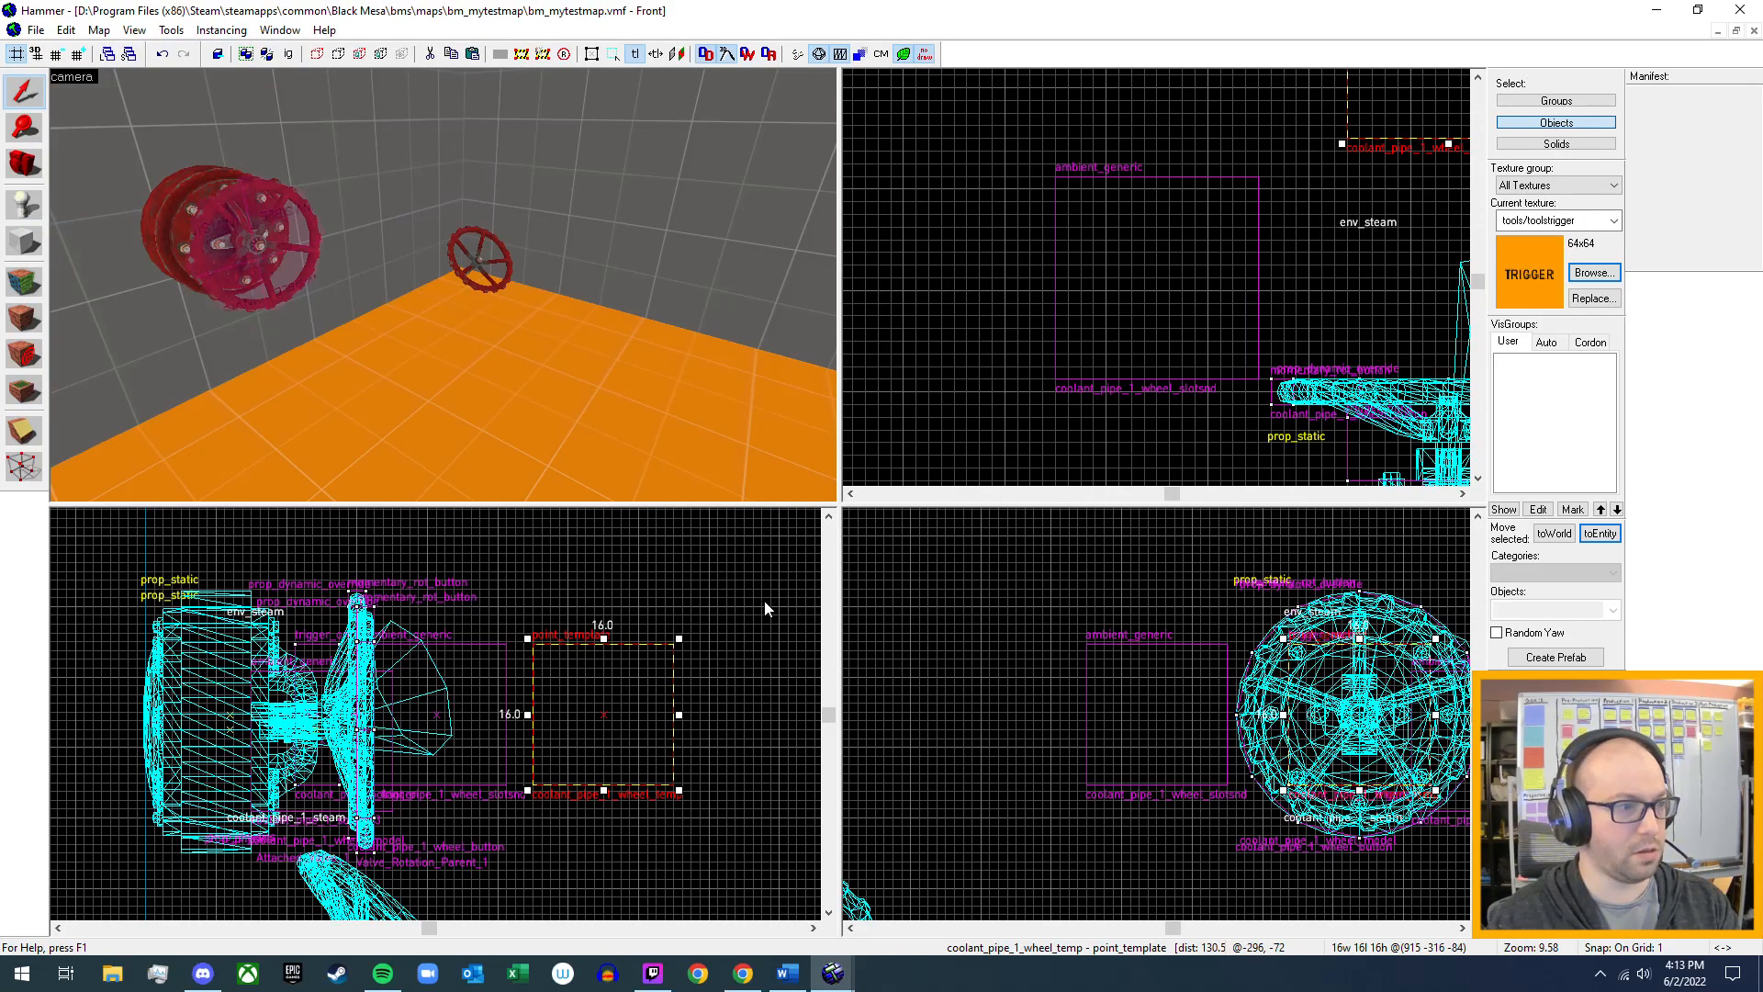
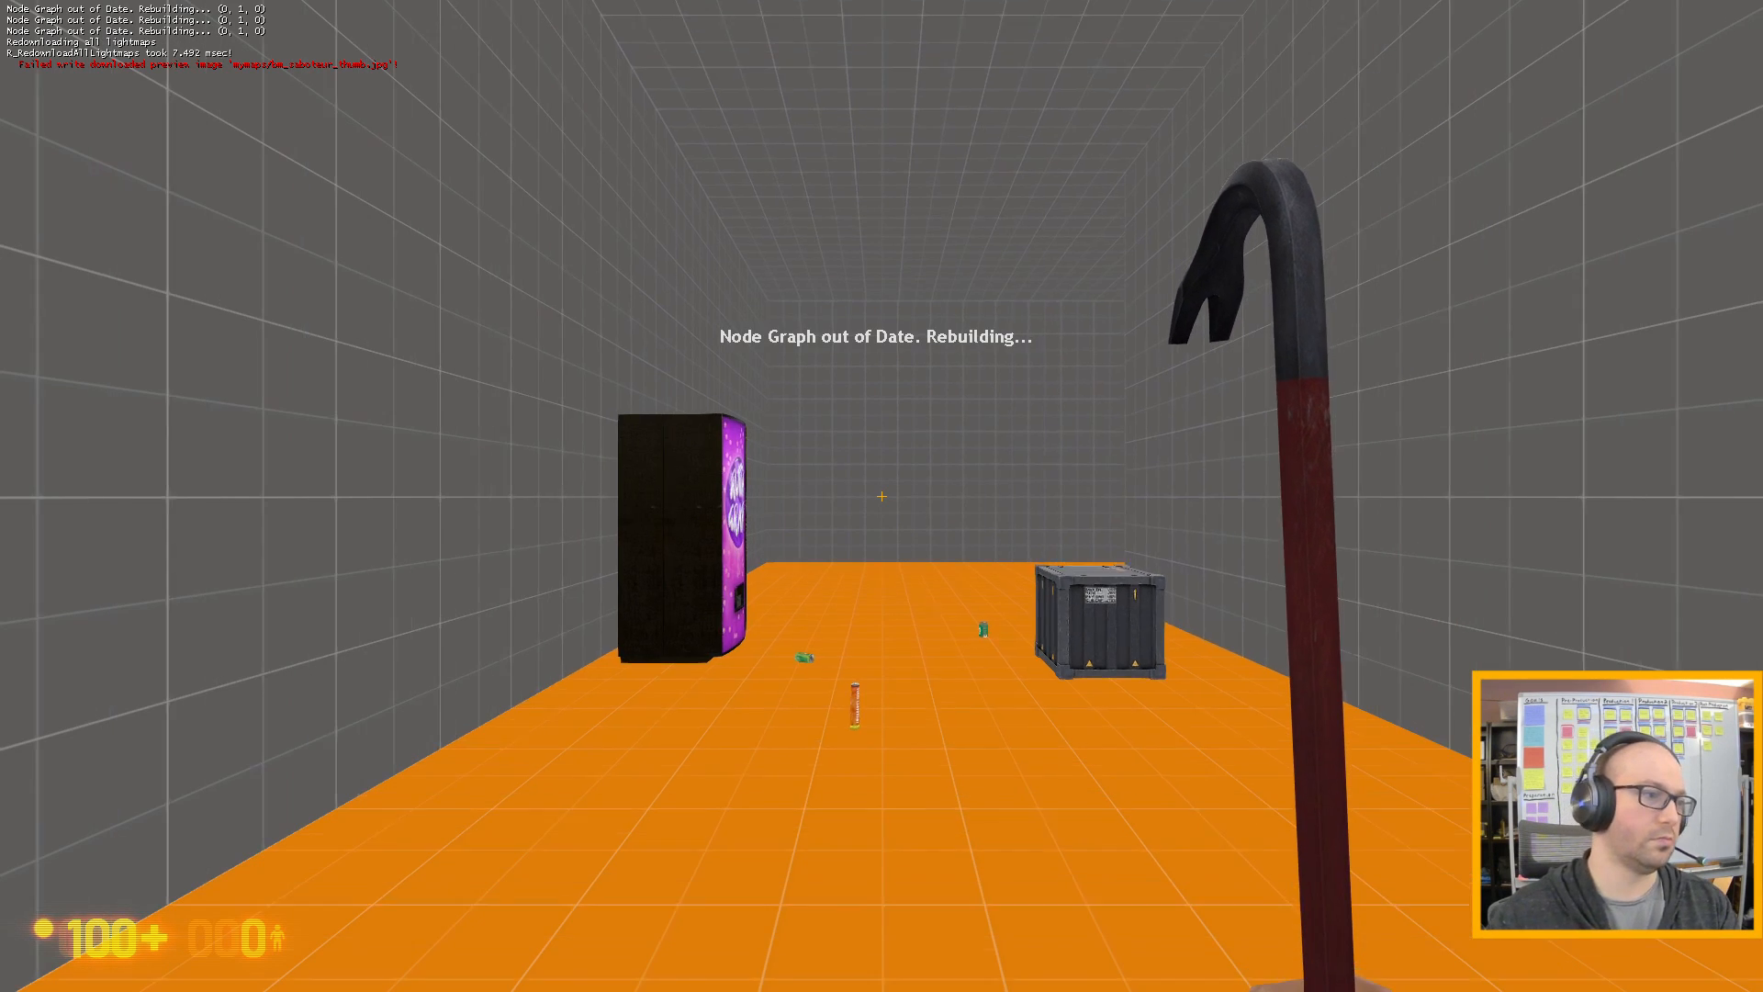
- Walk to the coolant pipes, pick up a loose valve wheel and carry it onto an empty pipe to test the attachment
key(w)
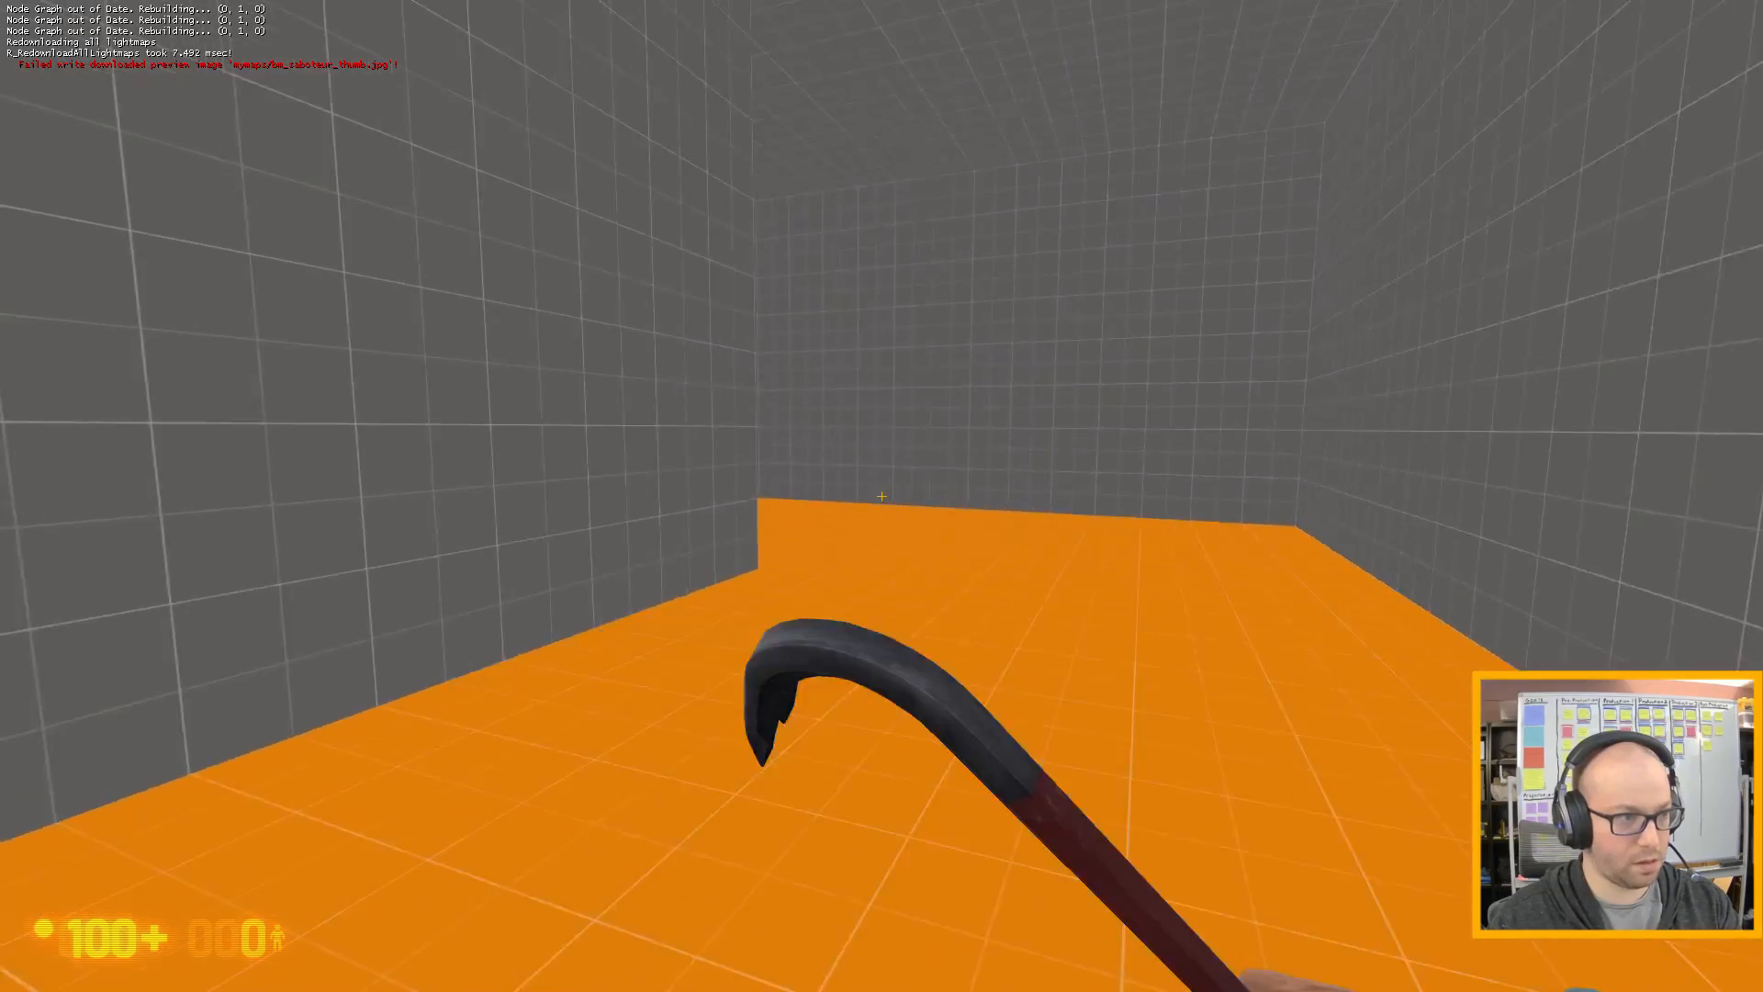
key(w)
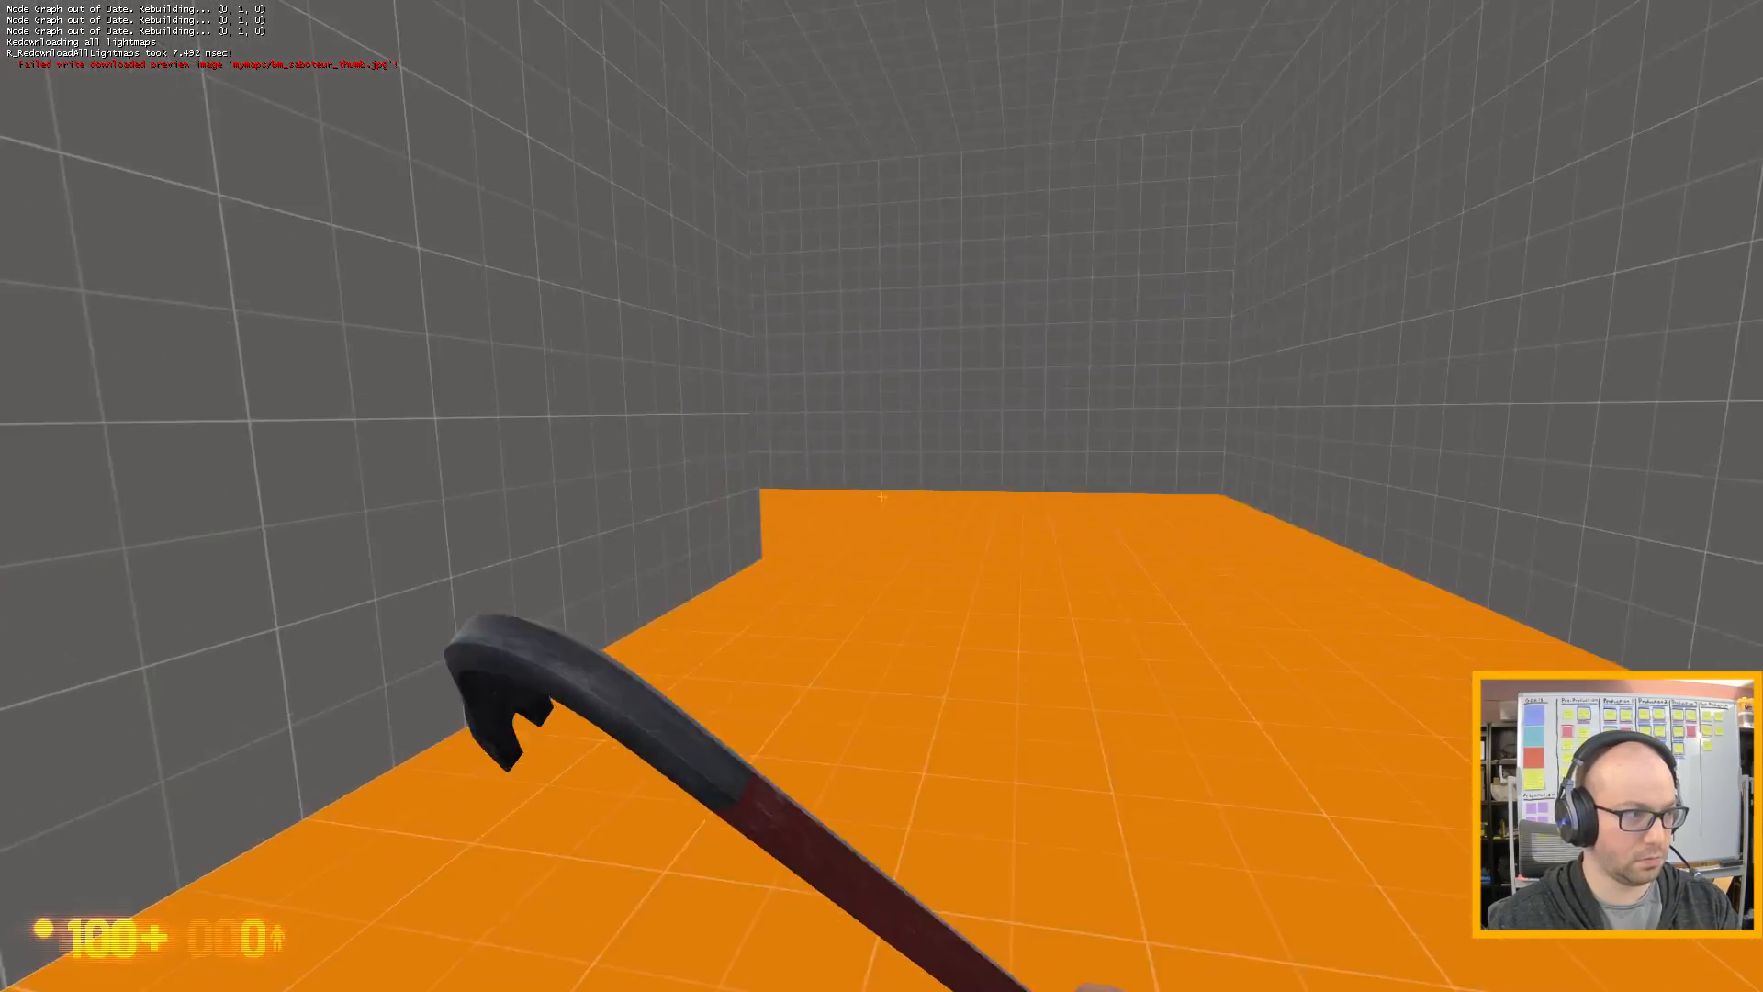
key(w)
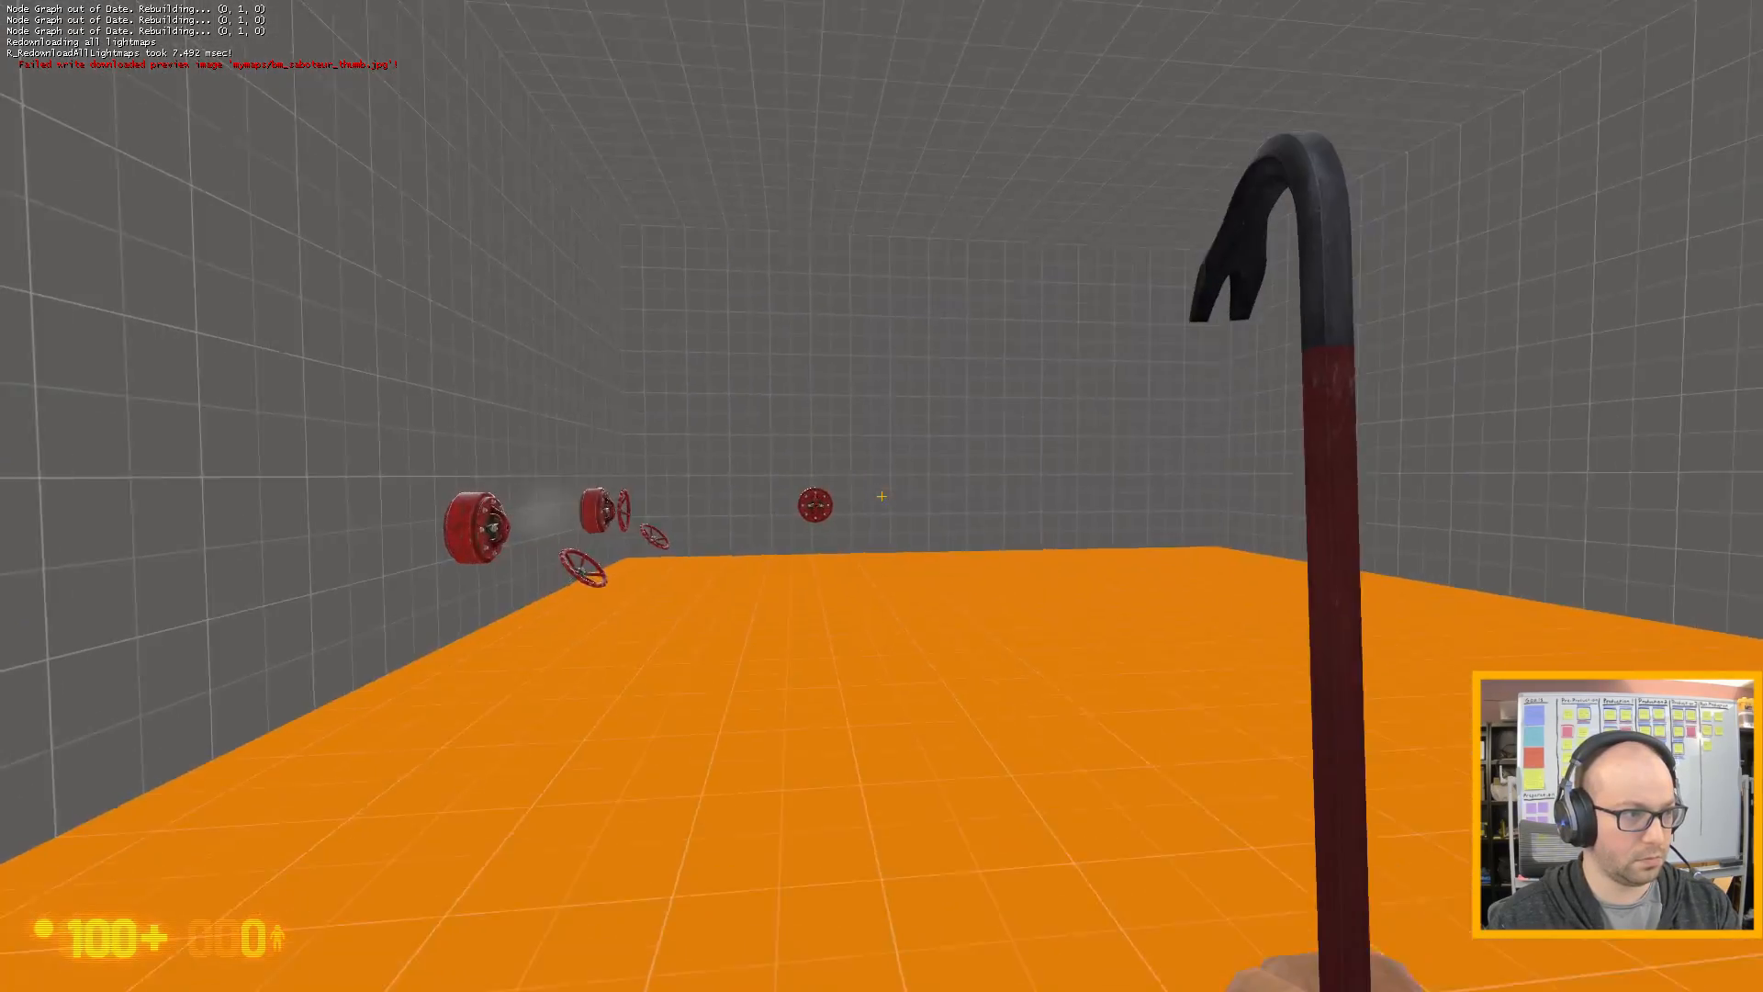
key(w)
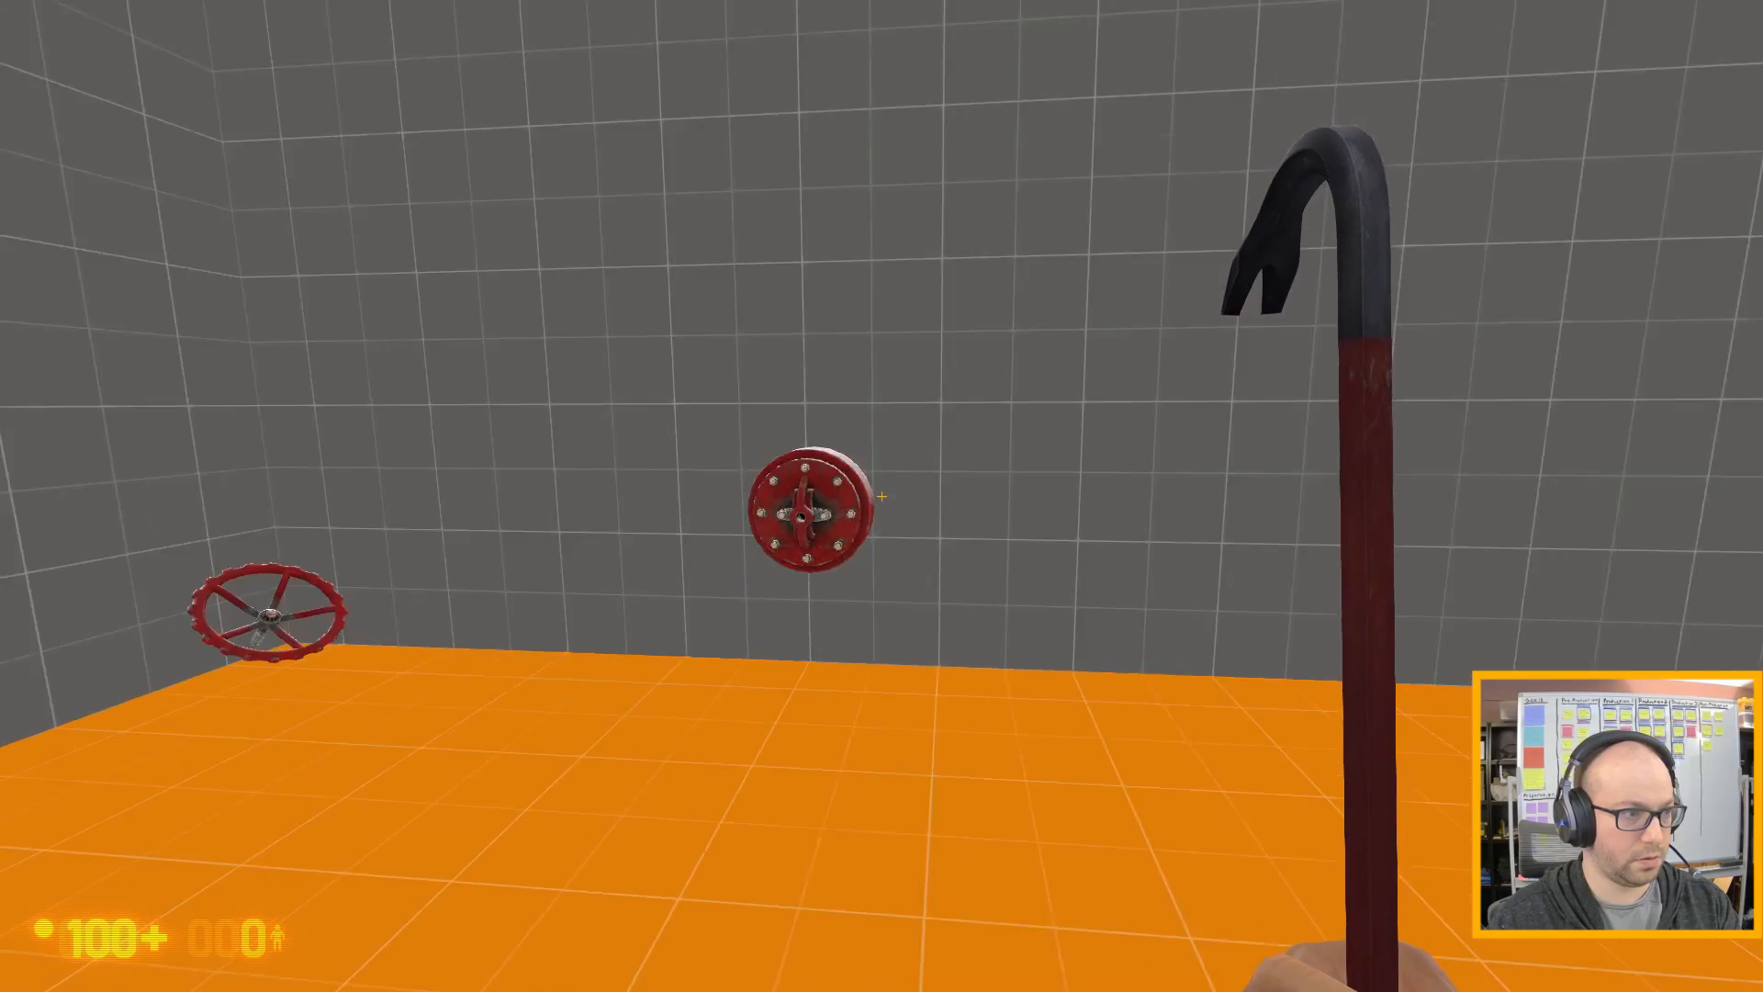
key(d)
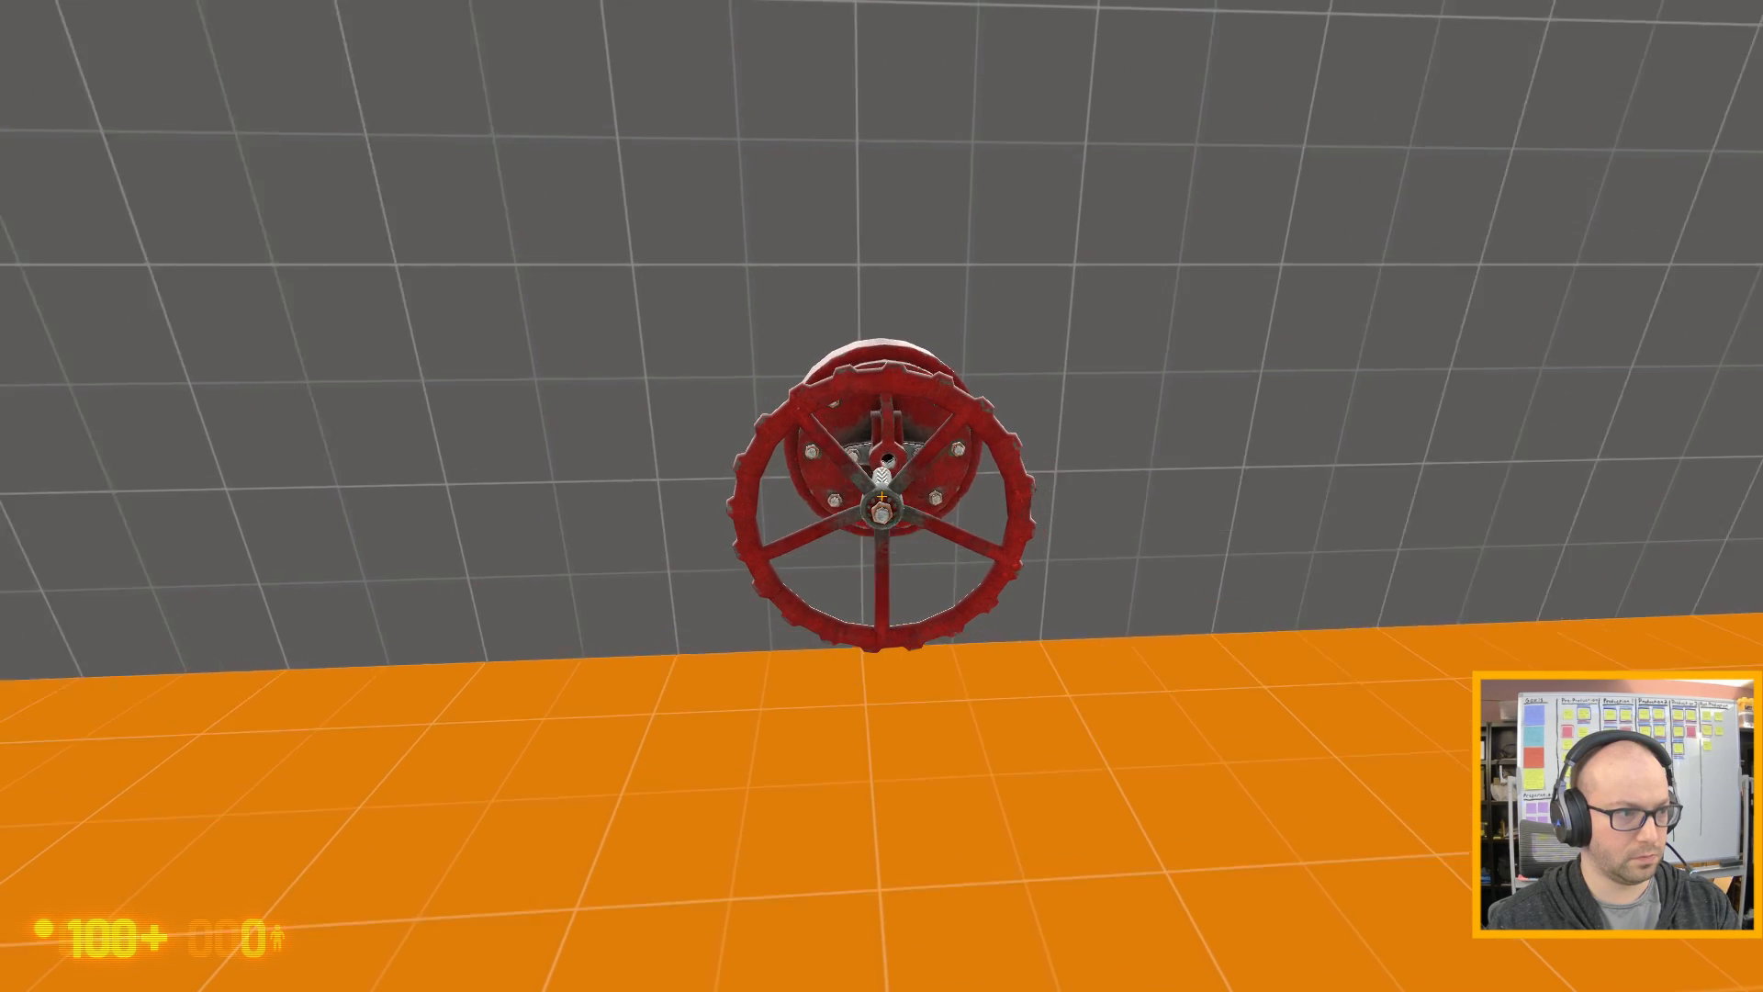
key(w)
key(s)
key(e)
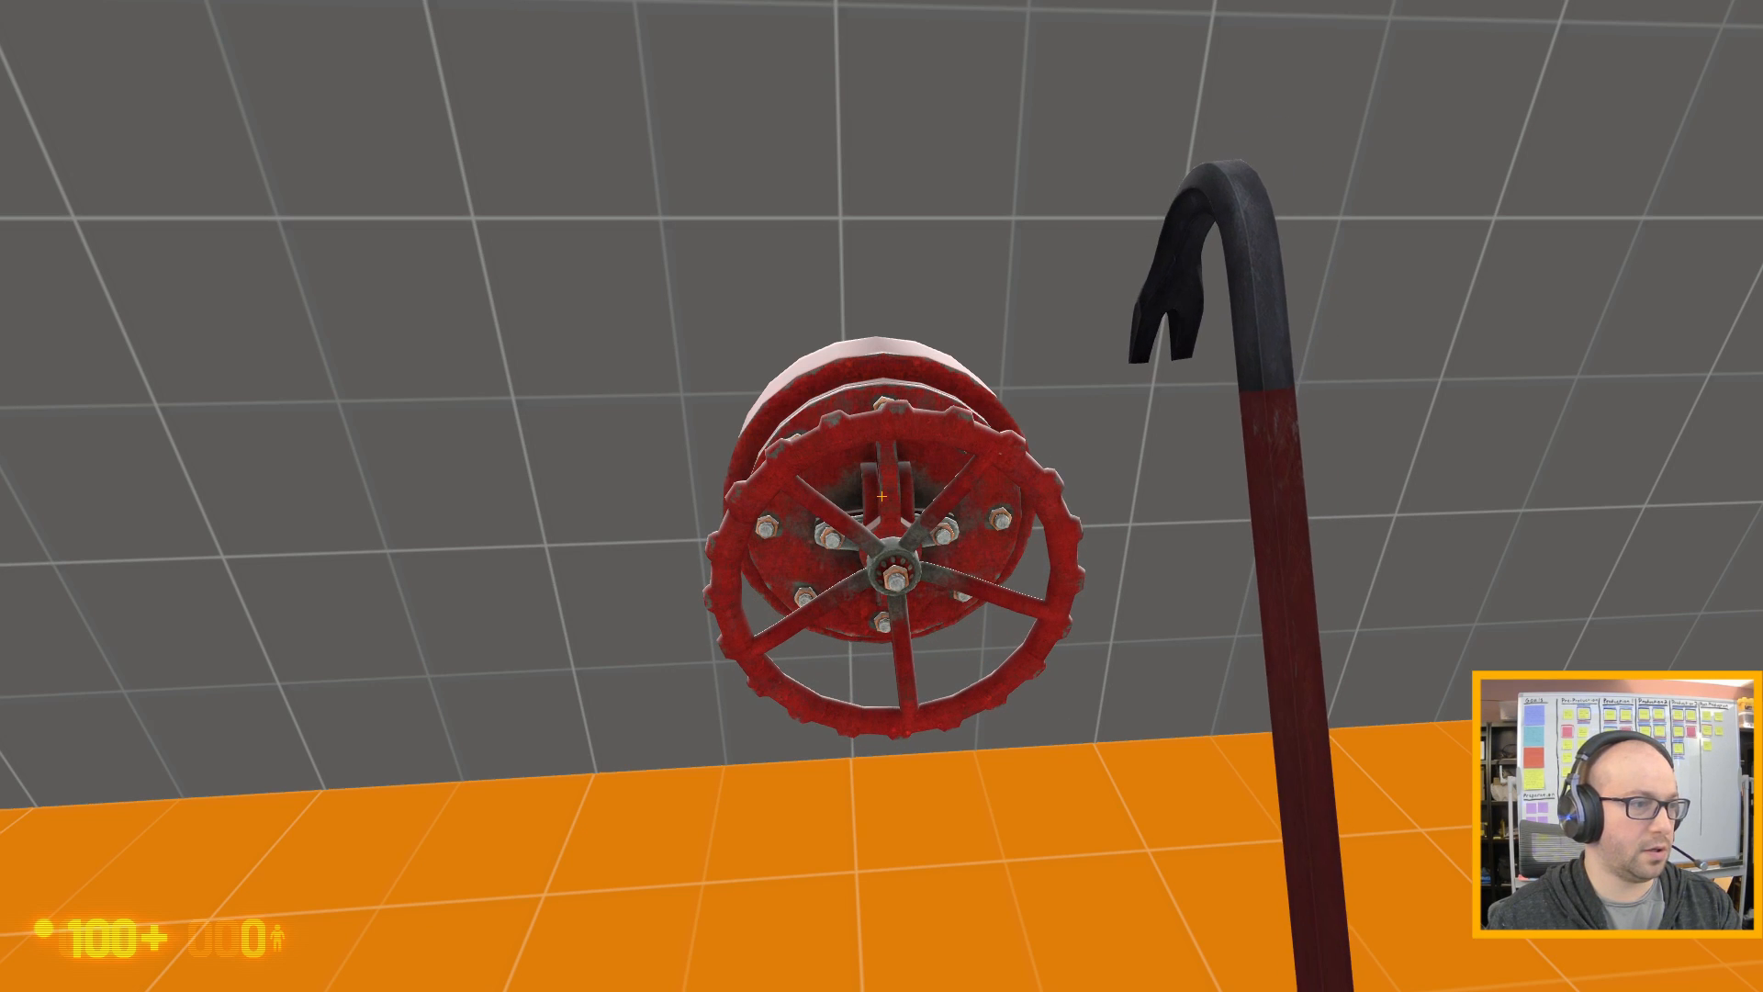
- Examine the wheels fitted on the coolant pipes from several angles and compare them
key(d)
key(a)
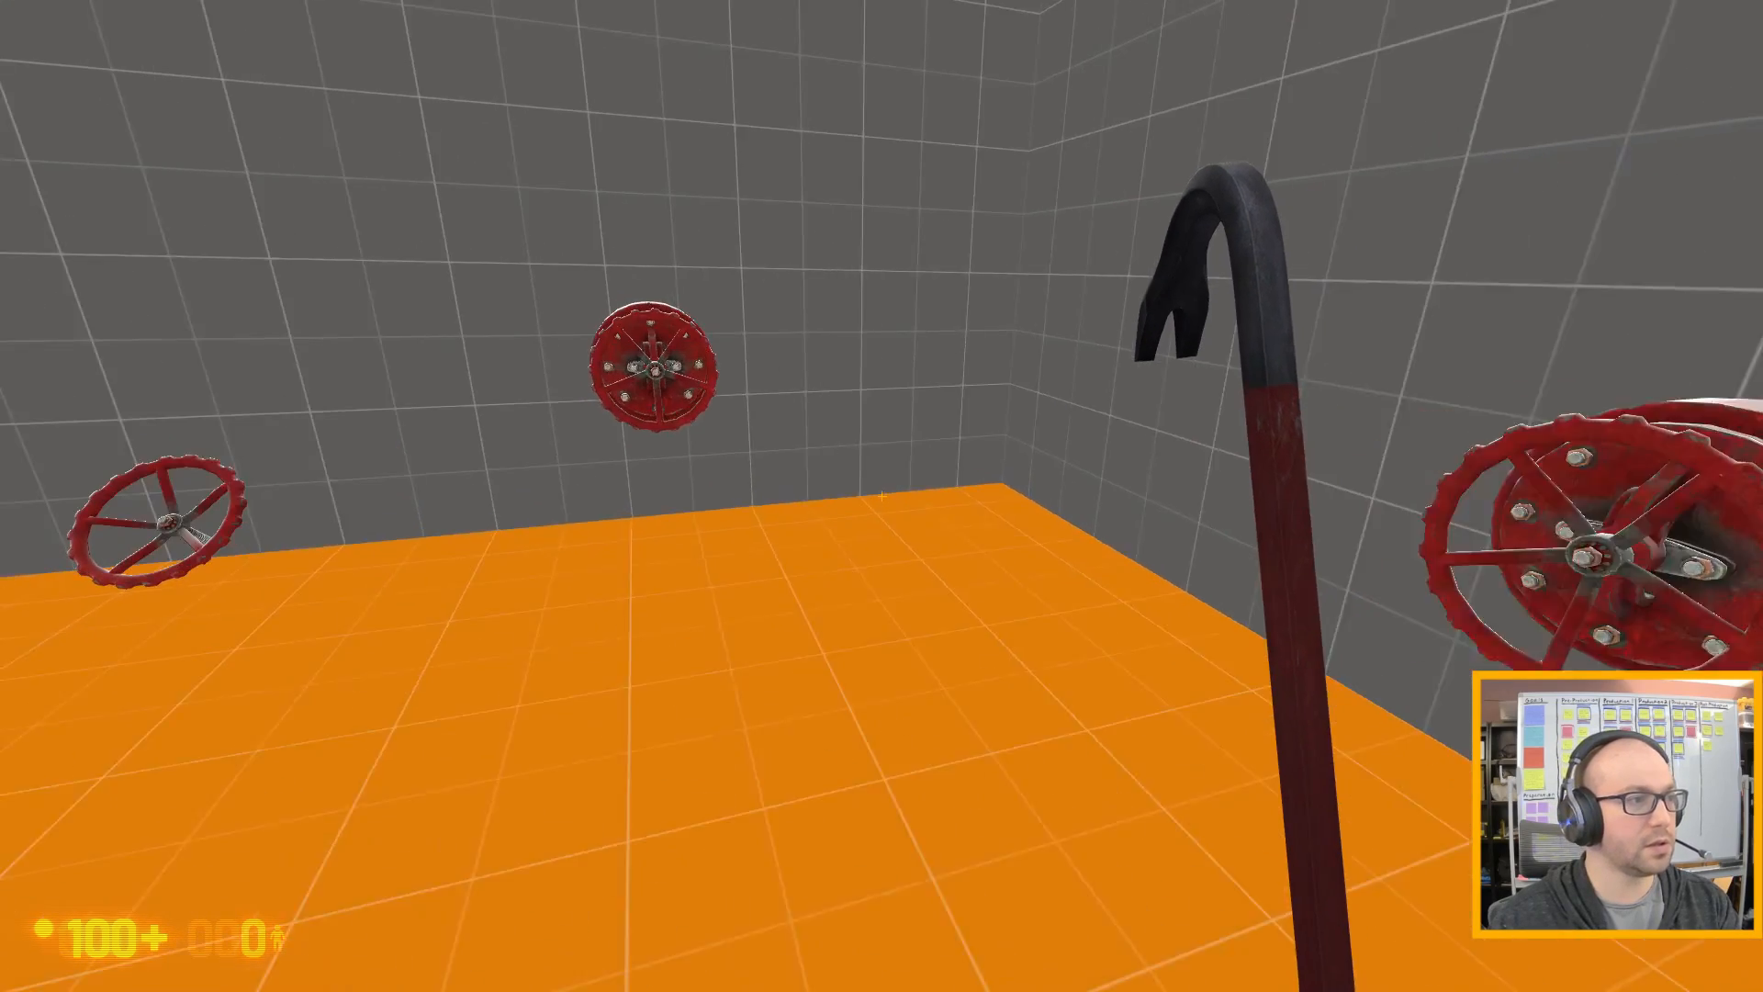
key(w)
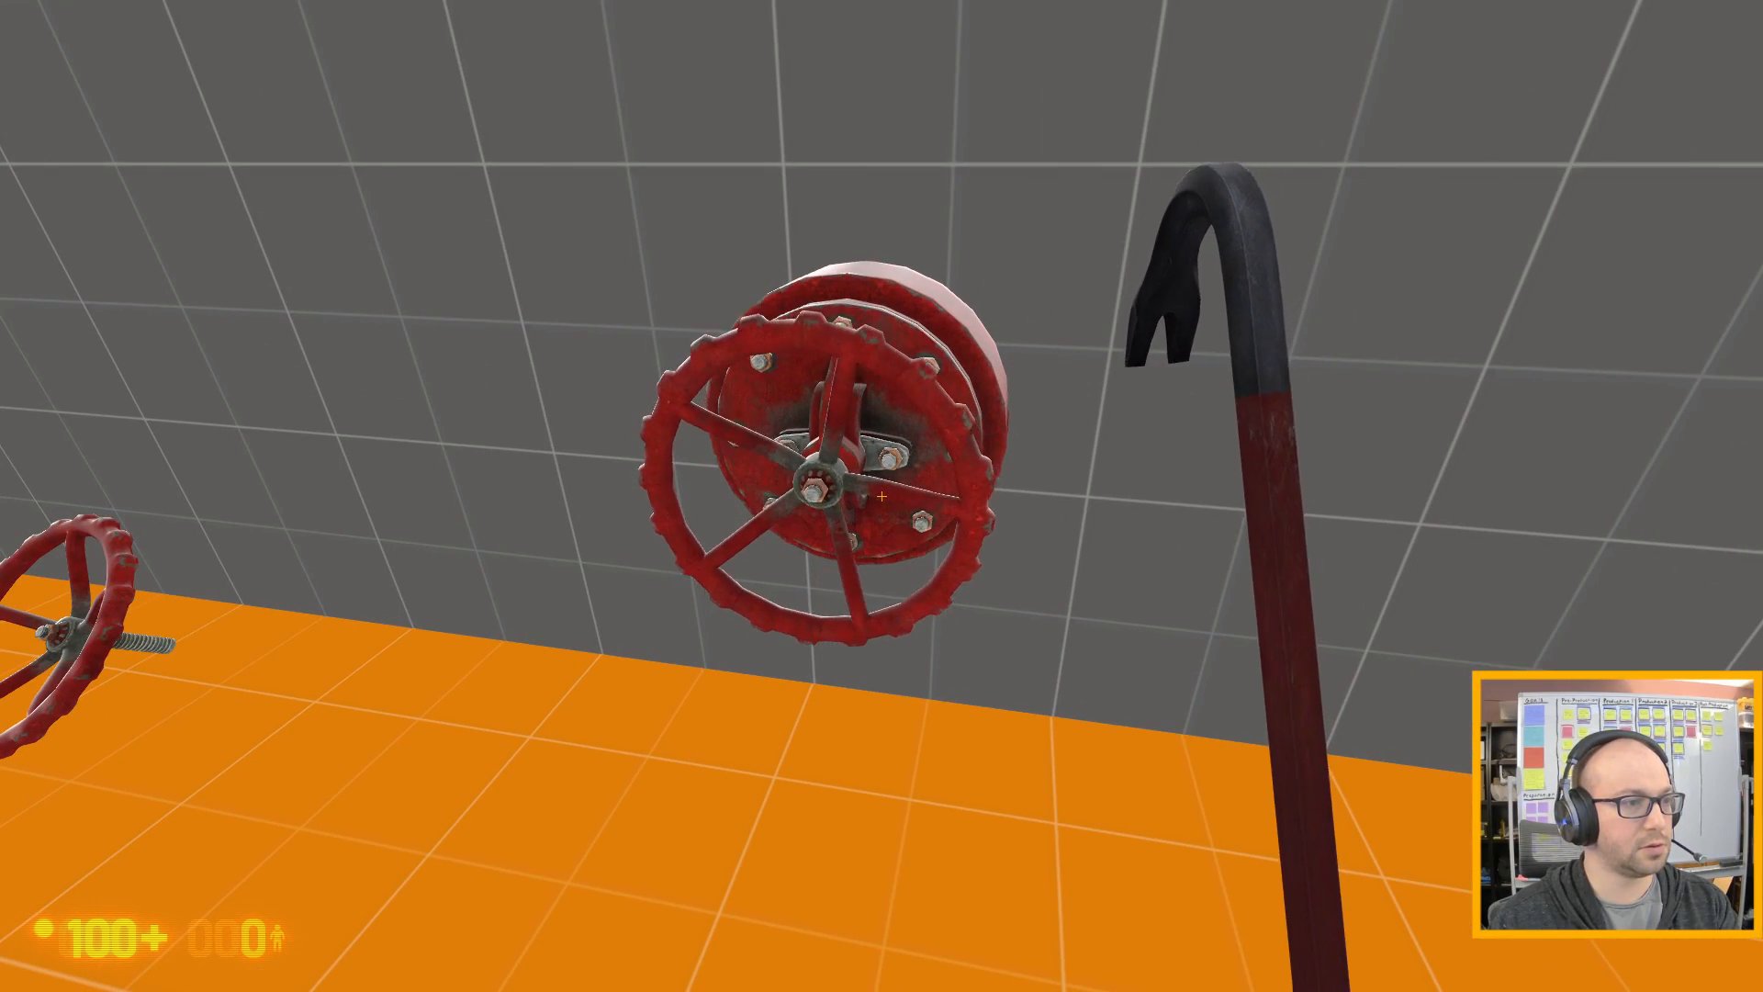
key(a)
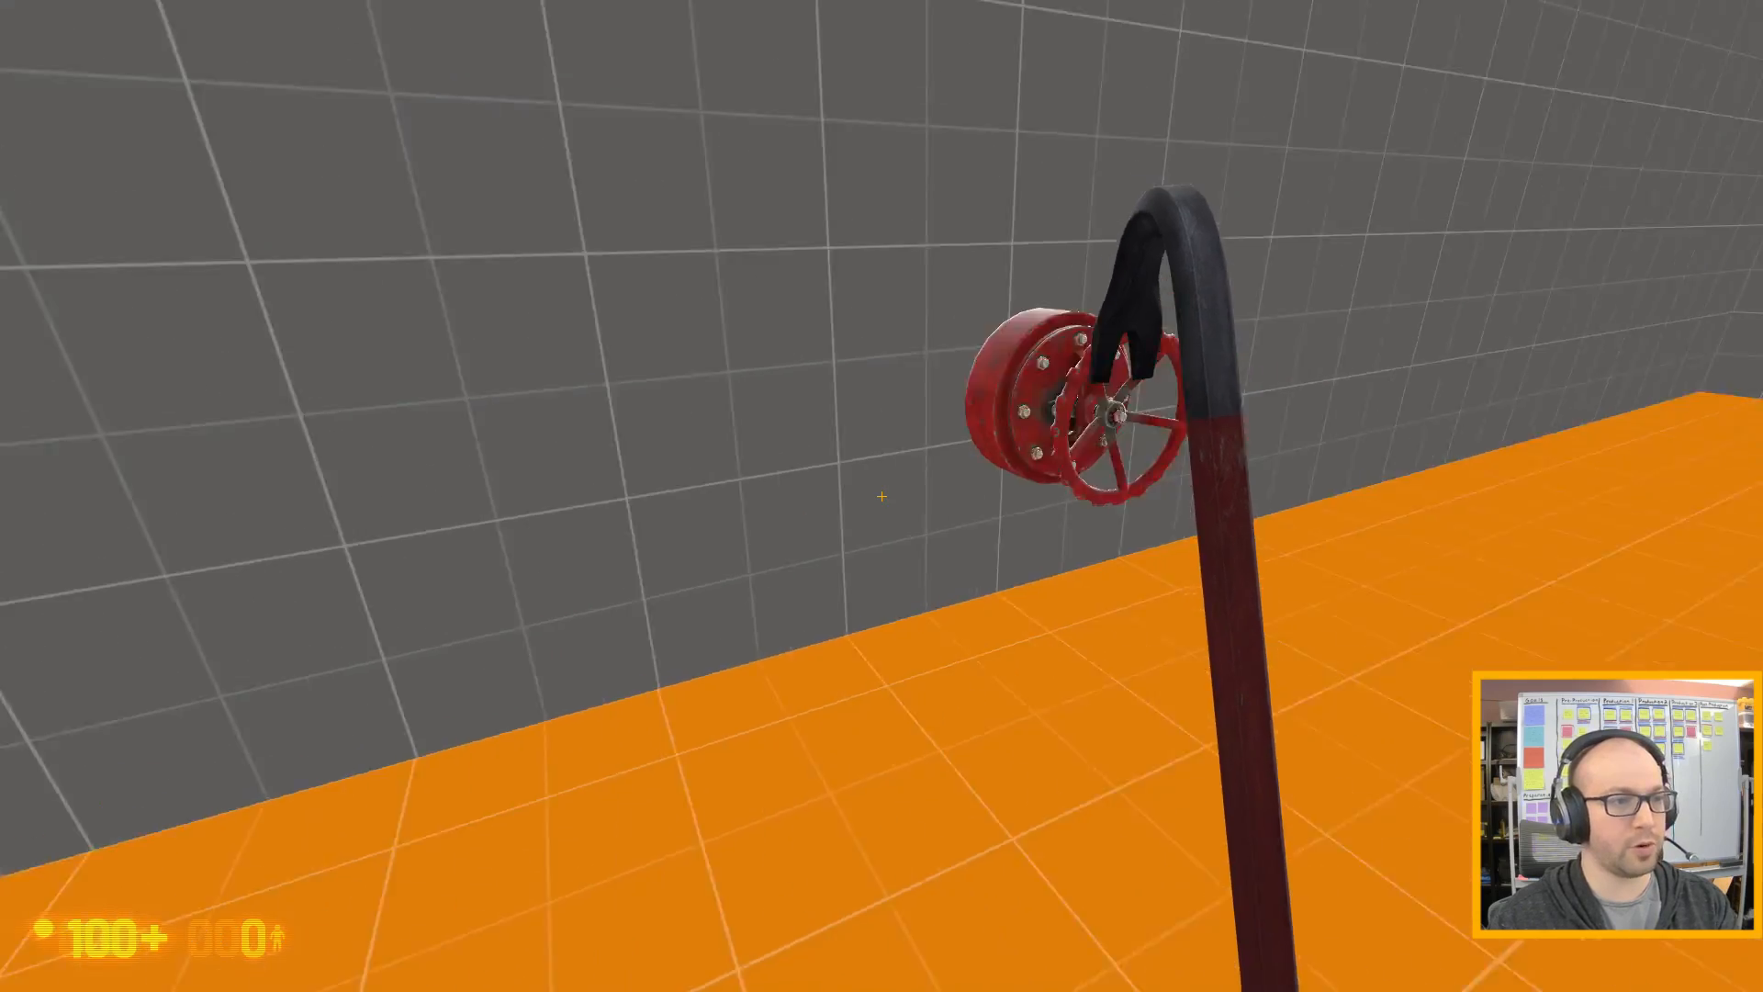
key(s)
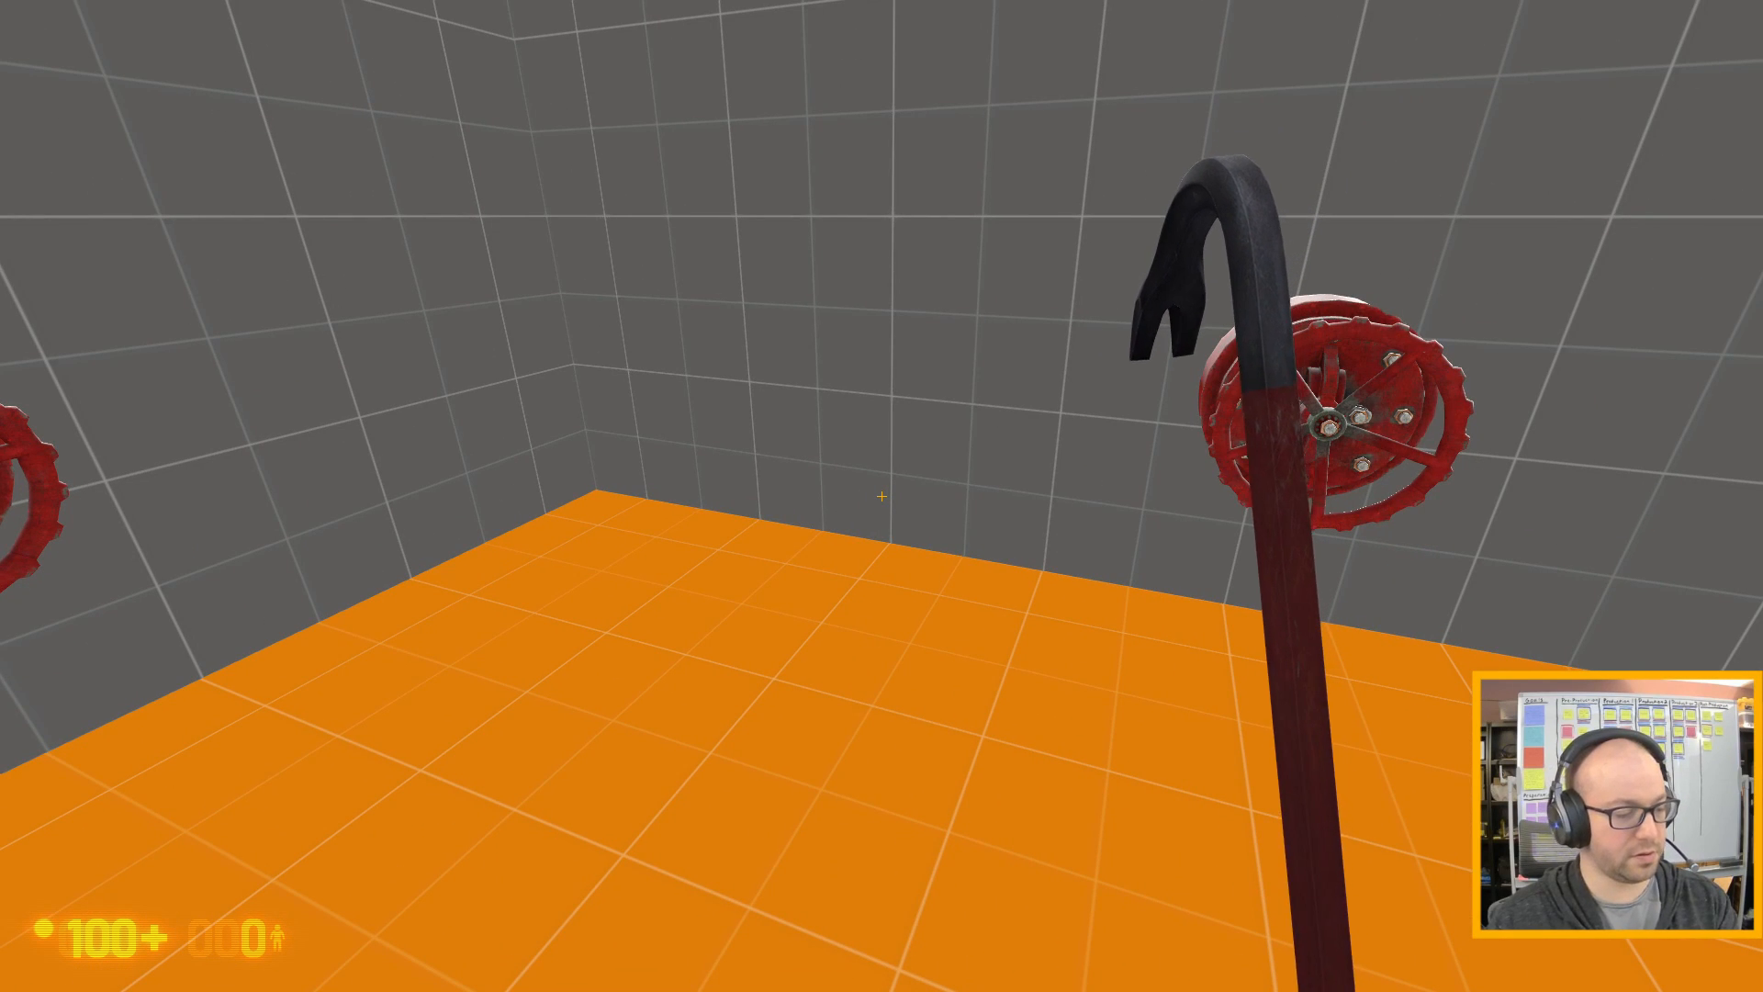
- Reload the test map by running the restart command in the developer console
key(grave)
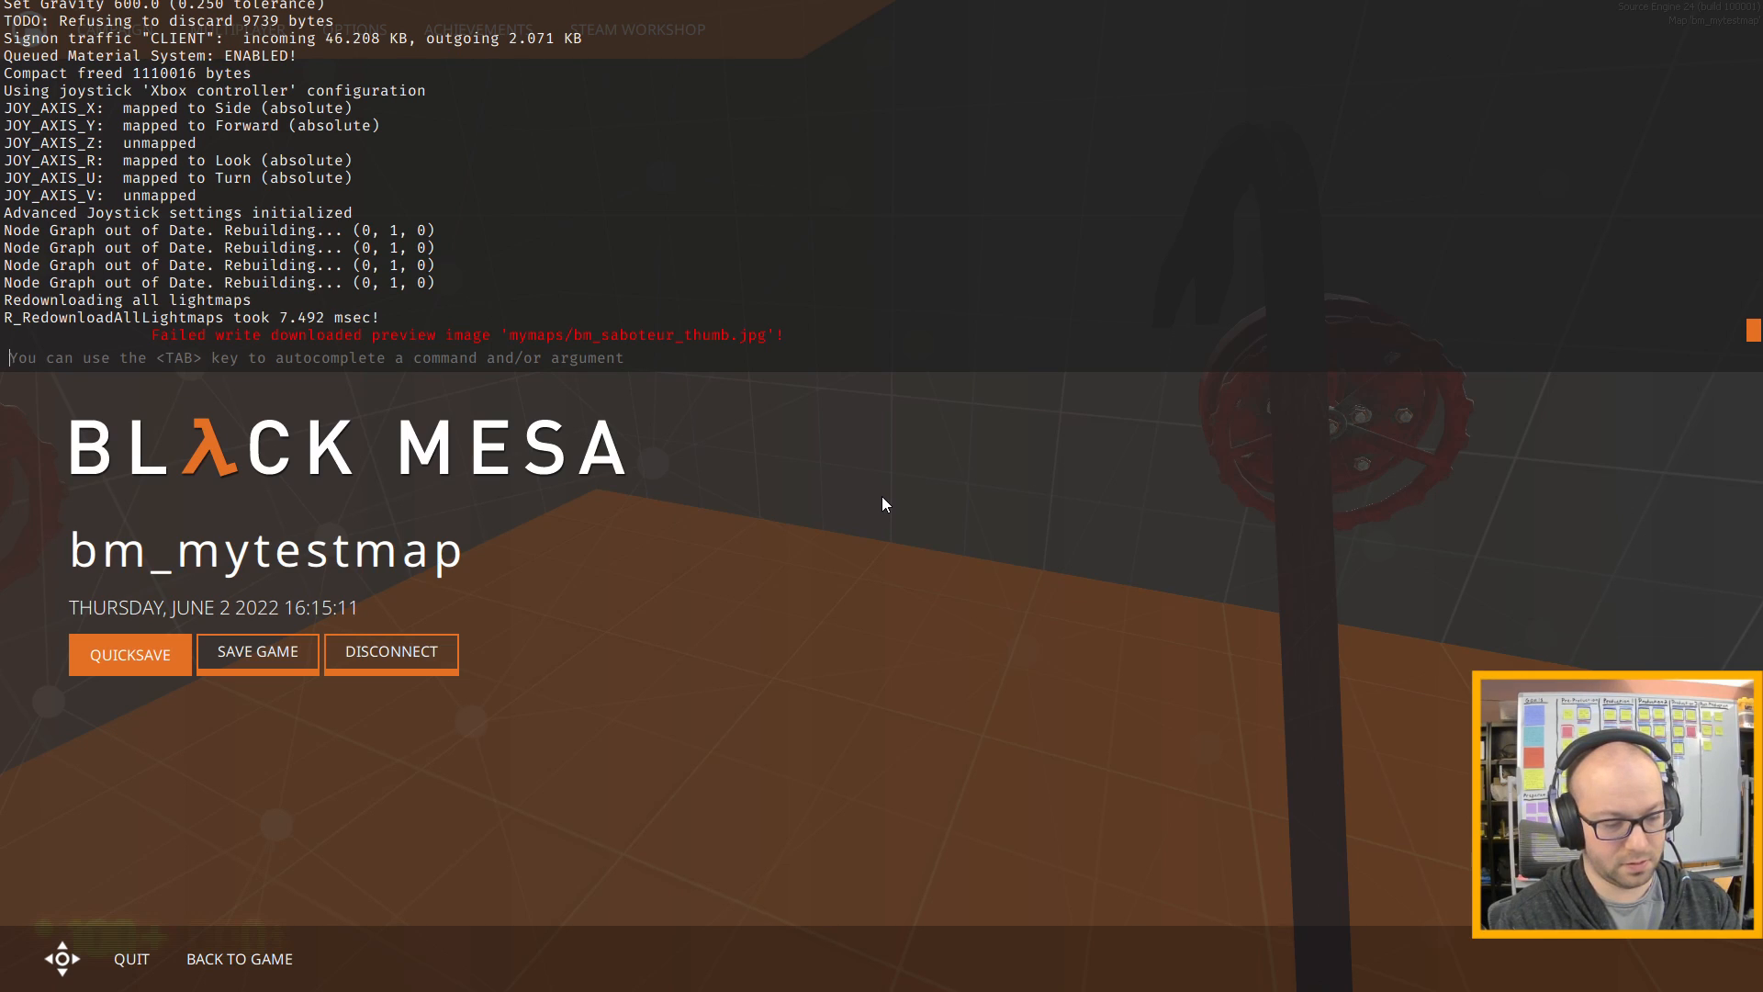
text(r)
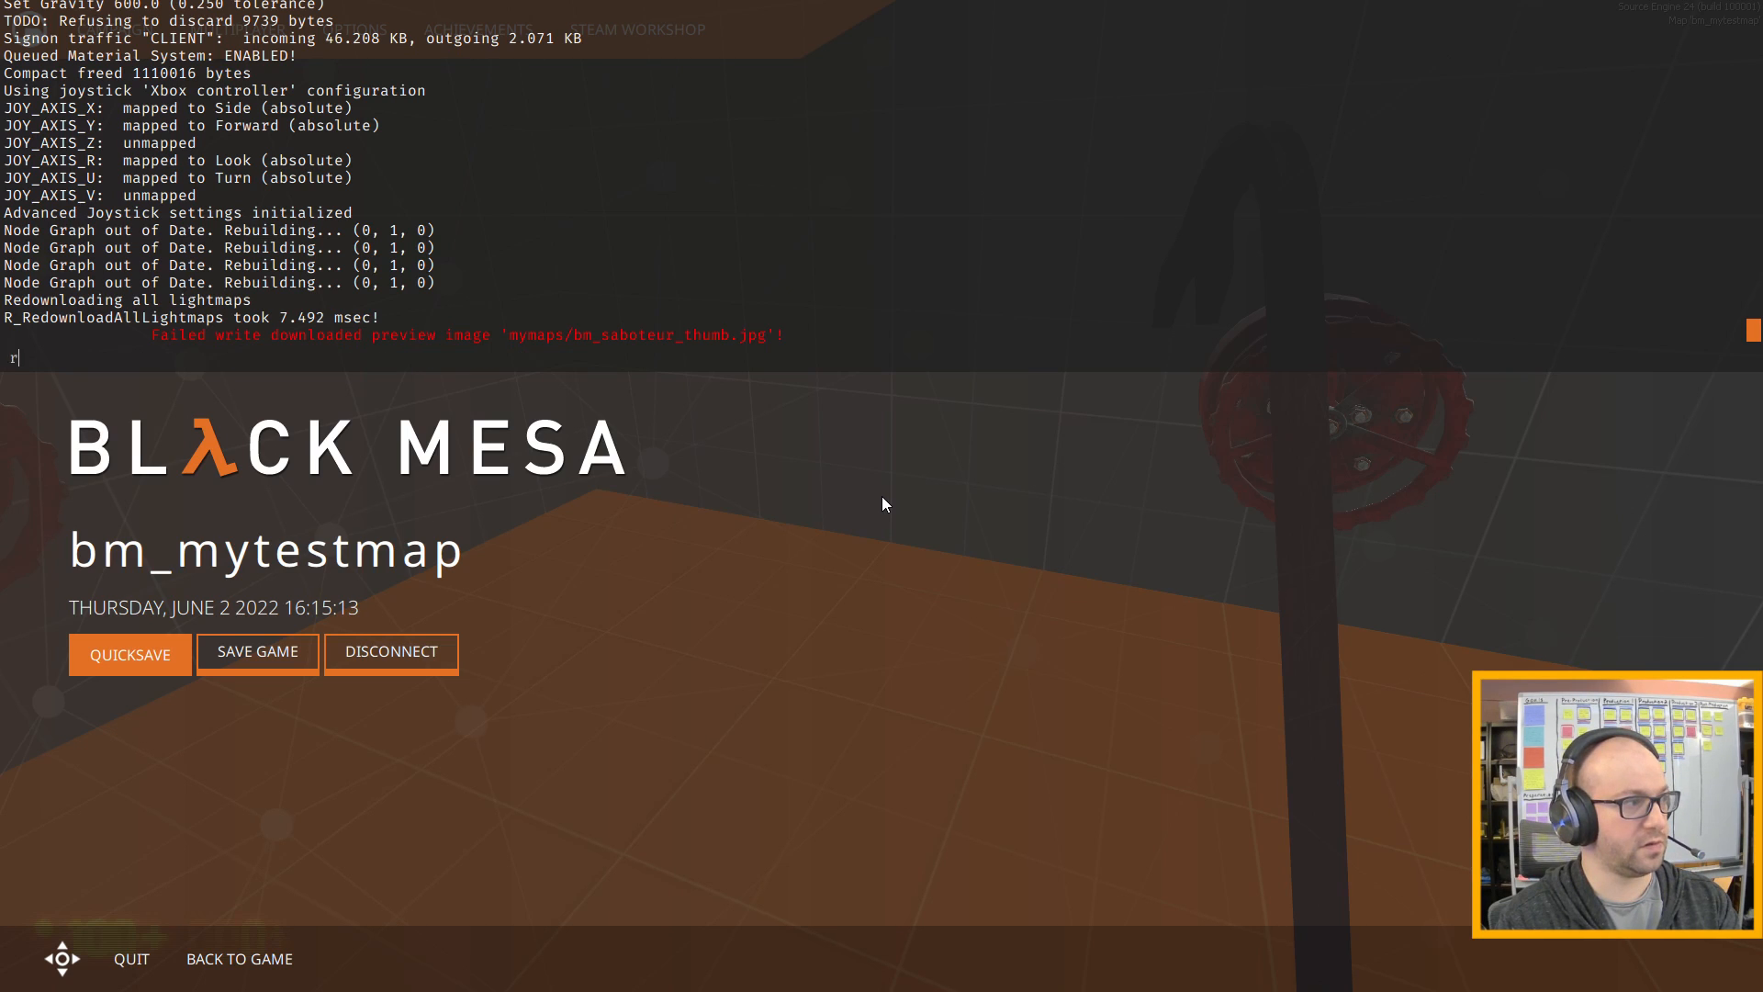
text(estart)
key(Return)
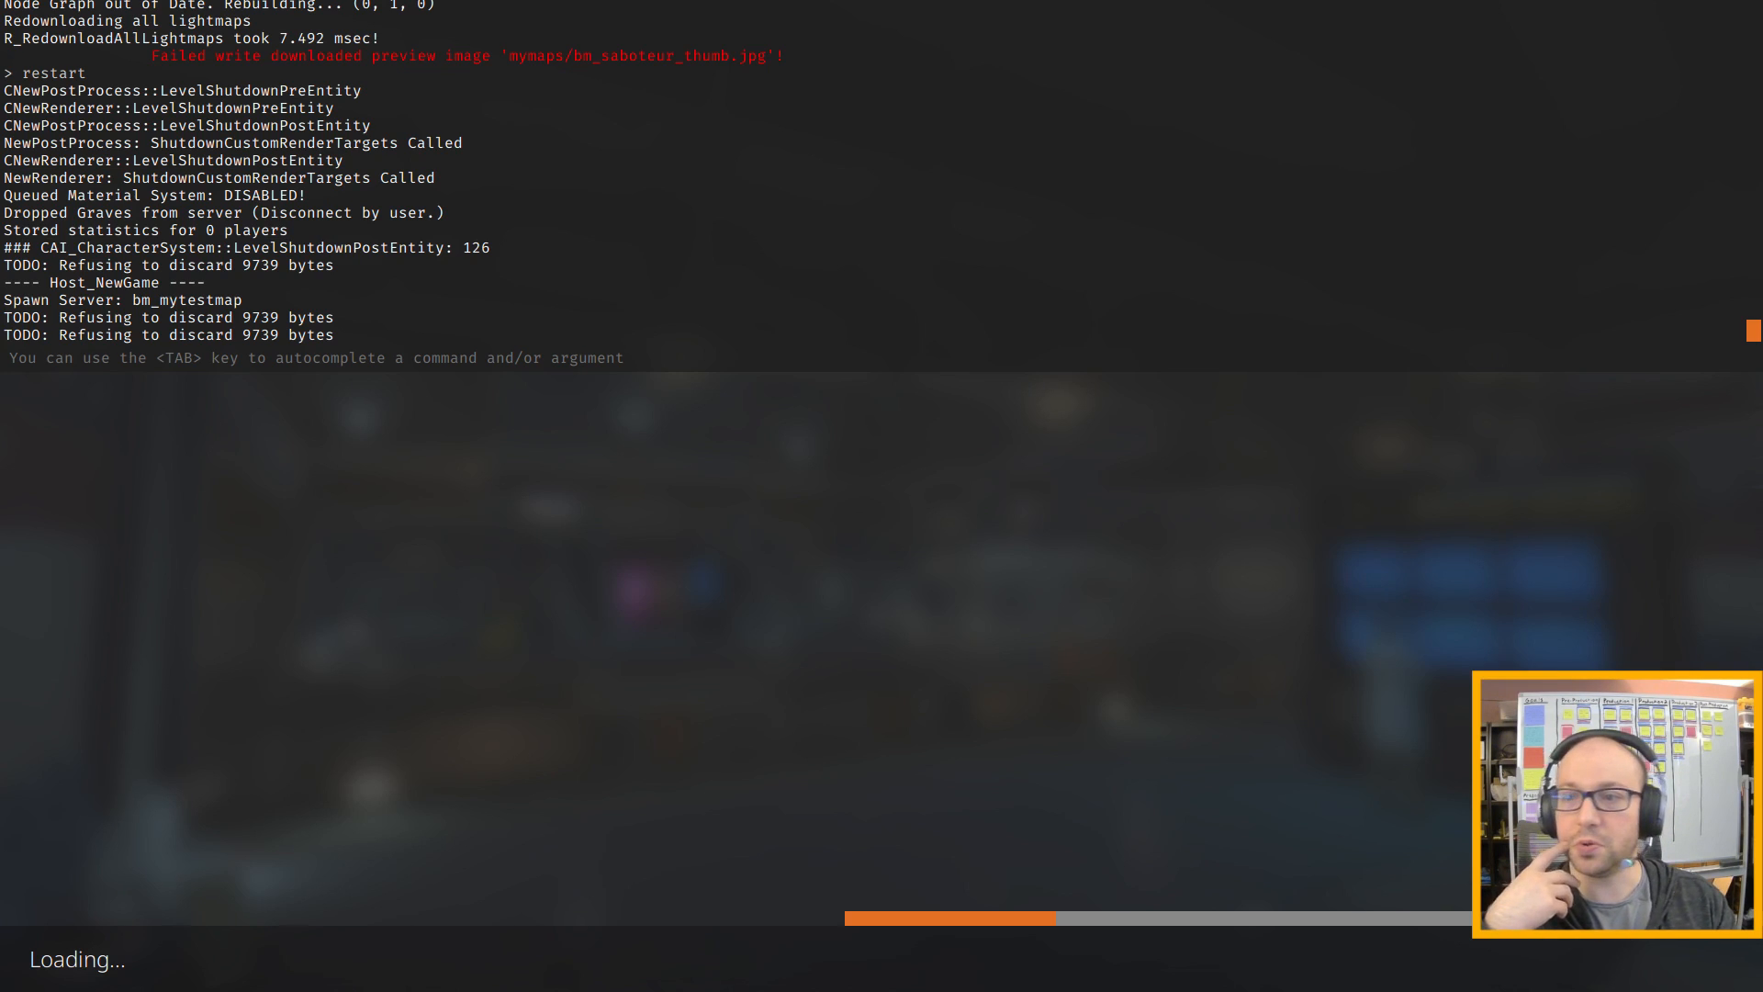
- Return to the coolant pipes and test carrying loose wheels up to them, including a pipe that already has a wheel, and drop the spare wheel
key(w)
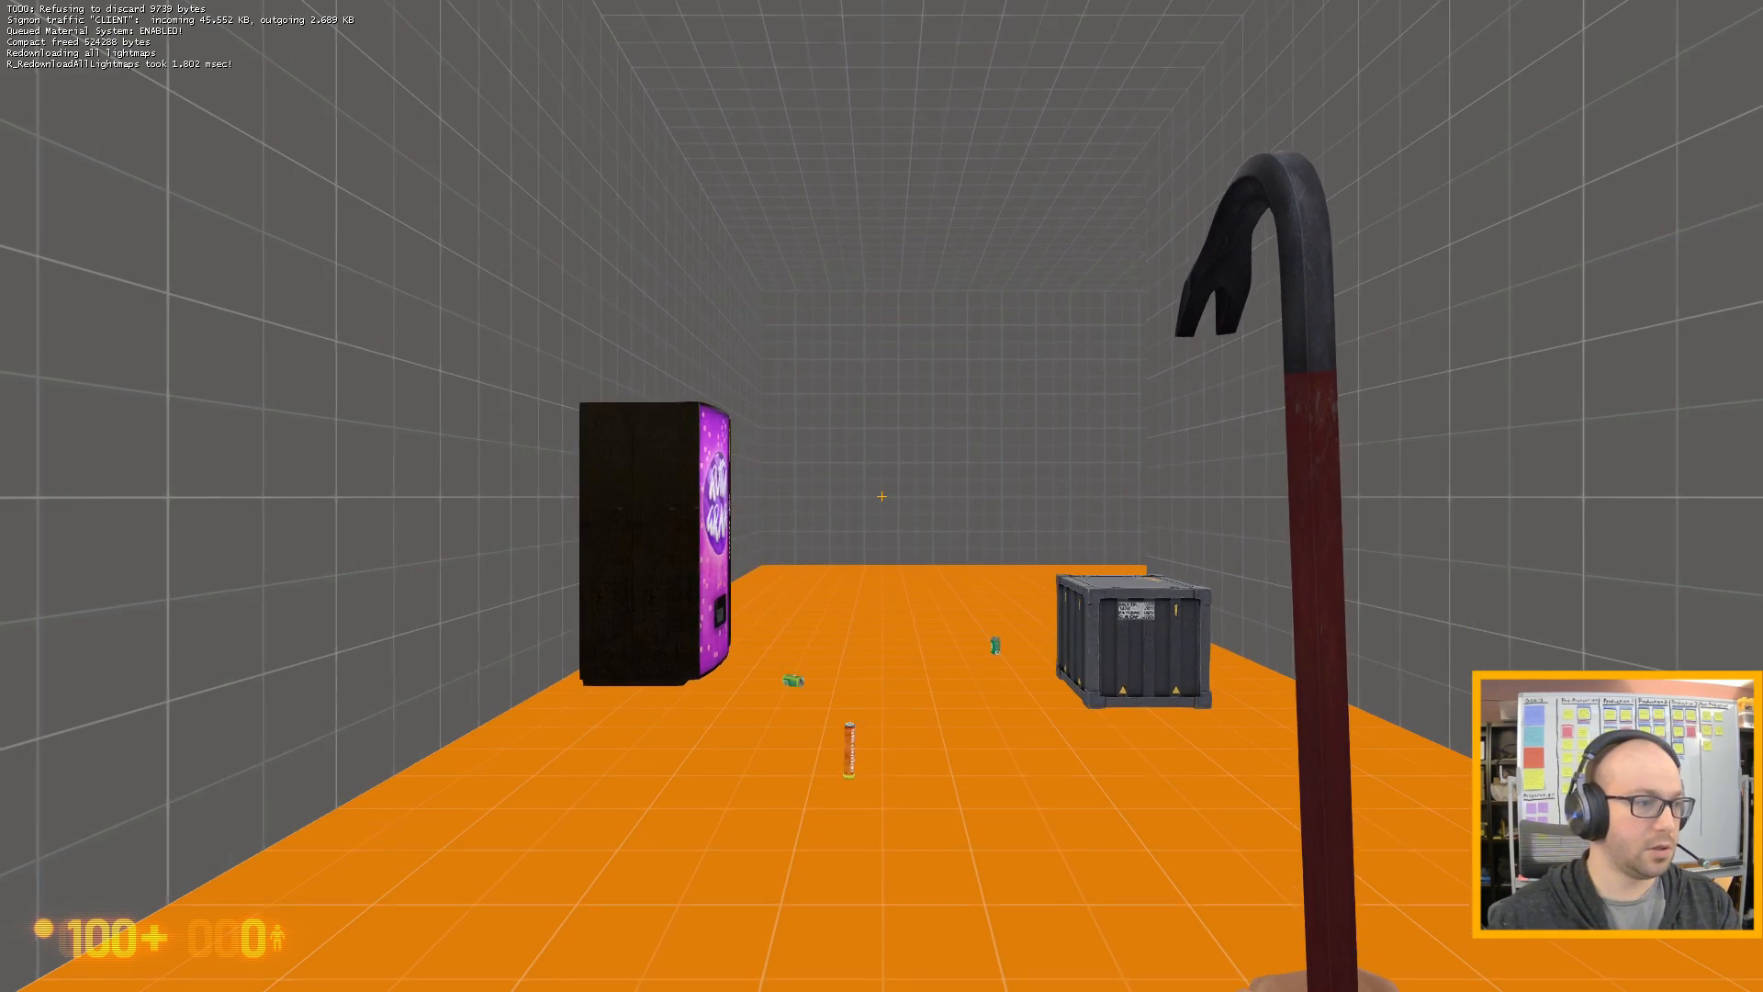
key(w)
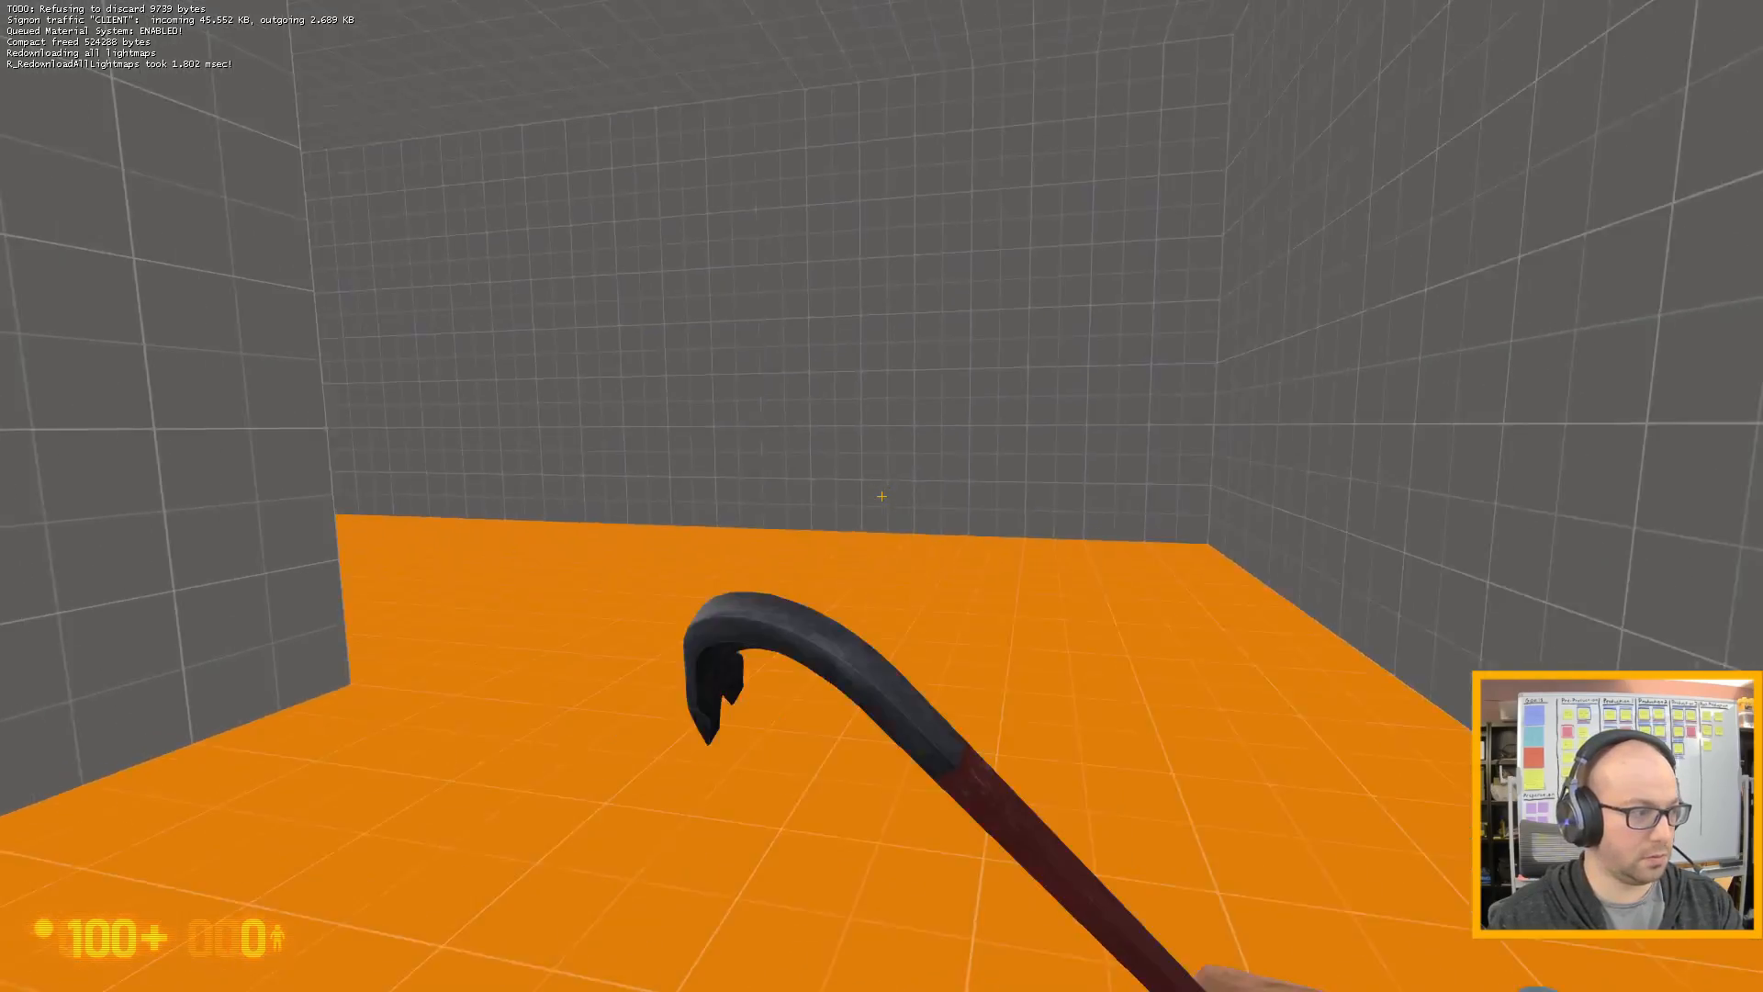
key(w)
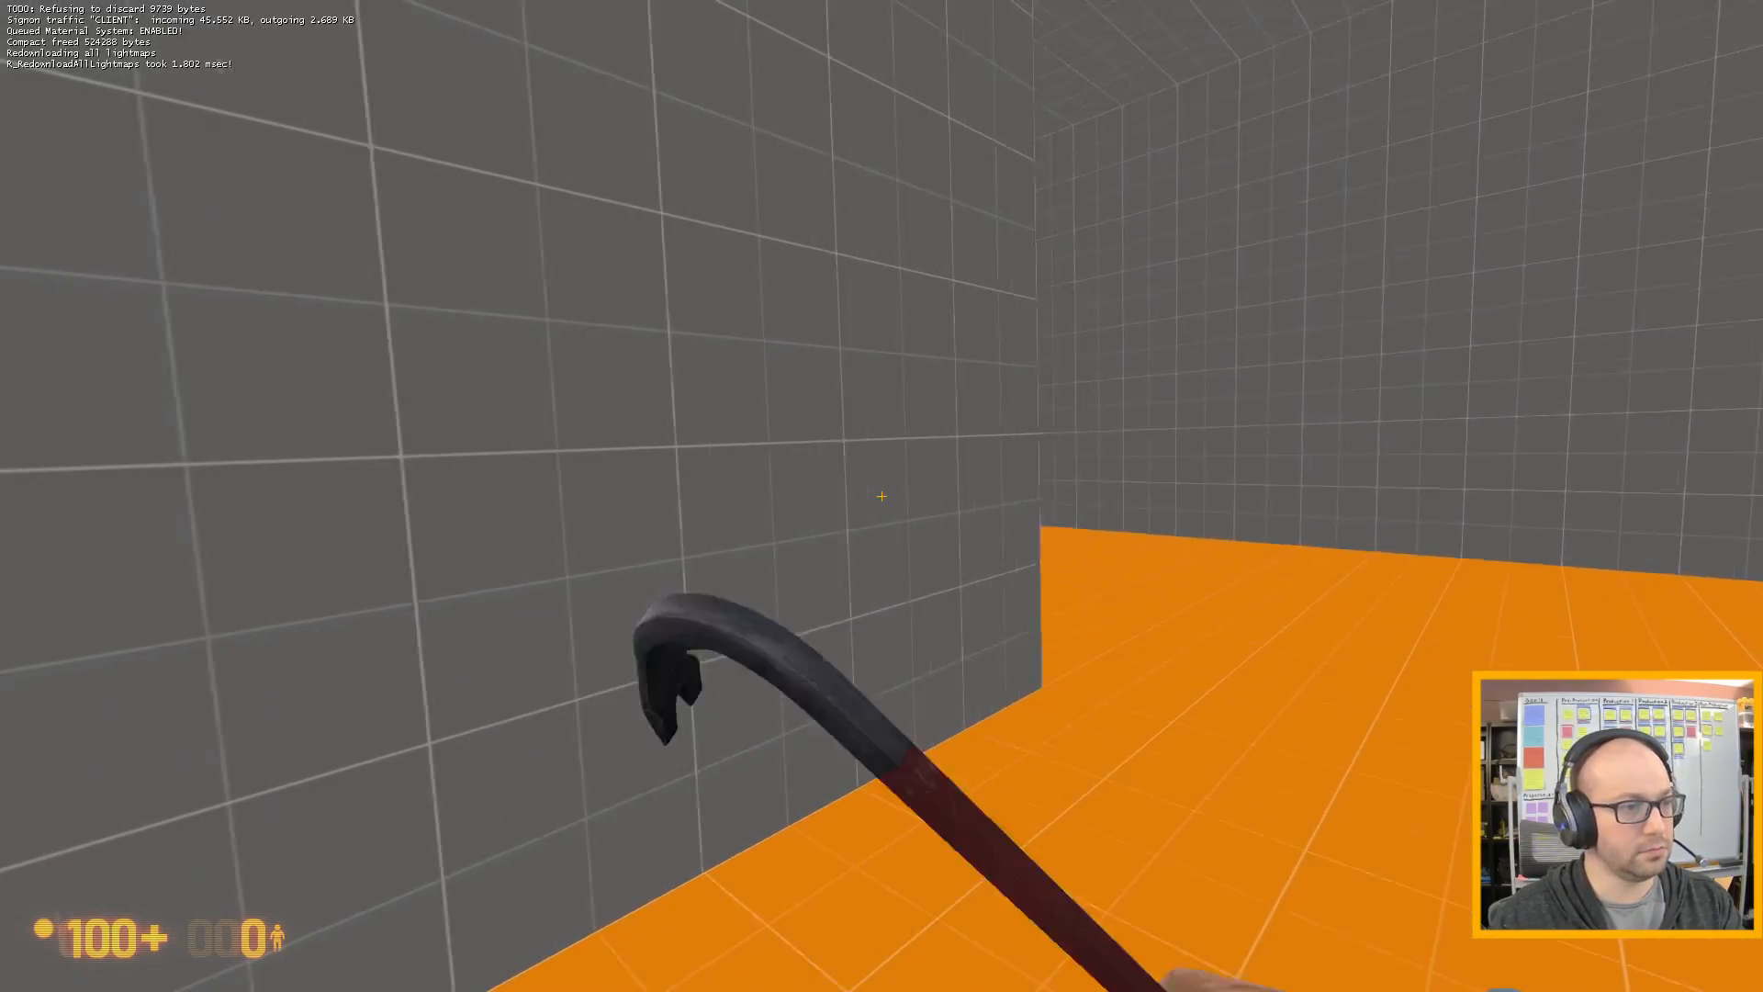
key(w)
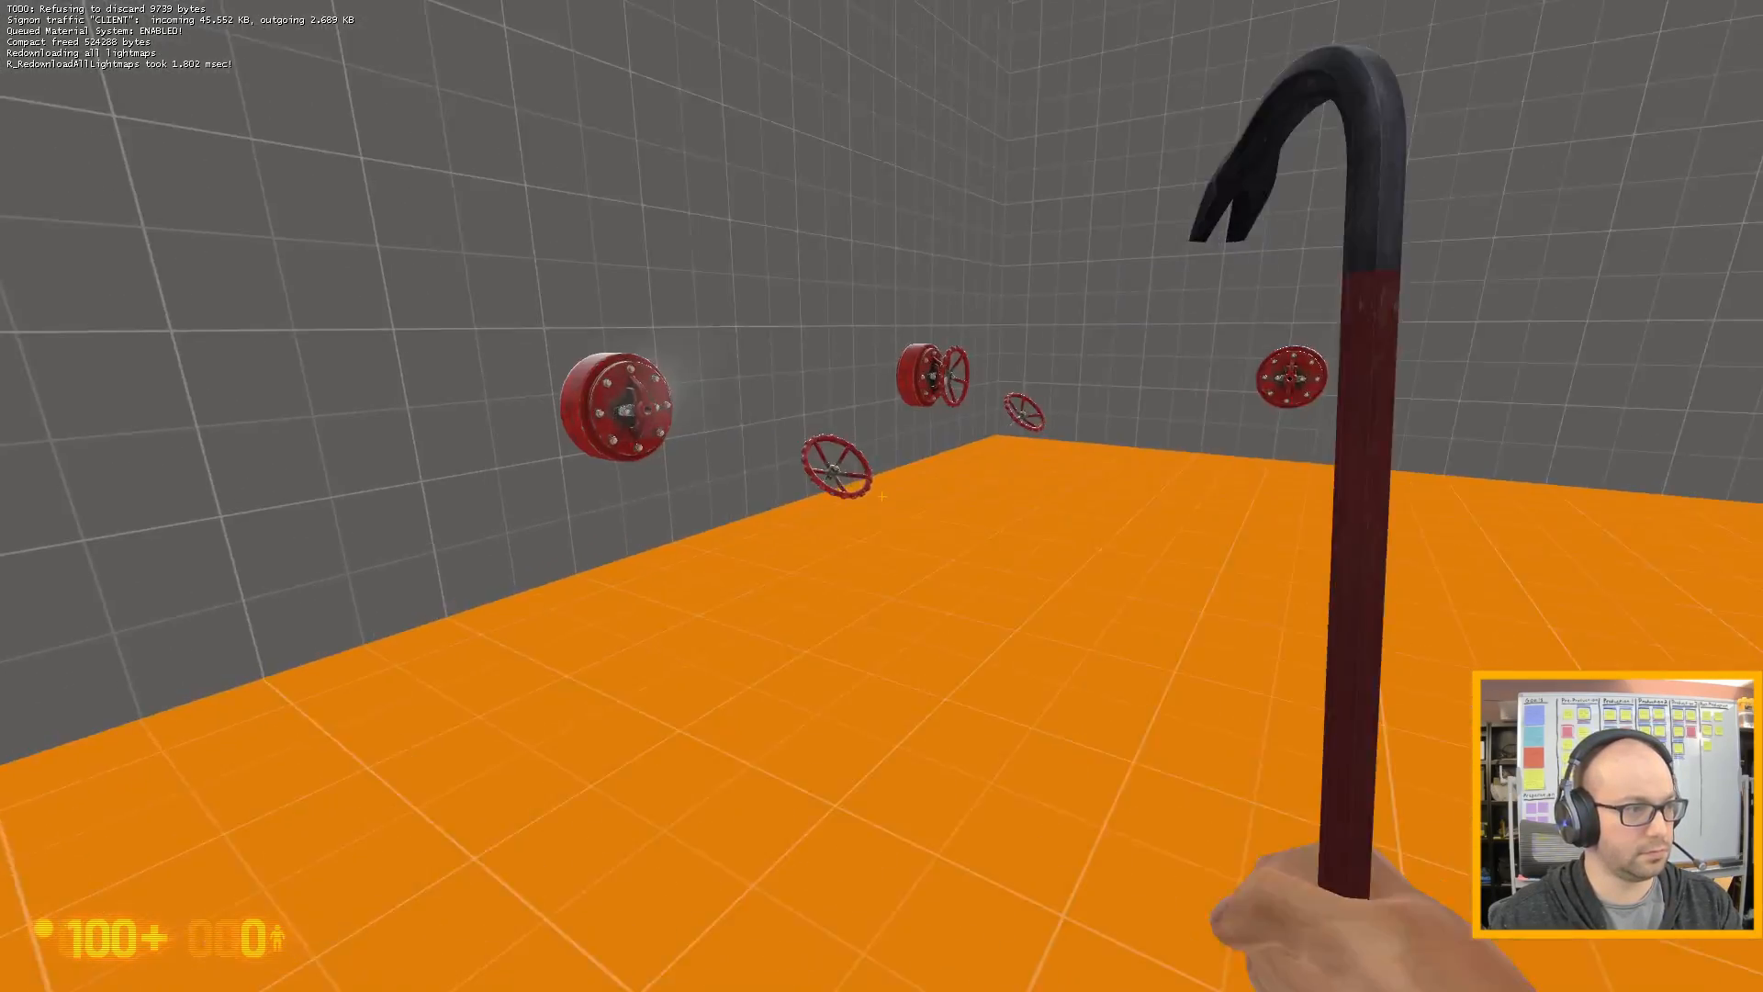
key(e)
key(w)
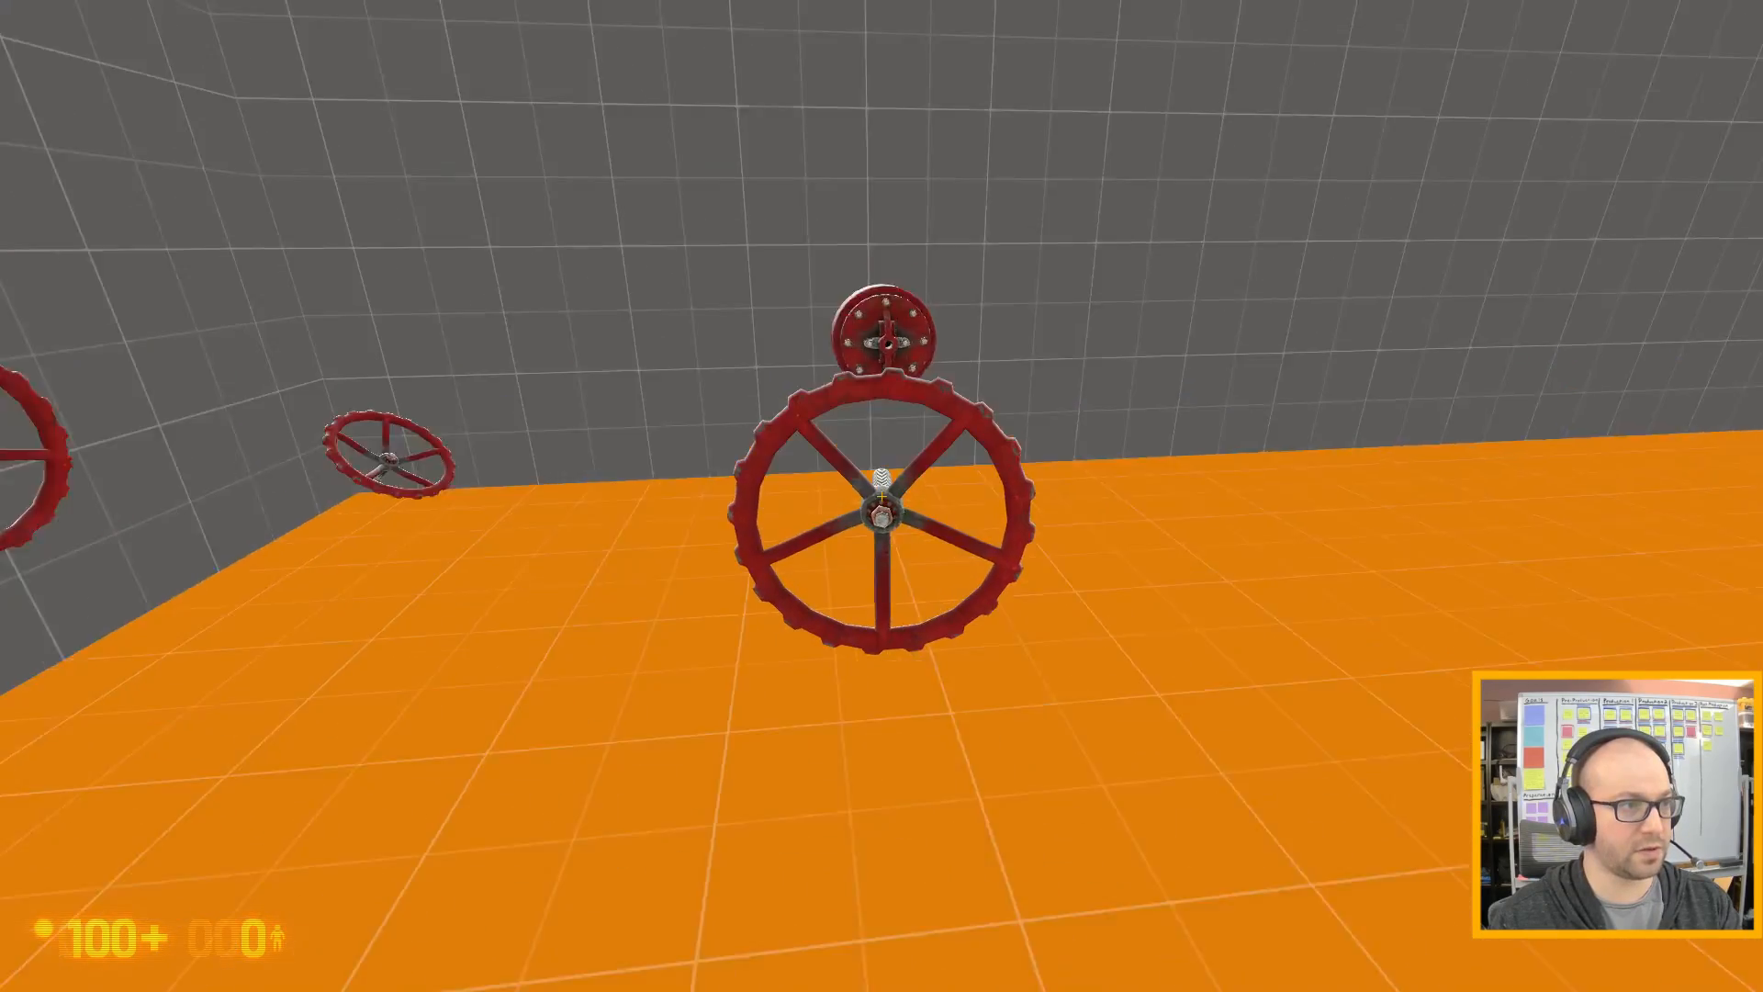
key(e)
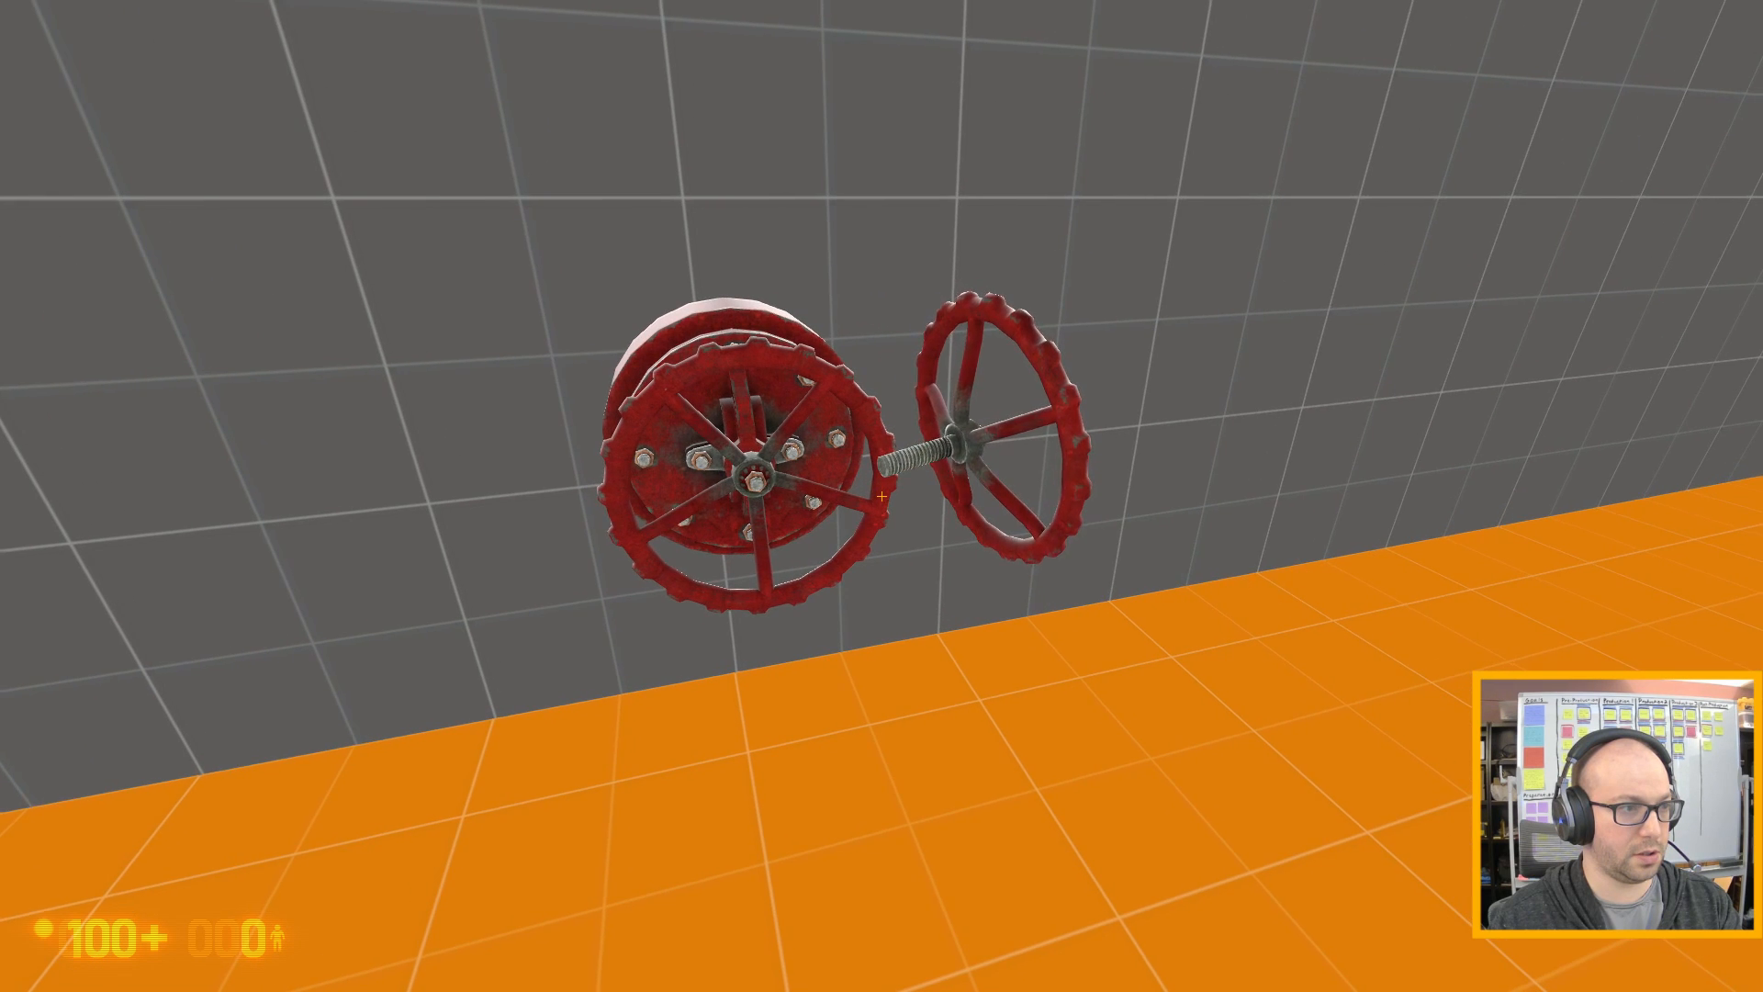
key(e)
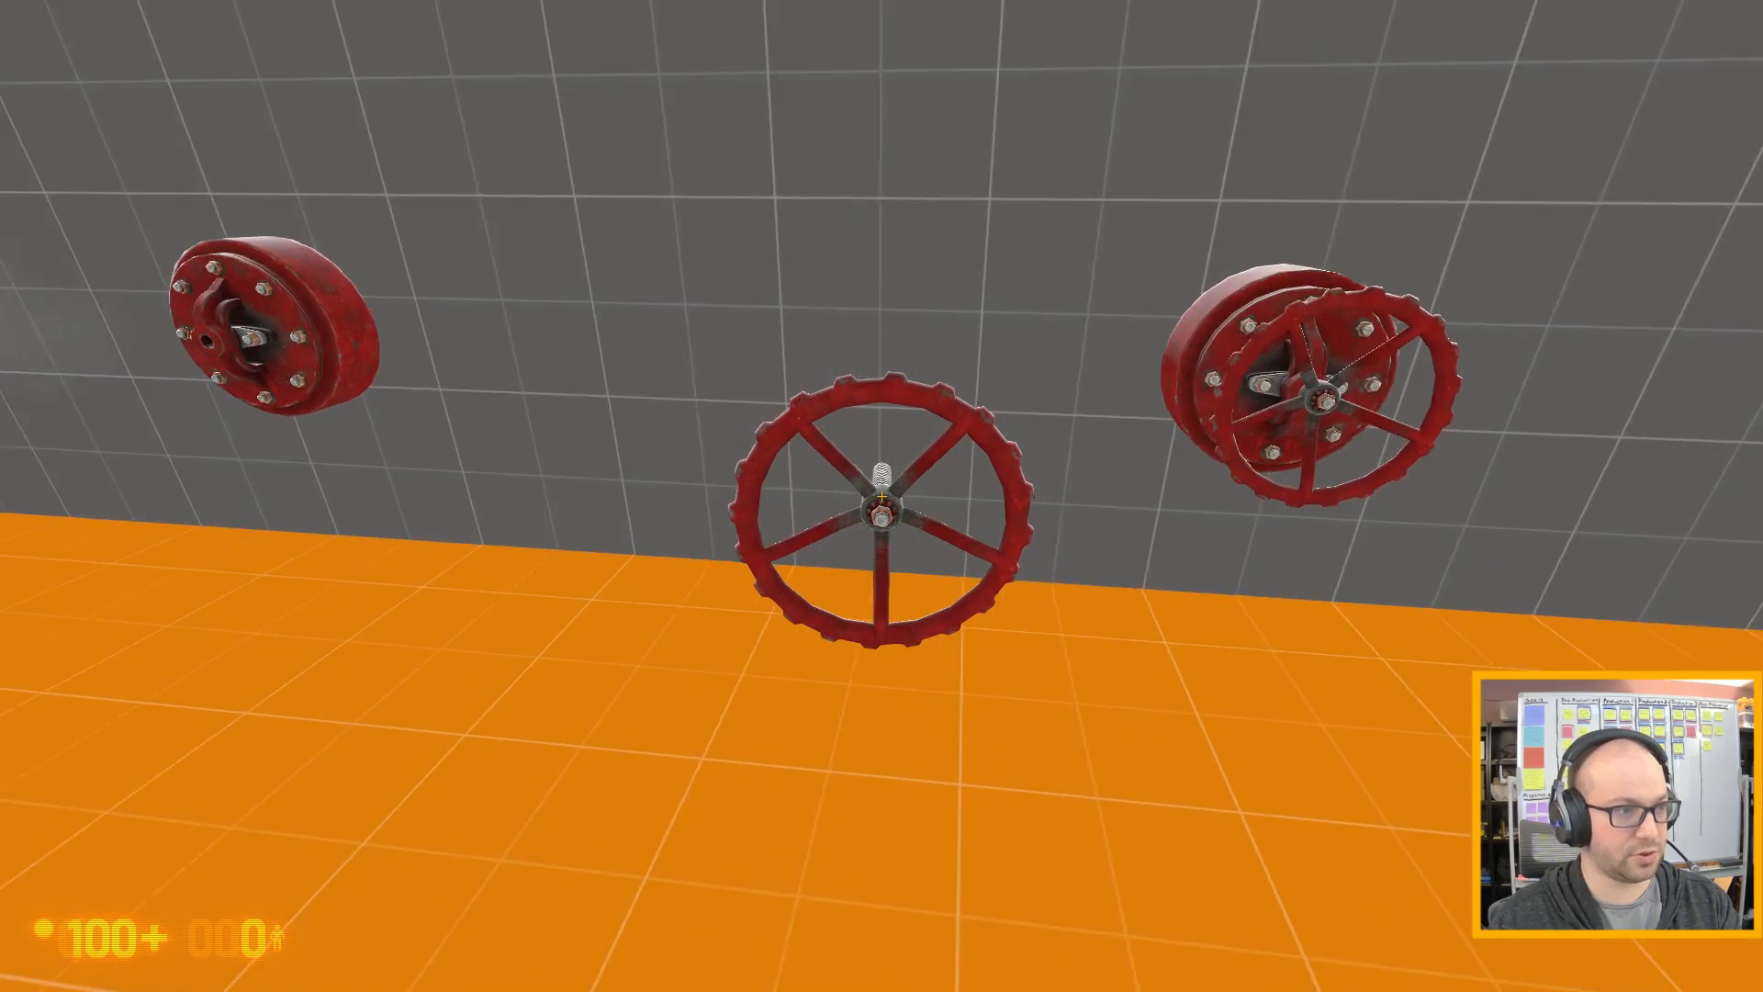
key(e)
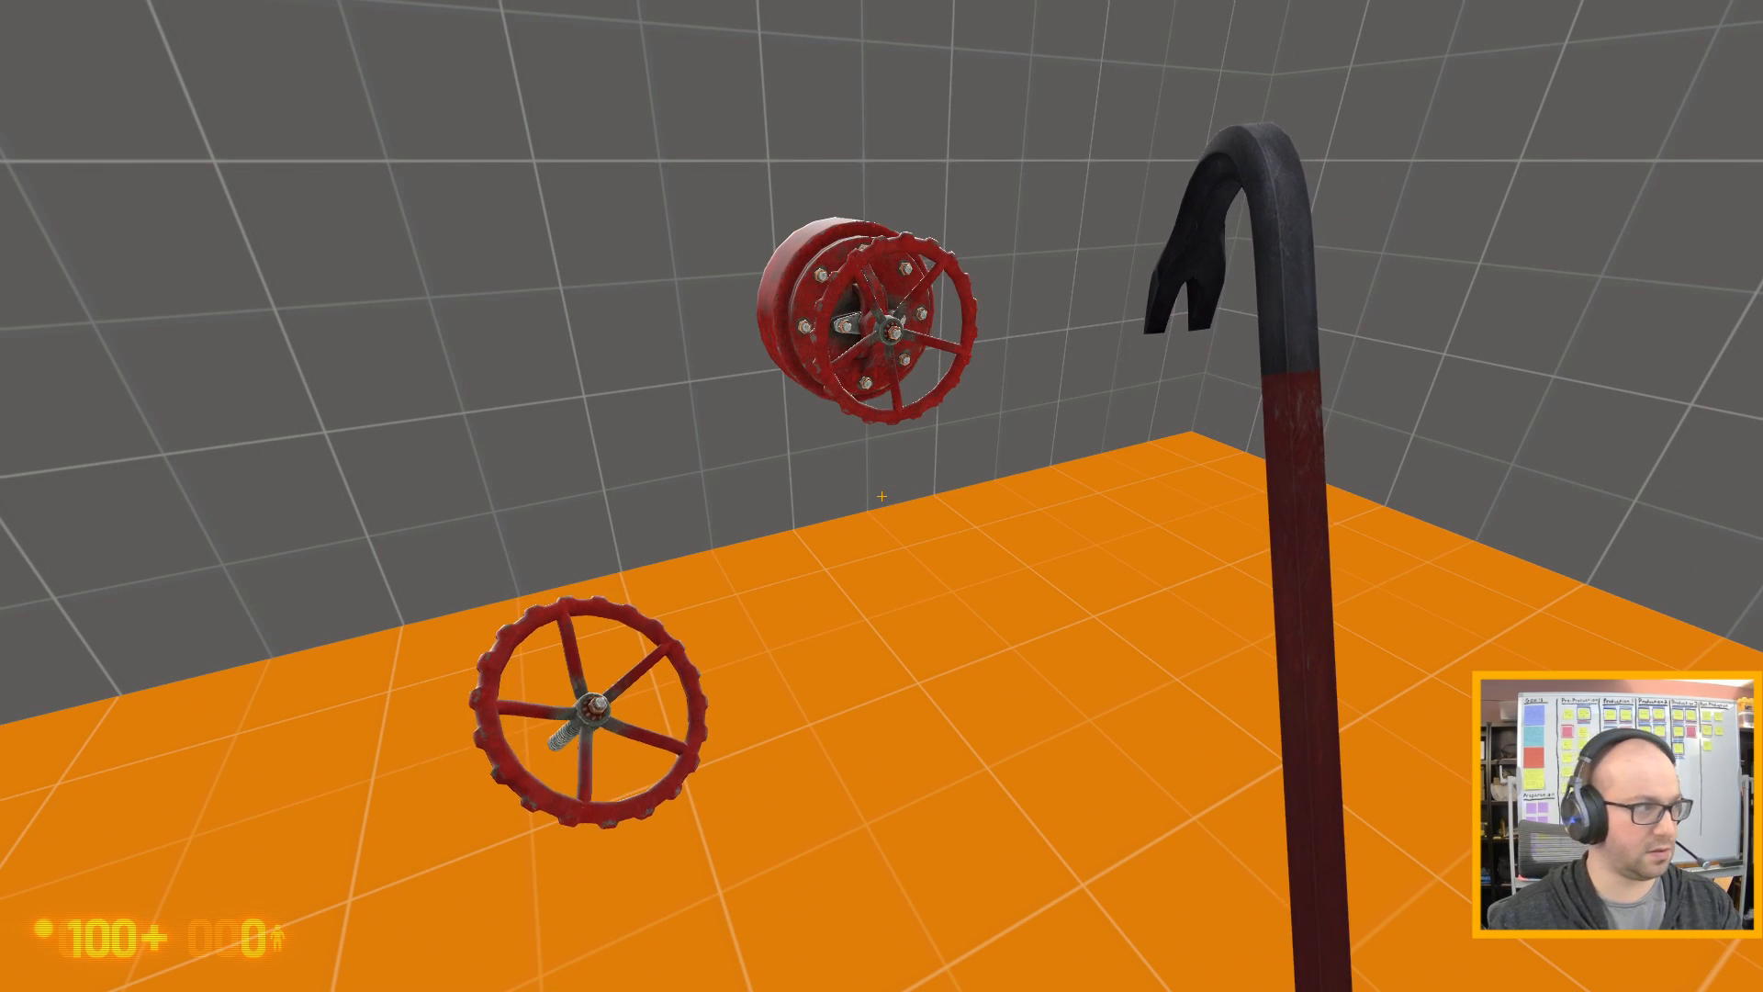
- Run the console command restart again to reset the wheels and pipes for another test
key(grave)
key(grave)
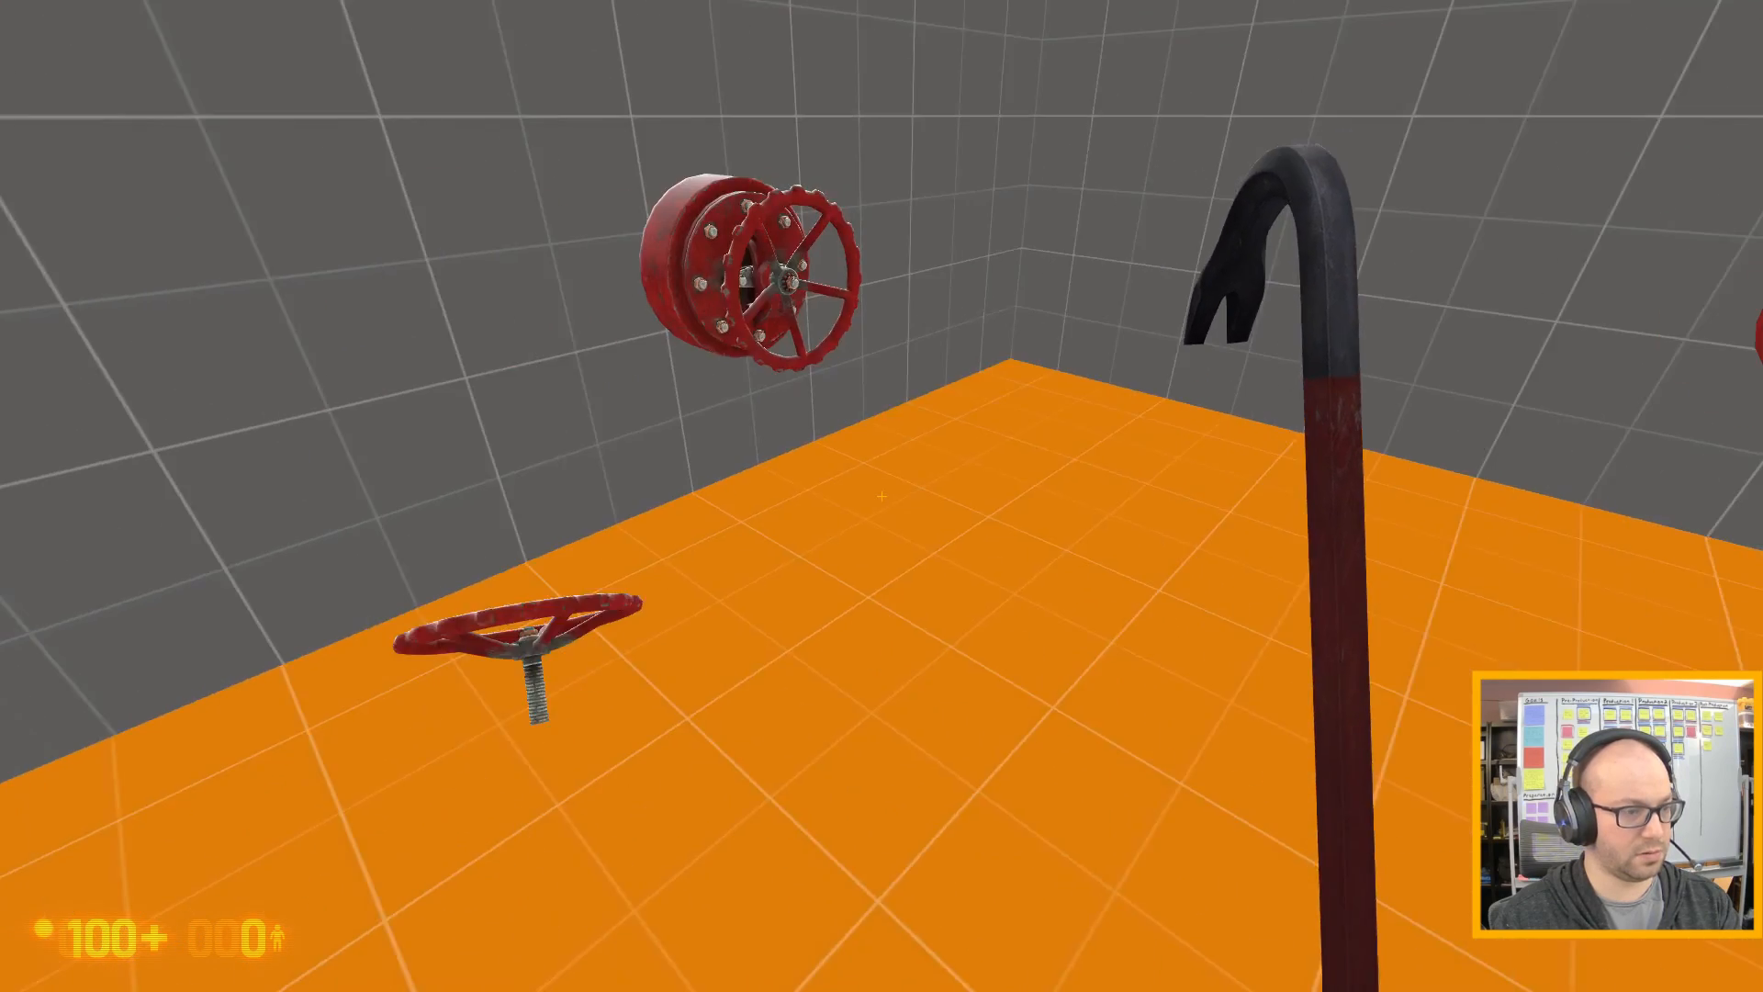
key(grave)
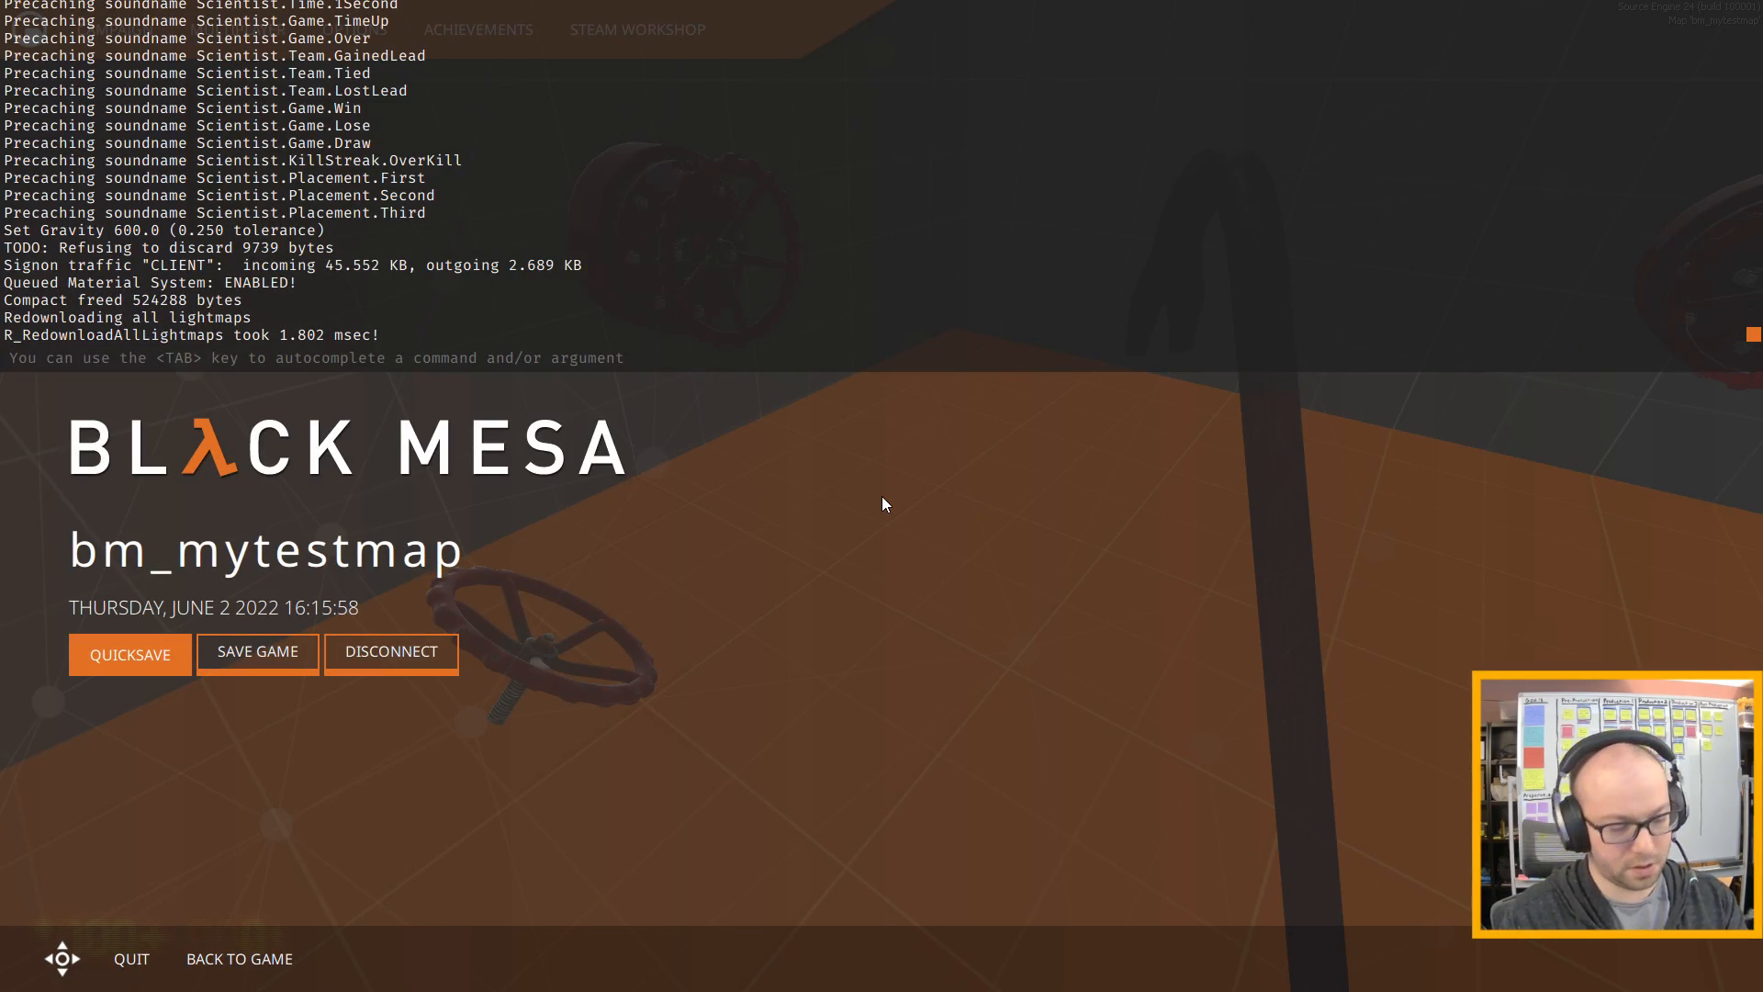
key(grave)
key(grave)
text(q)
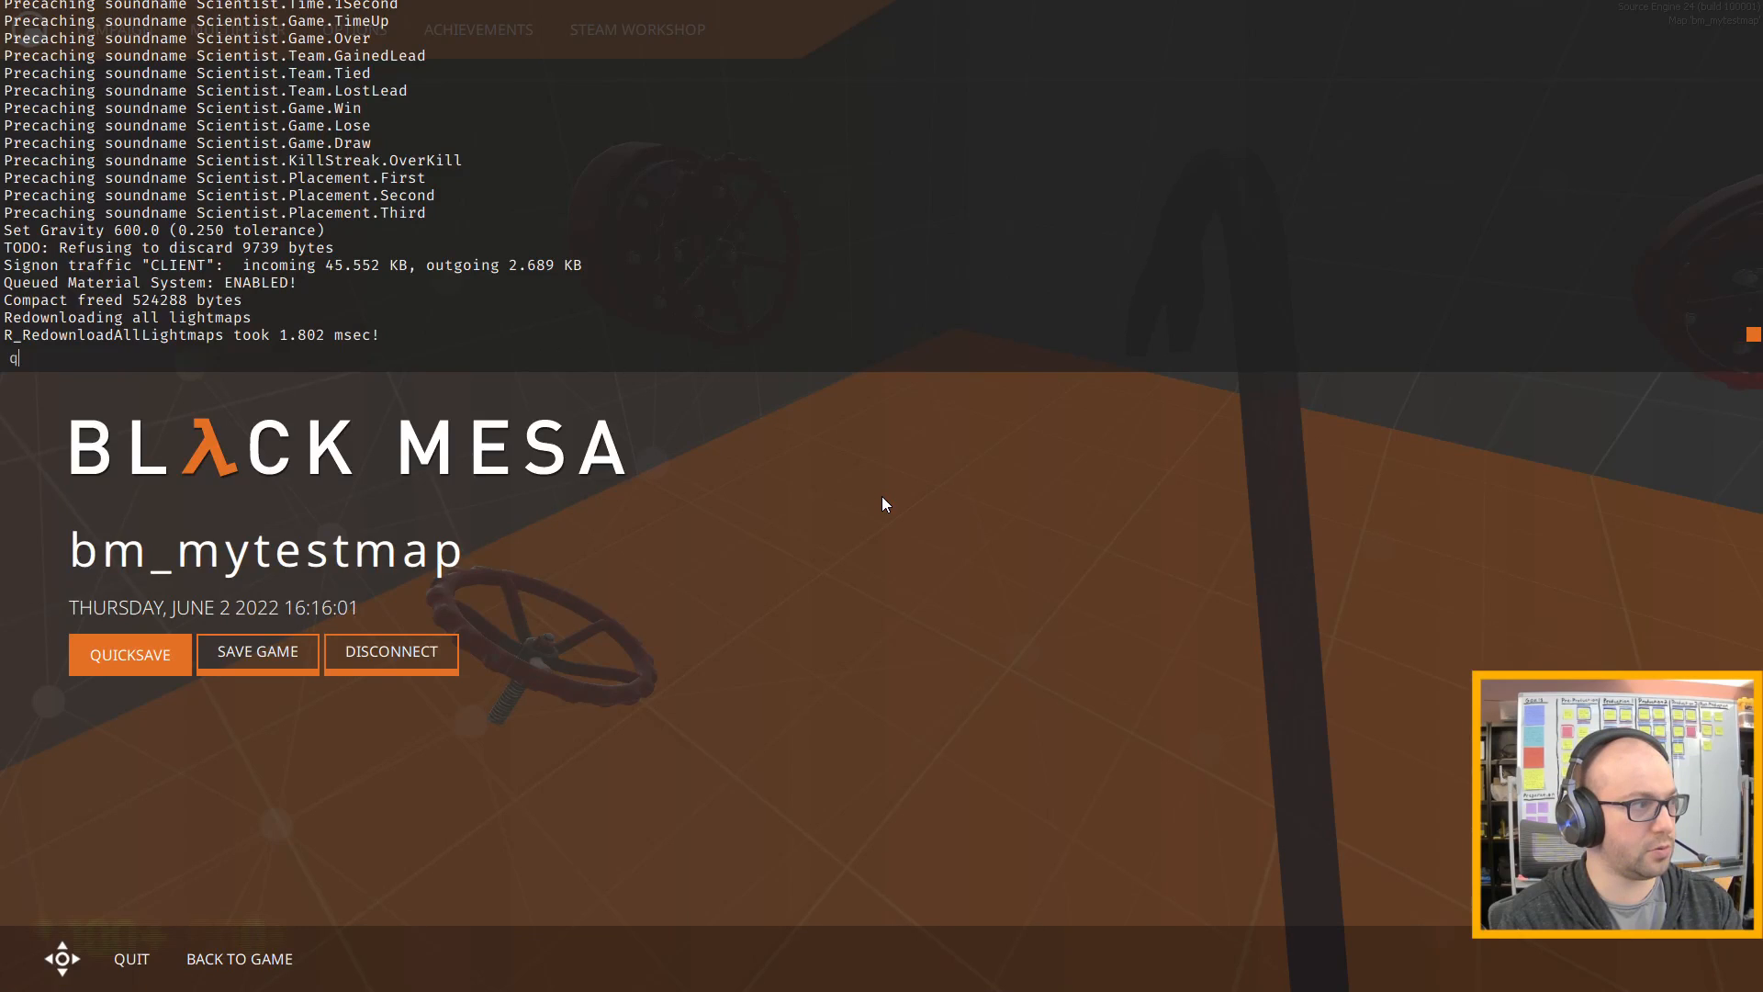
key(BackSpace)
text(r)
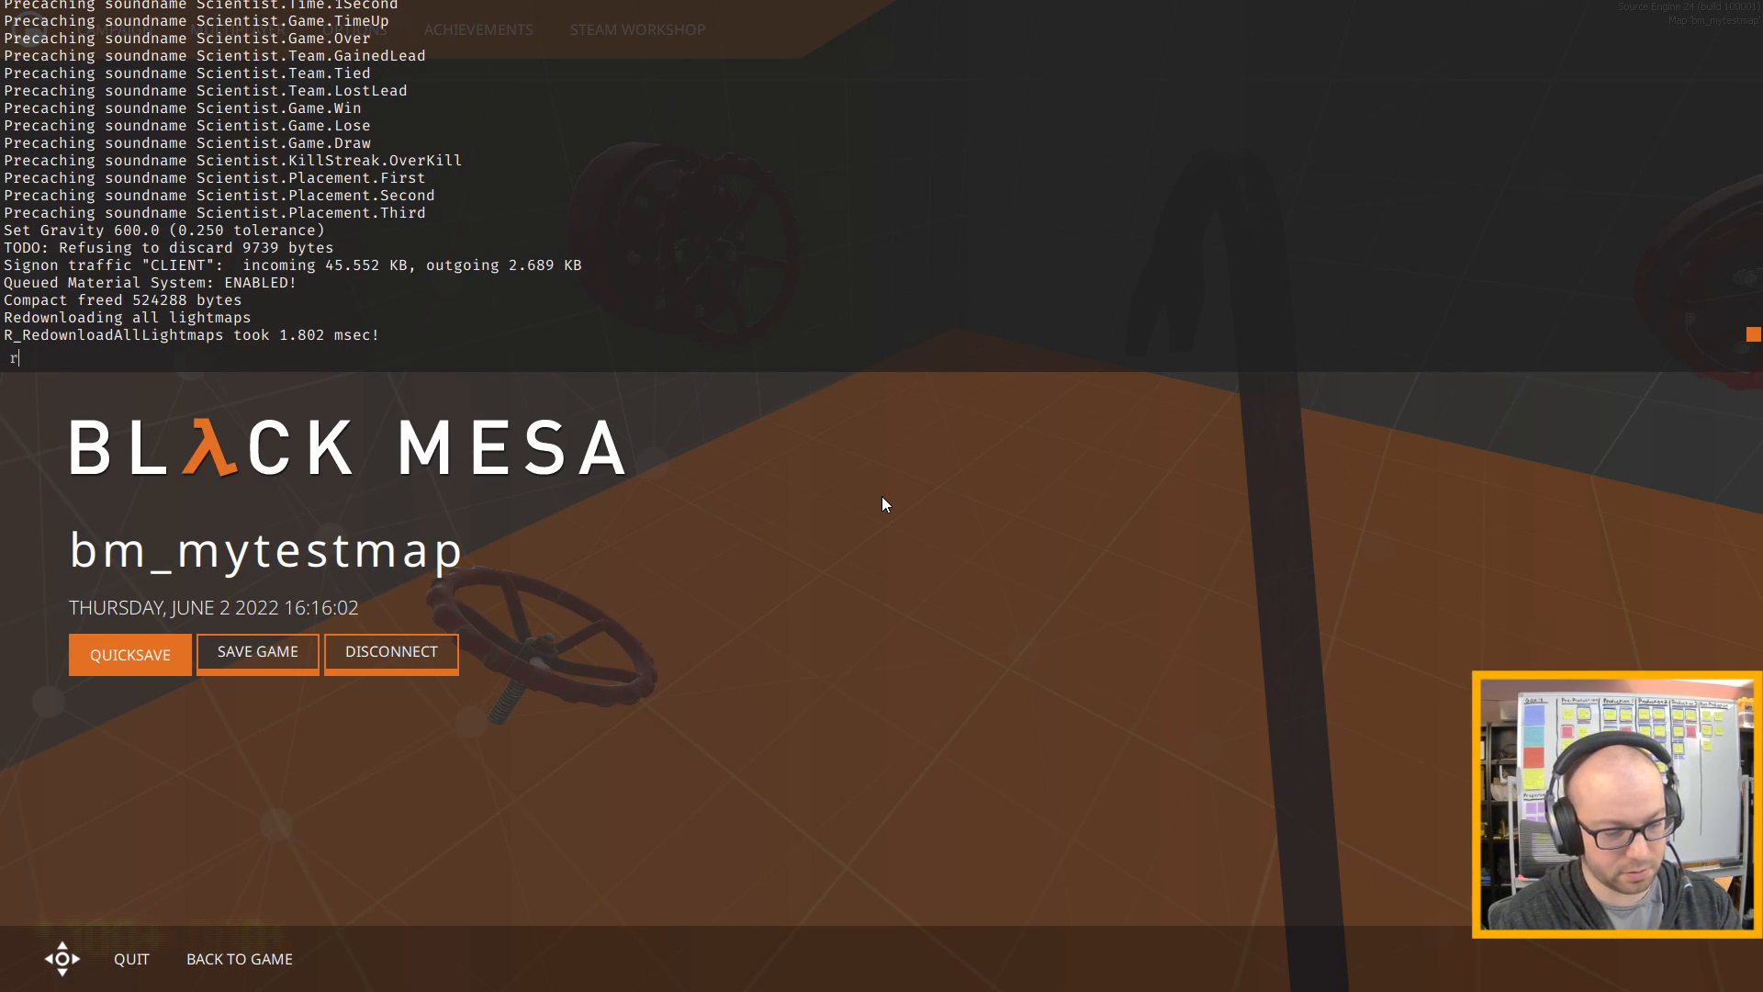
text(estart)
key(Return)
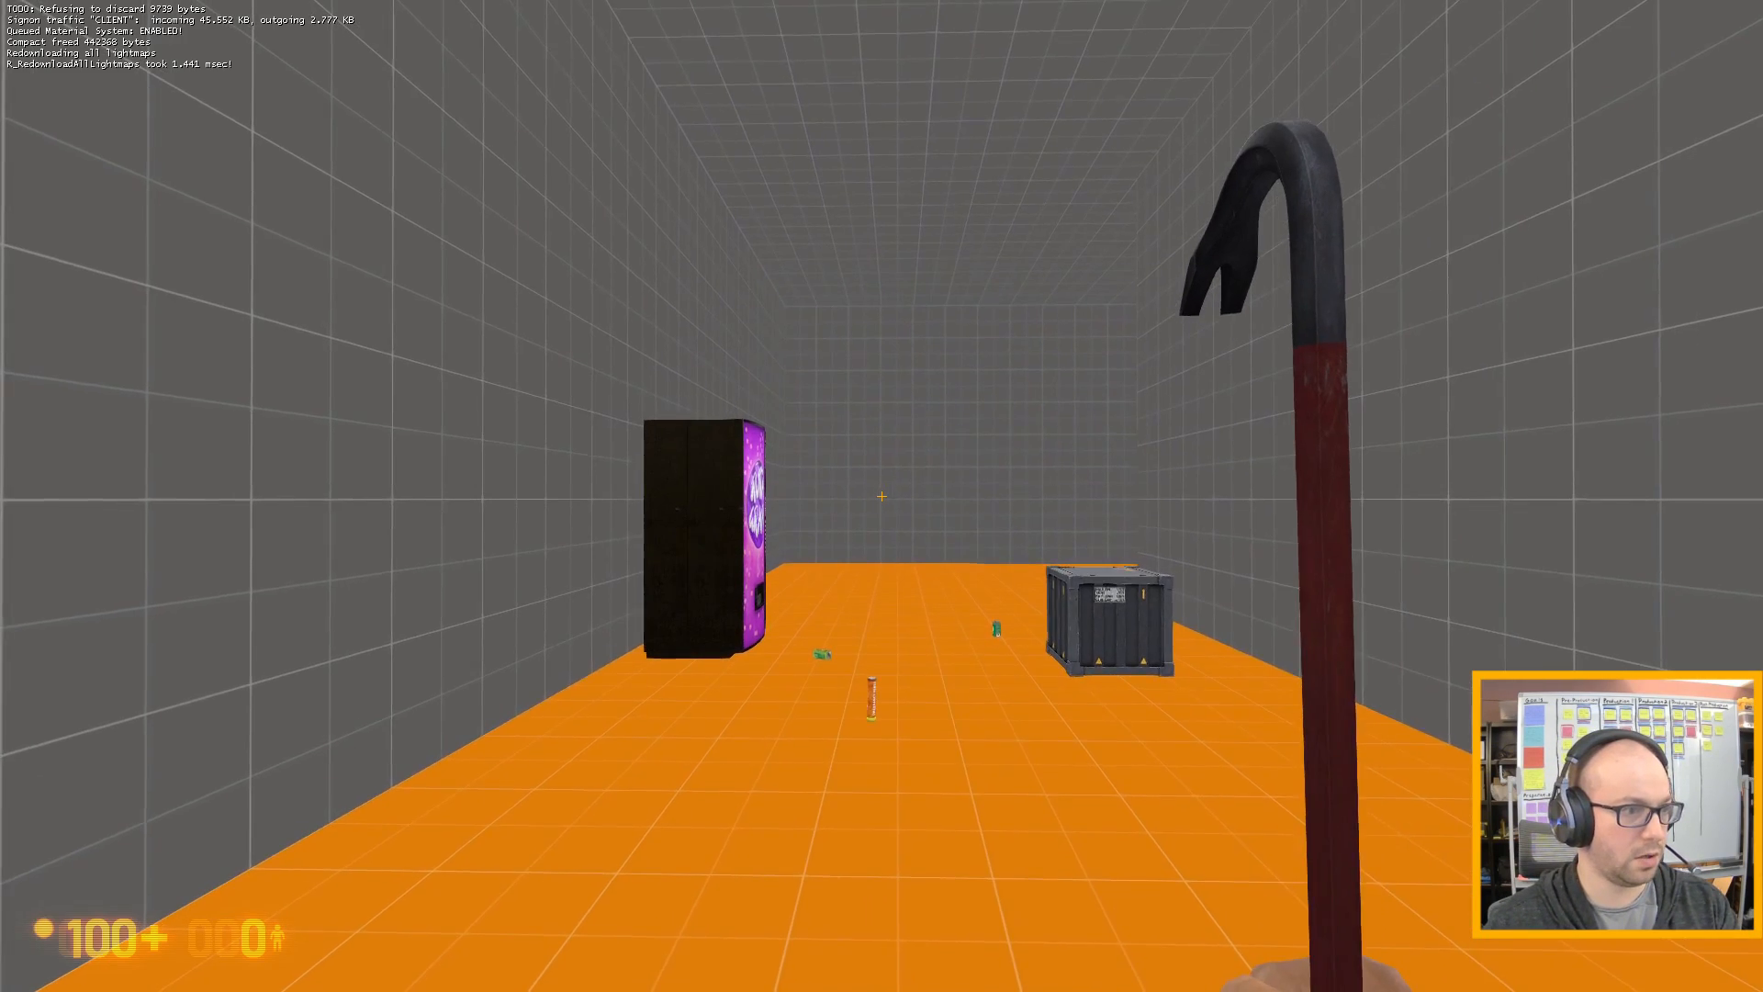
- Walk back to the valves, pick up a loose wheel and carry it onto the empty steaming pipe
key(w)
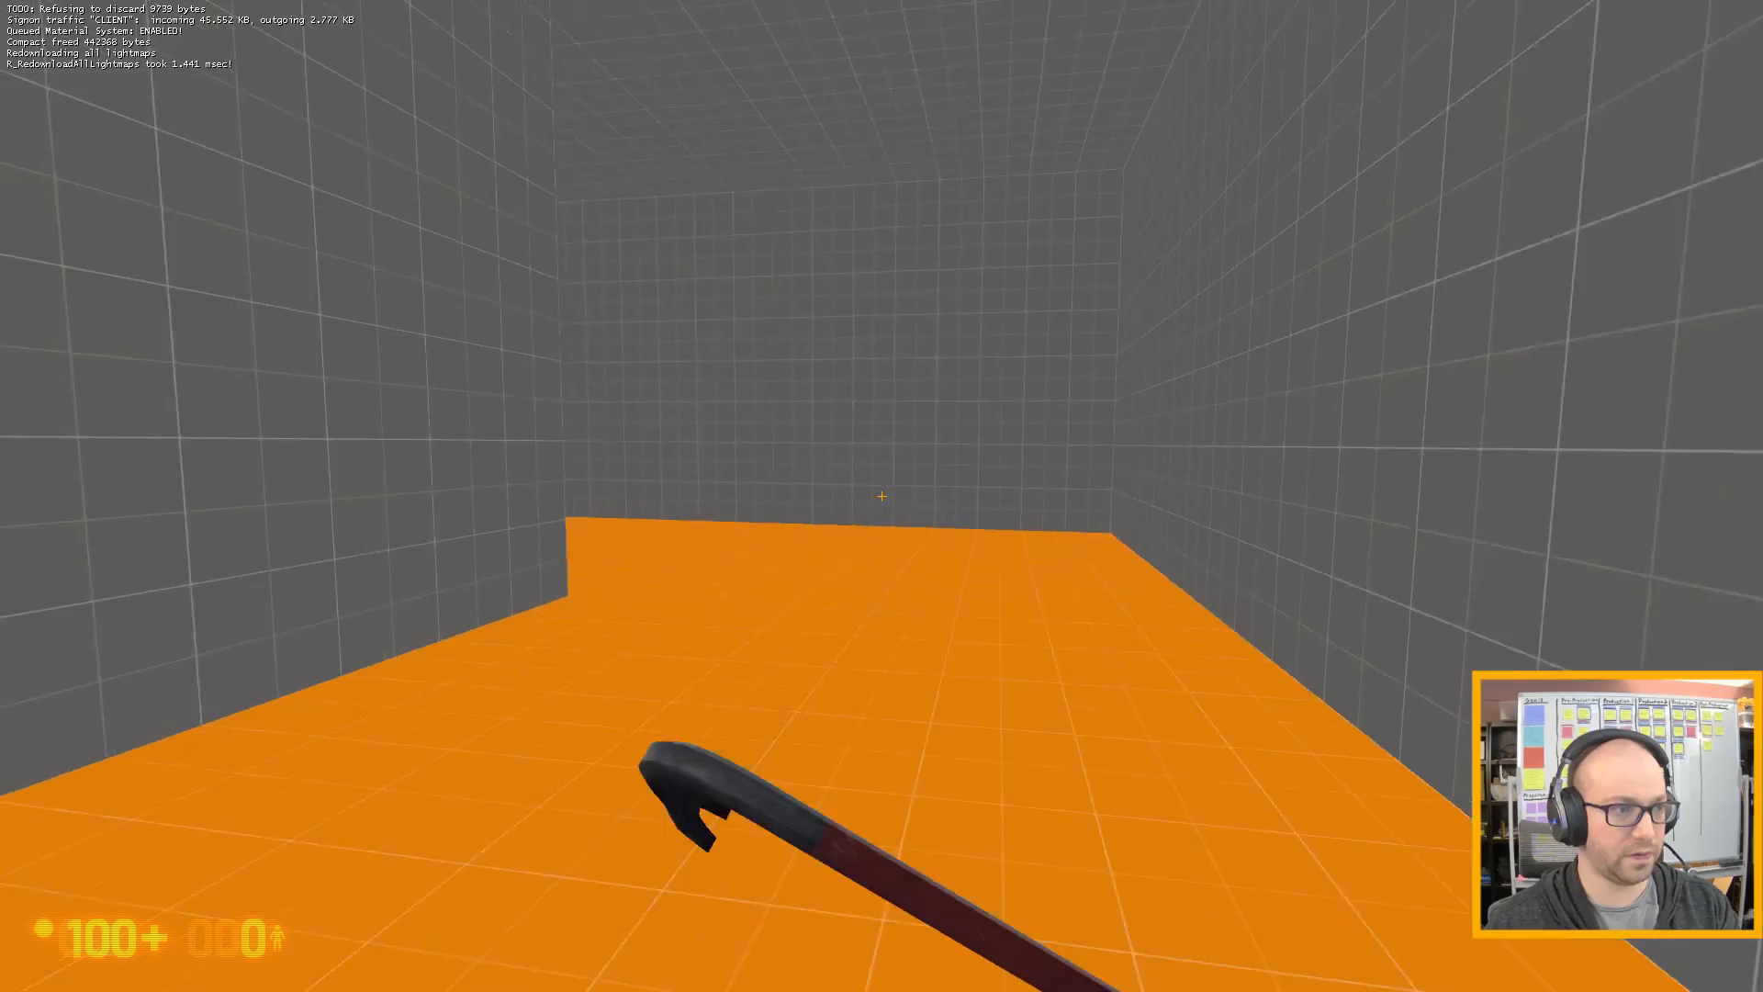
key(w)
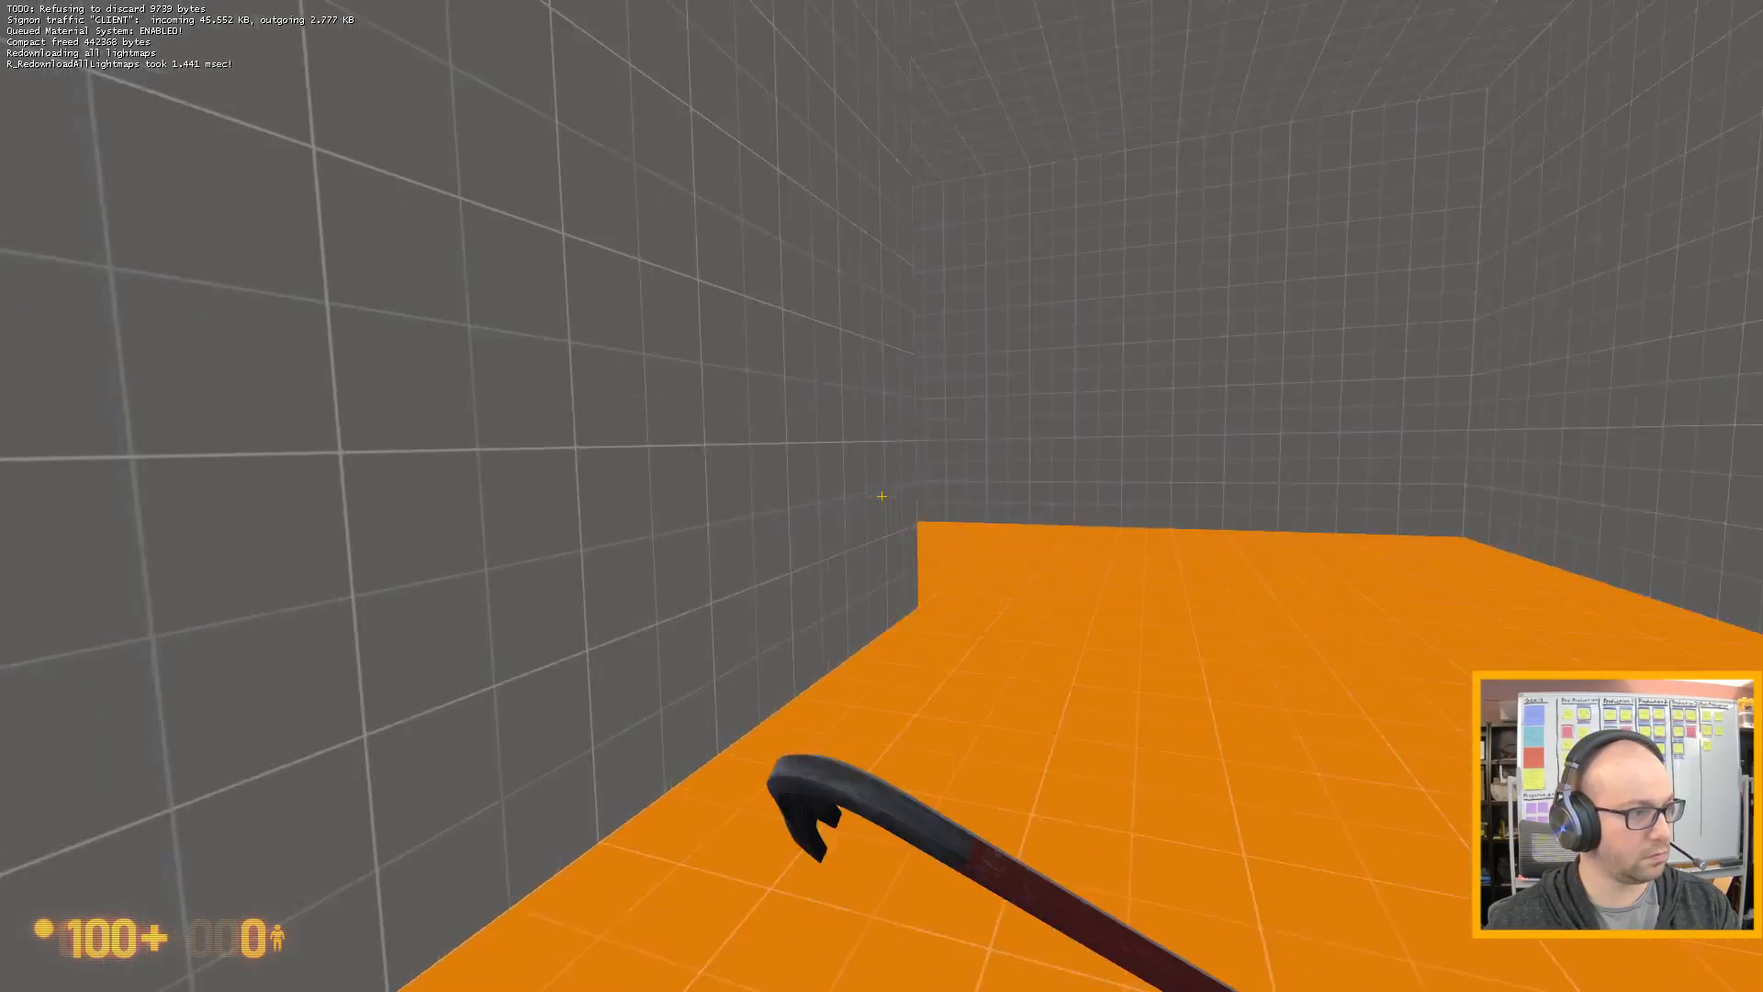
key(w)
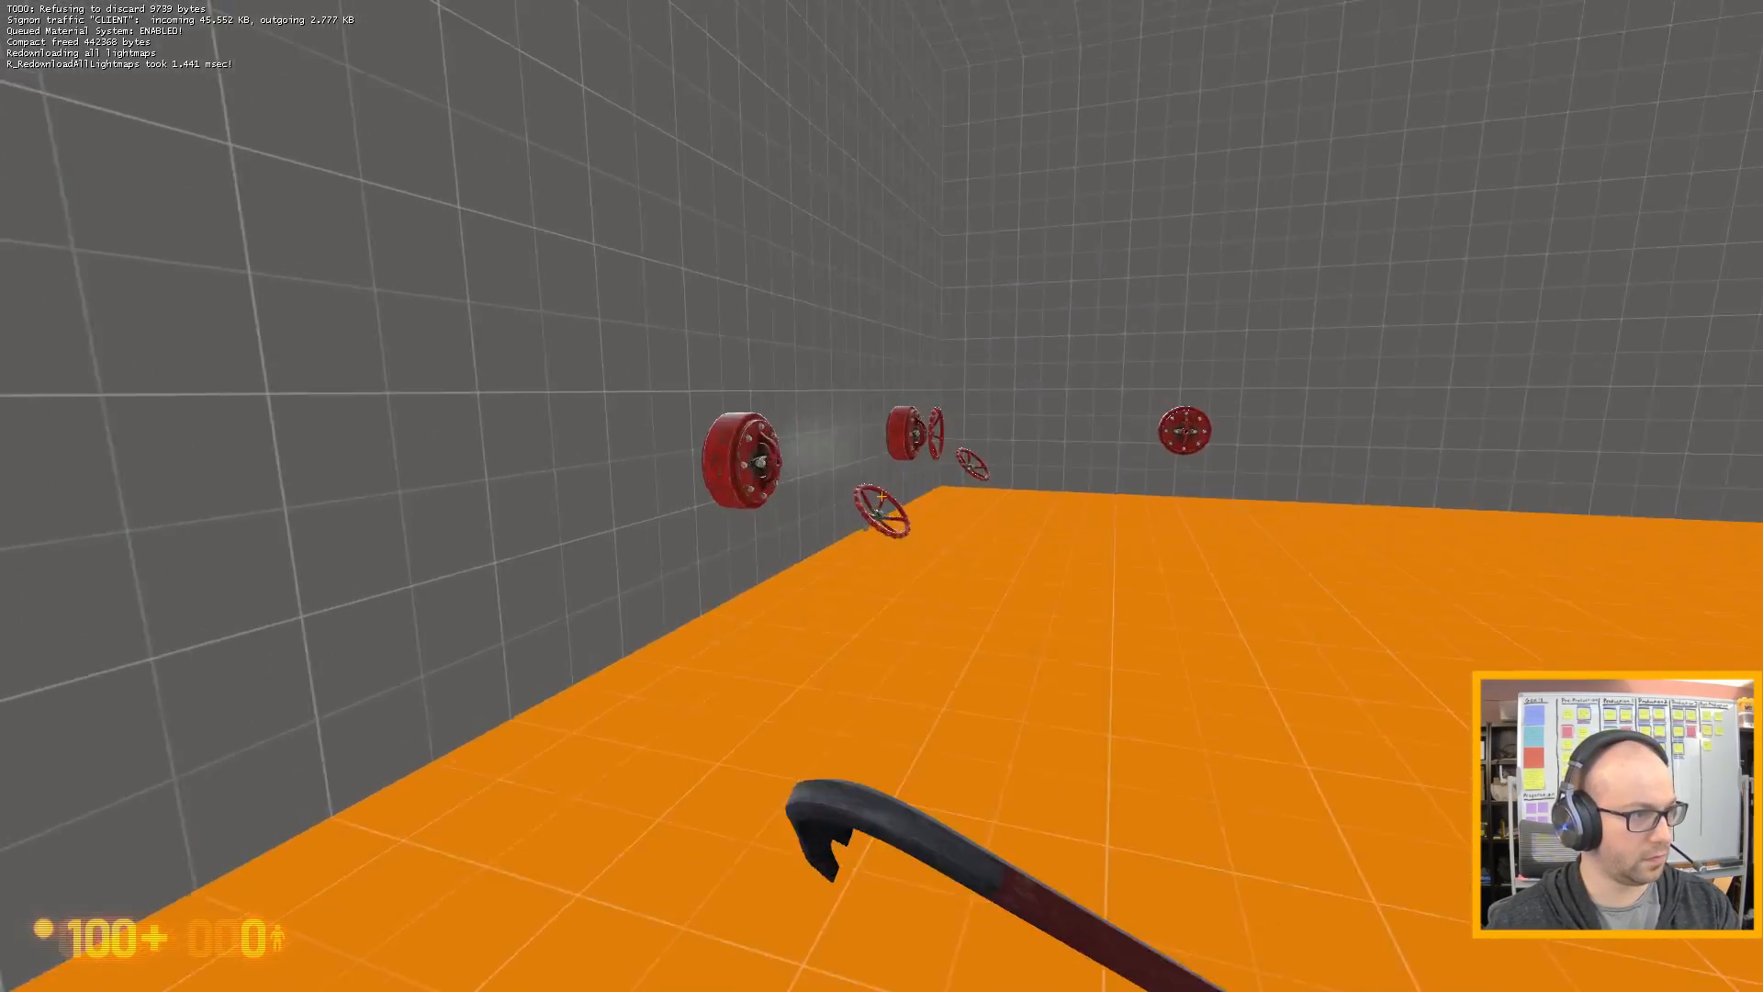
key(w)
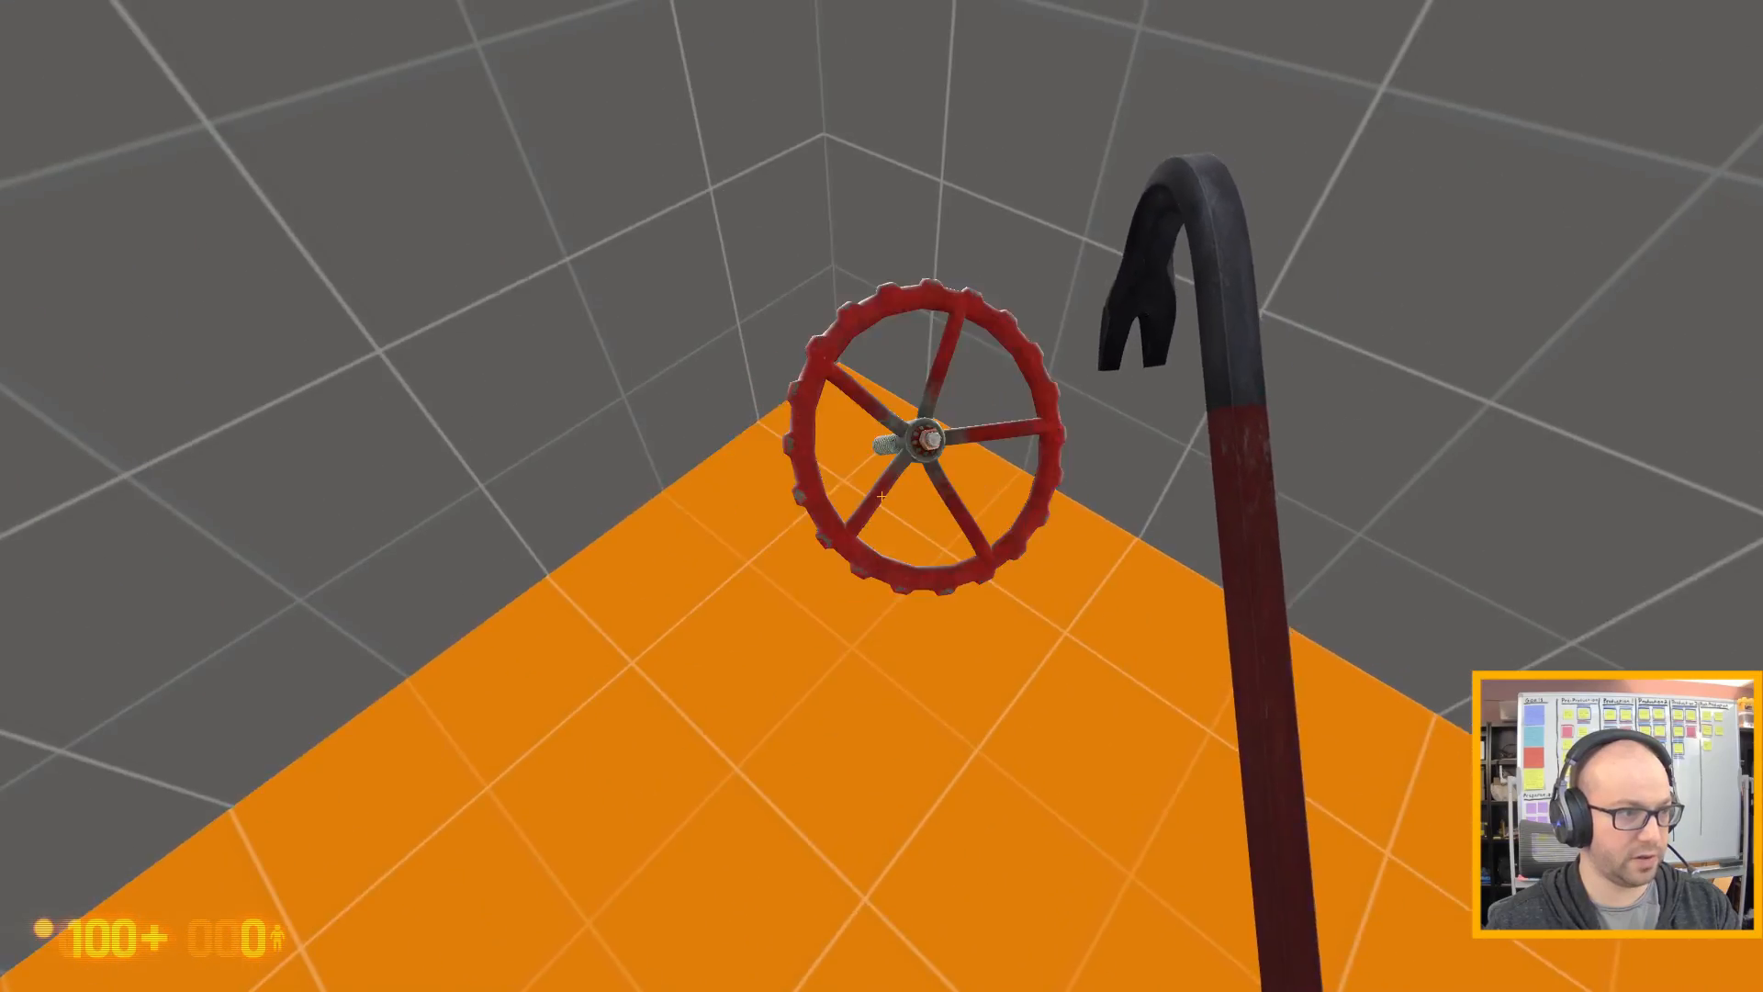
key(s)
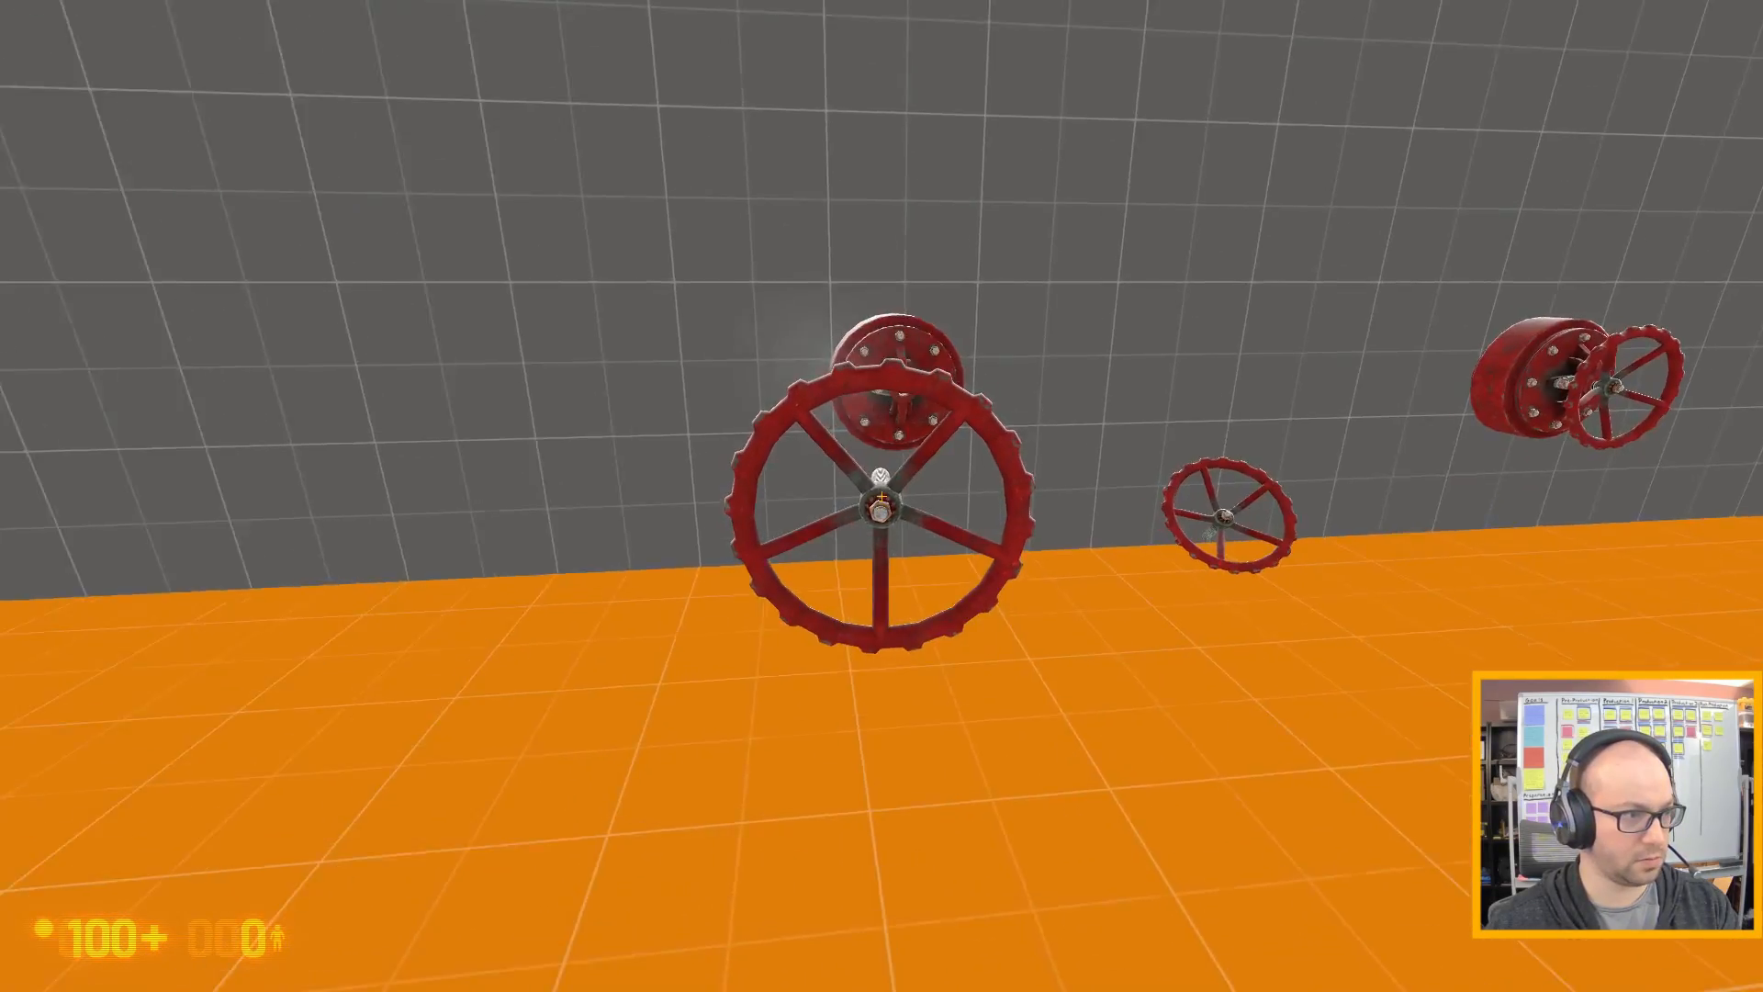
key(w)
key(w)
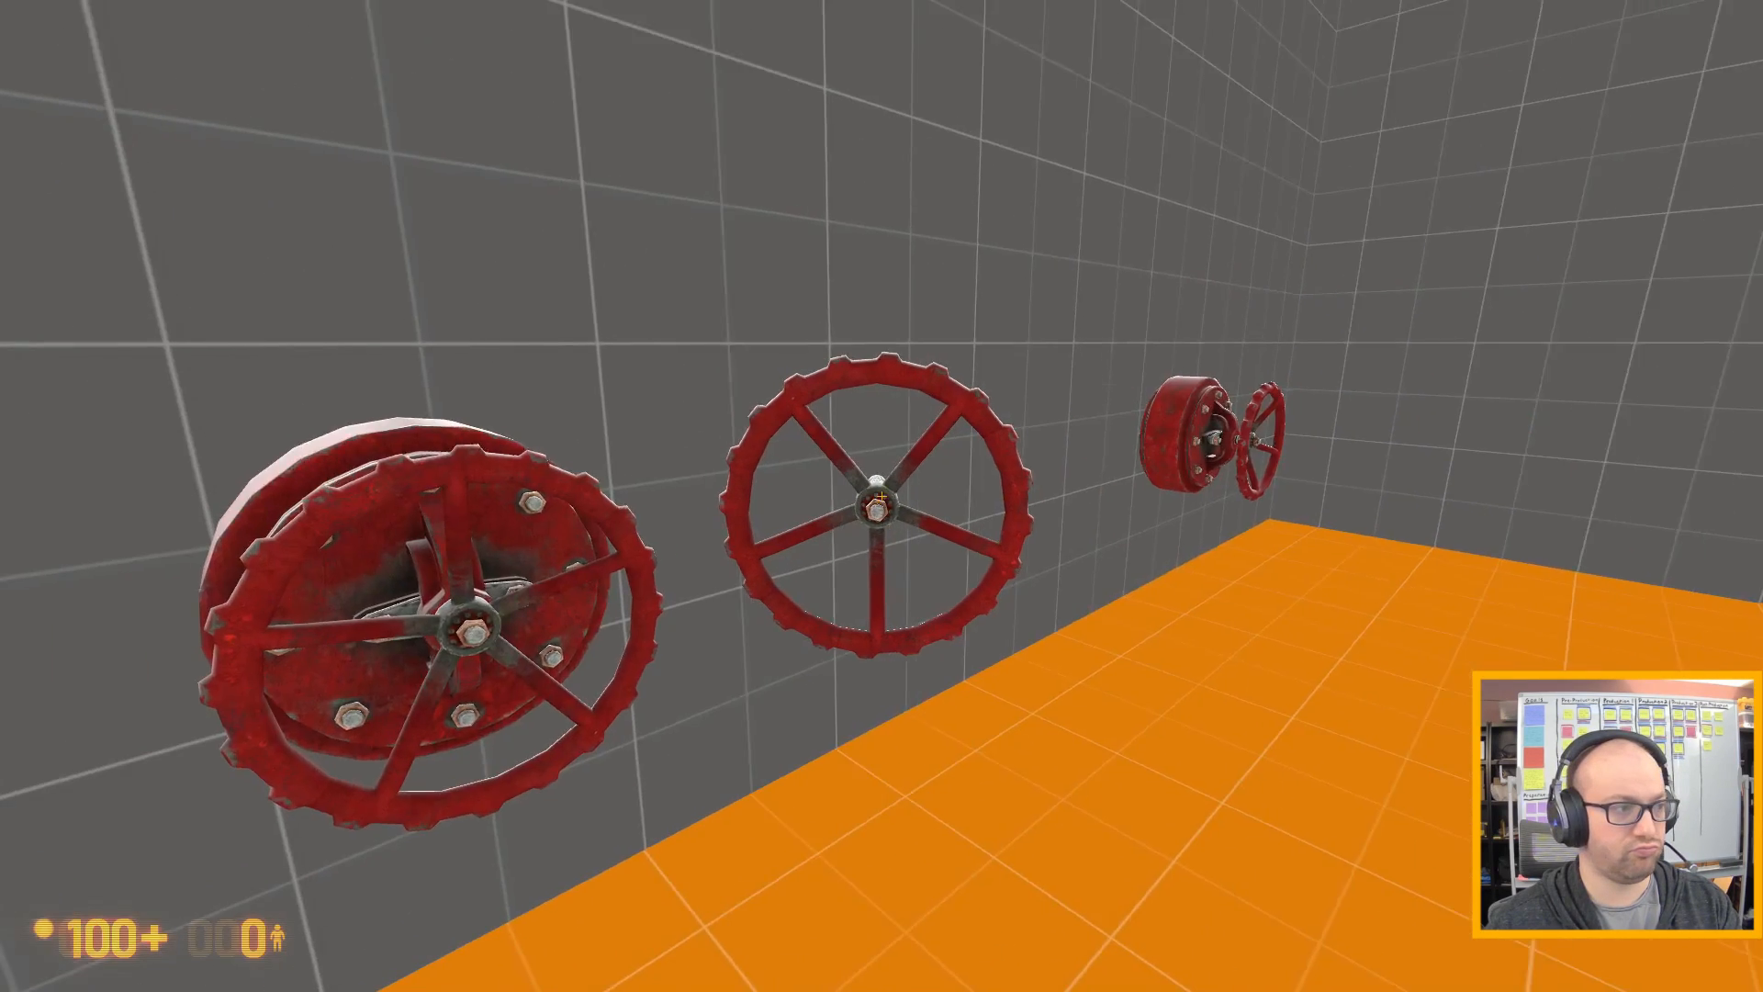
- Carry the remaining loose wheel to a pipe, try using a fitted wheel, and back away to view all three pipes
key(w)
key(e)
key(e)
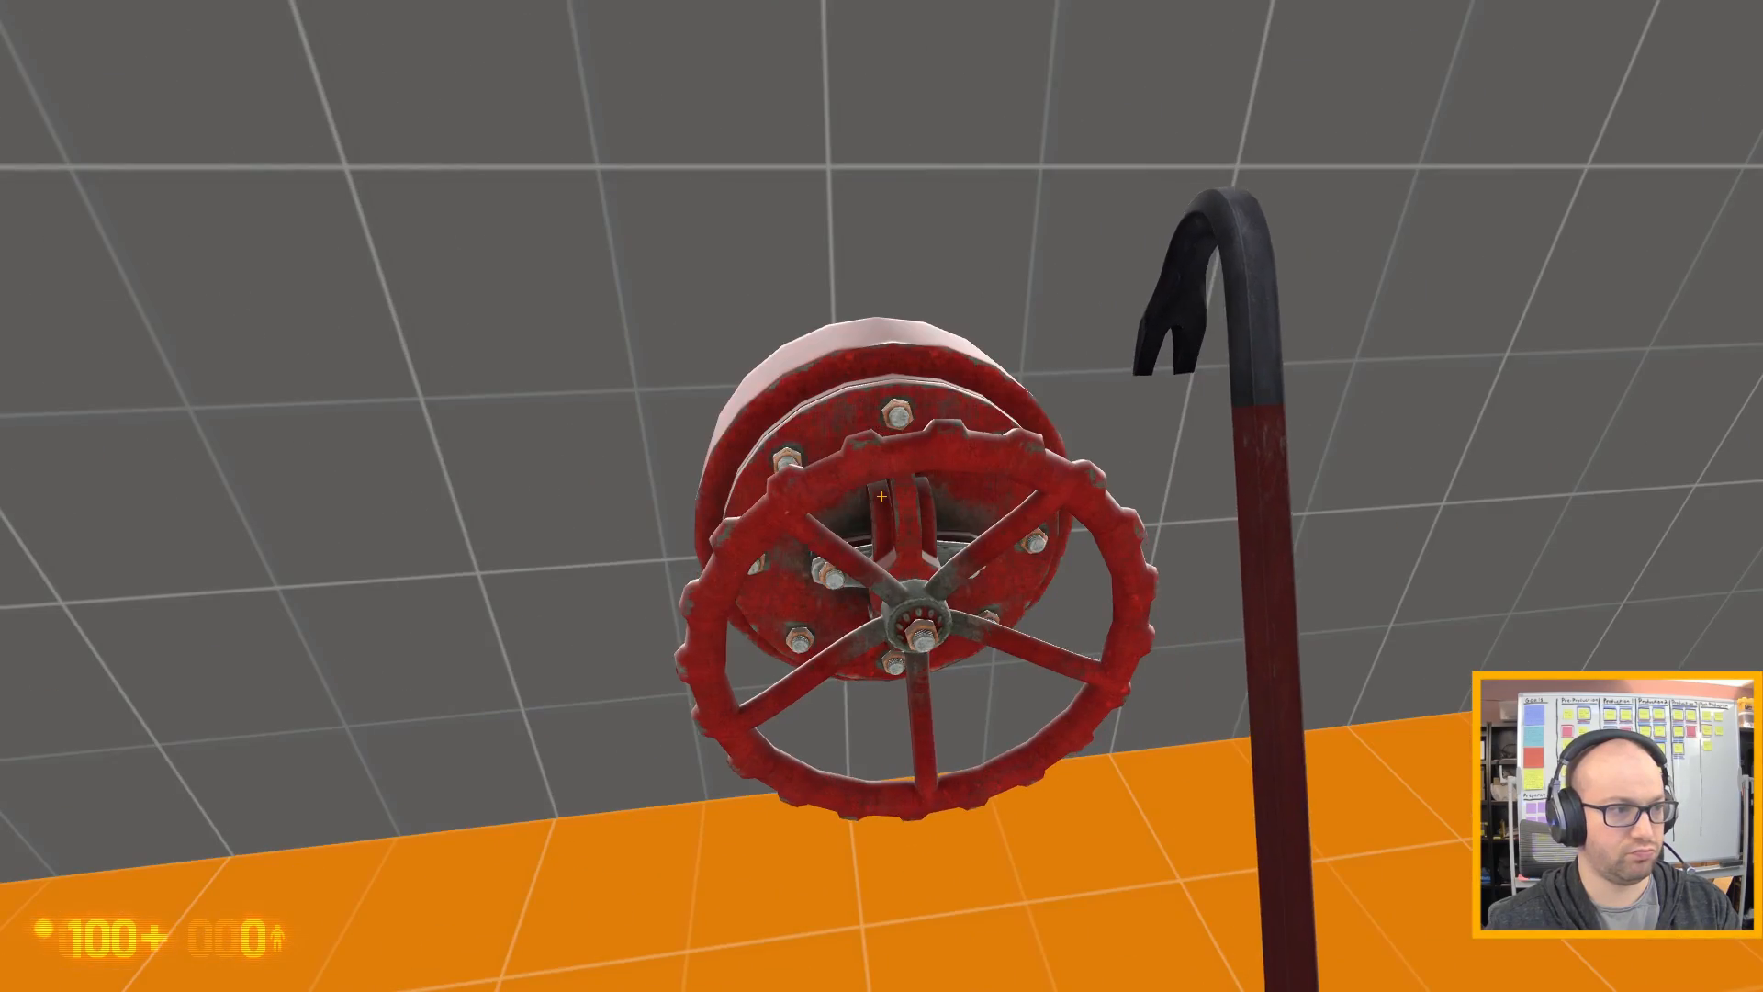
key(e)
key(s)
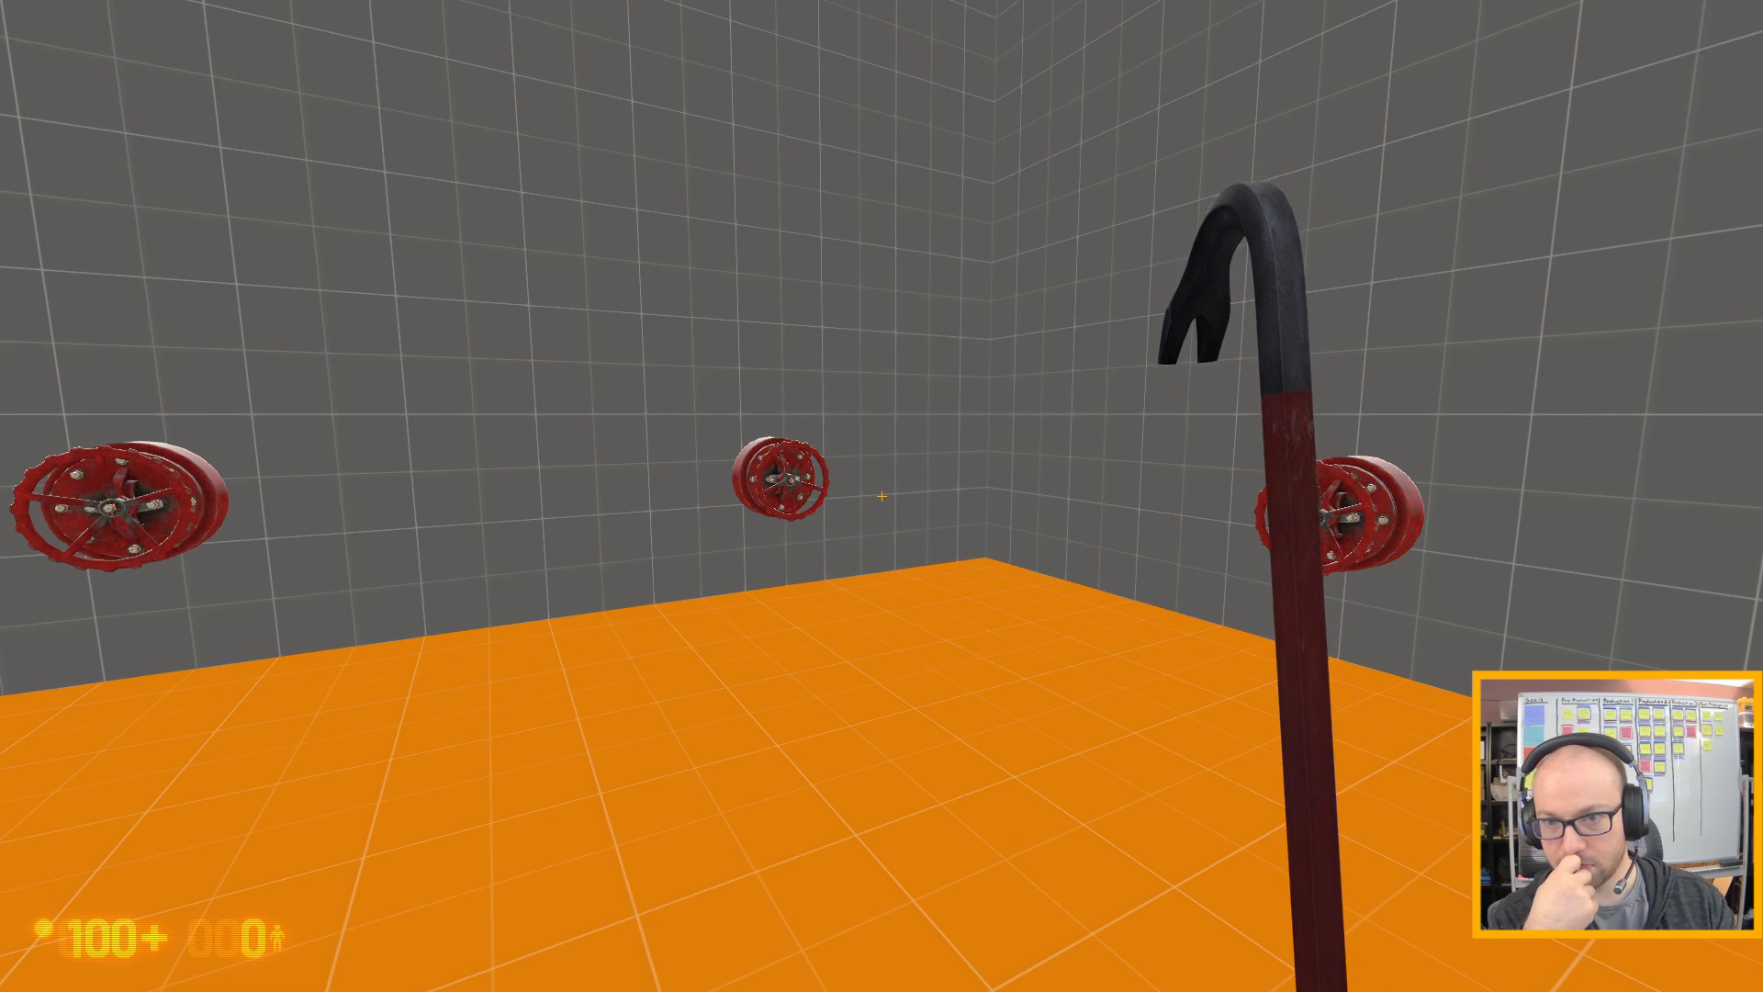
- Quit the game with the console command quit and continue past the failed-command prompt in Hammer
key(grave)
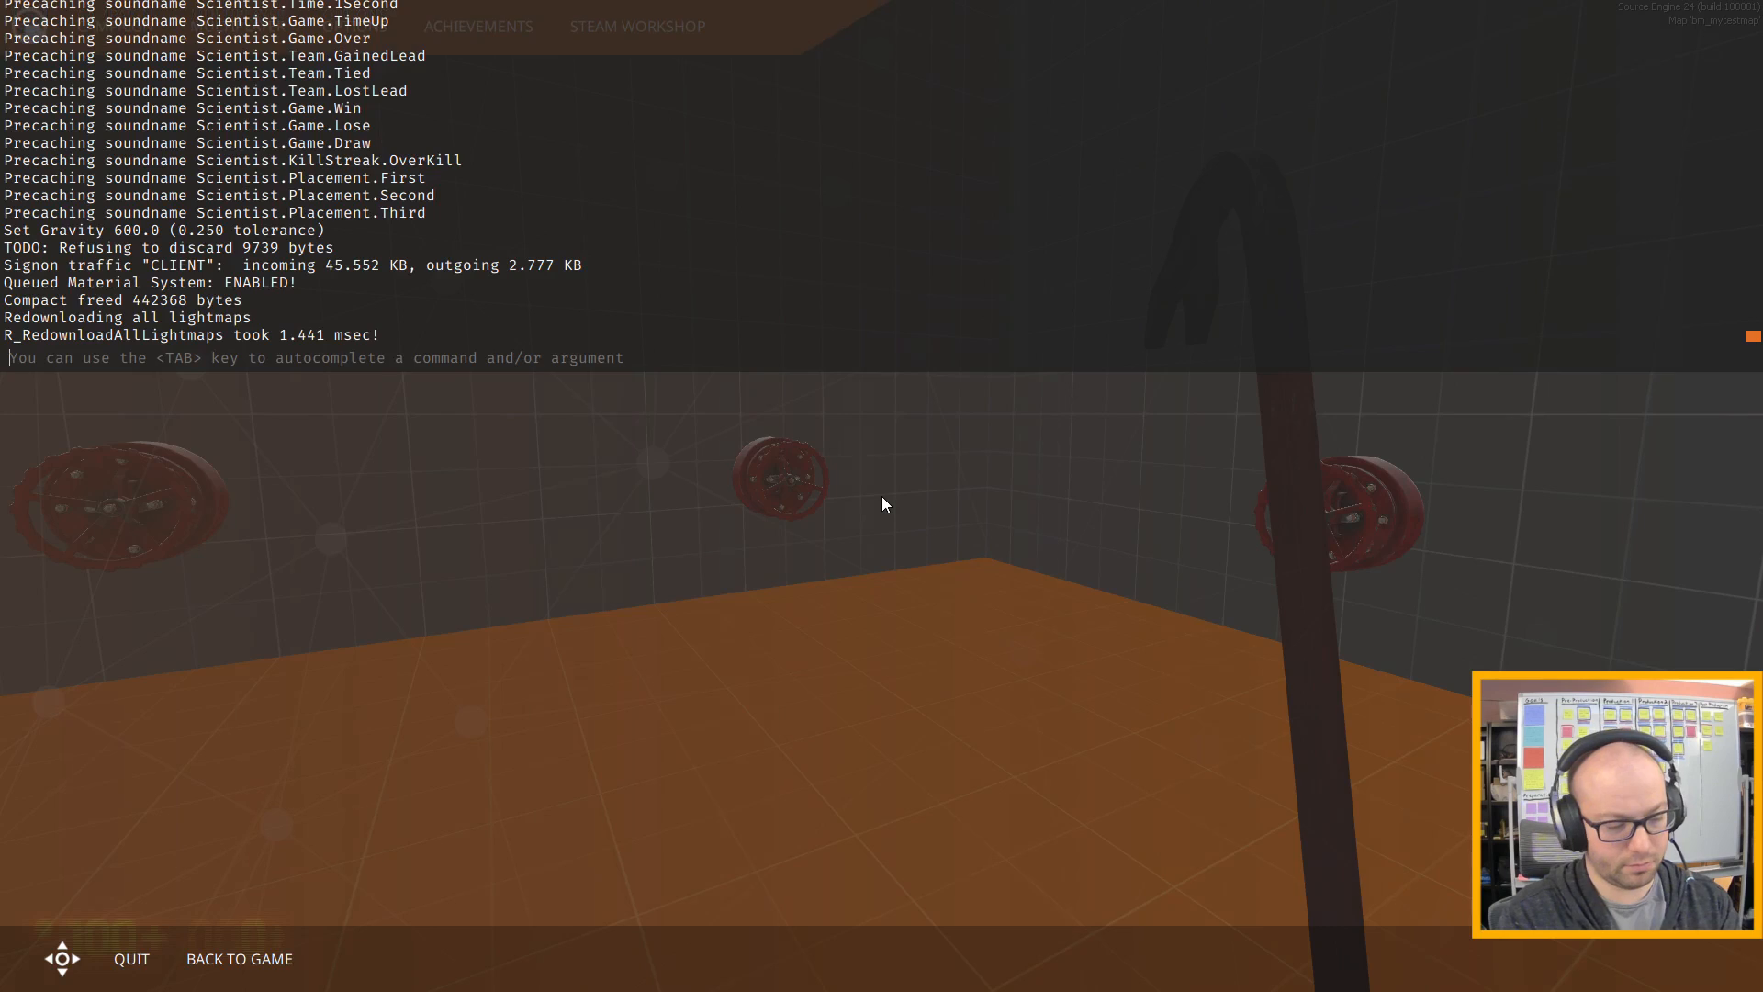
text(quit)
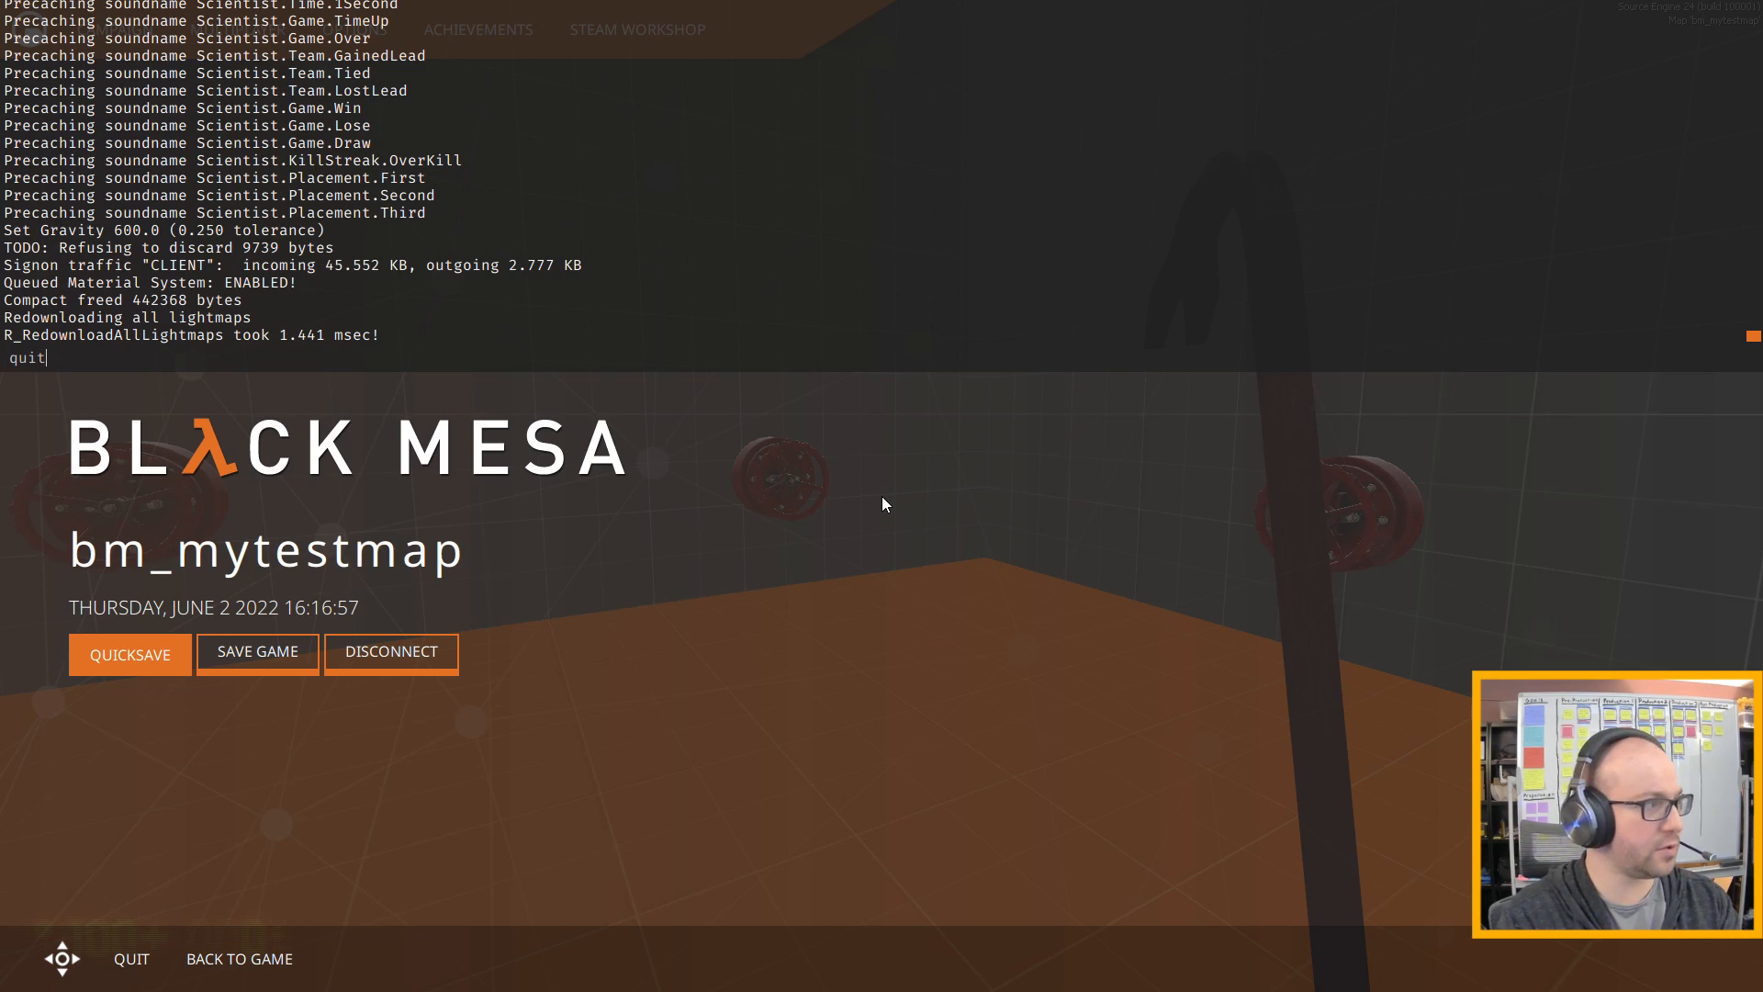
key(Return)
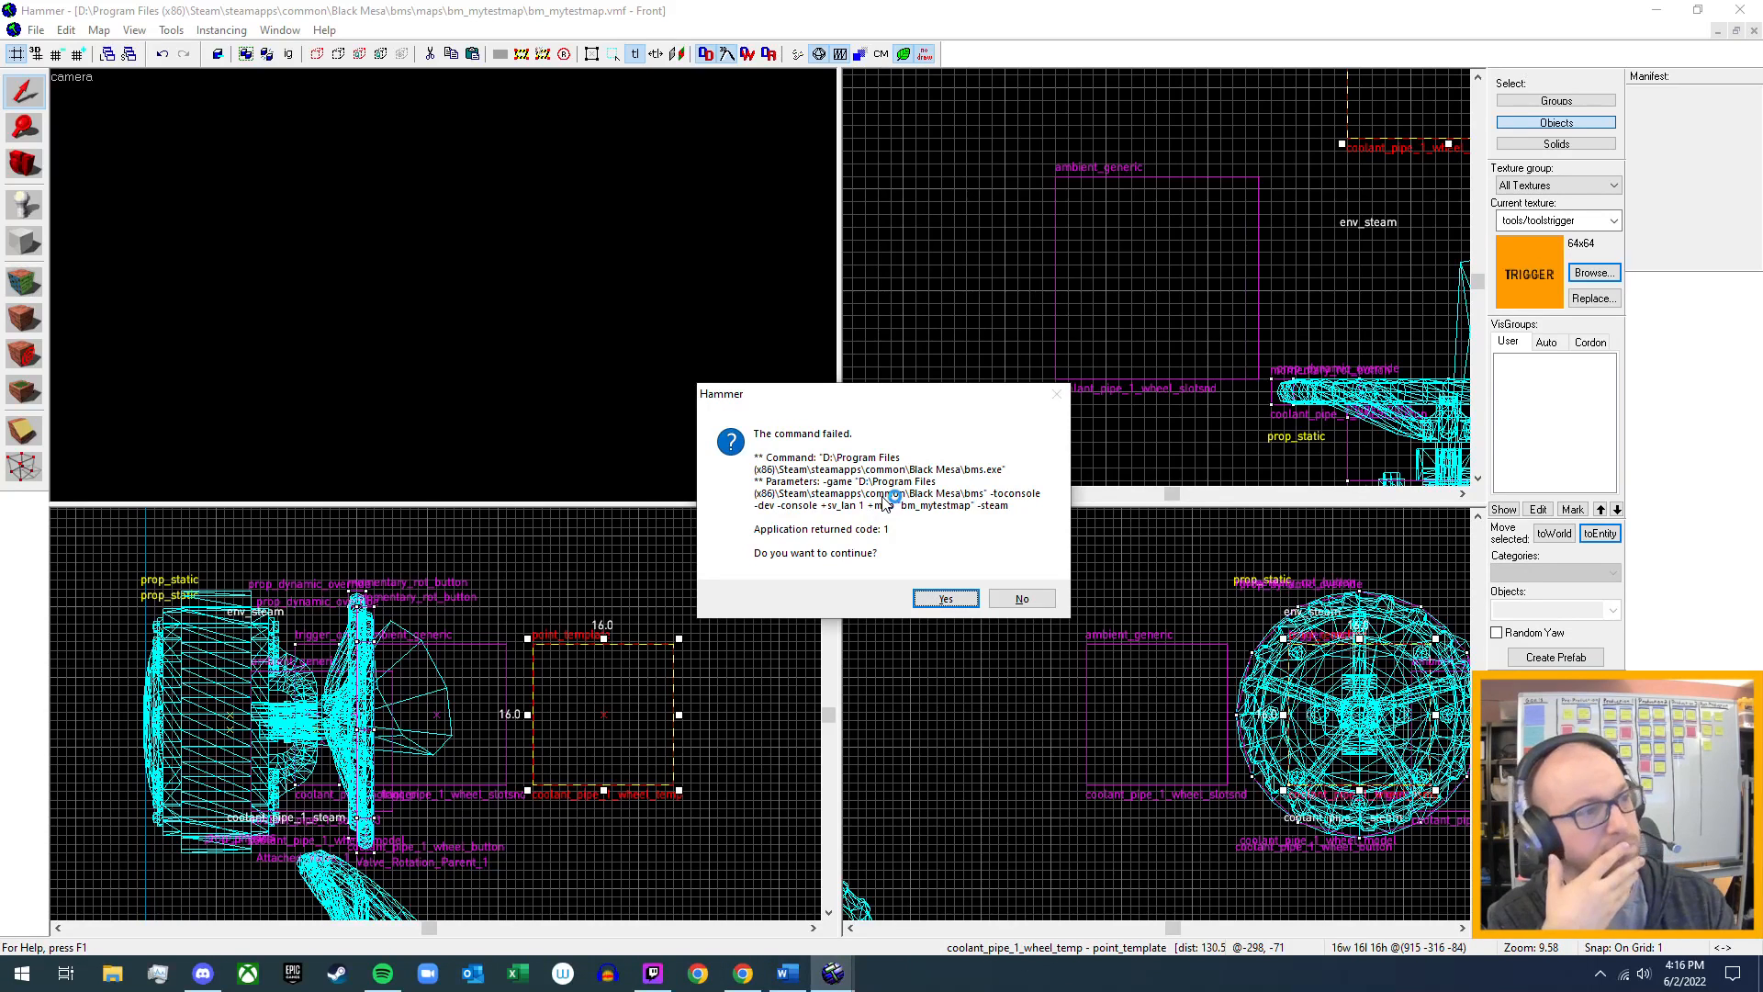
click(931, 600)
- Select the loose My_Physical_Valve wheel and review which entity inputs target it, widening the source column to read the full name
key(z)
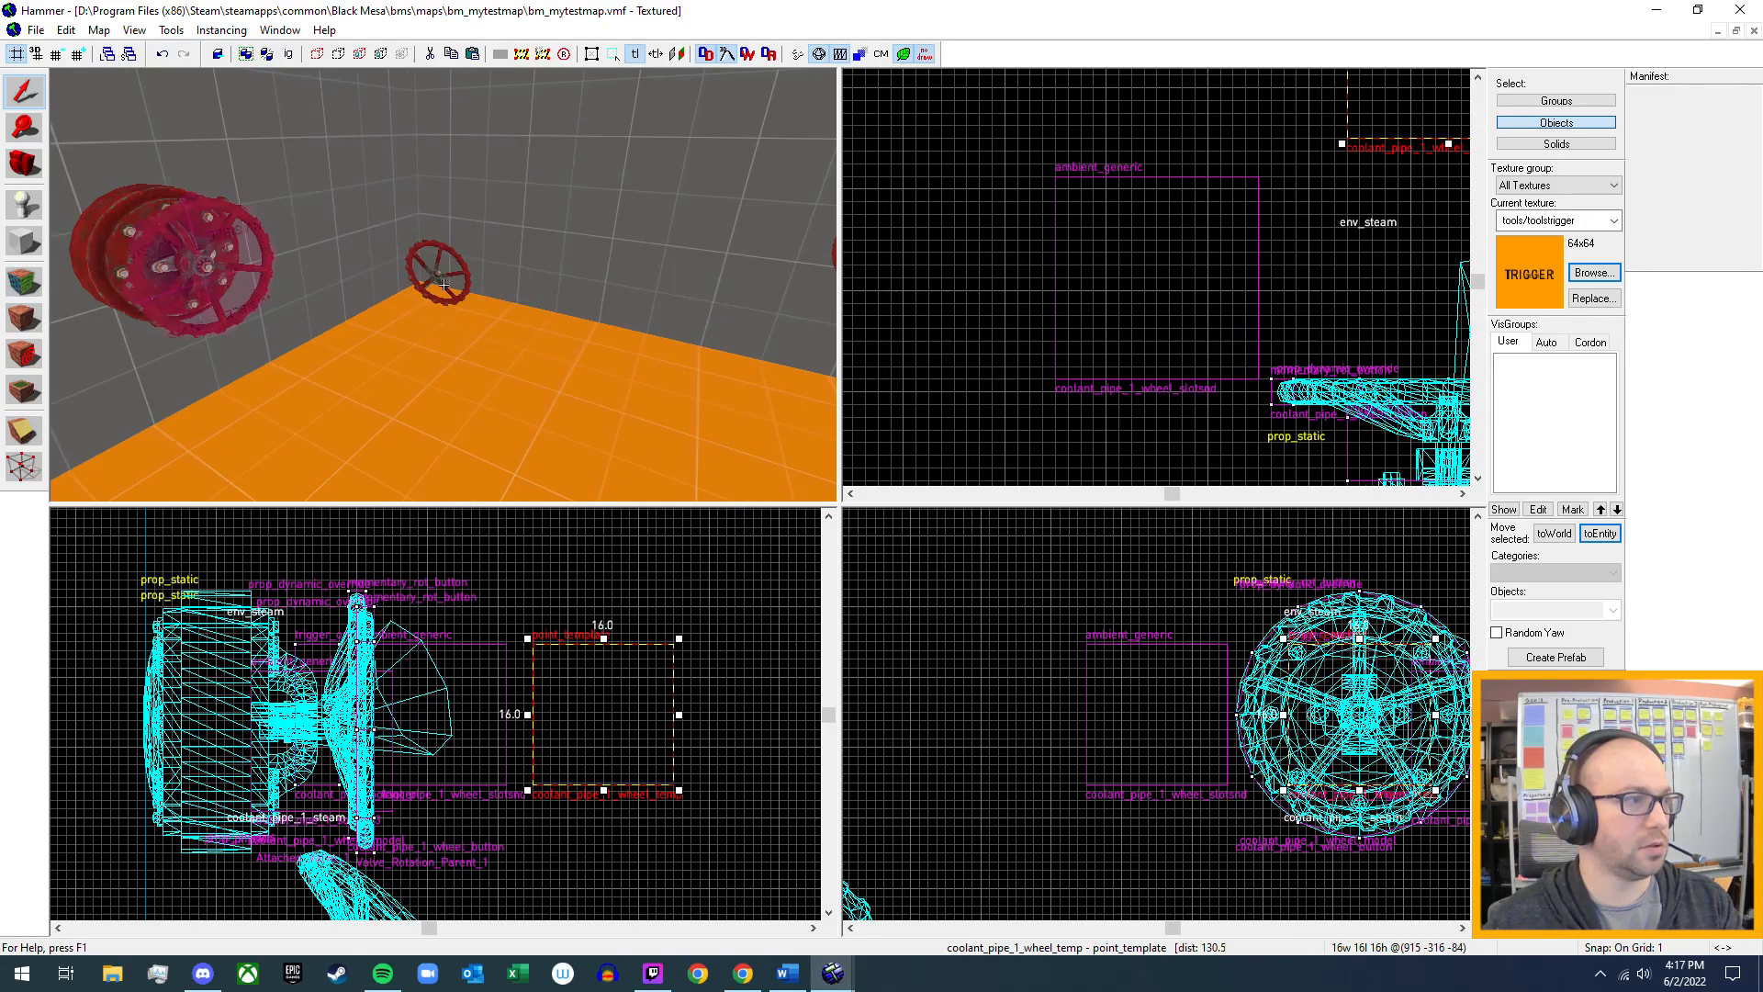
key(w)
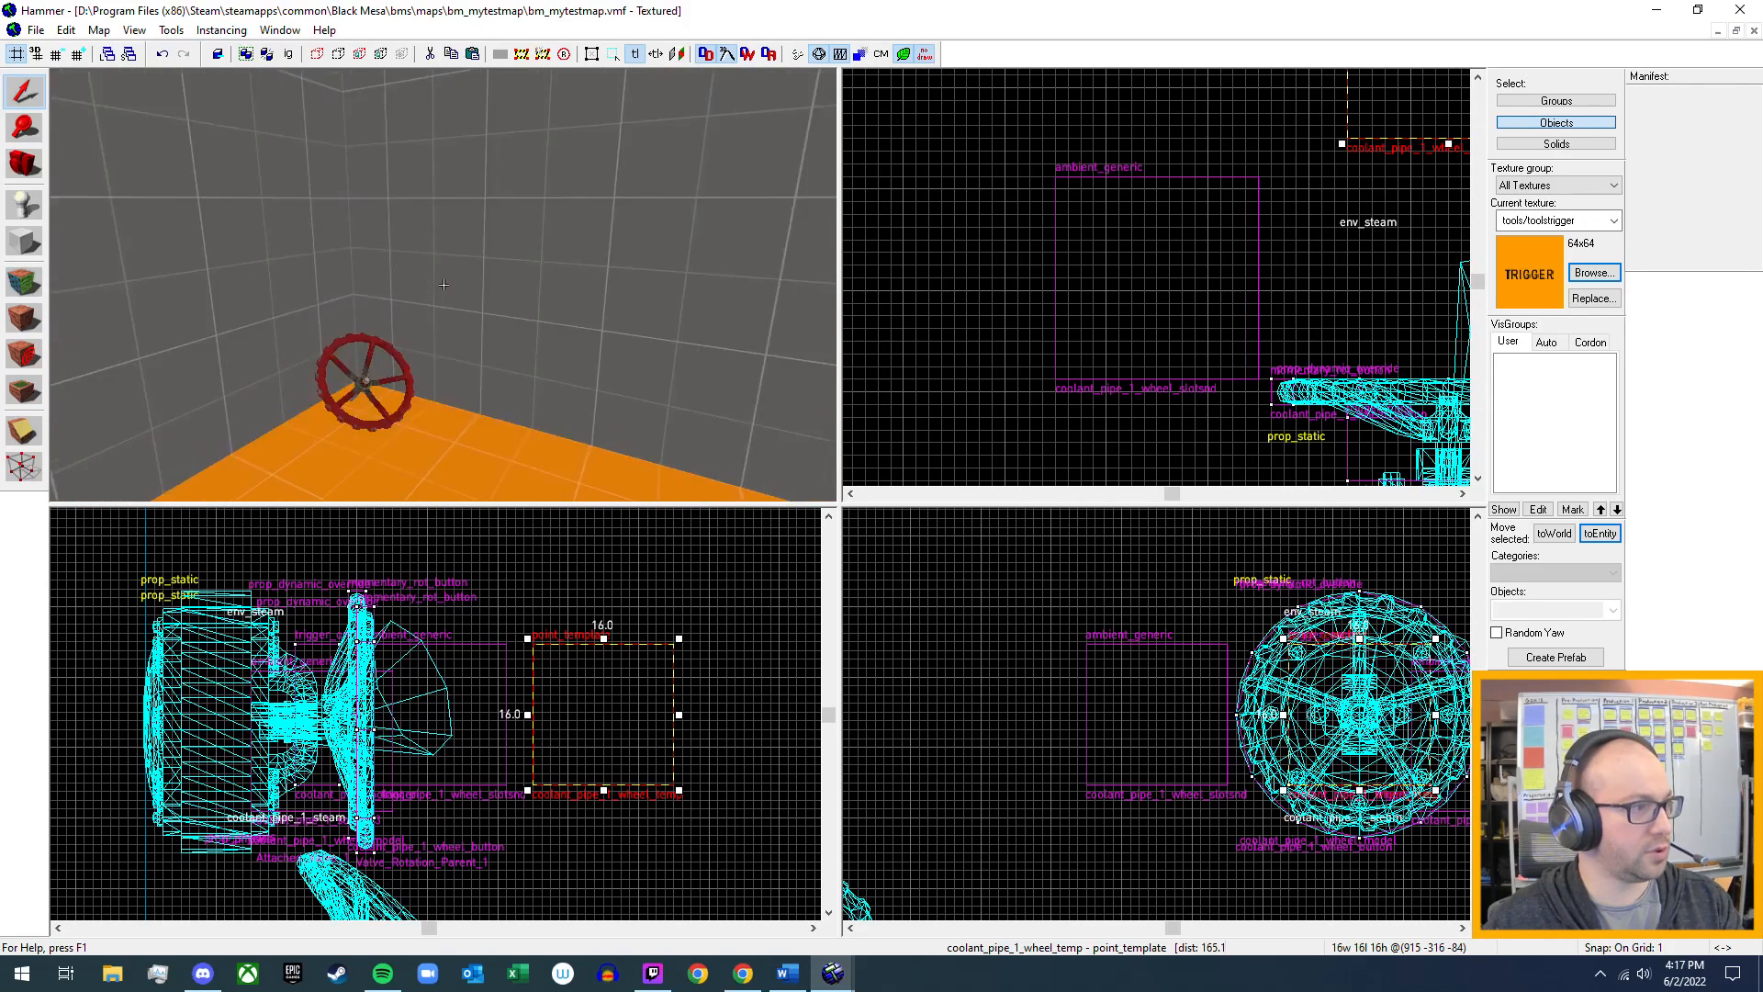
key(z)
click(442, 306)
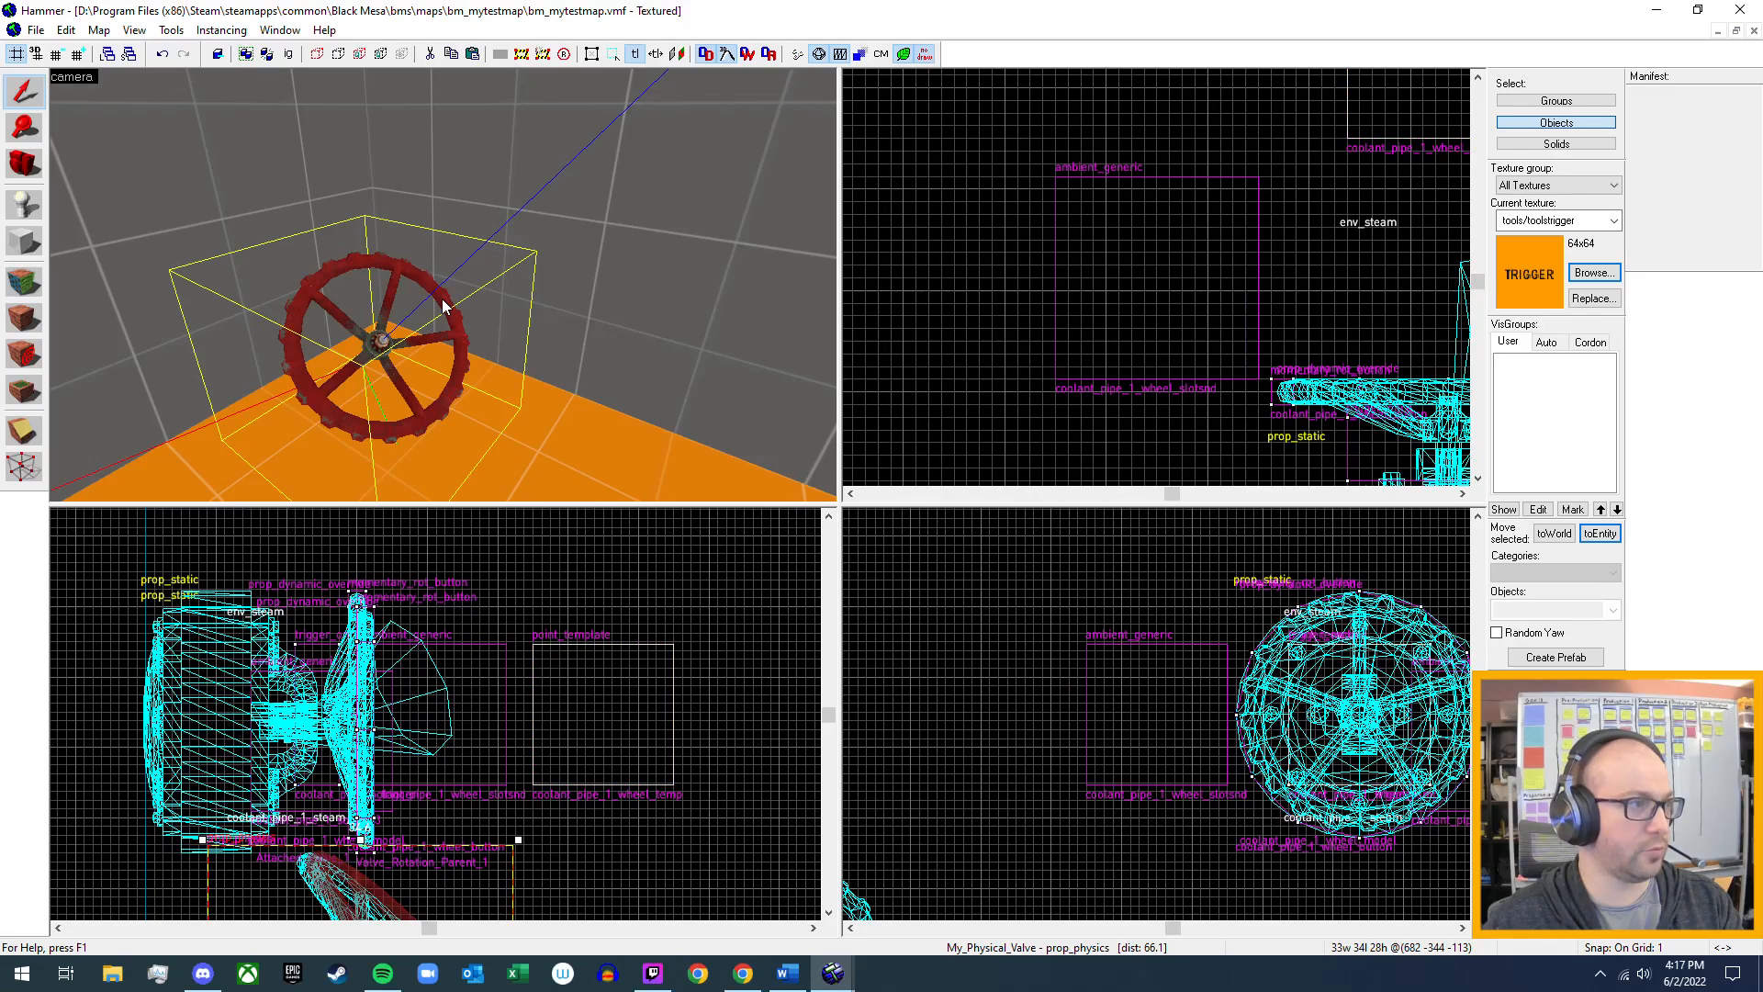
key(alt+Return)
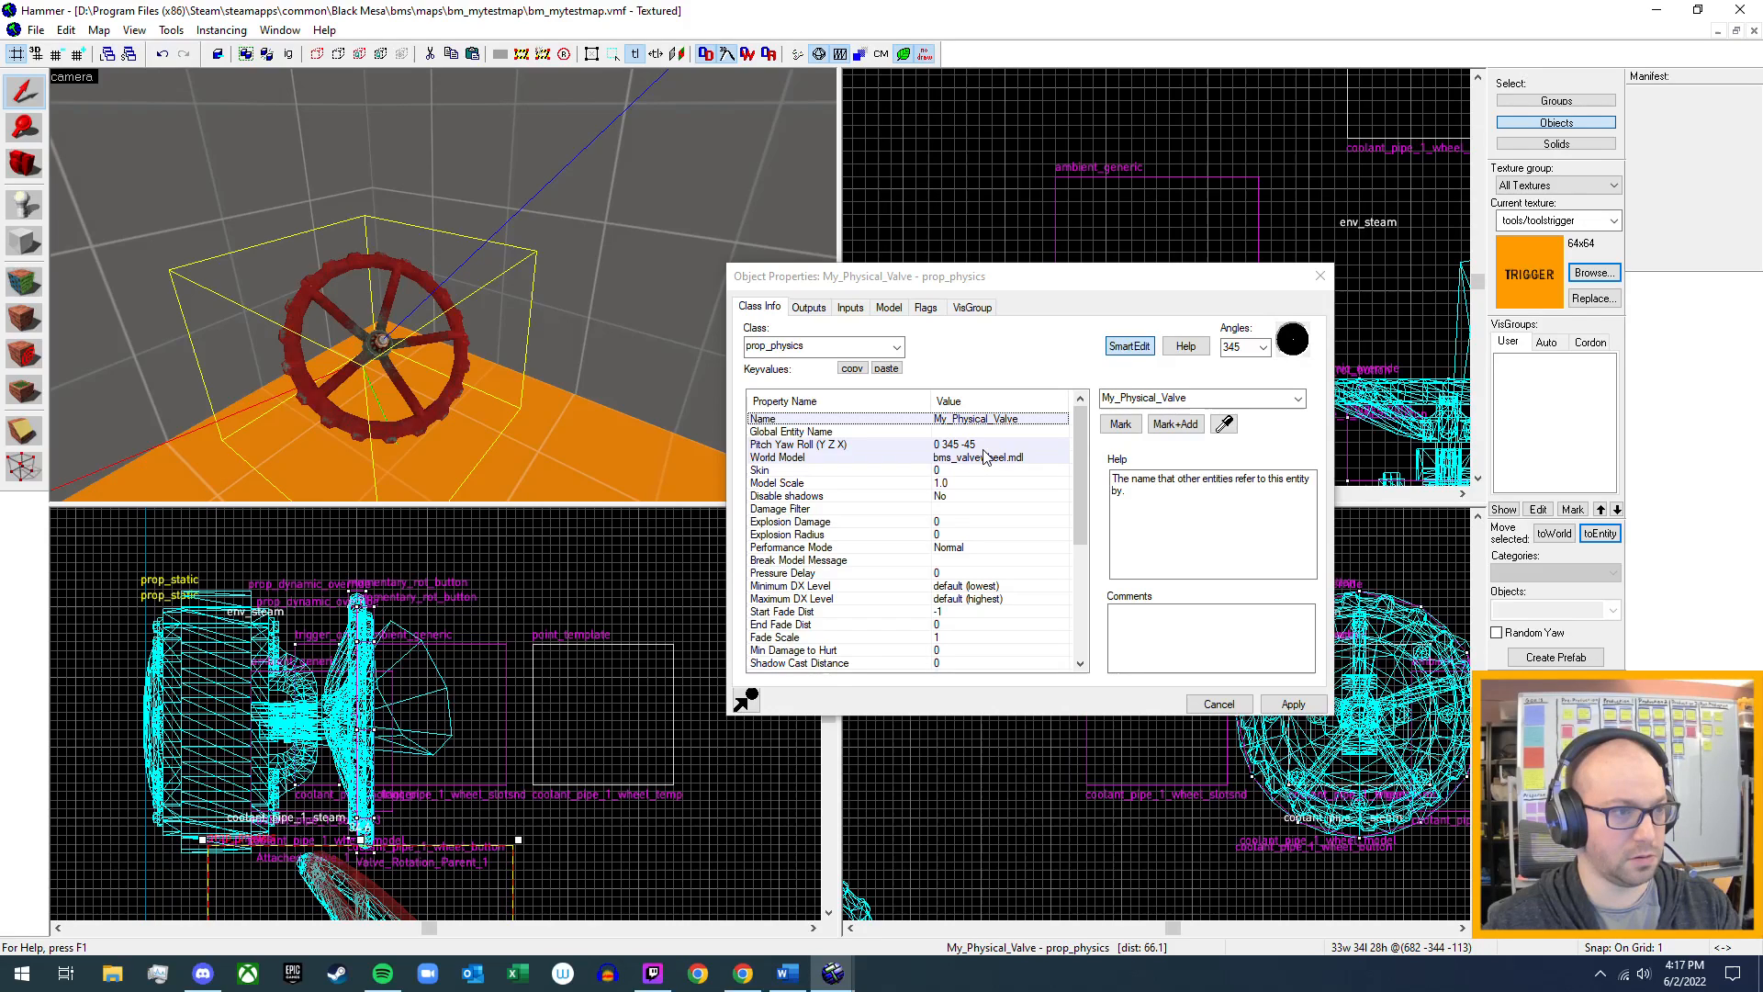
click(804, 307)
click(850, 308)
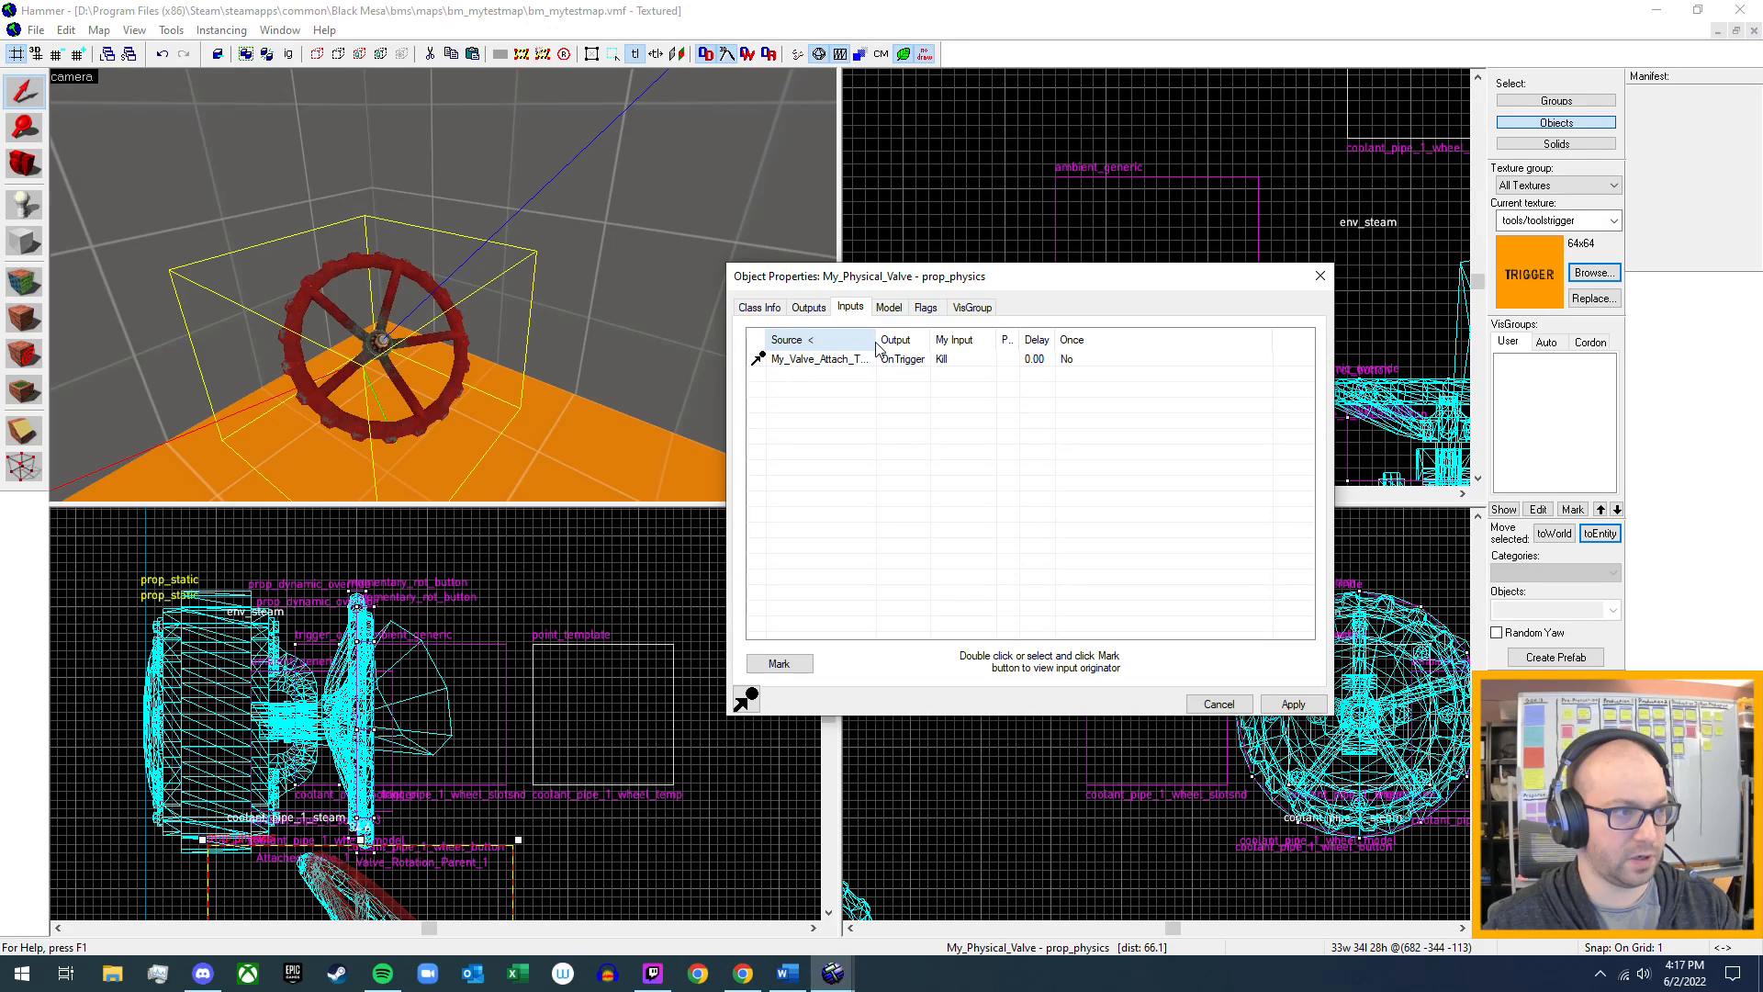
drag(876, 347, 908, 347)
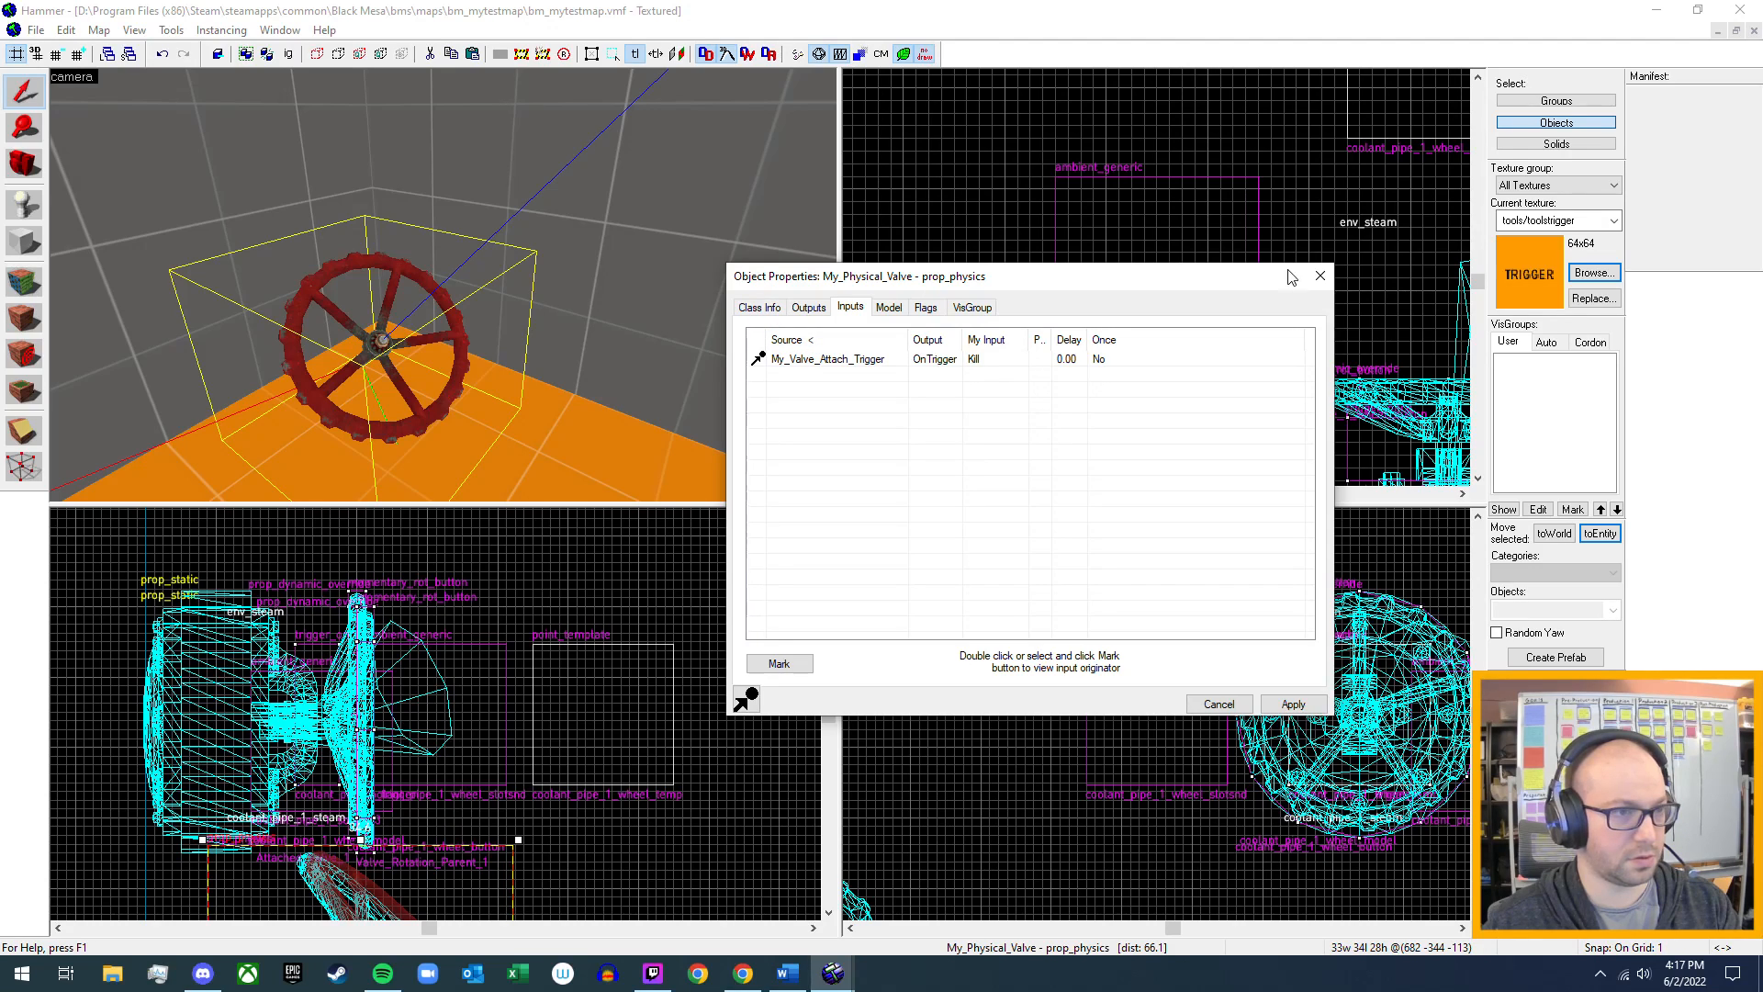
click(1320, 278)
- Review the outputs of My_Valve_Attach_Trigger on the first pipe
key(z)
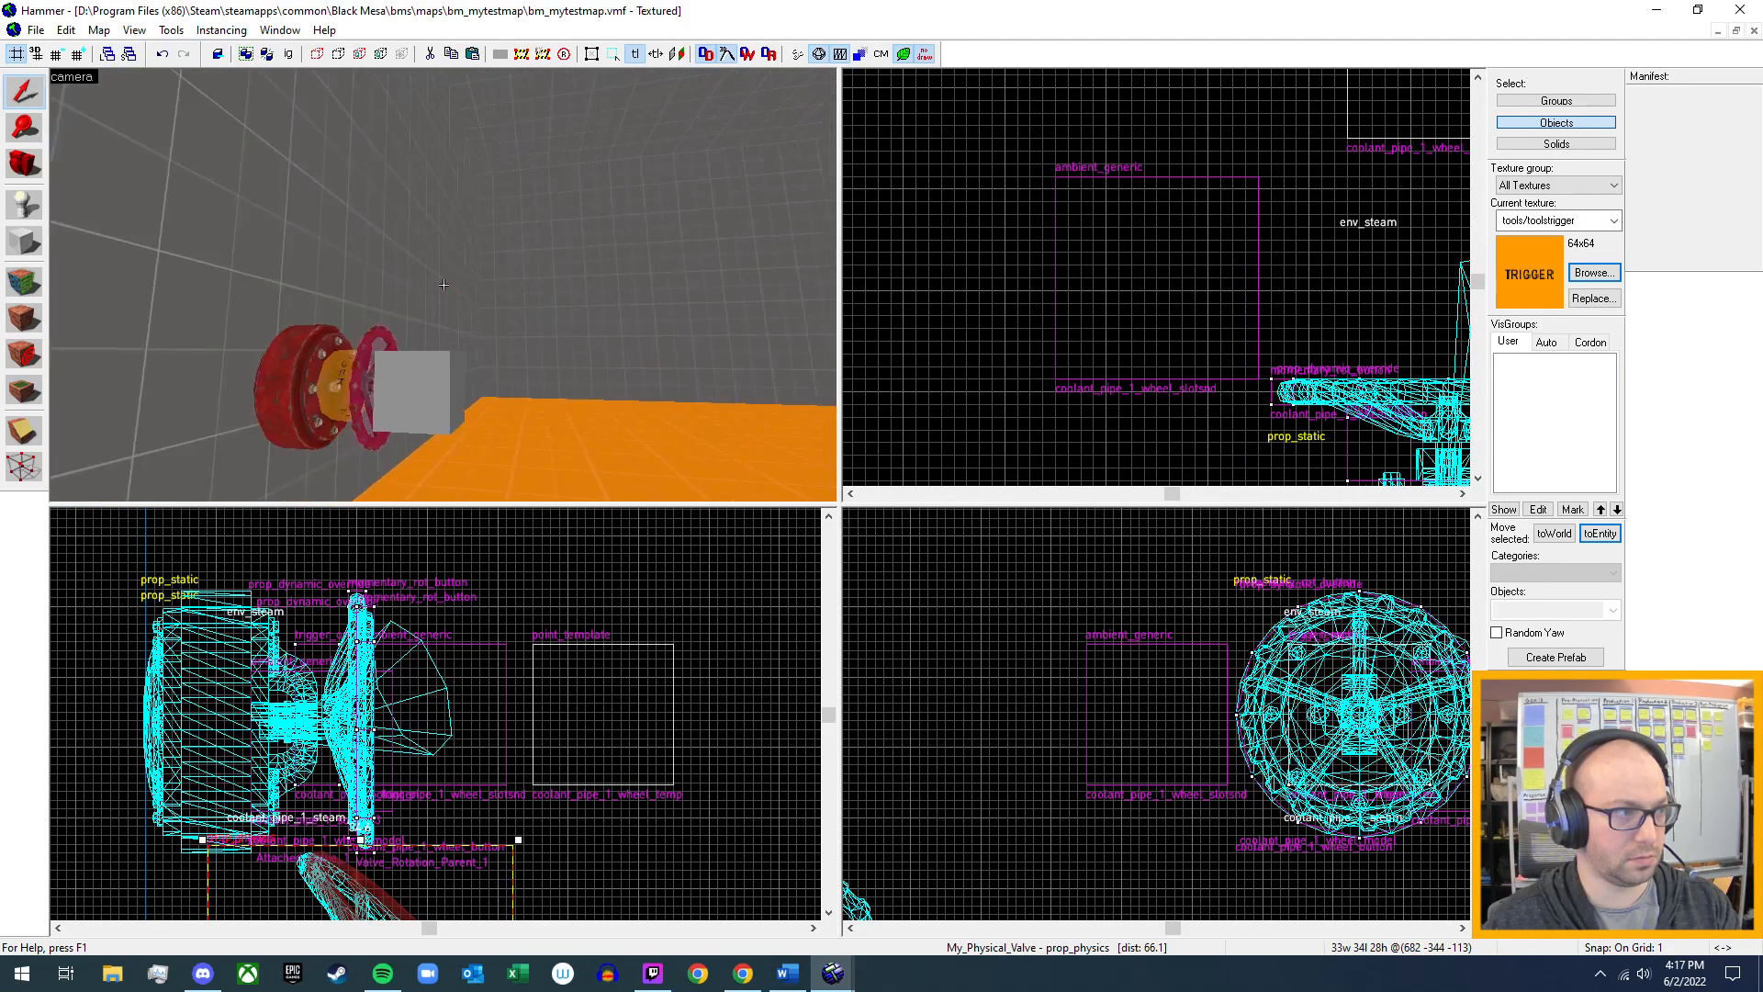
key(z)
double_click(446, 317)
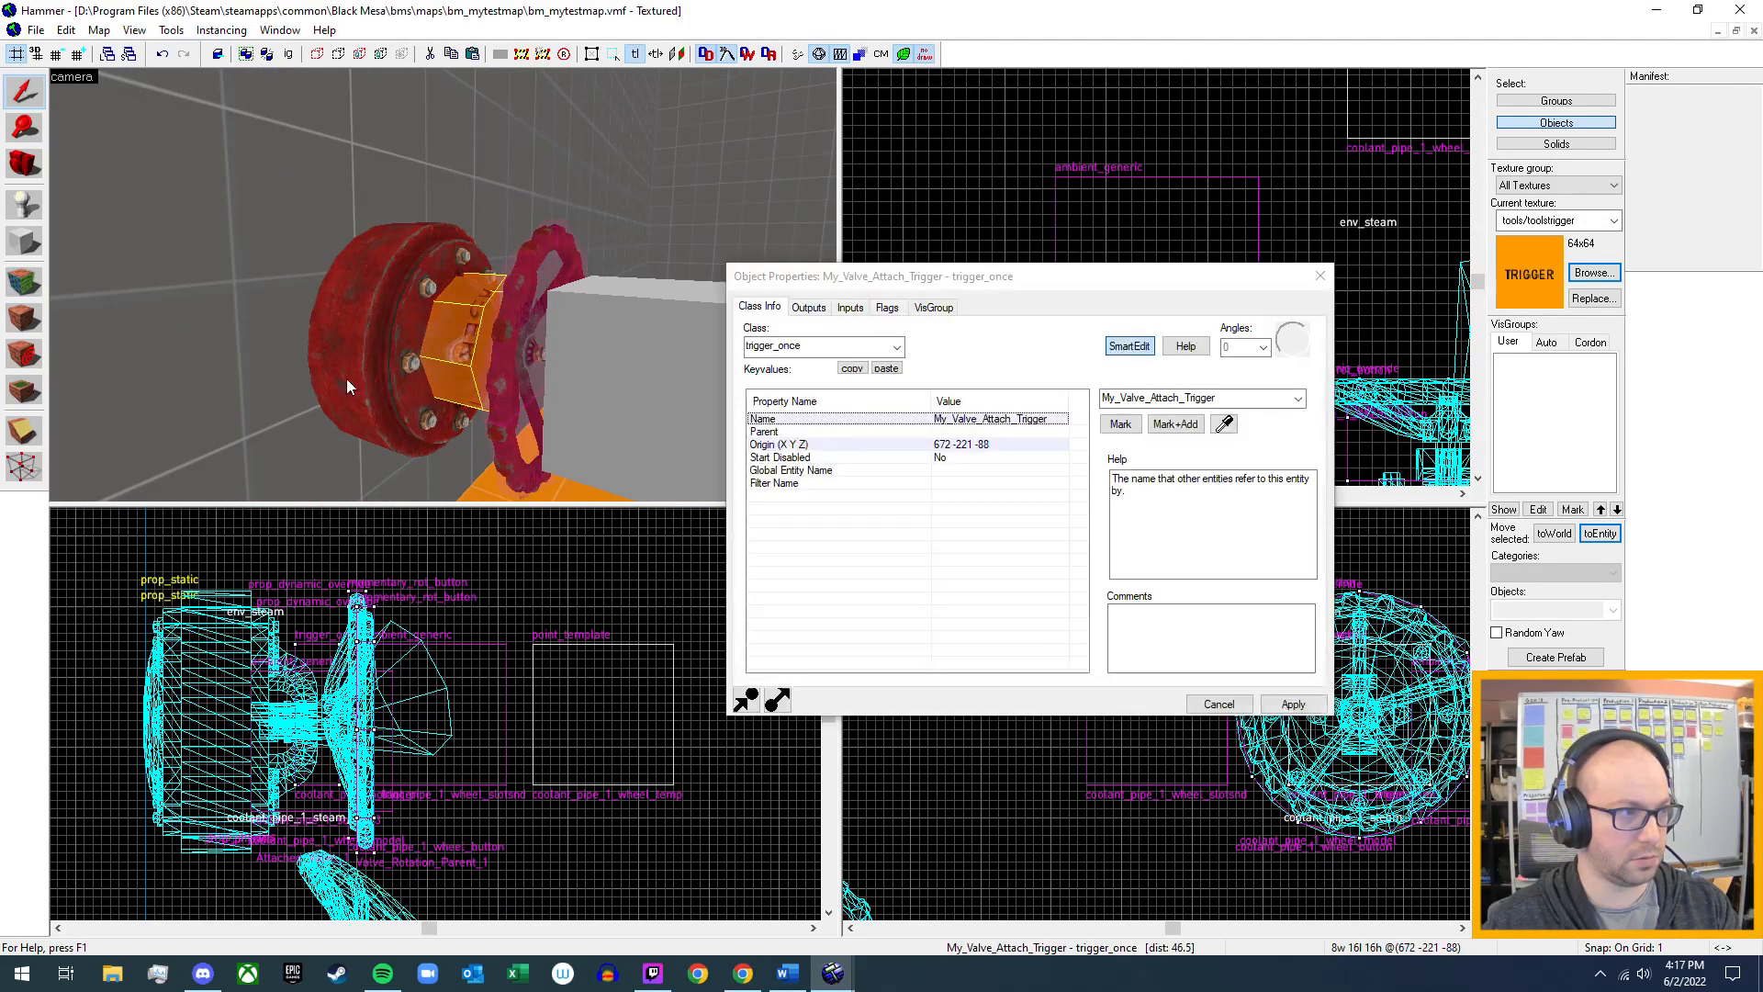
click(809, 309)
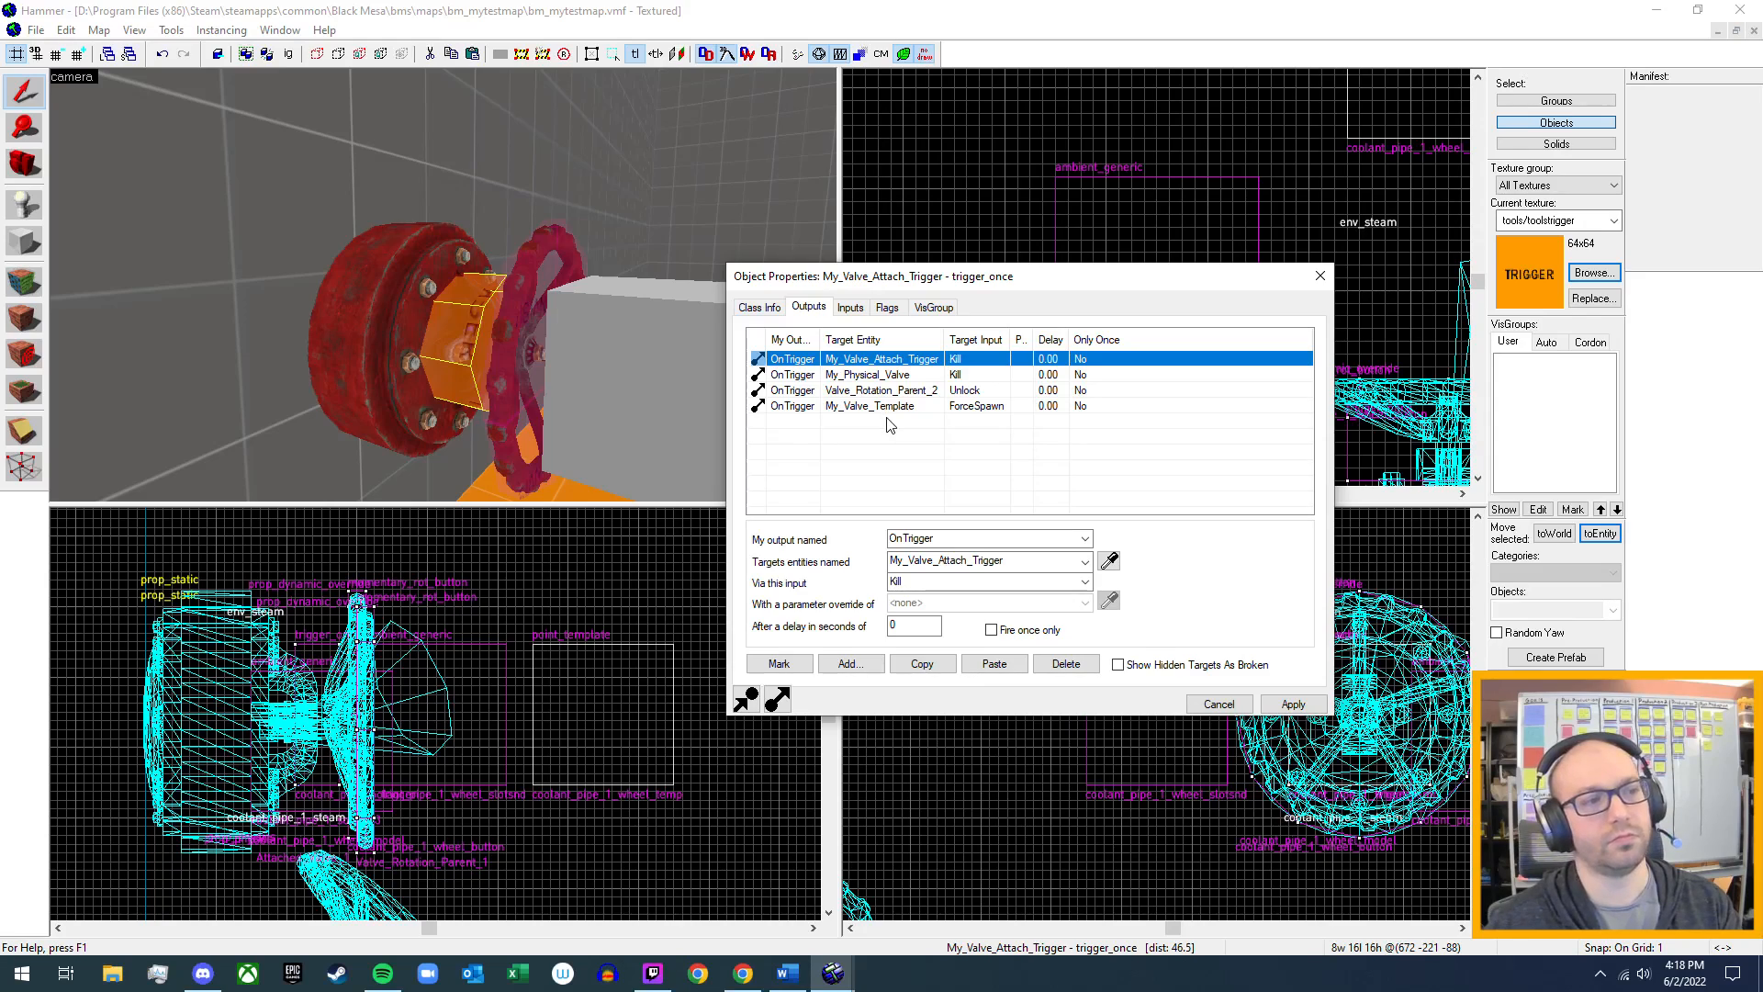
click(1319, 278)
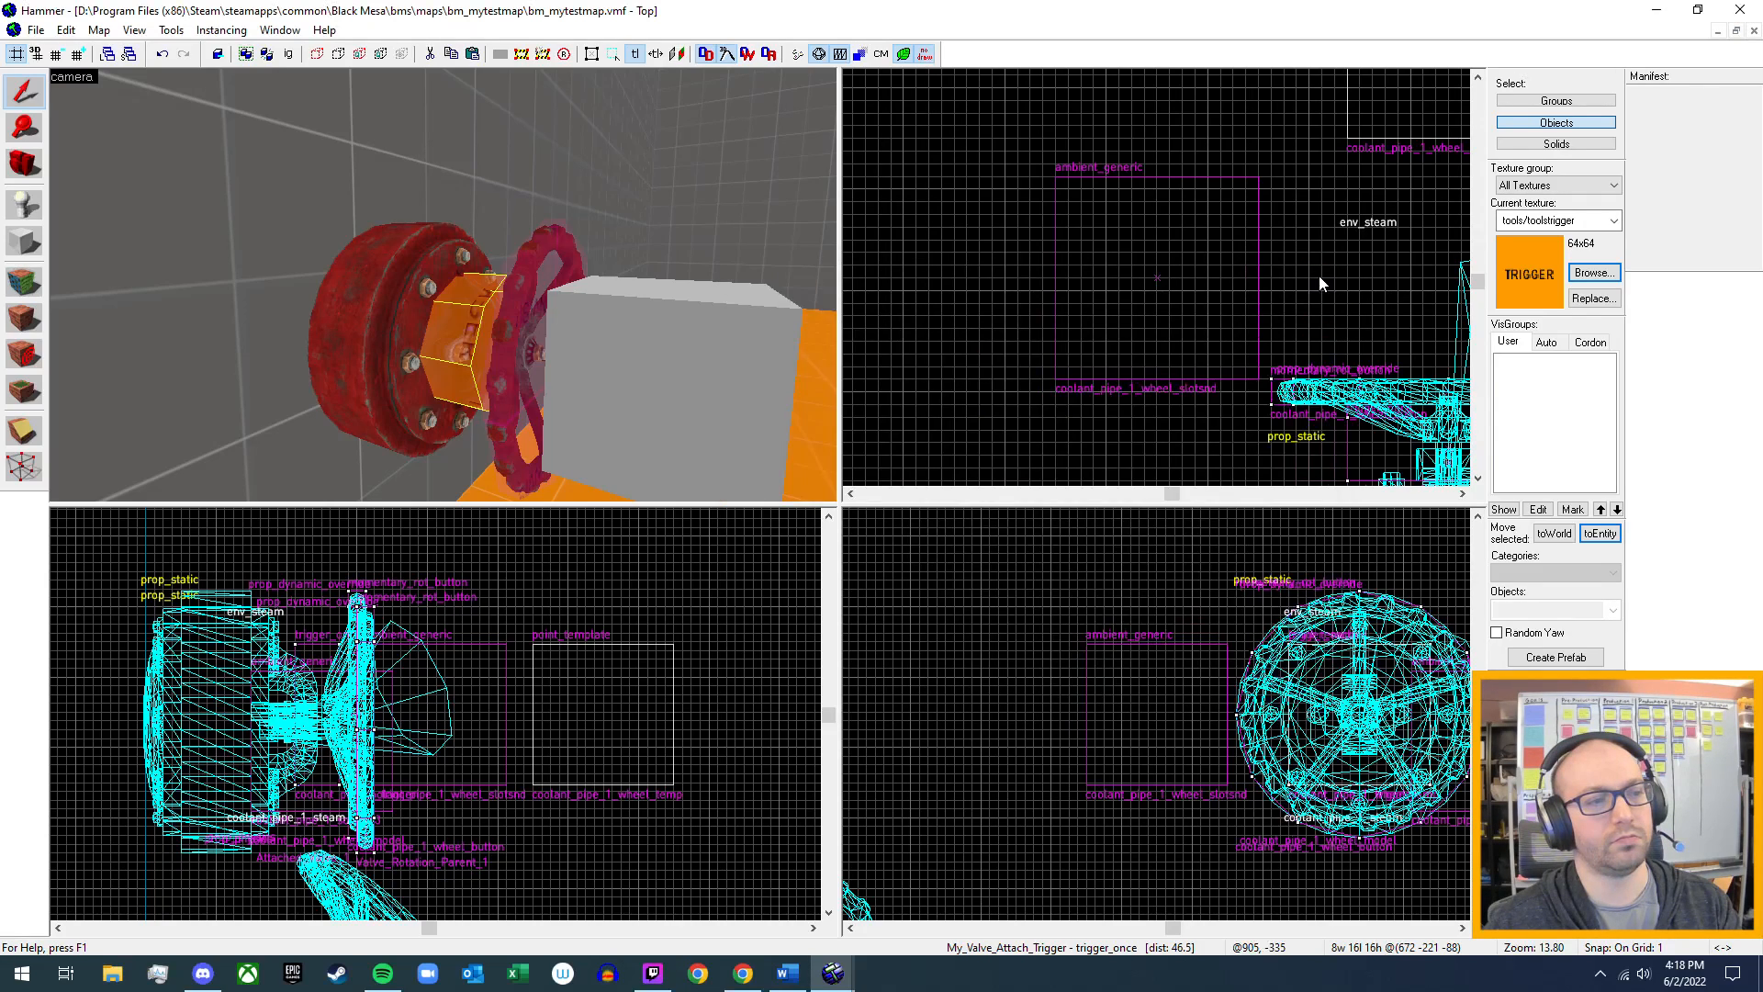
- Go to the example coolant pipe and open the properties of its coolant_pipe_1_trigger
key(z)
key(d)
key(w)
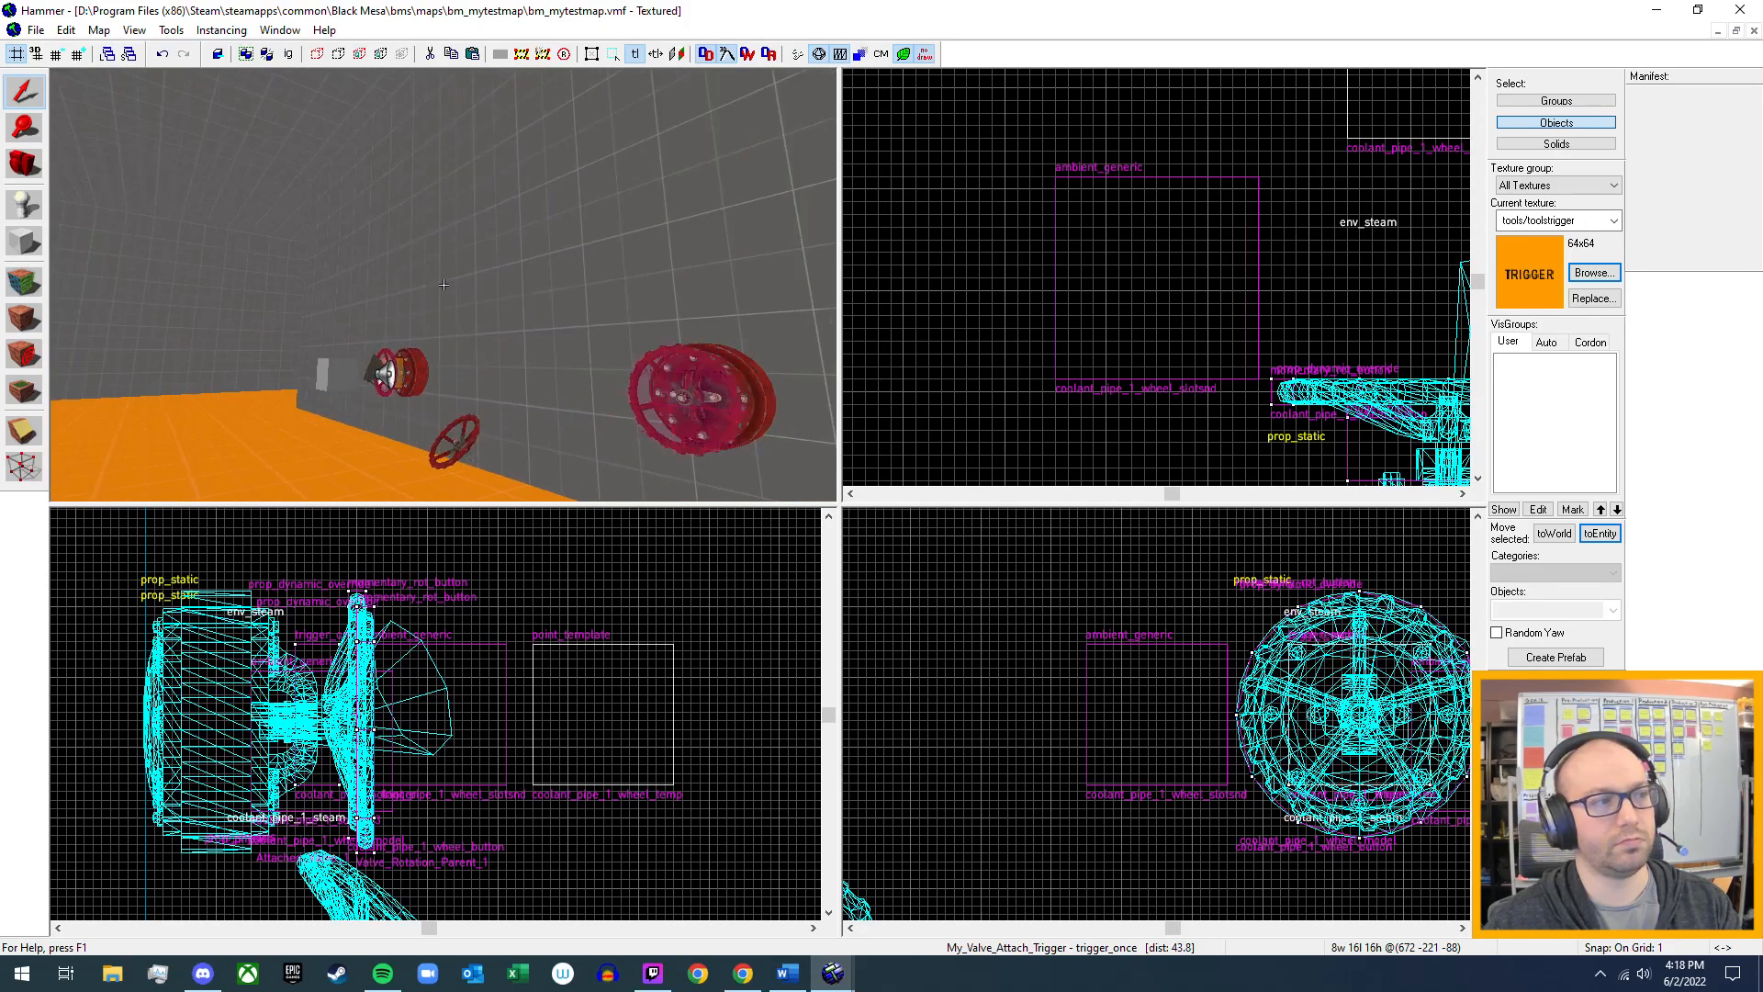
key(s)
key(w)
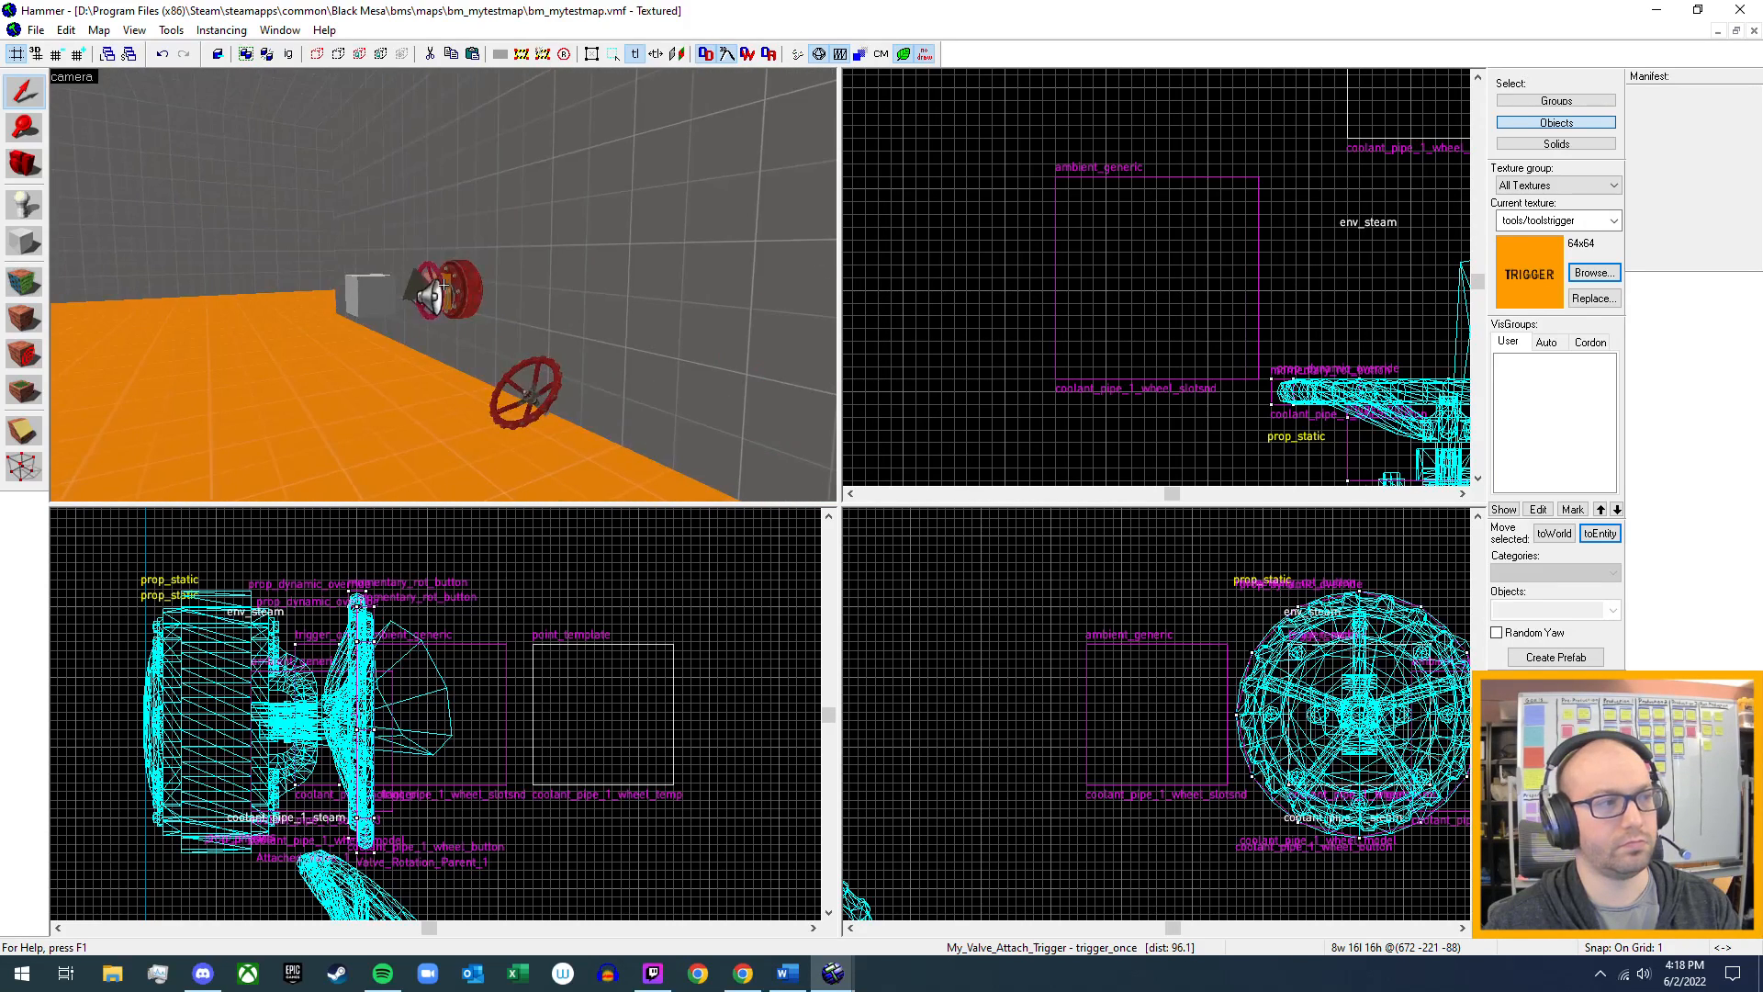
key(z)
click(478, 257)
double_click(479, 259)
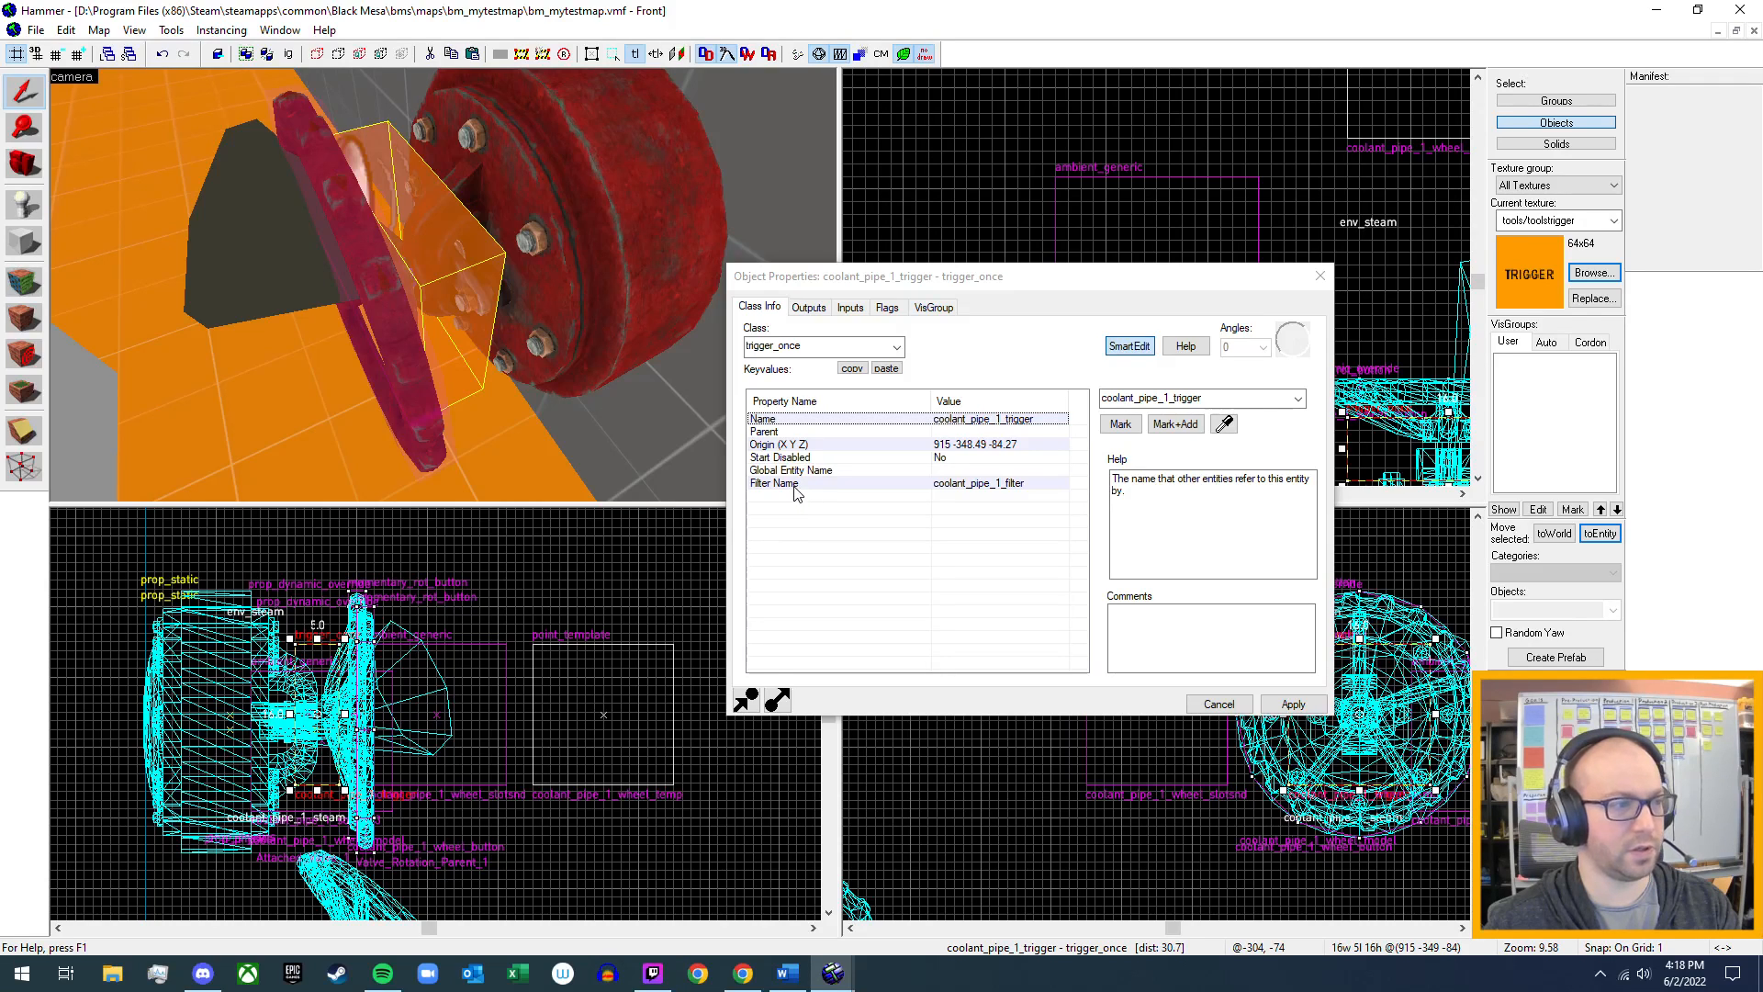
- Bring the example's loose wheel into view and examine the trigger's Filter Name property and its help text
key(z)
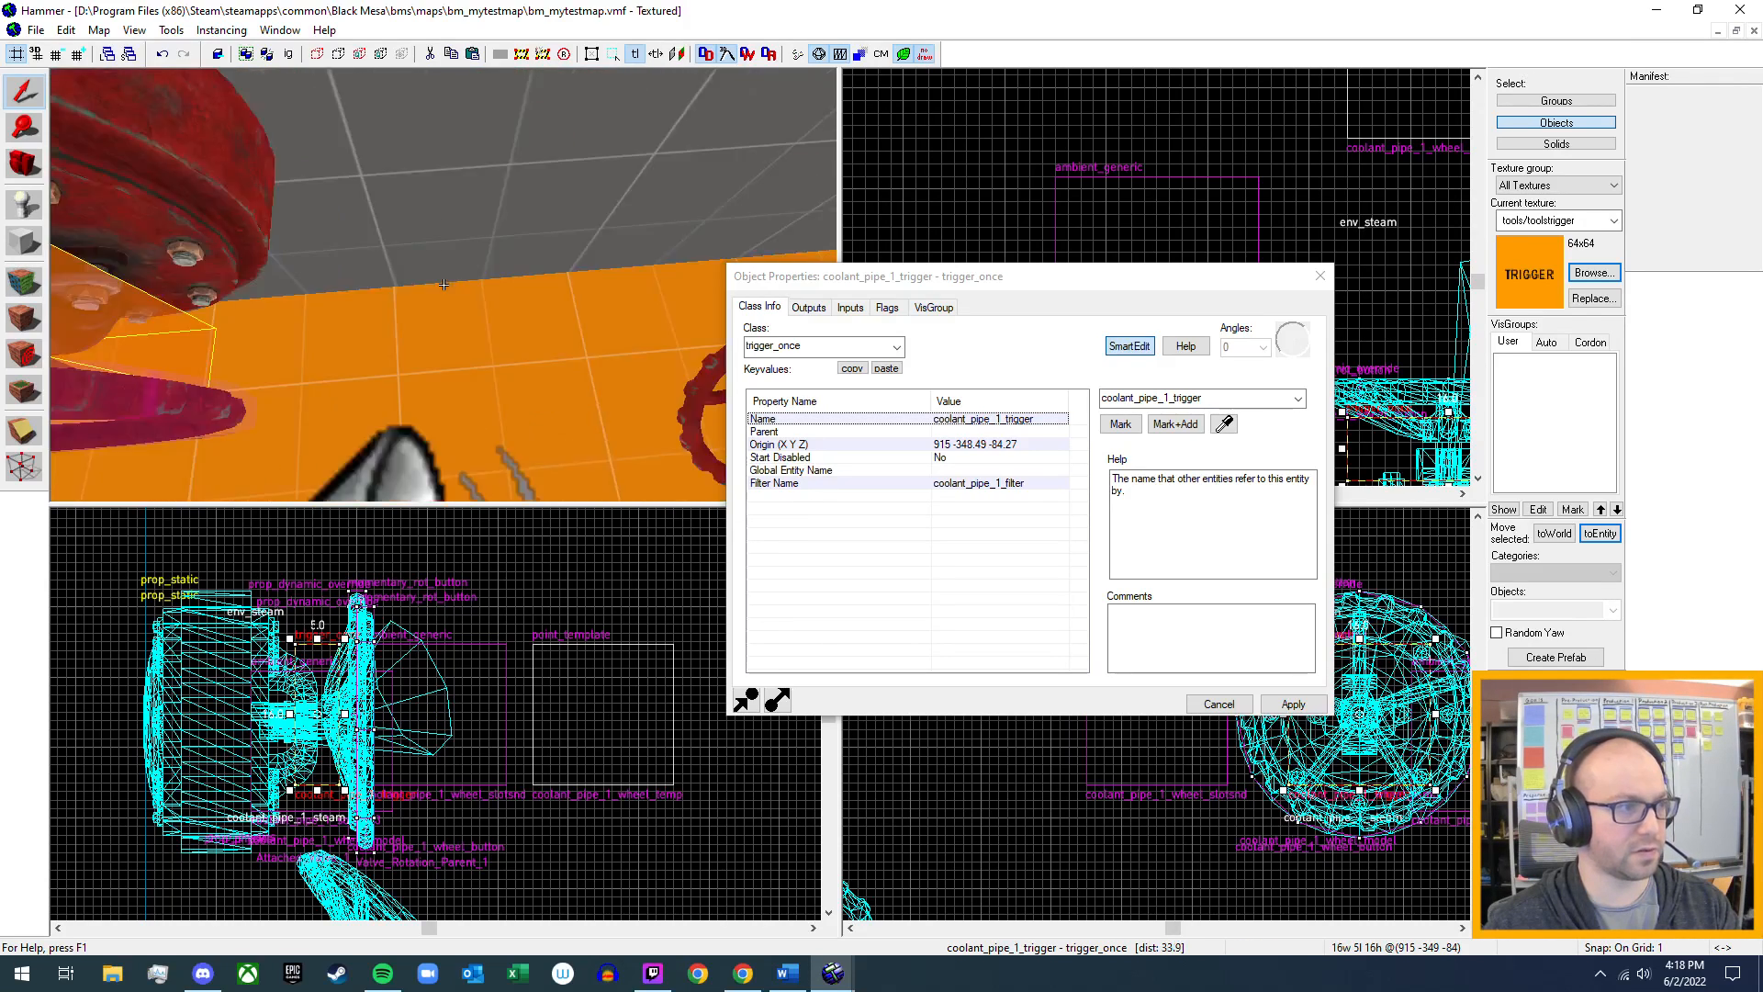
key(s)
key(w)
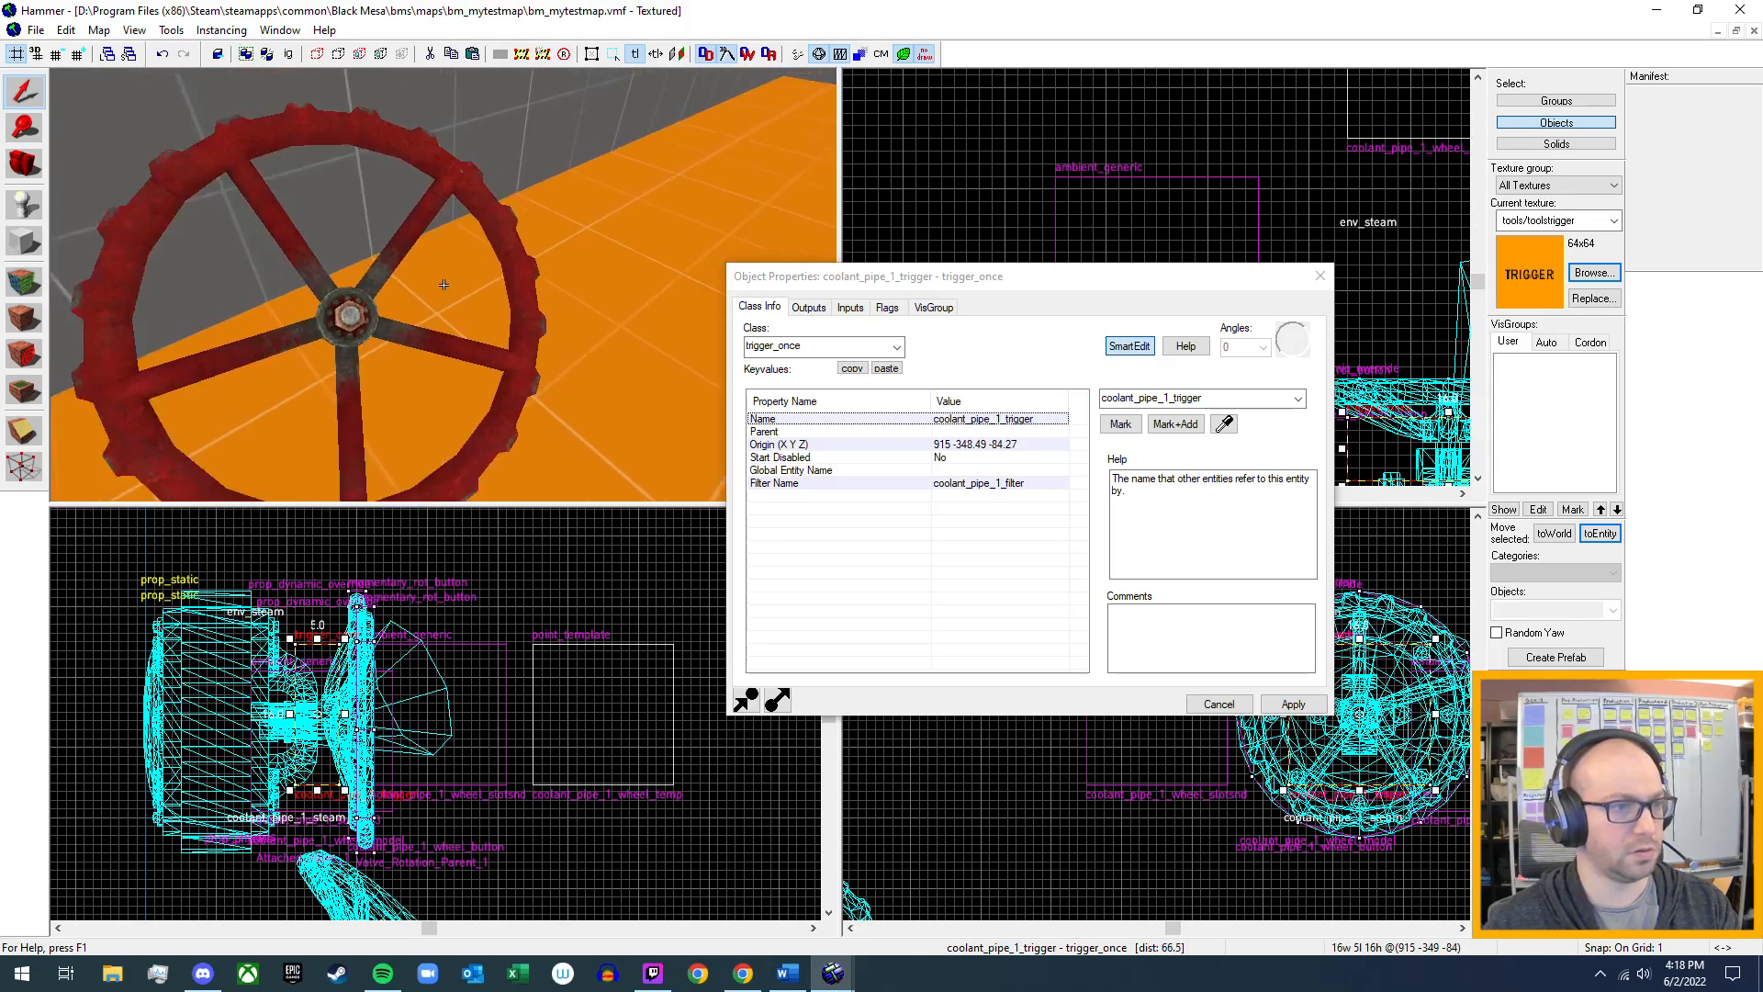
key(s)
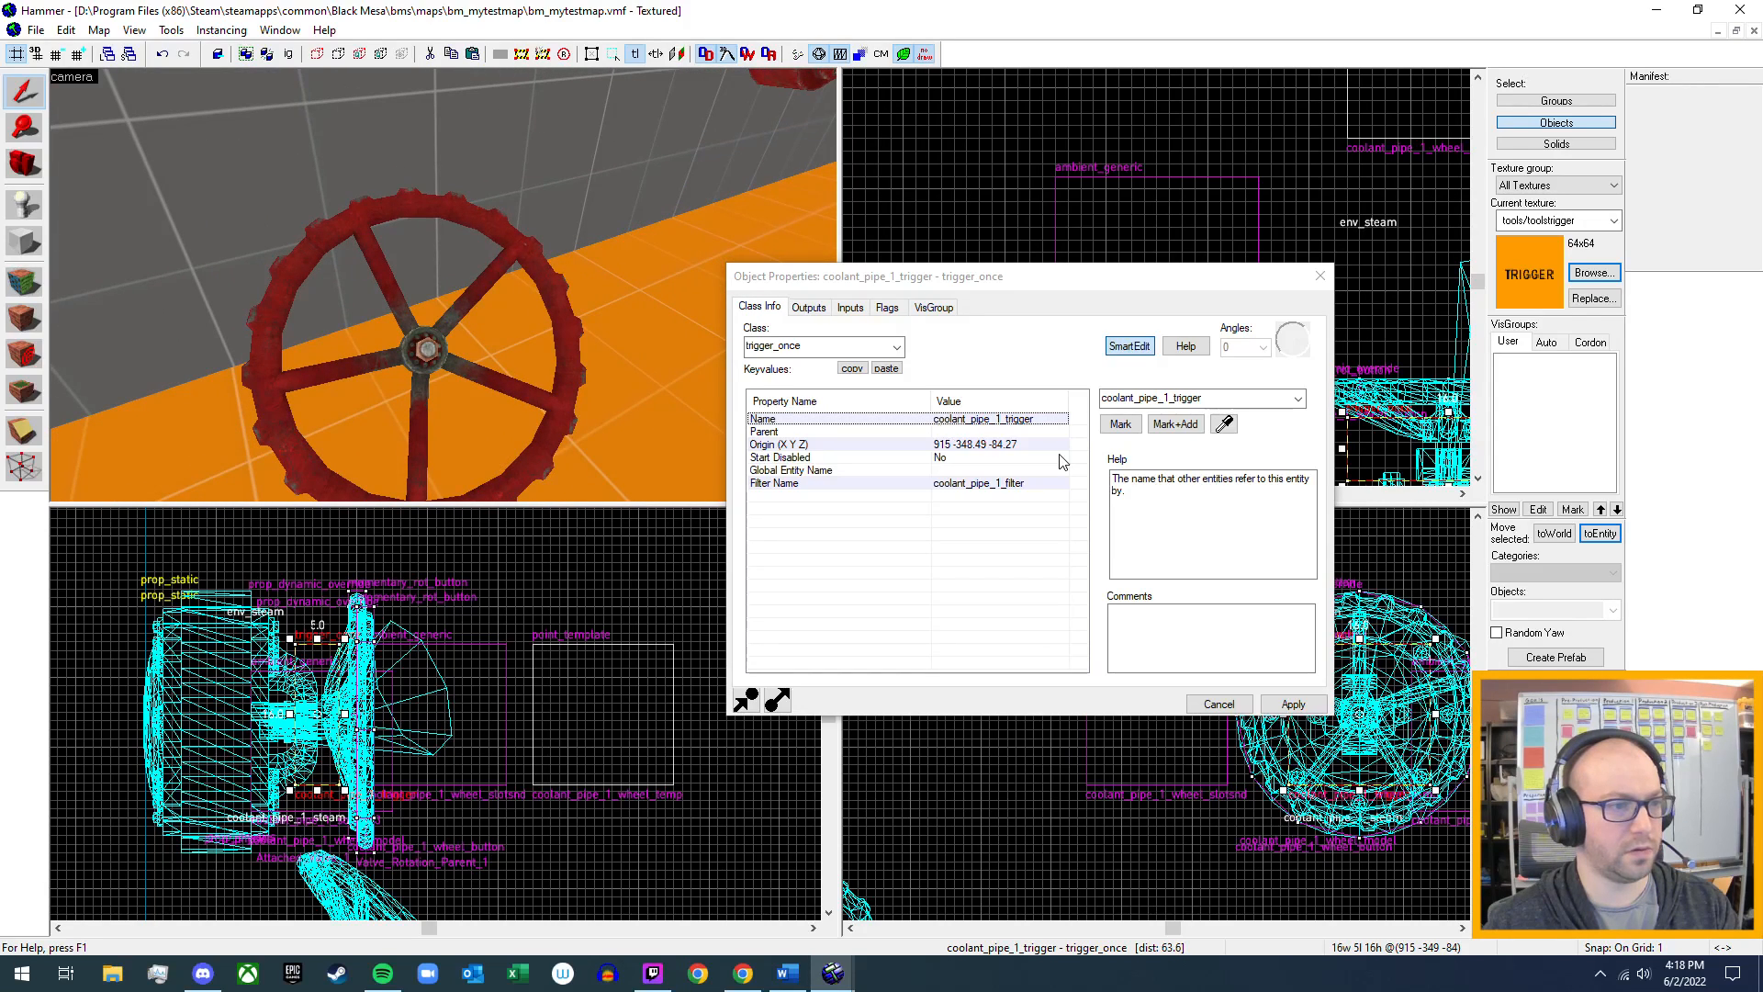
click(949, 483)
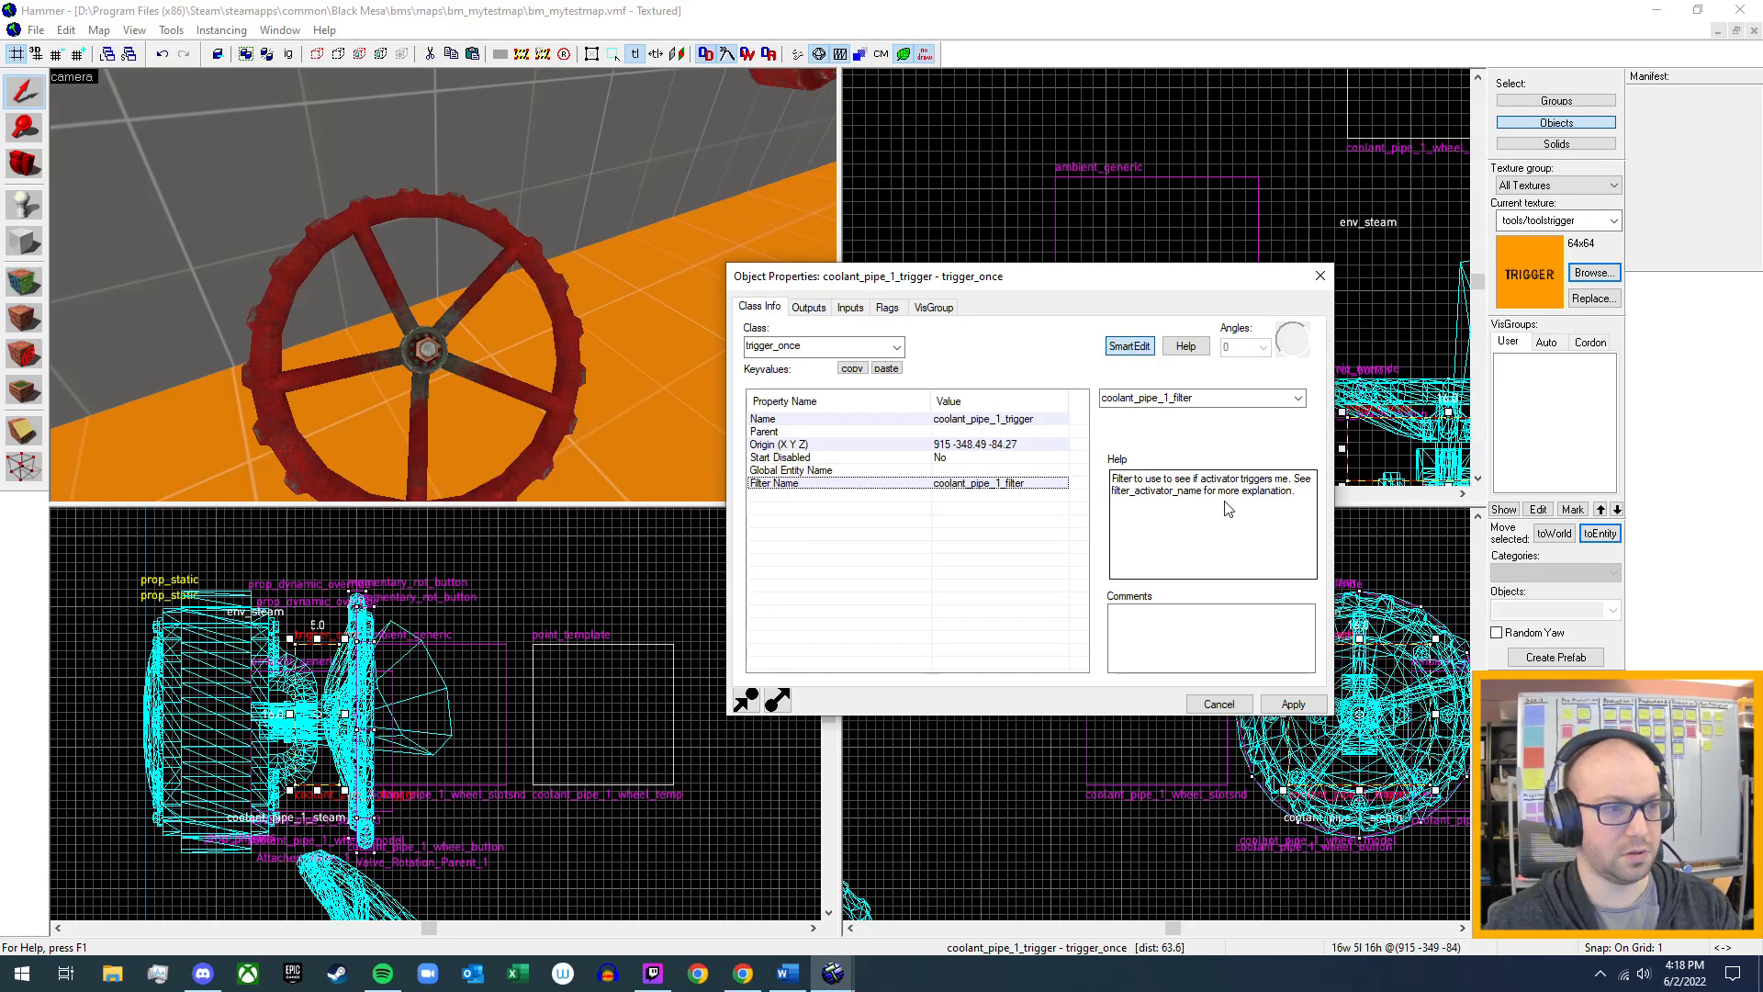
- Select the example's loose wheel, coolant_pipe_1_wheel_physmdl, and read through its full property list
click(423, 349)
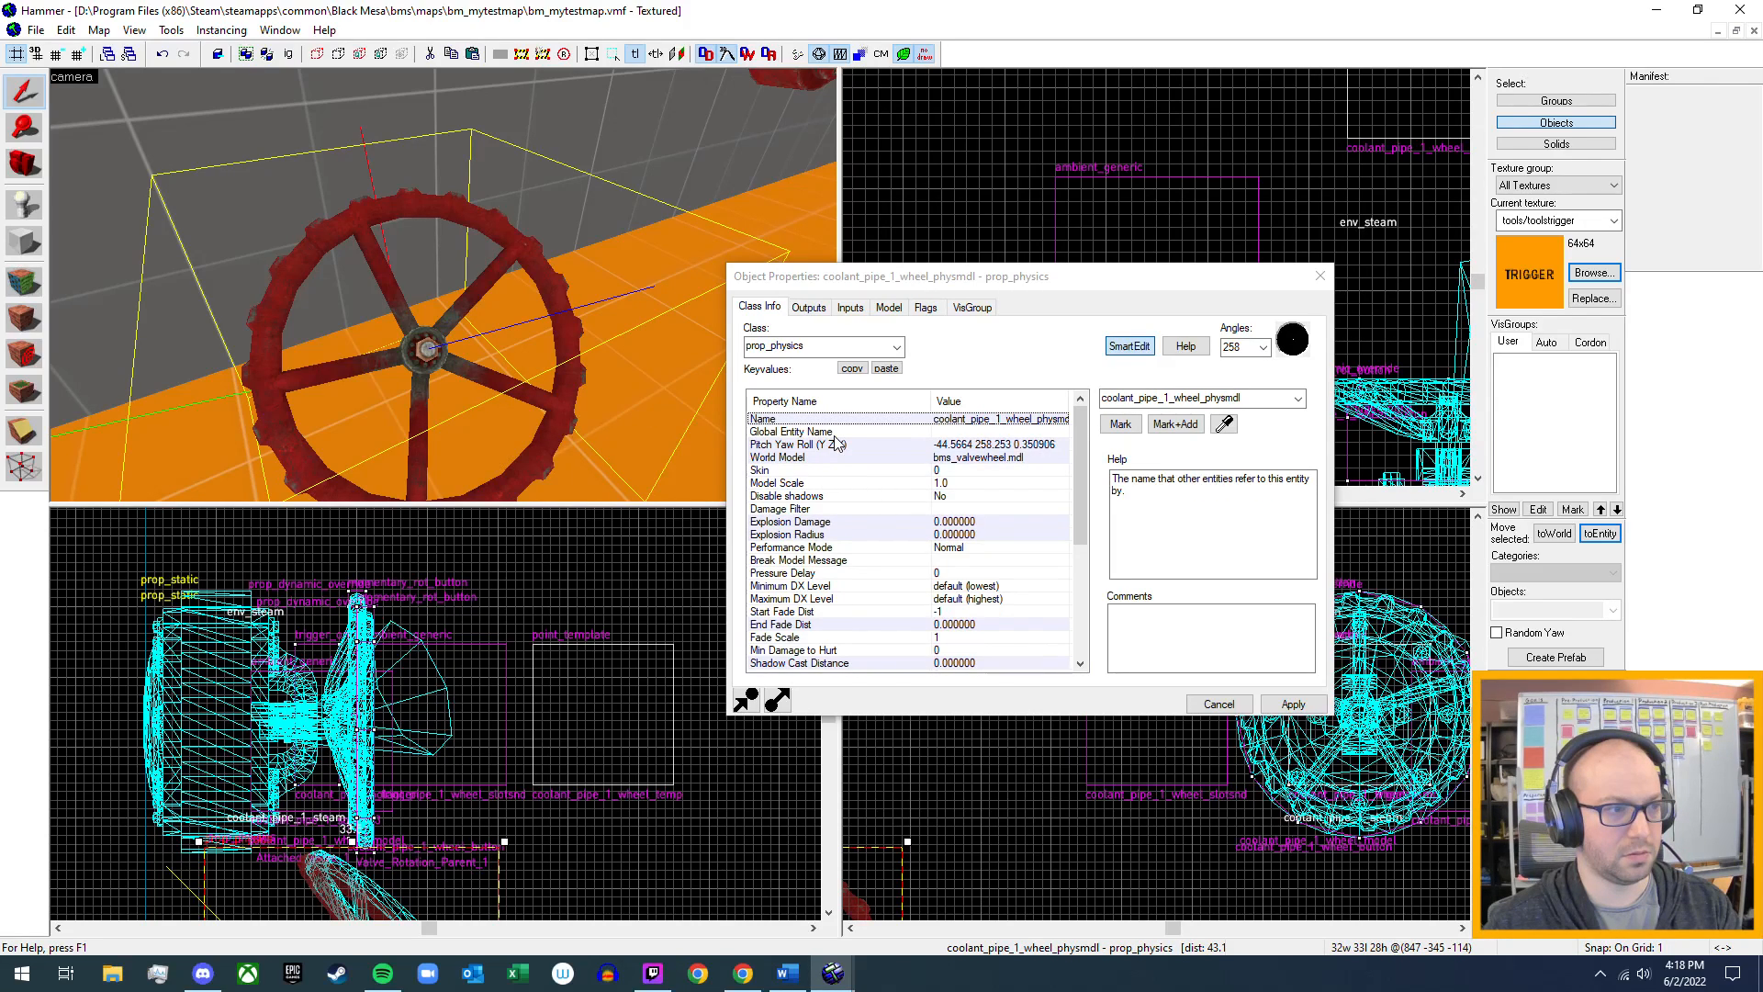
scroll(846, 477, down, 3)
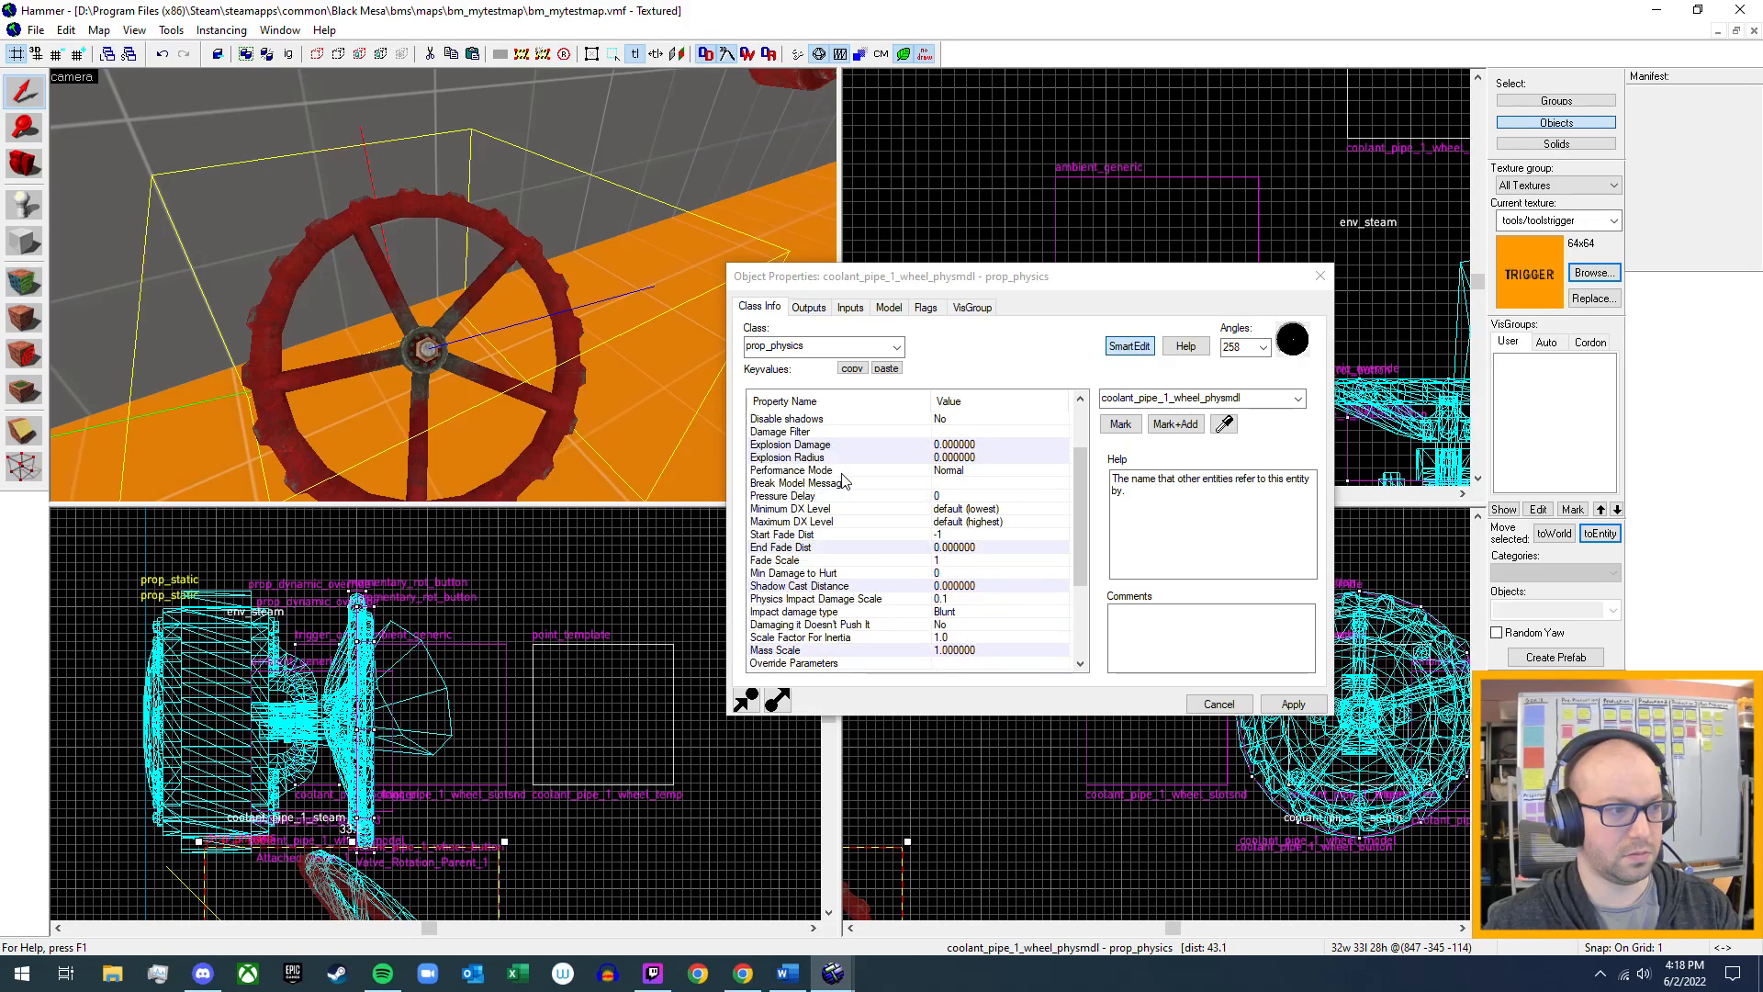
scroll(846, 480, down, 2)
scroll(845, 479, down, 1)
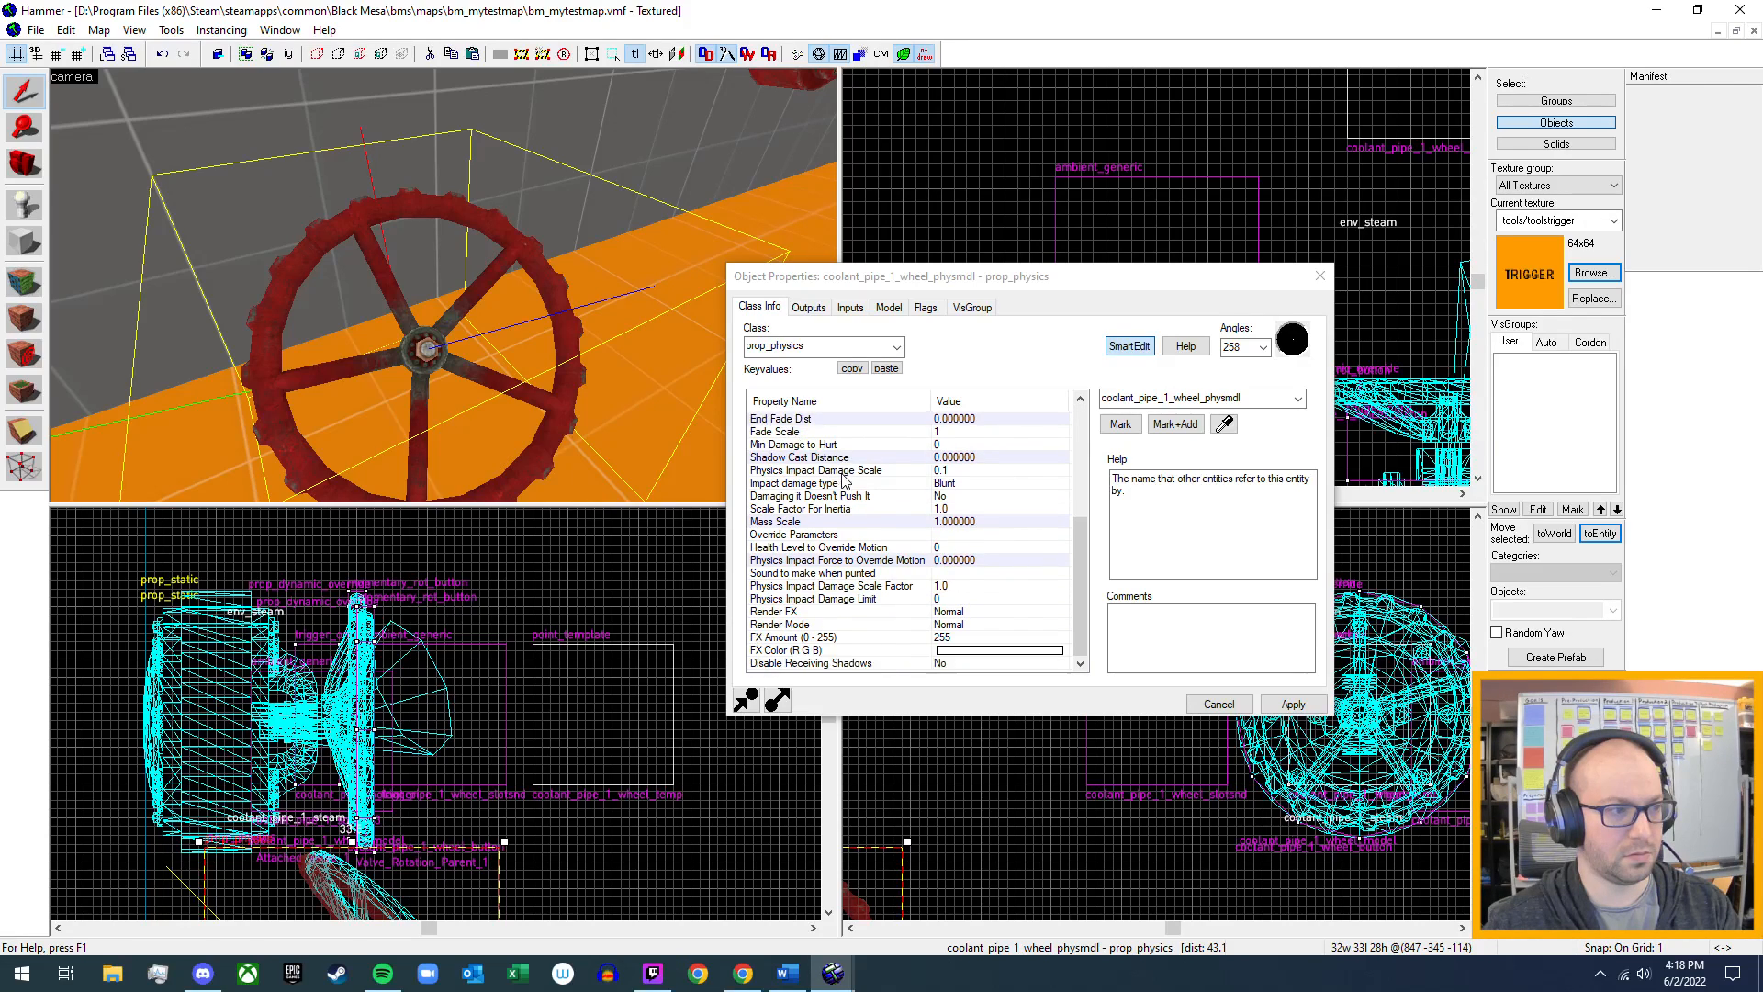
scroll(843, 482, up, 5)
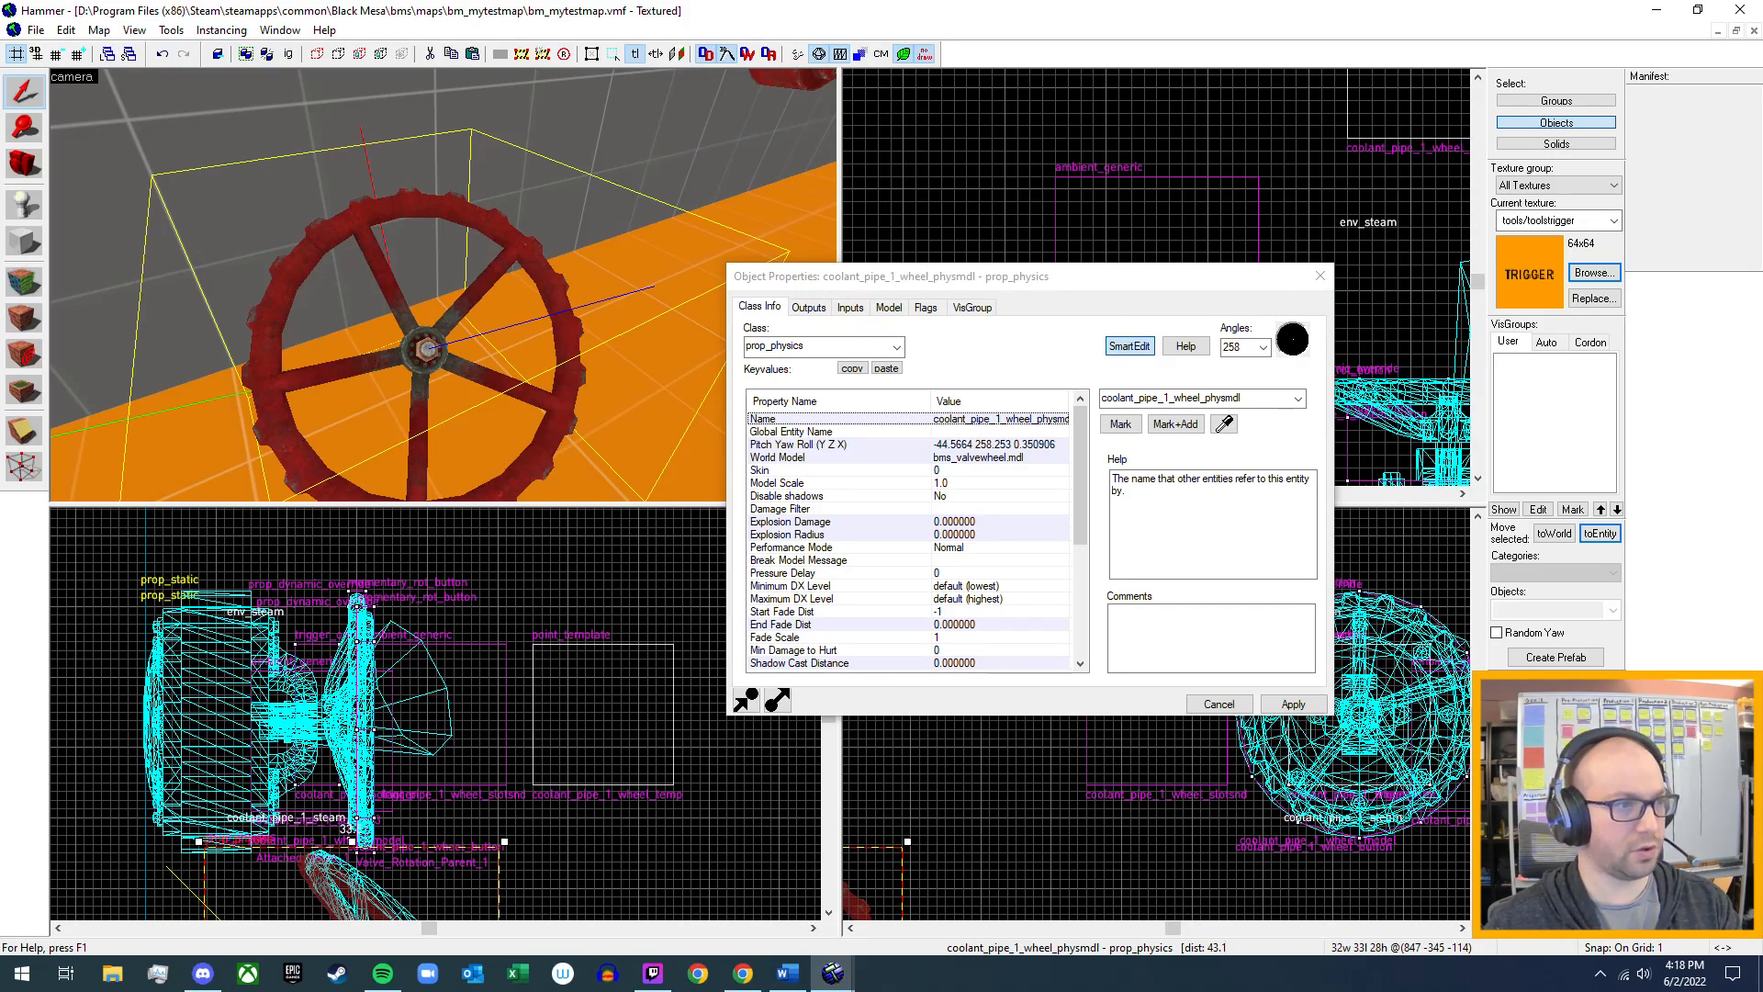
- Reselect coolant_pipe_1_trigger on the example pipe and recheck its Filter Name property
key(z)
key(w)
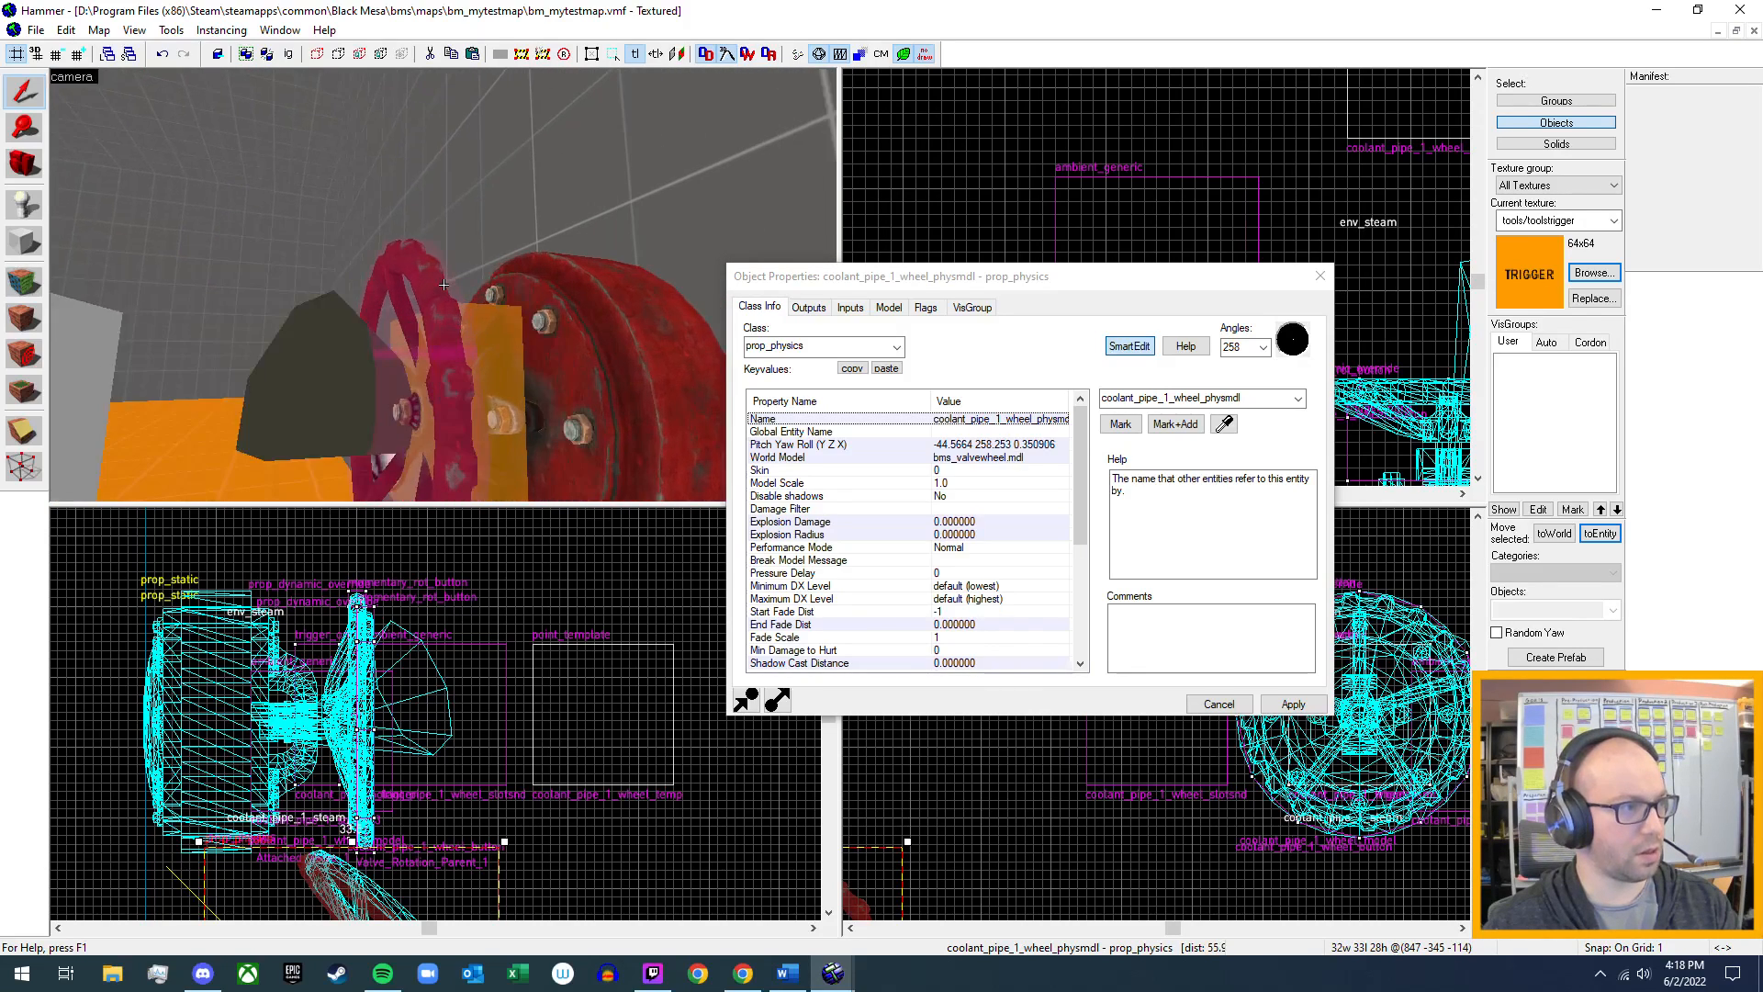
key(z)
click(395, 348)
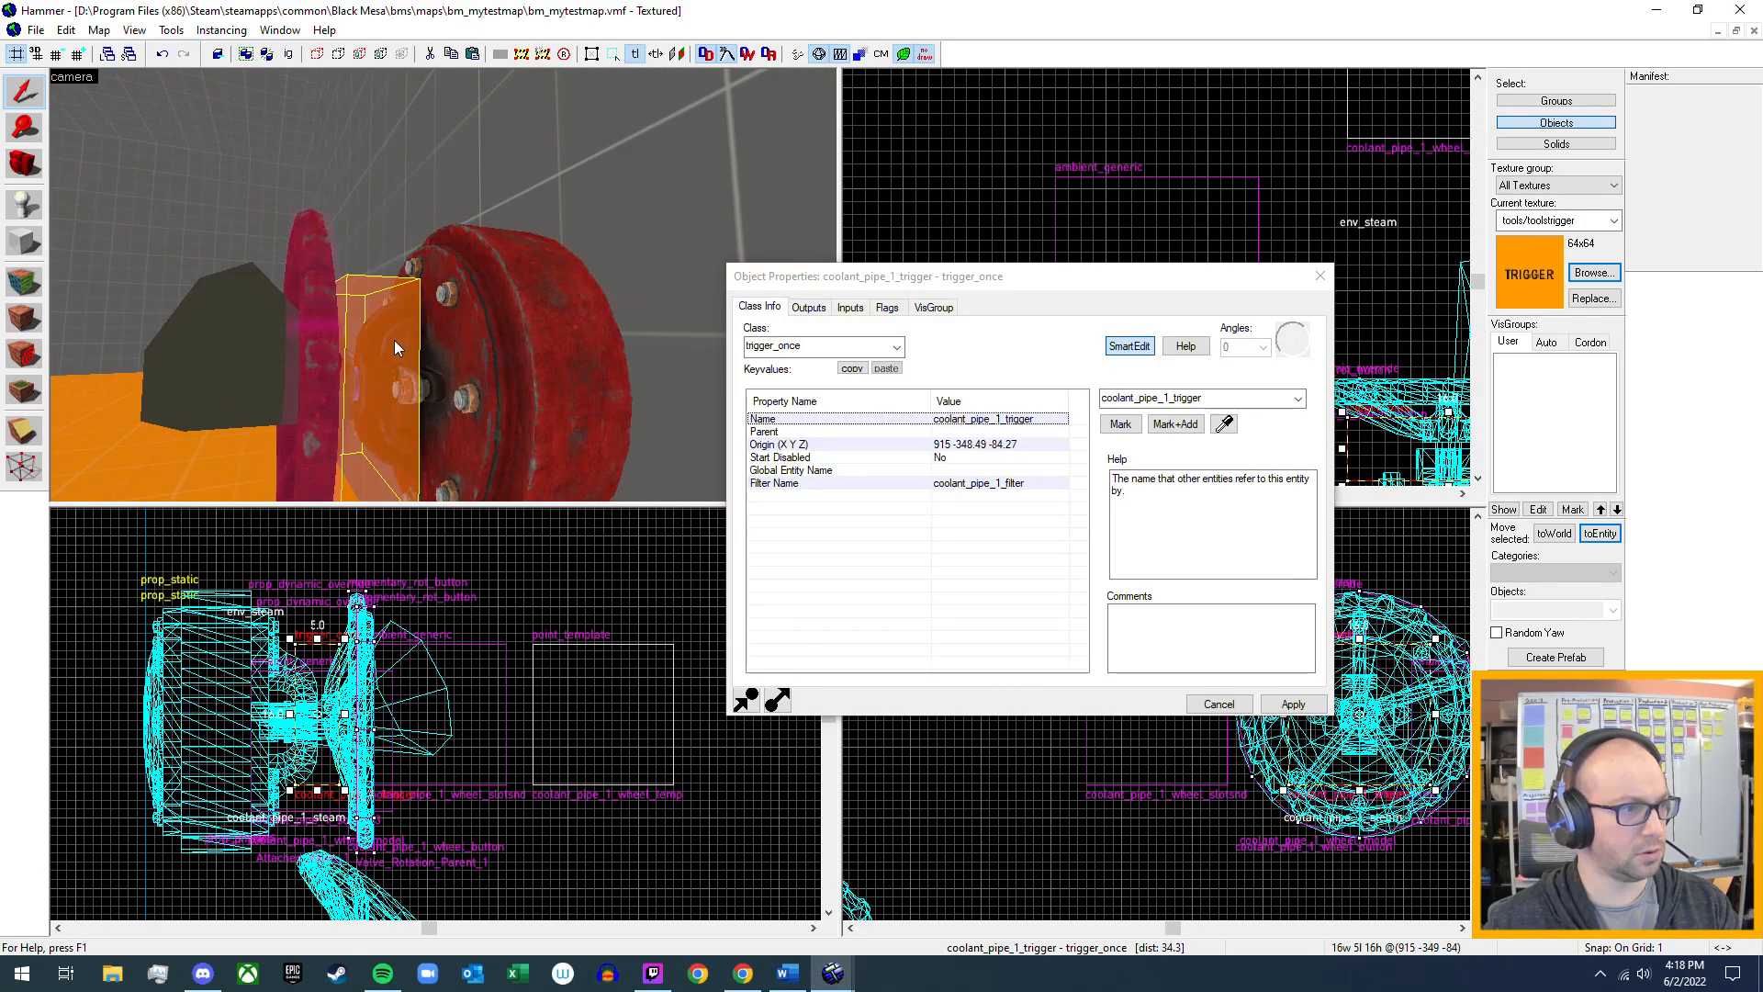
click(1016, 487)
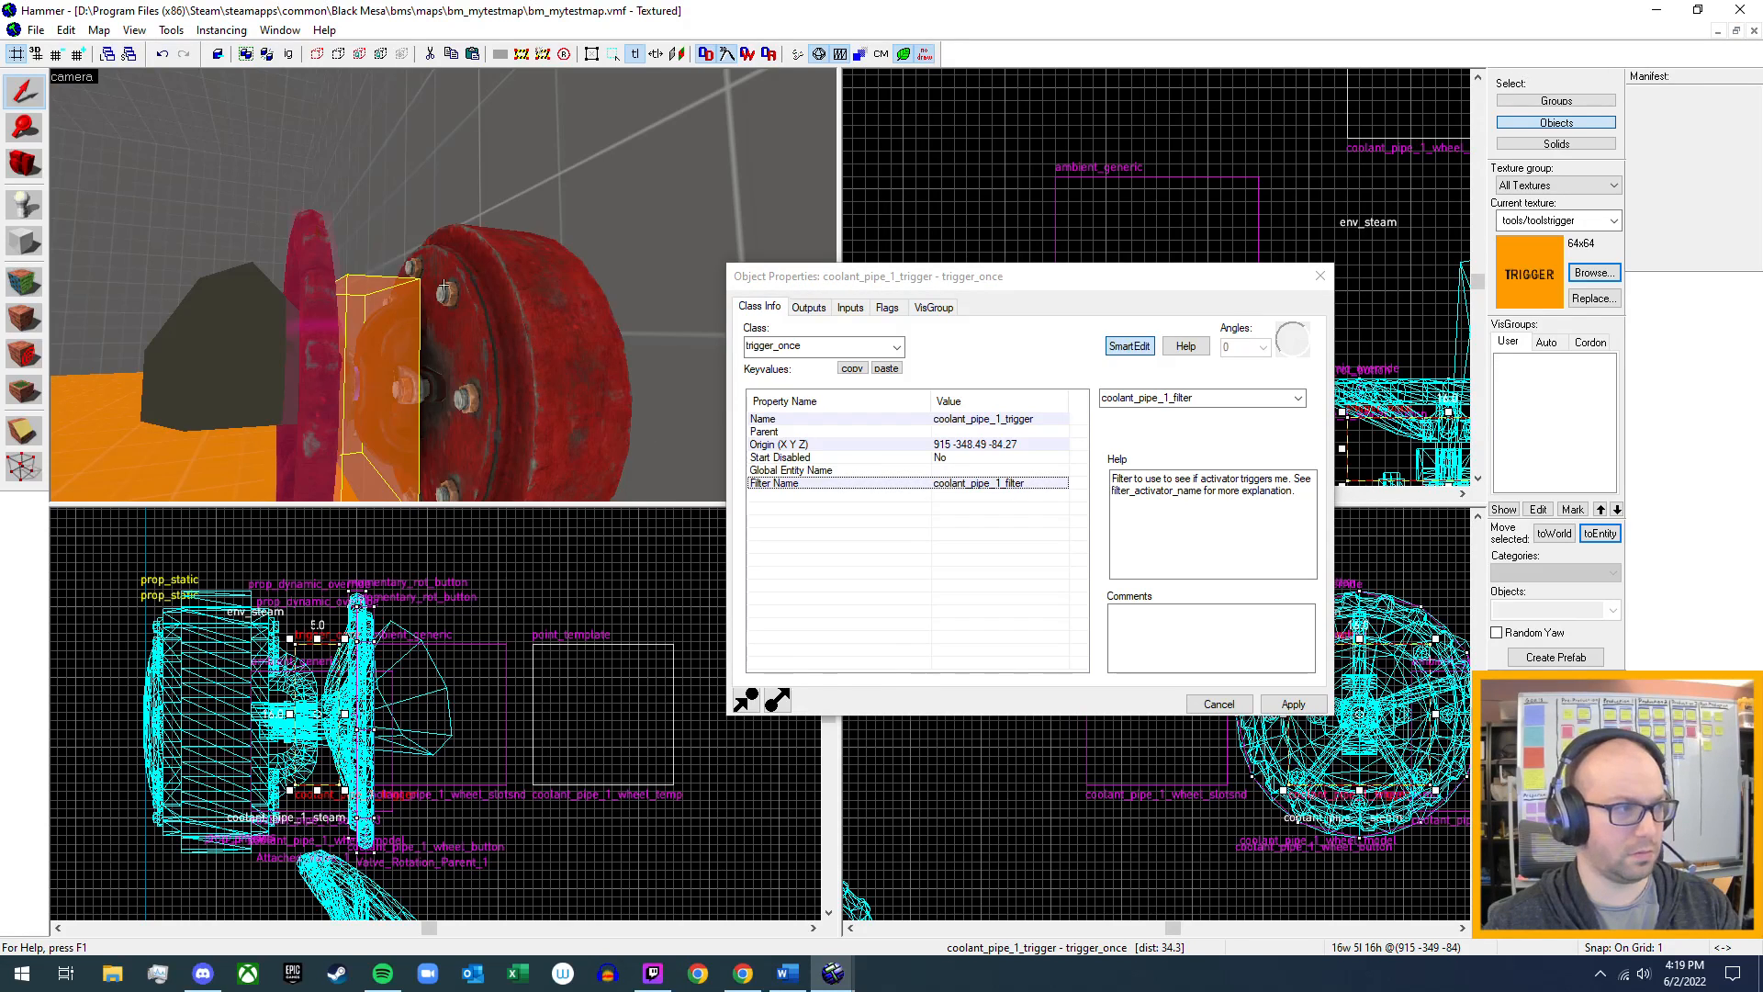
- Inspect the properties of coolant_pipe_1_wheel_button and of the attached wheel prop coolant_pipe_1_wheel_model
key(z)
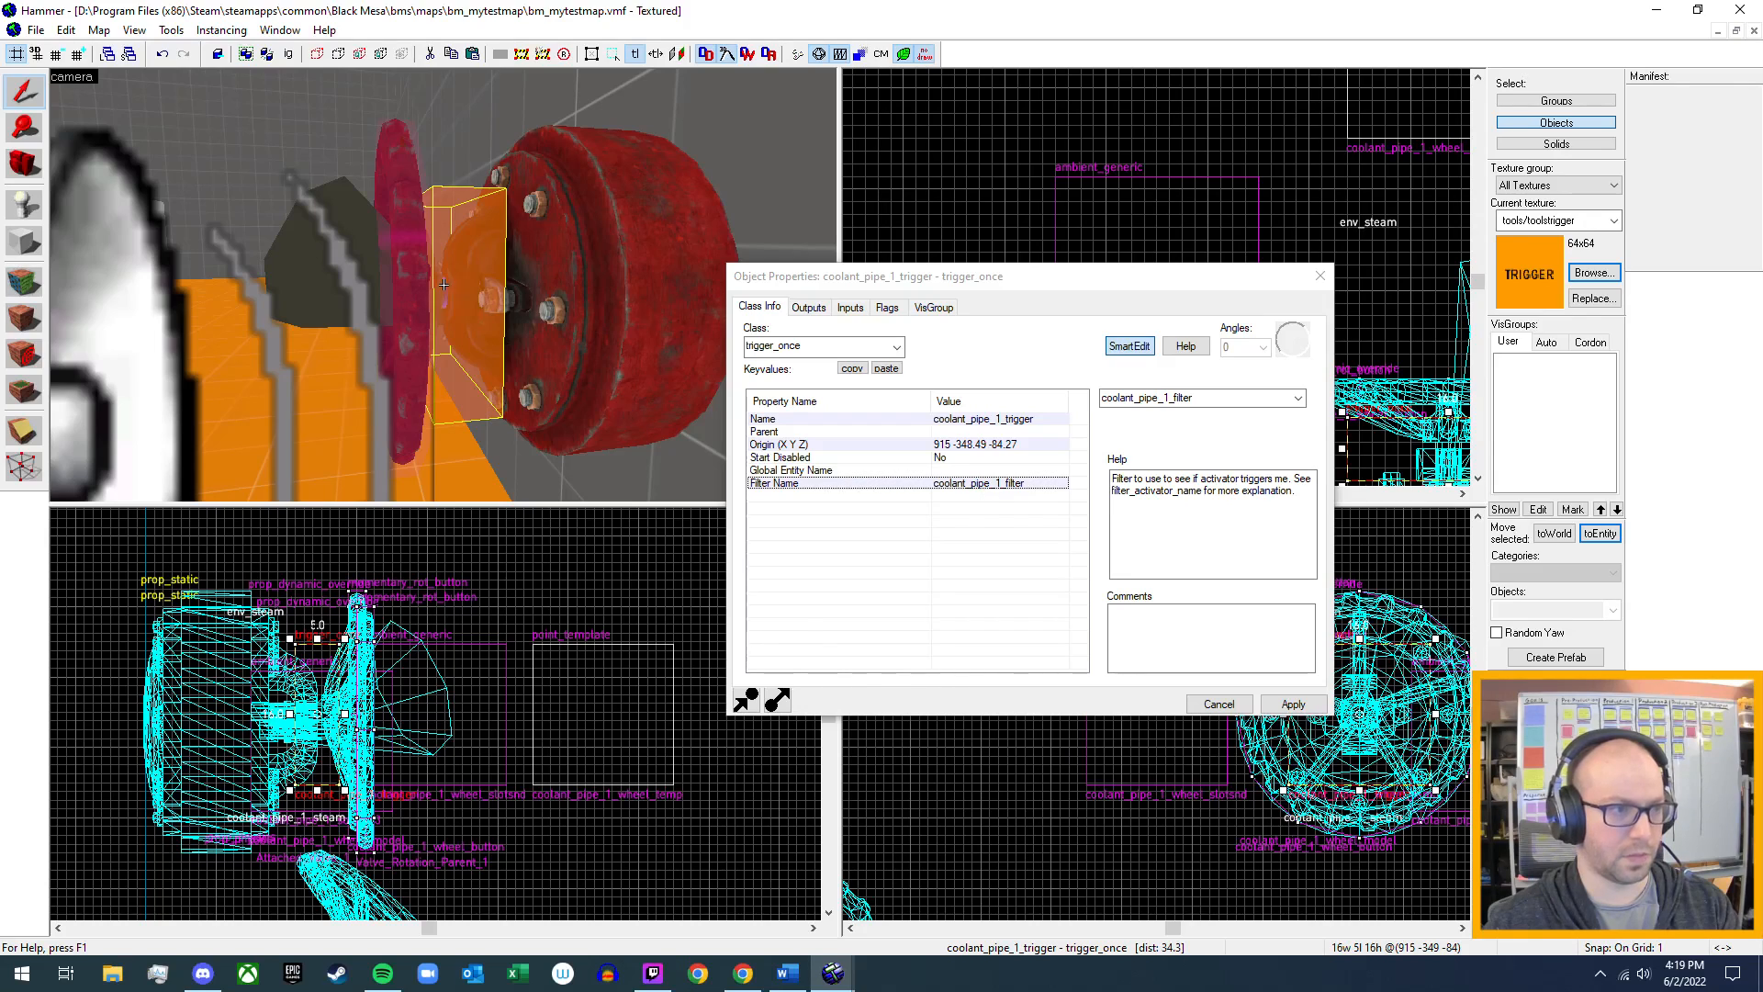
key(z)
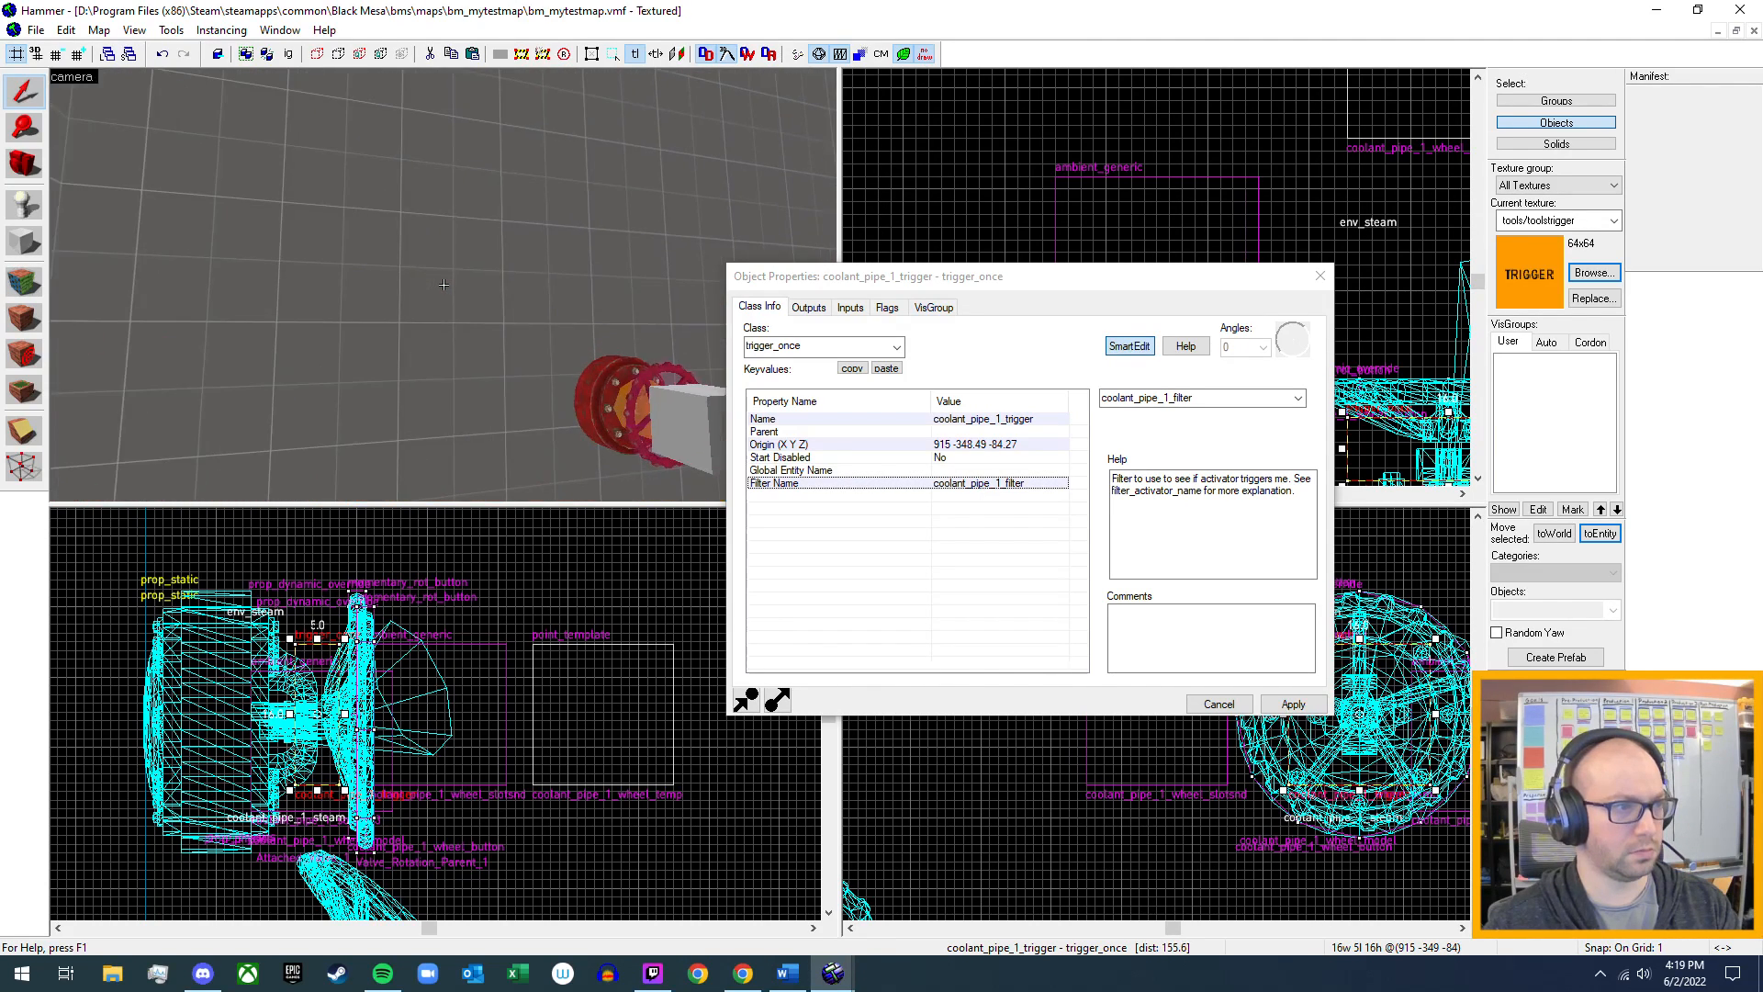
key(w)
key(z)
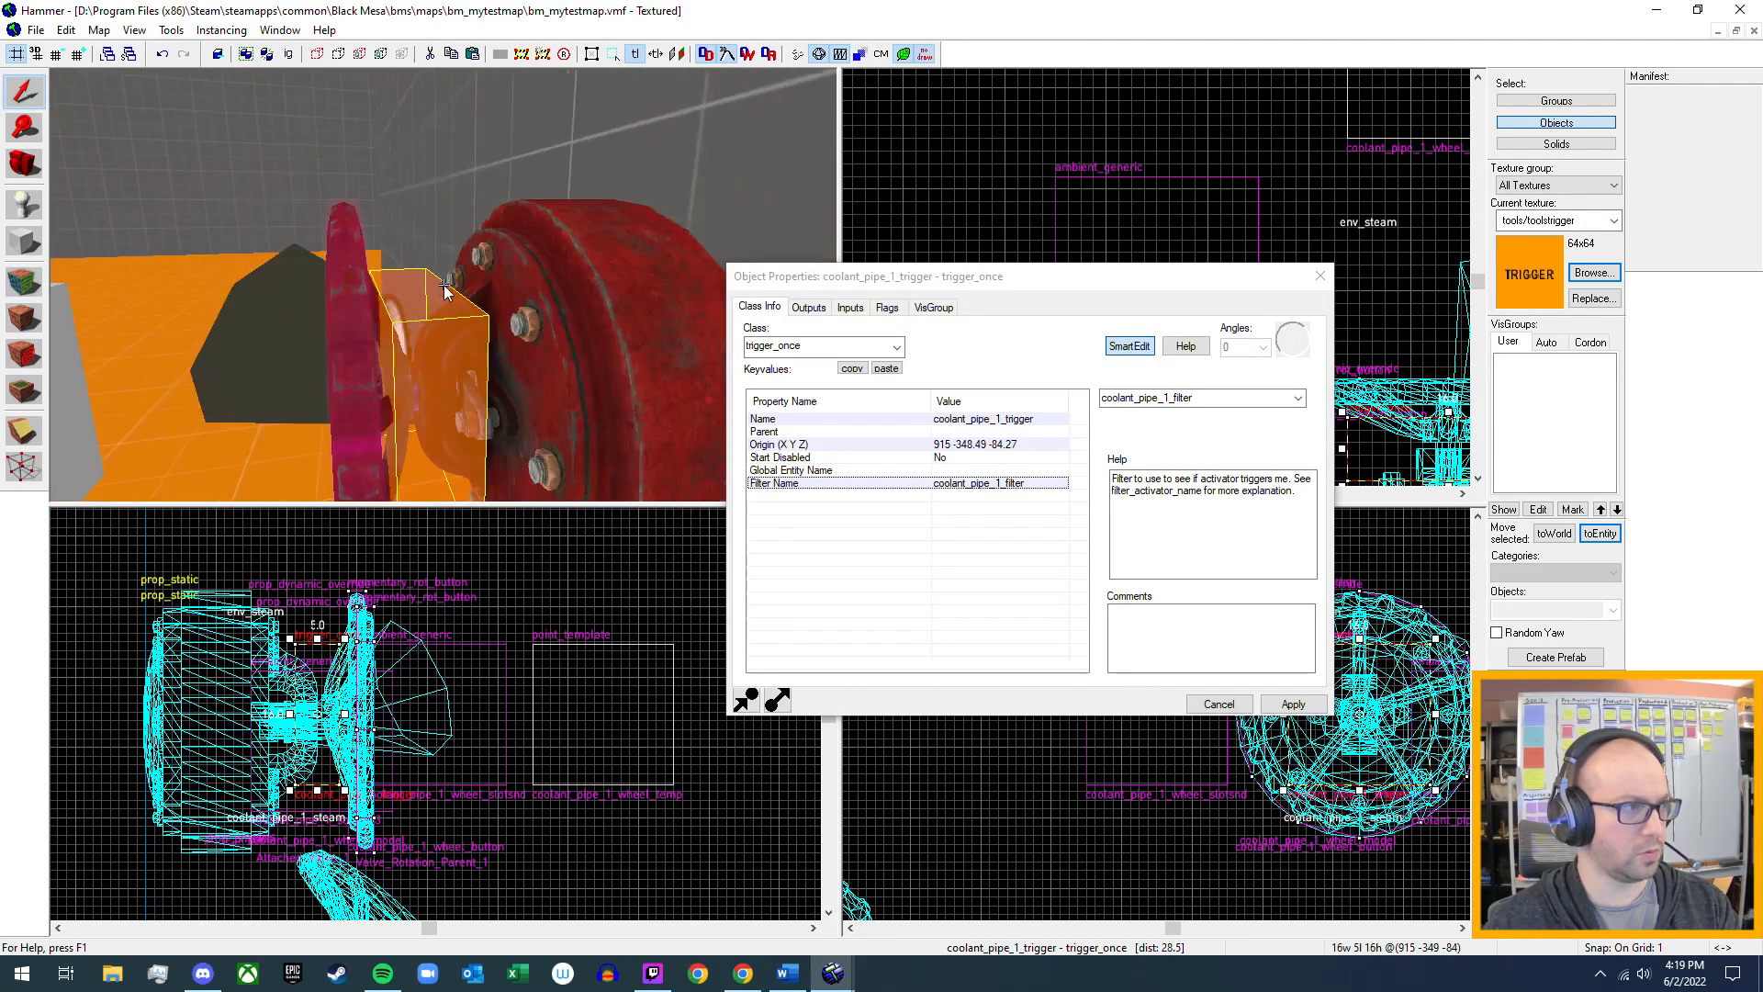
click(445, 290)
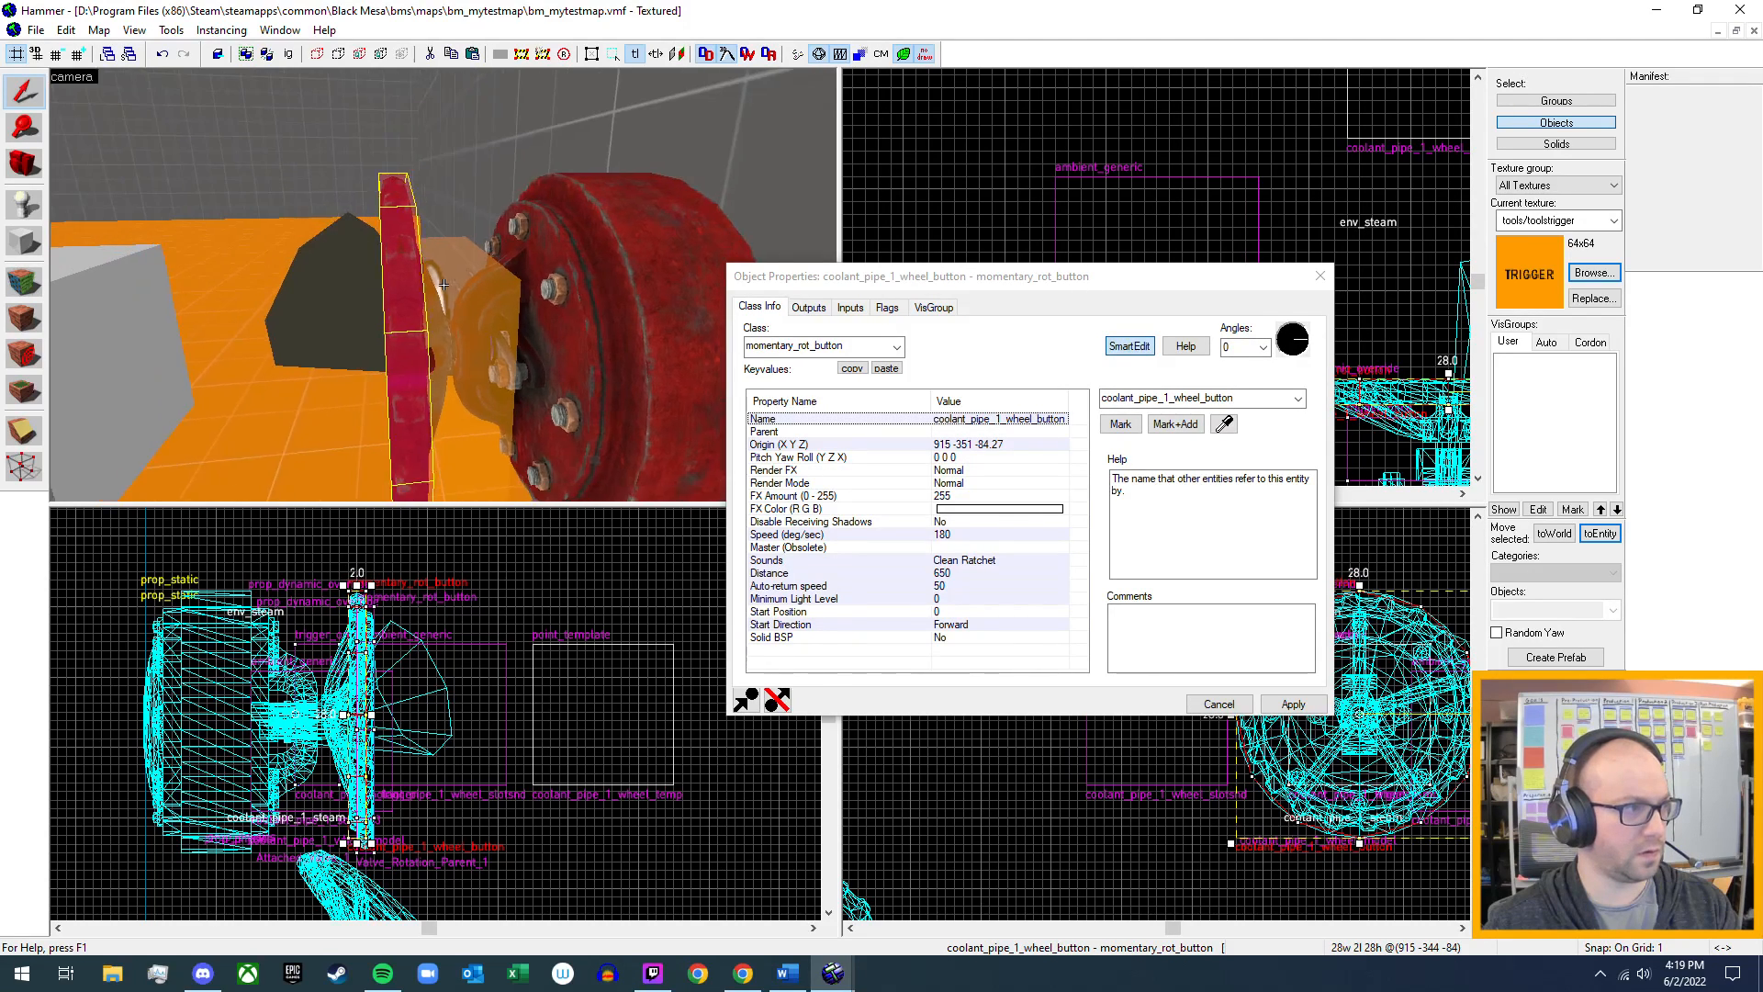
key(a)
key(w)
key(z)
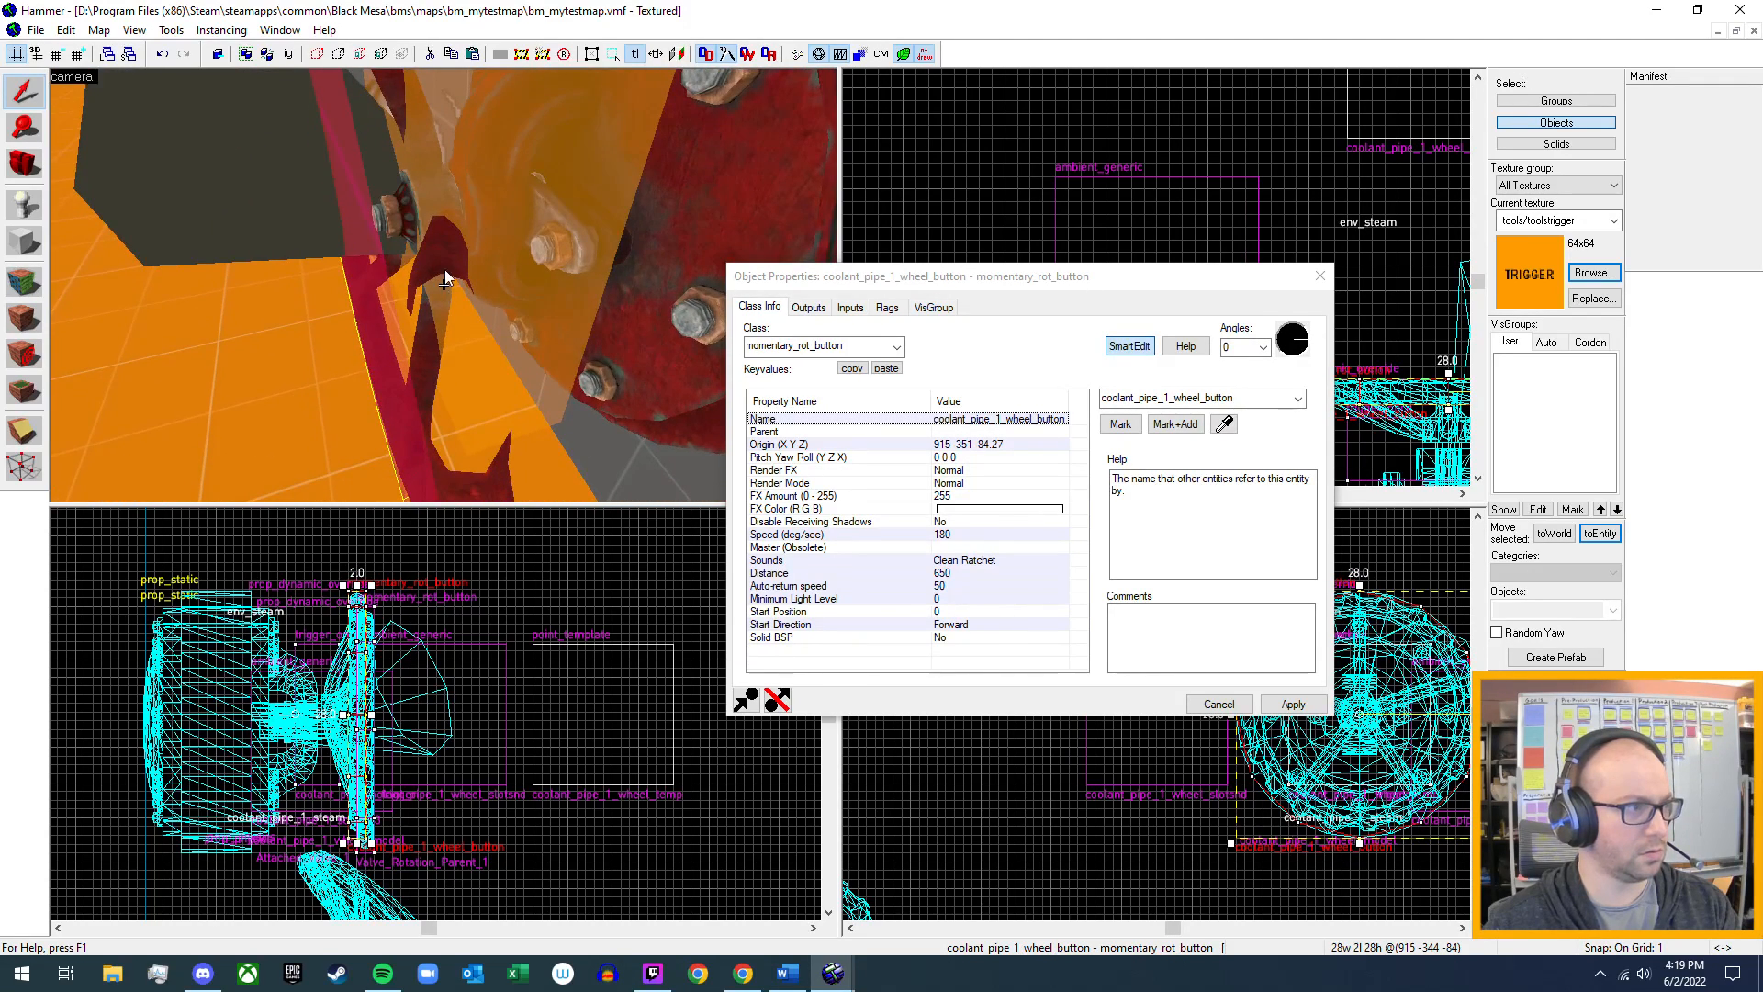
click(446, 250)
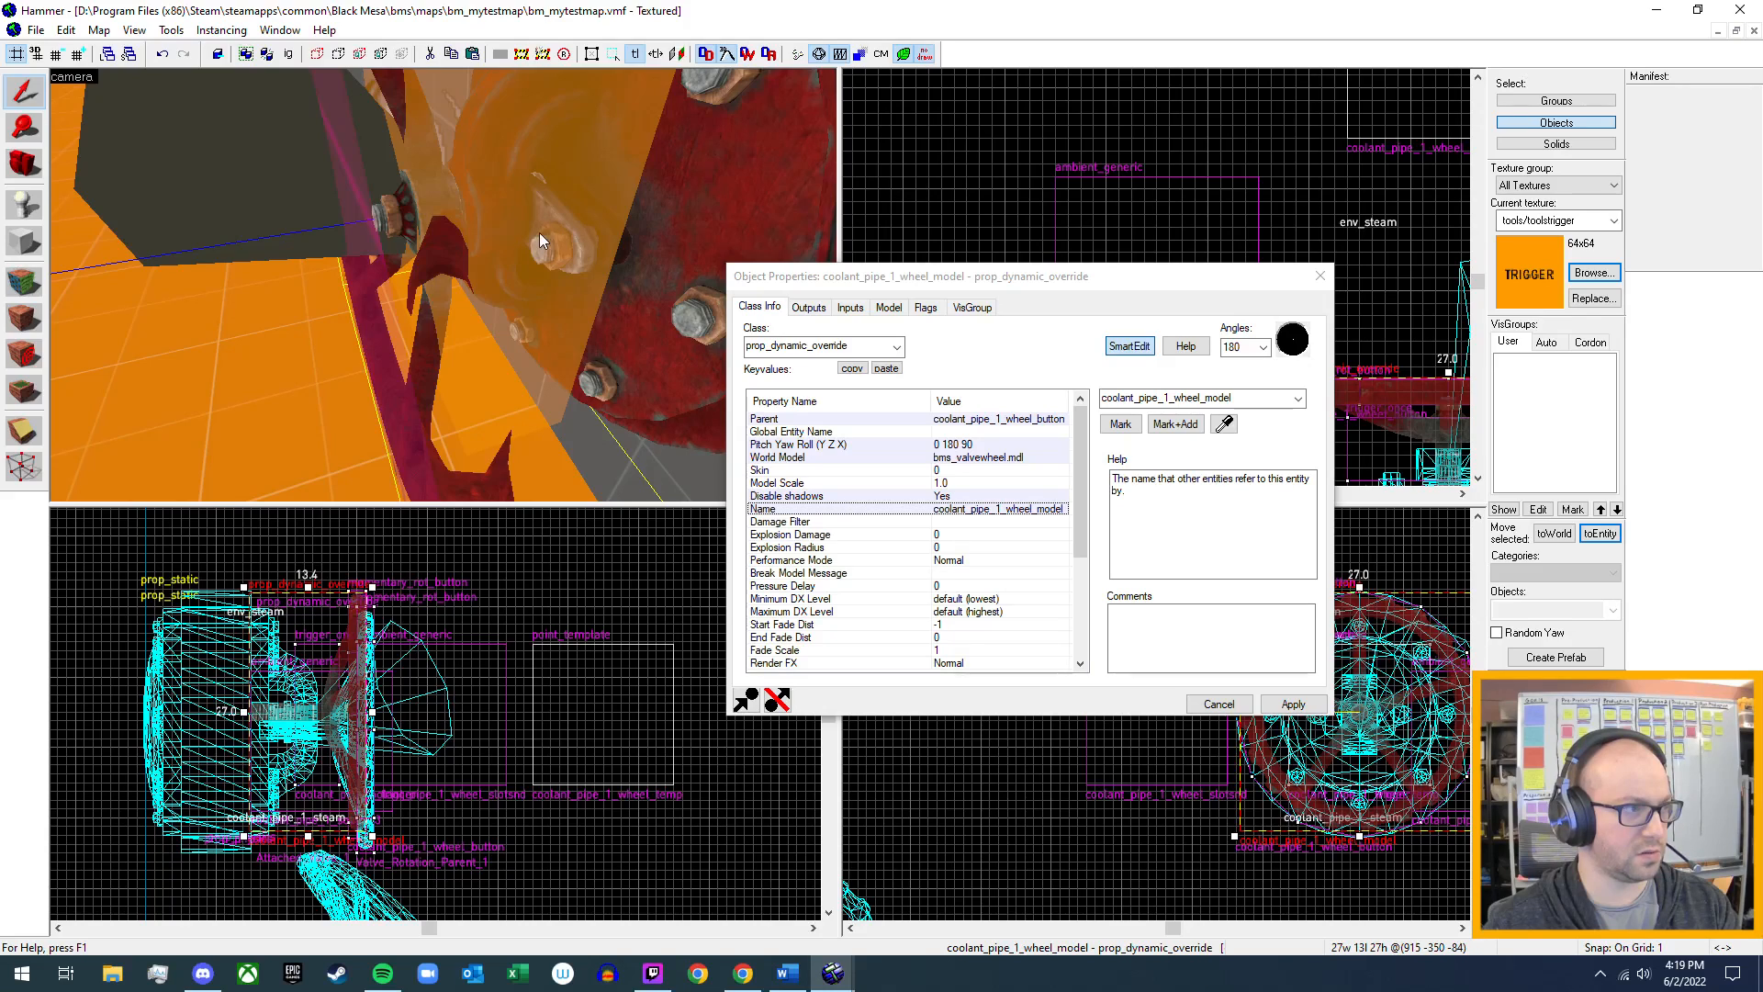
- Select the point_template coolant_pipe_1_wheel_temp beside the example pipe and review its template entries
key(z)
key(s)
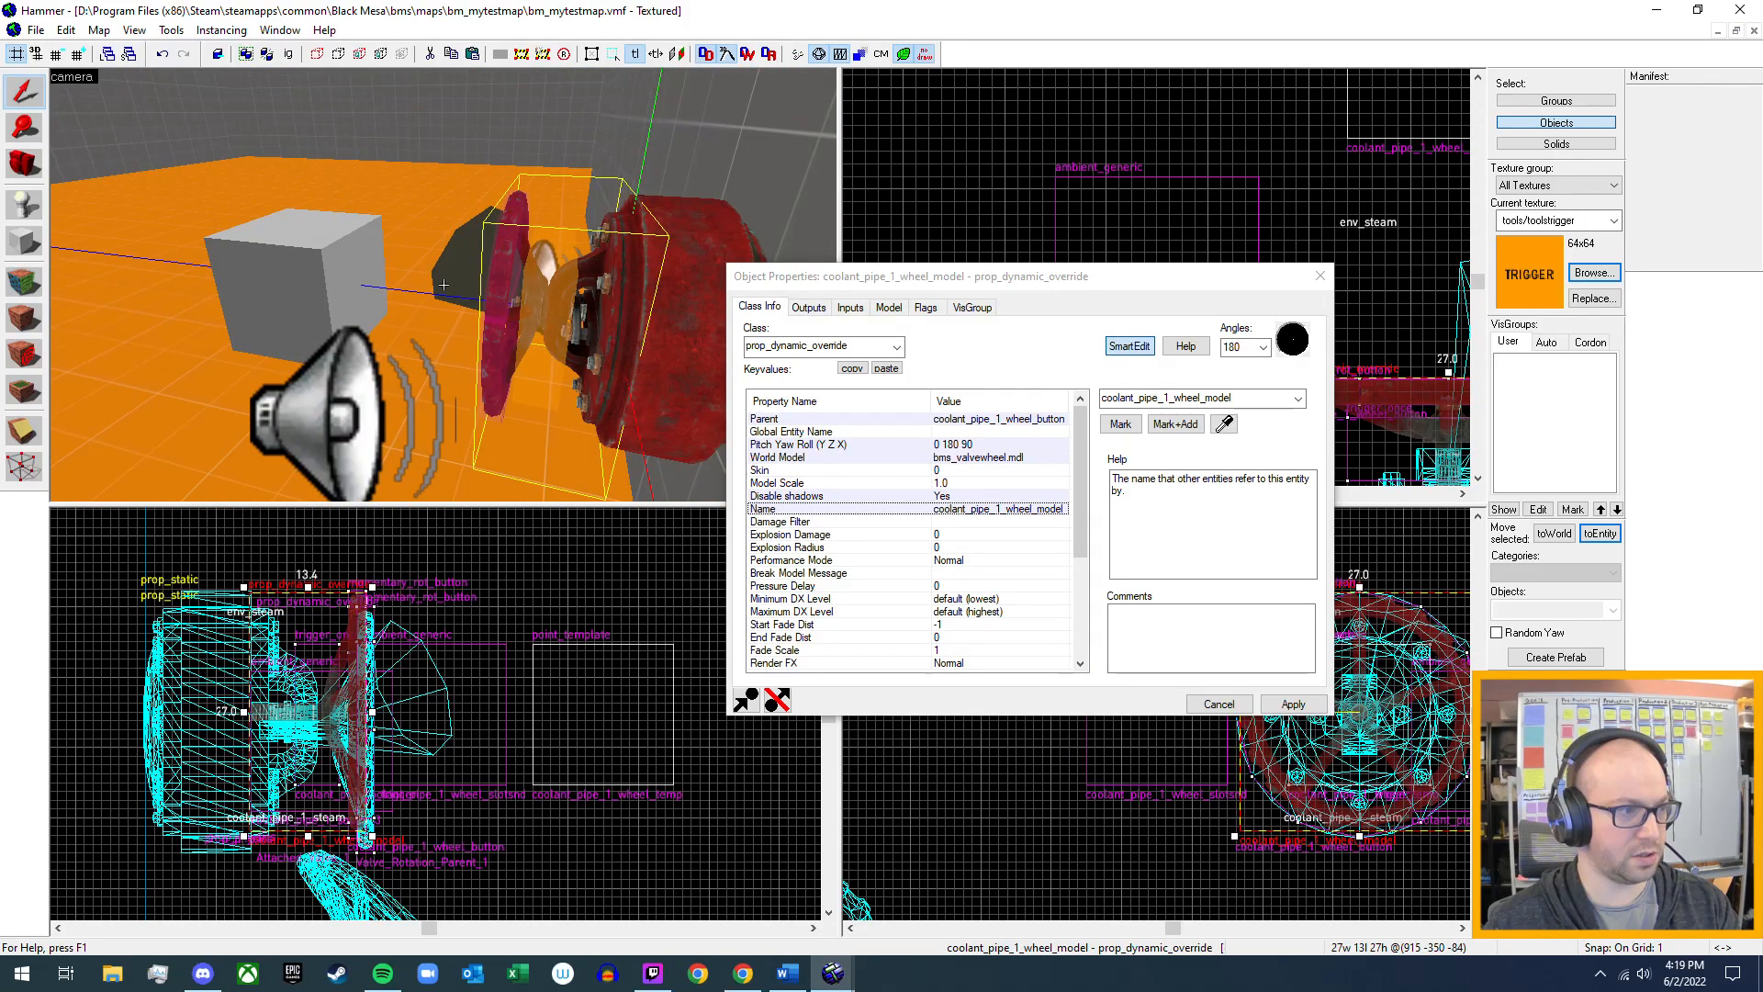
key(w)
key(z)
click(471, 266)
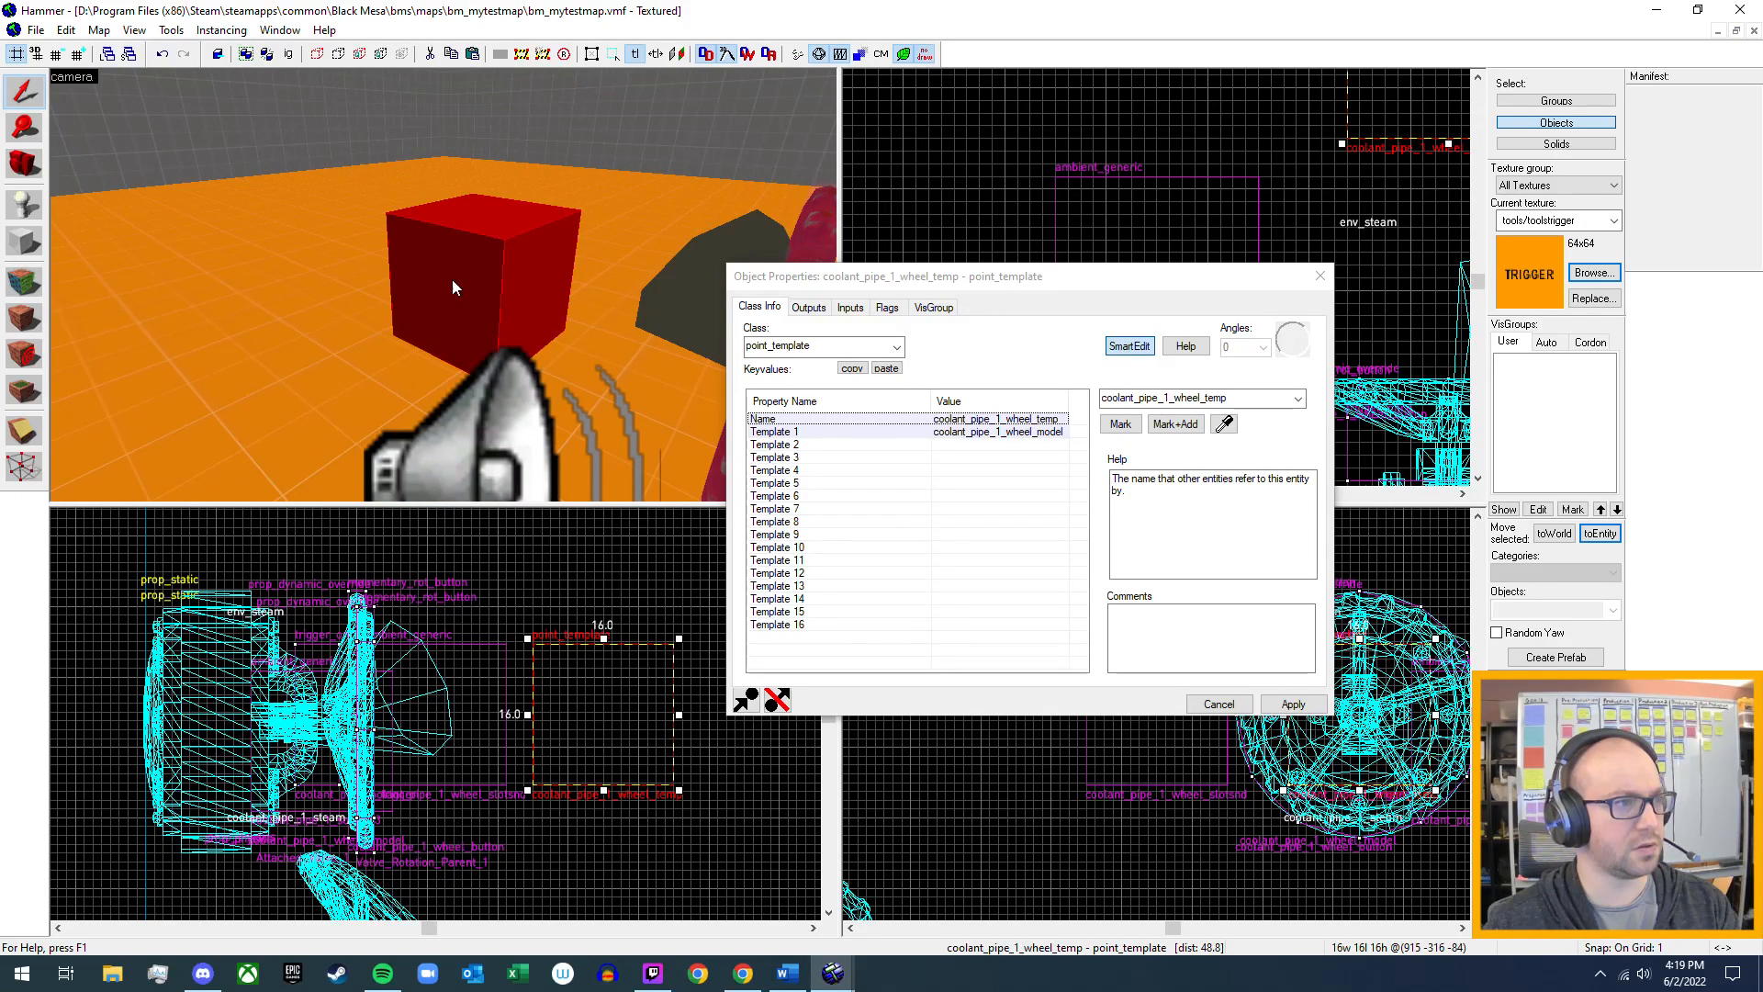
- Set the Filter Name of the trigger_once My_Valve_Attach_Trigger on the red pipe to My_Valve_filter and apply it
key(z)
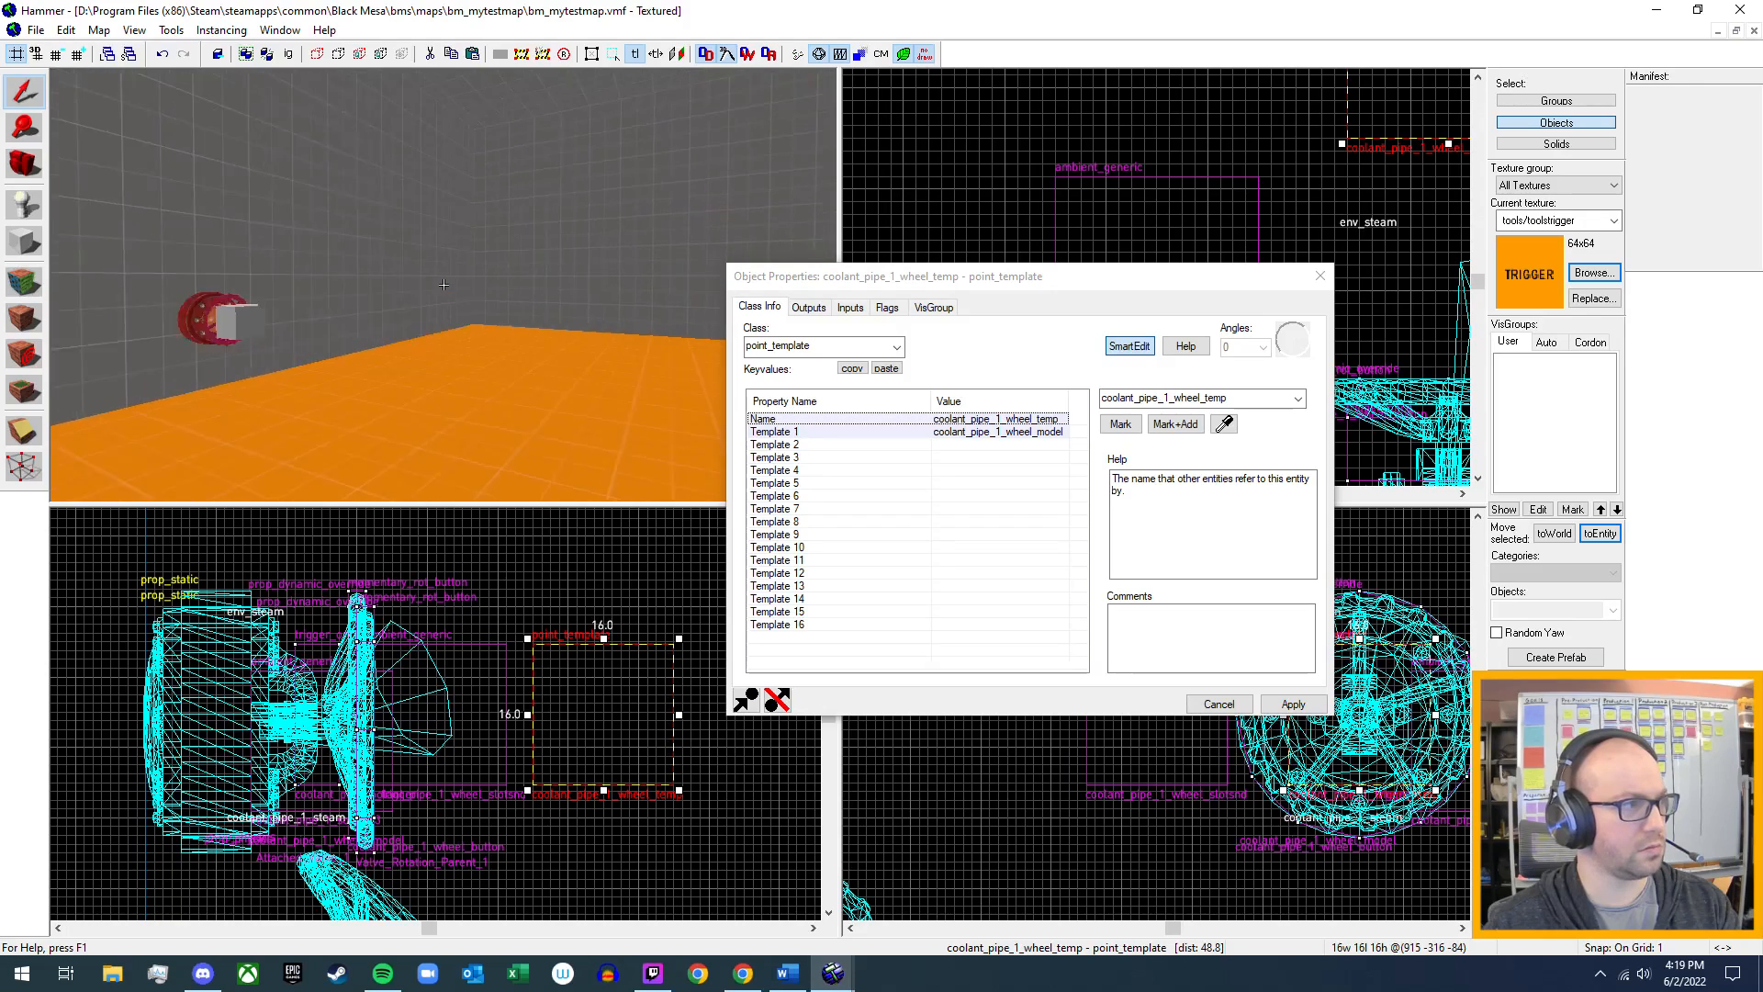
key(w)
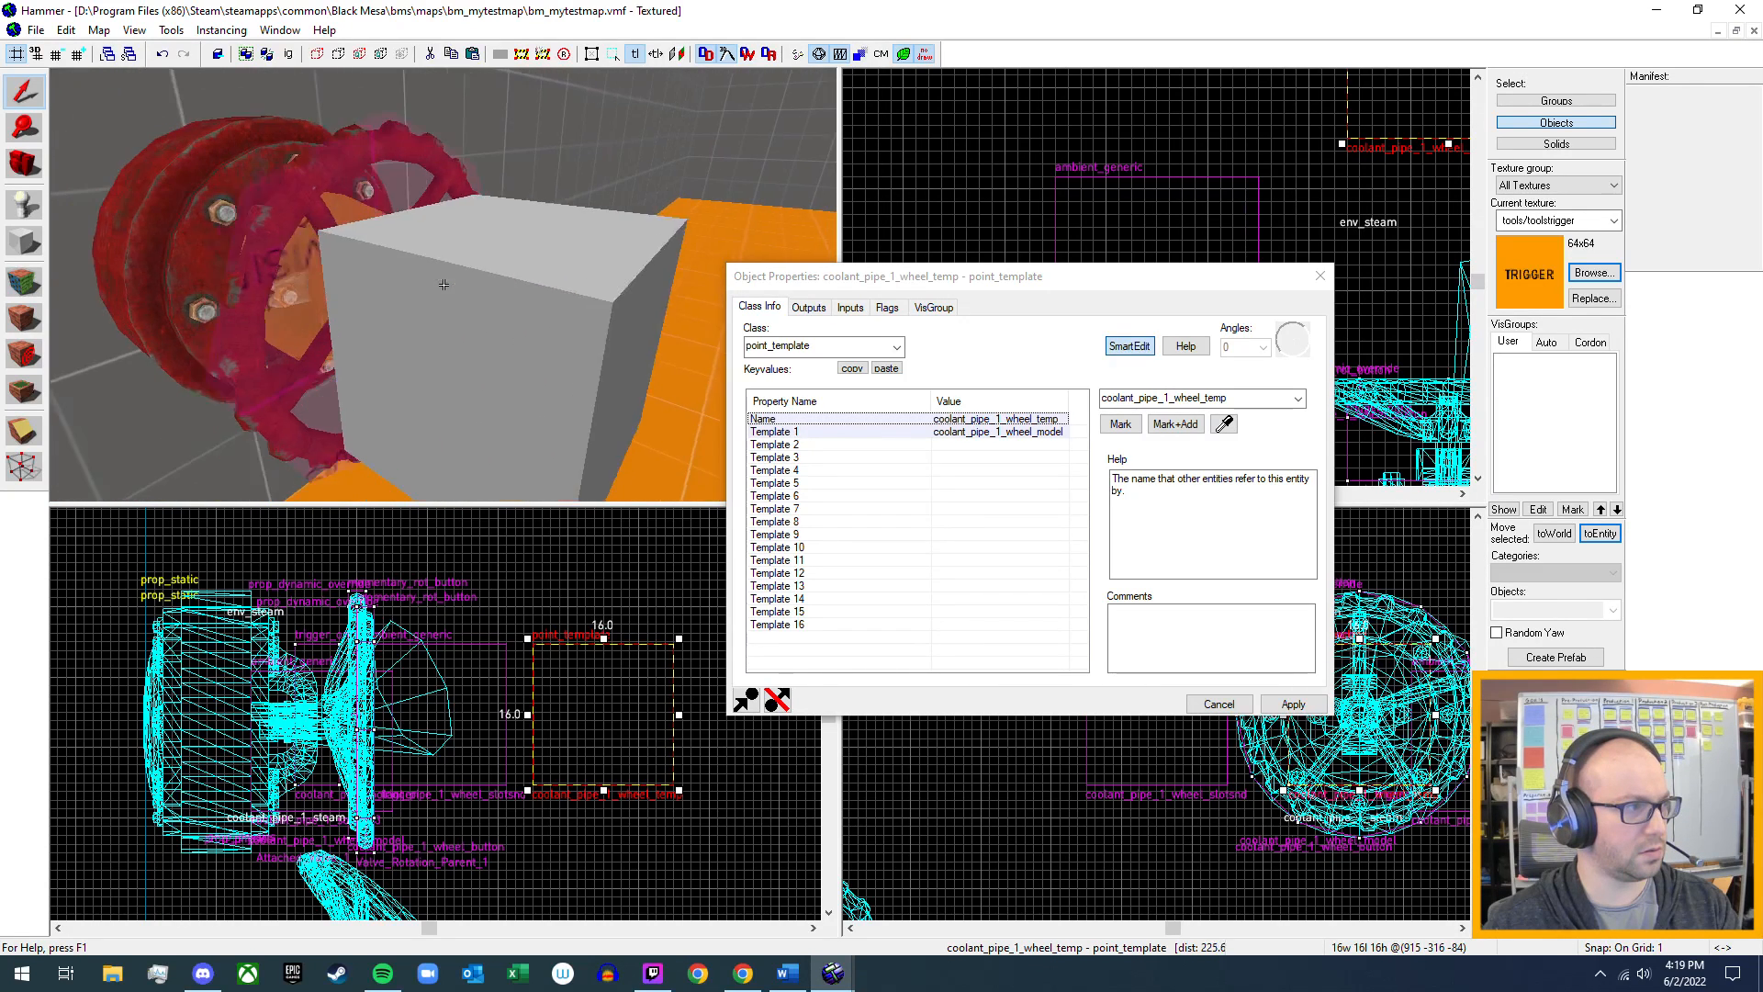
key(a)
click(499, 270)
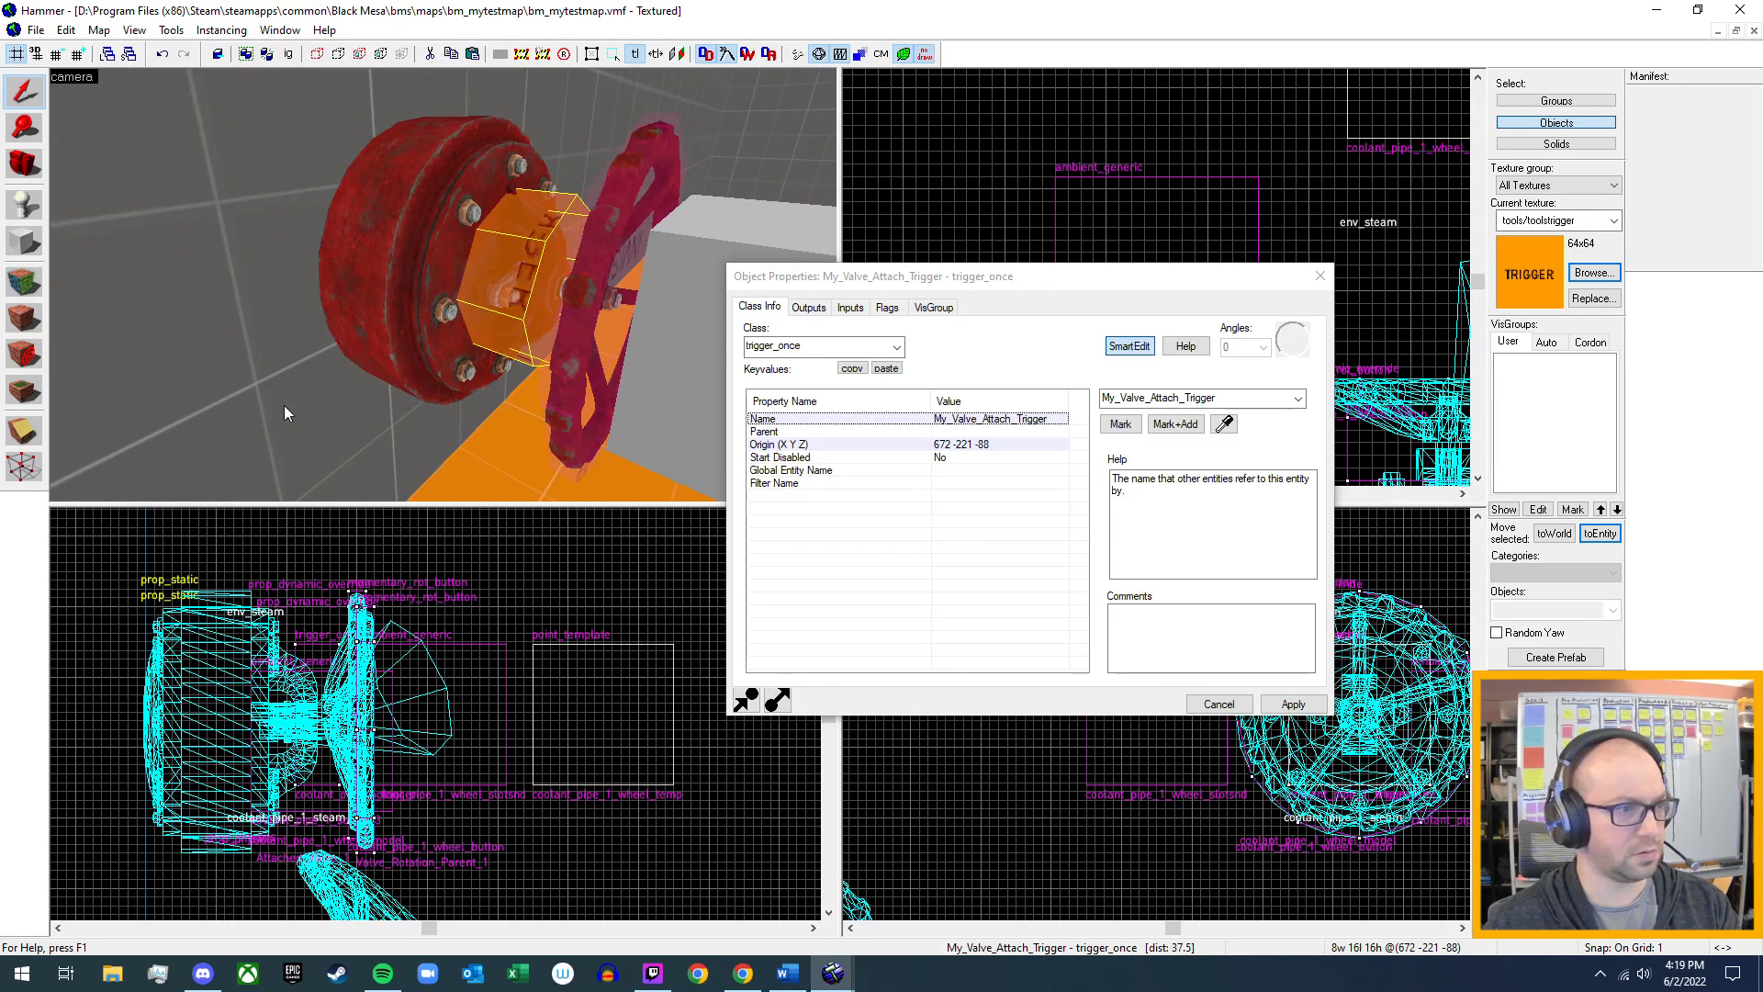
click(943, 484)
click(1170, 402)
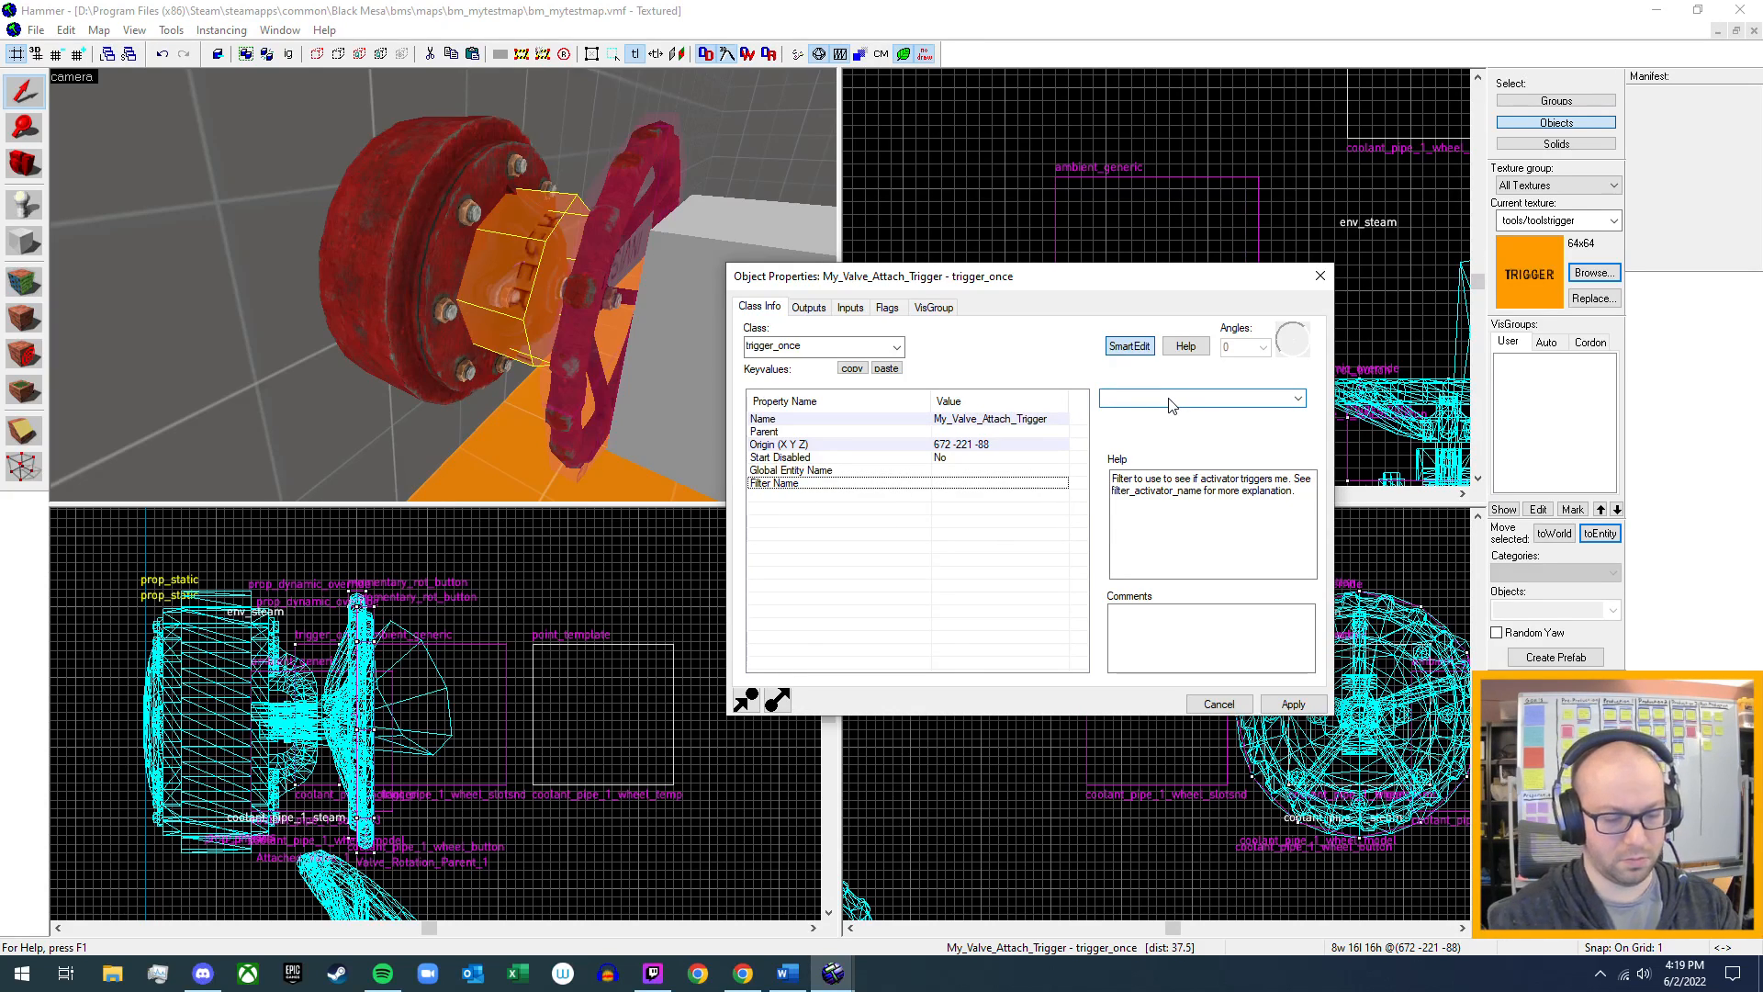
text(My_)
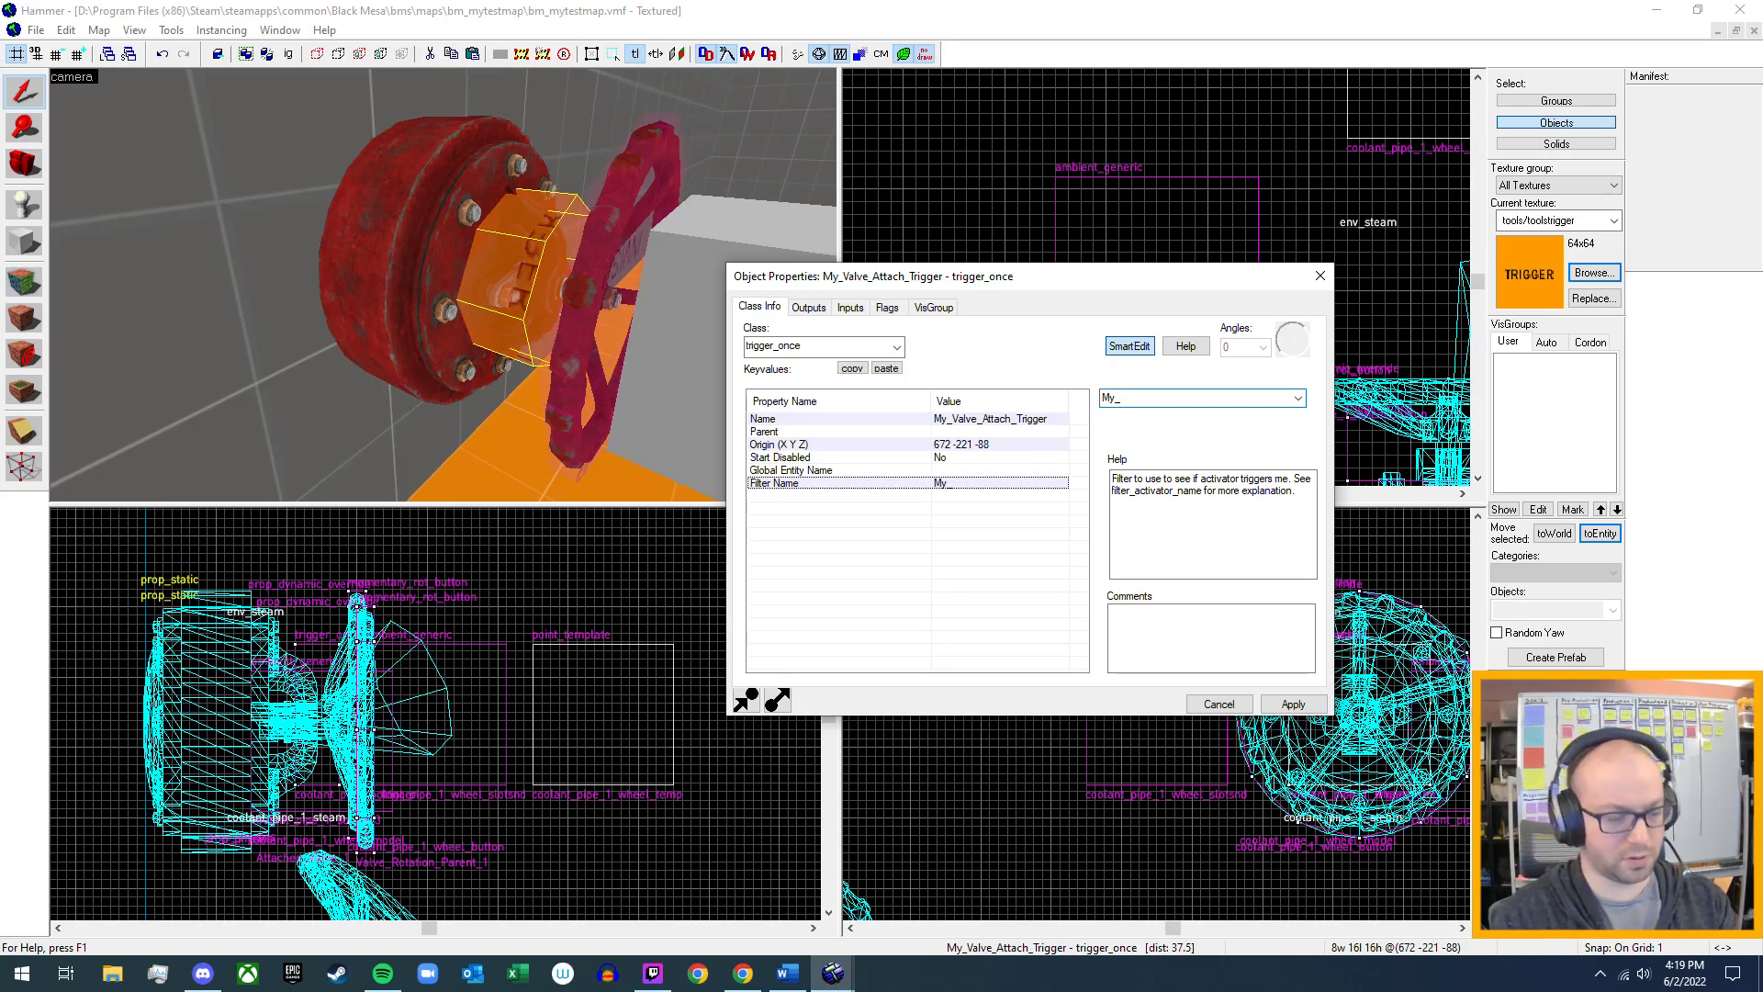
text(Valve)
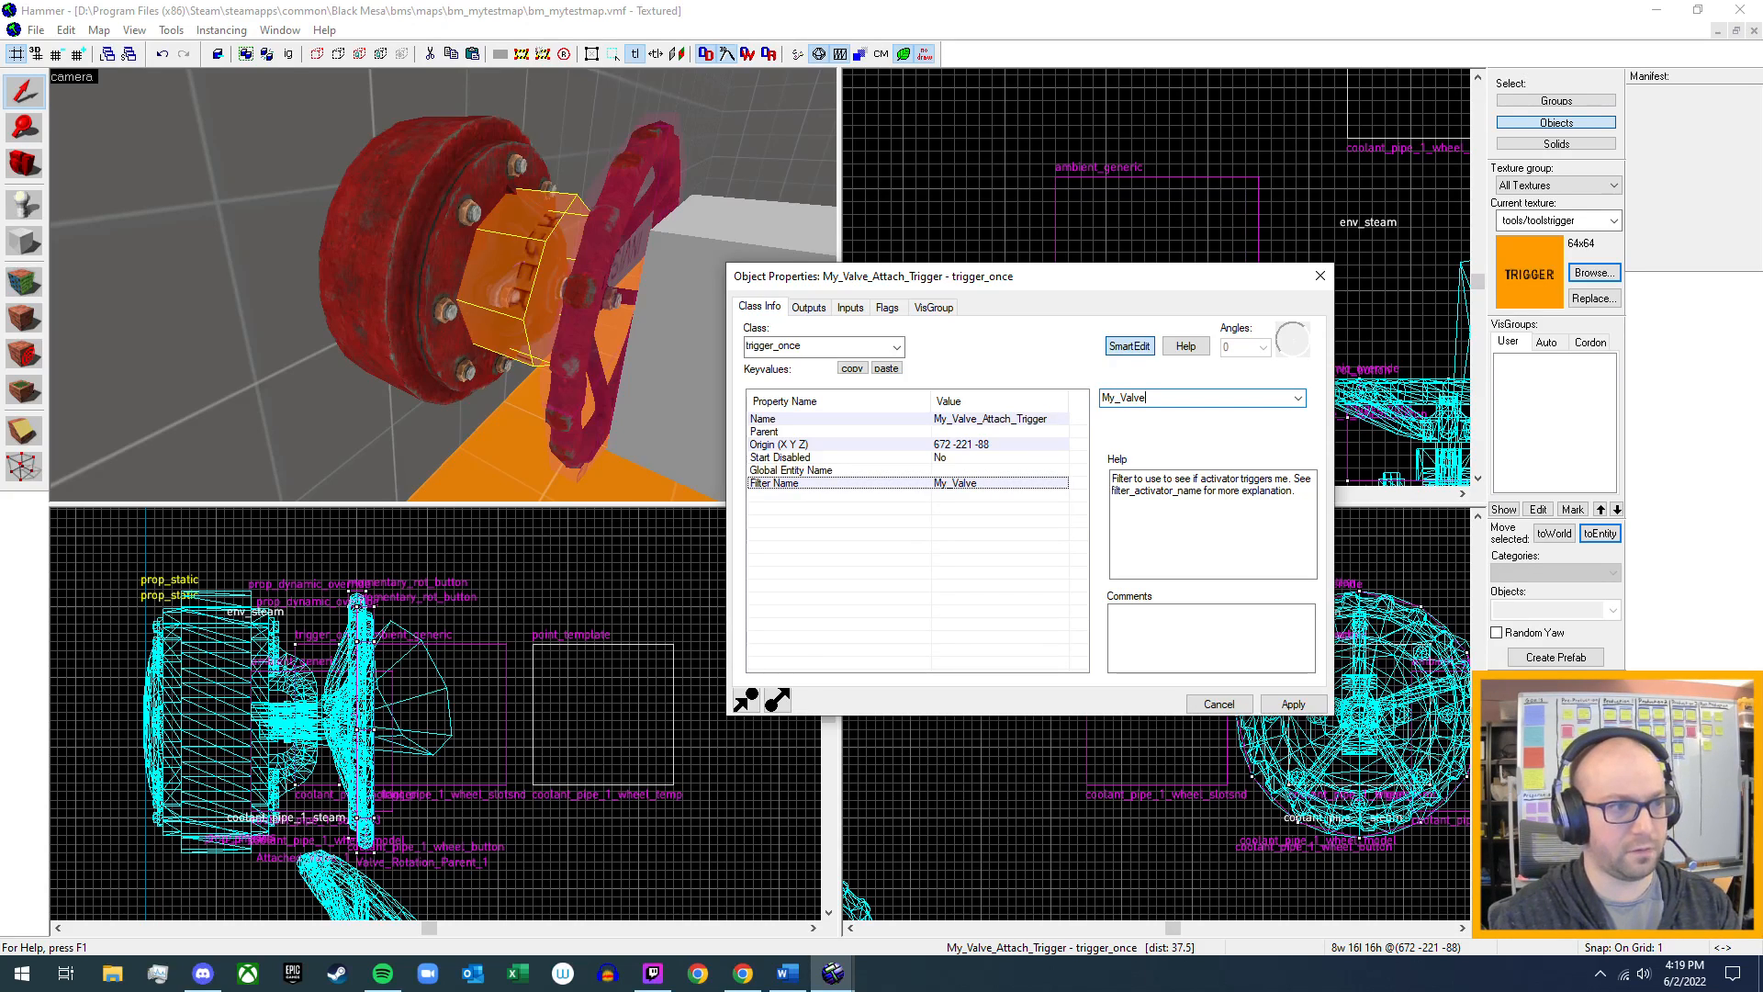
text(_filter)
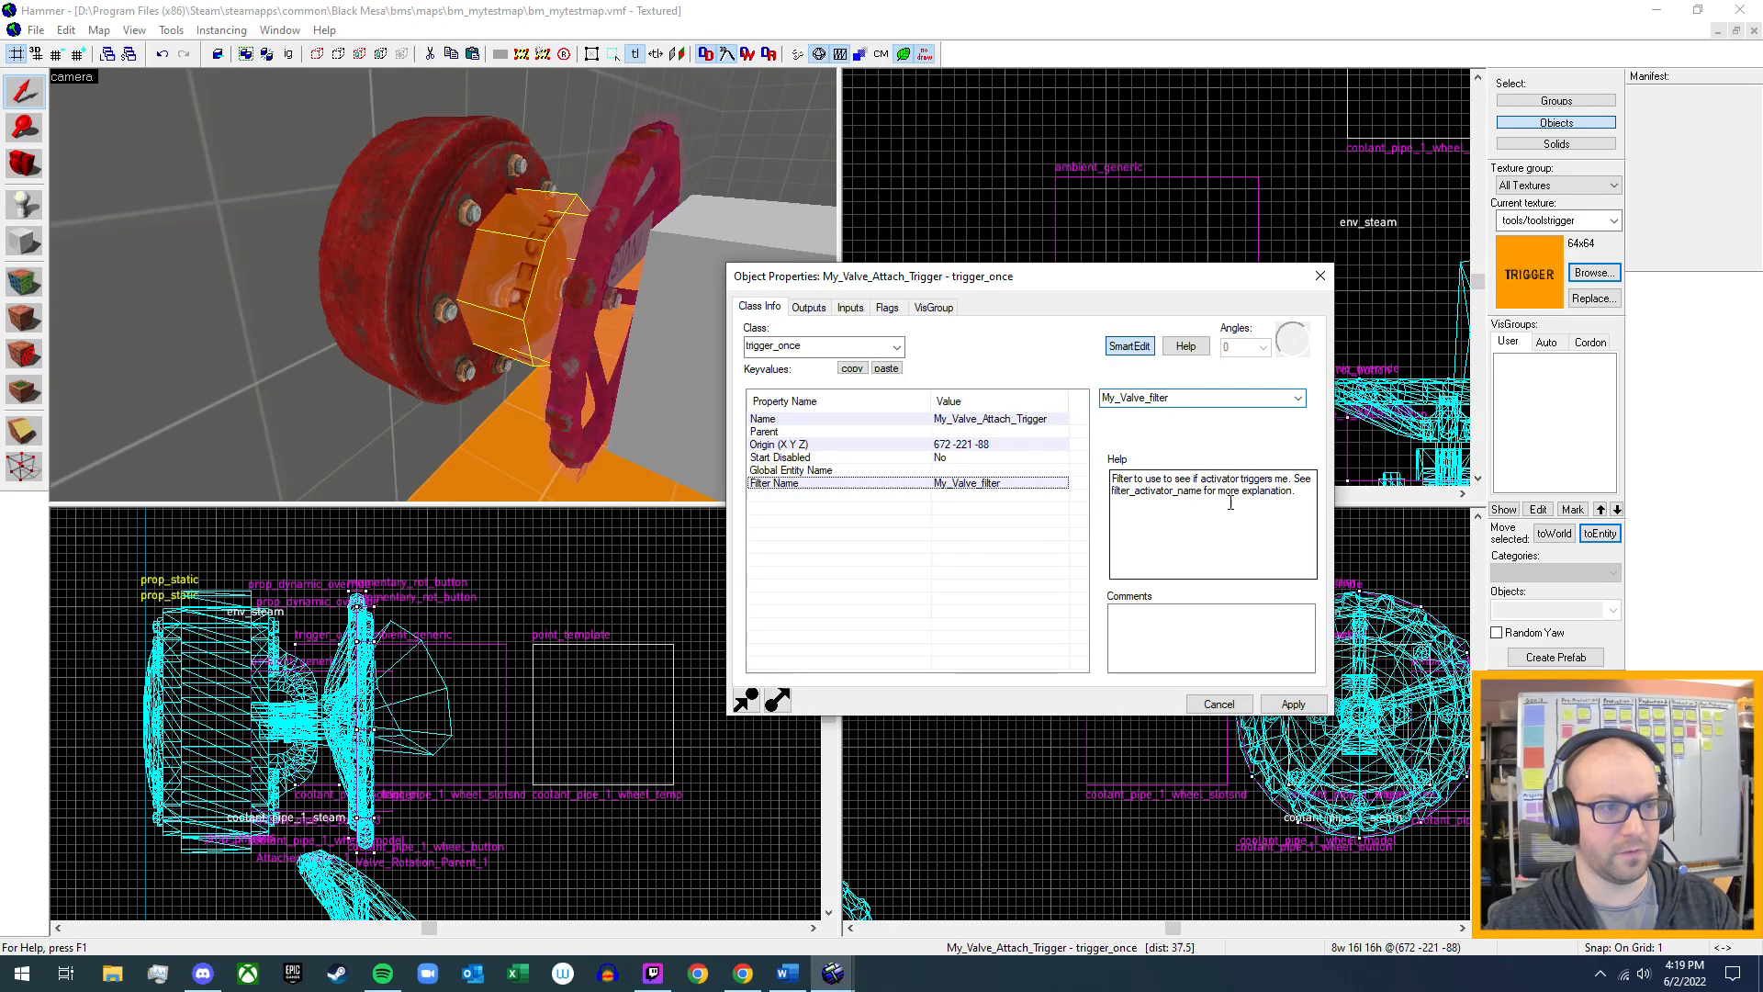
click(1296, 706)
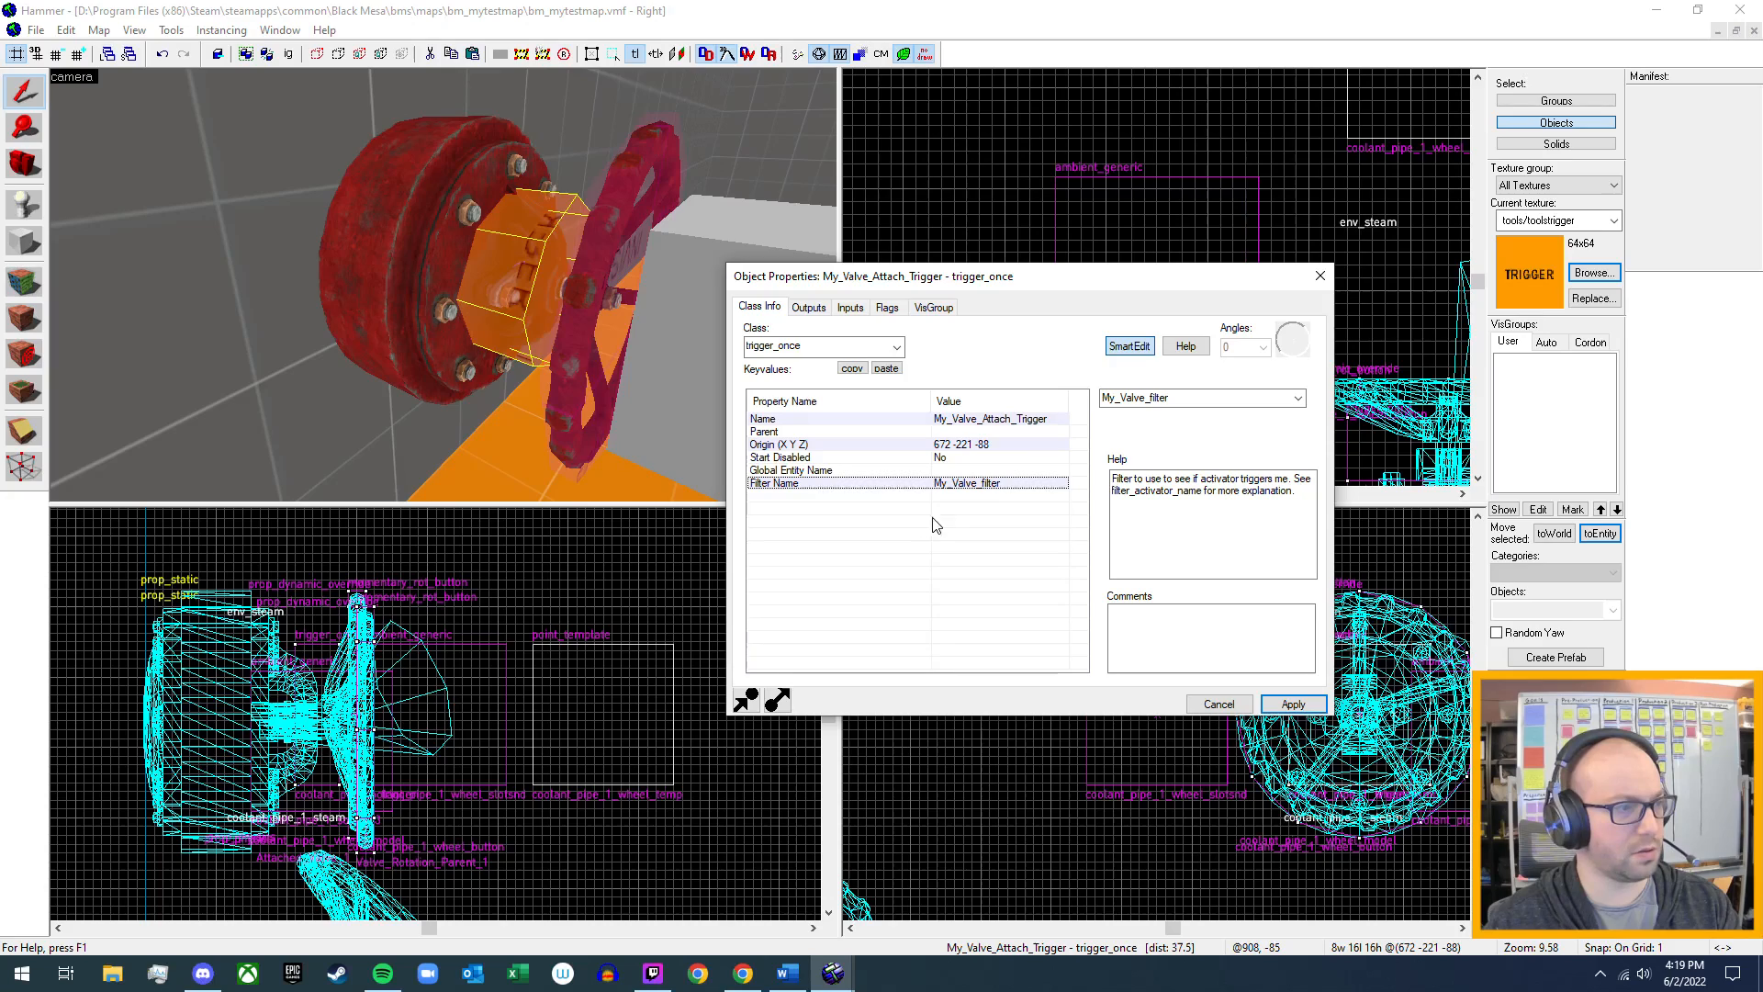
click(1313, 281)
- Place a filter_activator_name entity on the wall beside the red valve pipe
click(37, 215)
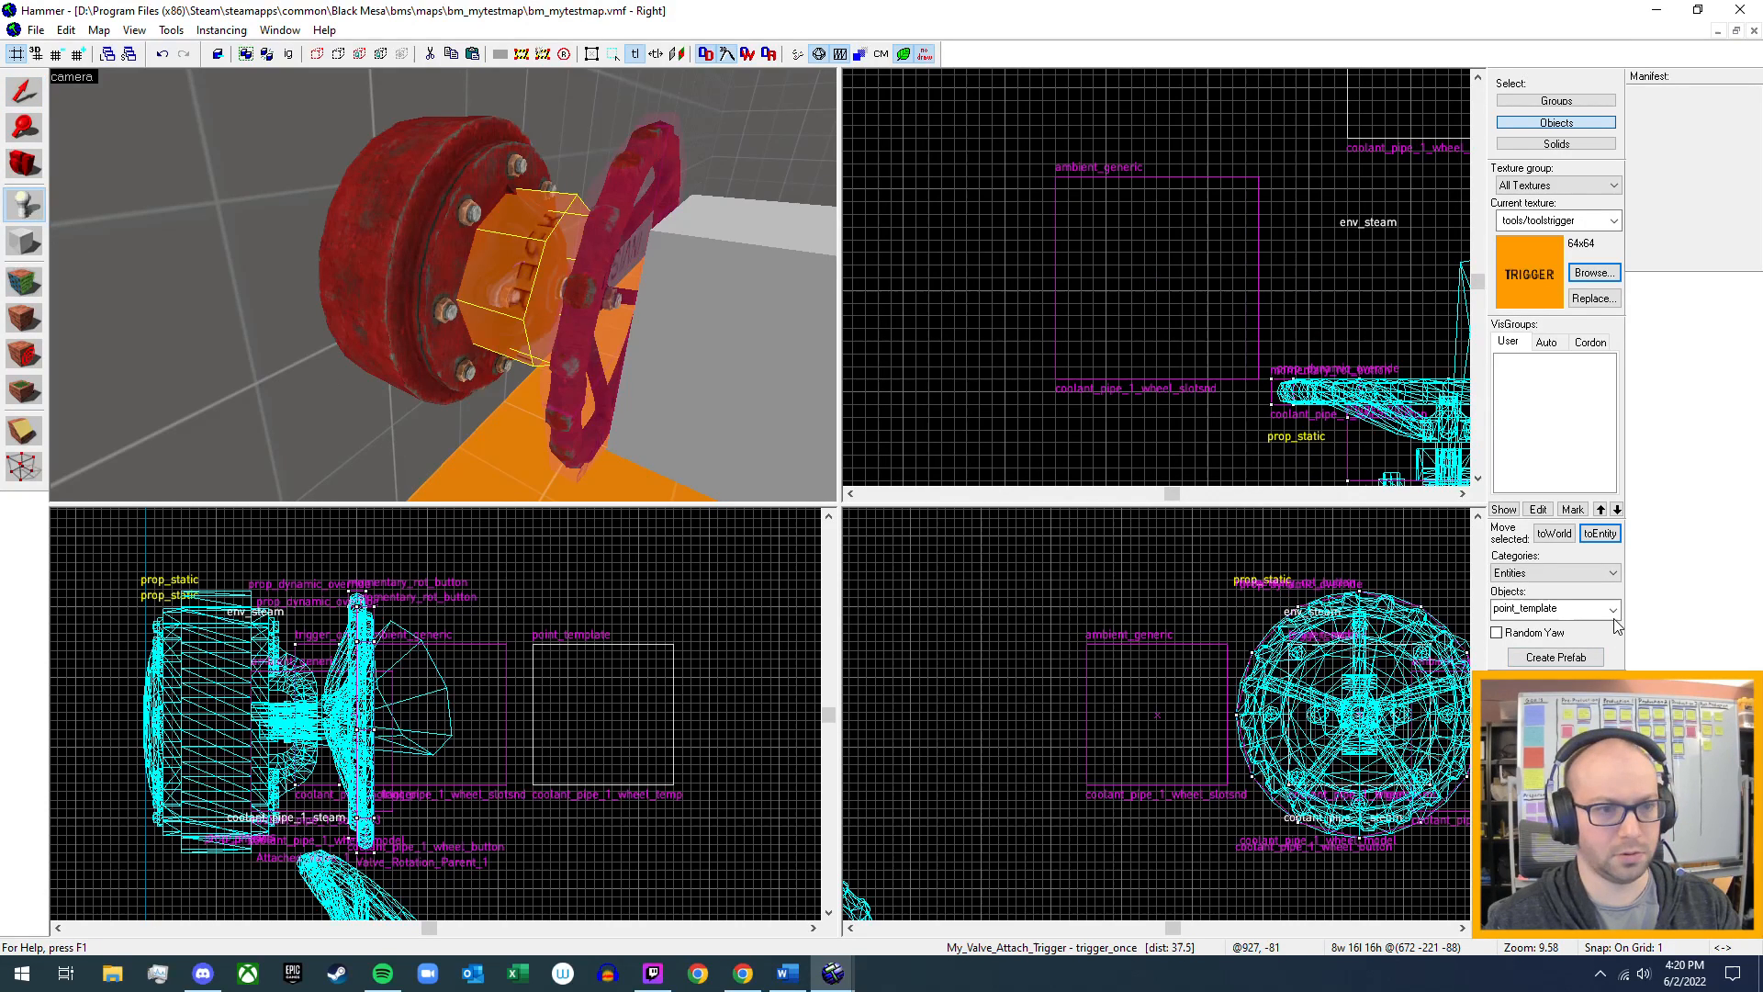
click(1613, 609)
text(filt)
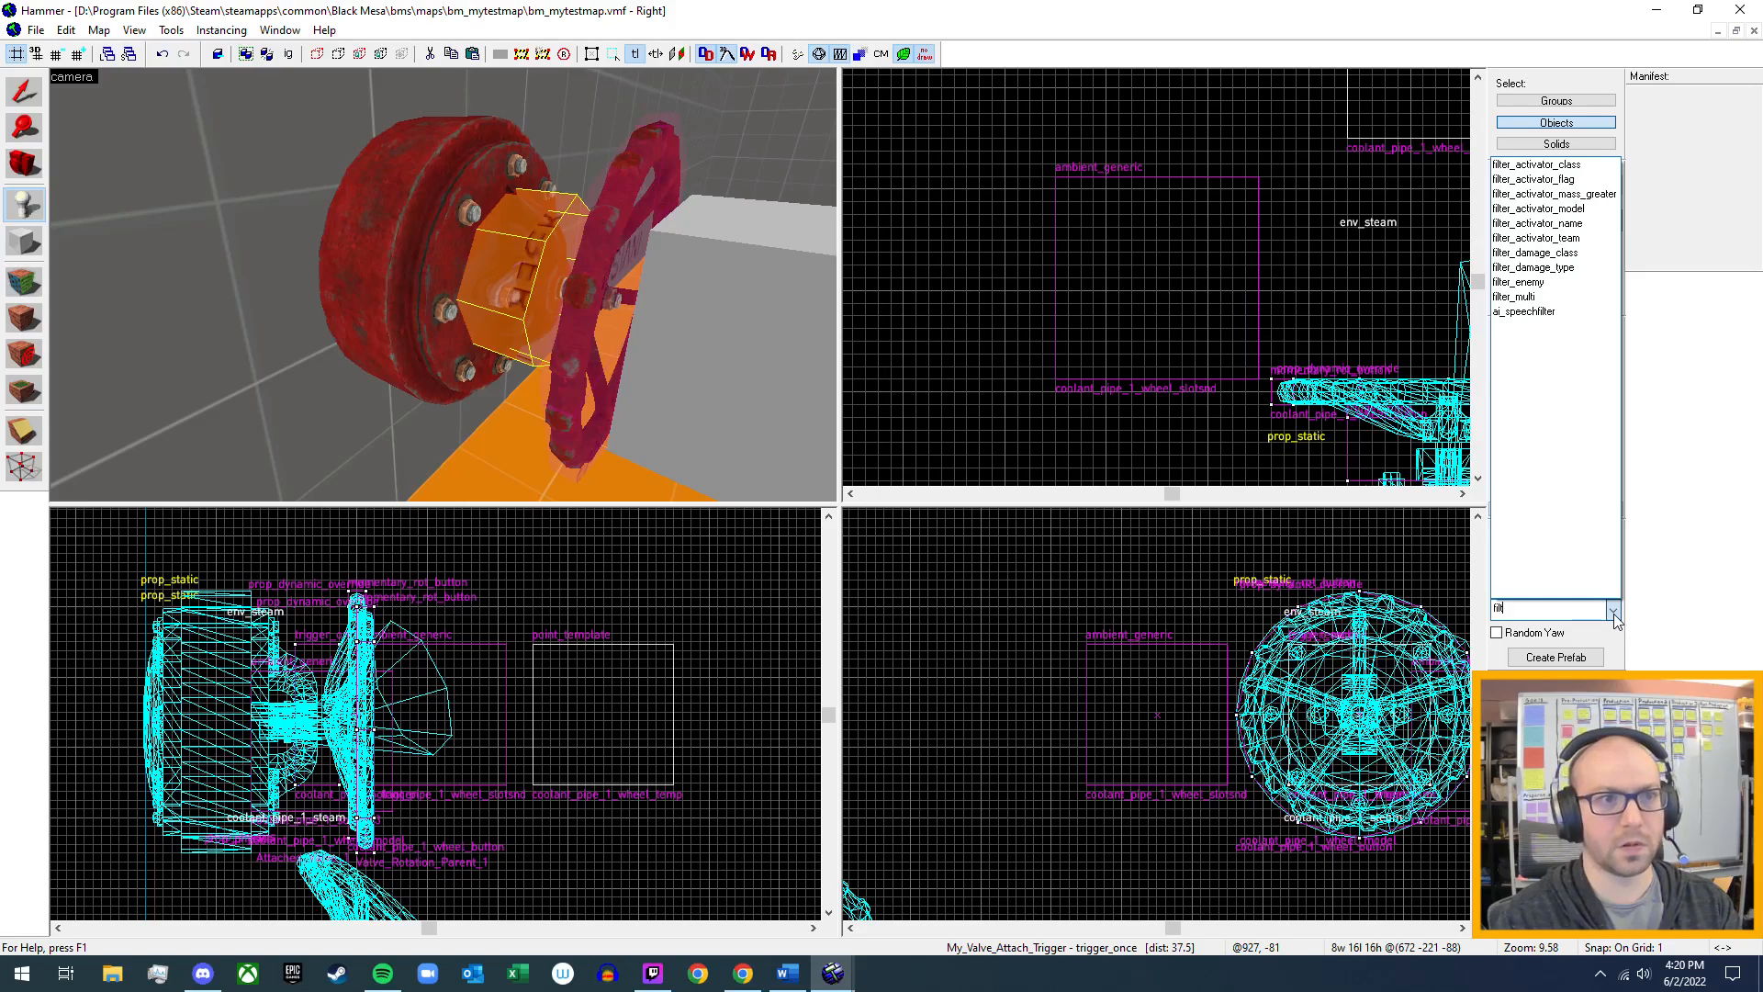
click(1579, 229)
middle_drag(995, 308, 956, 308)
key(z)
key(s)
key(z)
click(401, 173)
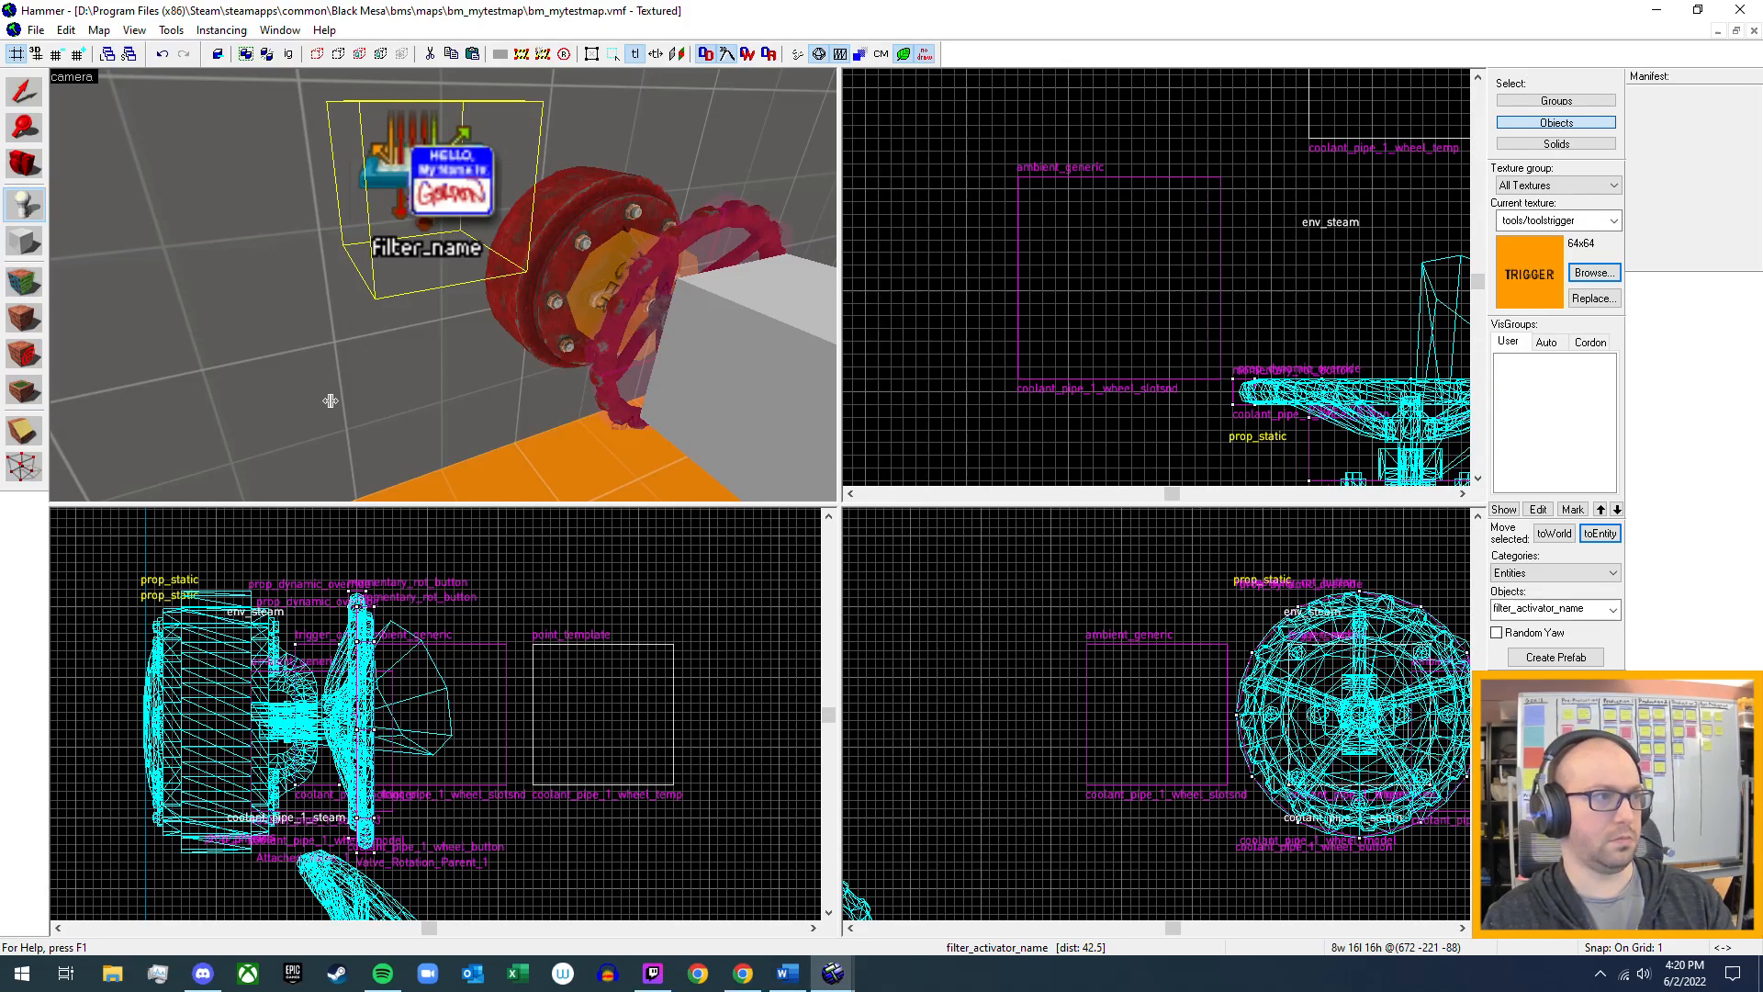
- Open the new filter_activator_name's properties and review the available Filter mode options
click(18, 93)
double_click(456, 186)
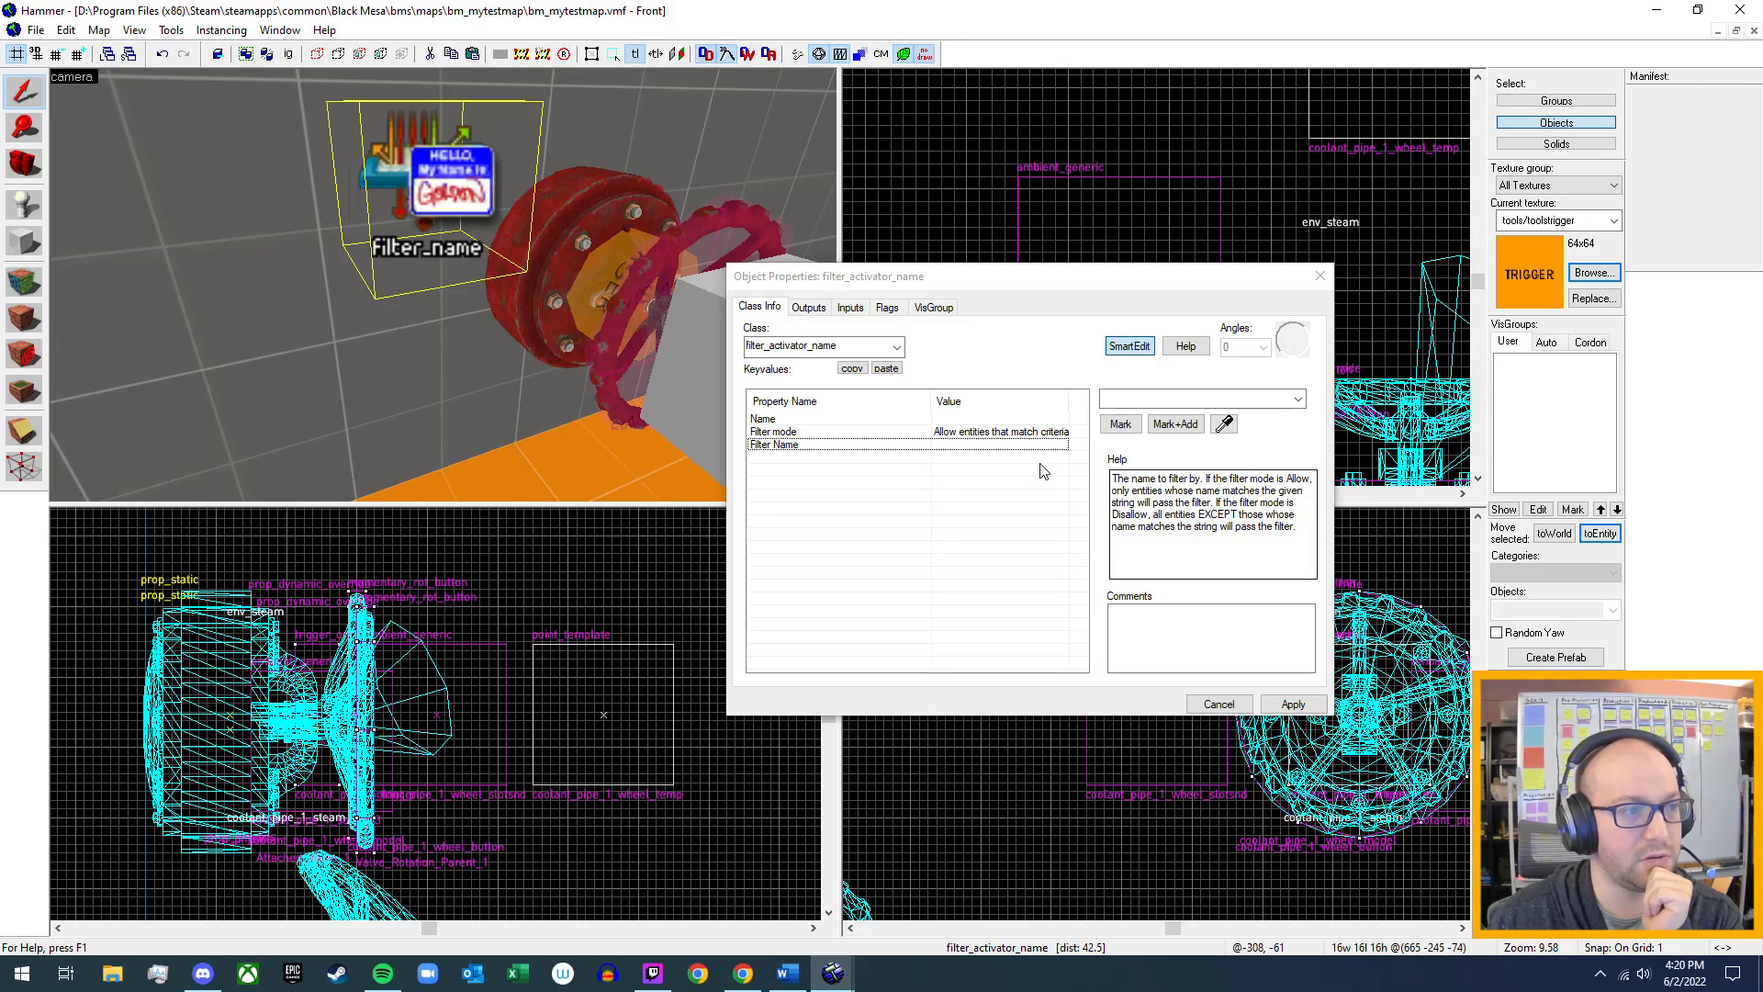
click(1047, 432)
click(1298, 400)
click(1298, 401)
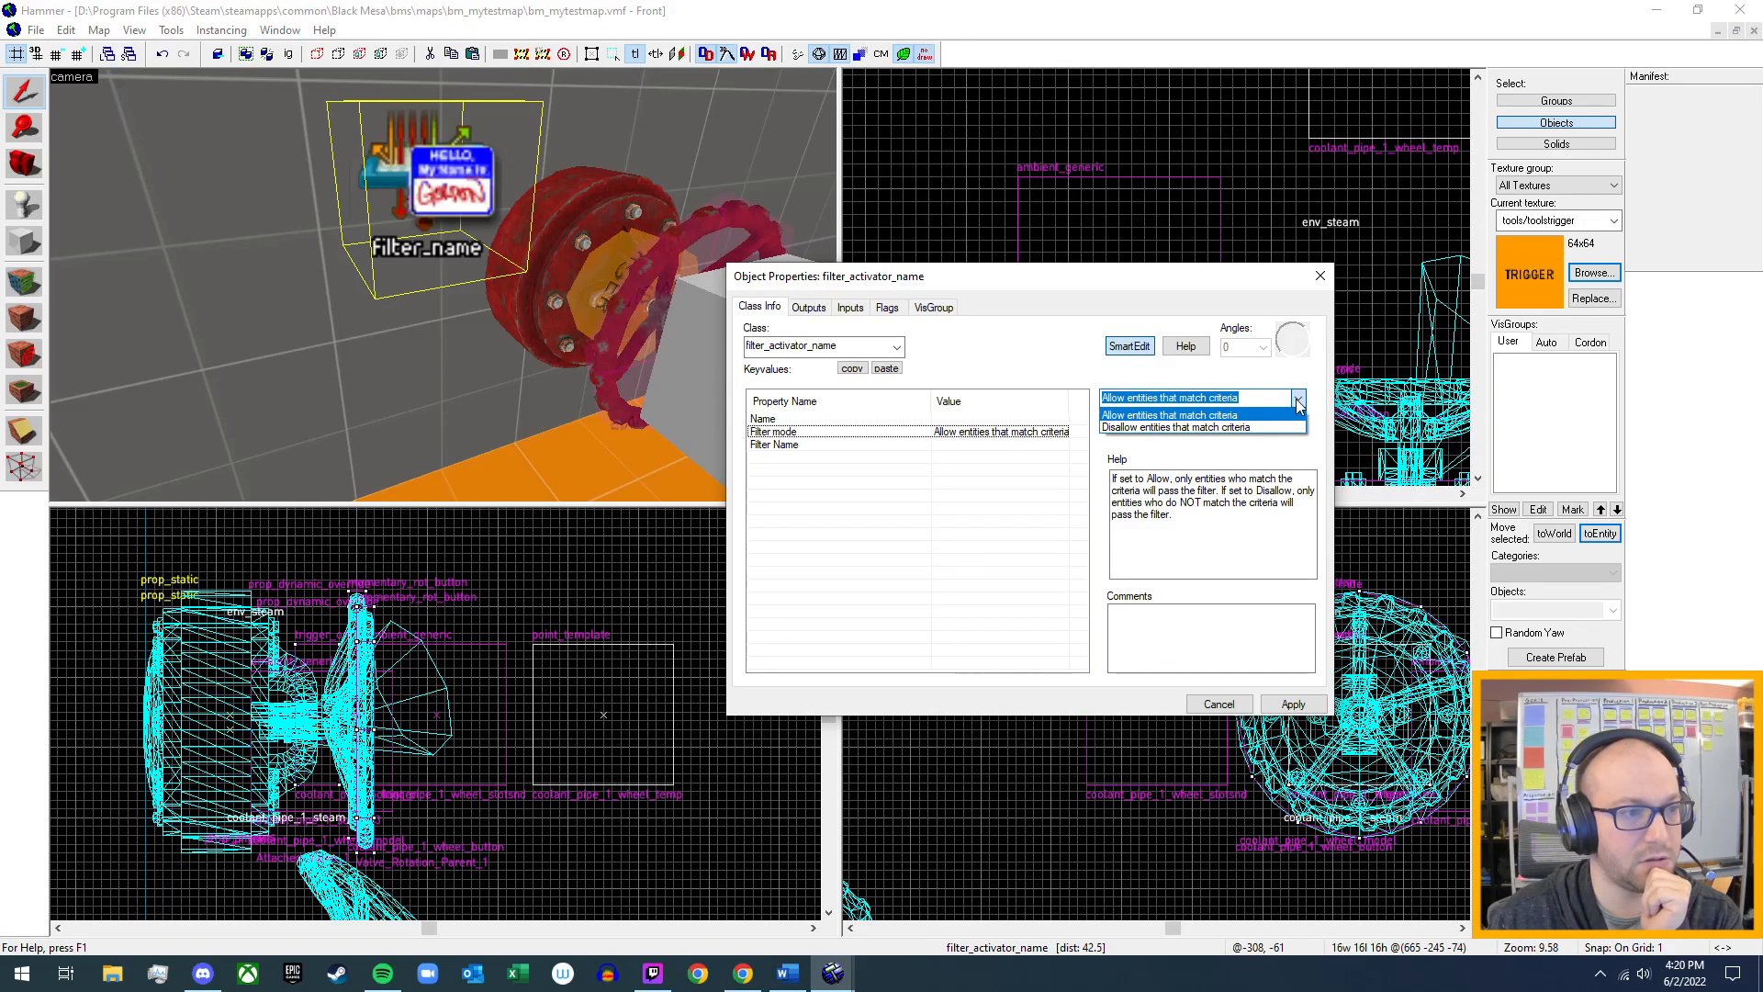
click(1298, 400)
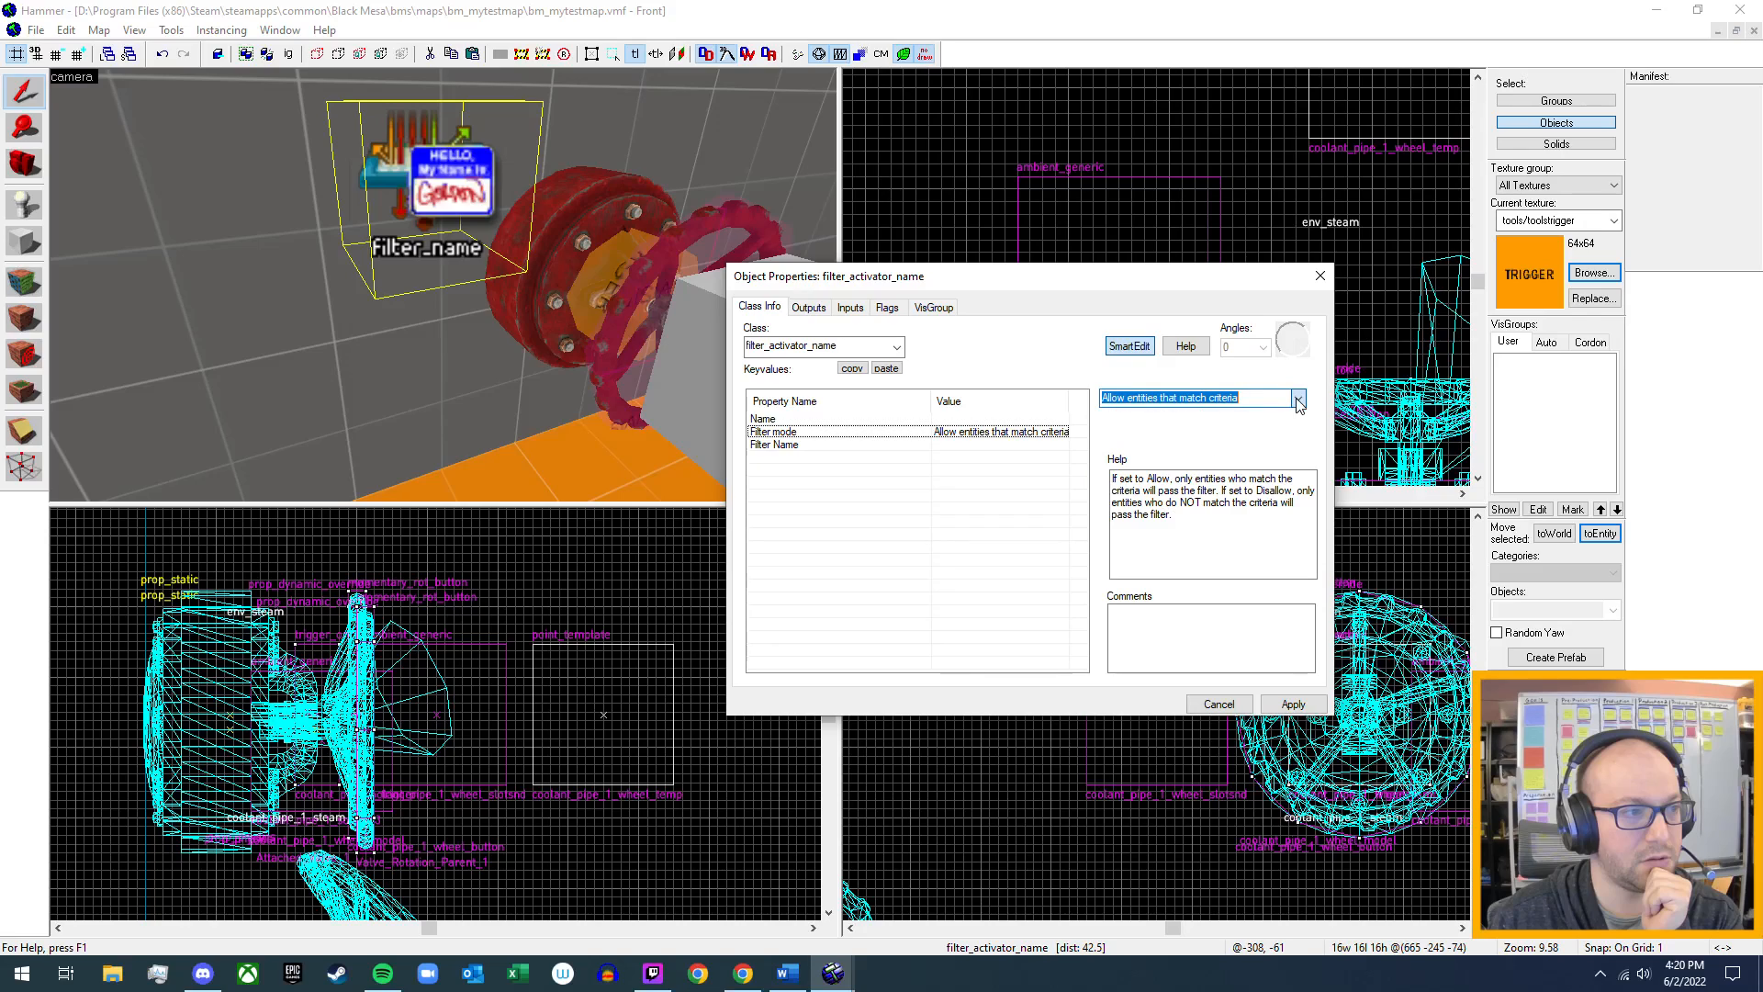
- Enter My_Valve_filter as the filter_activator_name's Filter Name and apply it
click(1008, 446)
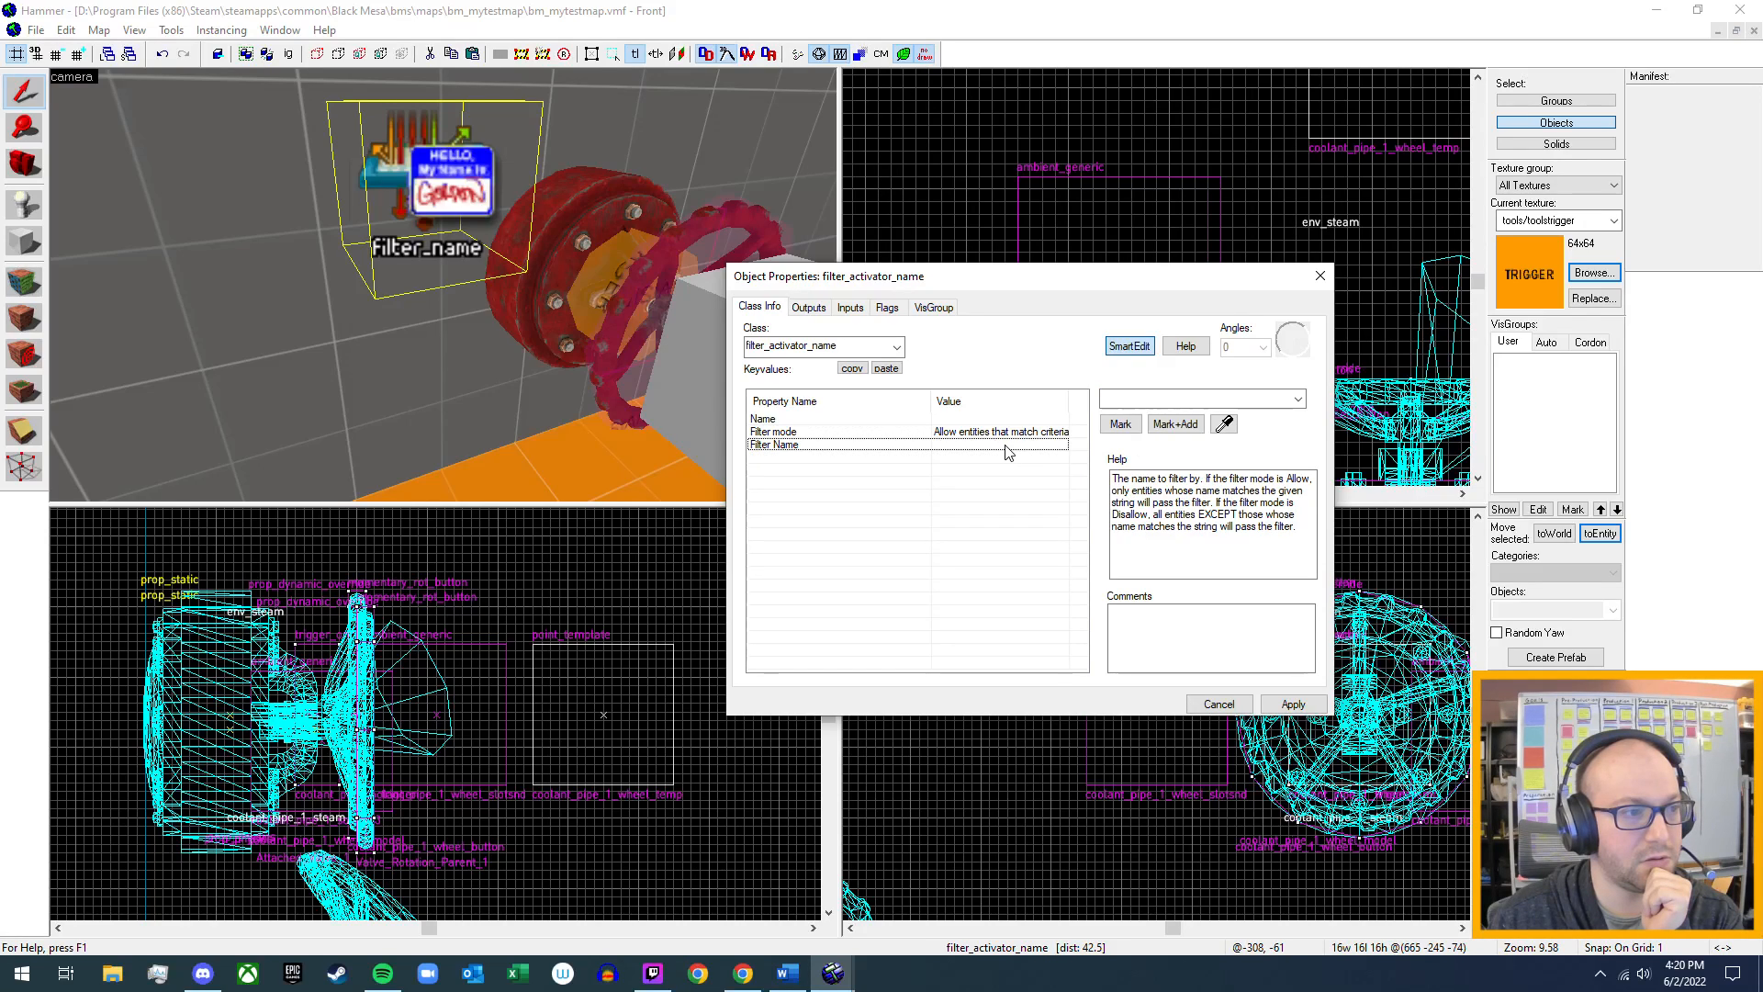
click(1281, 402)
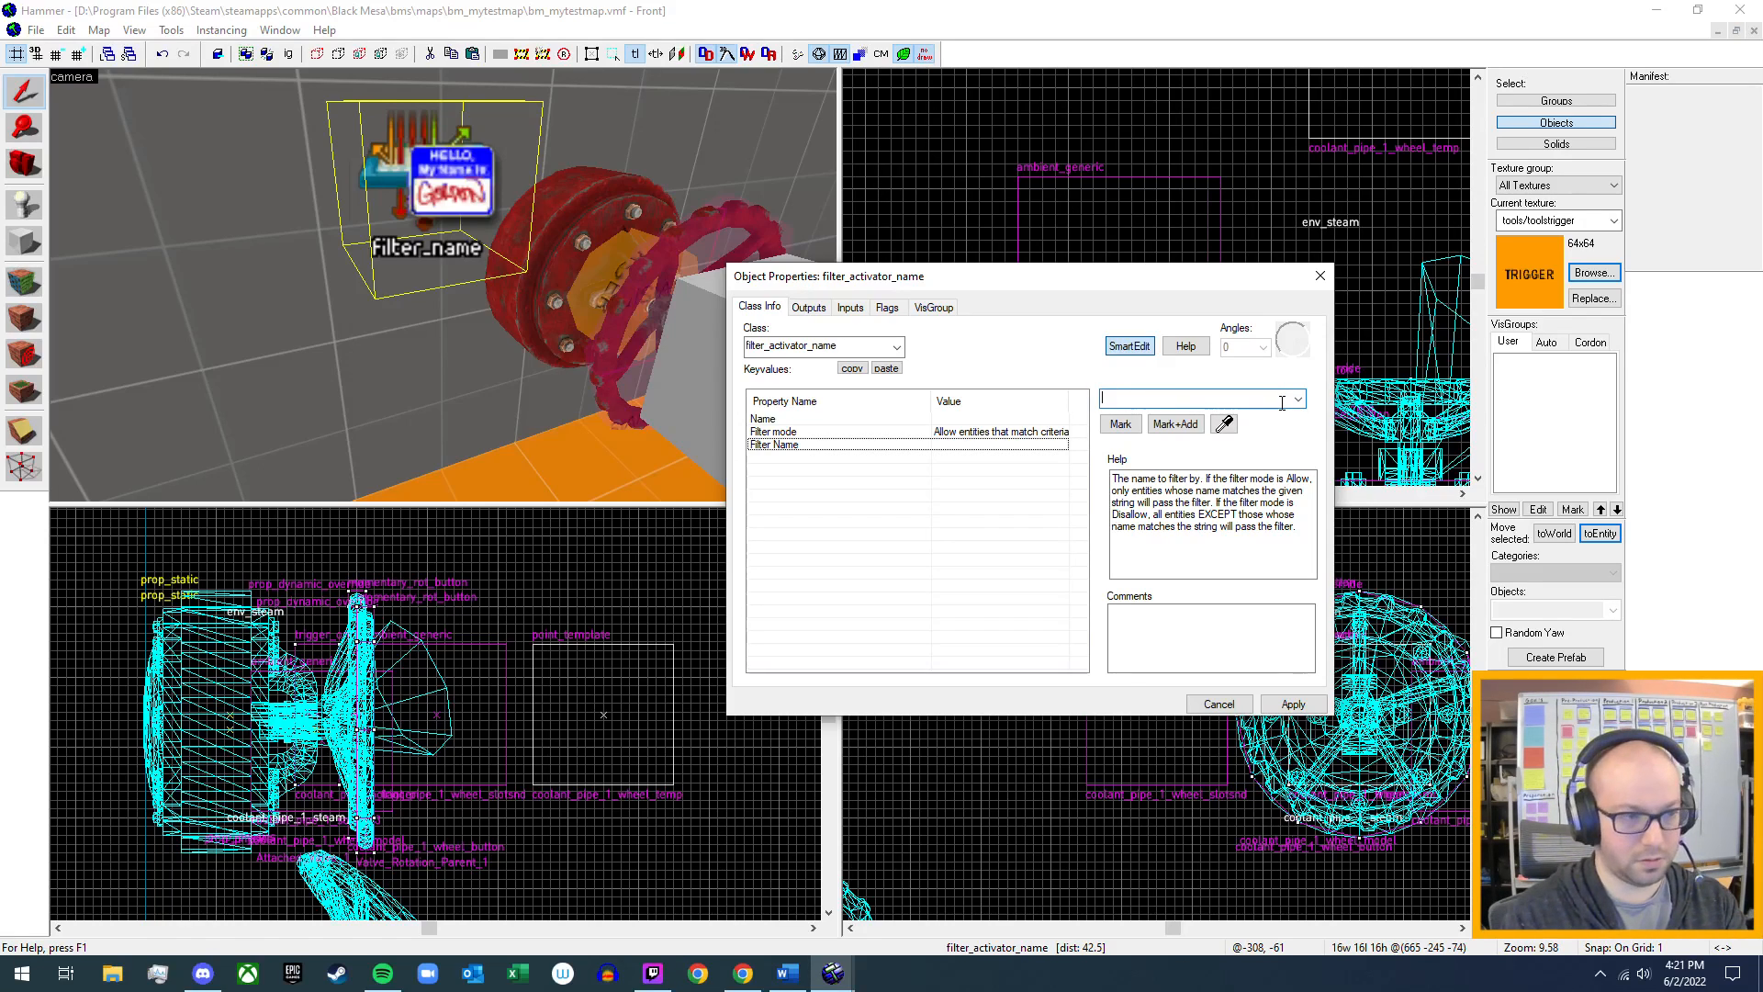
text(My_)
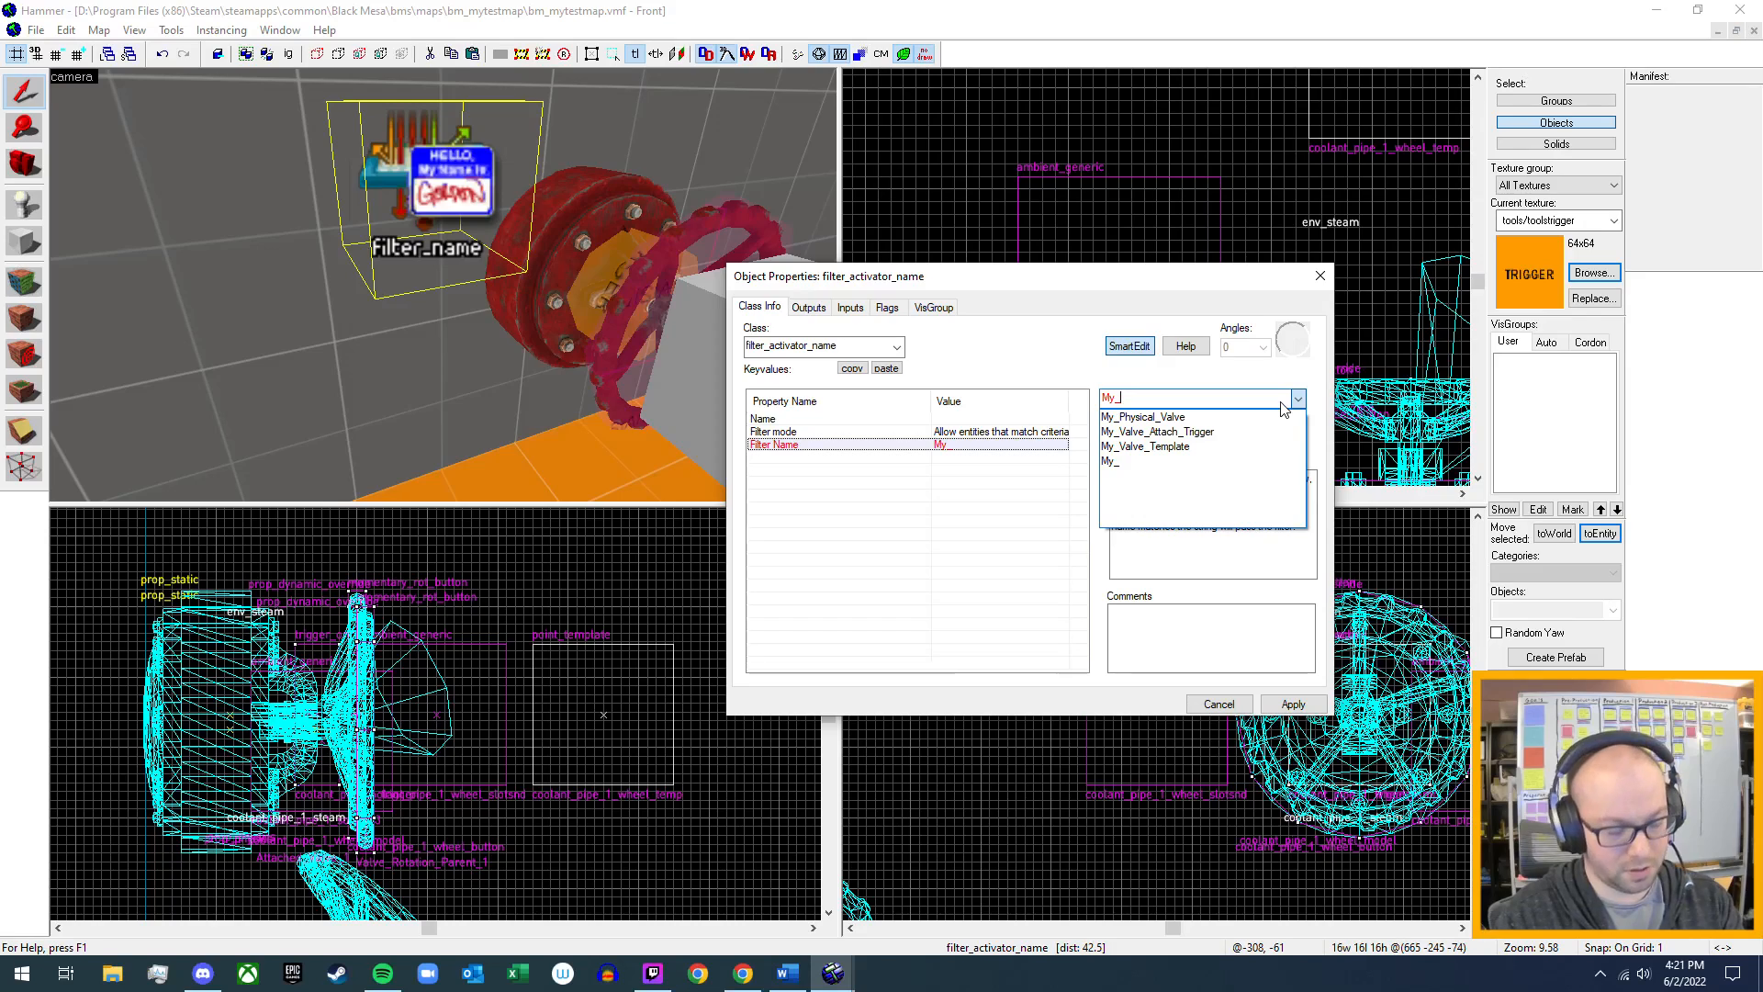
text(V)
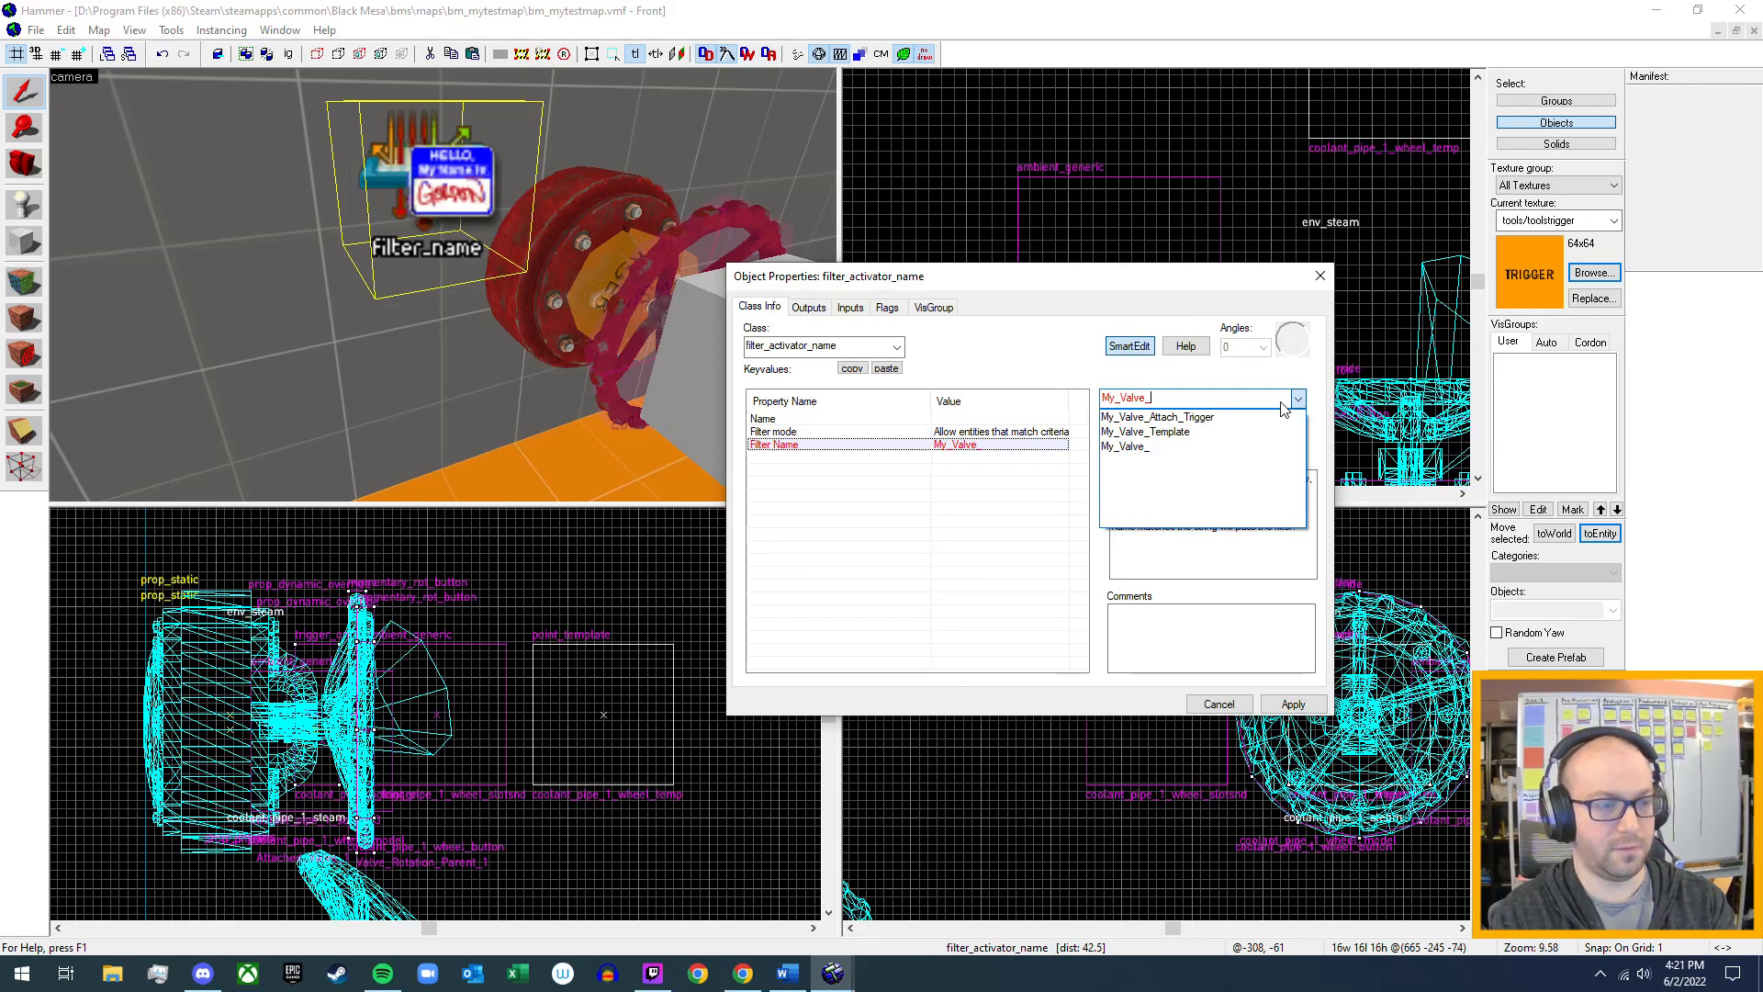
text(alve_filter)
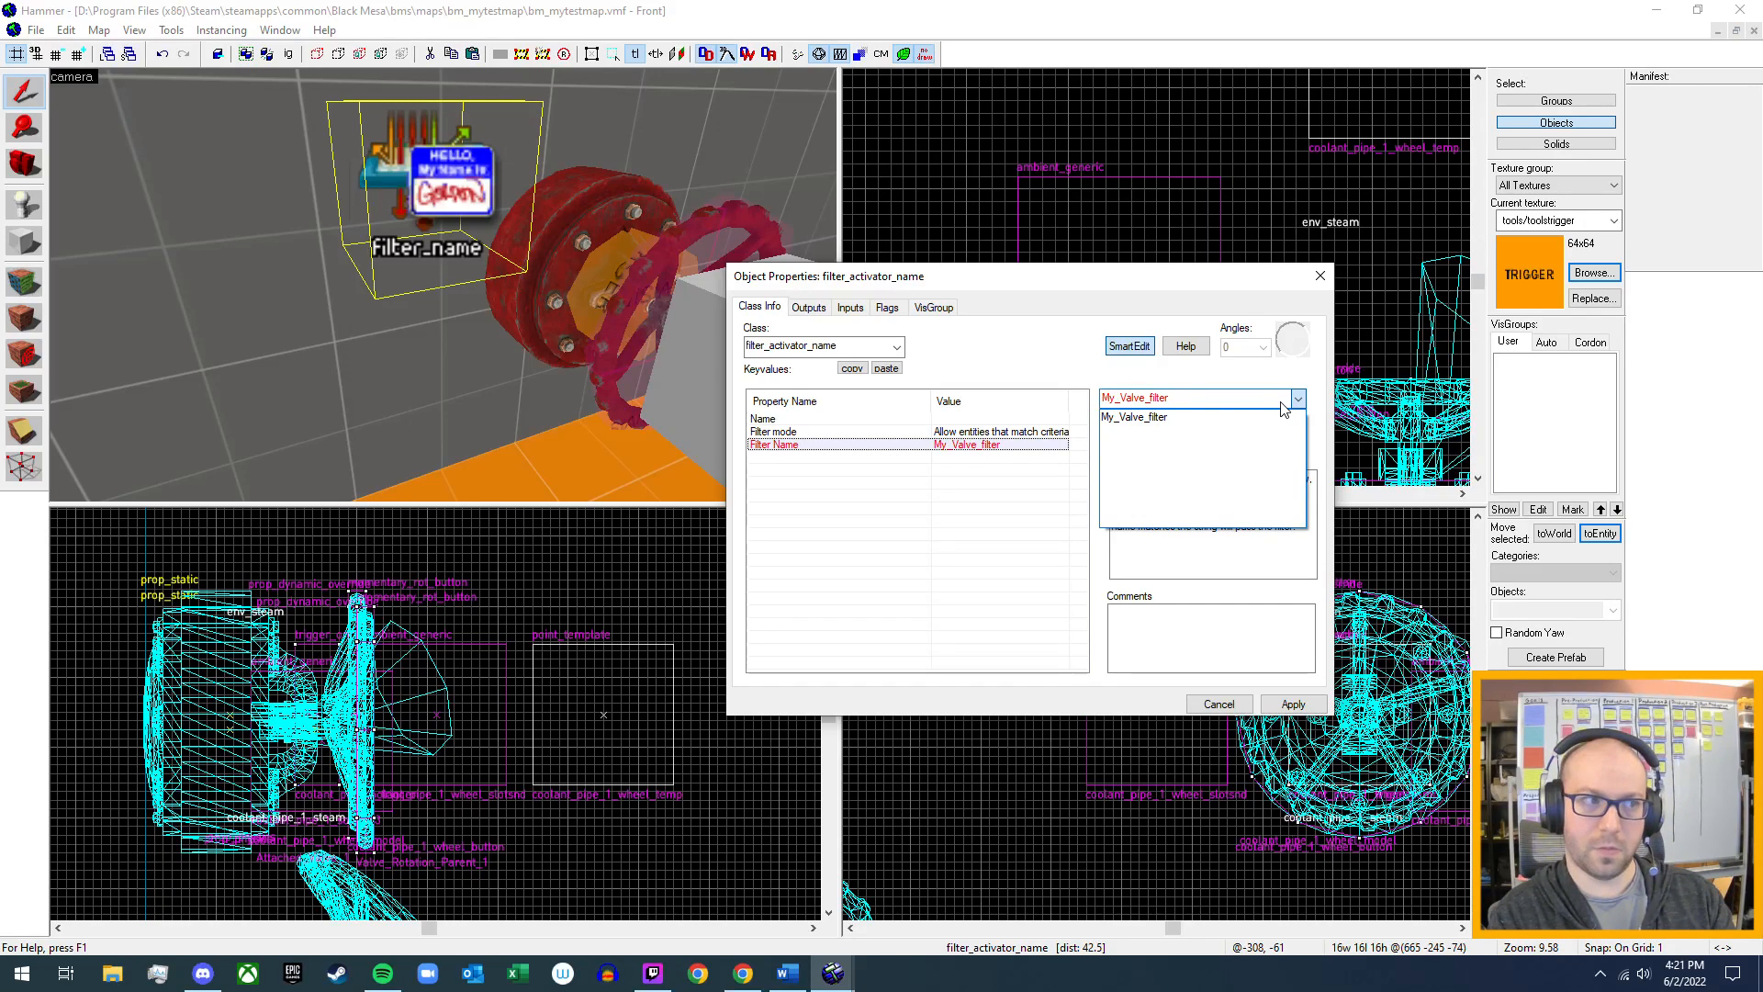
click(1281, 403)
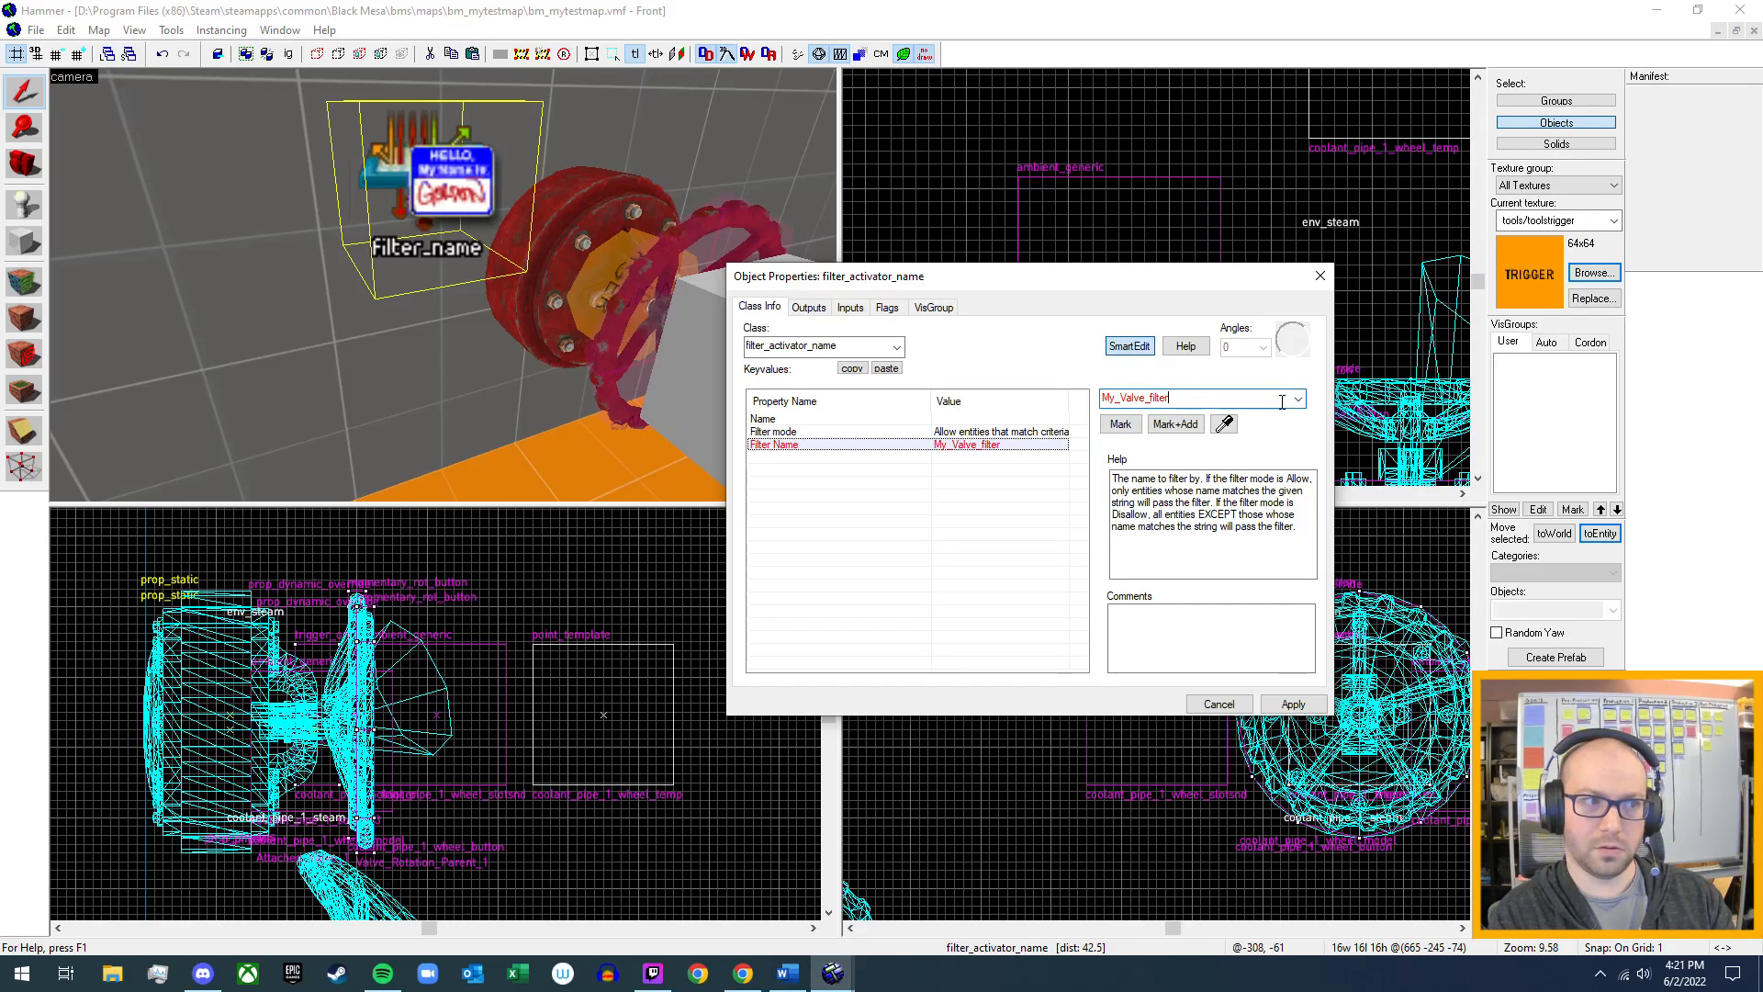
click(1293, 704)
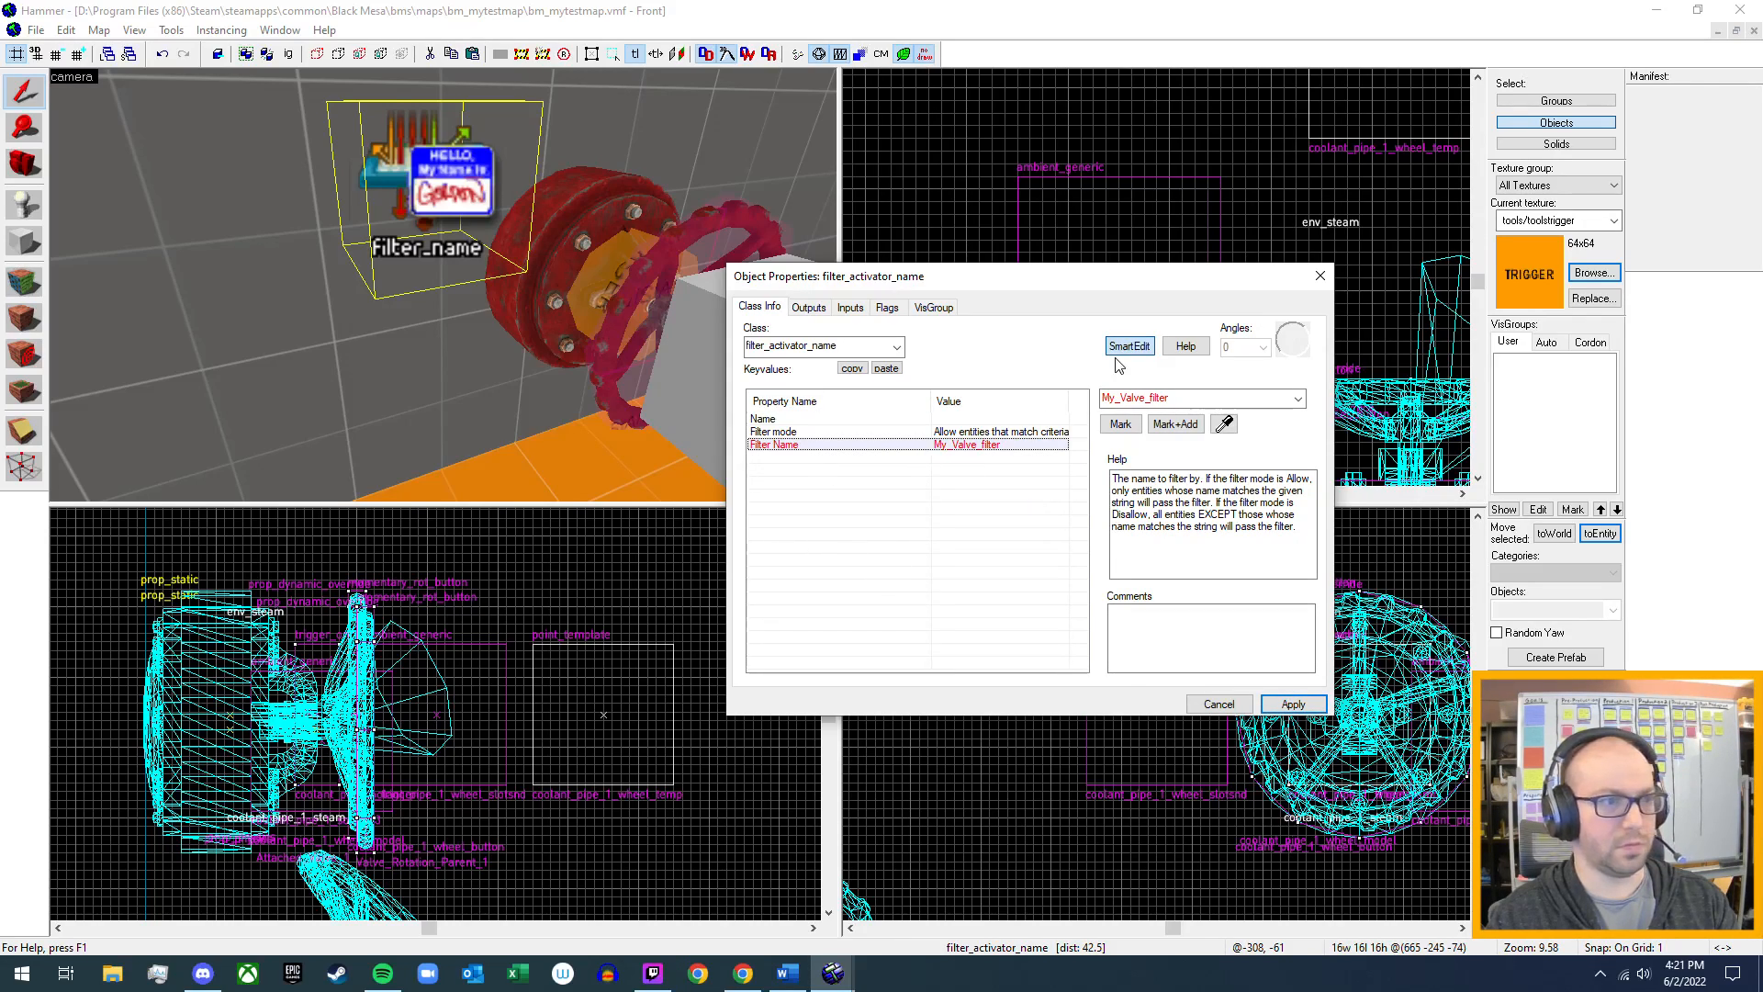
- Set the filter_activator_name's Filter Name to My_Valve, apply it, and reopen its properties to check the entry
click(1191, 400)
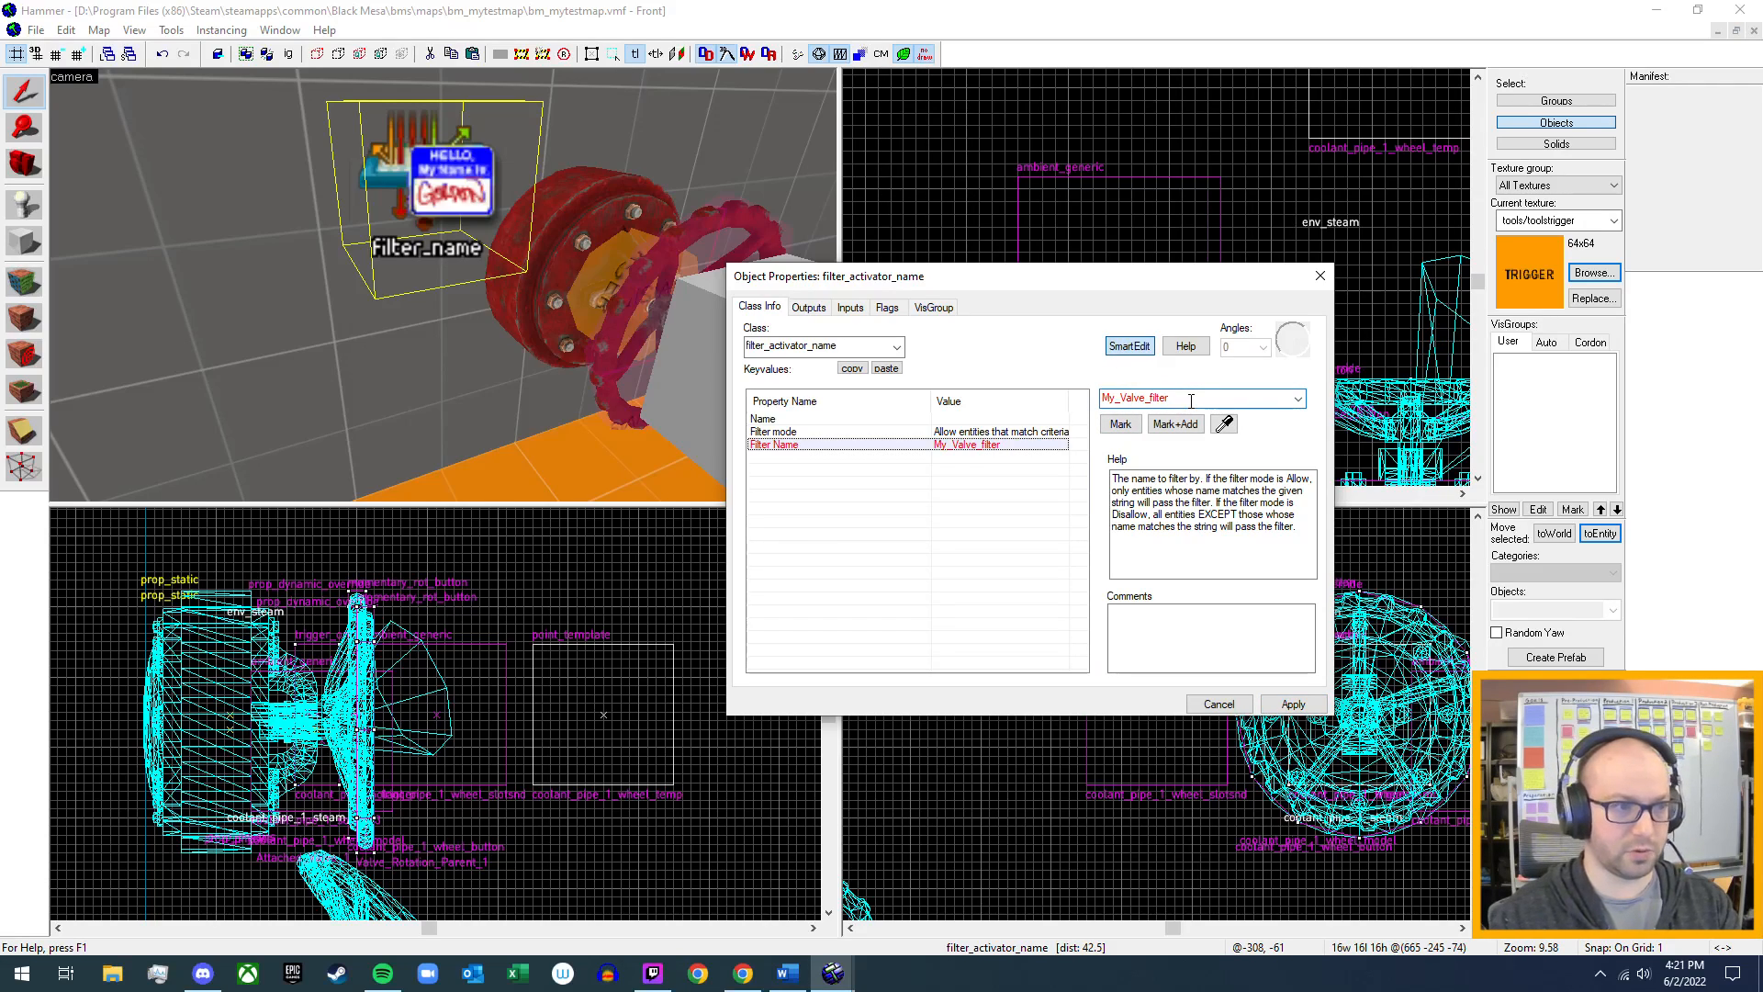
key(BackSpace)
key(BackSpace)
key(BackSpace)
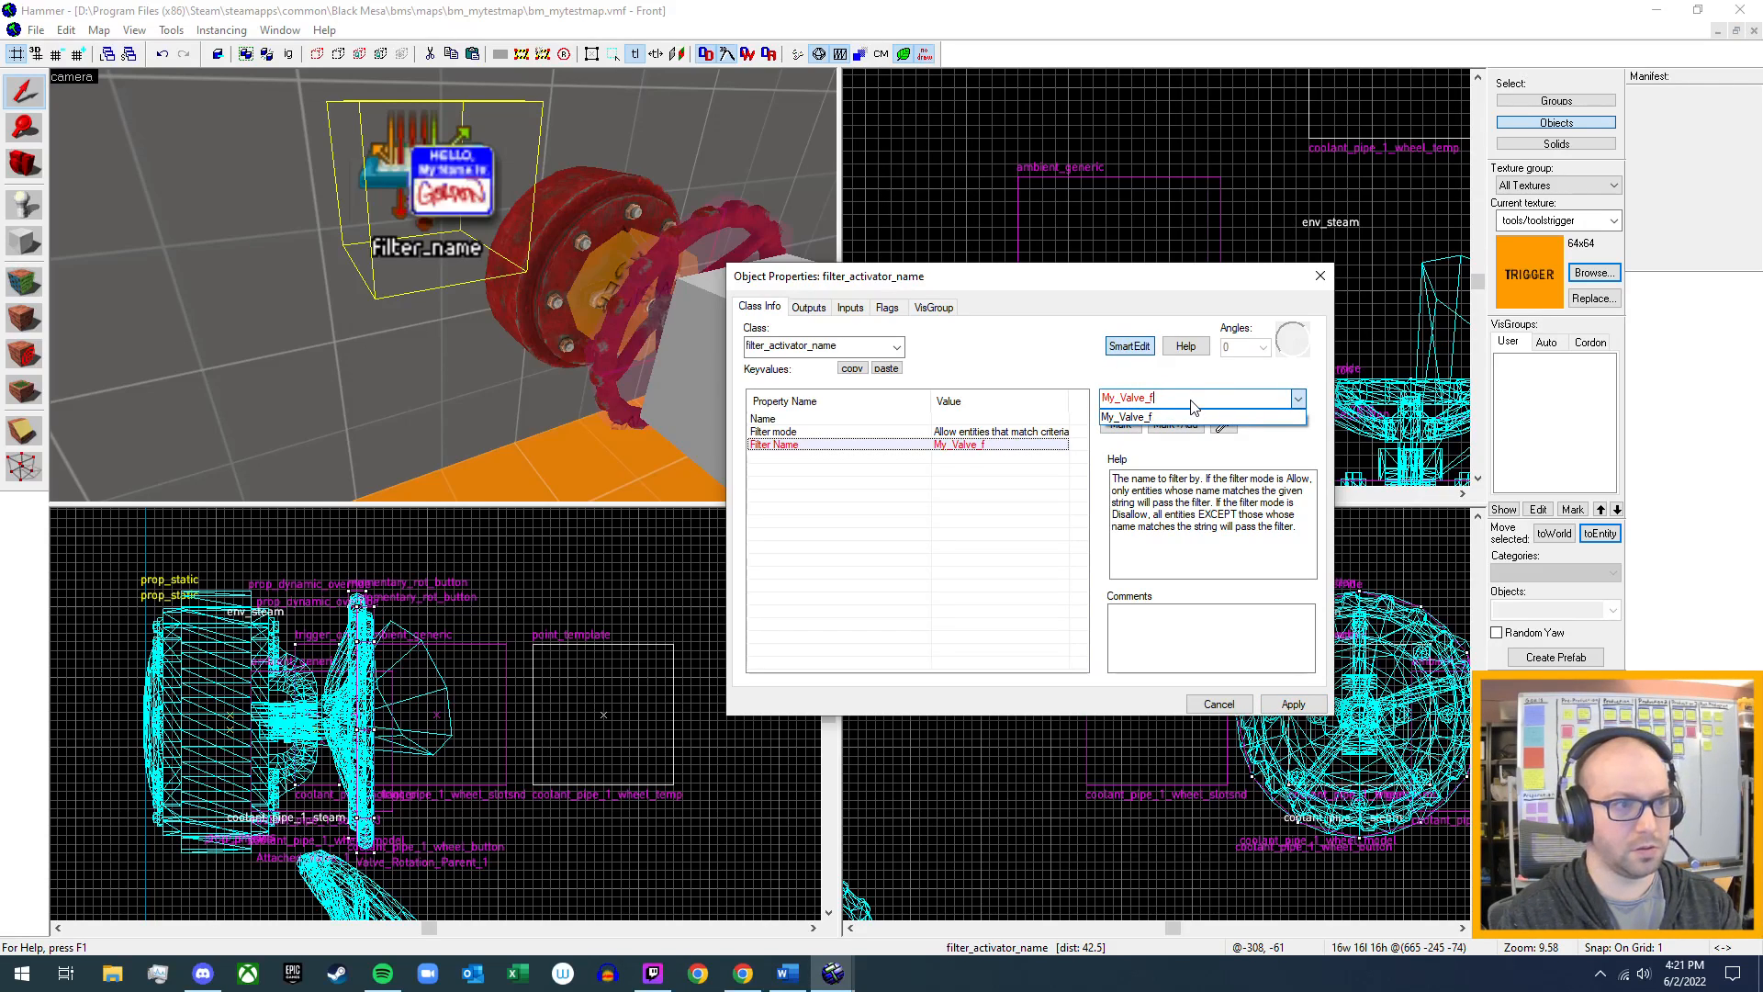
key(BackSpace)
key(BackSpace)
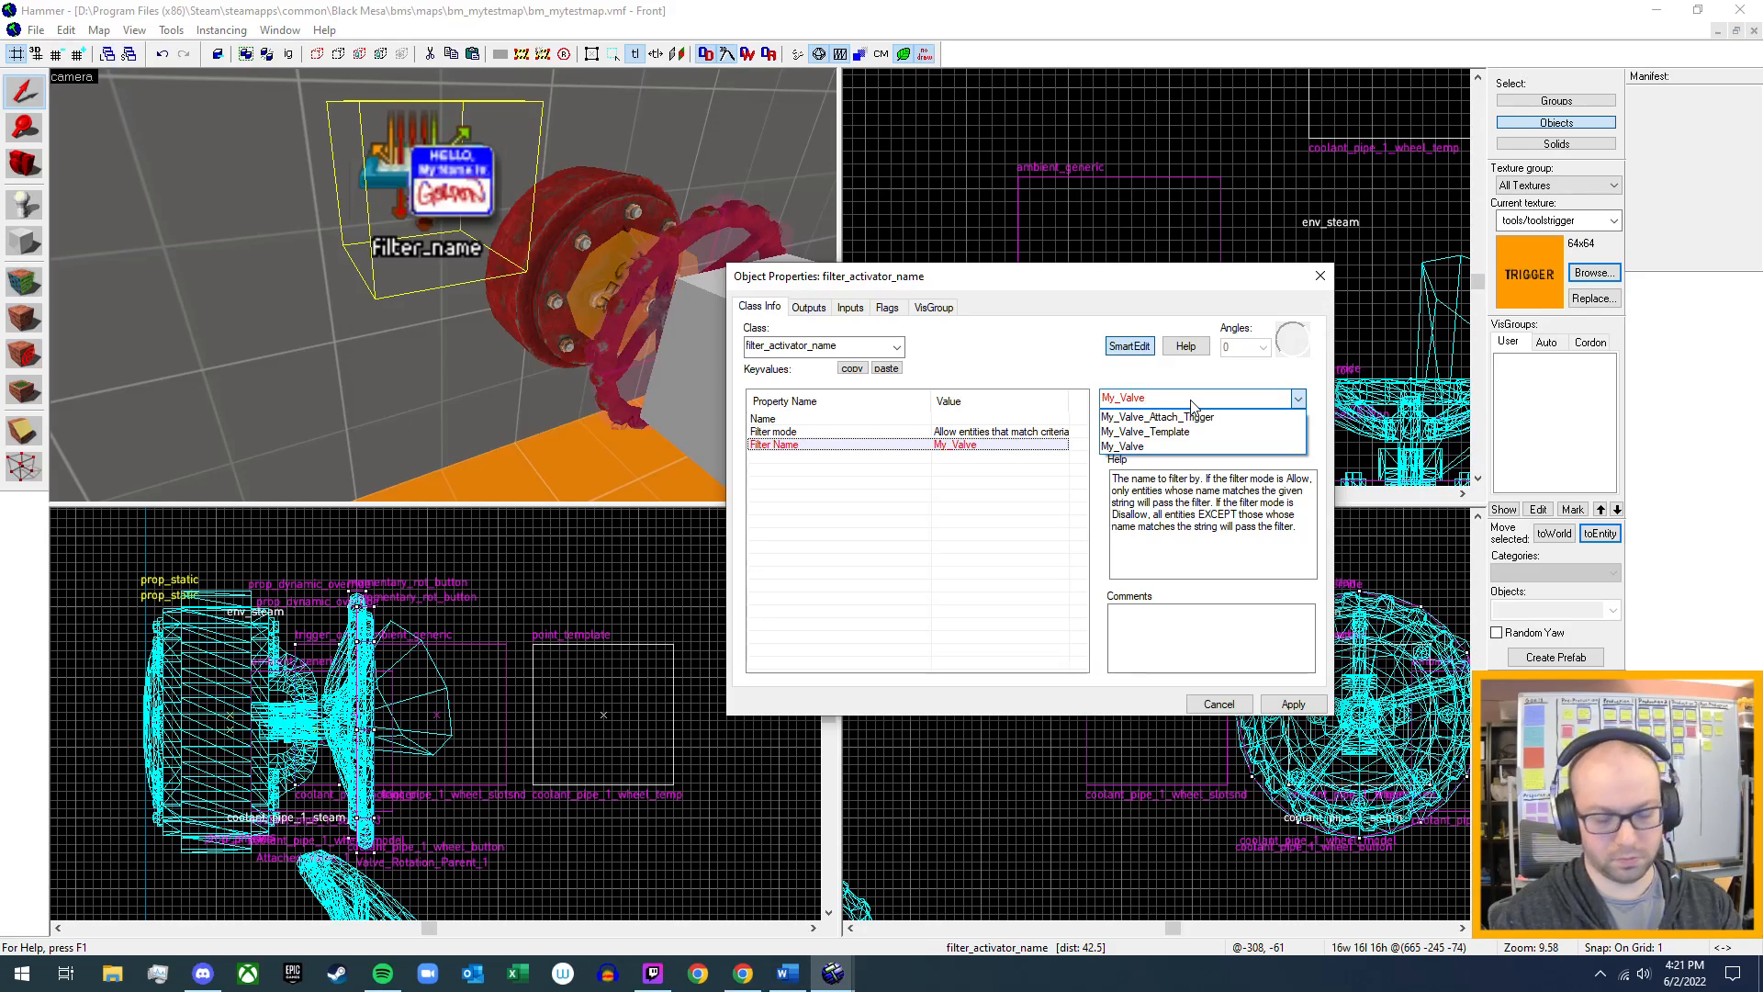
click(1191, 401)
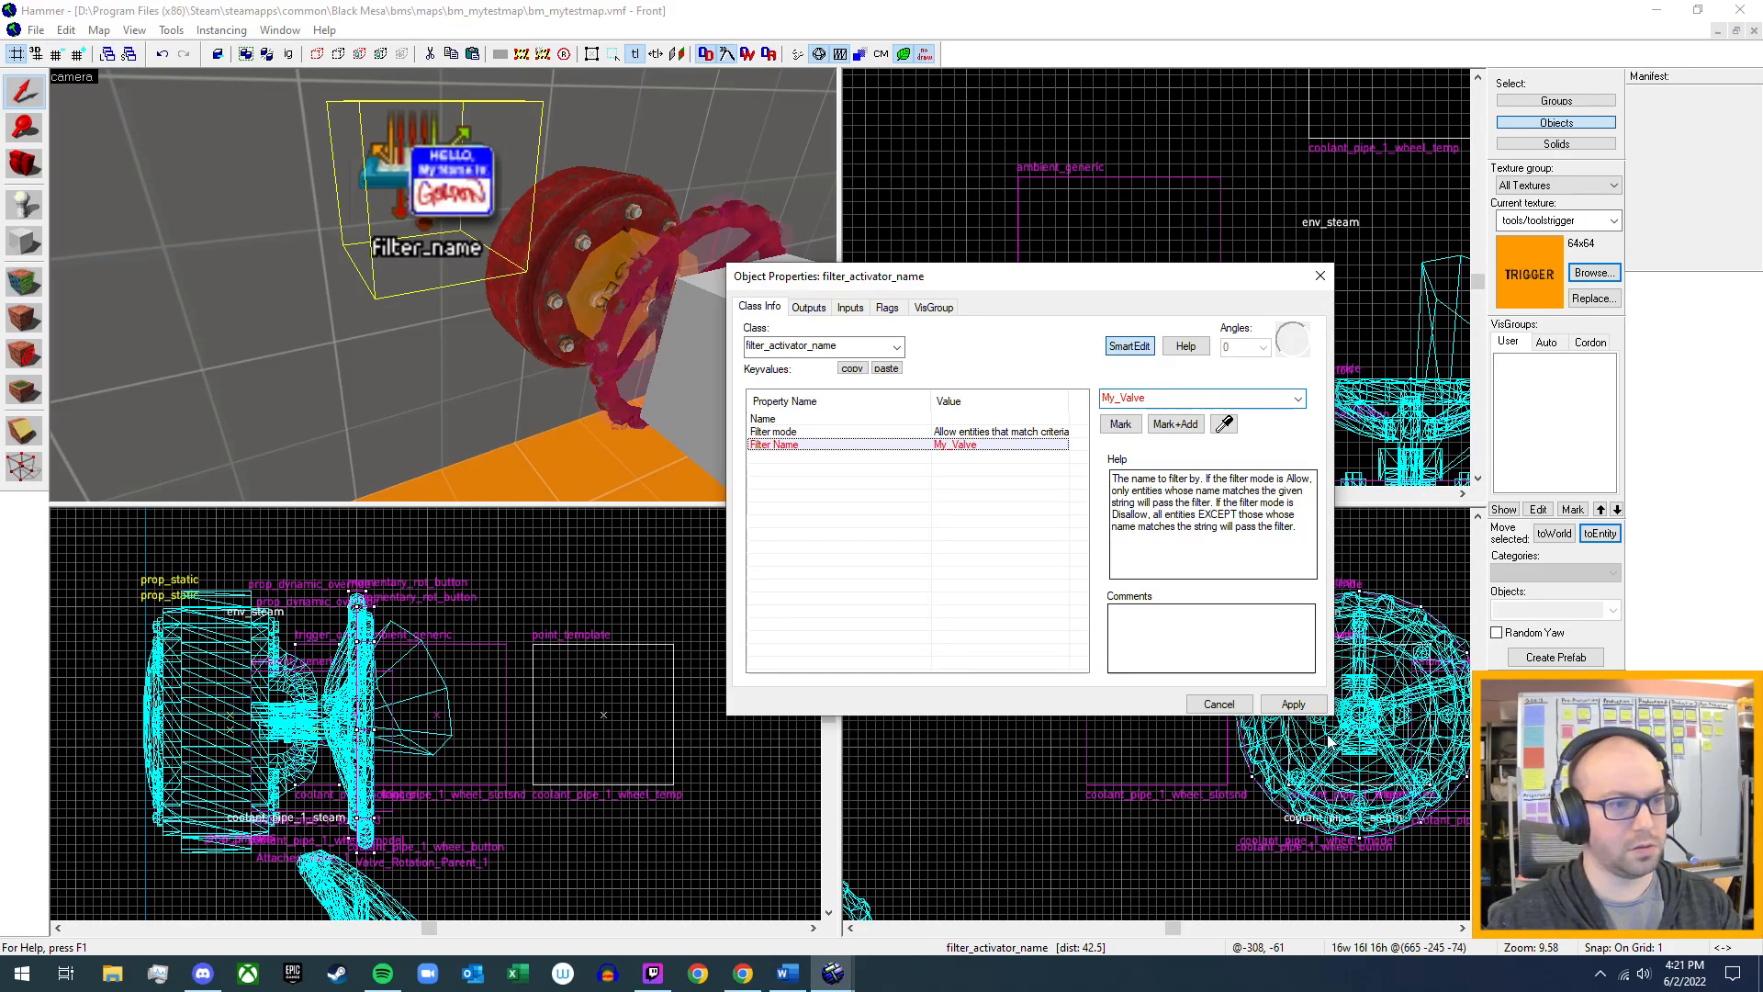
click(1292, 704)
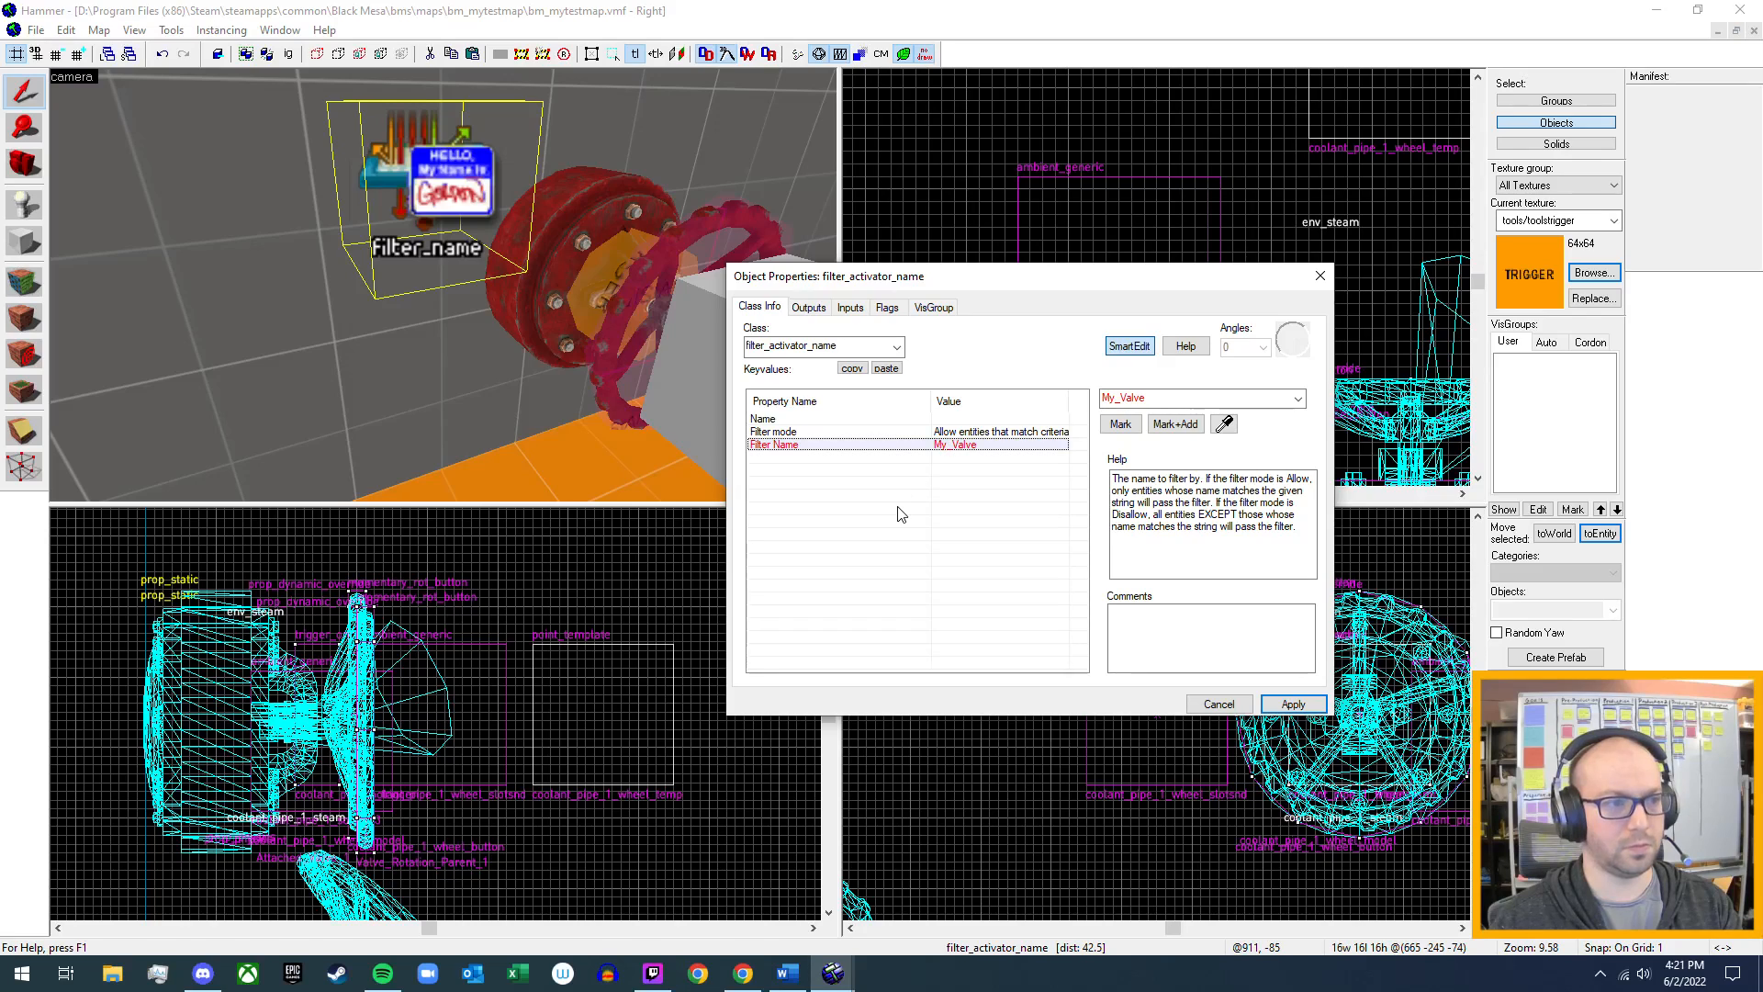
click(1320, 275)
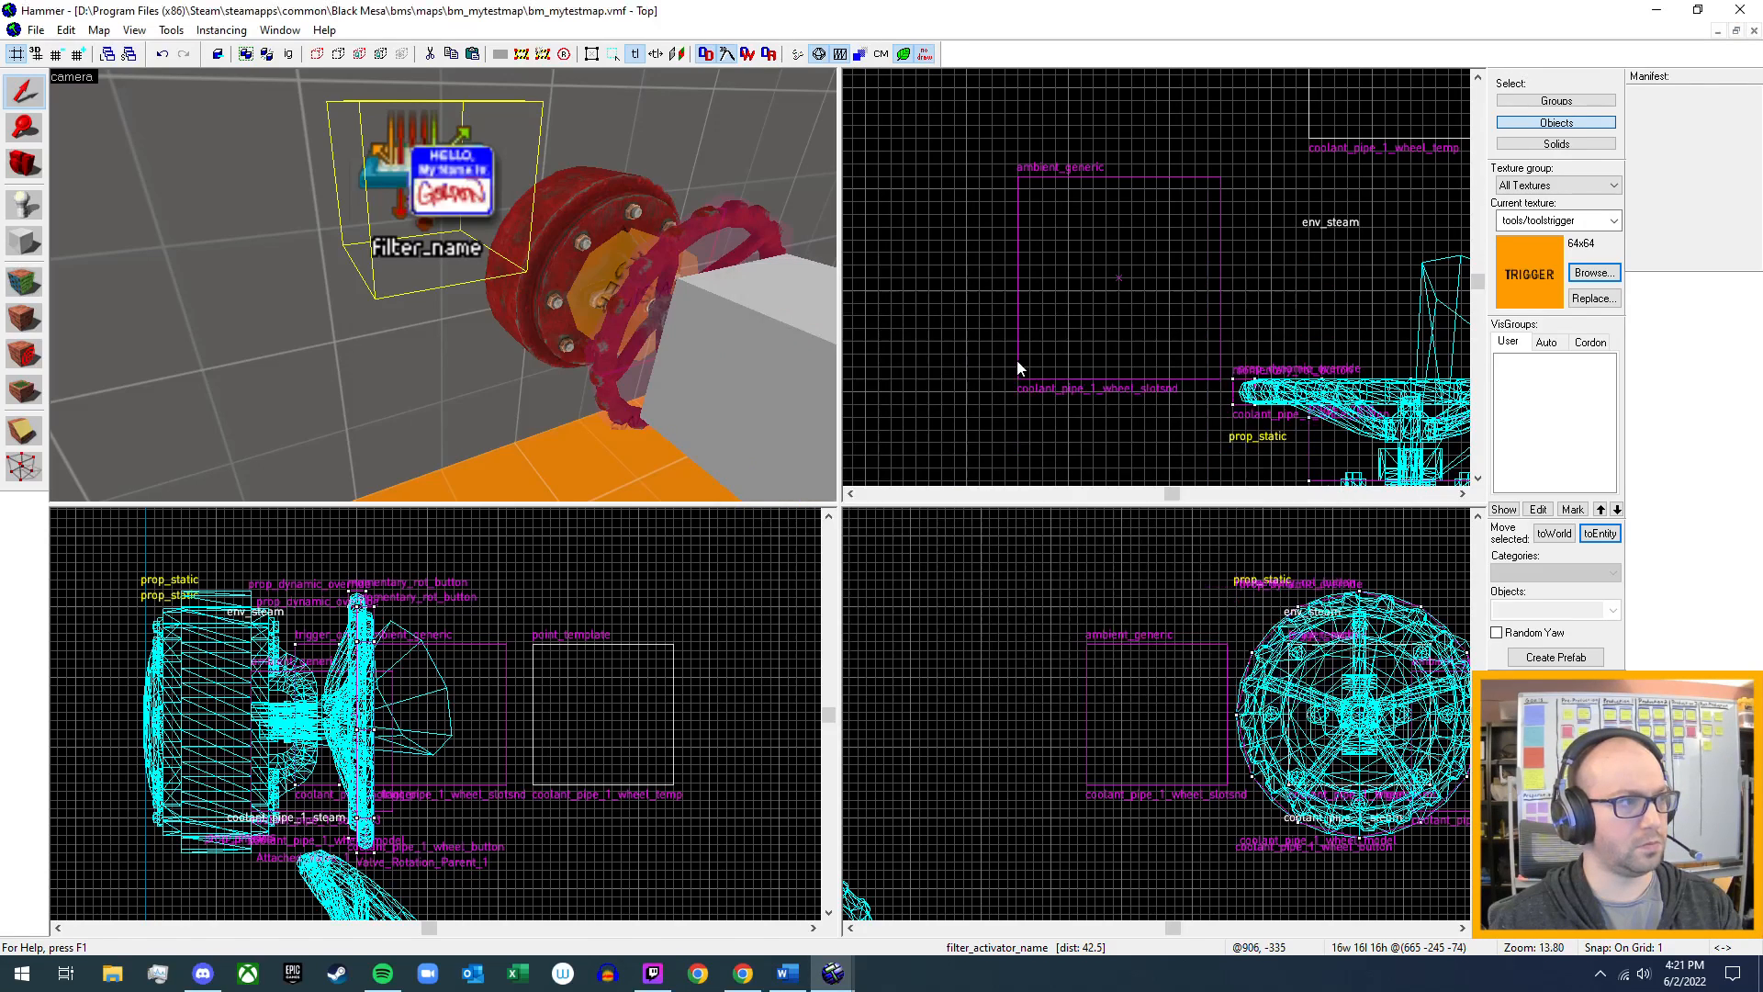
double_click(470, 183)
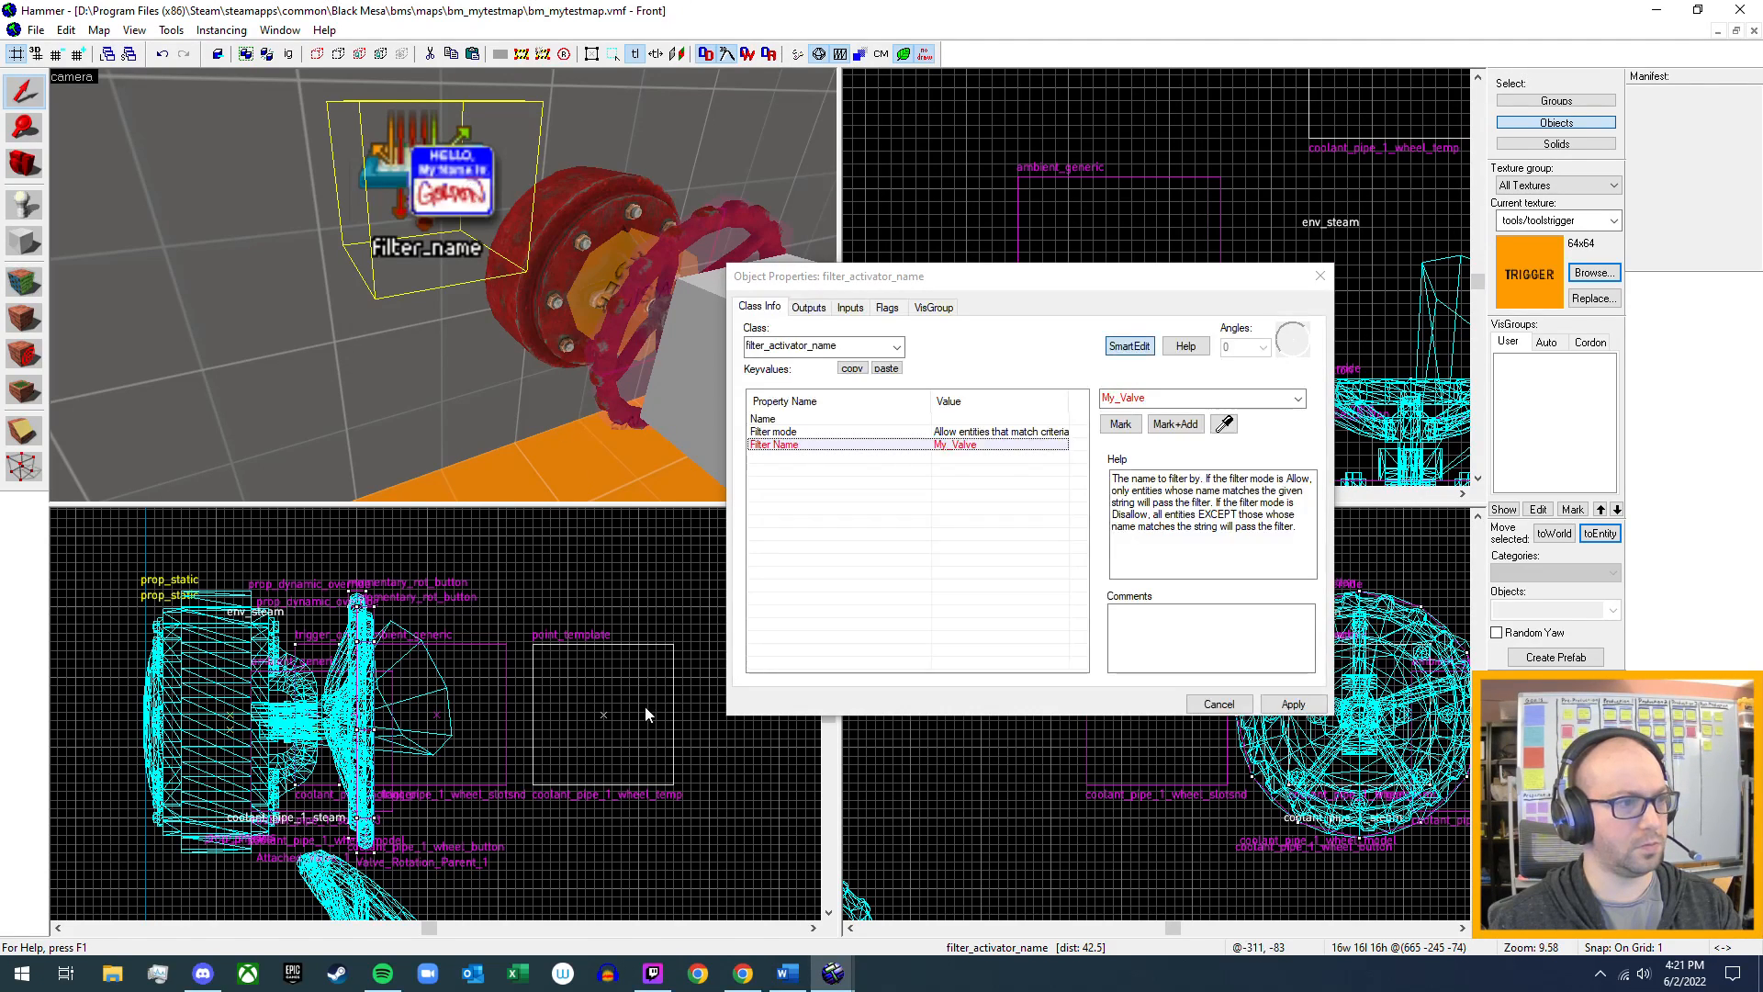
- Set the filter_activator_name entity's Filter Name to My_Valve_Attach_Trigger and close its properties
click(1298, 398)
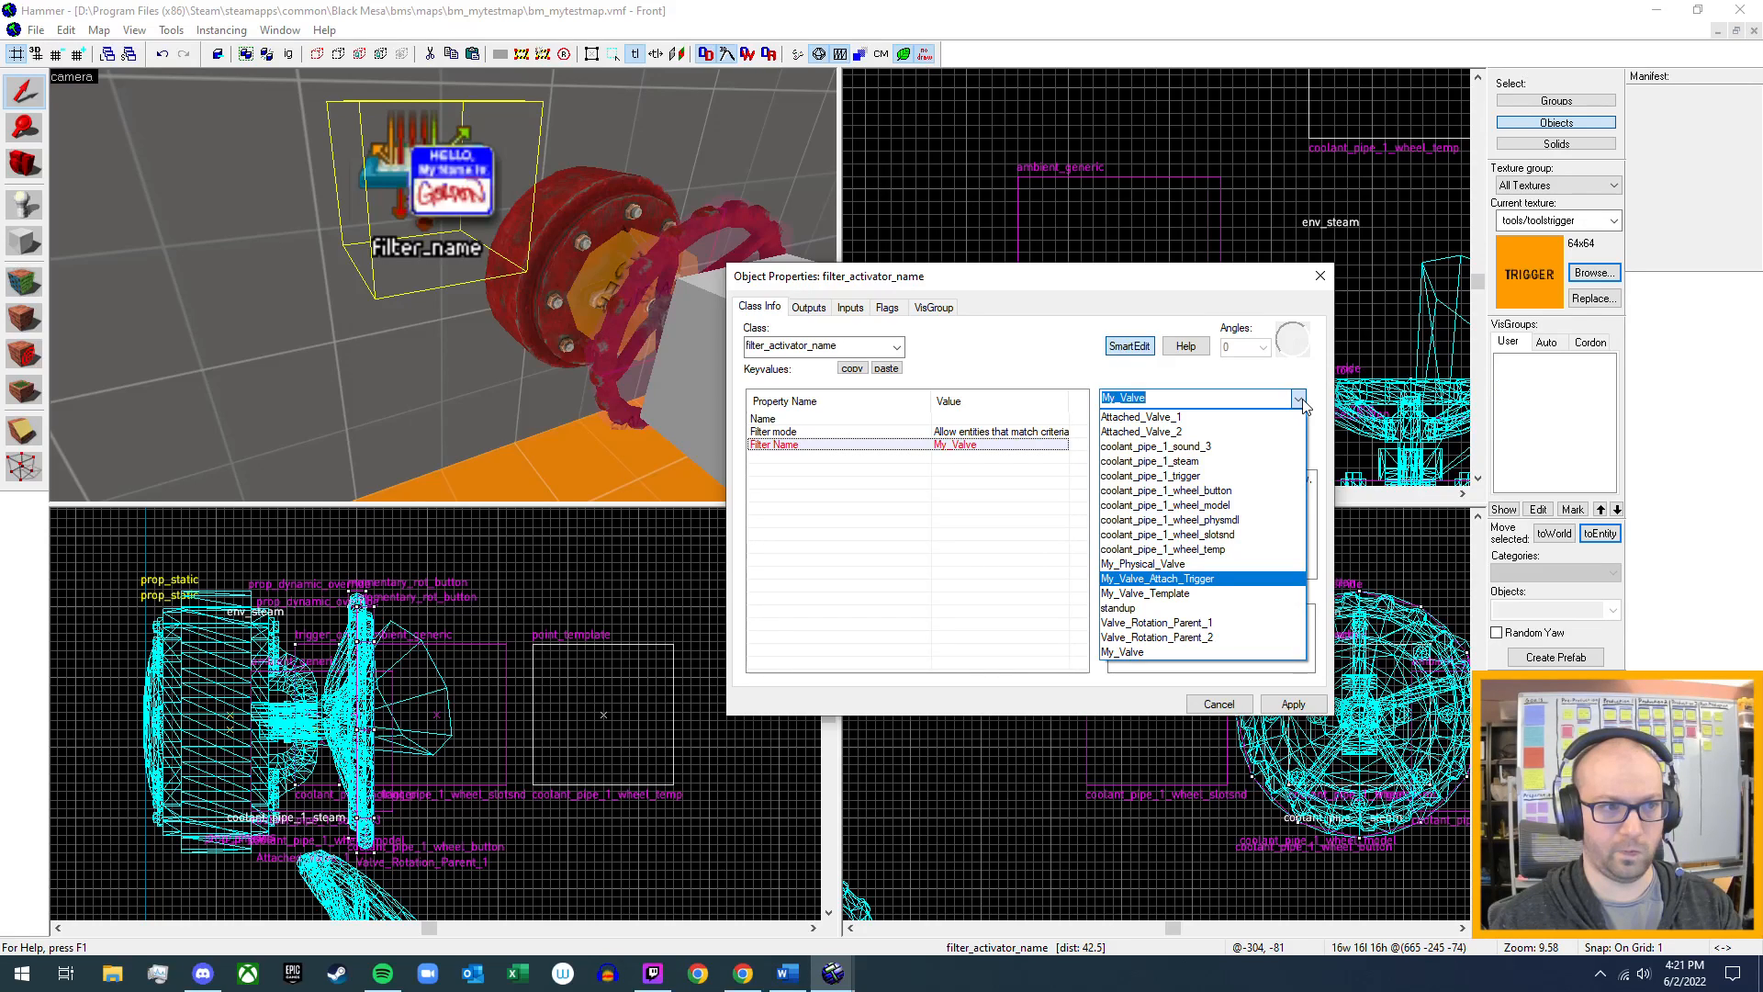
click(1301, 401)
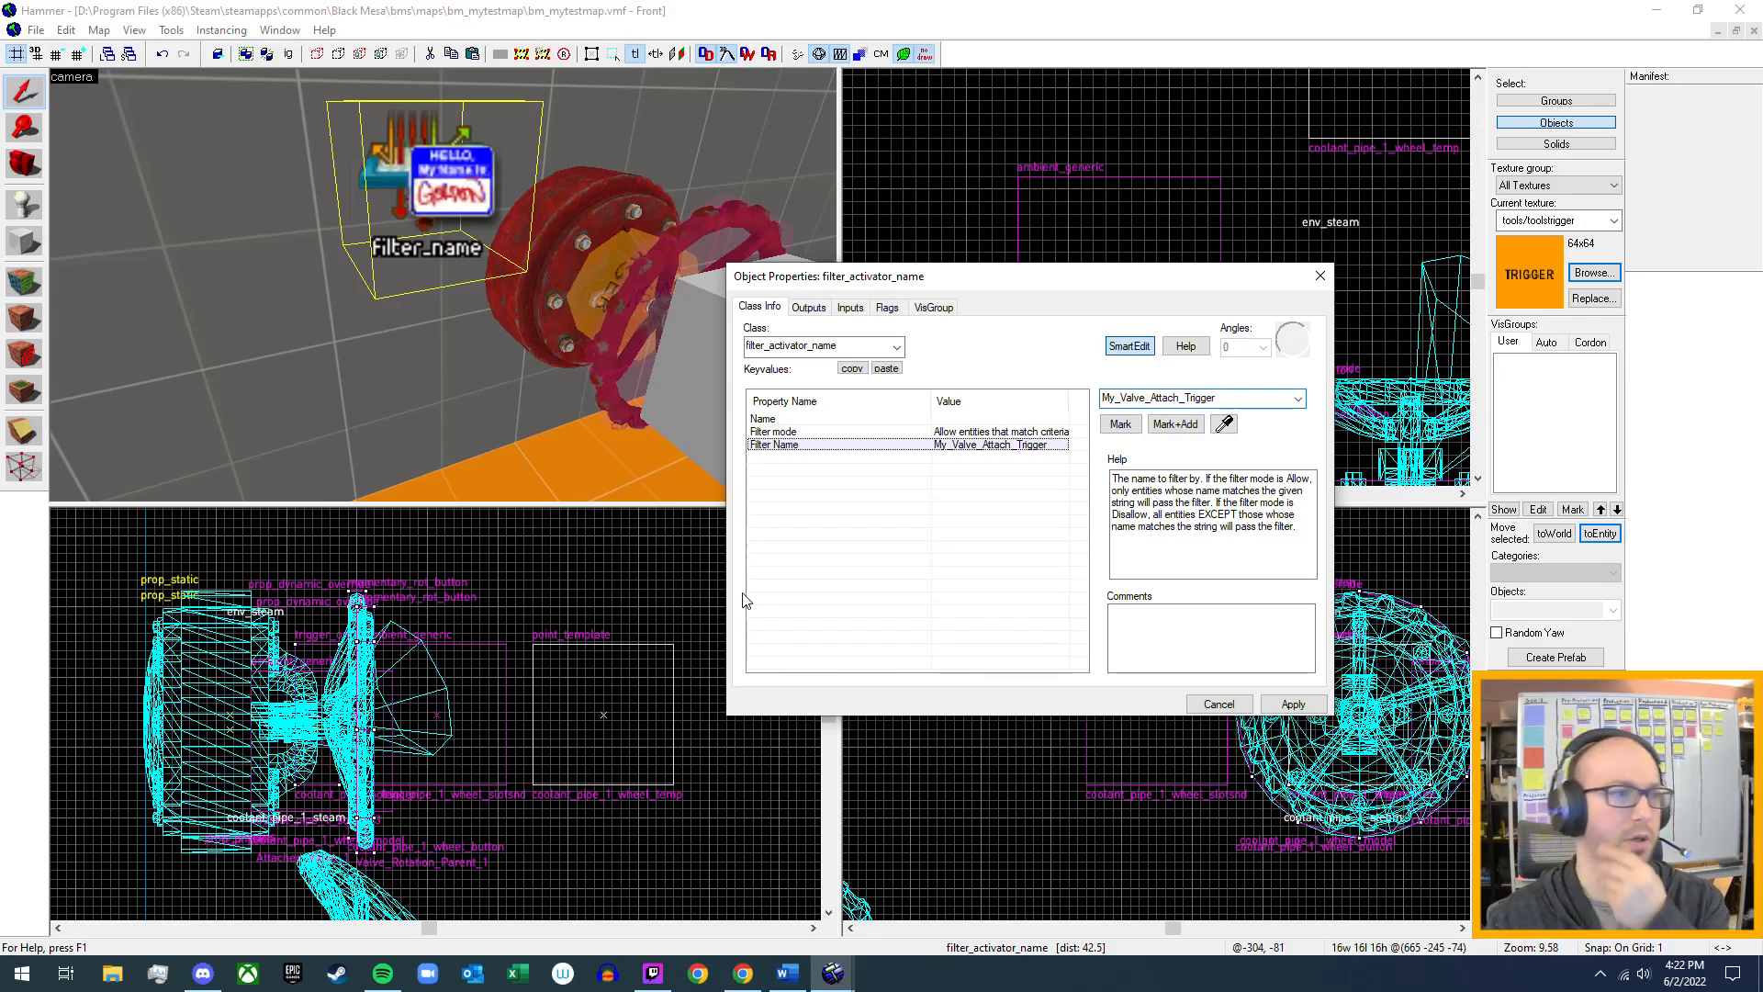
click(1318, 277)
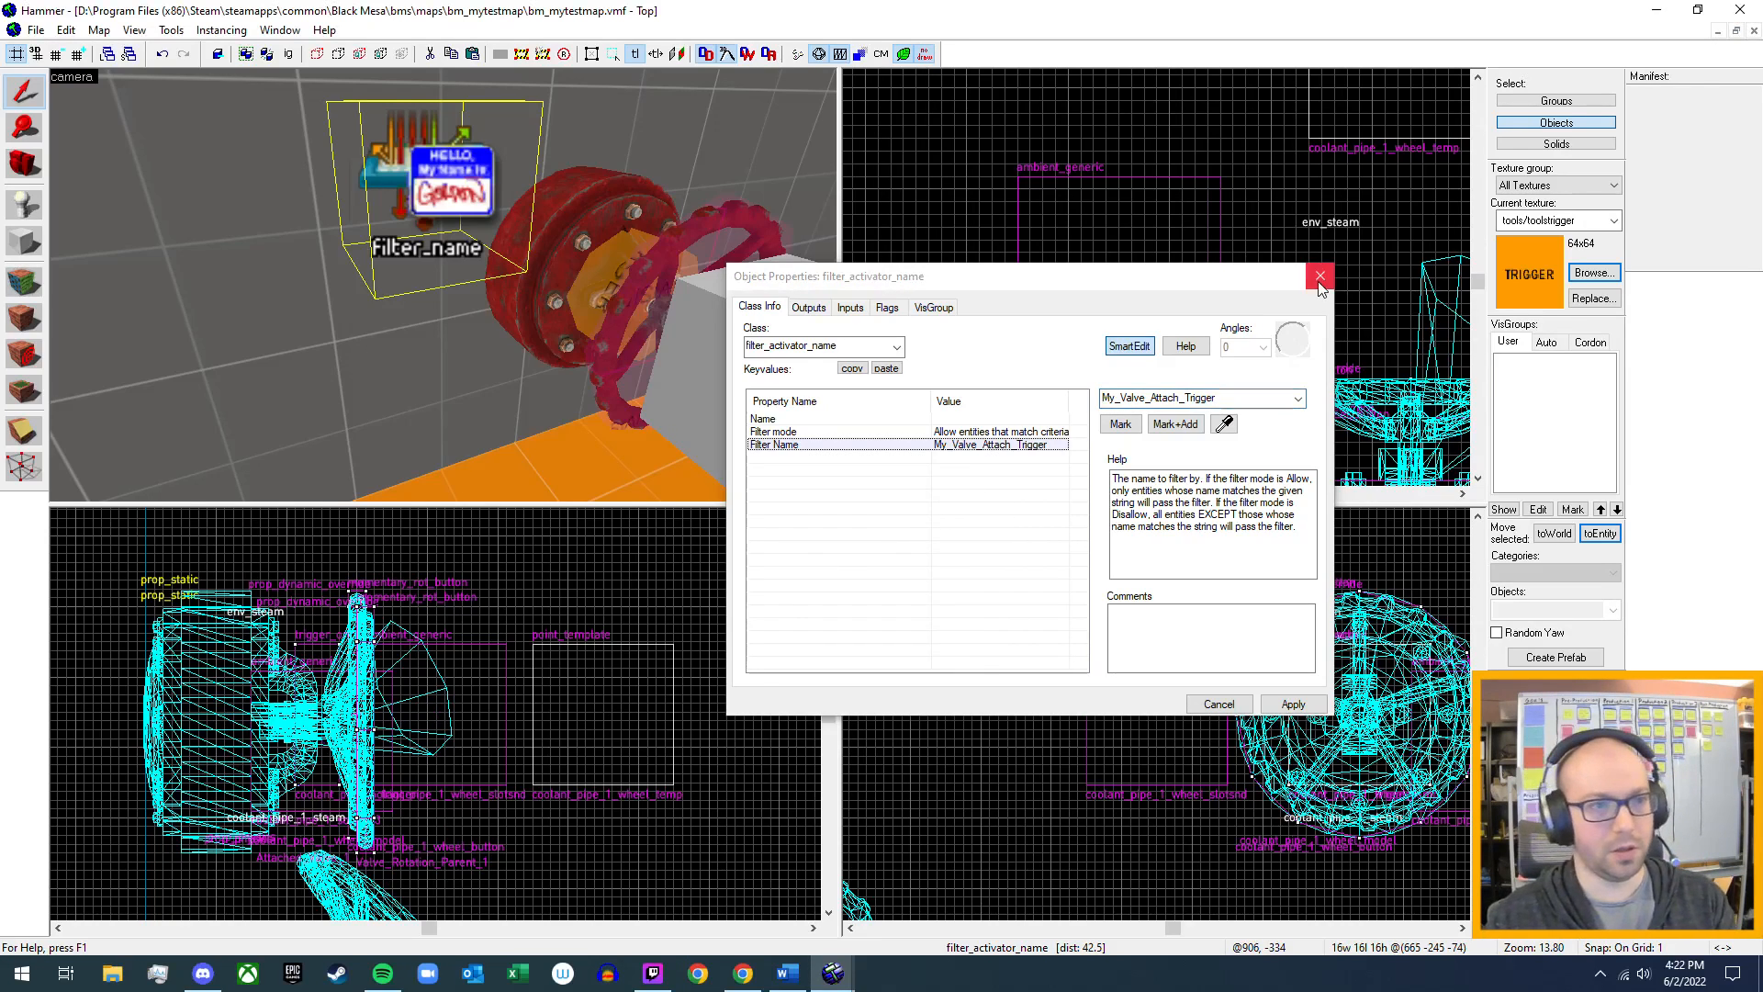
- Examine the valve assembly and its name filter in the 3D view of the test map
key(z)
key(s)
key(w)
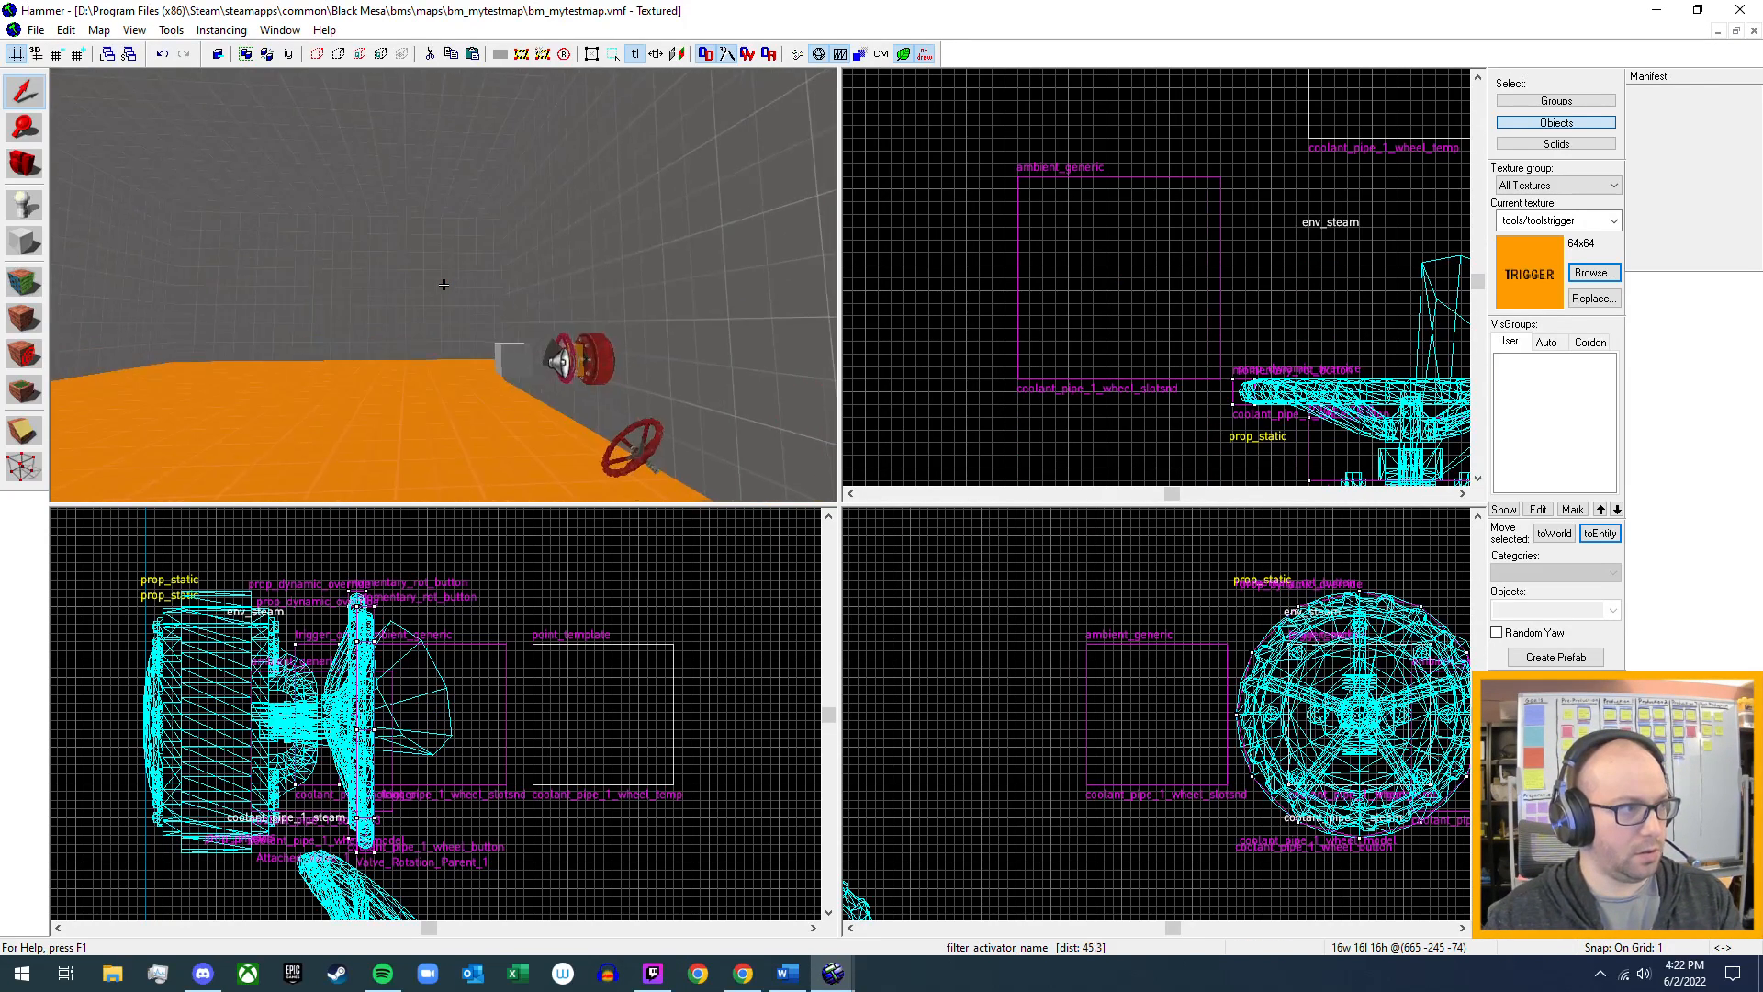
key(w)
key(s)
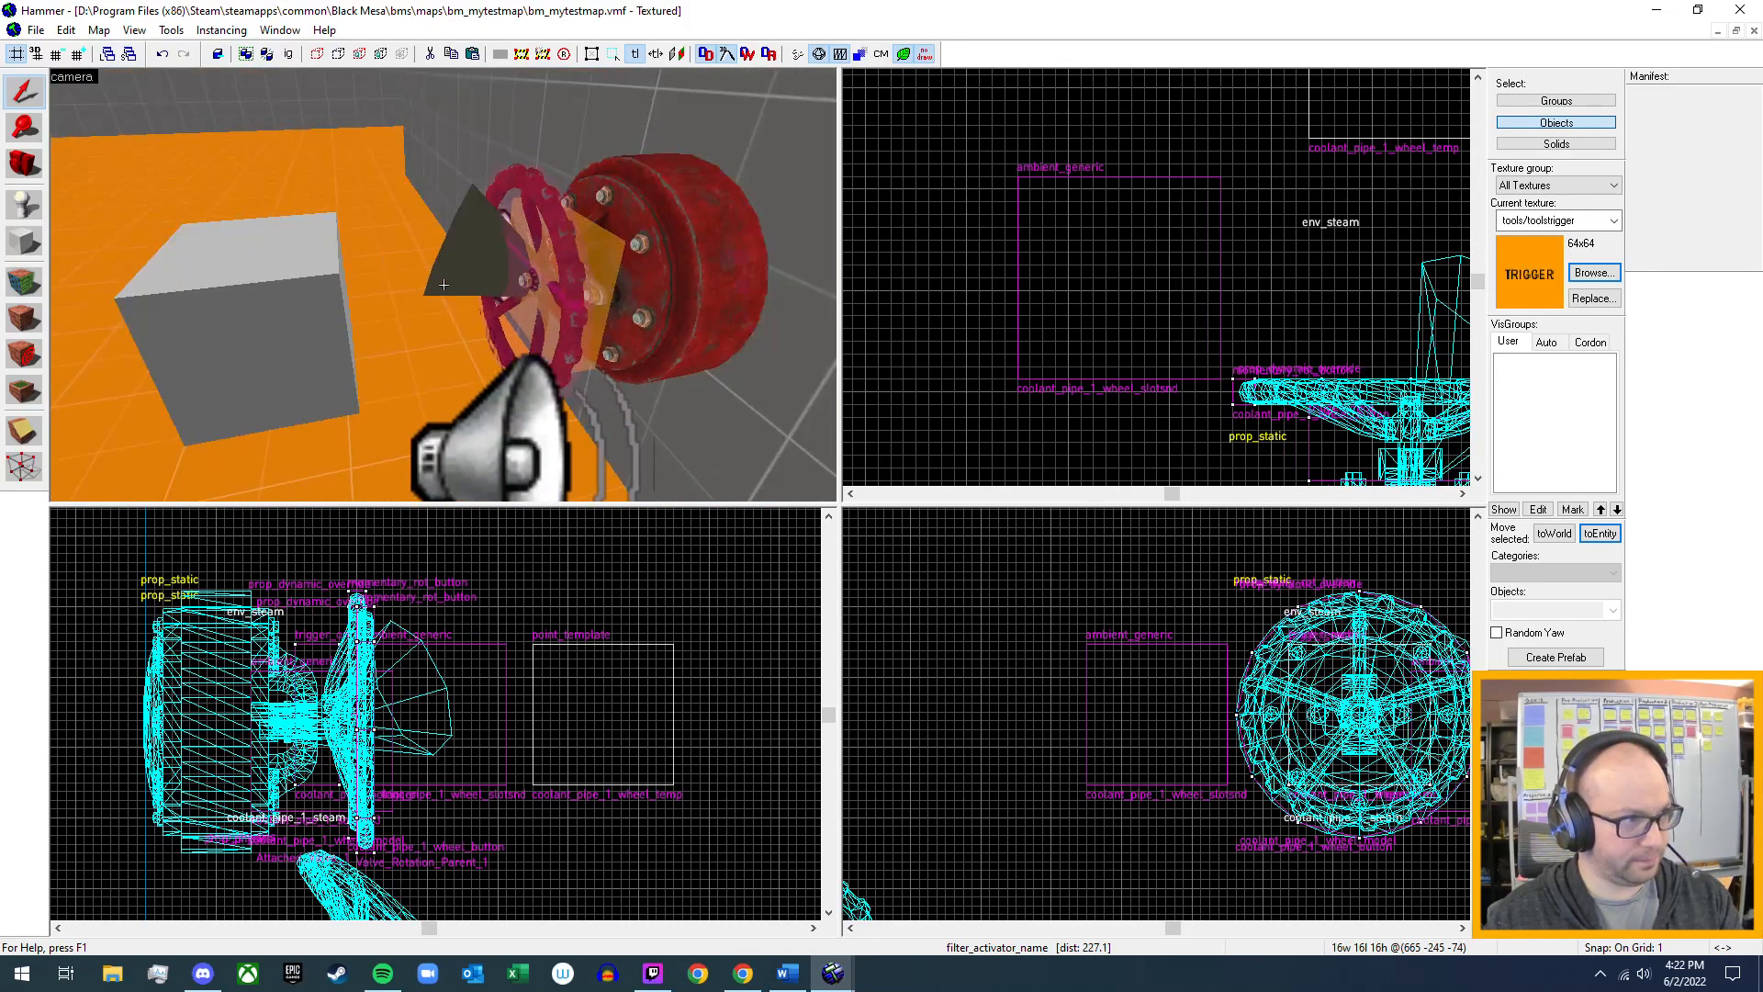
key(w)
key(s)
key(w)
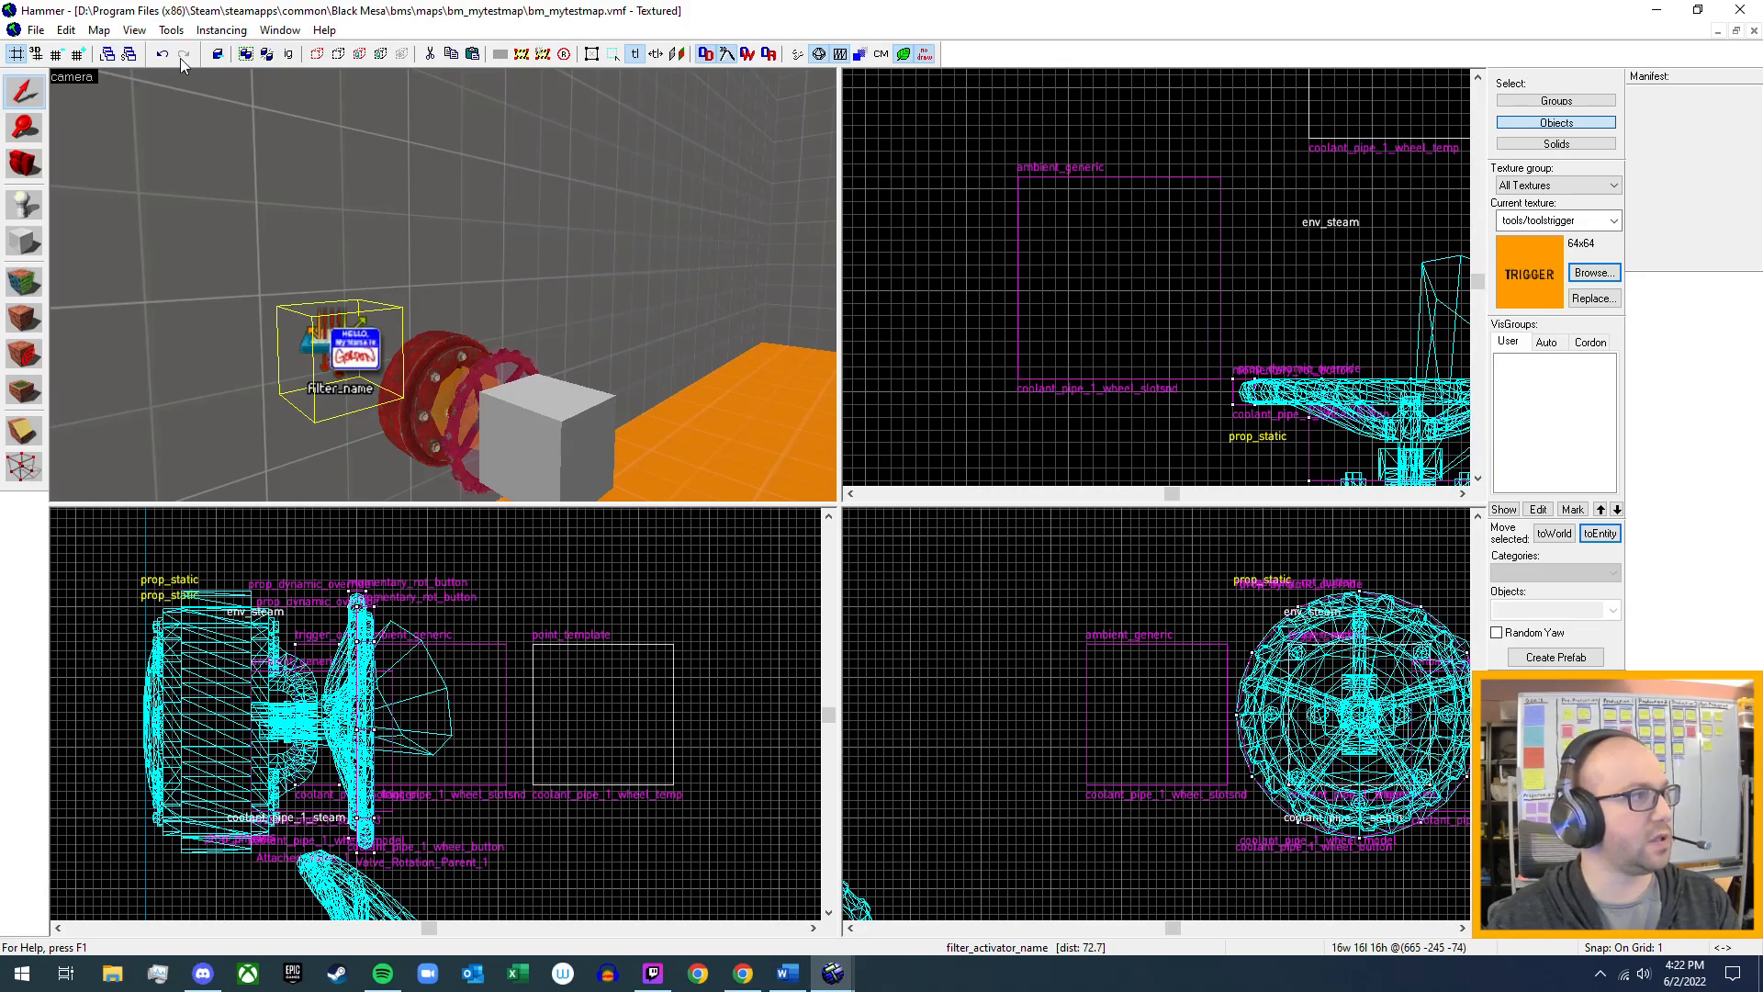
- Switch to the bm_c1a1c.vmf map and locate the name filter at the coolant pipe valve in the 3D view
click(36, 29)
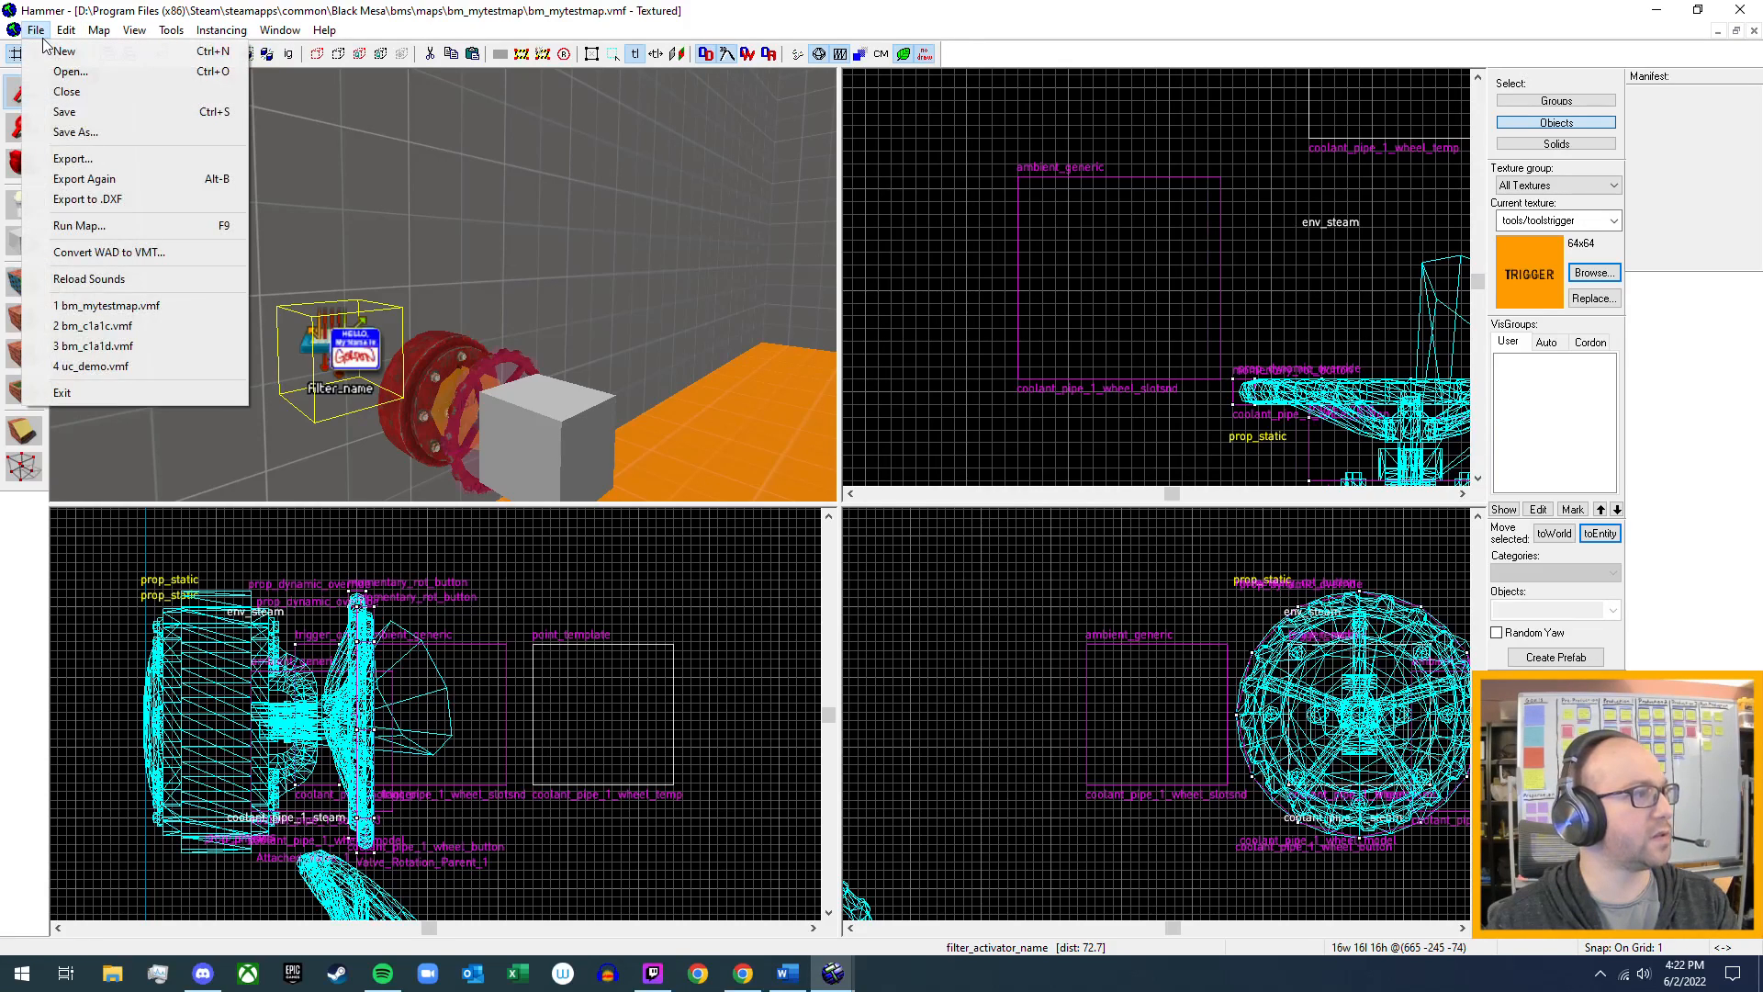
click(140, 324)
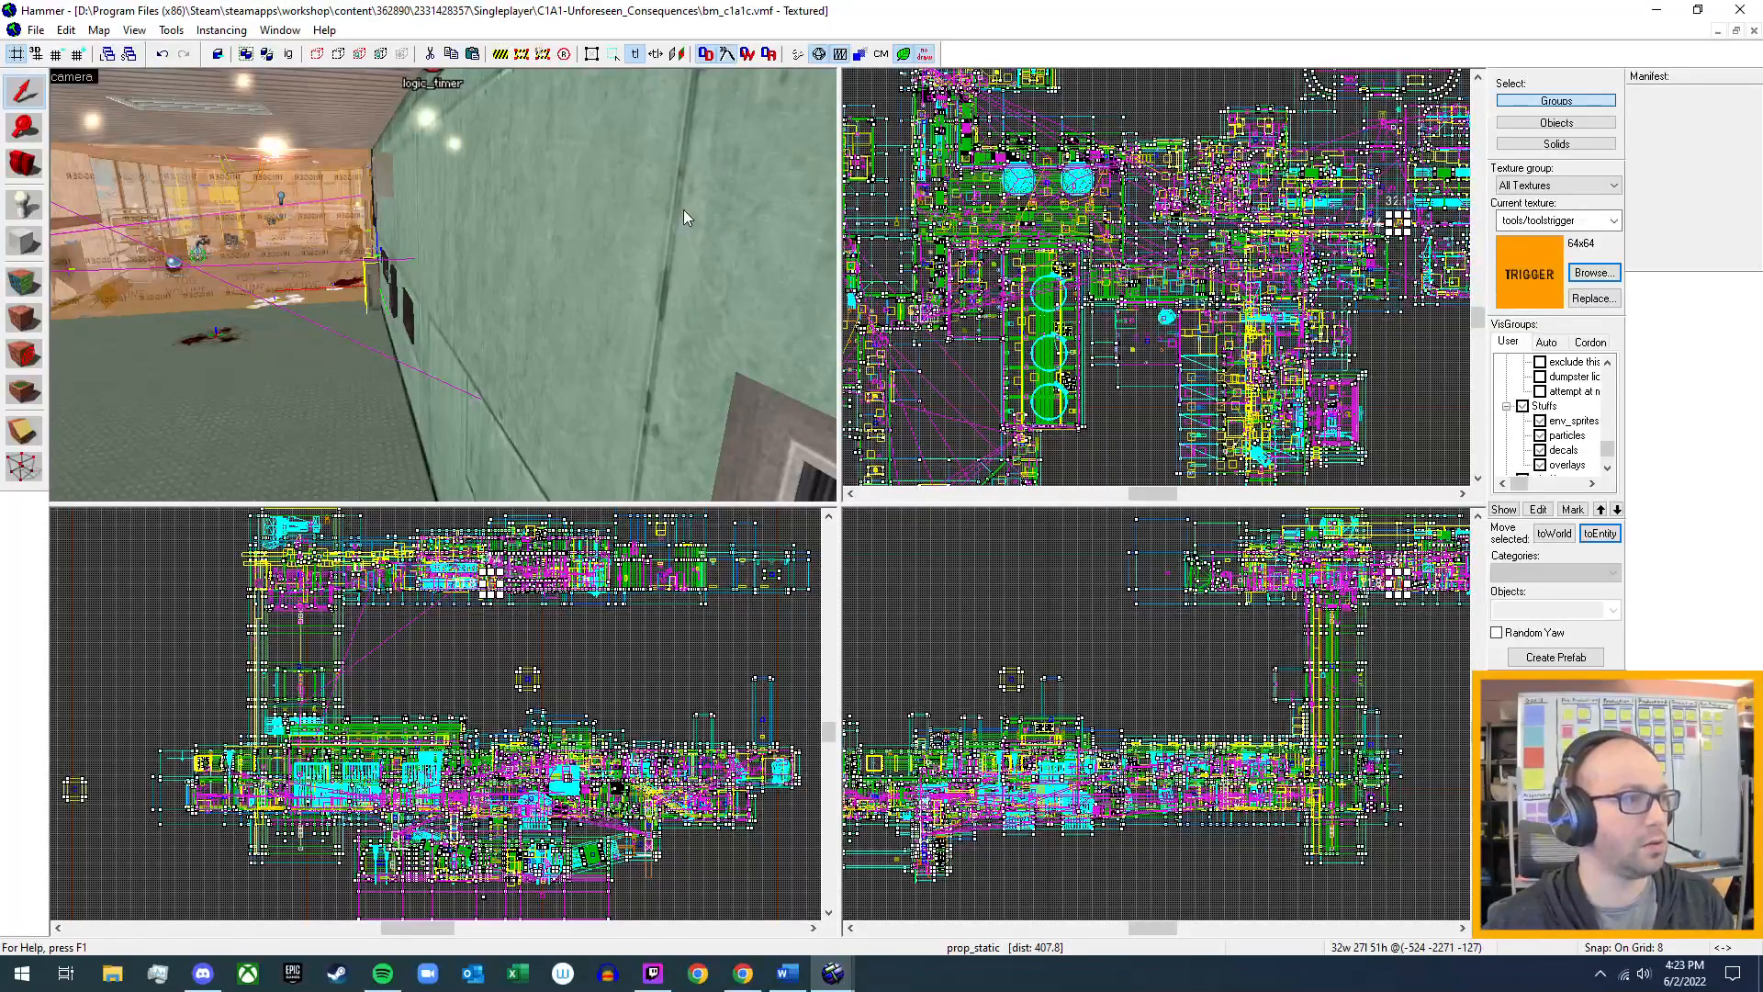
key(z)
key(w)
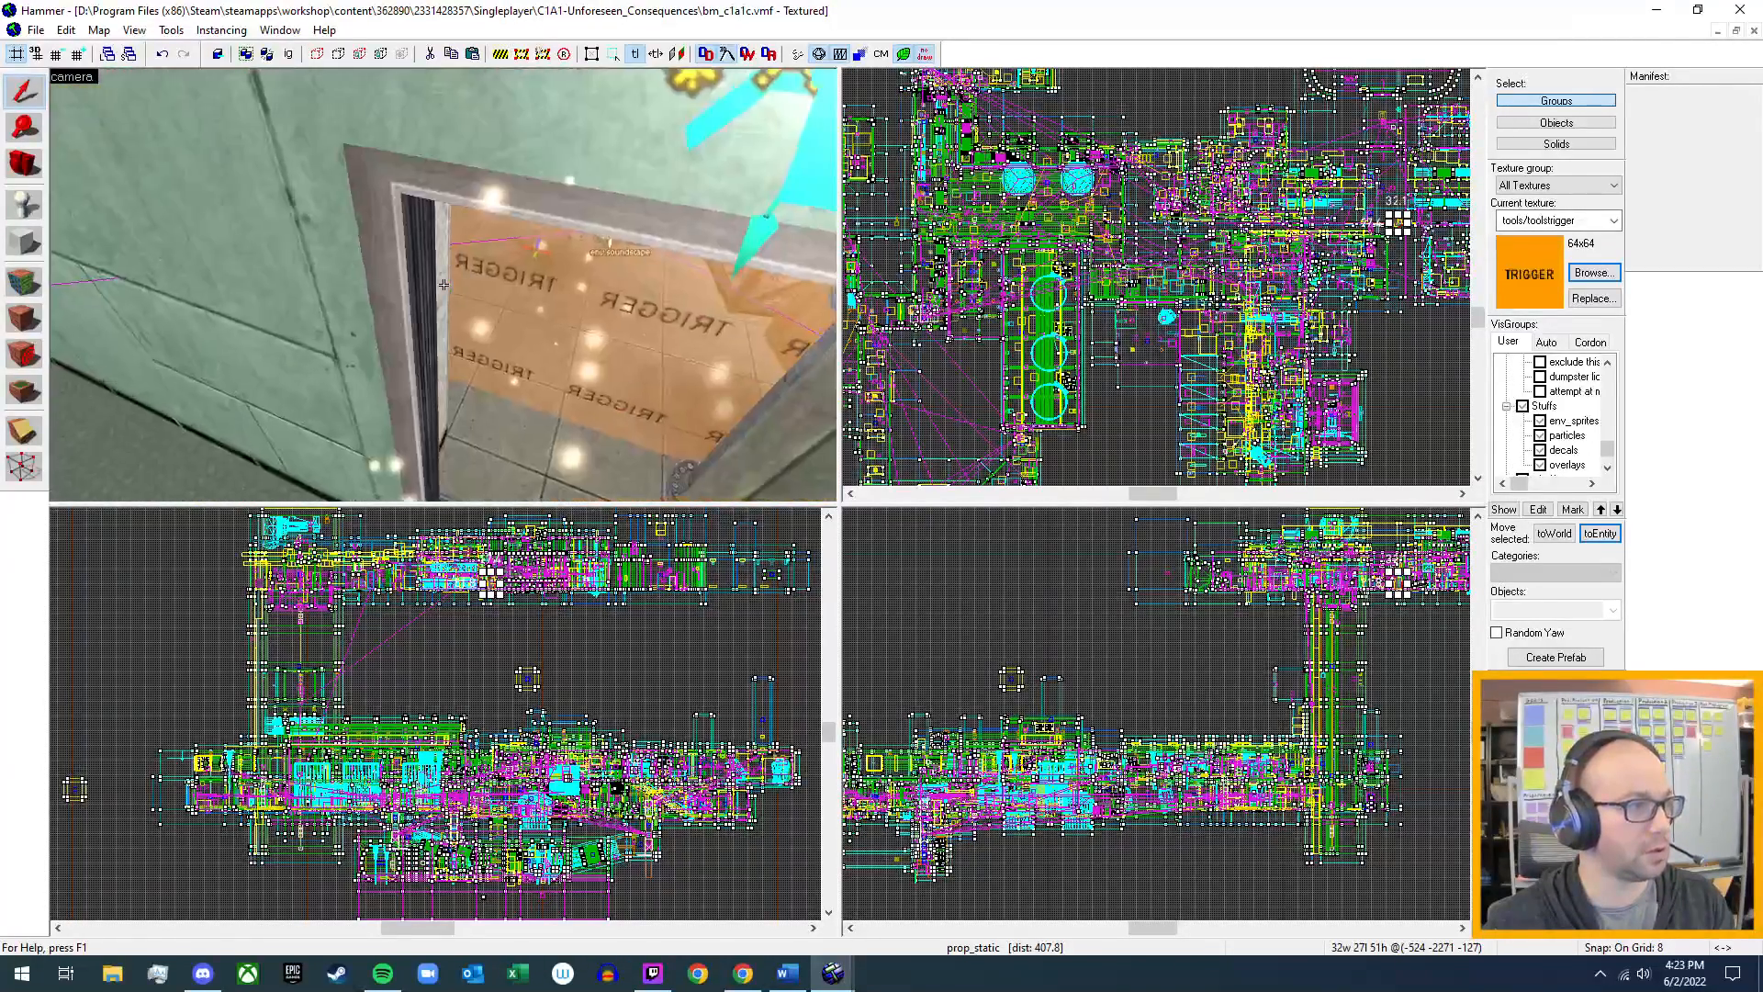
key(w)
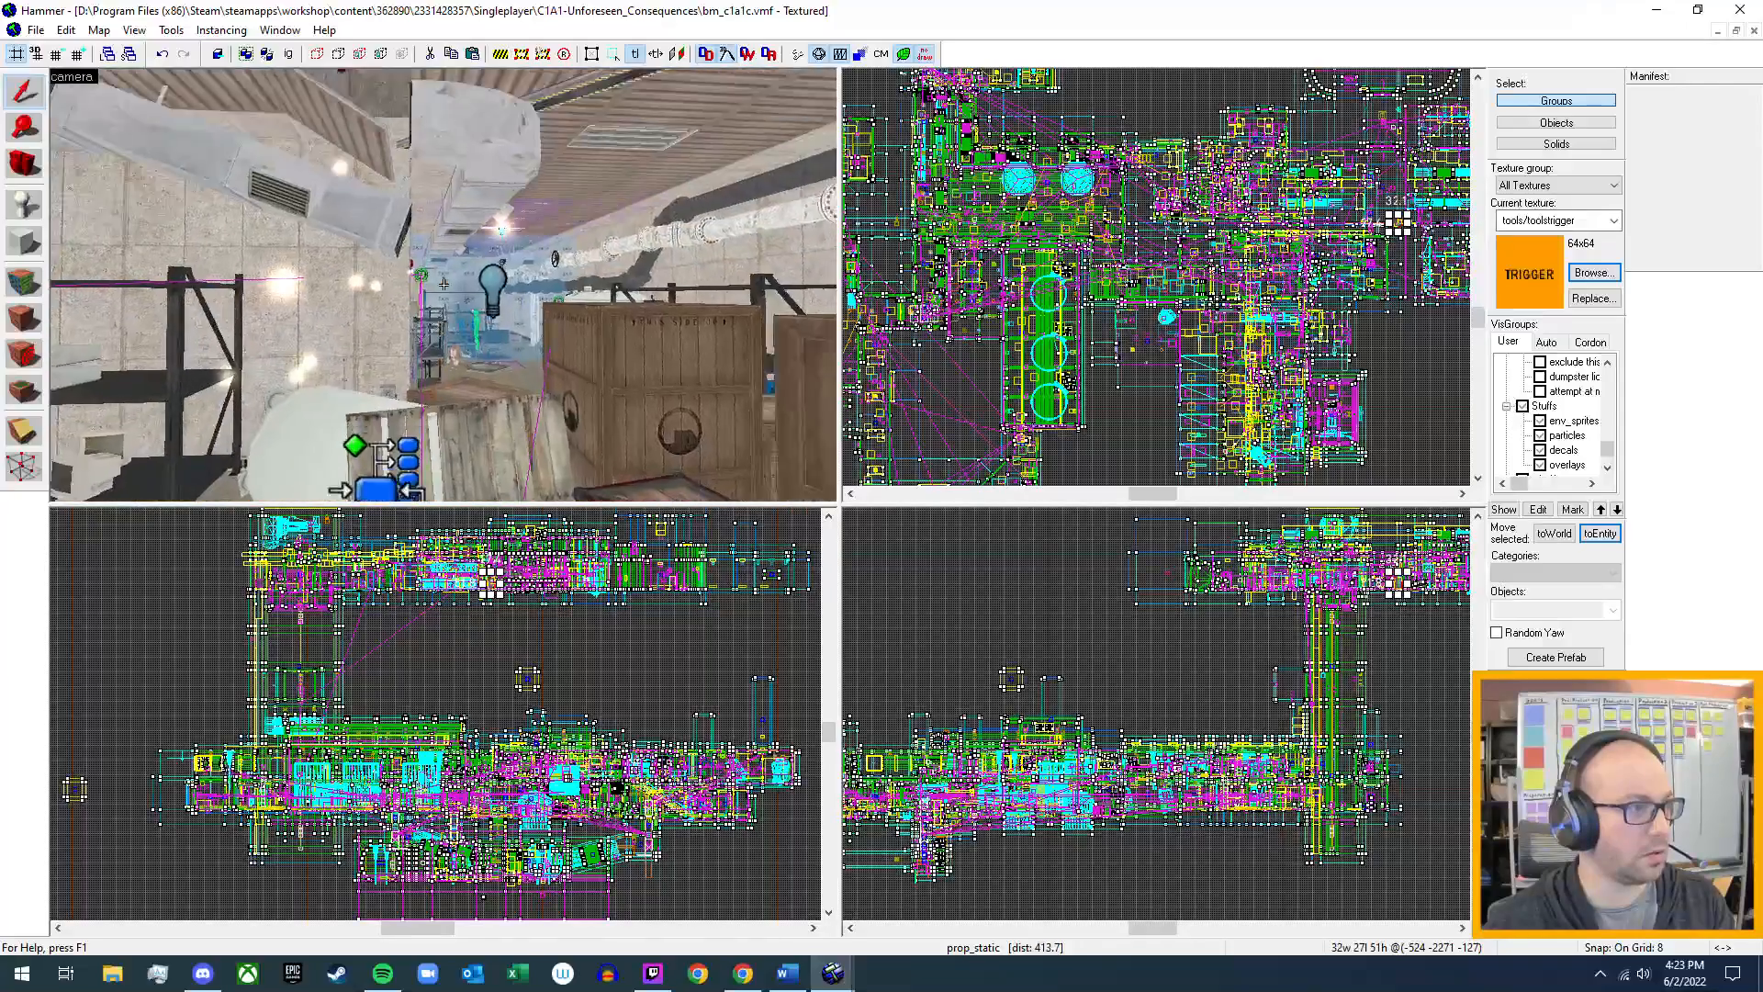
key(w)
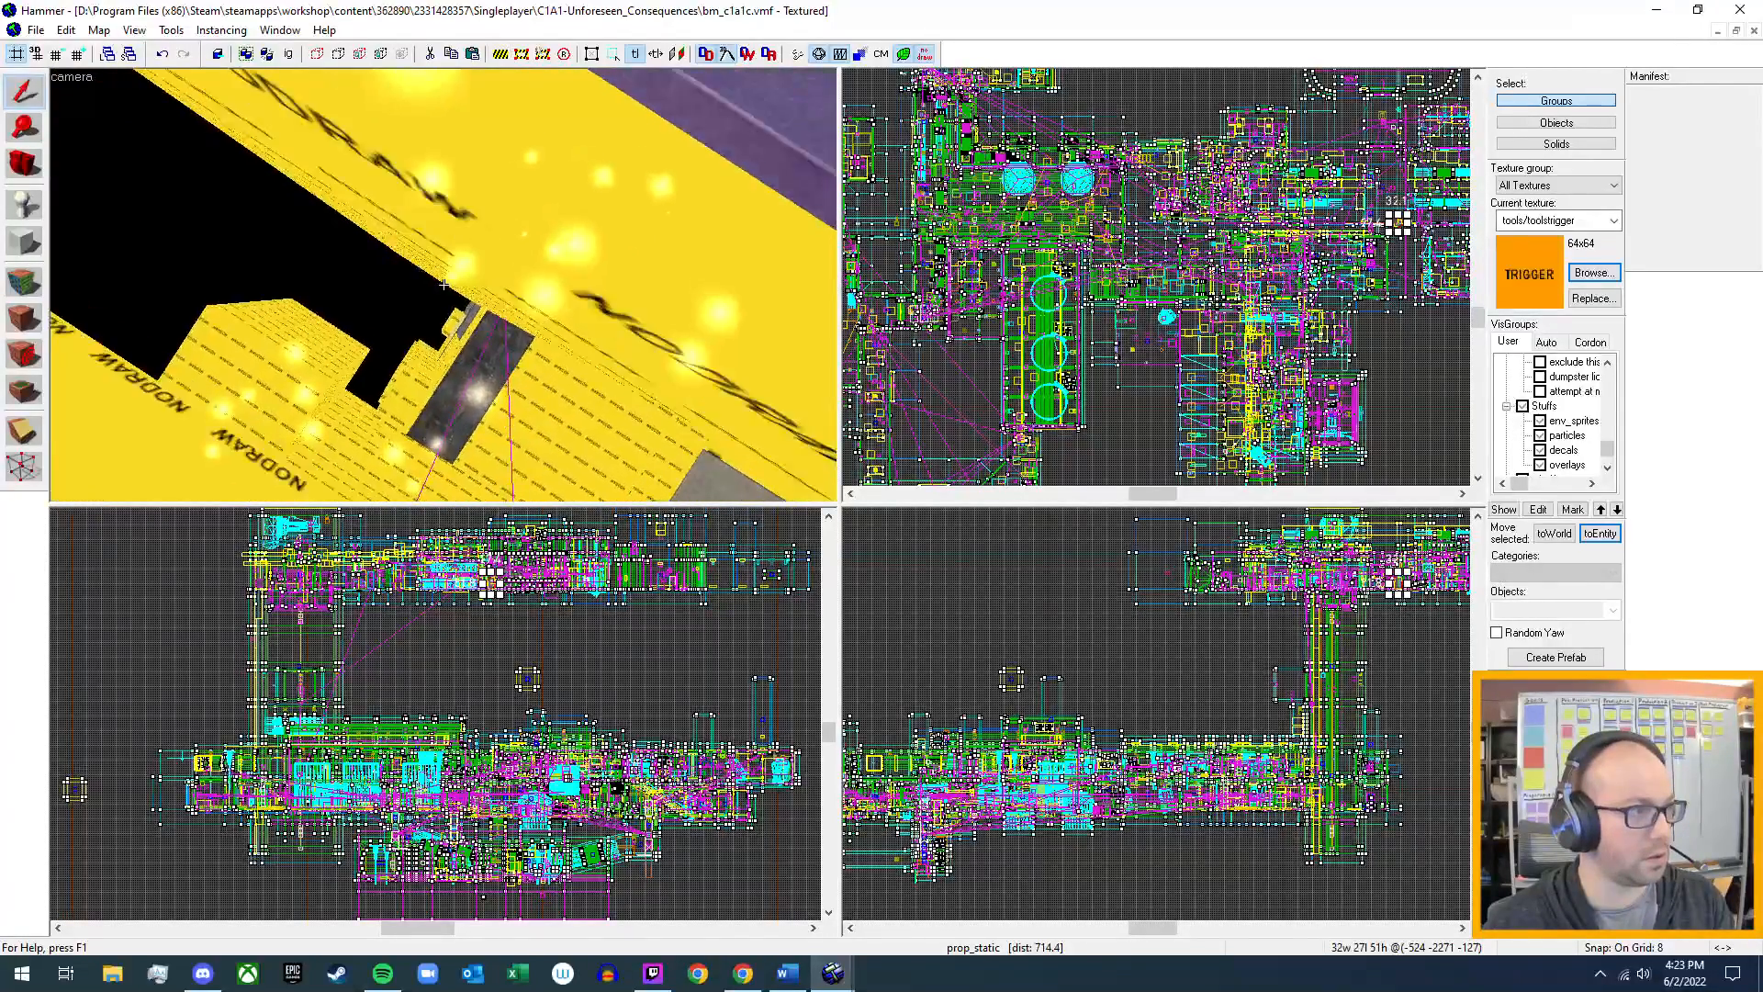
key(w)
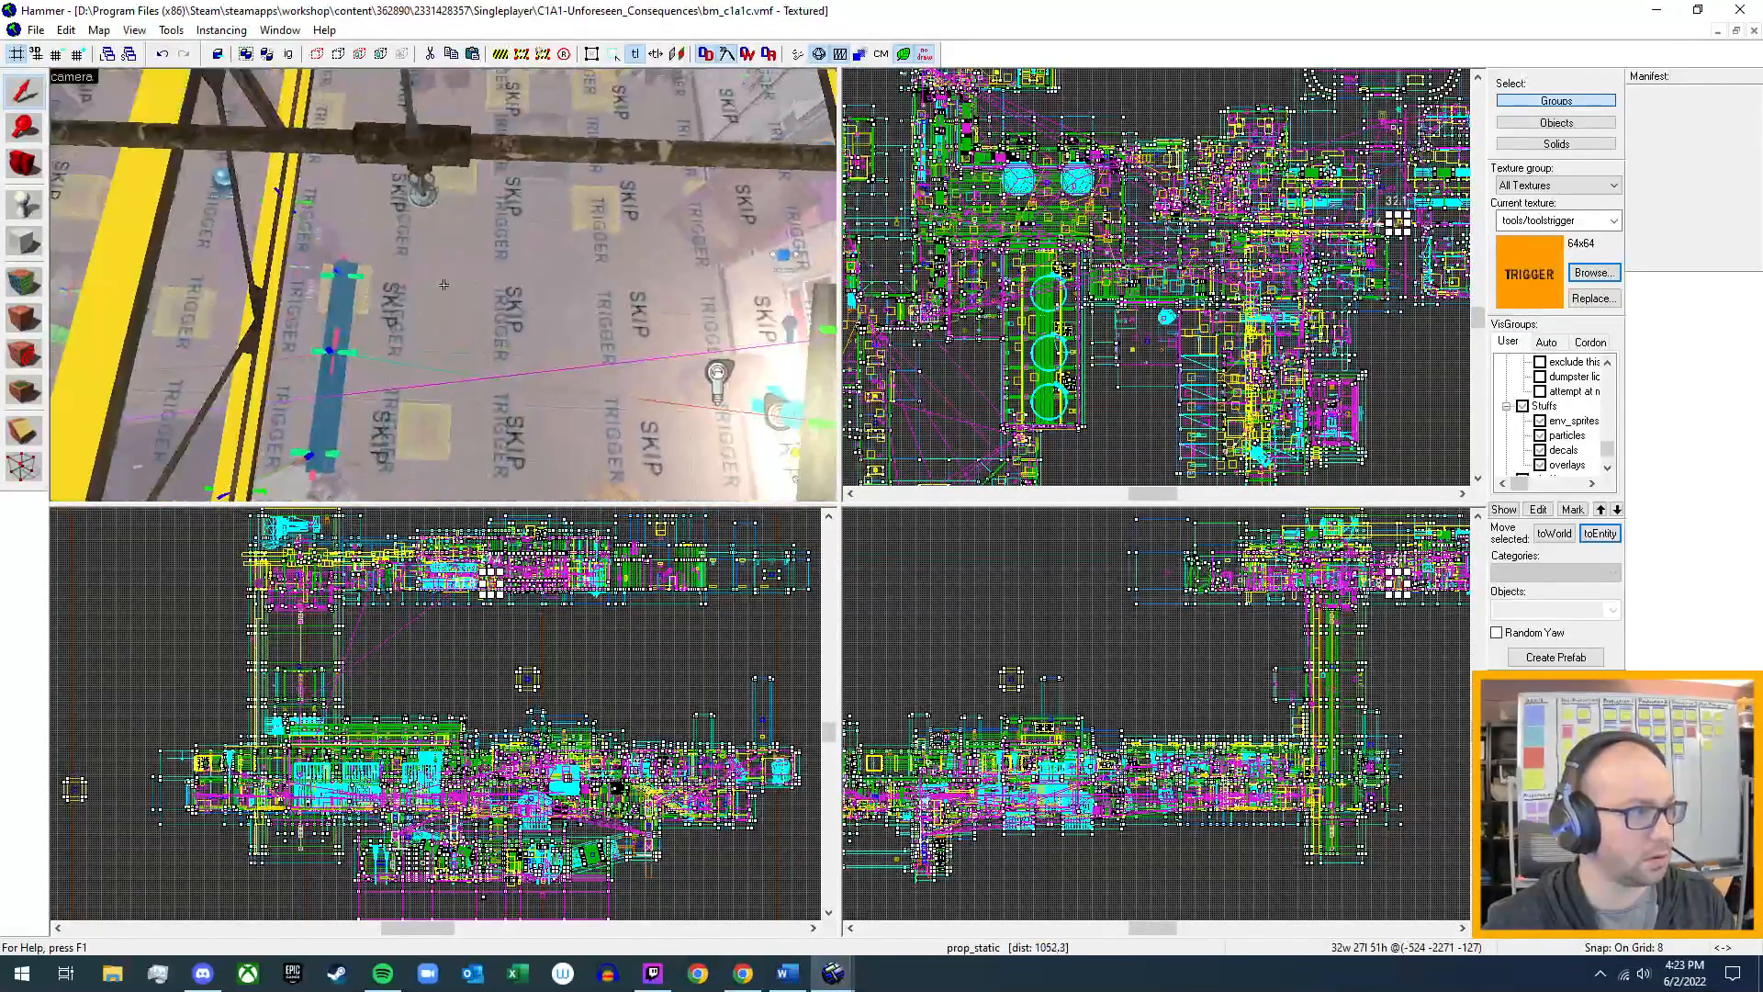
key(w)
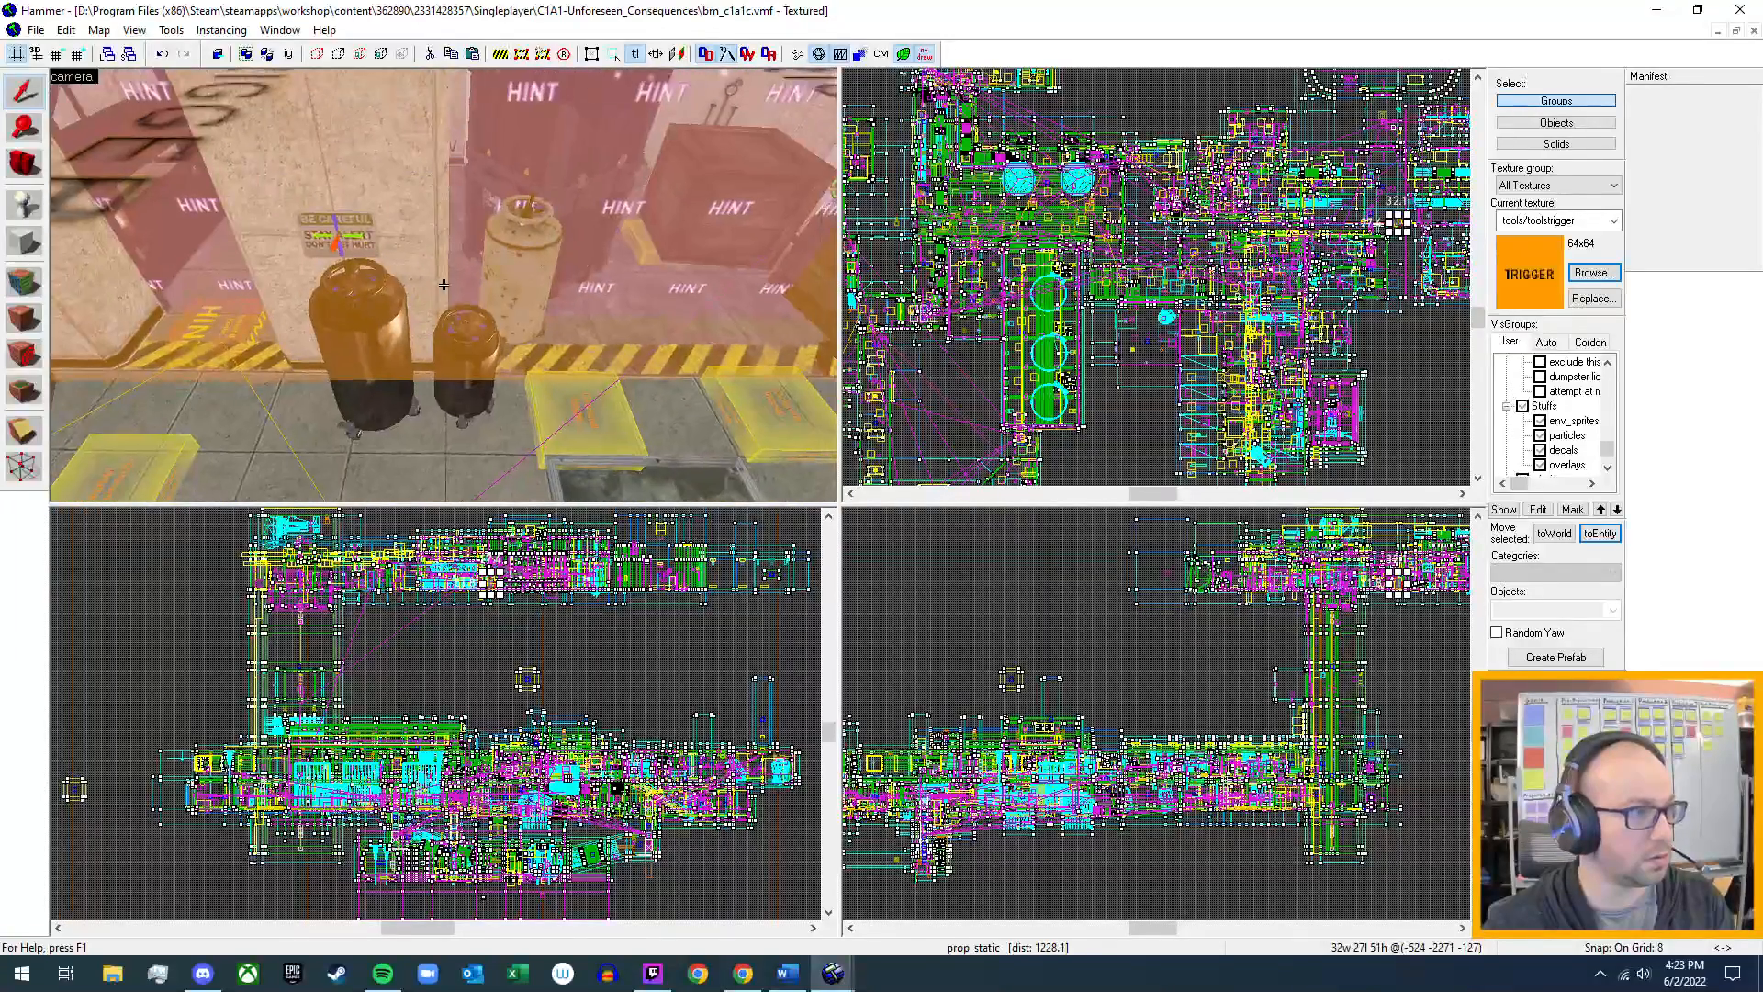
key(w)
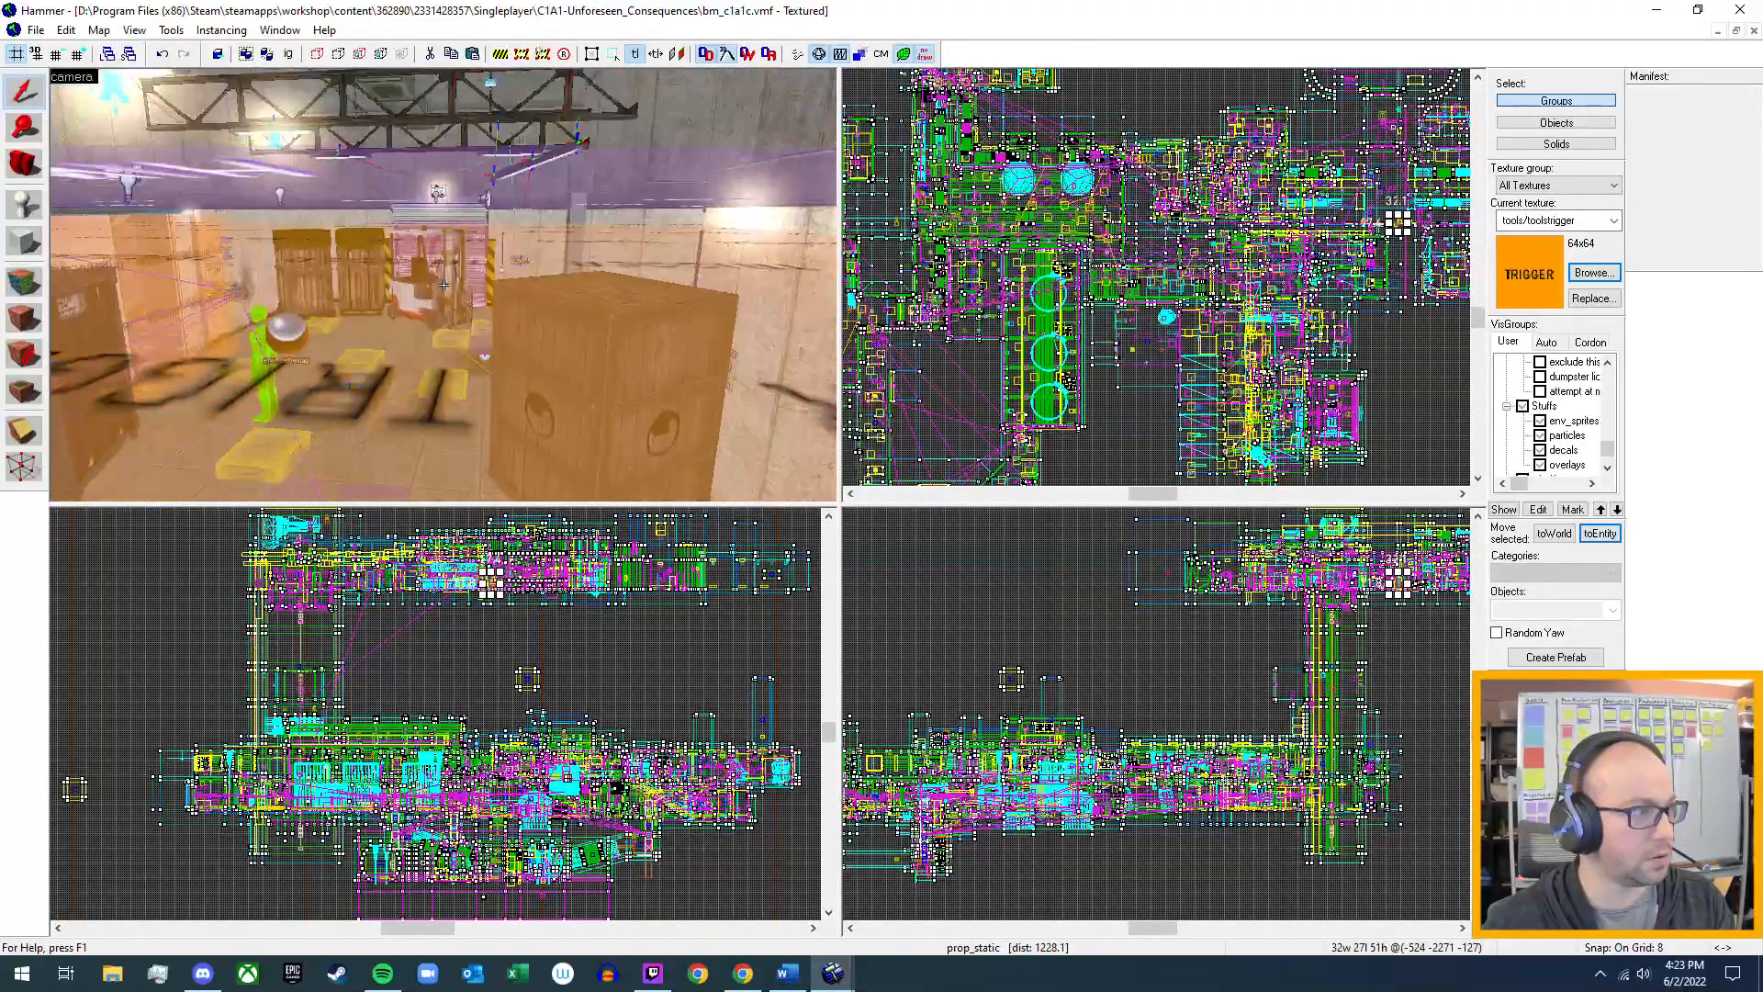
key(w)
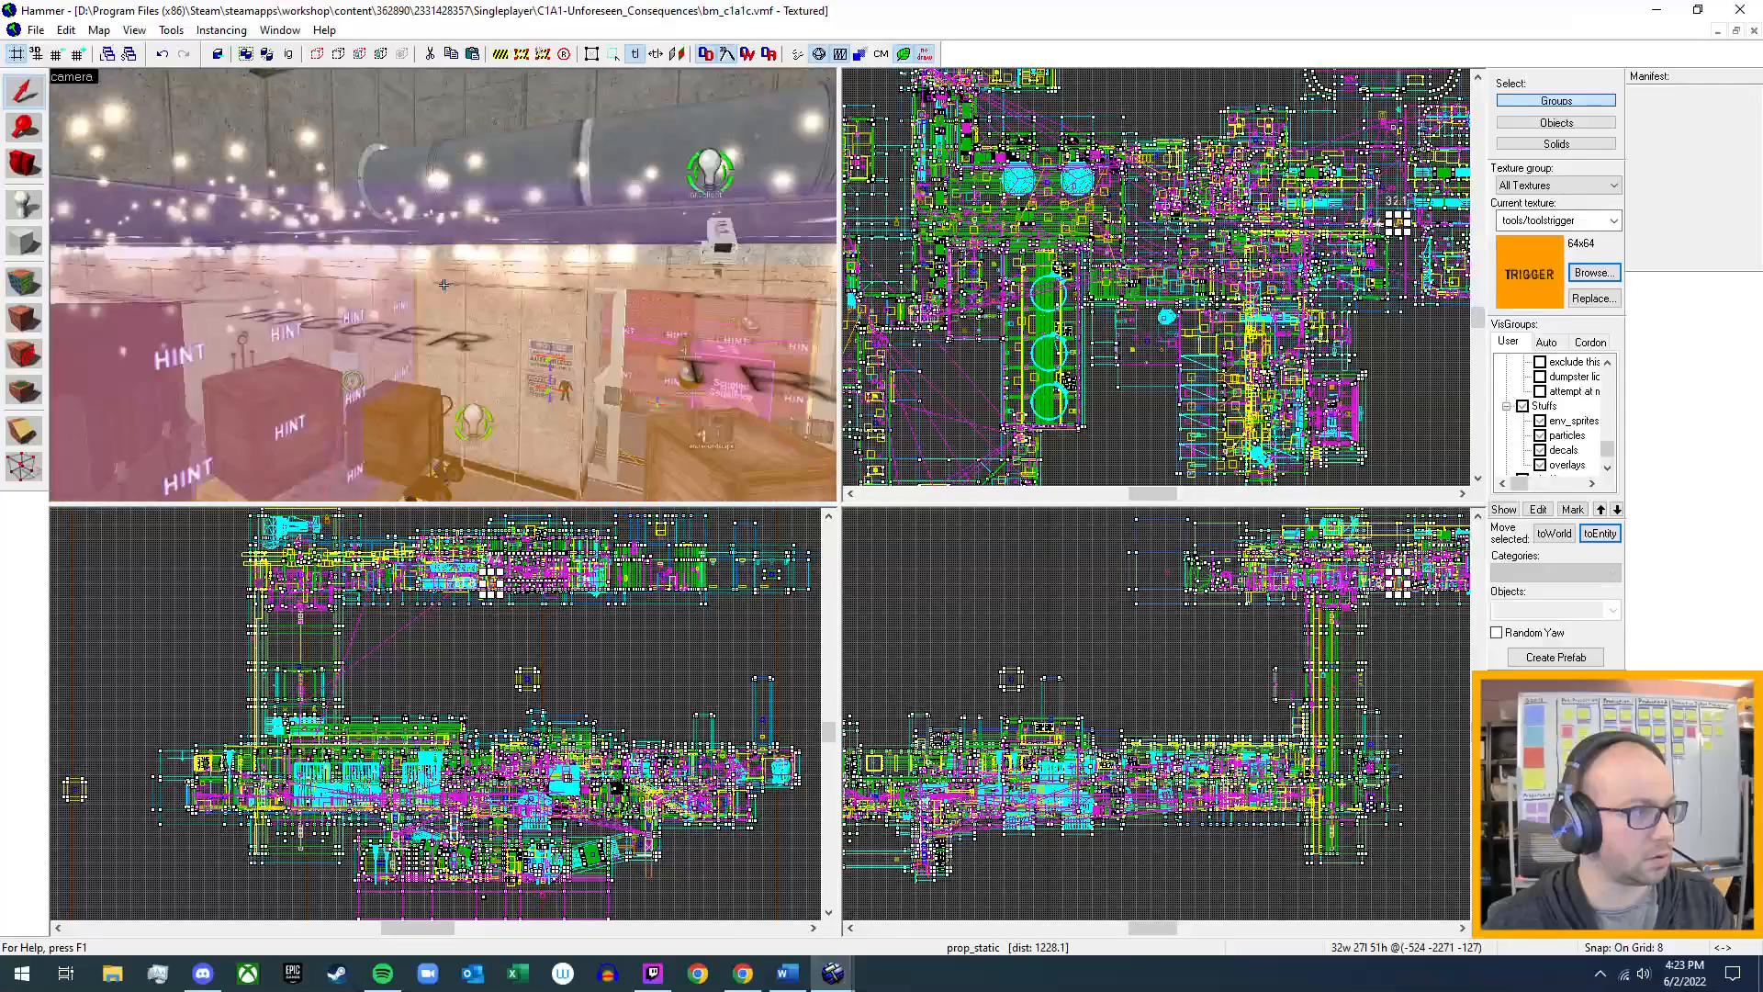
key(w)
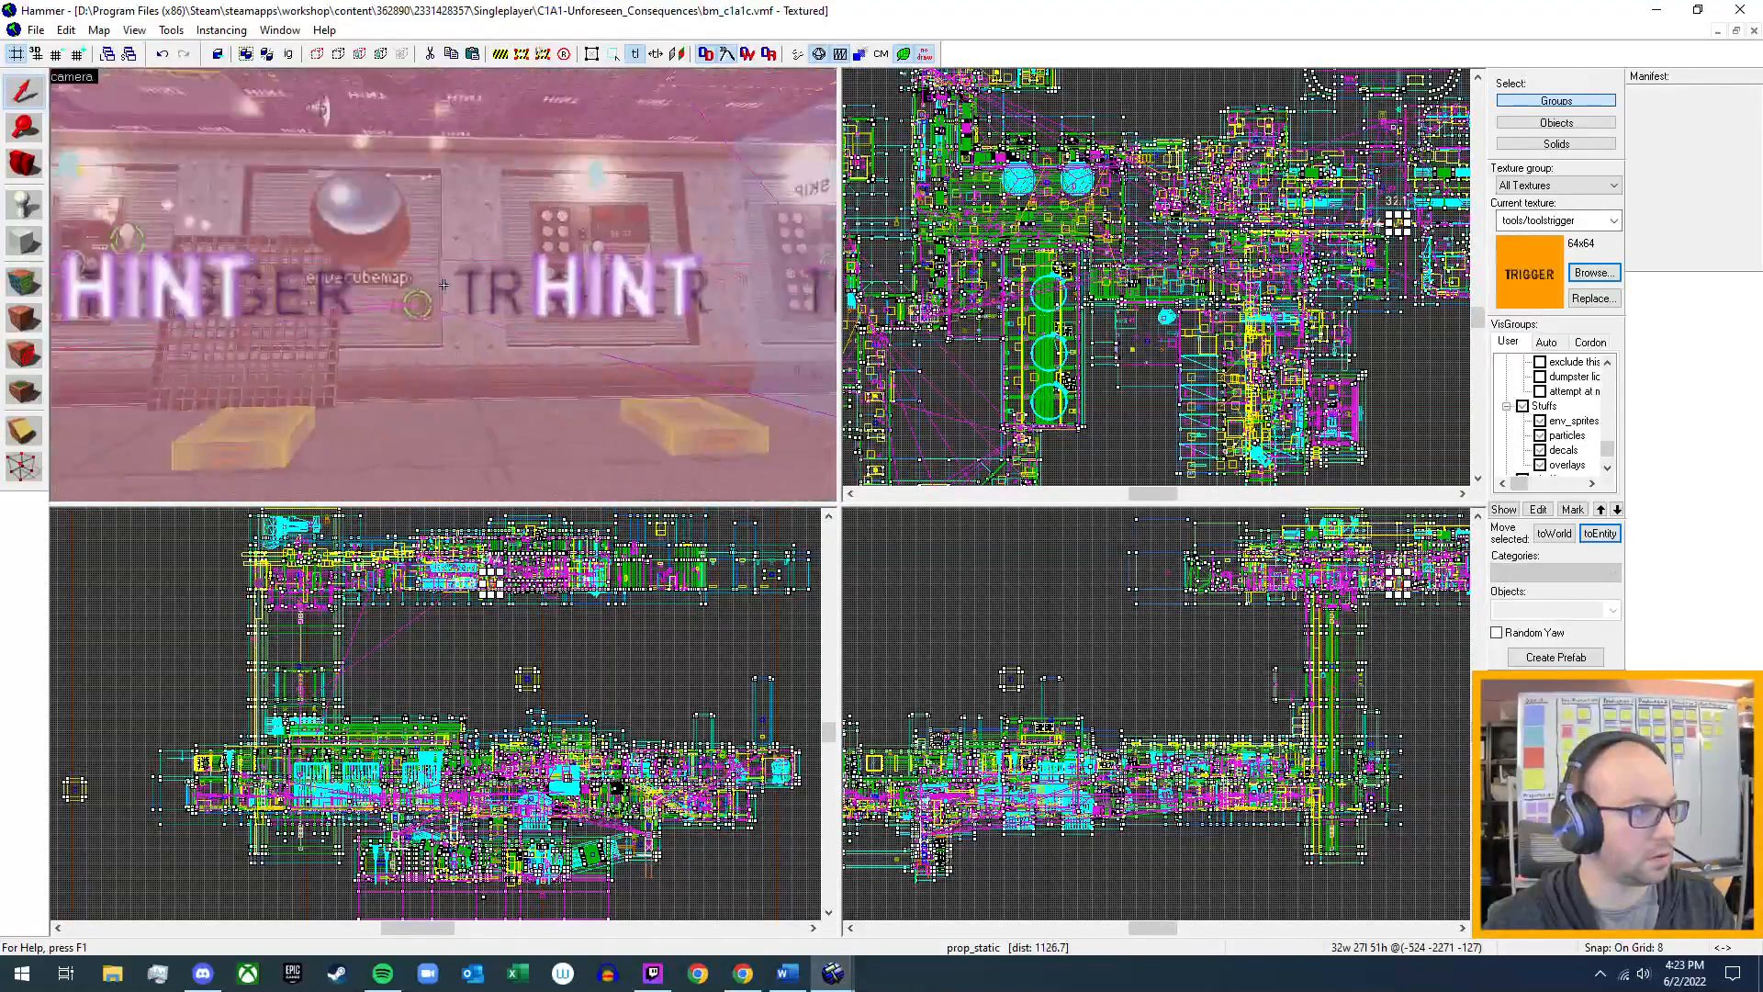
key(w)
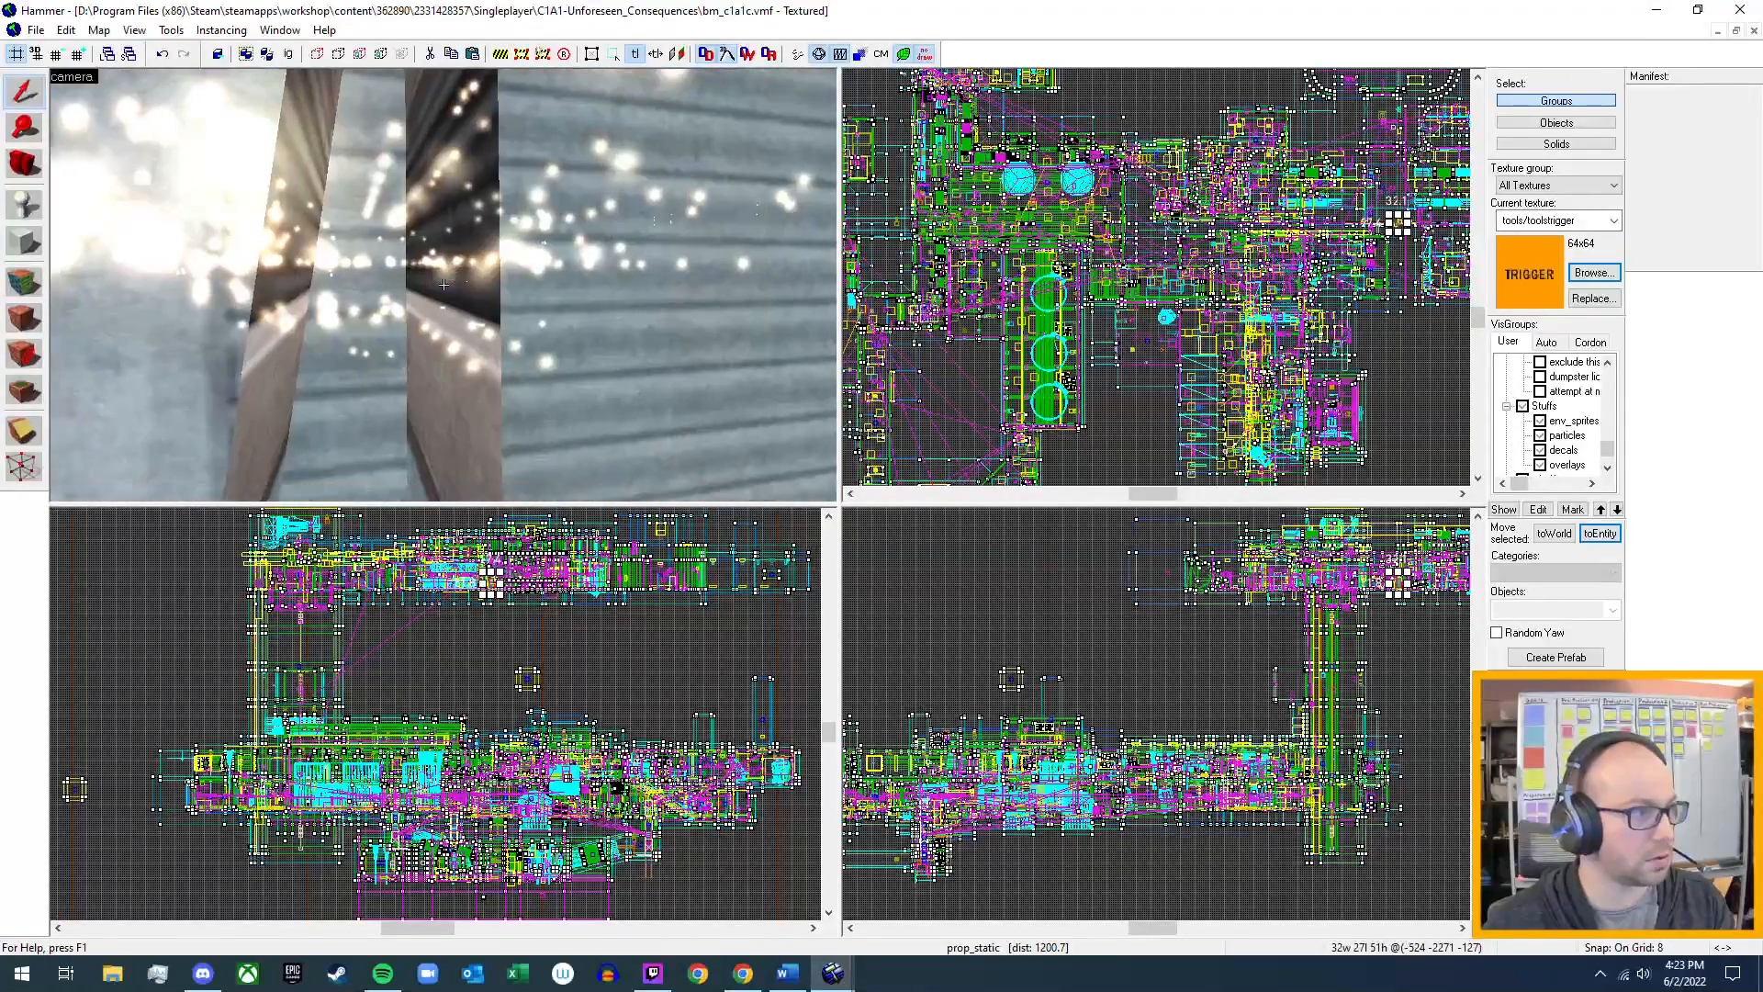
key(w)
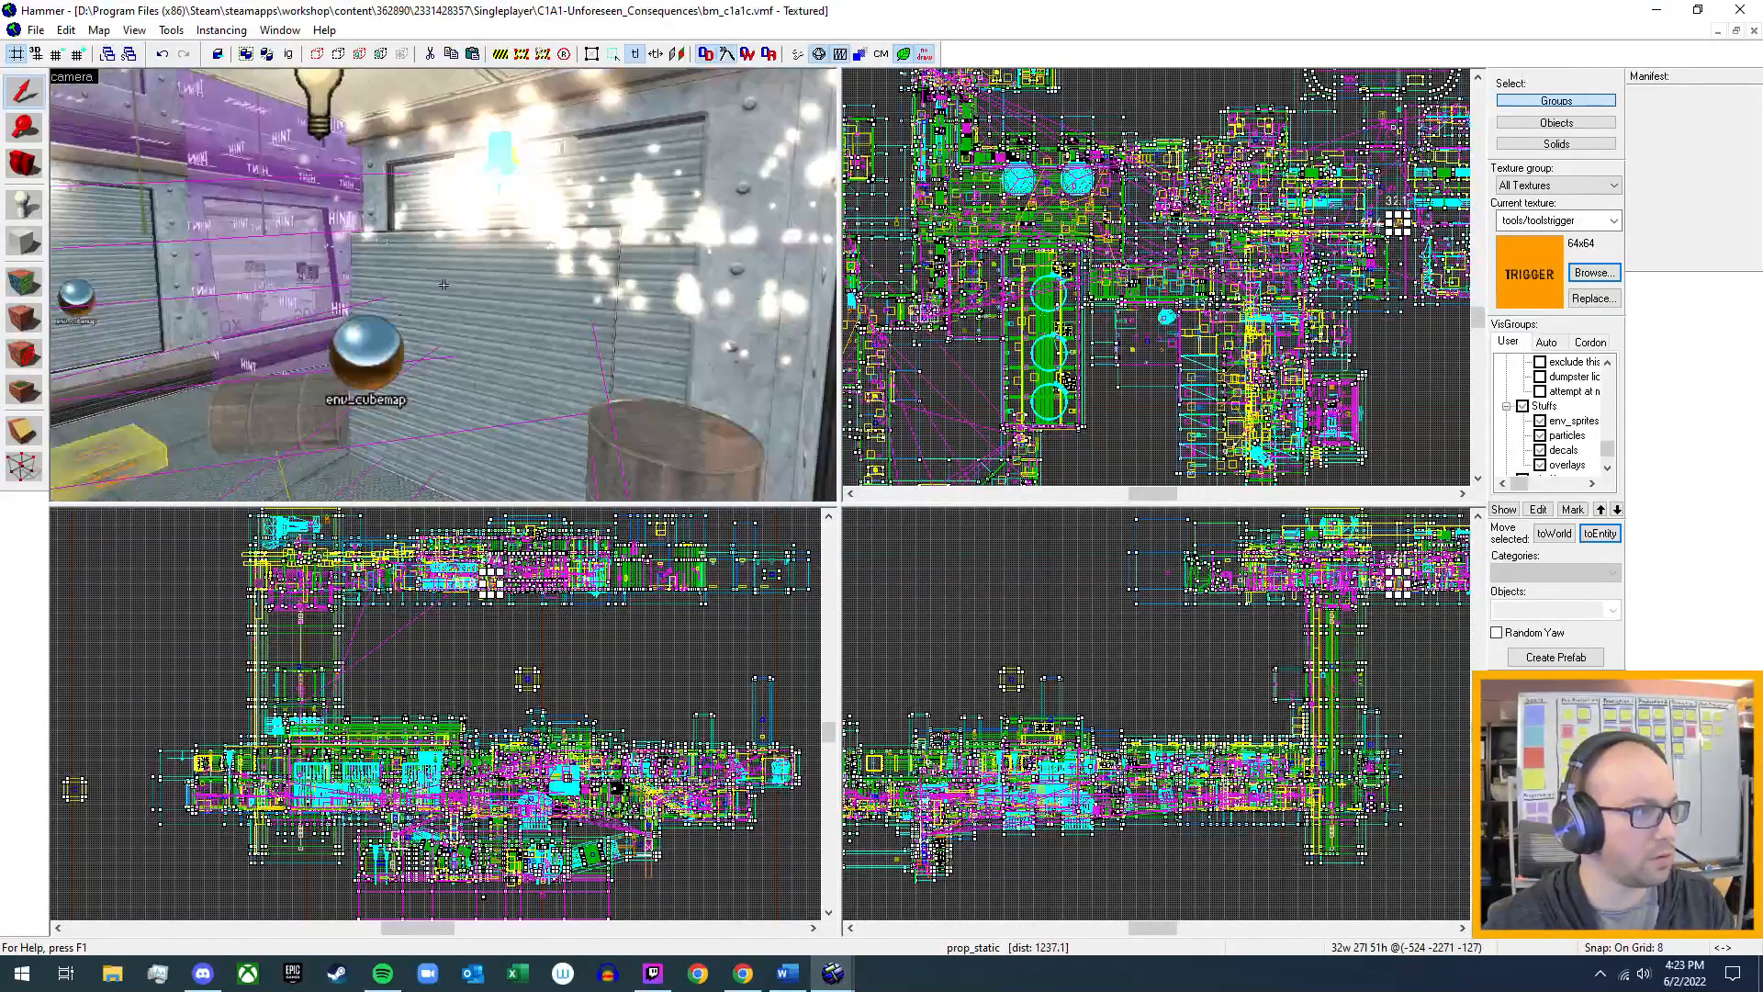
key(w)
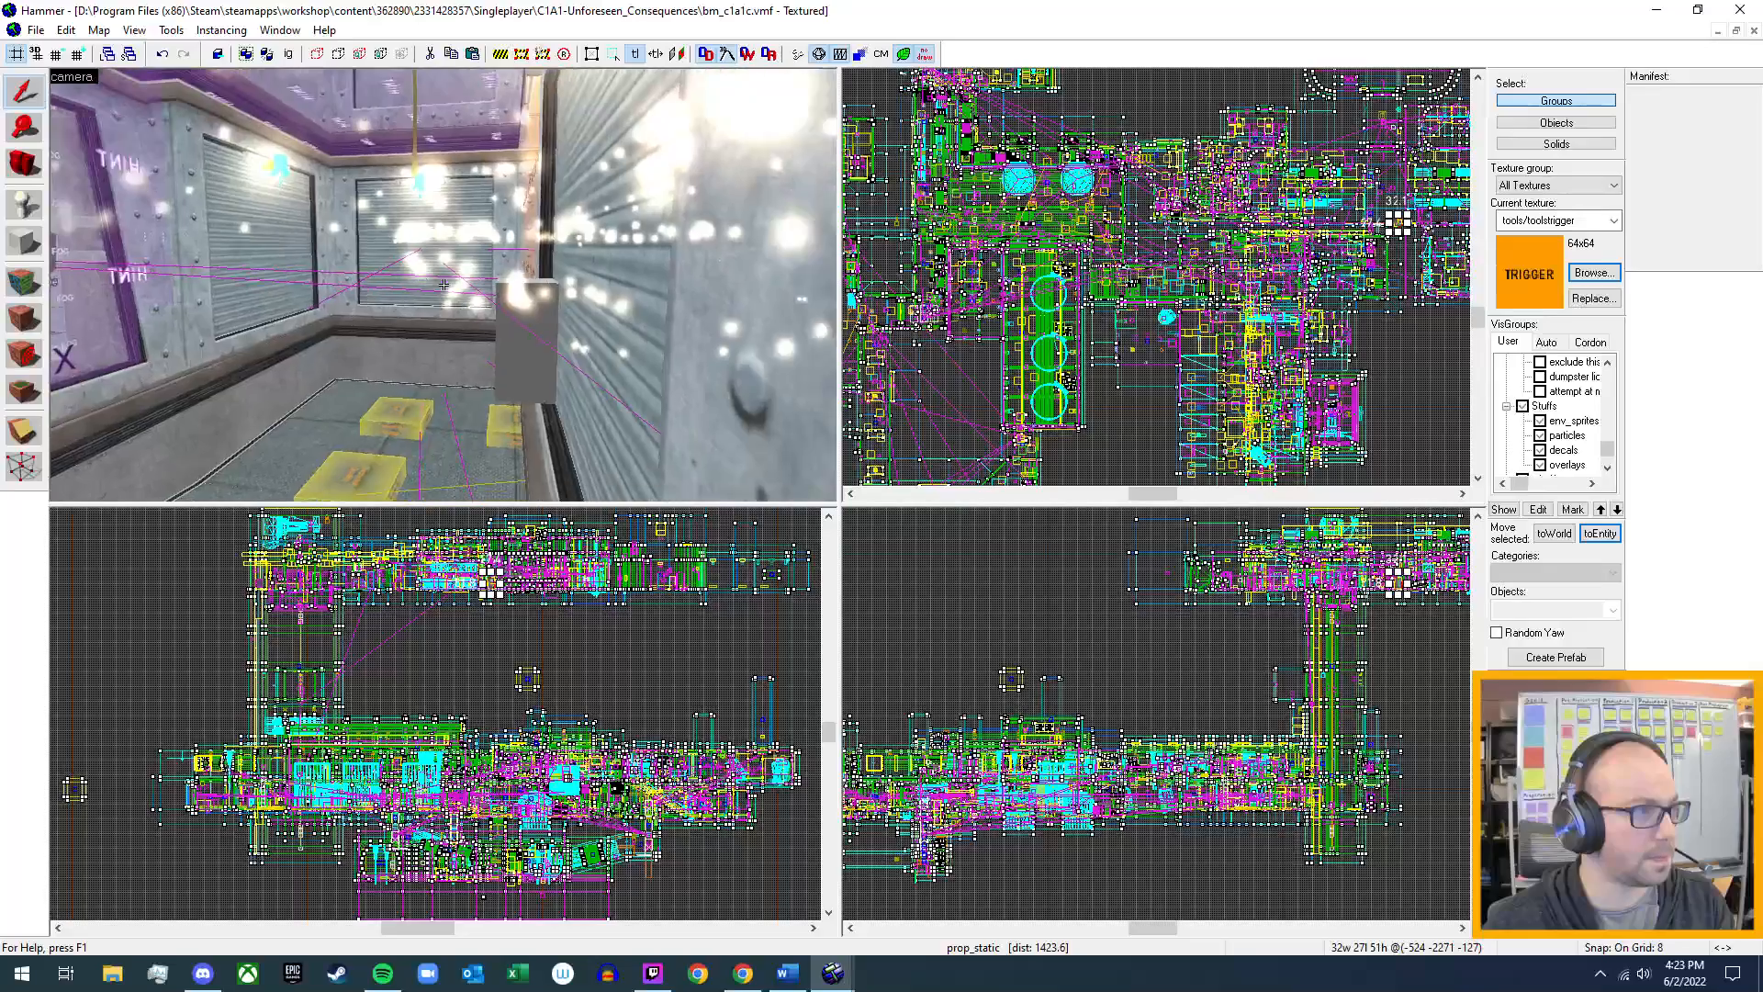
key(w)
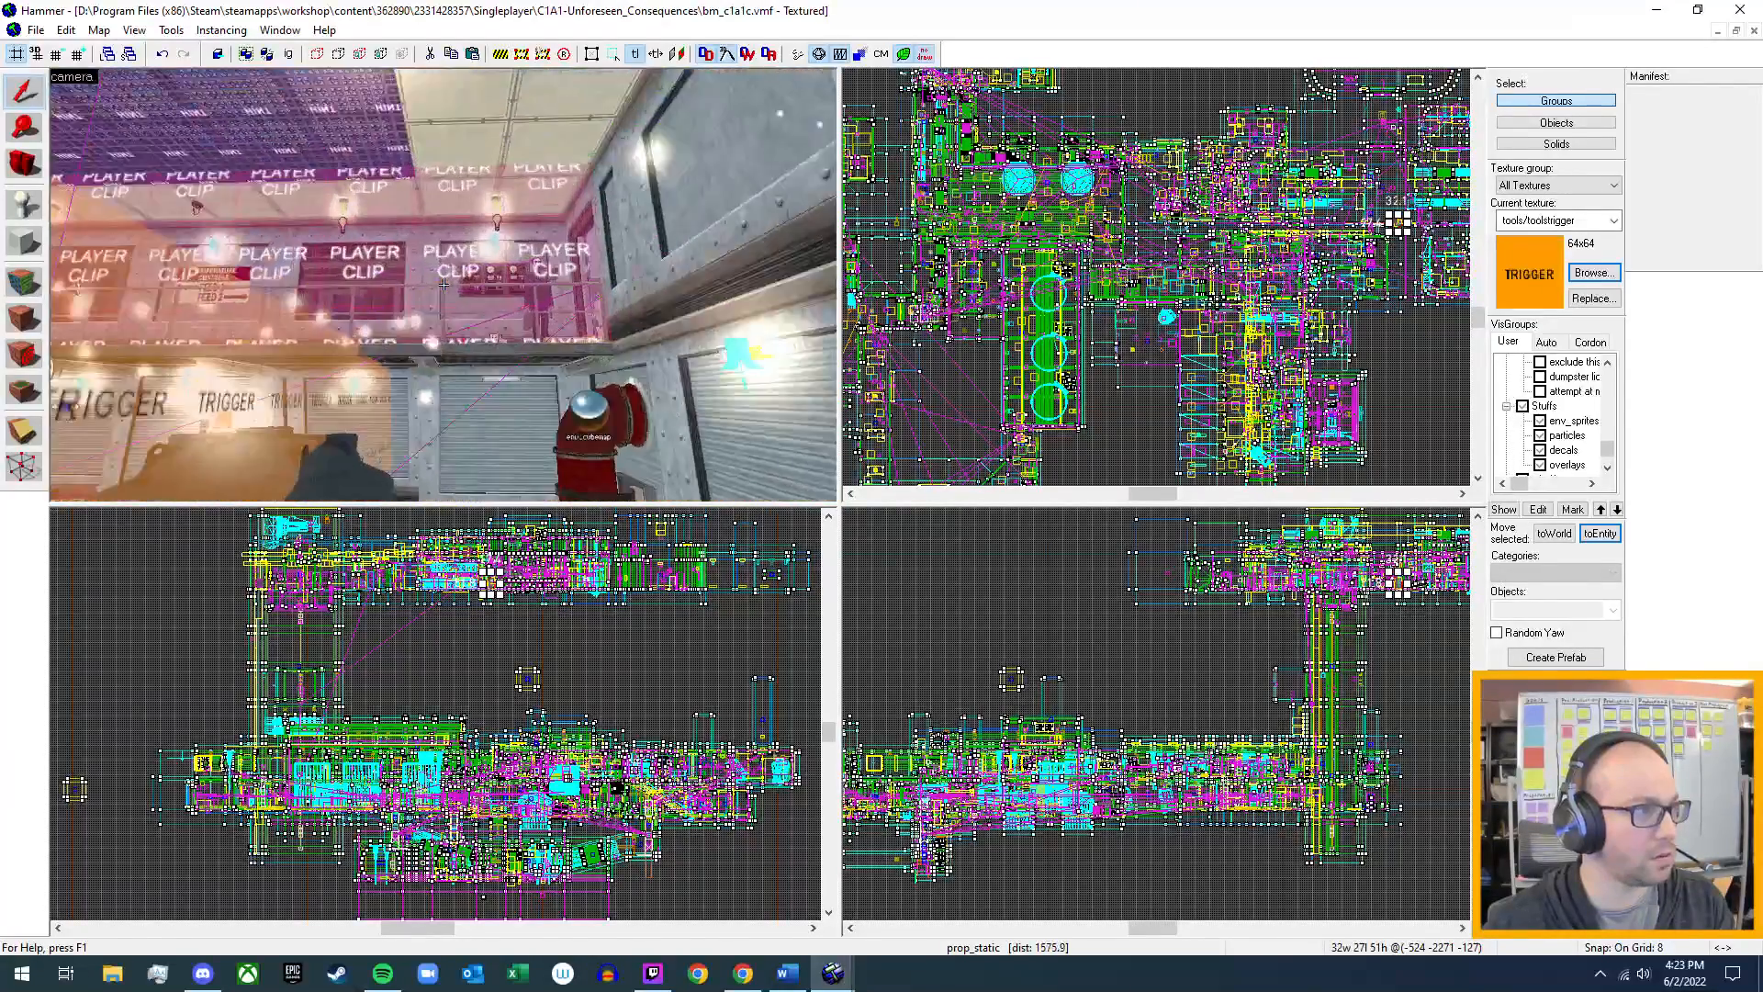
key(w)
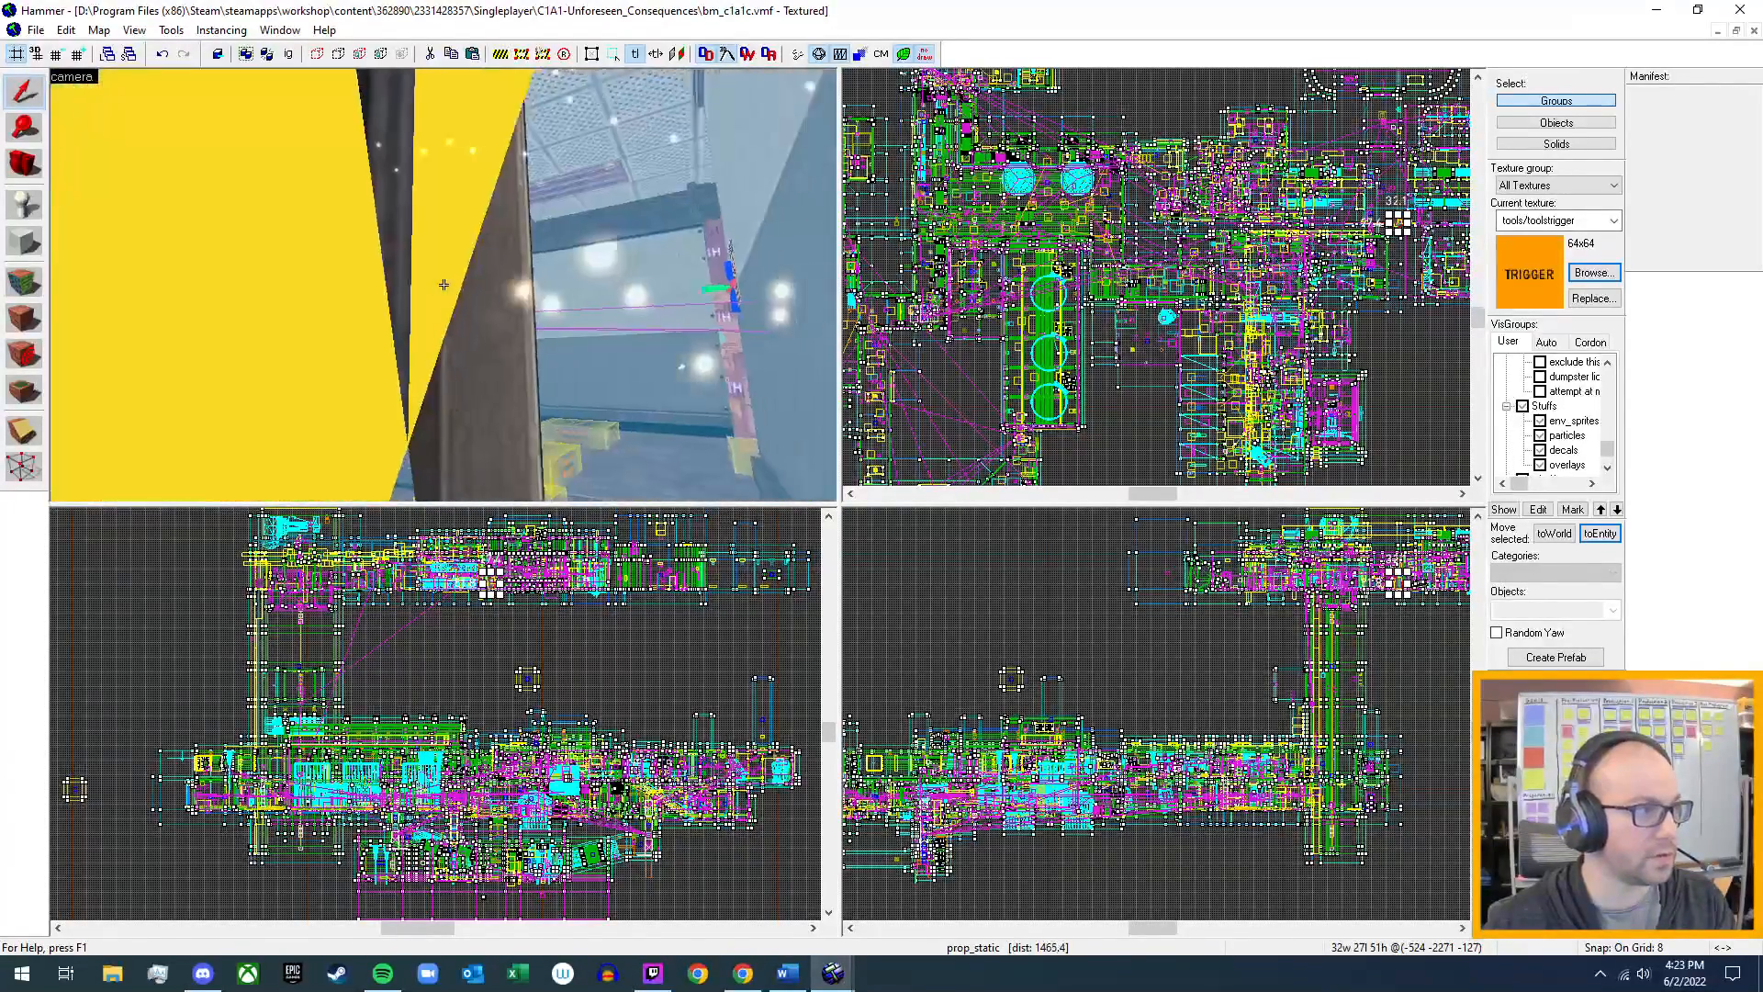
key(w)
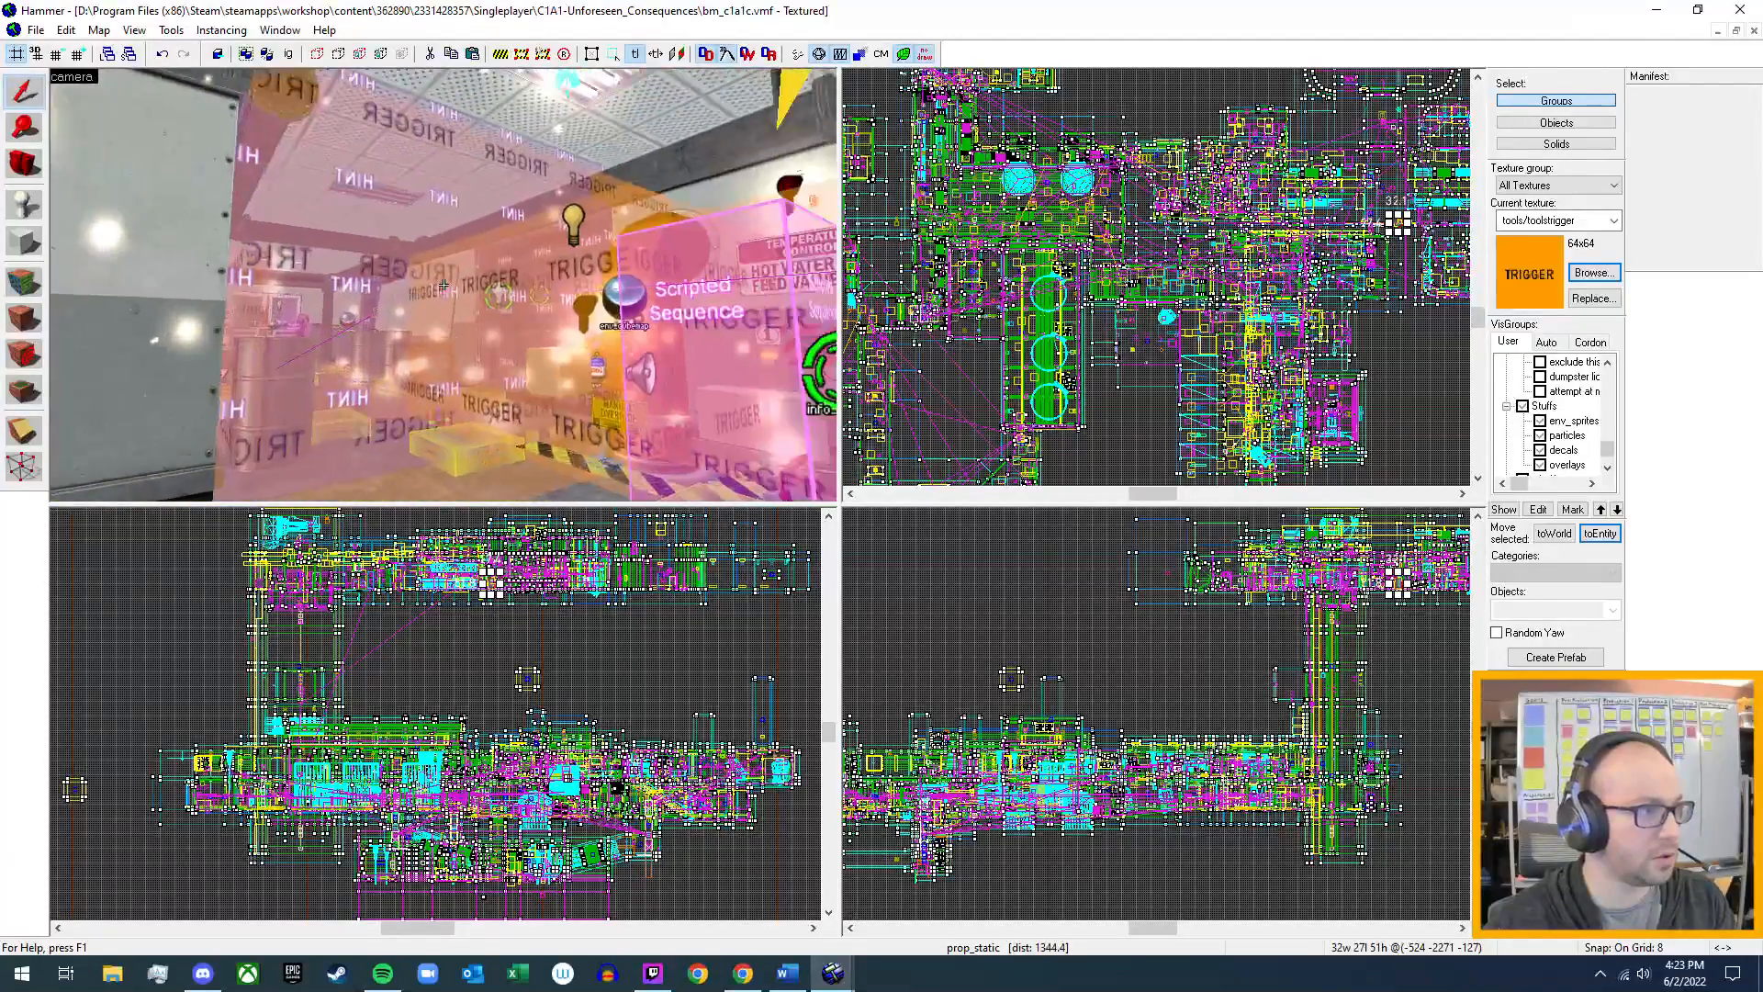
key(w)
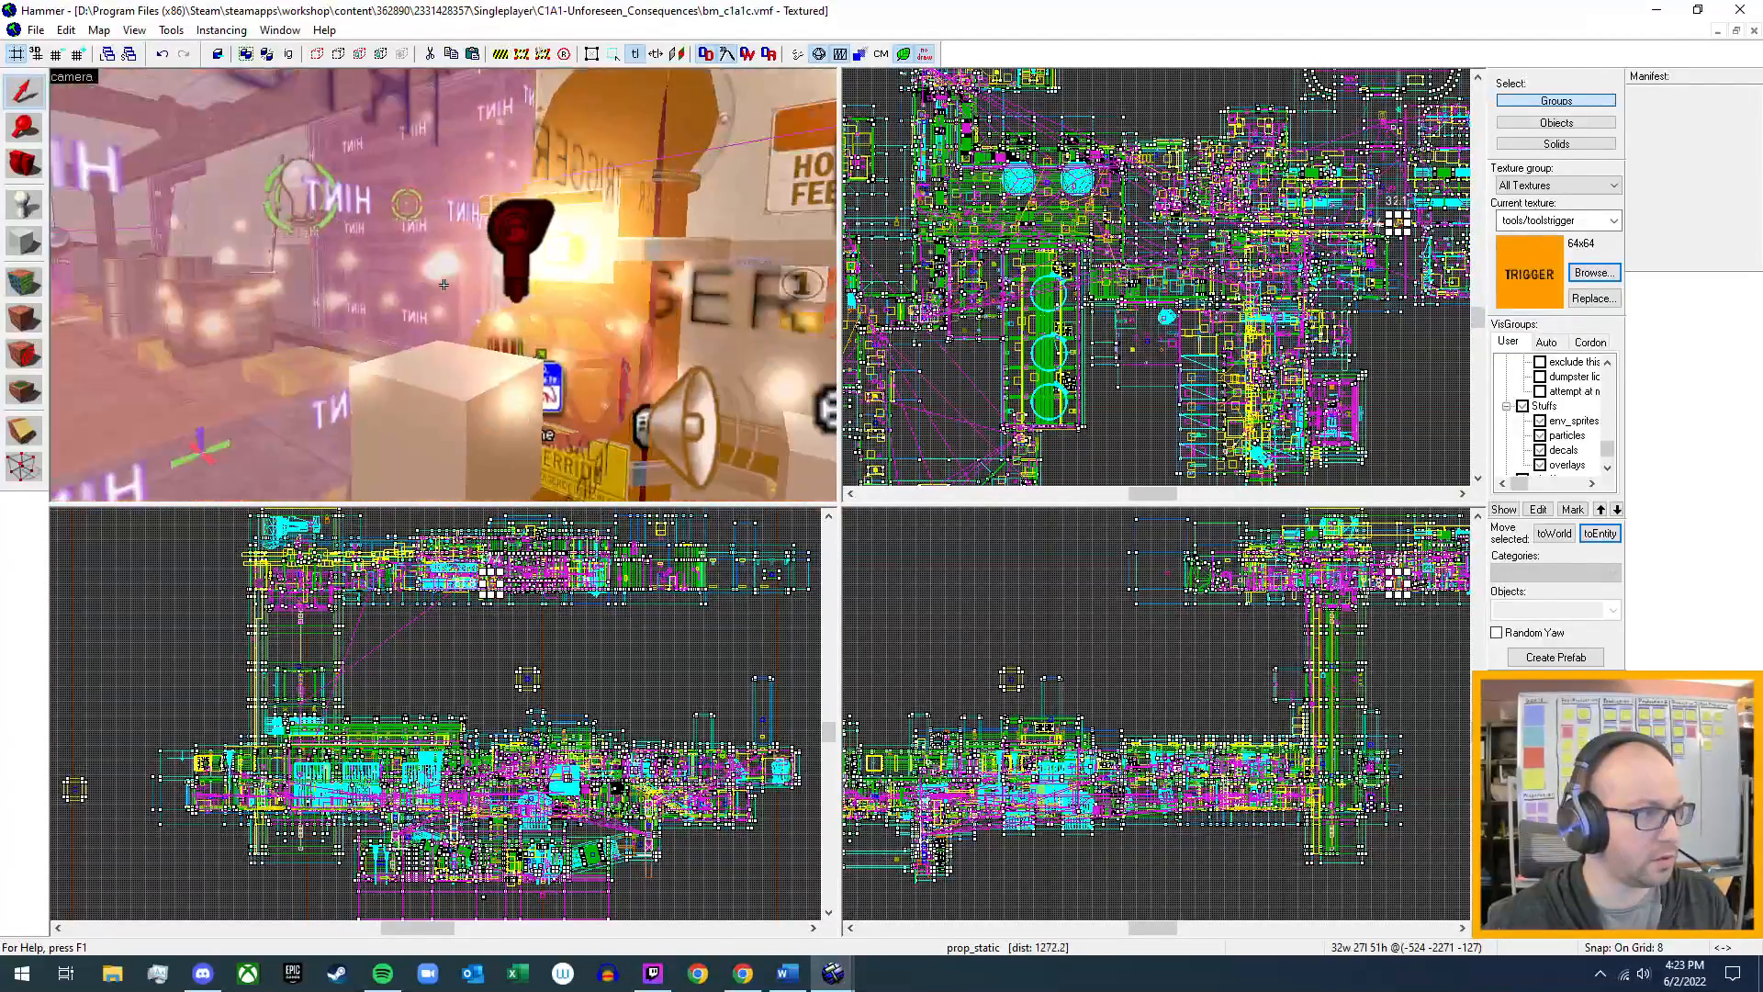
key(w)
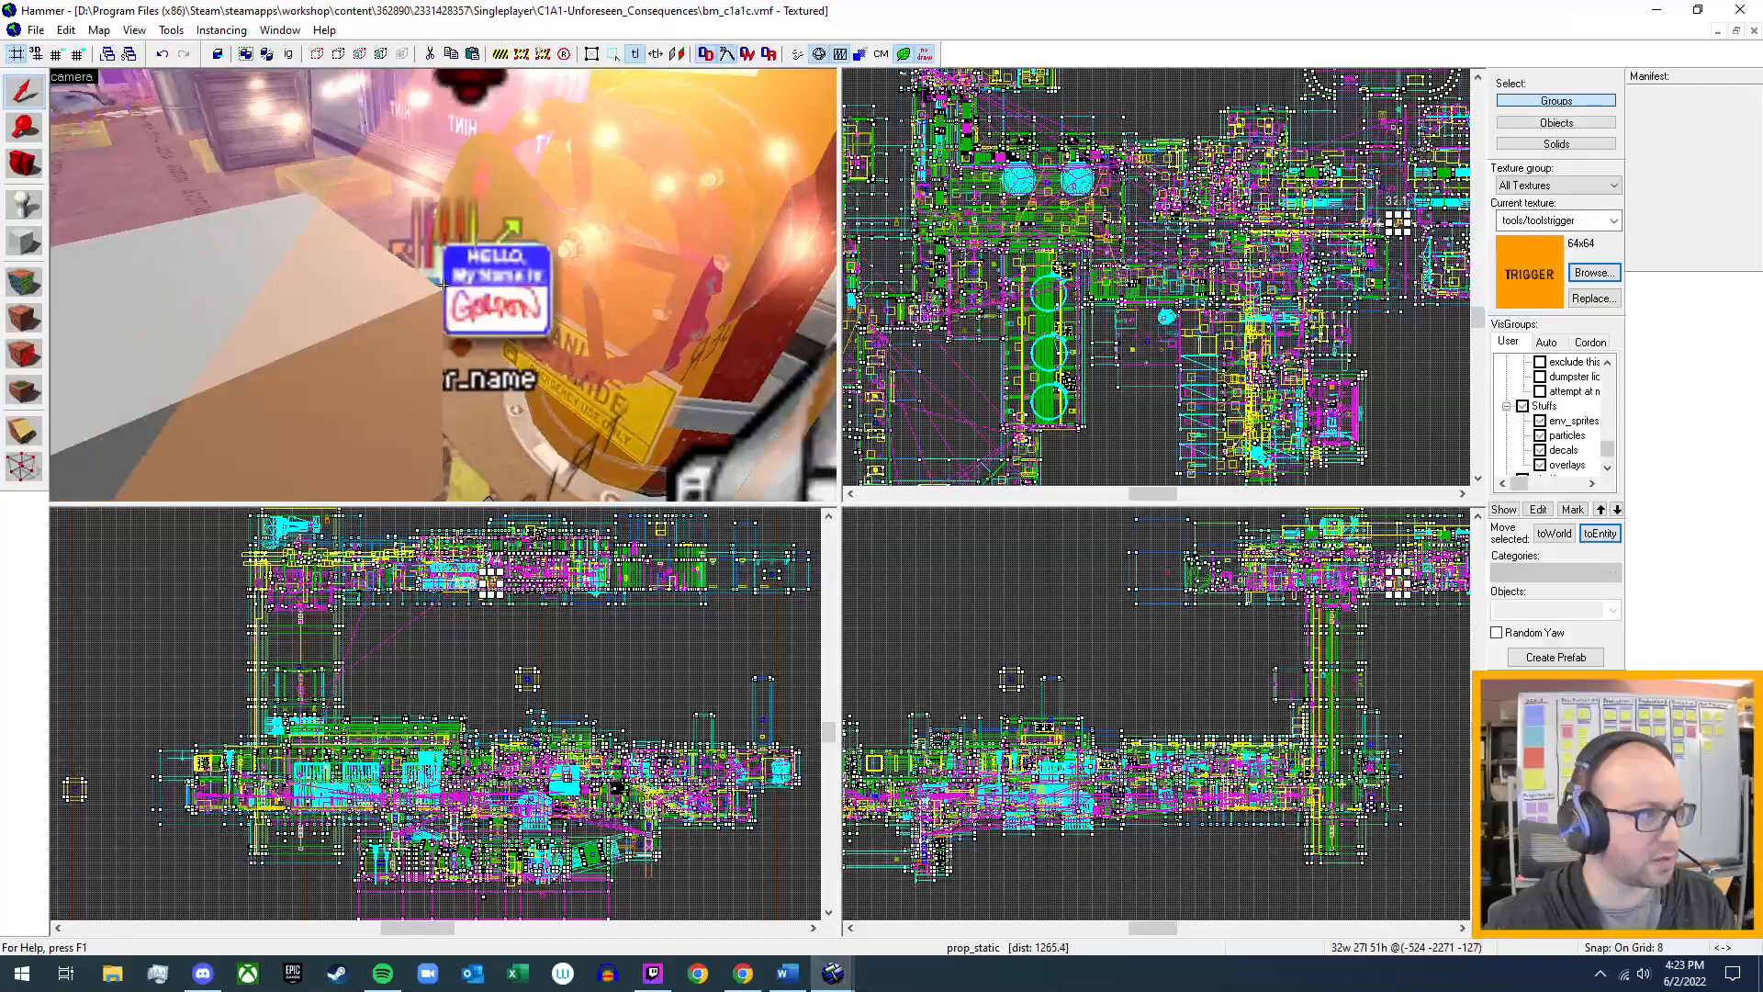
- Review the properties of the coolant_pipe_1_filter entity beside the coolant pipe valve and copy the entity
key(z)
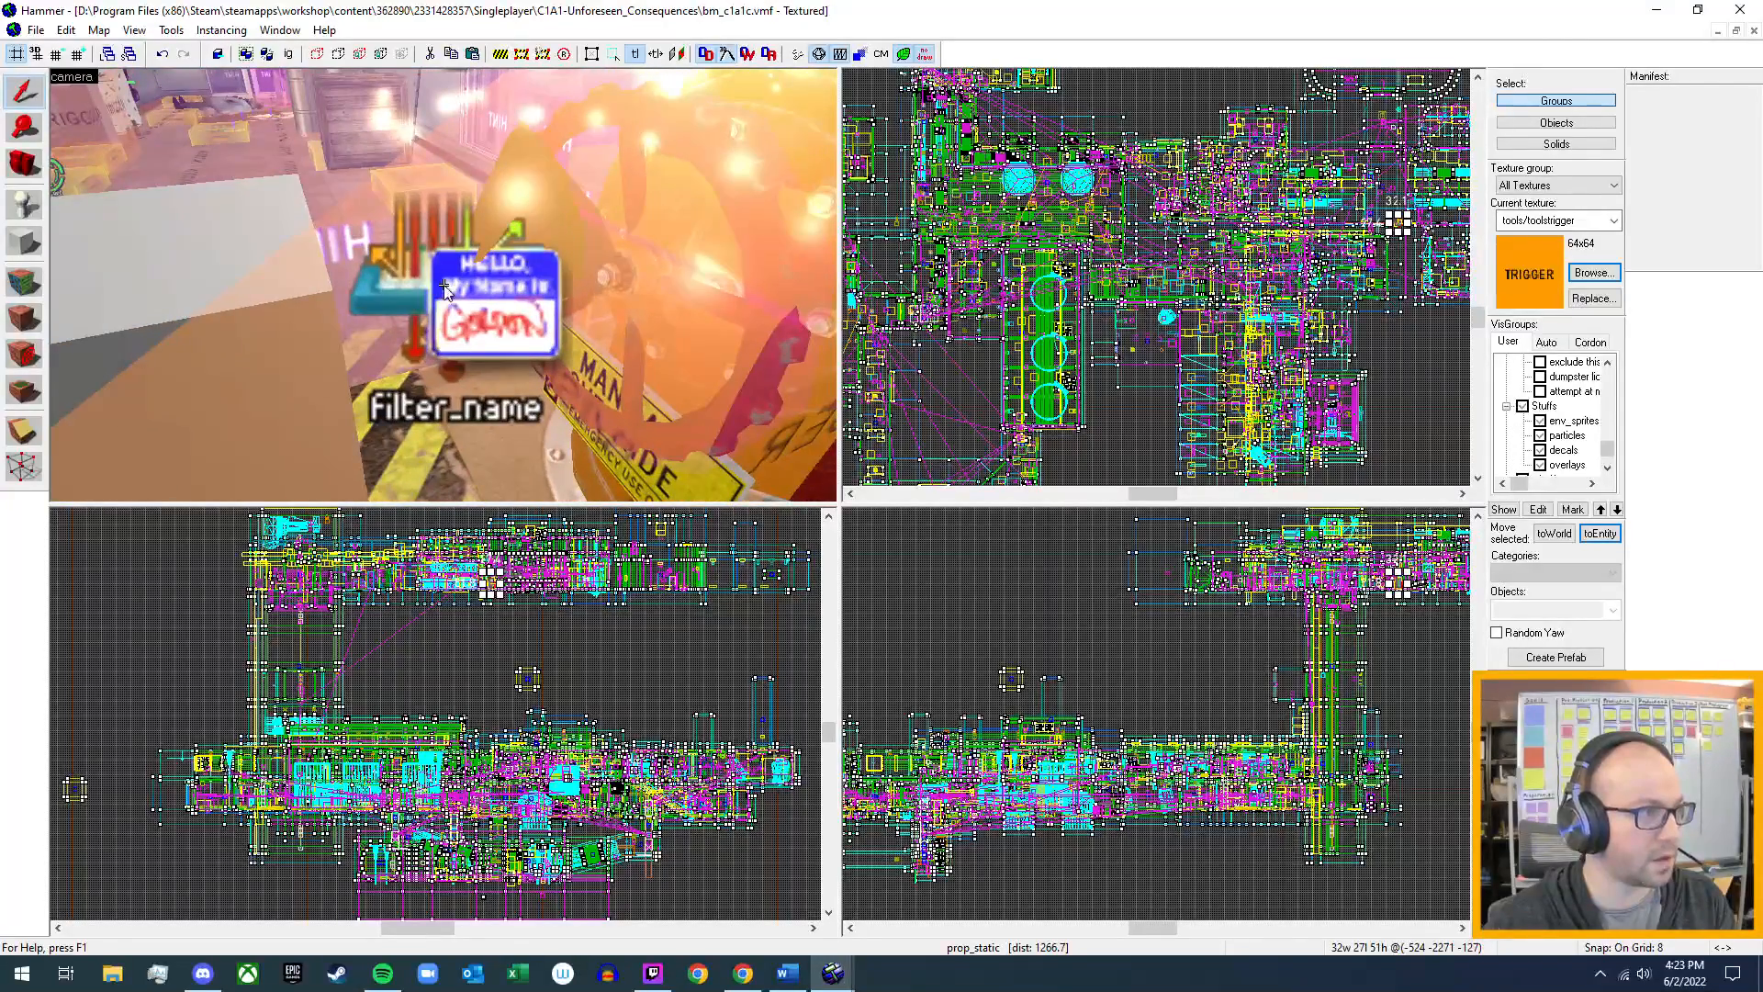
click(475, 283)
key(z)
key(w)
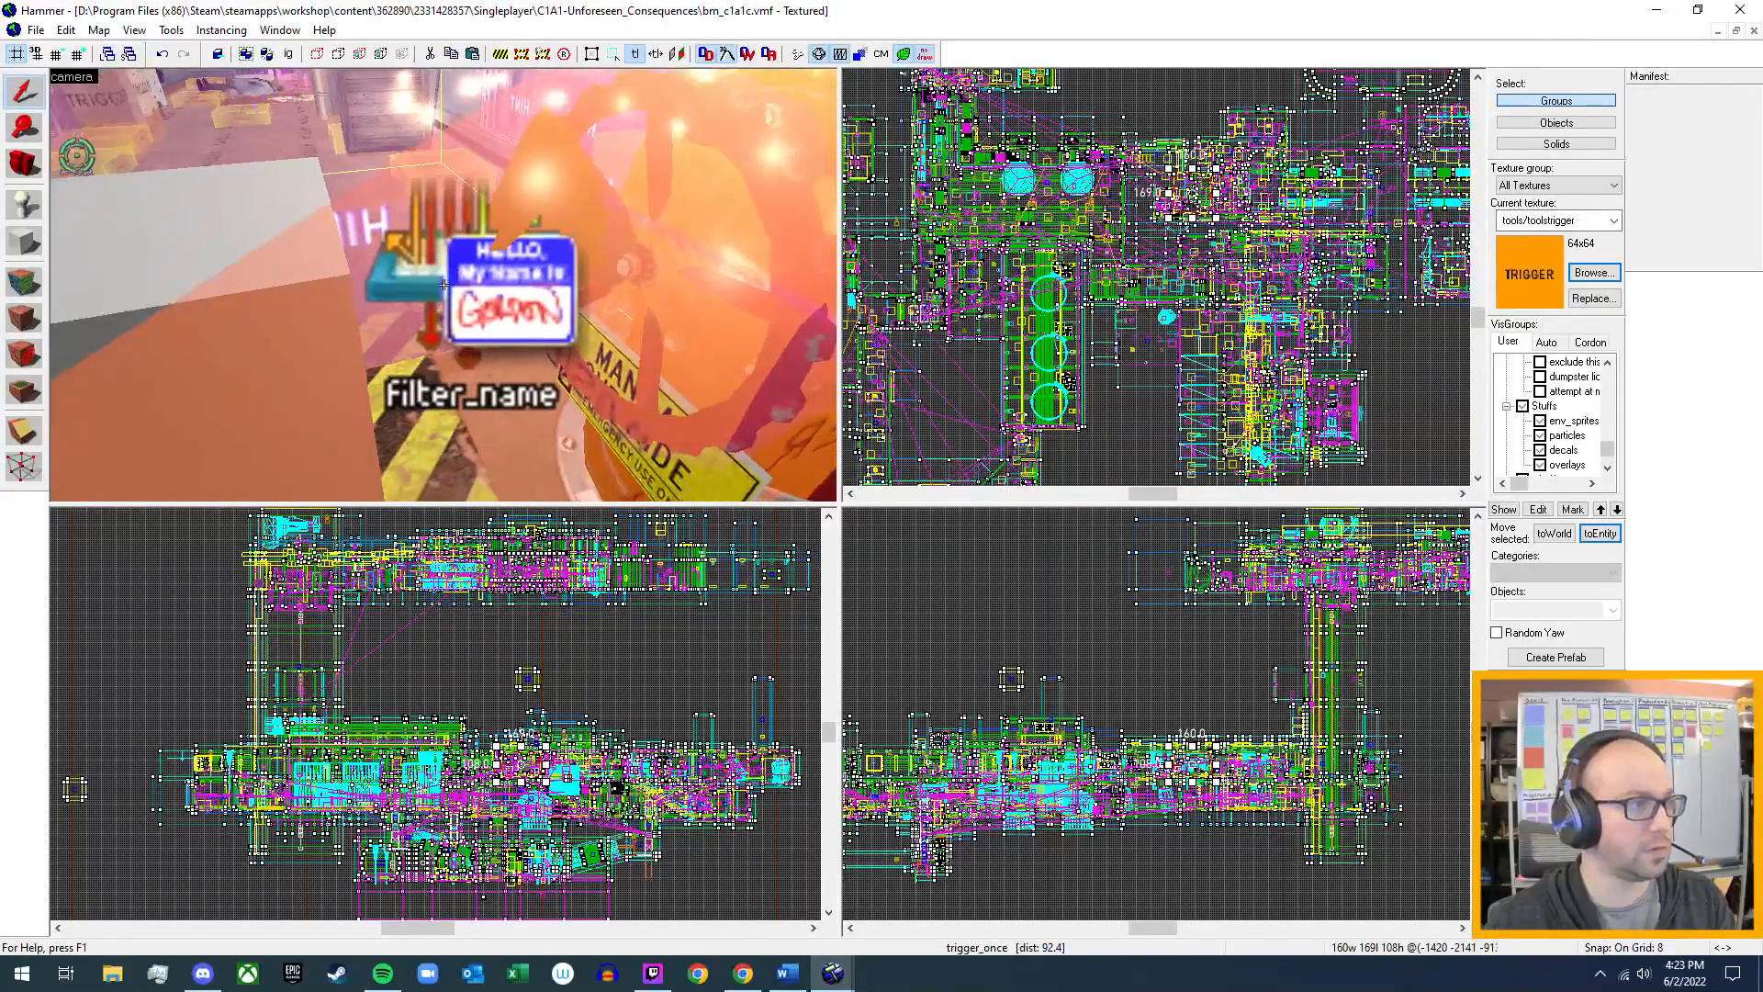
click(455, 251)
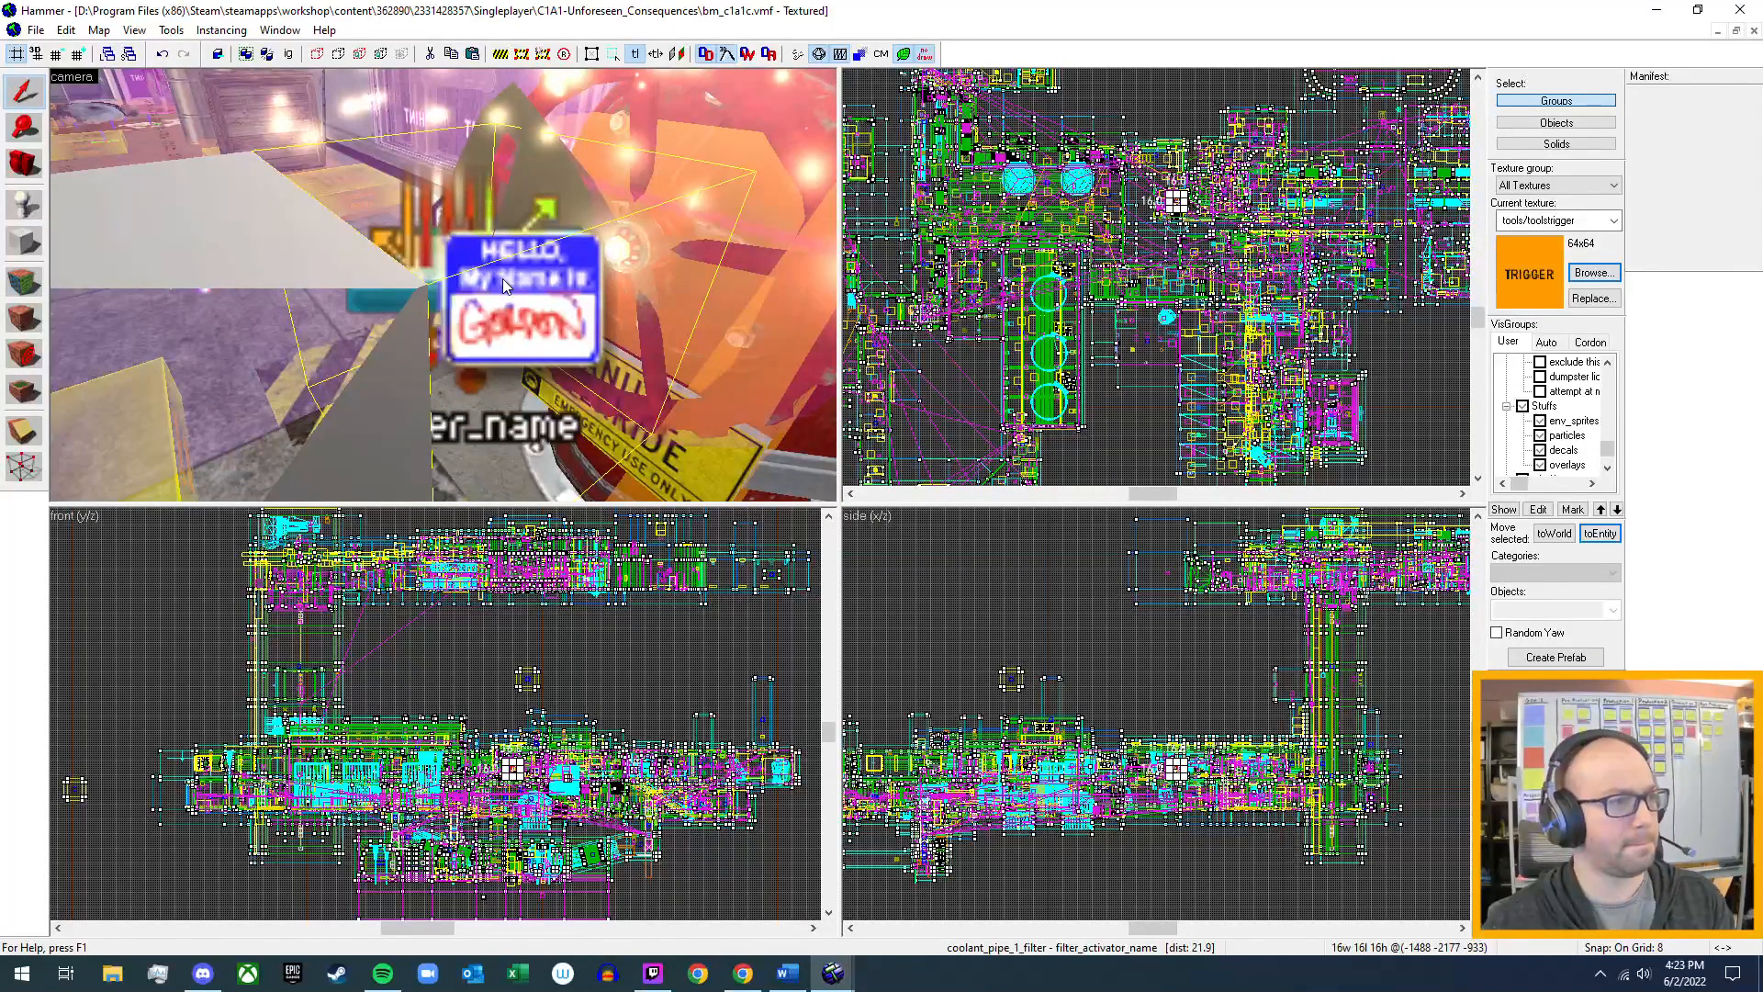
key(alt+Return)
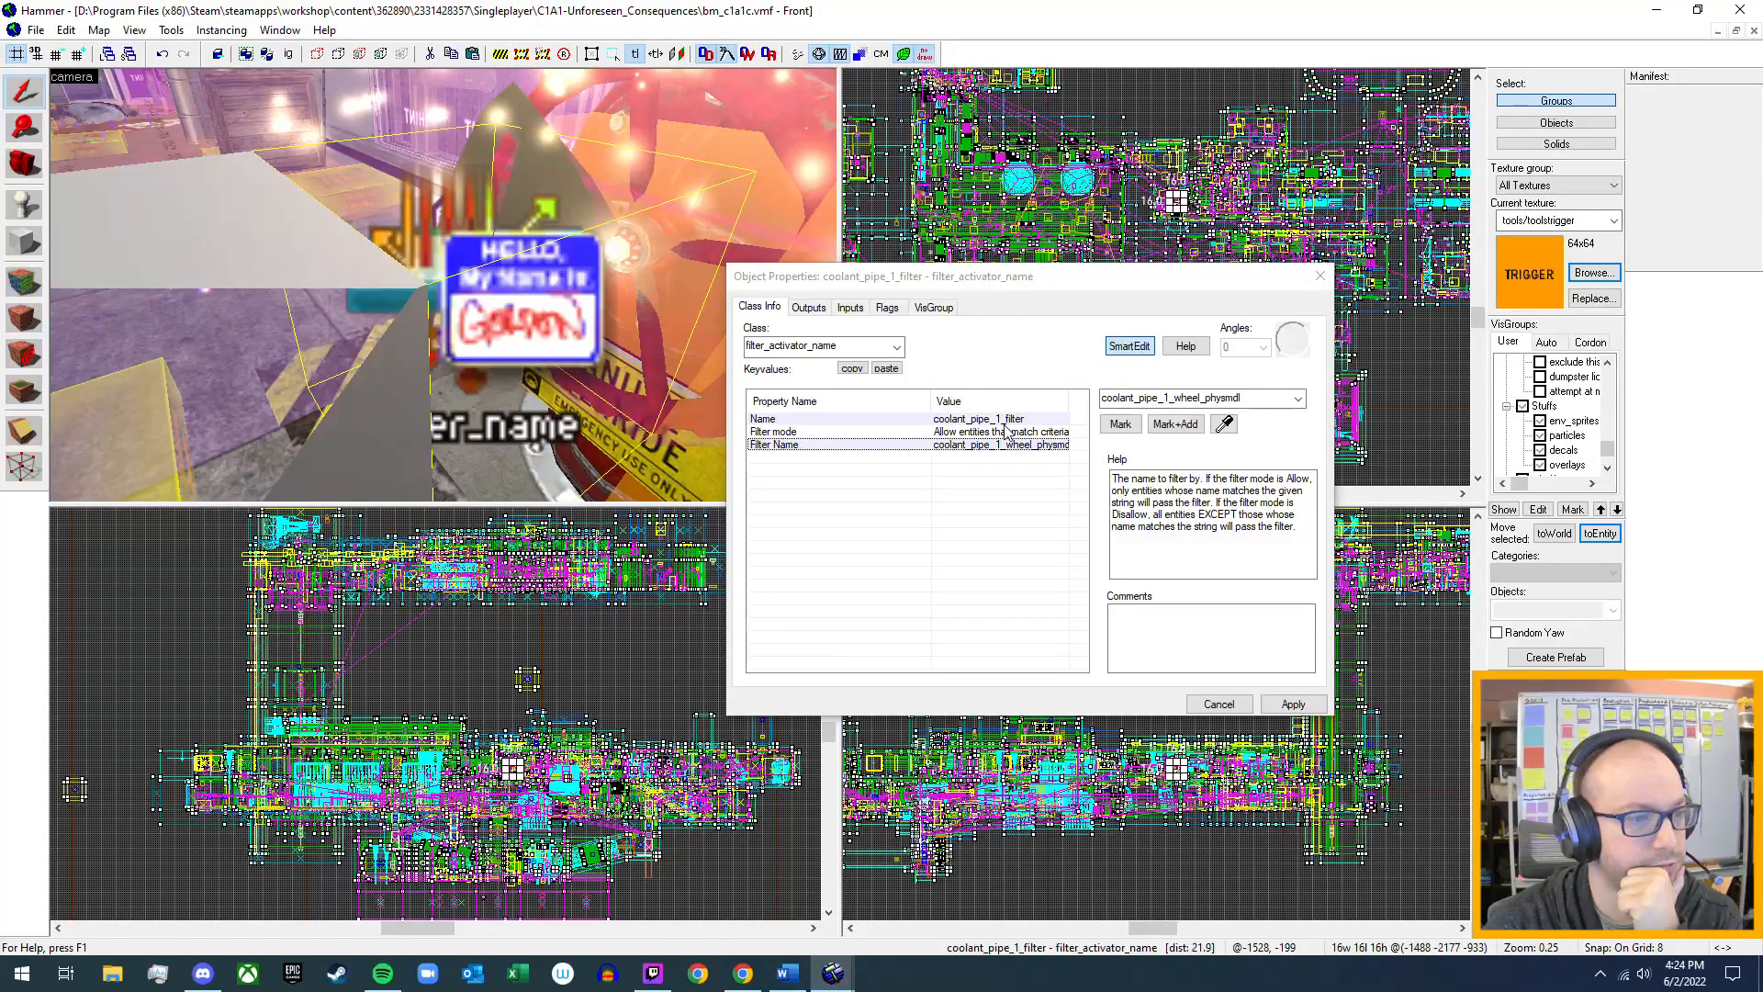
click(1320, 278)
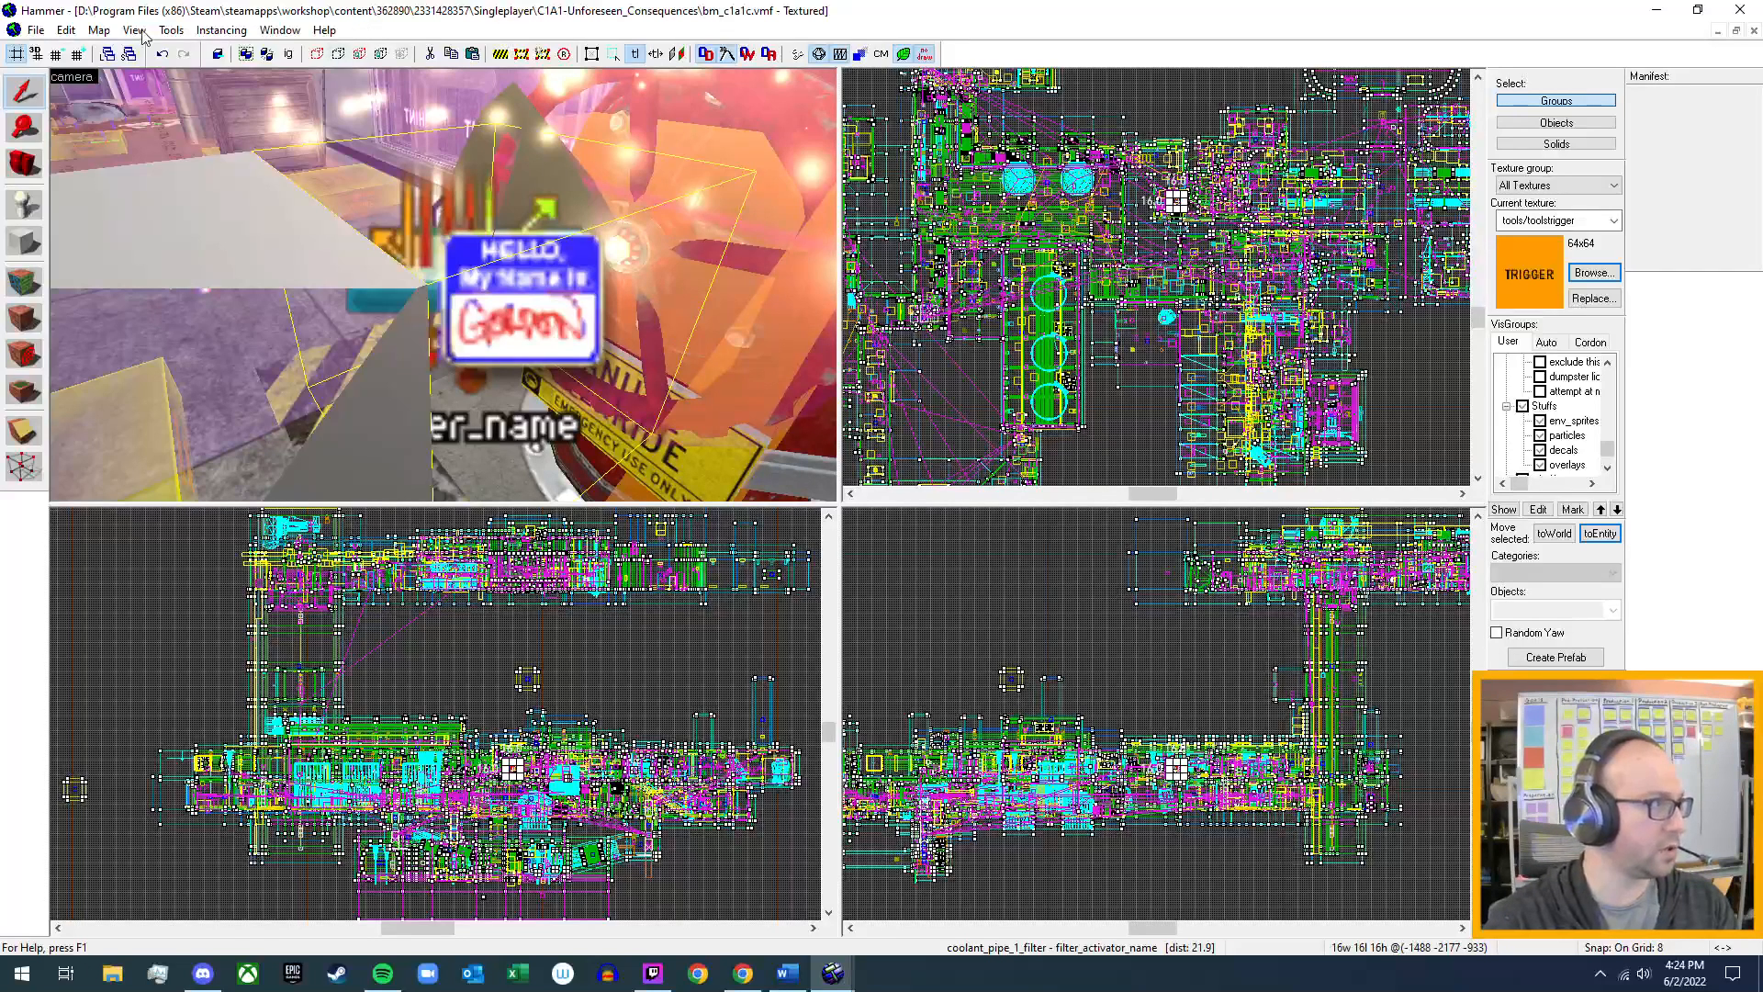
- Return to bm_mytestmap.vmf and replace its name filter with the copied coolant_pipe_1_filter entity beside the valve
click(35, 35)
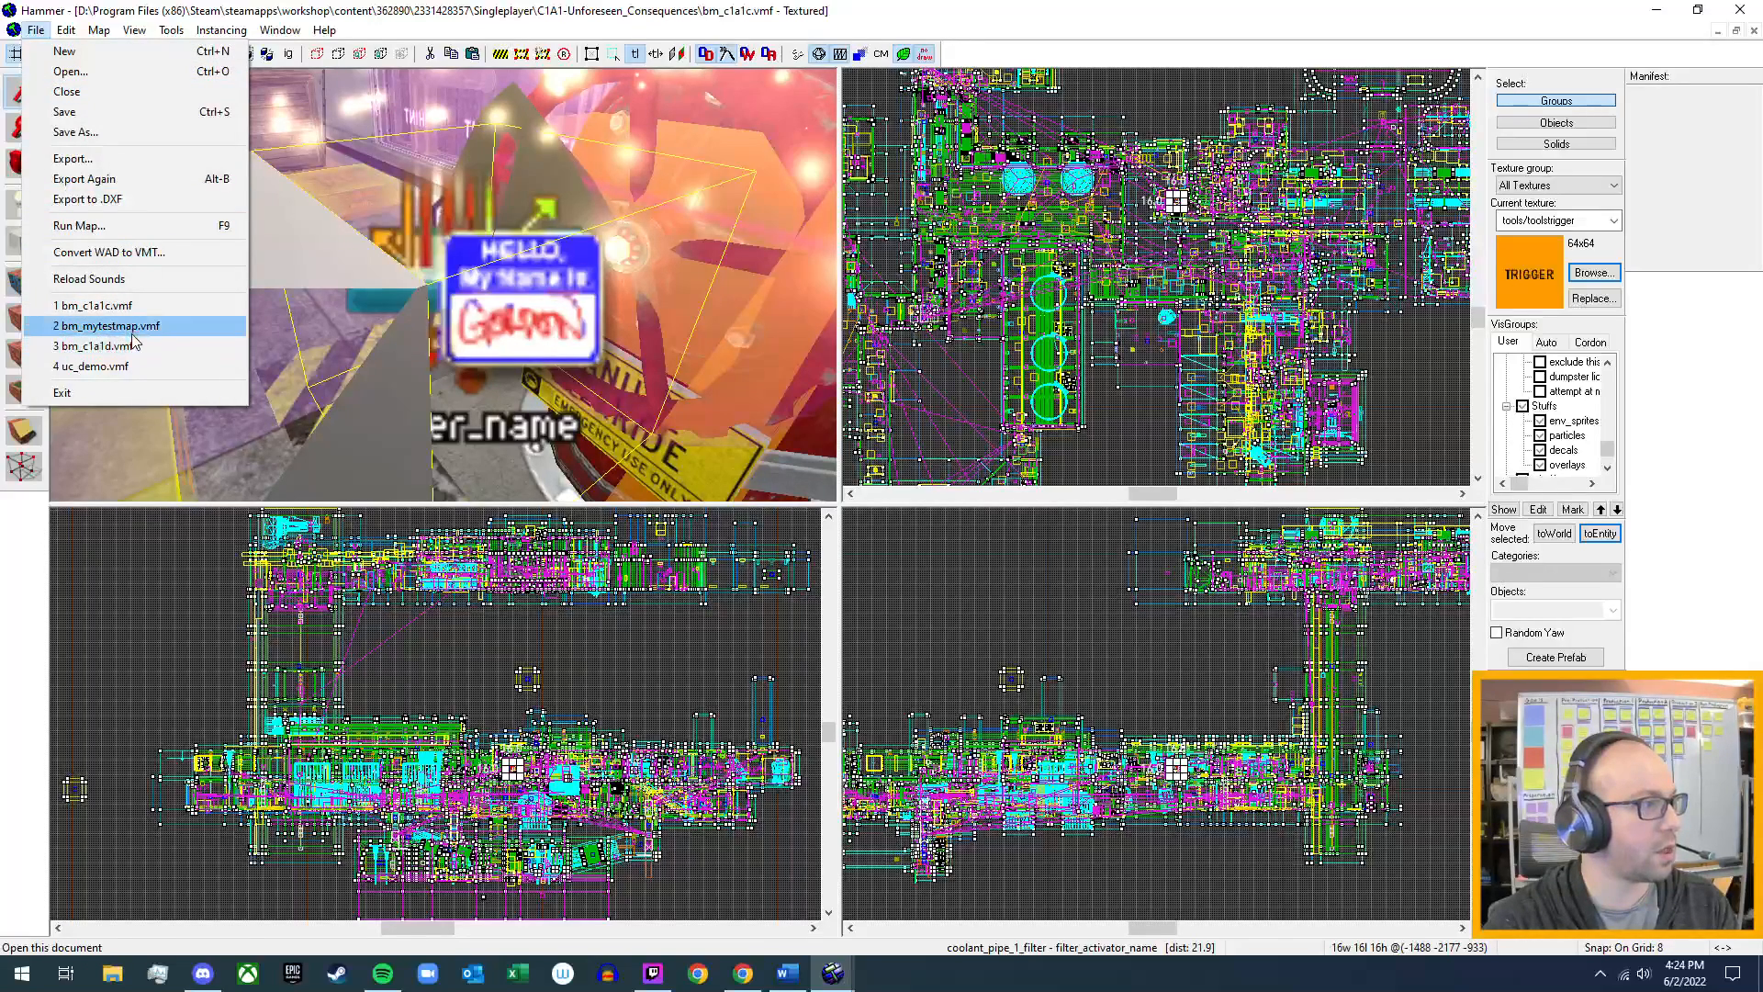
click(106, 326)
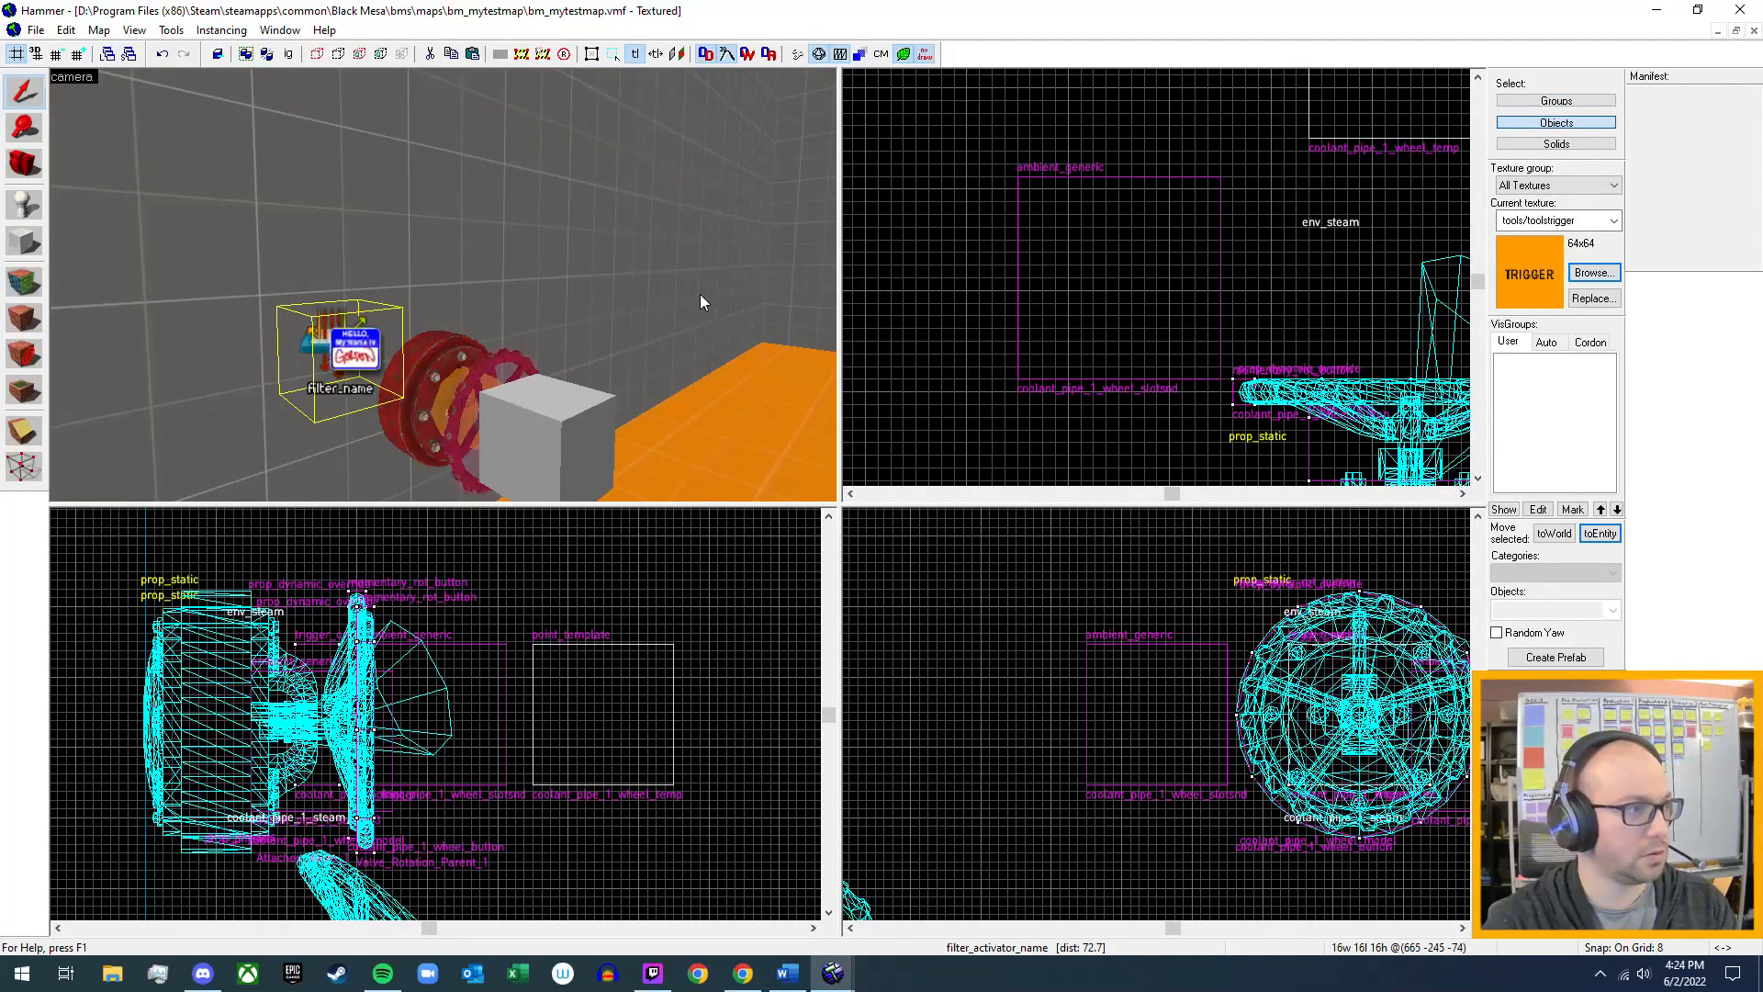
key(z)
key(w)
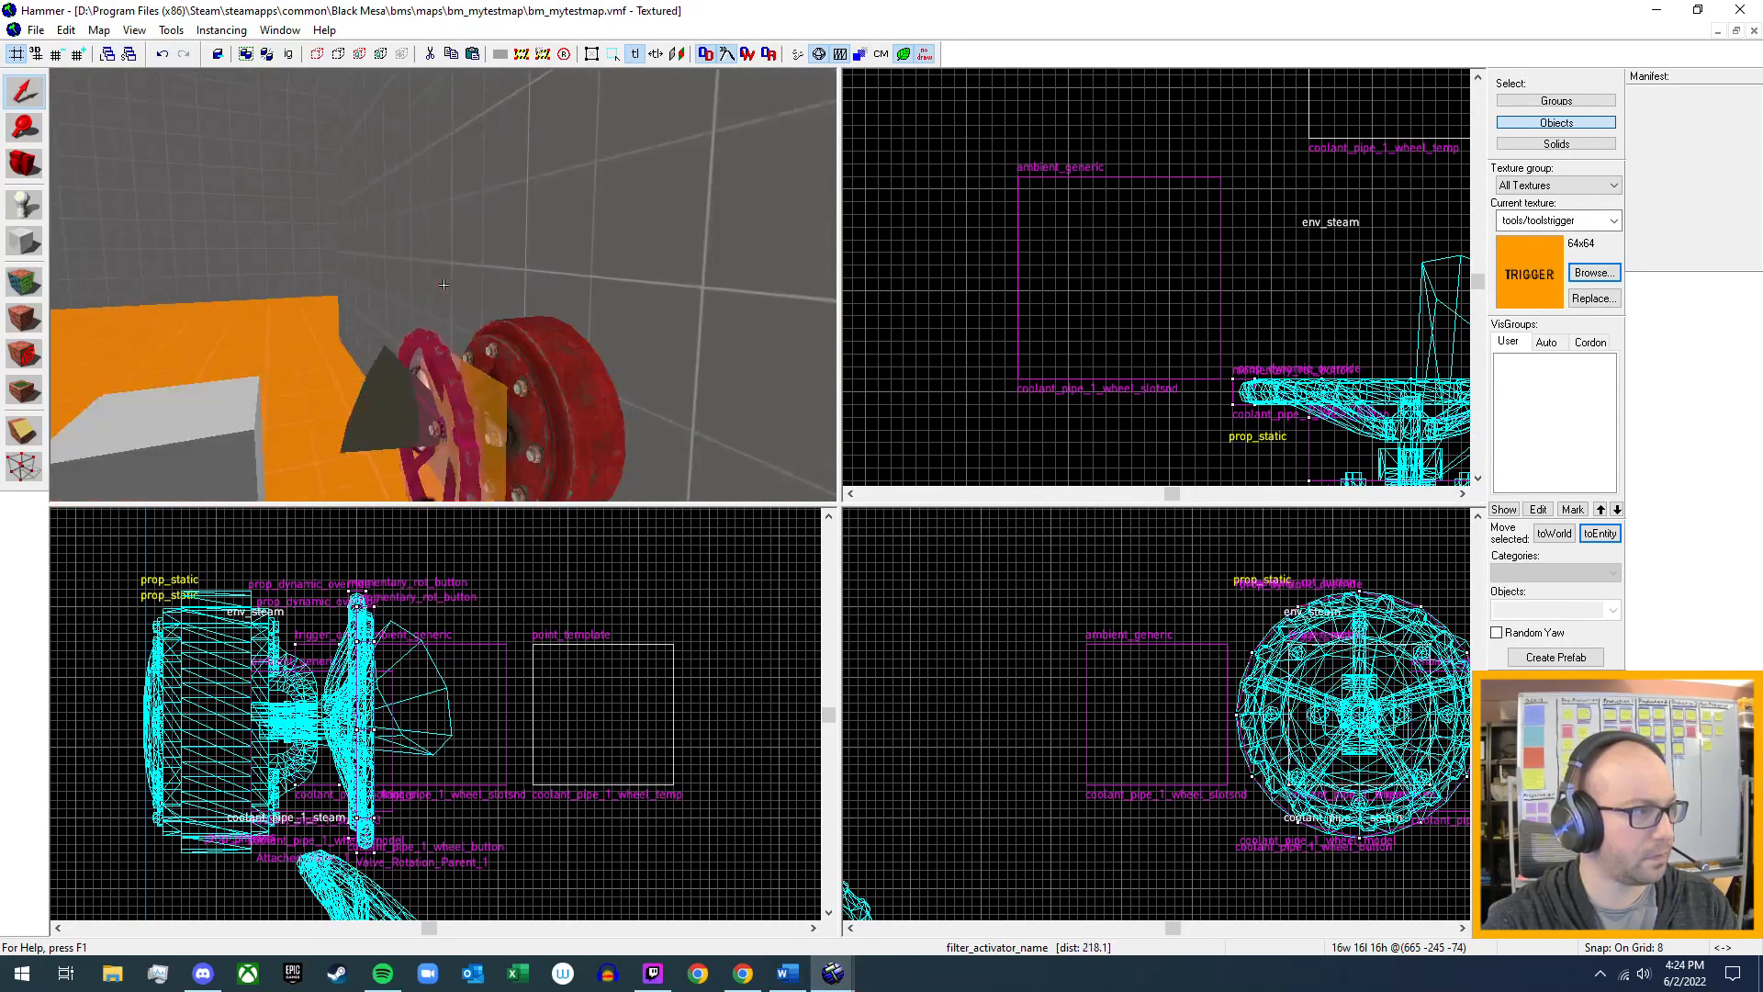
key(a)
key(a)
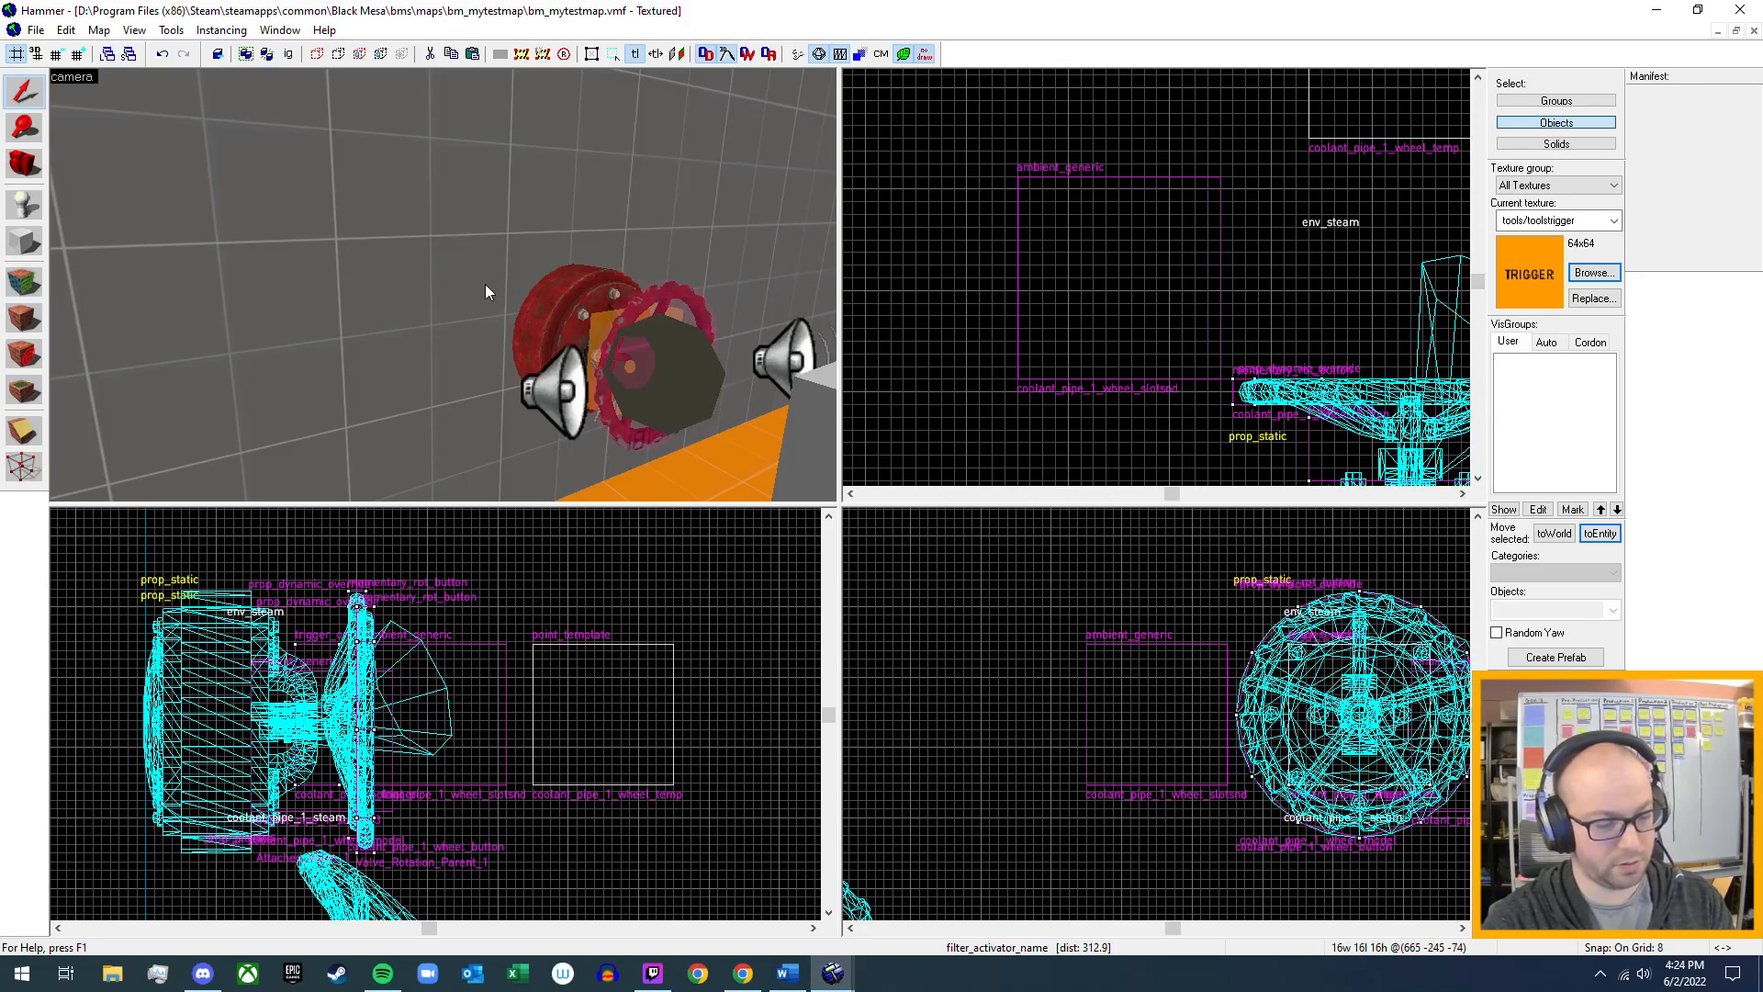
key(ctrl+v)
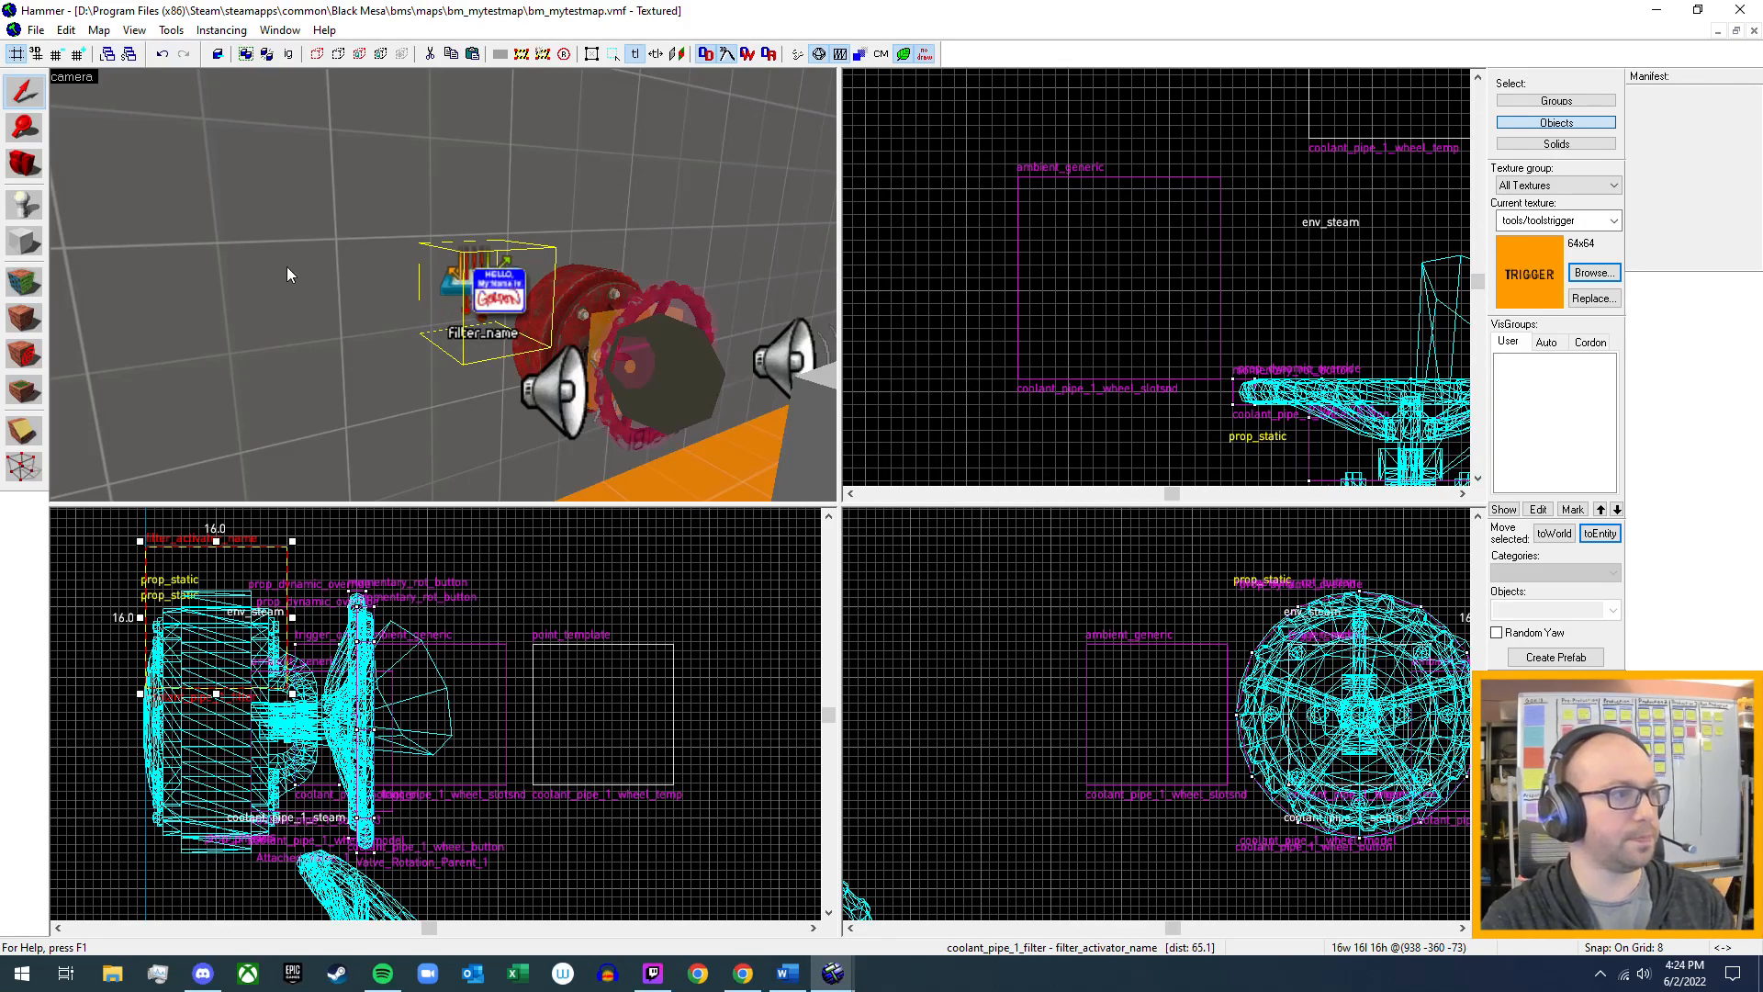
key(z)
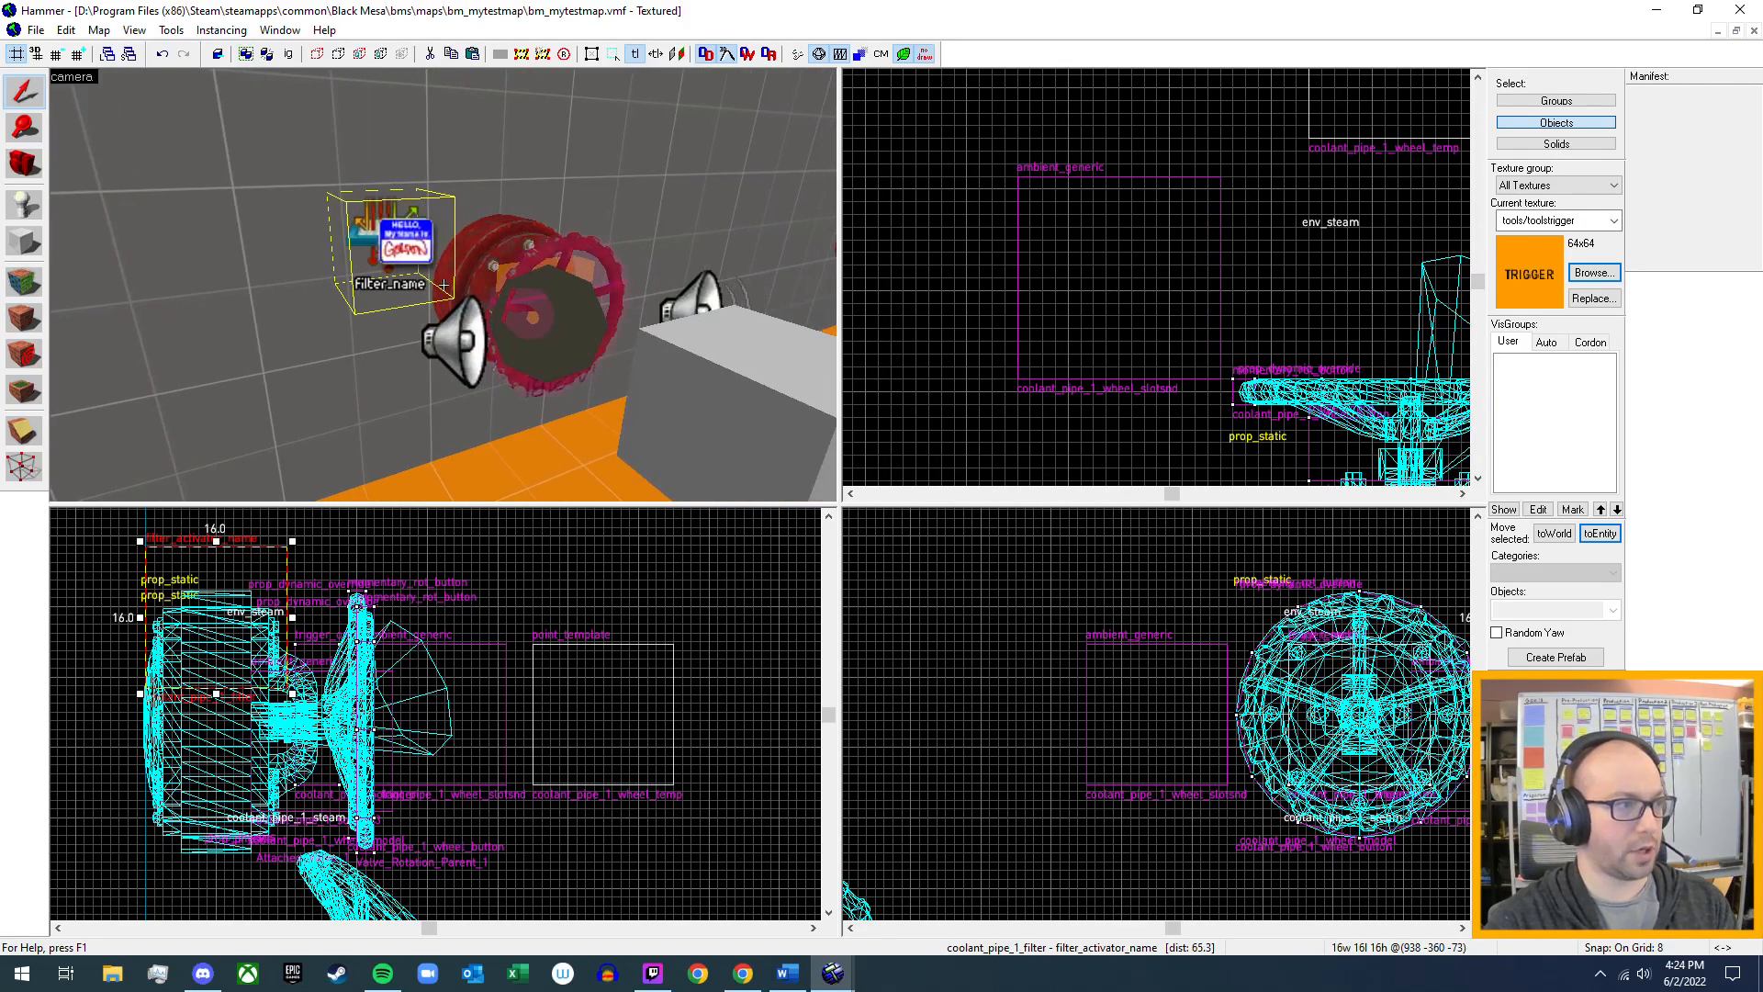
- Review the filter settings of the reference valve's coolant_pipe_1_trigger and of its coolant_pipe_1_filter entity
key(d)
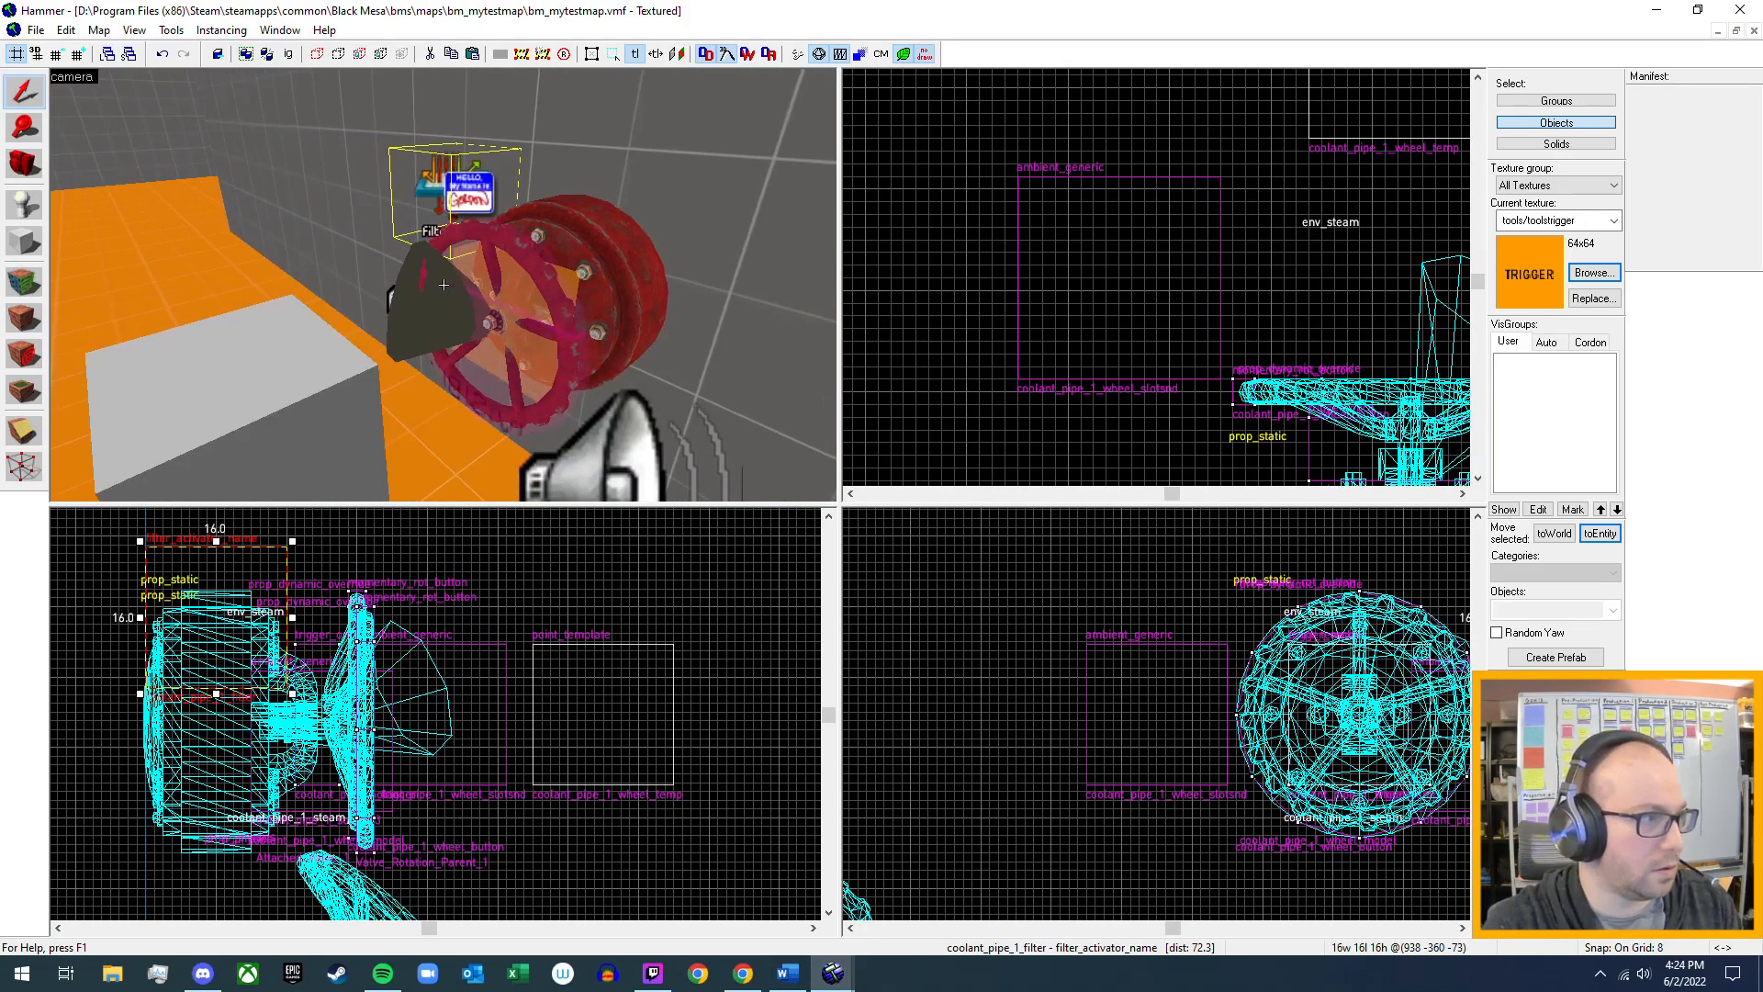
key(d)
double_click(461, 283)
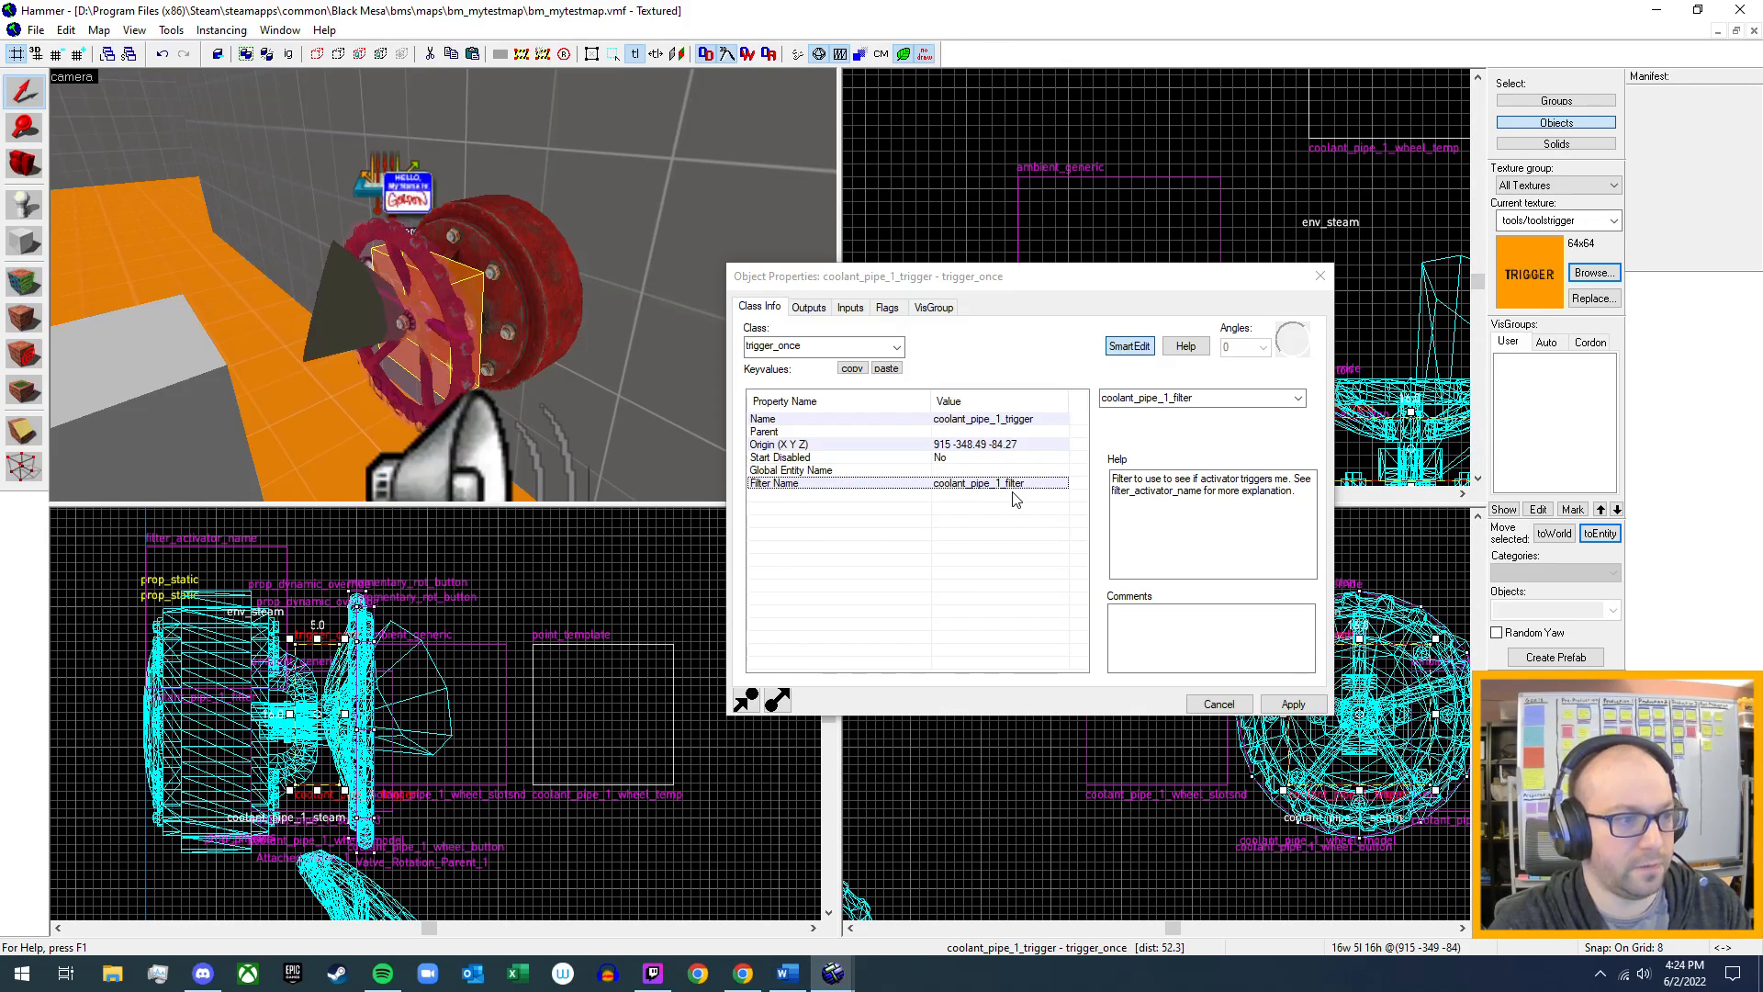
click(1320, 275)
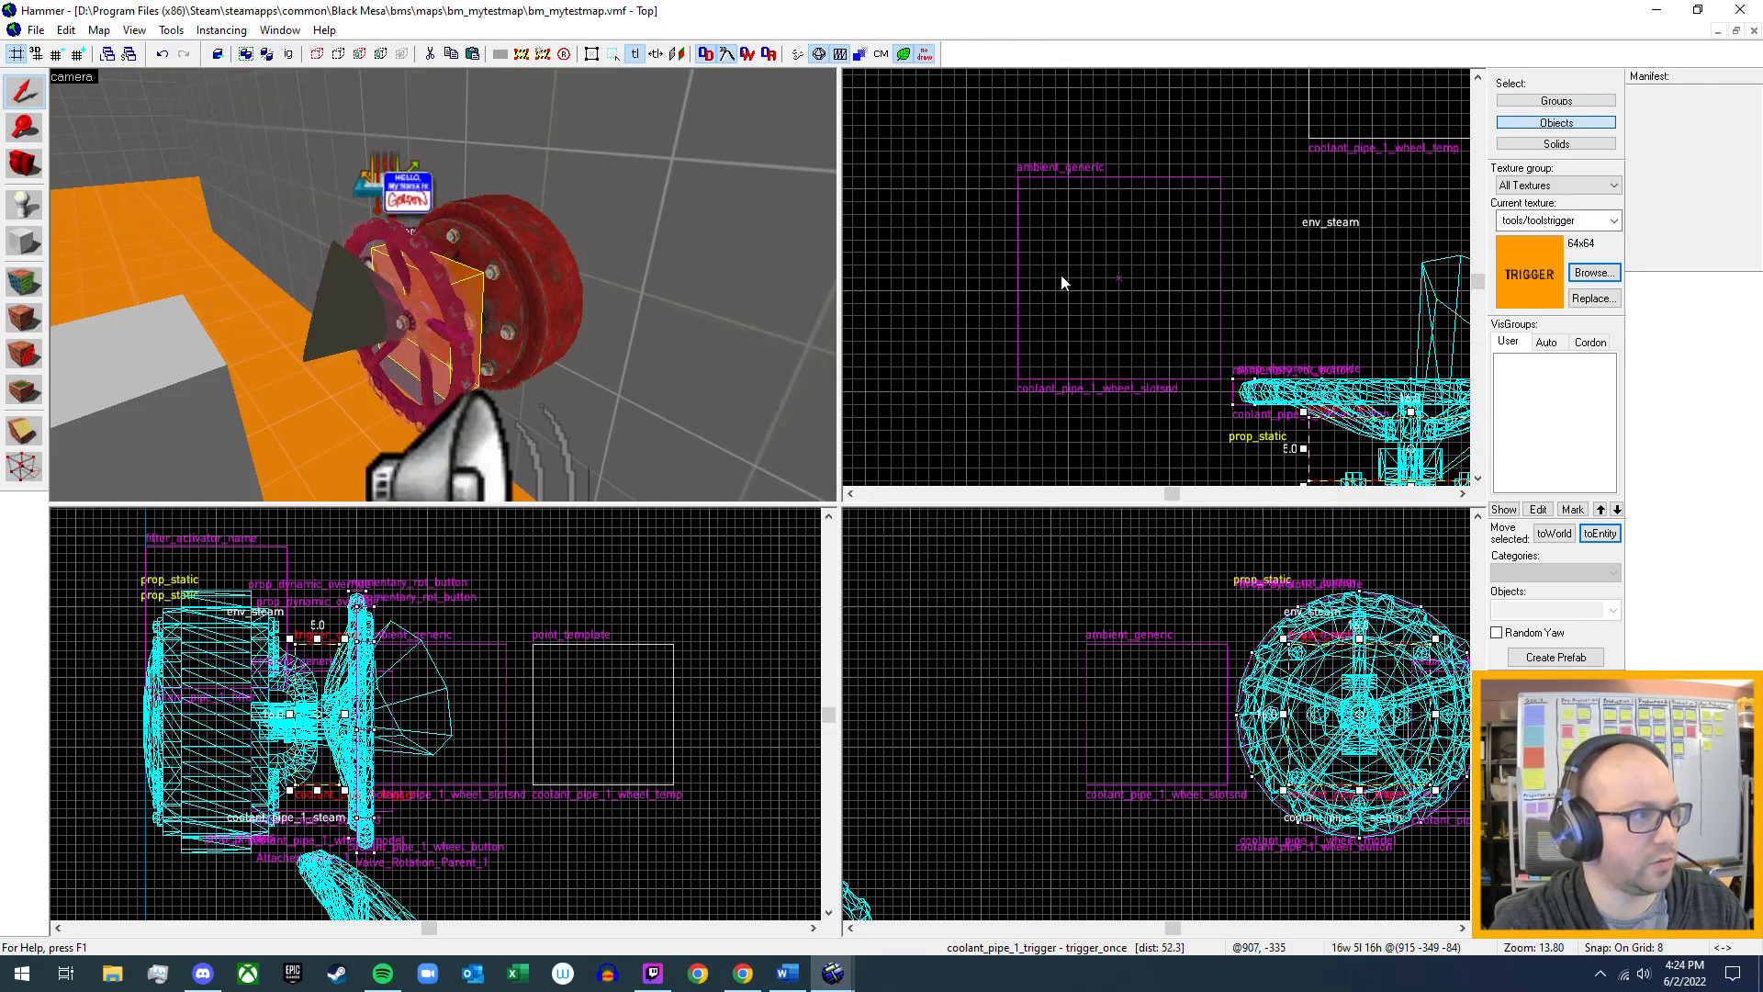
key(z)
key(a)
key(z)
click(497, 345)
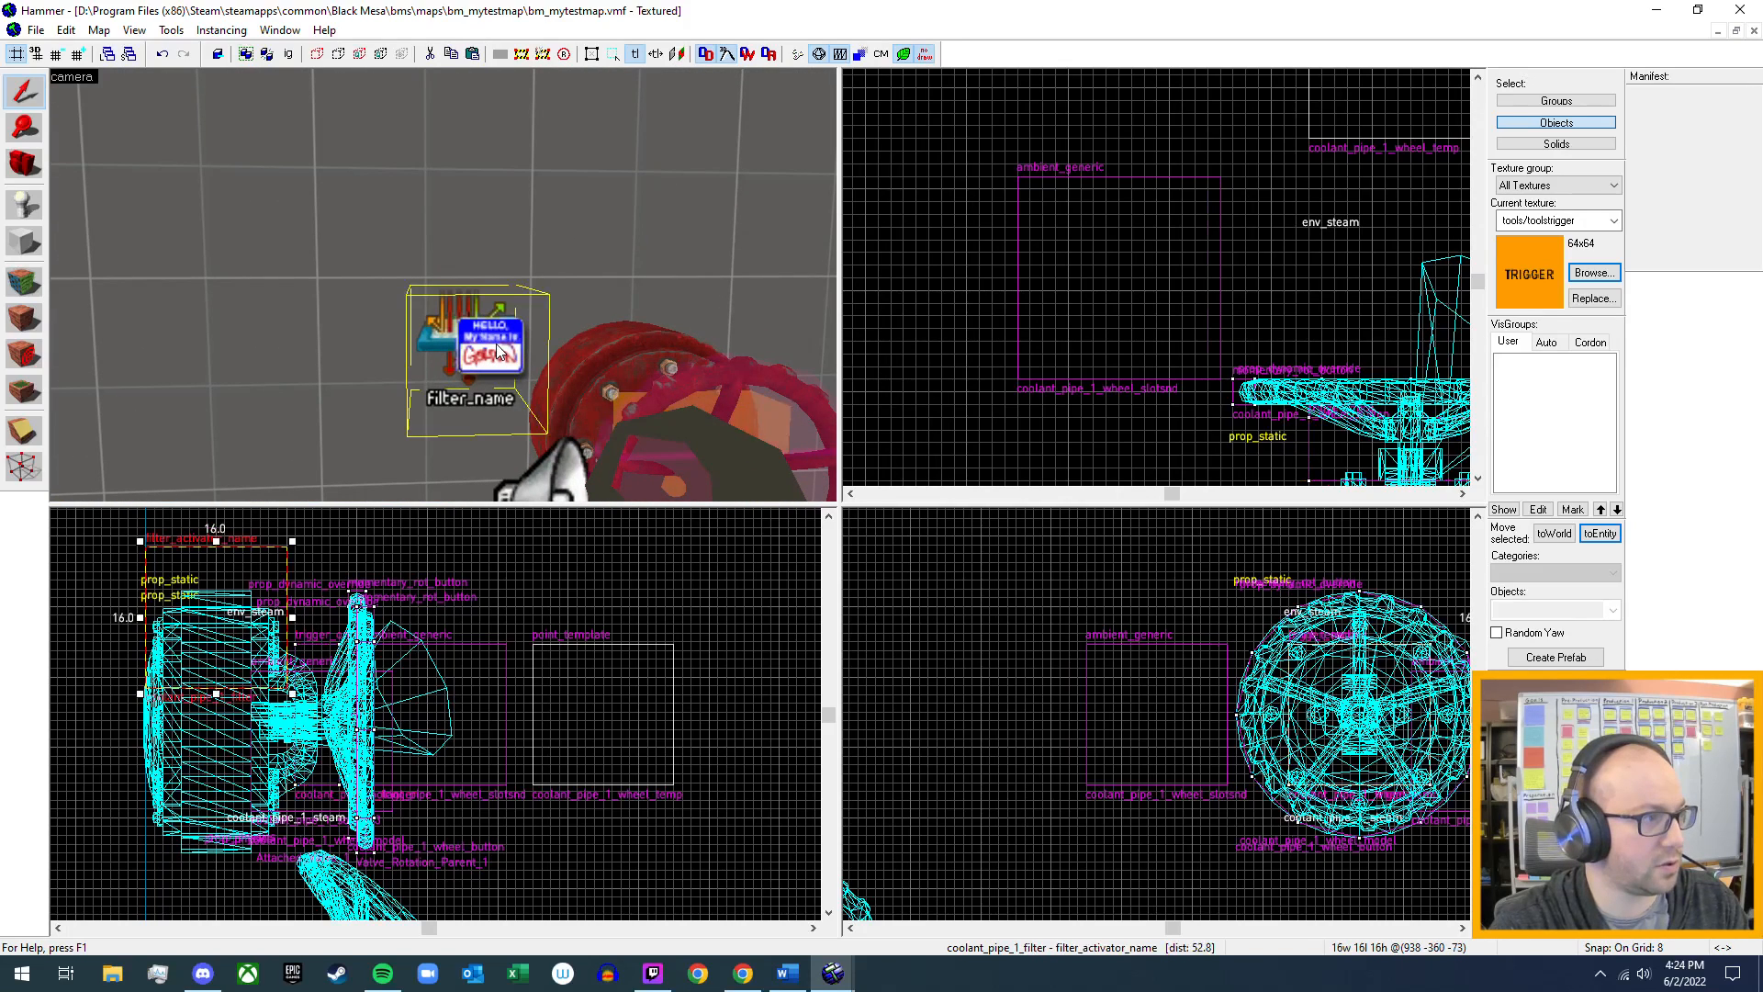
key(alt+Return)
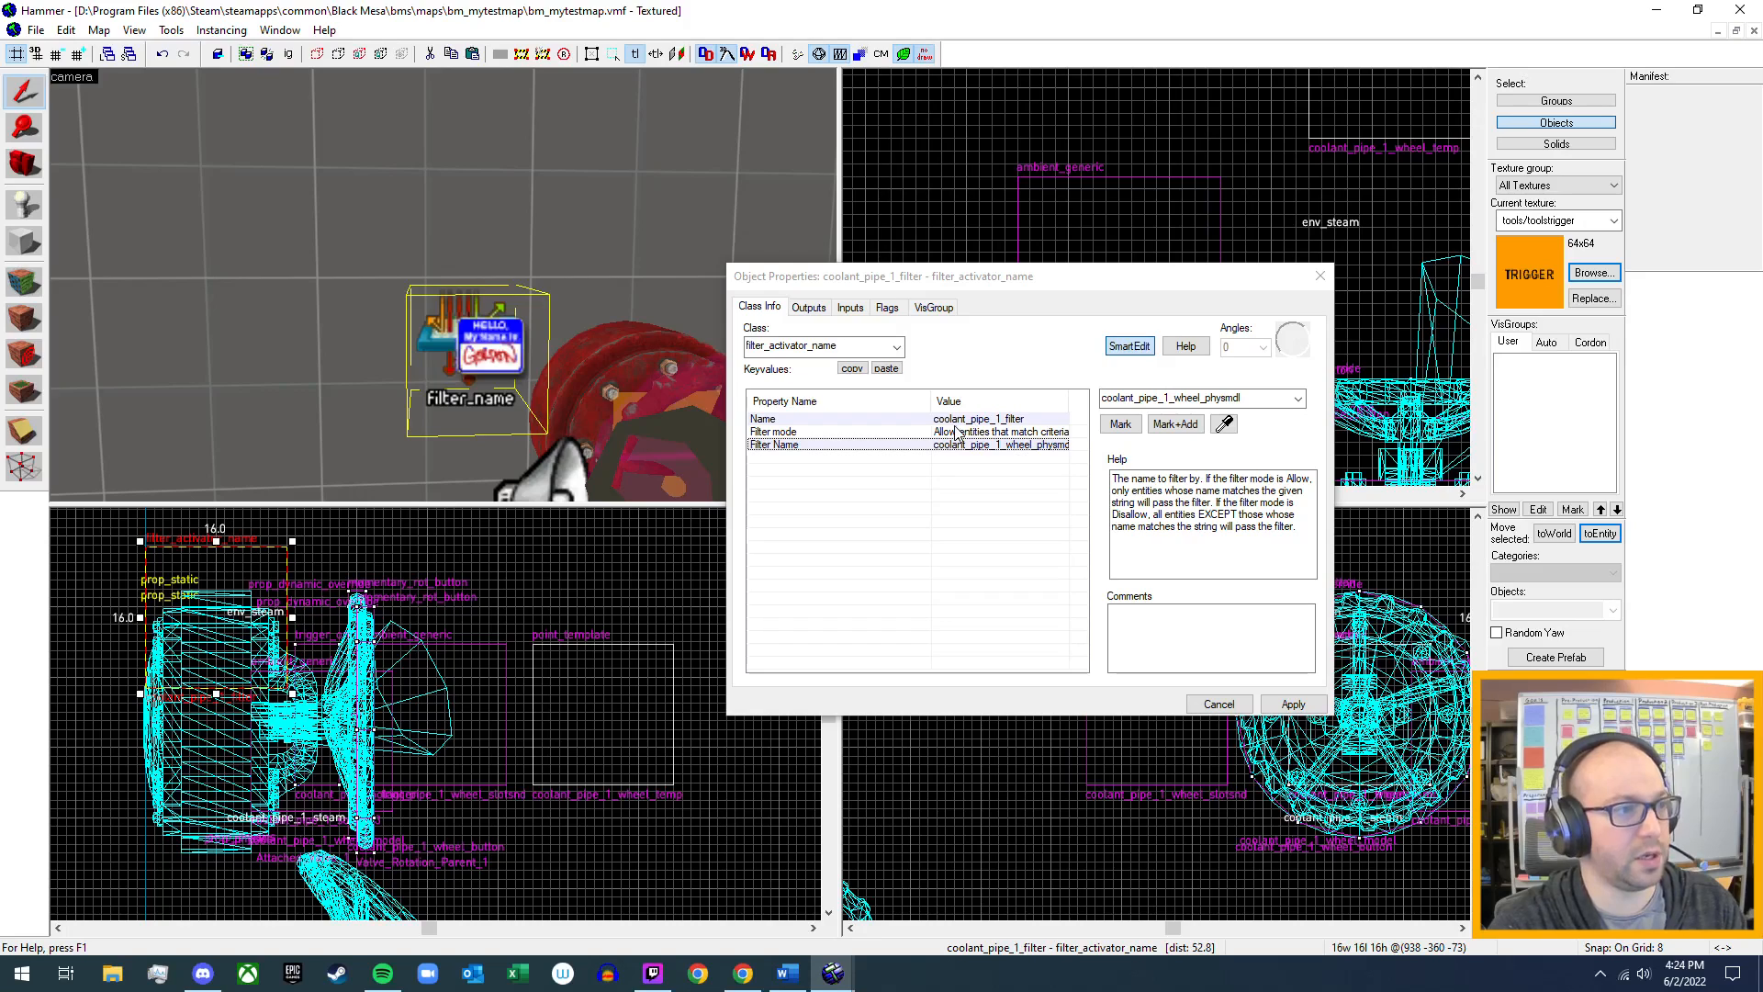
click(1311, 285)
- Check the filter name assigned to the trigger inside the custom valve in the test map
key(z)
key(s)
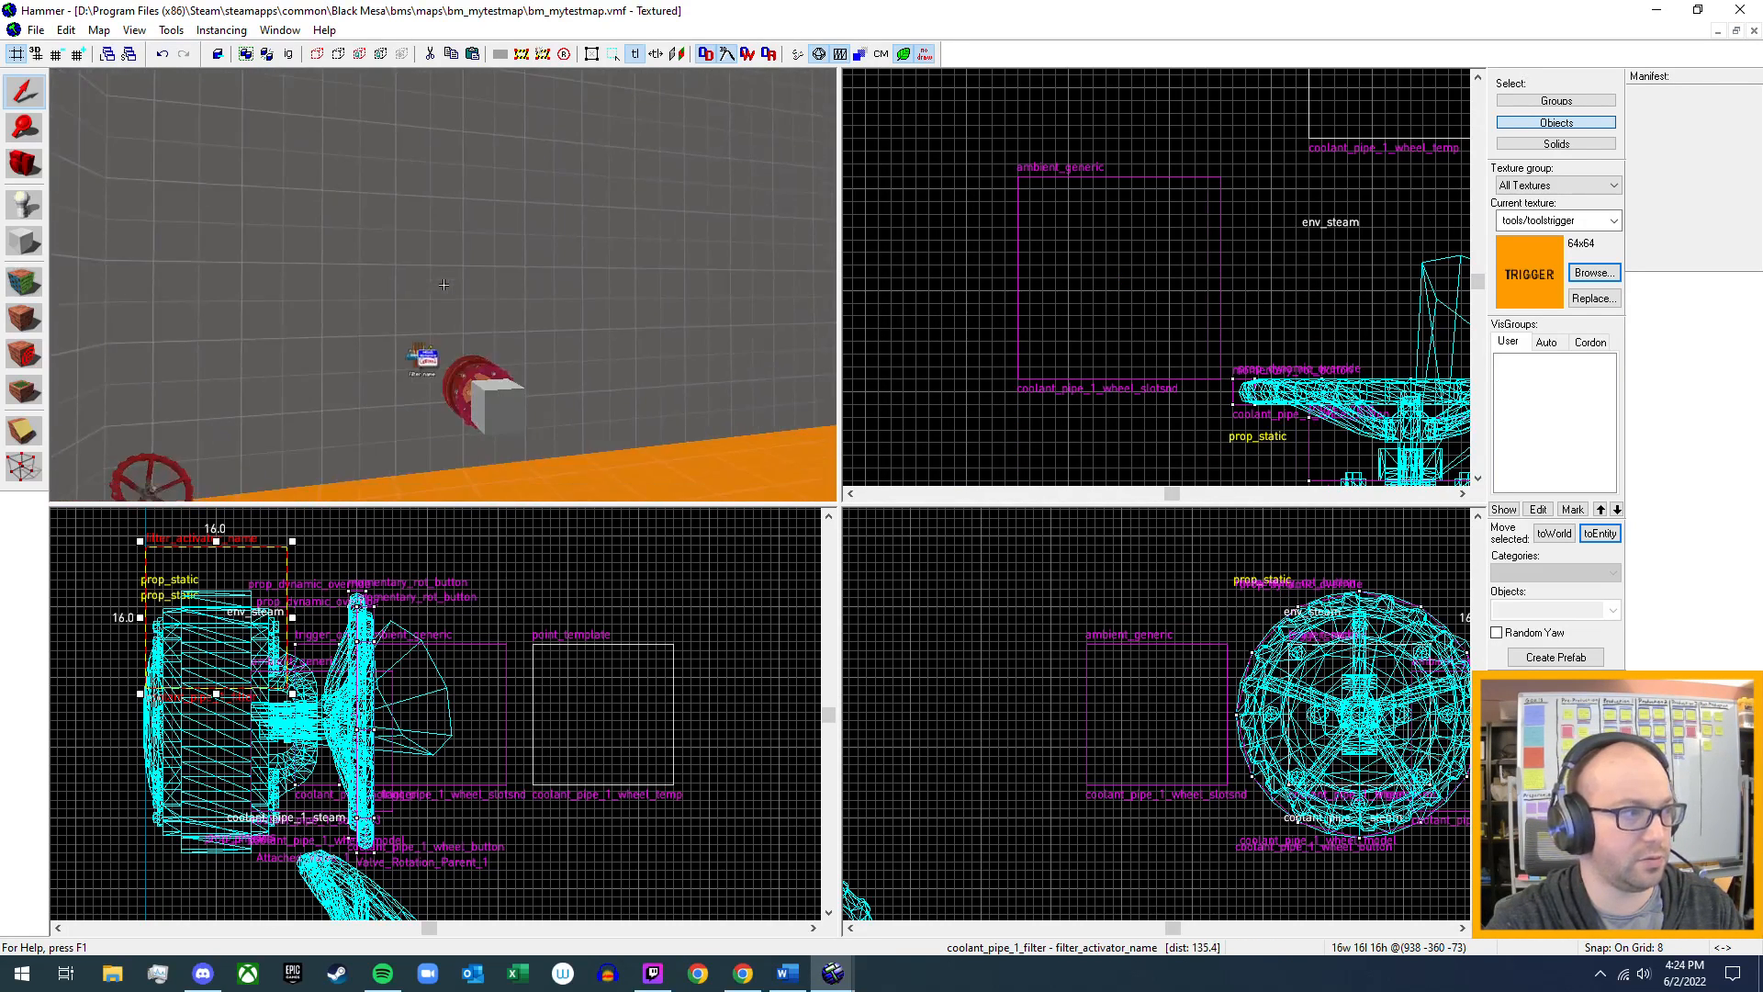
key(w)
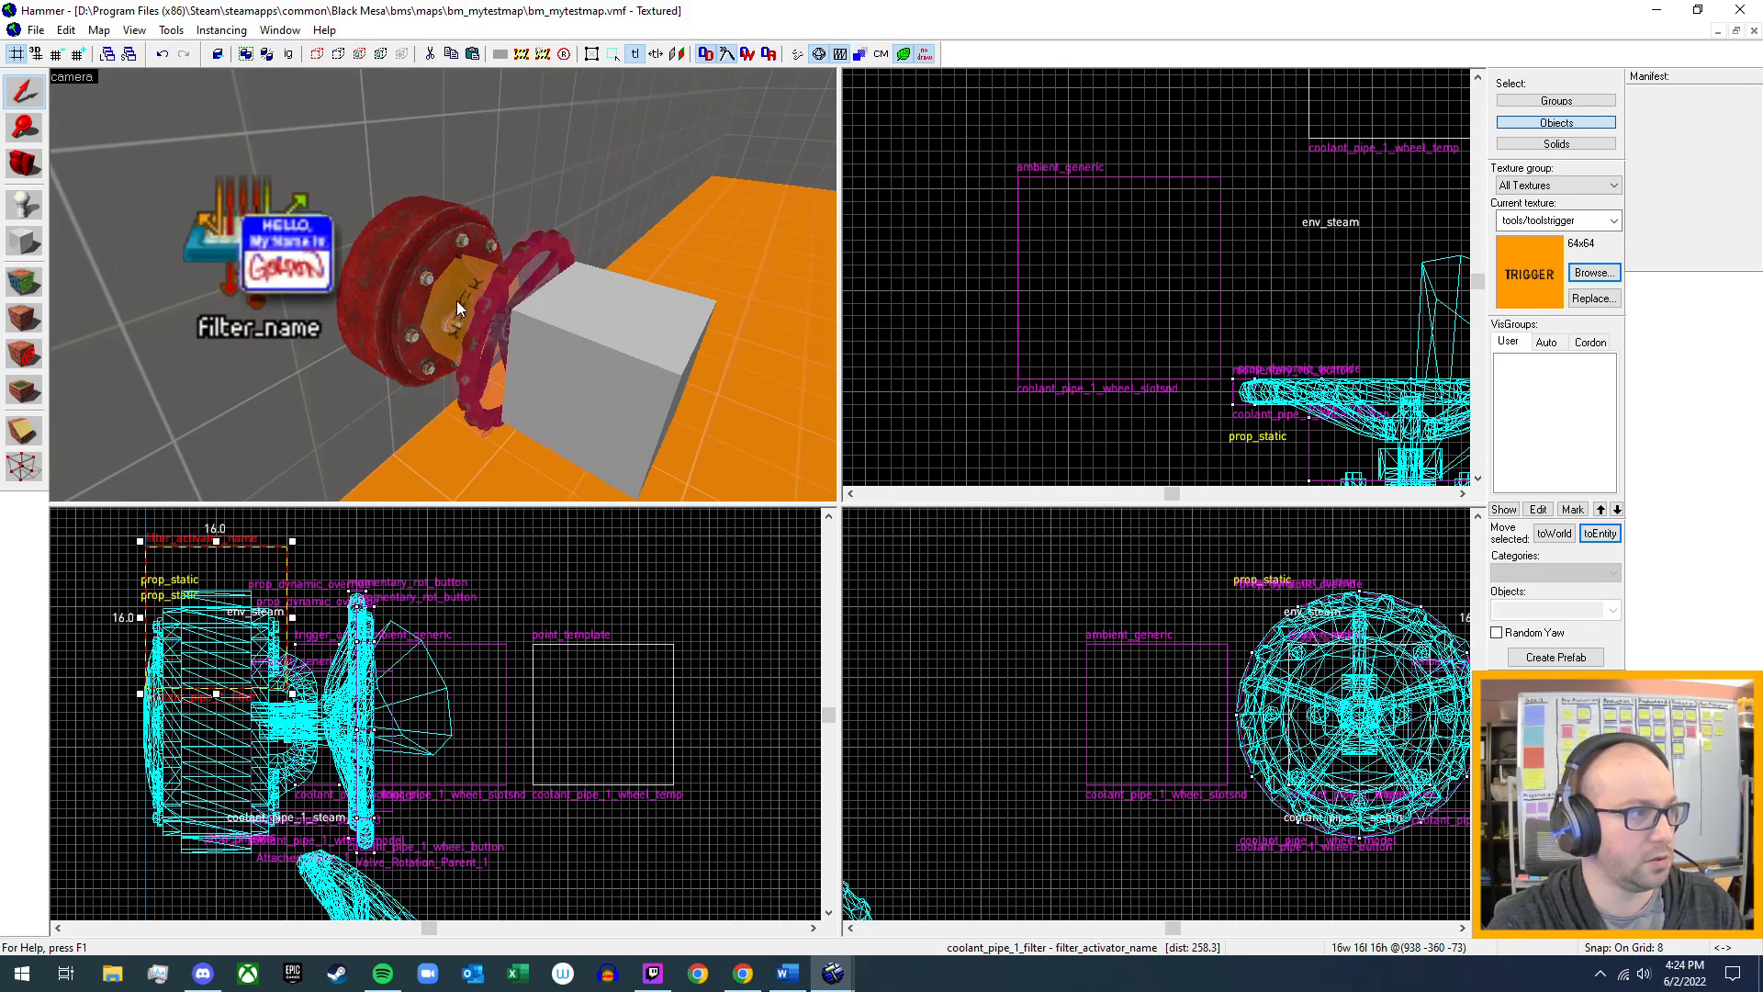
double_click(455, 301)
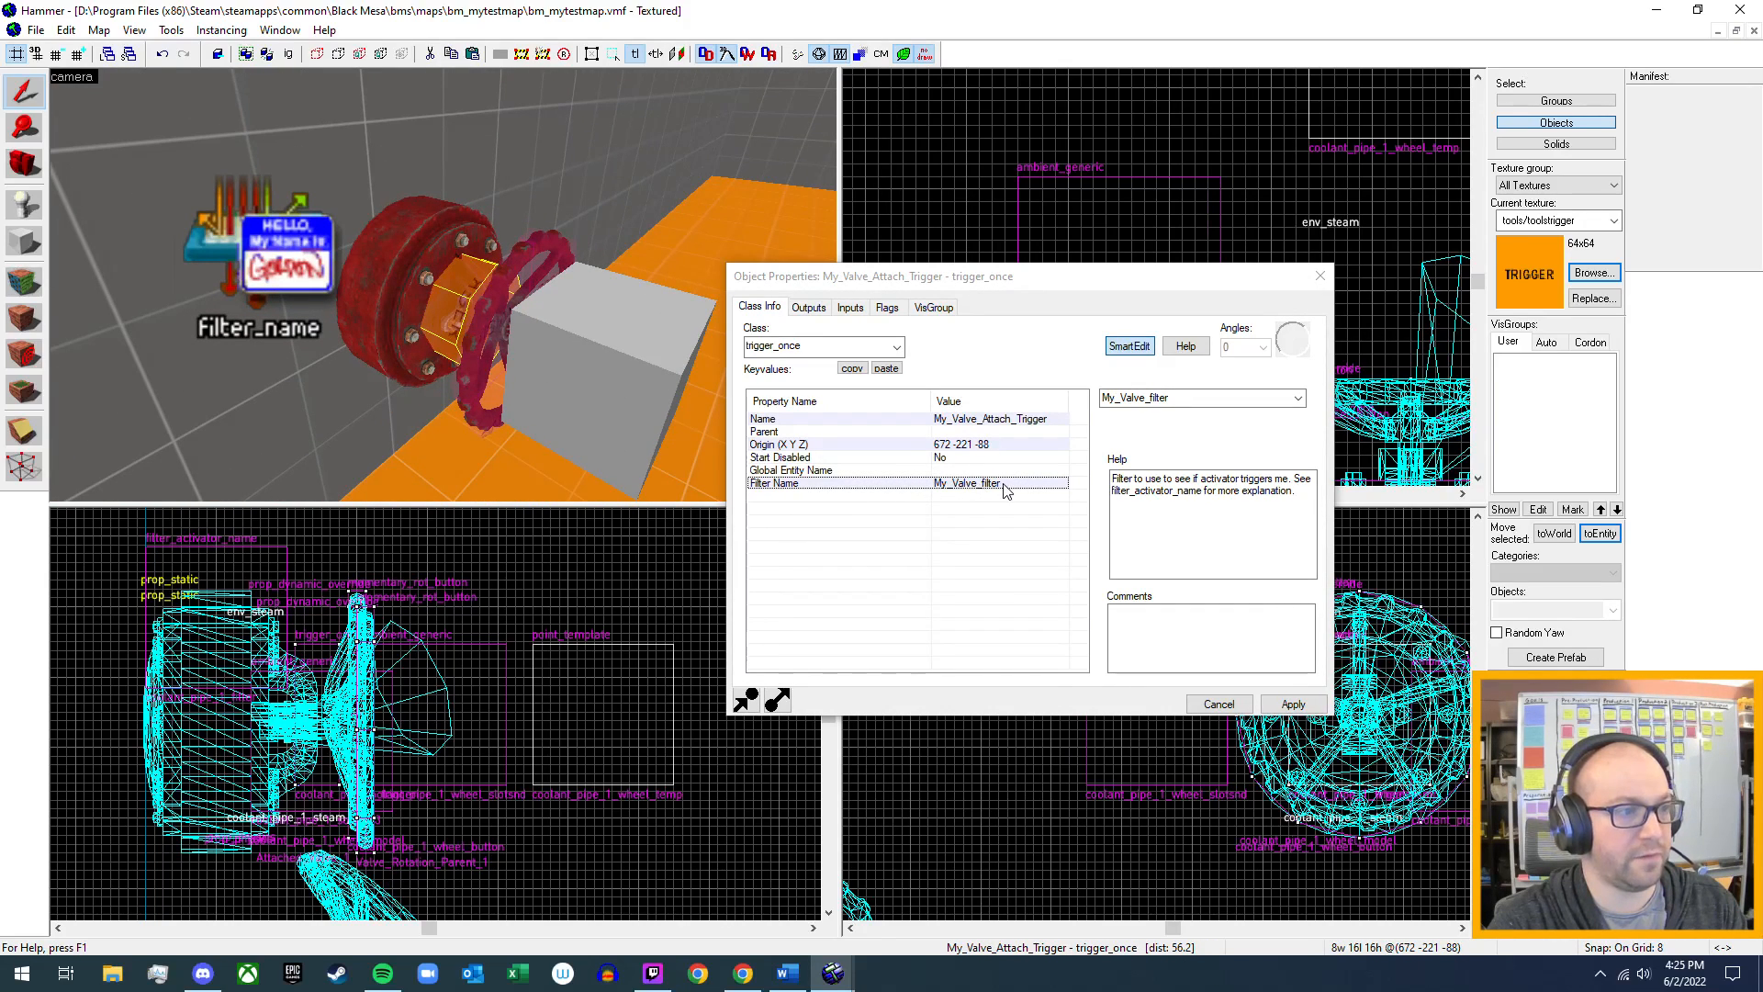
click(1320, 275)
- Name the filter_activator_name entity beside the custom valve My_Valve_filter and apply the change
click(279, 259)
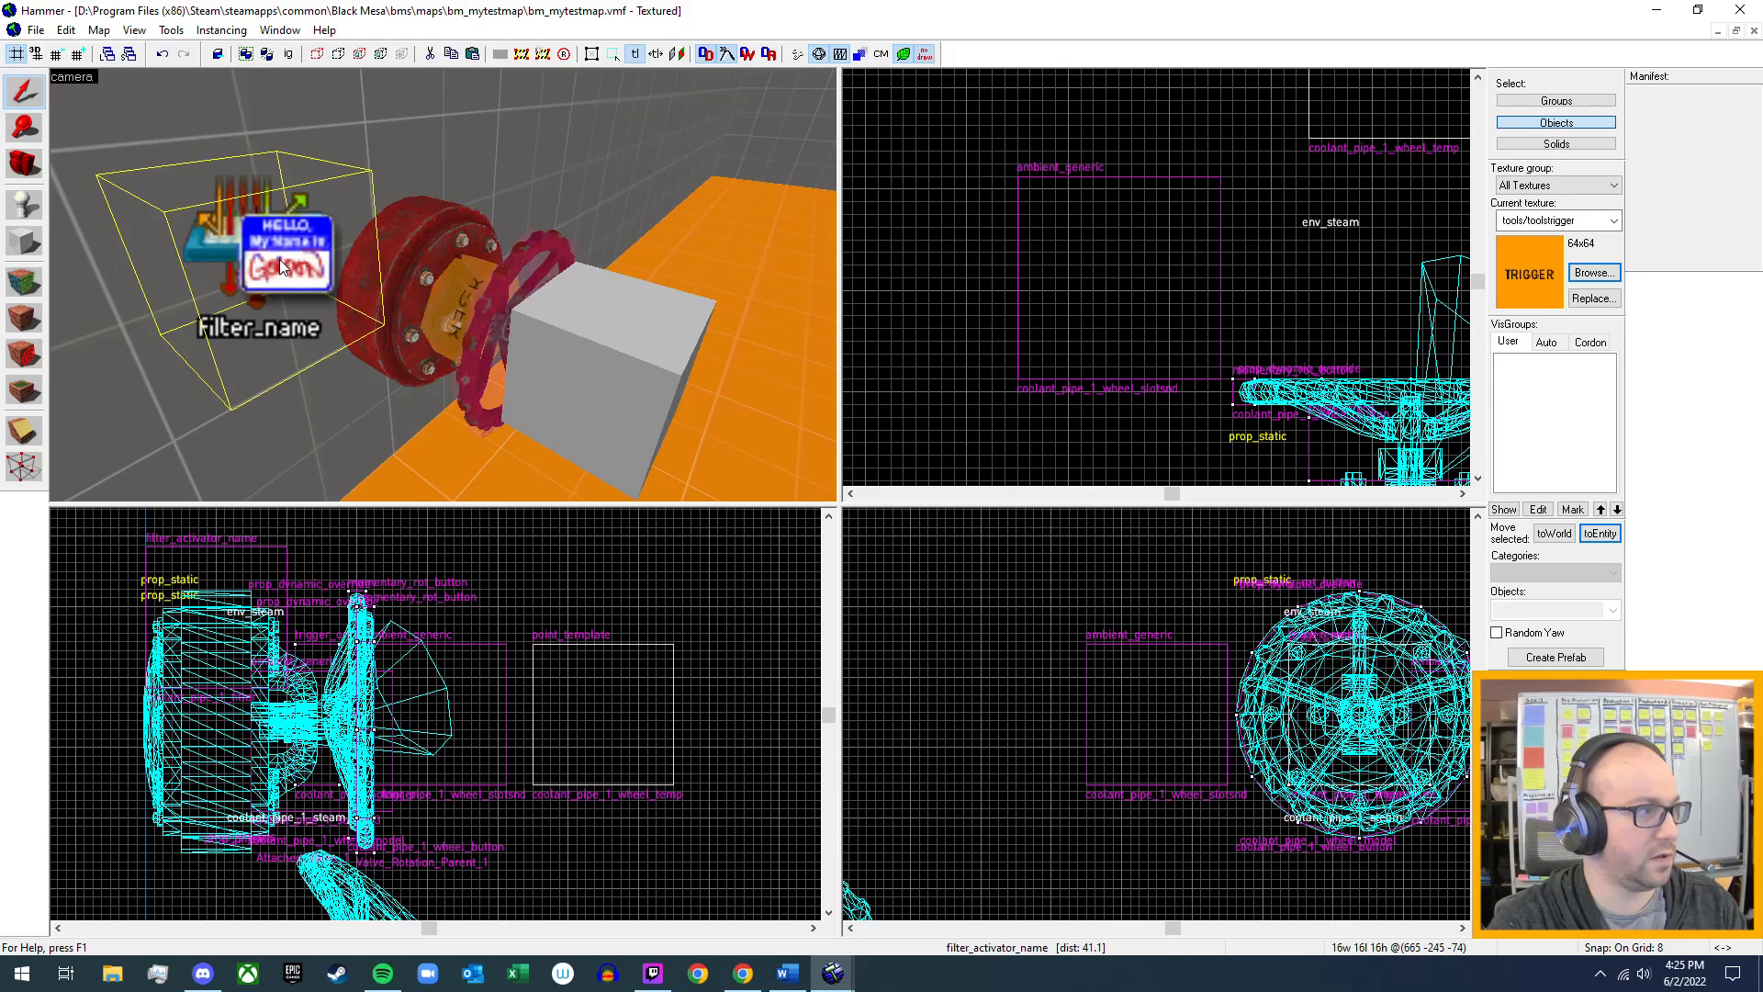
double_click(278, 259)
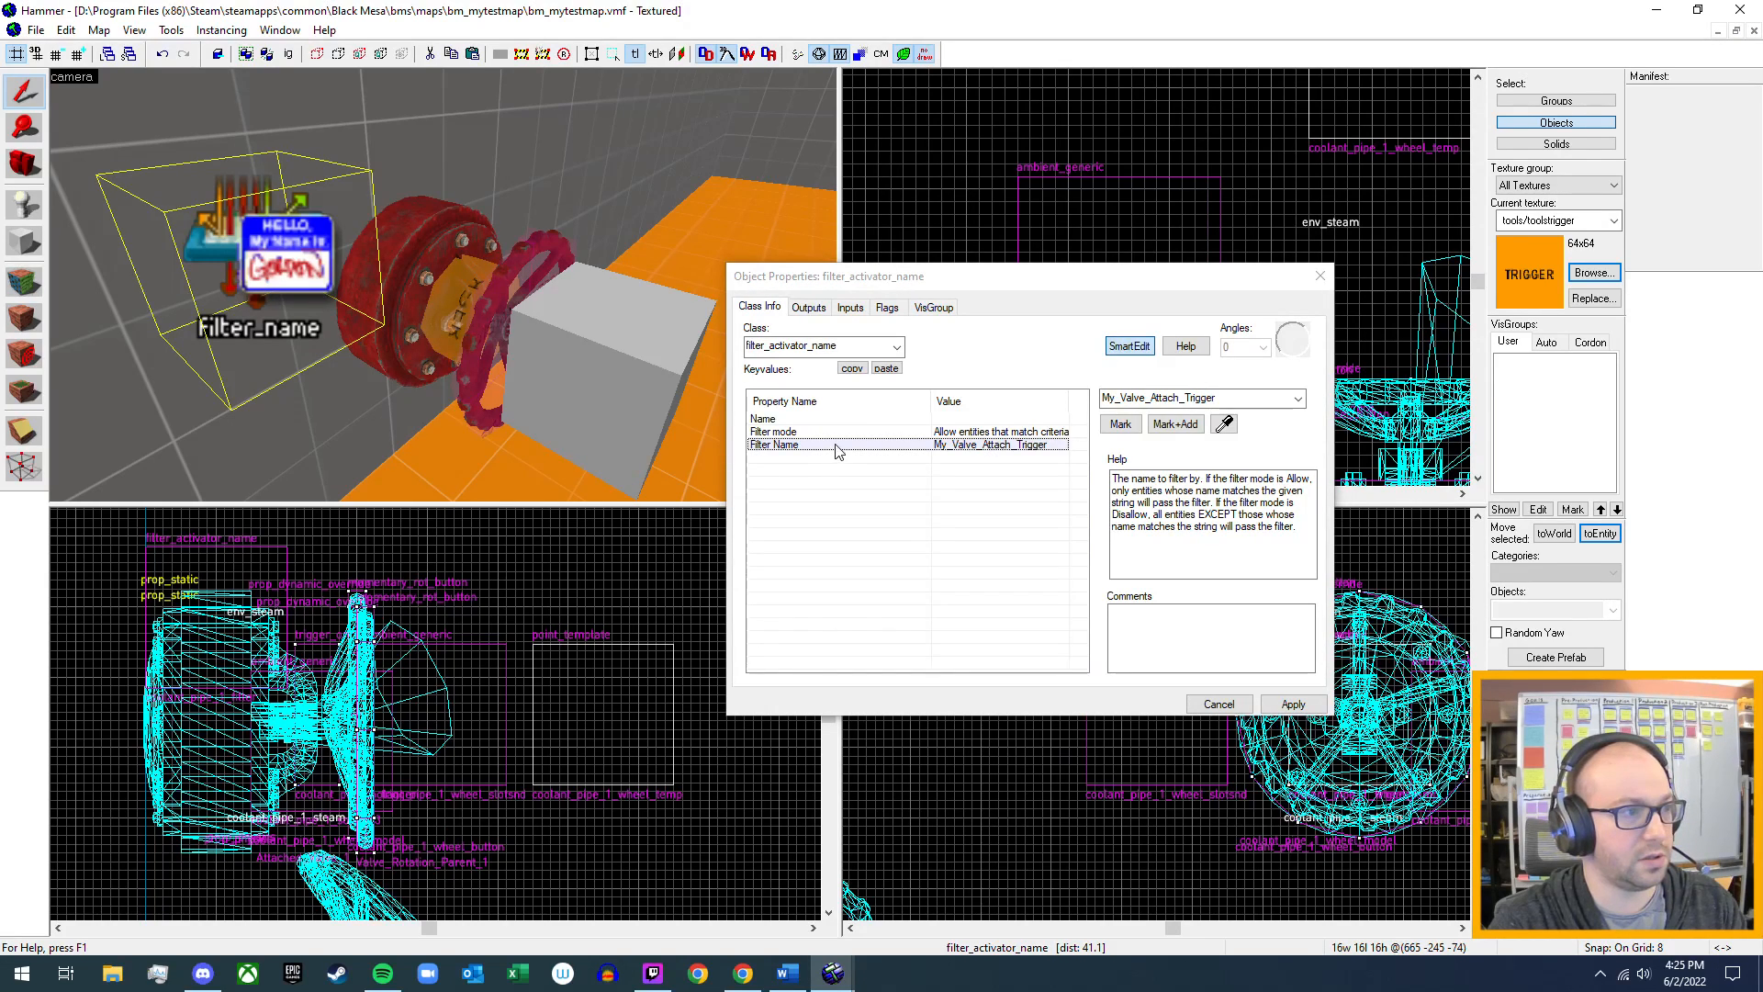
click(959, 418)
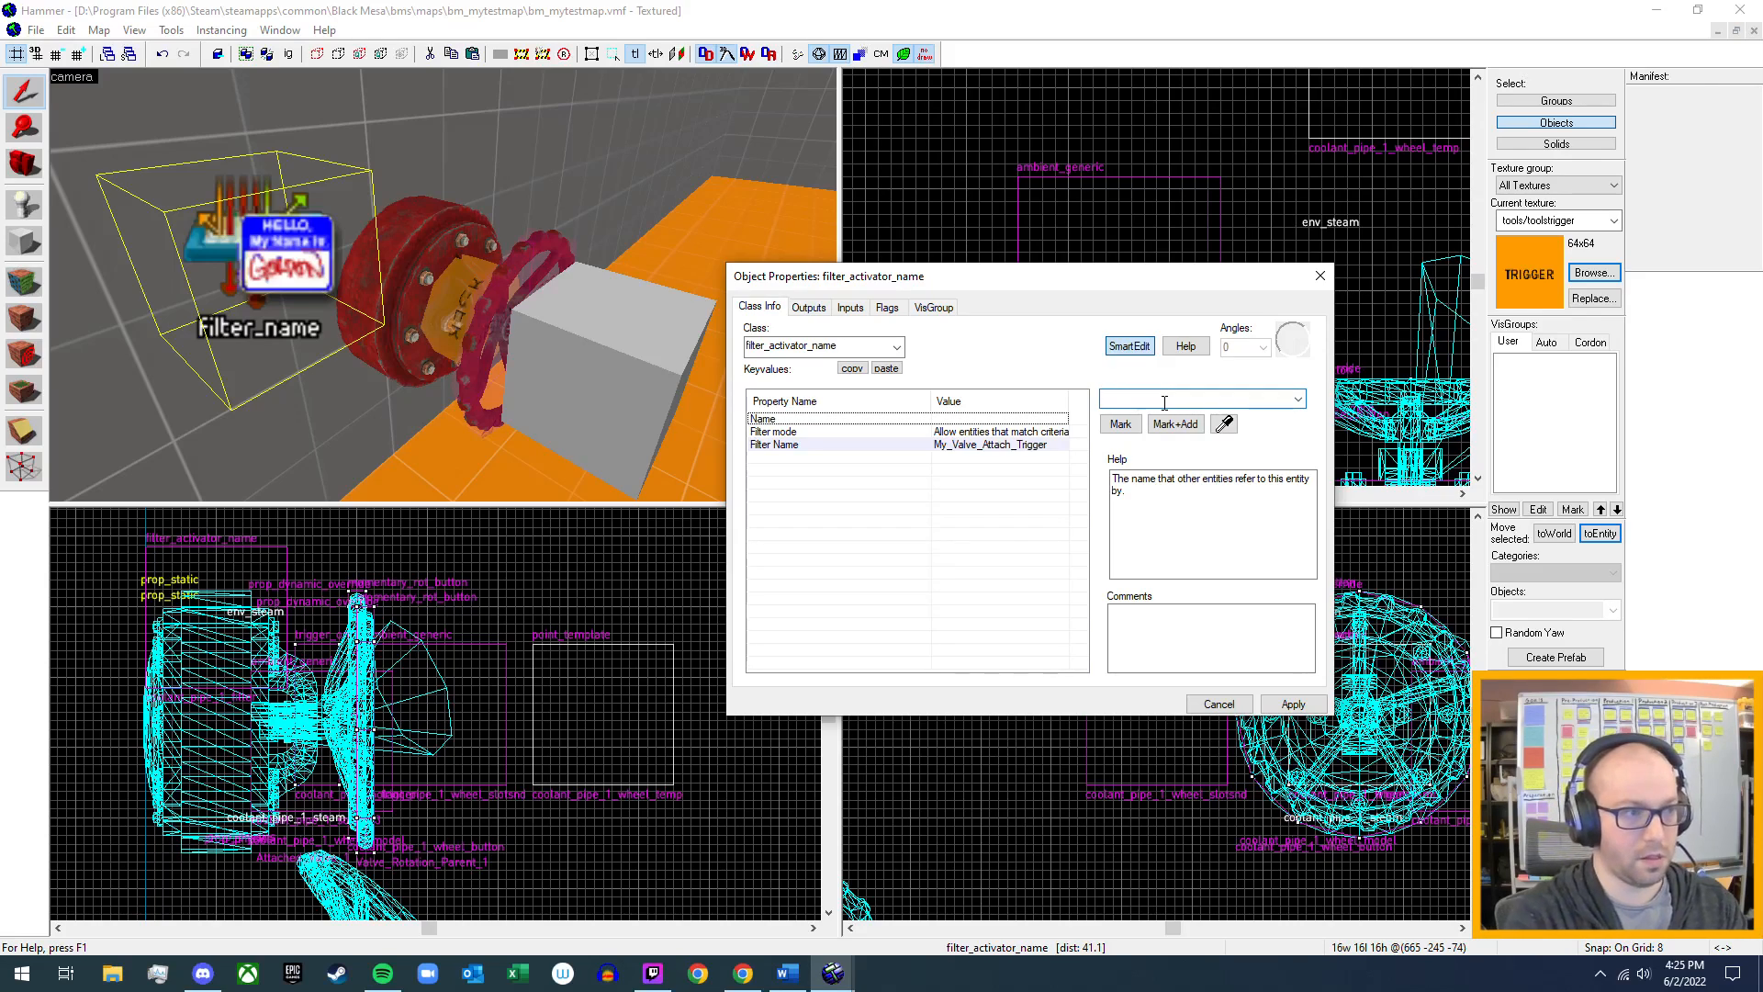
text(My)
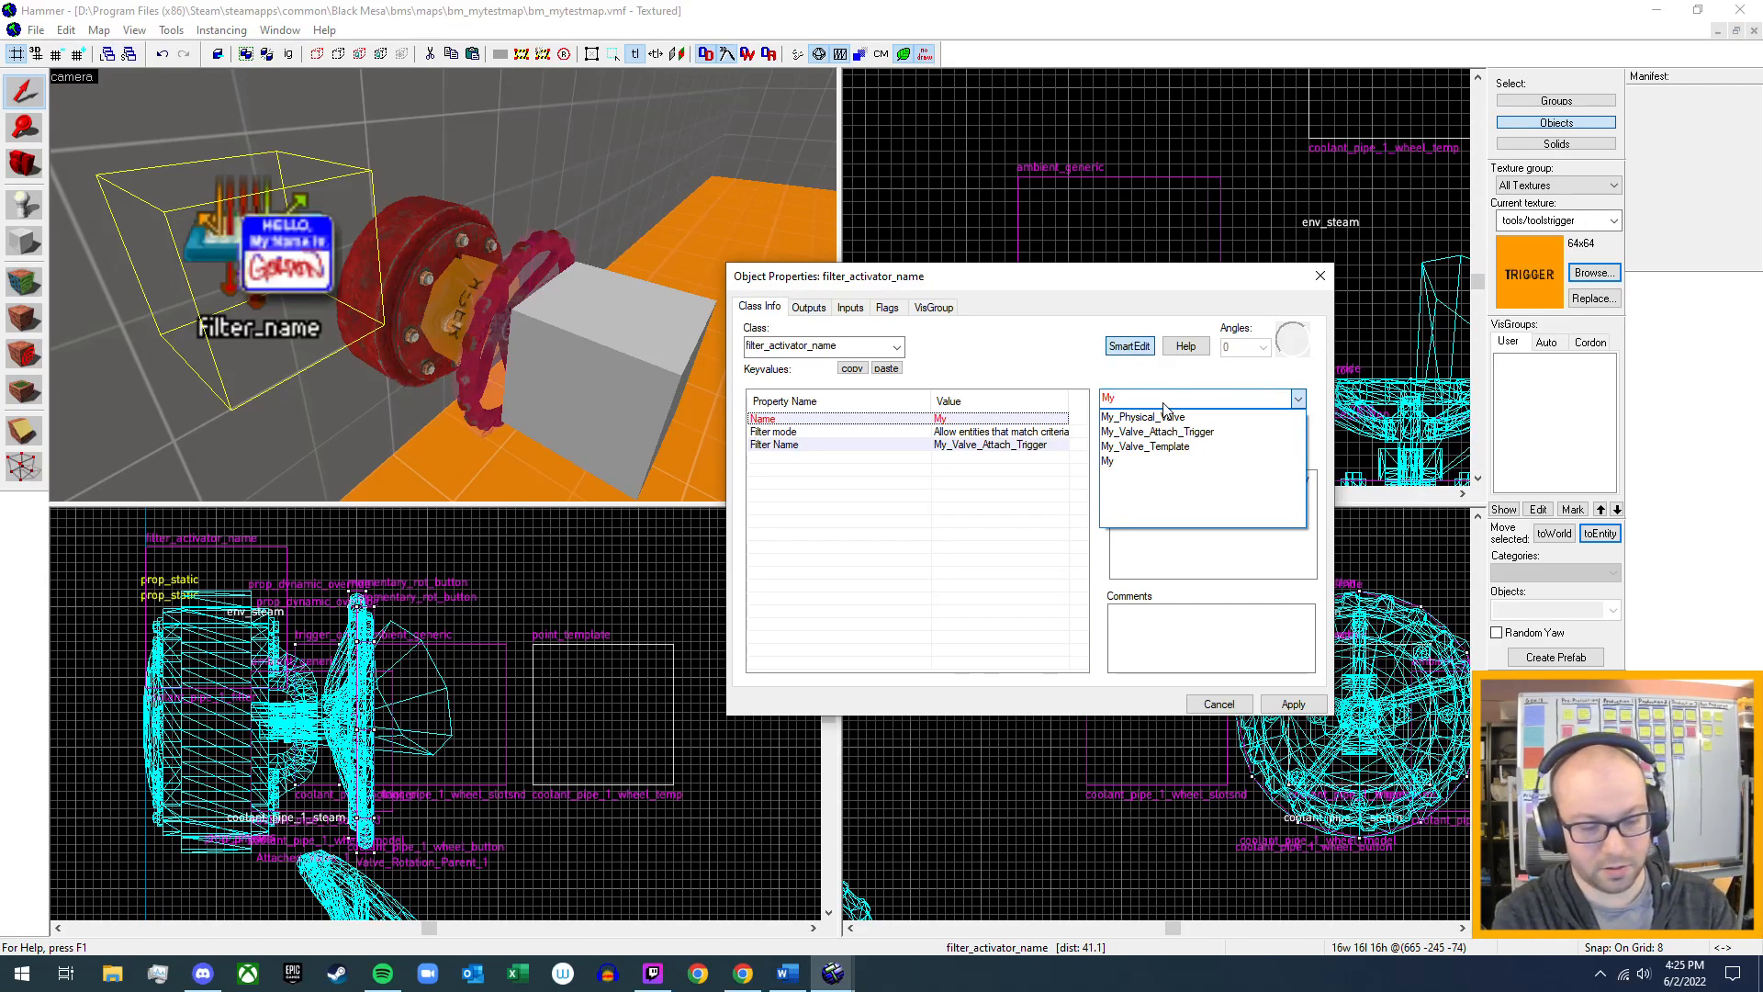
text(_Valve_)
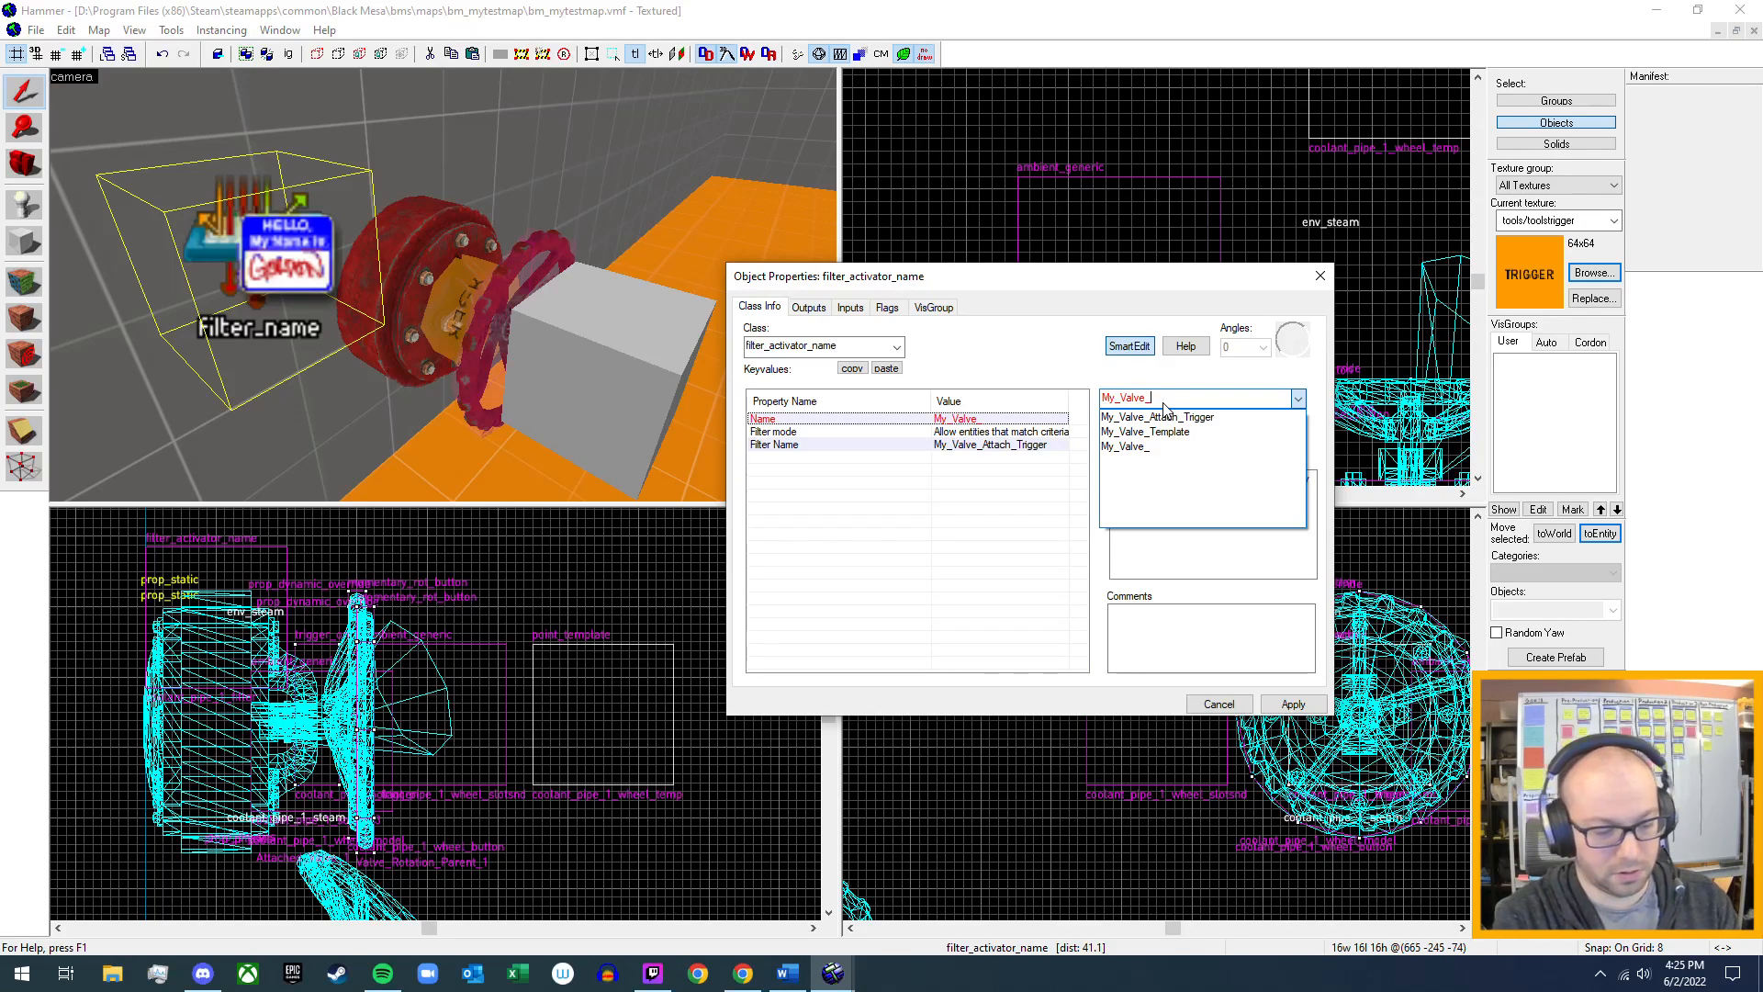
text(fi)
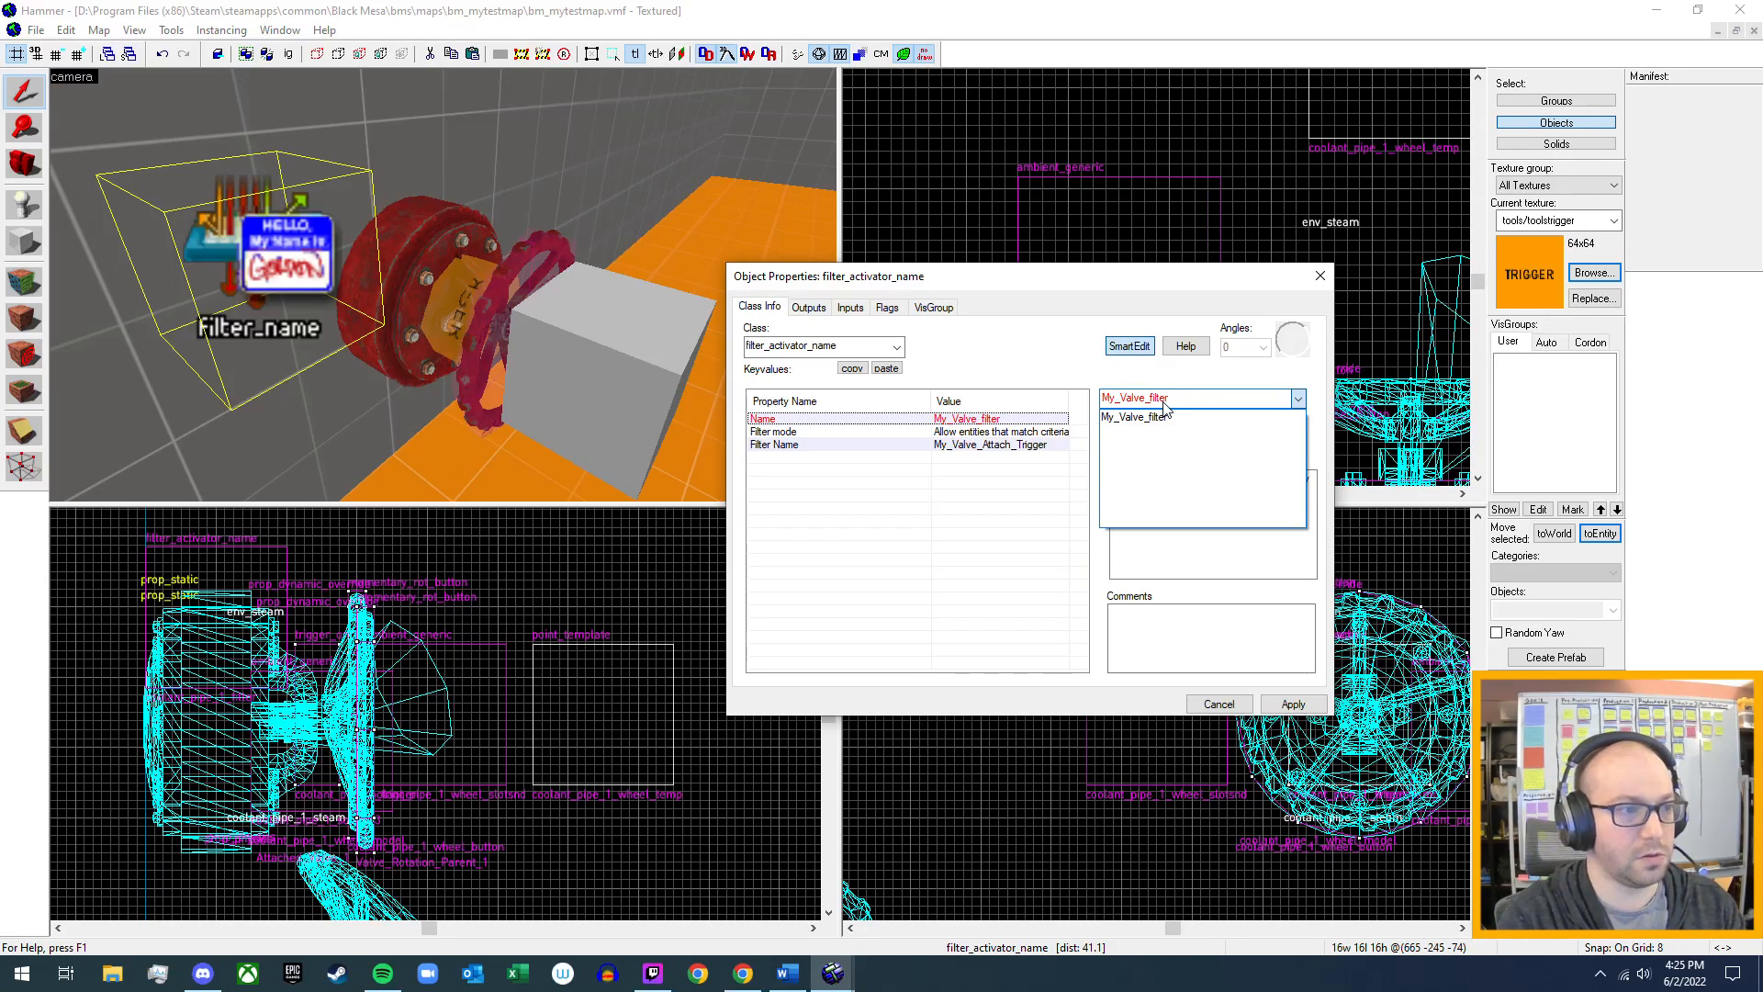
text(lter)
click(1138, 416)
click(1292, 704)
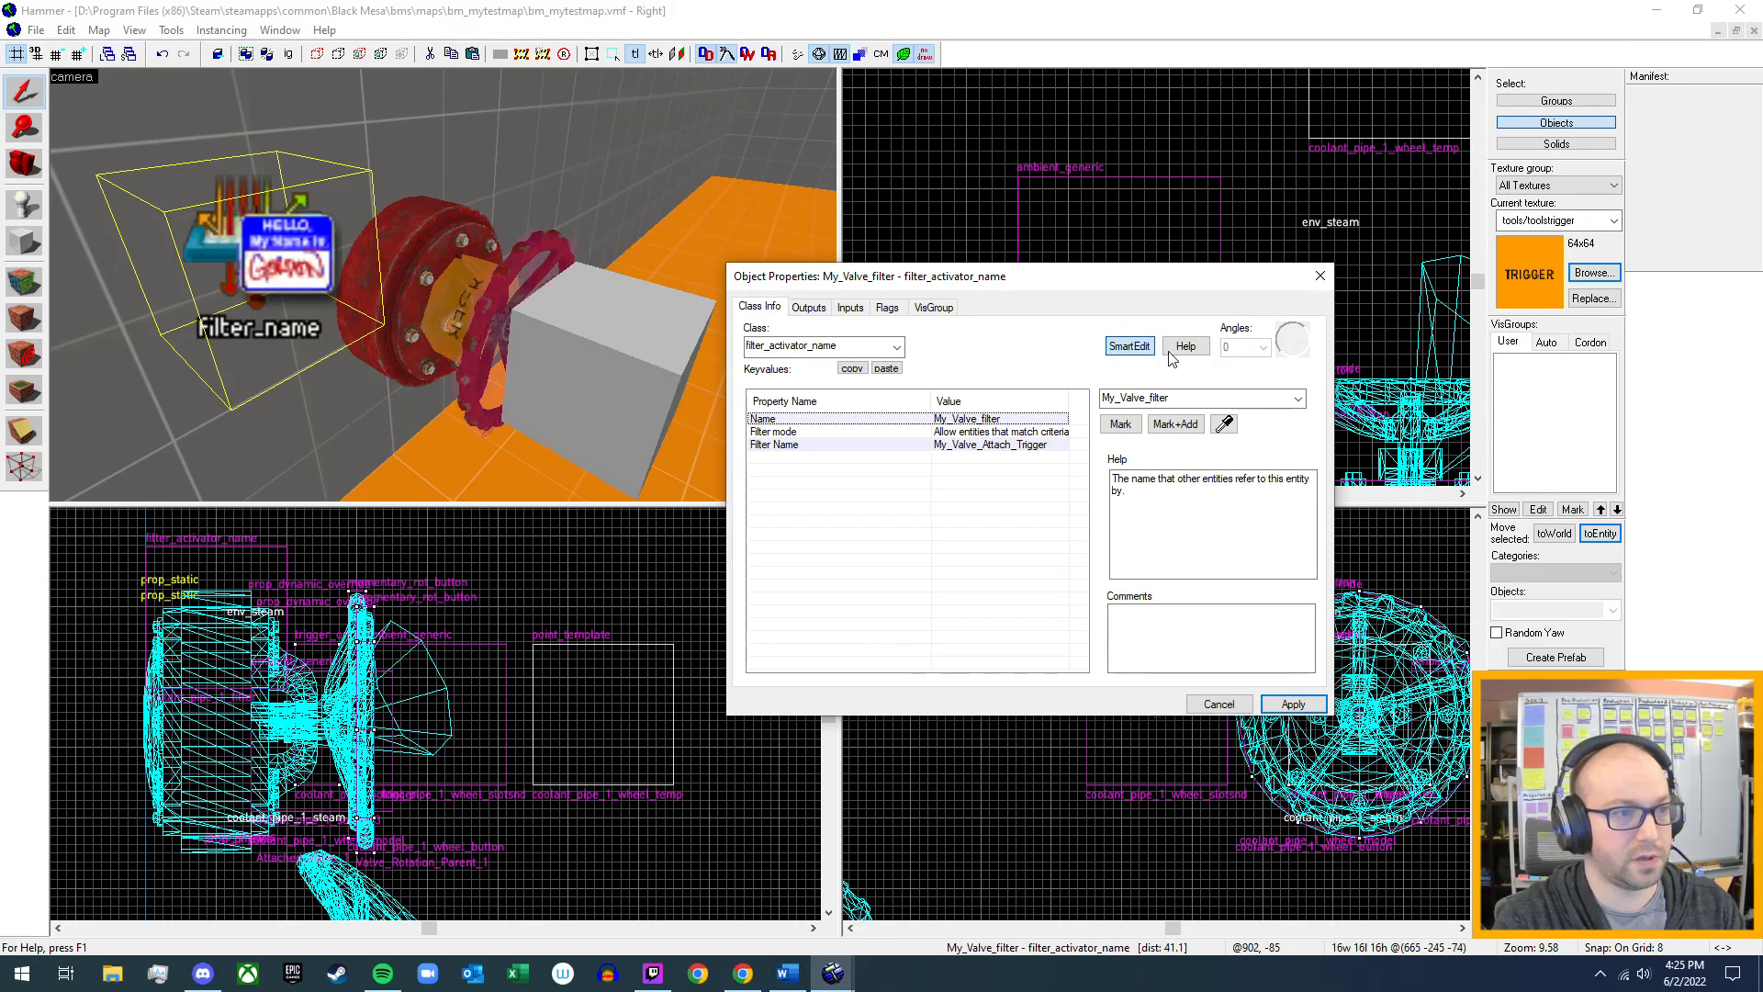
click(1319, 275)
- Compare the properties of My_Valve_Attach_Trigger with those of My_Valve_filter
double_click(464, 298)
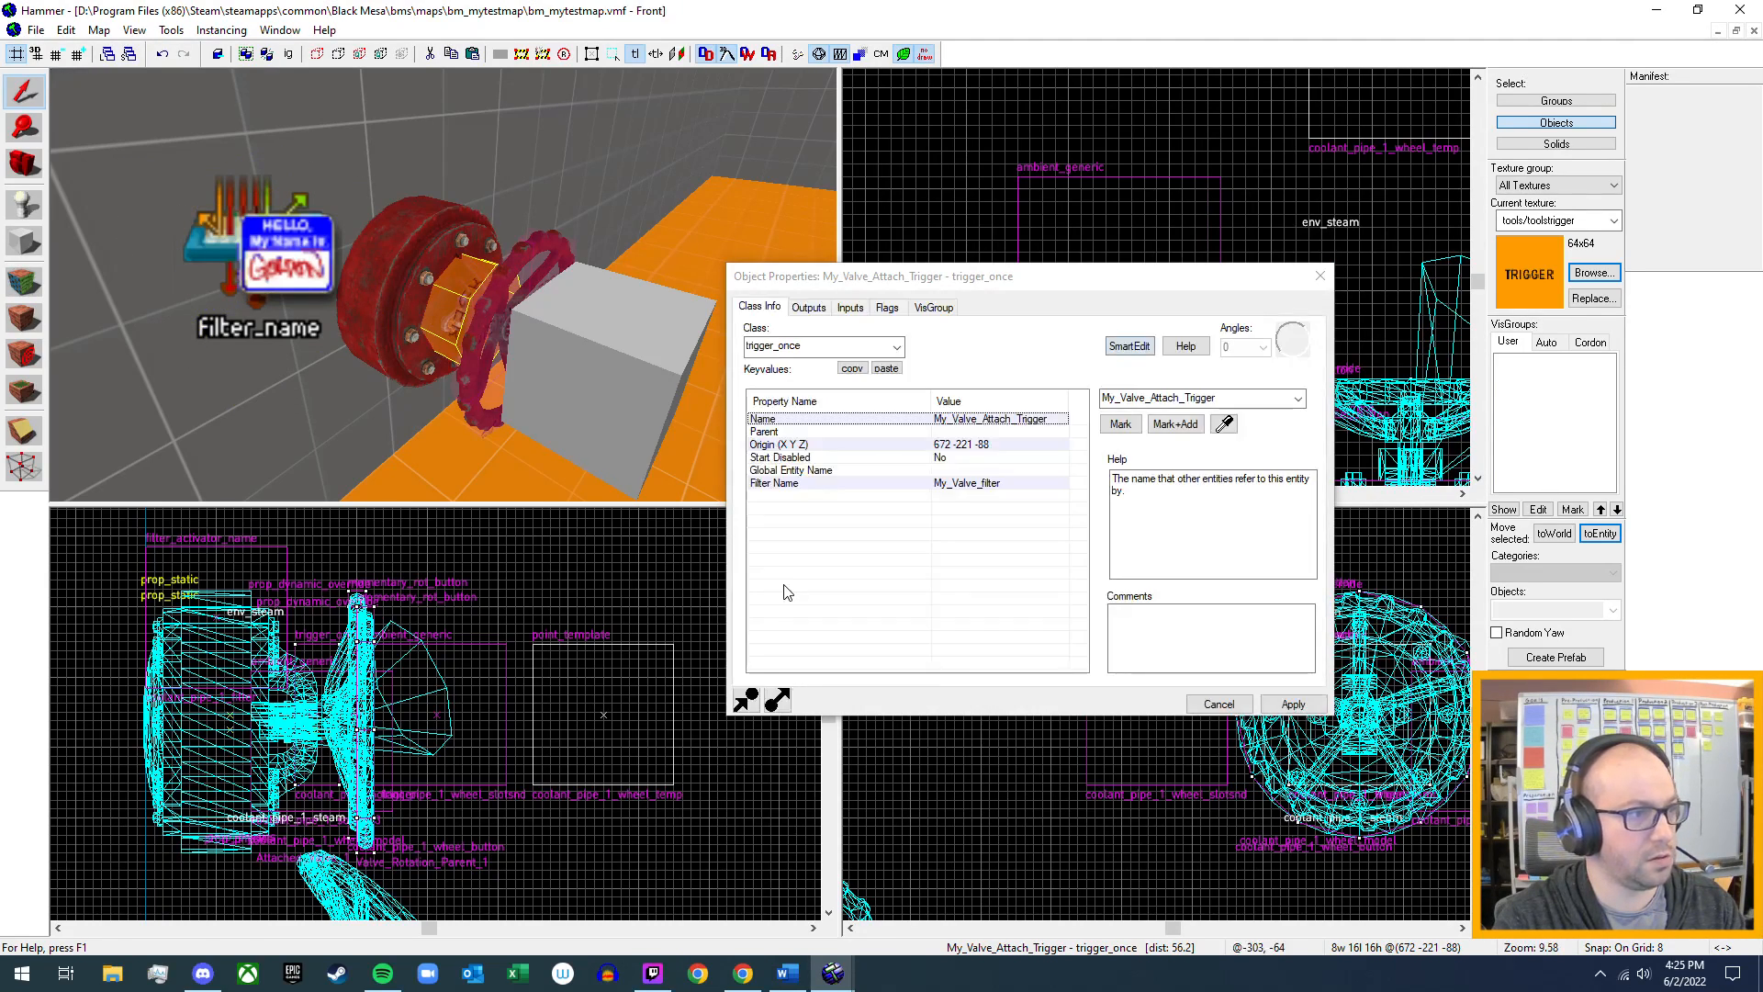
click(1319, 275)
double_click(247, 244)
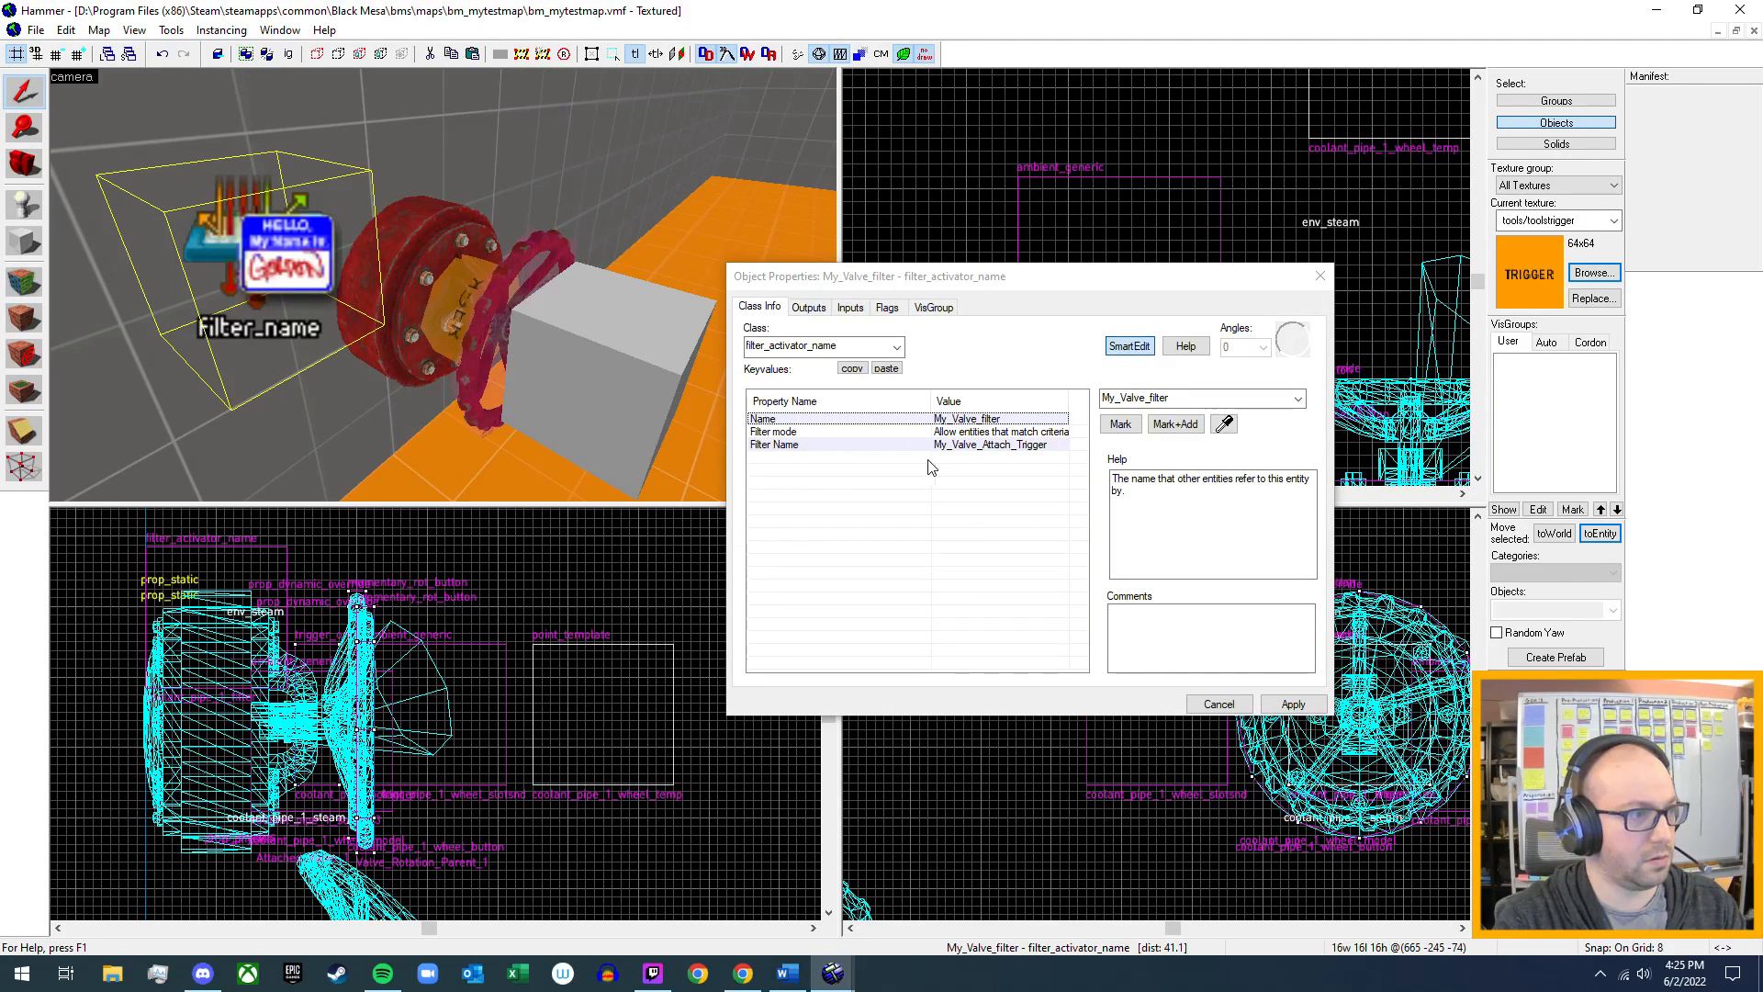
click(1321, 278)
- Reopen the properties of the reference valve's coolant_pipe_1_filter and widen the value column to read the full filter name
key(z)
key(w)
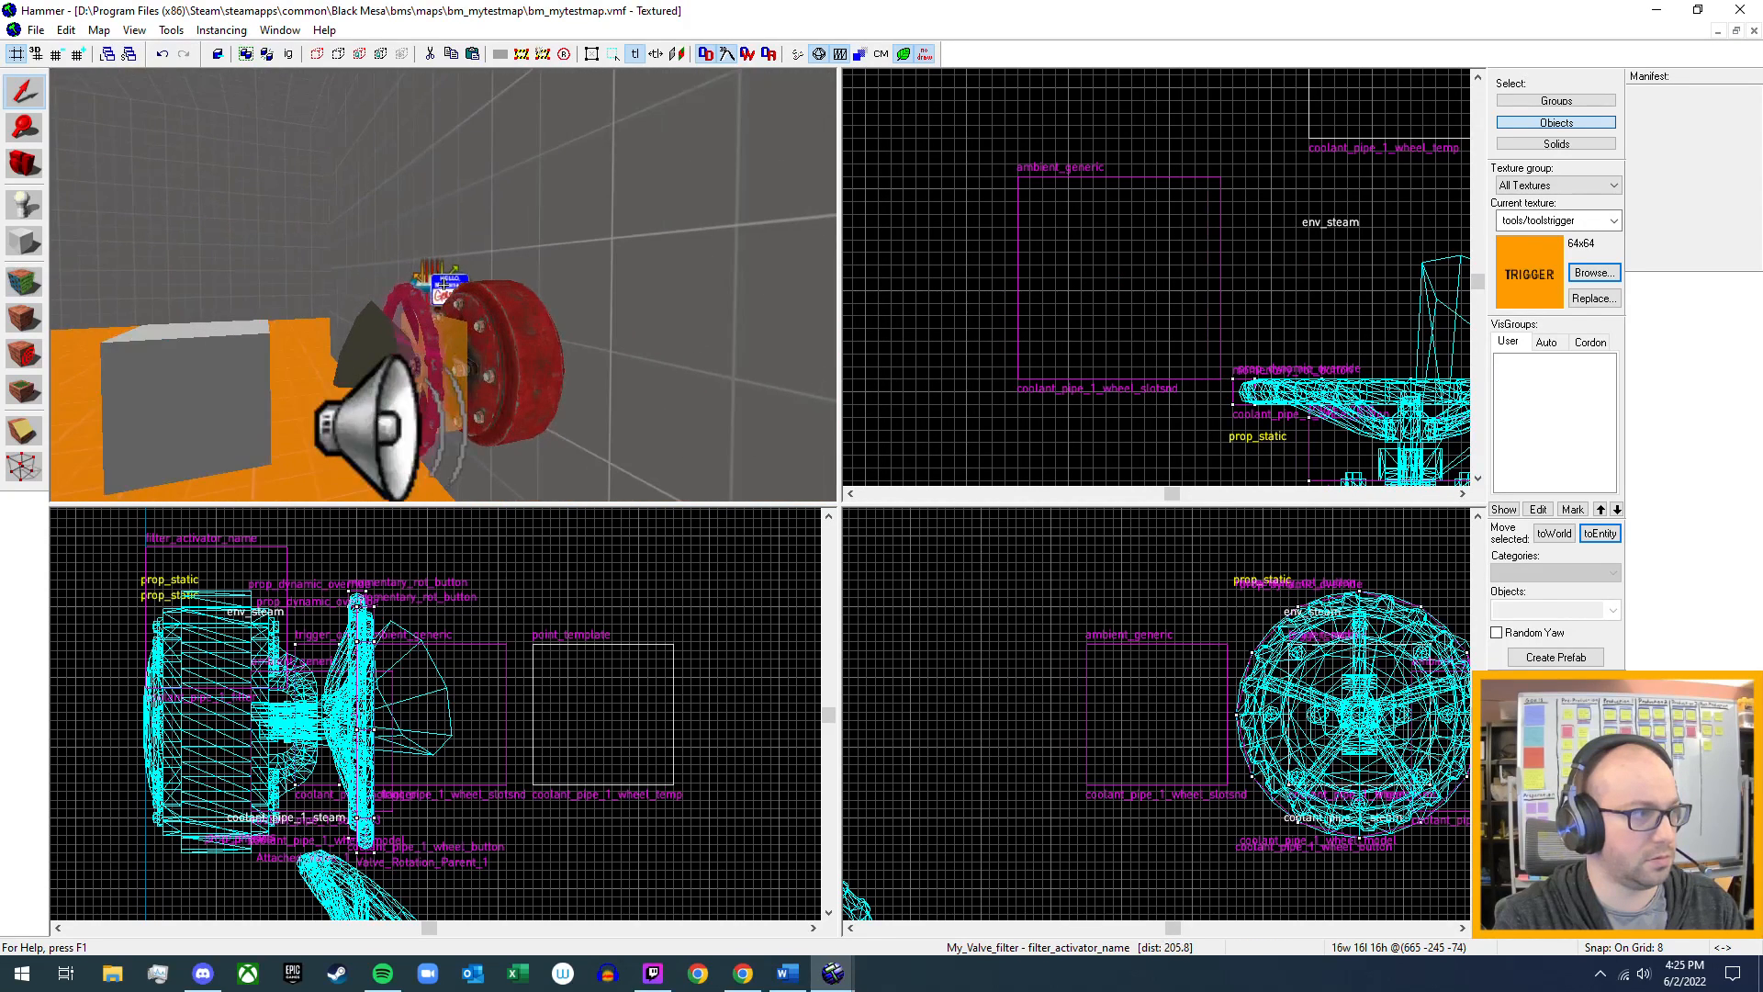
key(a)
key(w)
key(z)
double_click(443, 285)
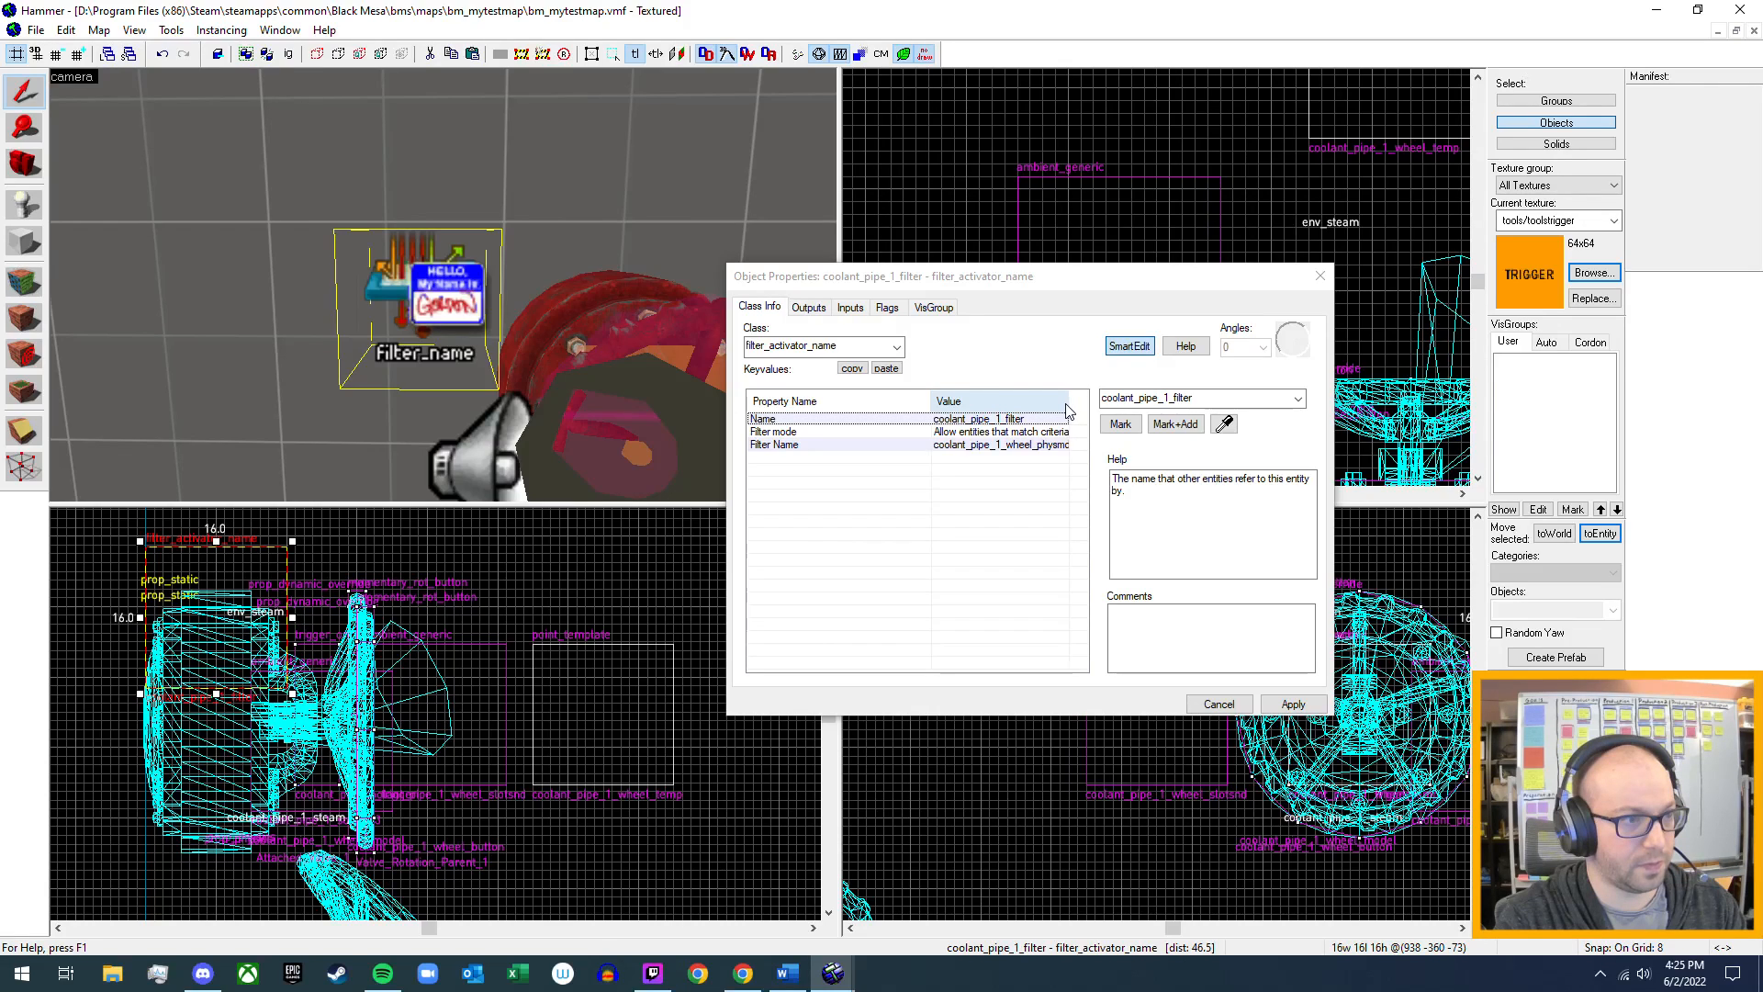
drag(1068, 407, 1087, 405)
- Compare the filter name in coolant_pipe_1_filter with the name of the reference valve's loose physics wheel
key(z)
key(s)
key(z)
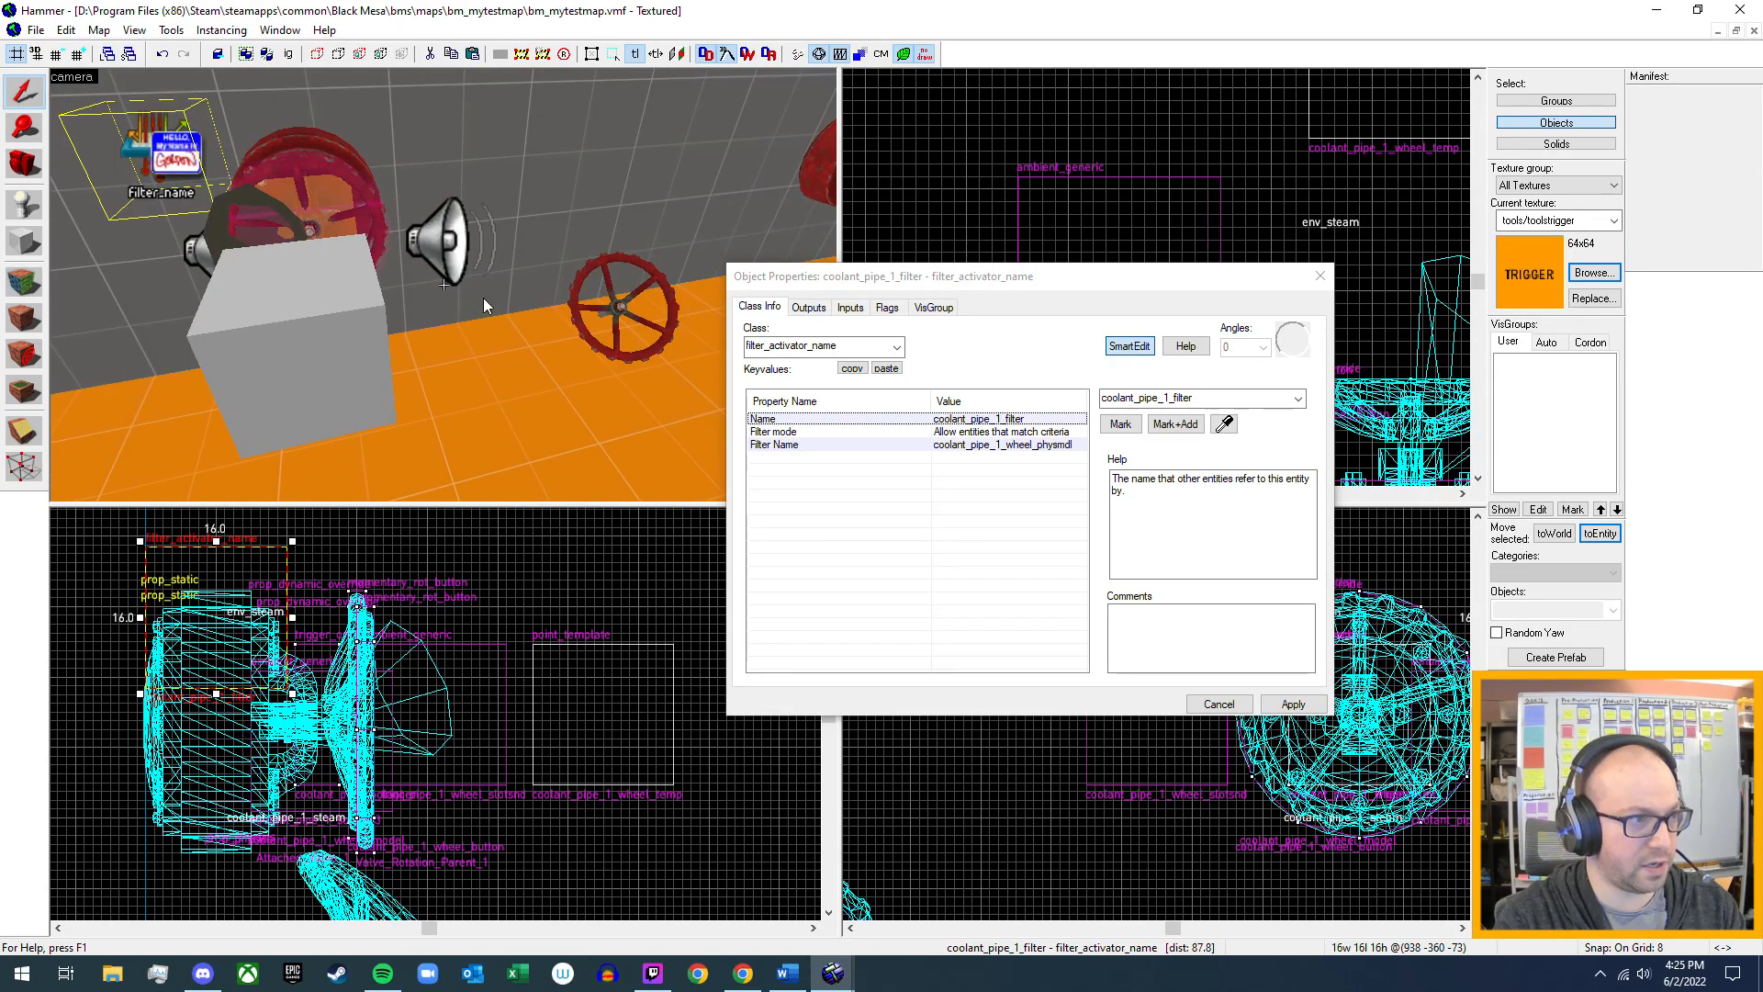
click(1007, 448)
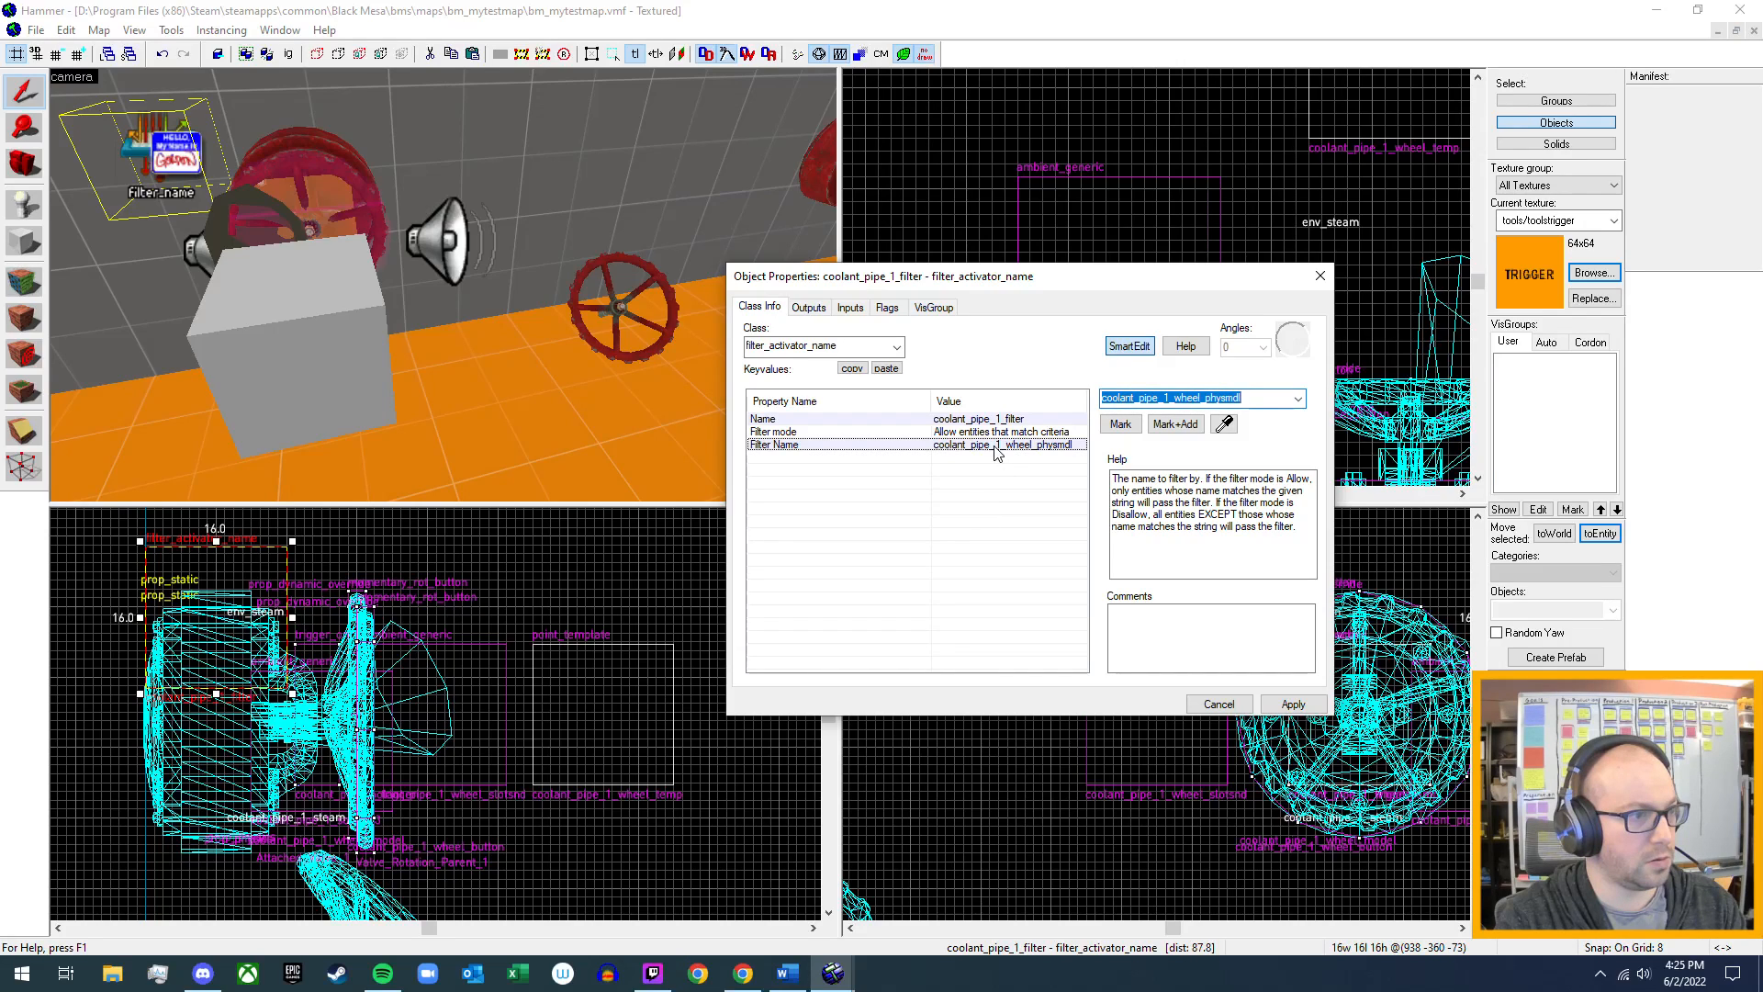
key(Return)
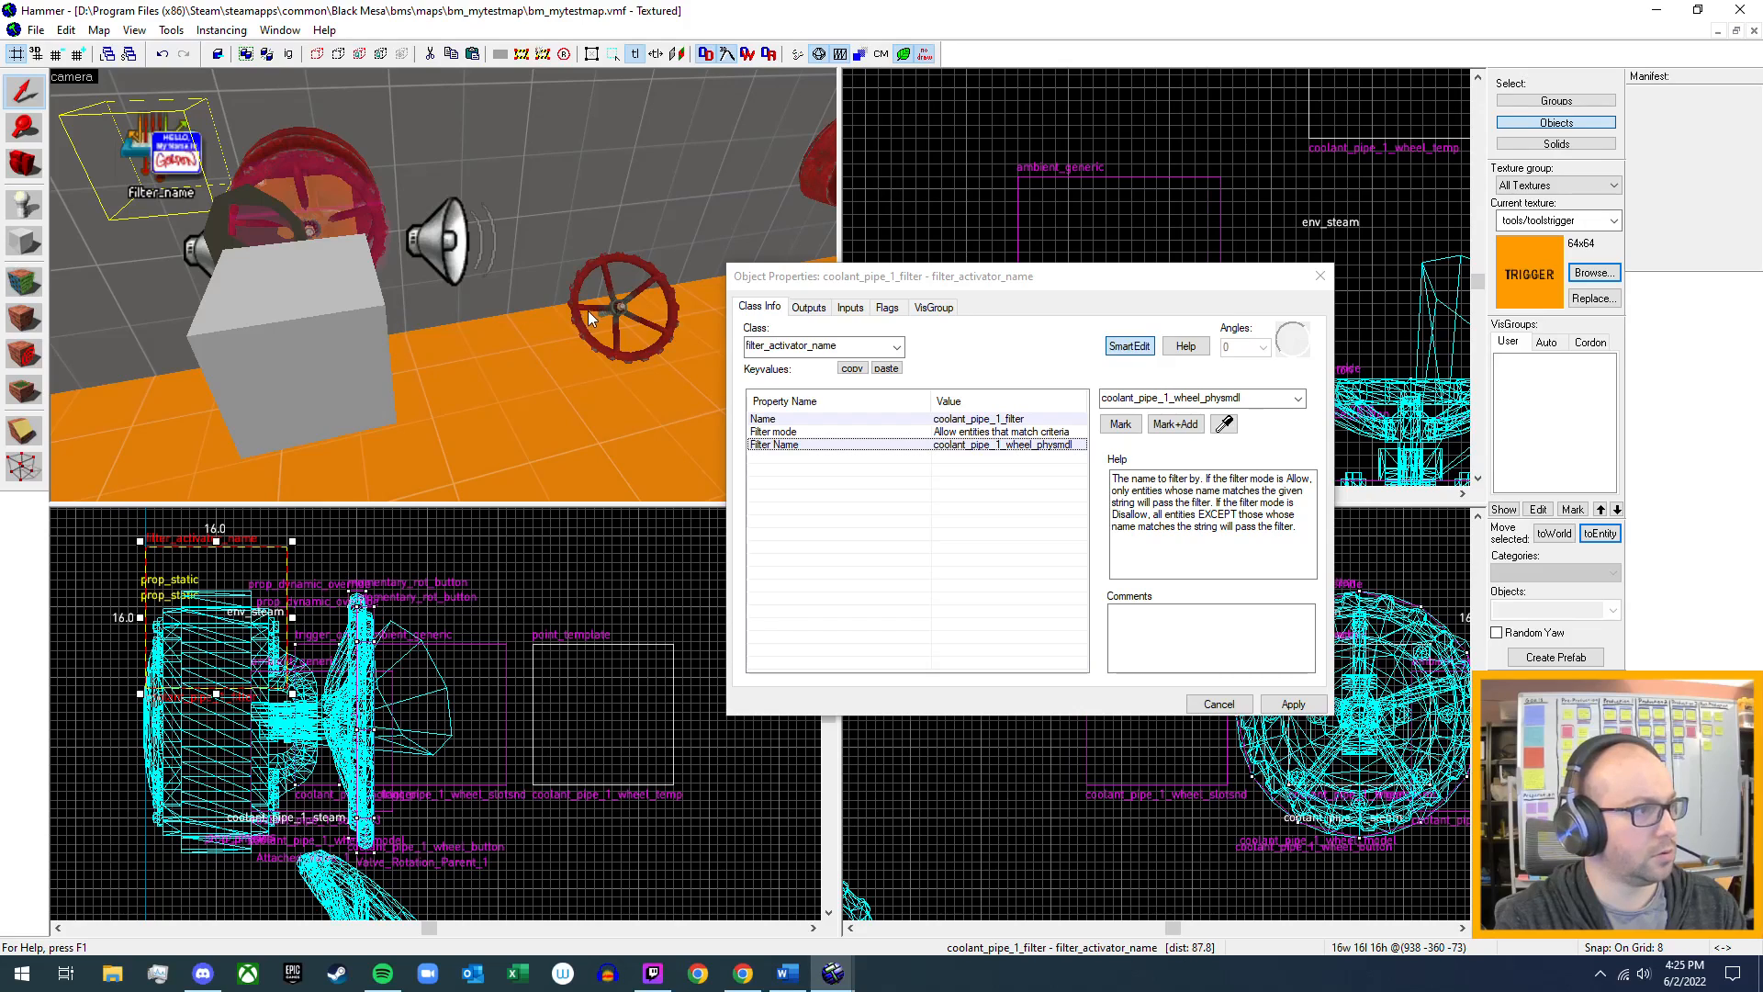
click(598, 264)
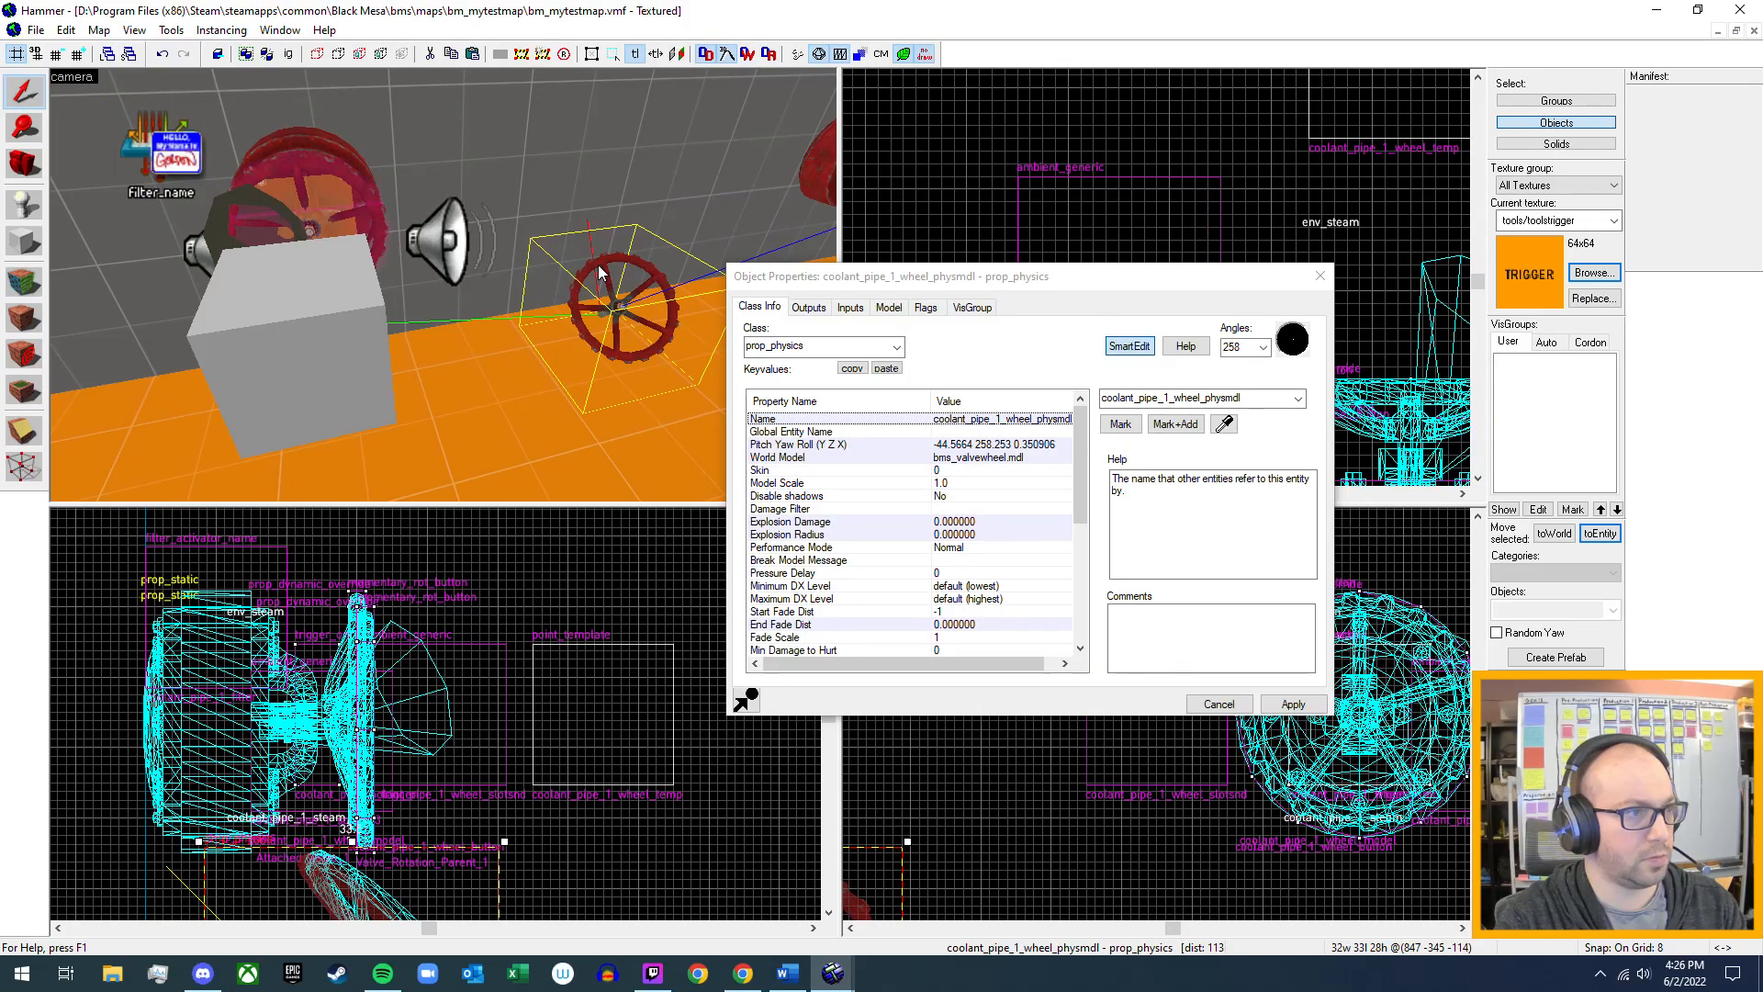
click(186, 155)
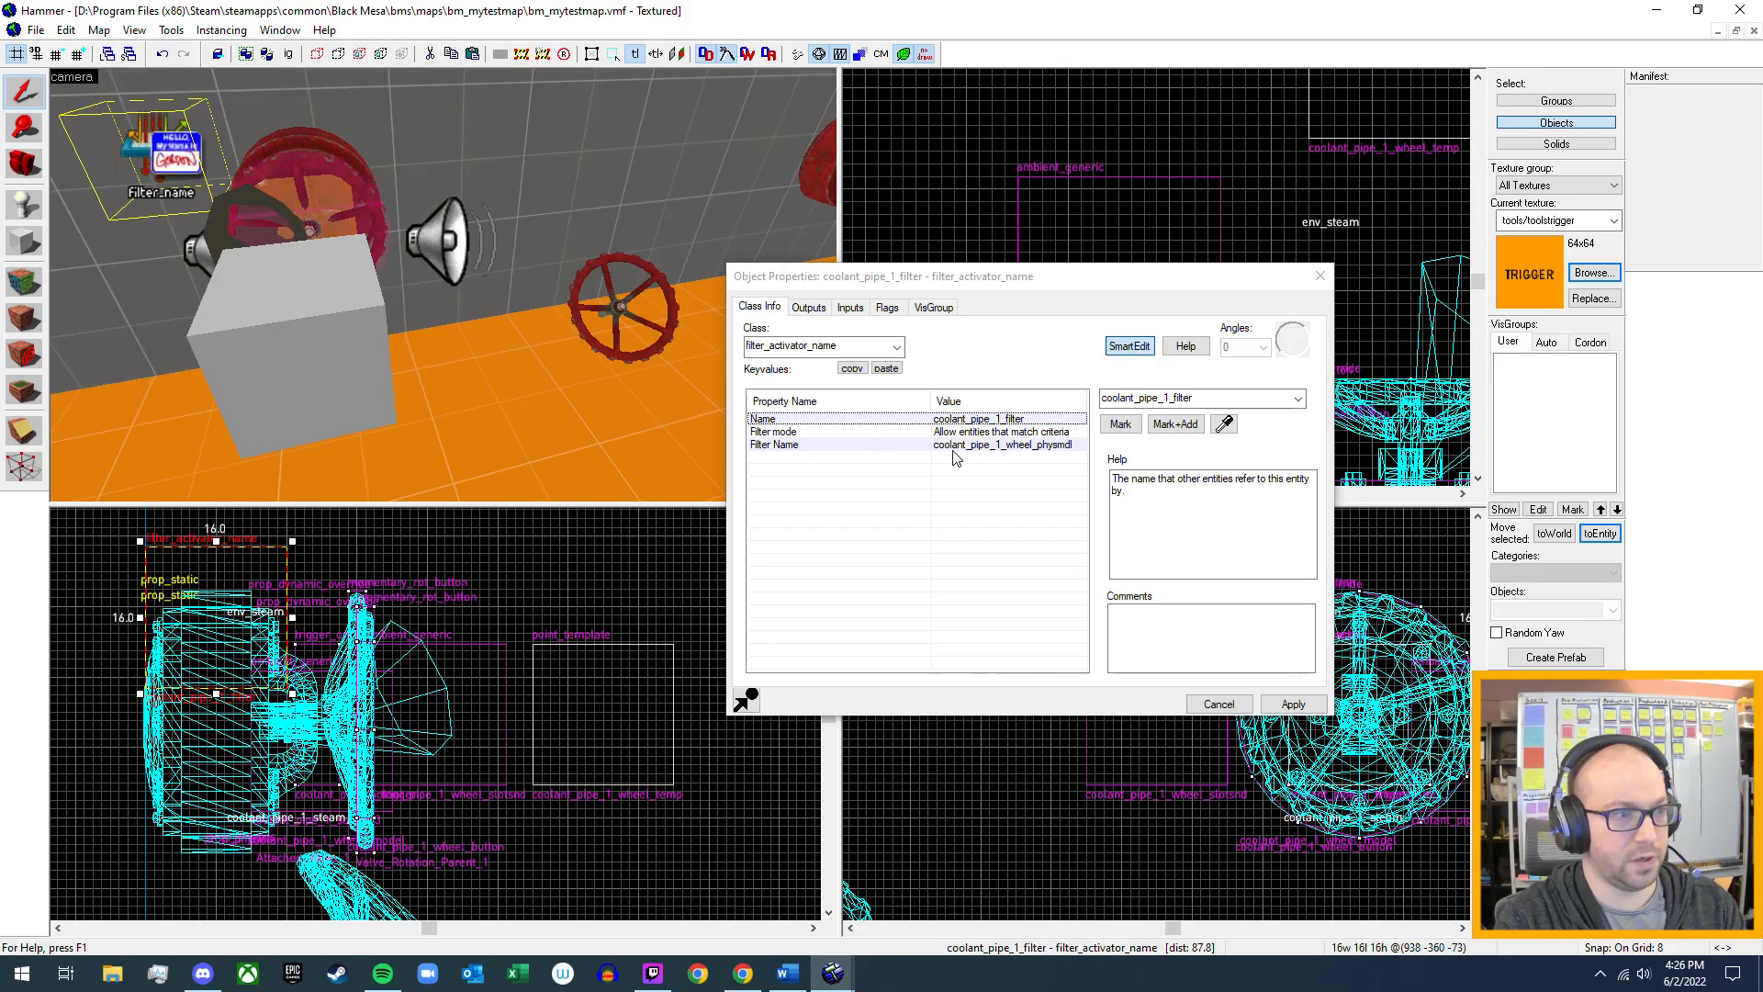
- Check the name of the custom valve's loose physics wheel in the corner of the room
key(z)
key(w)
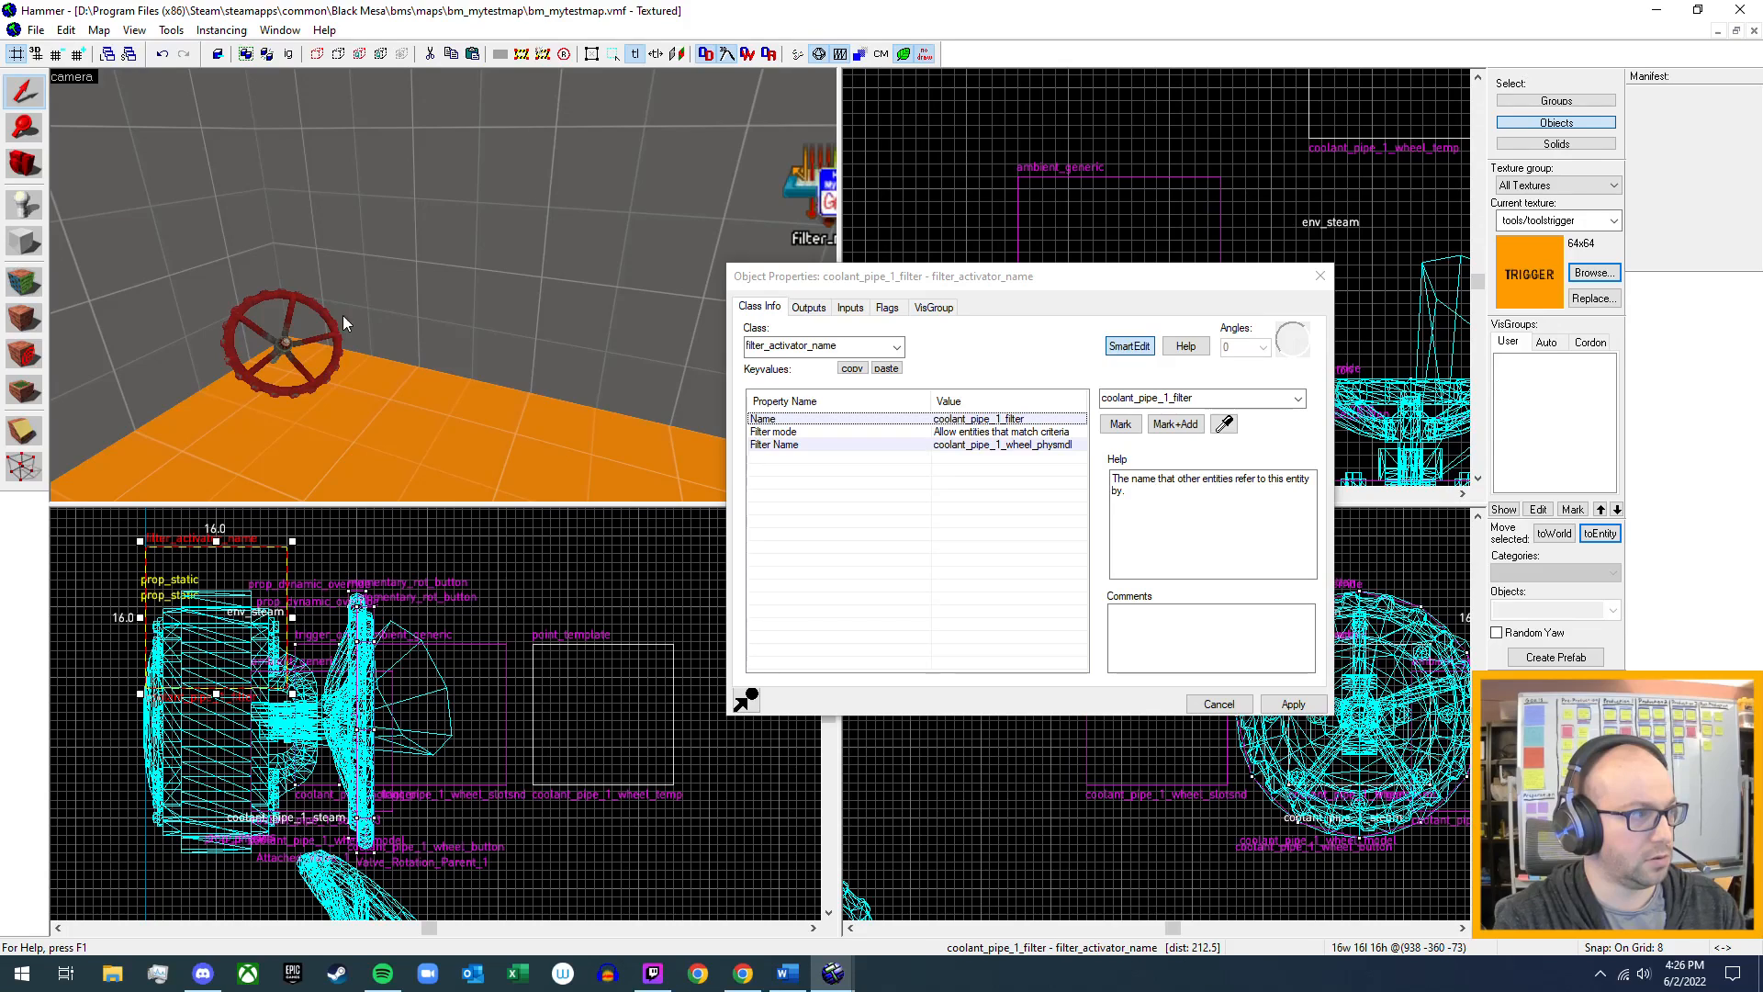
click(333, 330)
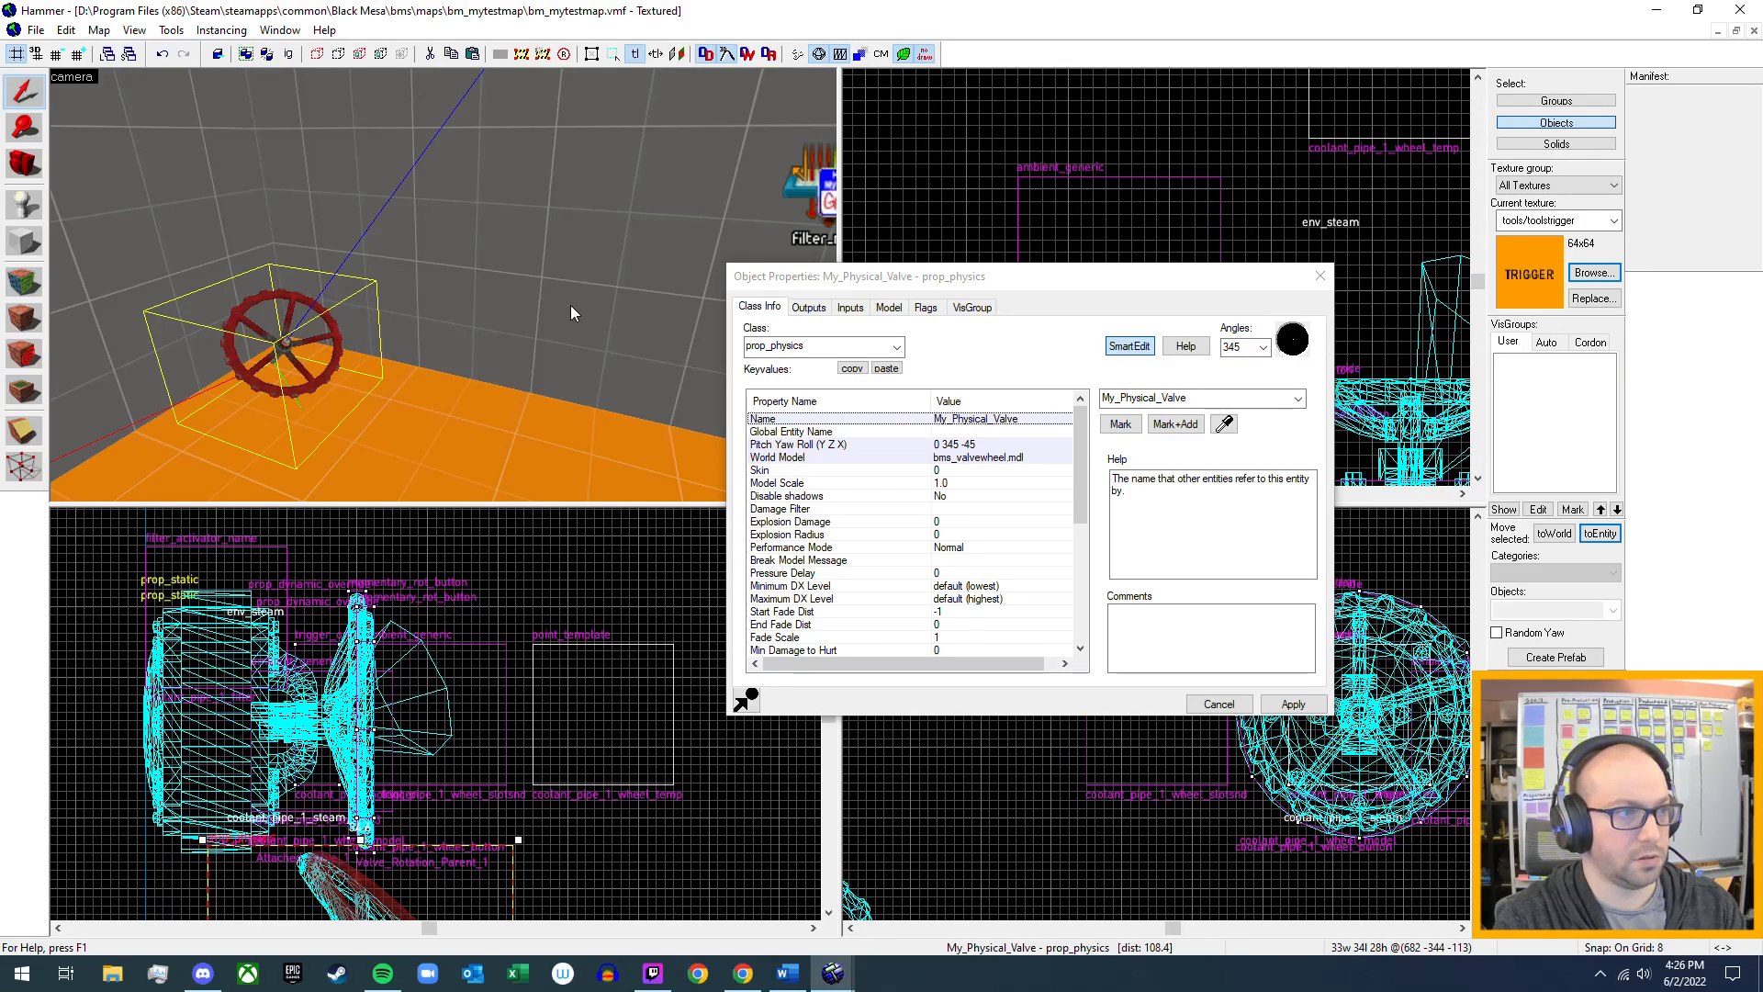
- Set the Filter Name of My_Valve_filter to My_Physical_Valve and apply the change
key(z)
key(w)
key(z)
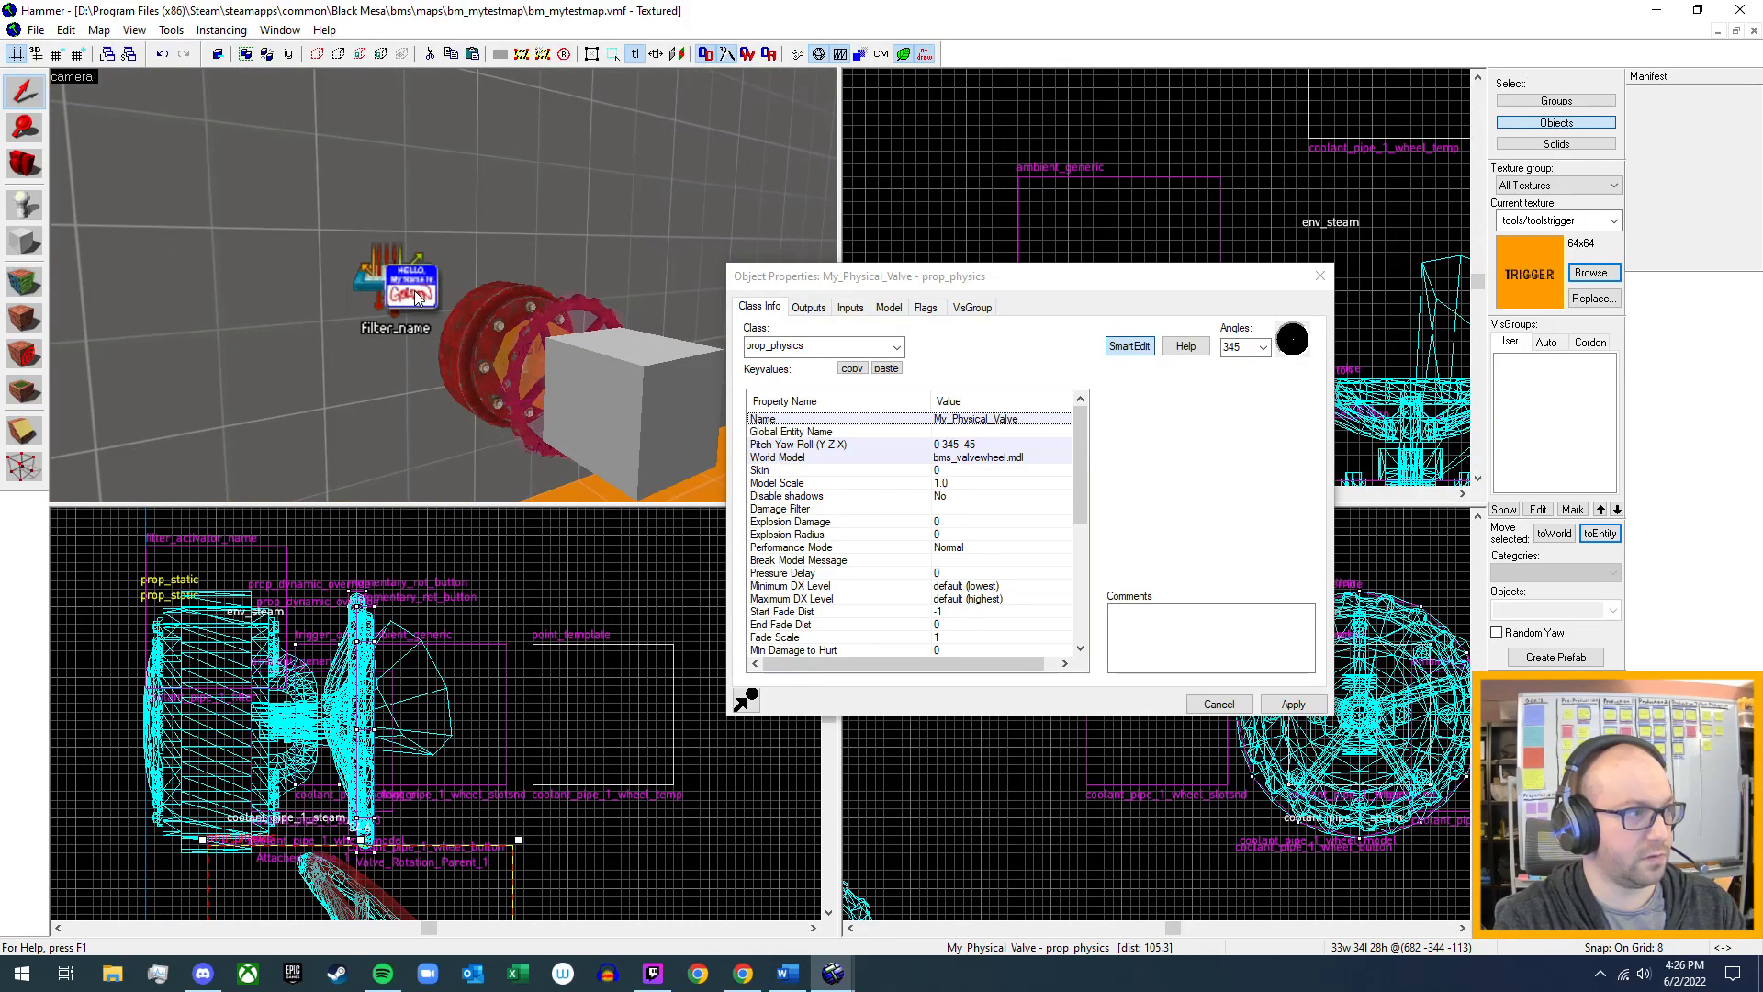
click(418, 296)
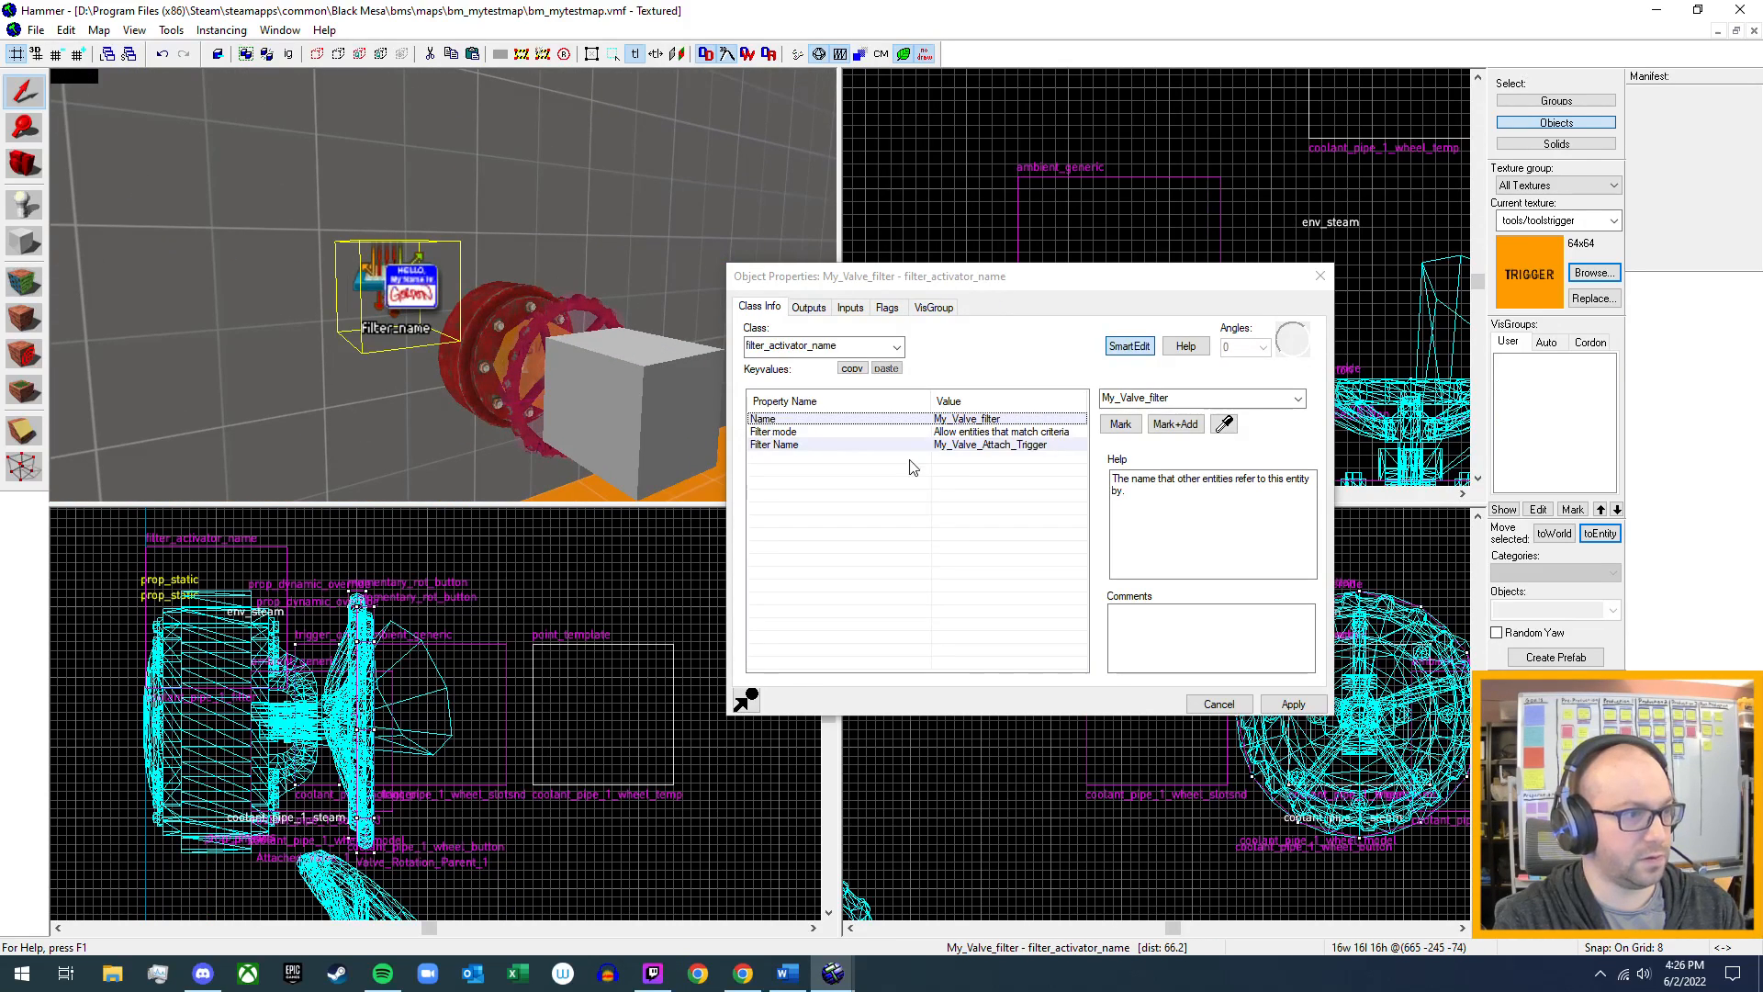
click(998, 445)
click(1297, 399)
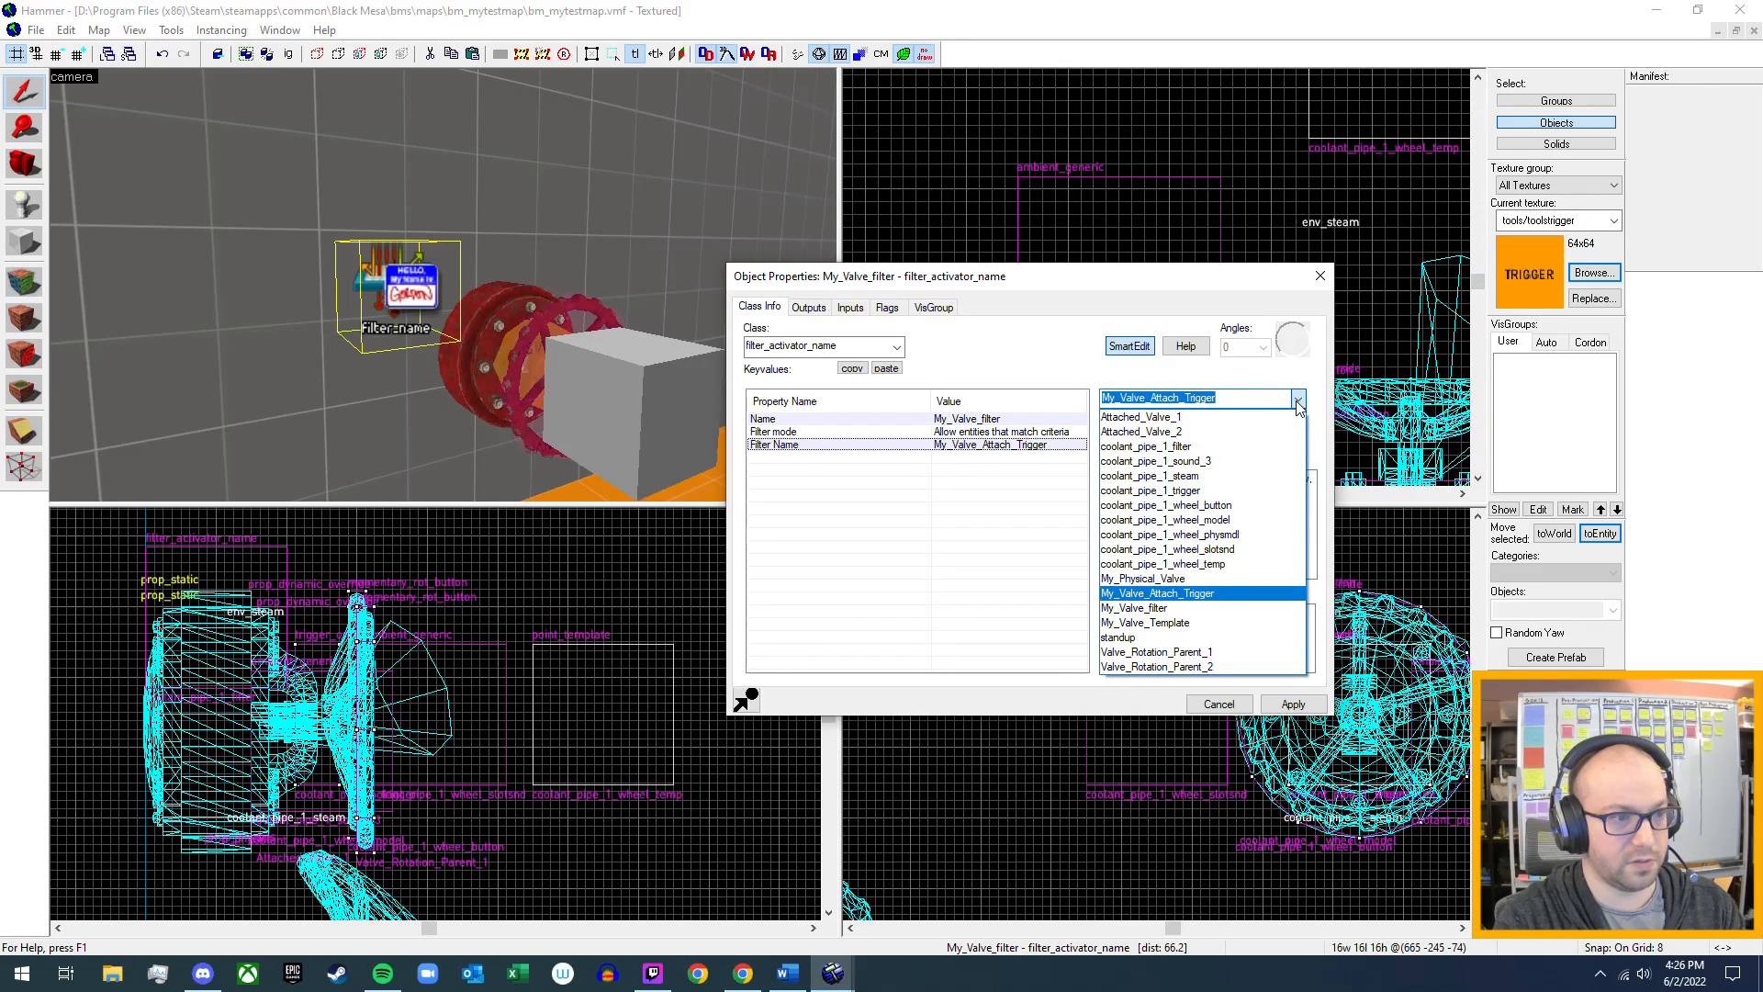
click(1151, 578)
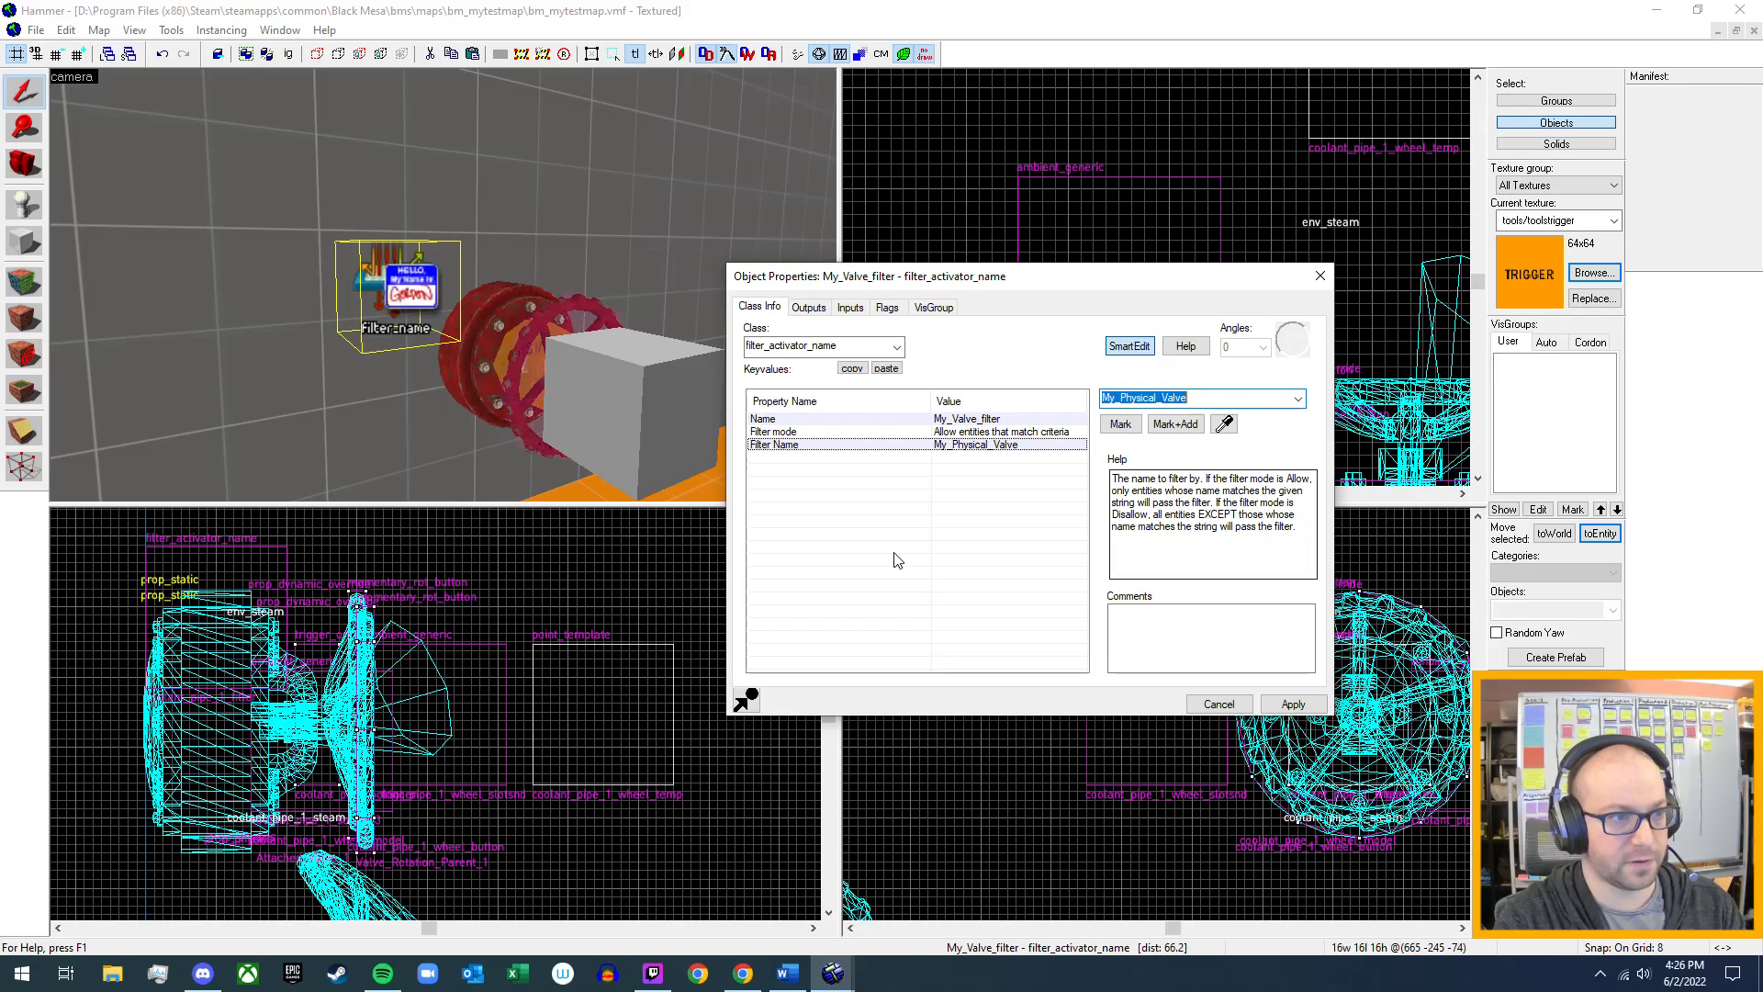
key(Return)
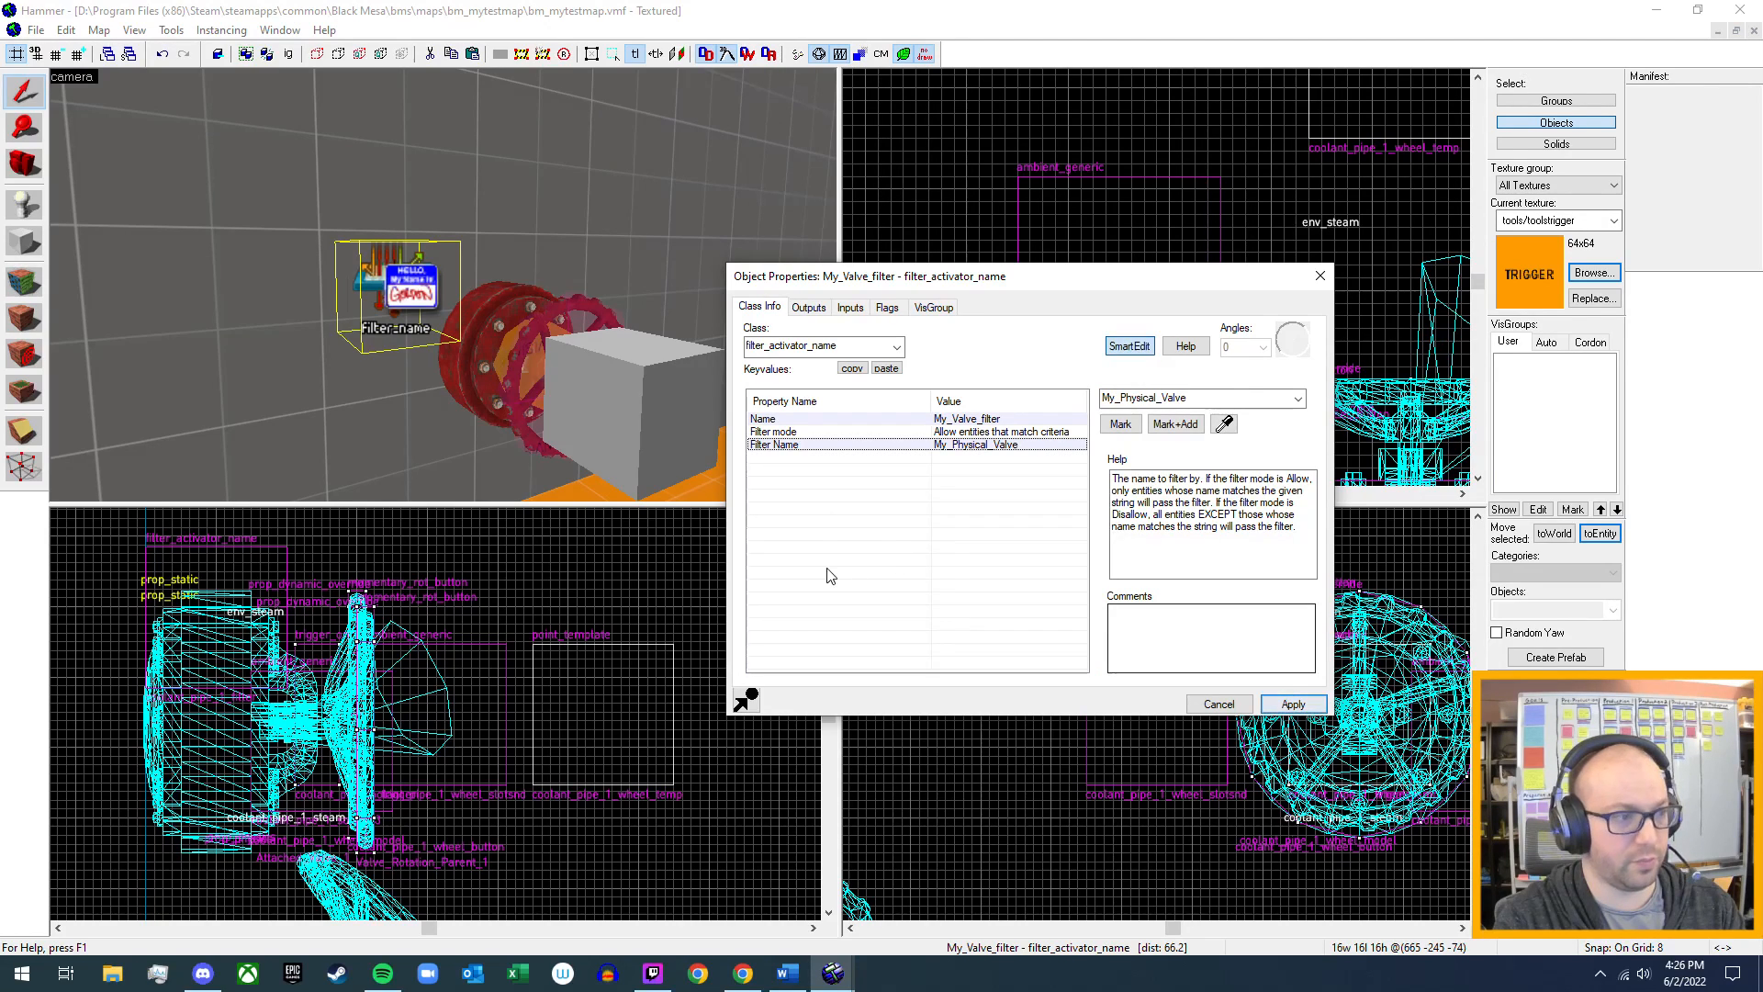
- Check the outputs and inputs of My_Valve_filter and close its properties
click(821, 309)
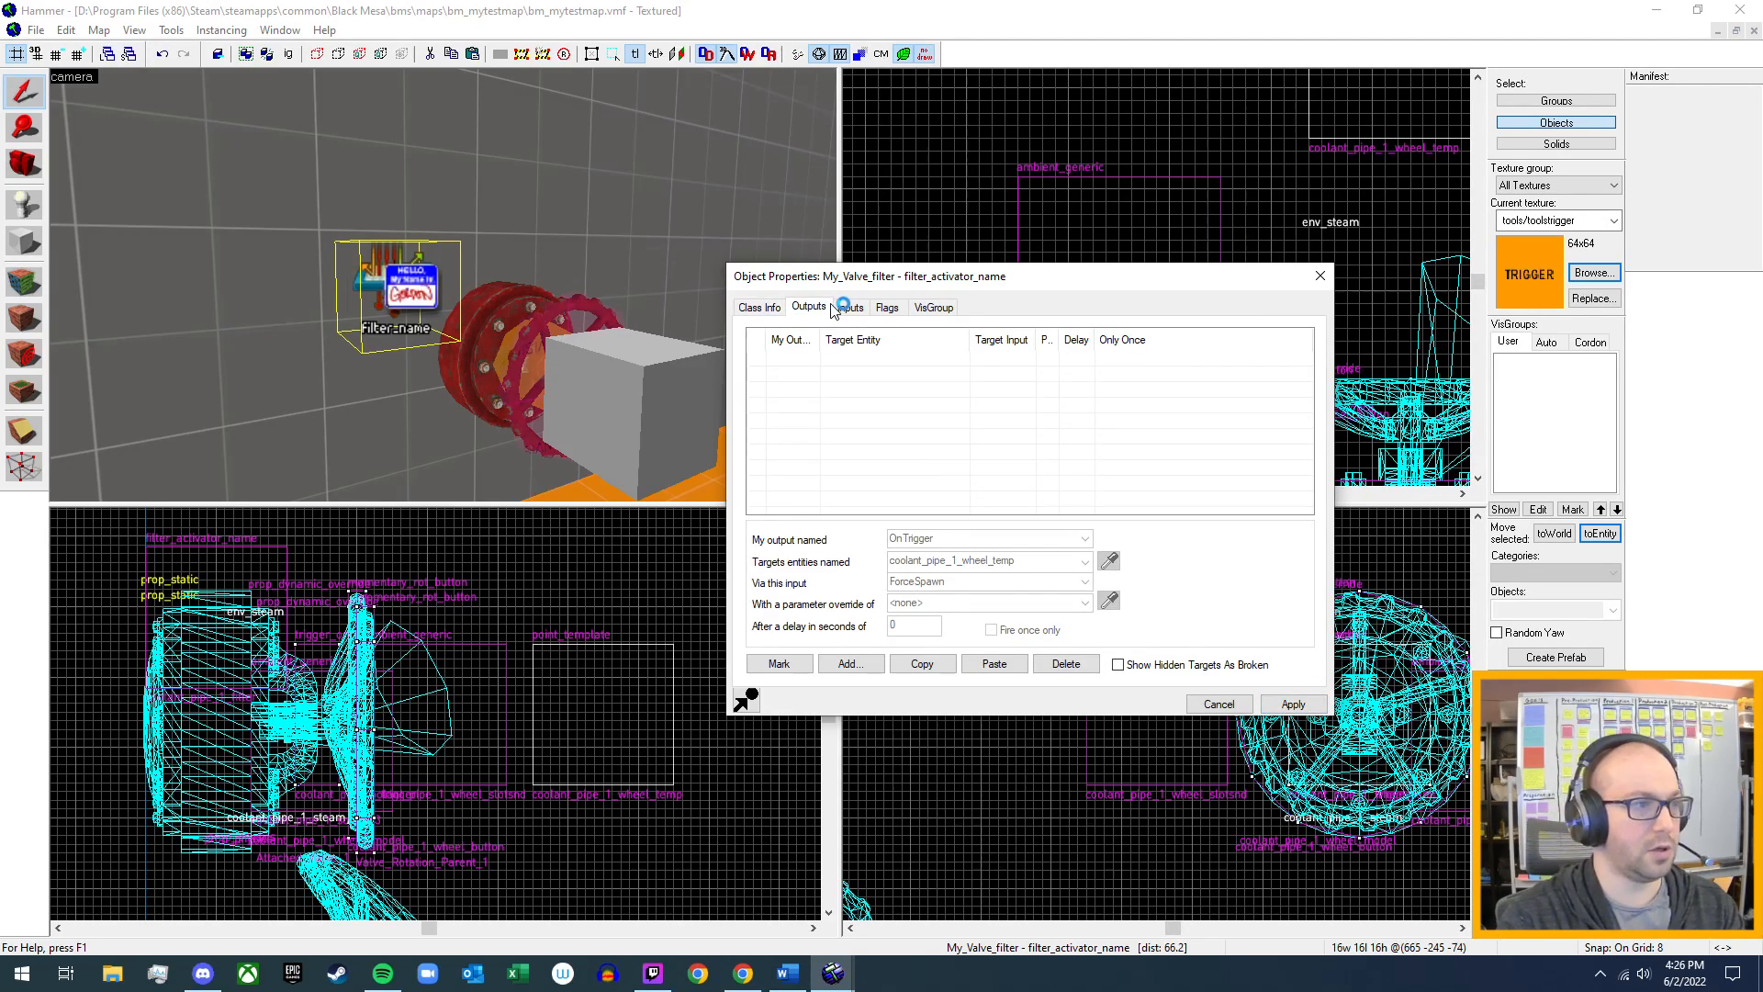
click(848, 308)
click(760, 308)
click(451, 353)
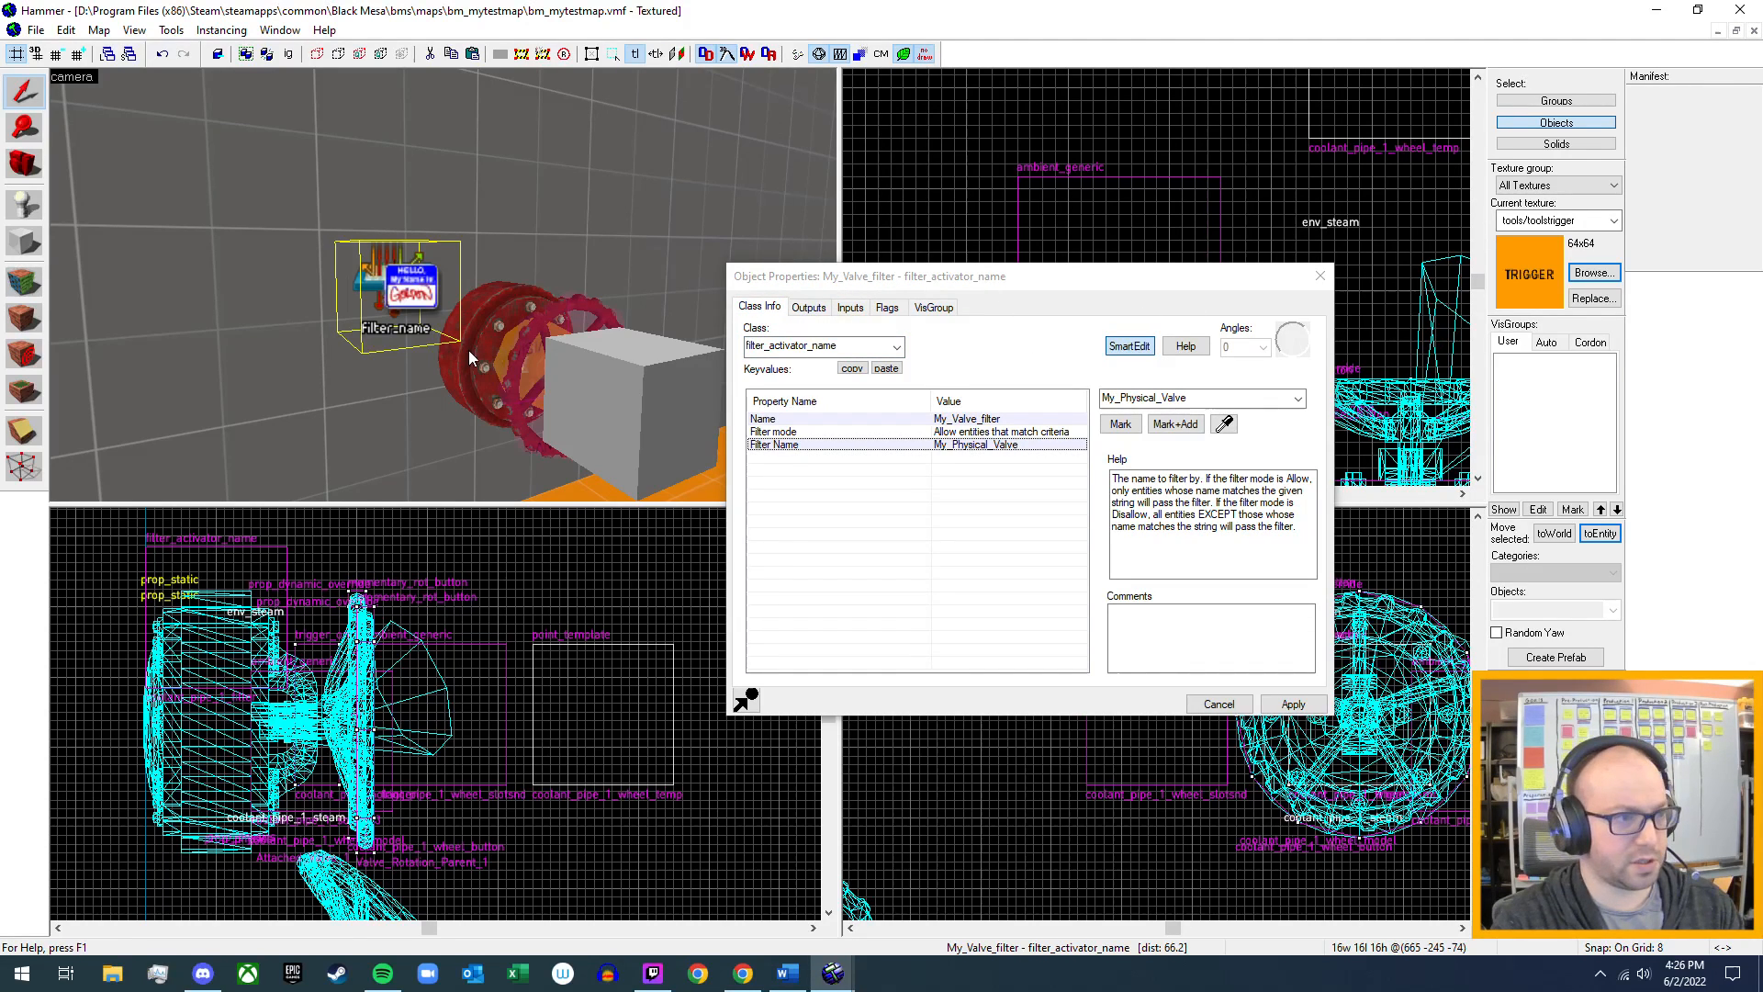
click(1328, 277)
key(z)
key(w)
key(w)
key(s)
key(z)
click(36, 30)
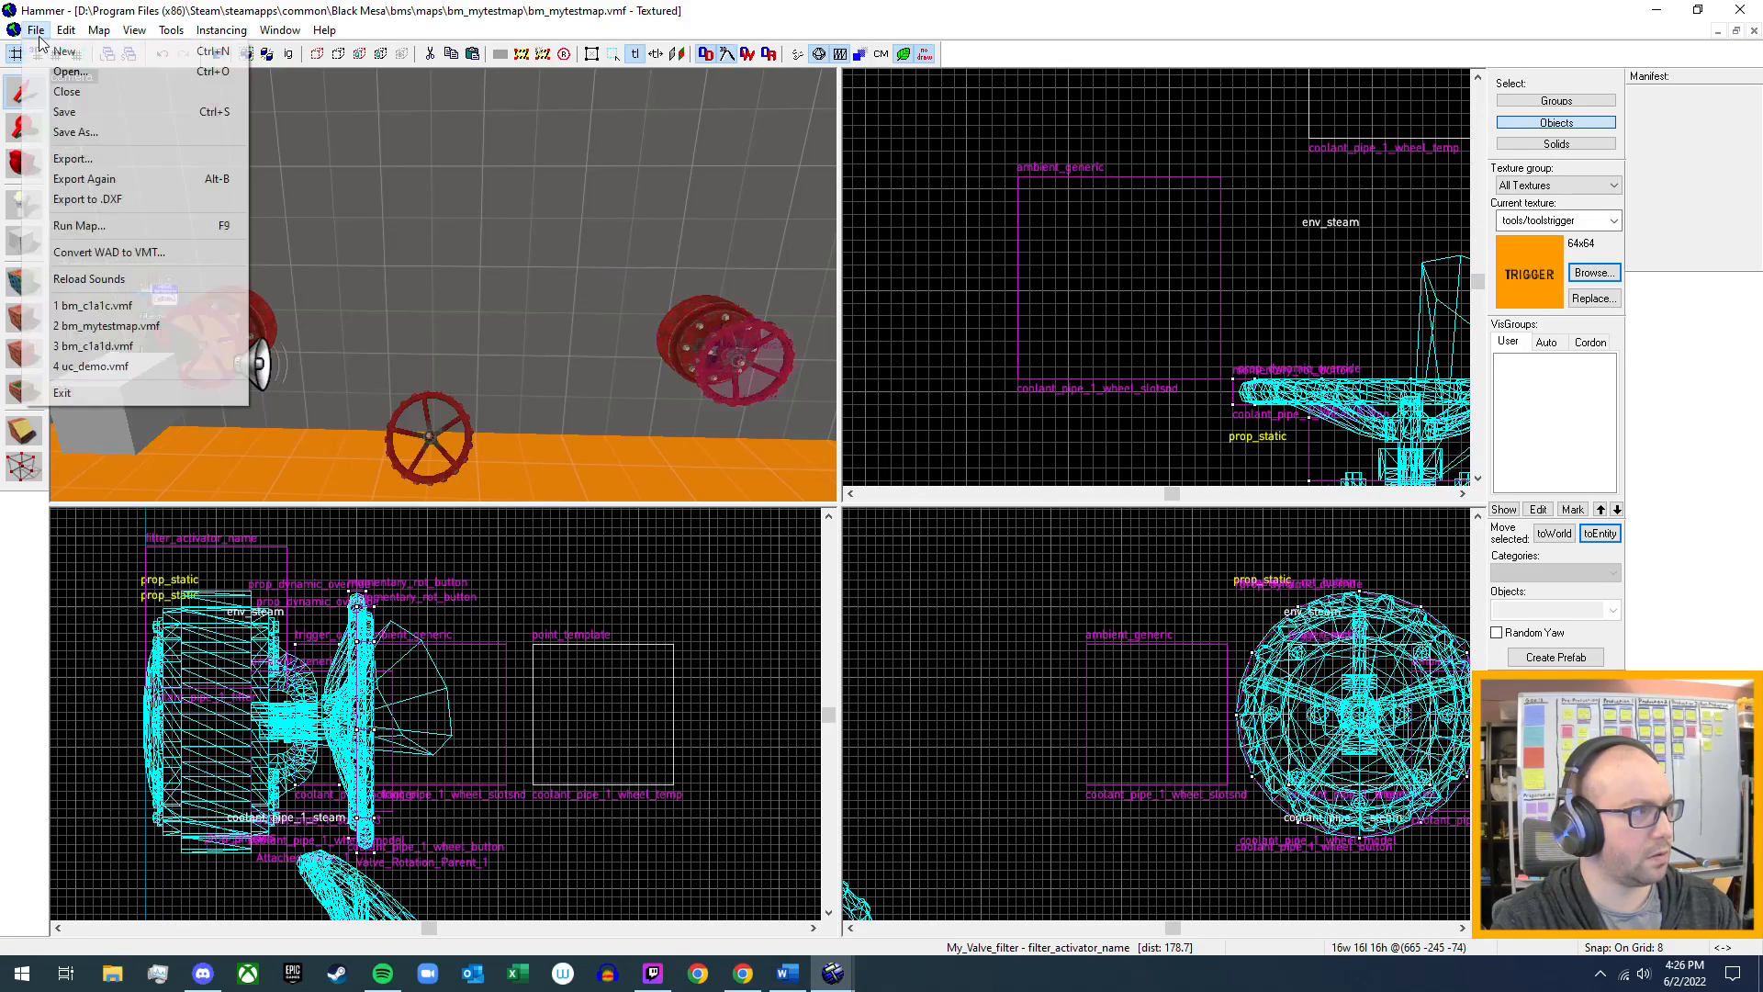
click(37, 32)
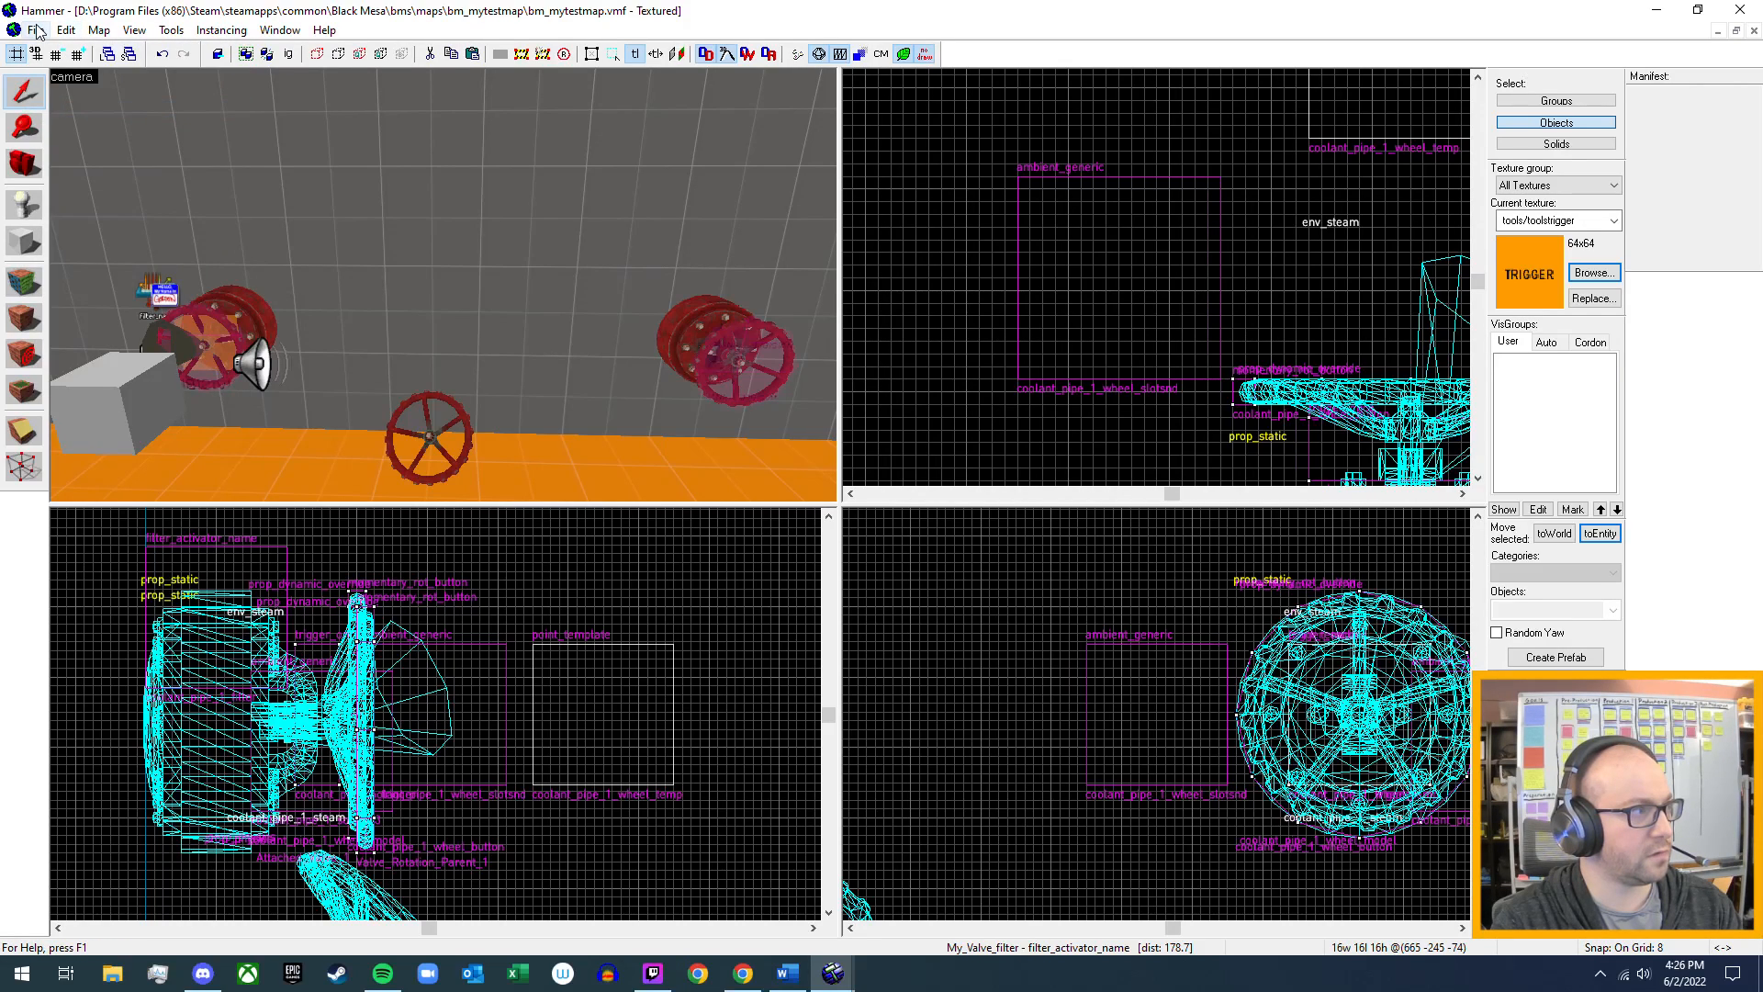
- Compile bm_mytestmap with Normal BSP, Normal VIS and Final RAD and launch it in Black Mesa
click(36, 31)
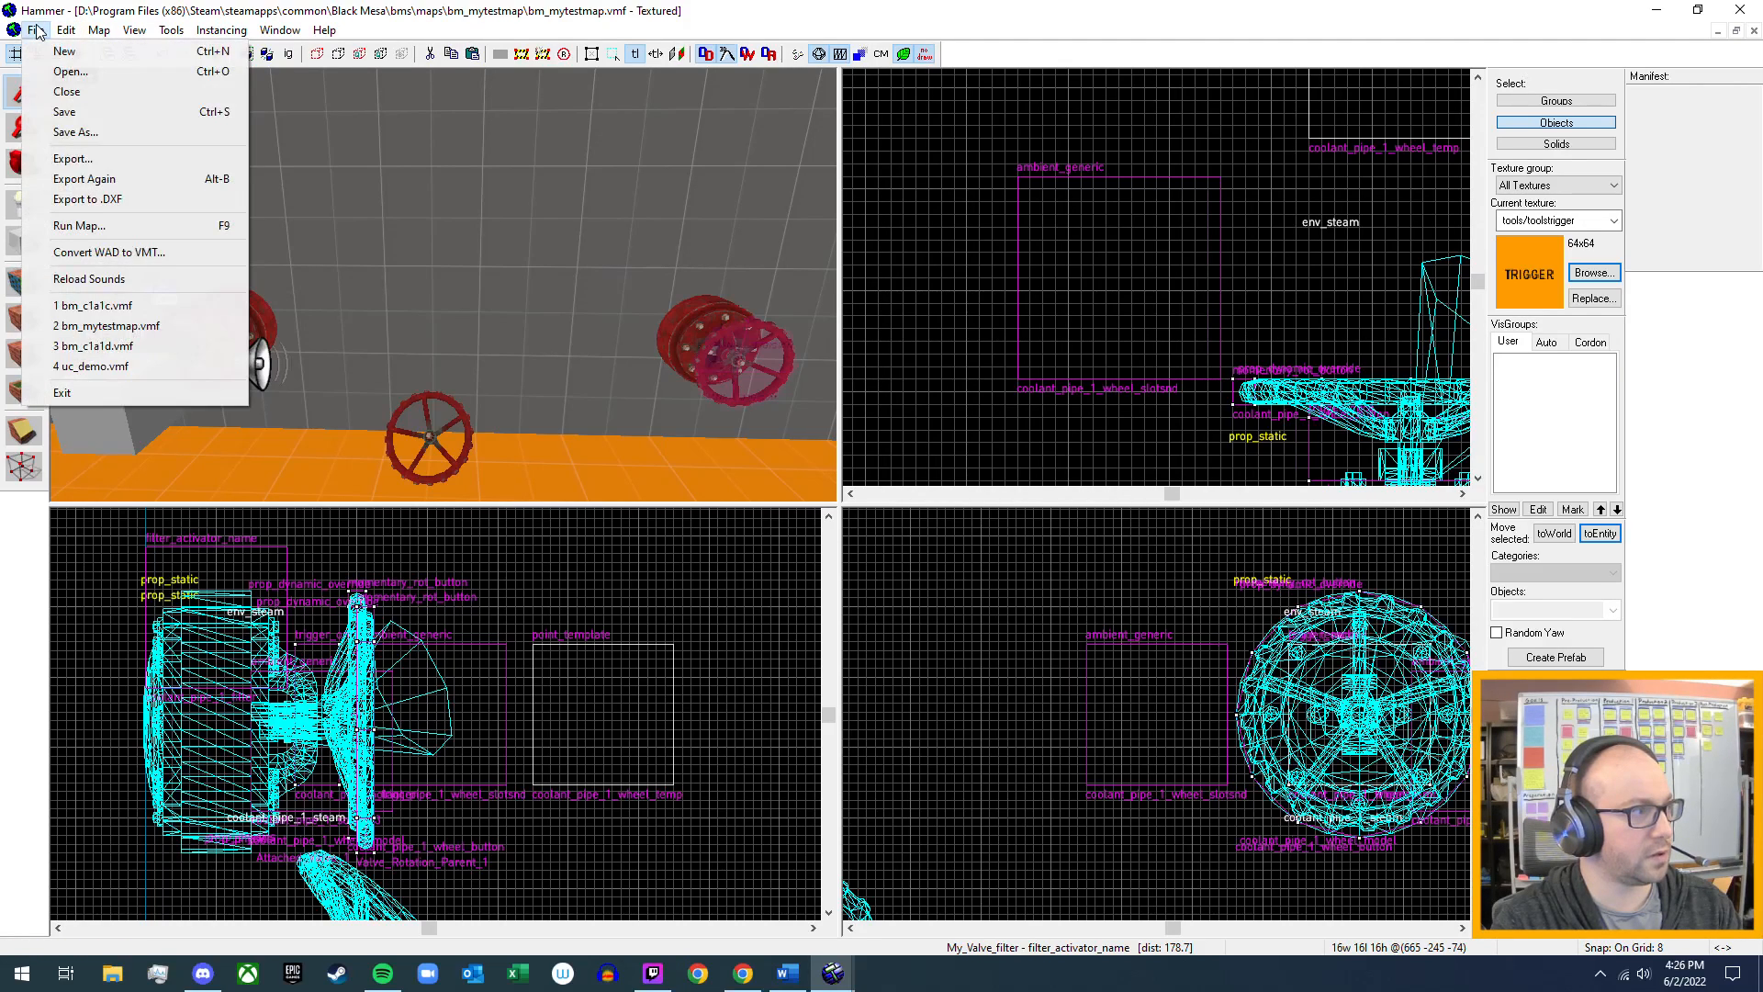
click(119, 230)
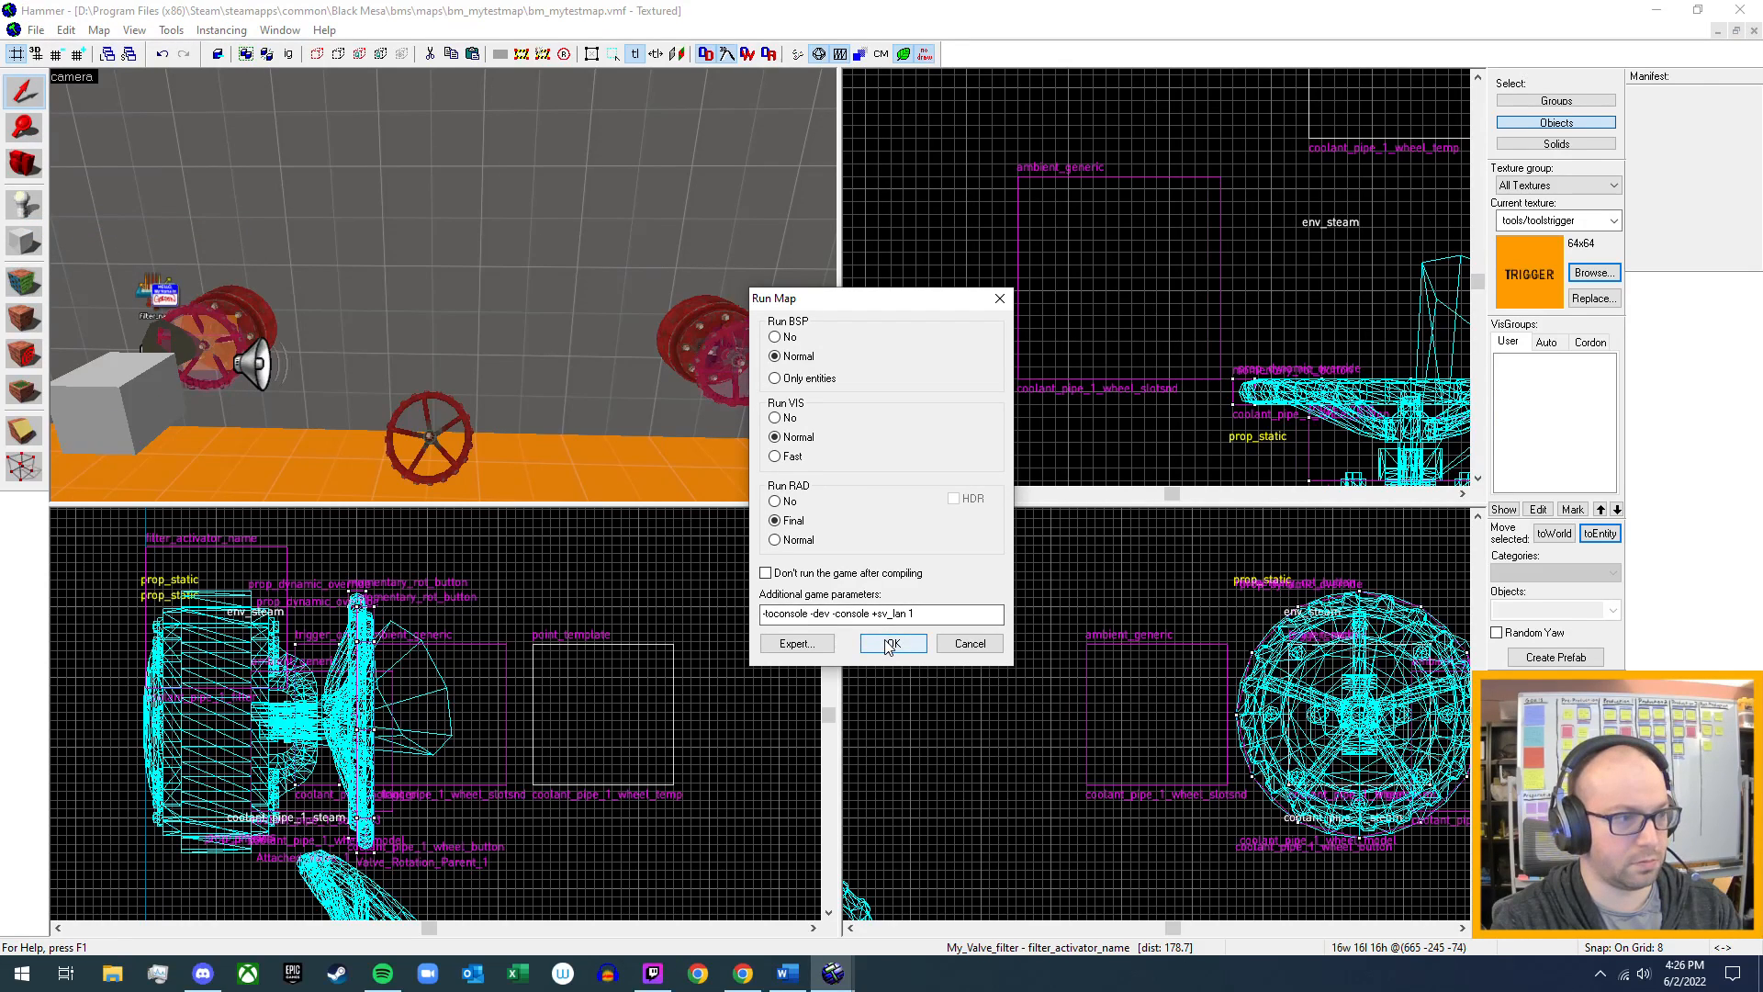
key(Escape)
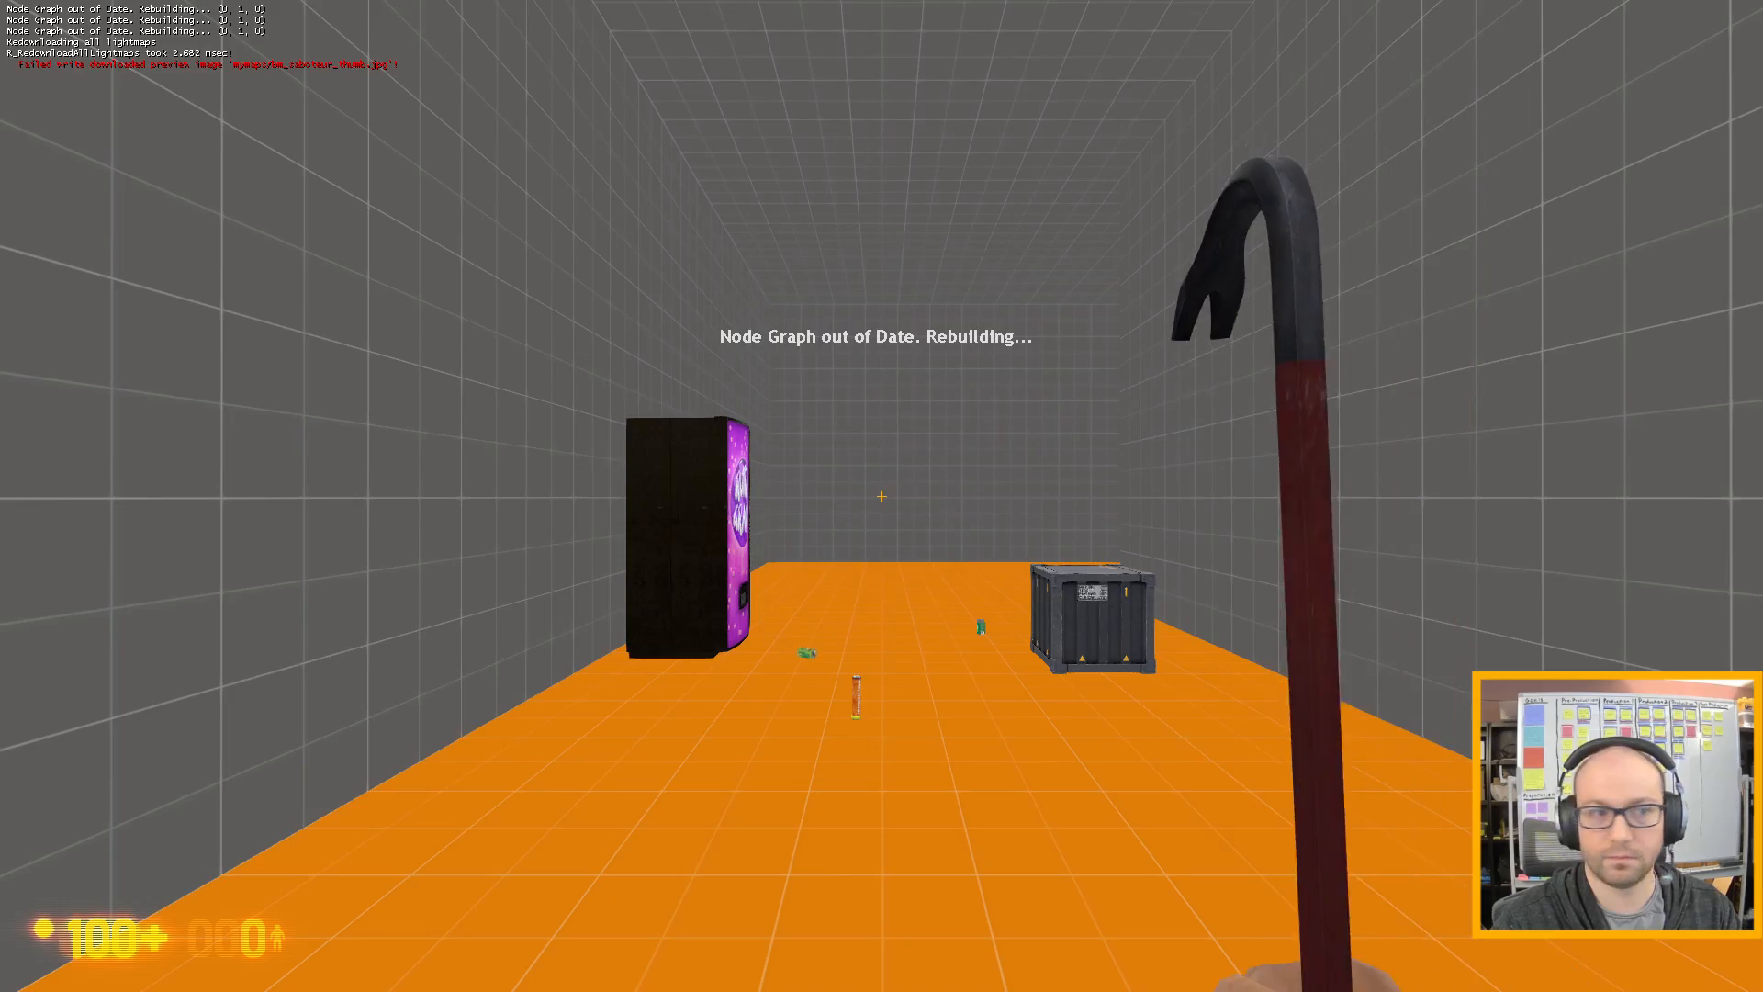
- Walk through the test map to the valve area and pick up the loose physics wheel in the corner
key(w)
click(881, 496)
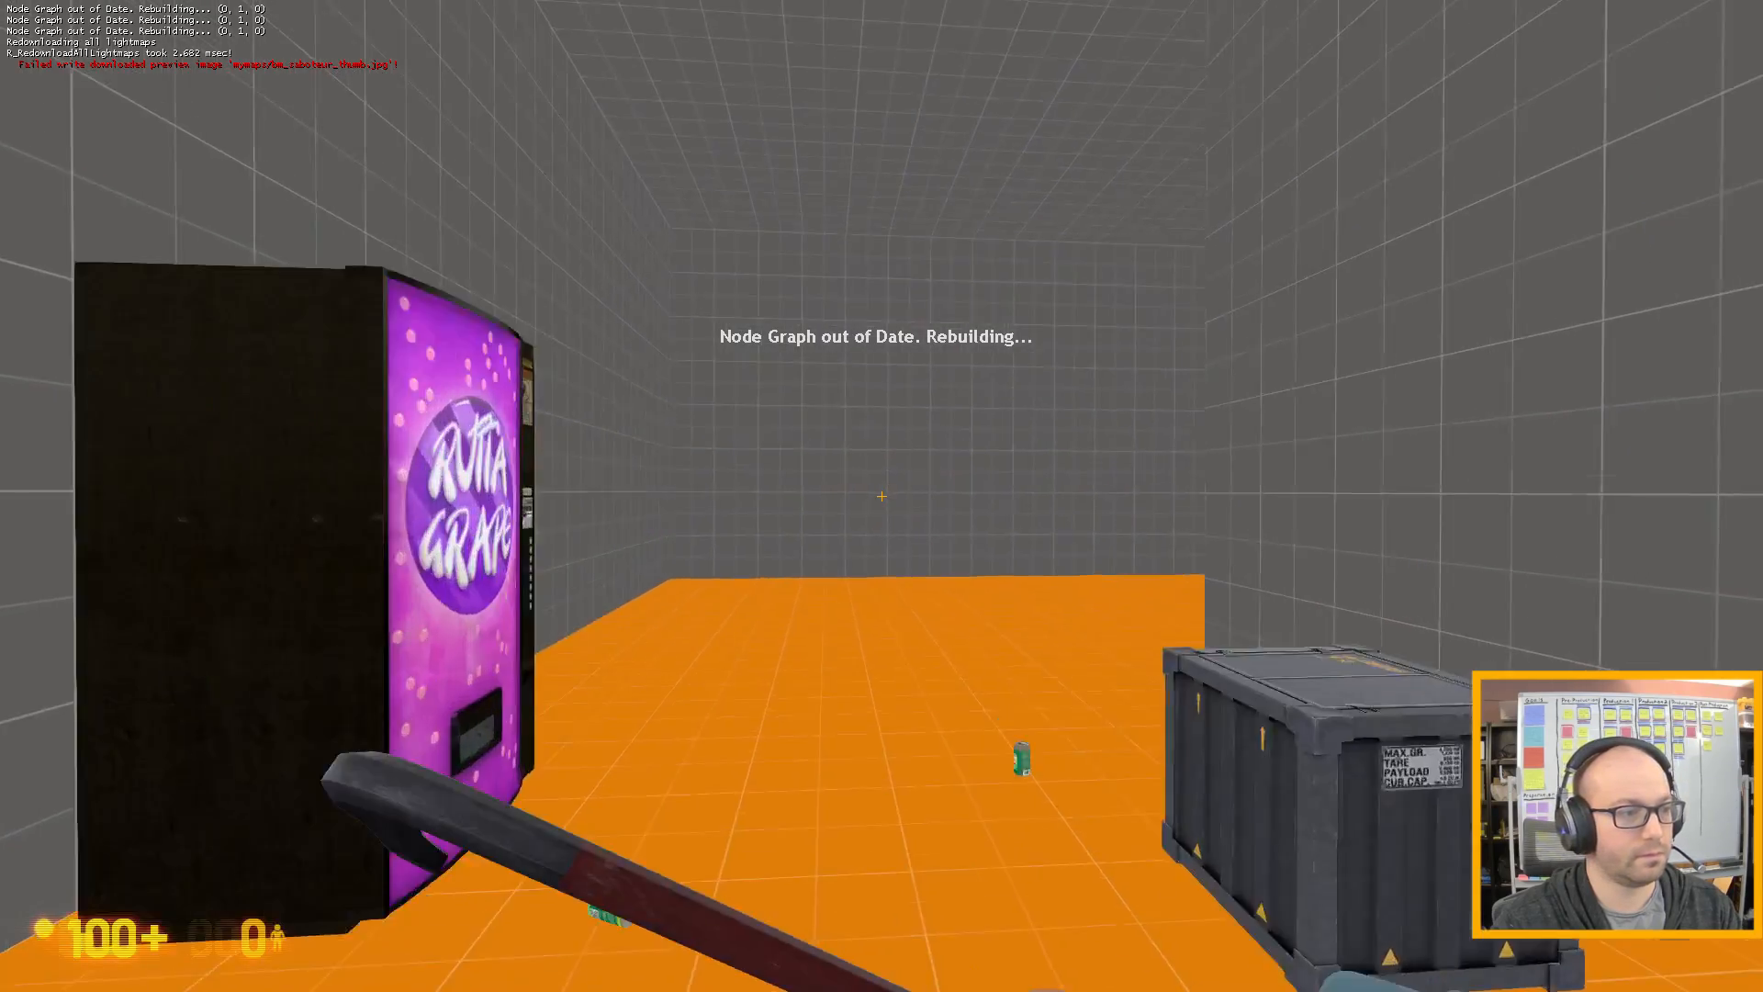
key(w)
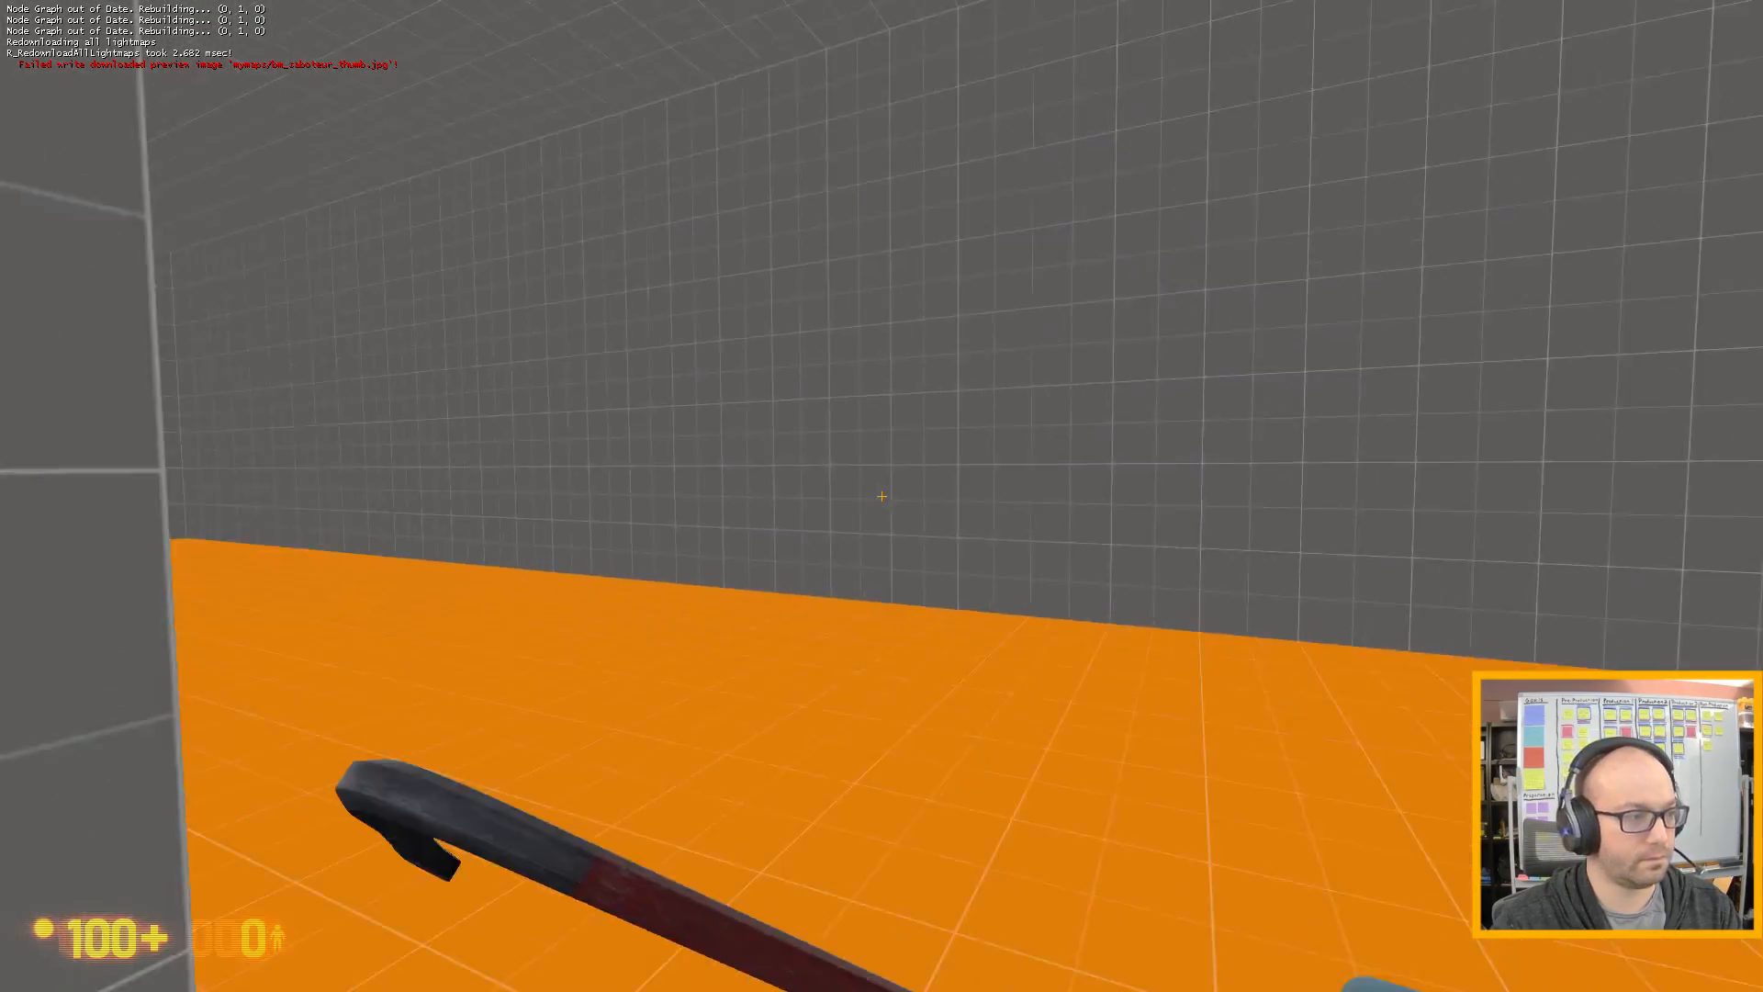
key(w)
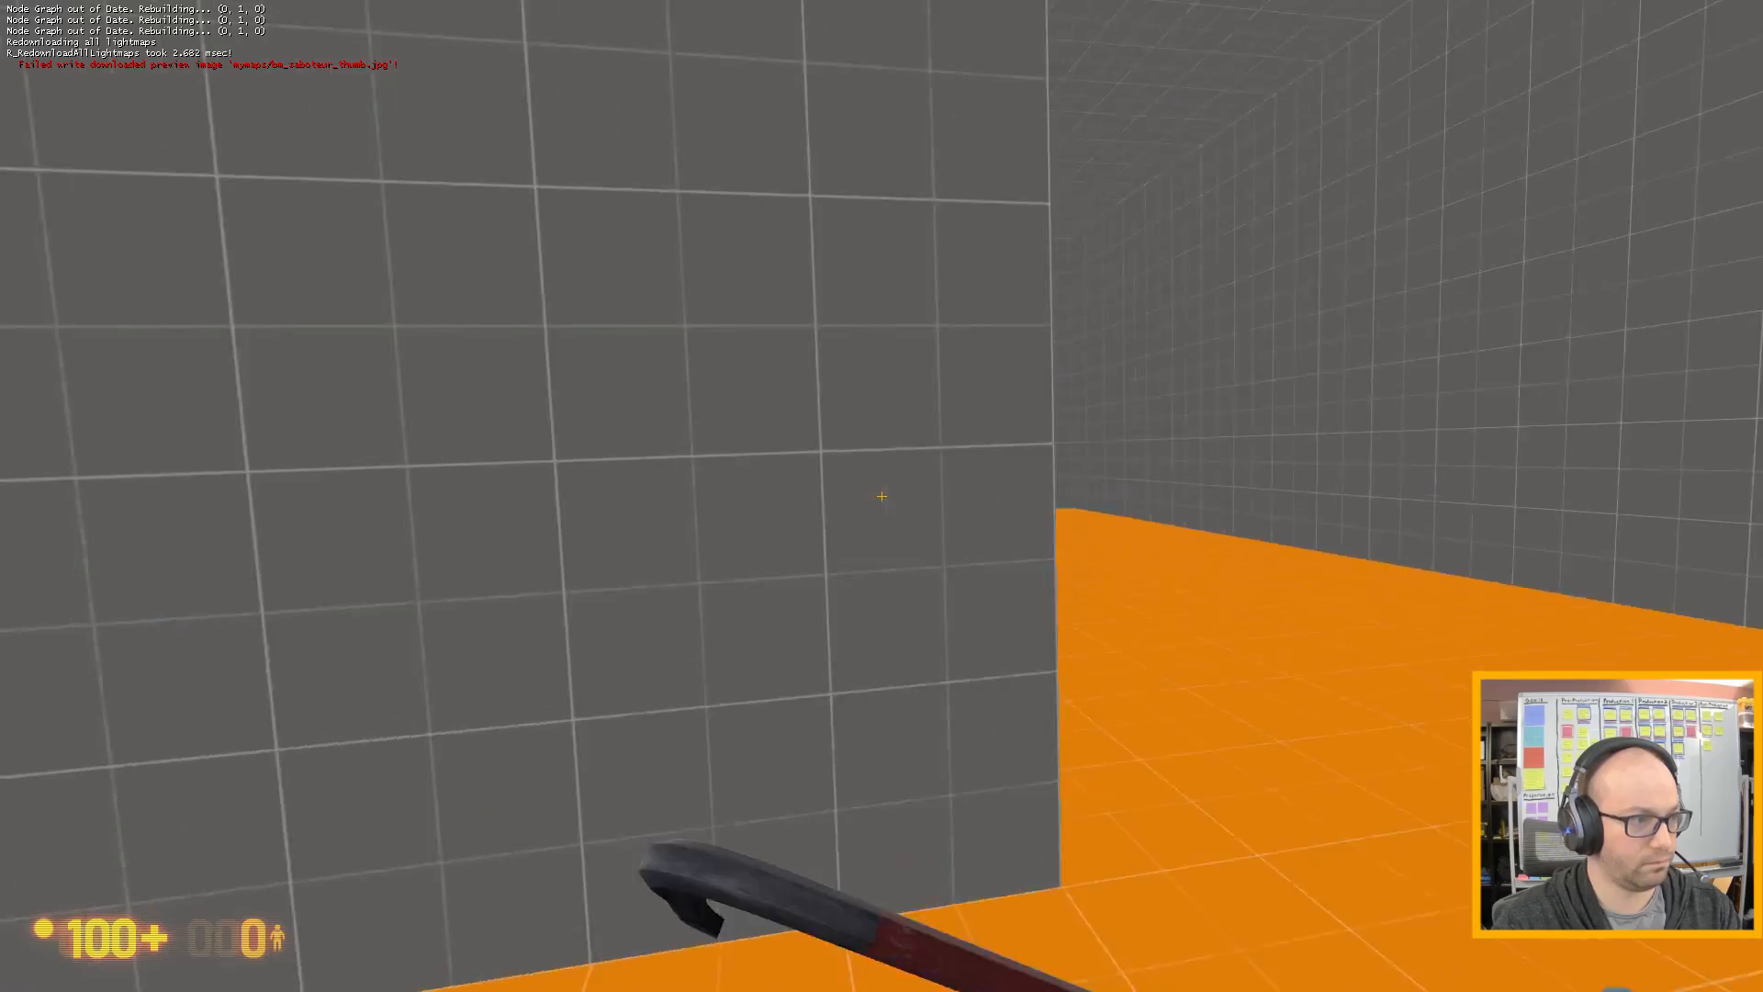
key(w)
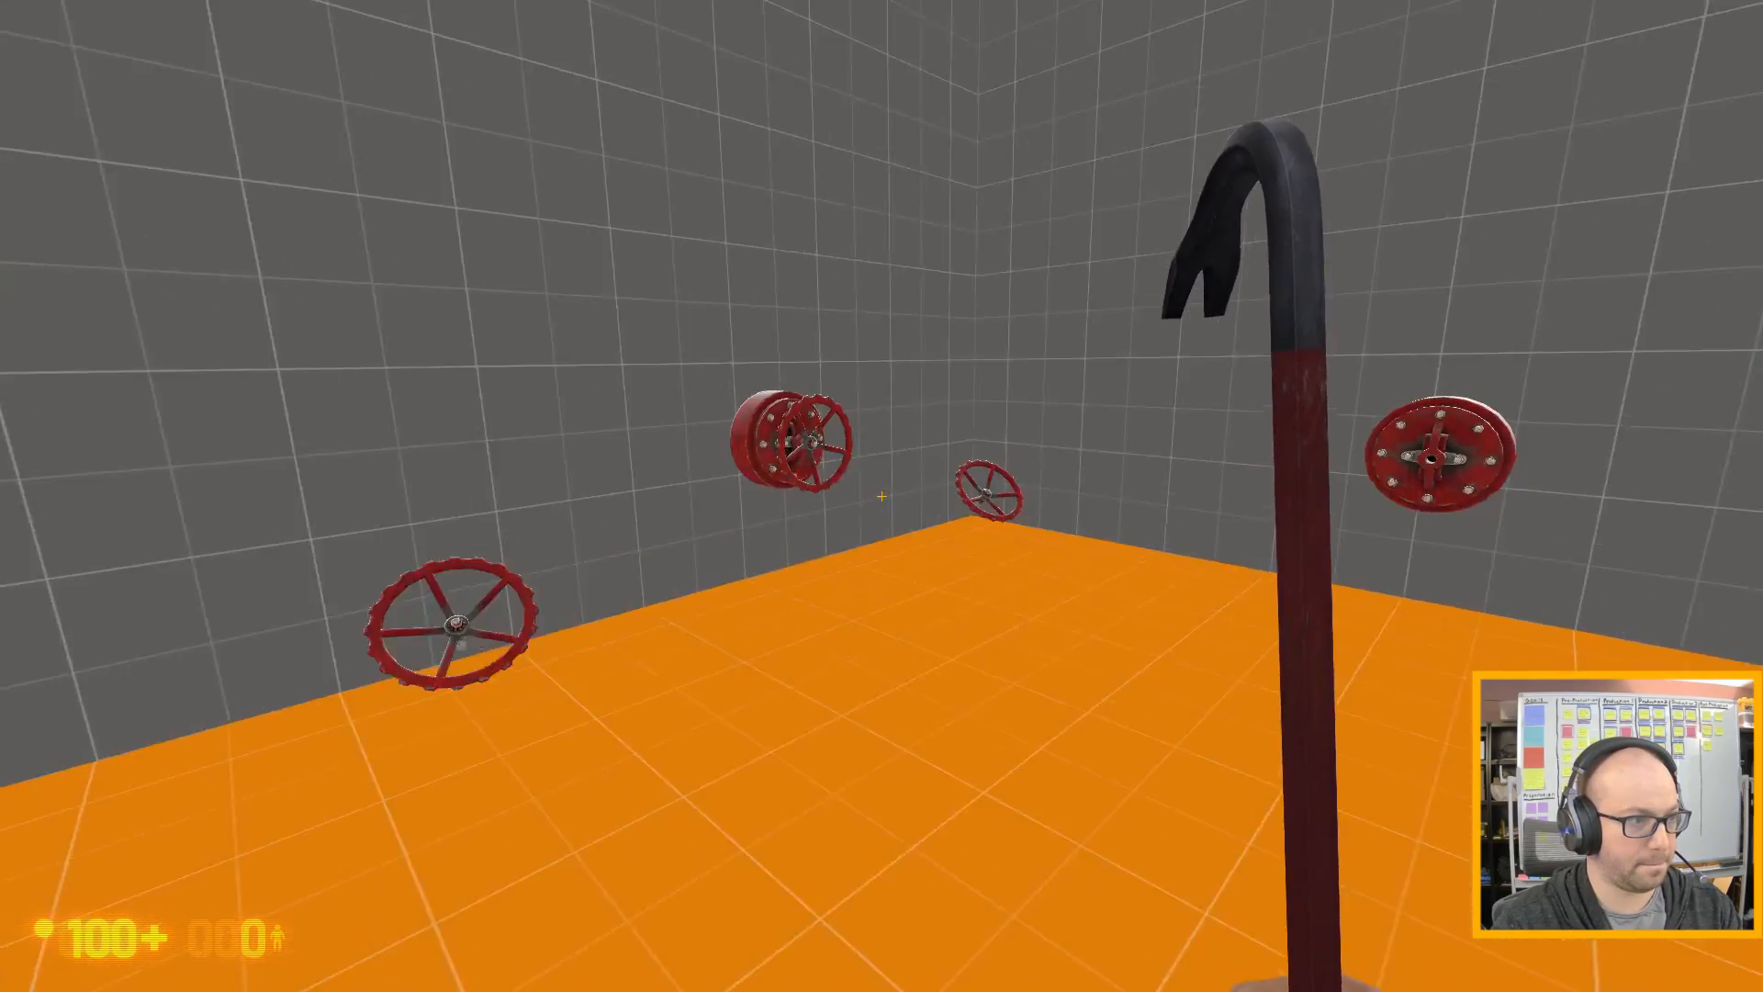
key(w)
key(w)
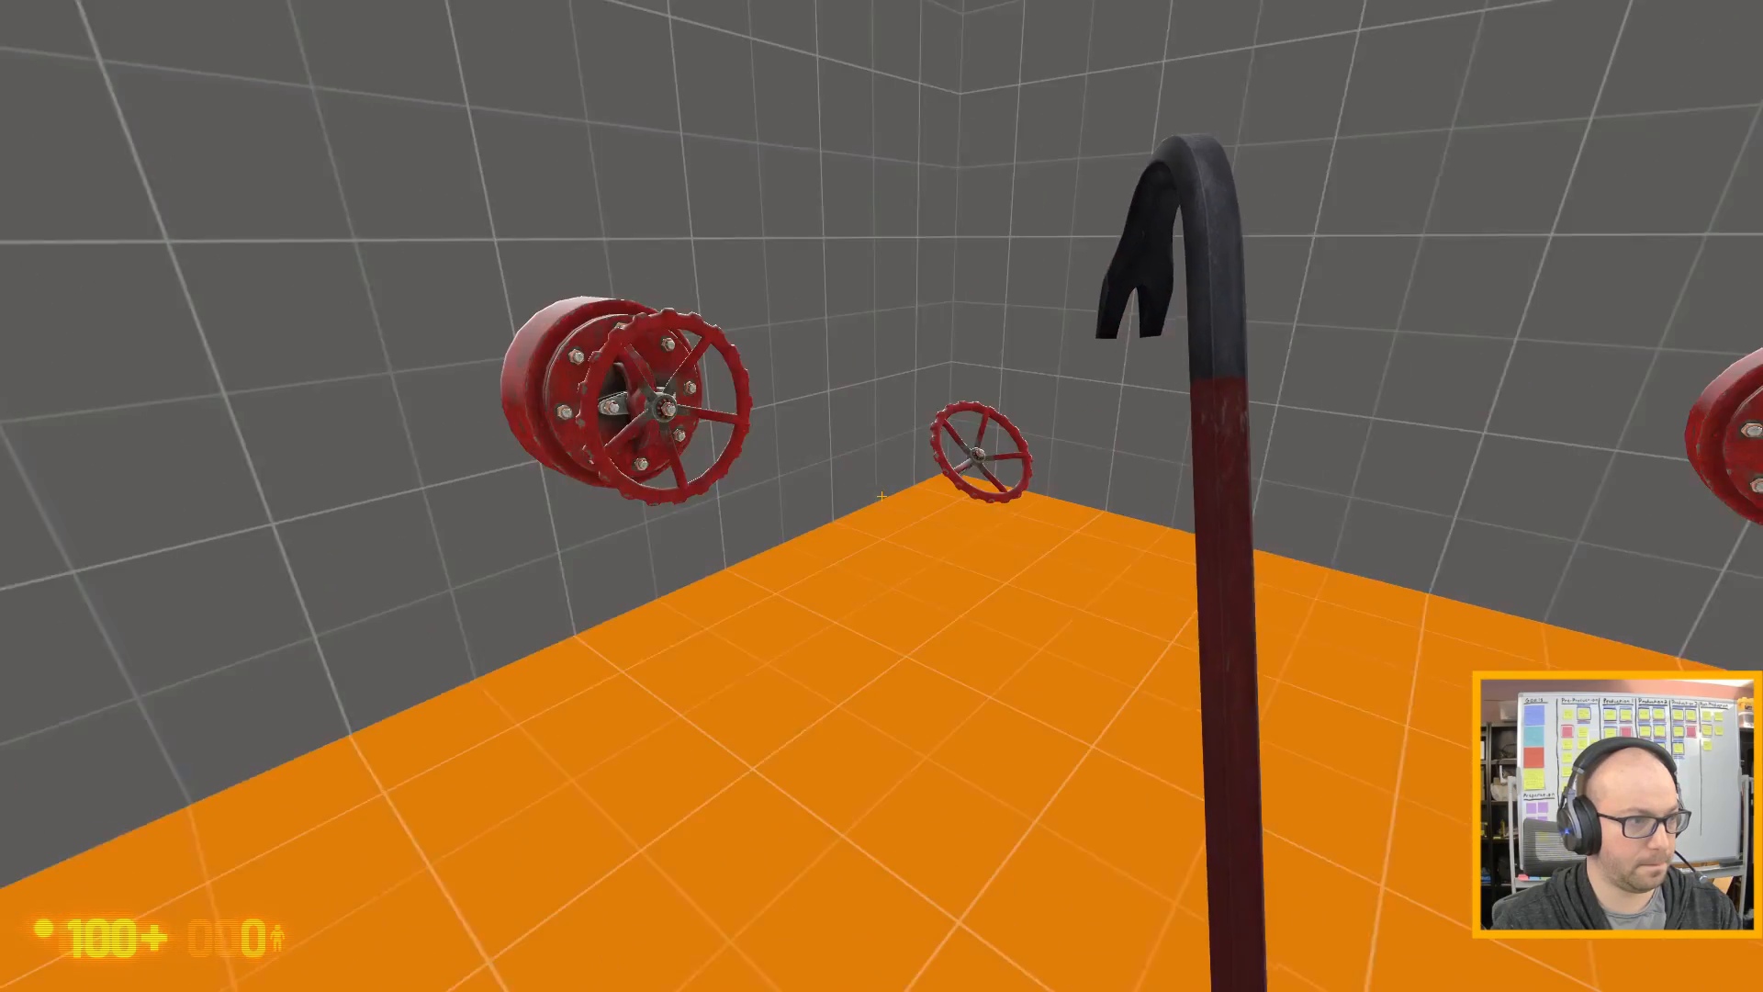
key(e)
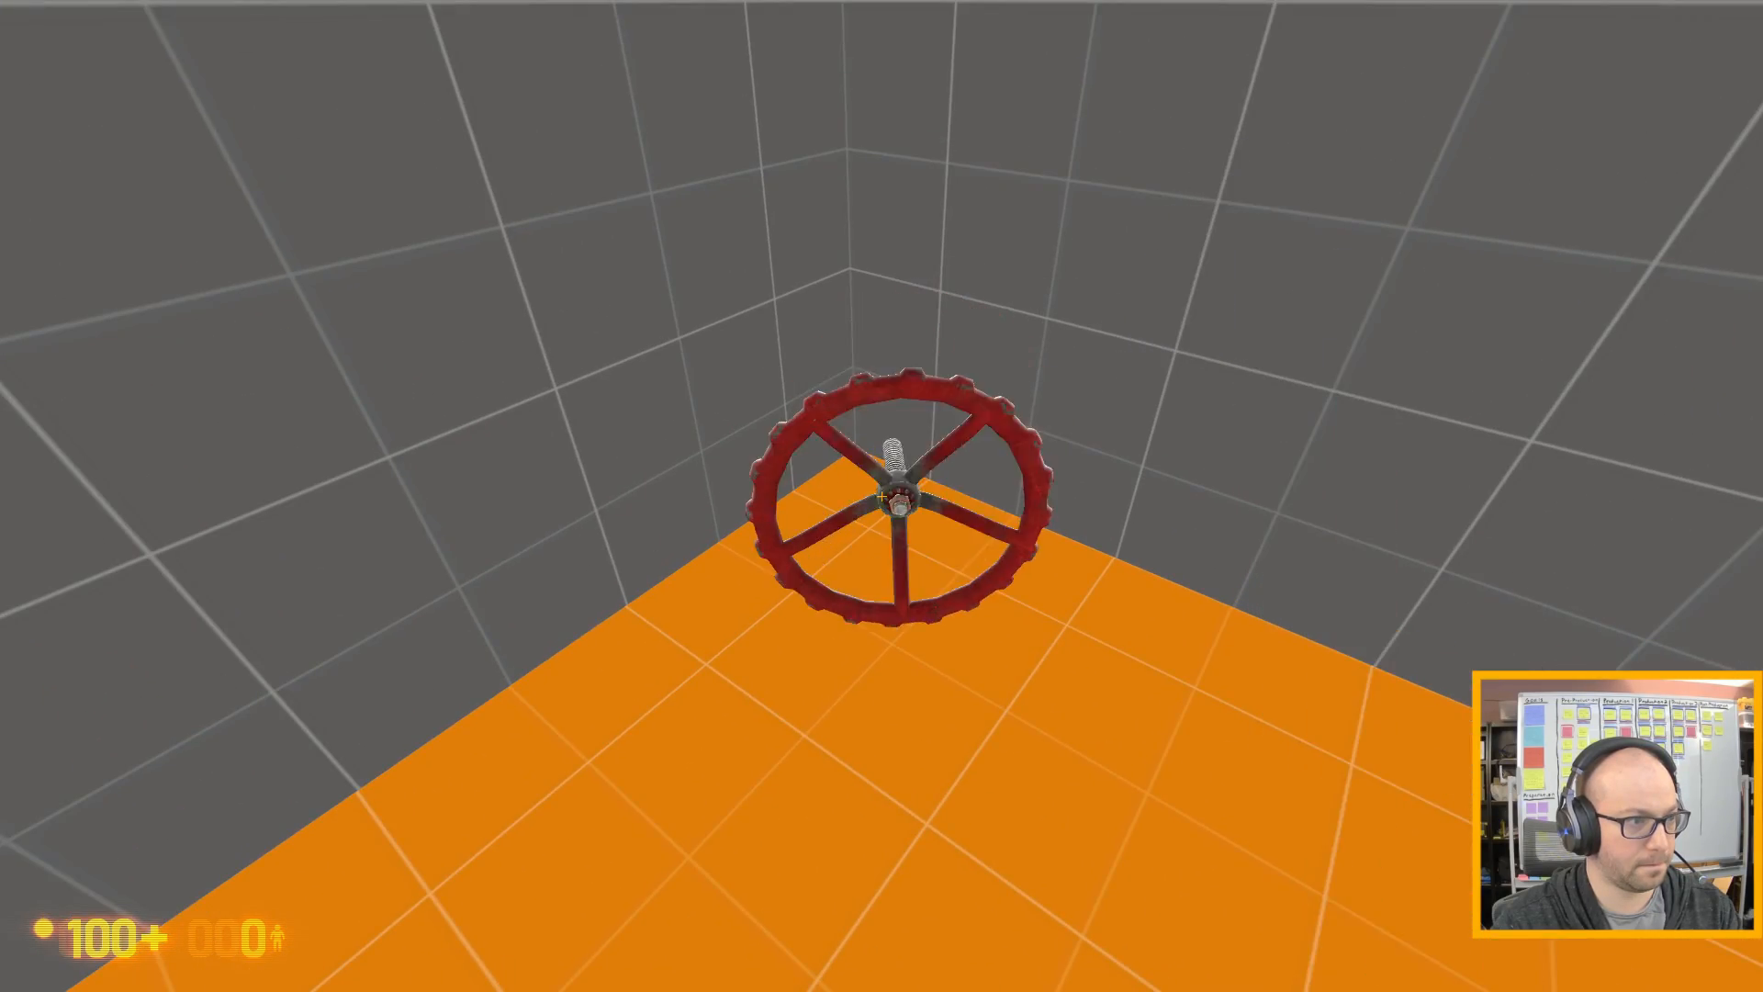
- Try to attach the carried corner wheel to the steaming reference valve to test its name filter
key(w)
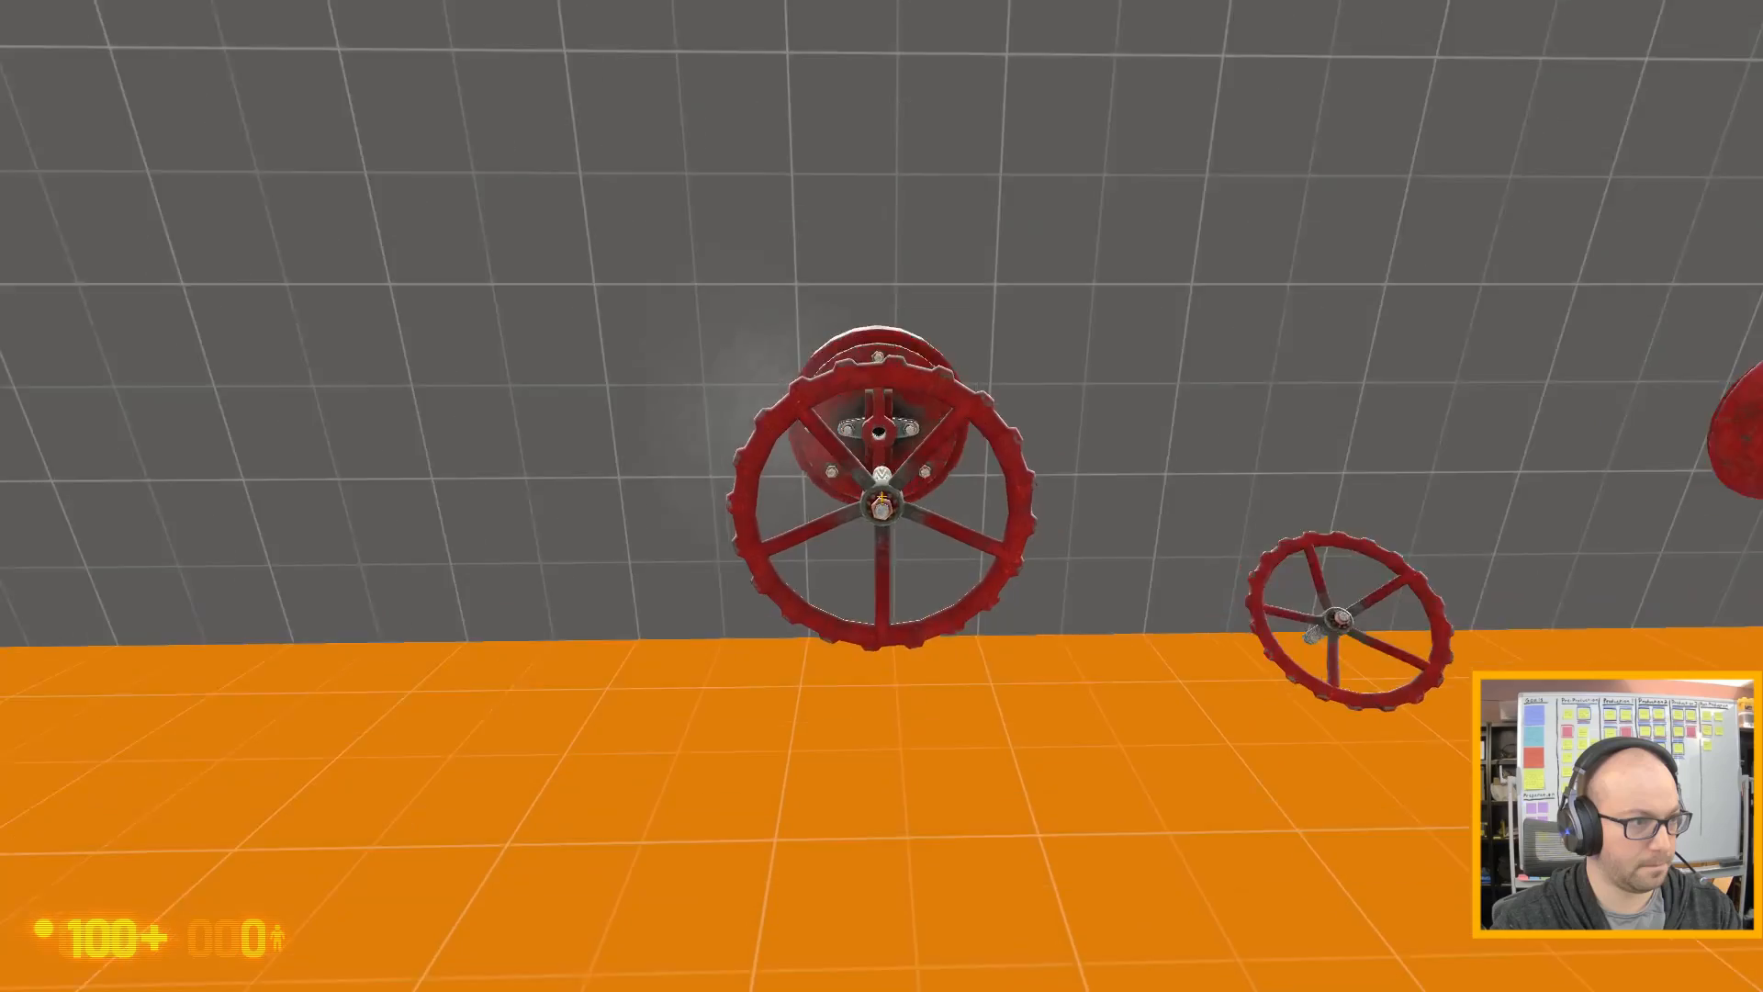
key(s)
key(w)
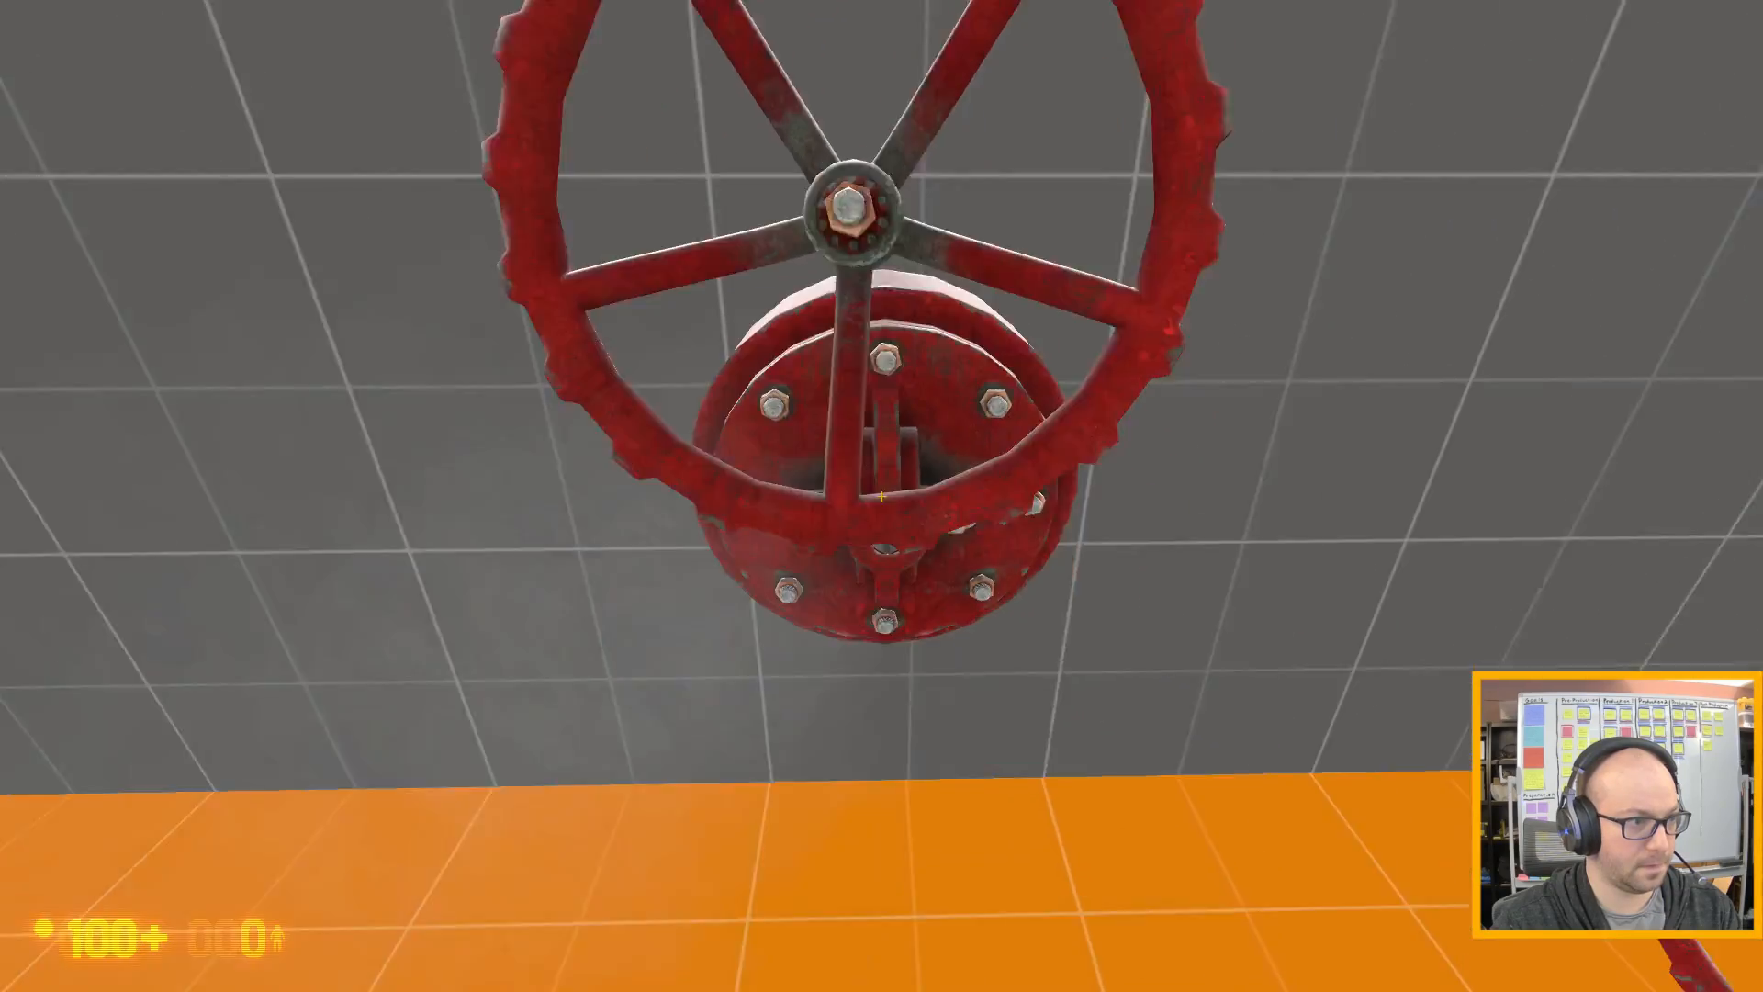
key(s)
key(w)
- Carry the corner wheel to the custom valve base on the adjacent wall and test attaching it there
key(w)
key(d)
key(a)
key(w)
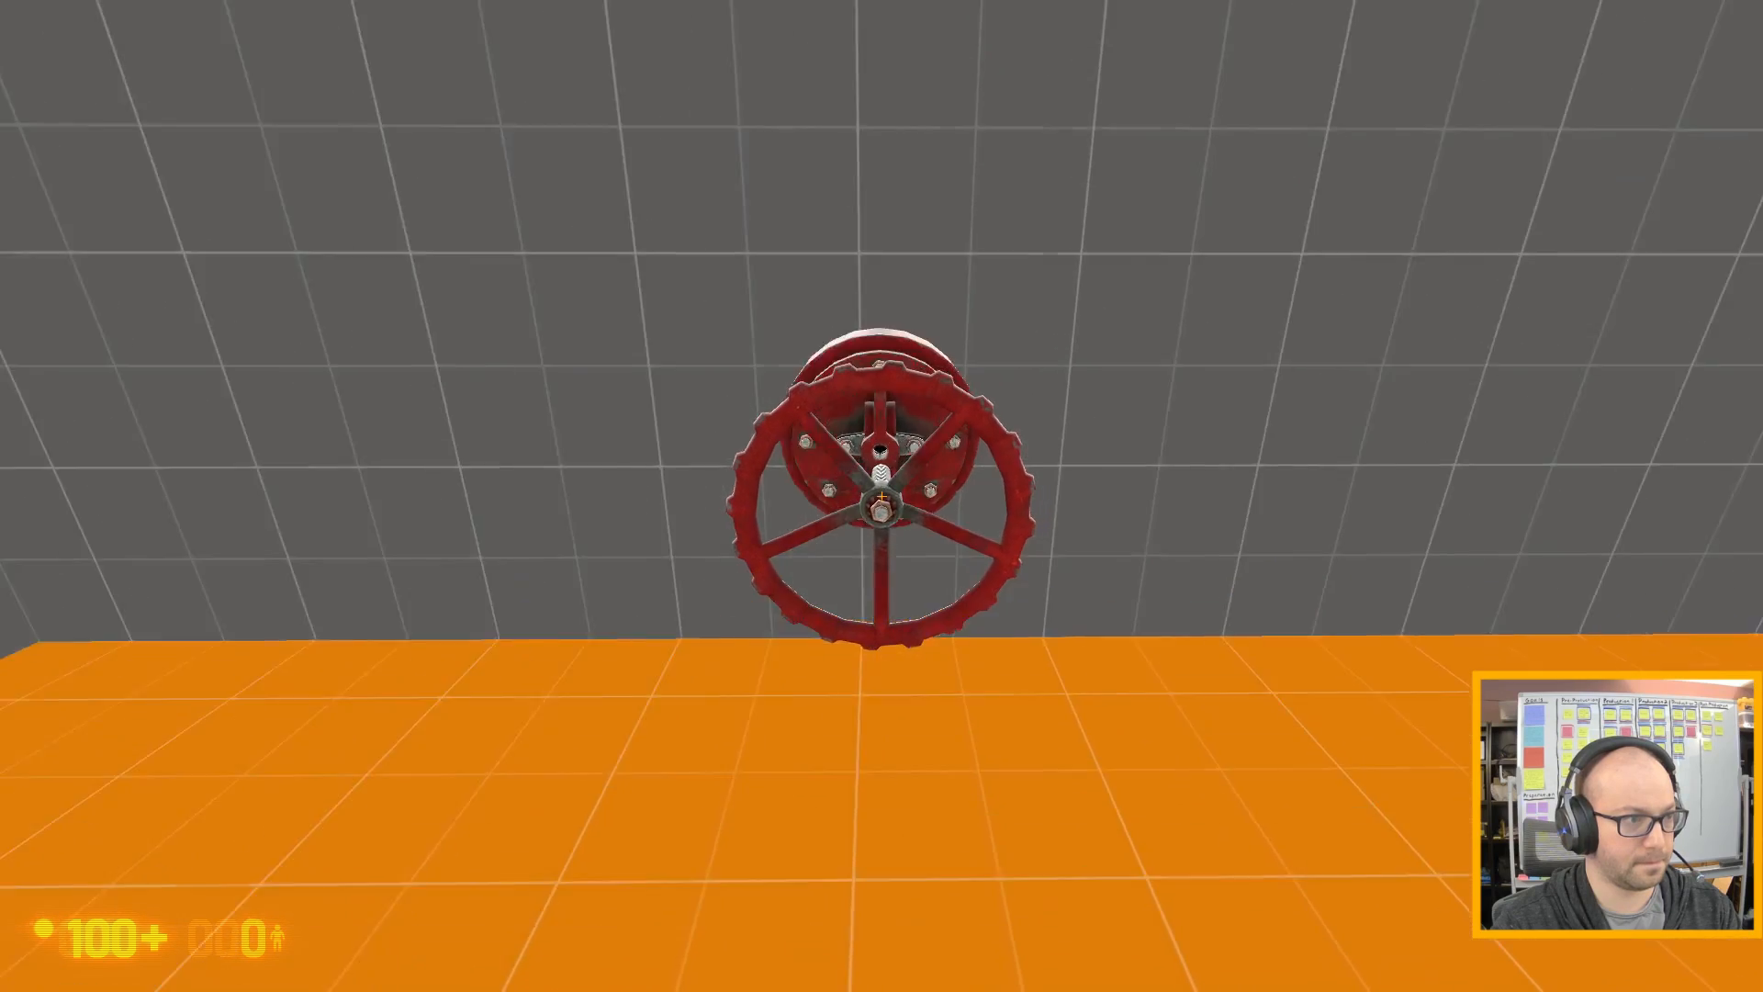
key(e)
key(s)
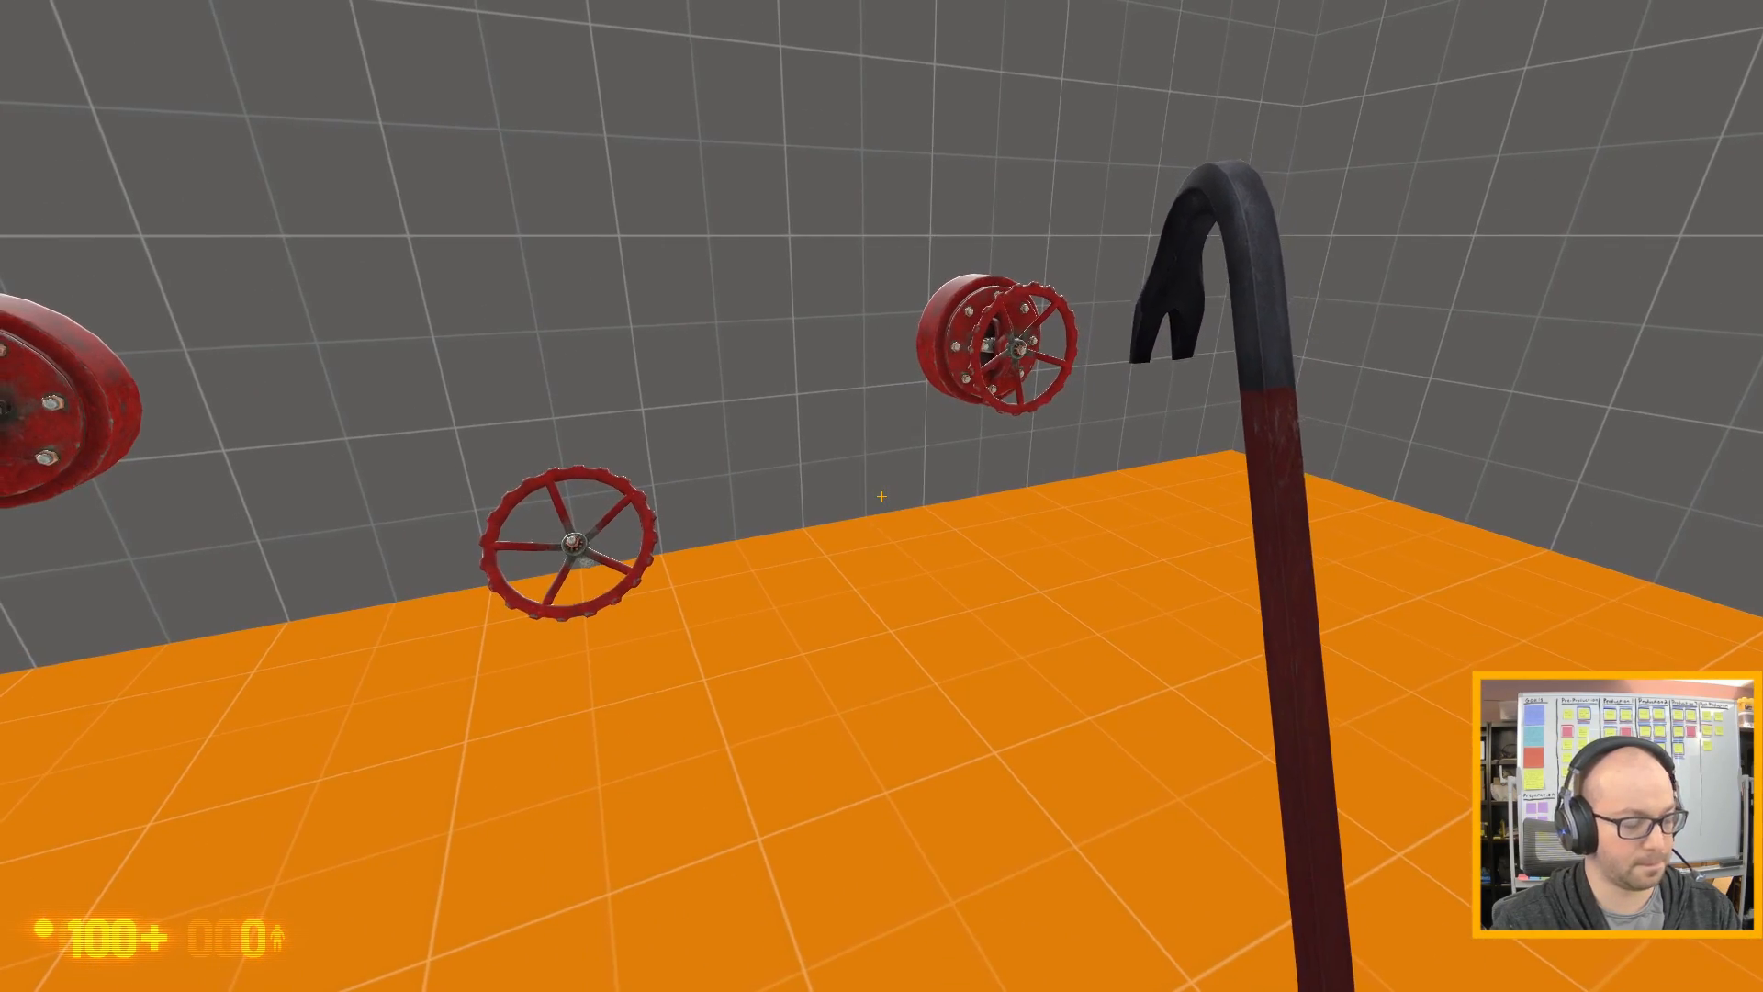
- Reset the running test map with the console command restart
key(grave)
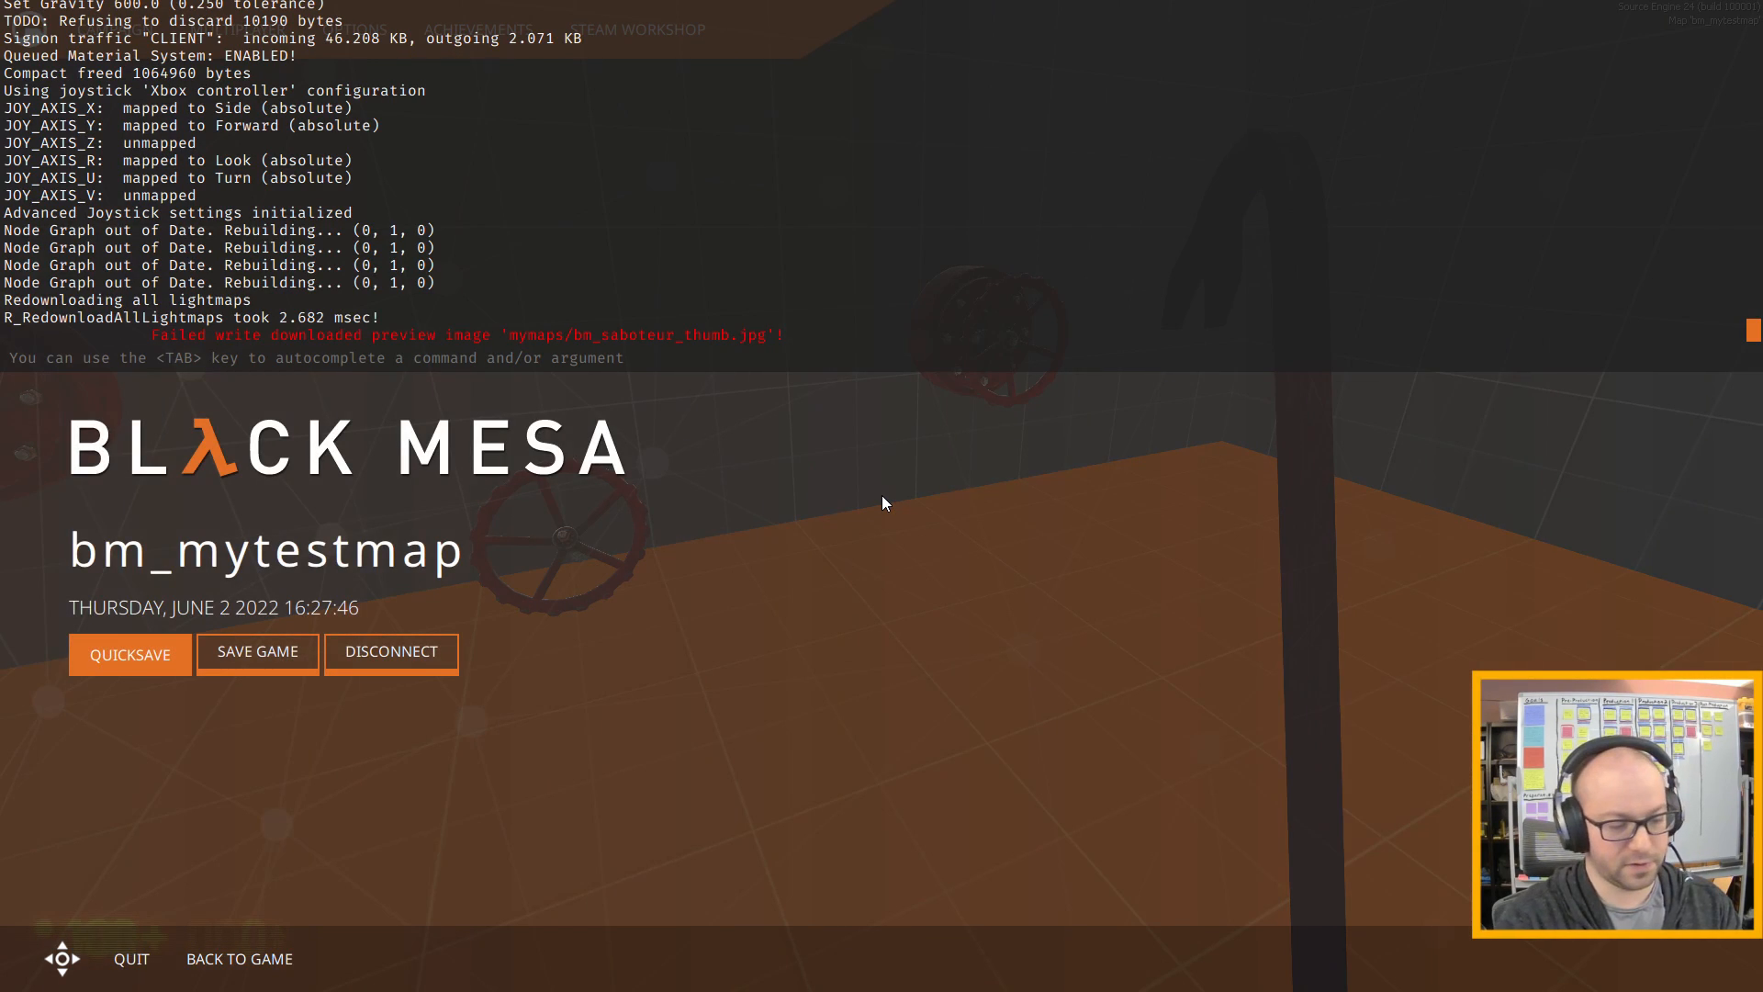
text(restart)
key(Return)
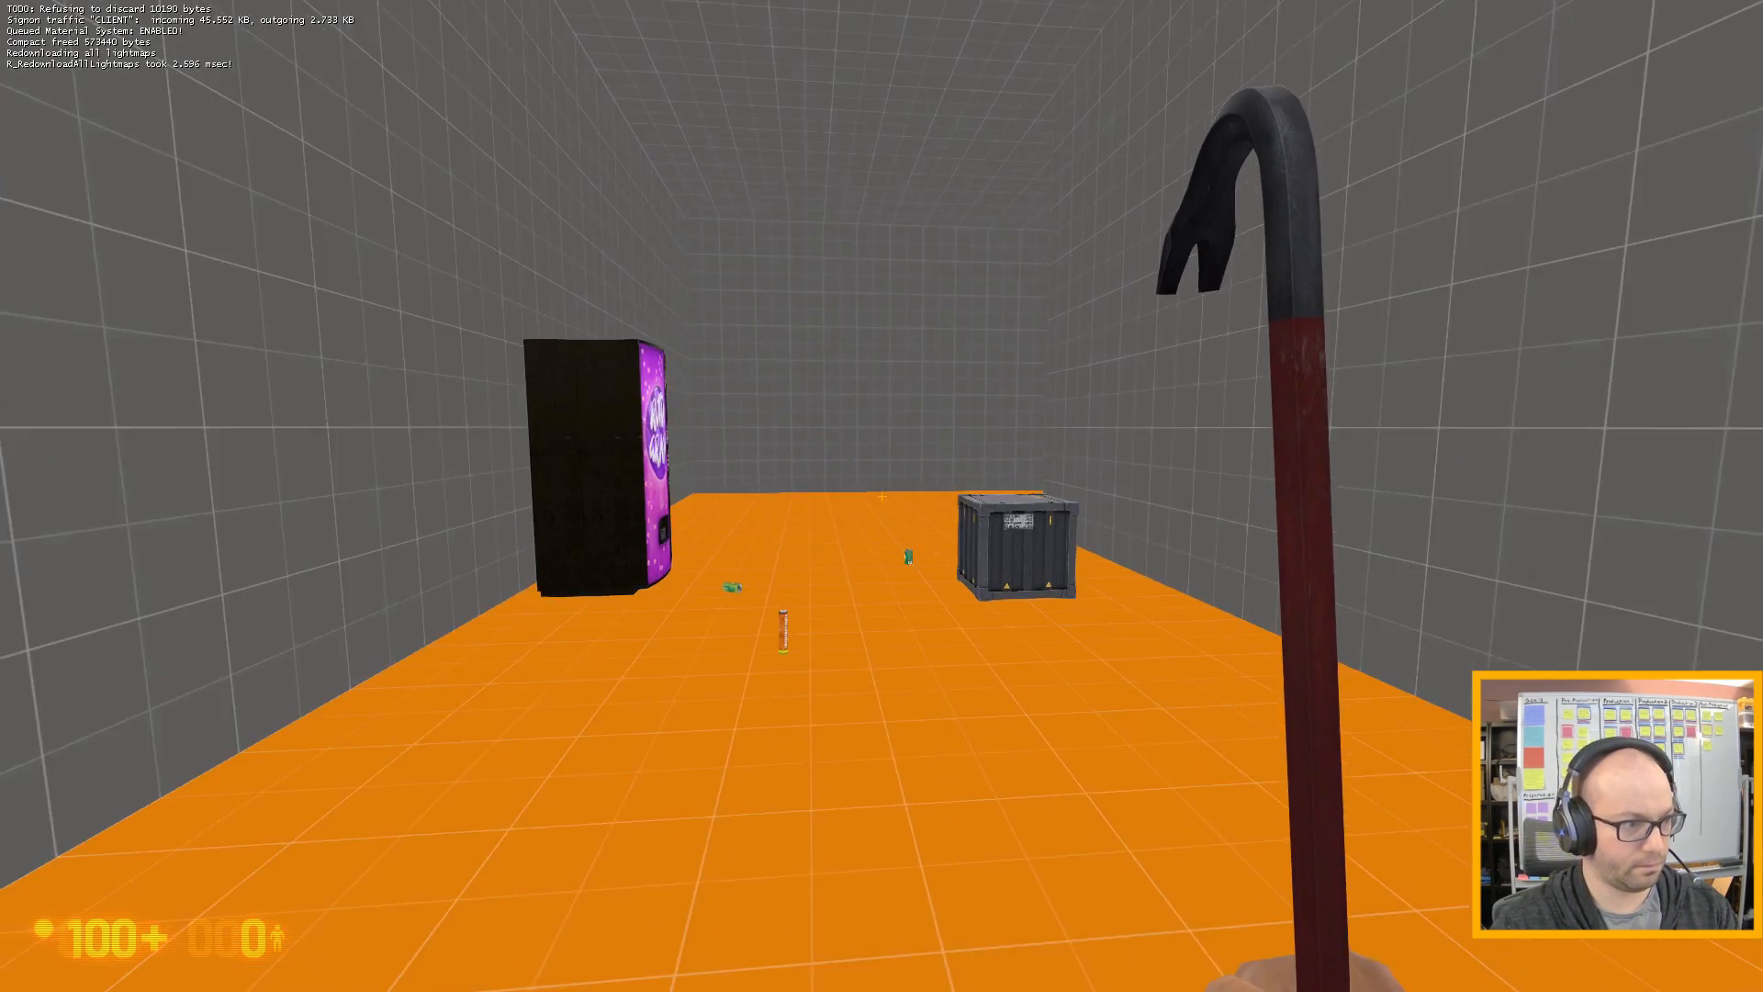
- Return to the valve area and attach the reference valve's loose wheel to the steaming valve base
key(w)
key(w)
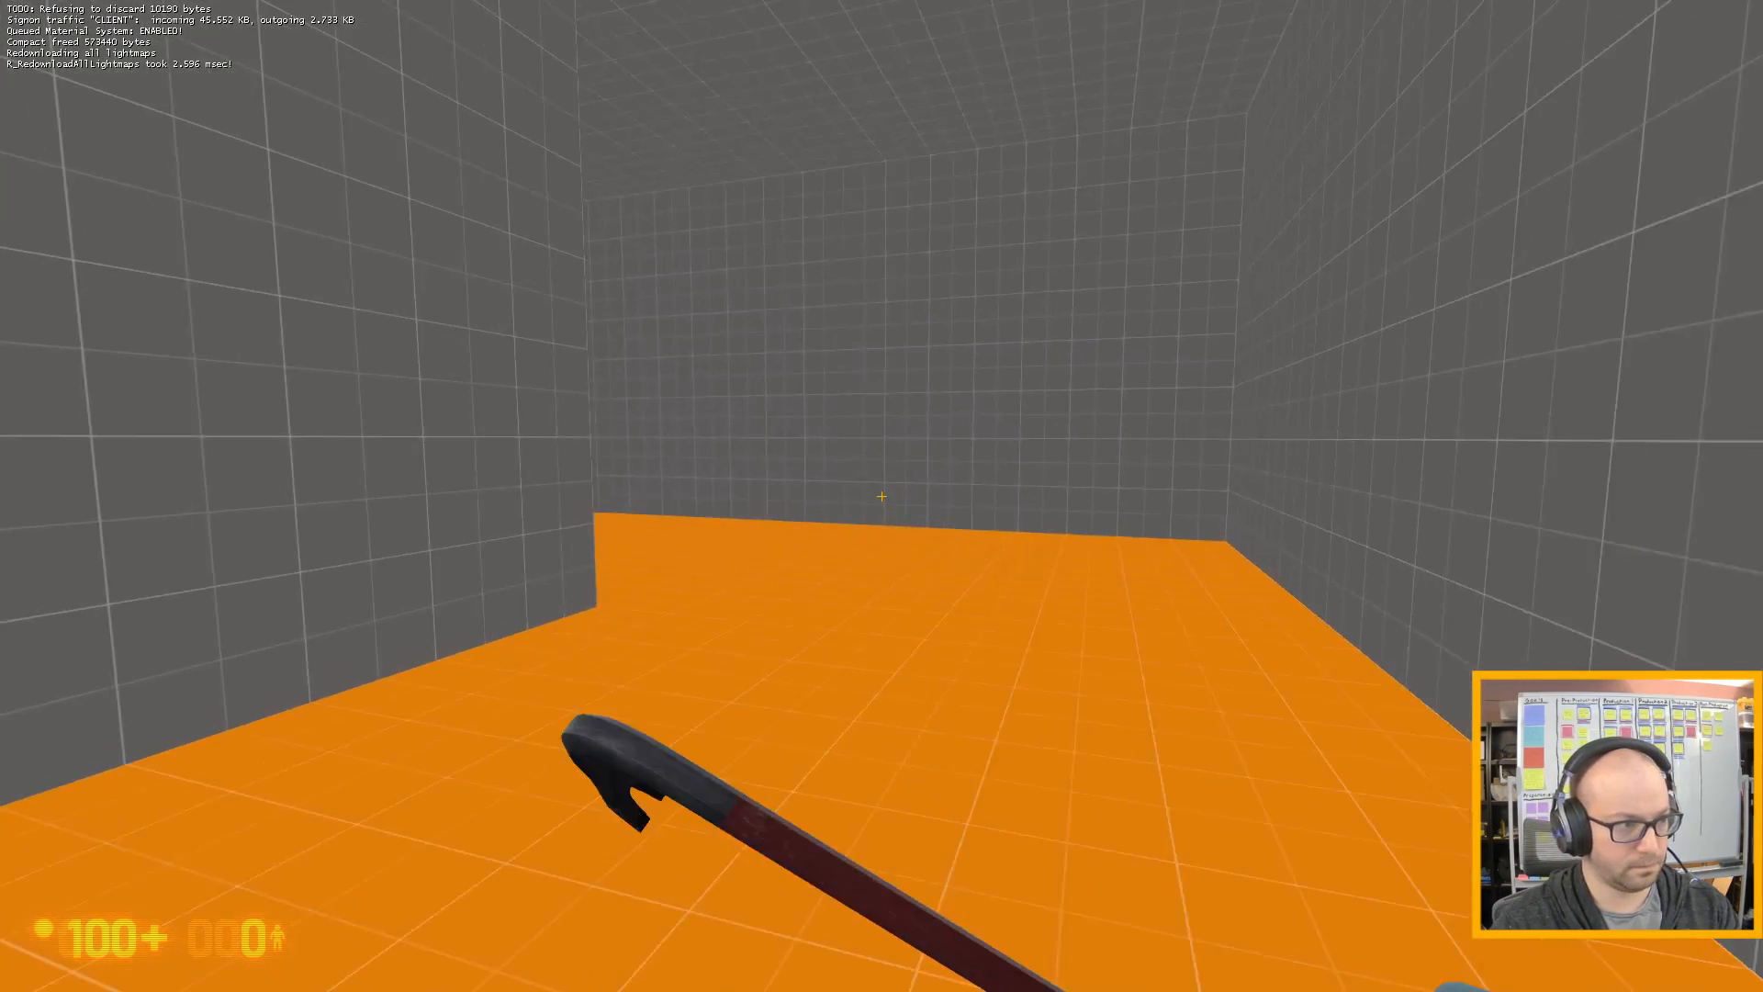
key(w)
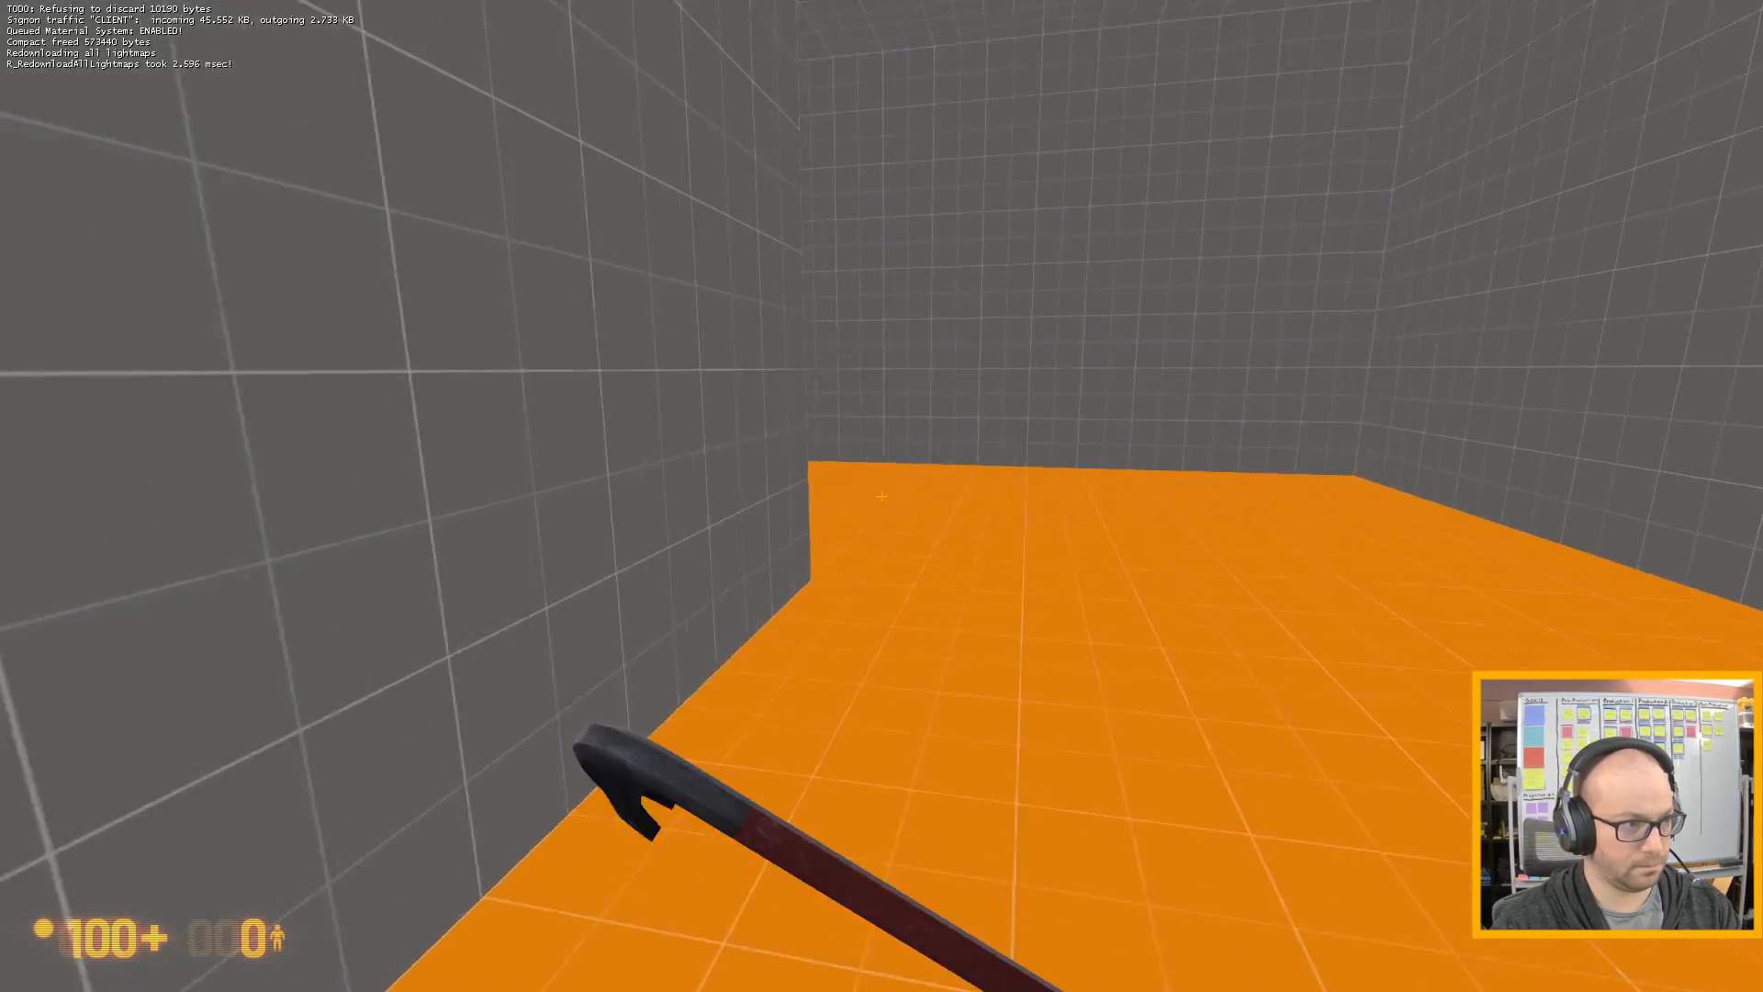
key(w)
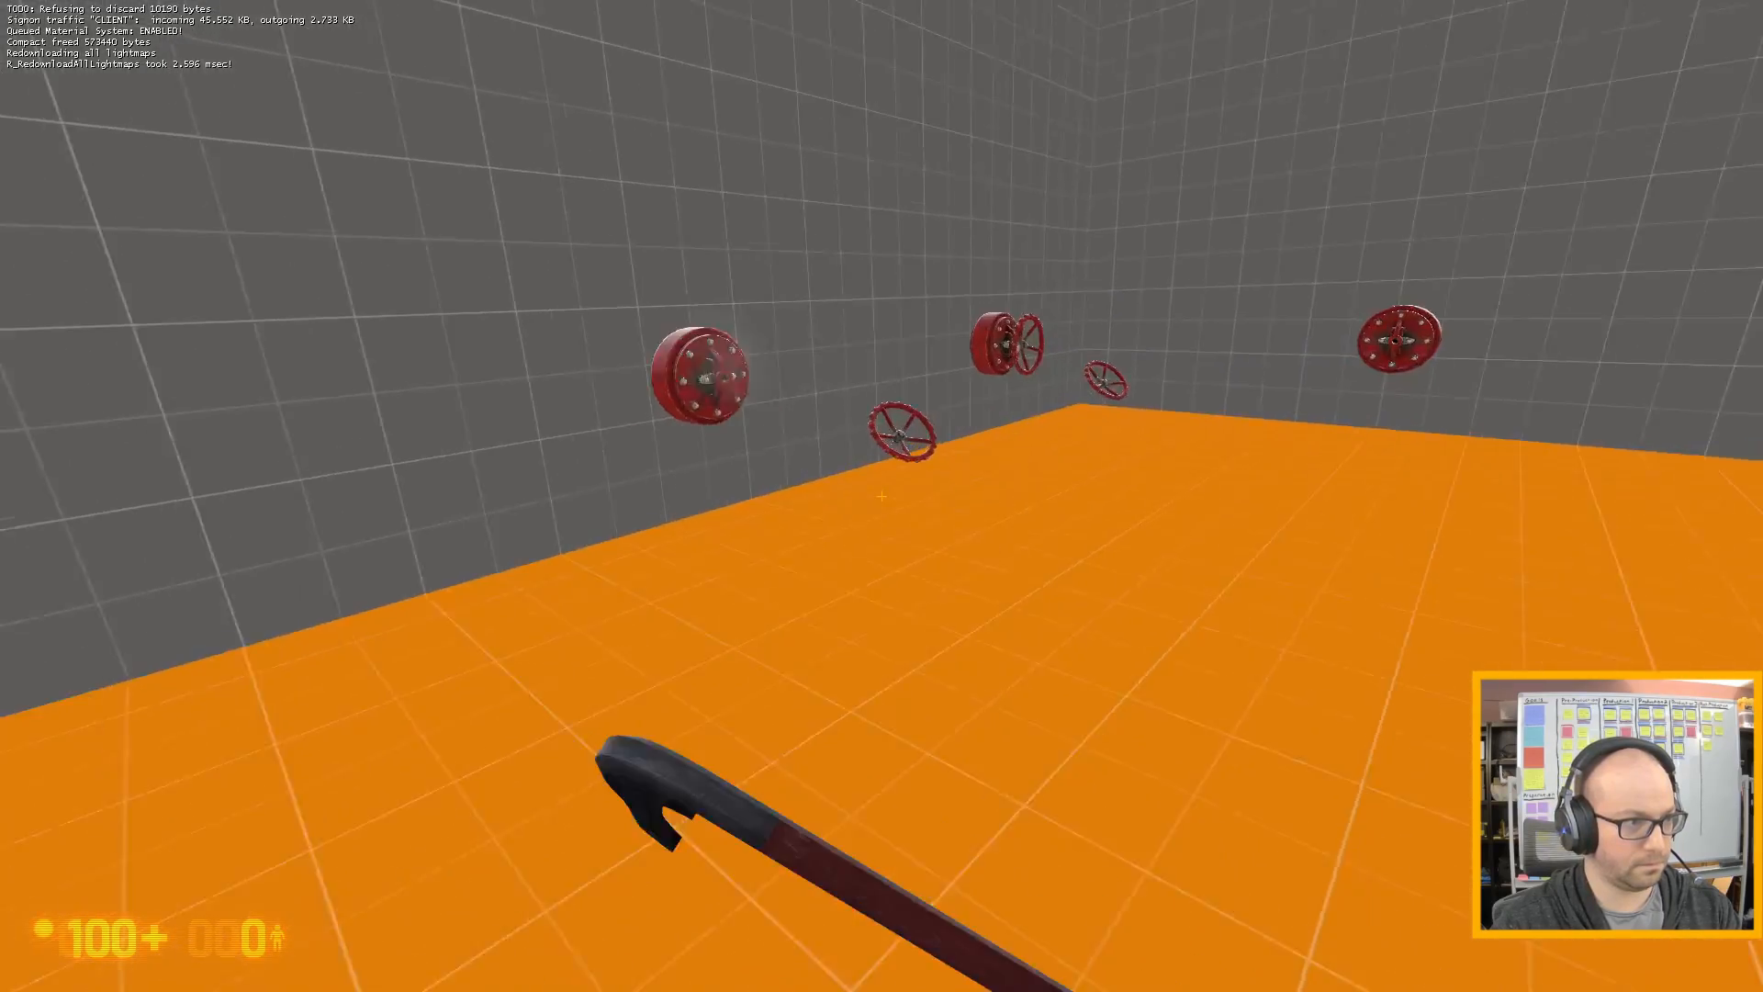
key(e)
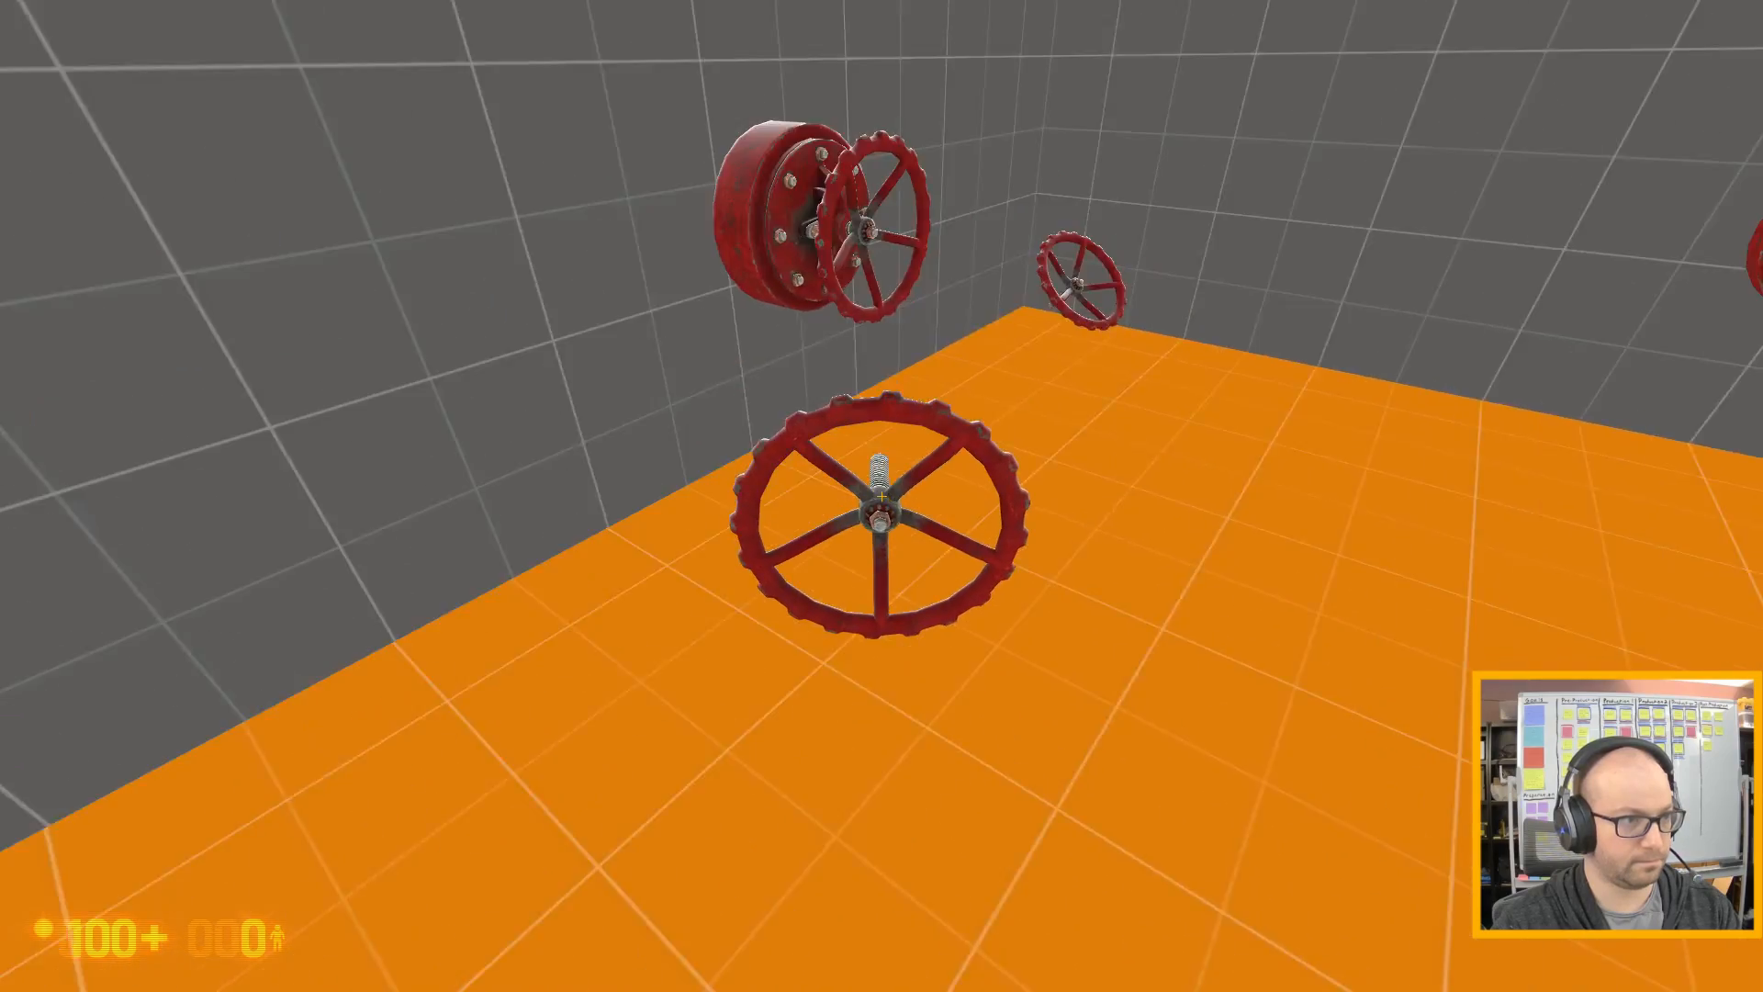
key(w)
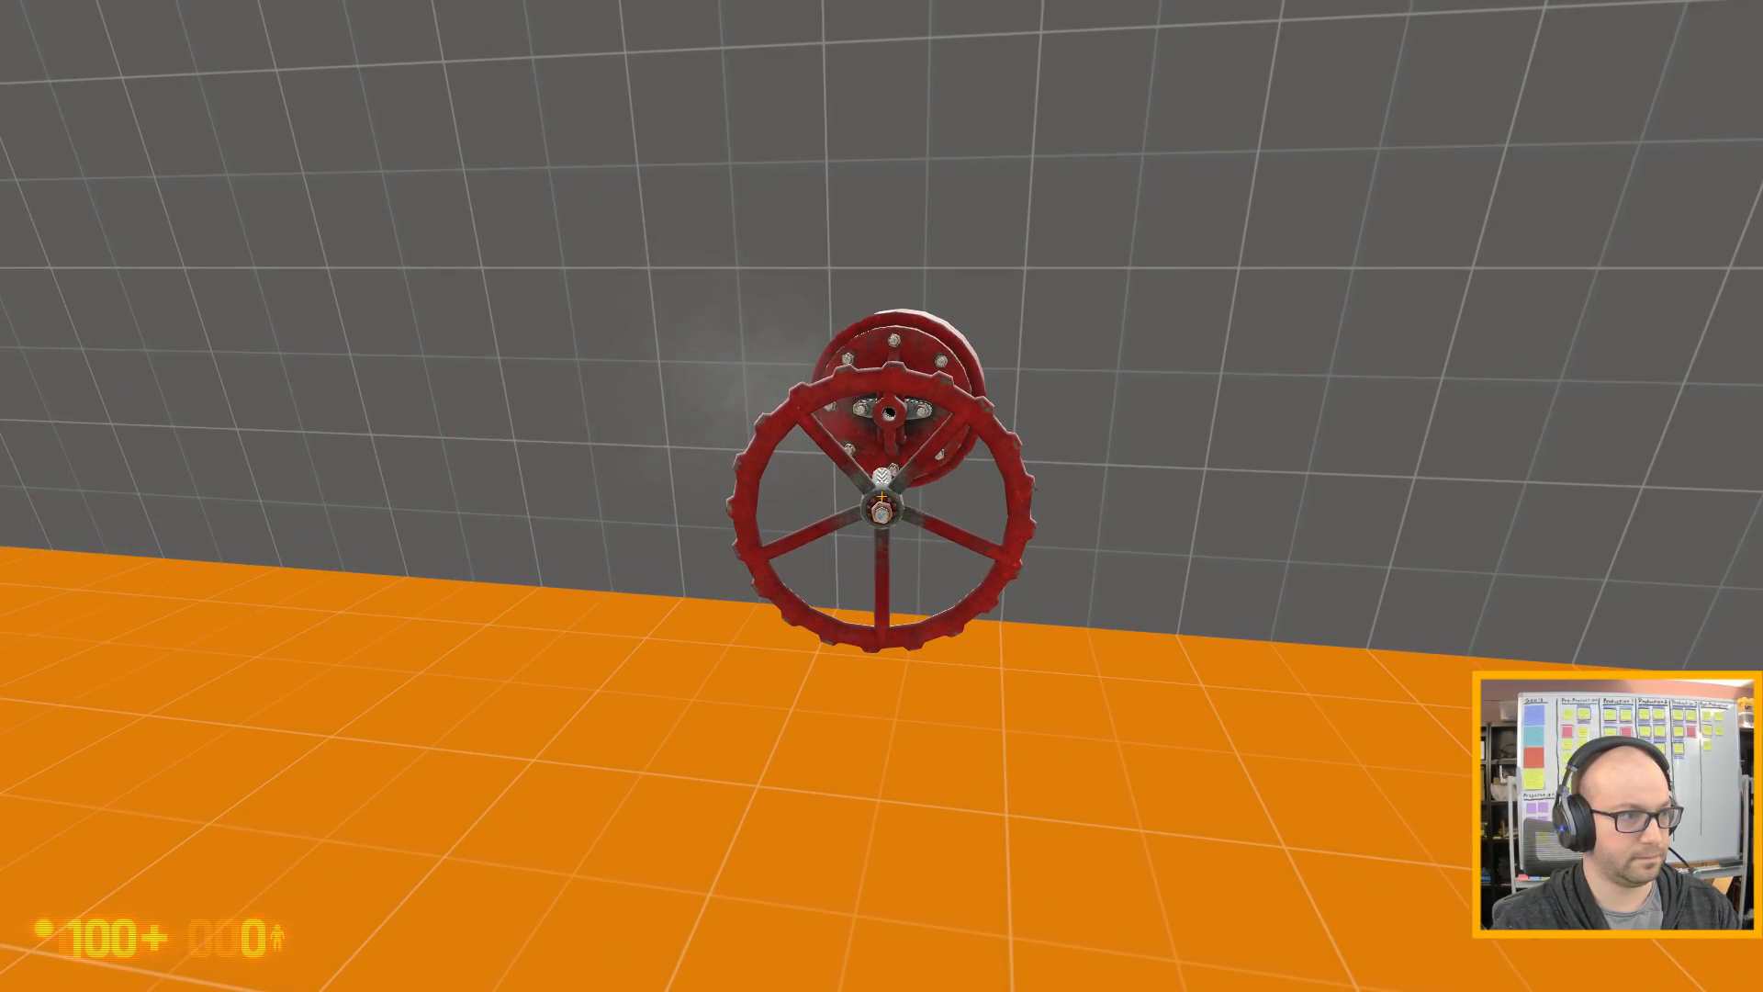
key(s)
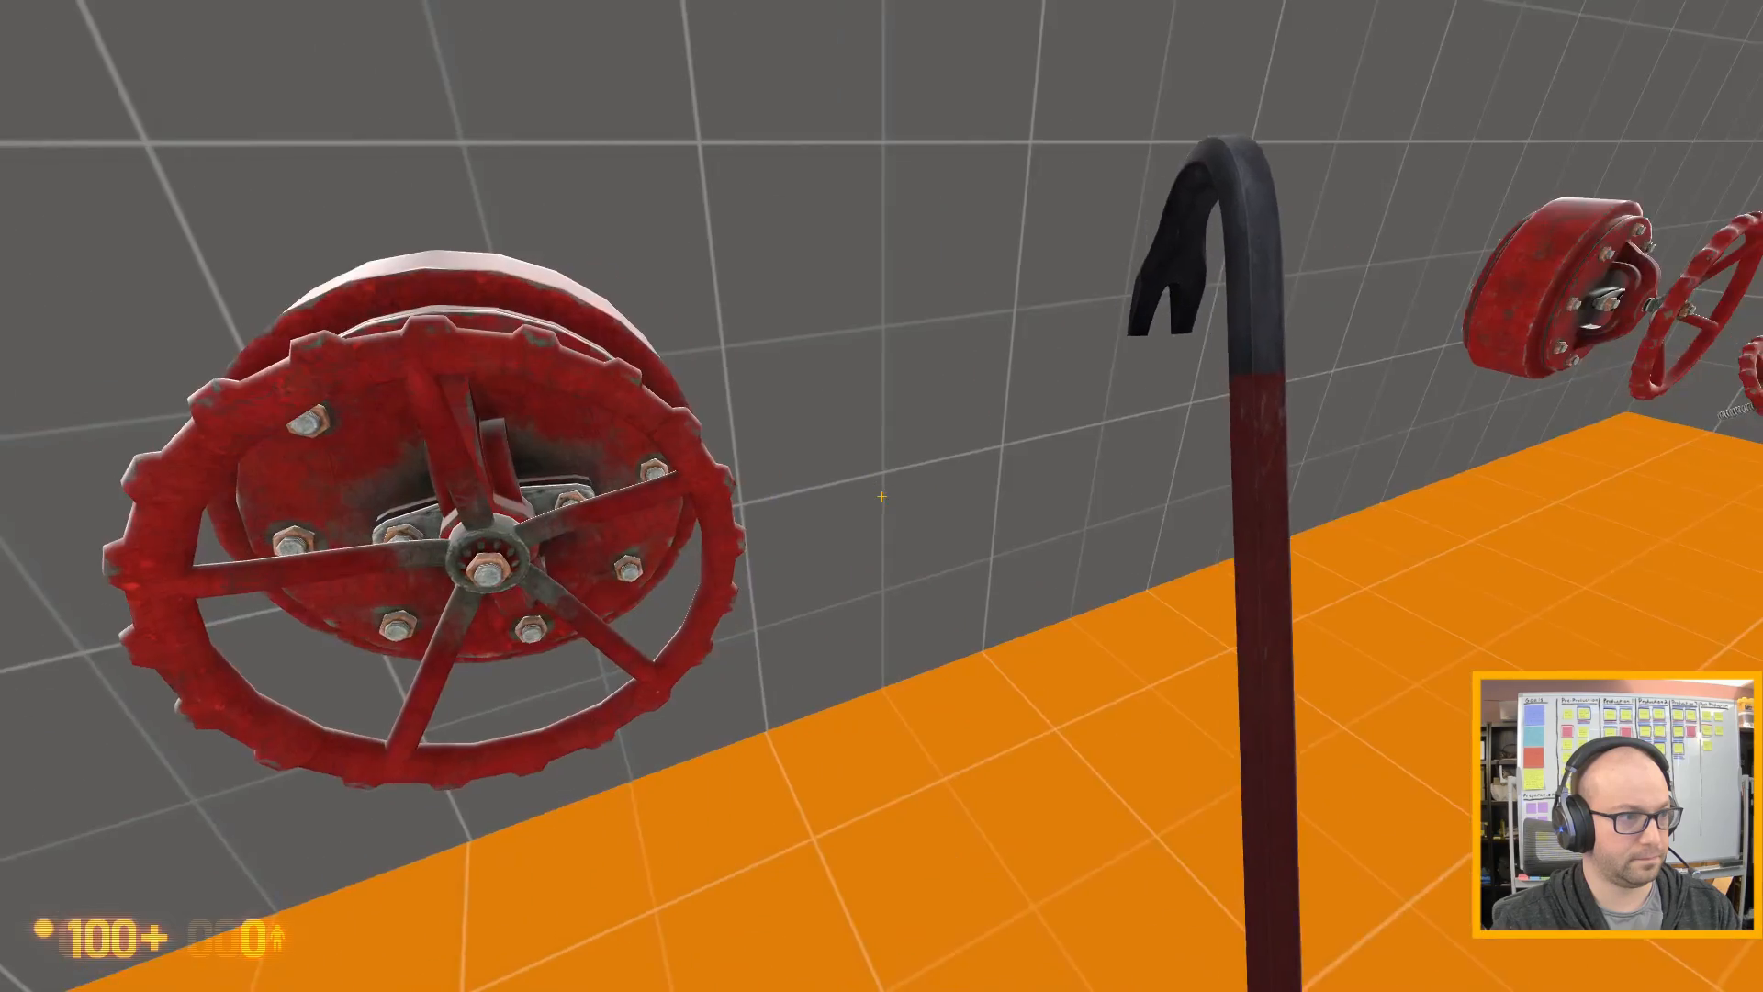
- Pick up the loose wheel in the corner and attach it to the custom valve base
key(w)
key(w)
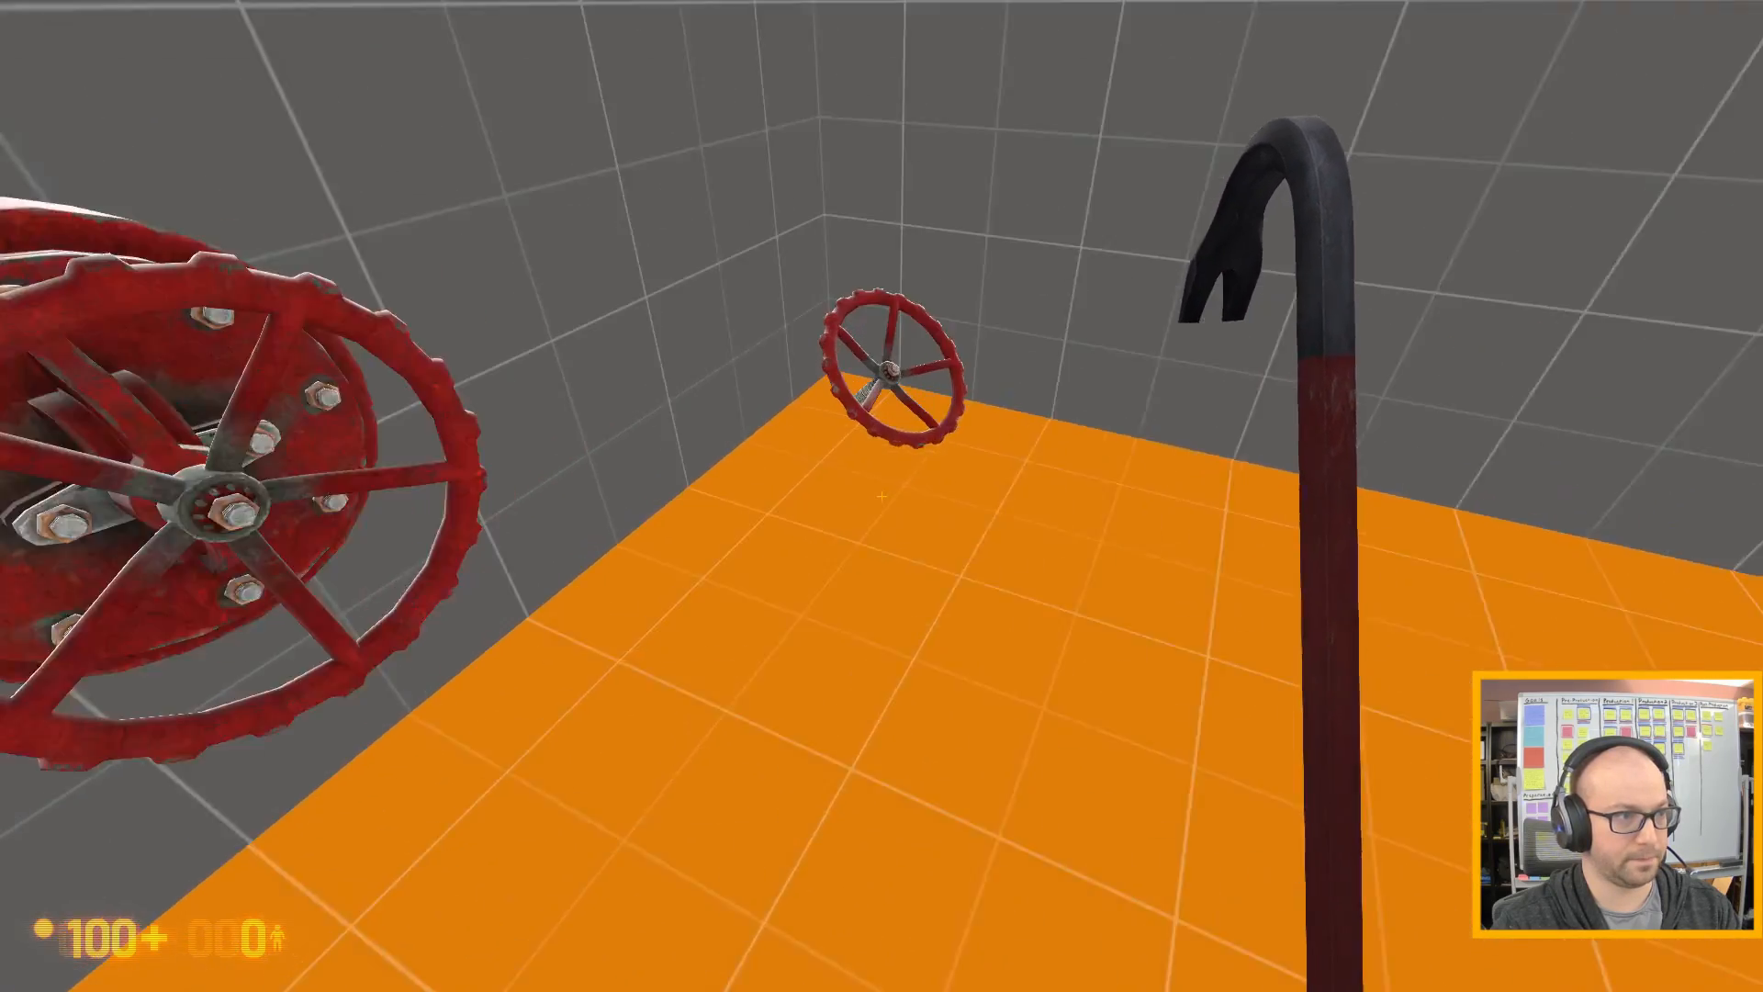
key(s)
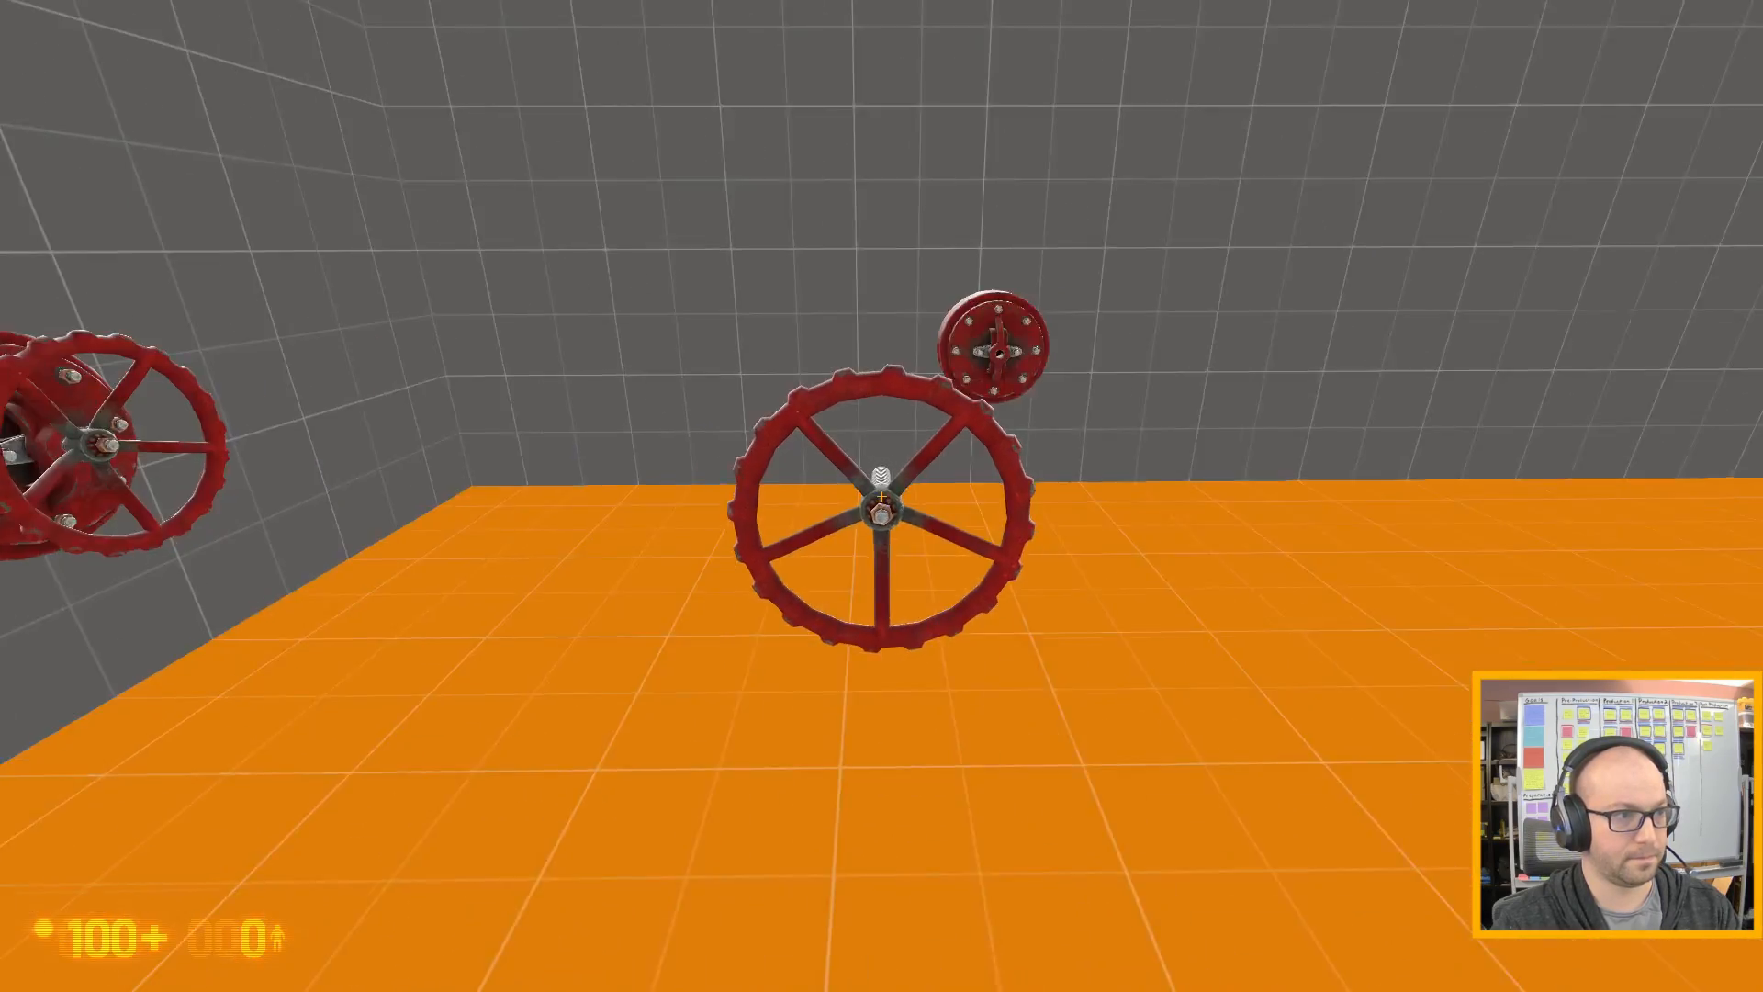
key(w)
key(w)
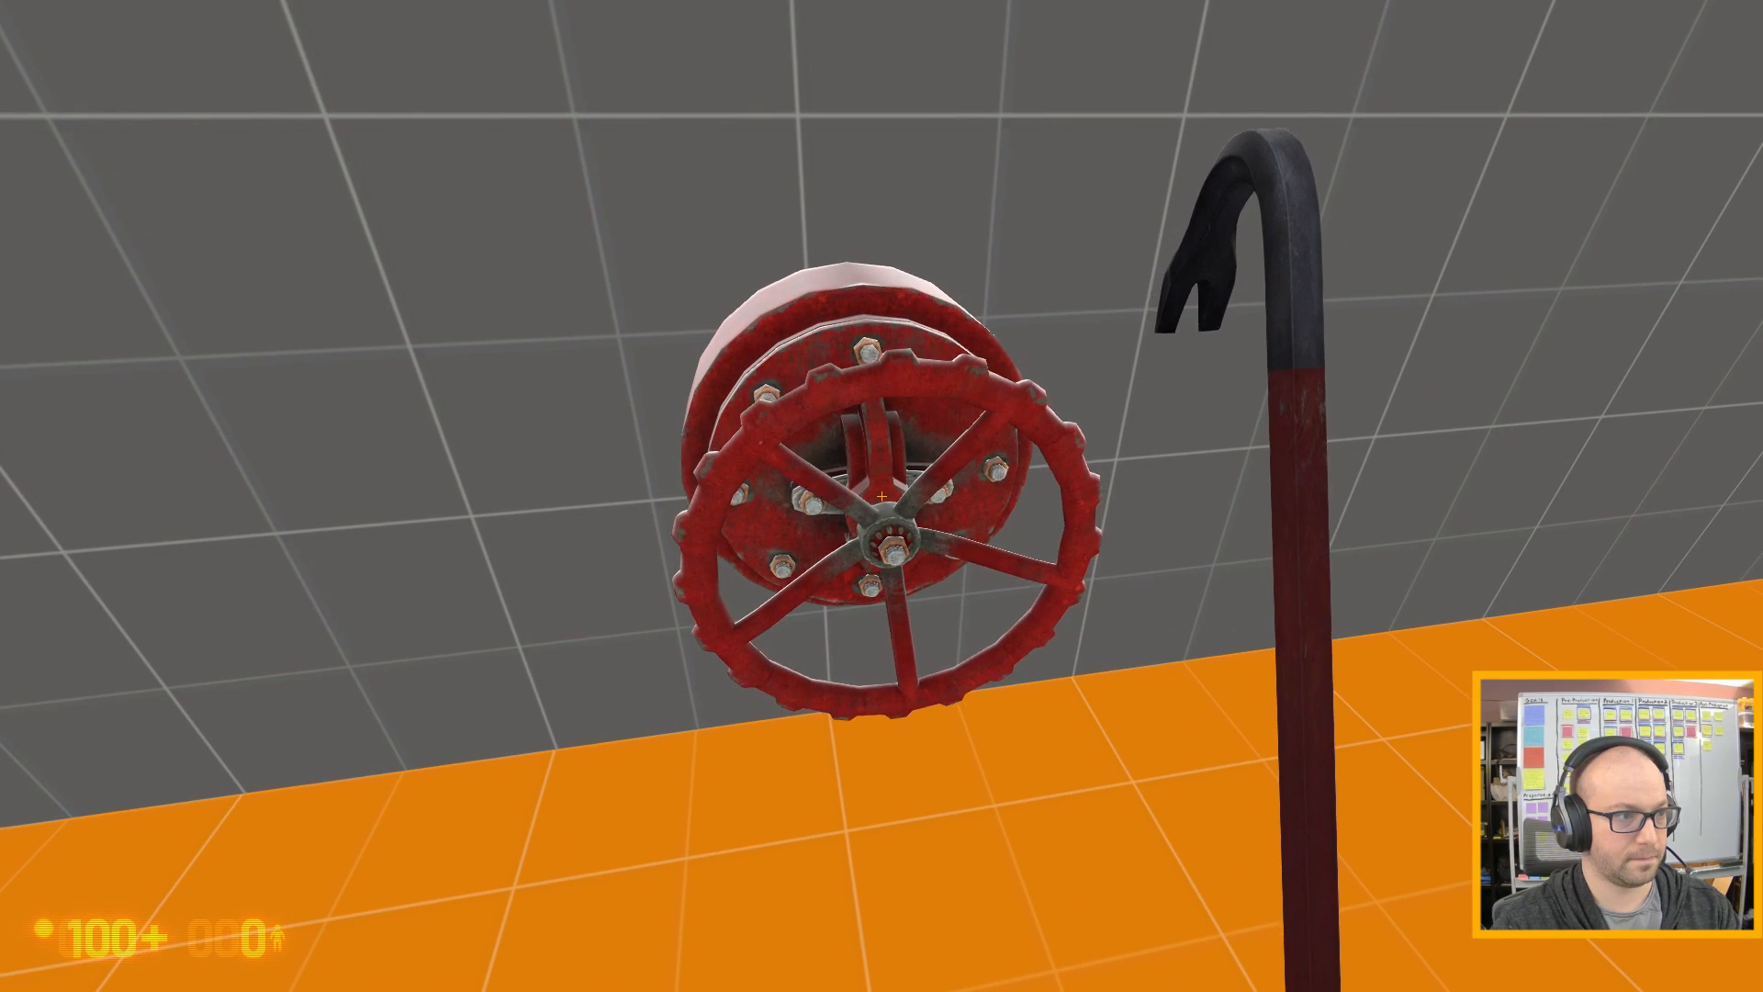
- Inspect the assembled valves up close and test turning their wheels
key(s)
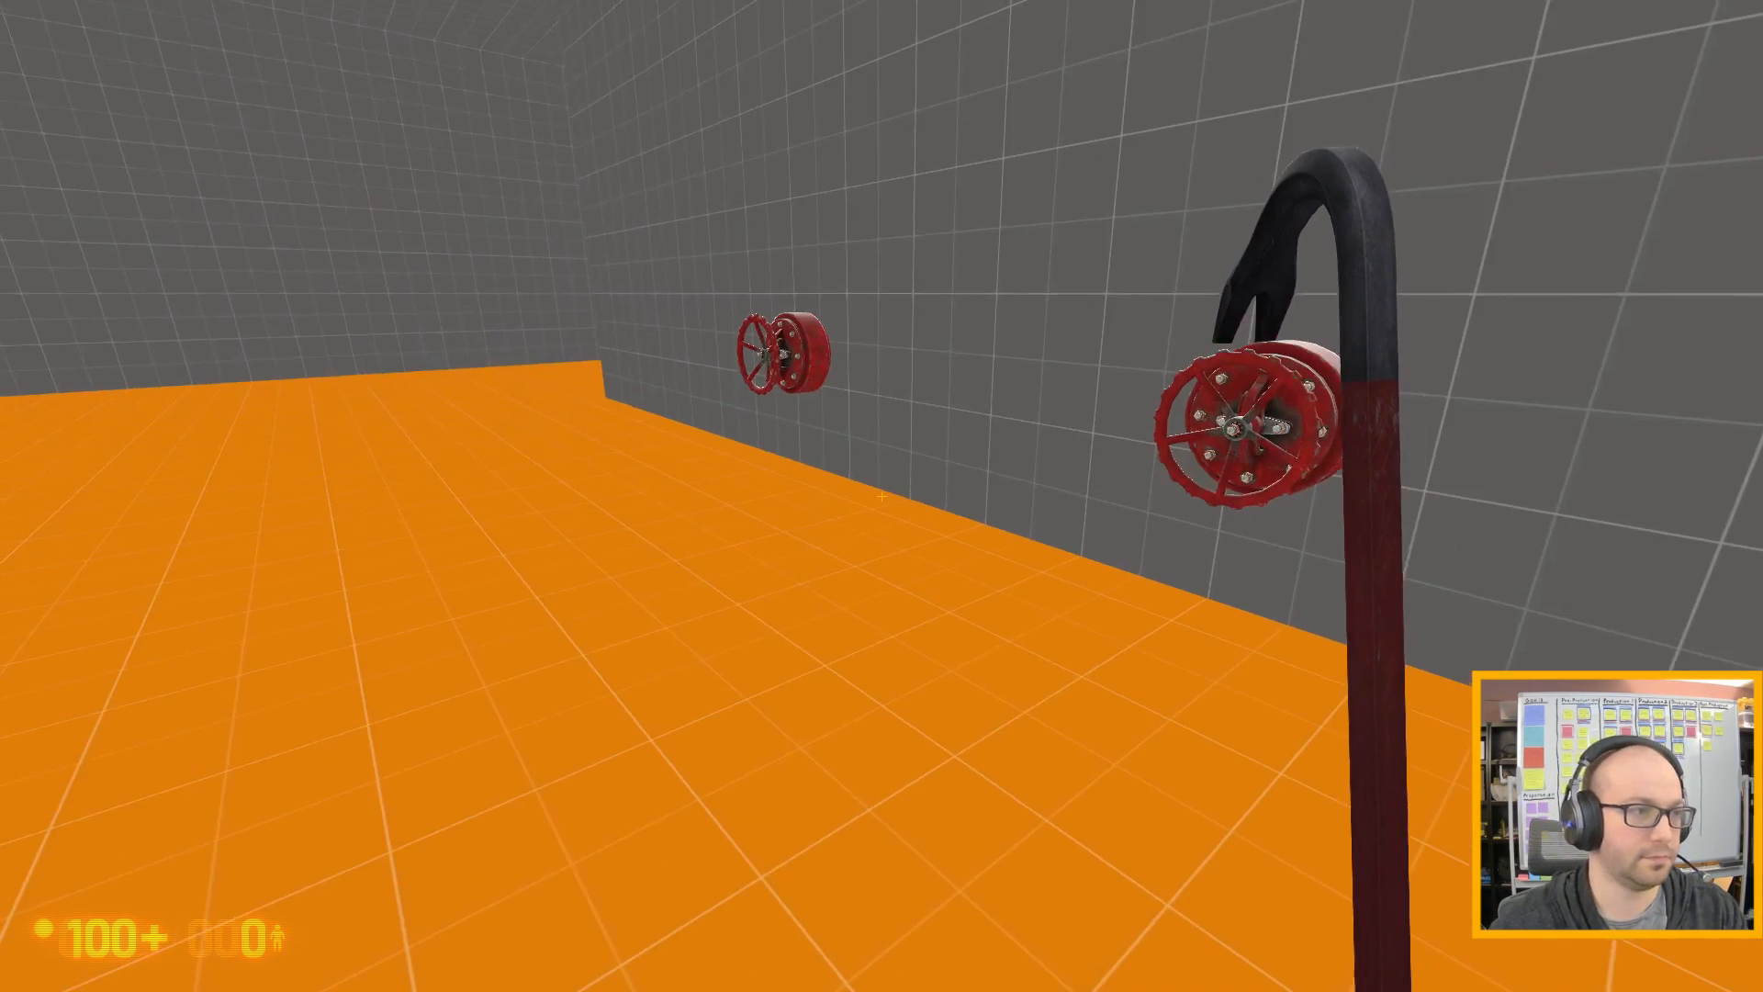
key(w)
key(w)
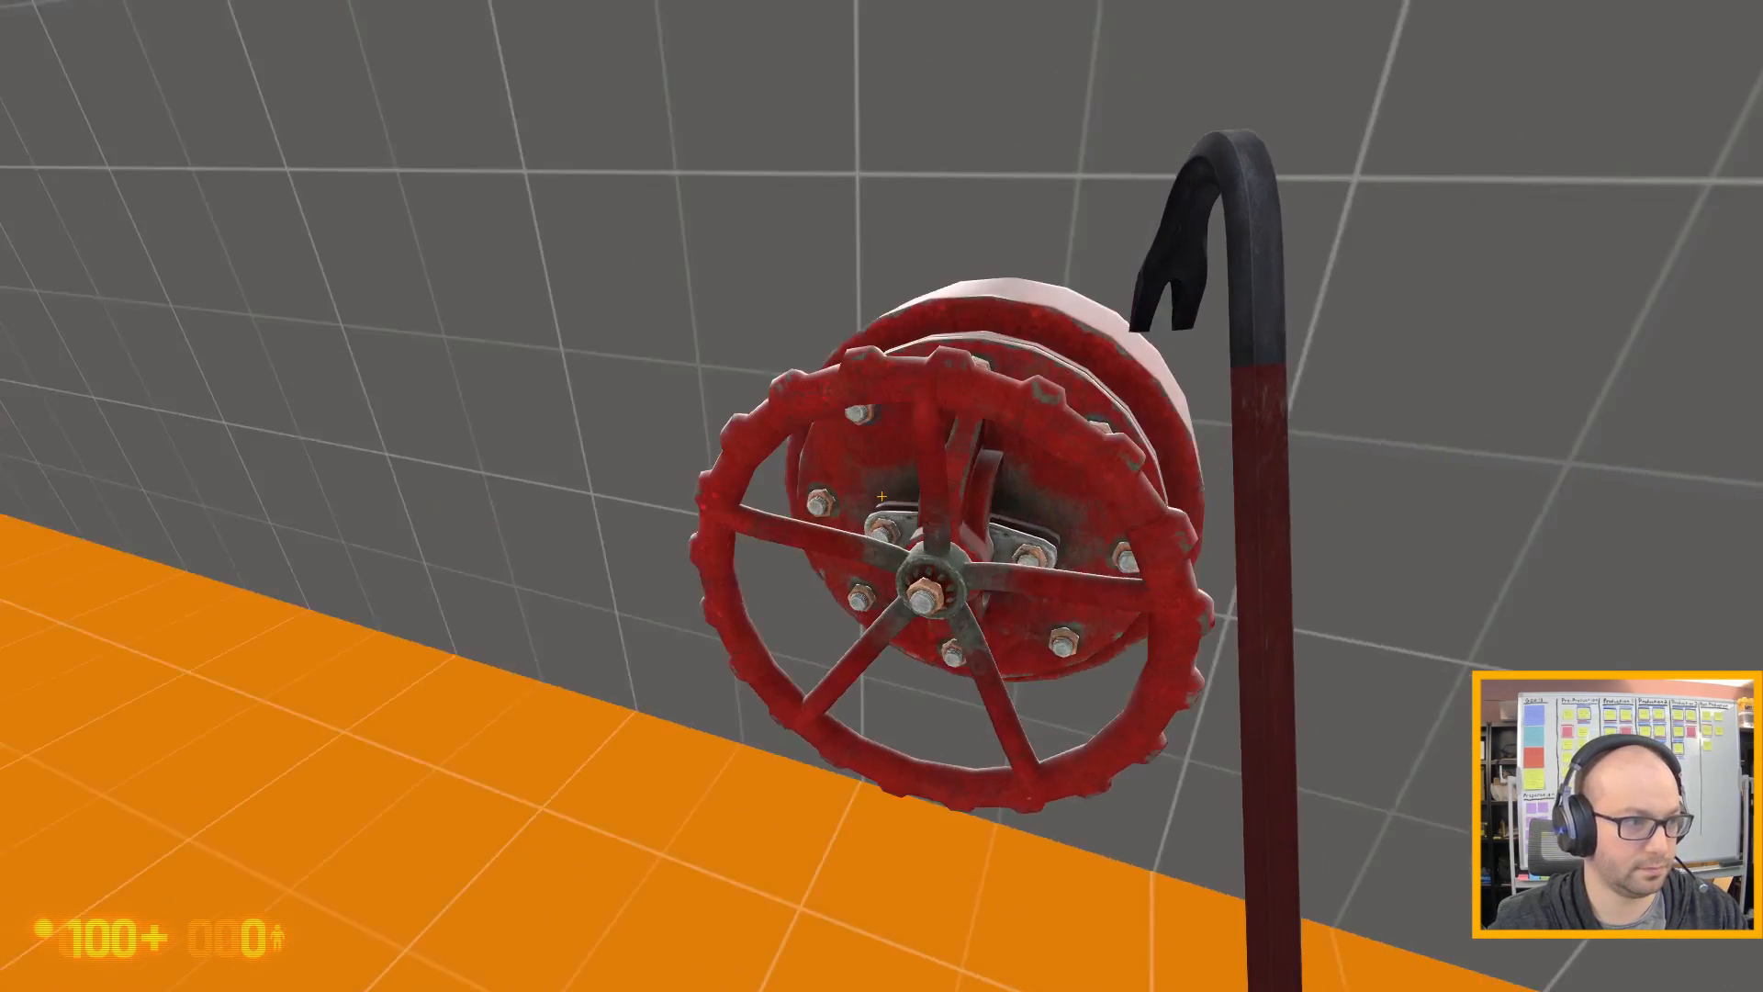
key(w)
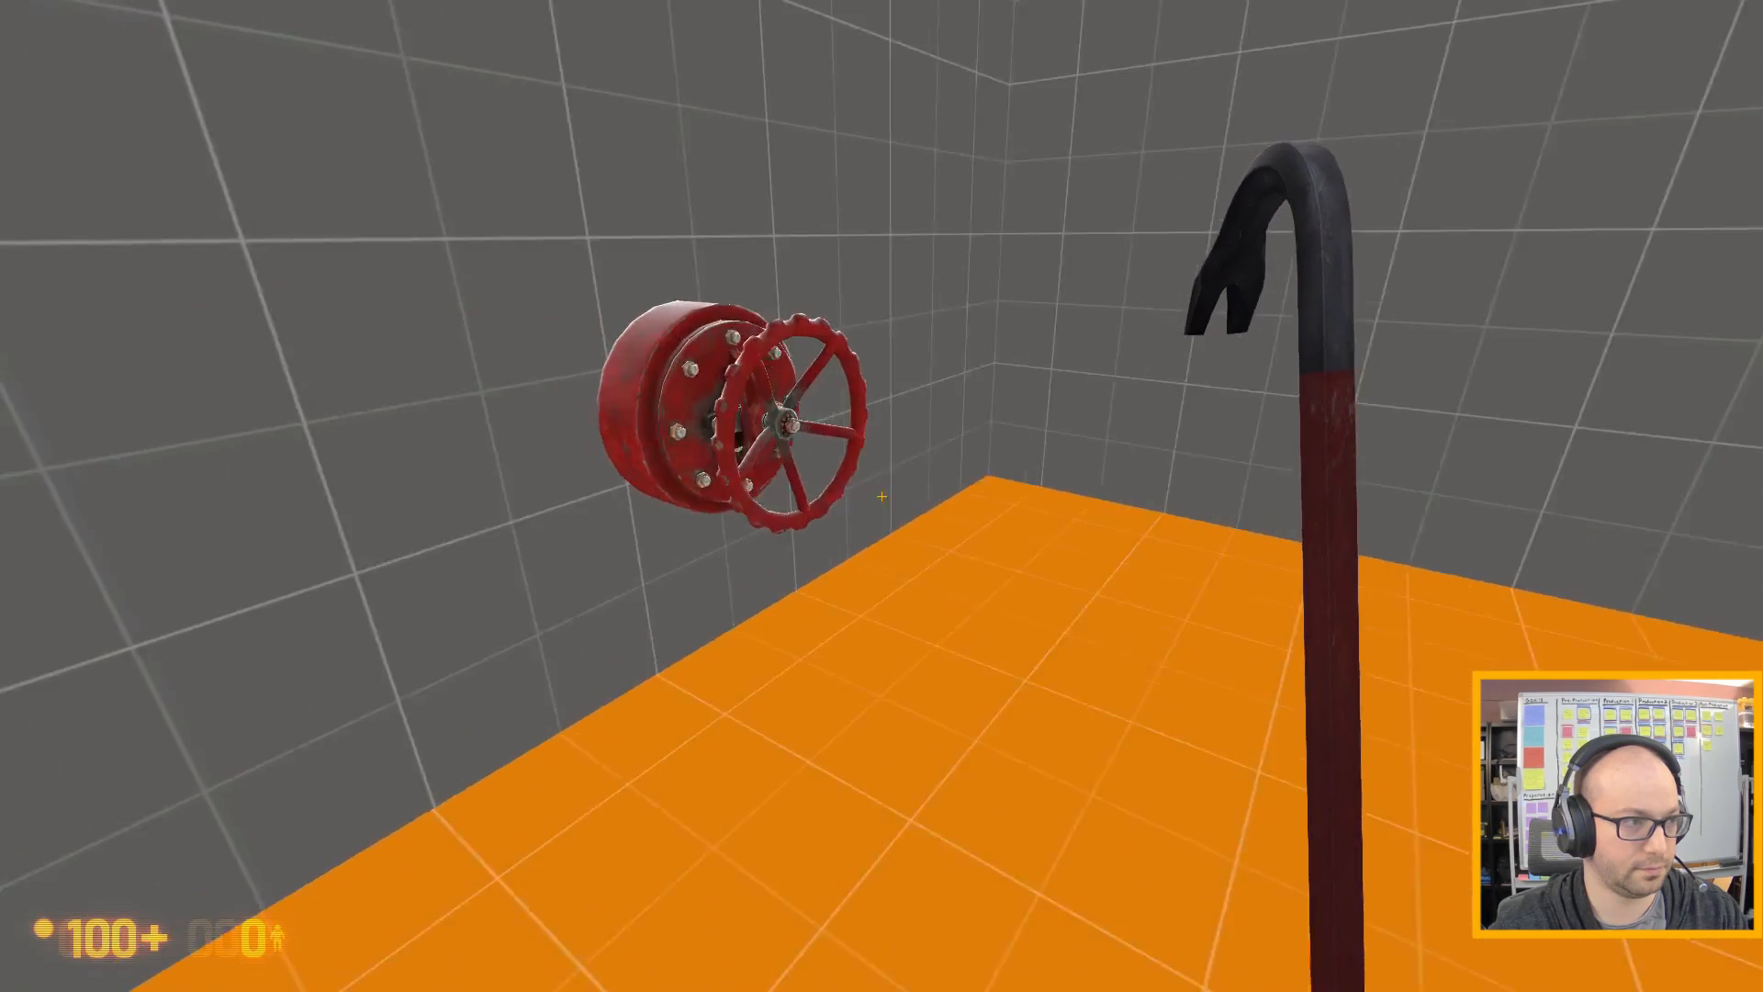
key(e)
key(w)
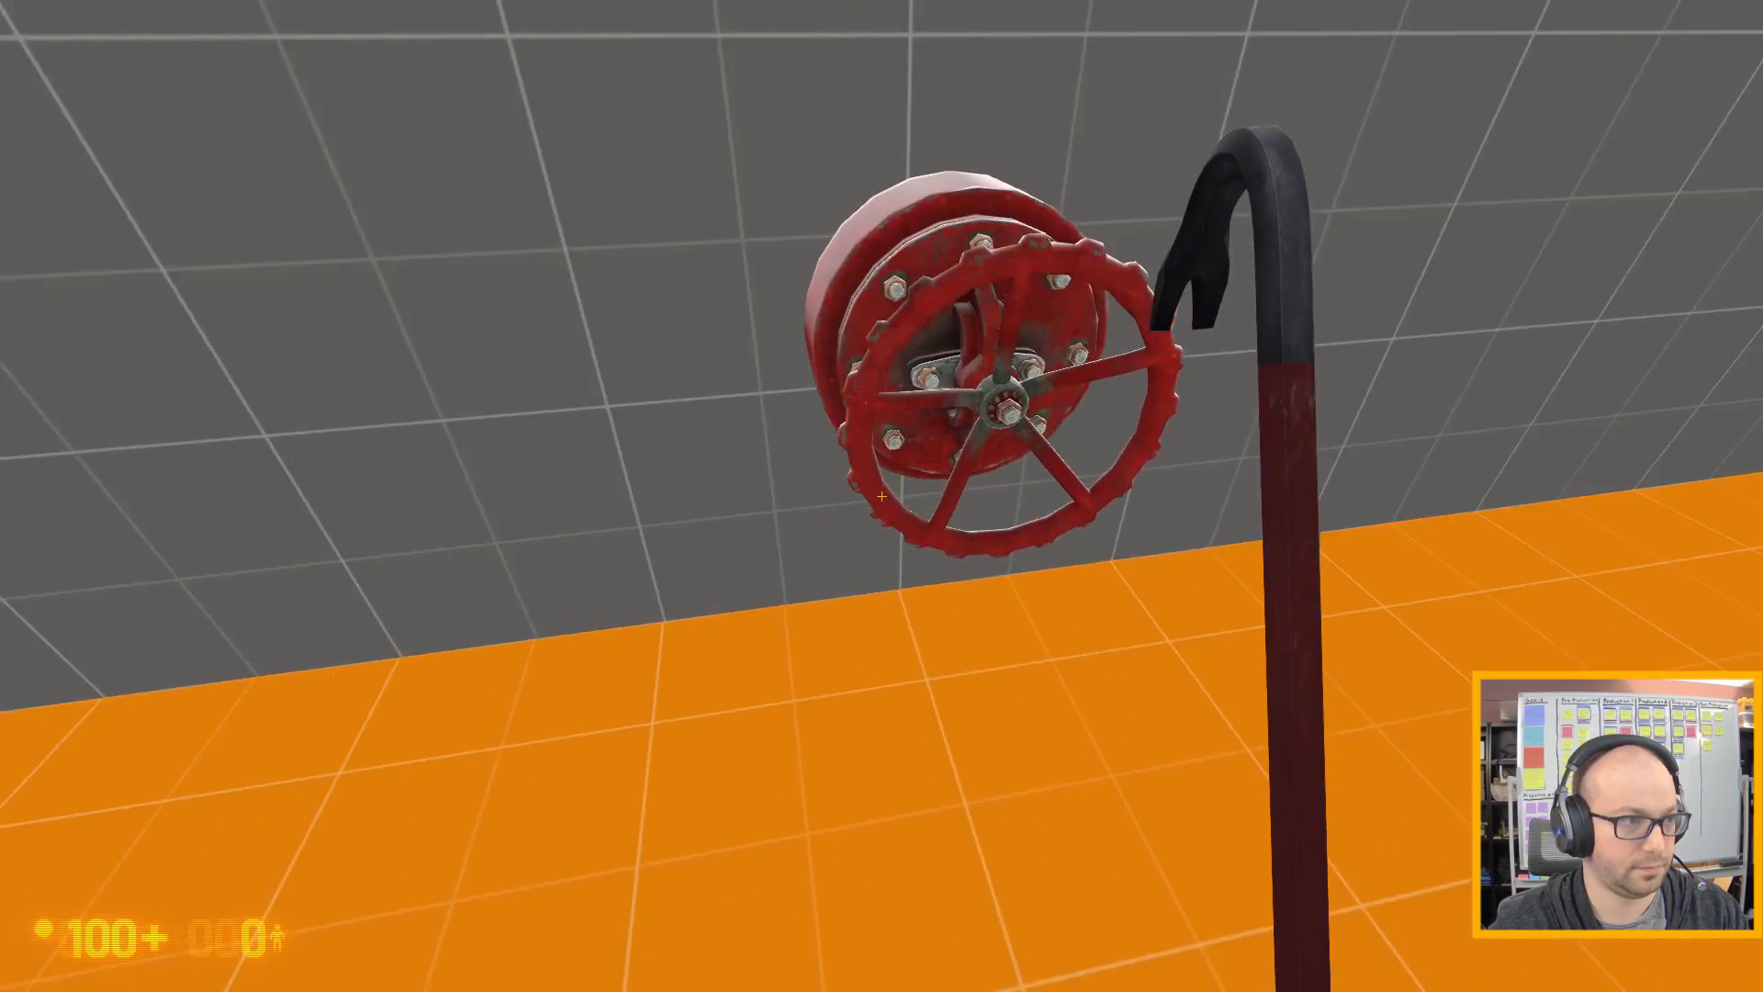
key(e)
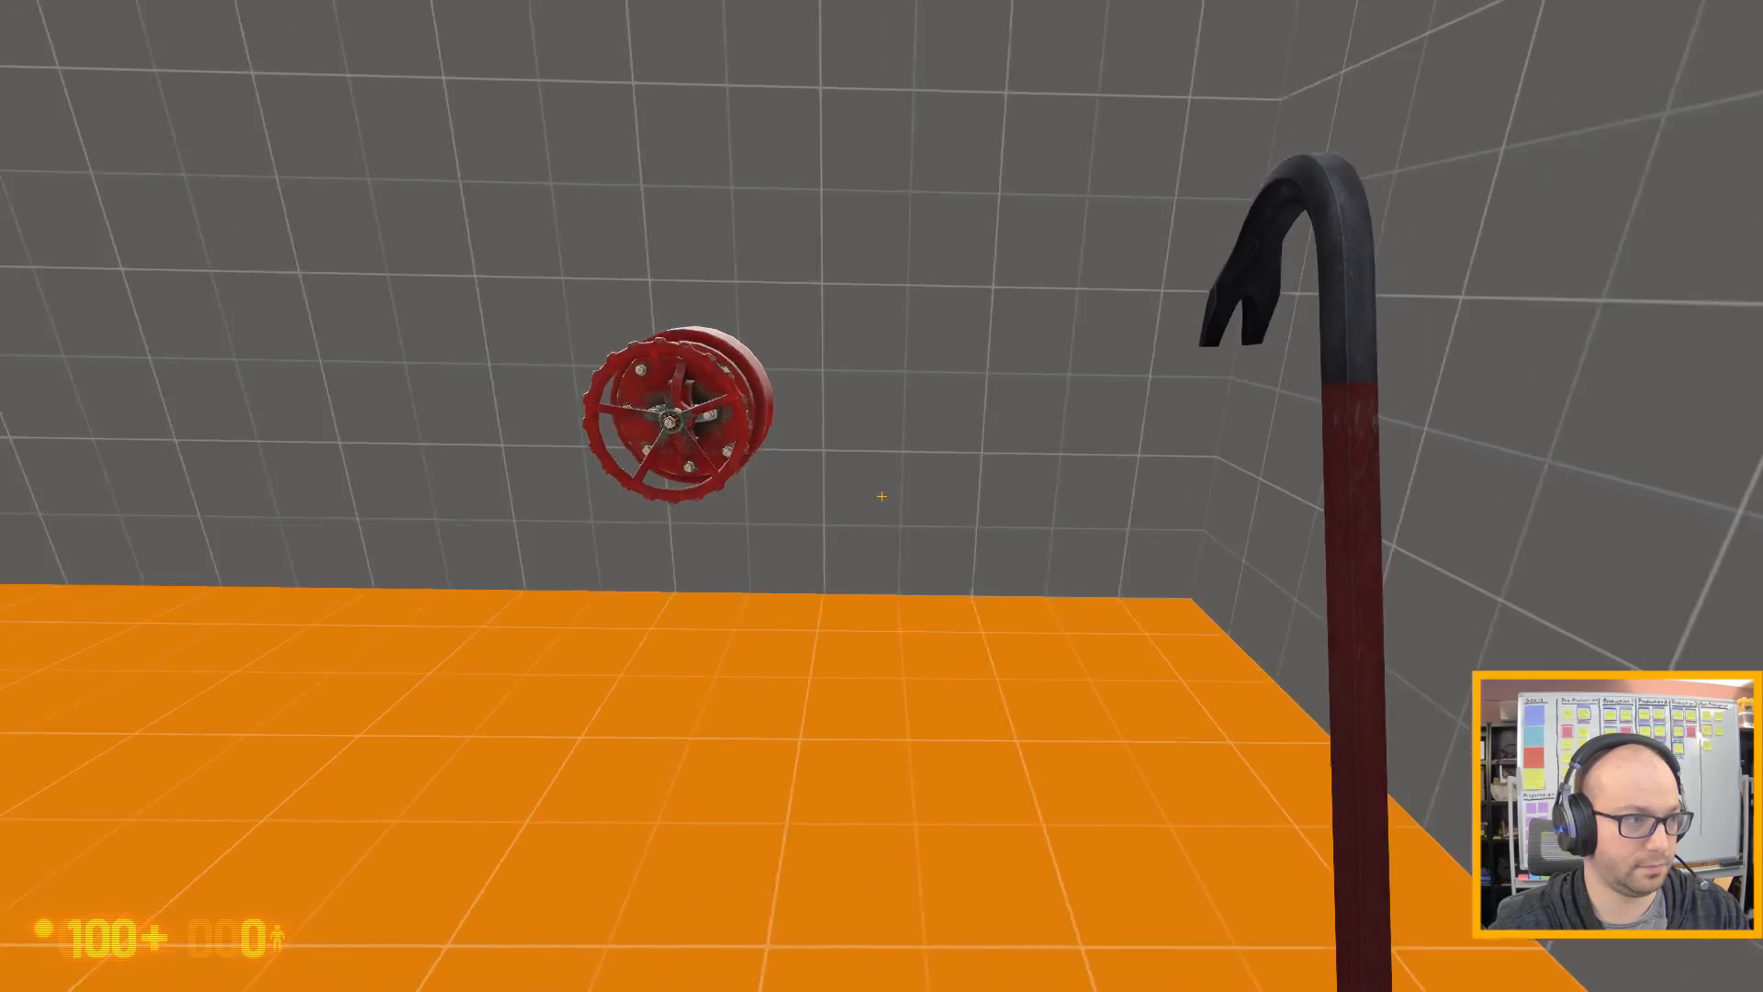
key(w)
key(e)
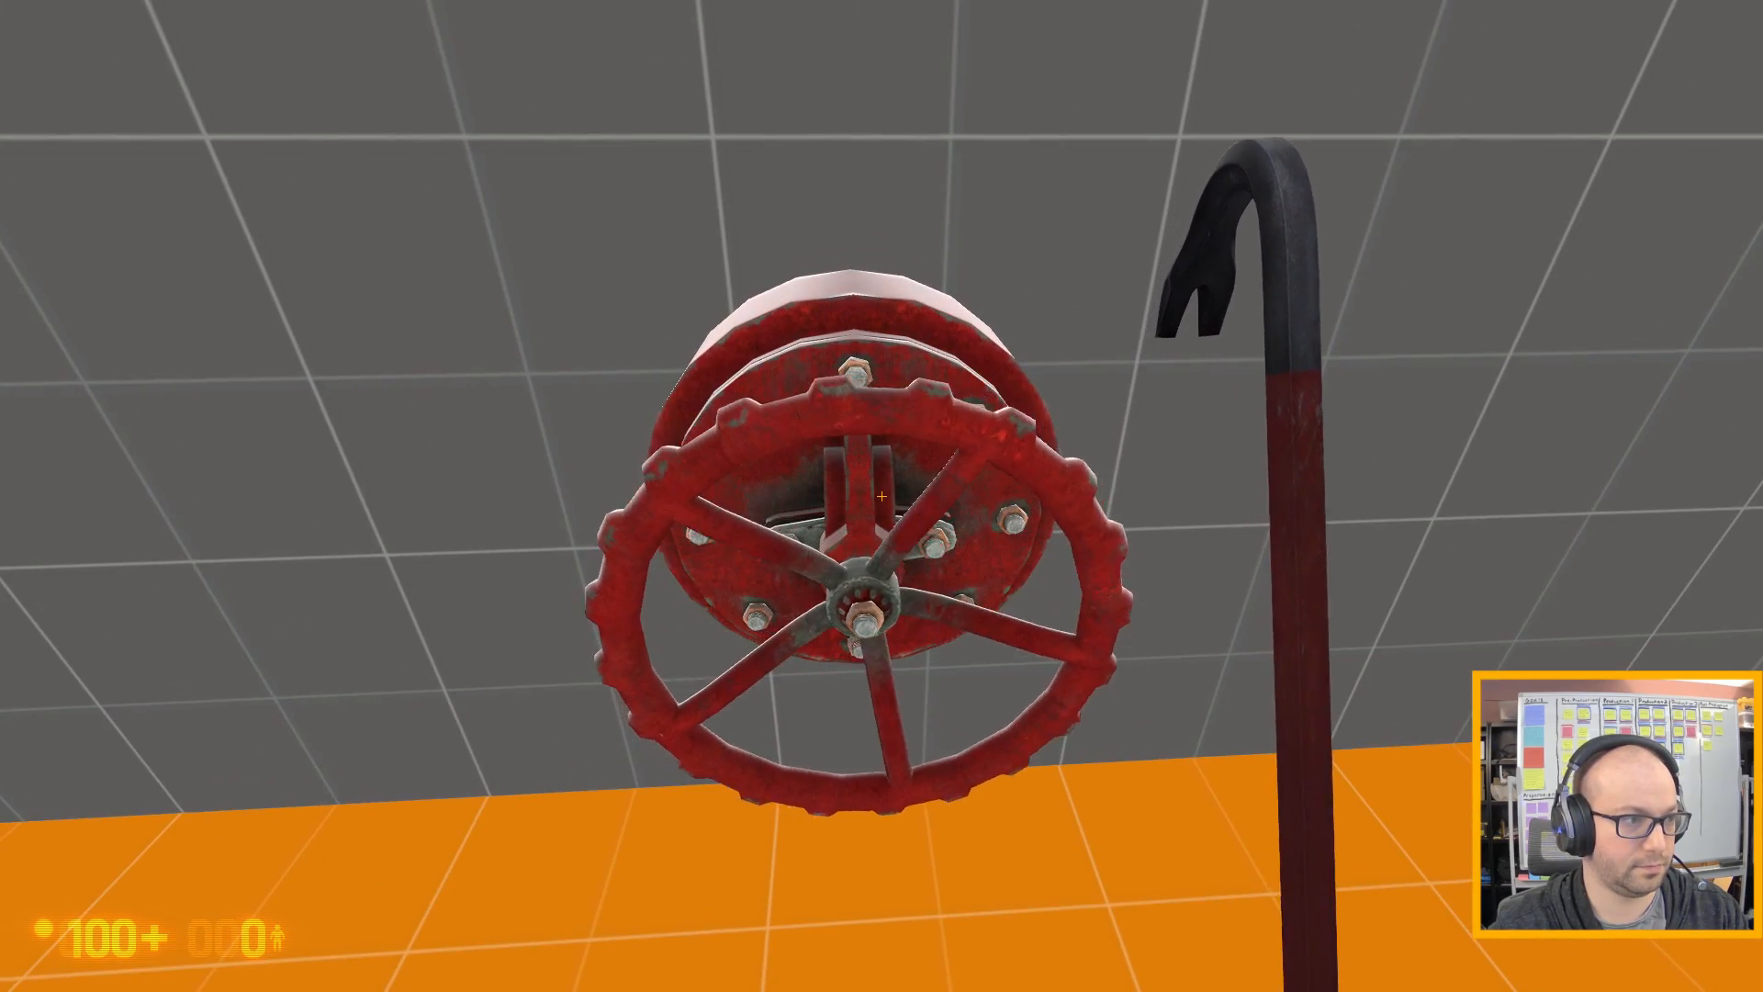
key(a)
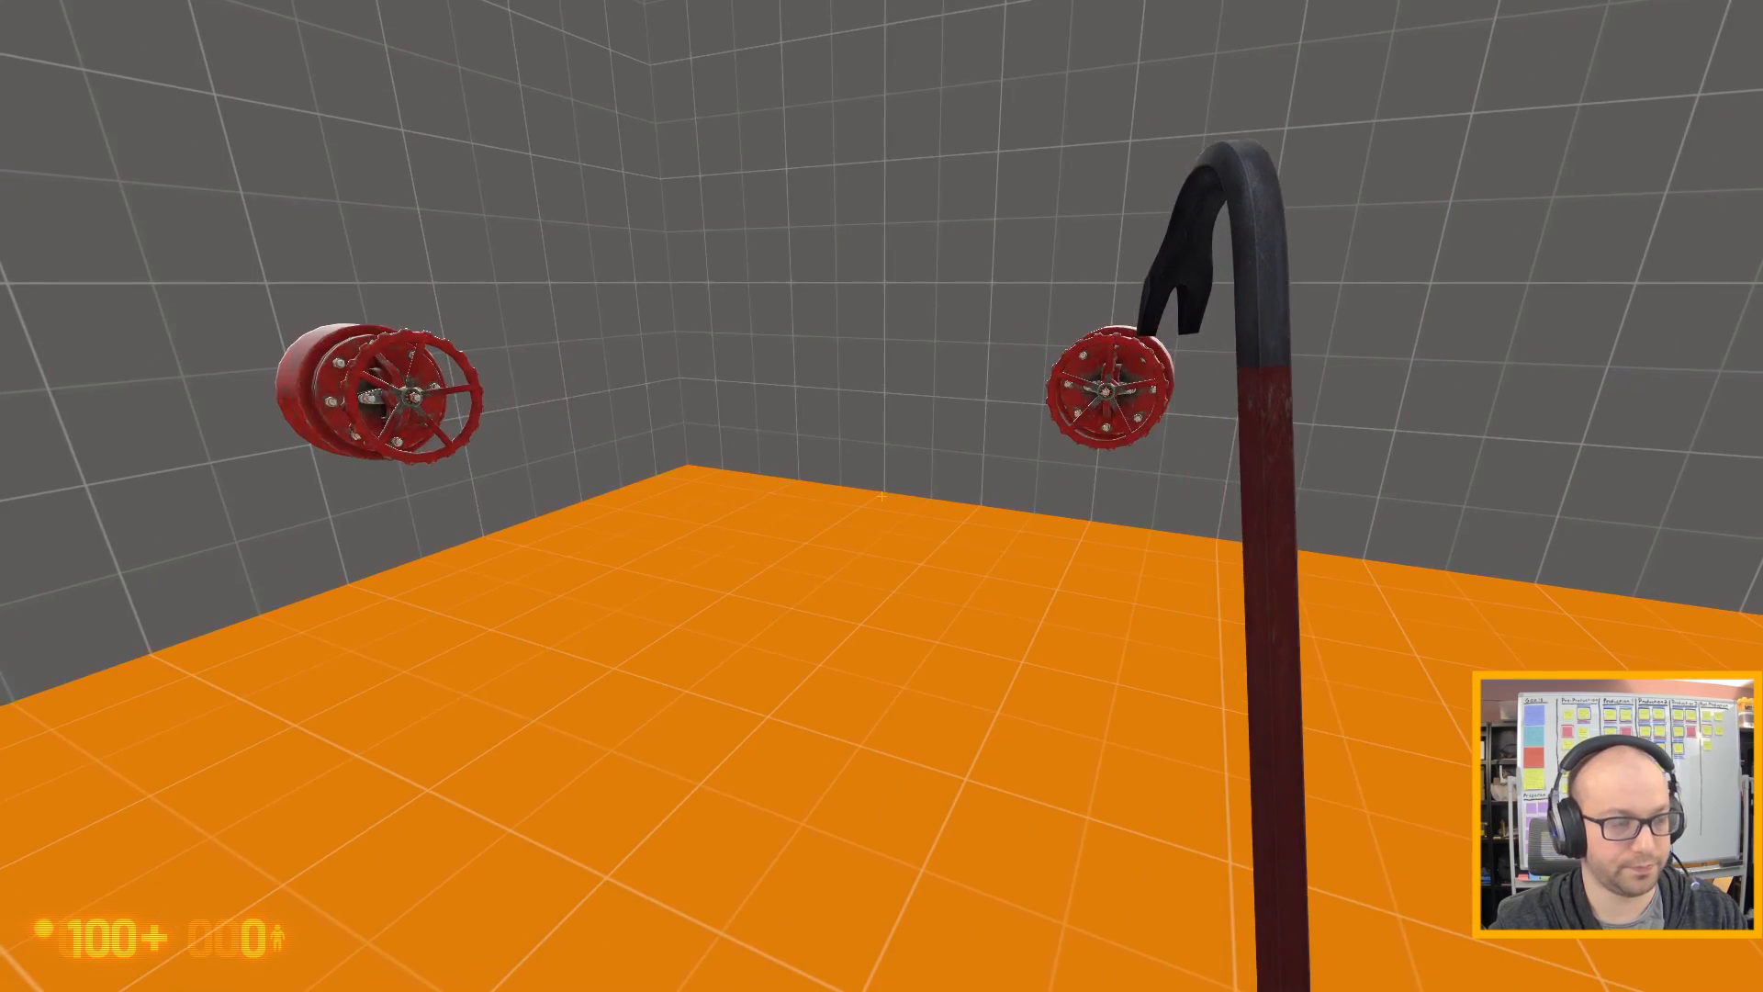
- Exit the game with the console command quit and continue past the failed-command dialog in Hammer
key(grave)
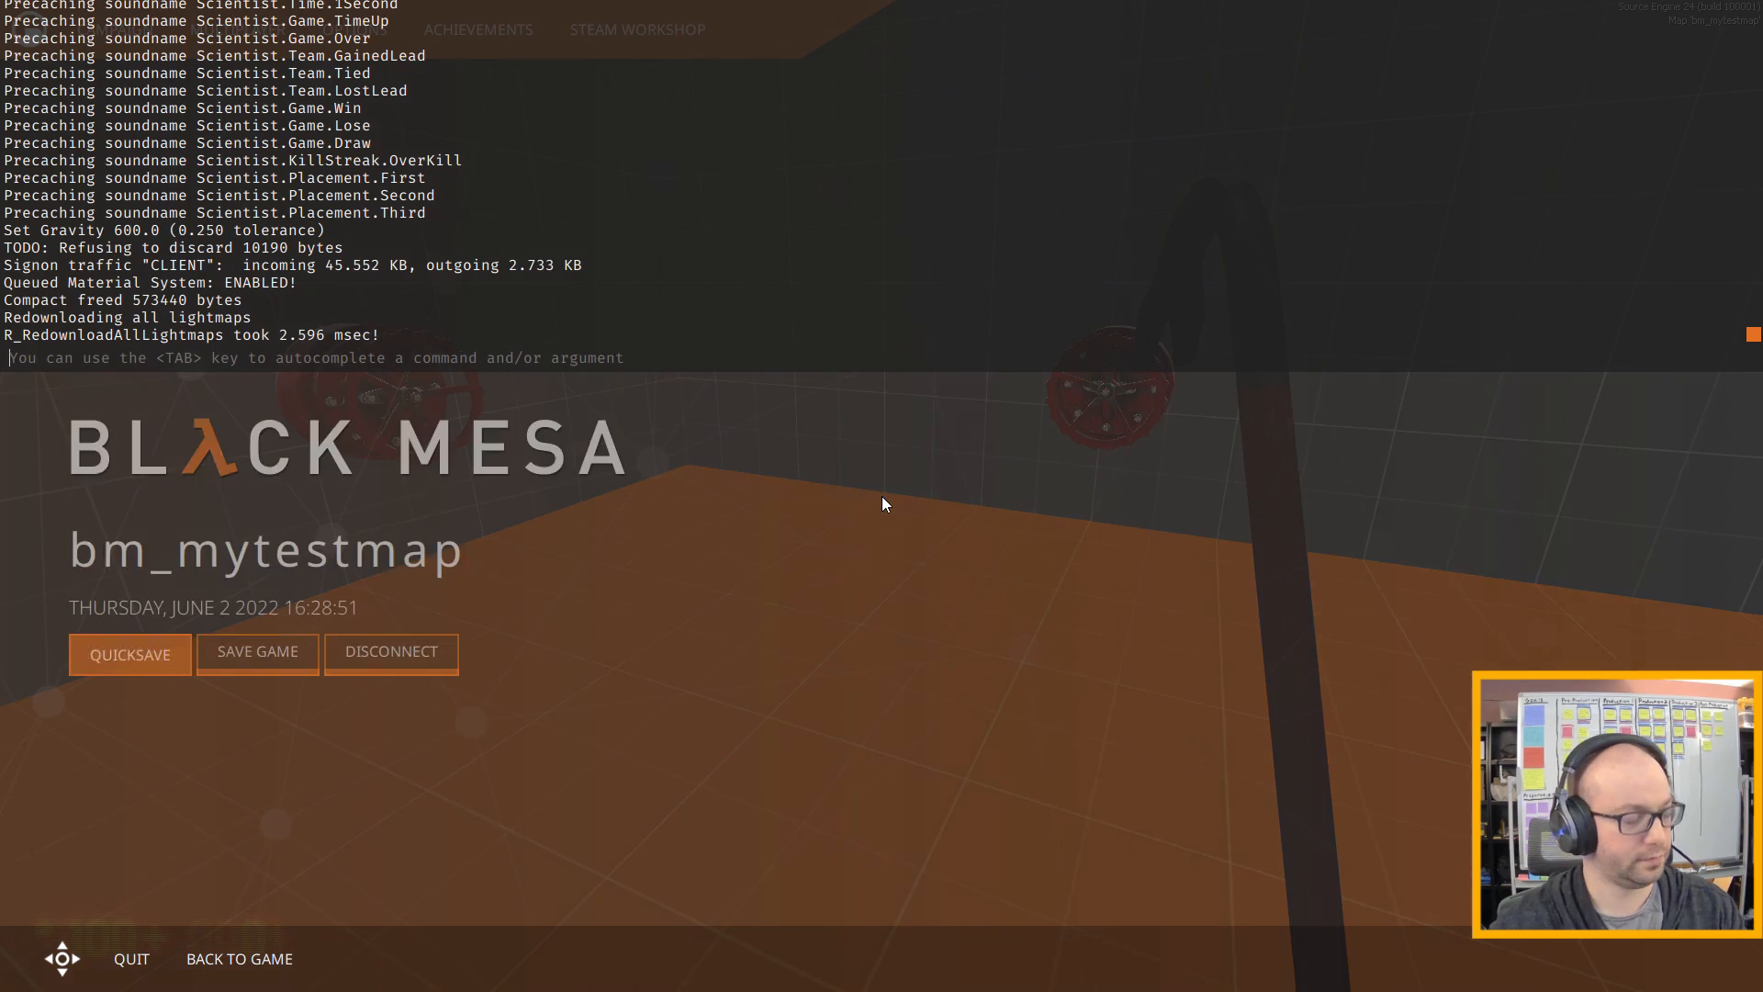
text(quit)
key(Return)
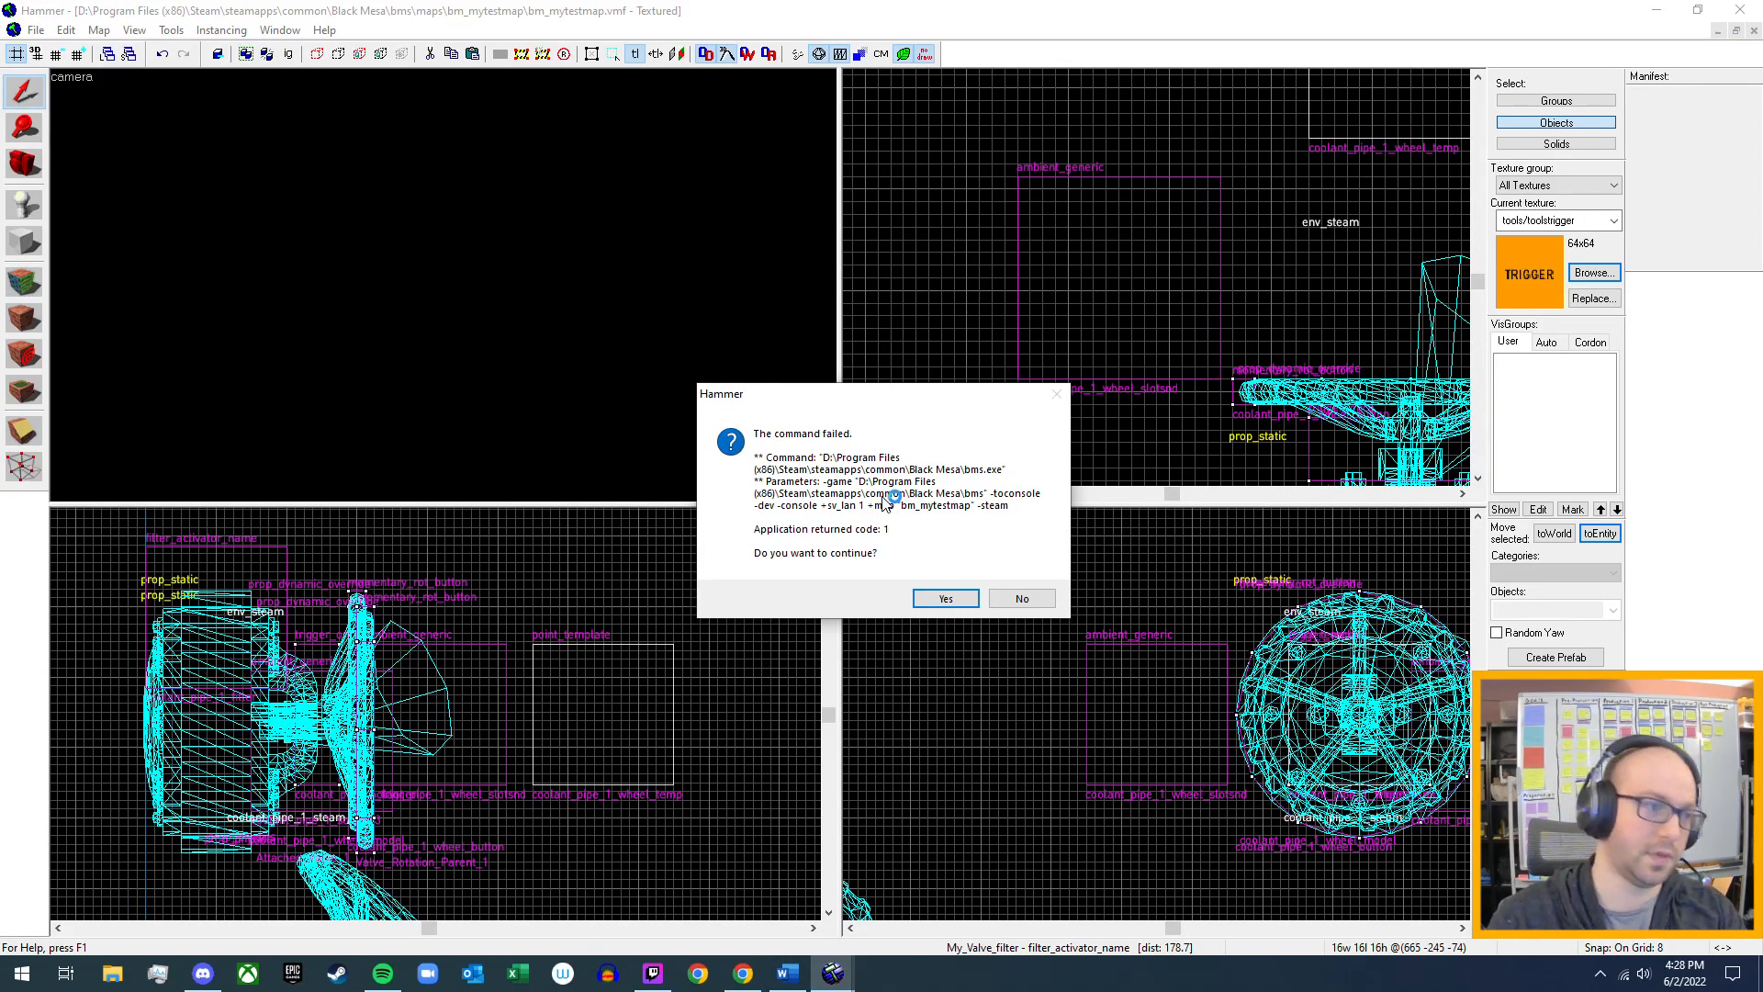
click(927, 598)
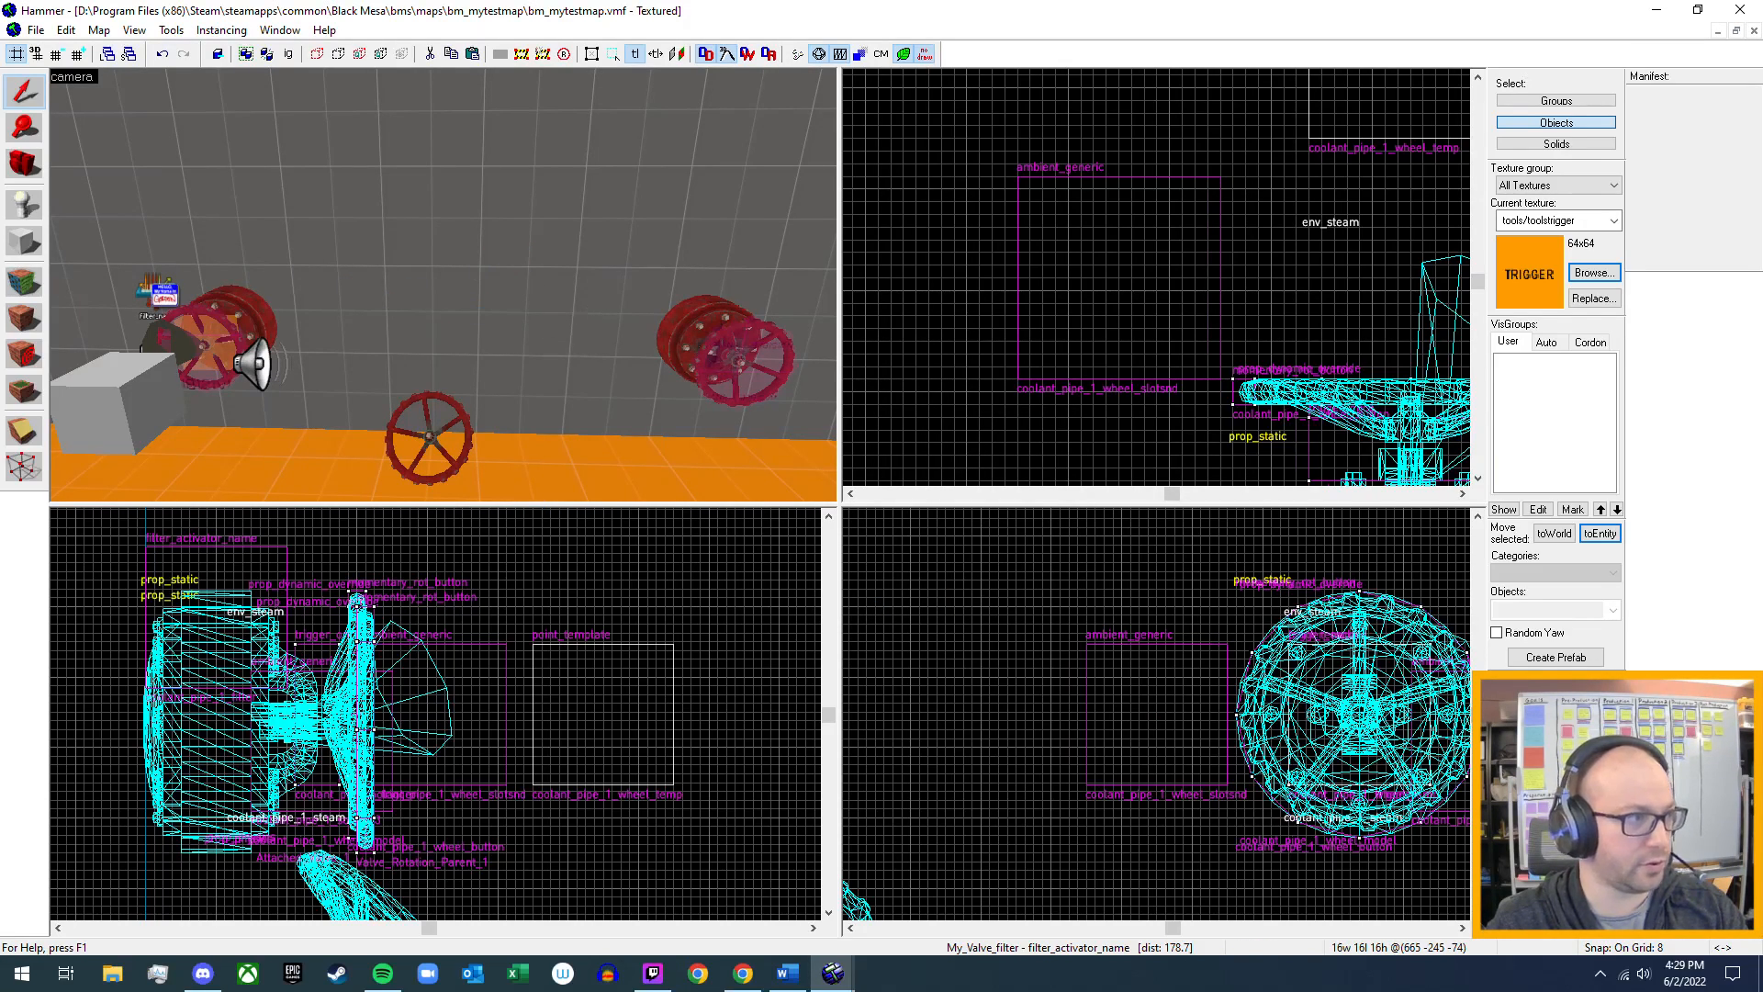
key(z)
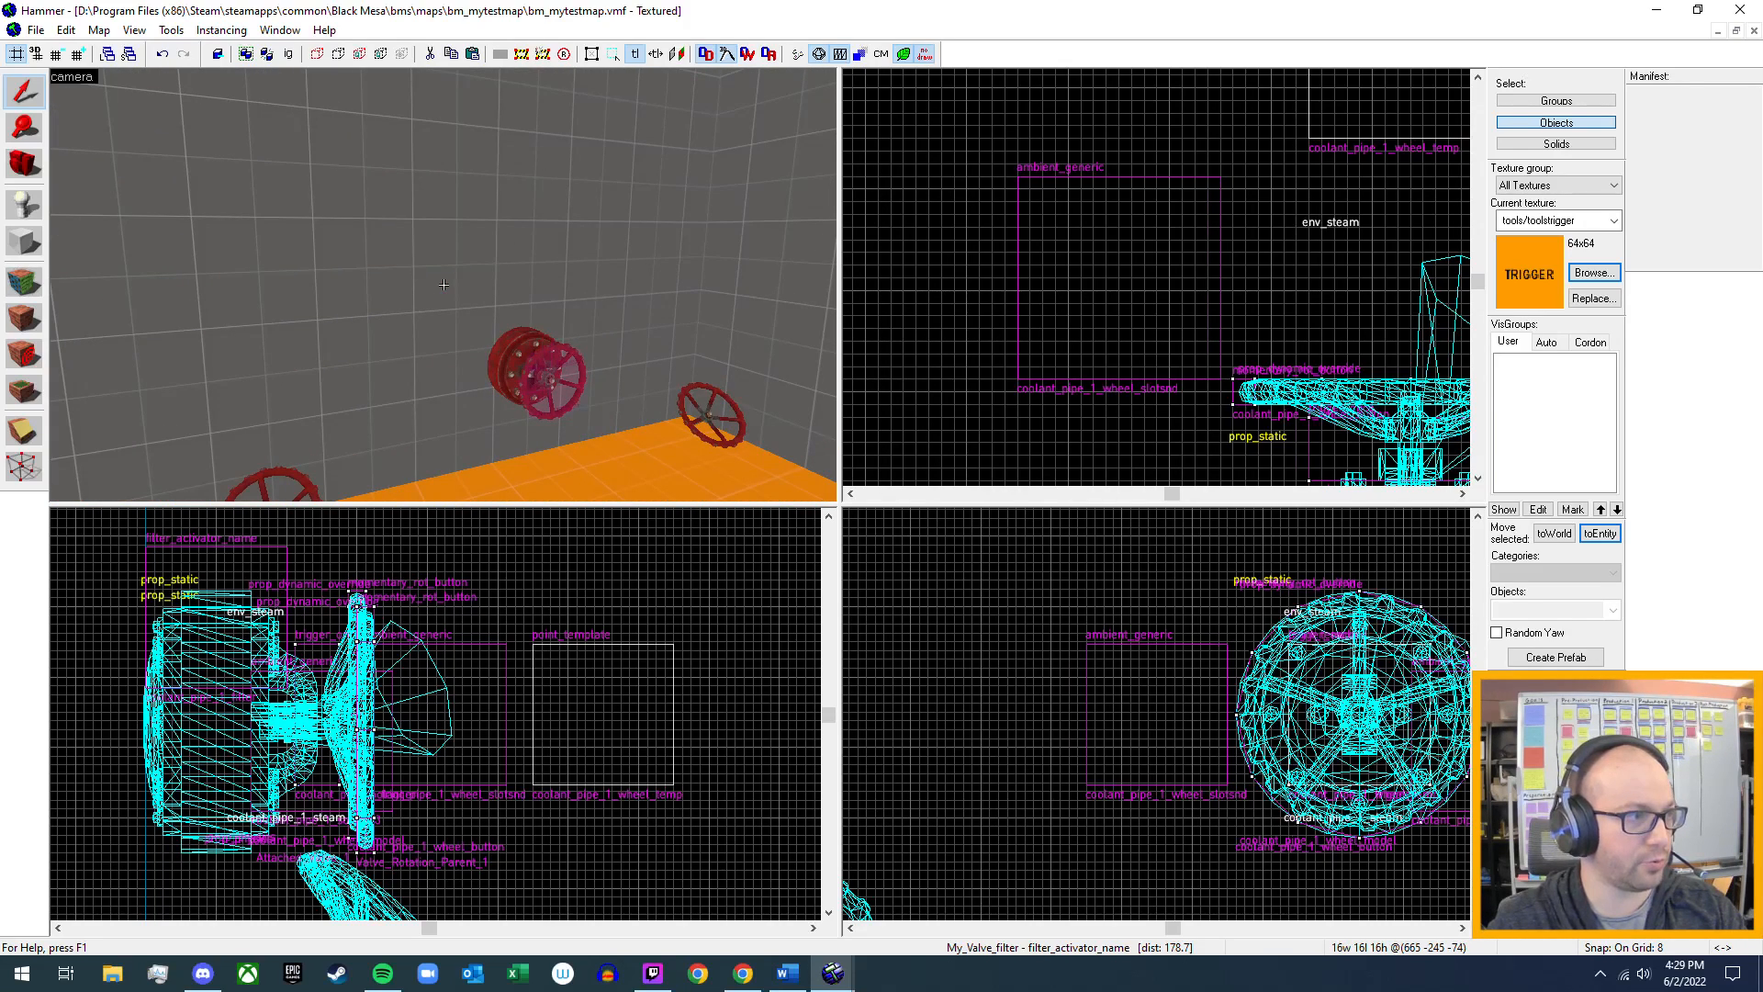
- Examine the reference valve's filter, steam and sound entities from several angles
key(w)
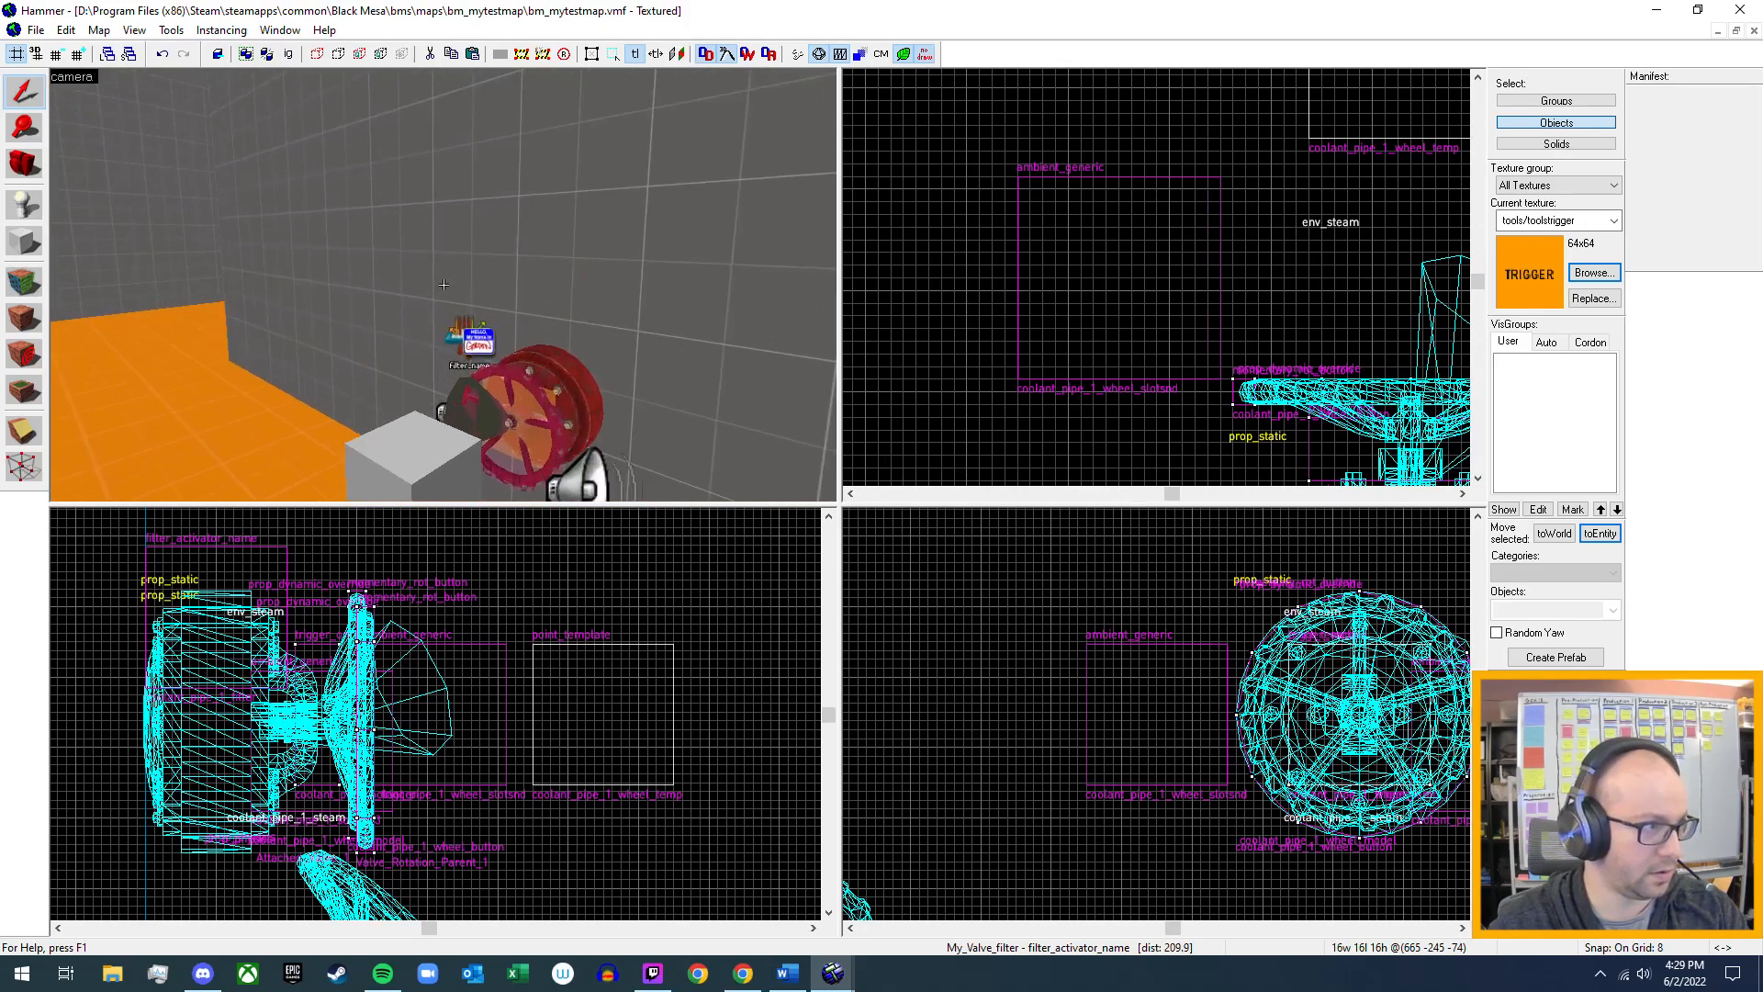
key(s)
key(a)
key(w)
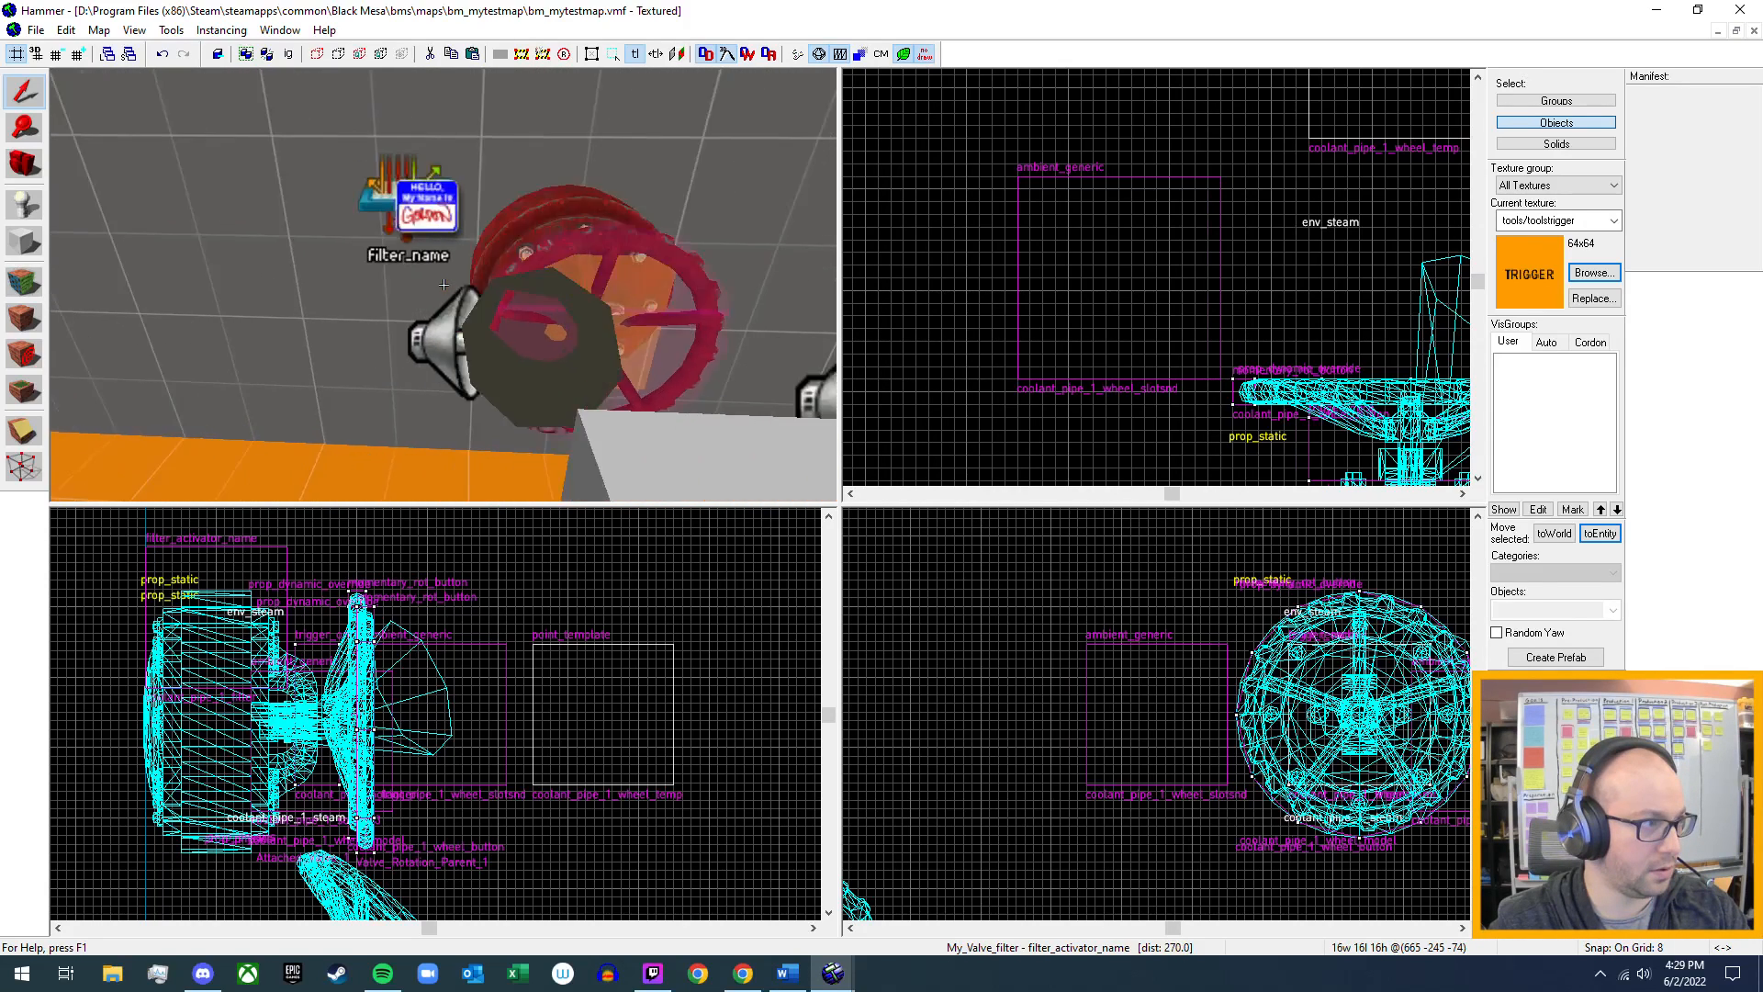
key(a)
key(d)
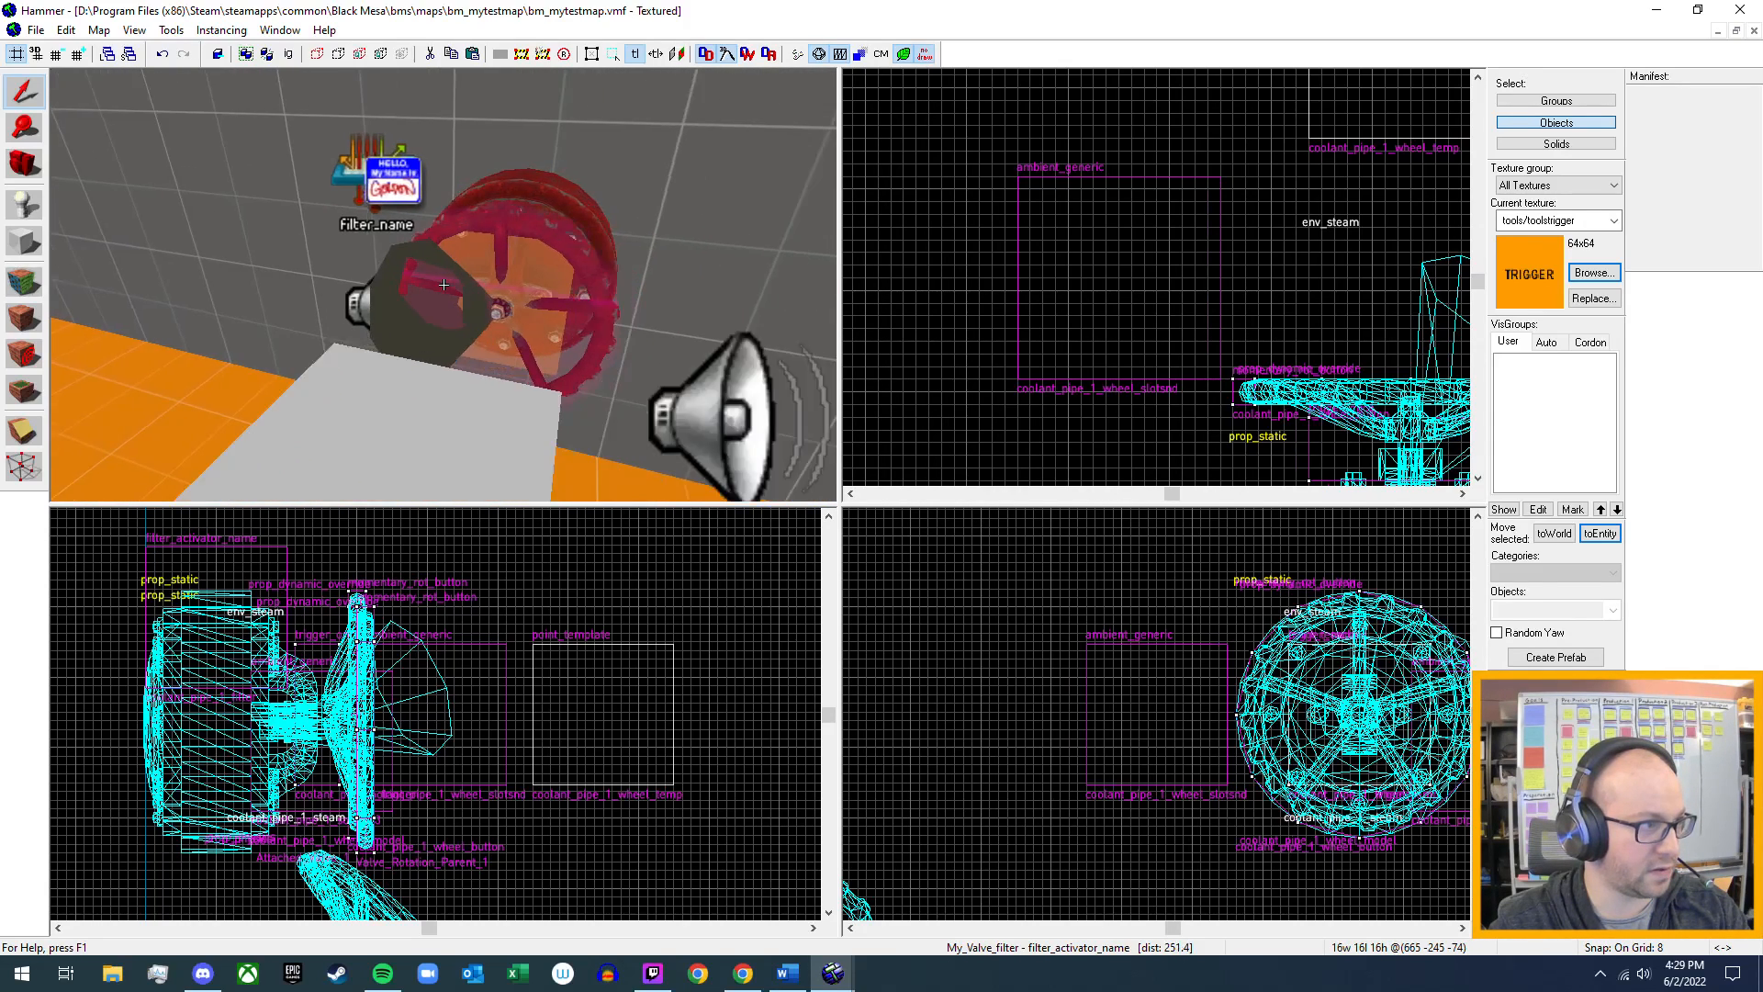
key(a)
key(d)
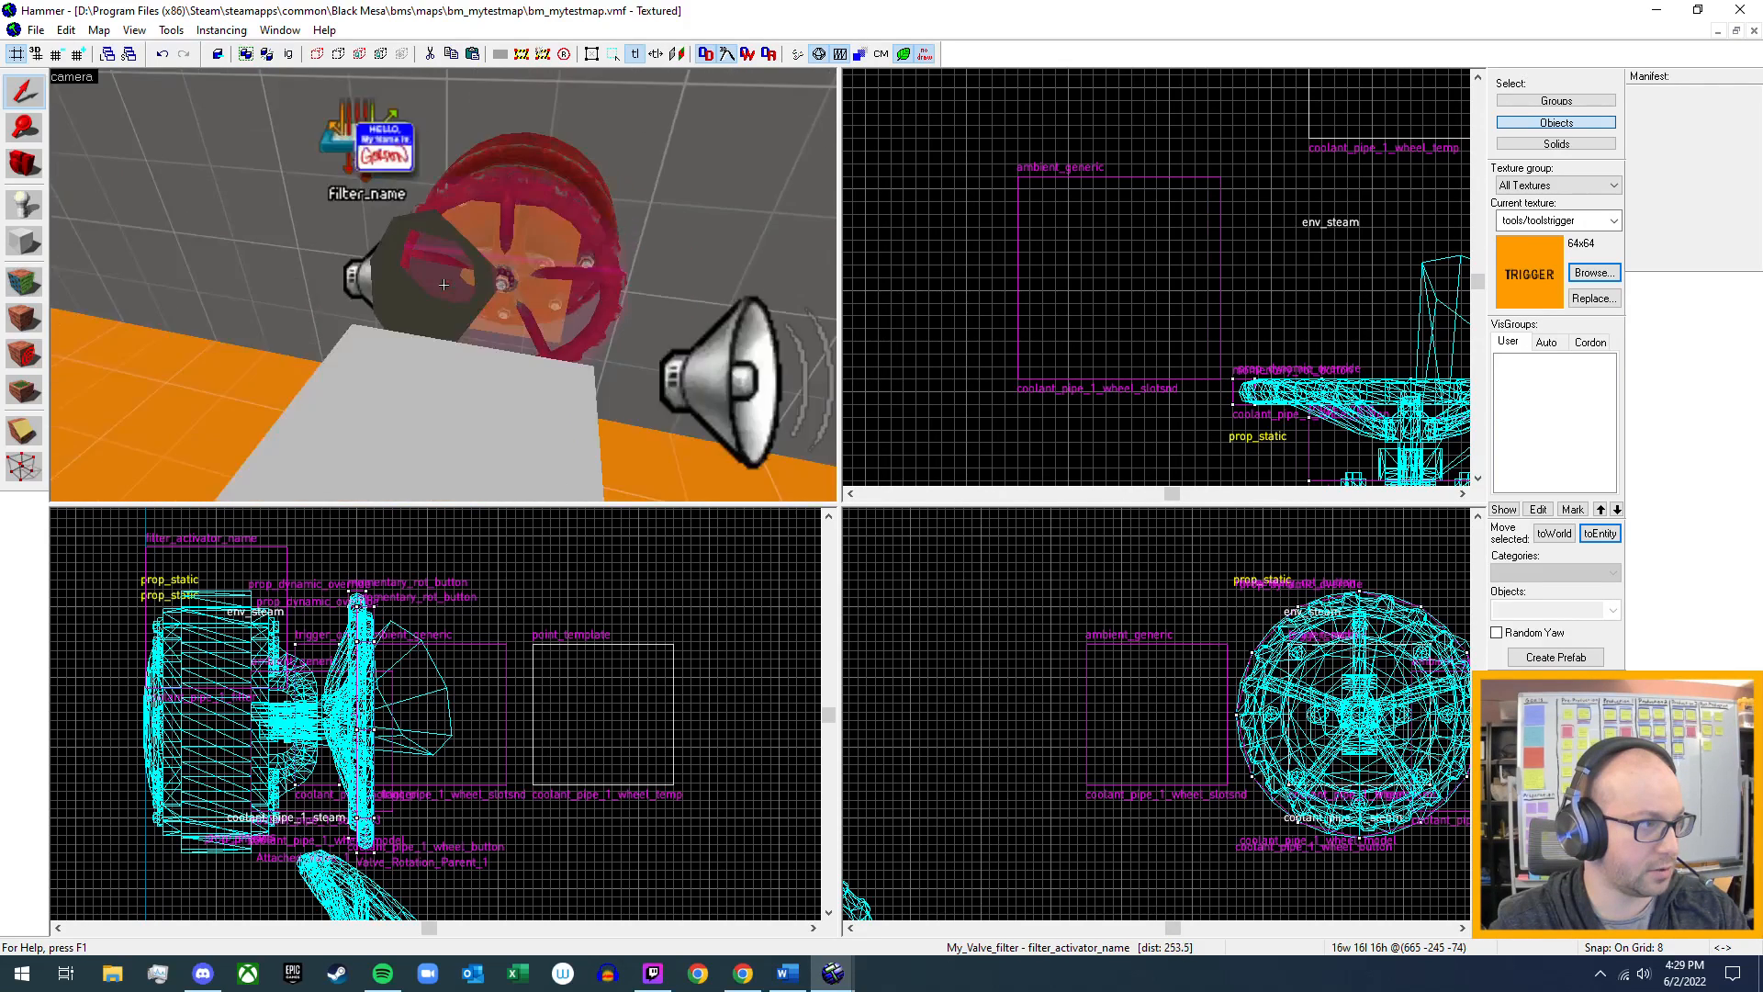
key(a)
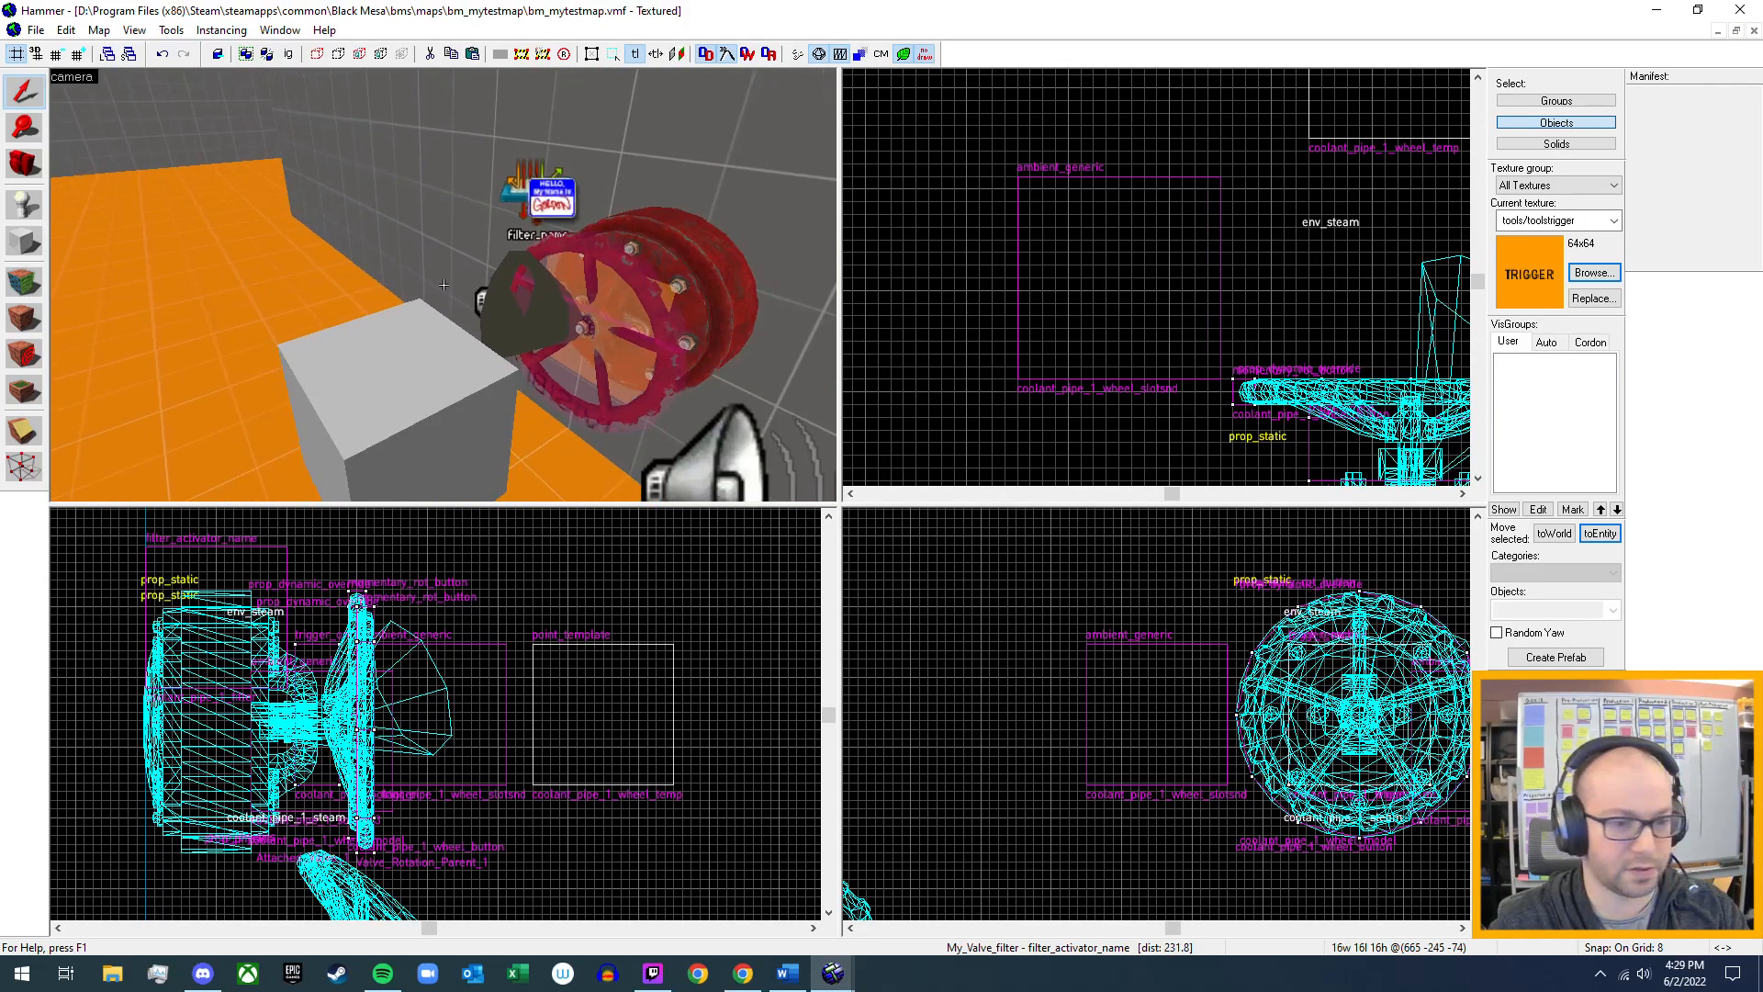
key(w)
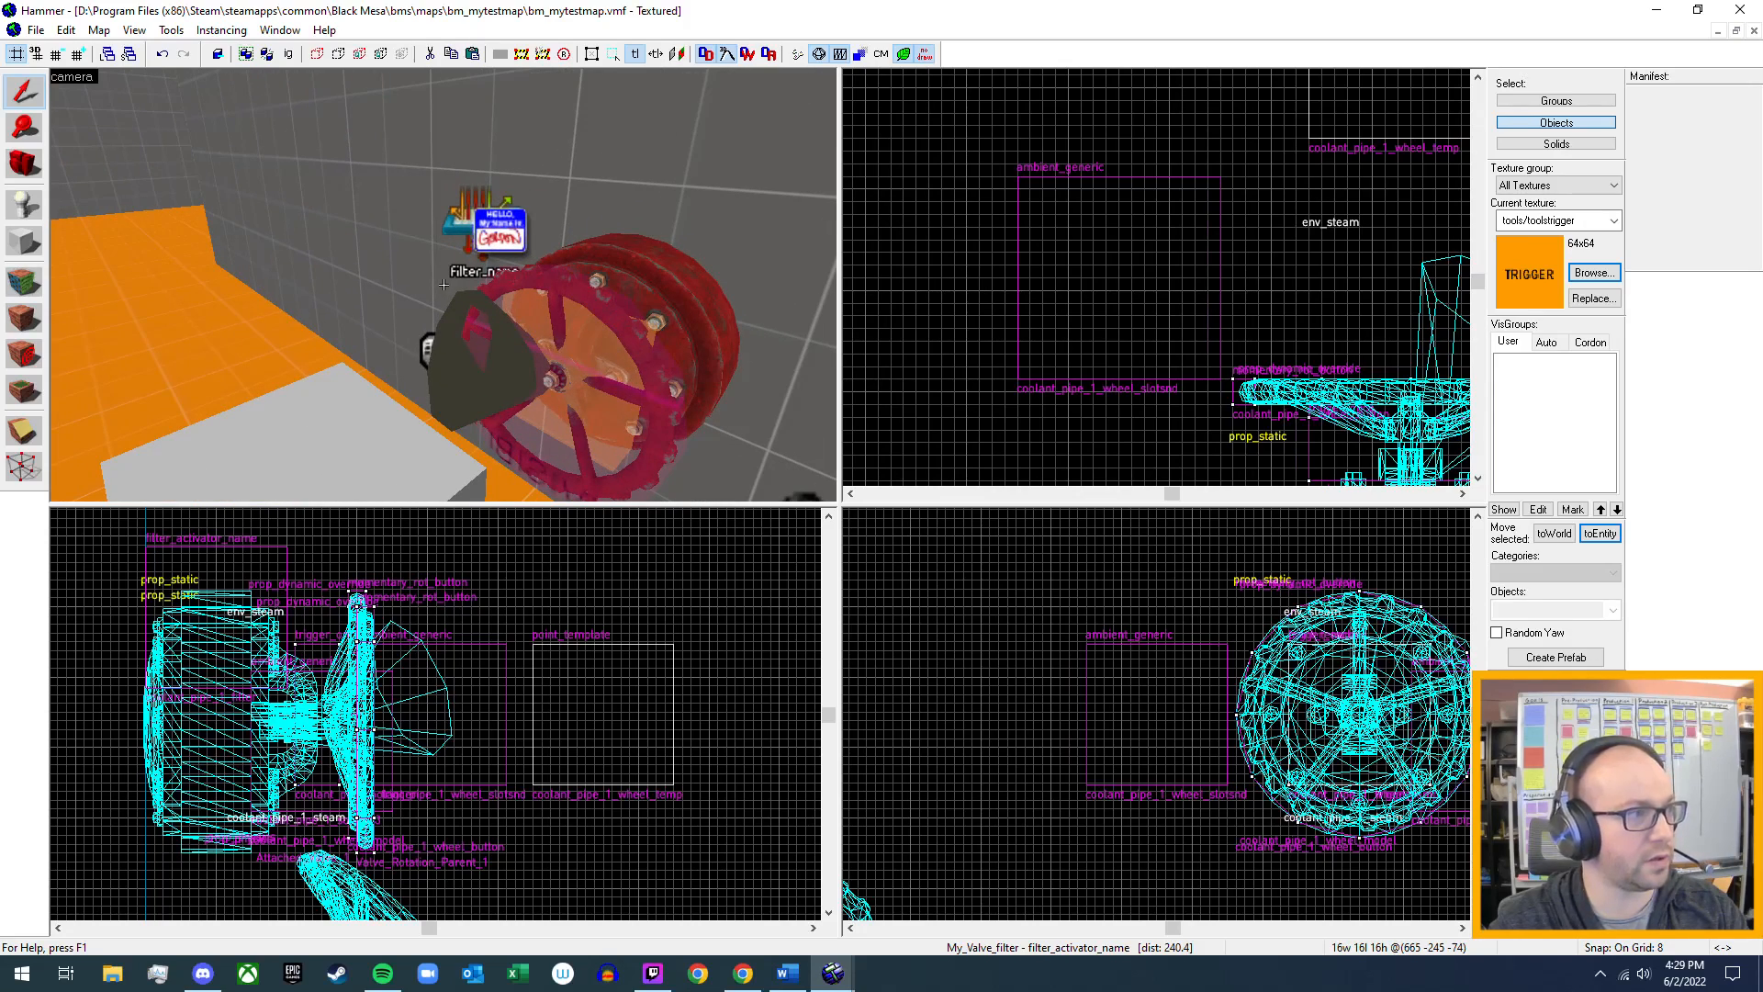
key(a)
key(a)
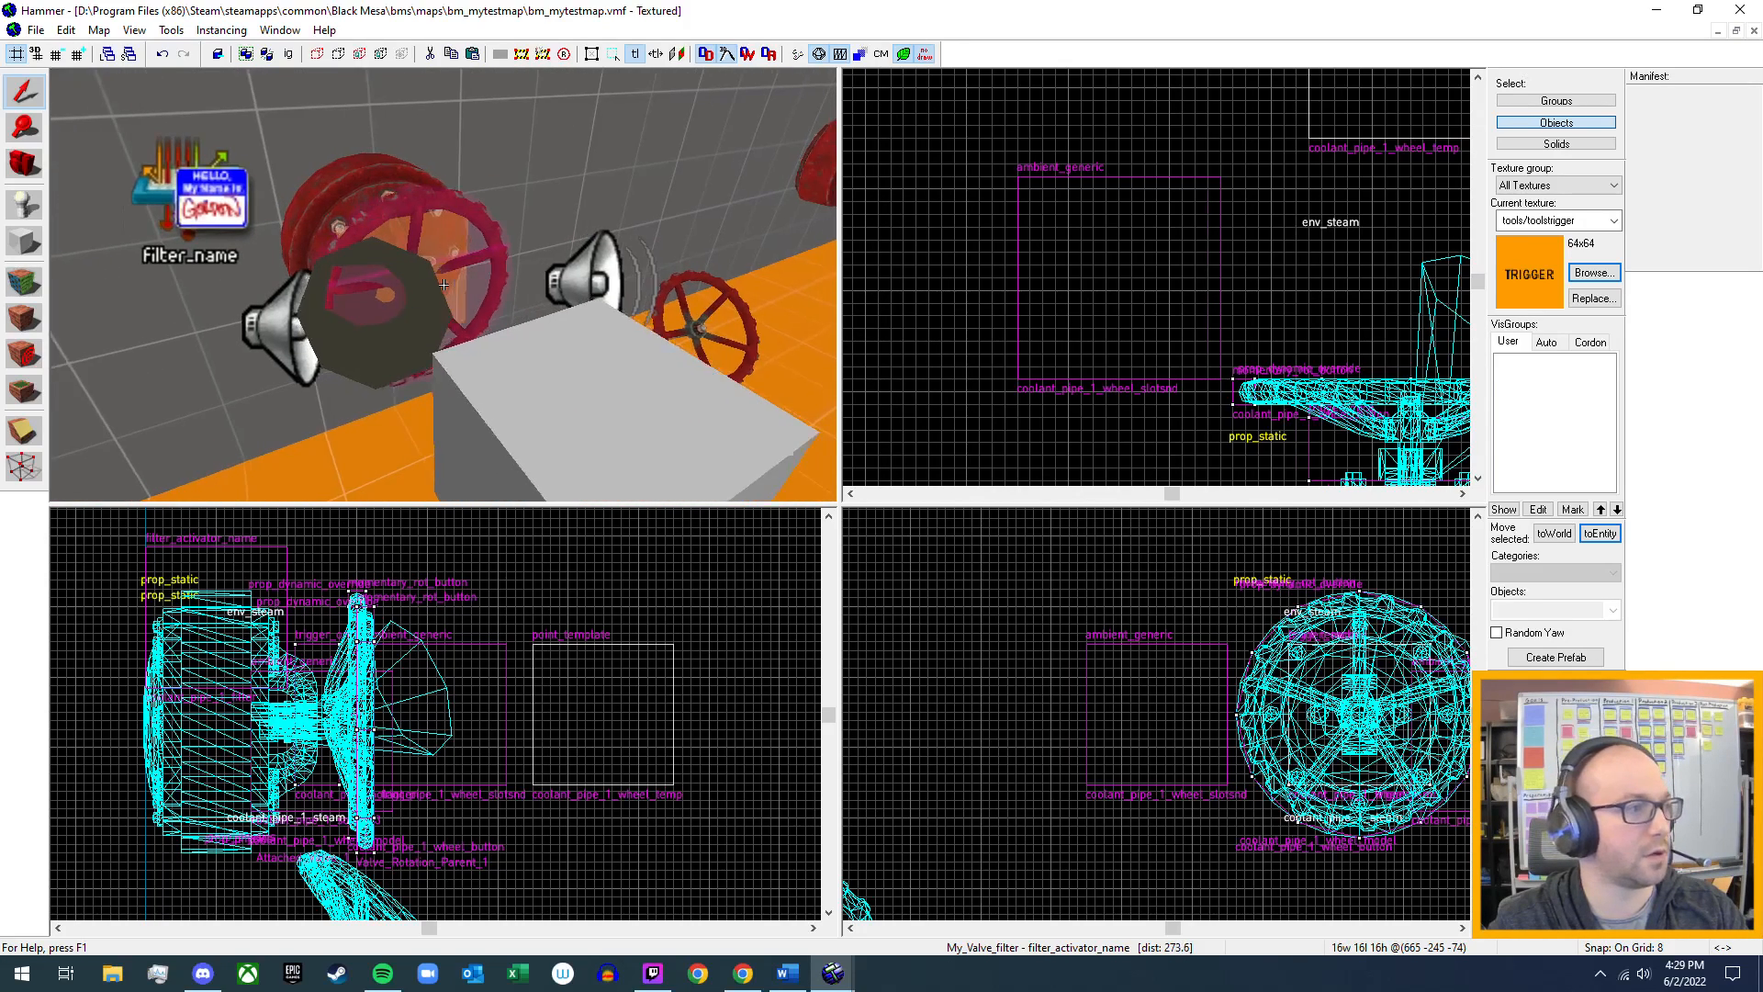
key(w)
key(z)
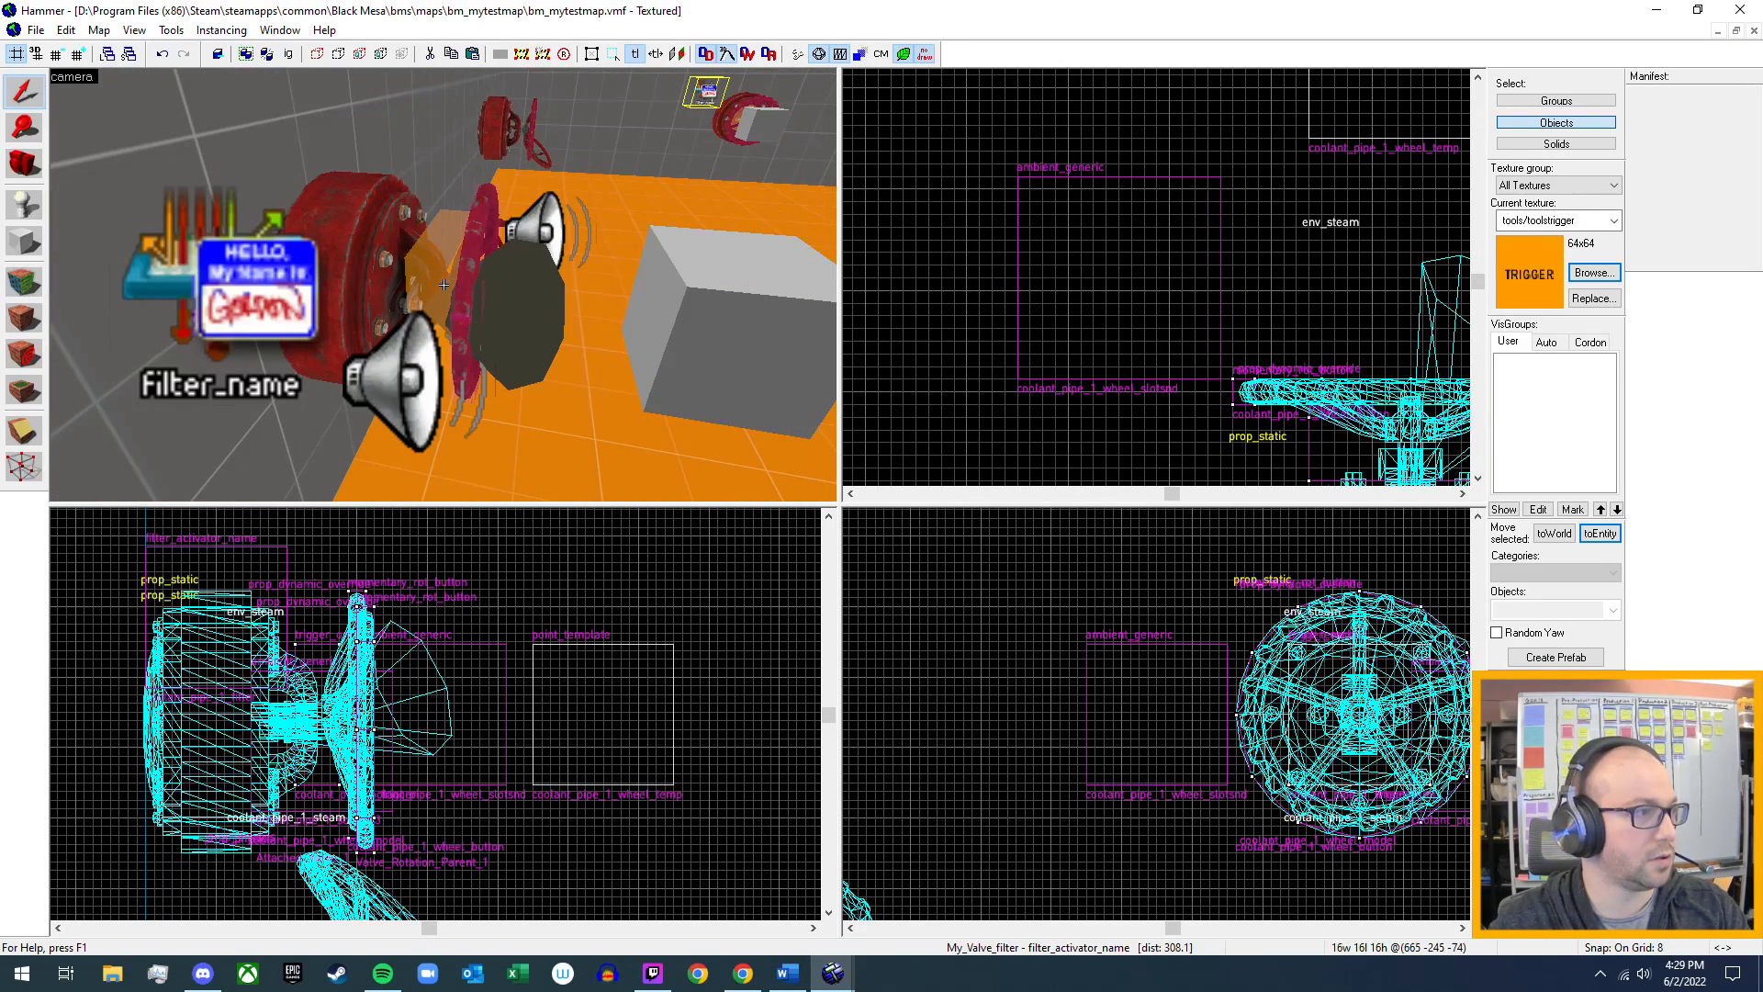
- Open the properties of the reference valve's coolant_pipe_1_steam entity and review its class and keyvalues
click(522, 345)
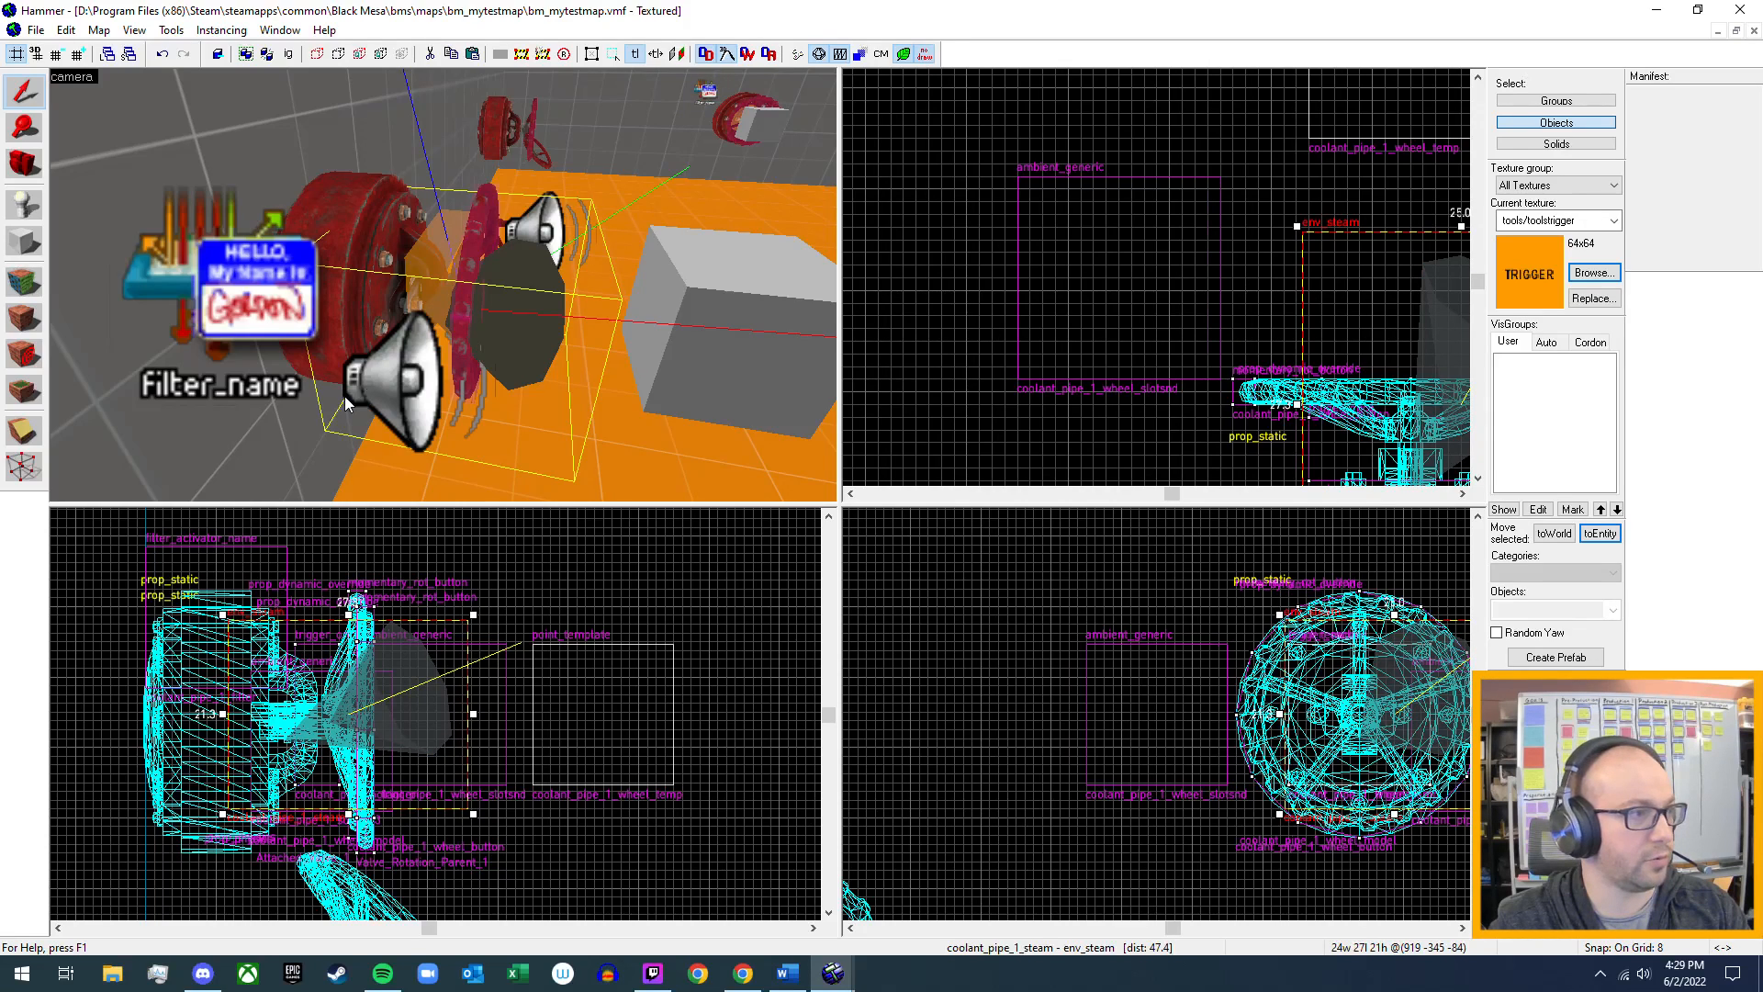
double_click(525, 336)
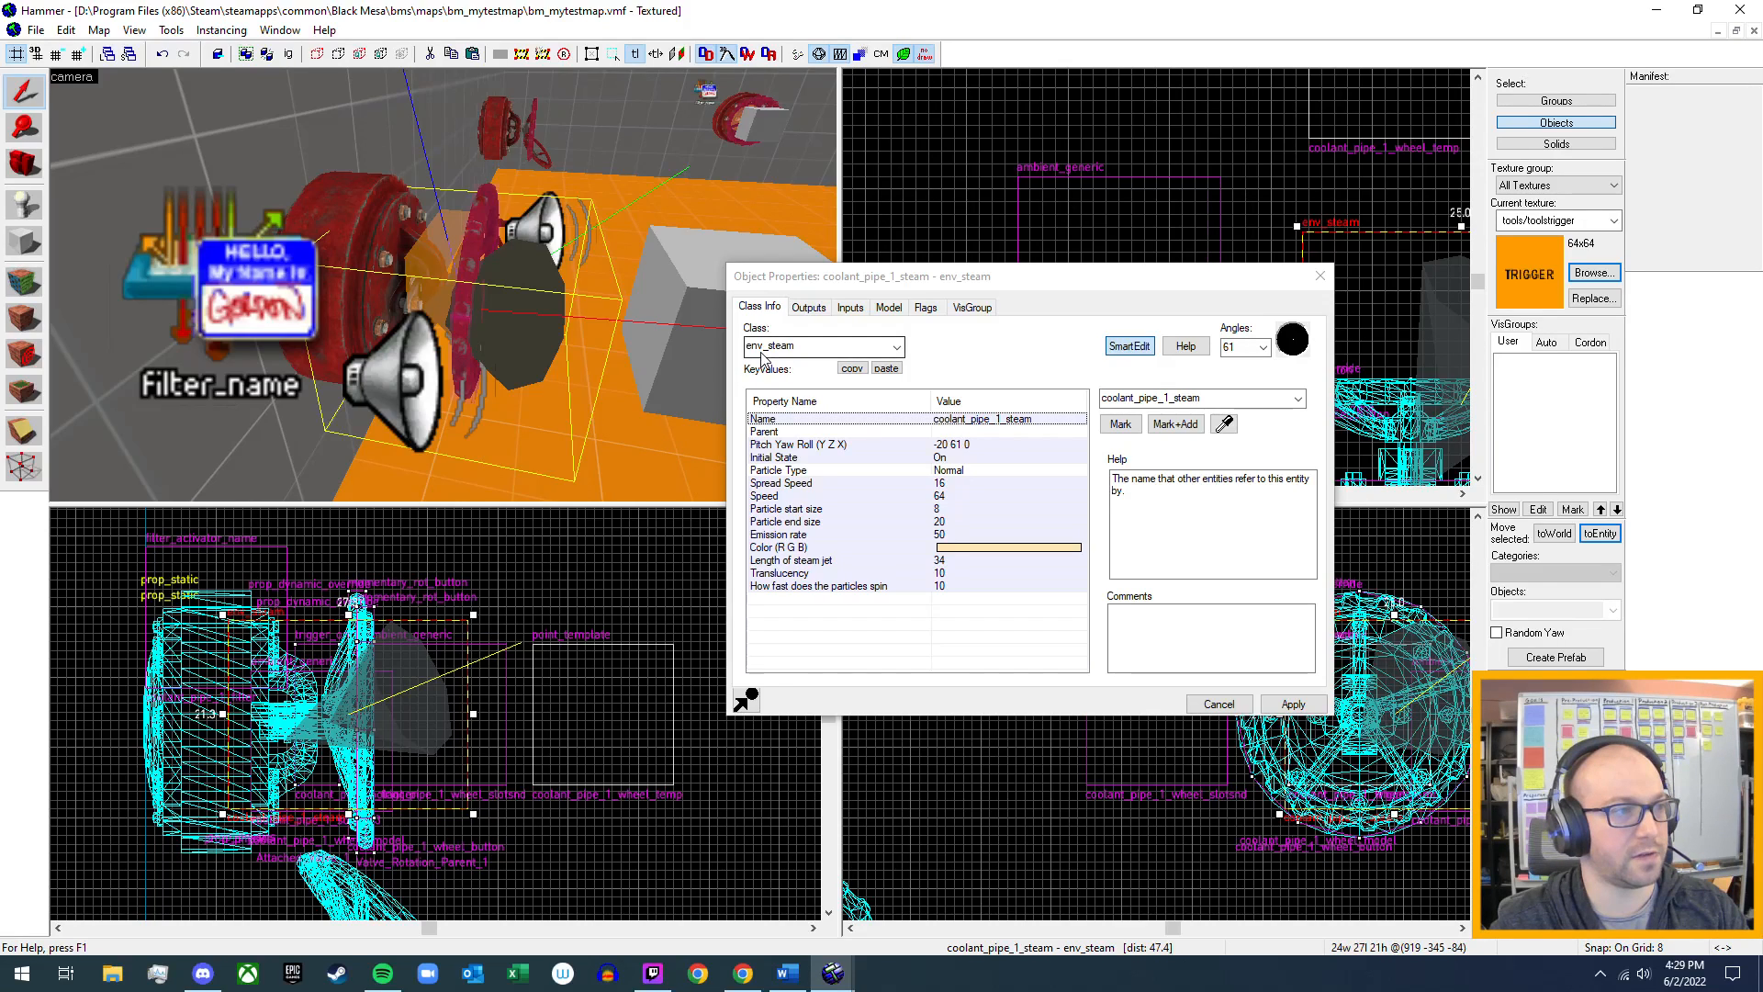
click(795, 347)
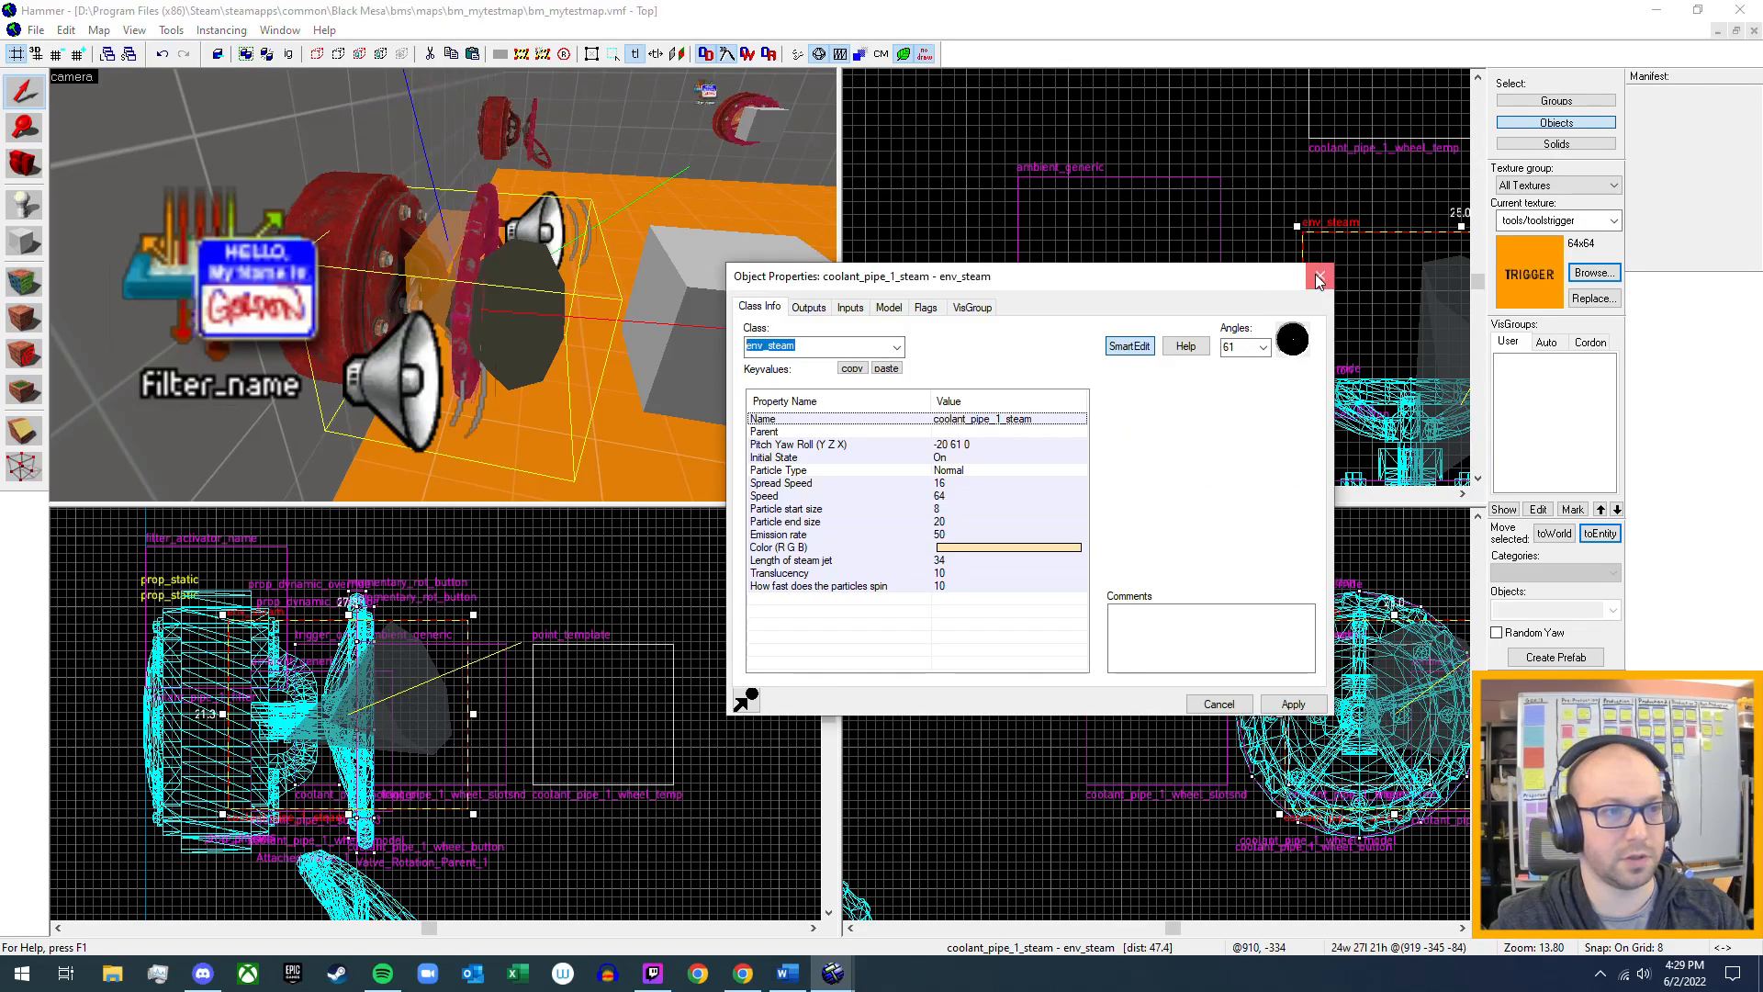
key(Escape)
- Place an env_steam entity on top of the custom valve base that has My_Valve_filter beside it
scroll(444, 285, up, 3)
key(w)
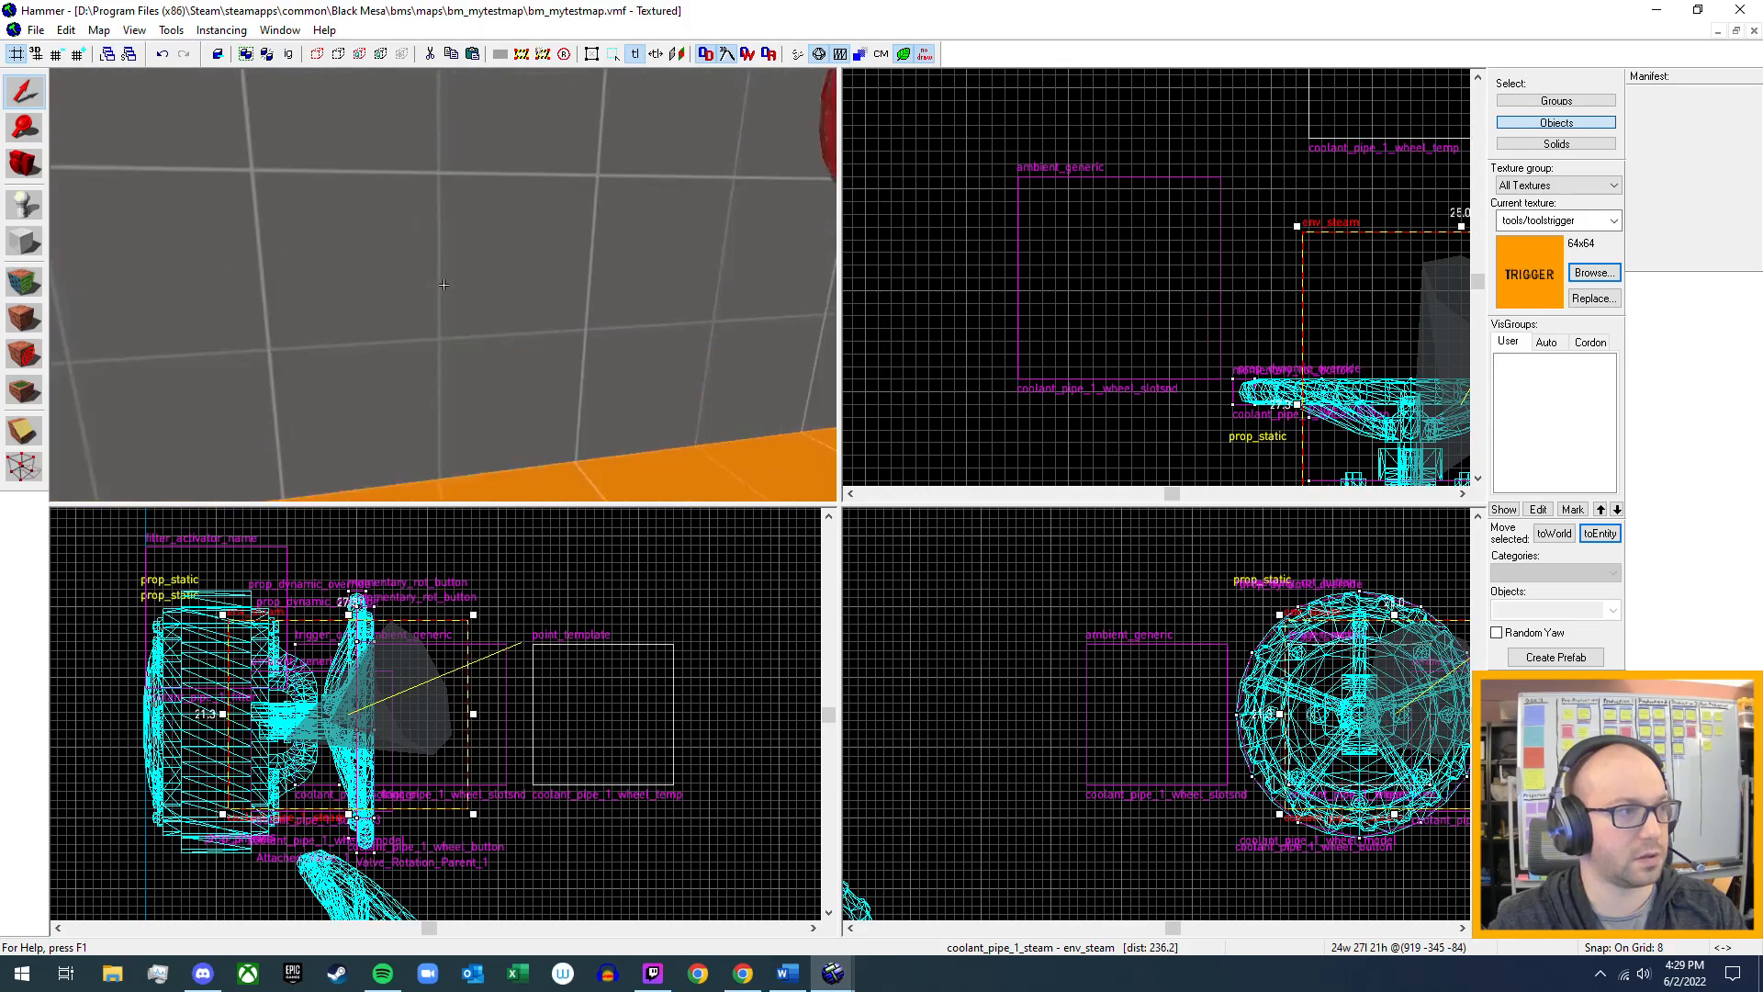
key(s)
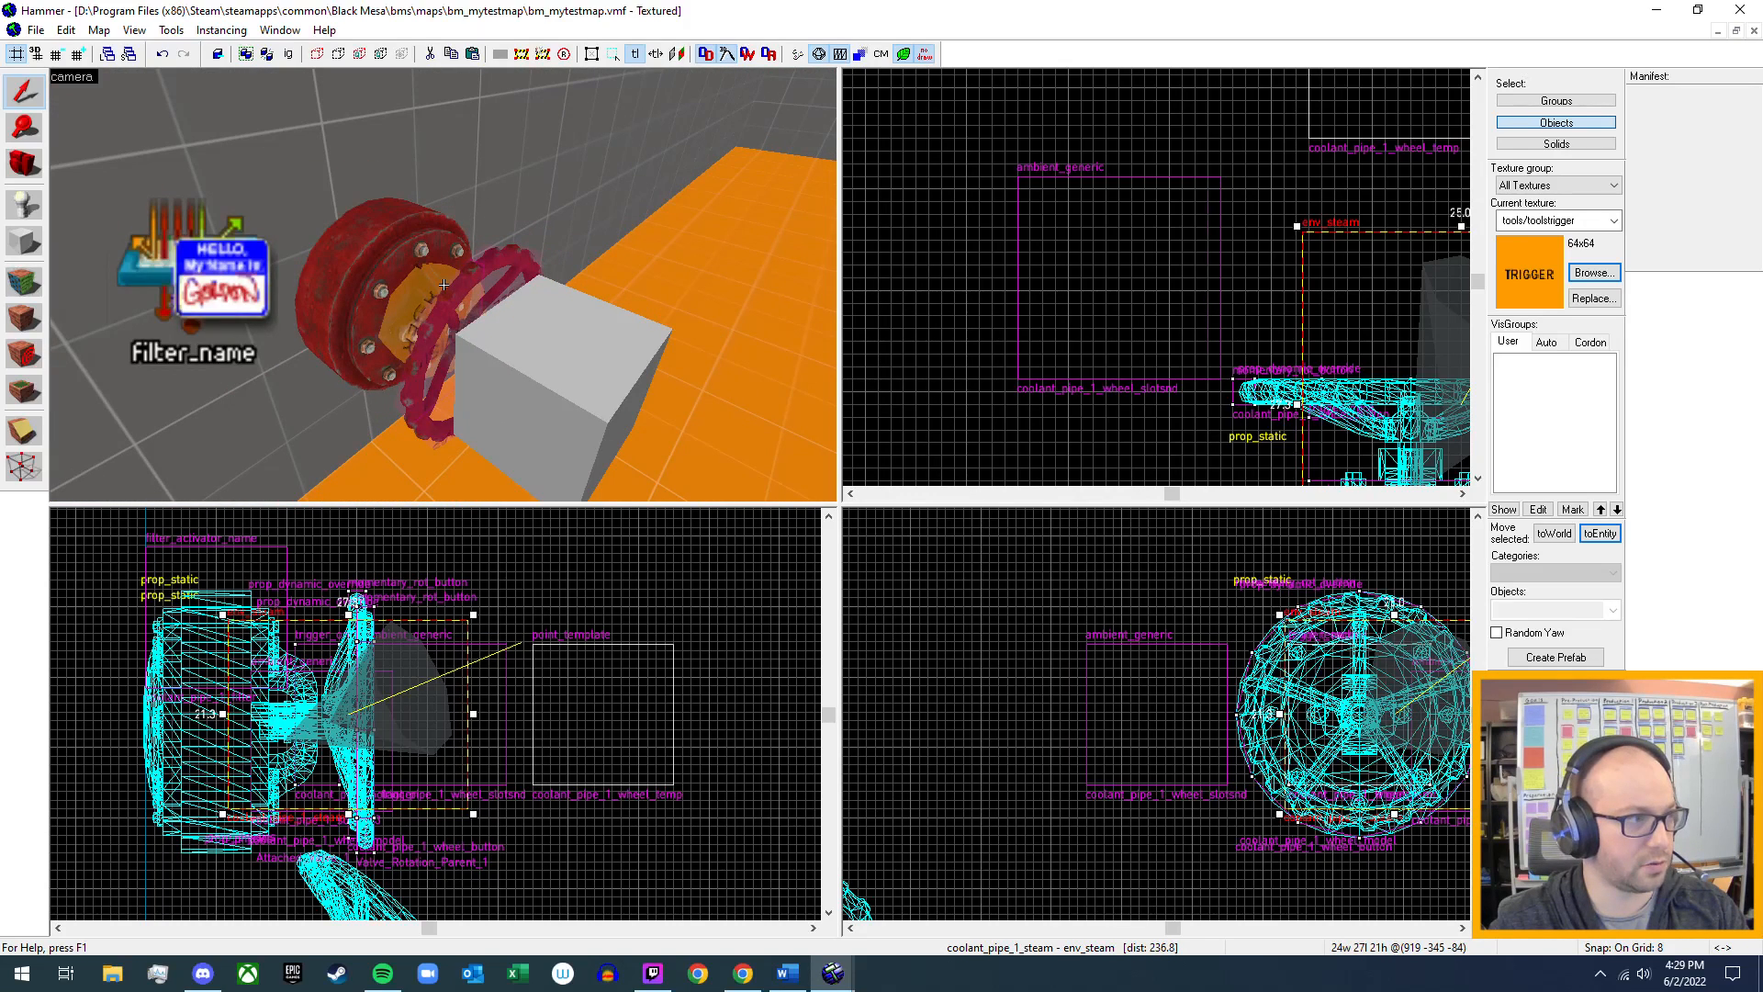
key(z)
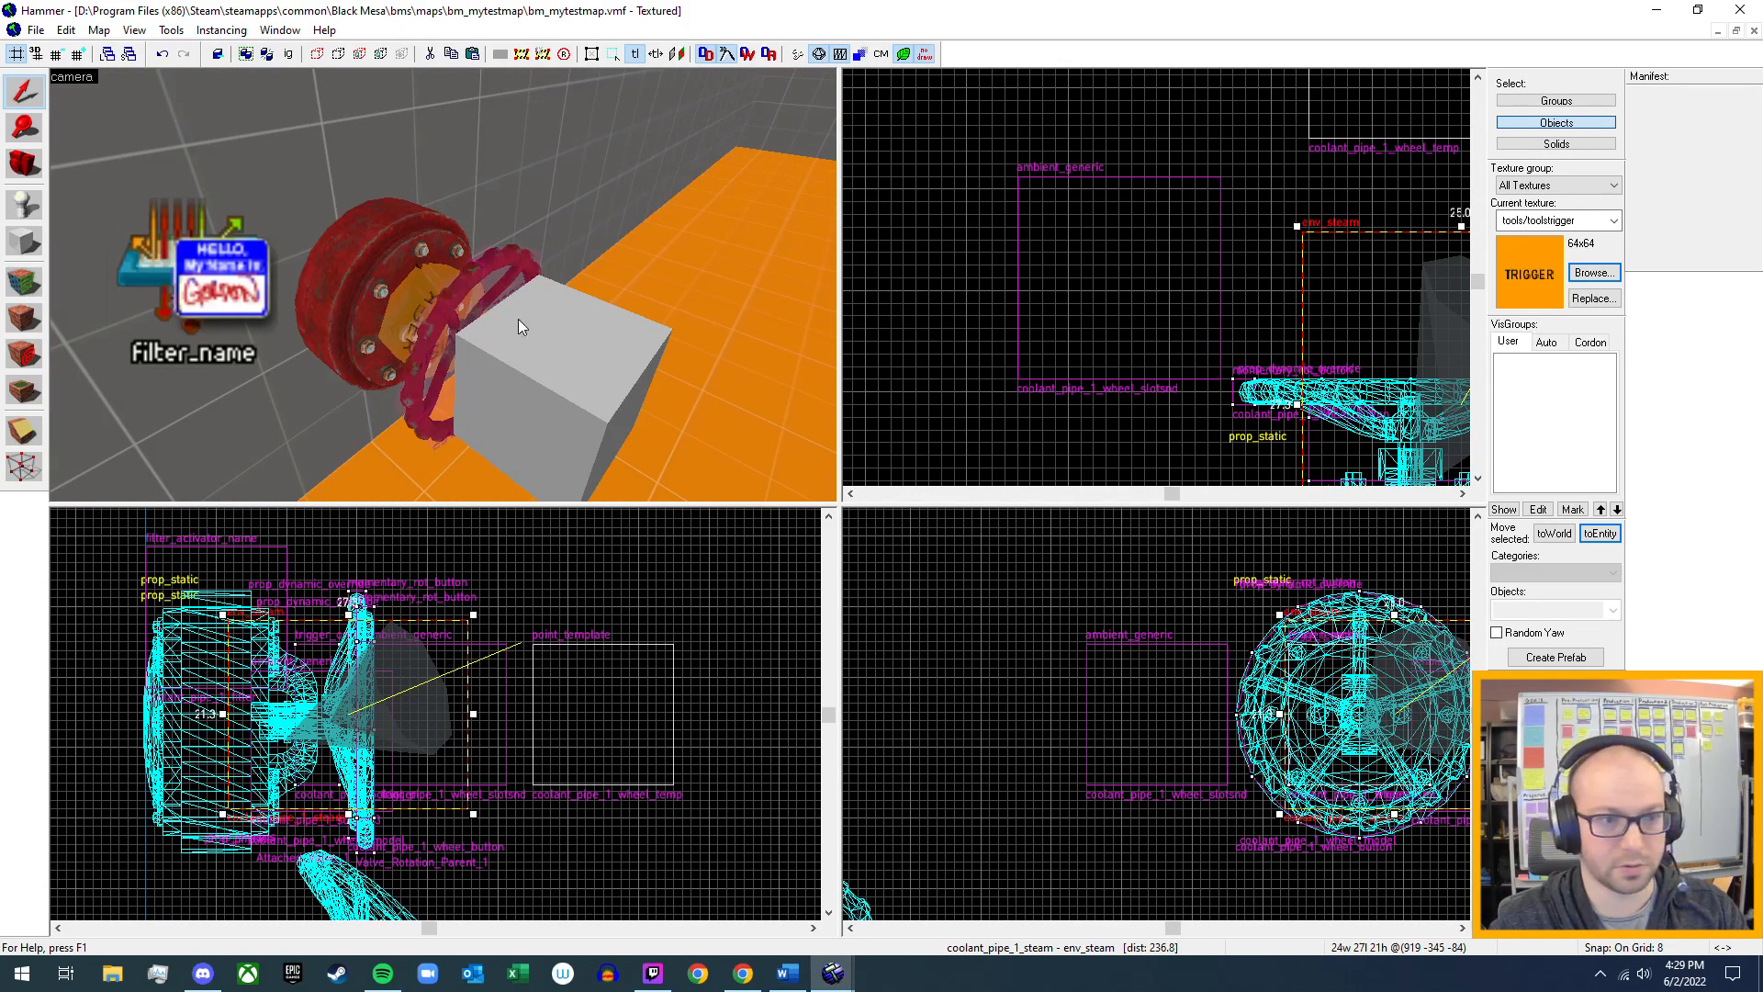
click(25, 206)
click(1612, 610)
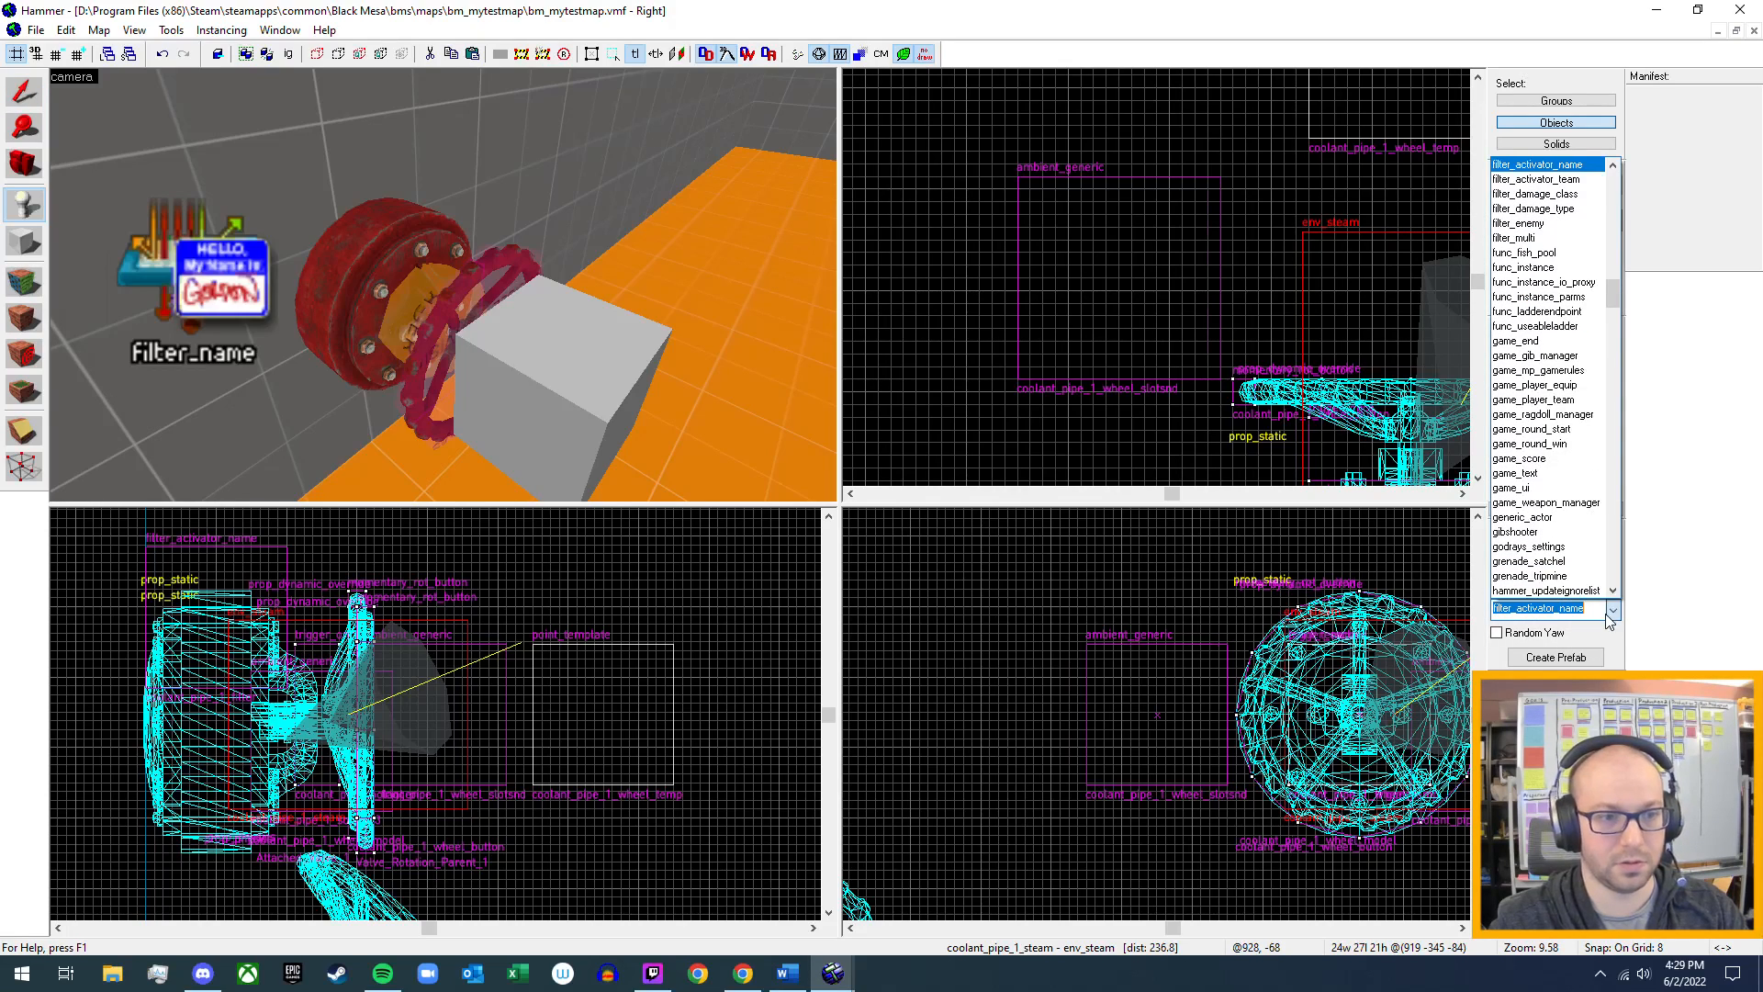
text(env)
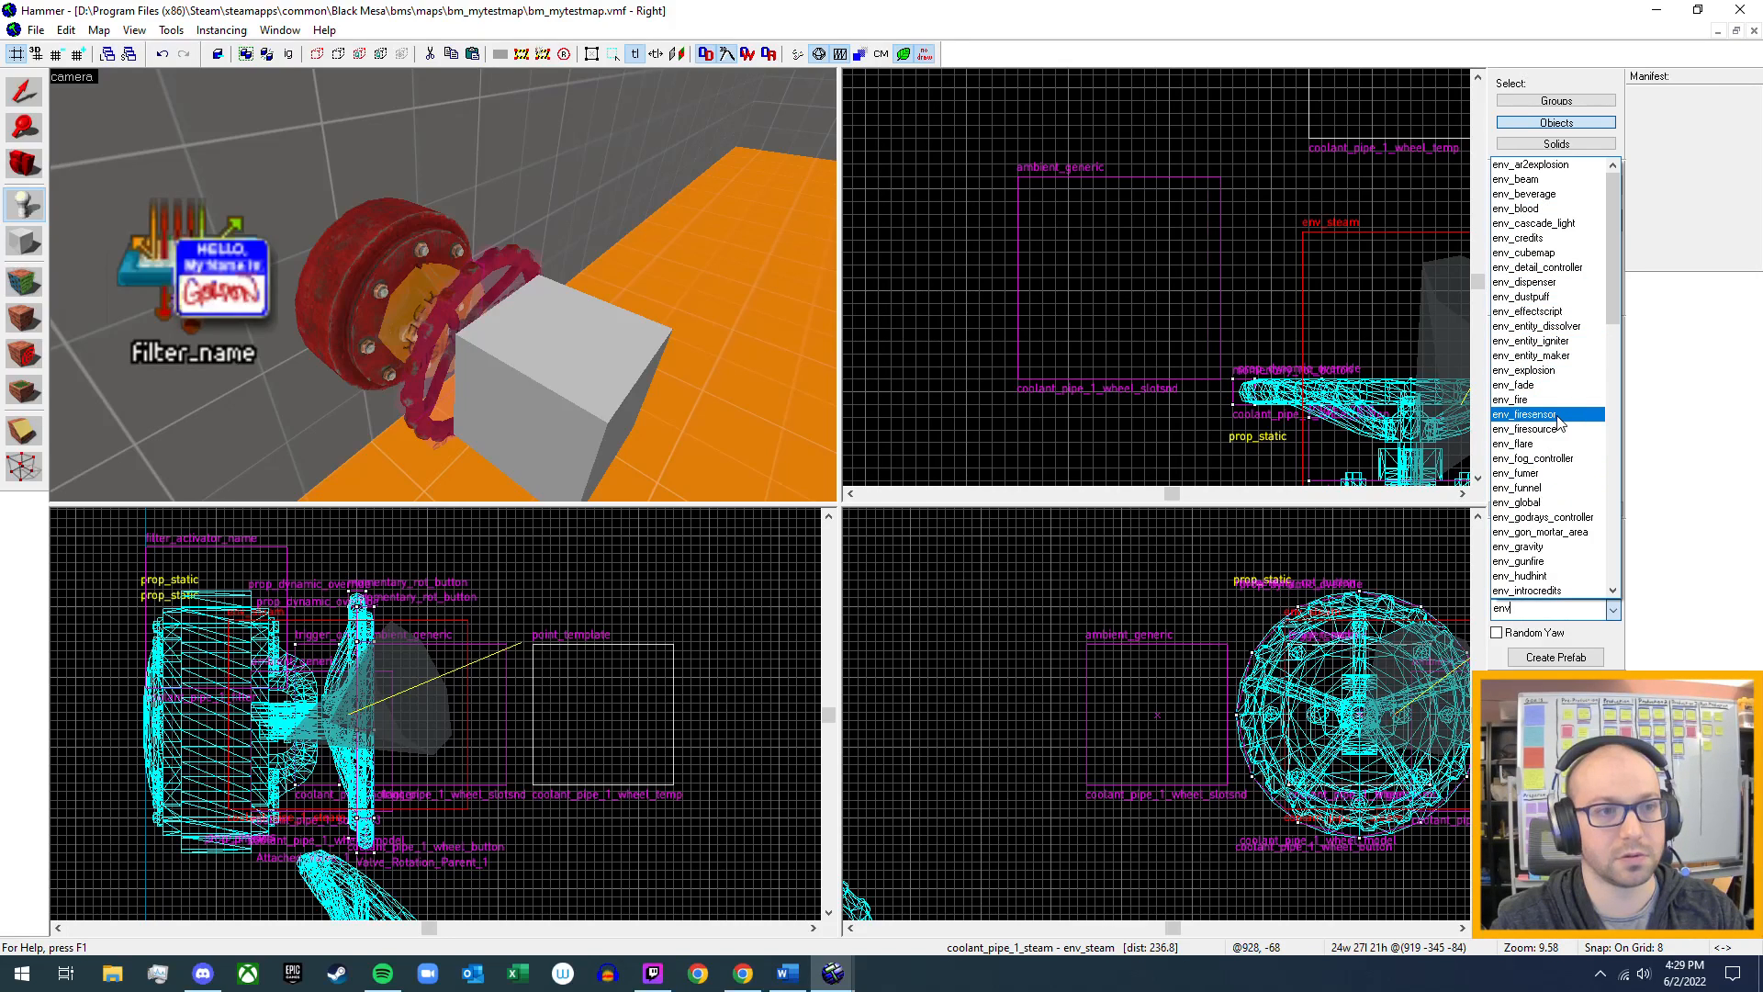
scroll(1559, 486, down, 5)
scroll(1563, 480, down, 1)
scroll(1564, 473, down, 5)
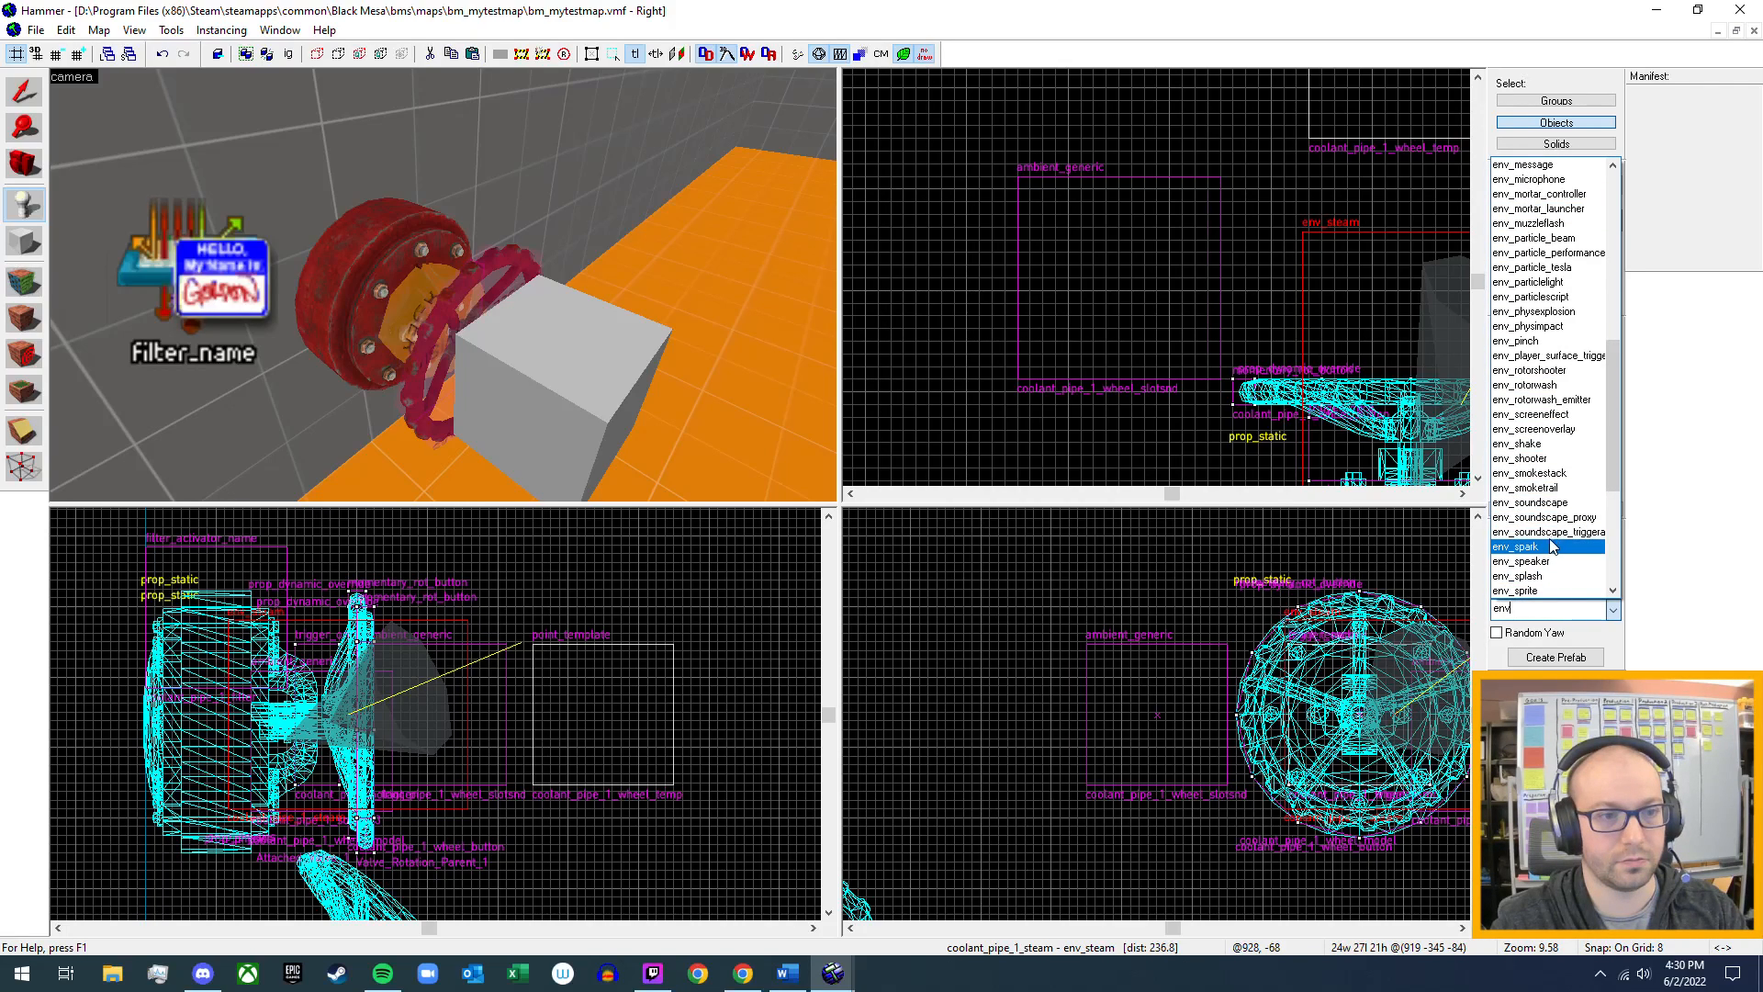
scroll(1557, 548, down, 2)
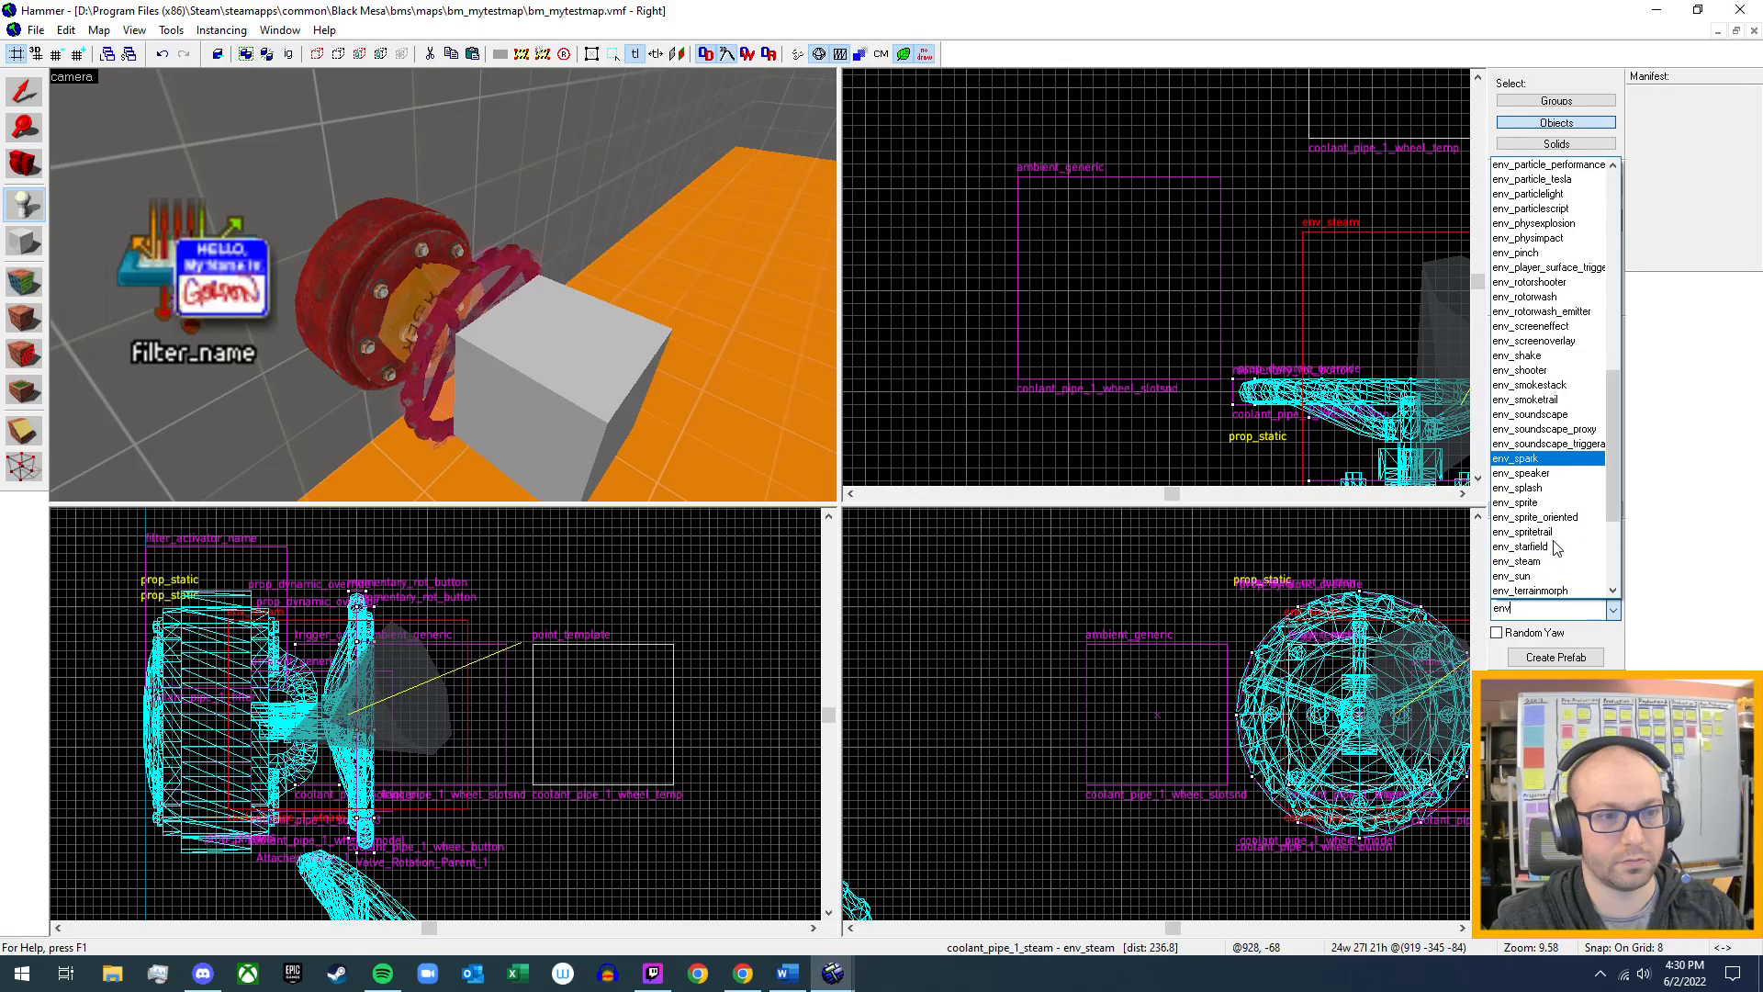
click(1548, 564)
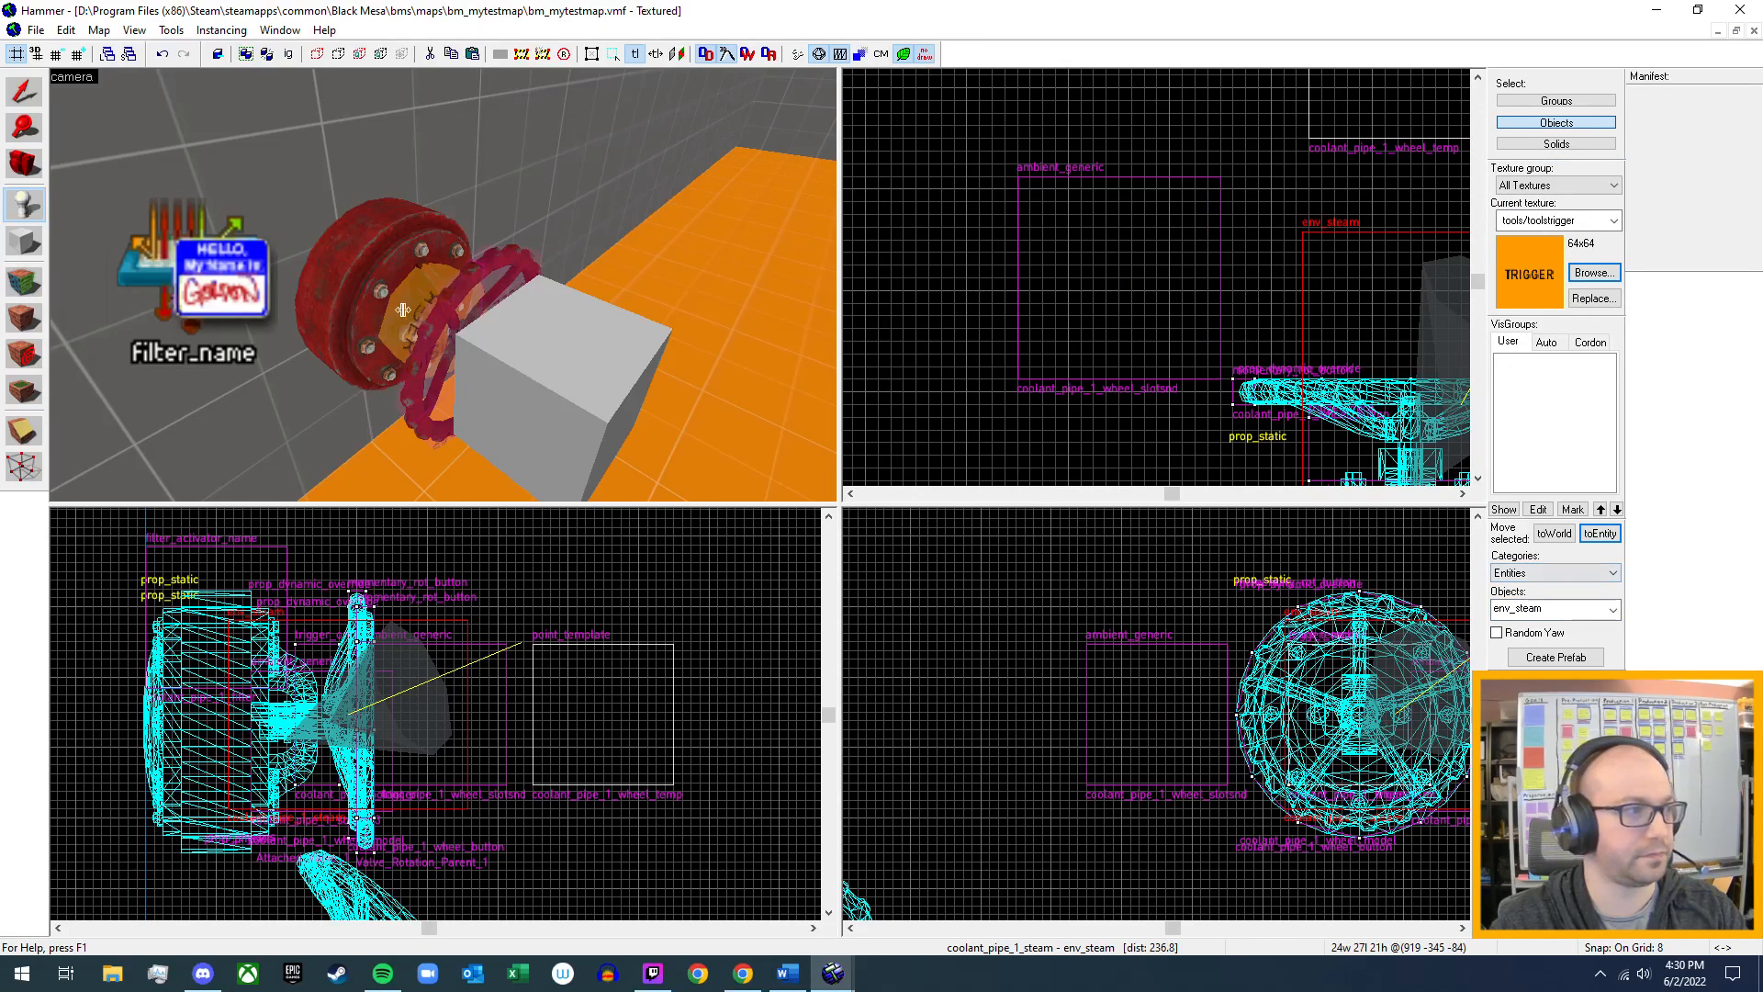
key(a)
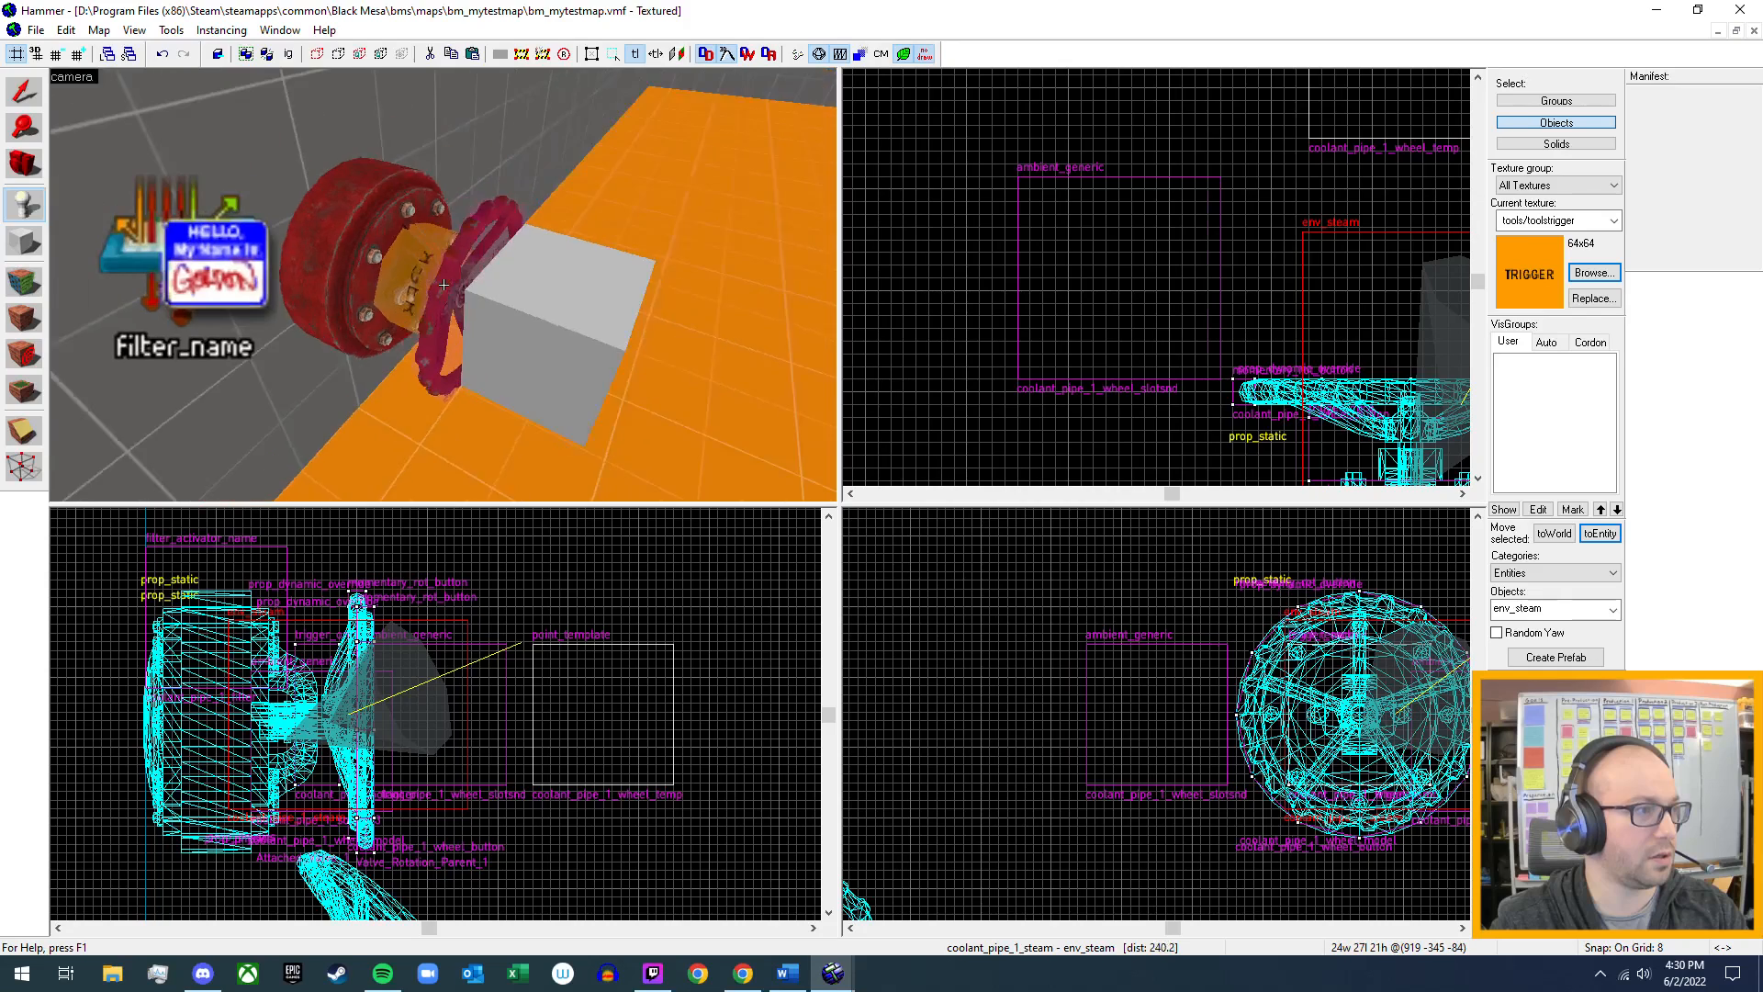
key(s)
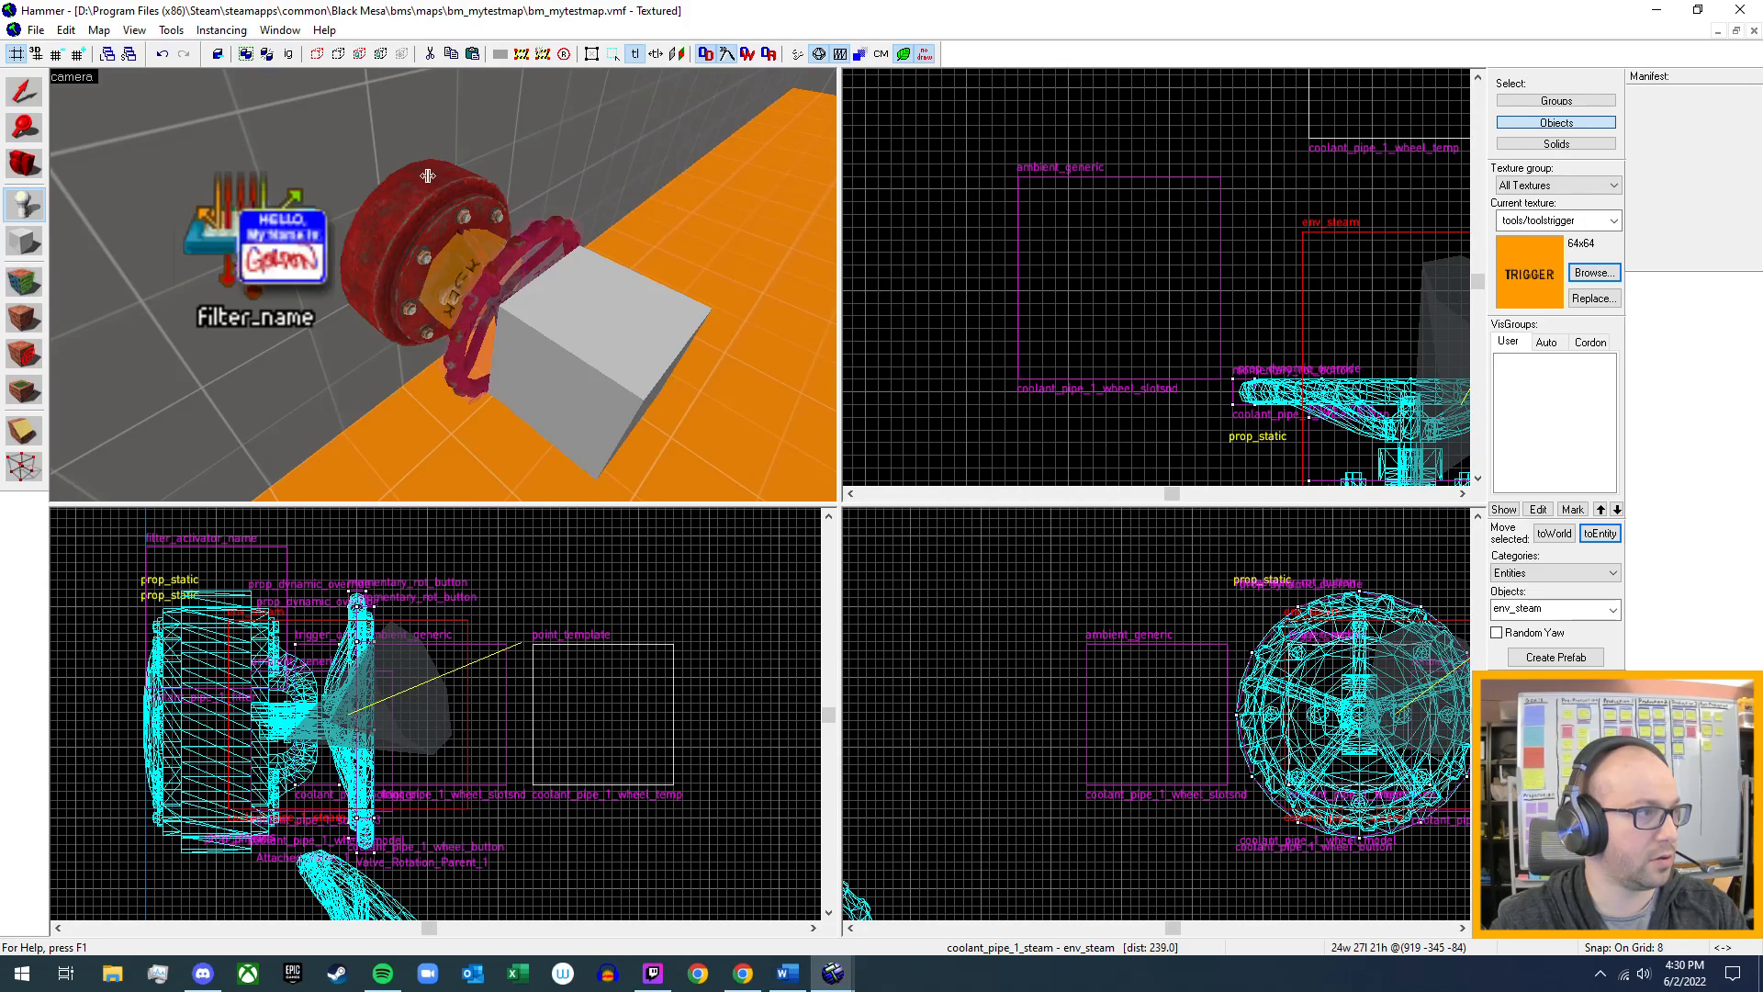
click(407, 148)
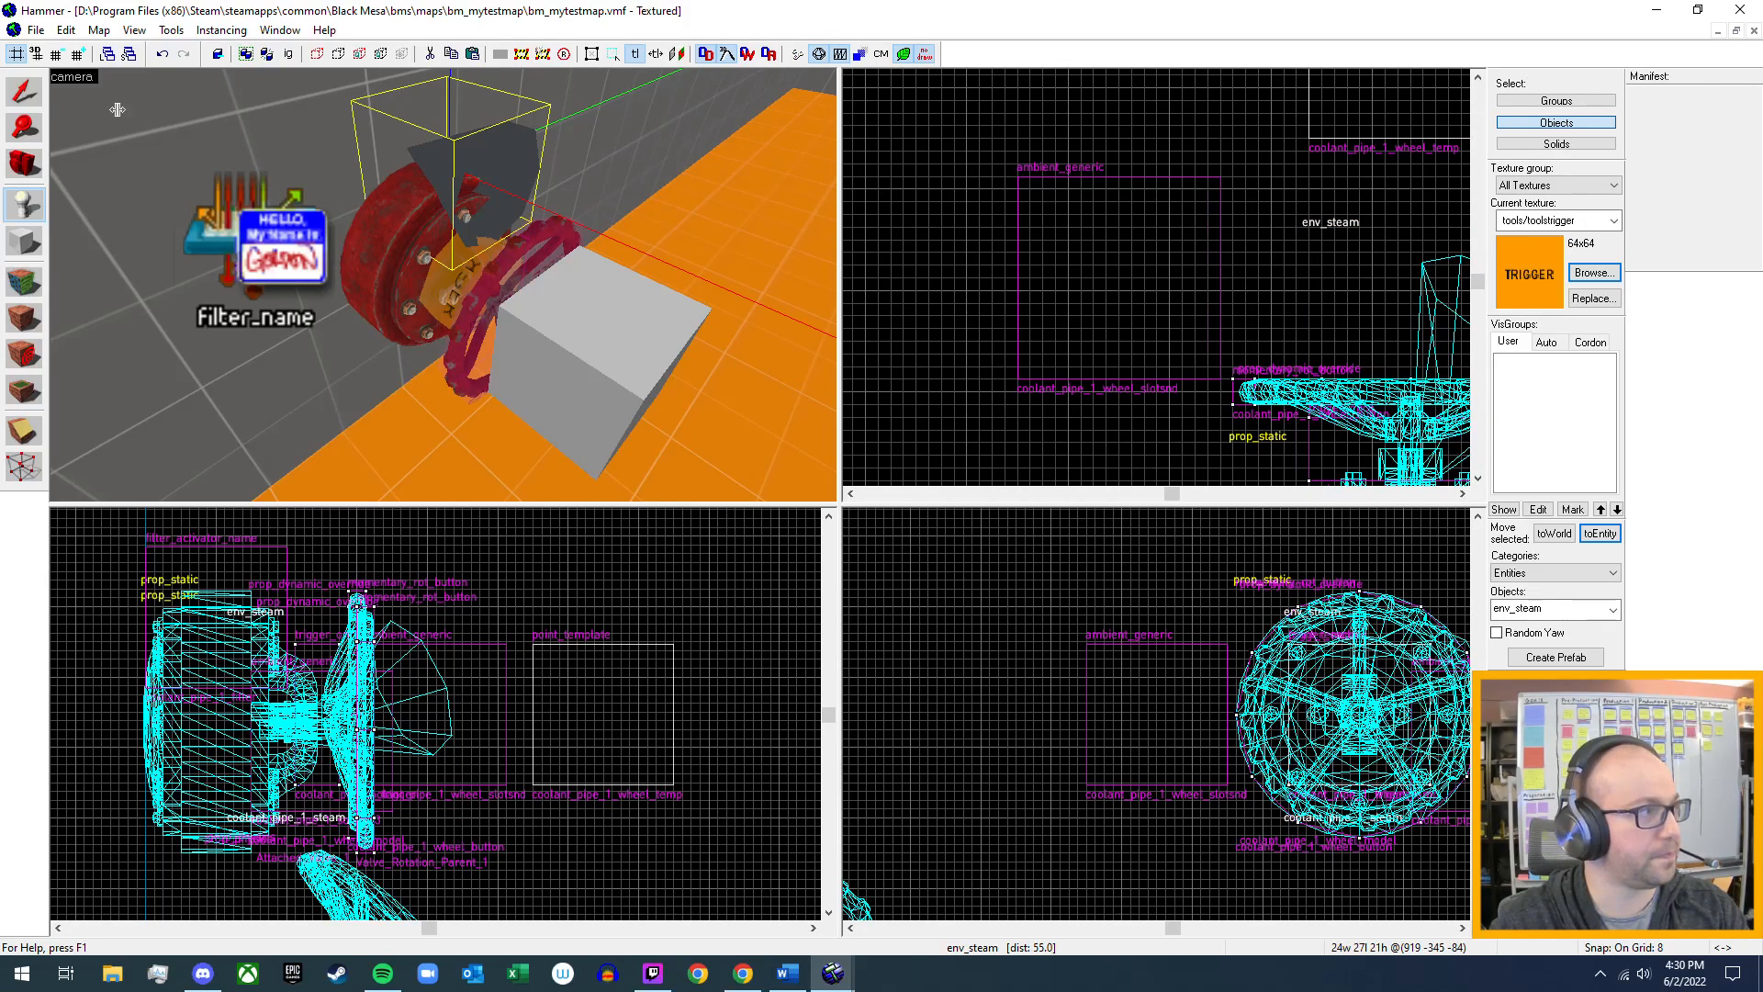
- Inspect the placement and cone direction of the new env_steam on the custom valve from both sides
click(25, 91)
key(z)
key(a)
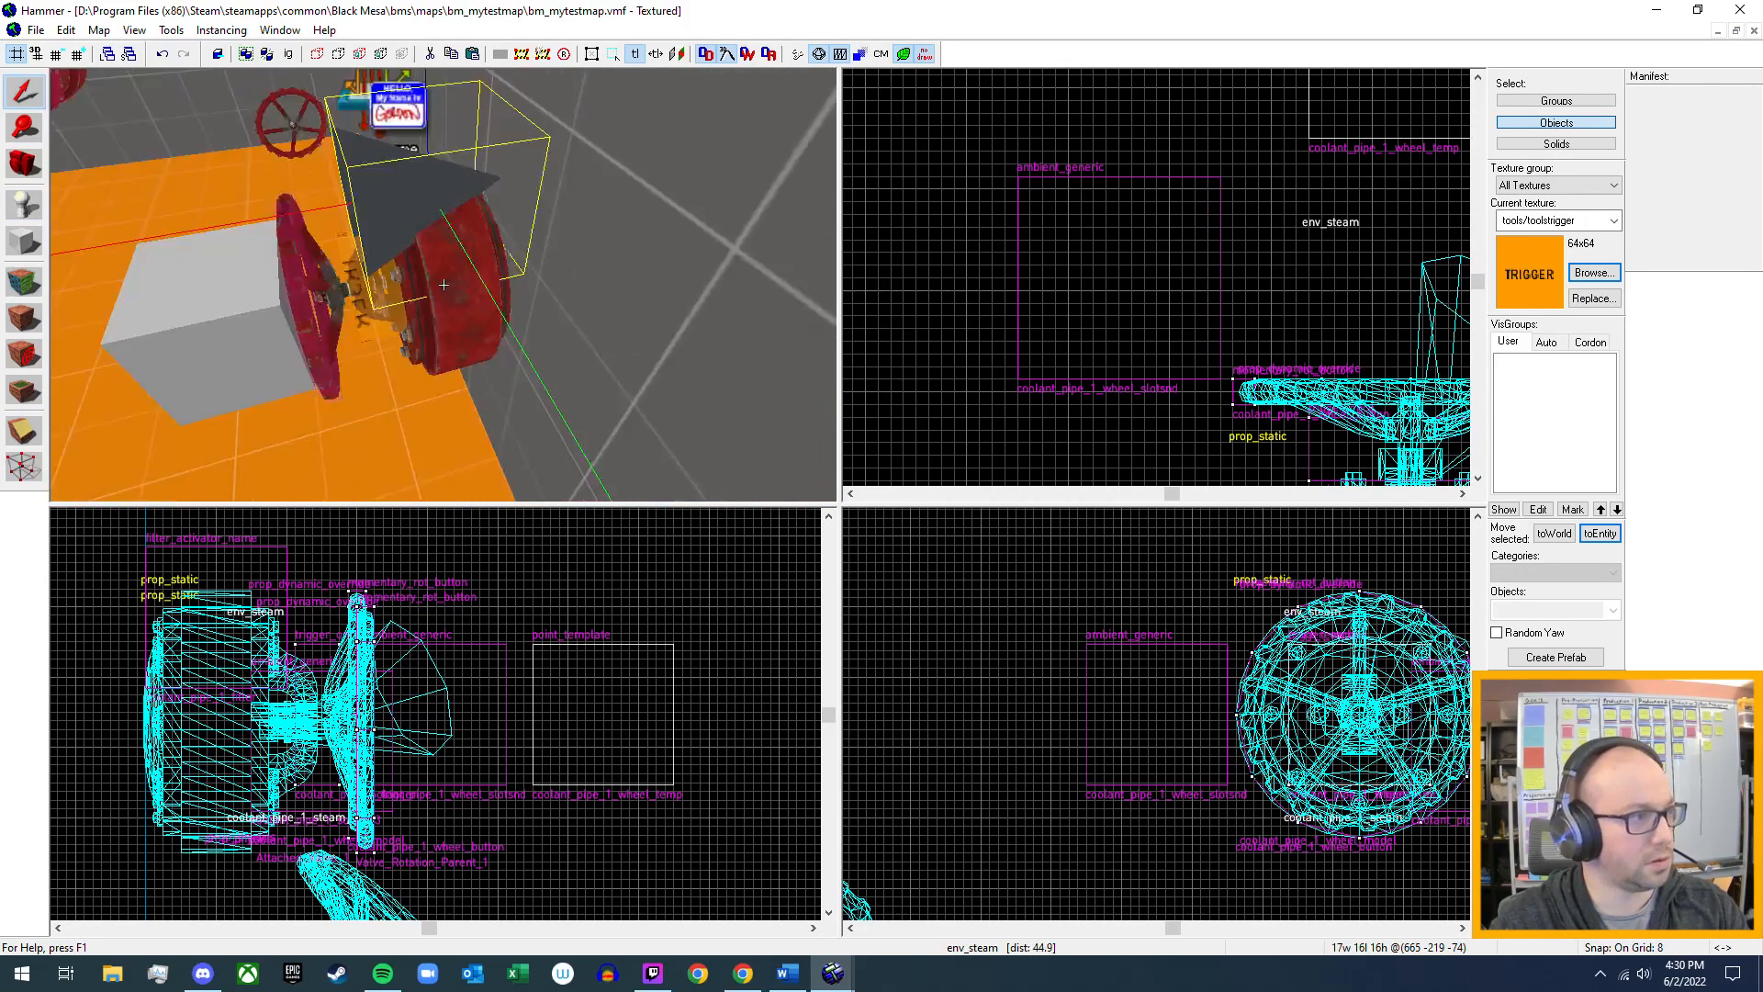
key(a)
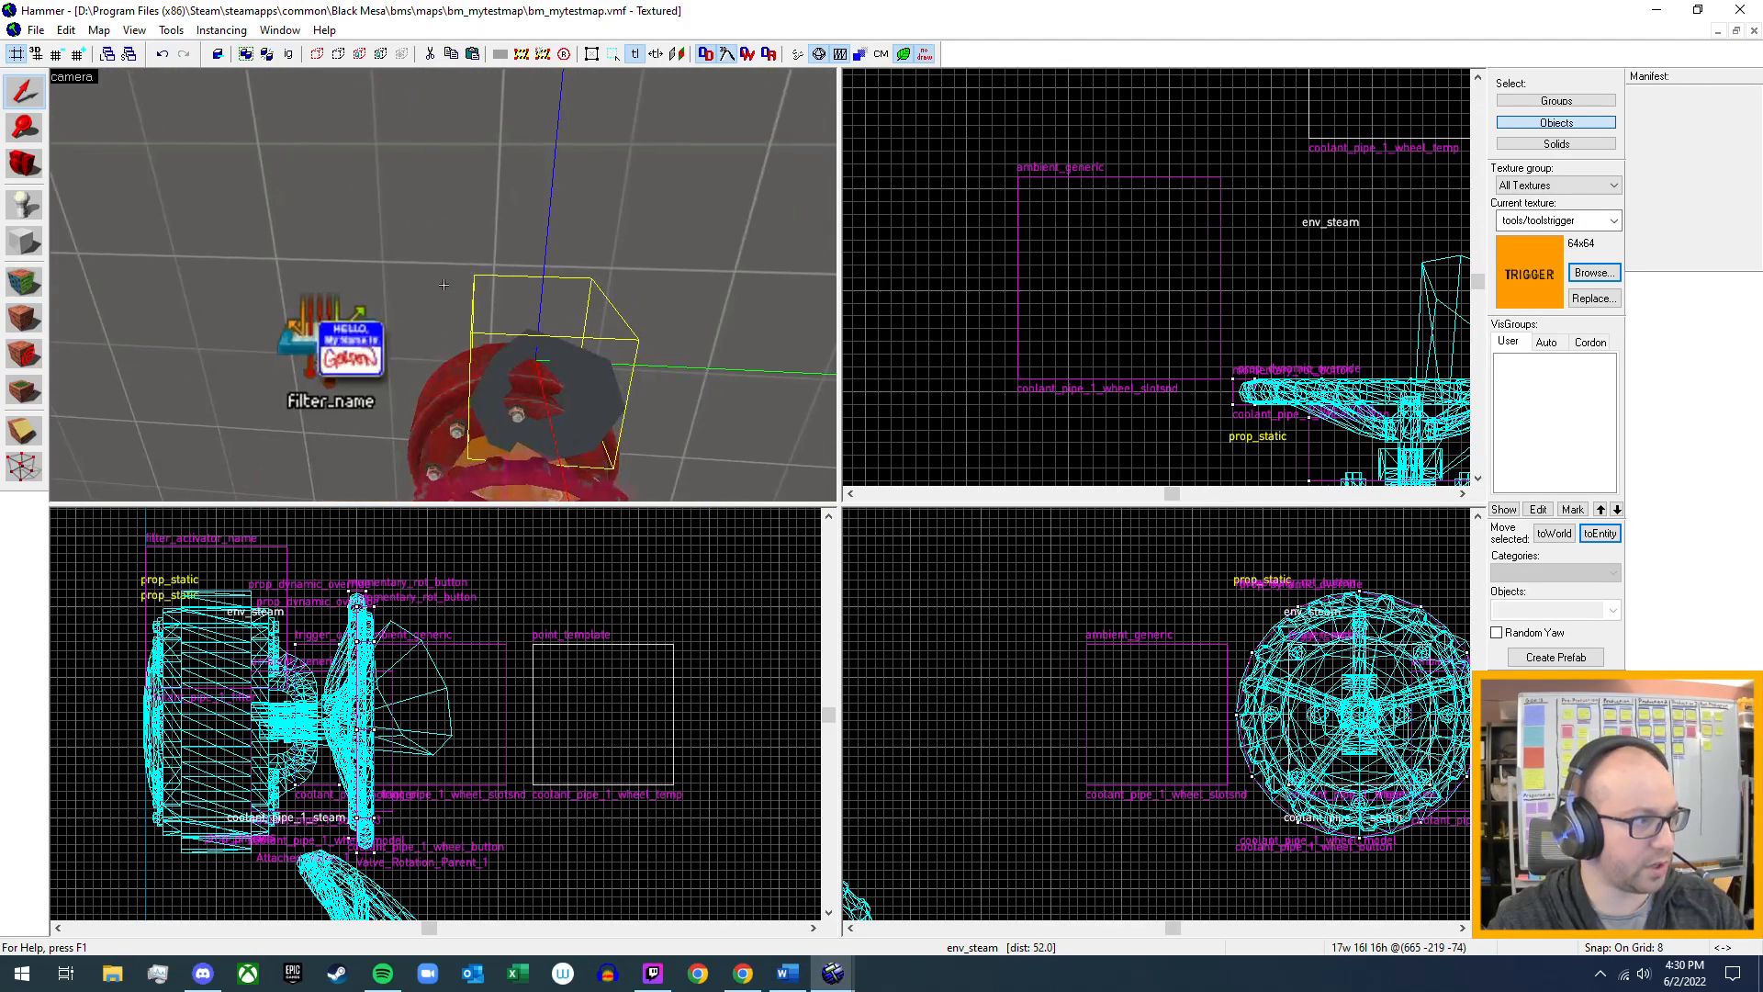
key(w)
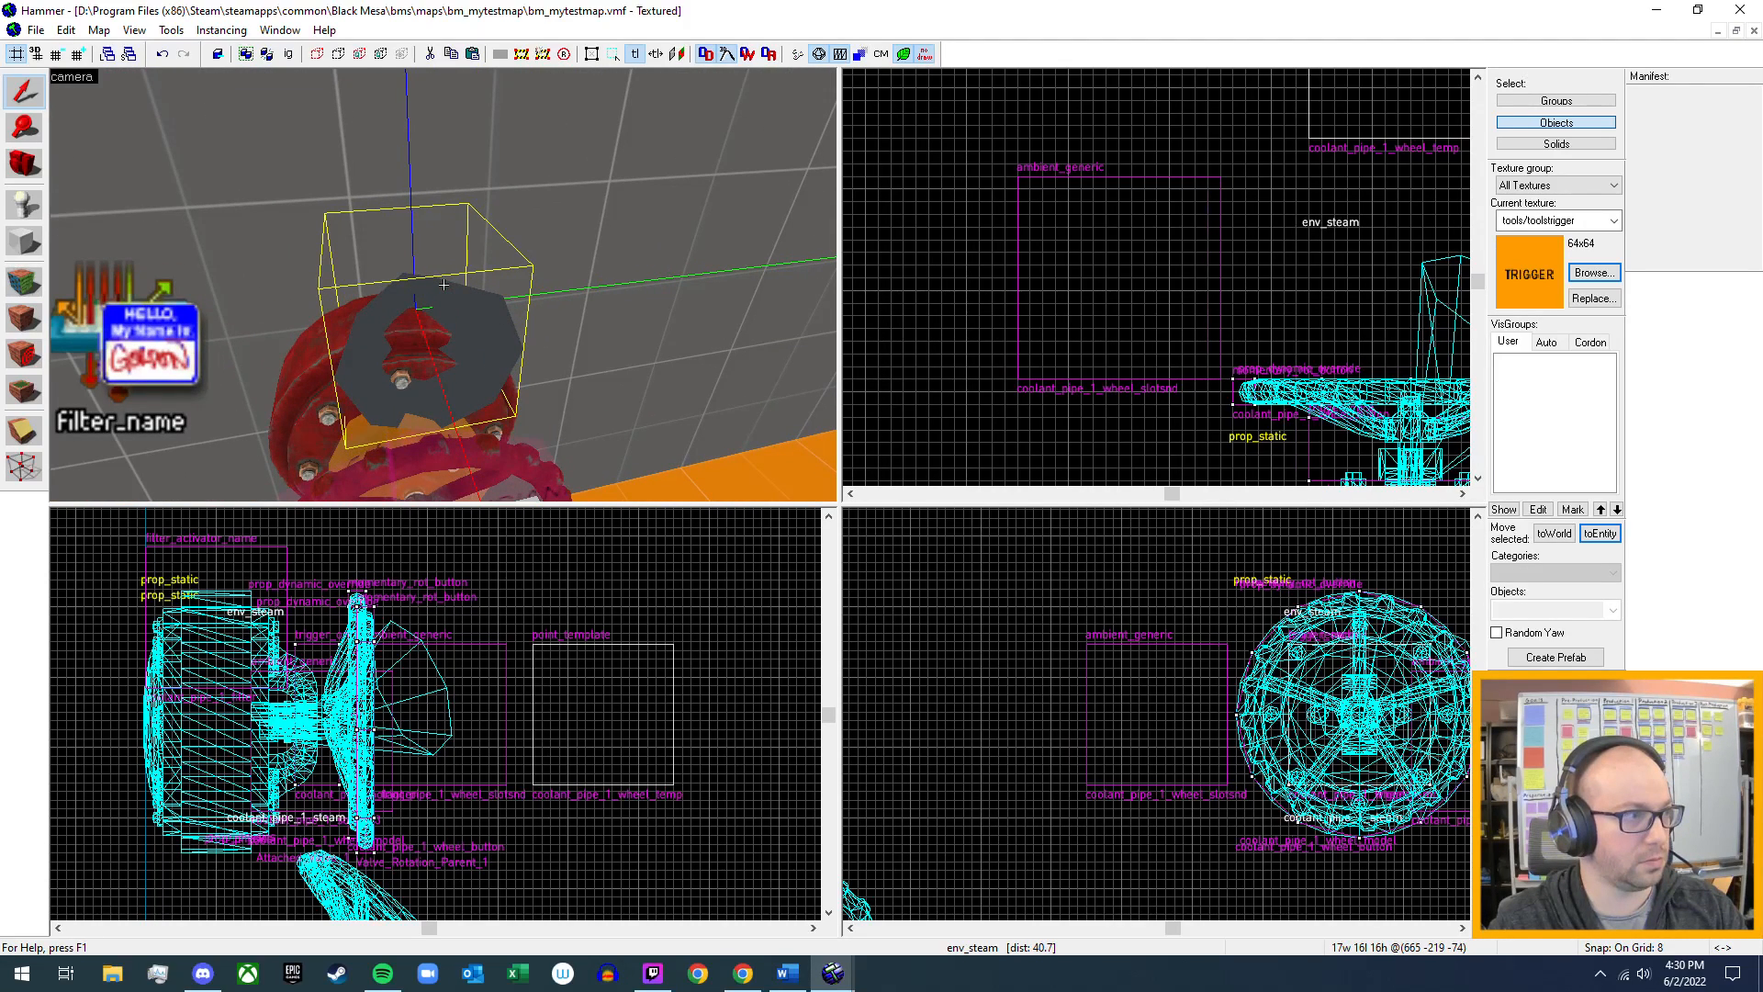
key(s)
key(w)
- Return to the reference valve and check its env_steam's angles, speeds, particle sizes and jet length again
key(z)
key(z)
key(w)
key(z)
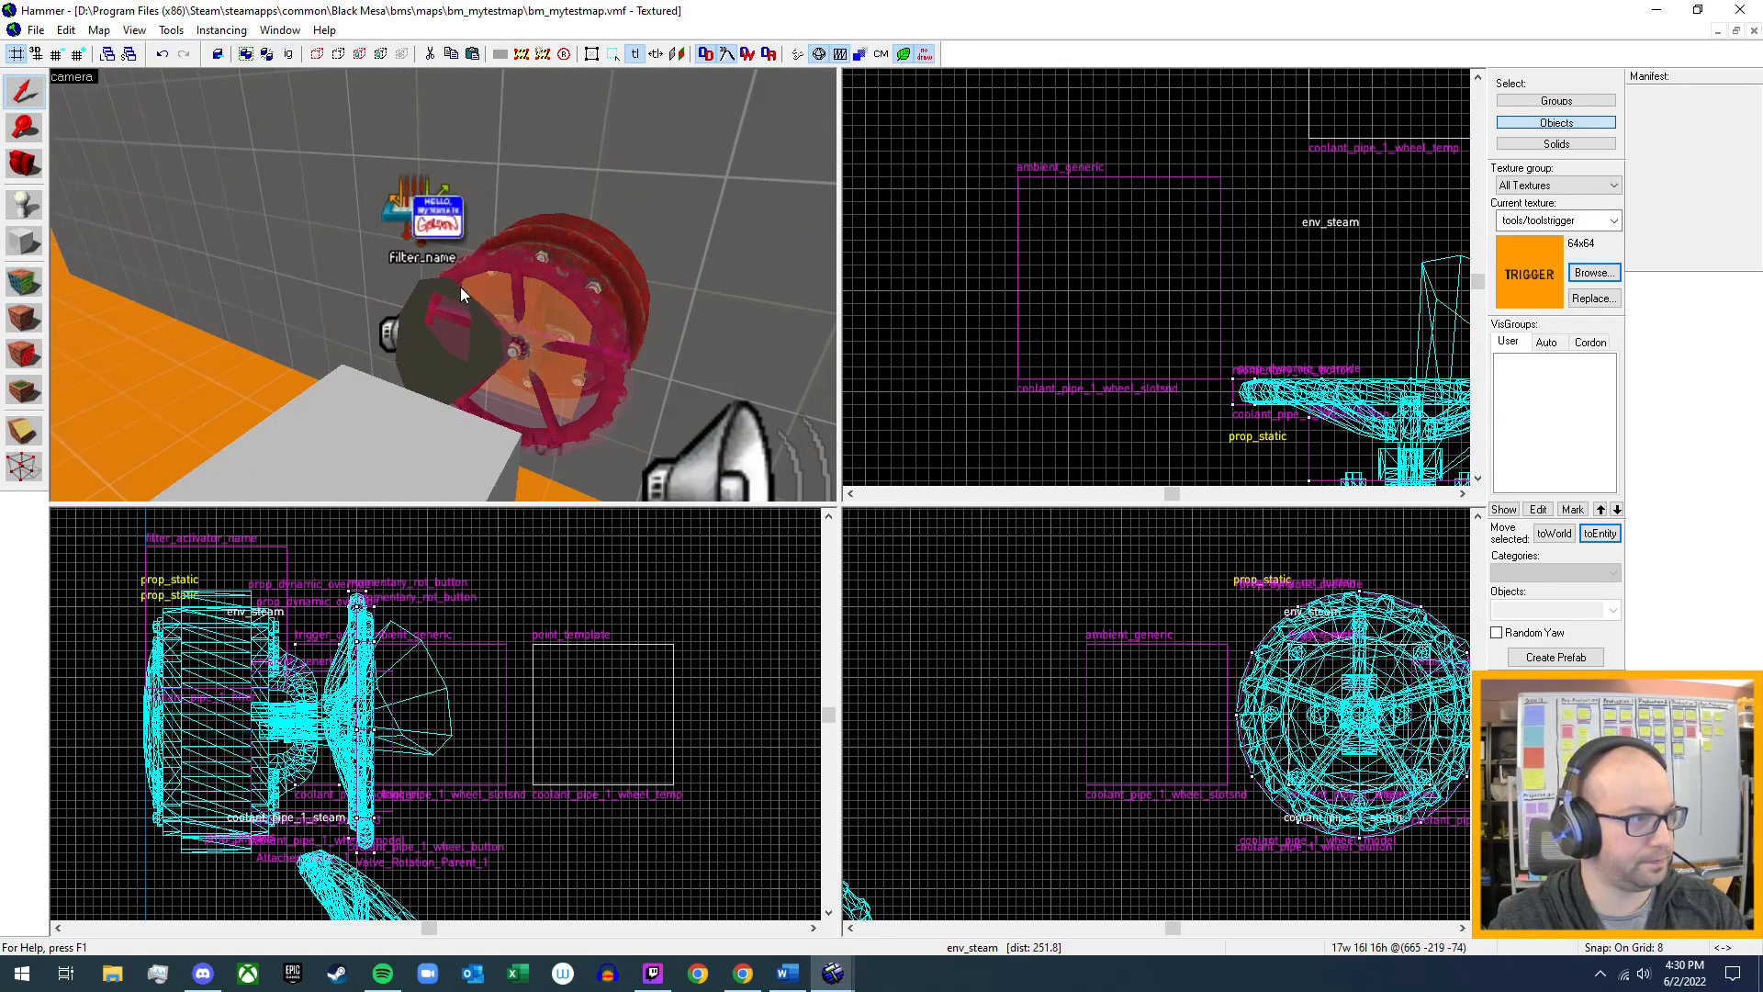
click(409, 321)
key(alt+Return)
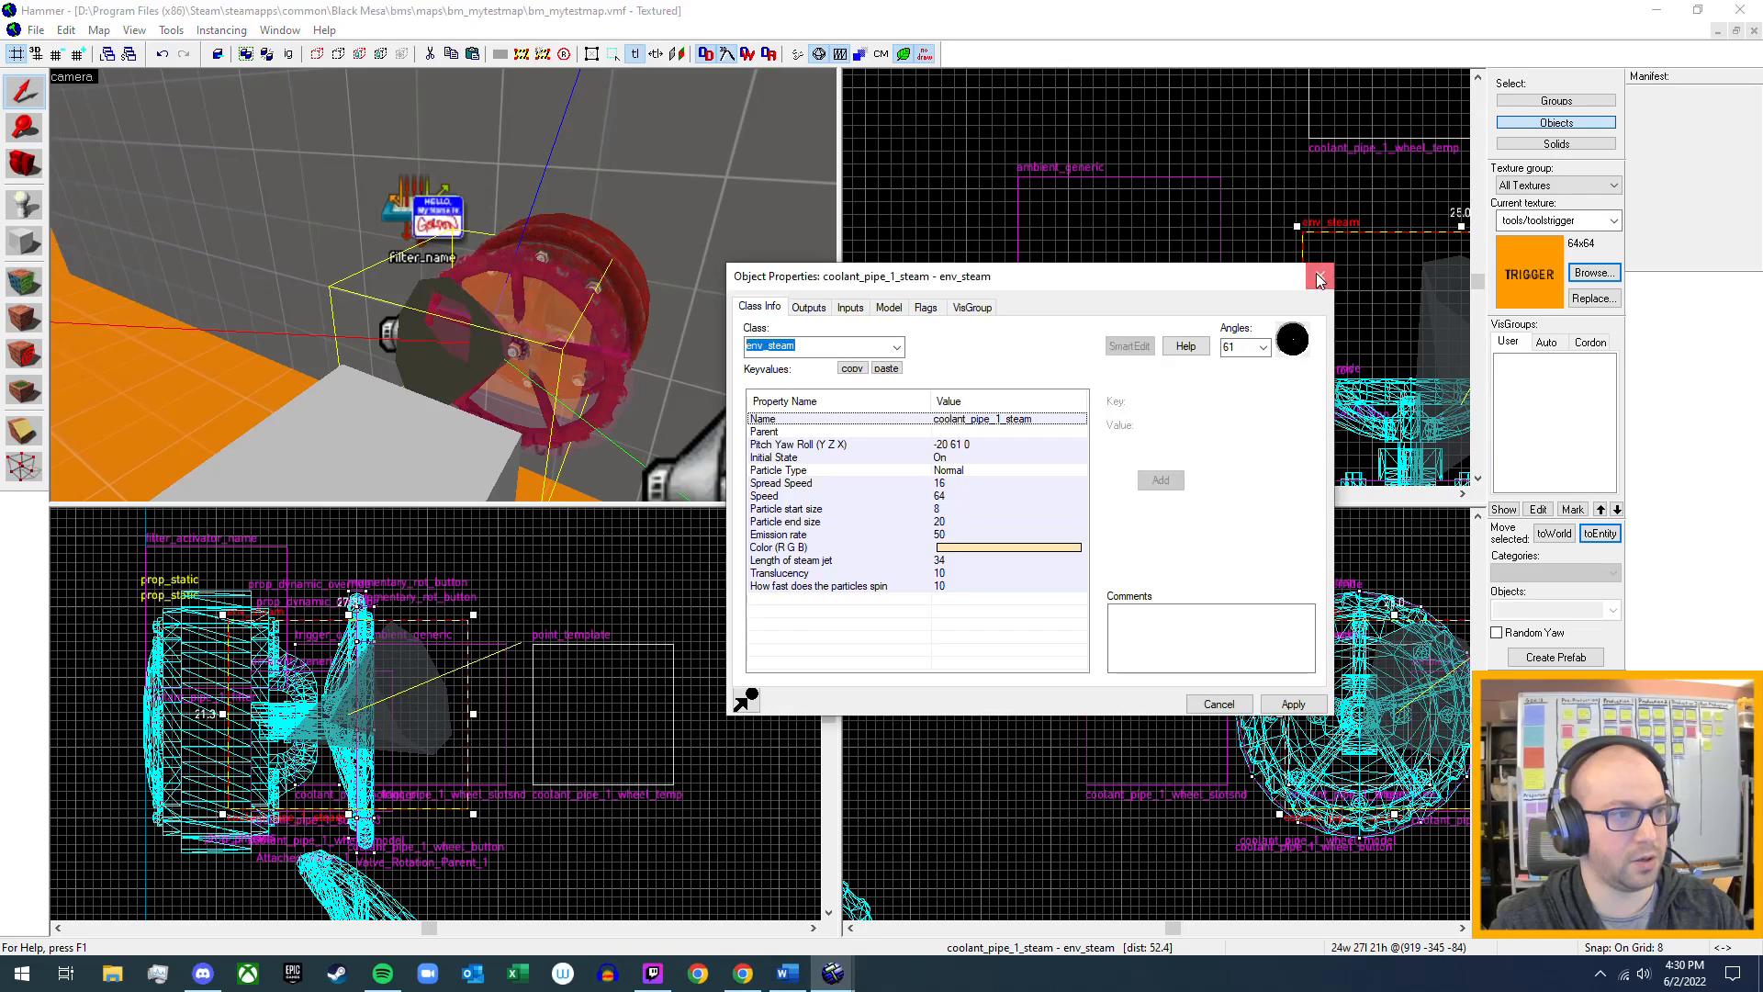
click(1319, 278)
- Place a second env_steam entity on top of the valve without a filter, near the loose wheel
key(s)
key(w)
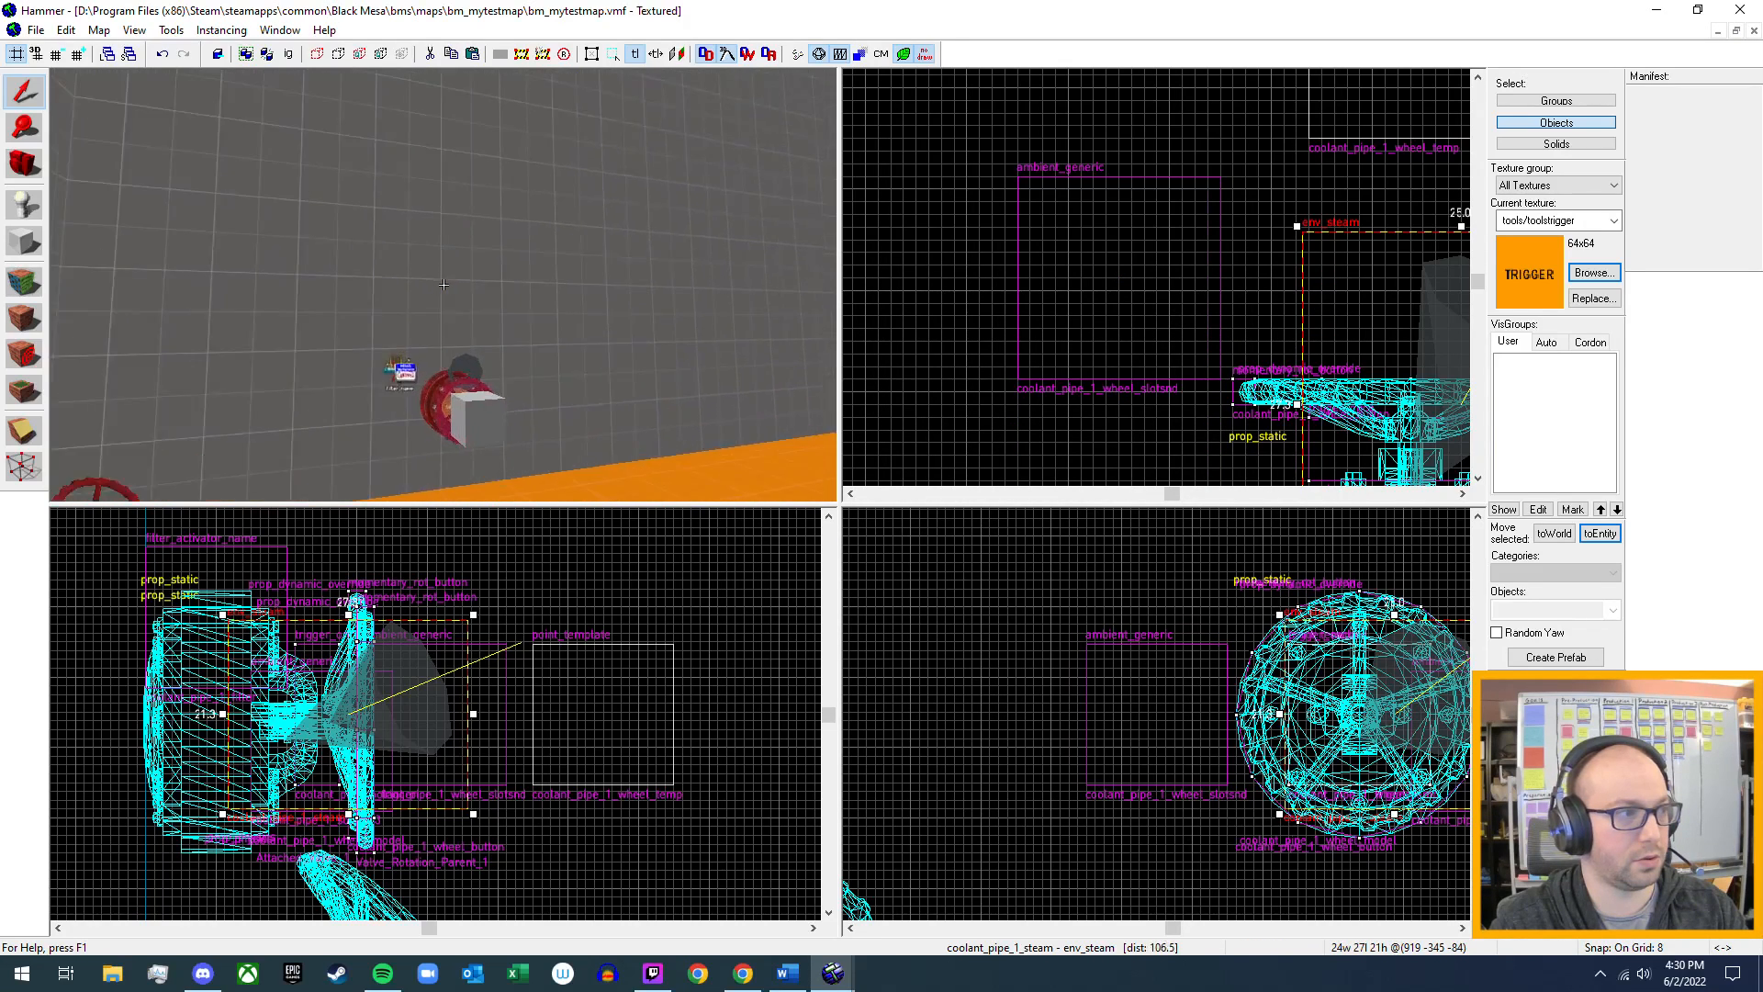
key(z)
click(537, 297)
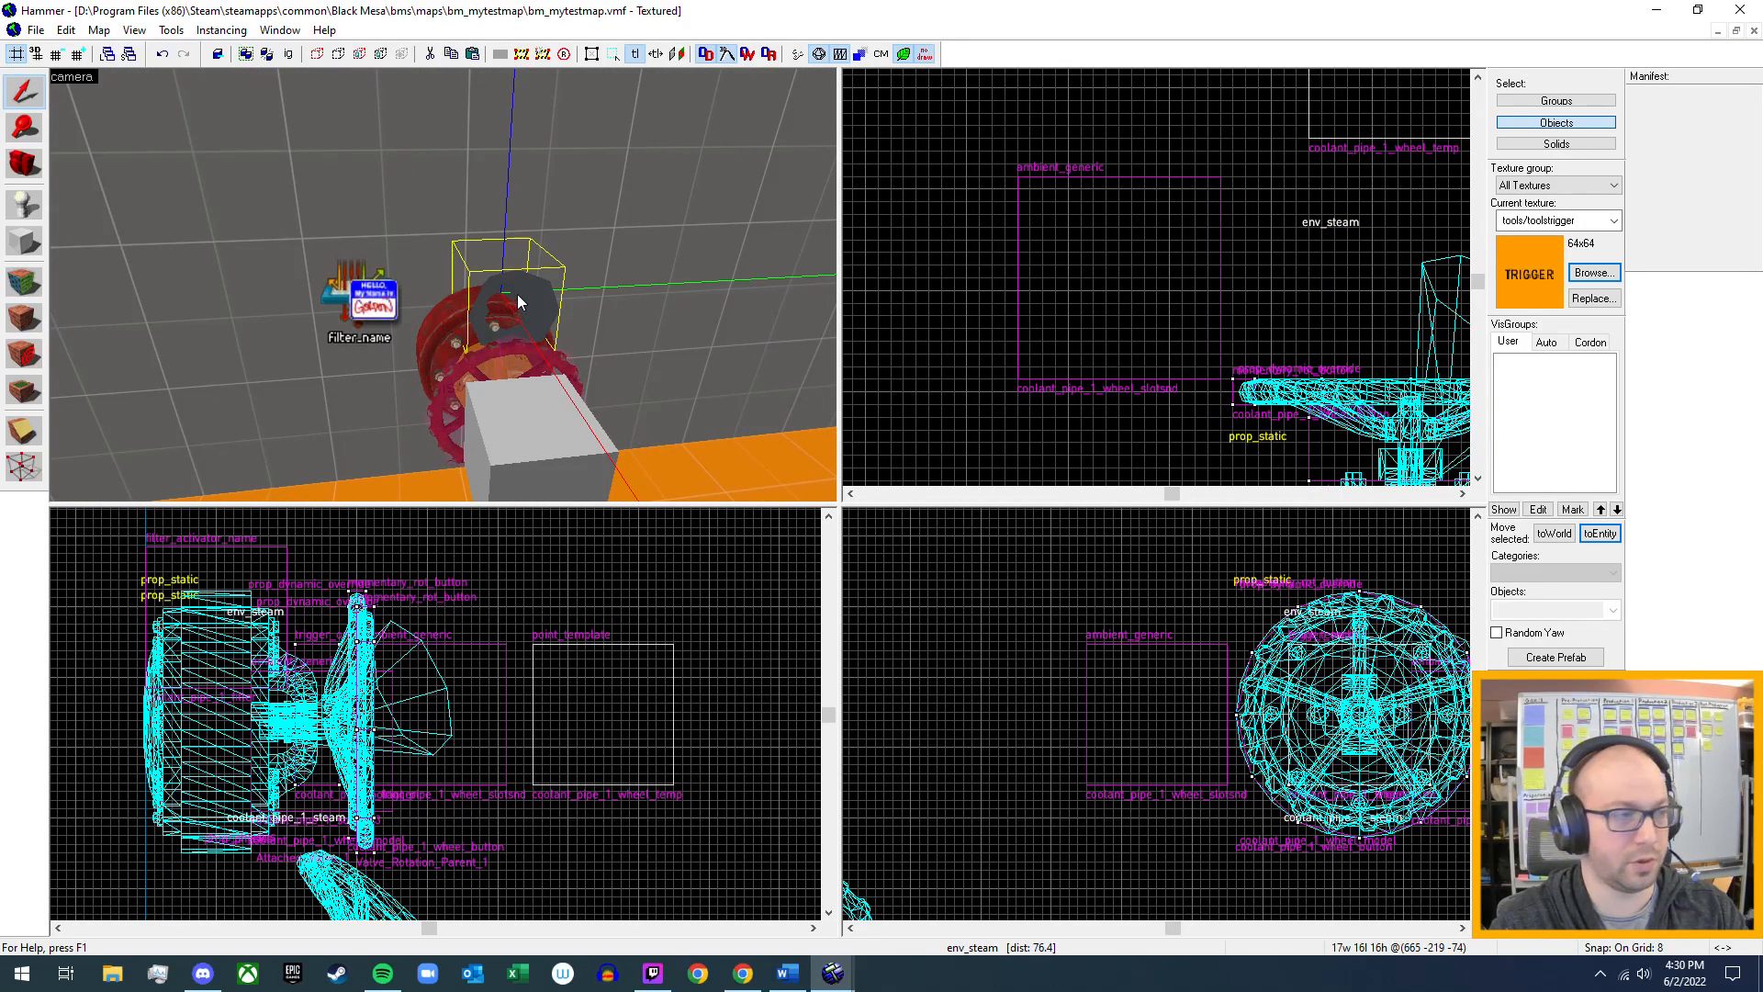
key(z)
key(z)
key(shift+e)
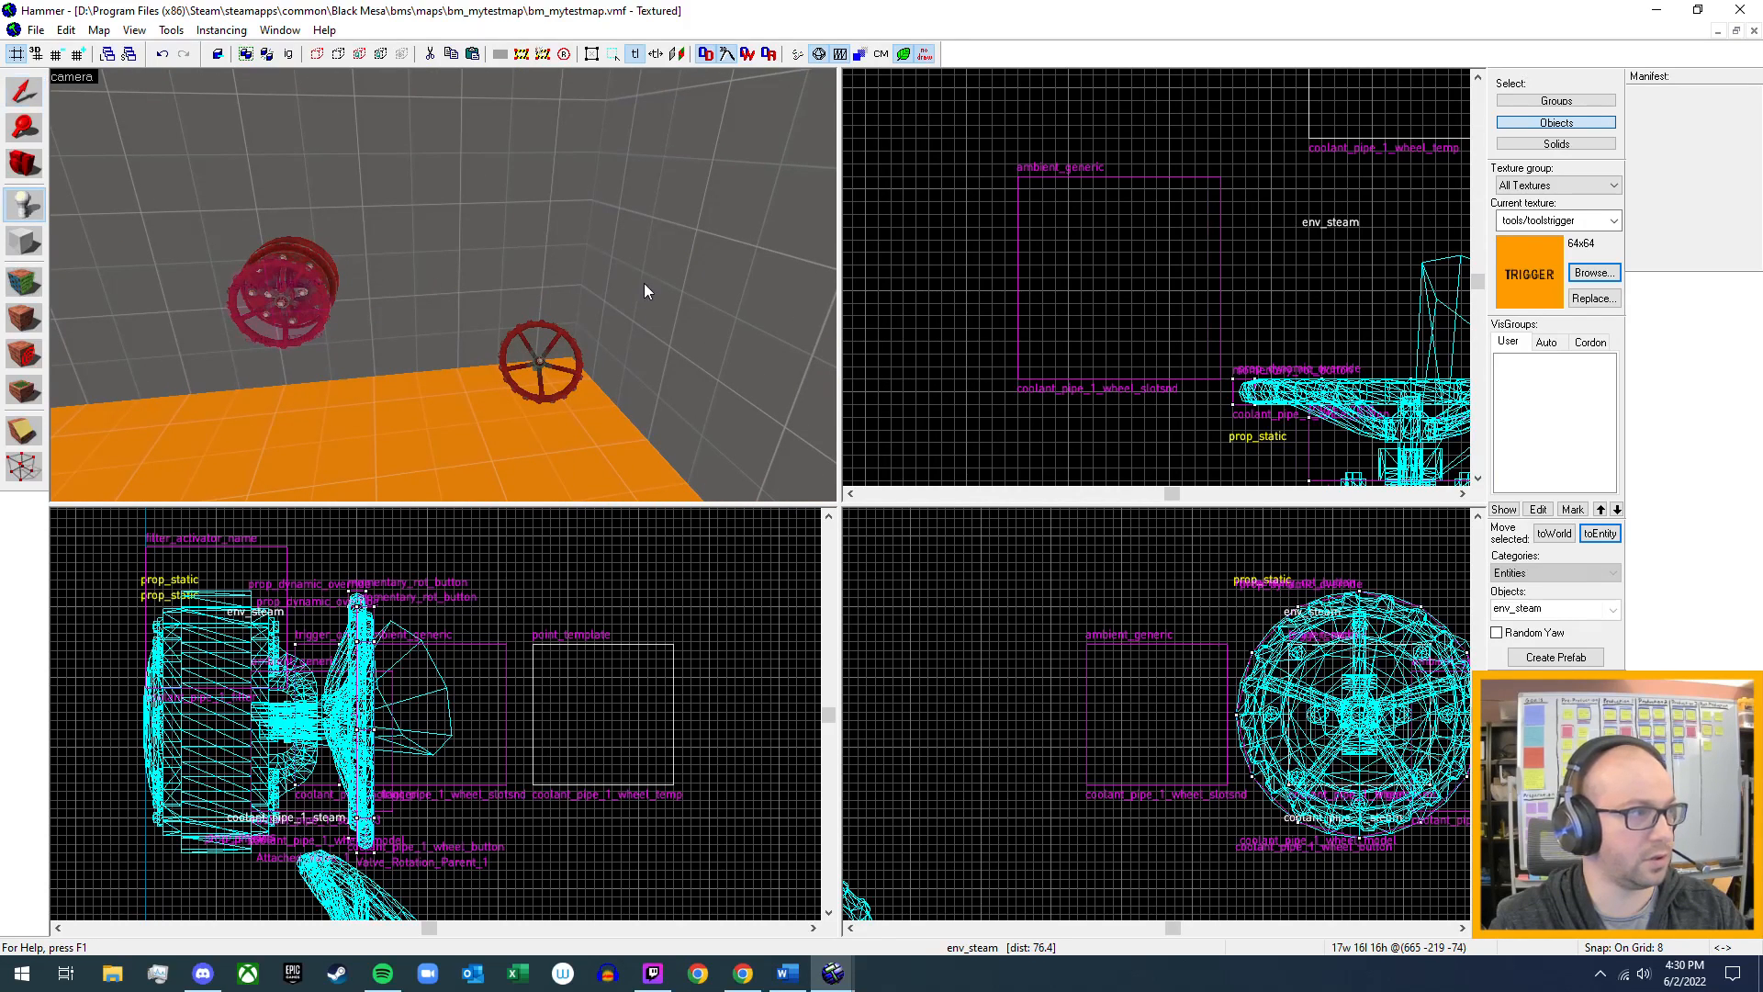
key(z)
key(w)
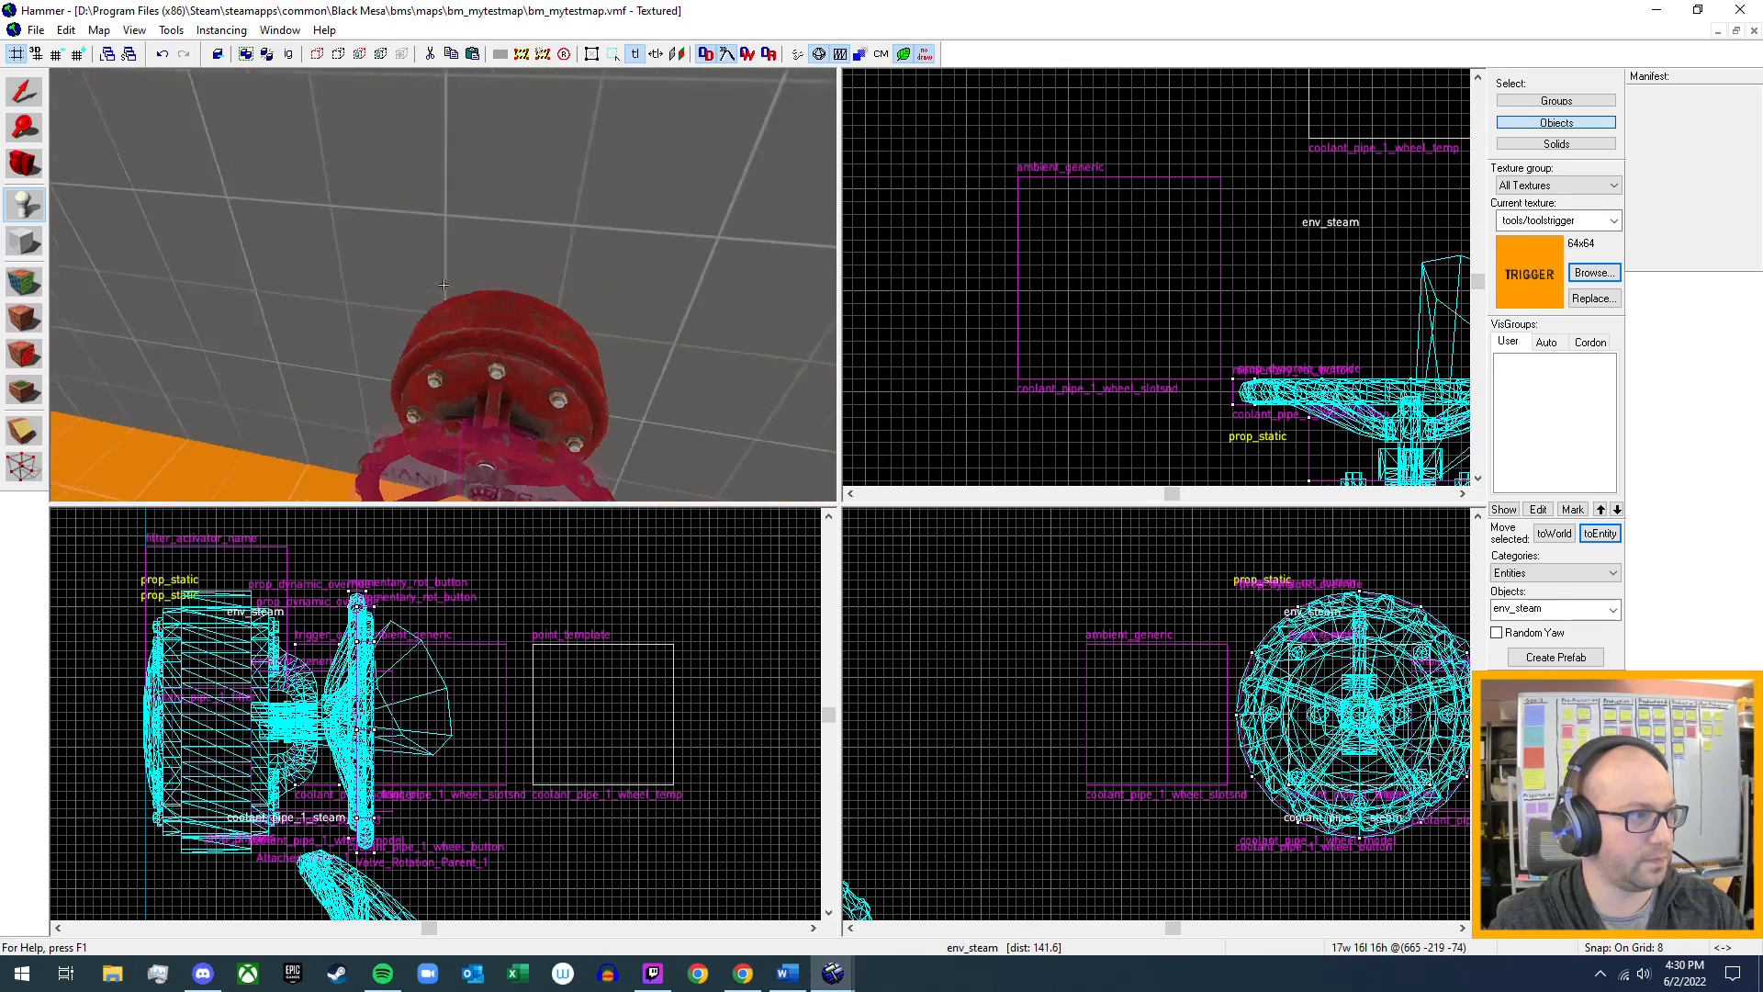
key(z)
click(444, 285)
key(shift+s)
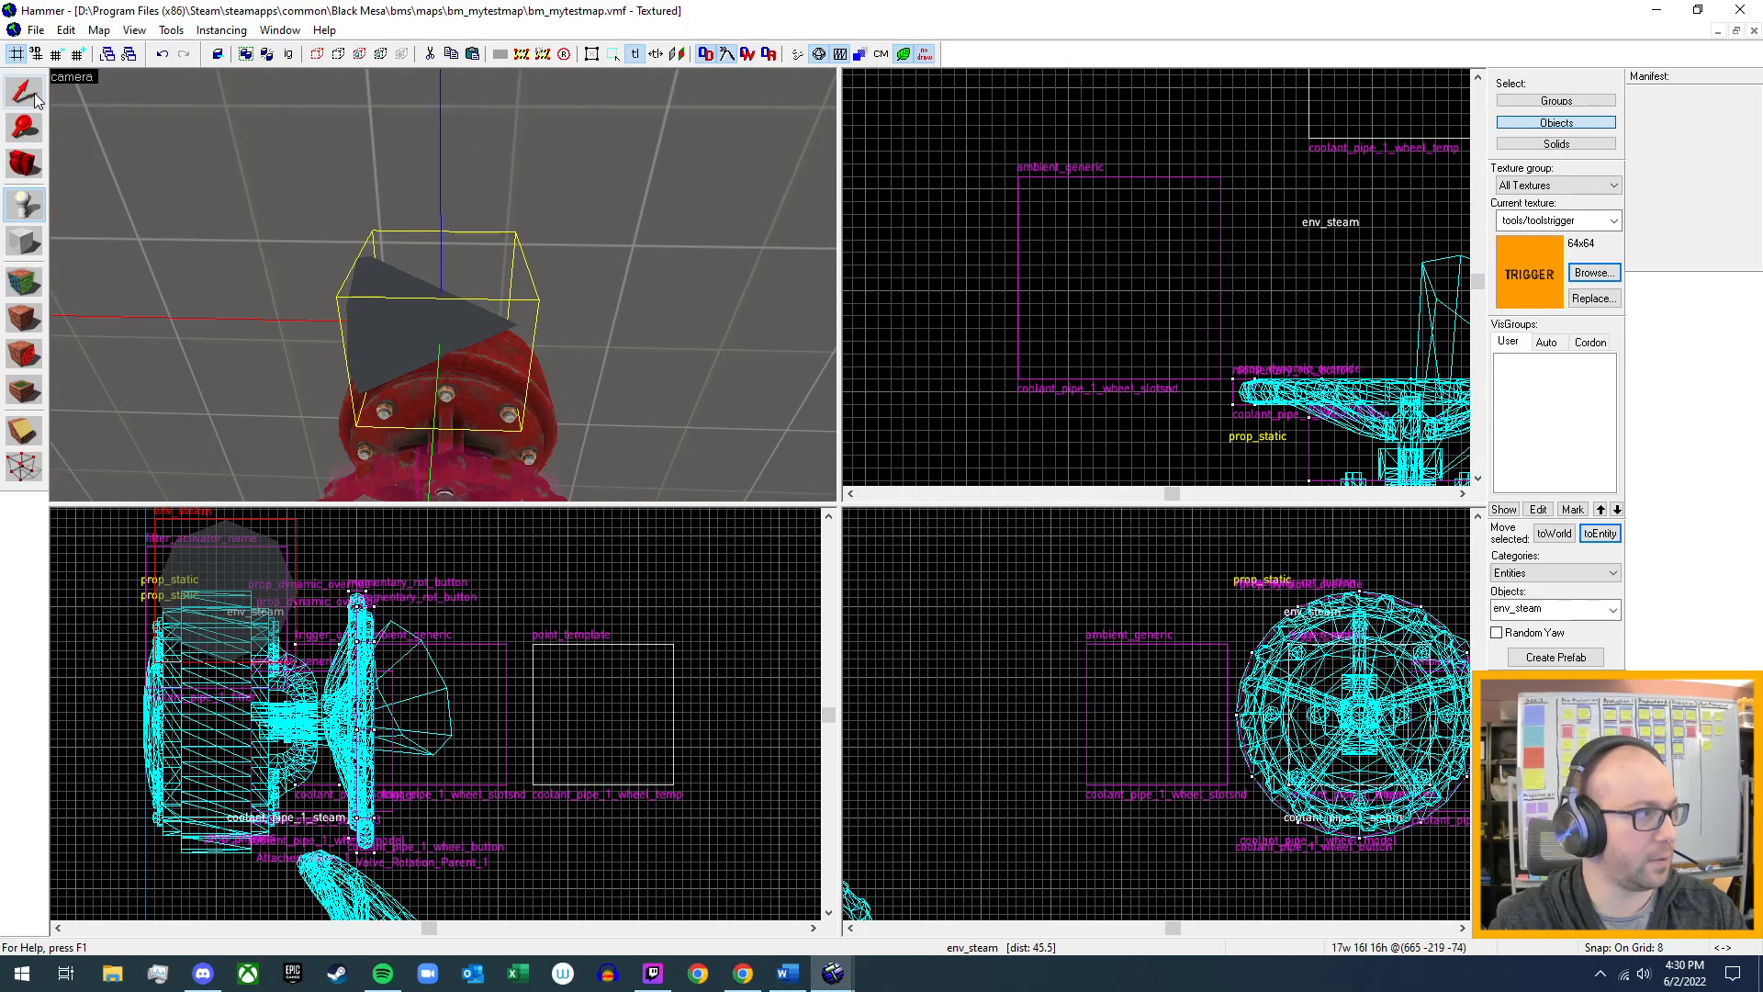
- Rotate the second env_steam 90 degrees in the top view so its cone points away from the wall
scroll(1001, 367, down, 8)
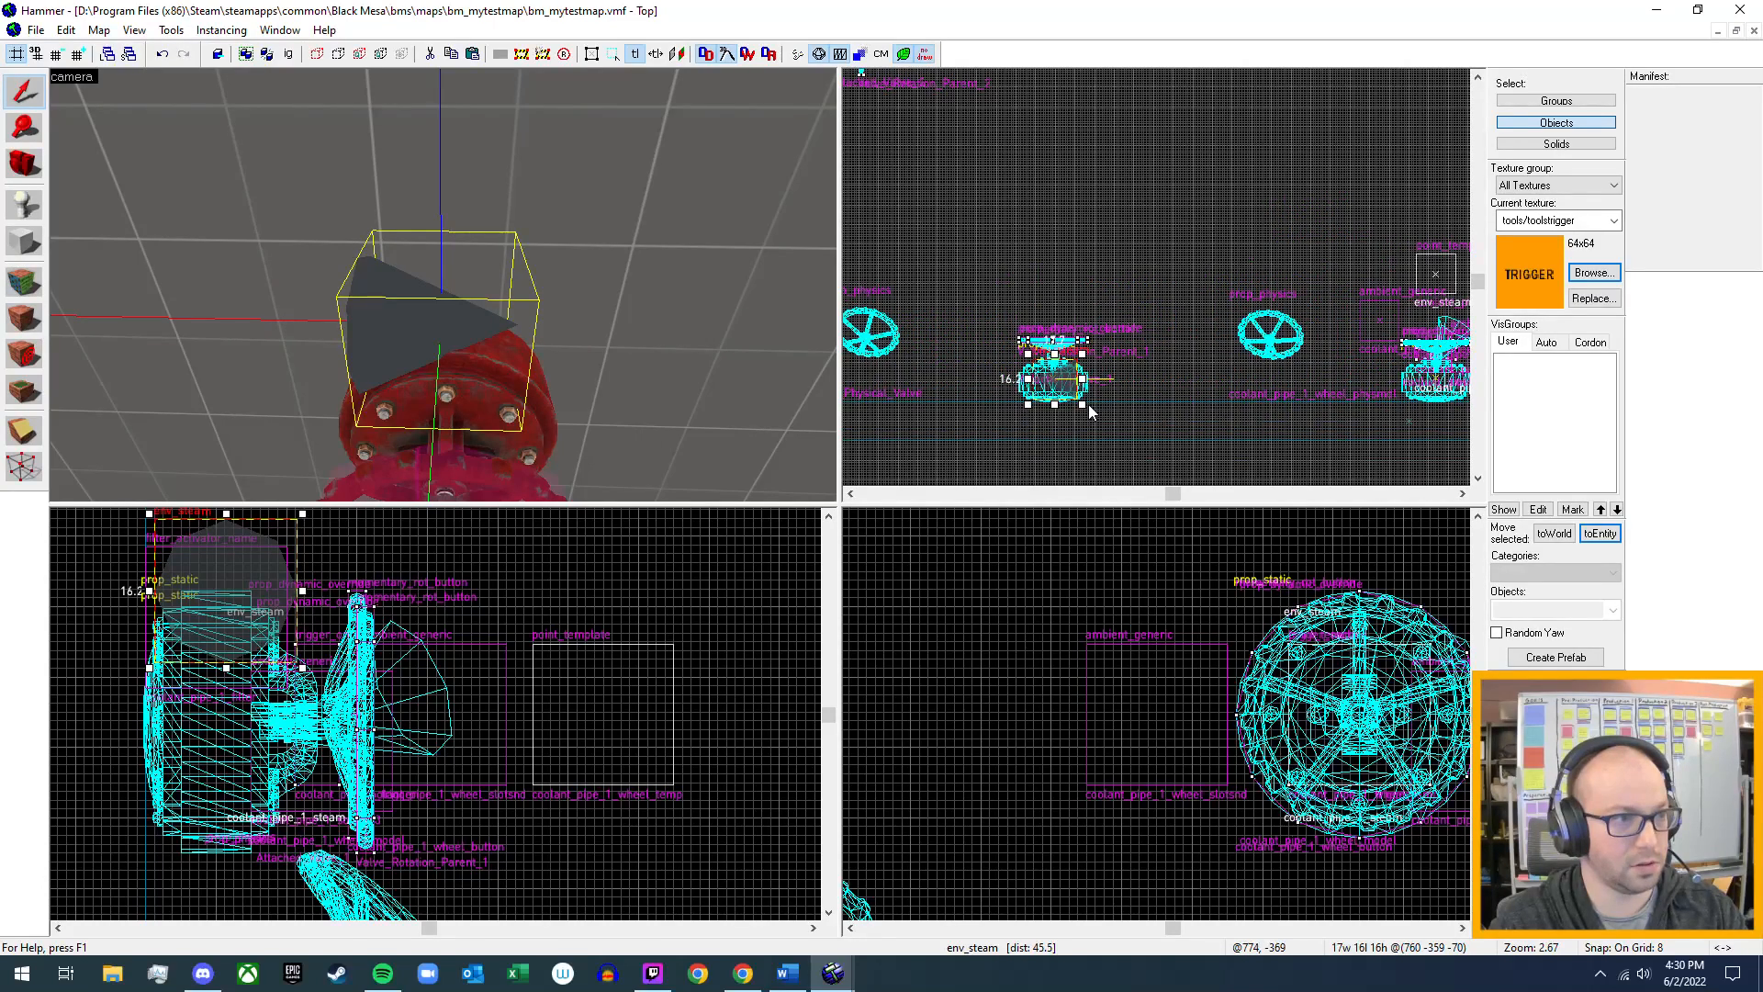
scroll(1088, 404, up, 4)
click(1022, 351)
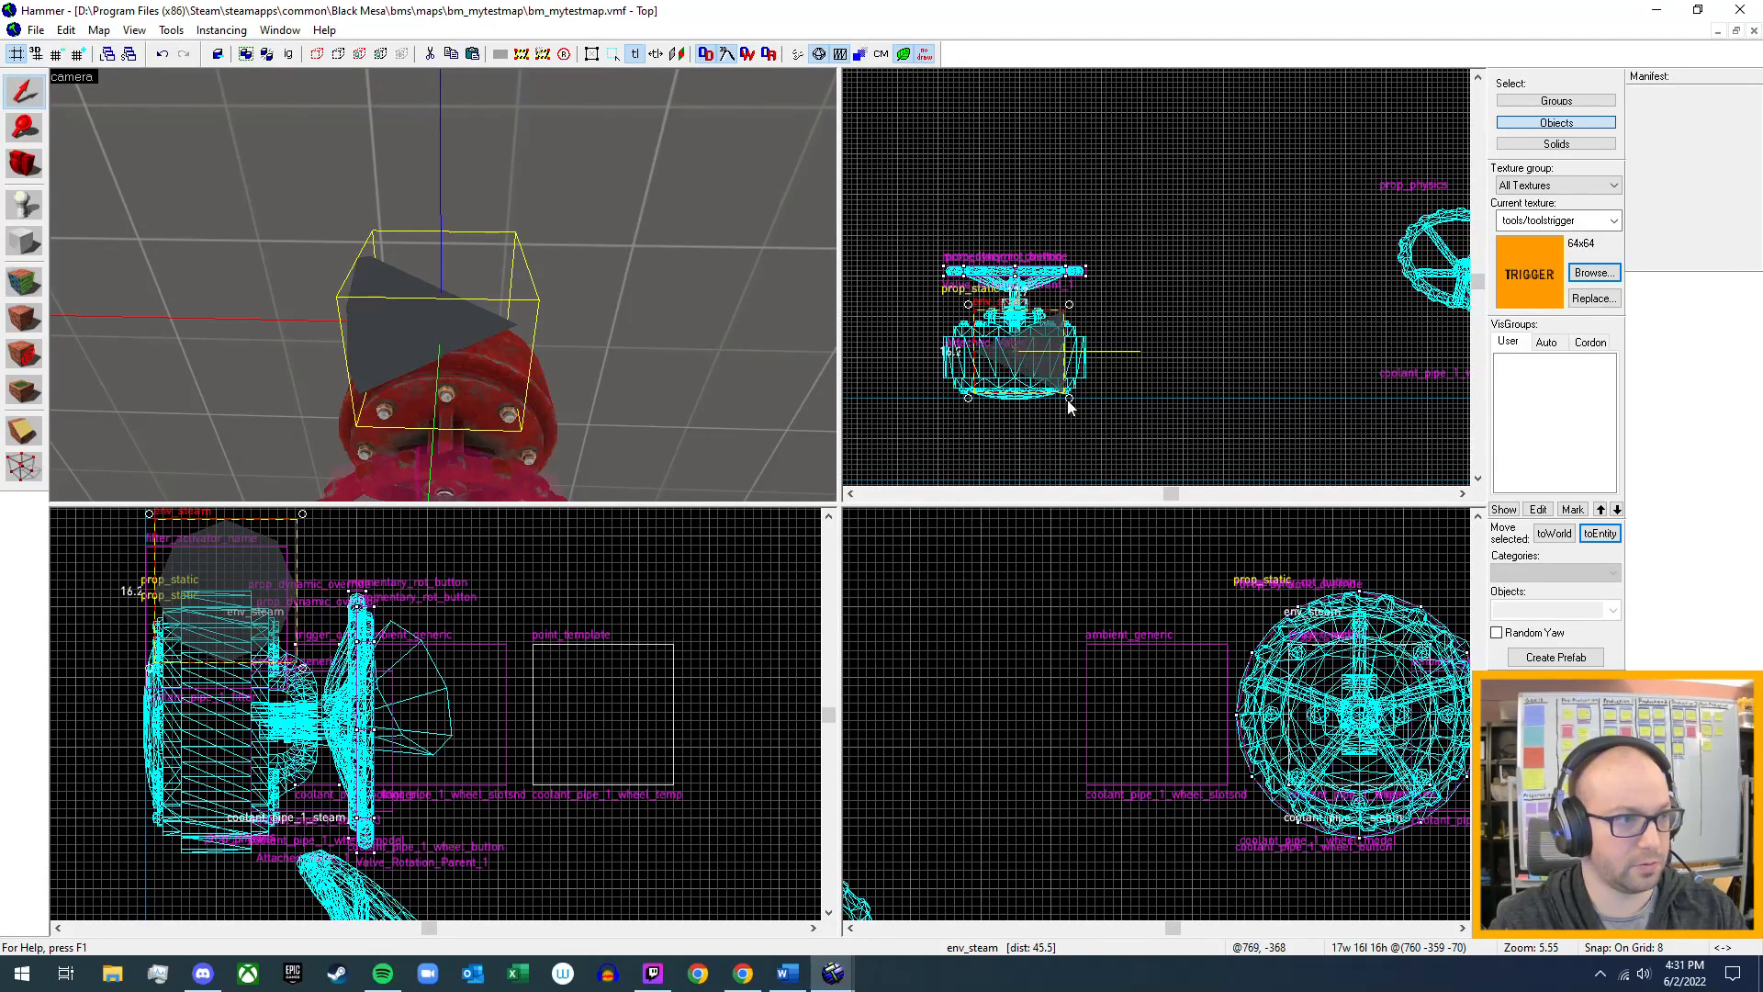
drag(1069, 396, 1058, 304)
key(z)
key(s)
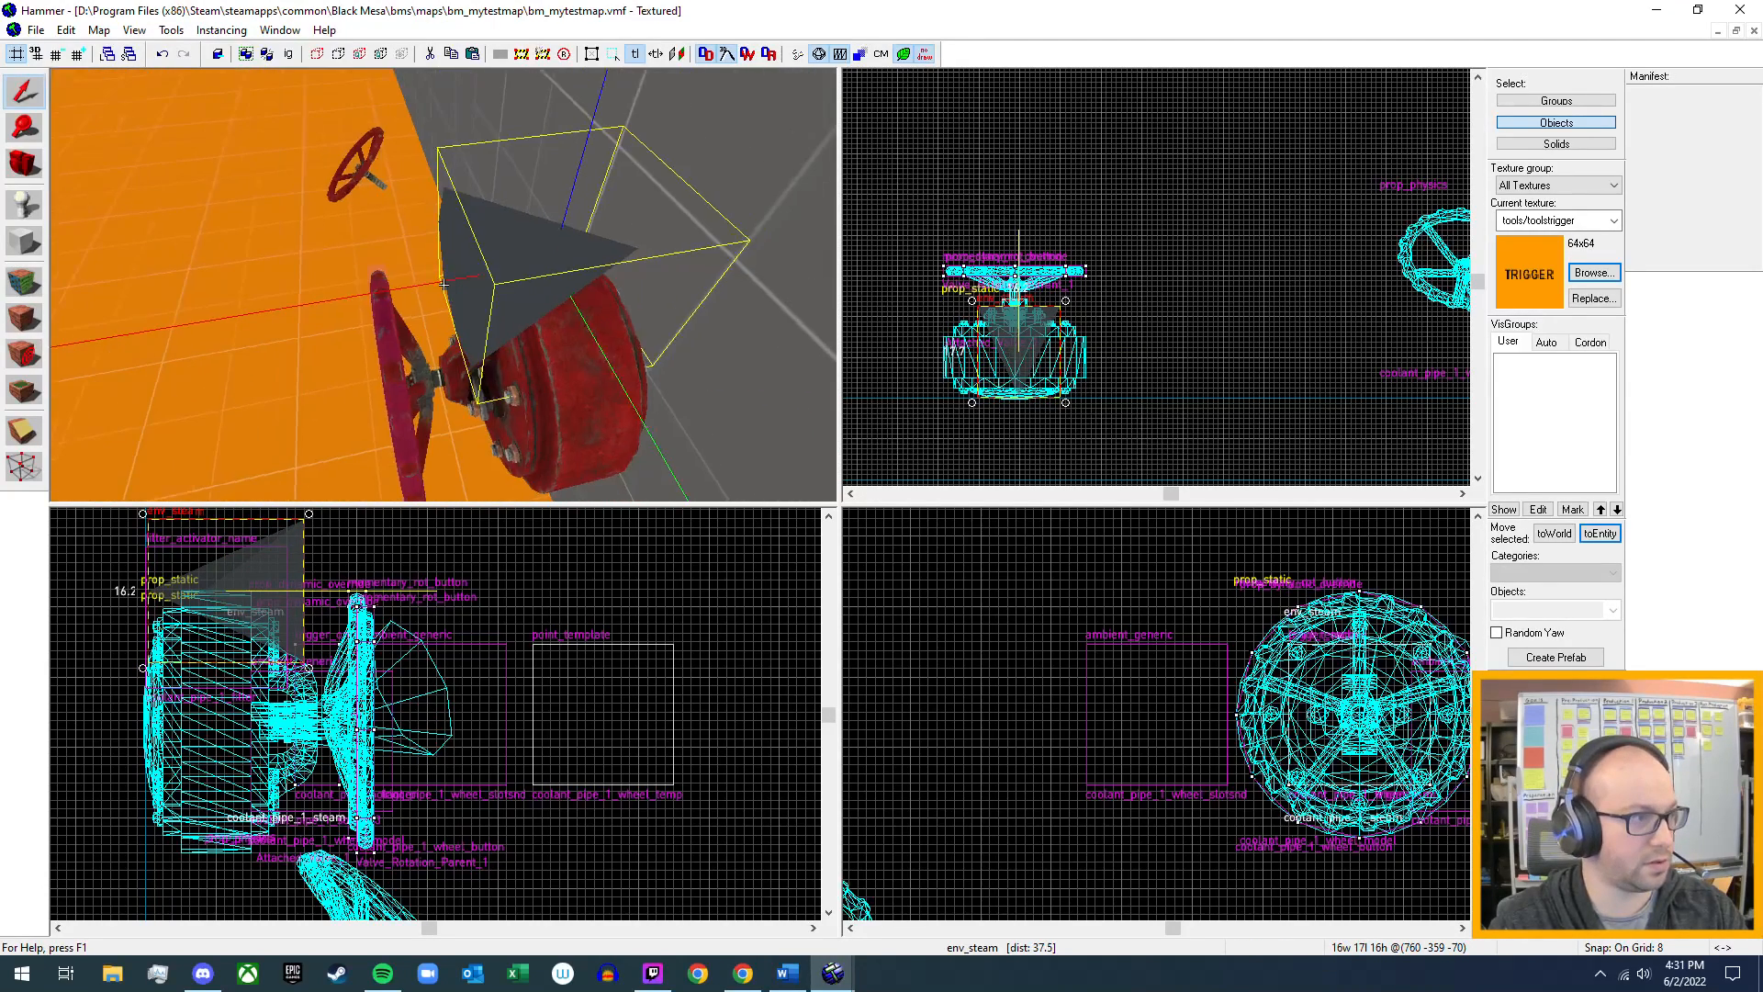
- Check the sound name, volume, pitch and audible distance of the ambient_generic coolant_pipe_1_sound_3 on the reference valve
key(s)
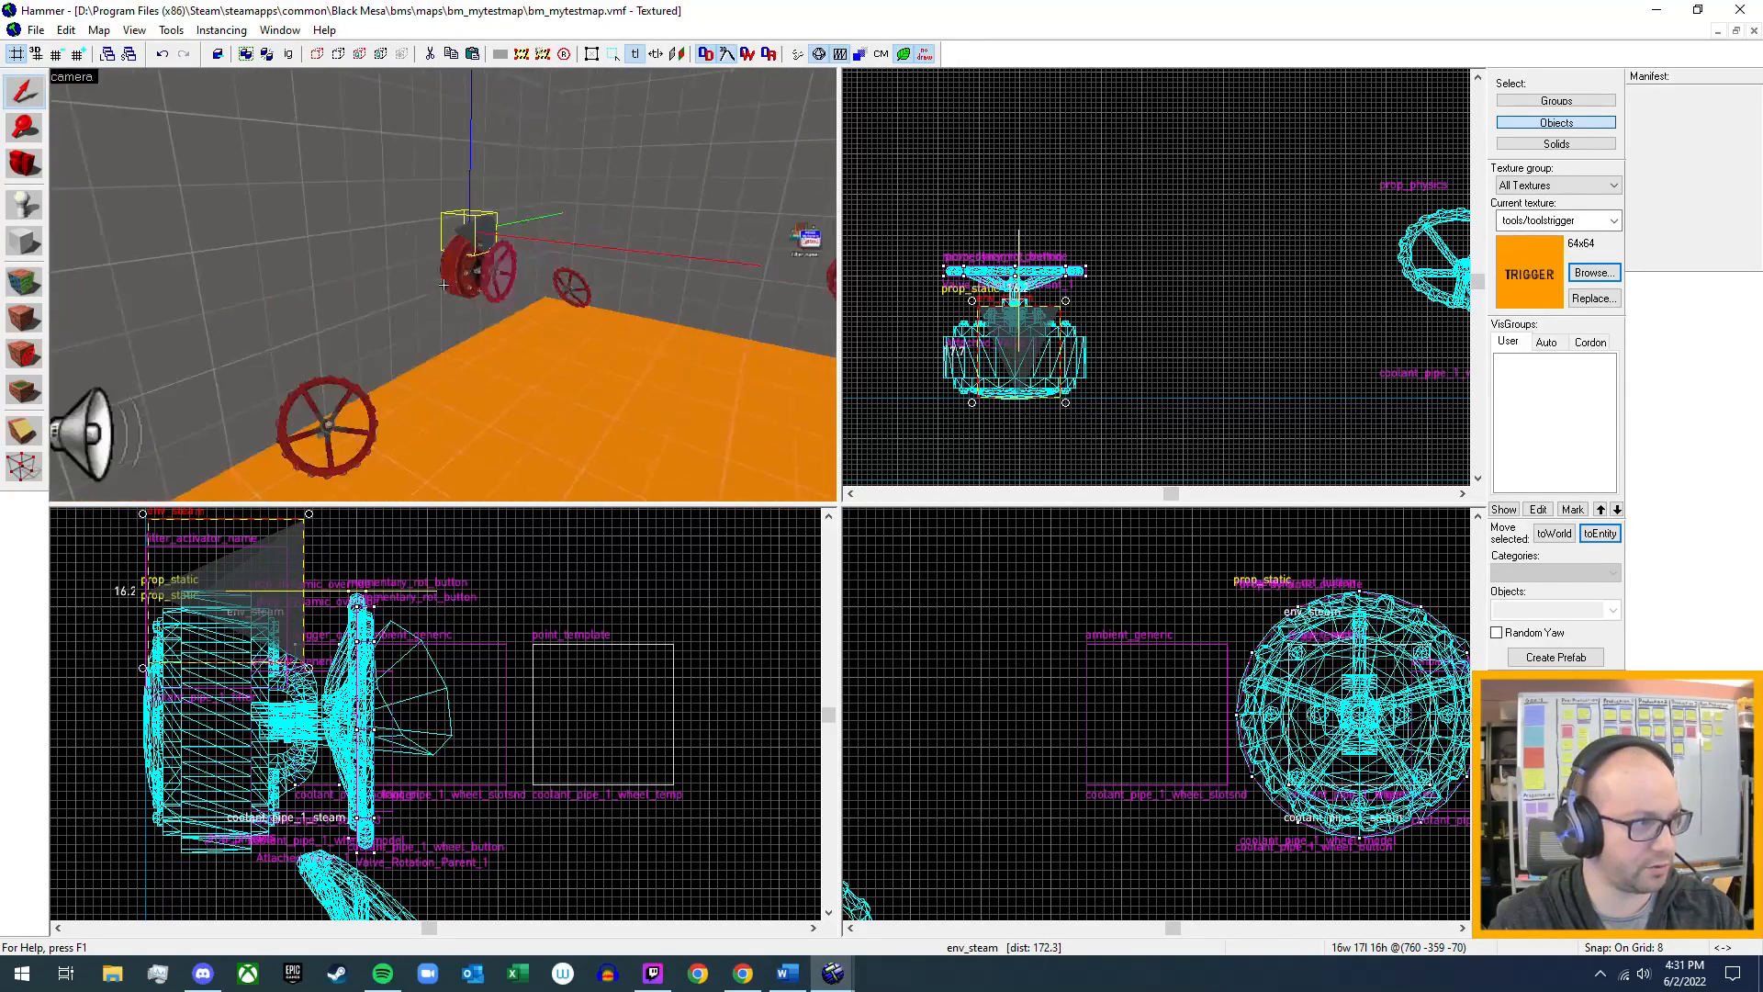
key(w)
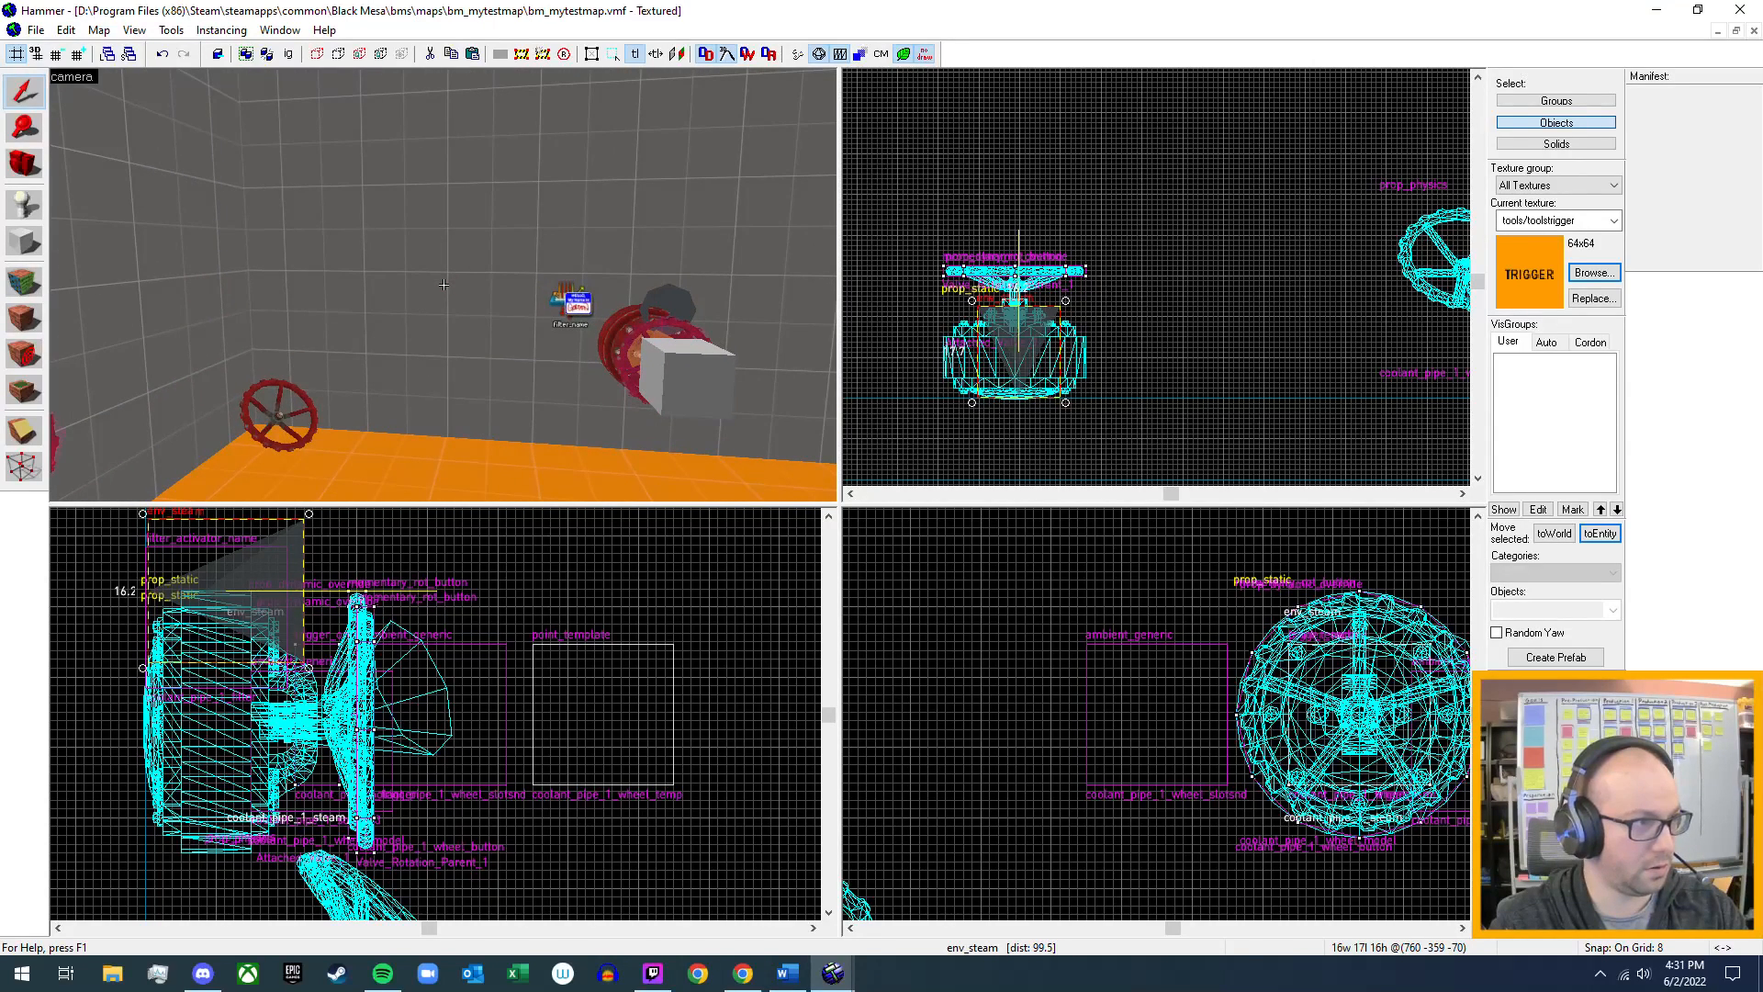
key(d)
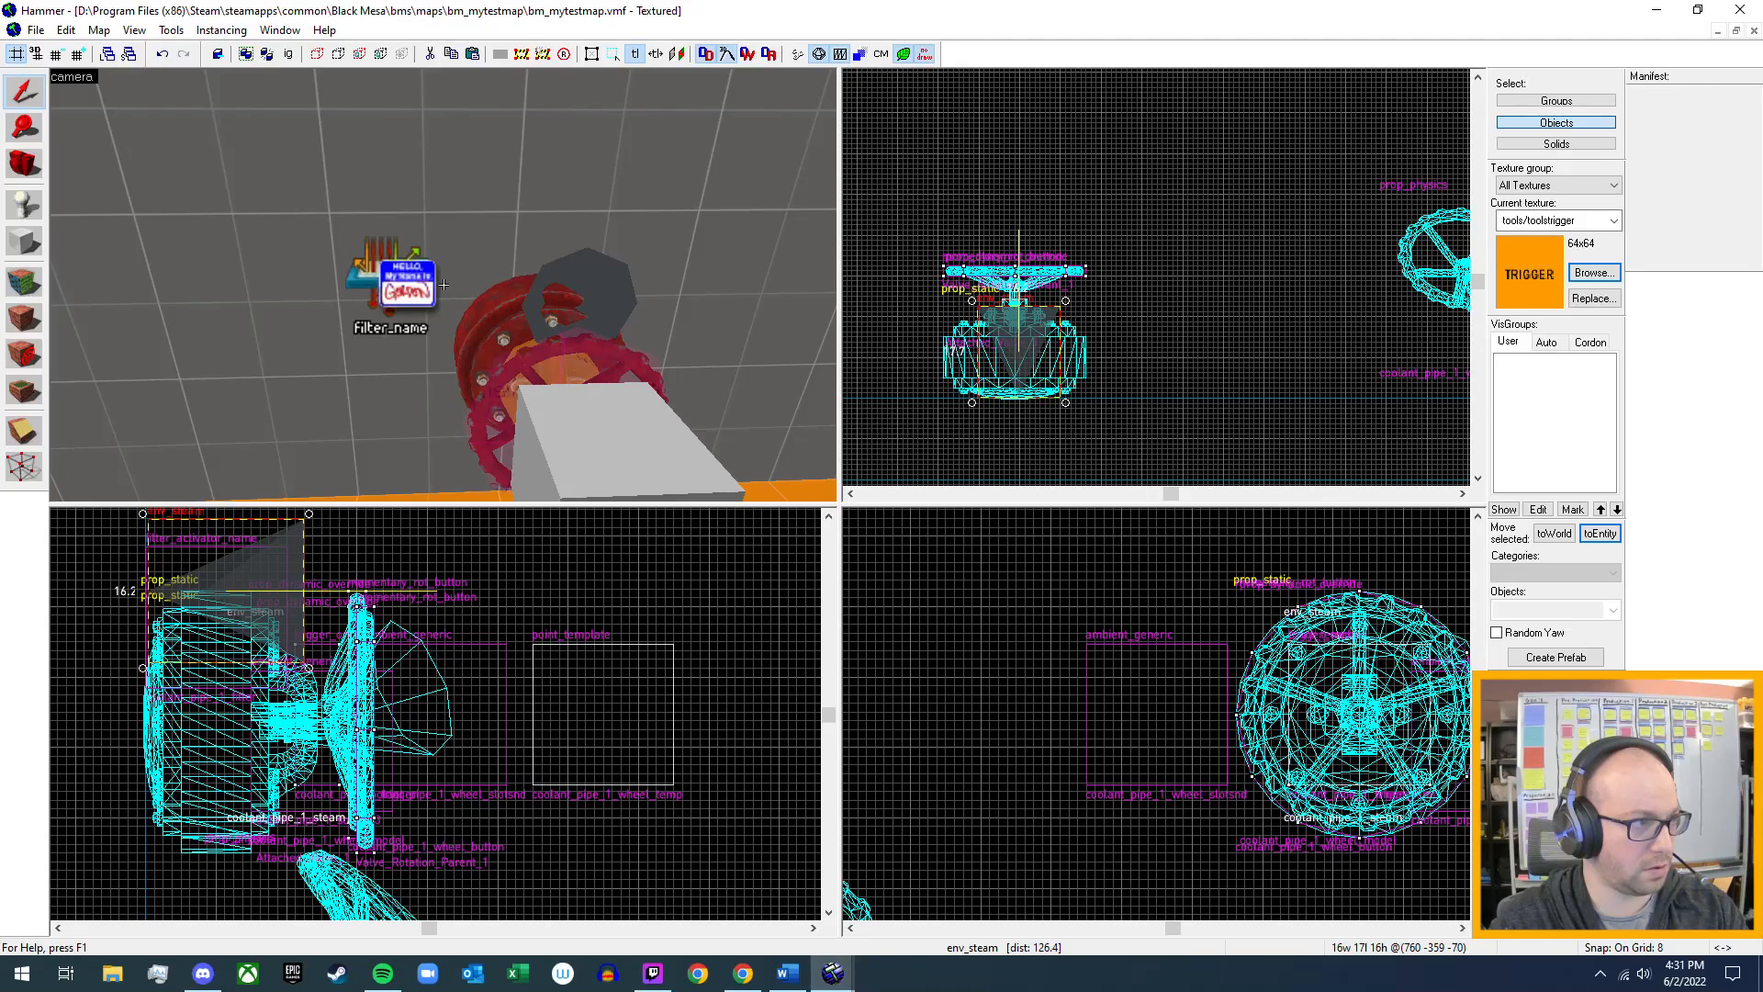
key(s)
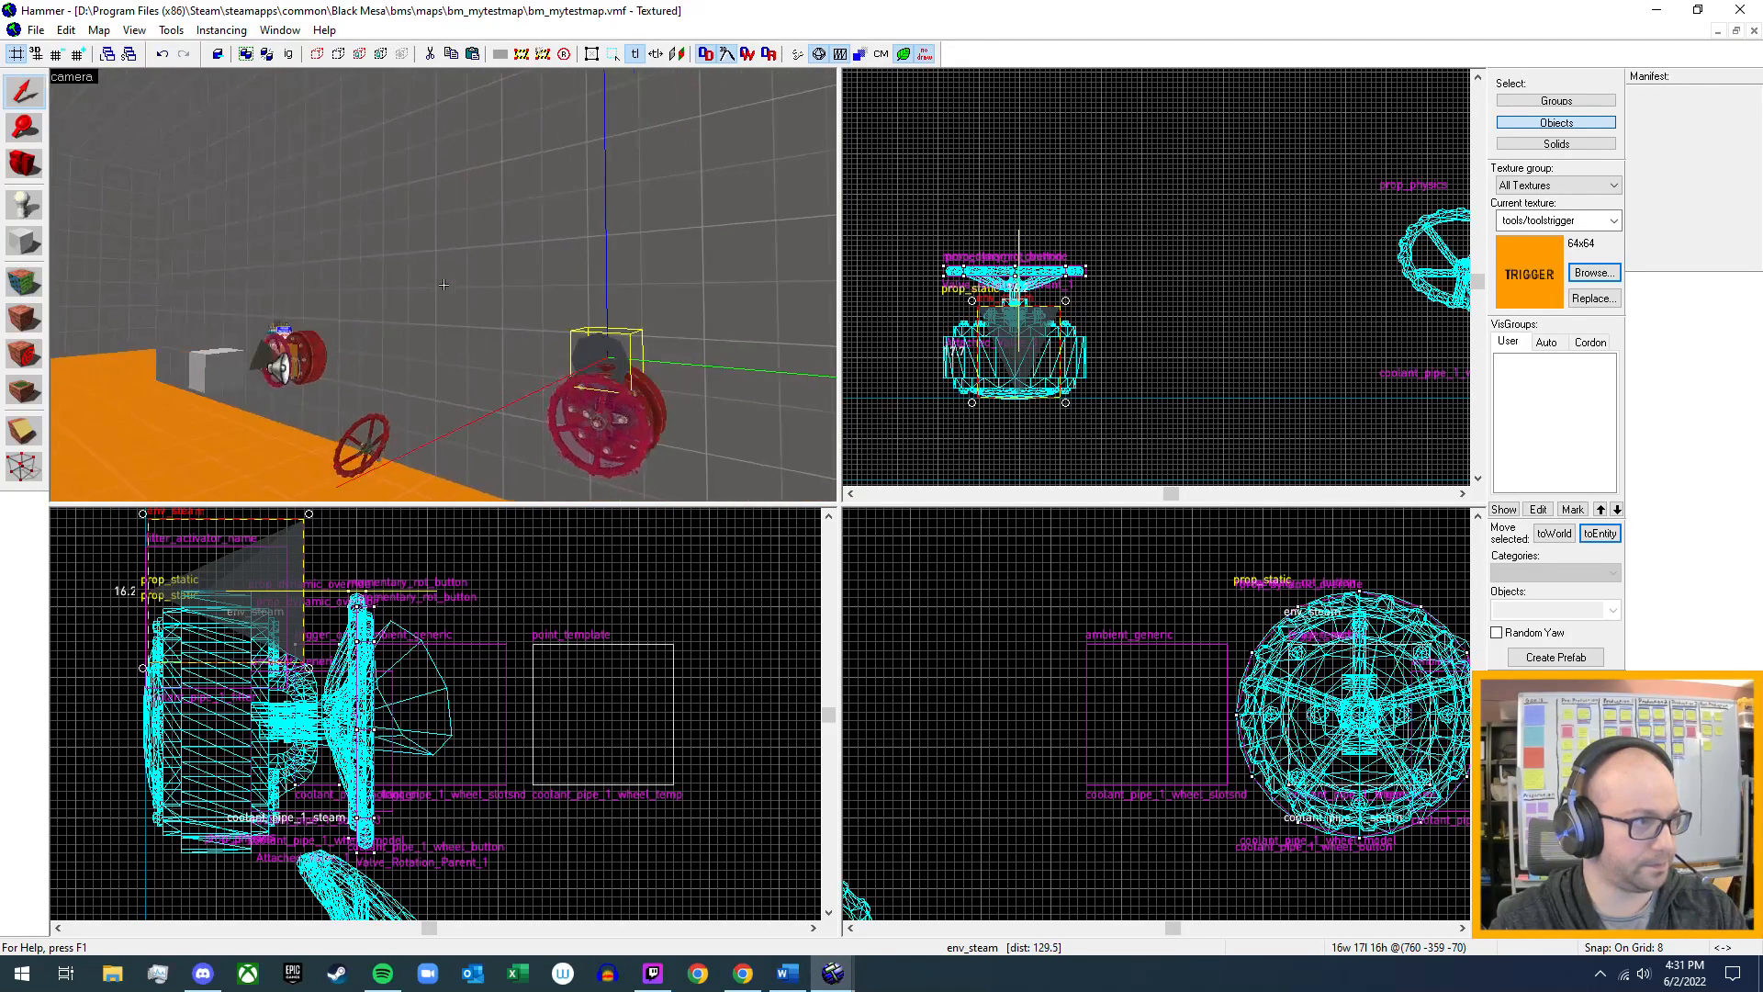
key(w)
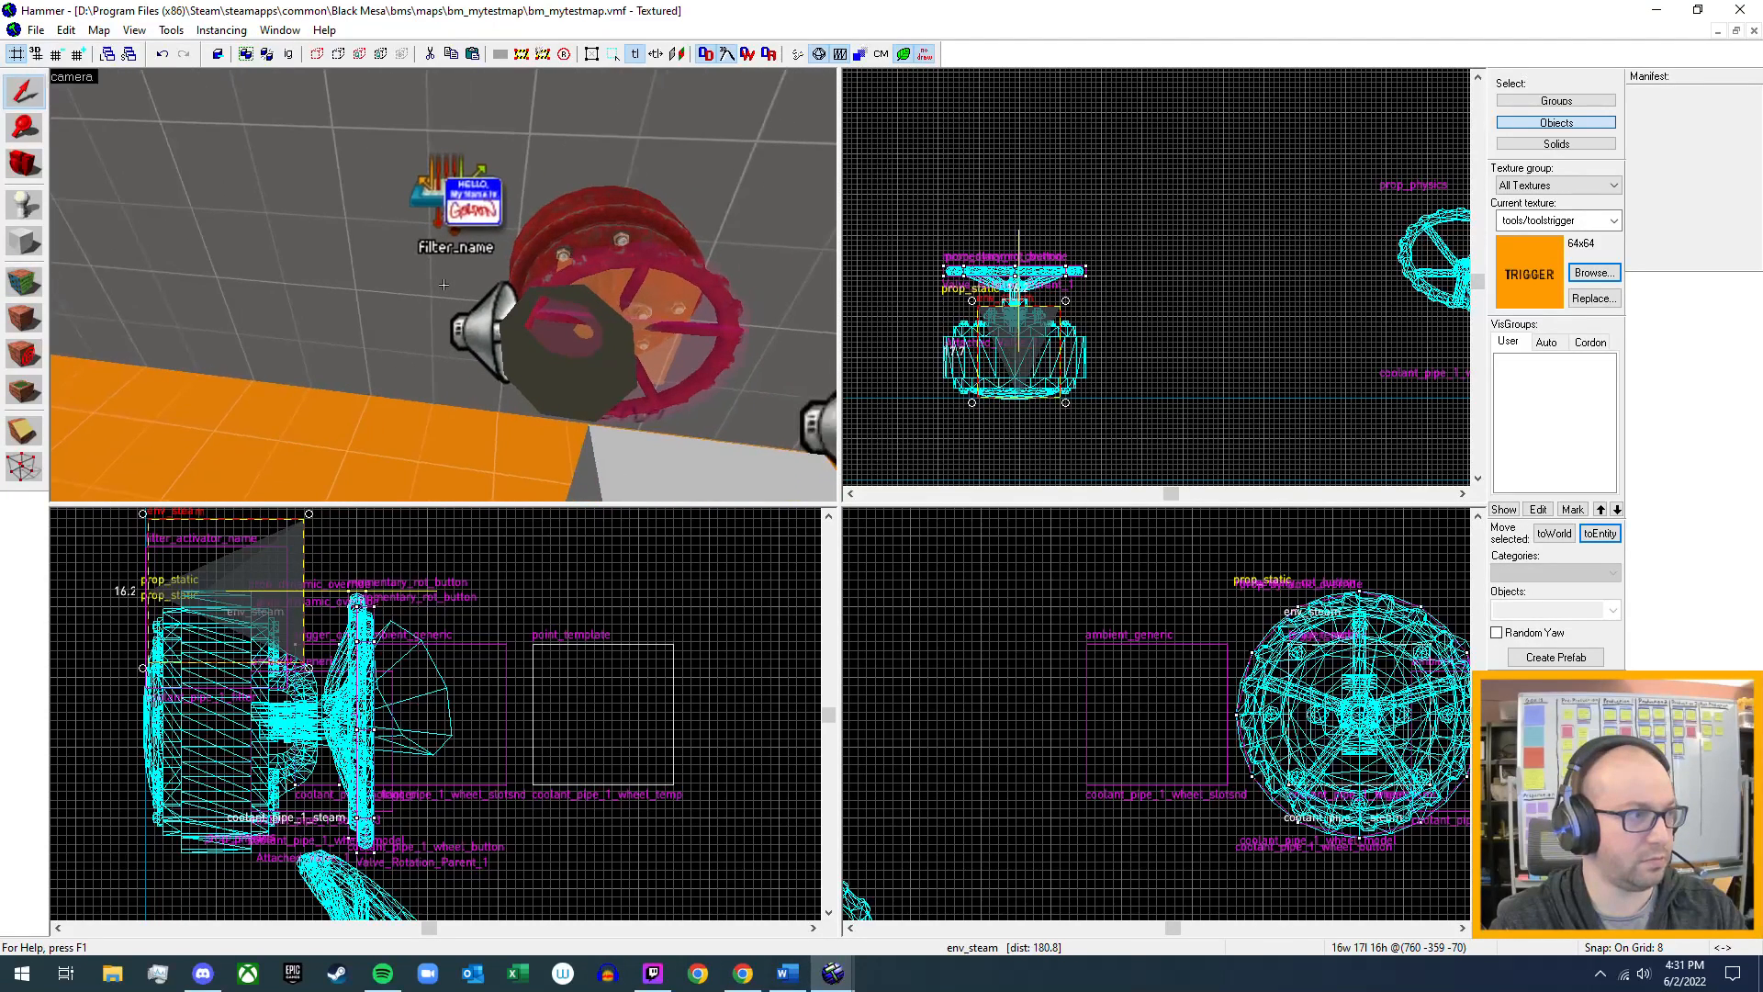
key(z)
click(477, 327)
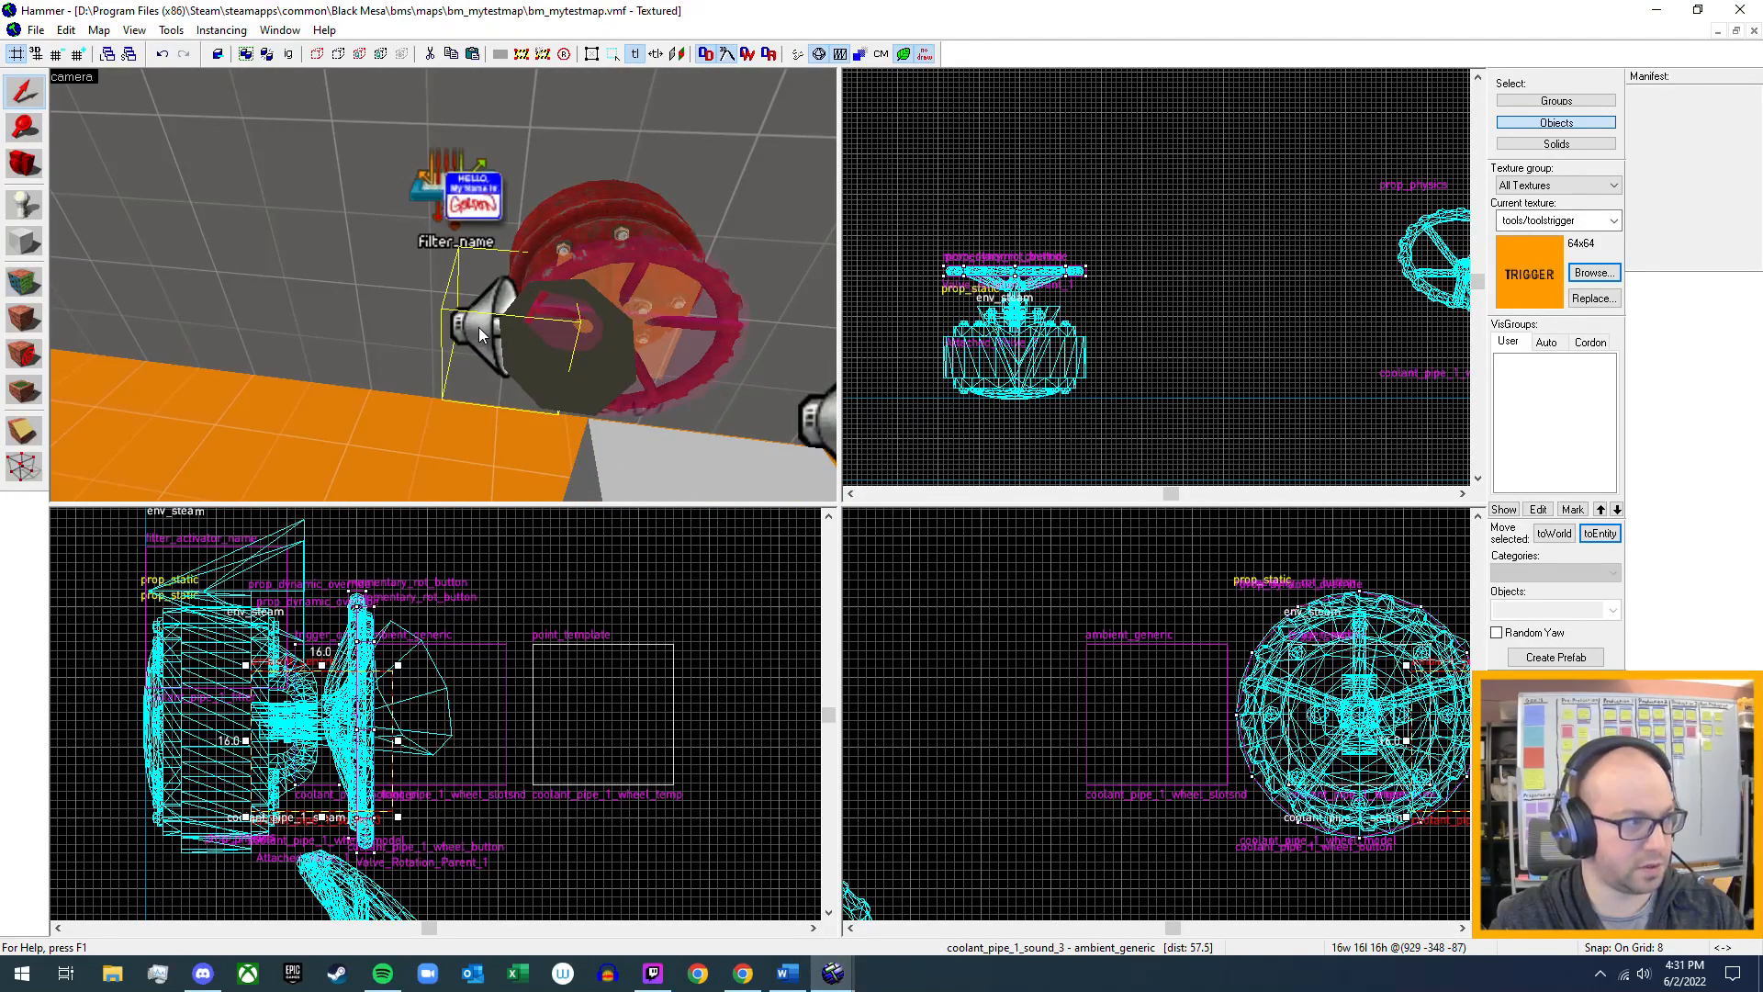
double_click(477, 327)
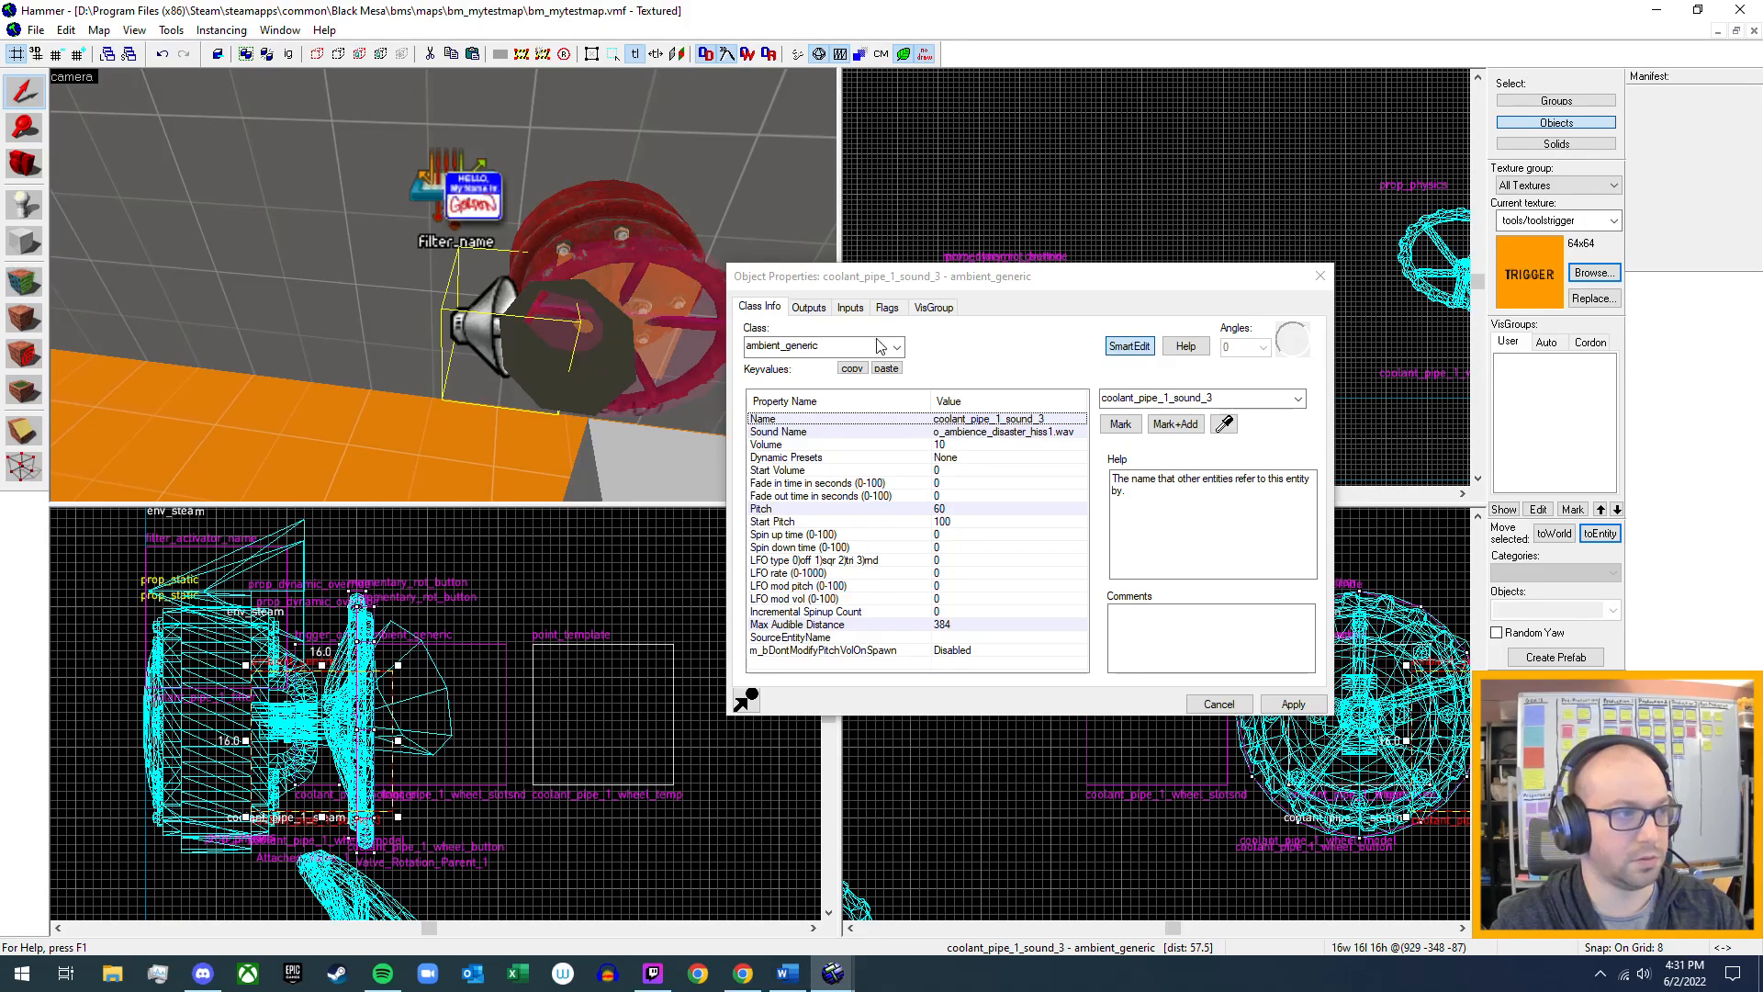
click(1320, 275)
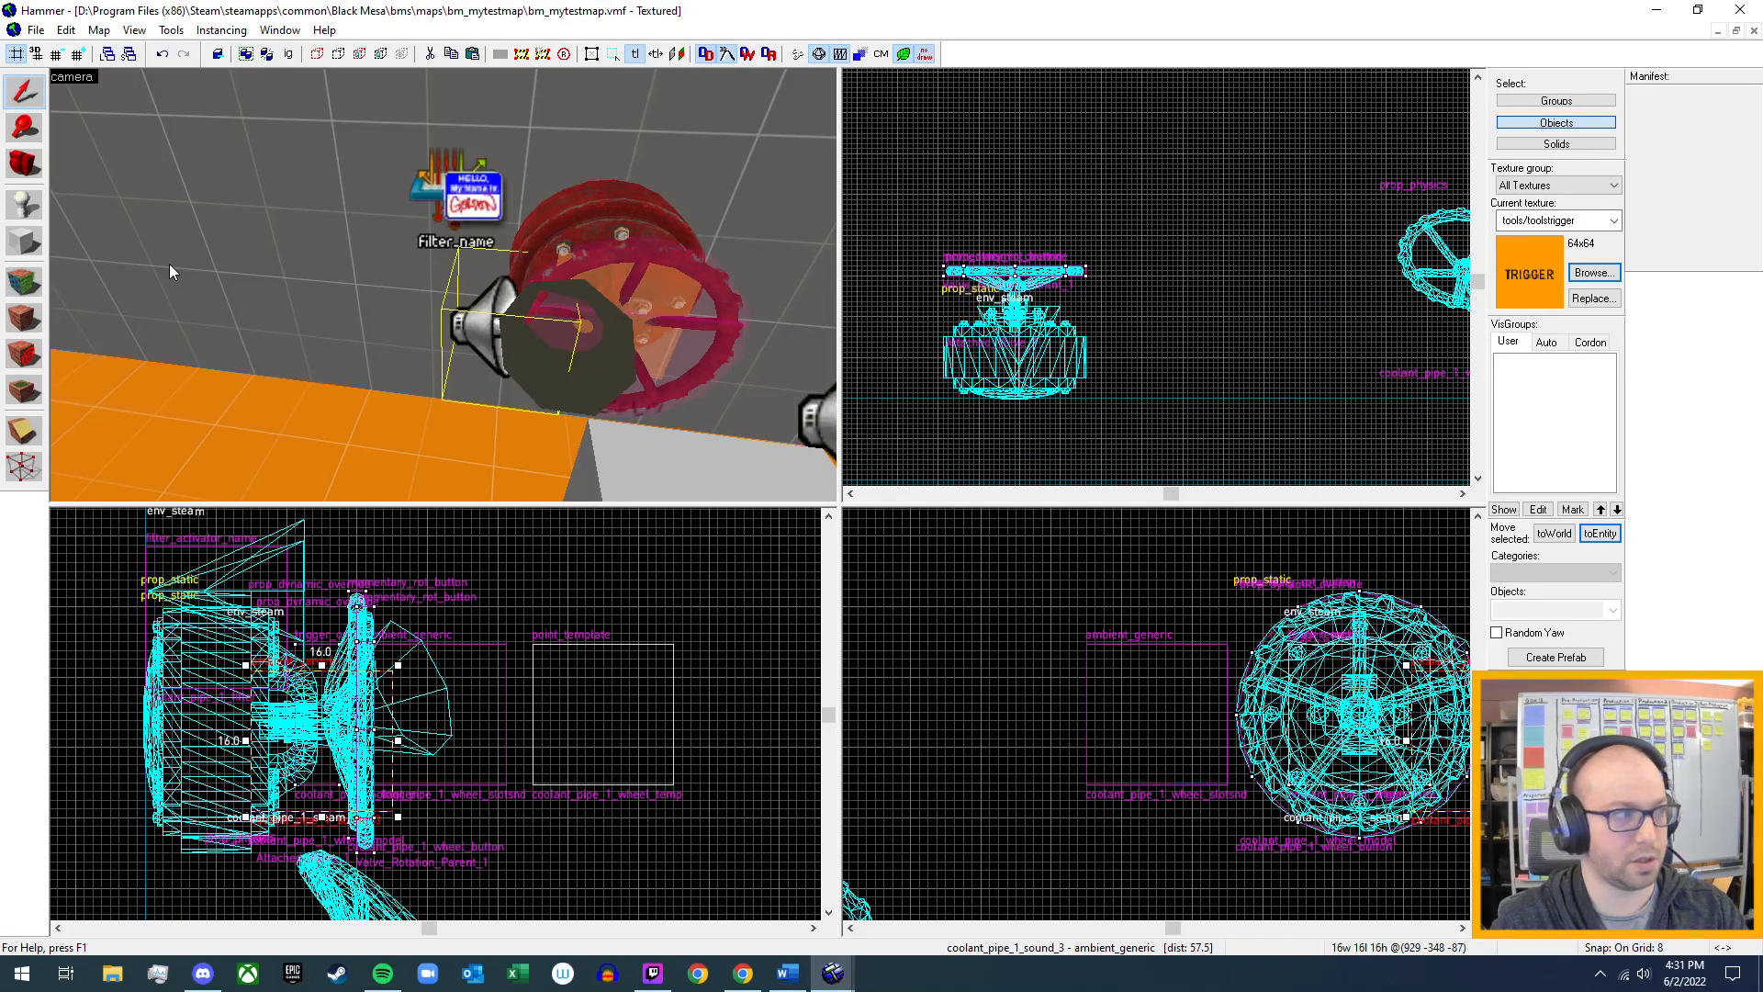
- Place an ambient_generic entity on top of the valve without a filter, beside its env_steam
click(25, 203)
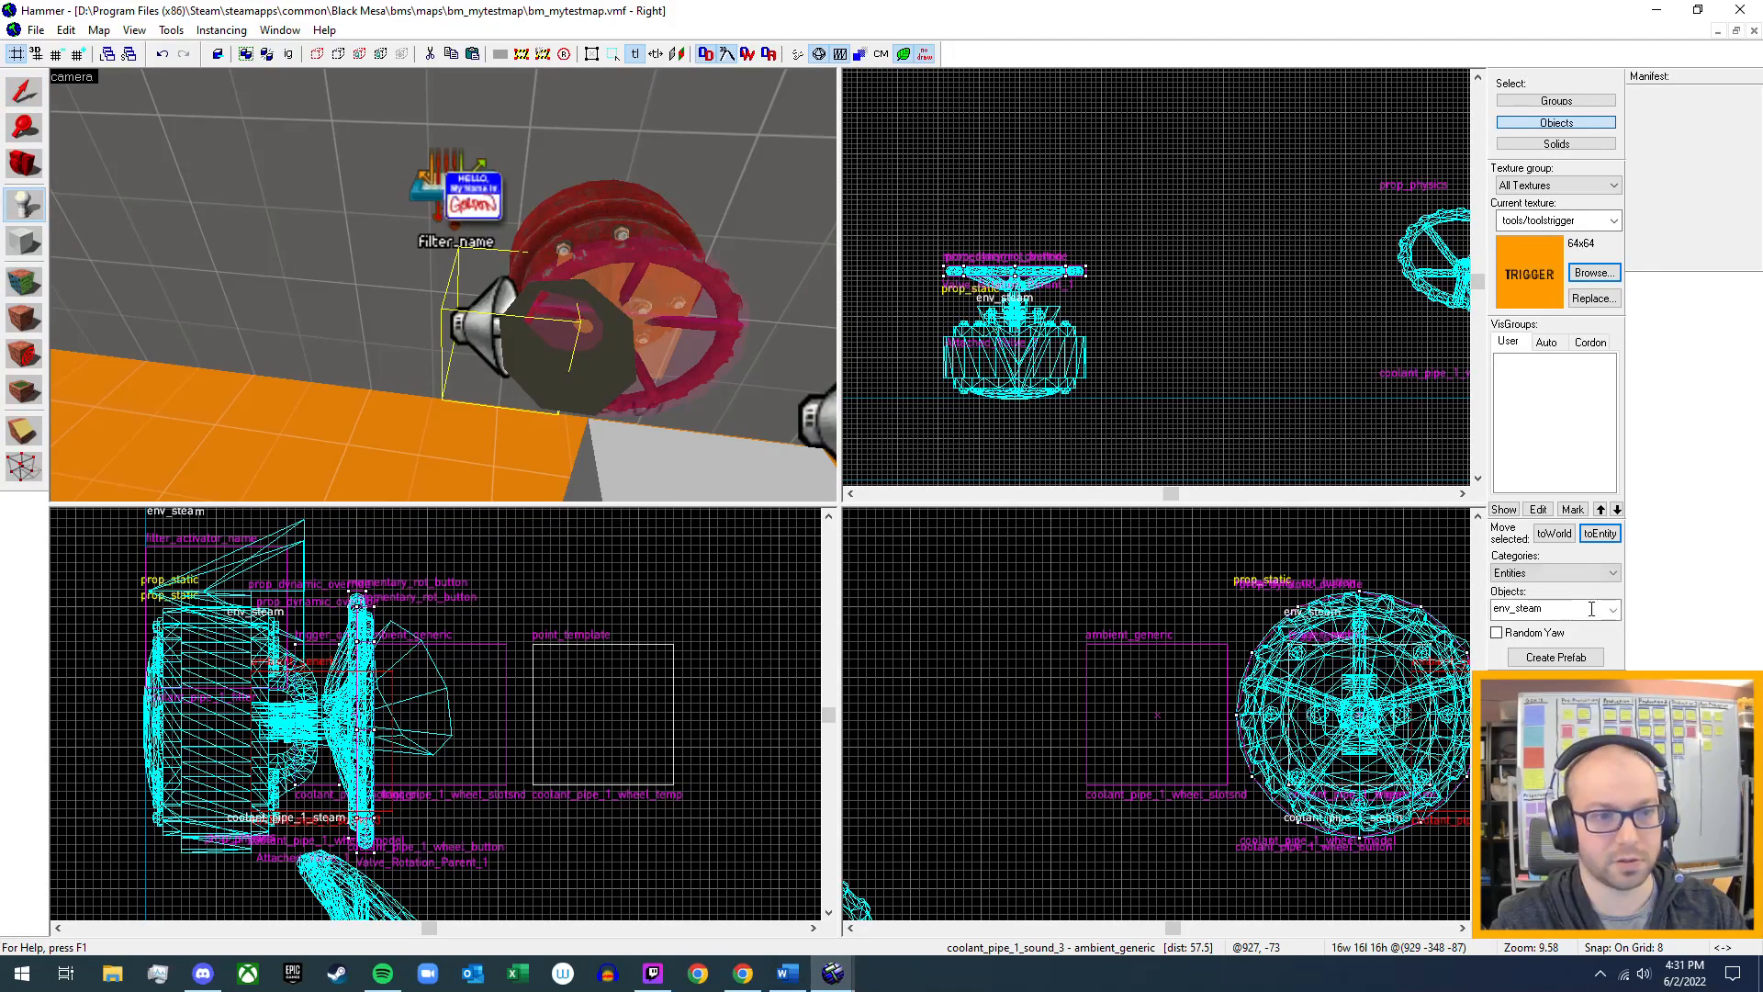
click(1612, 610)
text(am)
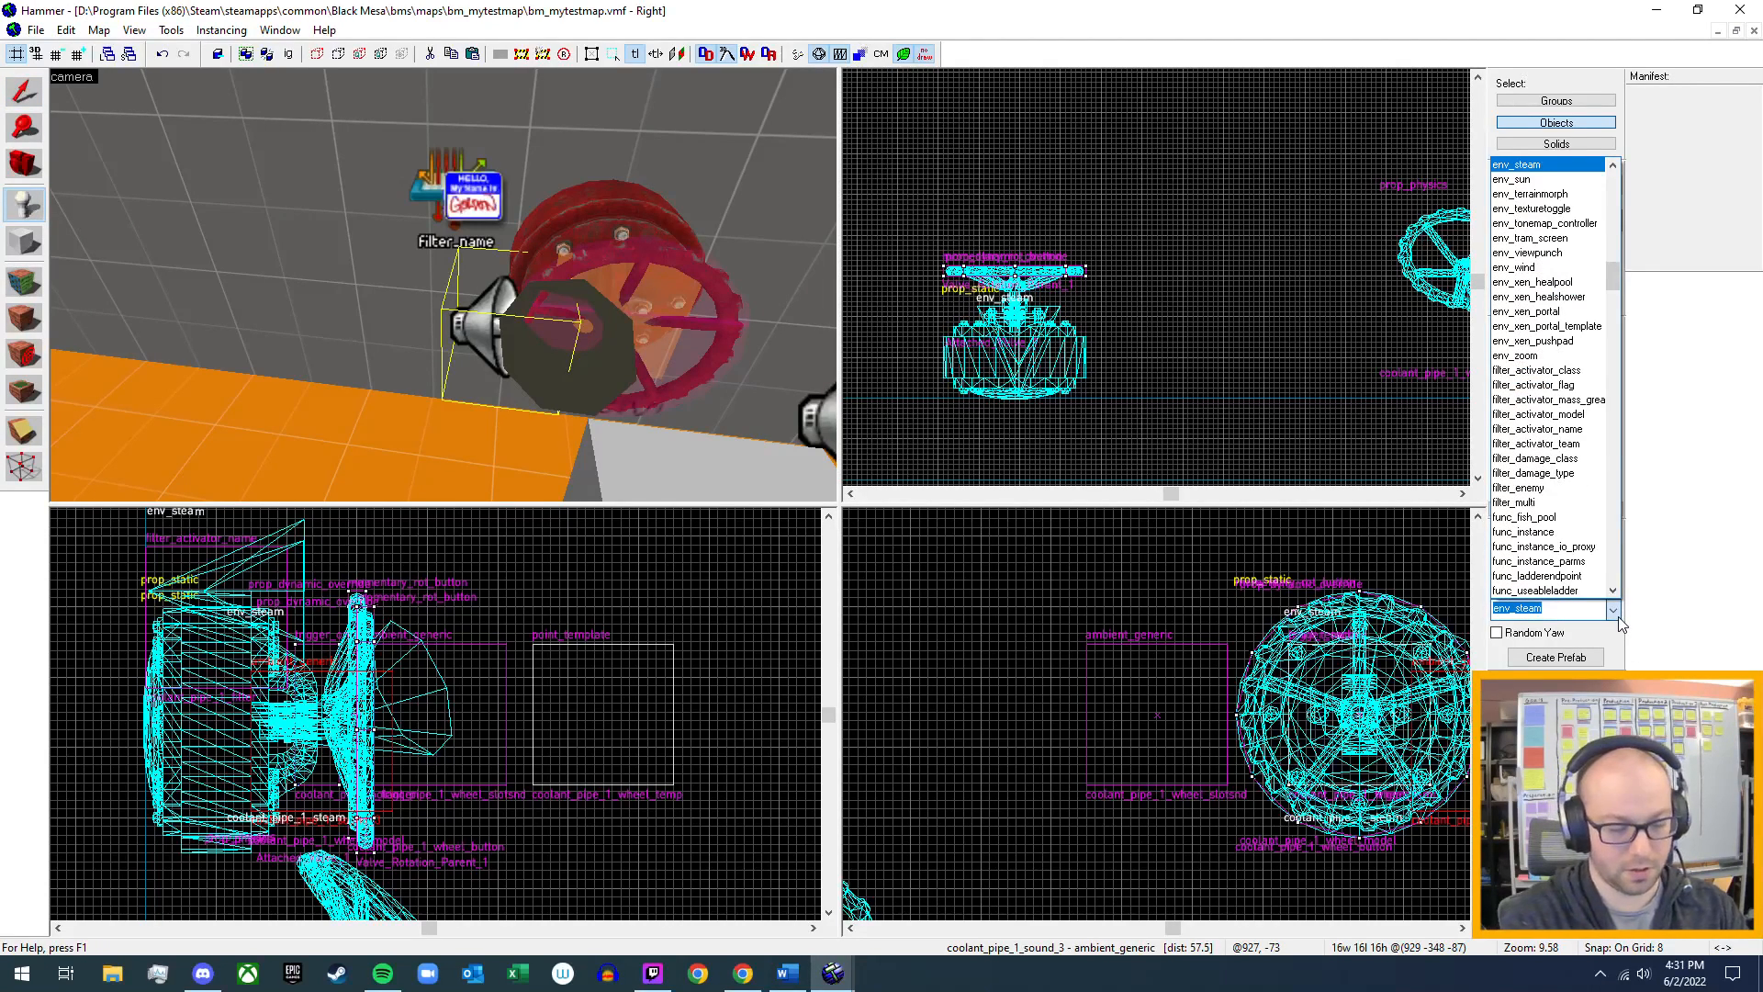
text(bient)
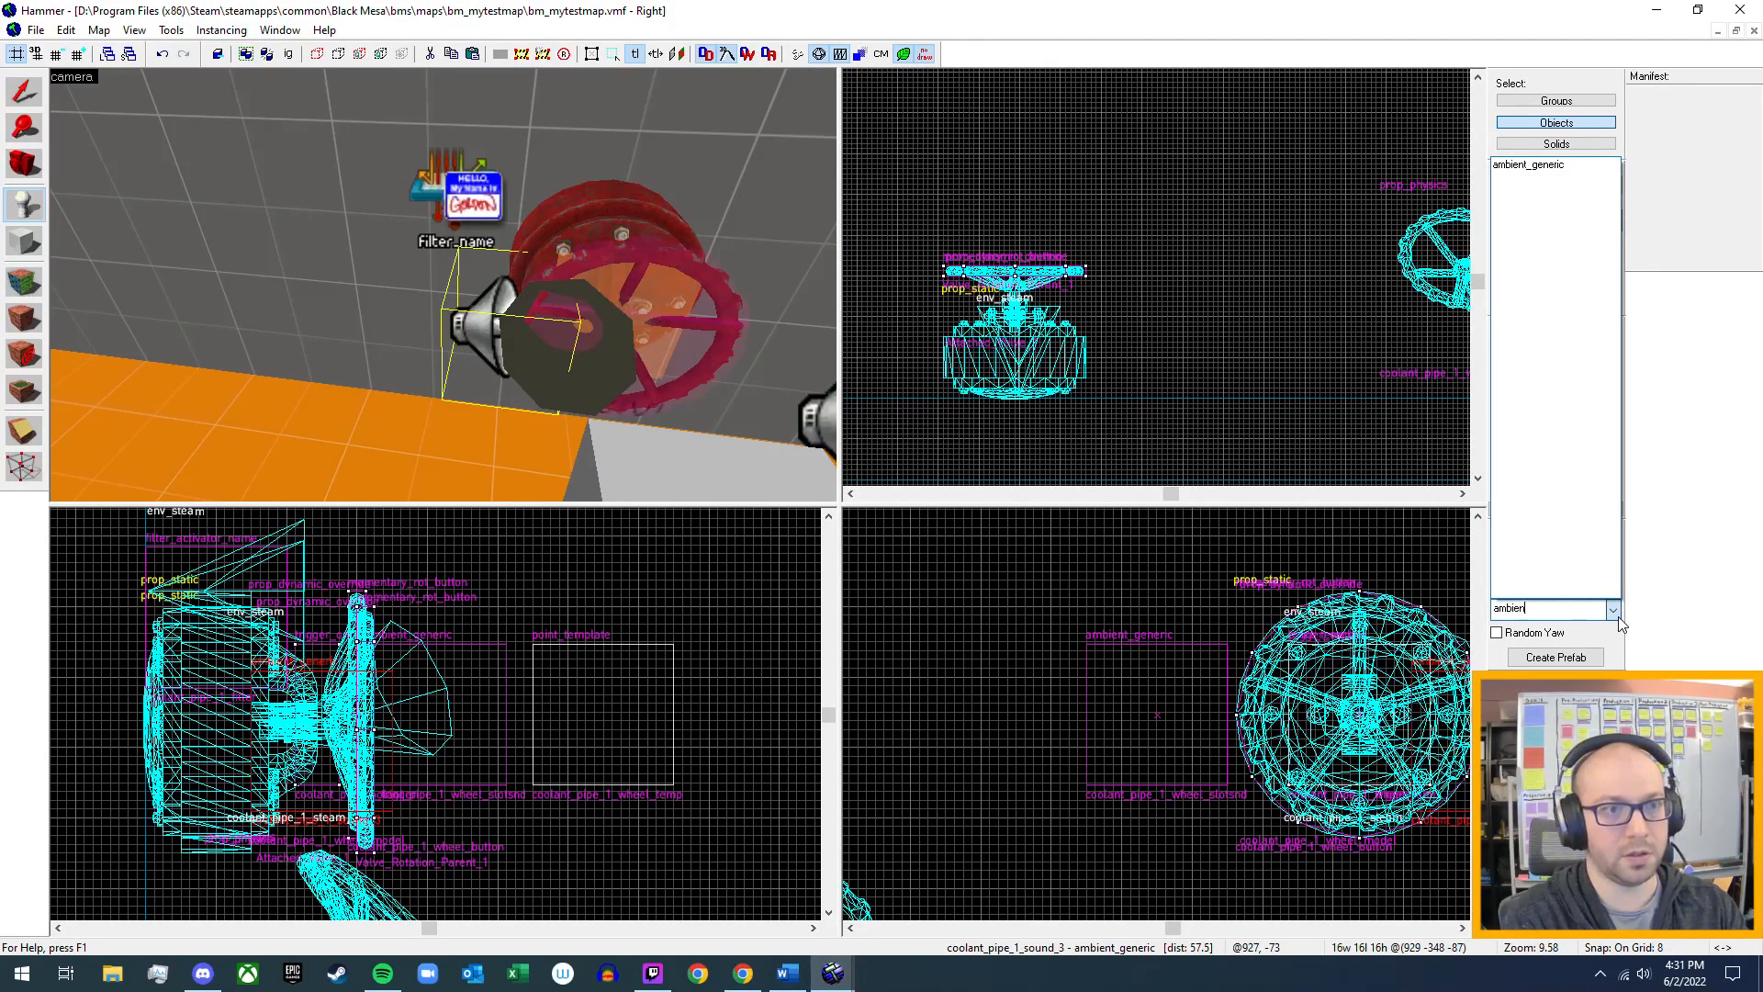
click(1544, 169)
key(z)
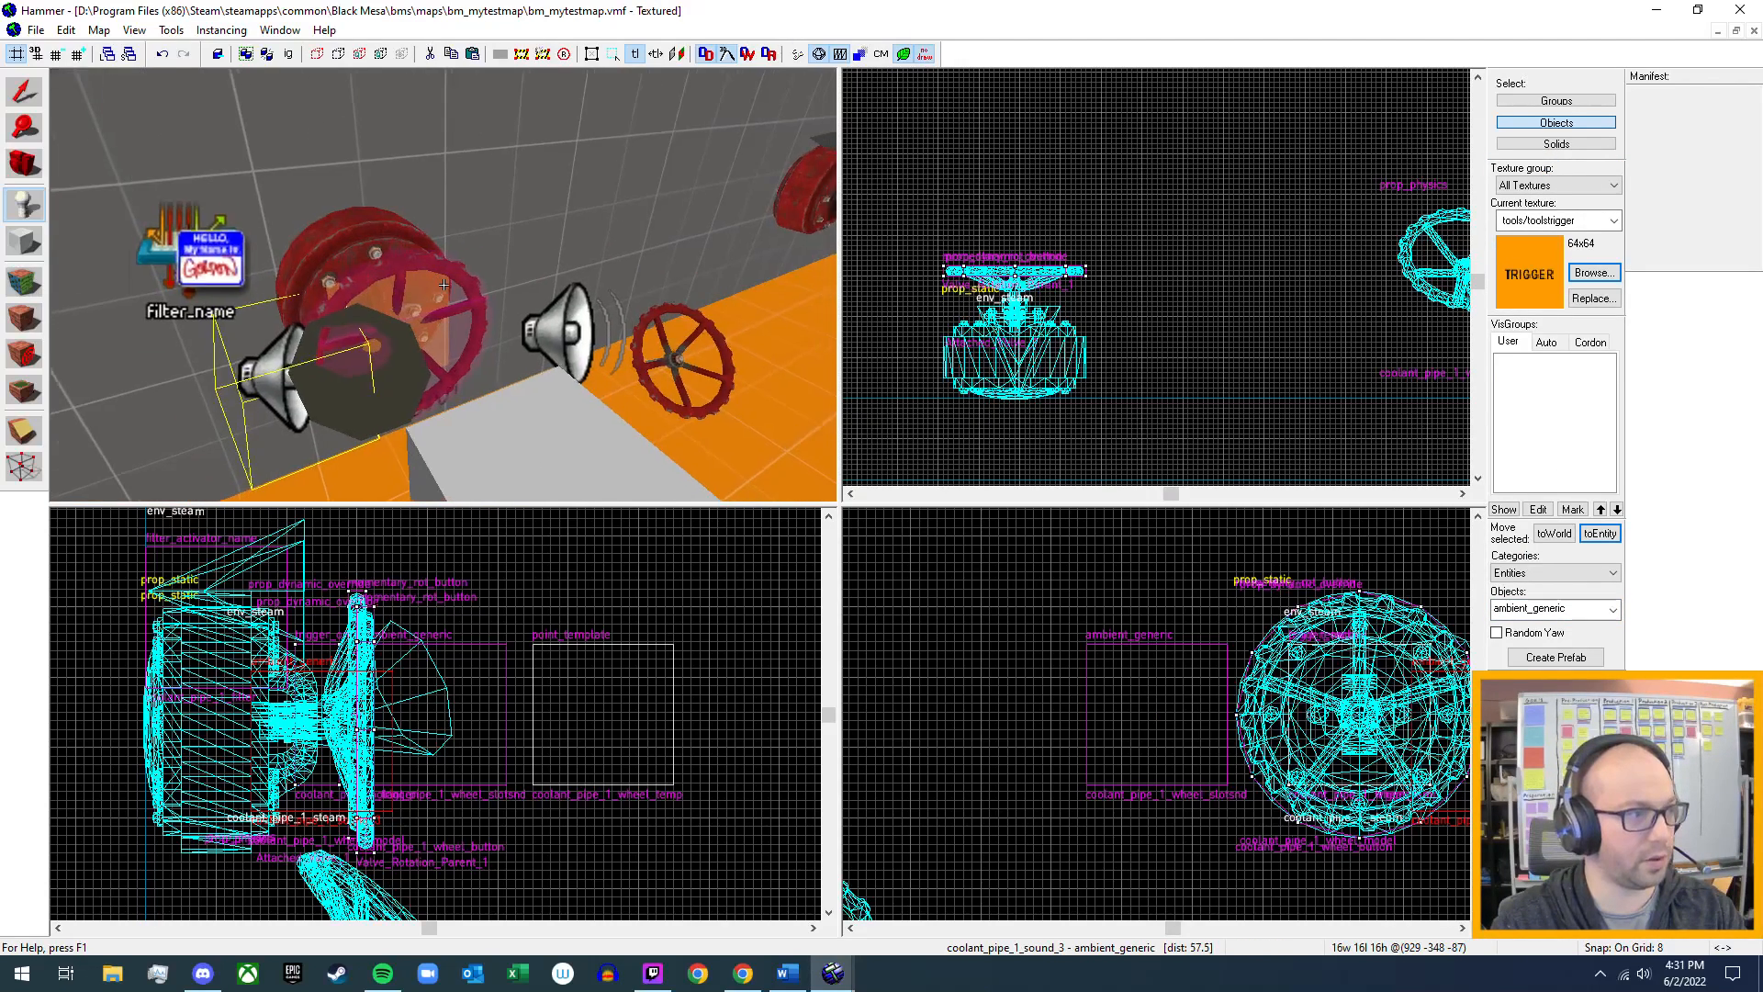
key(s)
key(w)
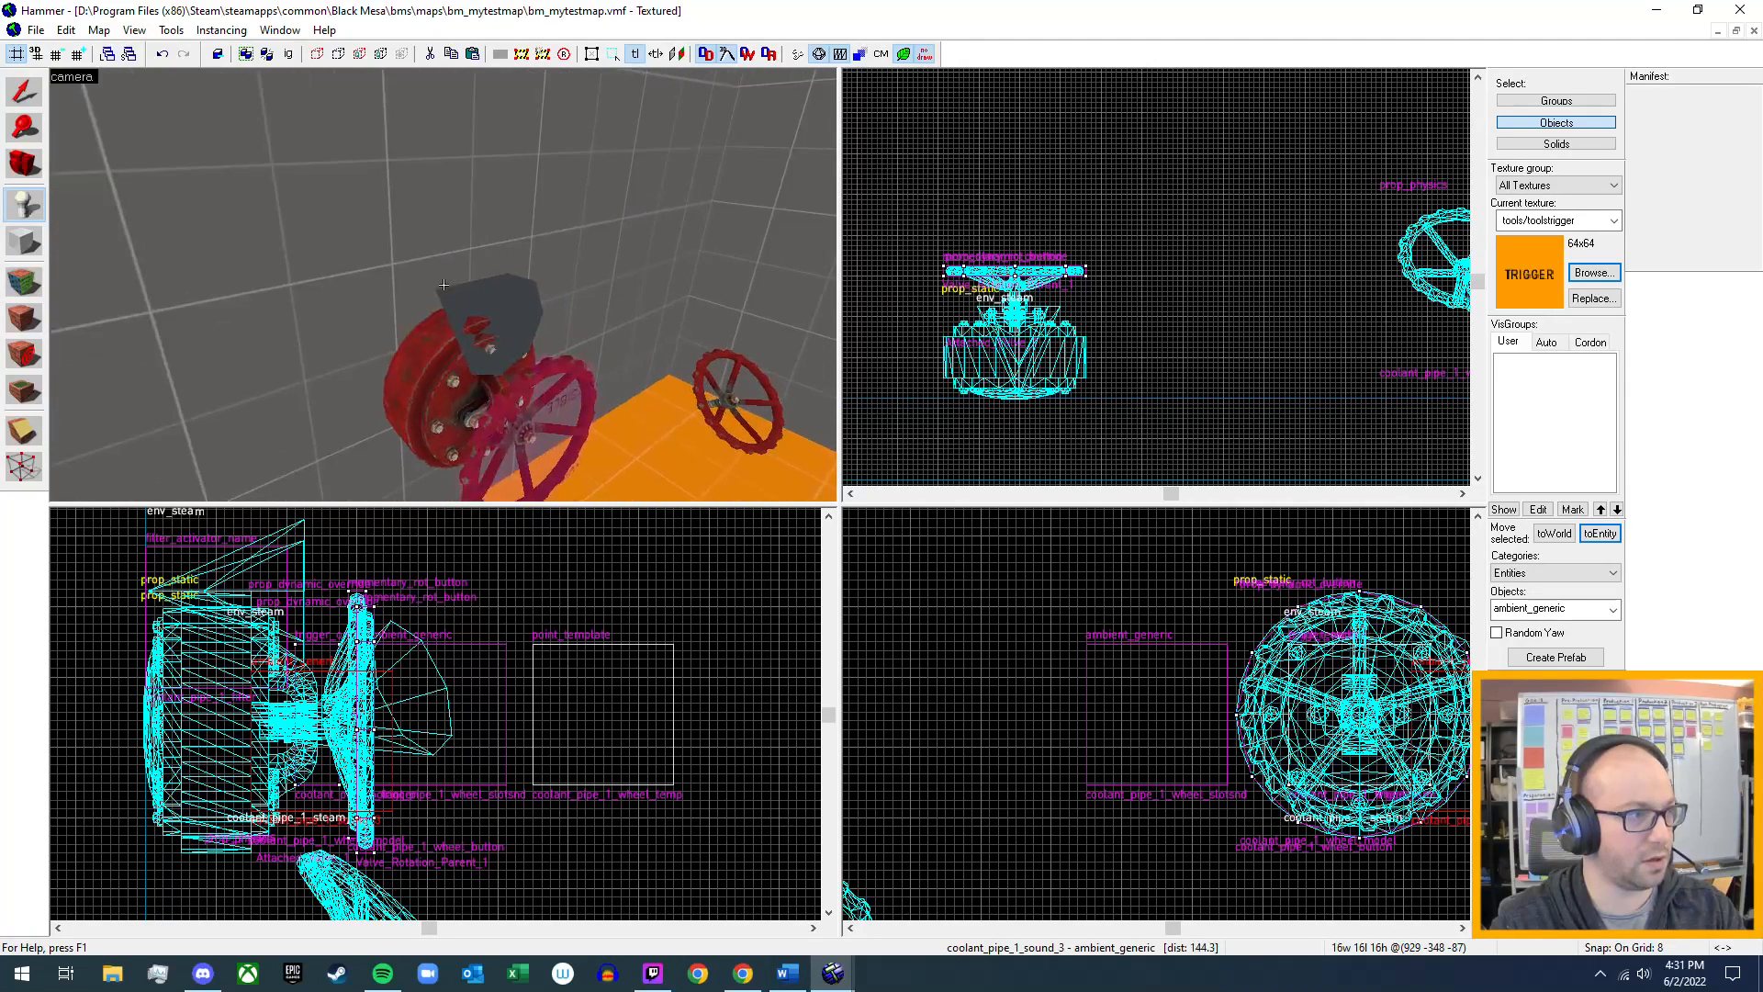
key(z)
click(486, 284)
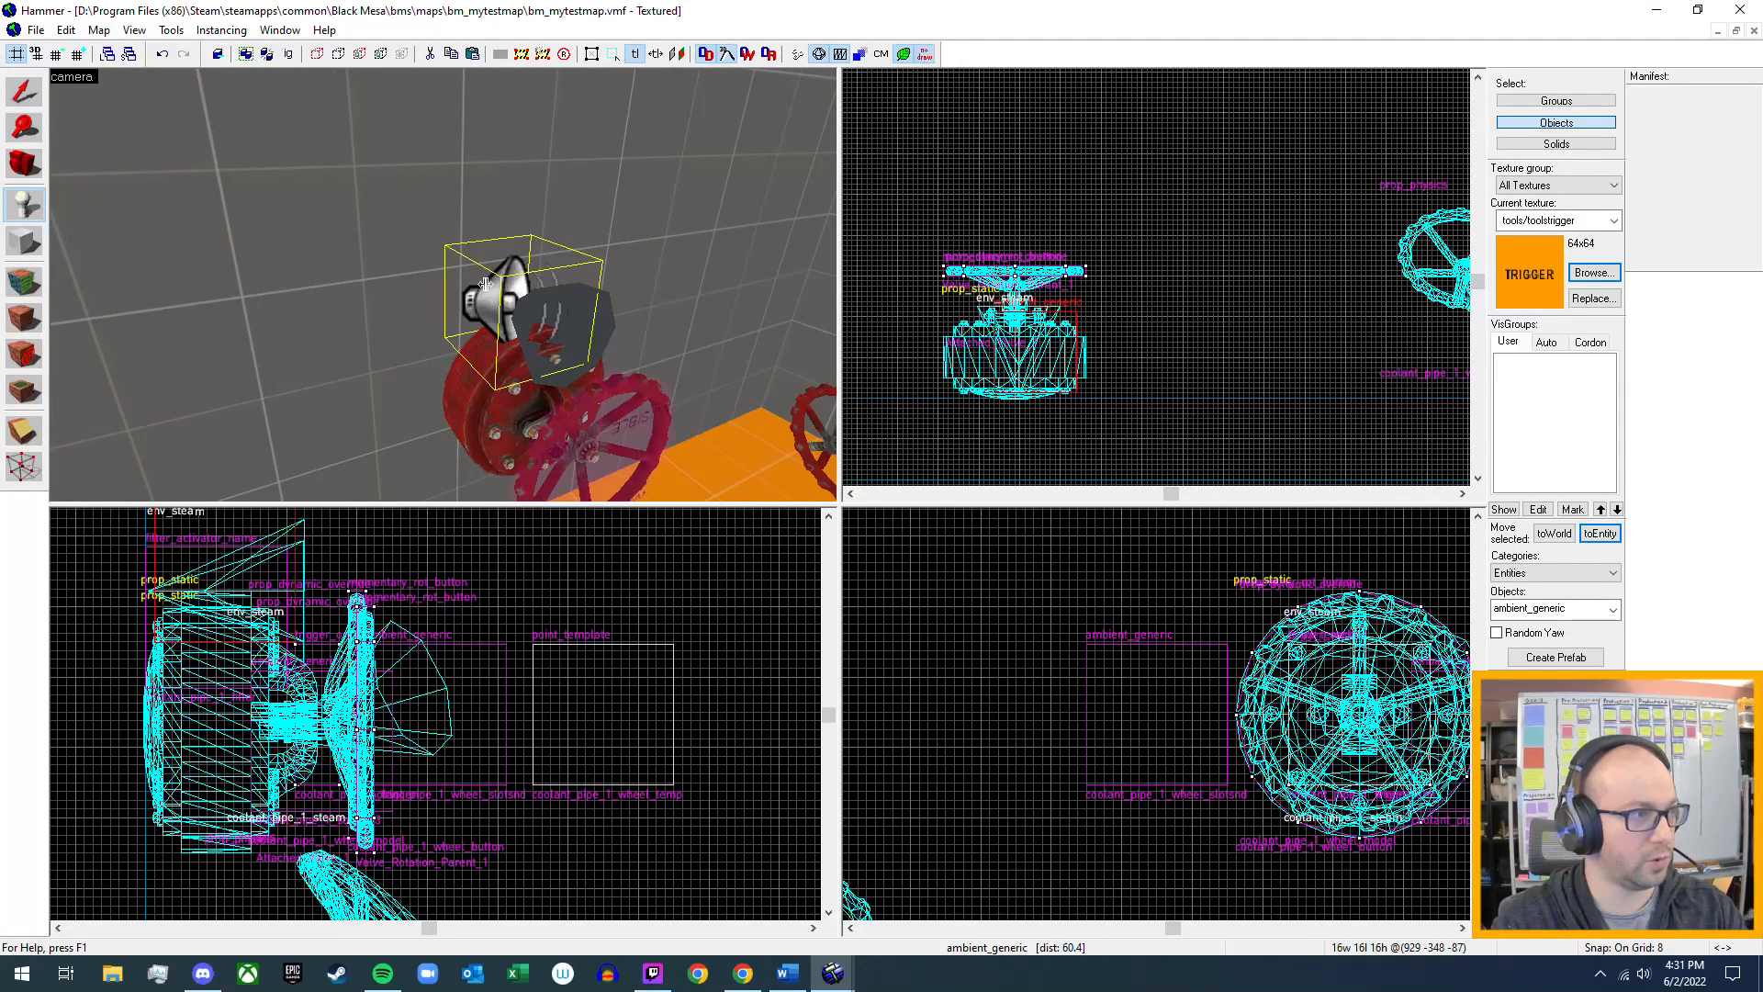
- Place another ambient_generic entity on top of the valve with the filter_name entity
key(z)
key(w)
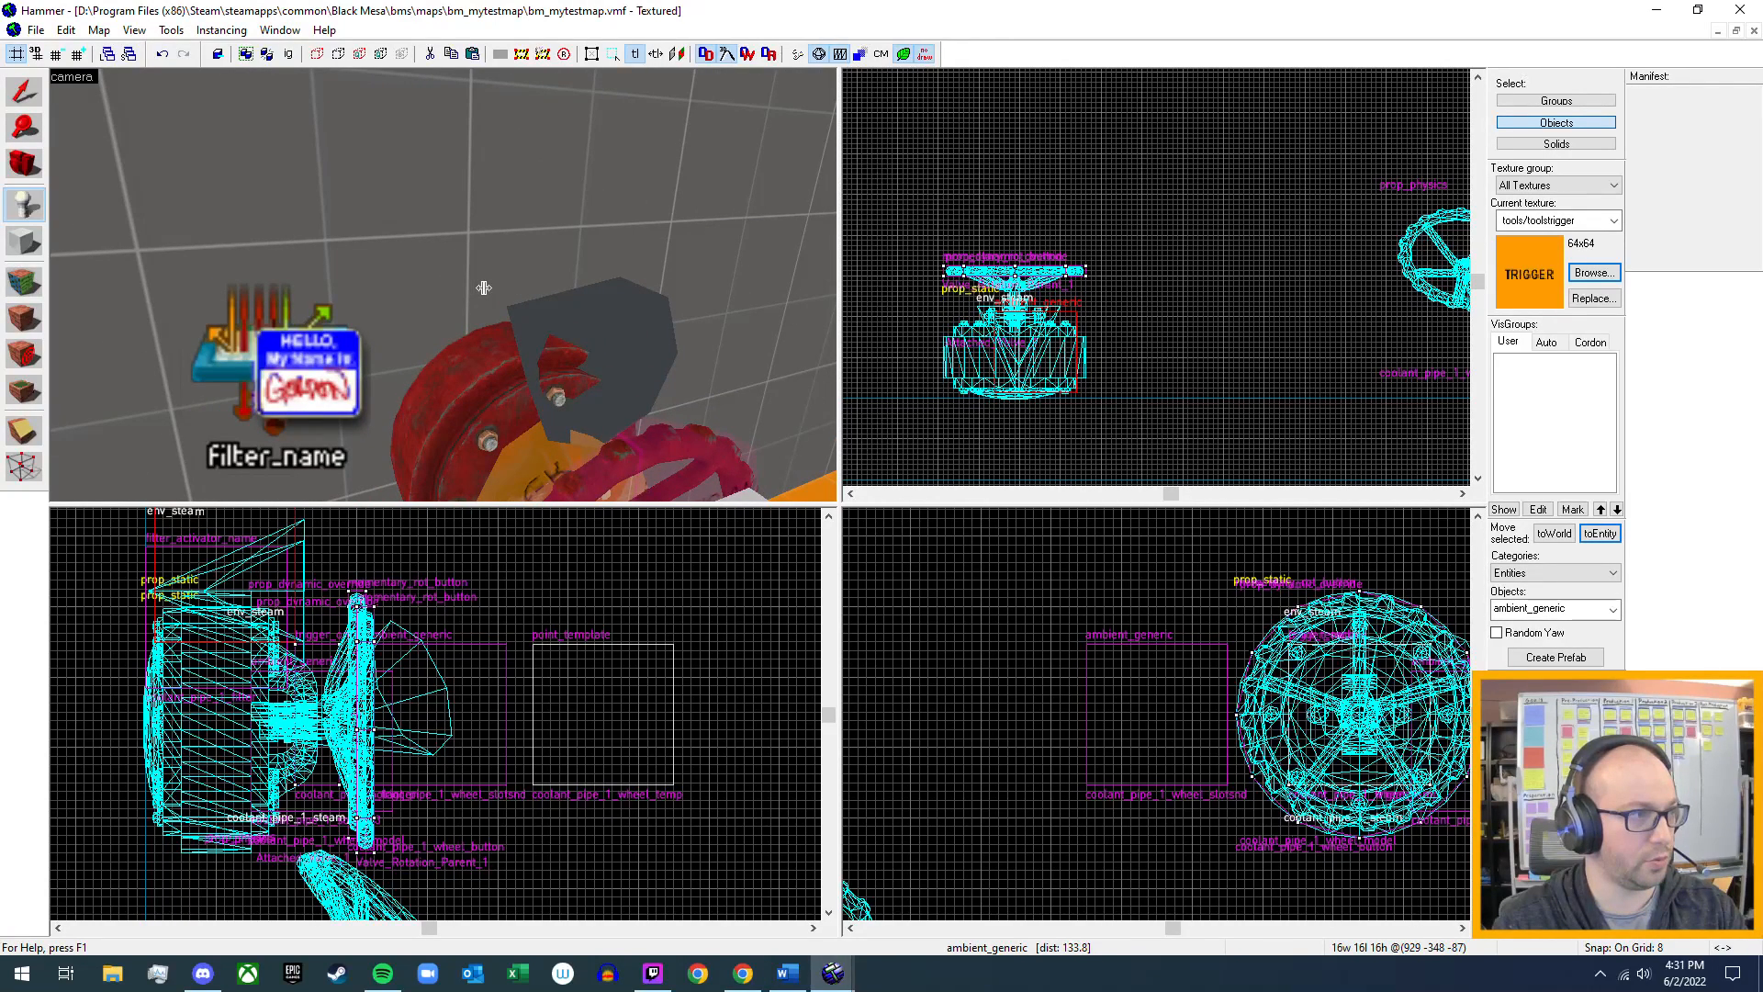
click(487, 287)
key(z)
key(s)
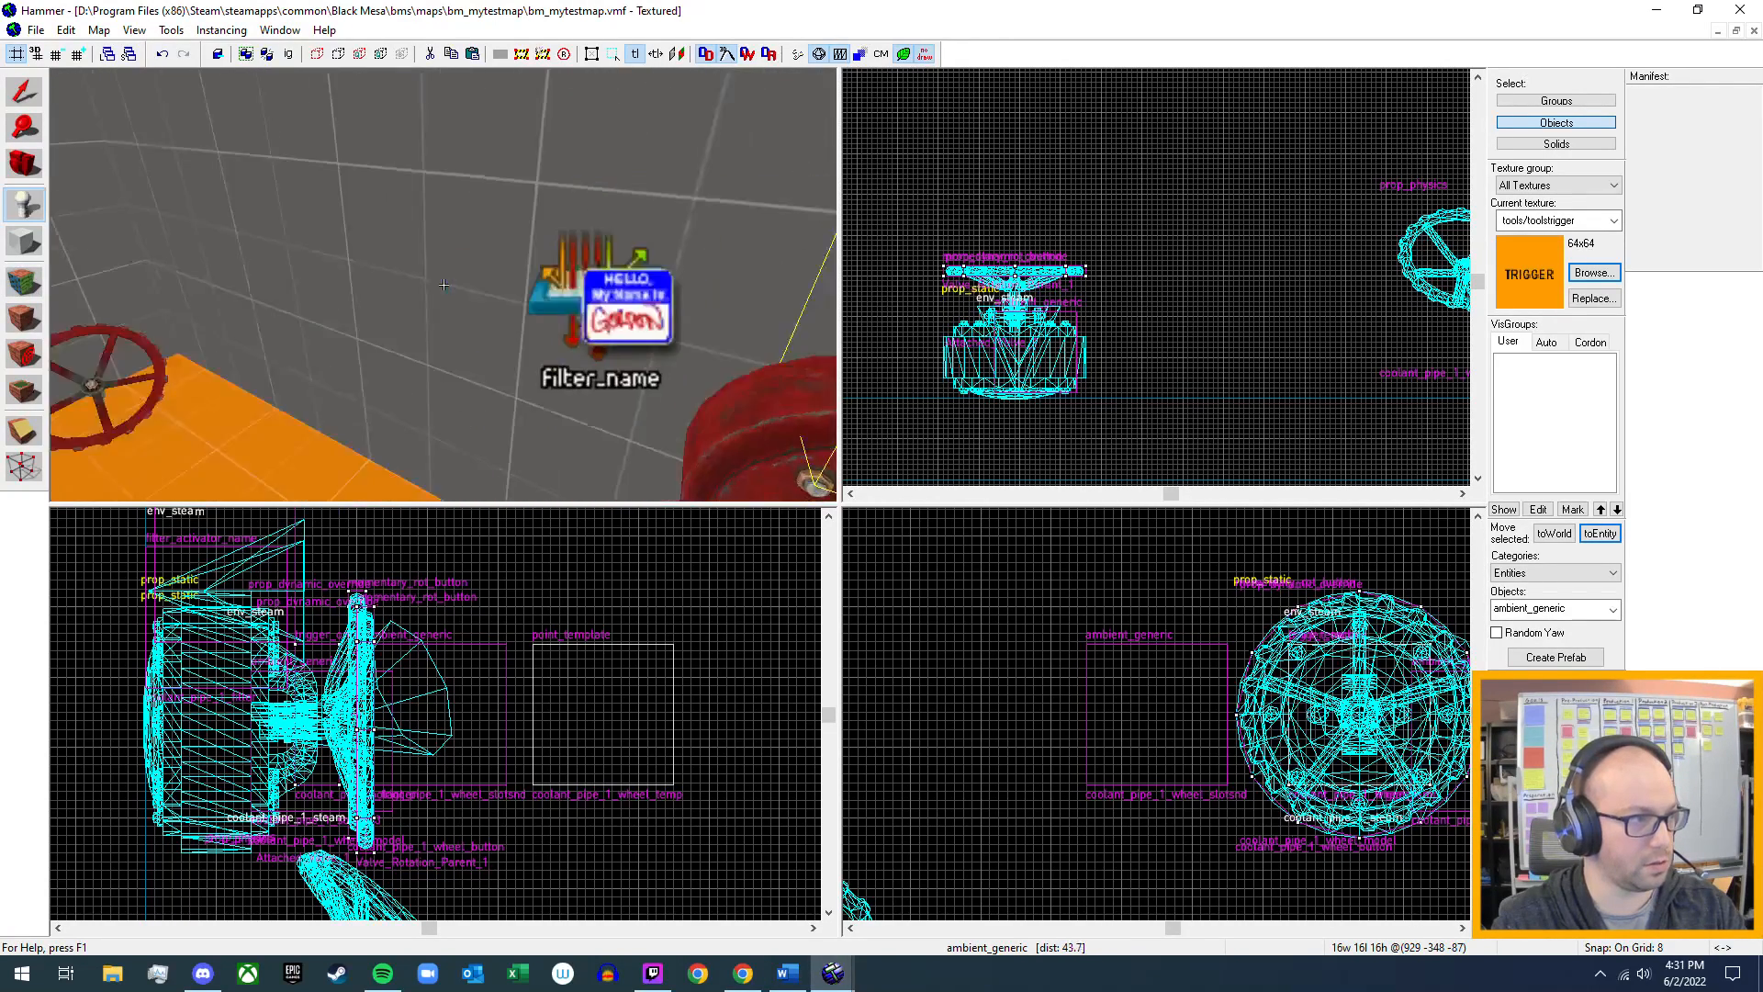
key(w)
key(z)
- Open the object properties of the ambient_generic on the valve without a filter
click(11, 89)
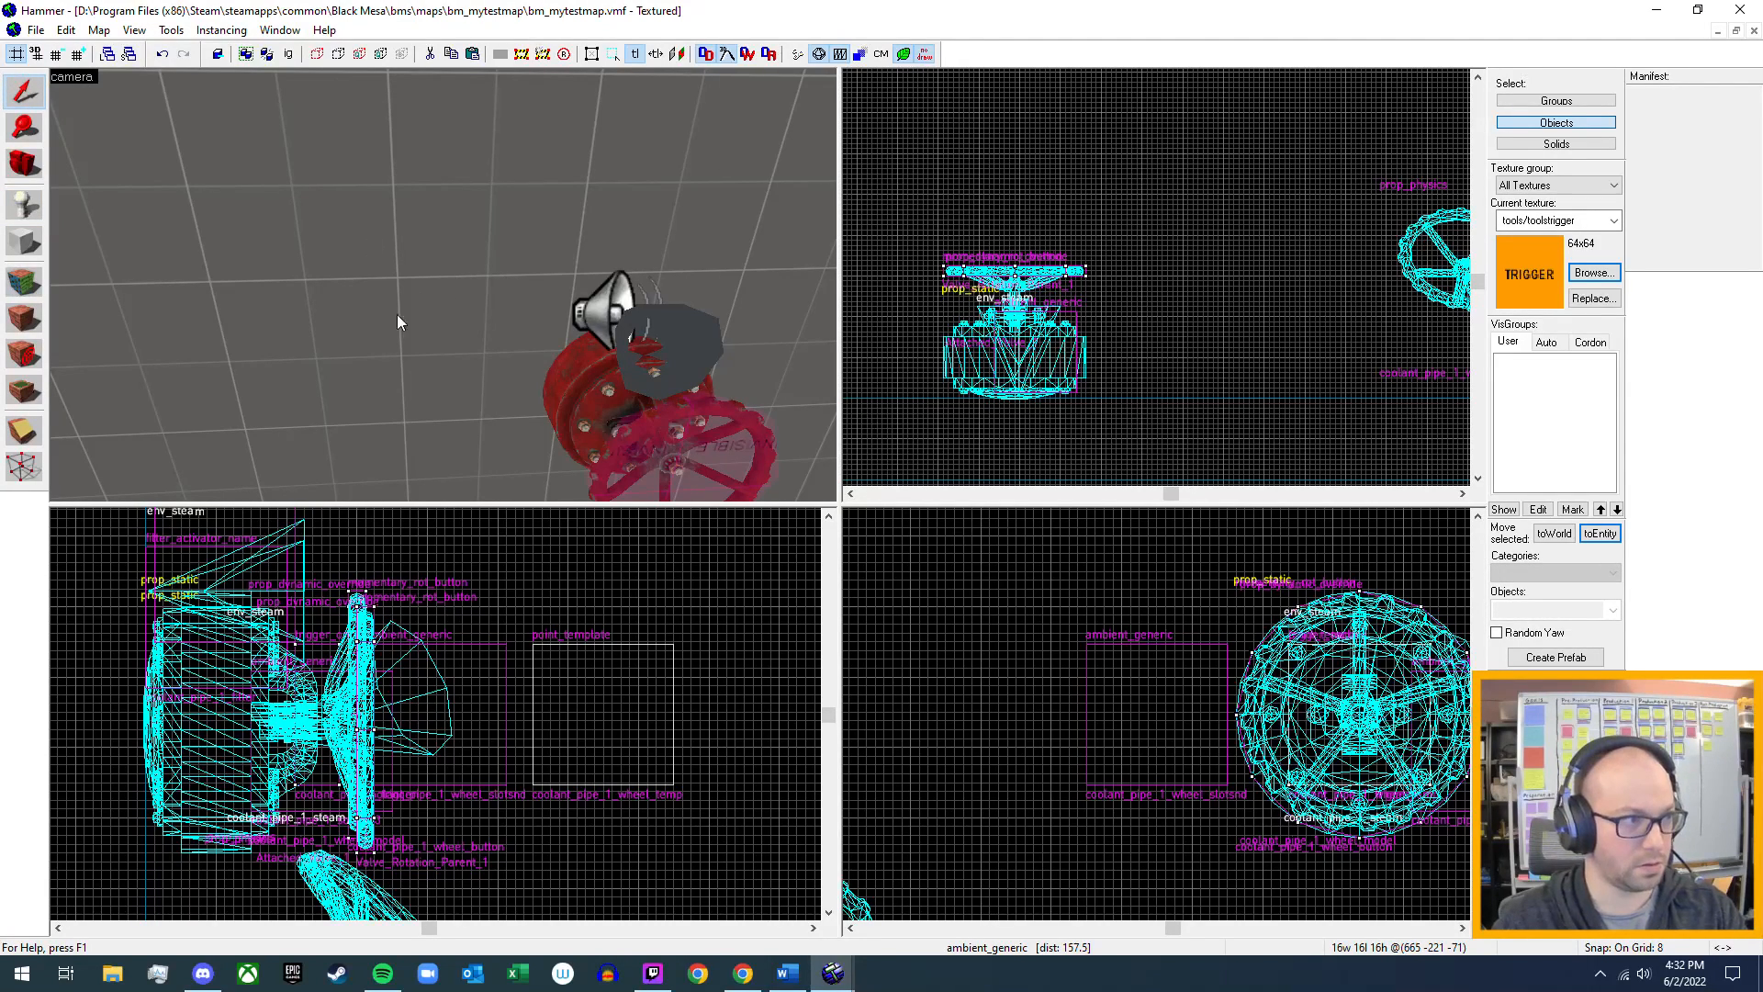
key(z)
key(s)
key(w)
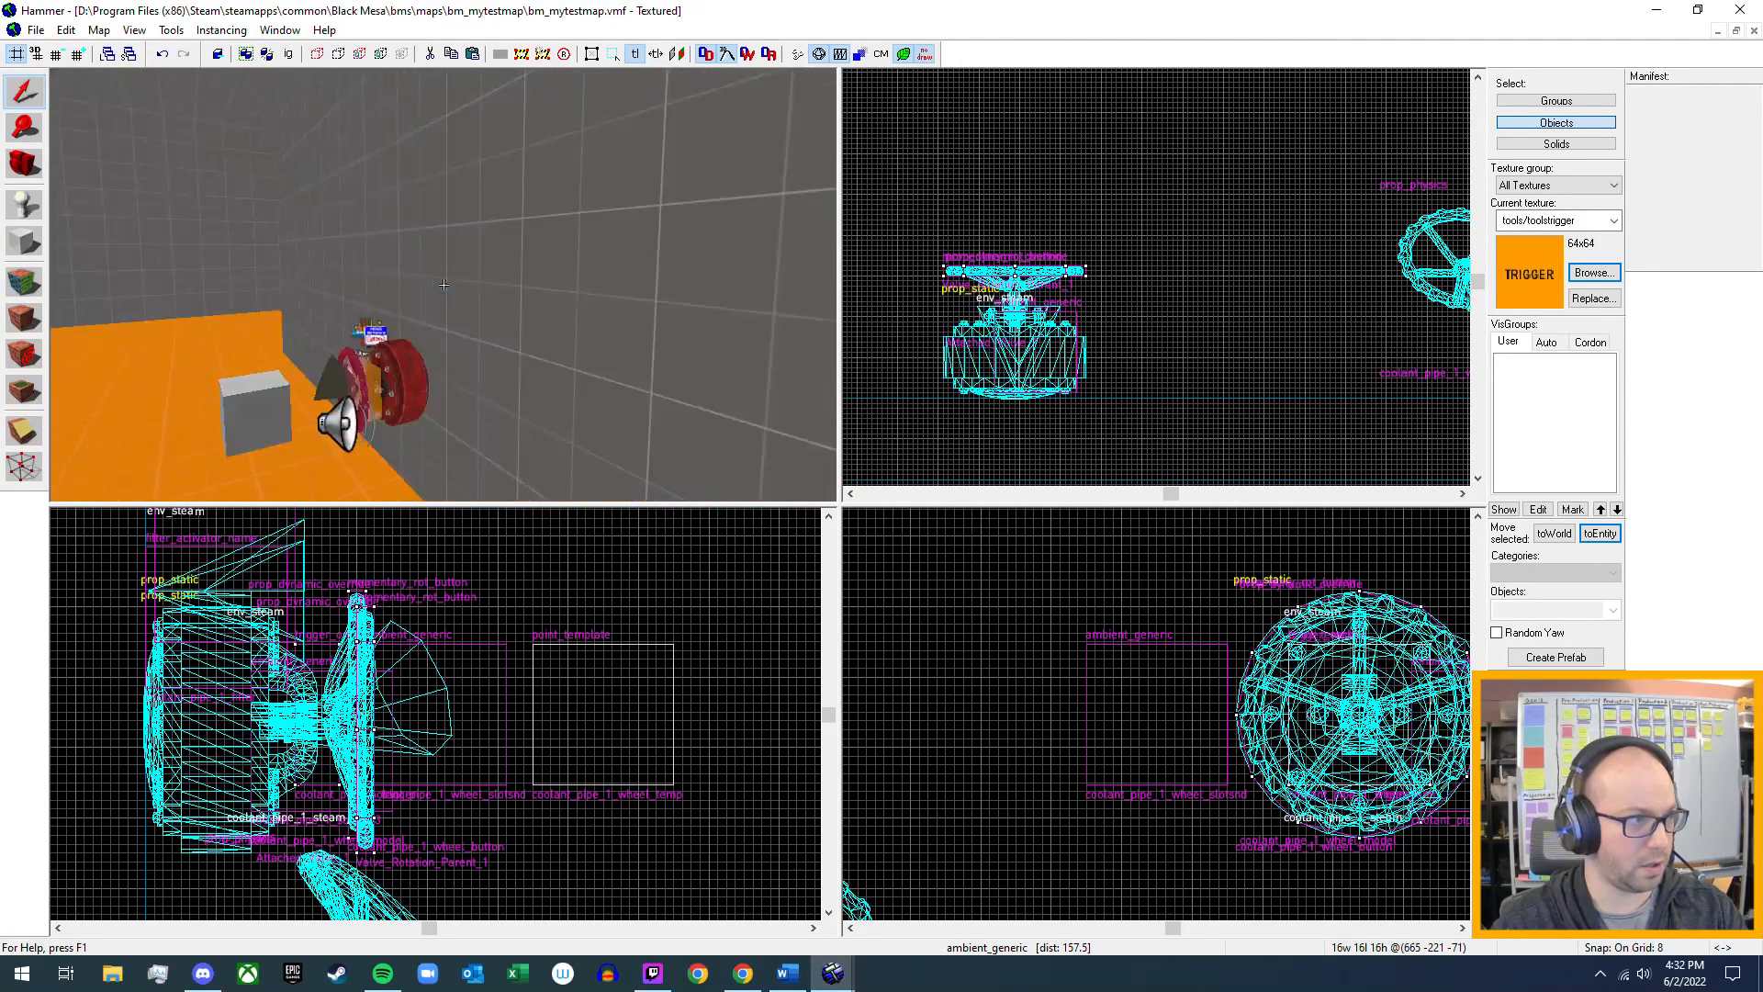
key(w)
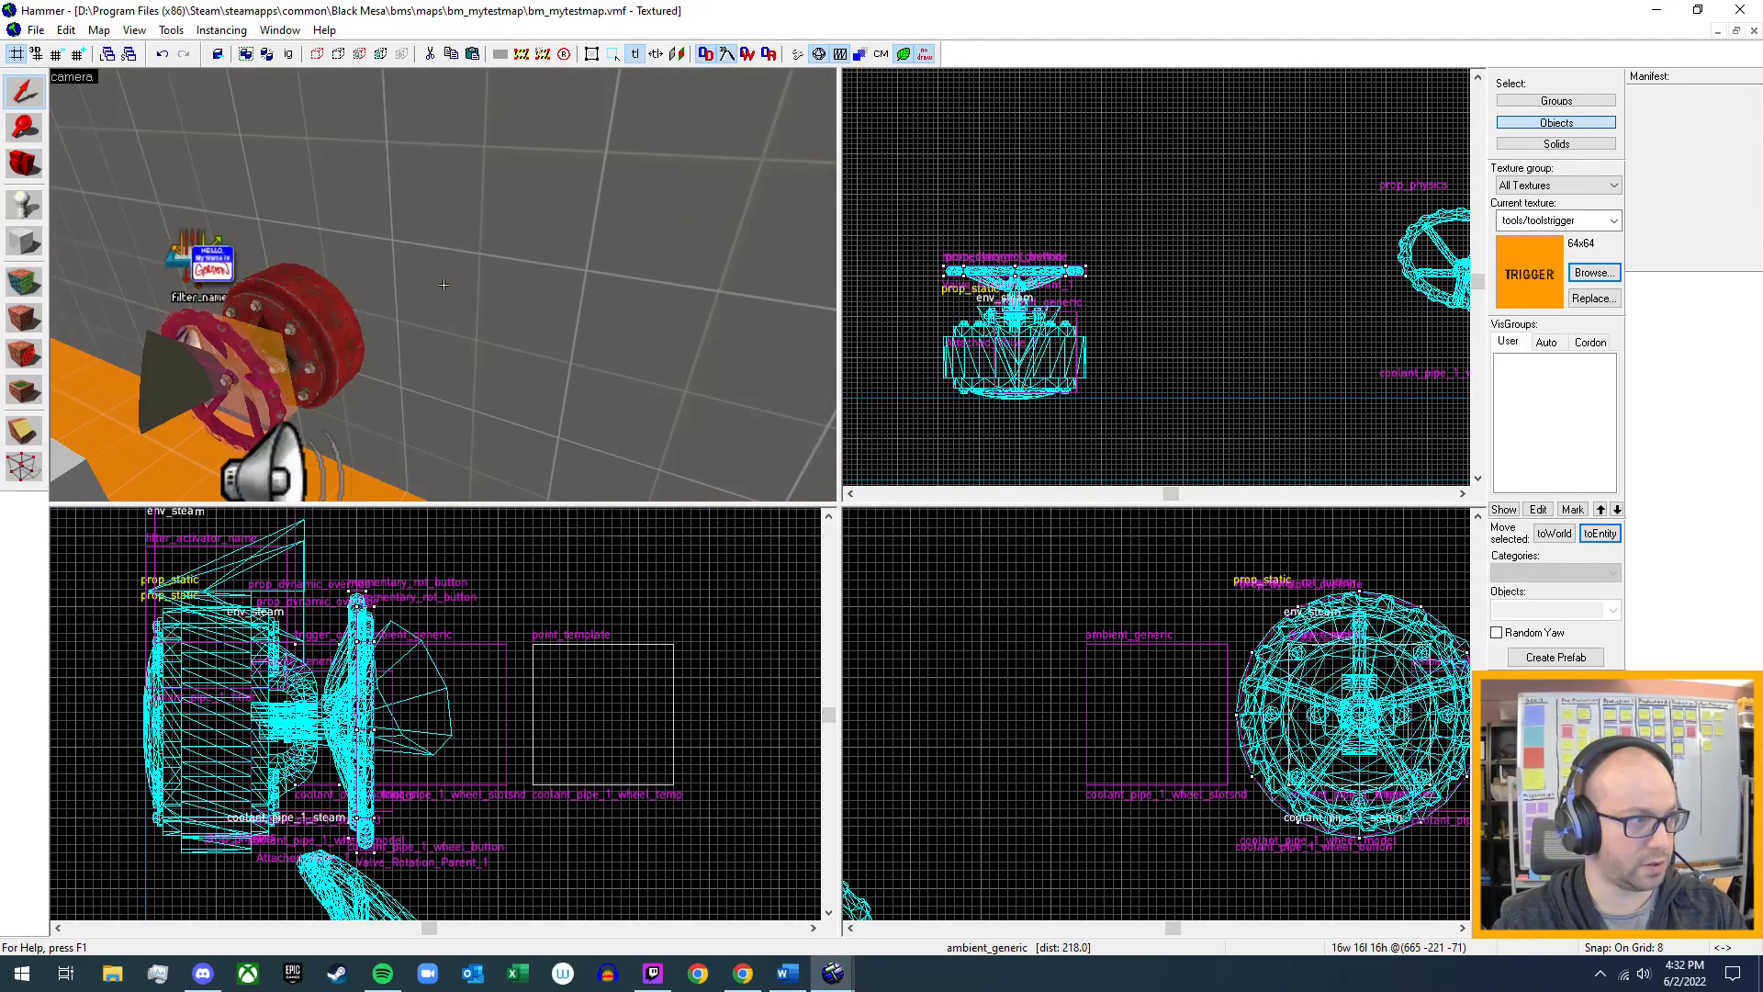
key(s)
key(w)
click(448, 290)
key(alt+Return)
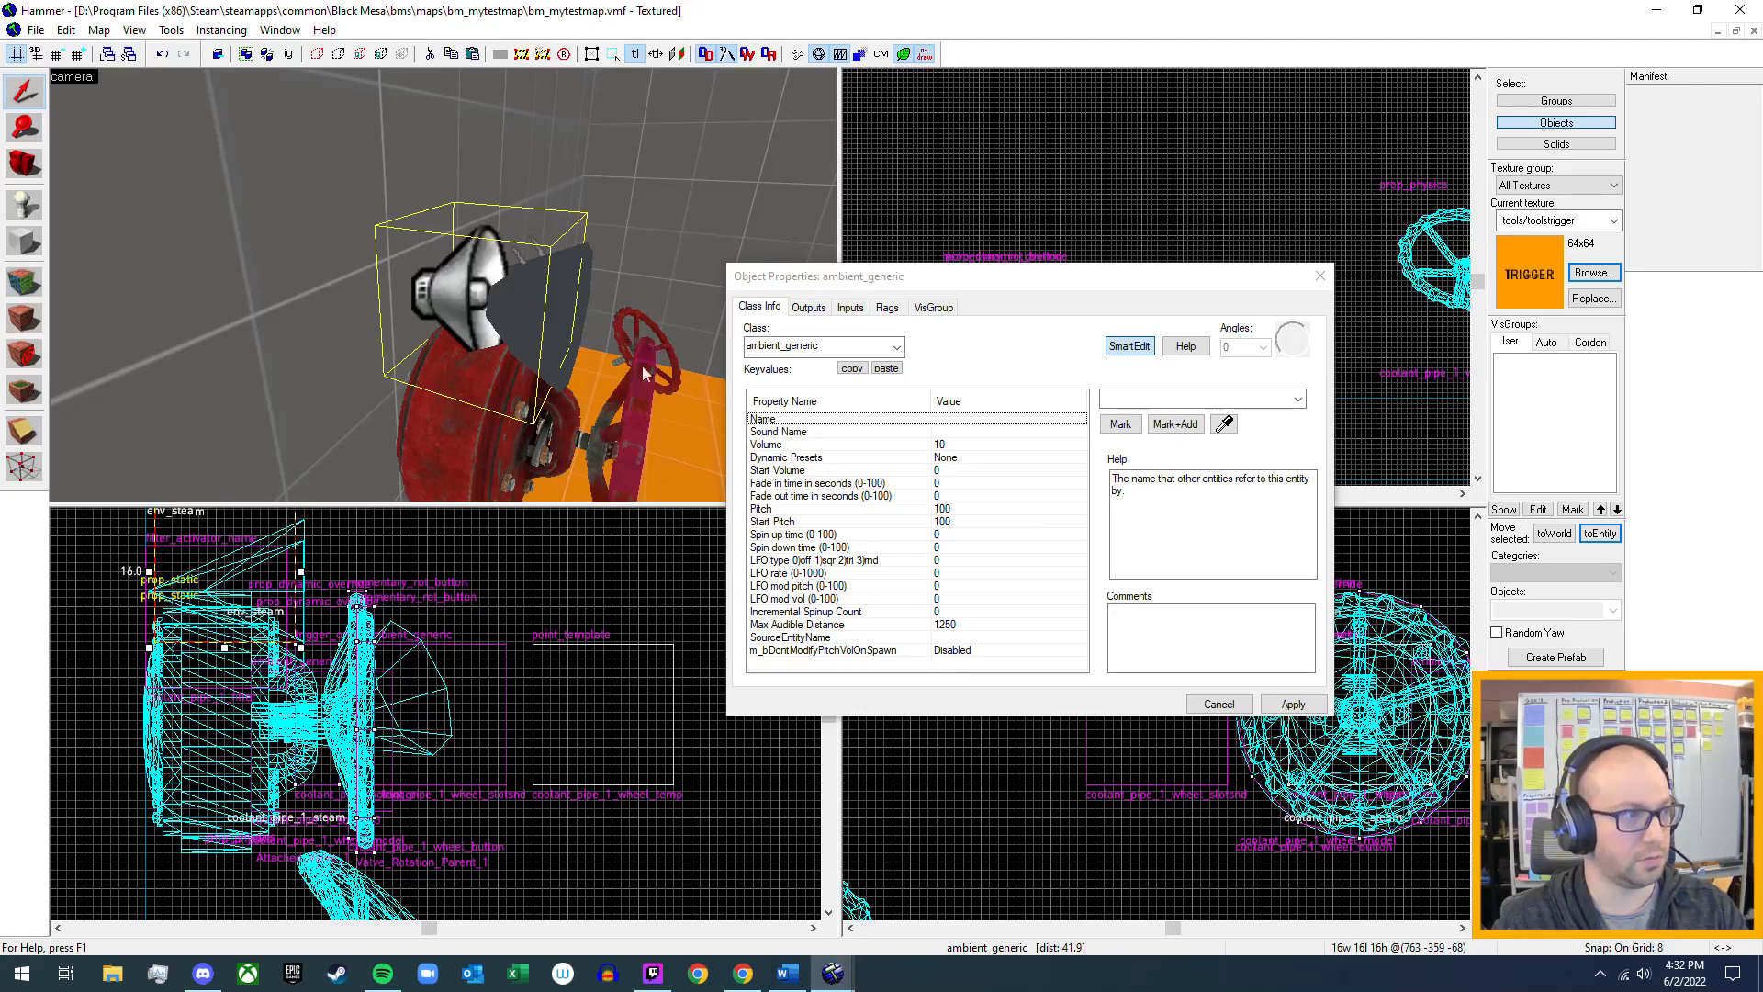
- Name the env_steam on the valve without a filter My_Steam_1 and apply the change
click(543, 305)
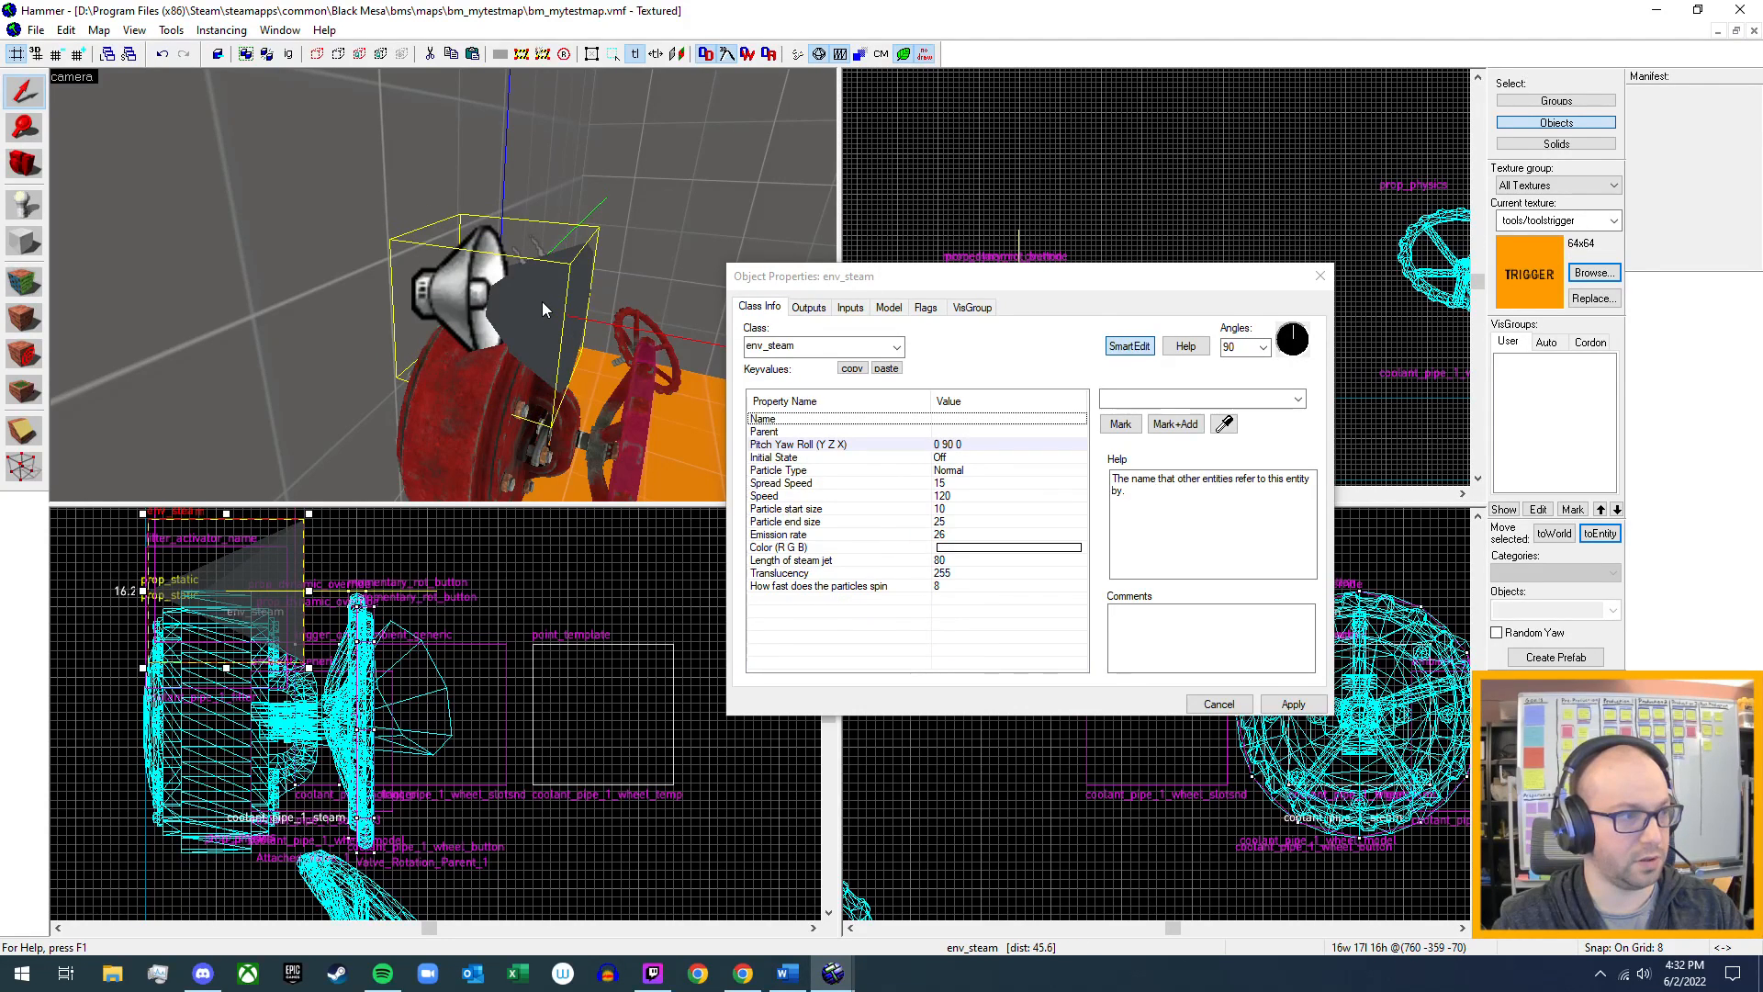
click(1171, 400)
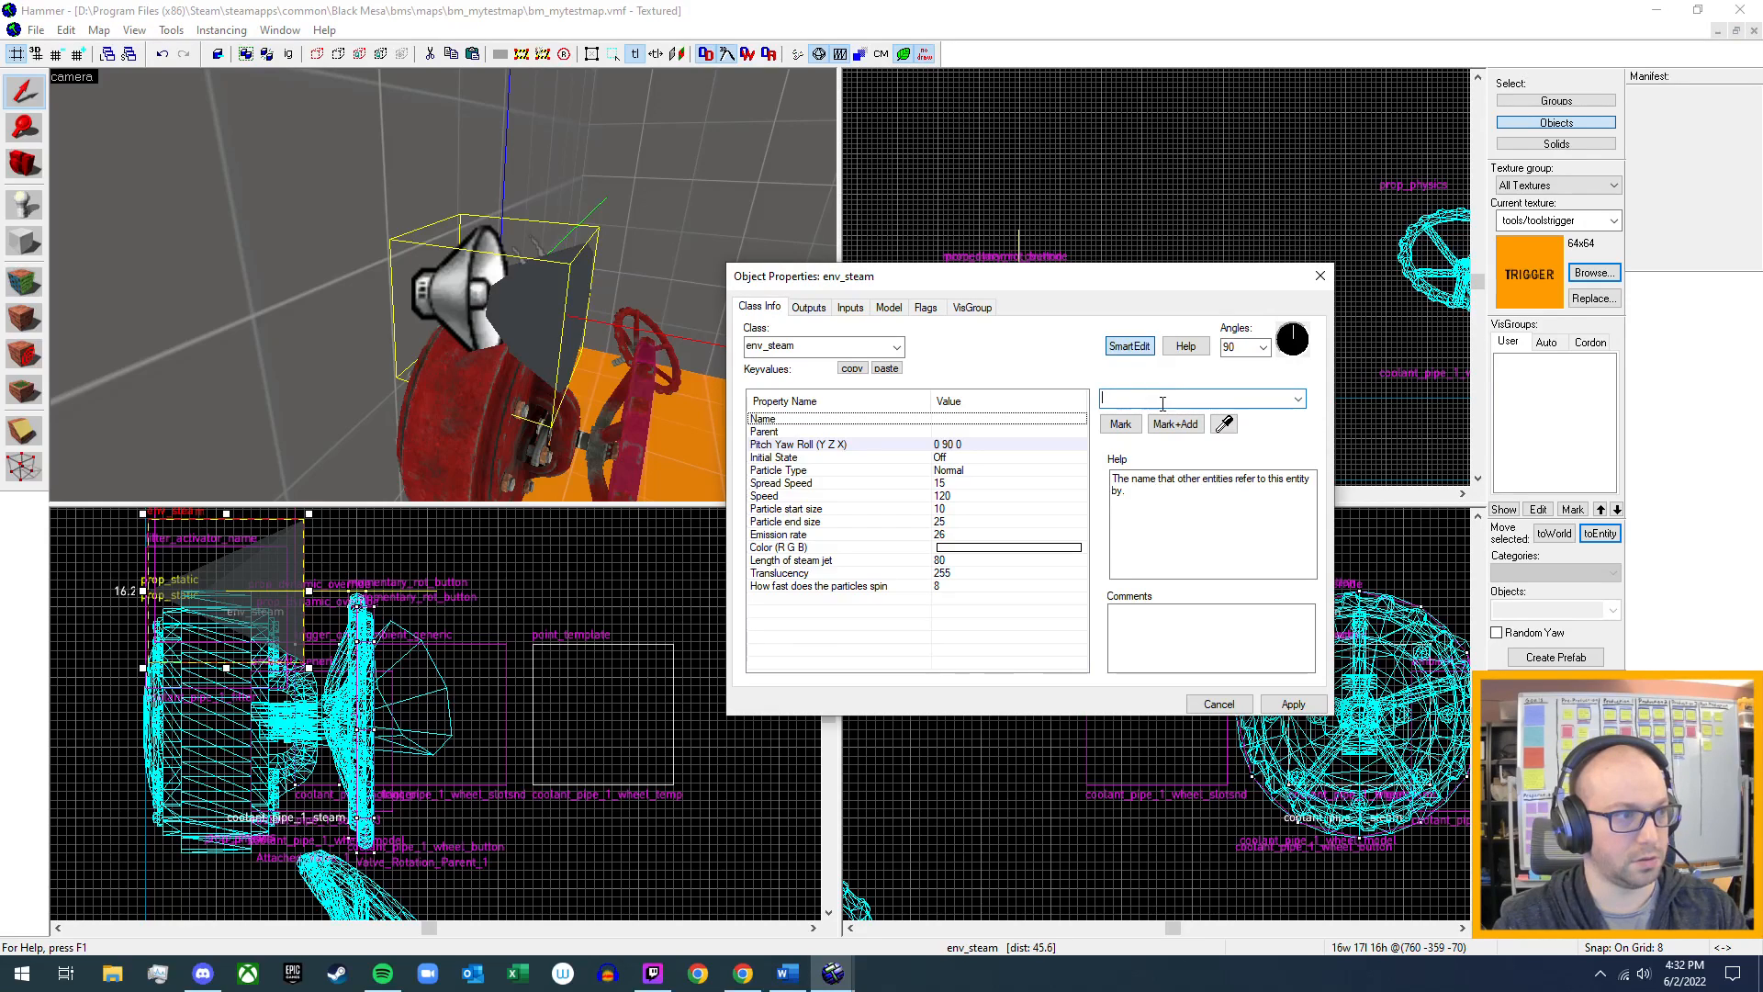
text(My_)
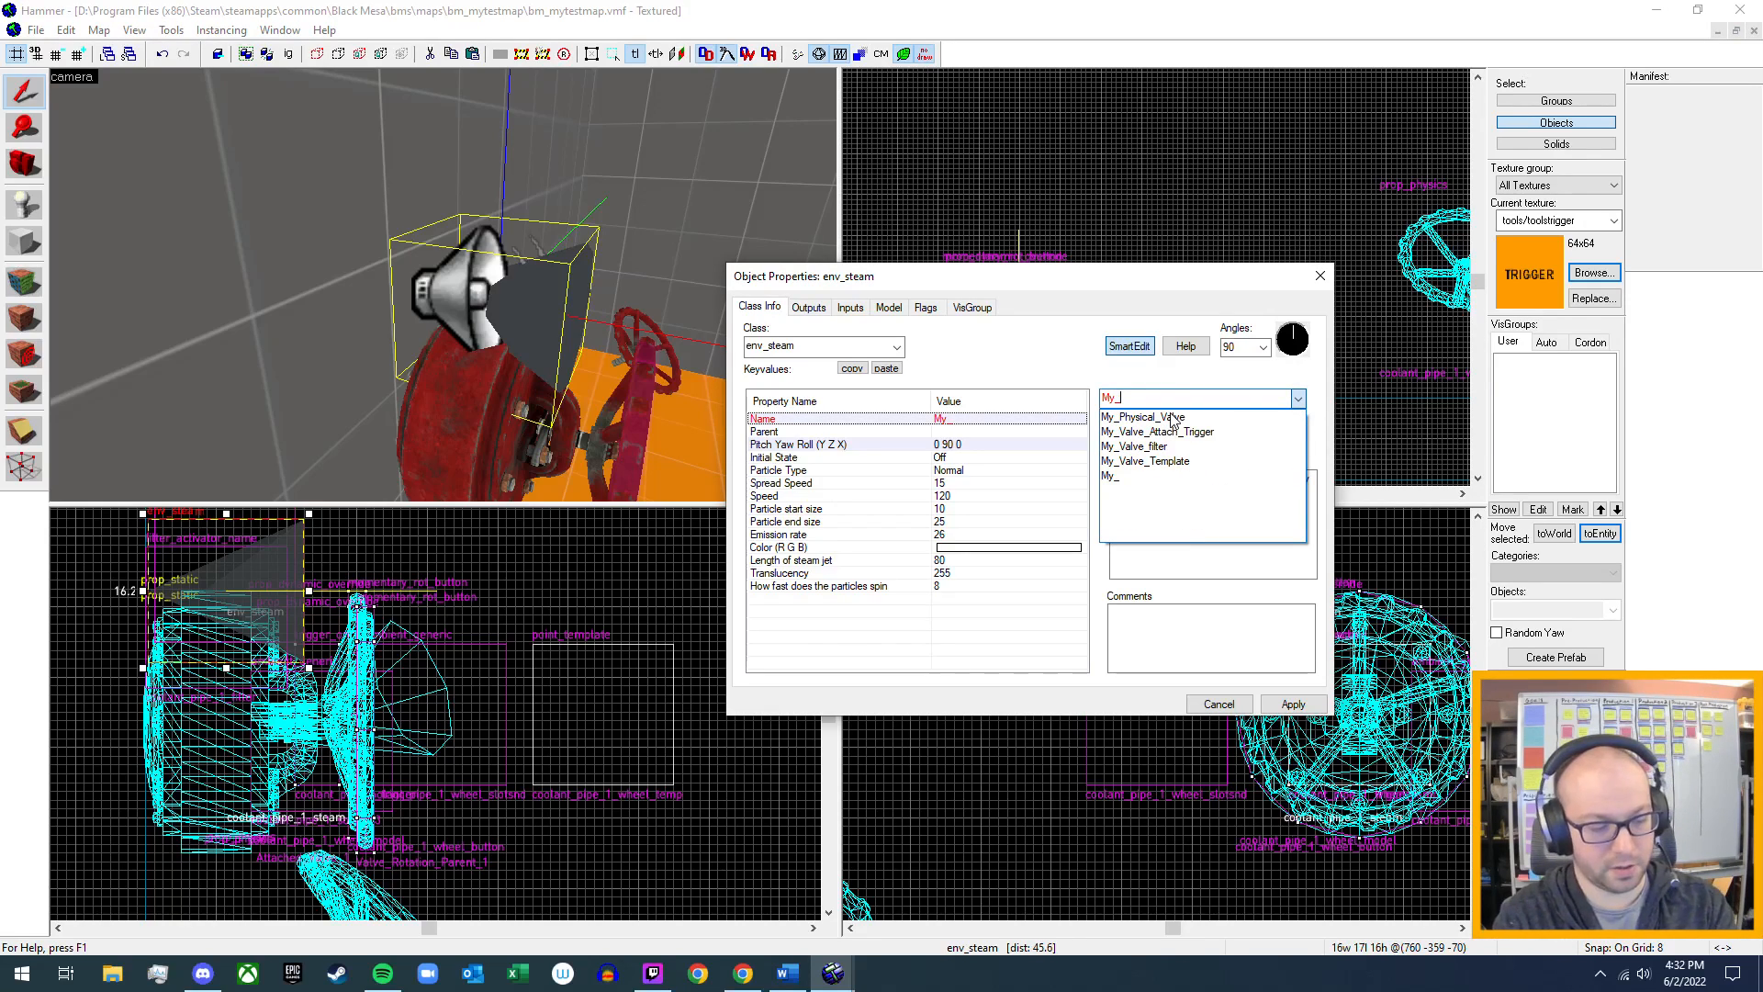
text(Steam_1)
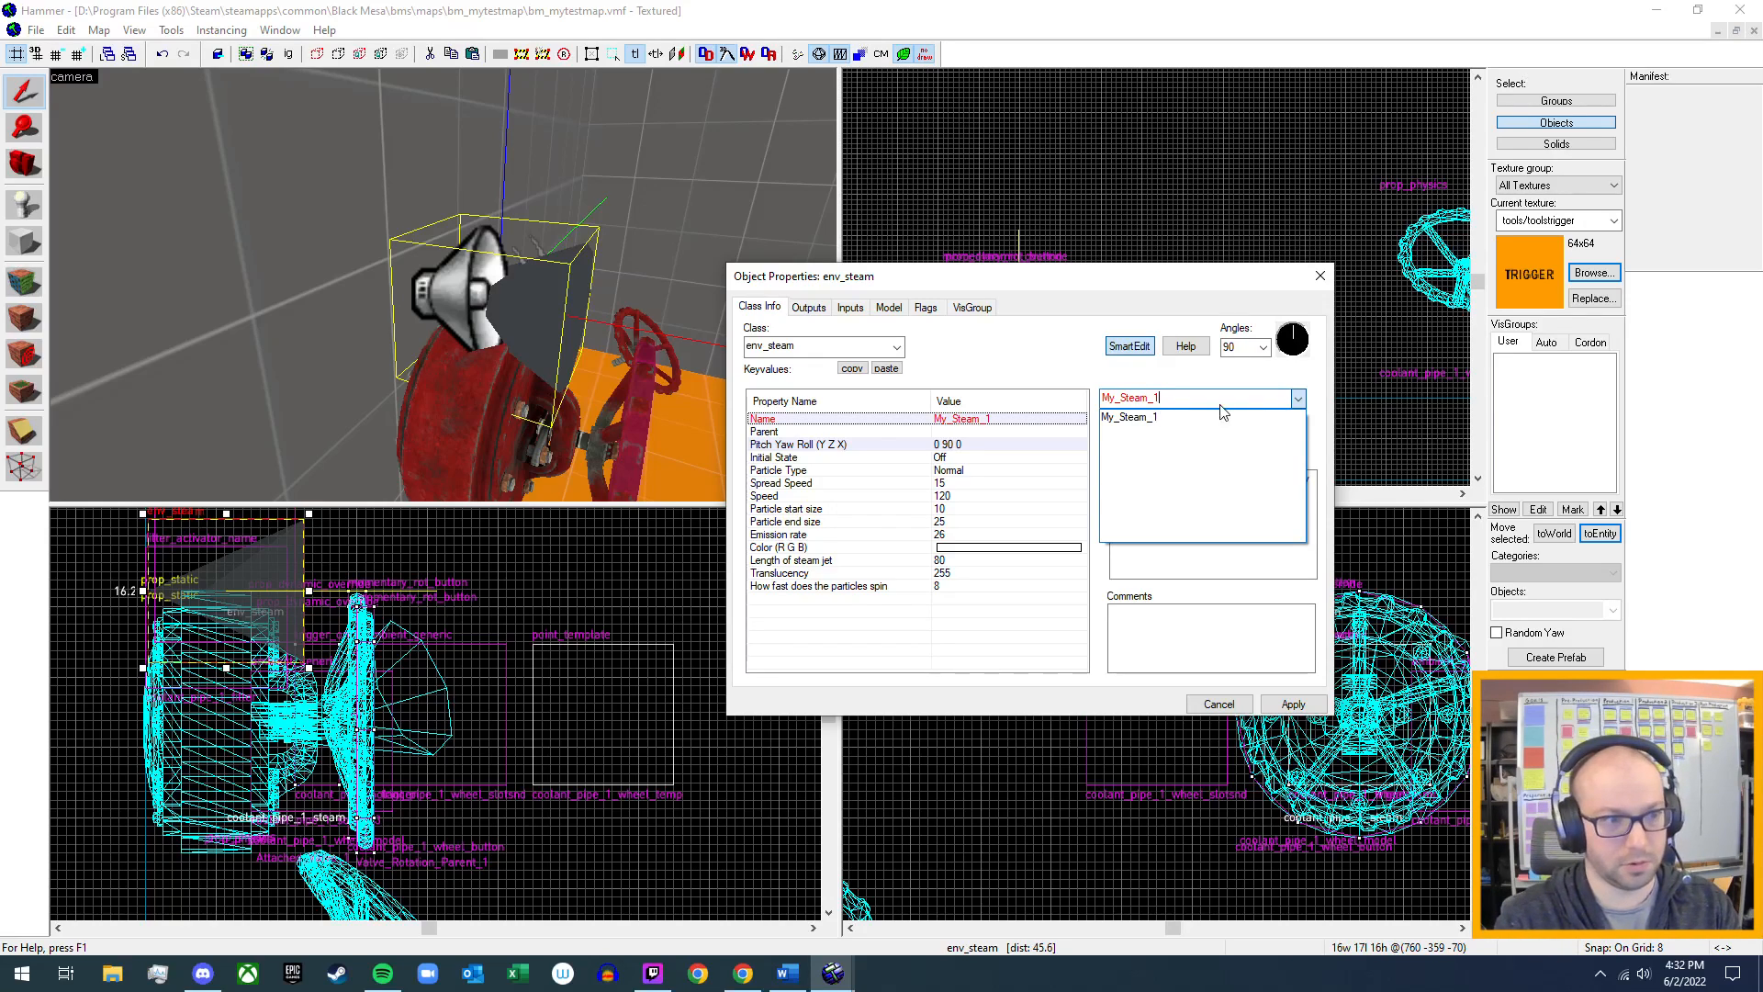
click(1304, 707)
click(1295, 704)
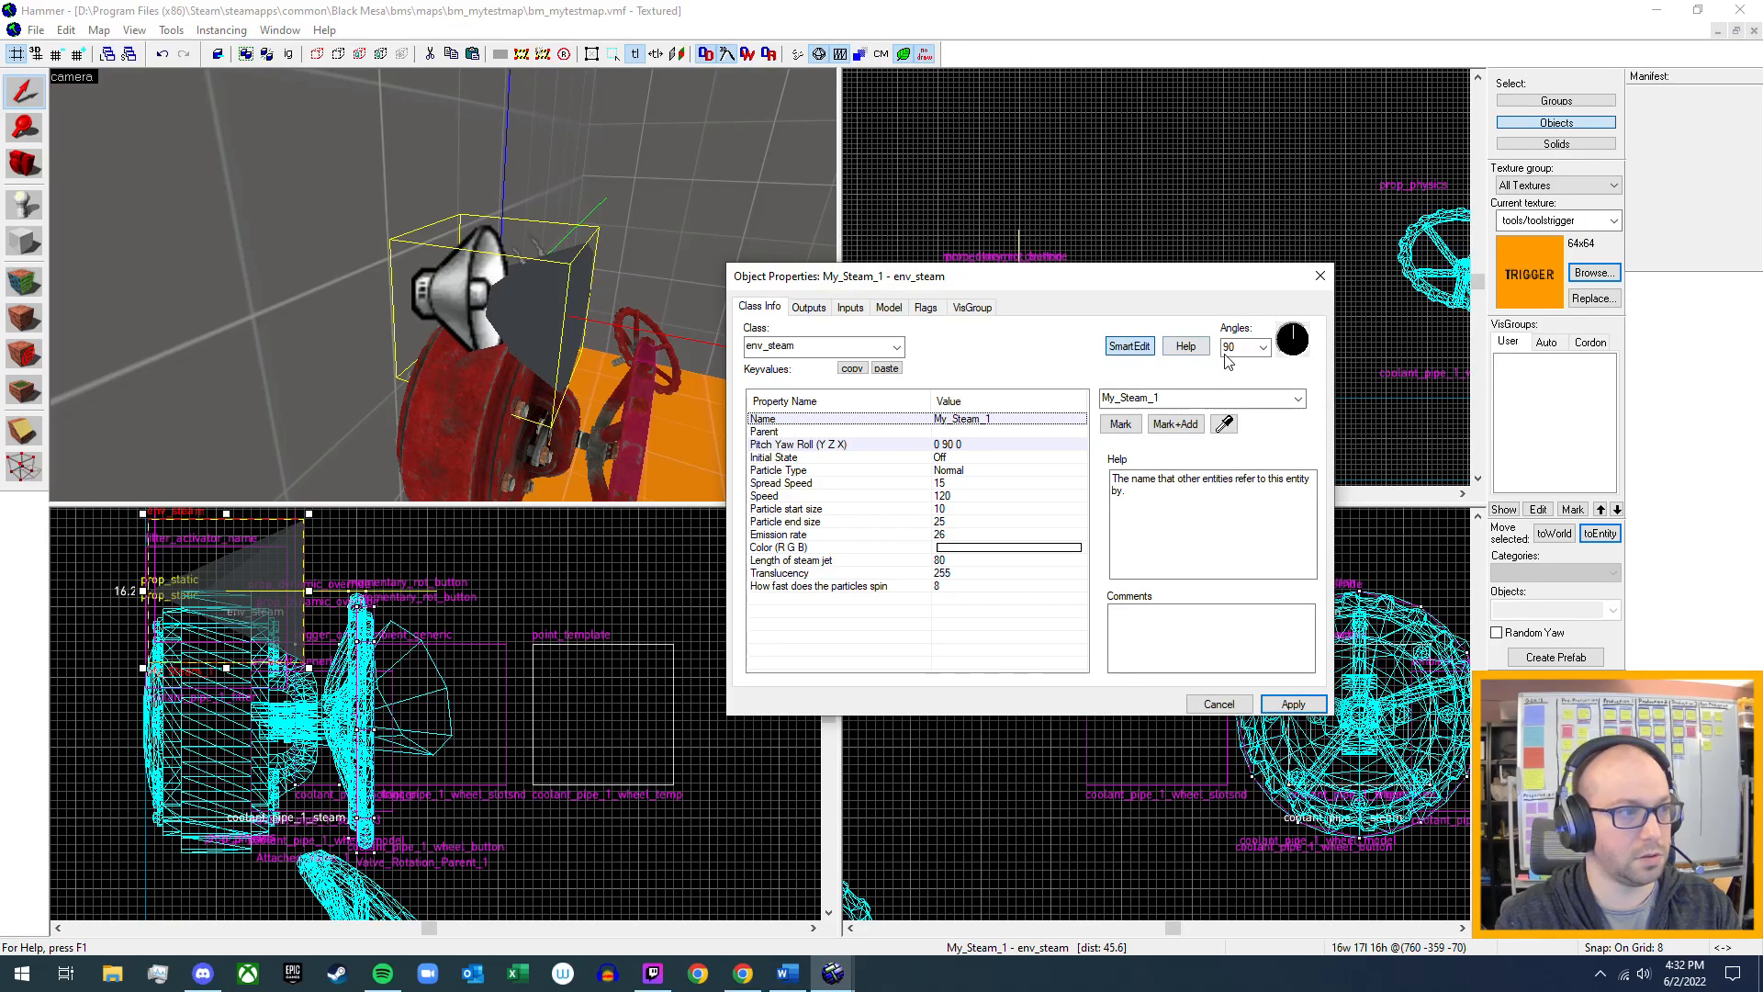
click(1321, 278)
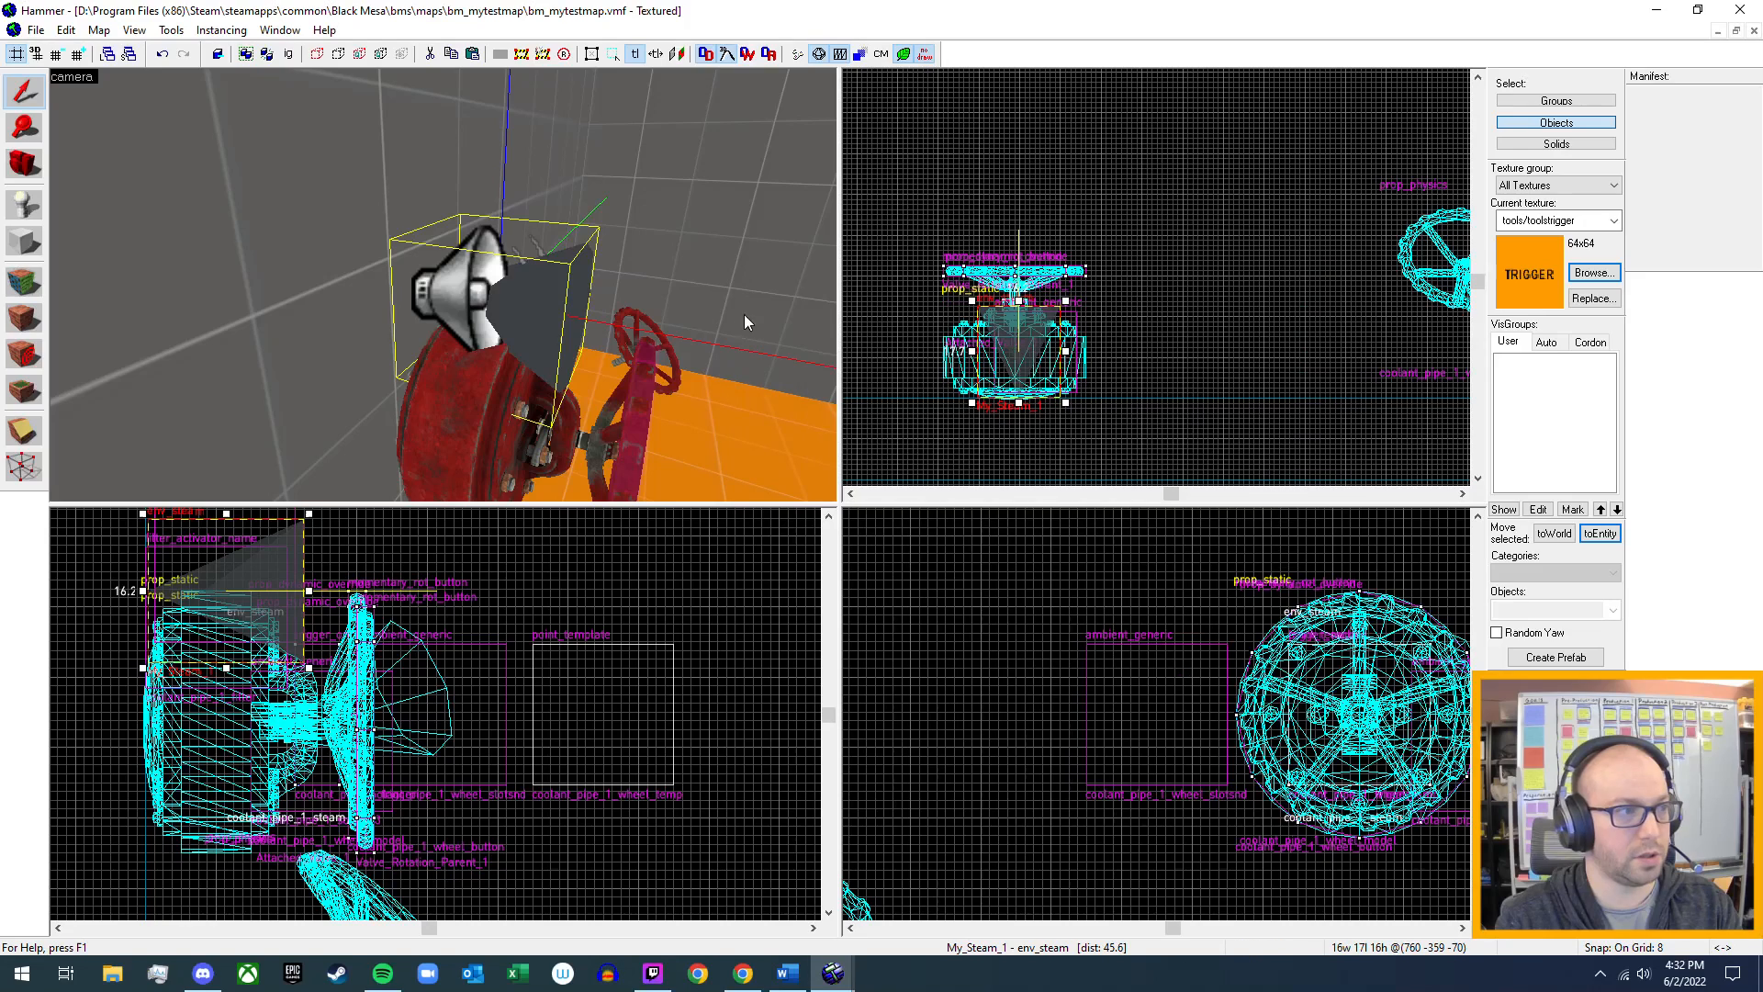
- Name the env_steam on the valve with the filter My_Steam_2 and apply the change
key(z)
key(s)
key(w)
key(w)
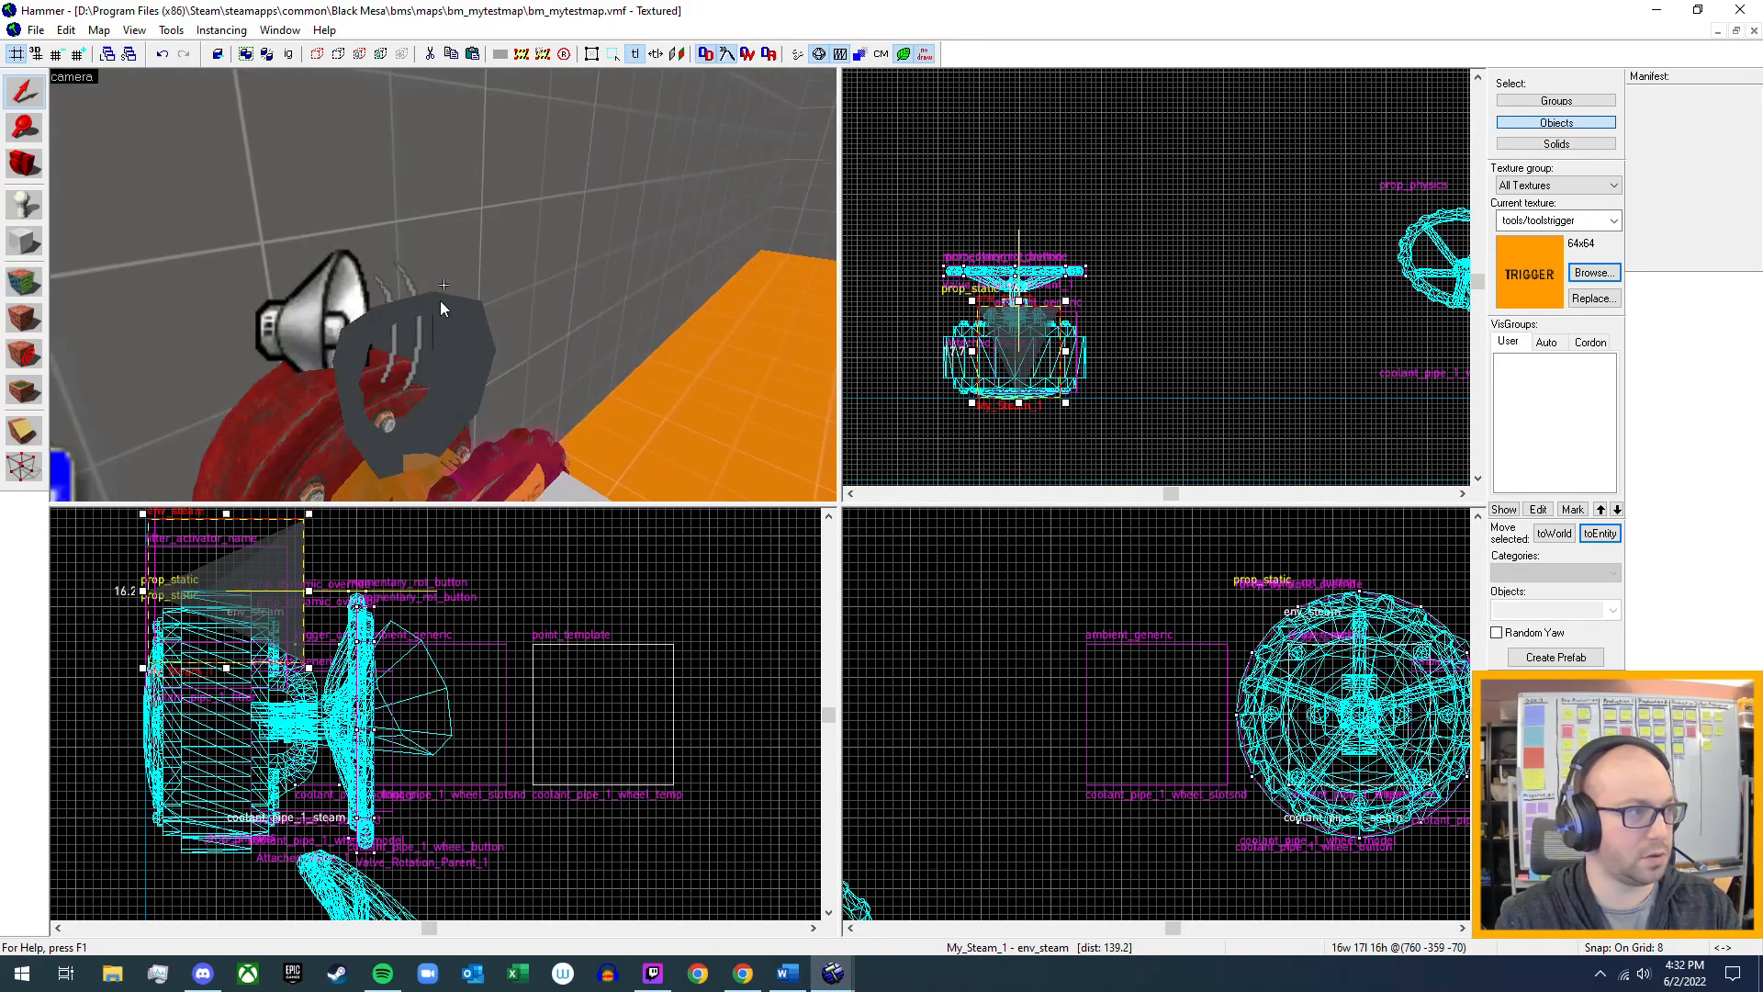
key(z)
double_click(450, 330)
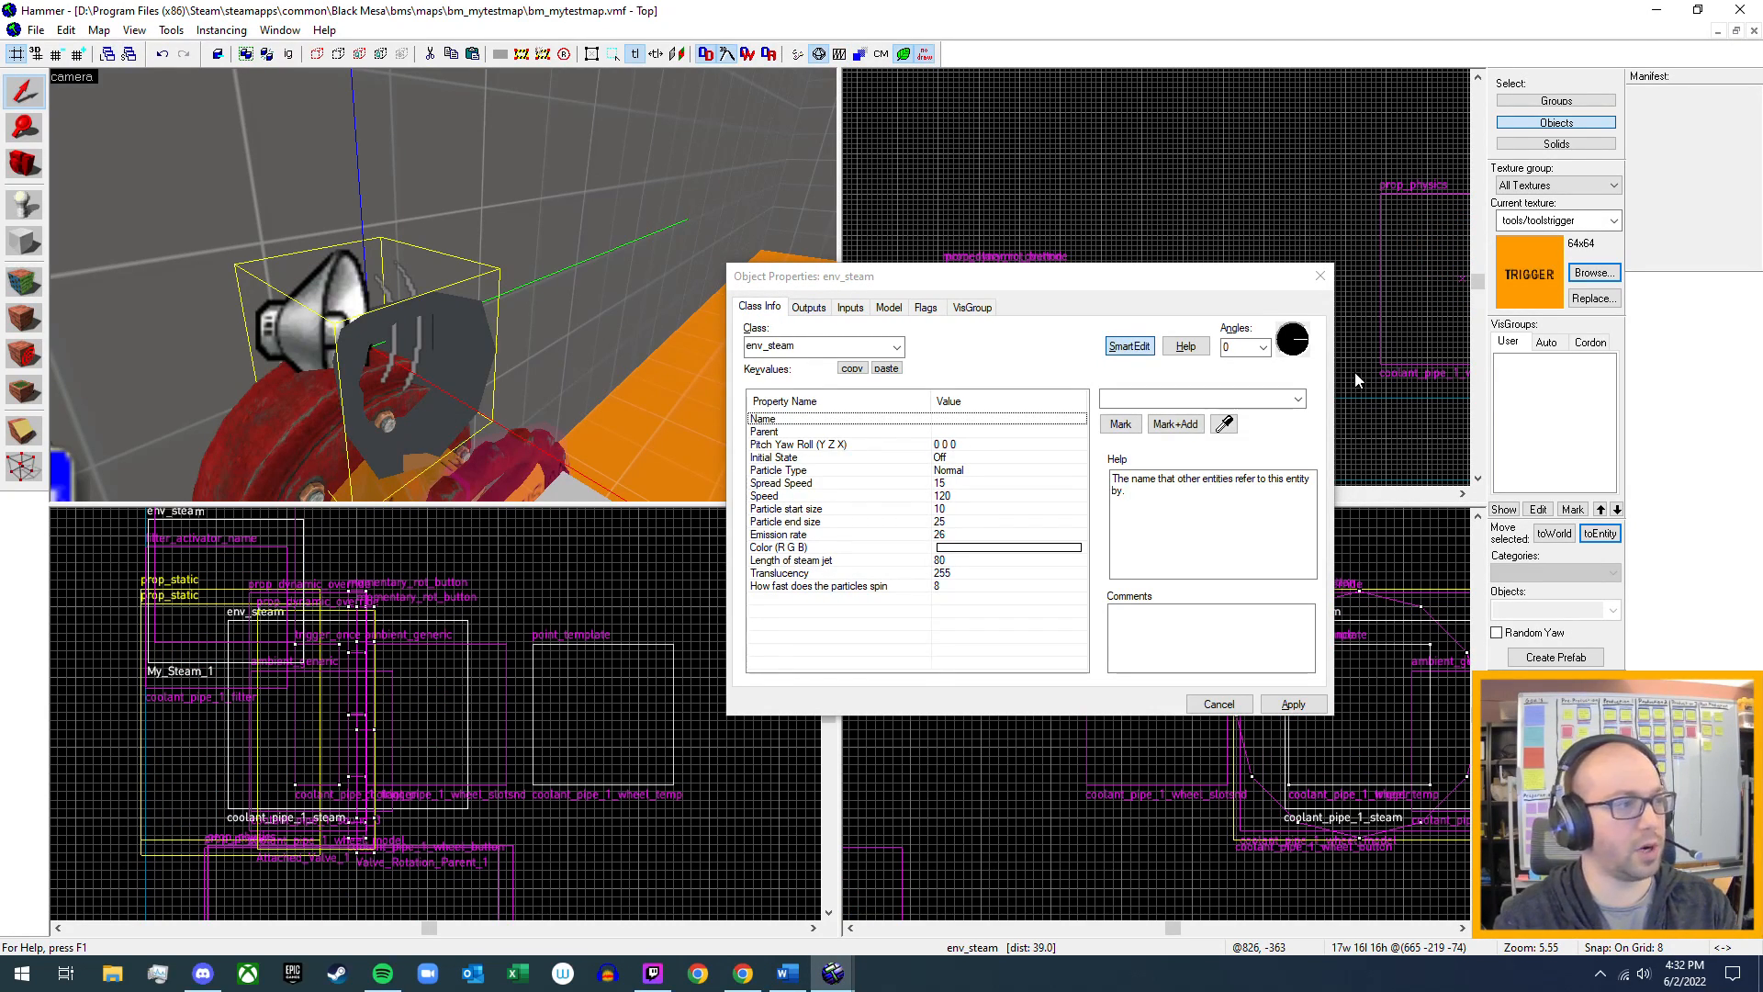
click(1129, 401)
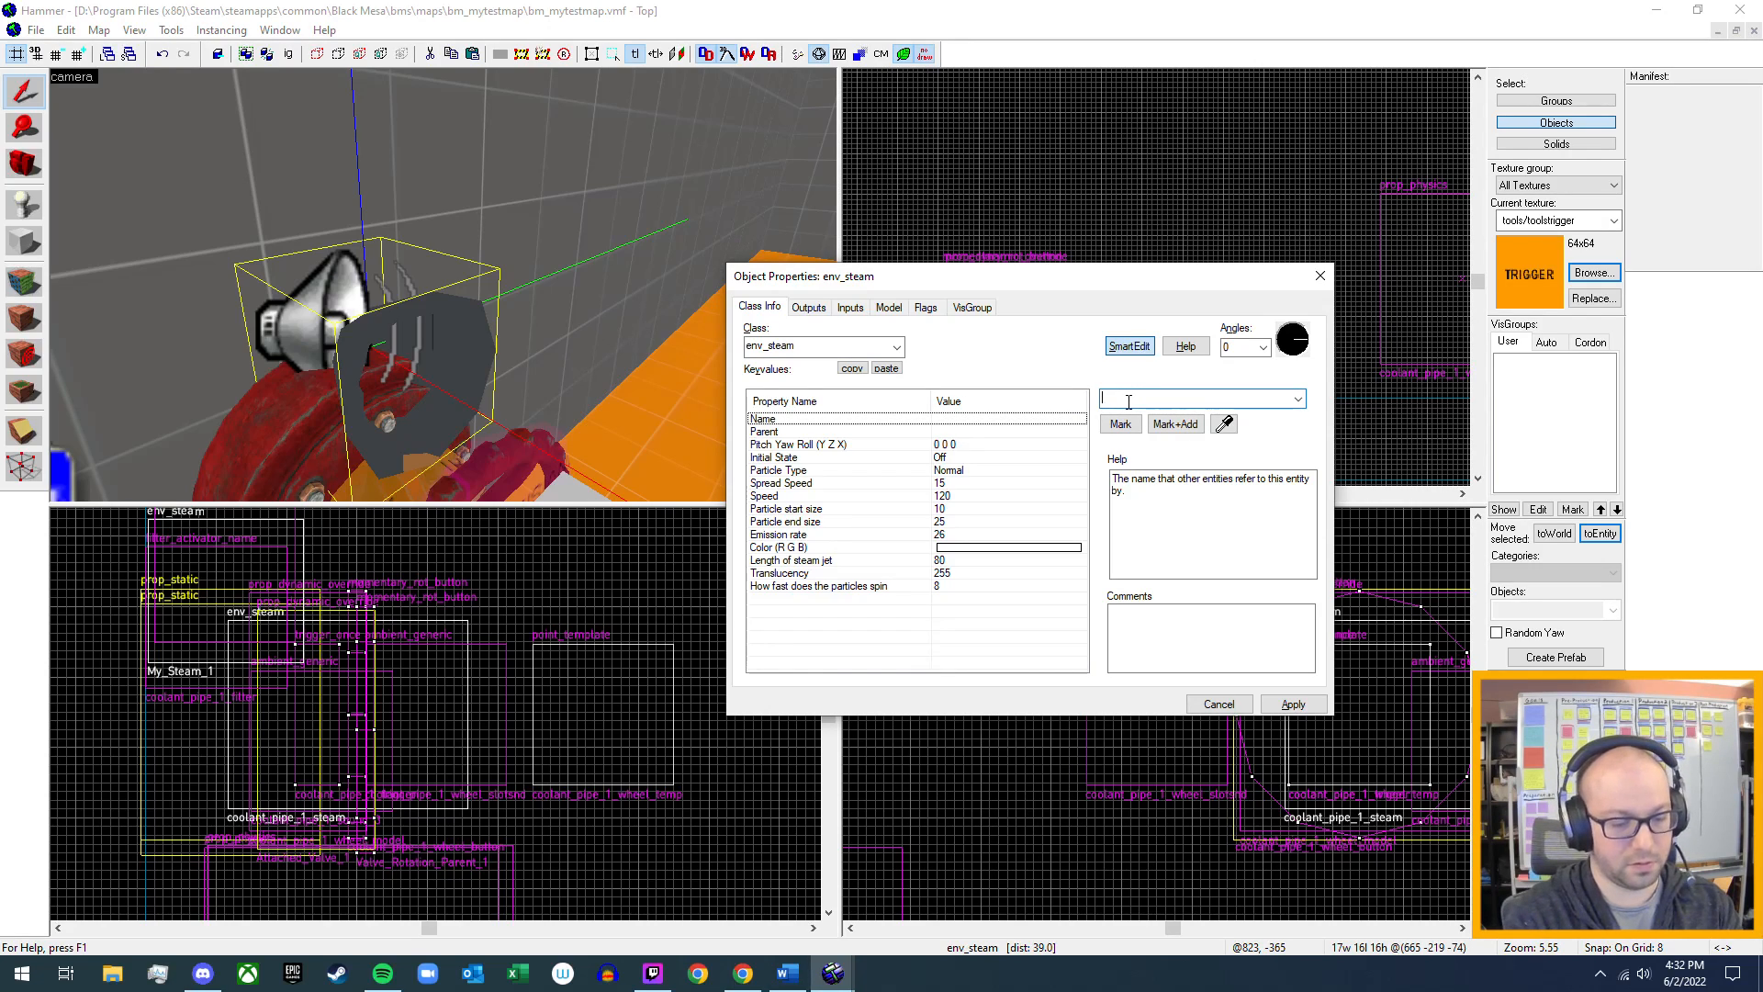
text(M)
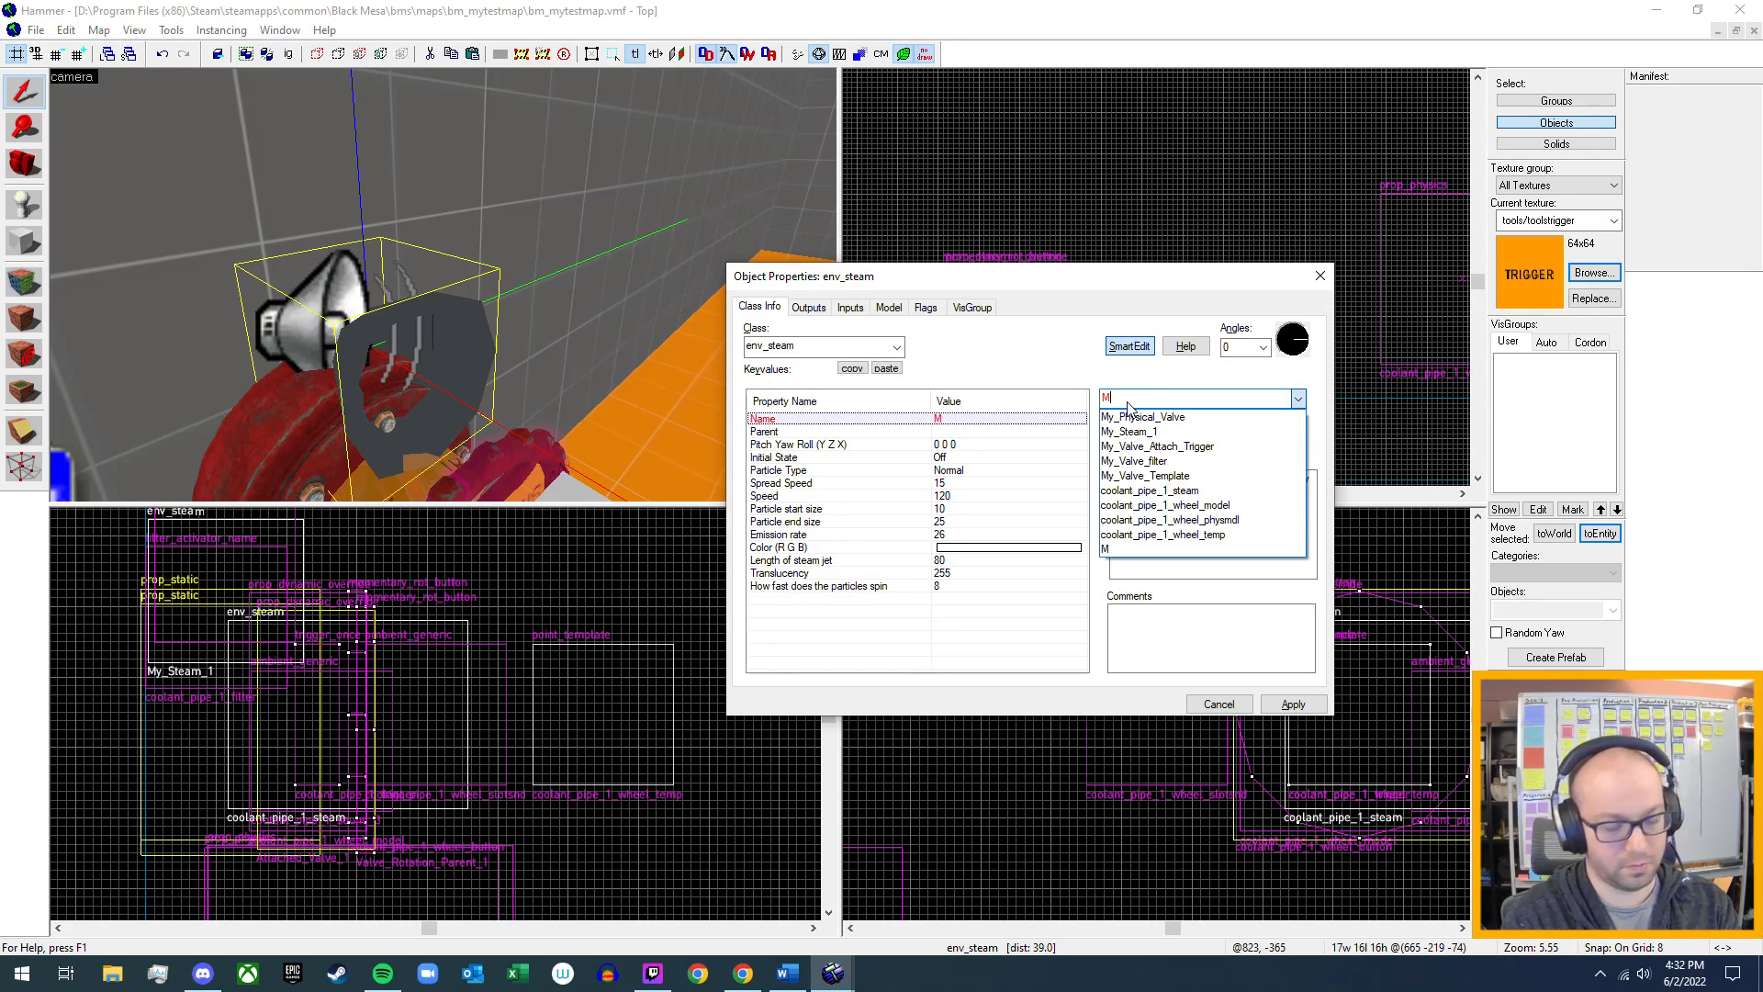
text(y)
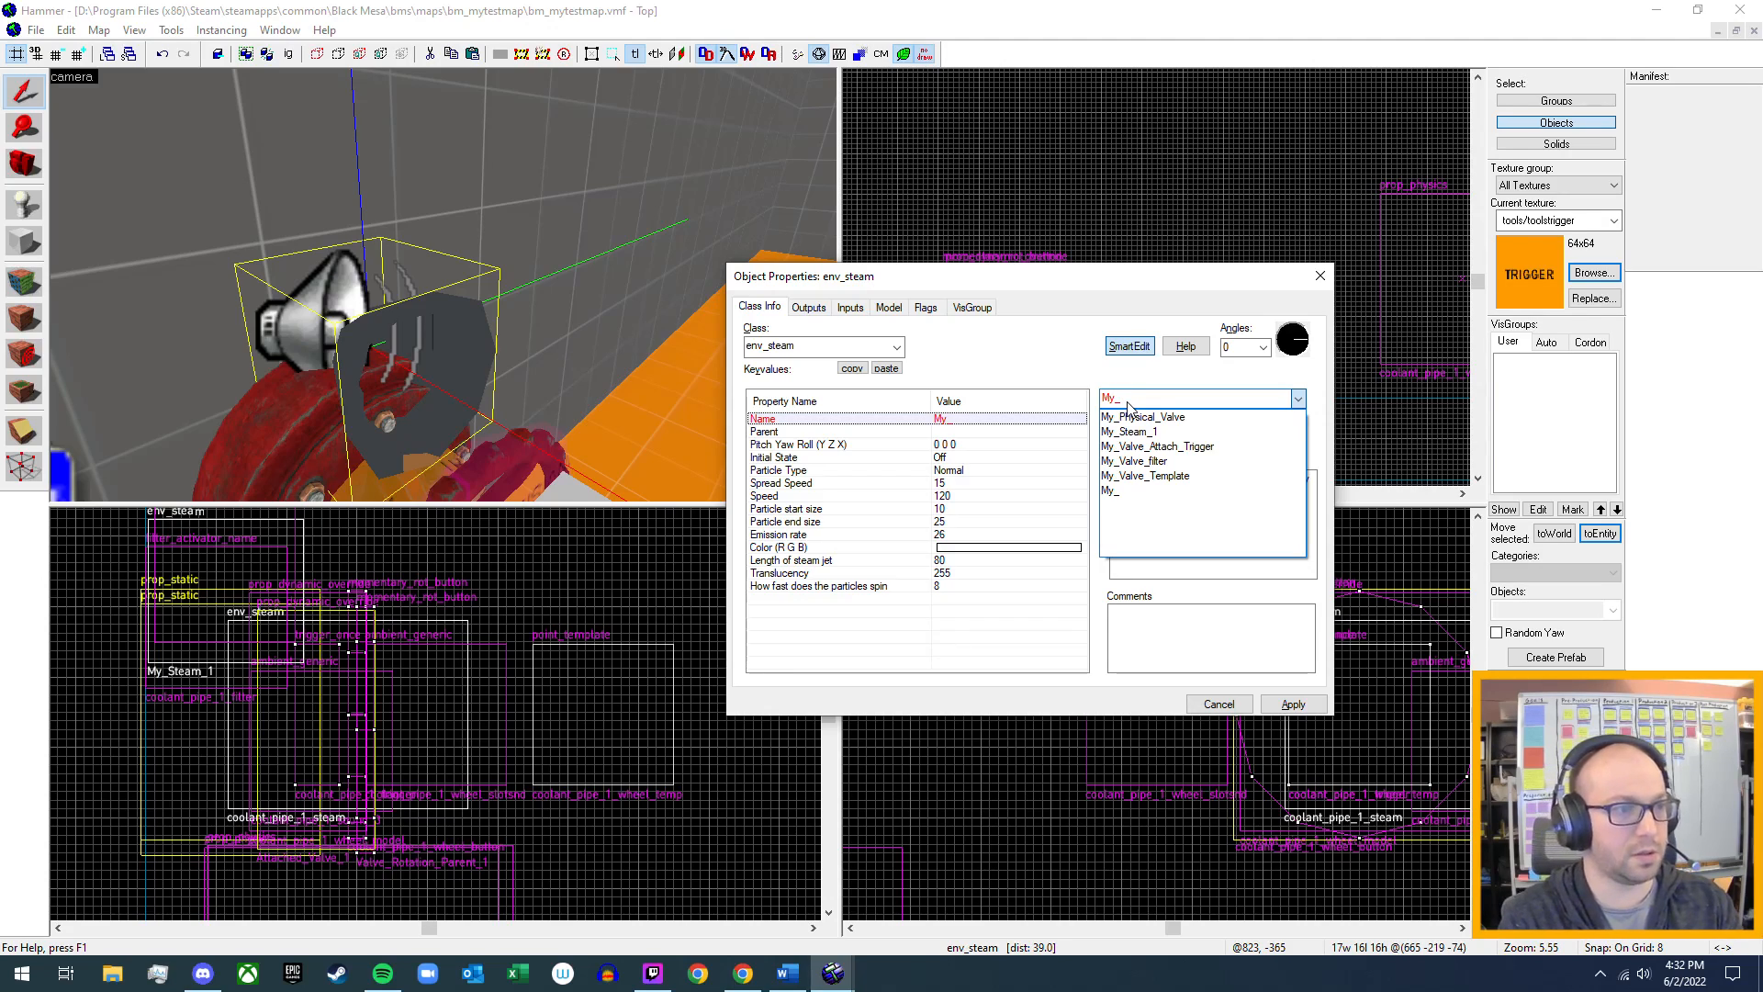
text(_Steam_2)
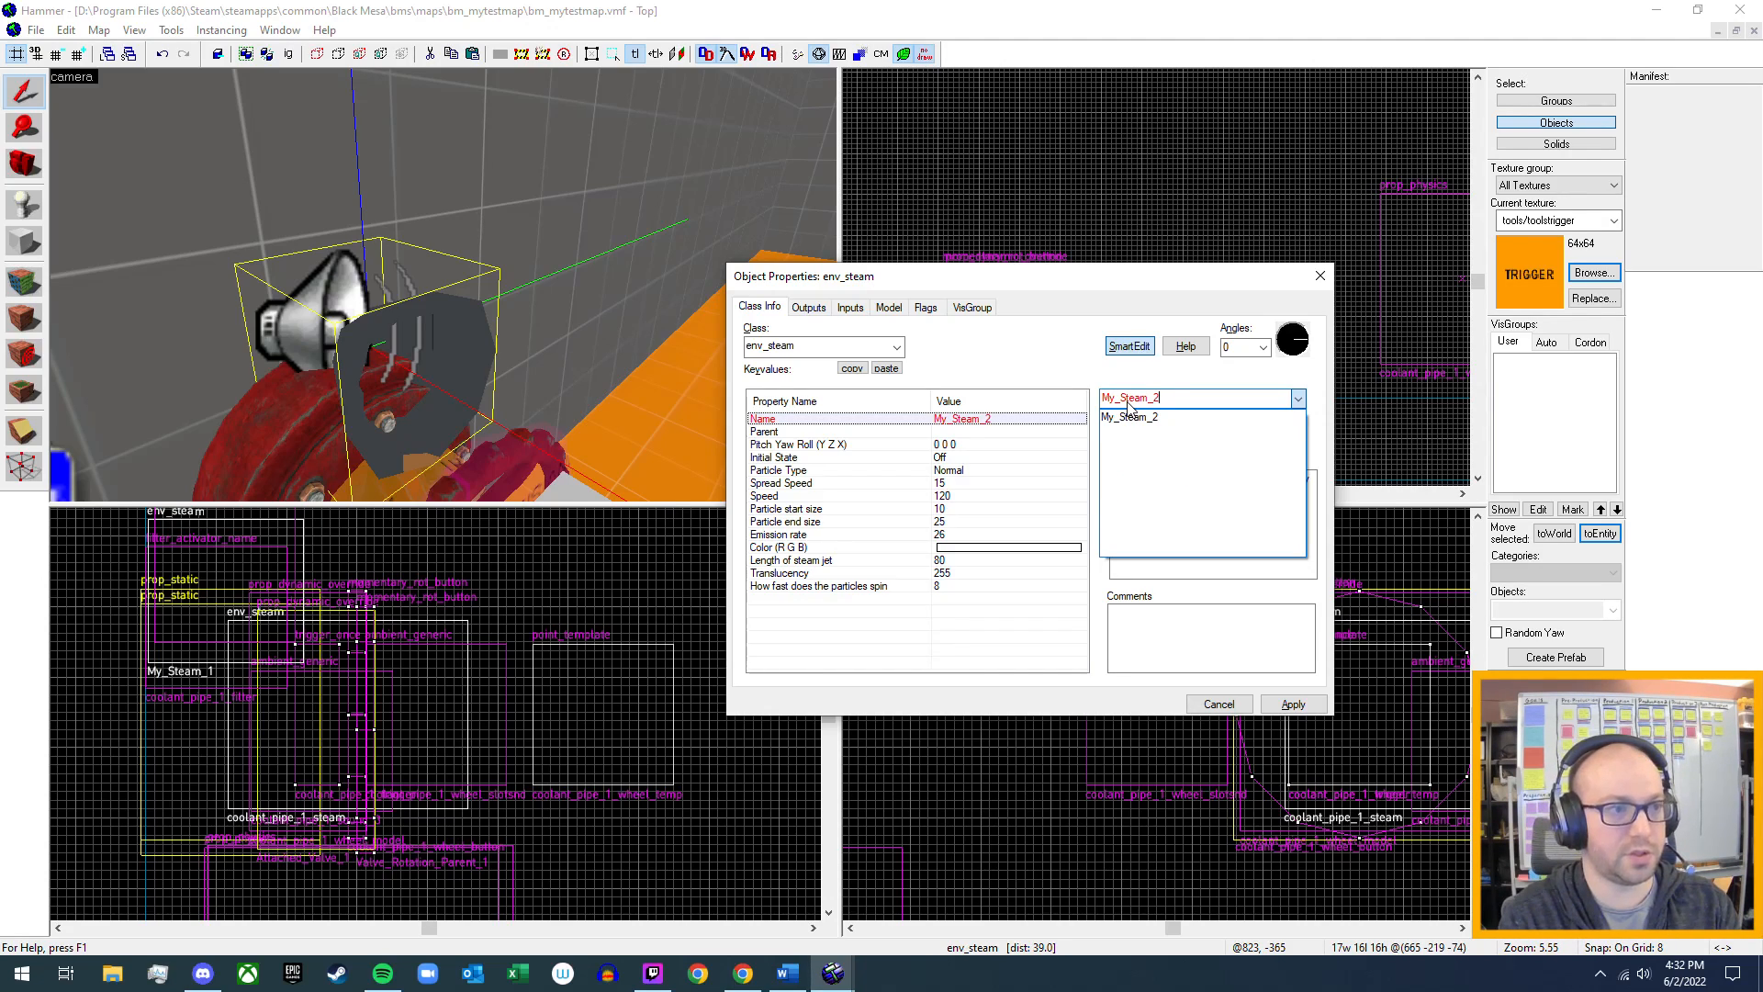
click(1129, 415)
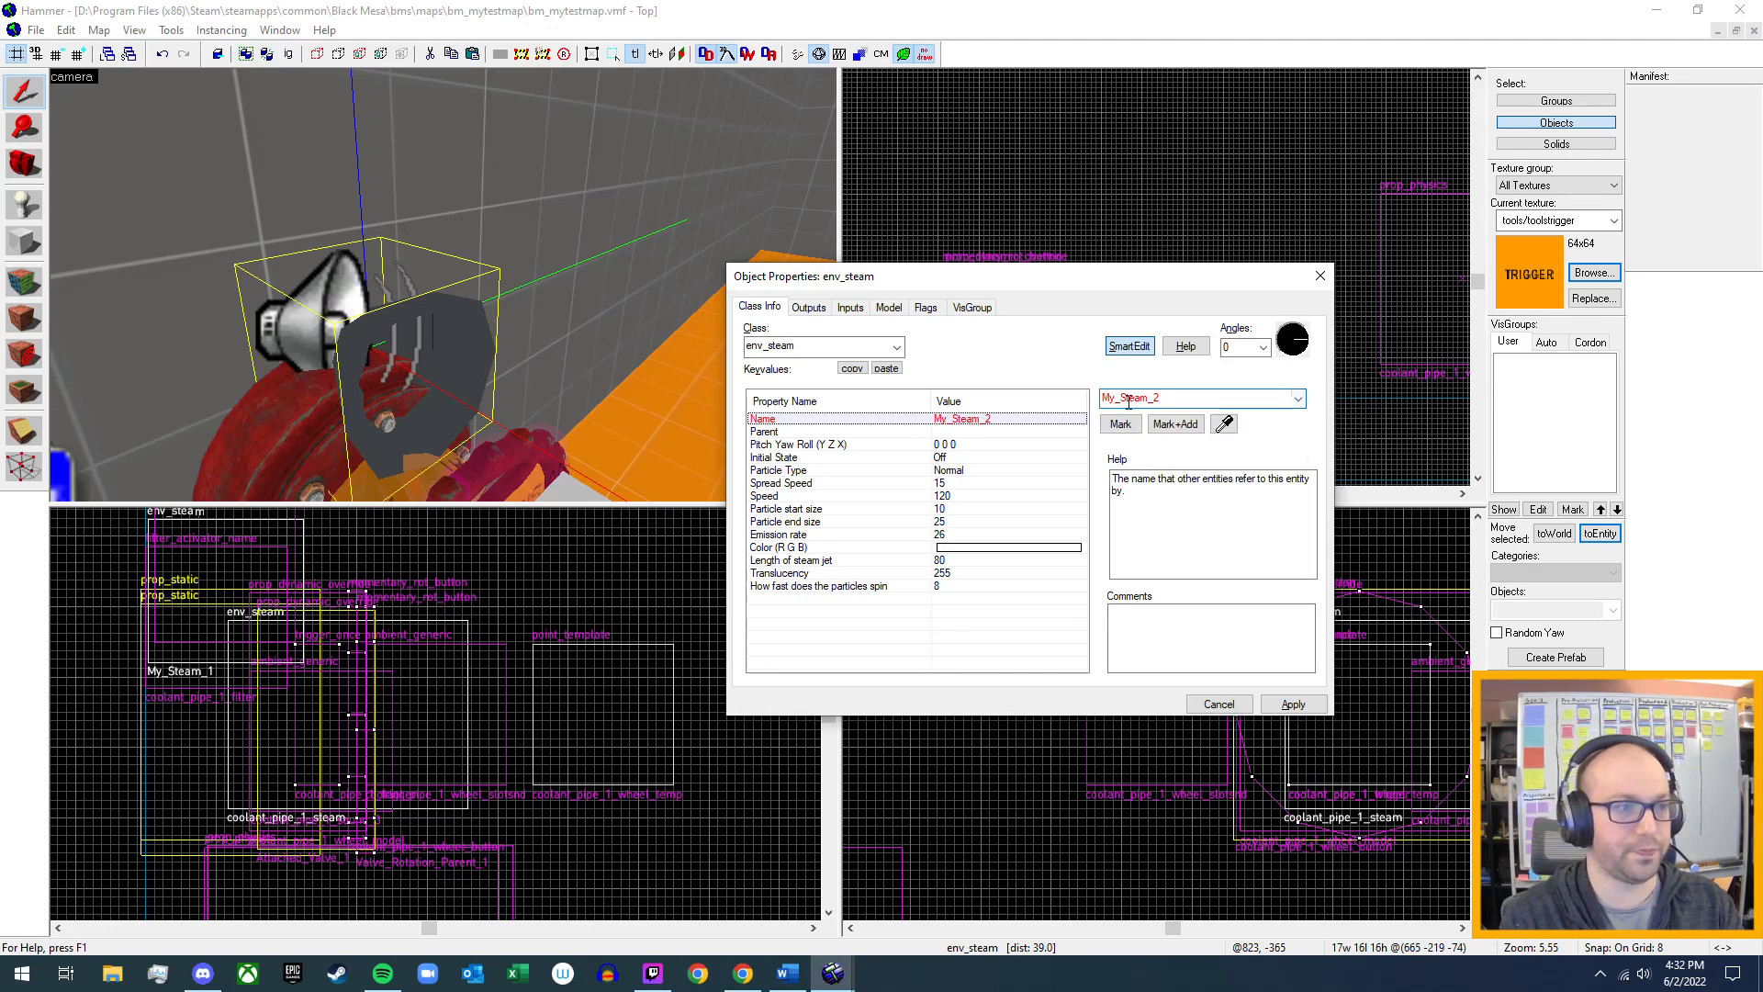
click(1290, 705)
click(1319, 275)
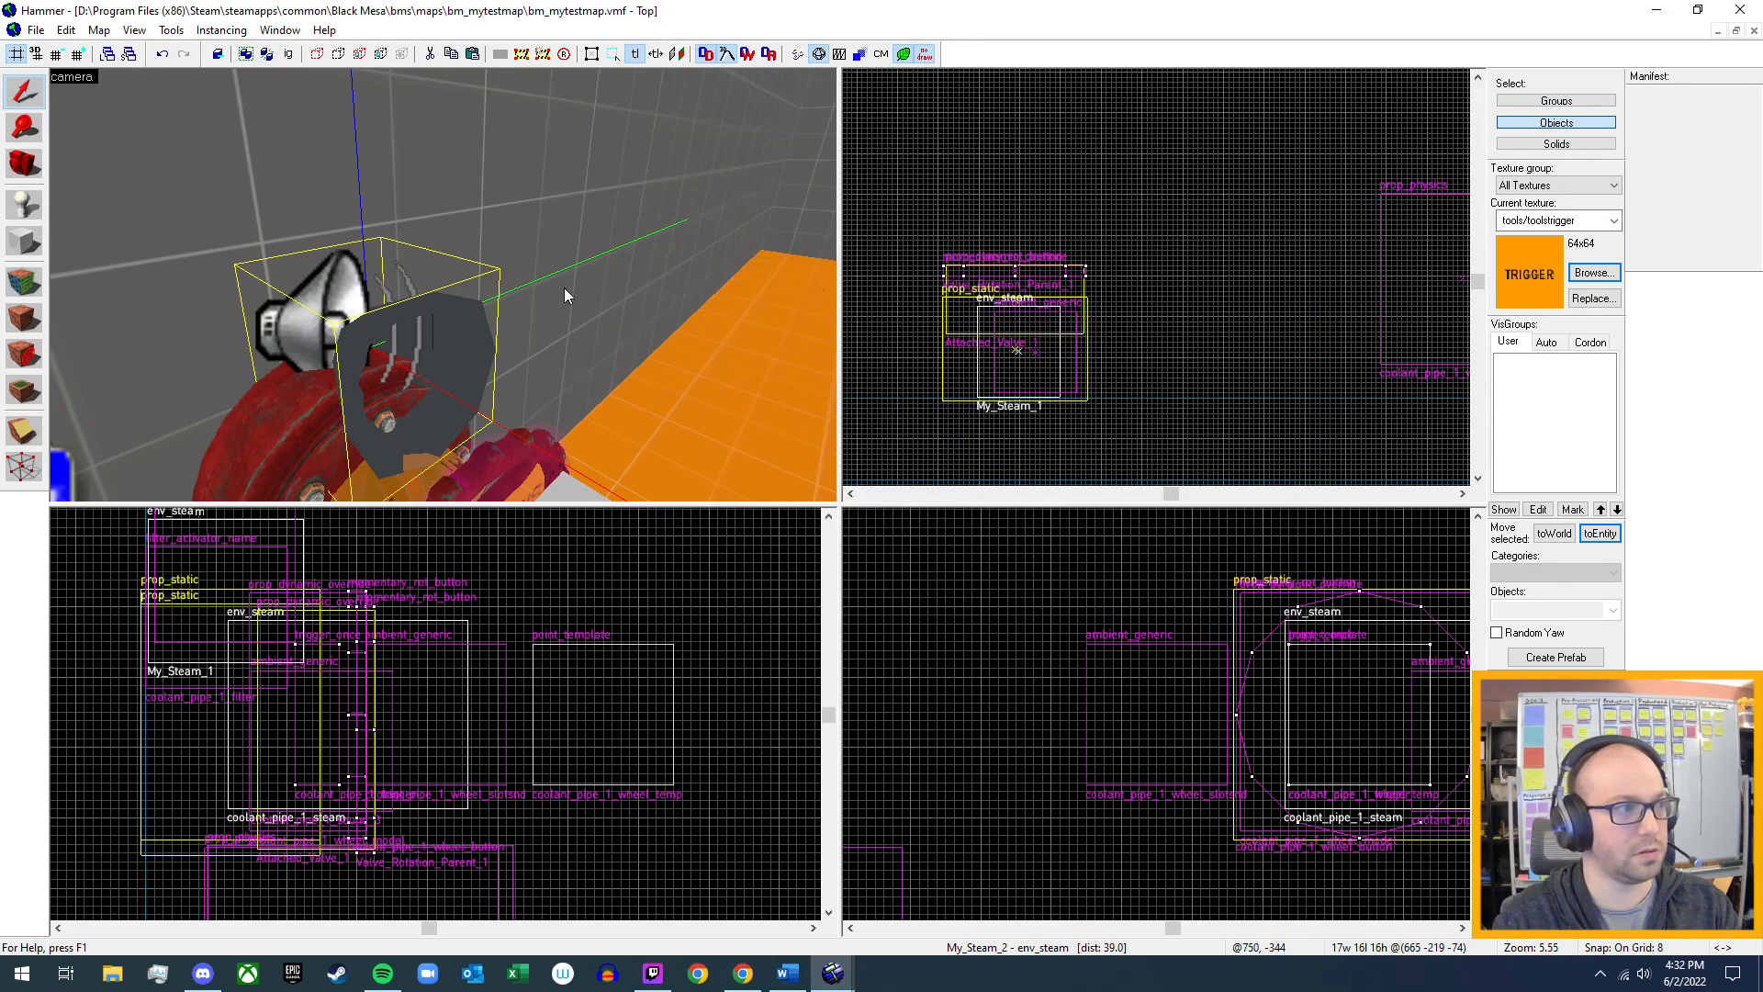
key(s)
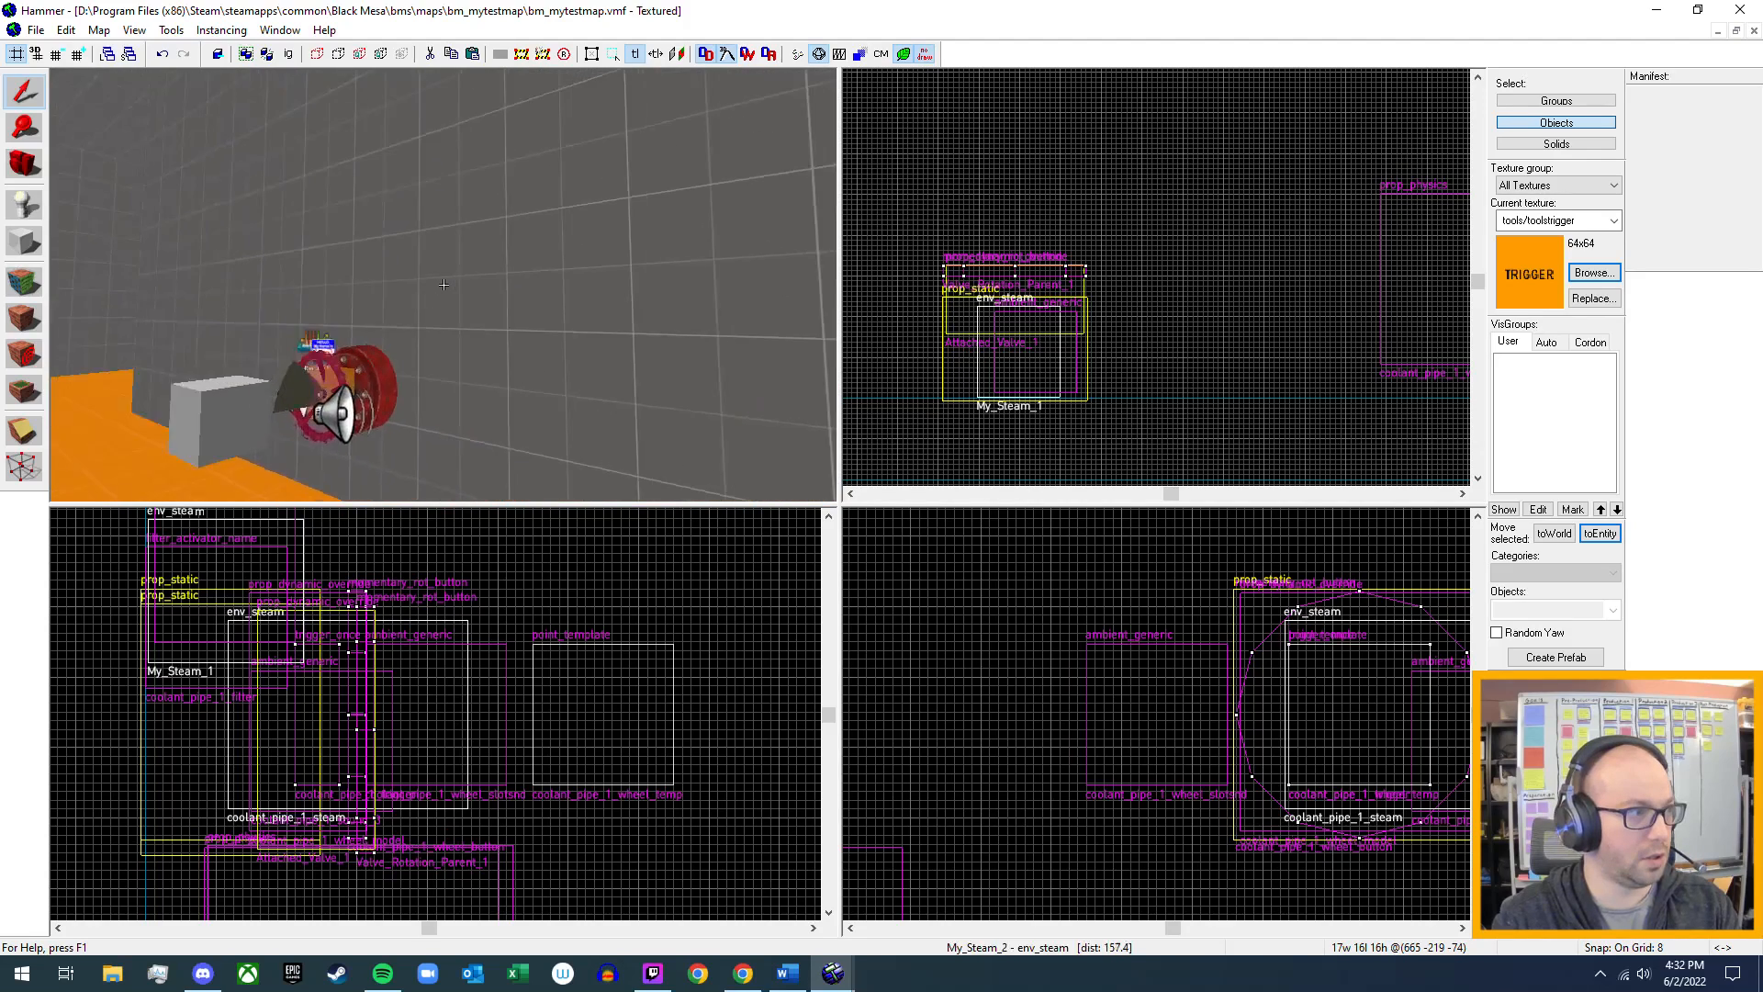
- Review the initial state and particle settings of the reference valve's coolant_pipe_1_steam entity
key(a)
key(w)
key(z)
double_click(471, 308)
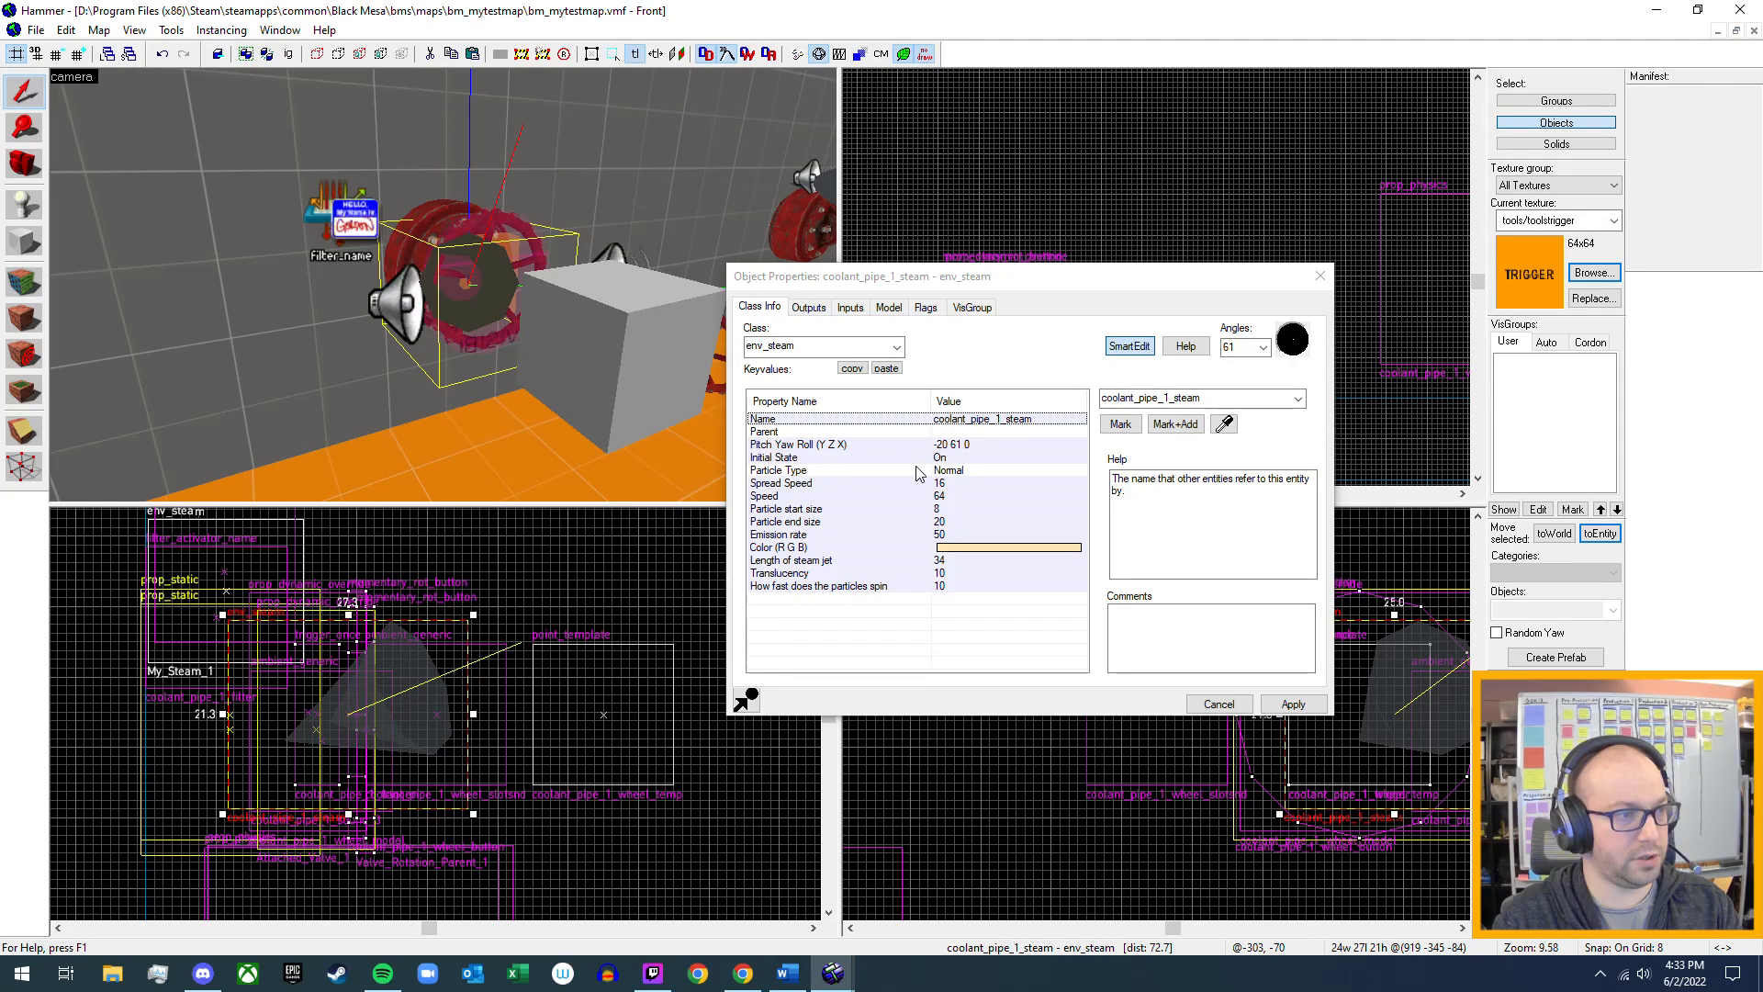
click(1319, 276)
- Set the initial state of the My_Steam_1 env_steam to On and apply the change
key(z)
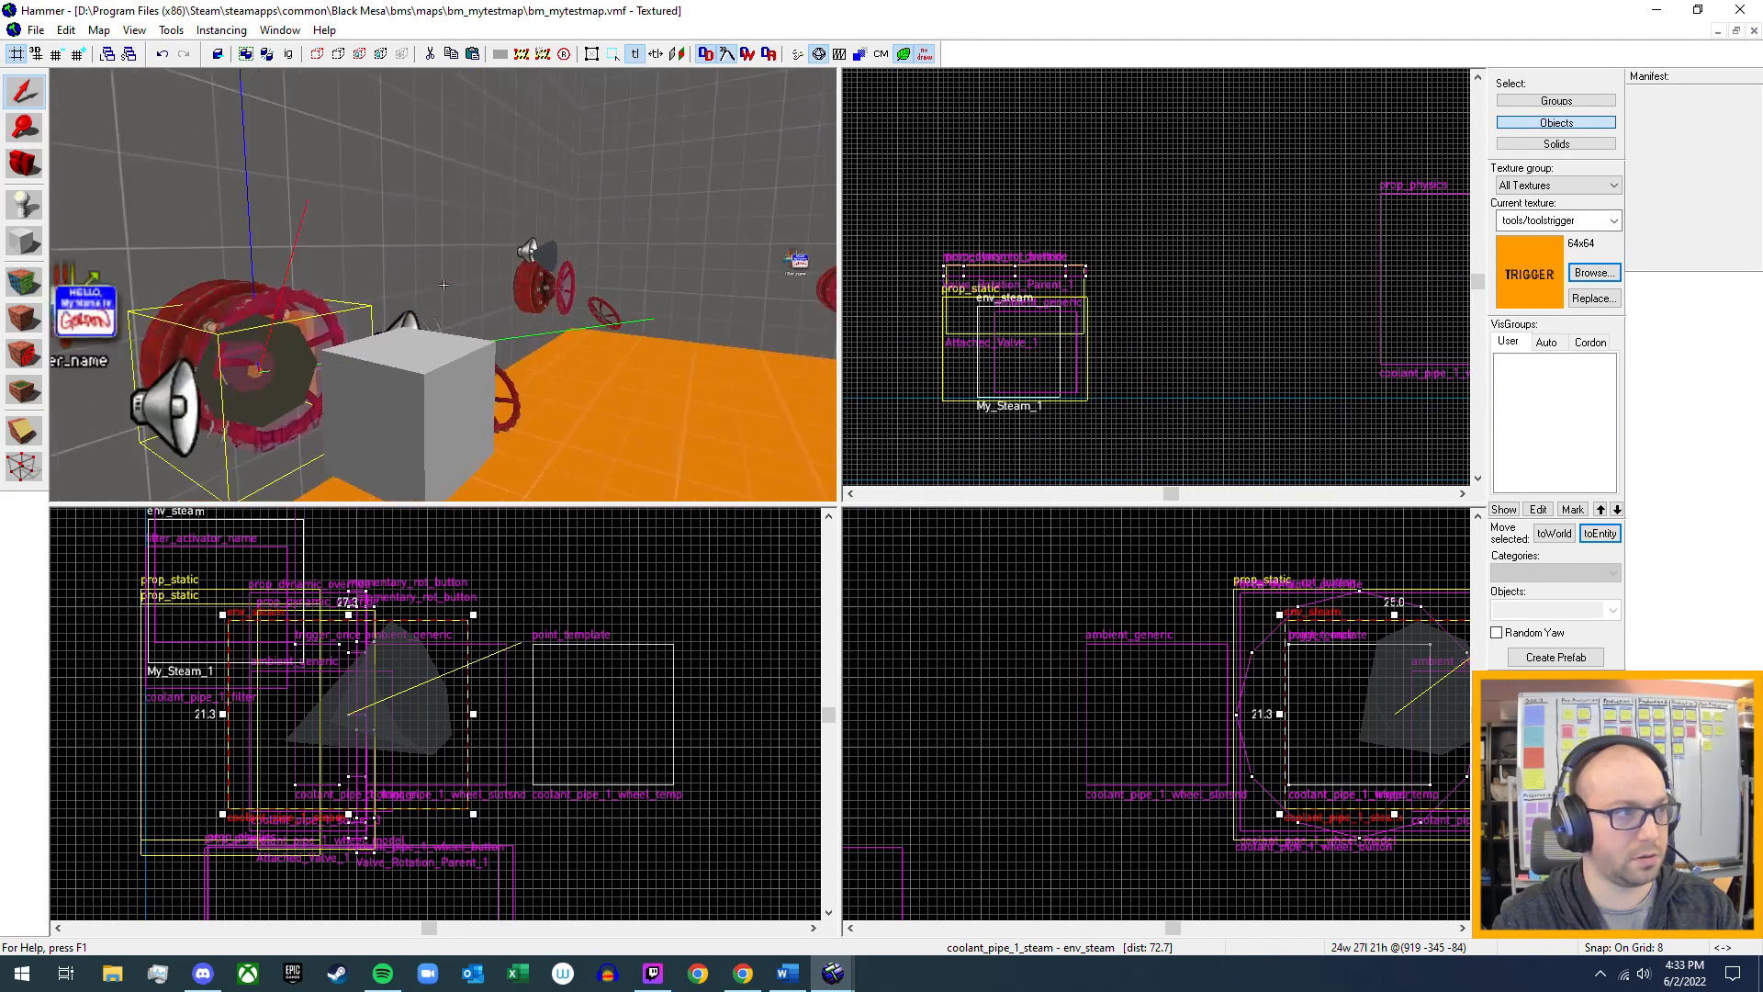
key(z)
double_click(543, 302)
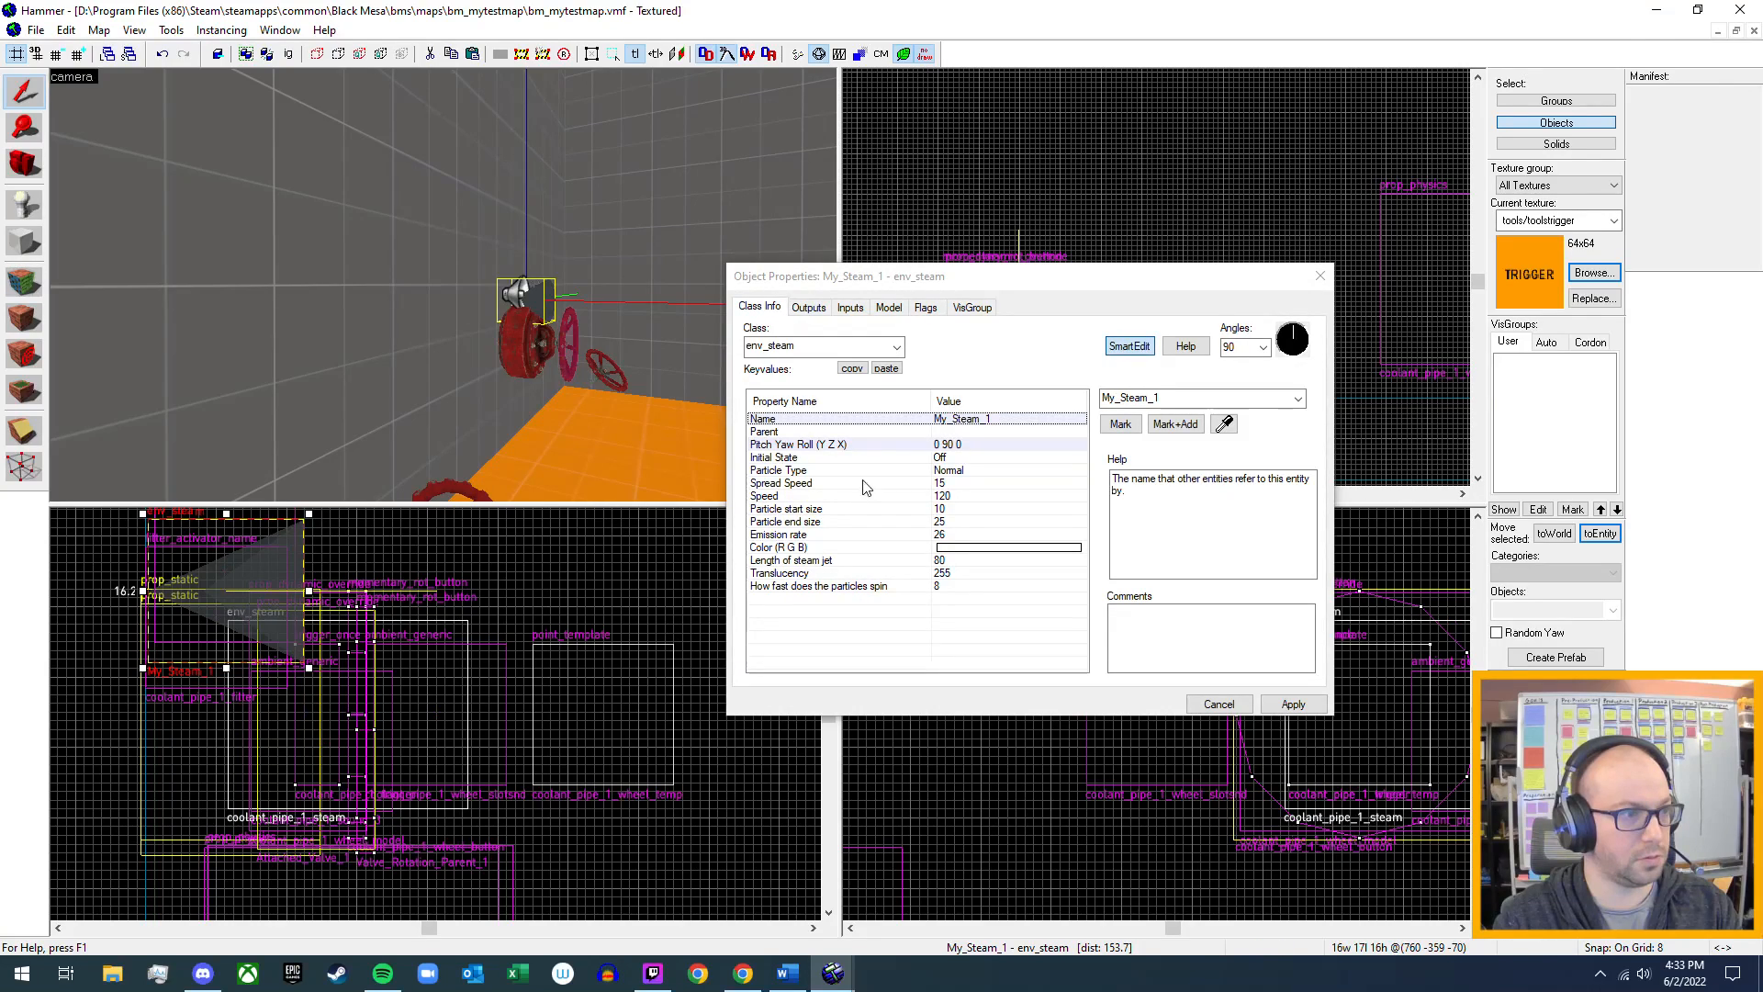
click(941, 457)
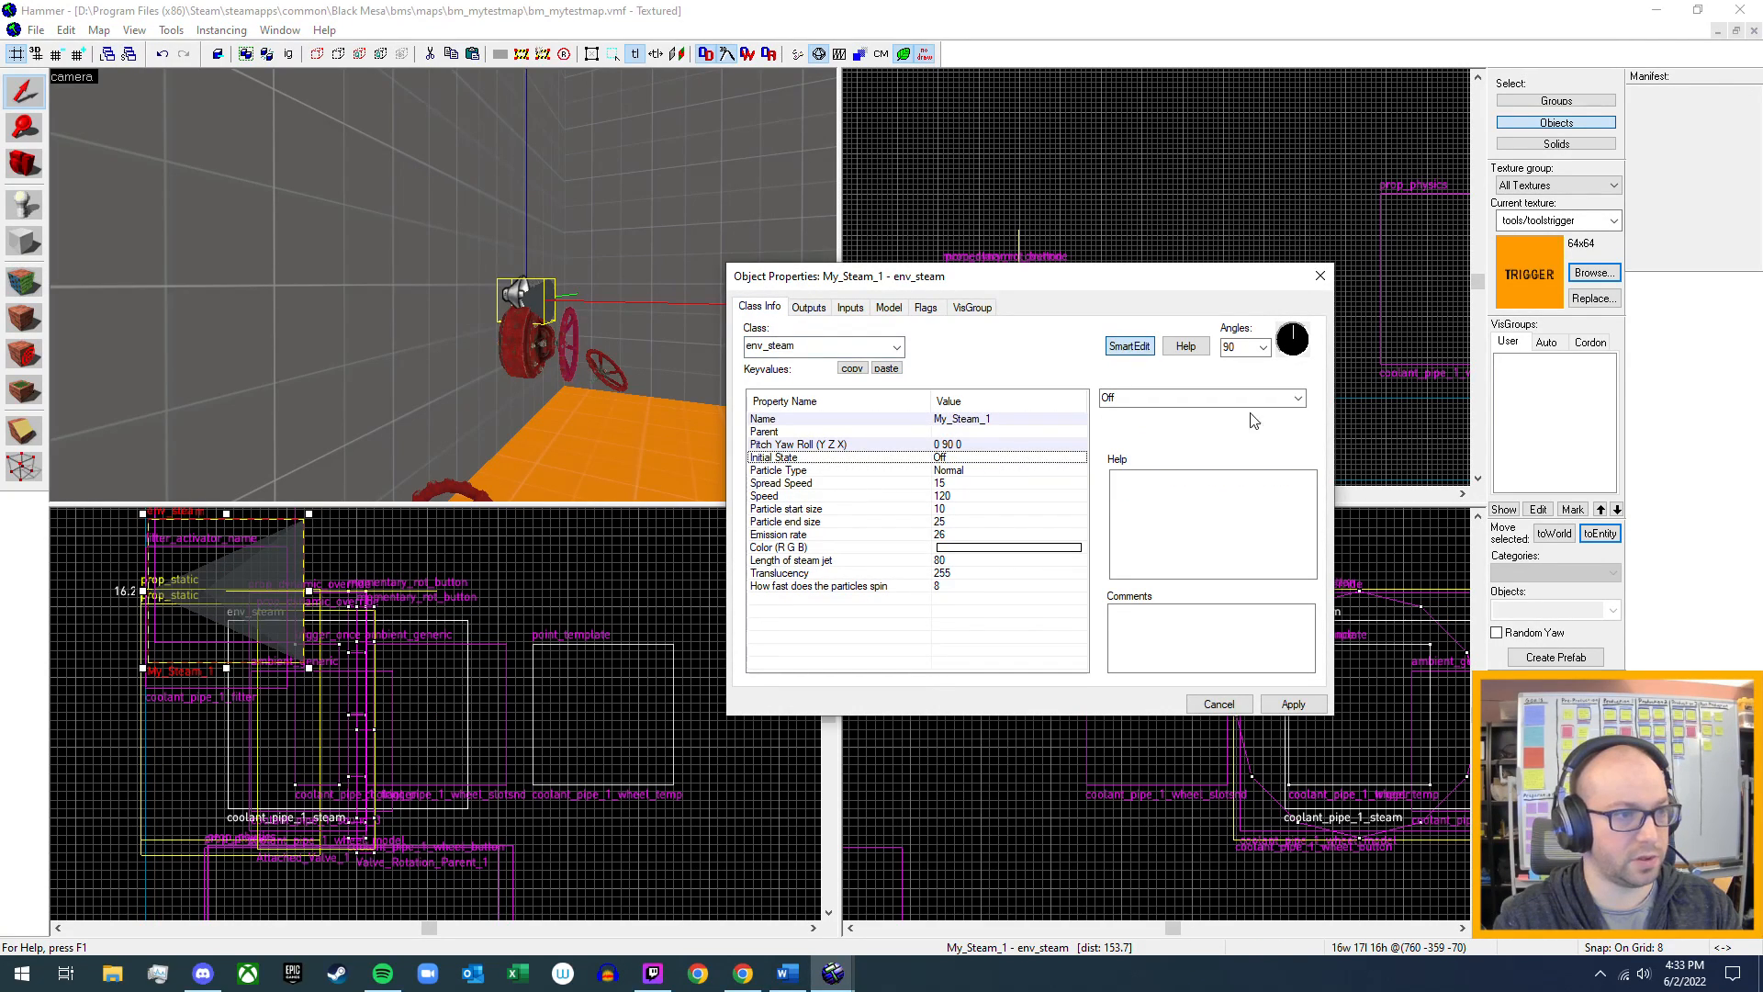
click(1296, 399)
click(1231, 425)
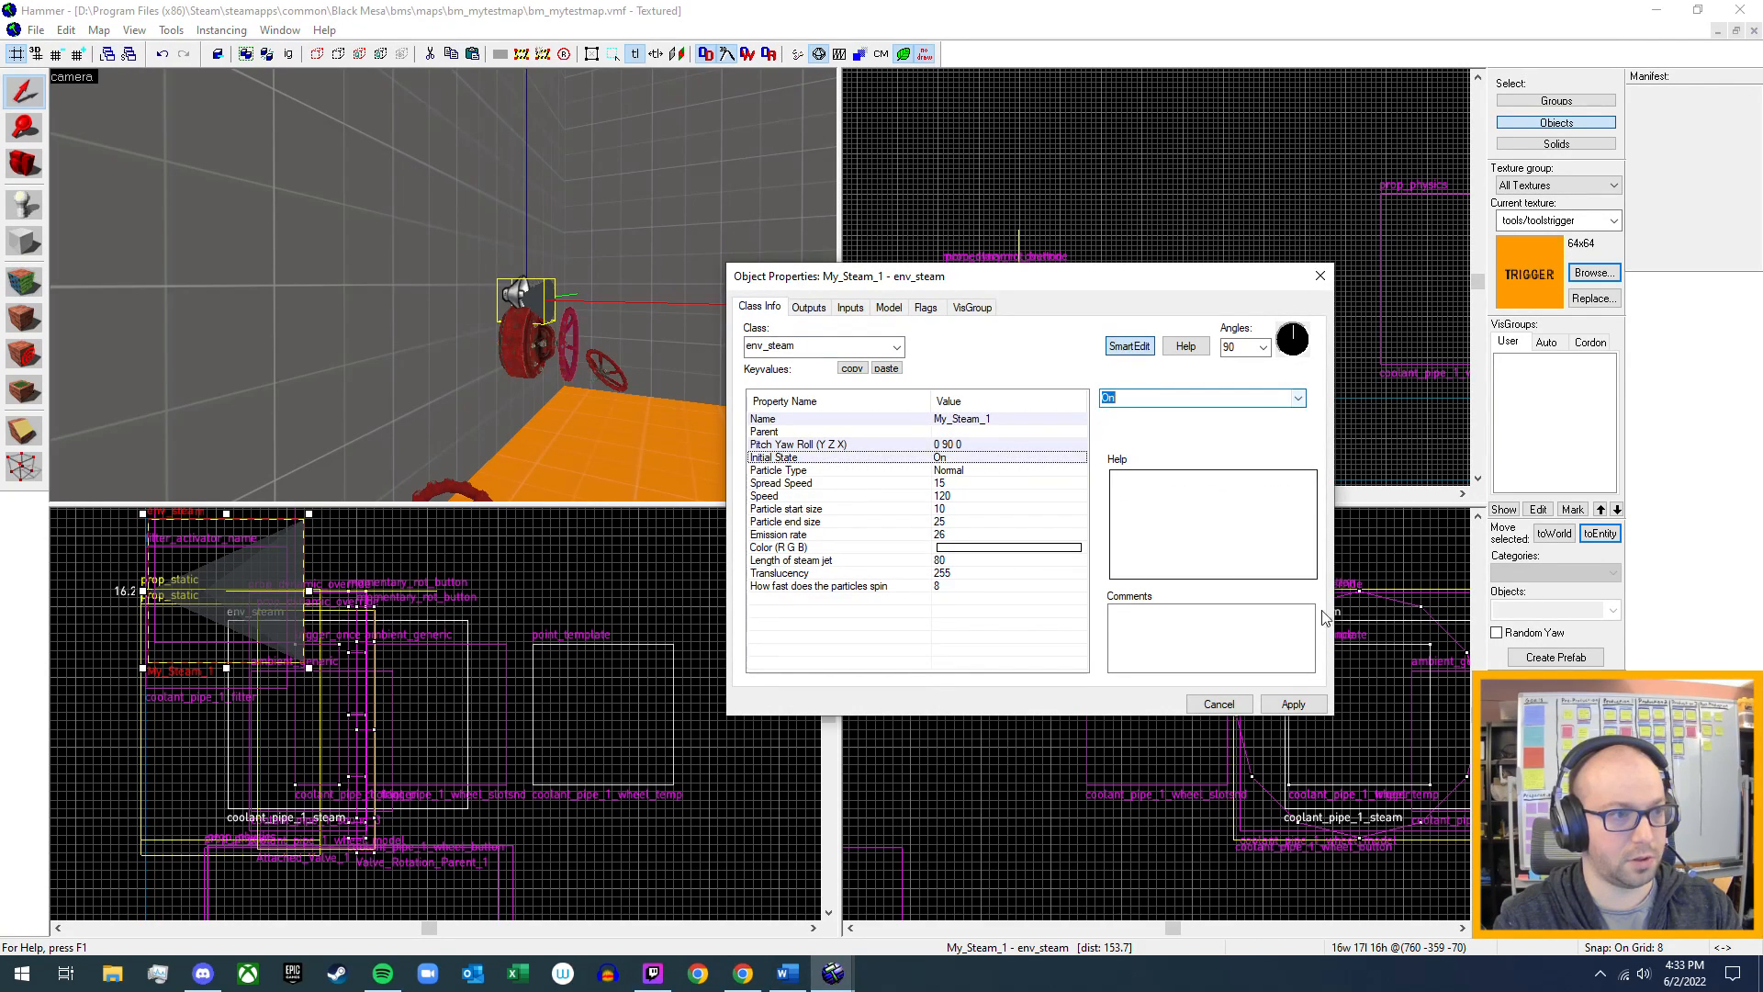
click(1315, 707)
click(1320, 276)
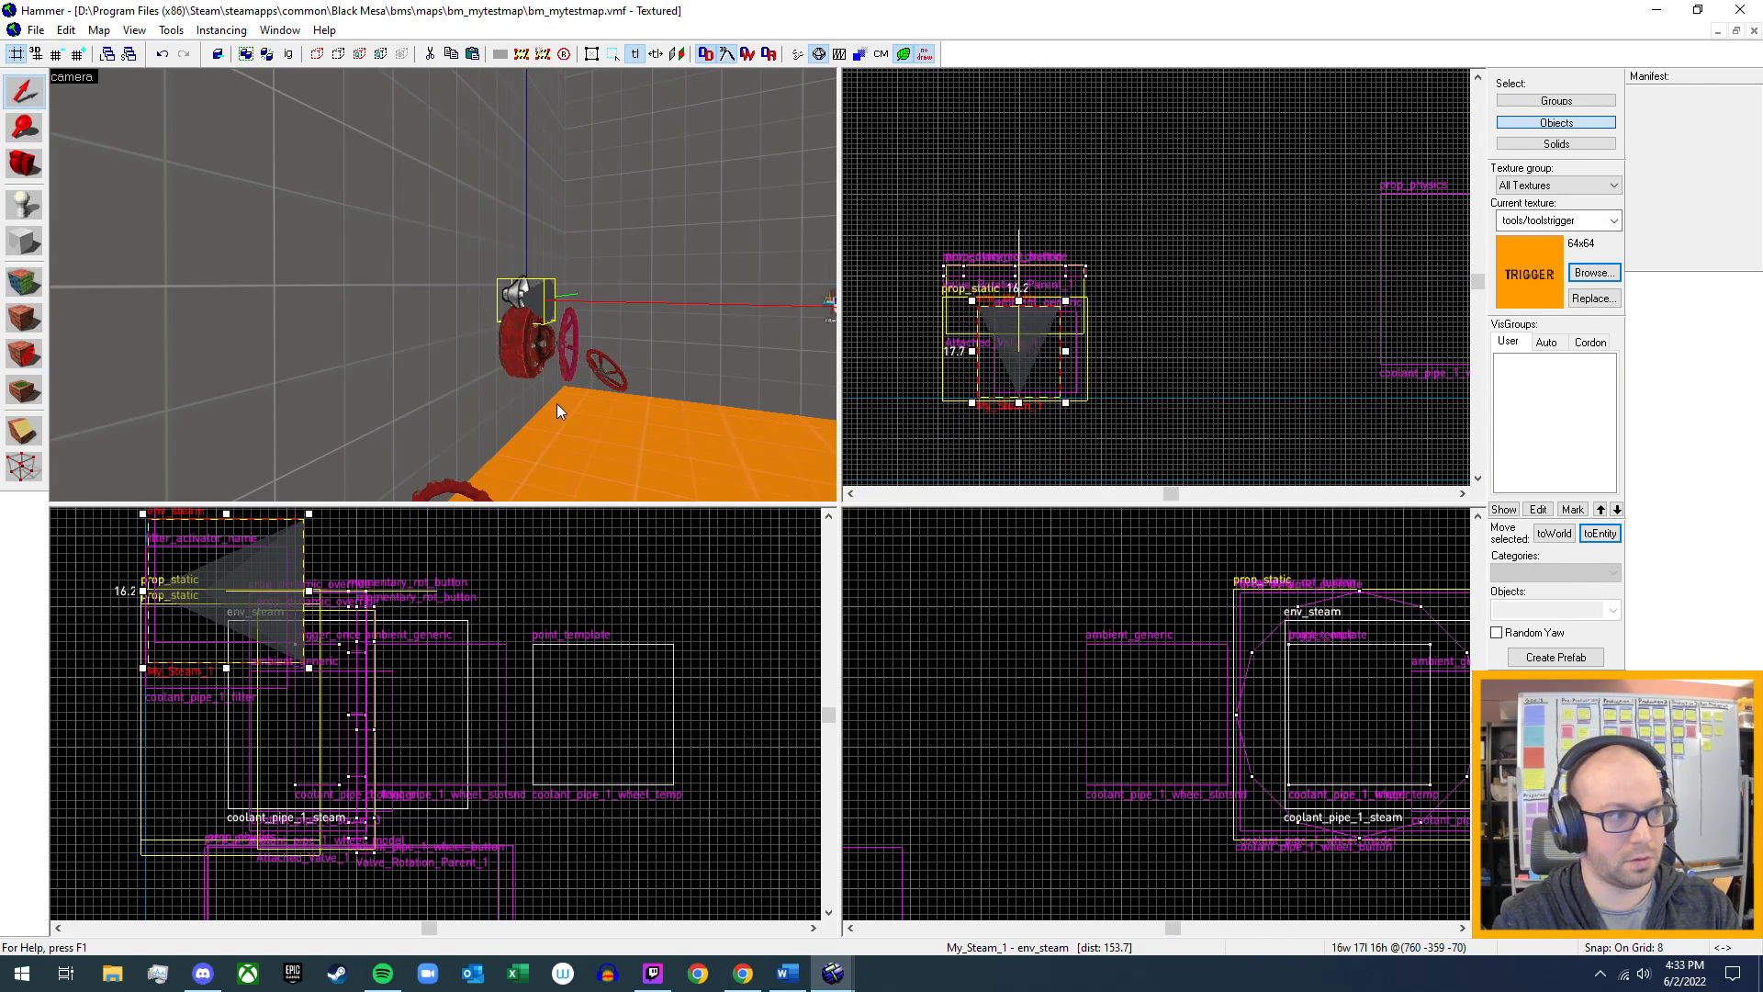
- Set the initial state of the My_Steam_2 env_steam to On and apply the change
key(z)
key(w)
key(z)
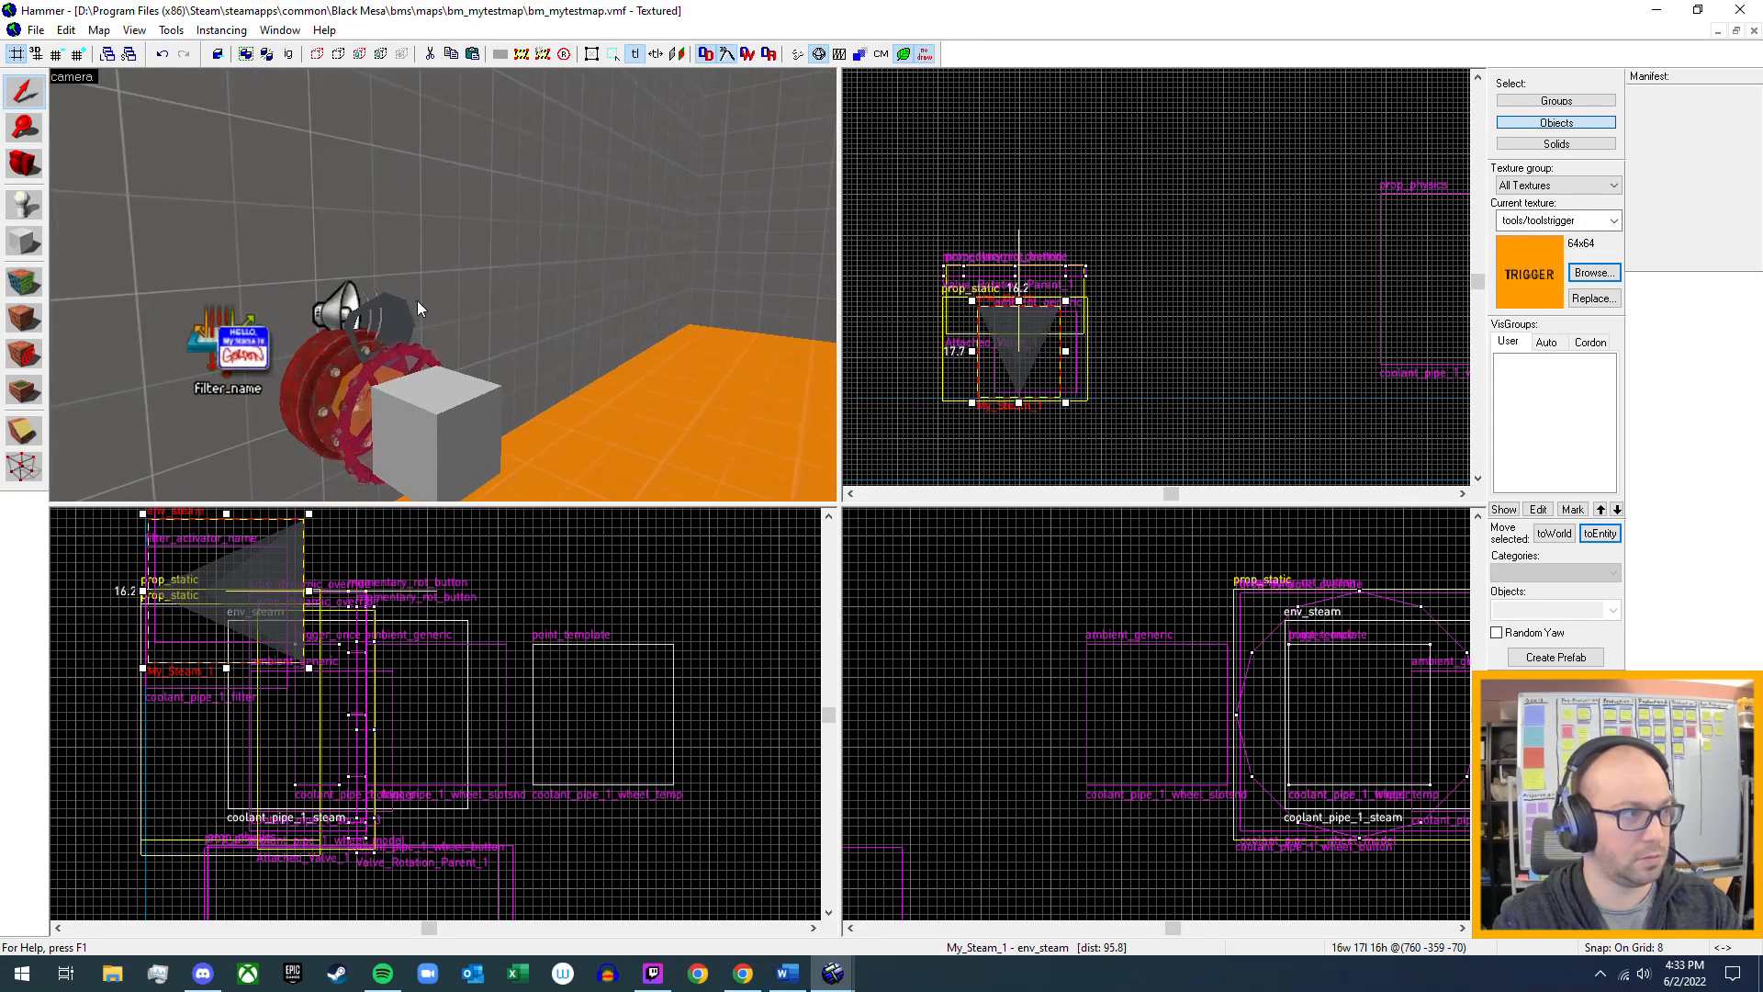
double_click(401, 314)
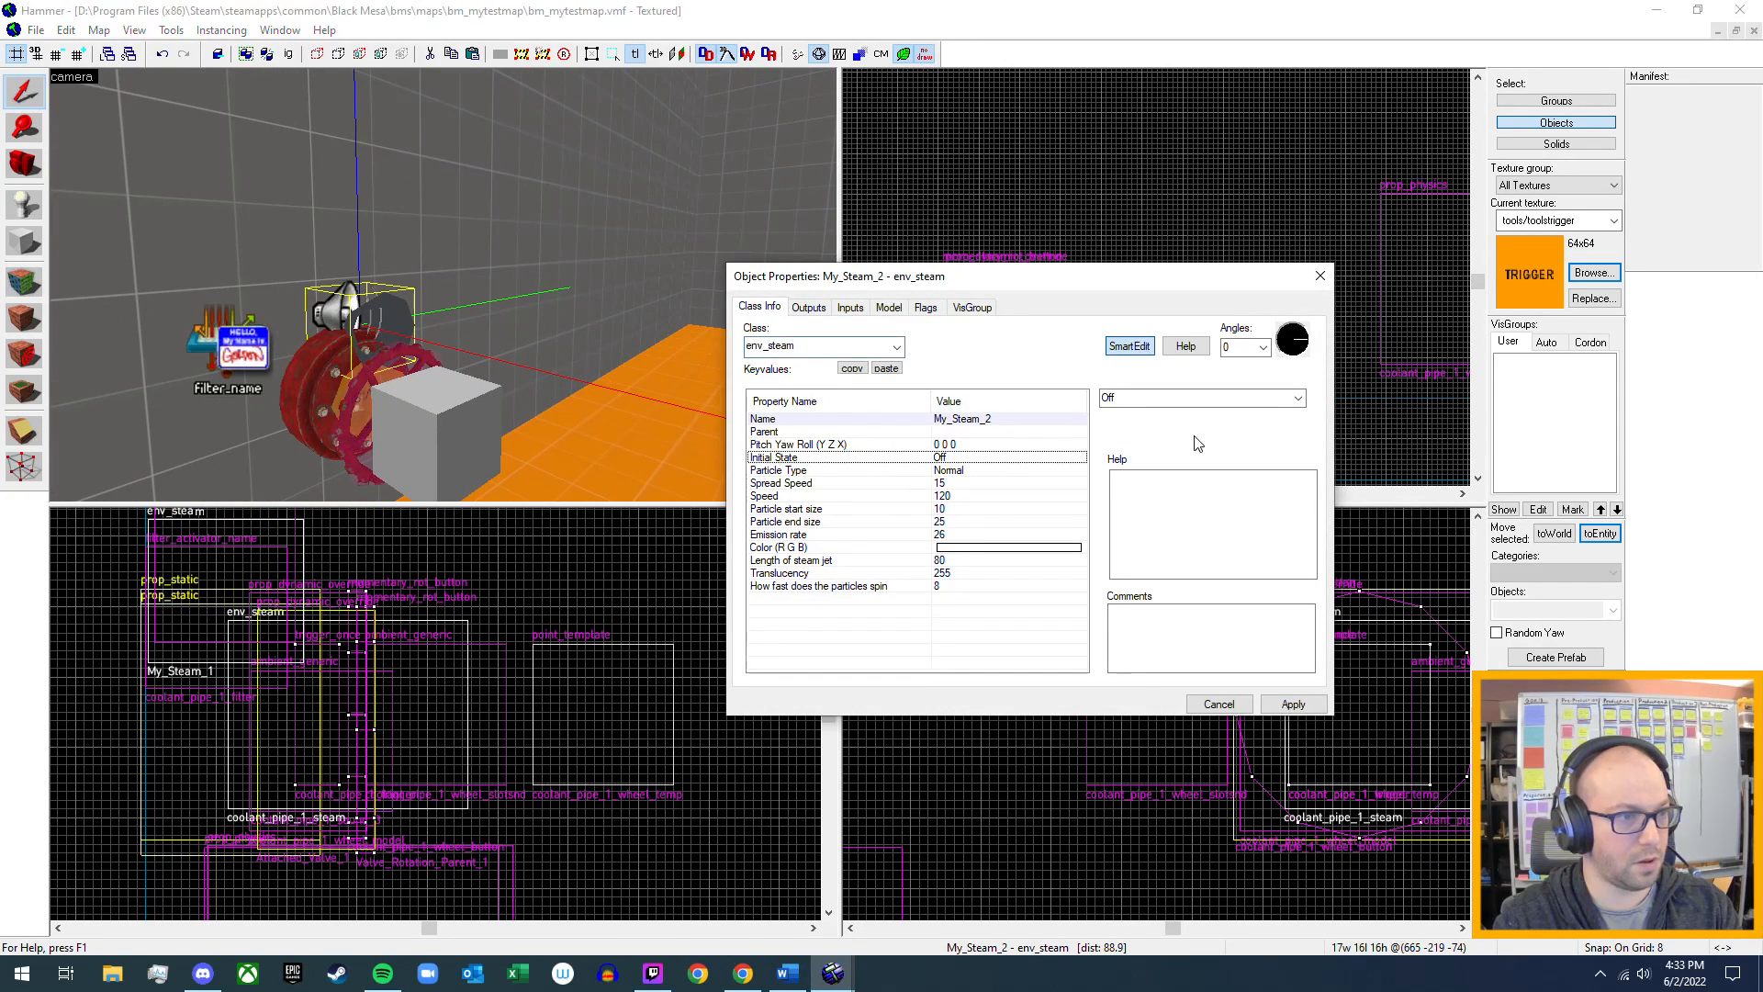
click(1298, 397)
click(1247, 428)
click(1293, 703)
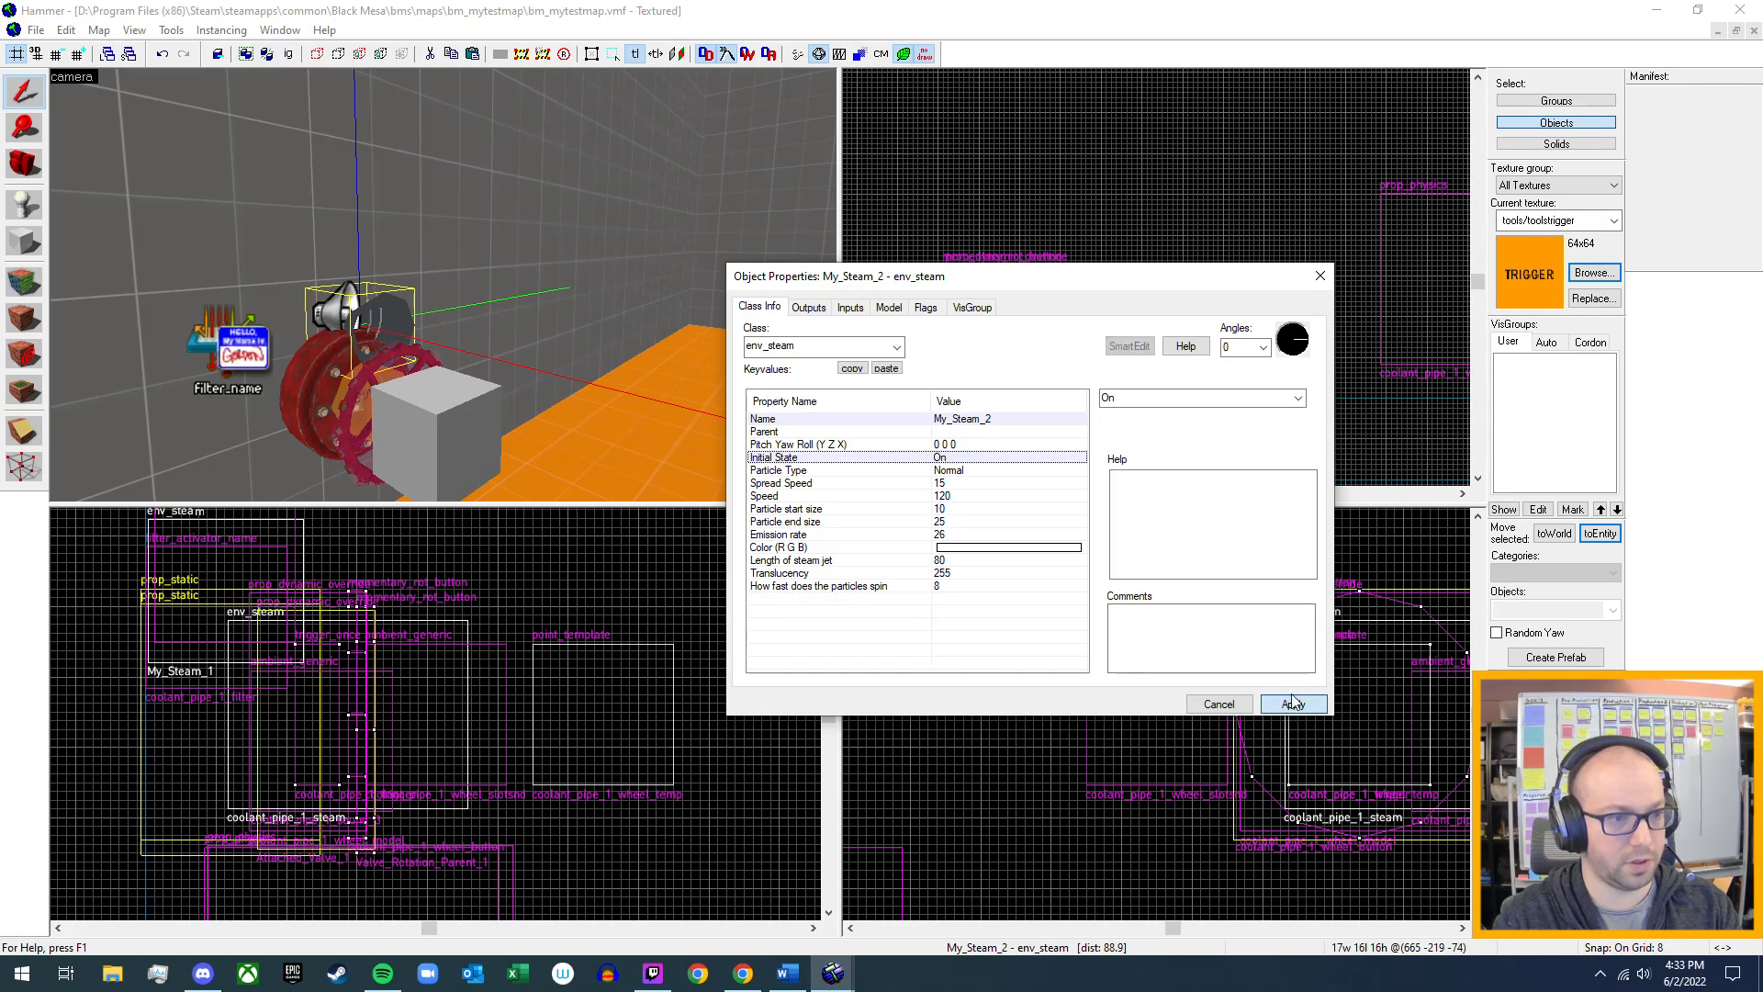
click(1319, 275)
- Review the name and sound settings of the reference valve's ambient_generic, coolant_pipe_1_sound_3
key(z)
key(d)
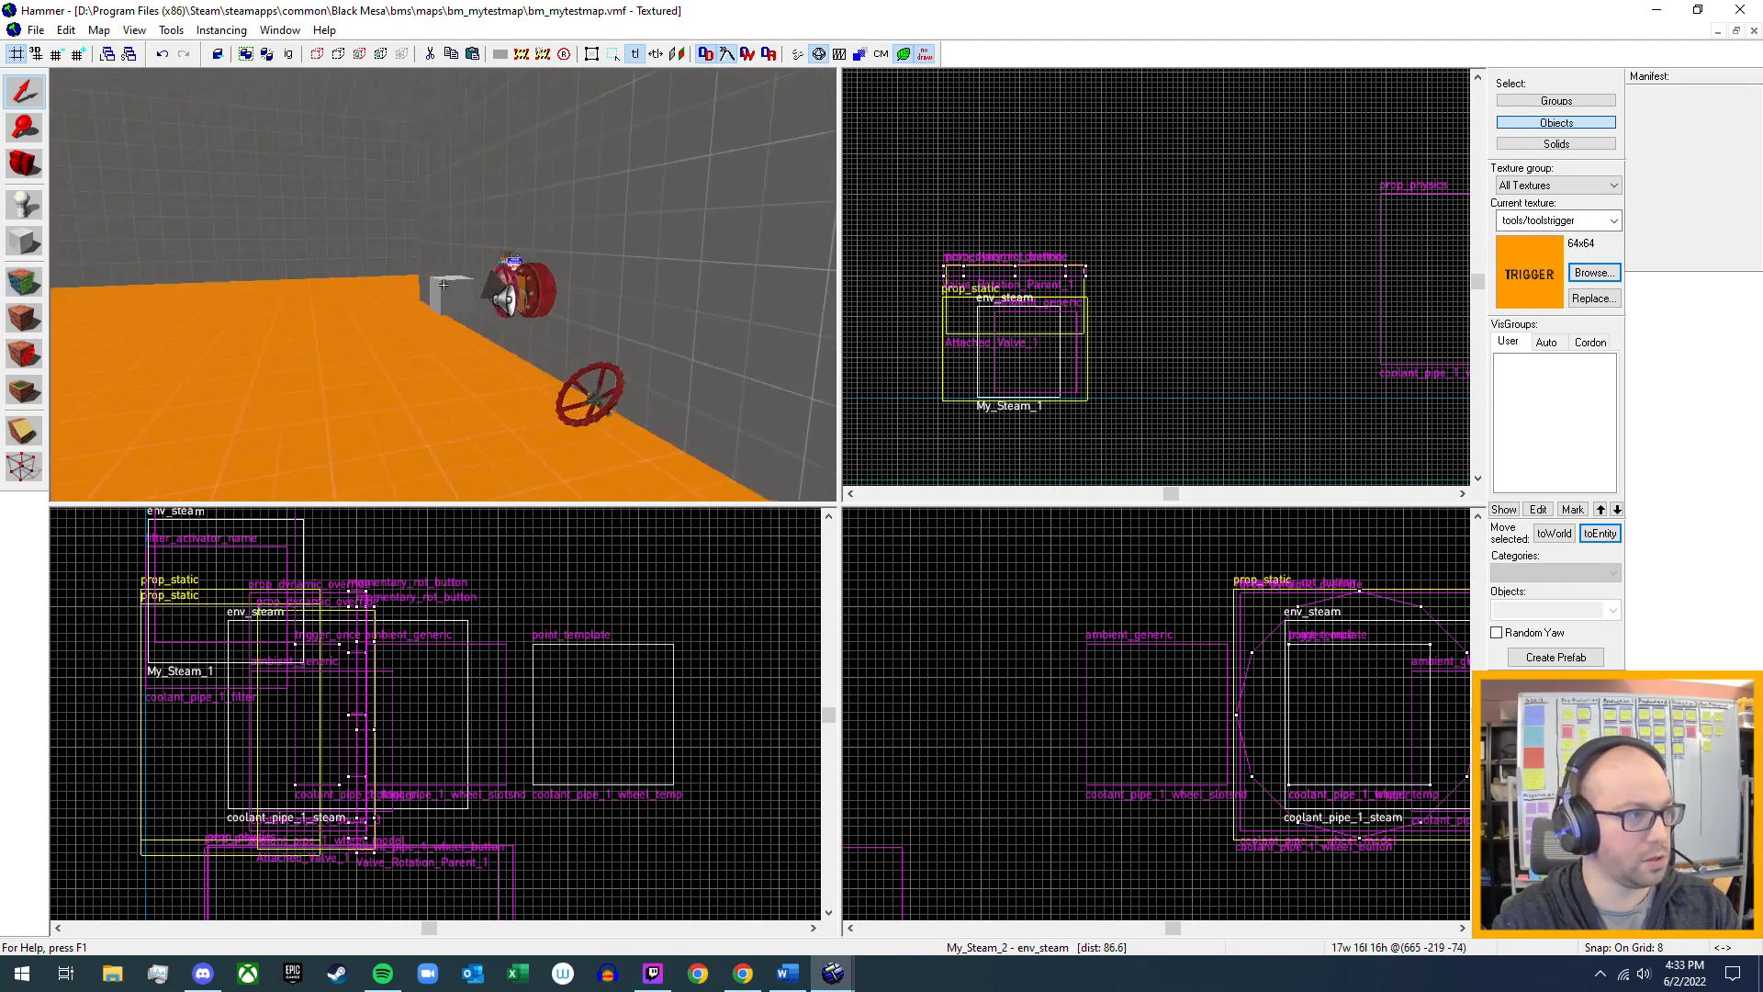
key(w)
key(a)
key(w)
key(z)
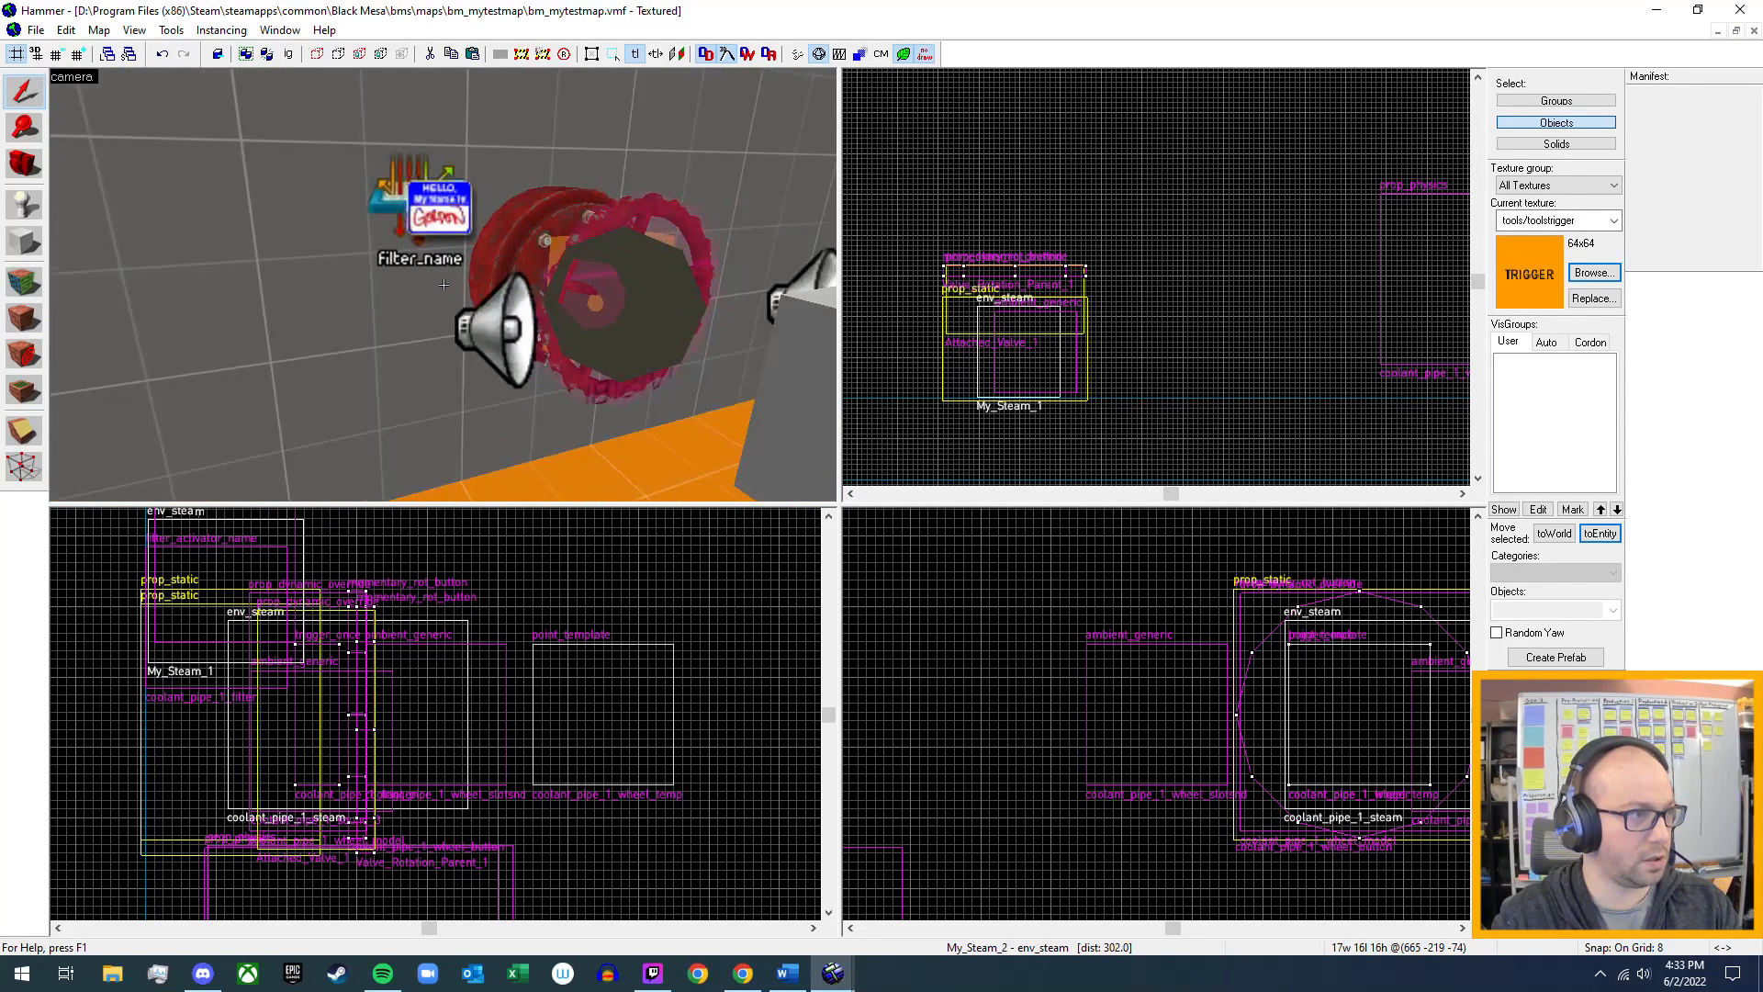
double_click(501, 338)
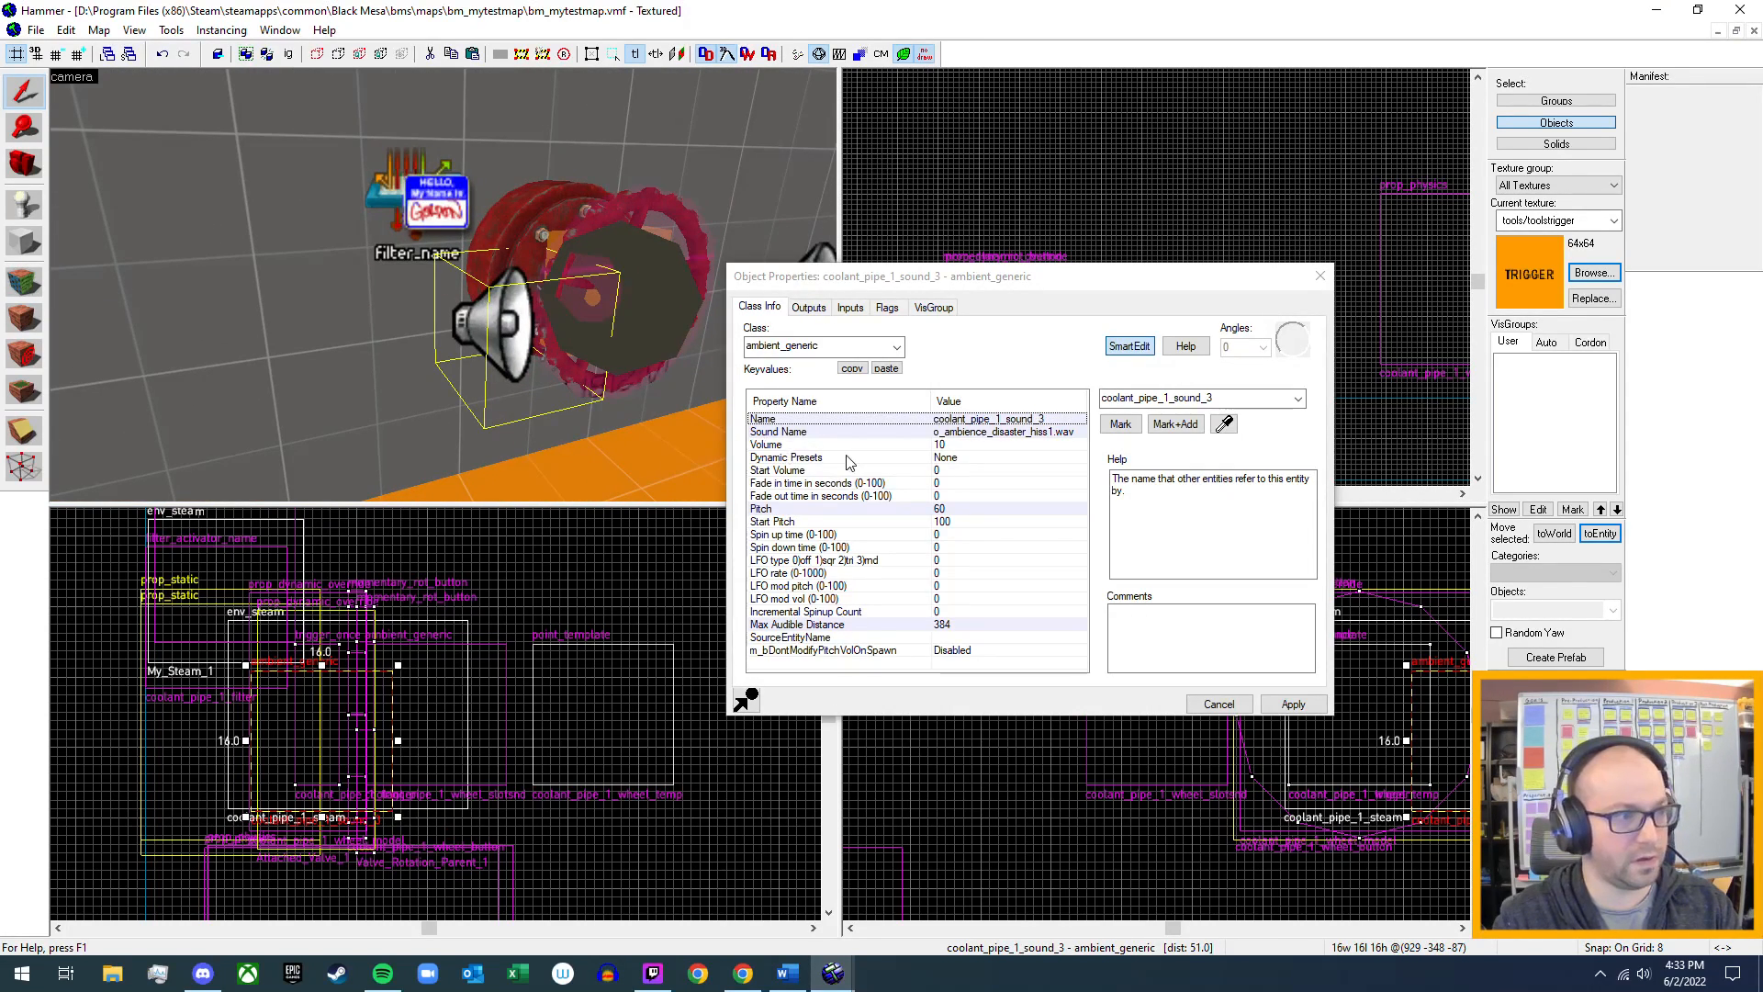
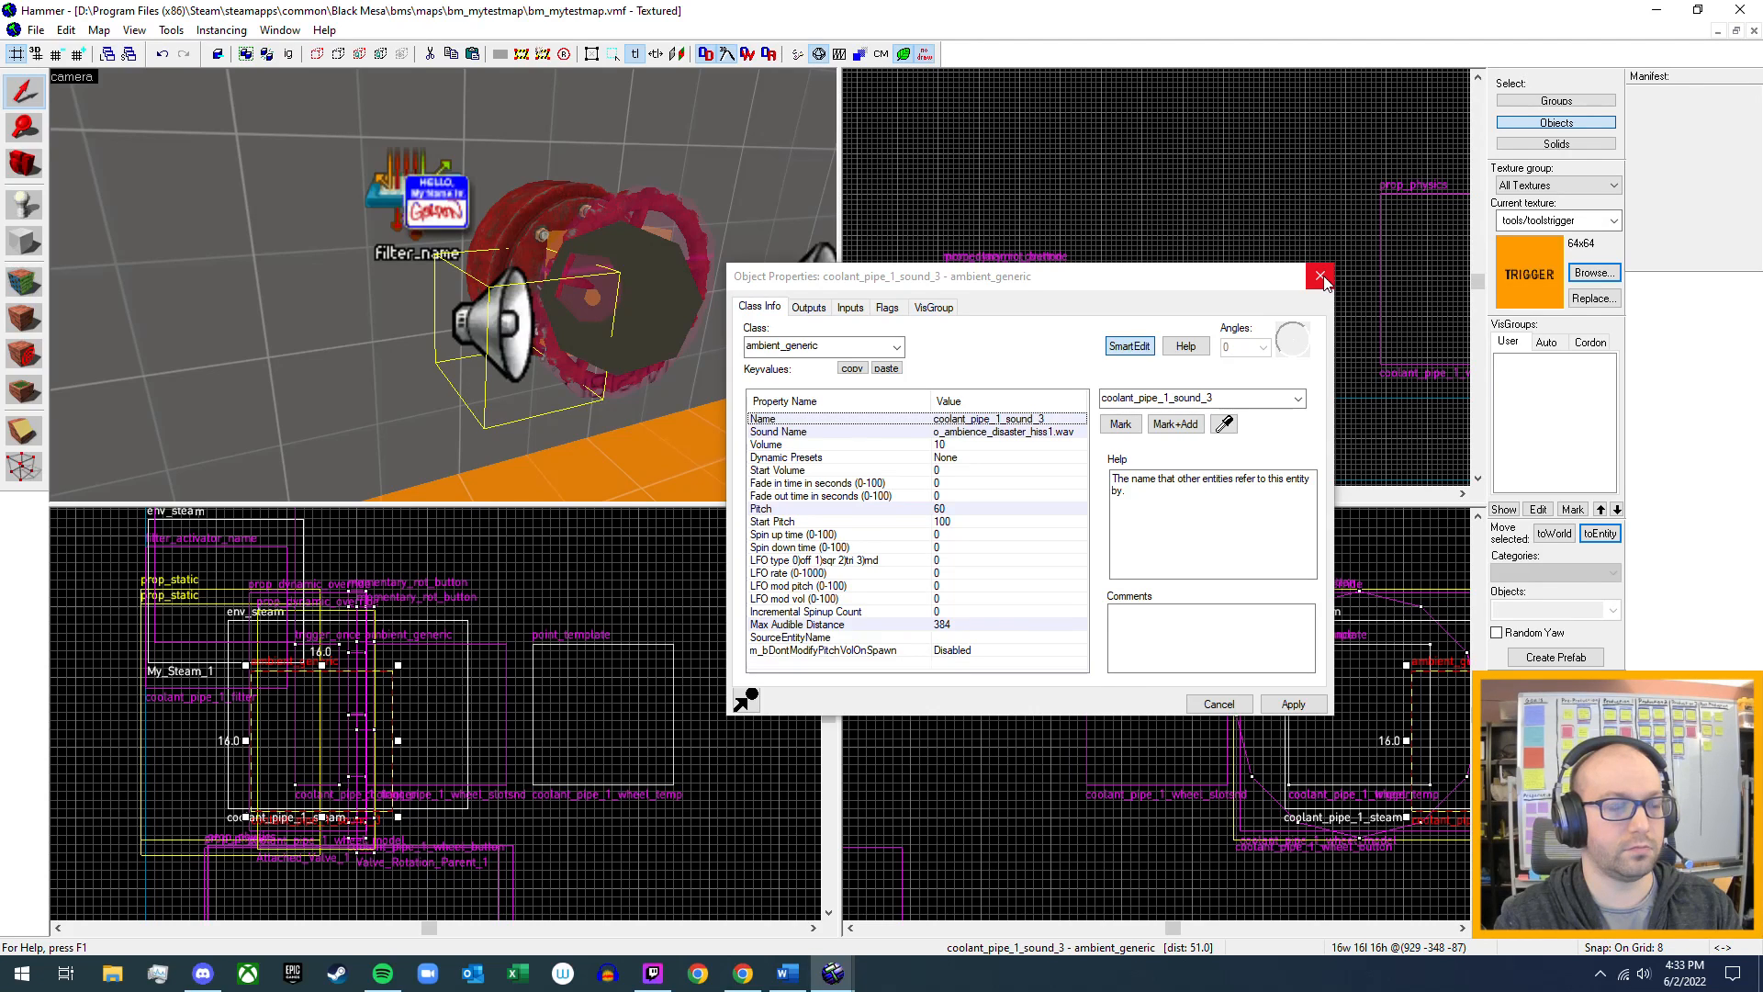
click(1323, 282)
- Name the ambient_generic on the valve without a filter My_Valve_Steam_1_sound and apply the change
key(z)
key(s)
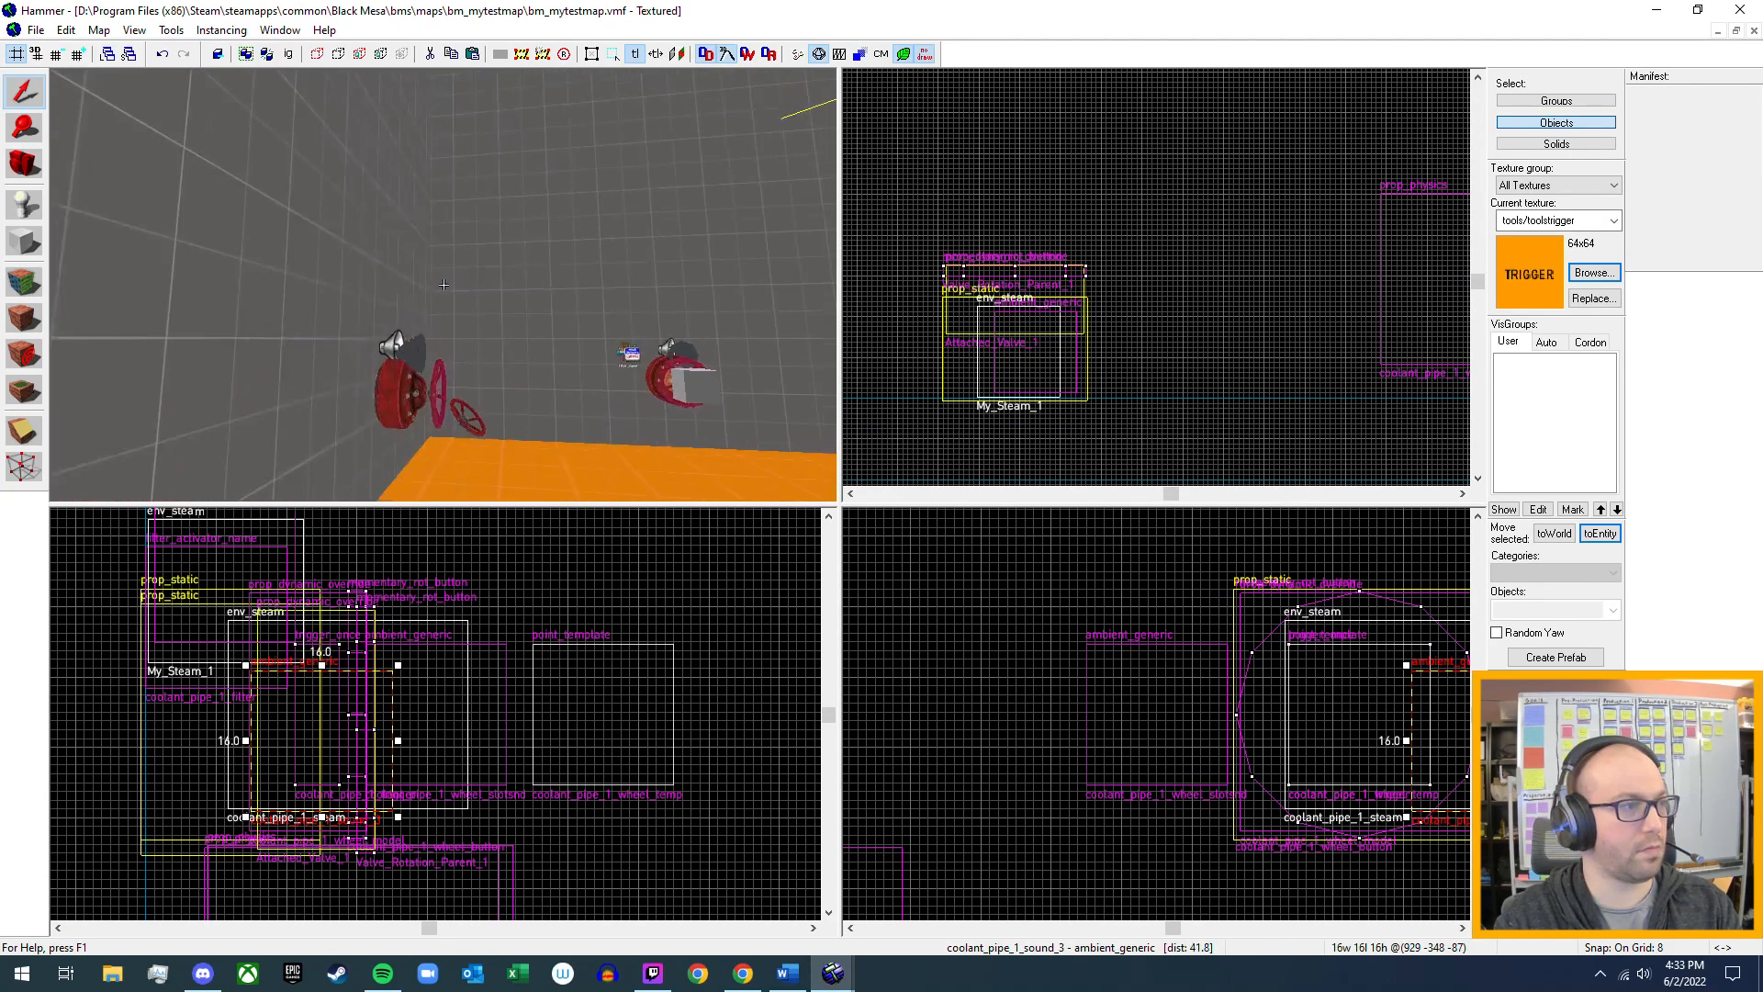
key(w)
double_click(421, 319)
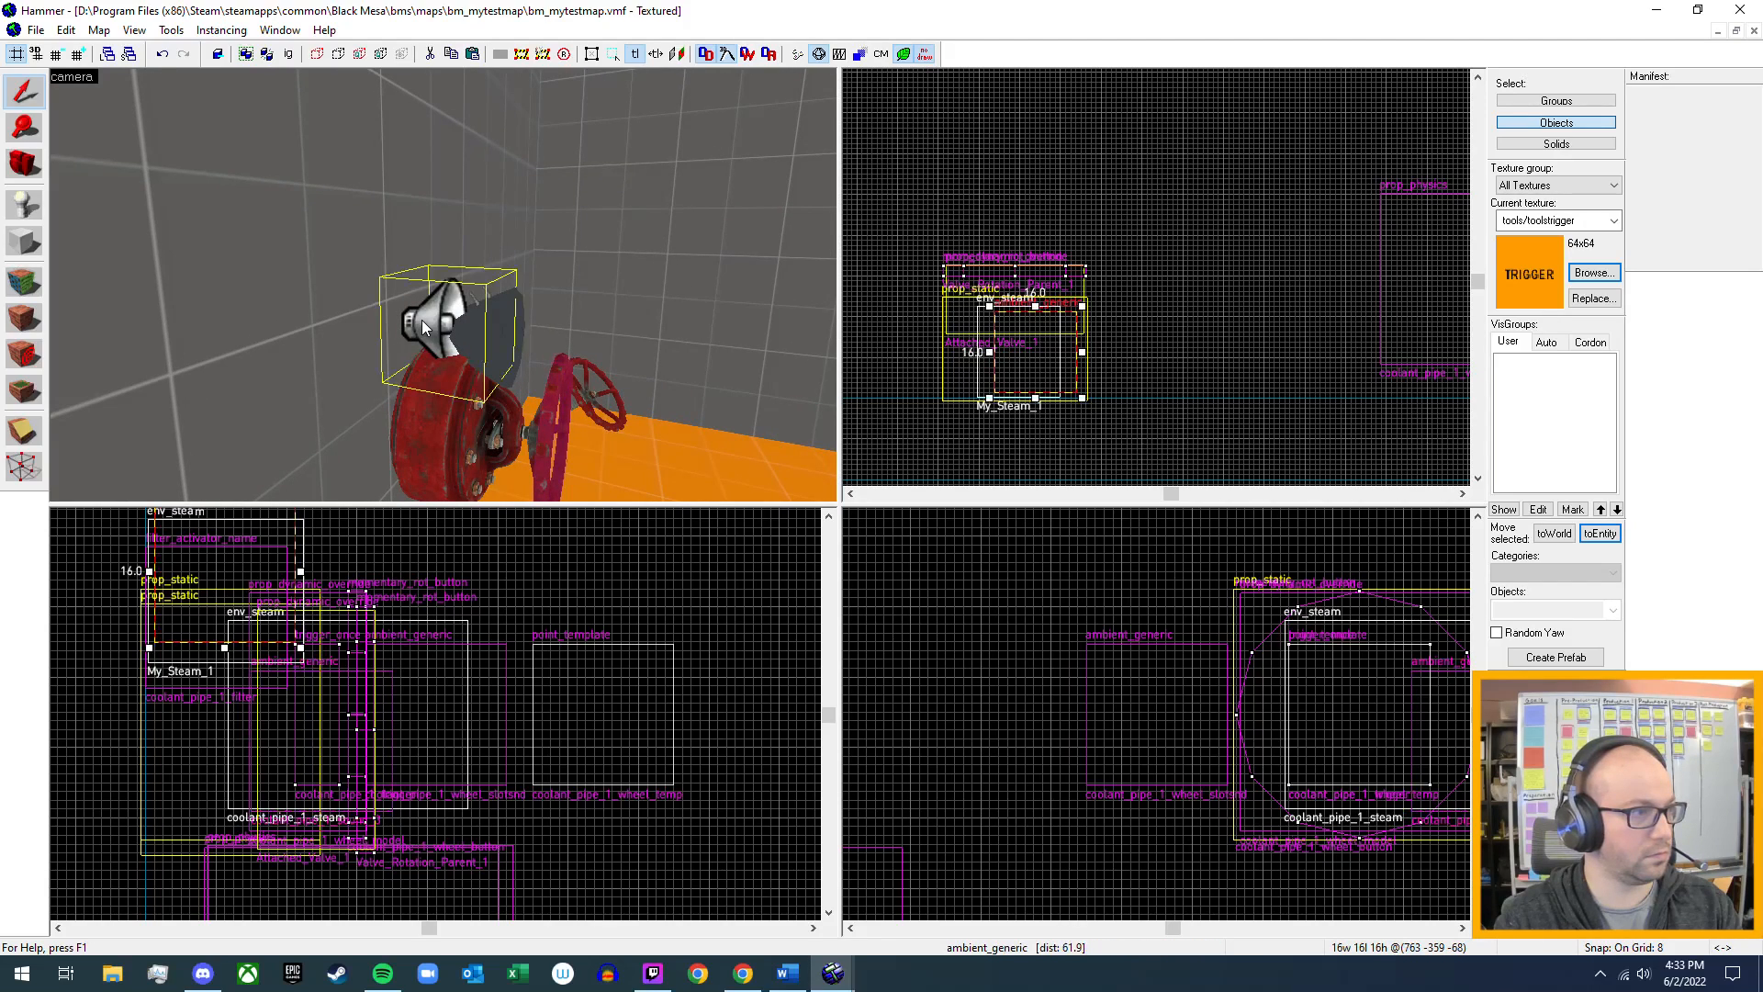
click(1120, 400)
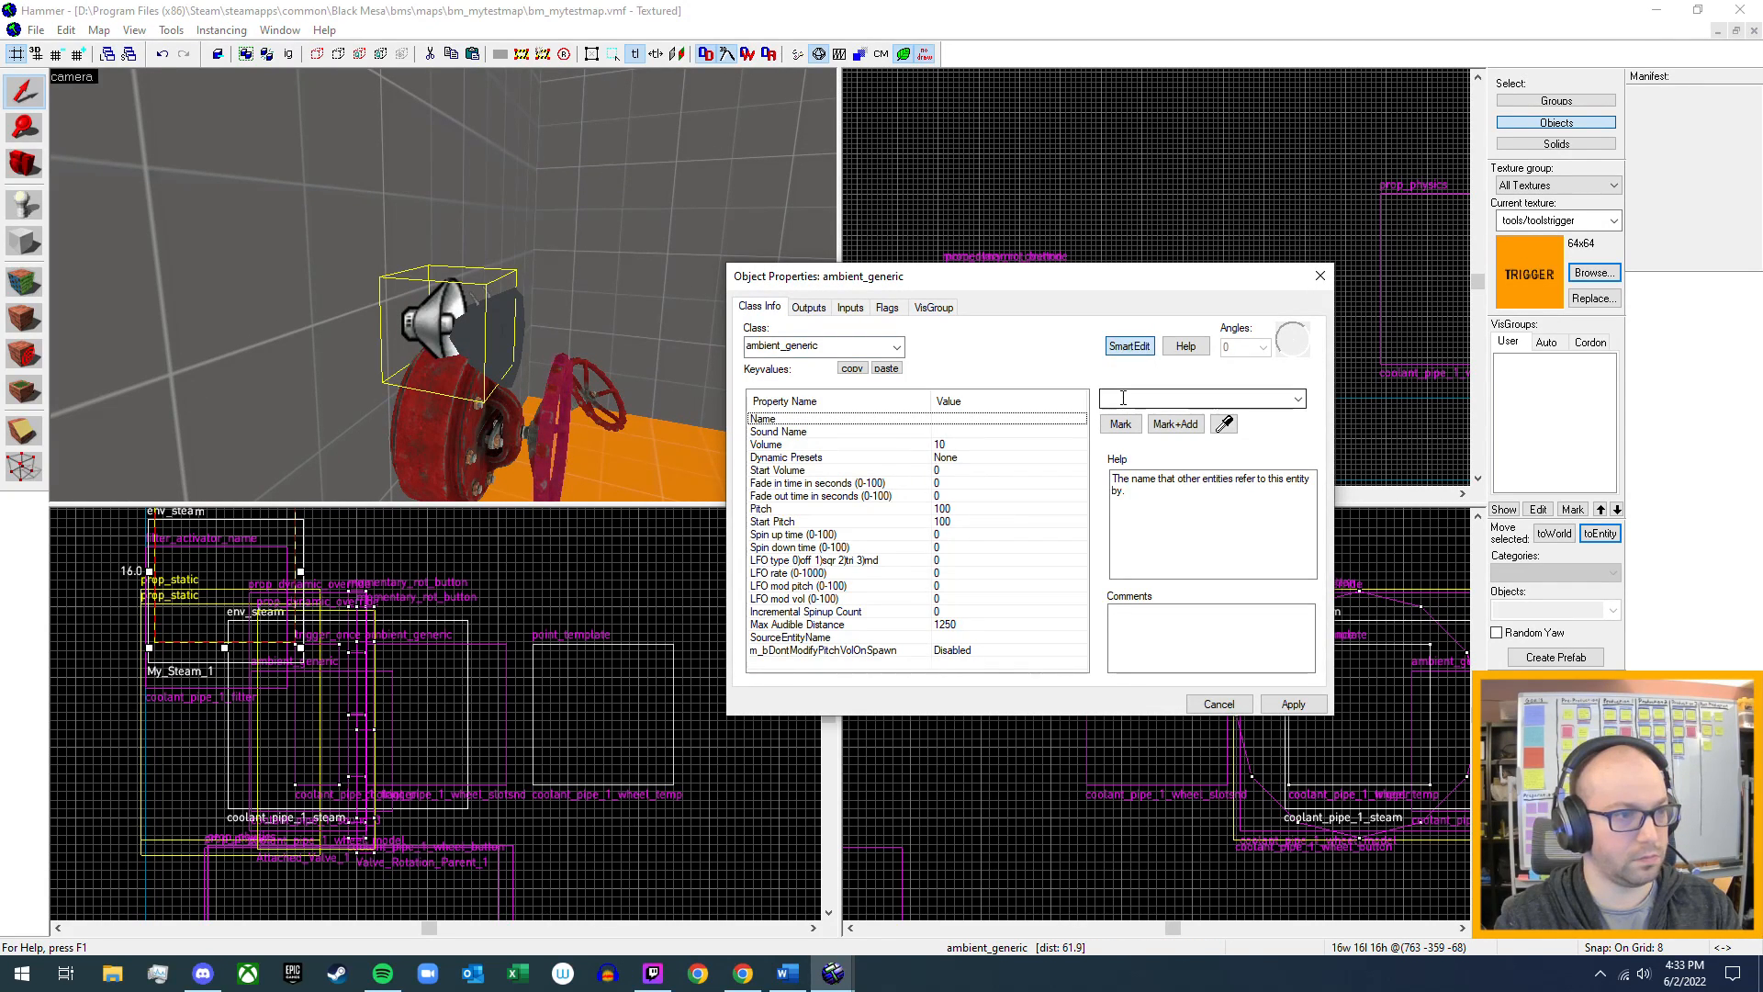
text(M)
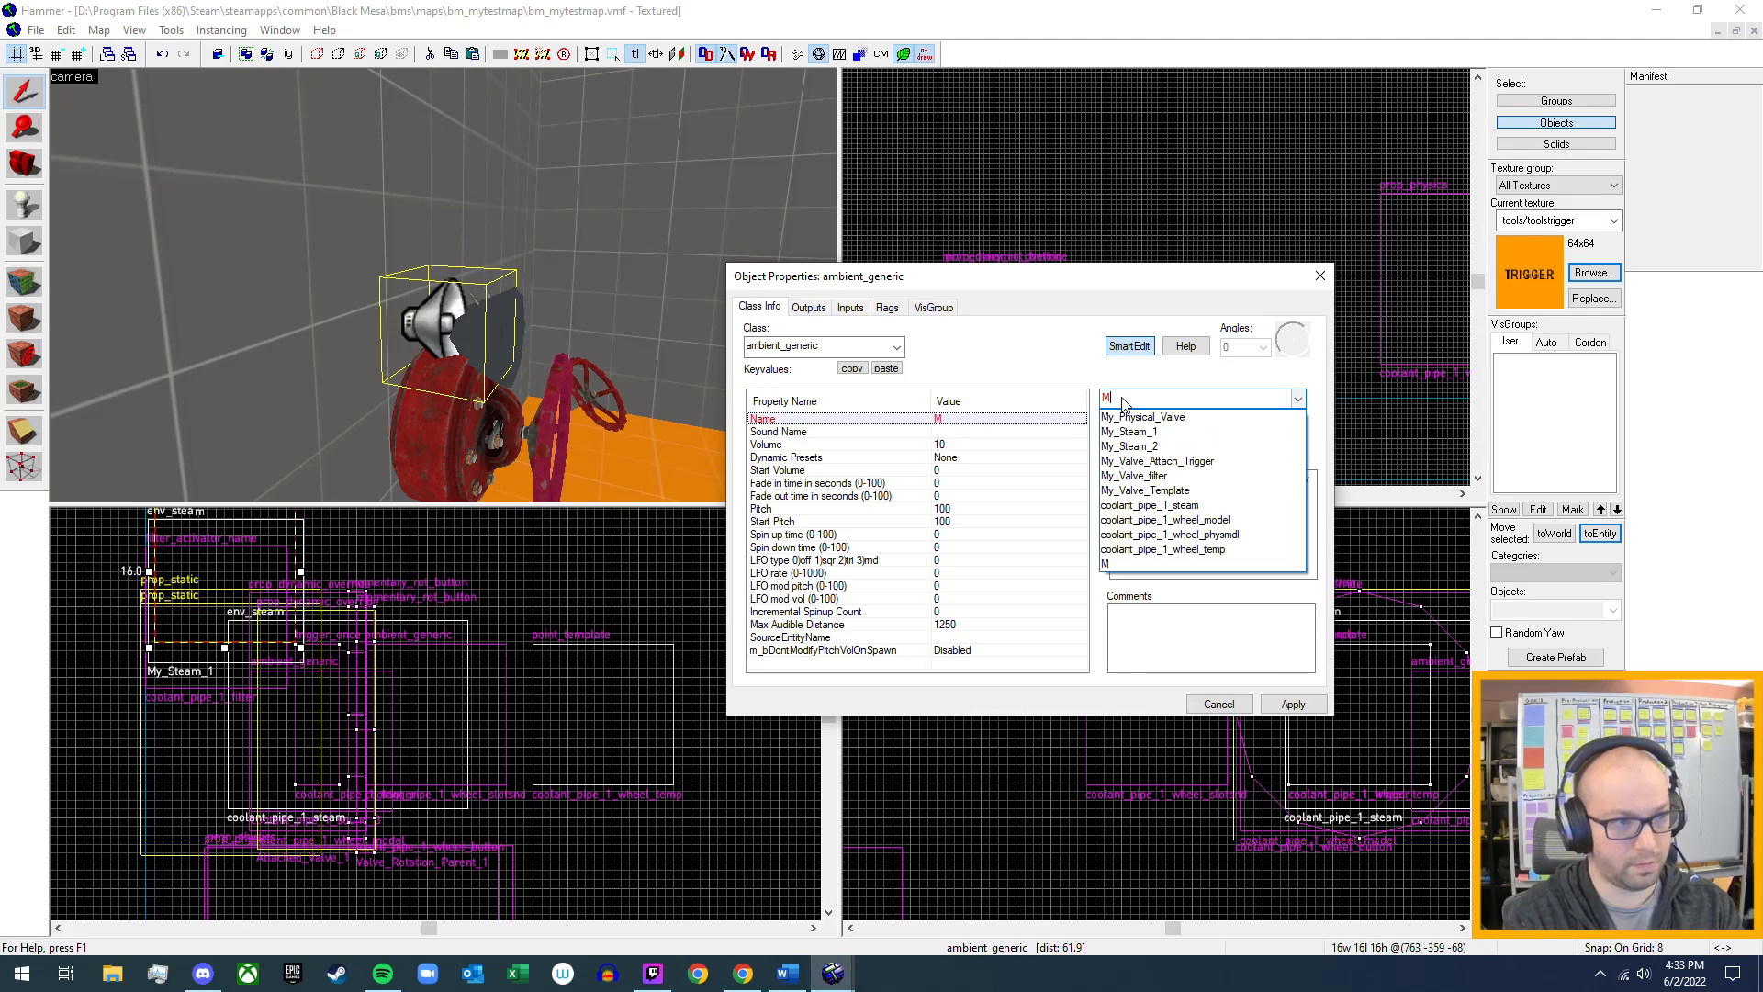
text(y)
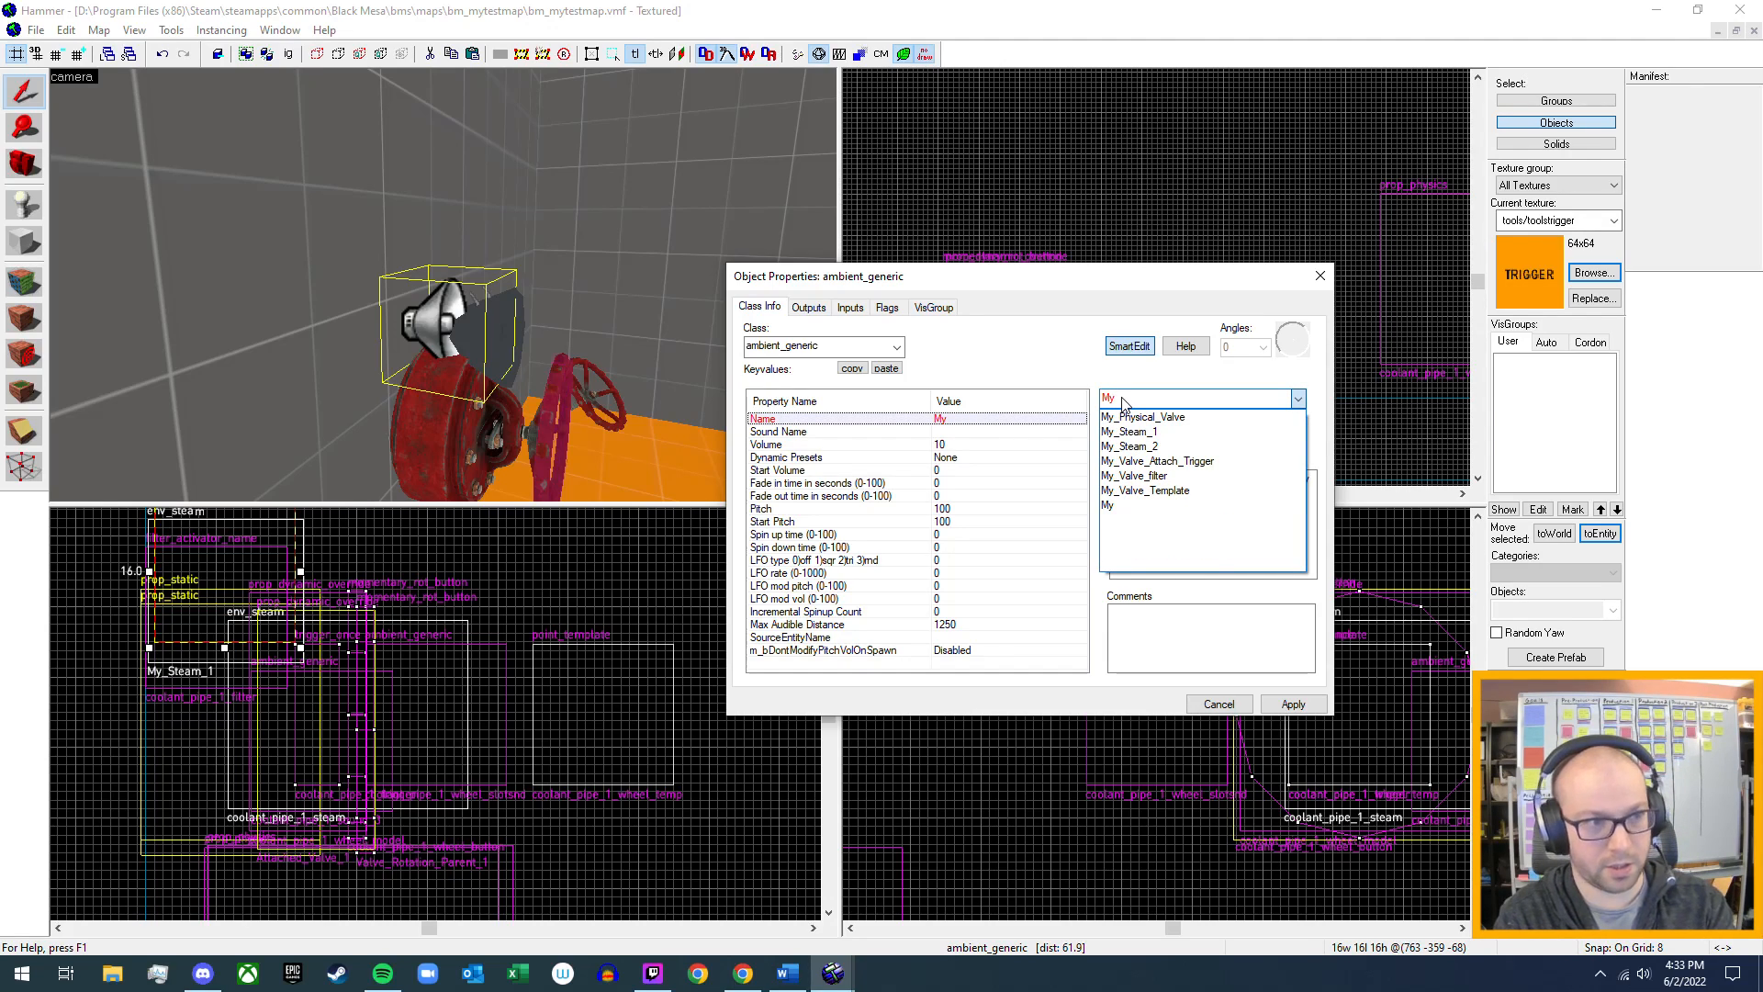
text(_Valve)
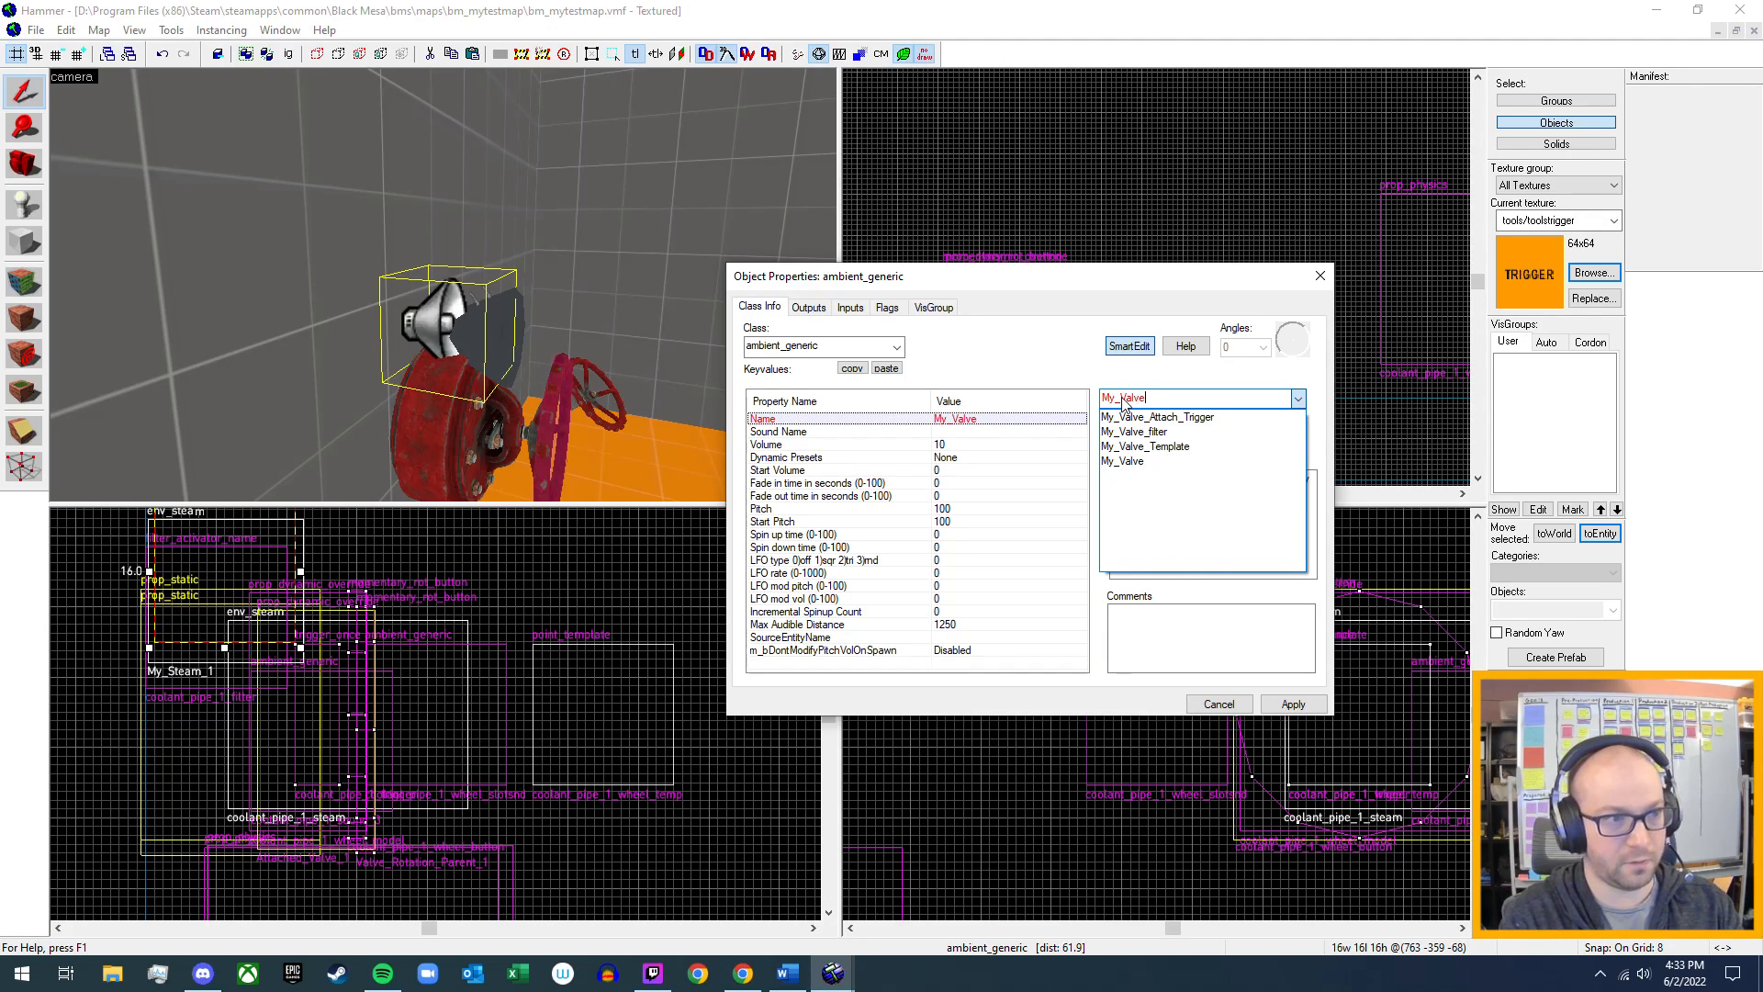
text(_Steam_1_sound)
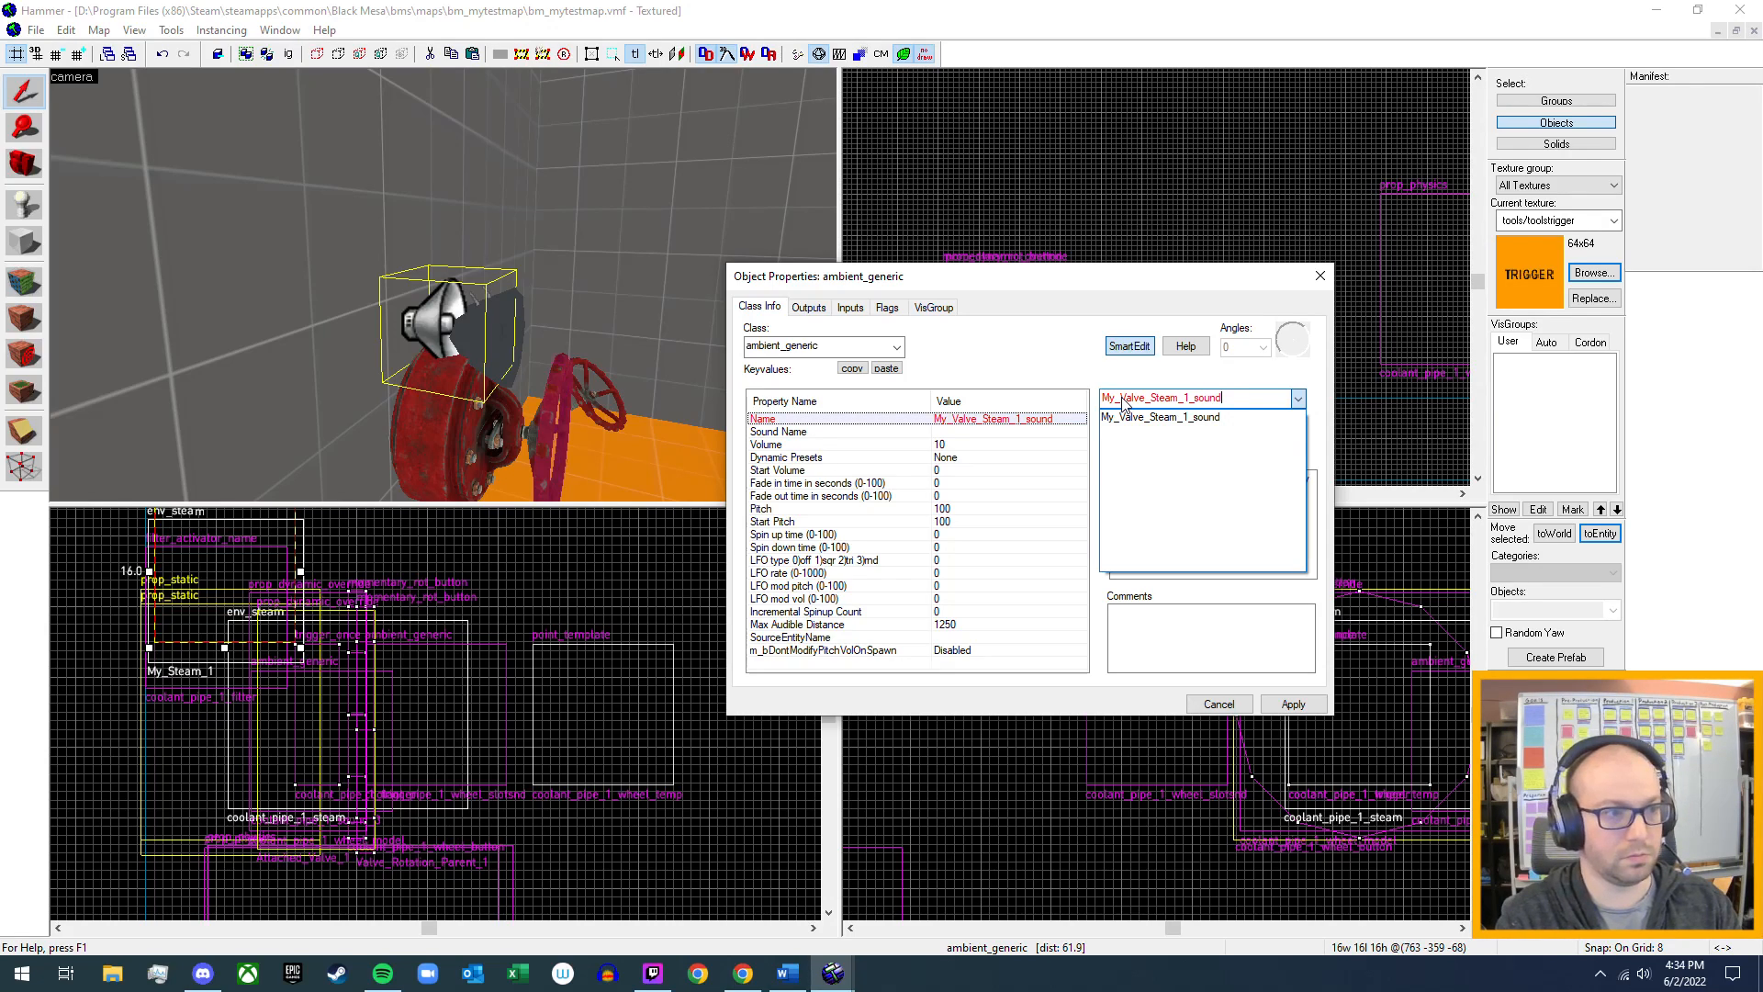
click(1122, 401)
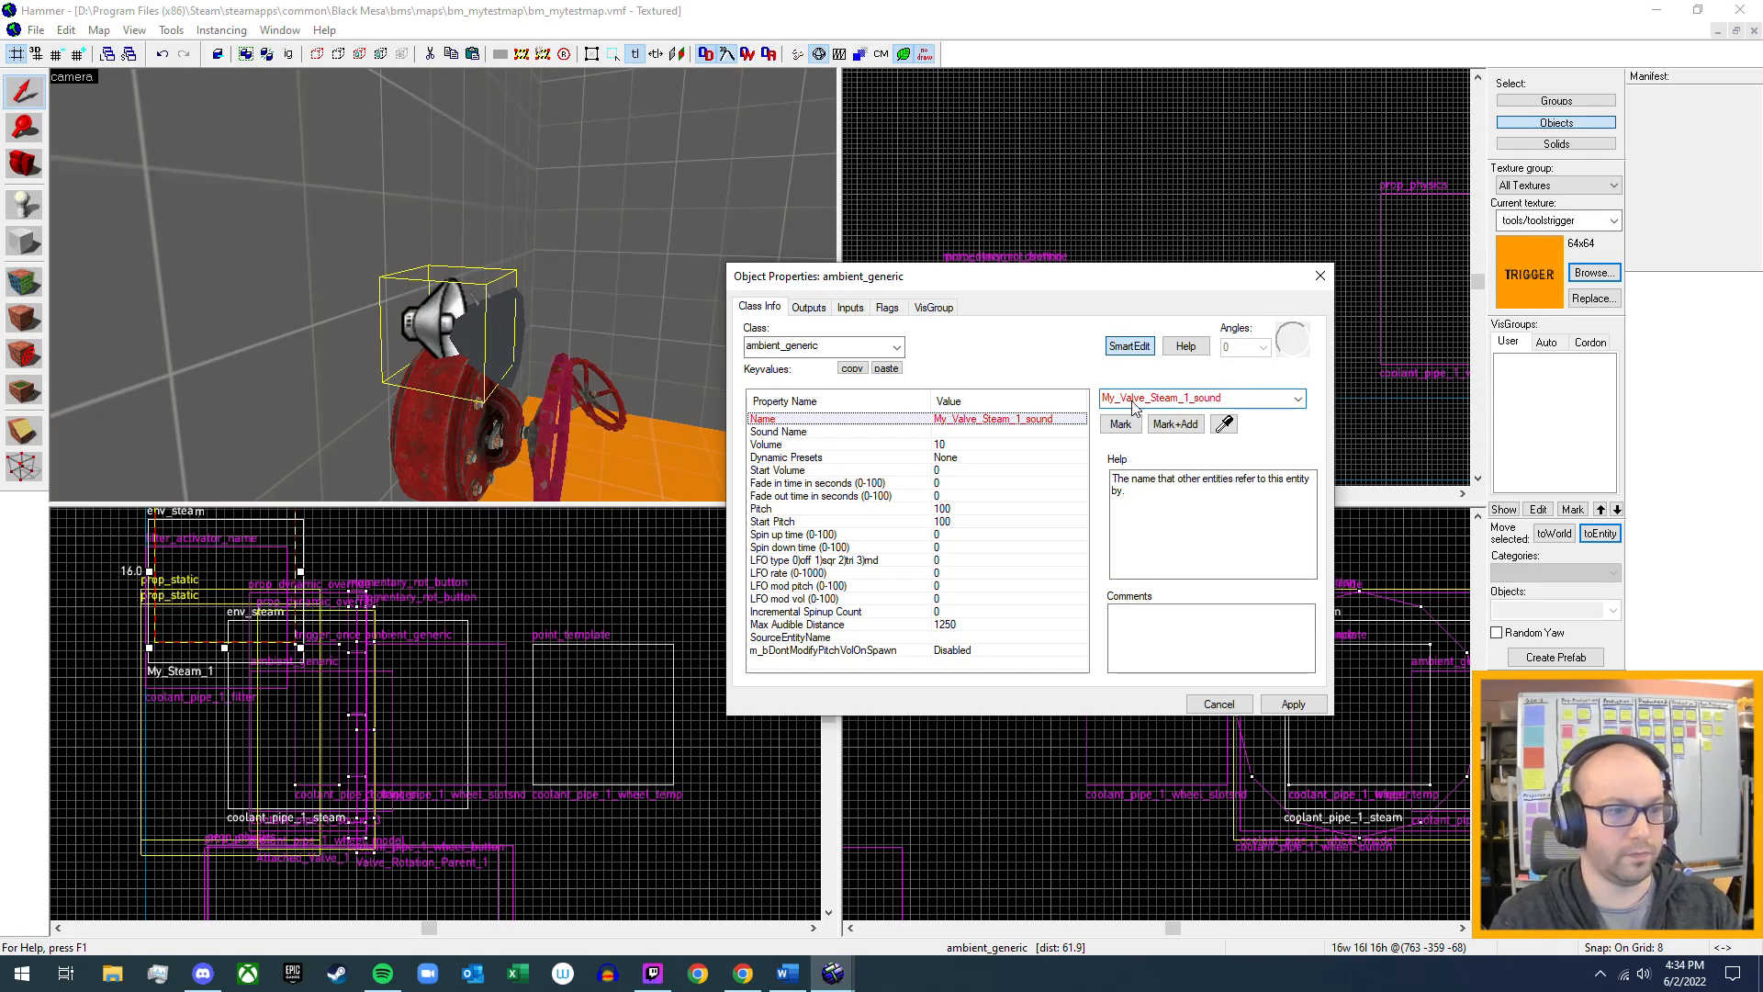
key(Return)
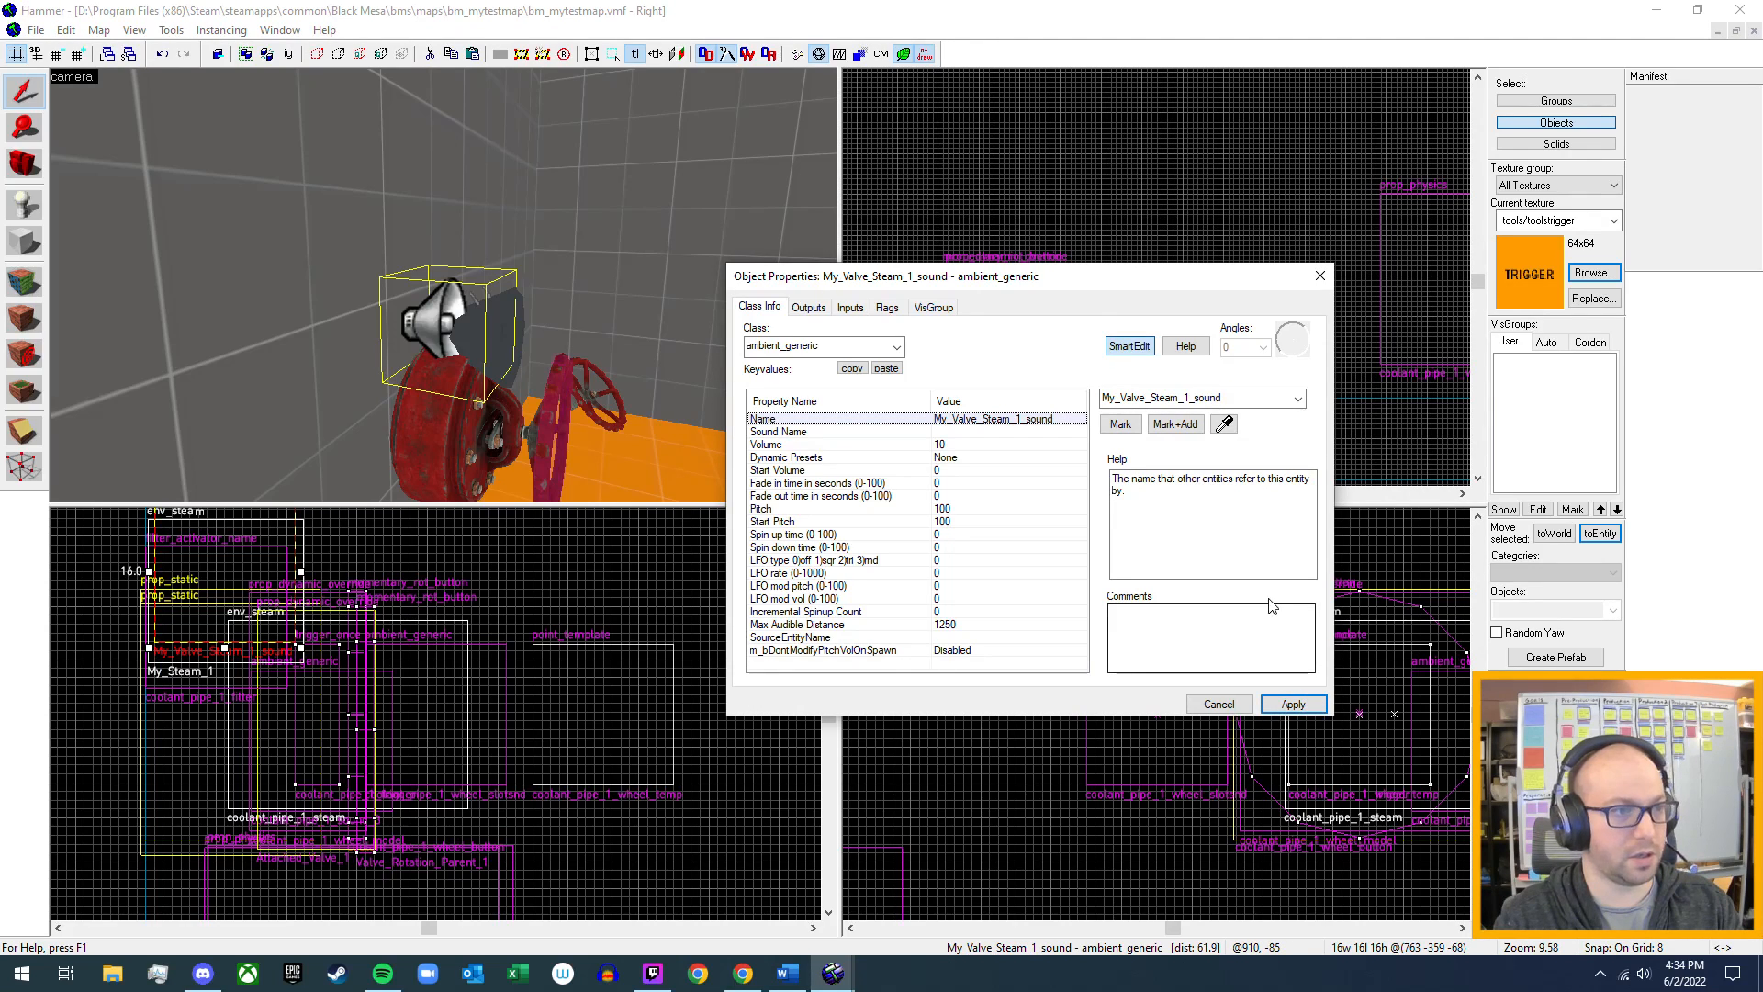
click(1316, 279)
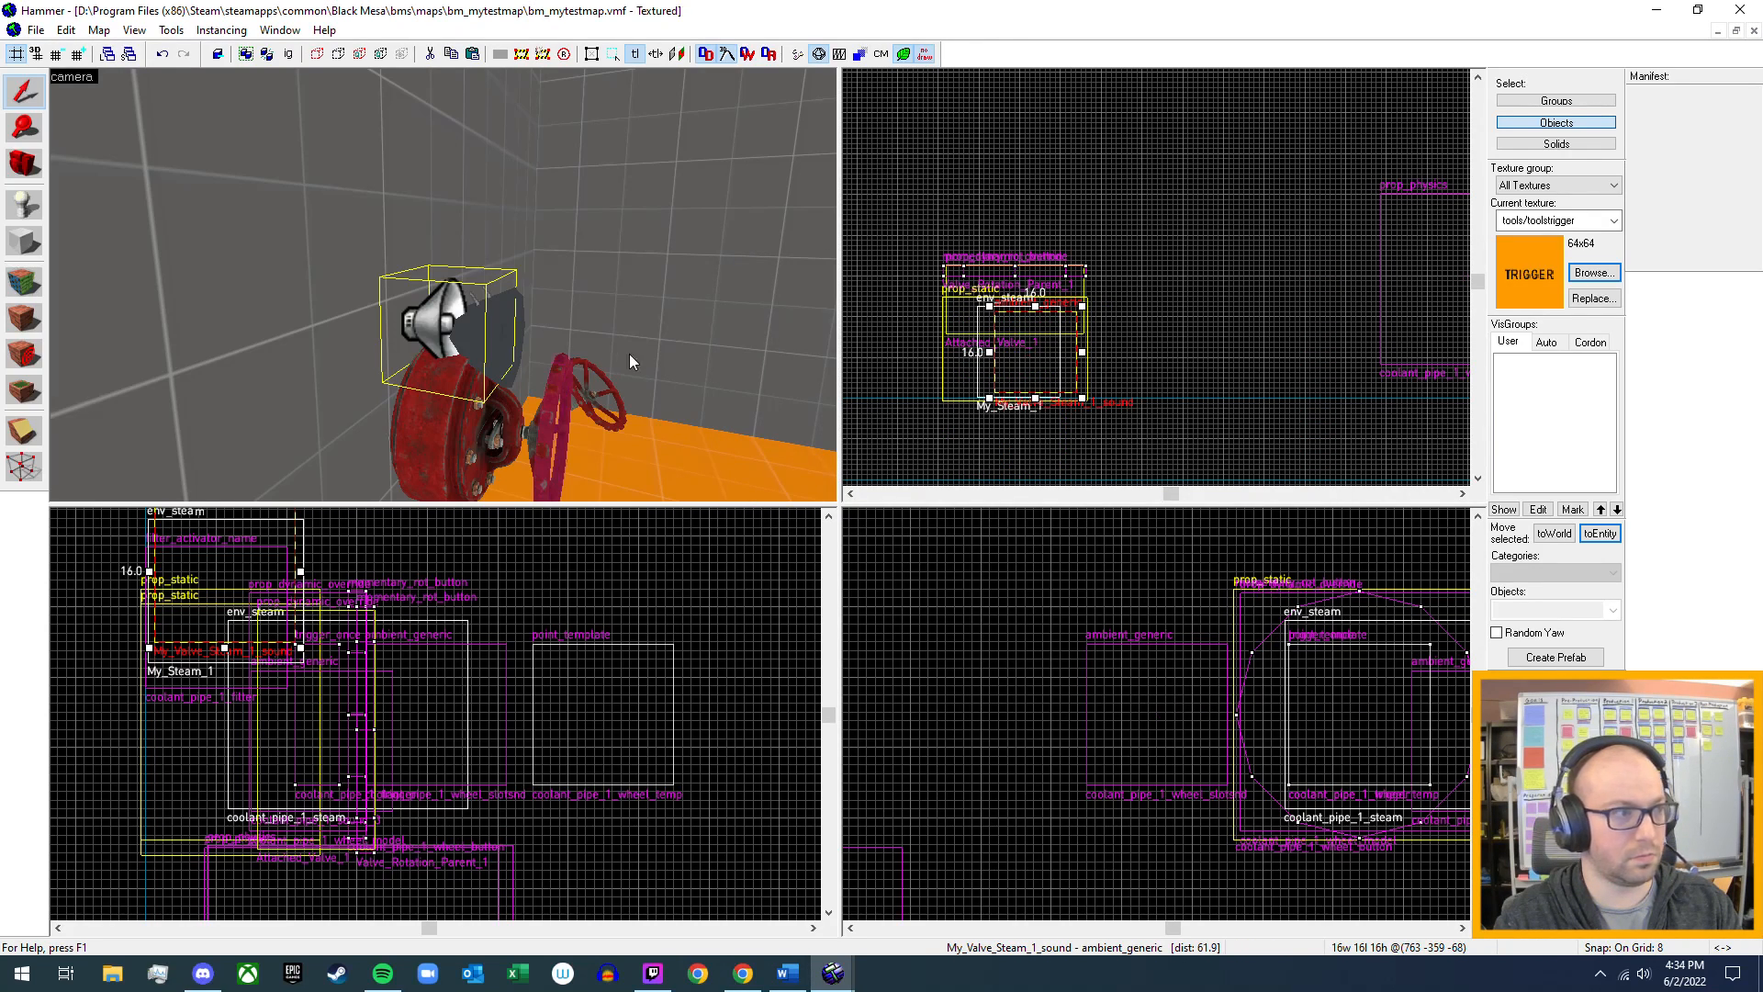
- Name the ambient_generic on the valve with the filter My_Valve_Steam_2_sound and apply the change
double_click(450, 356)
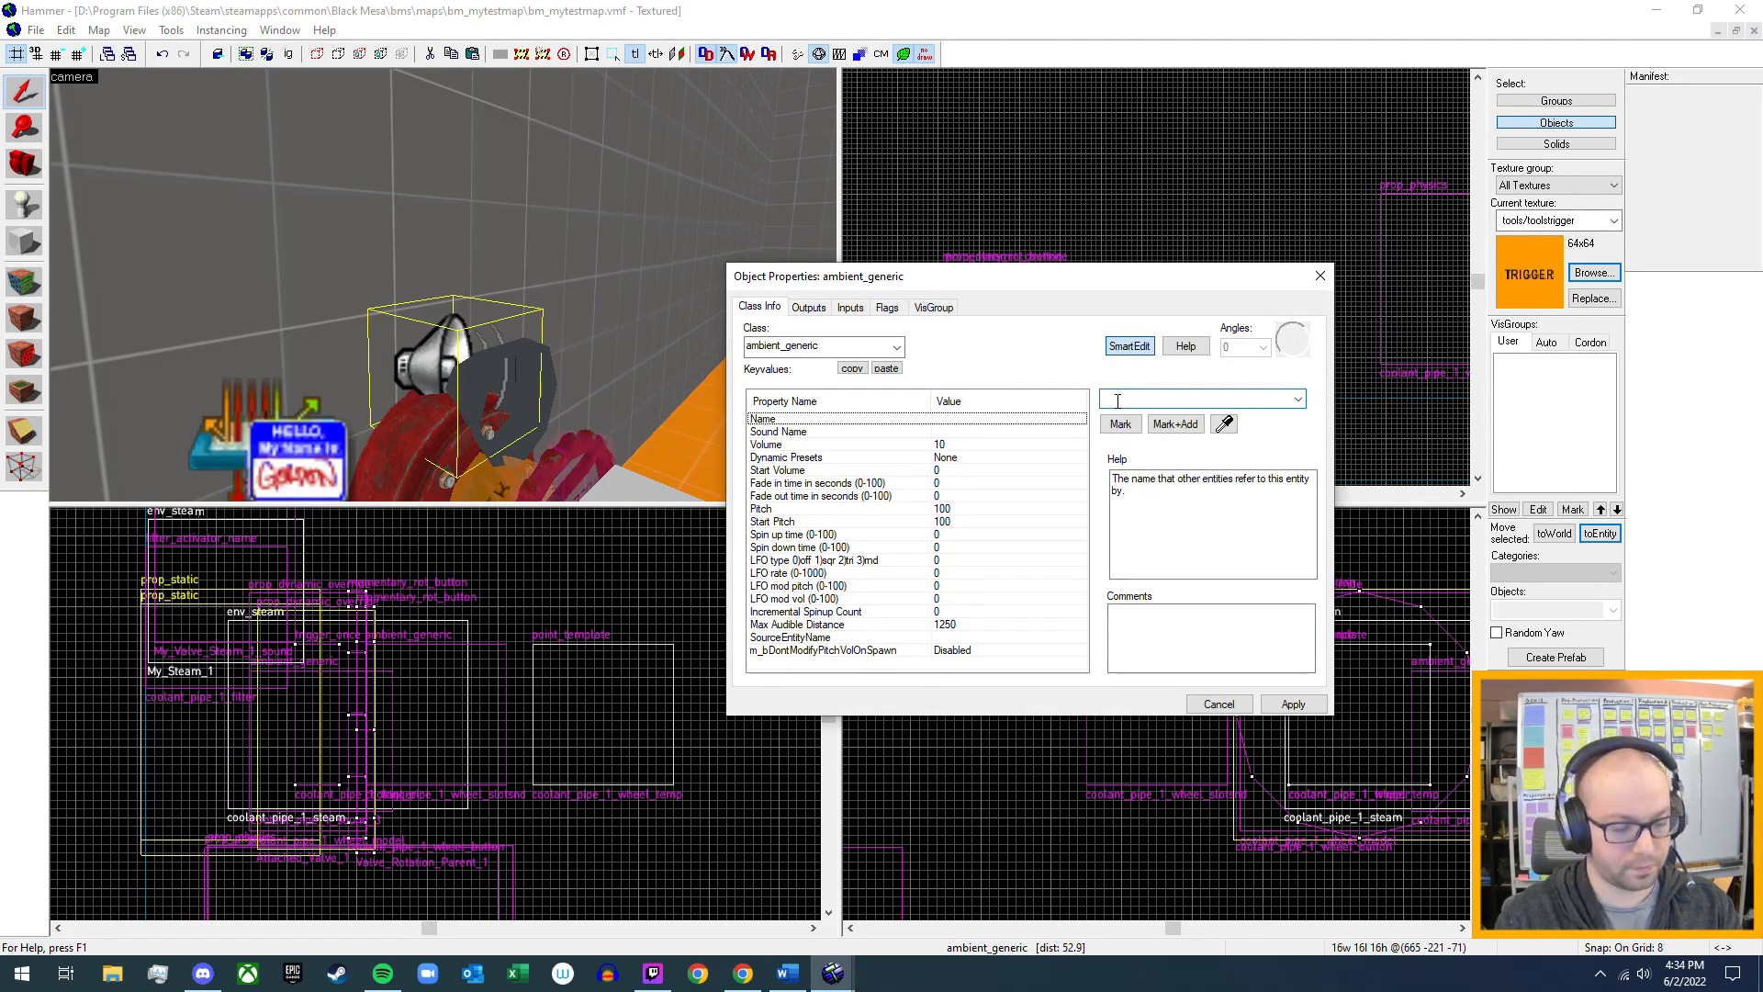
text(M)
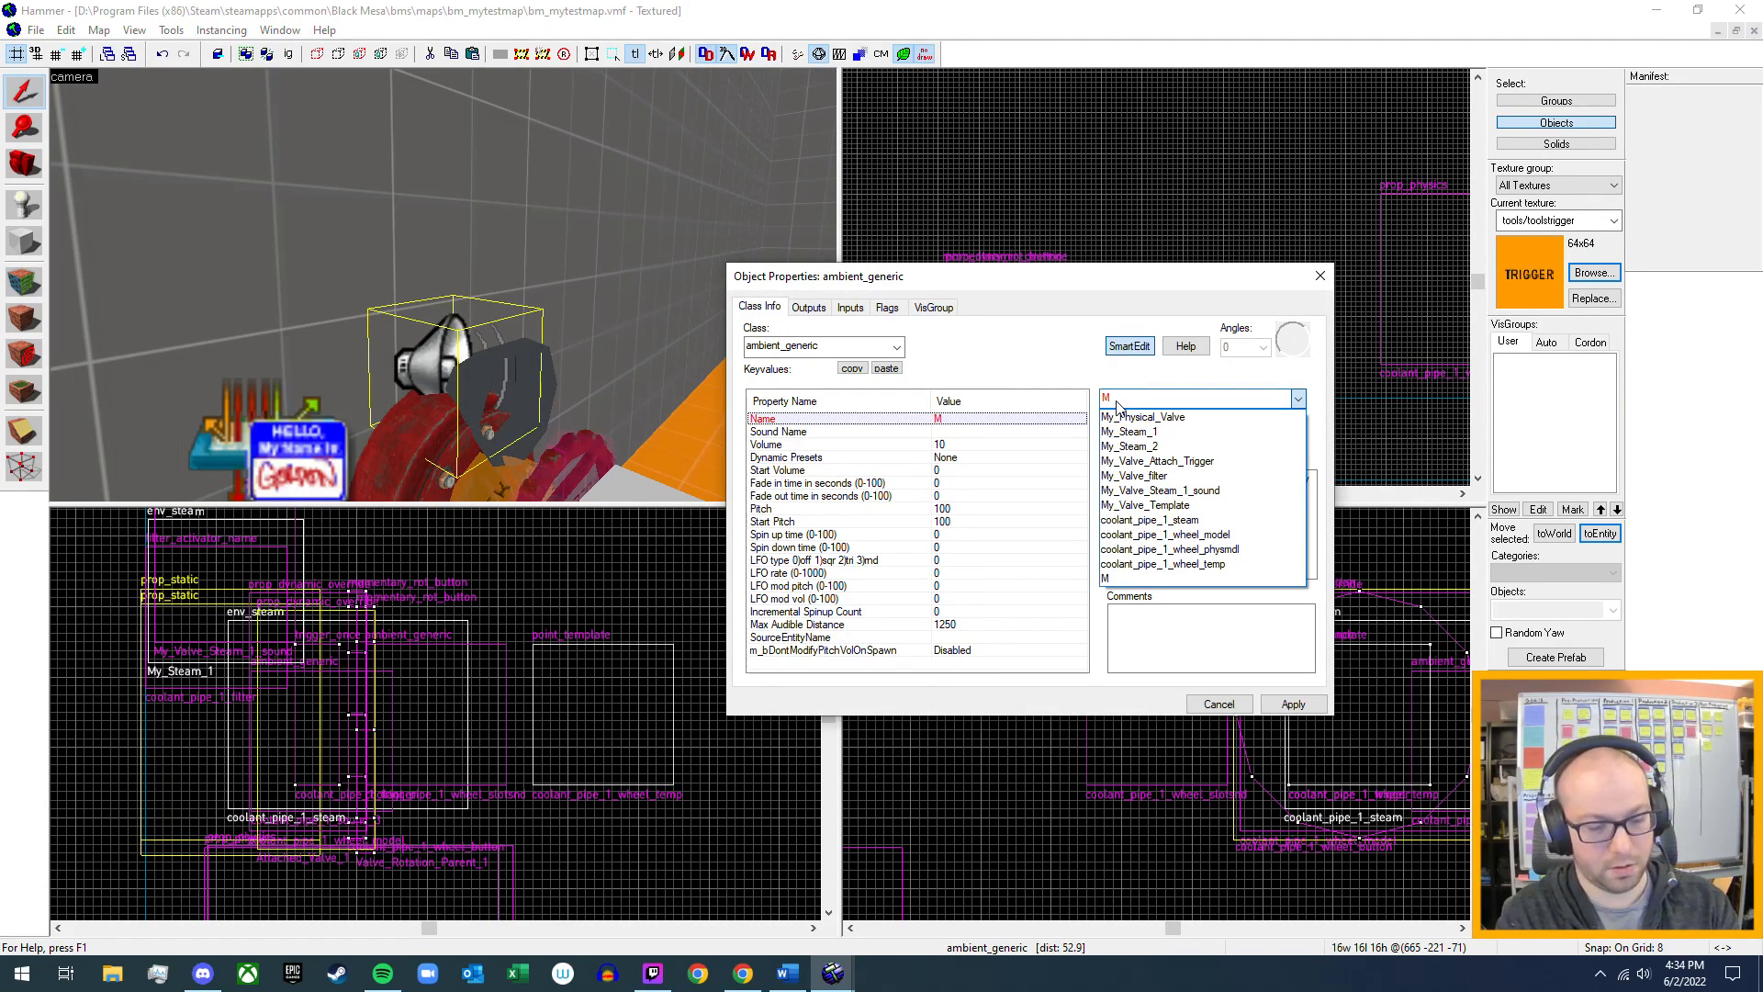
text(y_Valv)
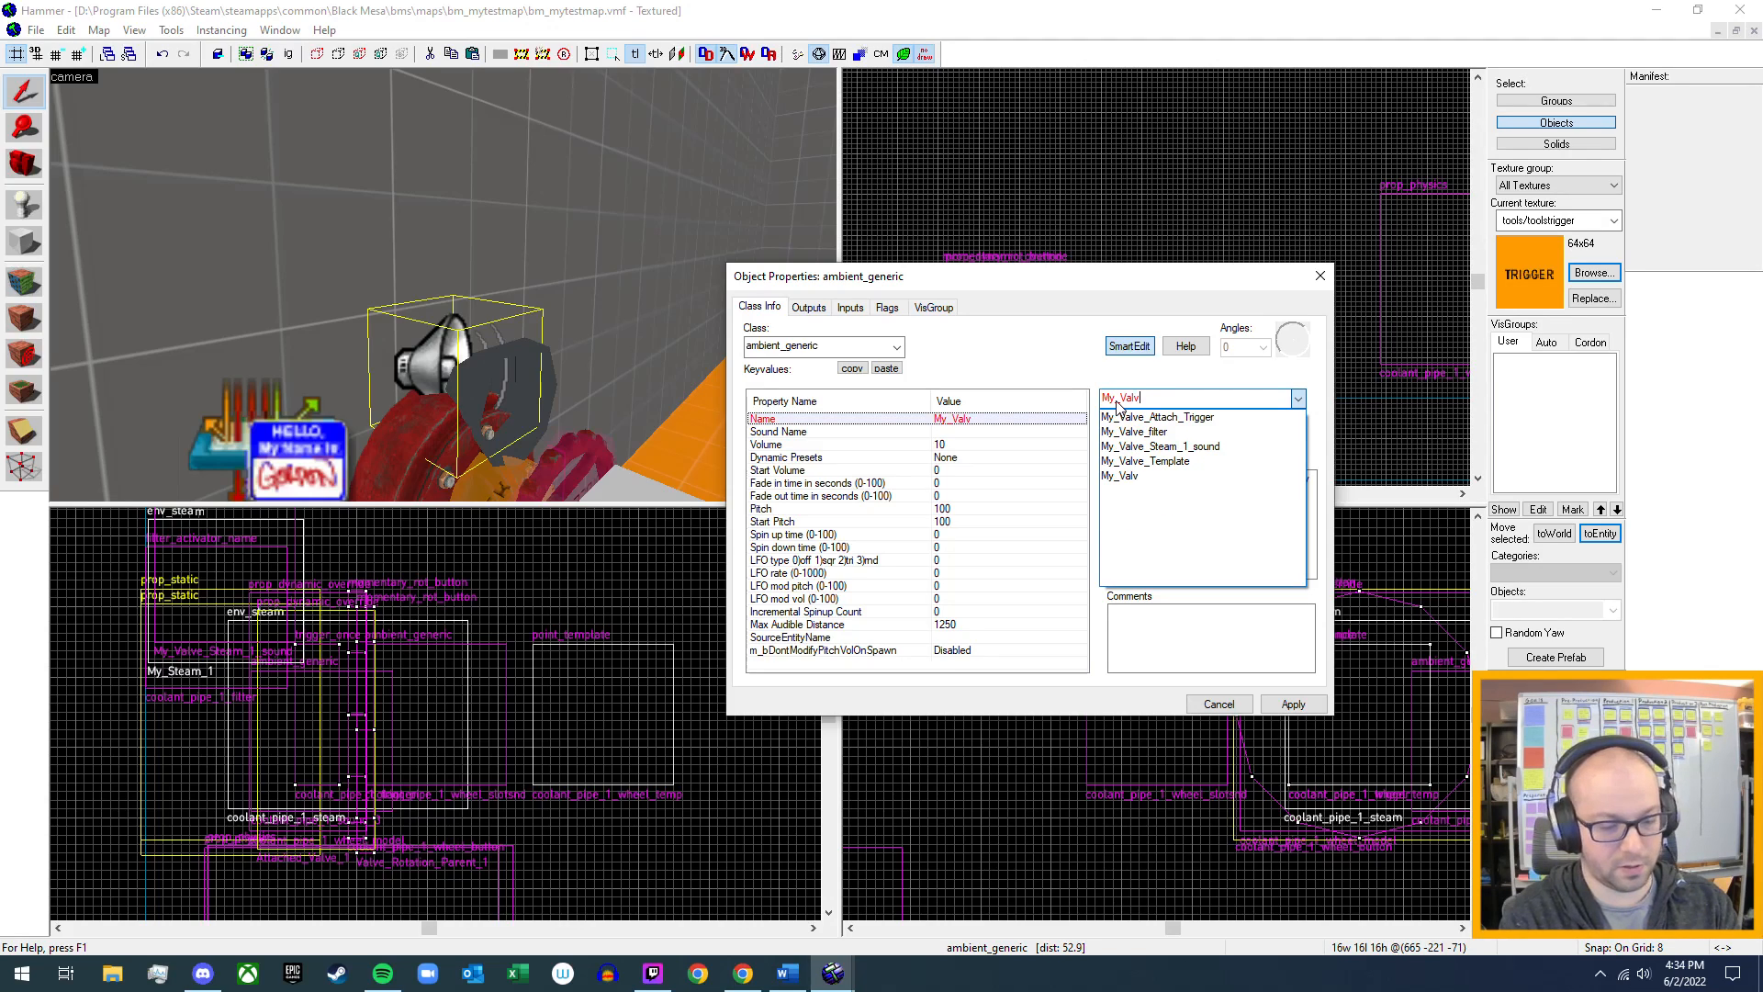
text(e_S)
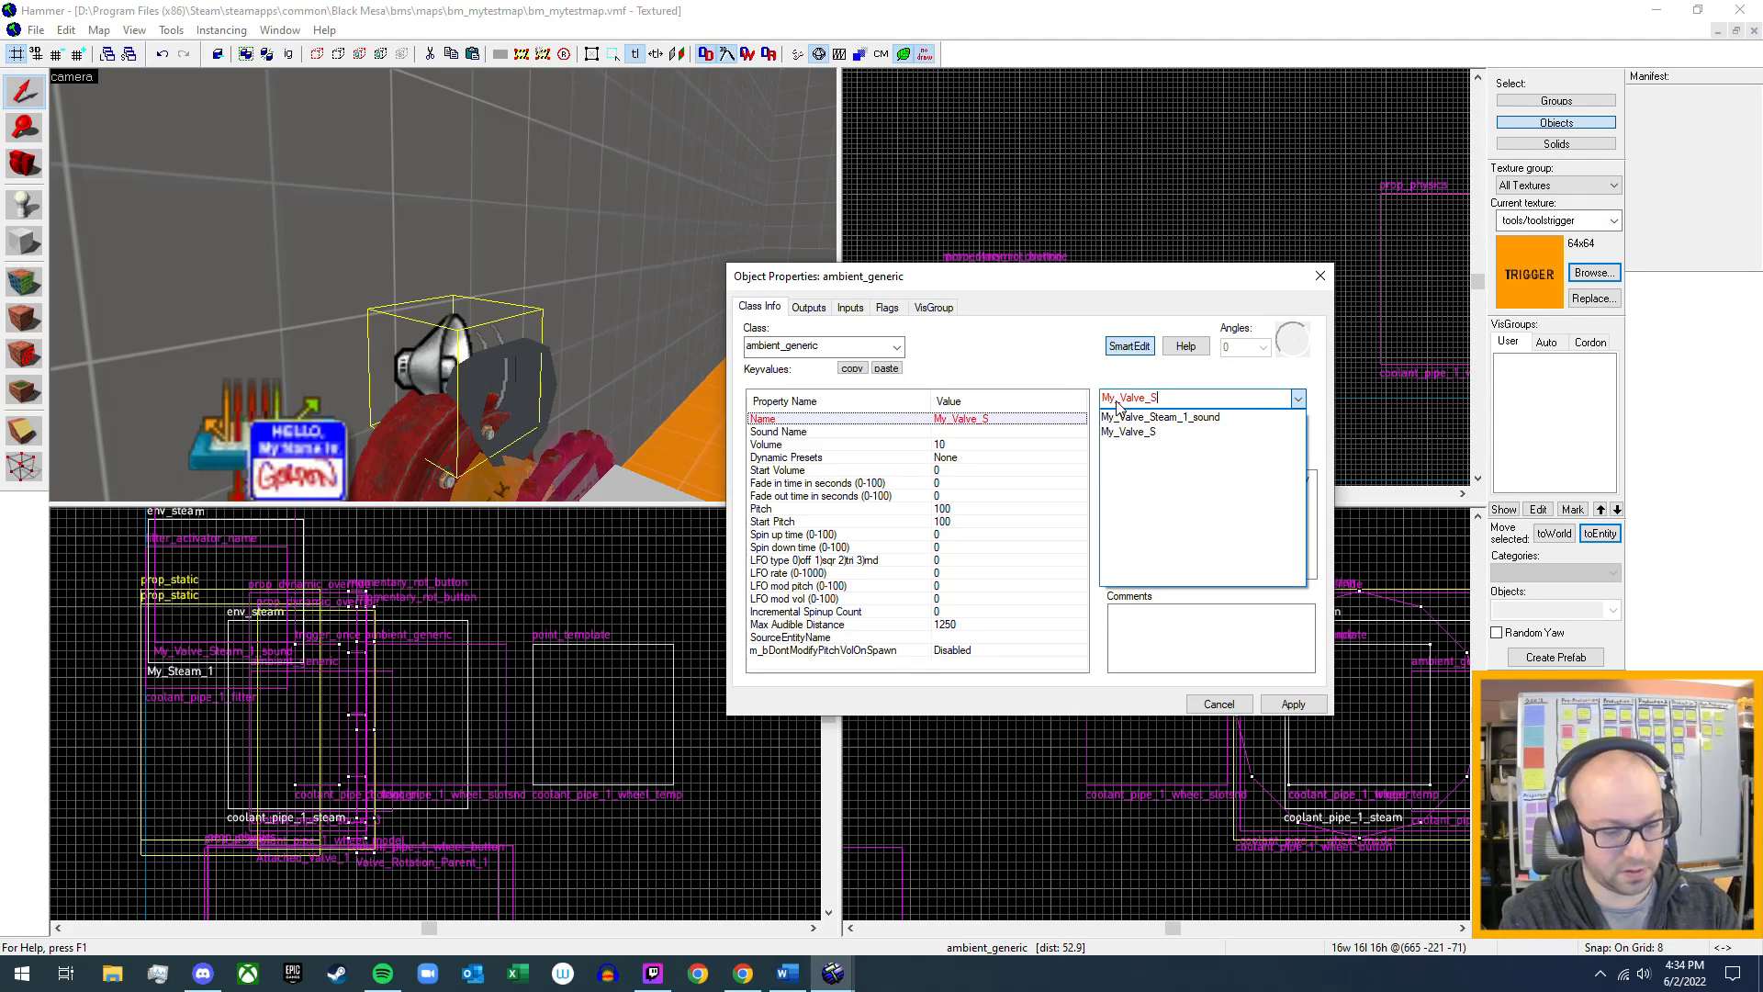
text(team_2_)
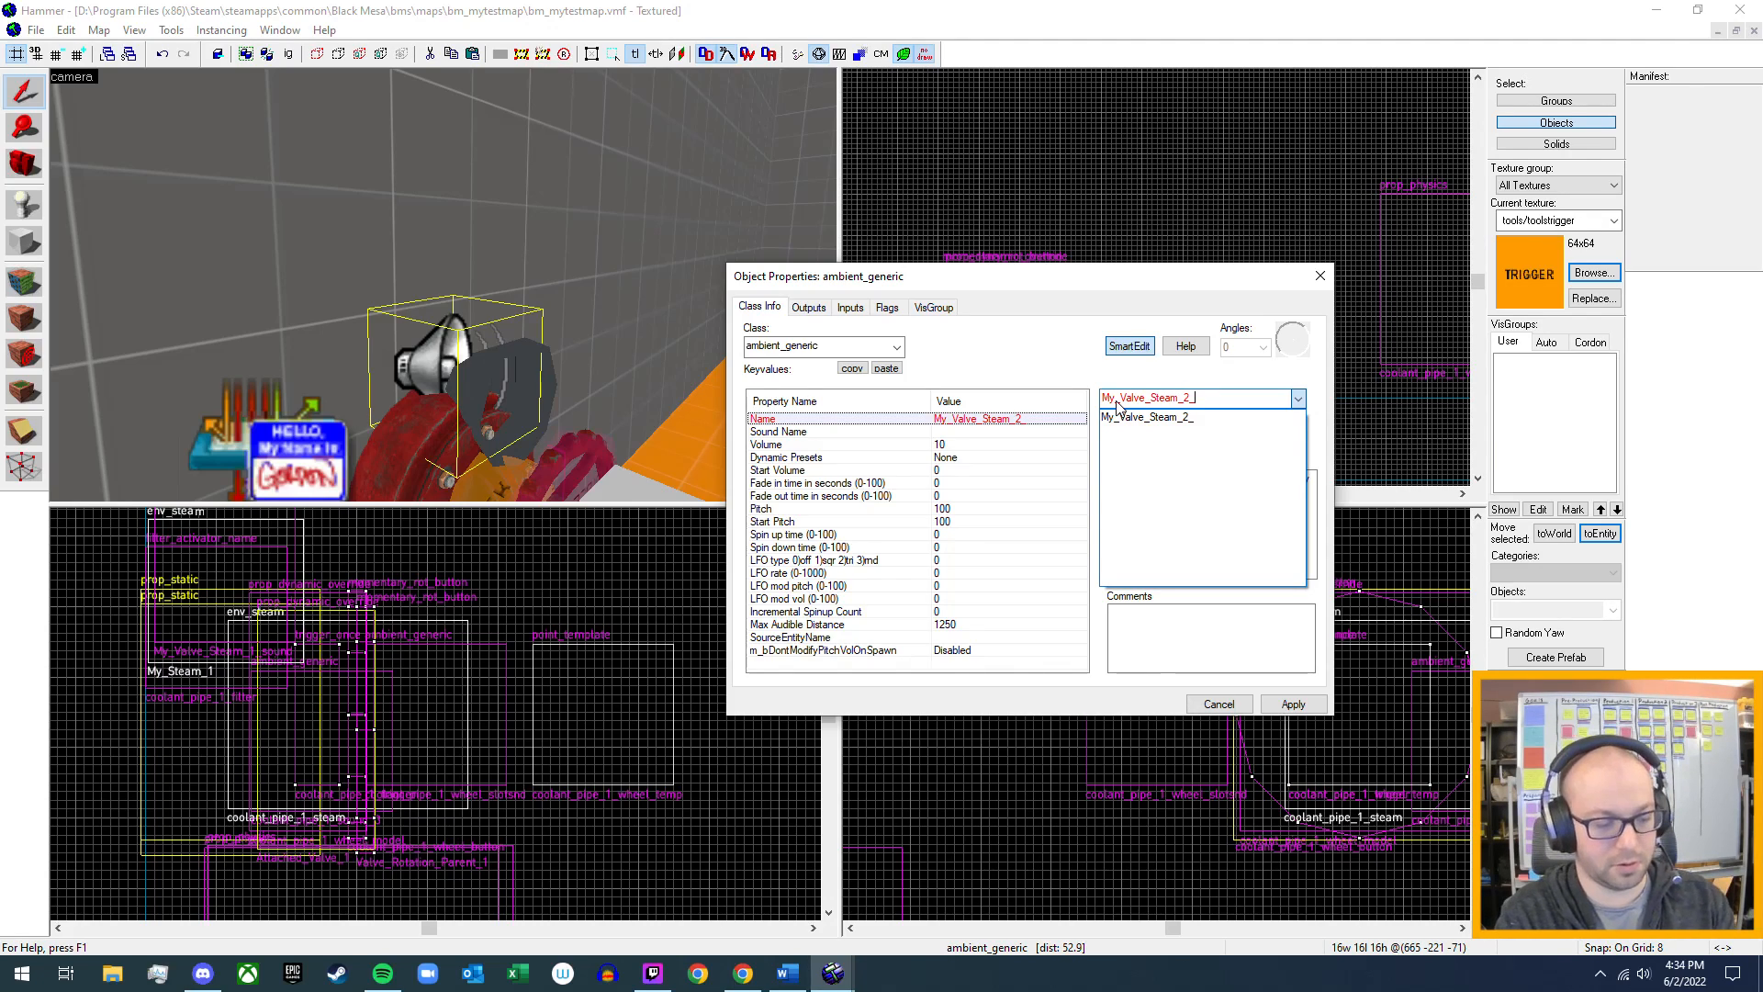
text(sound)
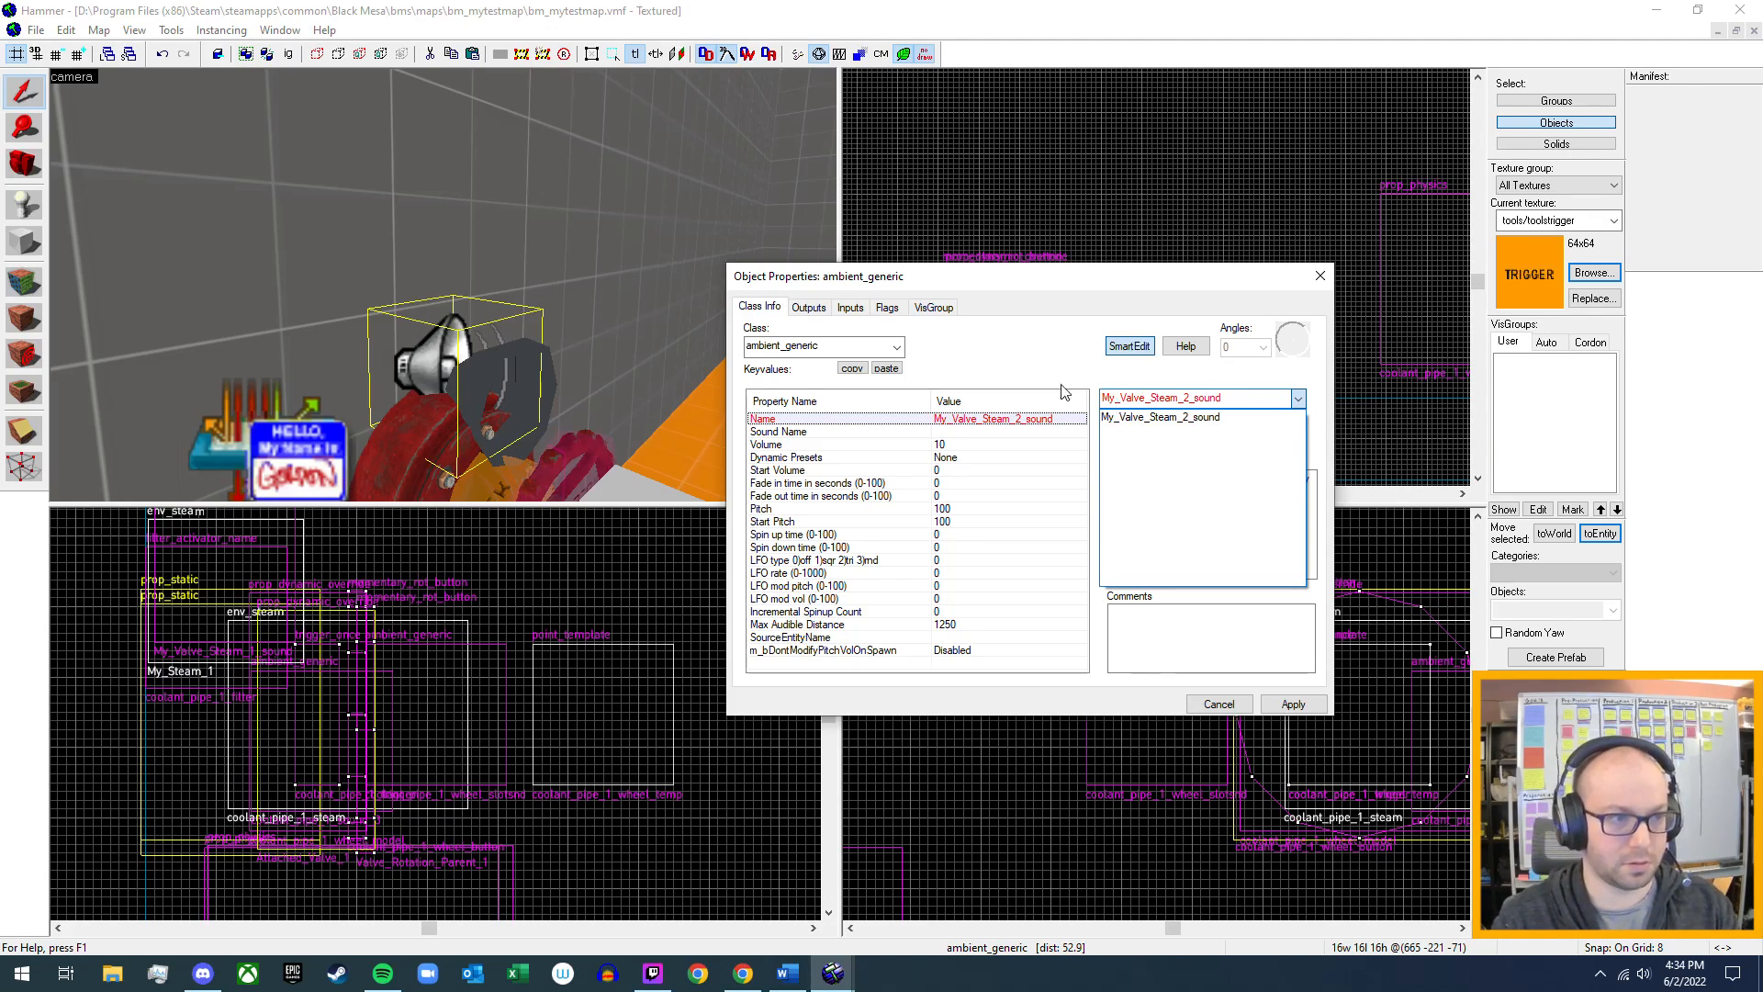
click(1111, 685)
click(1286, 707)
click(1319, 276)
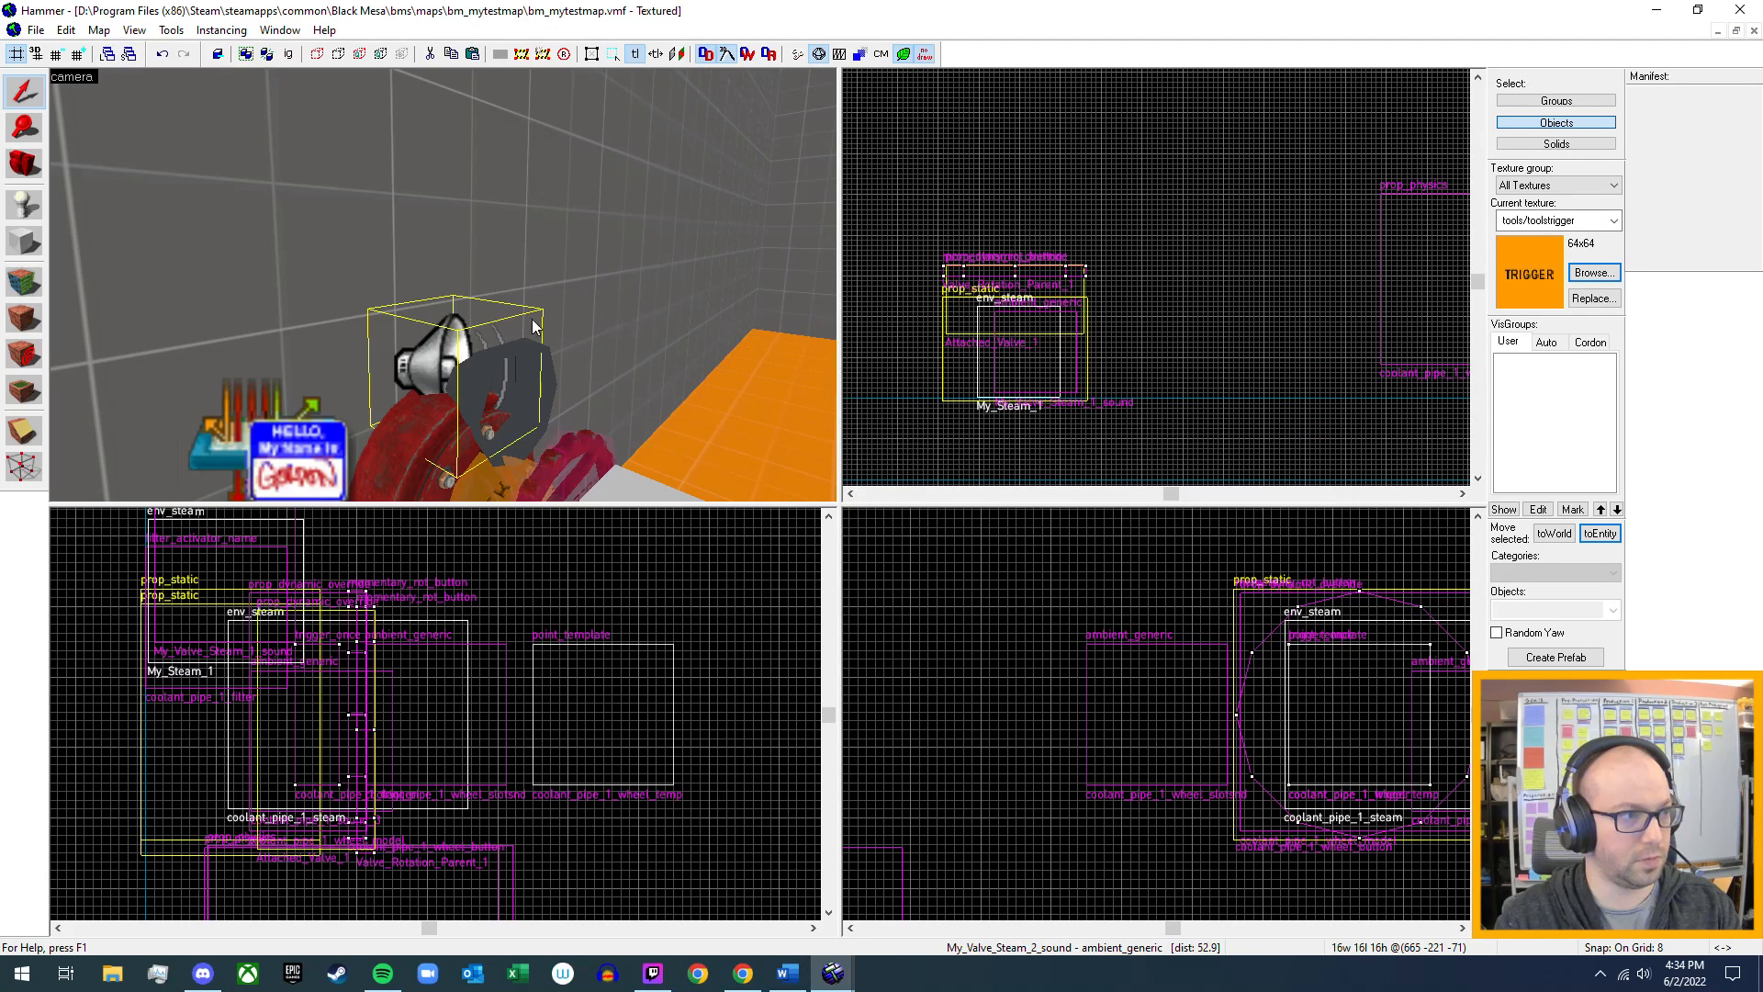
- Check which sound file the reference valve's coolant_pipe_1_sound_3 entity uses
key(z)
key(w)
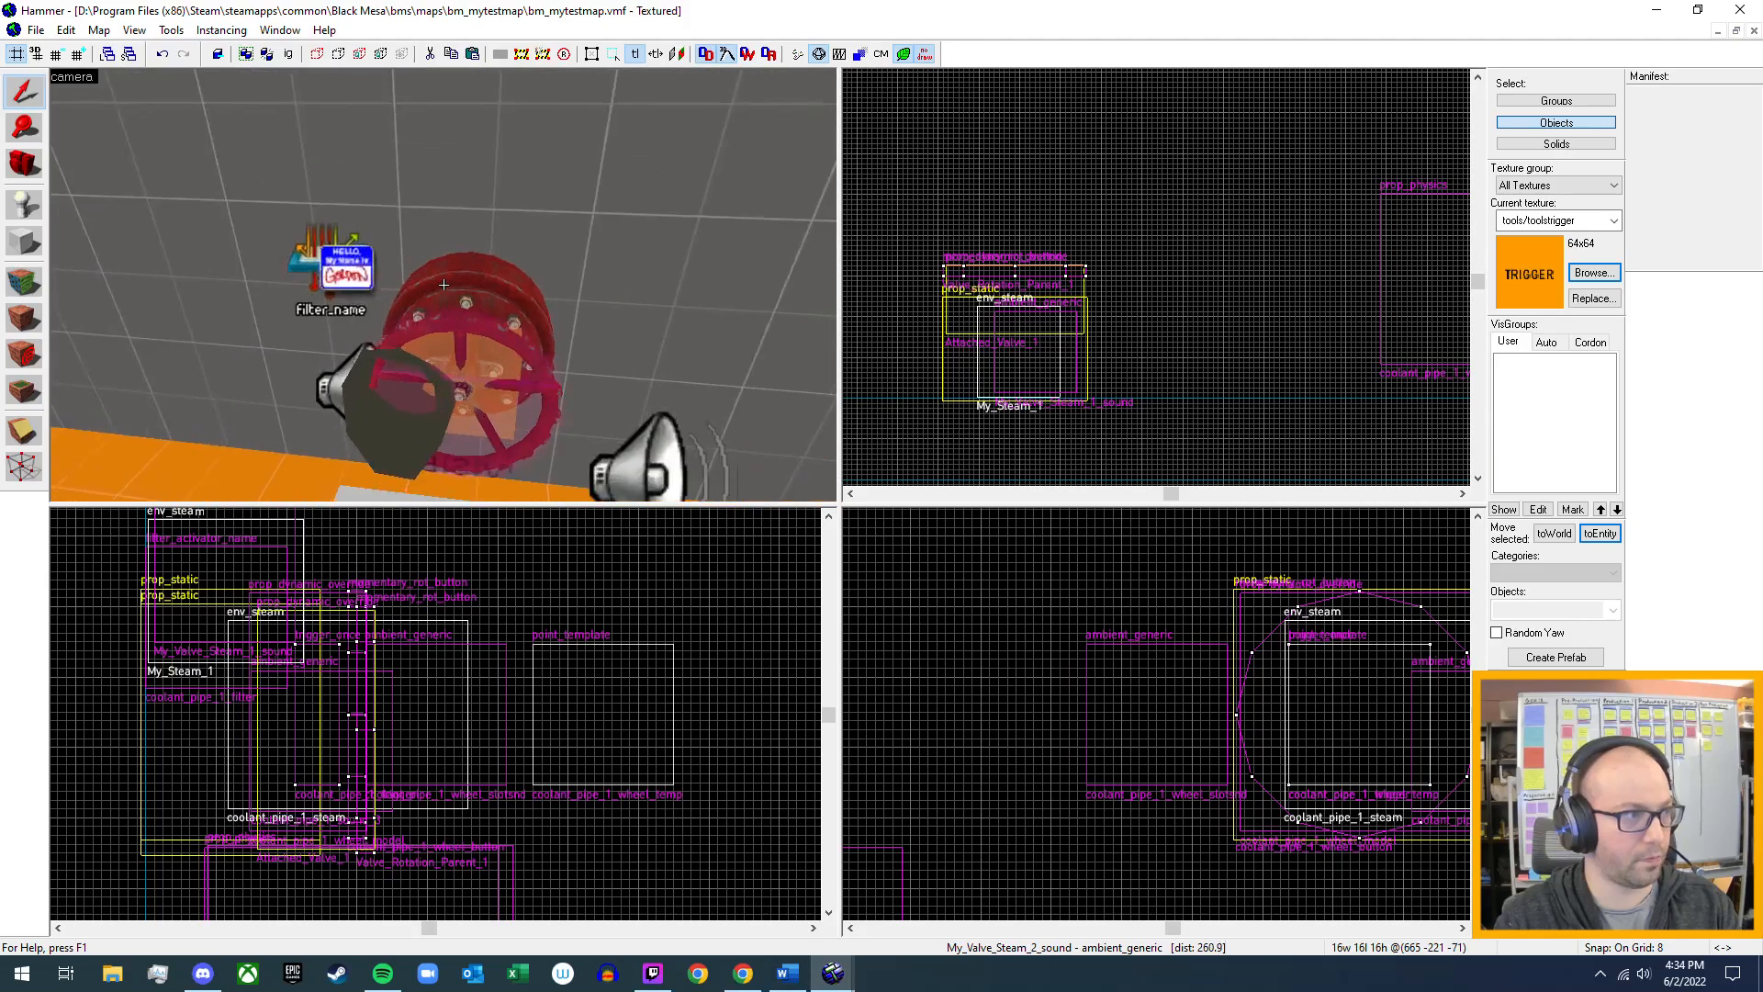
key(z)
double_click(518, 344)
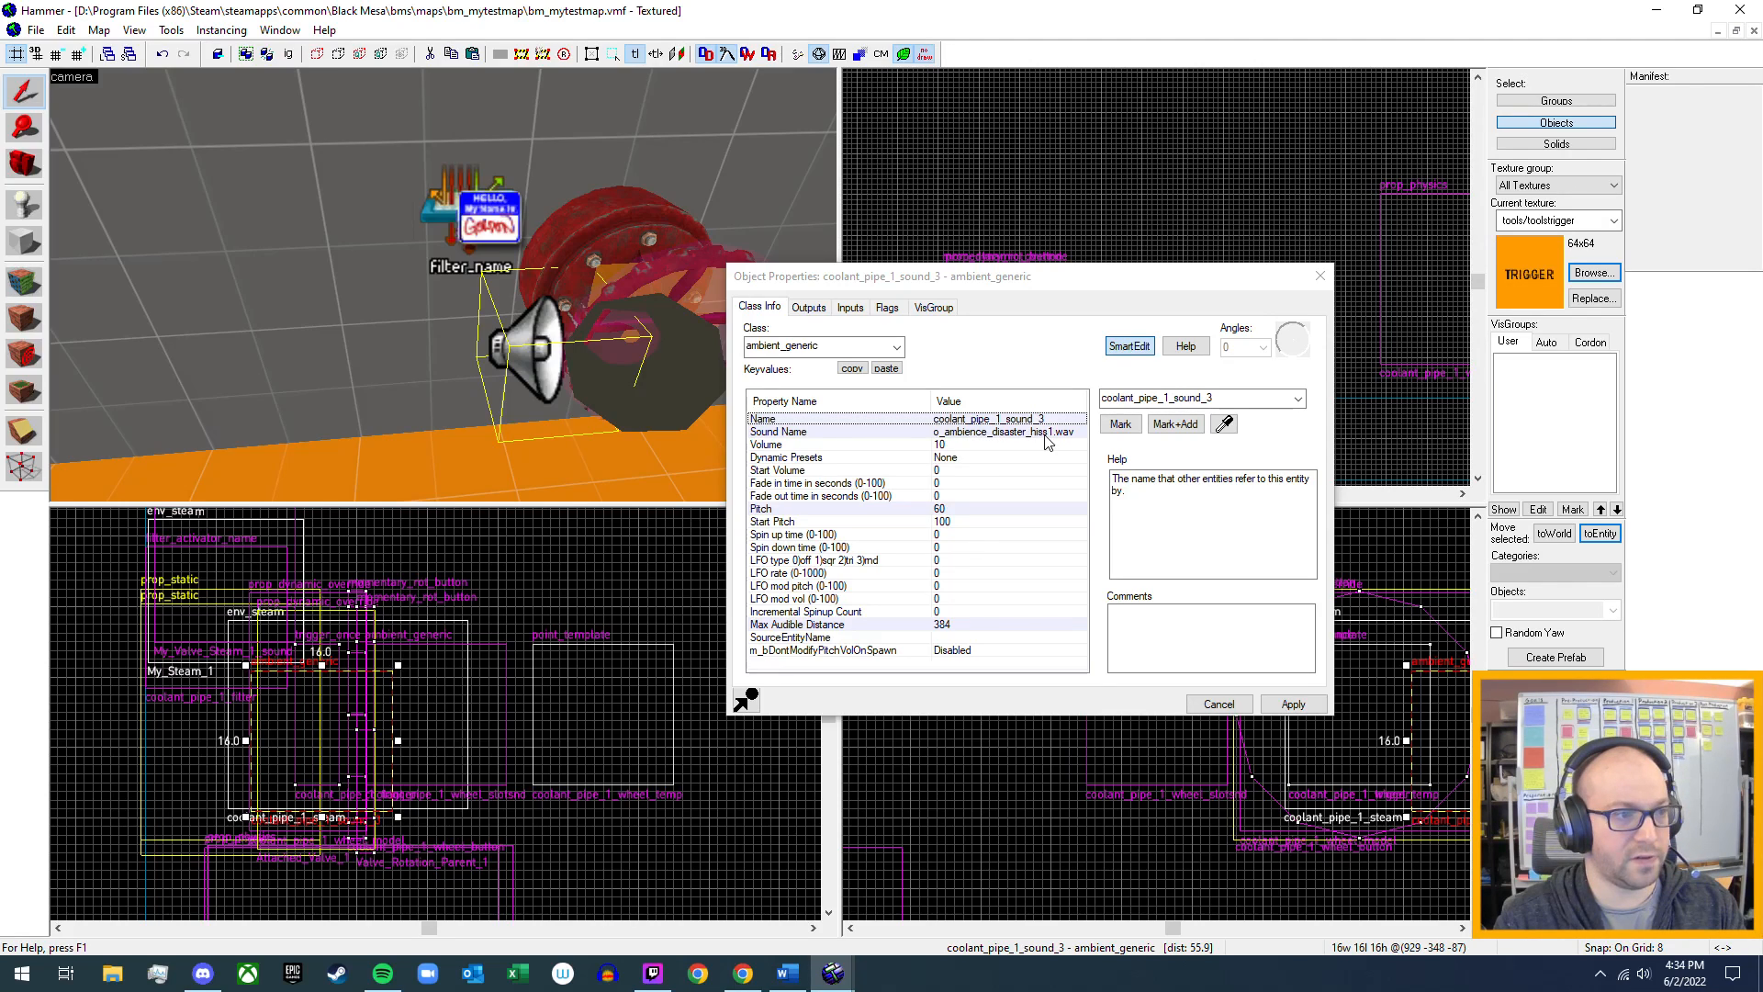
click(1321, 277)
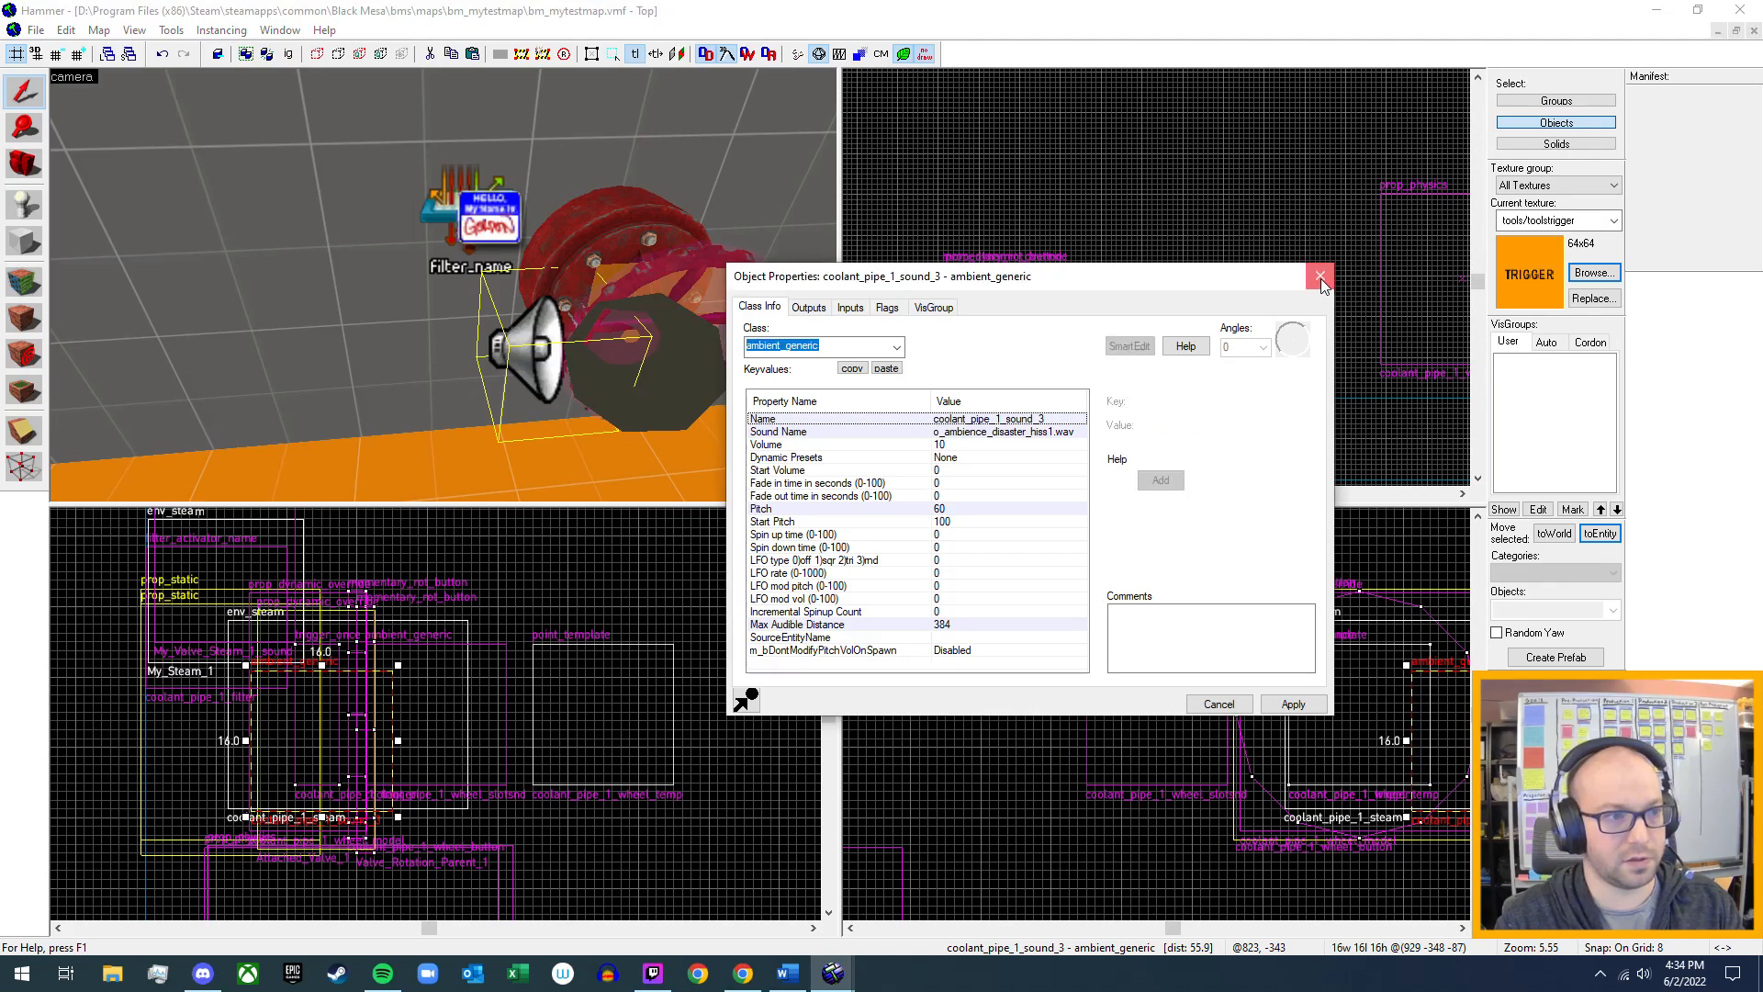
- Open the properties of My_Valve_Steam_1_sound on the valve without a filter and browse for its Sound Name
key(z)
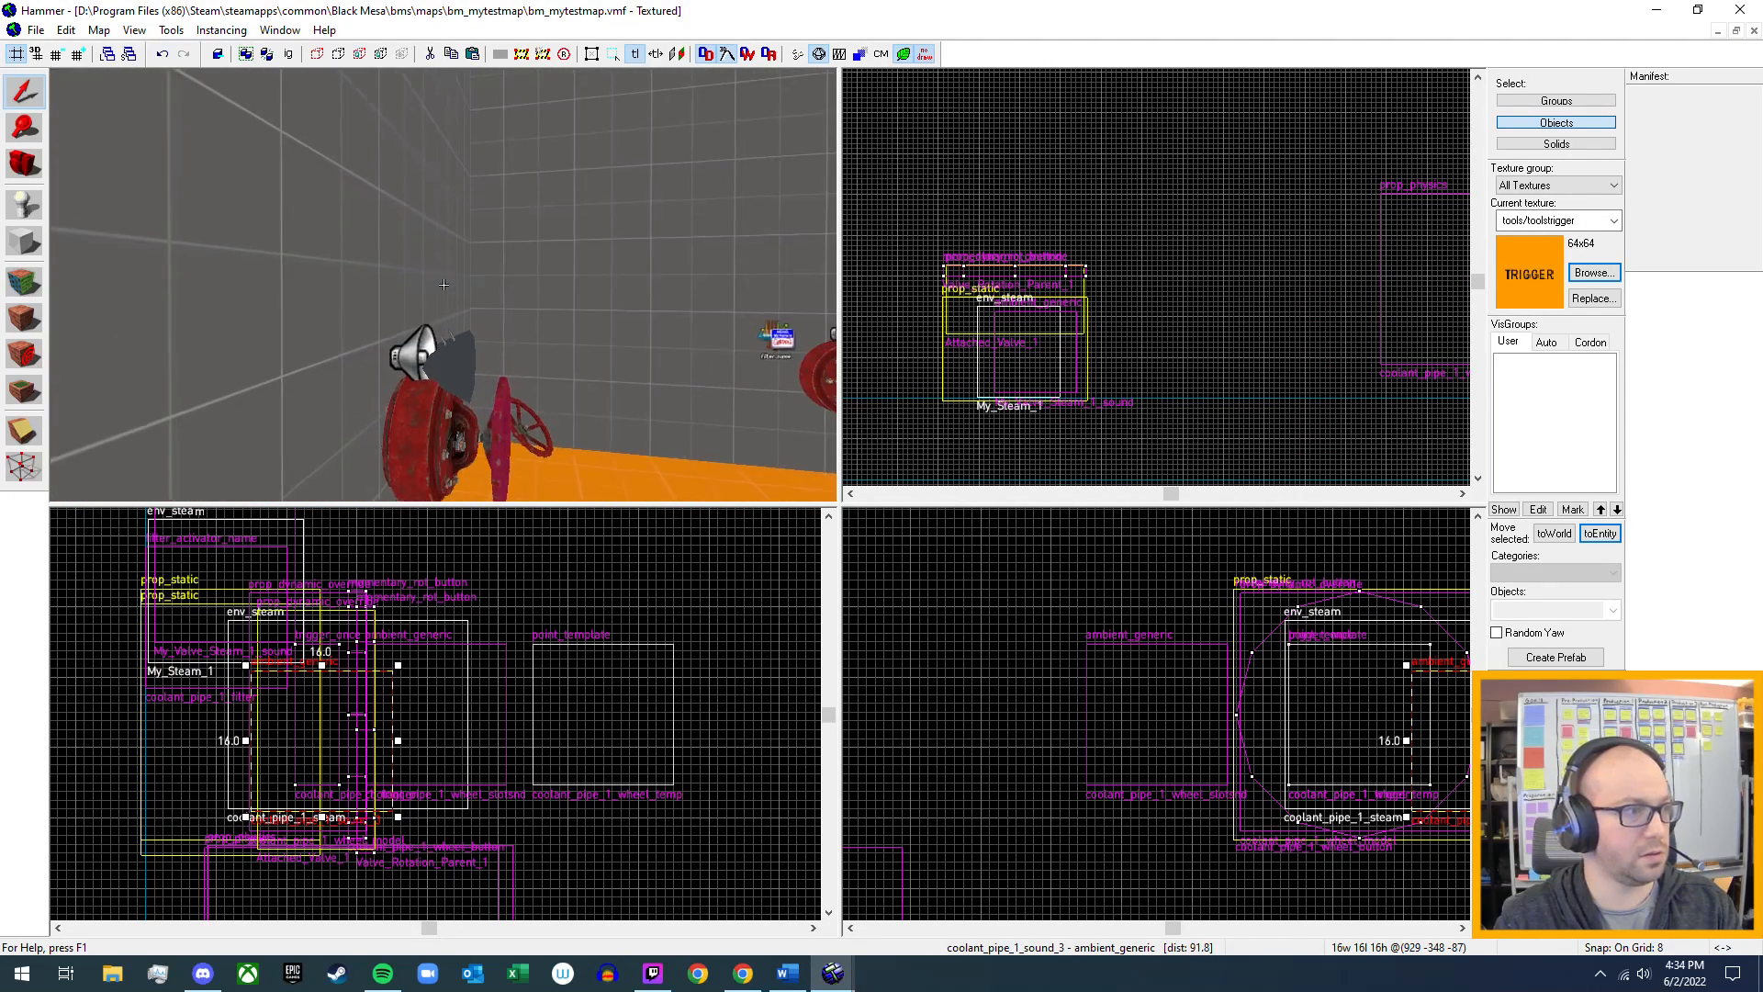
key(z)
click(451, 311)
double_click(452, 312)
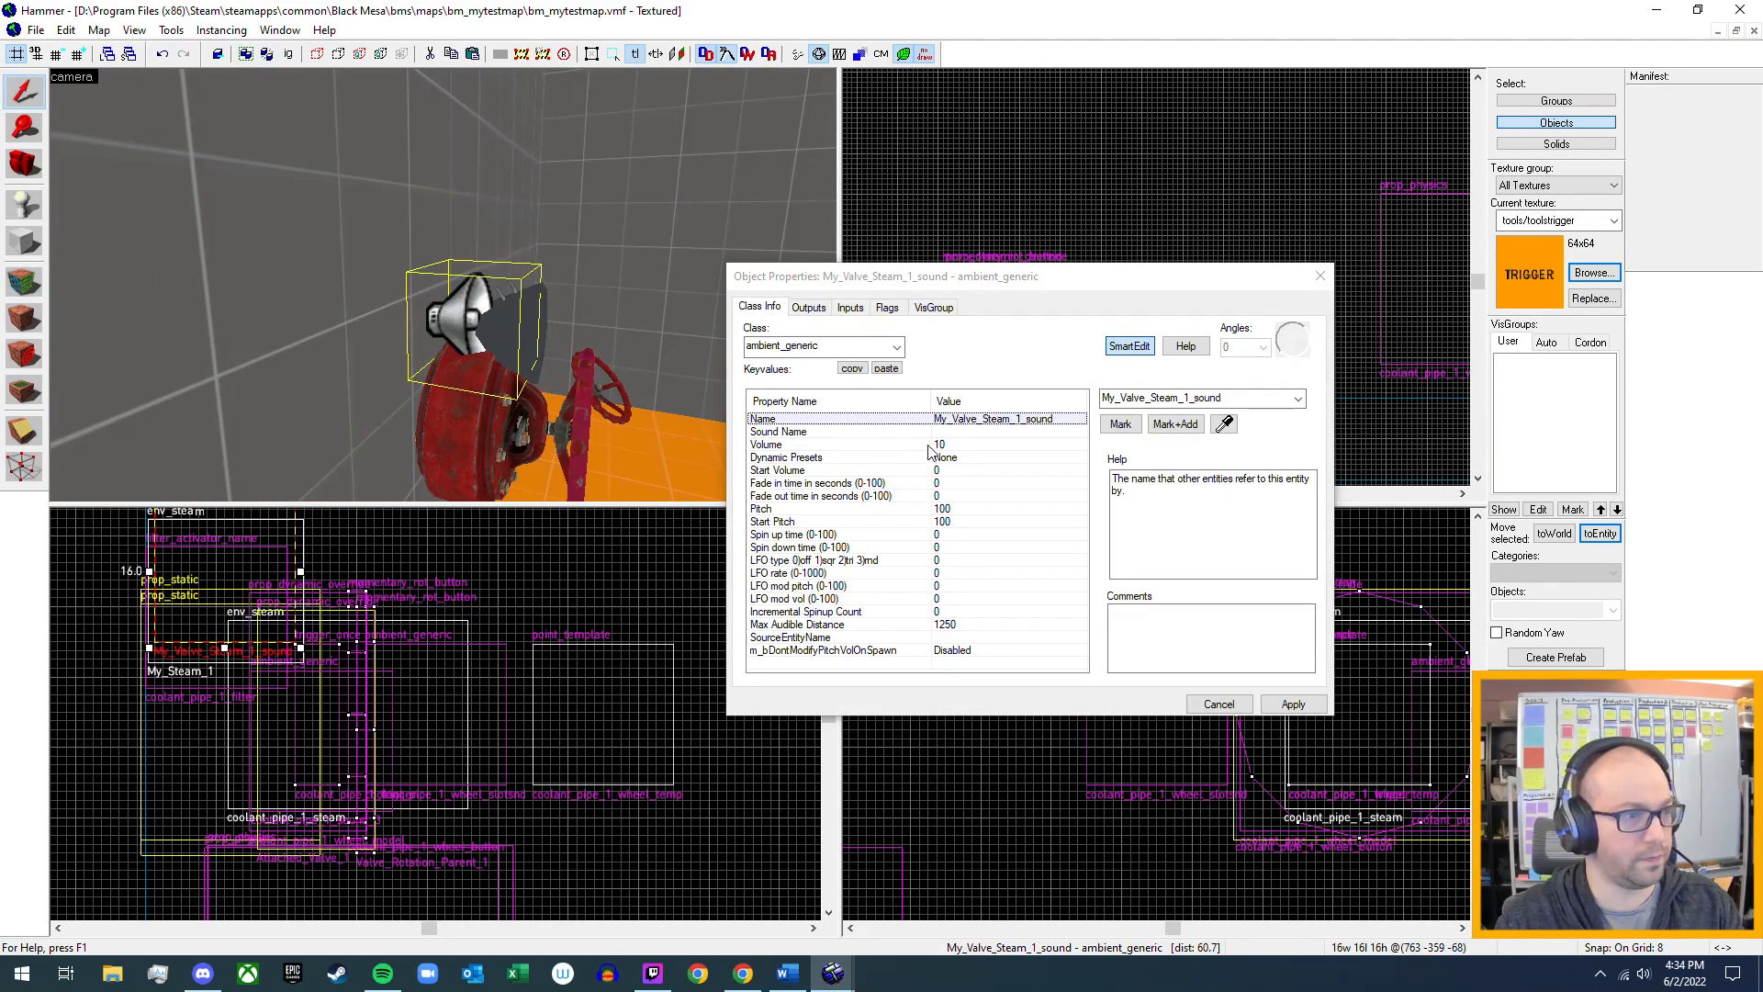
click(957, 432)
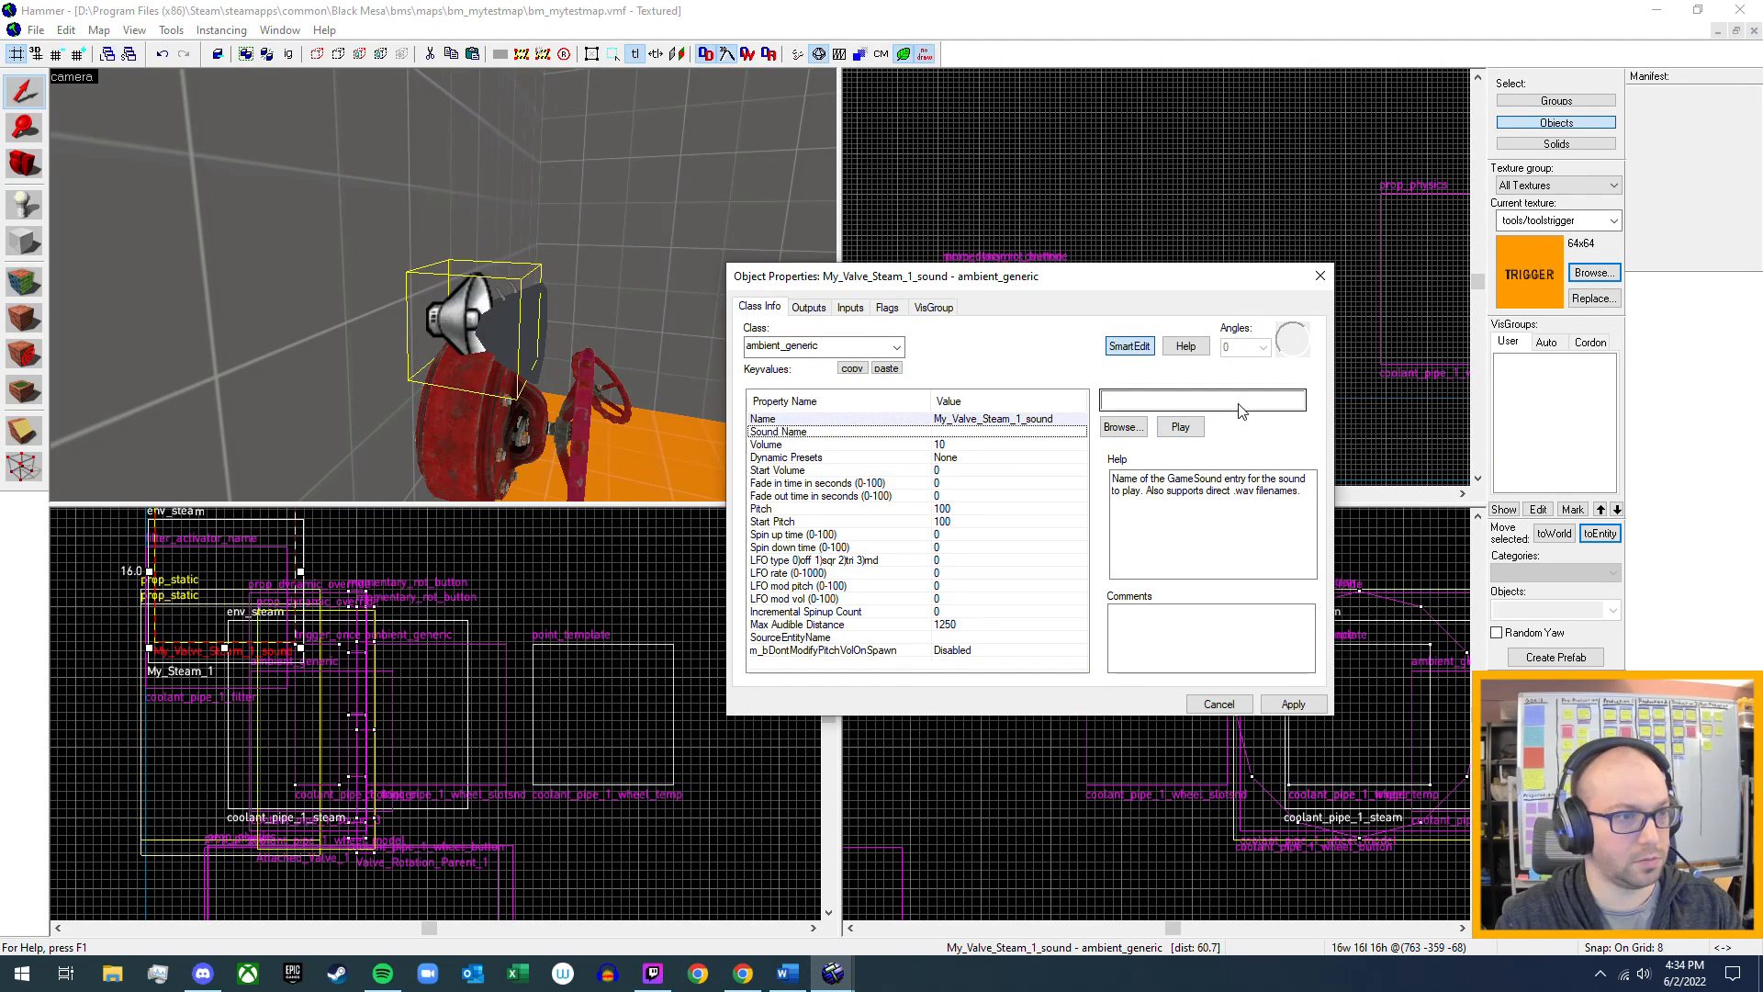
click(1144, 404)
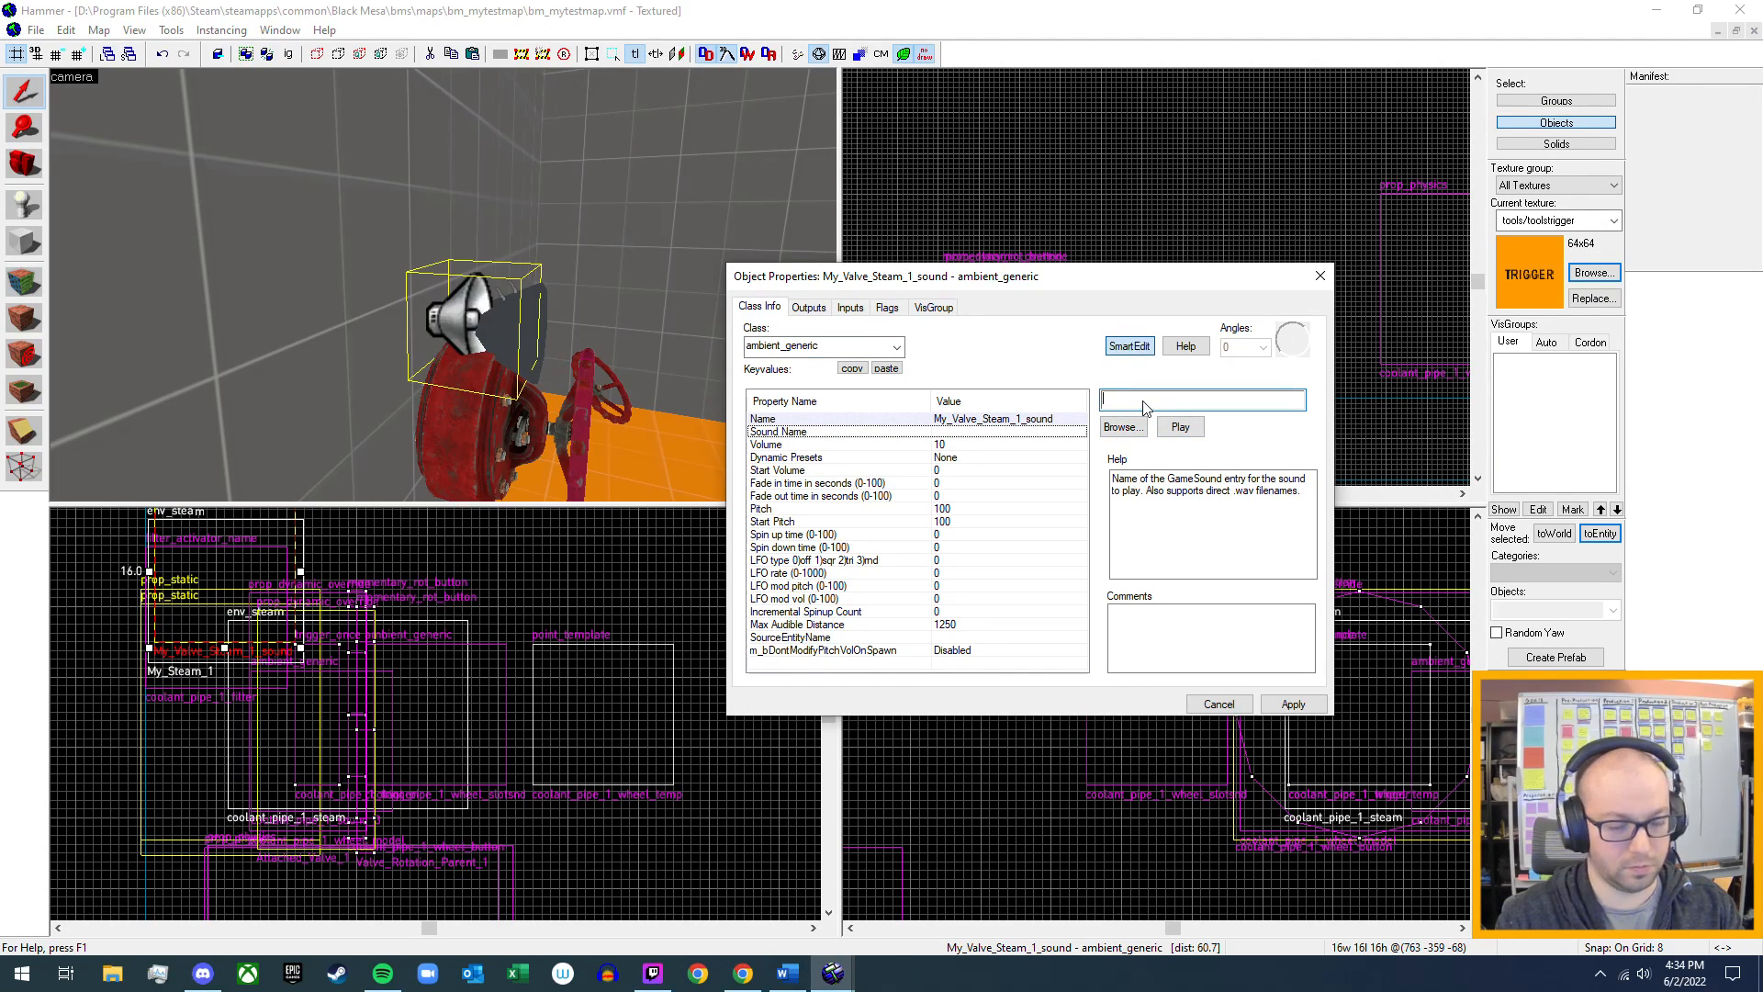
text(o_)
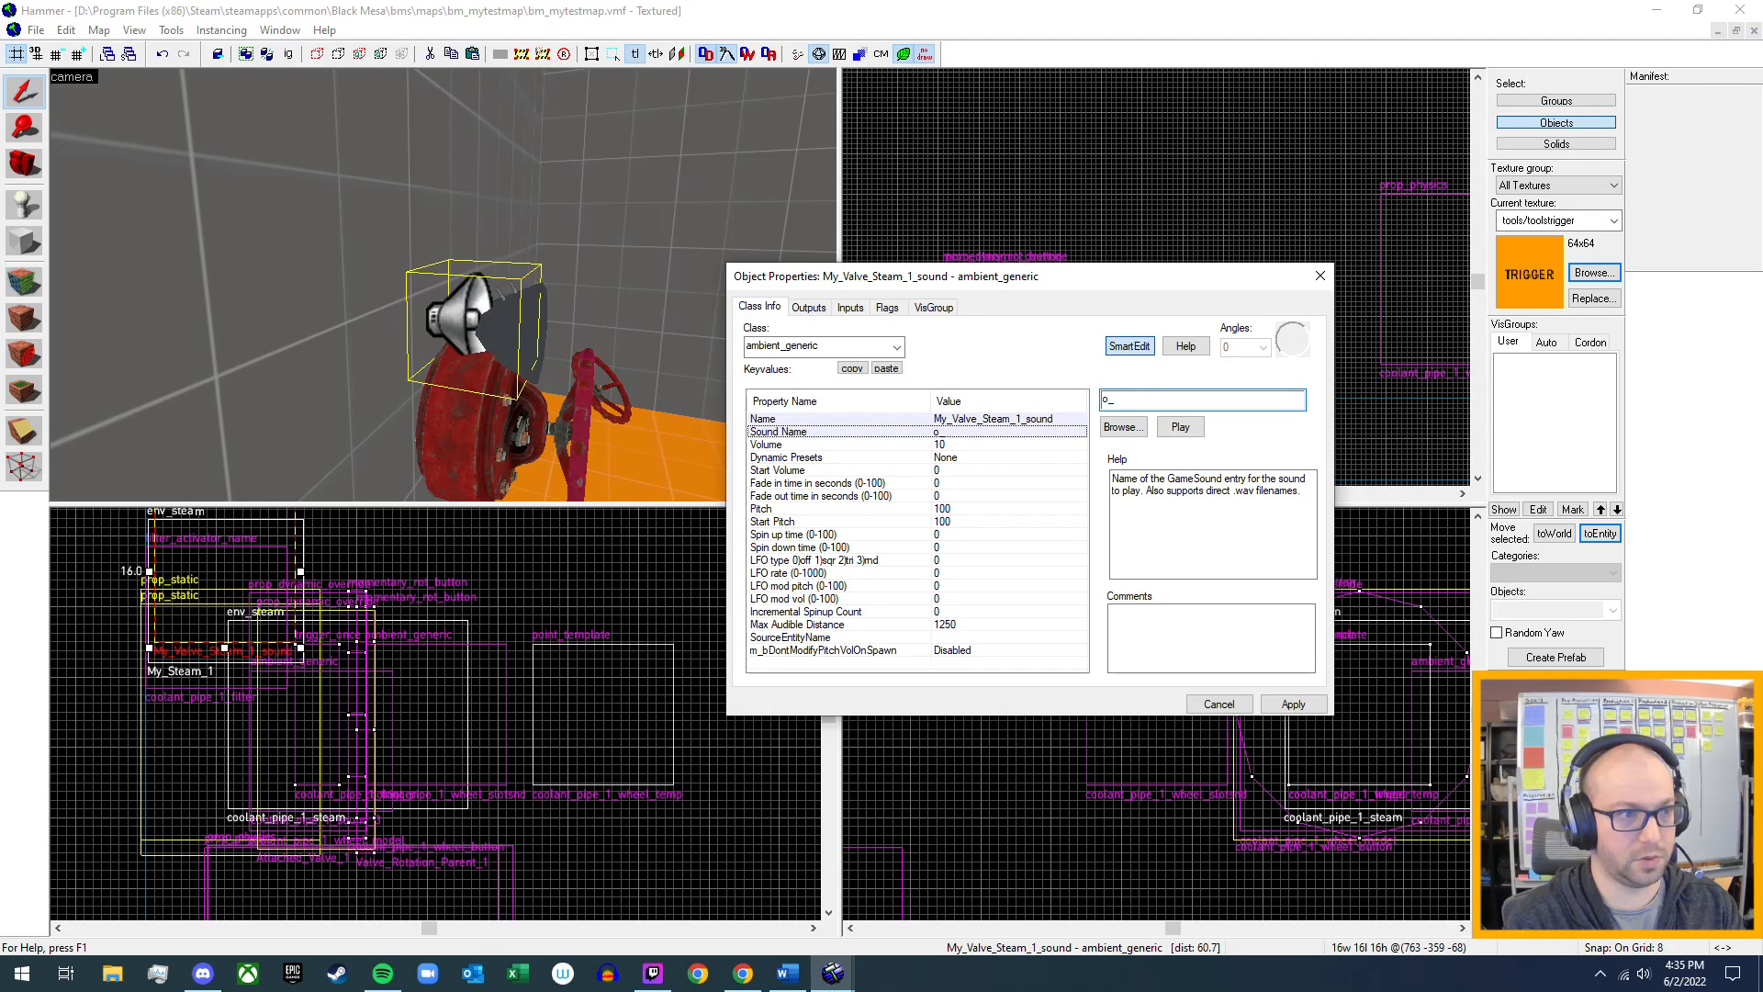
key(BackSpace)
click(1122, 427)
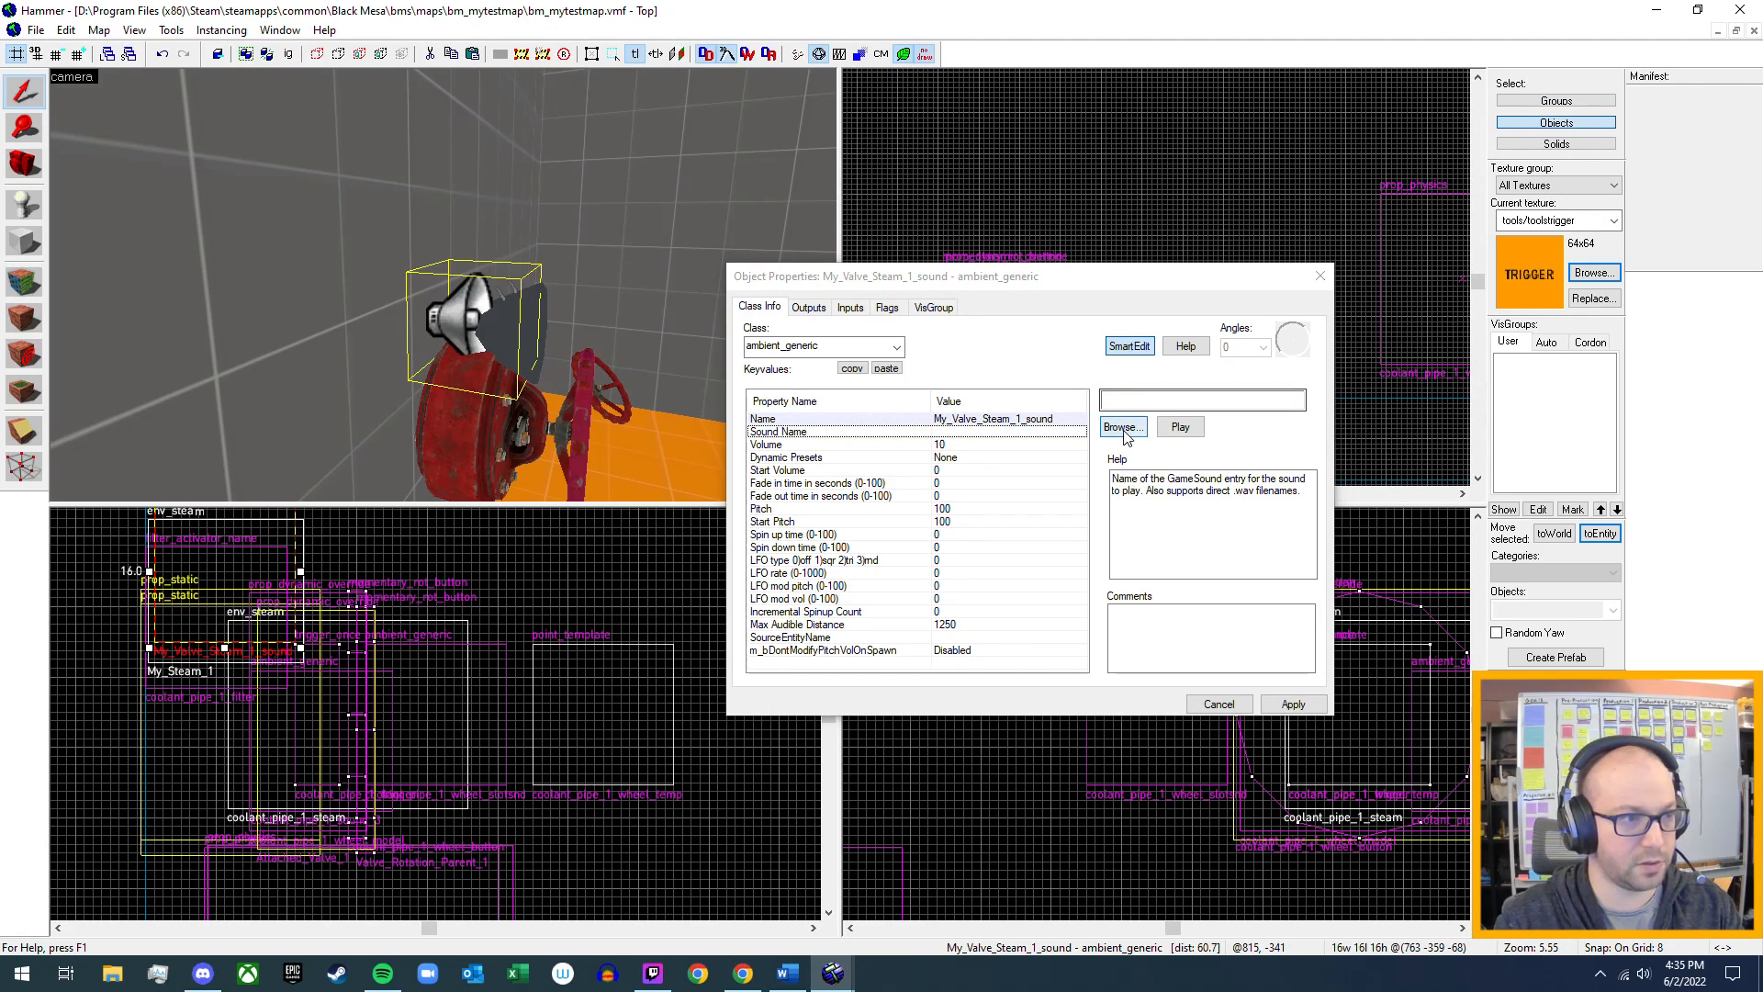
- Look through the game sounds around the names beginning with "o" for the reference valve's o_ambience_disaster_hiss1 sound
scroll(975, 454, down, 4)
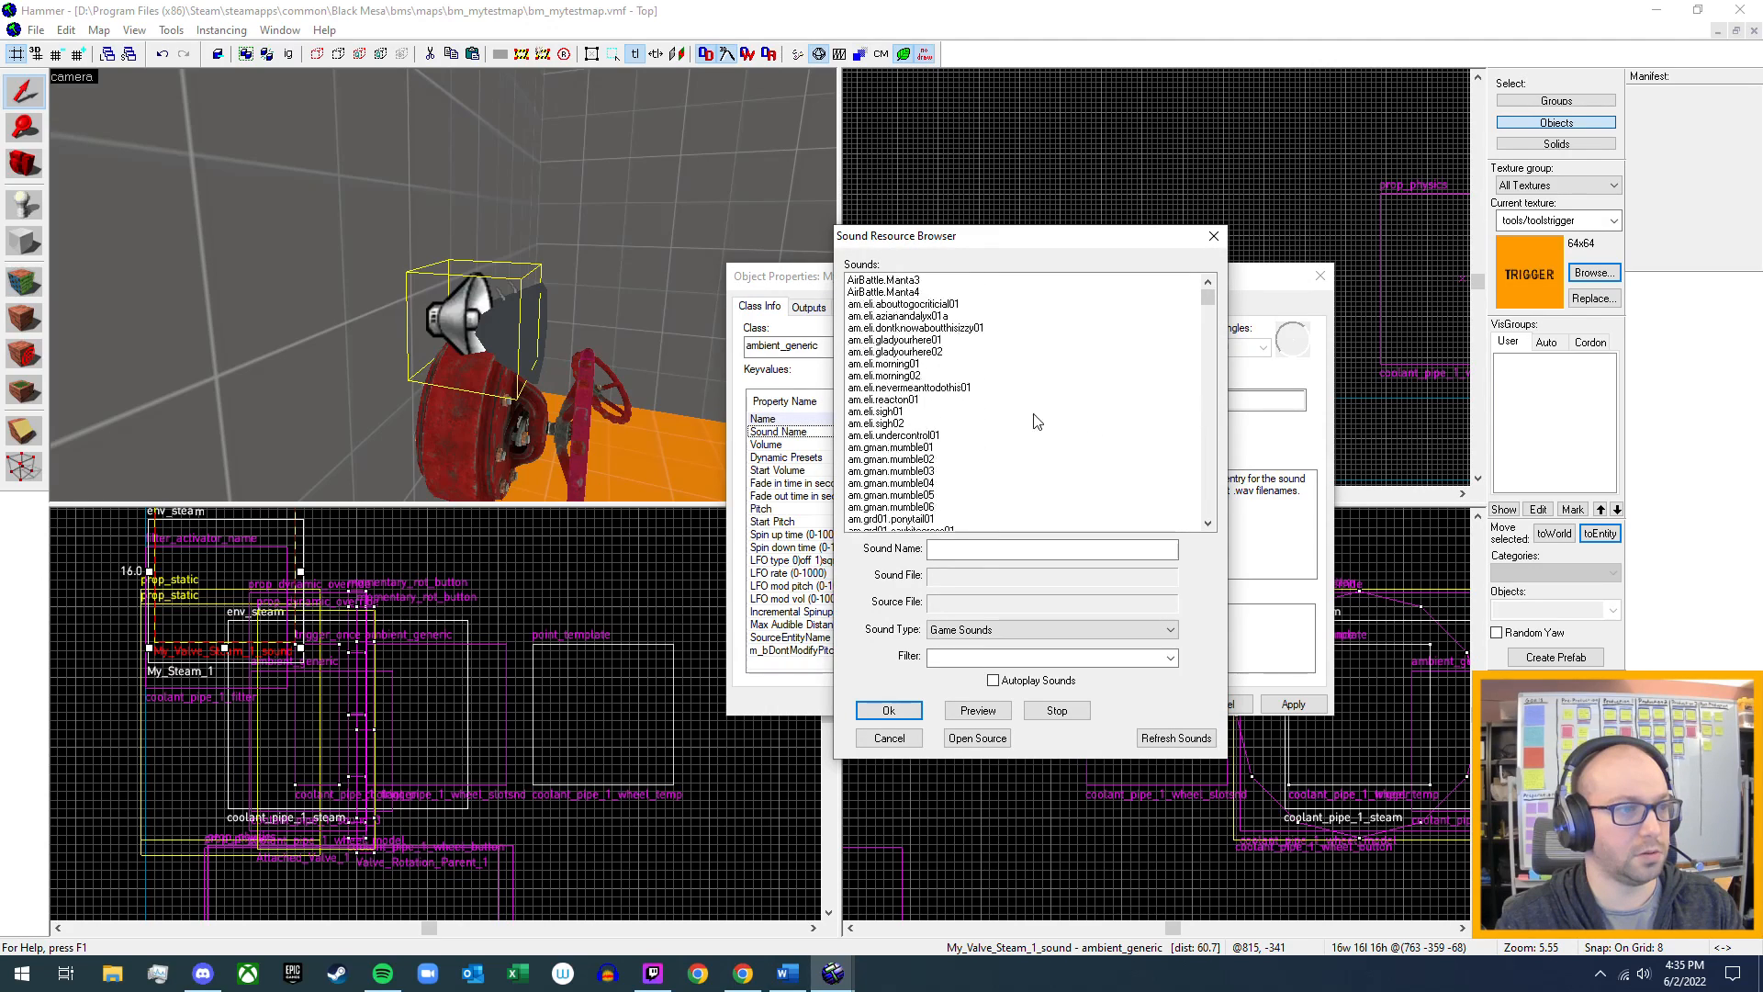
click(977, 550)
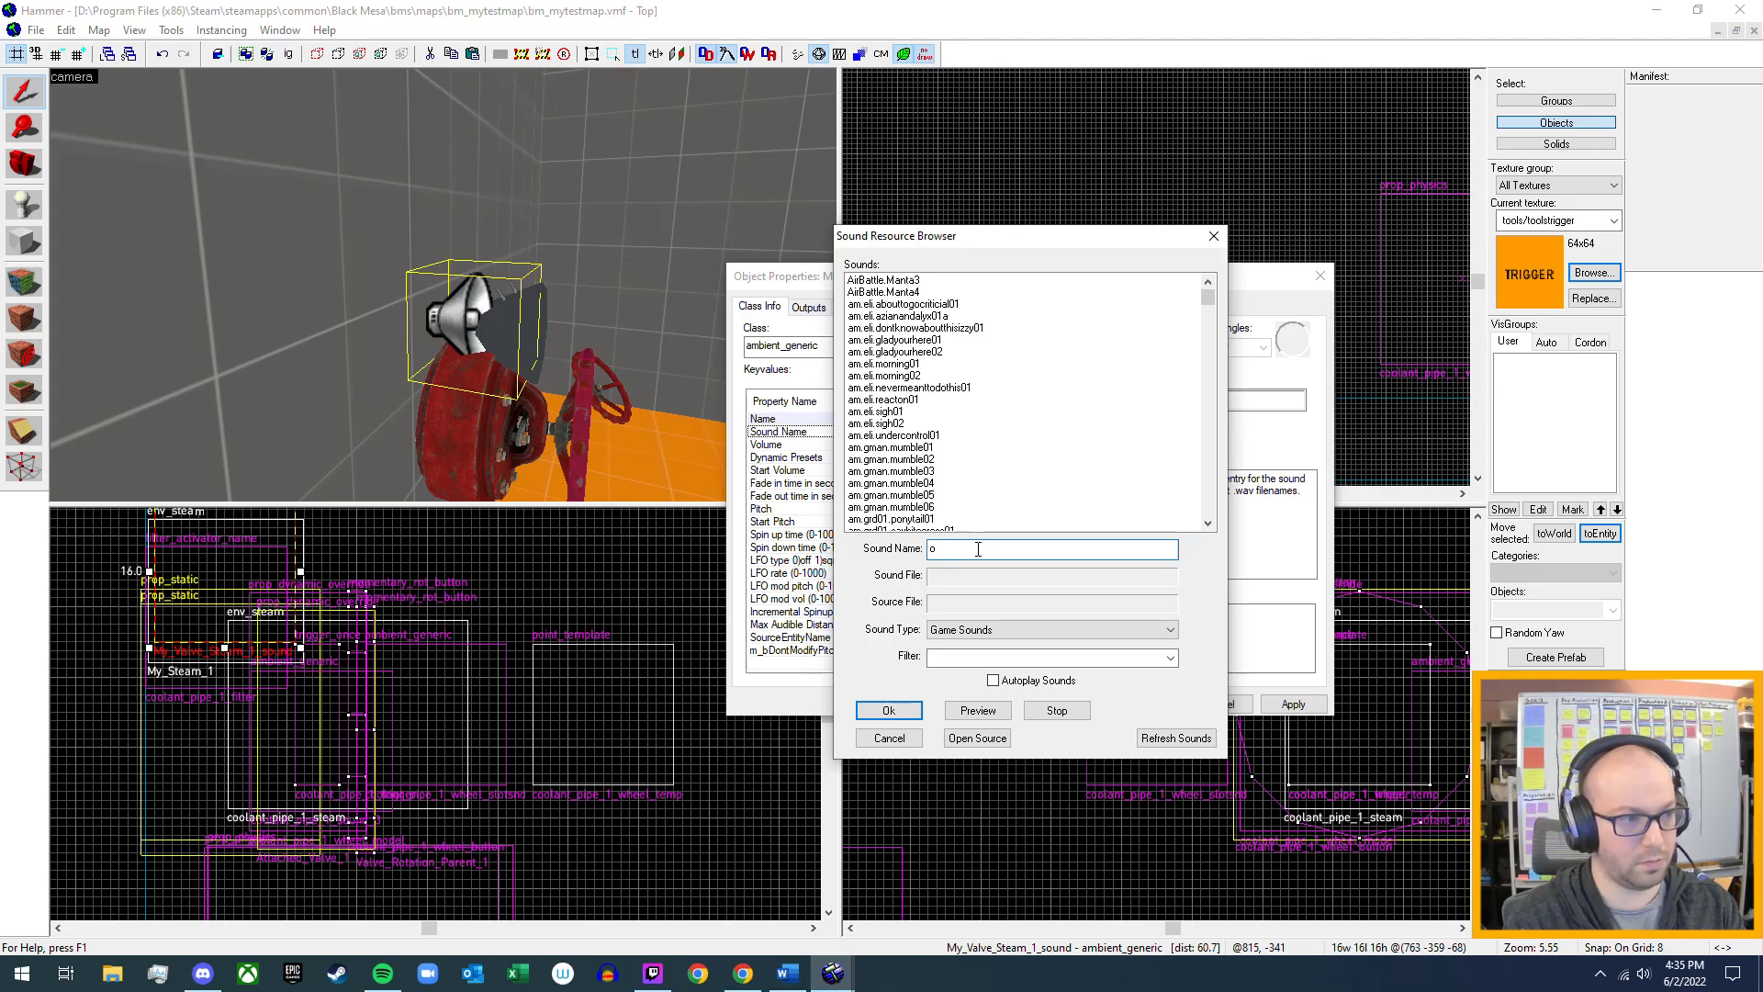
key(BackSpace)
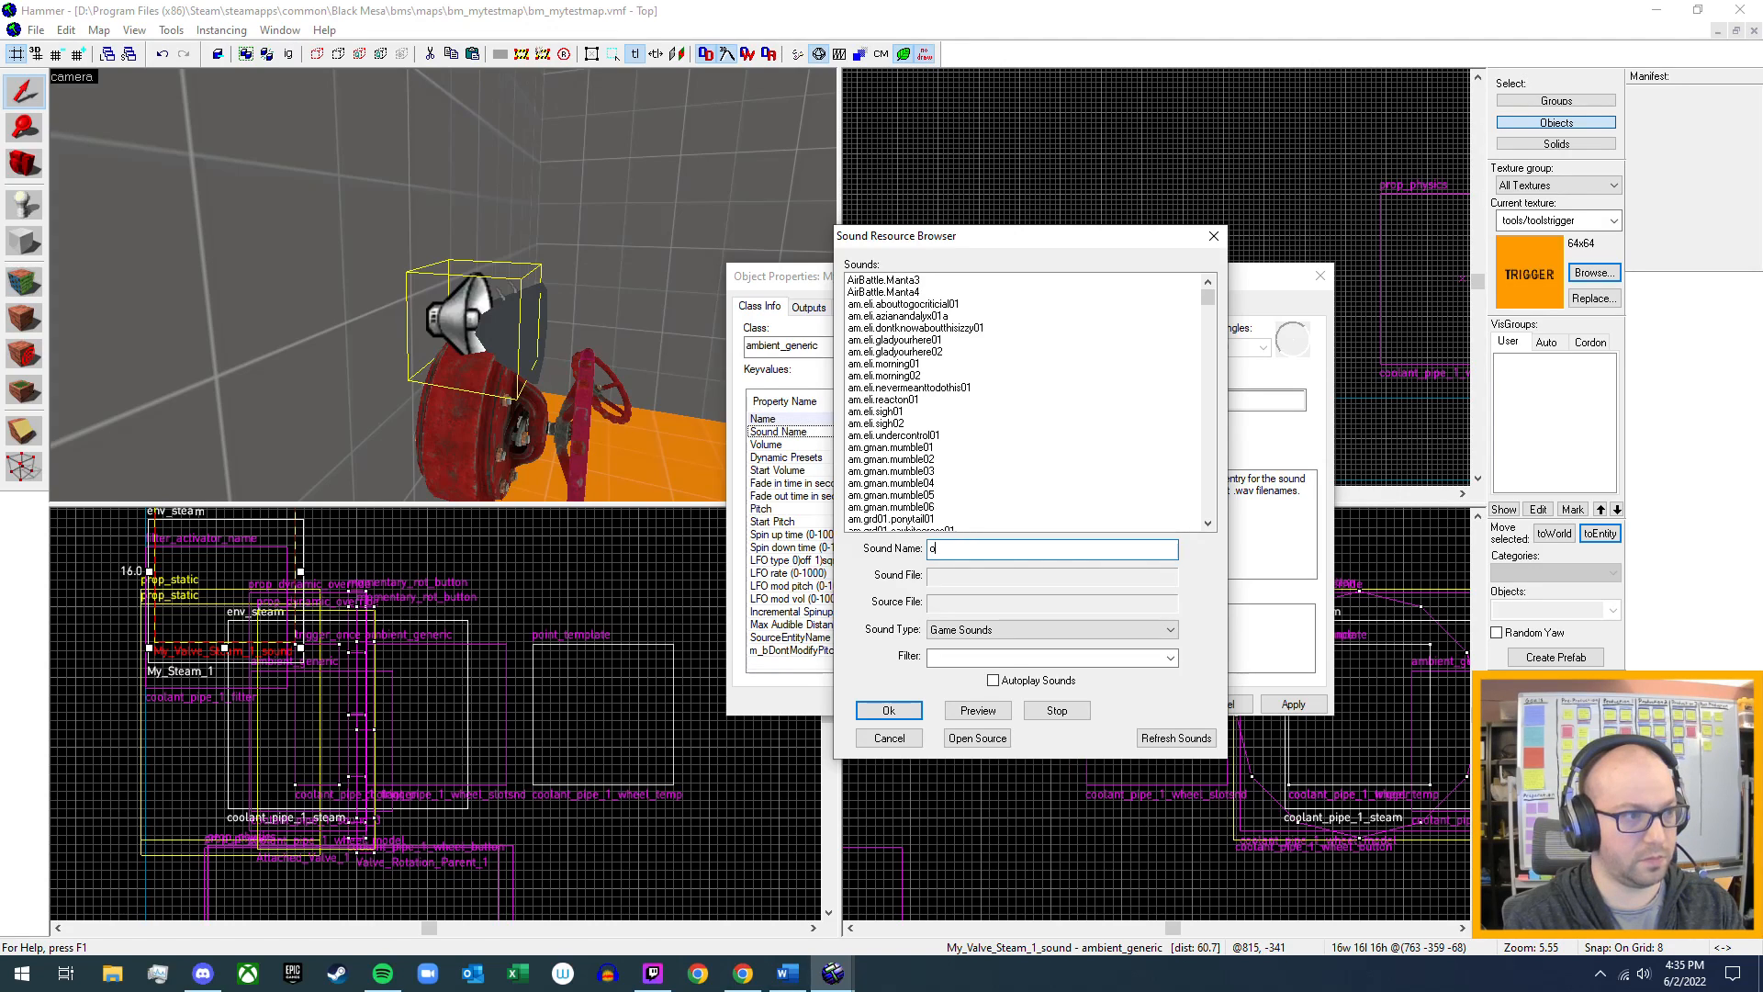
drag(1209, 308, 1227, 449)
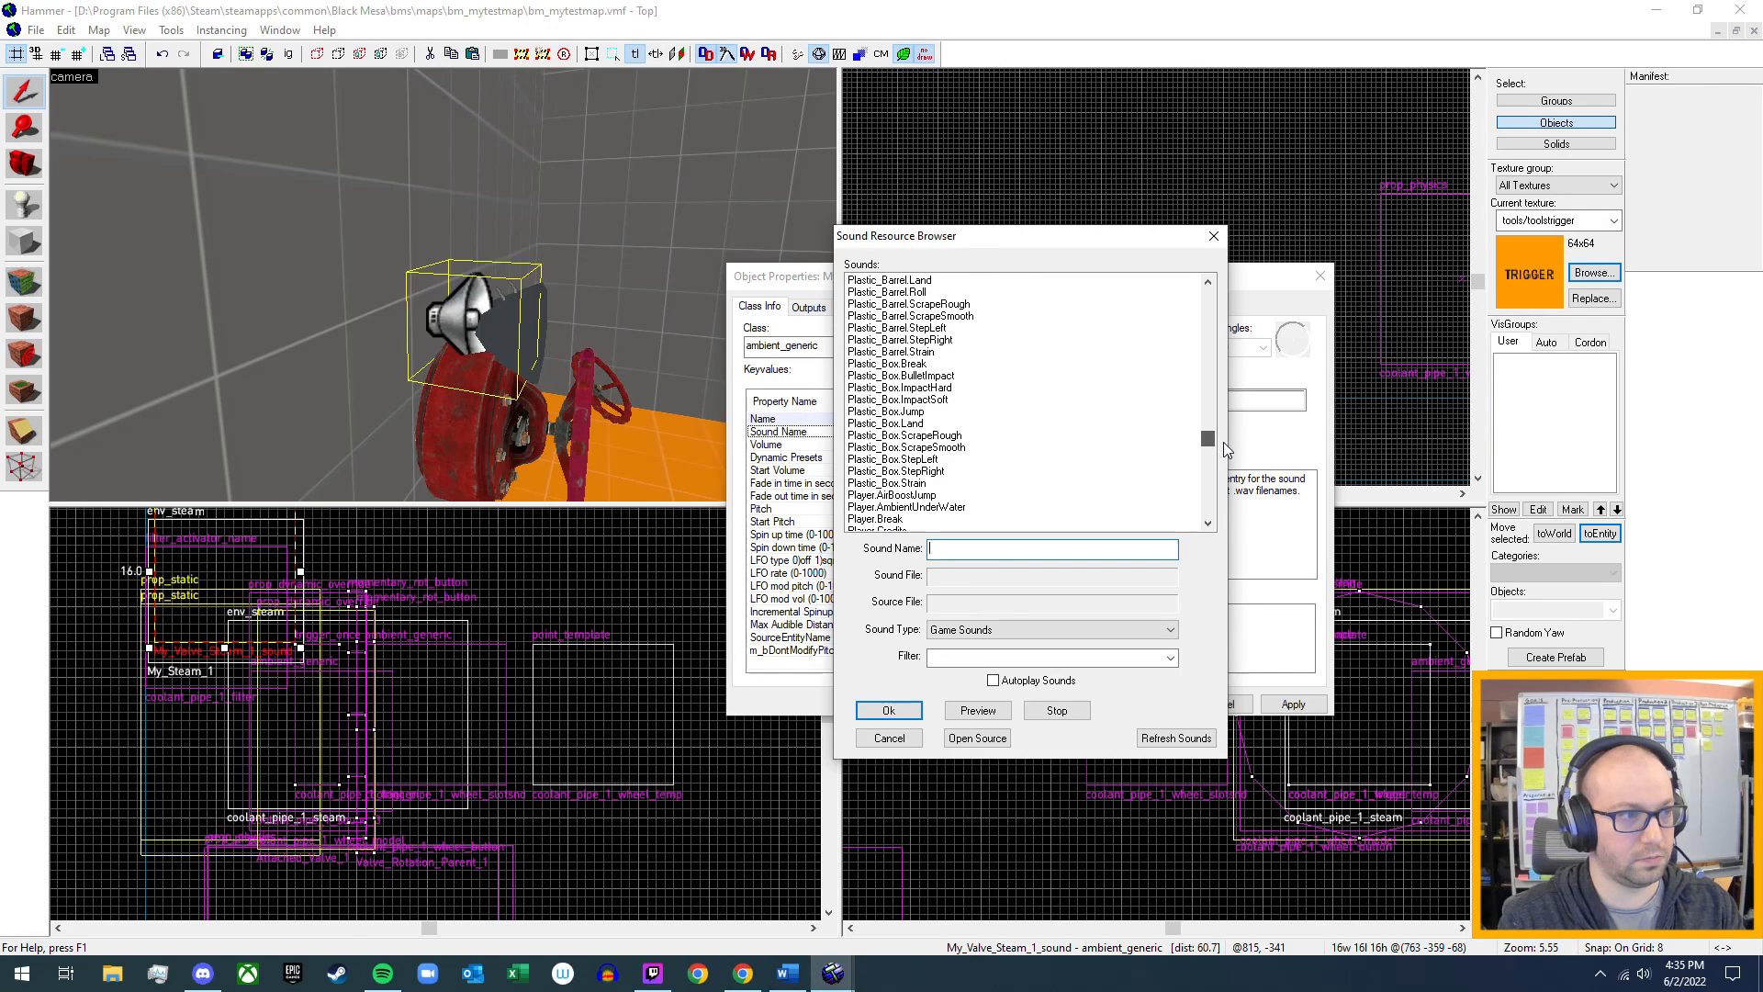
scroll(982, 404, up, 10)
scroll(994, 401, up, 10)
scroll(999, 397, up, 10)
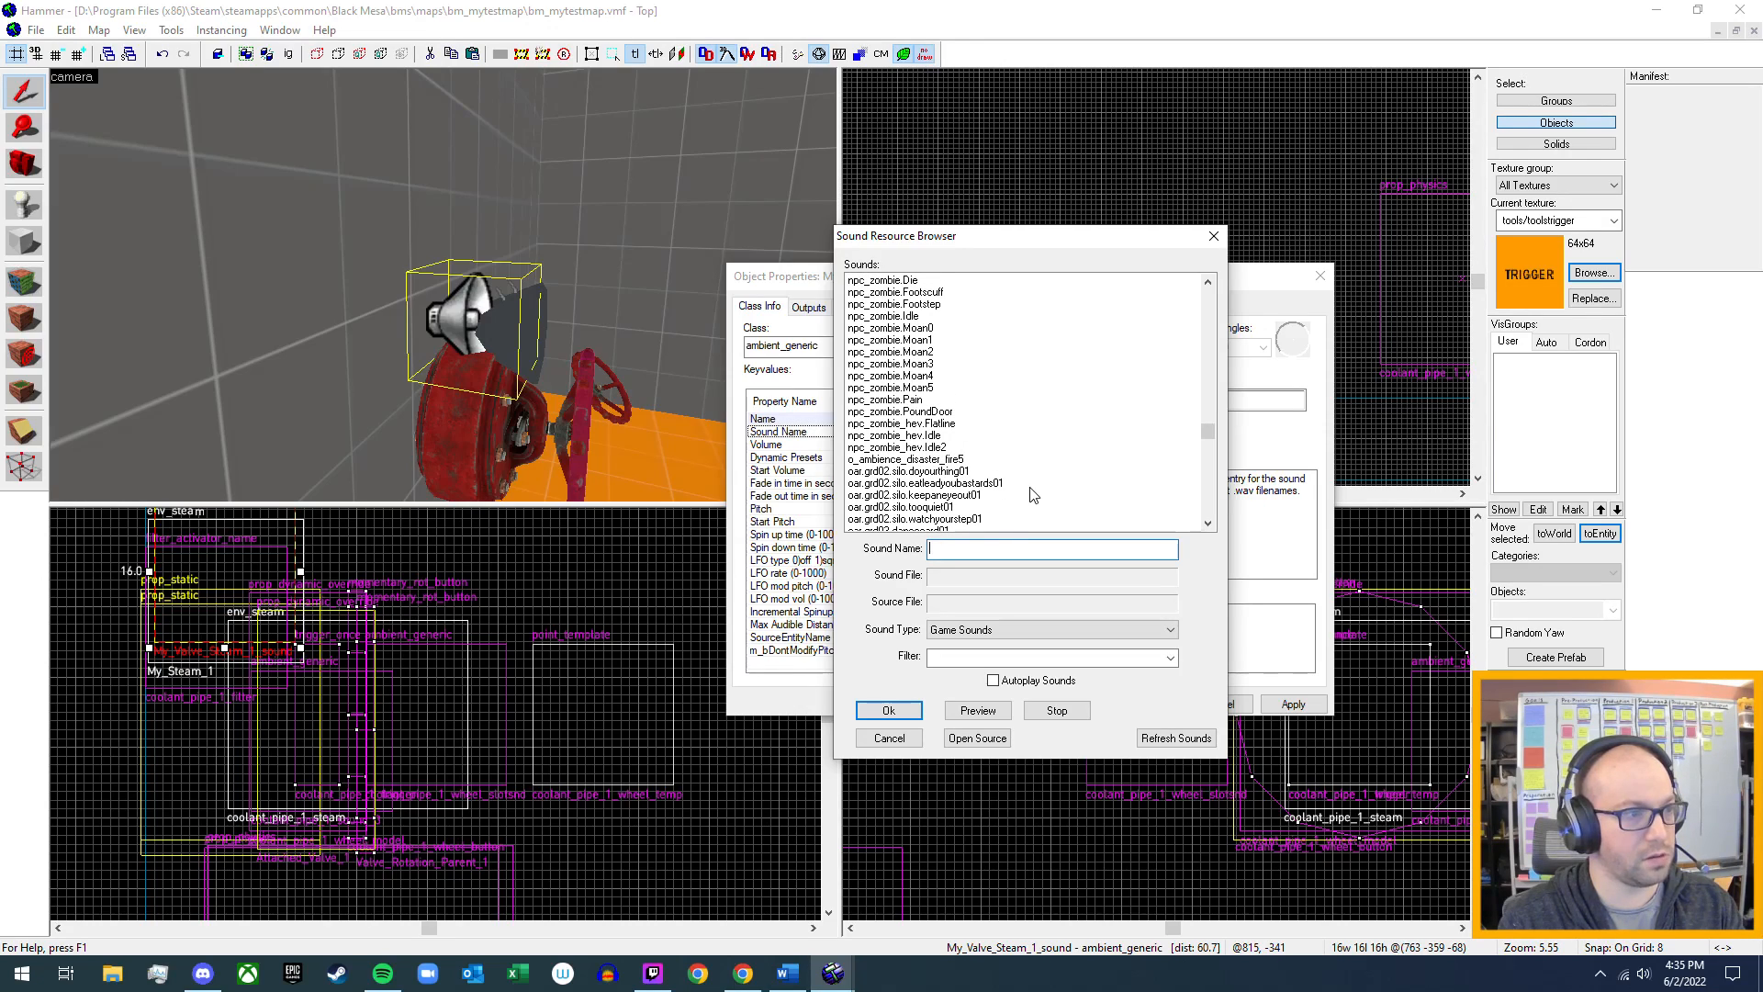
scroll(981, 493, down, 2)
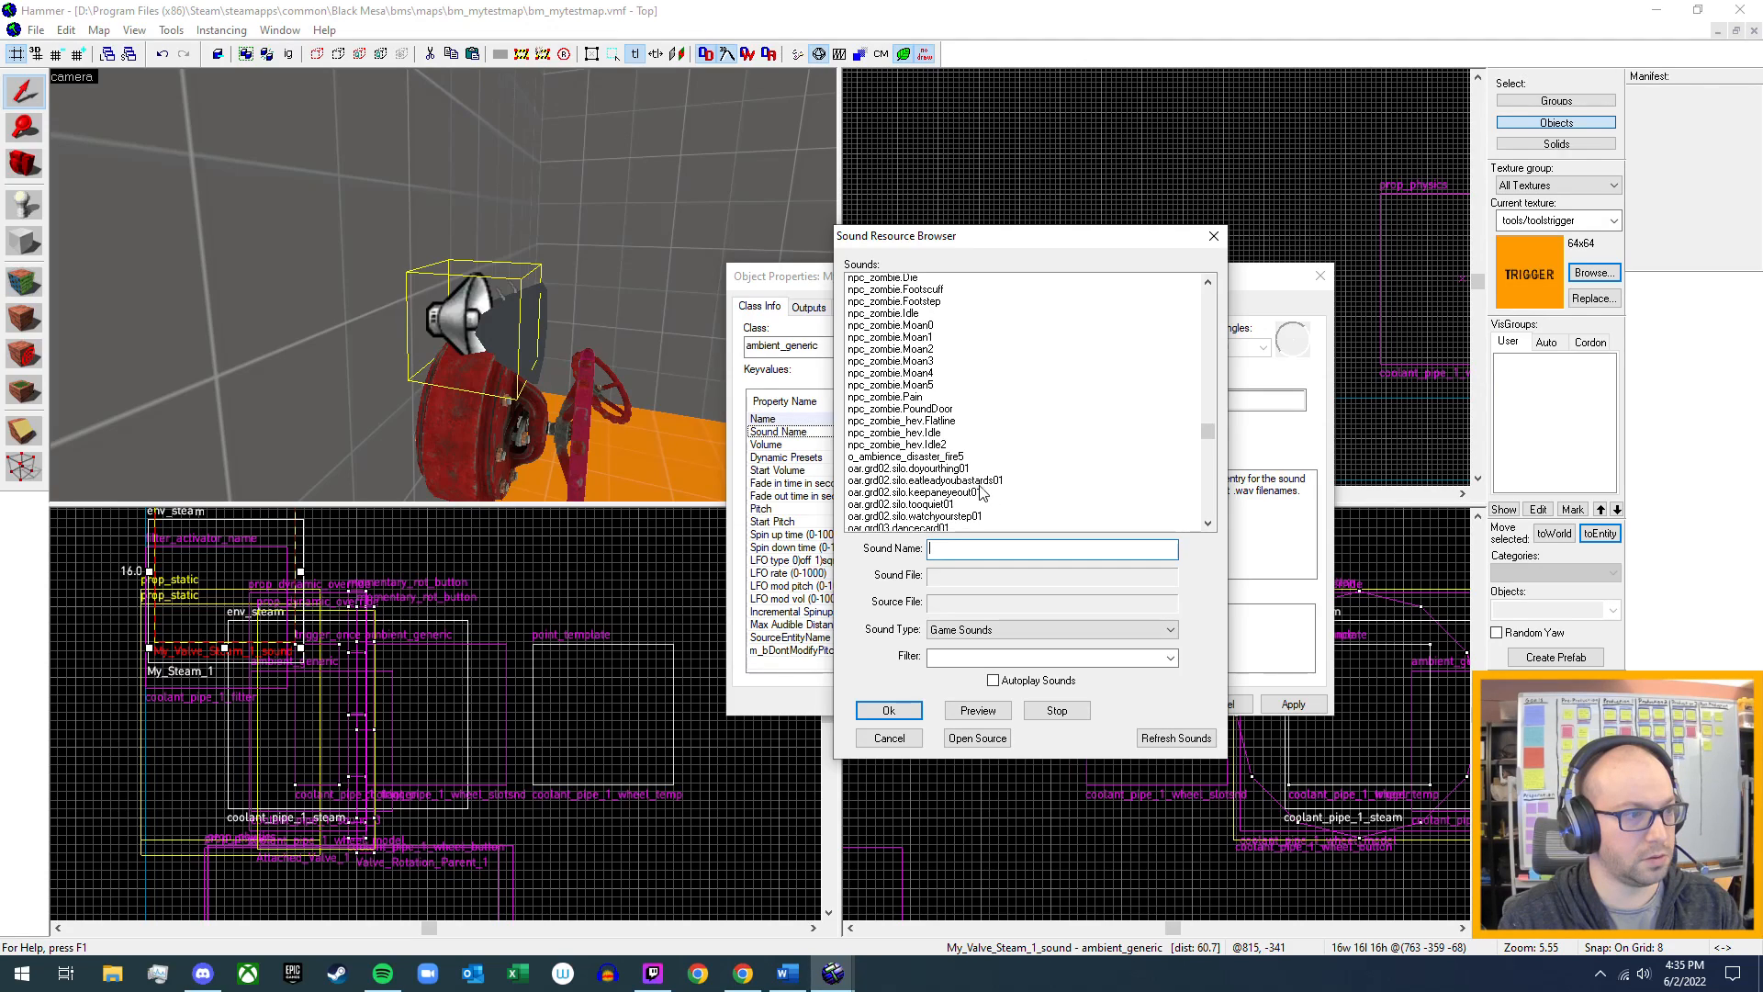
scroll(980, 493, down, 1)
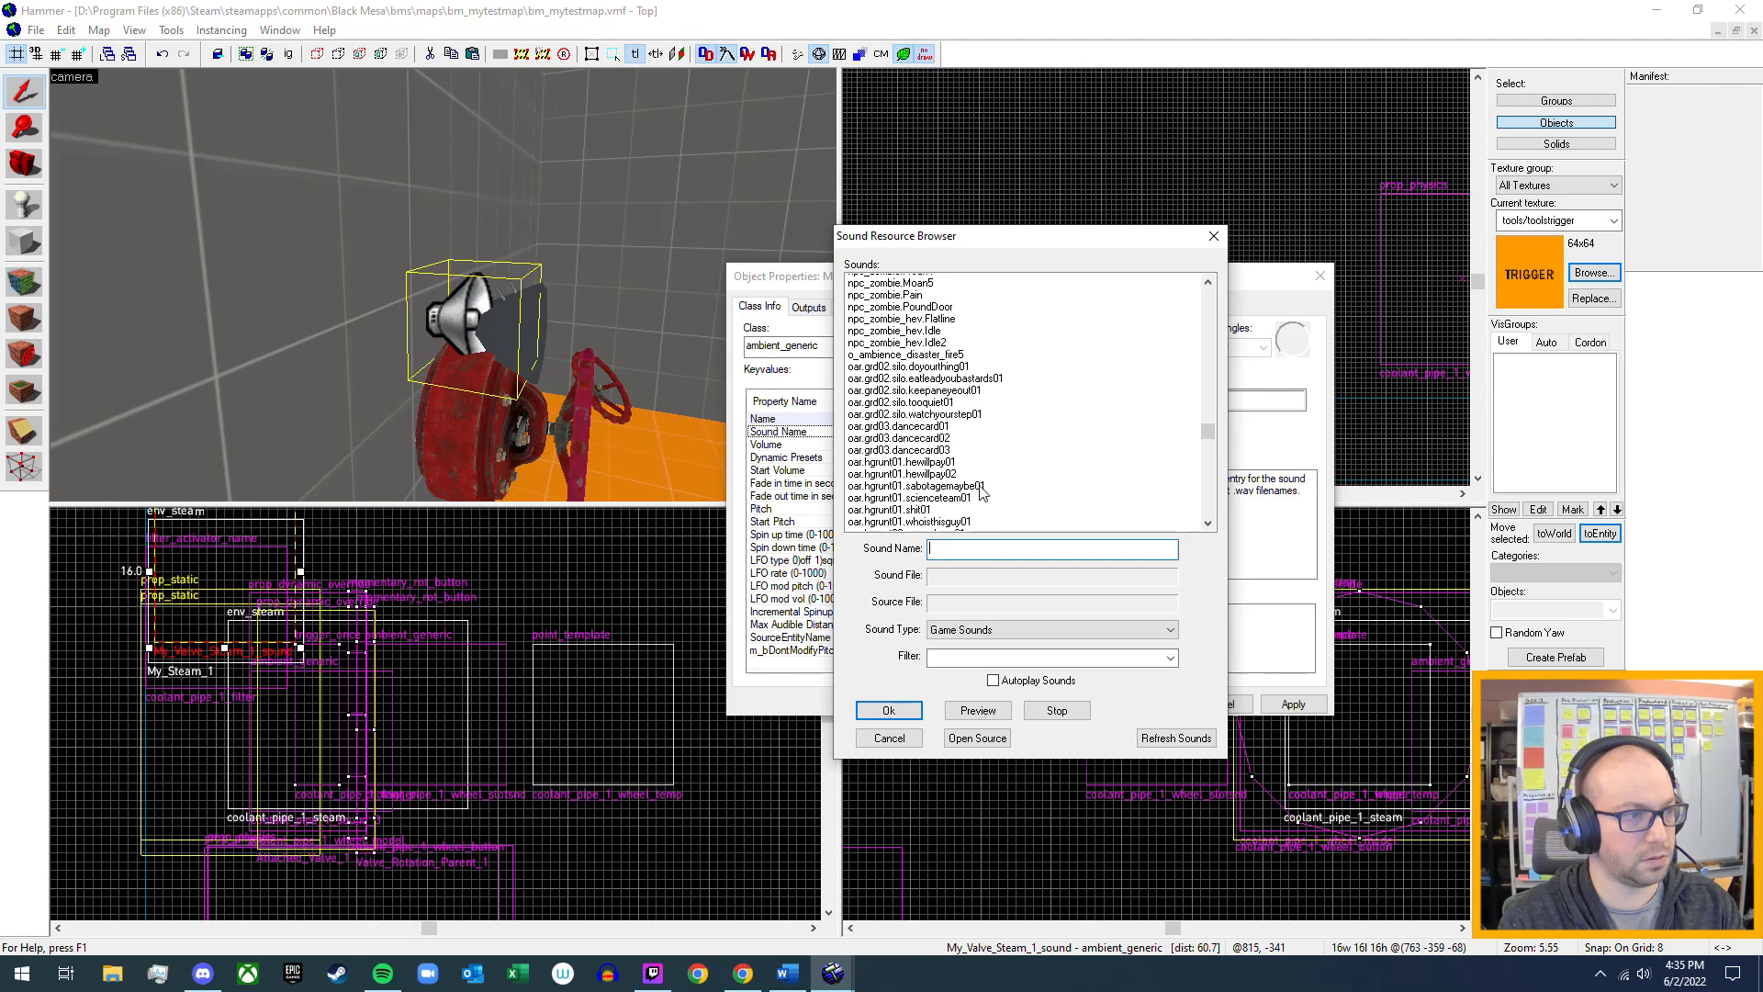
scroll(980, 493, up, 5)
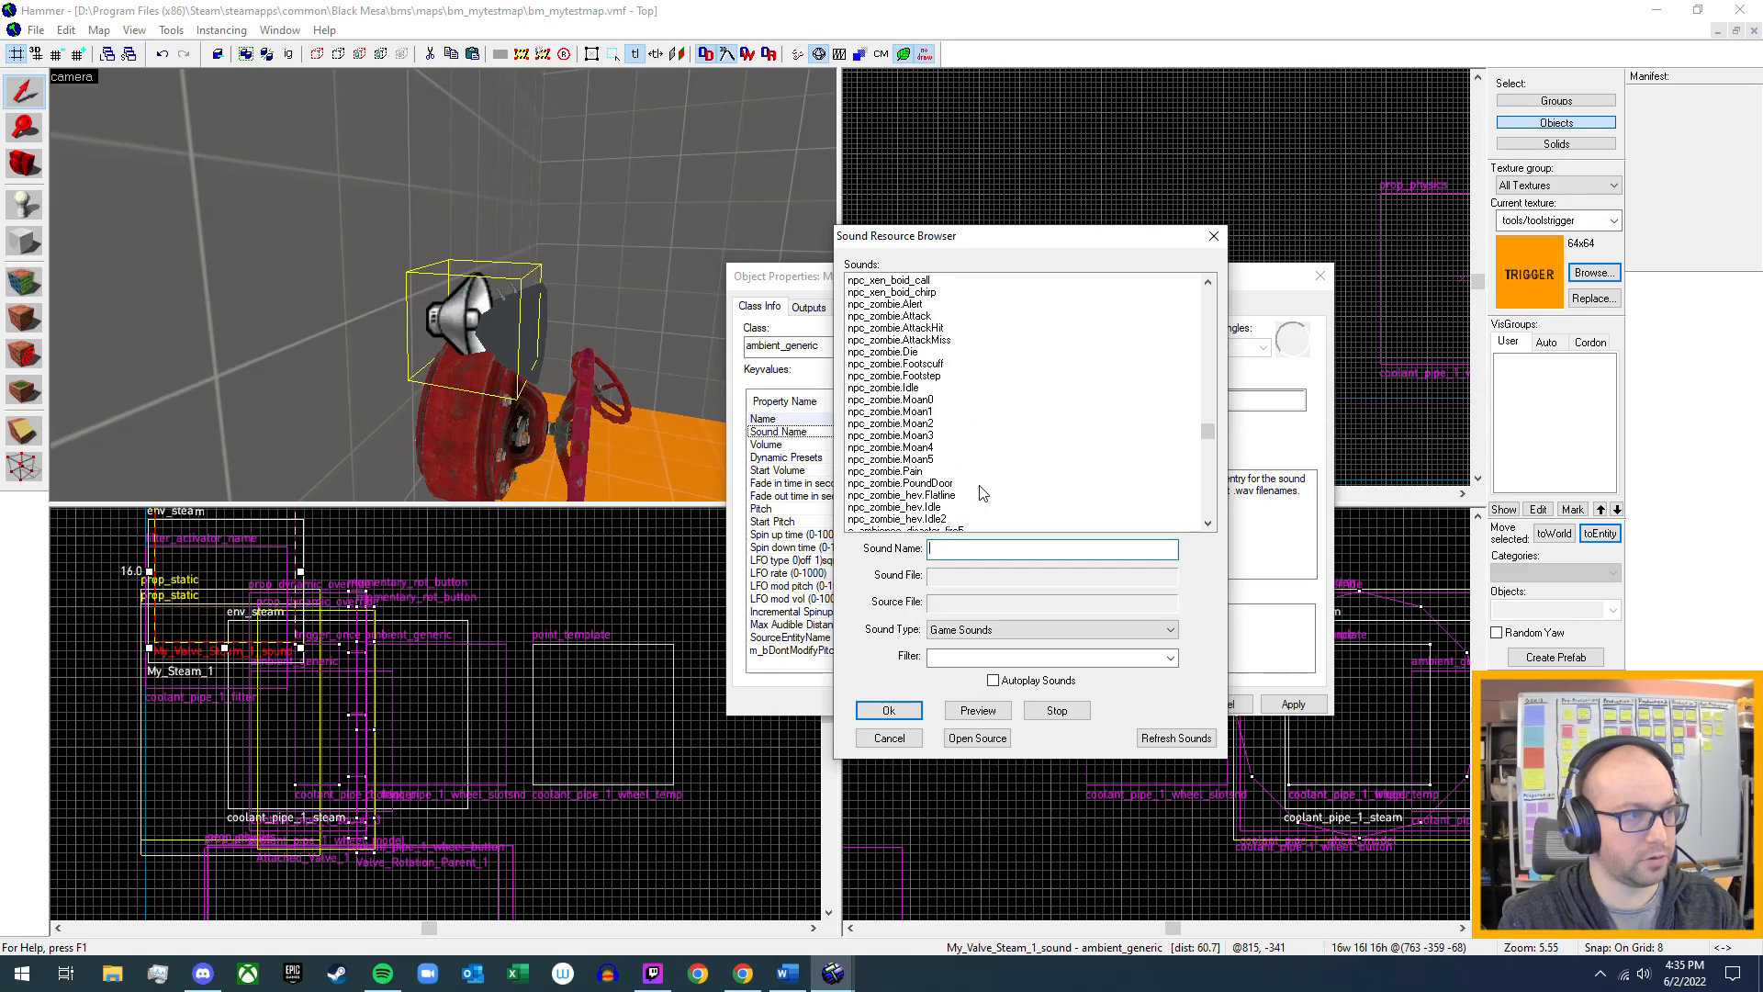
scroll(980, 493, down, 3)
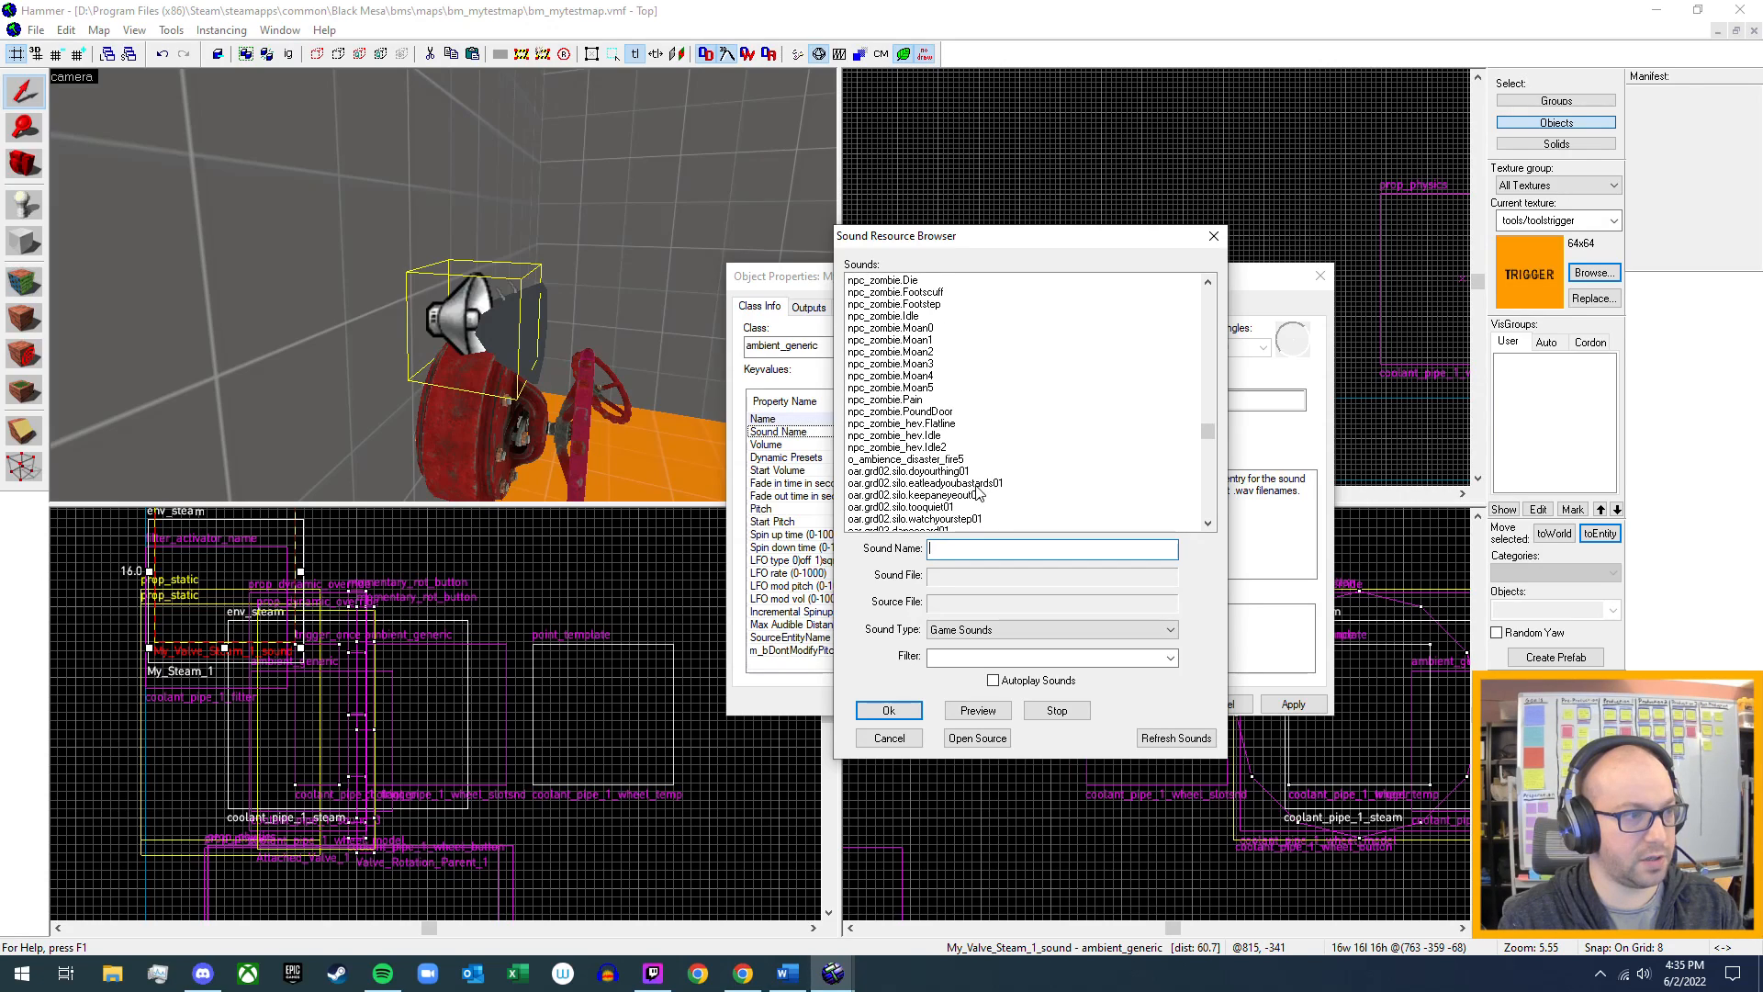
scroll(992, 450, down, 3)
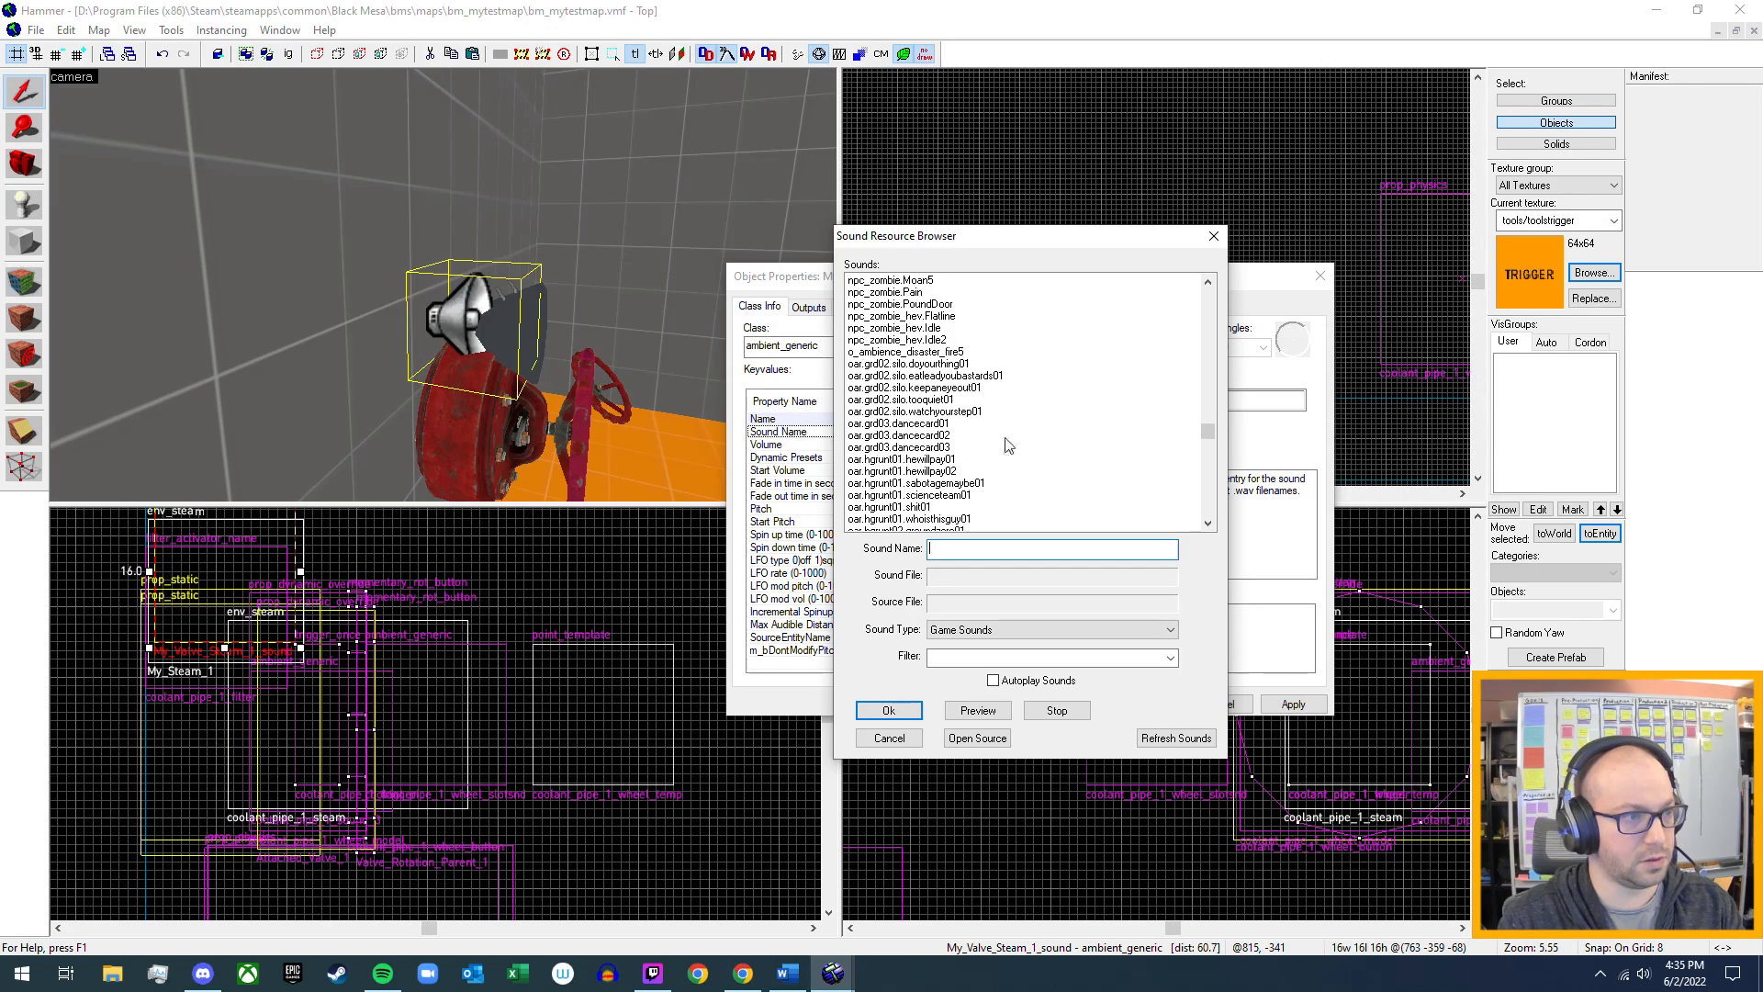
scroll(1056, 441, down, 3)
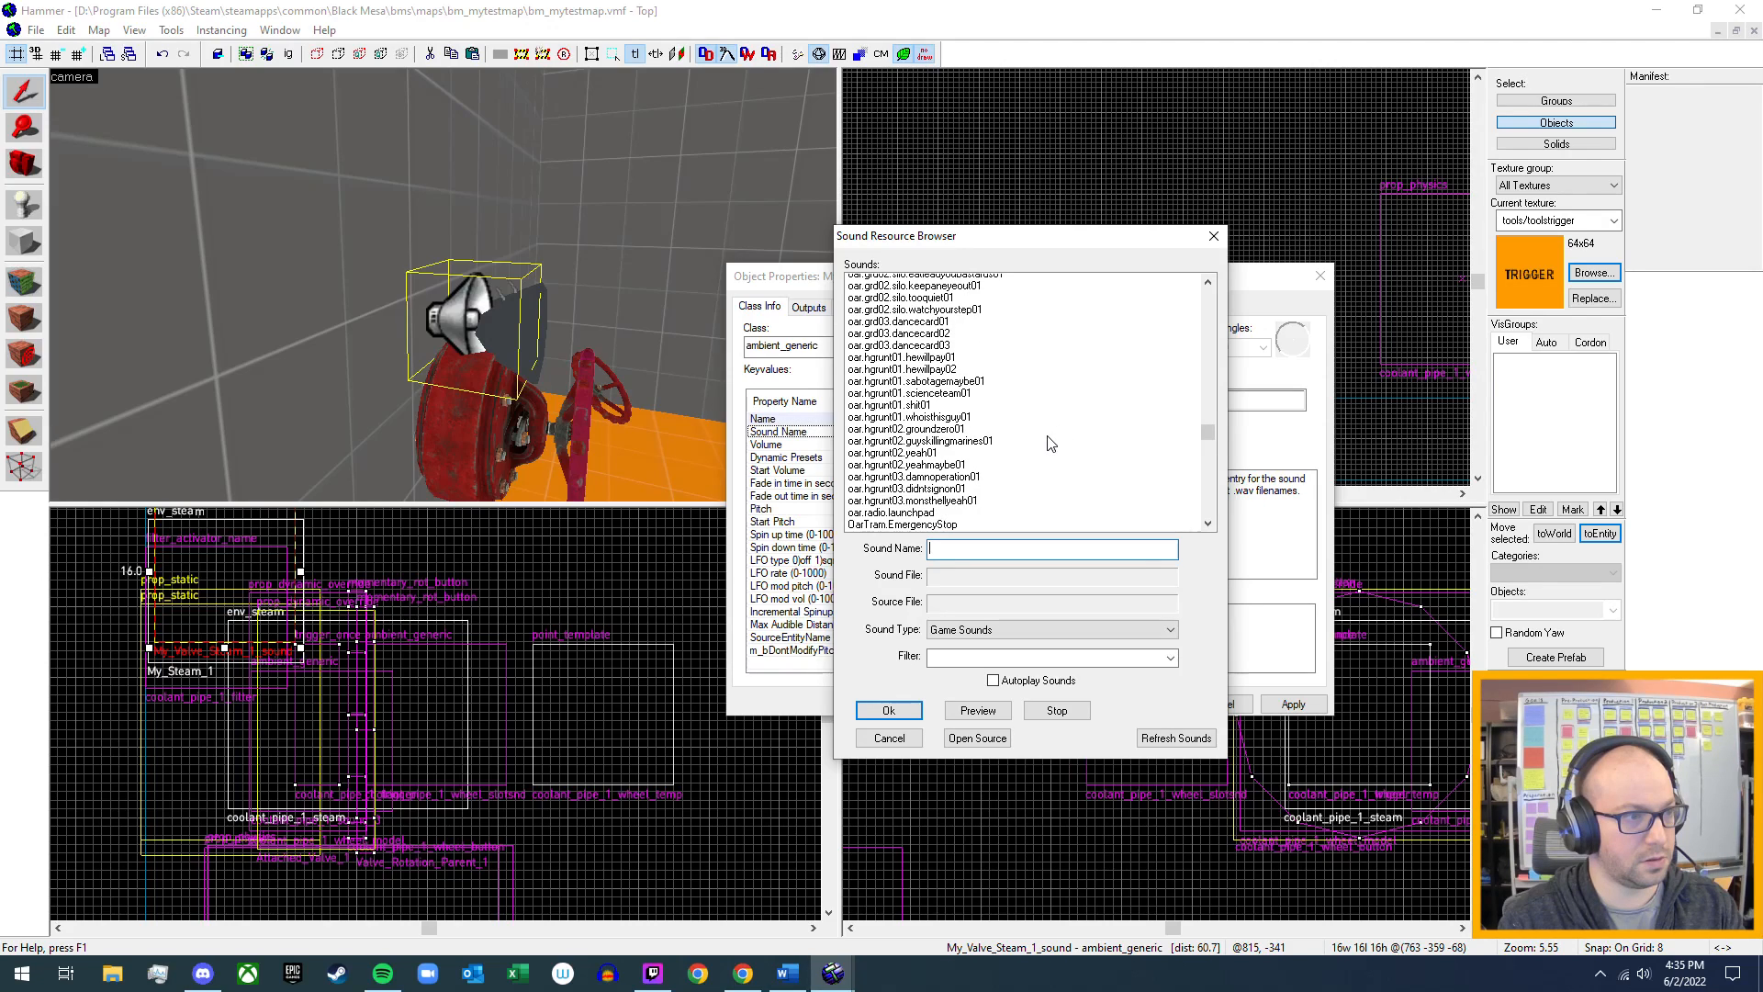
scroll(1051, 443, down, 1)
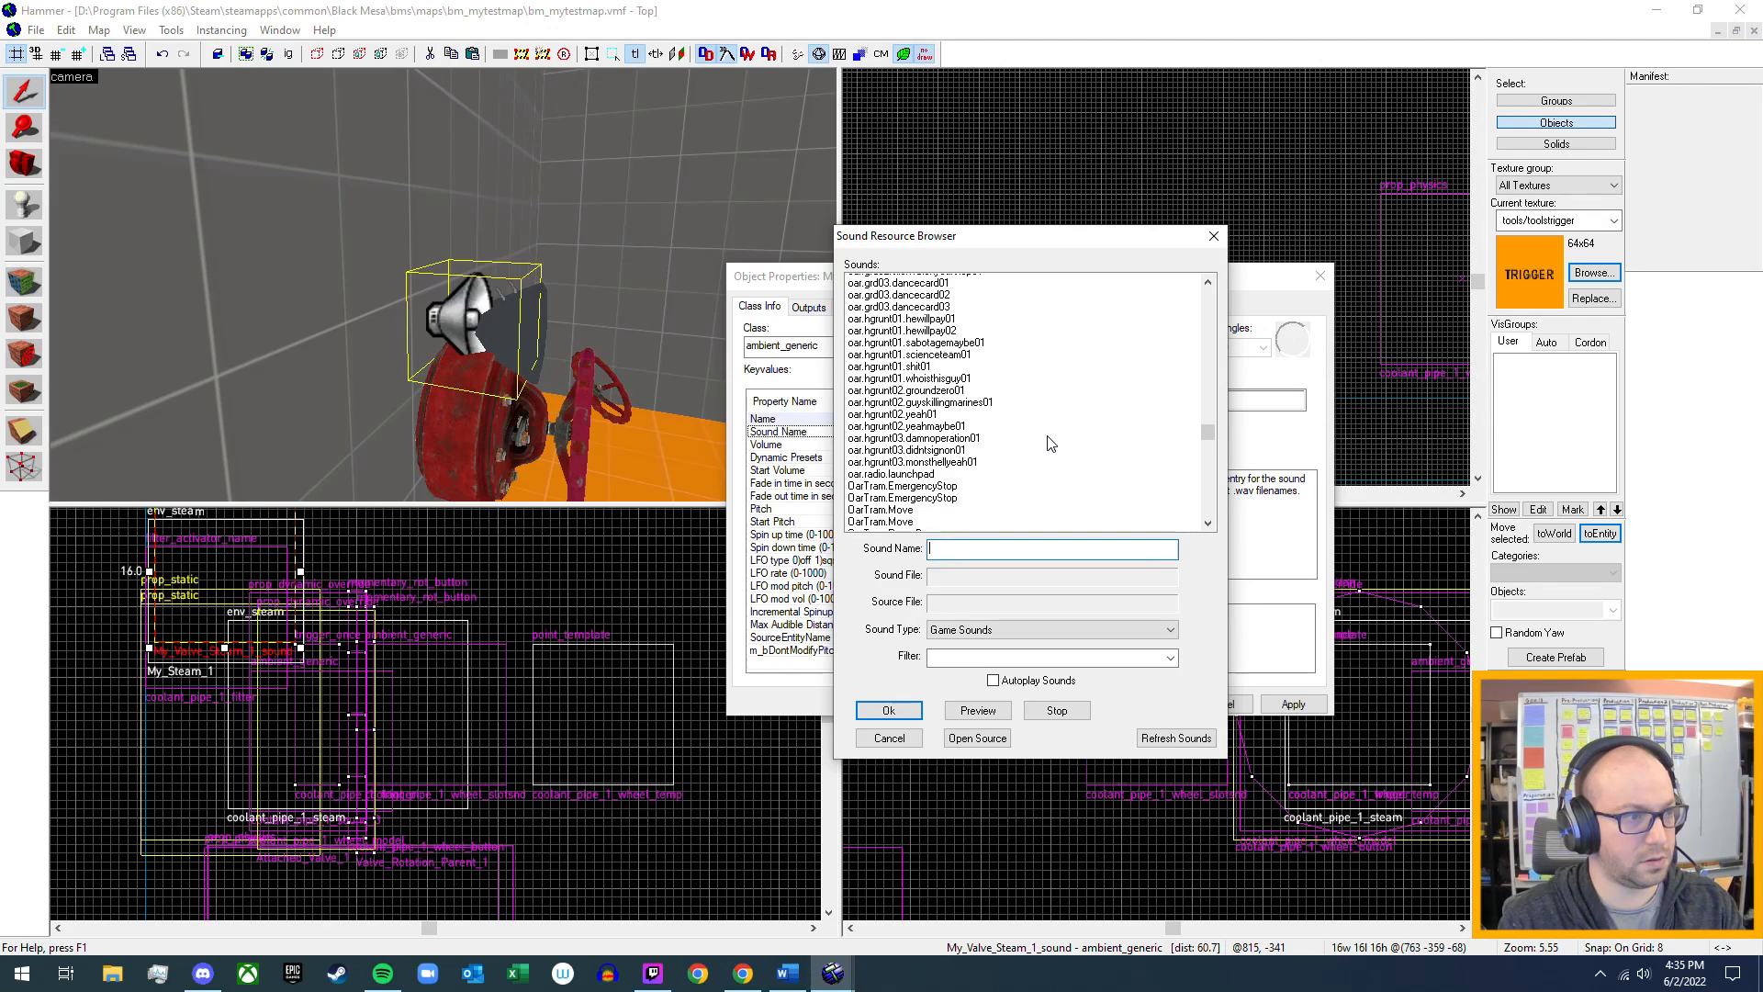
scroll(1051, 443, up, 3)
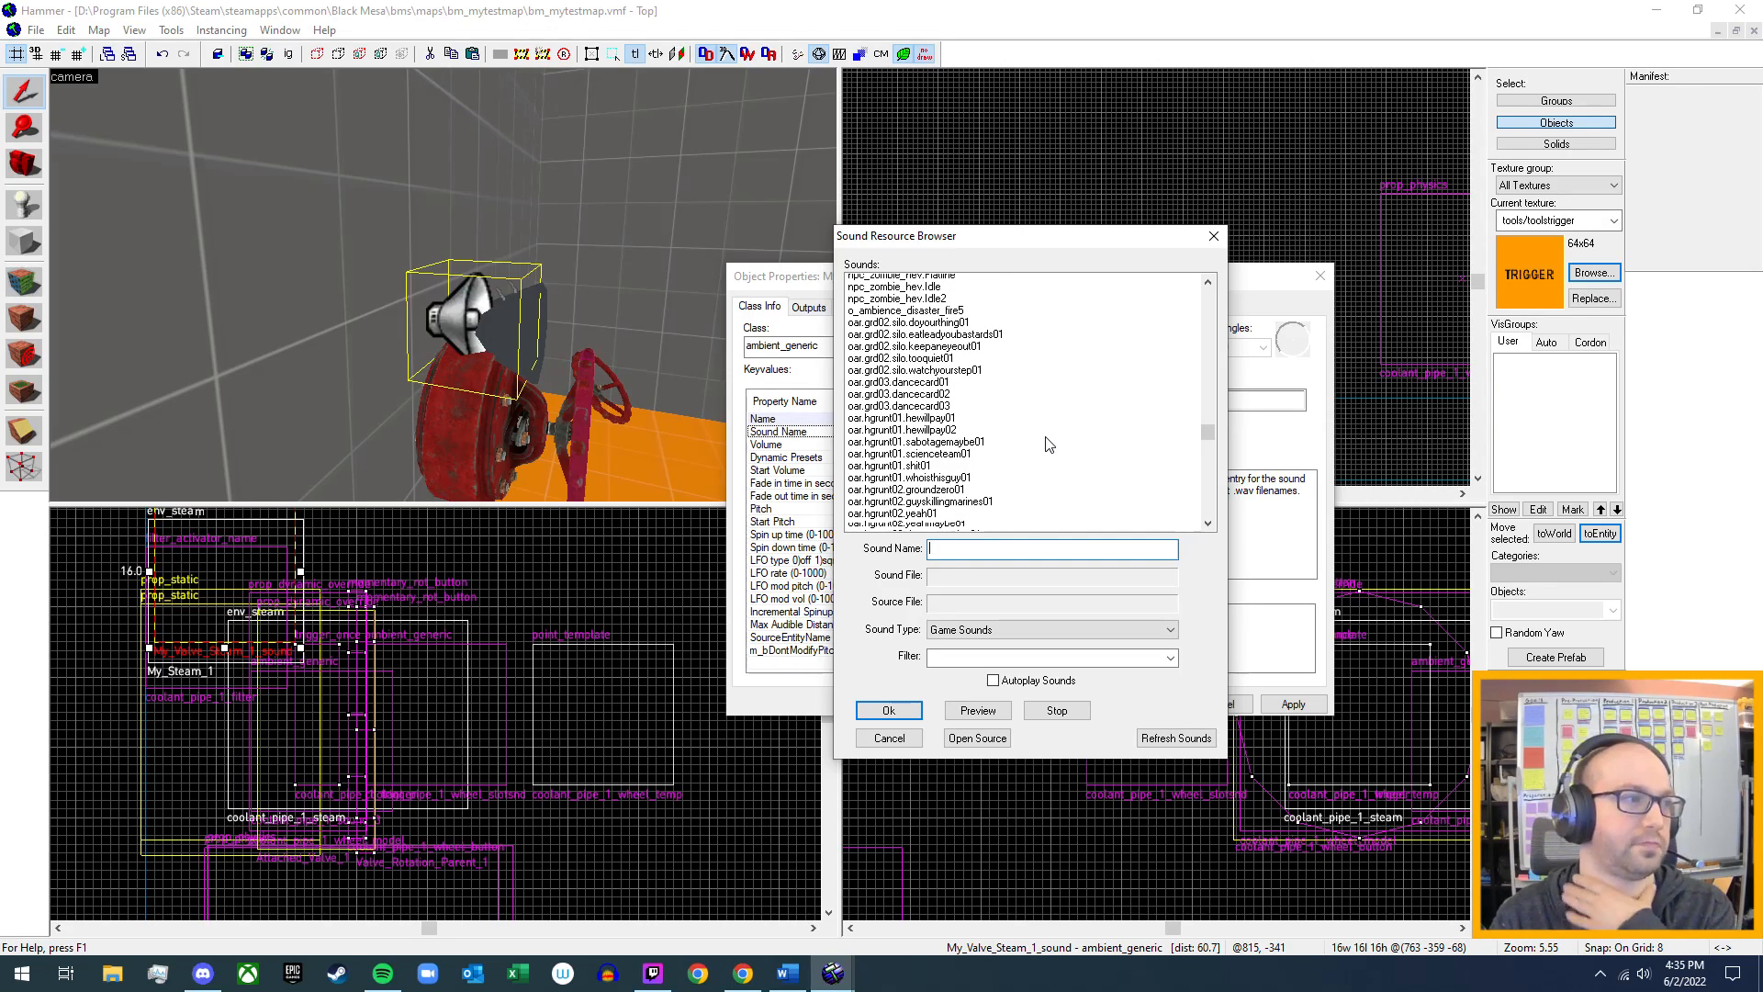
scroll(1049, 444, up, 1)
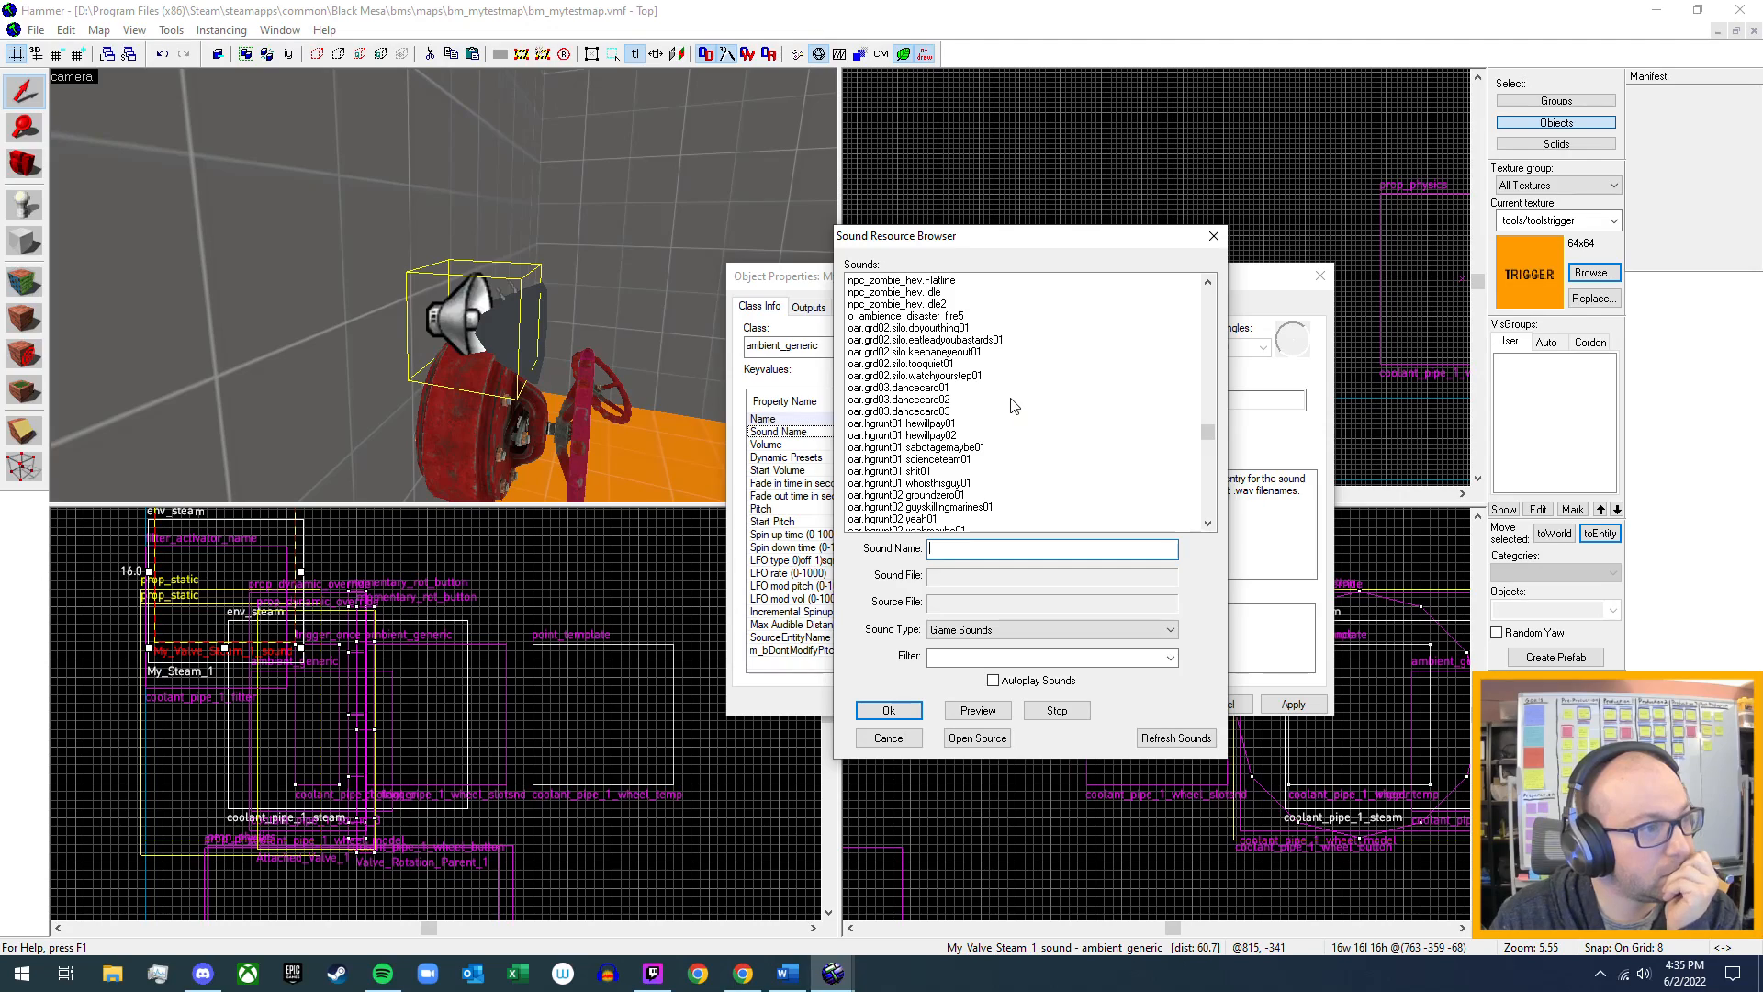
scroll(1013, 406, up, 2)
scroll(1013, 406, up, 3)
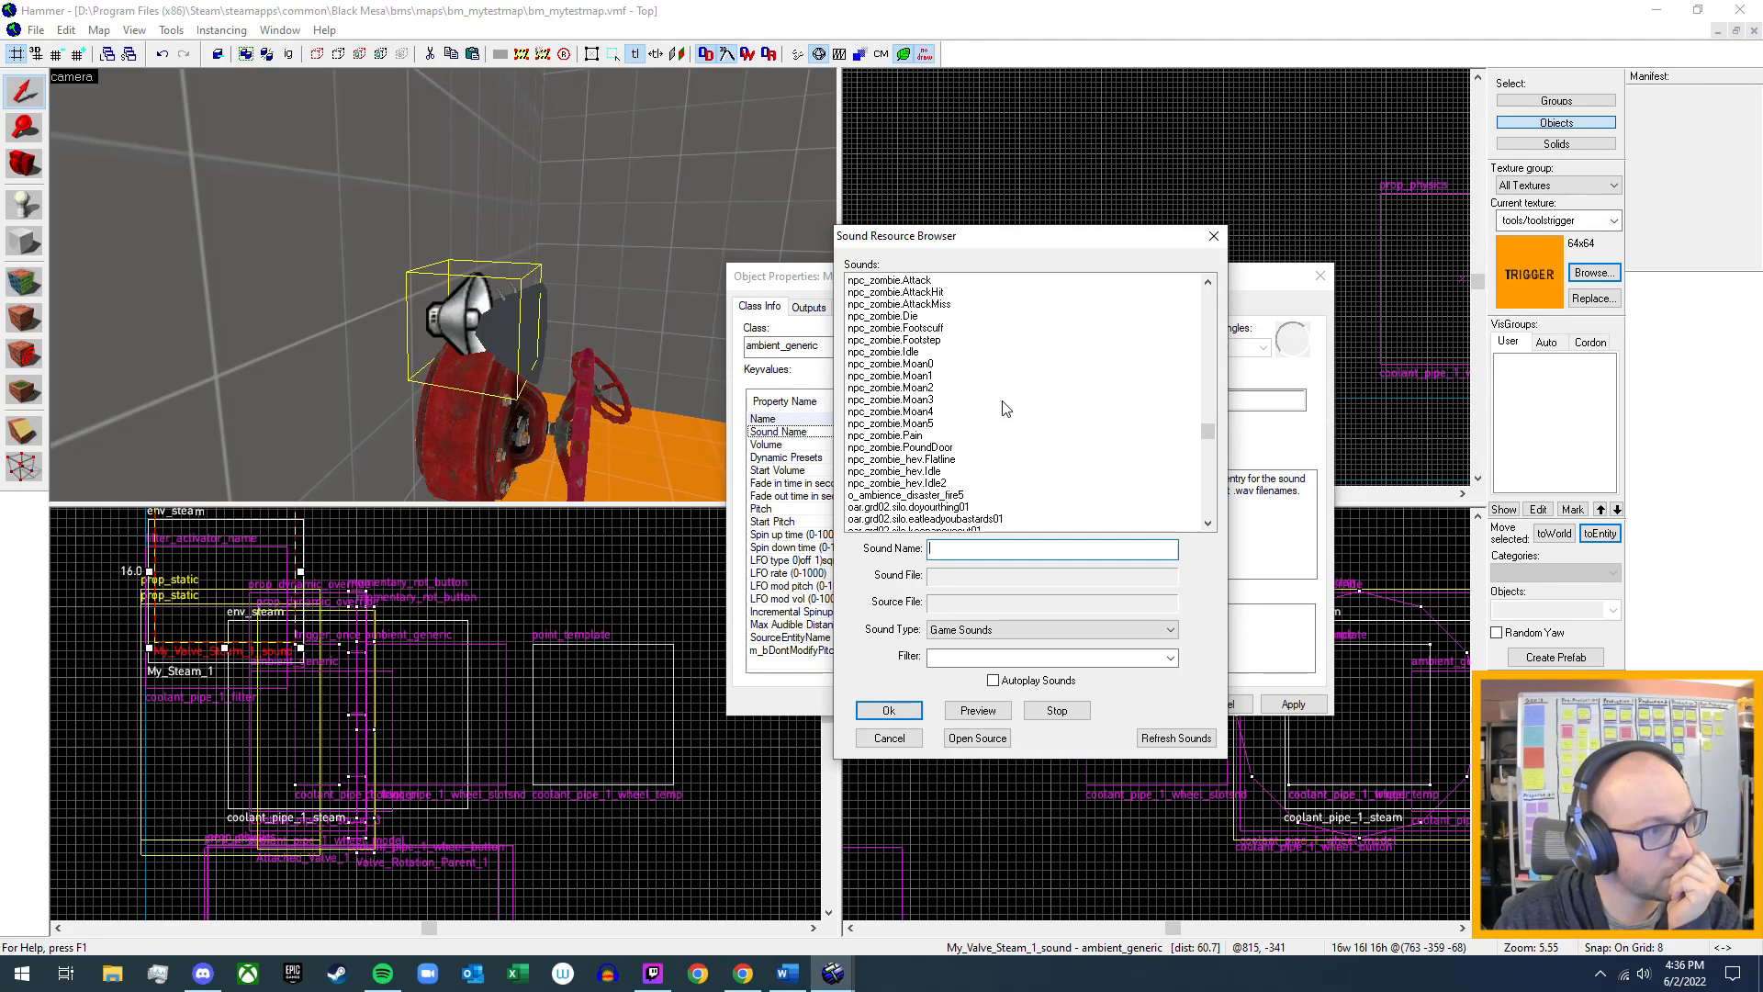
scroll(1000, 415, up, 5)
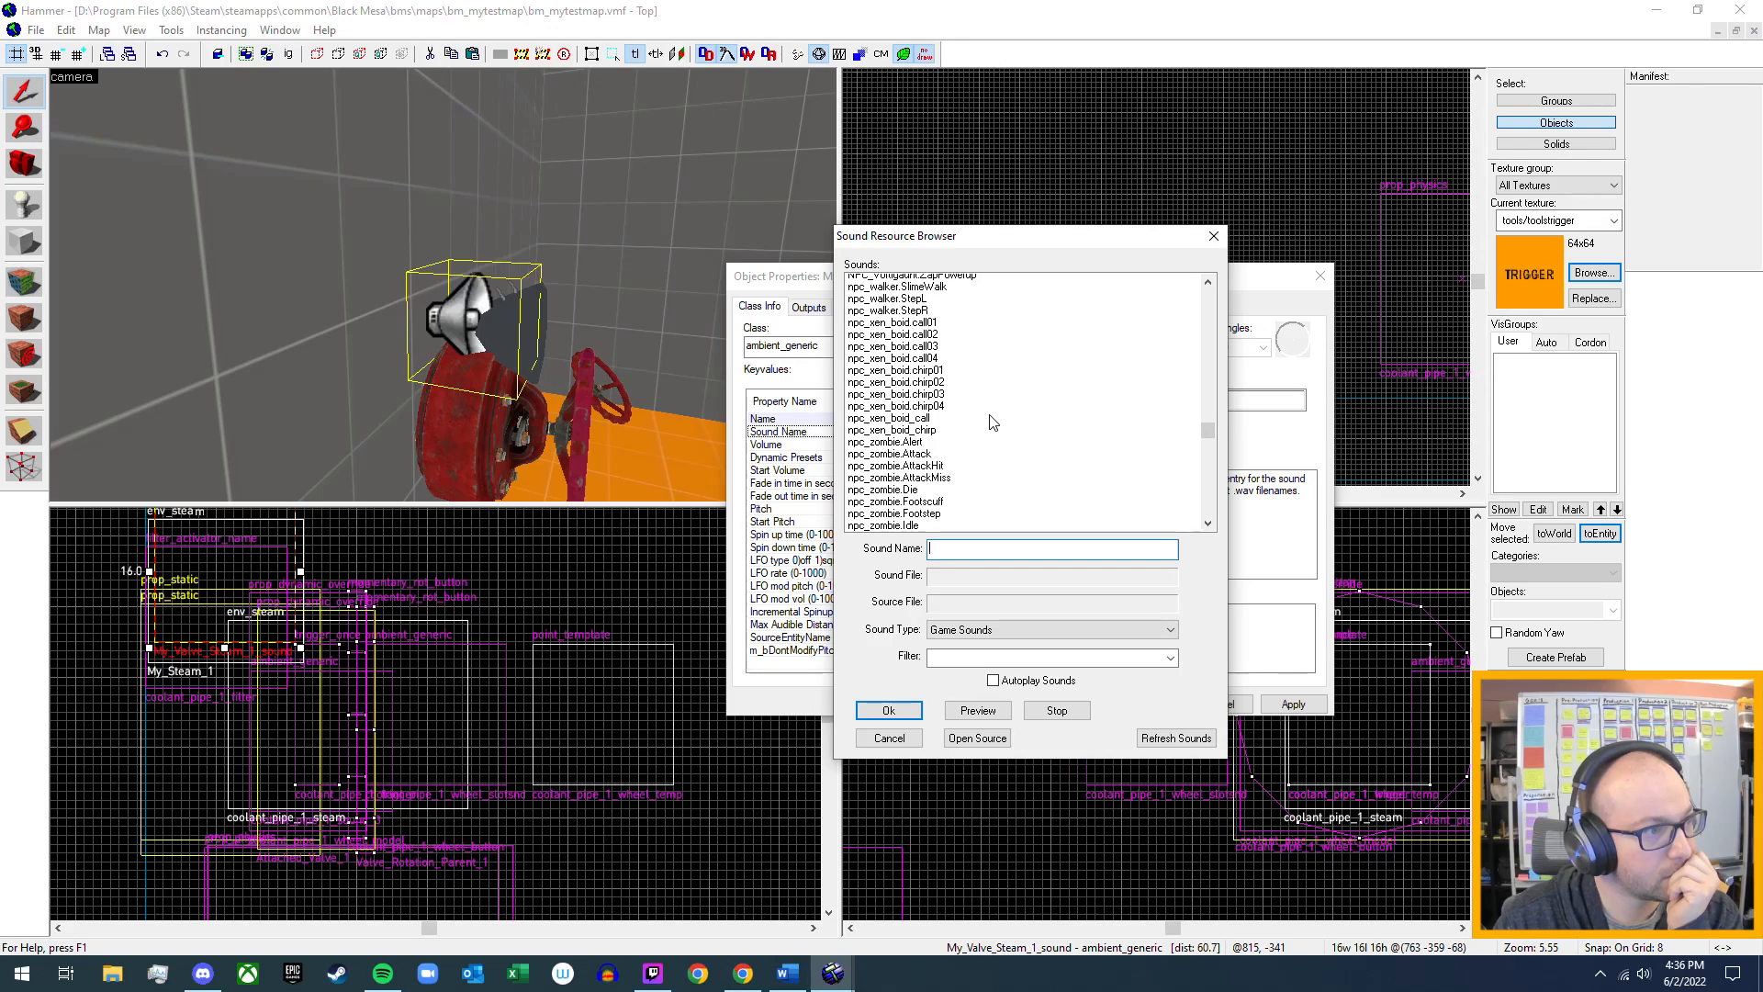
scroll(993, 422, down, 4)
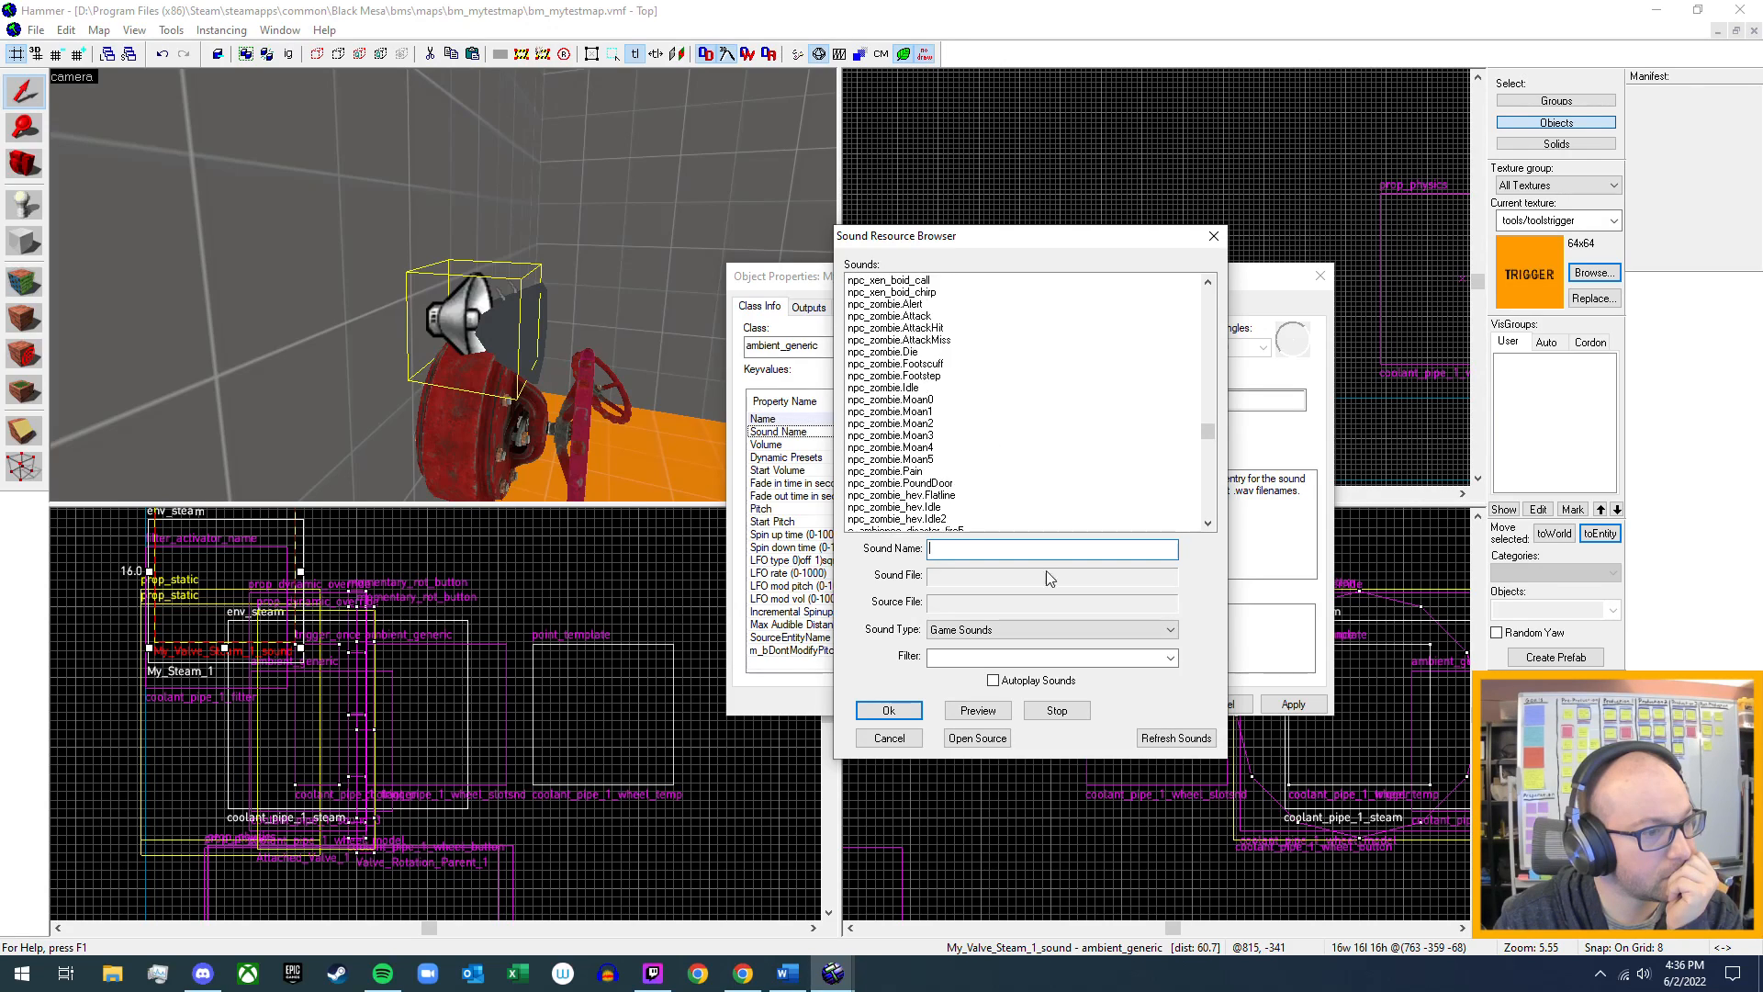
- Filter the game sounds by o_ambience and find the disaster_hiss entries
click(1169, 658)
click(1170, 659)
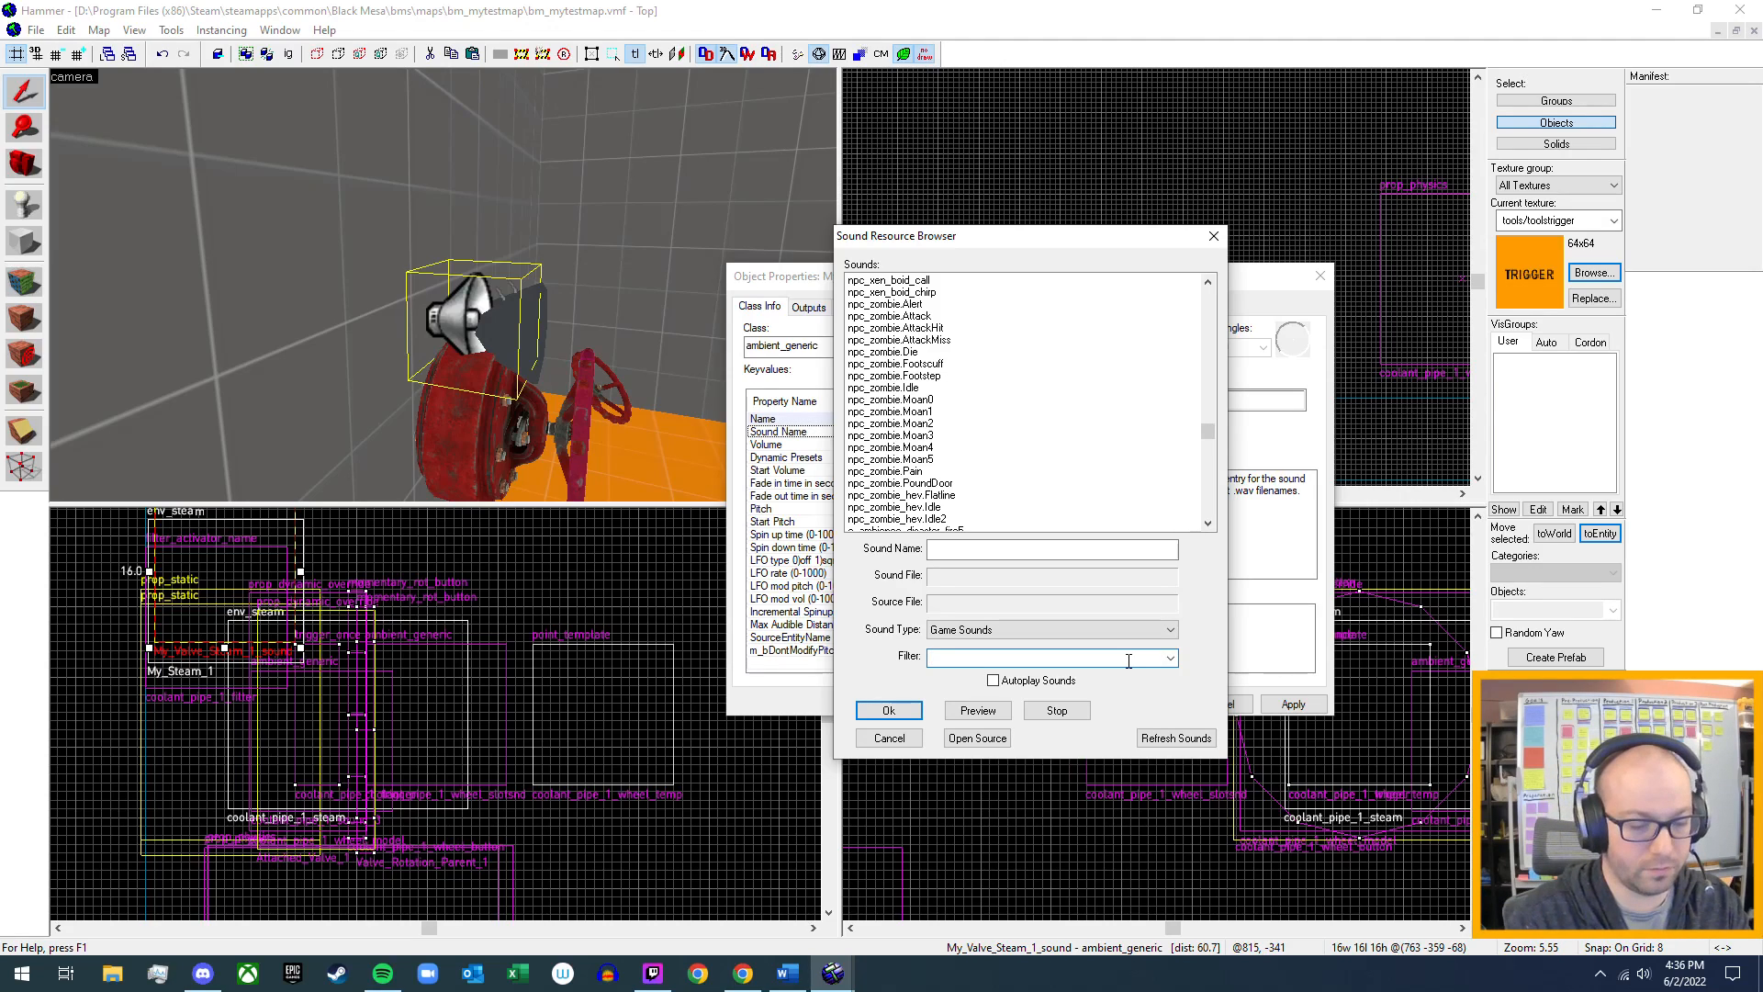
text(o_ambience)
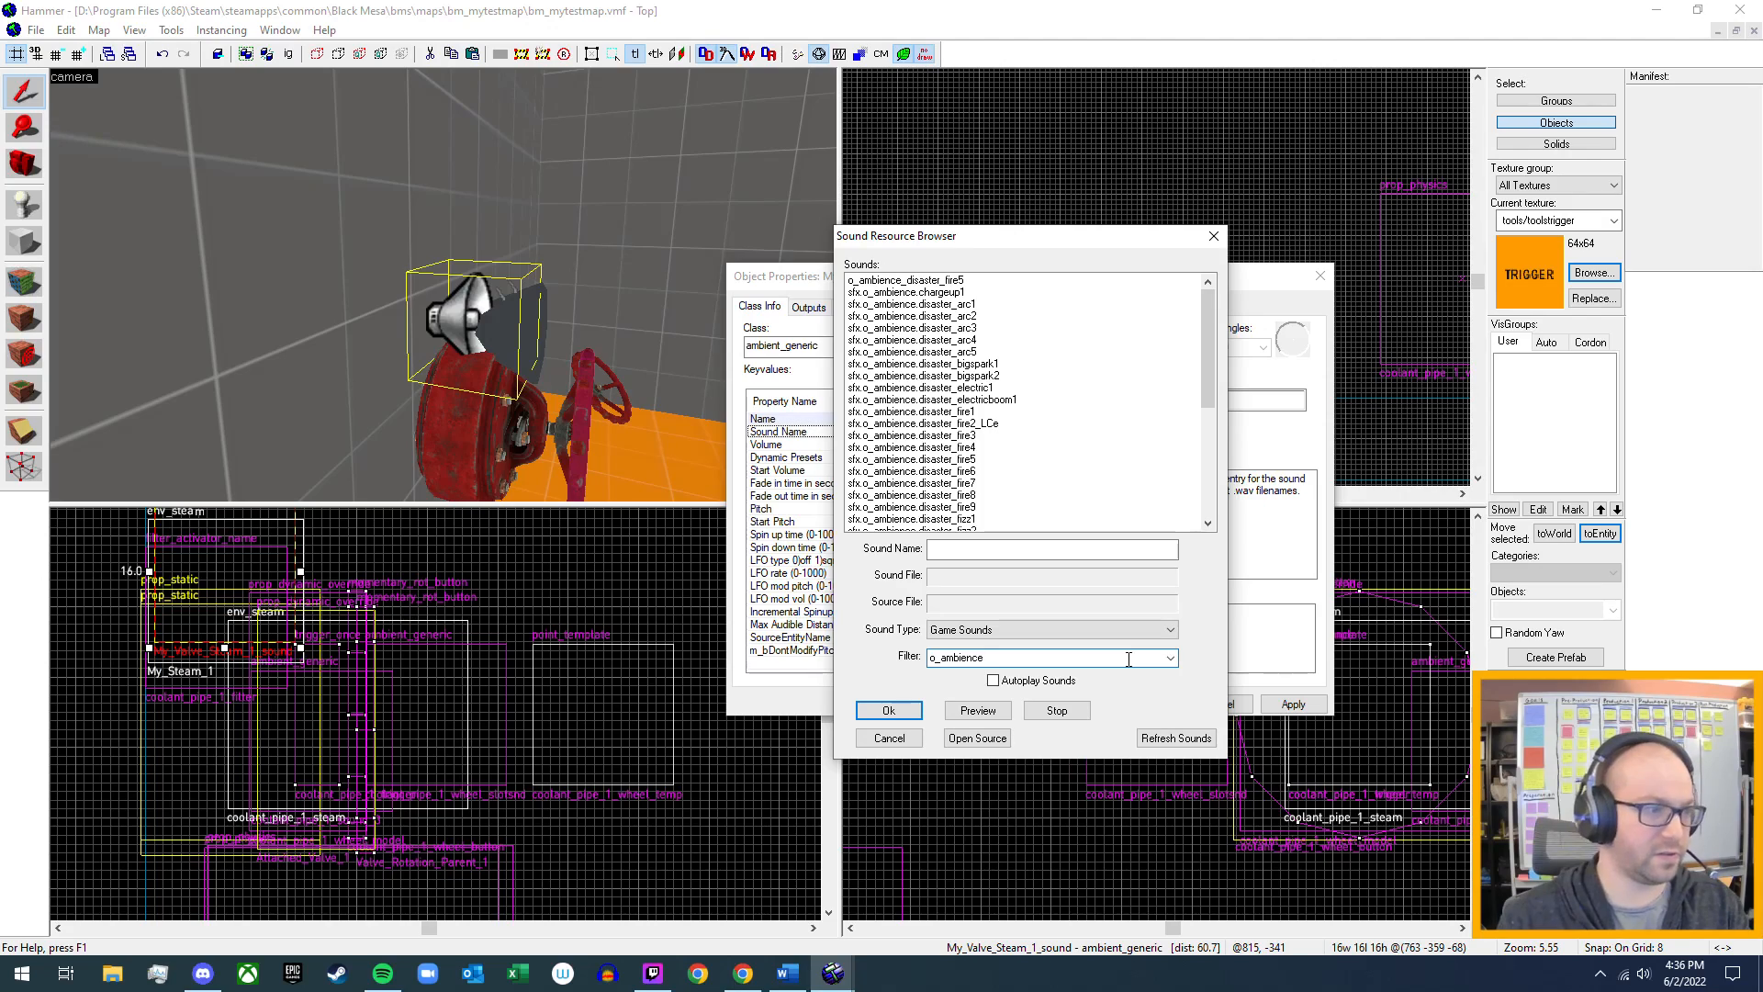
scroll(1013, 448, down, 1)
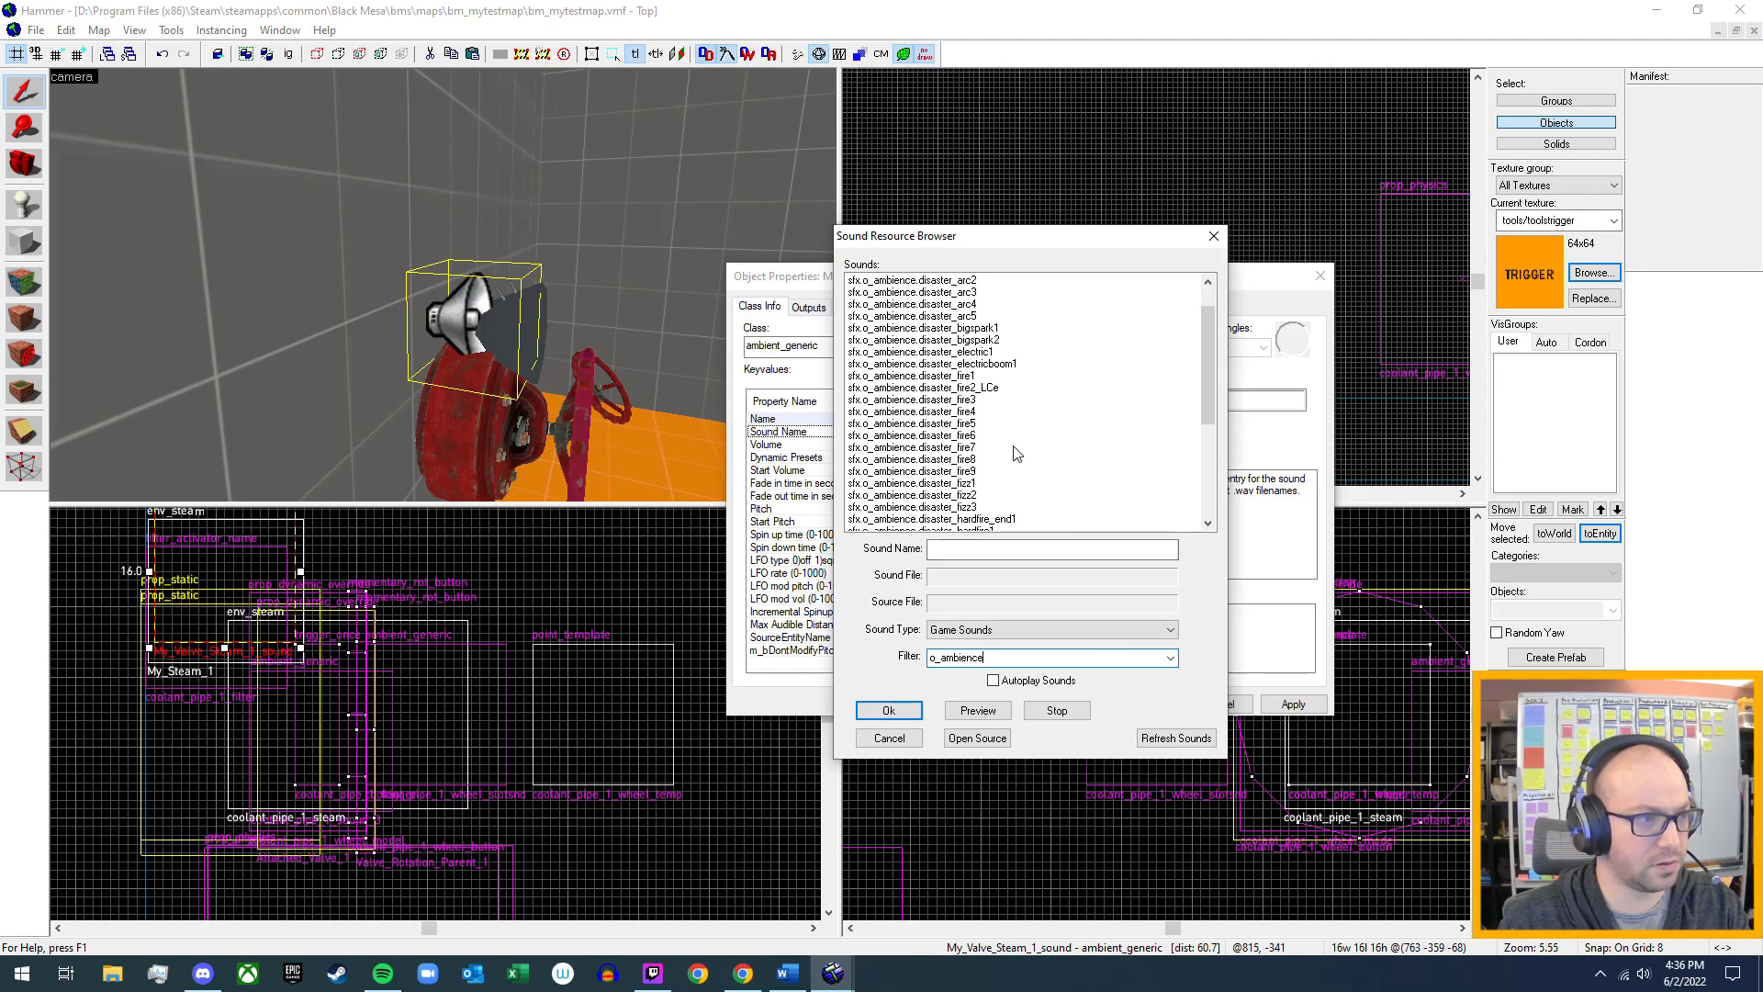
scroll(1017, 453, down, 1)
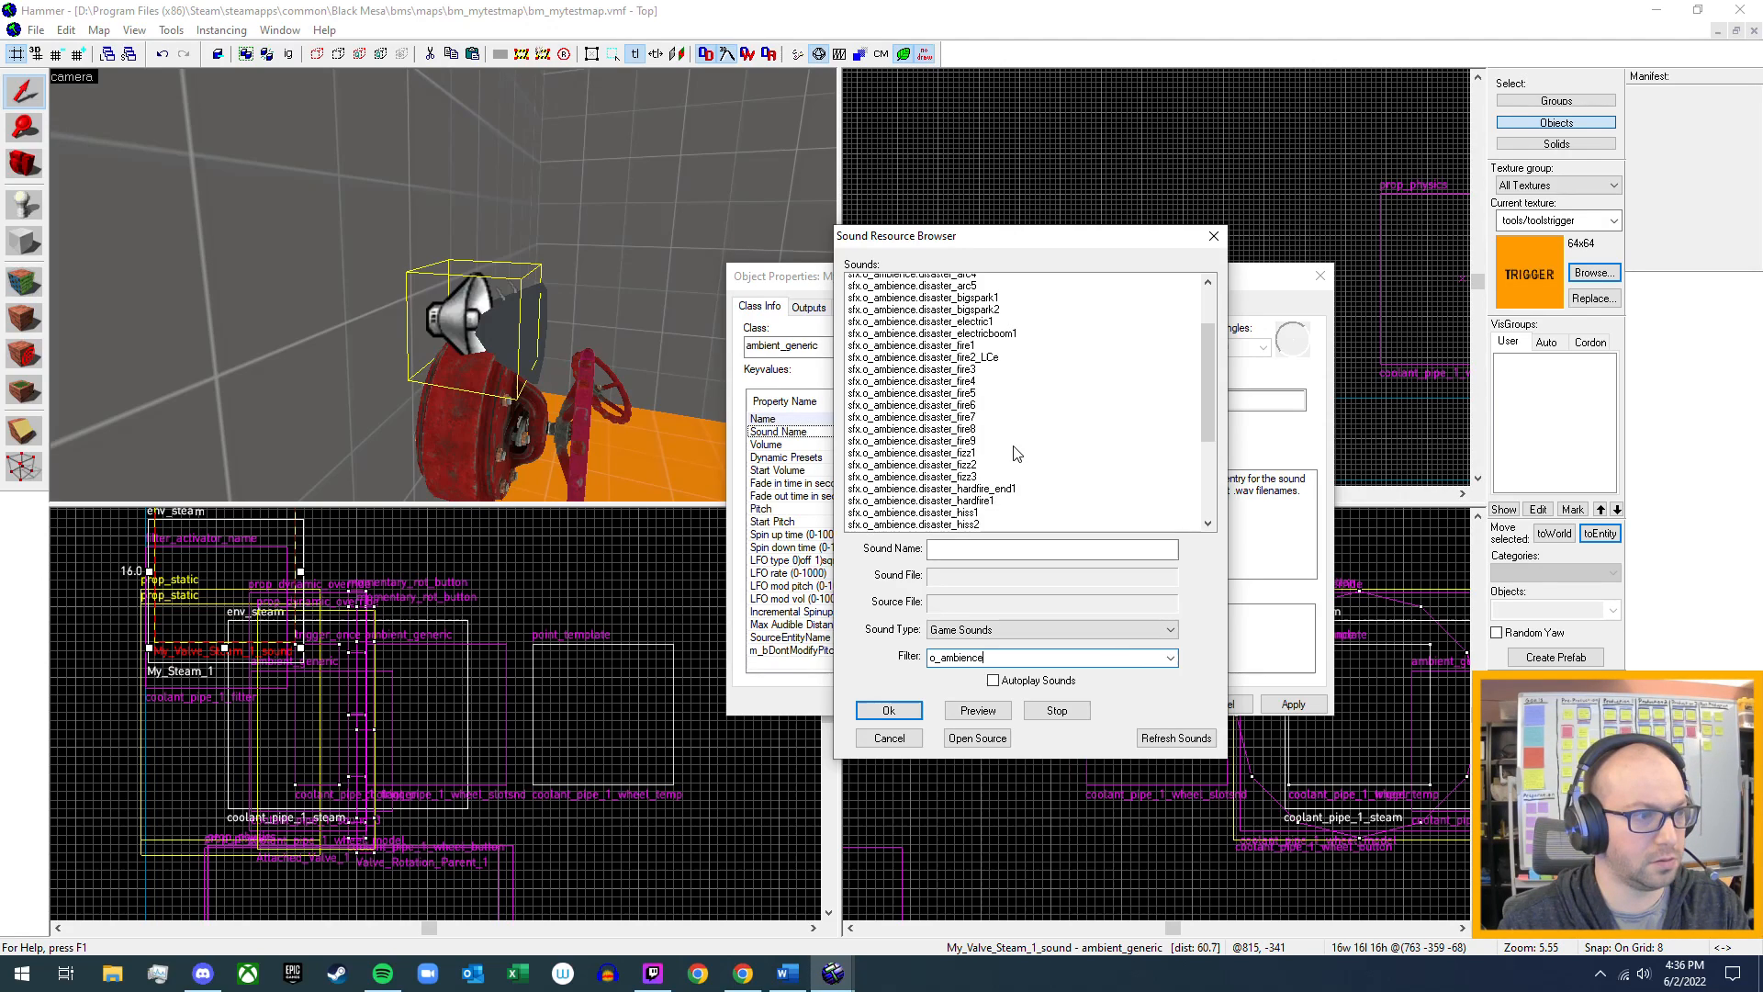
- Preview the sounds sfx.o_ambience.disaster_hiss1 and sfx.o_ambience.disaster_hiss2, stopping each one after listening
click(929, 508)
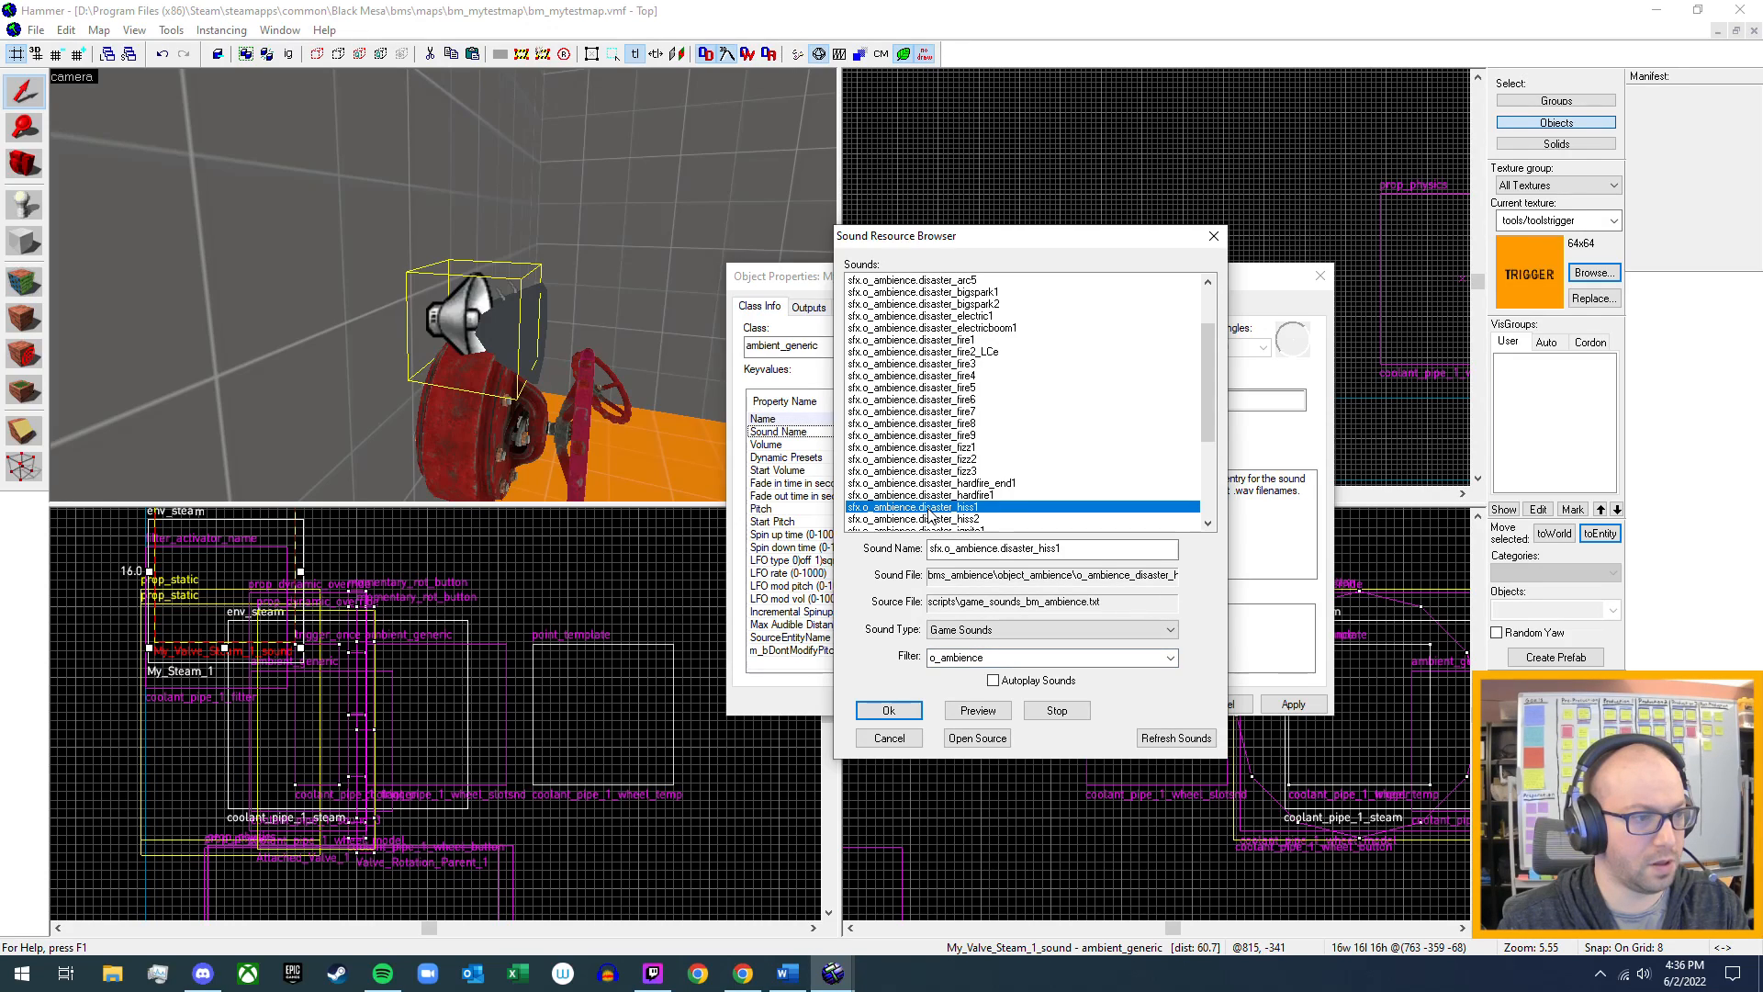
click(973, 717)
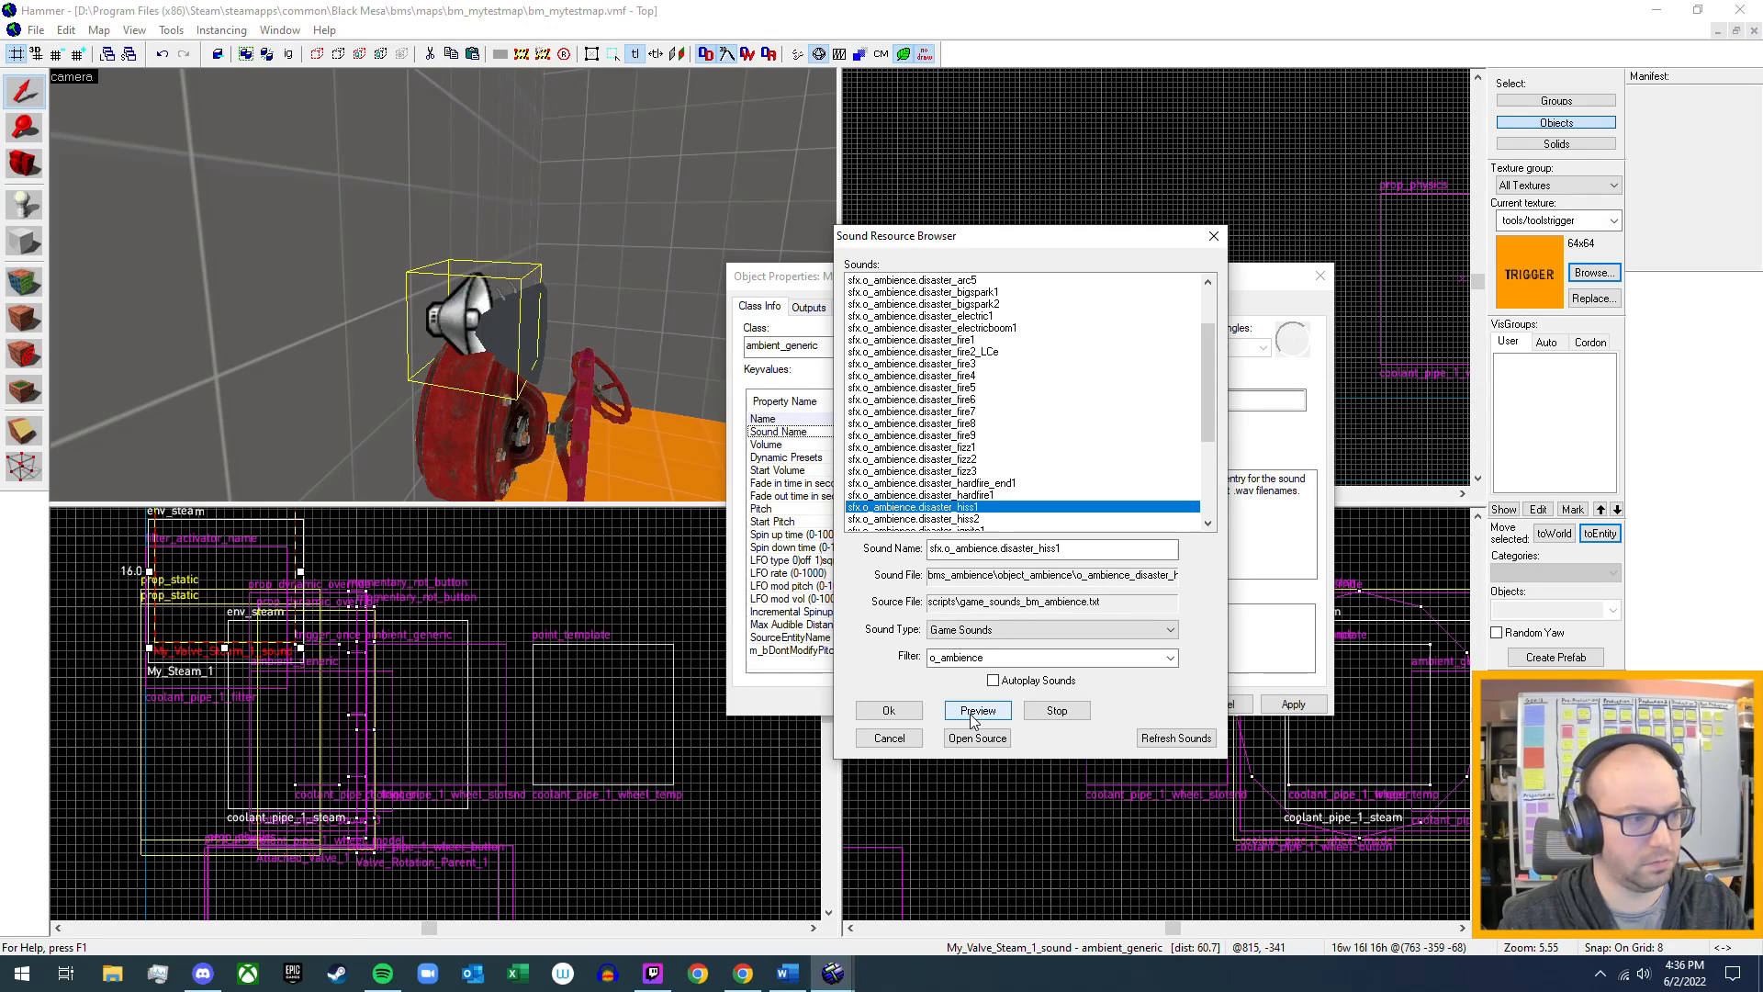
click(1056, 711)
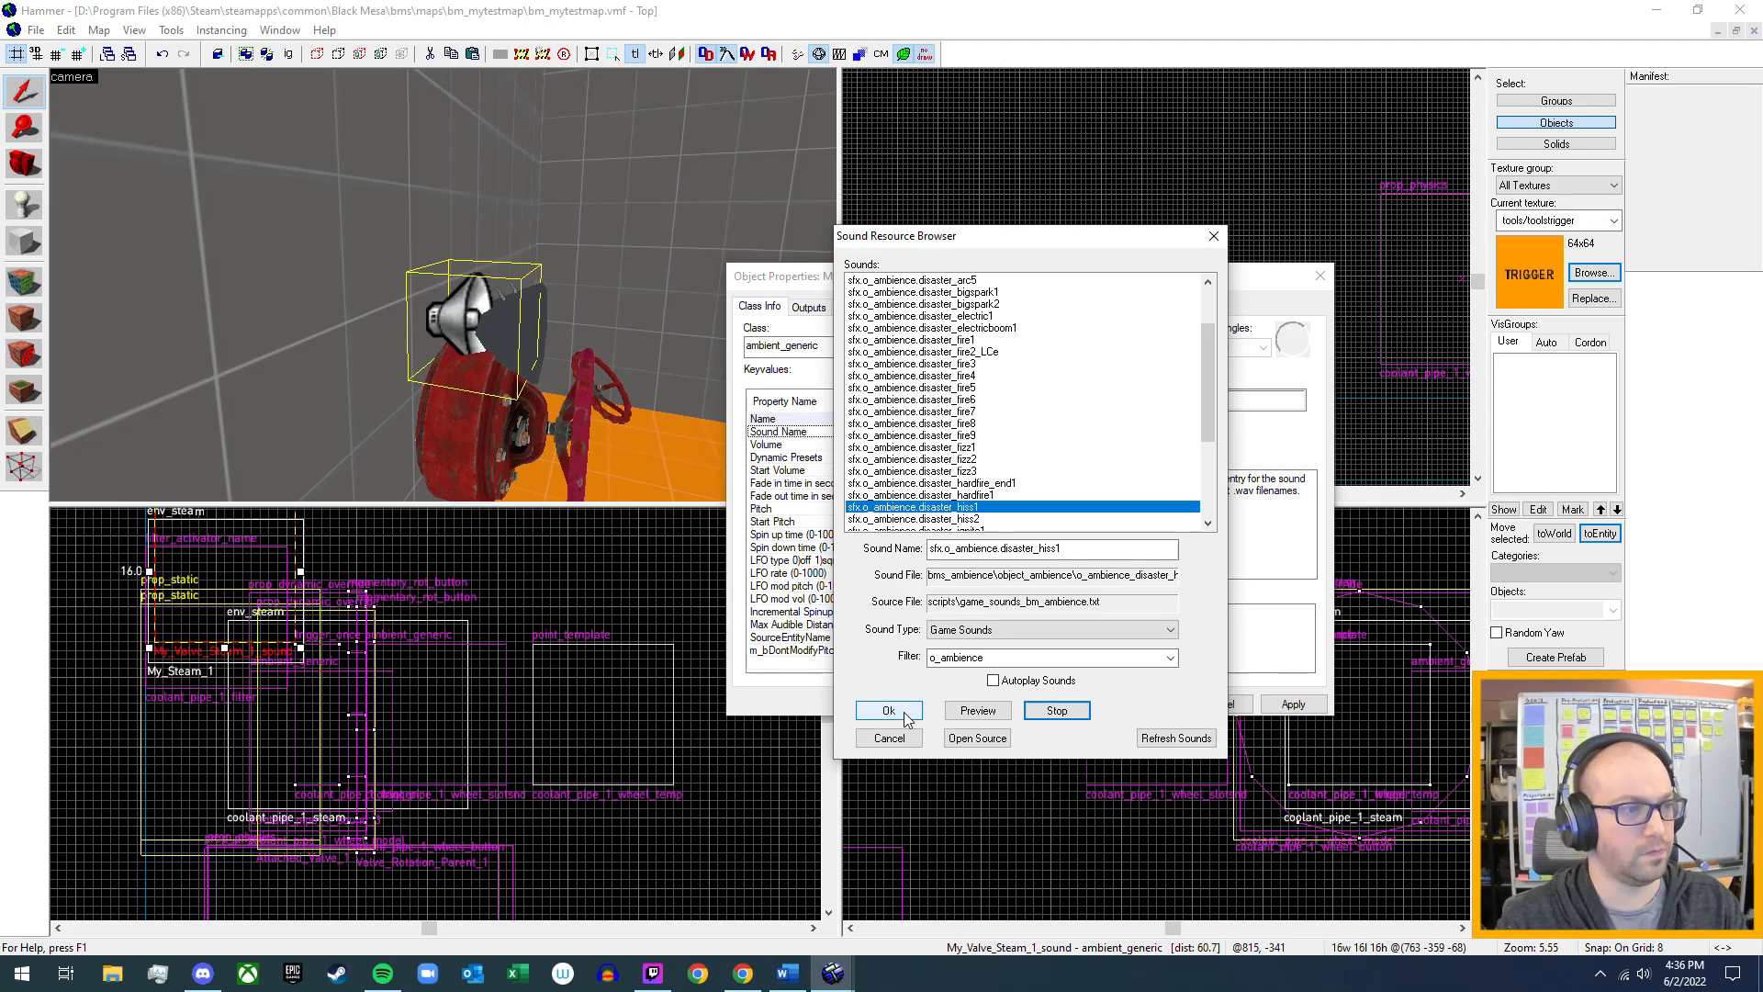
click(980, 519)
click(978, 711)
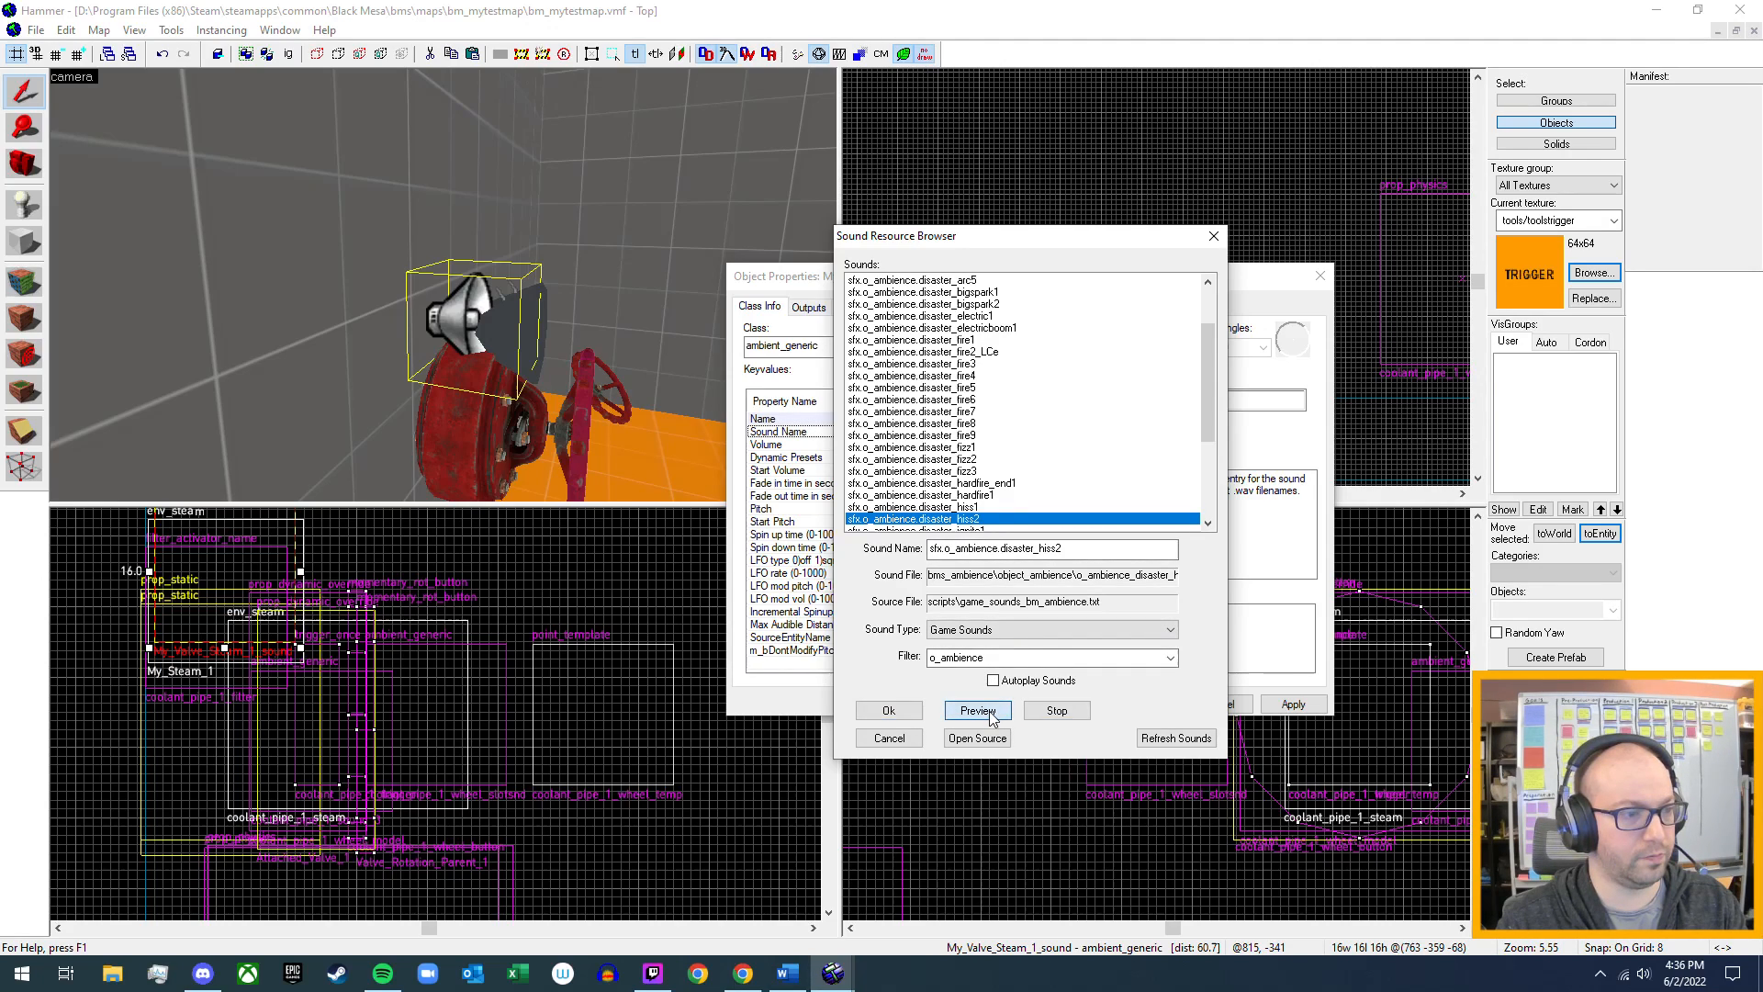
click(1056, 710)
scroll(940, 421, down, 1)
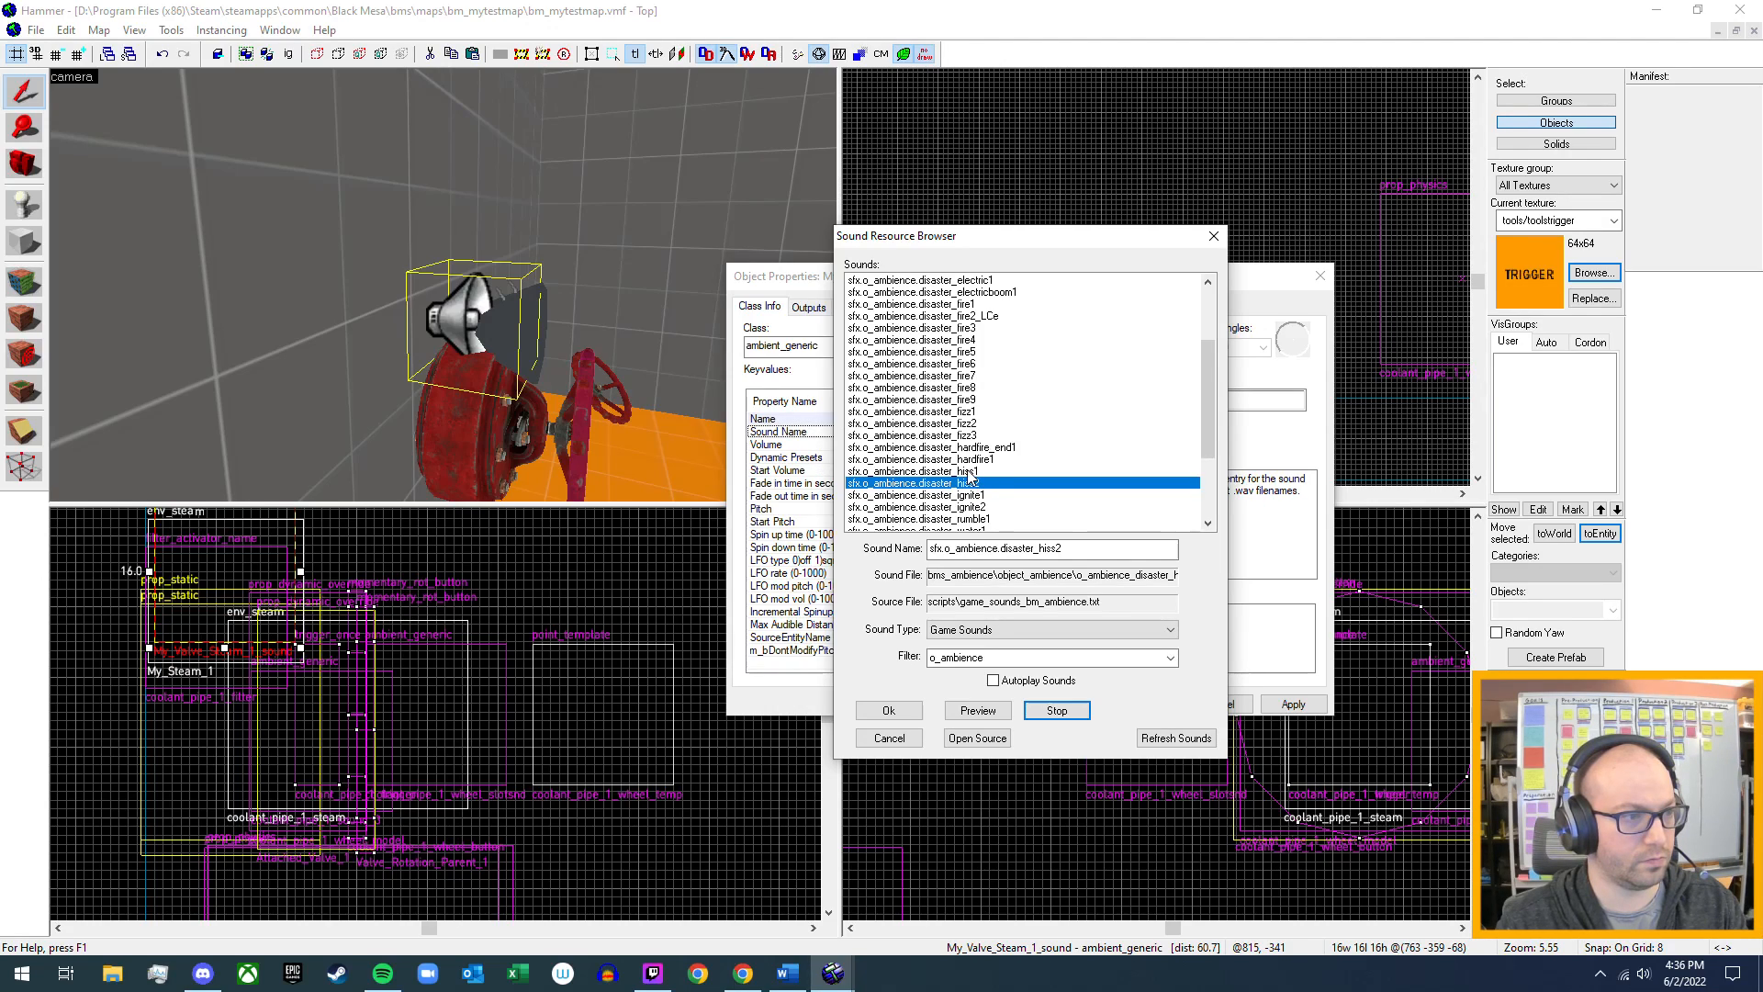
- Assign sfx.o_ambience.disaster_hiss1 as the Sound Name of My_Valve_Steam_1_sound and apply the change
click(964, 471)
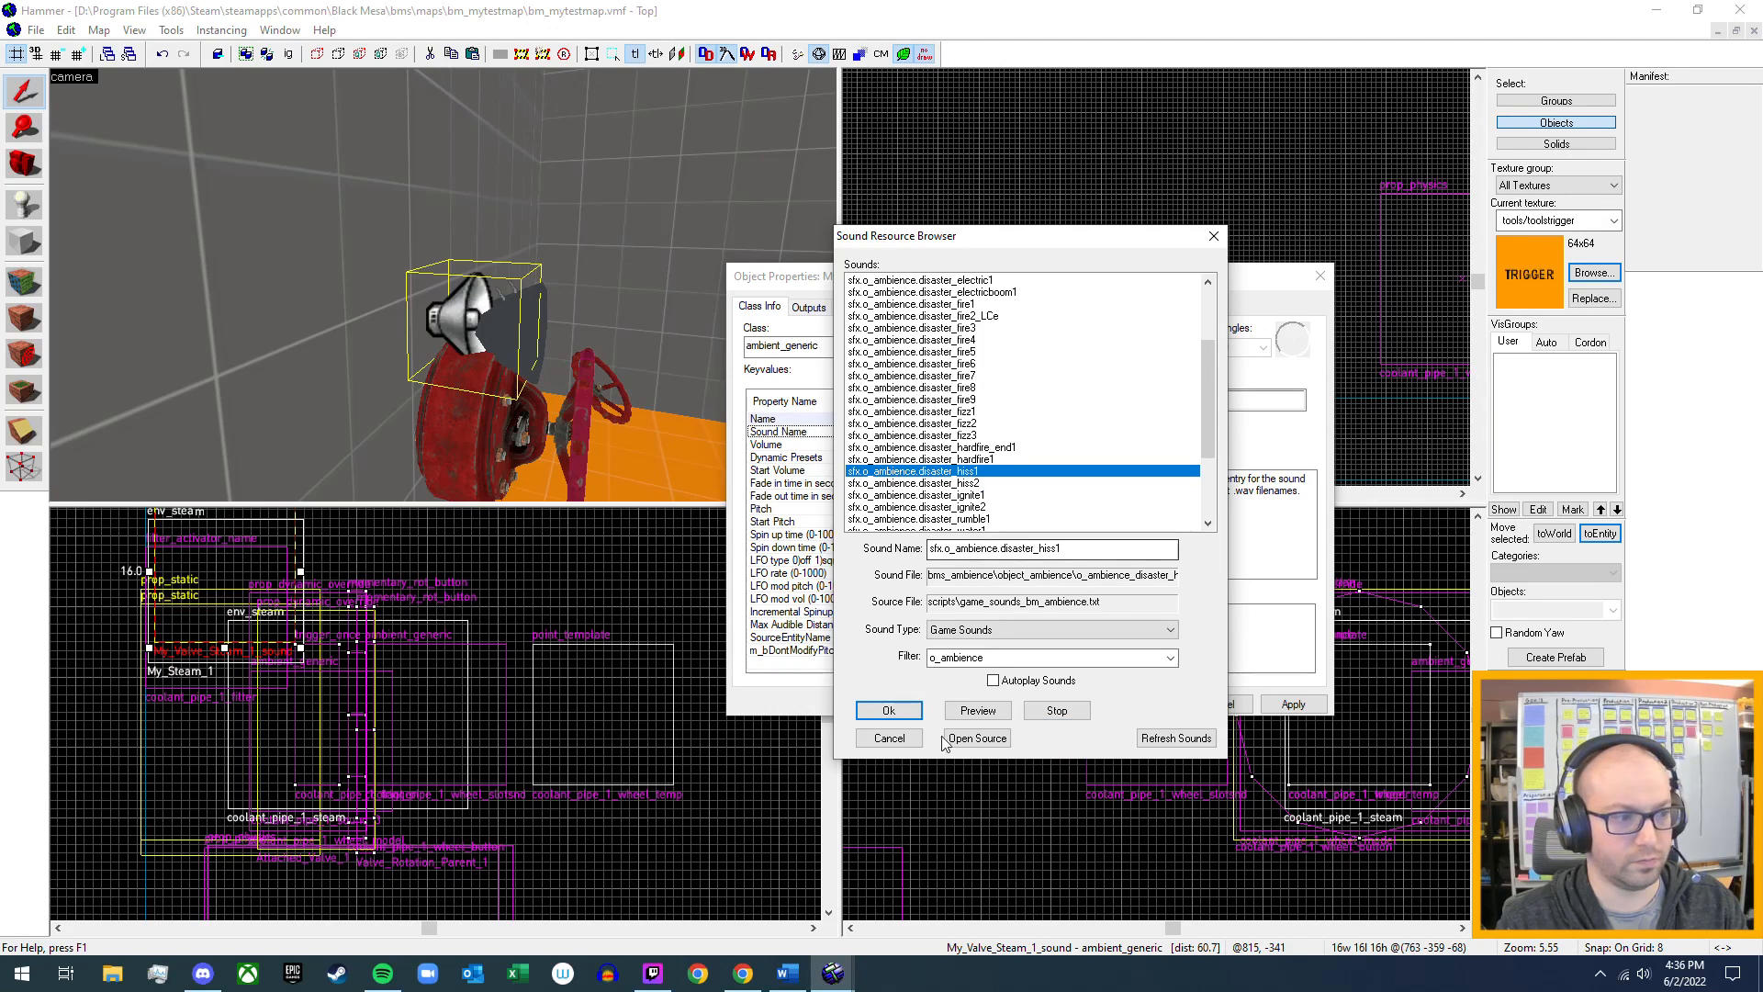
click(889, 711)
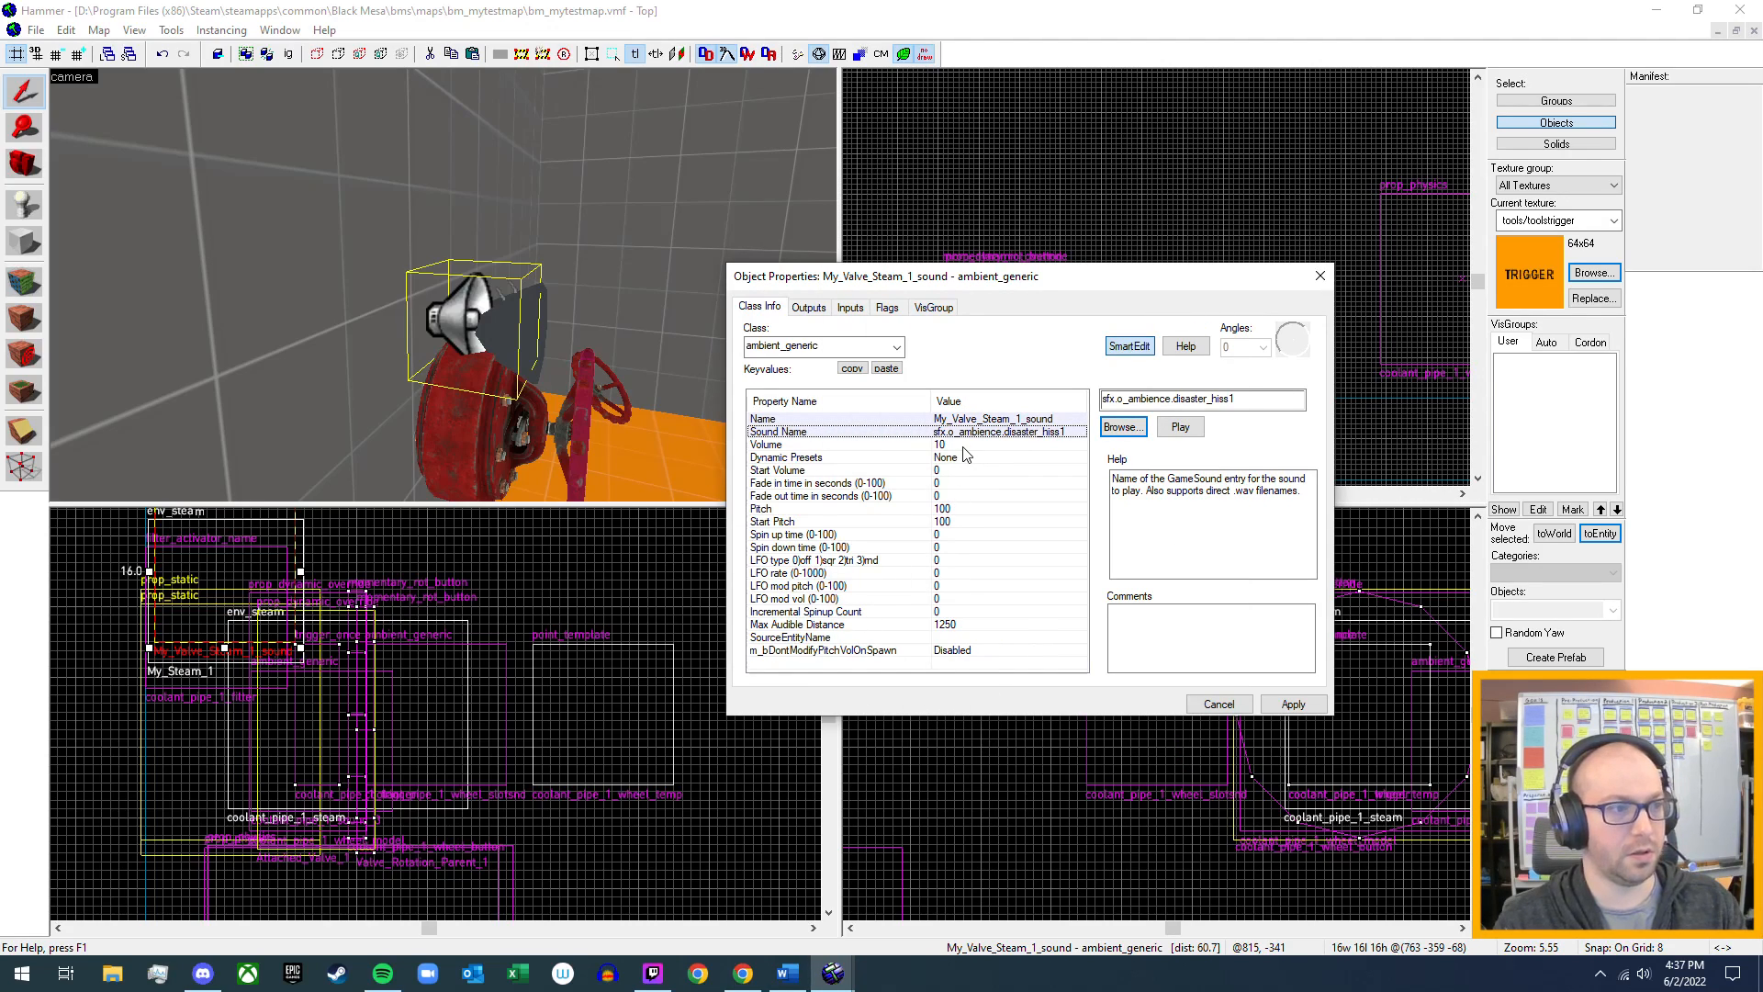
click(1290, 706)
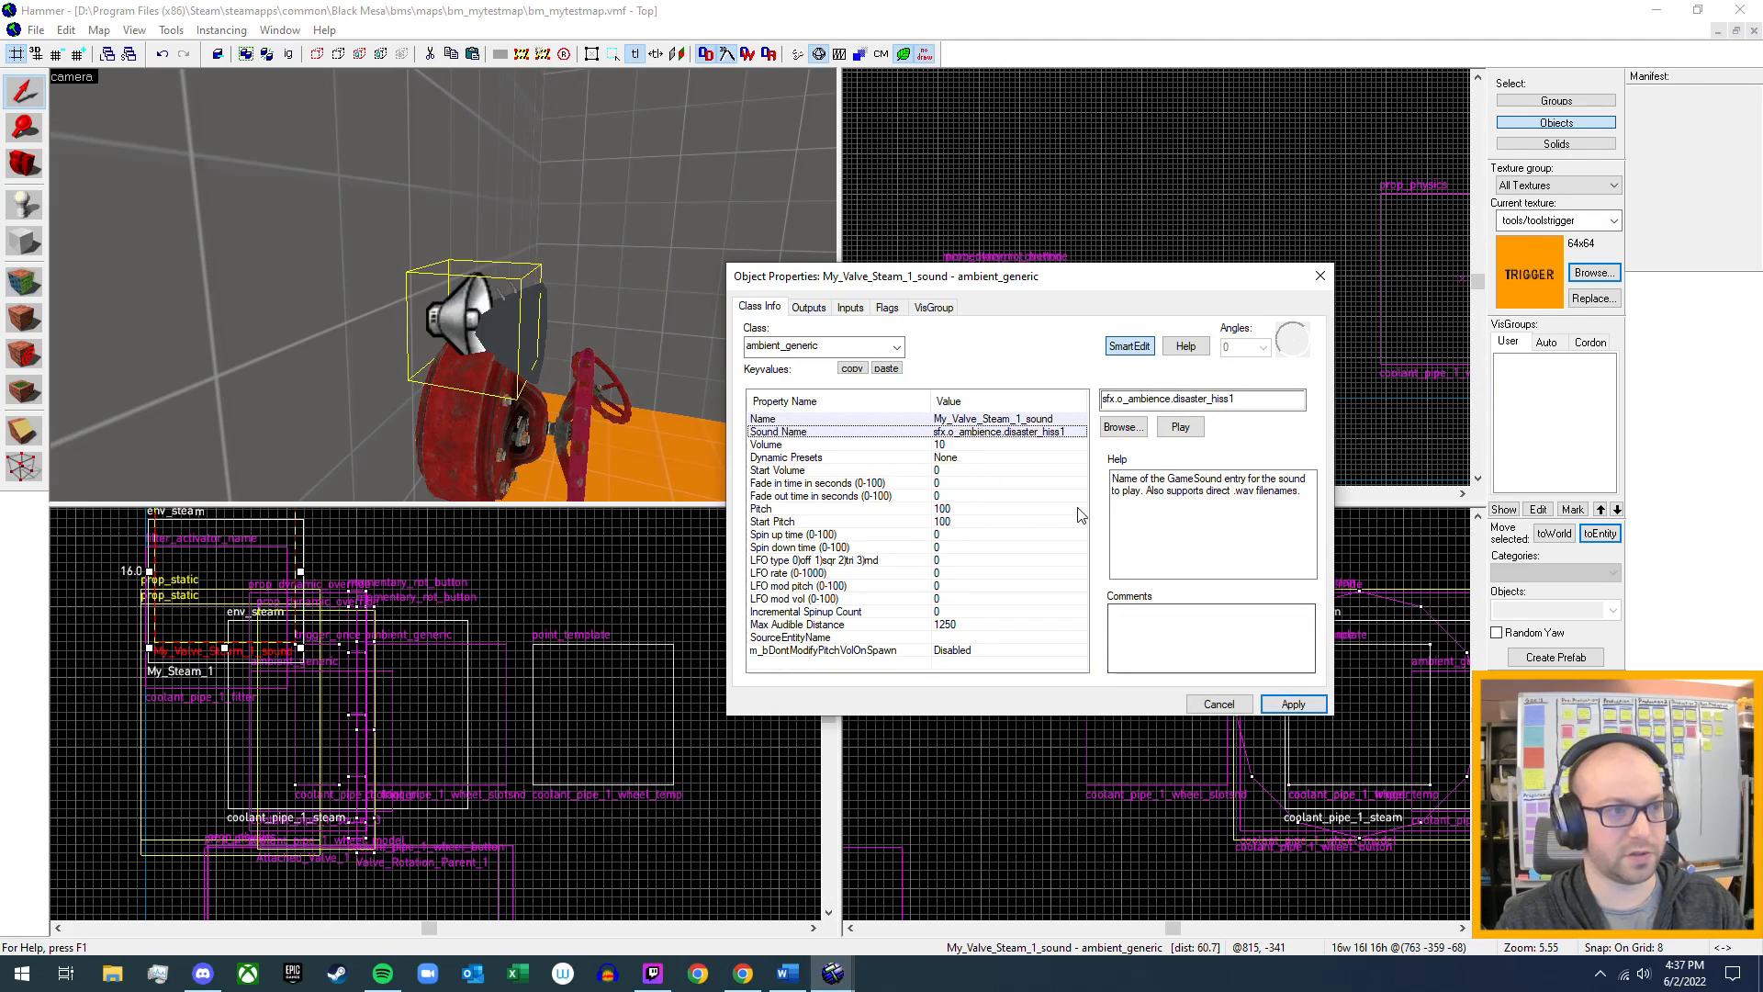
- Assign sfx.o_ambience.disaster_hiss2 as the Sound Name of My_Valve_Steam_2_sound and apply the change
click(1331, 276)
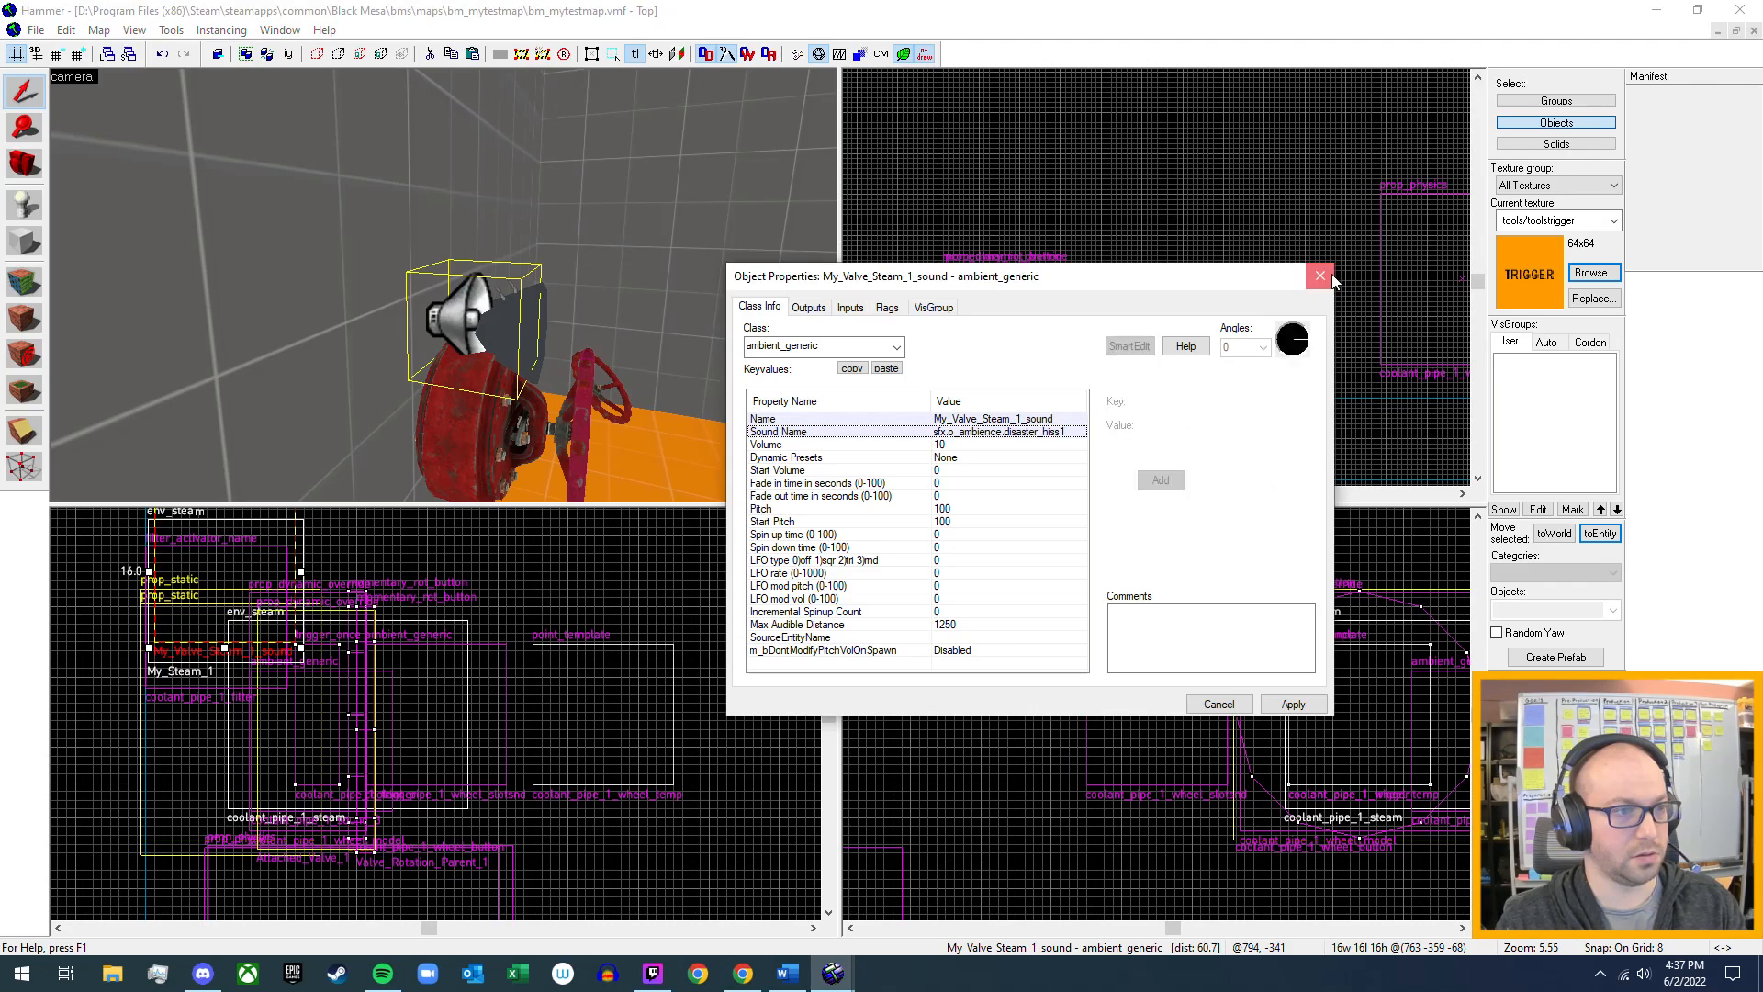
key(z)
key(w)
key(w)
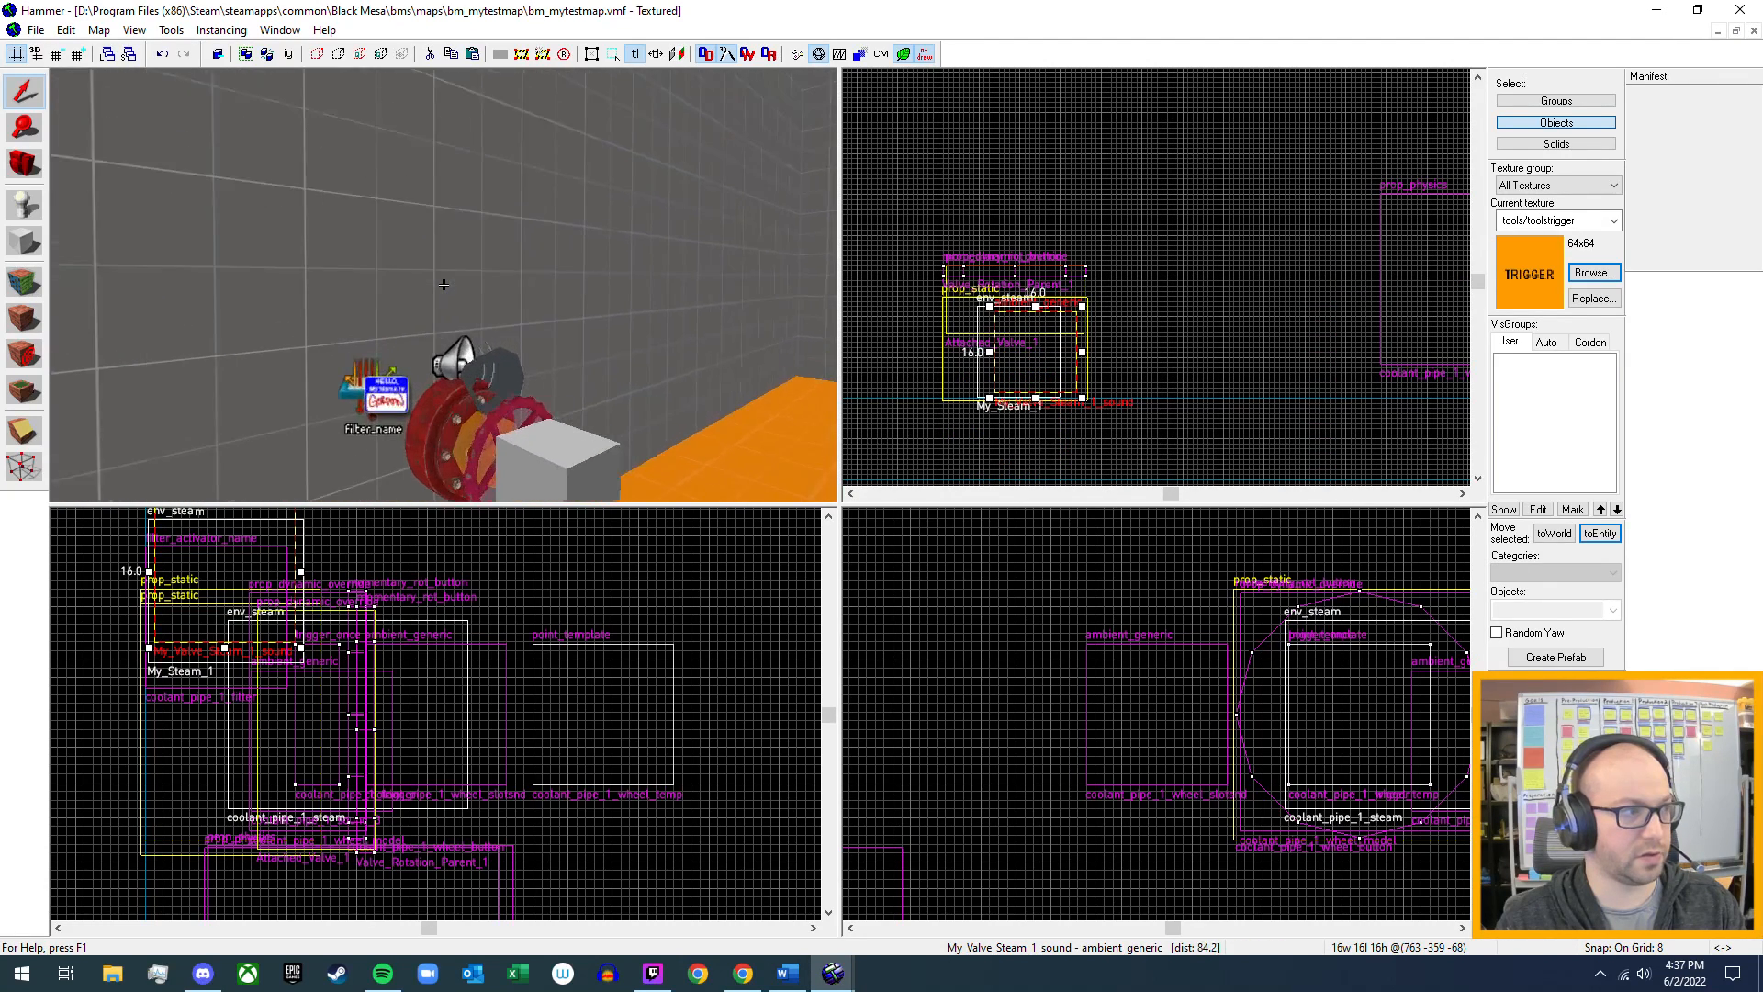
key(z)
double_click(446, 303)
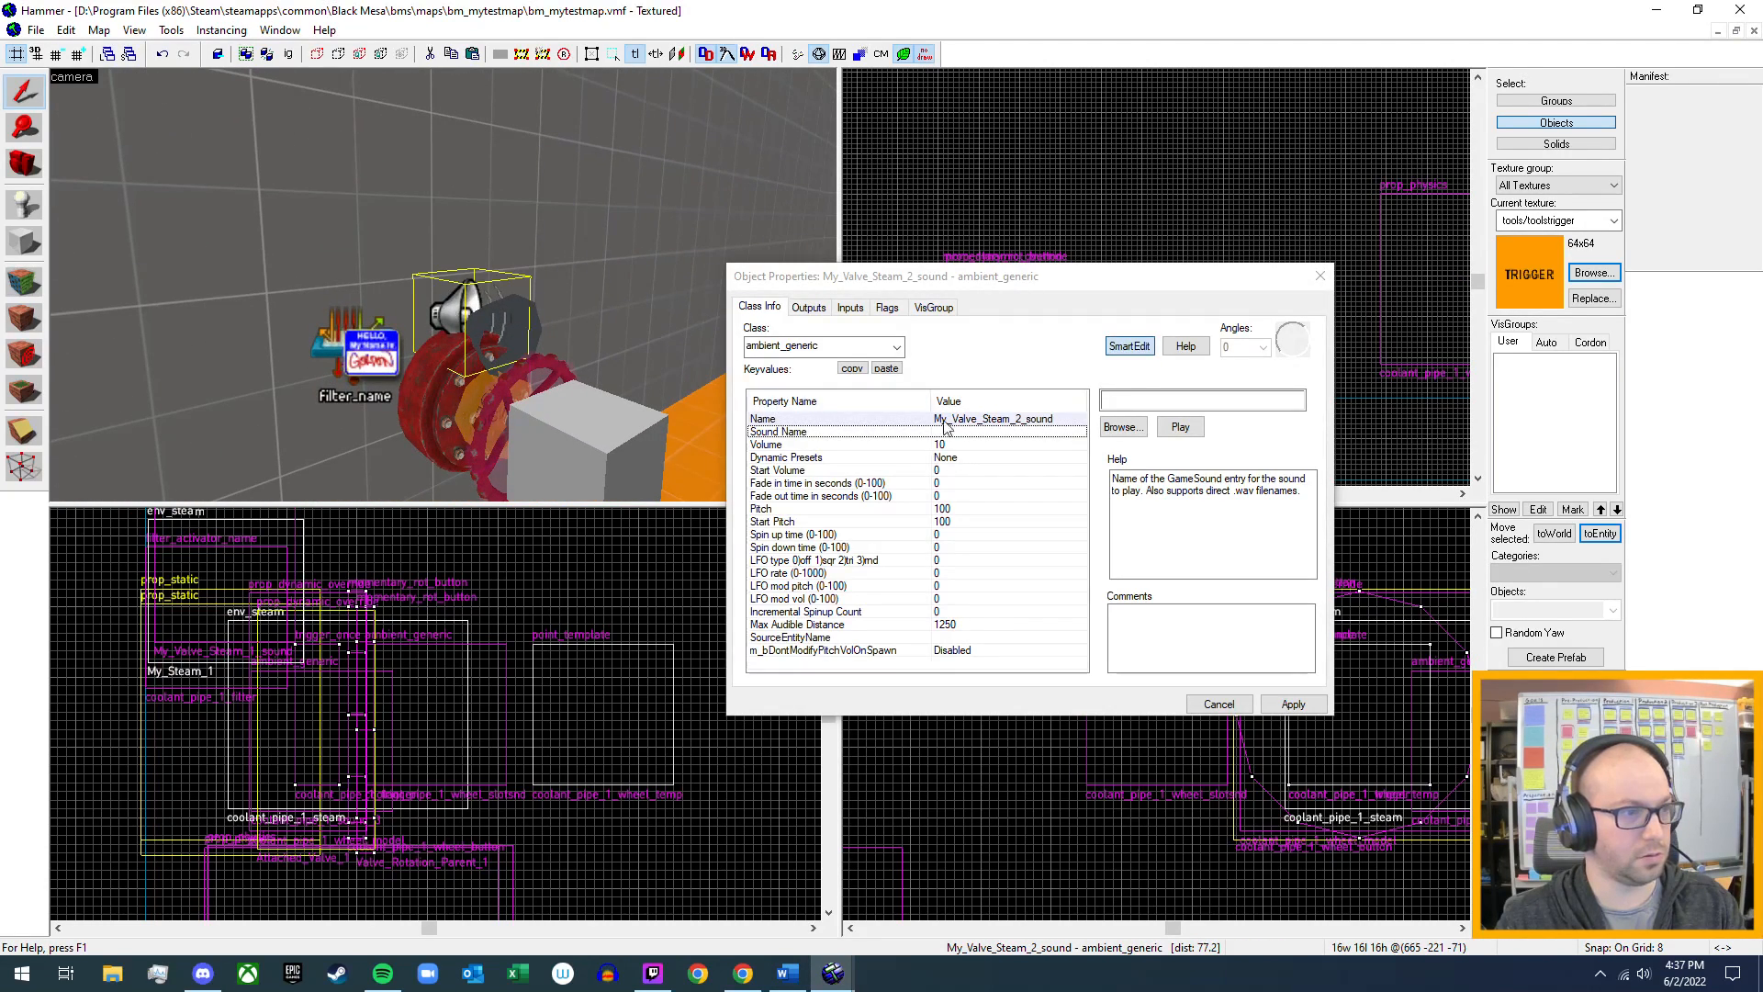
click(1139, 428)
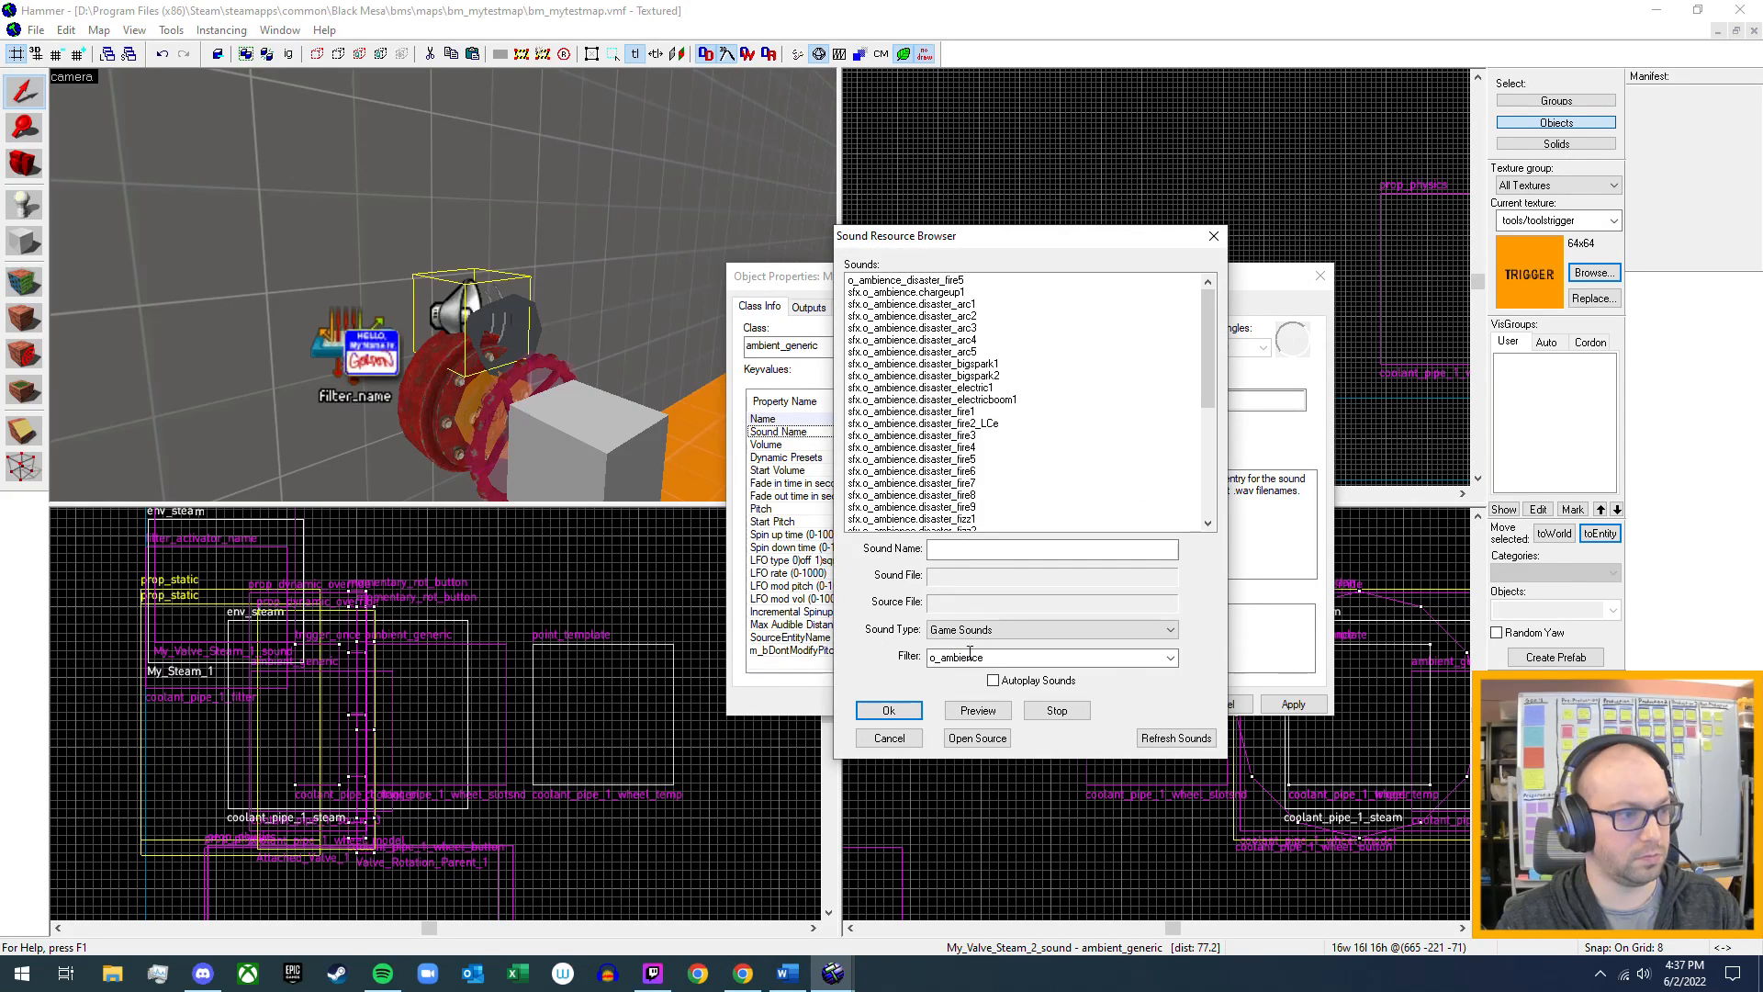
scroll(1030, 471, down, 3)
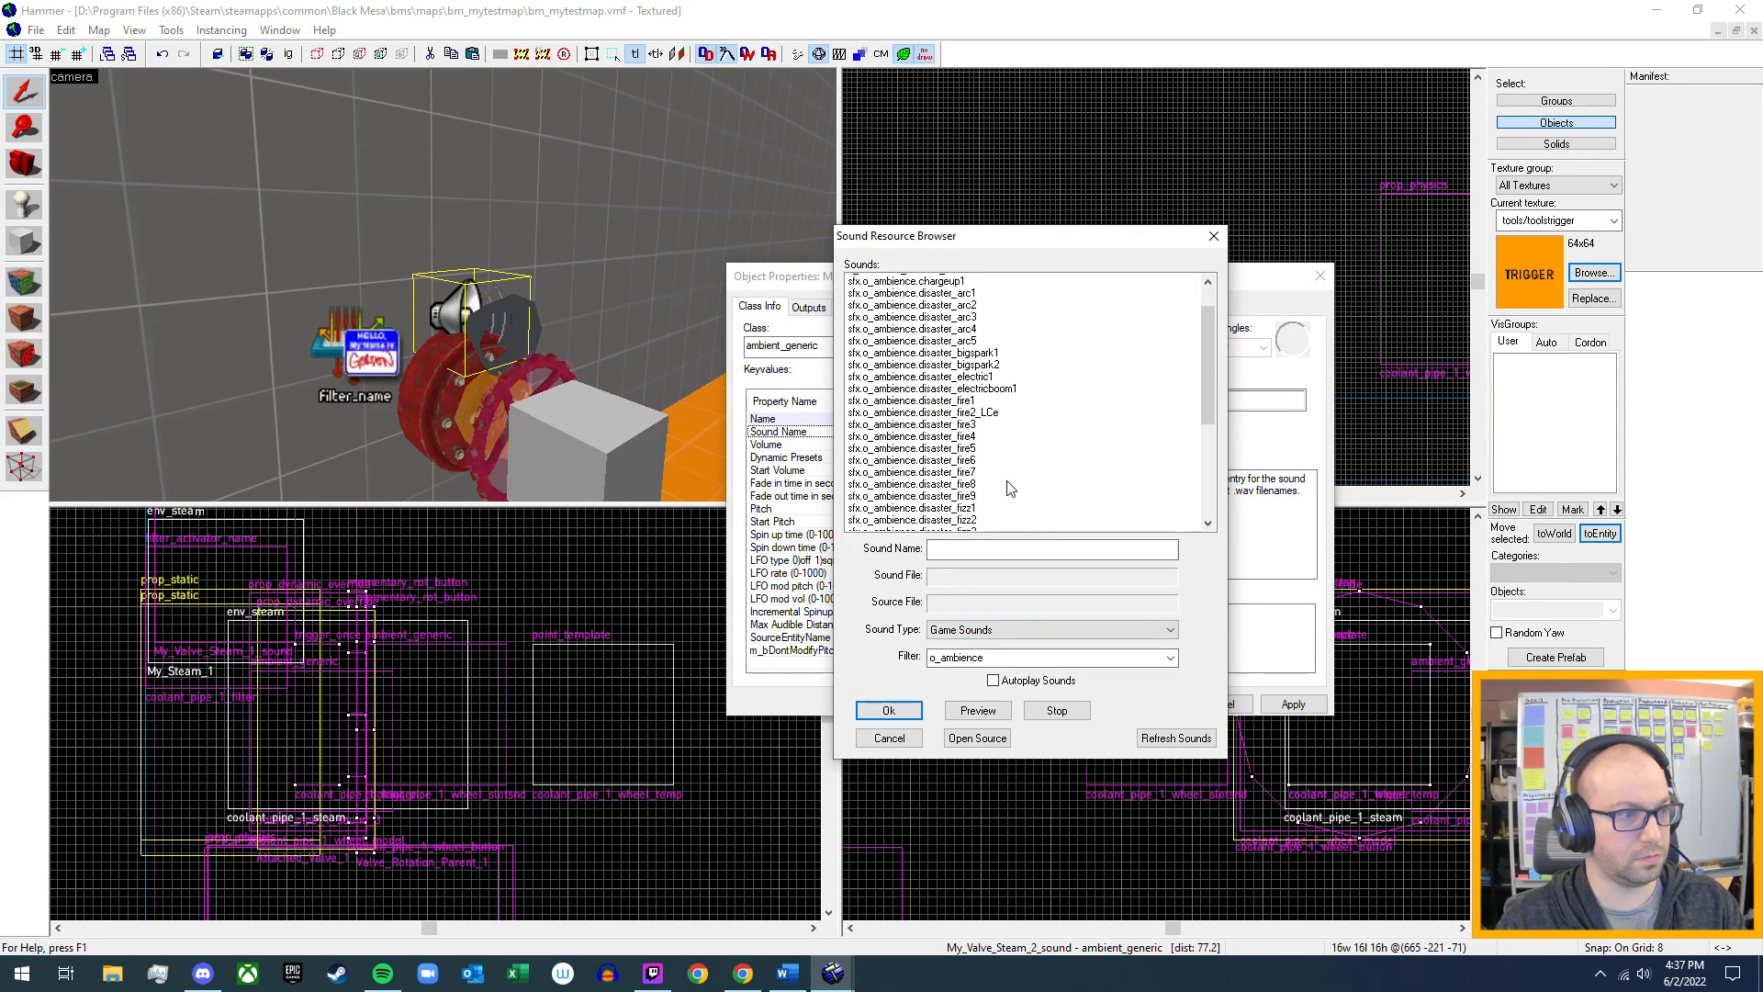
click(975, 483)
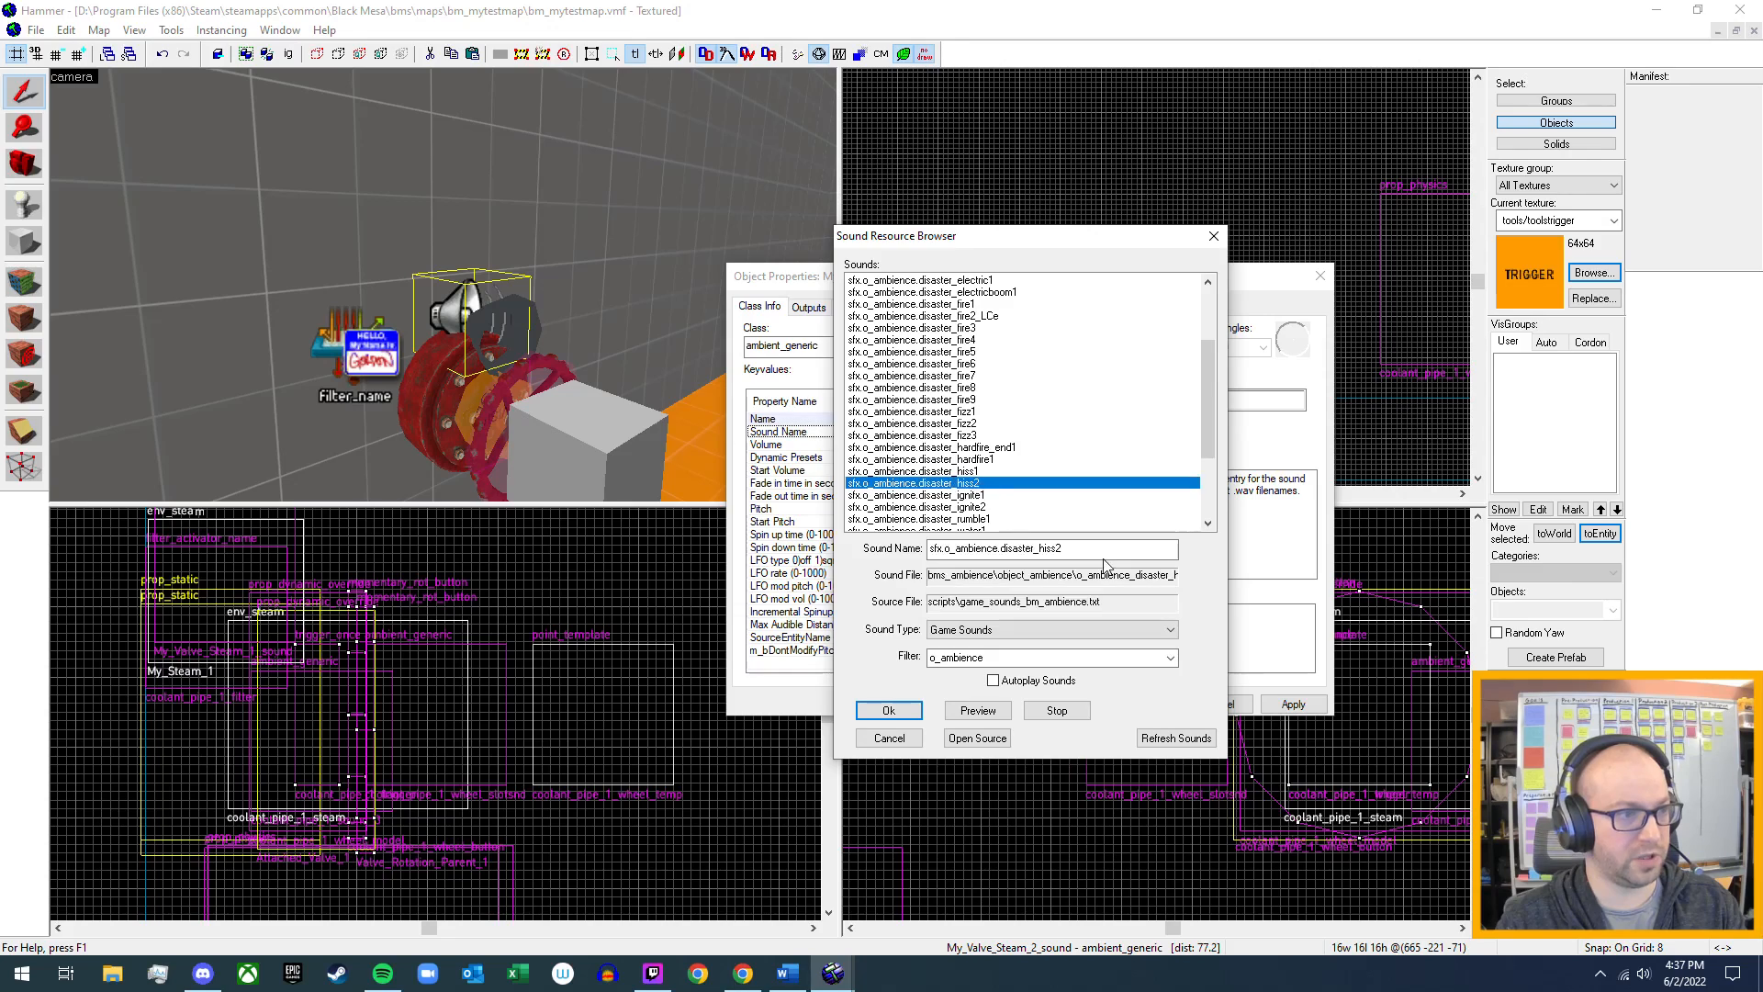
click(888, 711)
click(1292, 705)
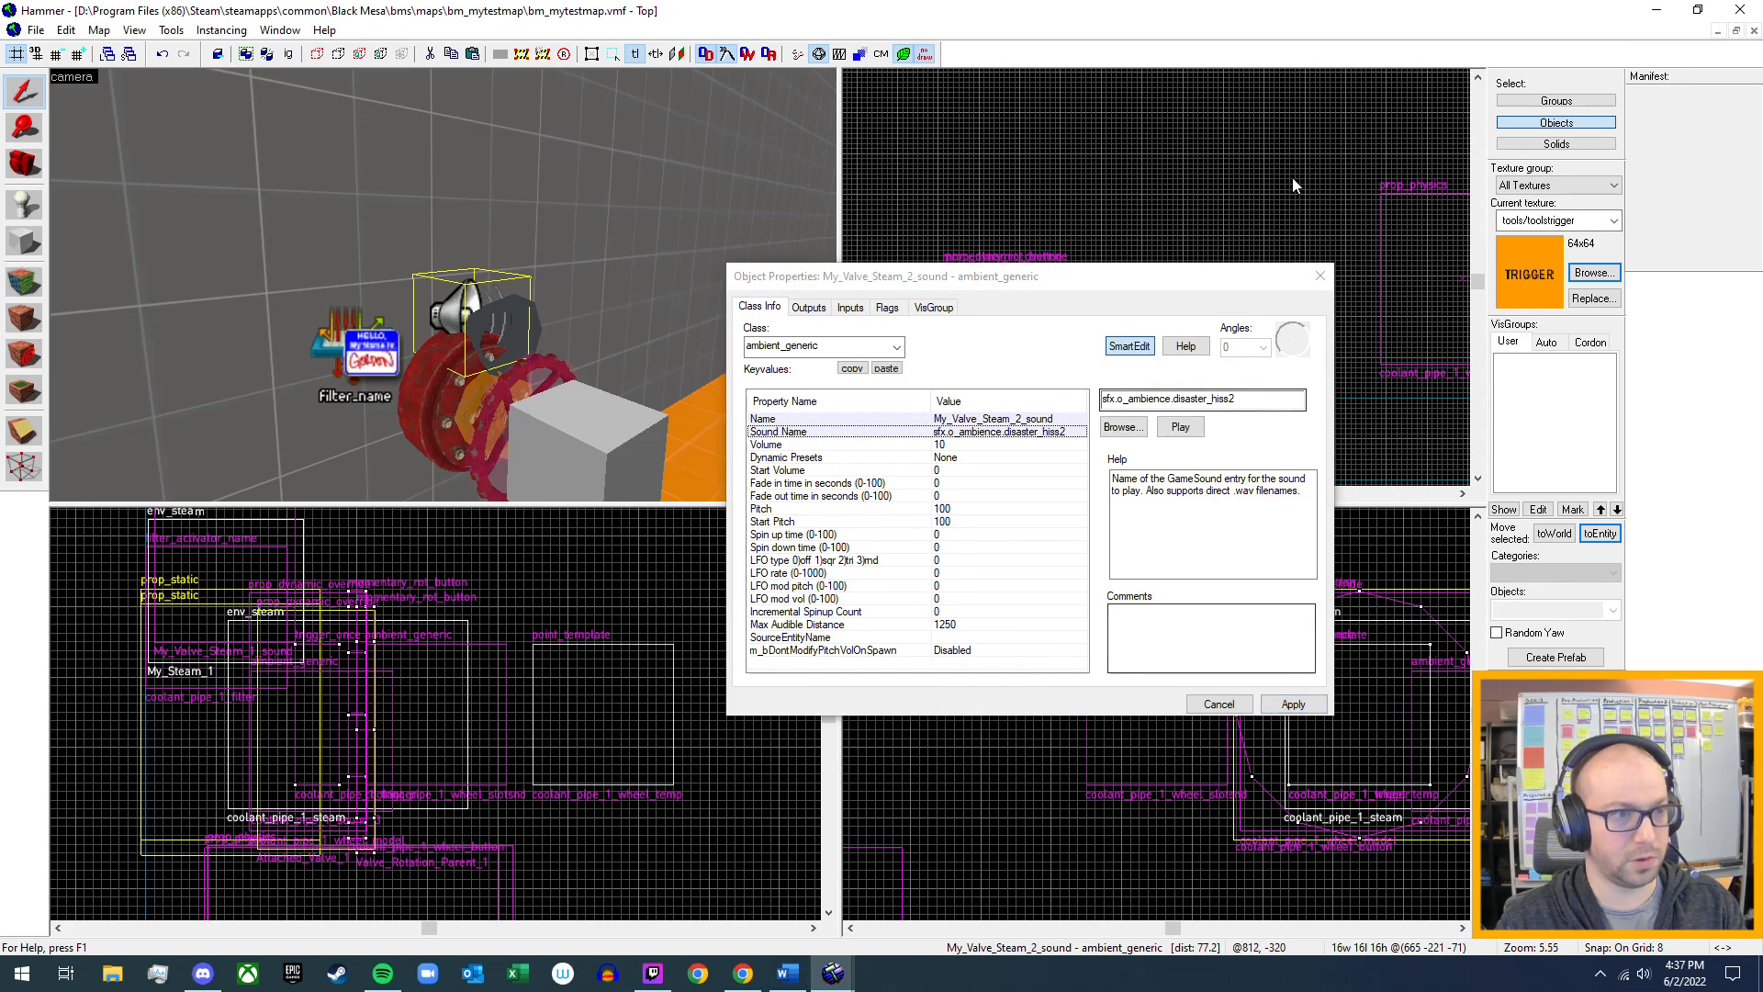
click(1319, 276)
- Examine the keyvalues, outputs and inputs of the reference valve's sound entity coolant_pipe_1_sound_3
key(z)
key(s)
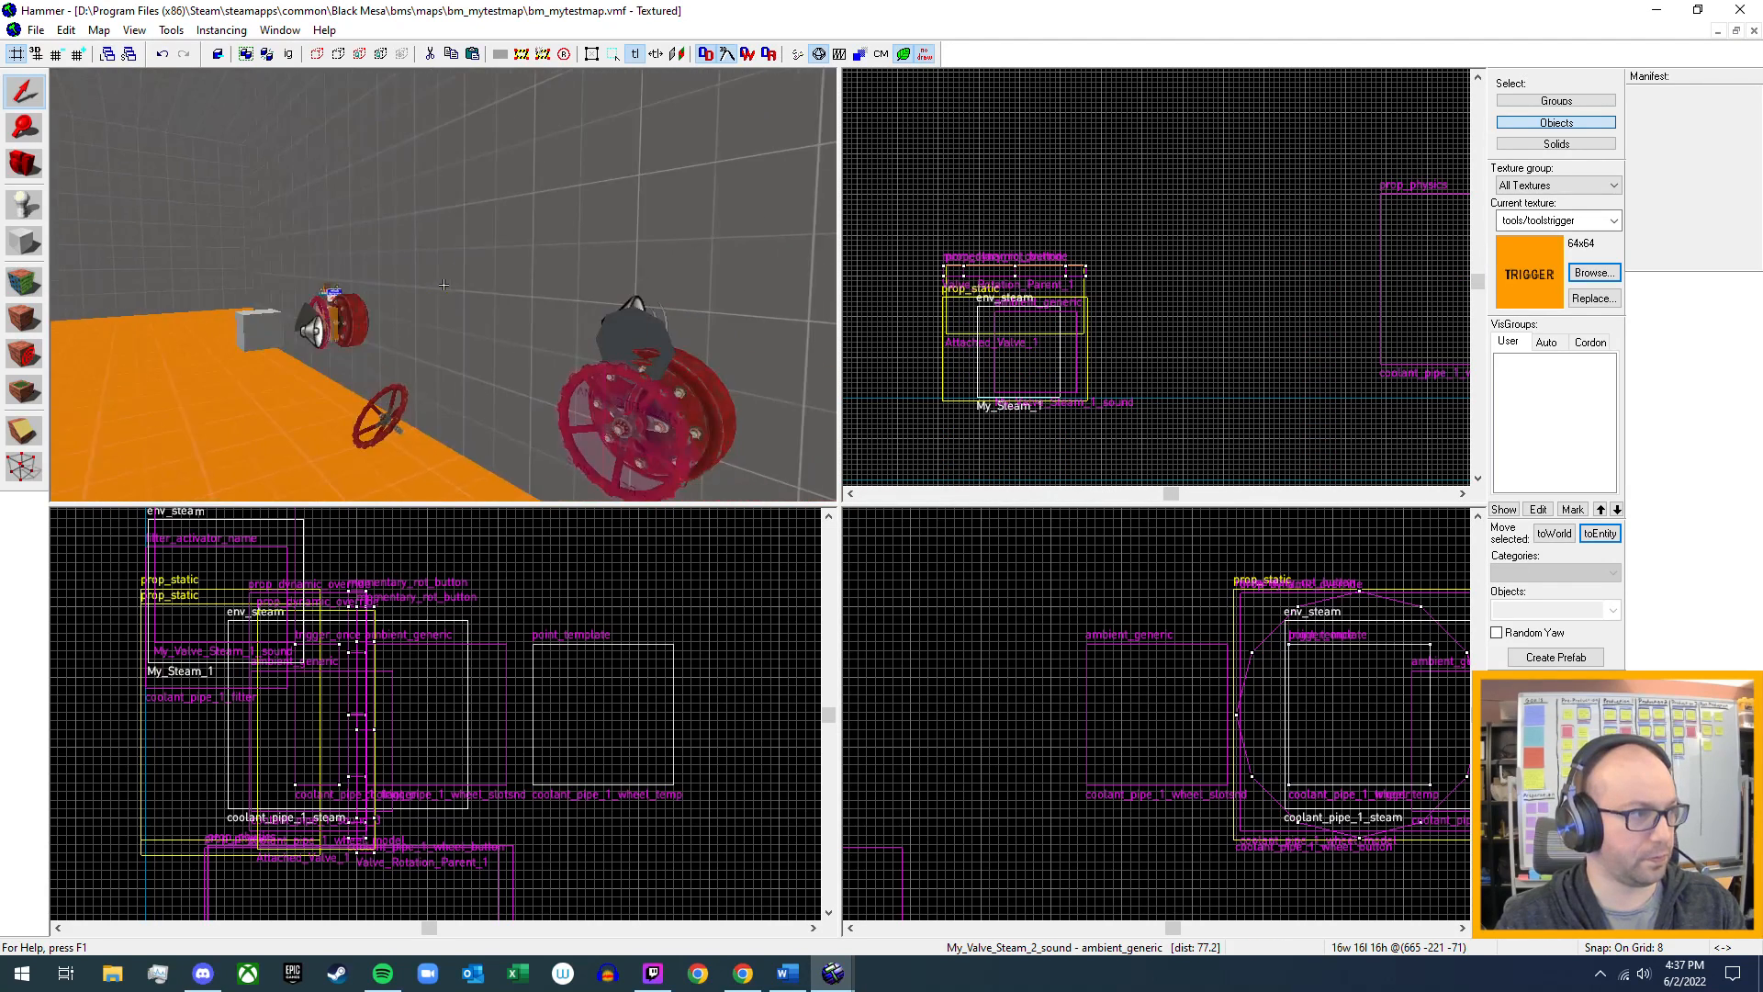
key(w)
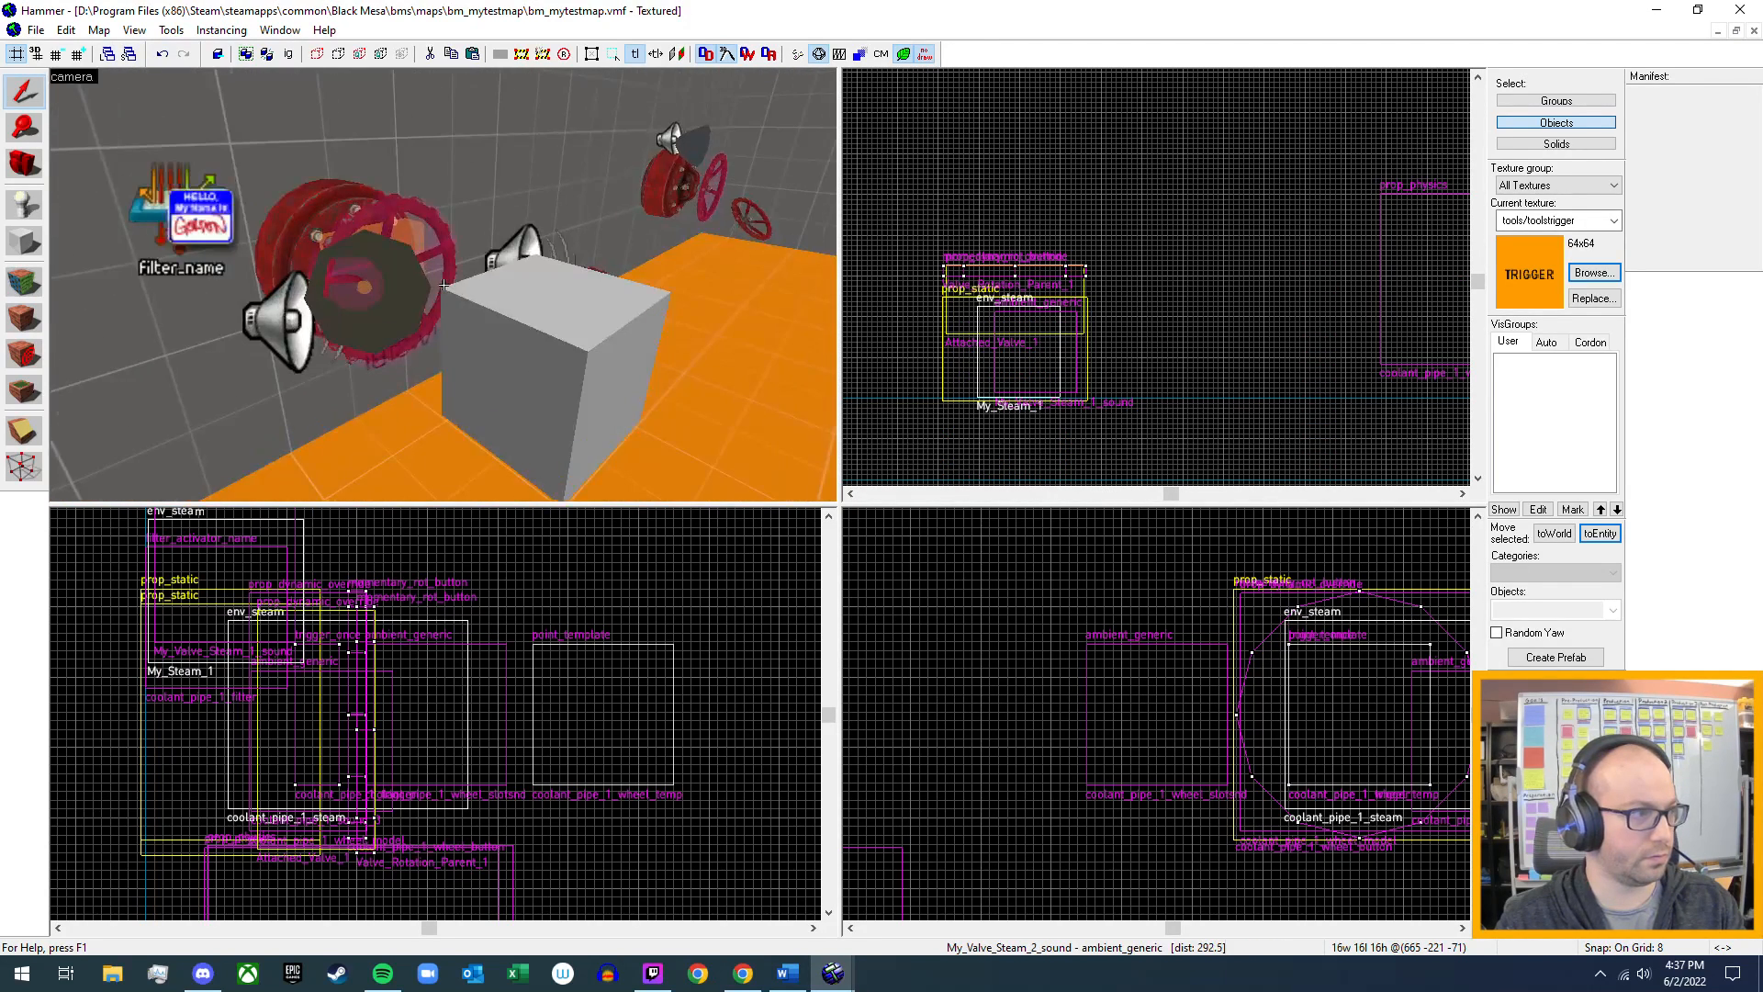
key(z)
double_click(442, 338)
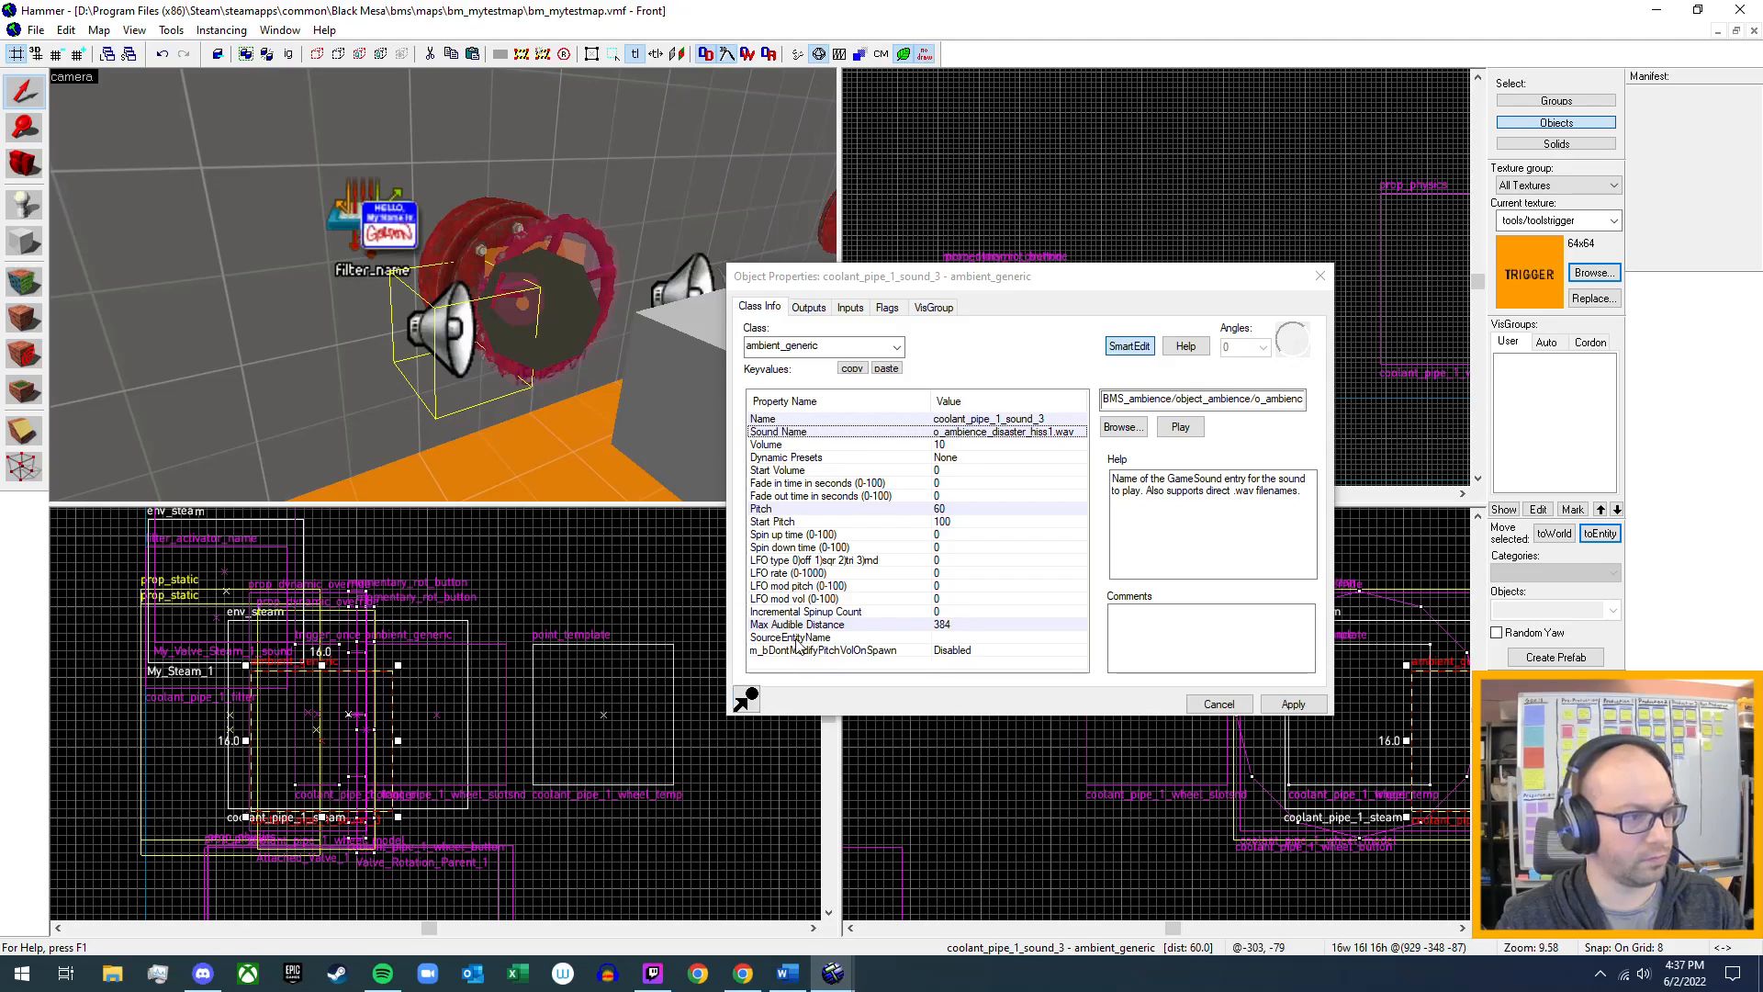
click(801, 308)
click(850, 308)
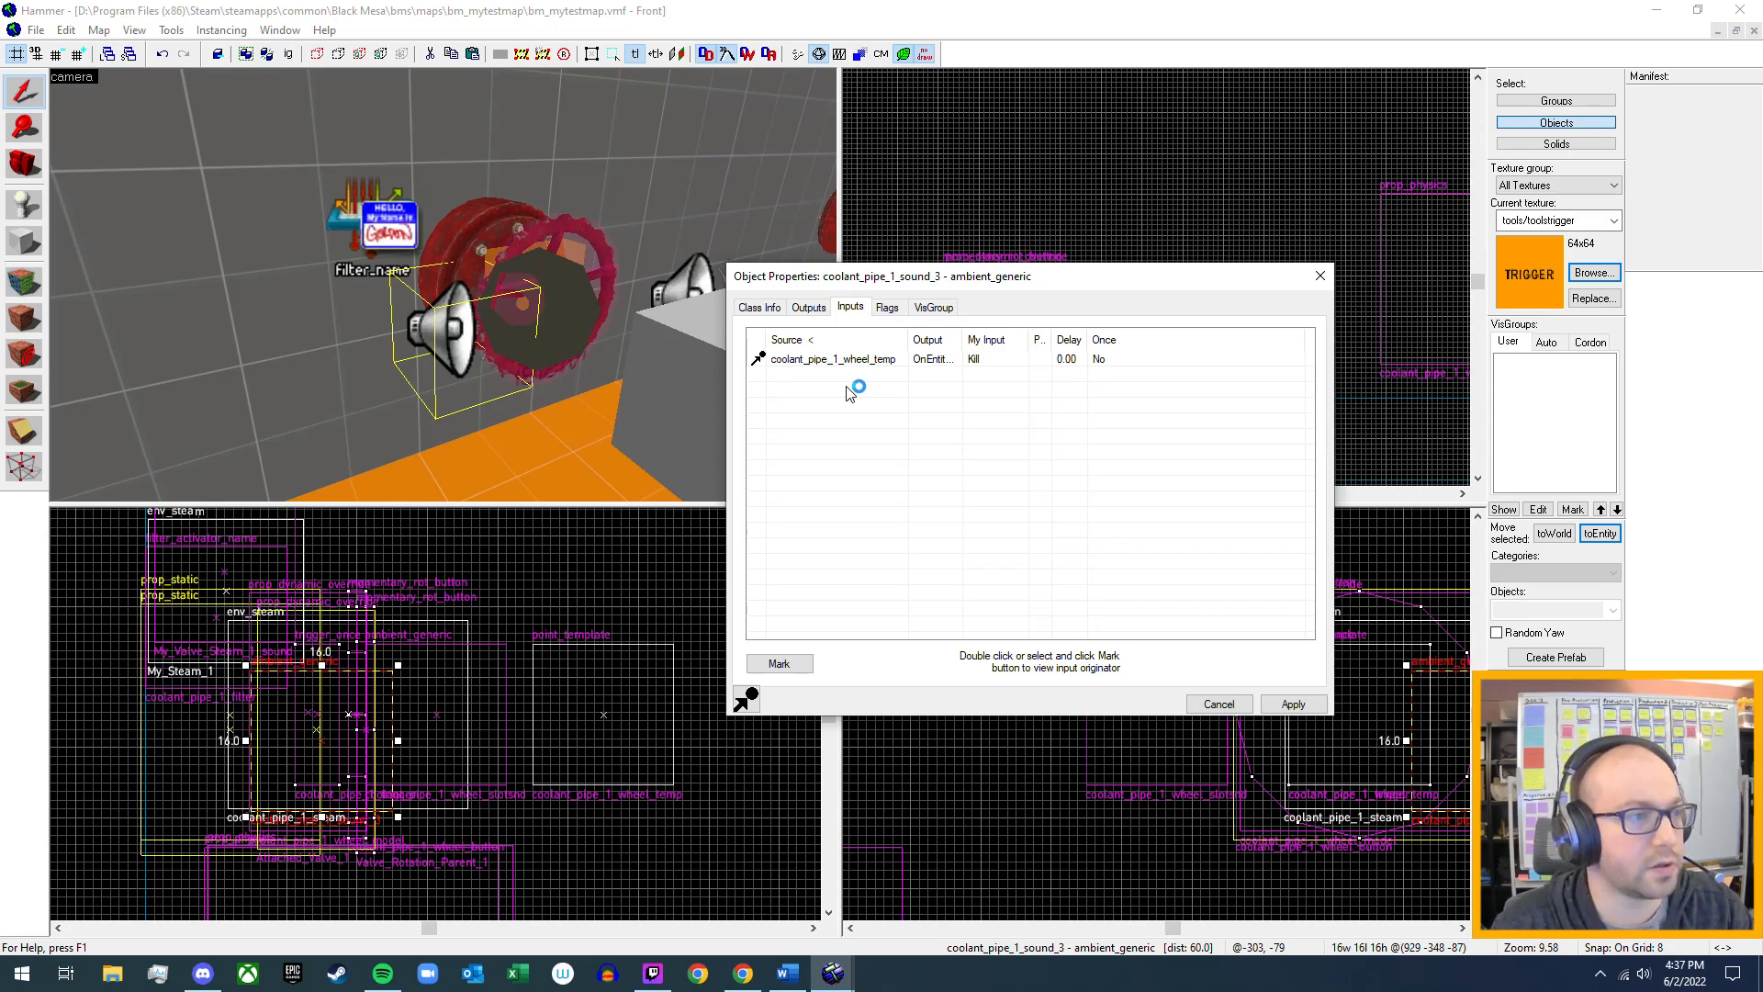
click(604, 341)
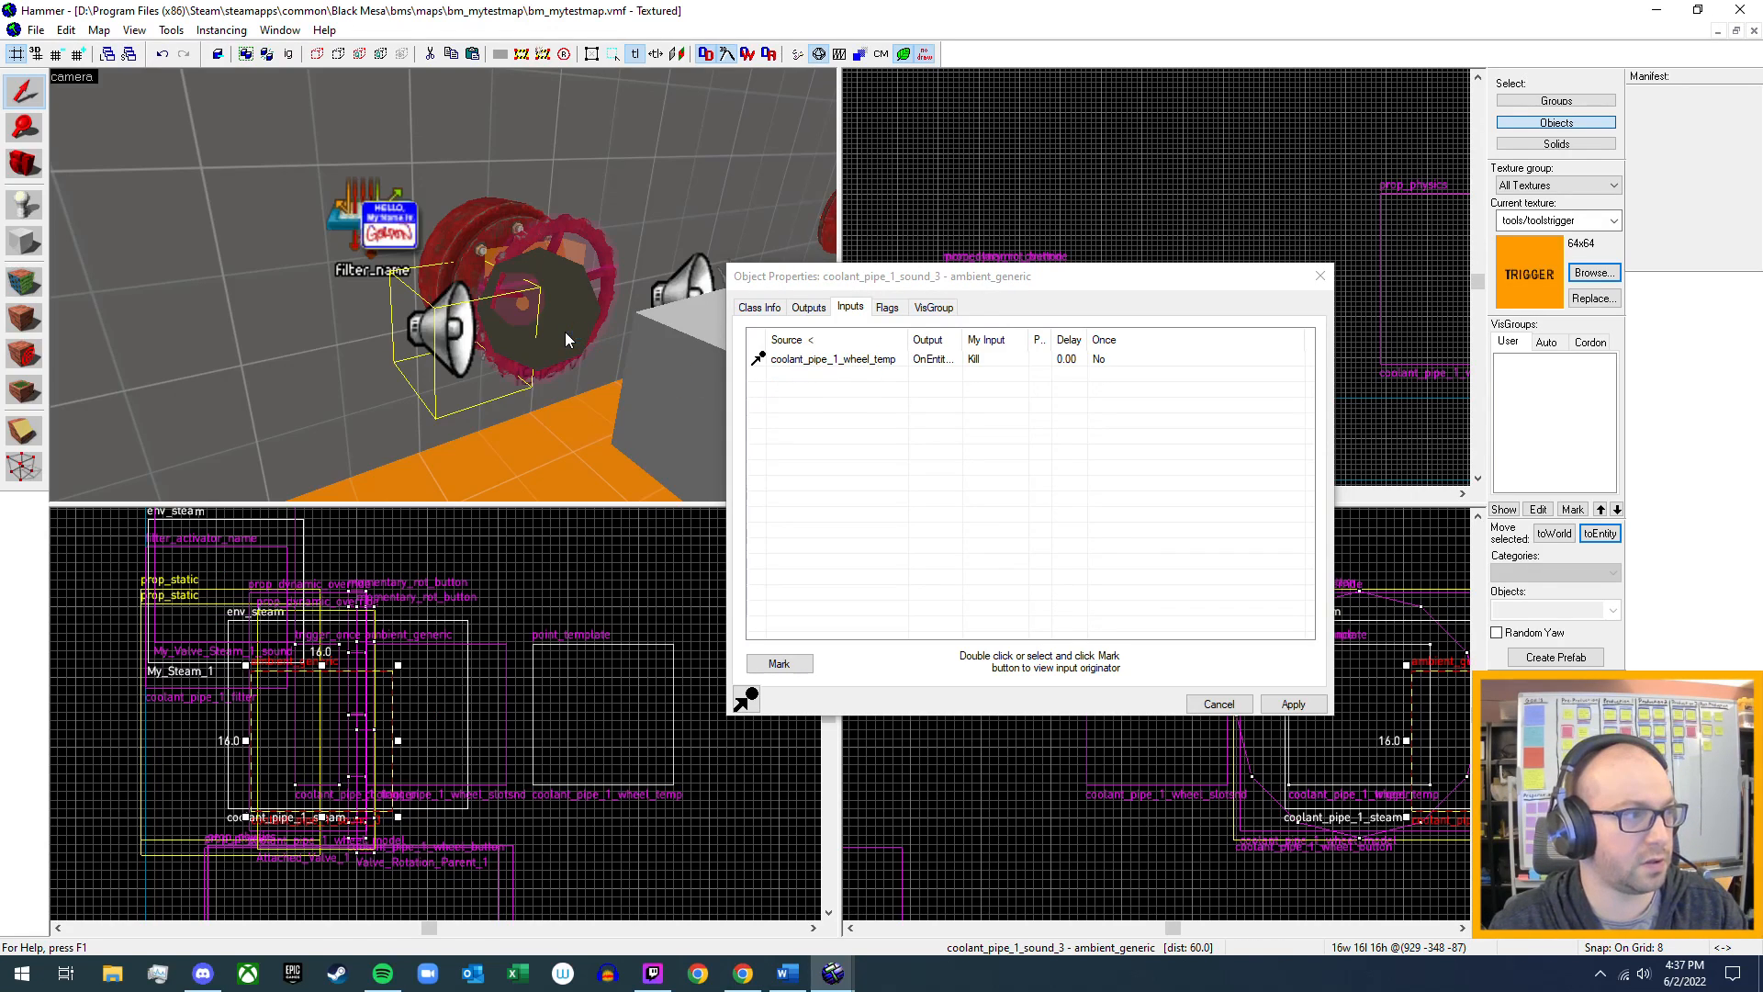
- Compare the reference valve's coolant_pipe_1_steam and coolant_pipe_1_sound_3 entities, checking their keyvalues, connections and flags
click(566, 340)
click(798, 308)
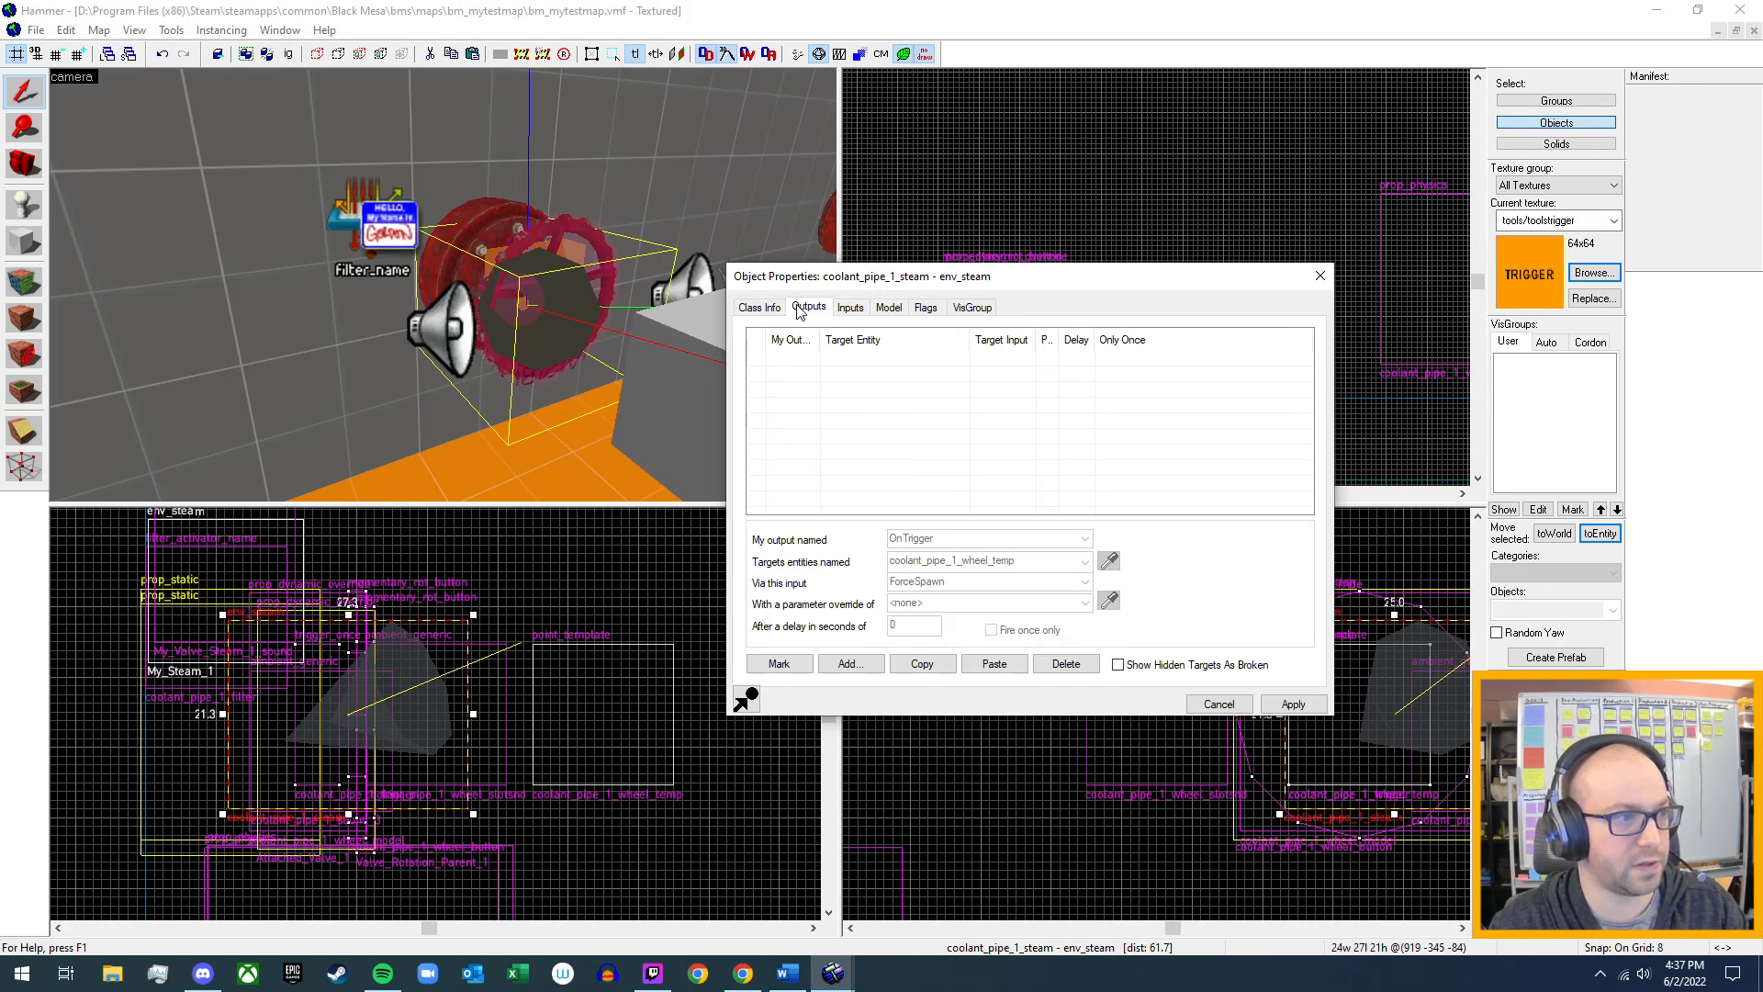
click(760, 308)
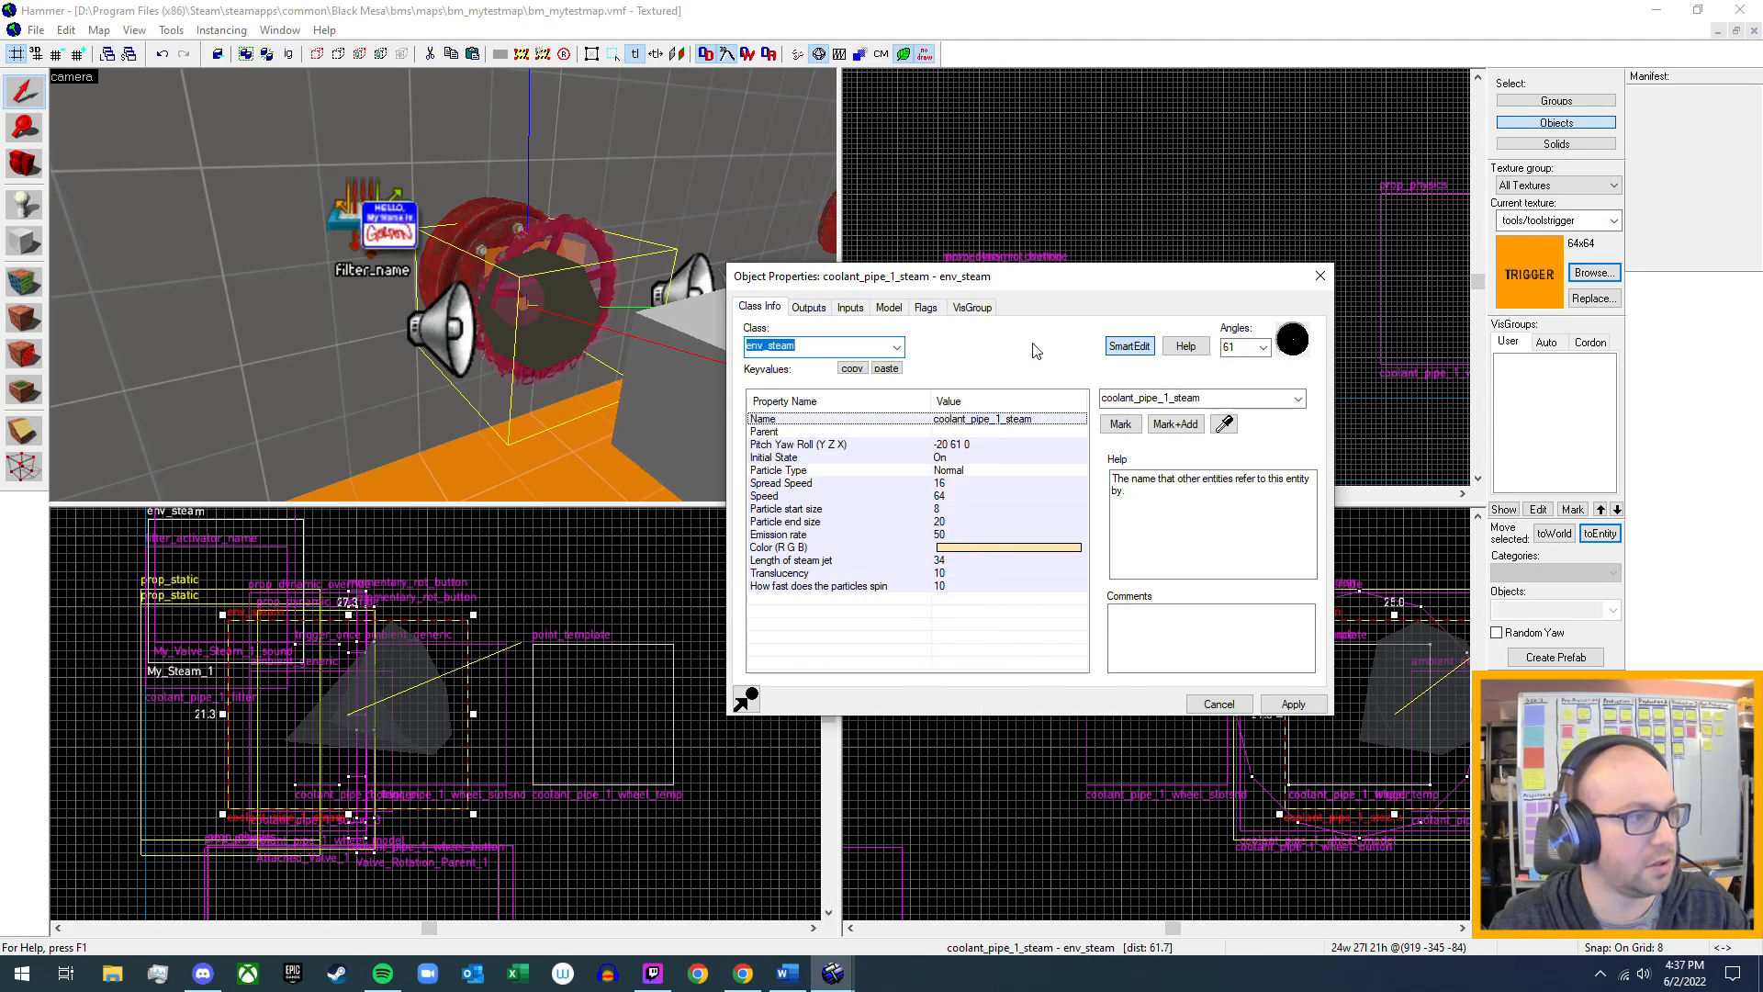
click(551, 396)
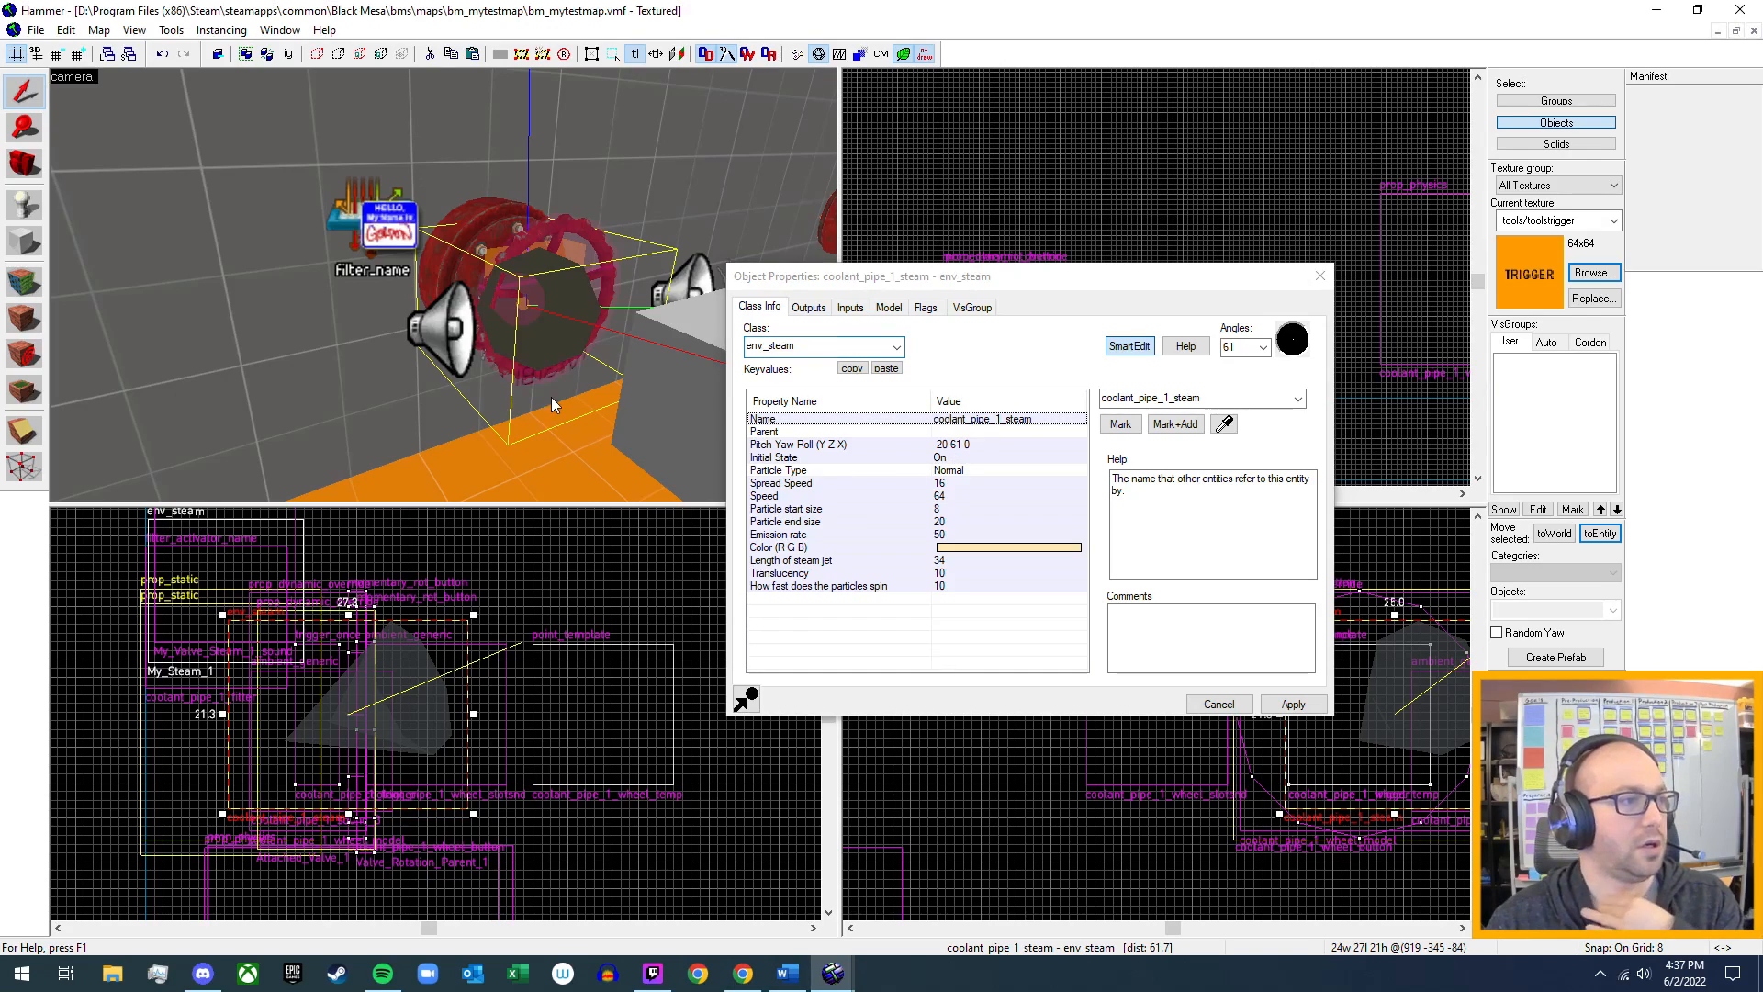
click(453, 353)
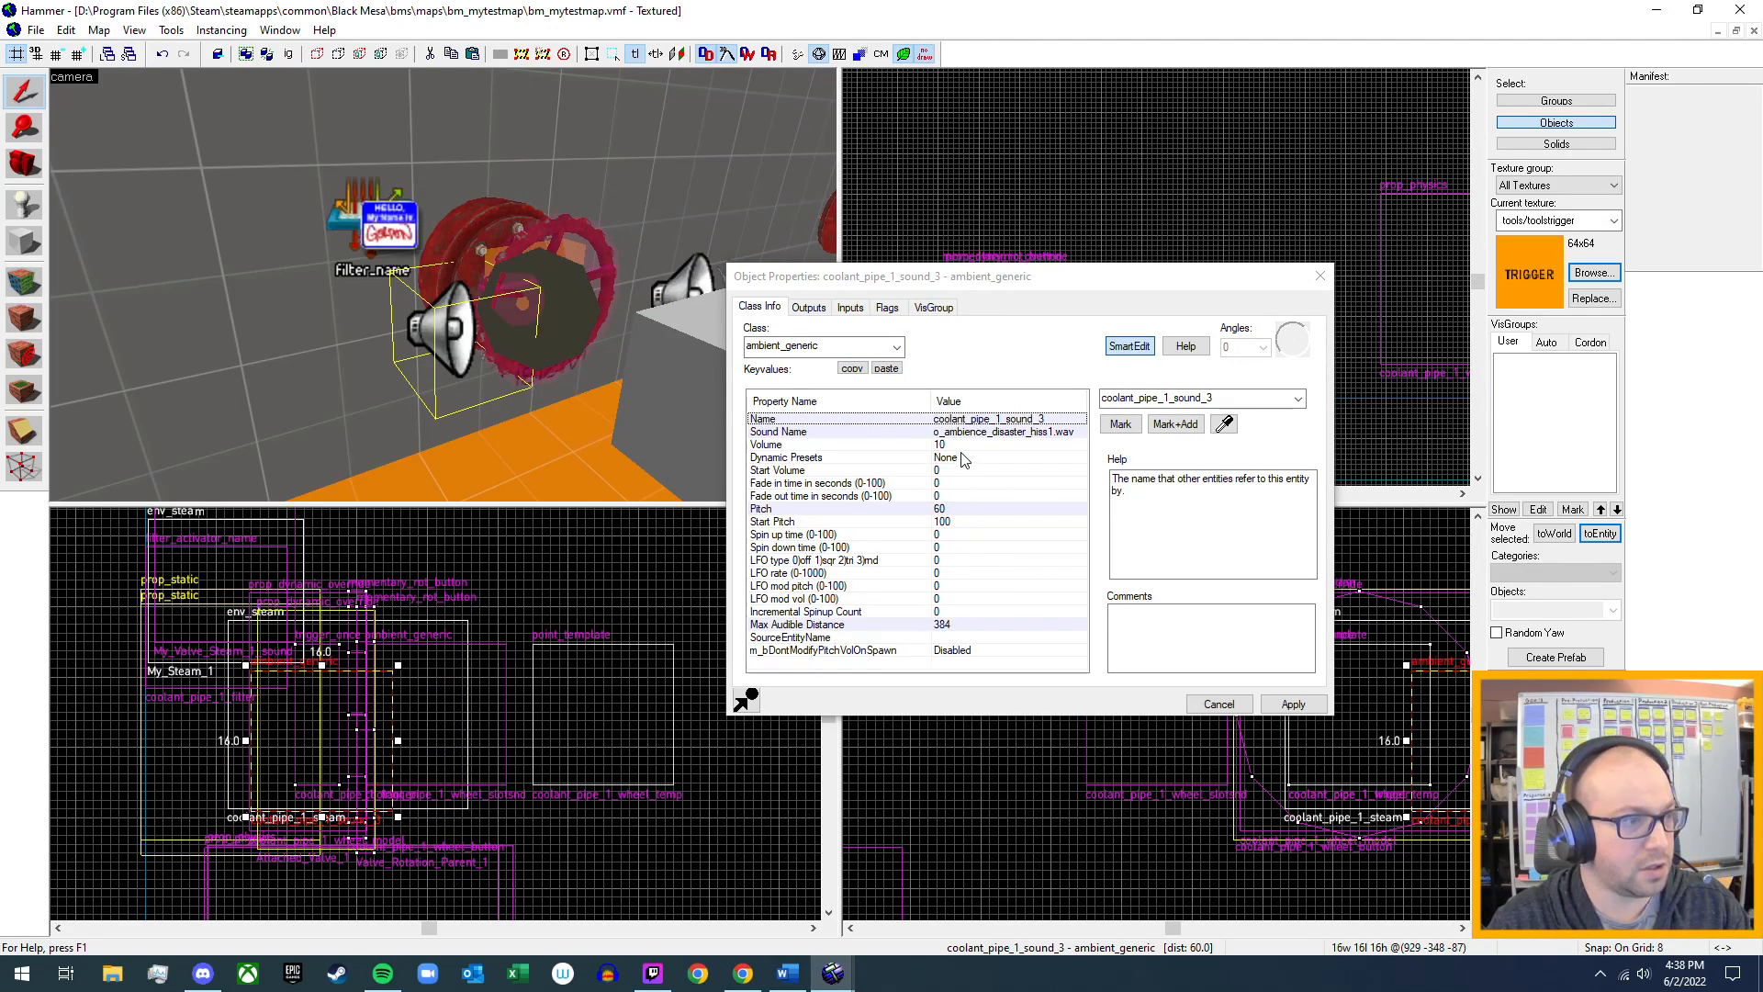
click(808, 307)
click(849, 308)
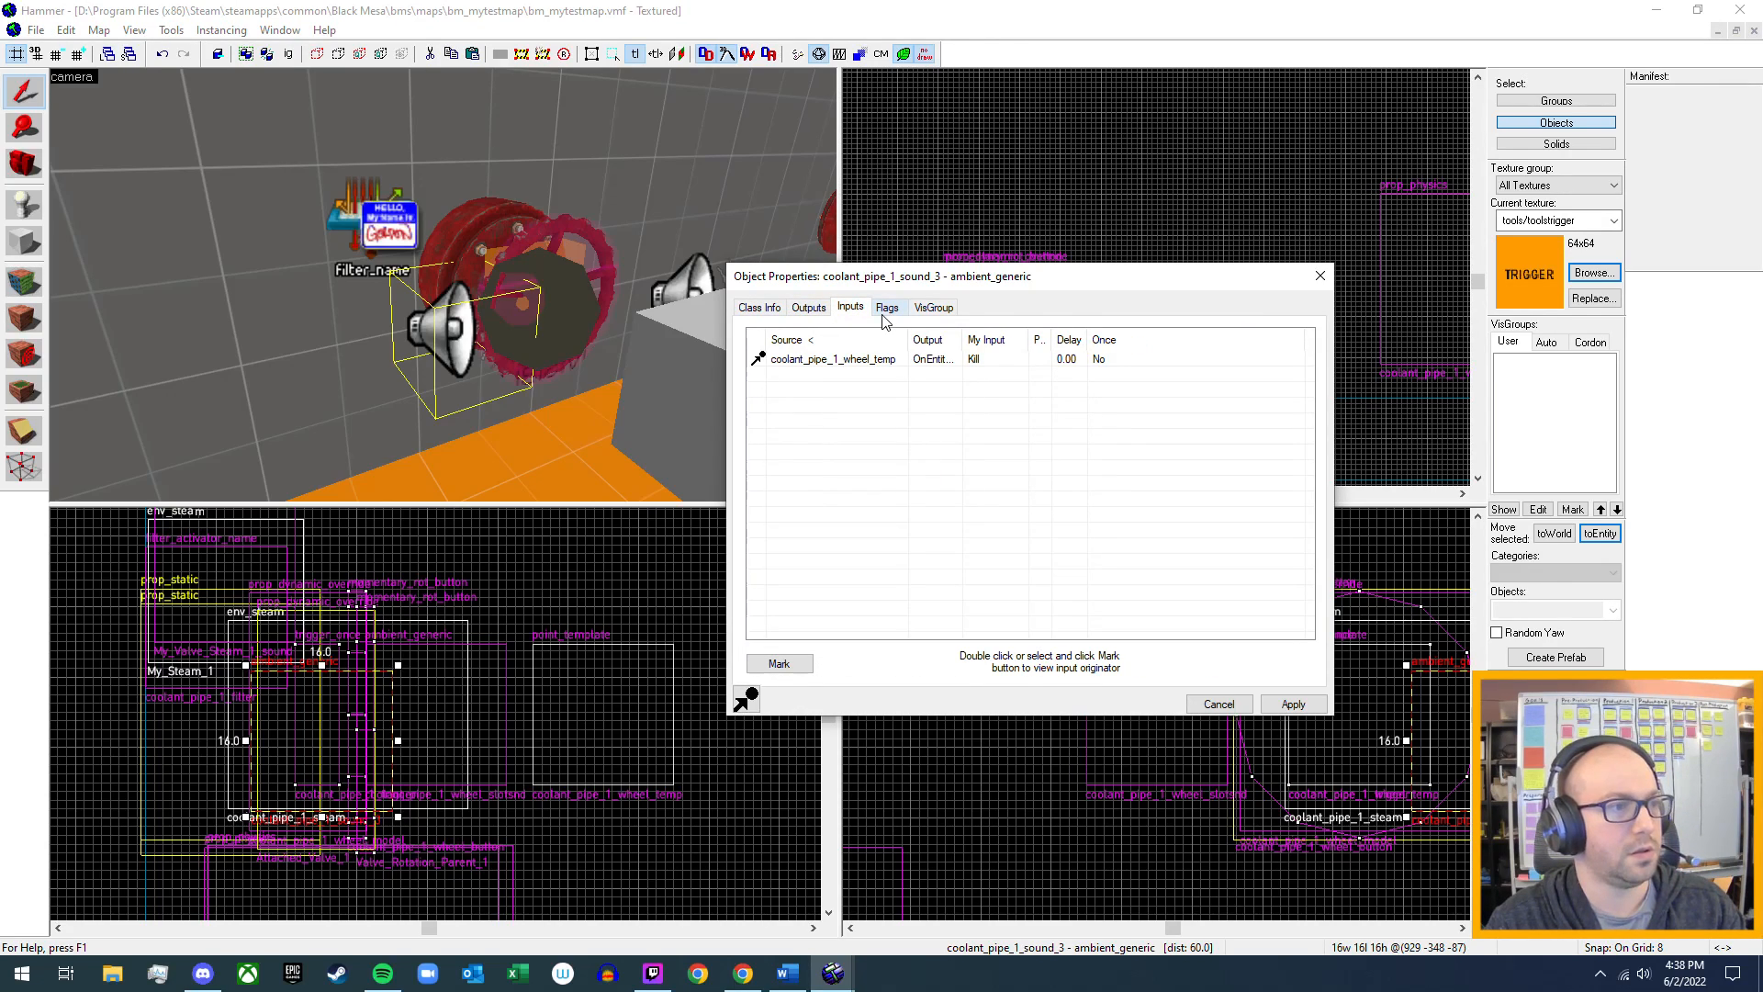
click(887, 312)
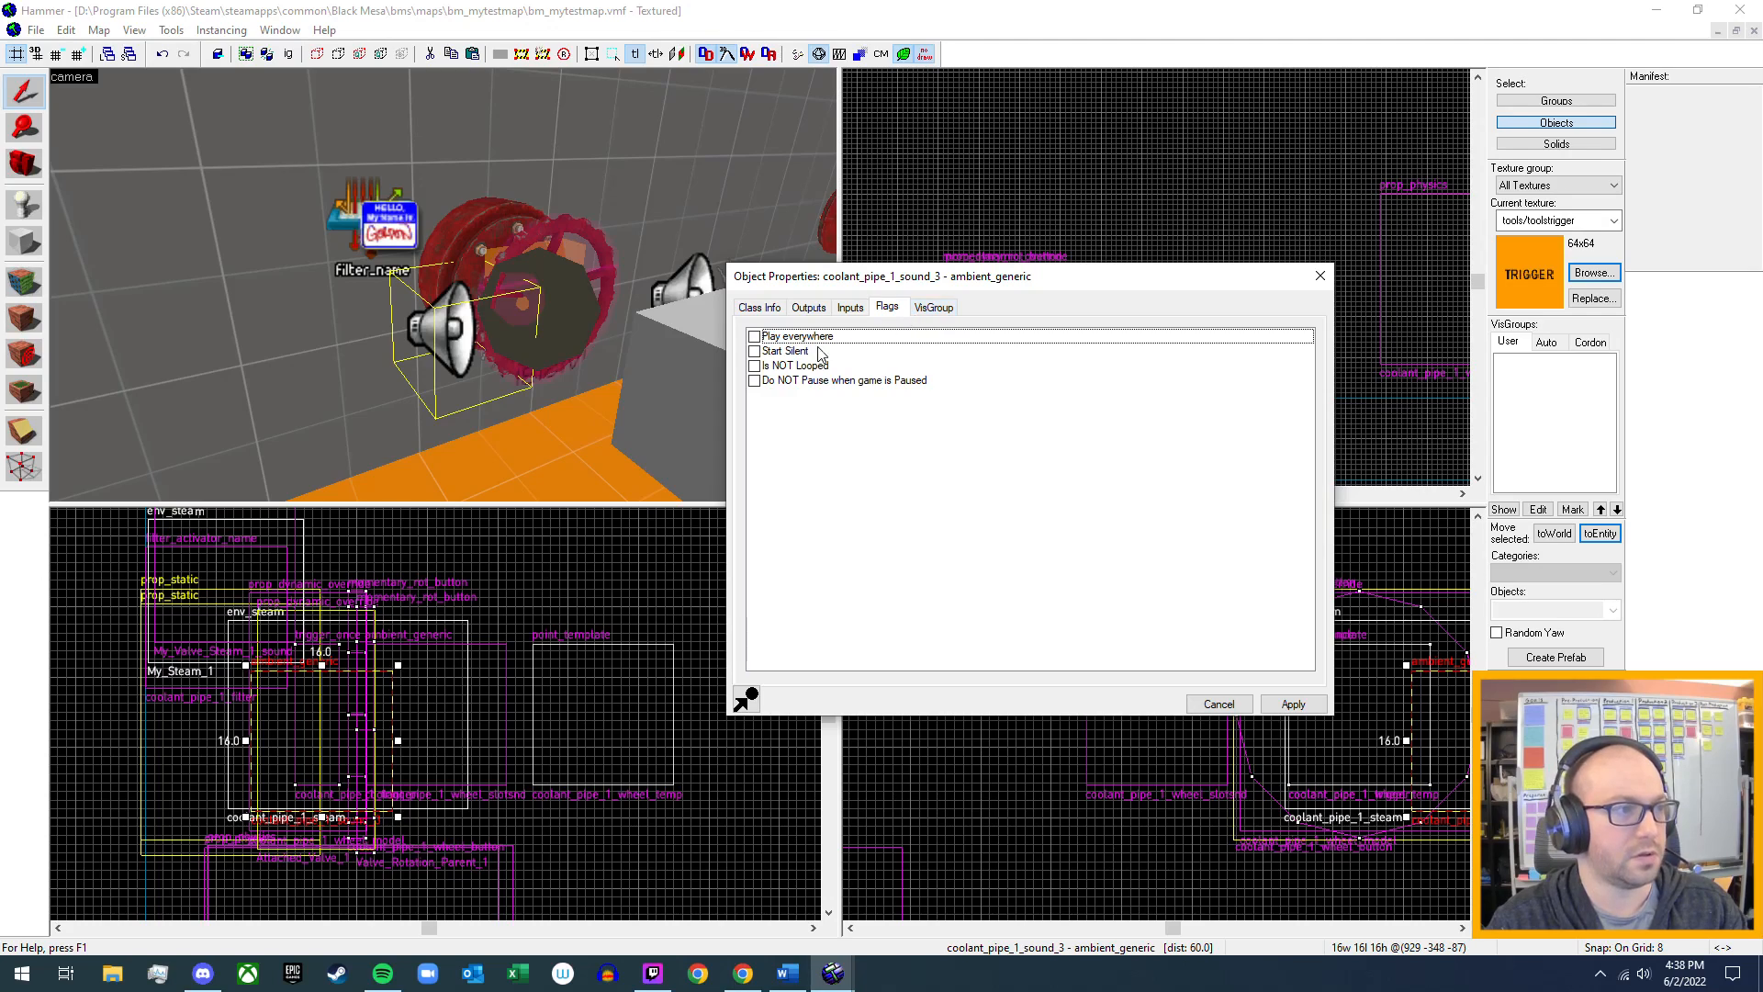
click(564, 334)
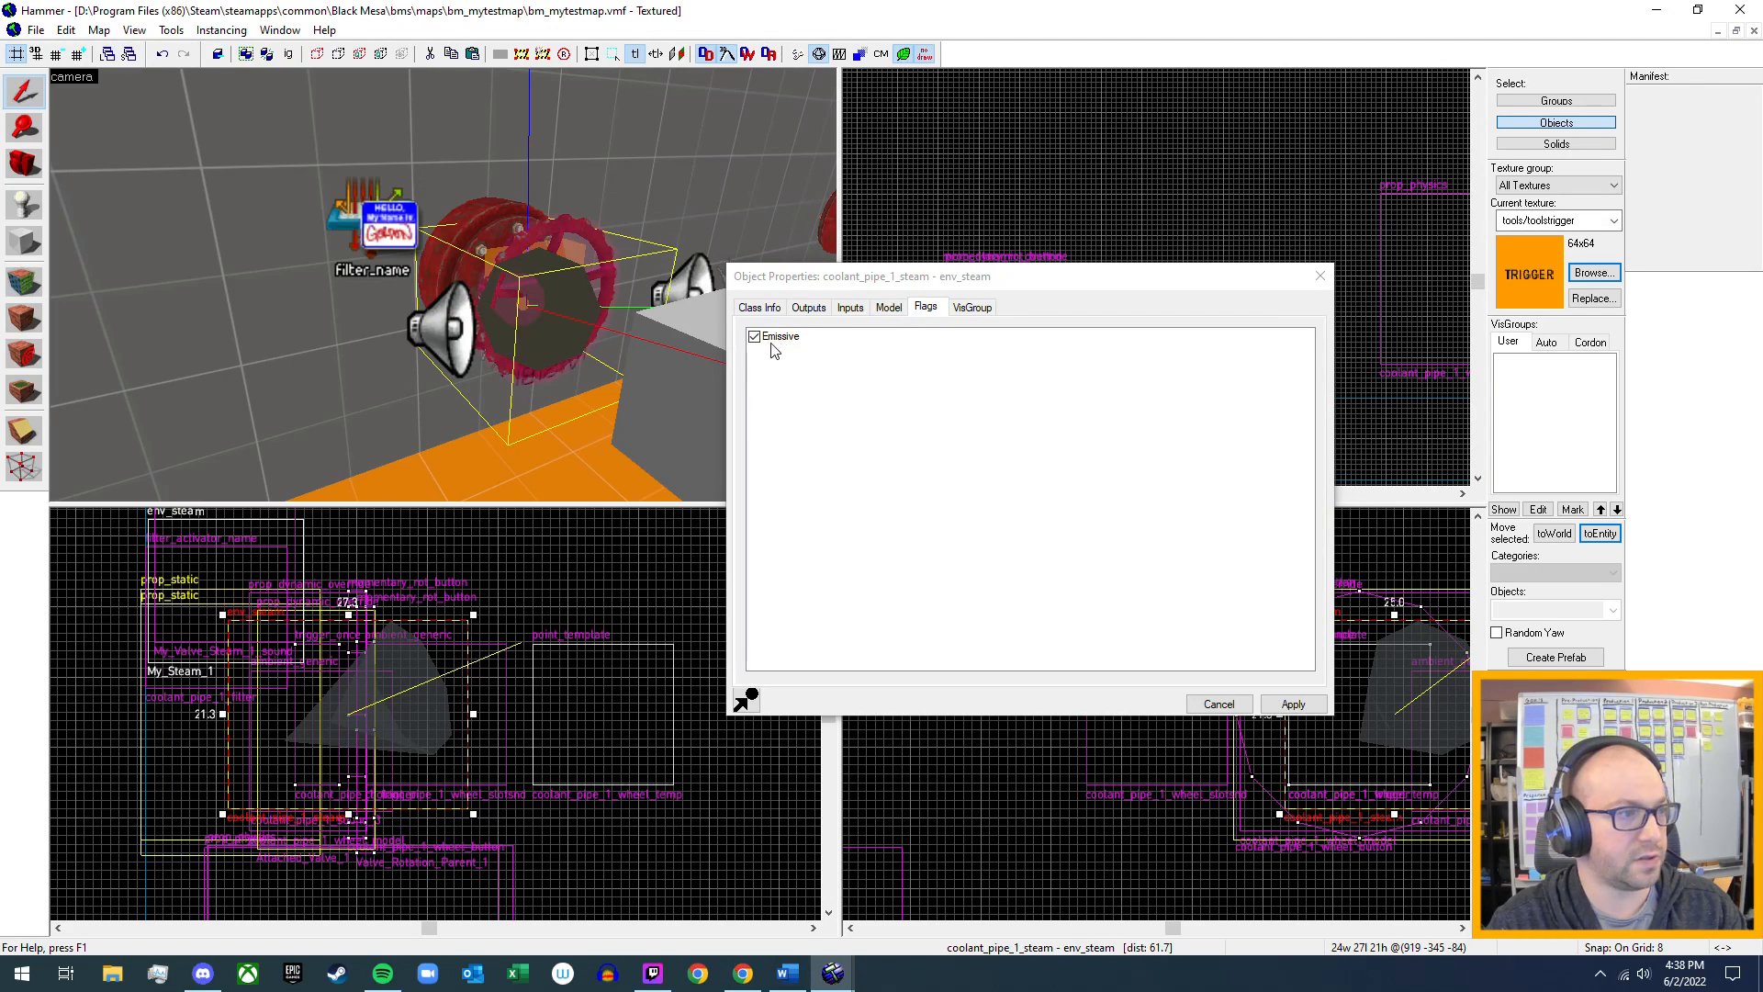
- Enable the Emissive flag on the custom valve's My_Steam_1 and My_Steam_2 entities and apply it to each
key(z)
key(a)
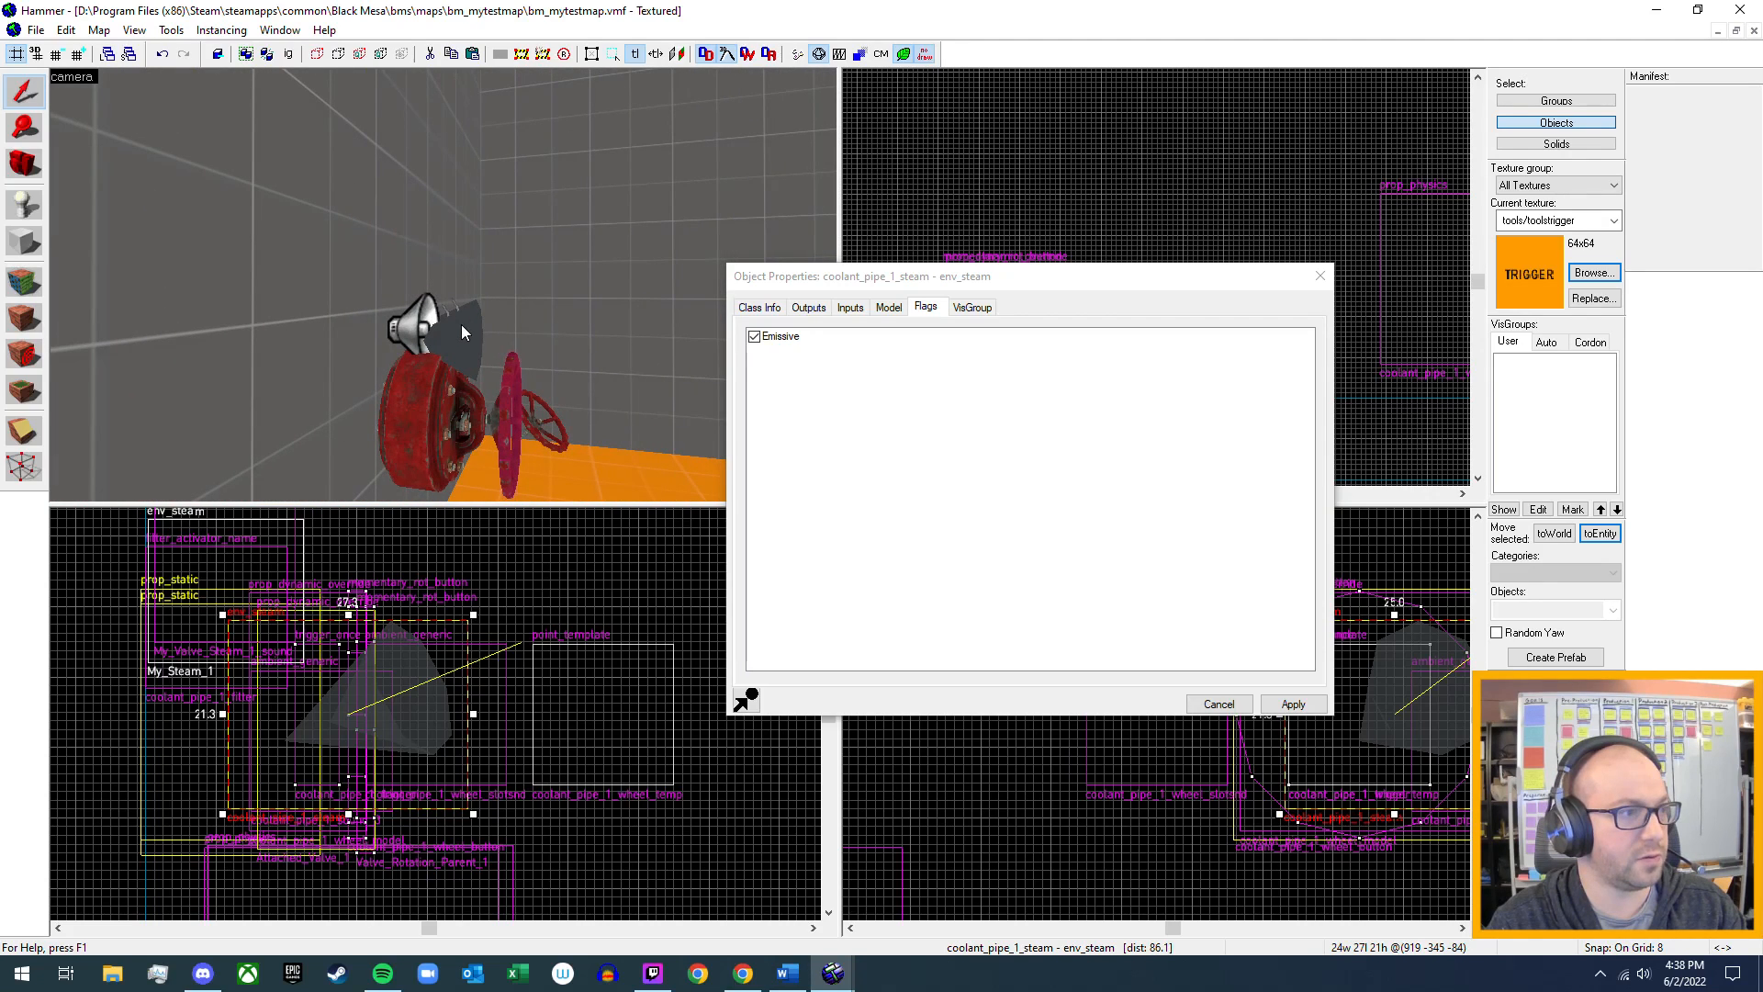
click(461, 323)
key(z)
key(d)
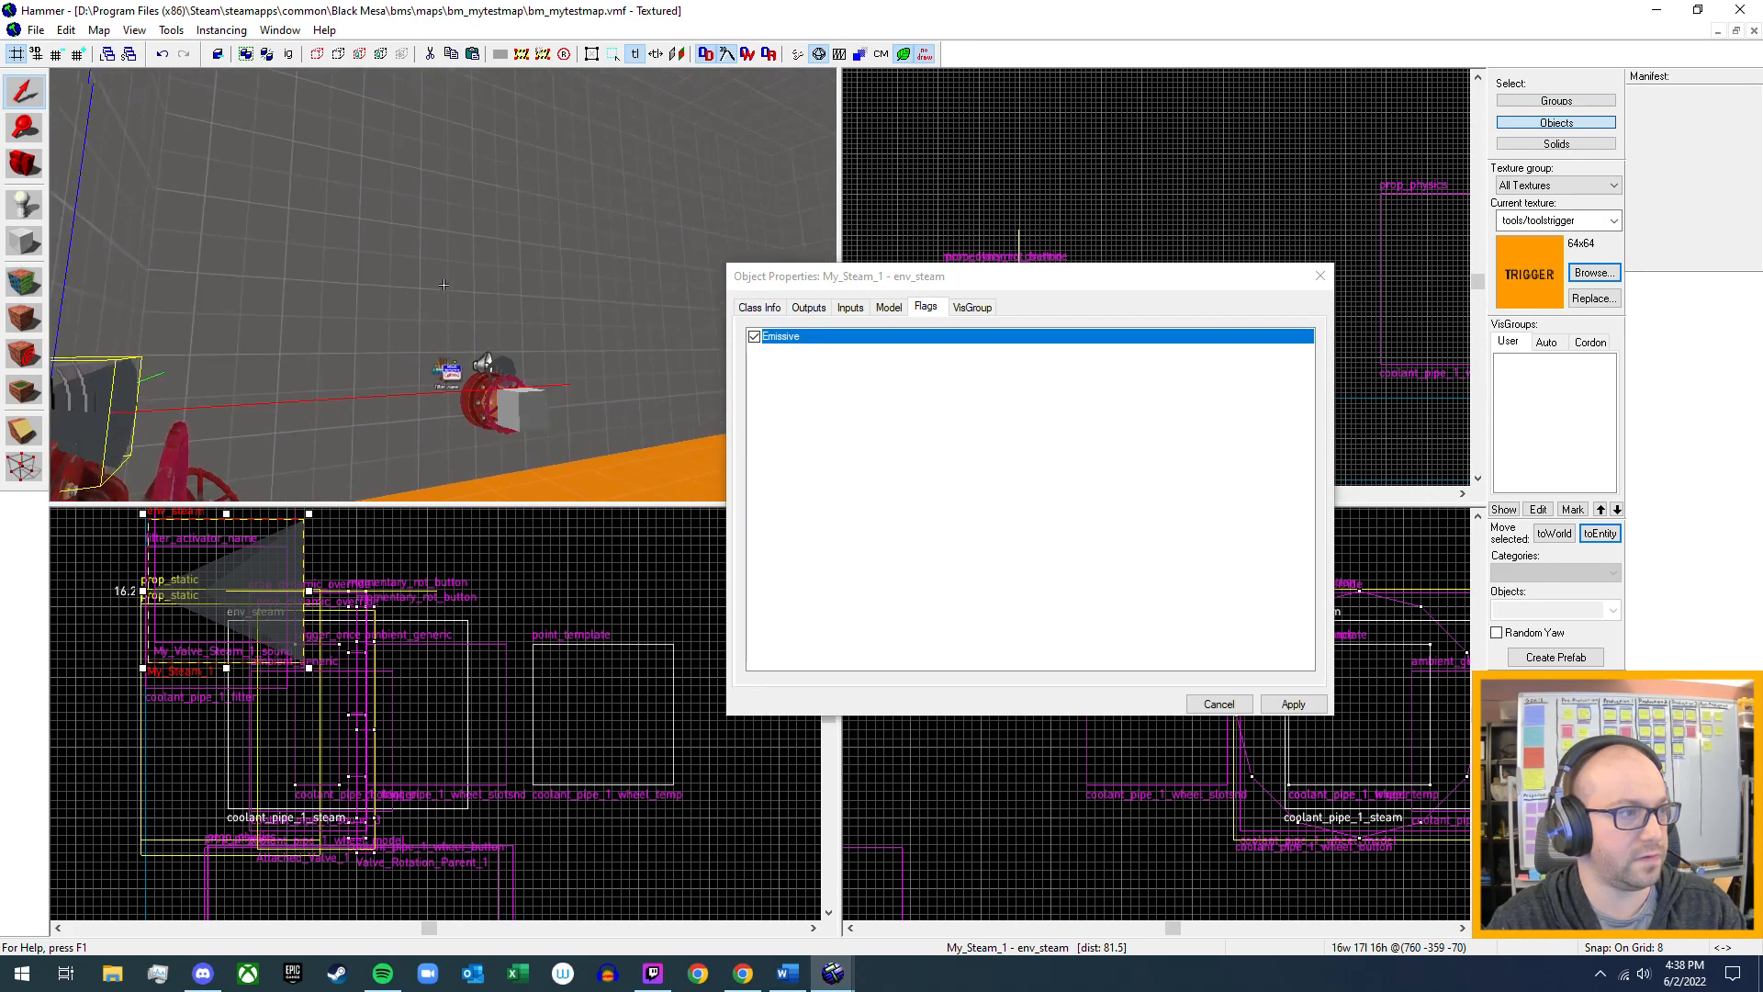
key(z)
click(429, 300)
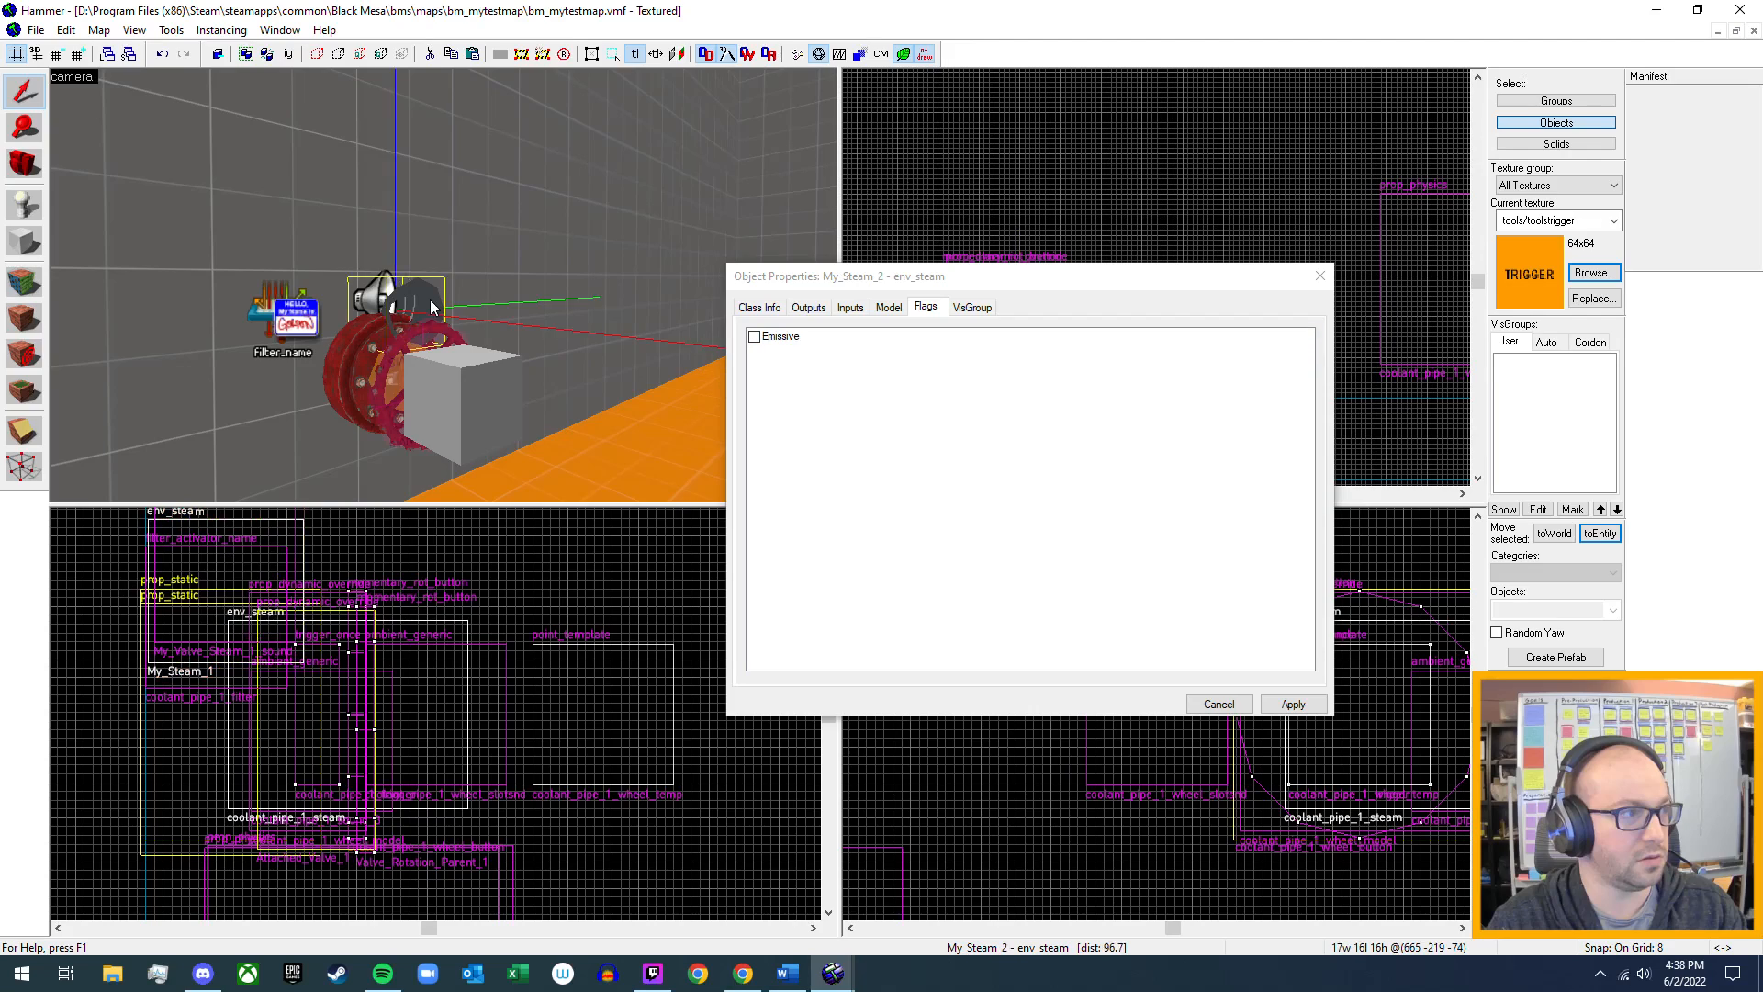
click(754, 337)
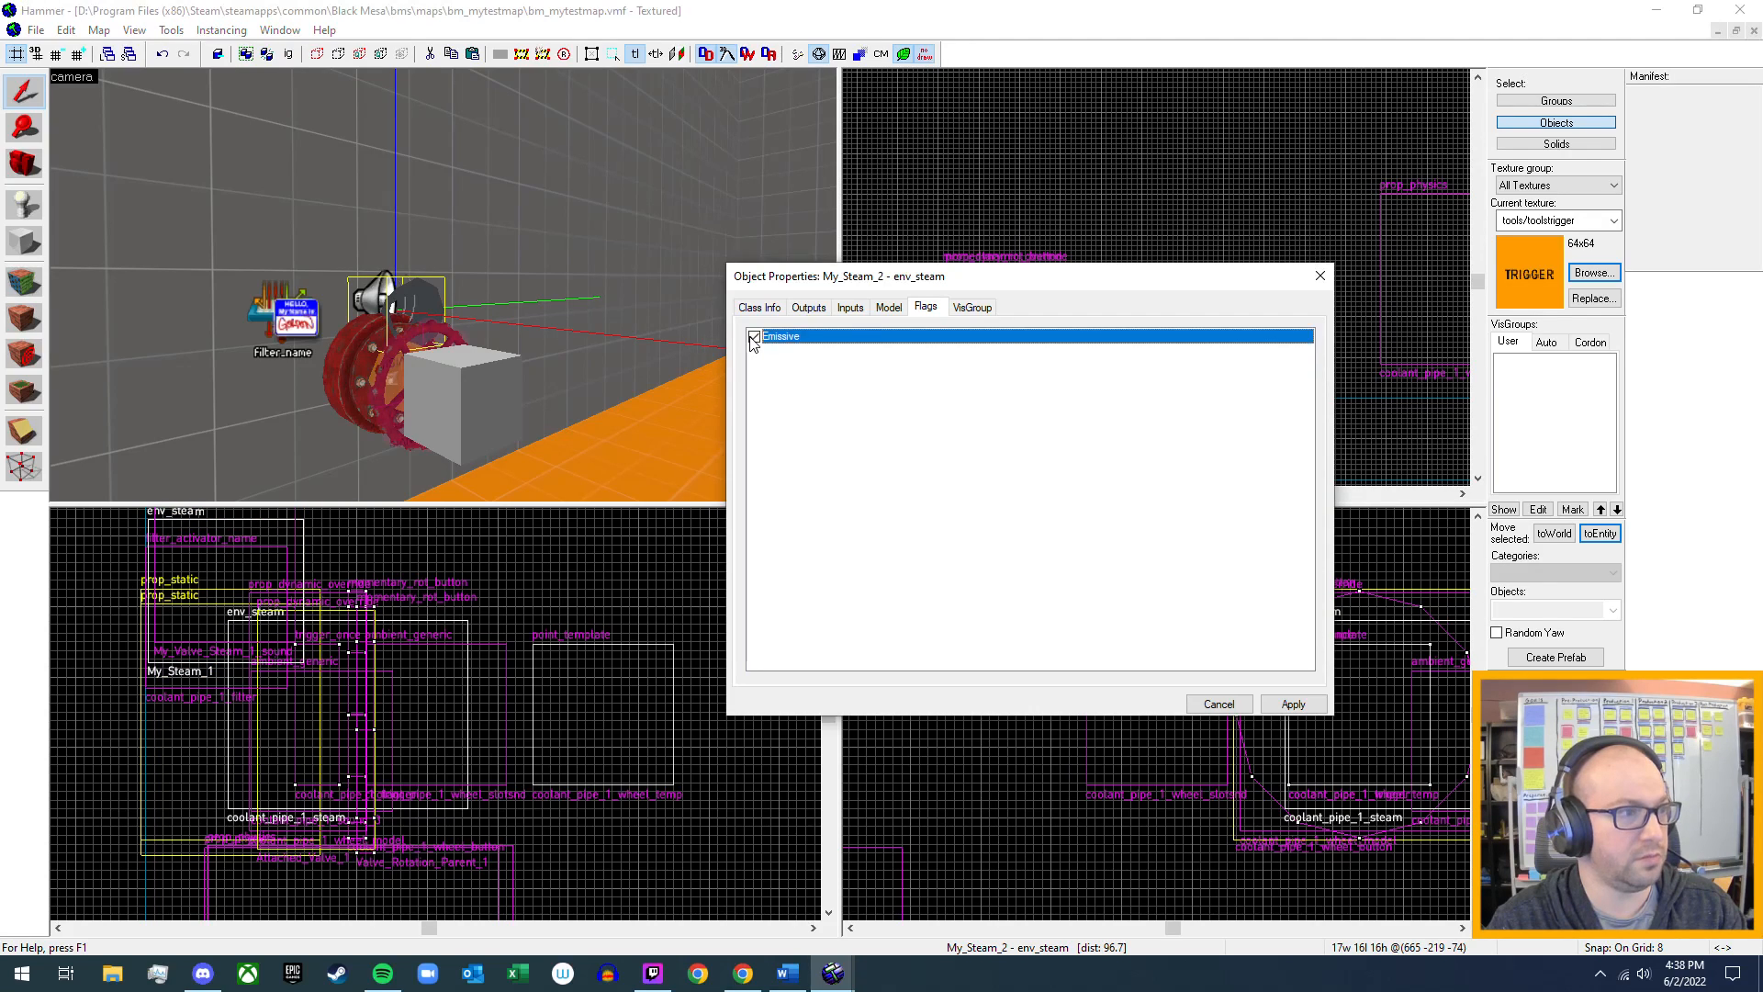
click(1291, 704)
key(z)
key(s)
key(z)
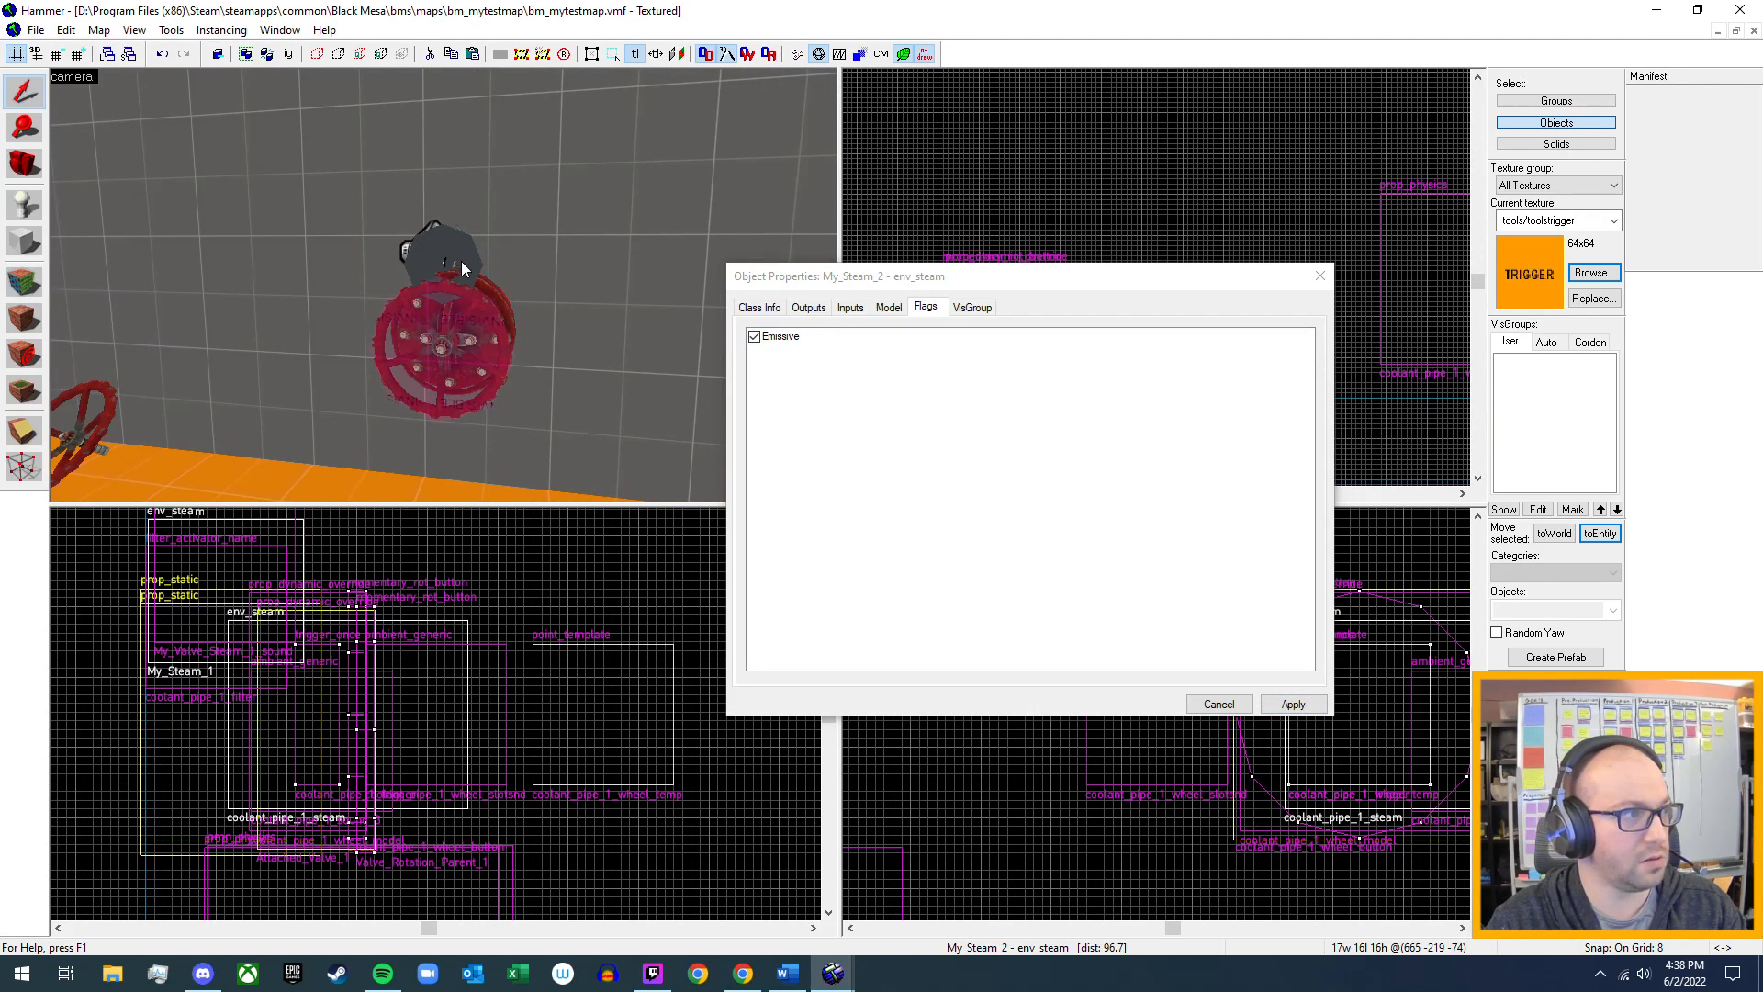
click(462, 258)
click(1281, 703)
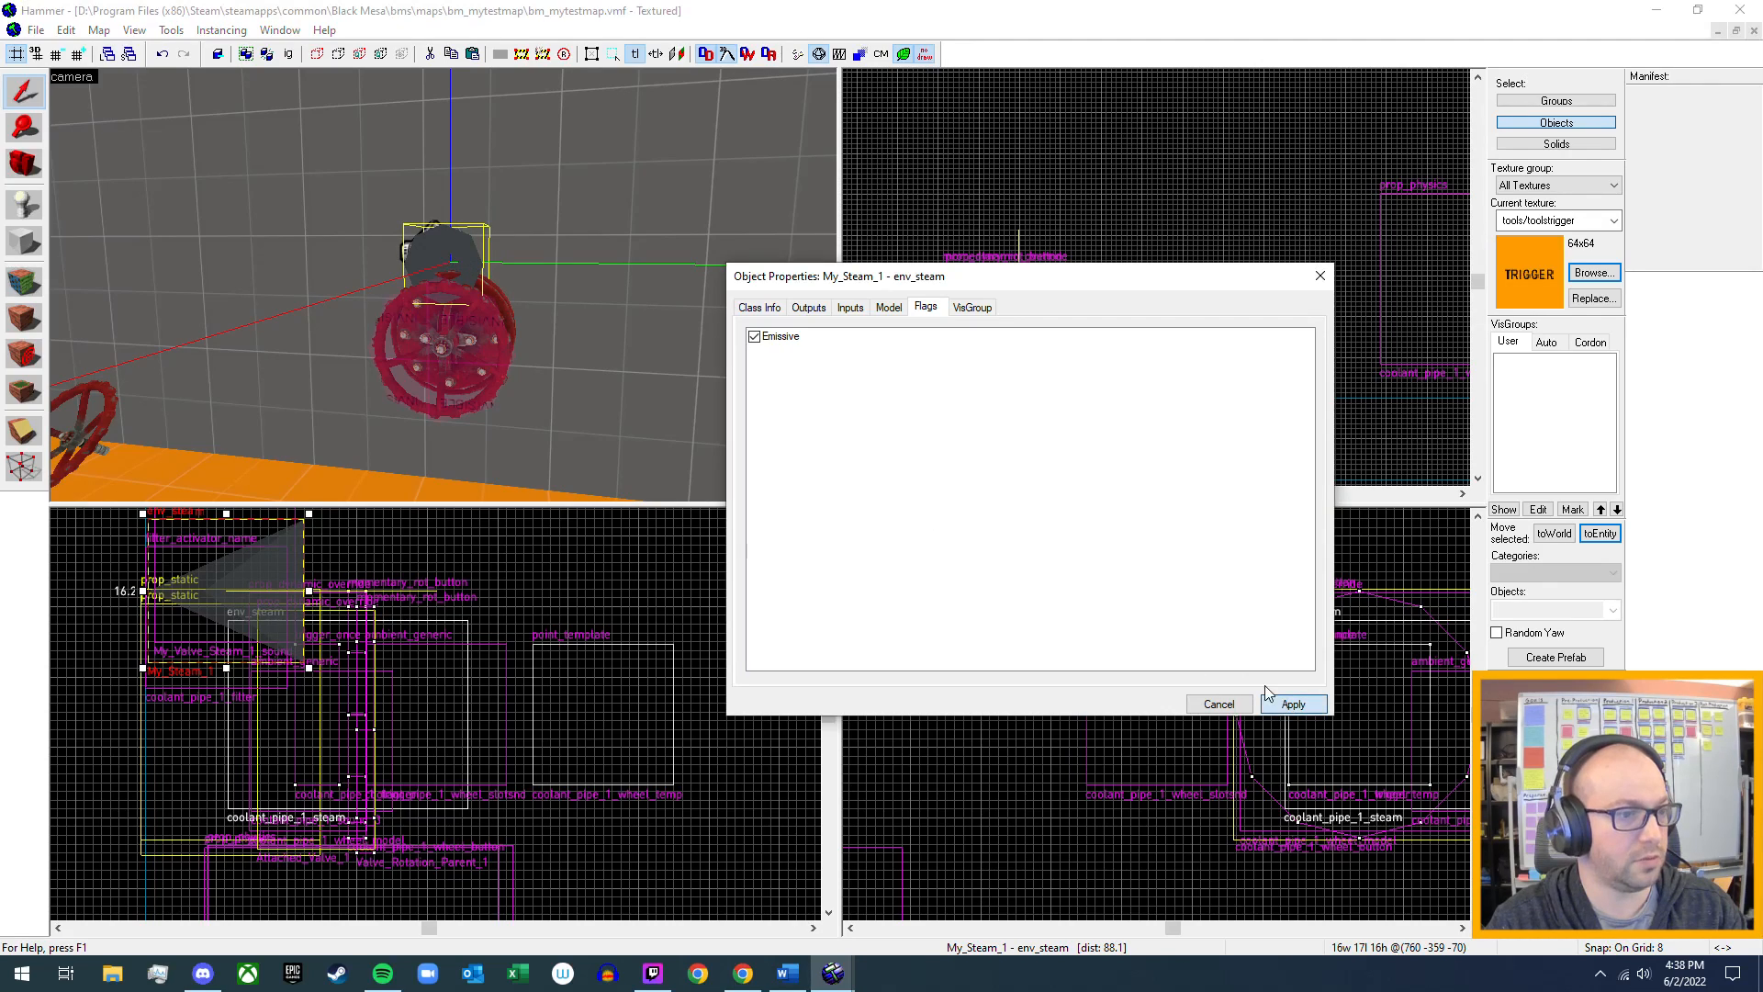
- Review the inputs, outputs and keyvalues of My_Steam_1, and close its properties
click(854, 308)
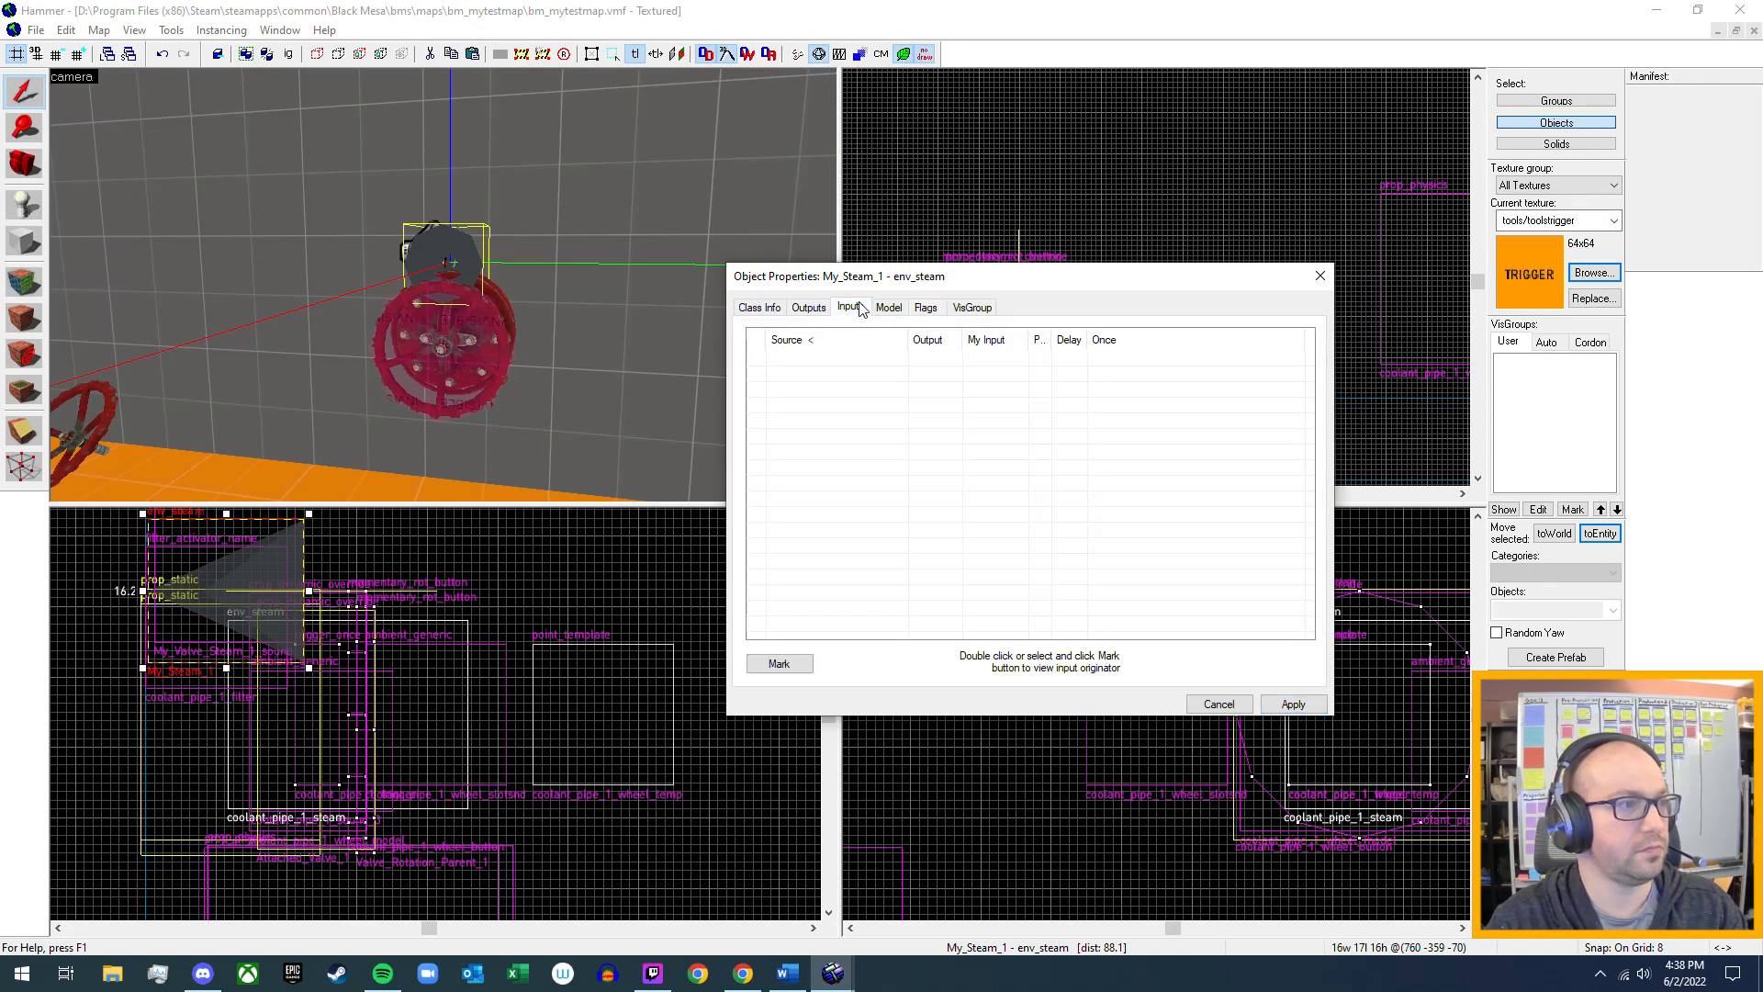
click(809, 308)
click(761, 310)
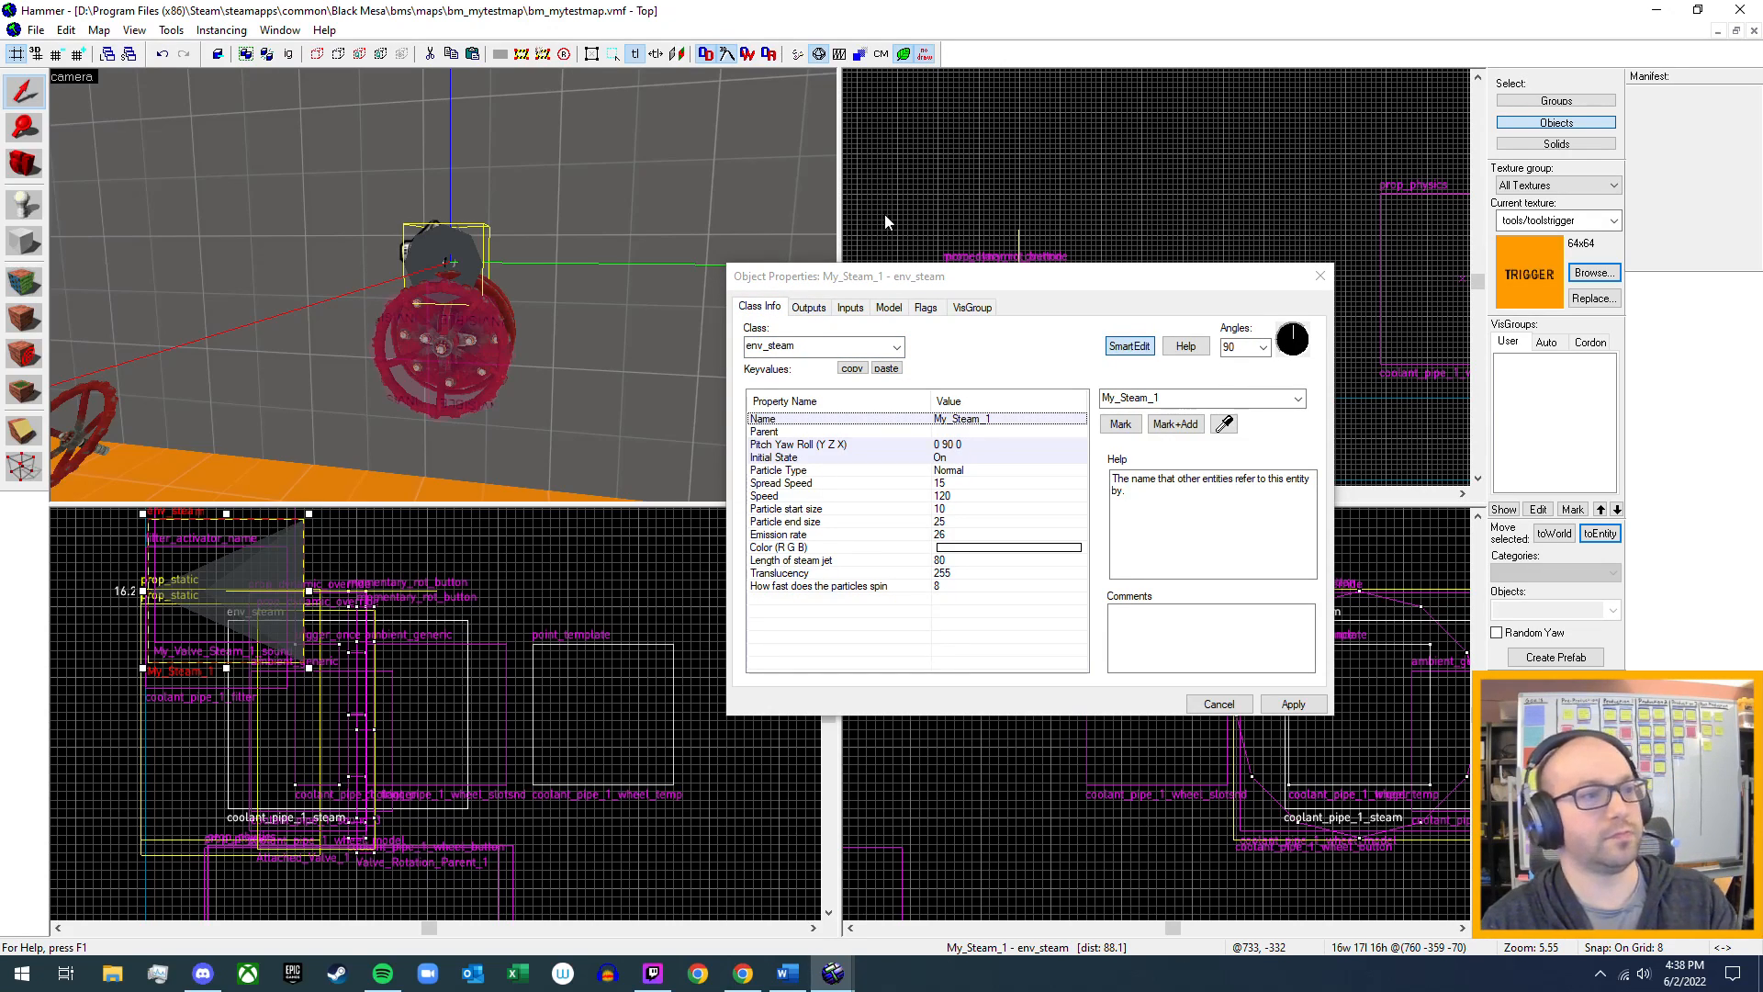
click(1319, 276)
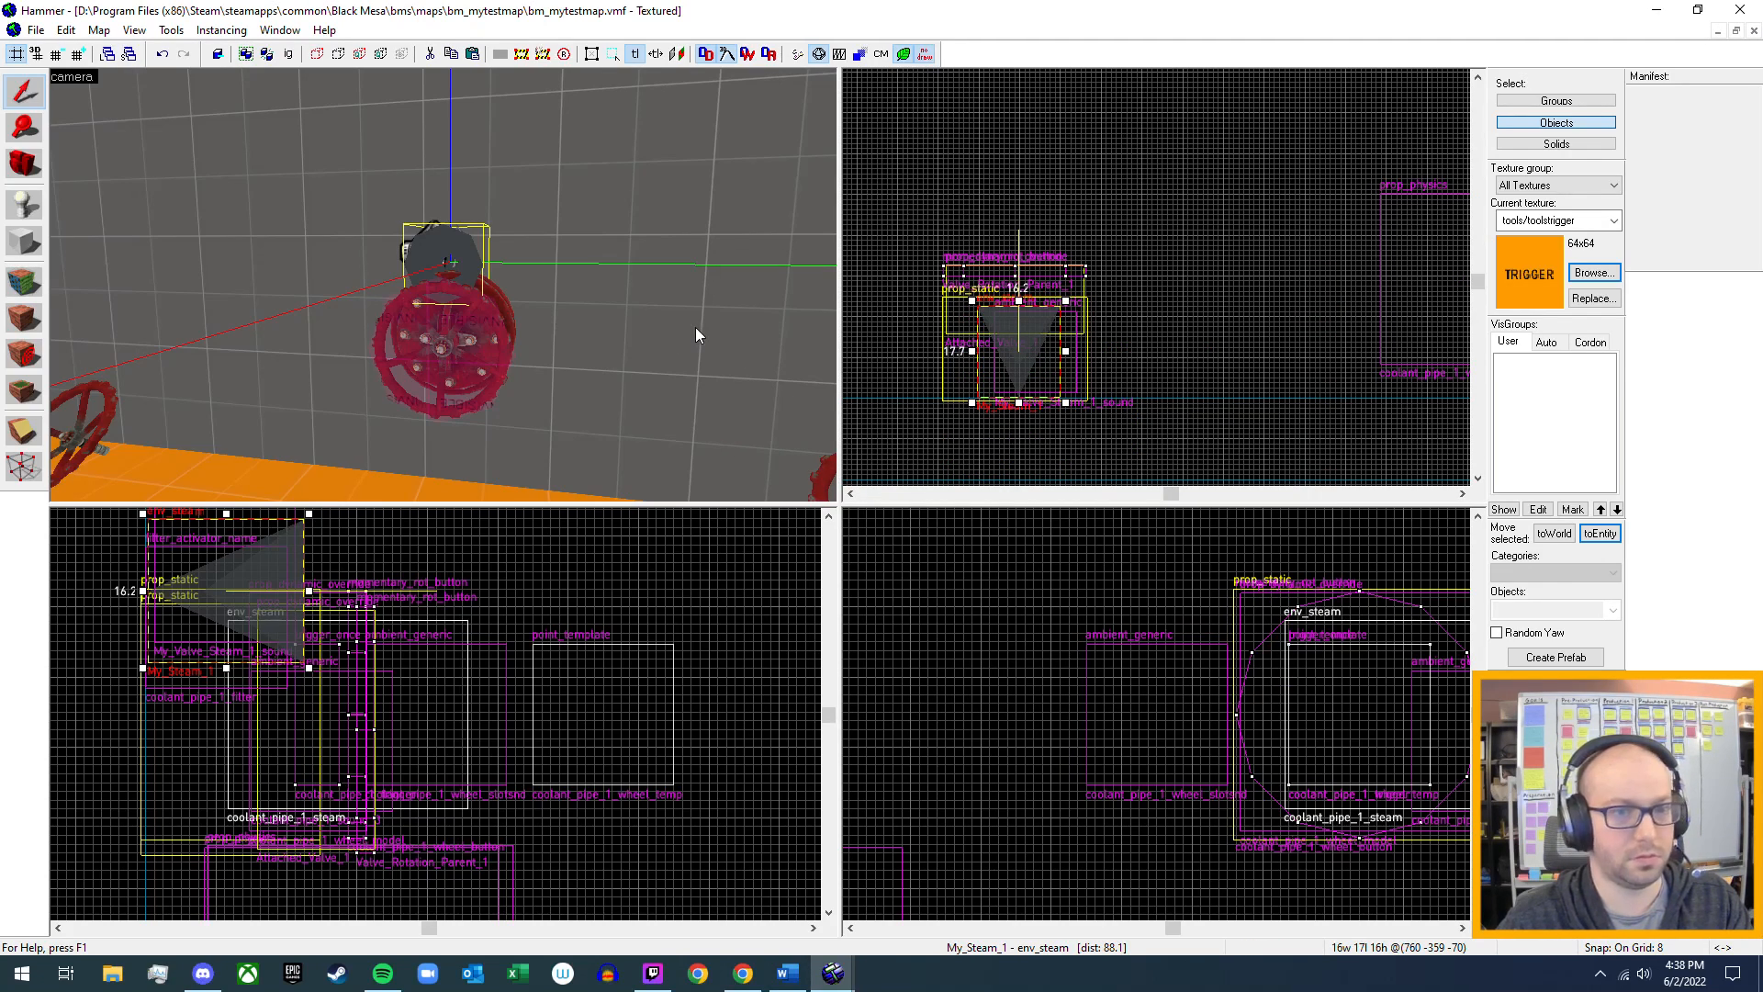
key(z)
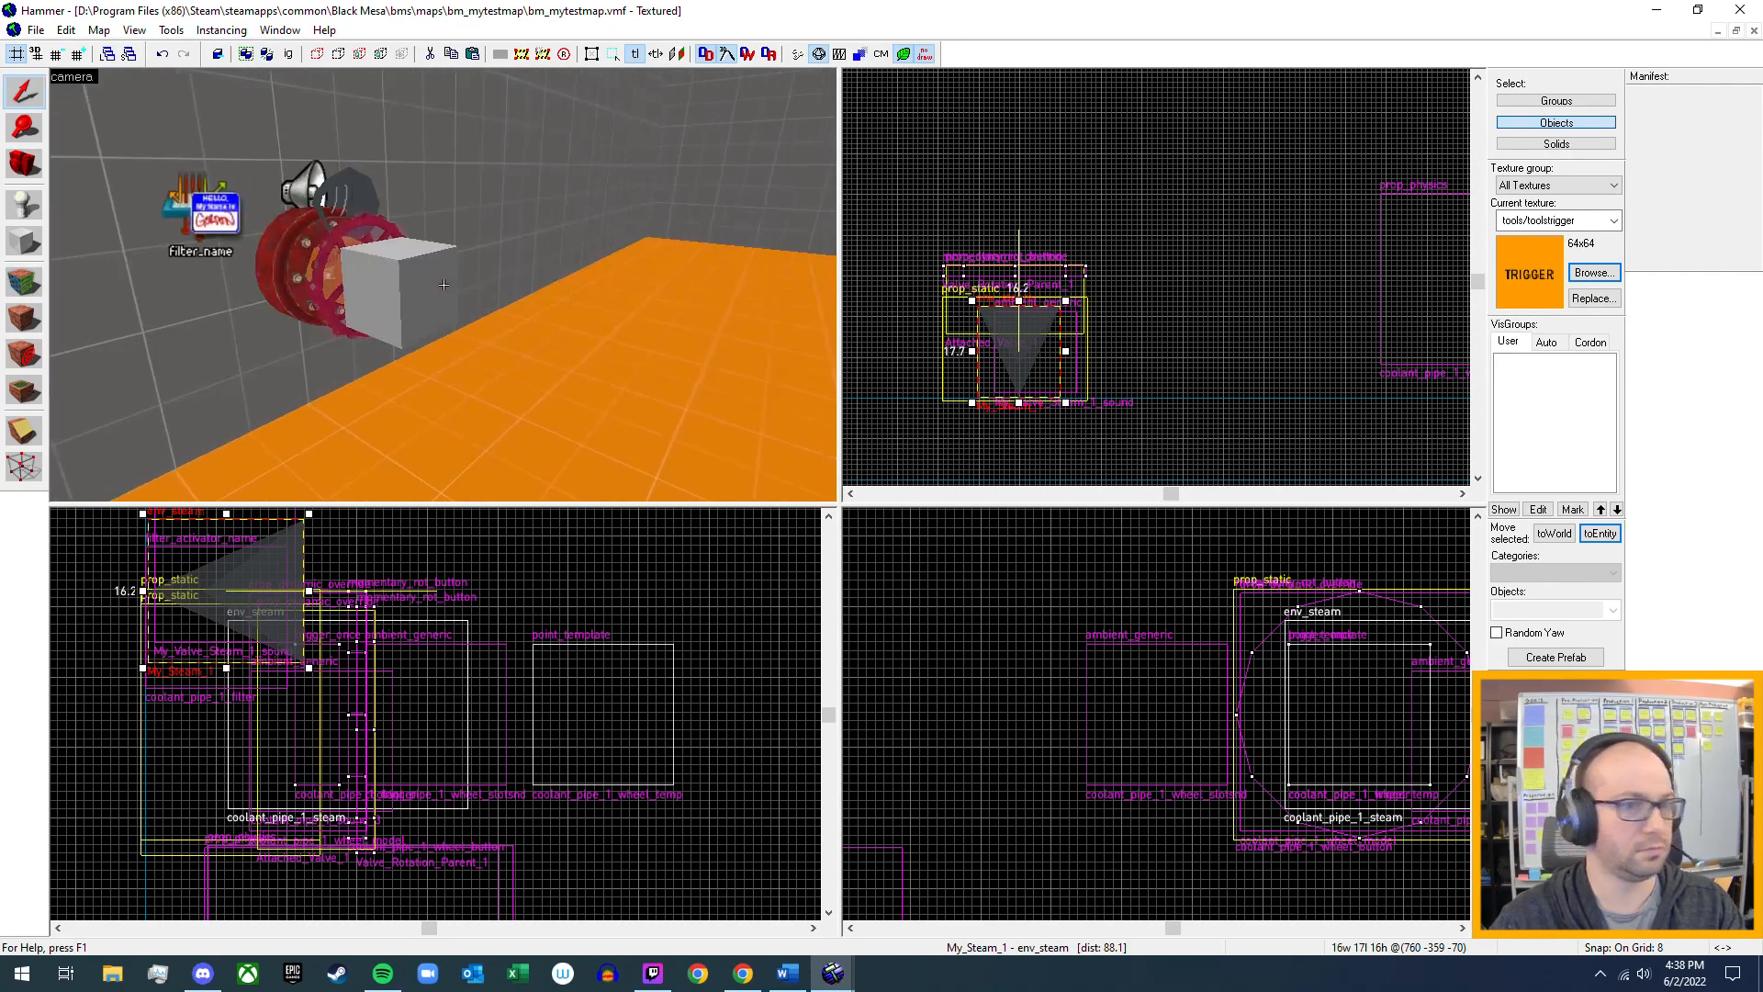
key(w)
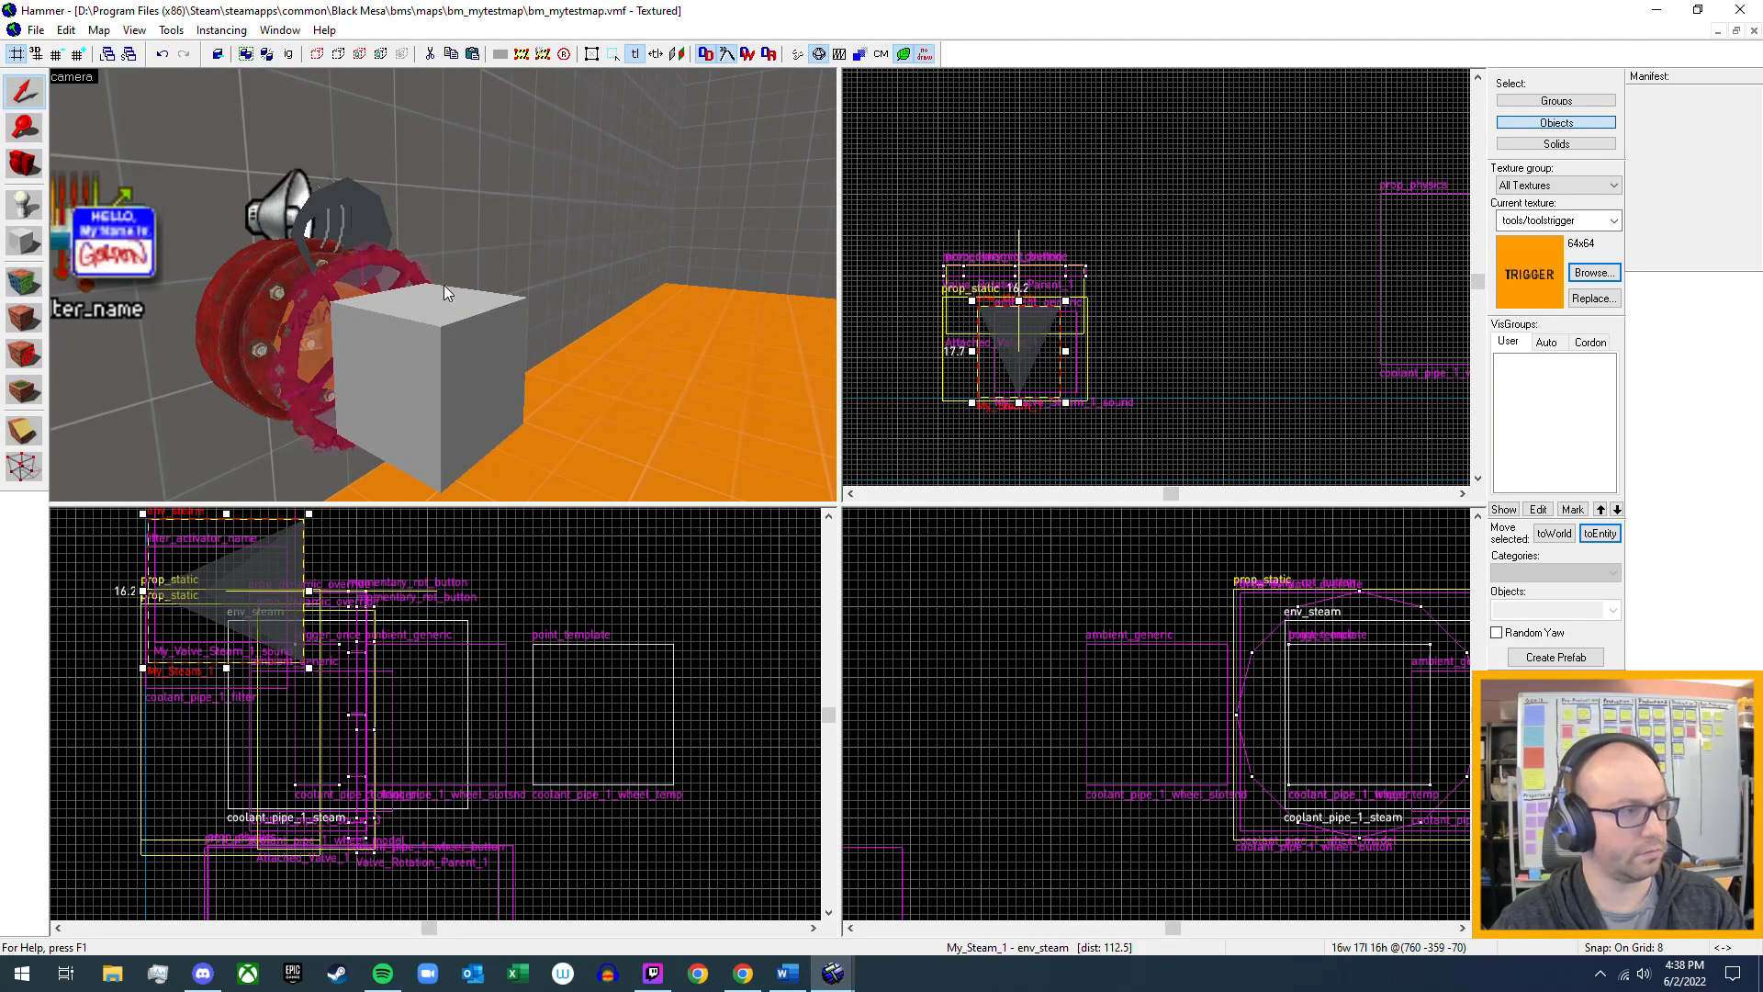
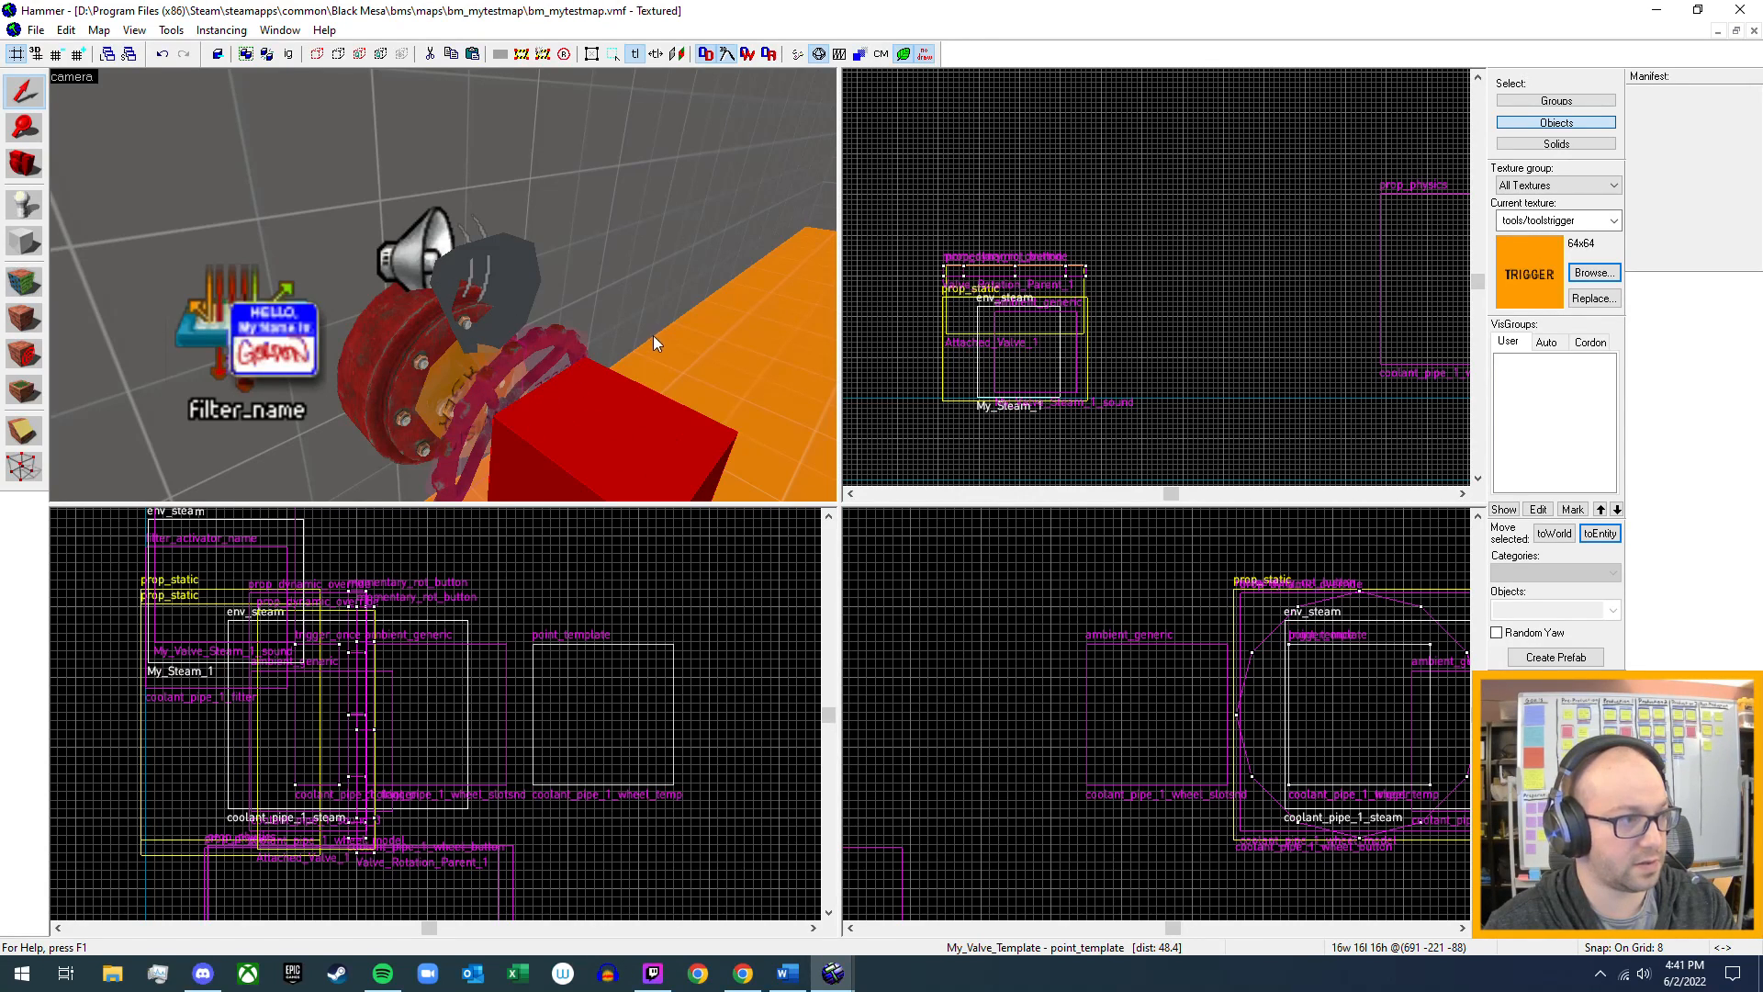
- Open the reference valve's point_template coolant_pipe_1_wheel_temp and examine its OnEntitySpawned outputs
key(z)
key(z)
key(z)
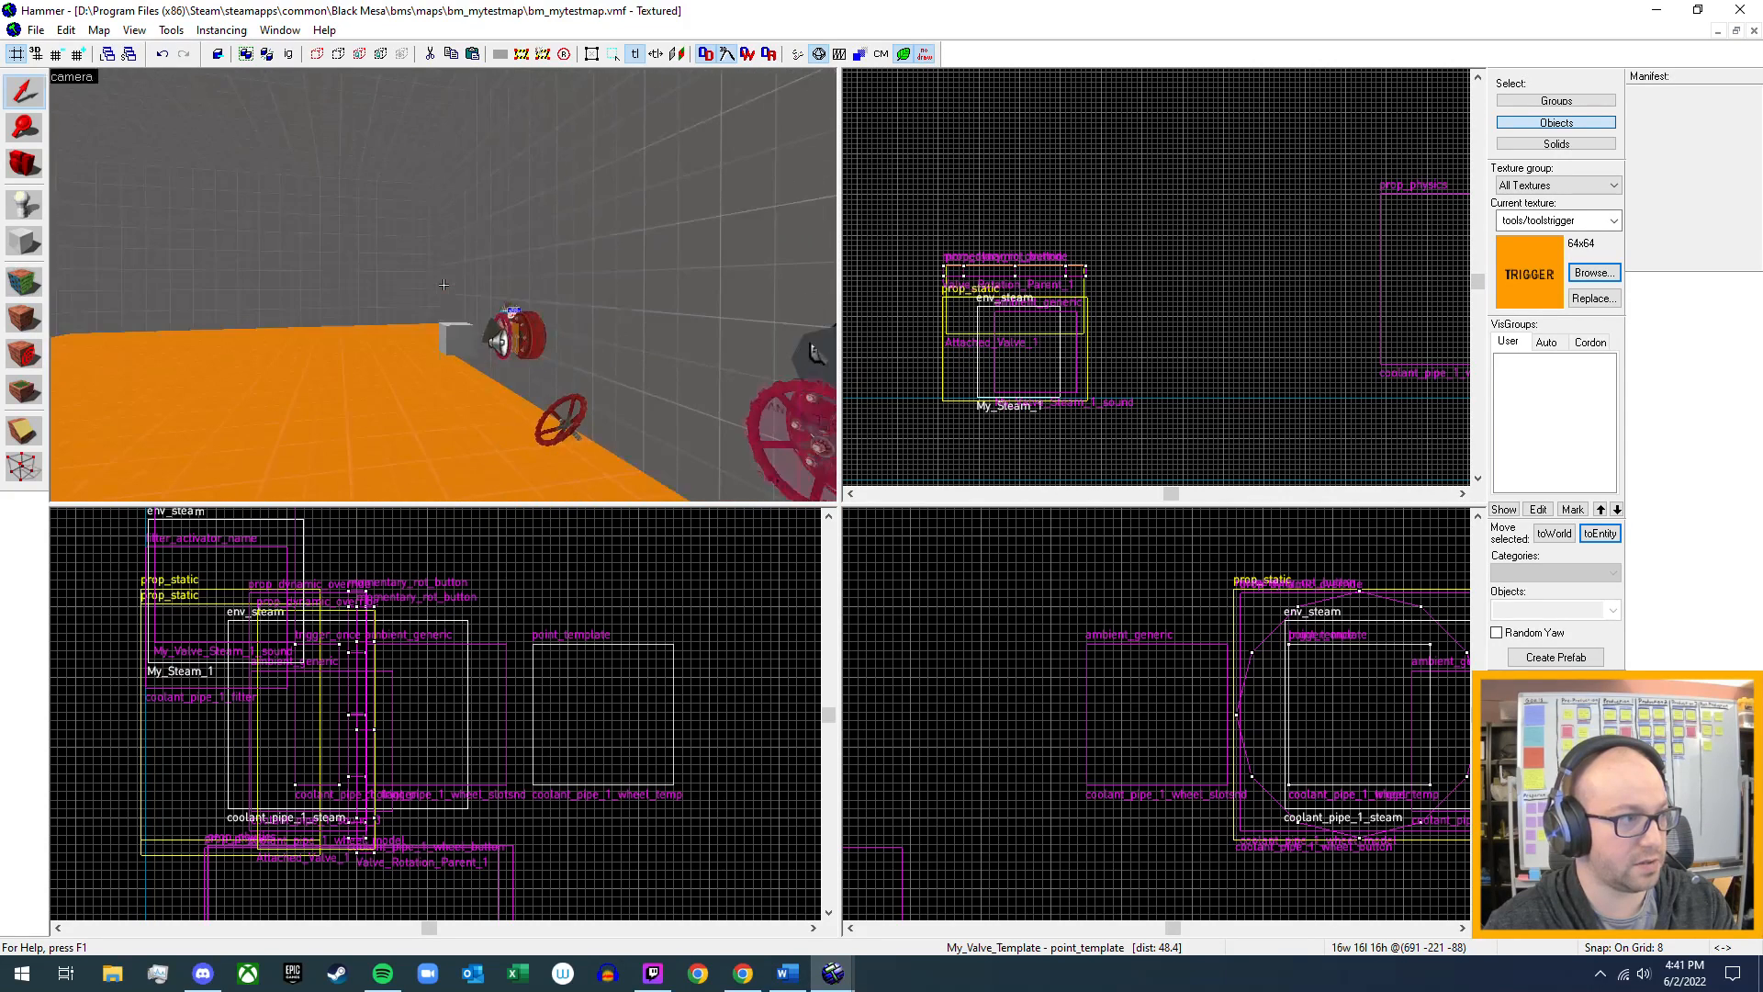
key(z)
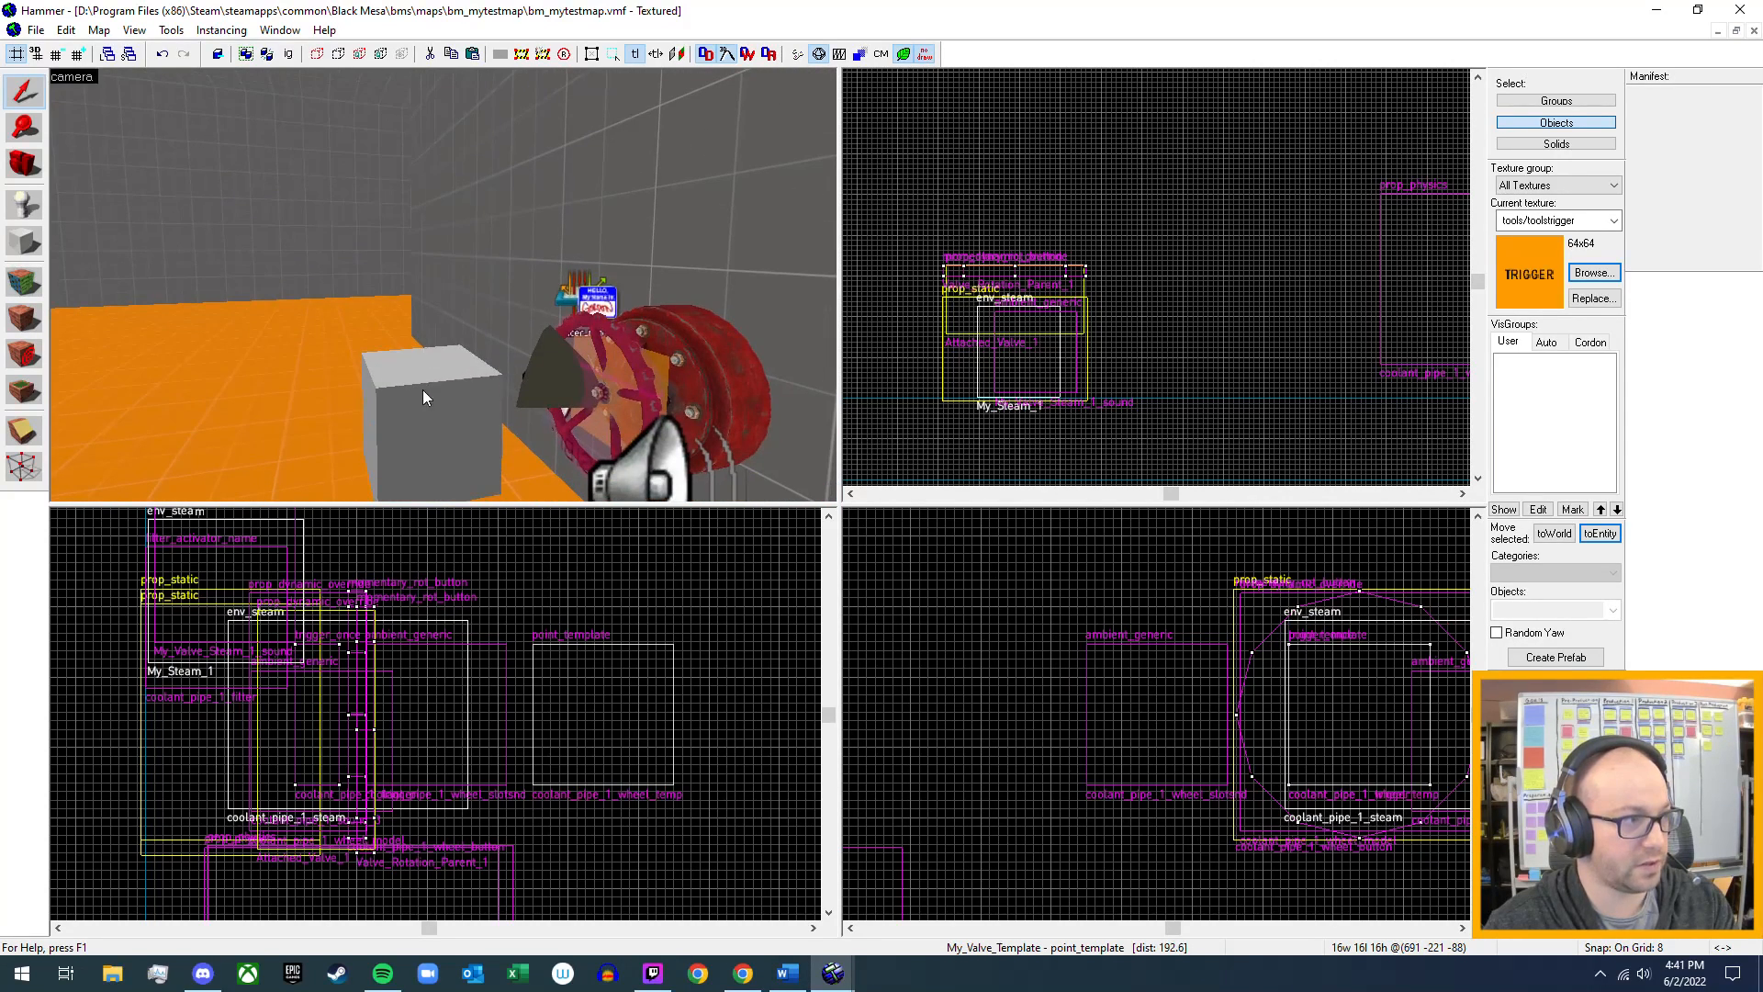
double_click(422, 389)
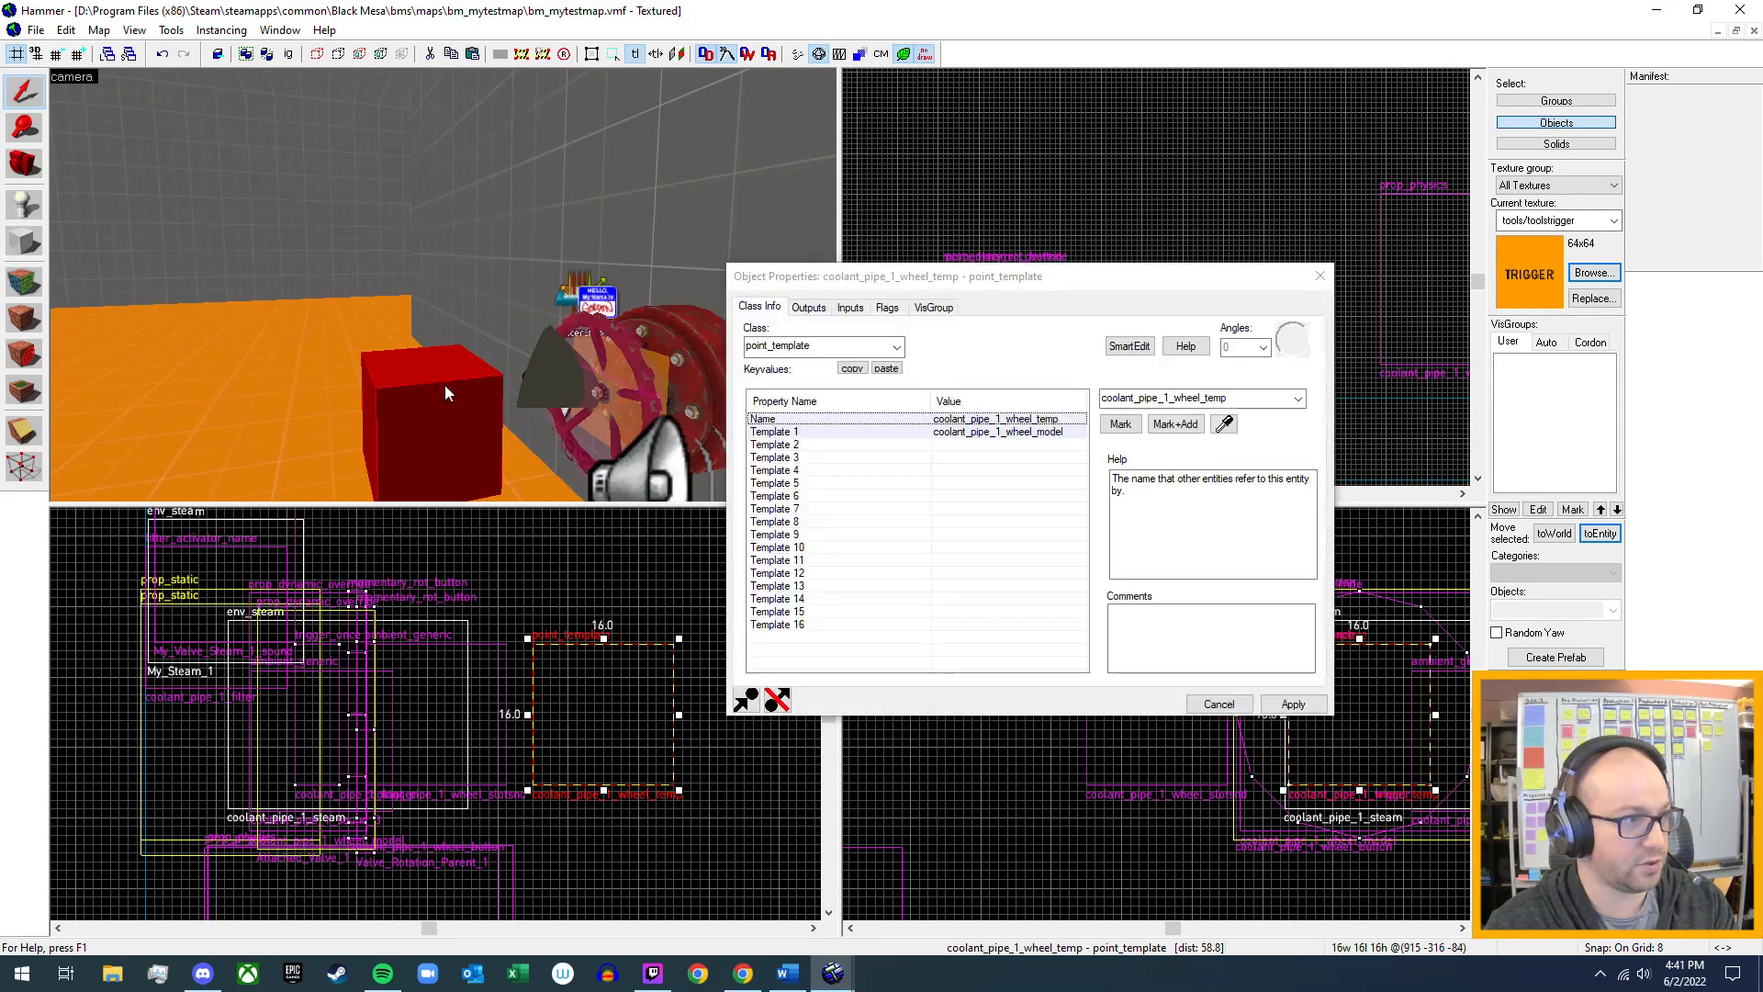
click(809, 307)
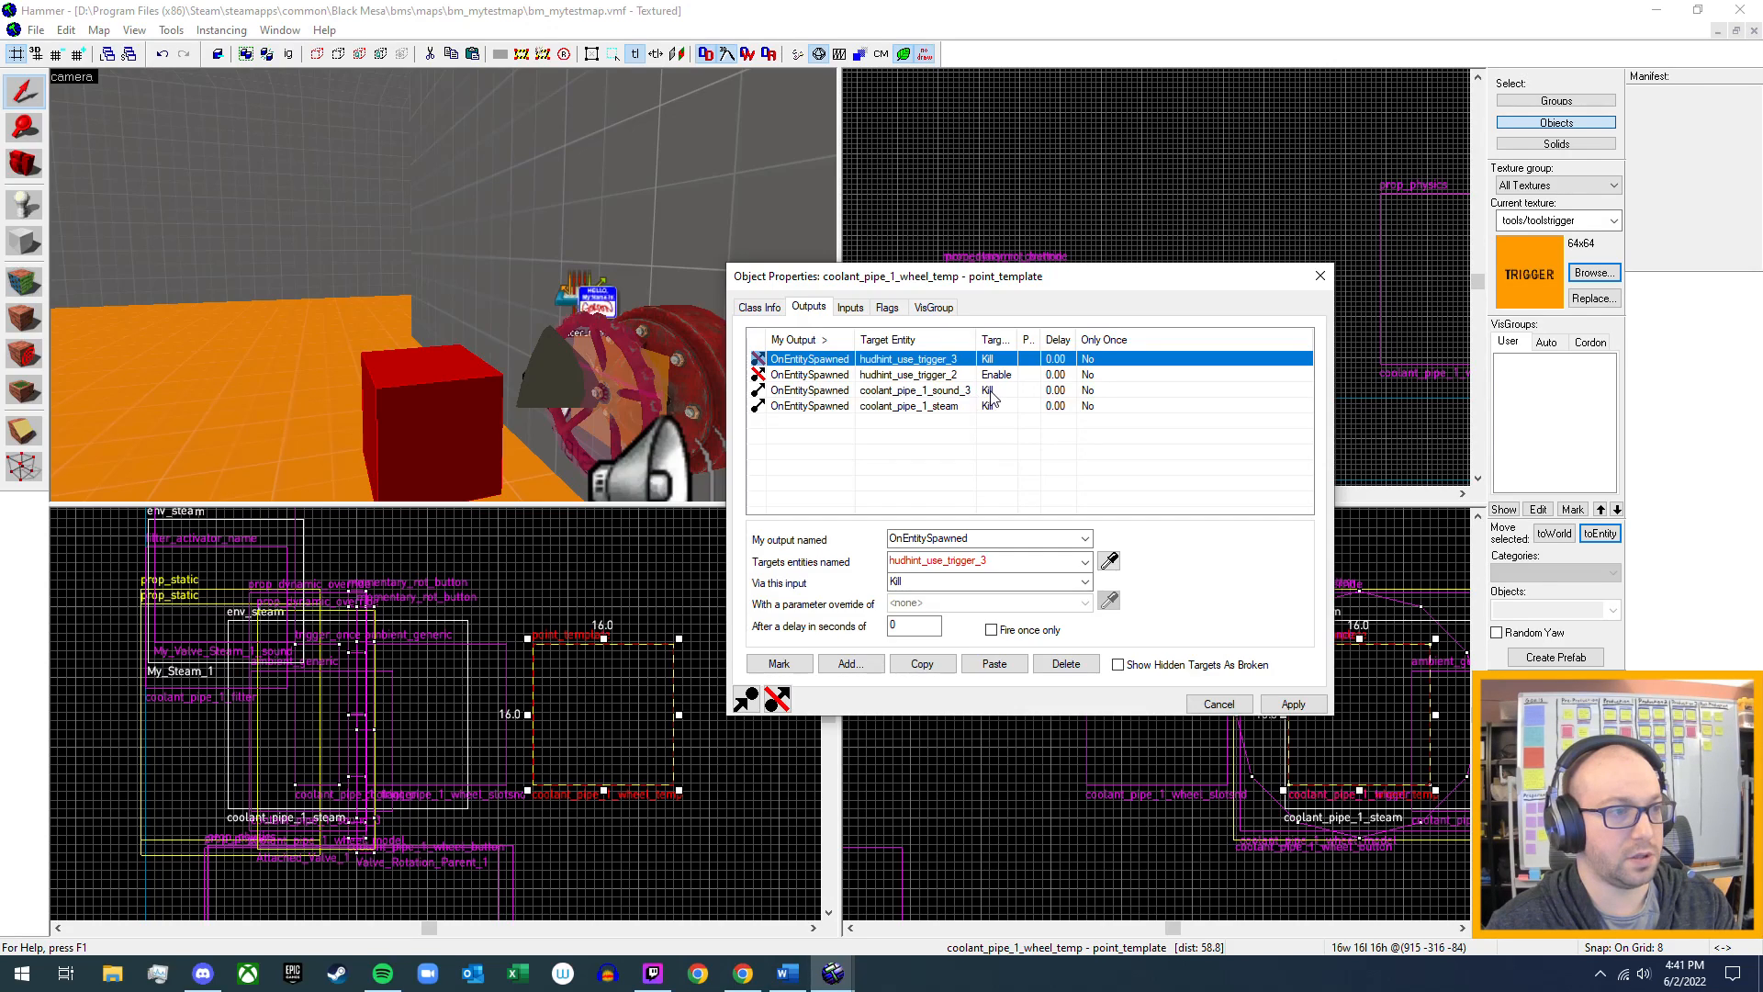
- Close the reference template's properties and open the properties of the custom valve's My_Valve_Template point_template
click(629, 368)
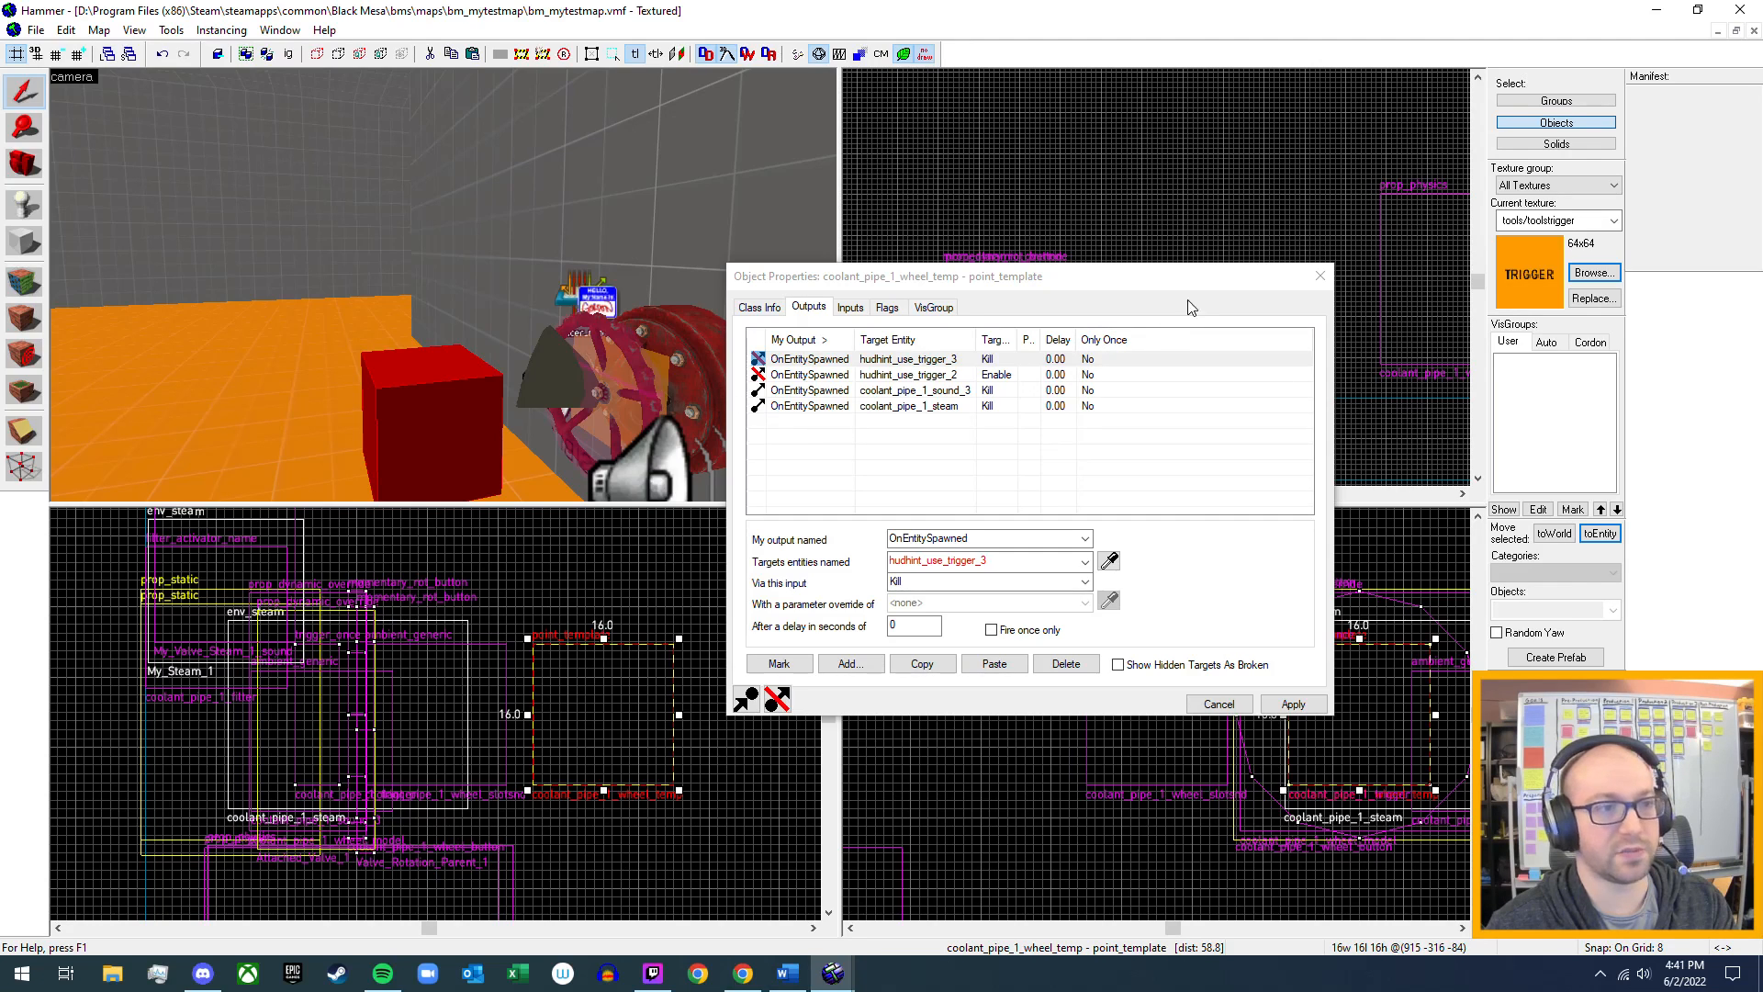
click(1319, 278)
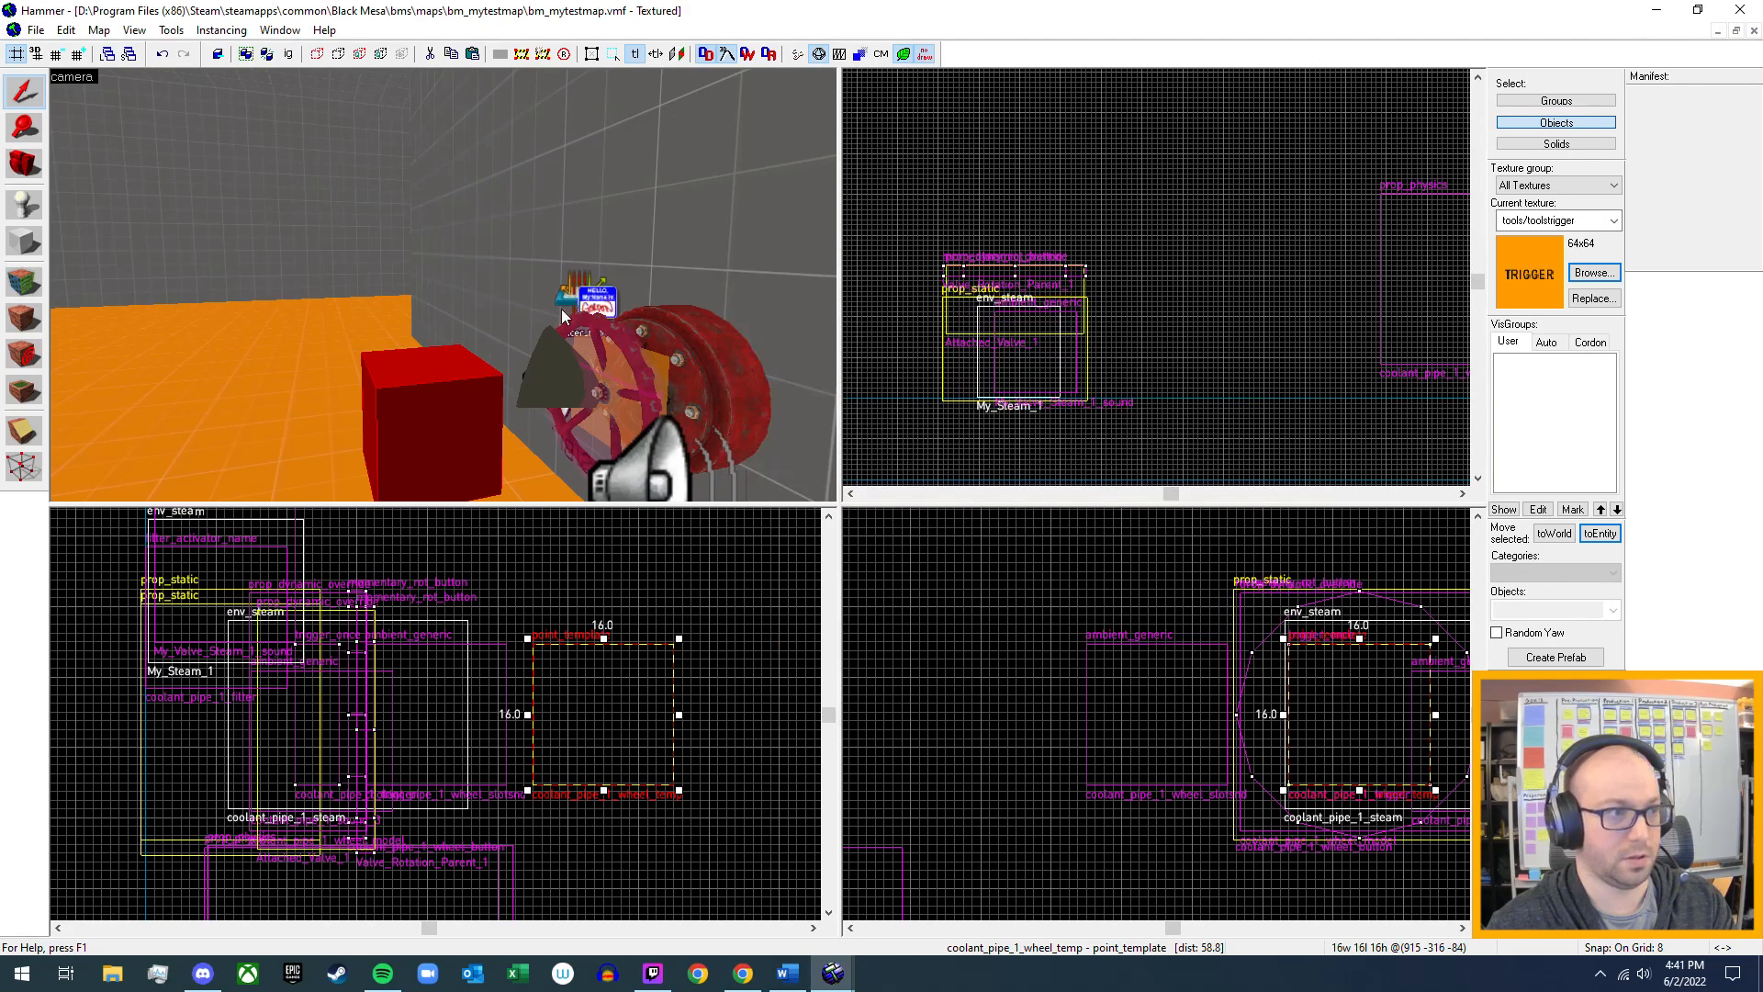
key(z)
key(w)
key(z)
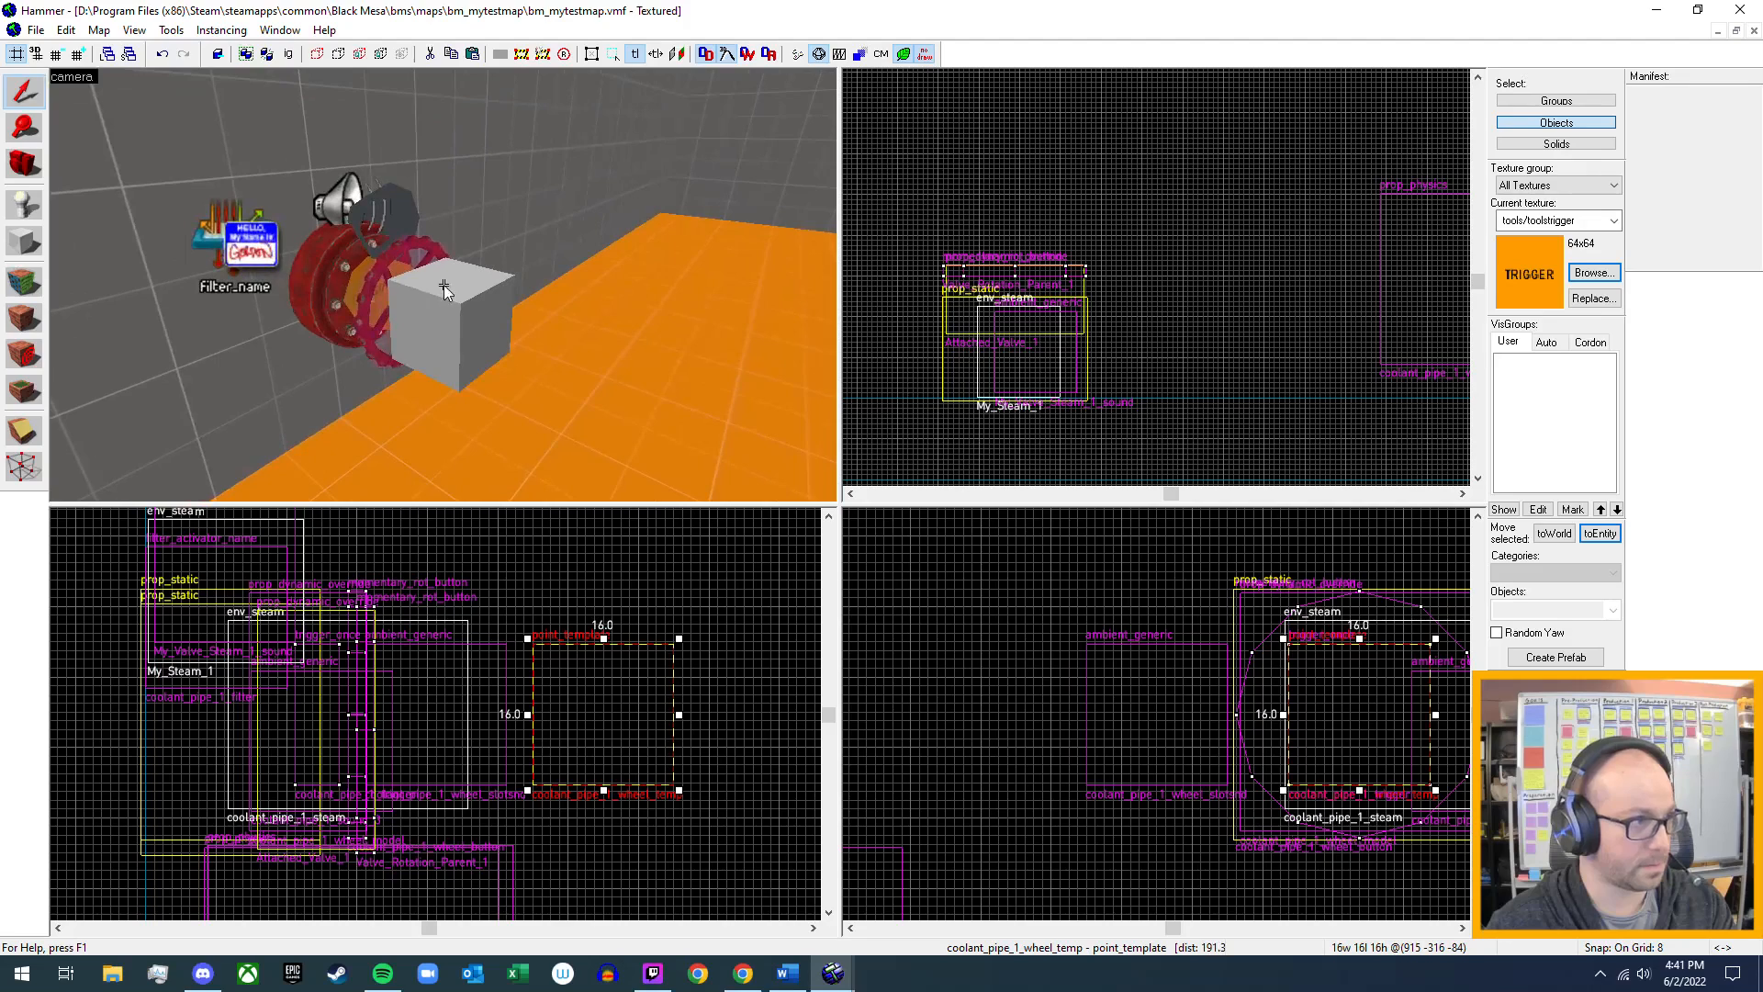
click(450, 293)
key(alt+Return)
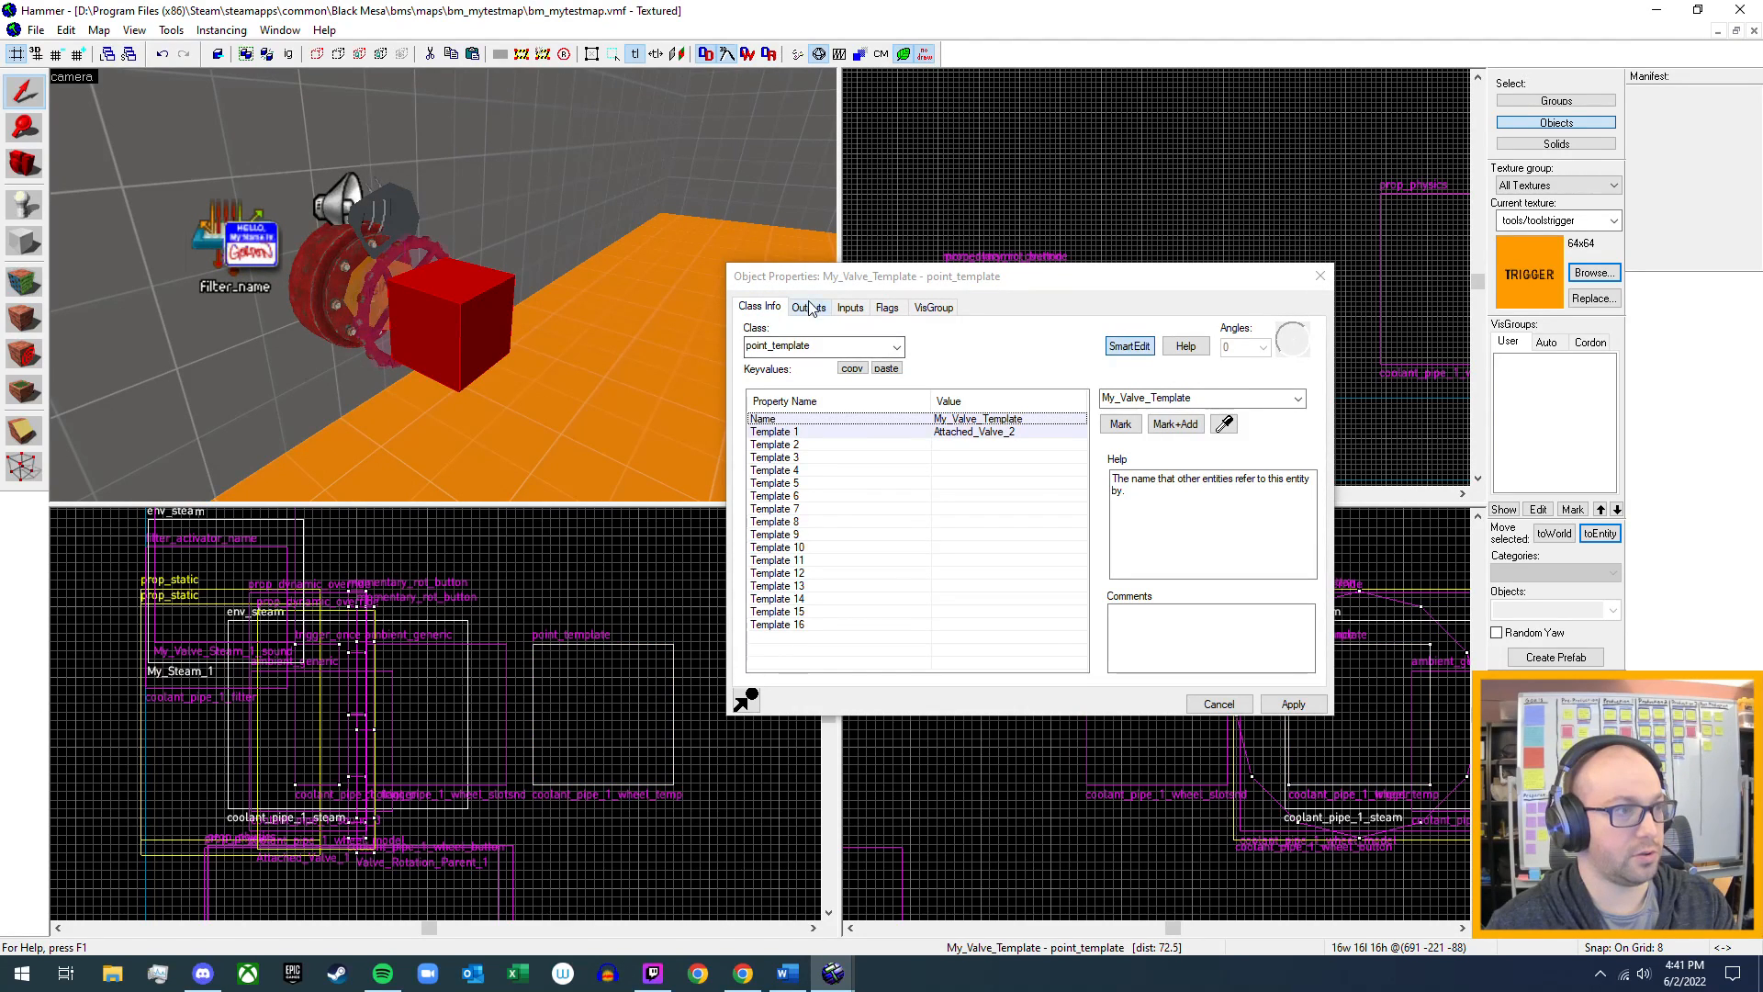
- Add an OnEntitySpawned output to My_Valve_Template that sends Kill to My_Steam_2, and apply it
click(808, 307)
click(851, 663)
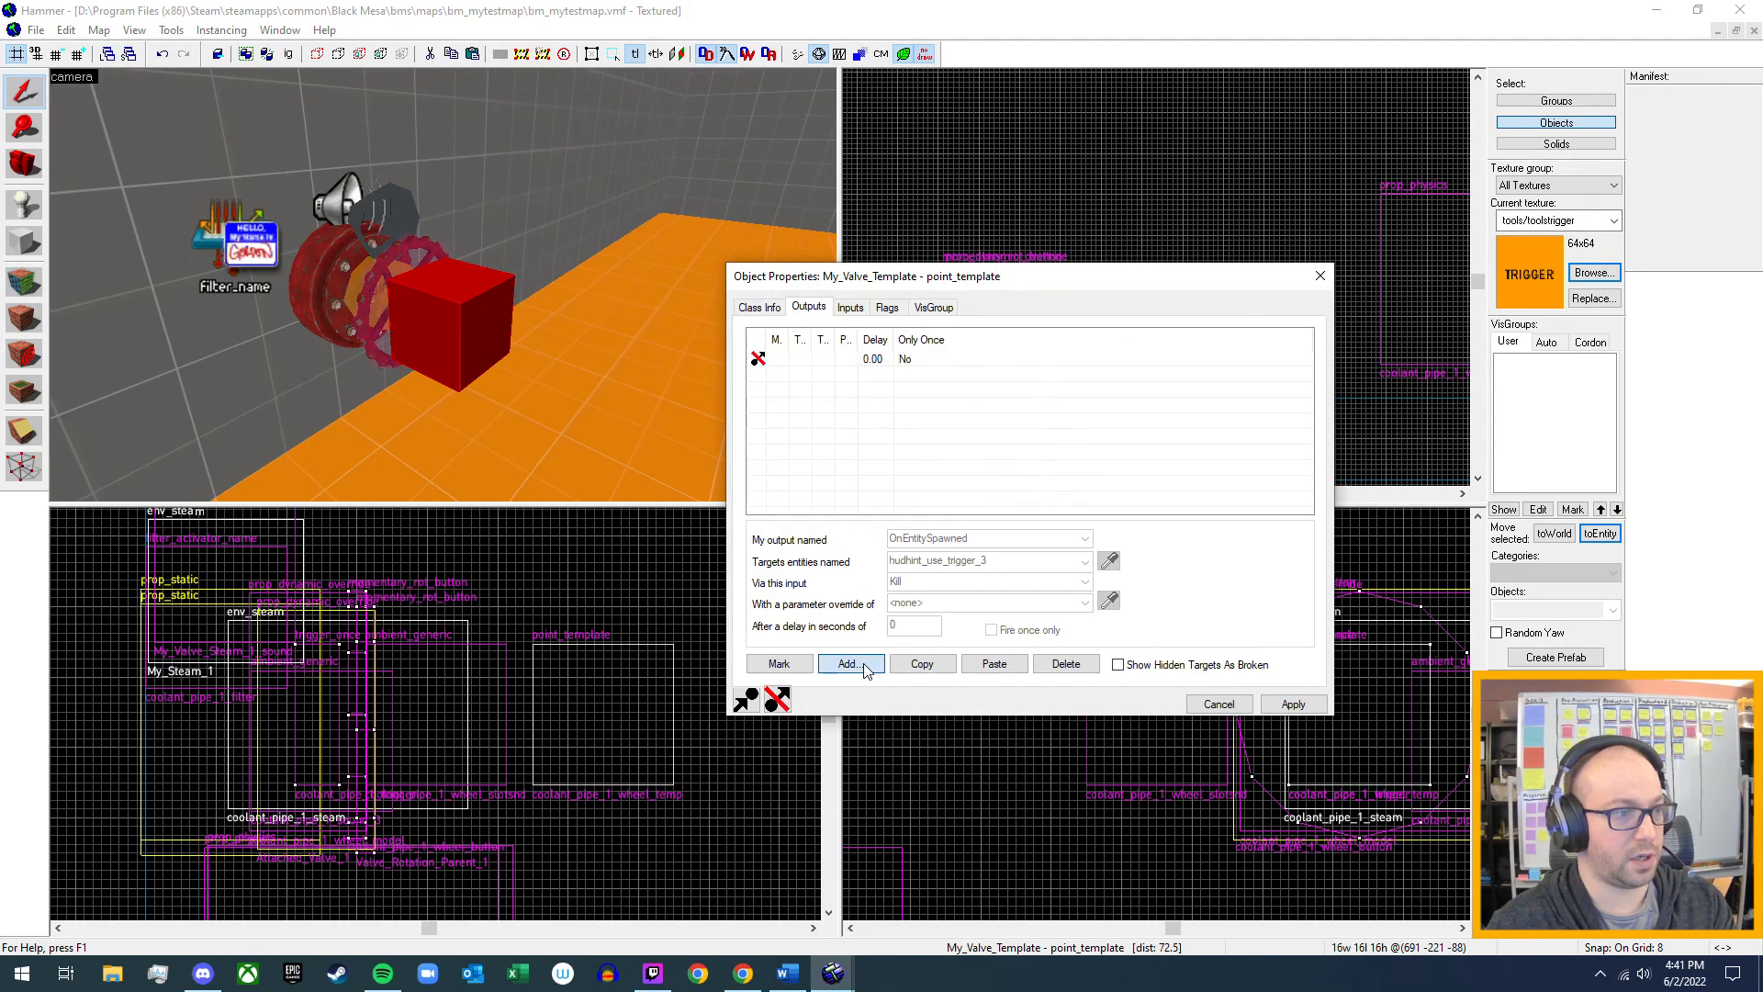
click(1085, 539)
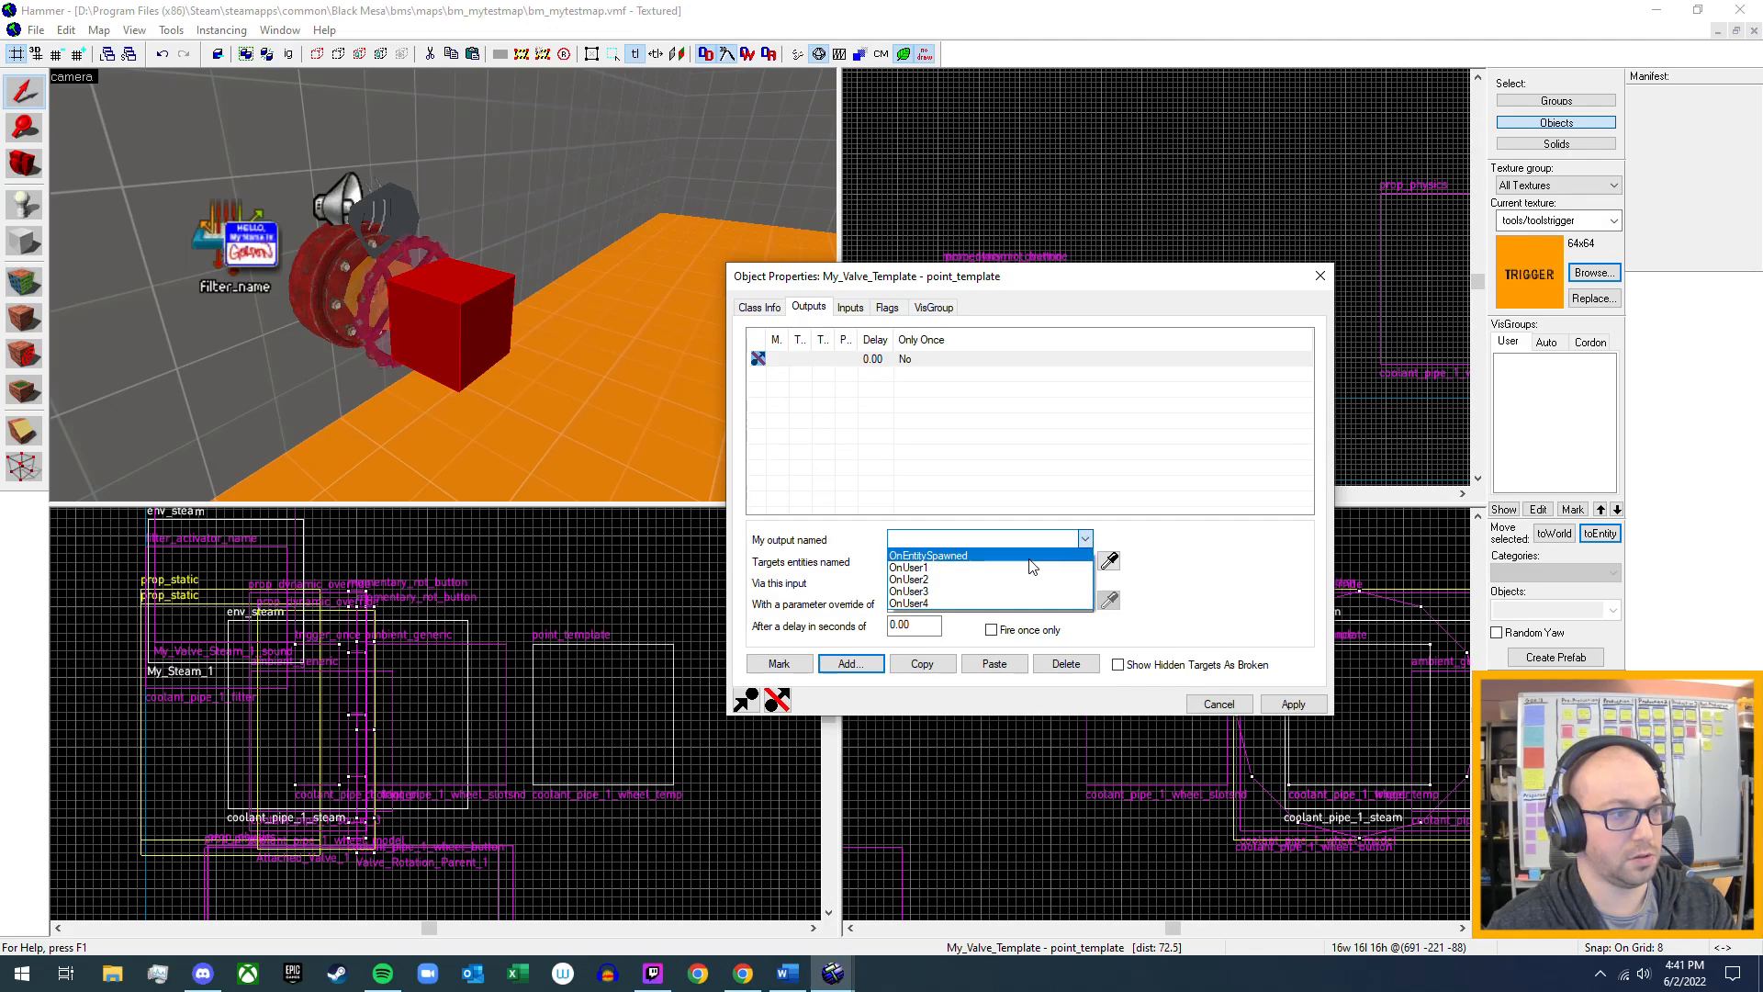
click(1028, 551)
click(1085, 562)
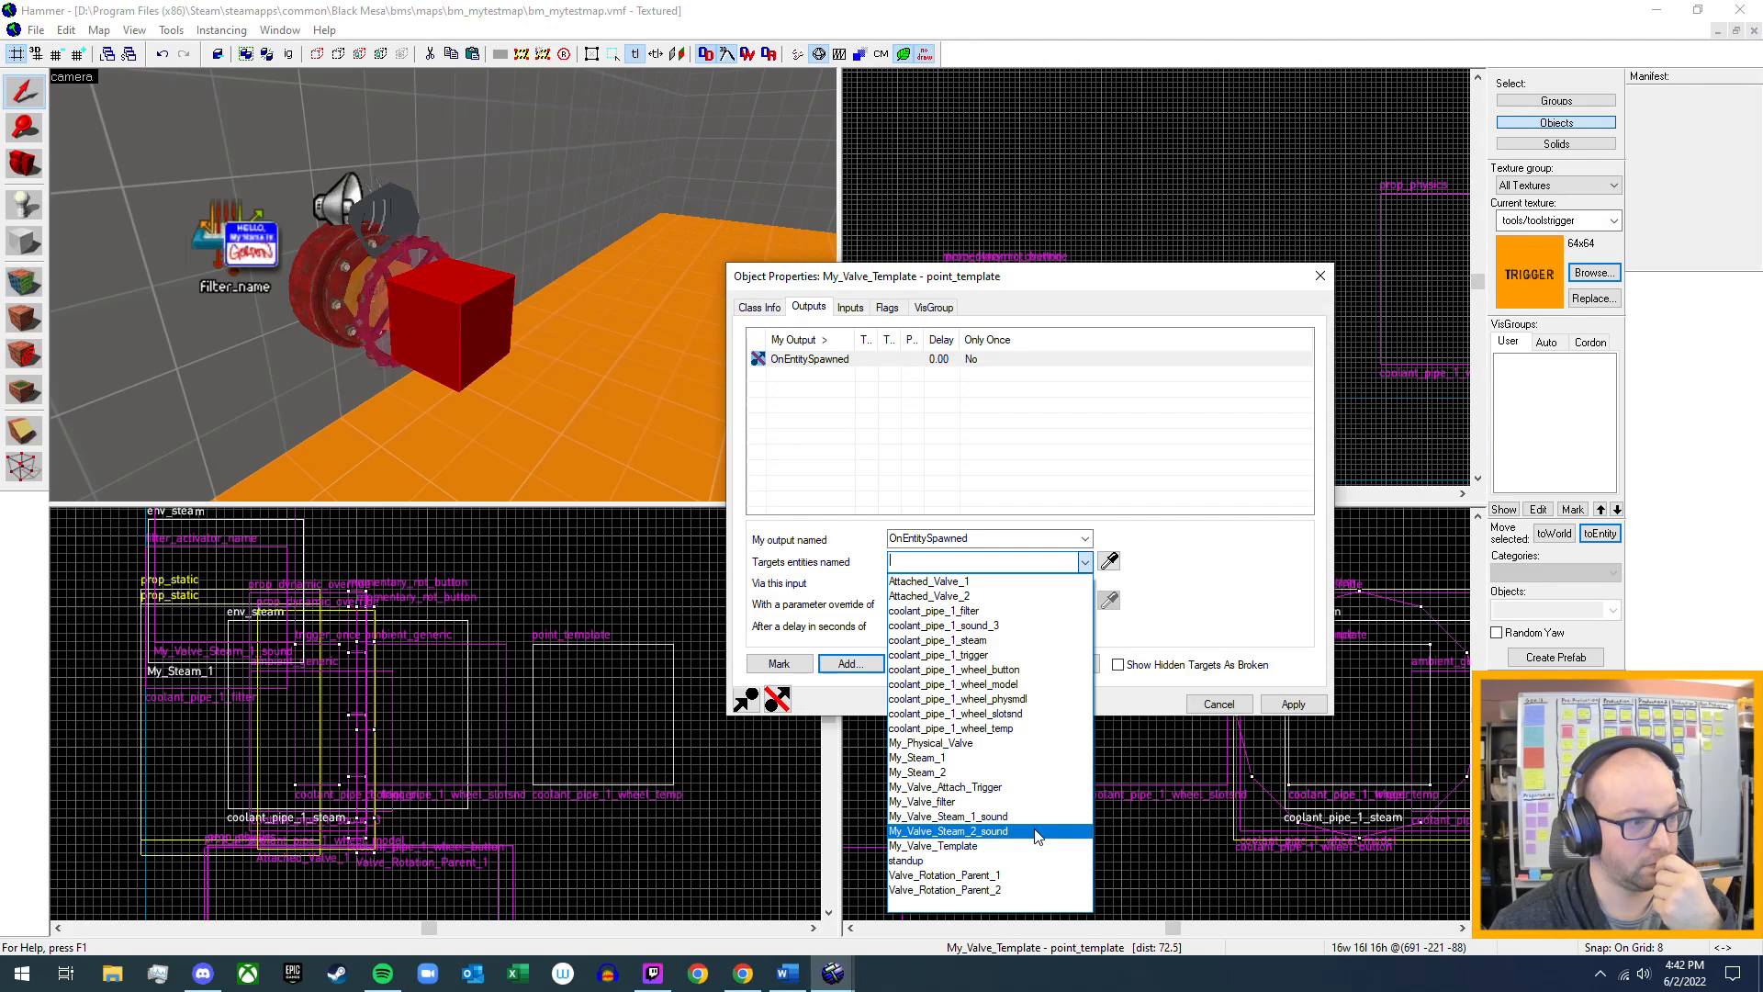
click(1030, 776)
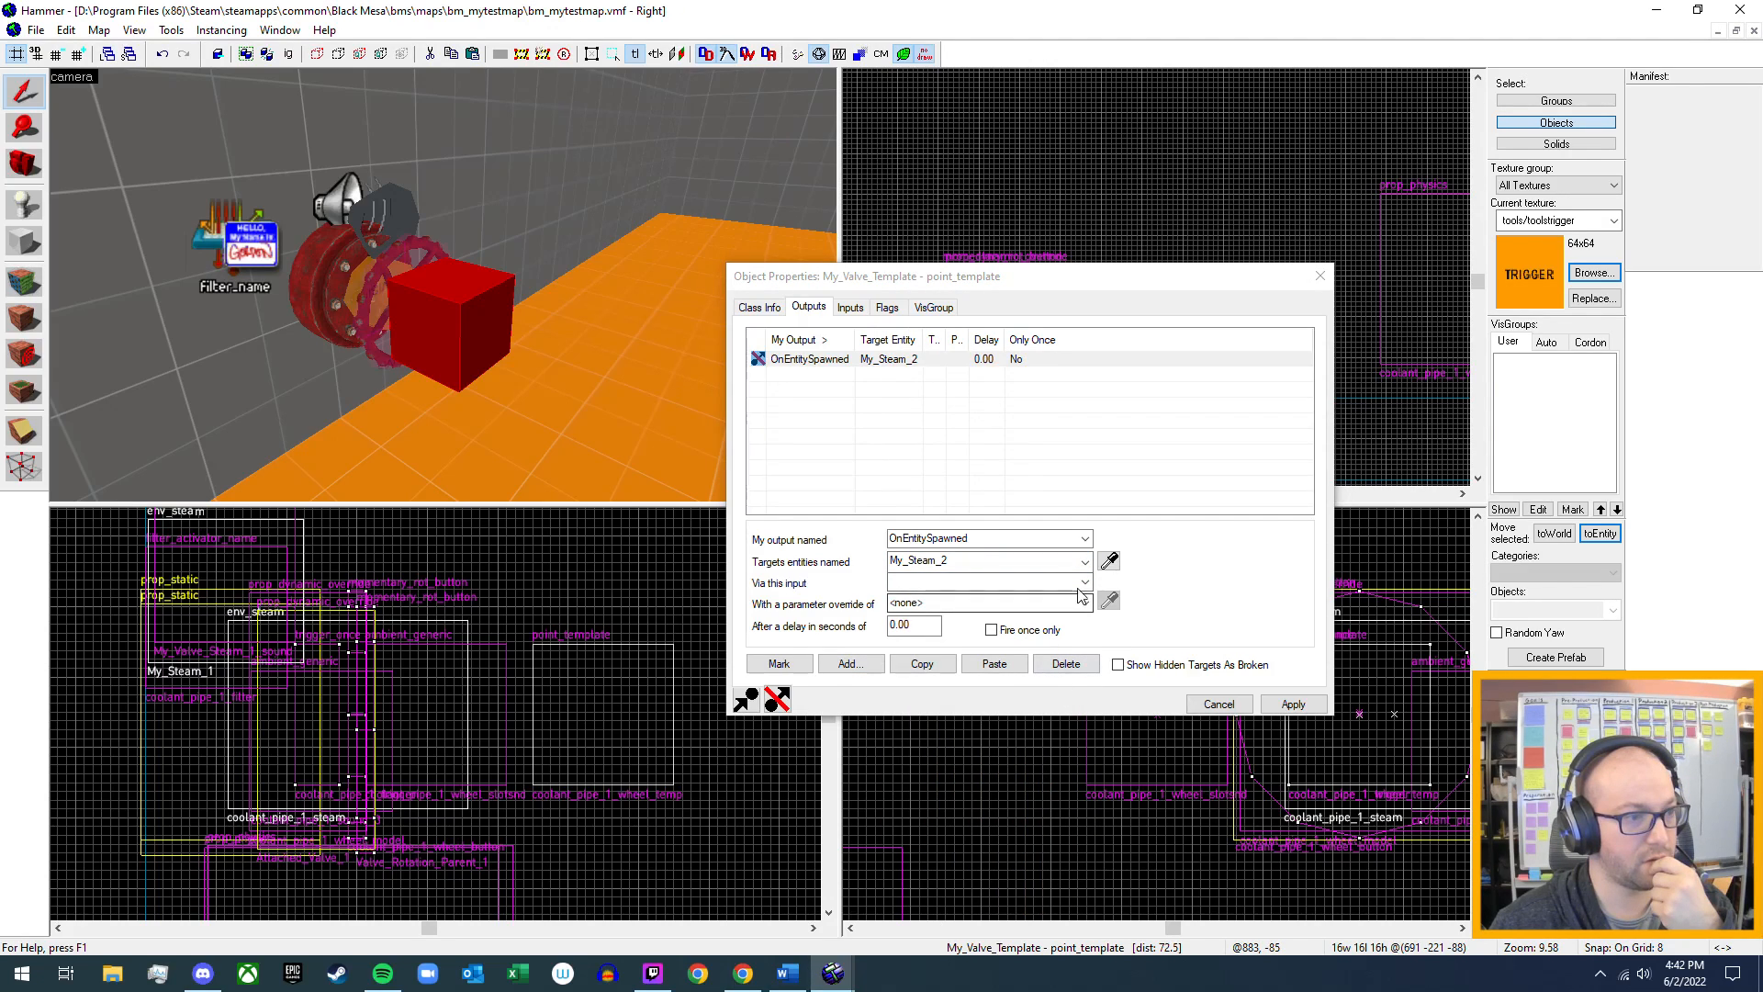
click(1009, 582)
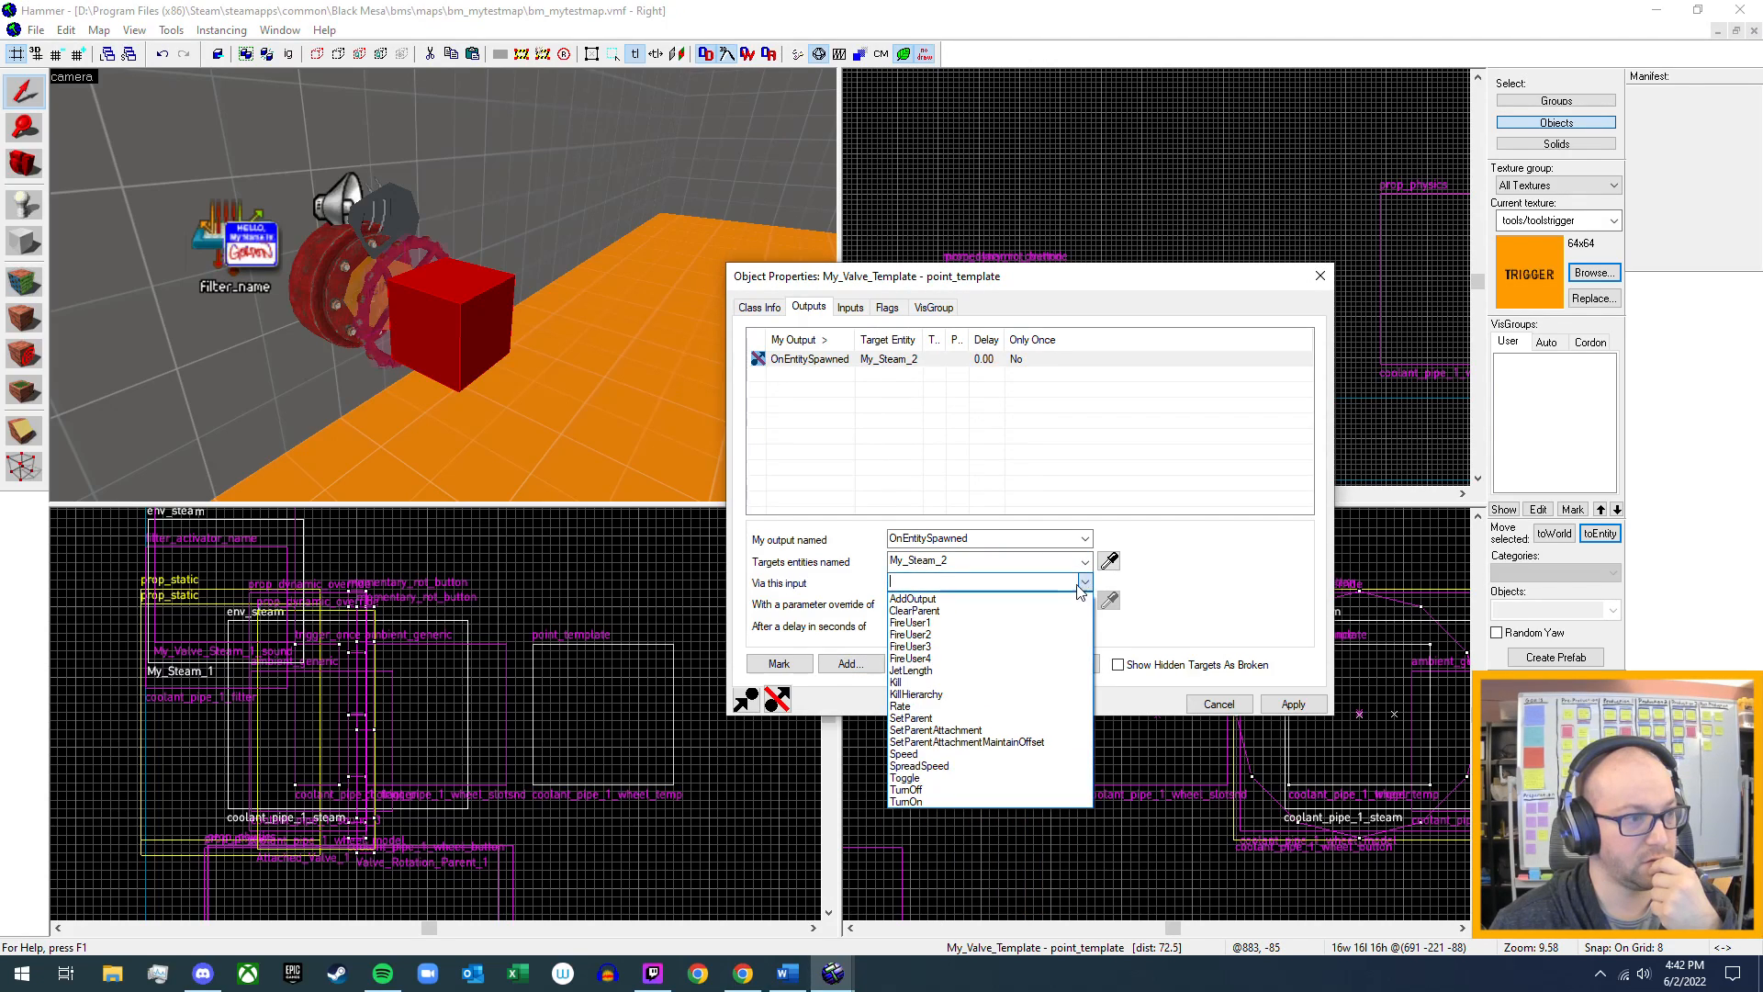
click(986, 682)
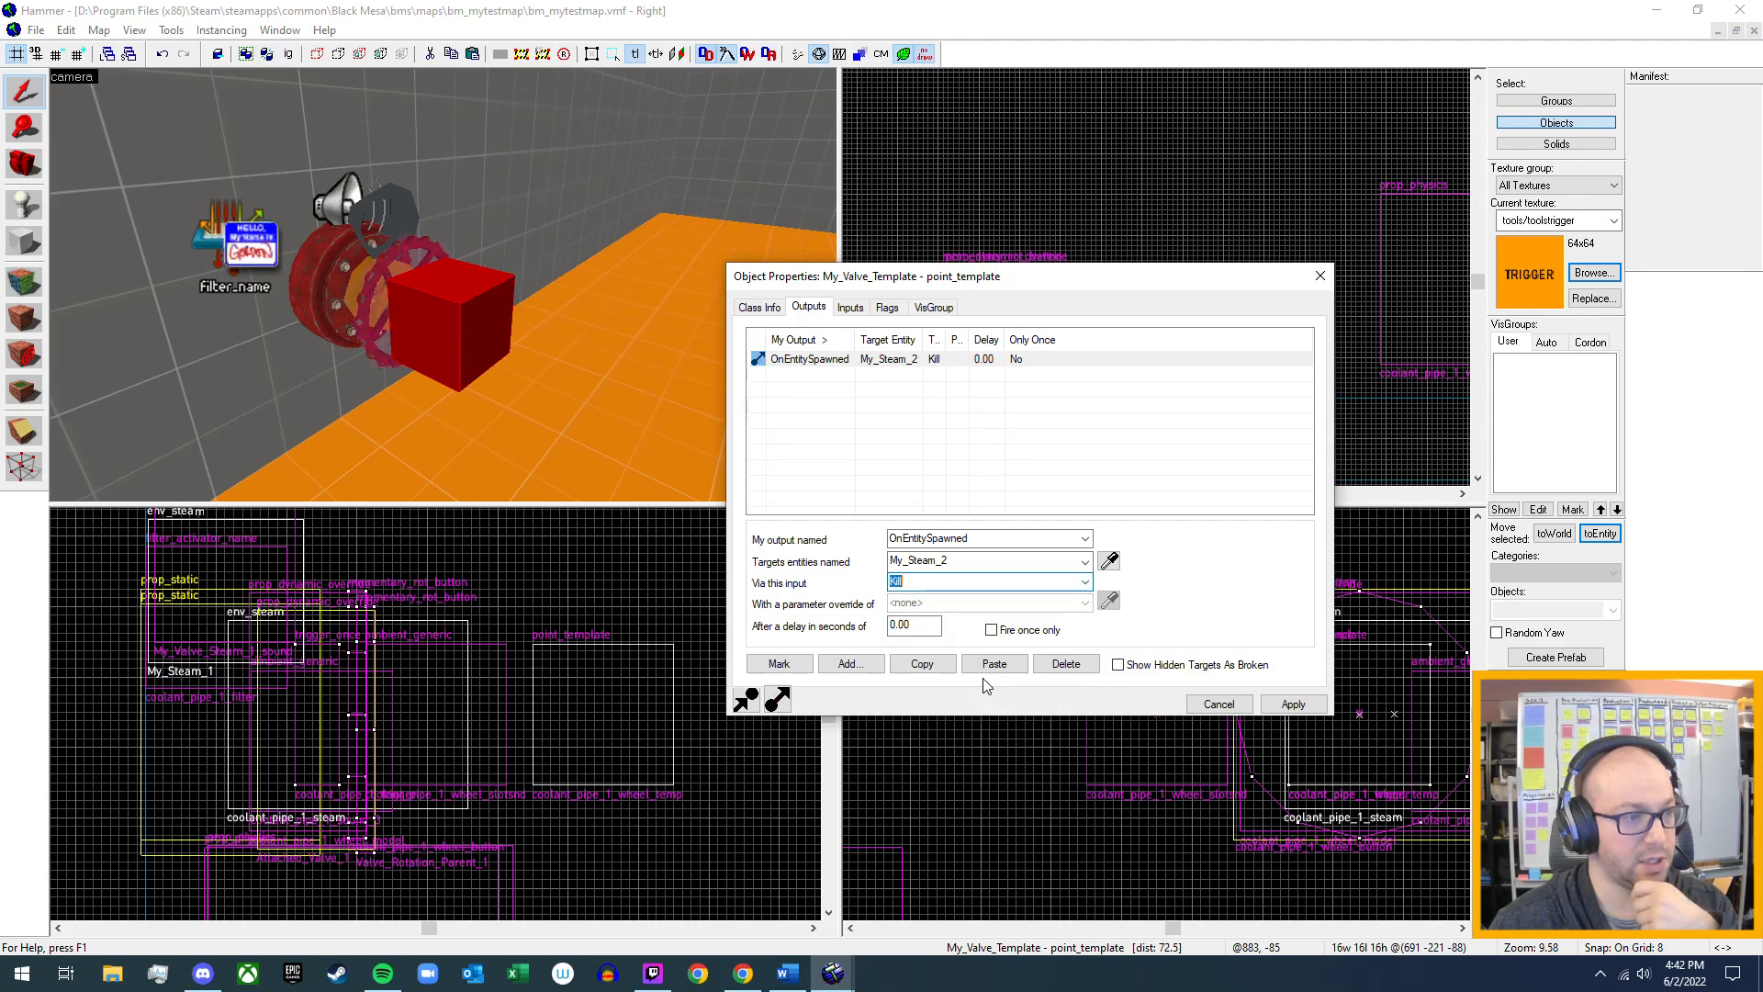
click(1293, 703)
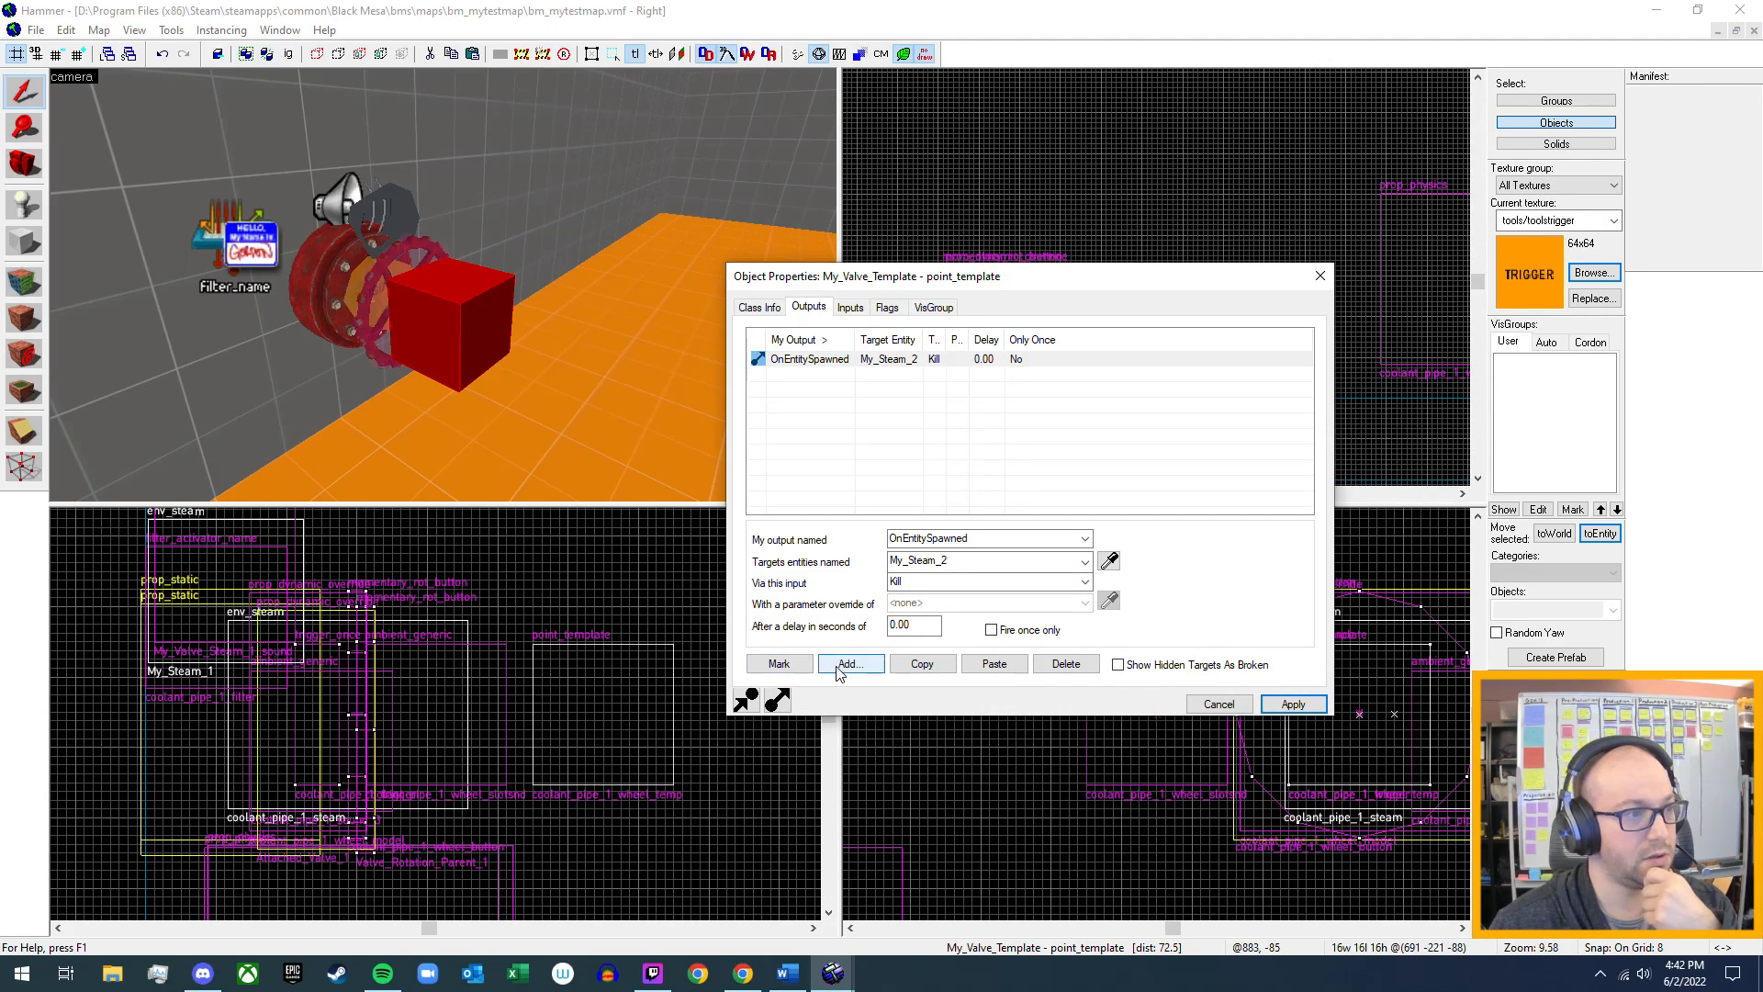
- Add a second OnEntitySpawned output to My_Valve_Template that sends Kill to My_Valve_Steam_2_sound, apply it, and close the properties
click(849, 663)
click(1084, 539)
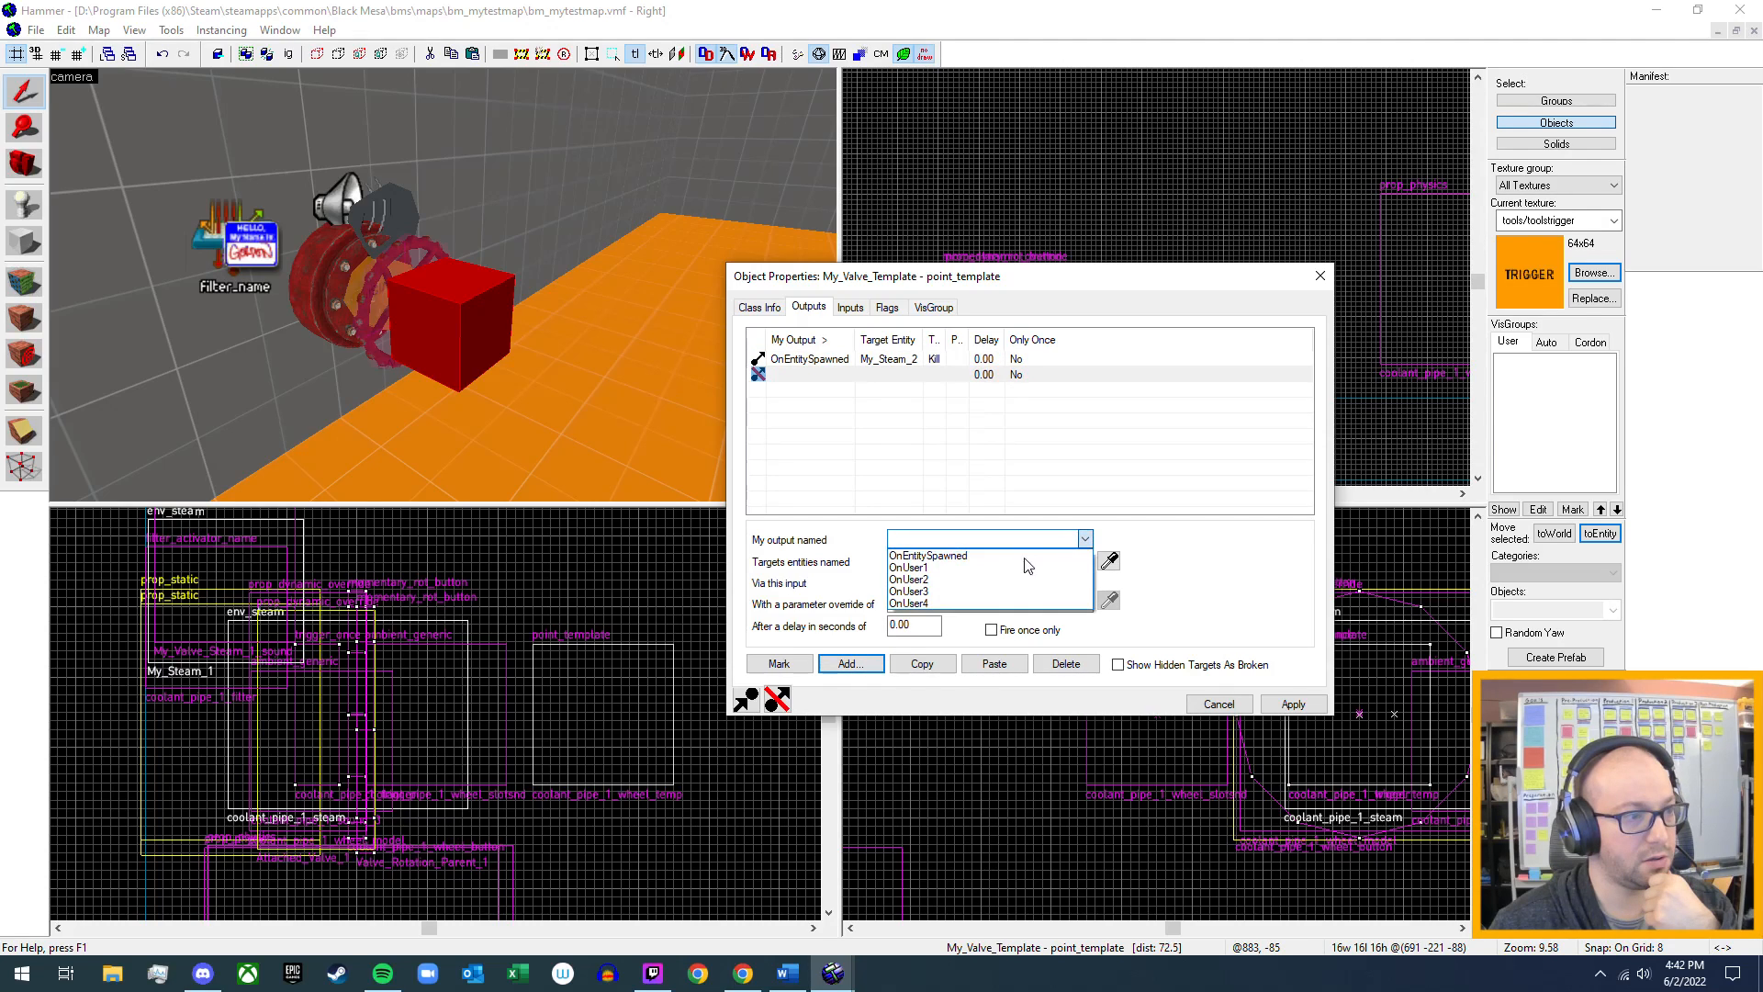
click(1035, 556)
click(1085, 562)
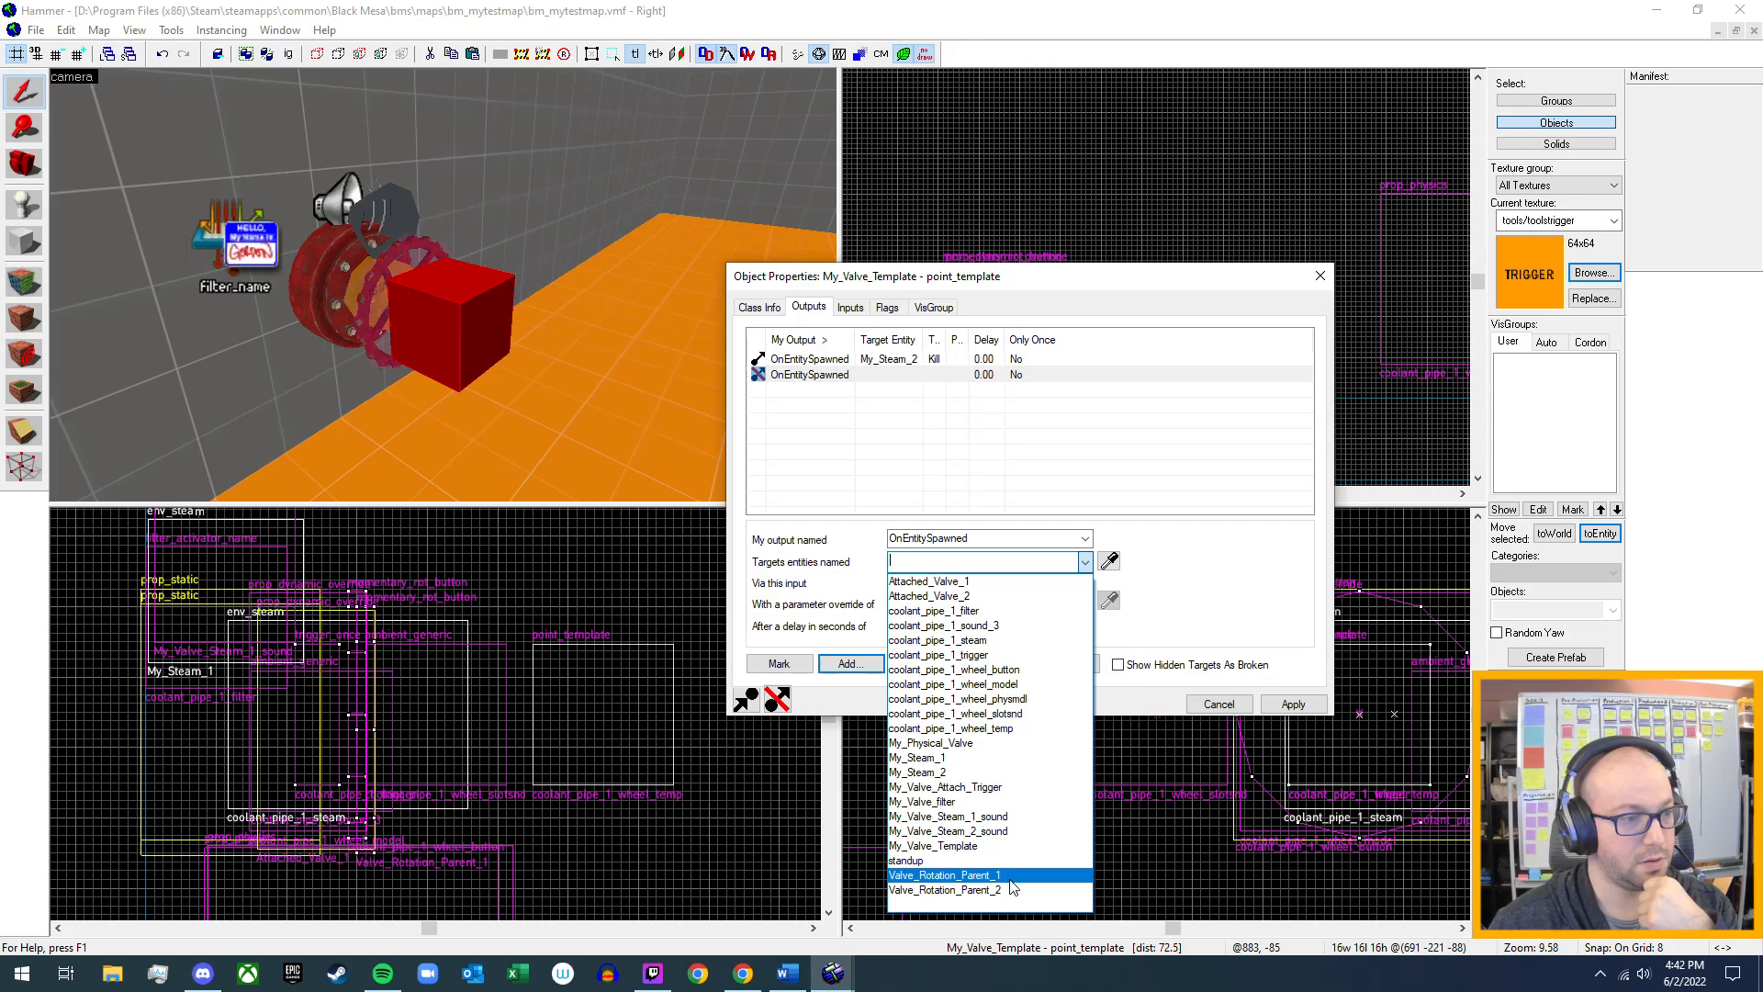
click(1015, 832)
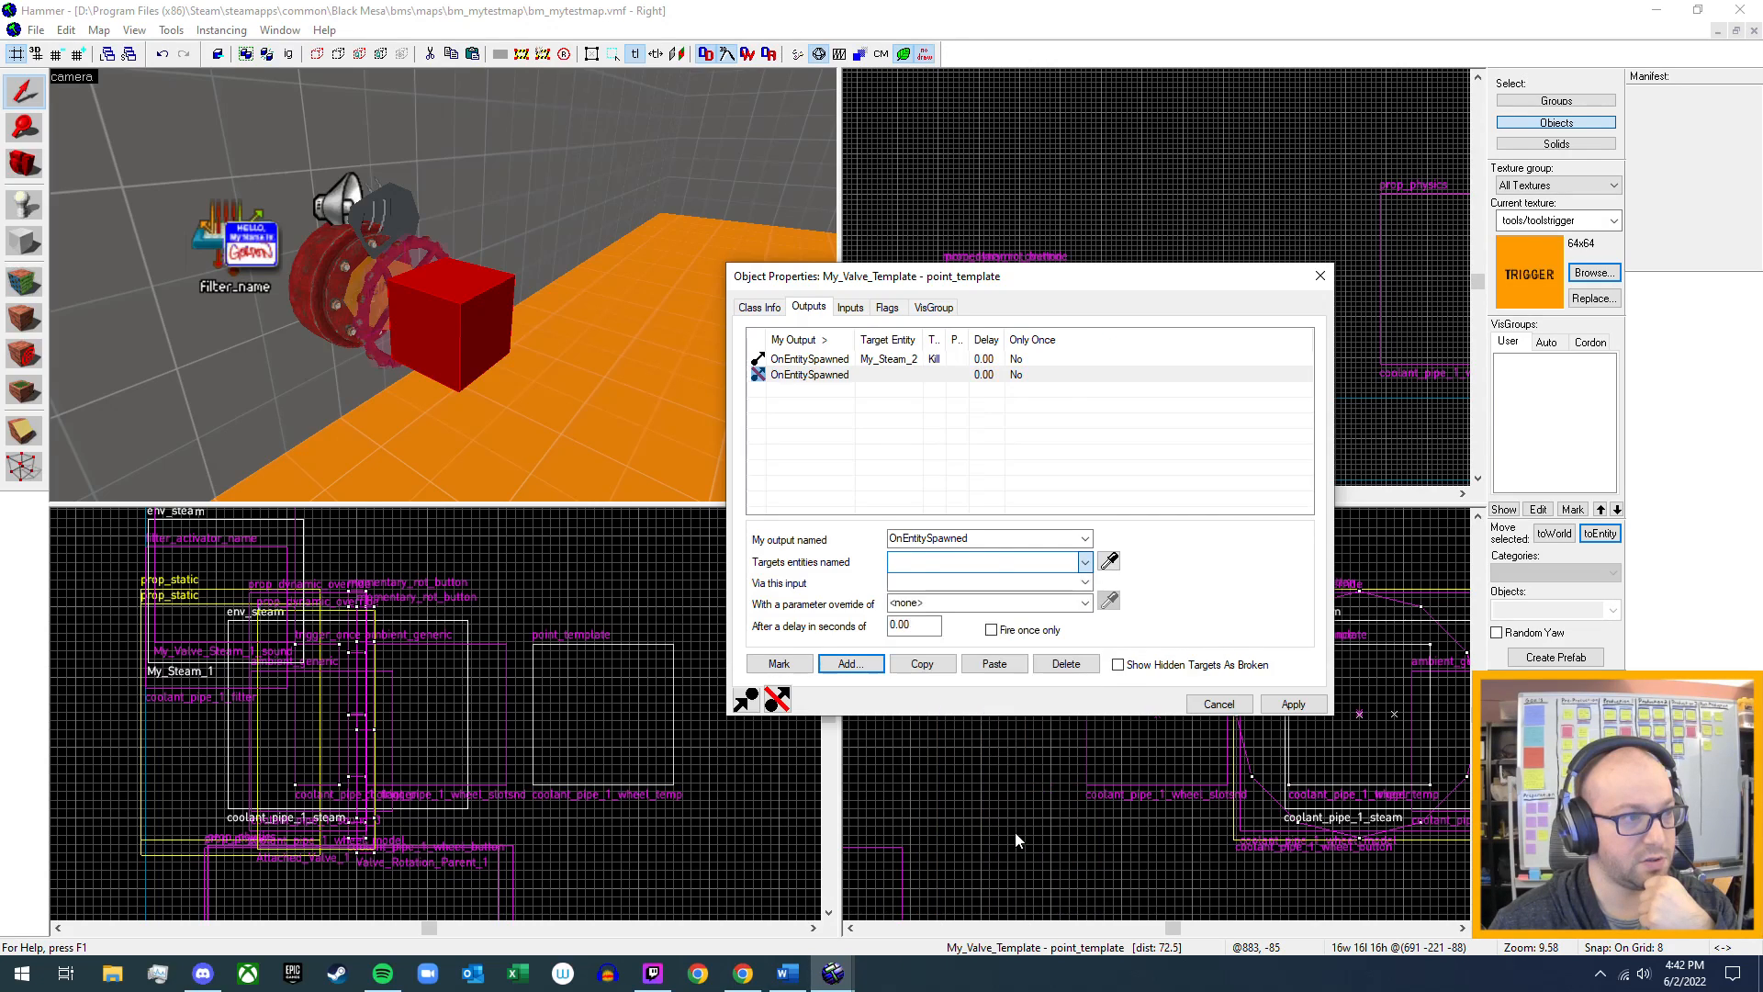
click(1085, 582)
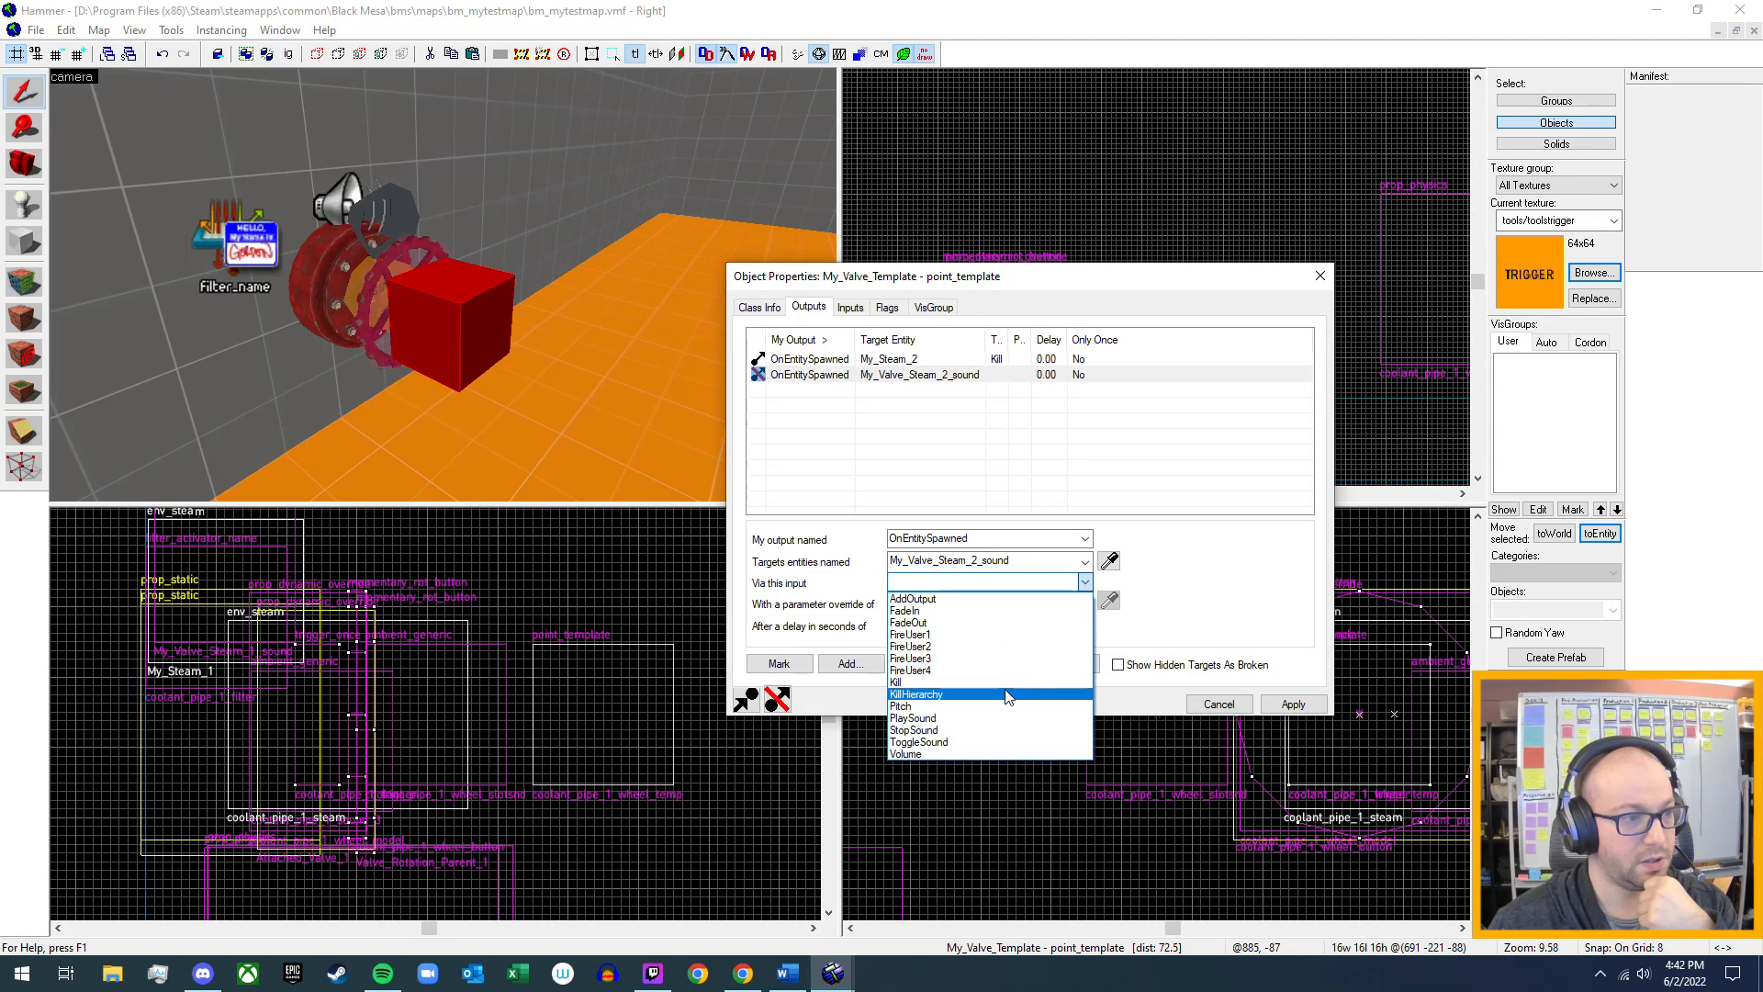
click(1010, 683)
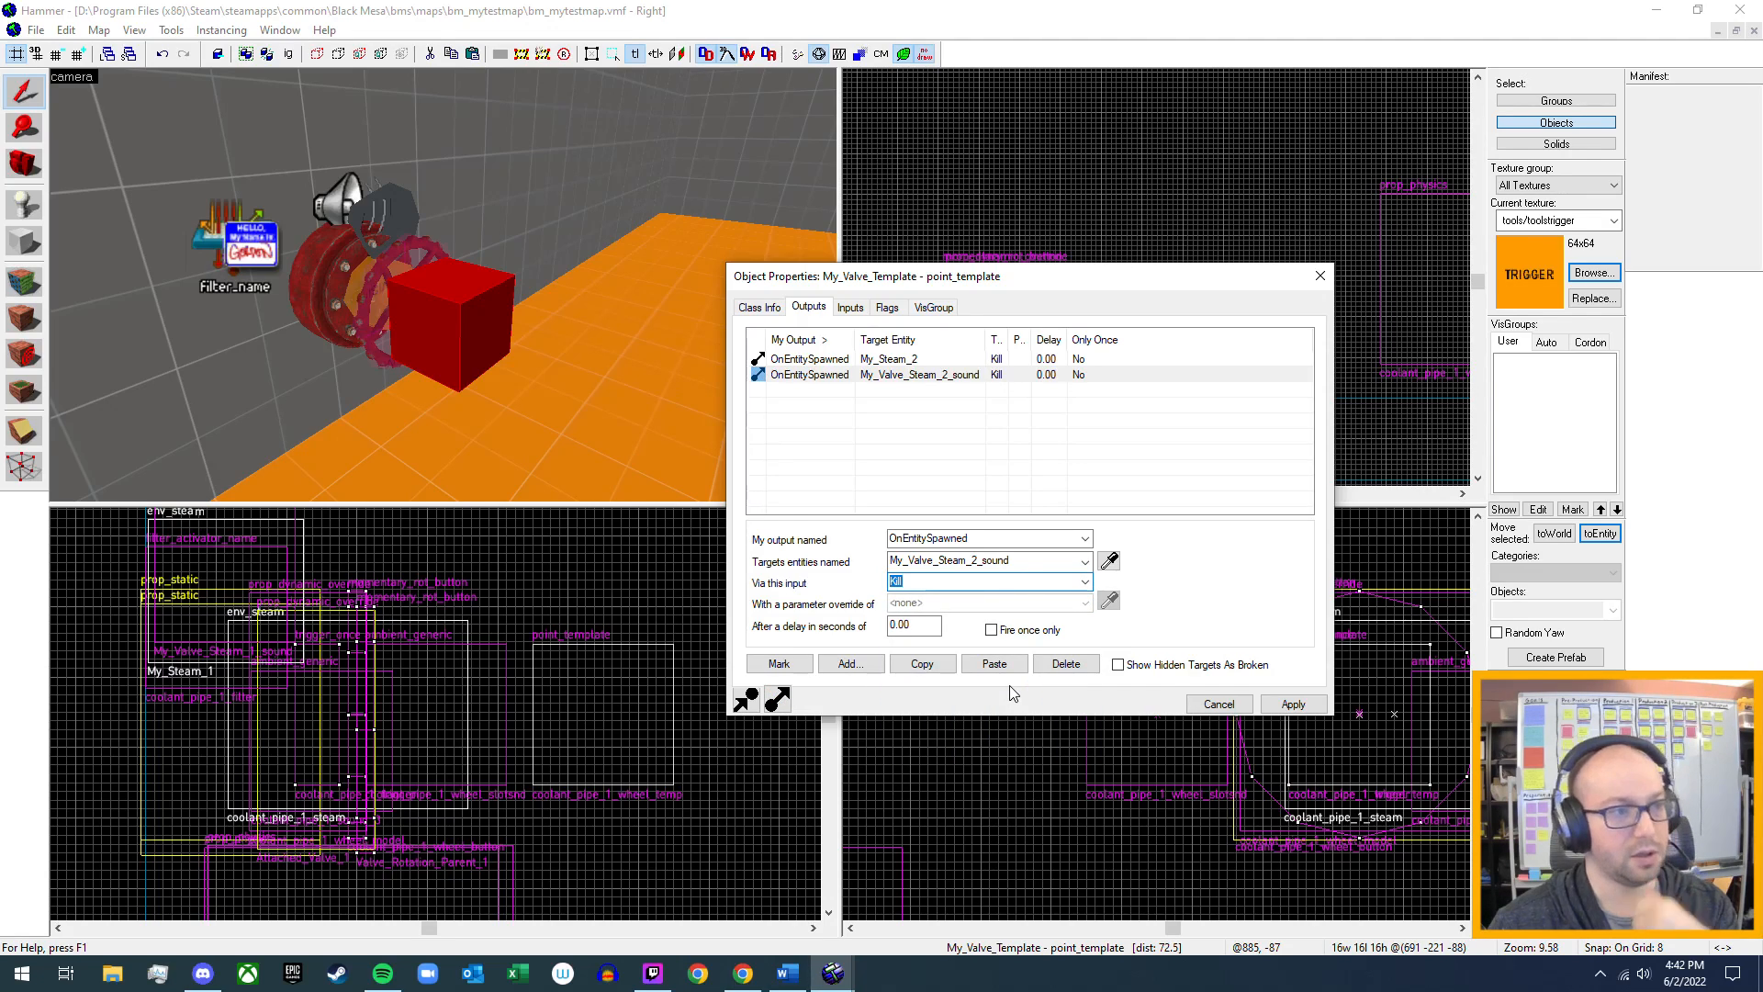
click(1291, 705)
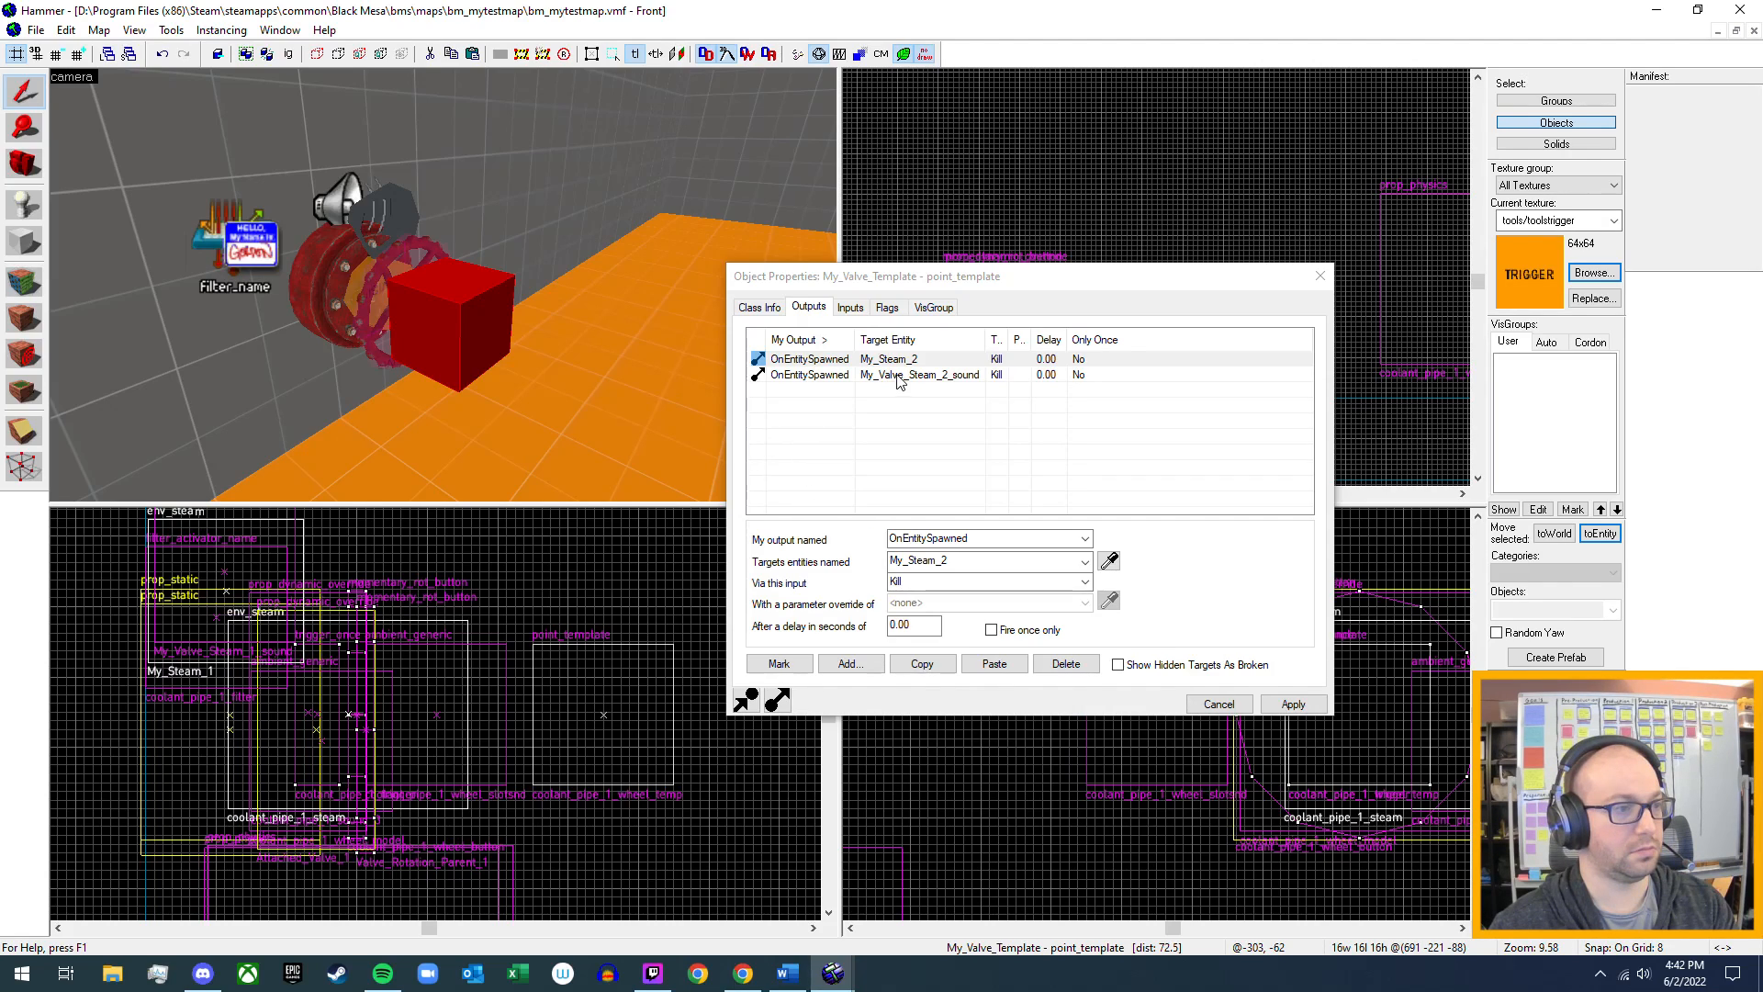
click(1313, 285)
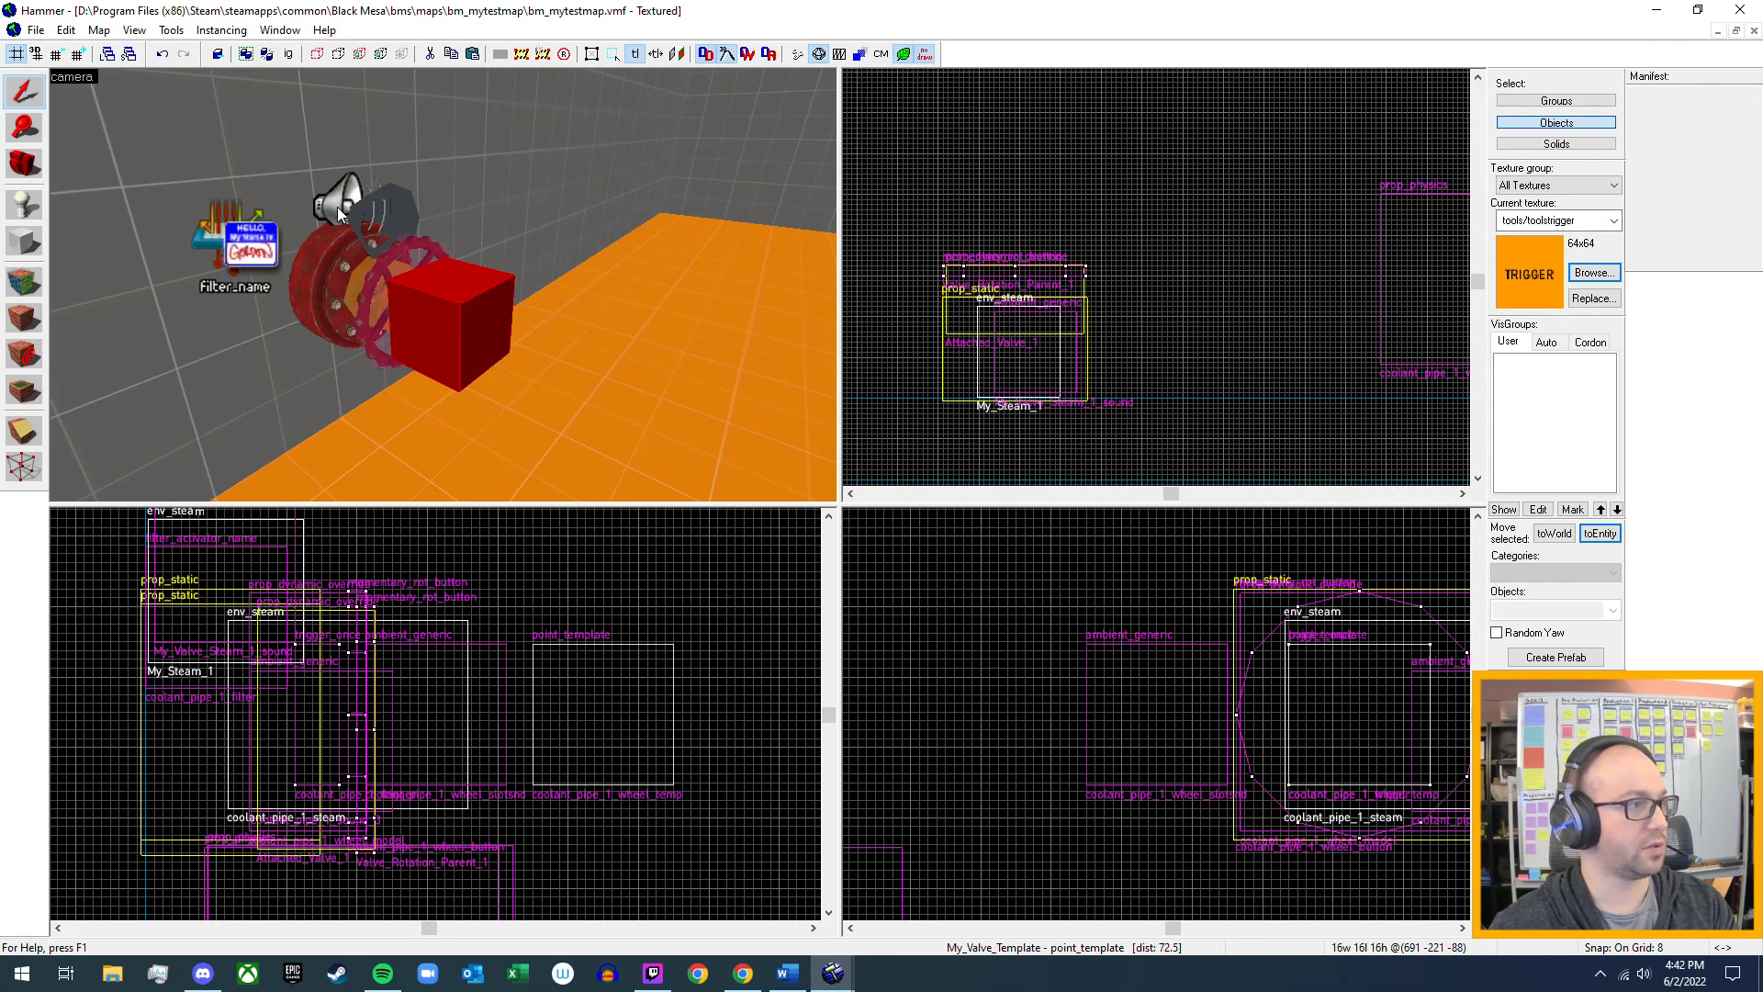
- Check the incoming connections of My_Valve_Steam_2_sound and My_Steam_2, and close the properties
double_click(338, 206)
click(850, 308)
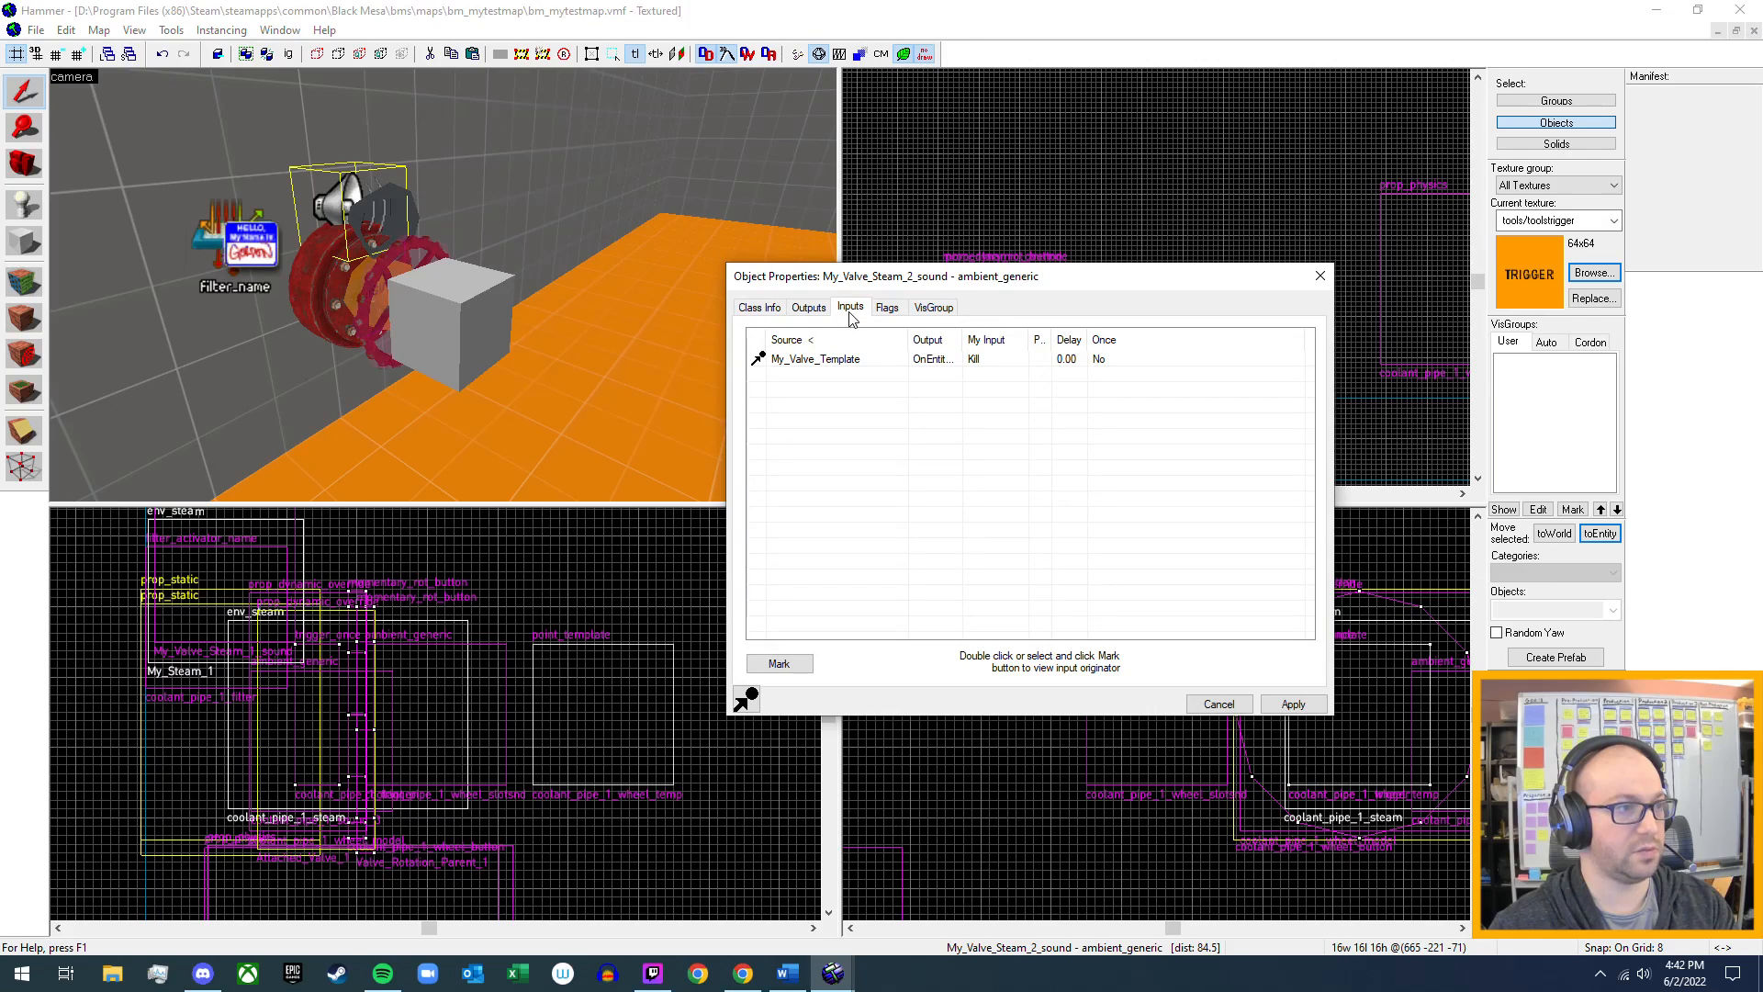
click(409, 217)
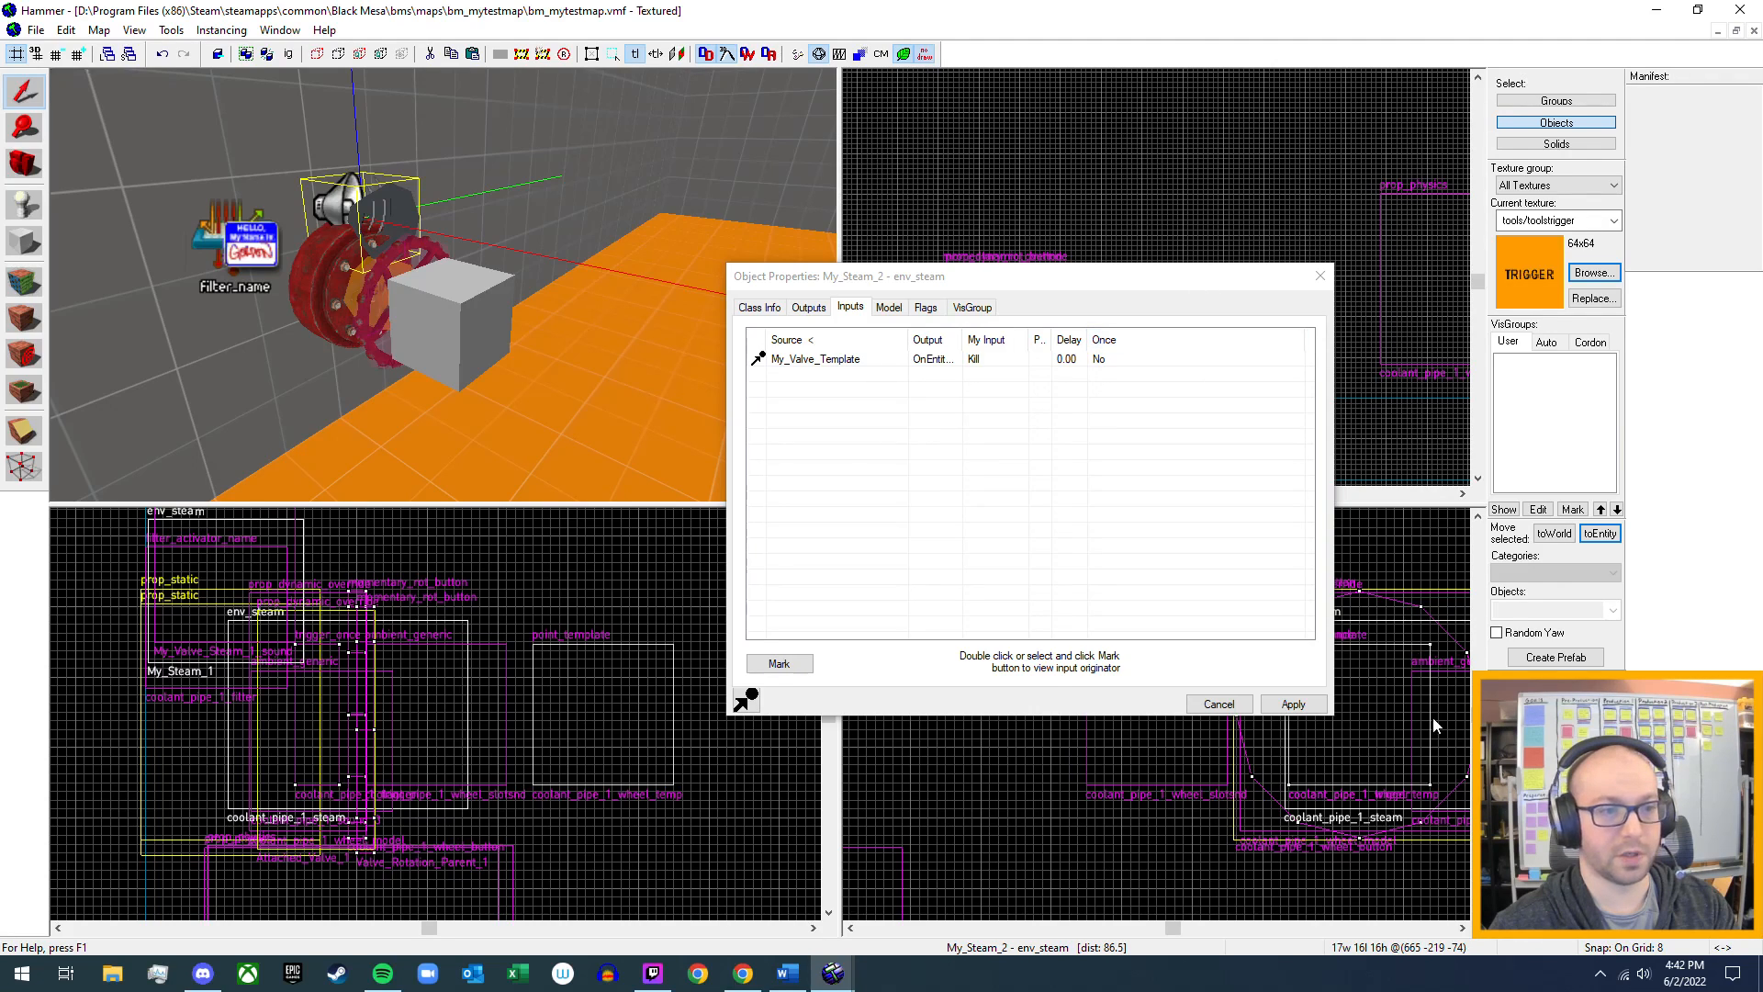
click(1319, 277)
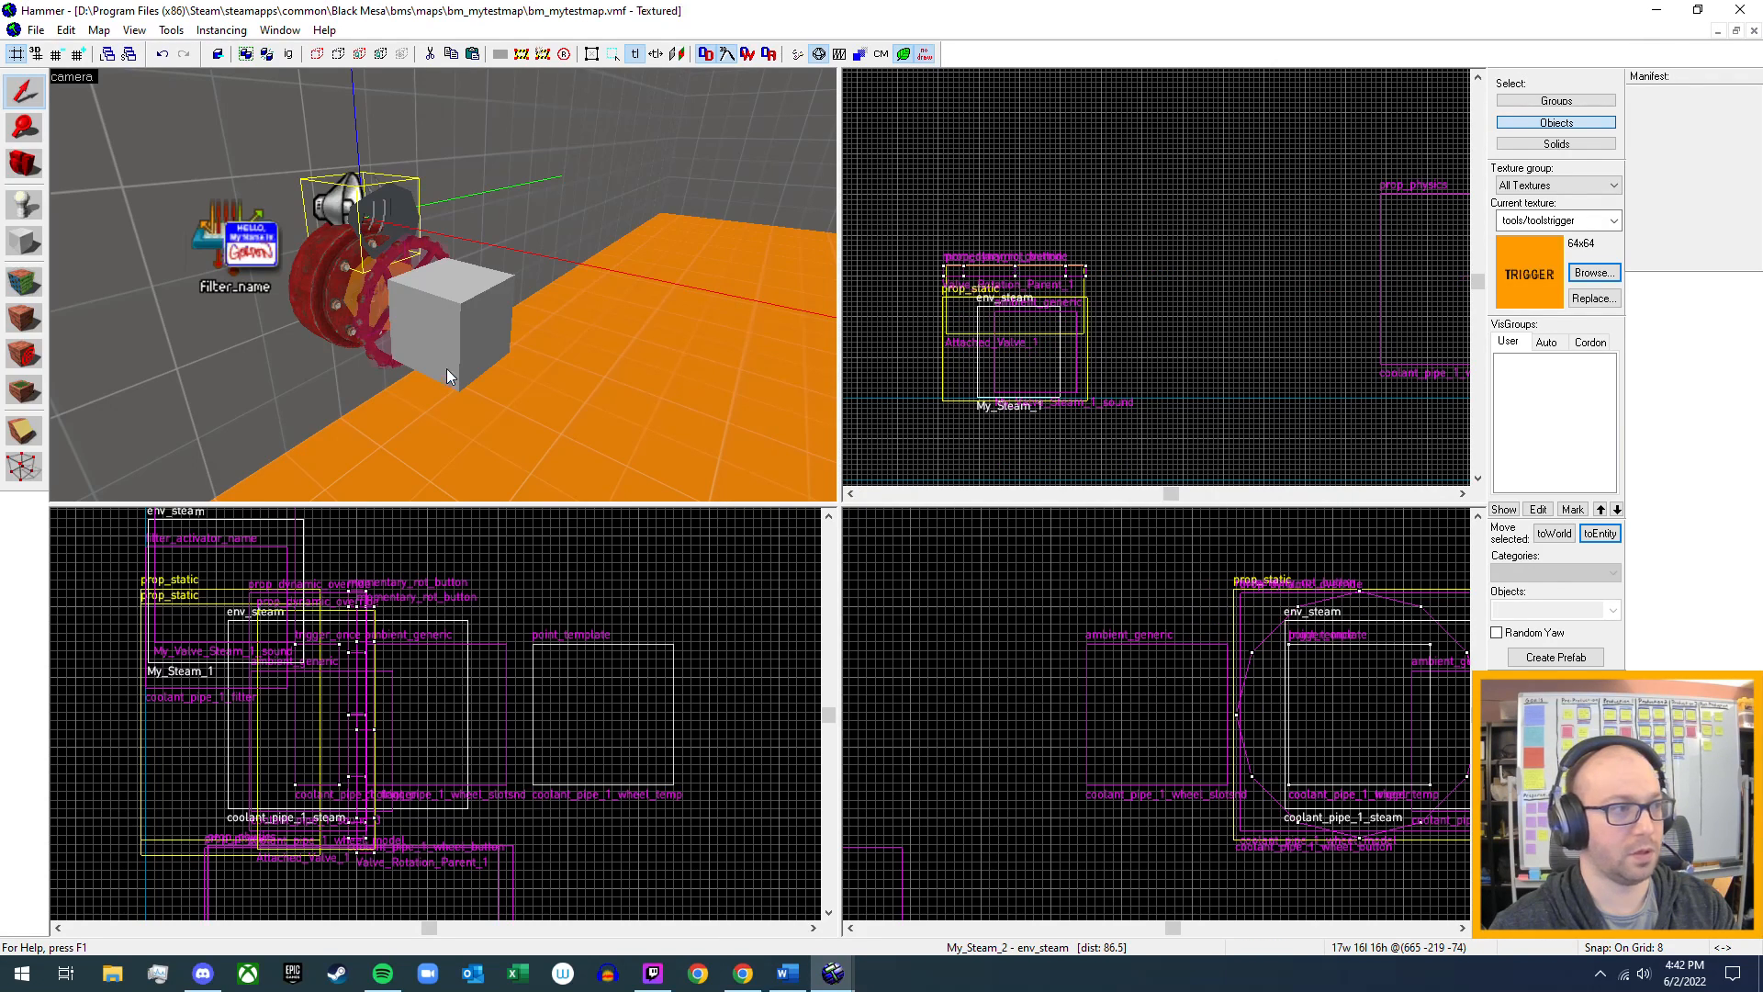
- Compile bm_mytestmap with normal BSP, normal VIS and final RAD, and launch it in the game
key(z)
key(d)
key(s)
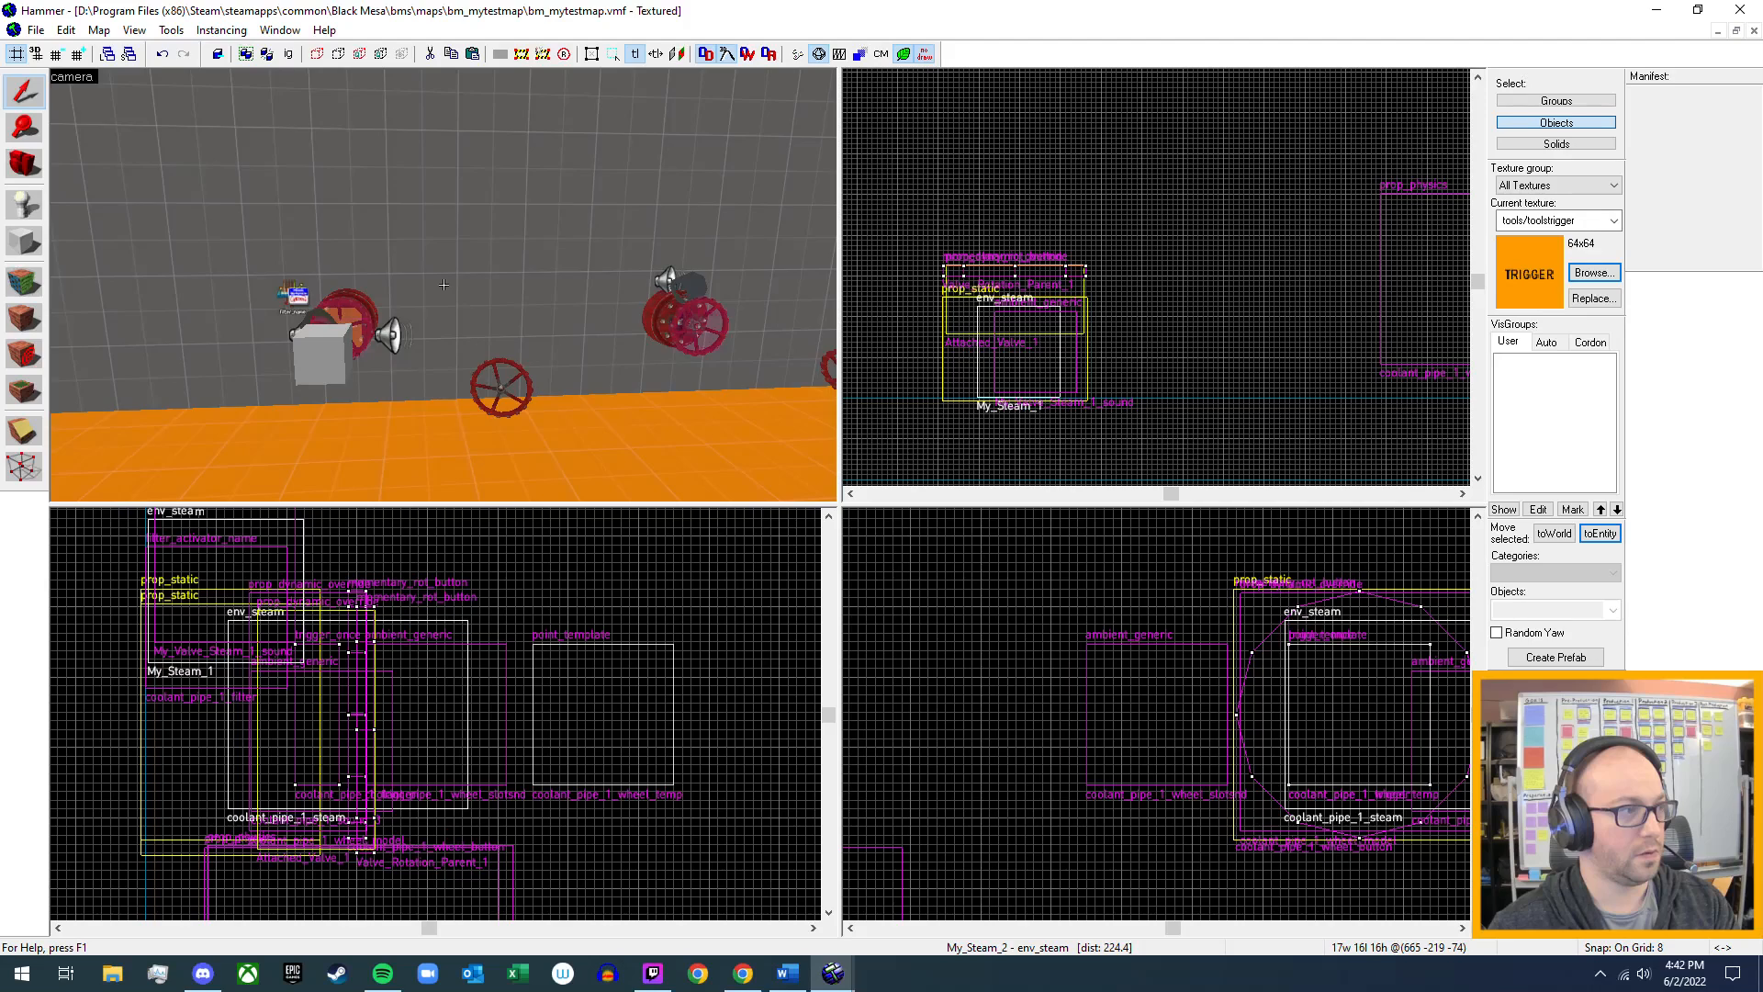
key(d)
key(a)
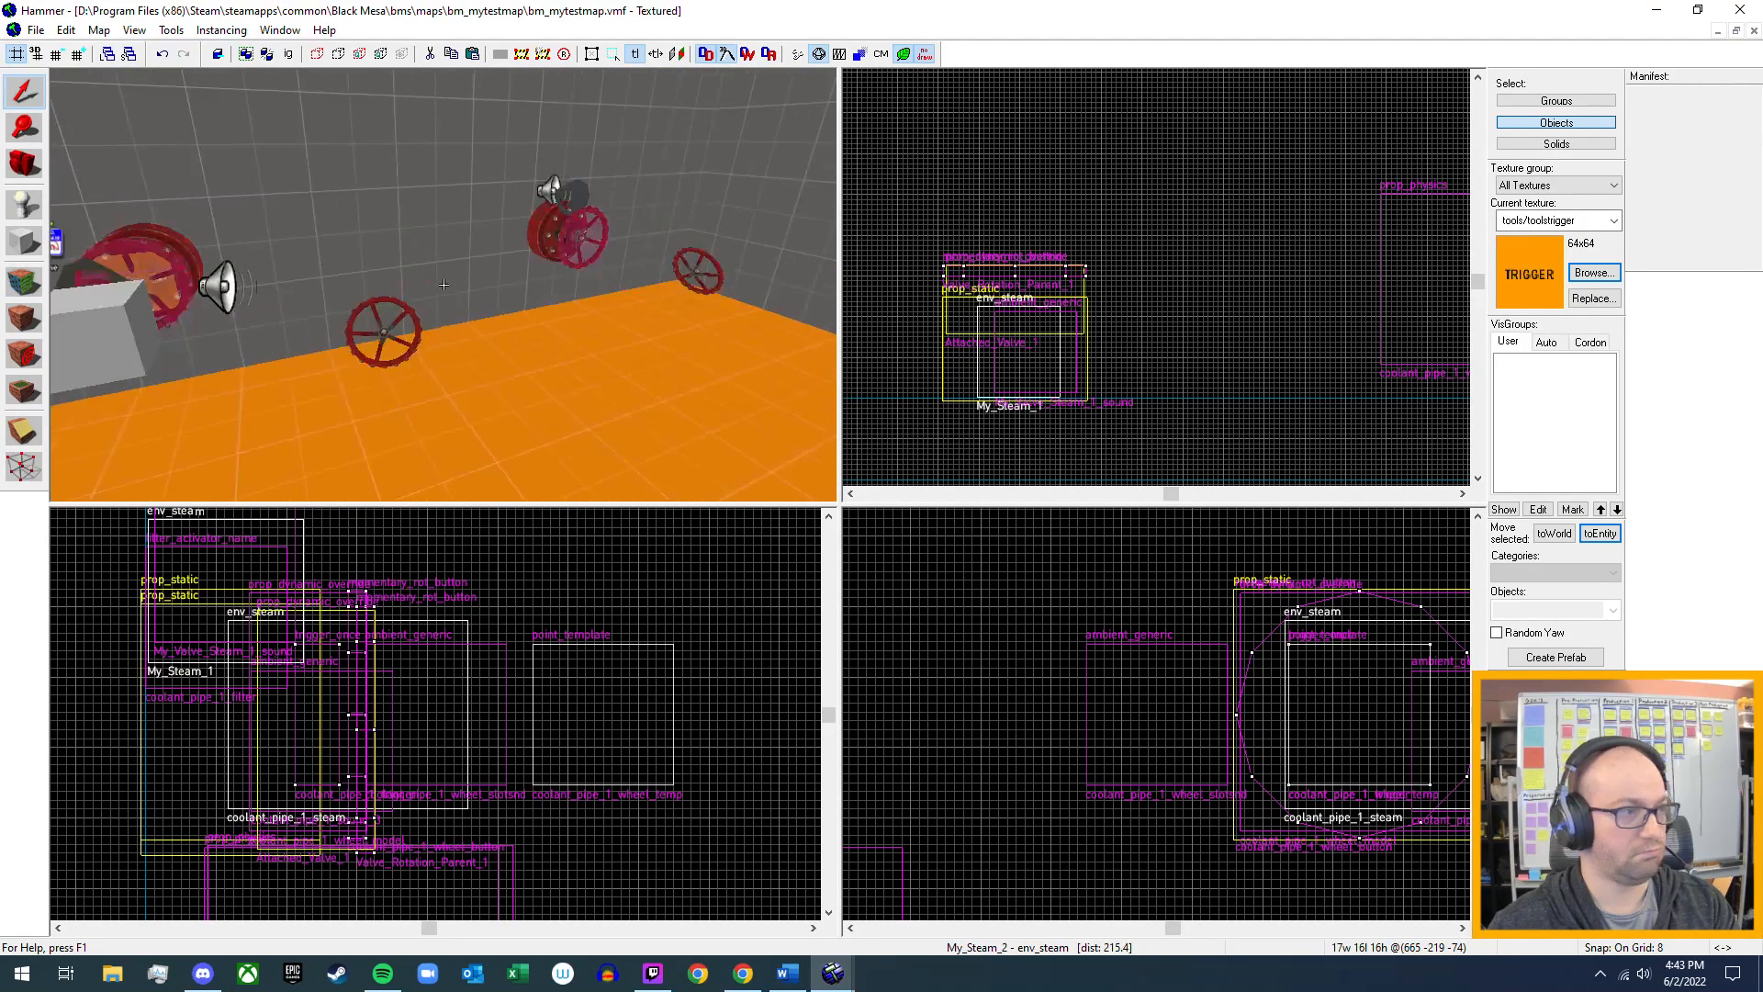
key(z)
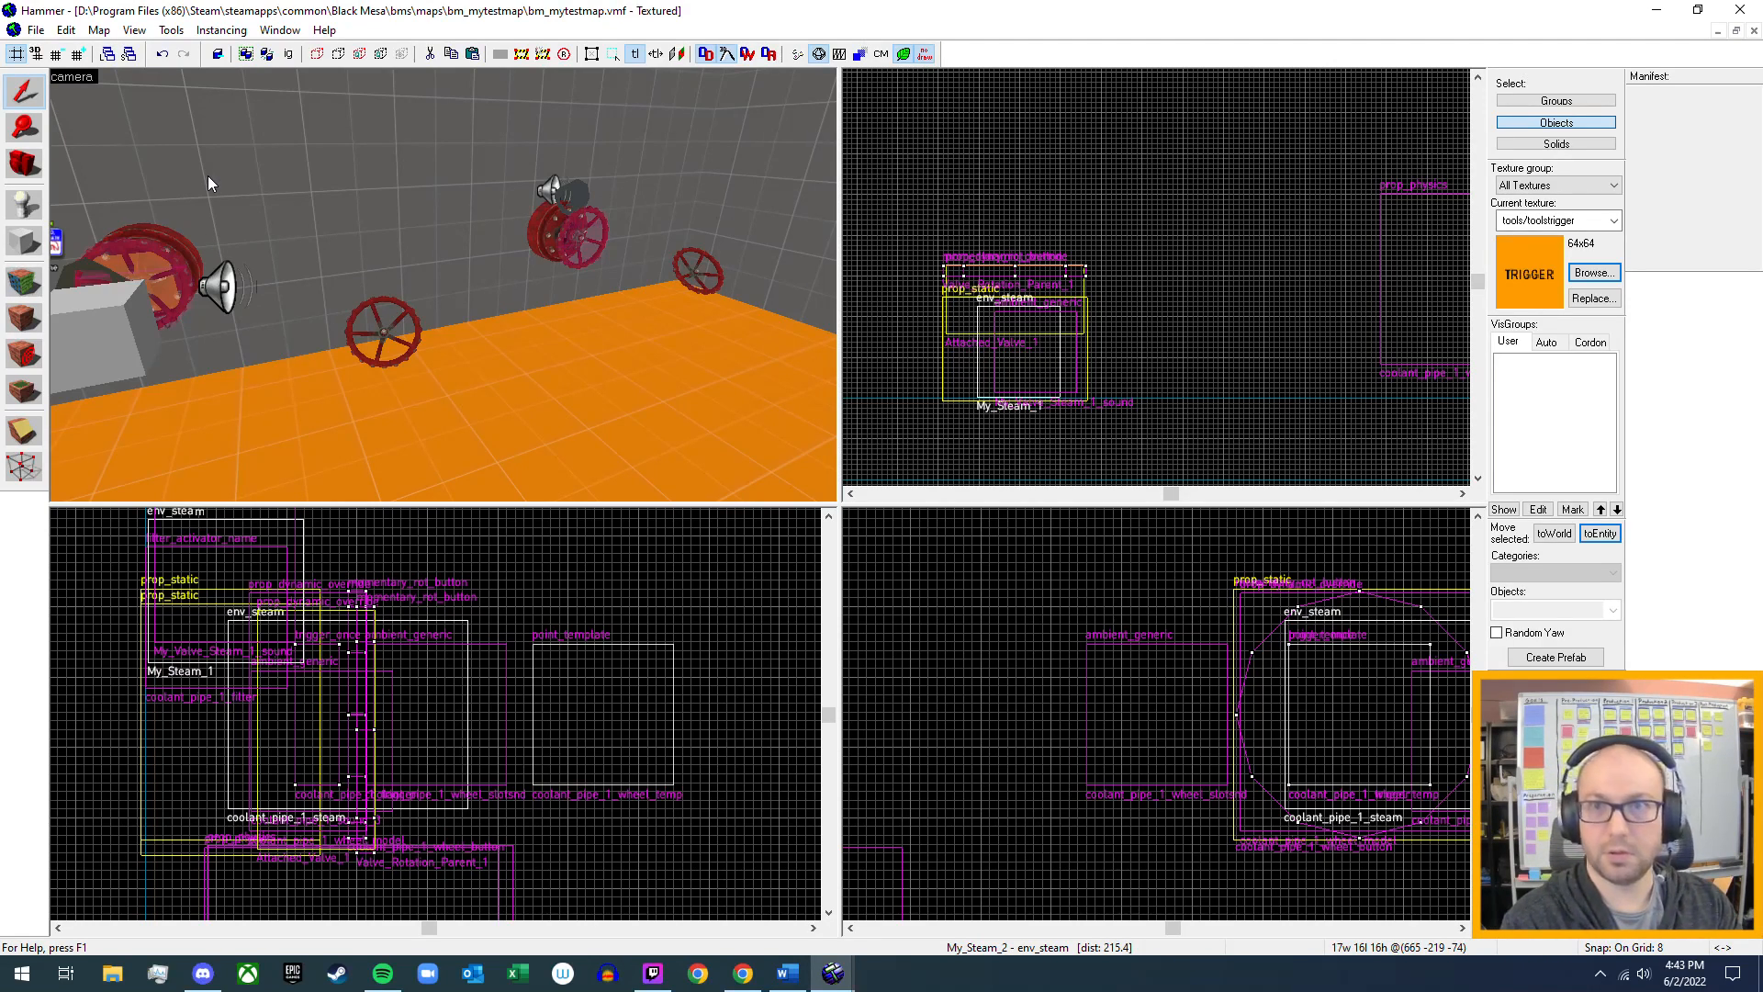
key(F9)
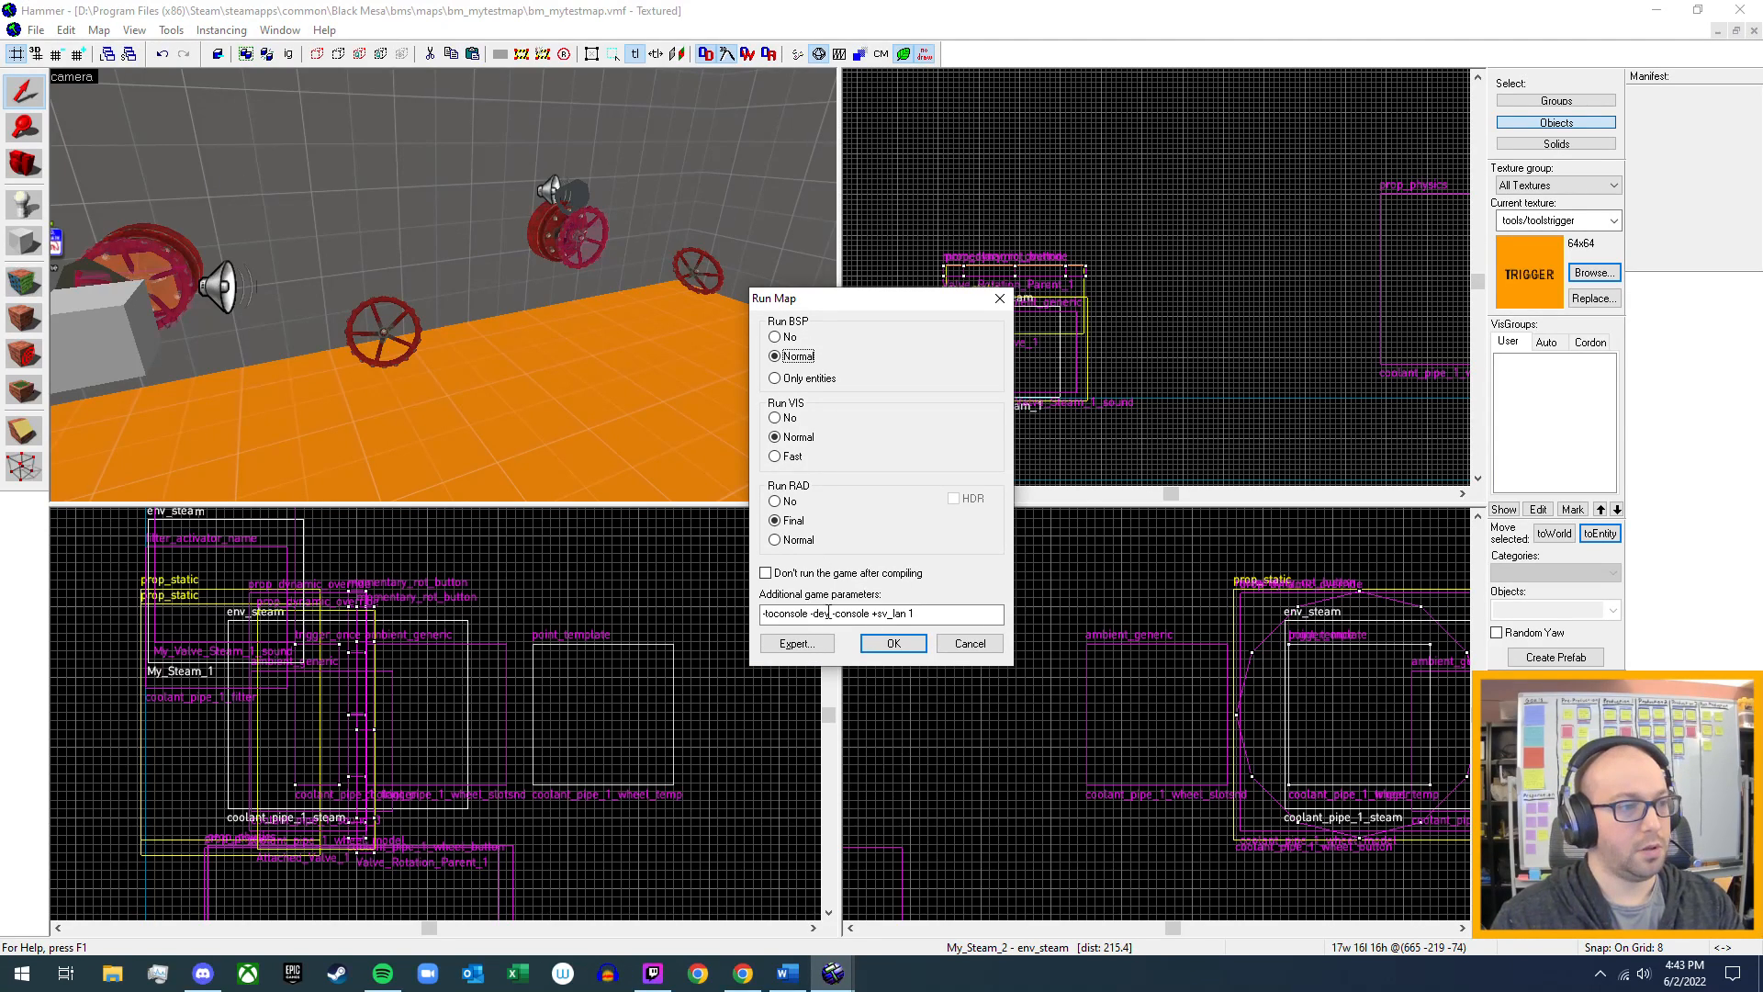
click(901, 647)
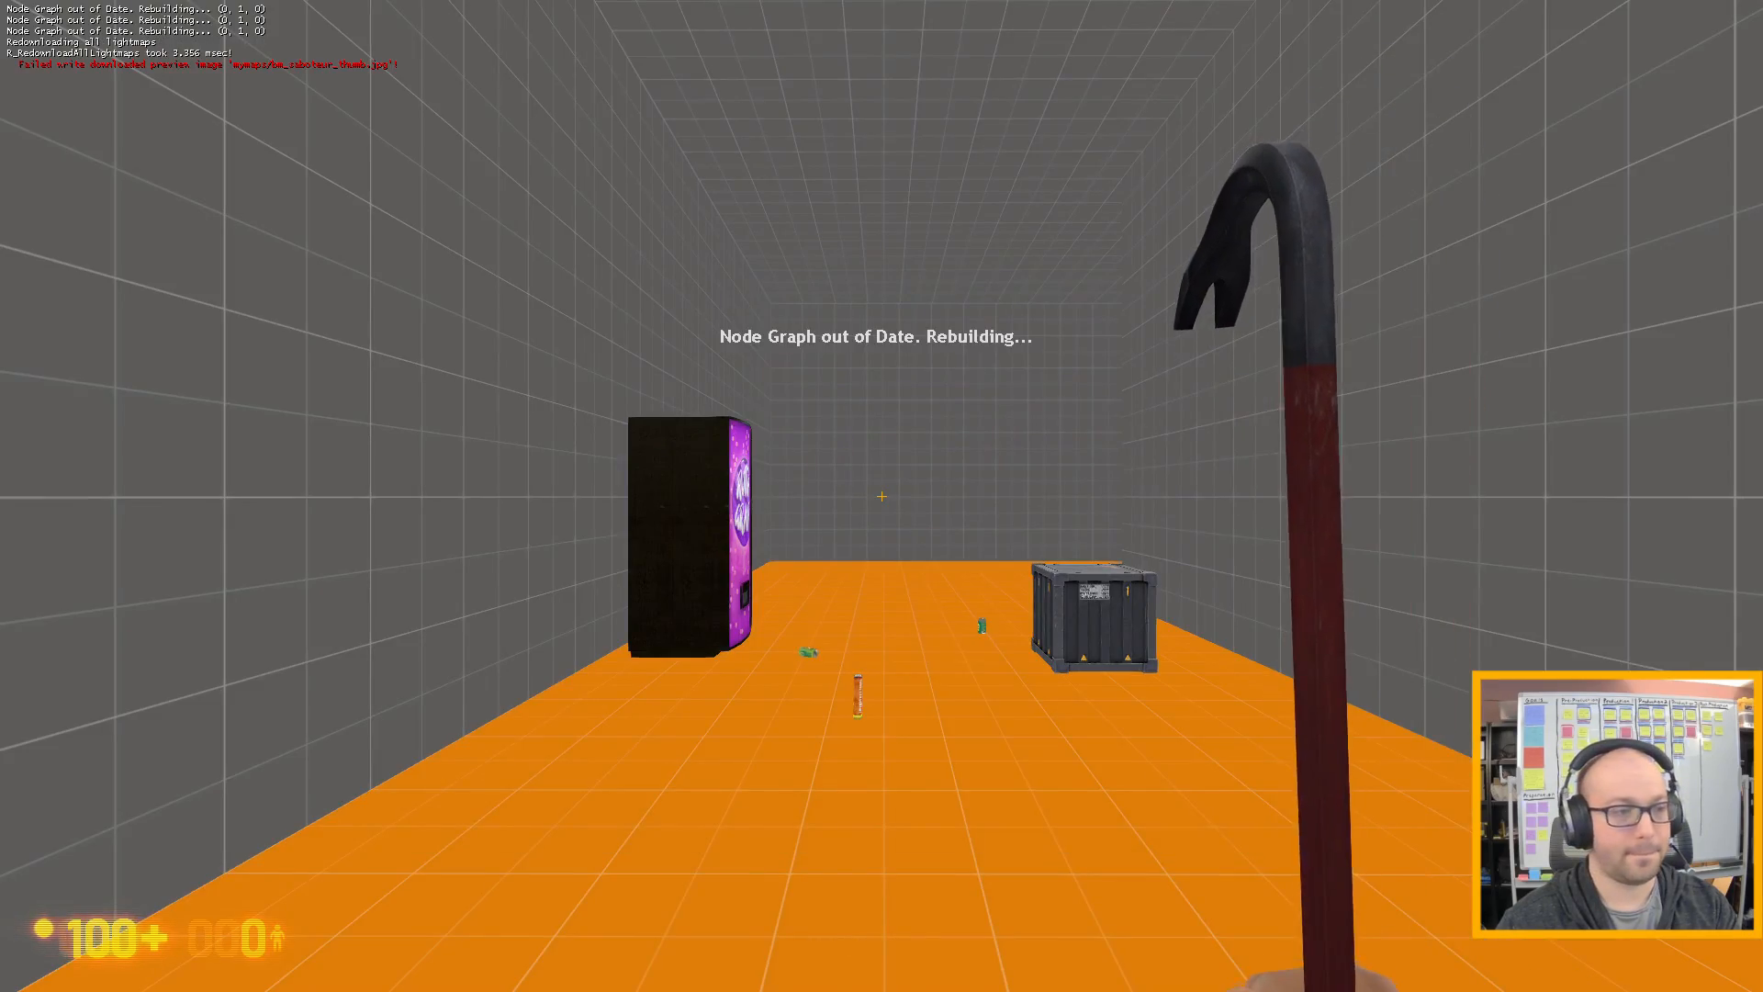
- In the Black Mesa test map, go to the valves, try a loose wheel on a steaming valve, and drop it
key(w)
click(881, 496)
key(w)
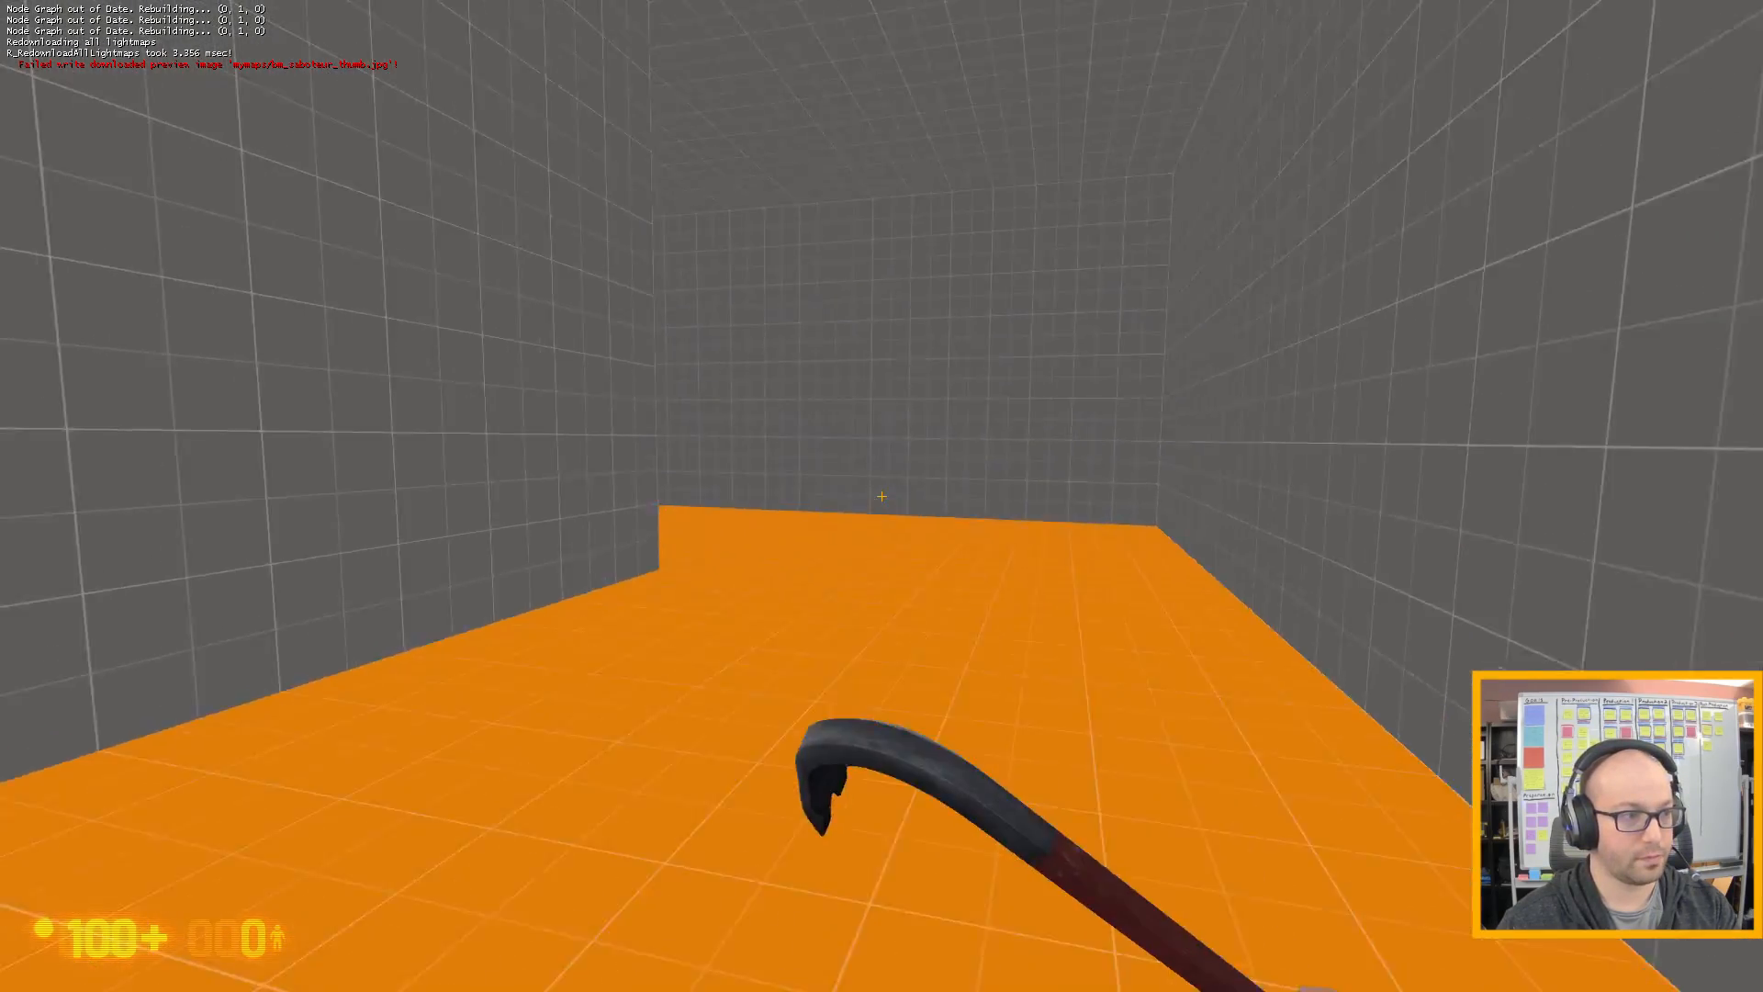
key(w)
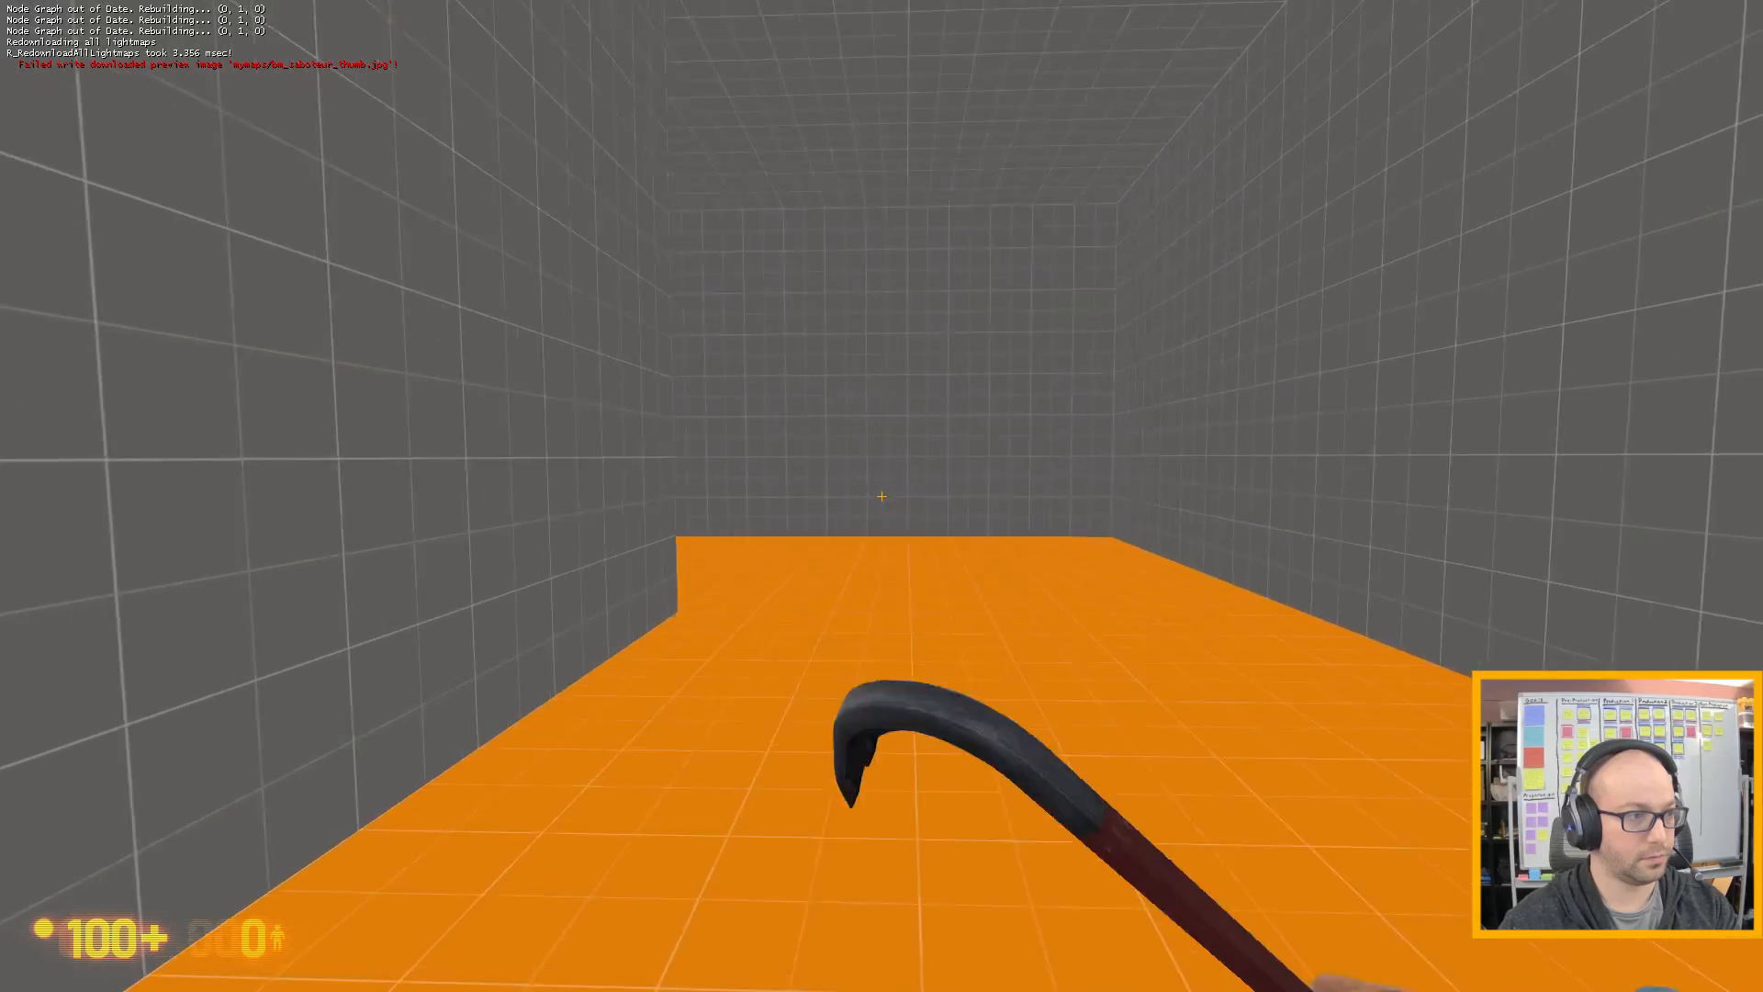
key(w)
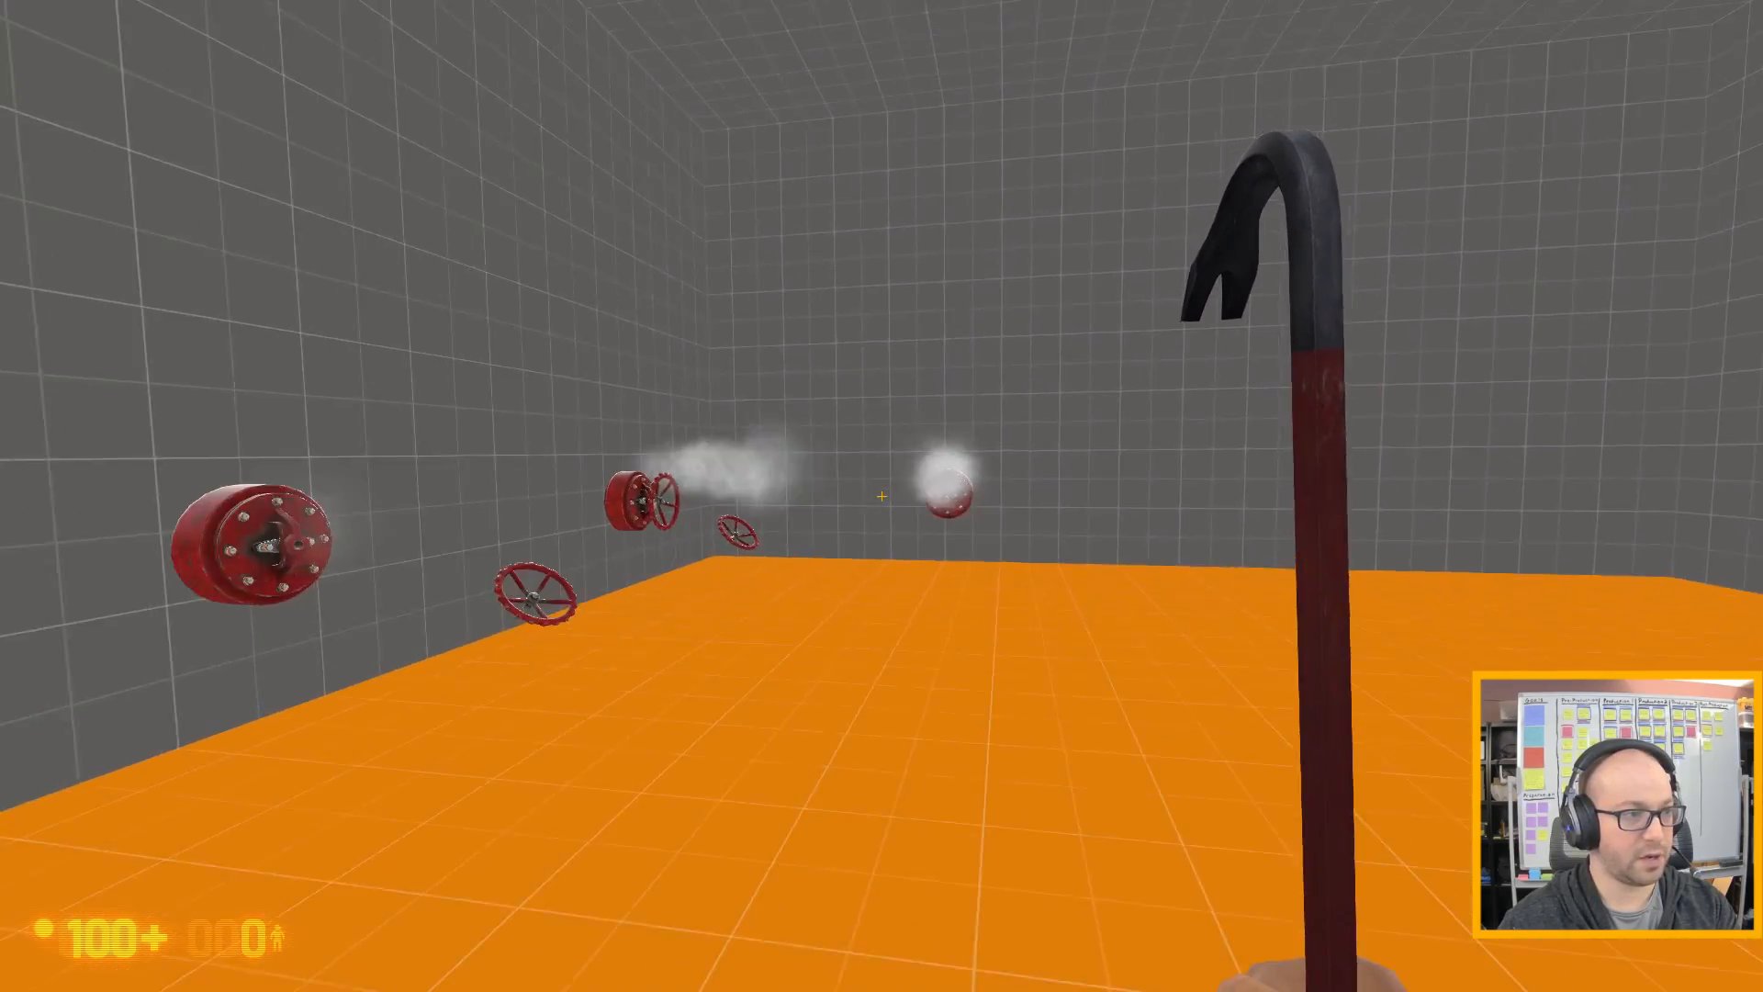
key(w)
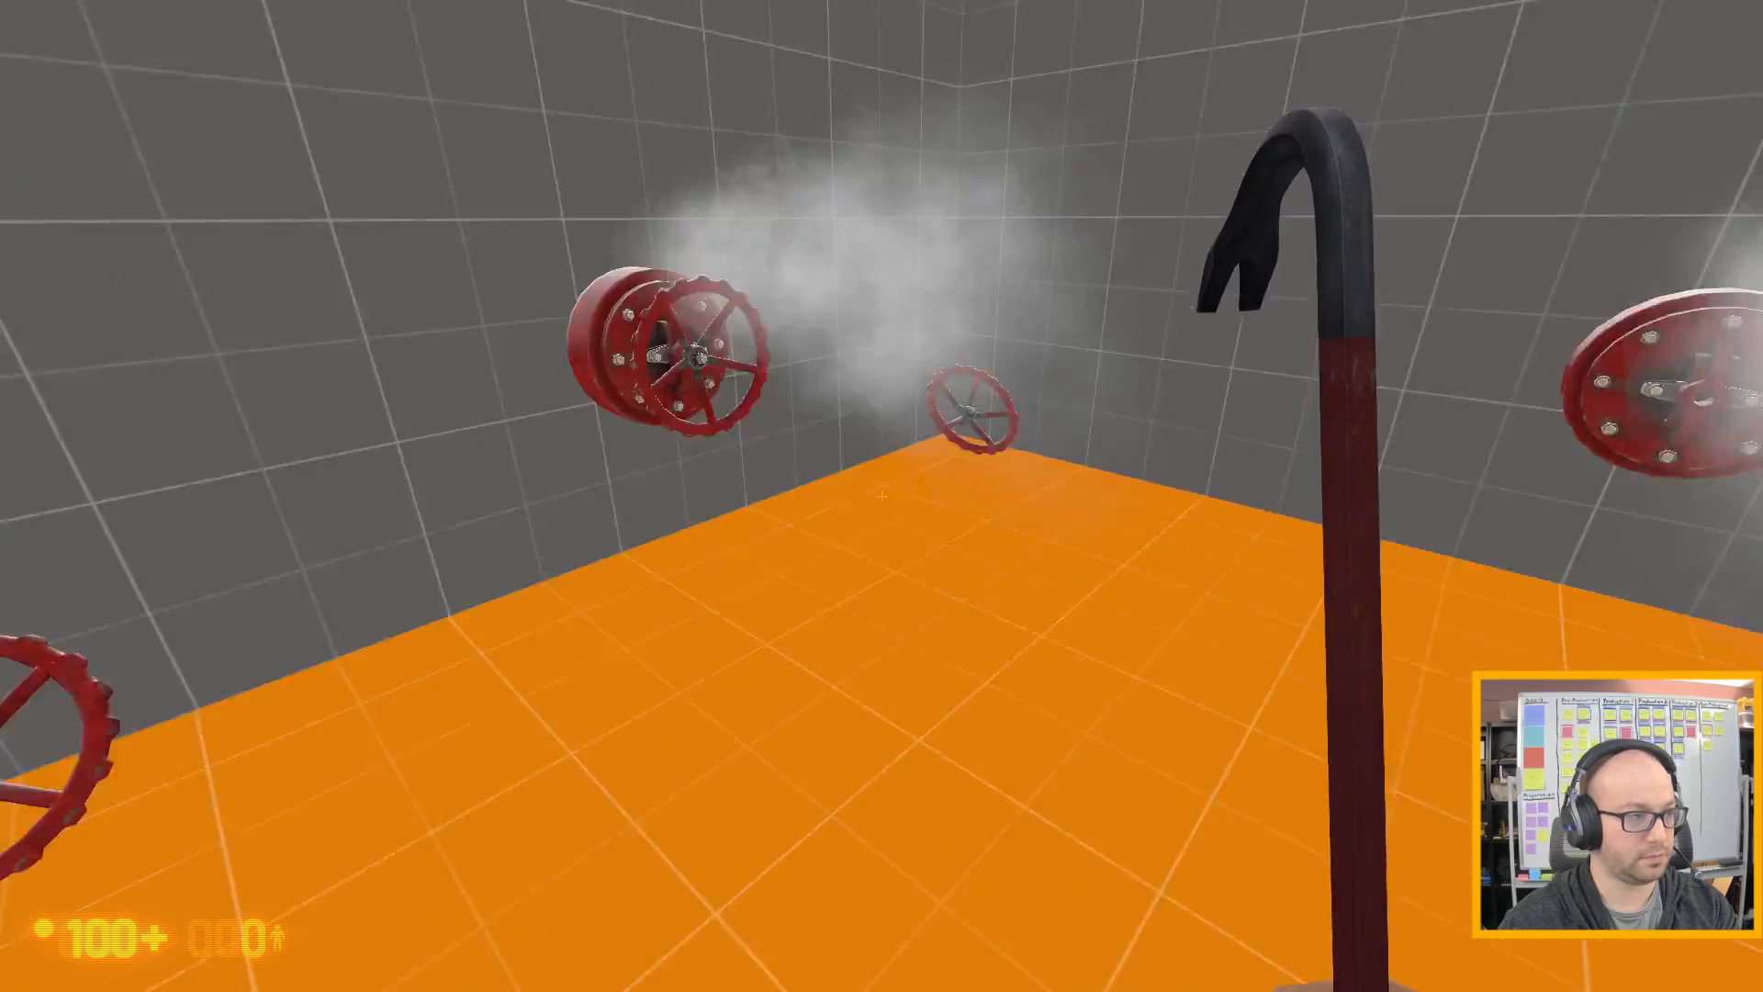
key(e)
key(w)
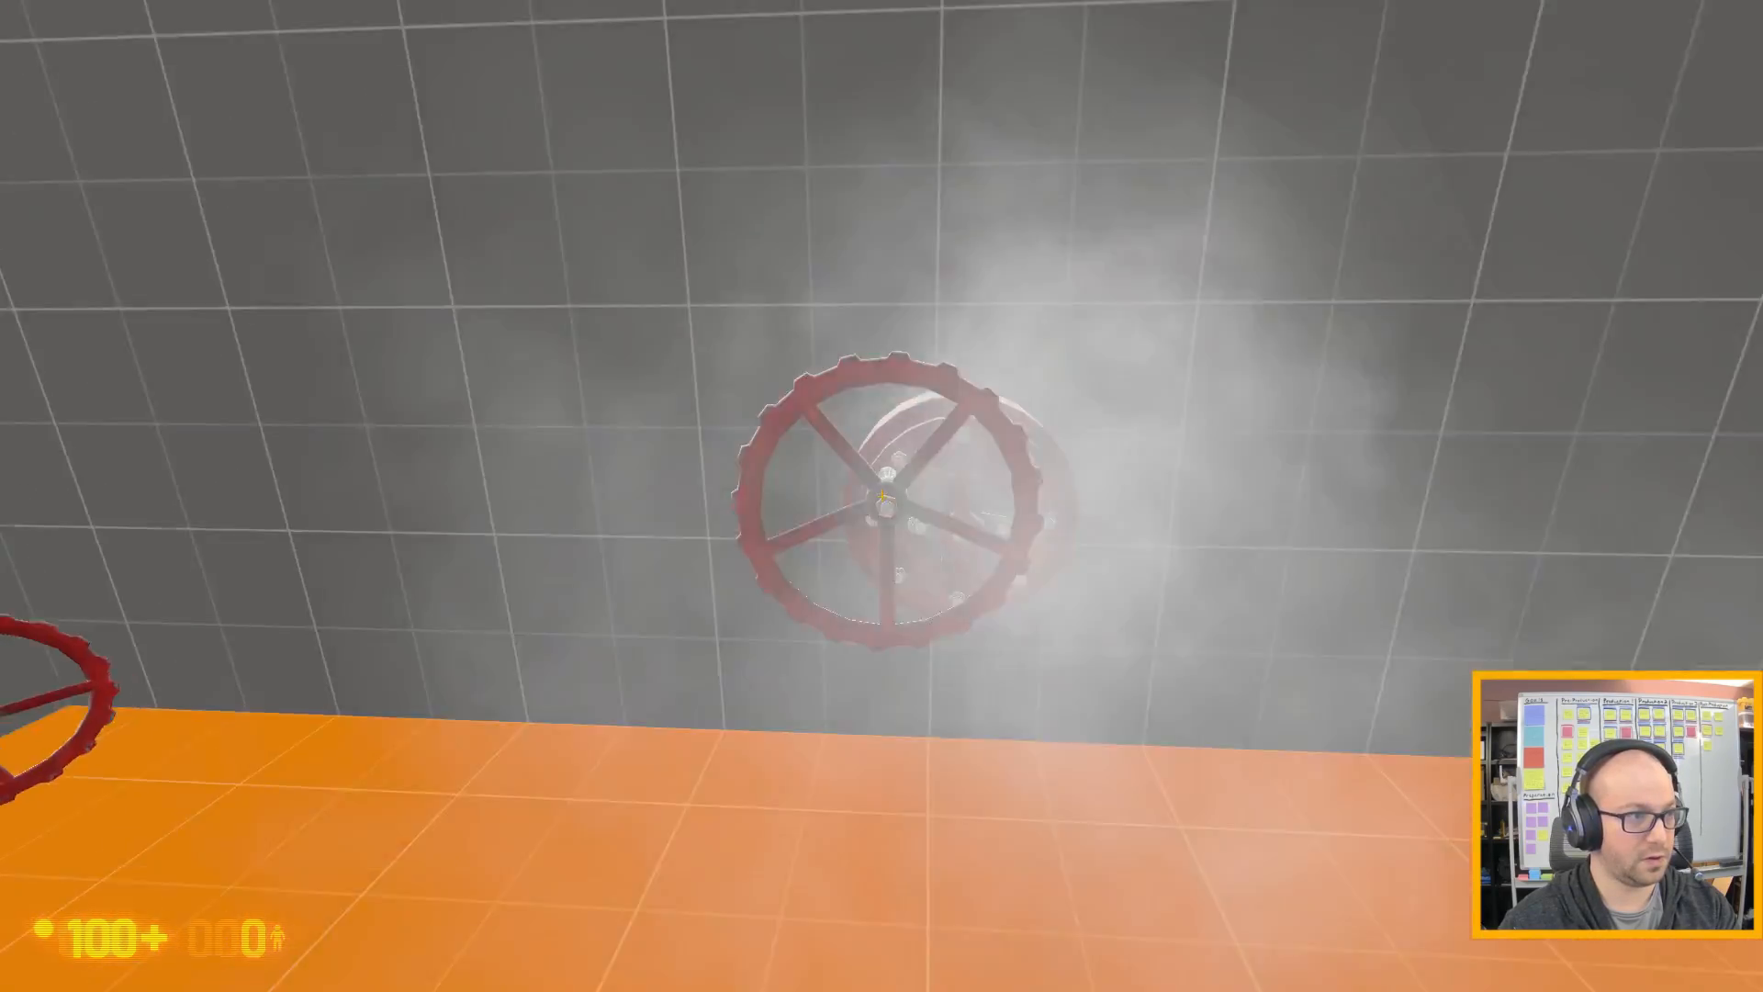
key(w)
key(s)
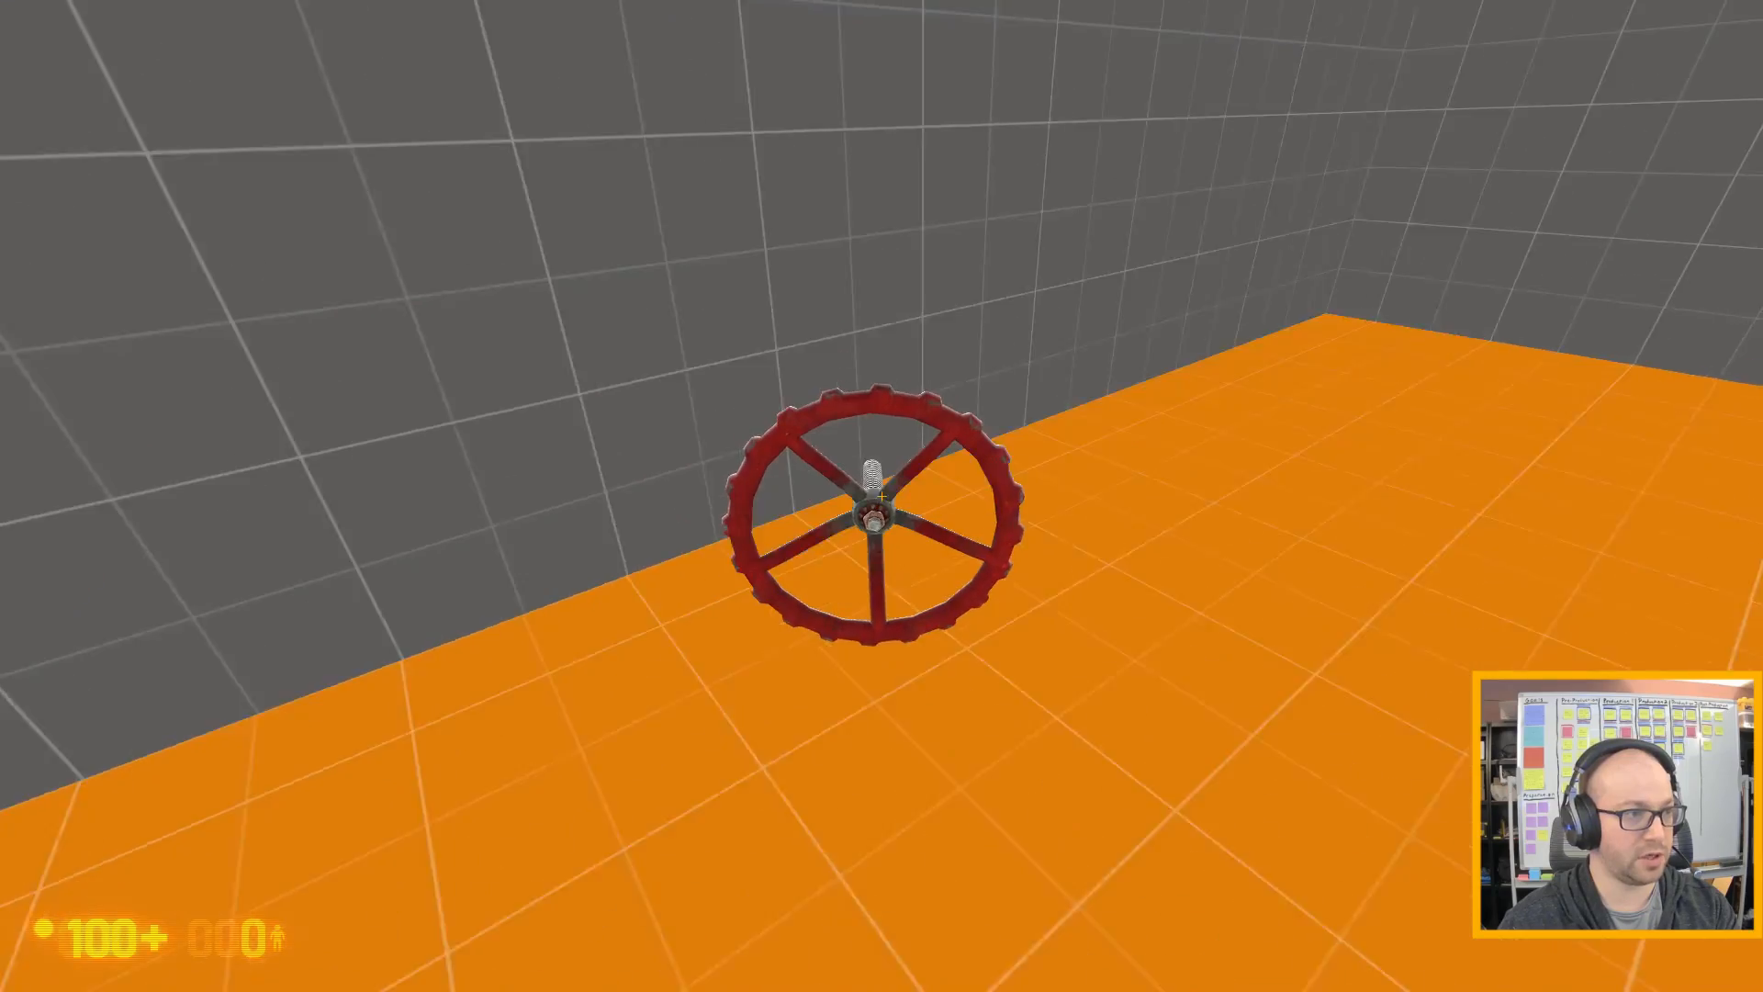
key(e)
- Pick up the other loose wheel and carry it to the steaming valve without a wheel to test attaching it
key(w)
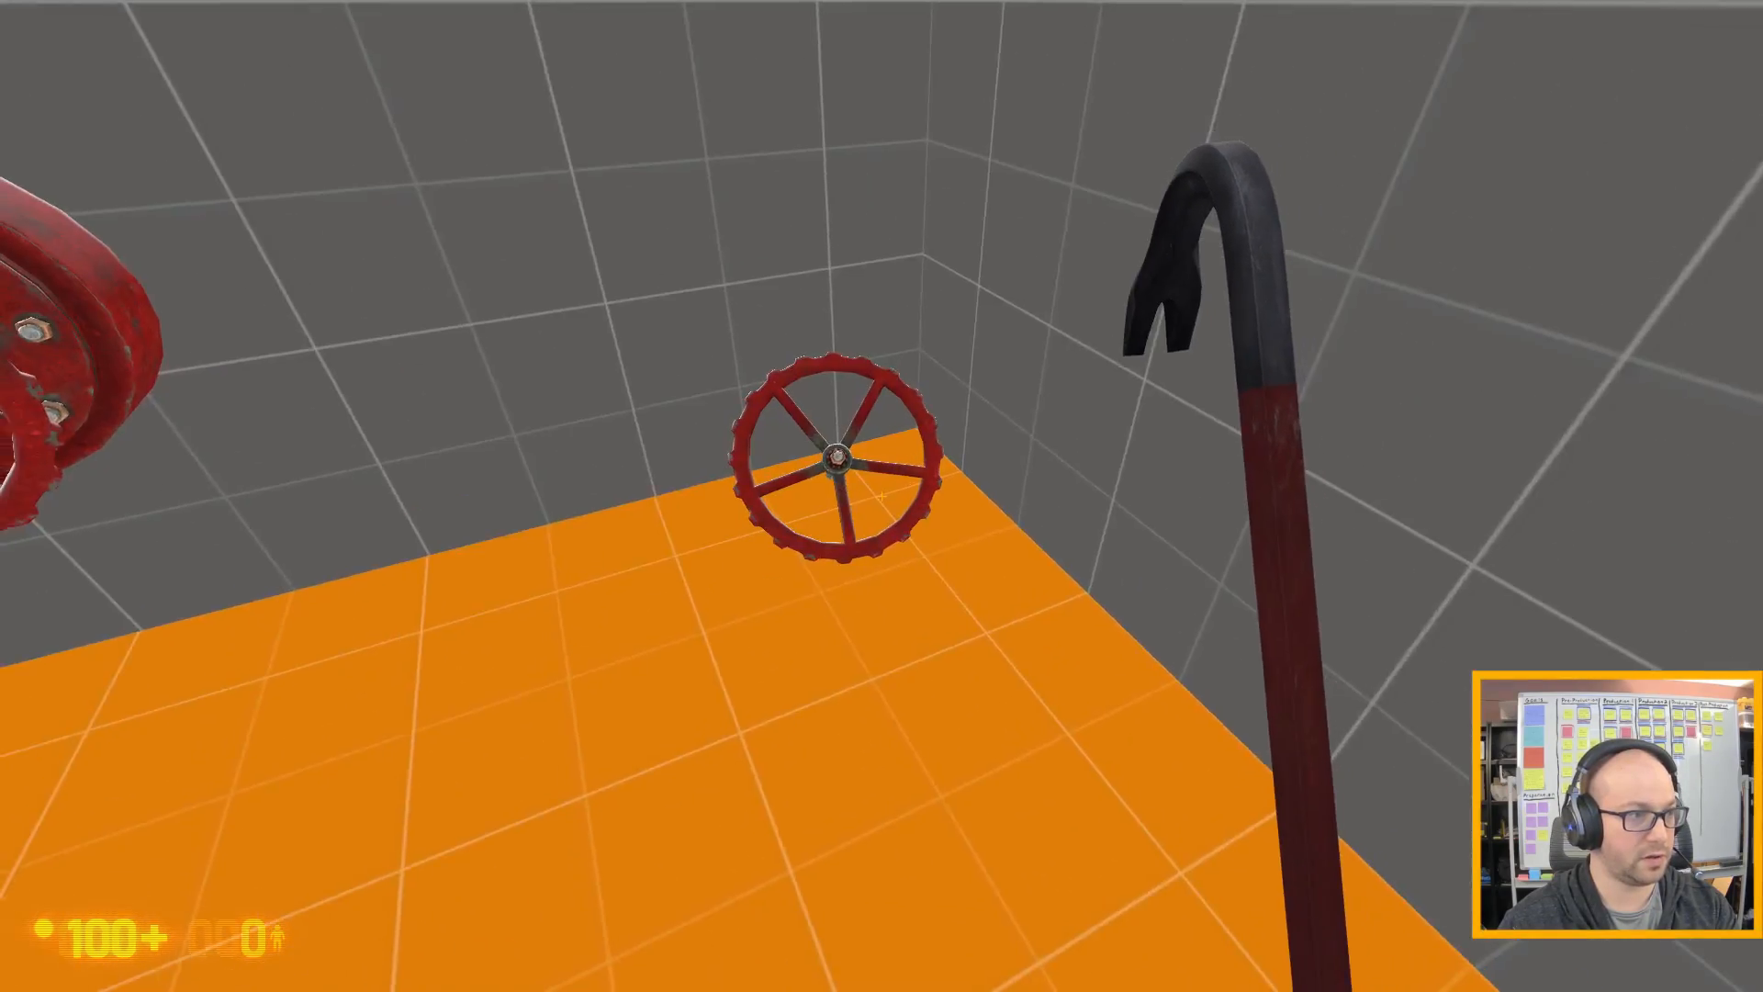
key(e)
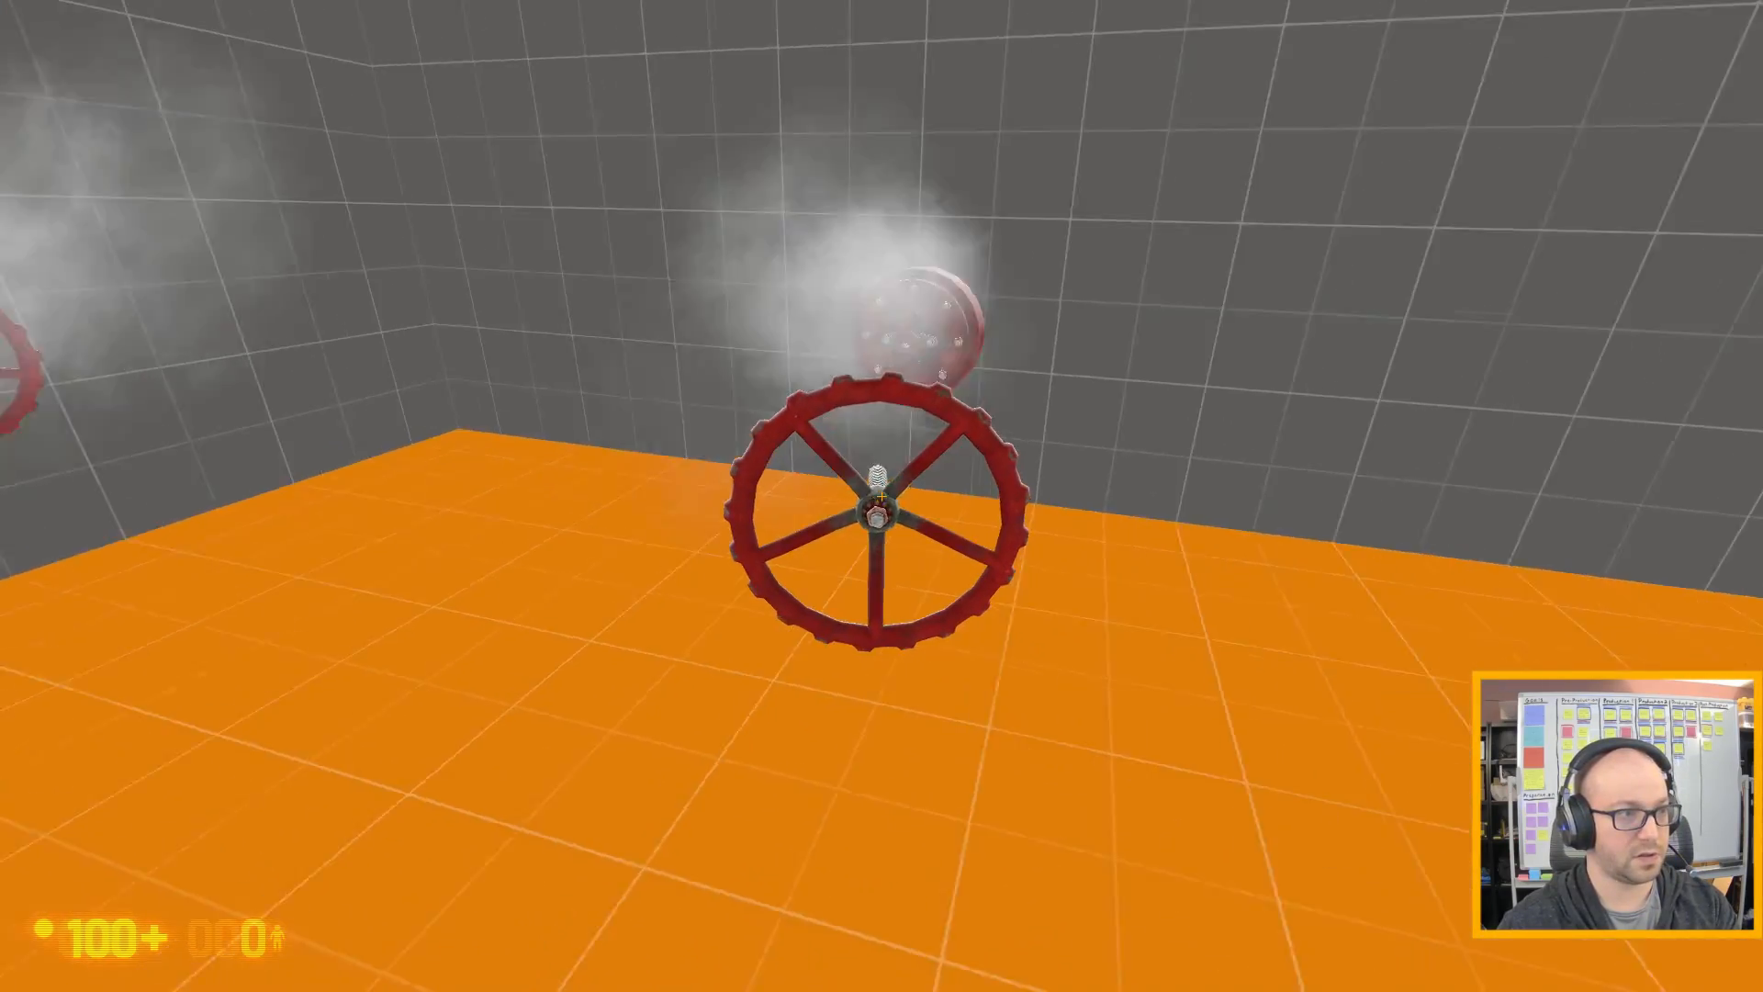
key(w)
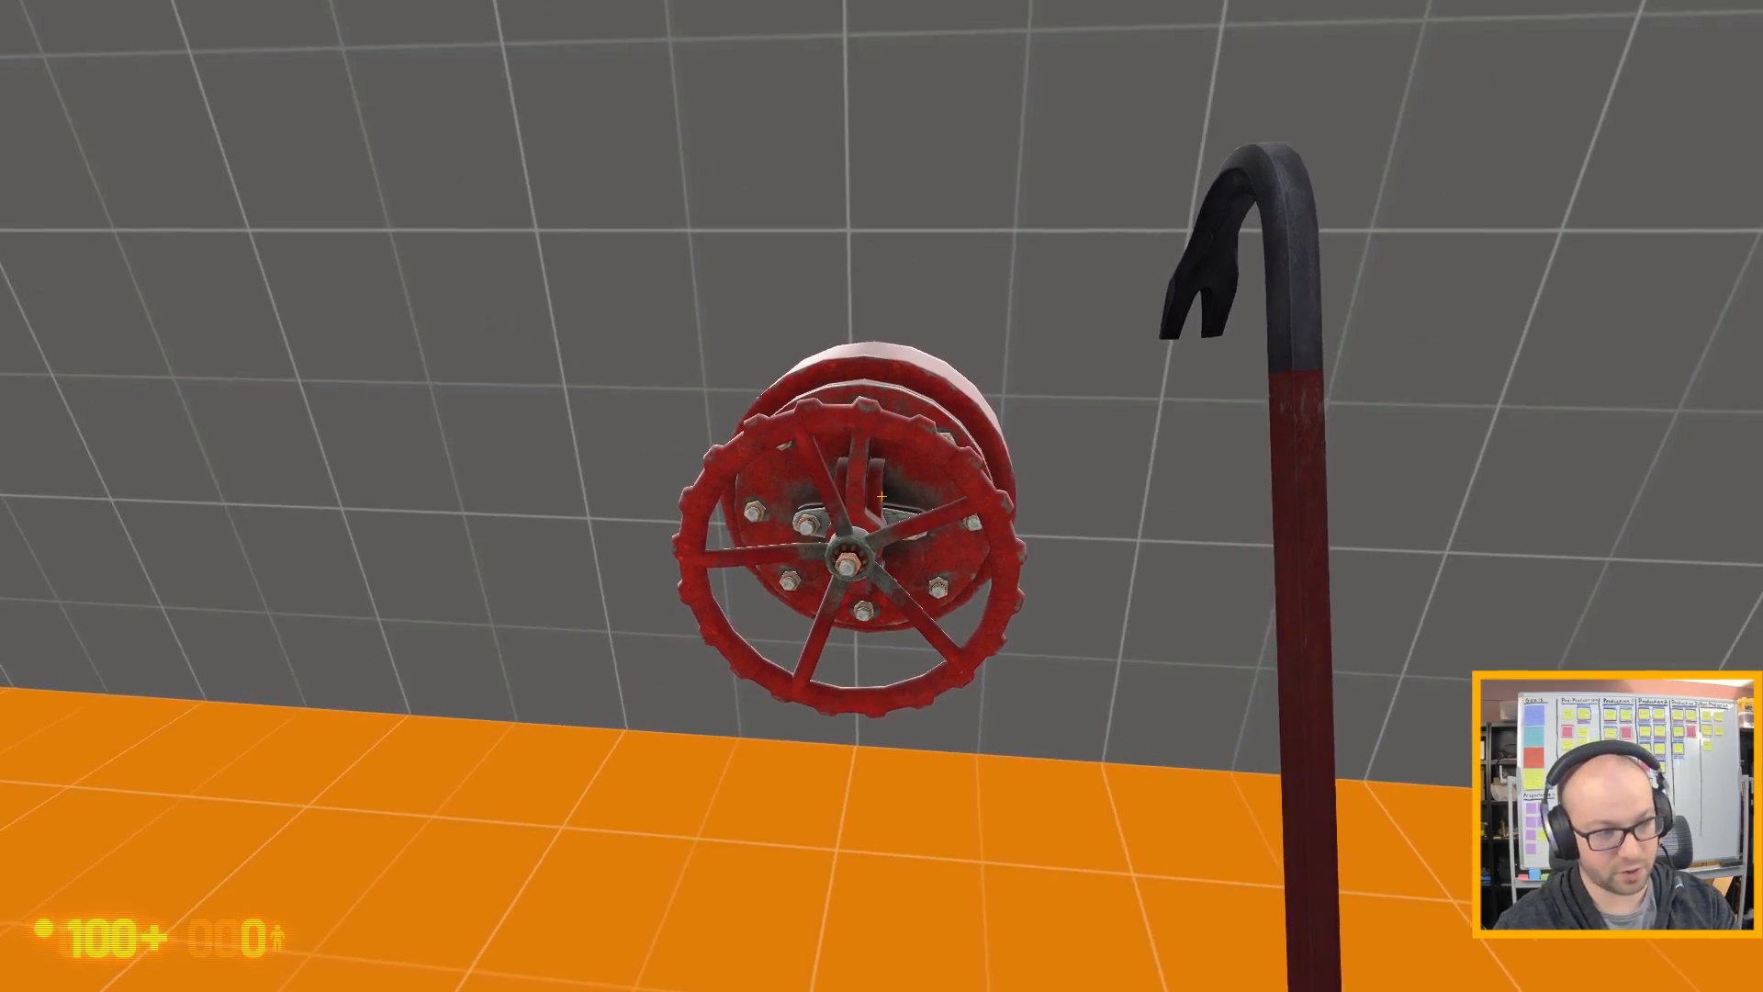
- Pick up the remaining loose wheel, carry it to the valves, and check up close whether the steam stops
key(w)
key(e)
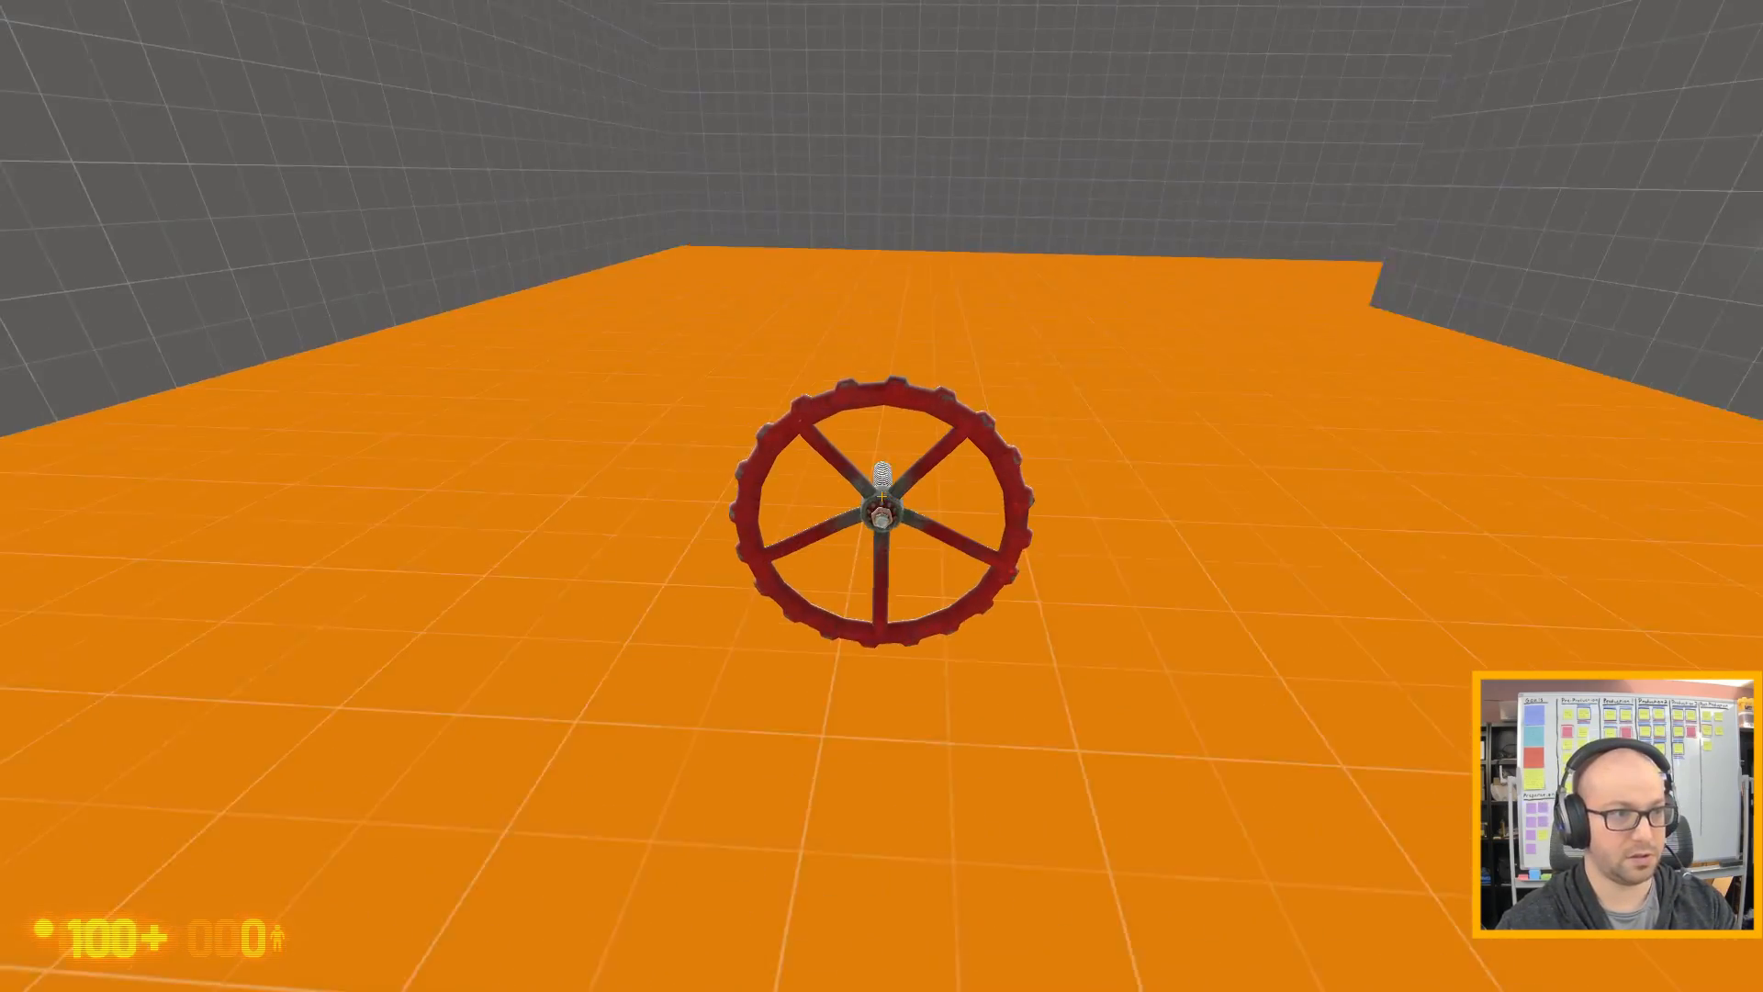
key(w)
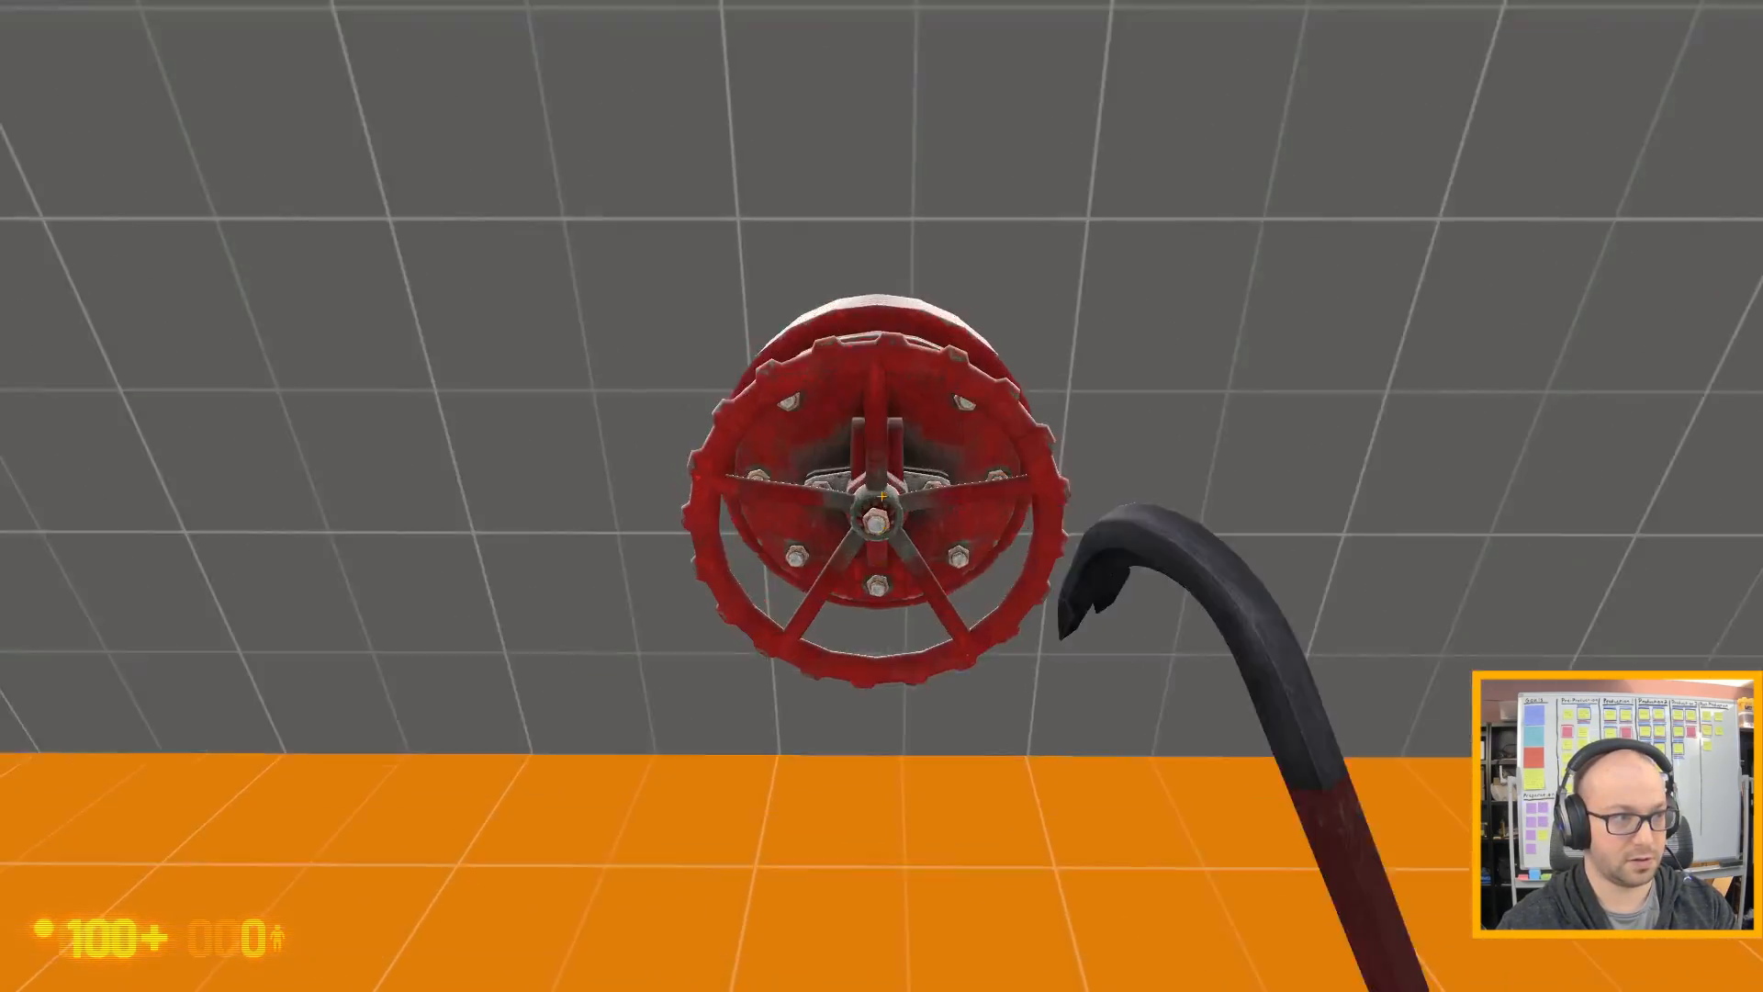
key(w)
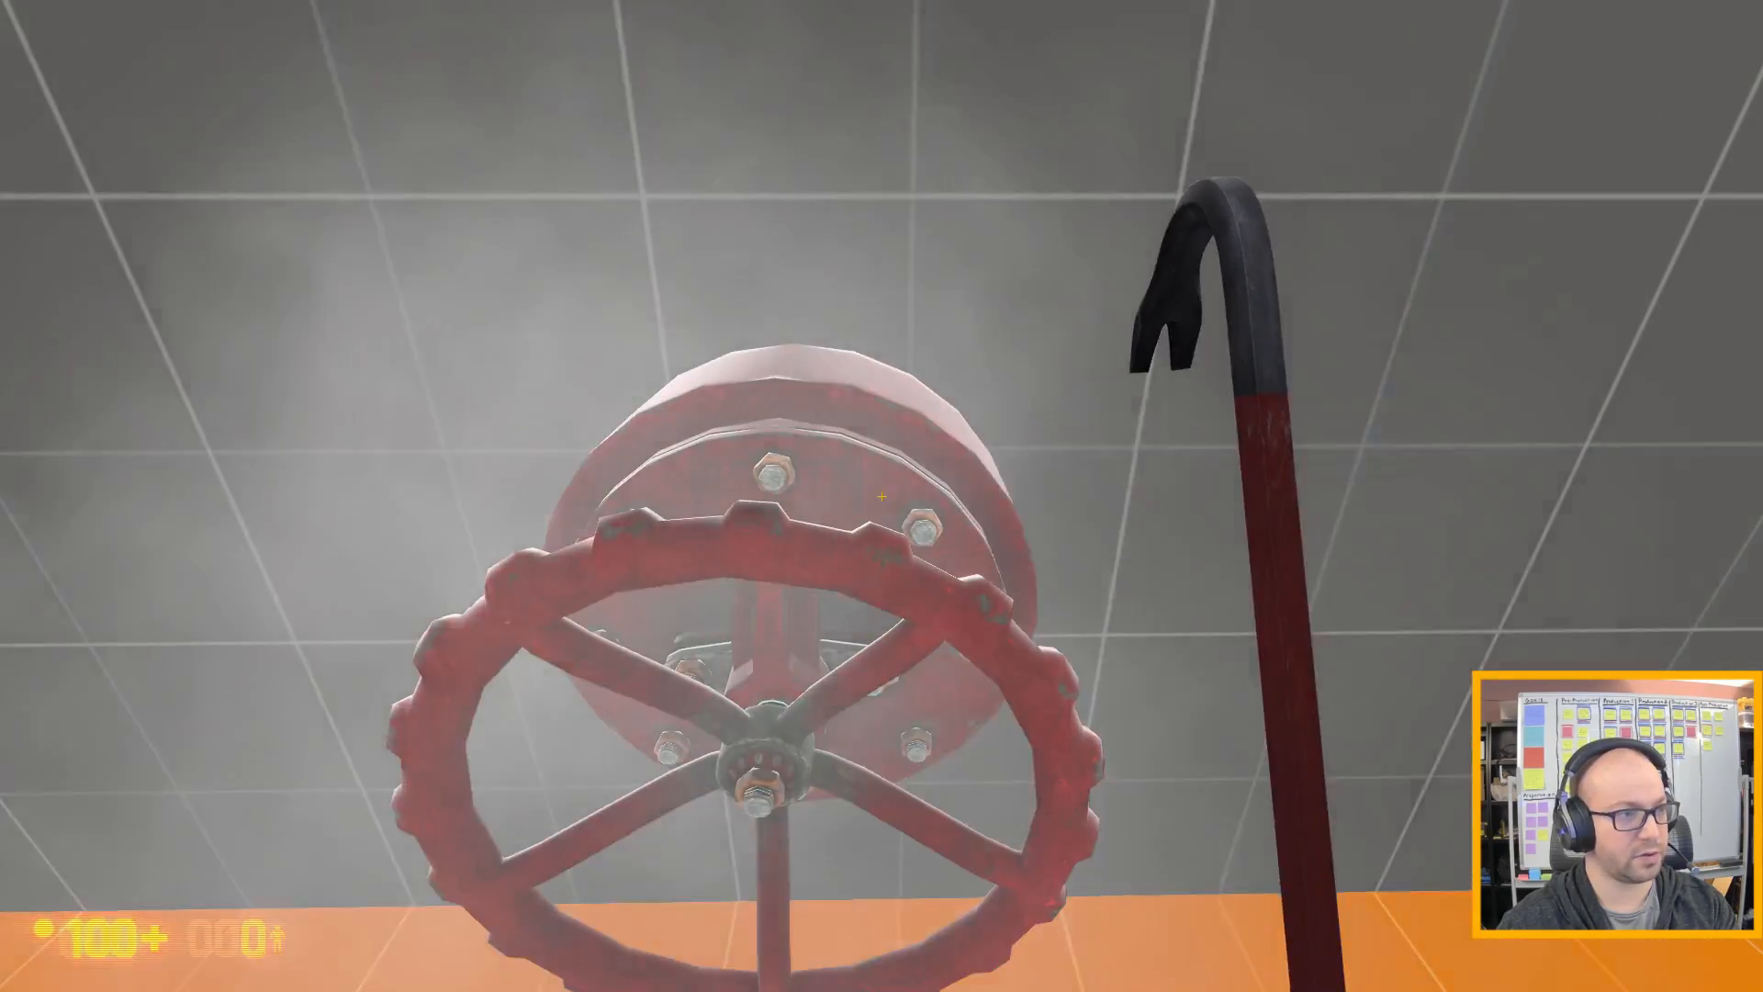
key(a)
key(s)
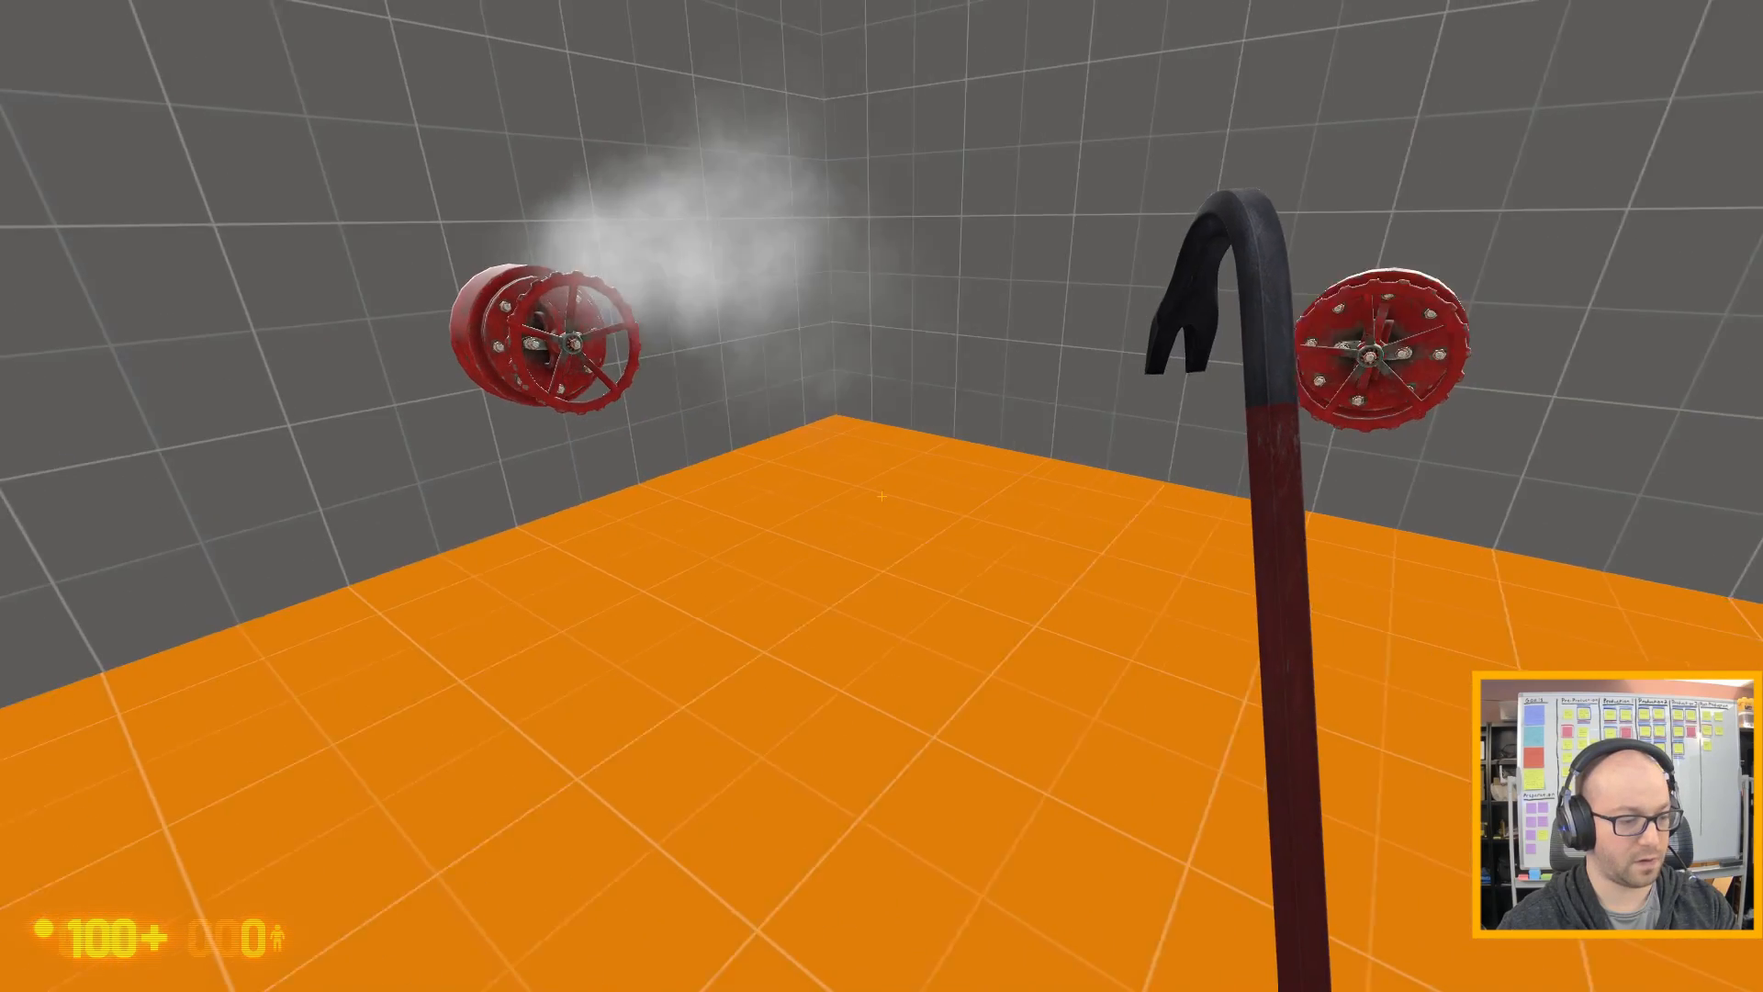
- Quit the game with the console command quit and continue past the failed-command prompt in Hammer
key(grave)
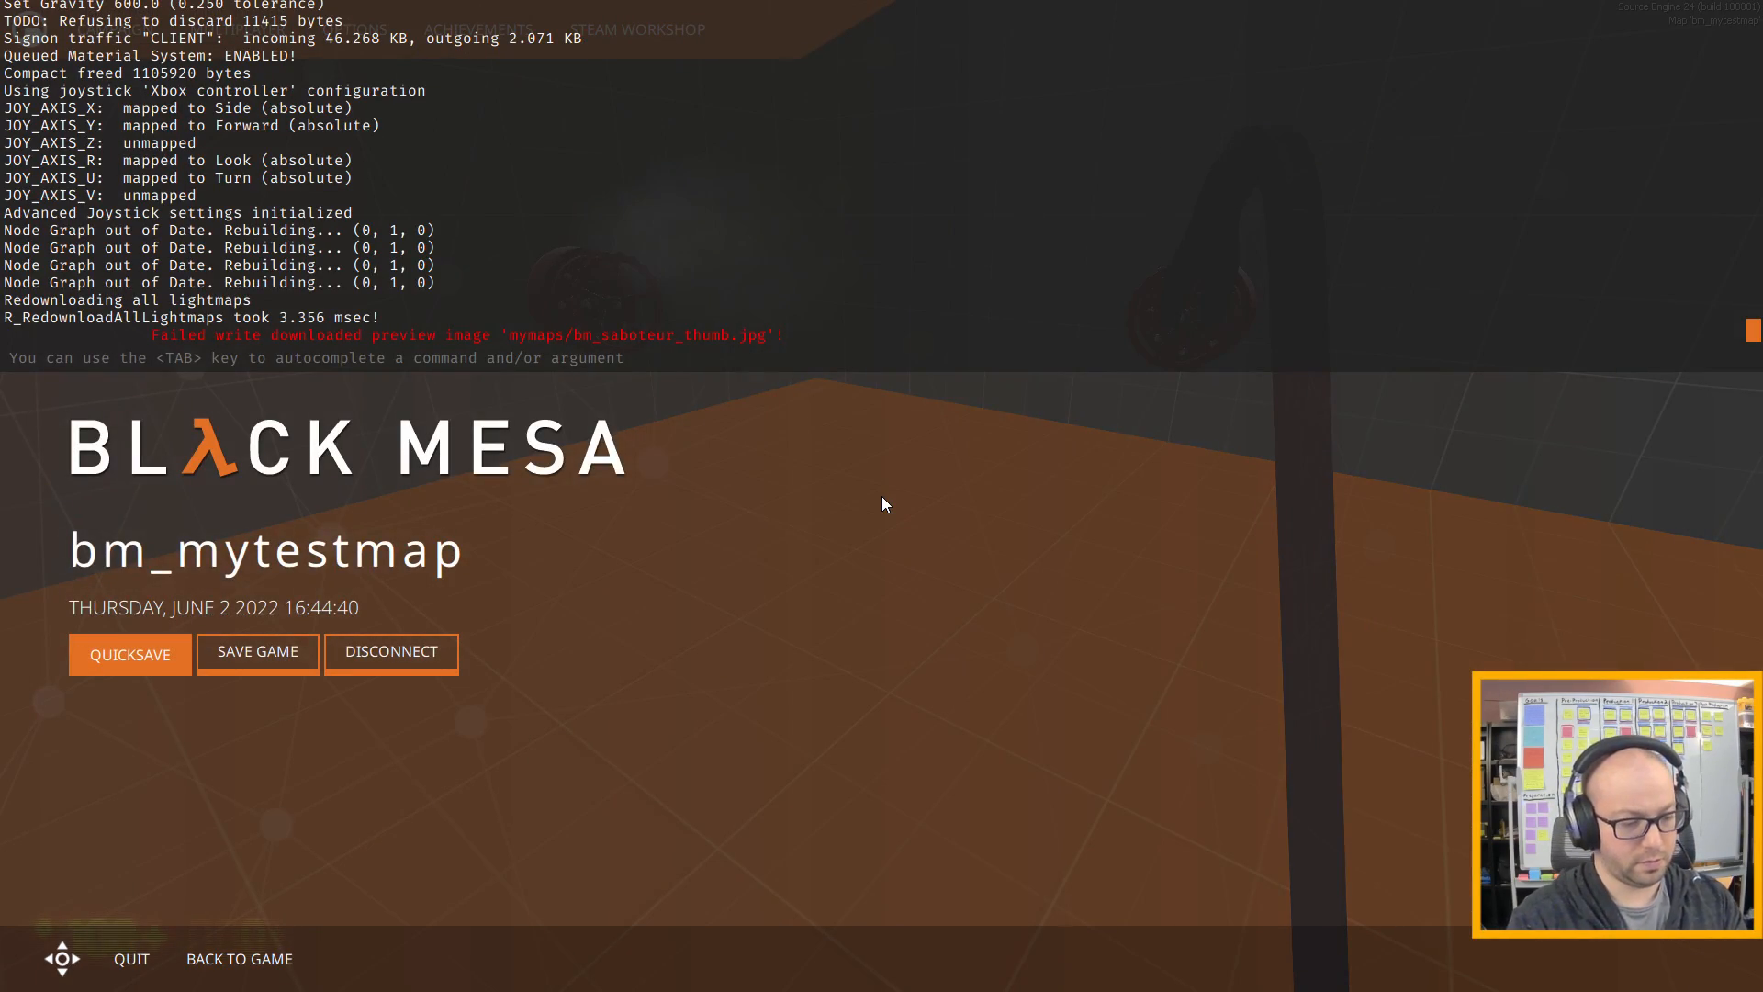
text(quit)
key(Return)
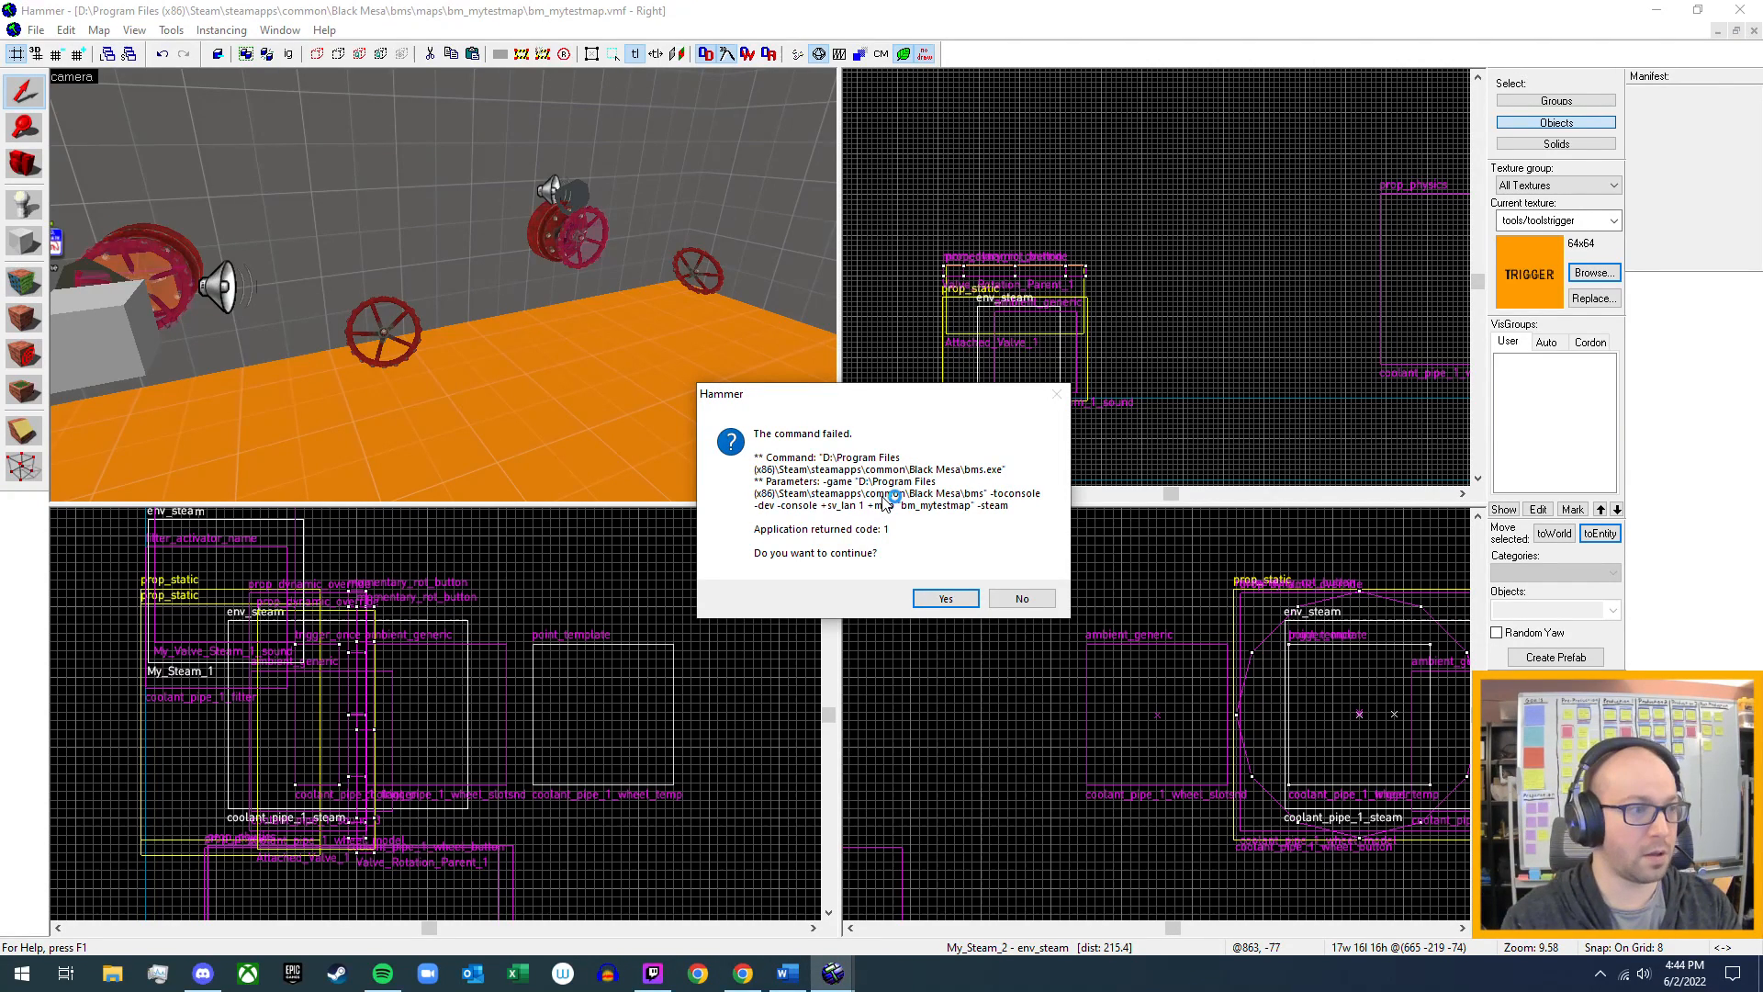
click(950, 597)
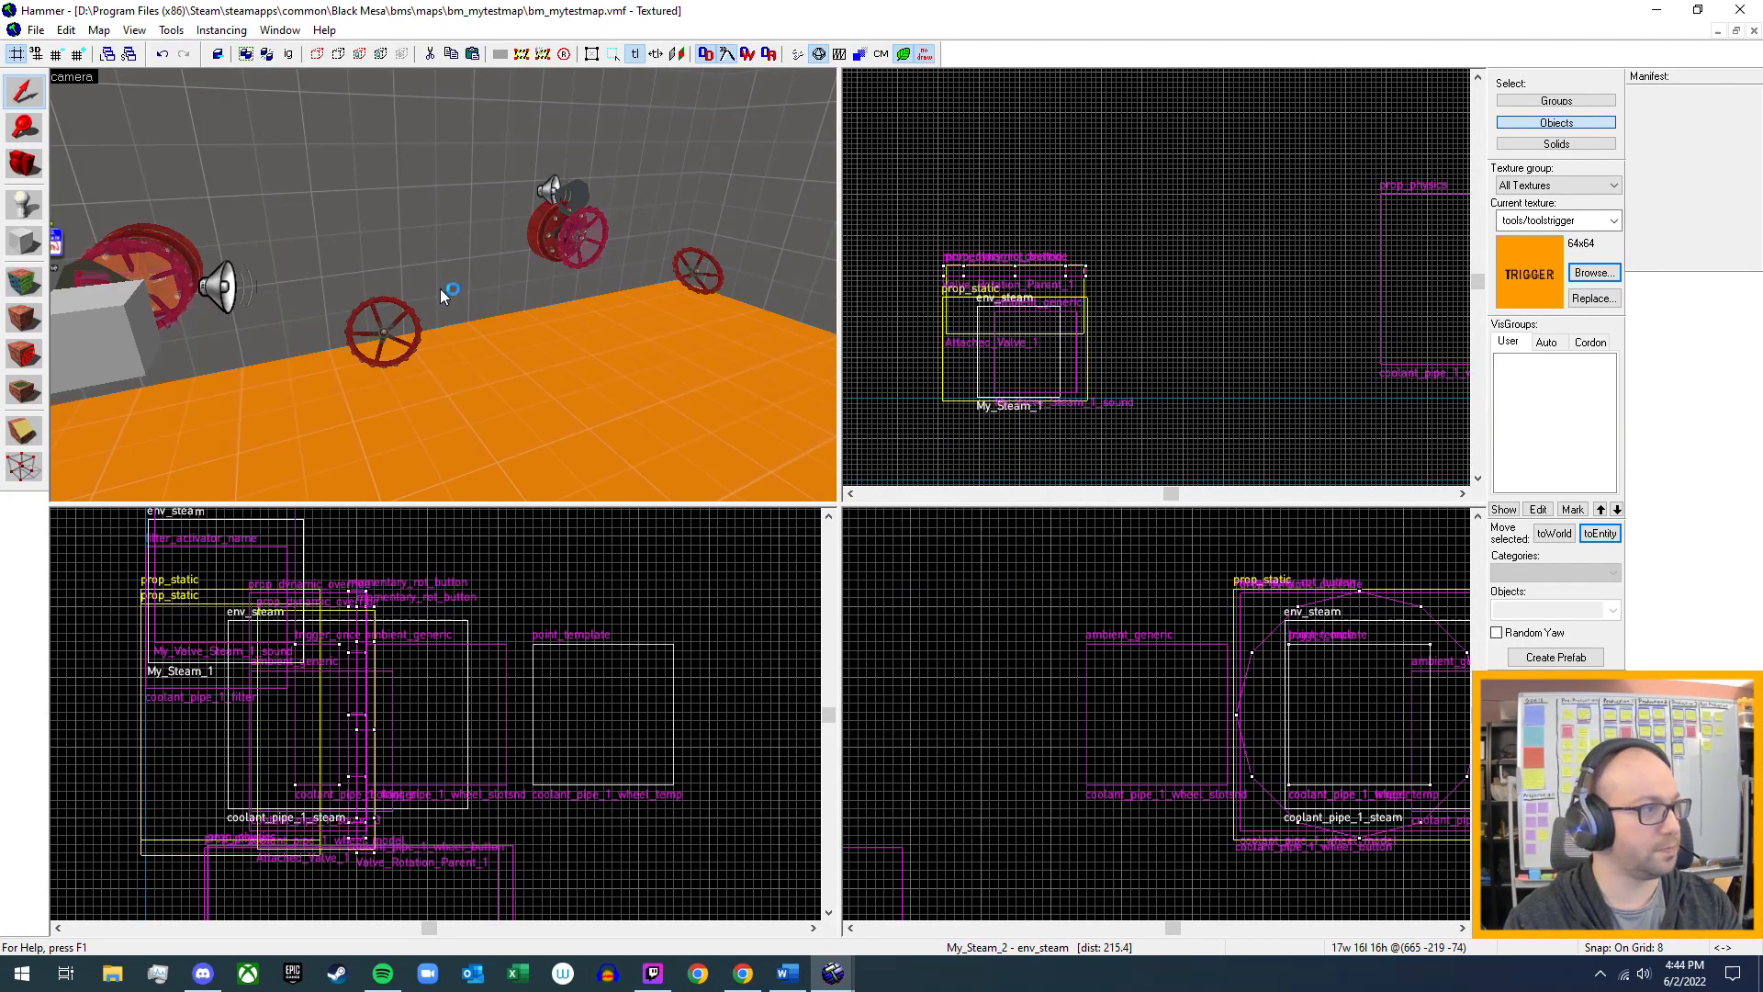
- Check the sound file path and flags of the ambient_generic coolant_pipe_1_sound_3, and close its properties
key(z)
key(w)
key(a)
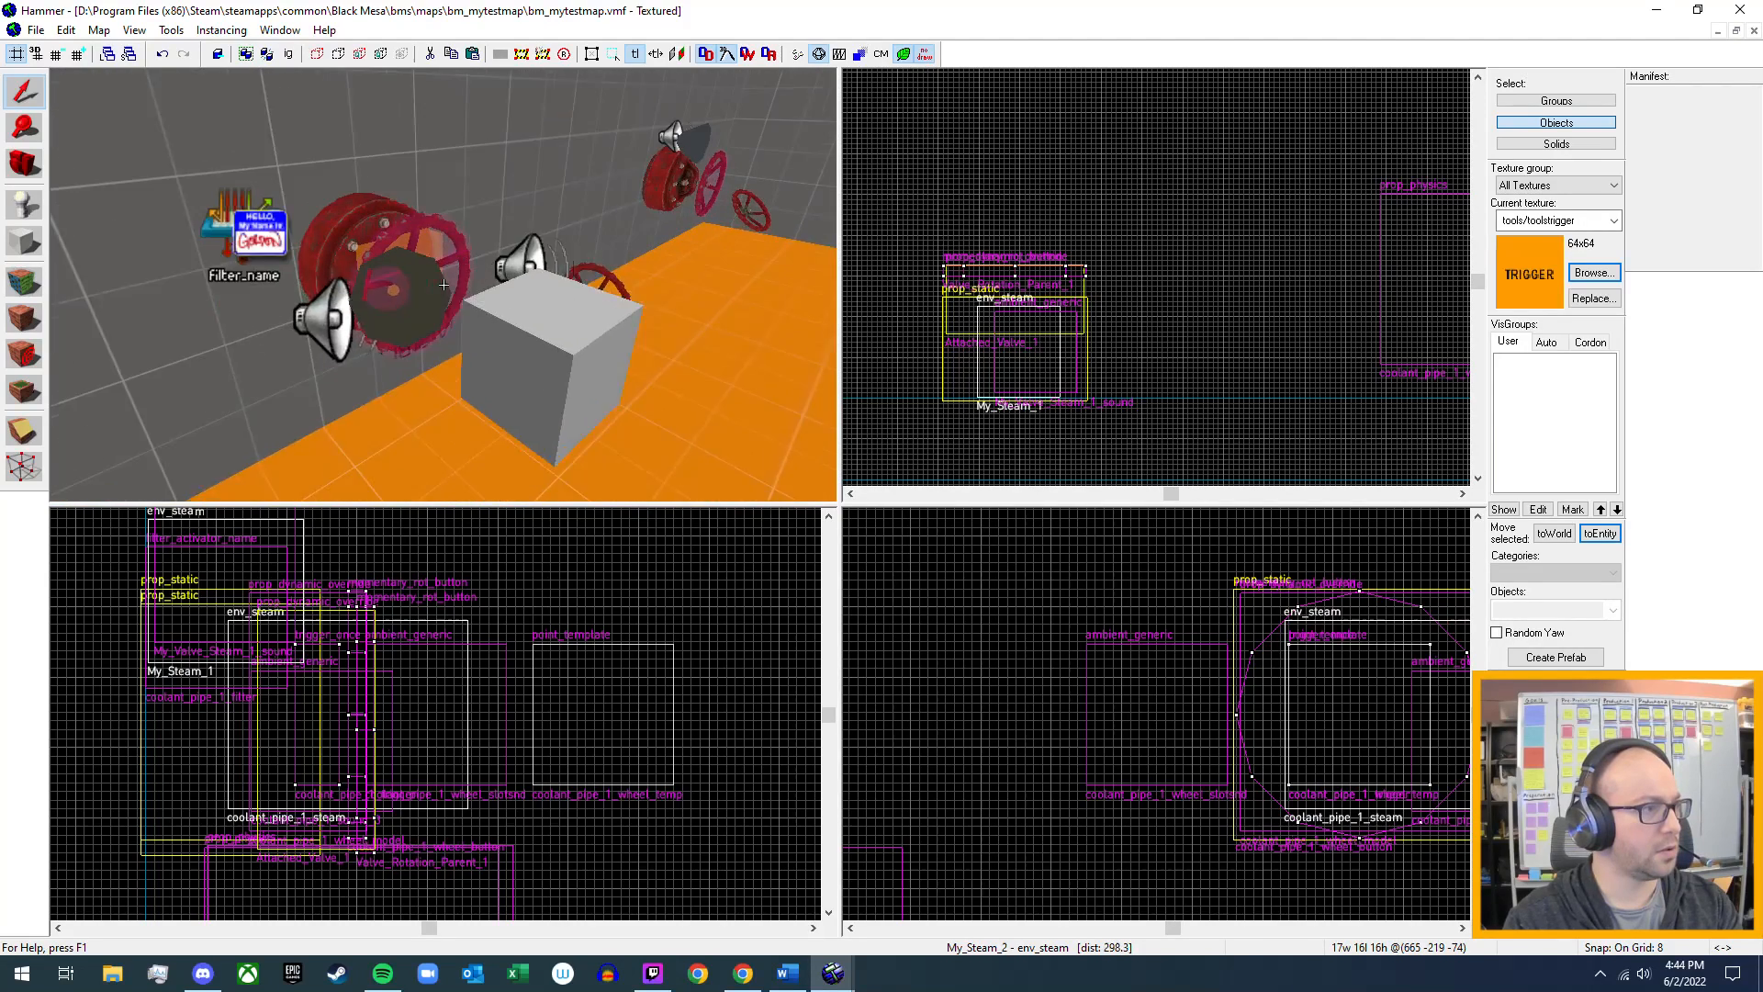
key(z)
double_click(437, 329)
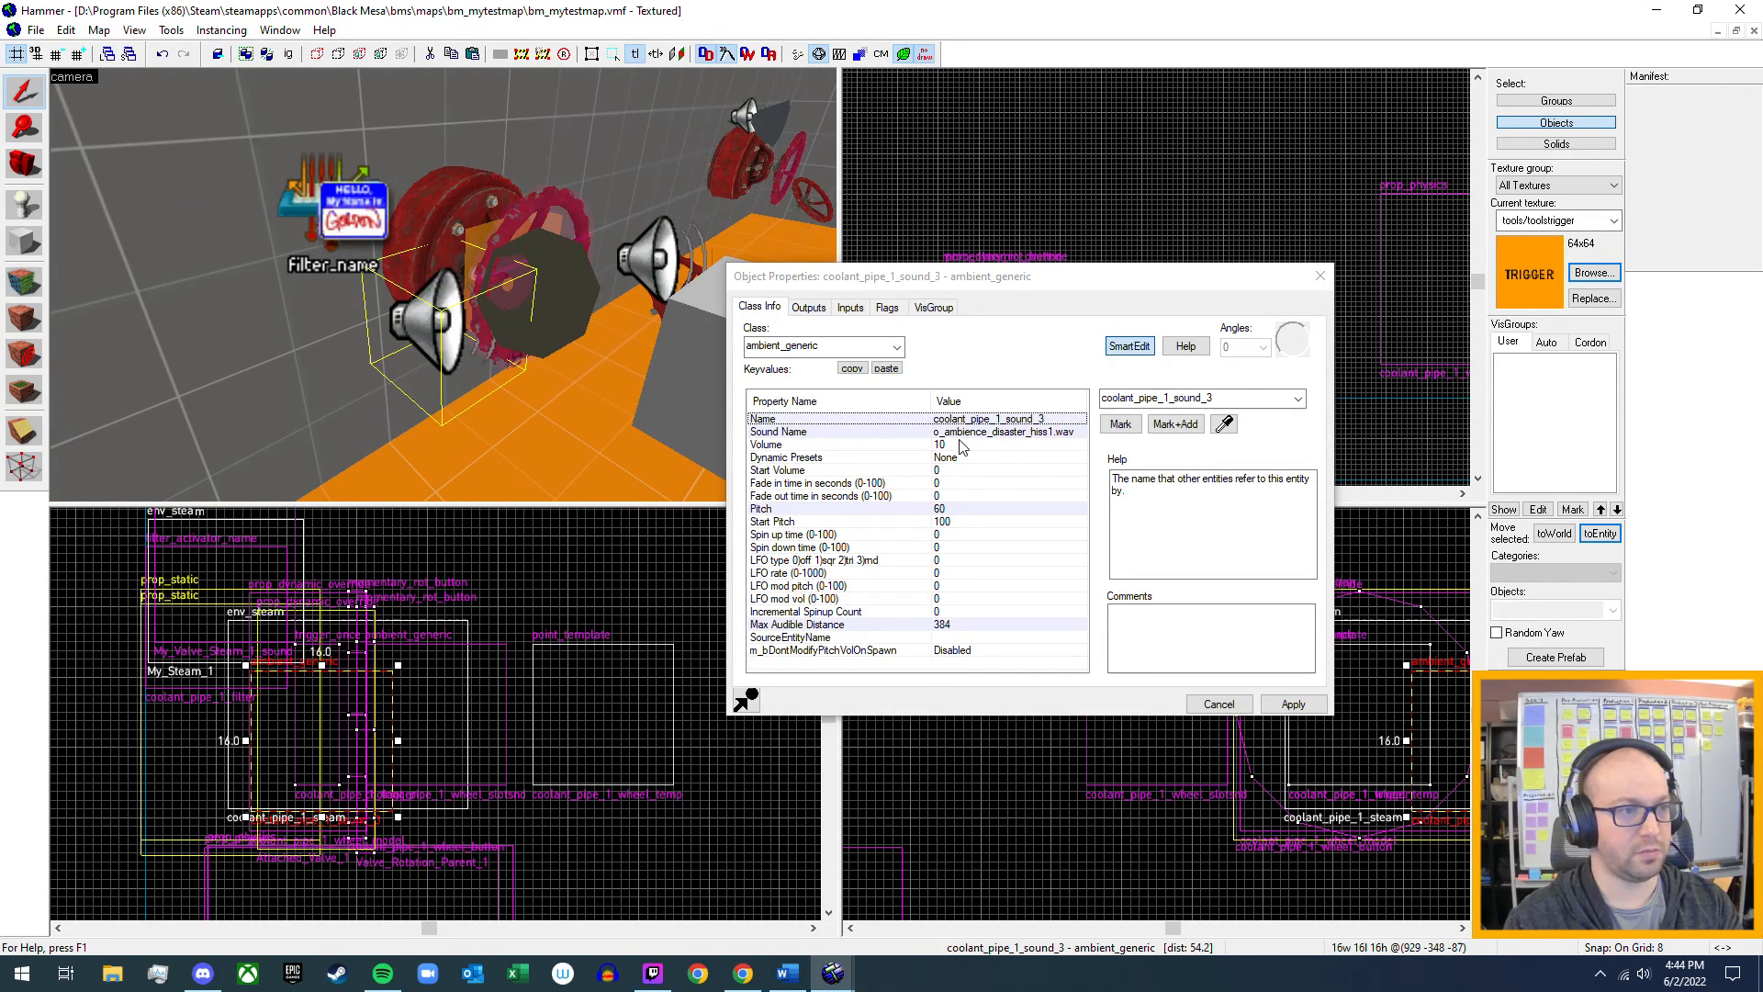
click(1052, 434)
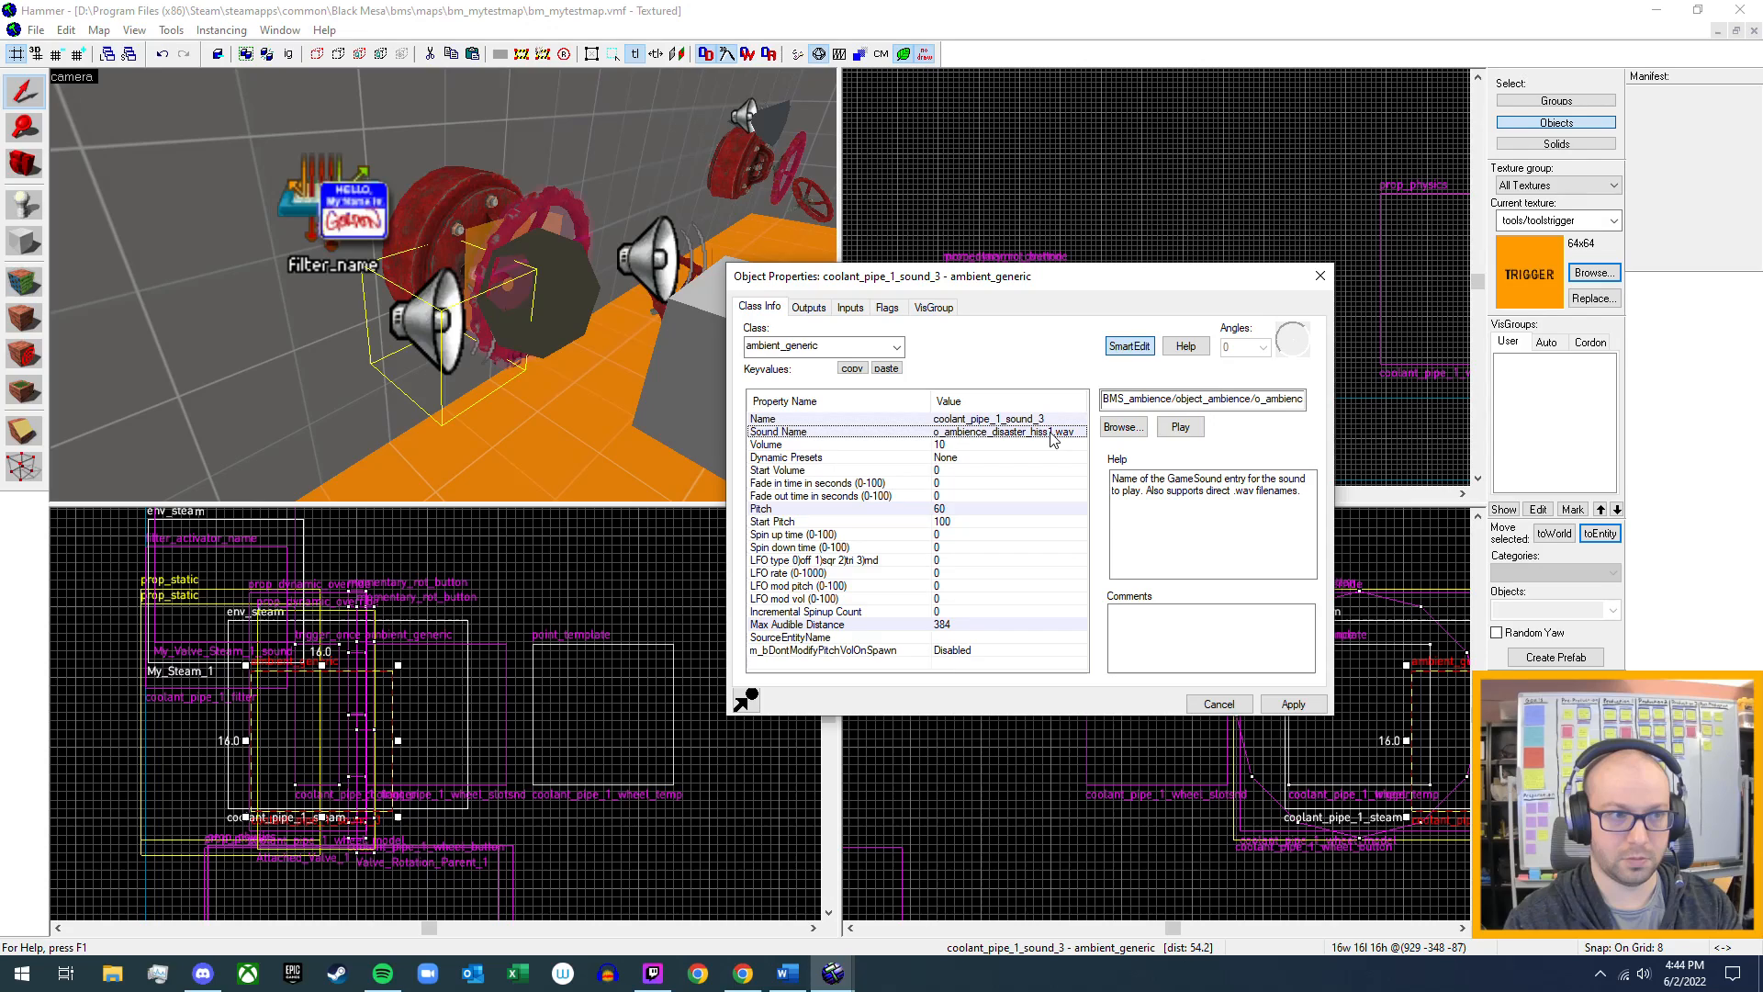
click(1120, 398)
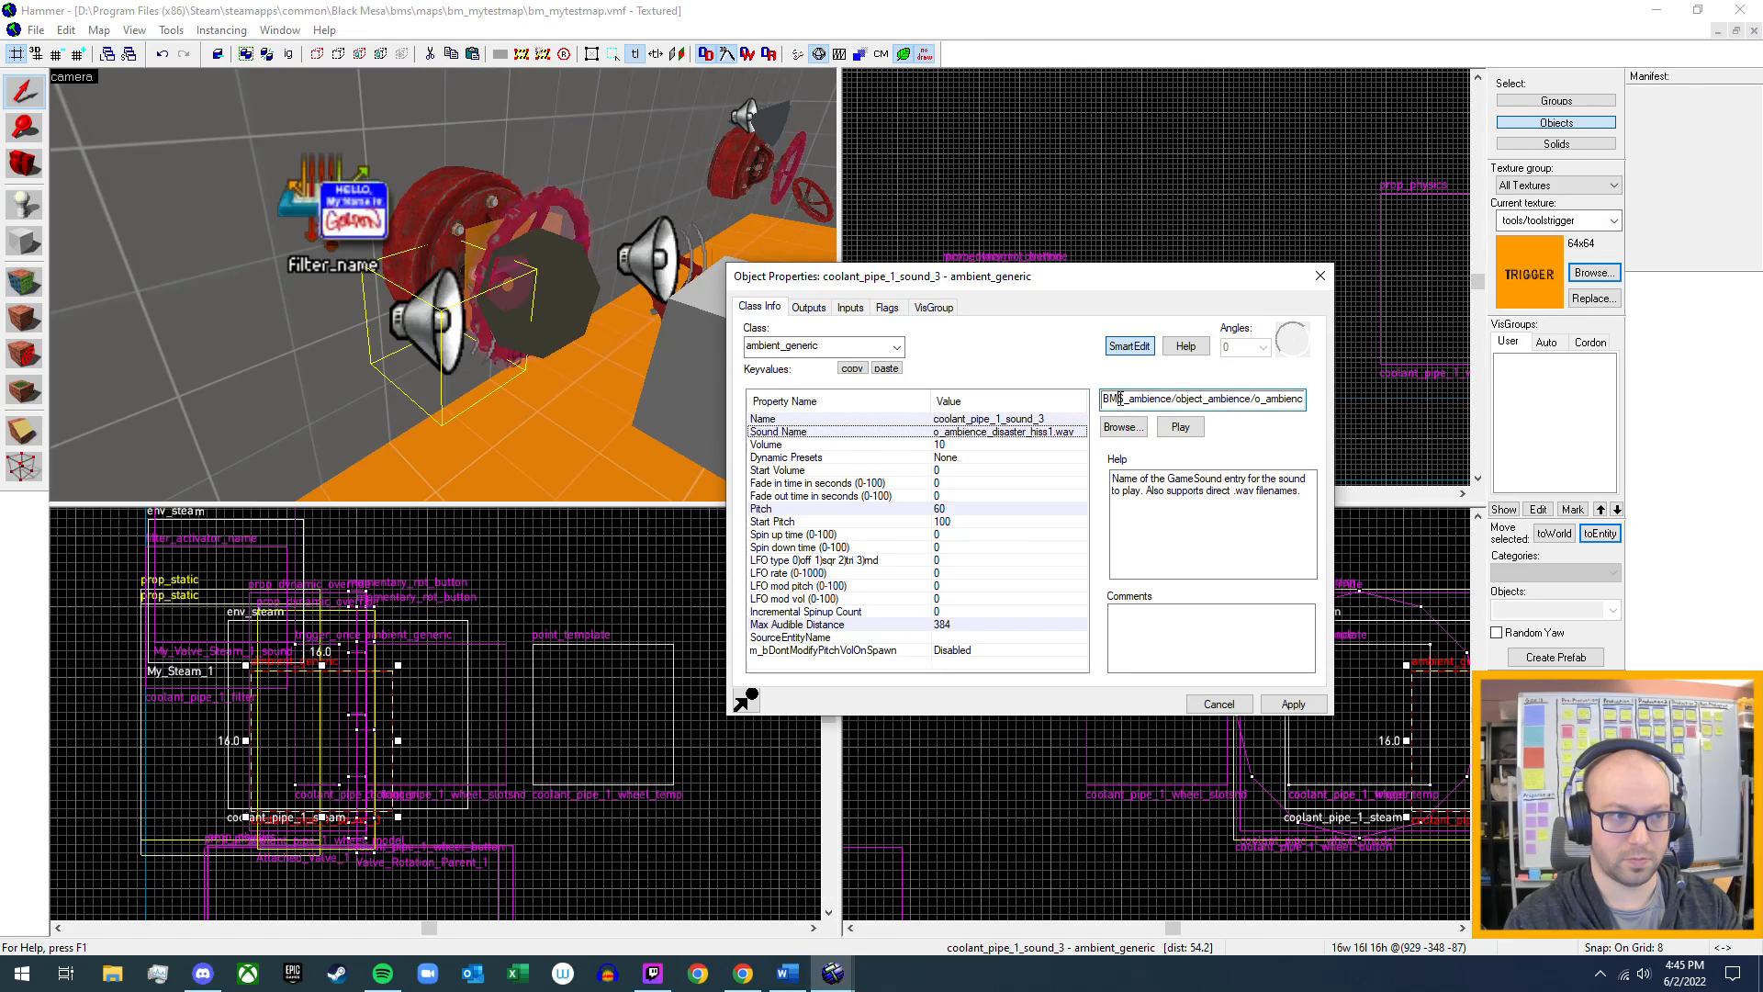
key(End)
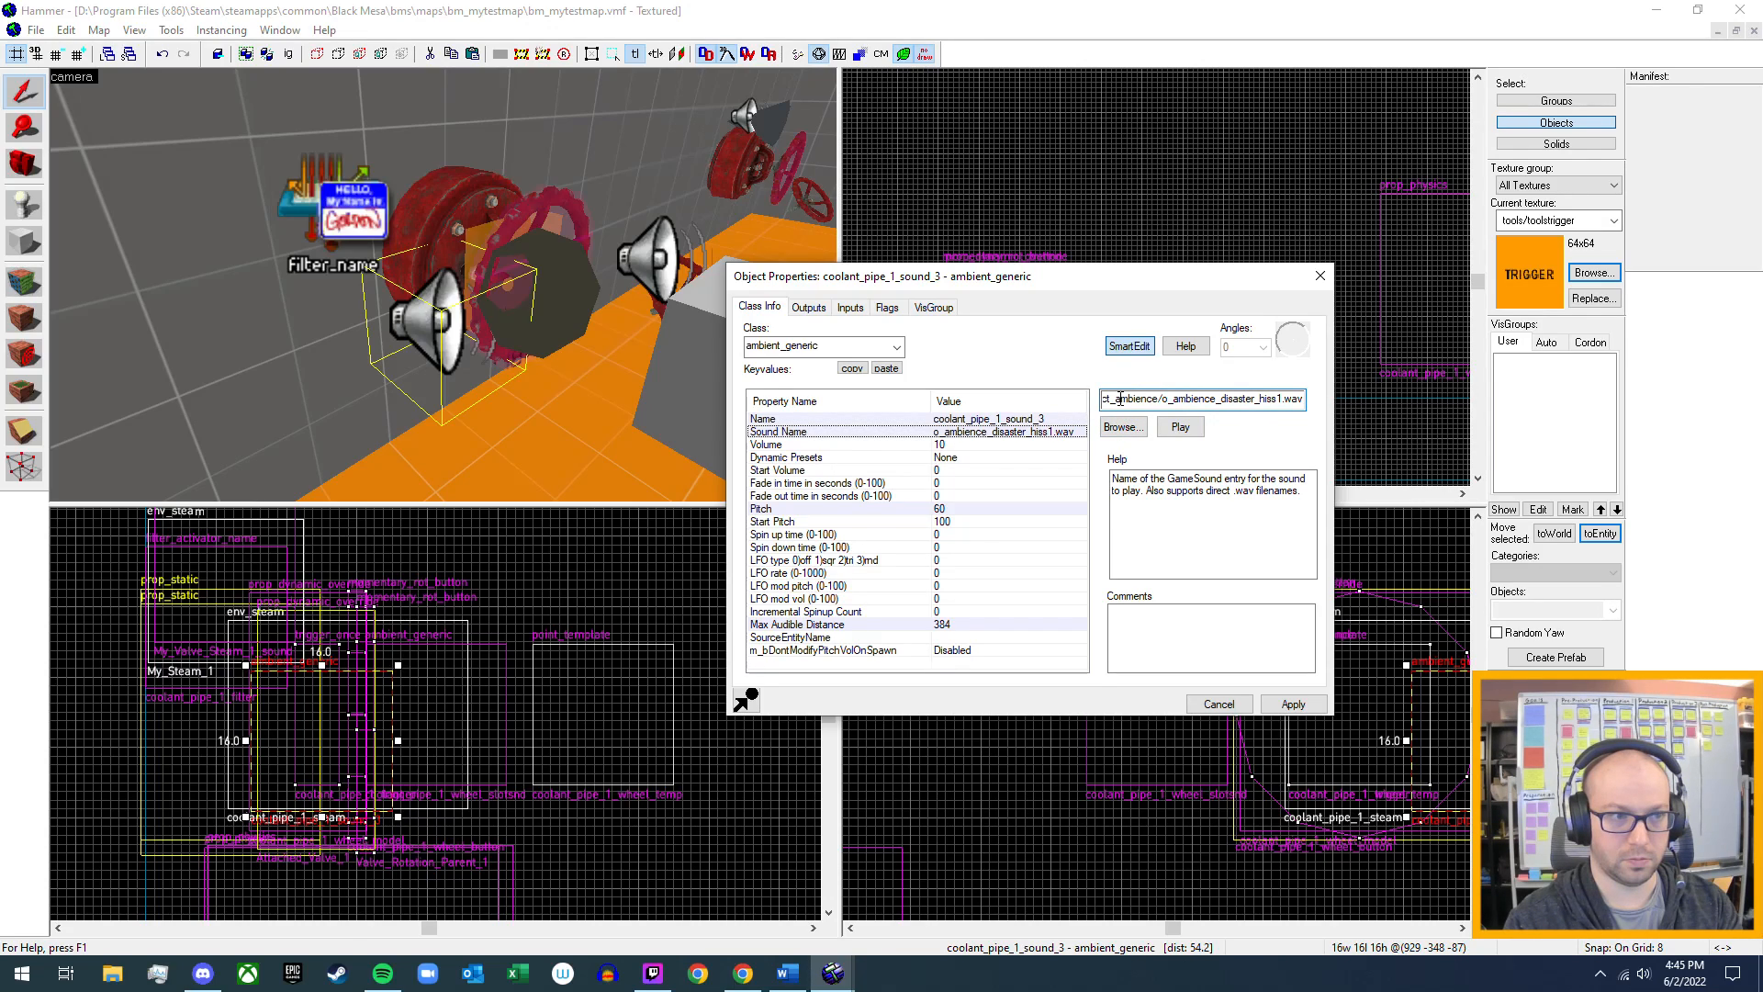
key(ctrl+a)
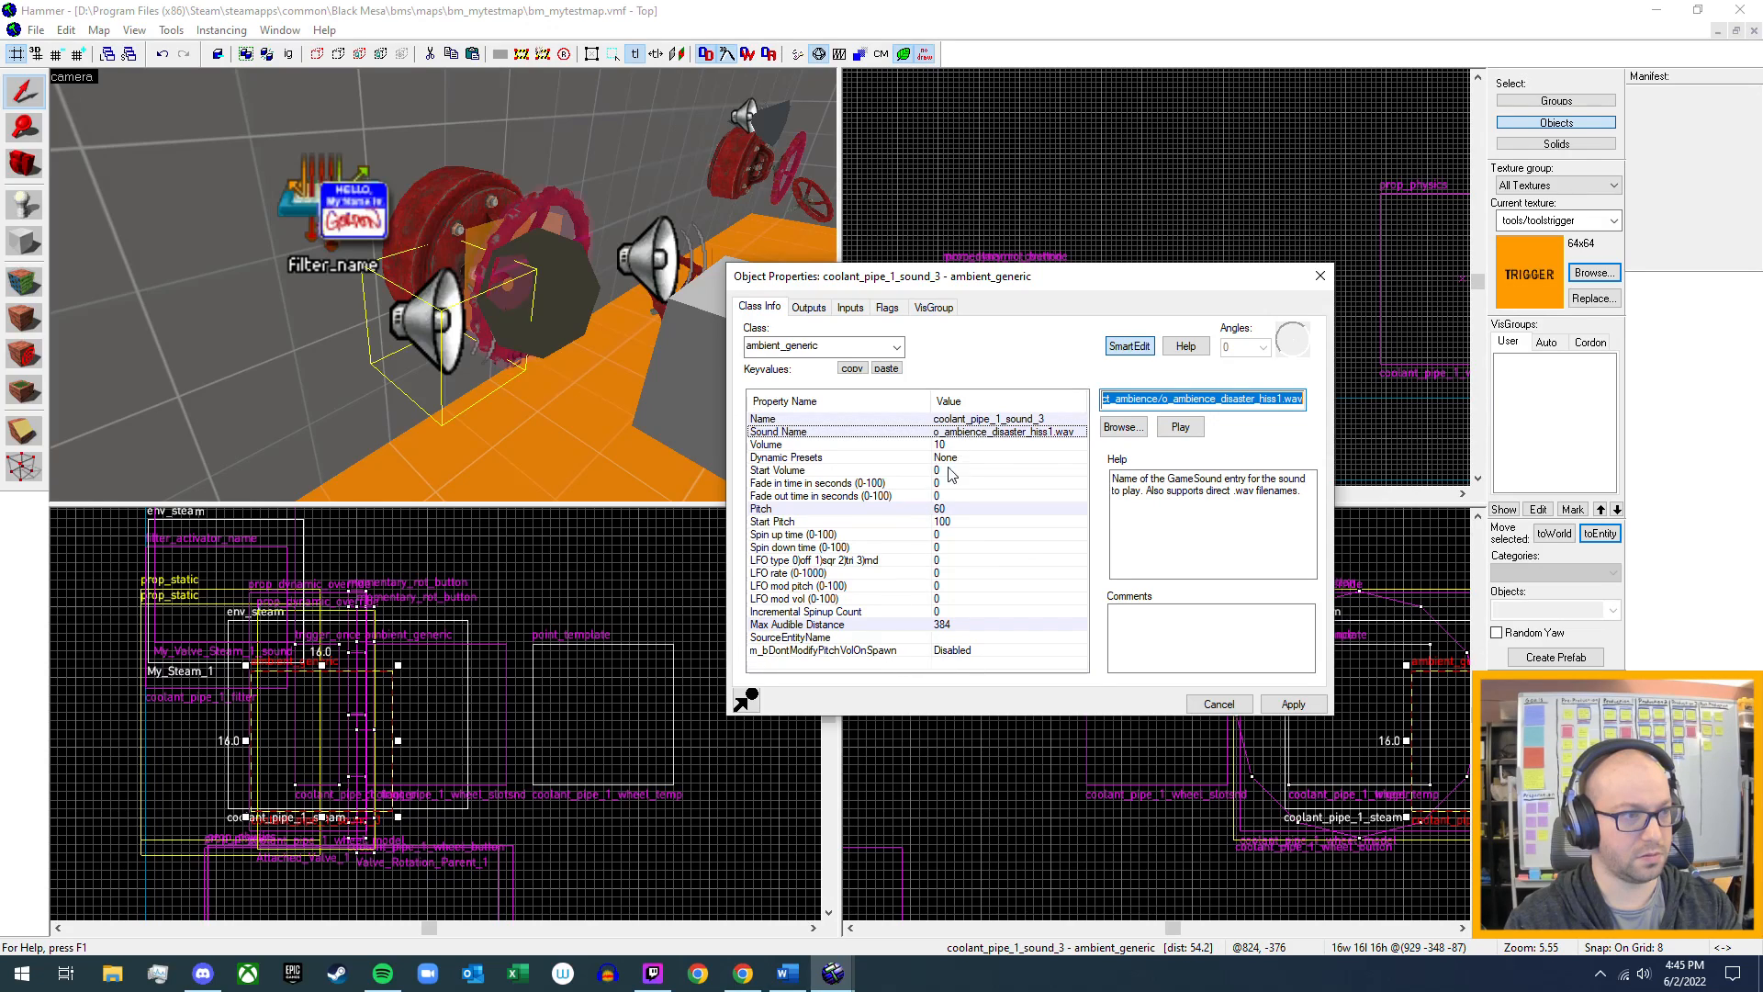
click(887, 309)
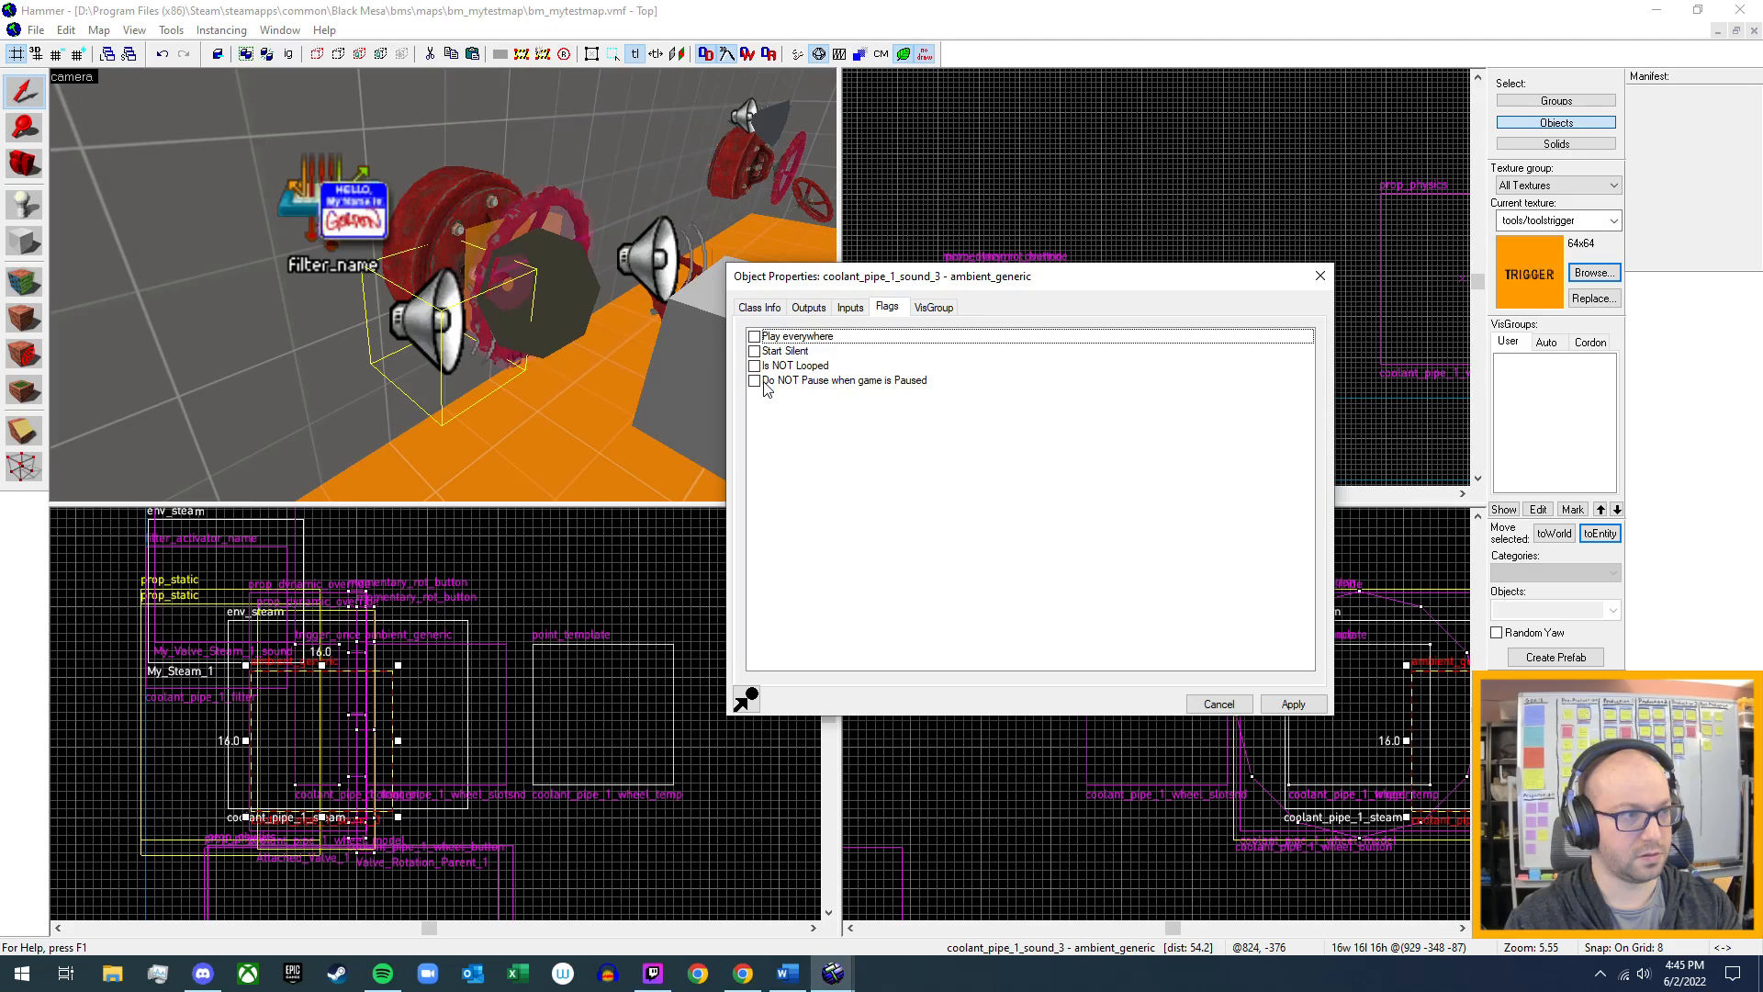
click(1319, 276)
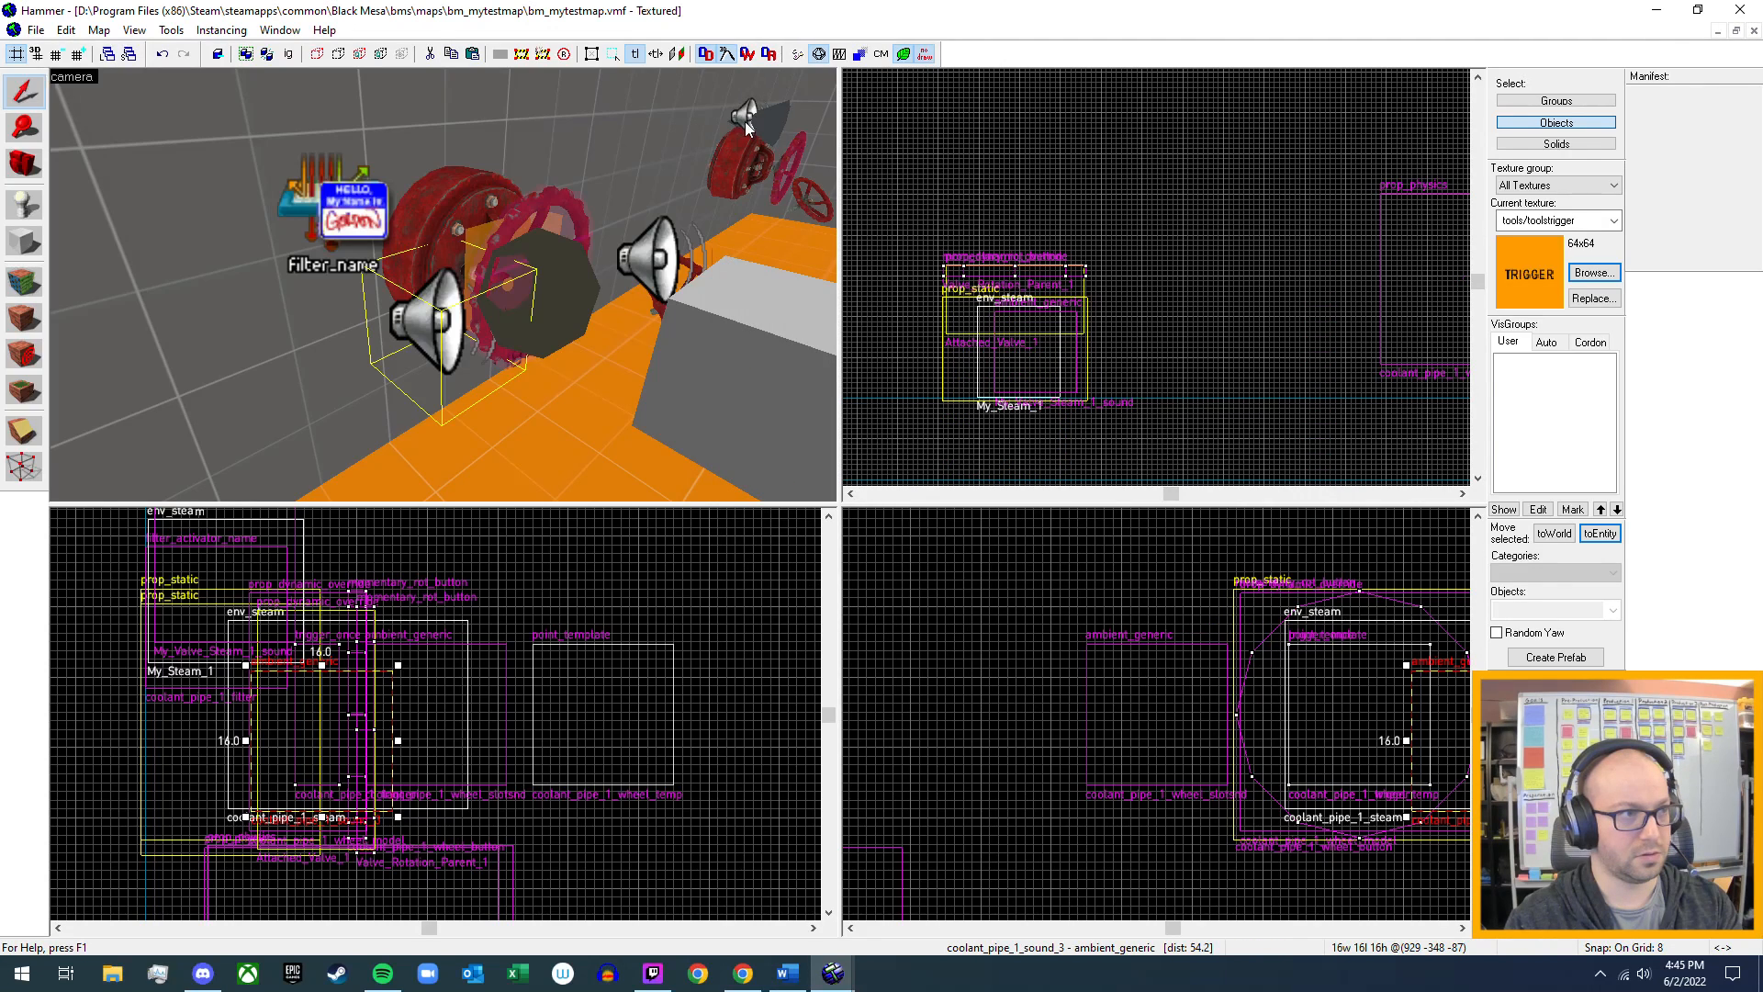
- Open the flags of the ambient_generic My_Valve_Steam_1_sound at the far valve
double_click(746, 120)
click(887, 308)
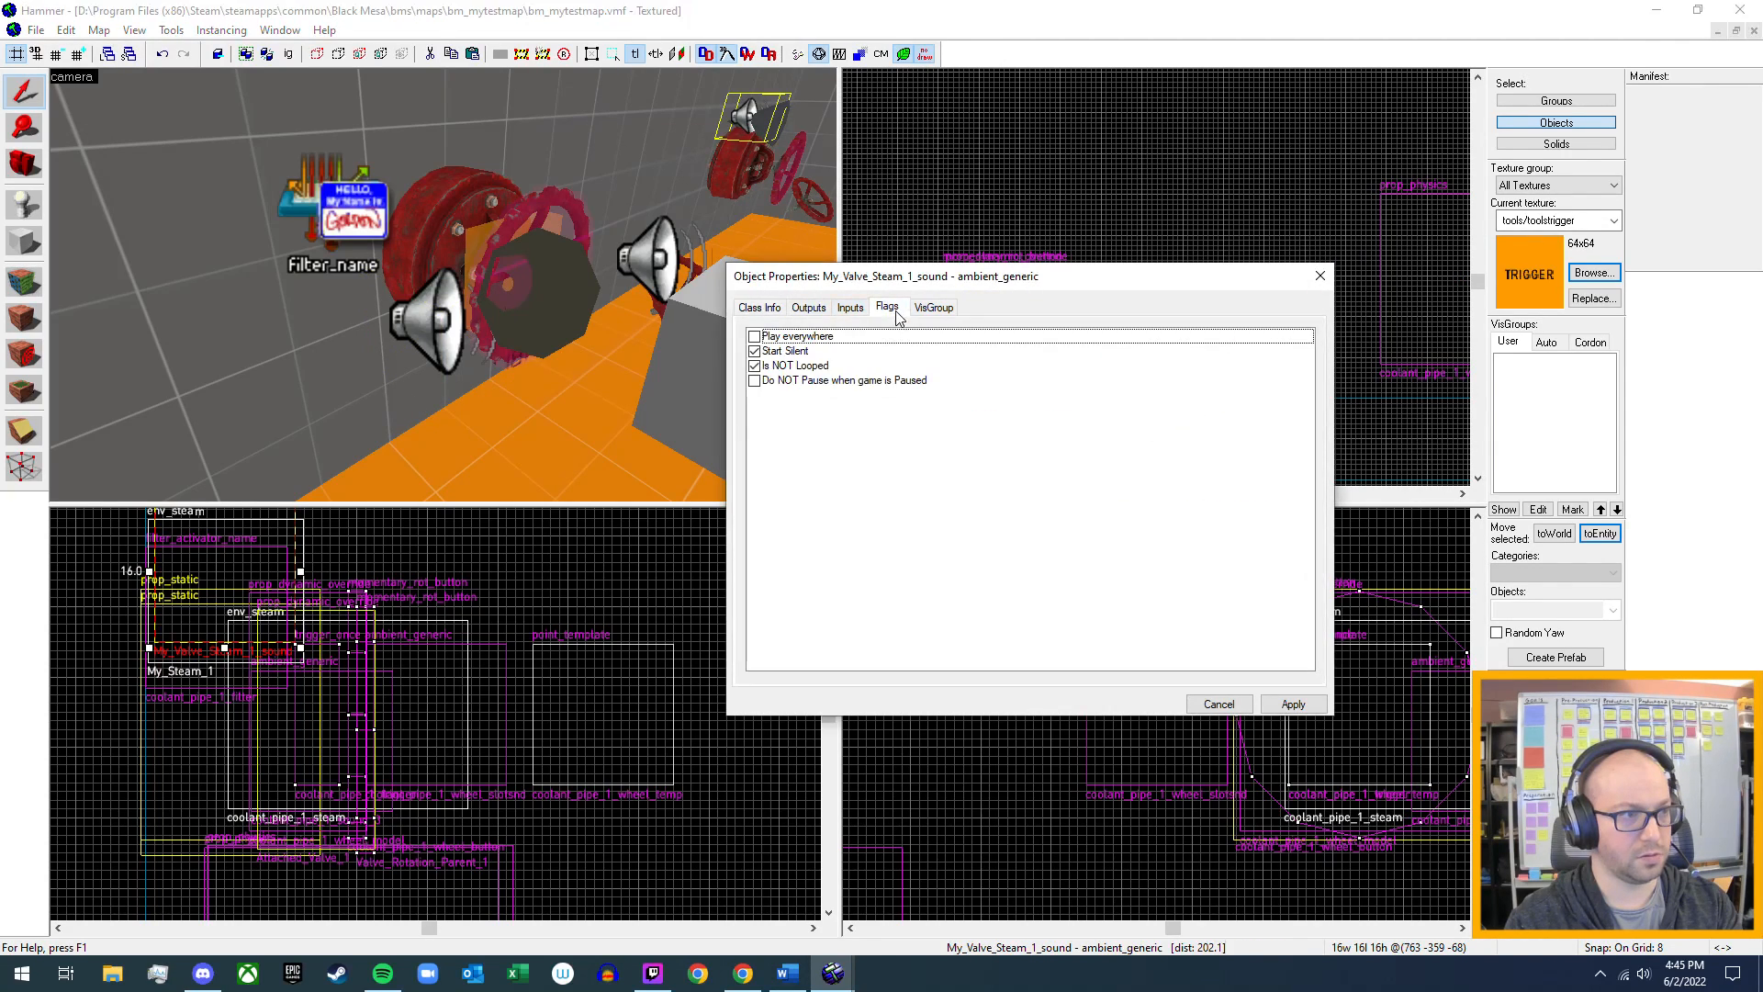
- Turn off the Start Silent and Is NOT Looped flags of My_Valve_Steam_1_sound and apply the change
click(755, 352)
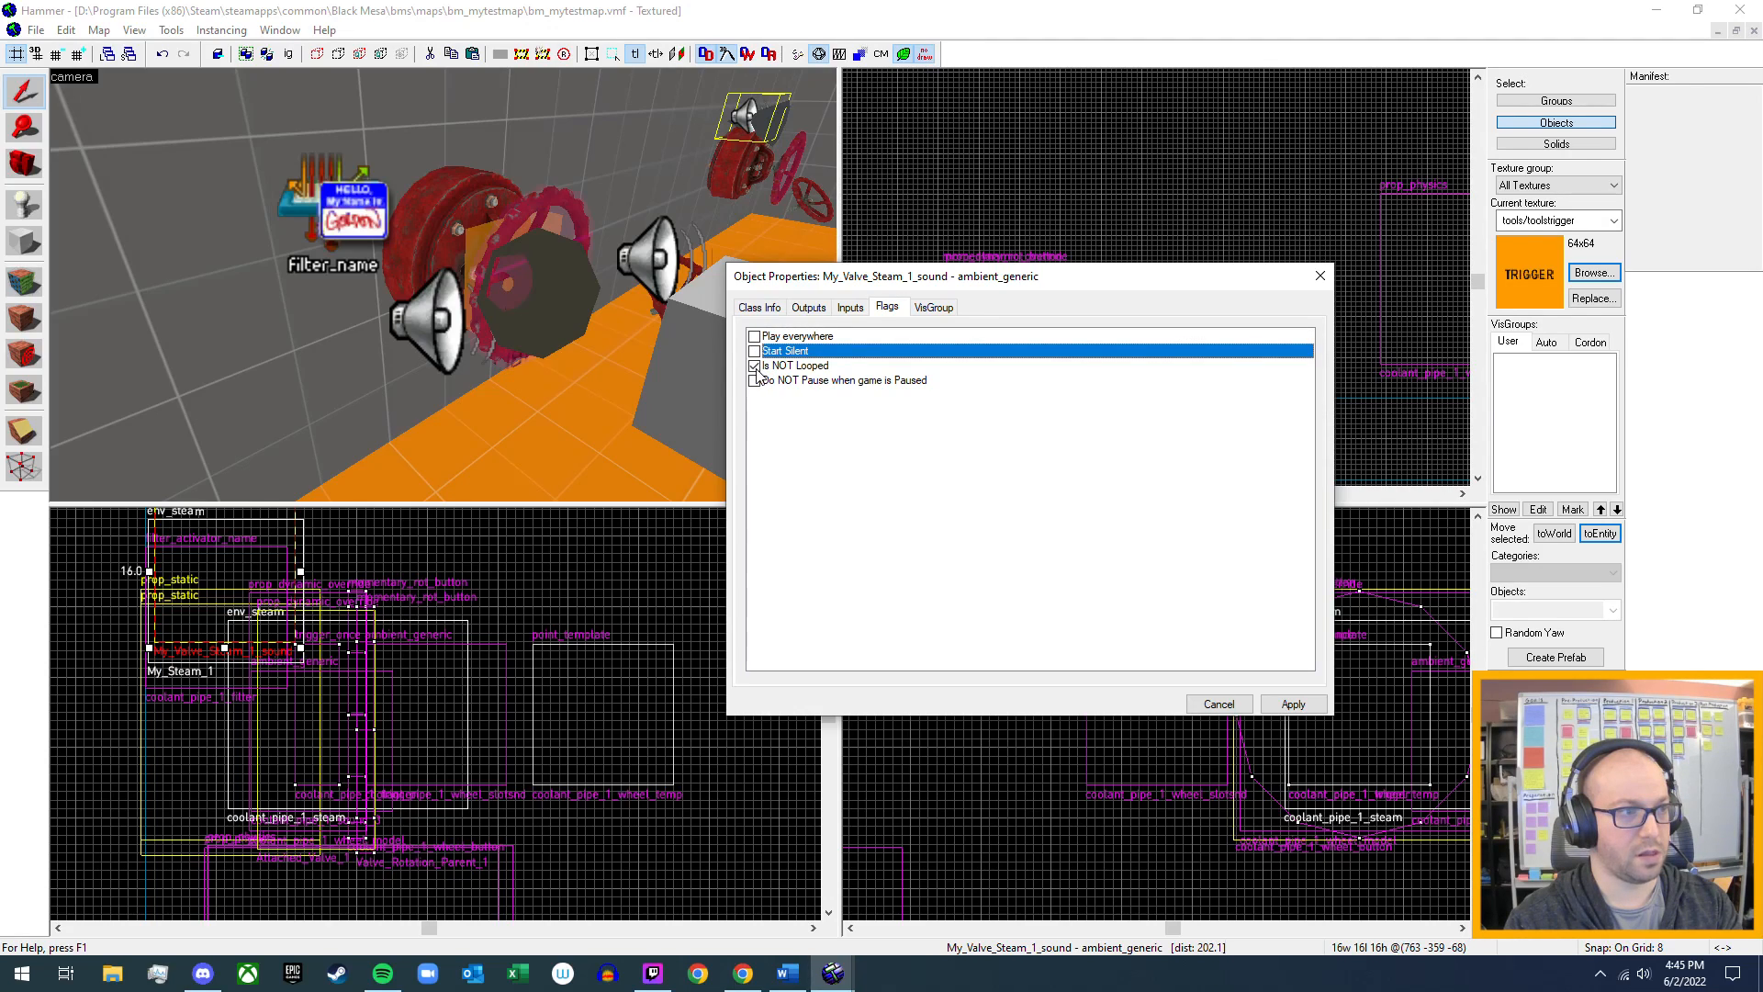
click(755, 366)
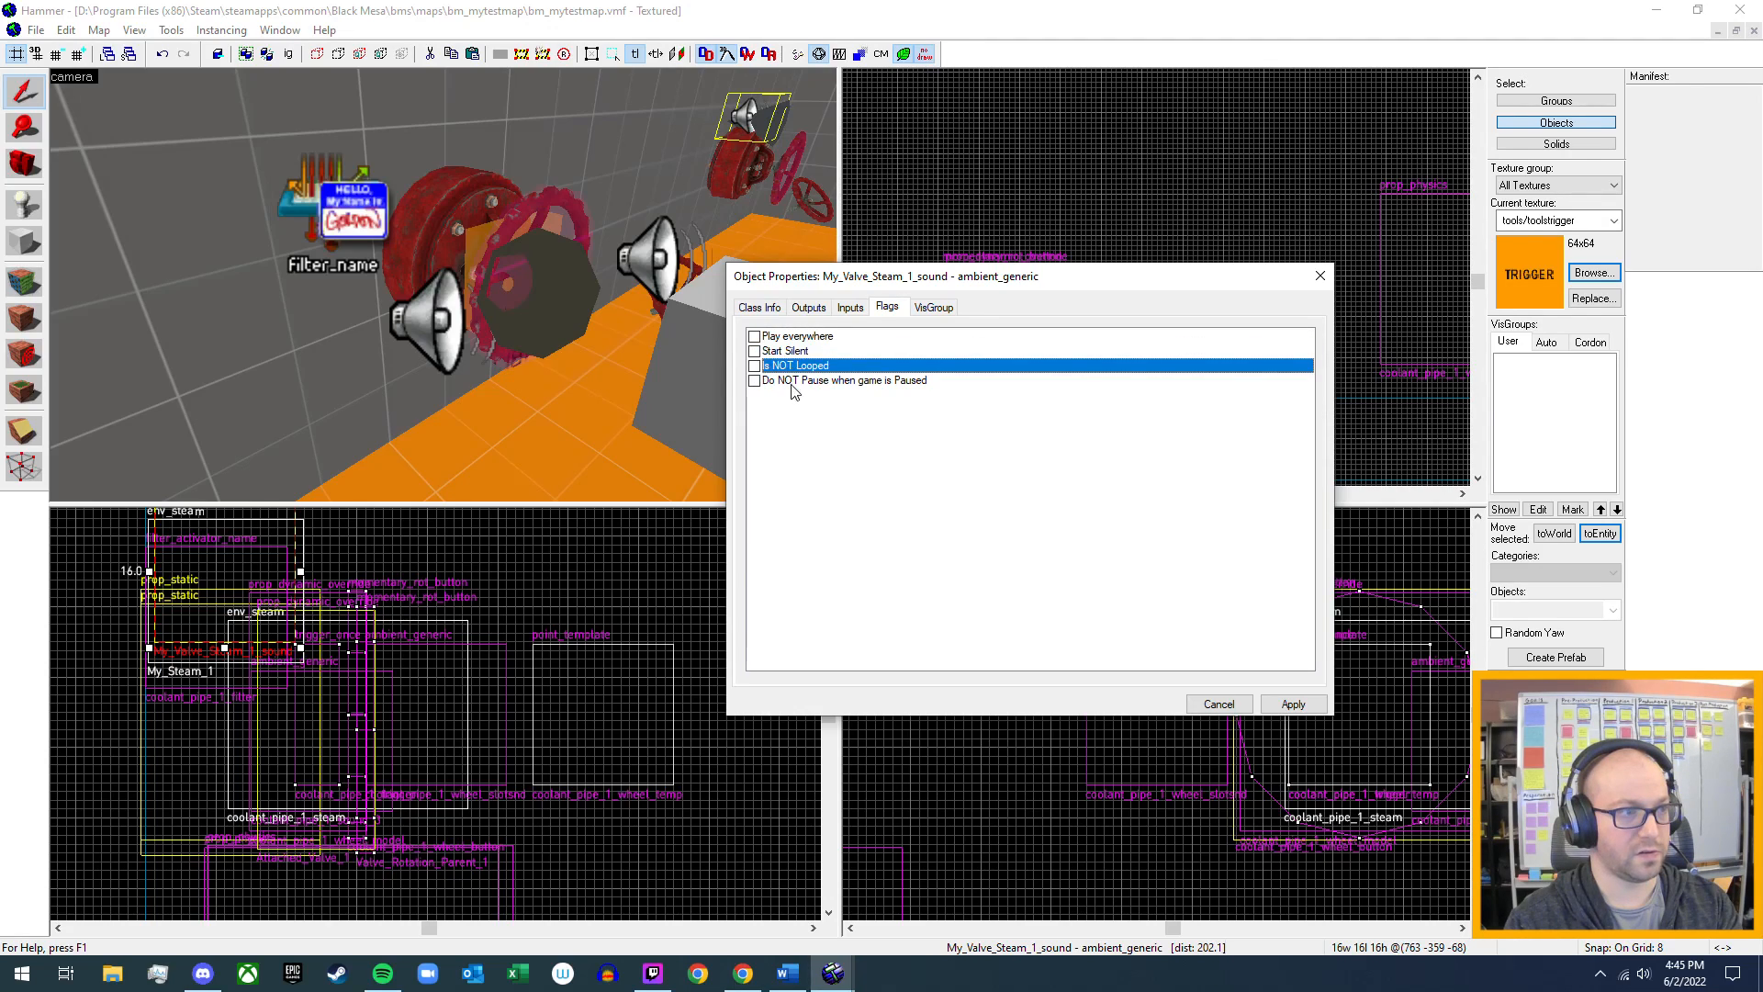
click(1285, 704)
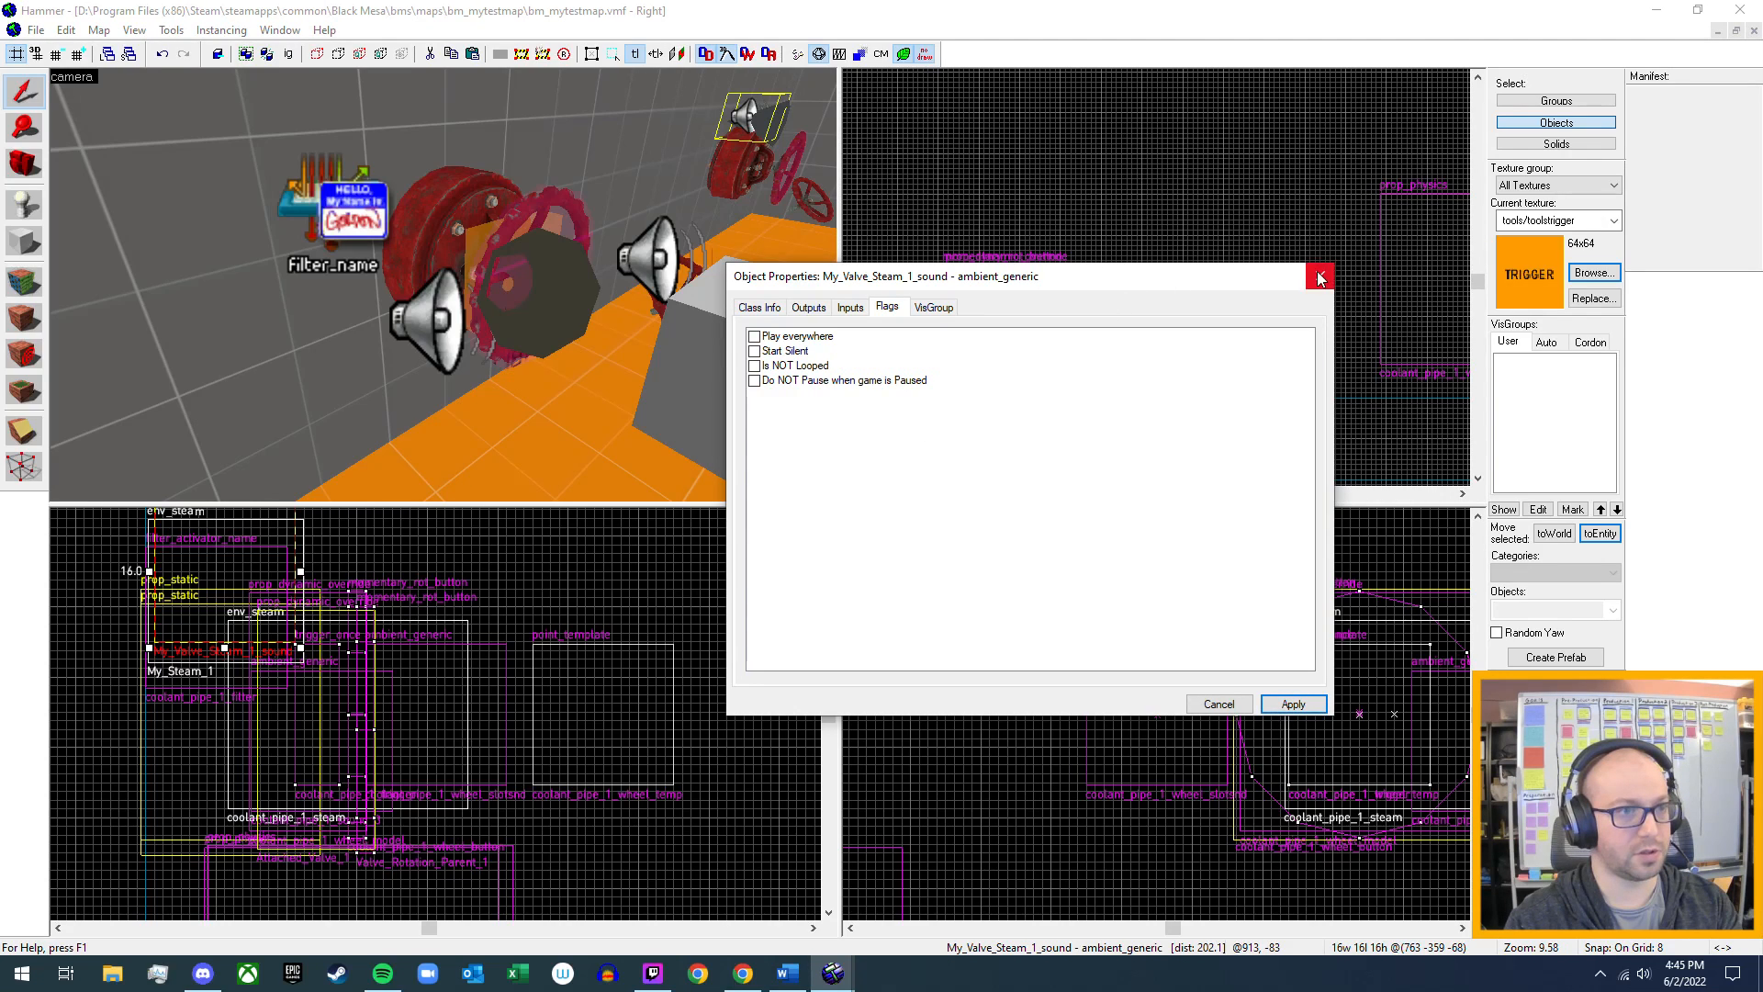
click(1319, 278)
- Clear the Start Silent and Is NOT Looped flags on the My_Valve_Steam_2_sound ambient_generic and apply the change
scroll(444, 285, down, 5)
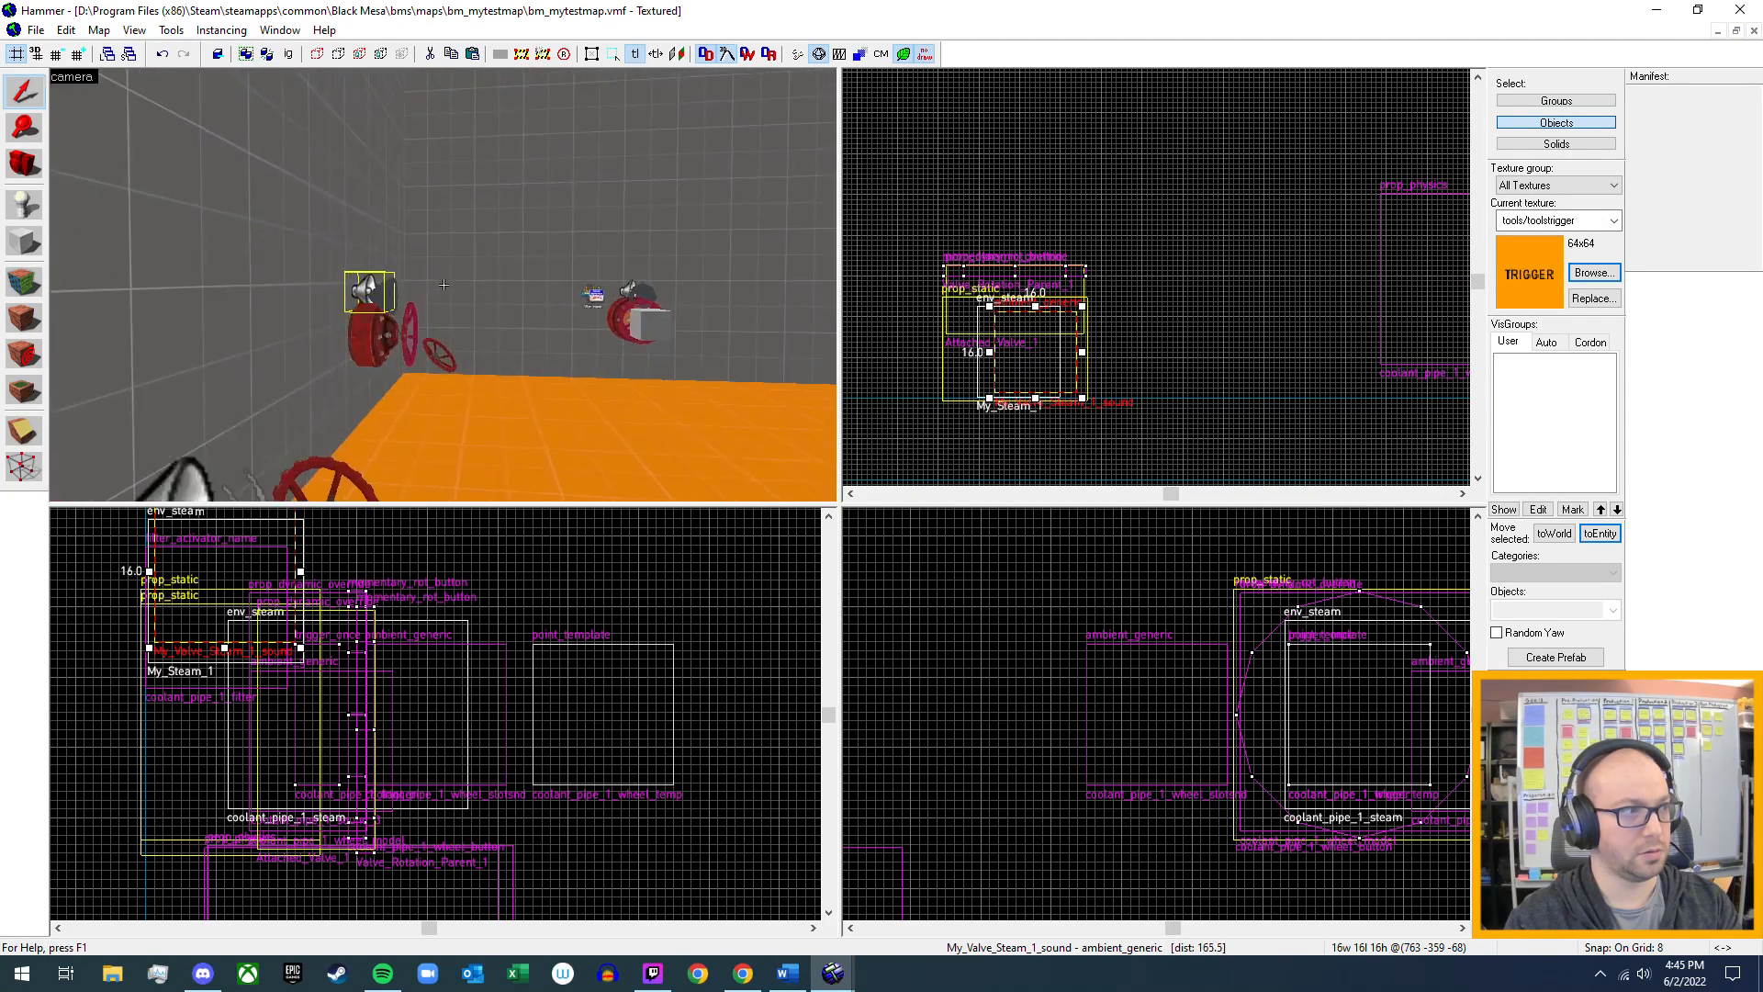
key(w)
key(z)
double_click(448, 354)
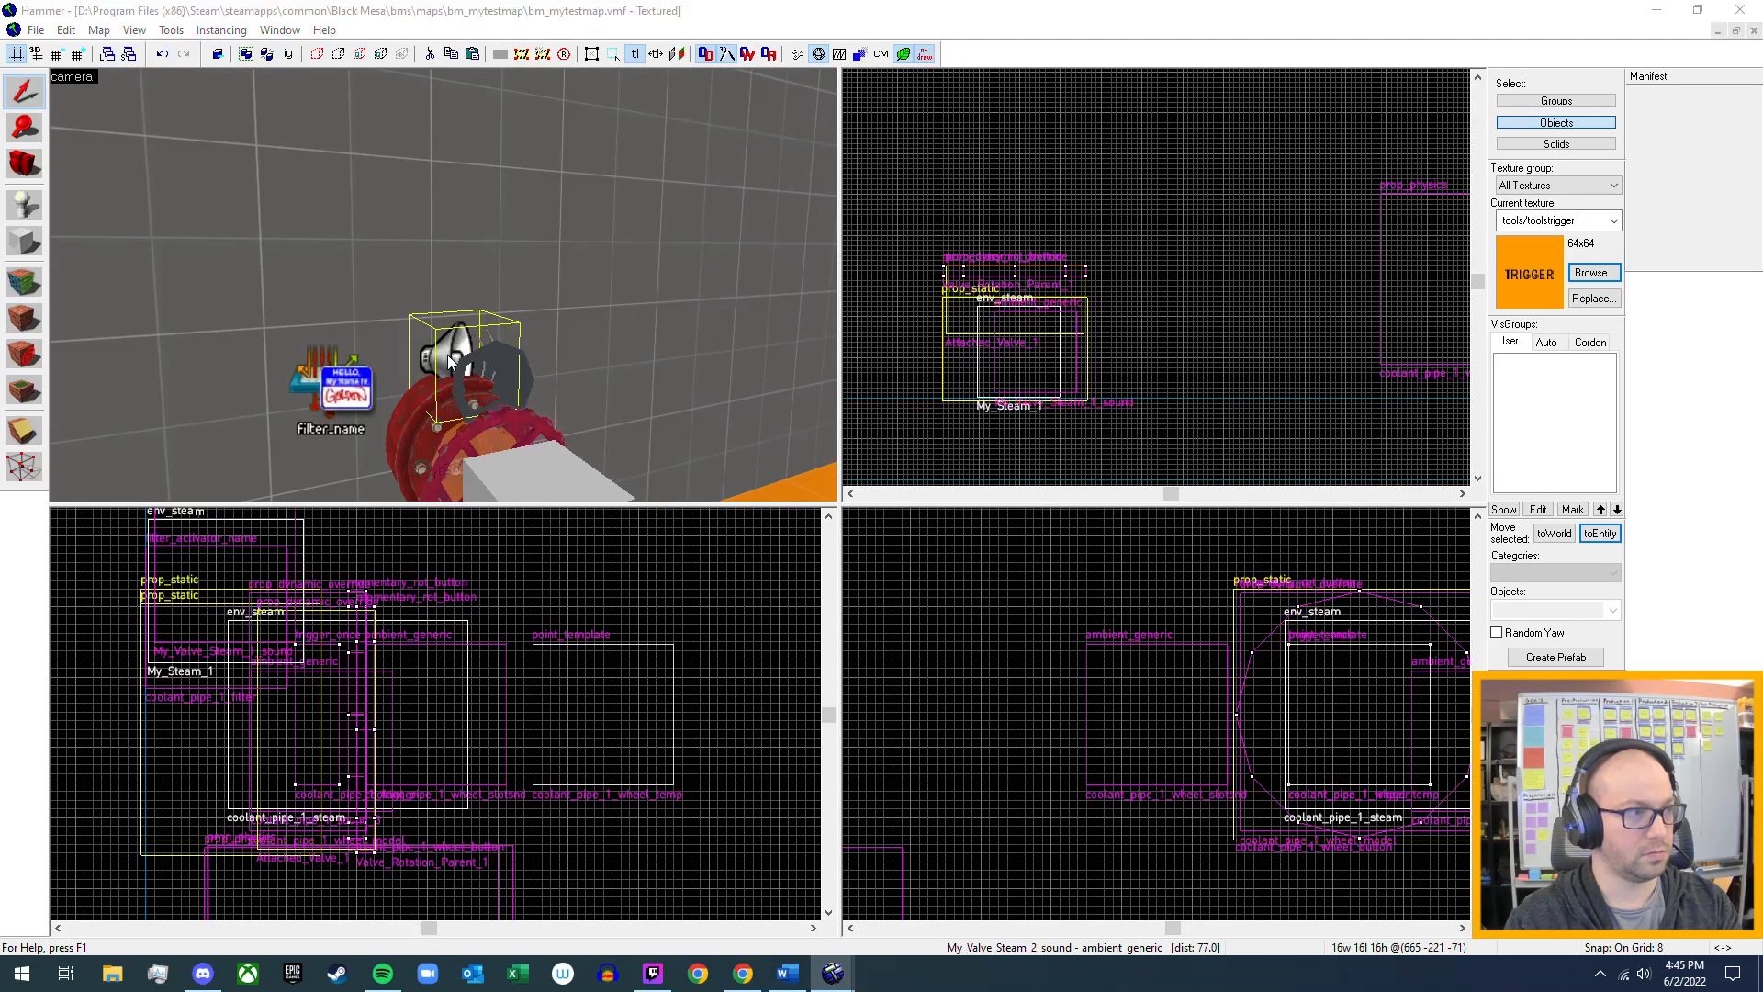
click(884, 308)
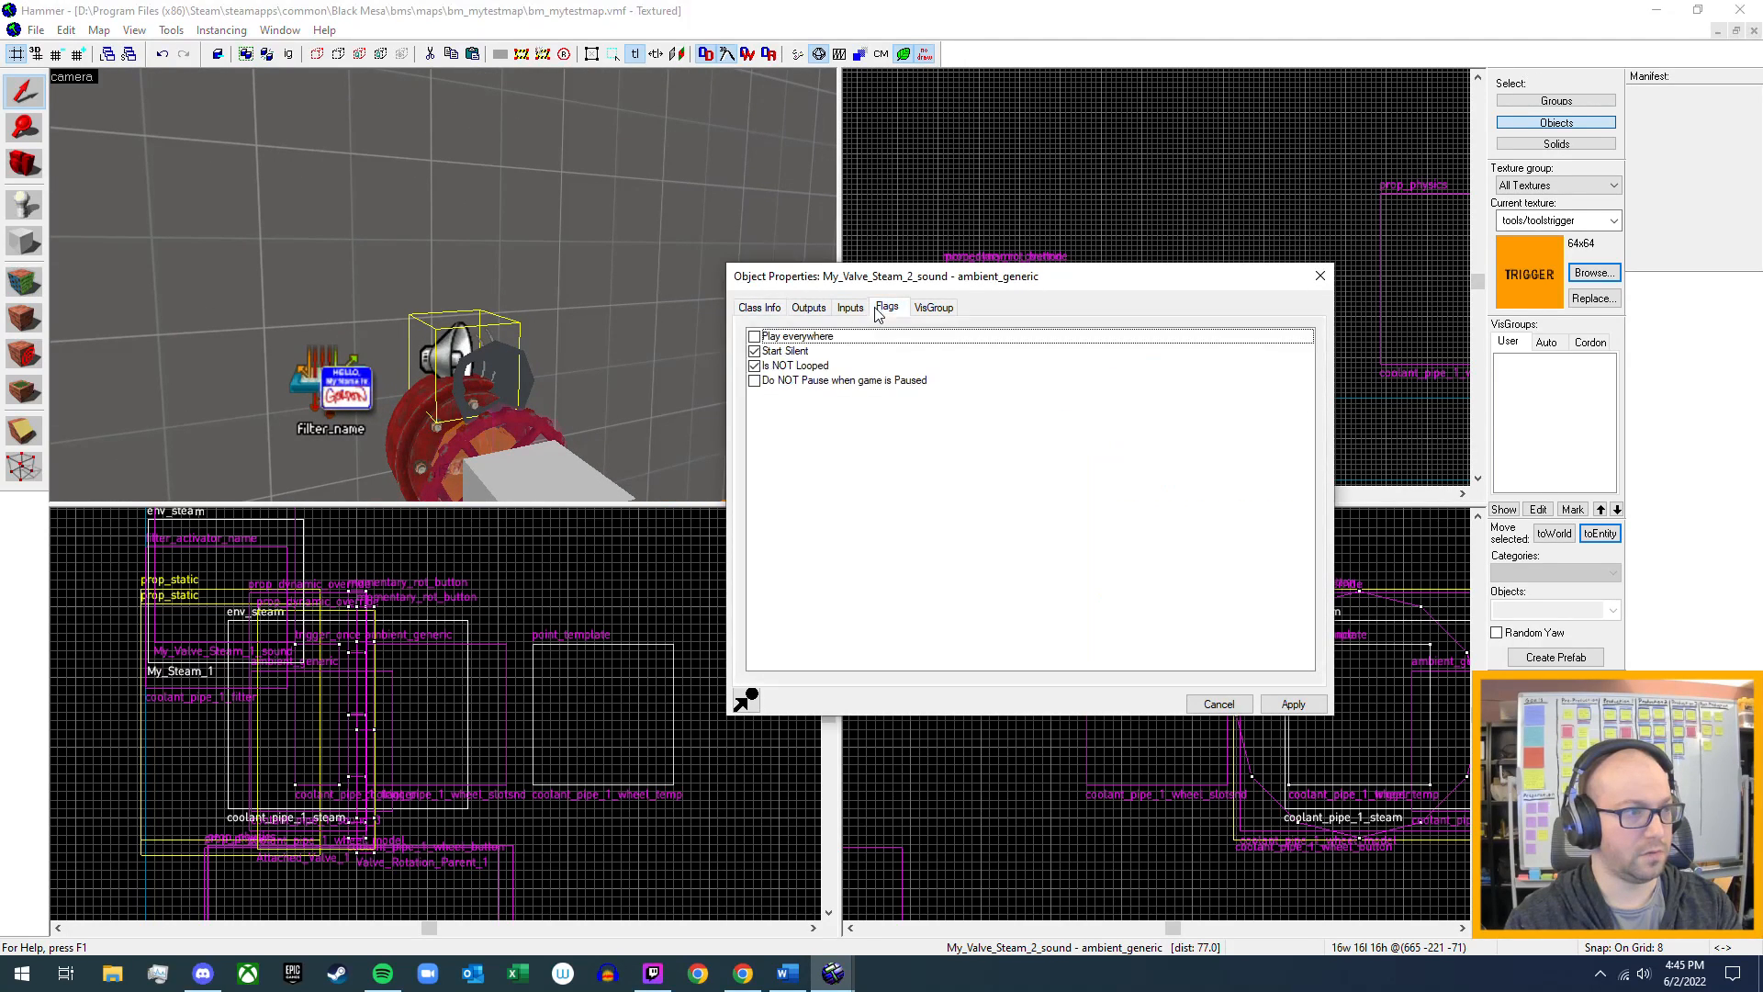
click(754, 351)
click(754, 366)
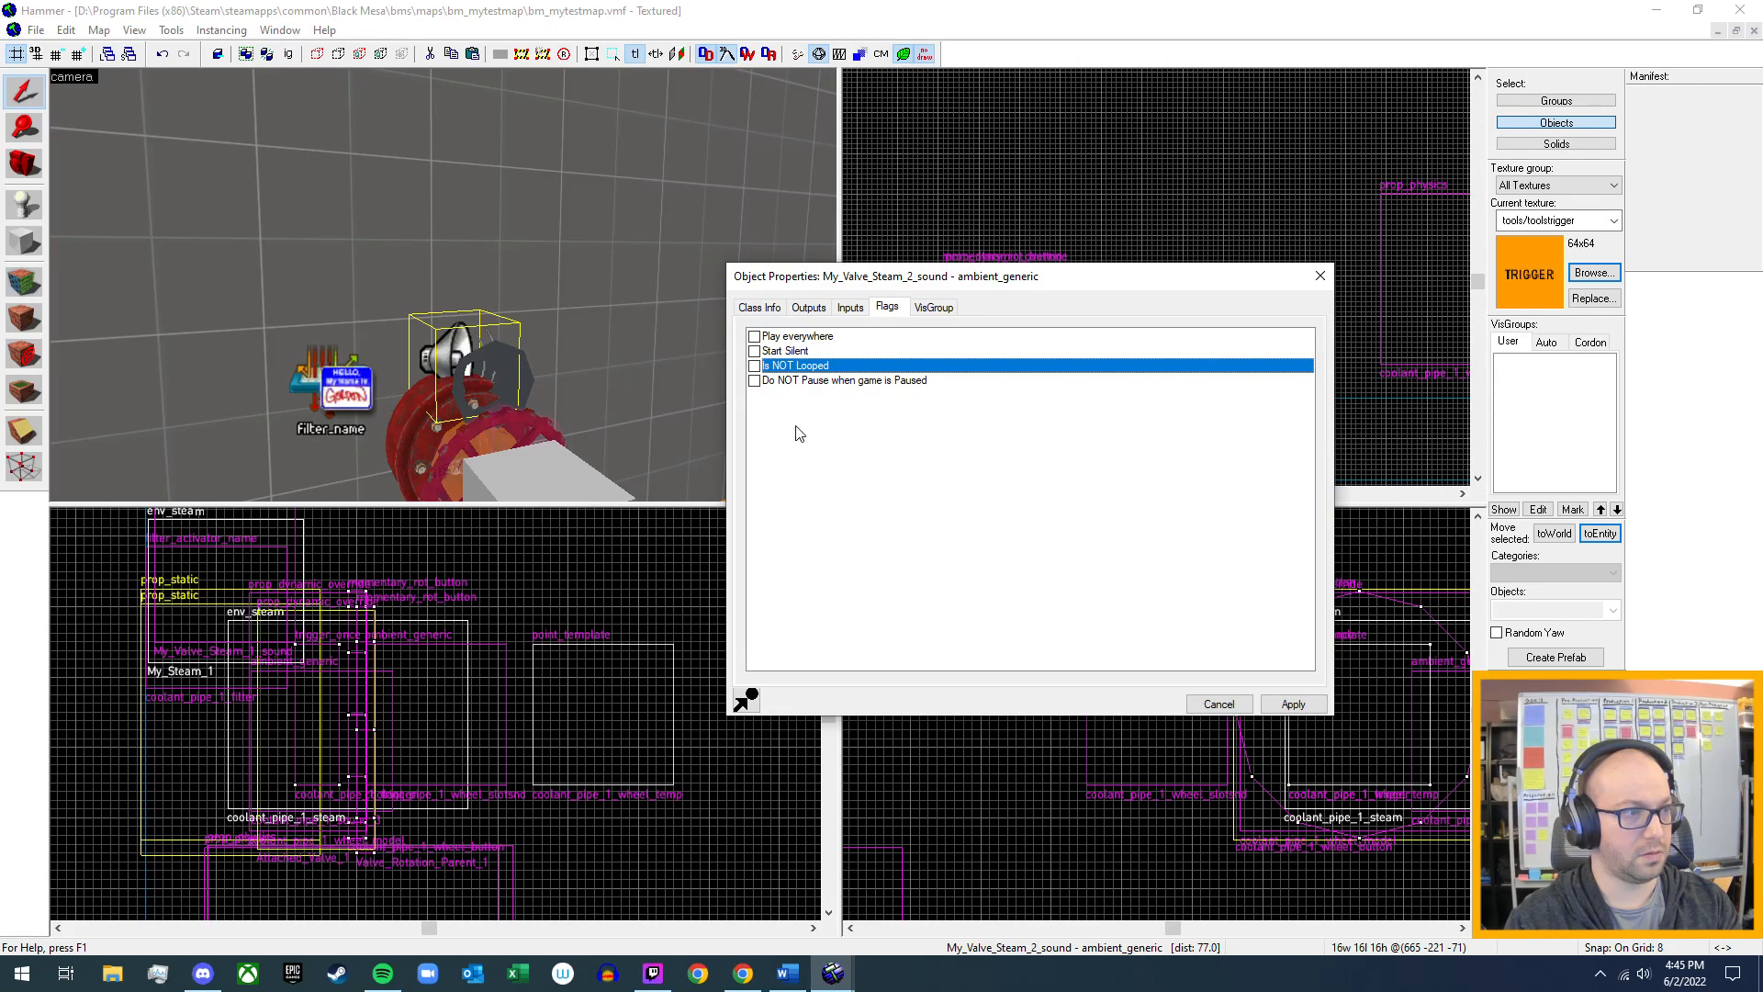
click(1290, 705)
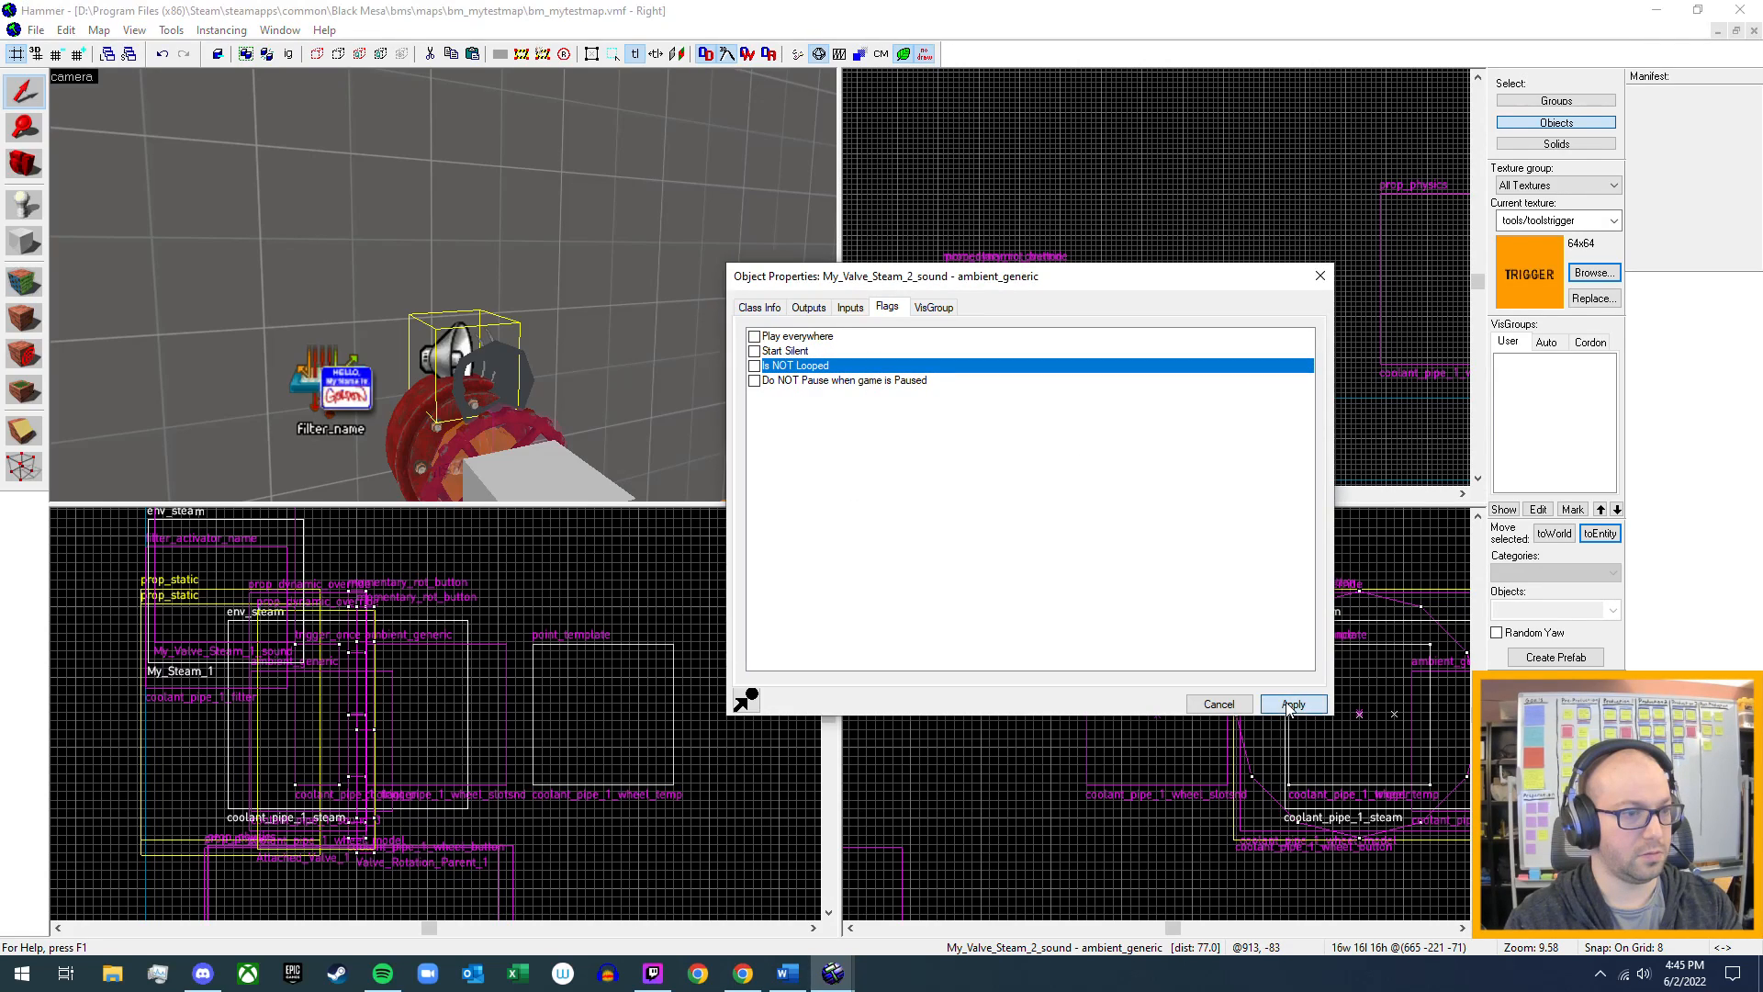
click(1320, 278)
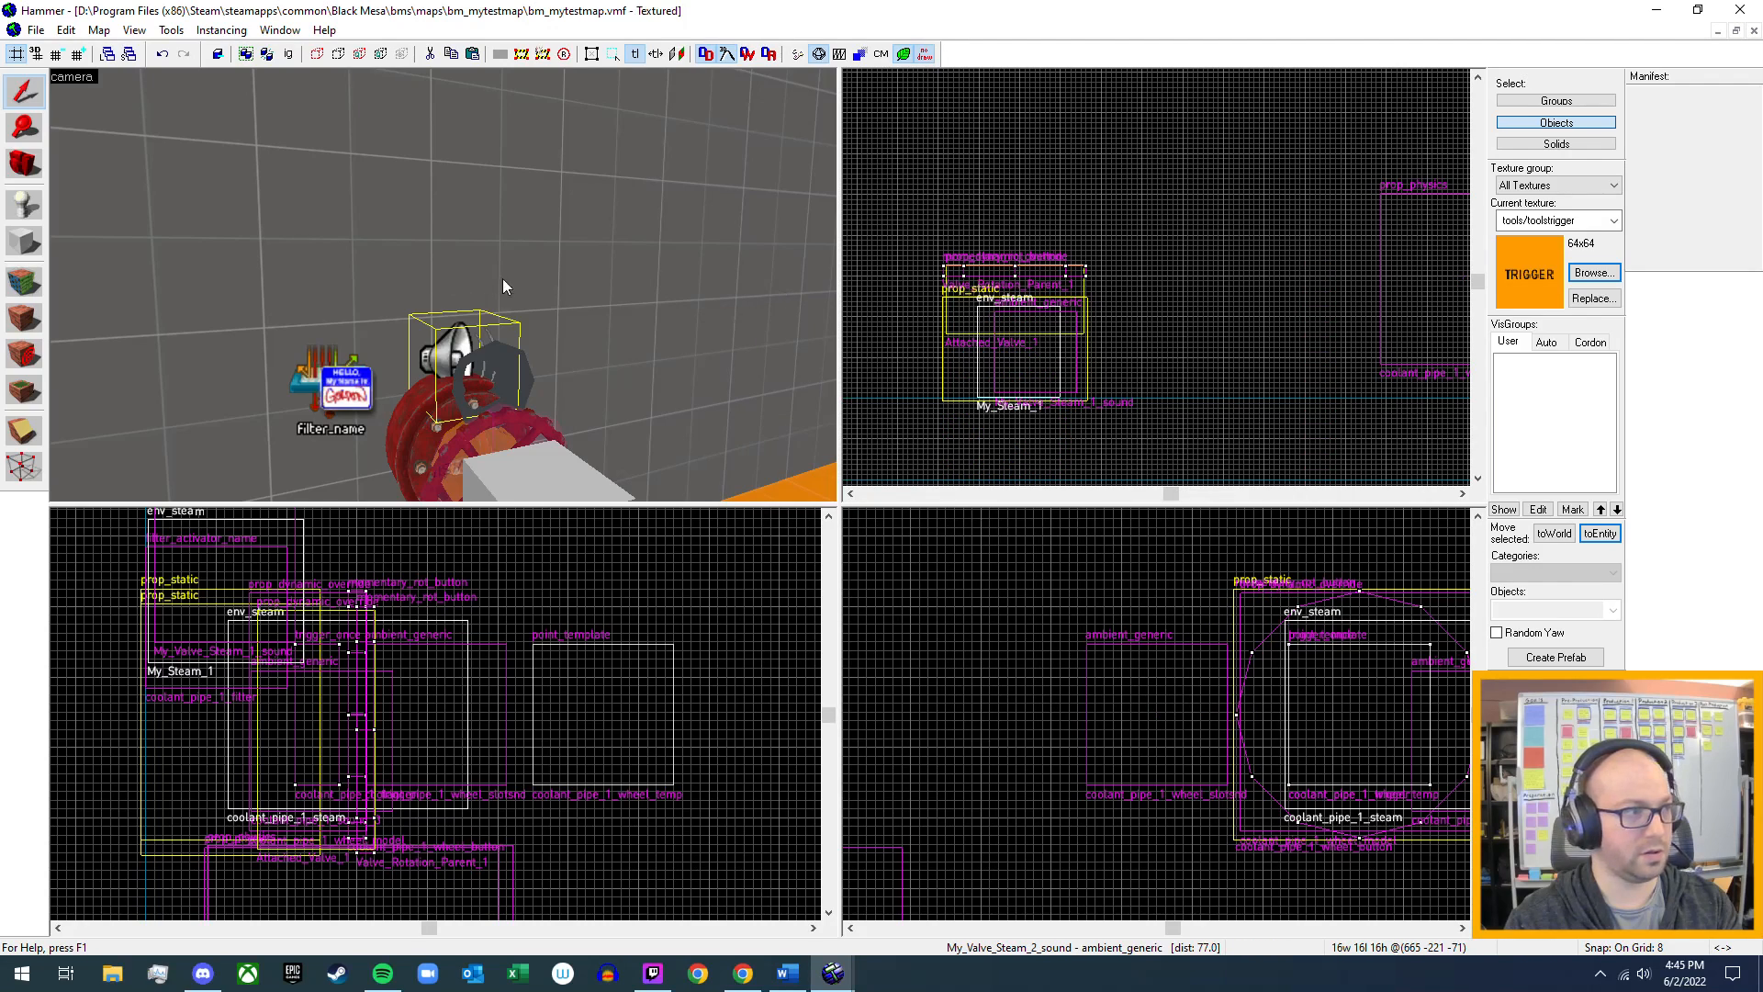
- Compile and run the map with normal BSP, normal VIS and final RAD
key(z)
key(s)
key(z)
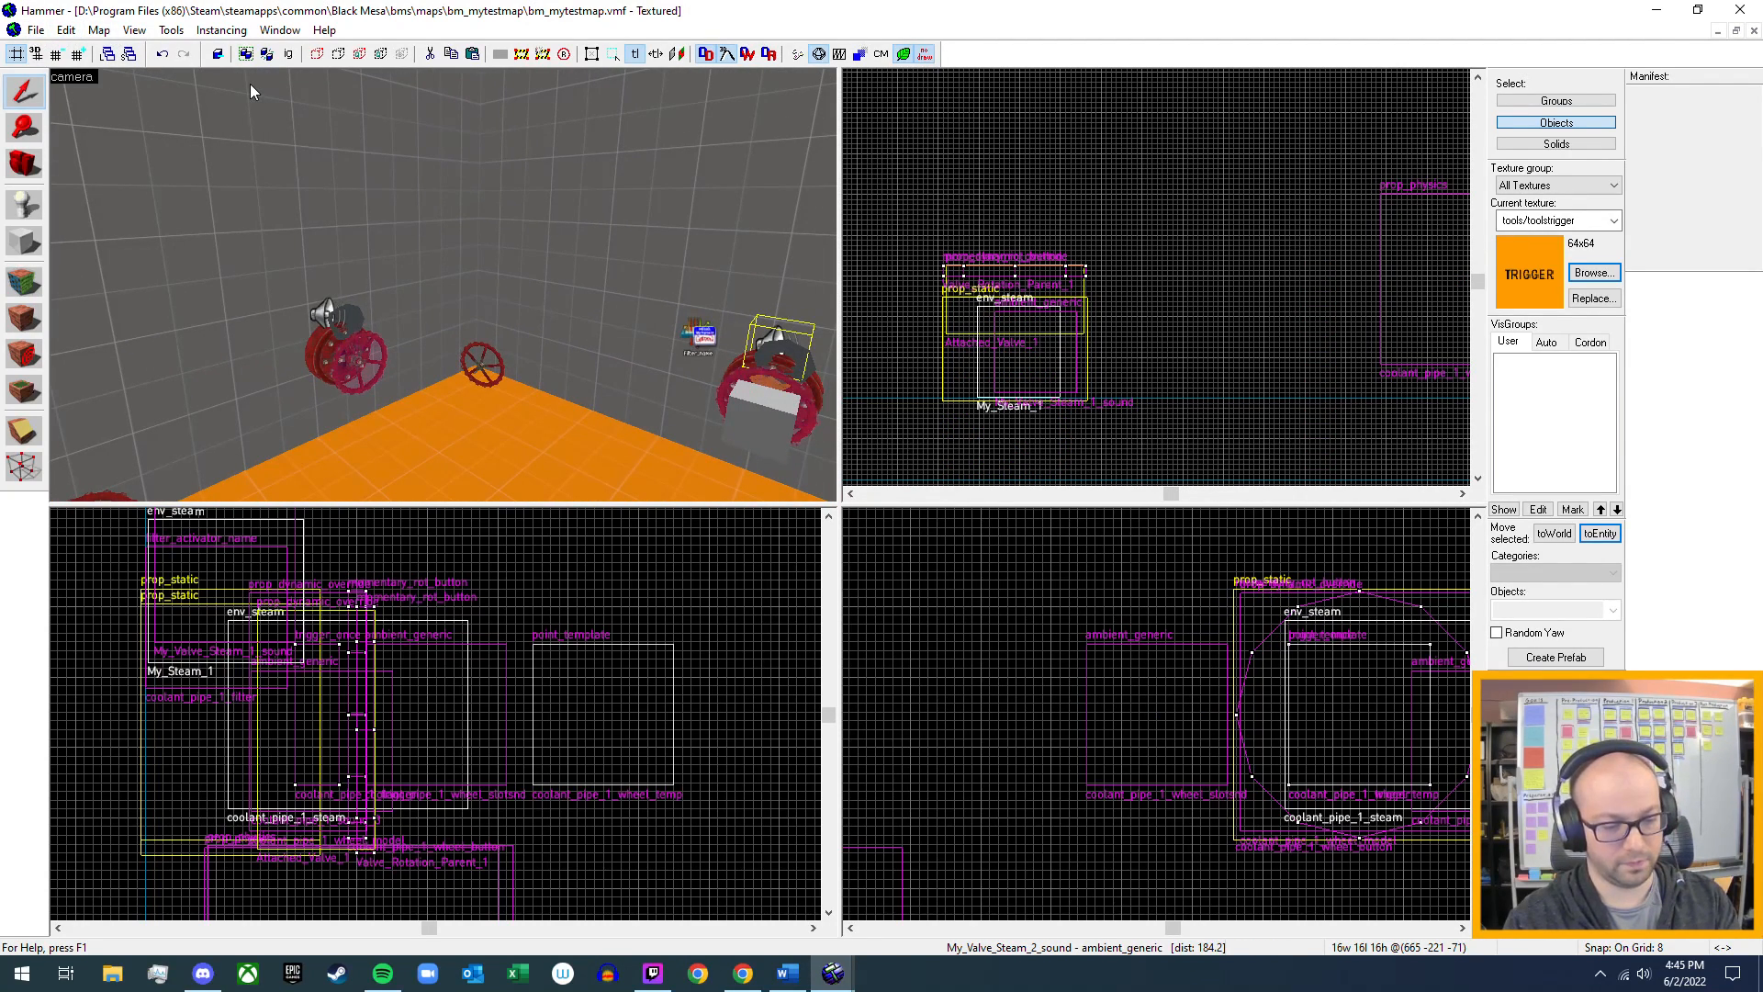
key(F9)
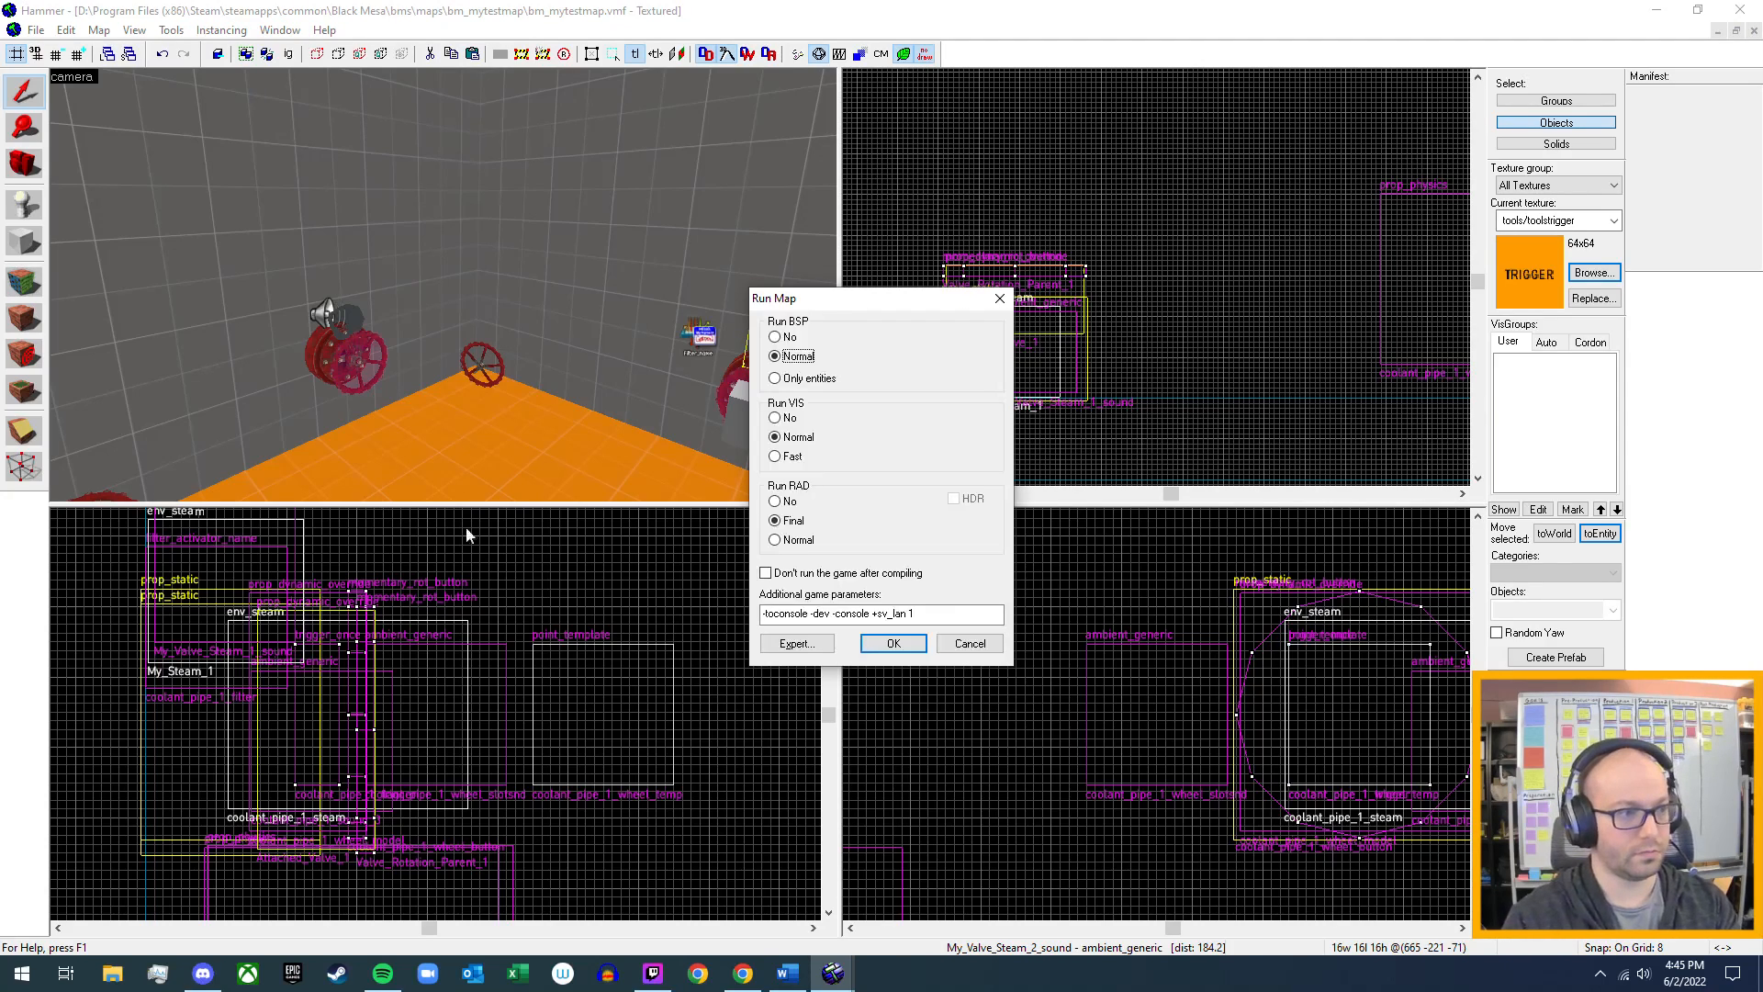
click(892, 644)
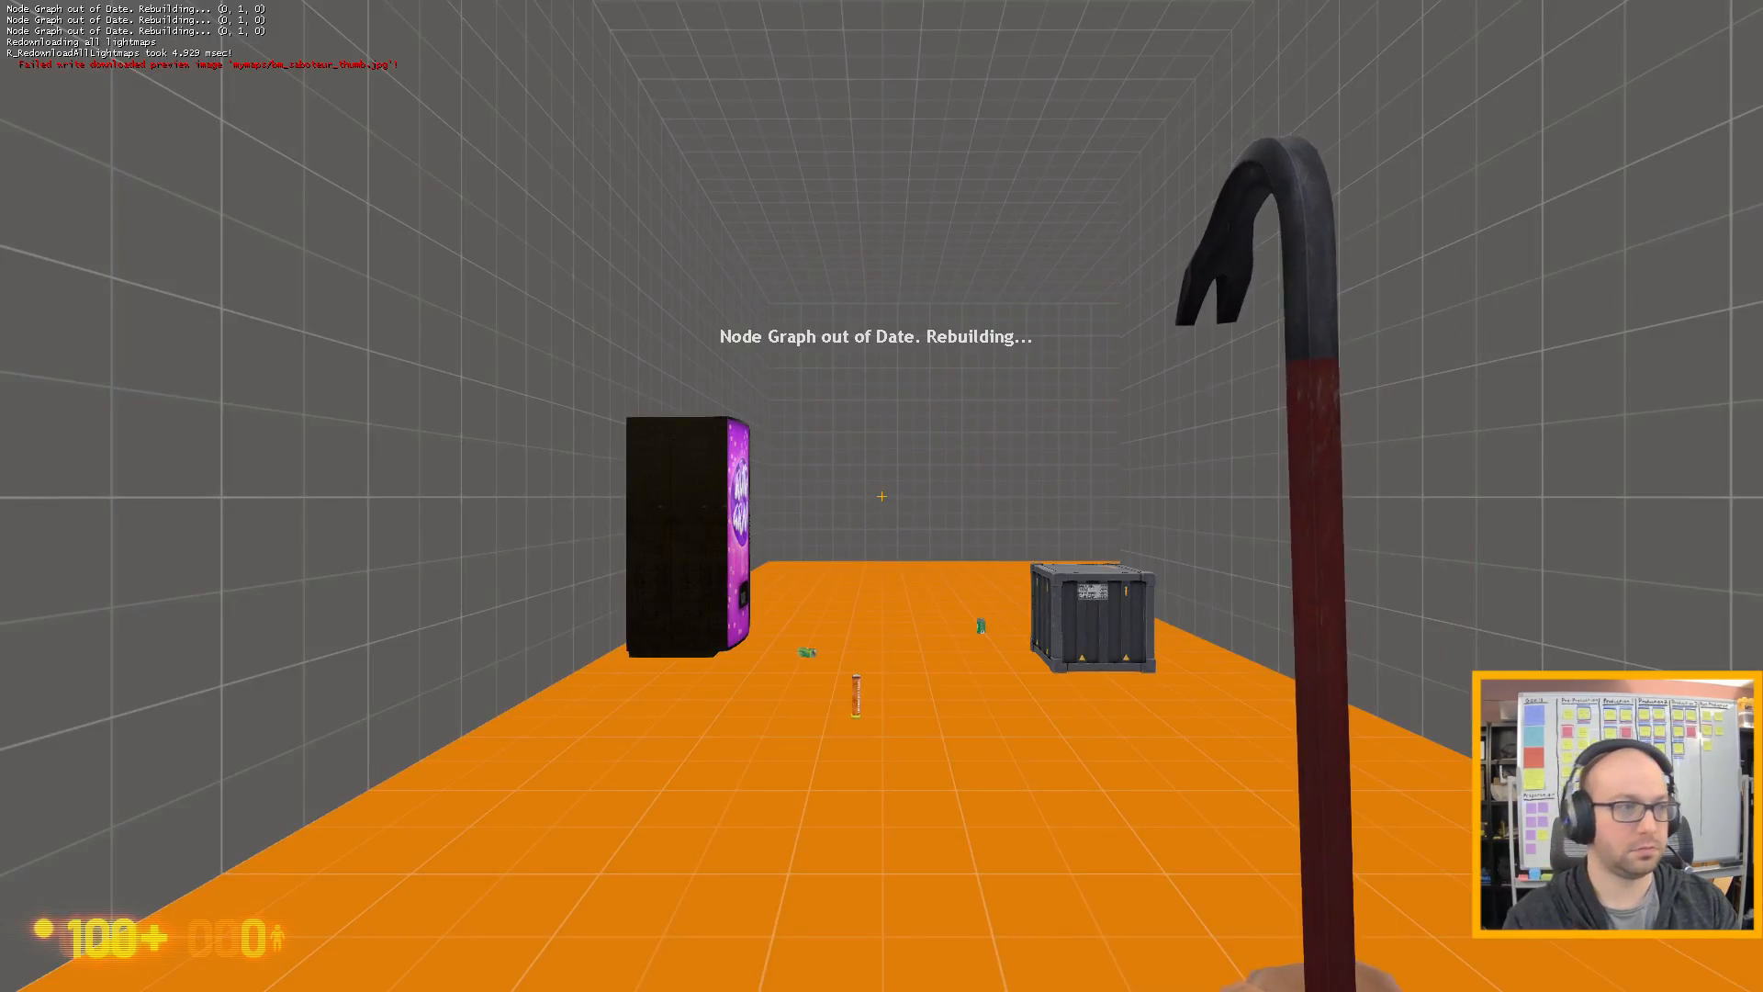
- Walk to the steam valves in the test map and fit the nearest loose wheel onto the valve missing one
key(w)
click(881, 496)
key(w)
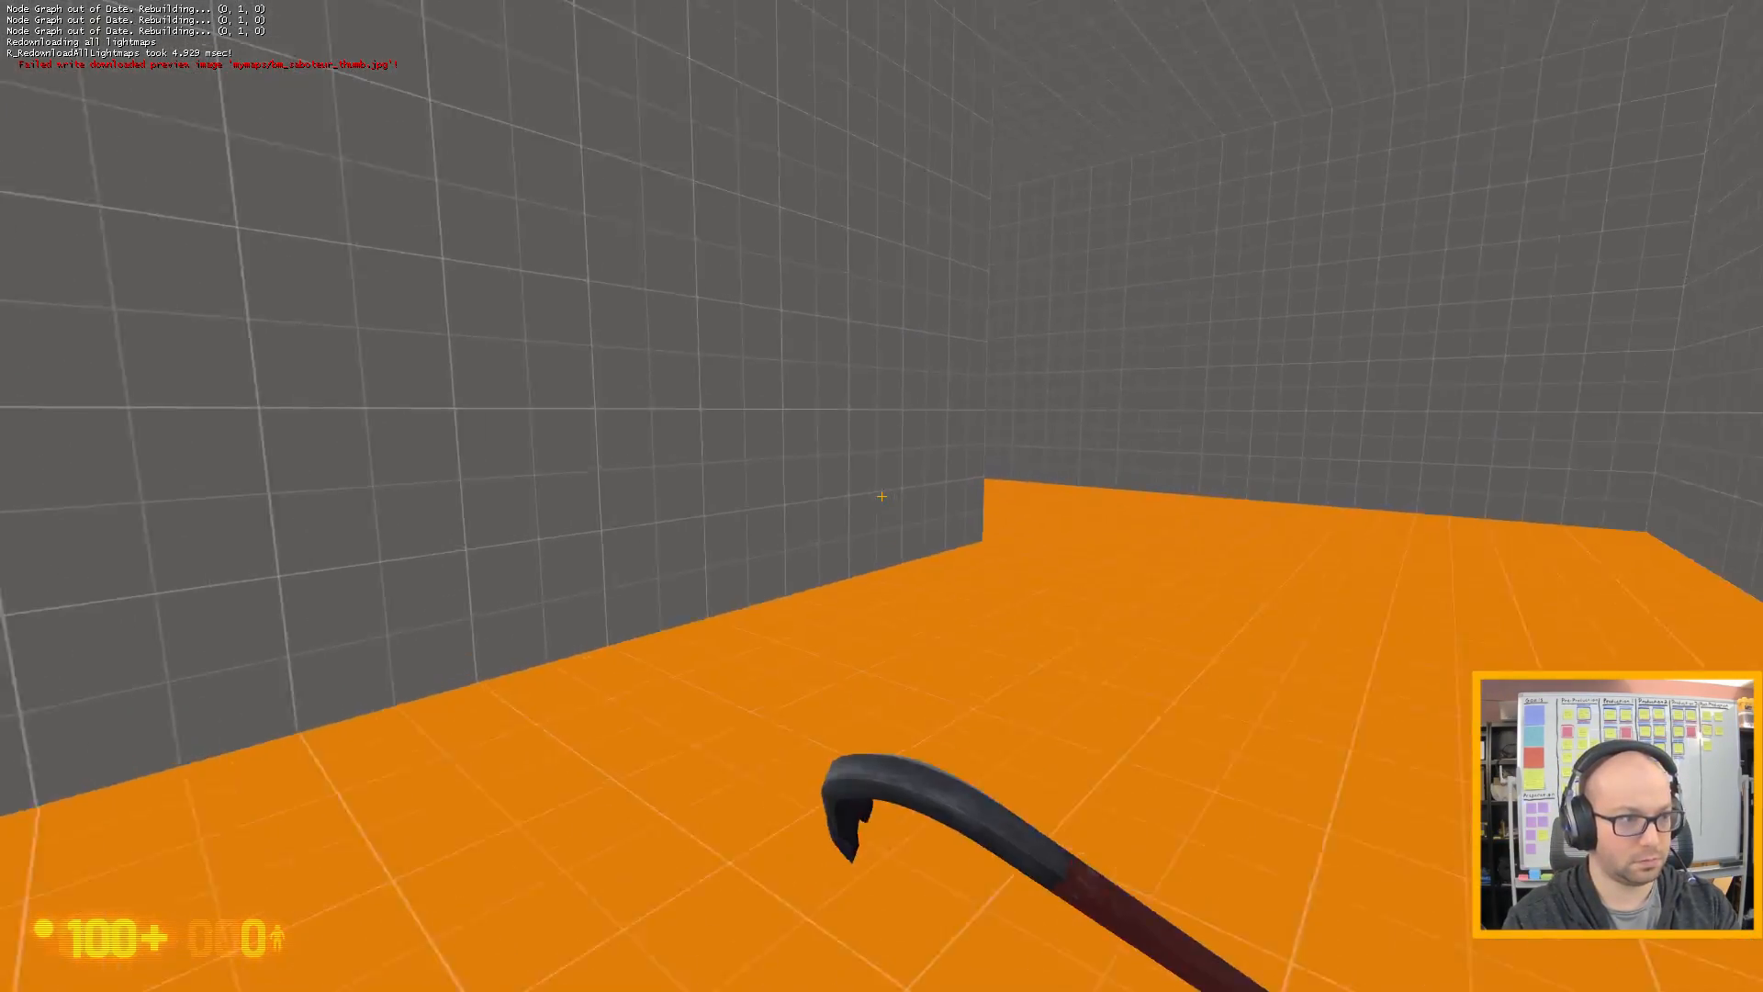
key(w)
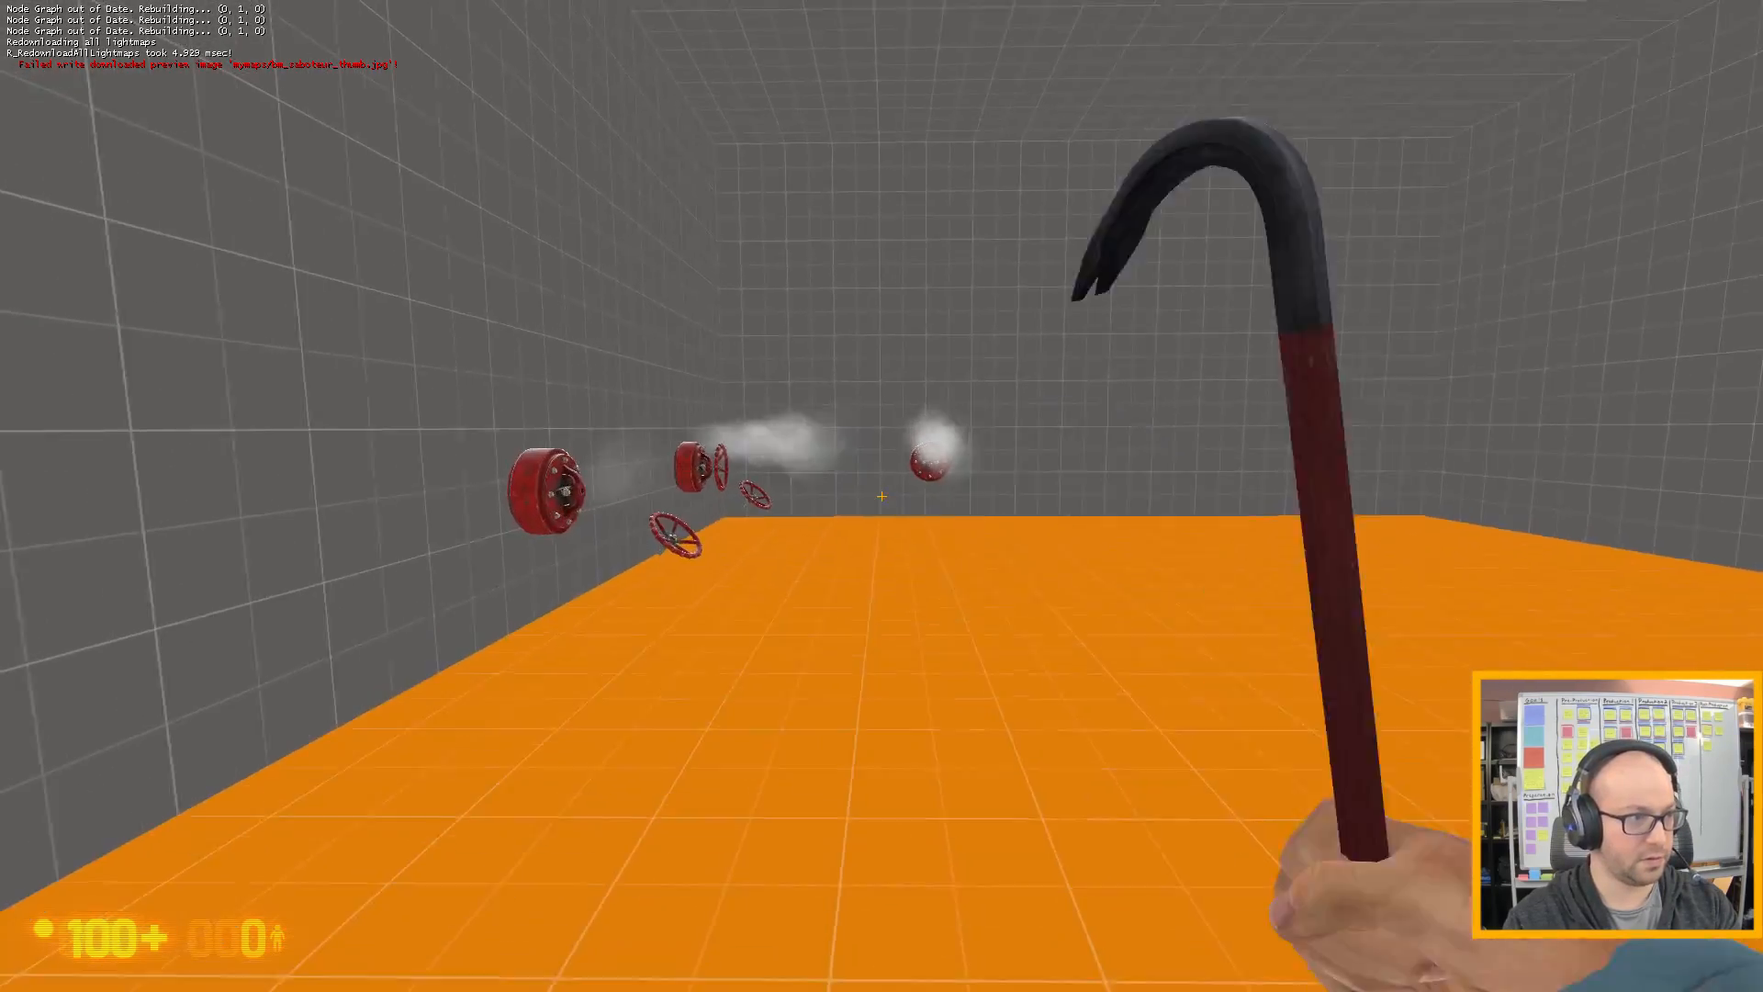
key(w)
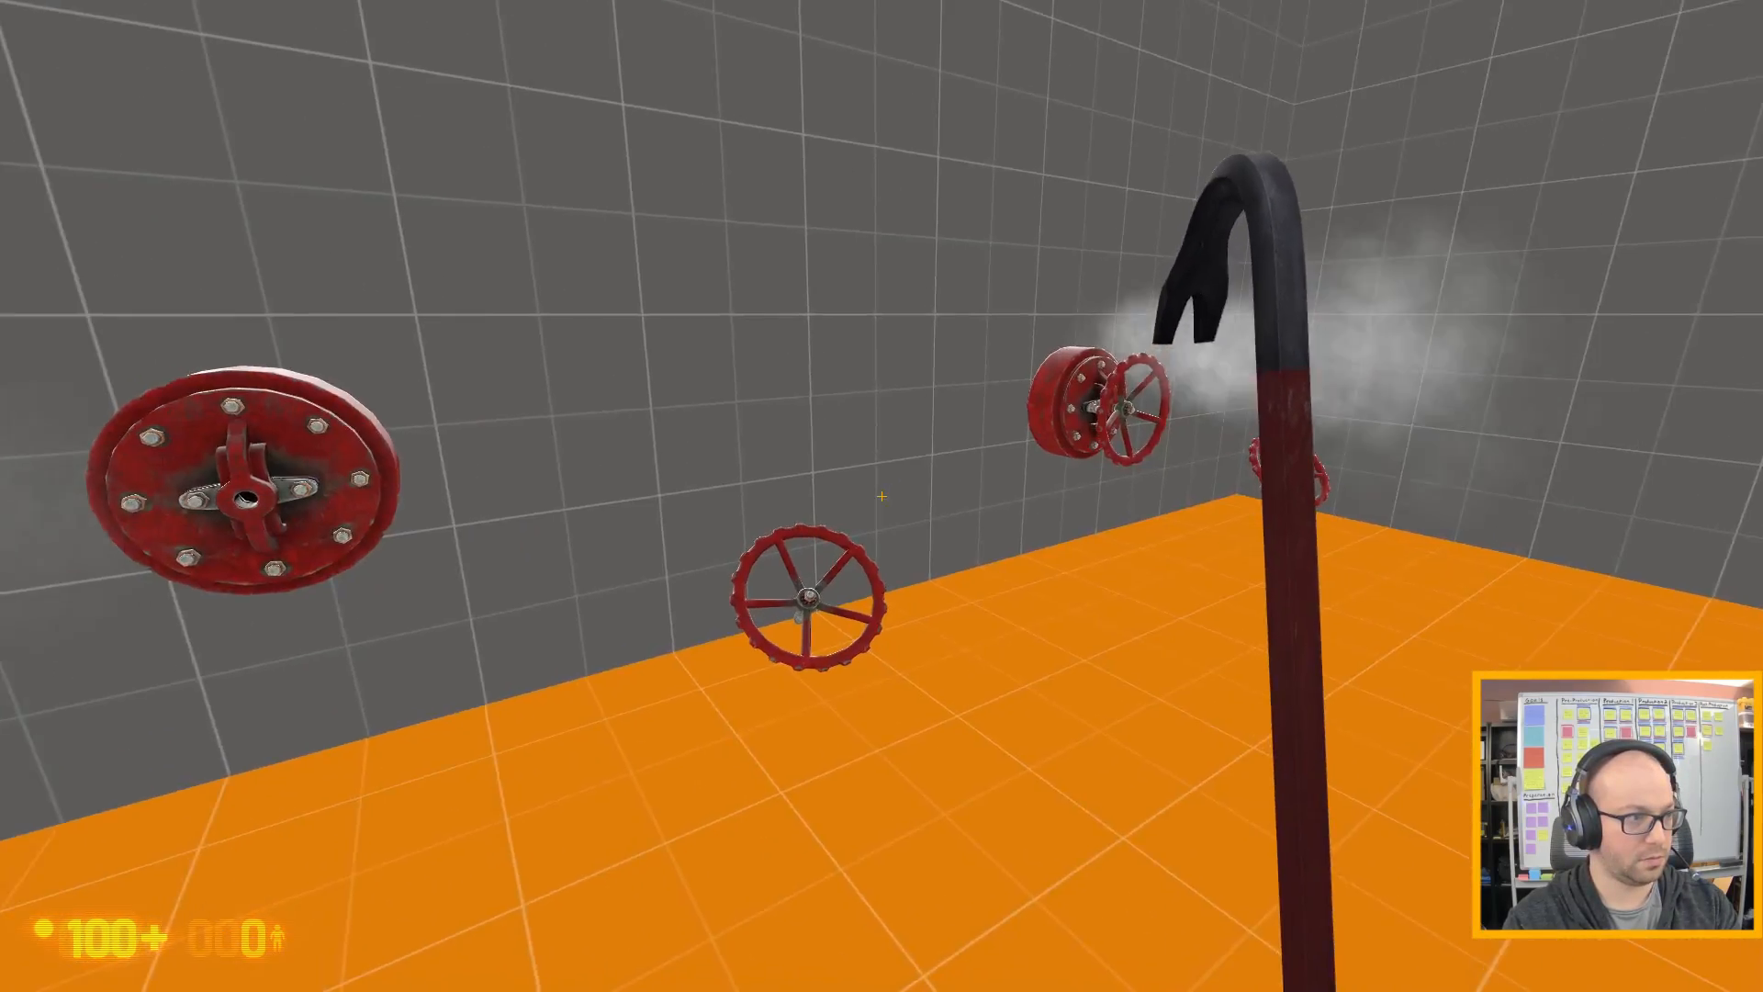
key(e)
key(s)
key(w)
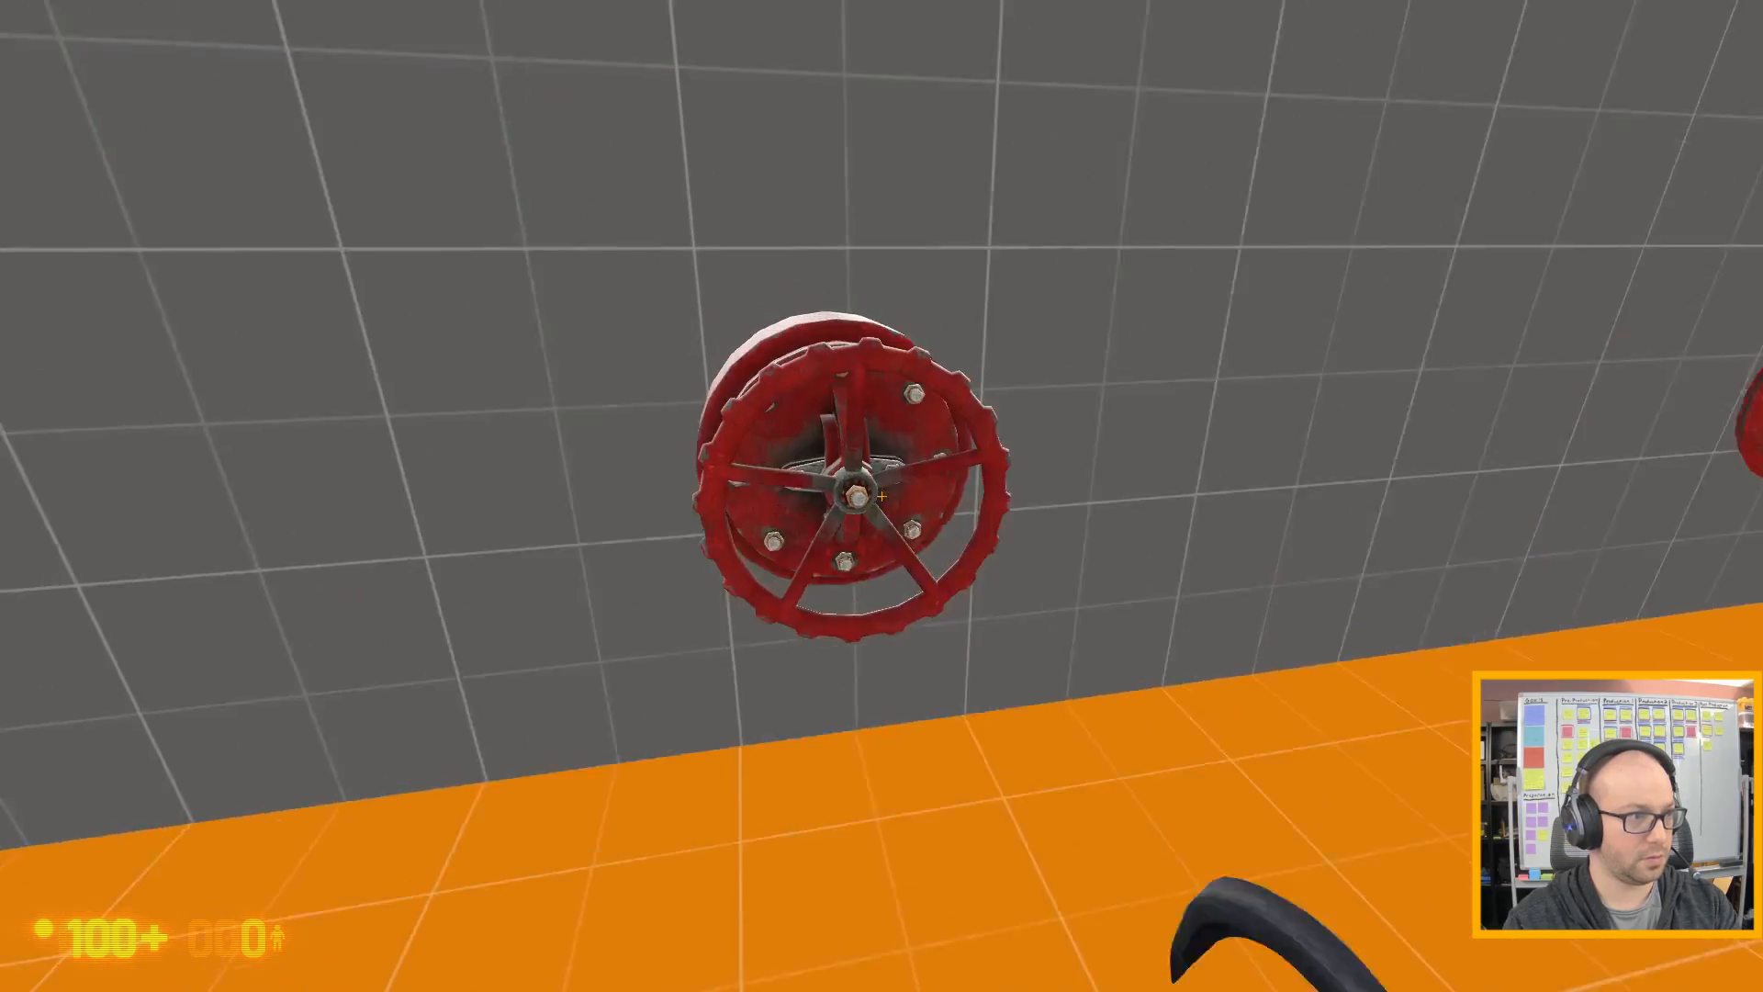
- Pick up the loose wheel in the room's corner and test it and the remaining steam valves
key(w)
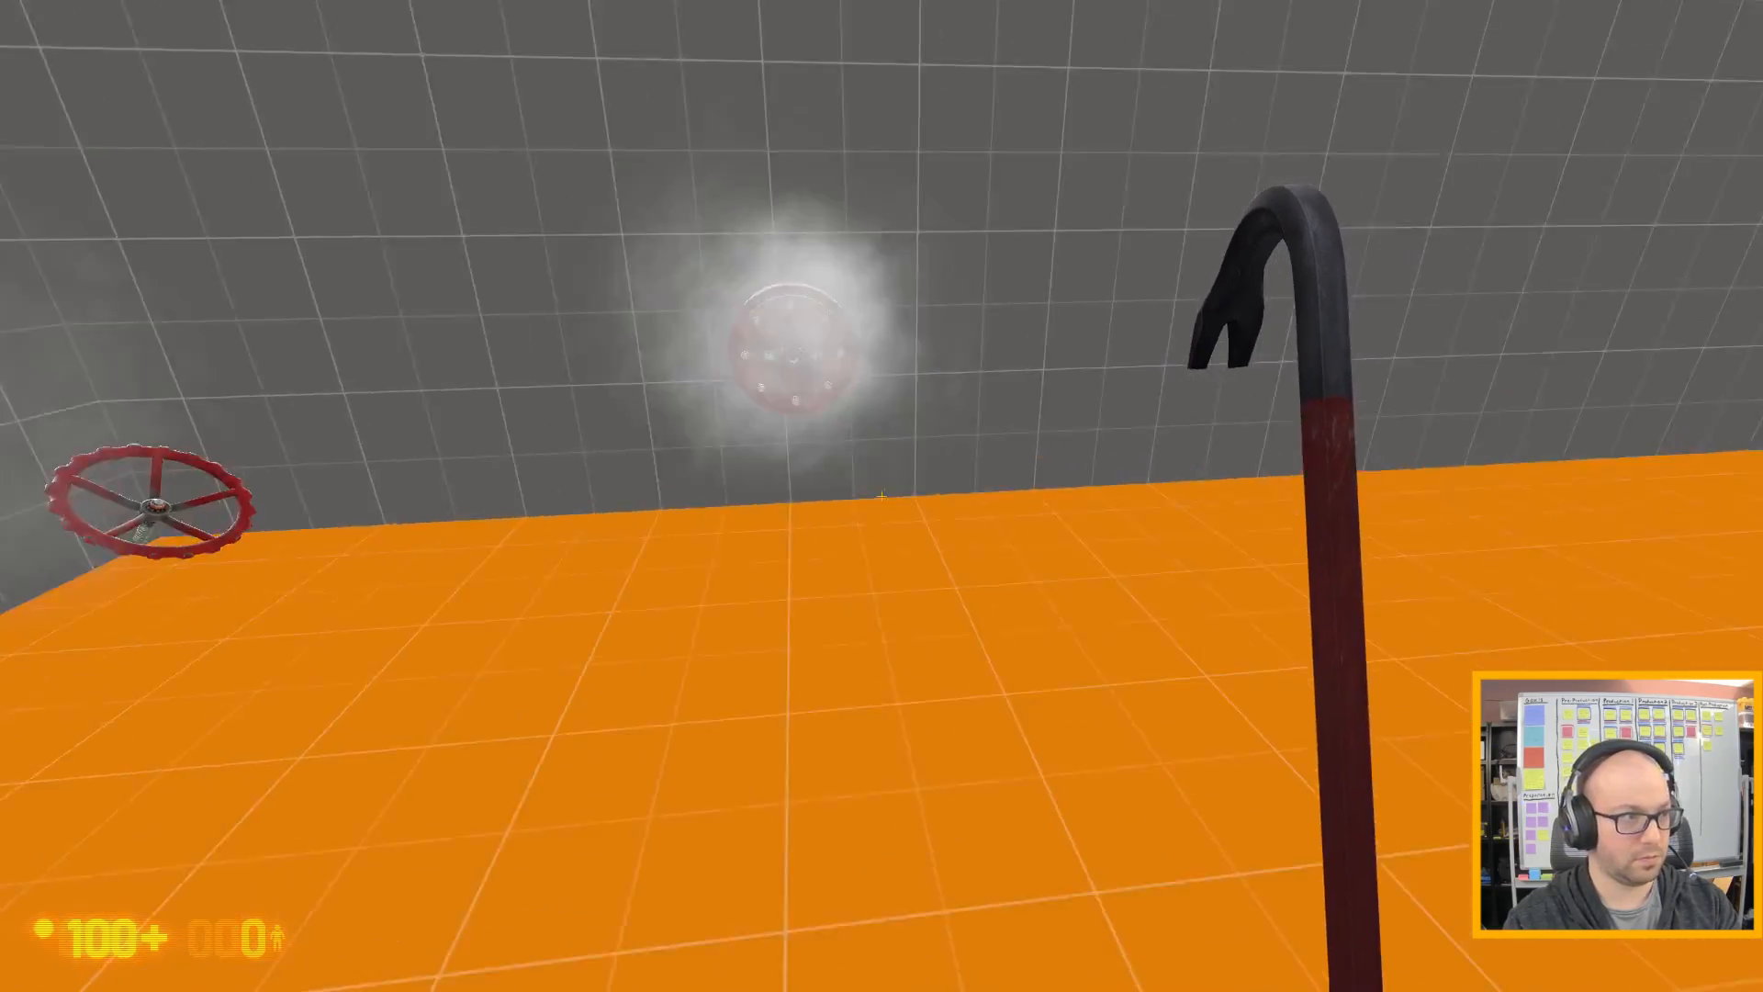
key(w)
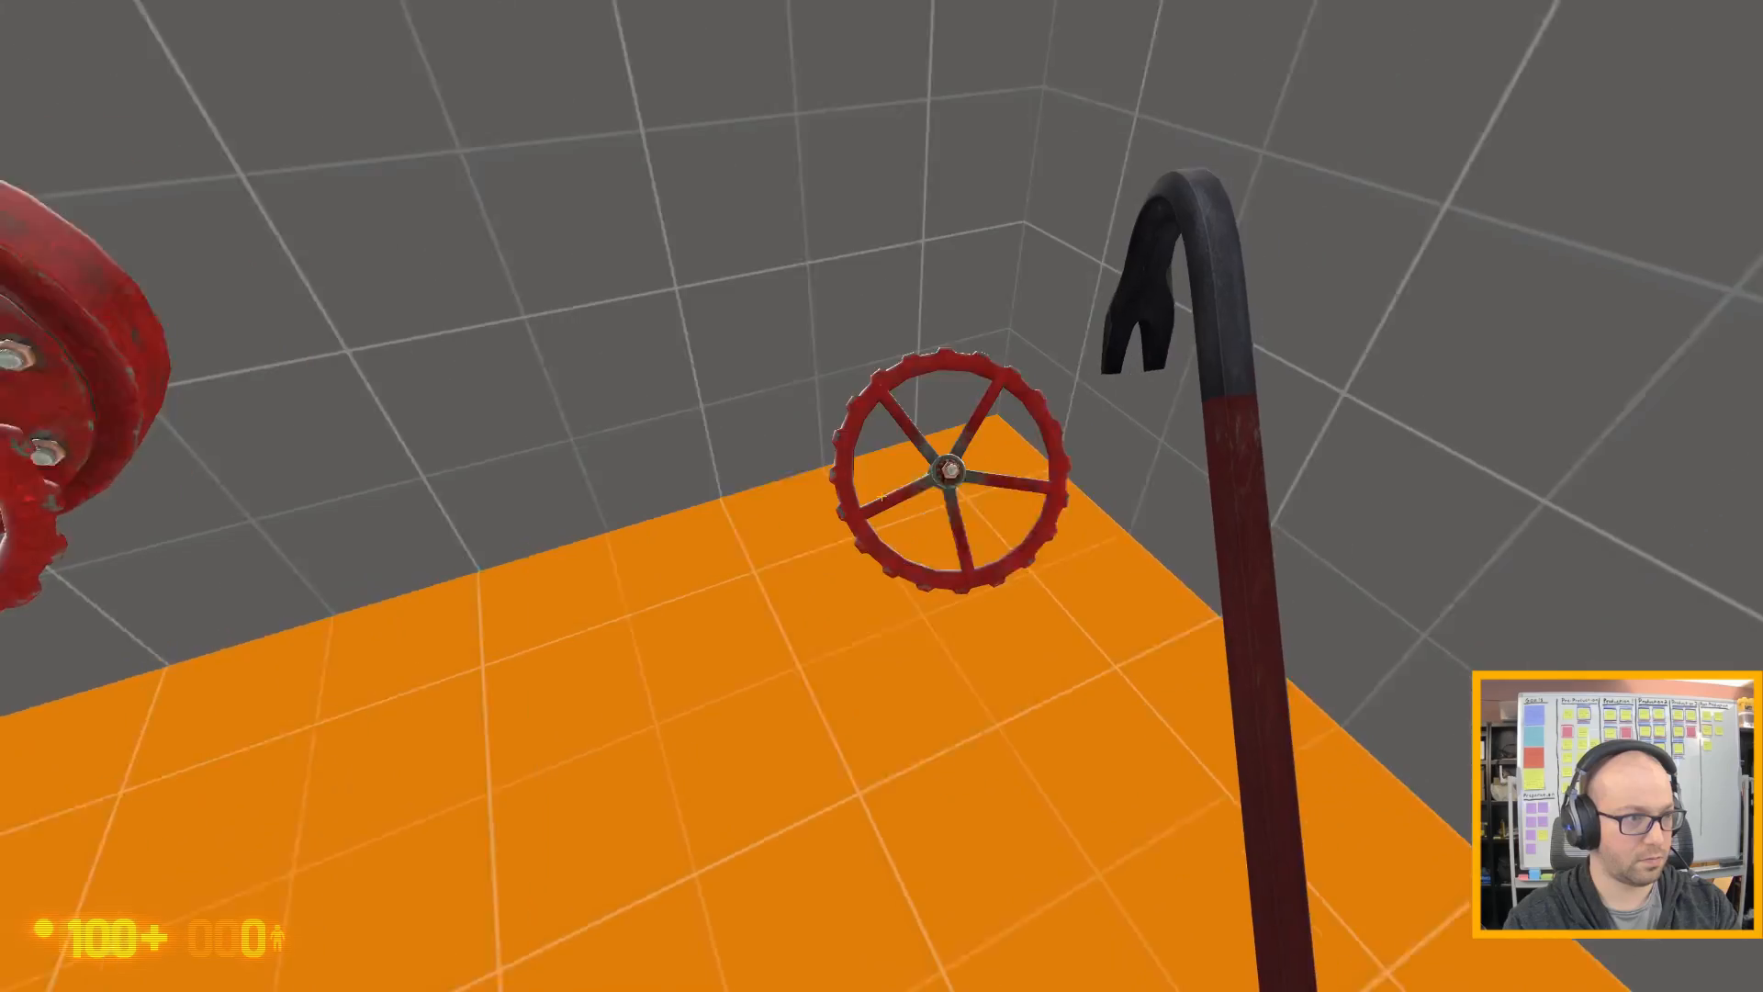
key(e)
key(w)
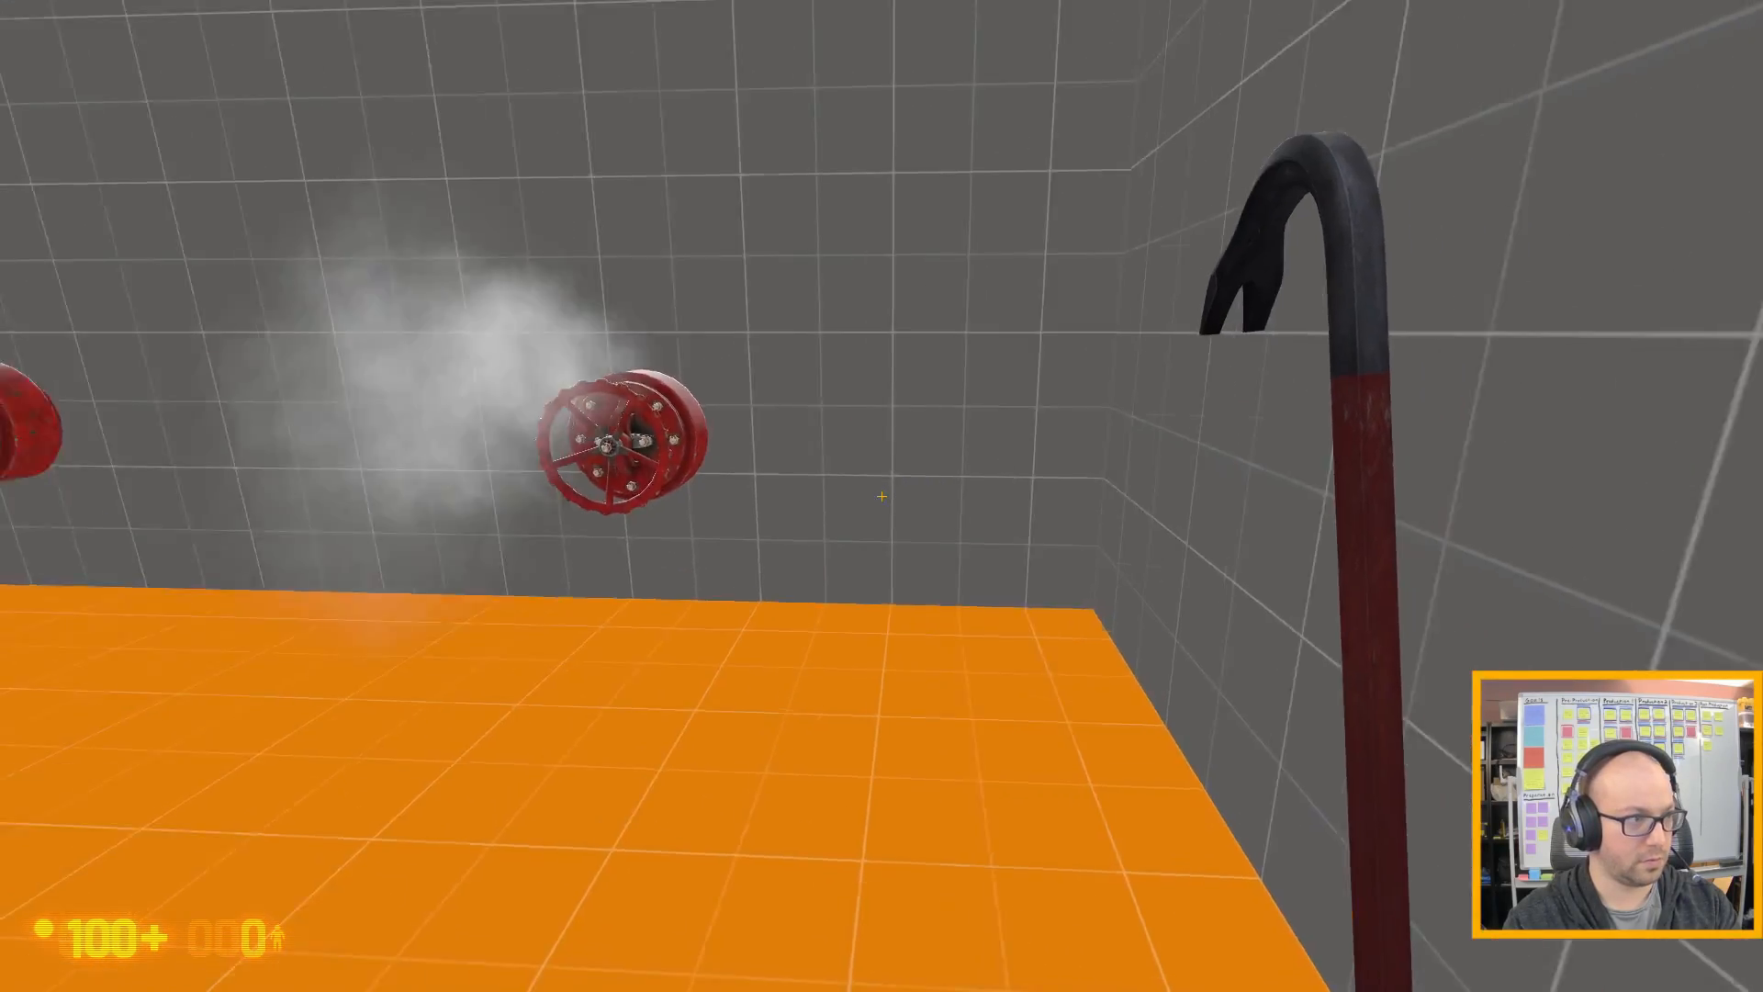
key(w)
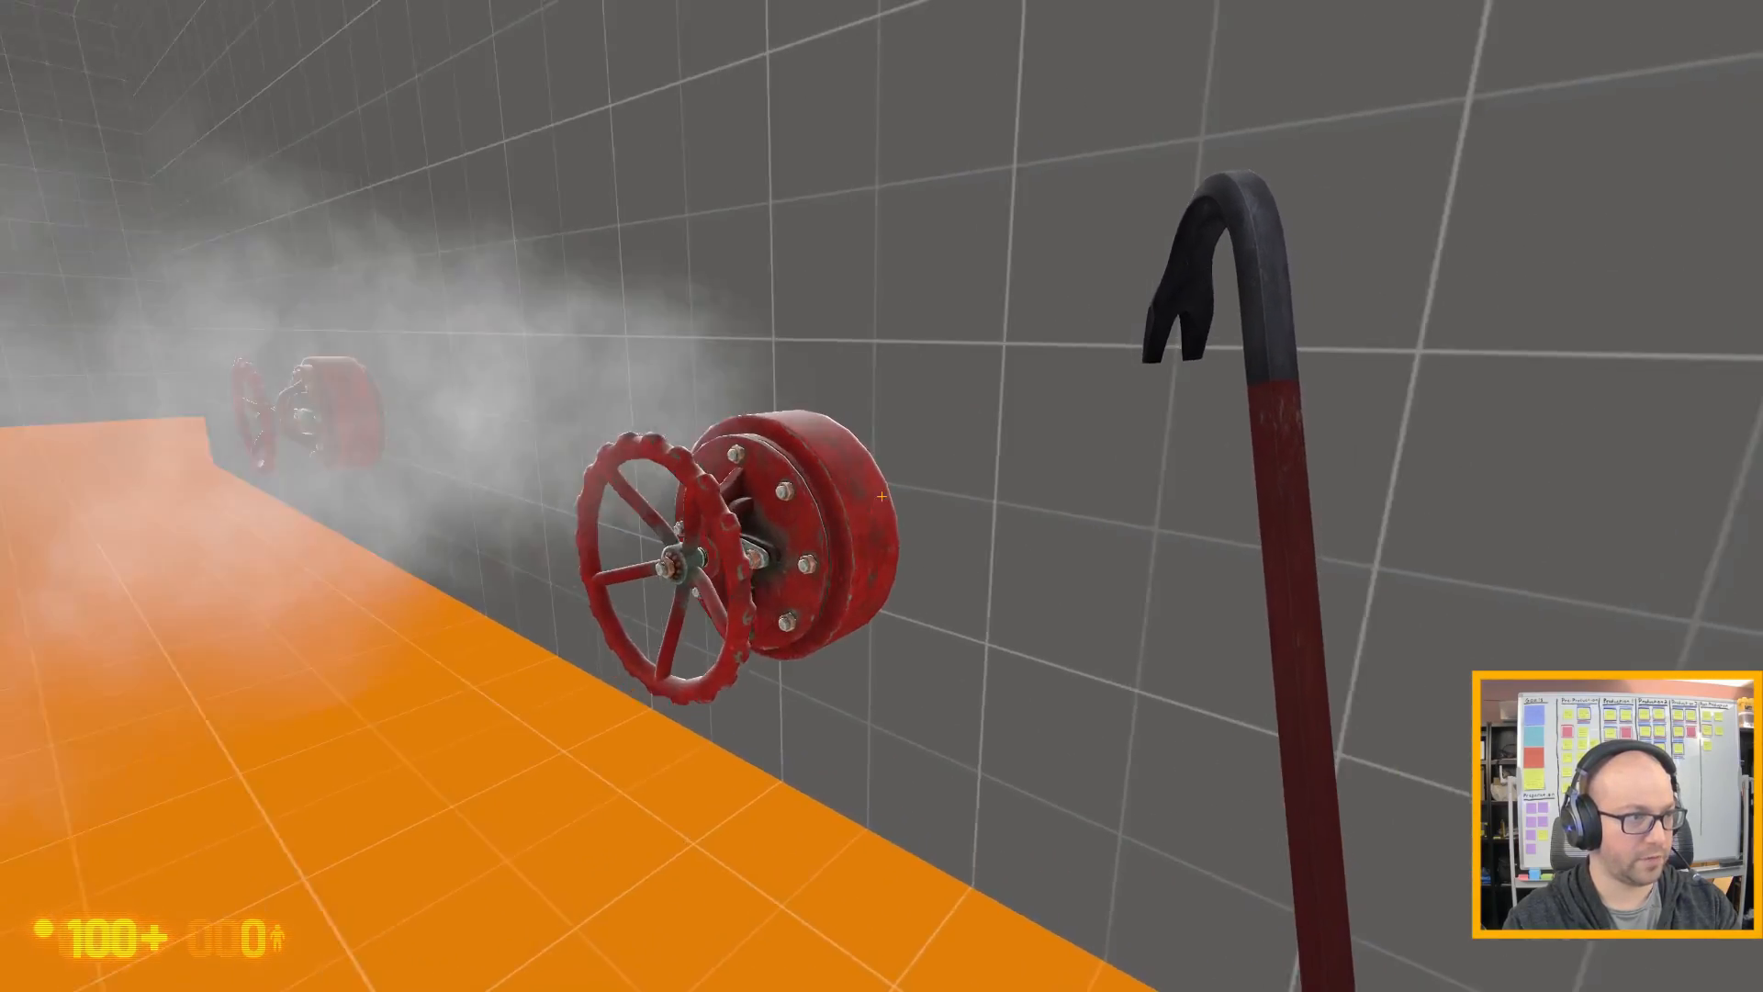
key(a)
key(e)
key(a)
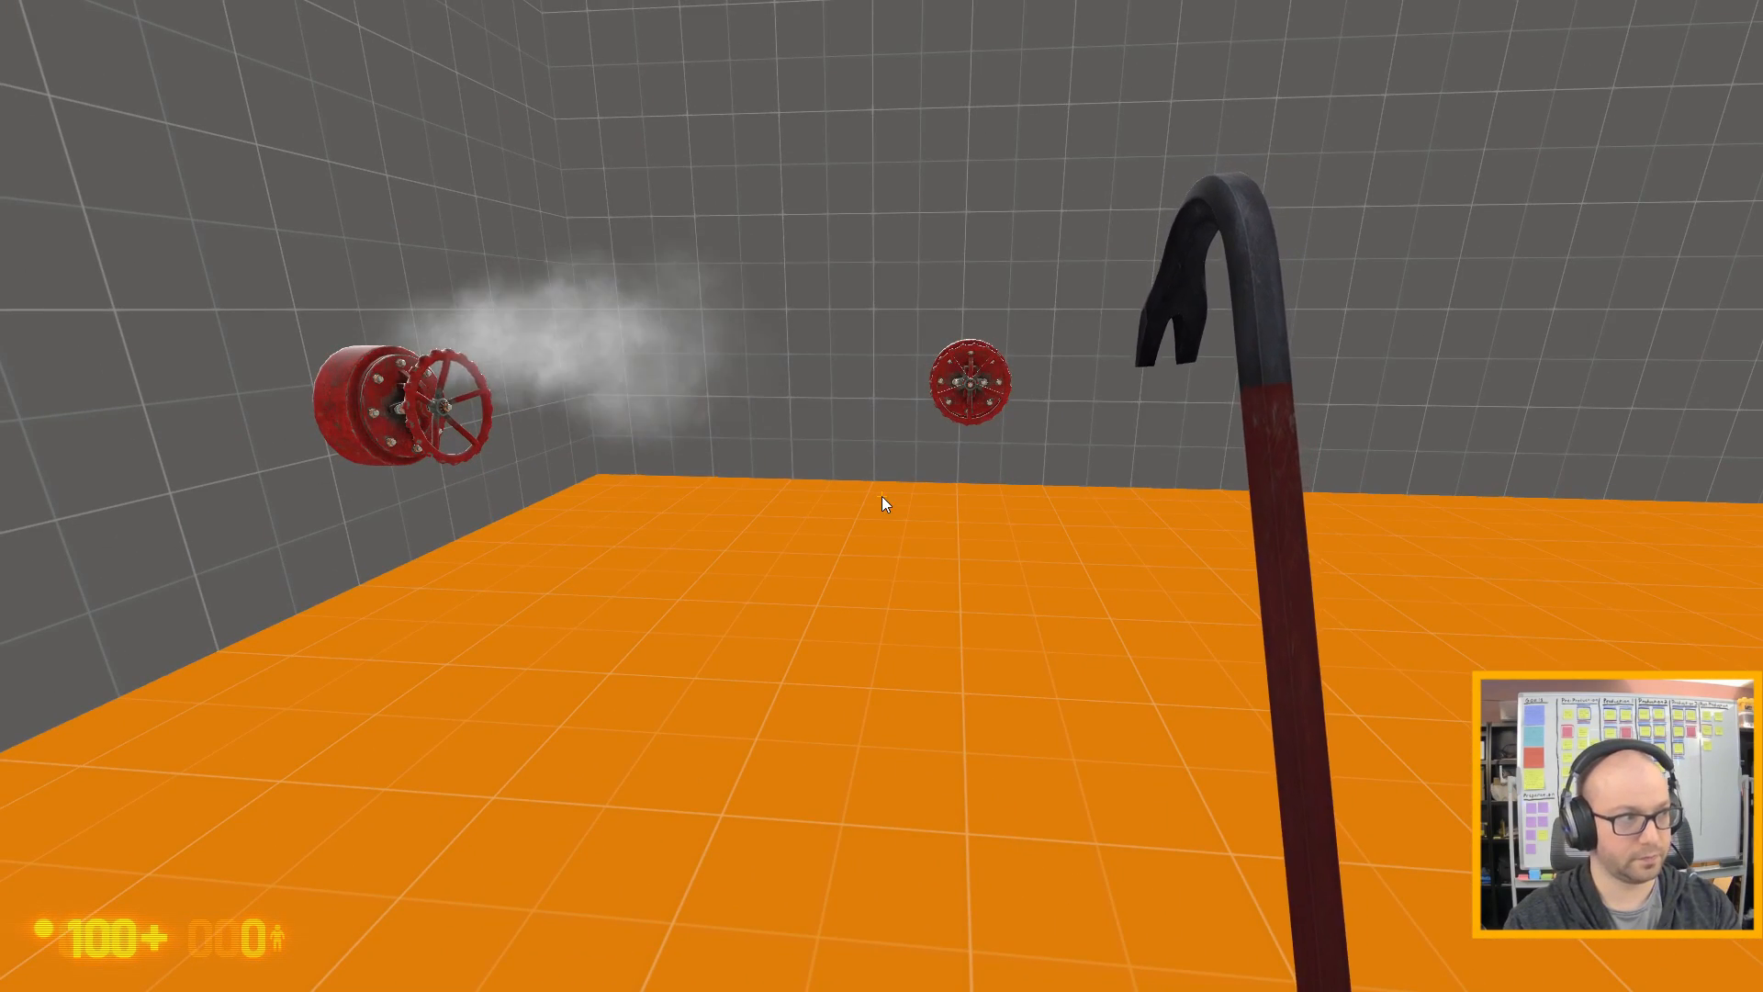
- Exit the game with the console command quit and dismiss the failed-command prompt back in Hammer
key(grave)
text(quit)
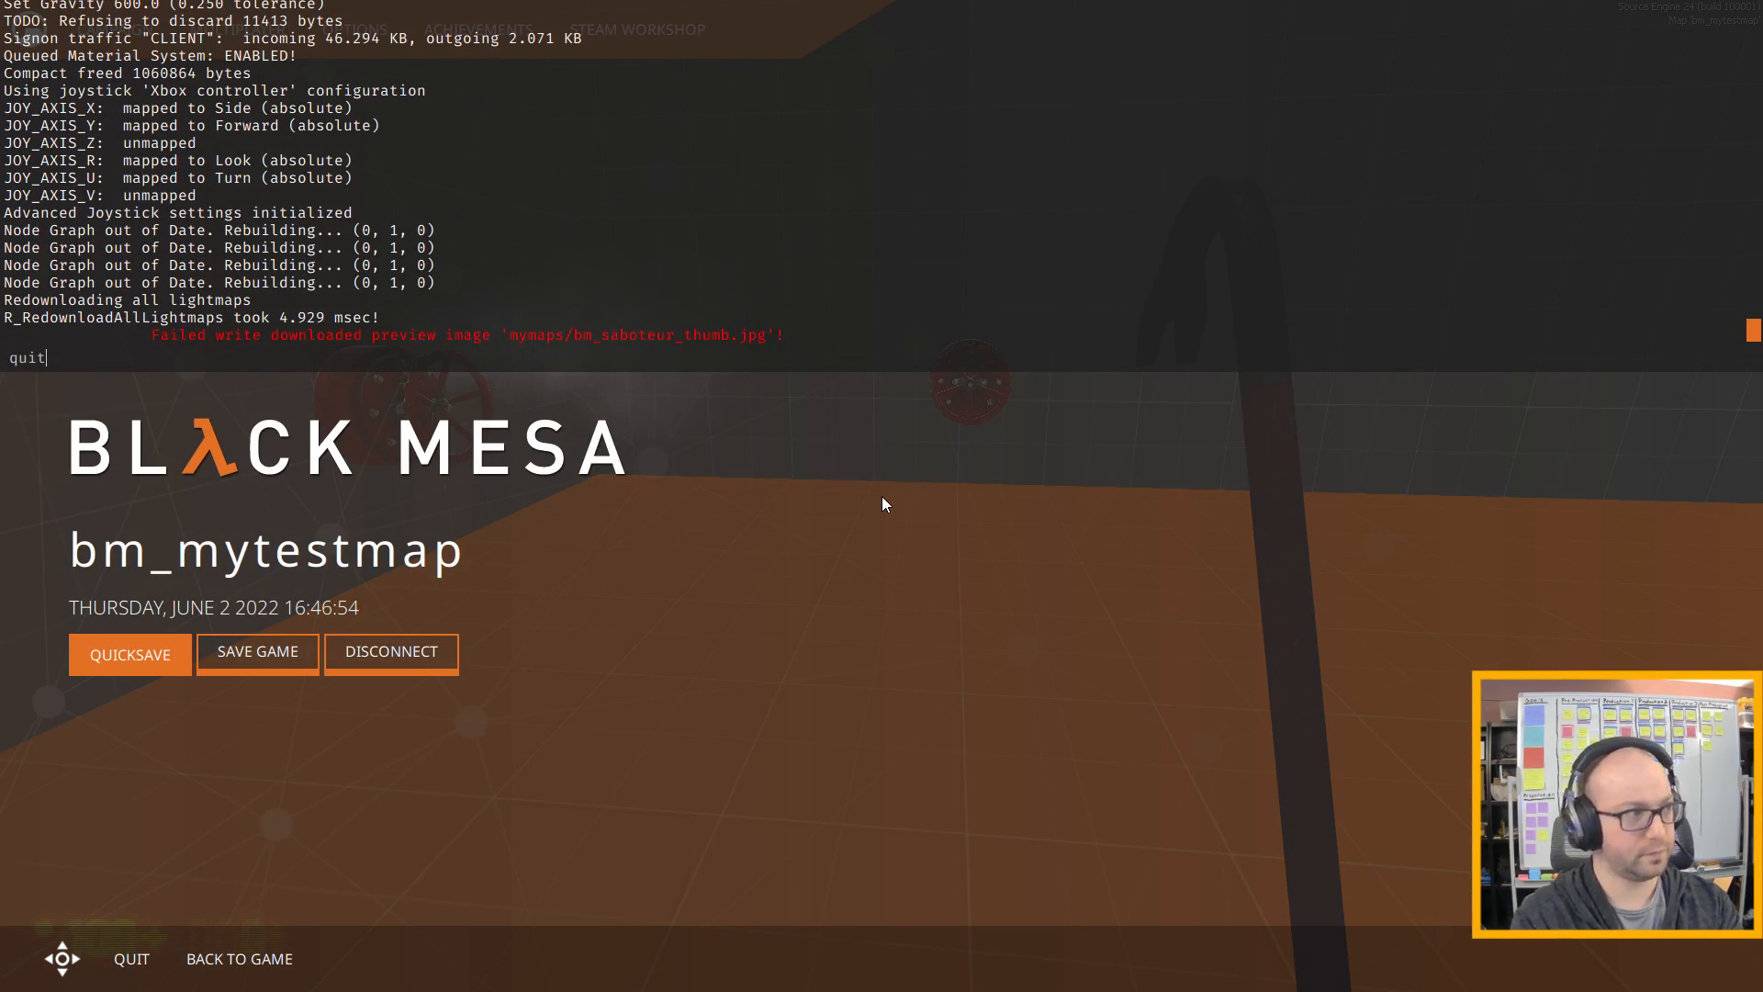
key(Return)
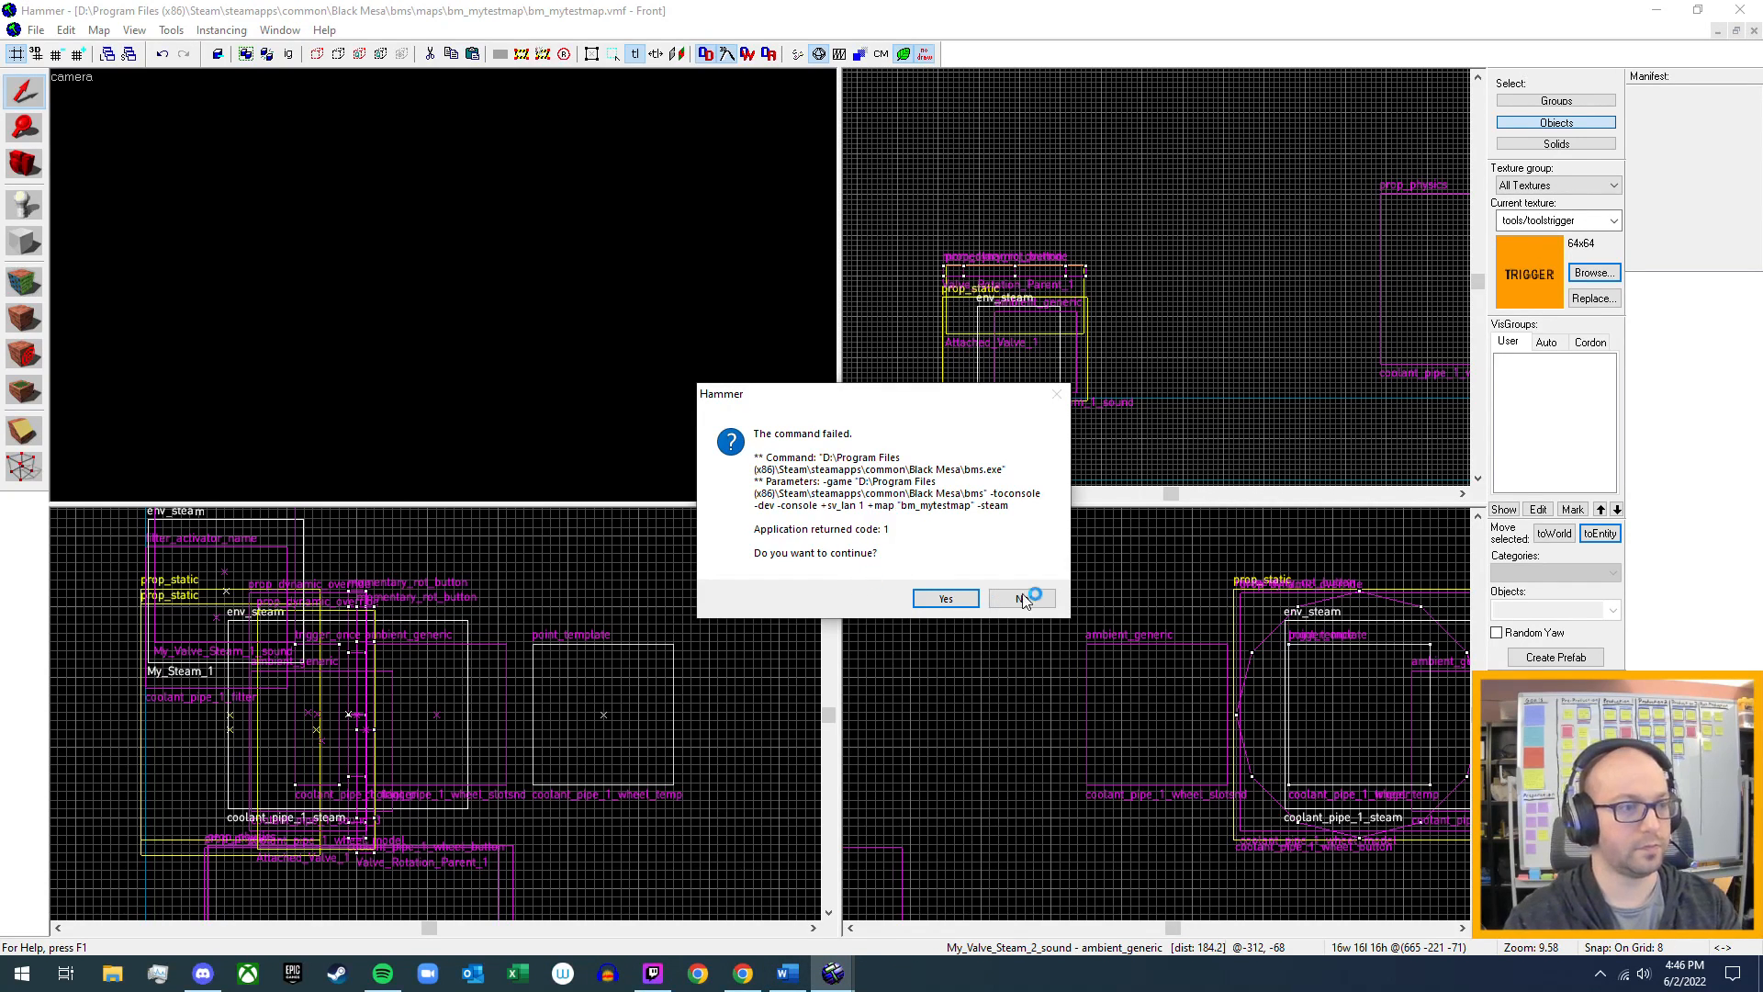
click(945, 598)
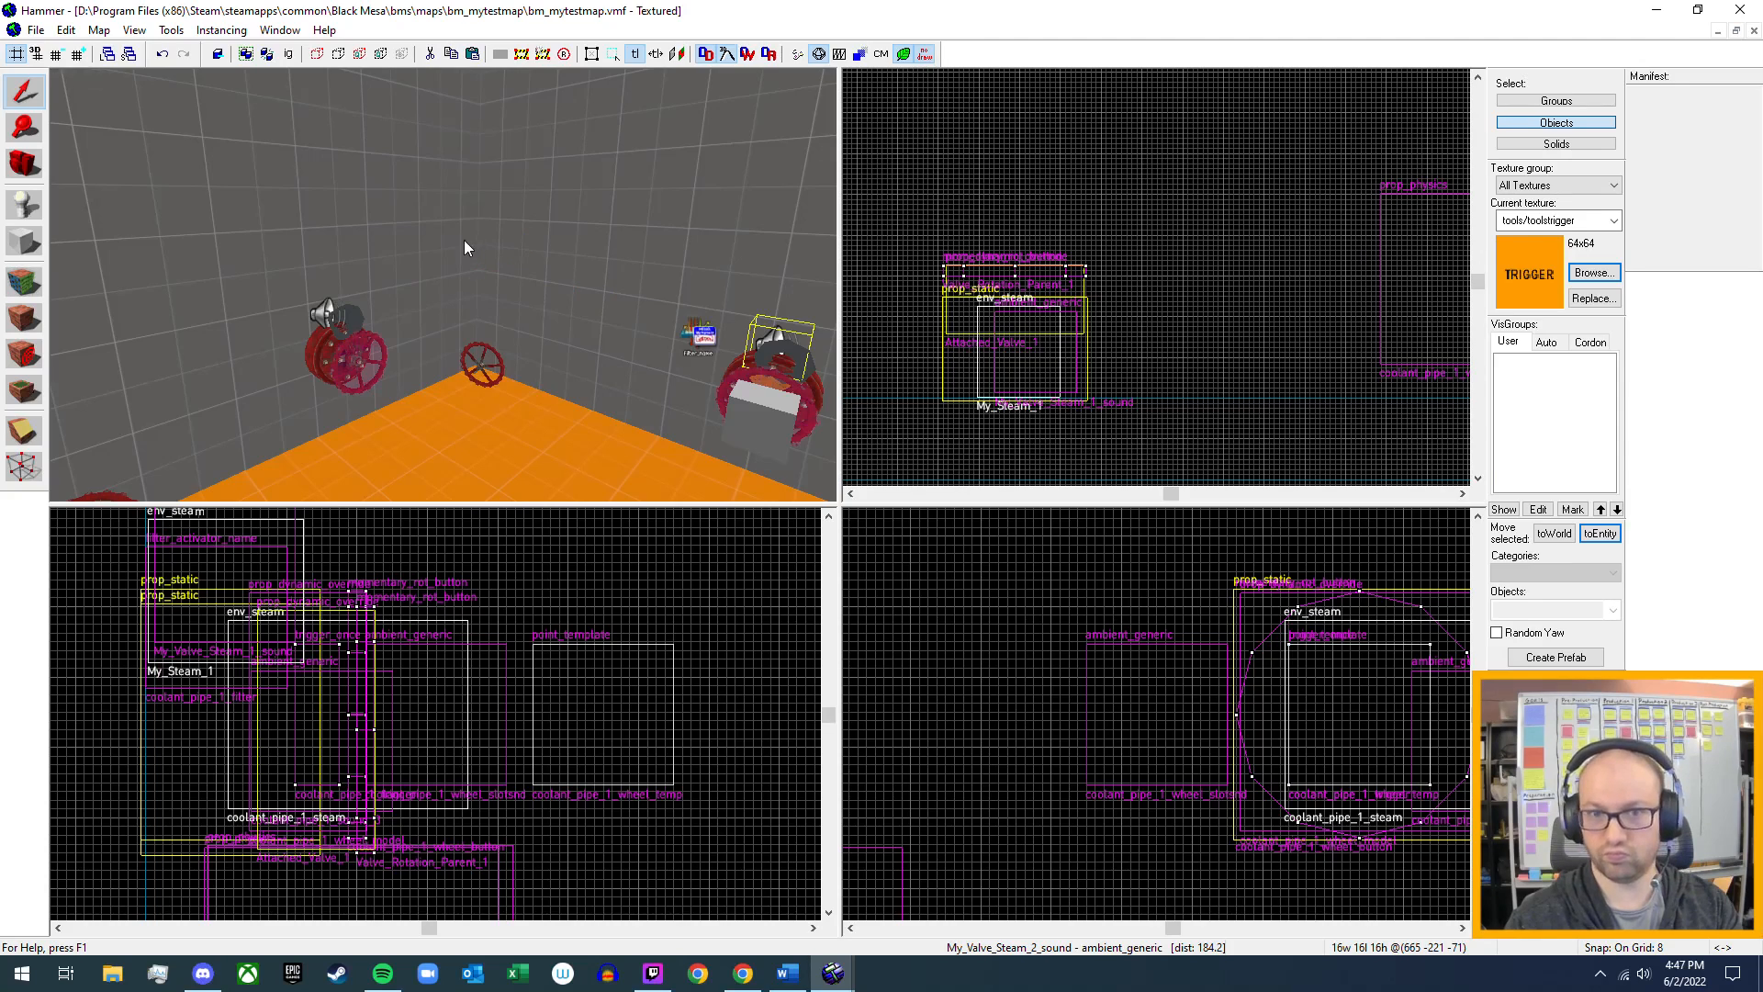
- Inspect the template entries and outputs of the My_Valve_Template point_template beside the second valve
key(z)
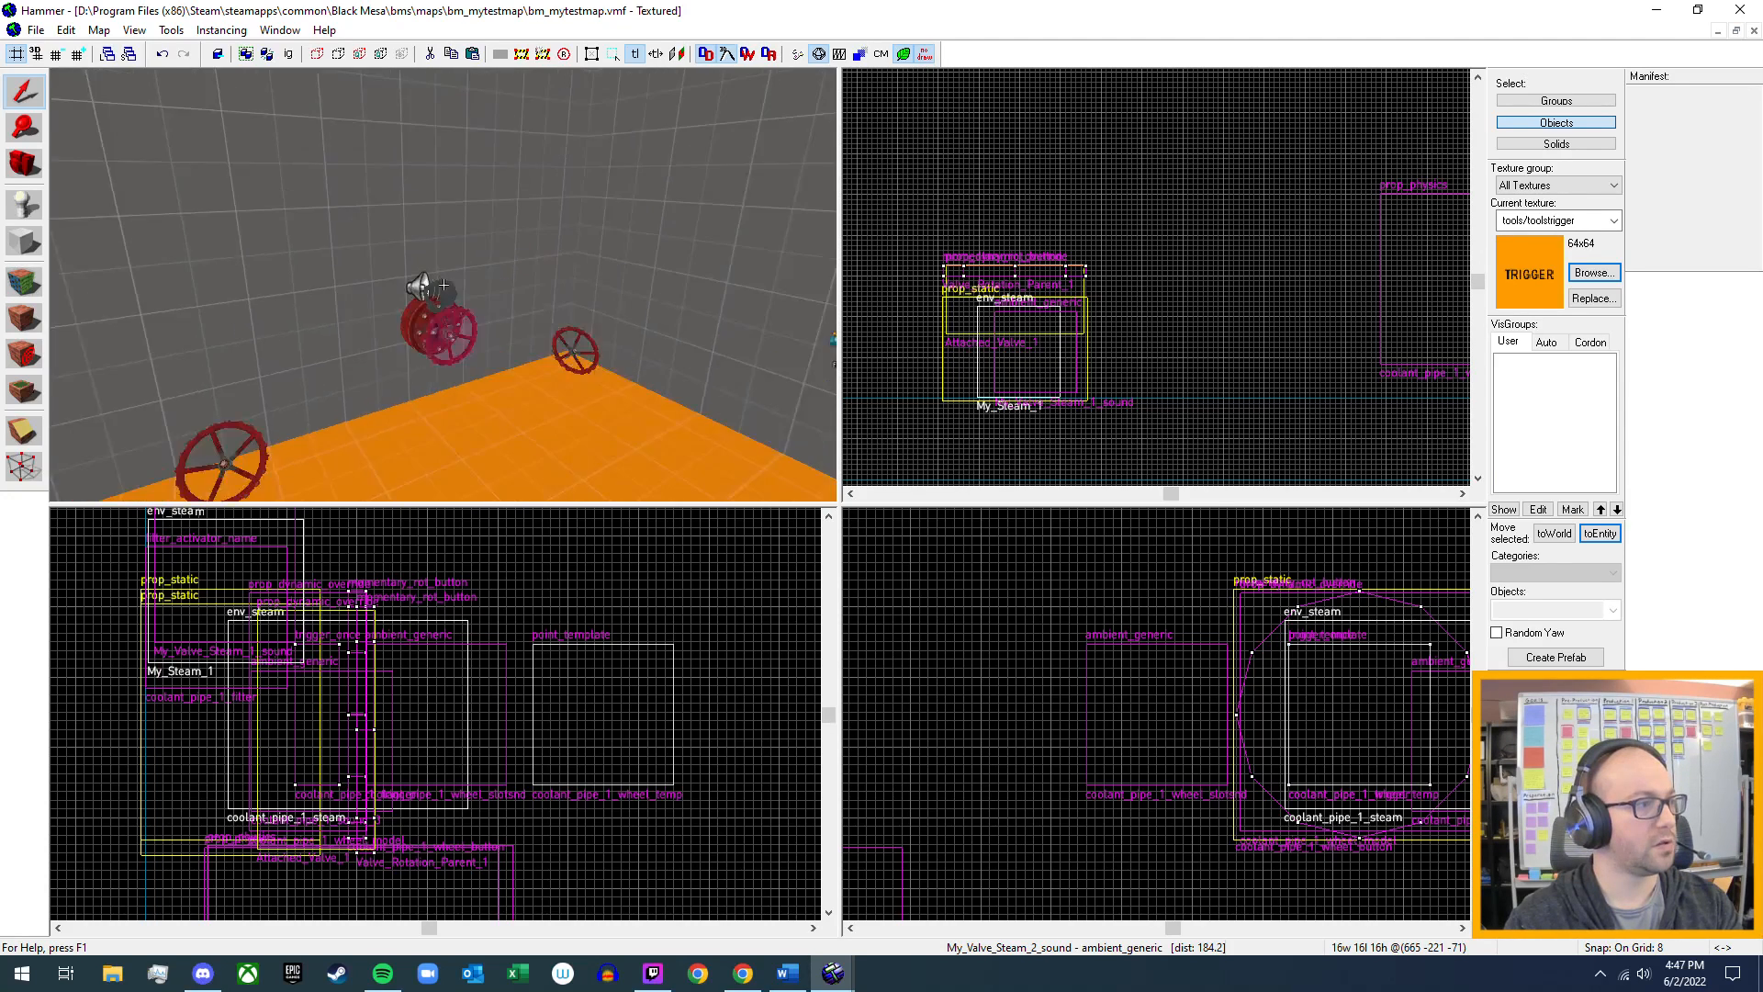
key(w)
key(w)
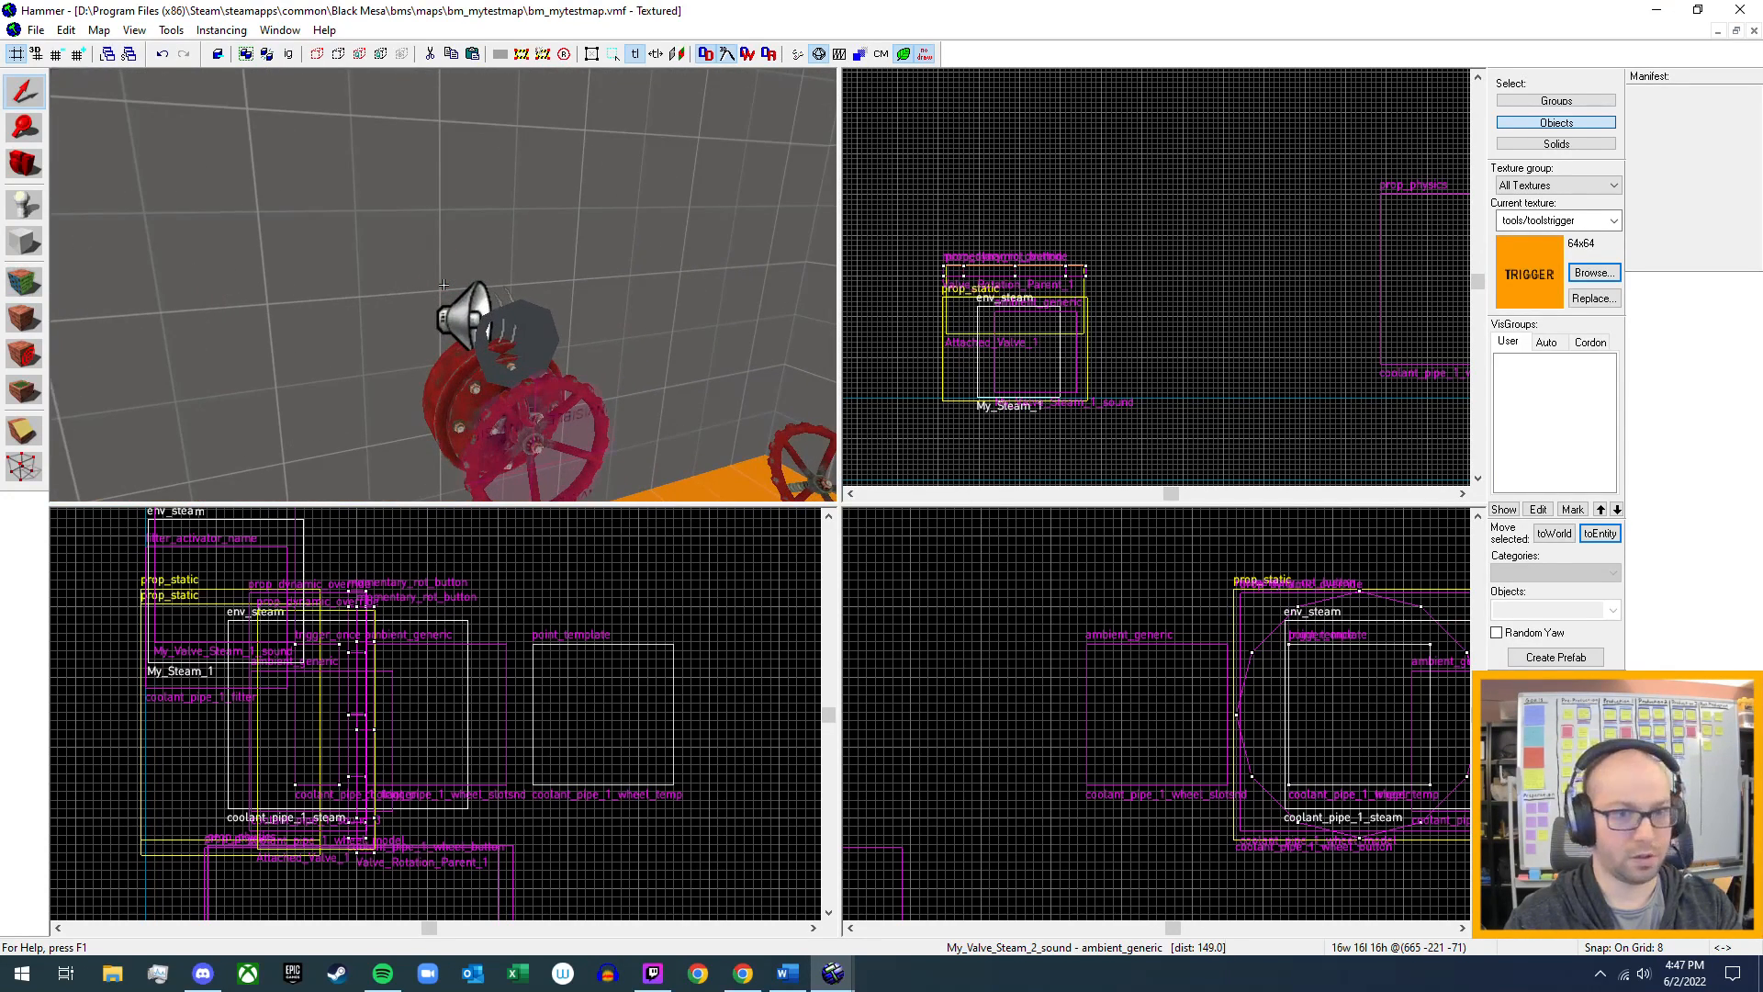
key(a)
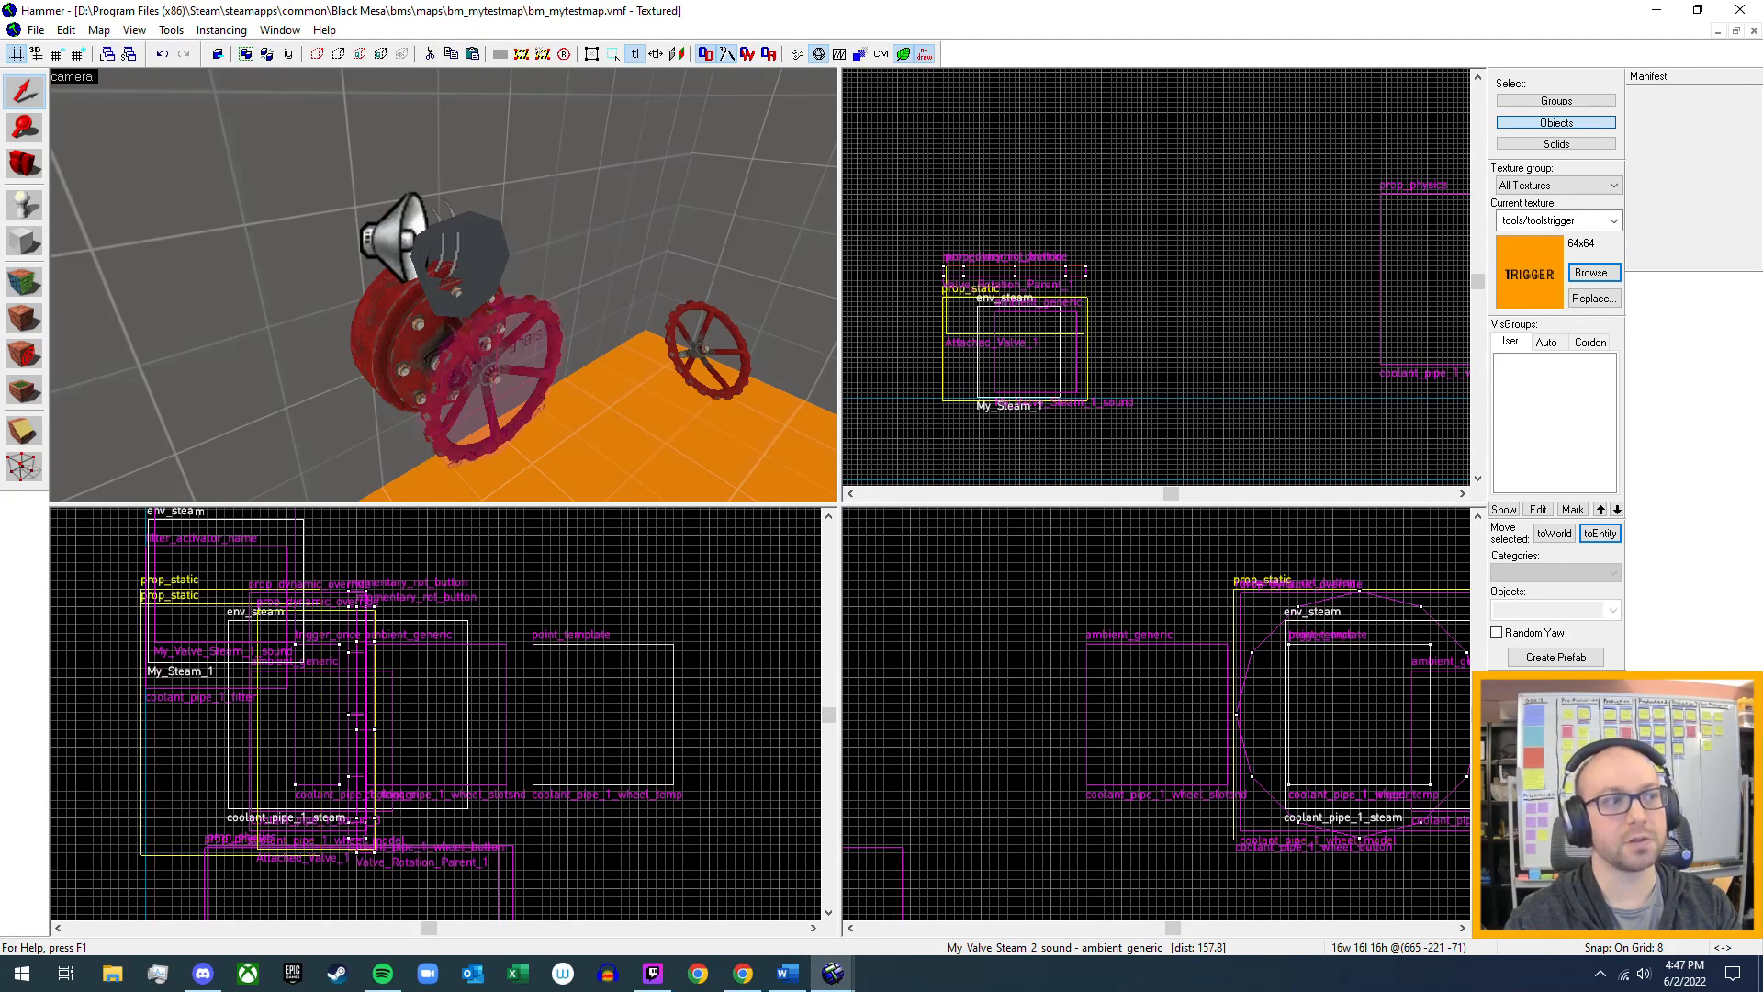
key(z)
key(s)
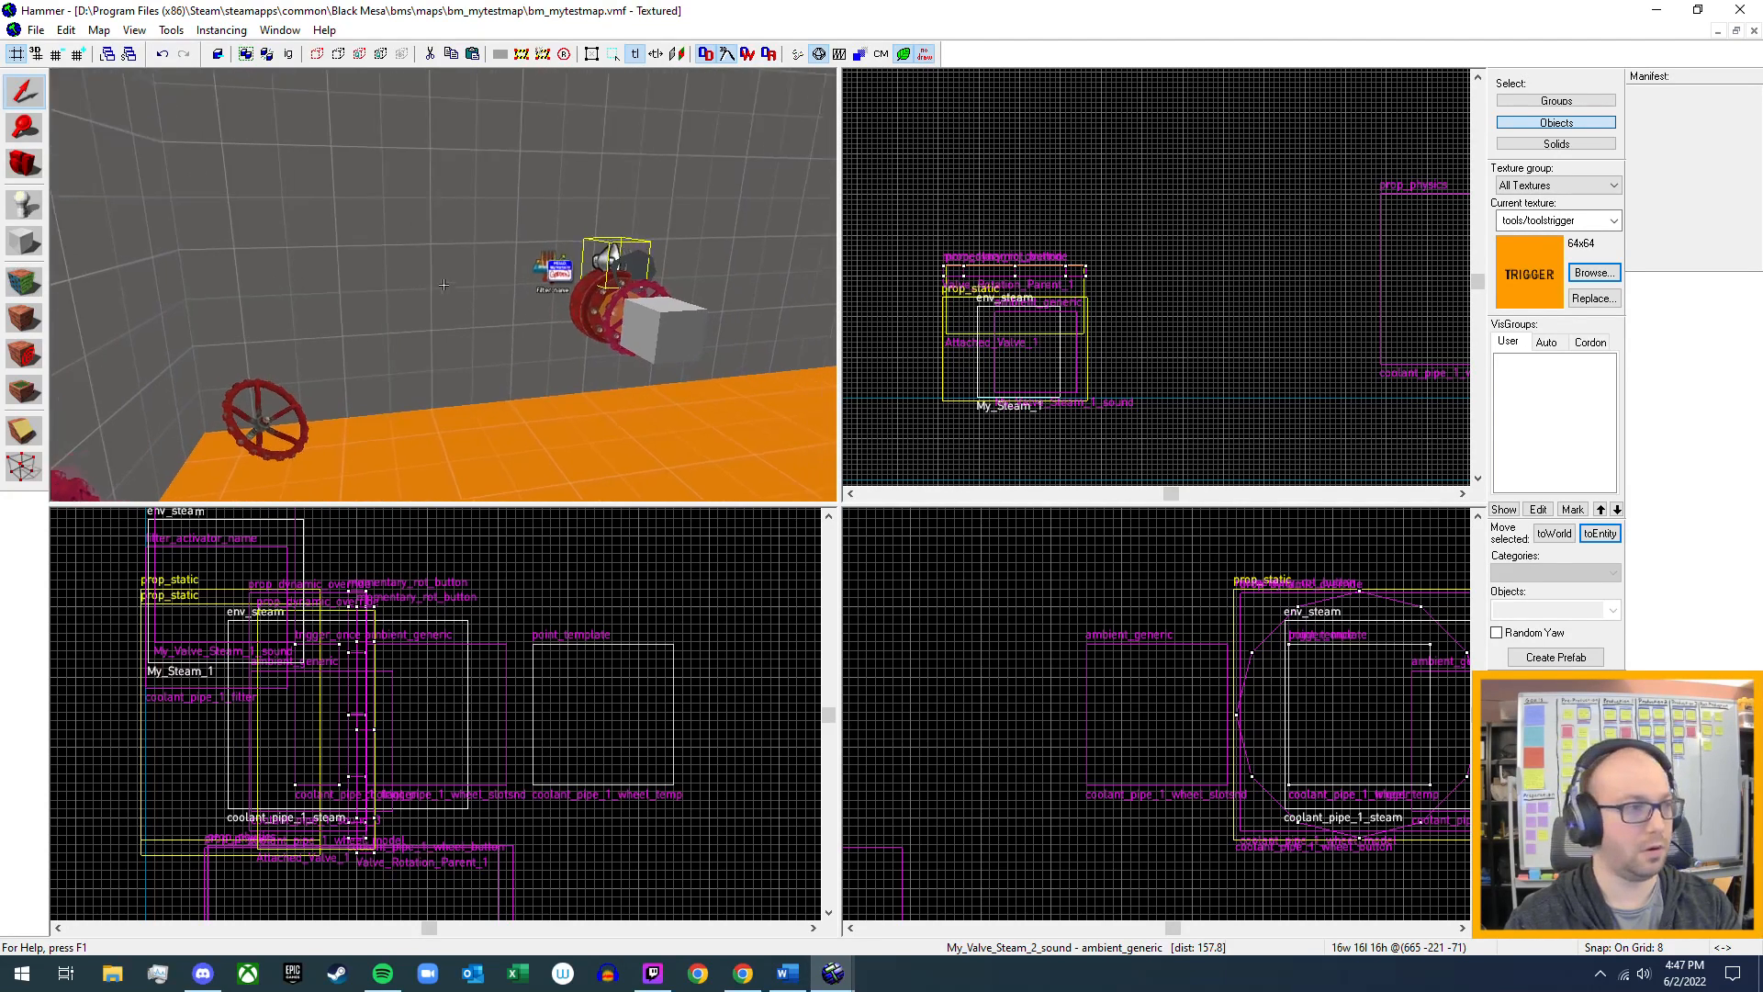
key(w)
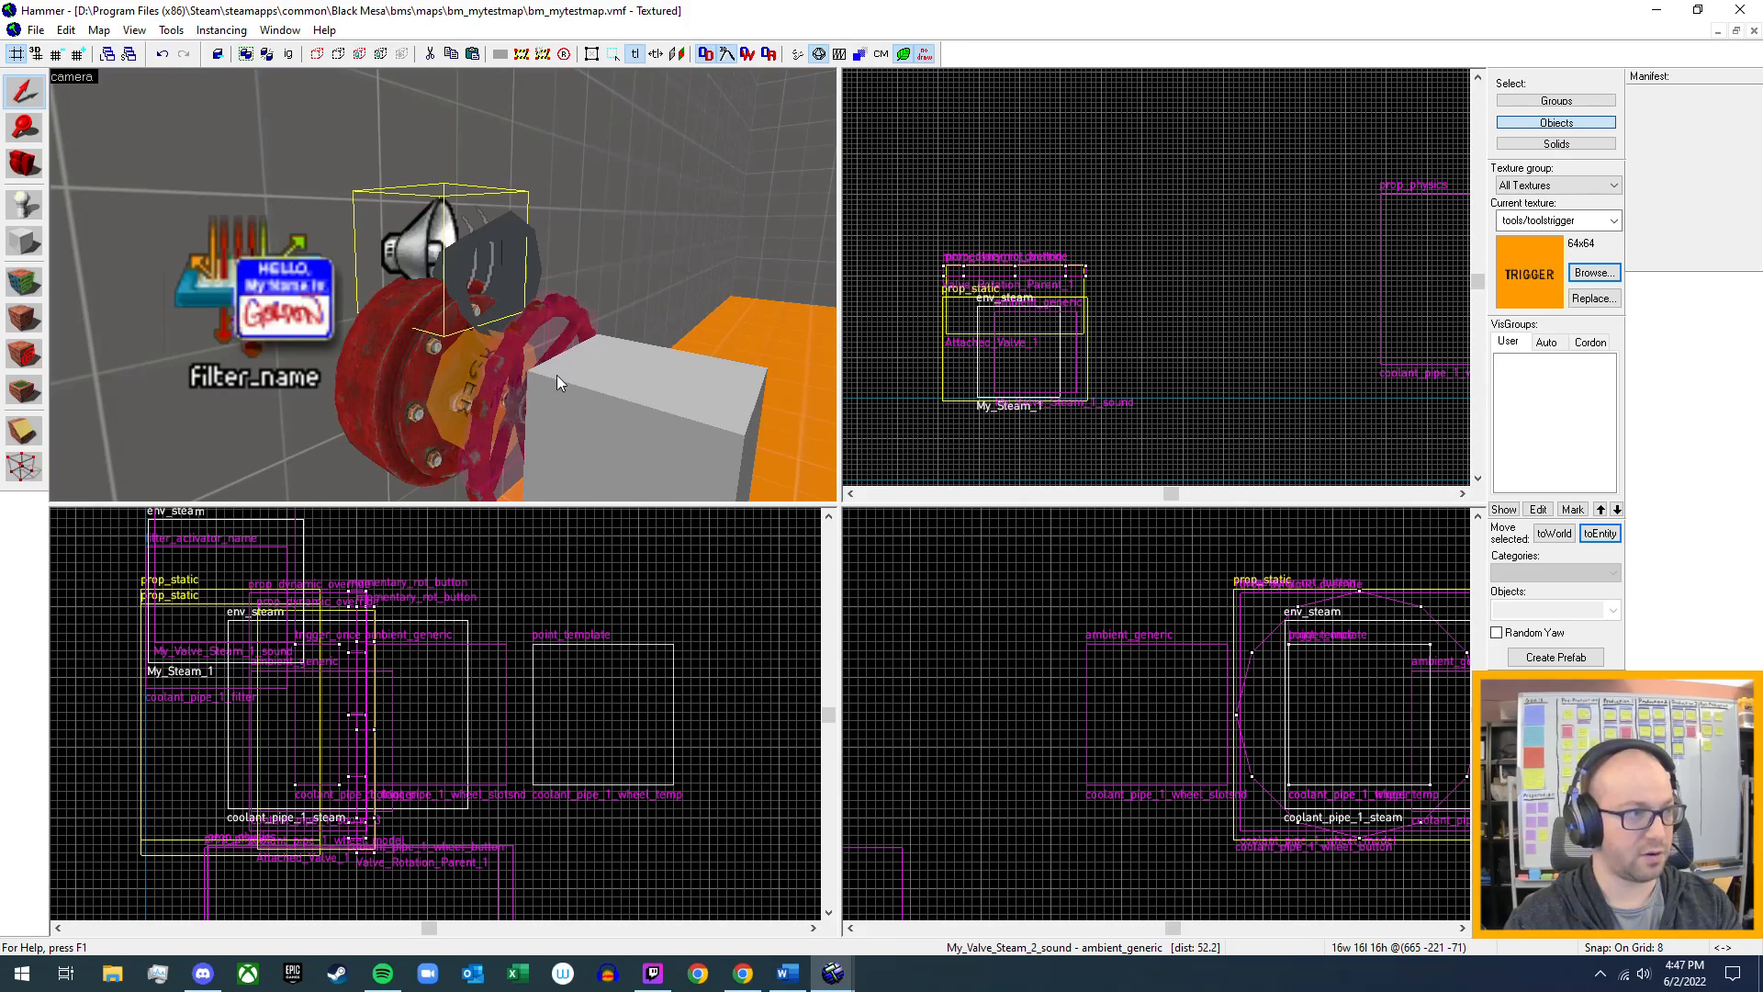
click(686, 404)
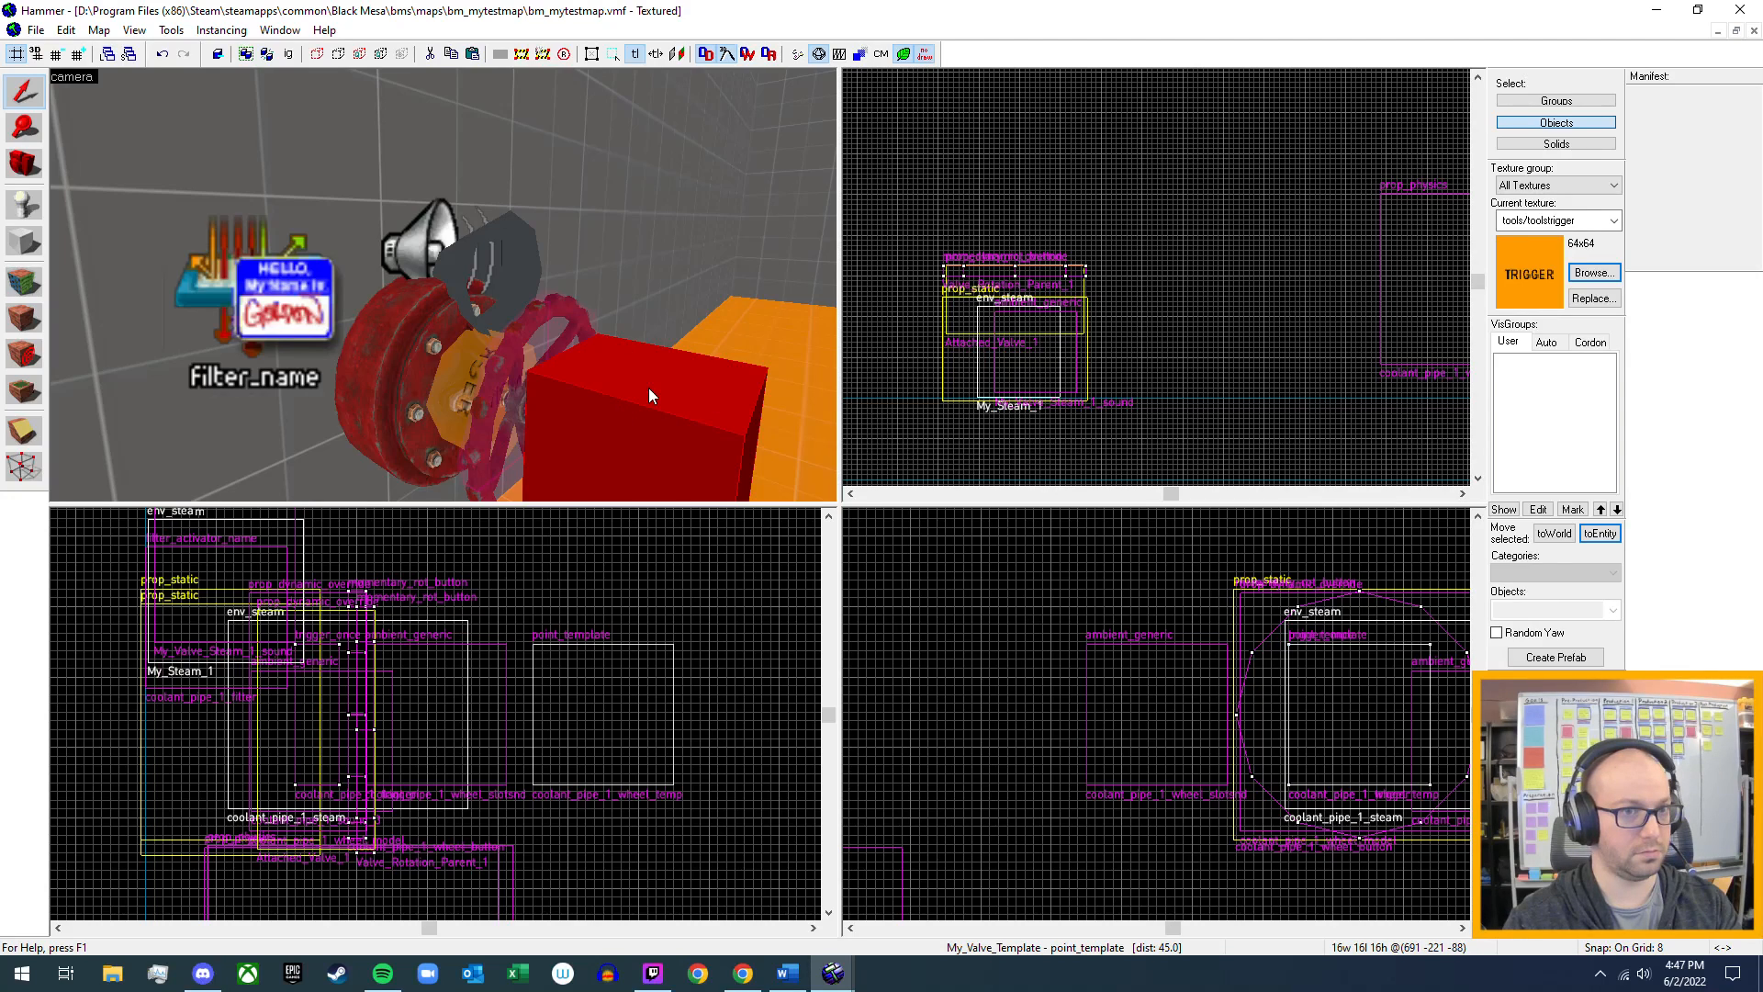
double_click(687, 415)
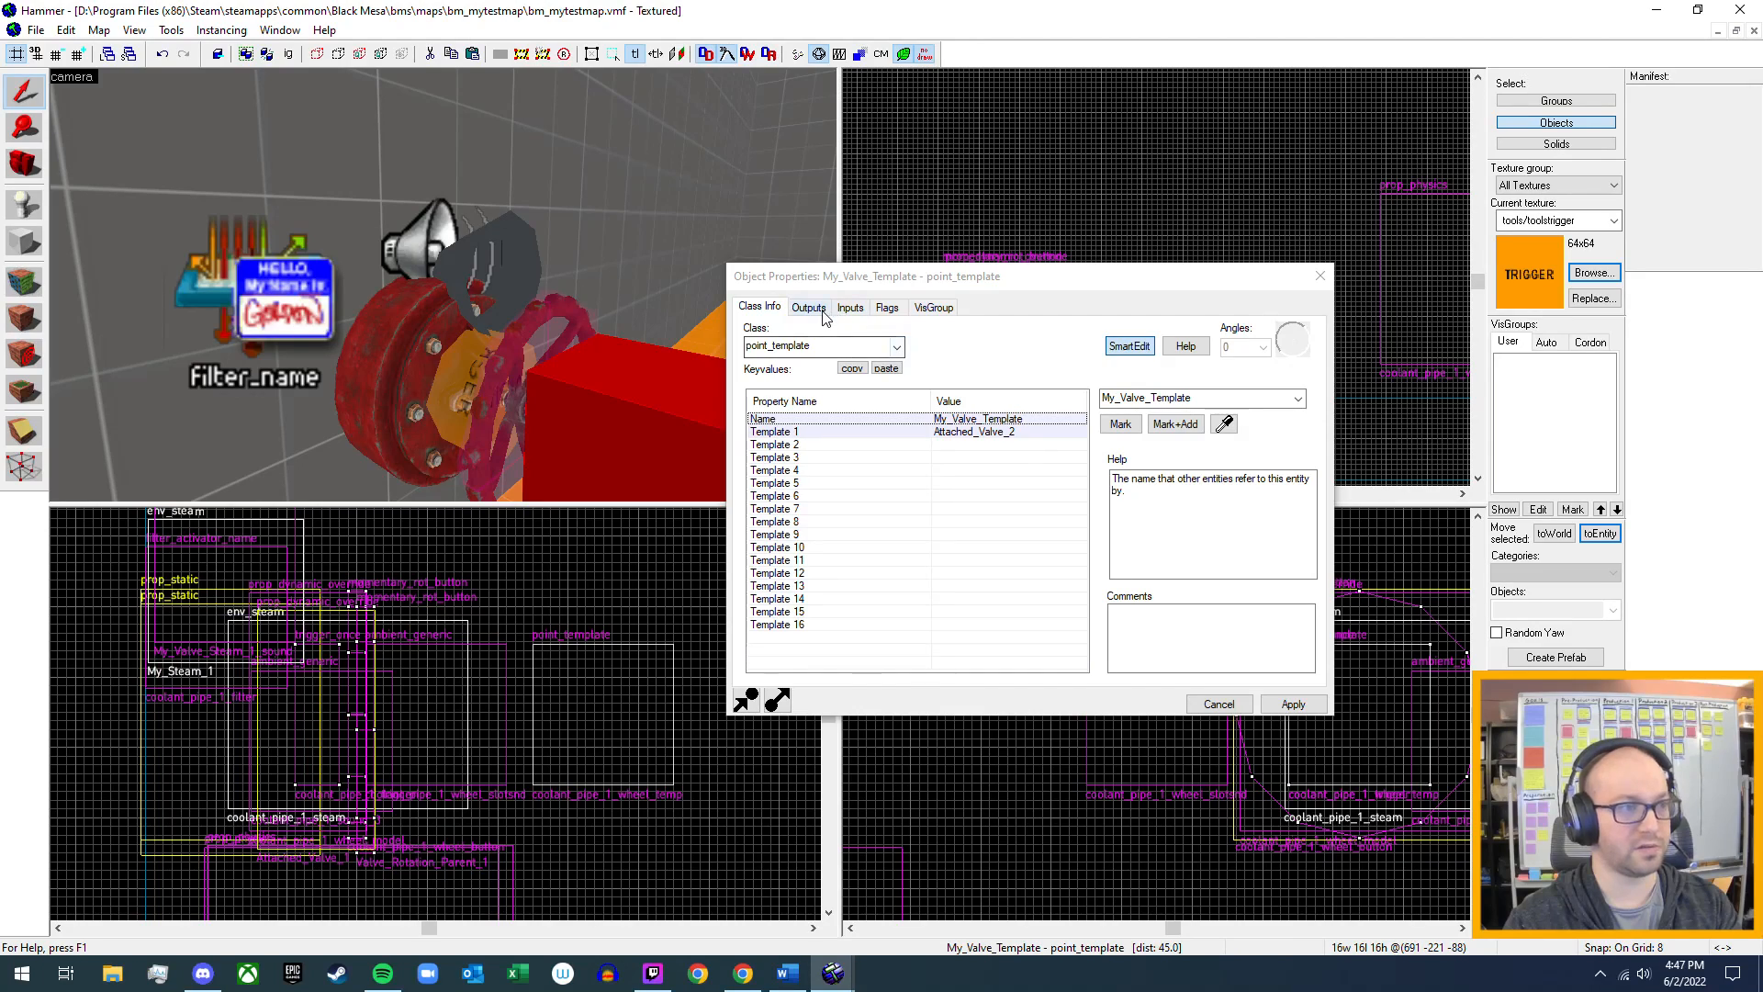
click(810, 309)
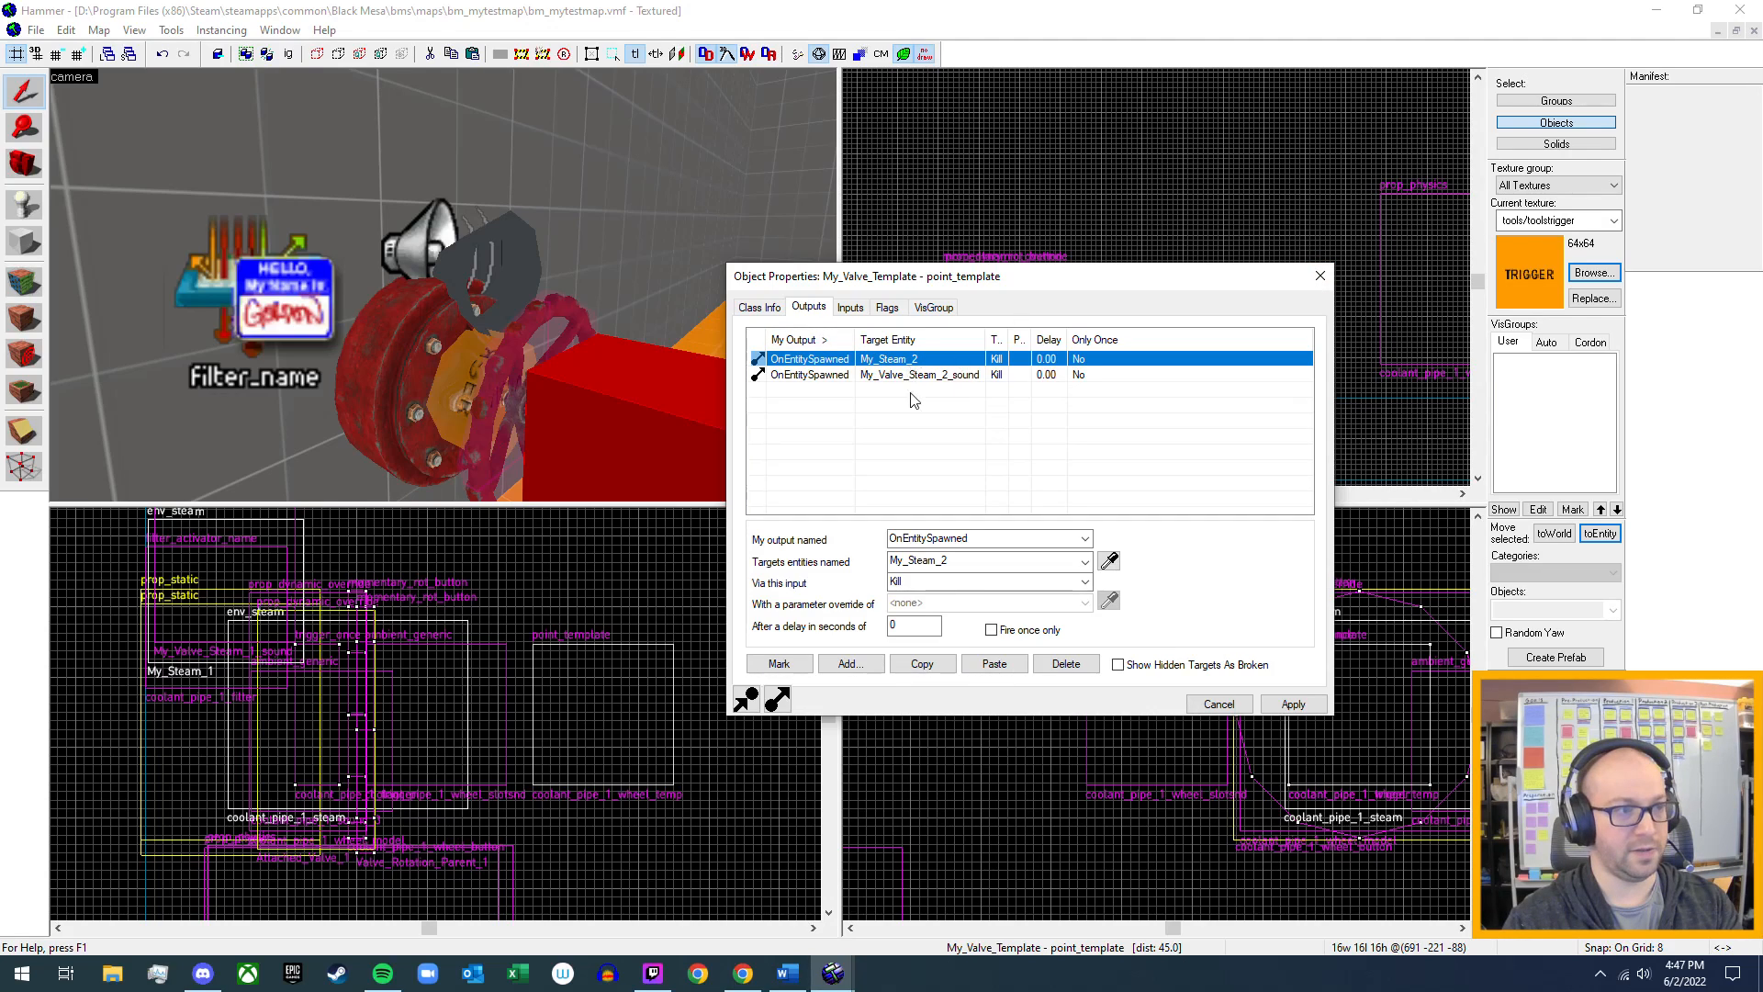
click(551, 366)
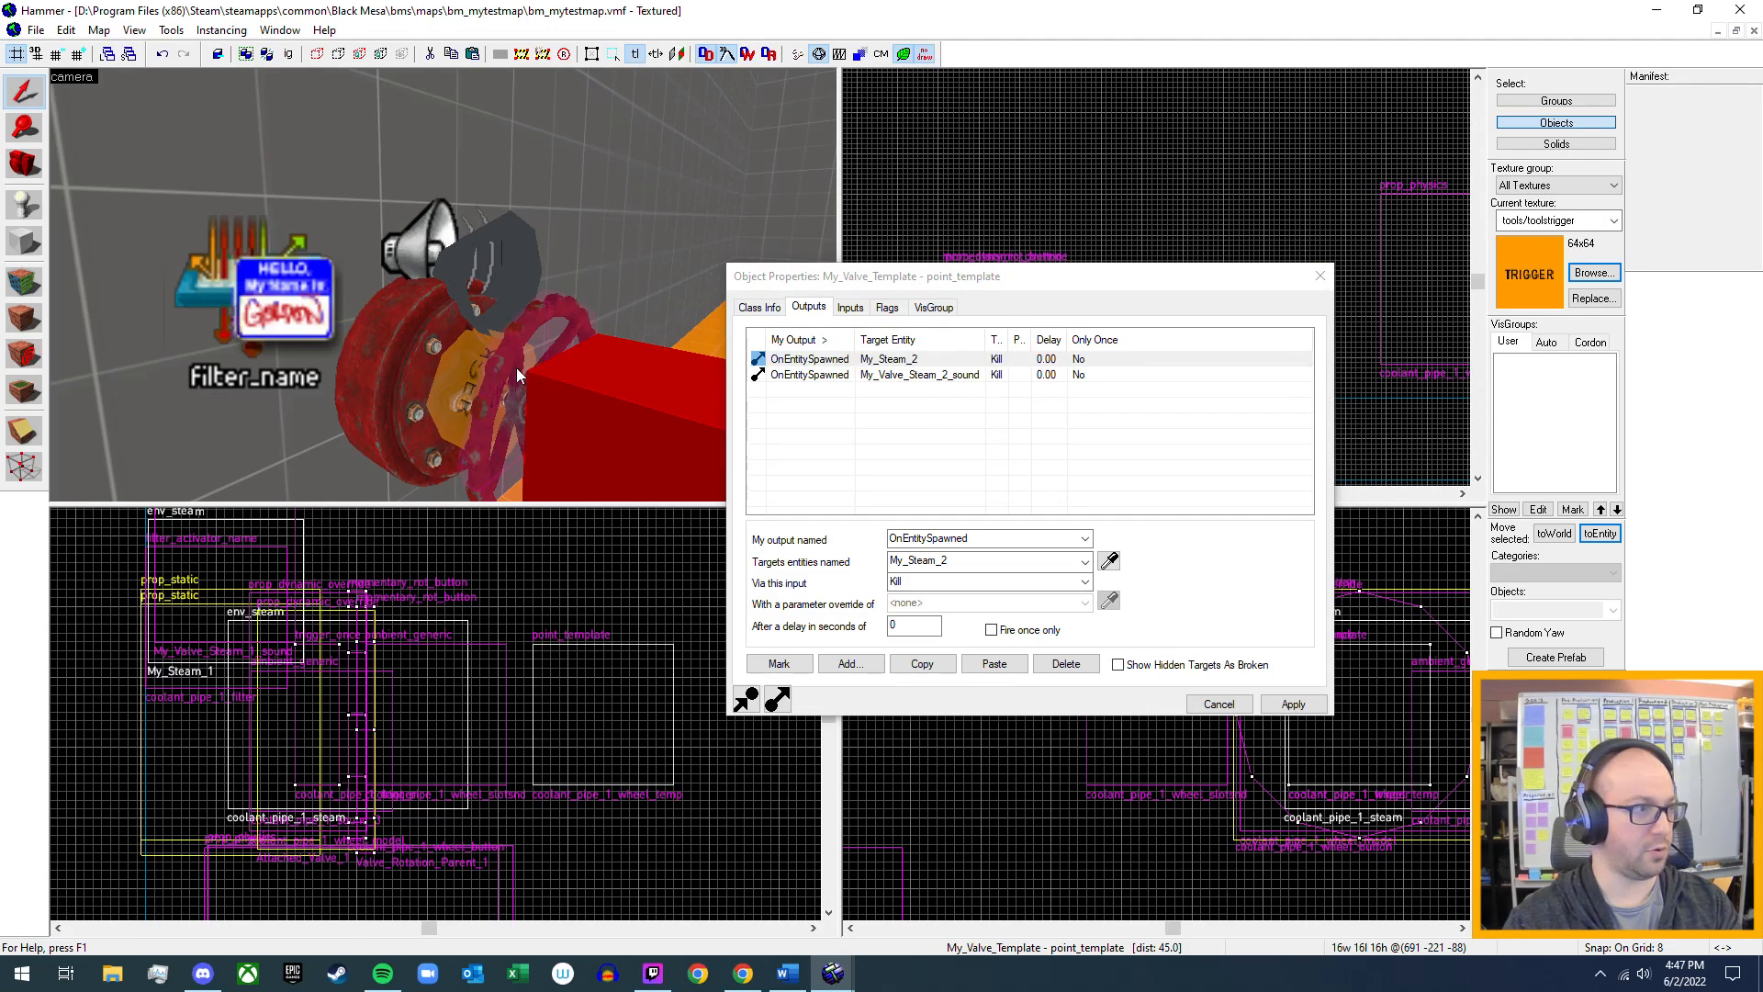
click(1319, 275)
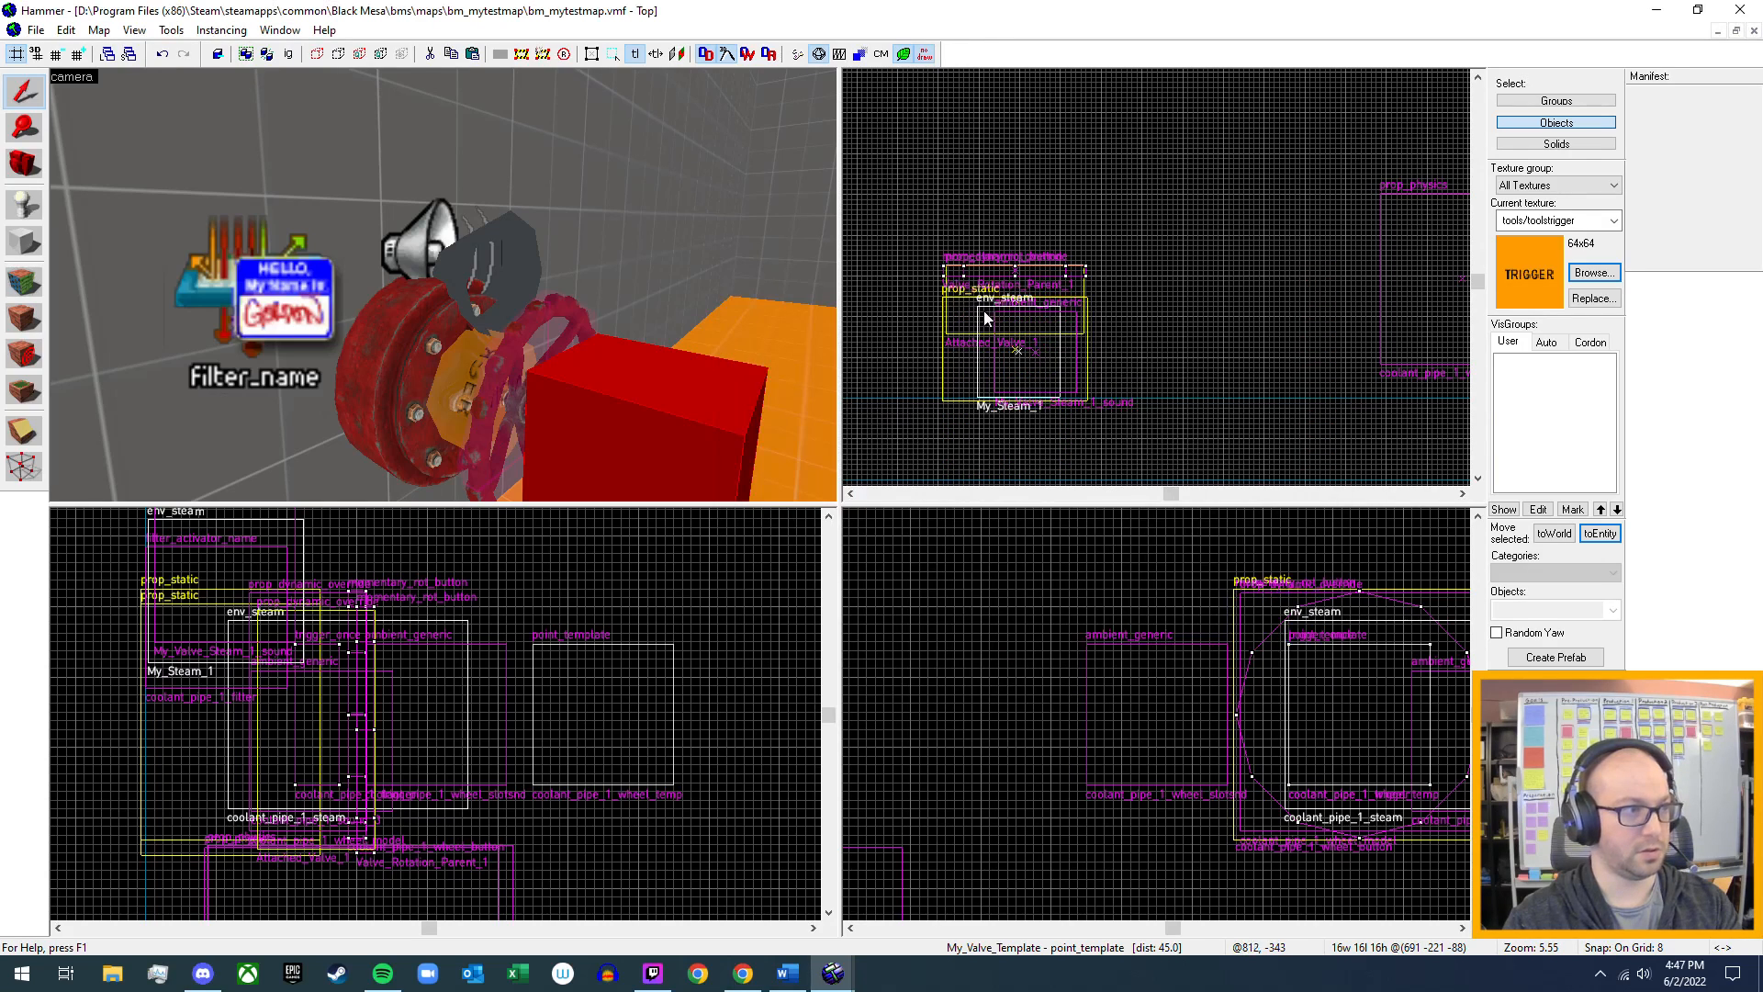
- Inspect the properties and outputs of the second valve's momentary_rot_button, Valve_Rotation_Parent_2
click(537, 338)
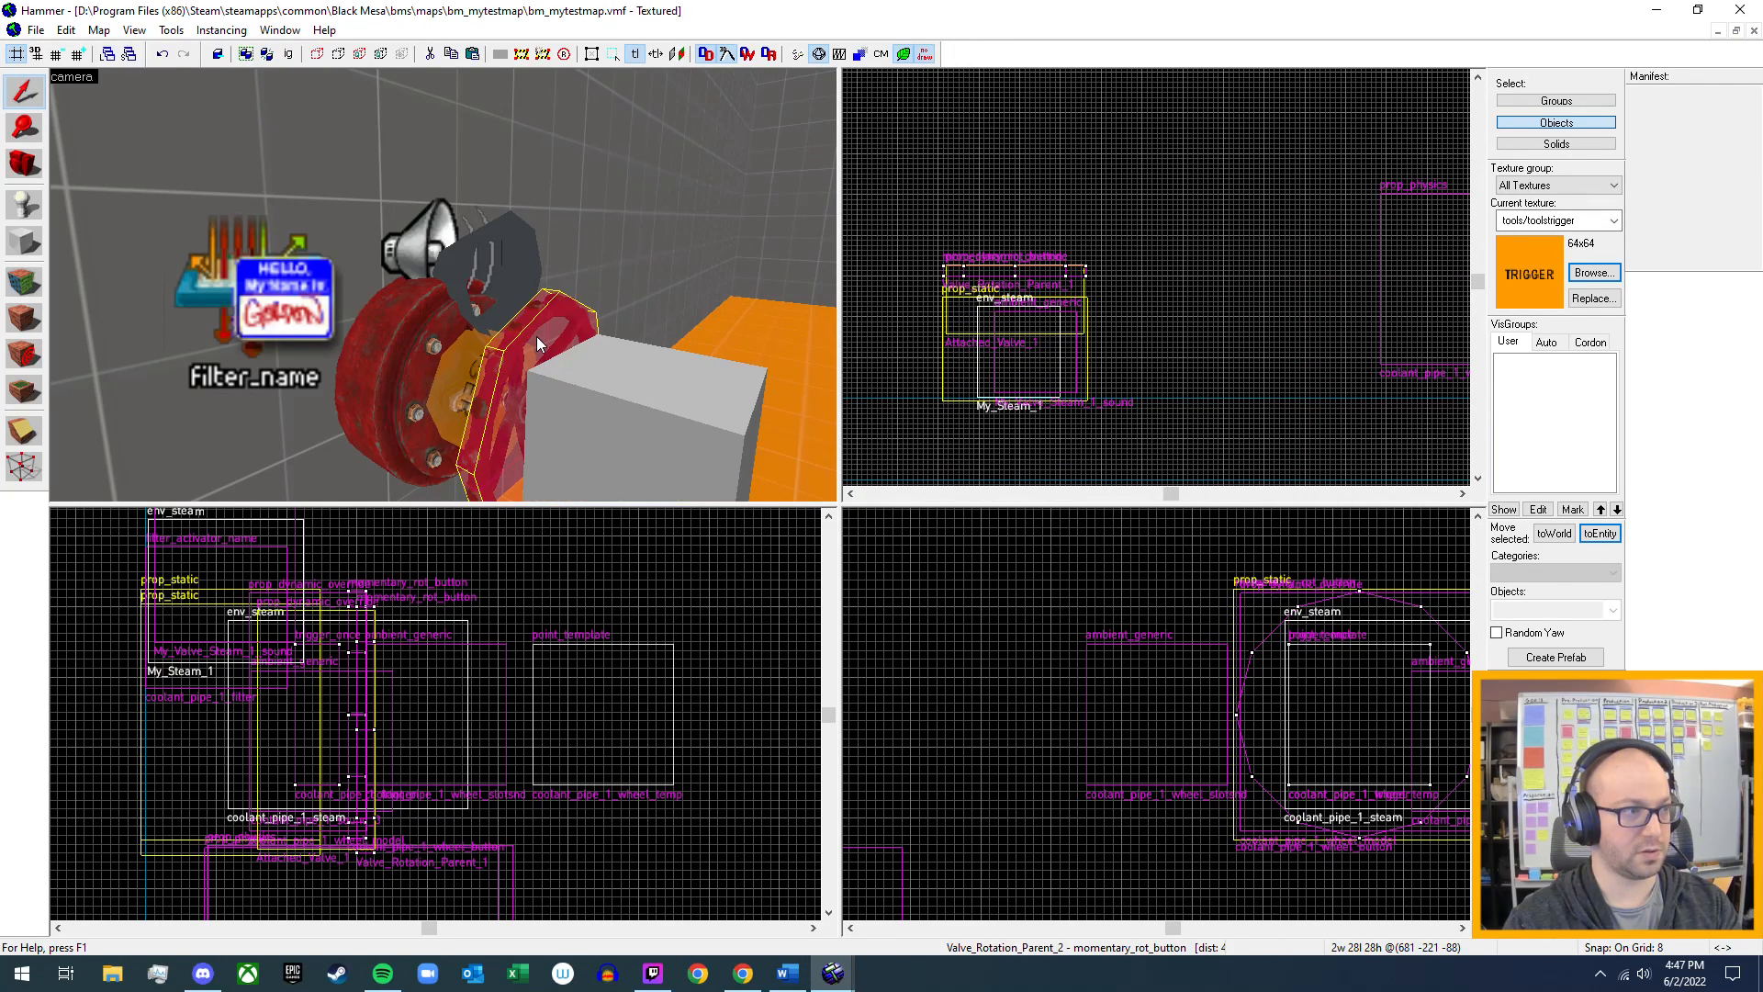
double_click(537, 337)
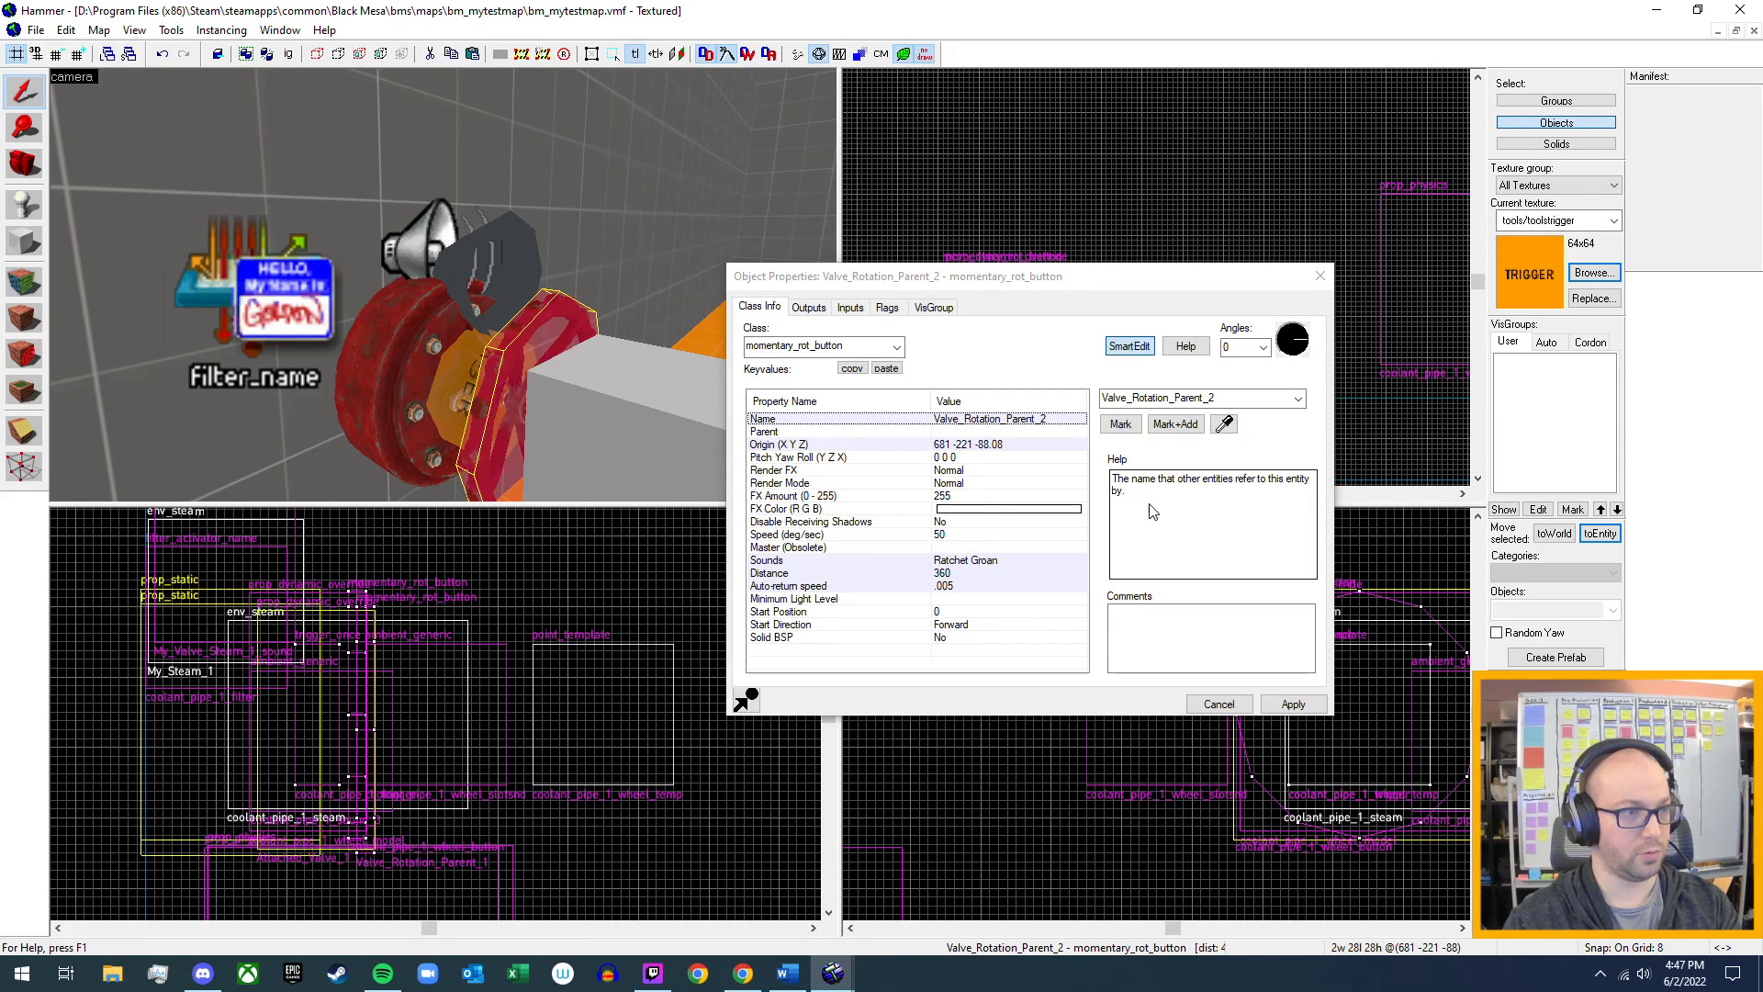
click(809, 309)
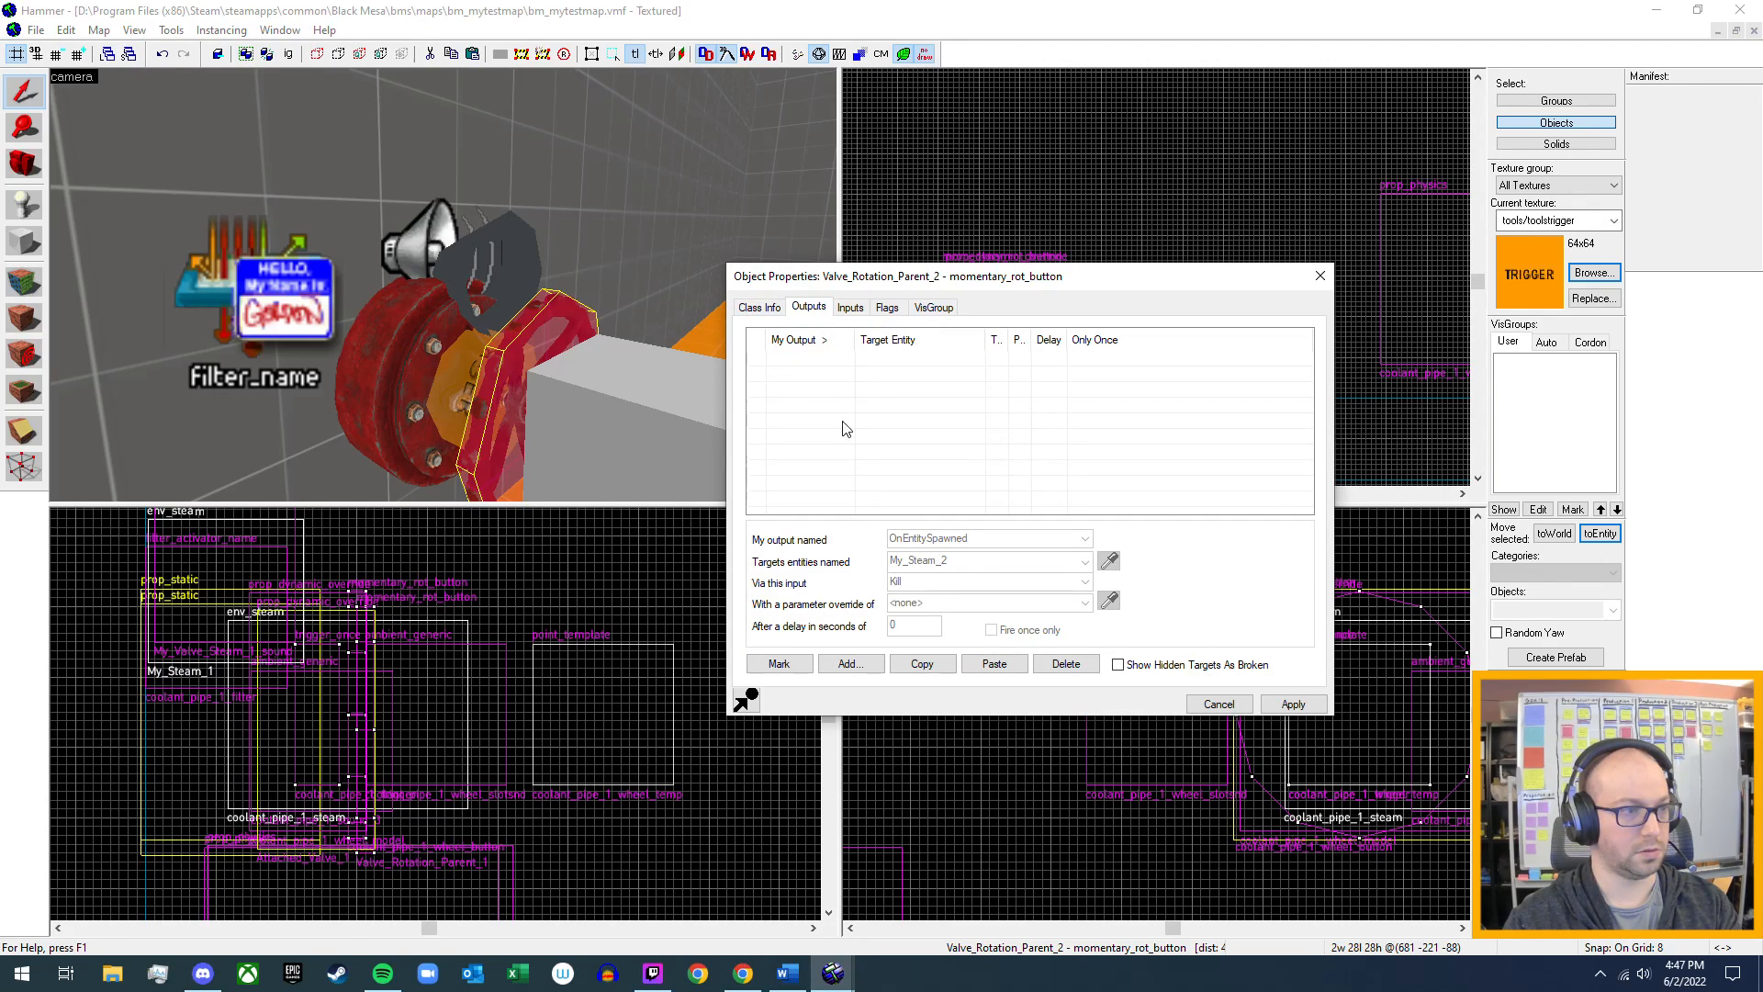
click(1320, 276)
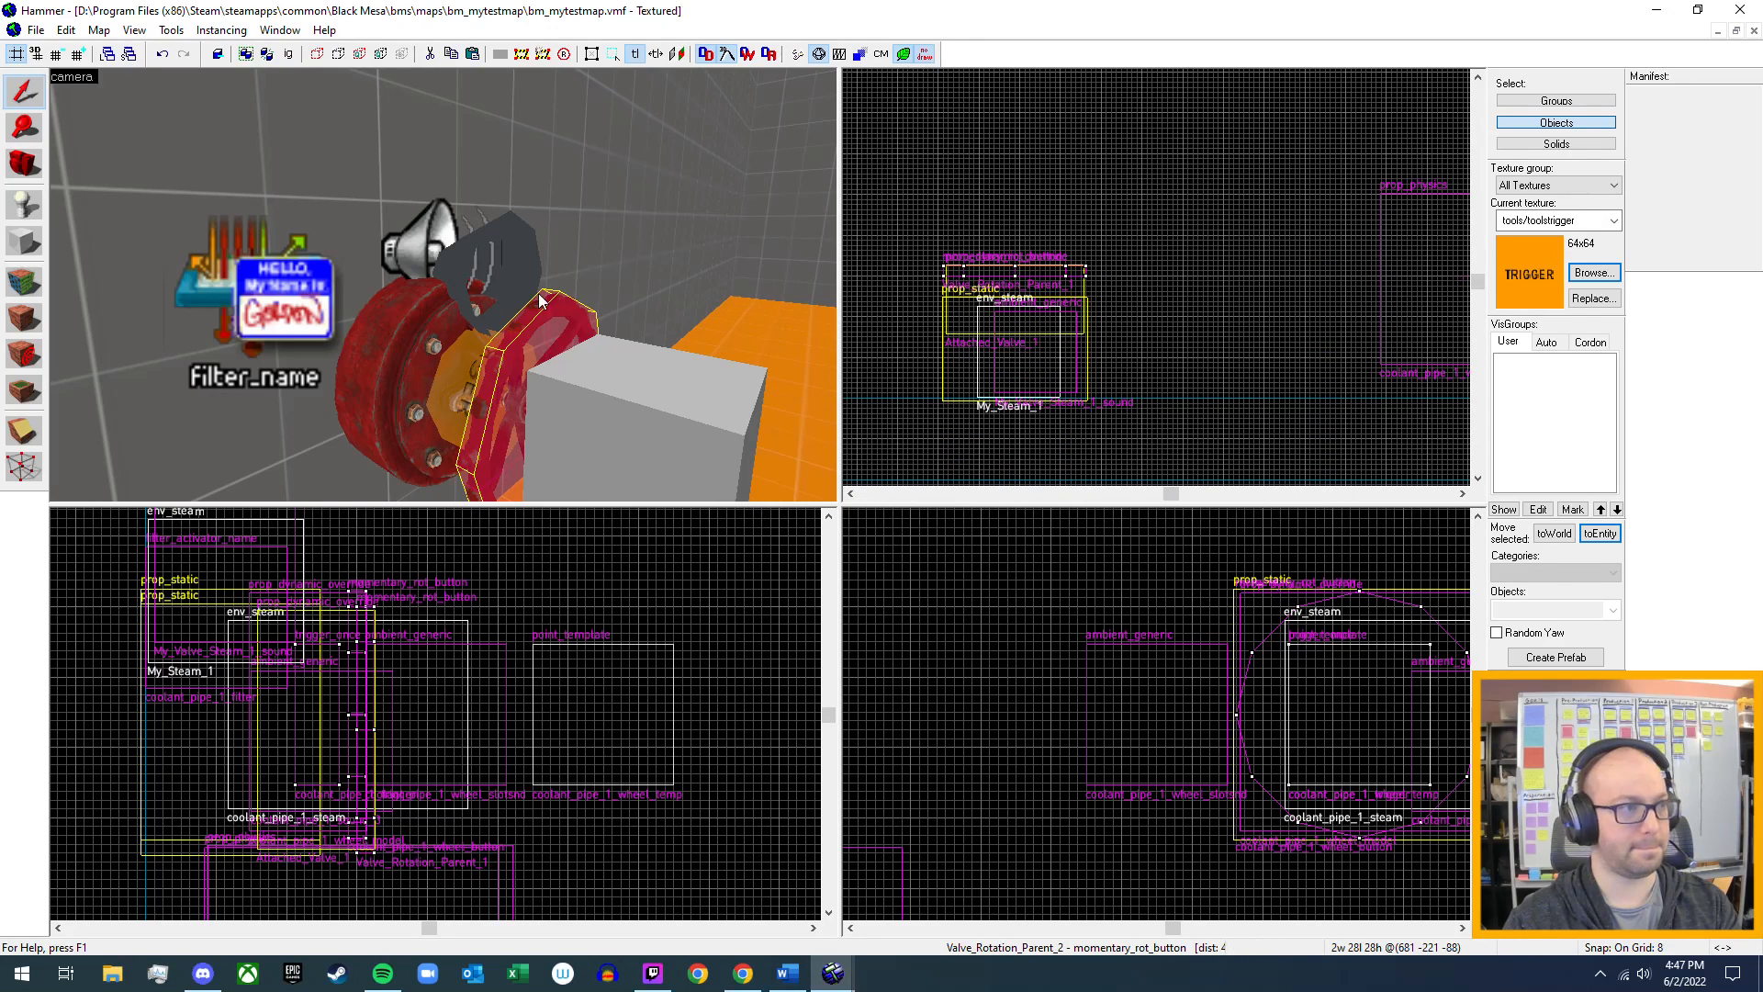
- Add an OnReachedPosition output to the momentary_rot_button Valve_Rotation_Parent_1 on the first valve's wheel
key(s)
key(w)
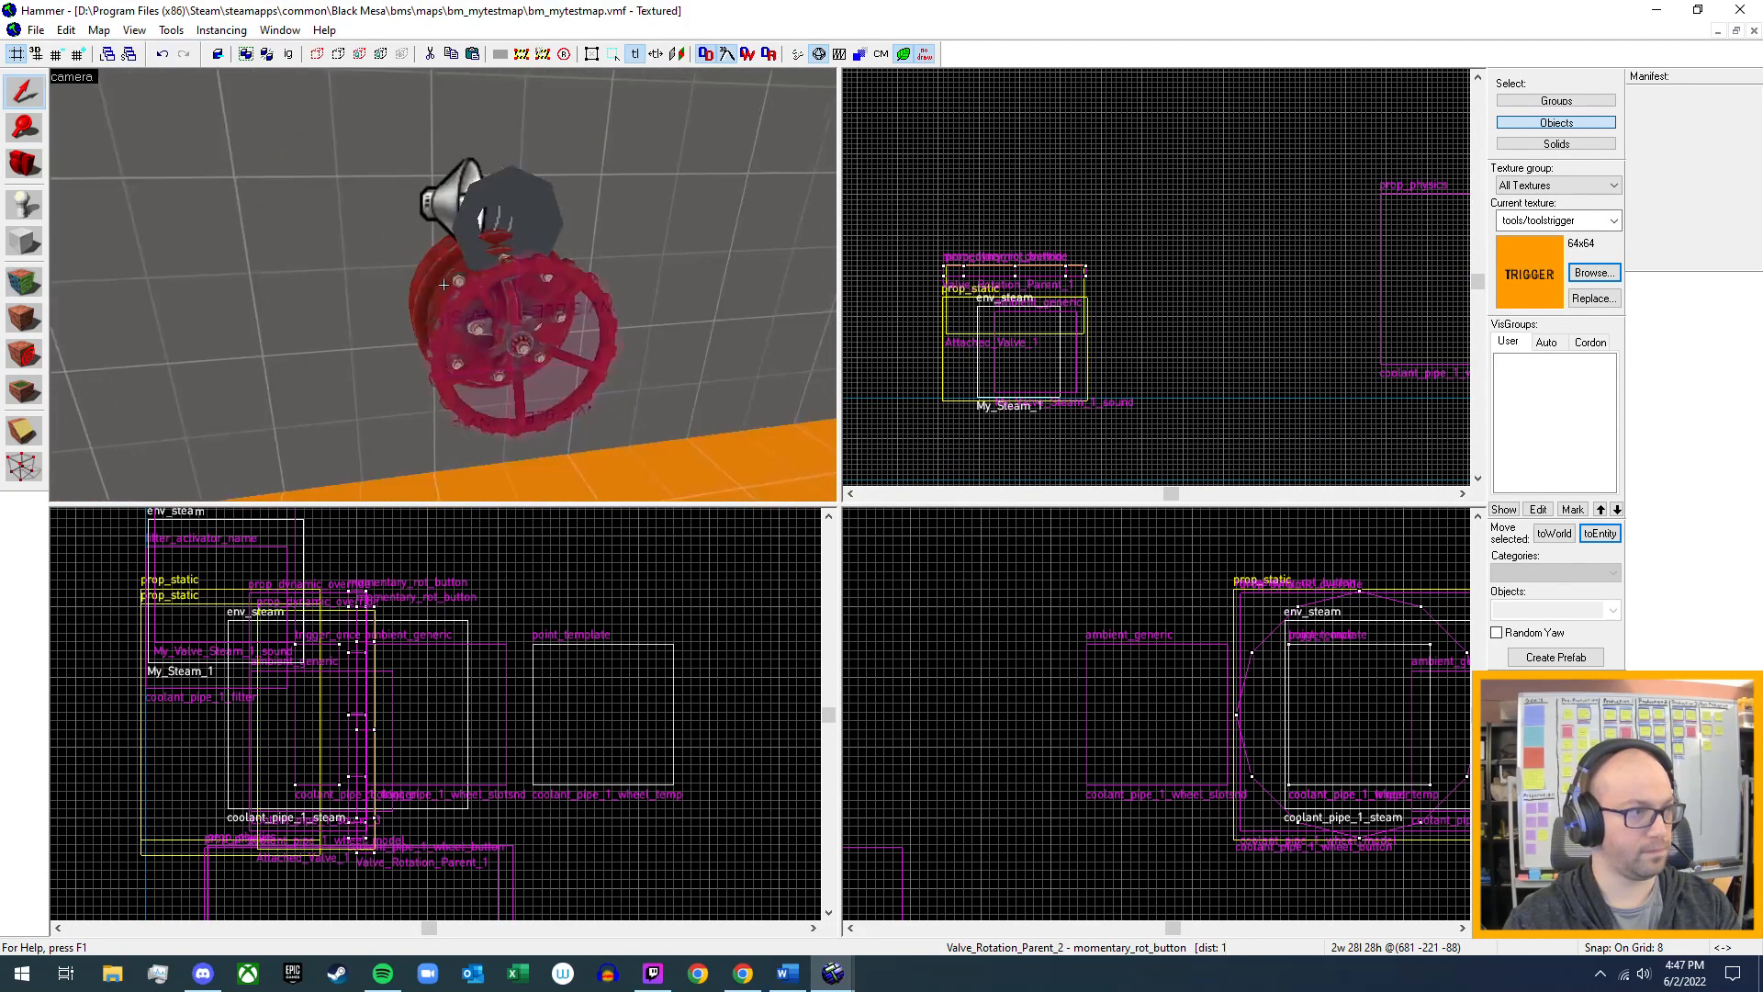
click(443, 288)
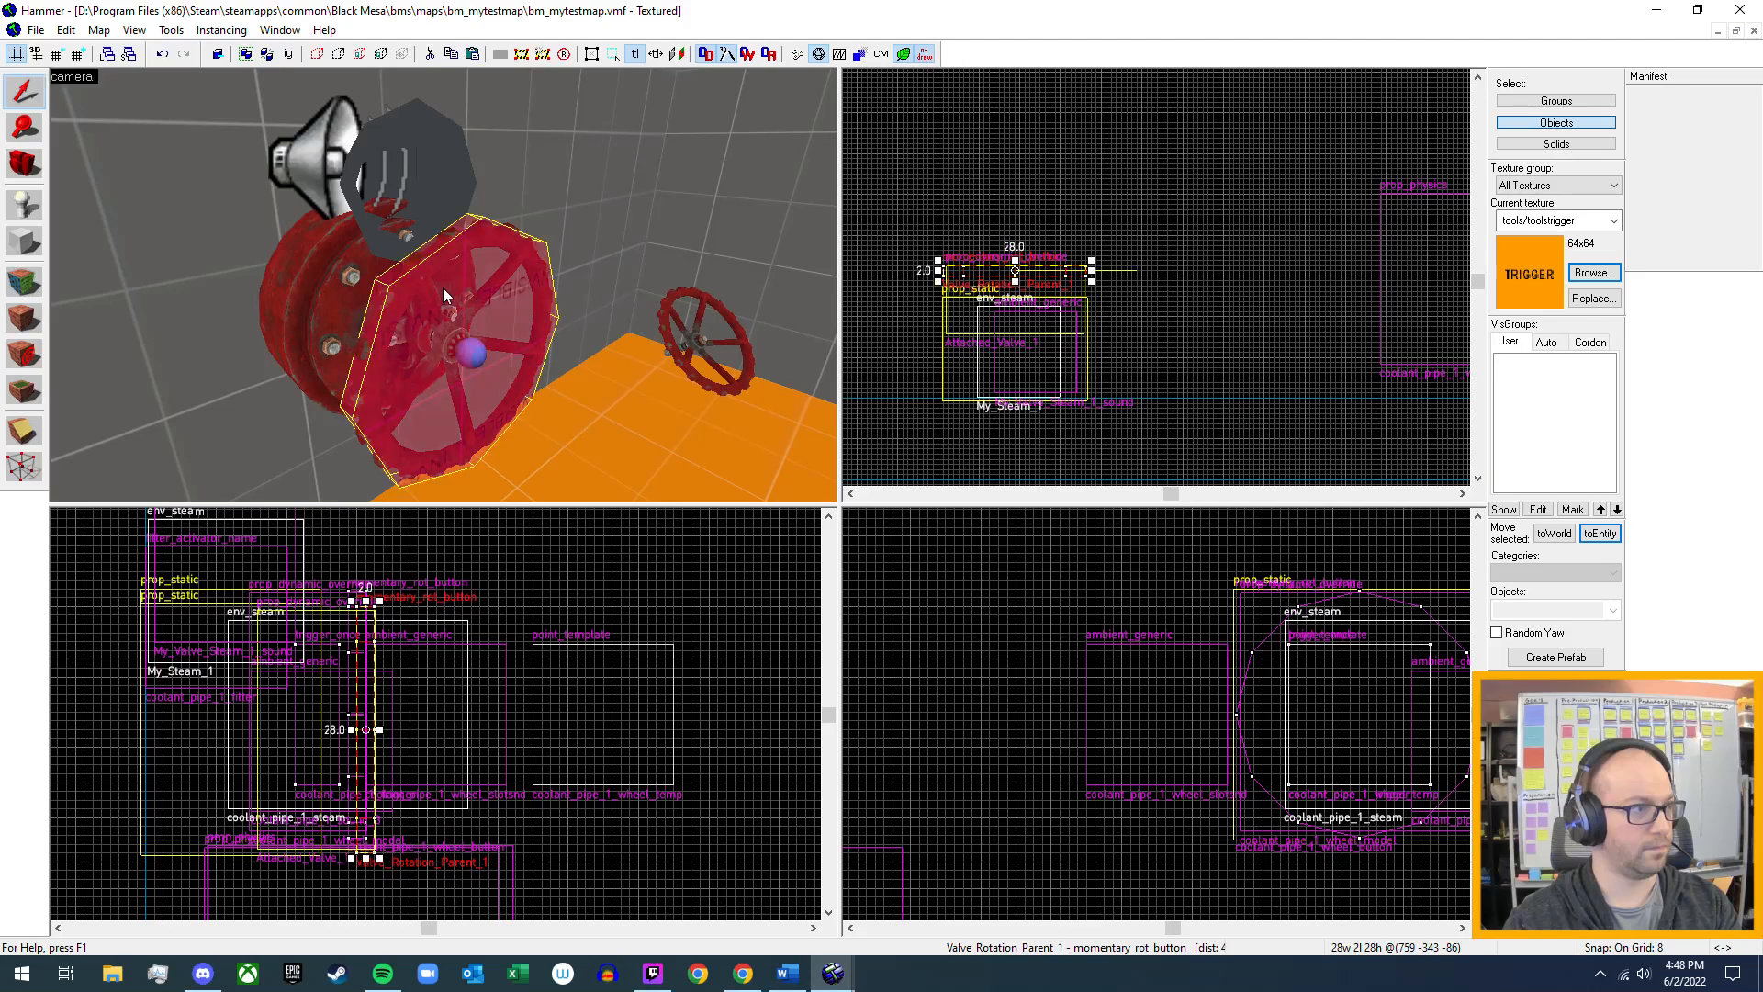
key(alt+Return)
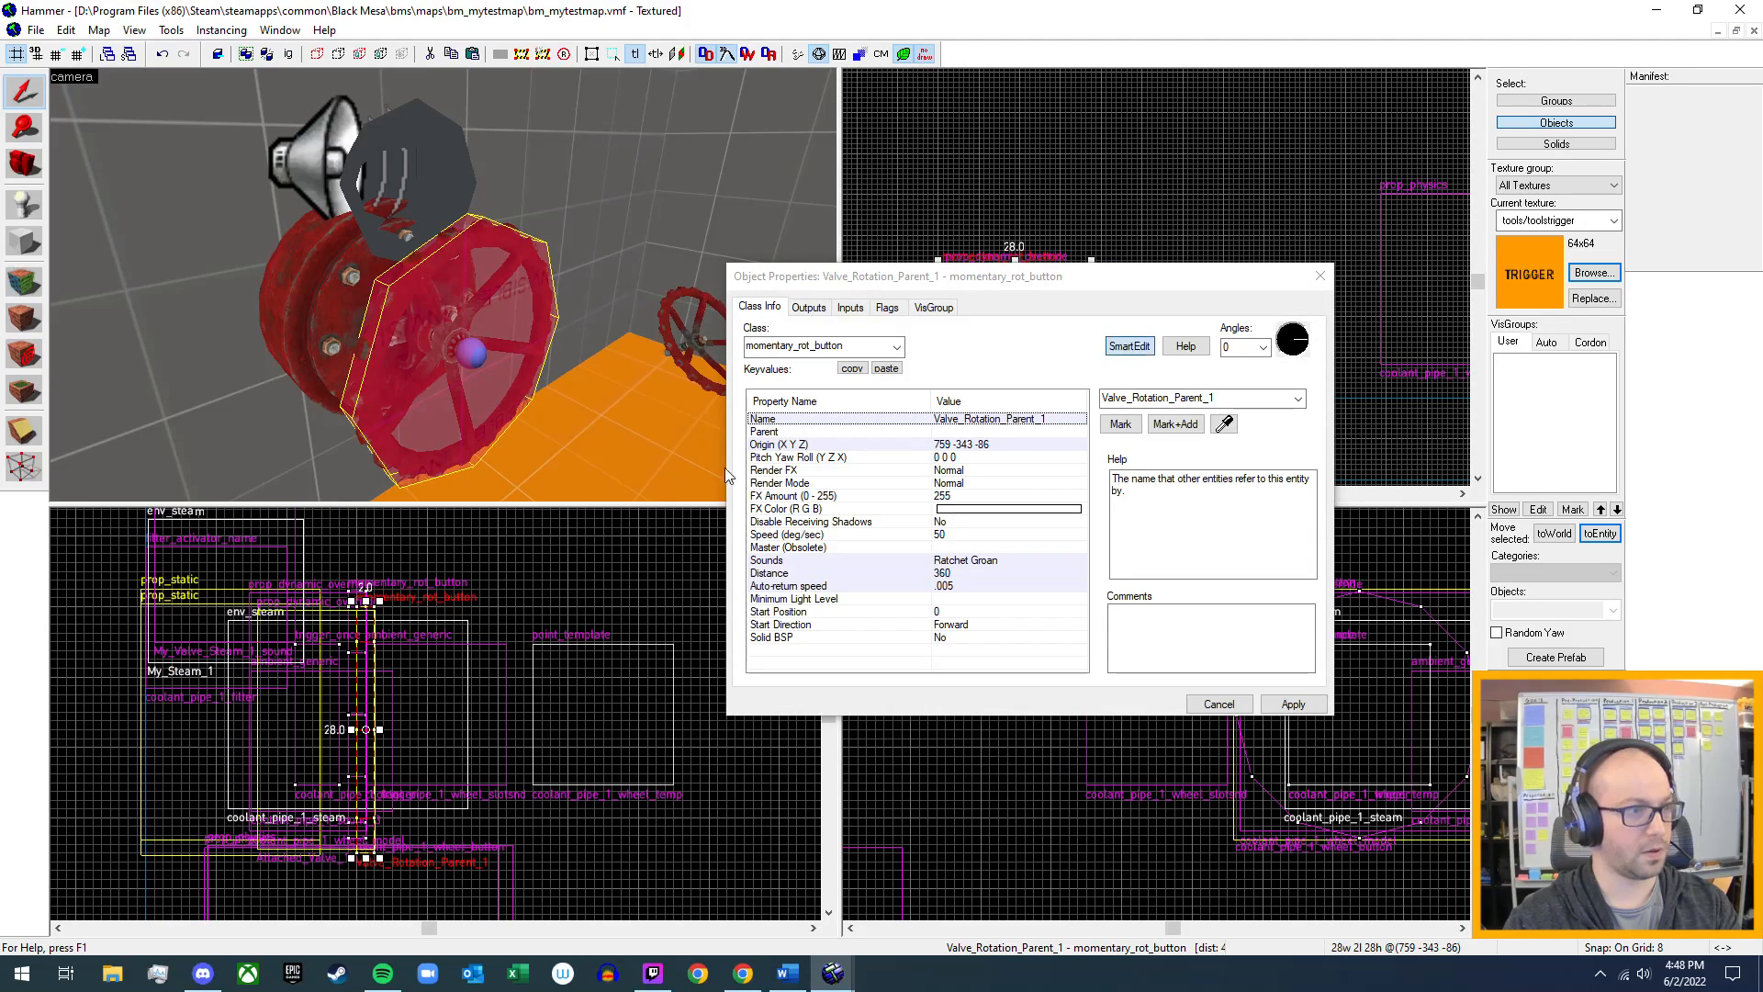
click(809, 307)
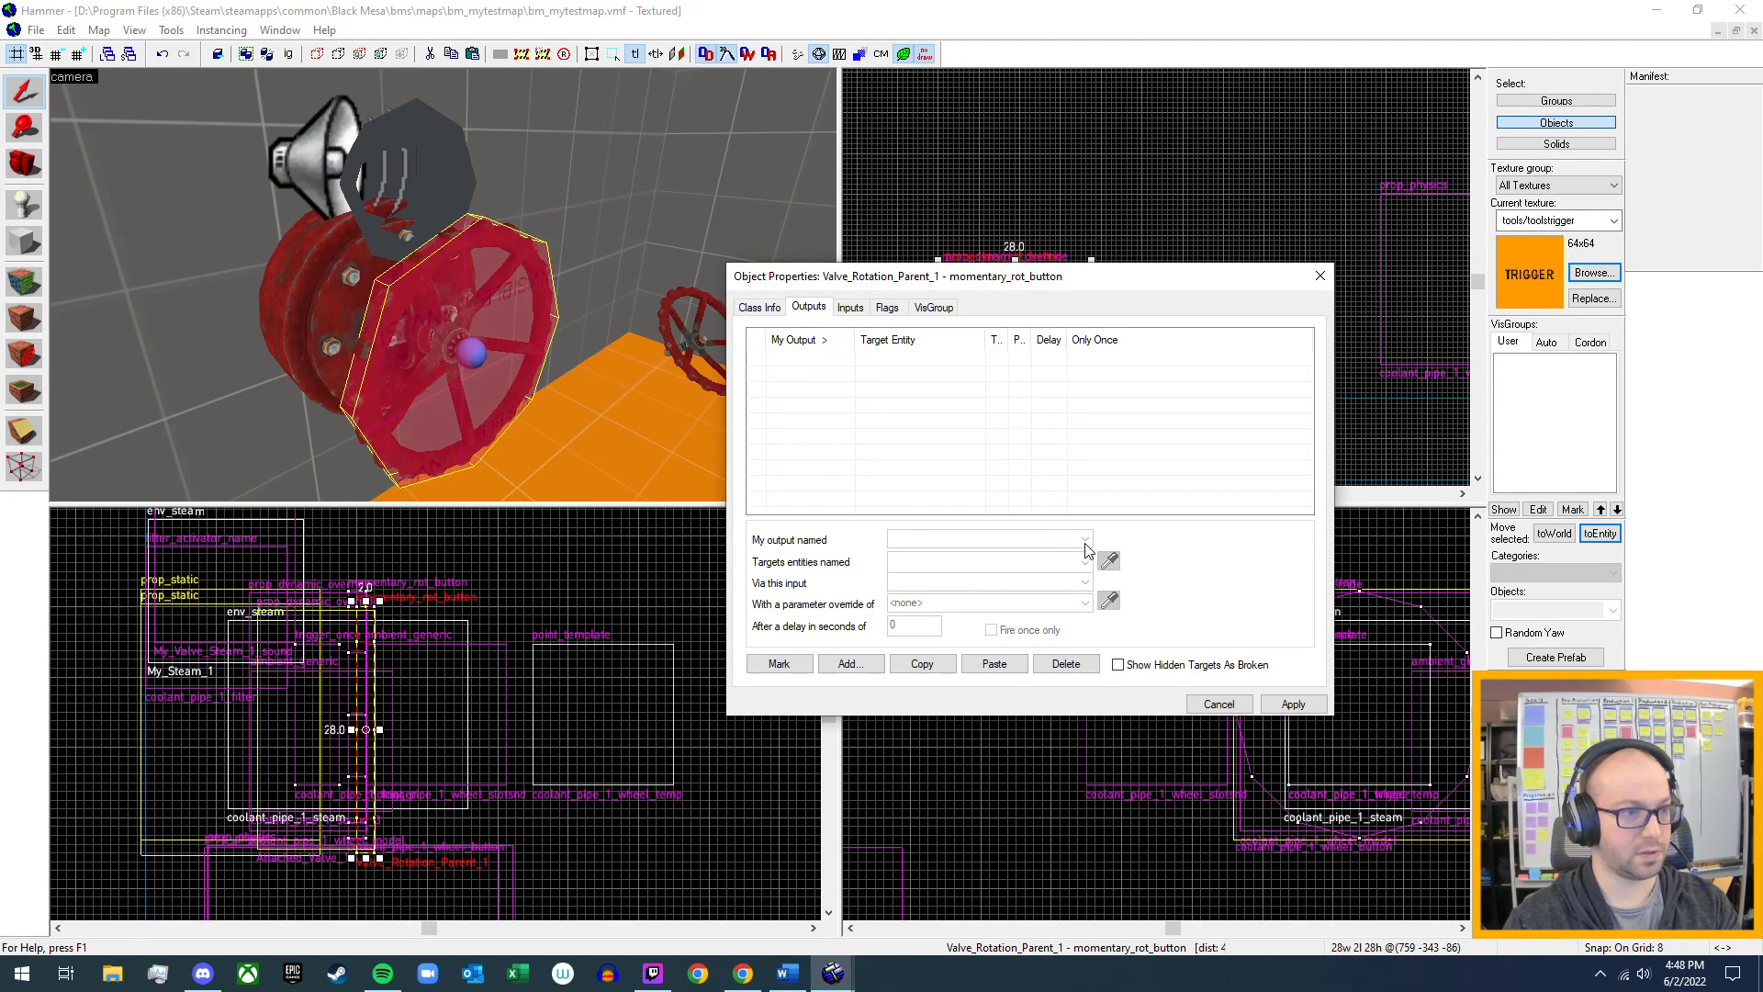
click(843, 663)
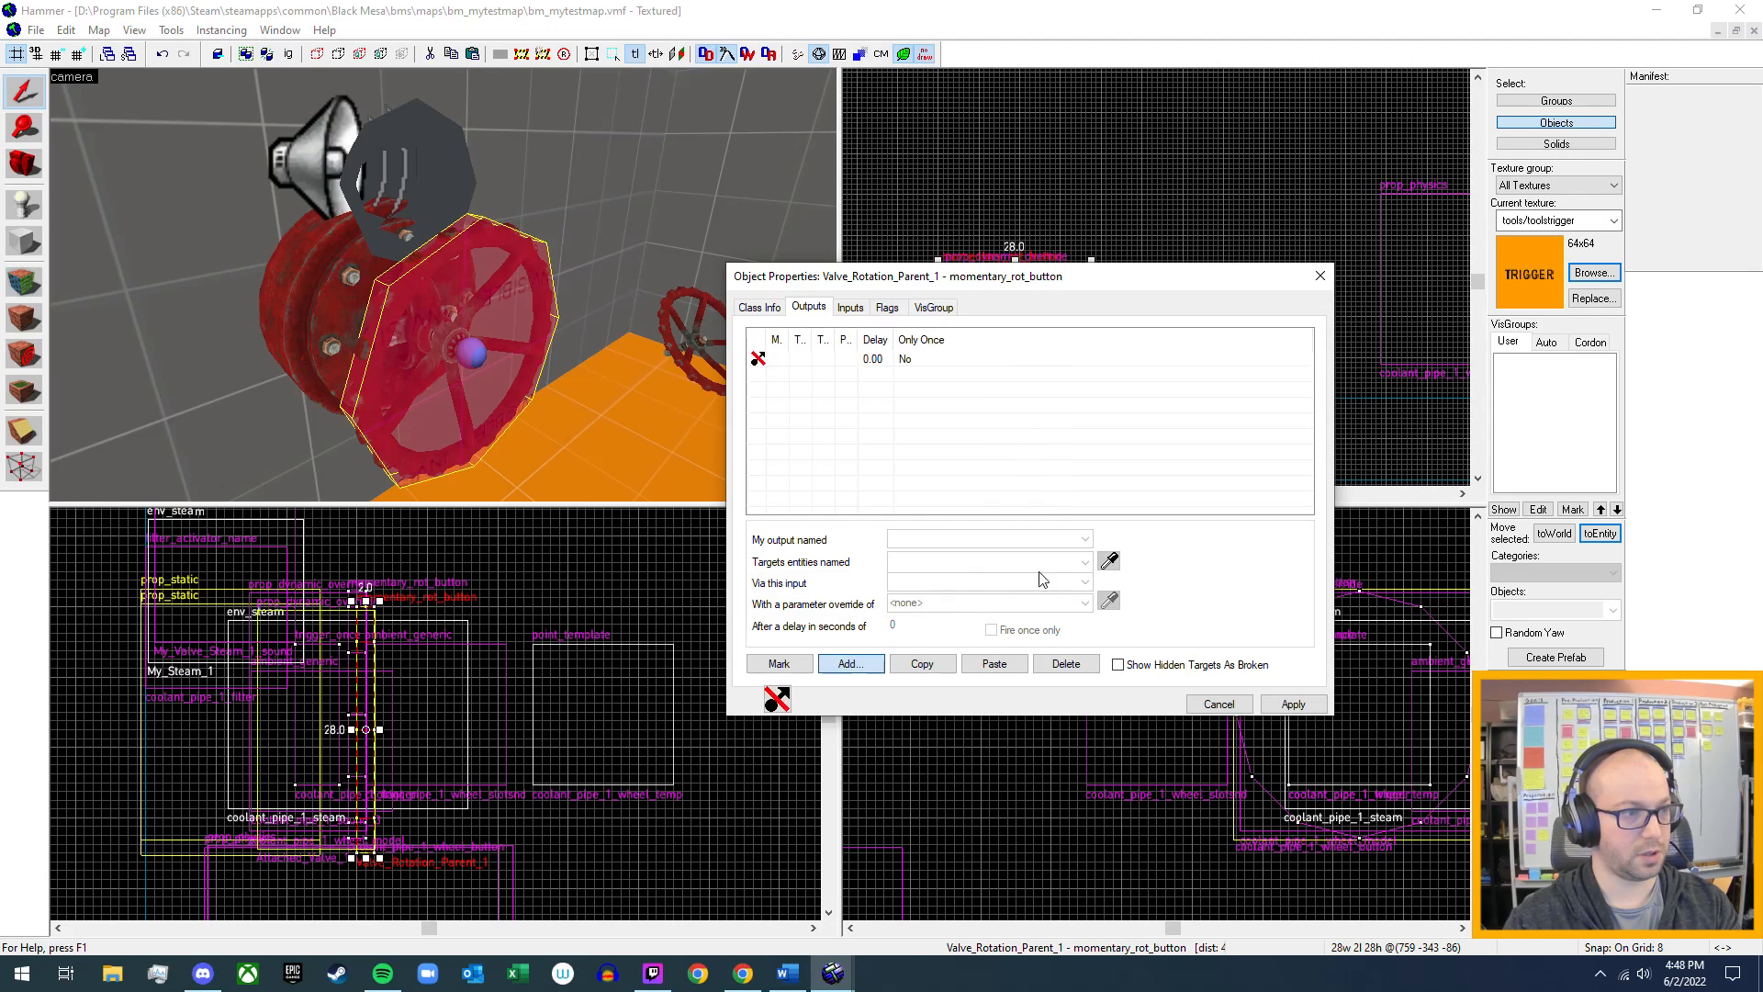
click(1085, 539)
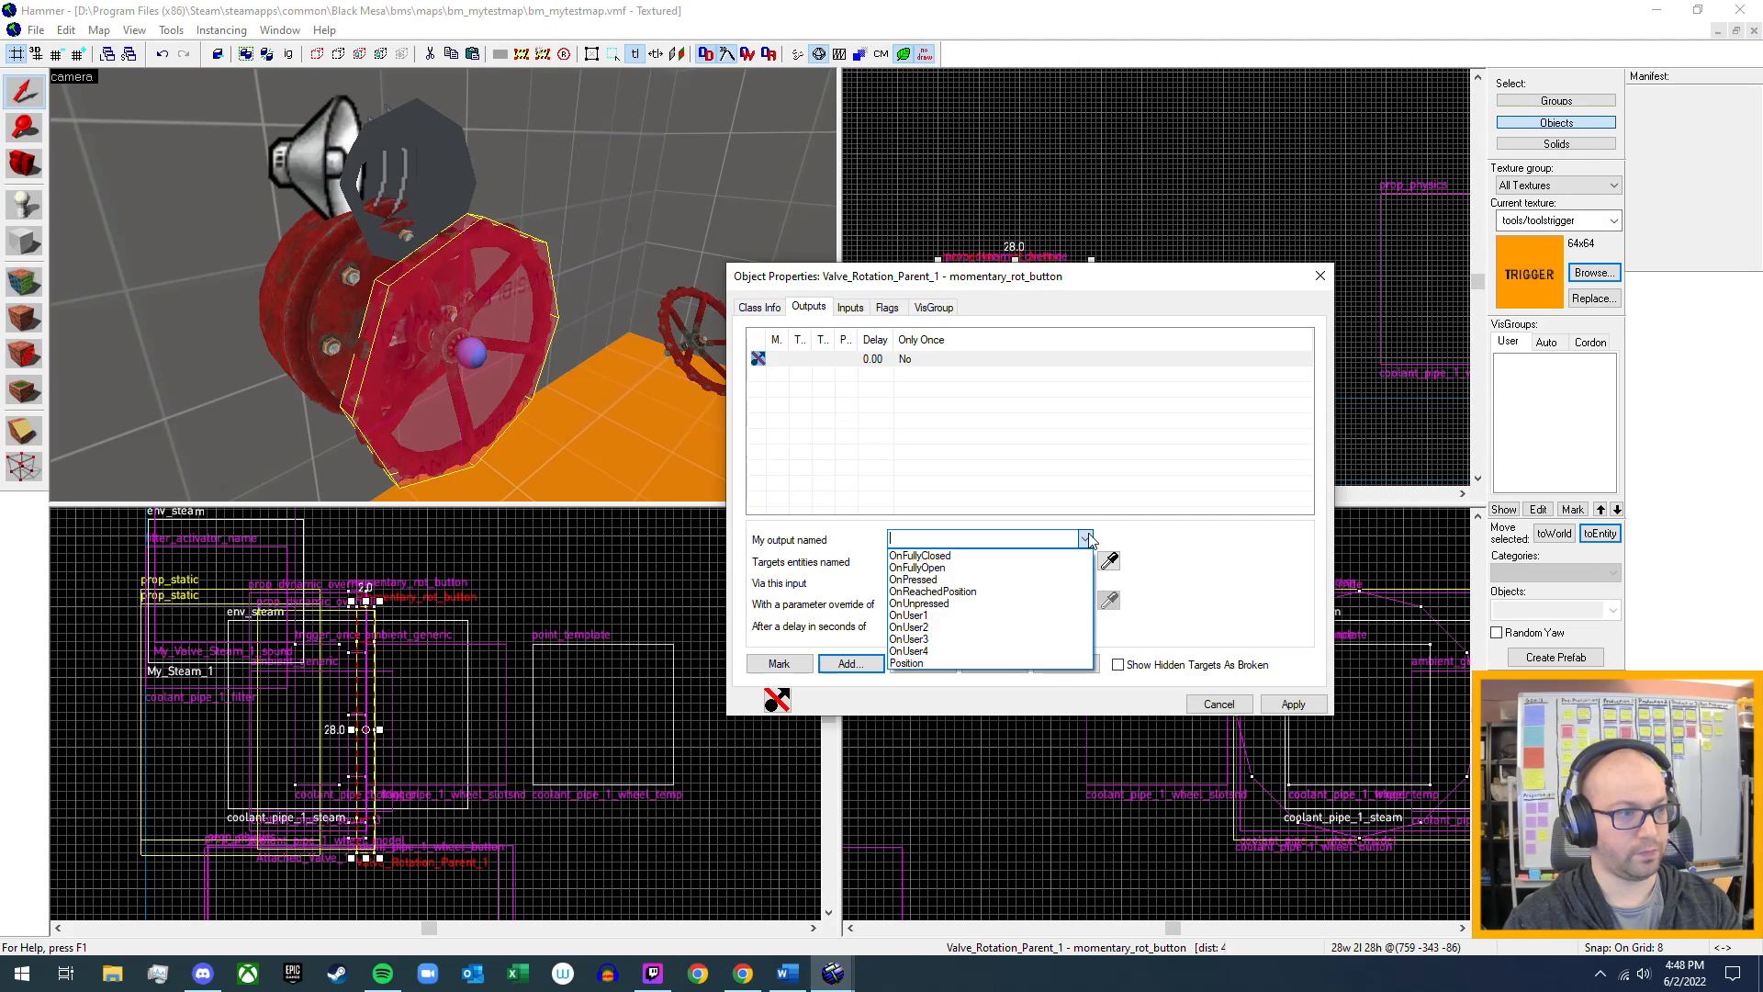
click(1010, 594)
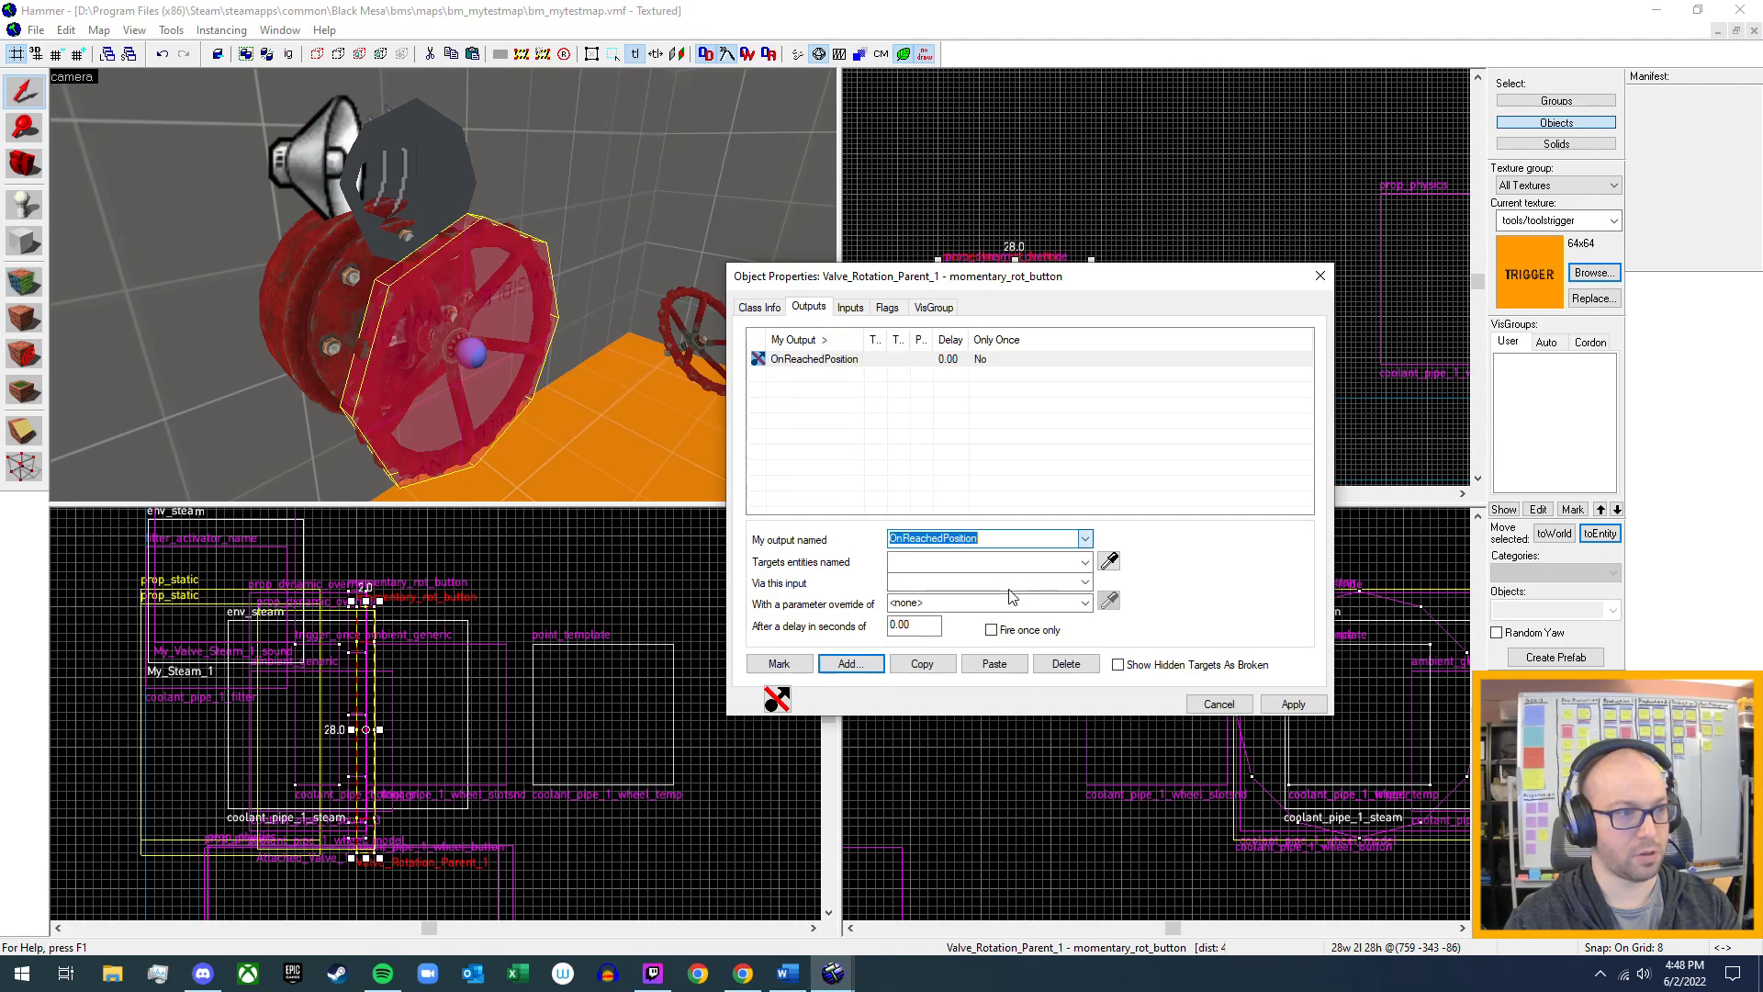
- Make the new OnReachedPosition output send the Kill input to My_Steam_1 and apply it
click(1084, 562)
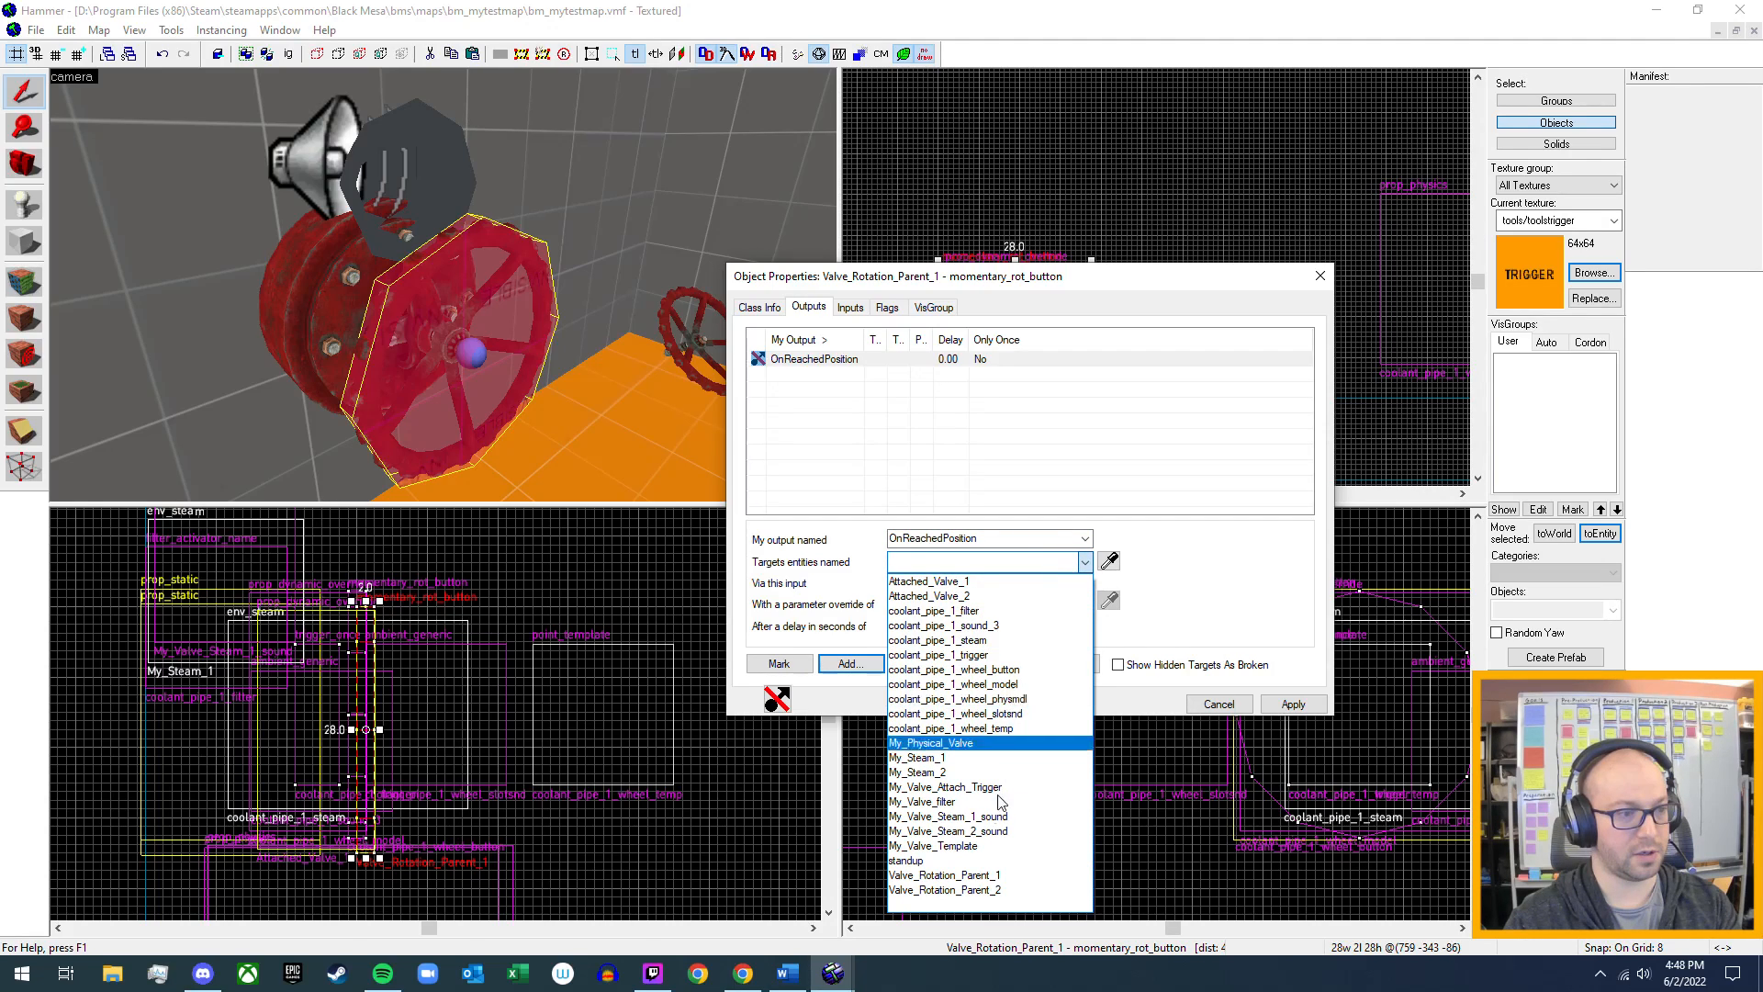
click(954, 758)
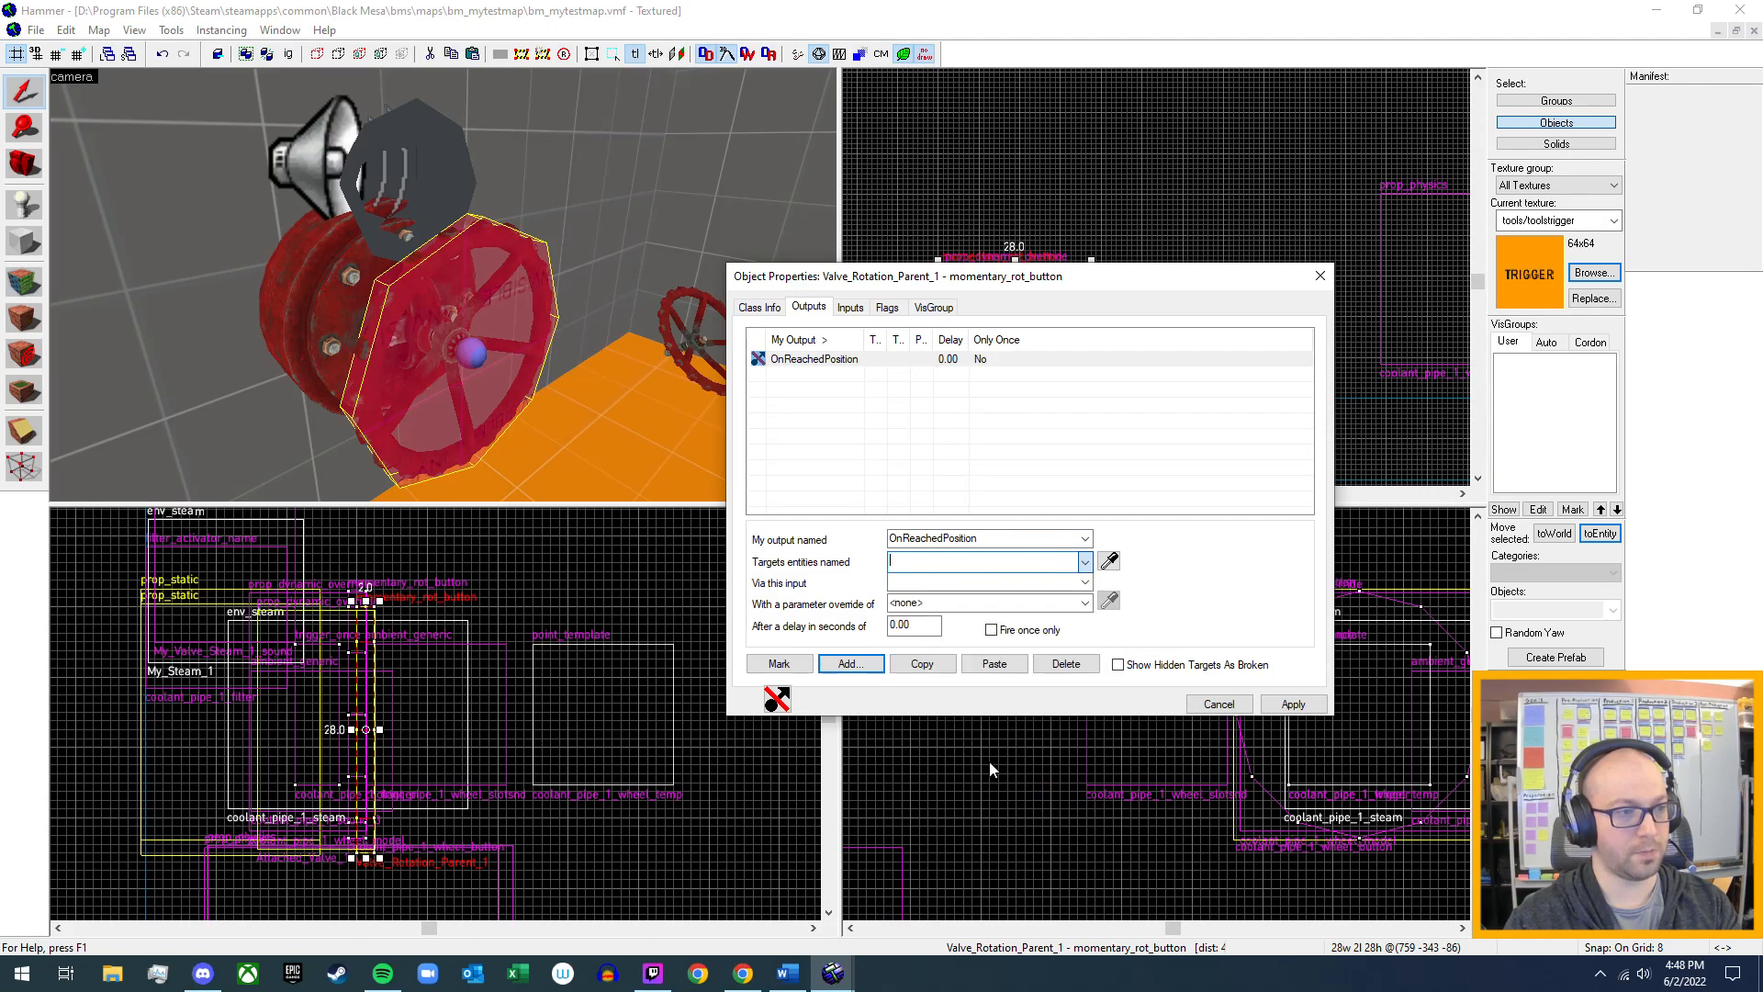
click(1083, 584)
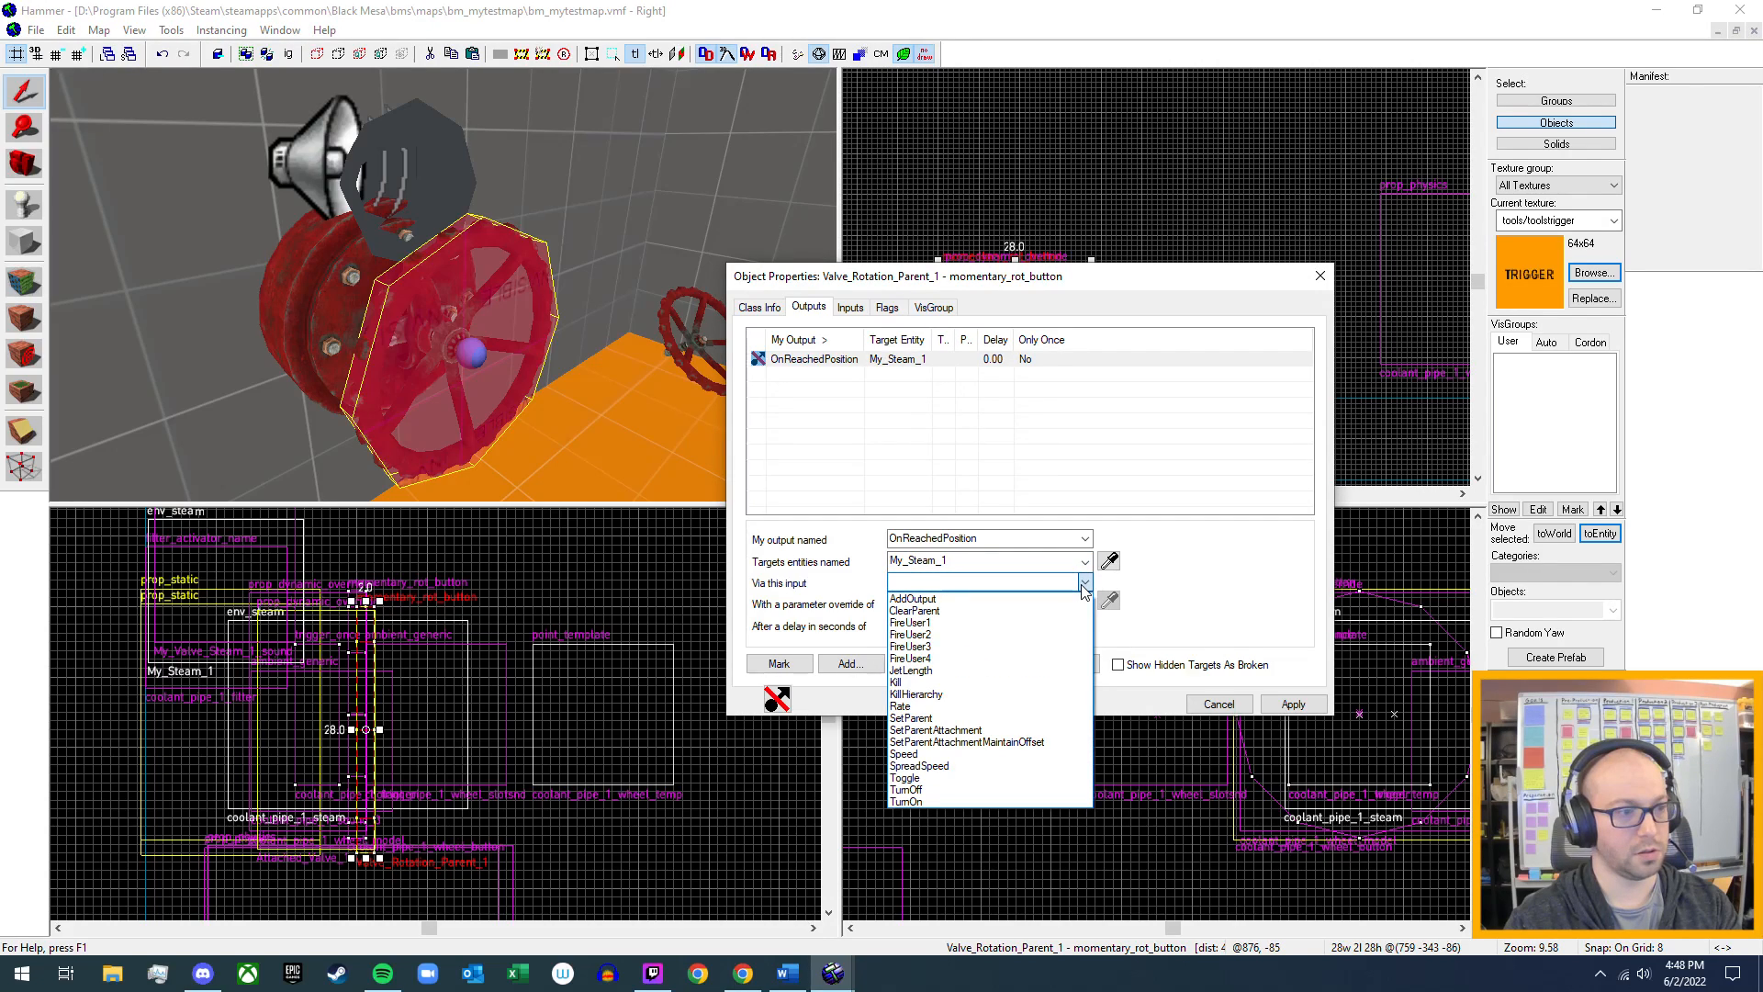
click(996, 691)
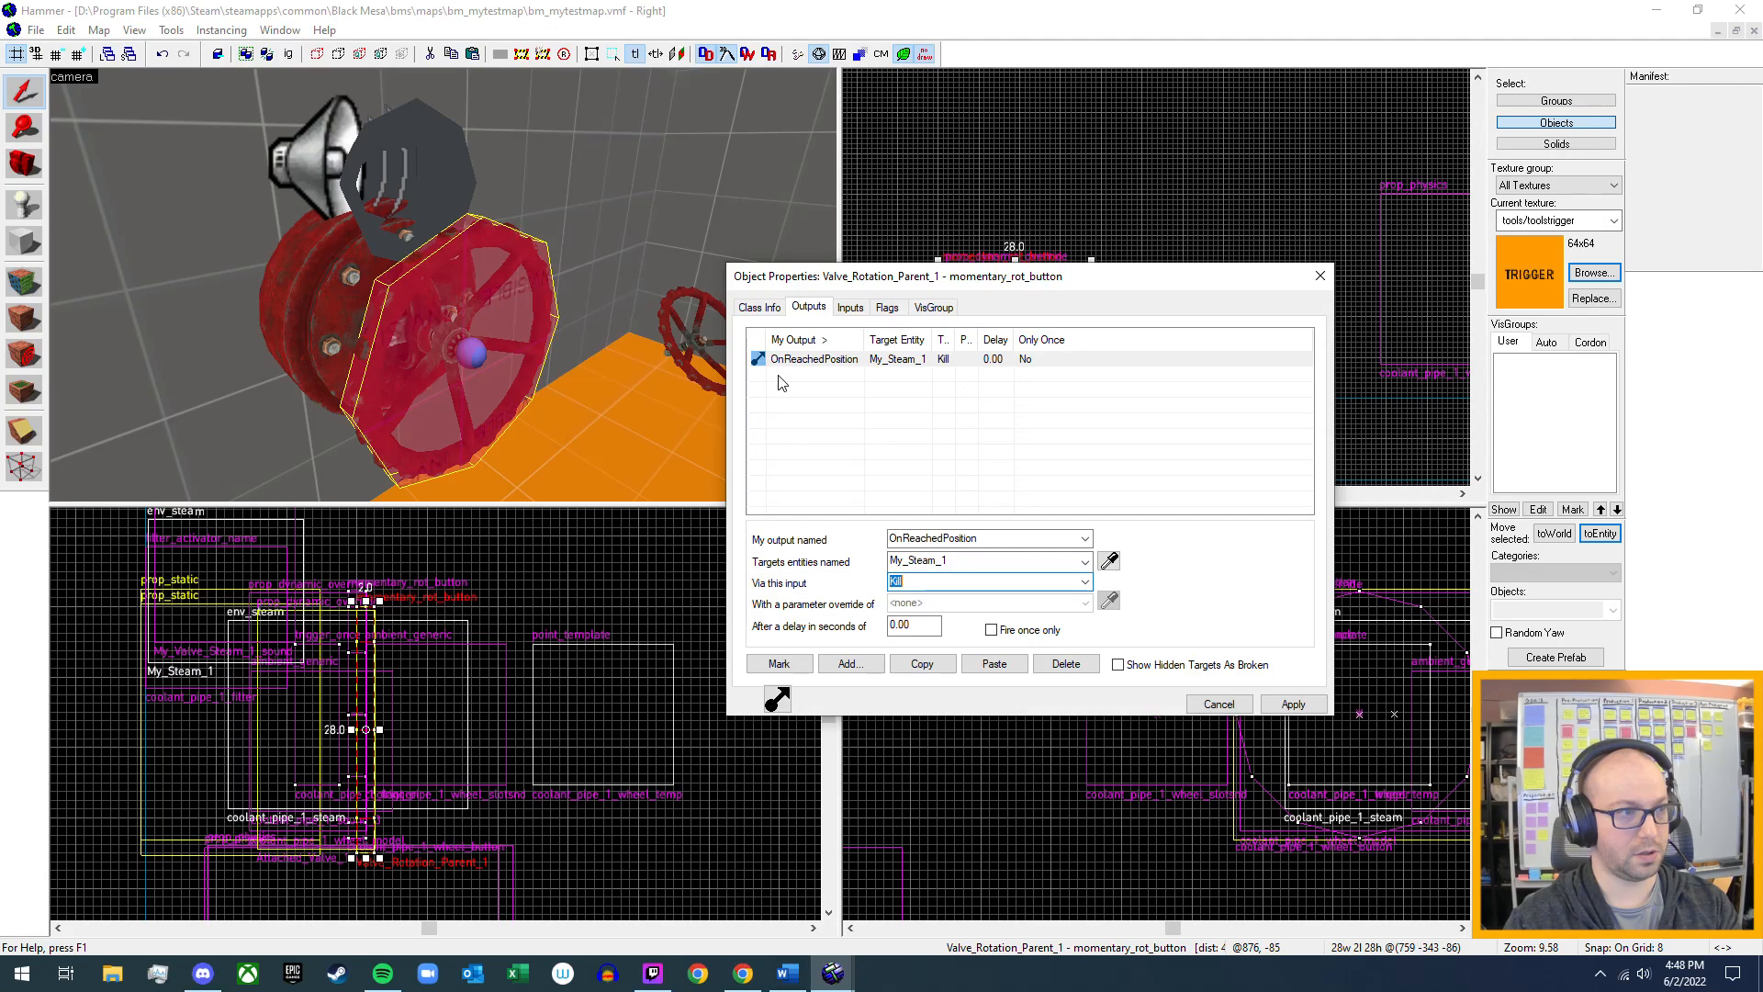
click(1293, 705)
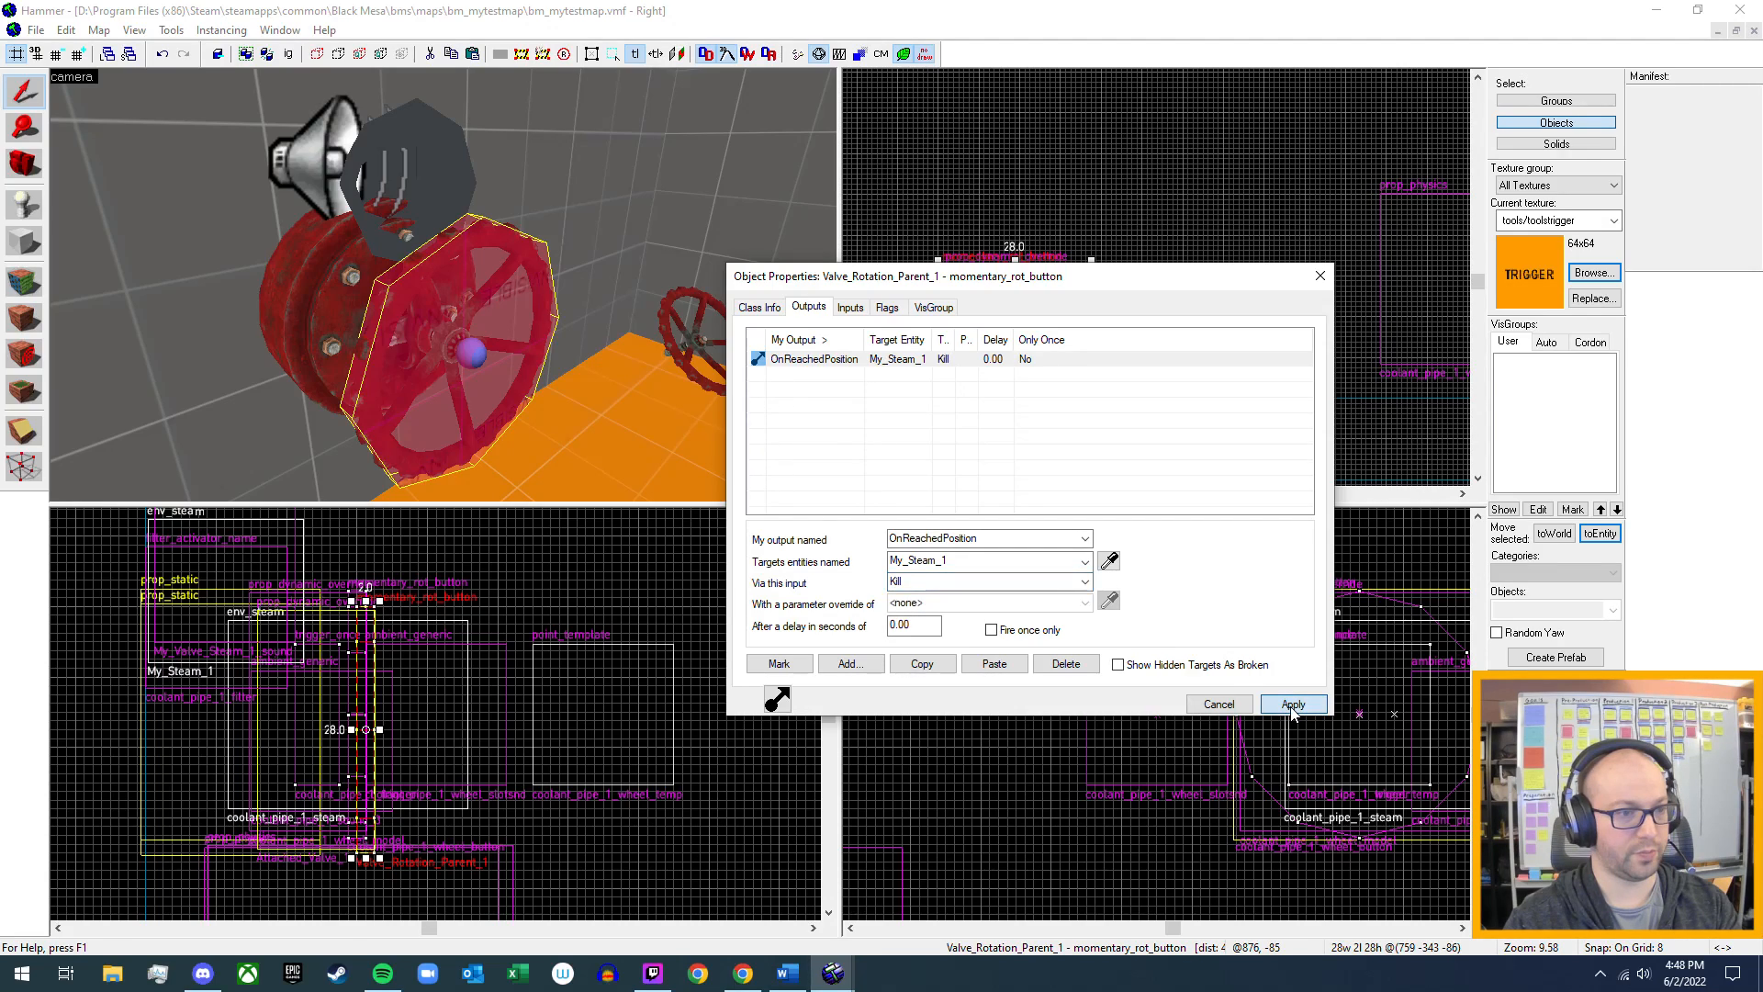
- Add a second OnReachedPosition output to Valve_Rotation_Parent_1 that sends Kill to My_Valve_Steam_2_sound, and apply it
click(769, 308)
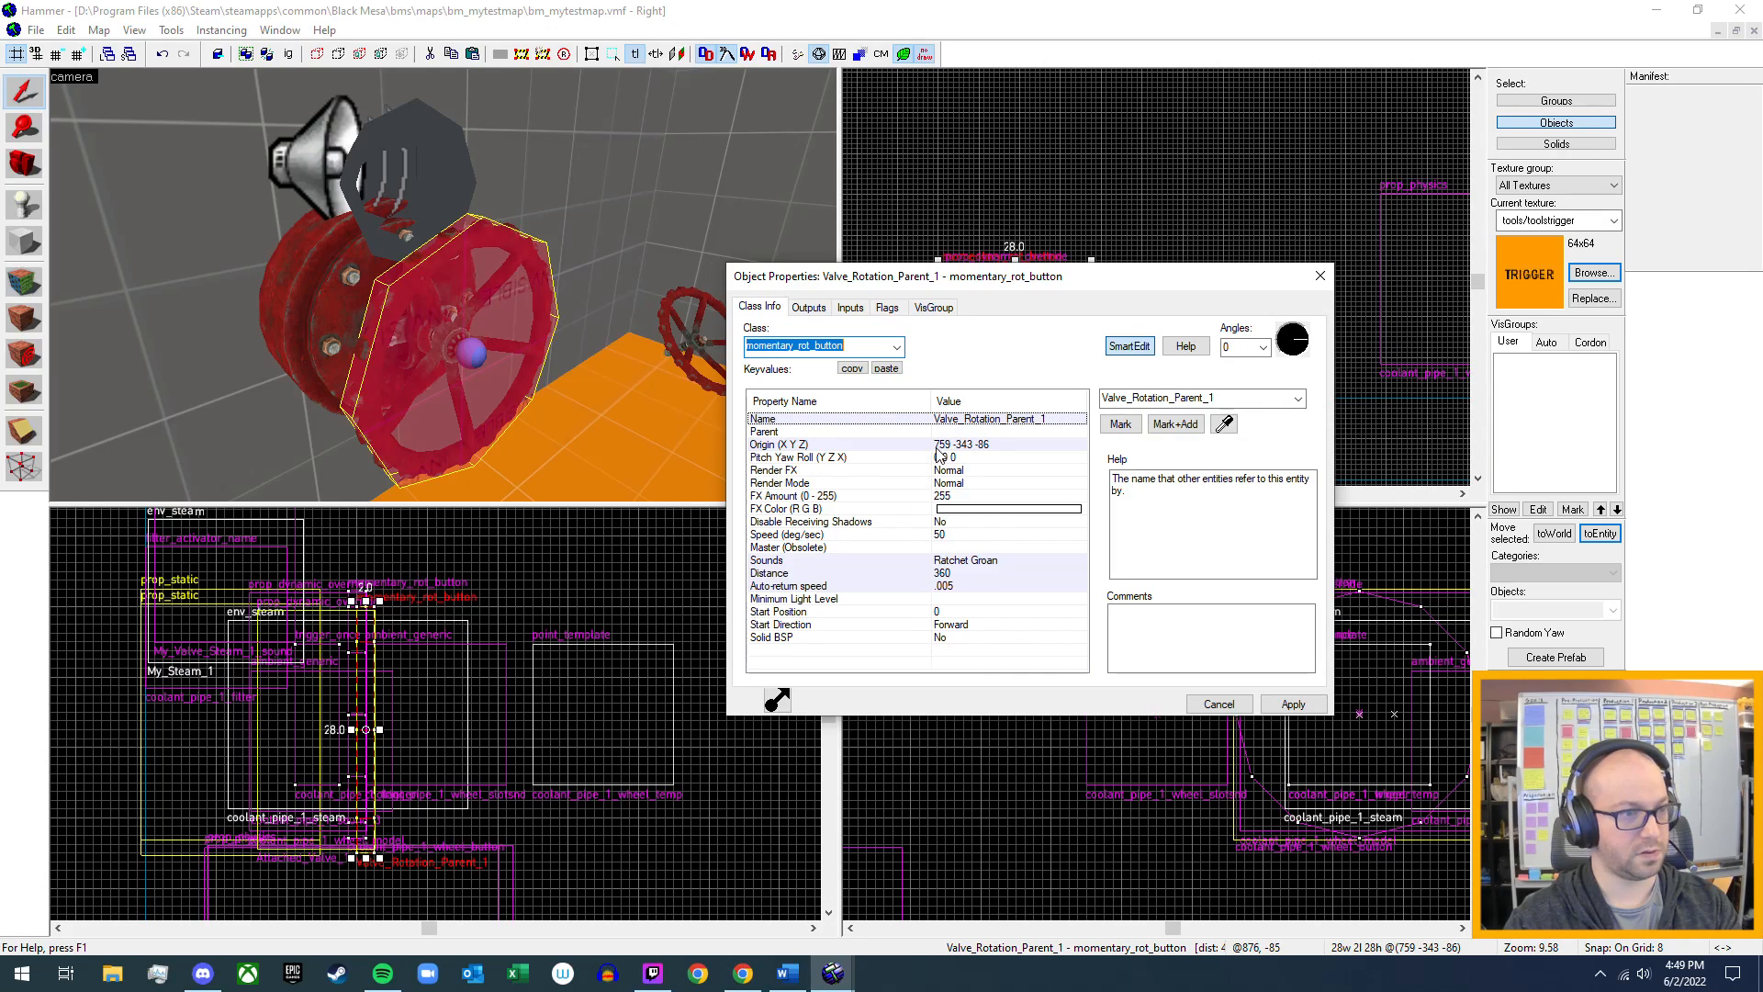
click(810, 308)
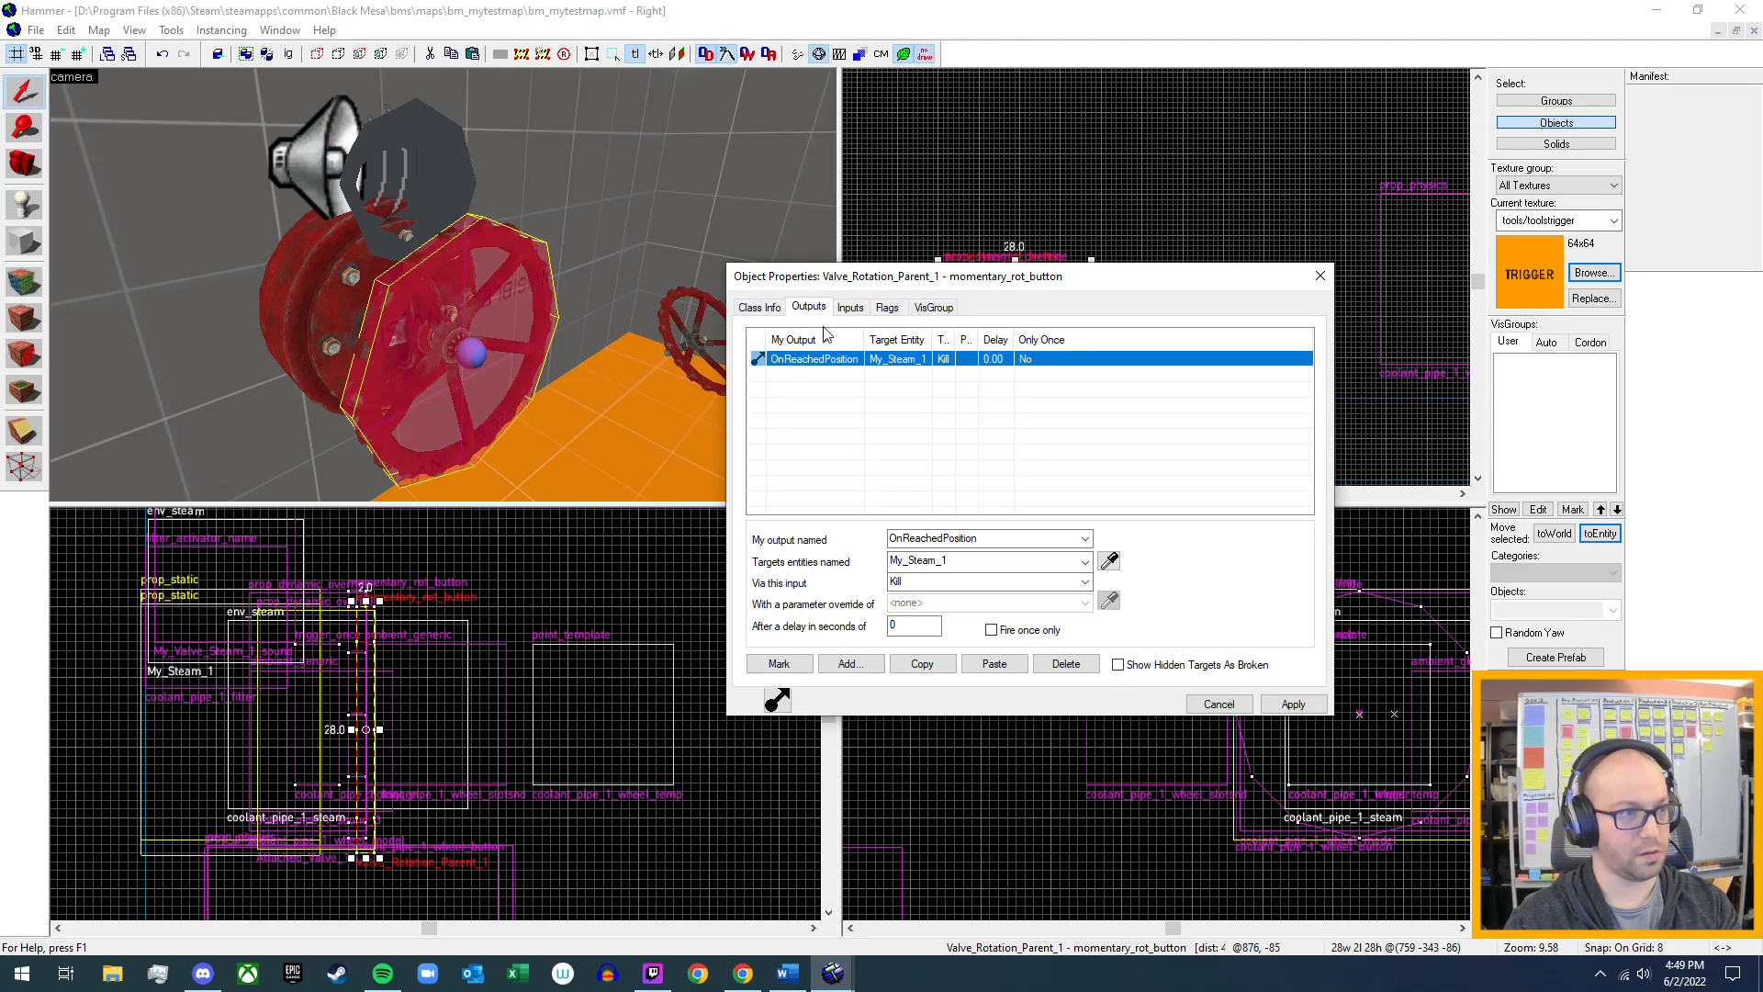
click(848, 663)
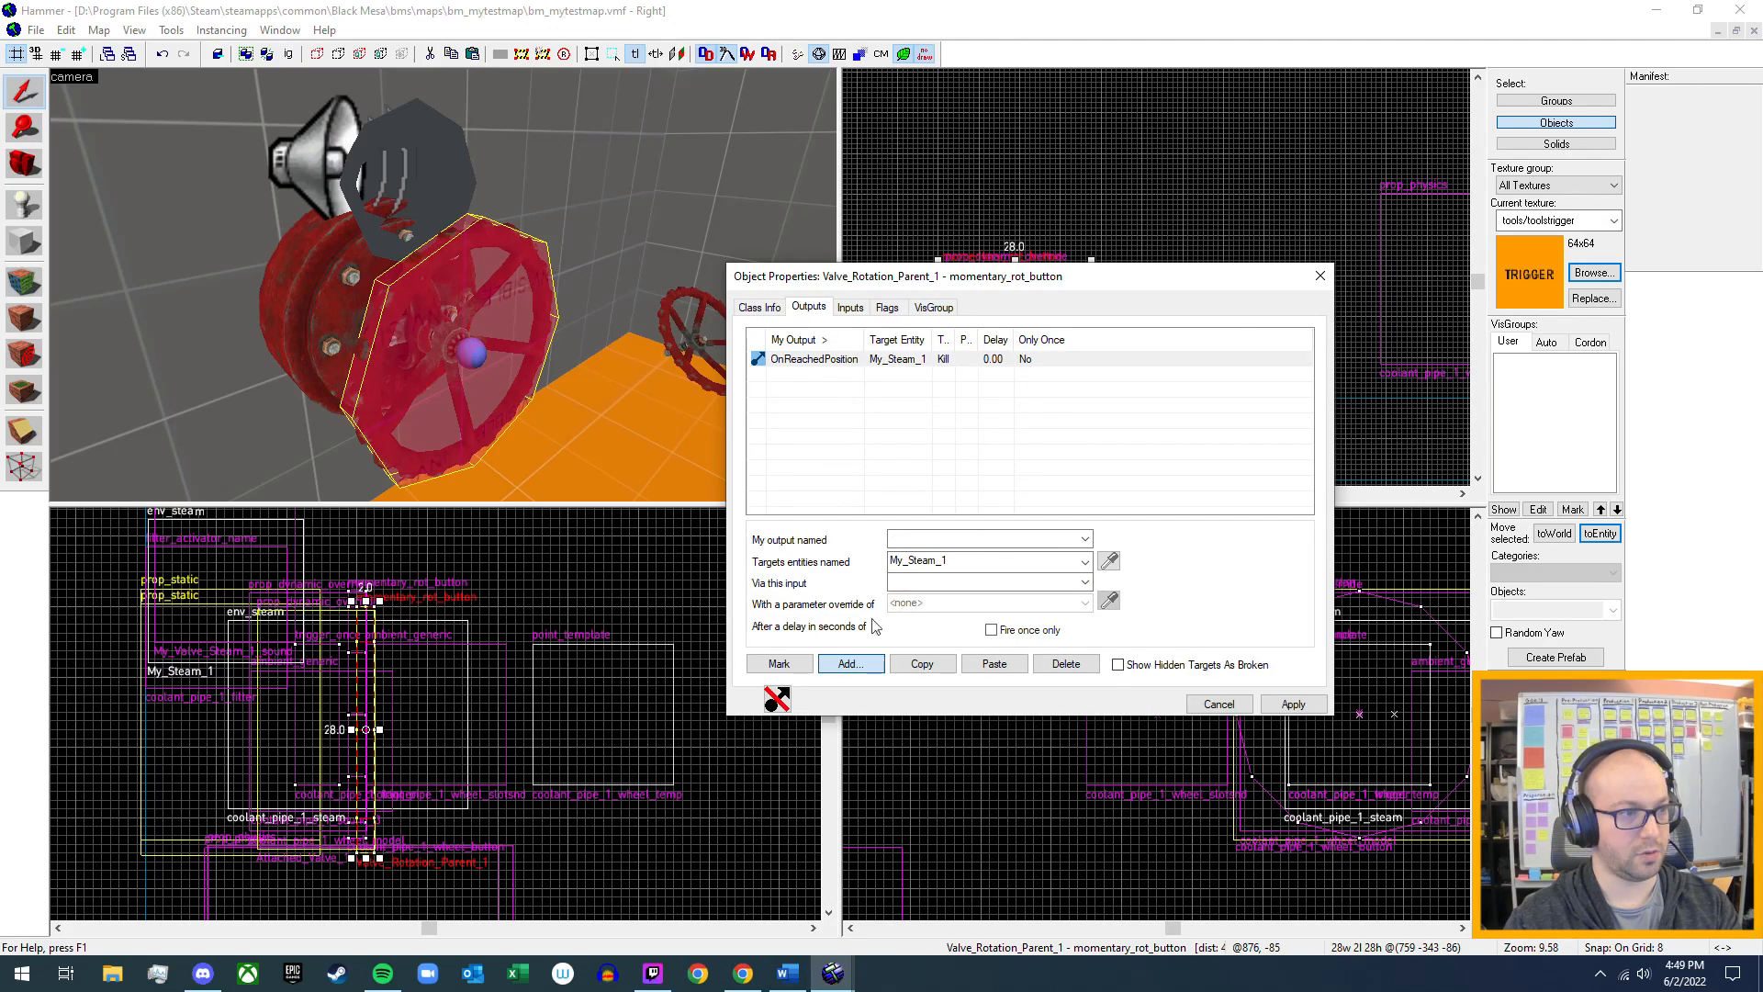
click(1084, 540)
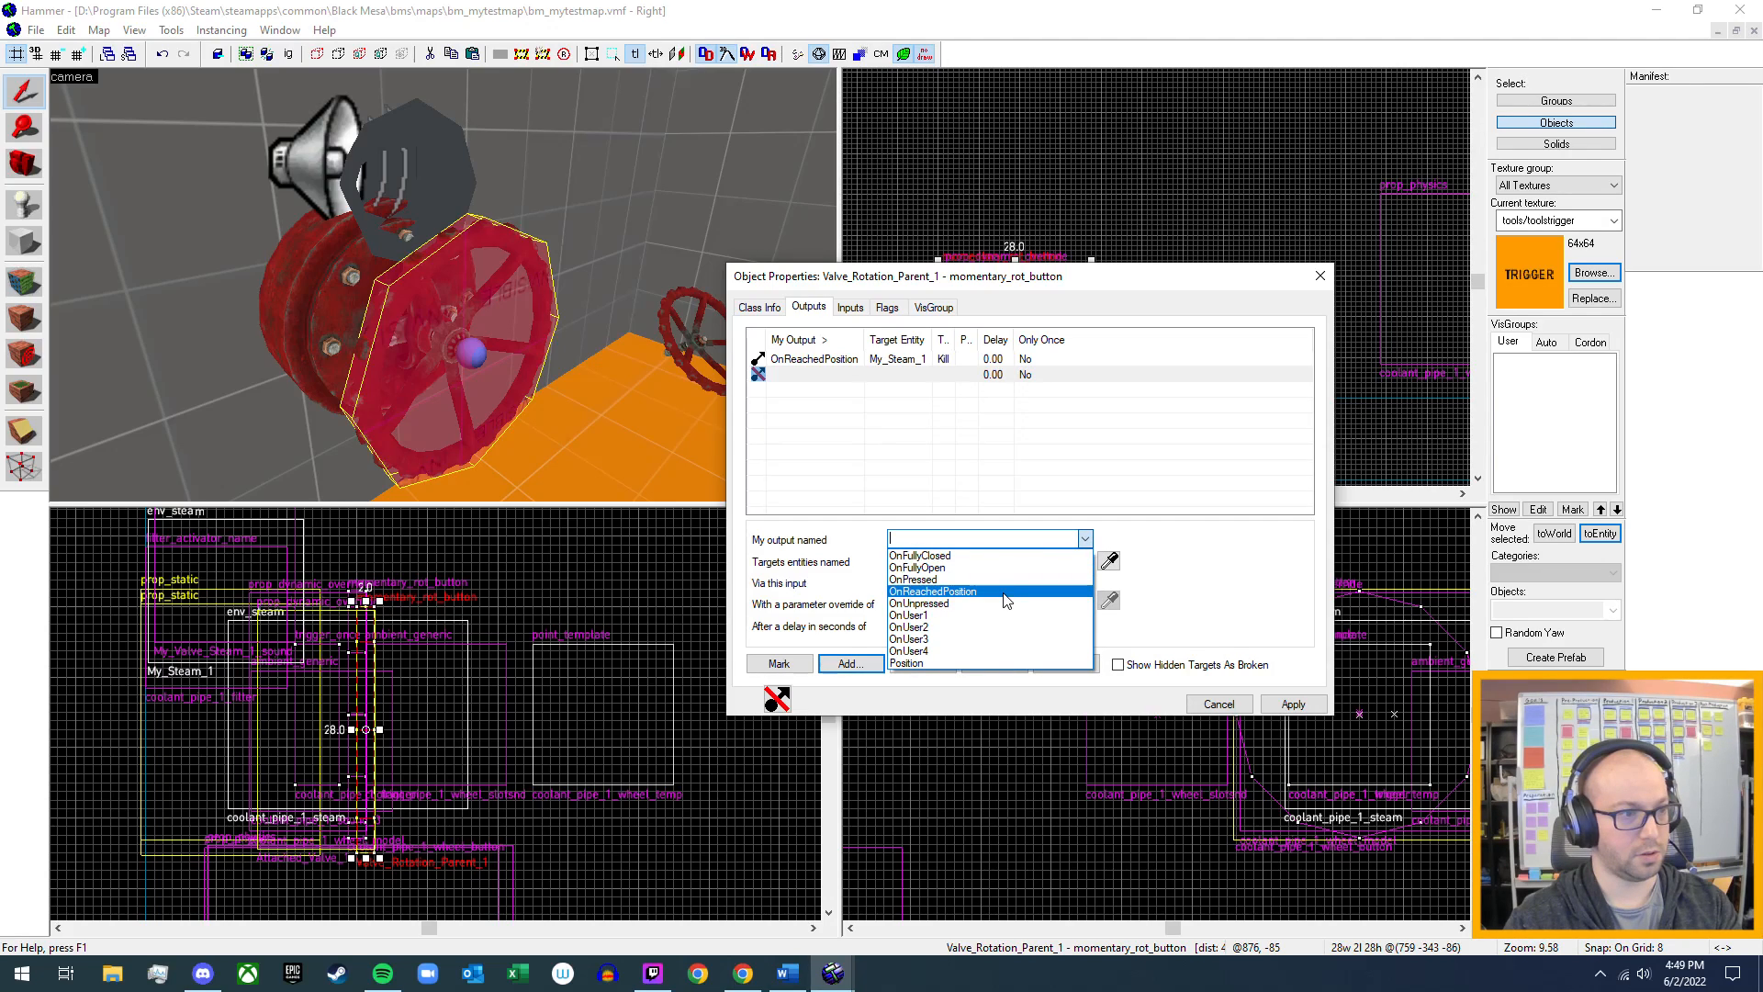
click(1007, 591)
click(1085, 563)
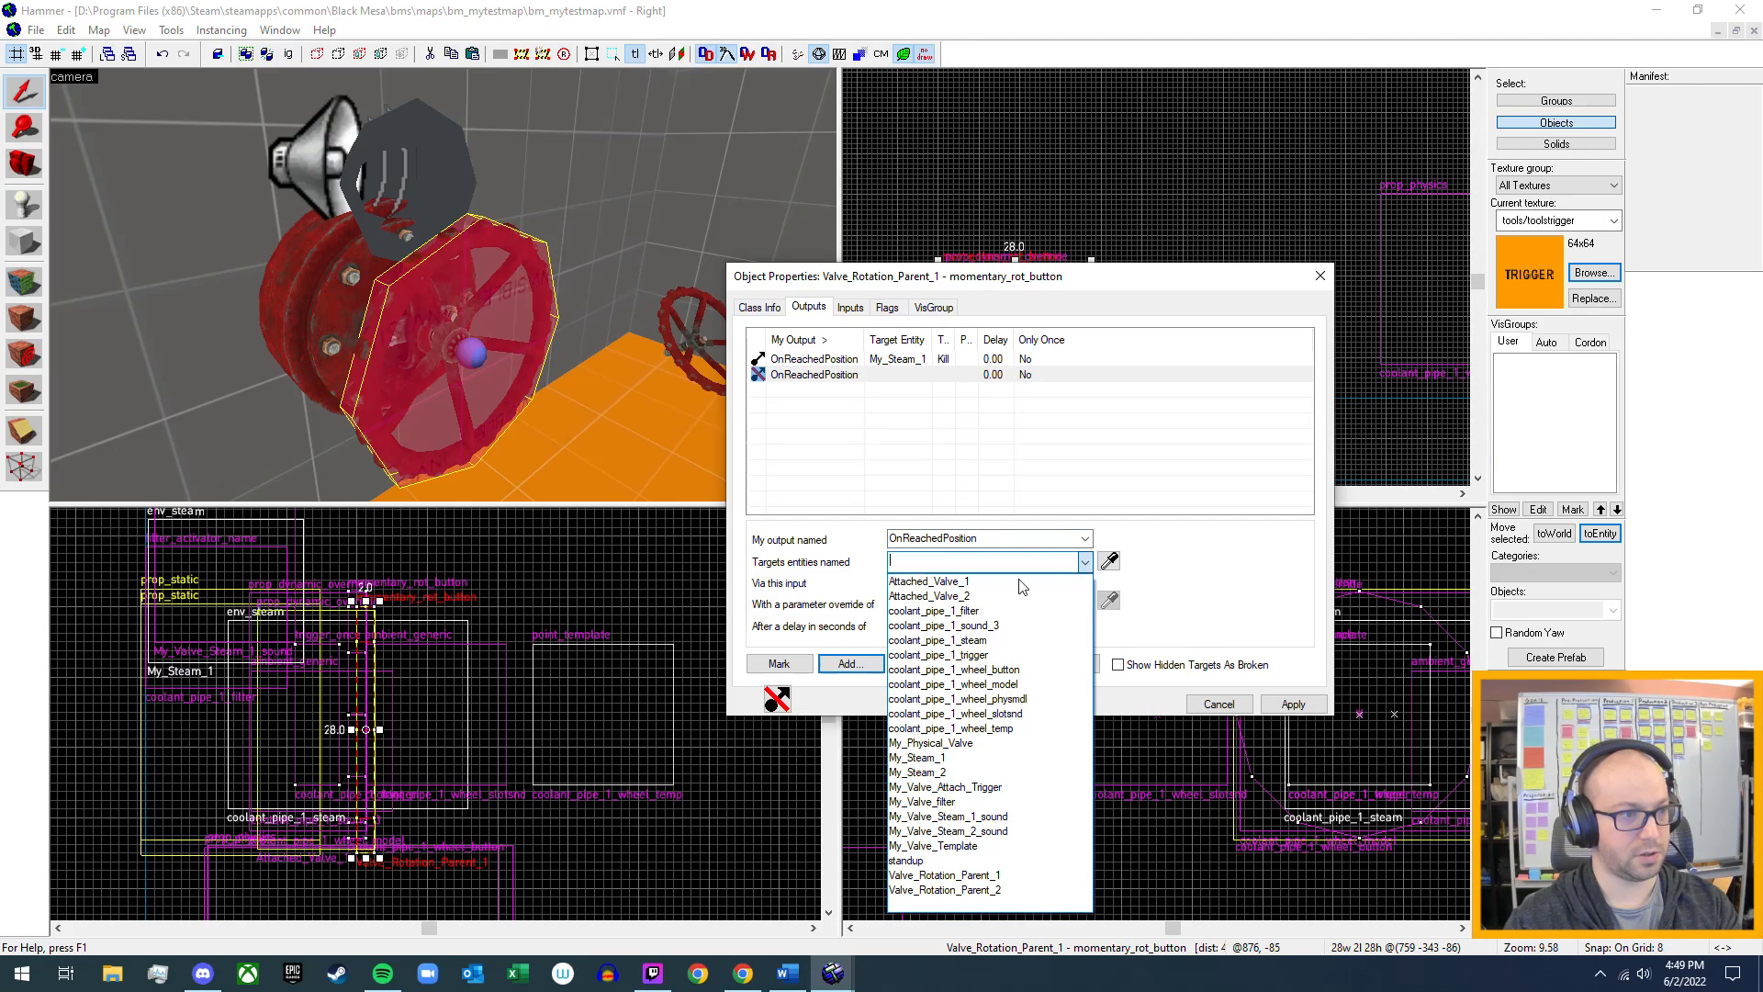
click(1011, 835)
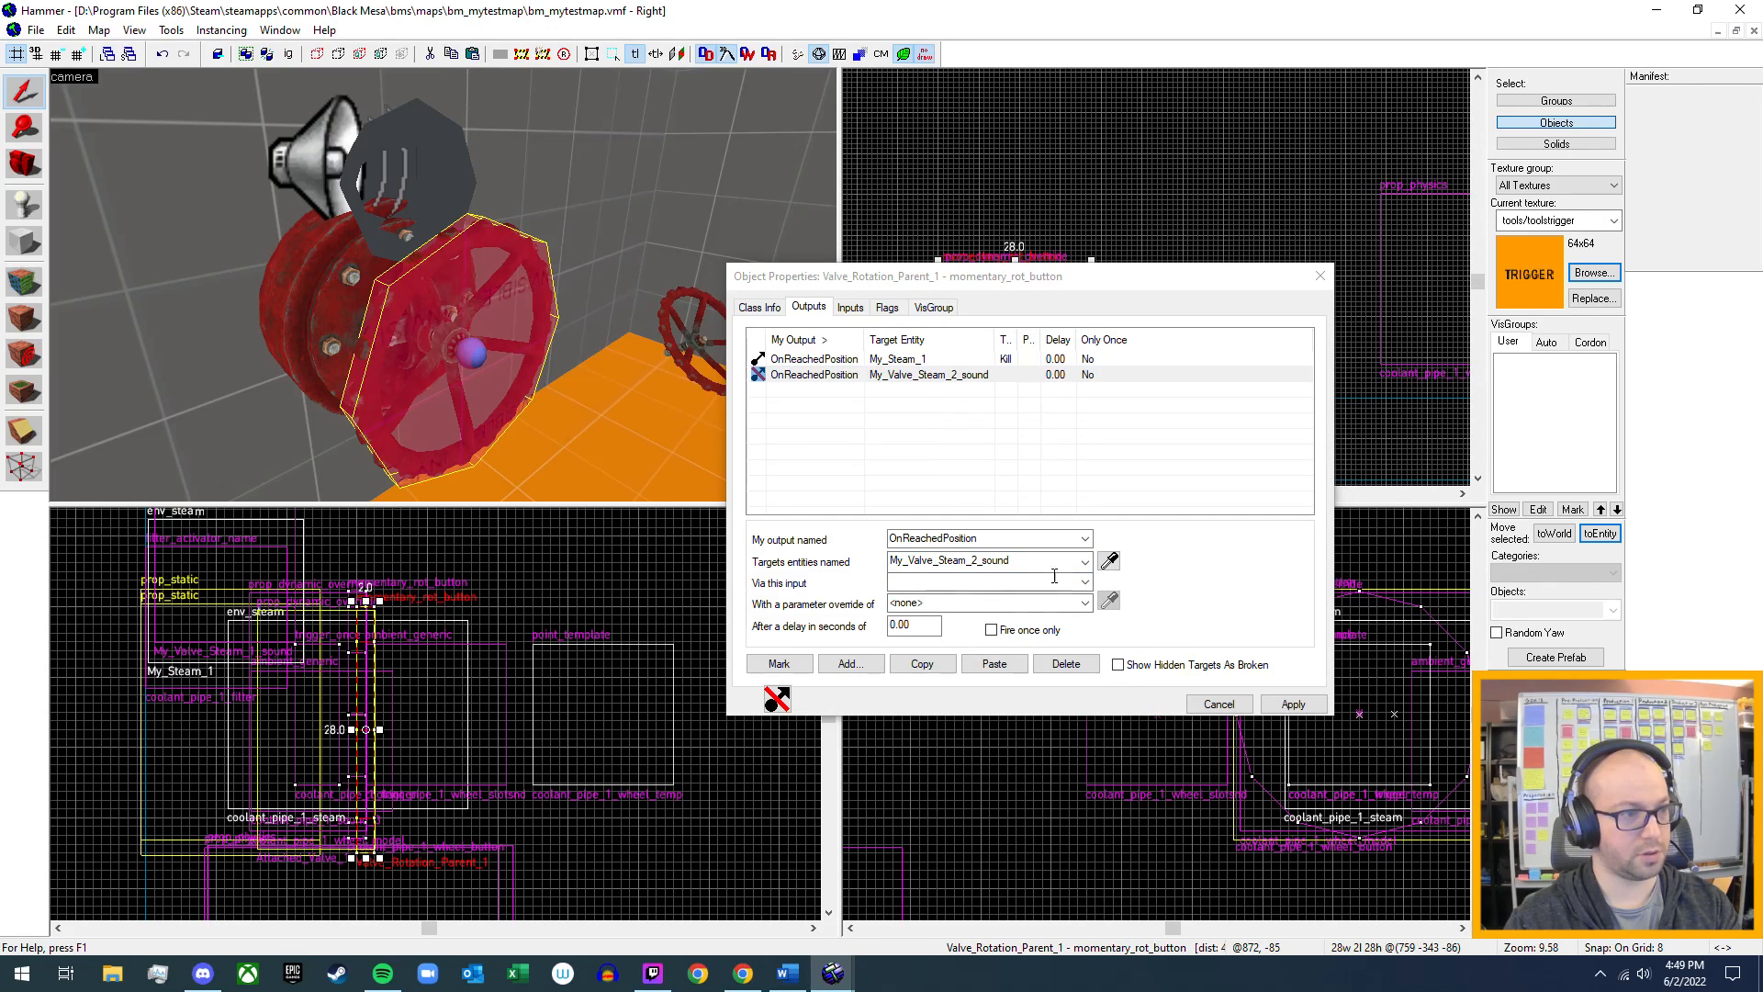
click(1085, 583)
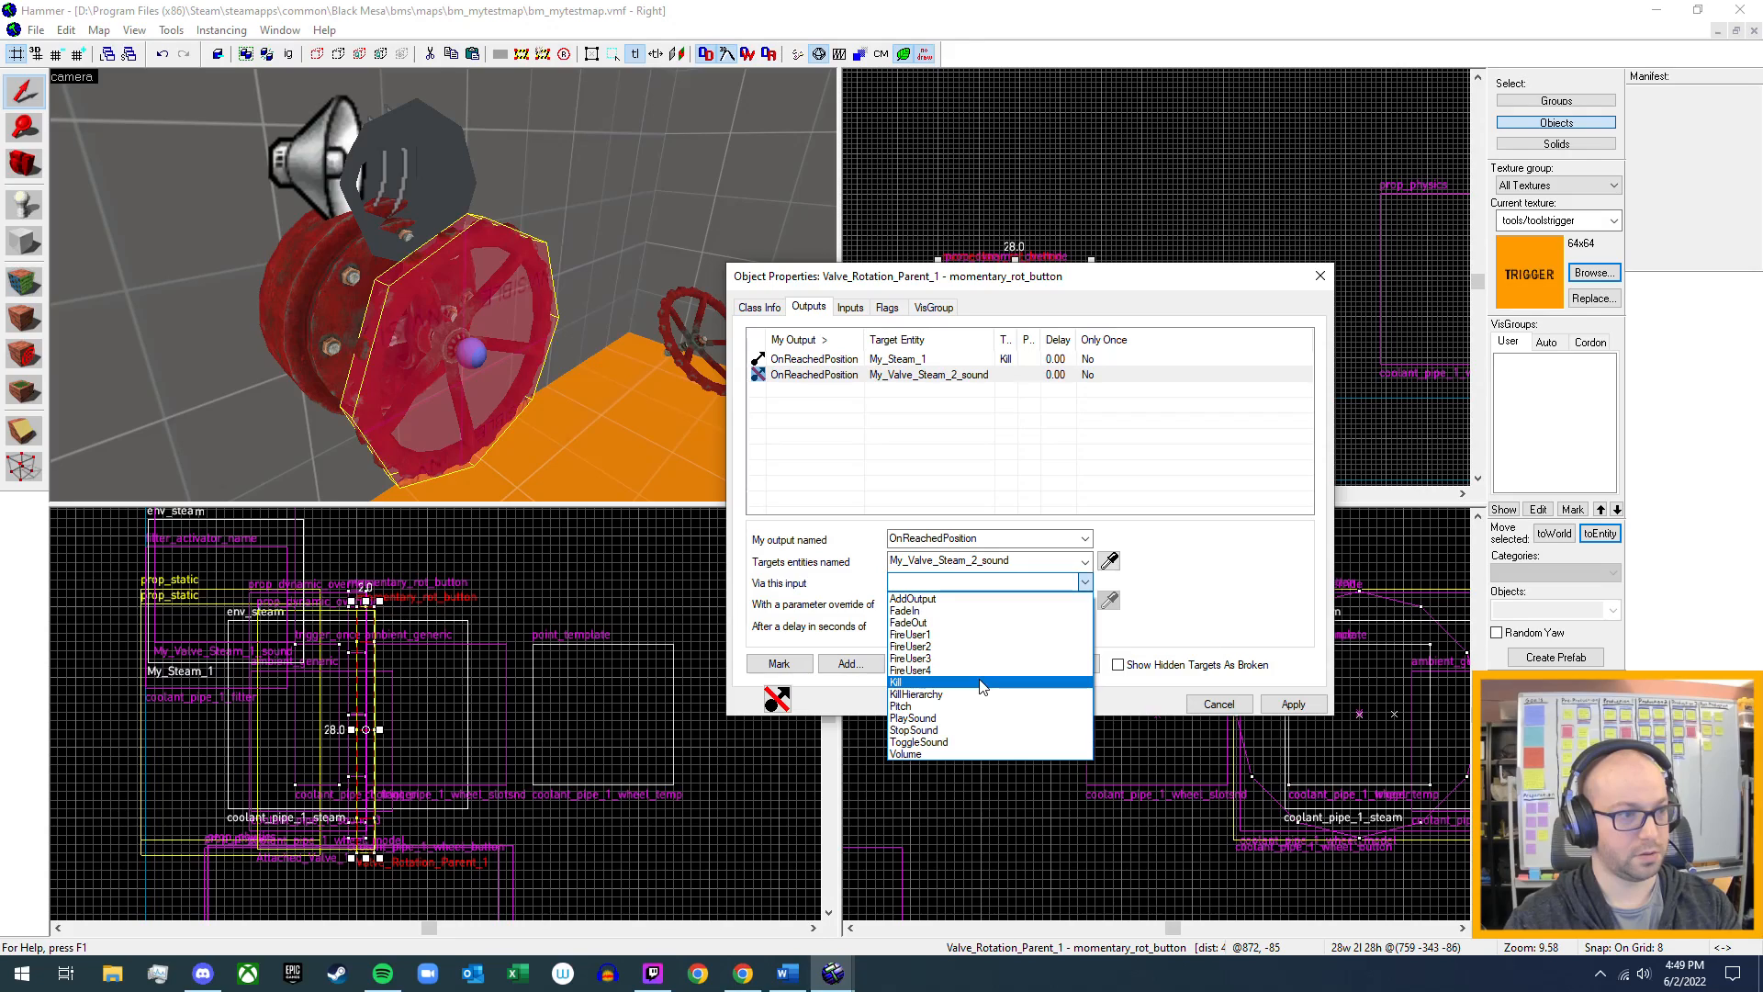
click(983, 685)
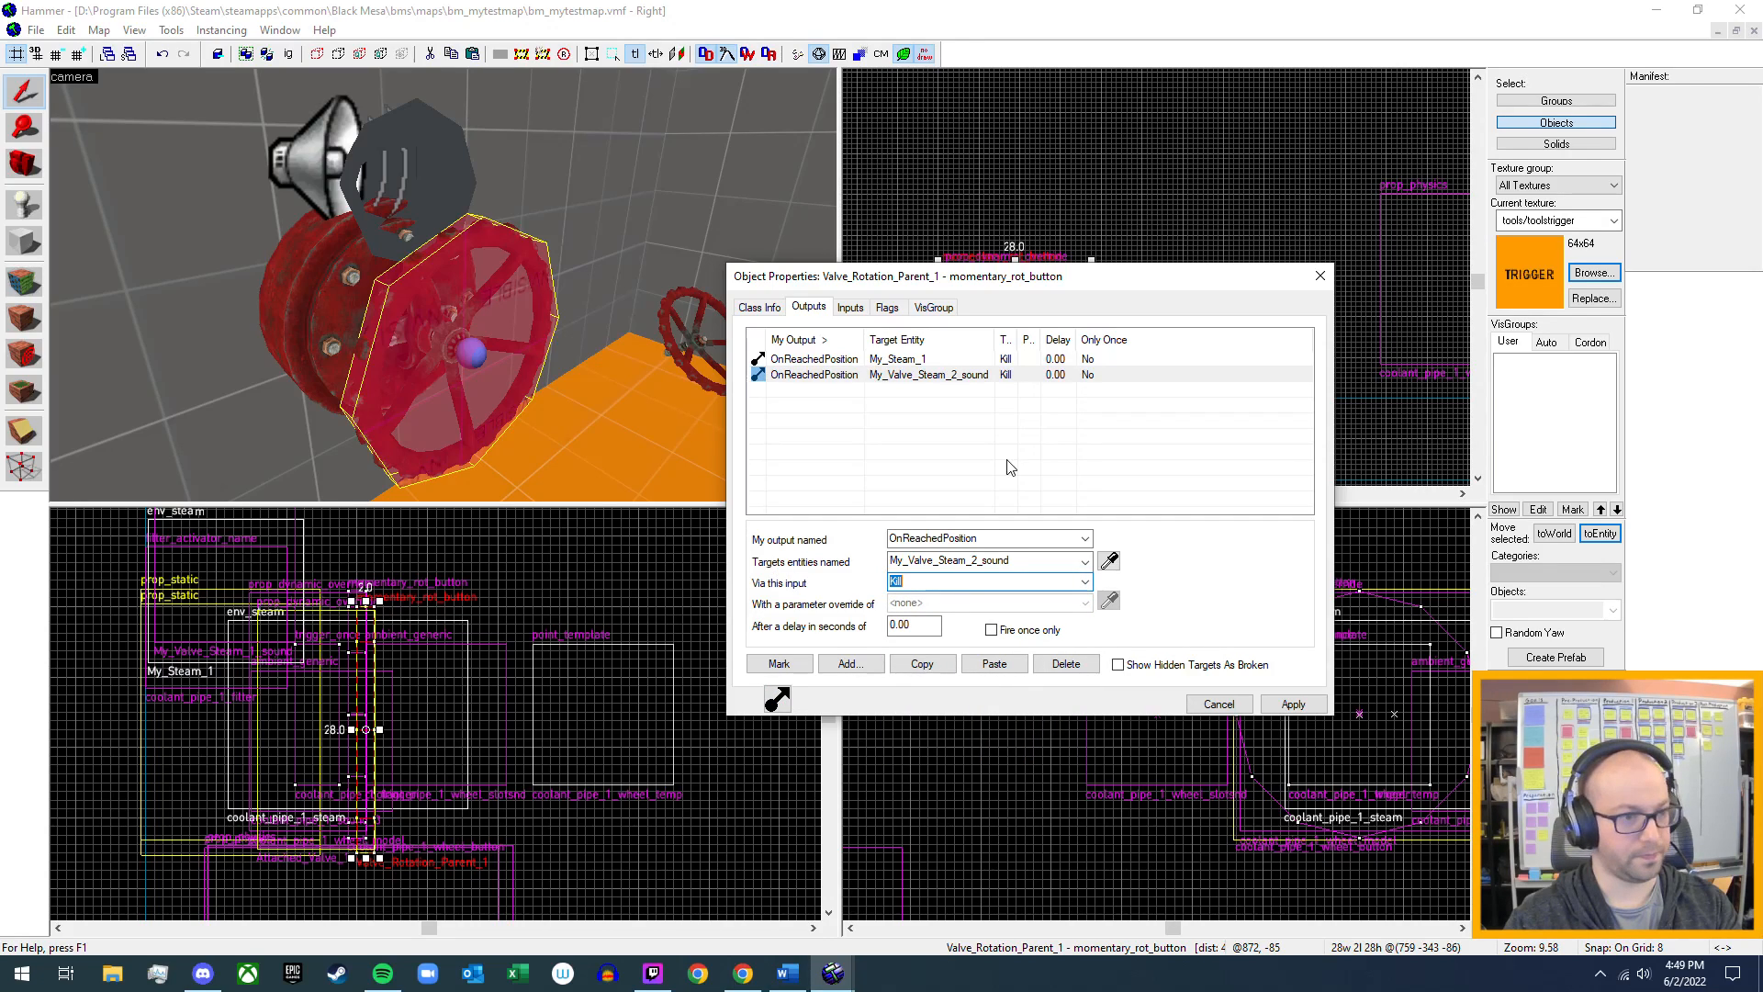
click(1309, 709)
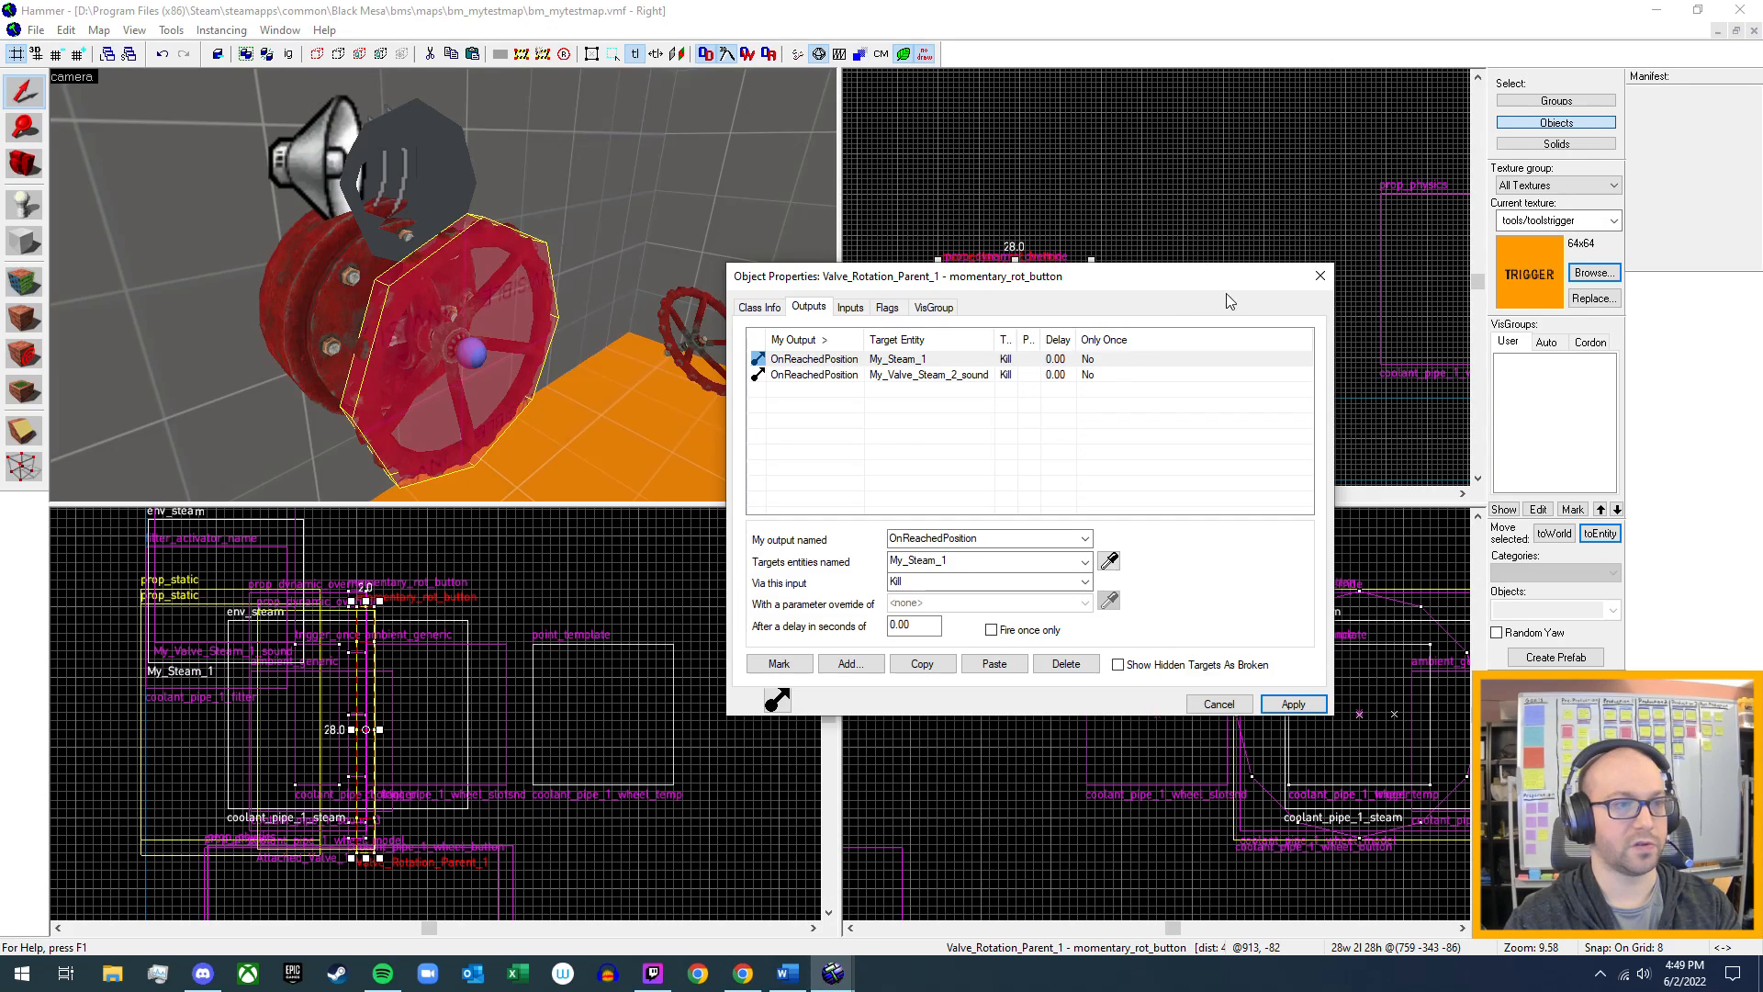
click(1320, 277)
- Inspect the keyvalues, outputs, inputs and flags of the coolant pipe valve's coolant_pipe_1_wheel_button for comparison
key(z)
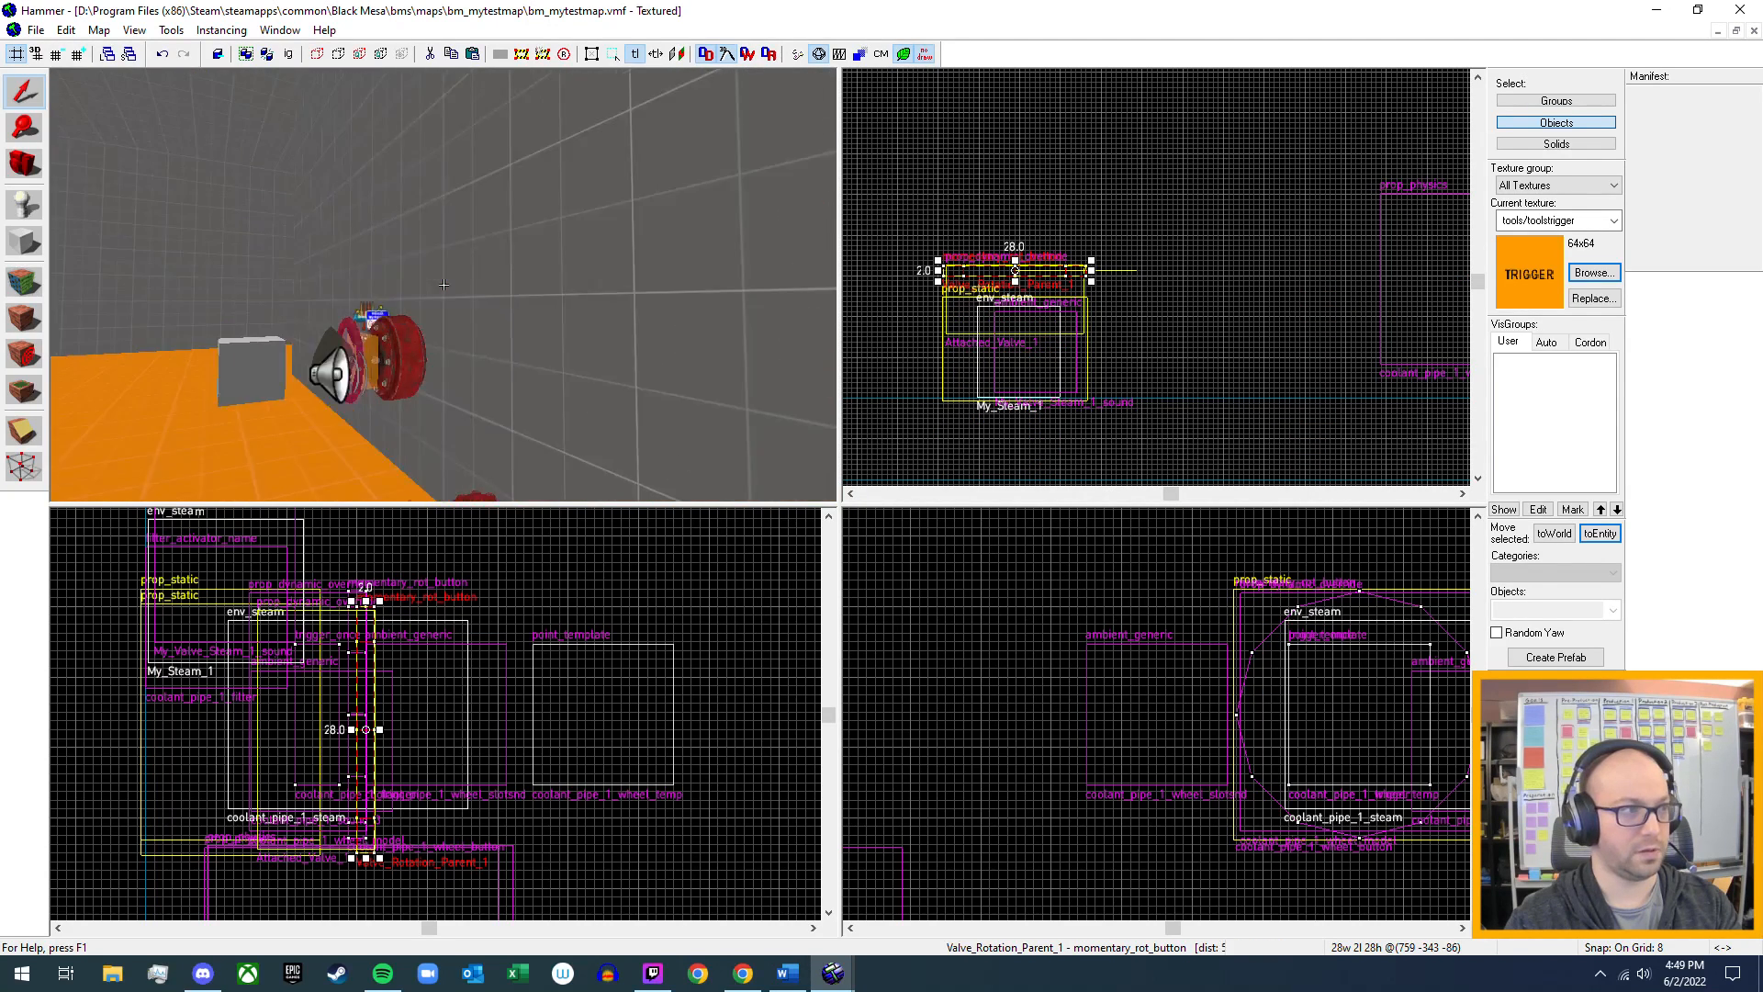
key(w)
key(z)
double_click(494, 364)
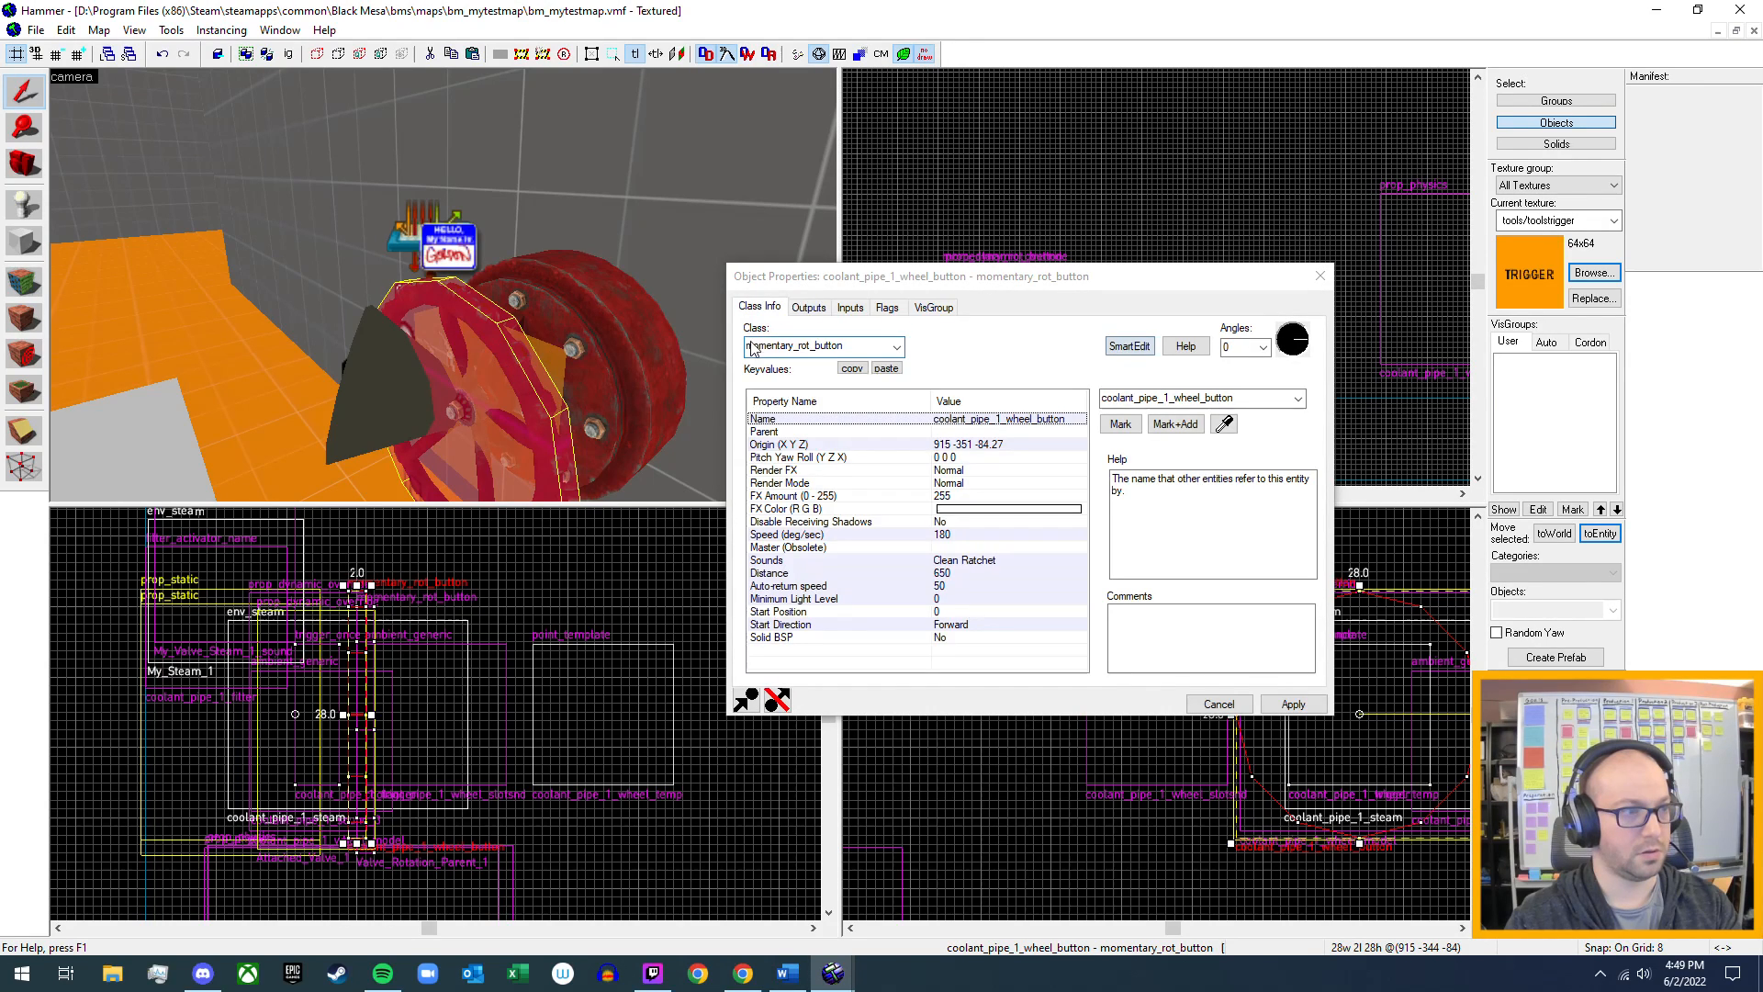
click(822, 309)
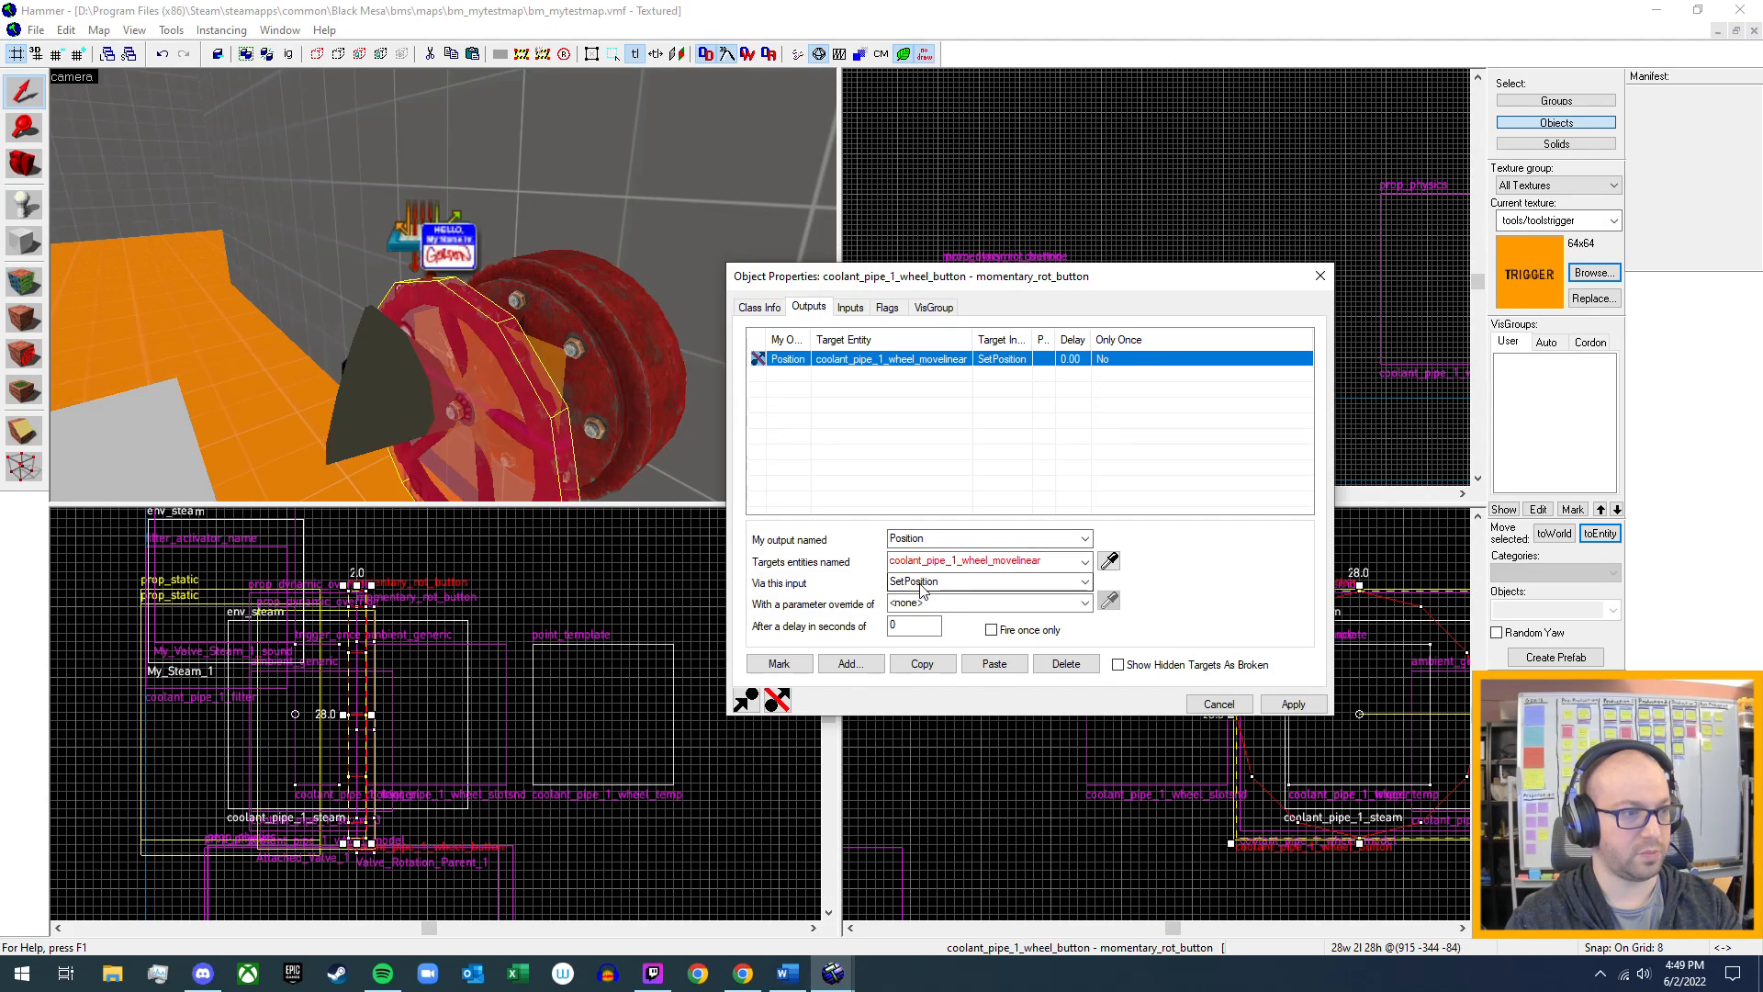
click(759, 307)
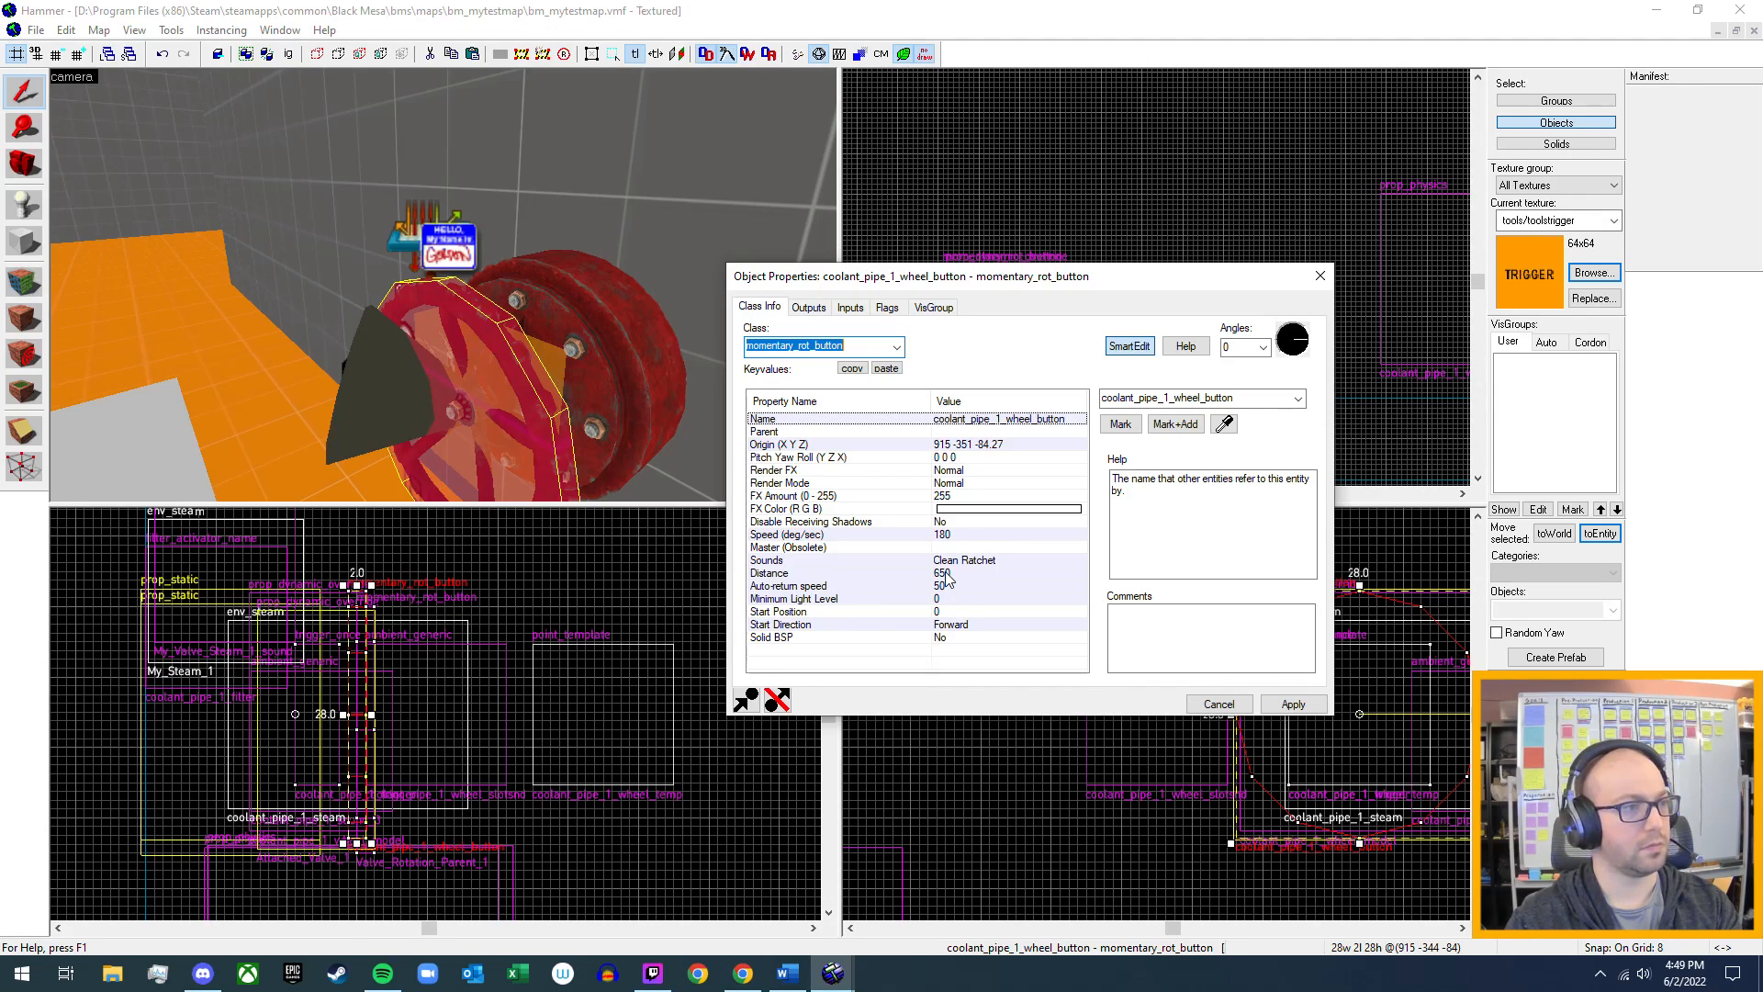
click(812, 308)
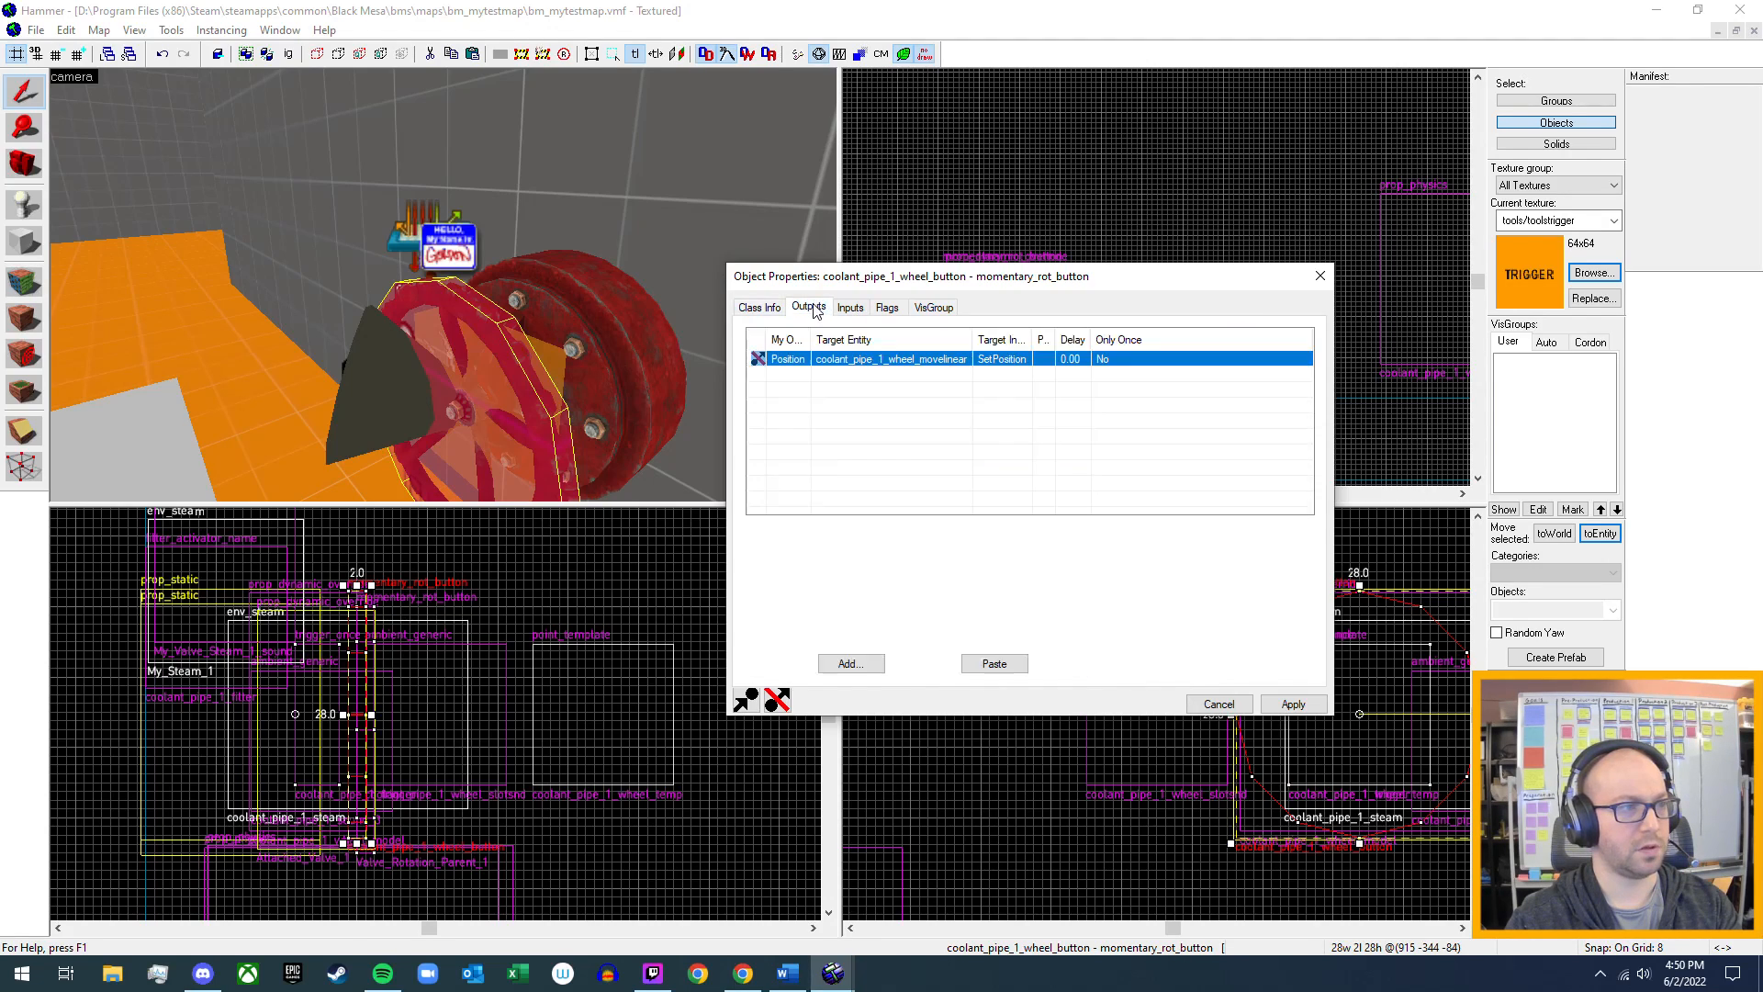
click(863, 308)
click(888, 308)
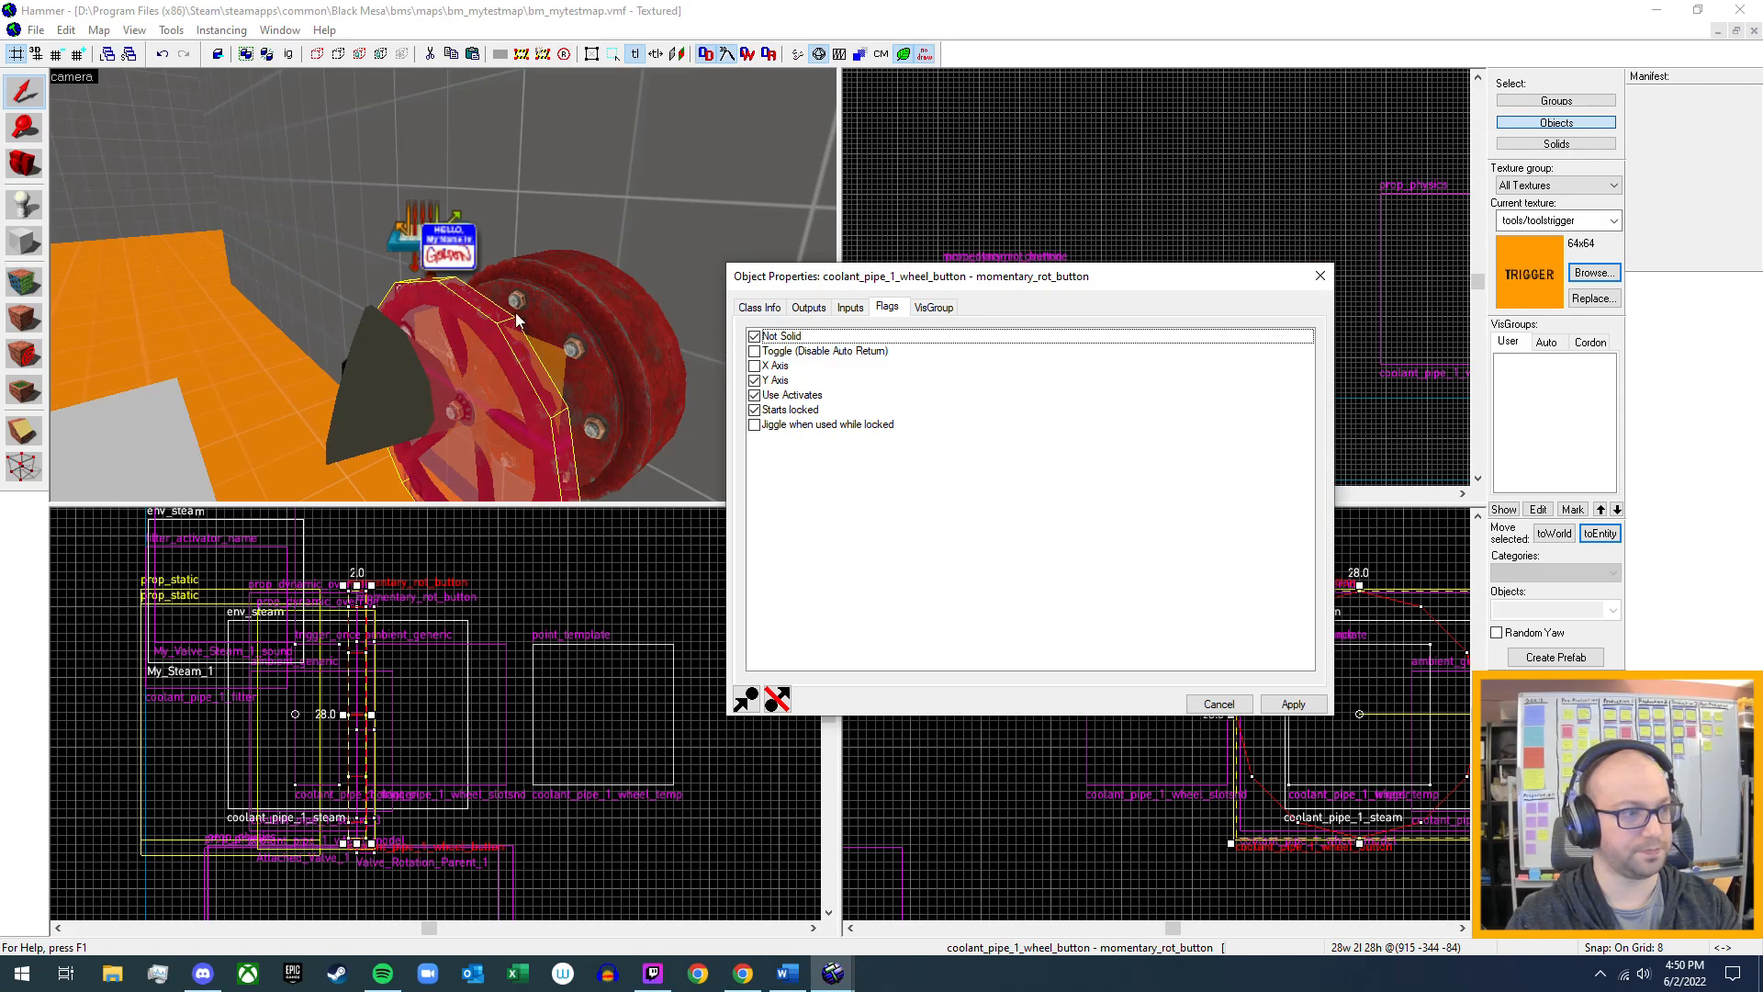
click(1319, 275)
- Go back to the first valve's wheel and review the keyvalues and outputs of Valve_Rotation_Parent_1
key(z)
key(w)
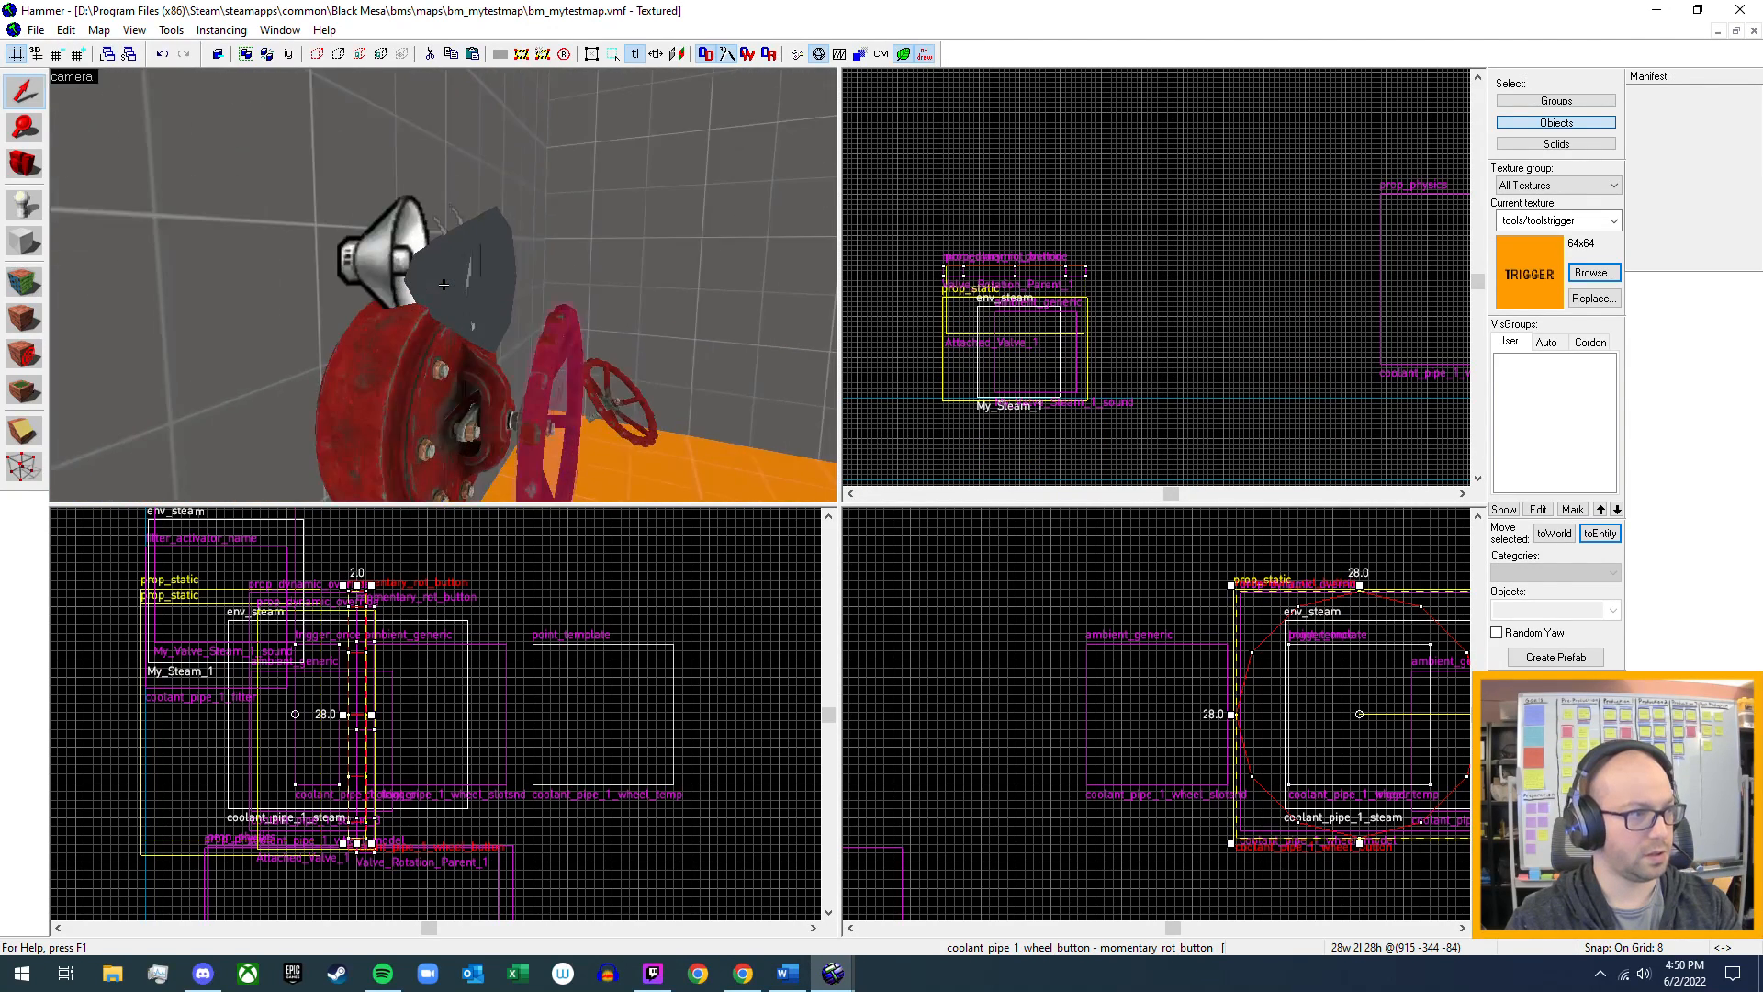
key(d)
double_click(570, 354)
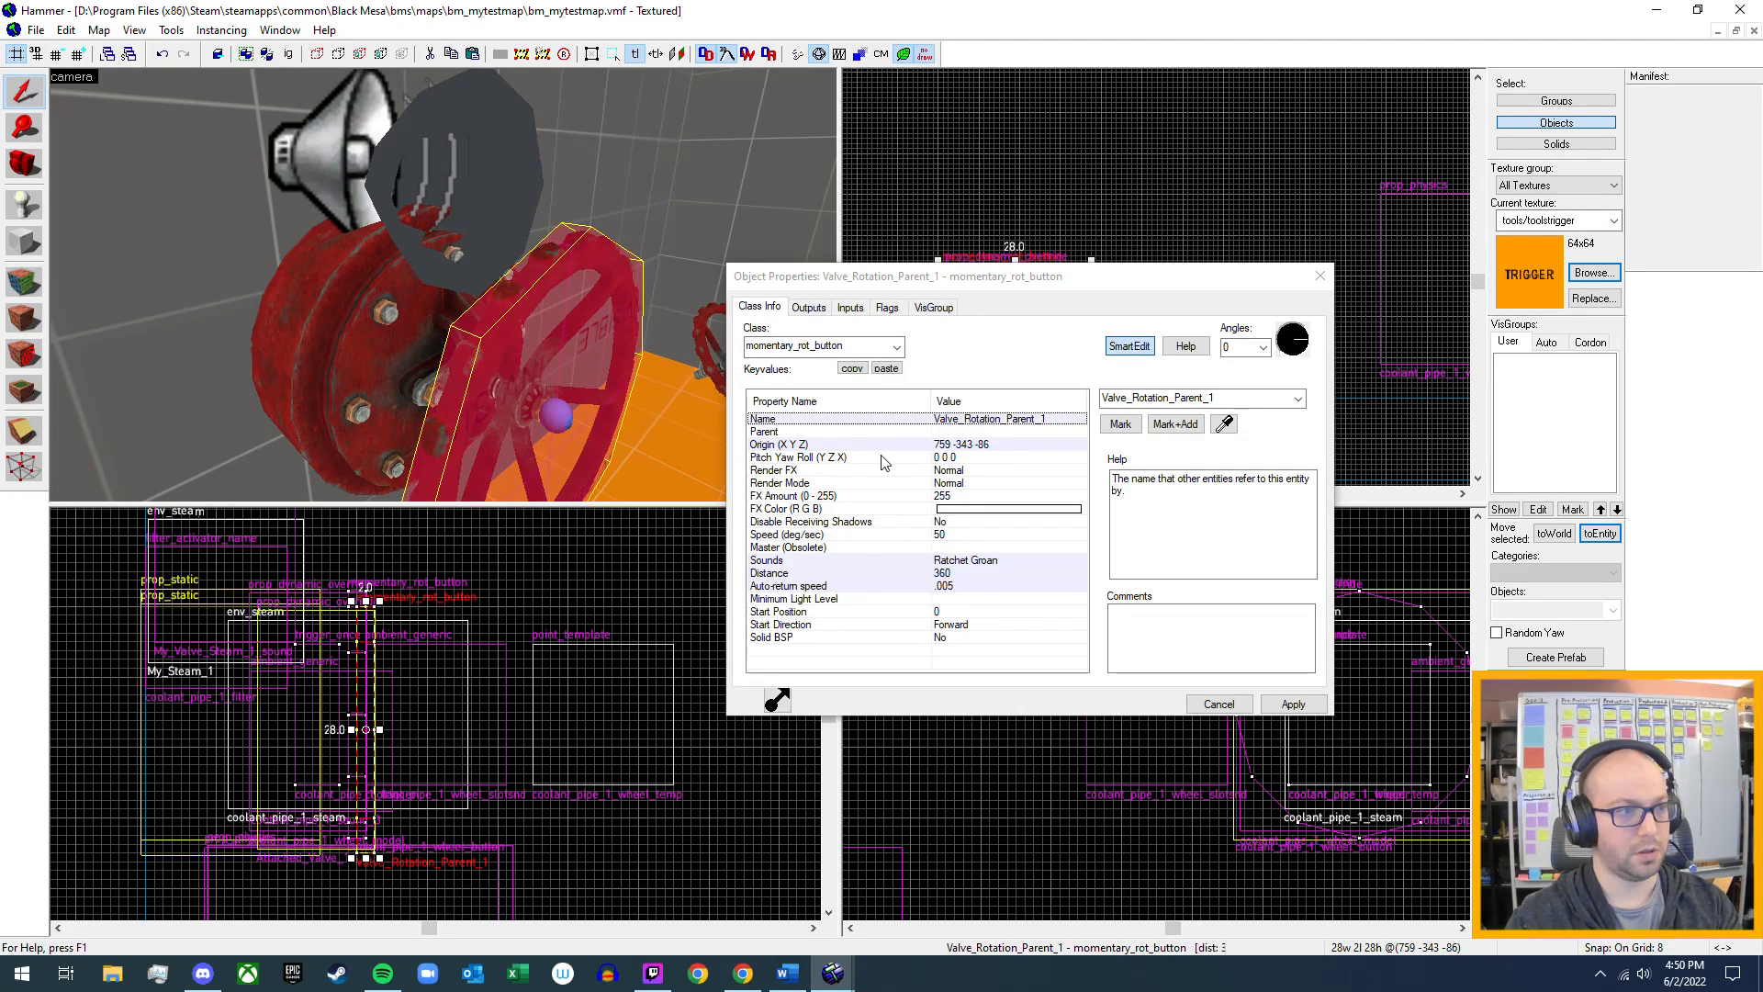
click(808, 306)
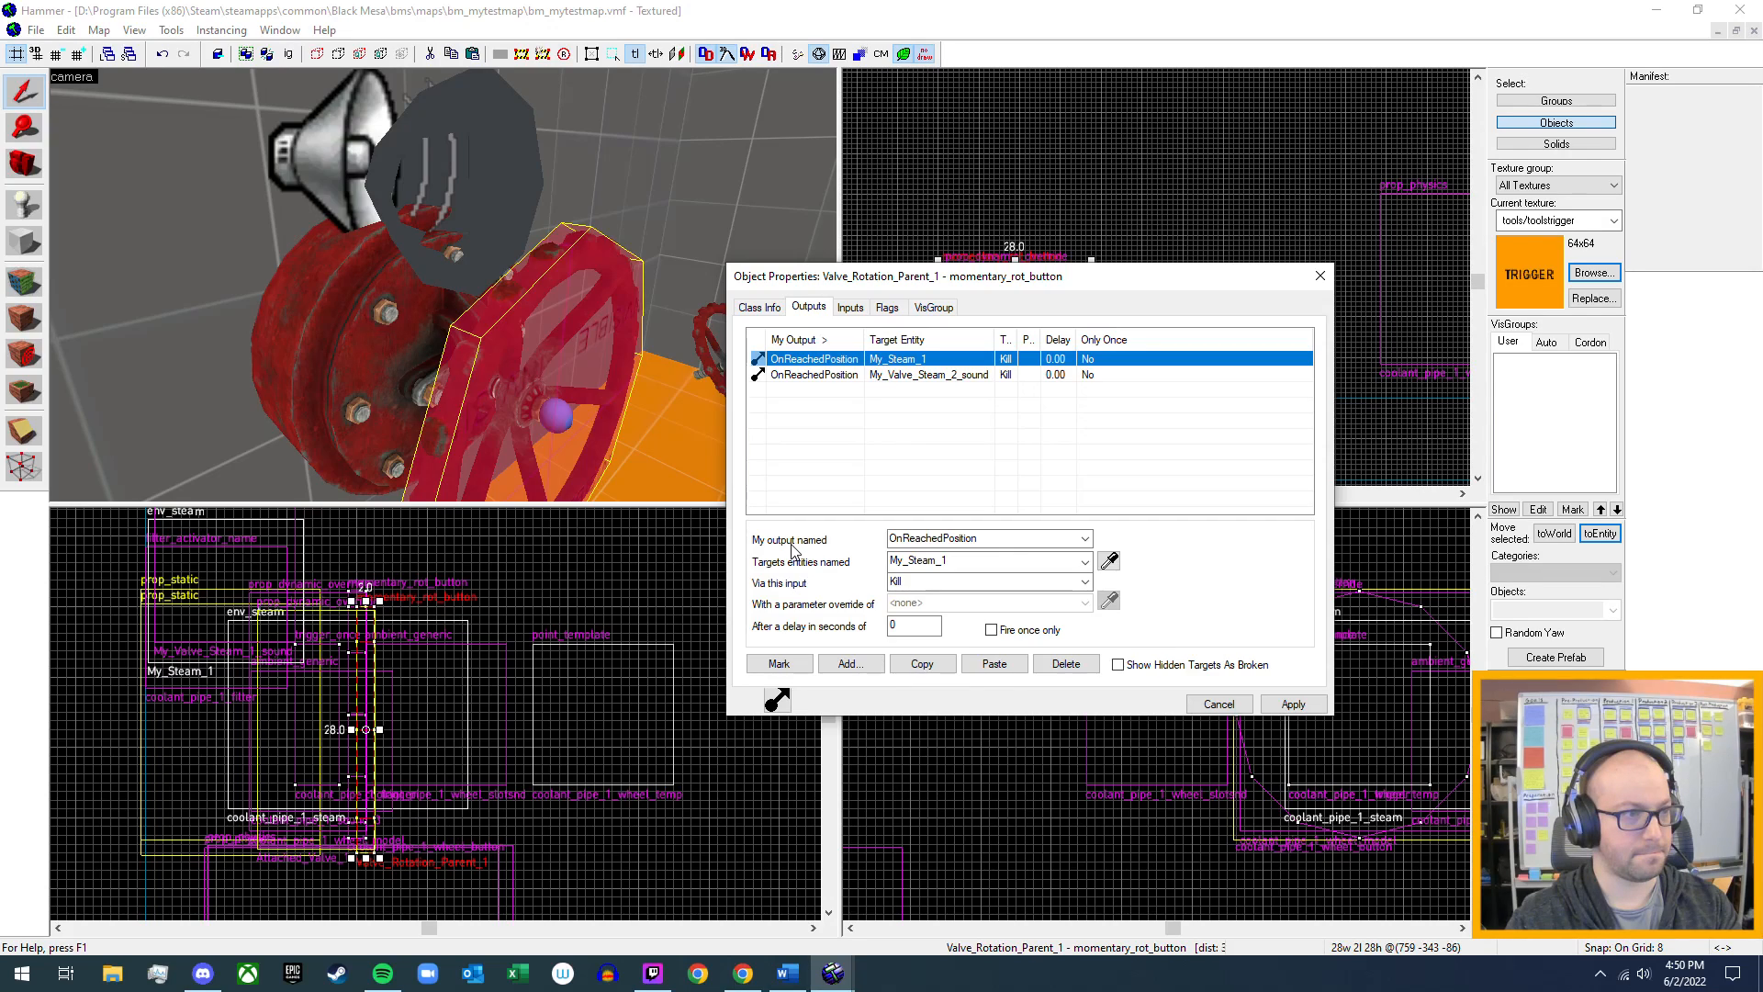
click(1319, 276)
scroll(449, 288, down, 5)
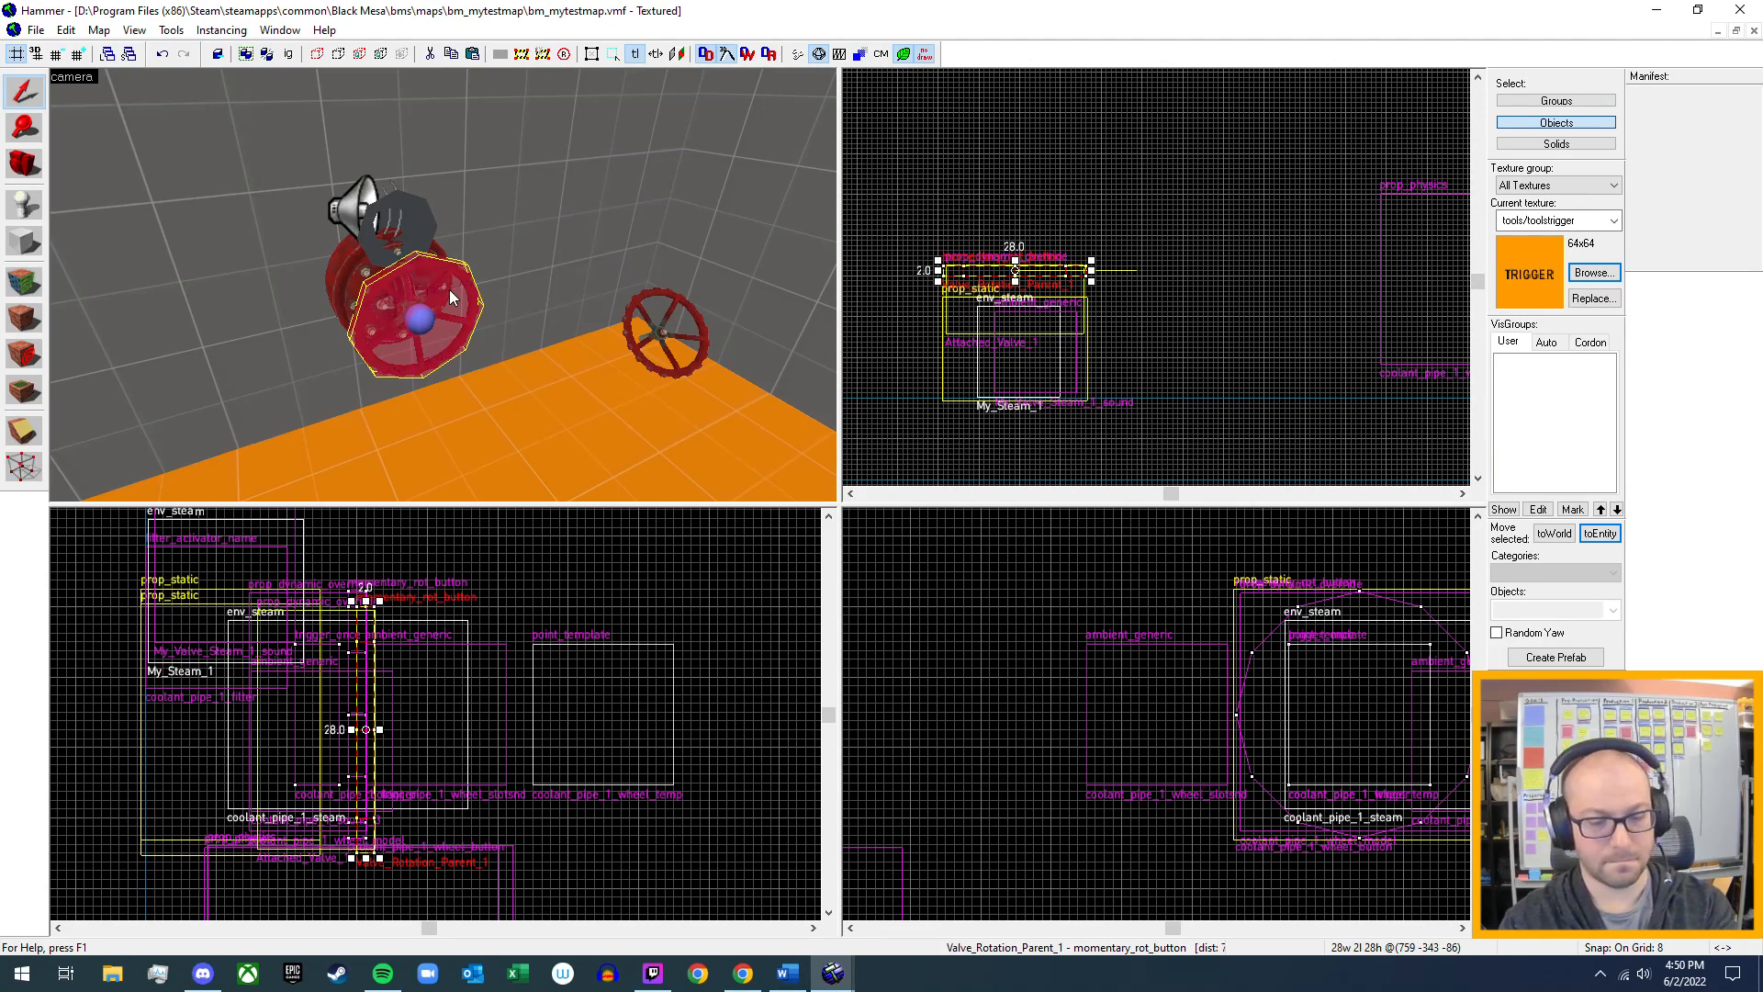
- Compile and run the map with normal BSP, normal VIS and final RAD, and walk to the steam valves in the game
key(F9)
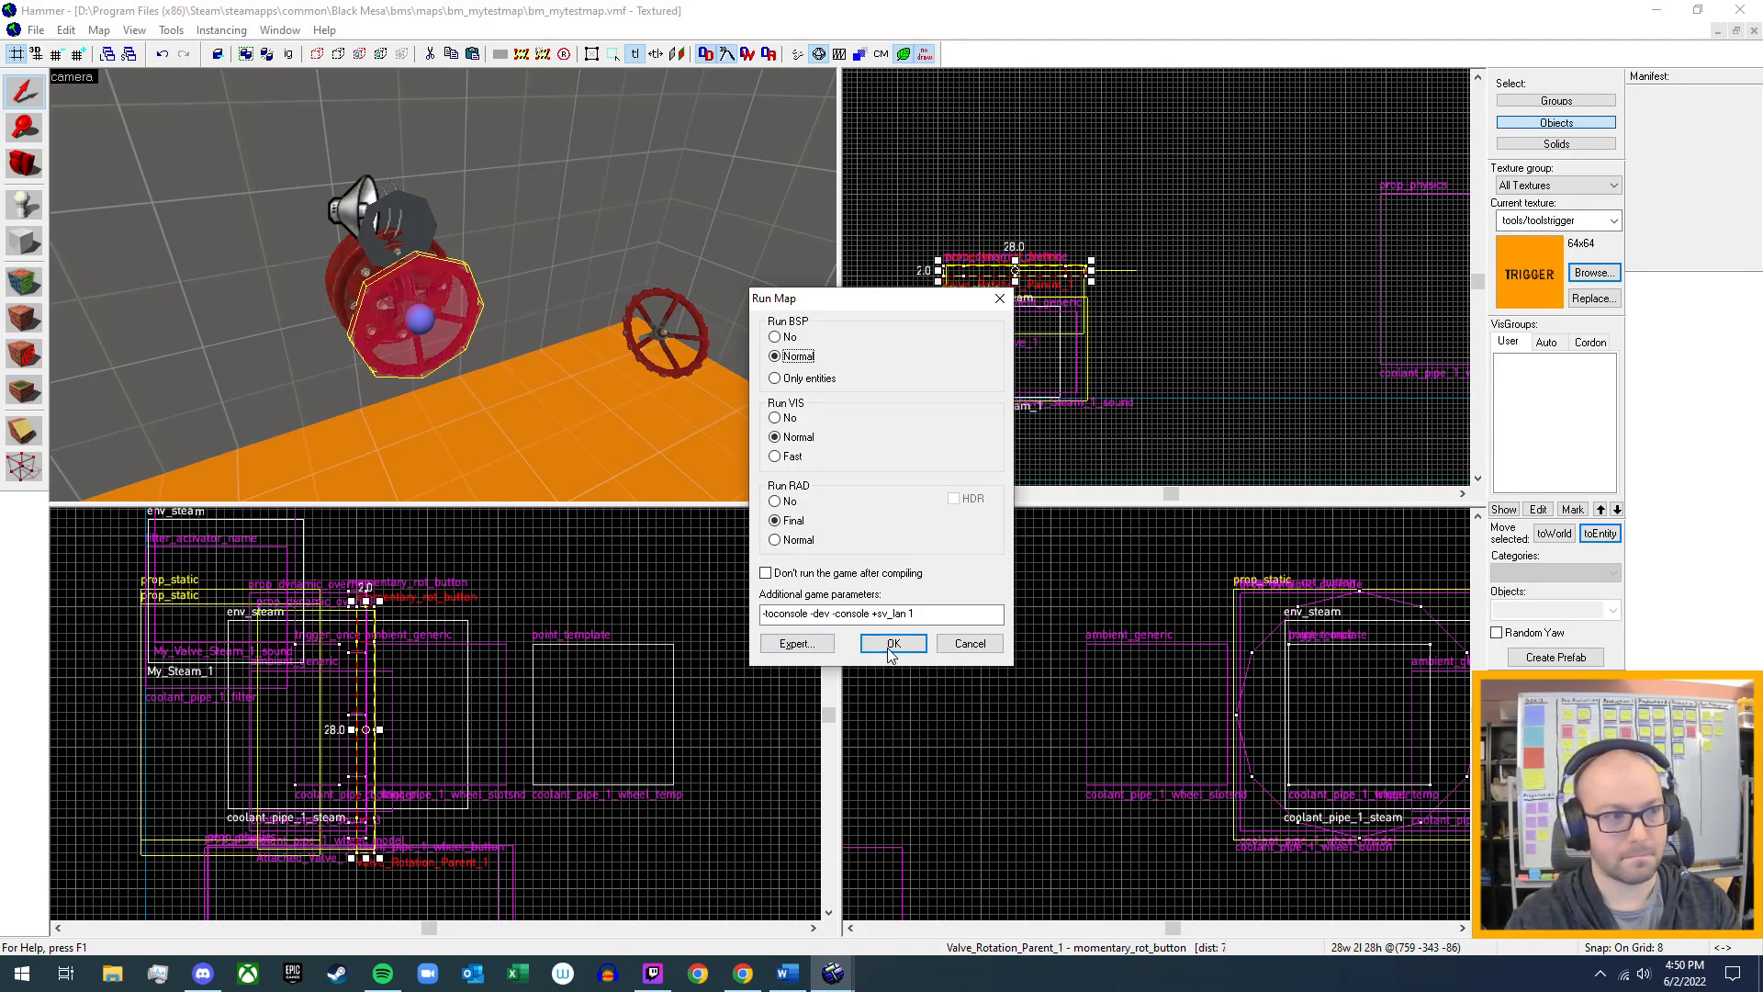
click(890, 646)
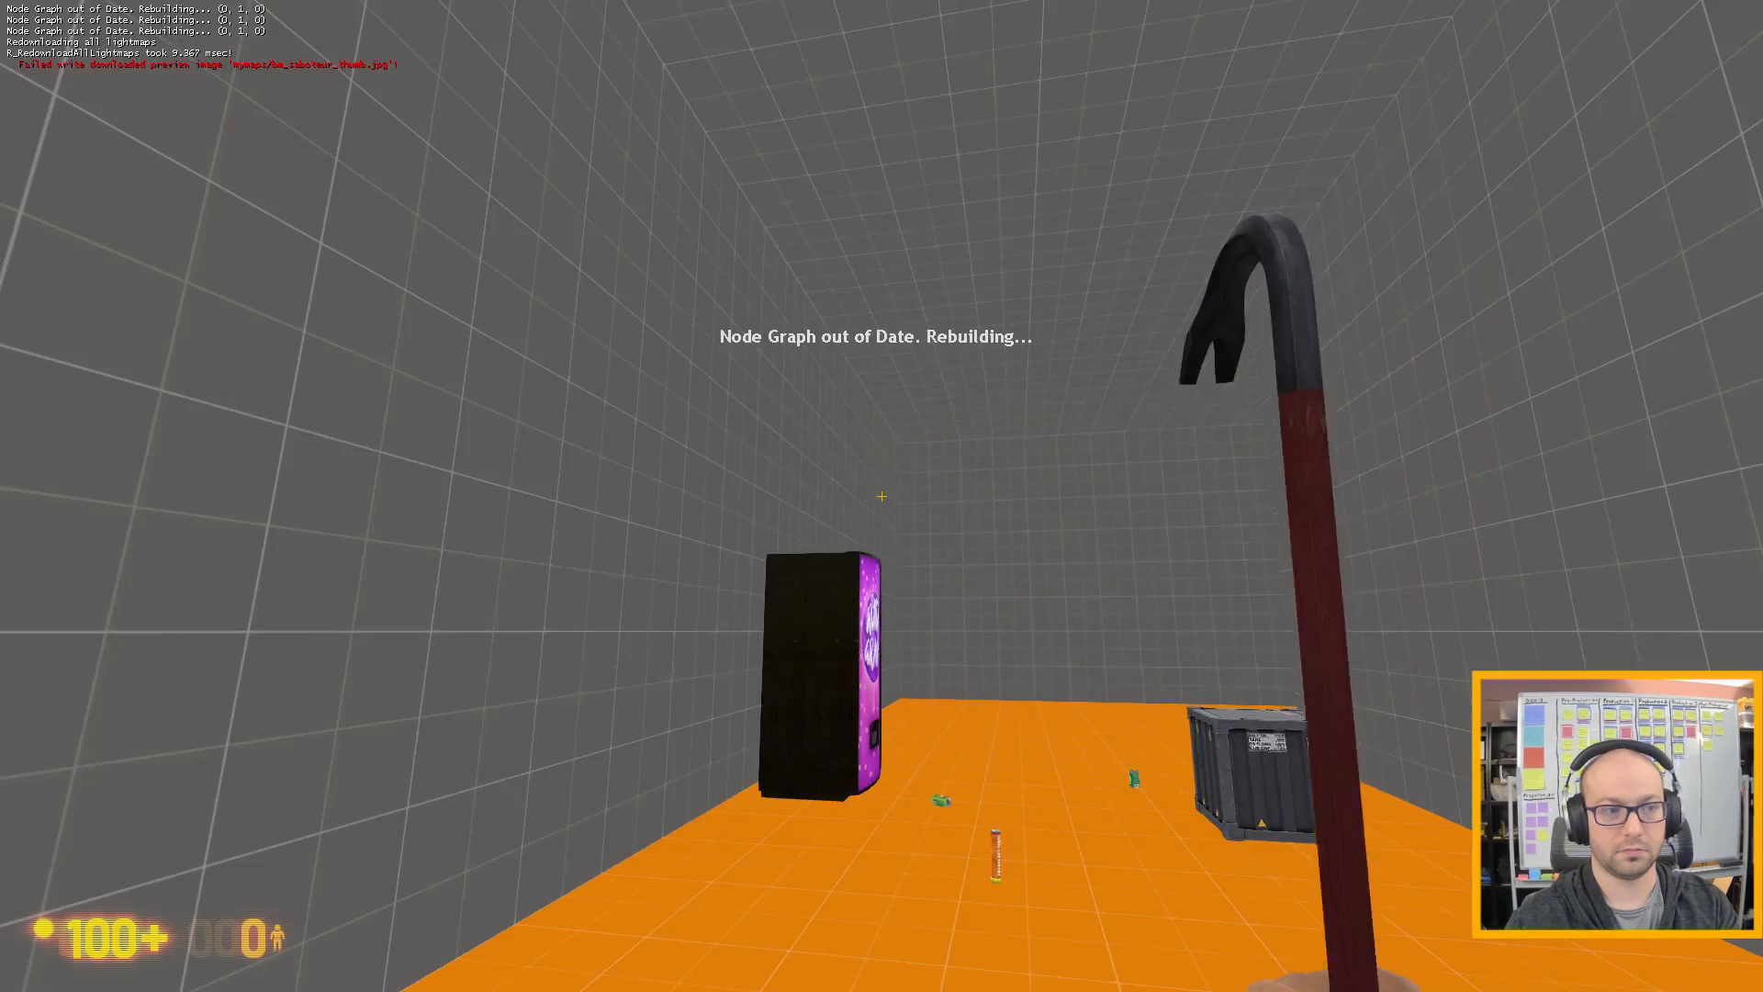
key(w)
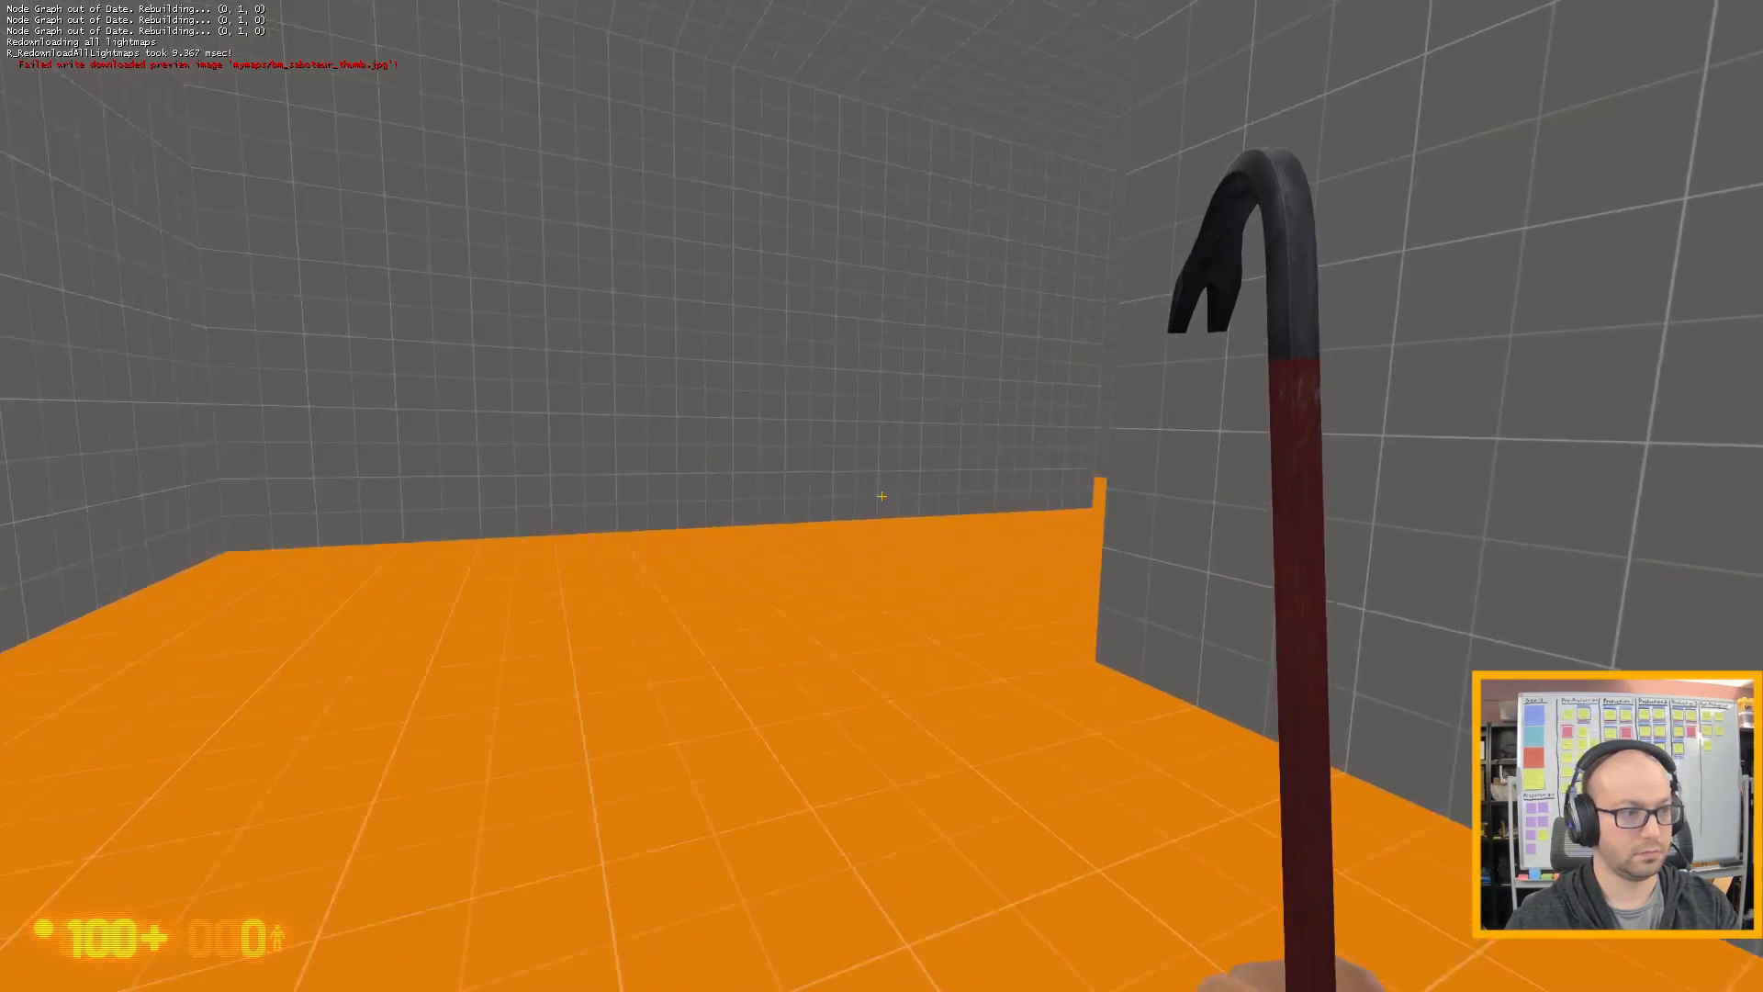
click(881, 496)
key(w)
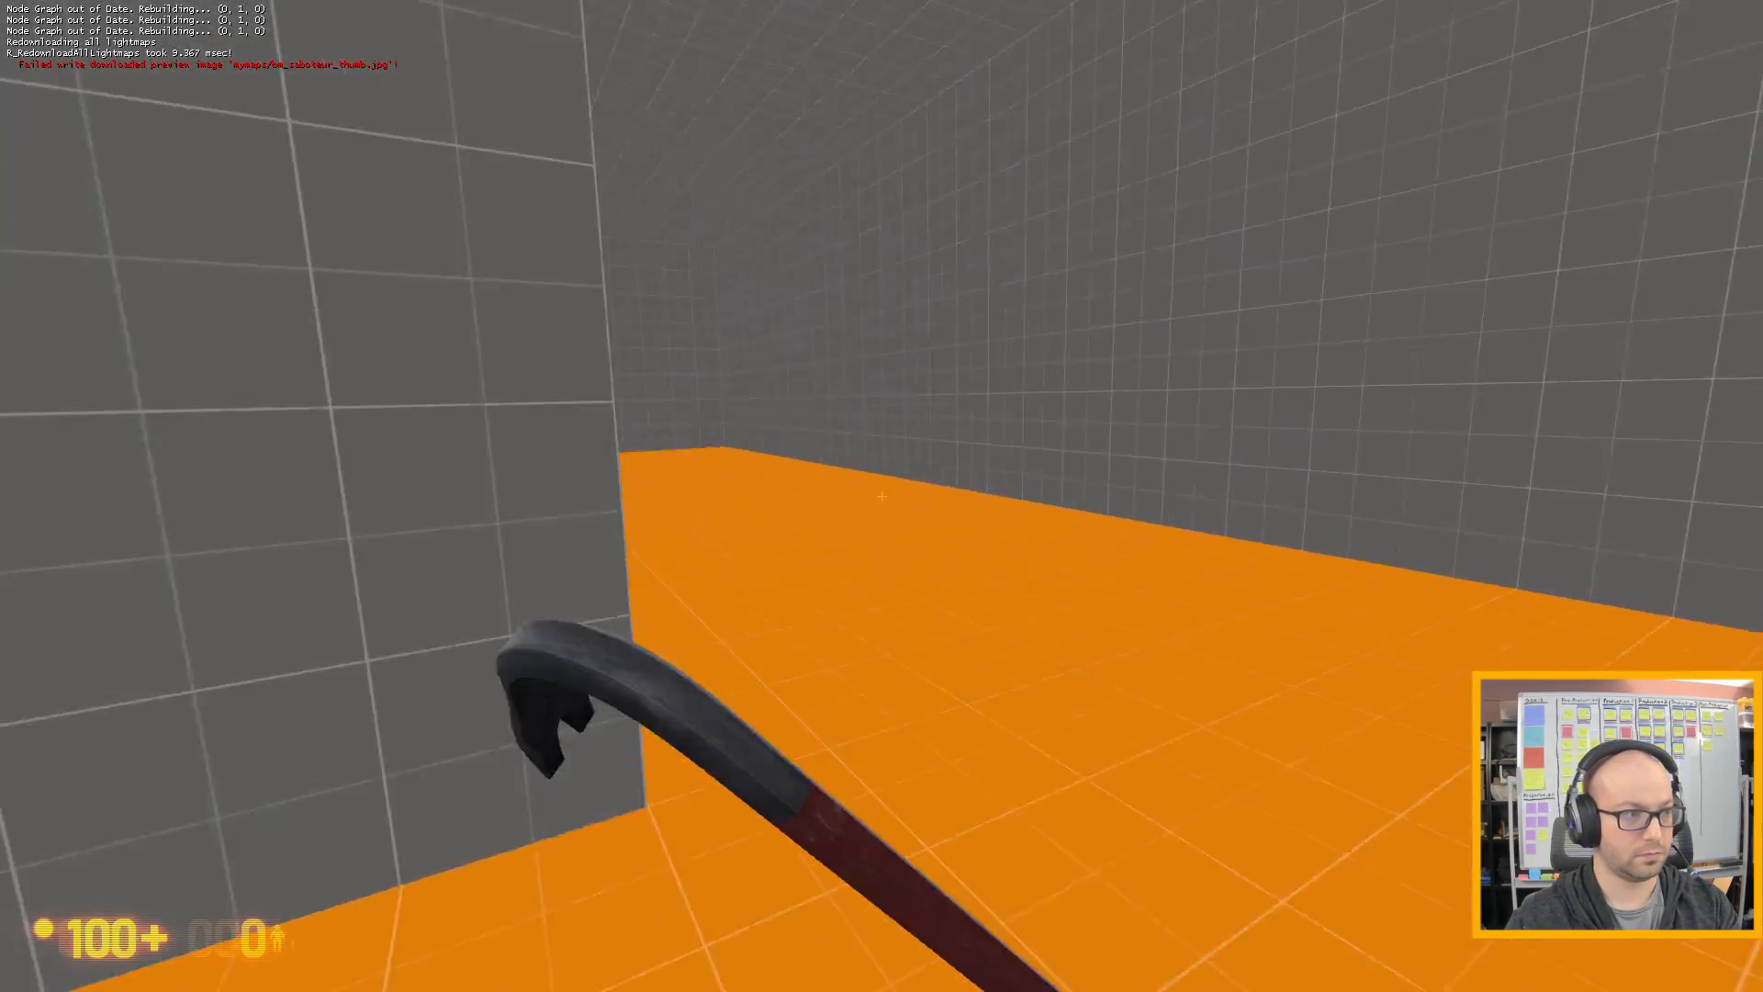
key(w)
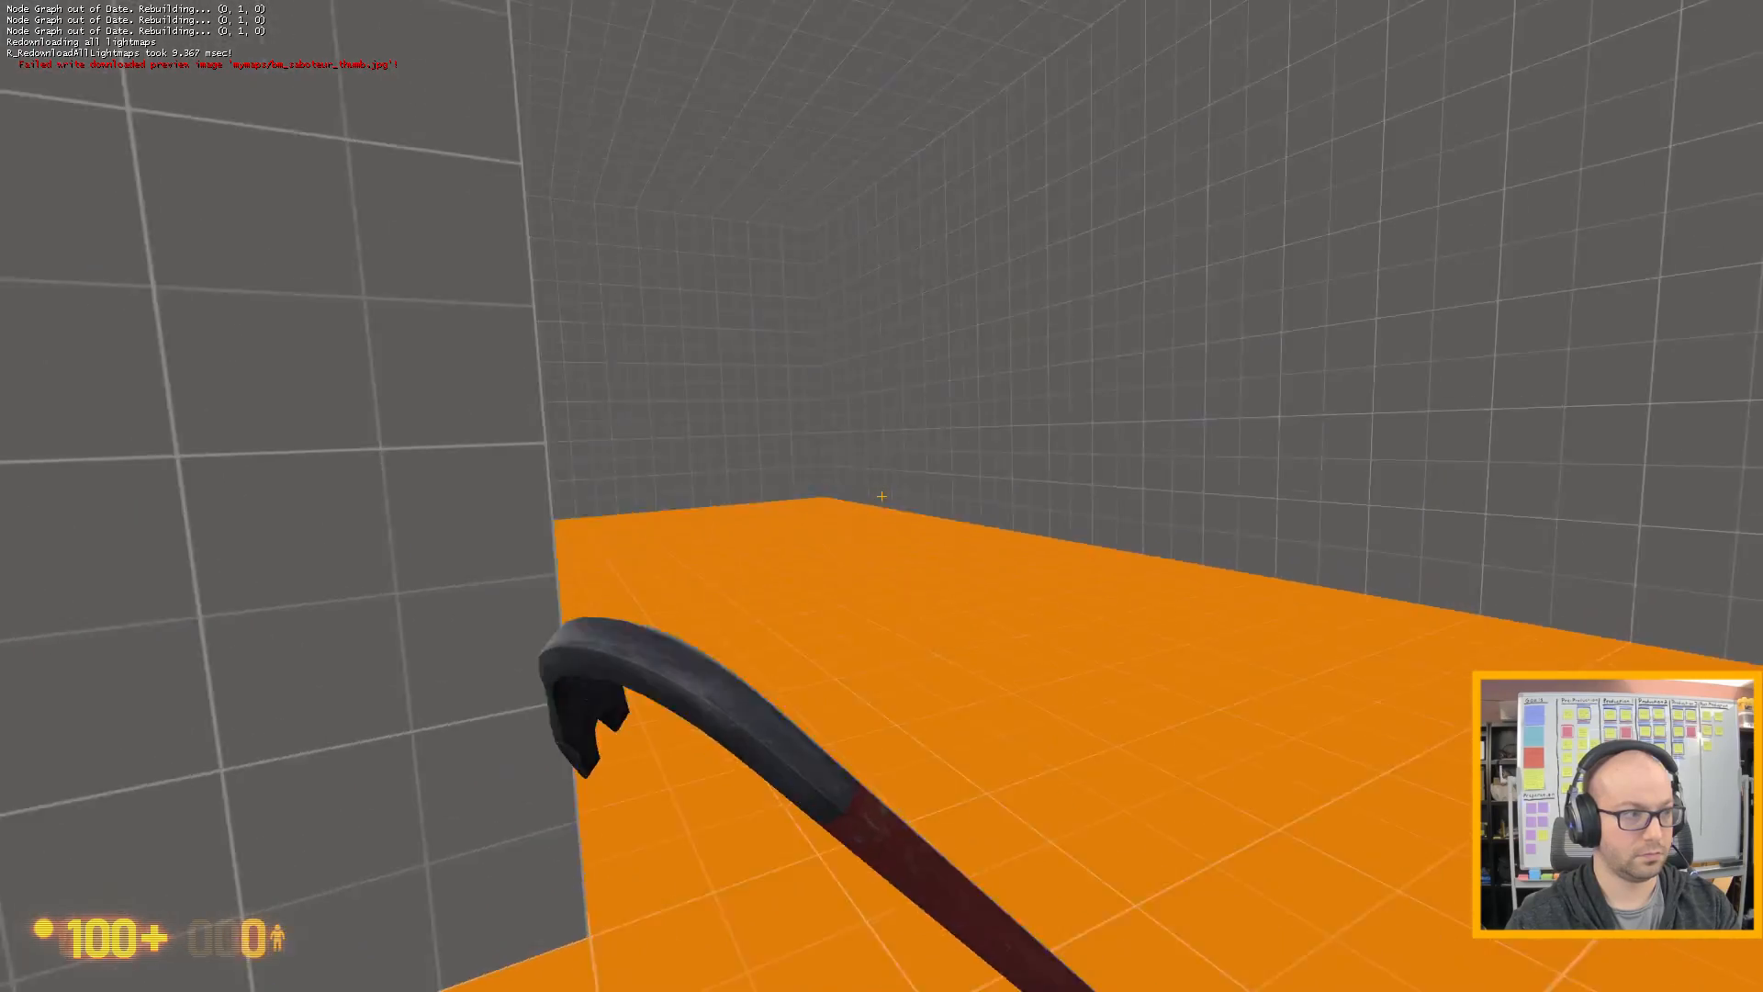
key(w)
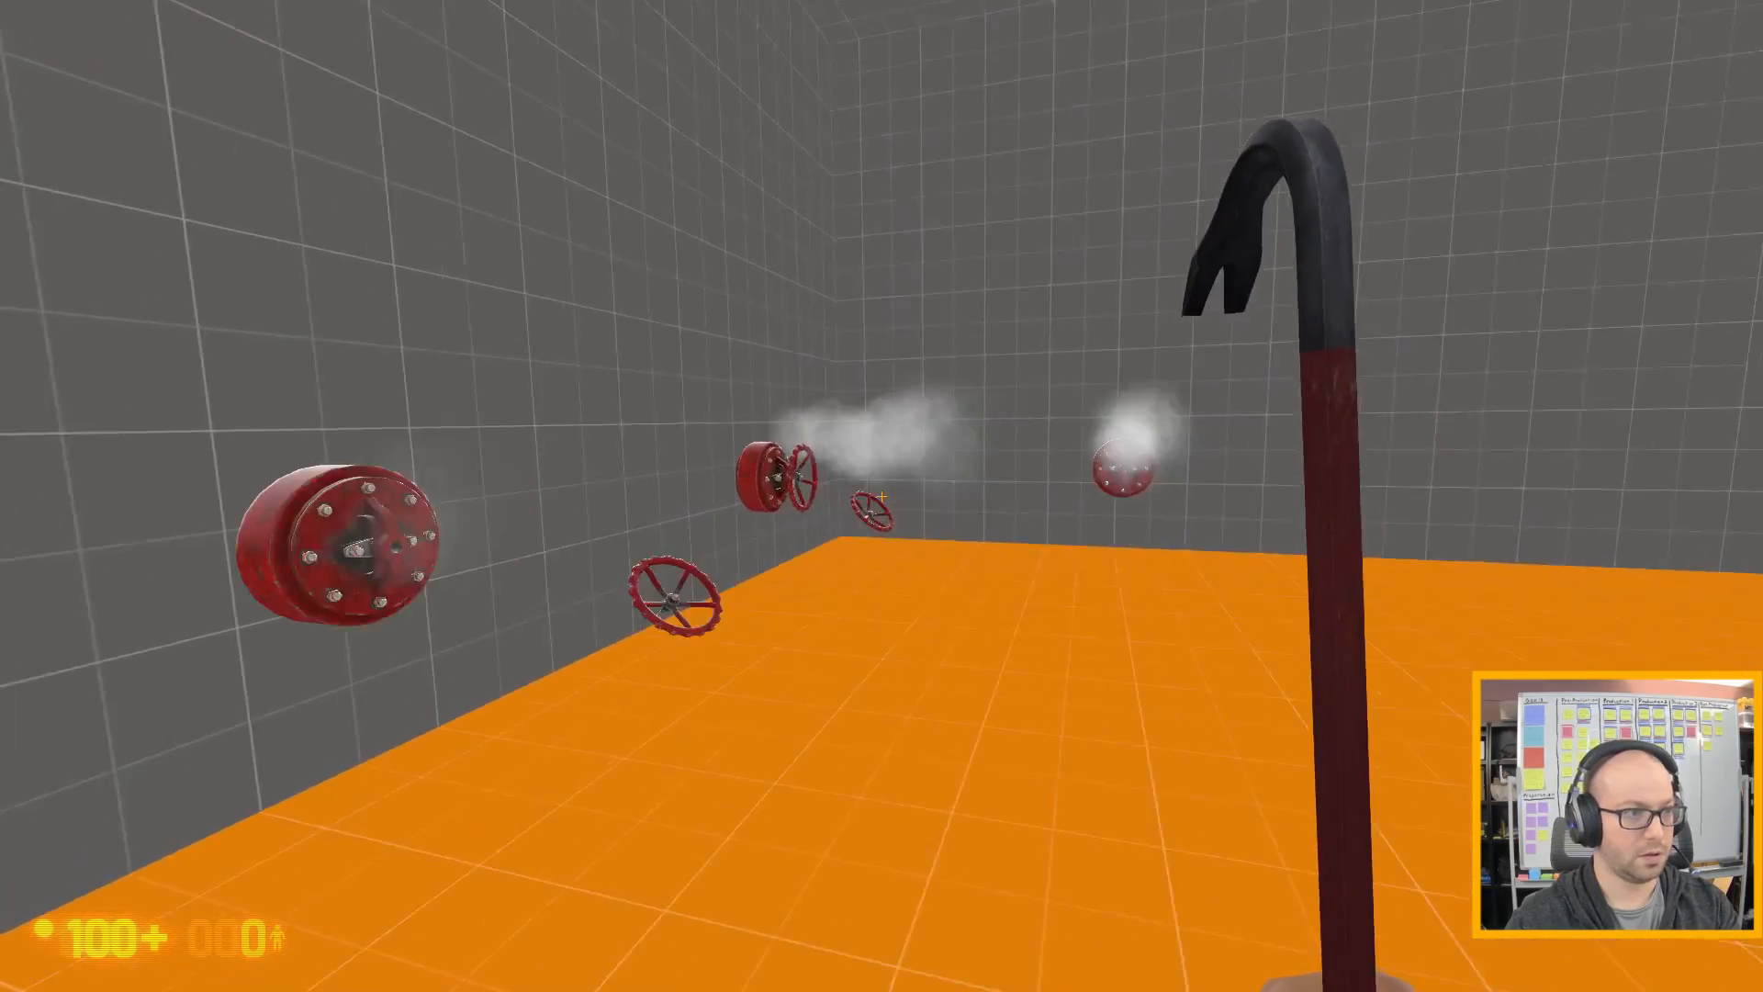
- Test the first valve in the game by turning its attached wheel, and check whether its steam shuts off
key(w)
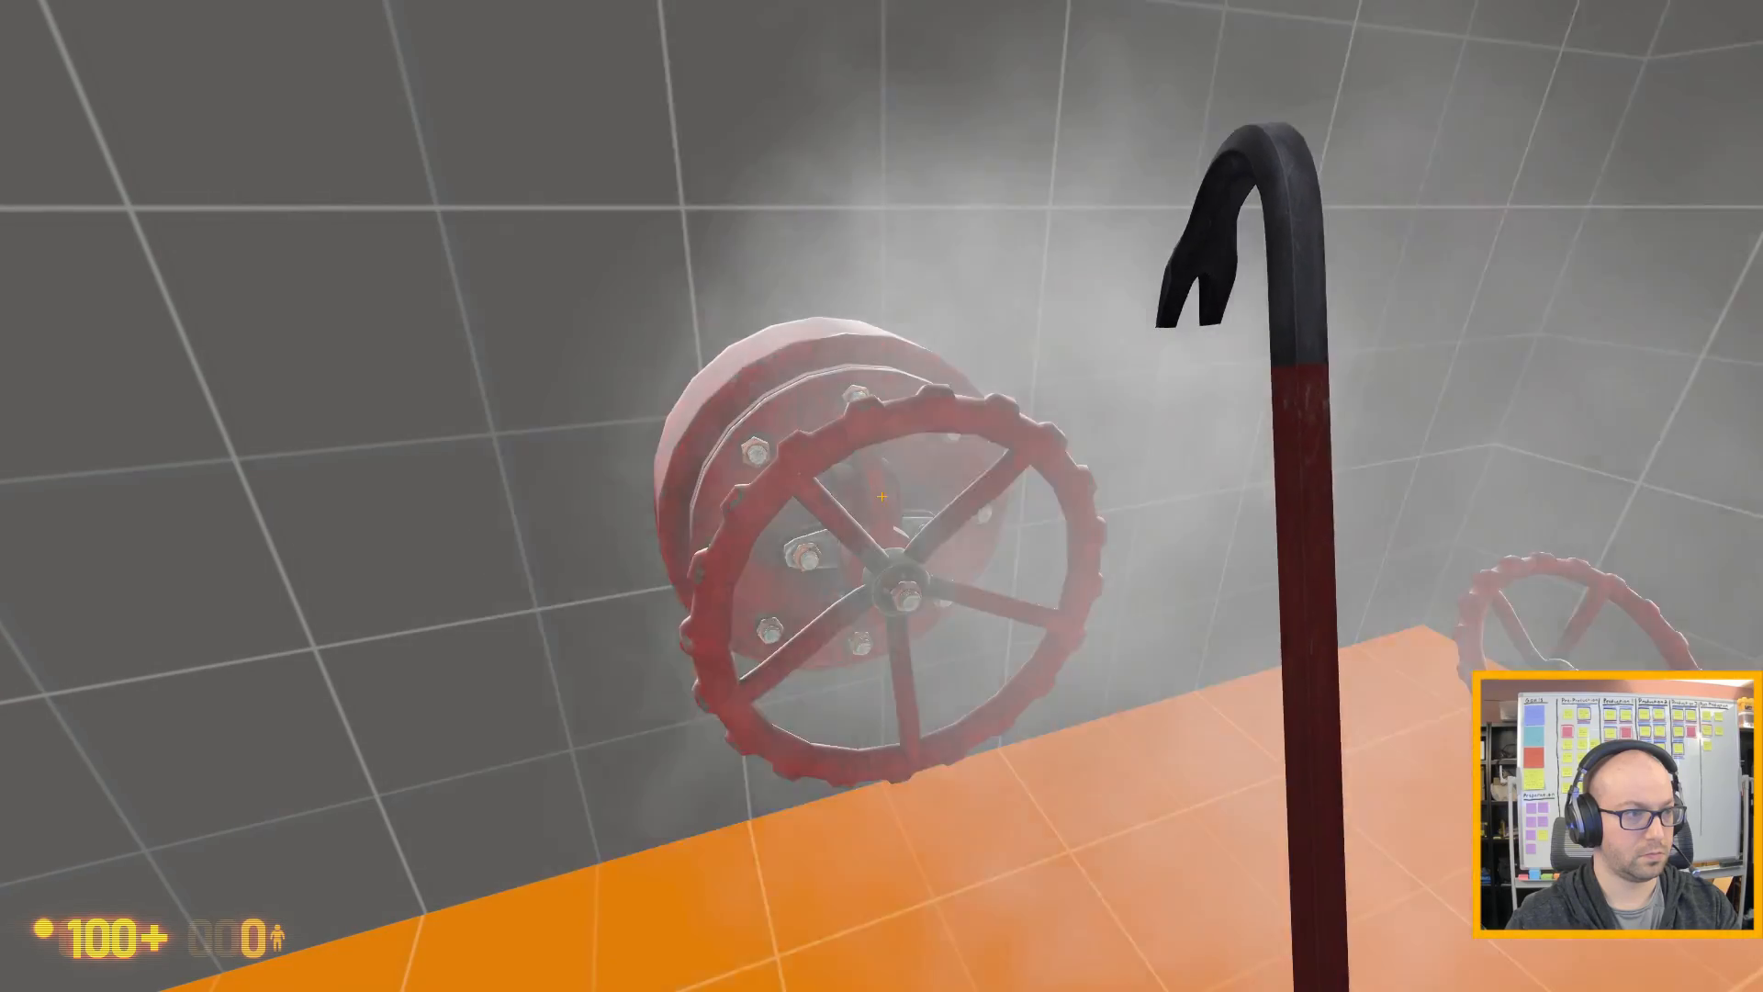
key(a)
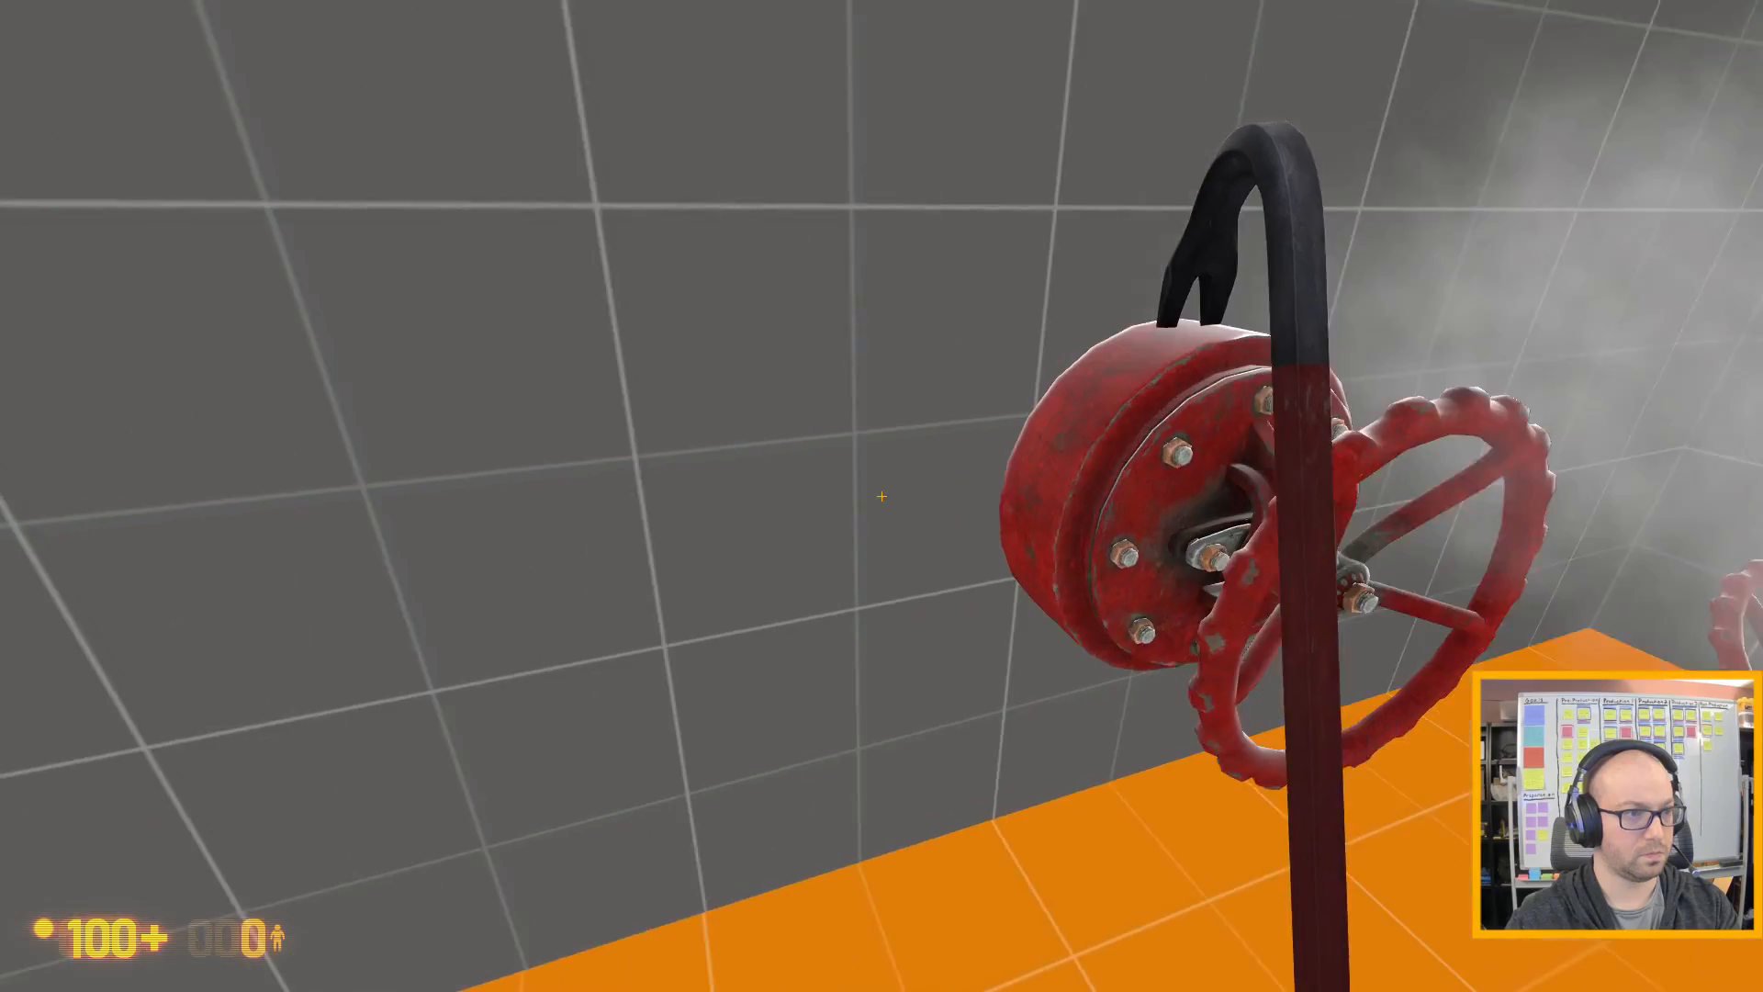
key(w)
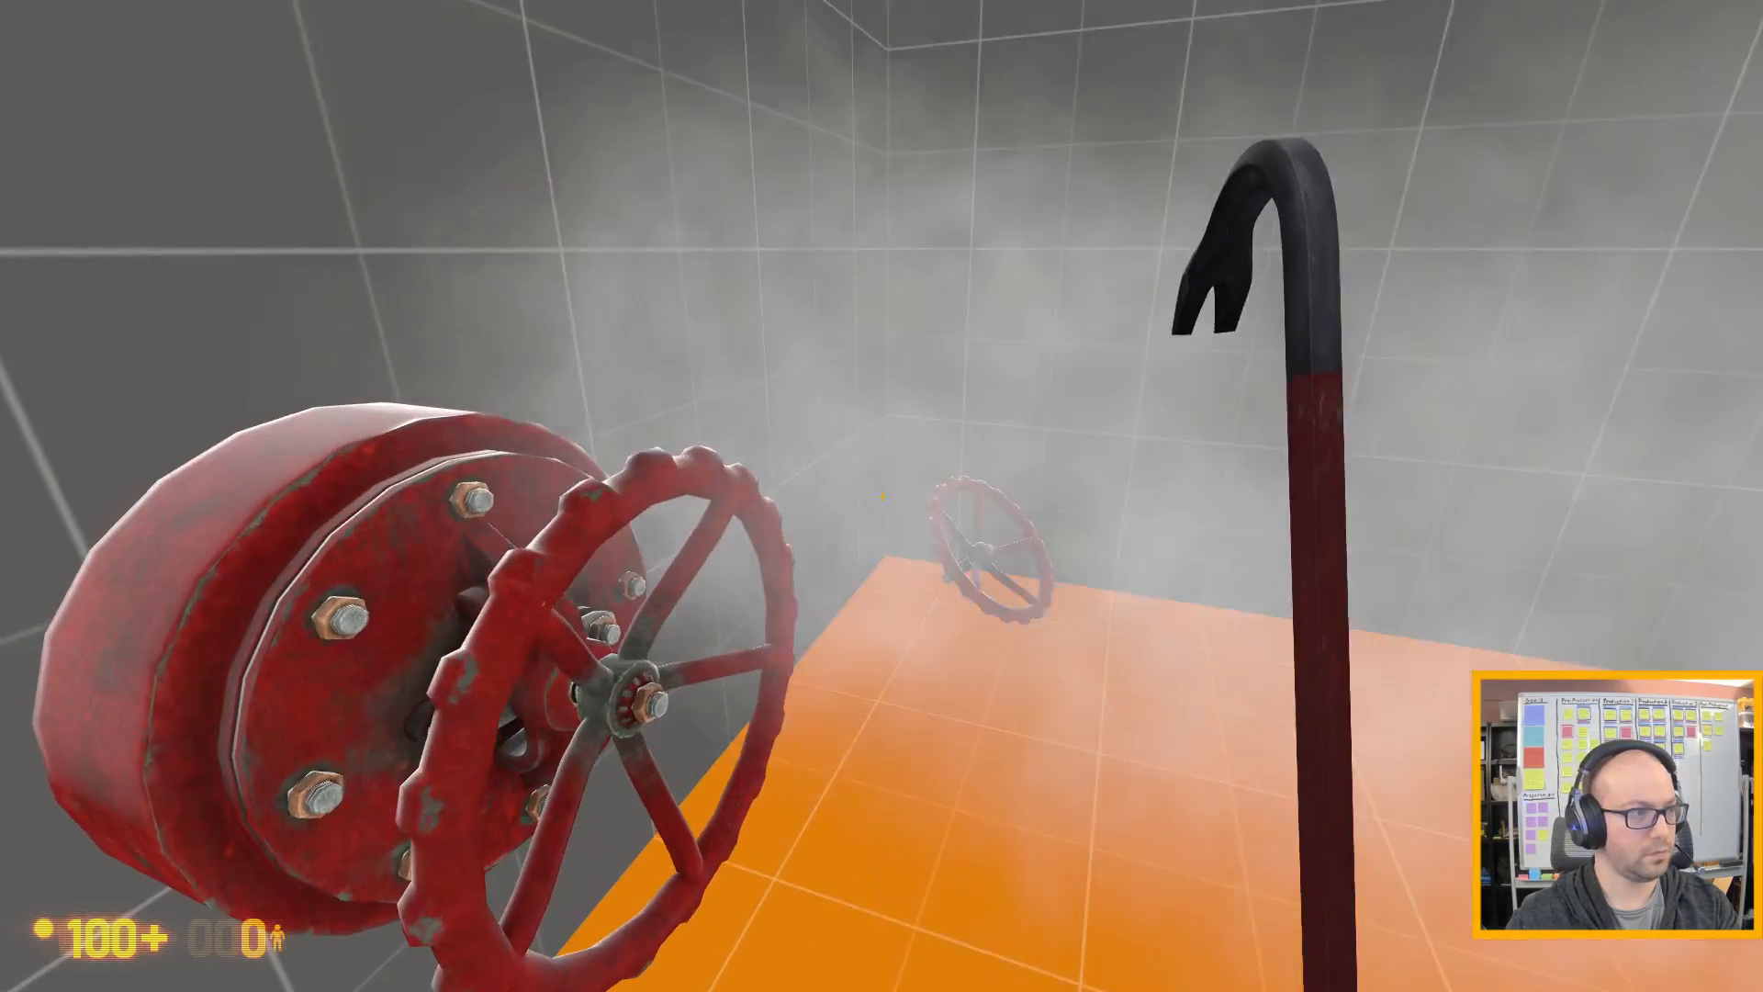
key(e)
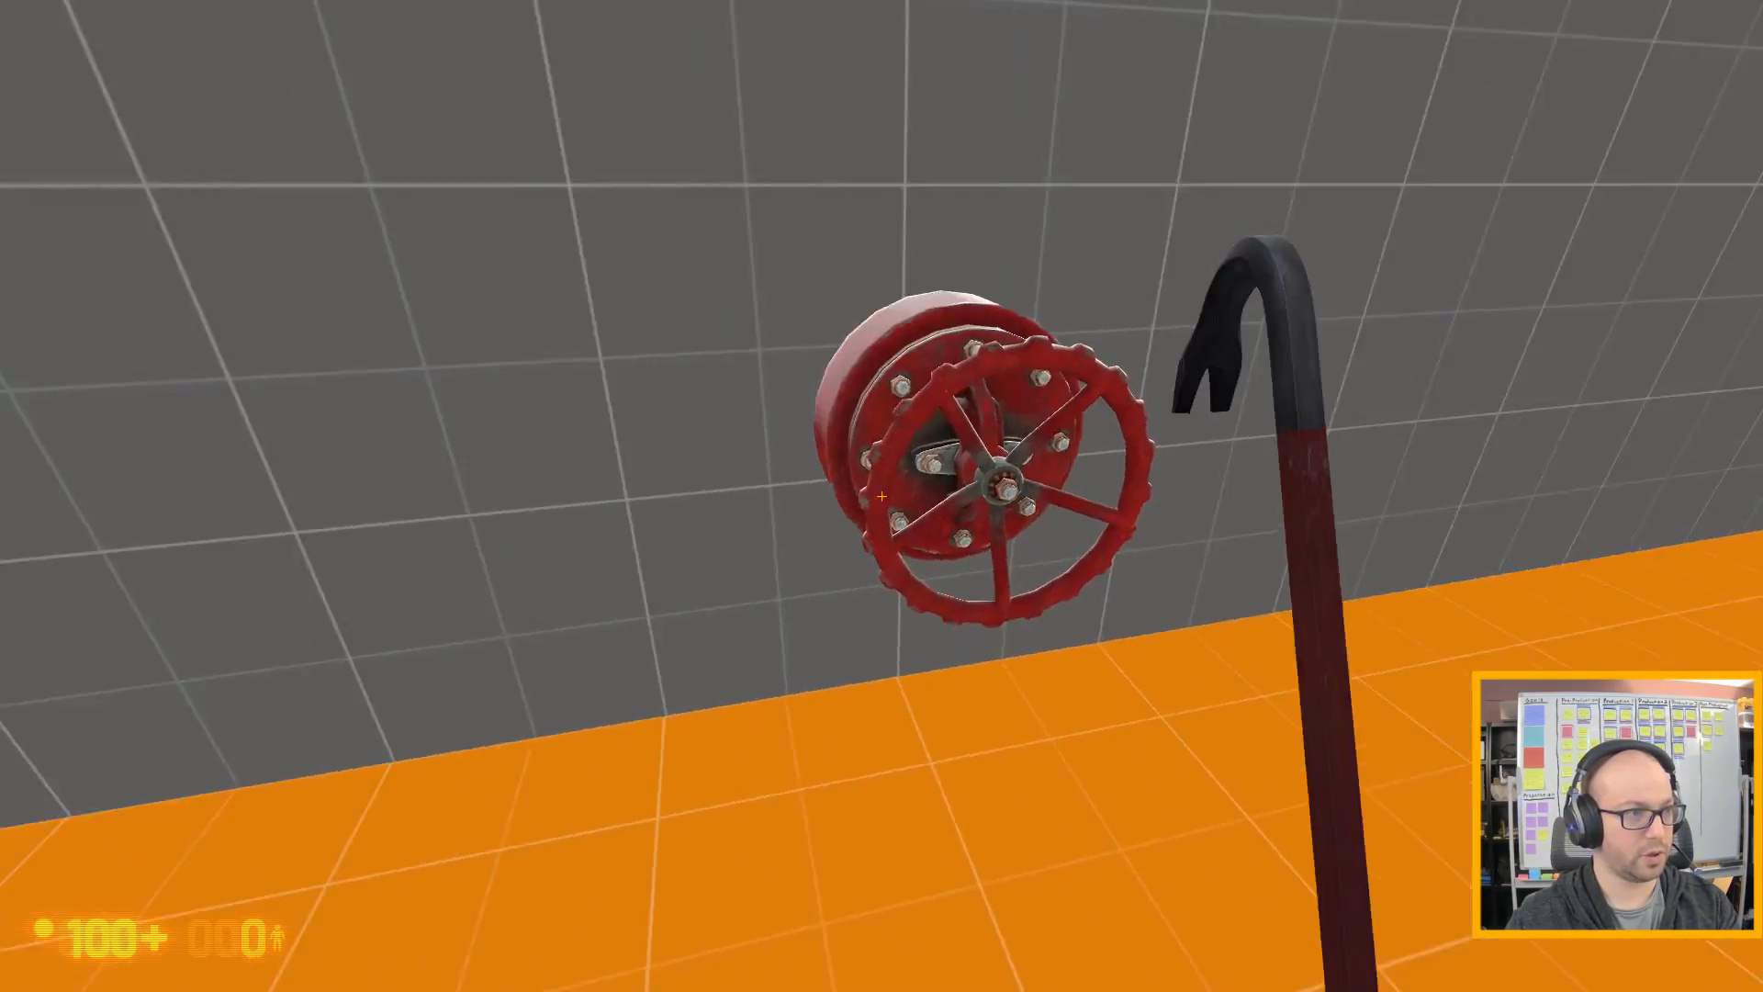
key(s)
key(w)
key(e)
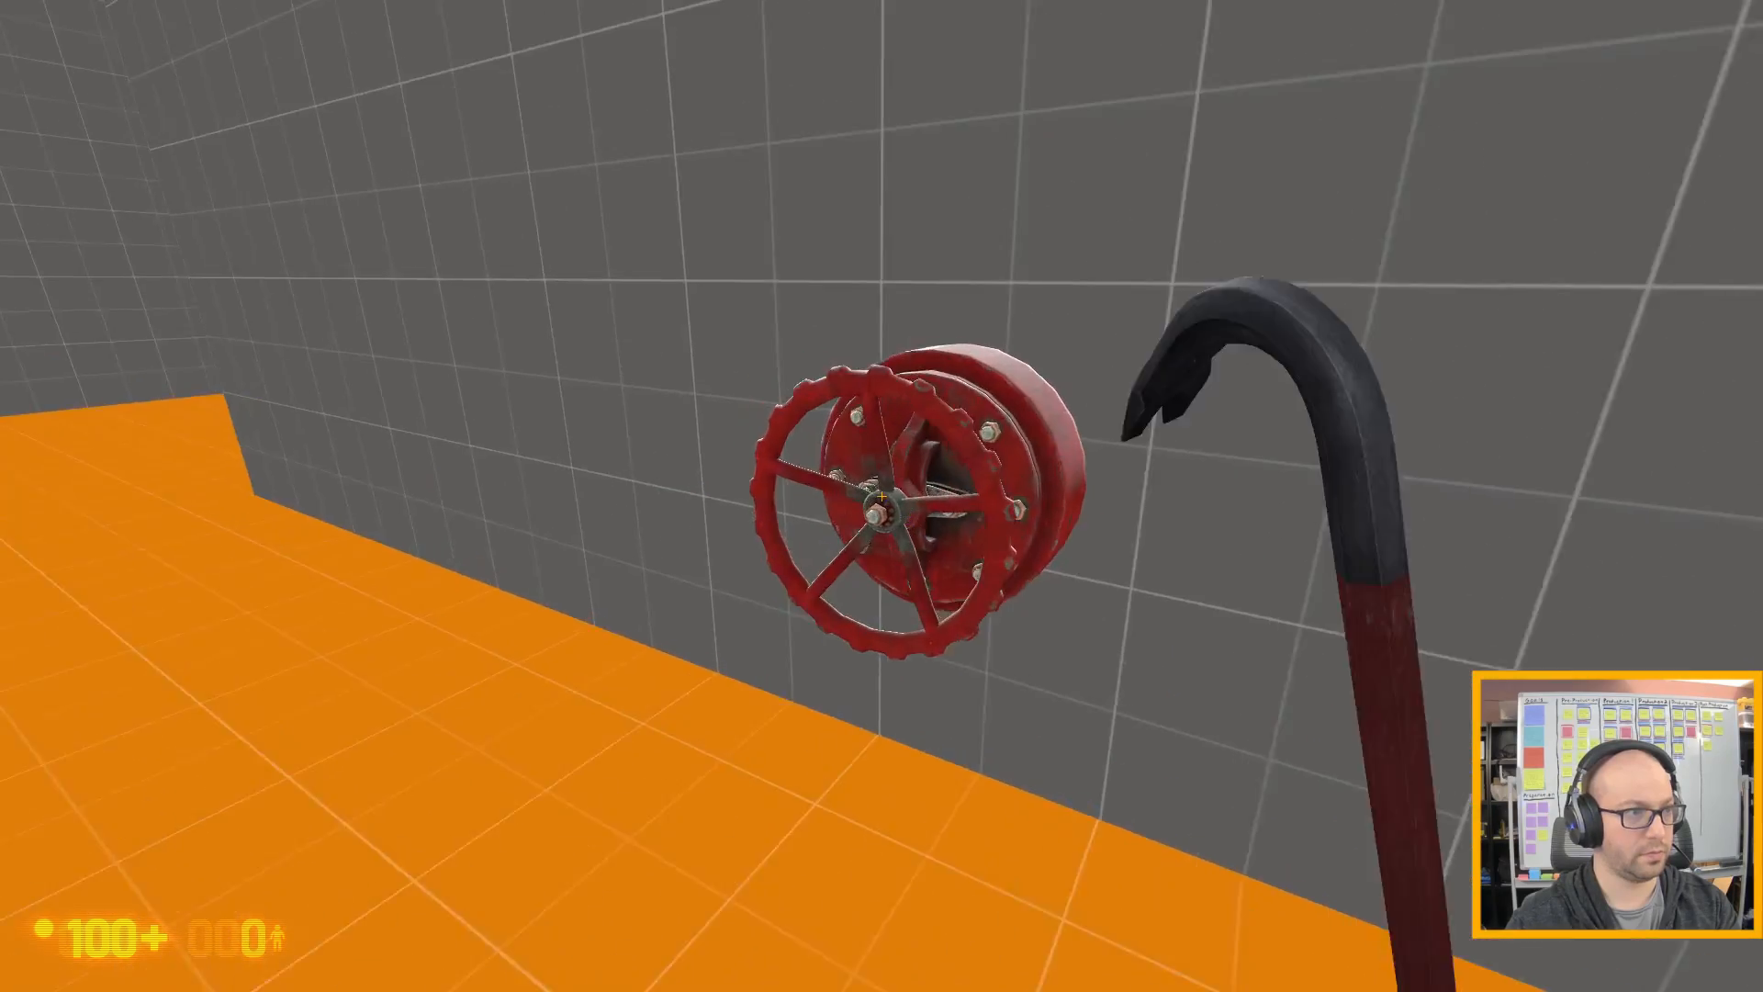
key(w)
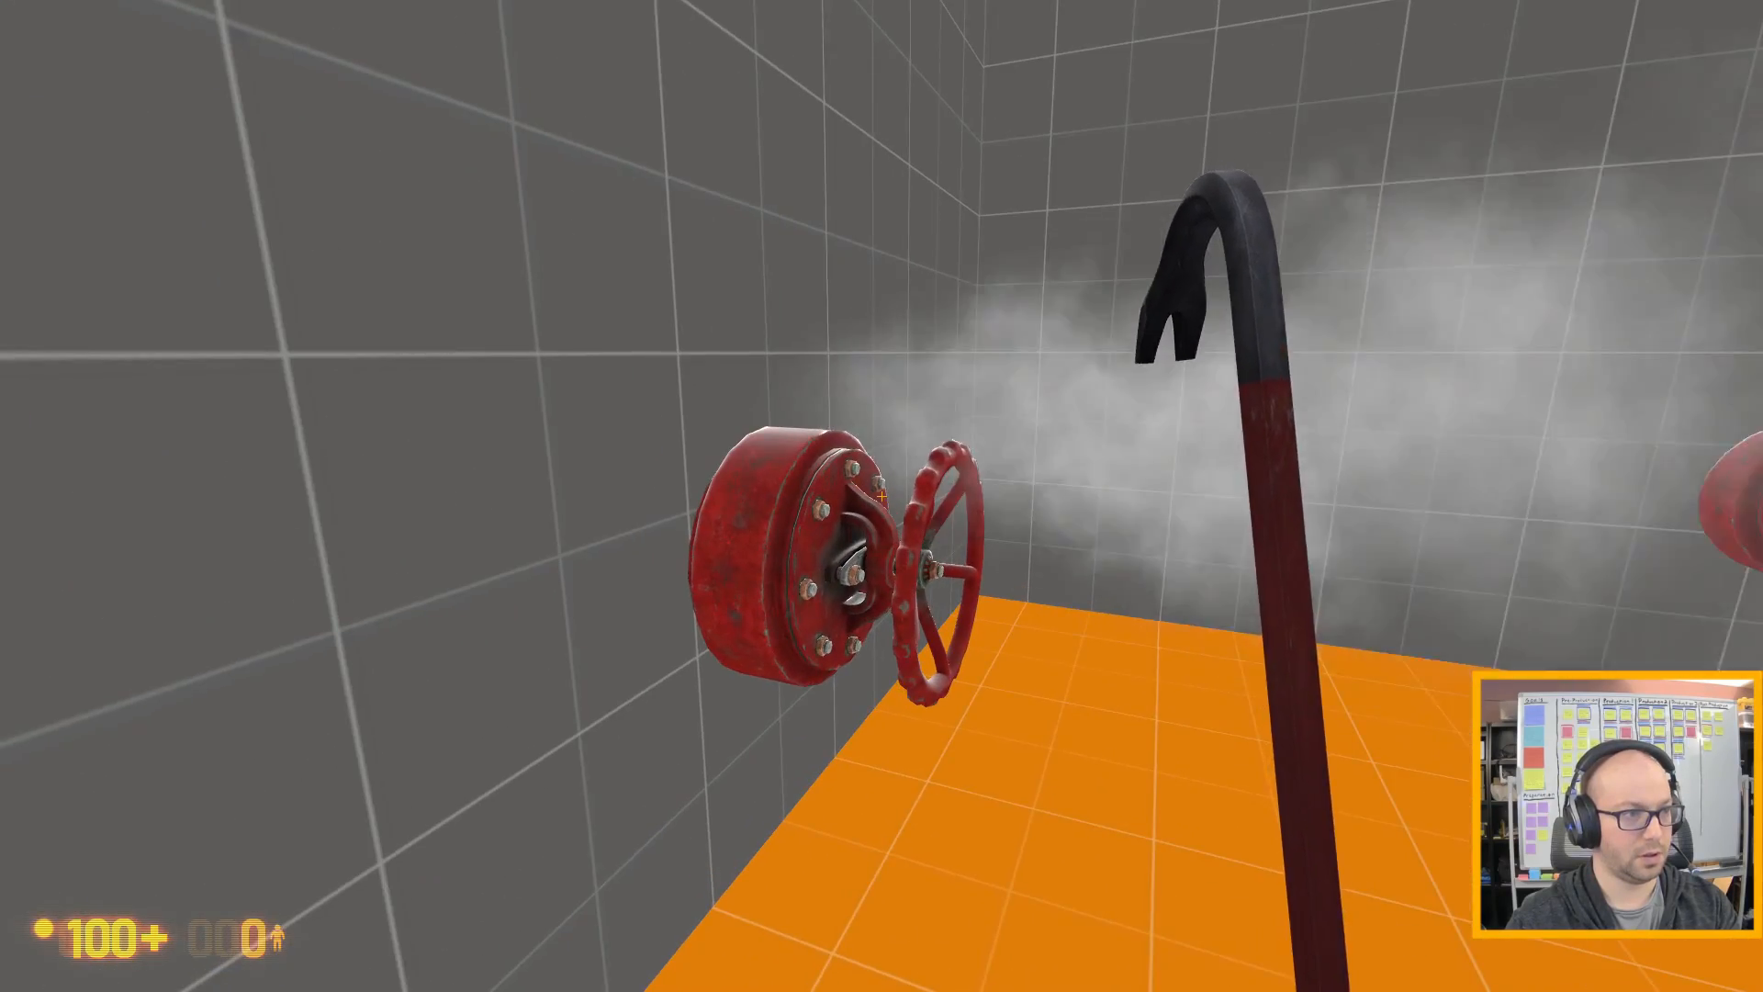
key(w)
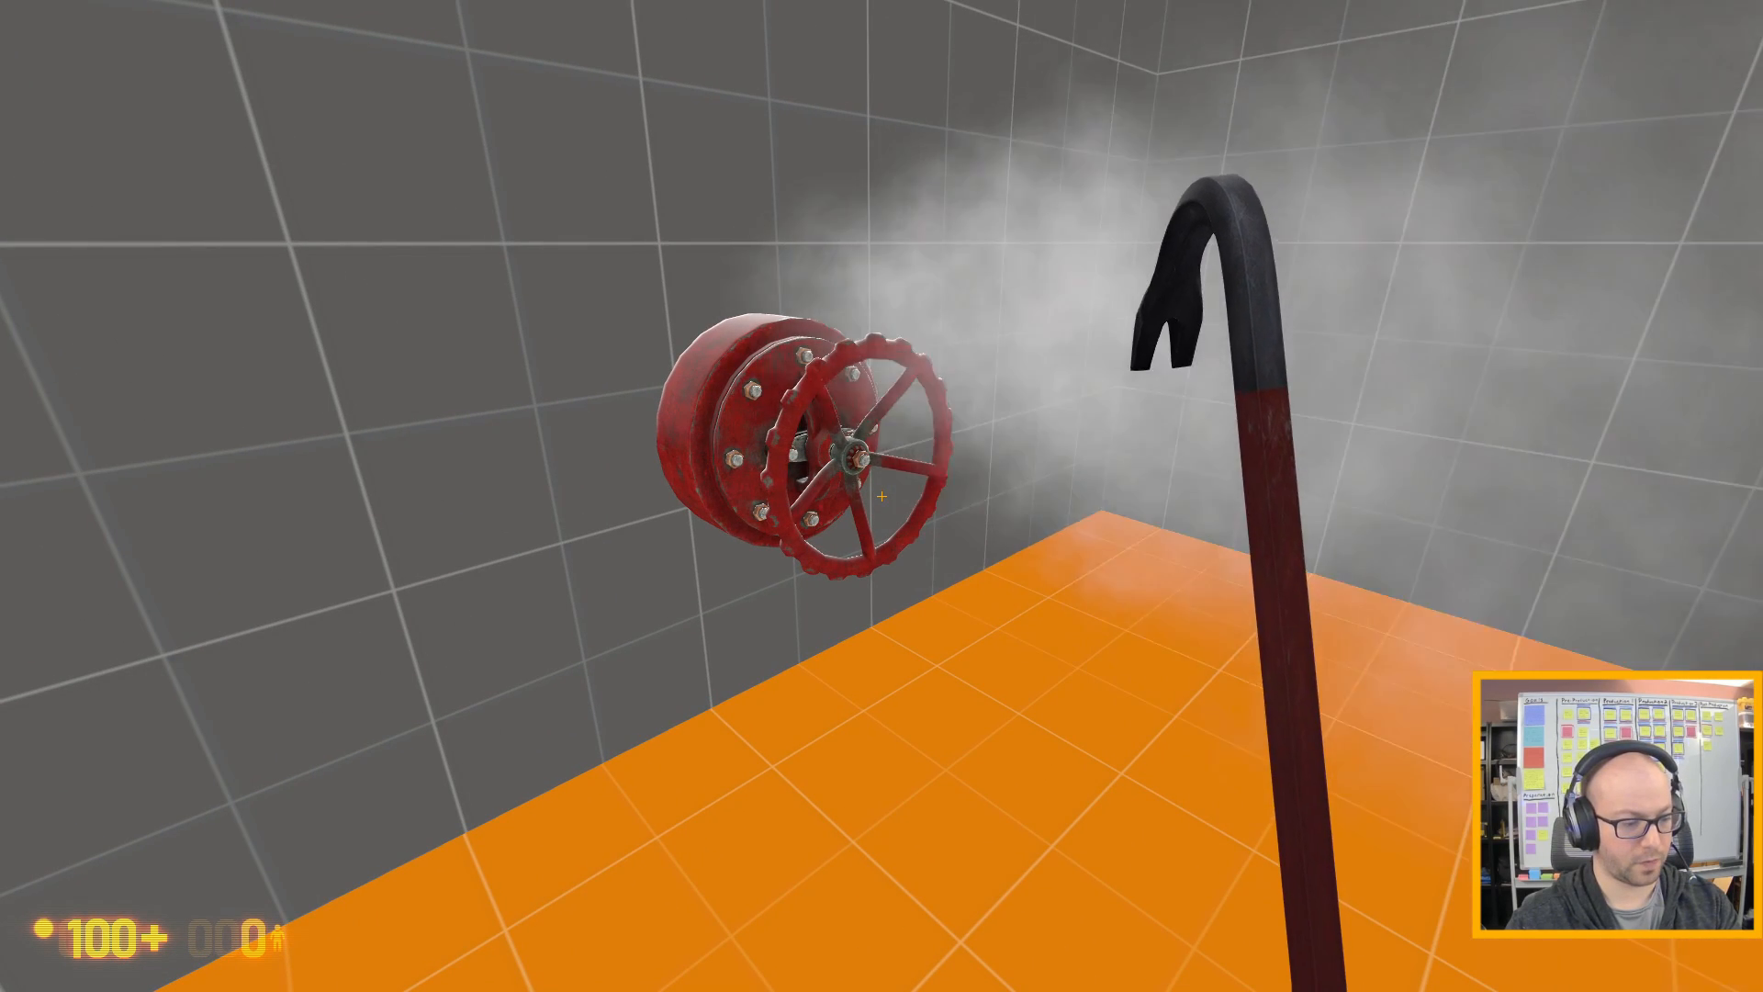
- Quit the running game through the console with quit and let Hammer continue past the command prompt
key(Escape)
text(quit)
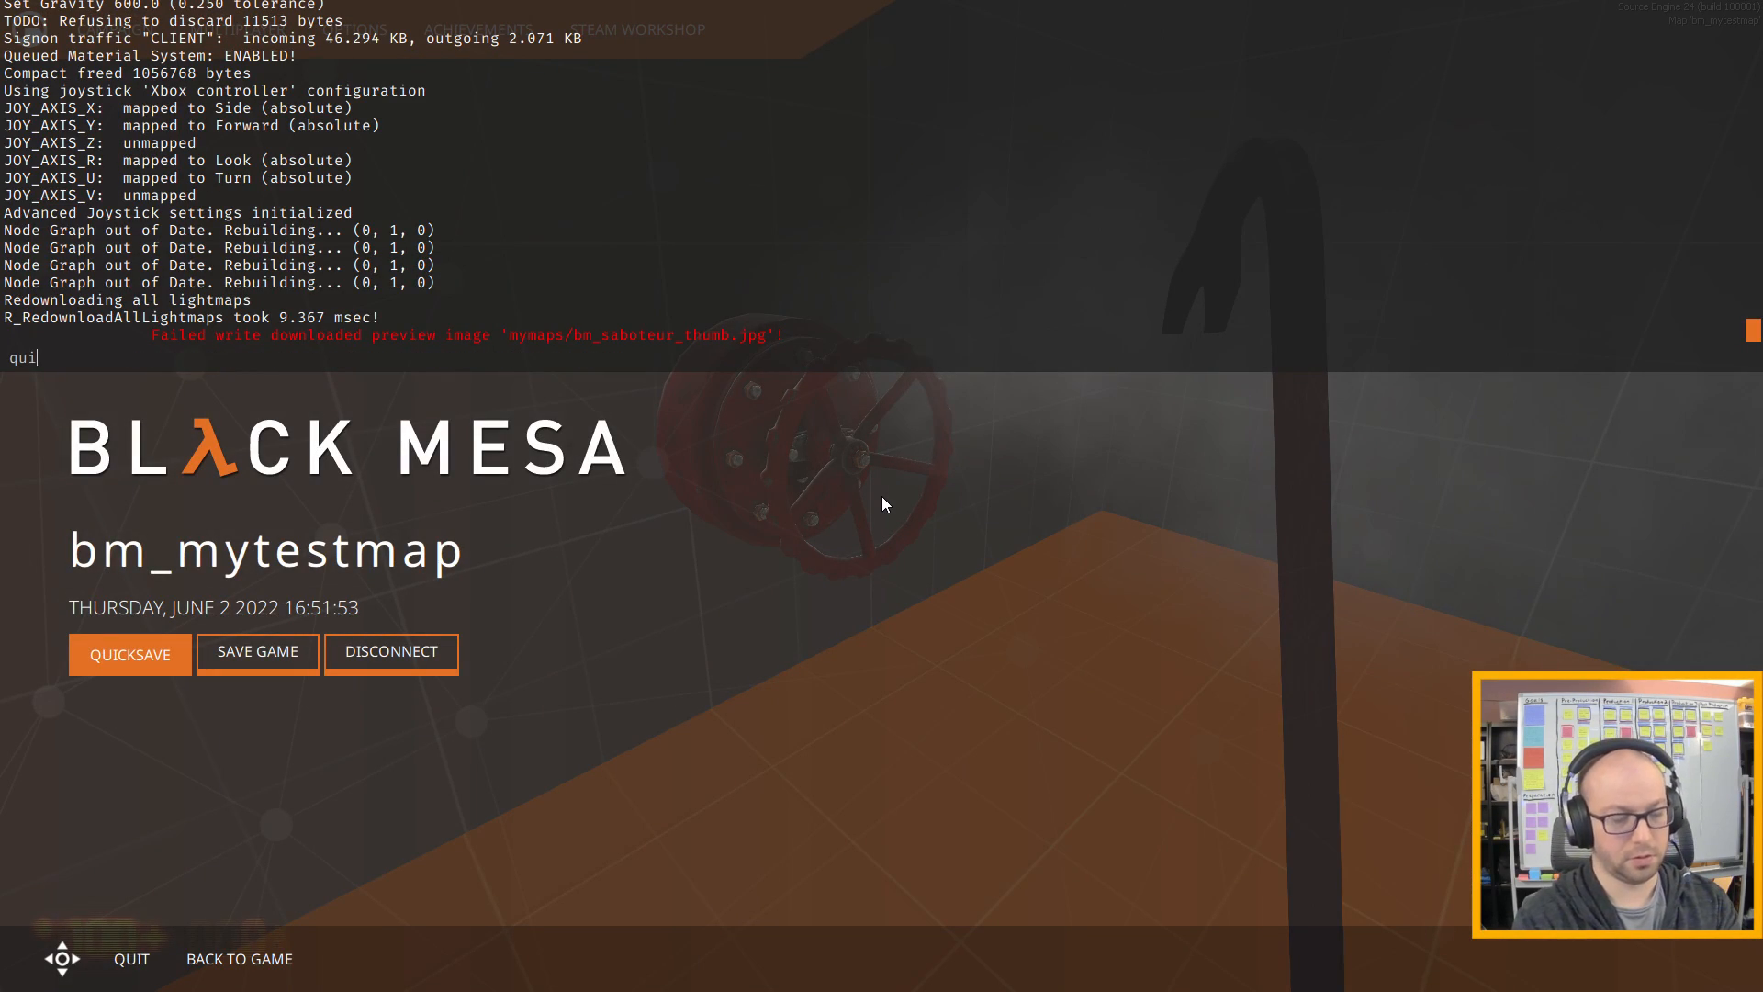
key(Return)
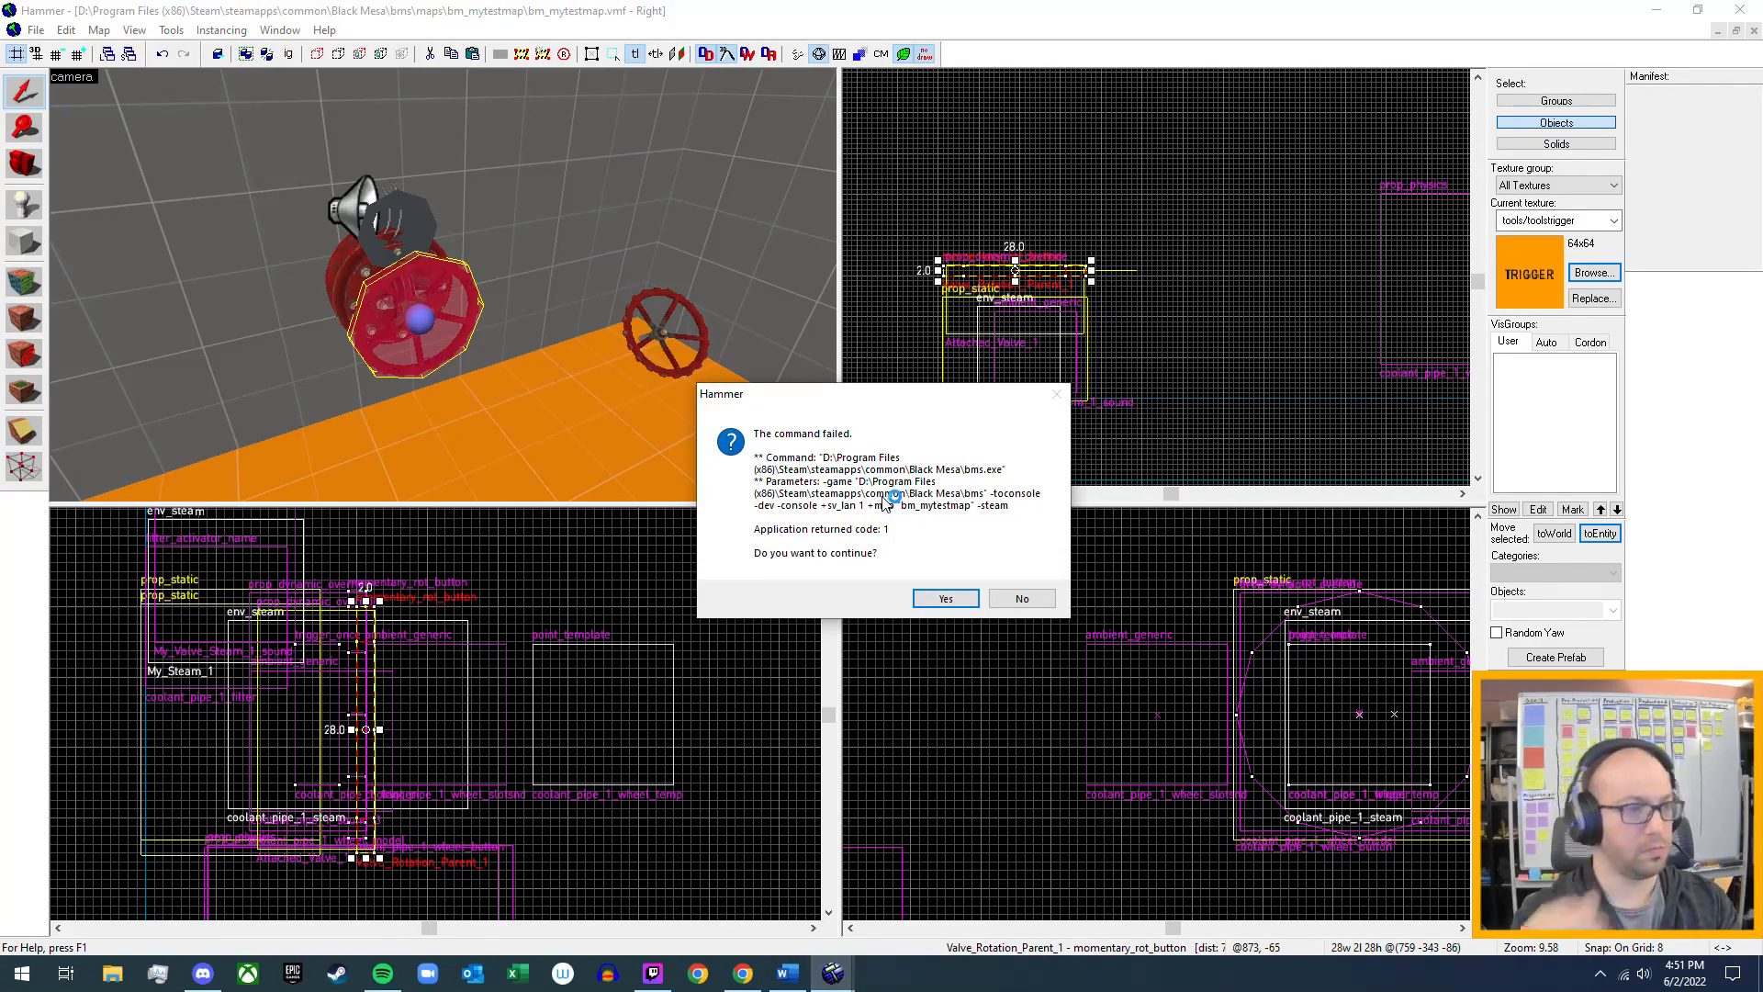
click(941, 601)
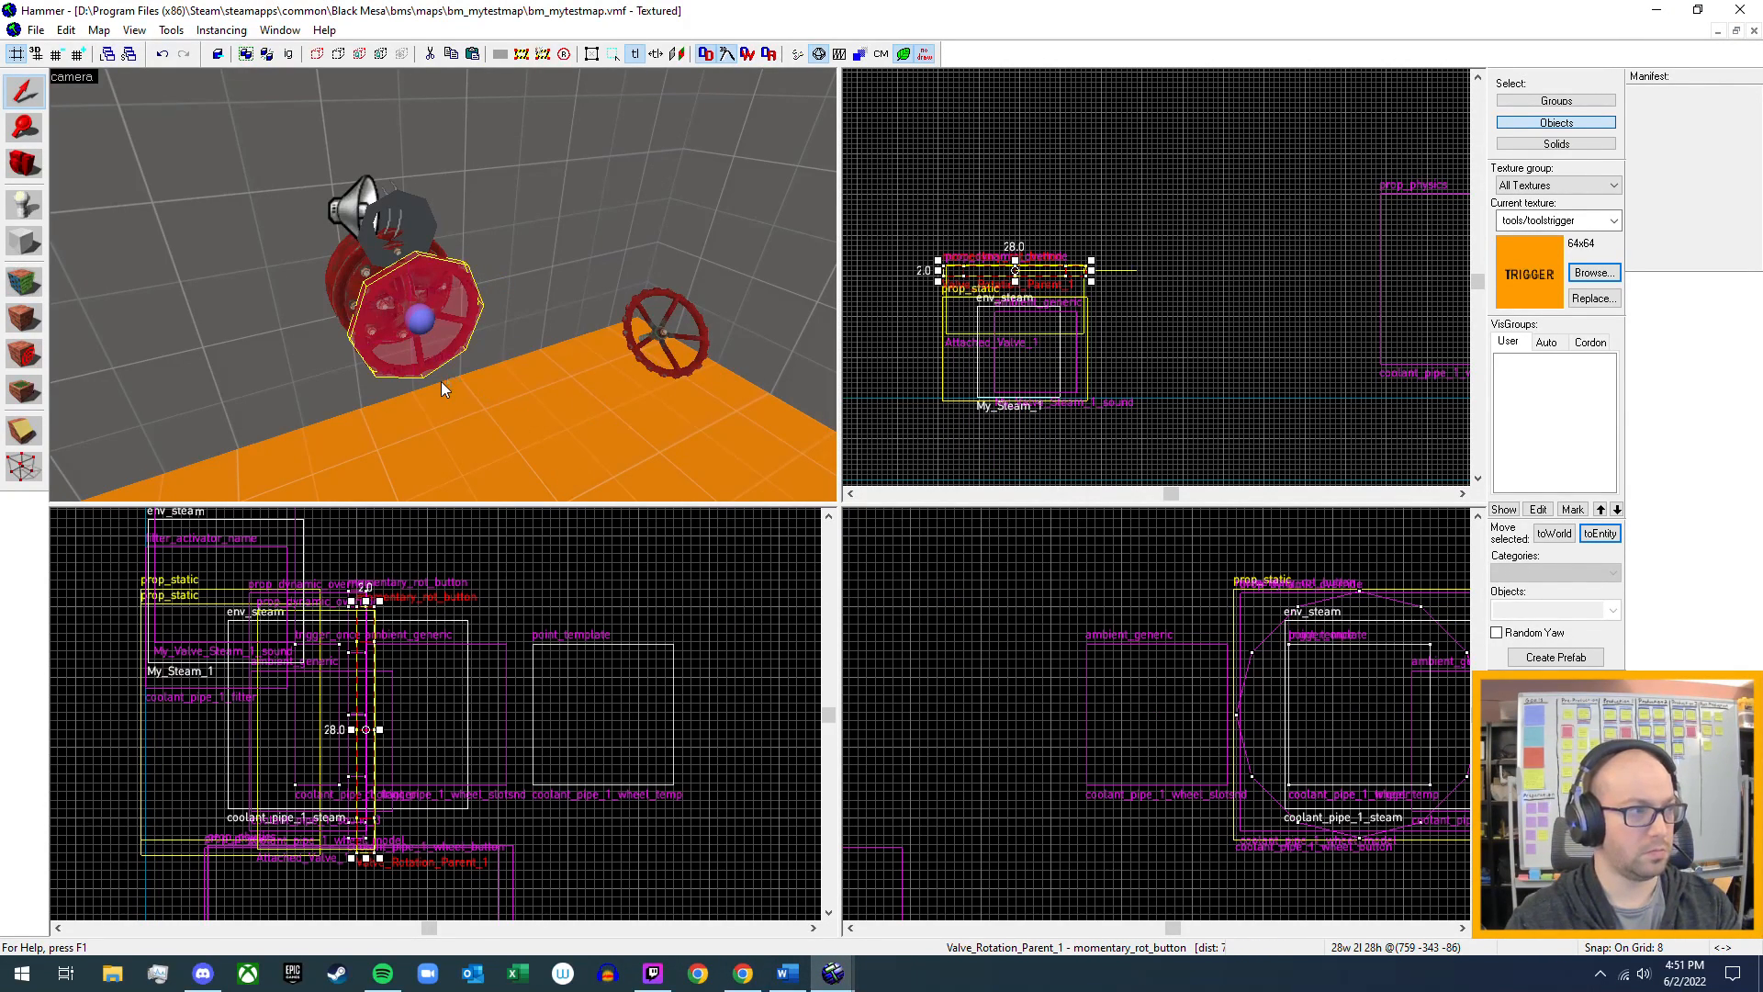
- Check the names and keyvalues of the first valve's ambient_generic sound and env_steam entities
key(z)
key(w)
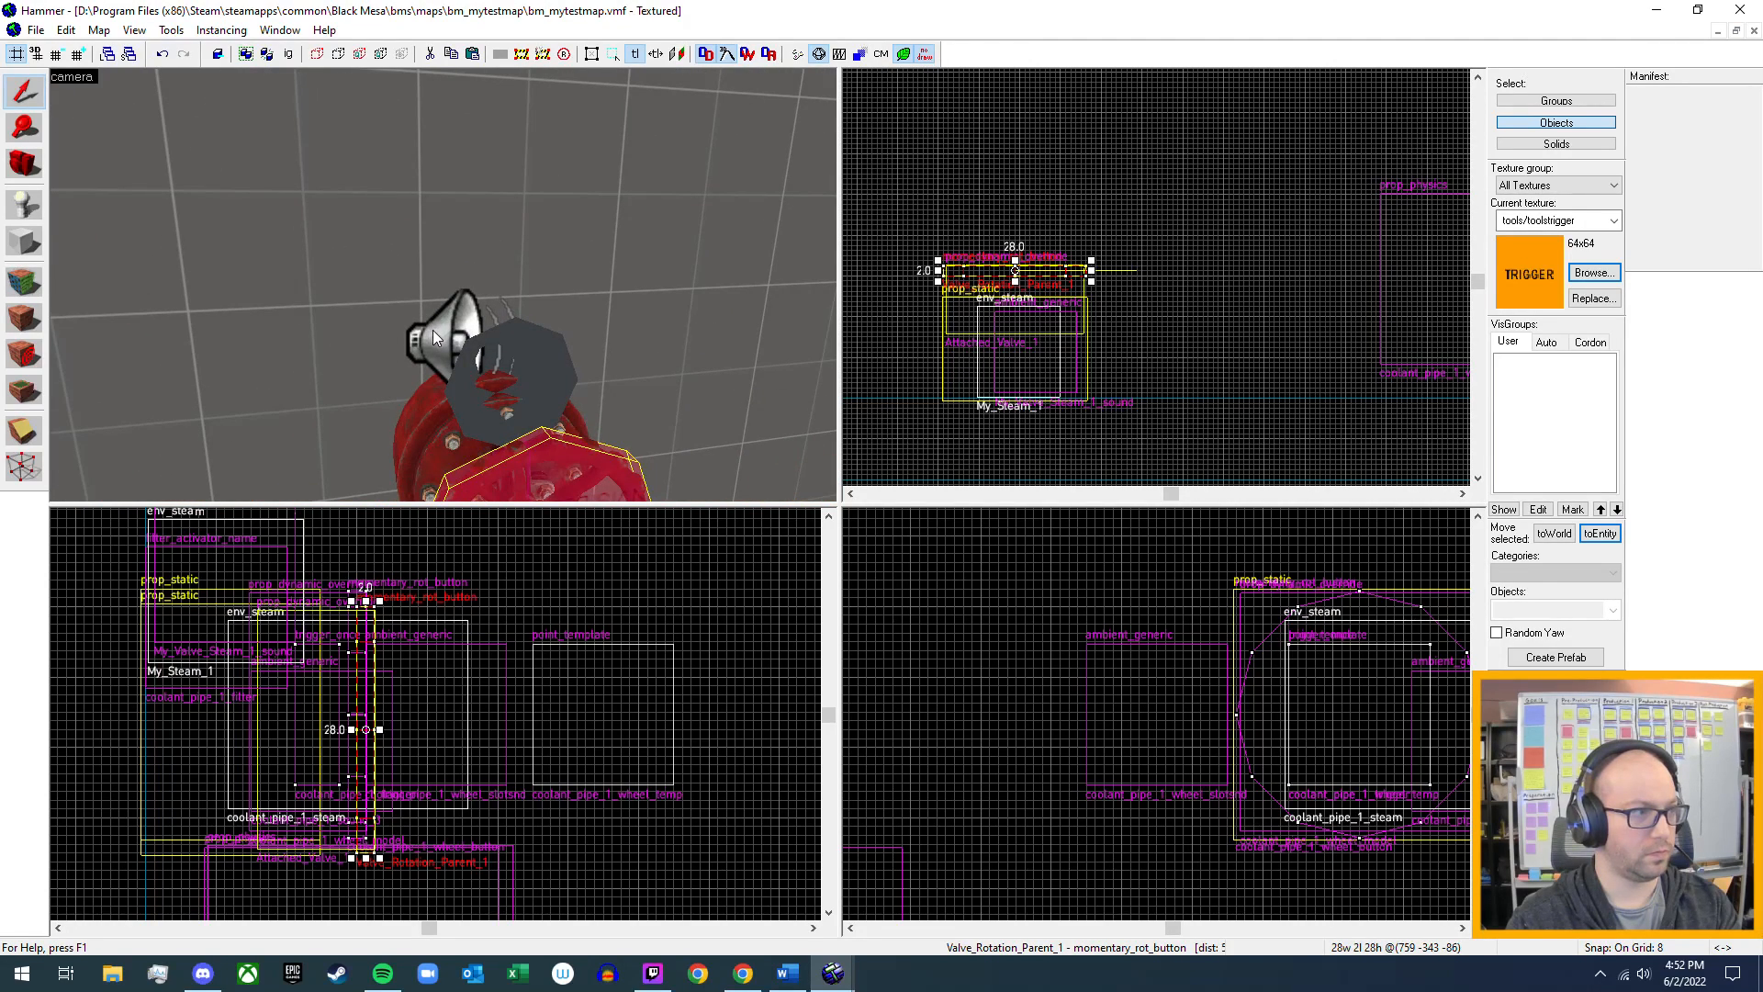
click(435, 336)
key(alt+Return)
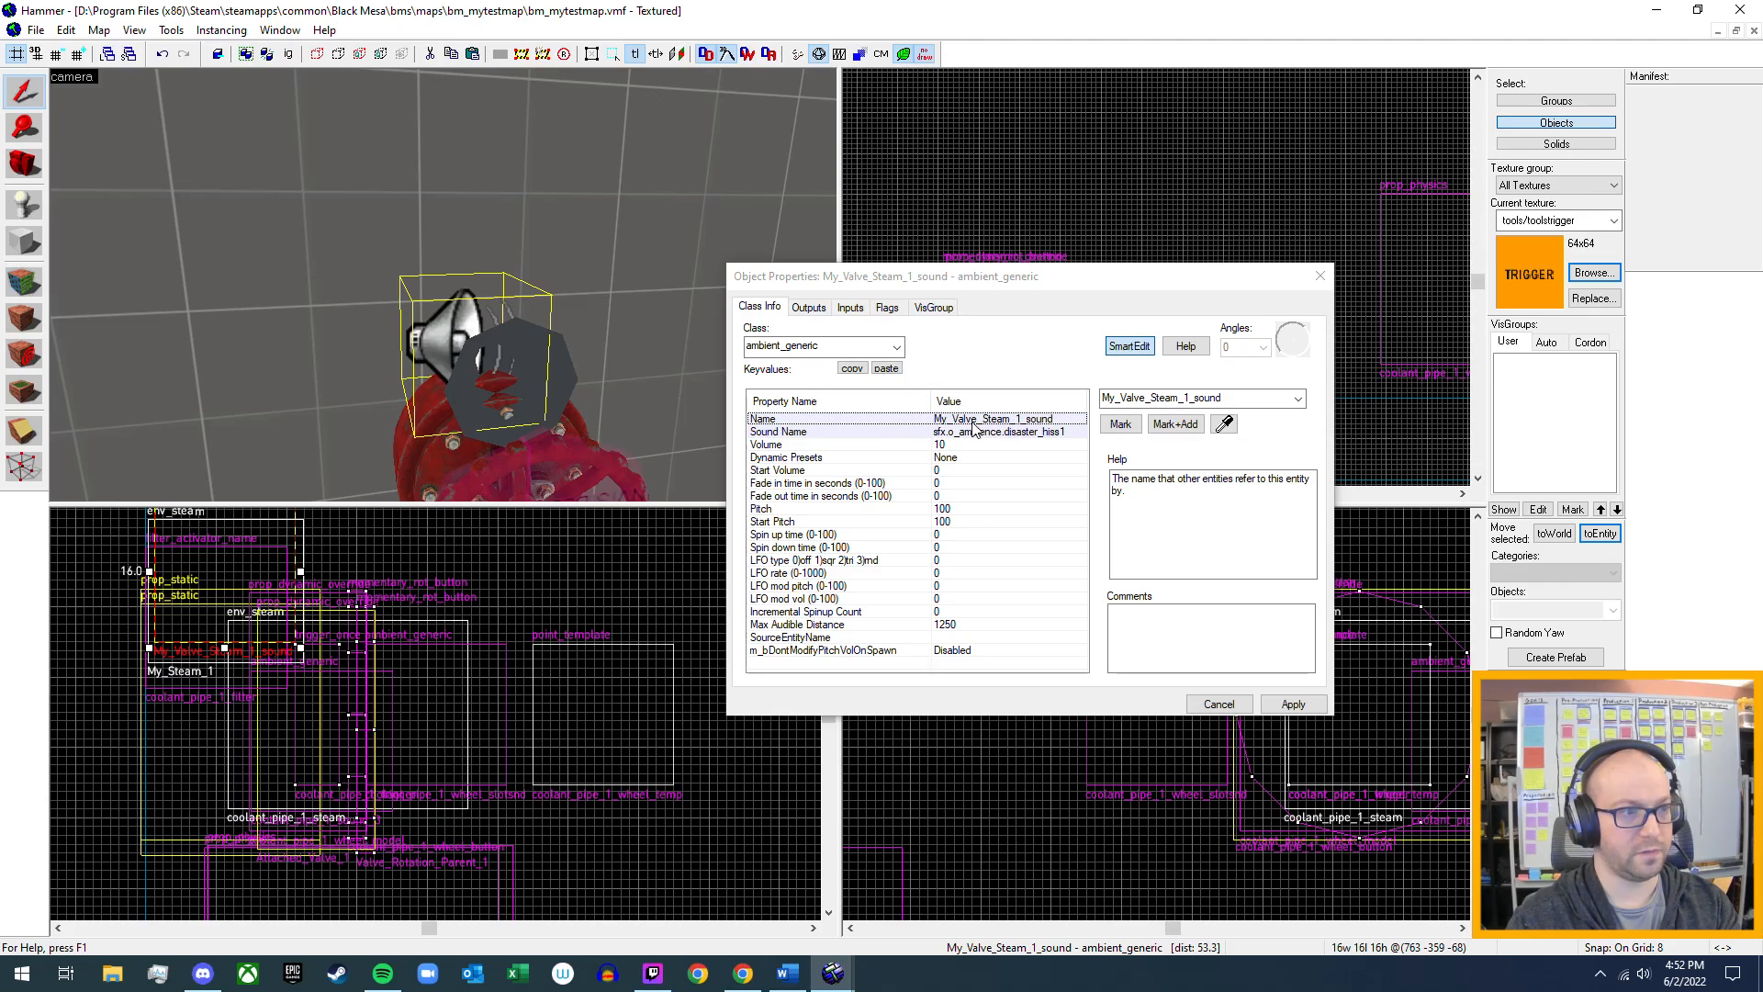
click(1320, 275)
click(551, 372)
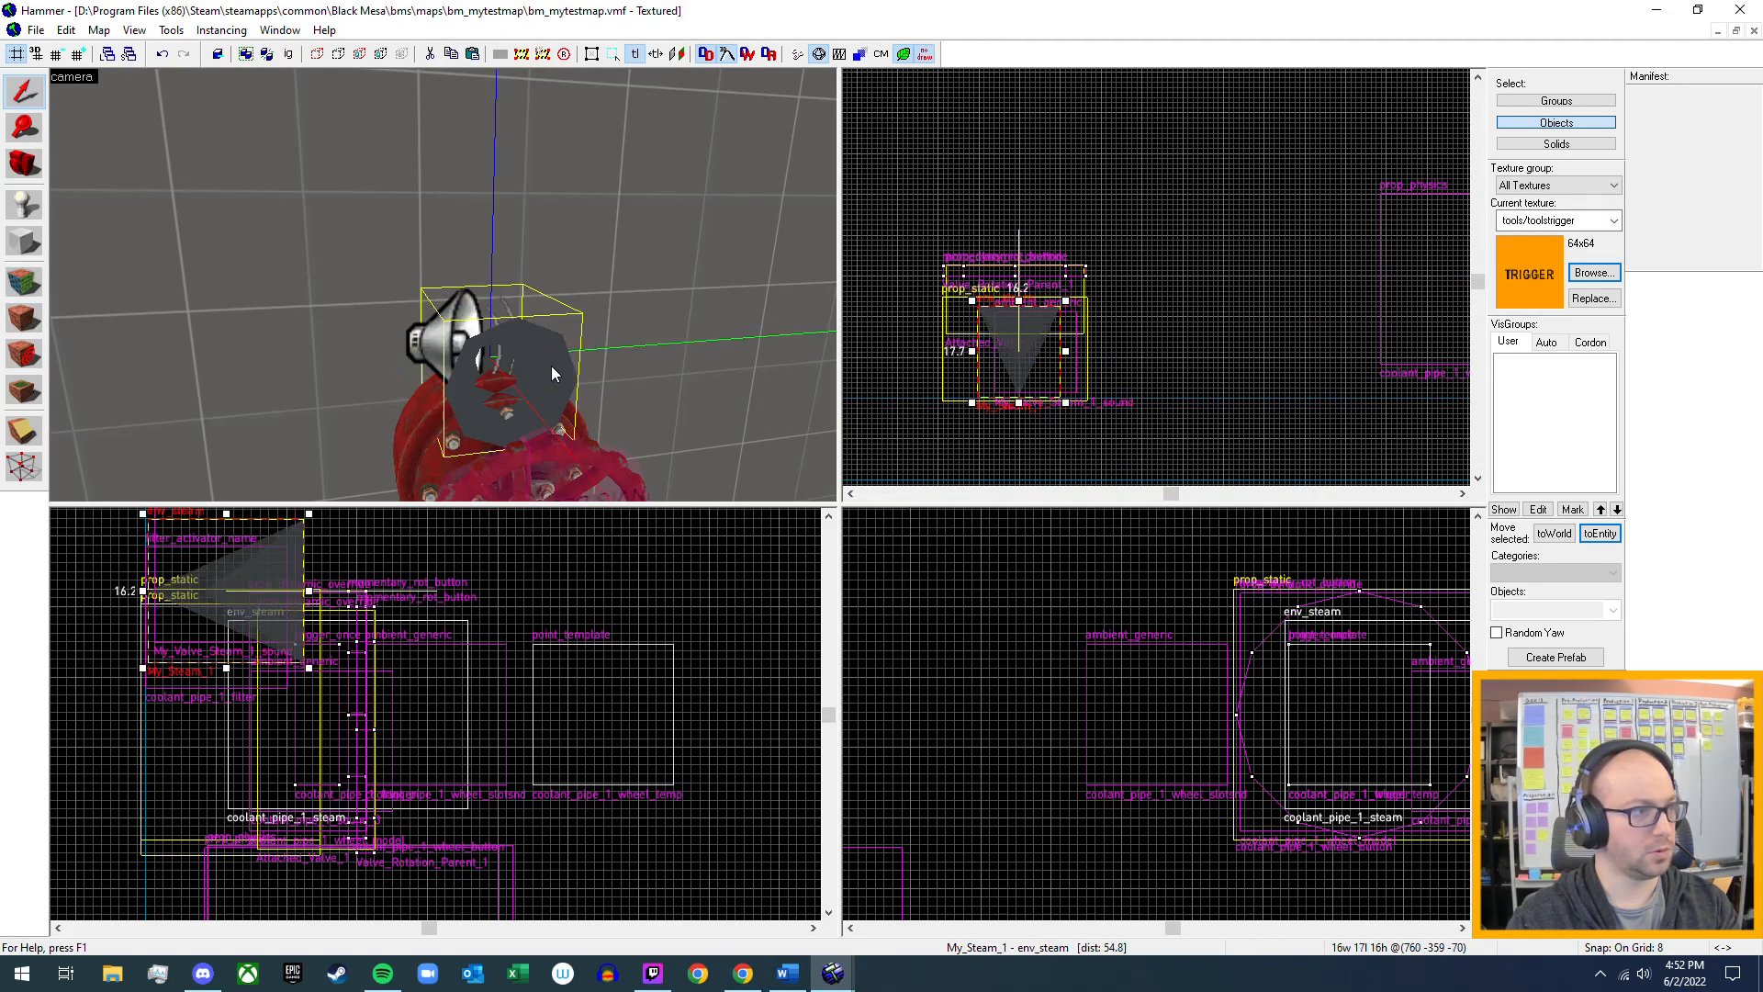
key(alt+Return)
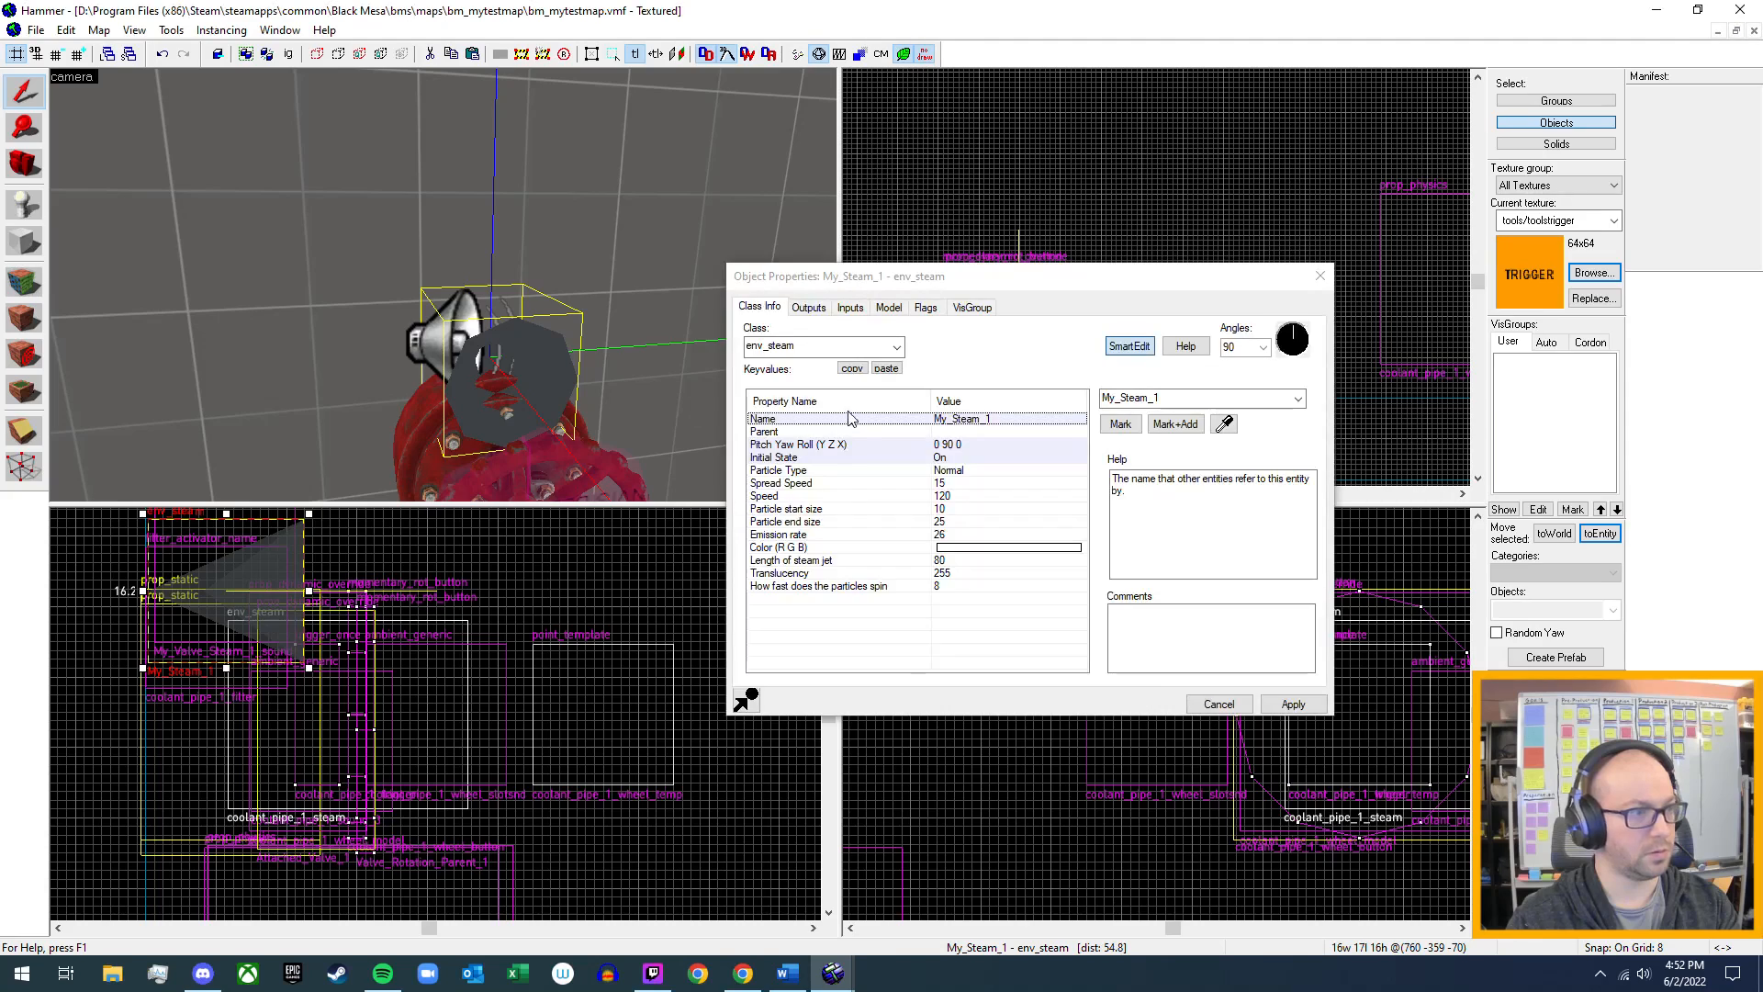
click(1320, 276)
- Change both Kill outputs of the first wheel's Valve_Rotation_Parent_1 from OnReachedPosition to Position
scroll(643, 367, up, 2)
click(599, 312)
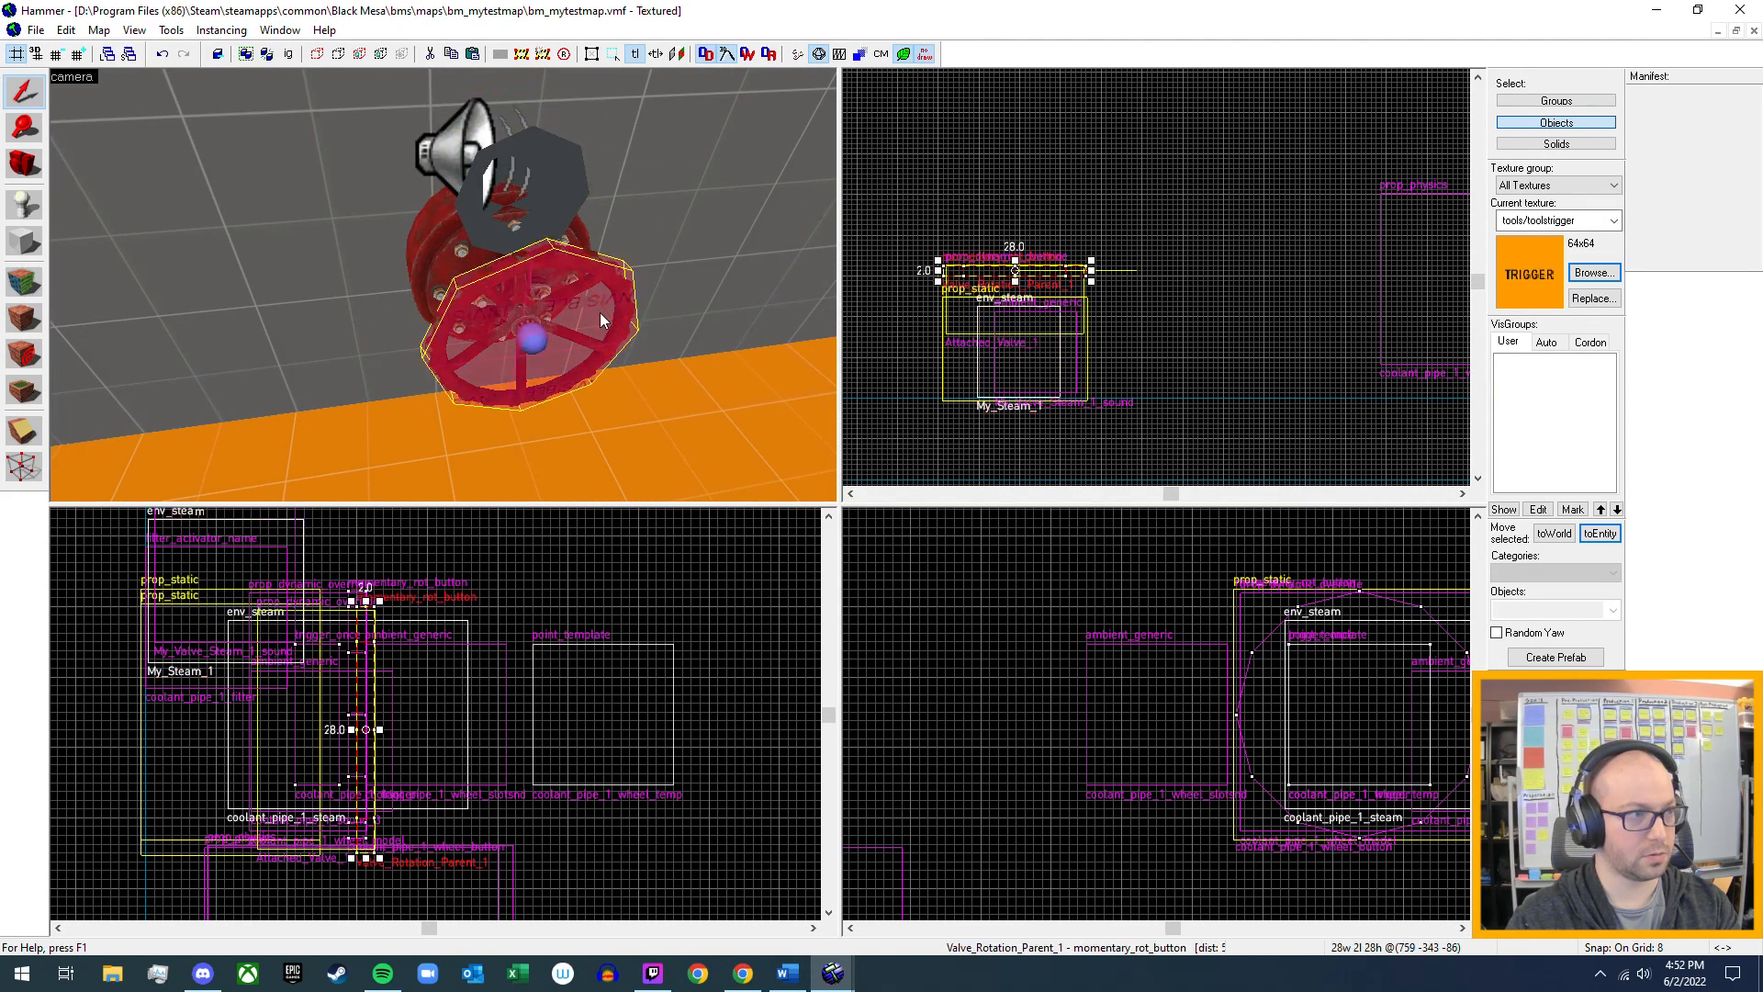
key(alt+Return)
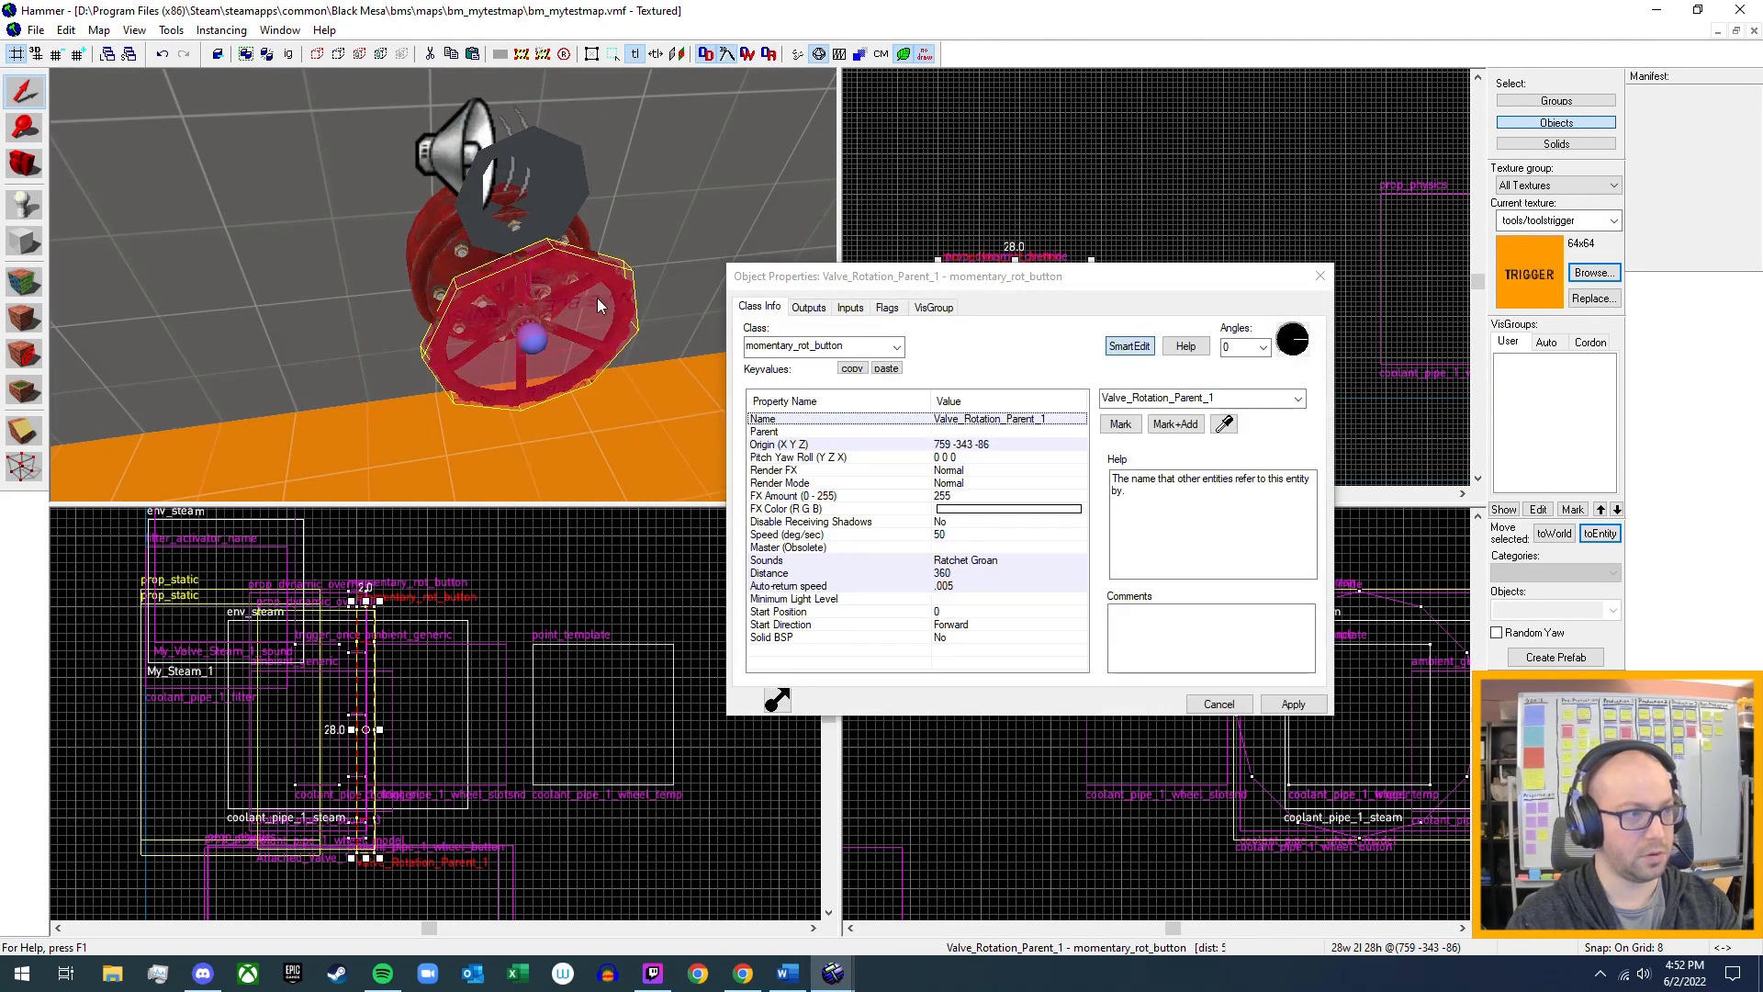
click(810, 308)
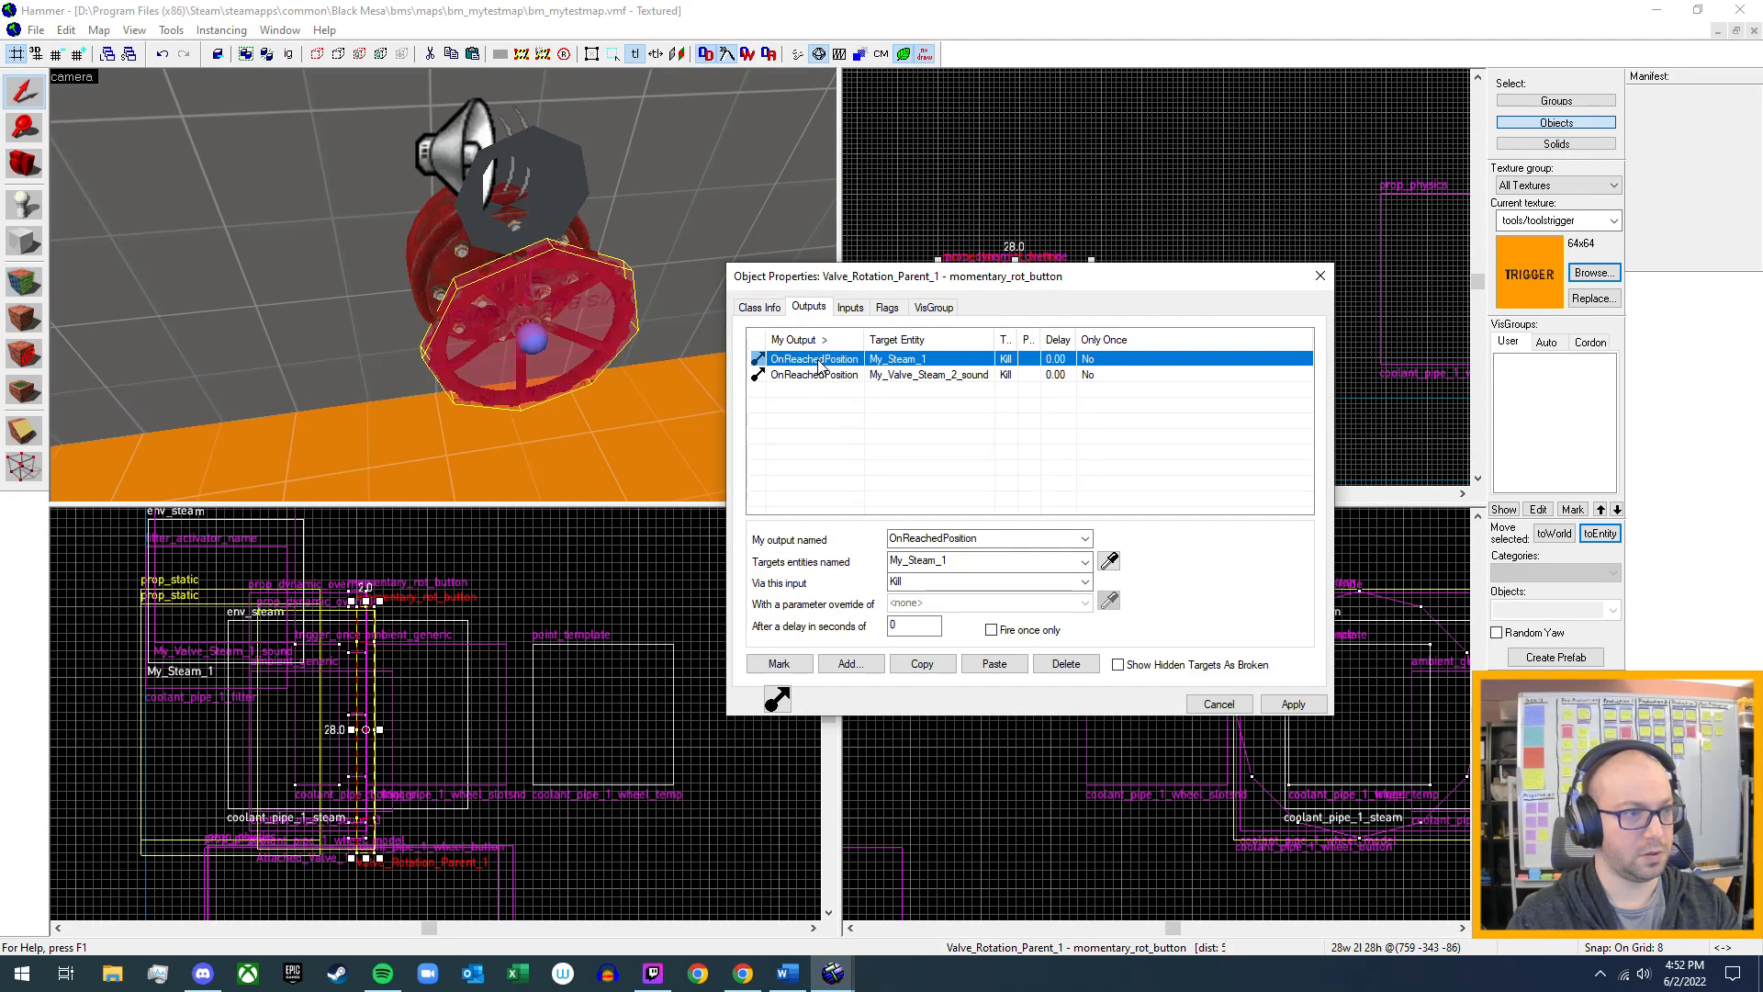
click(1087, 540)
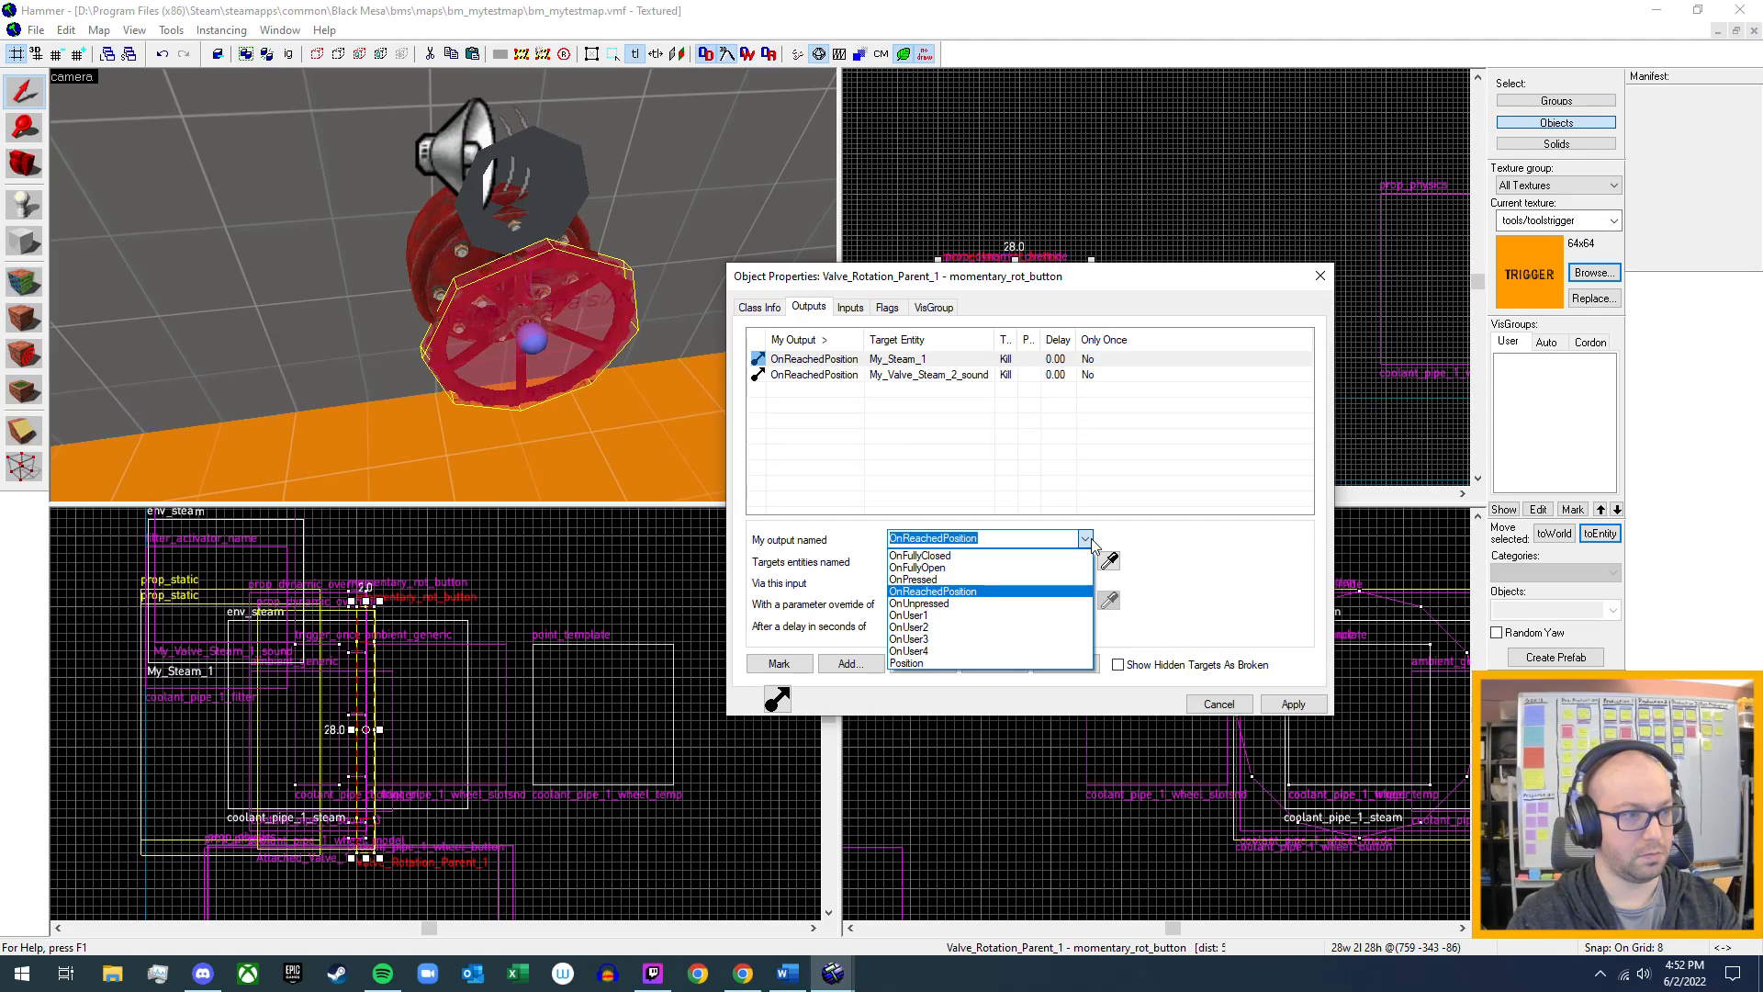
click(958, 663)
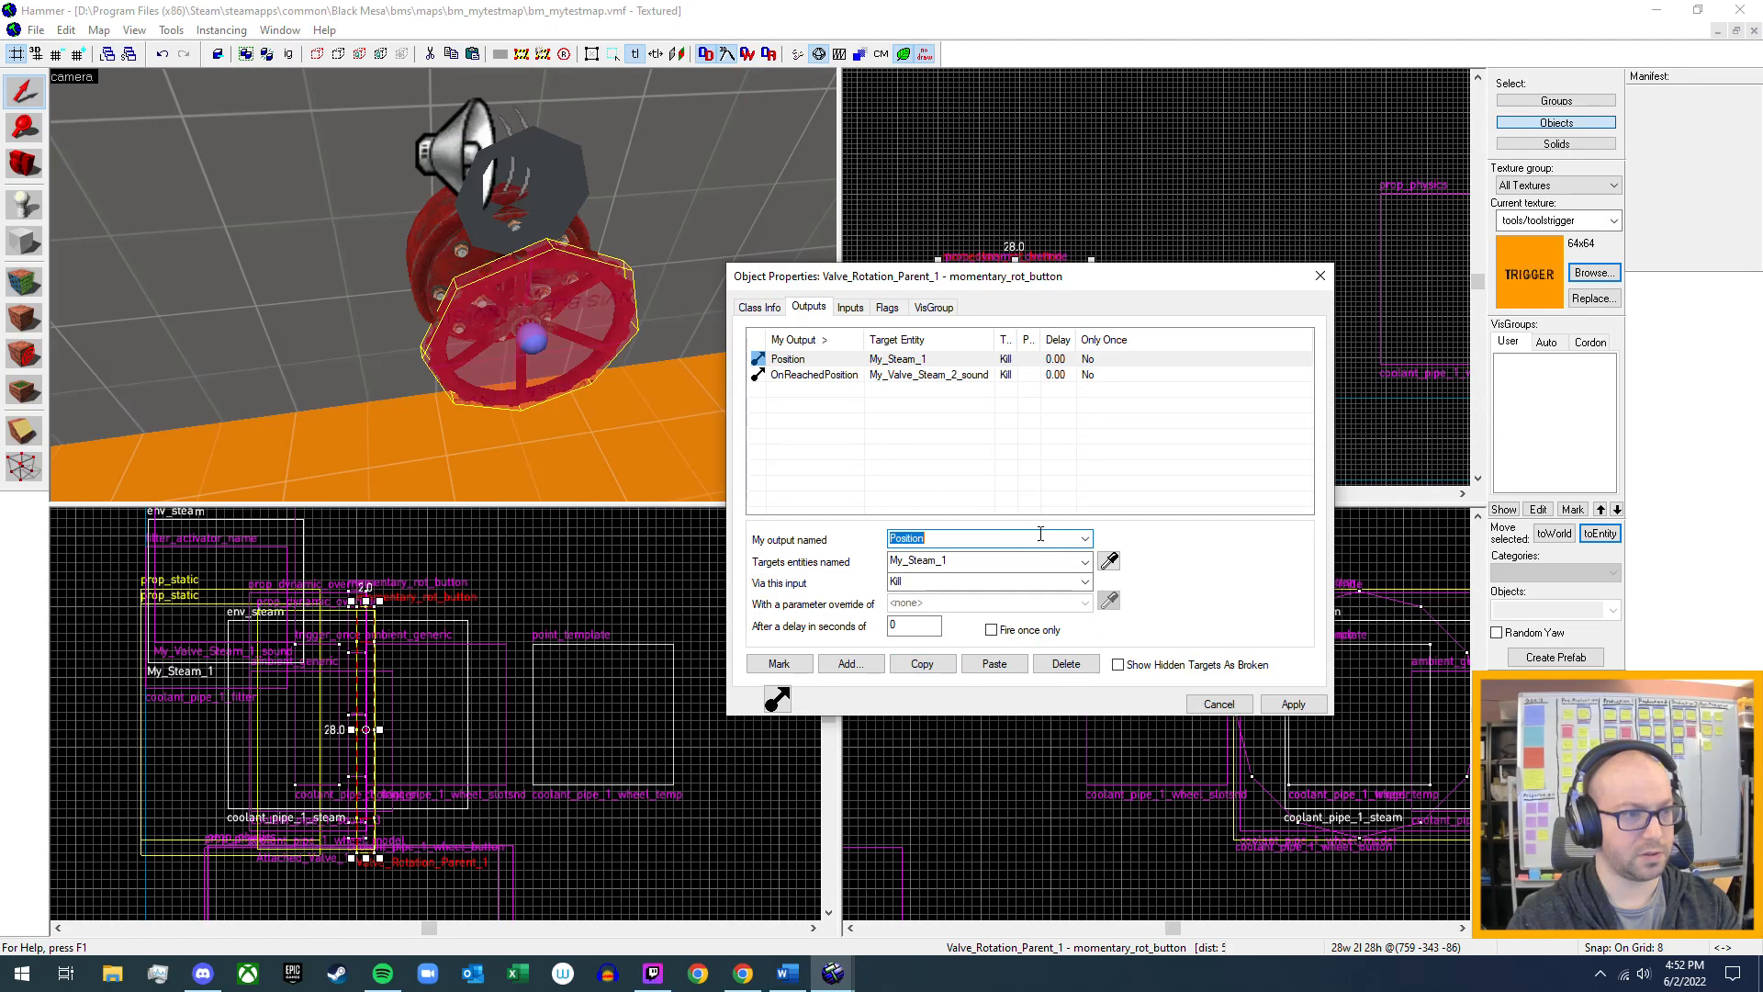
click(854, 378)
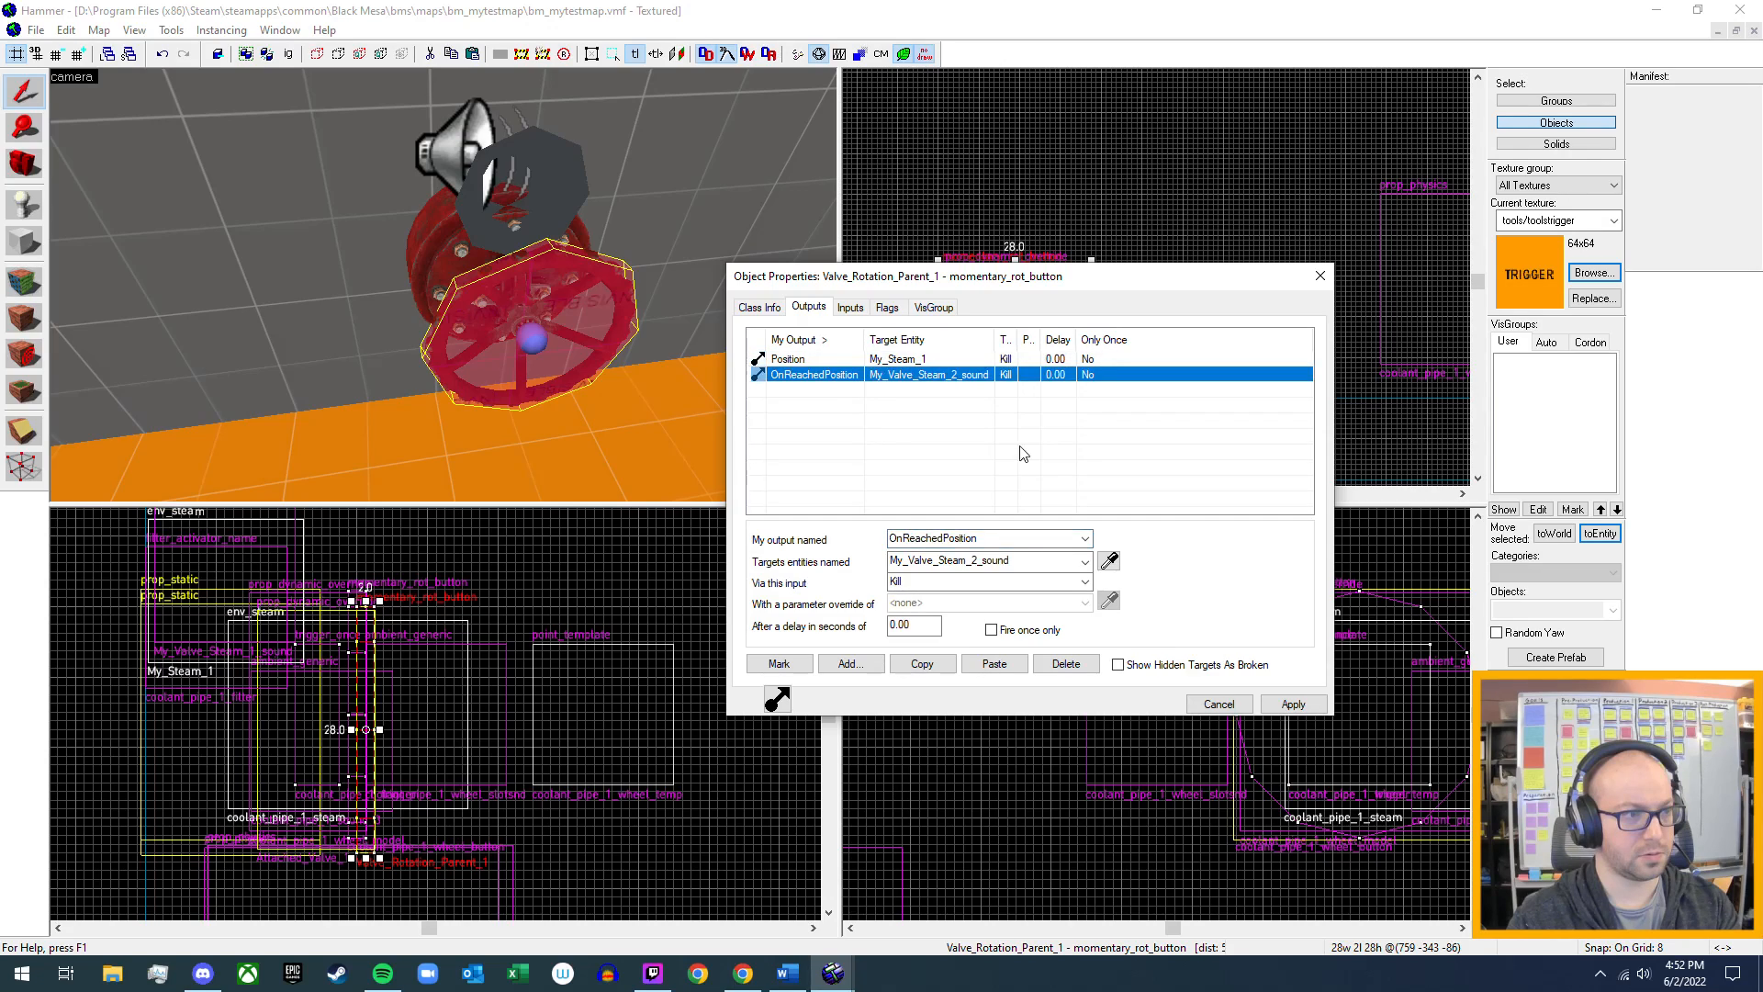
click(1085, 539)
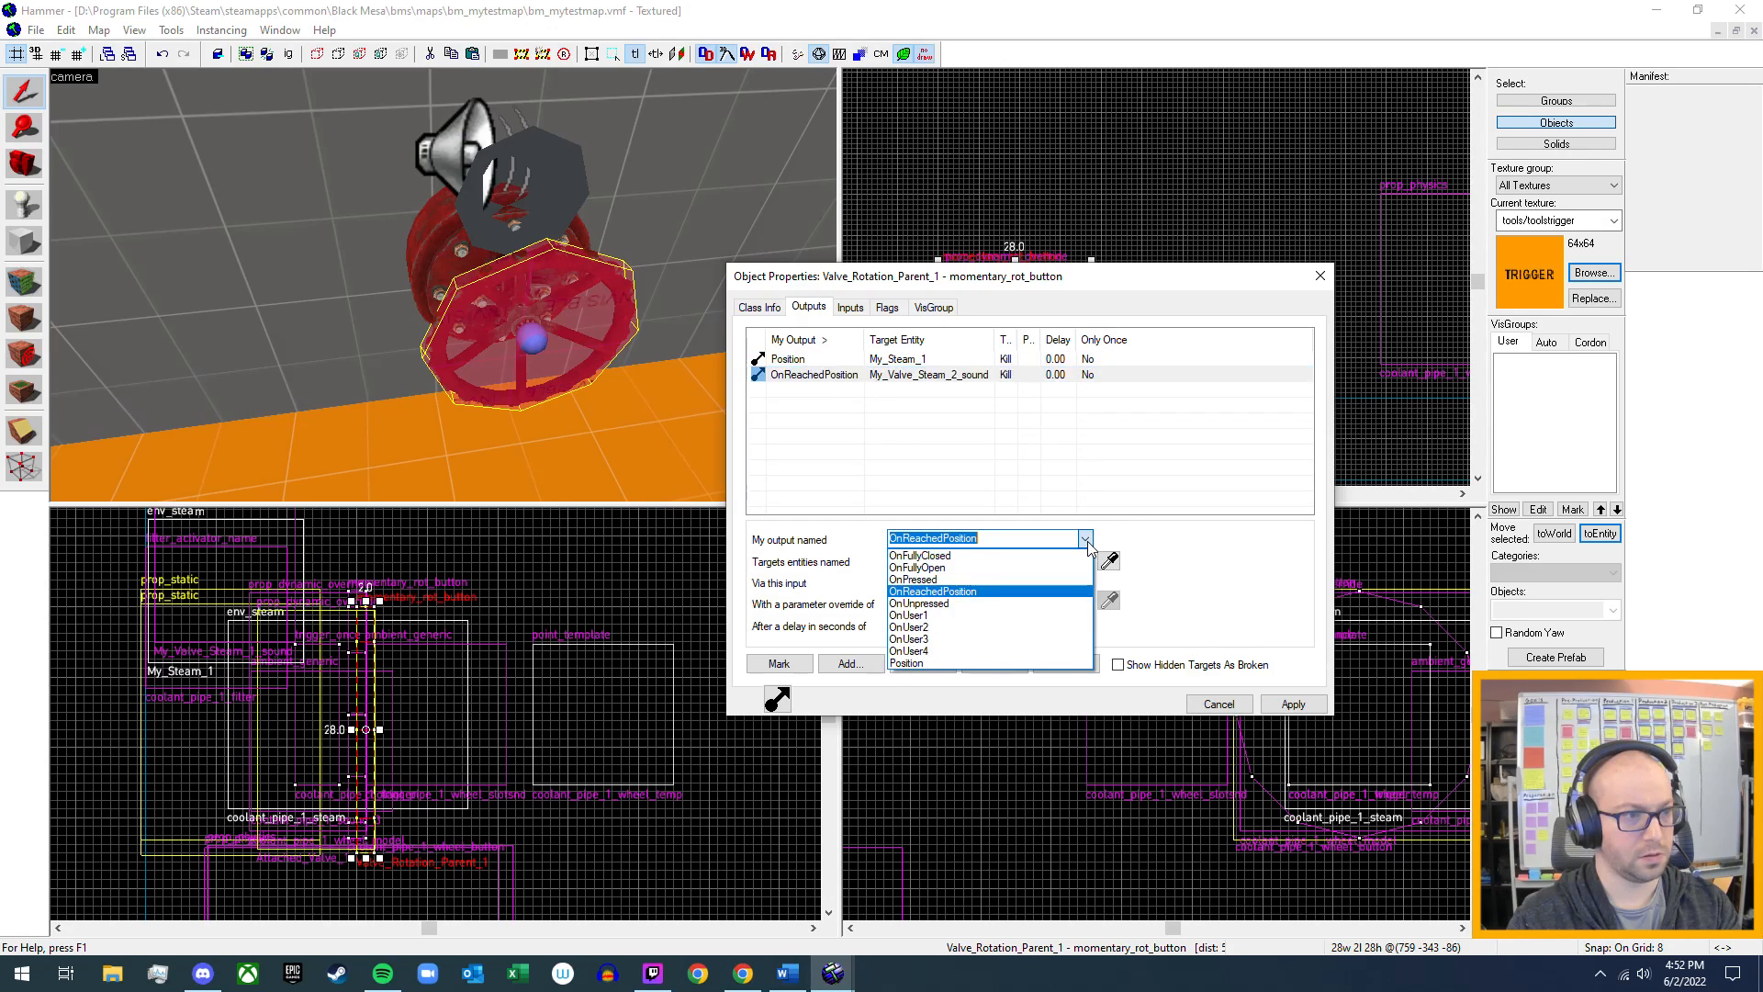
click(973, 662)
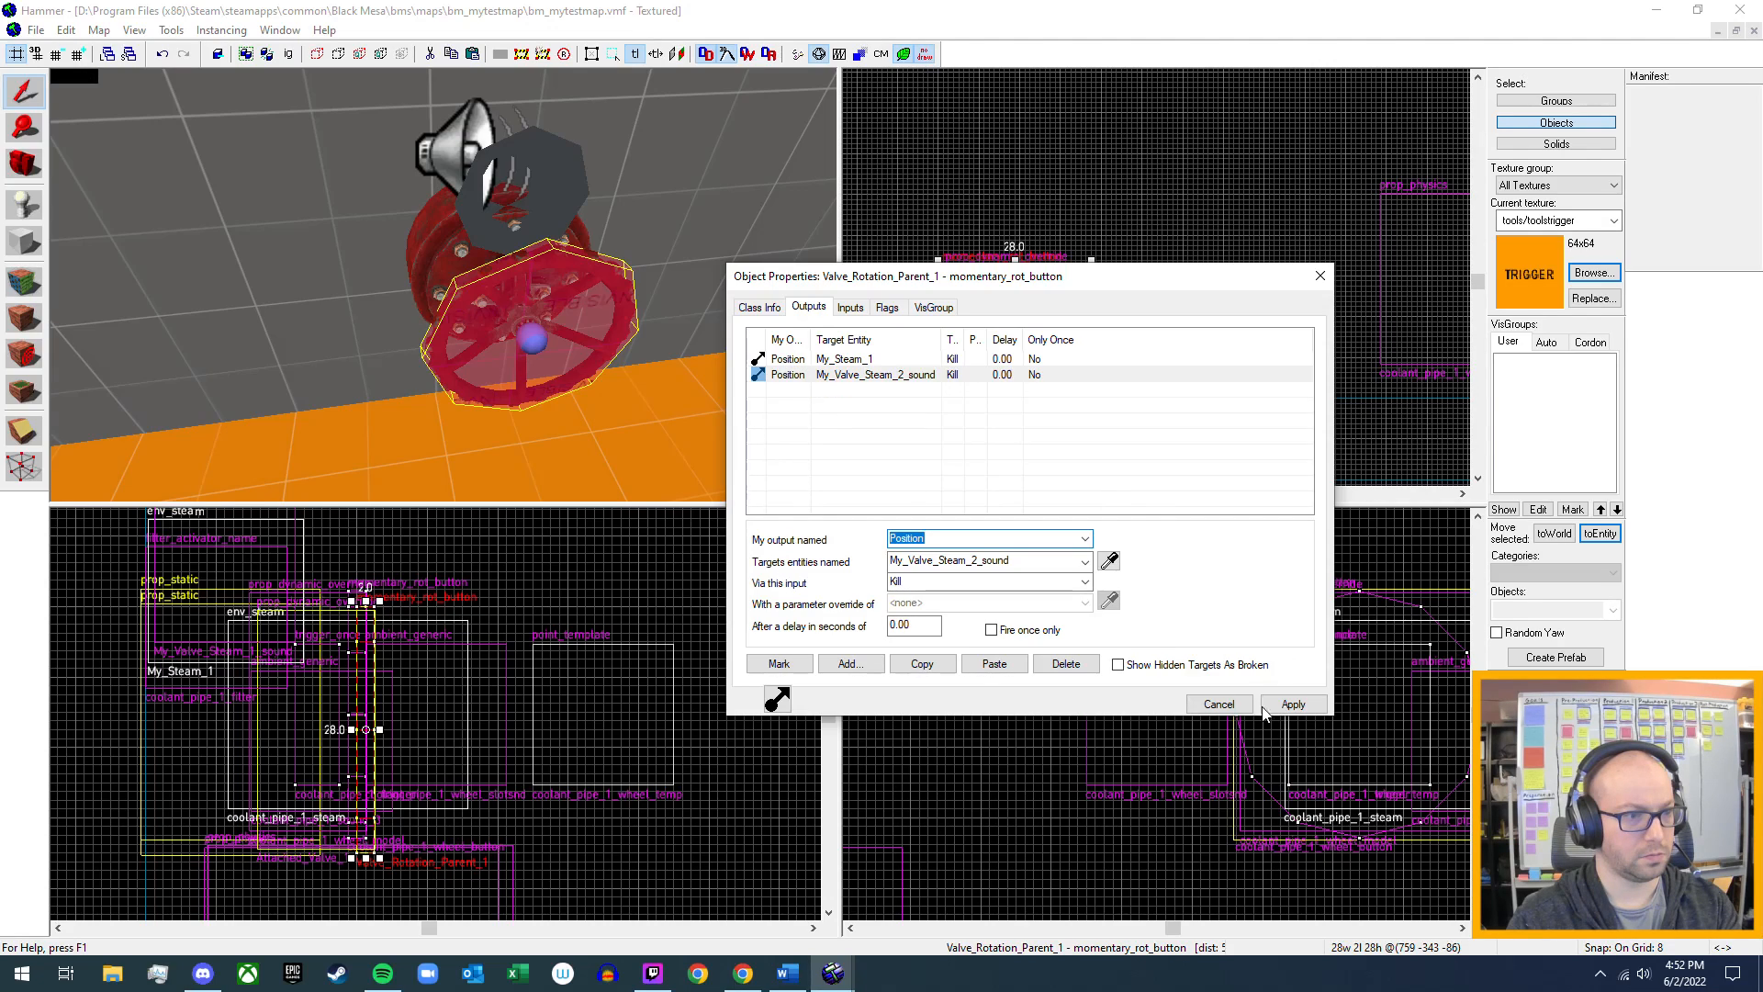
- Review the Position outputs and the keyvalues of Valve_Rotation_Parent_1, including its distance and auto-return speed
click(816, 361)
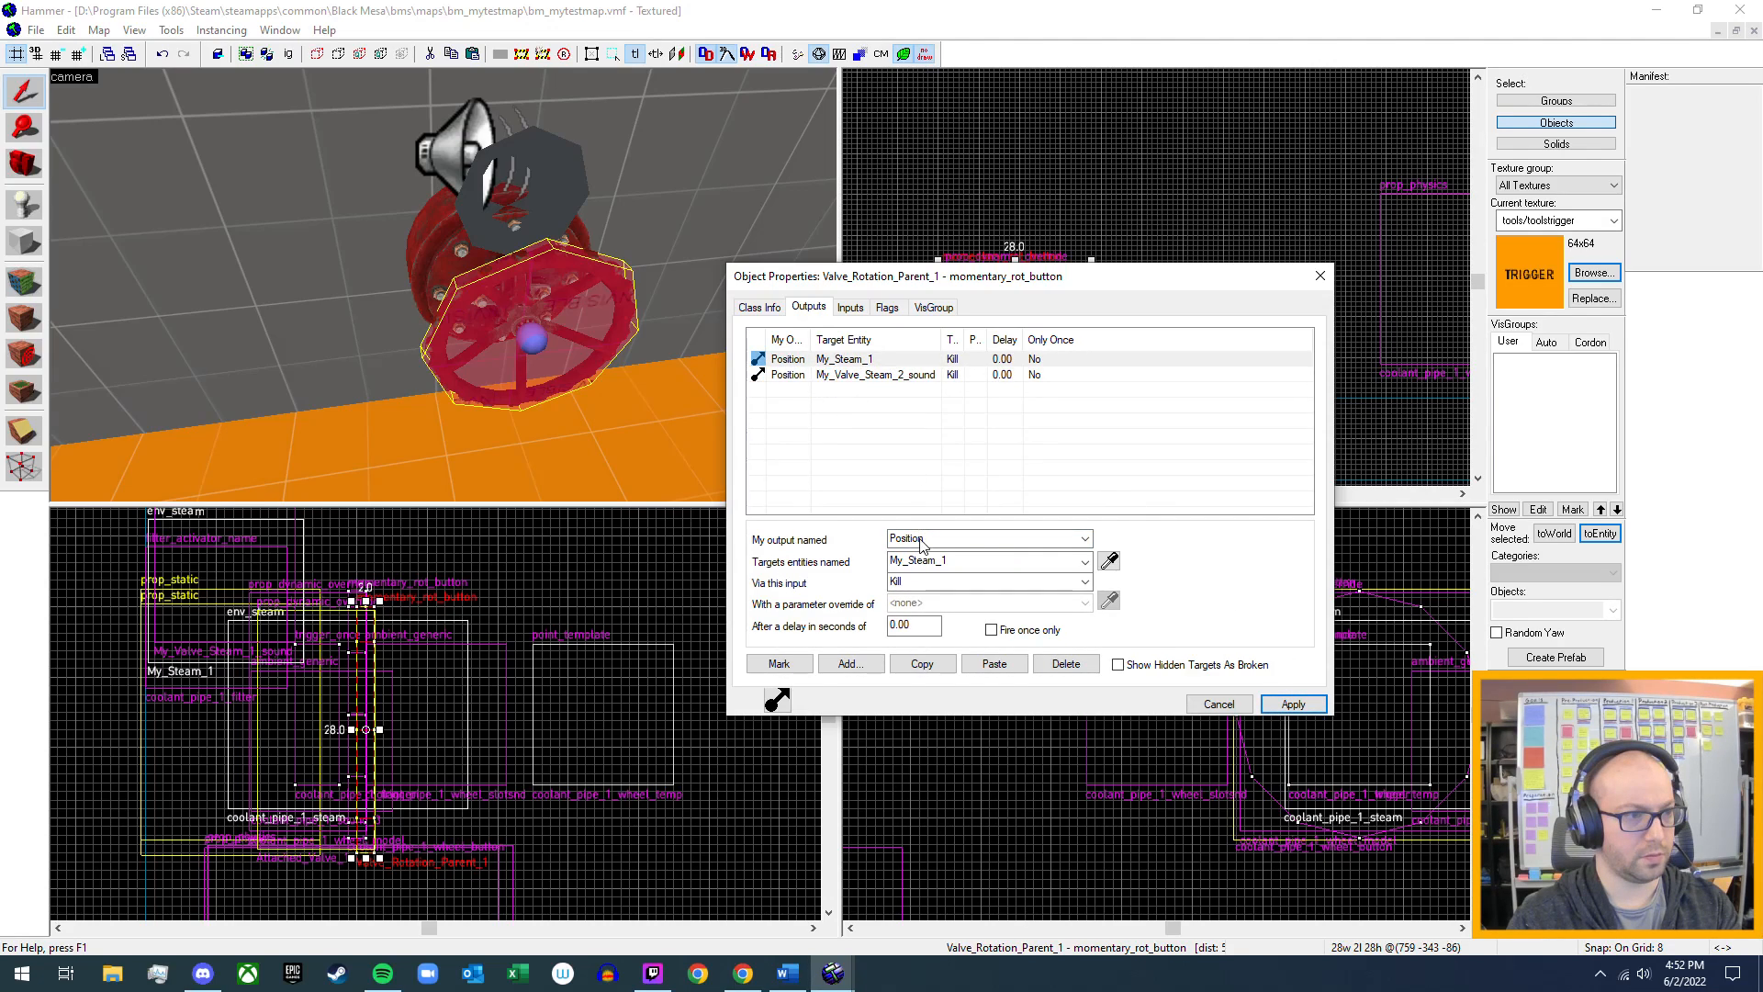
click(814, 397)
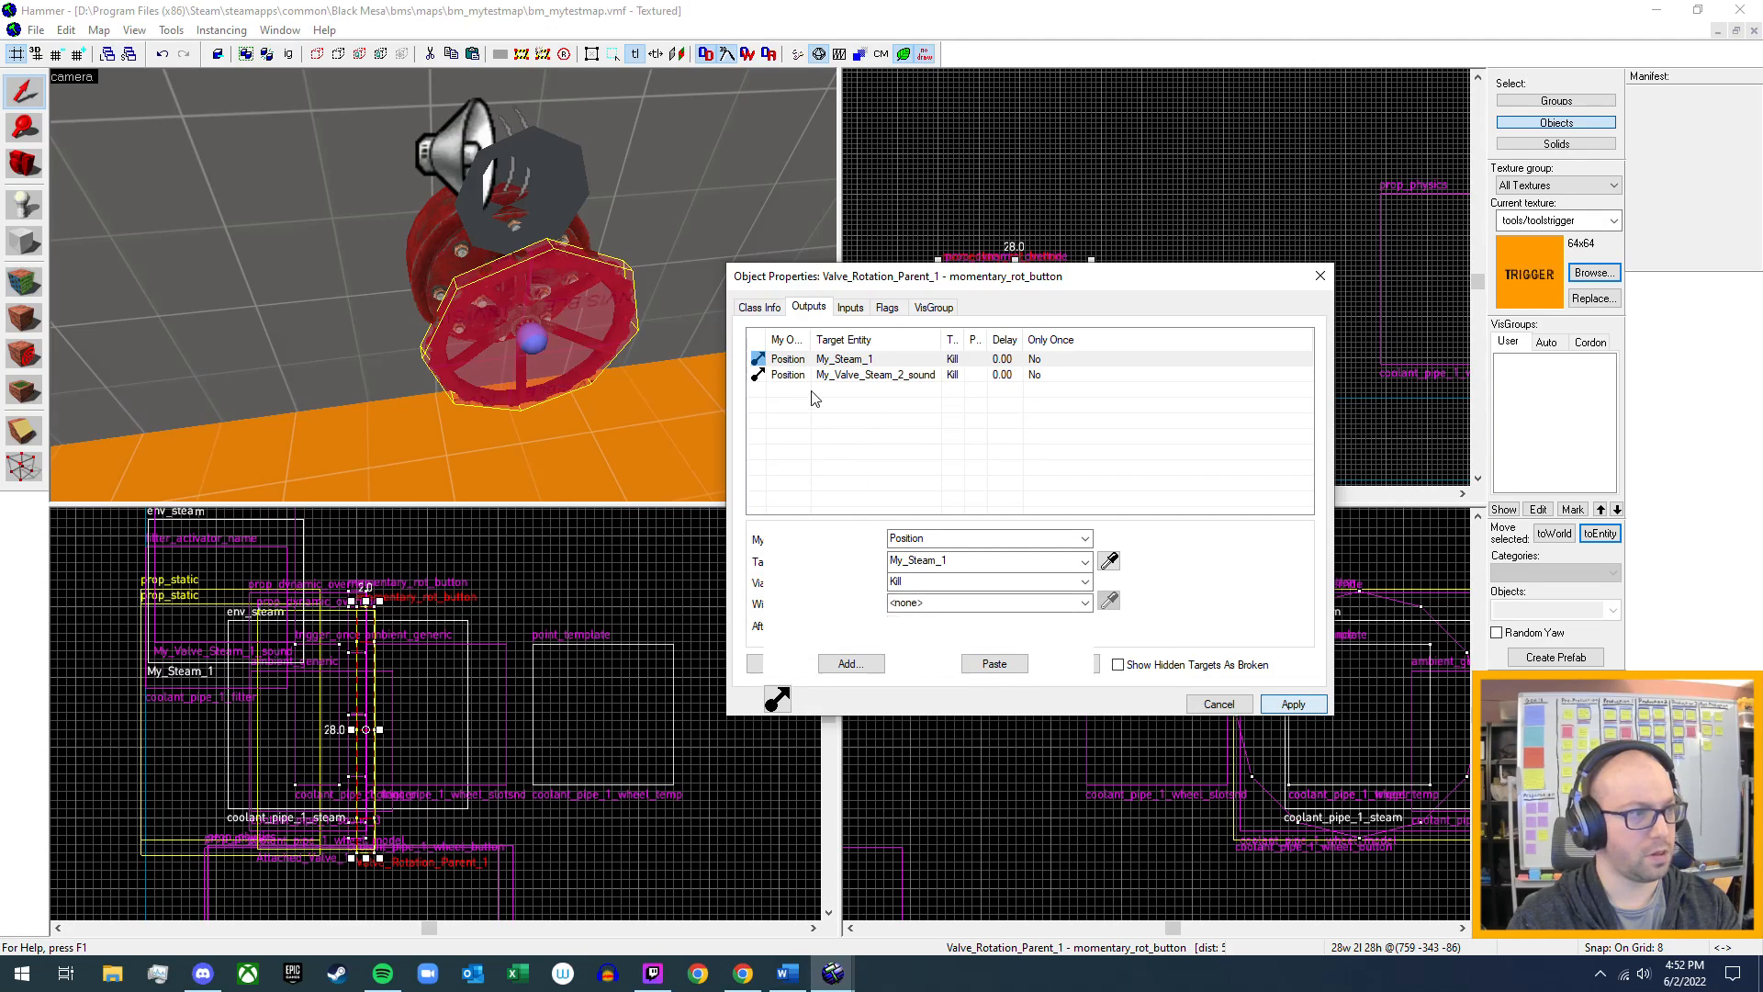
click(790, 360)
click(759, 306)
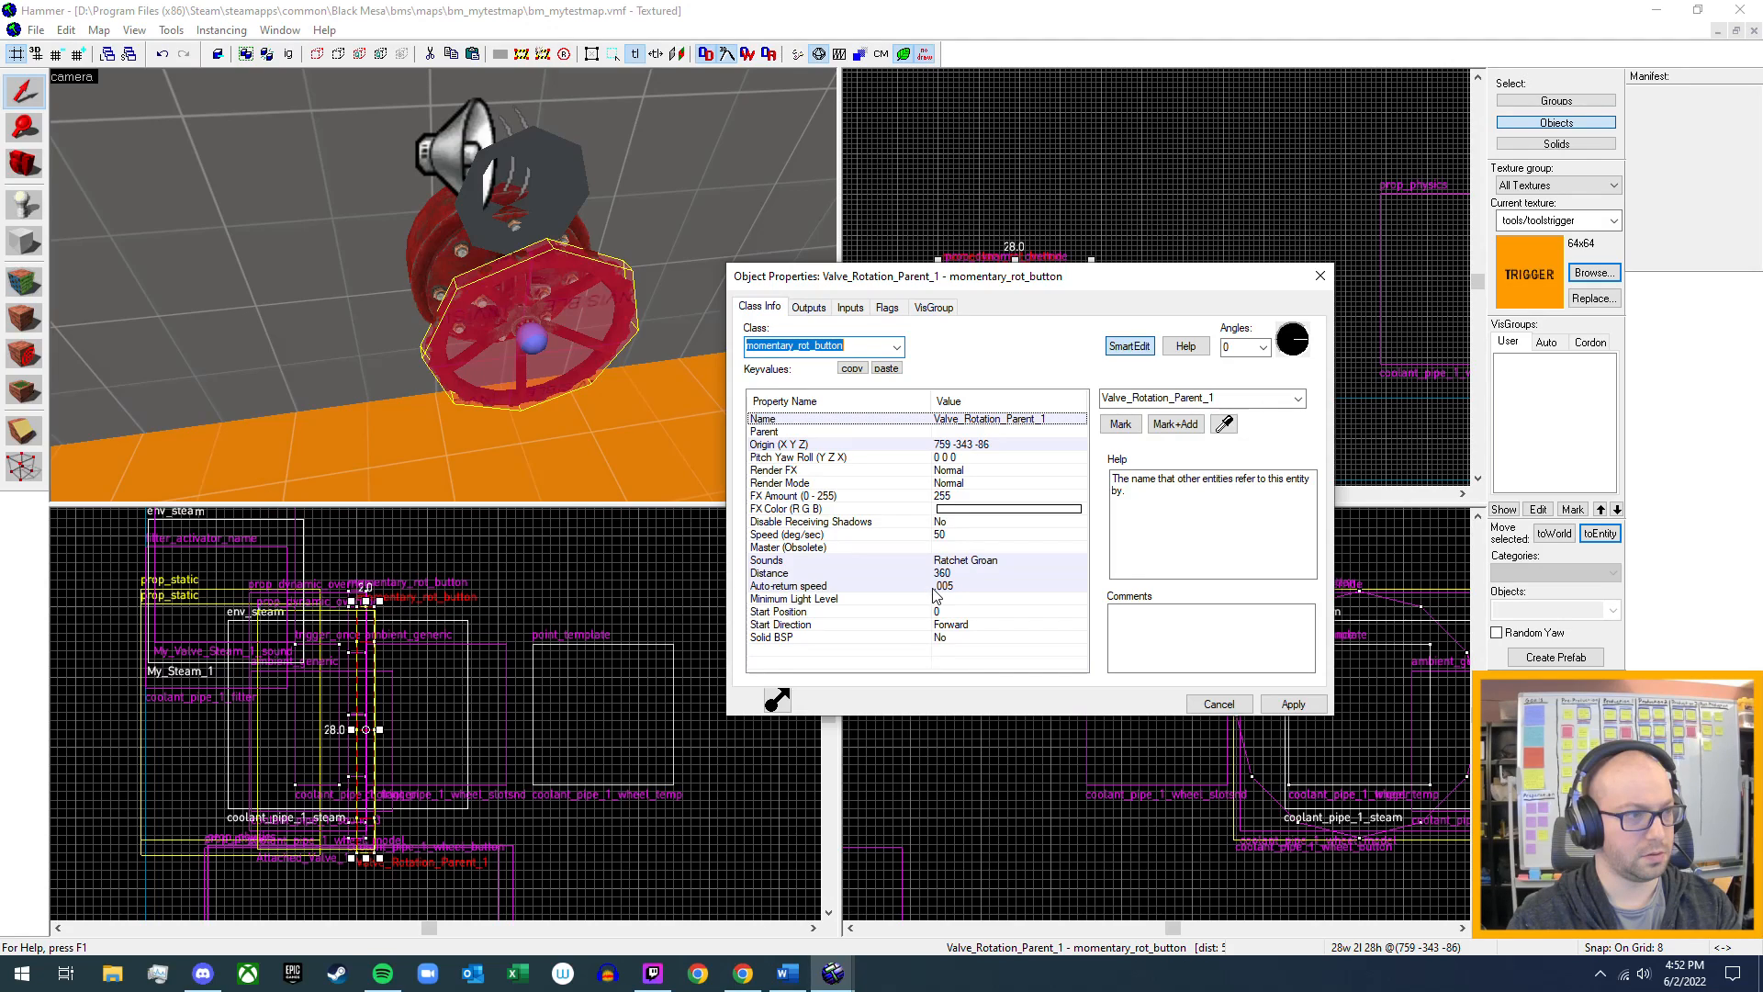
click(809, 309)
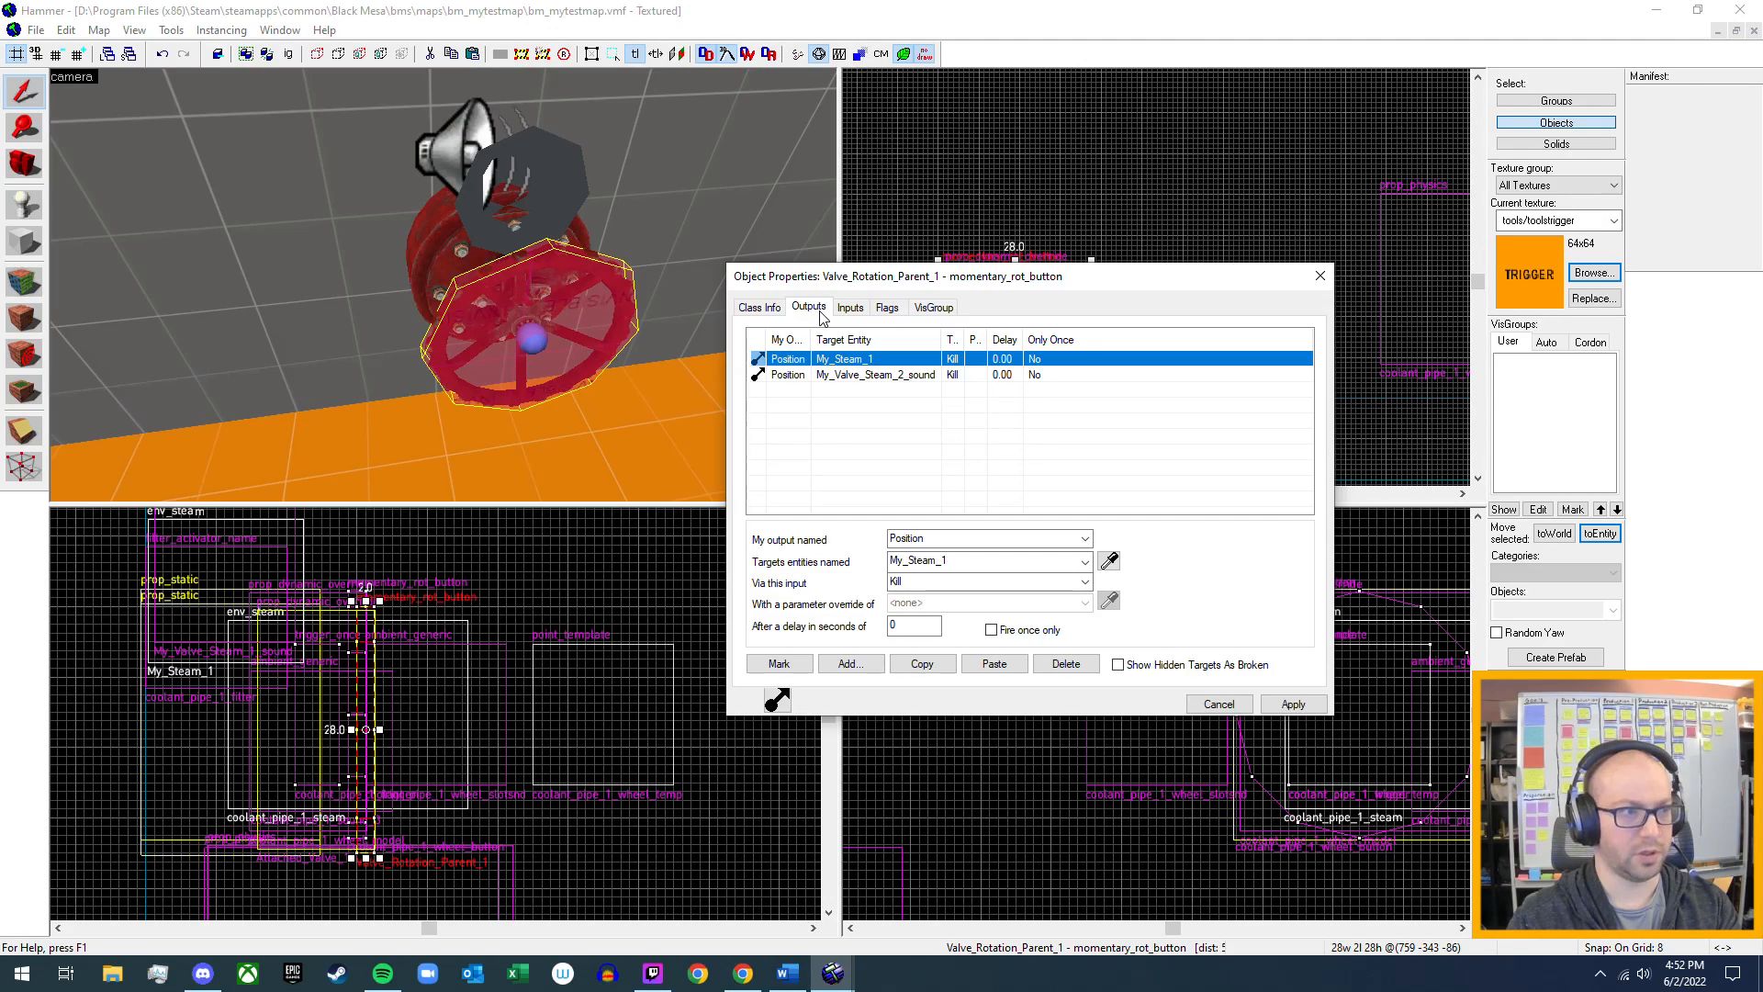
- Retarget the second Position output of Valve_Rotation_Parent_1 to My_Valve_Steam_1_sound
click(863, 378)
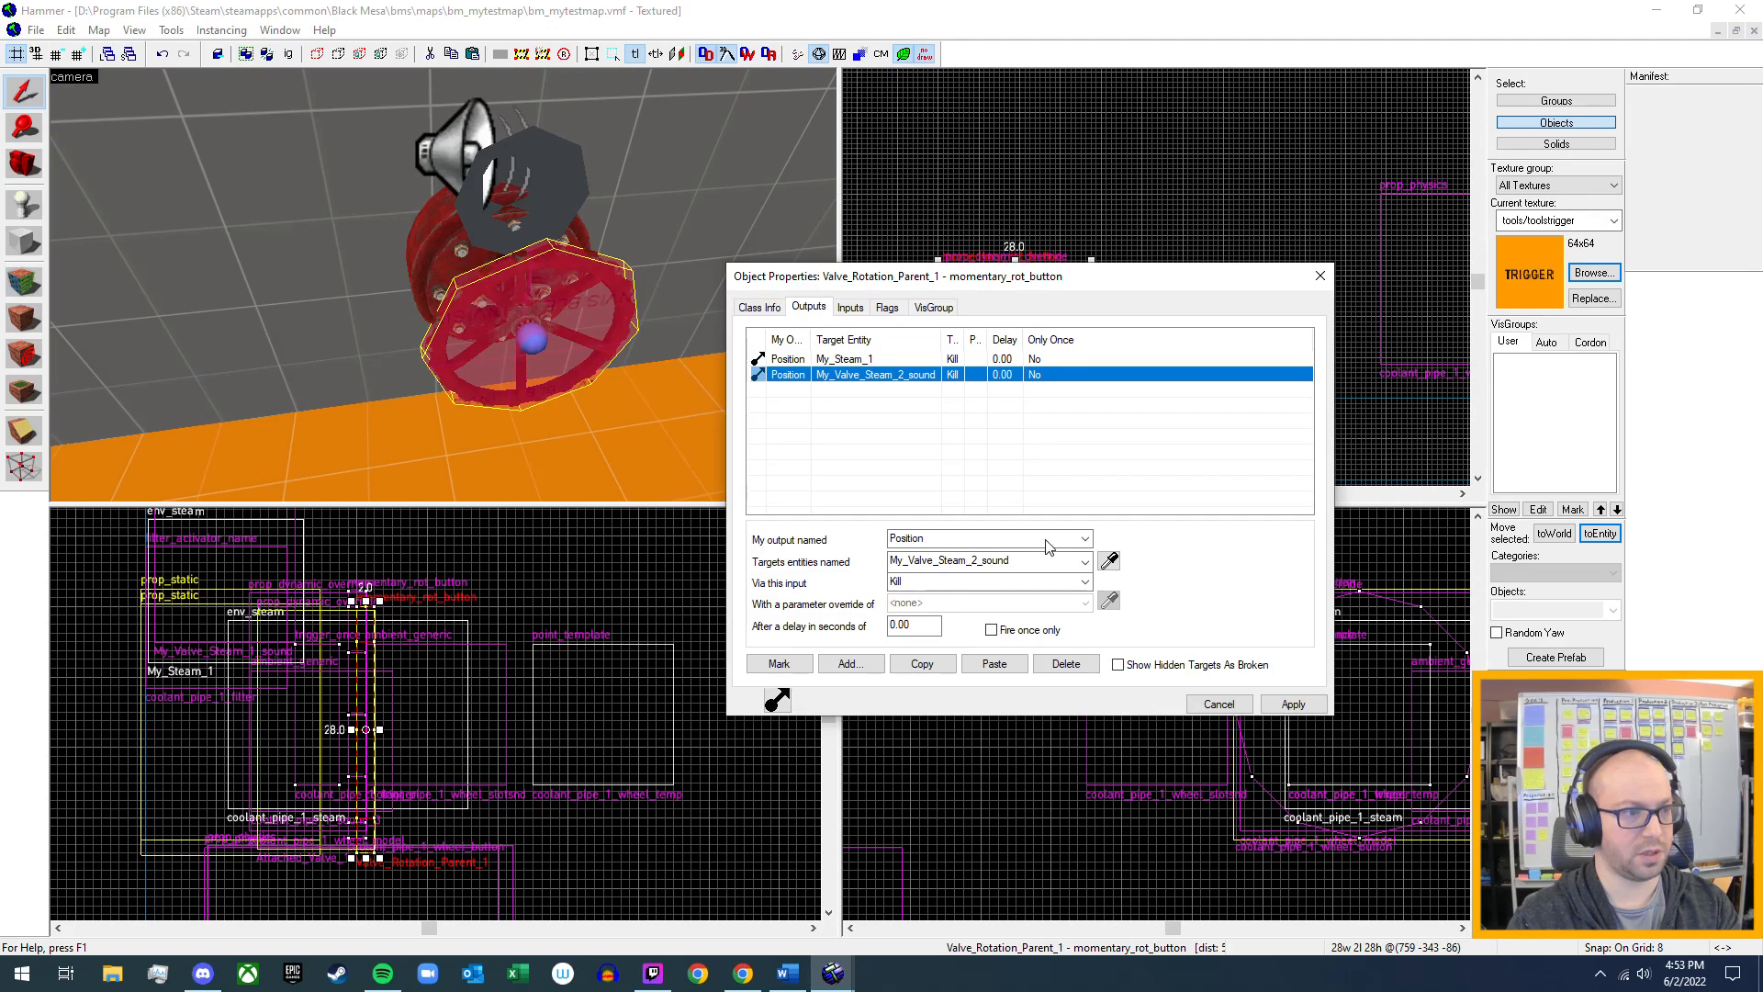
click(1085, 562)
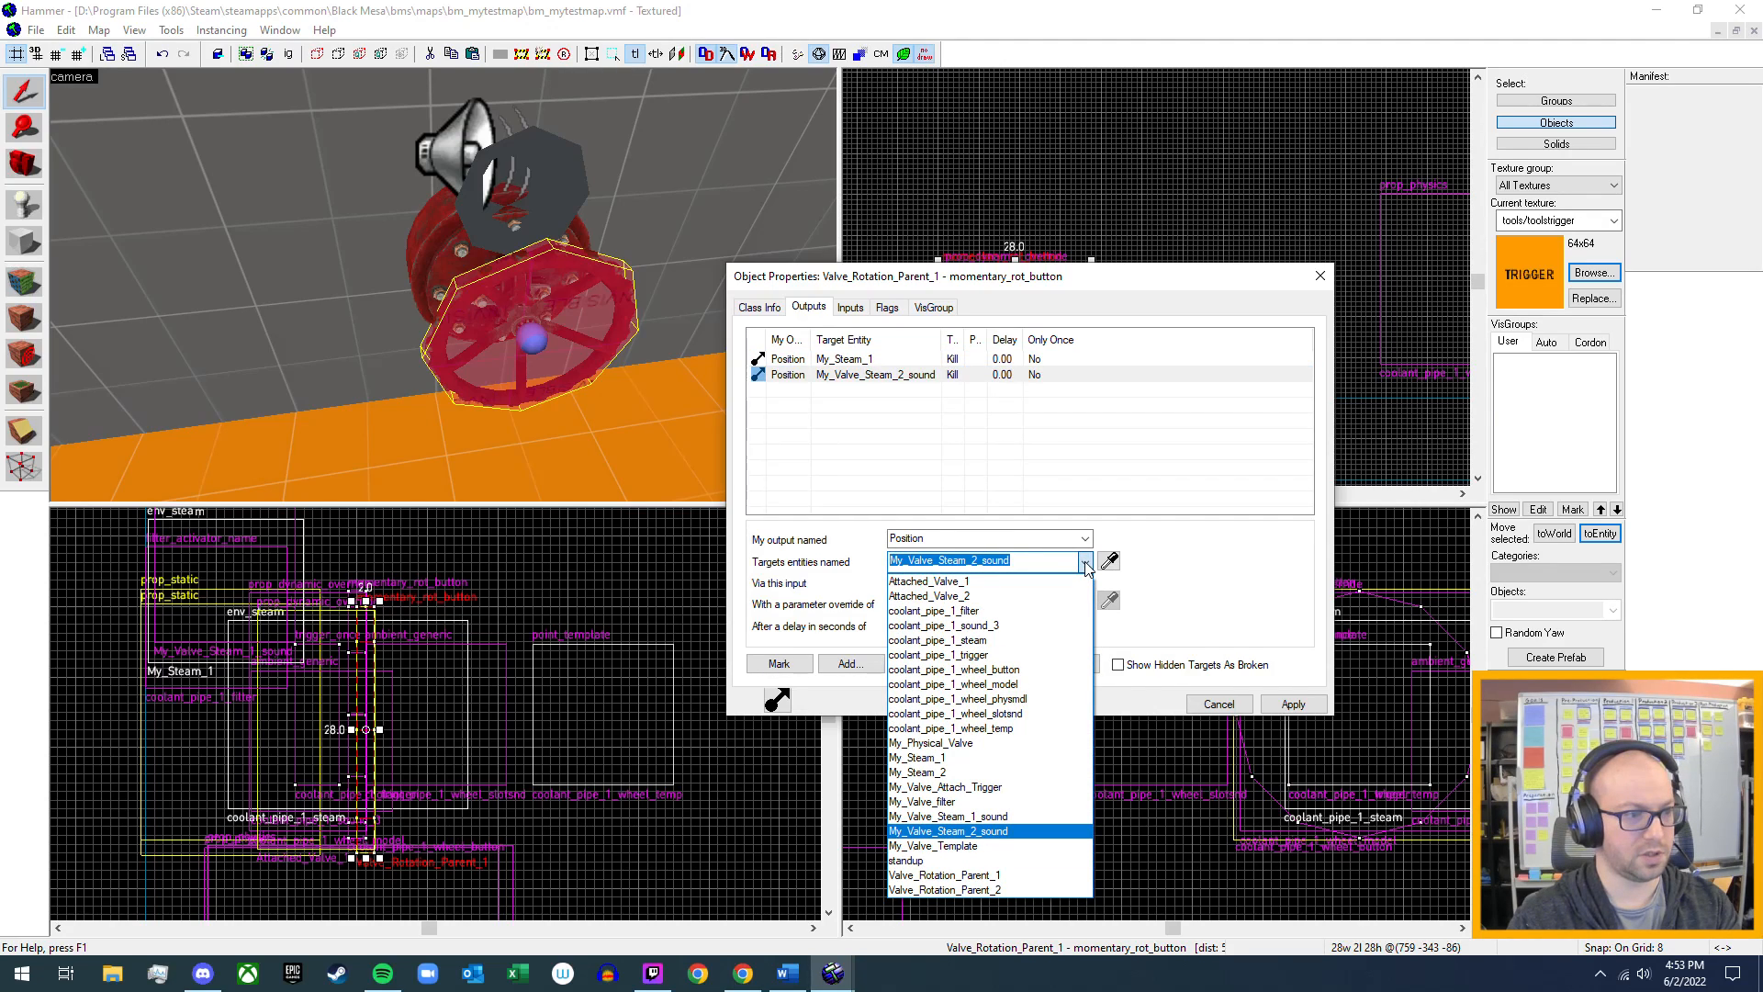
click(1010, 816)
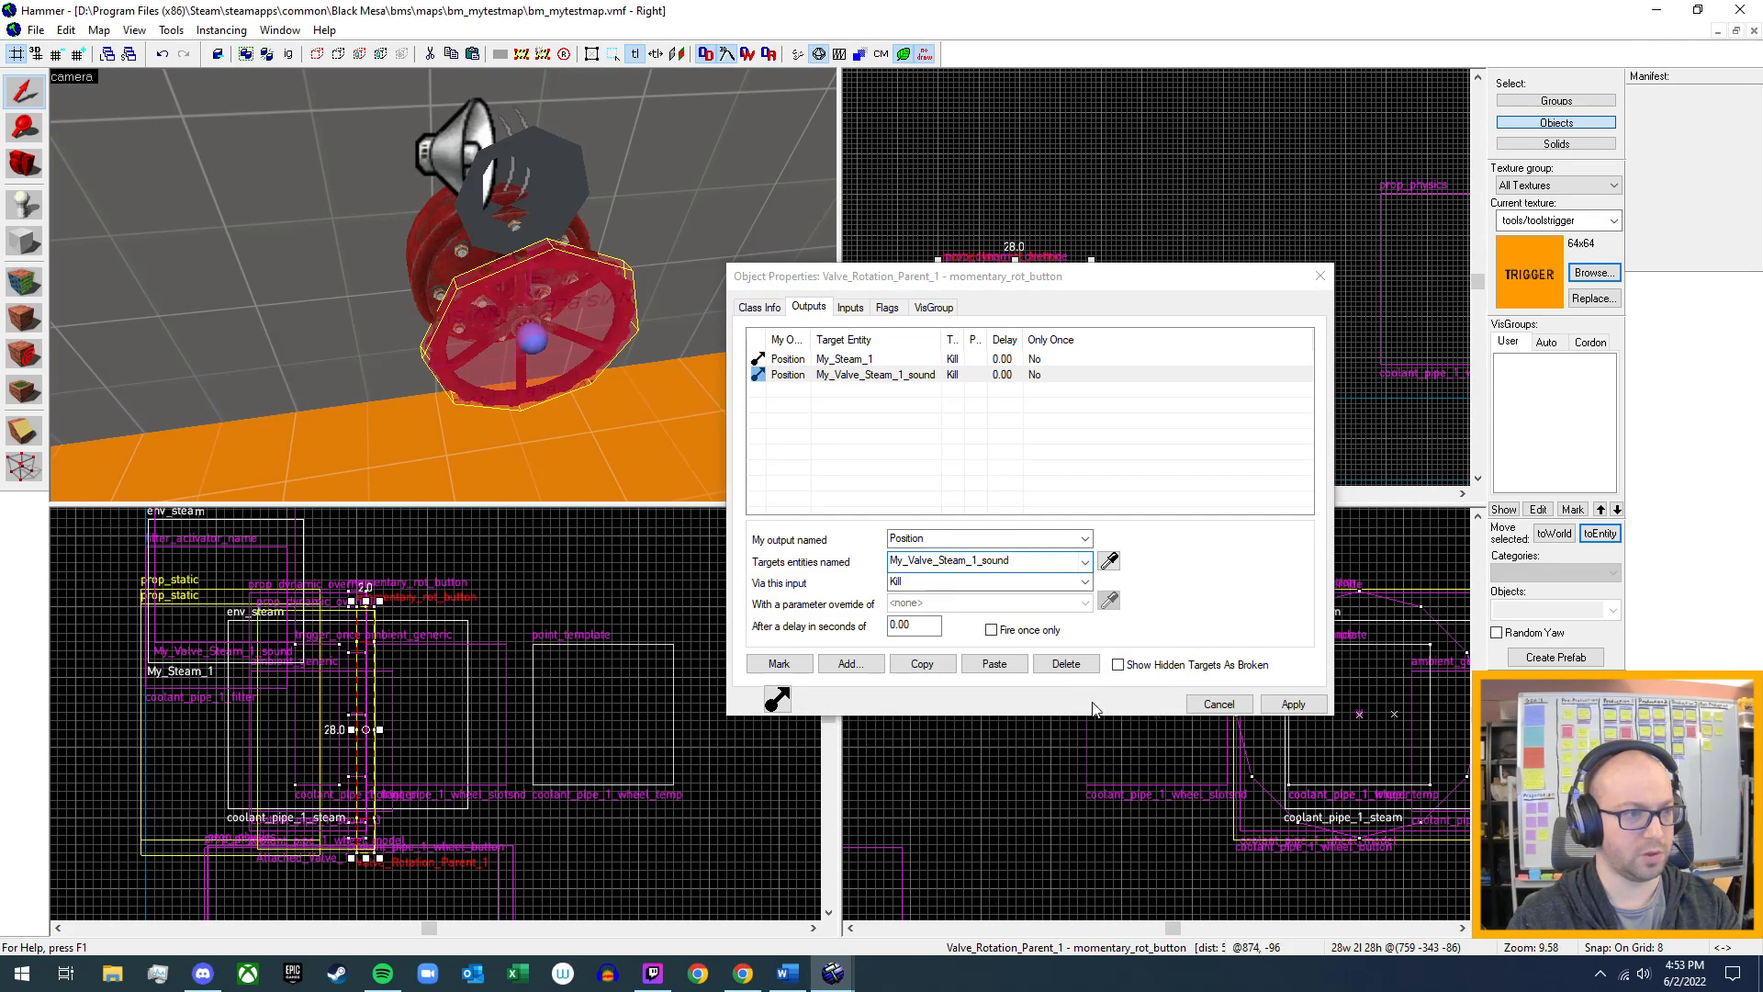
- Apply the retargeted output, check the available inputs for the My_Steam_1 output while keeping Kill, and close the valve's properties
click(1293, 704)
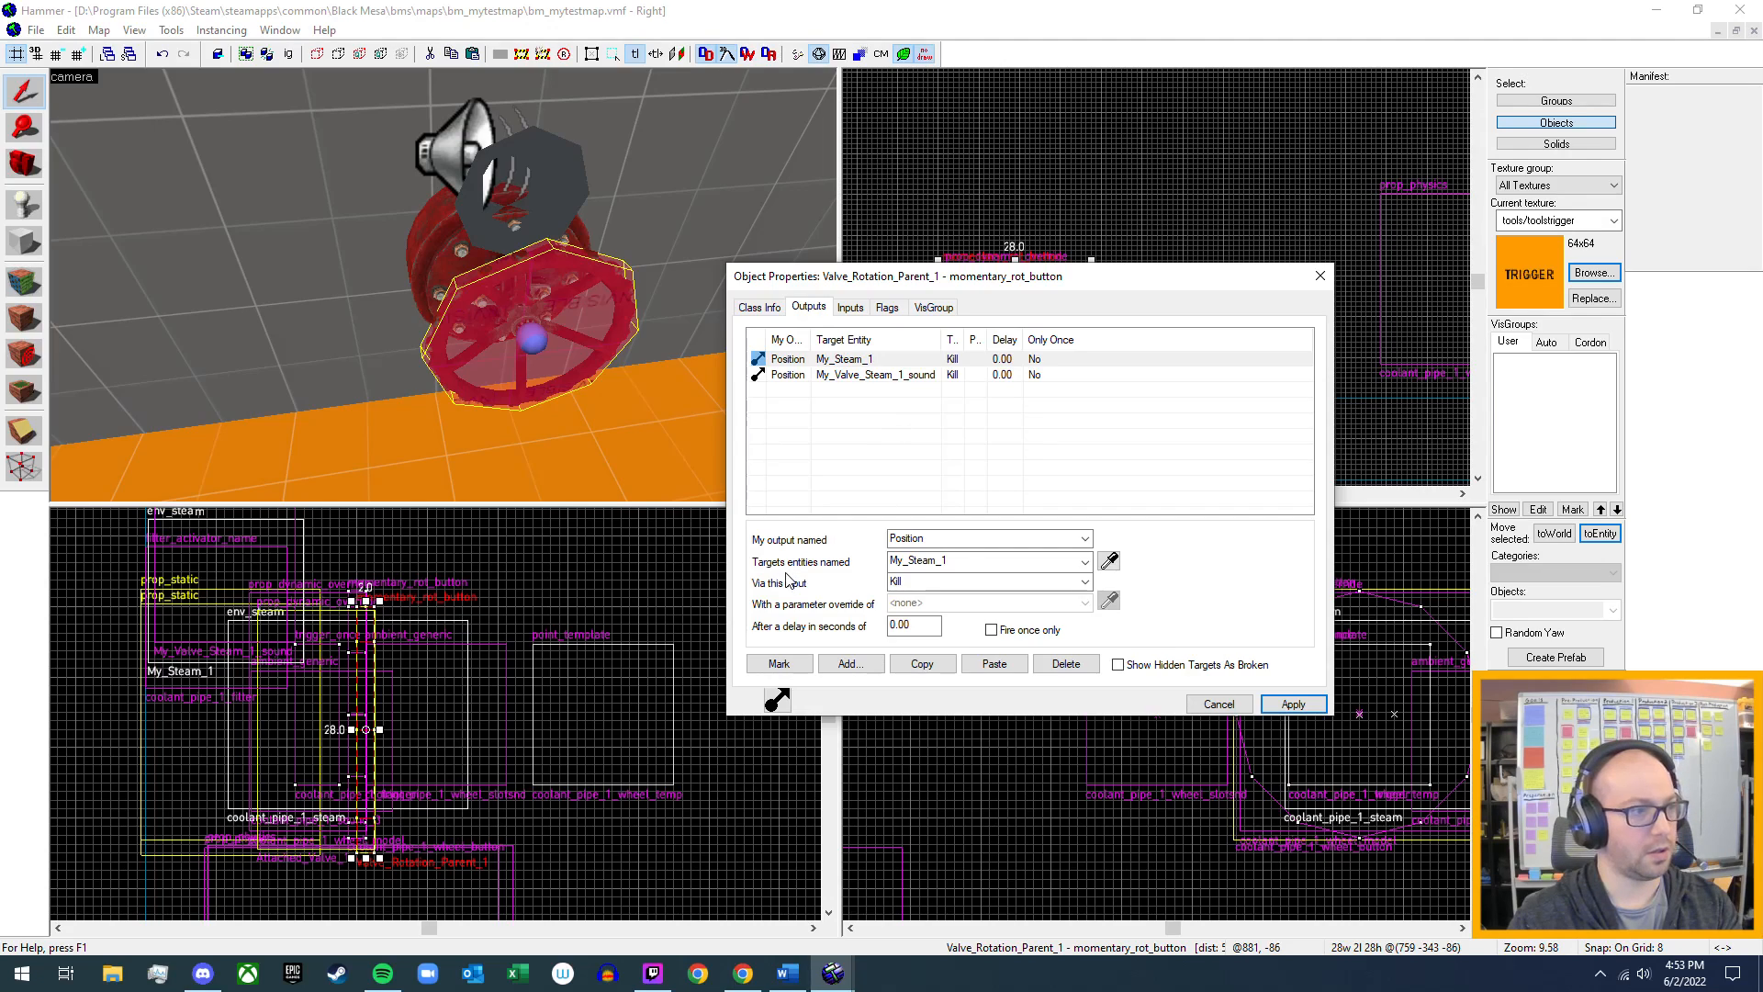
click(1085, 582)
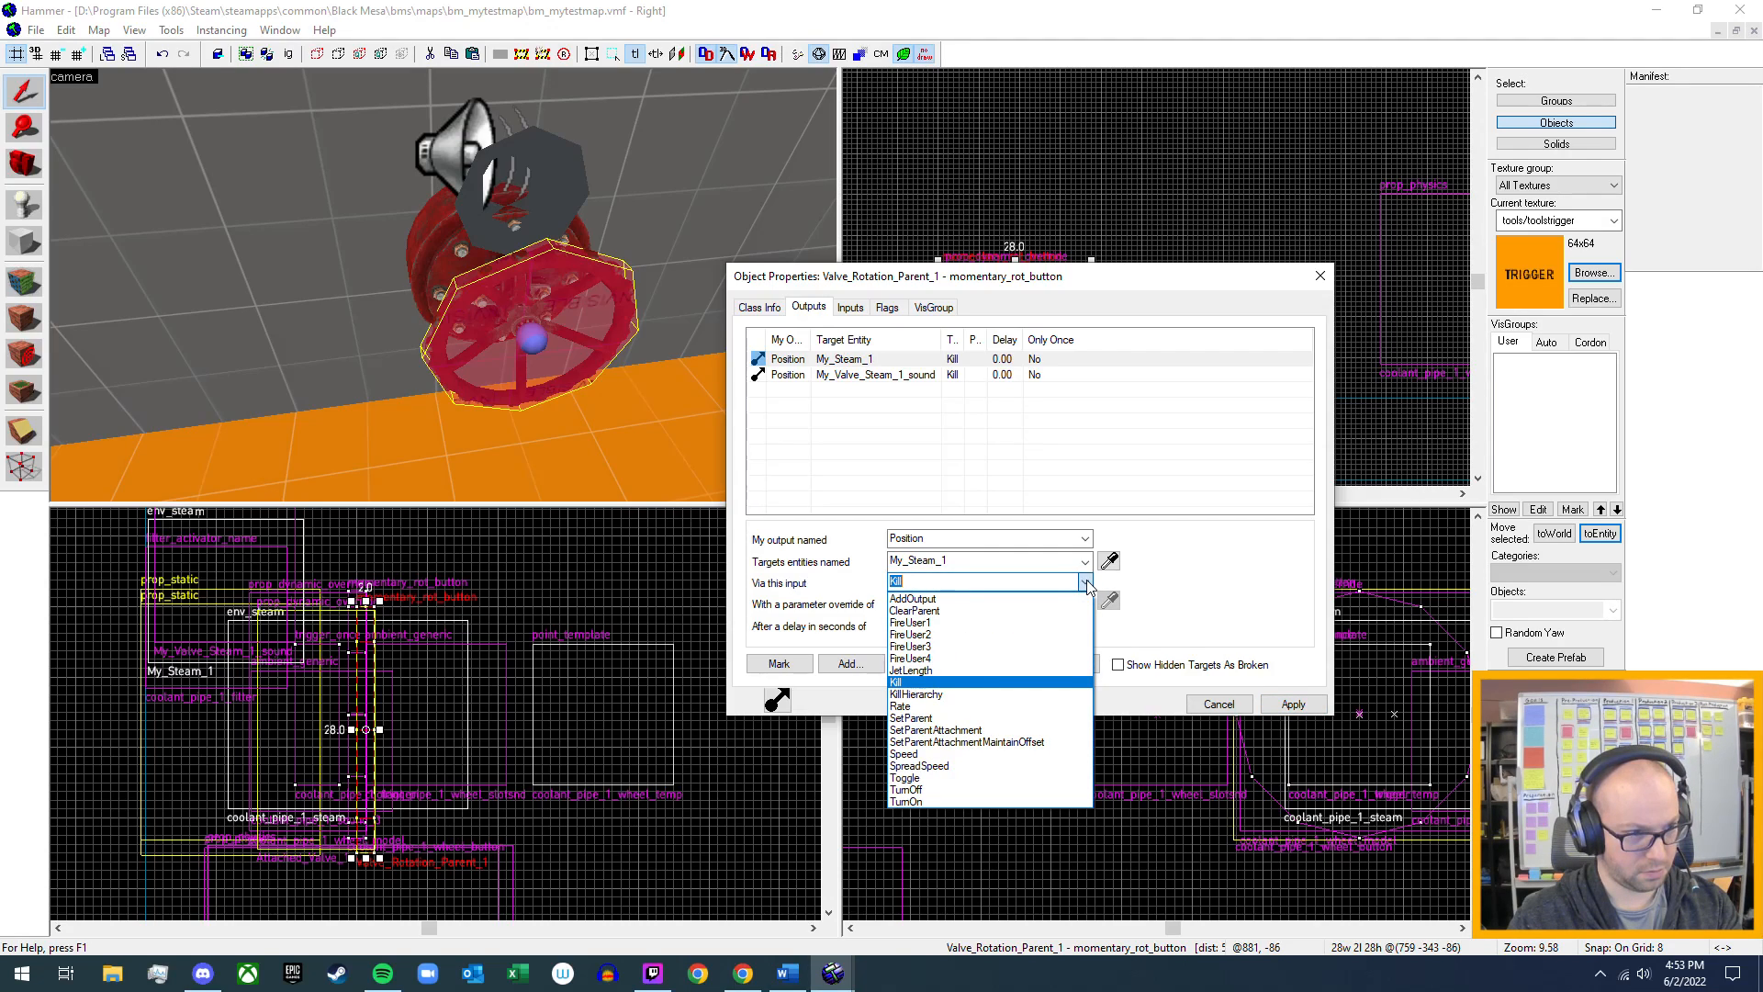
click(1086, 582)
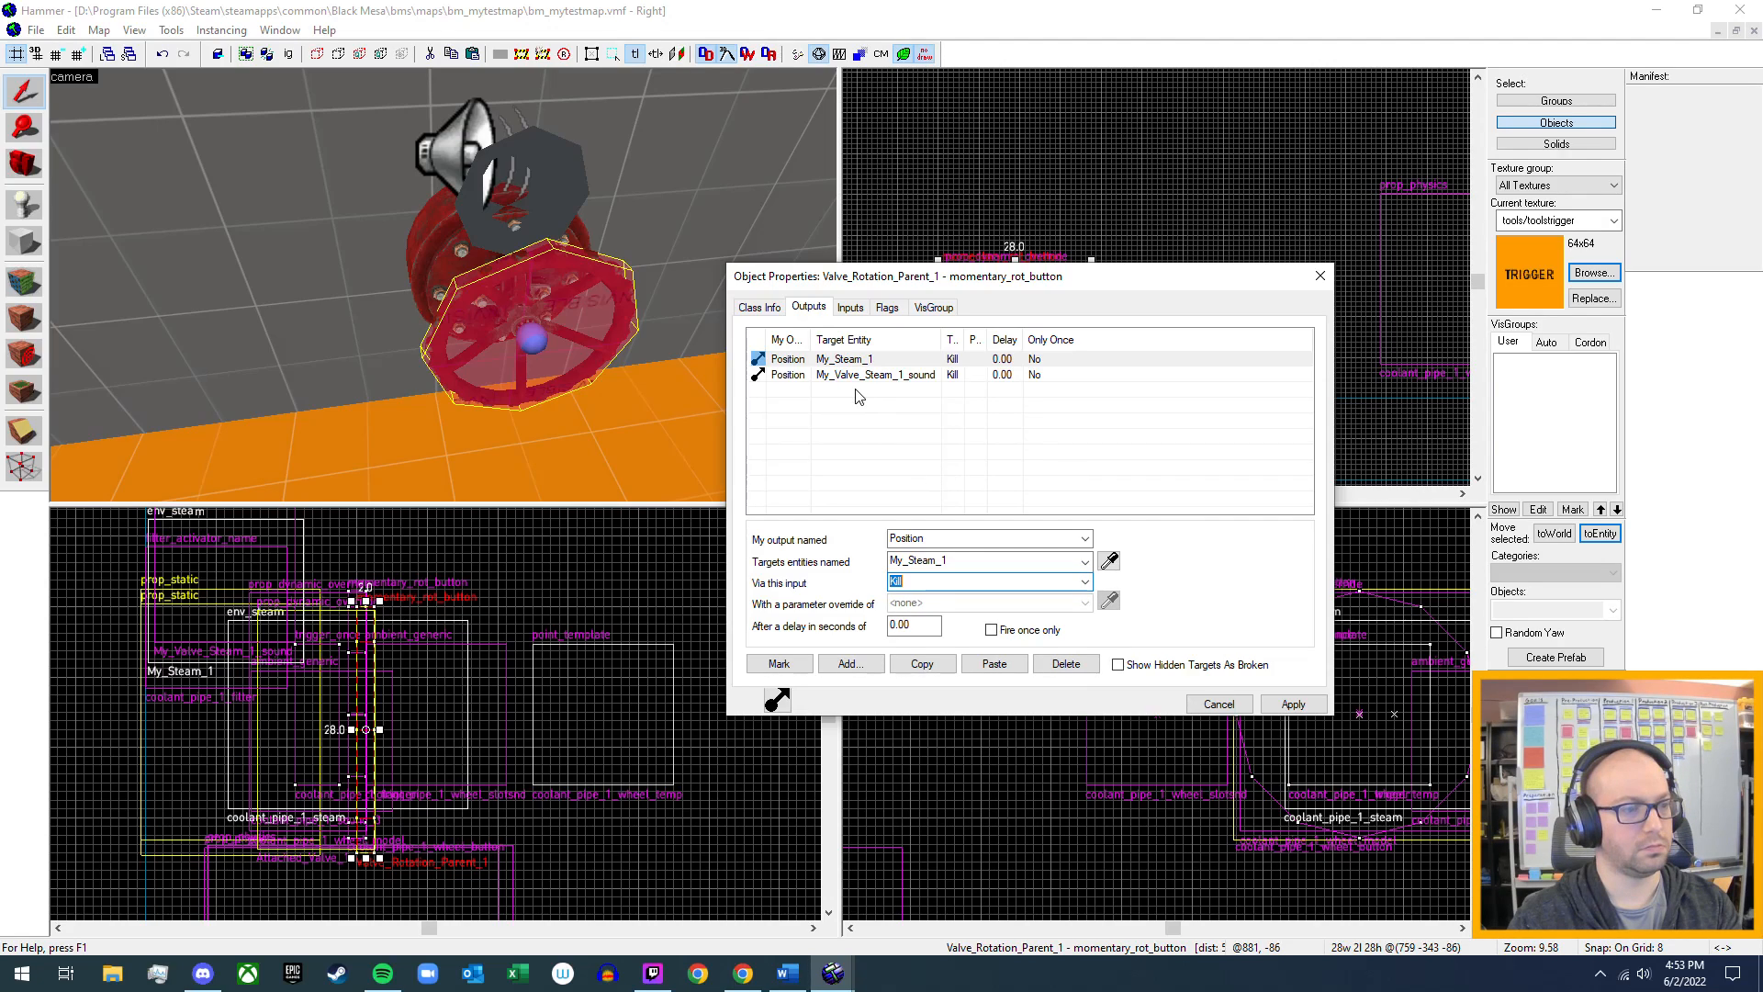
click(1289, 705)
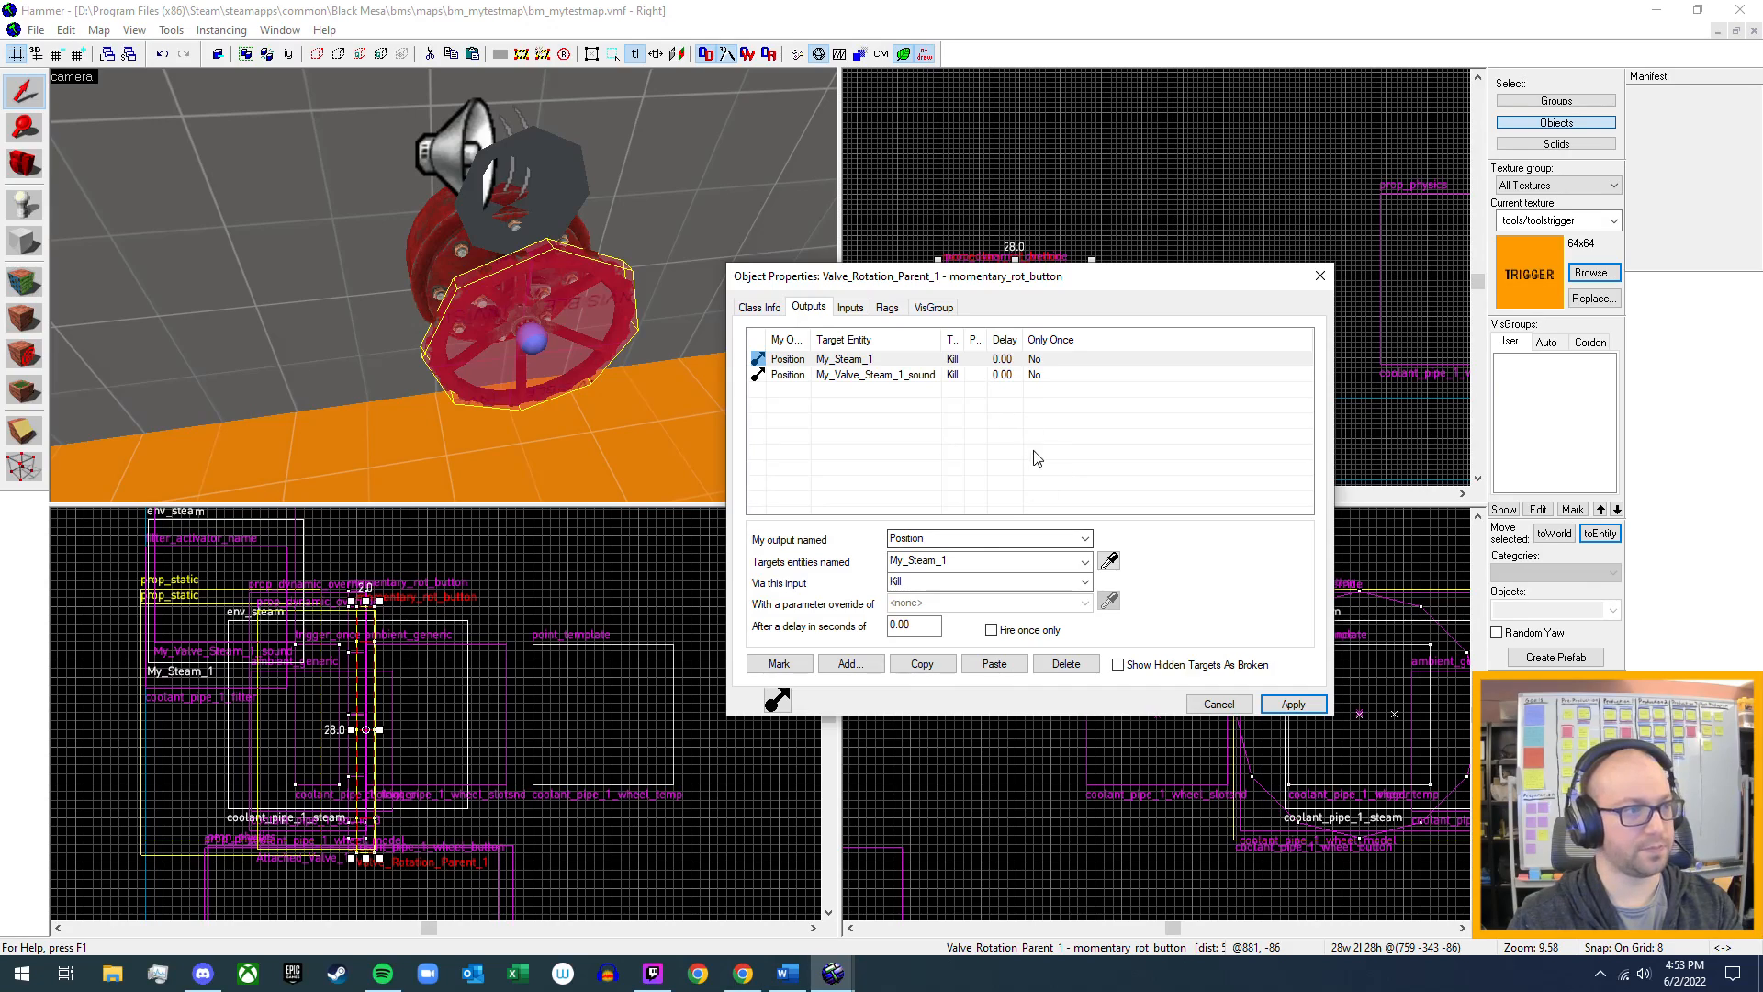
click(1319, 276)
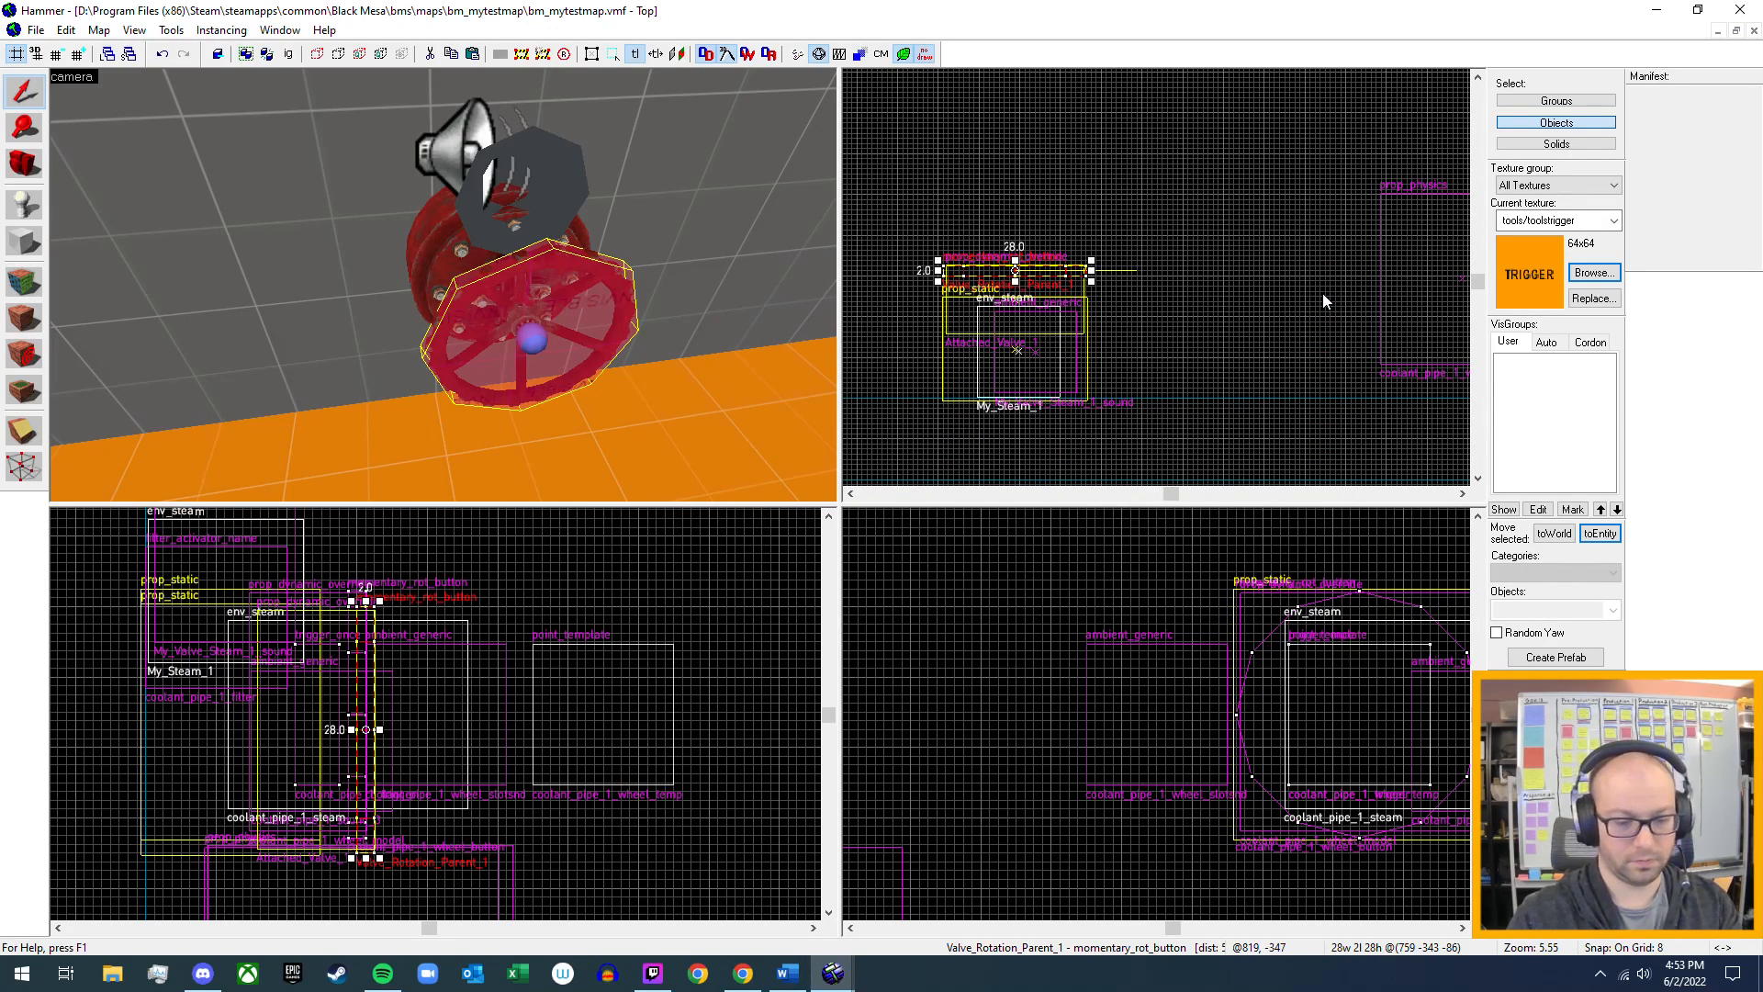
- Compile and run the map with BSP Normal, VIS Normal and RAD Final, and walk to the steam valves in game
key(F9)
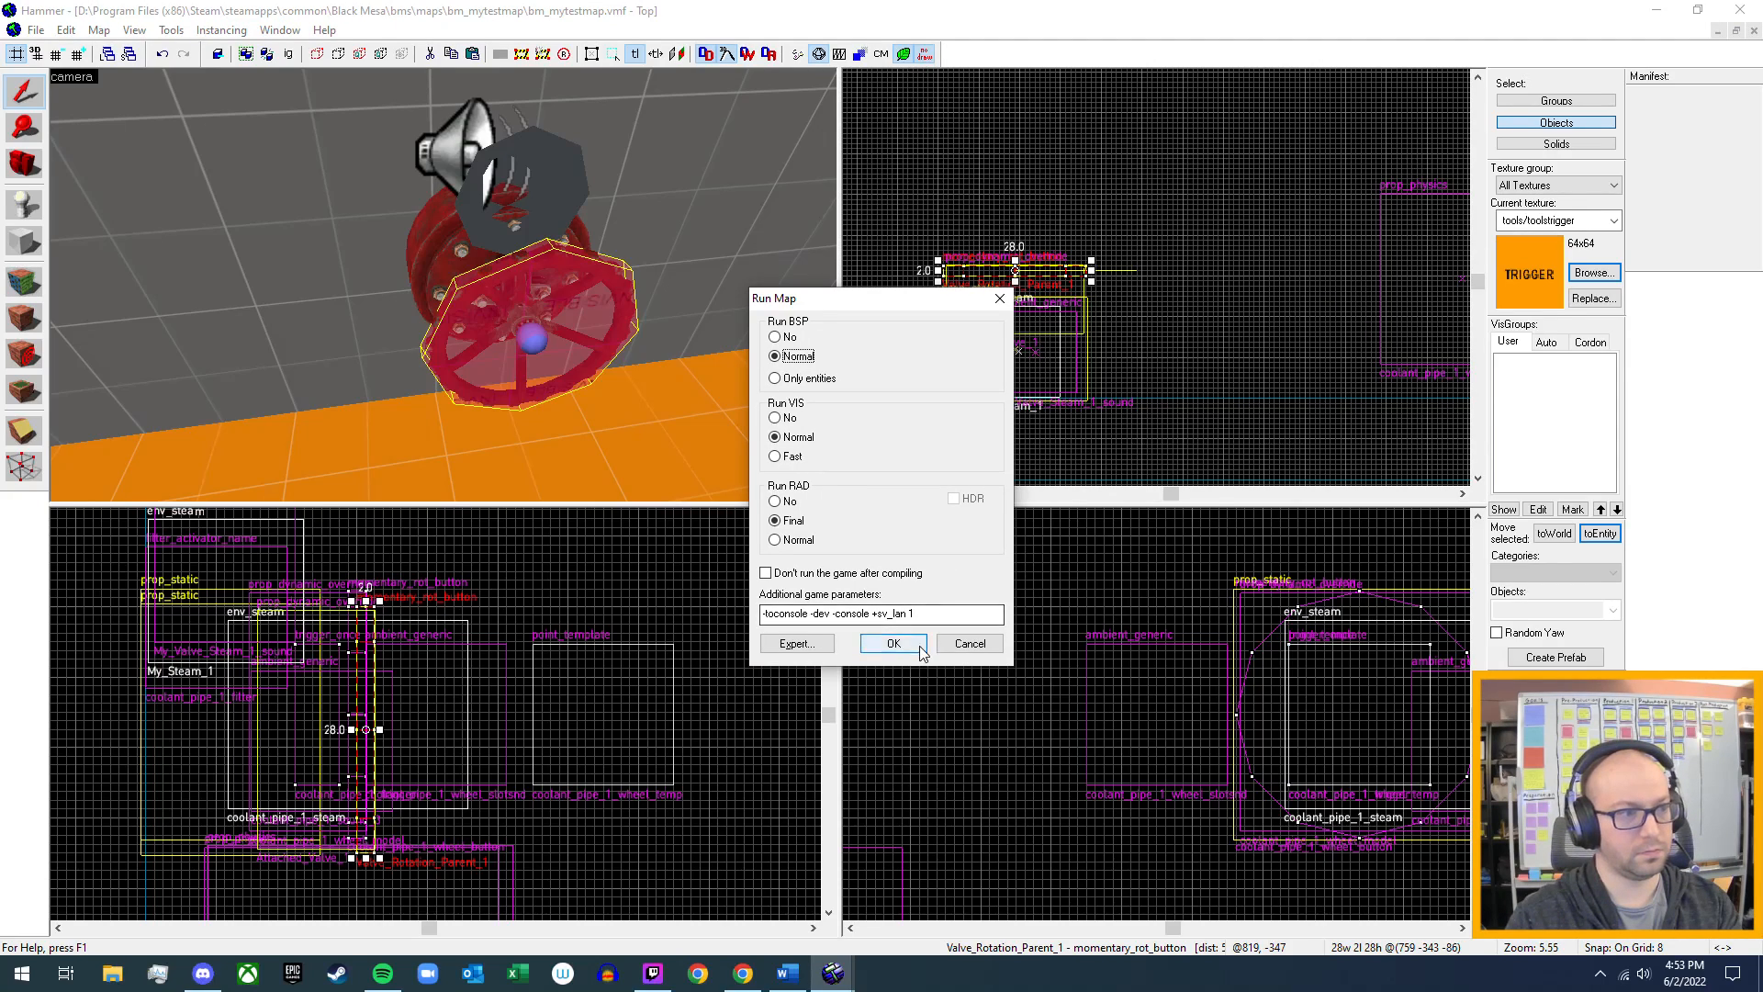
click(920, 647)
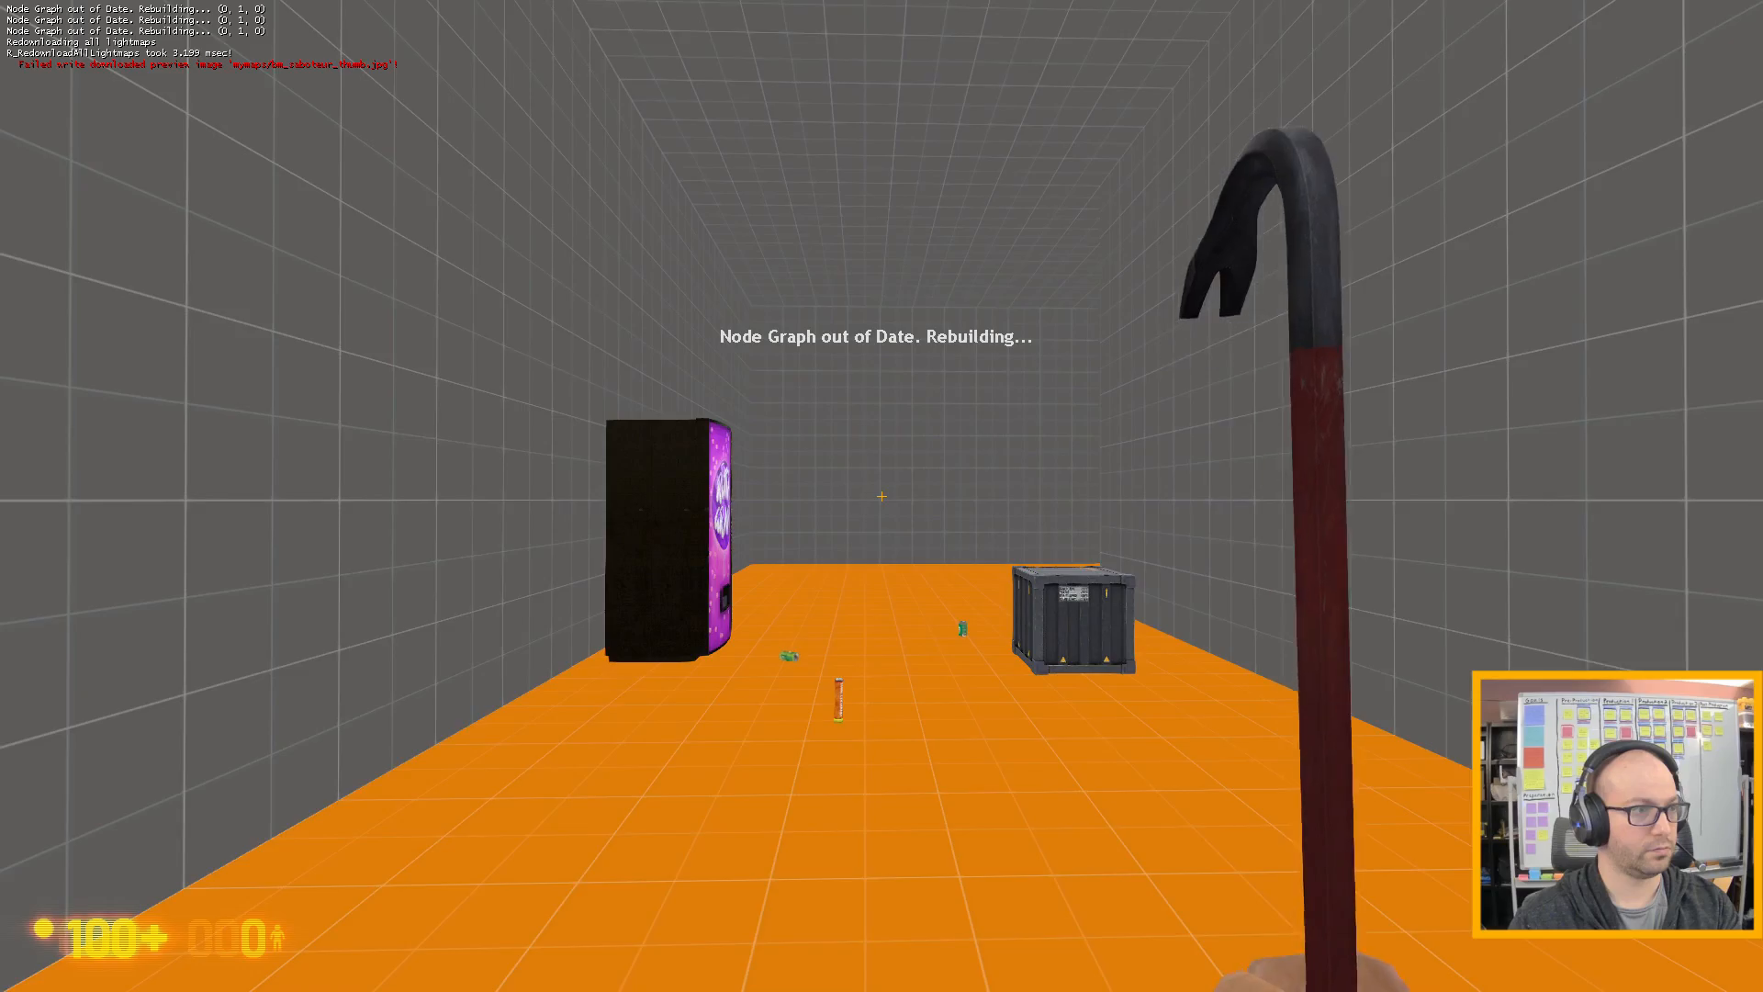
key(w)
click(882, 496)
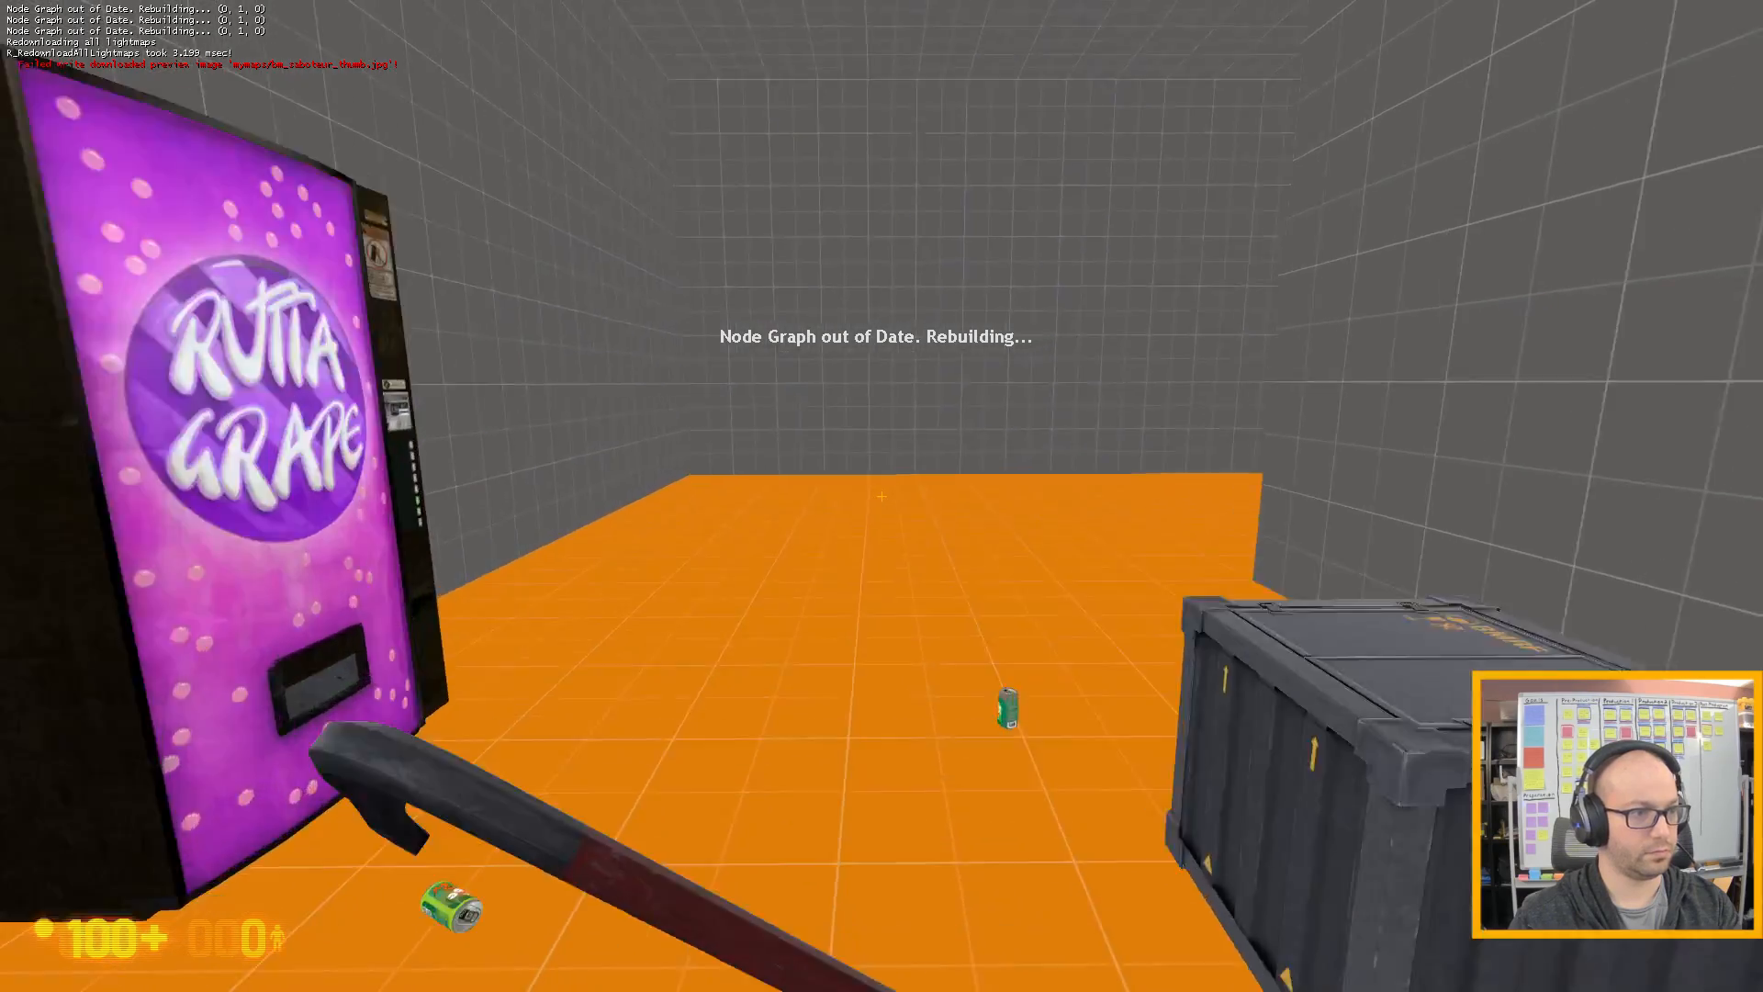
key(w)
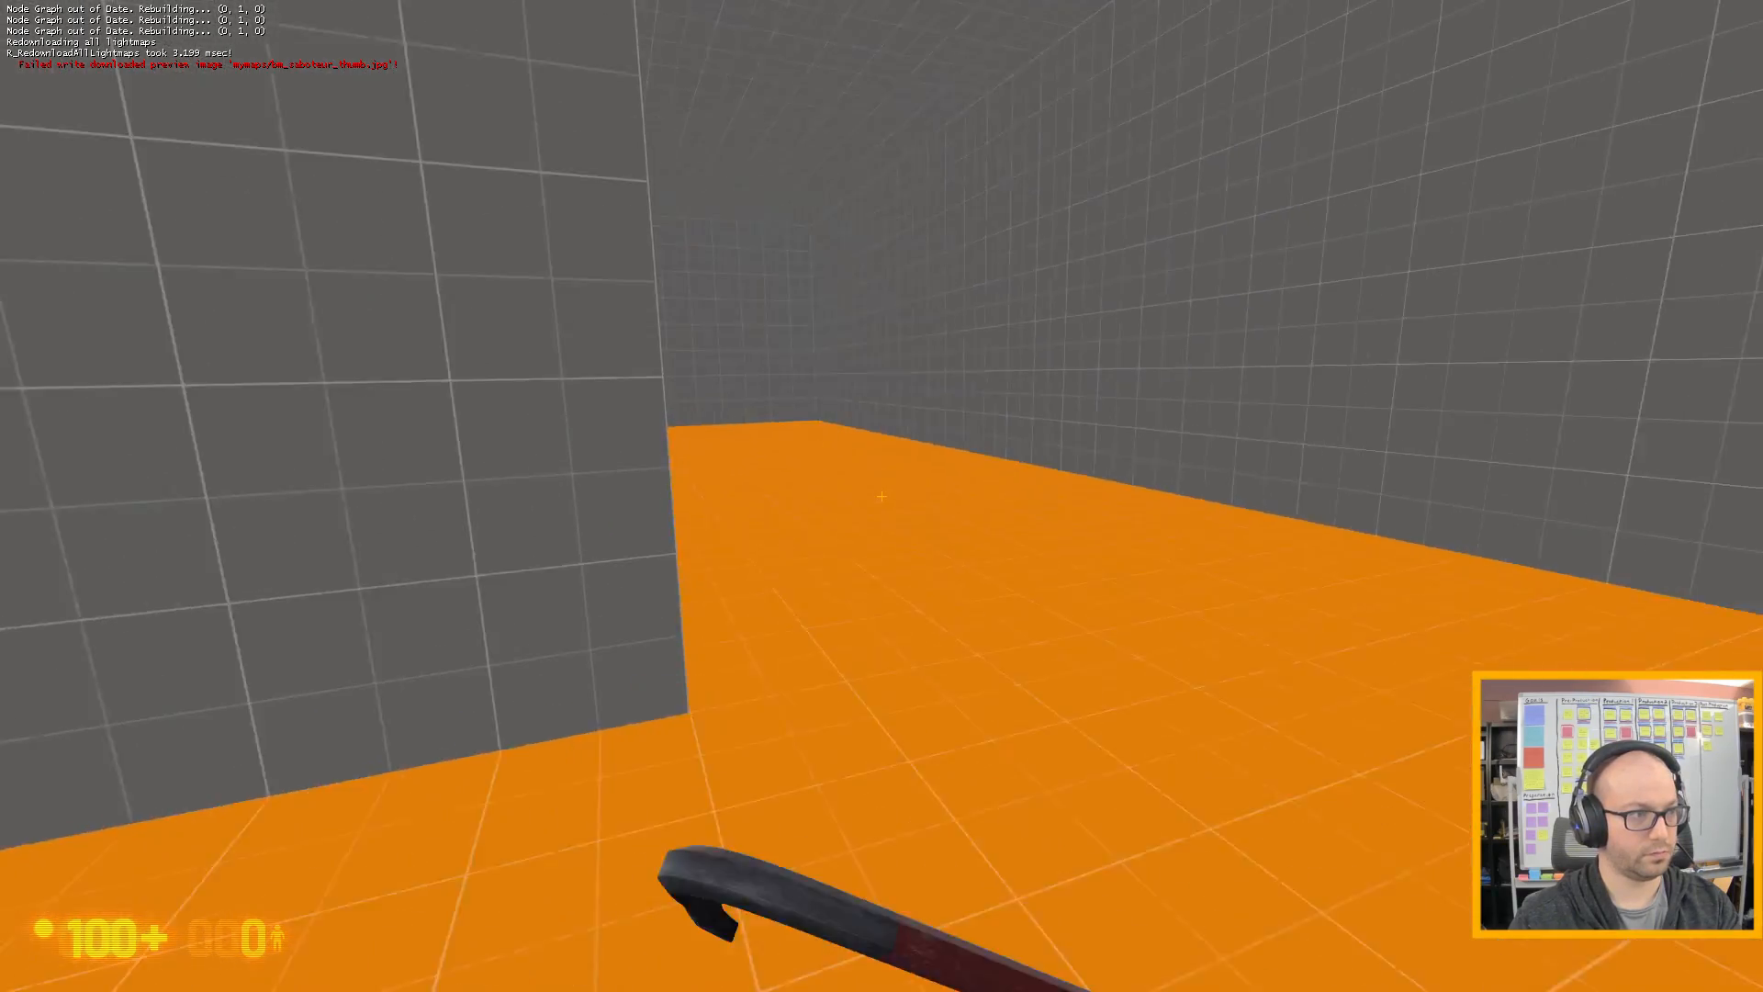
key(w)
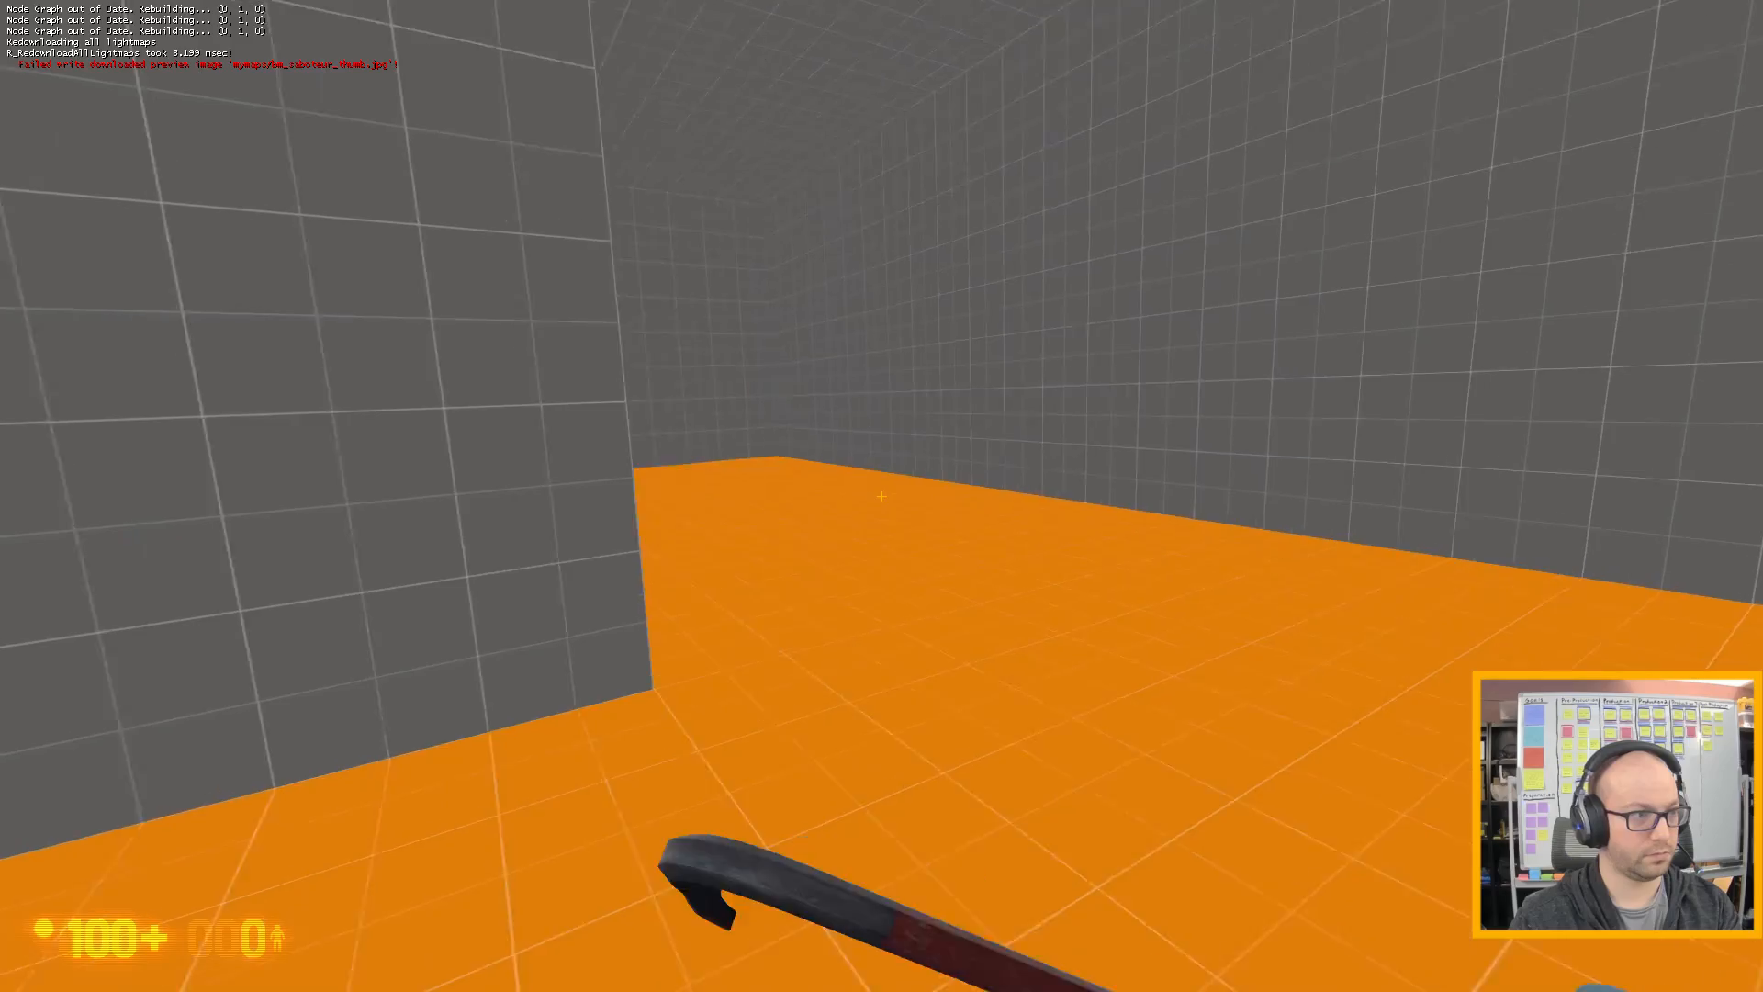
key(w)
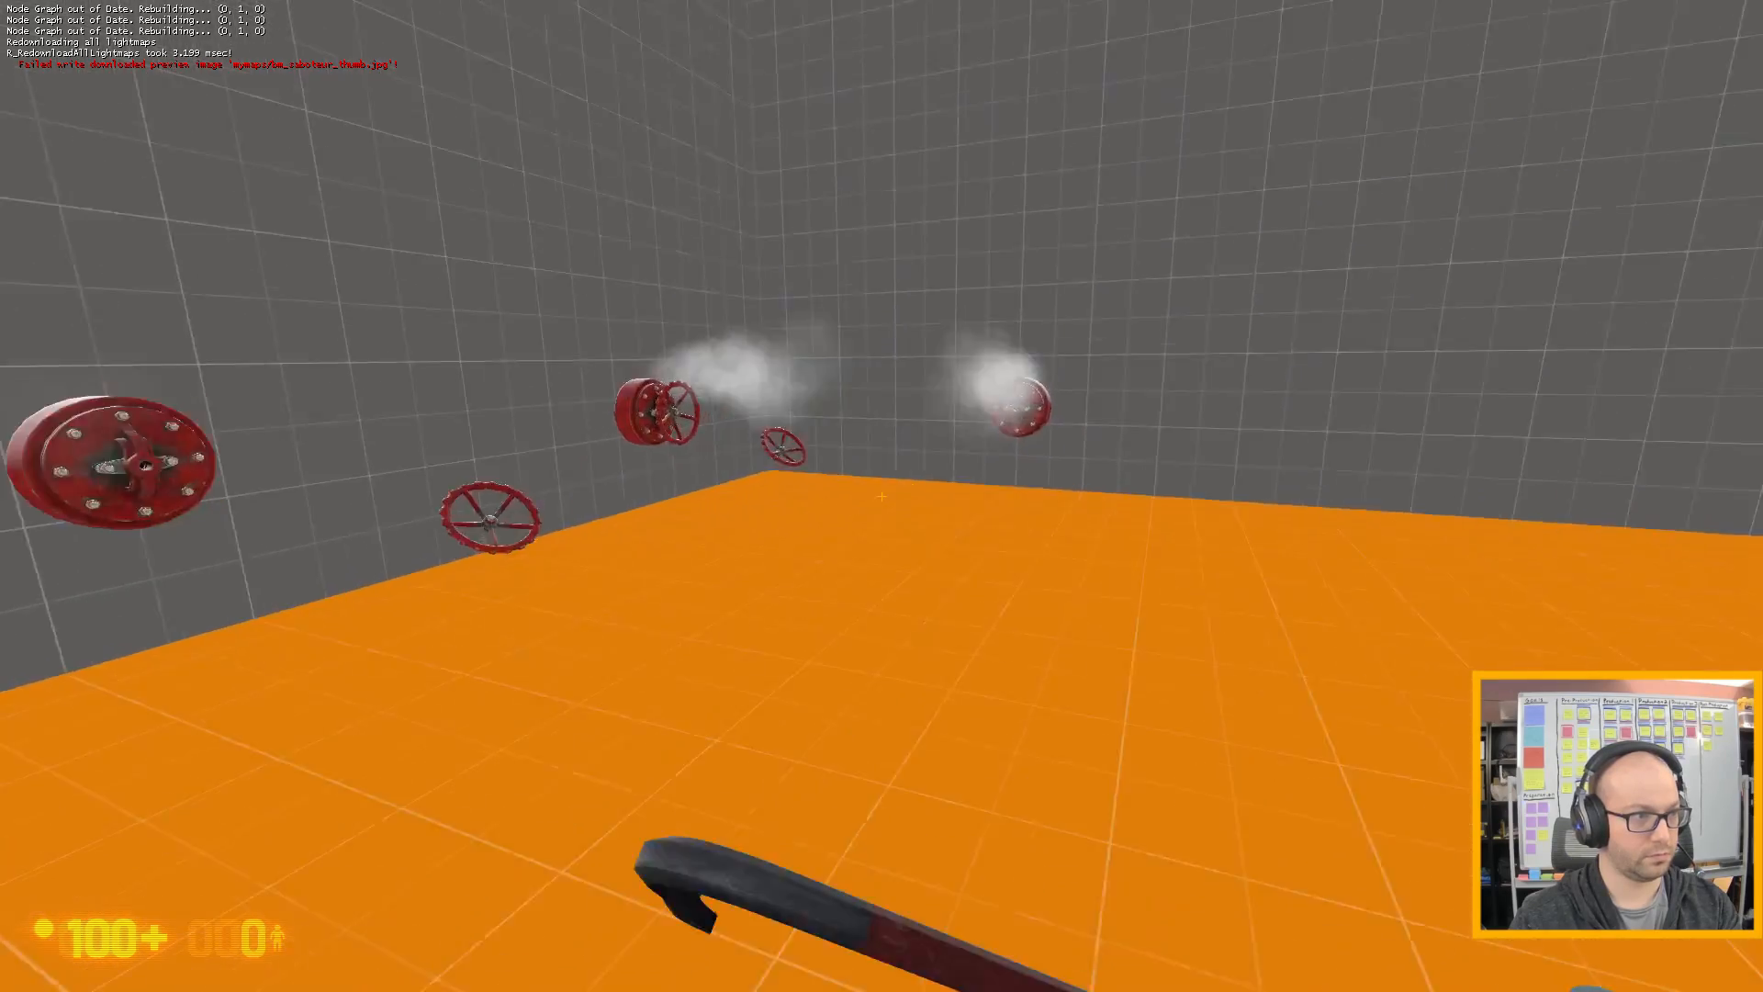
key(w)
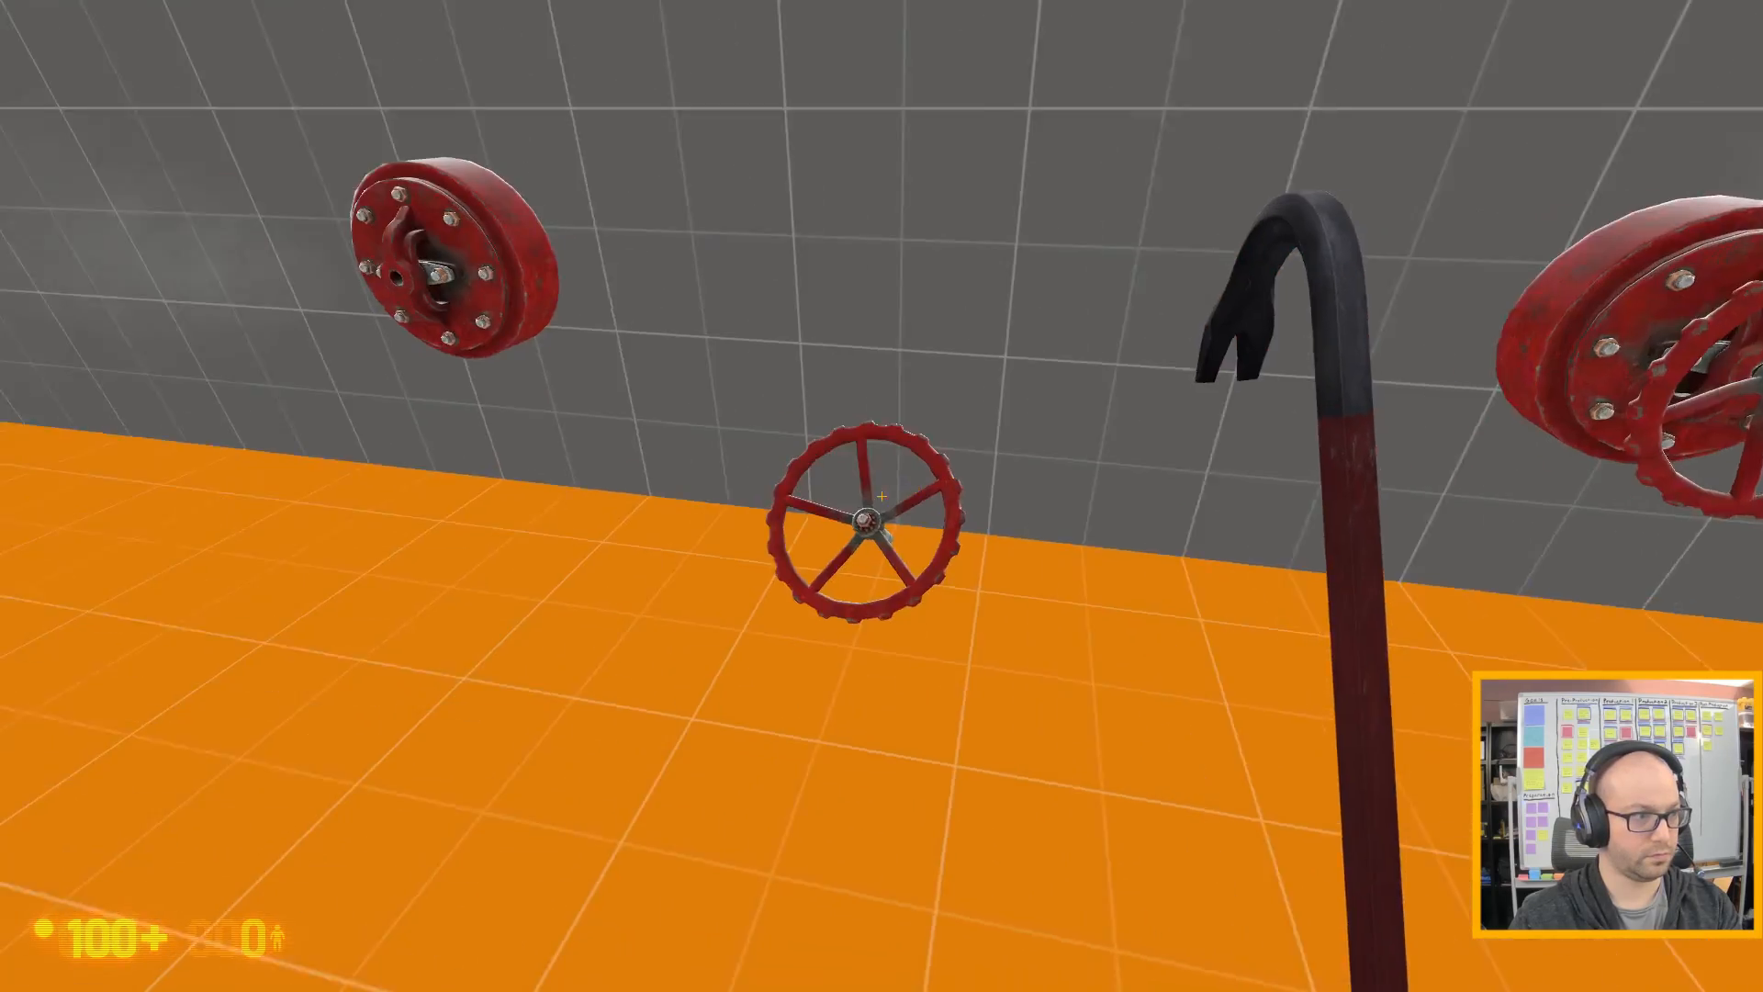
- Pick up the loose wheel near the valves and test turning a mounted valve wheel in game
key(e)
key(w)
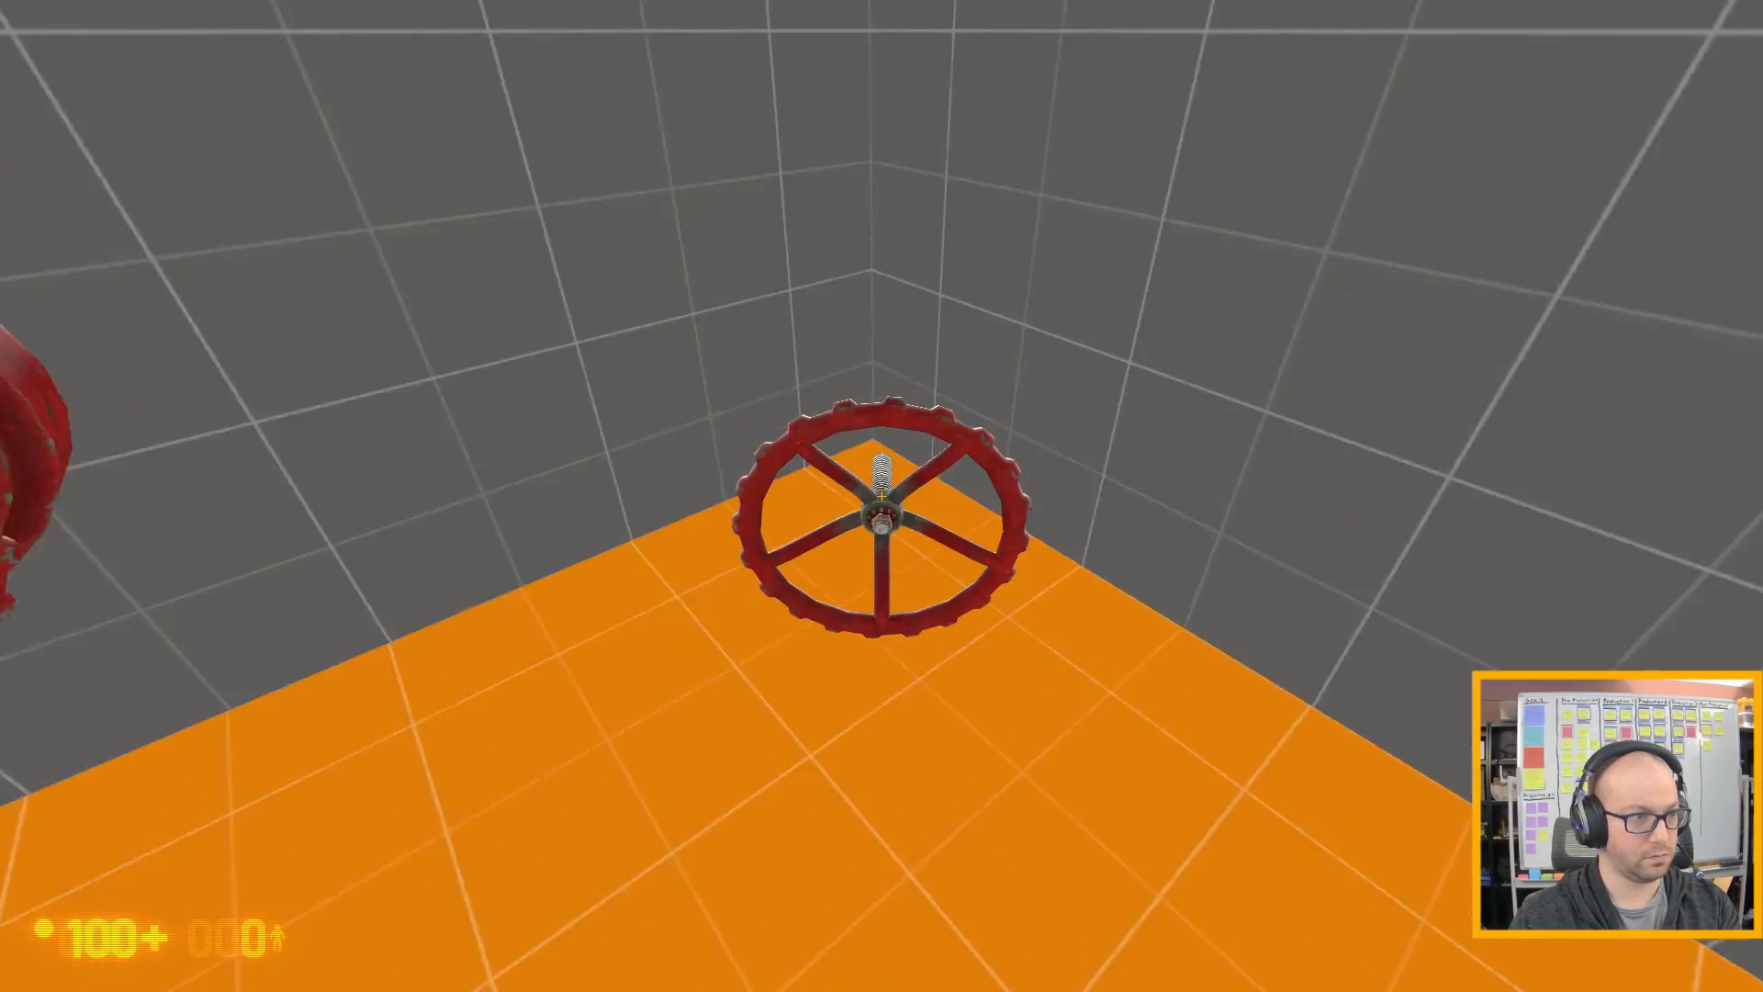
key(w)
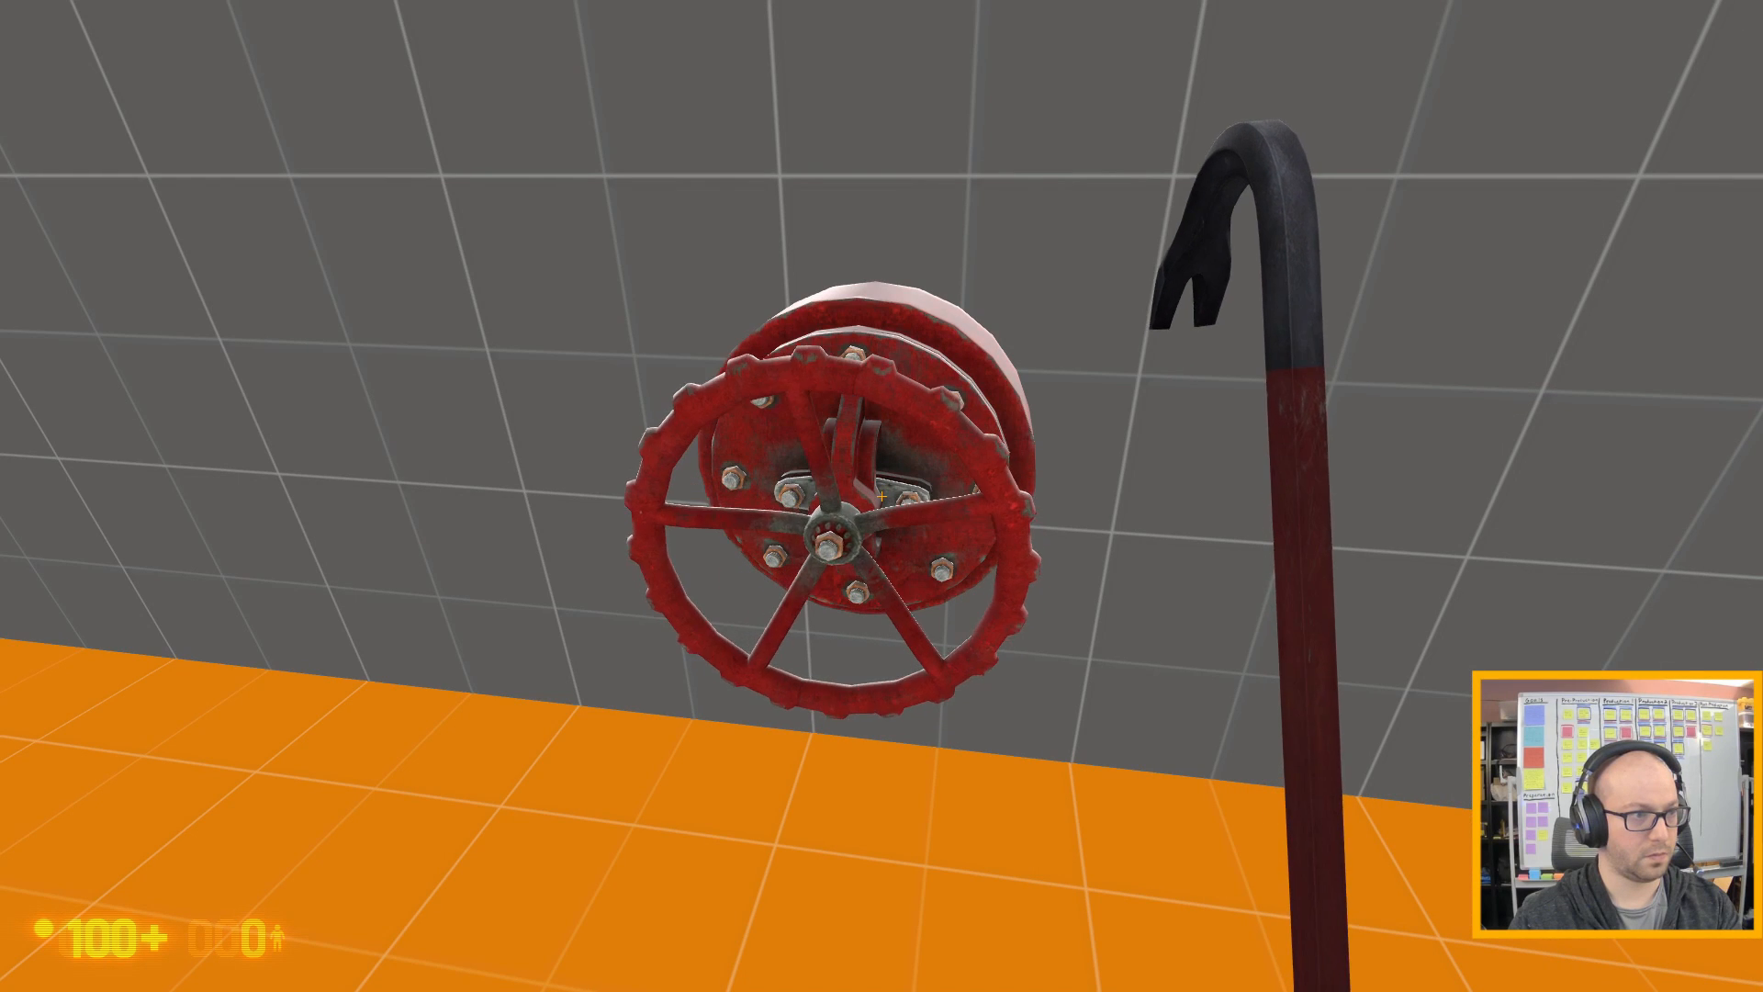
key(e)
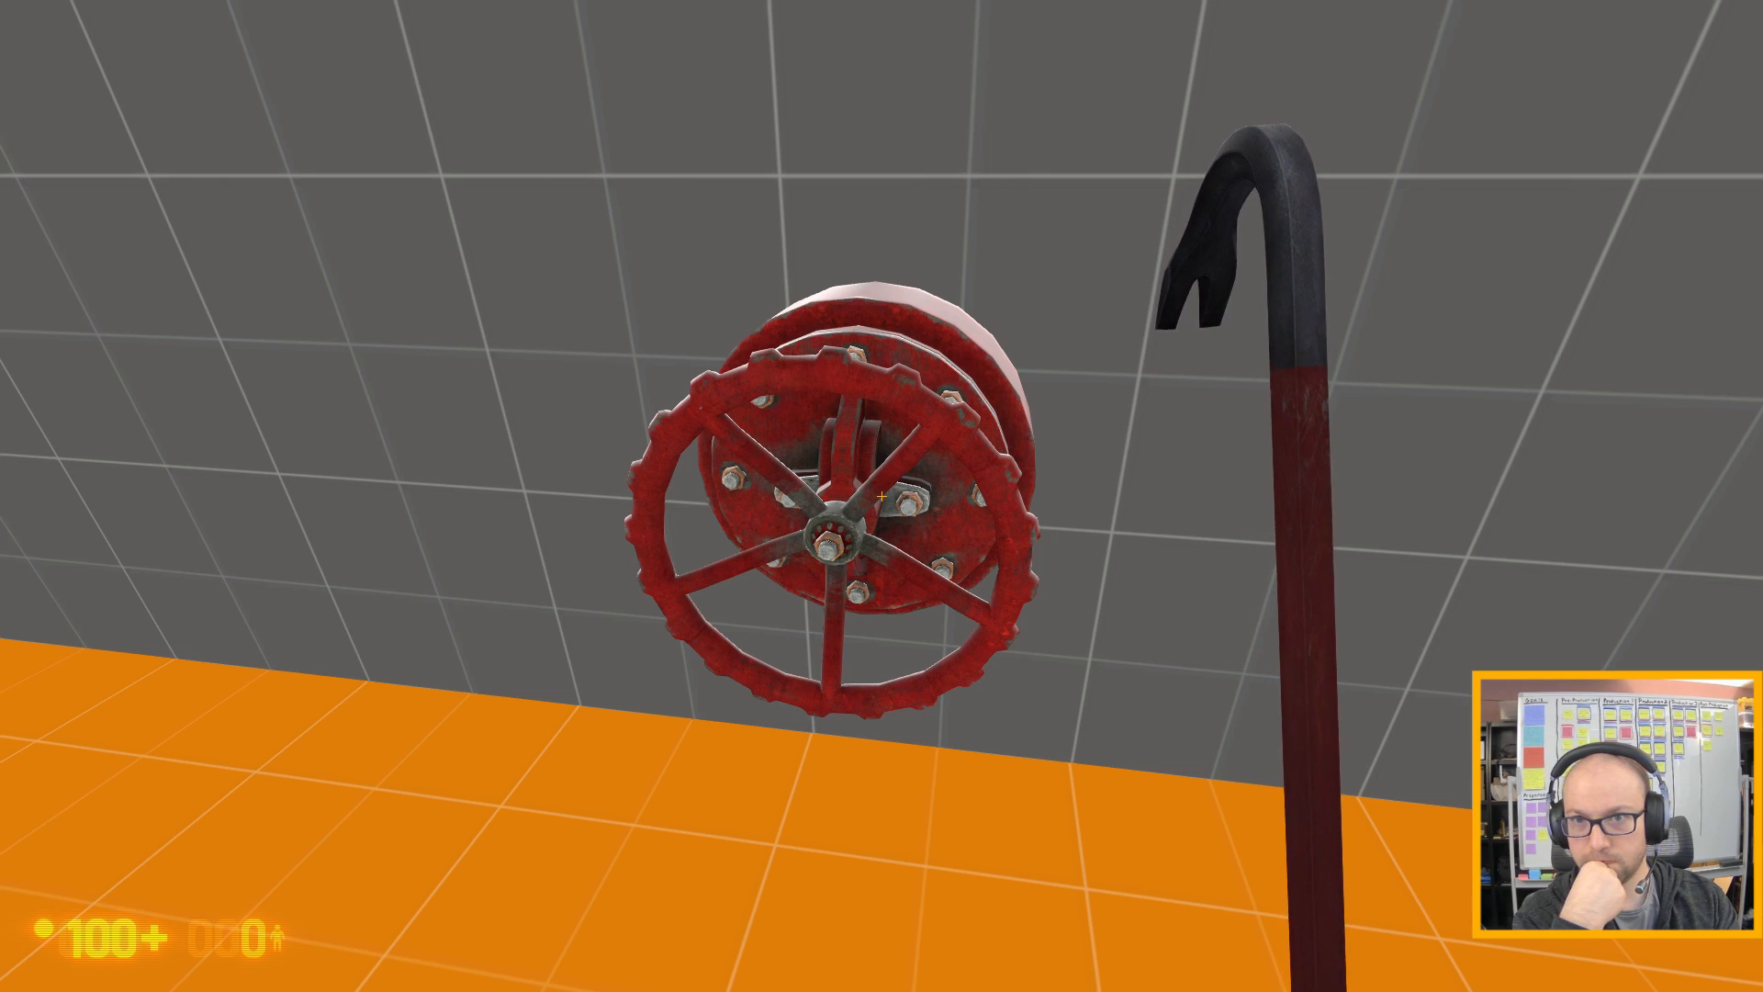
- Quit the game with the console command quit and continue back to the Hammer editor
key(grave)
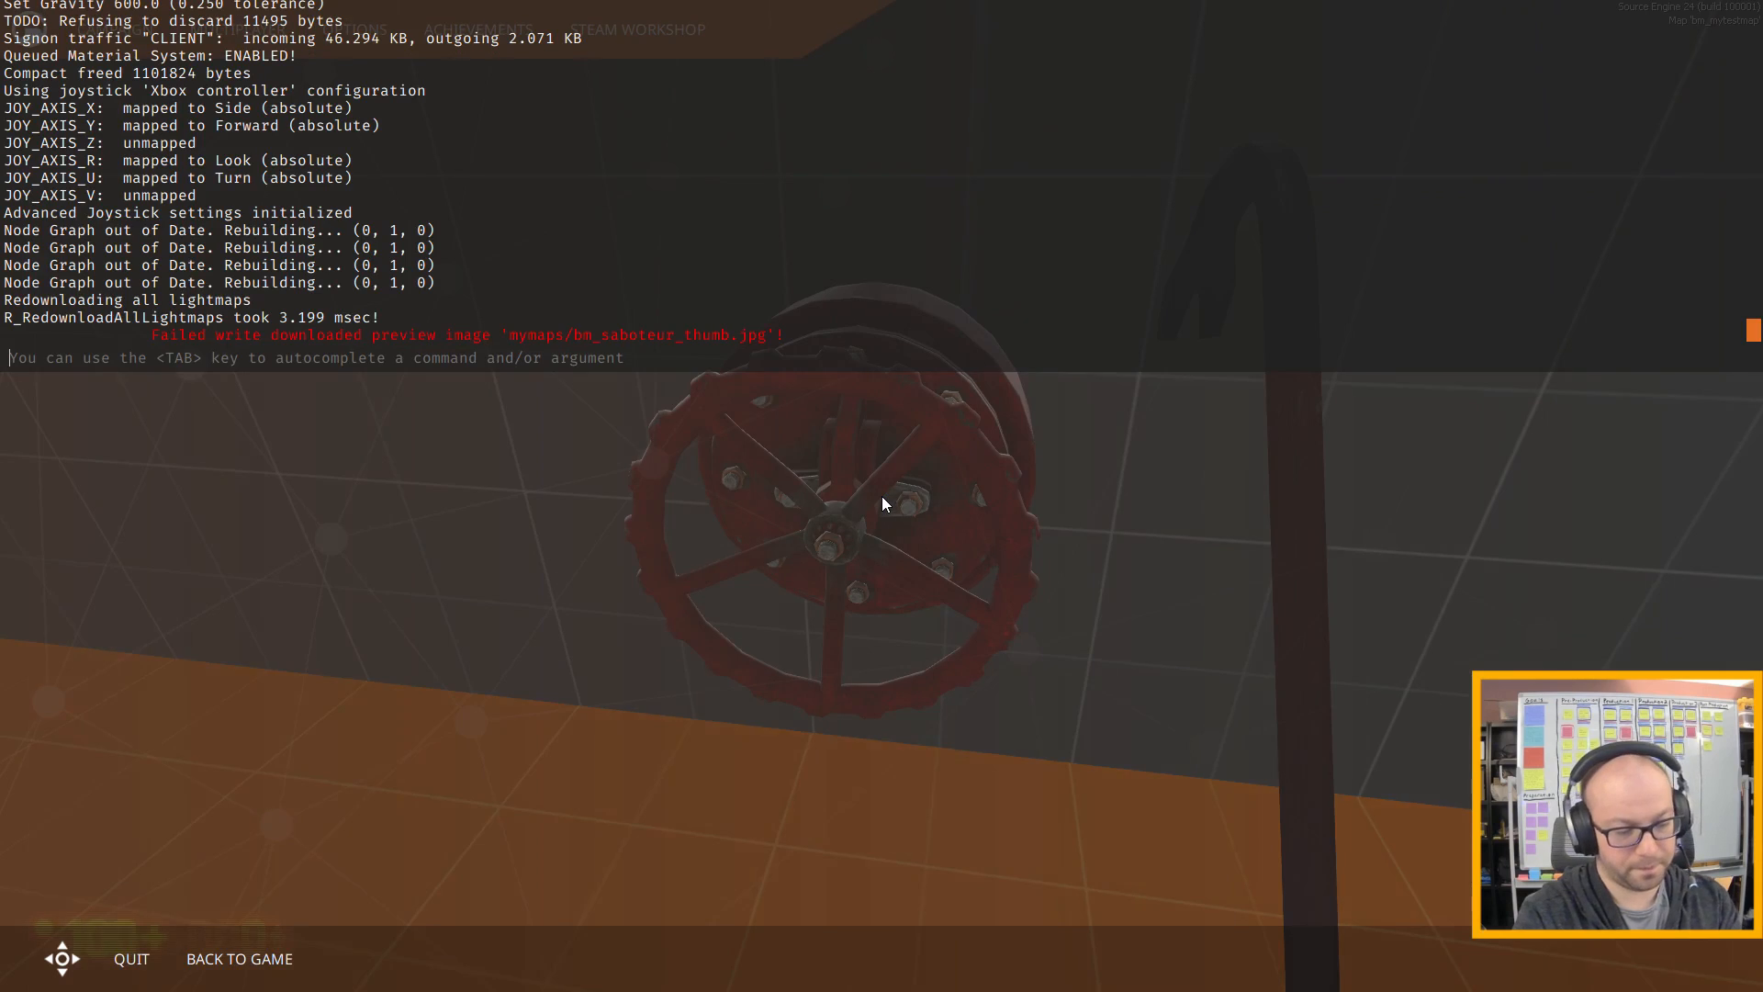
text(quit)
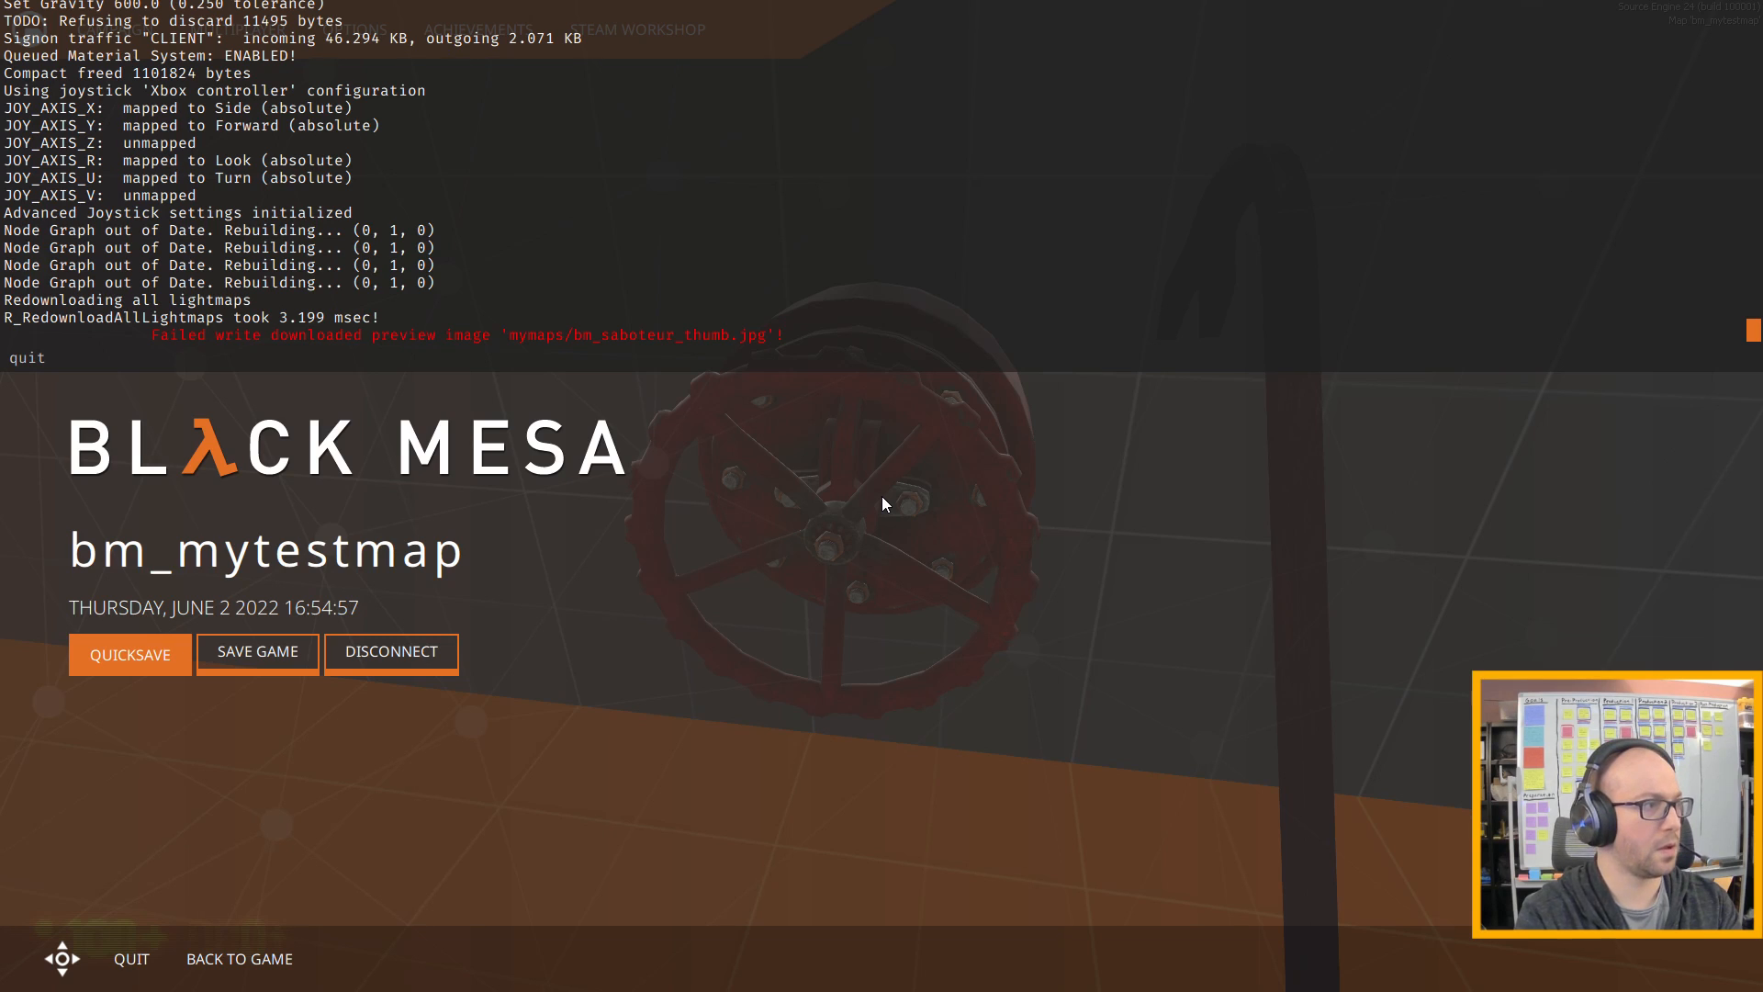
key(Return)
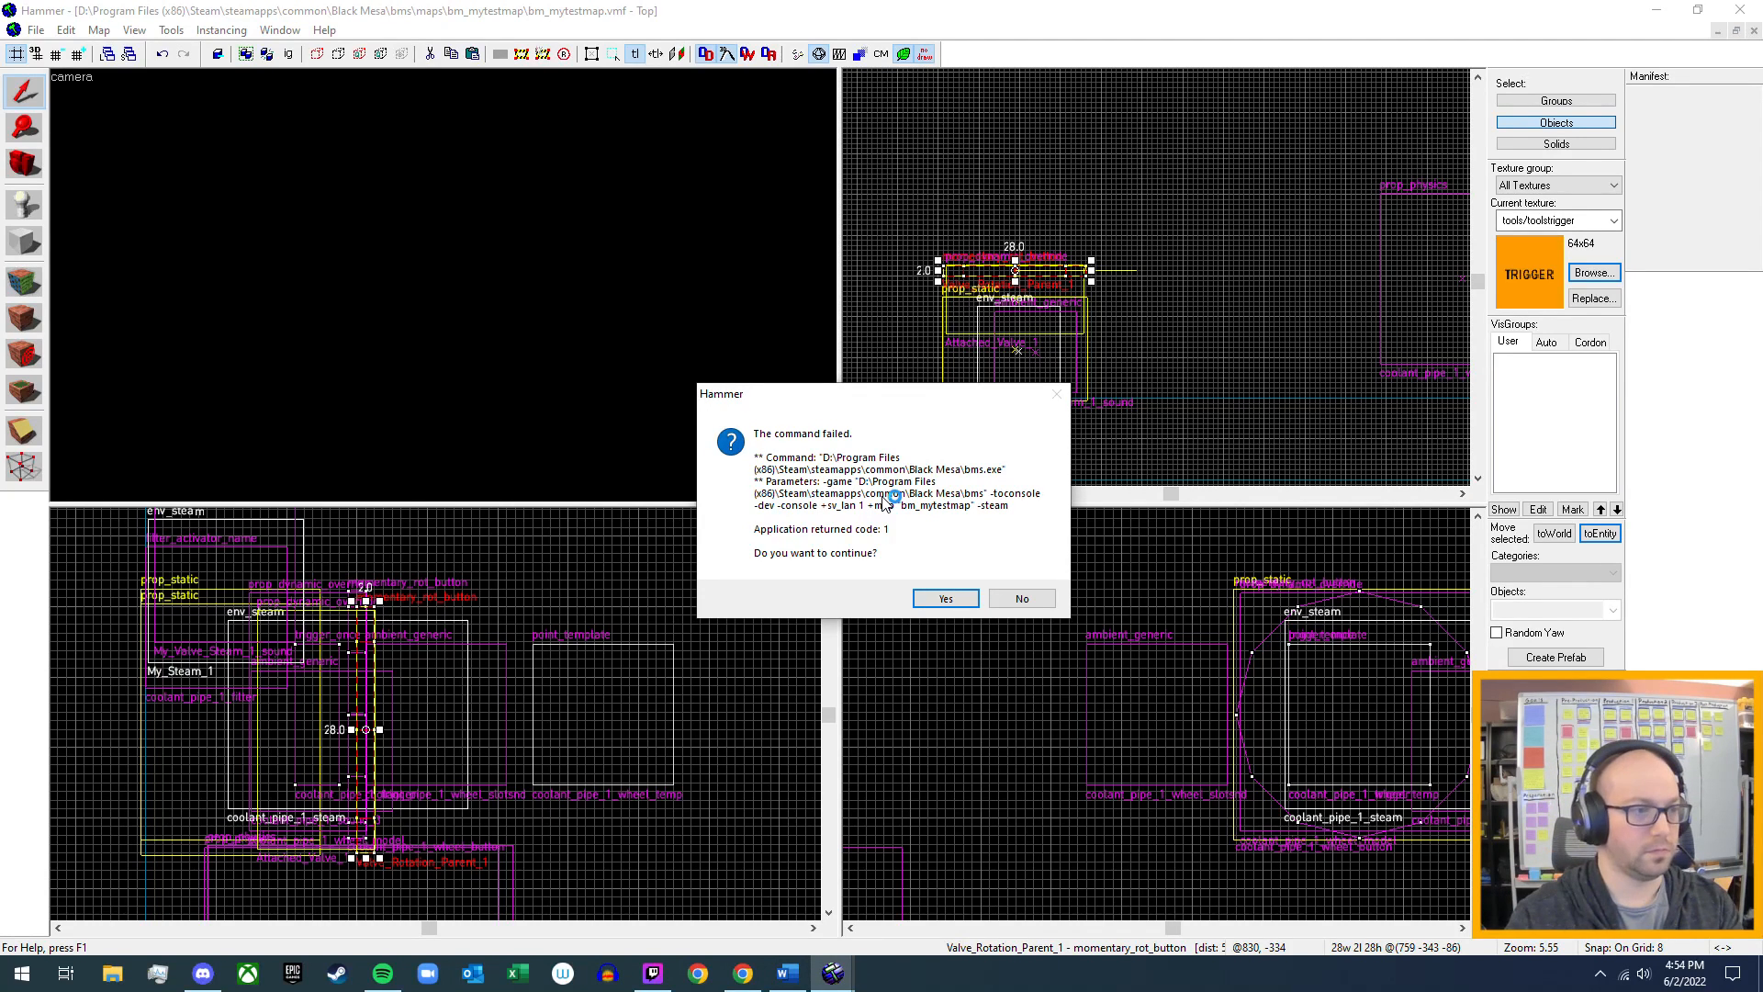
click(950, 599)
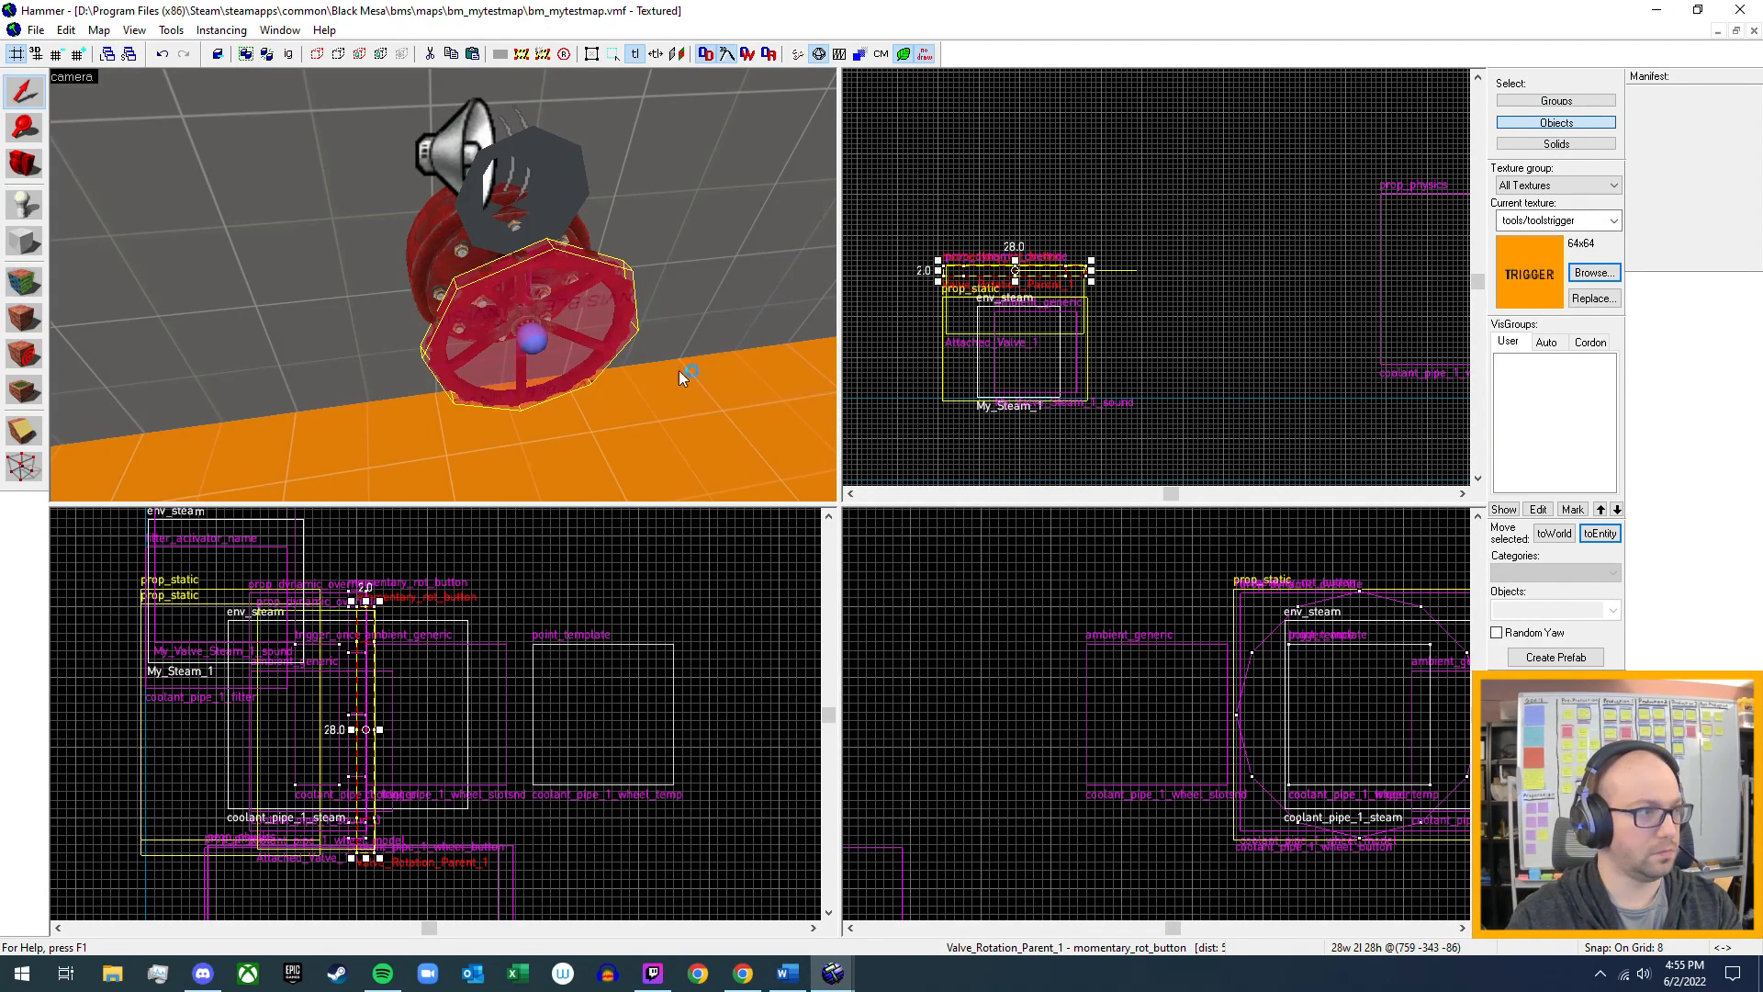
- Set the delay of Valve_Rotation_Parent_1's Kill output for My_Steam_1 to 10 seconds
double_click(590, 321)
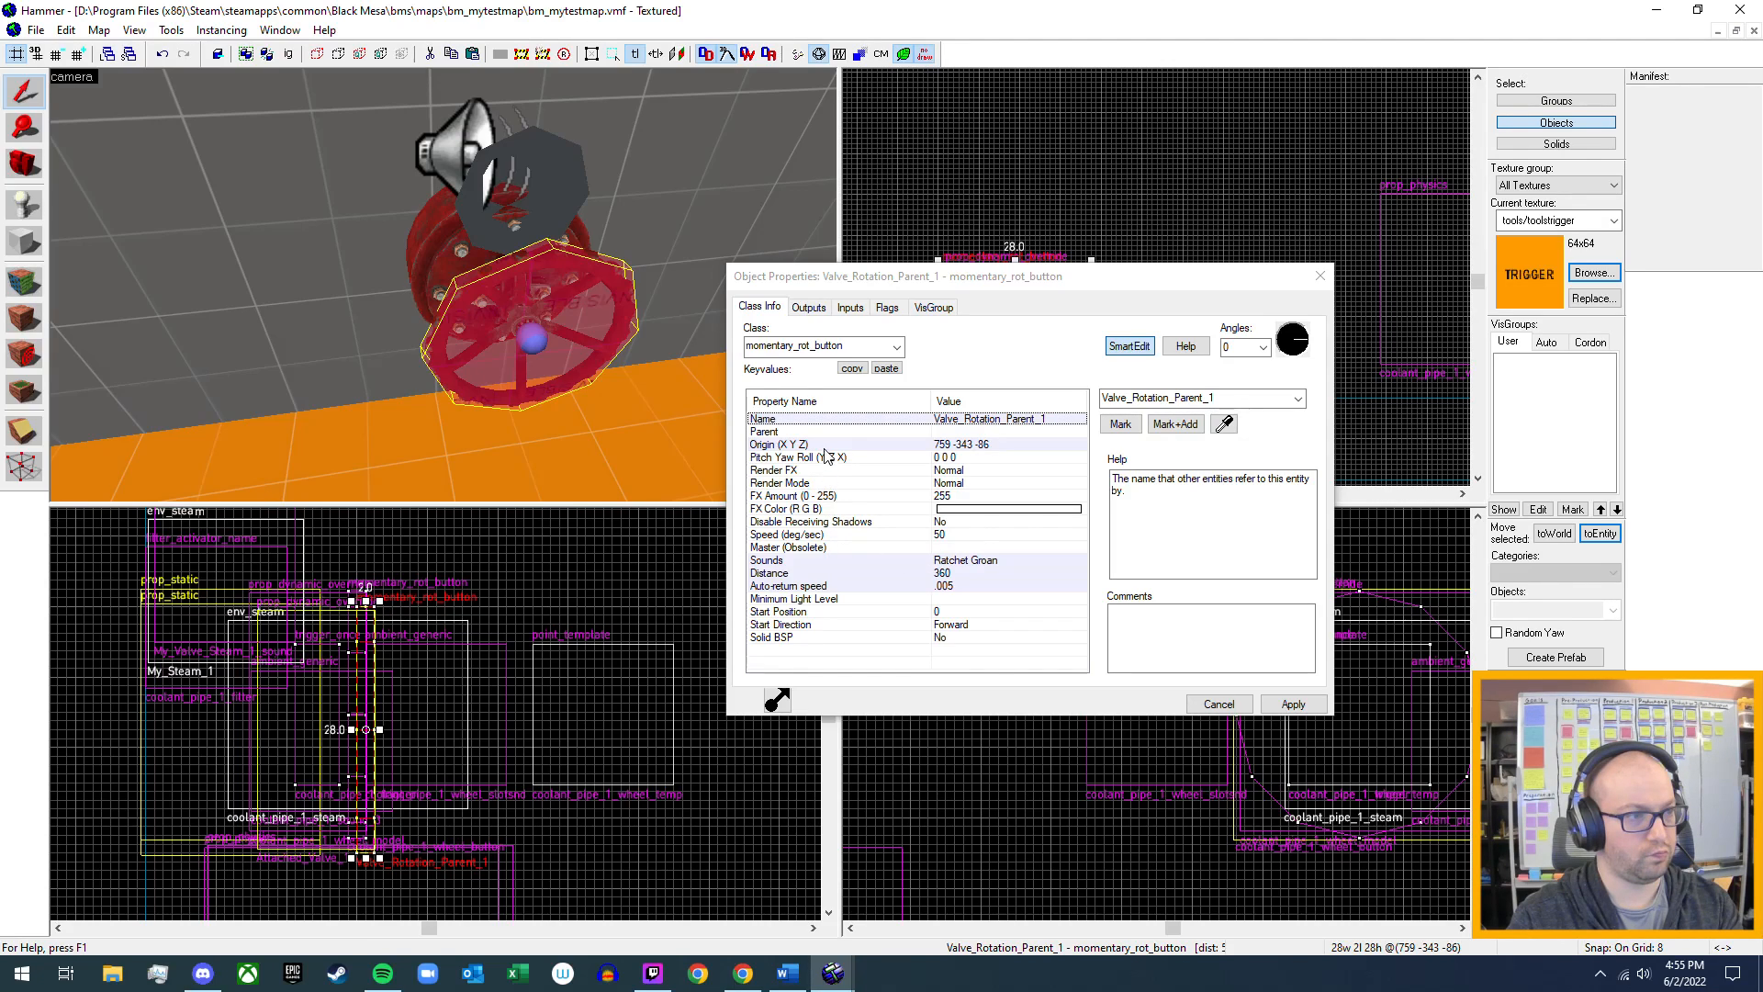
click(806, 308)
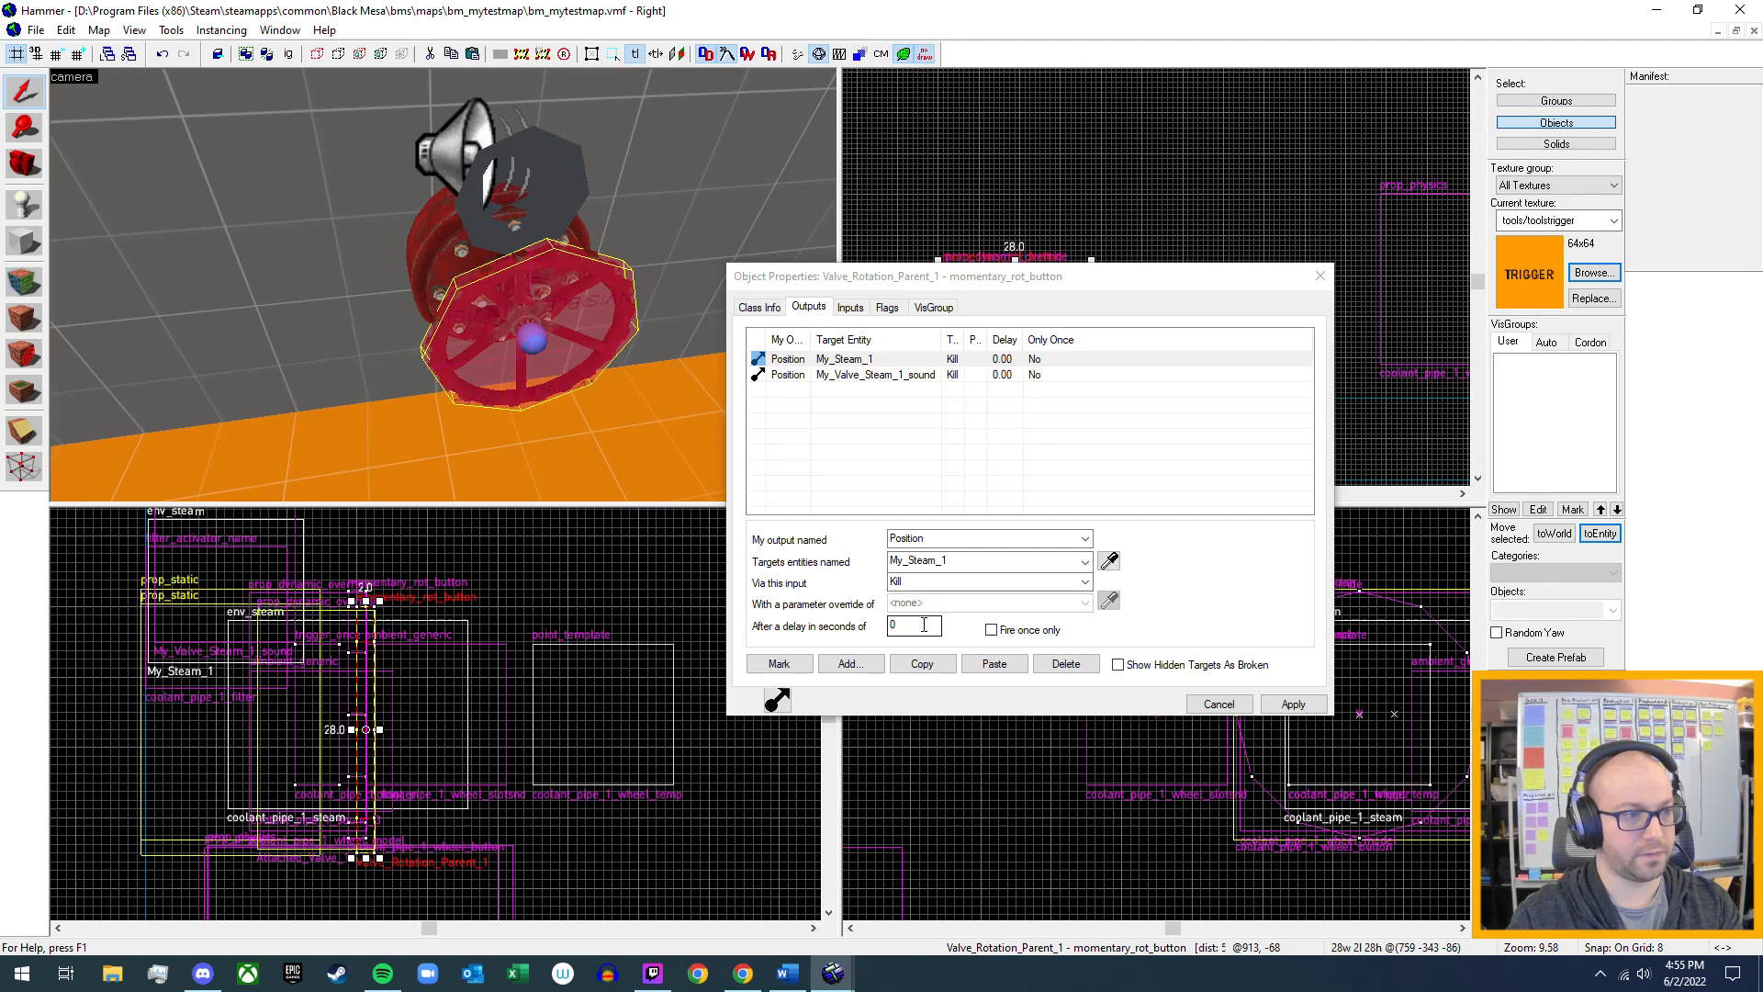
click(923, 625)
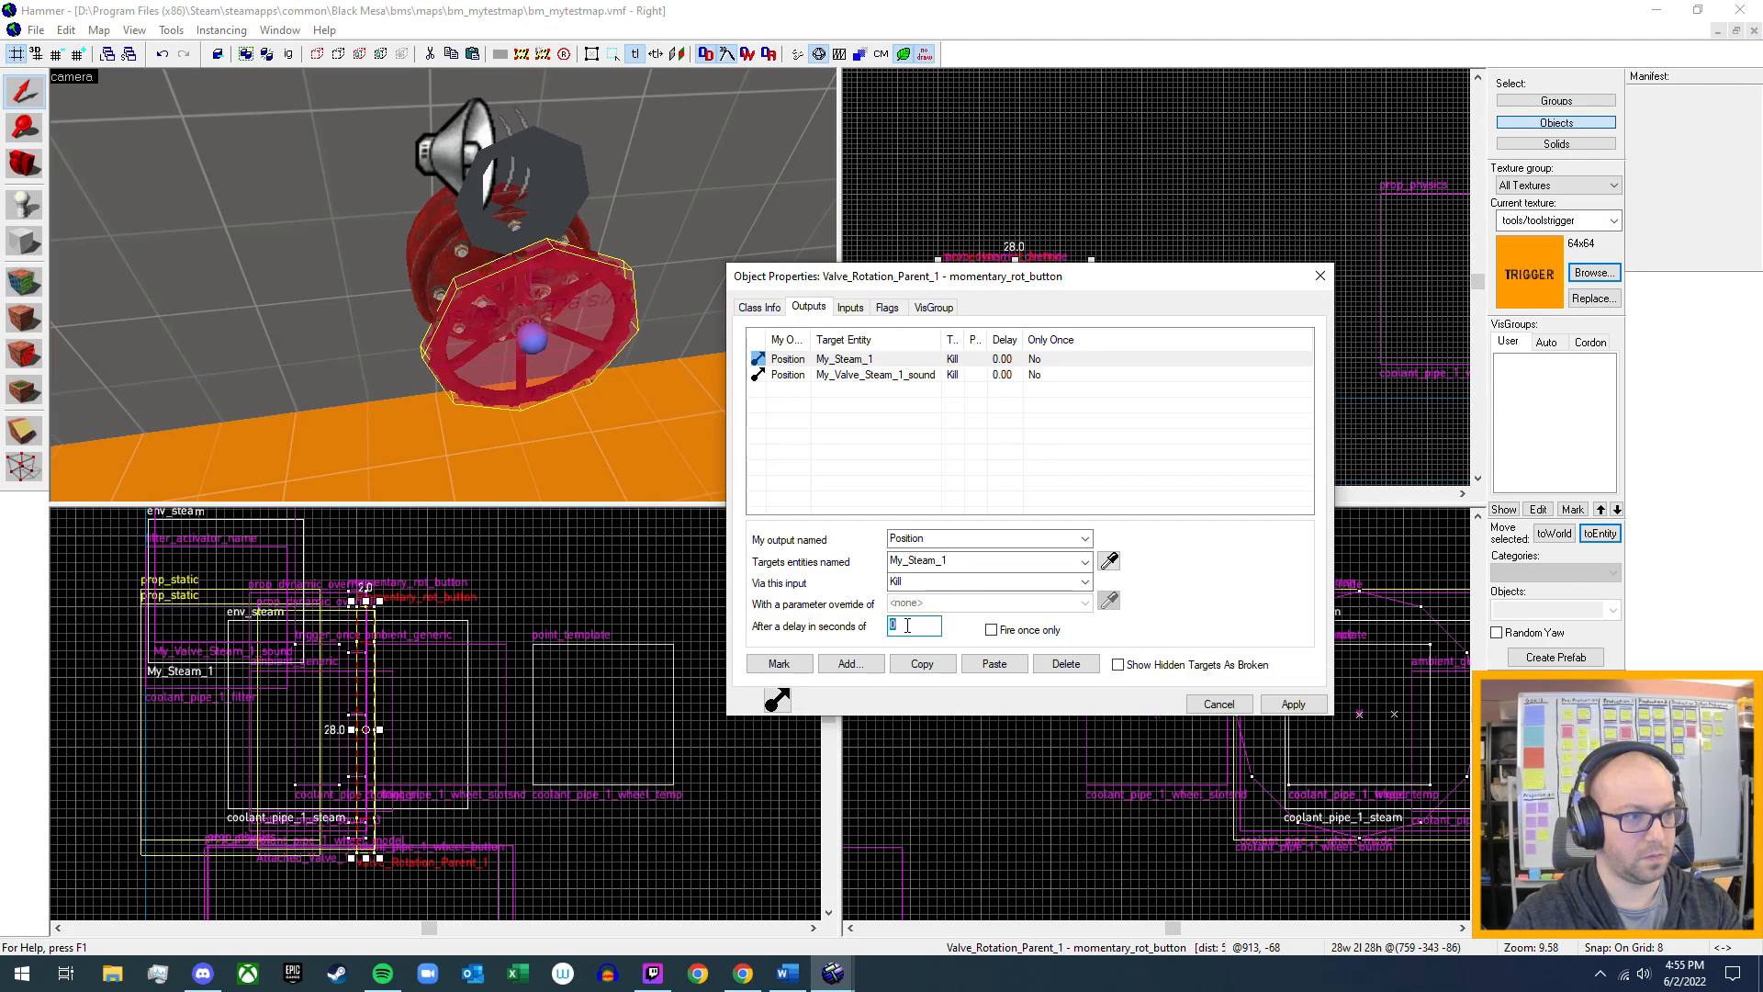
text(1)
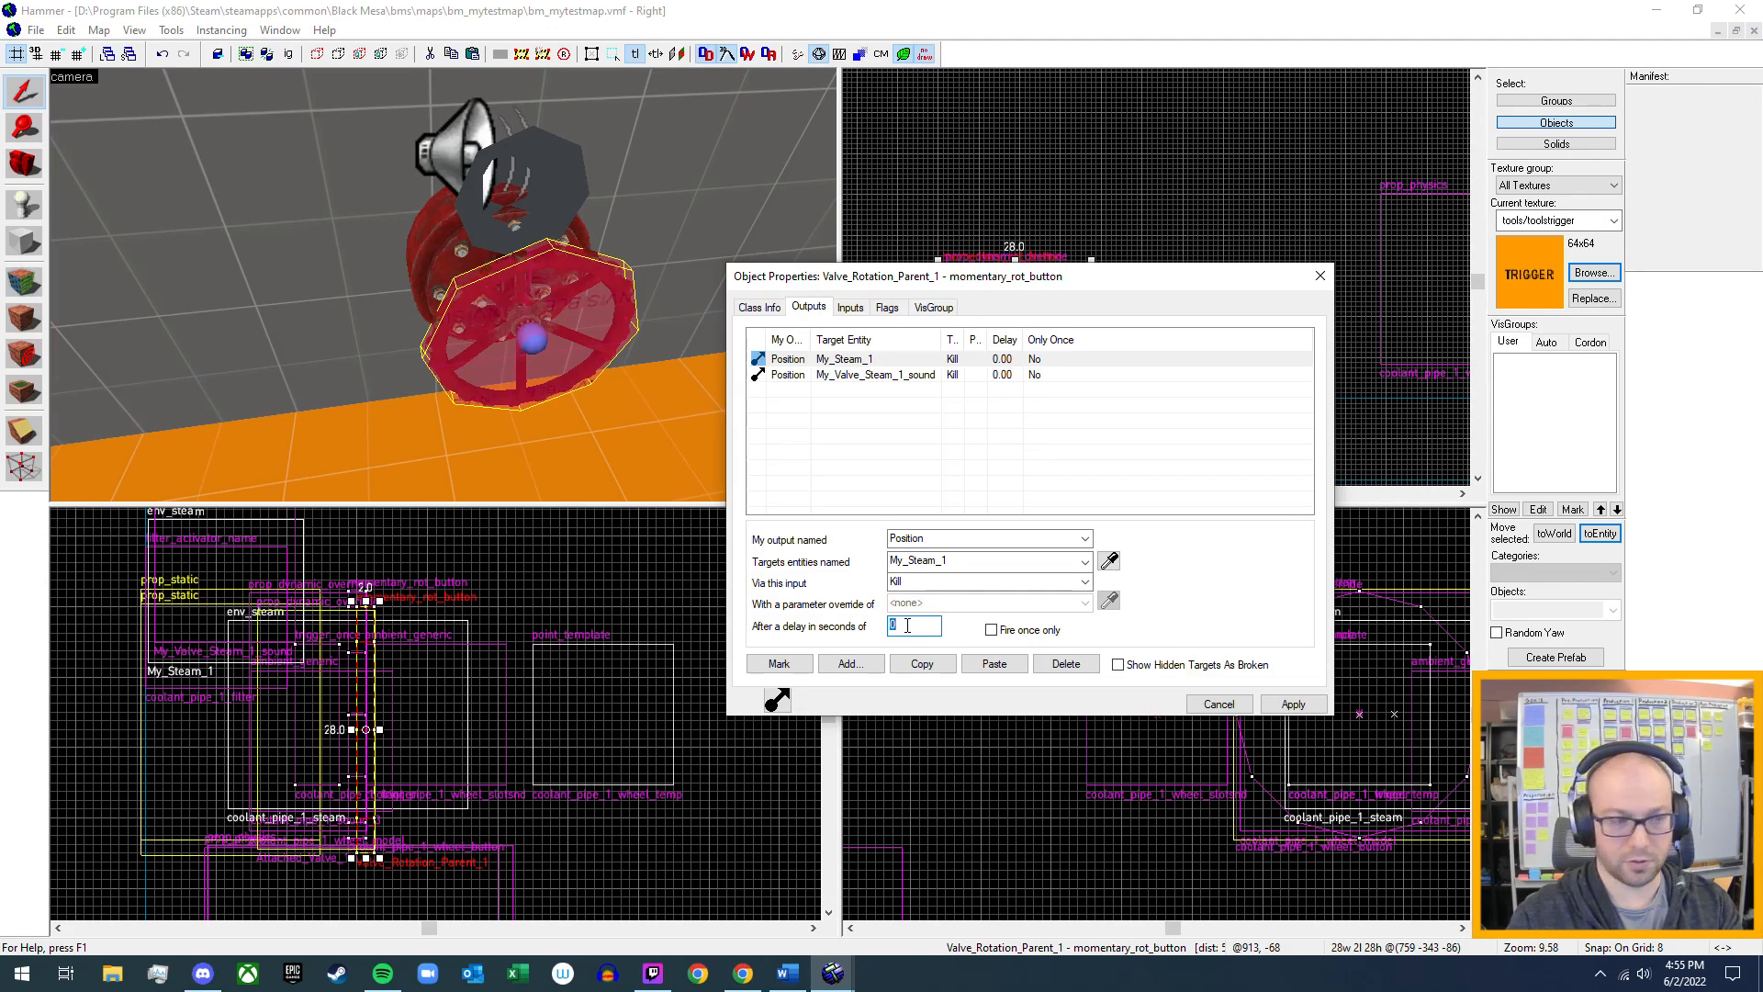
text(0)
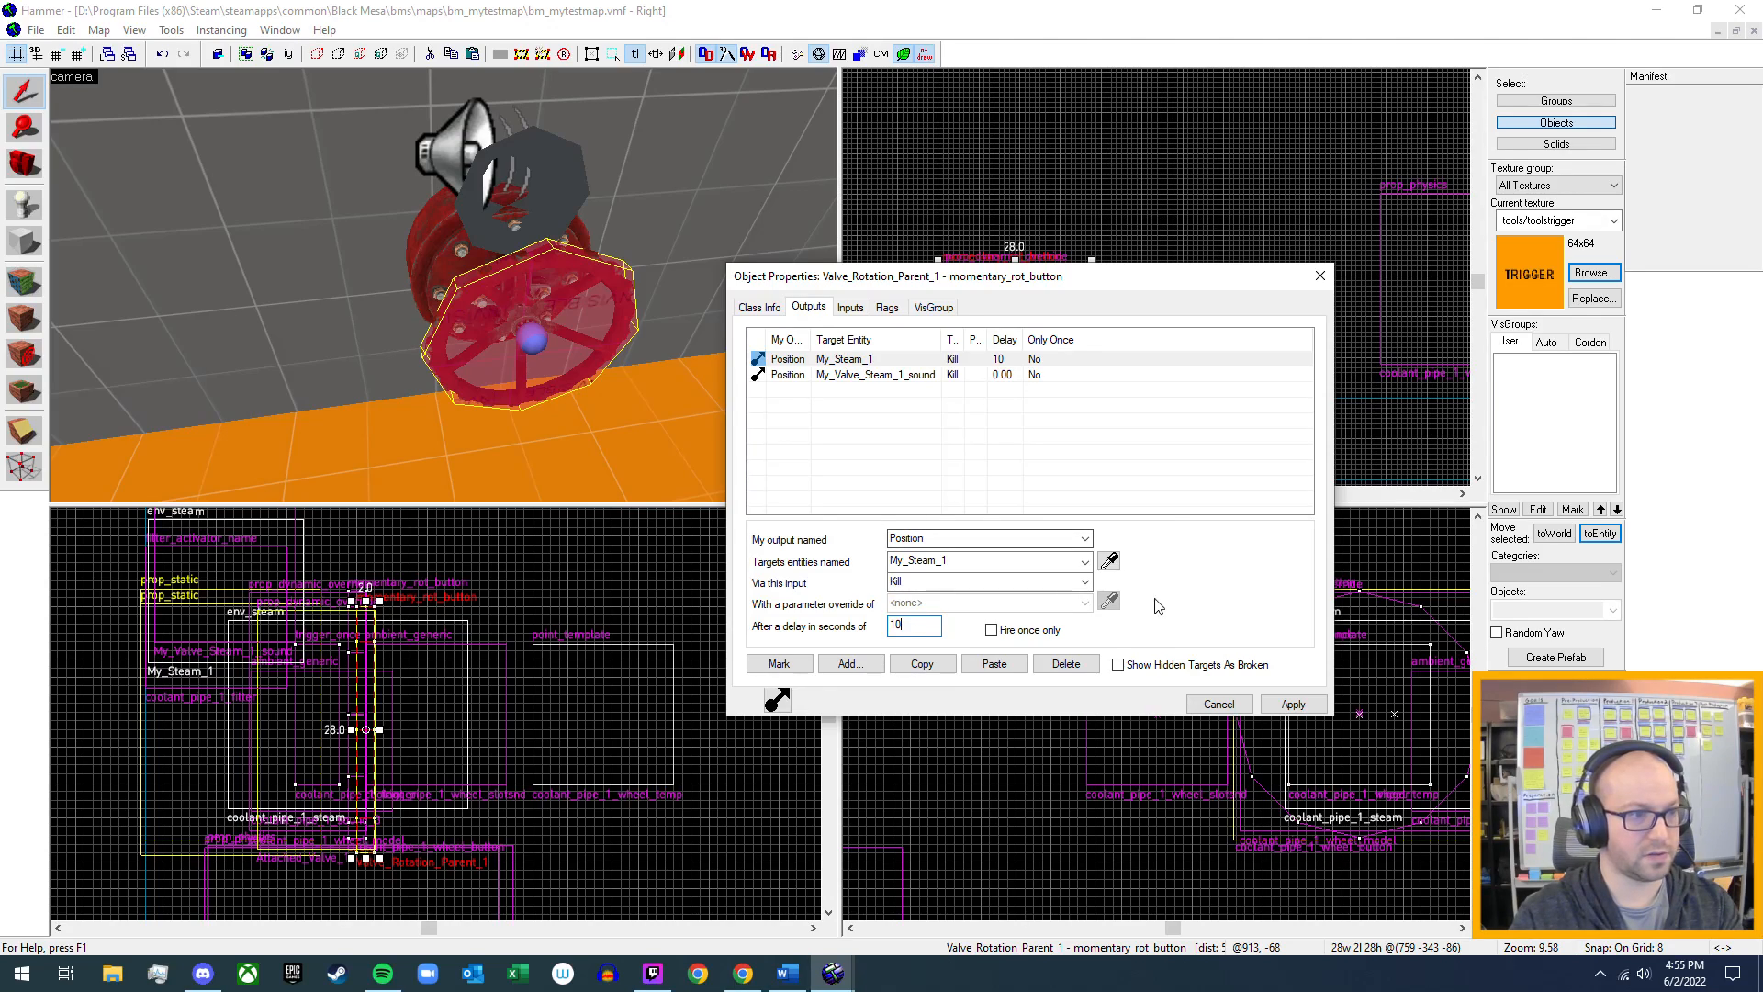
- Set the Kill output delay for My_Valve_Steam_1_sound to 5 seconds, apply the output changes and close the properties
click(874, 375)
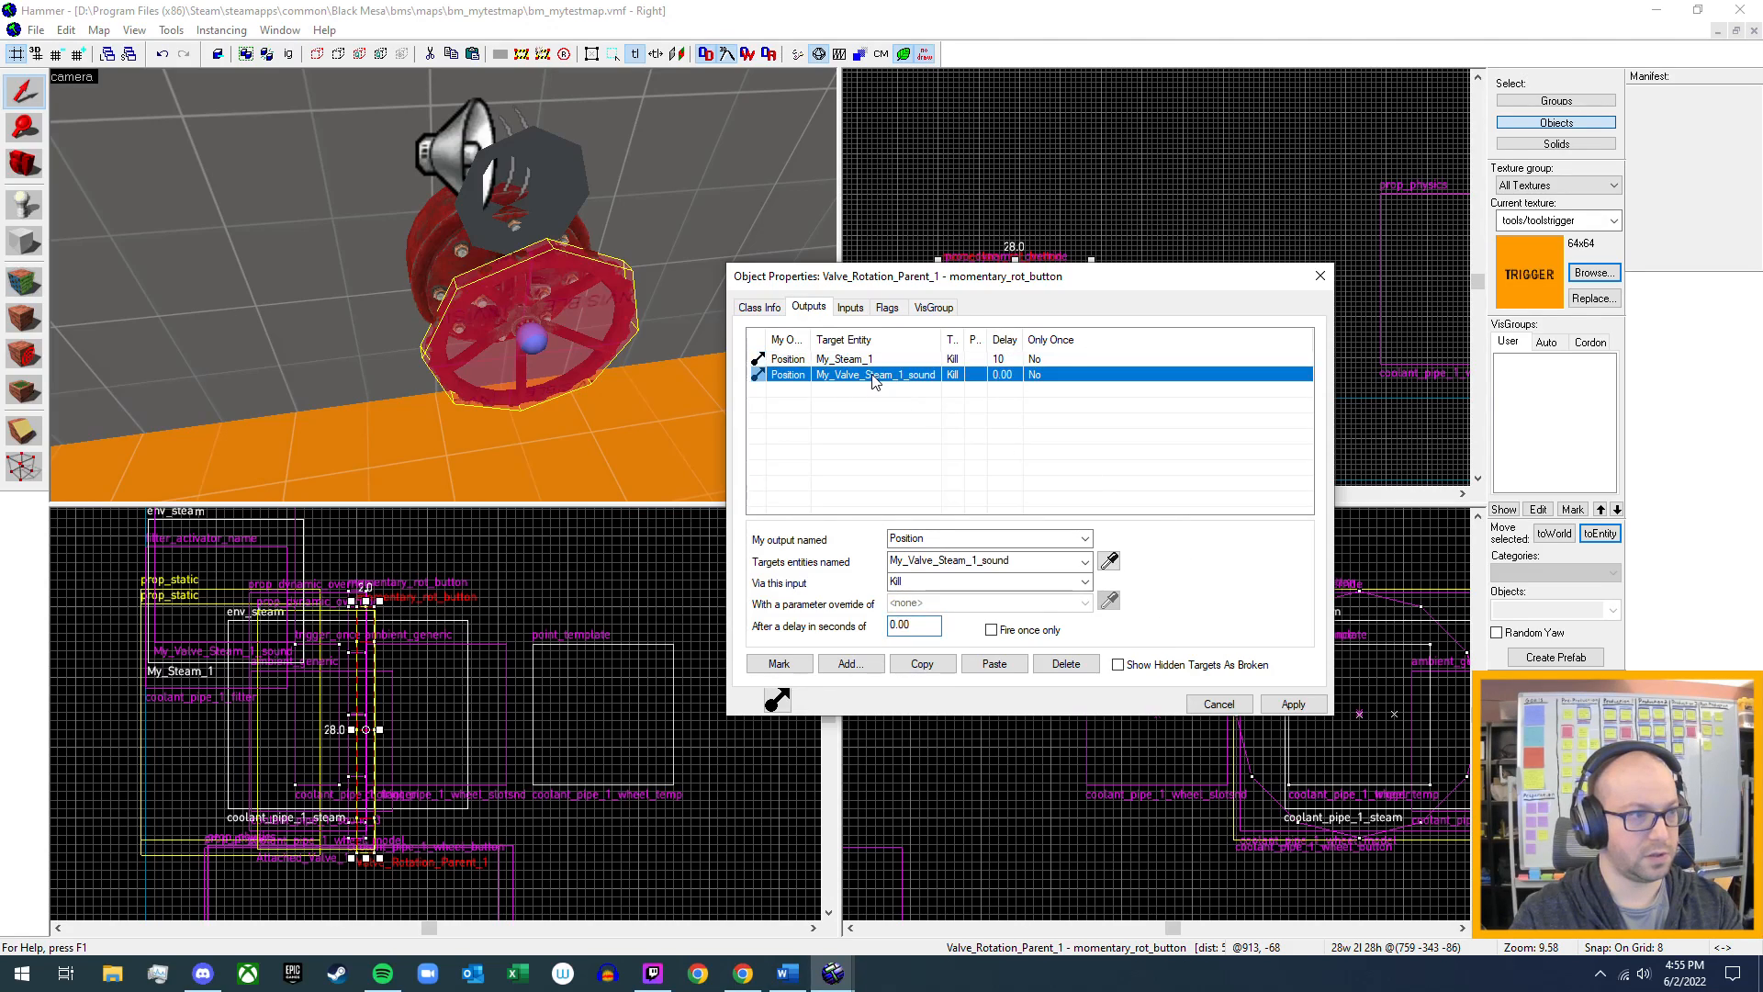
click(929, 628)
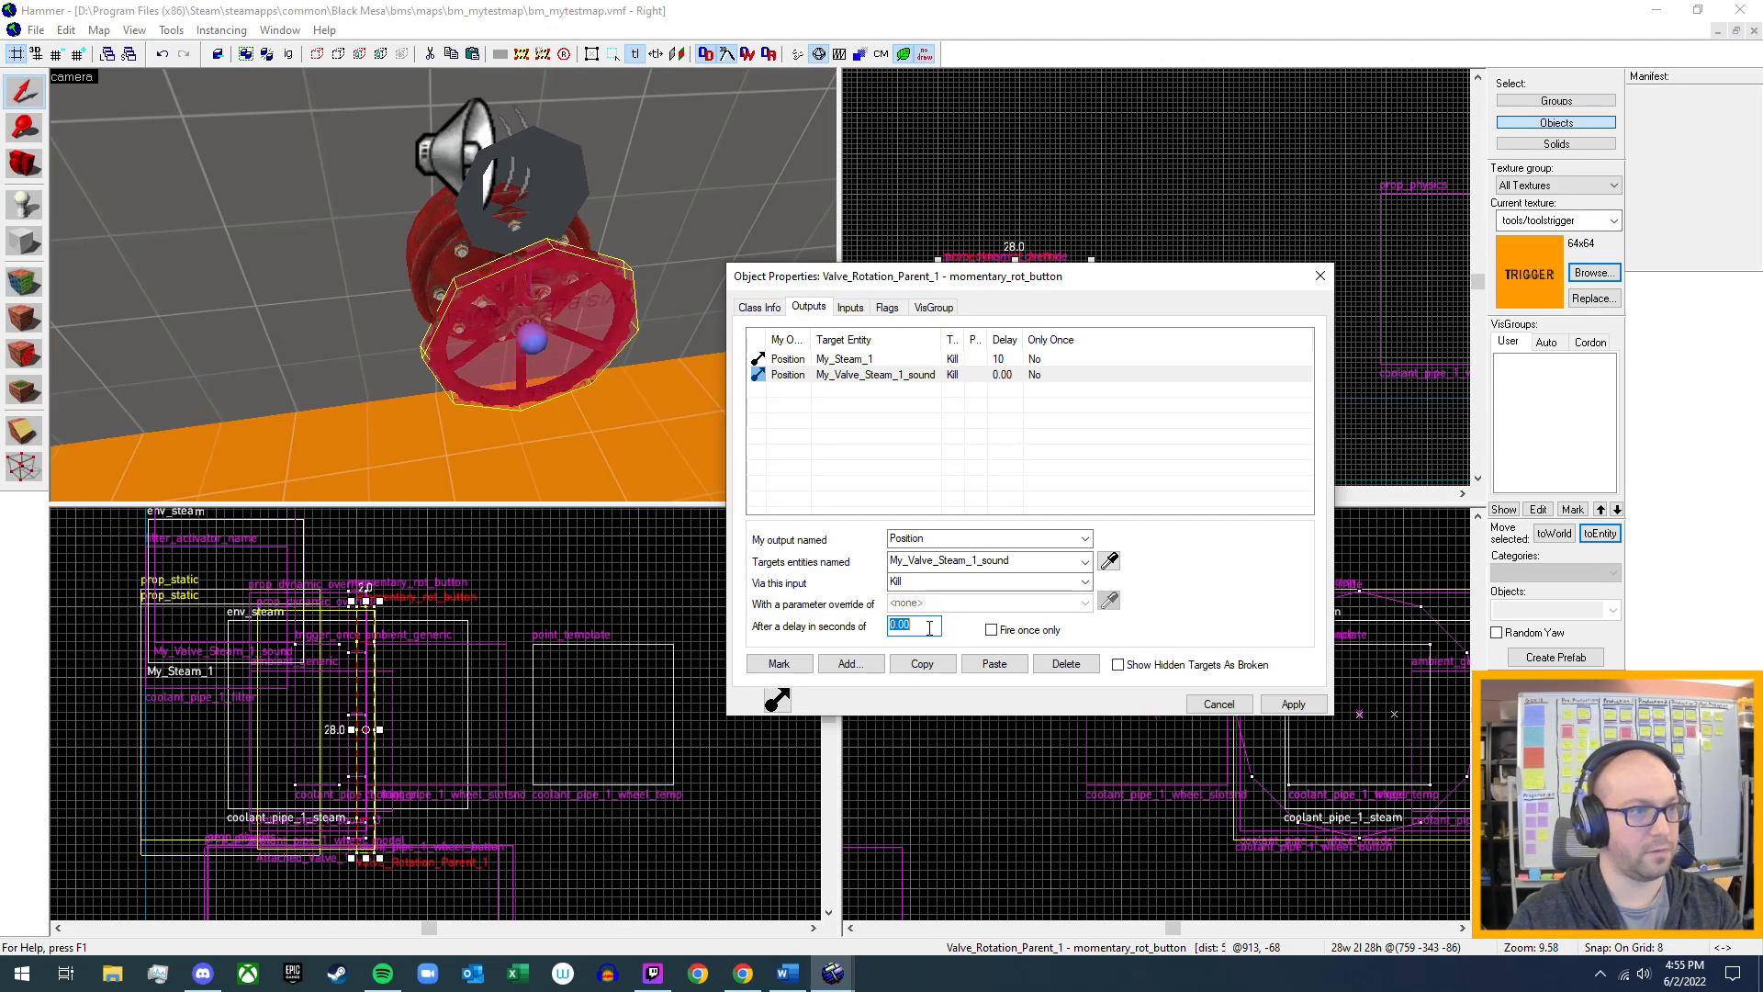
text(5)
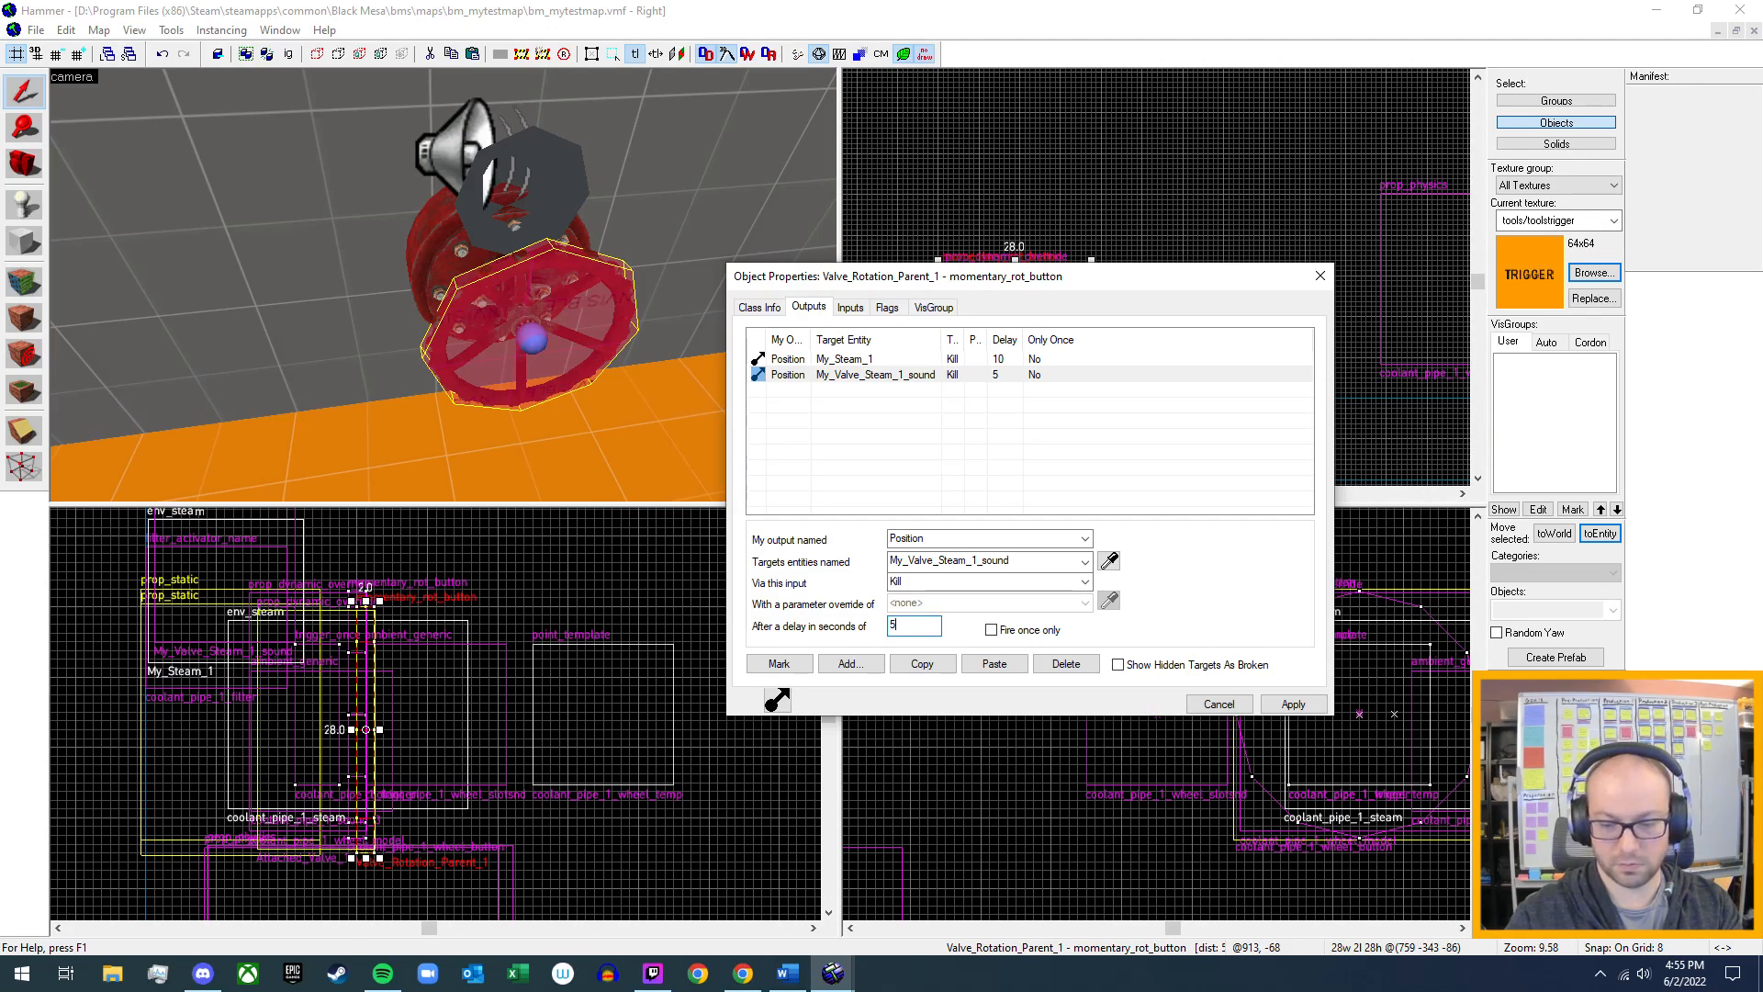
click(999, 359)
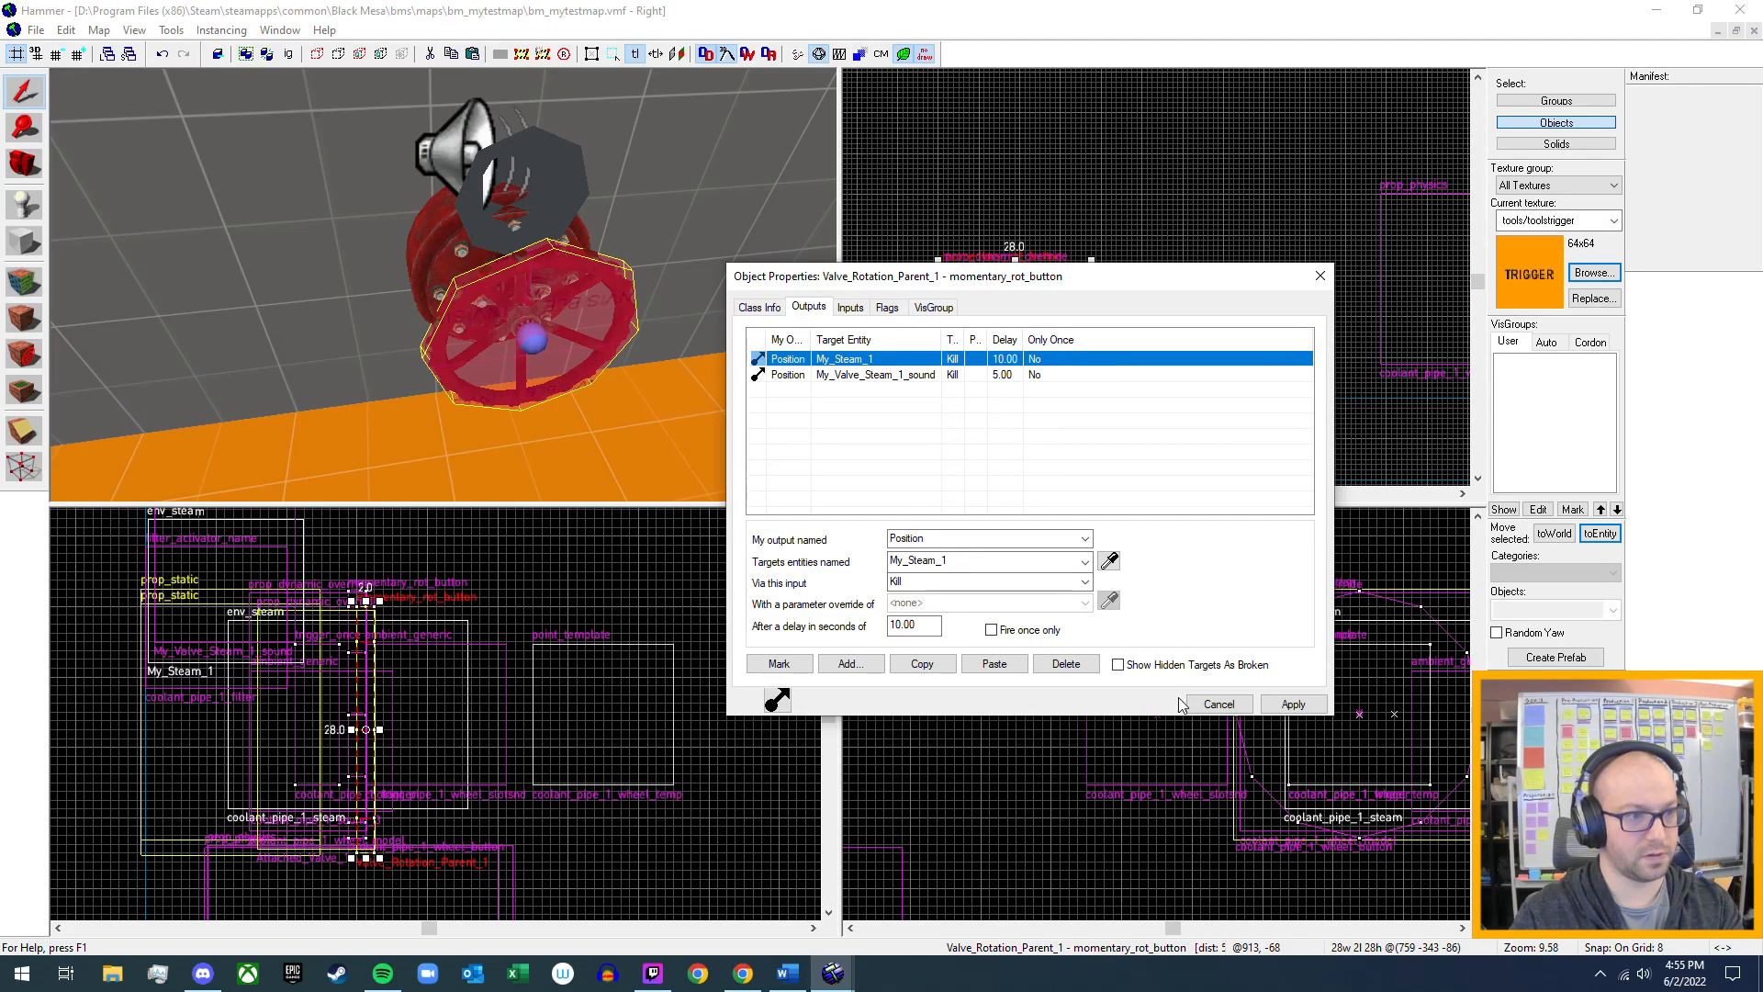
click(1293, 704)
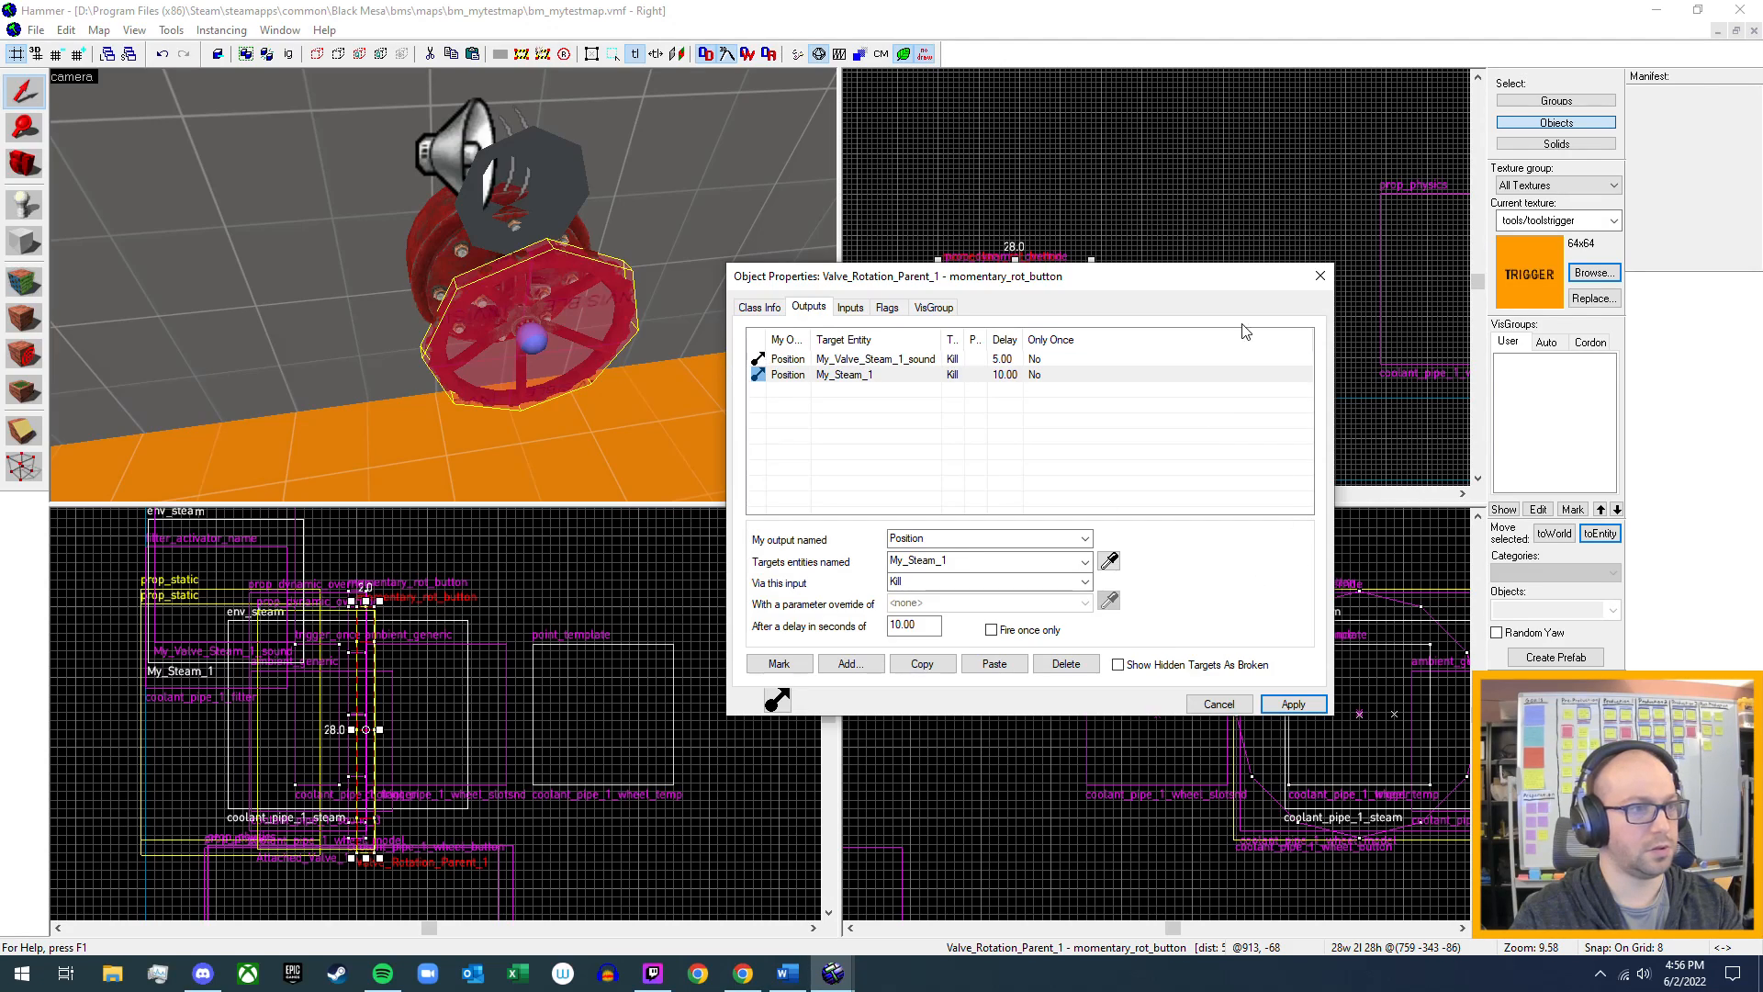
click(1320, 278)
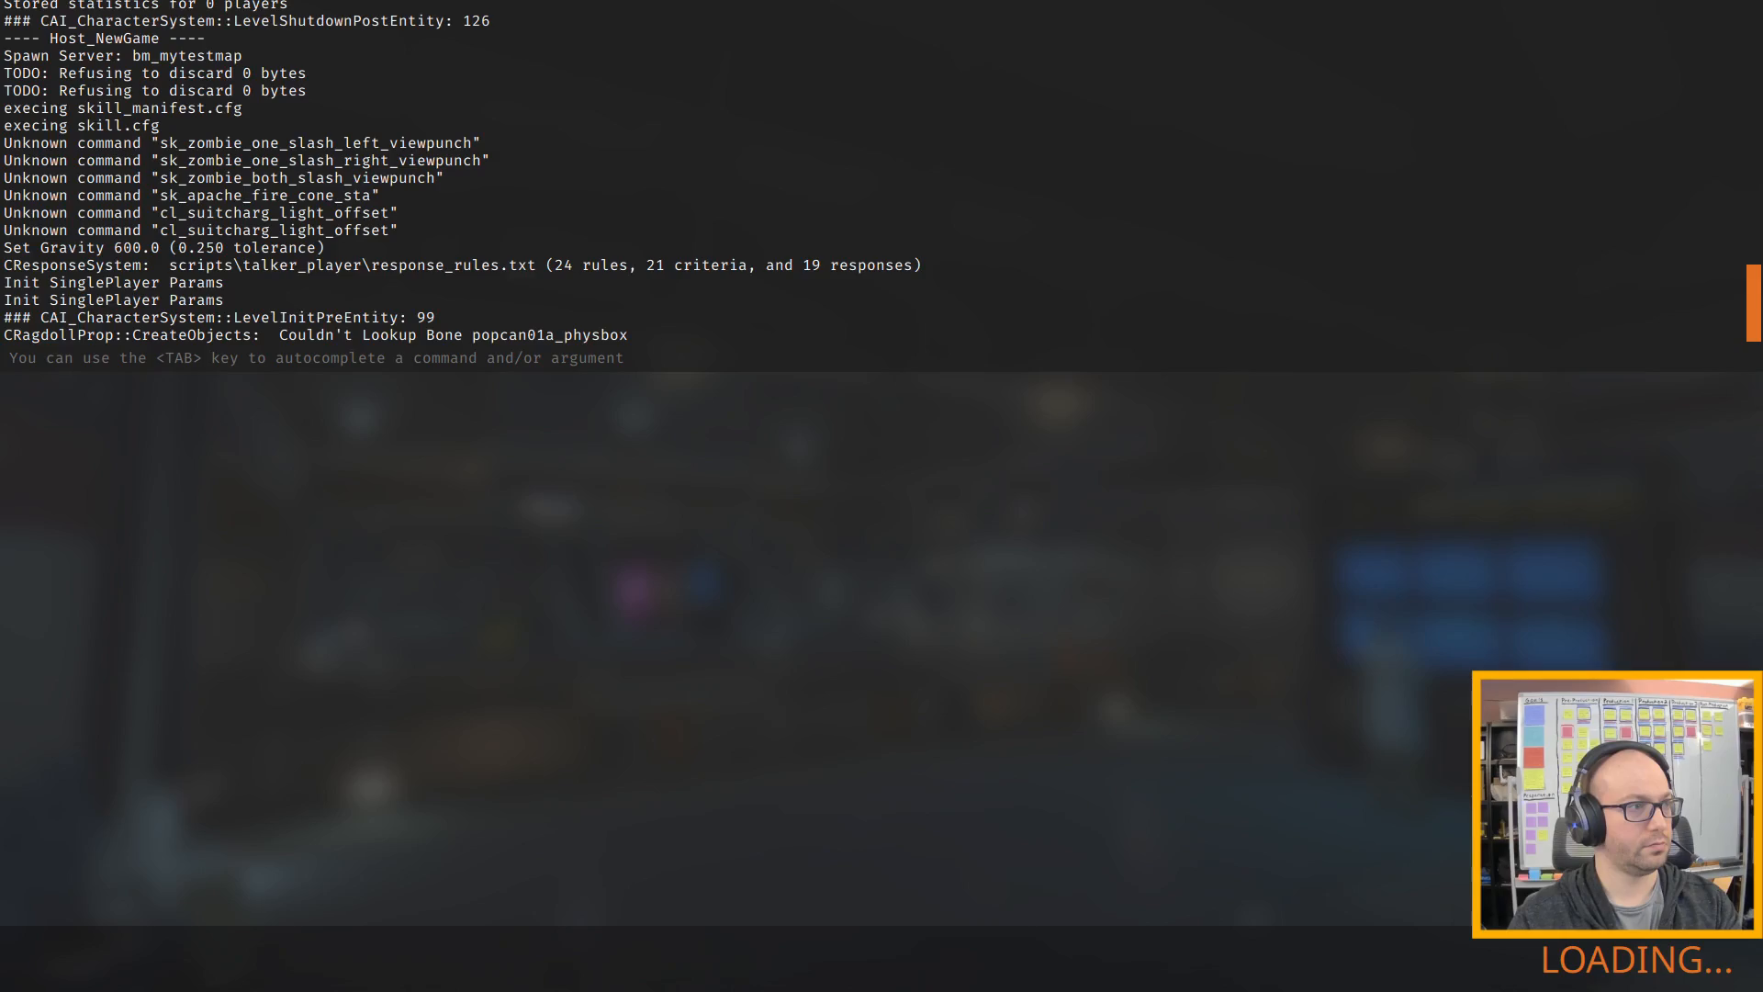
- Walk to the wall valves in game and fit the loose wheel onto the nearest valve
key(w)
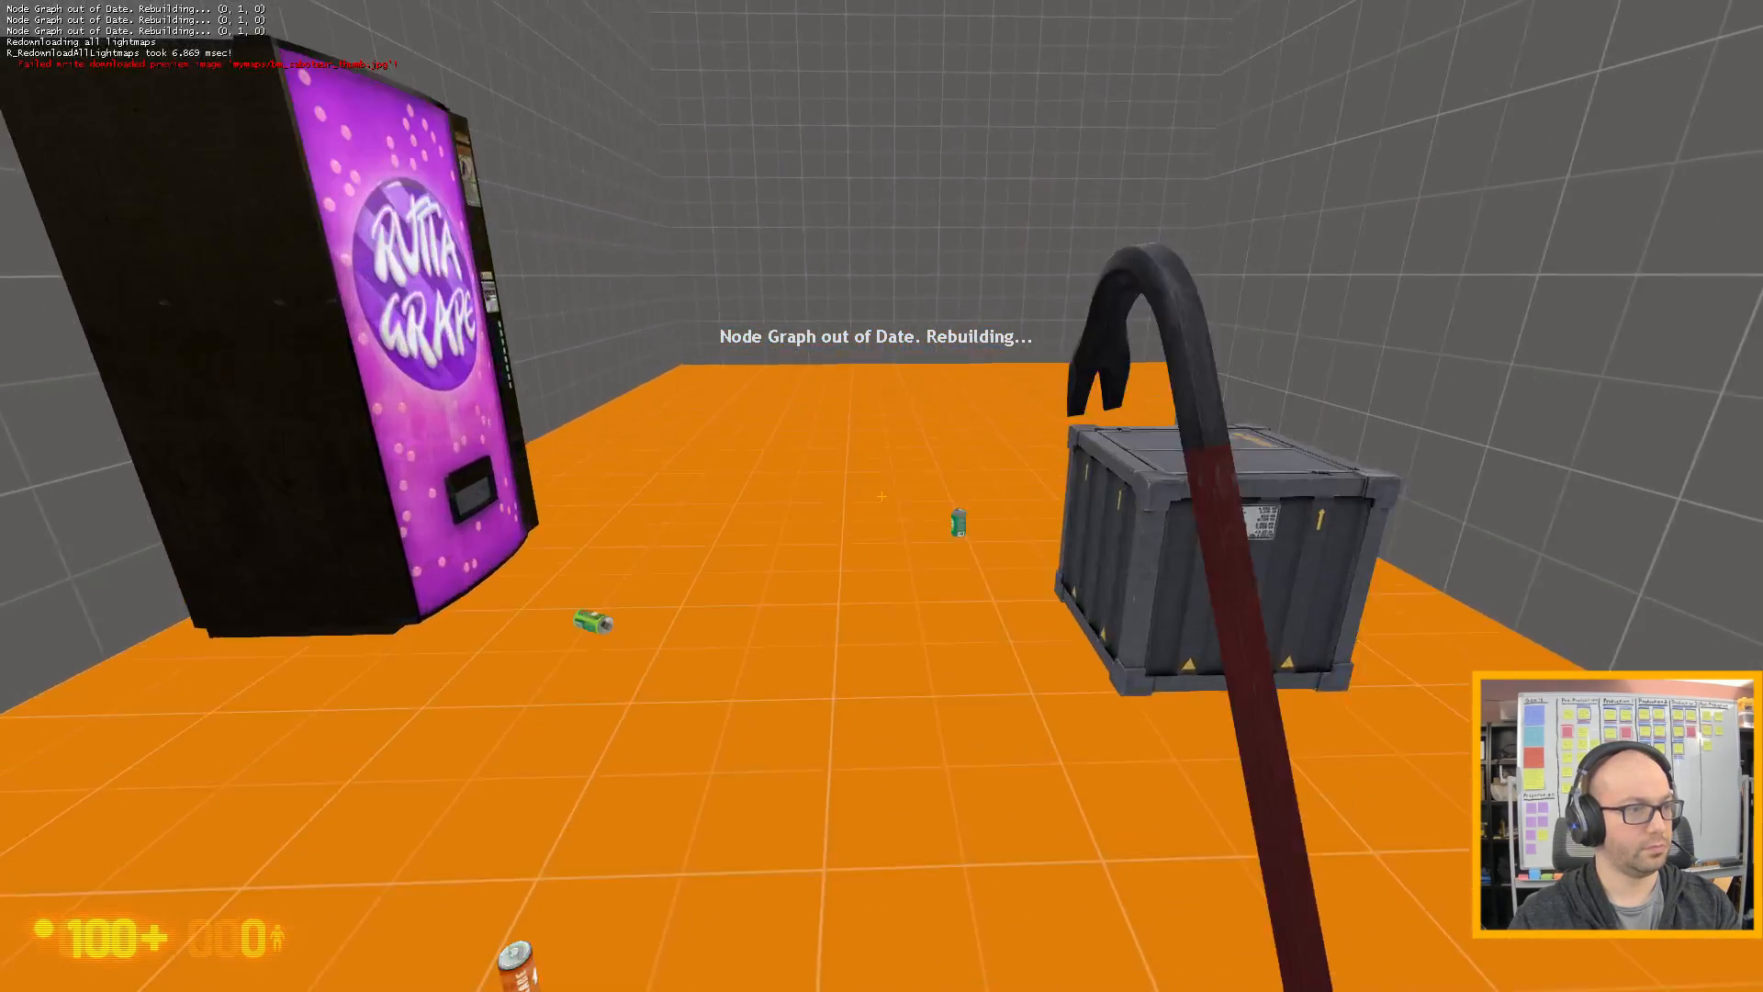
key(w)
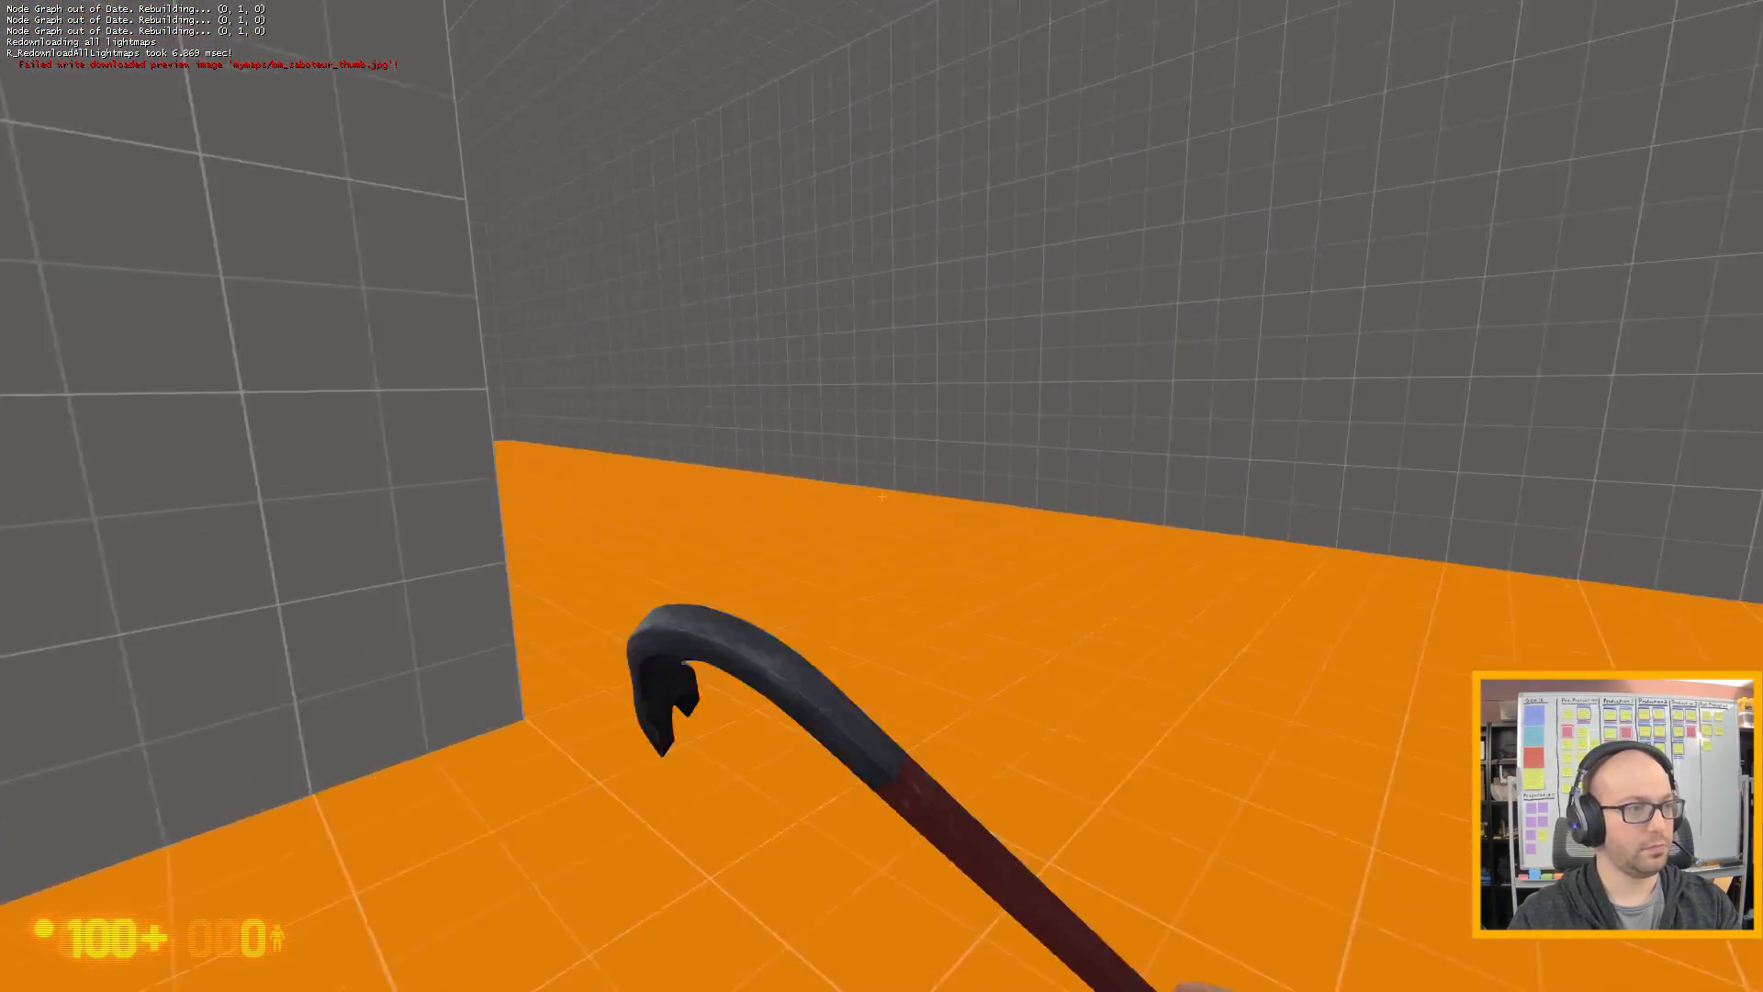
key(w)
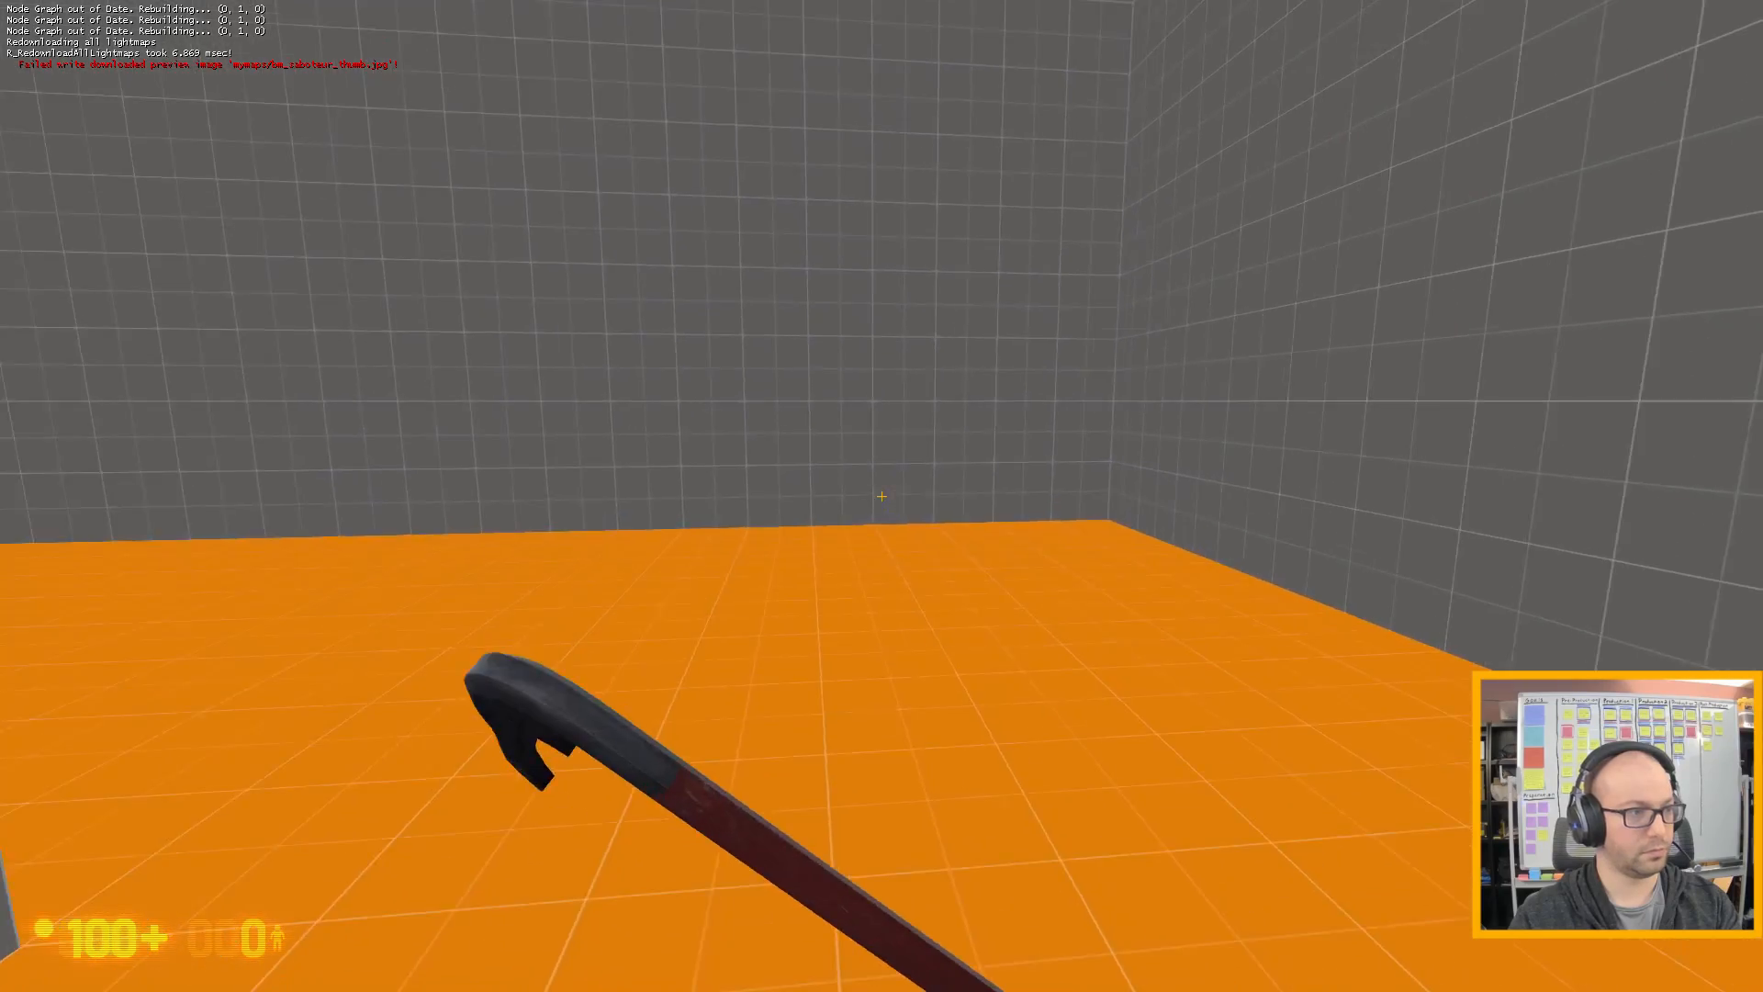
key(w)
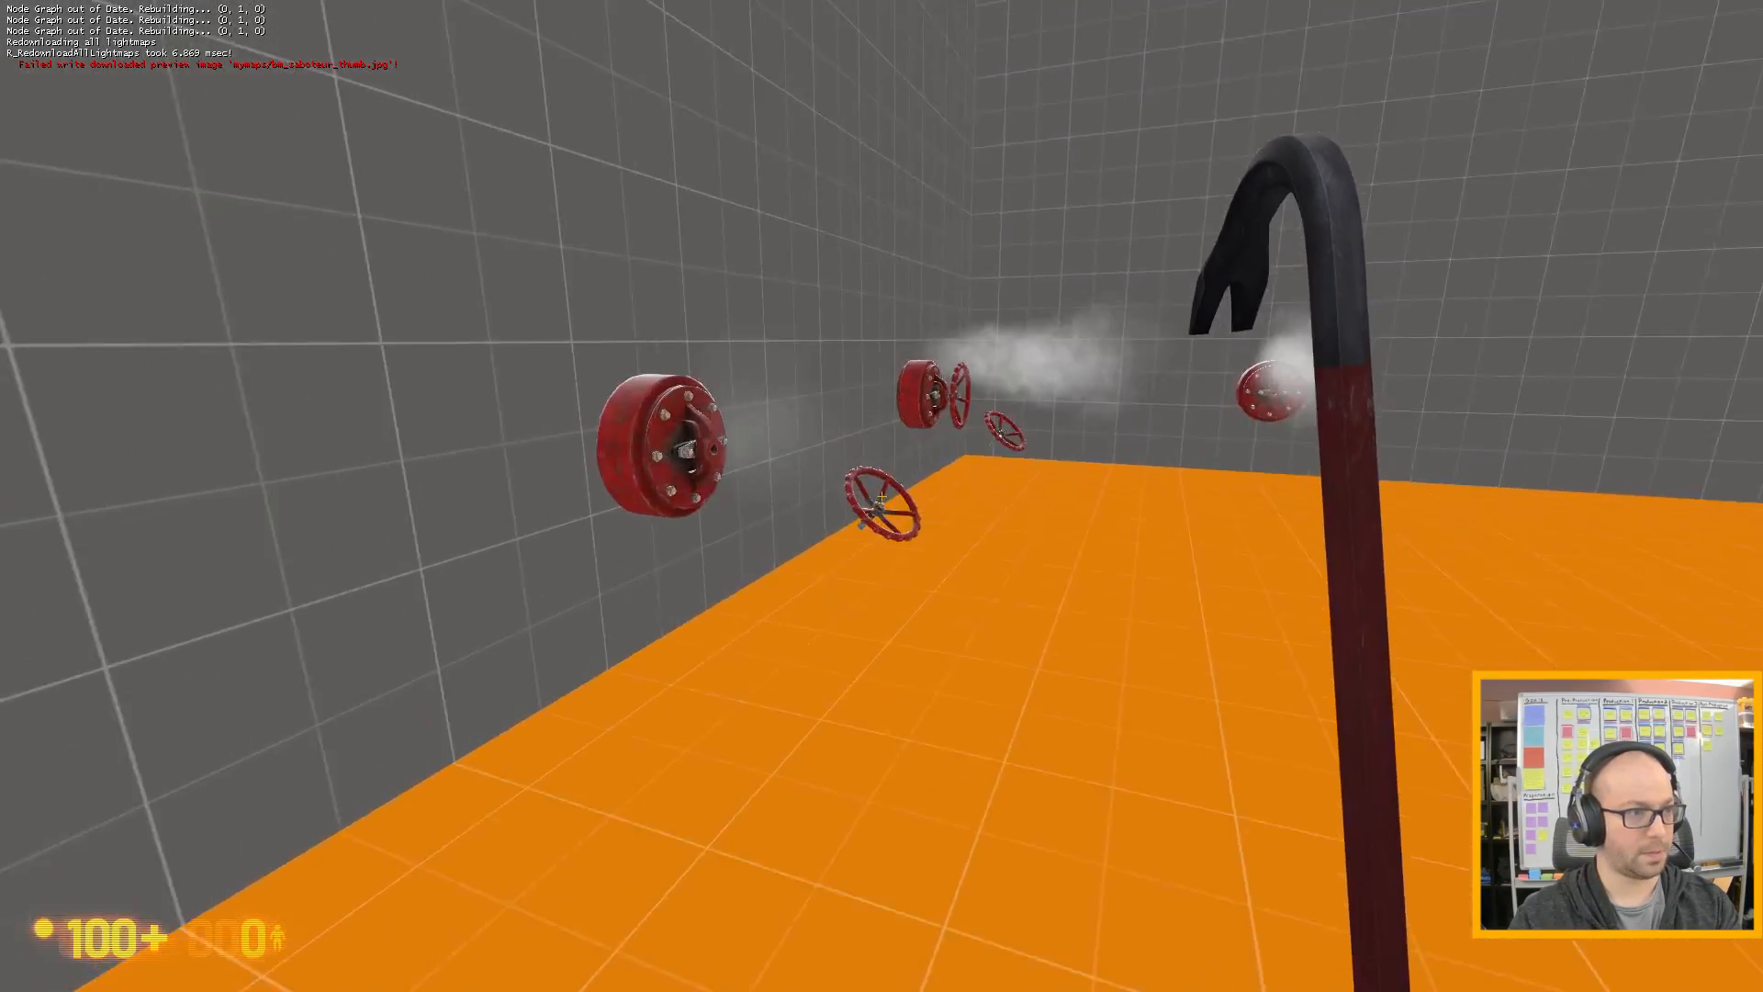
key(w)
key(e)
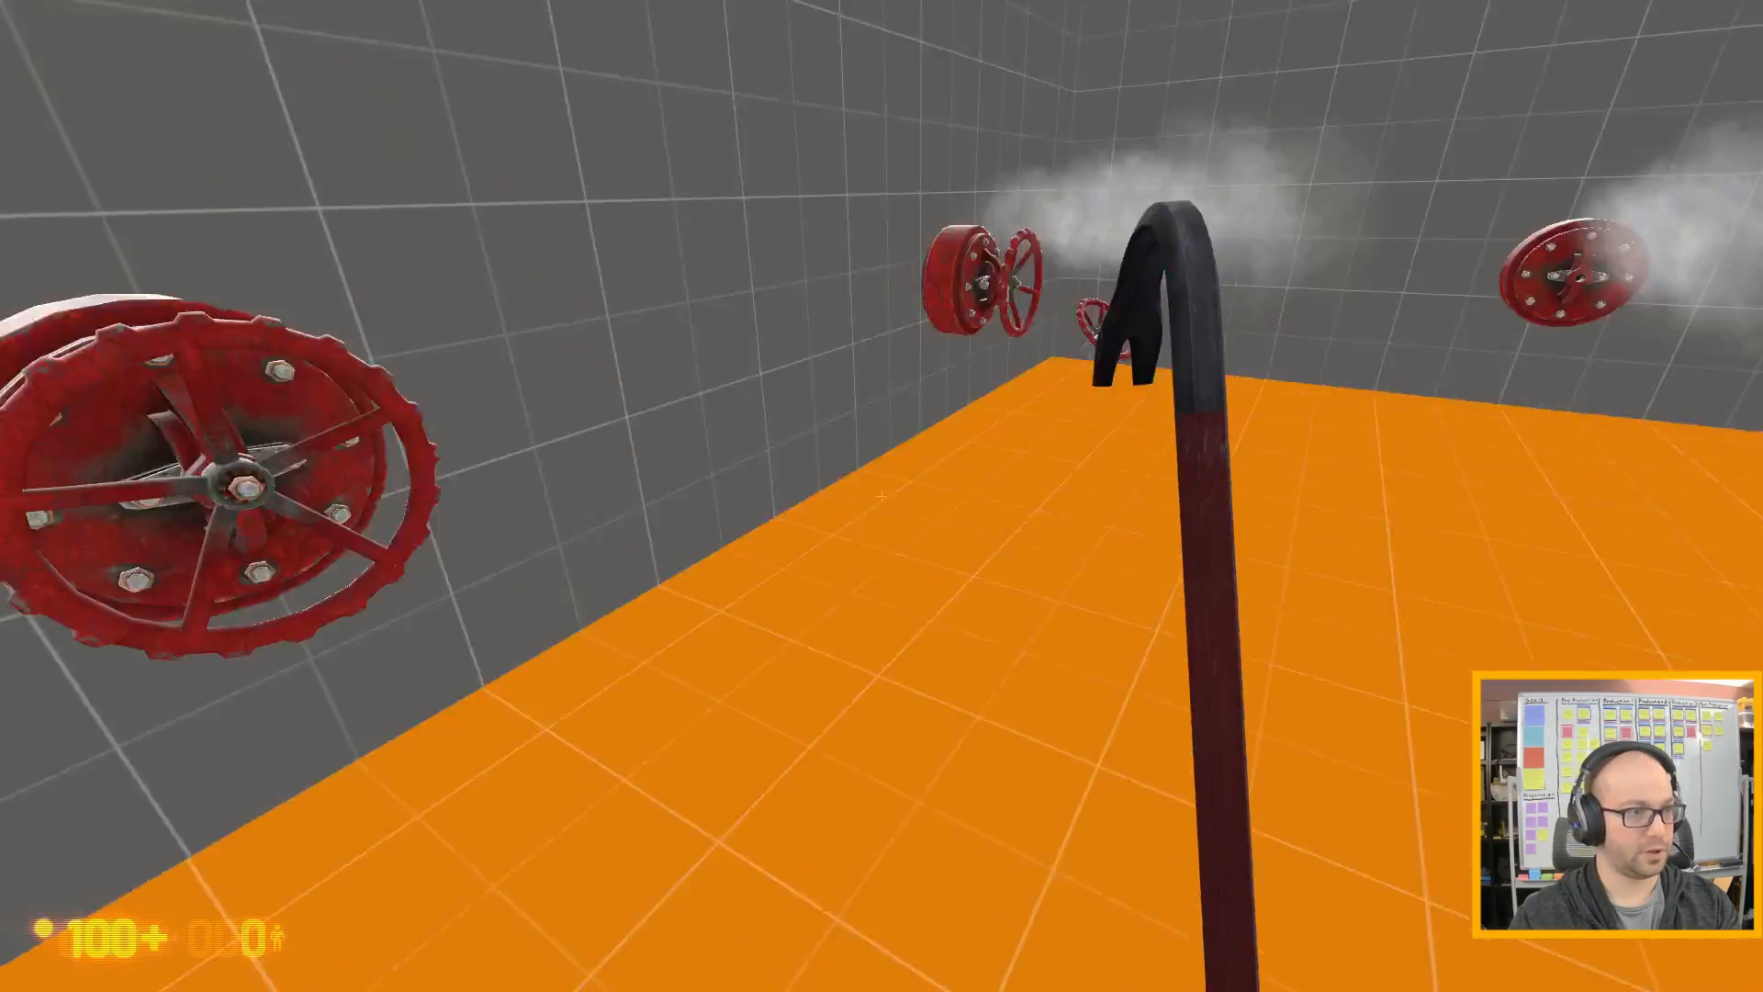
key(w)
key(e)
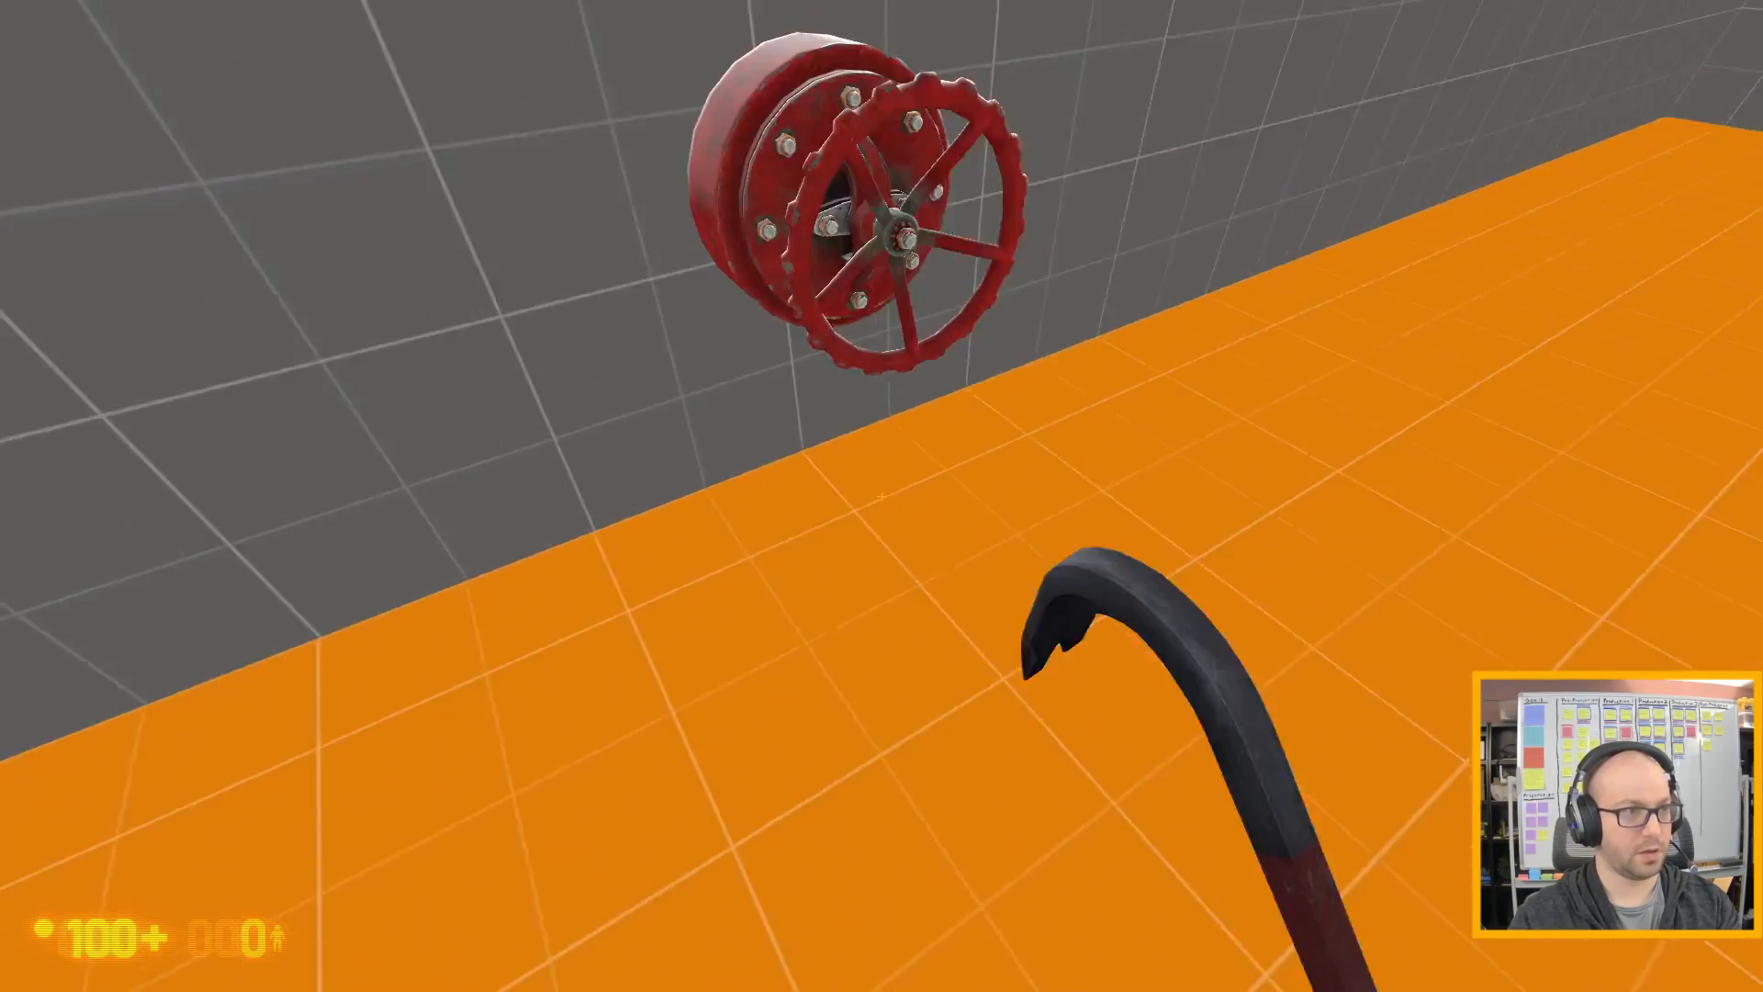
- Approach the steaming valve with the mounted wheel and keep turning it to test when its steam and sound stop
key(w)
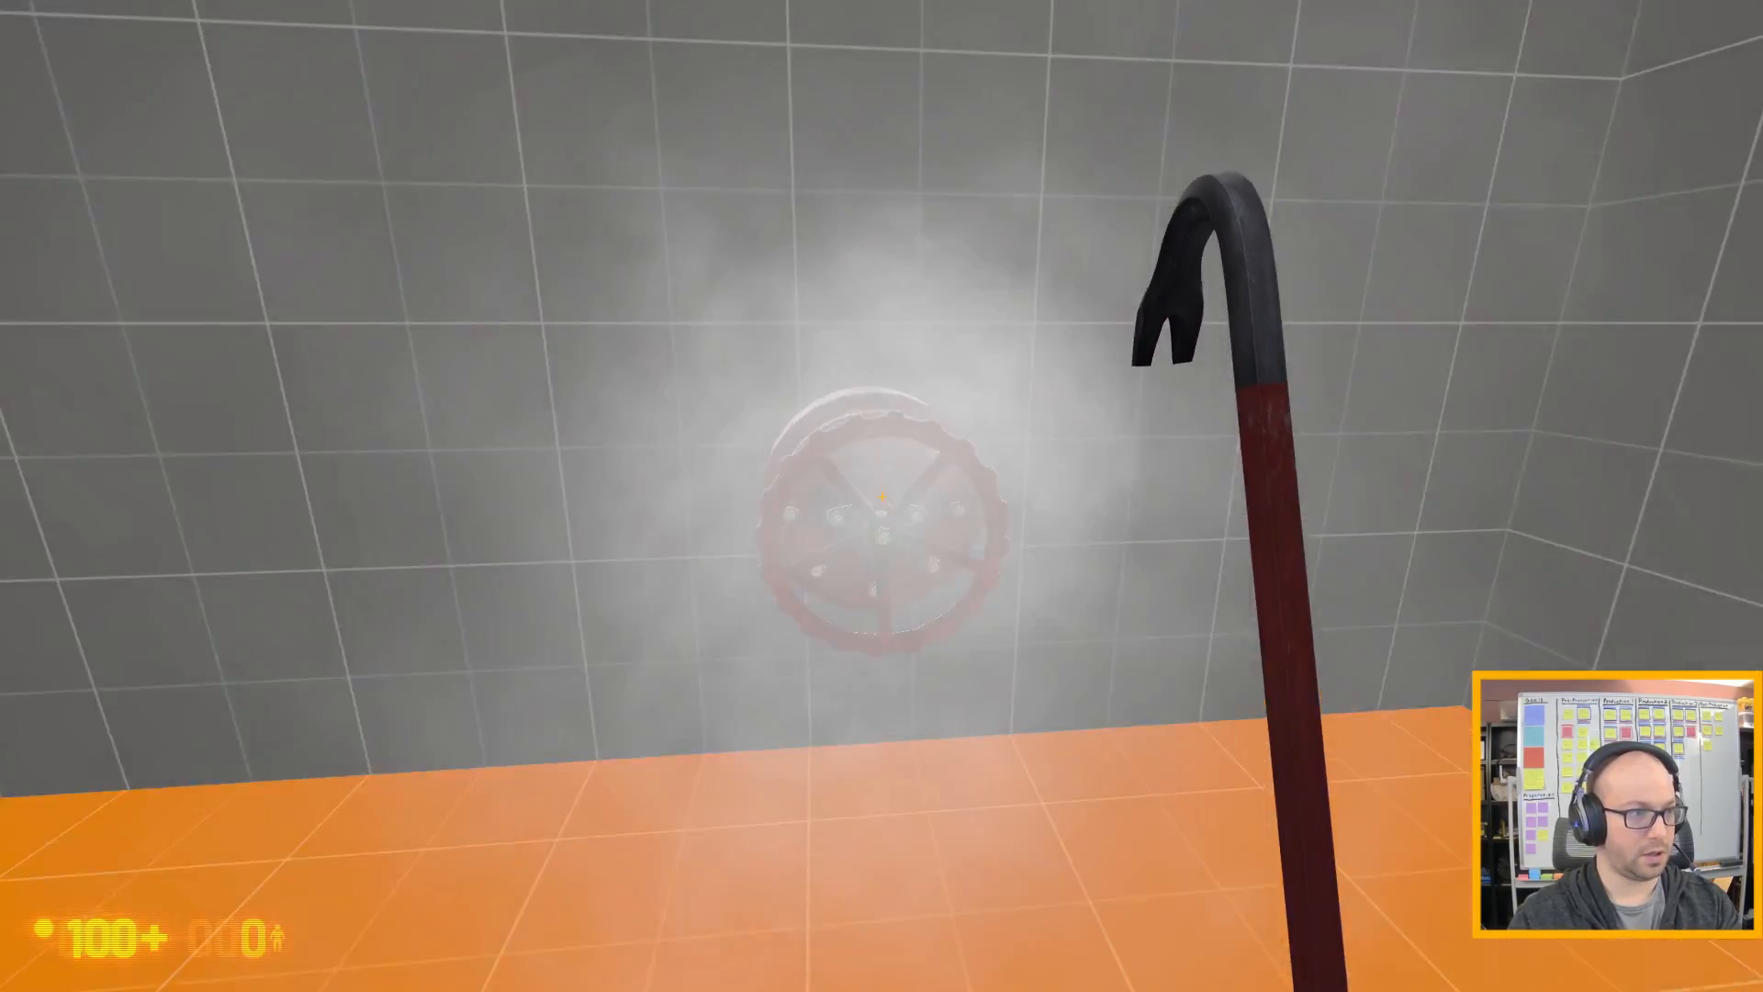
key(a)
key(d)
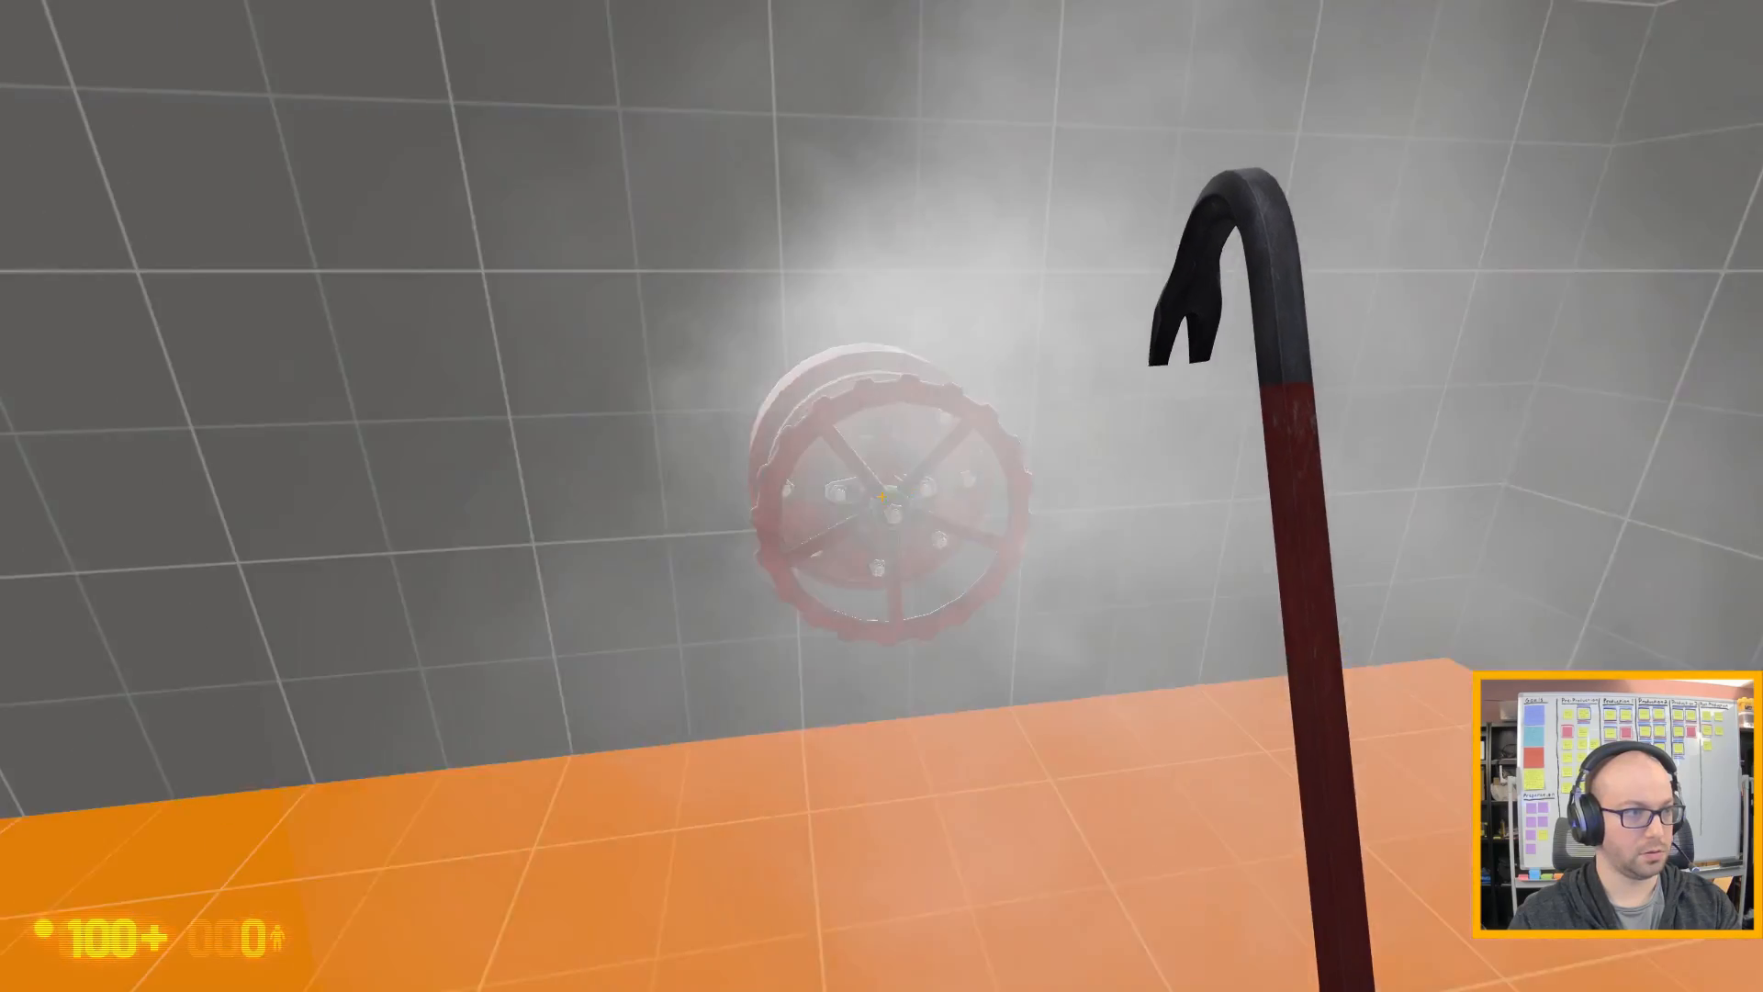
key(w)
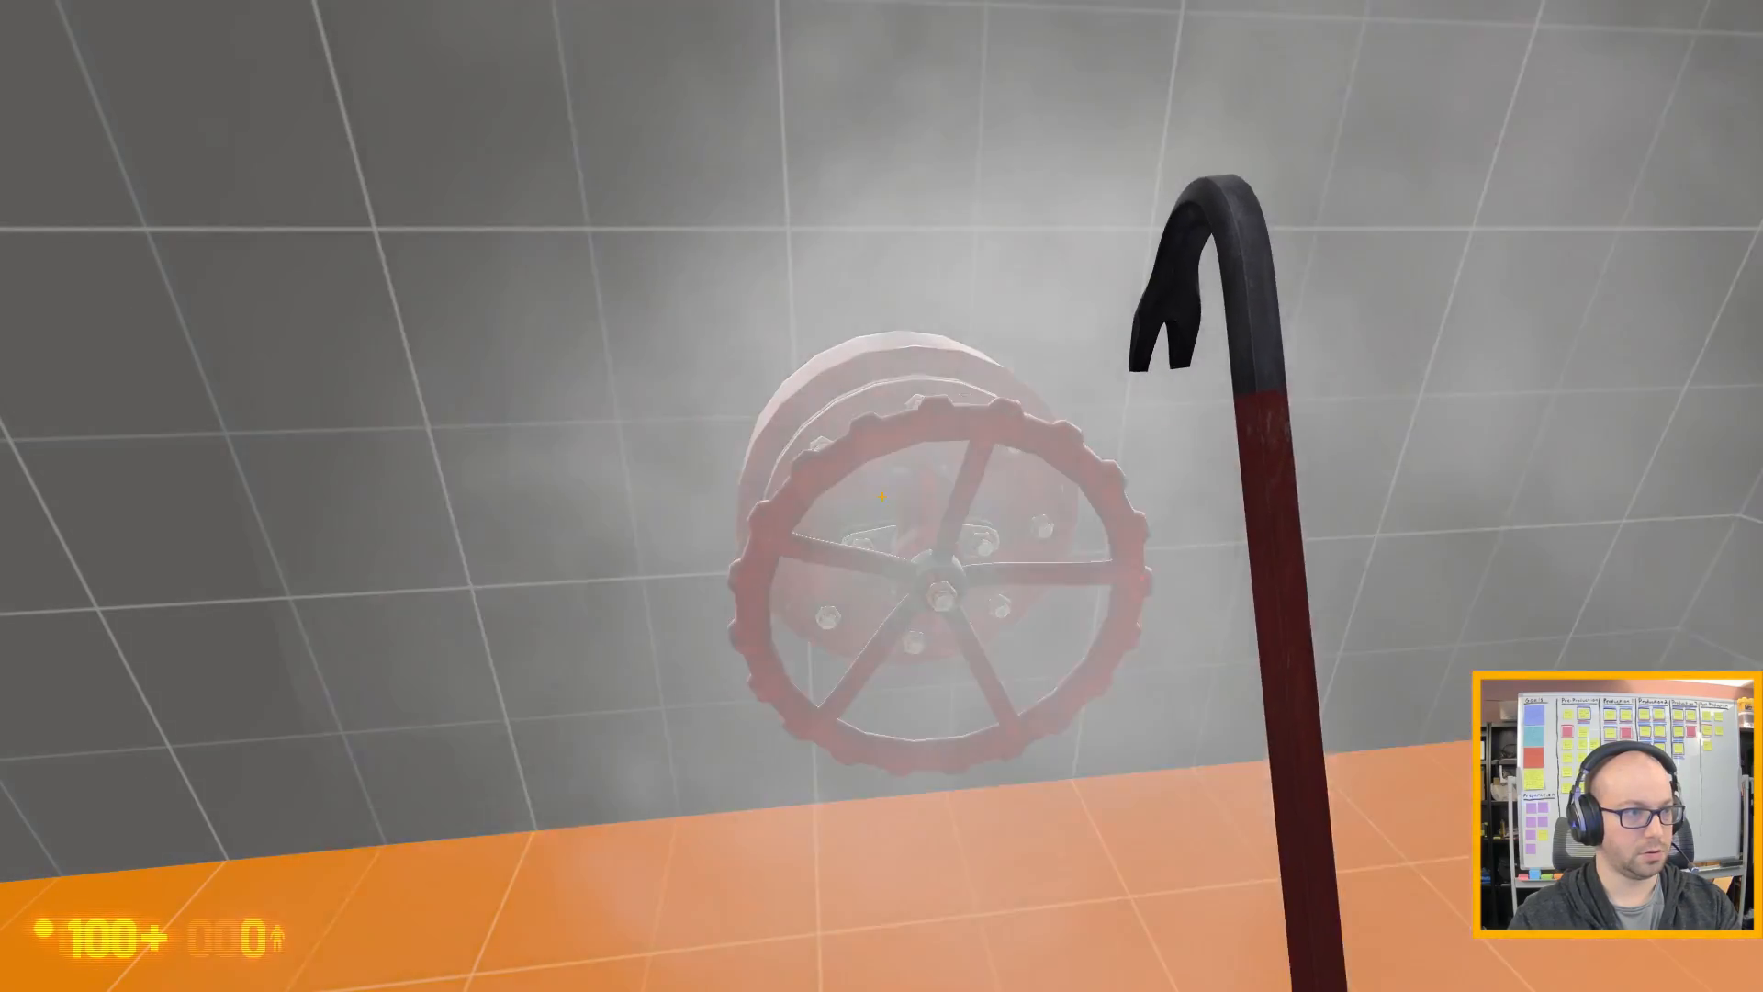
key(e)
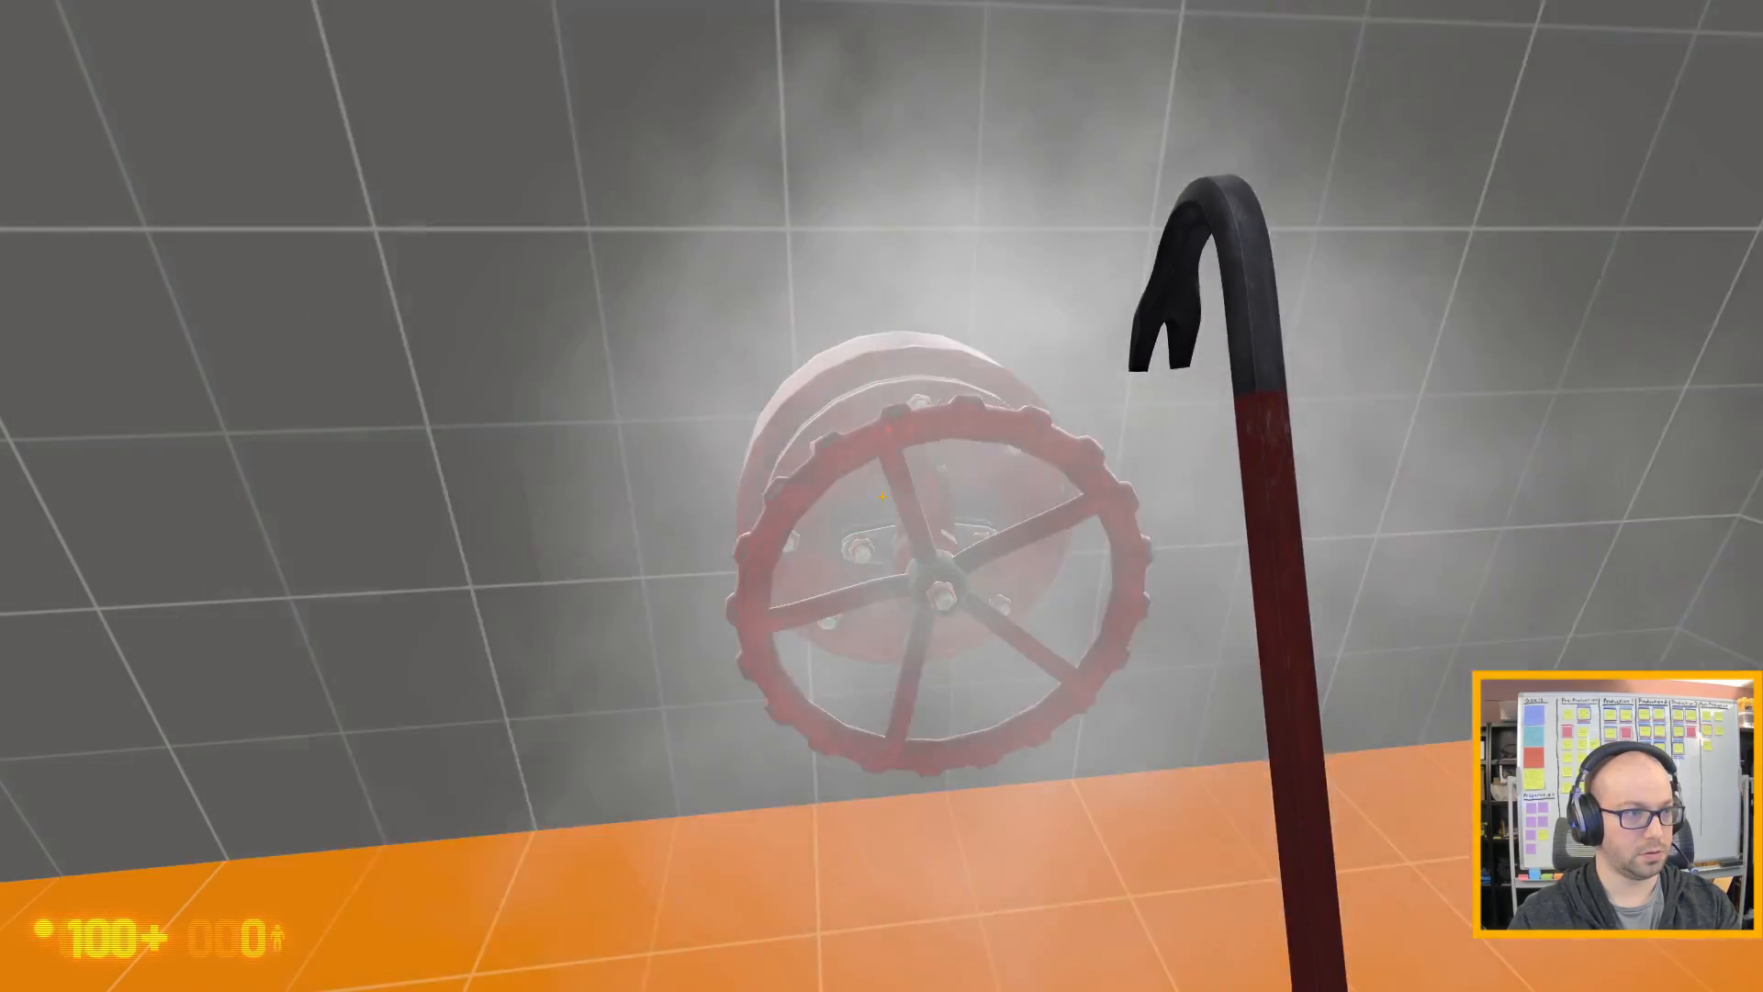
key(e)
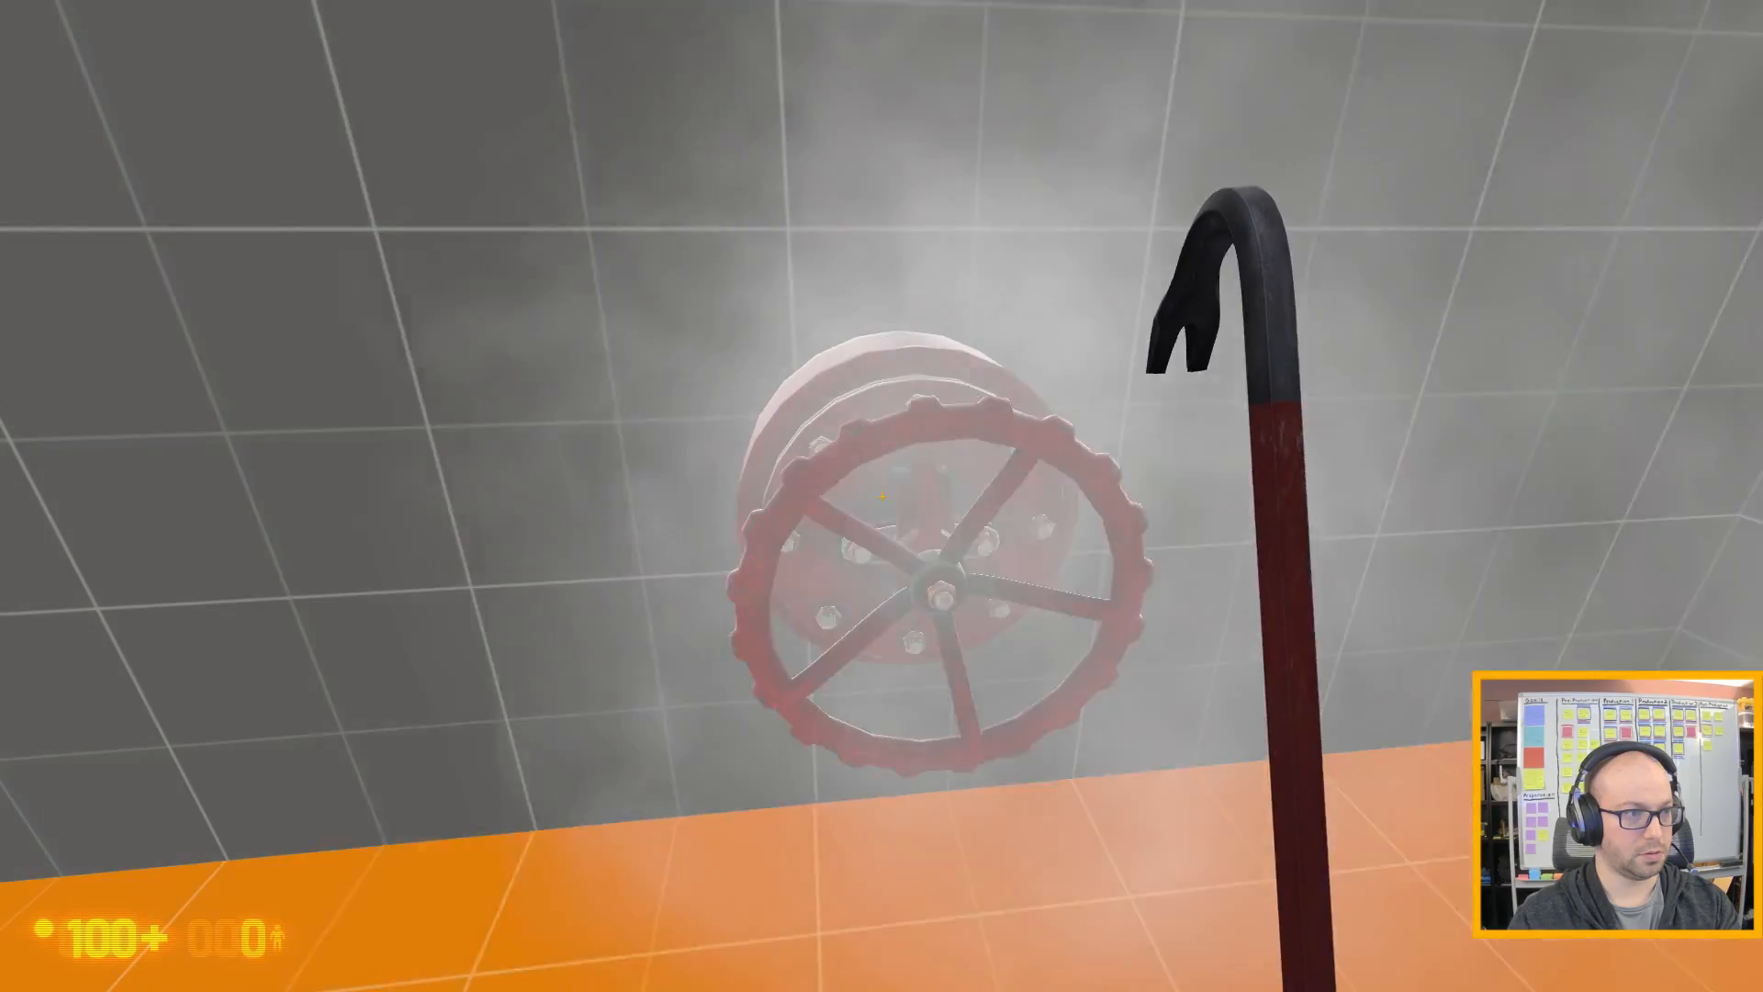
key(e)
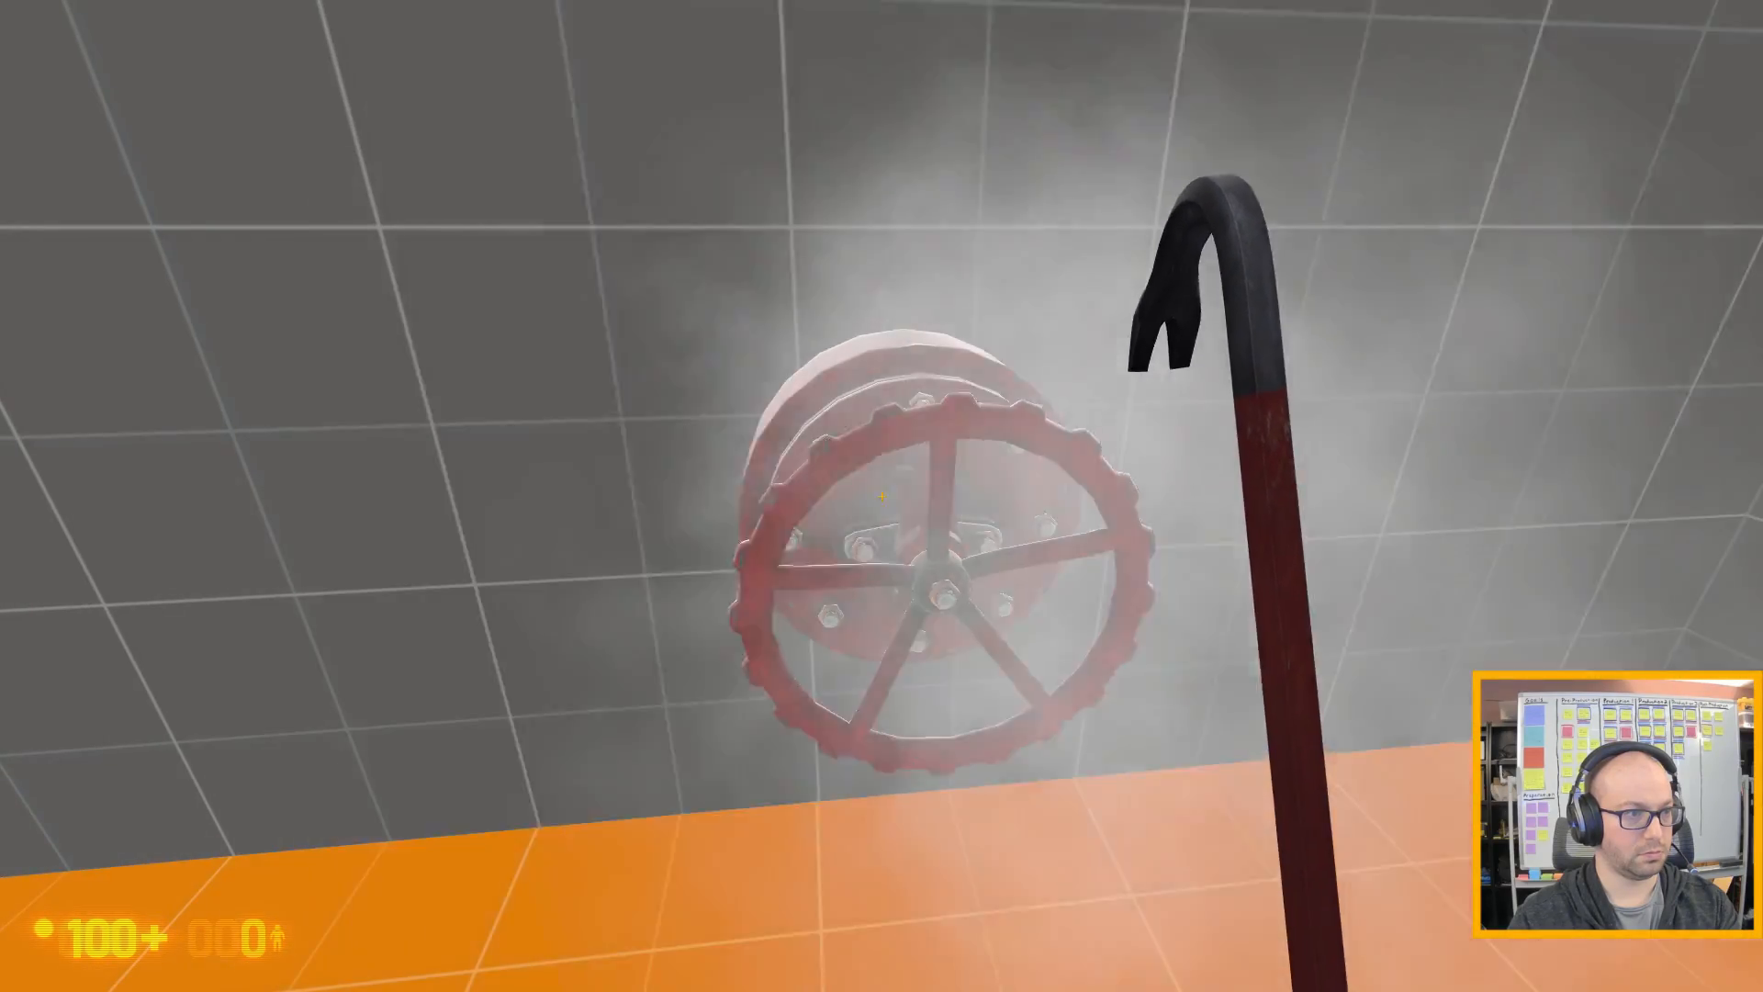
key(e)
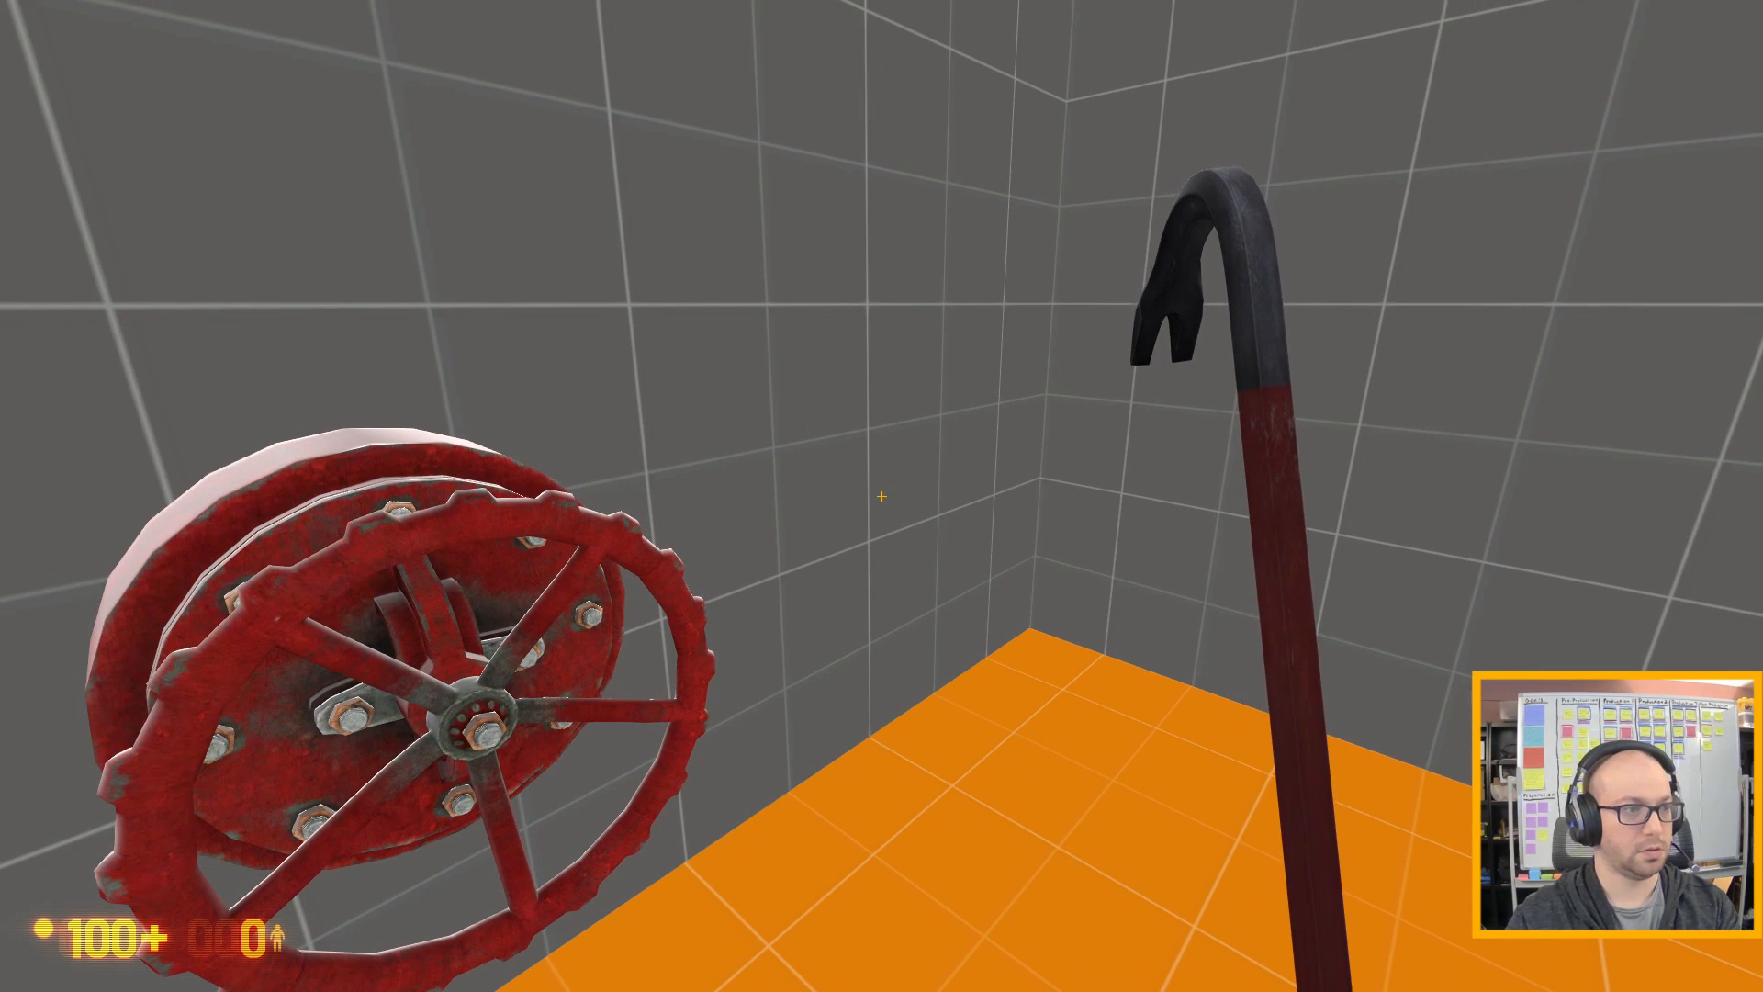
- Quit the game with the console command quit and continue back to the Hammer editor
key(grave)
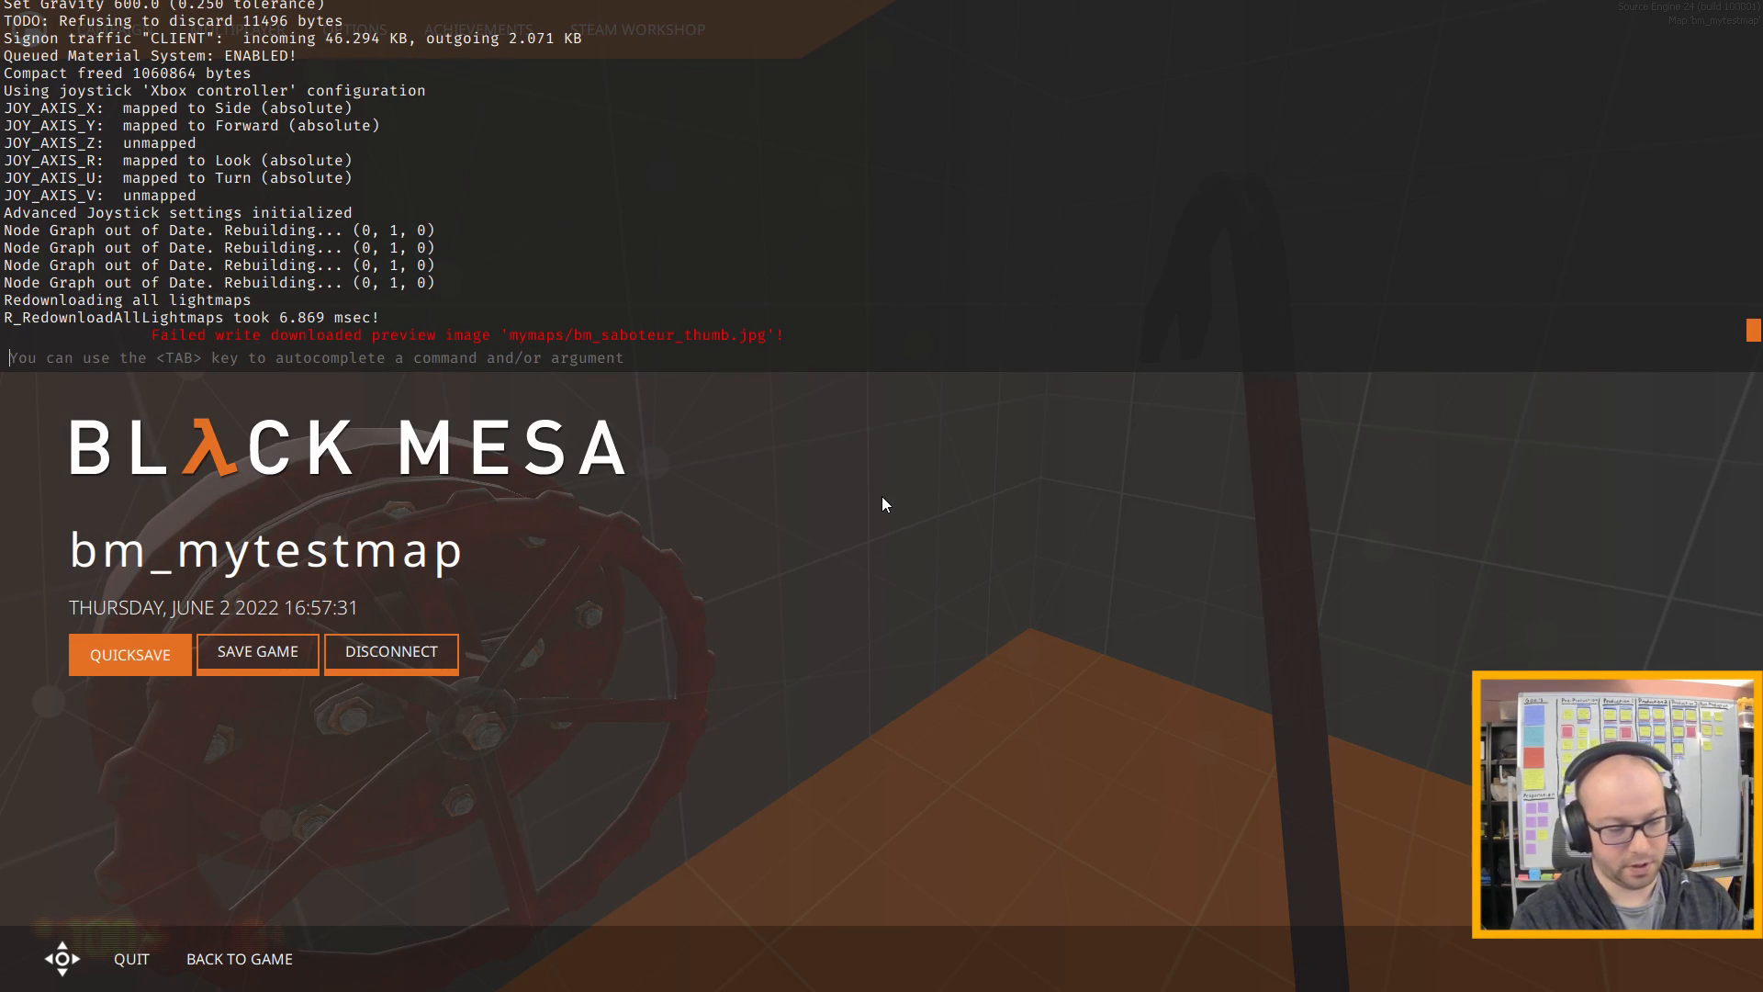
text(quit)
key(Return)
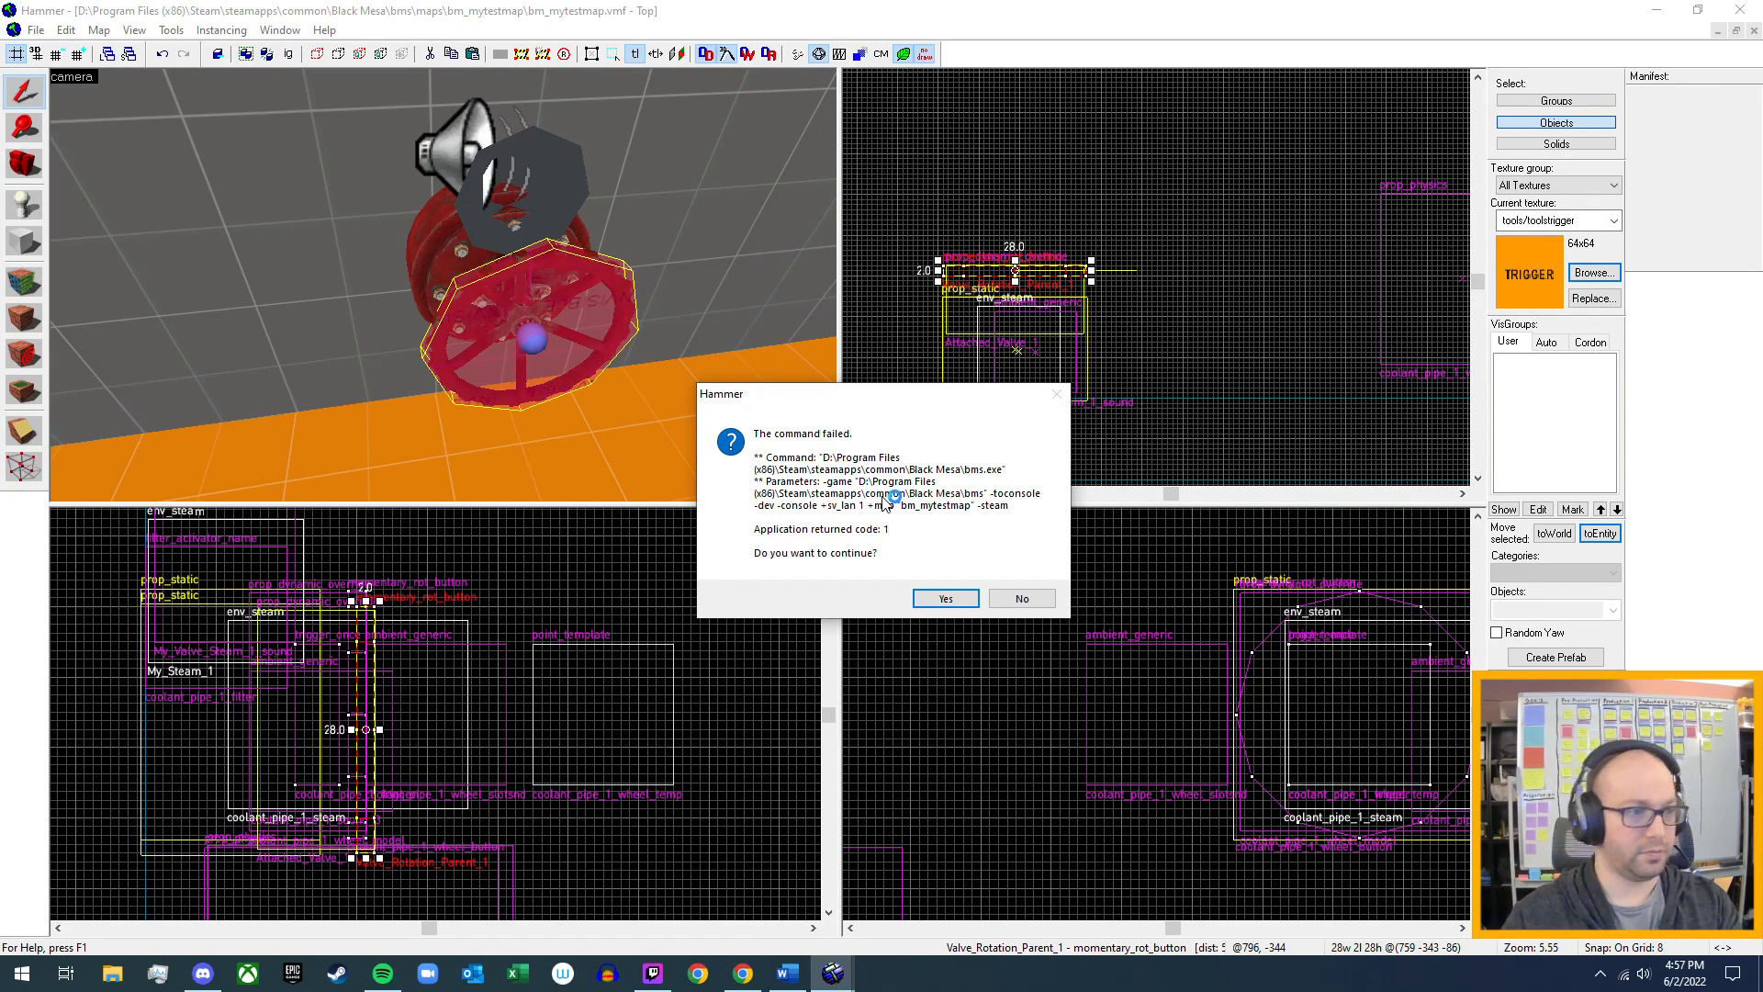
click(950, 599)
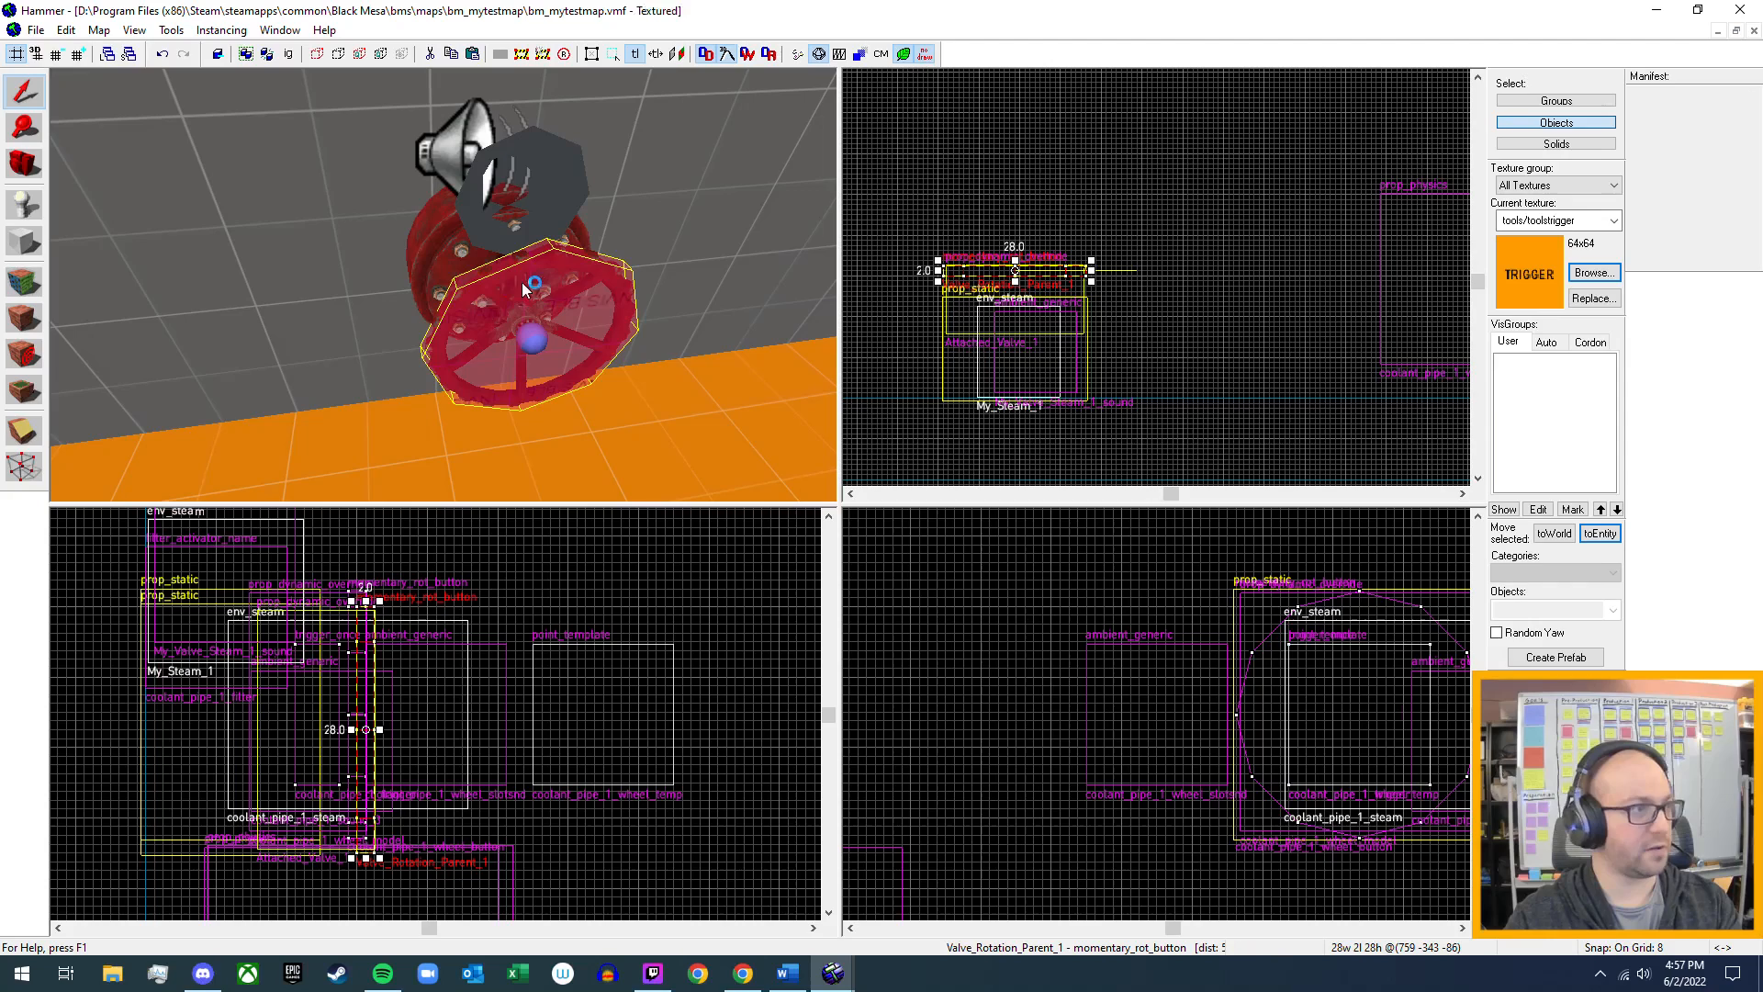
- Set the delay of Valve_Rotation_Parent_1's Kill output for My_Steam_1 to 3 seconds
double_click(570, 279)
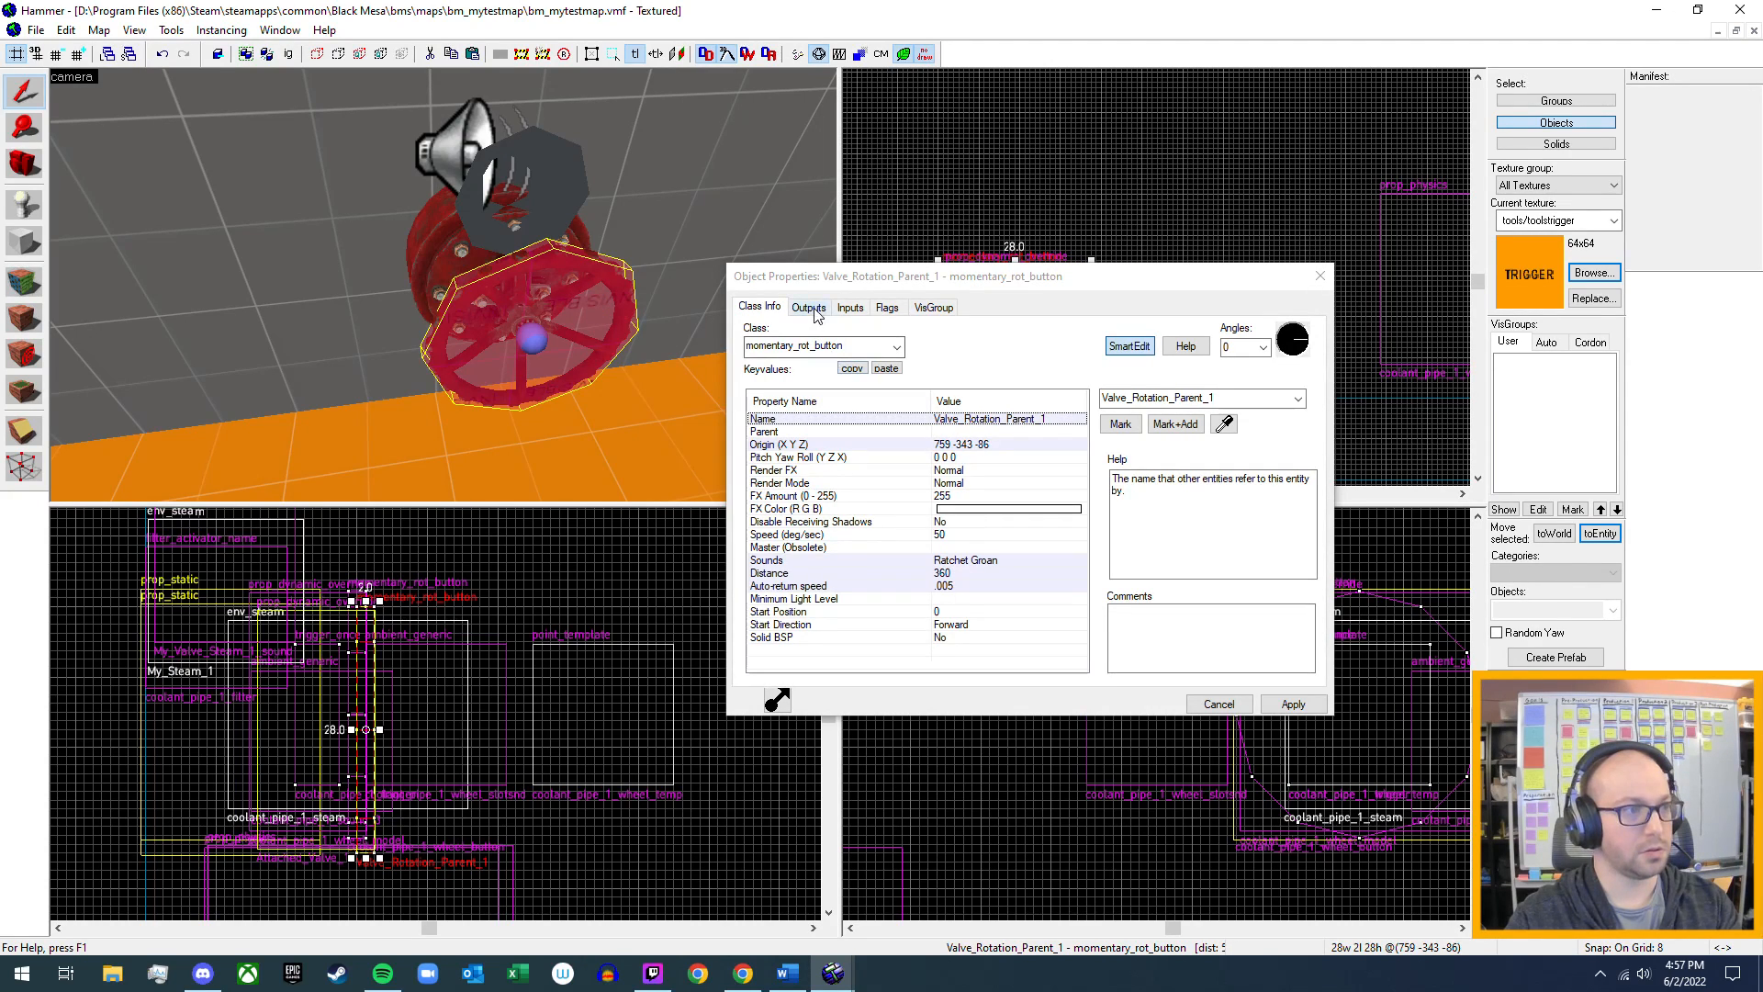
click(809, 309)
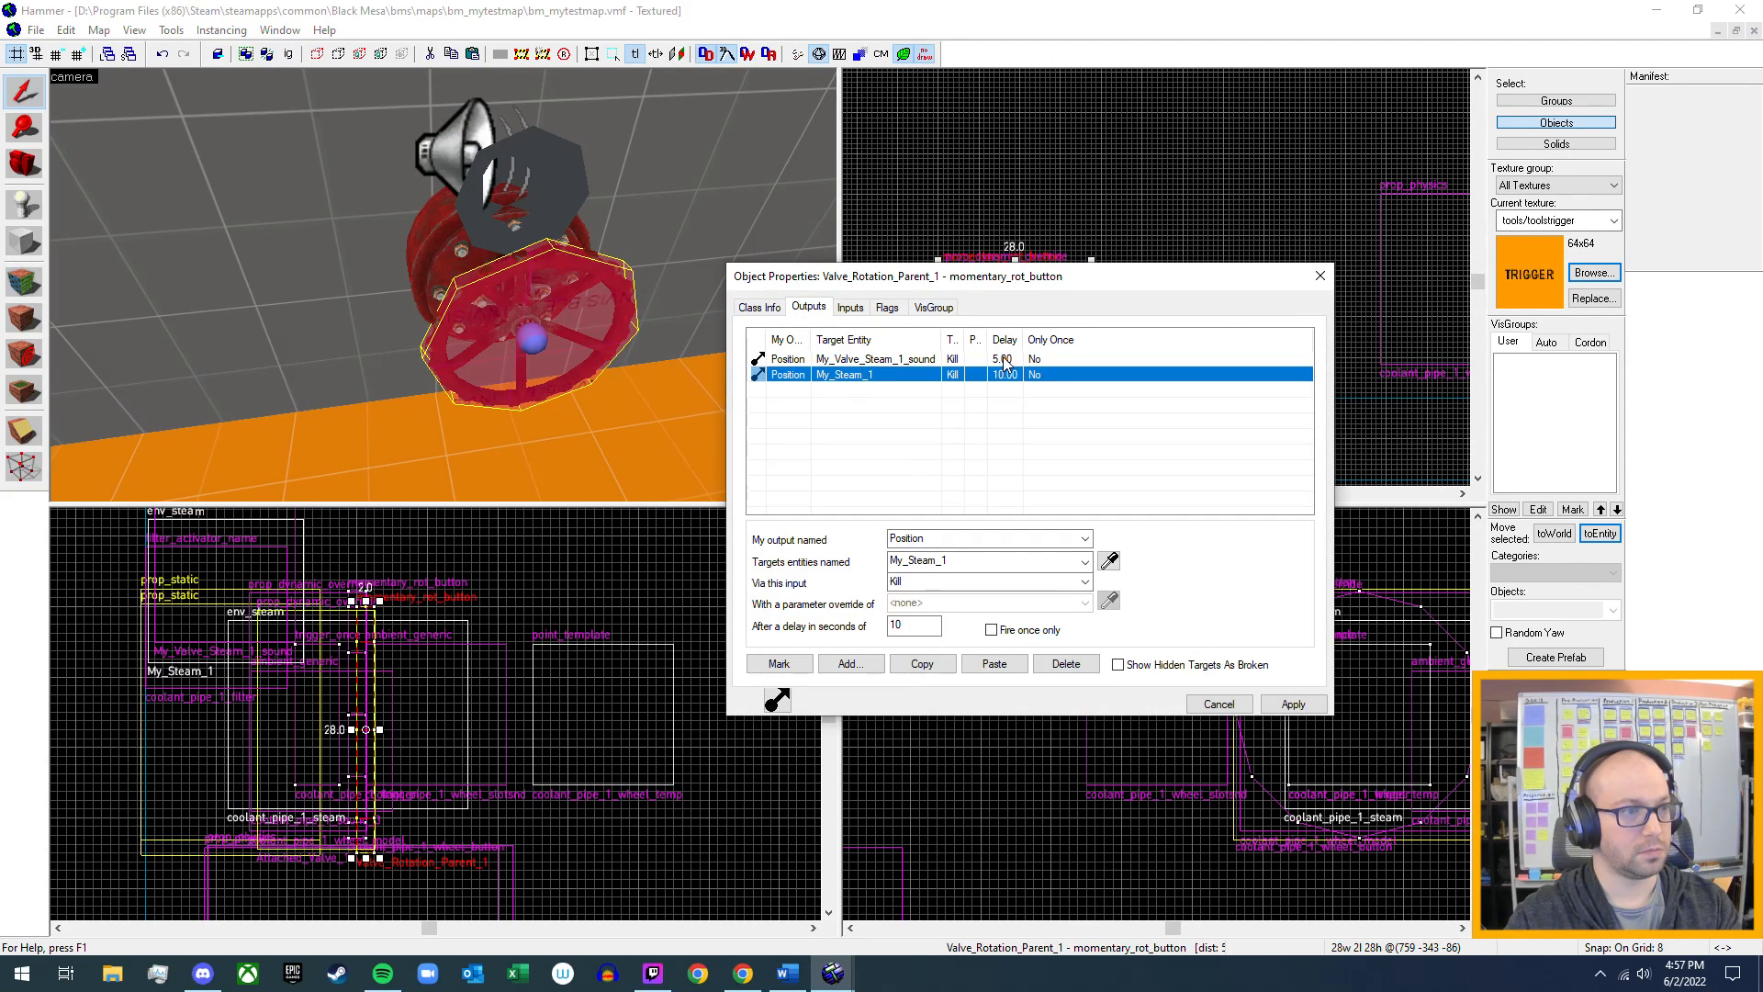
double_click(935, 628)
text(3)
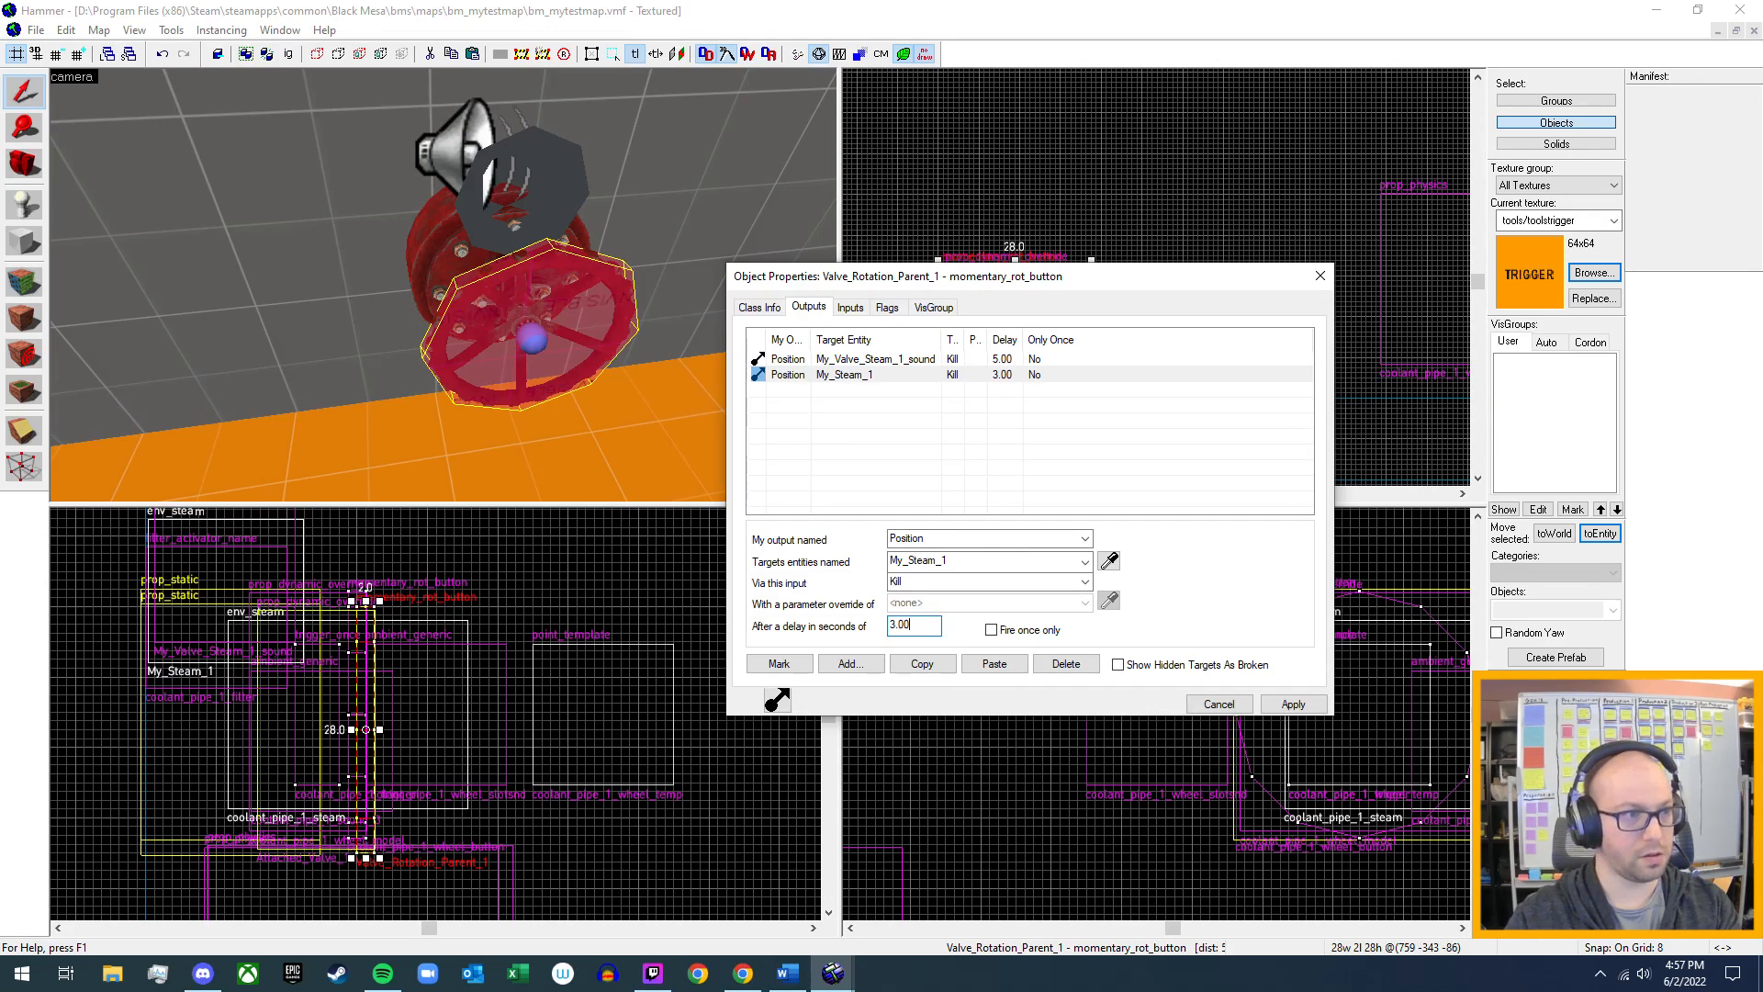
- Set the Kill output delay for My_Valve_Steam_1_sound to 2.00 seconds, apply the output changes and close the properties
click(1003, 361)
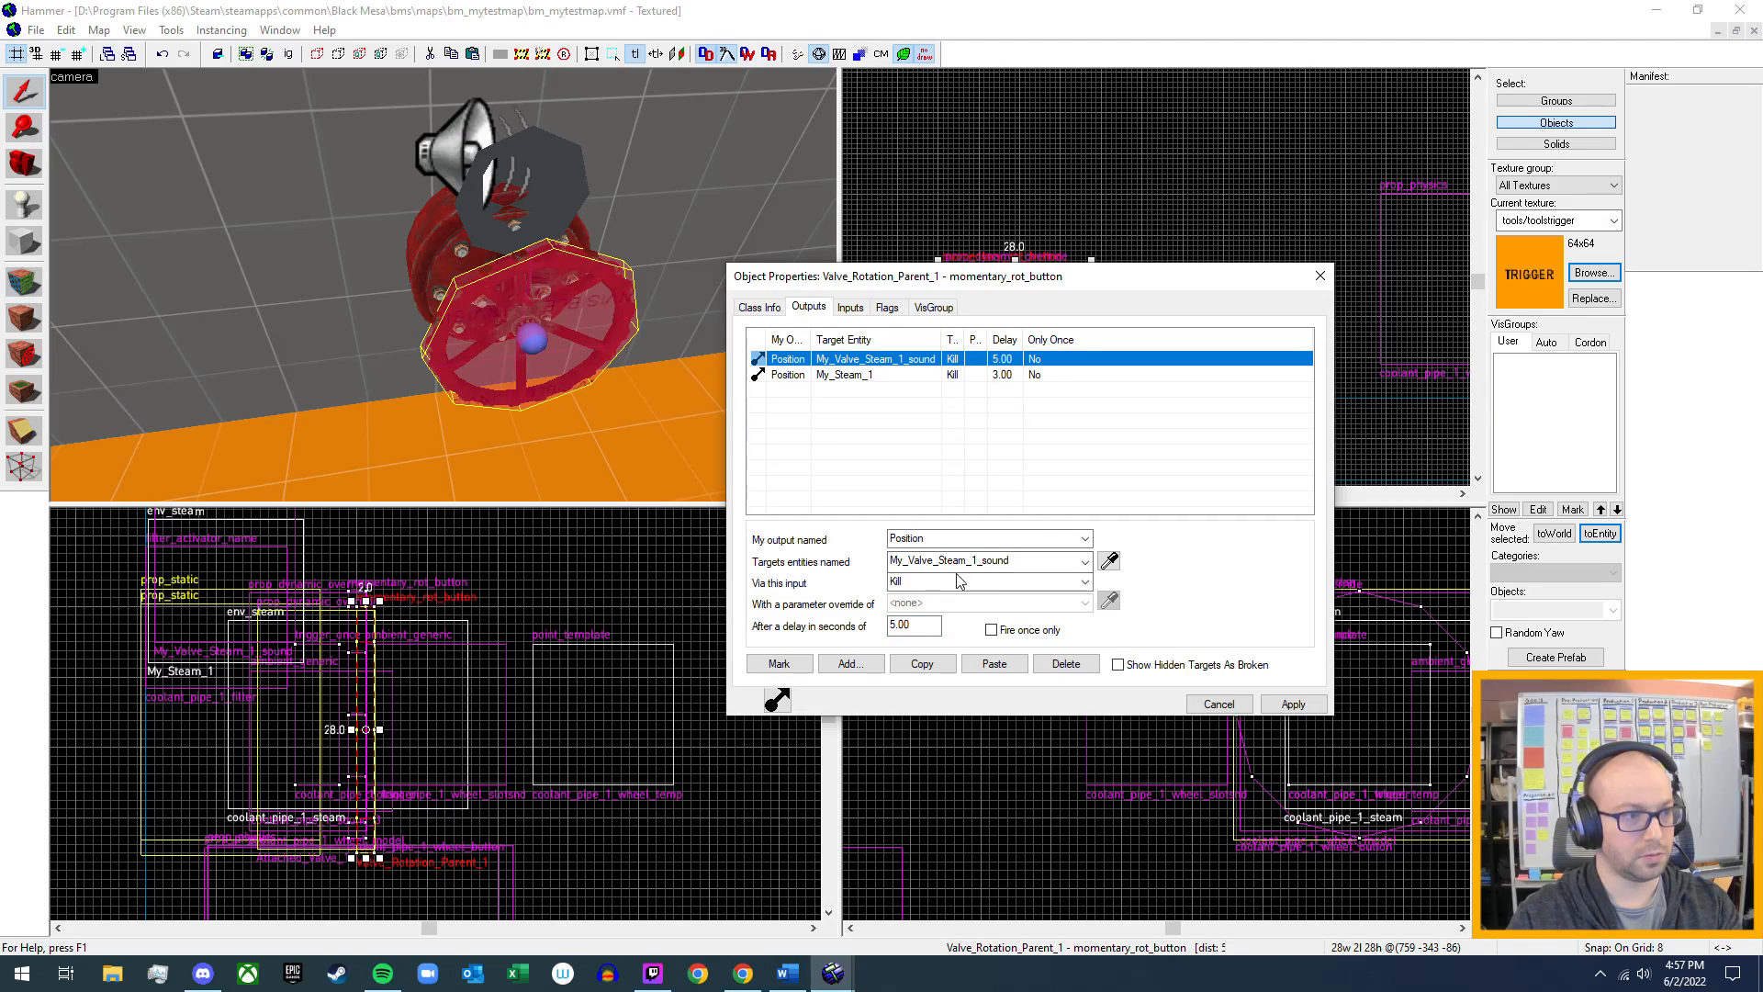
double_click(925, 628)
text(2.00)
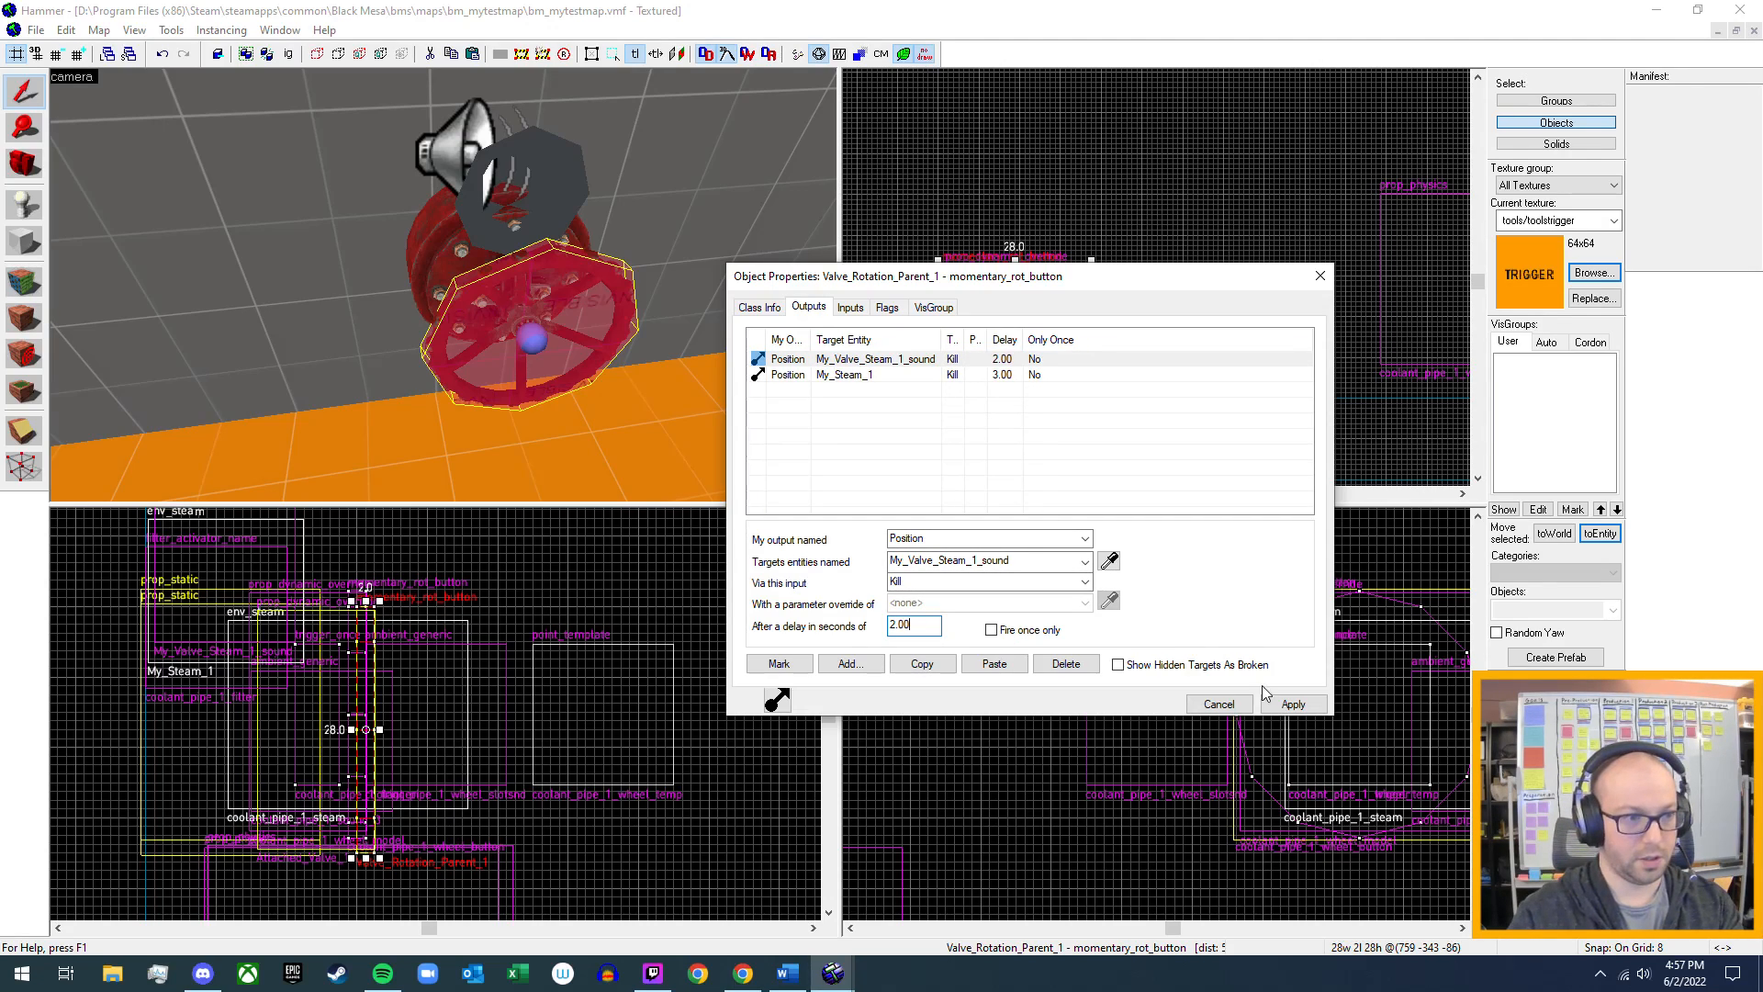
click(1297, 710)
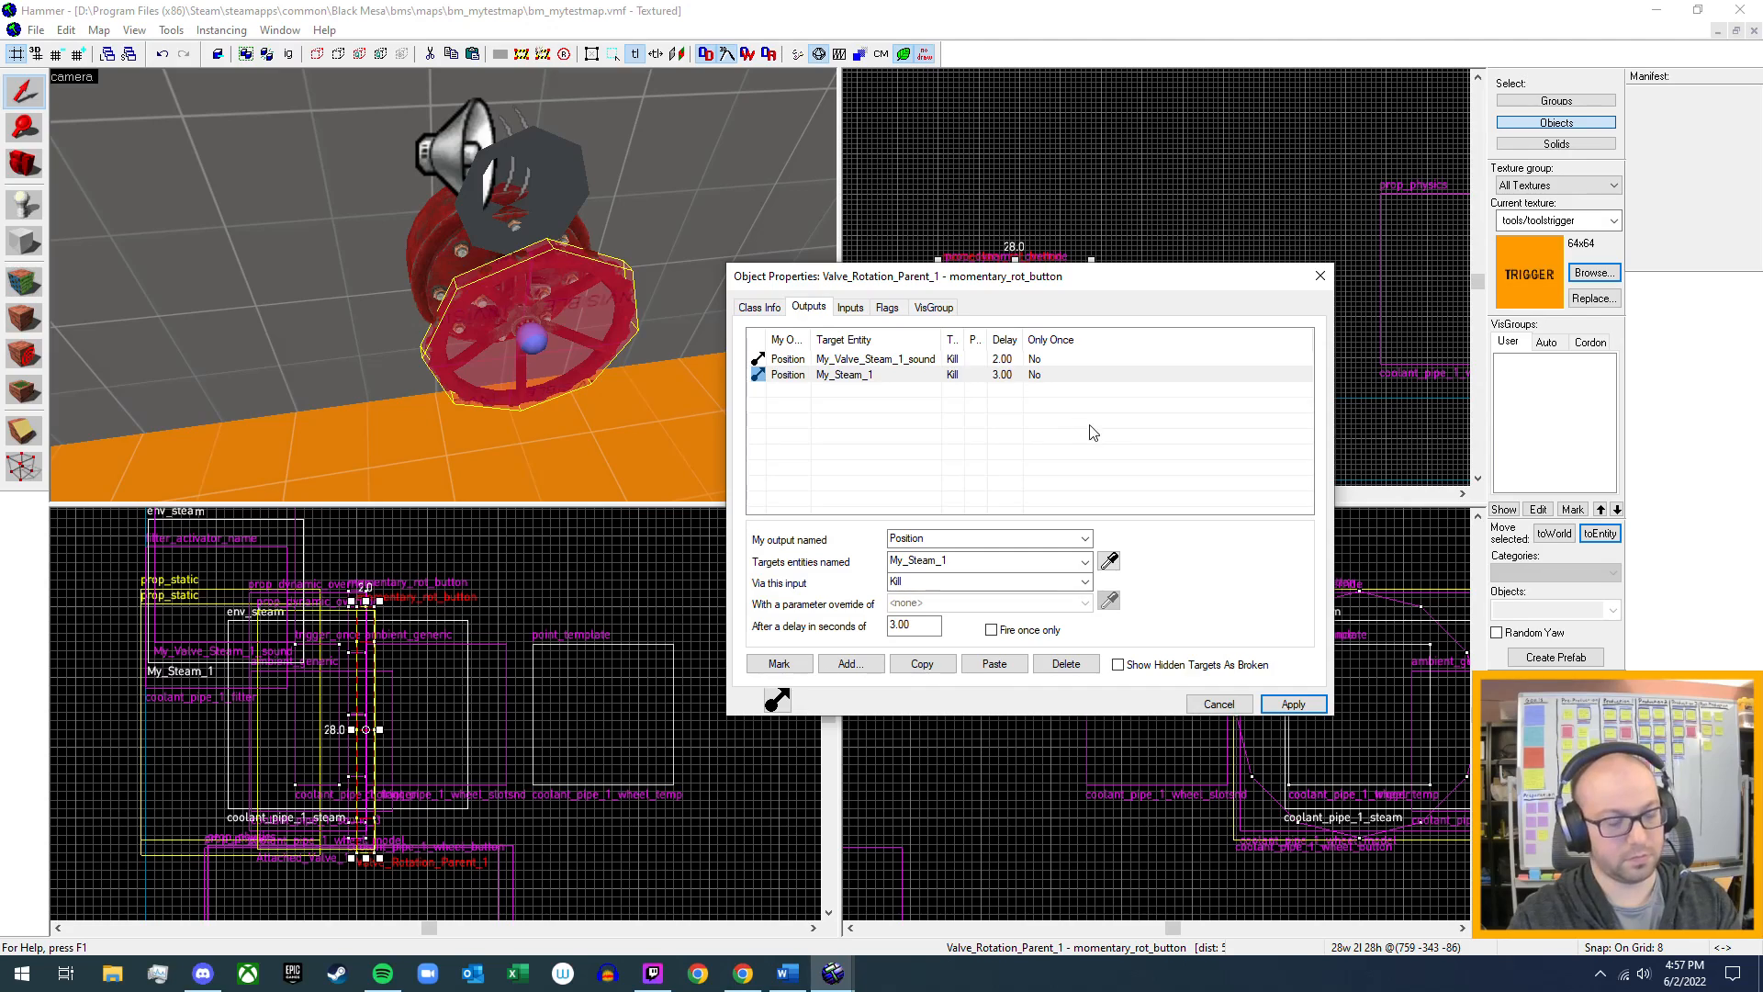
click(1320, 275)
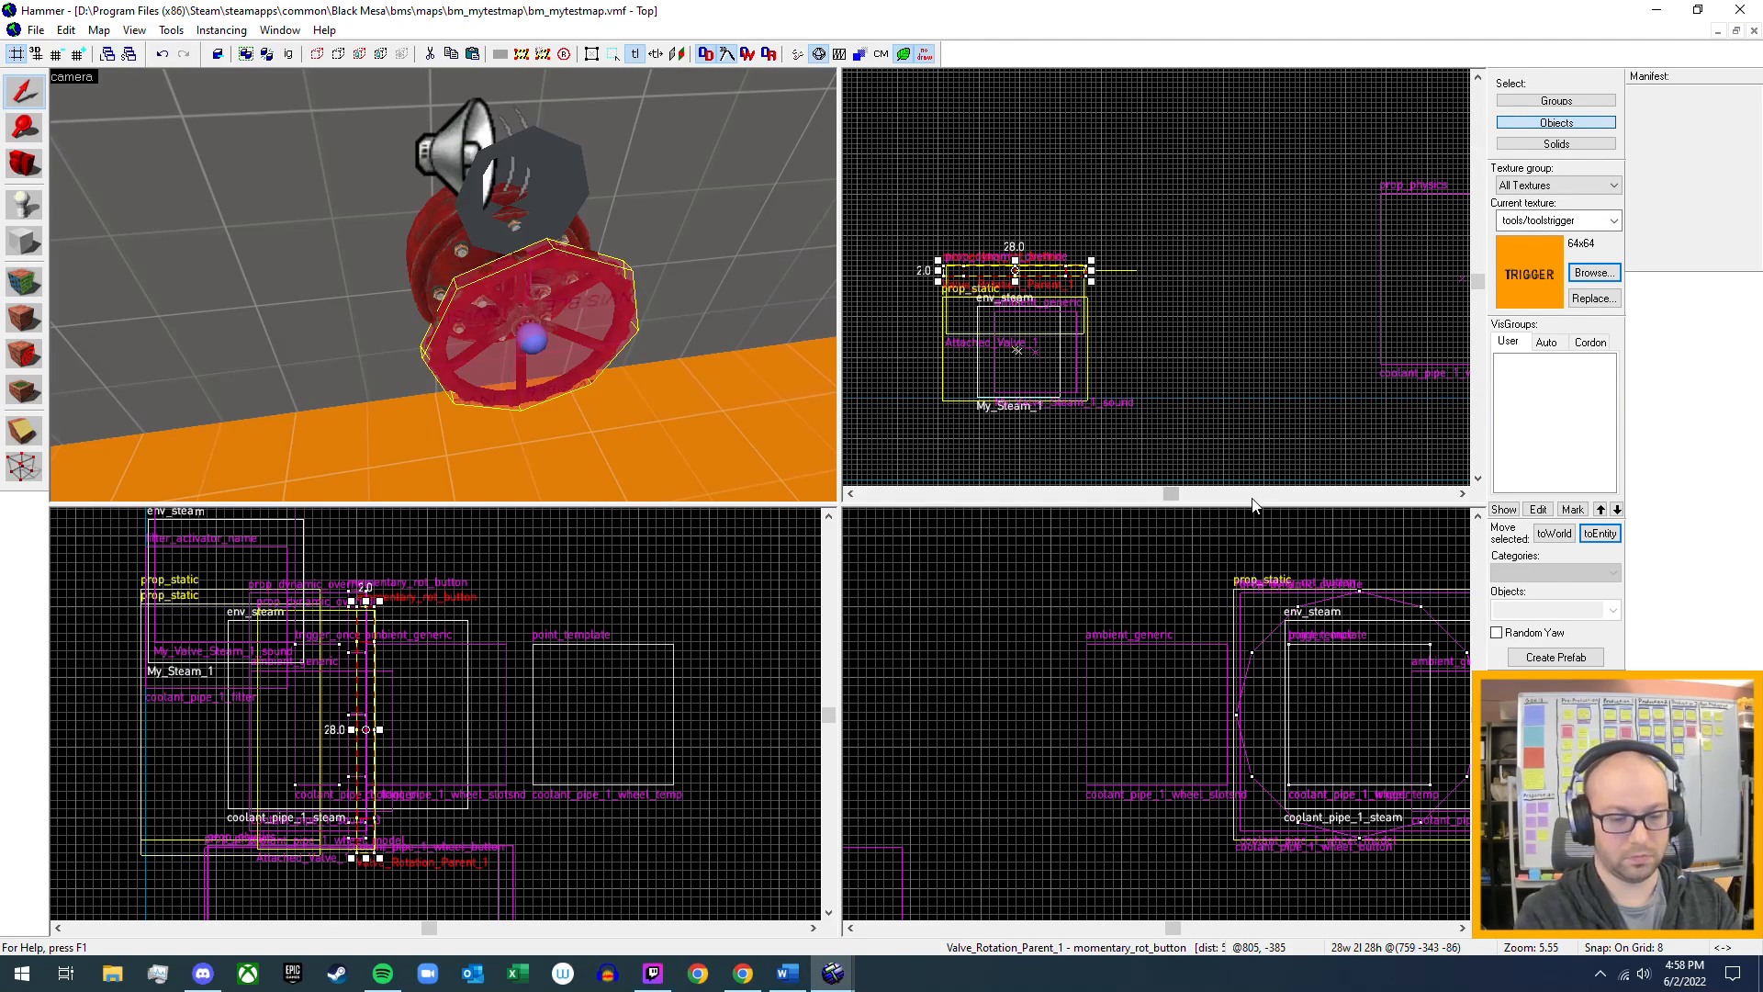
- Compile and run the map in Black Mesa, and walk through the test room to the steam valves
key(F9)
key(Escape)
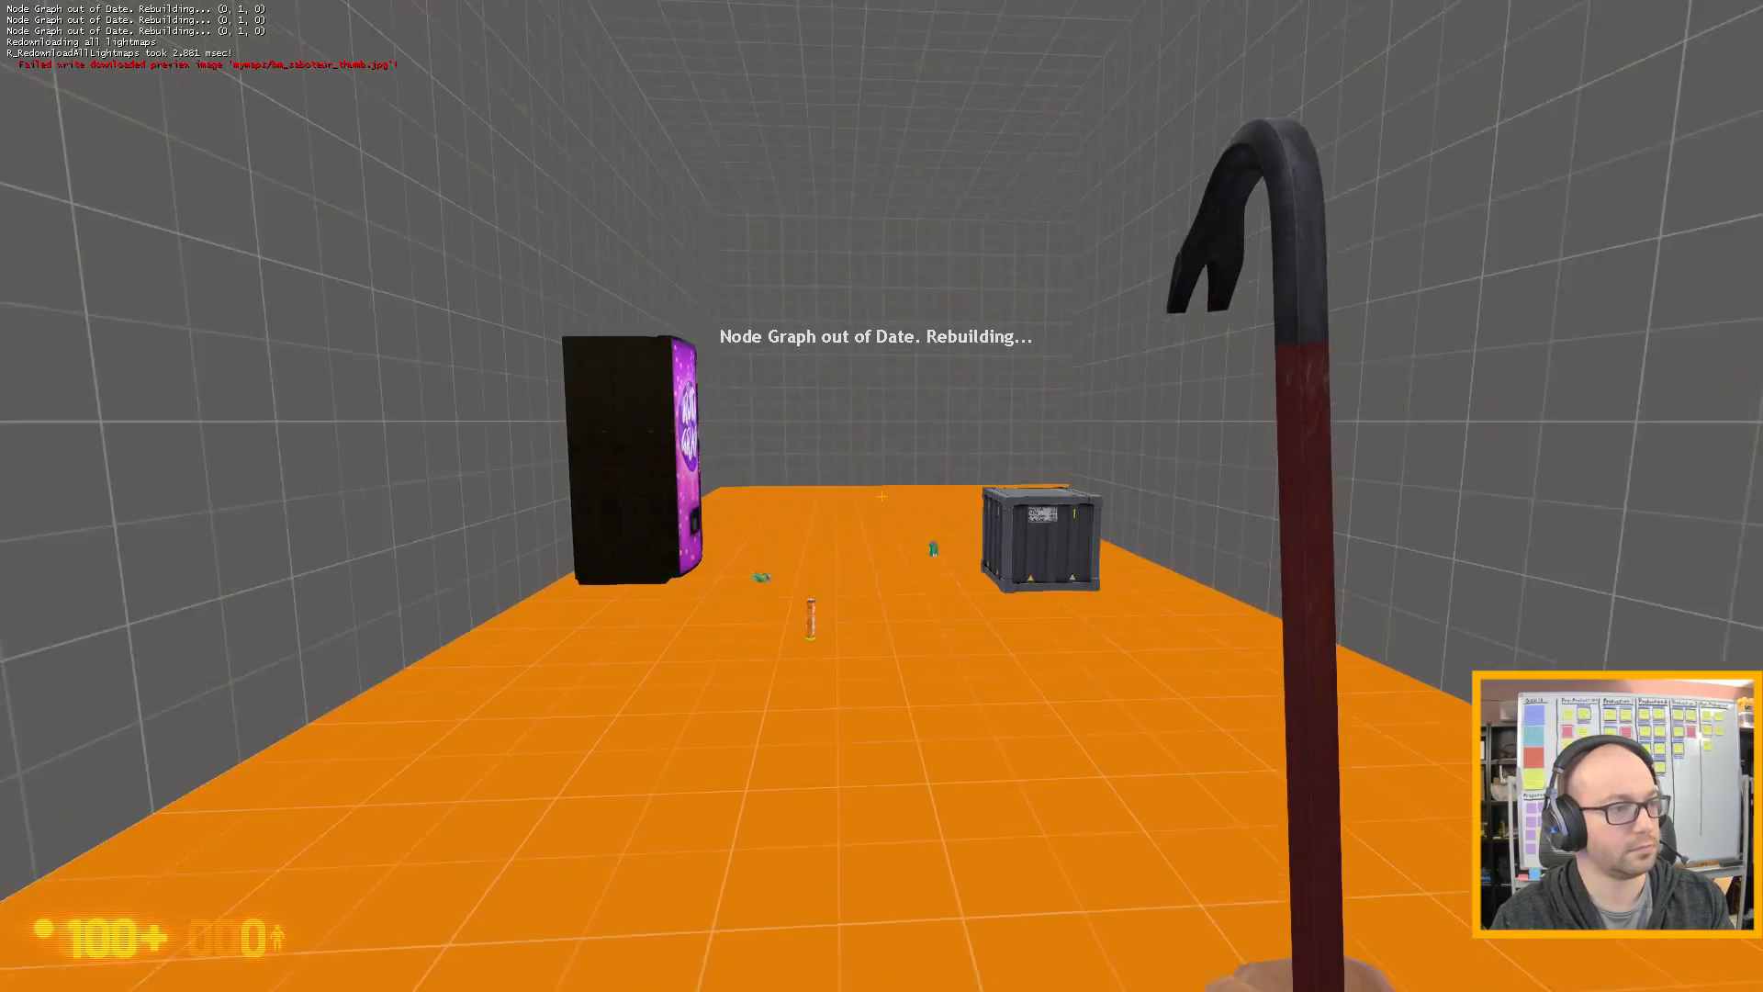
key(w)
click(881, 496)
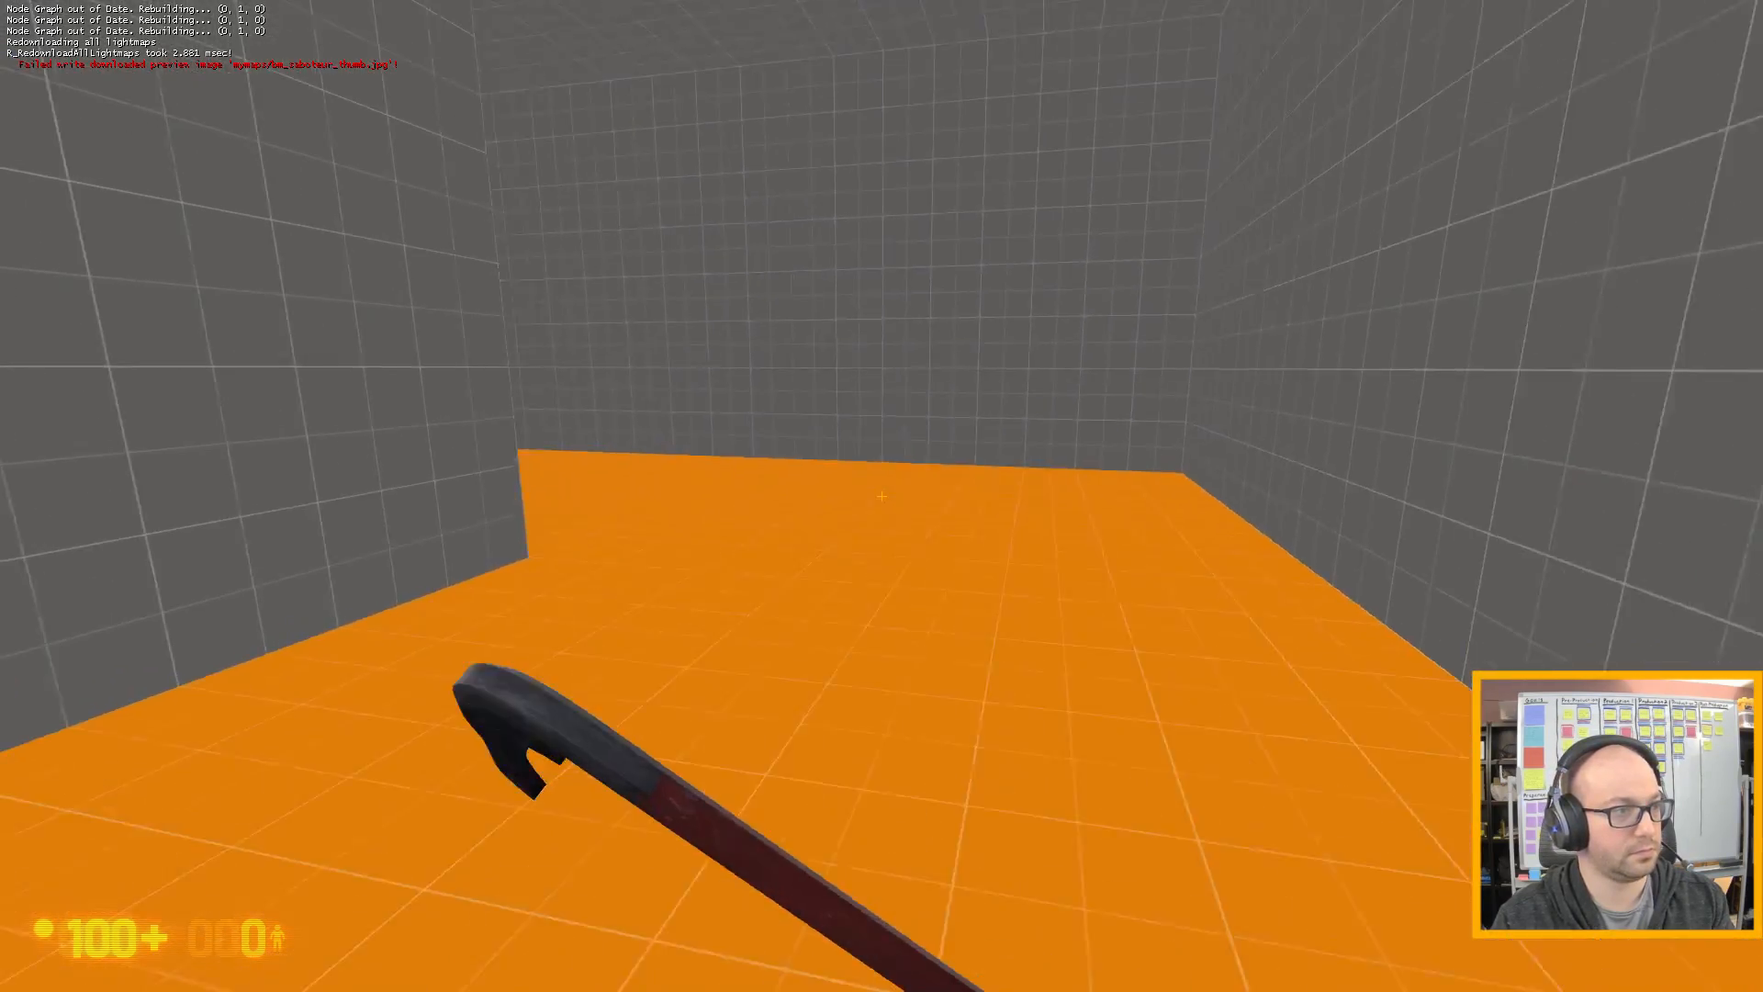
key(w)
click(881, 496)
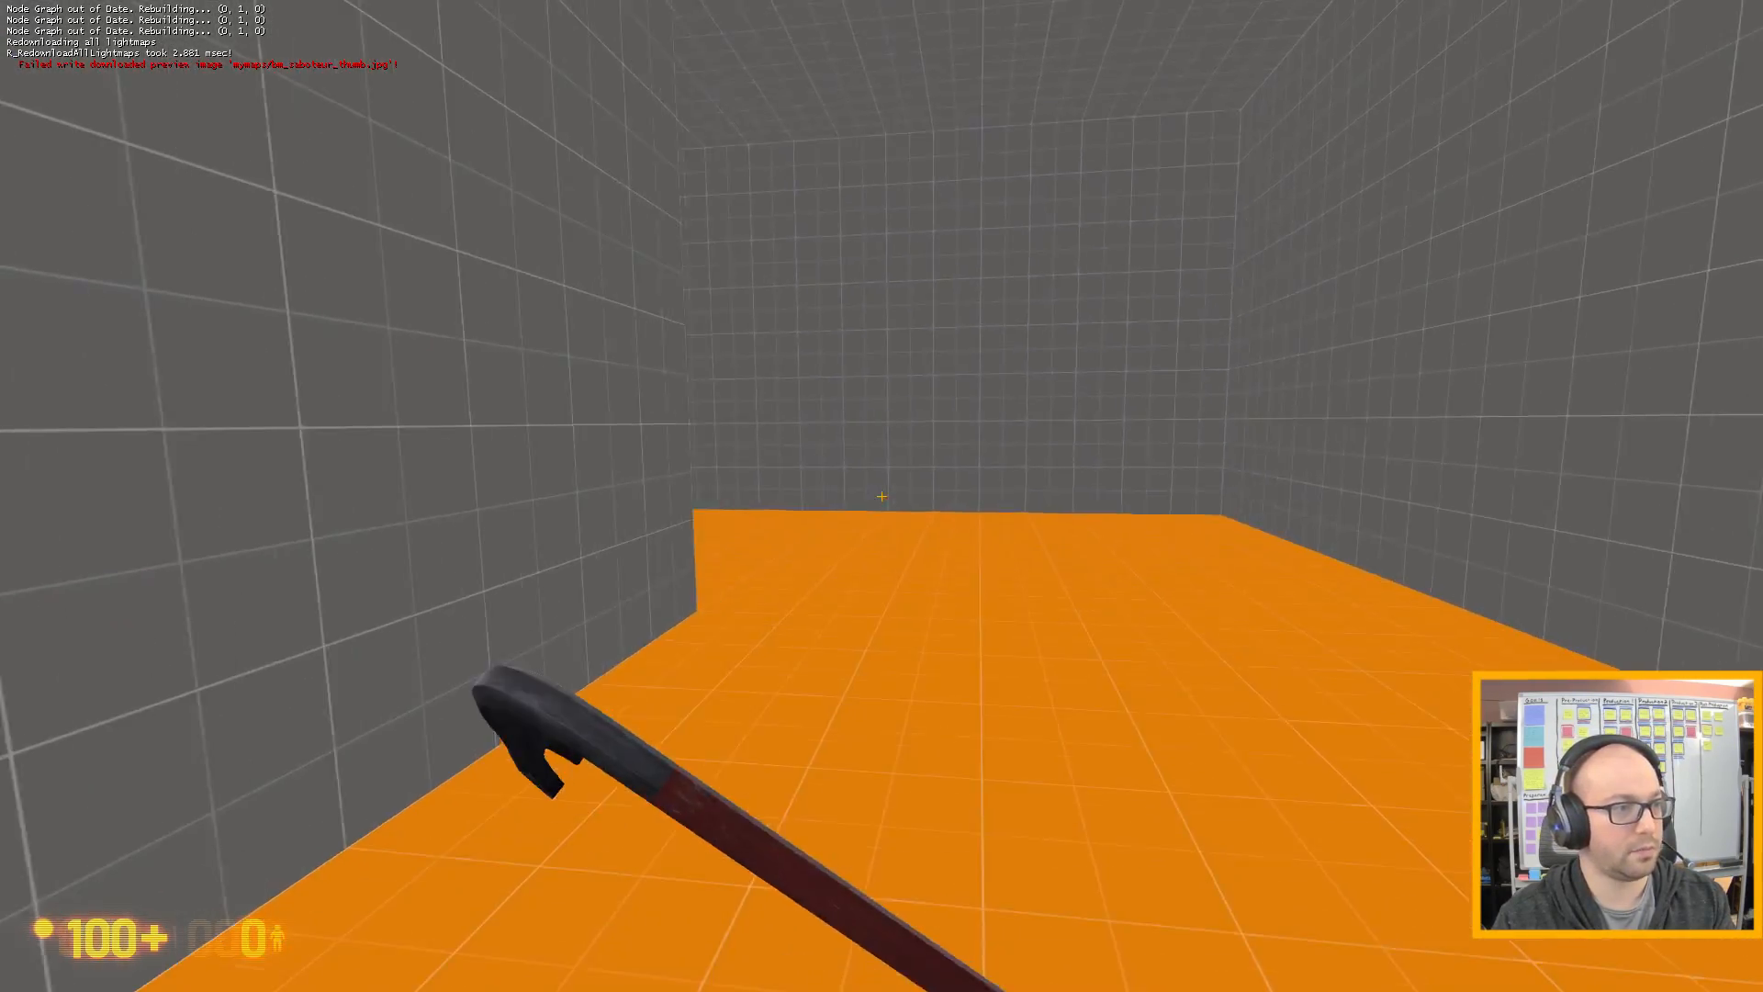
key(w)
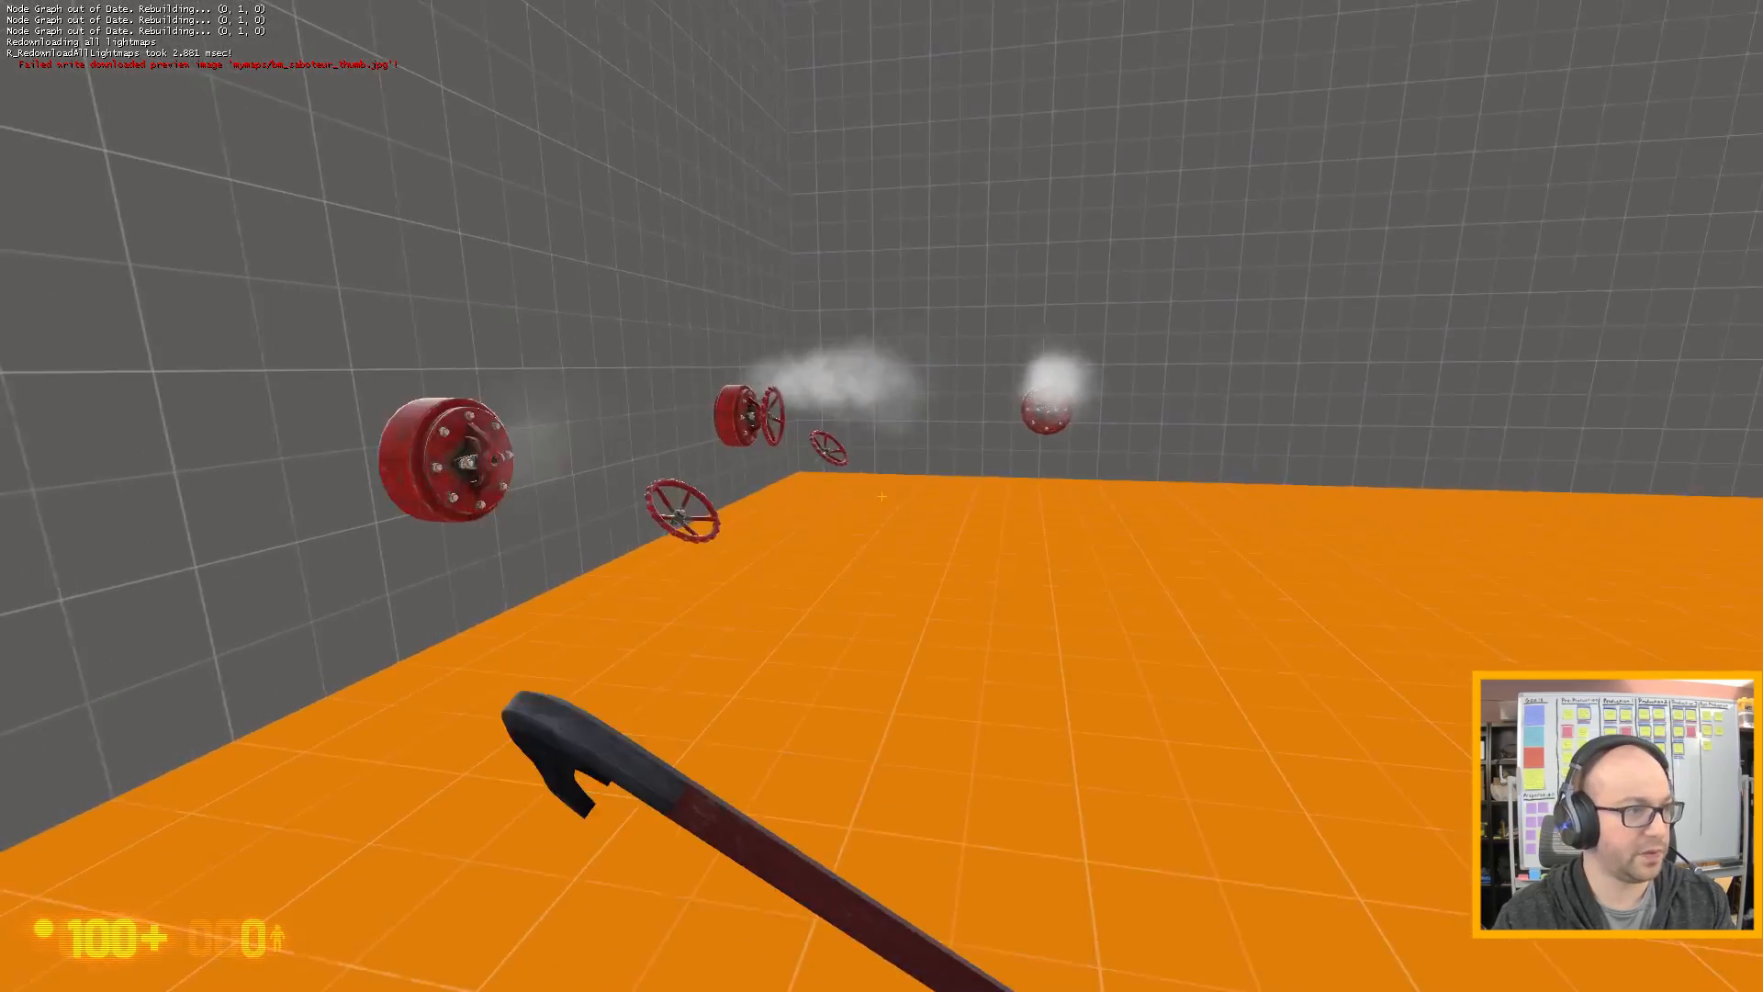
- Pick up the loose wheel near the valves and turn the mounted wheel on the steaming valve to test the shortened delays
key(e)
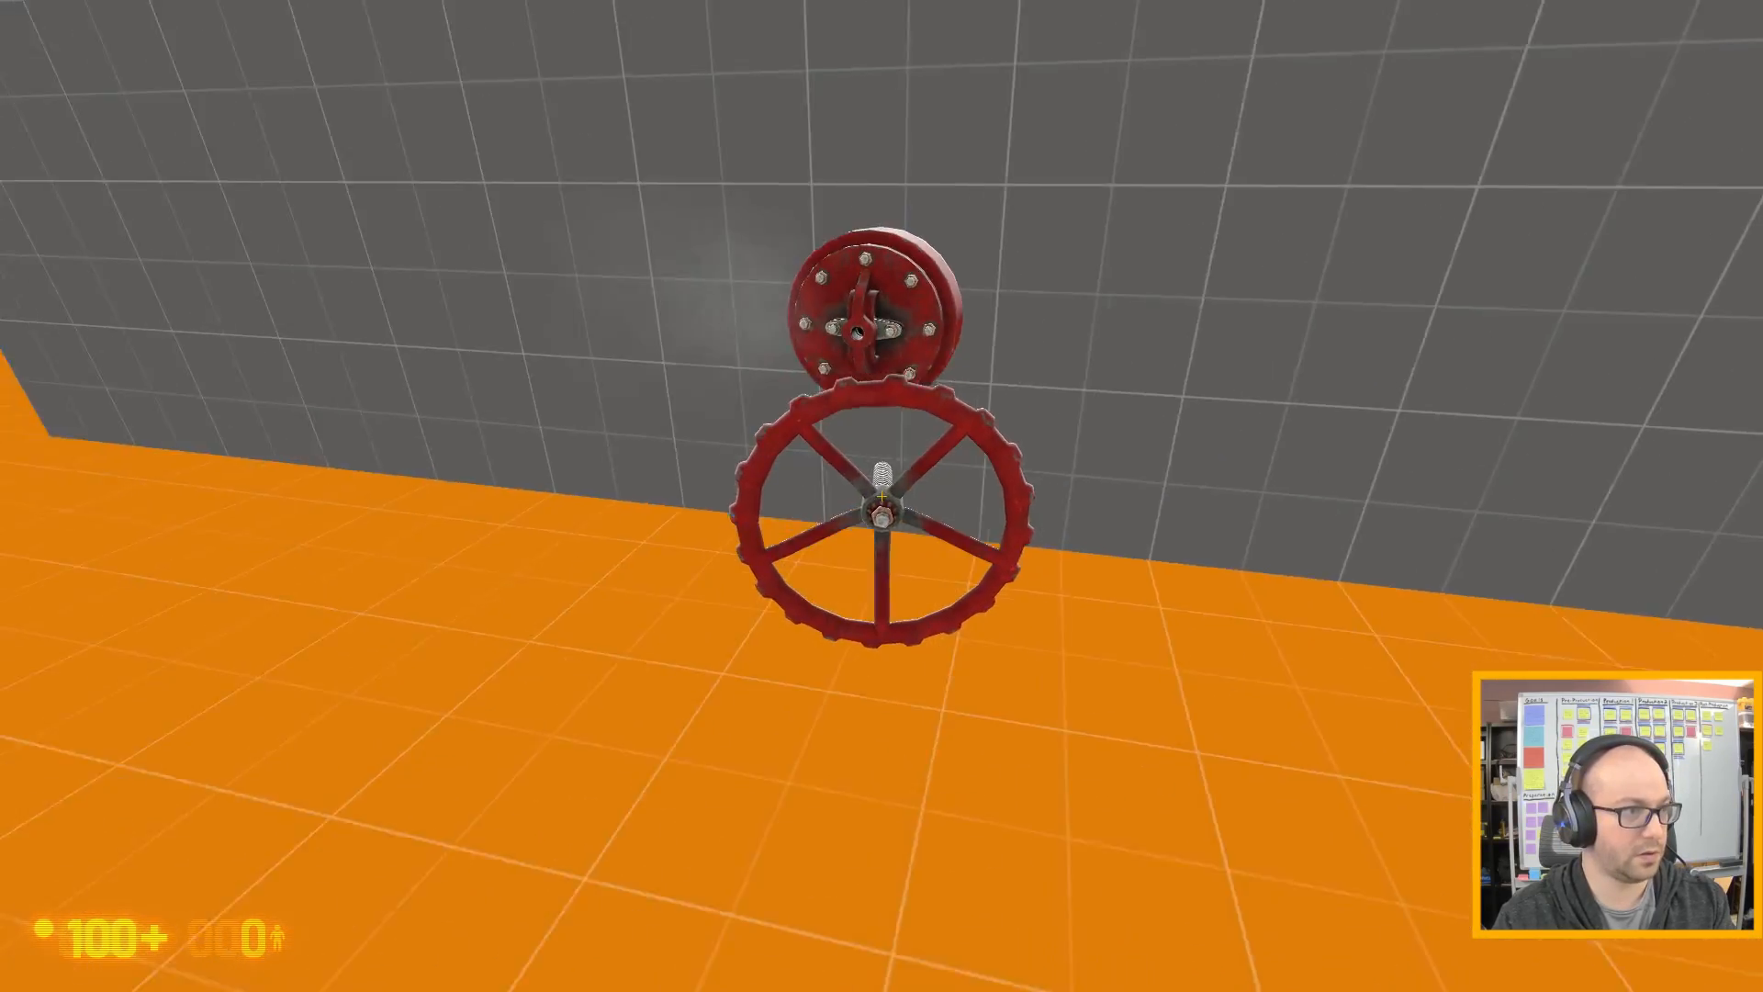
key(w)
key(w)
key(e)
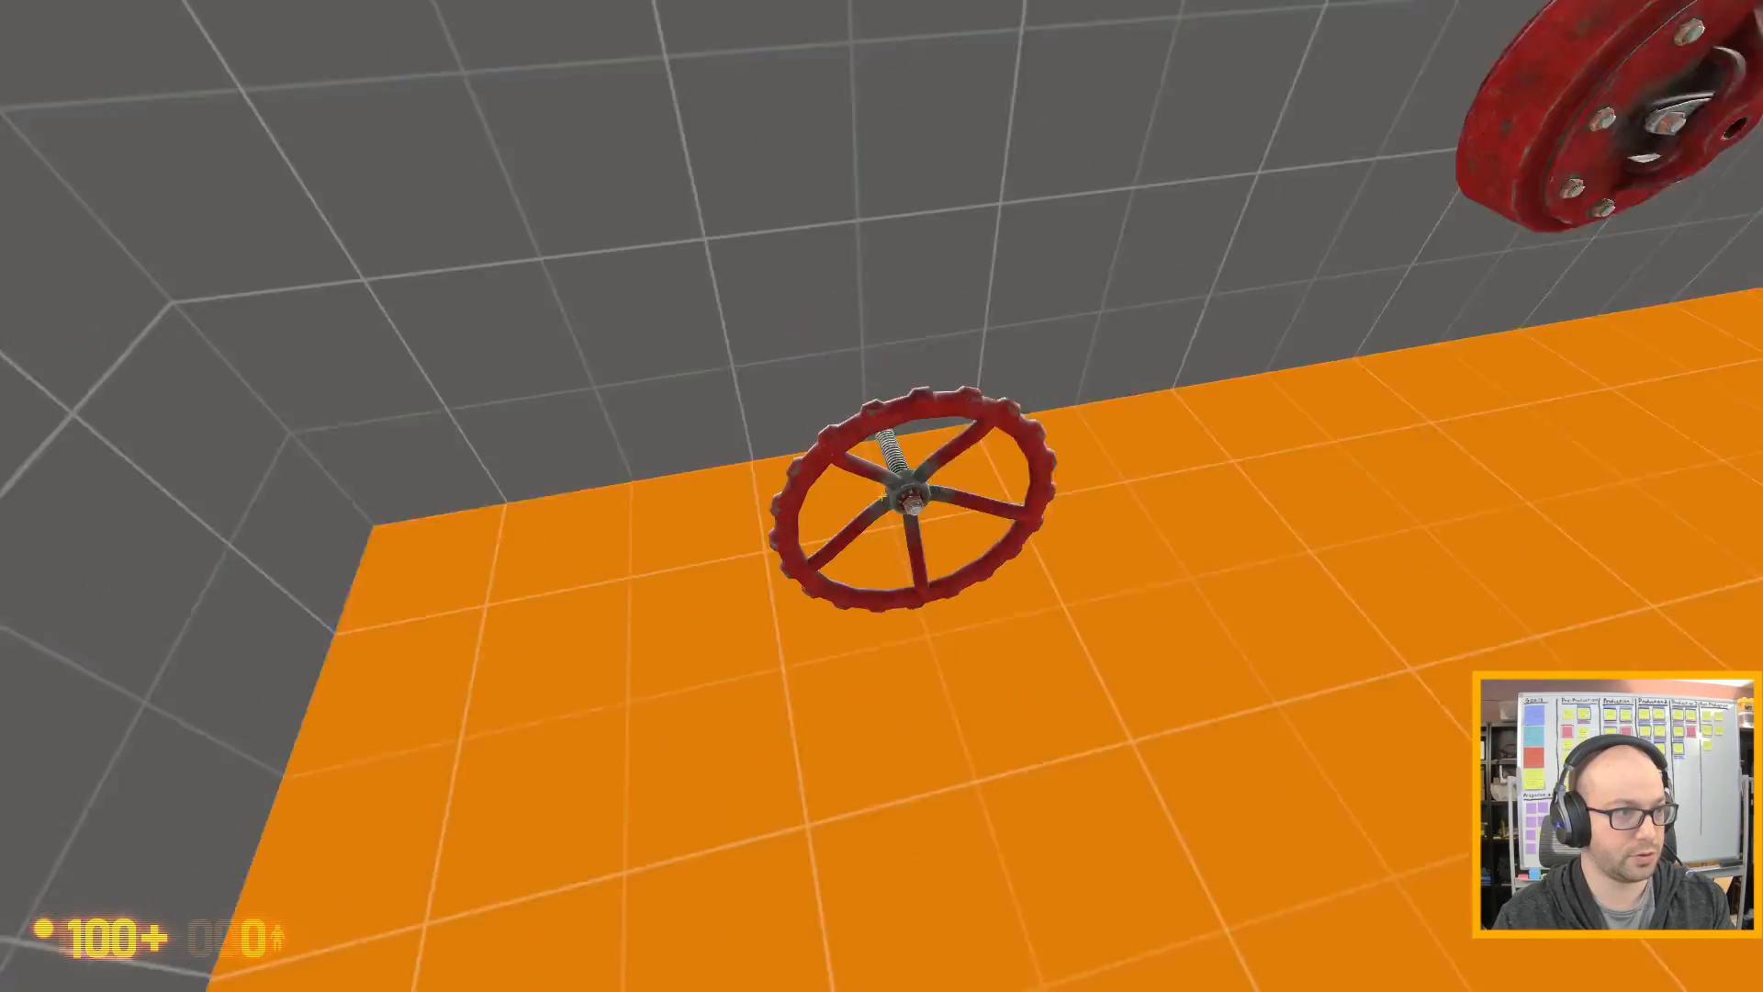
key(w)
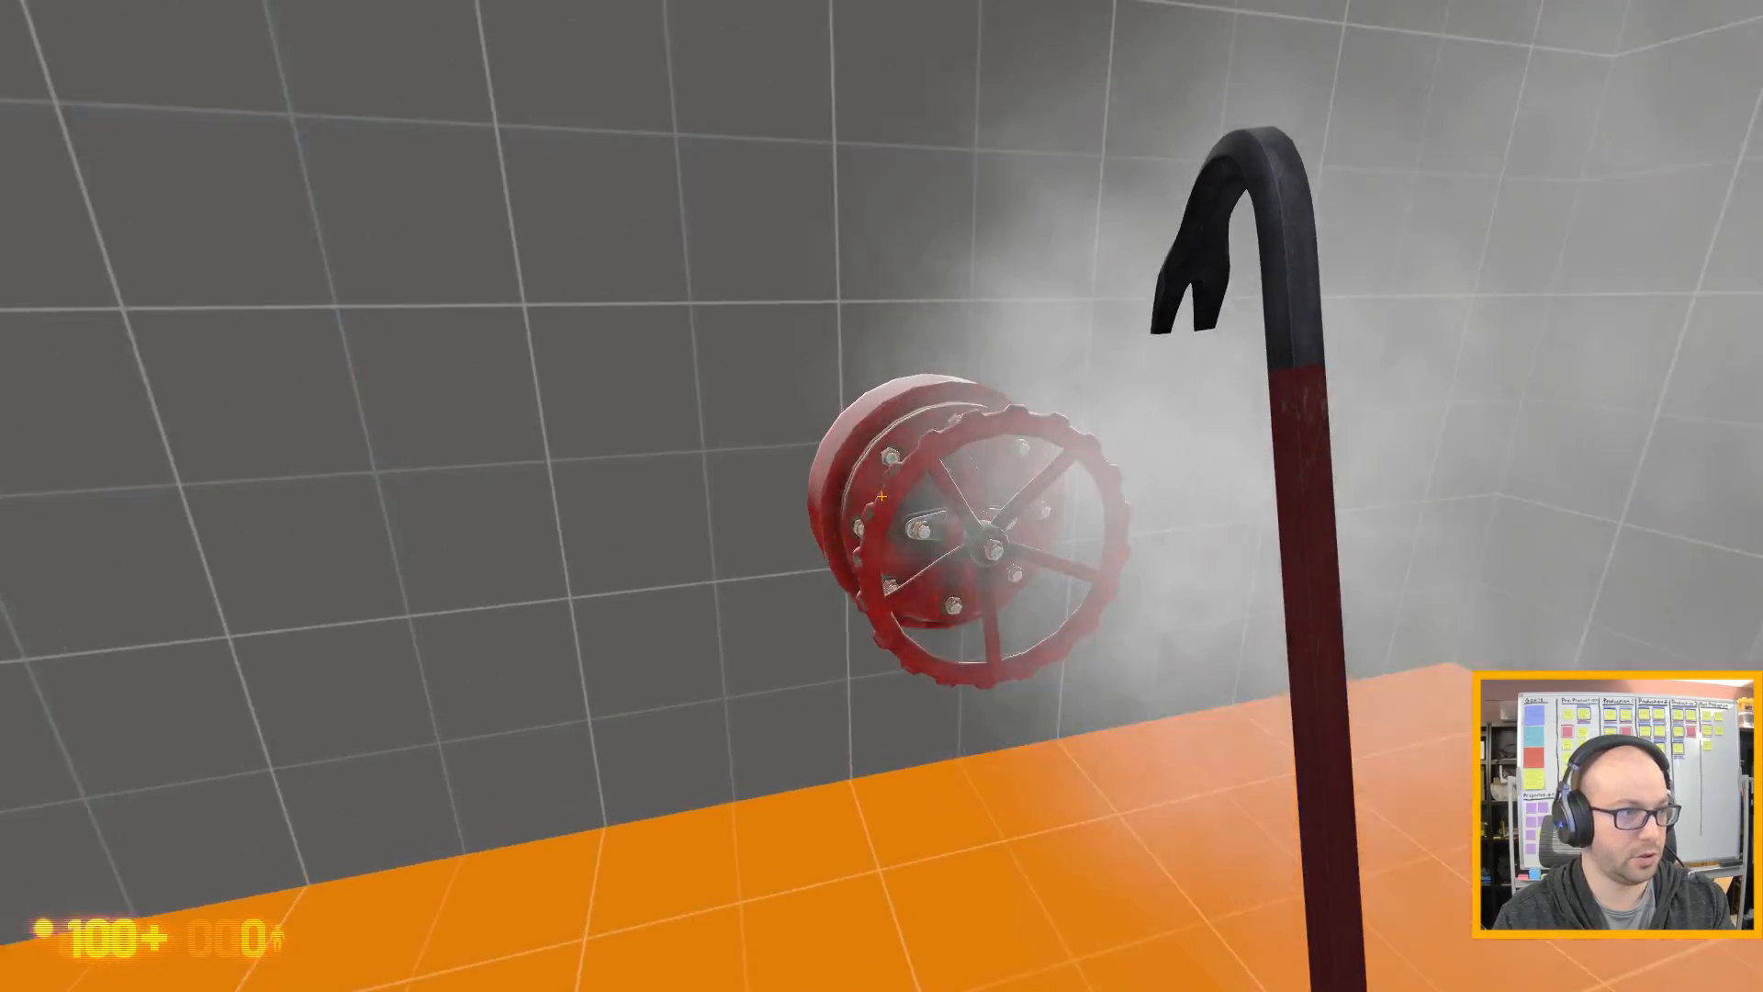
key(e)
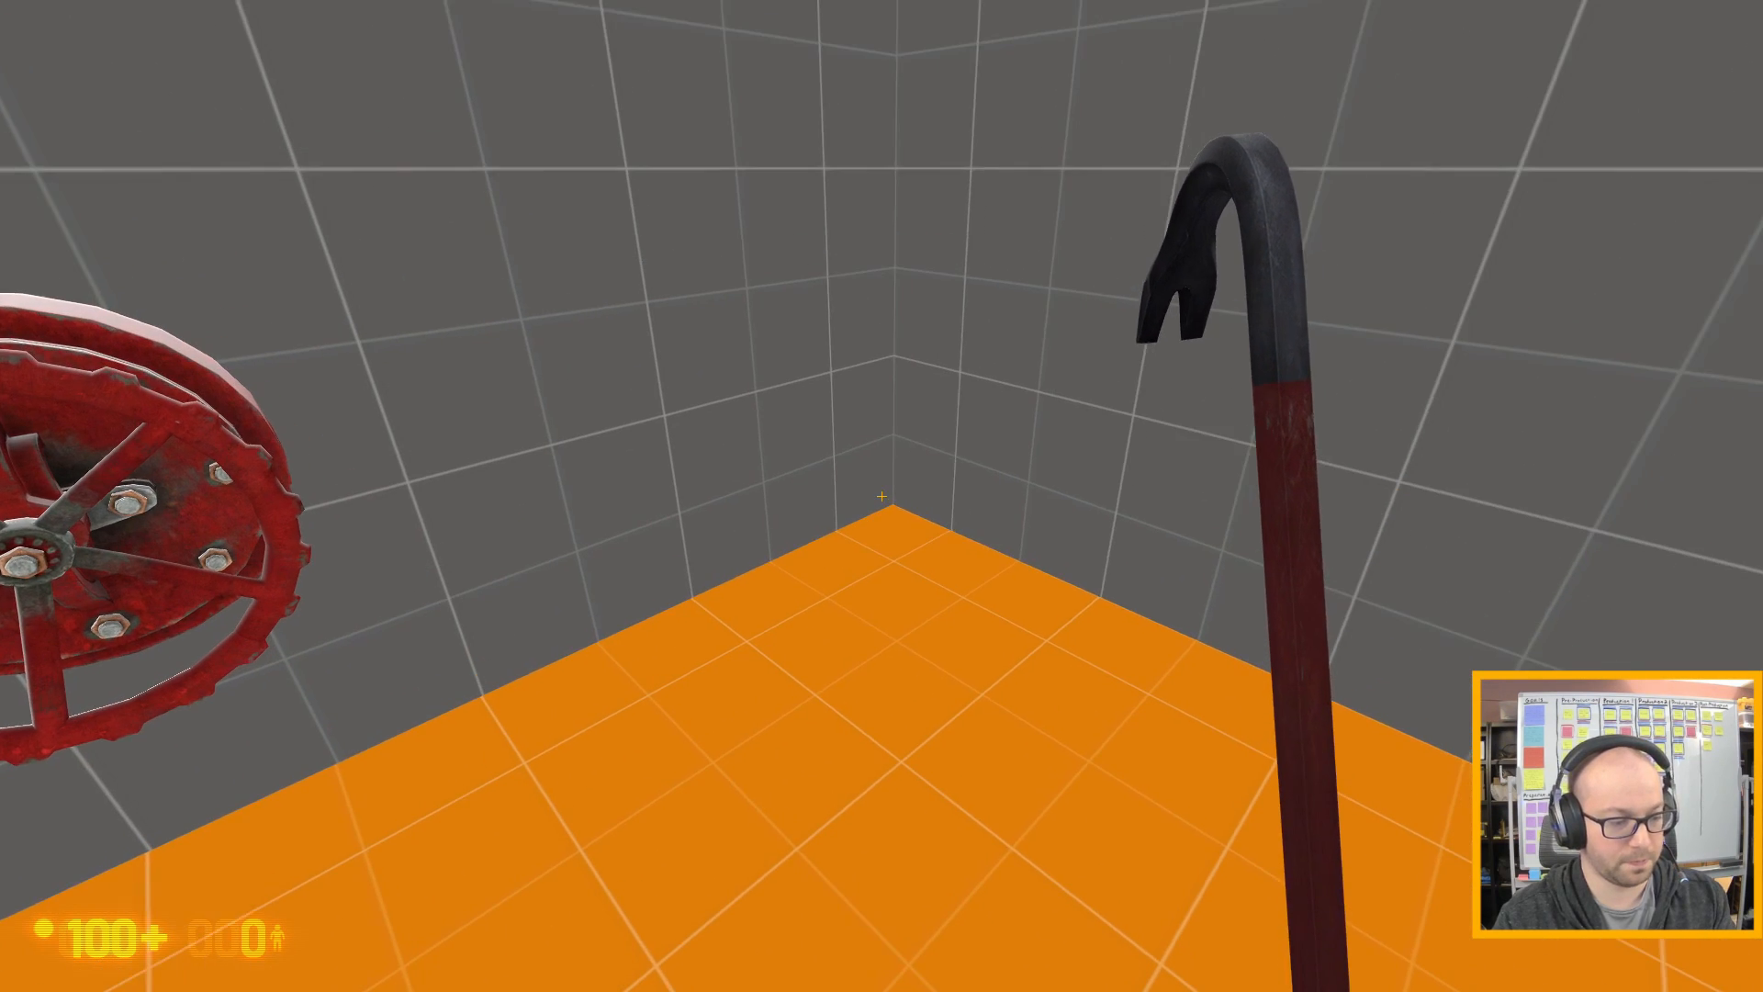
- Exit the running test map with the console command quit and continue back to the Hammer editor
key(Escape)
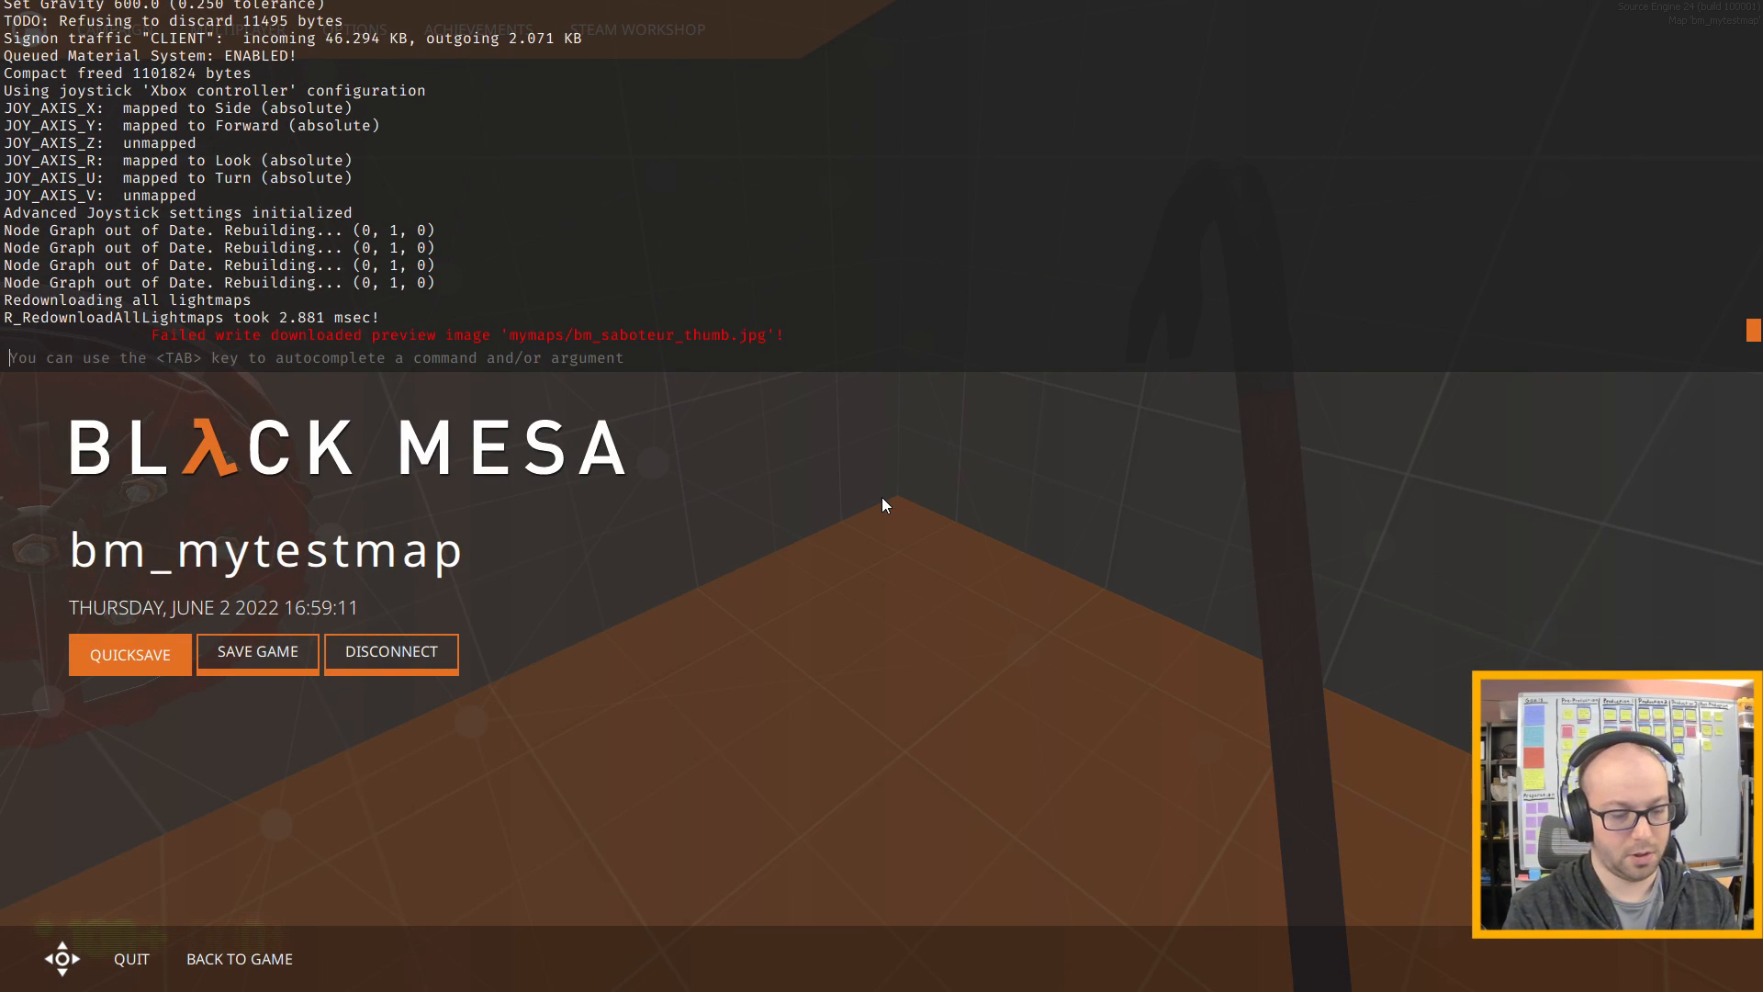
text(quit)
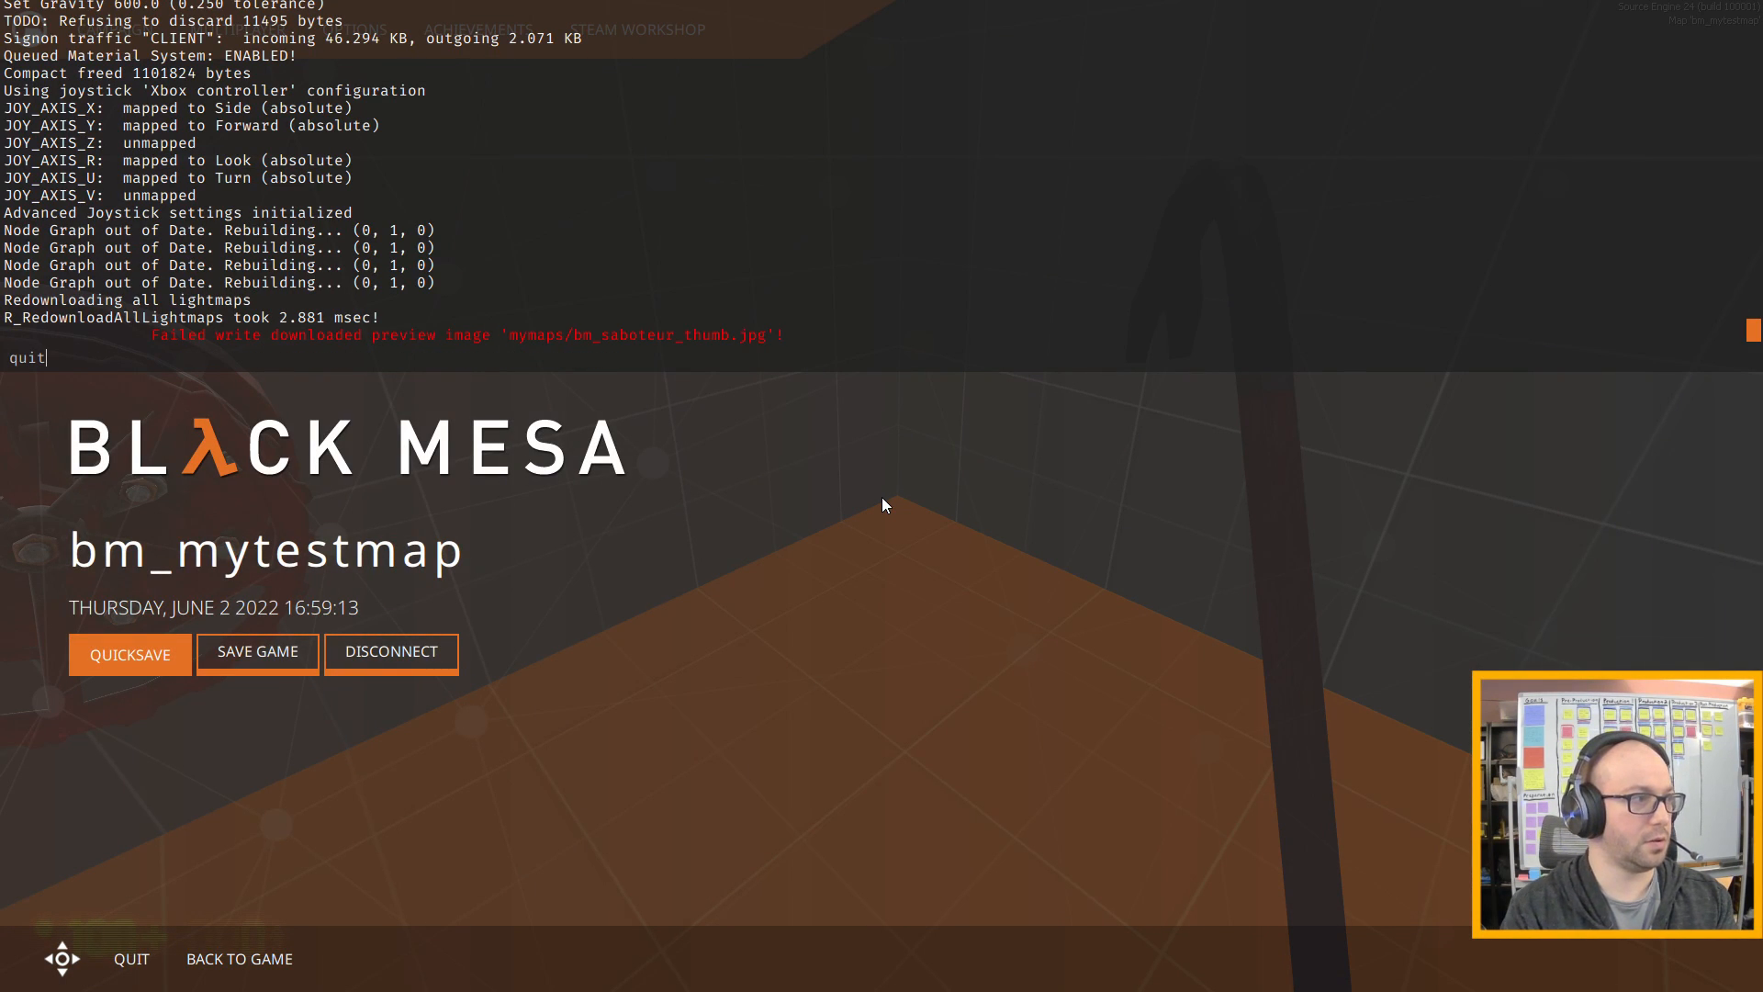
key(Return)
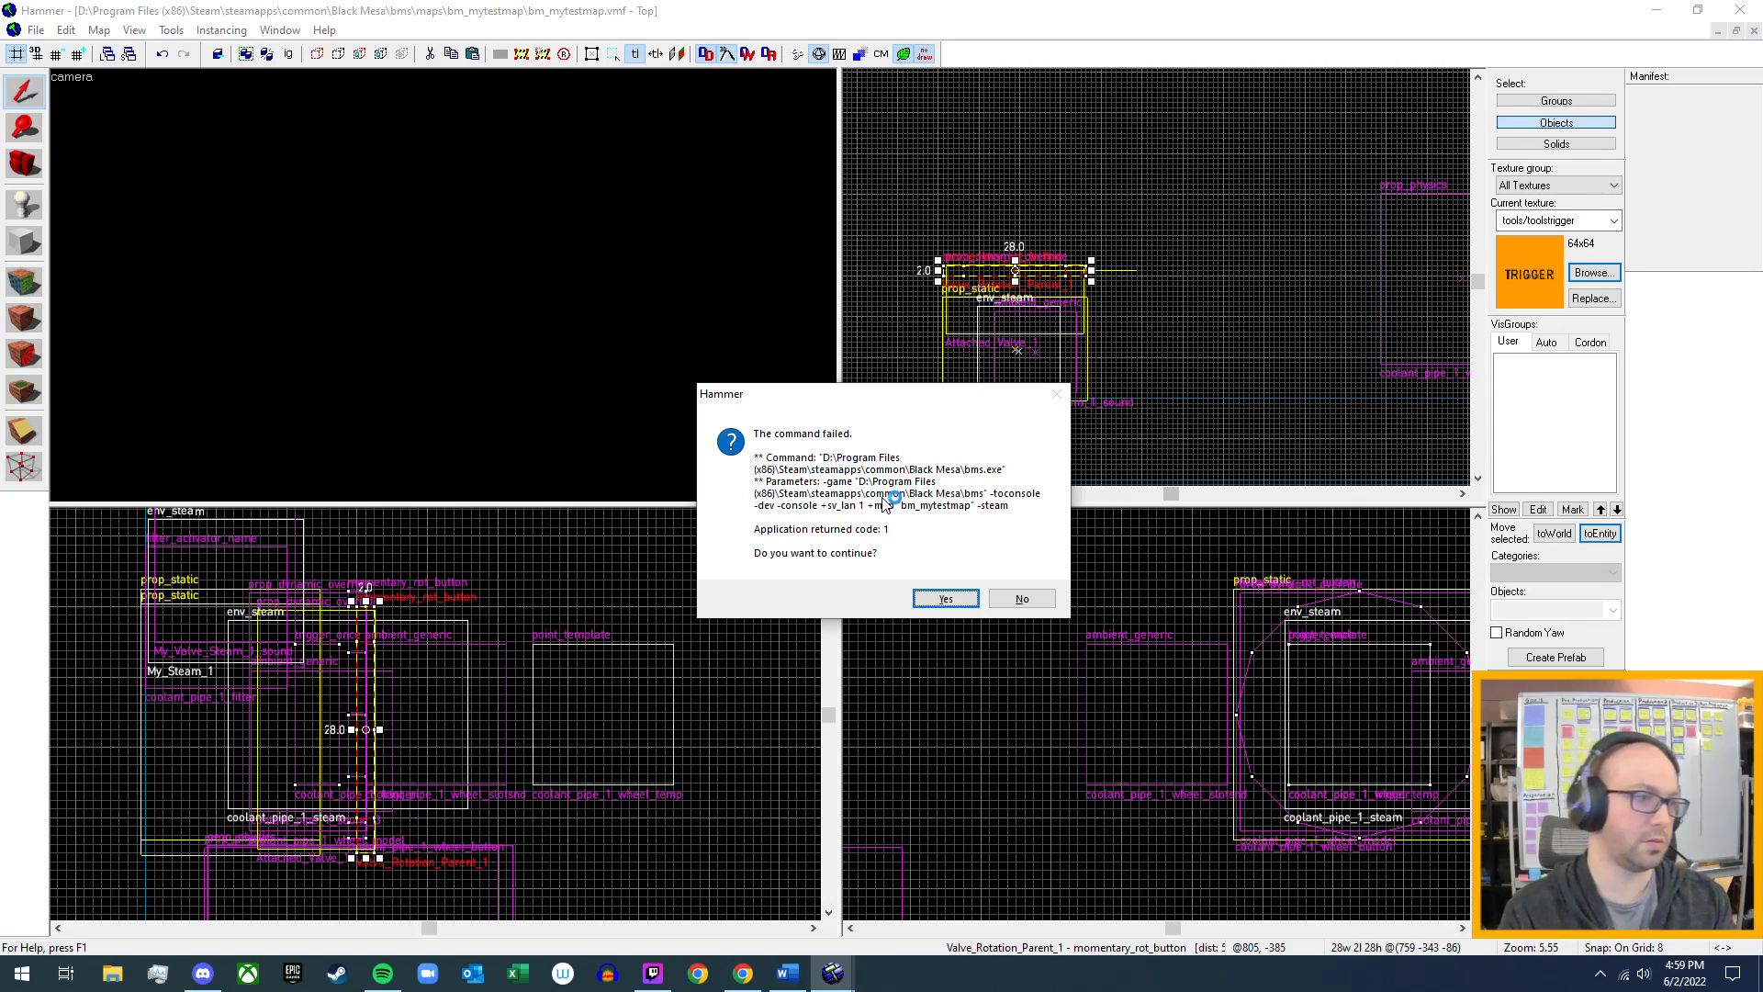
click(955, 600)
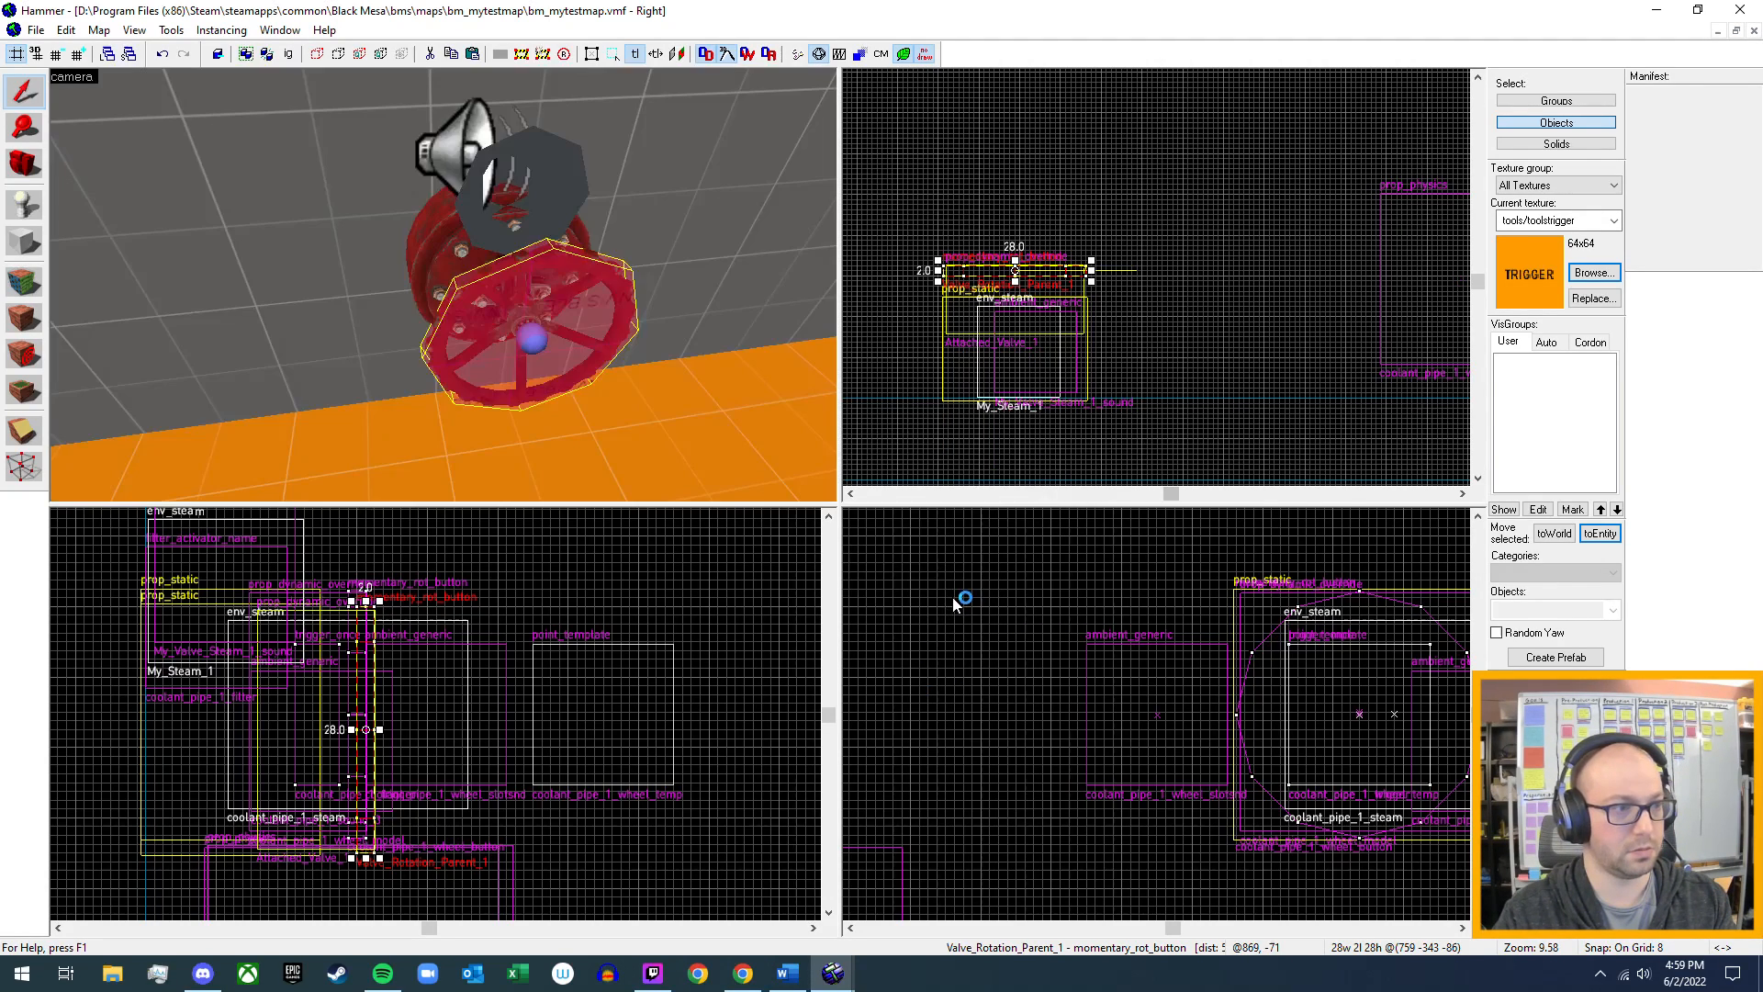
- In the outputs of Valve_Rotation_Parent_1, set the Kill delay for My_Valve_Steam_1_sound to 1.00 second
double_click(599, 319)
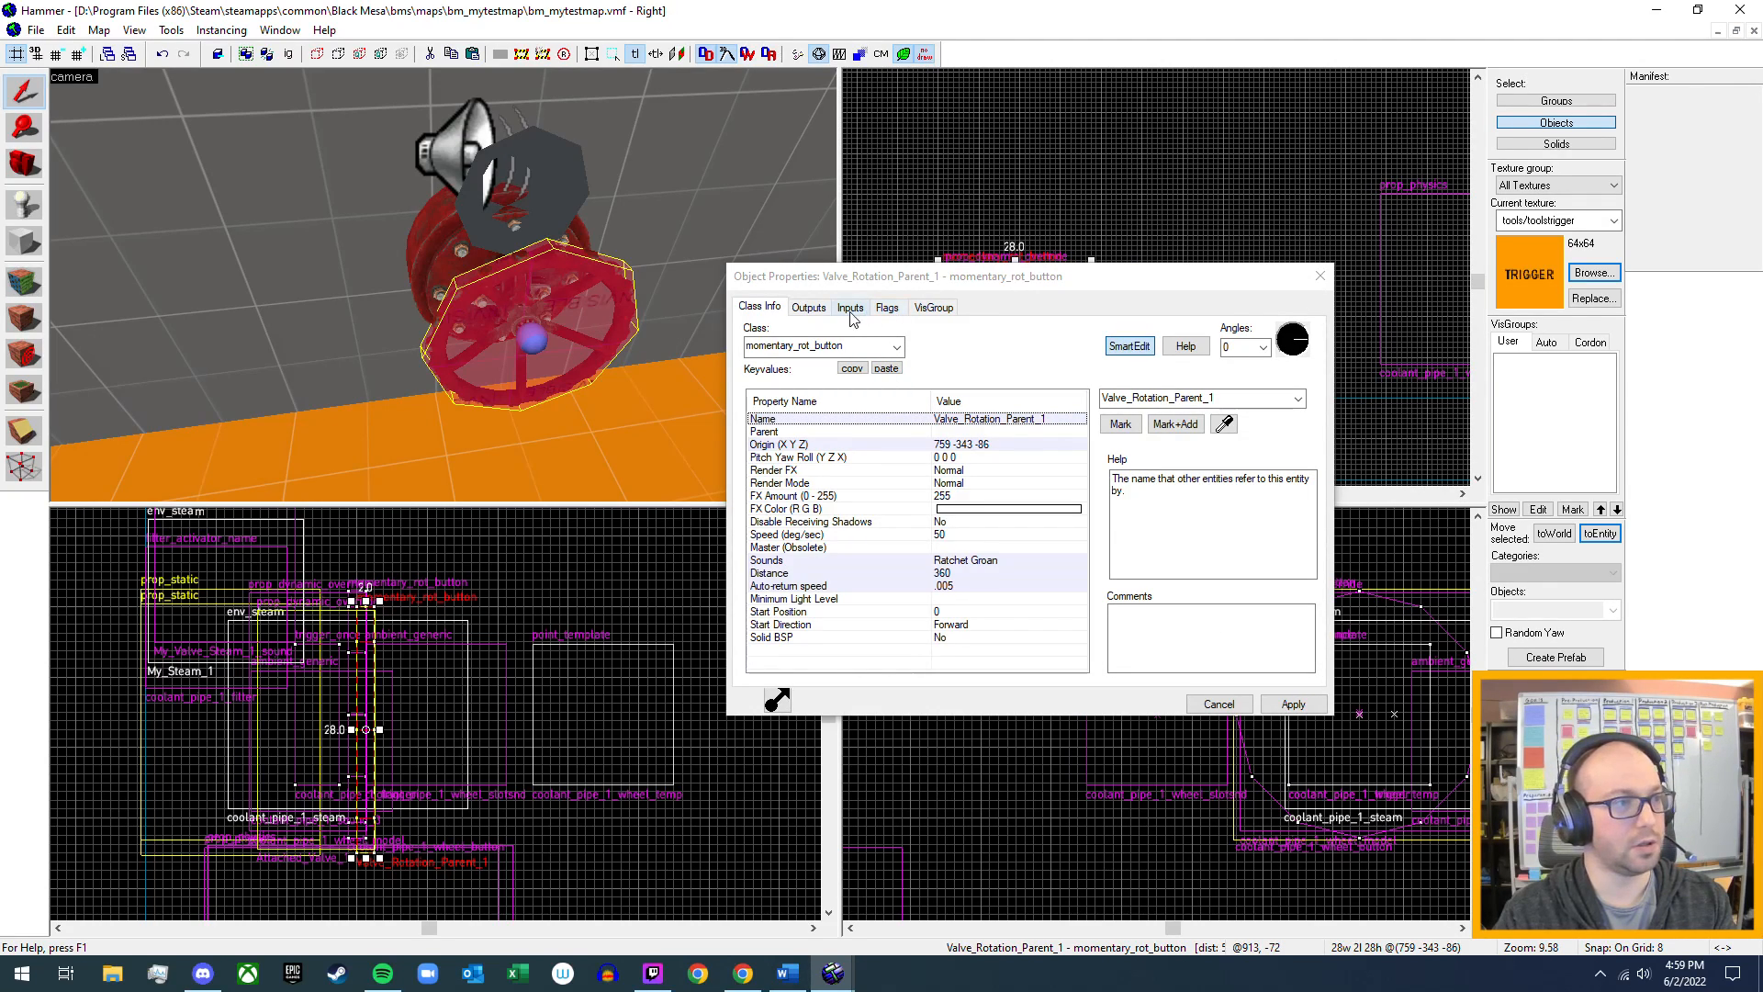
click(801, 309)
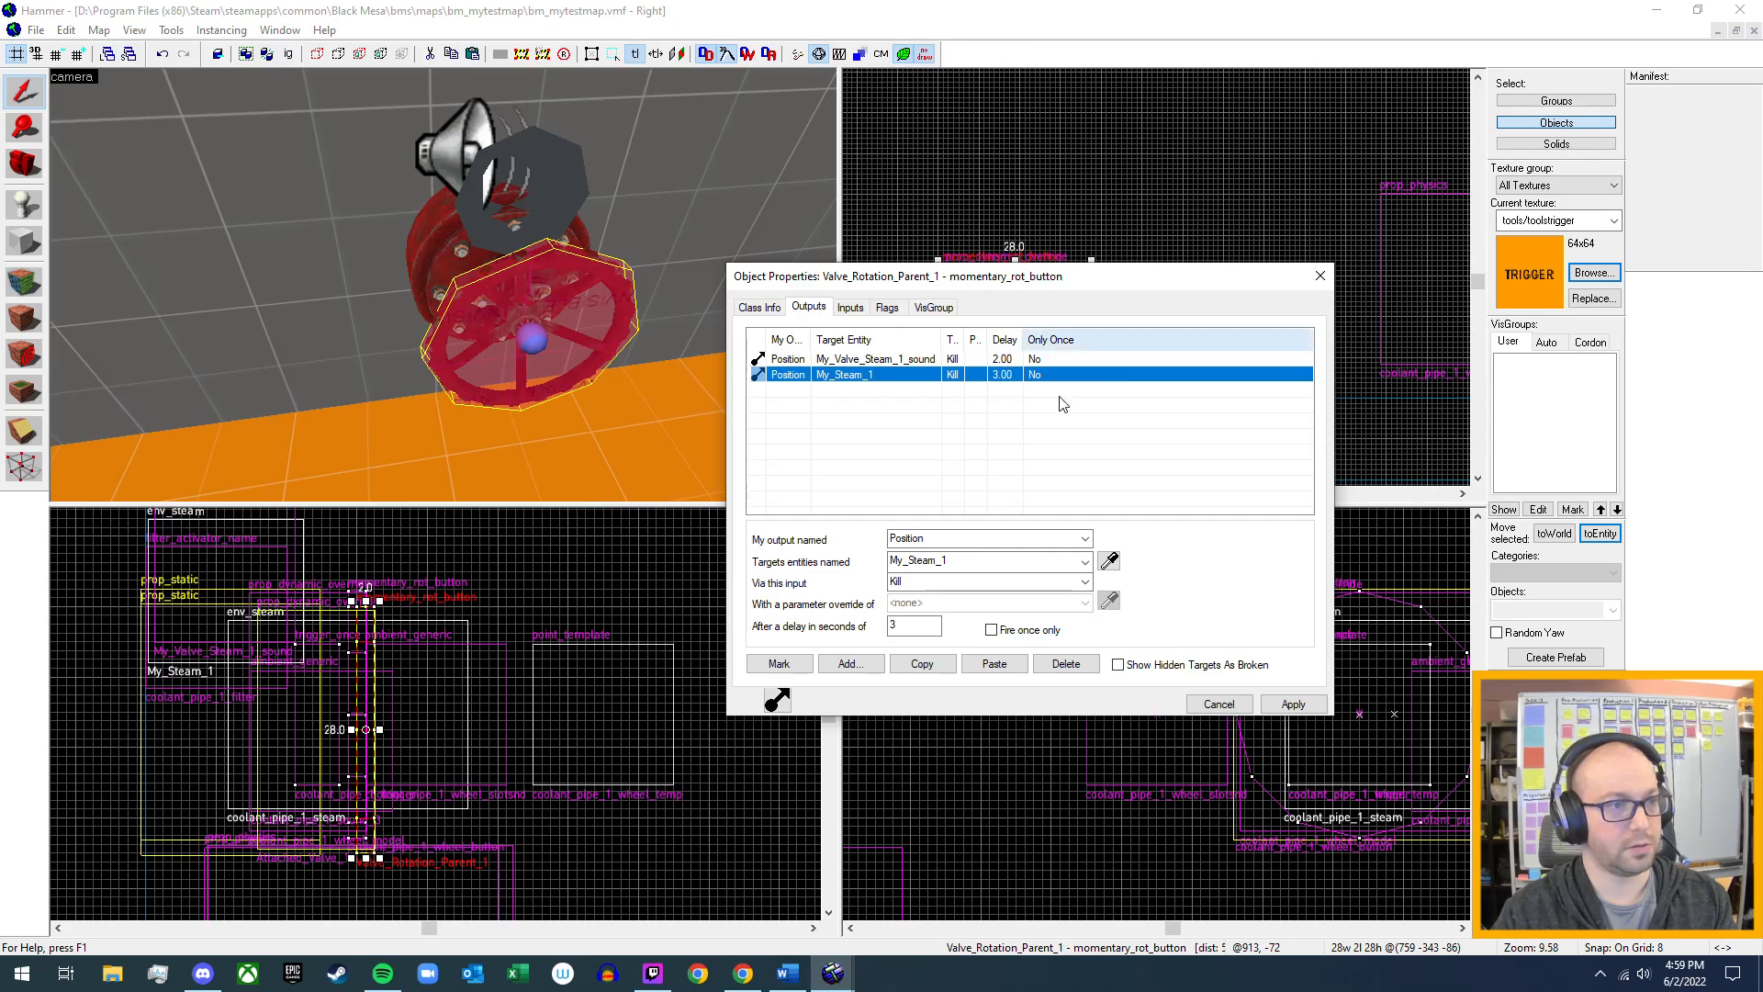
click(1000, 363)
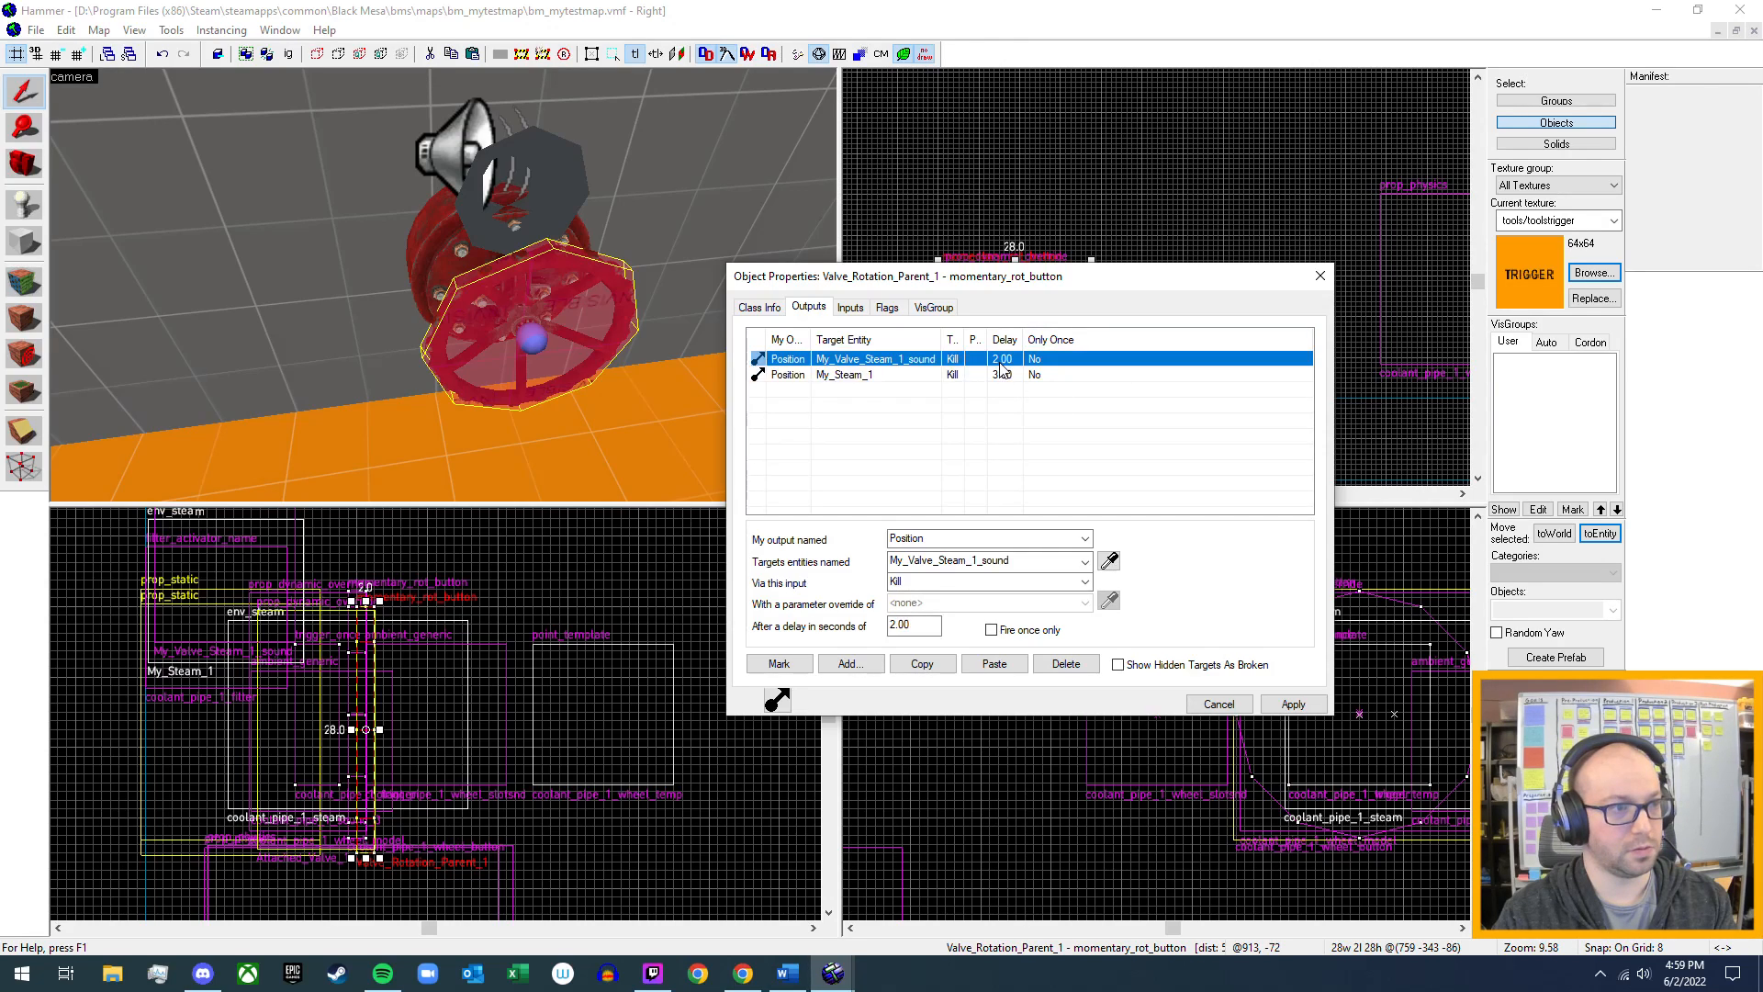
double_click(914, 626)
text(1)
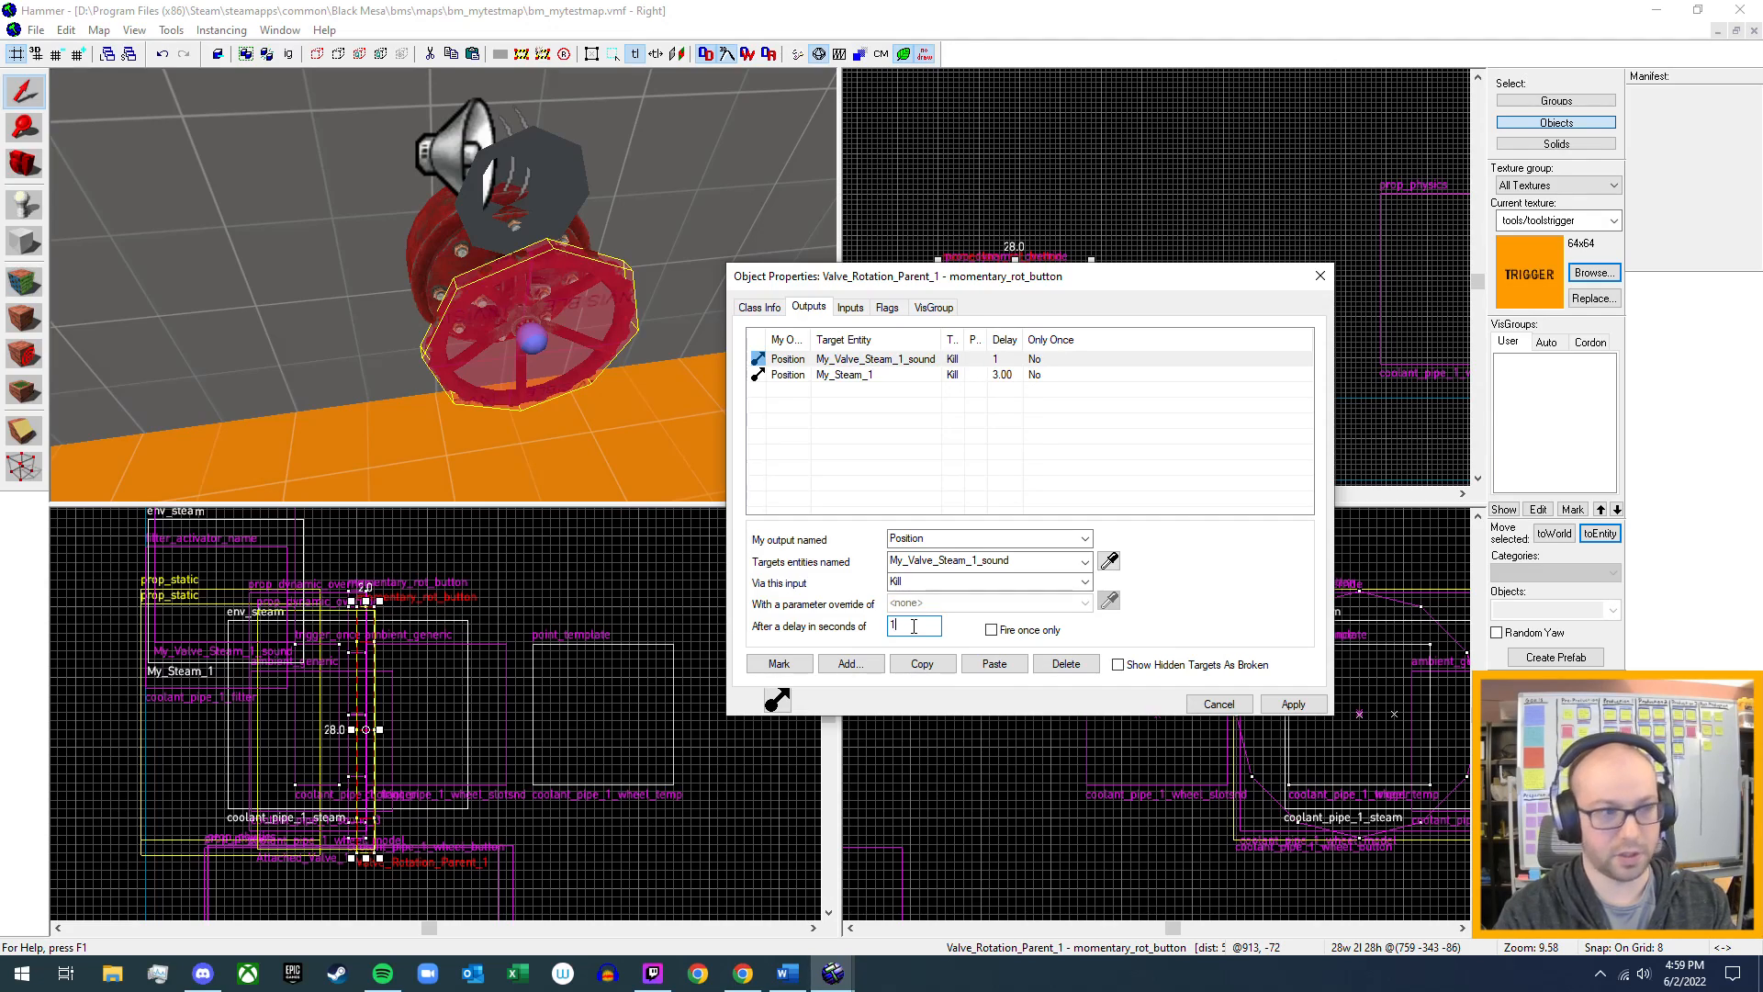
key(Return)
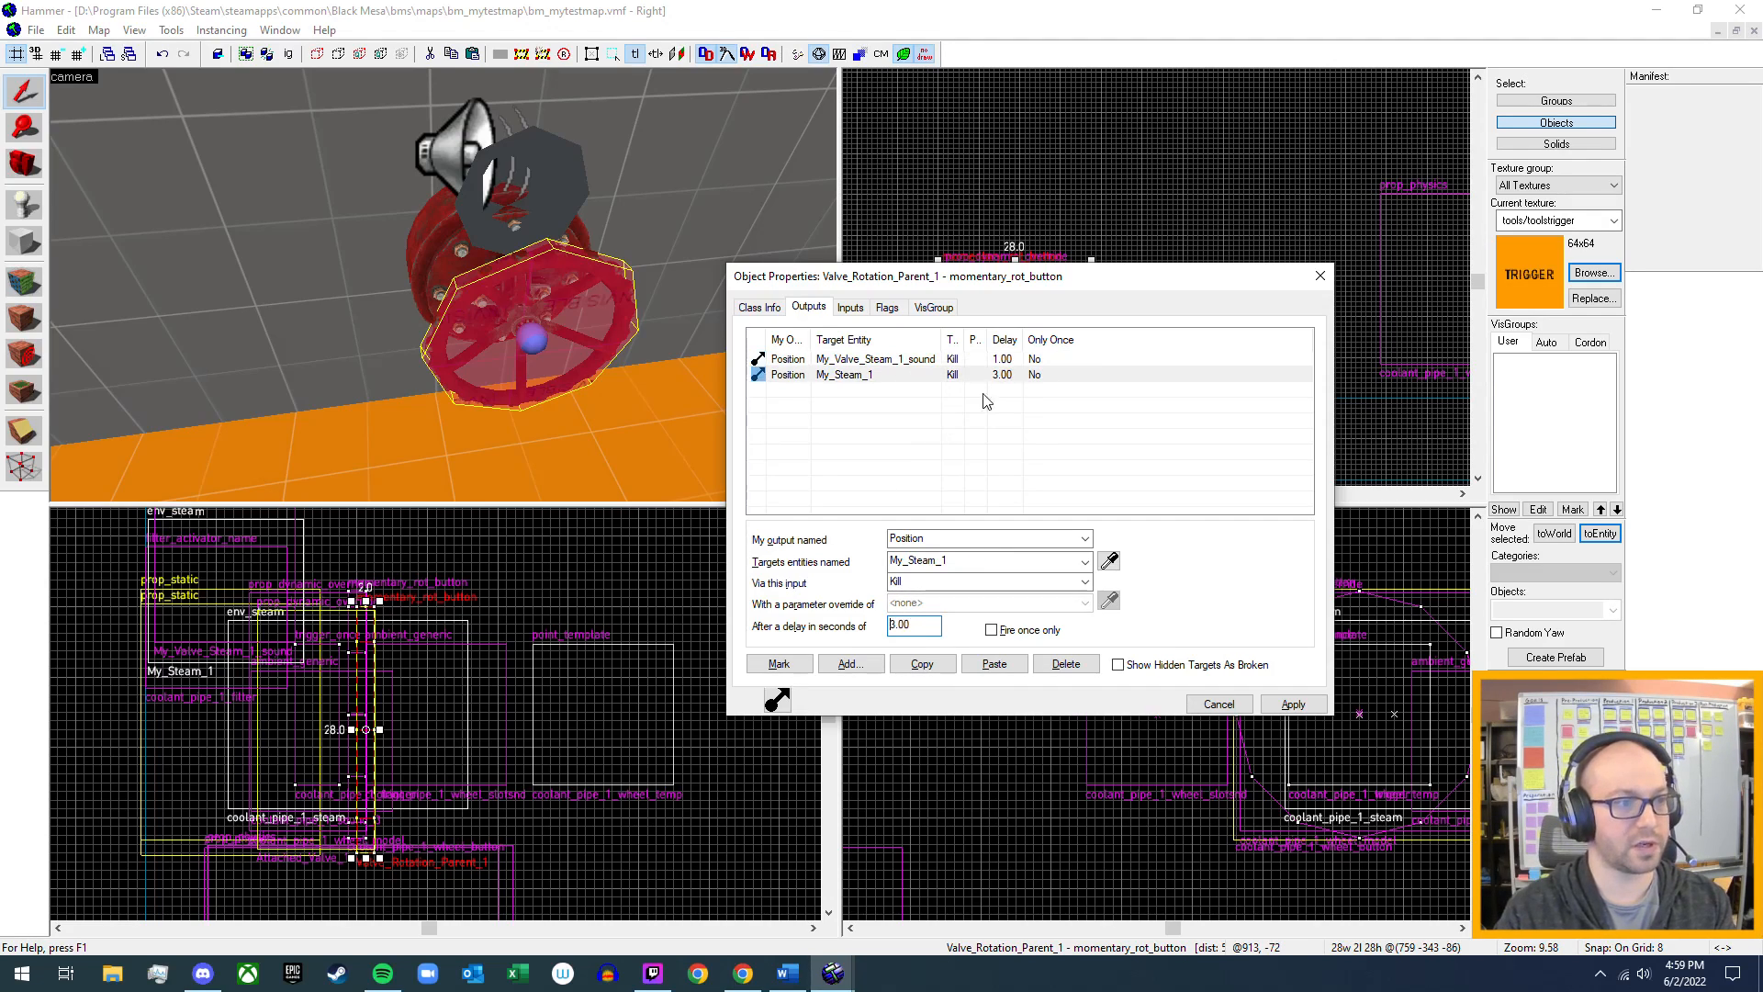
- Set the Kill output delay for My_Steam_1 to 1.50 seconds, apply the output changes and close the properties
click(1001, 377)
click(922, 625)
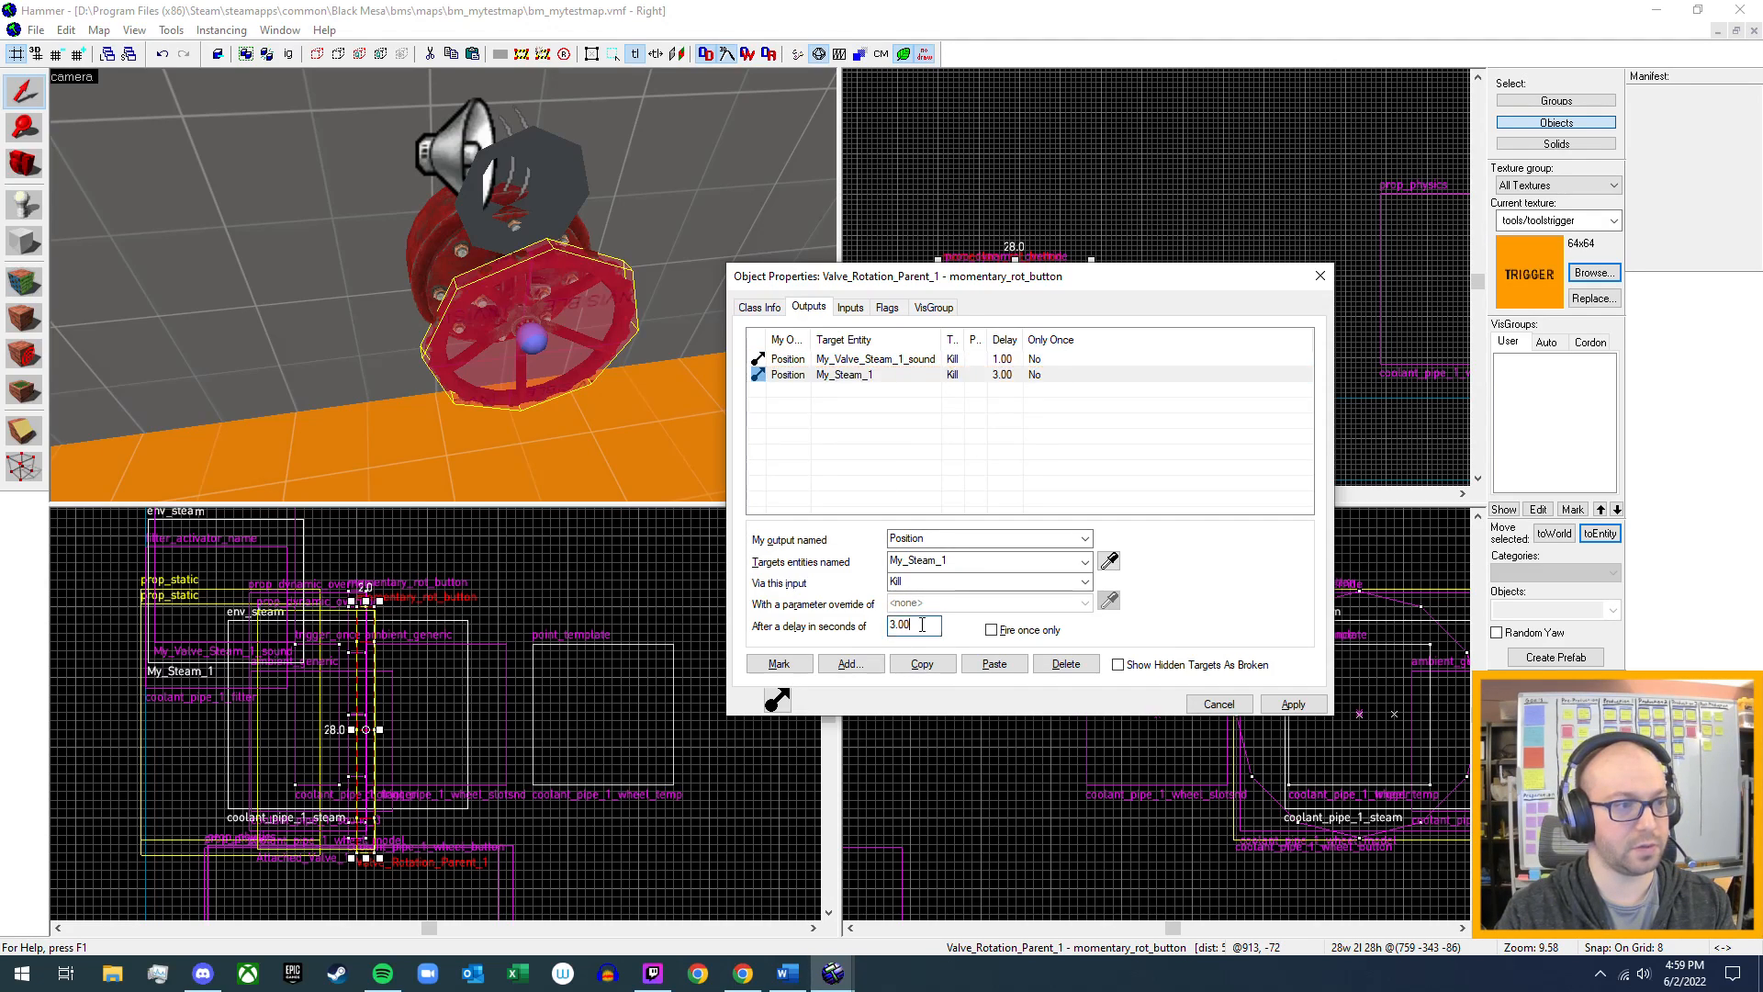
double_click(921, 625)
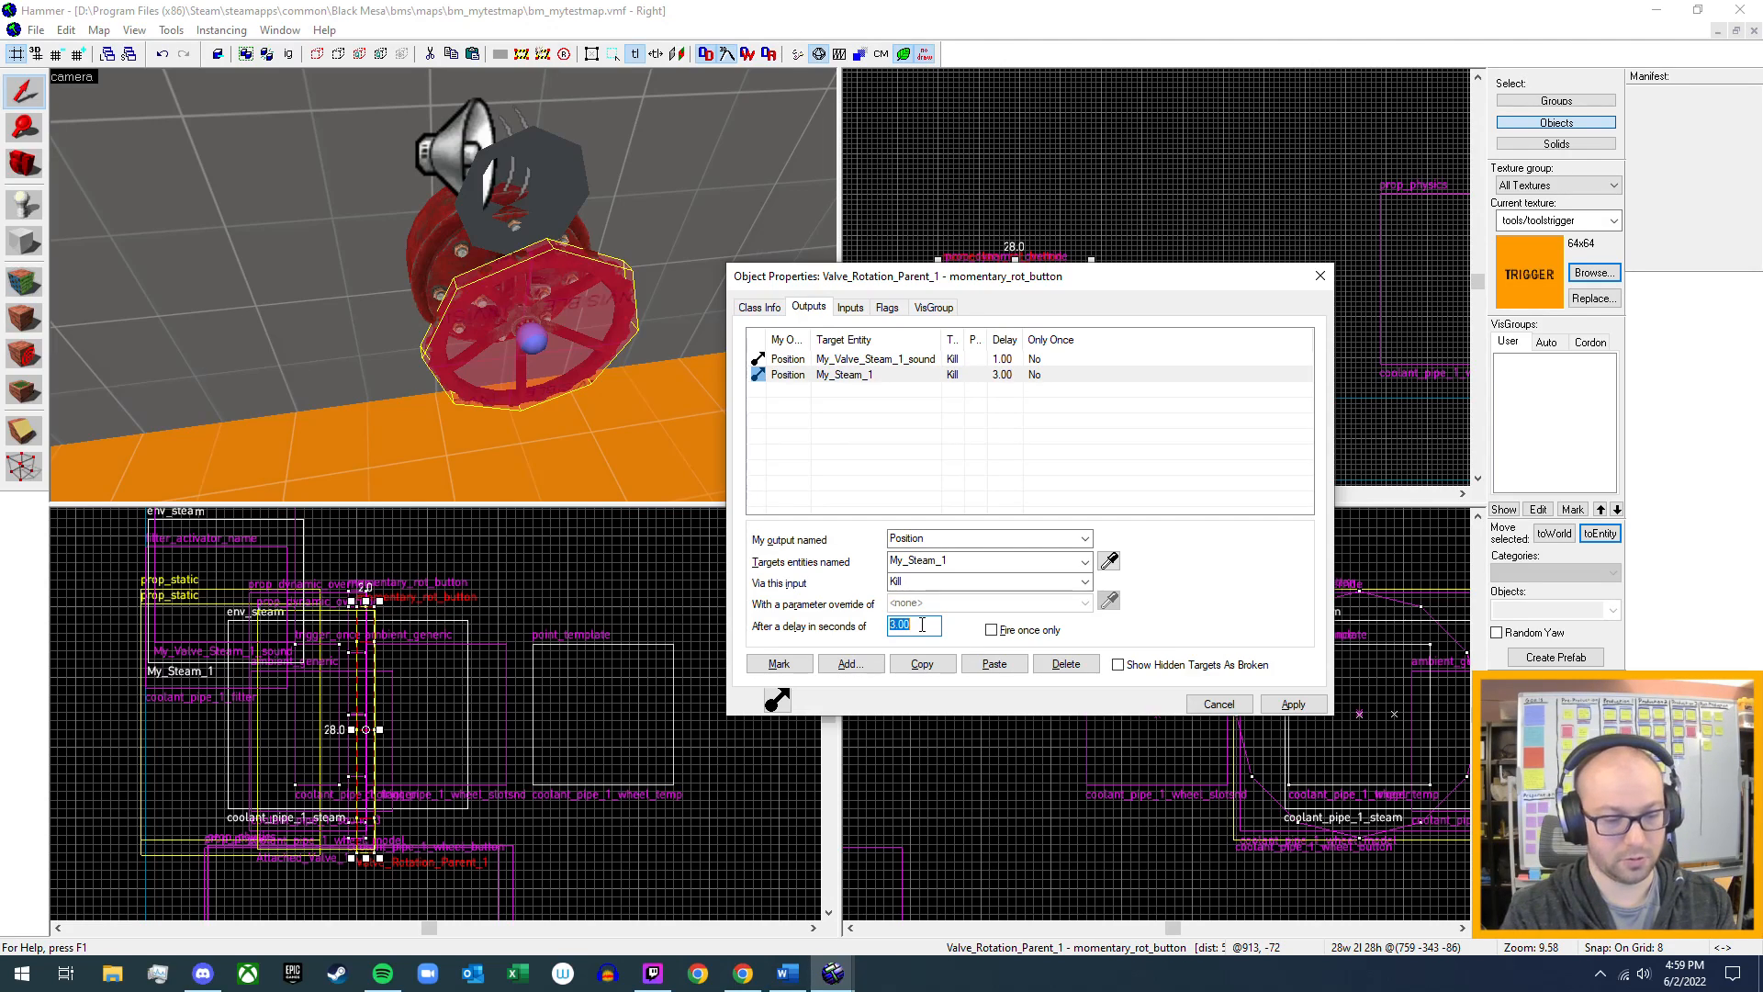
text(1.)
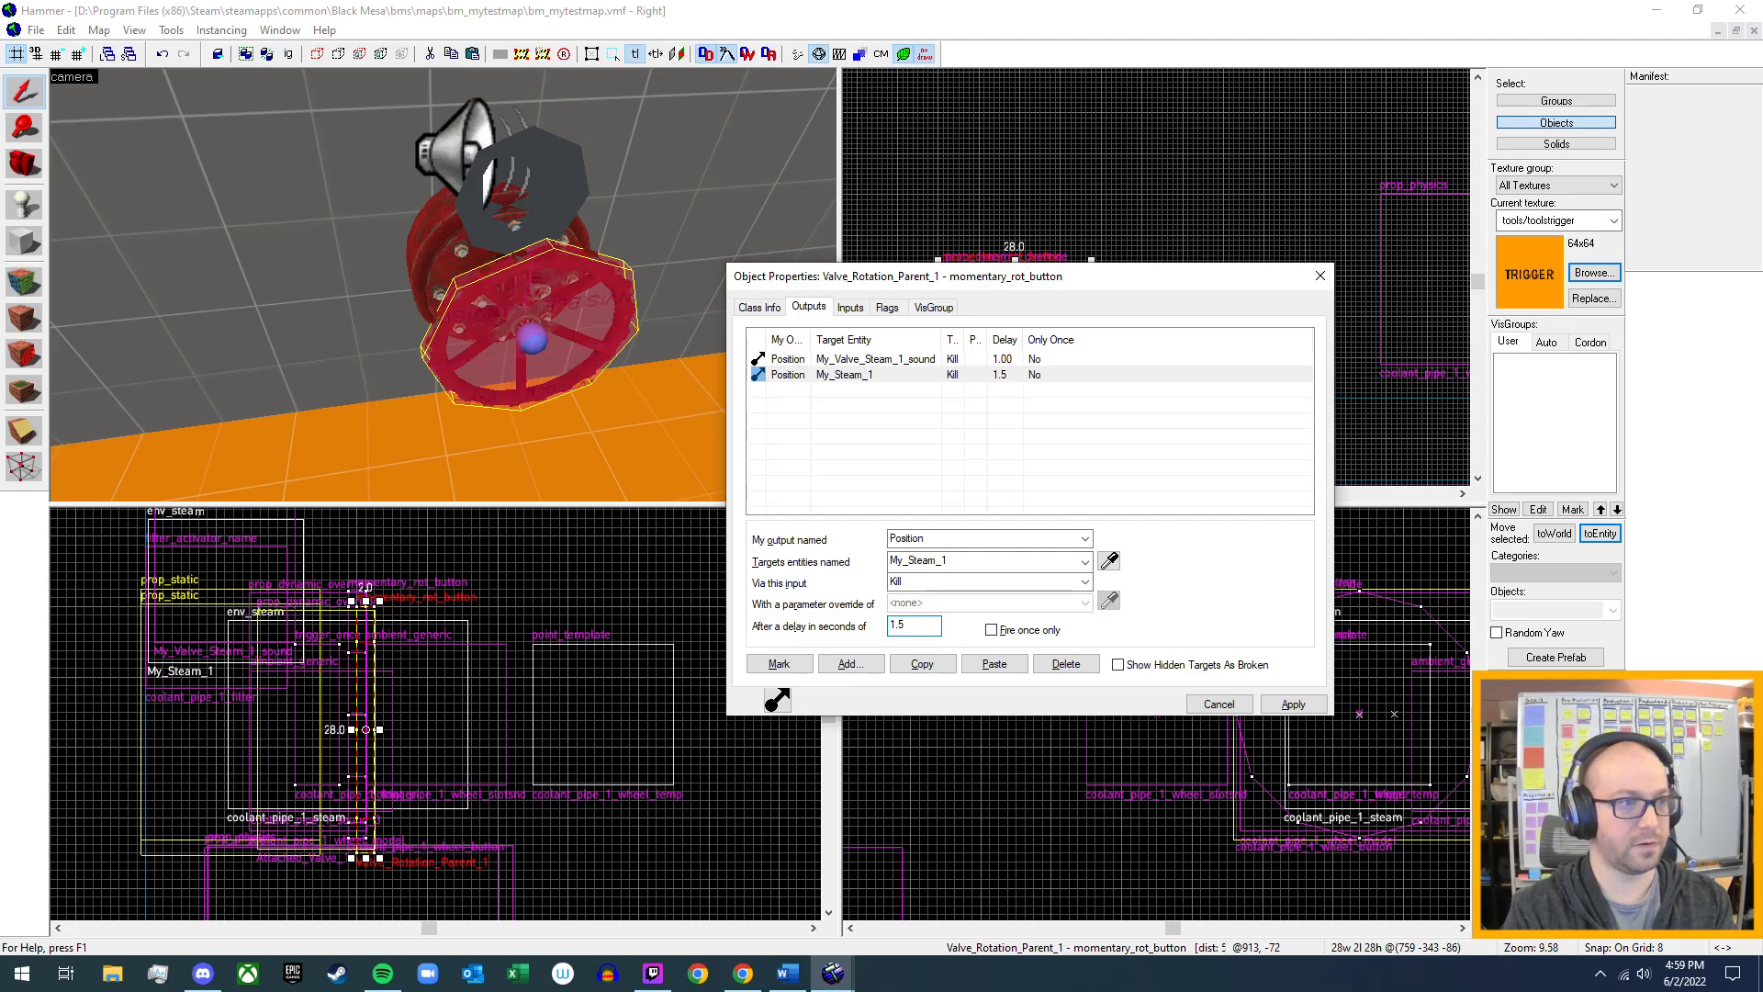
text(5)
key(Return)
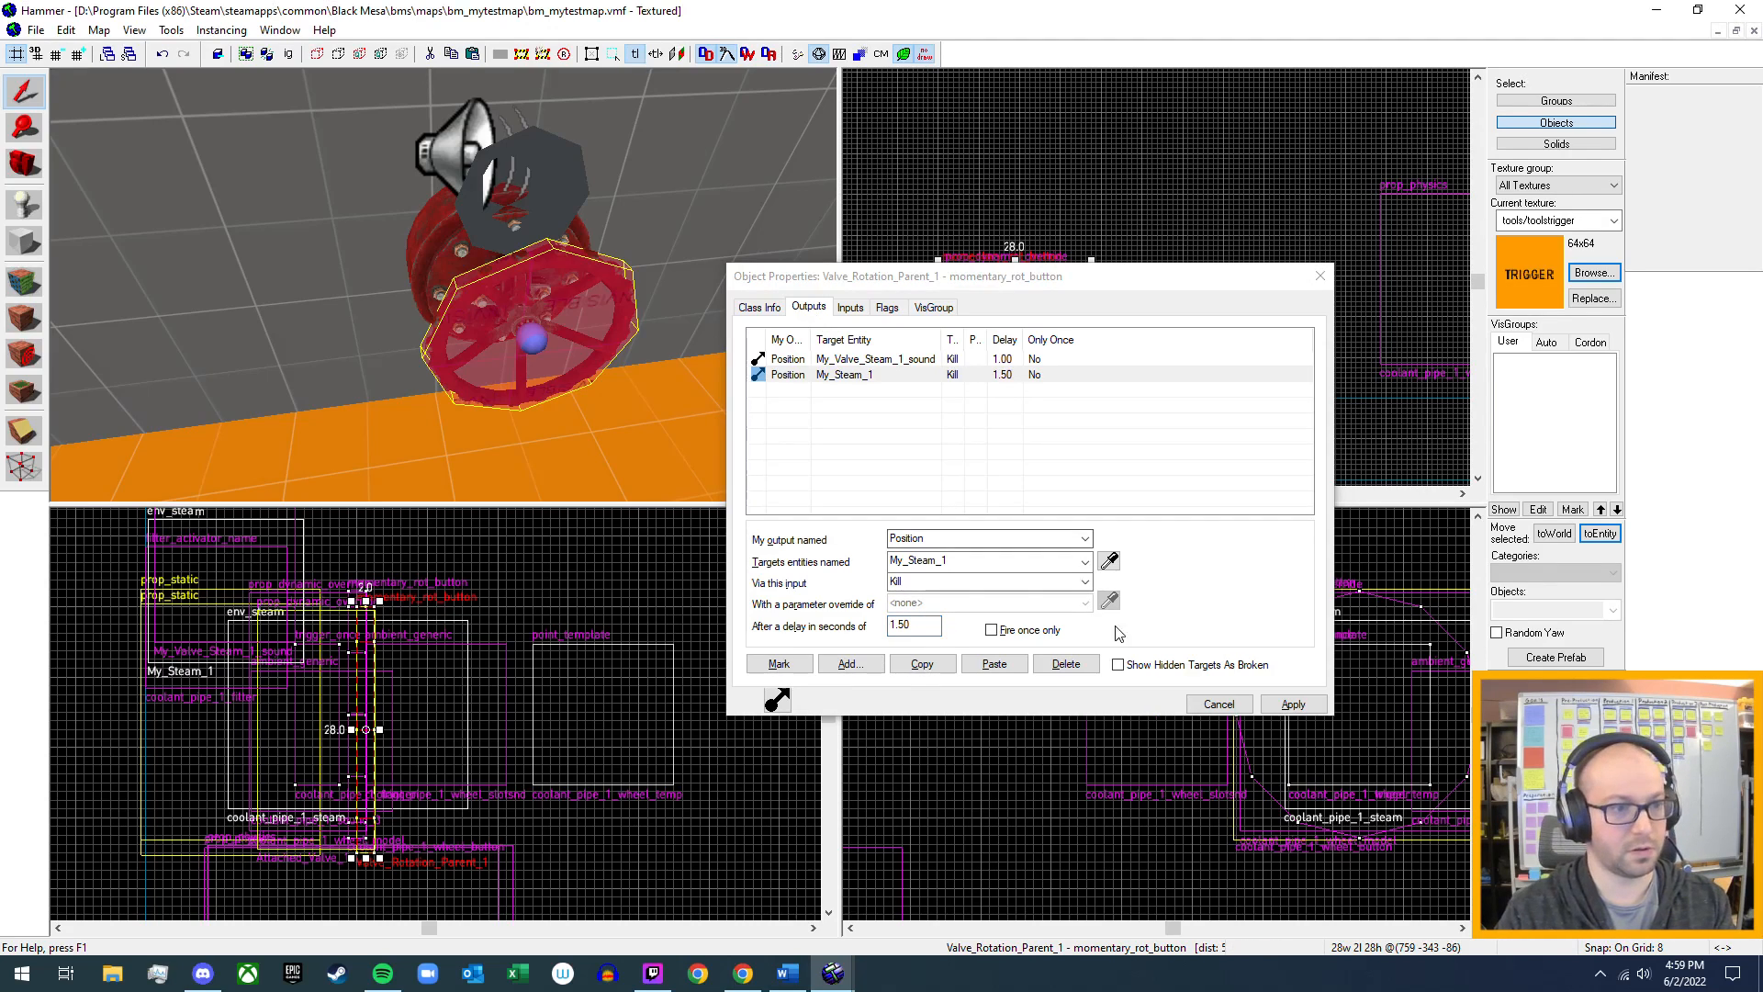
click(1291, 704)
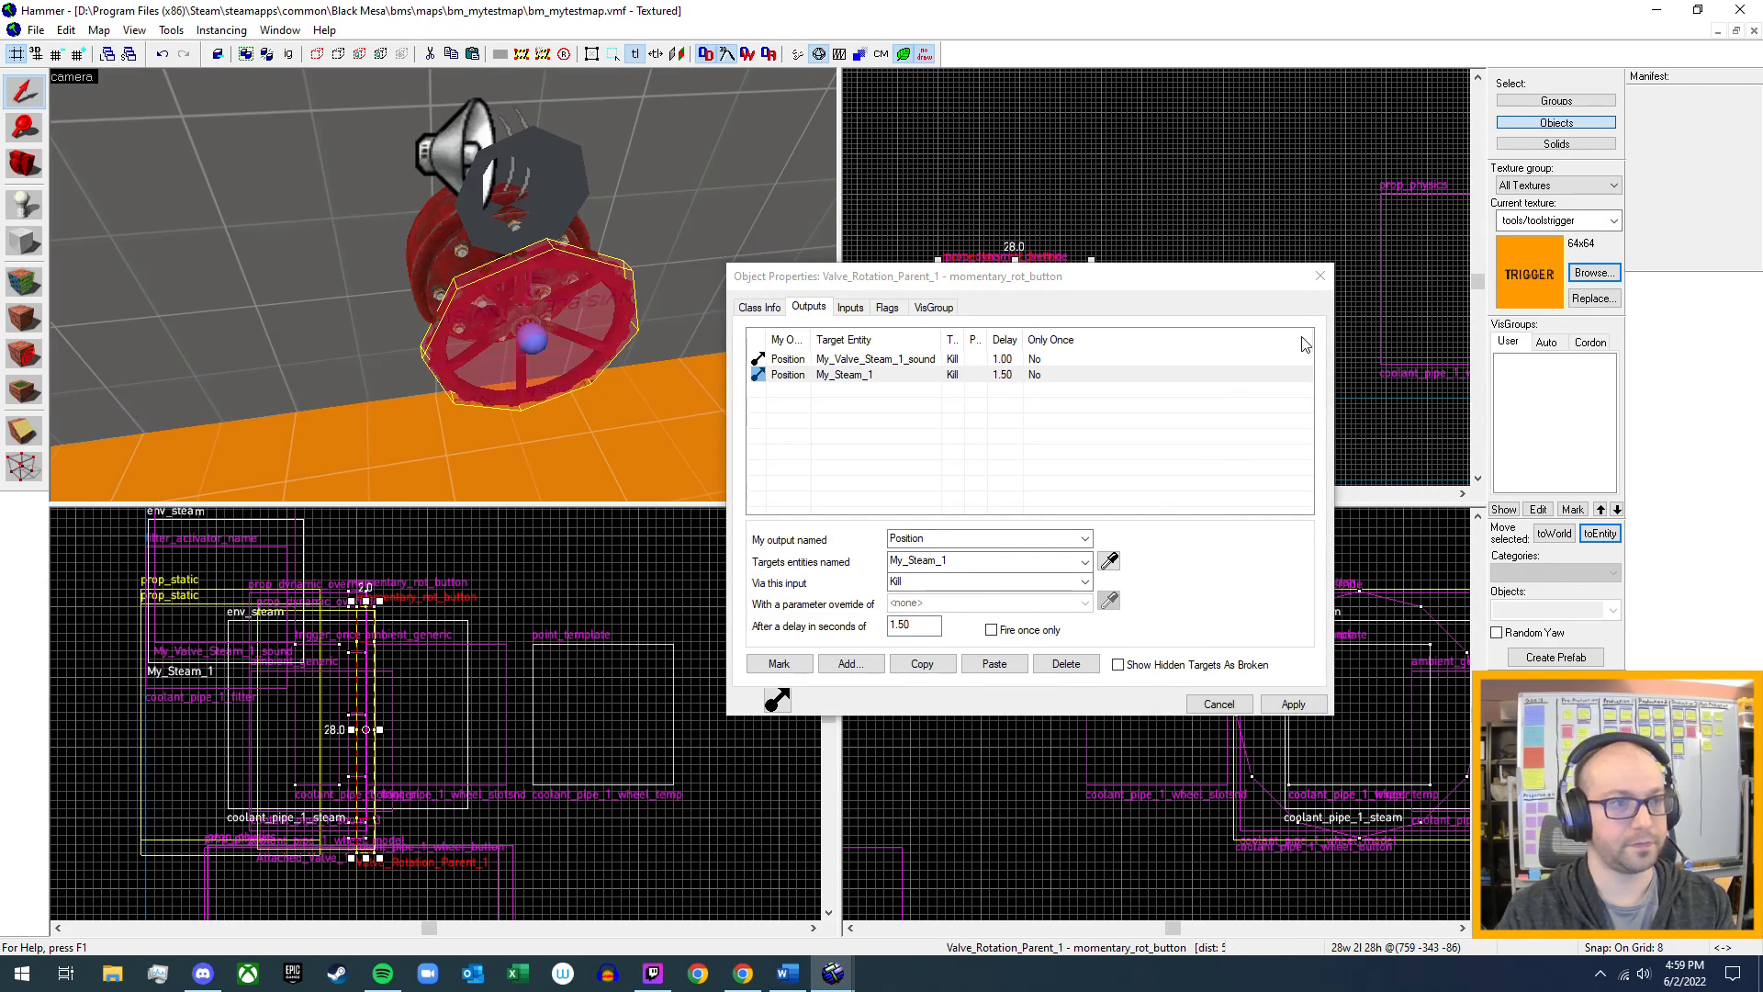
click(1324, 276)
- Compile the map with the new output delays and run it in Black Mesa
key(z)
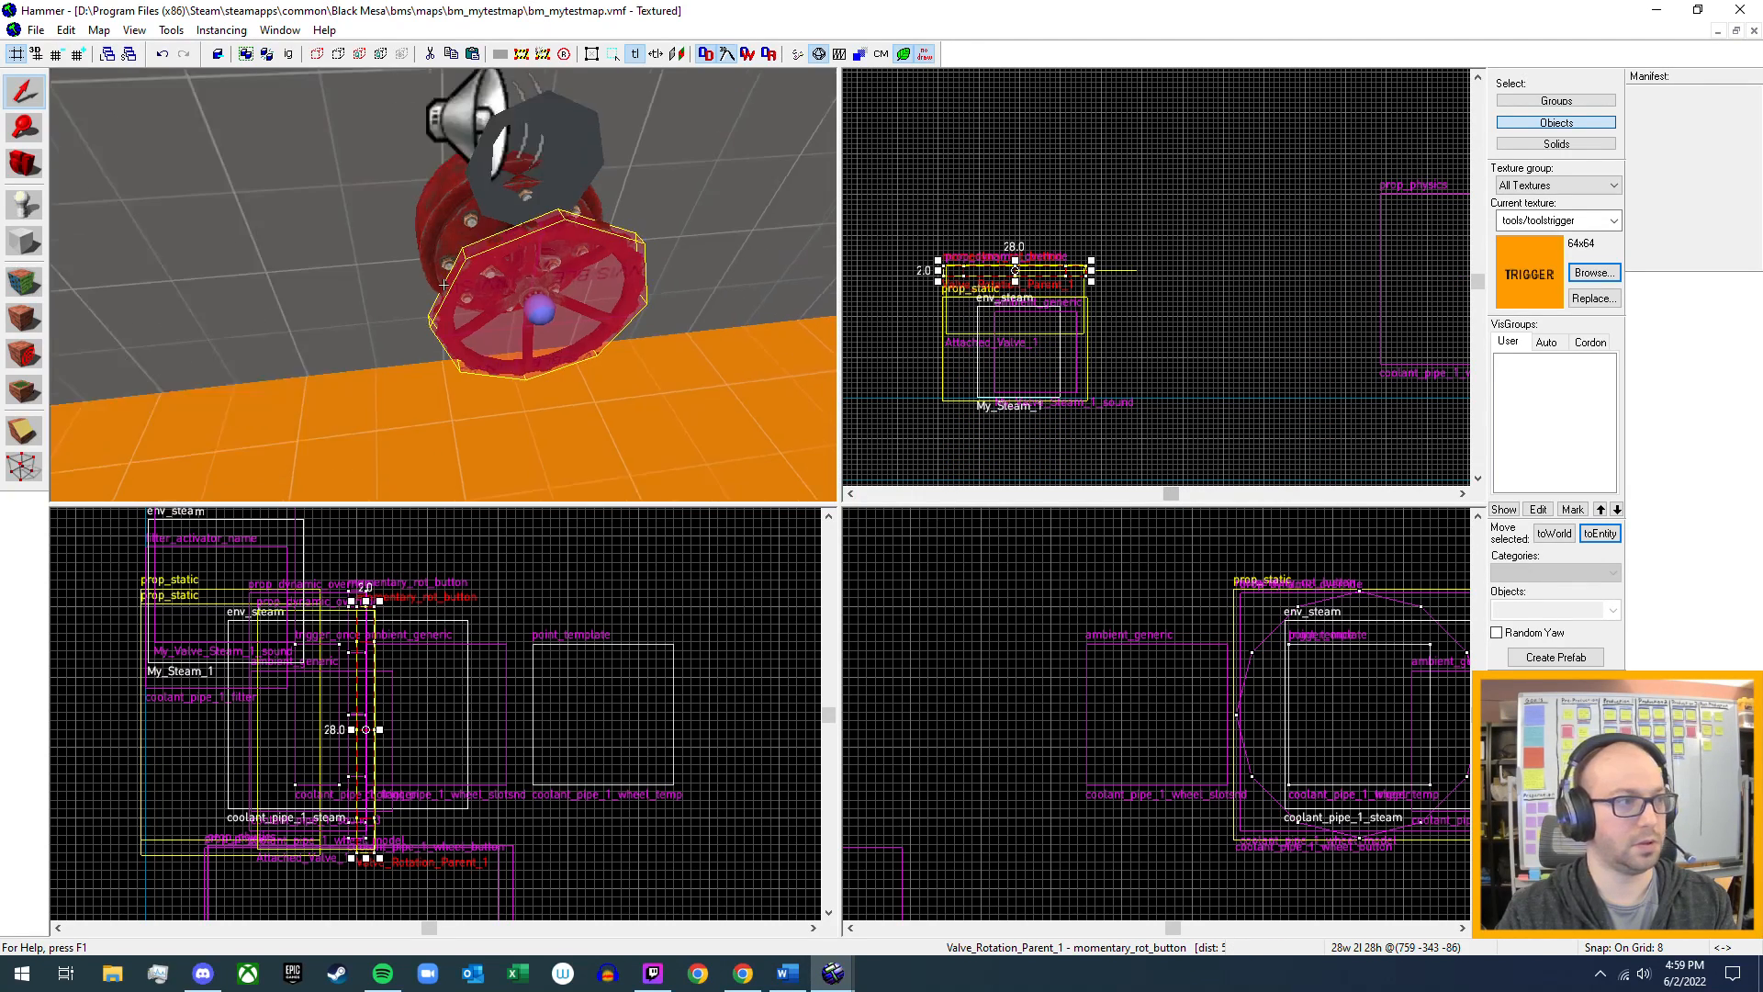
key(s)
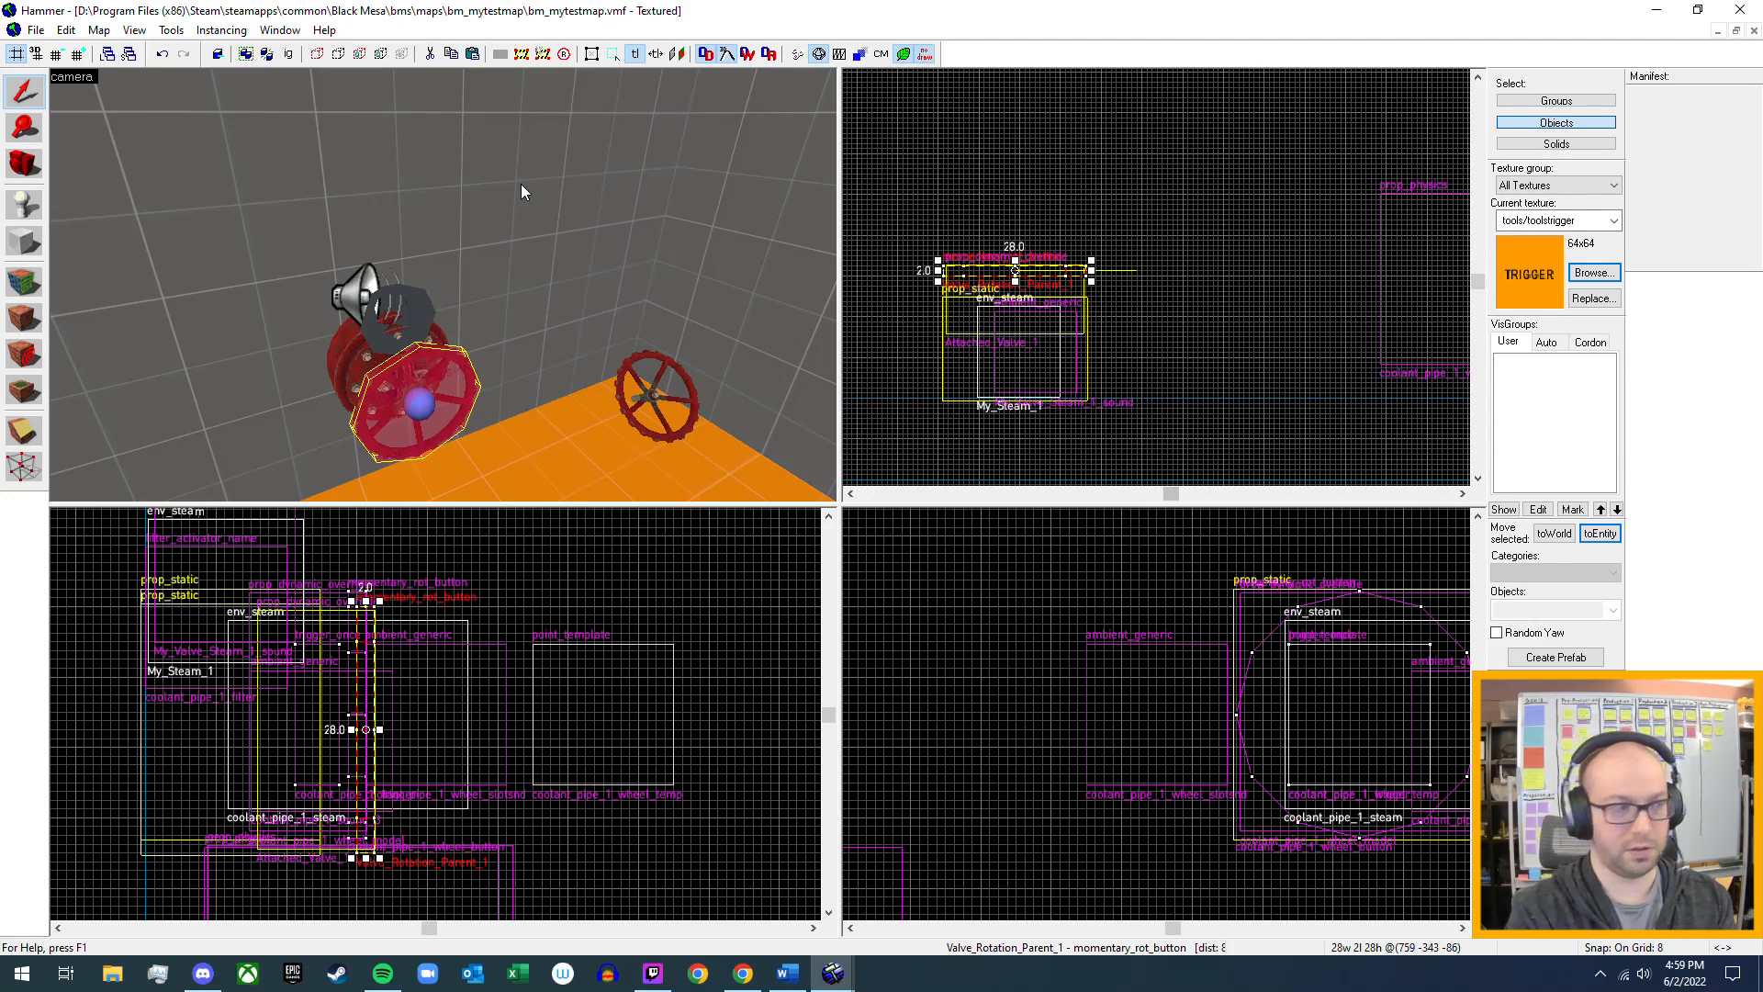
key(alt+Return)
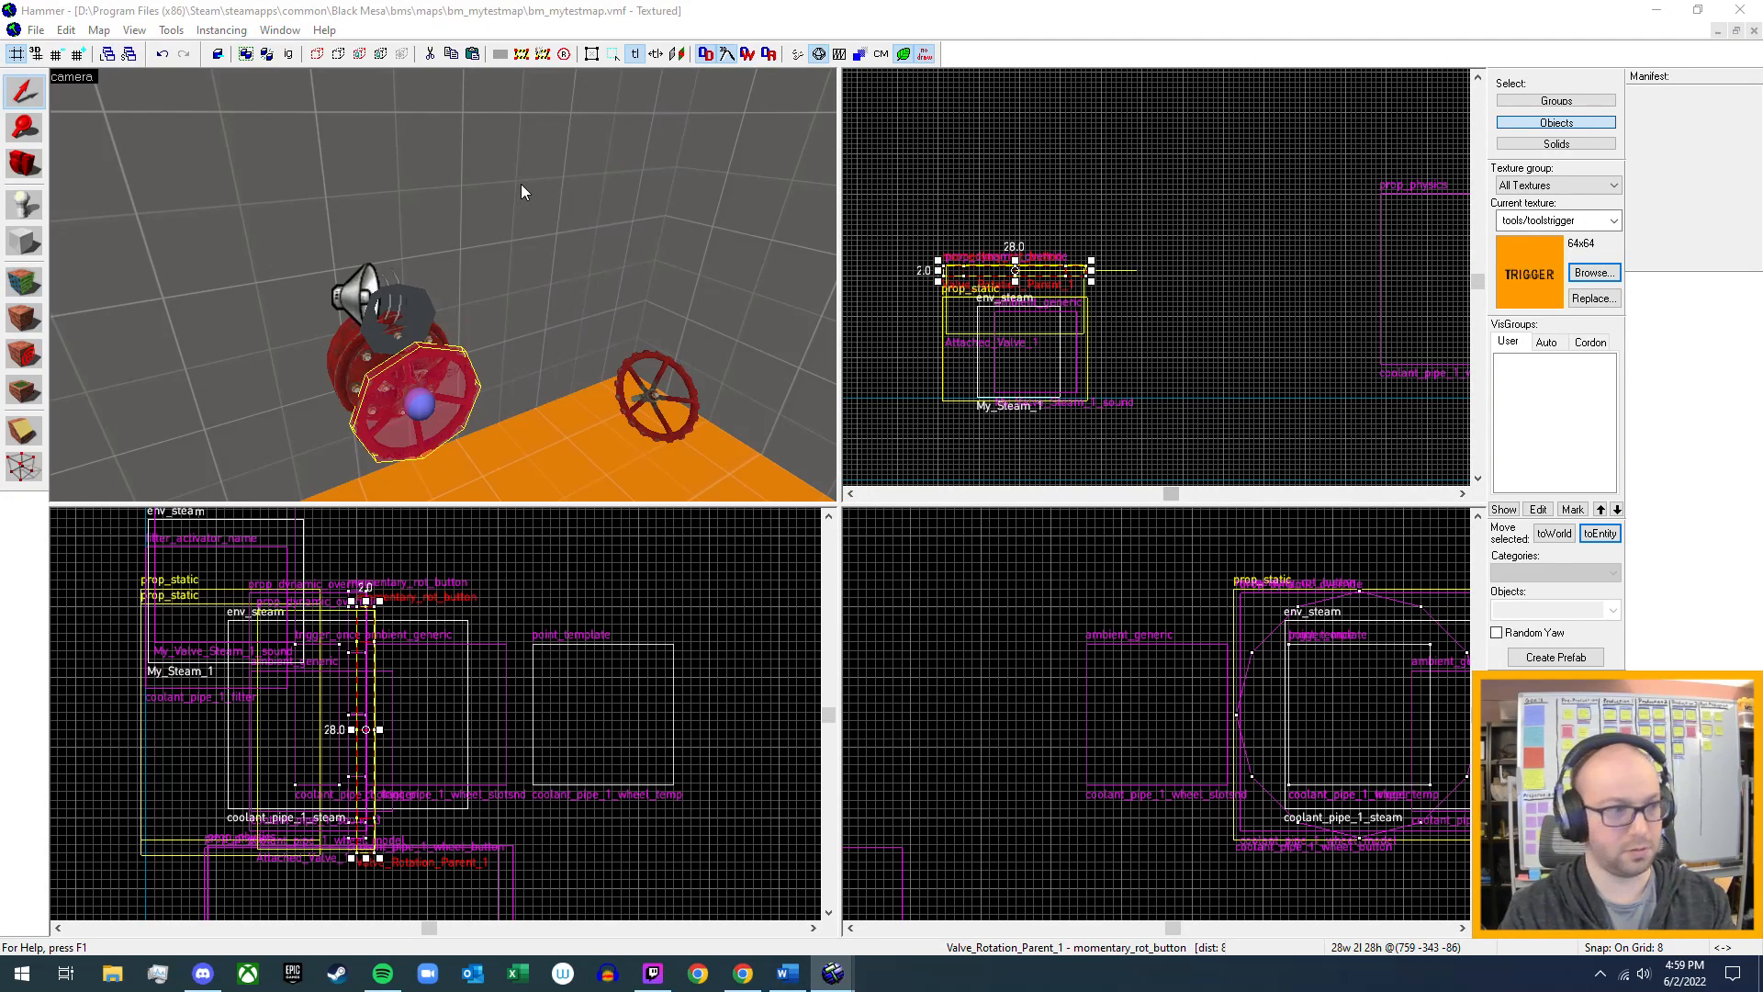
key(Return)
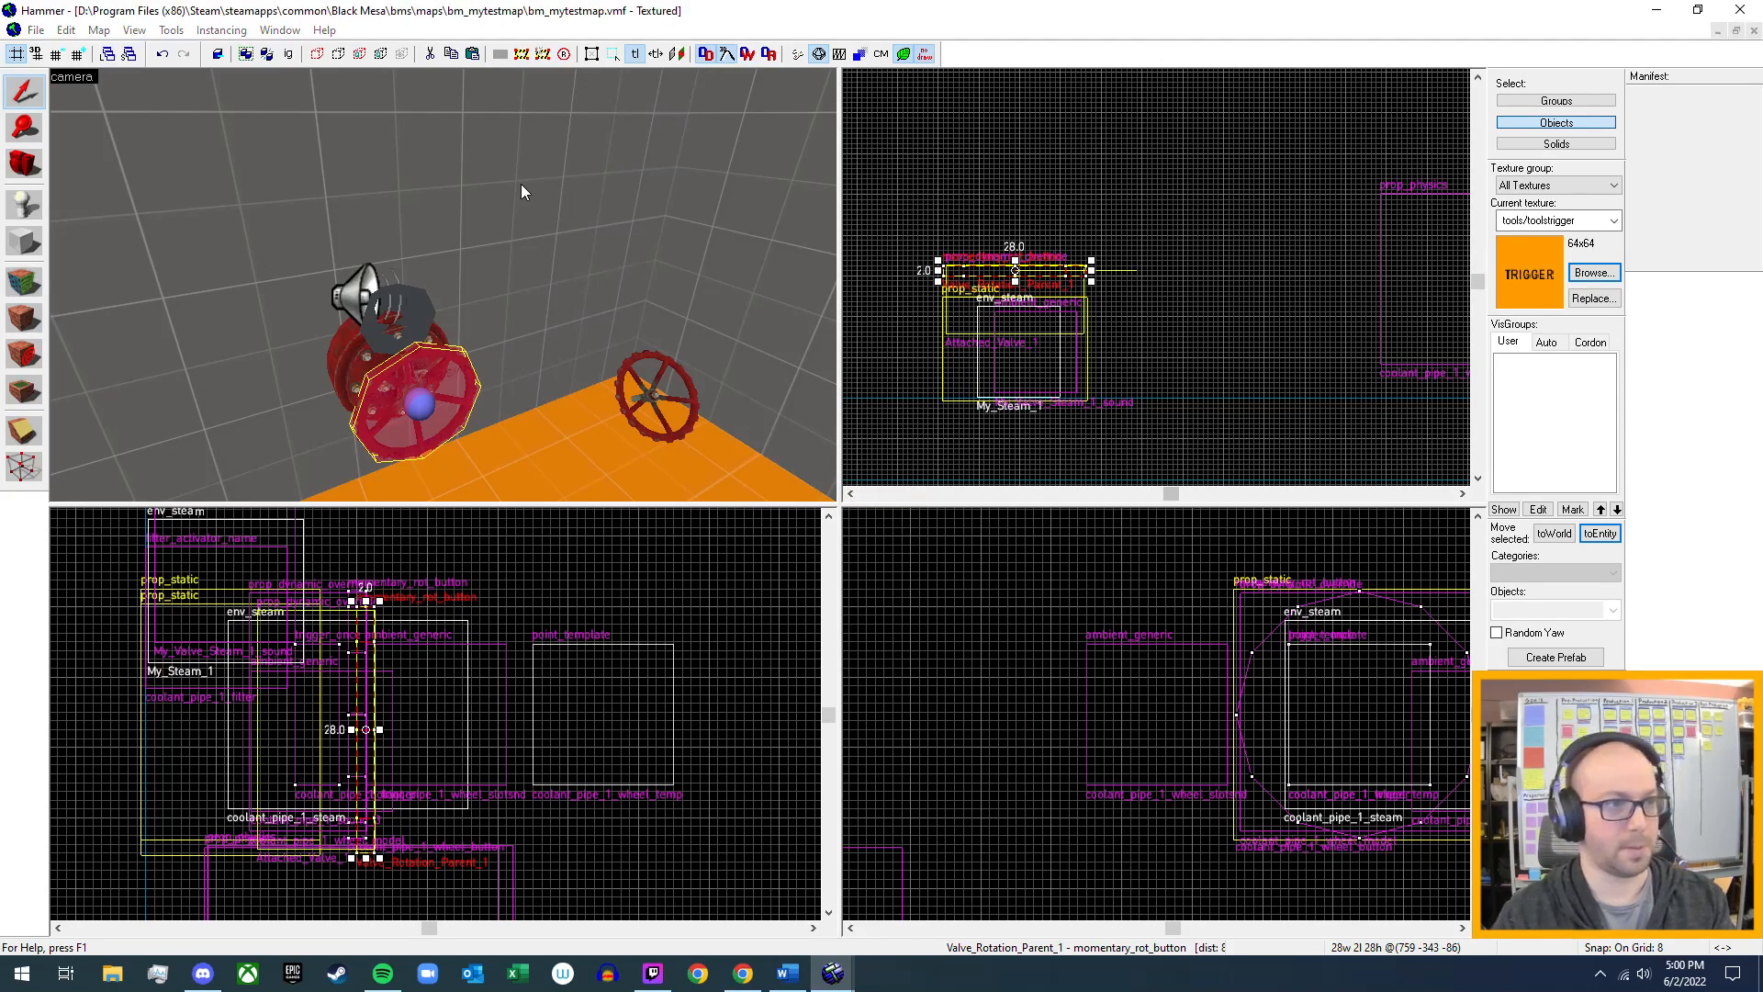
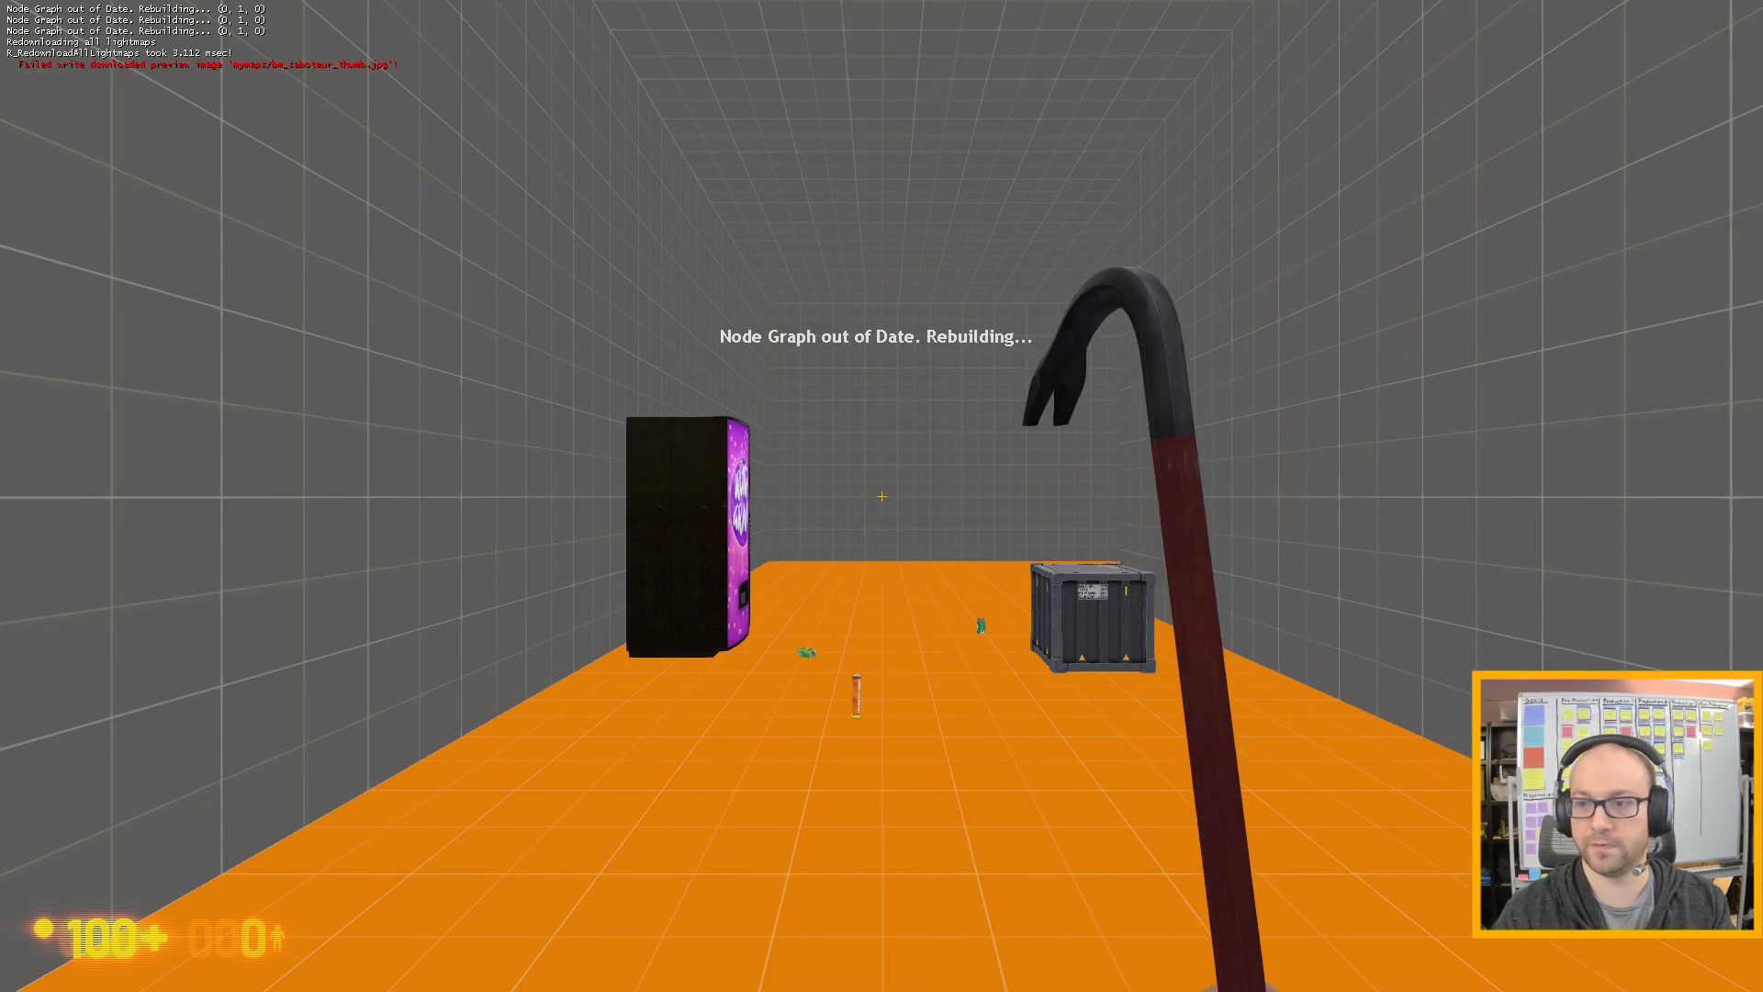
- Walk to the steam valves in the test room and turn the mounted wheel on the steaming valve to test the shortened delays
key(w)
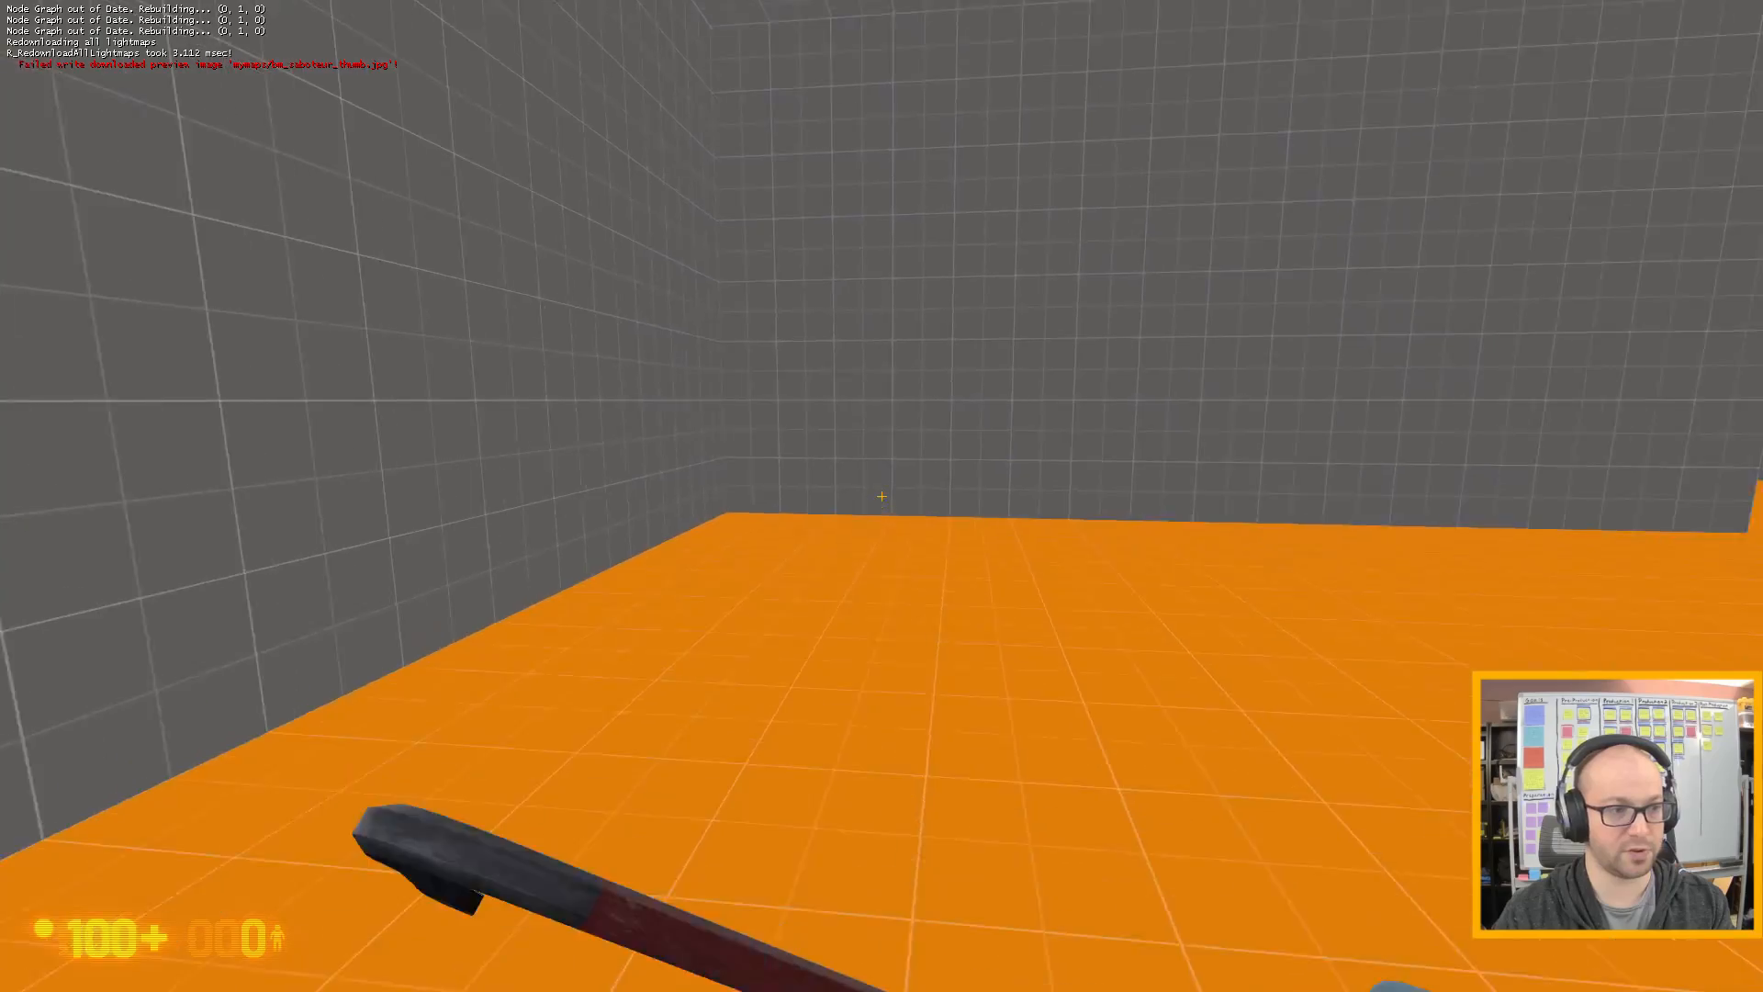
key(w)
click(881, 496)
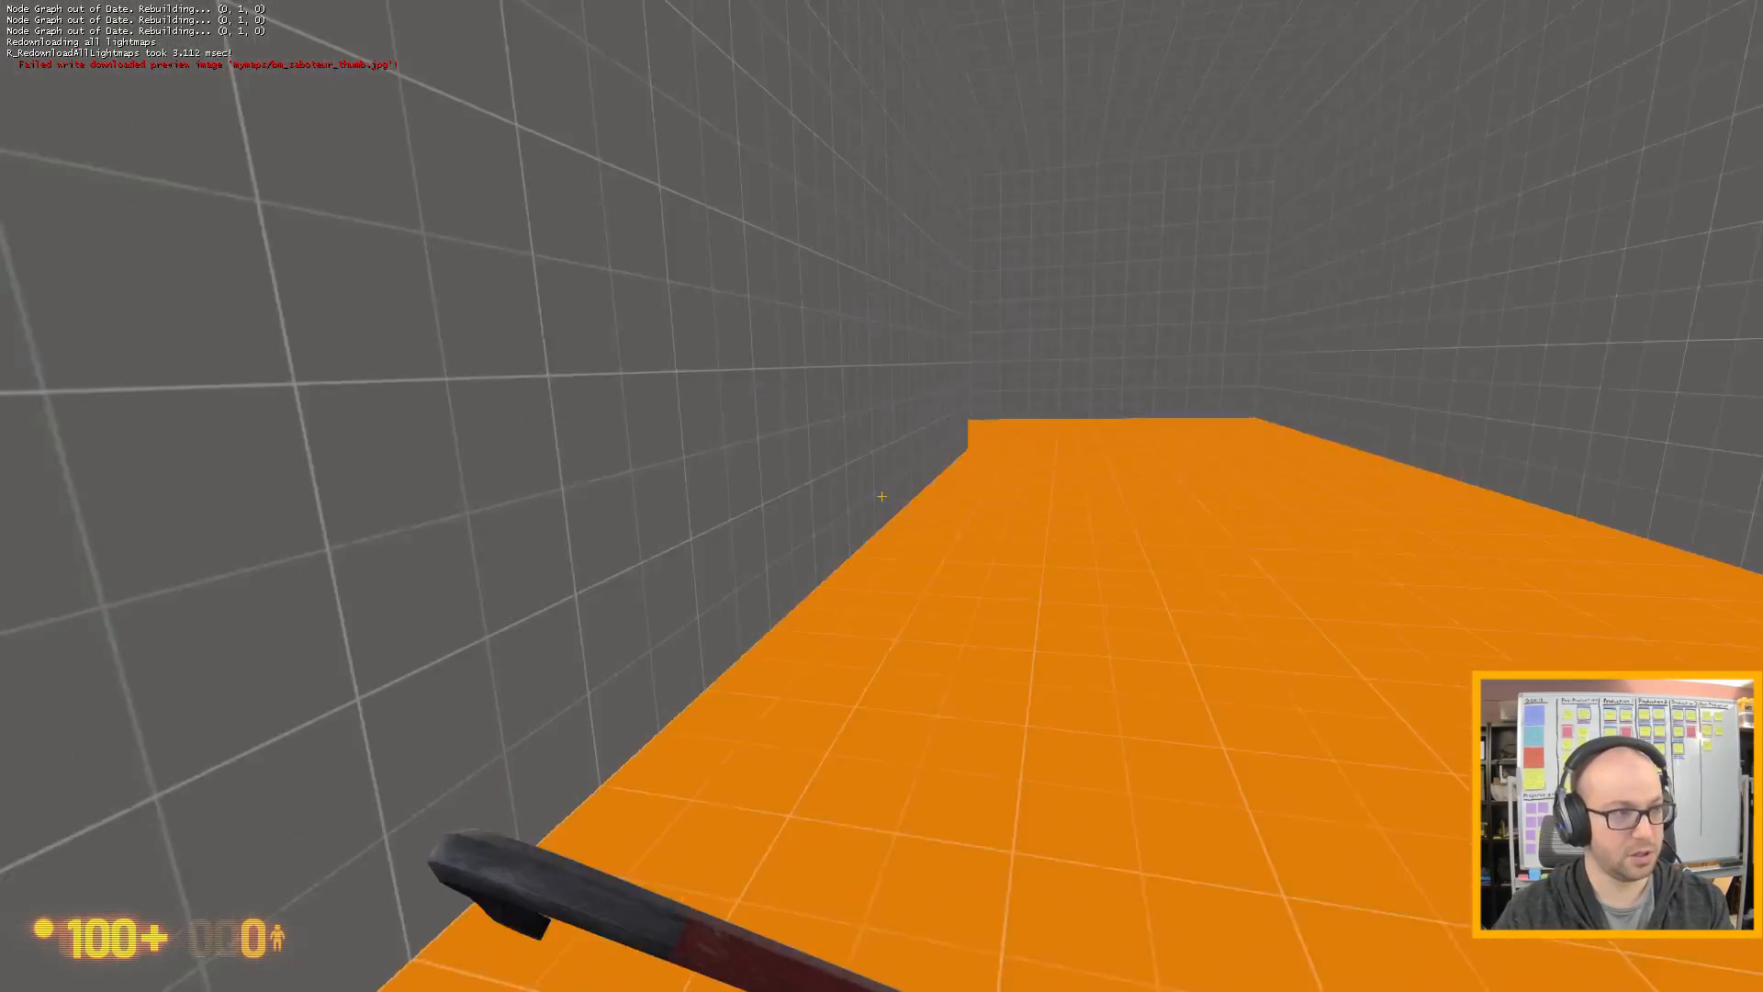
key(w)
click(882, 496)
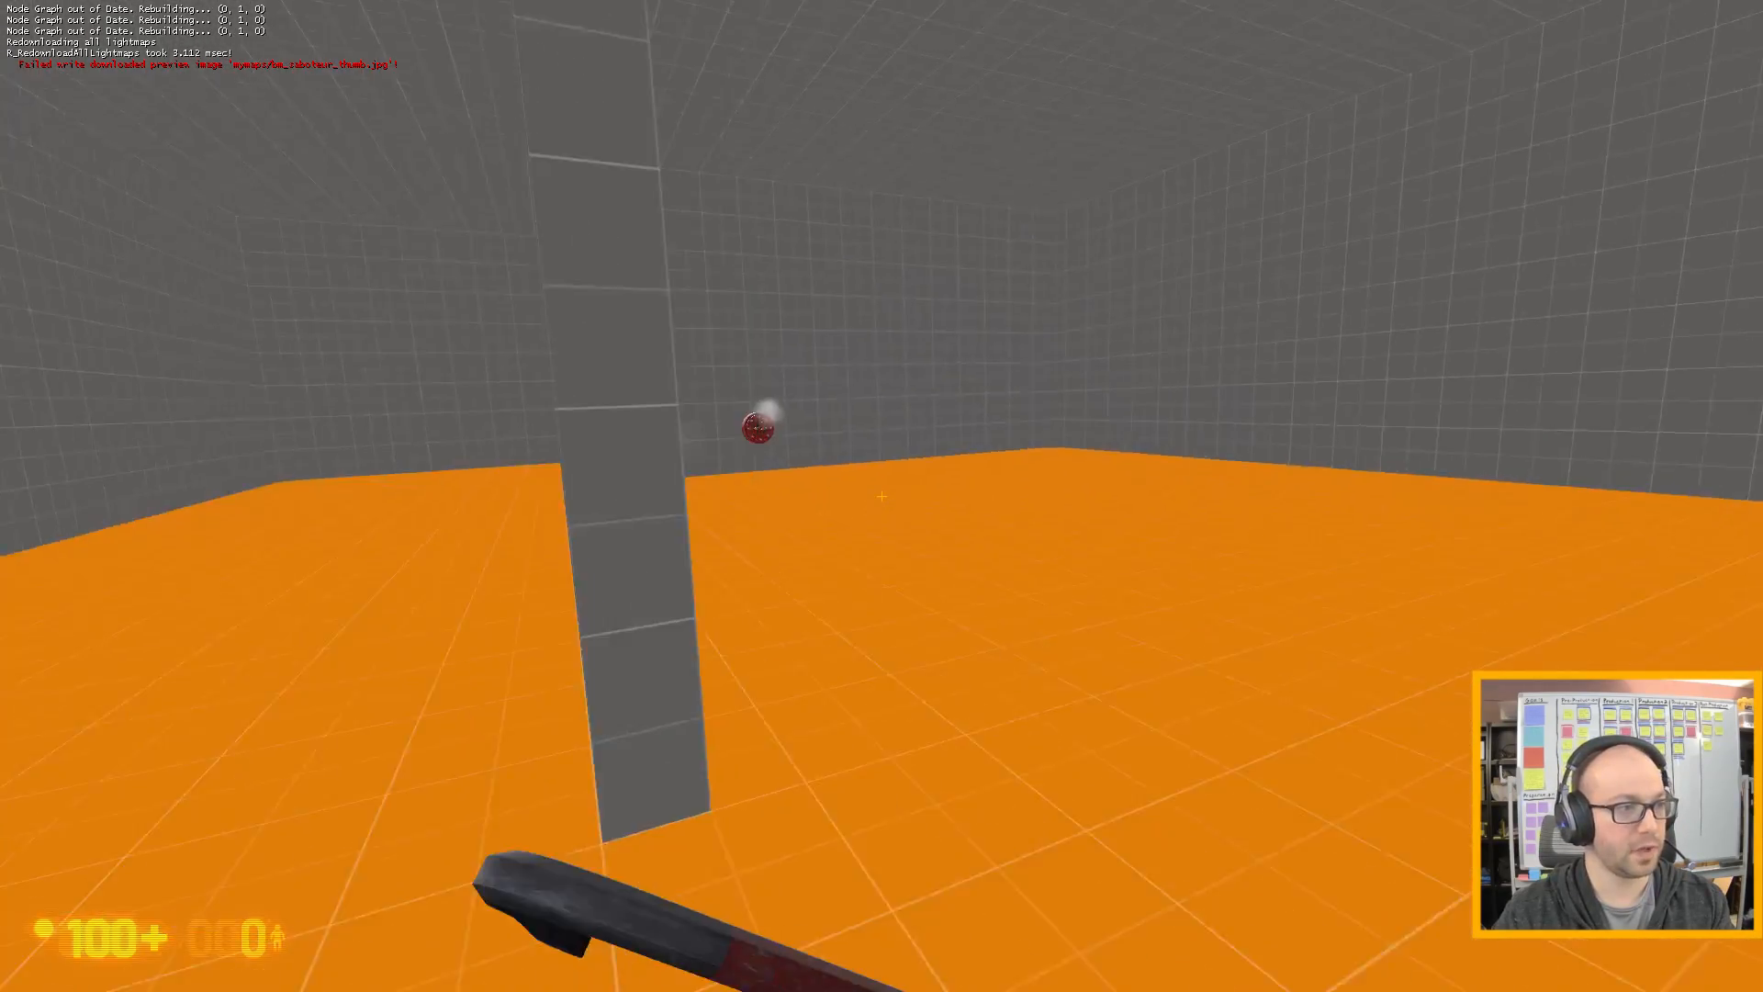
key(w)
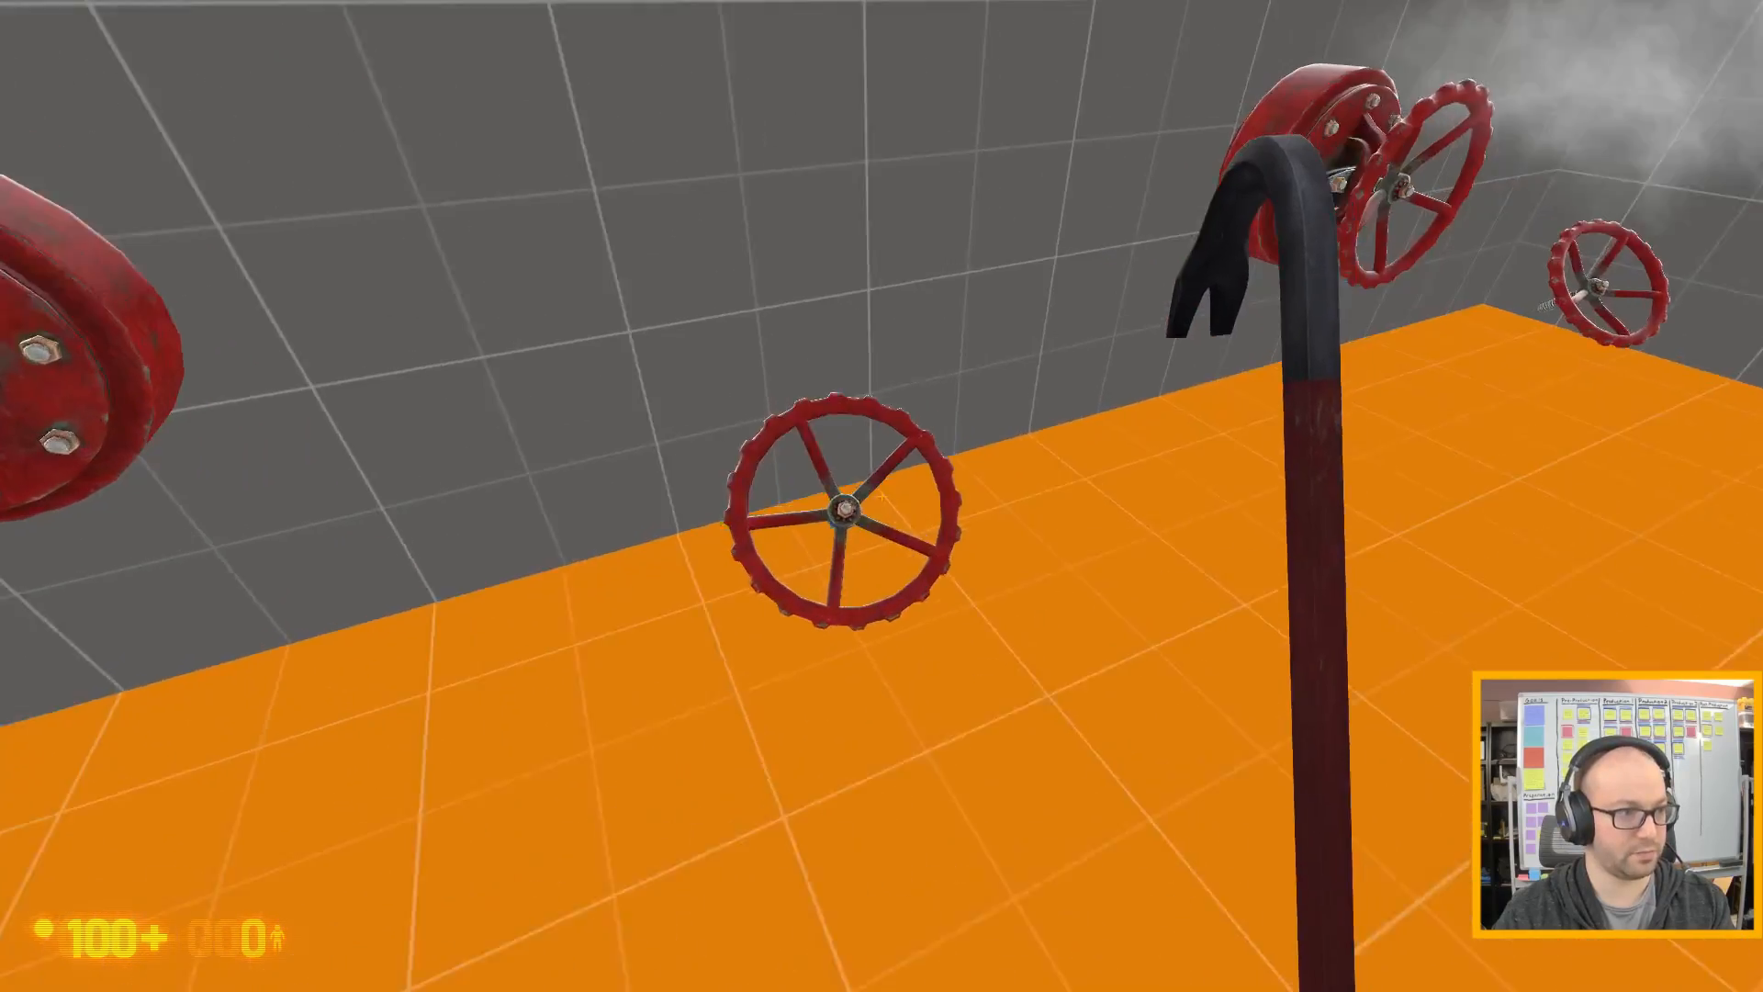
key(w)
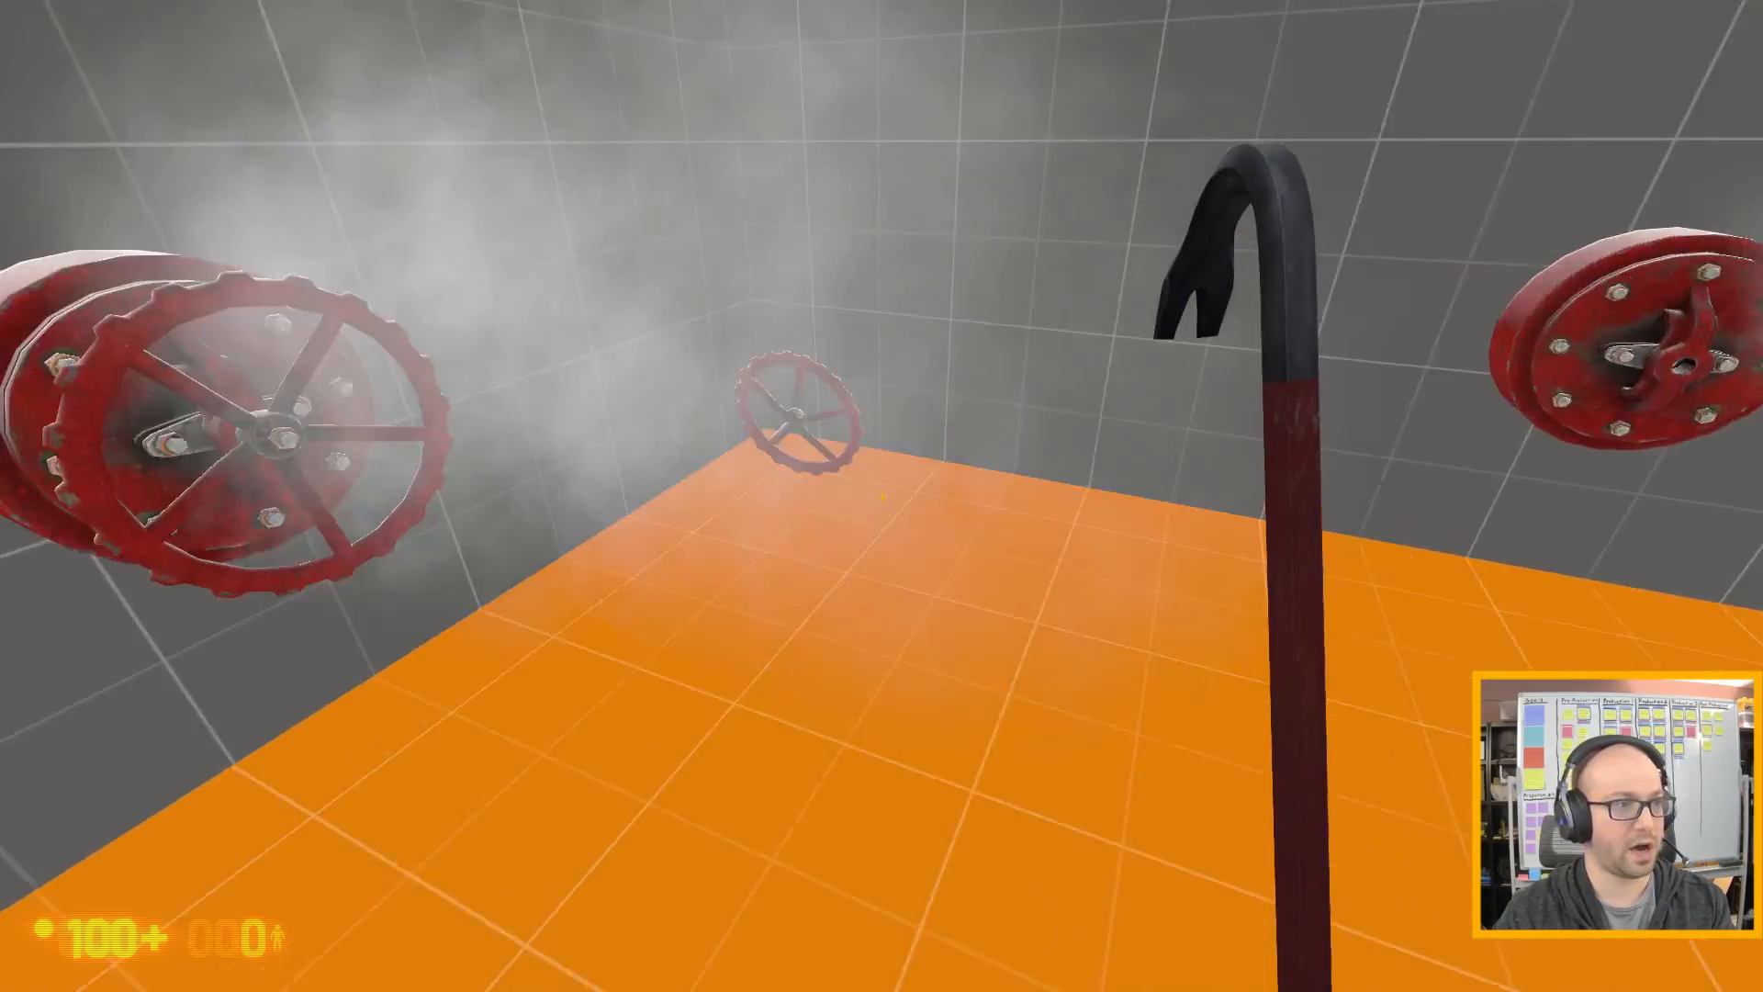
key(e)
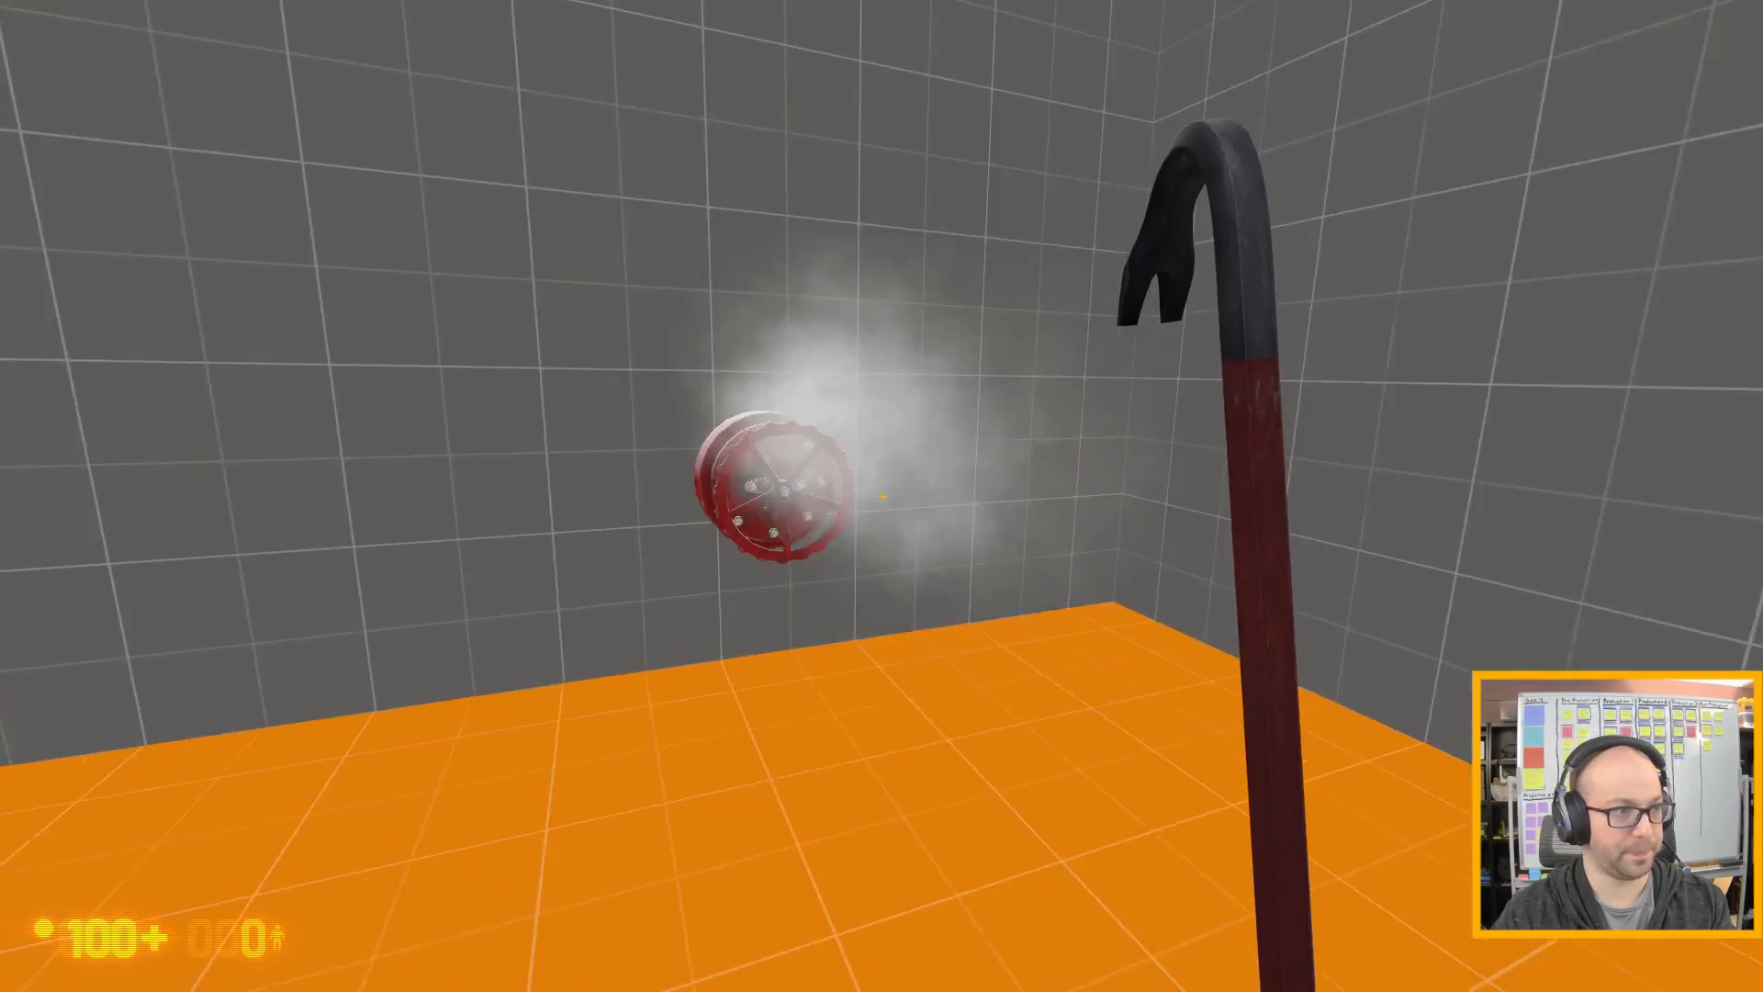
key(w)
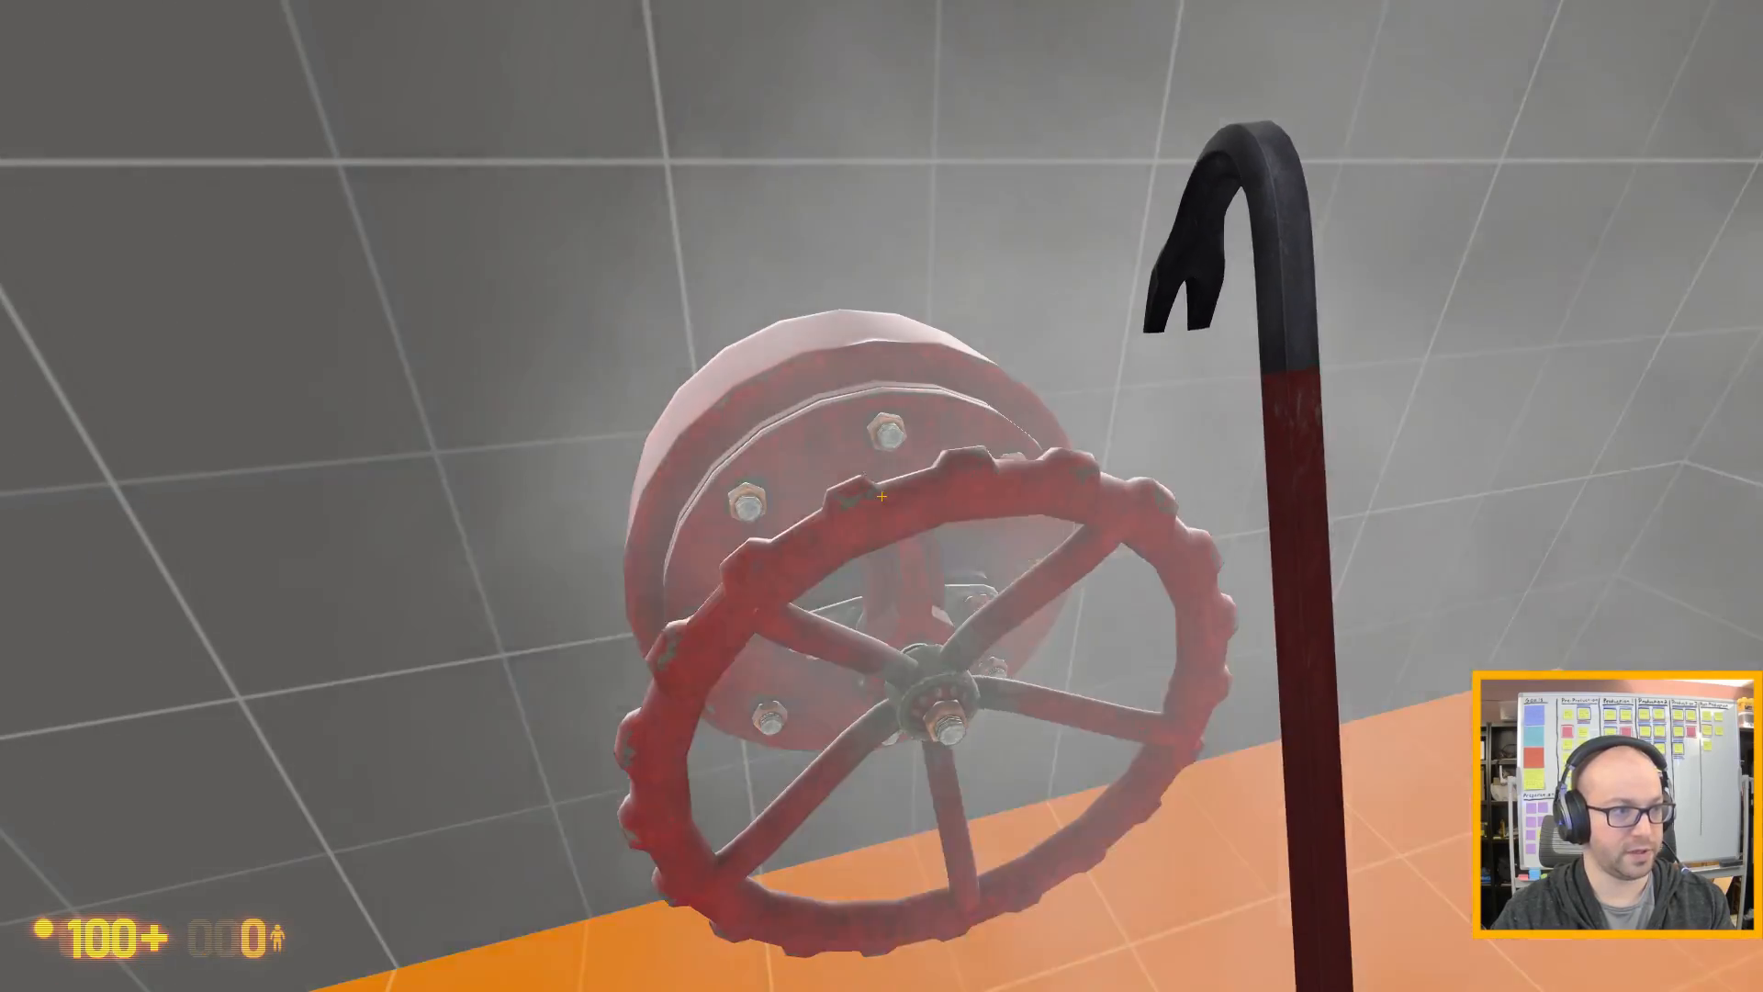
key(e)
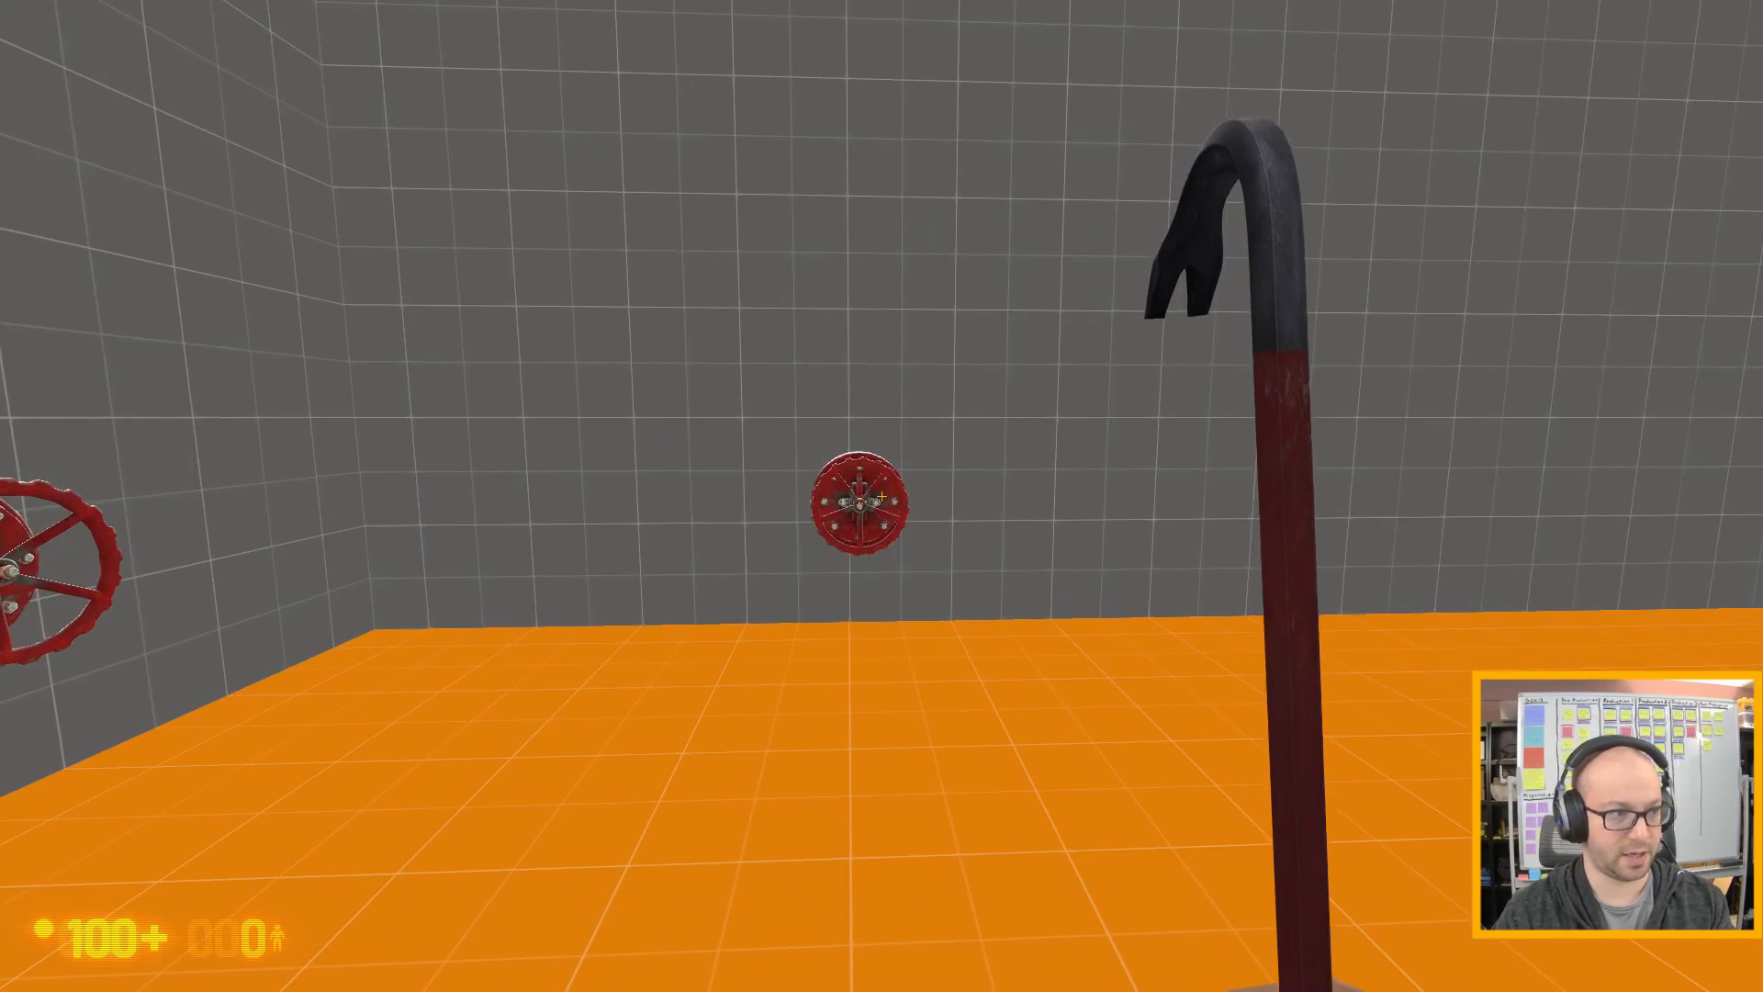
key(w)
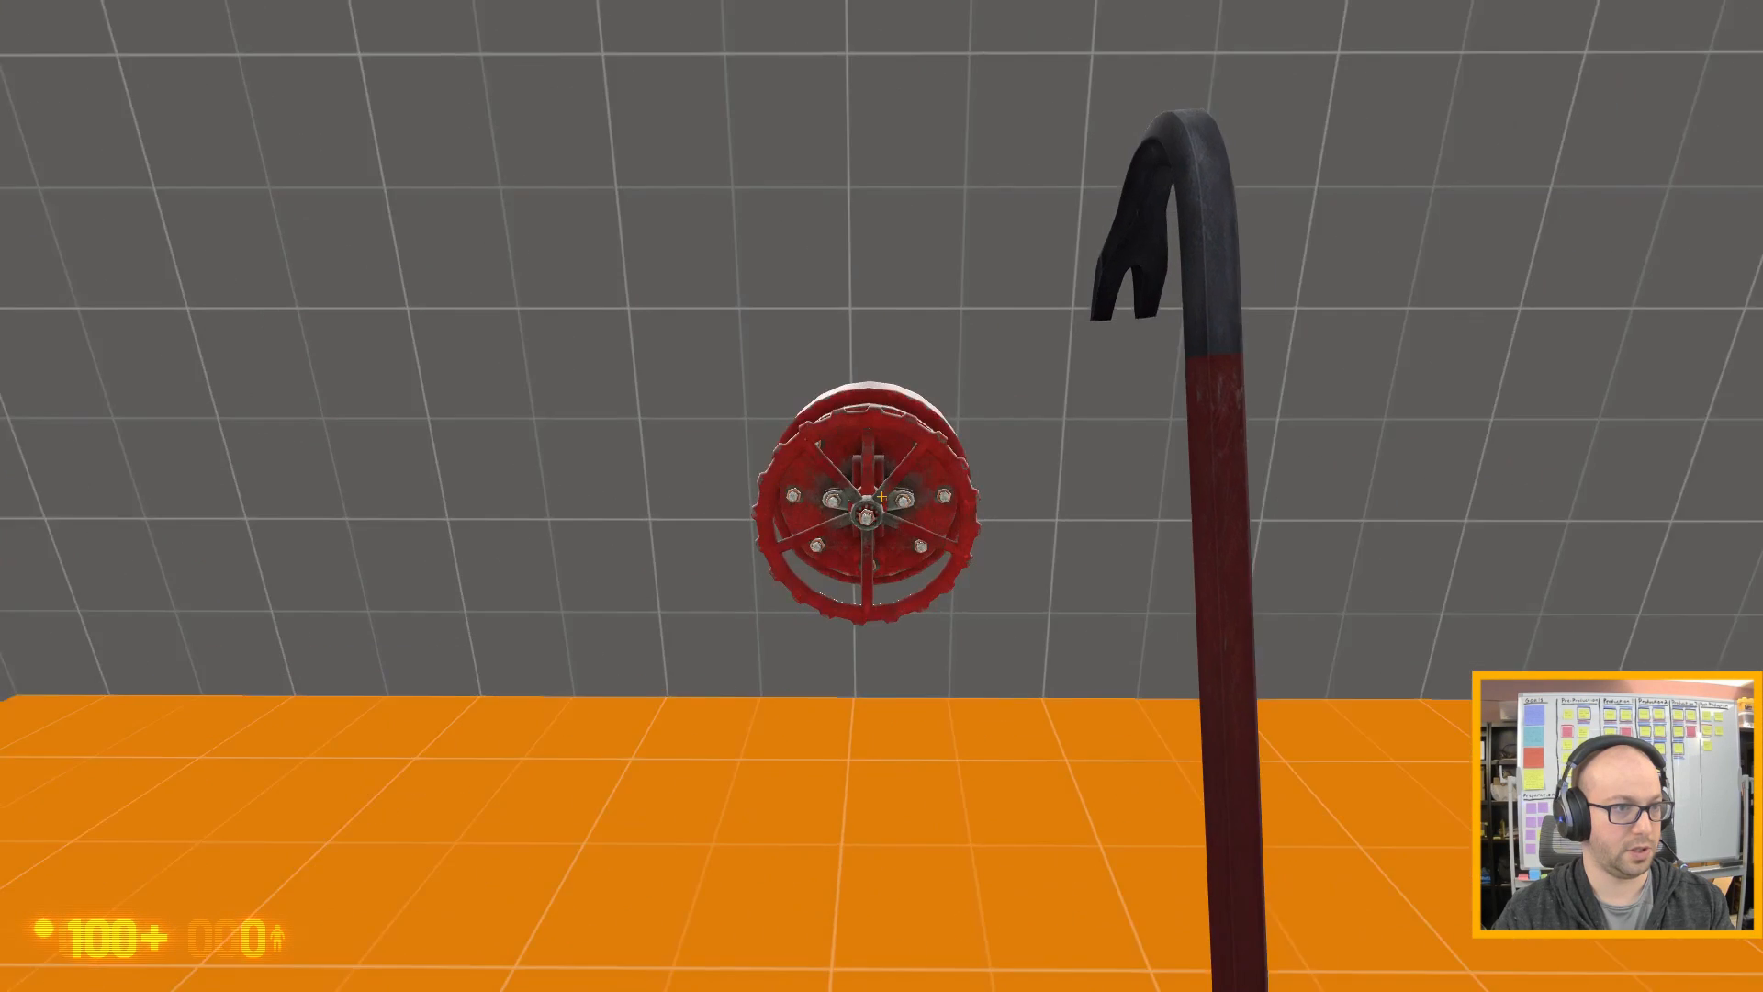
key(s)
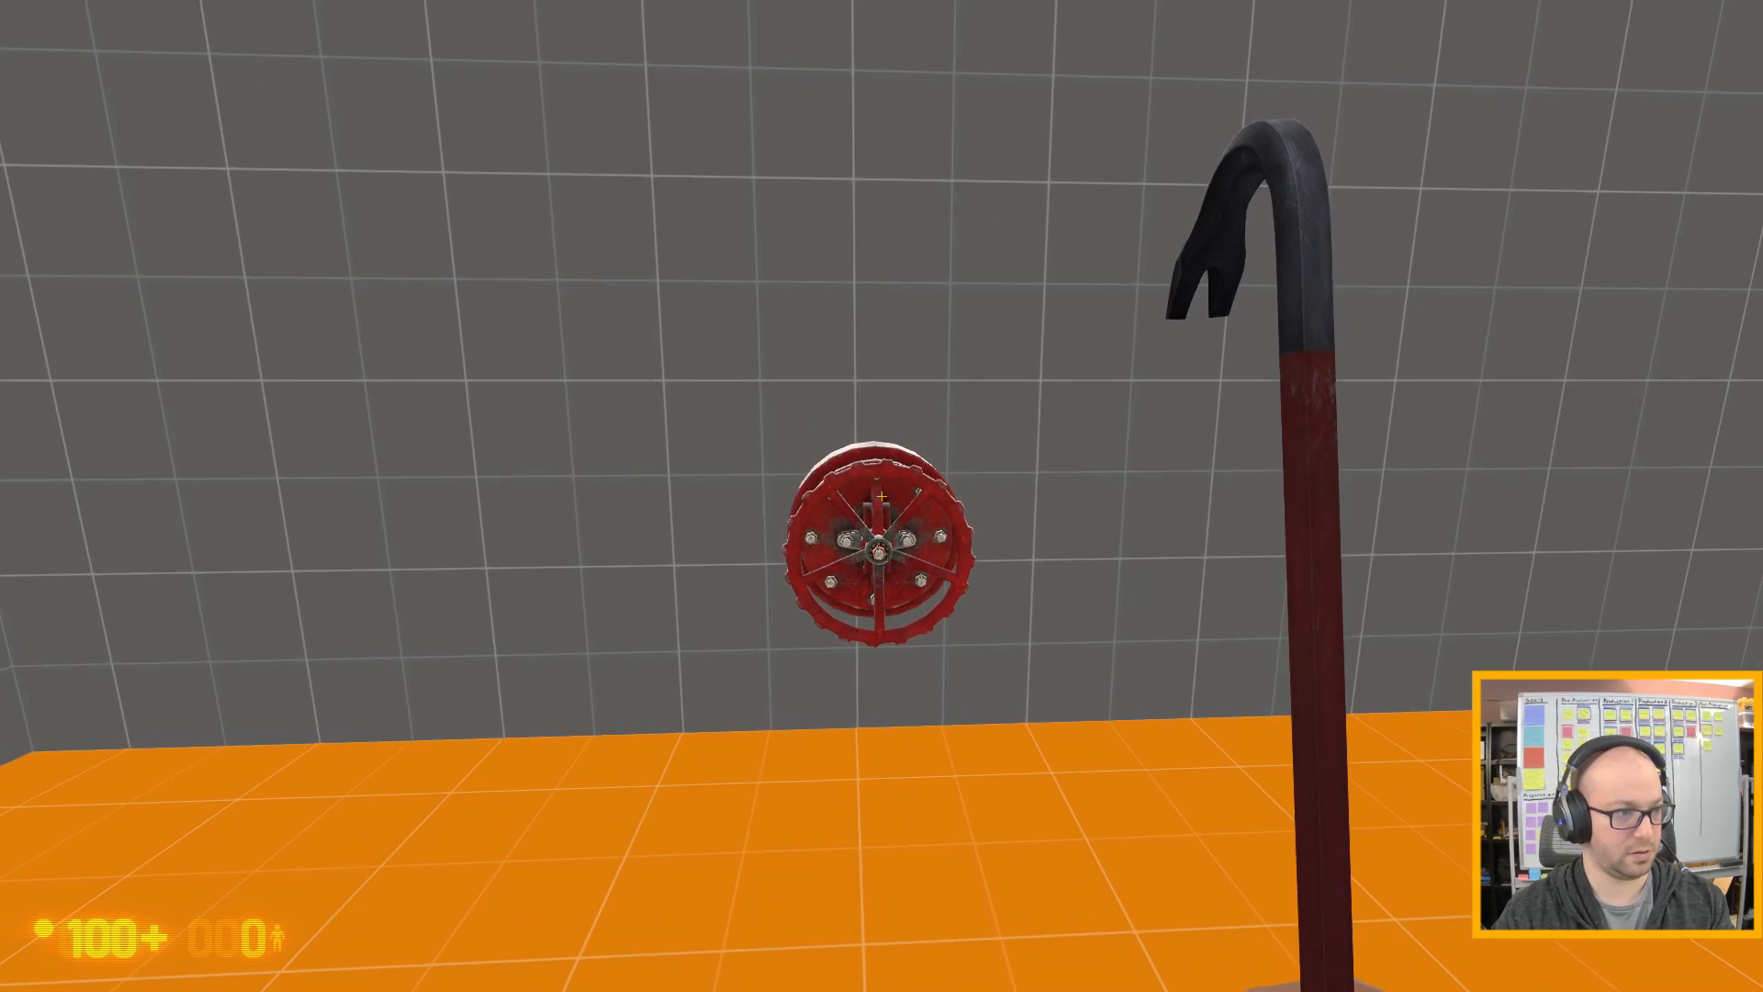
- Exit the running game with the console command quit and continue back to the Hammer editor
key(grave)
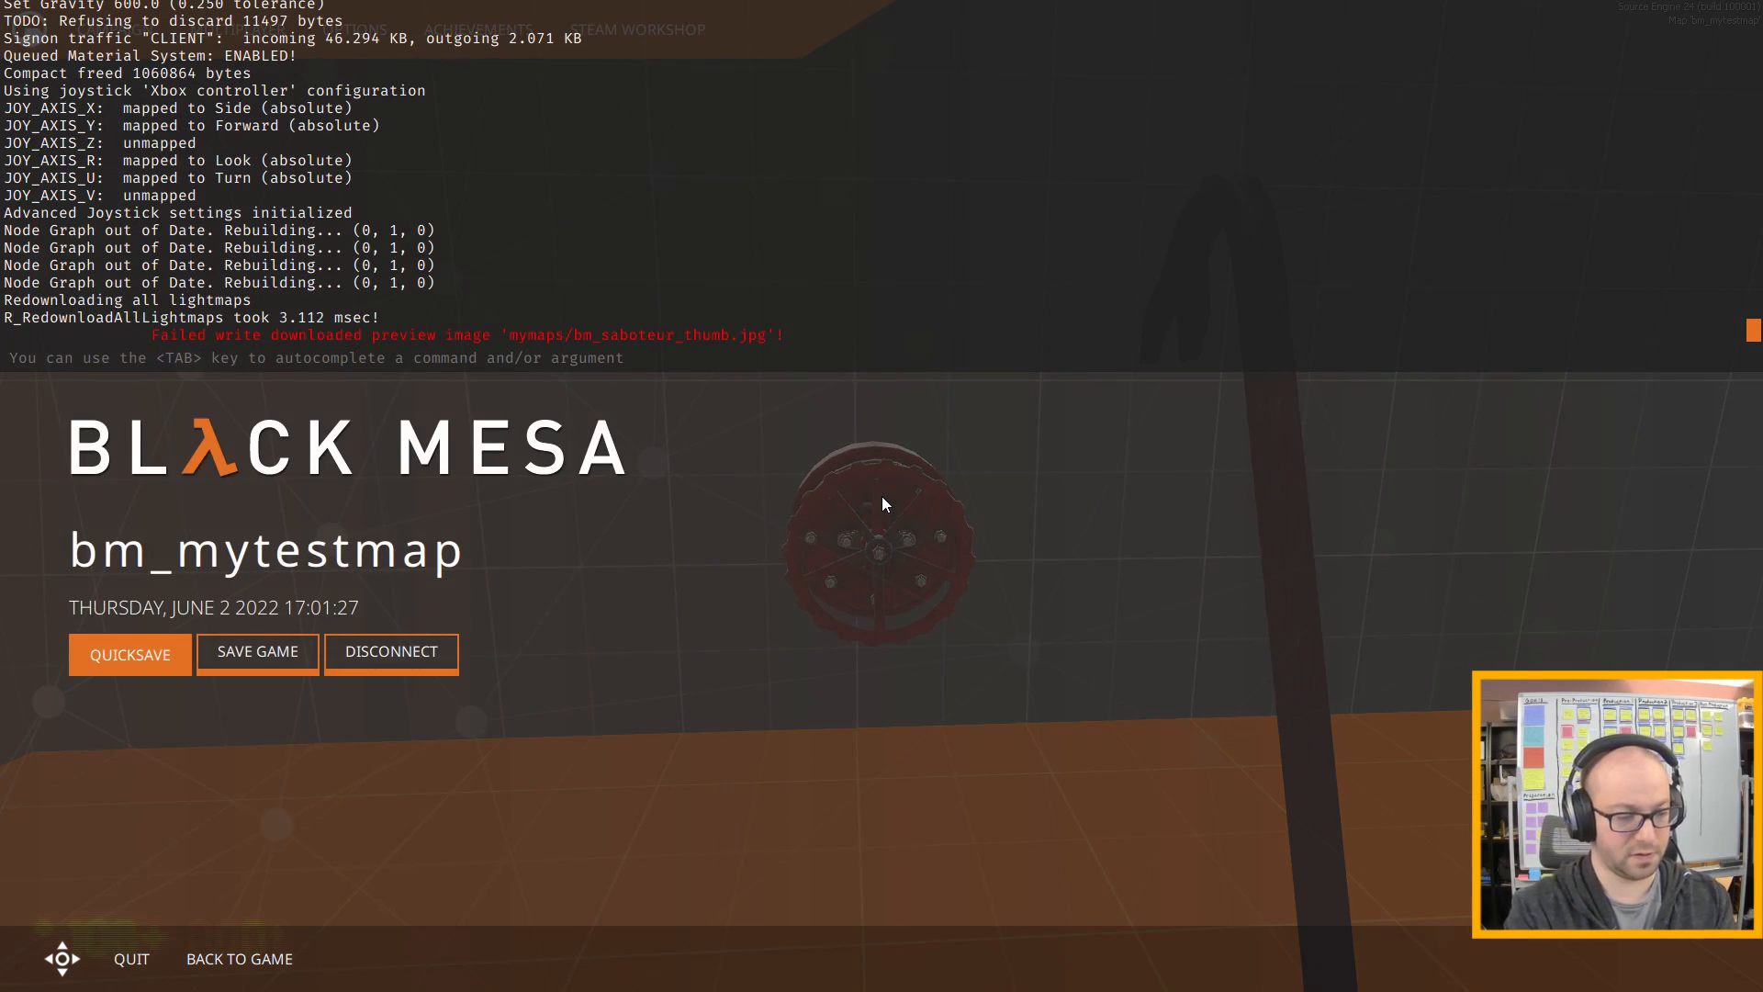
text(quit)
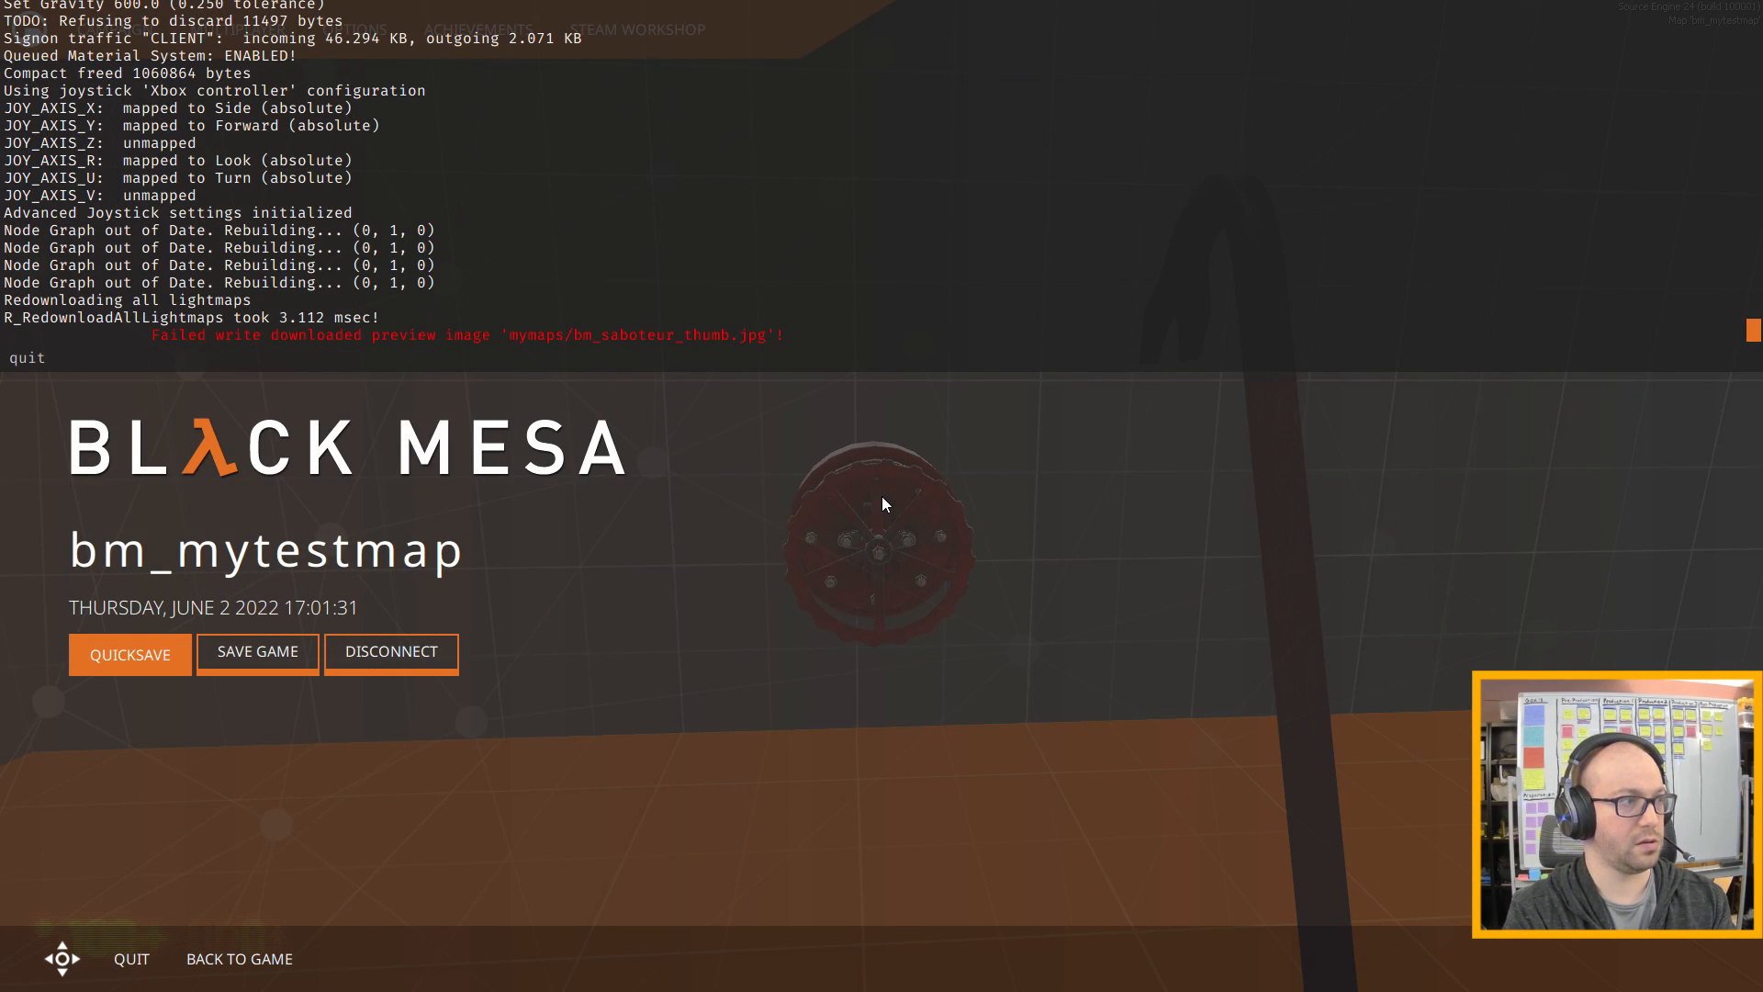
key(Return)
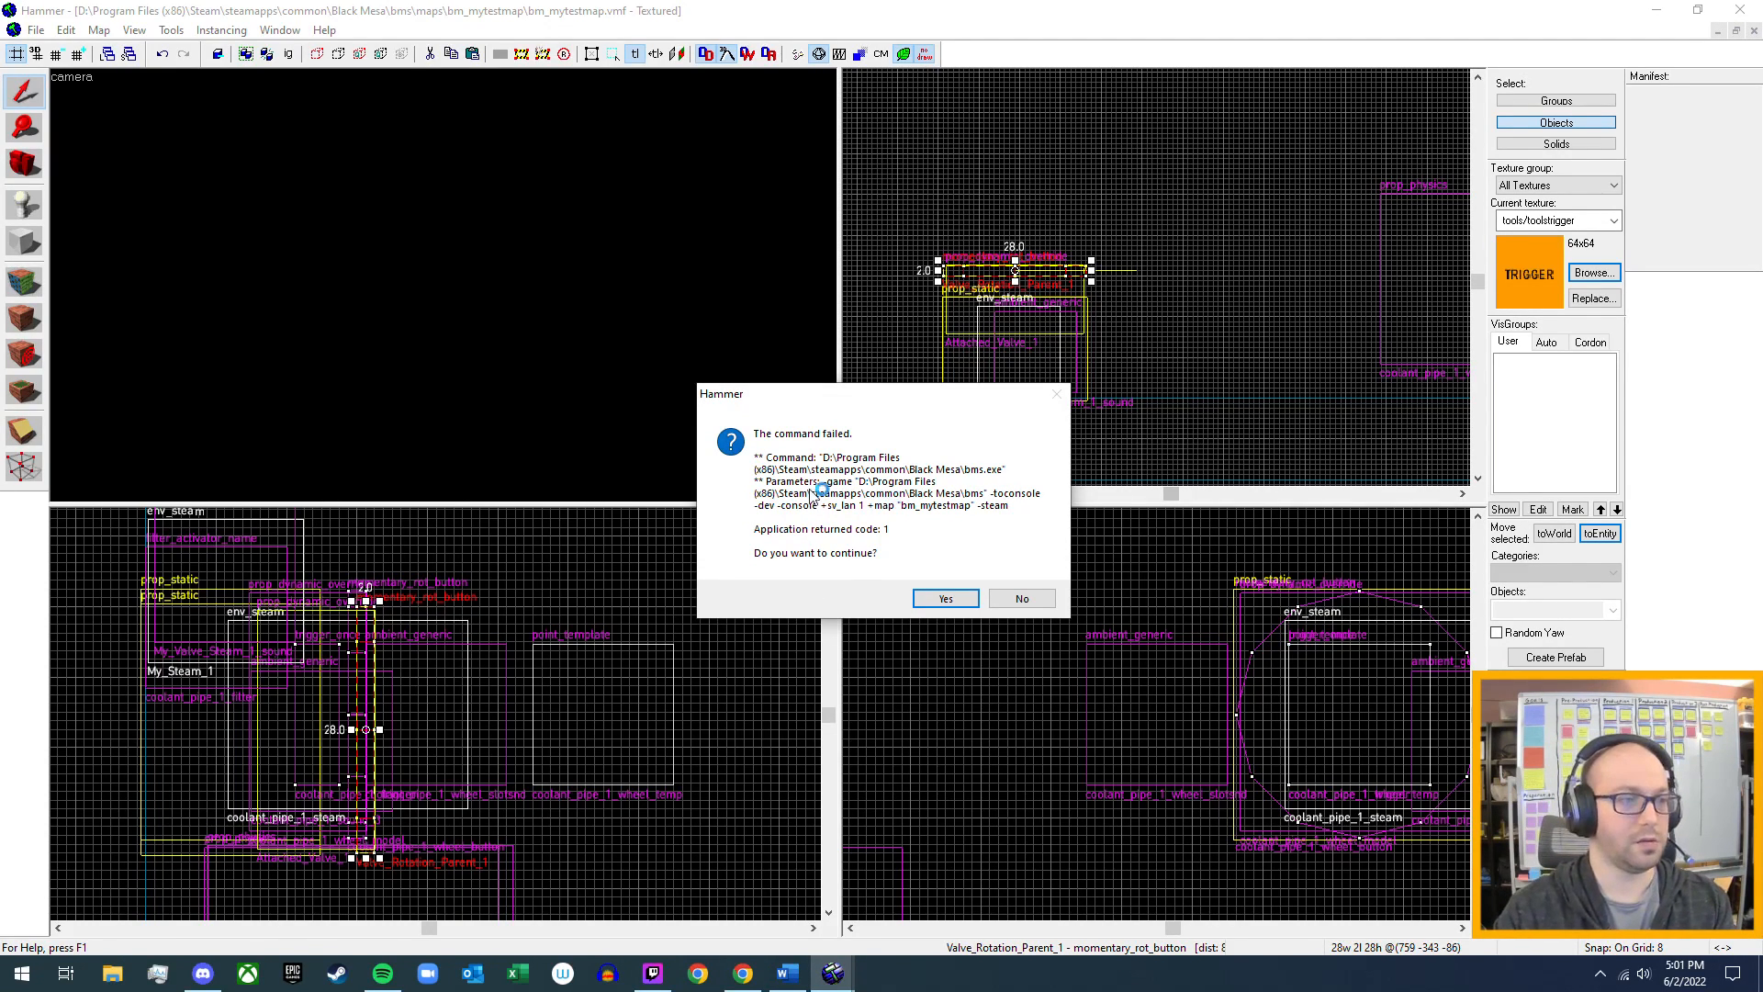
click(945, 598)
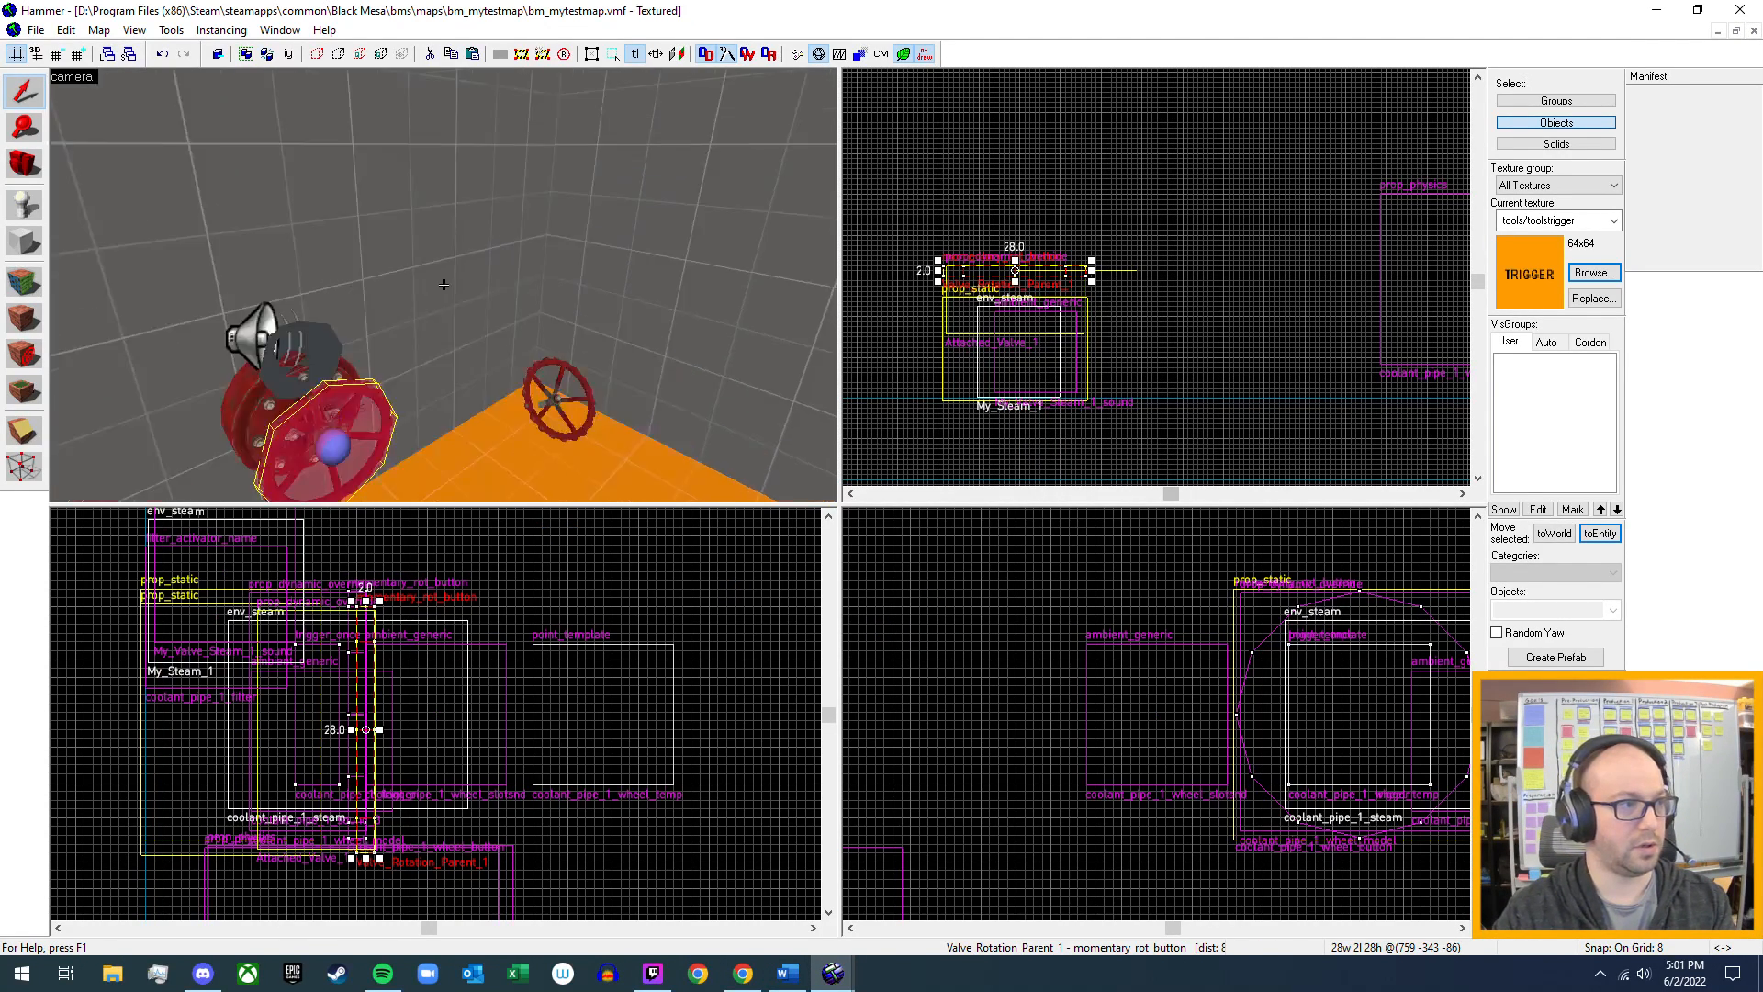
- Activate the Entity tool and choose env_fire as the entity type to place
key(s)
key(w)
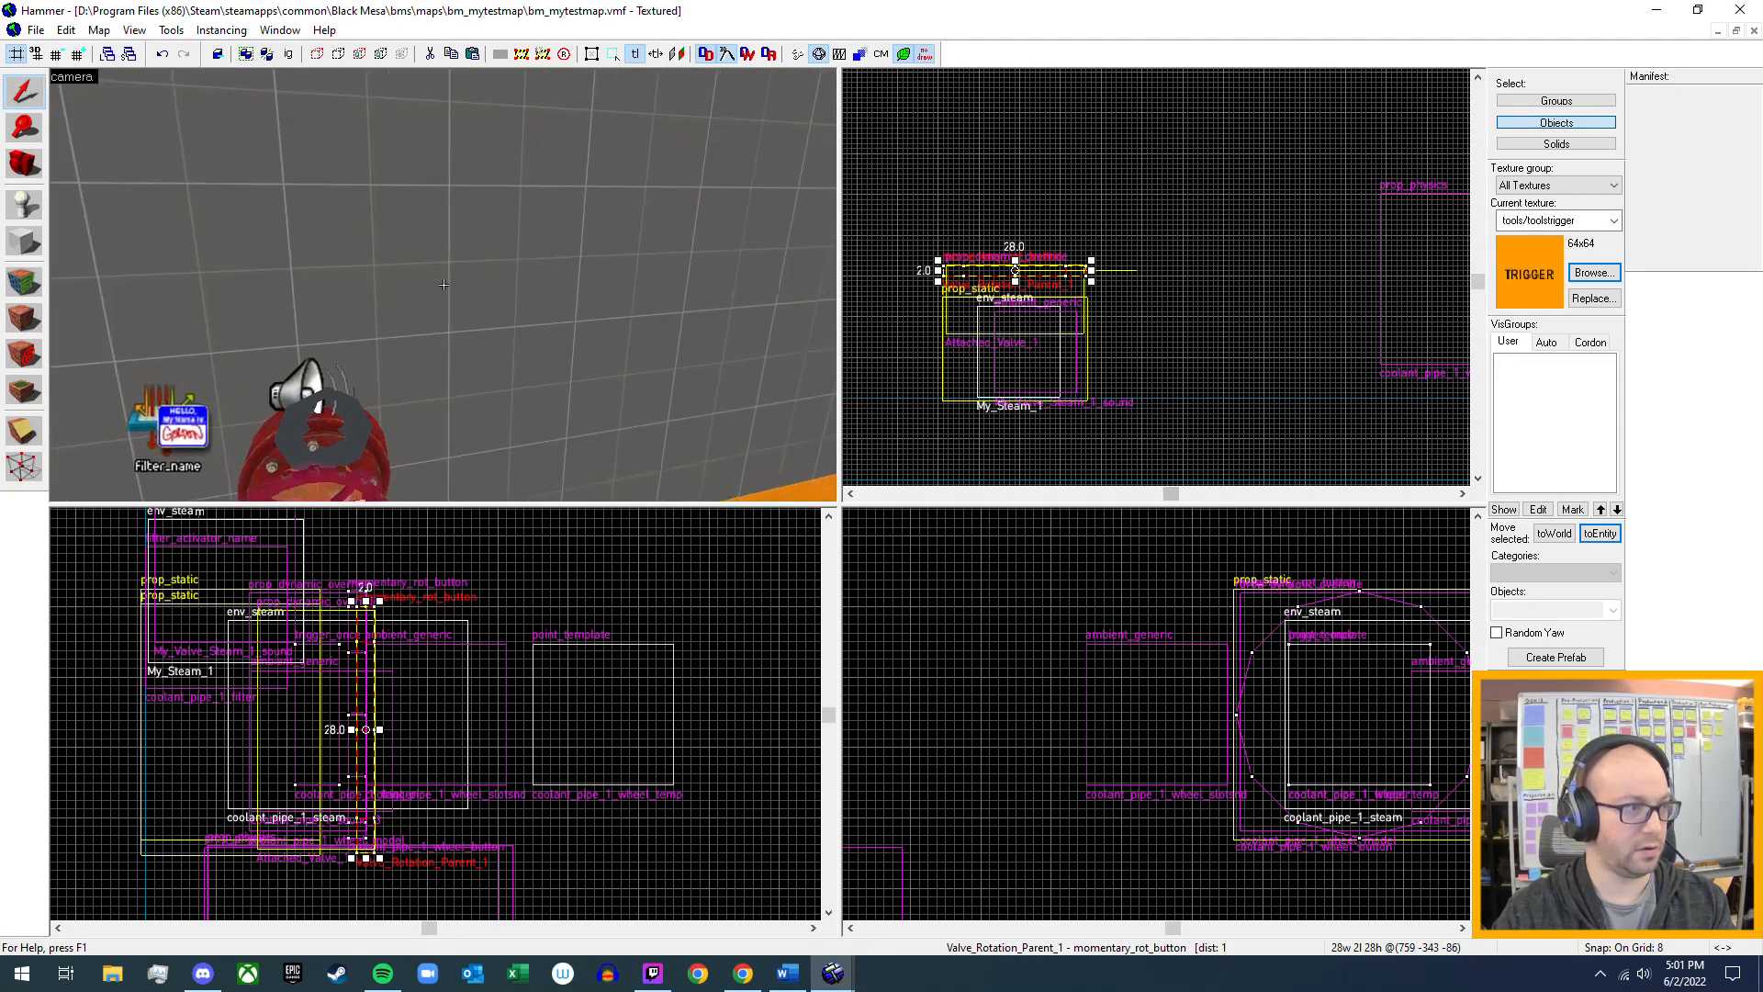
key(w)
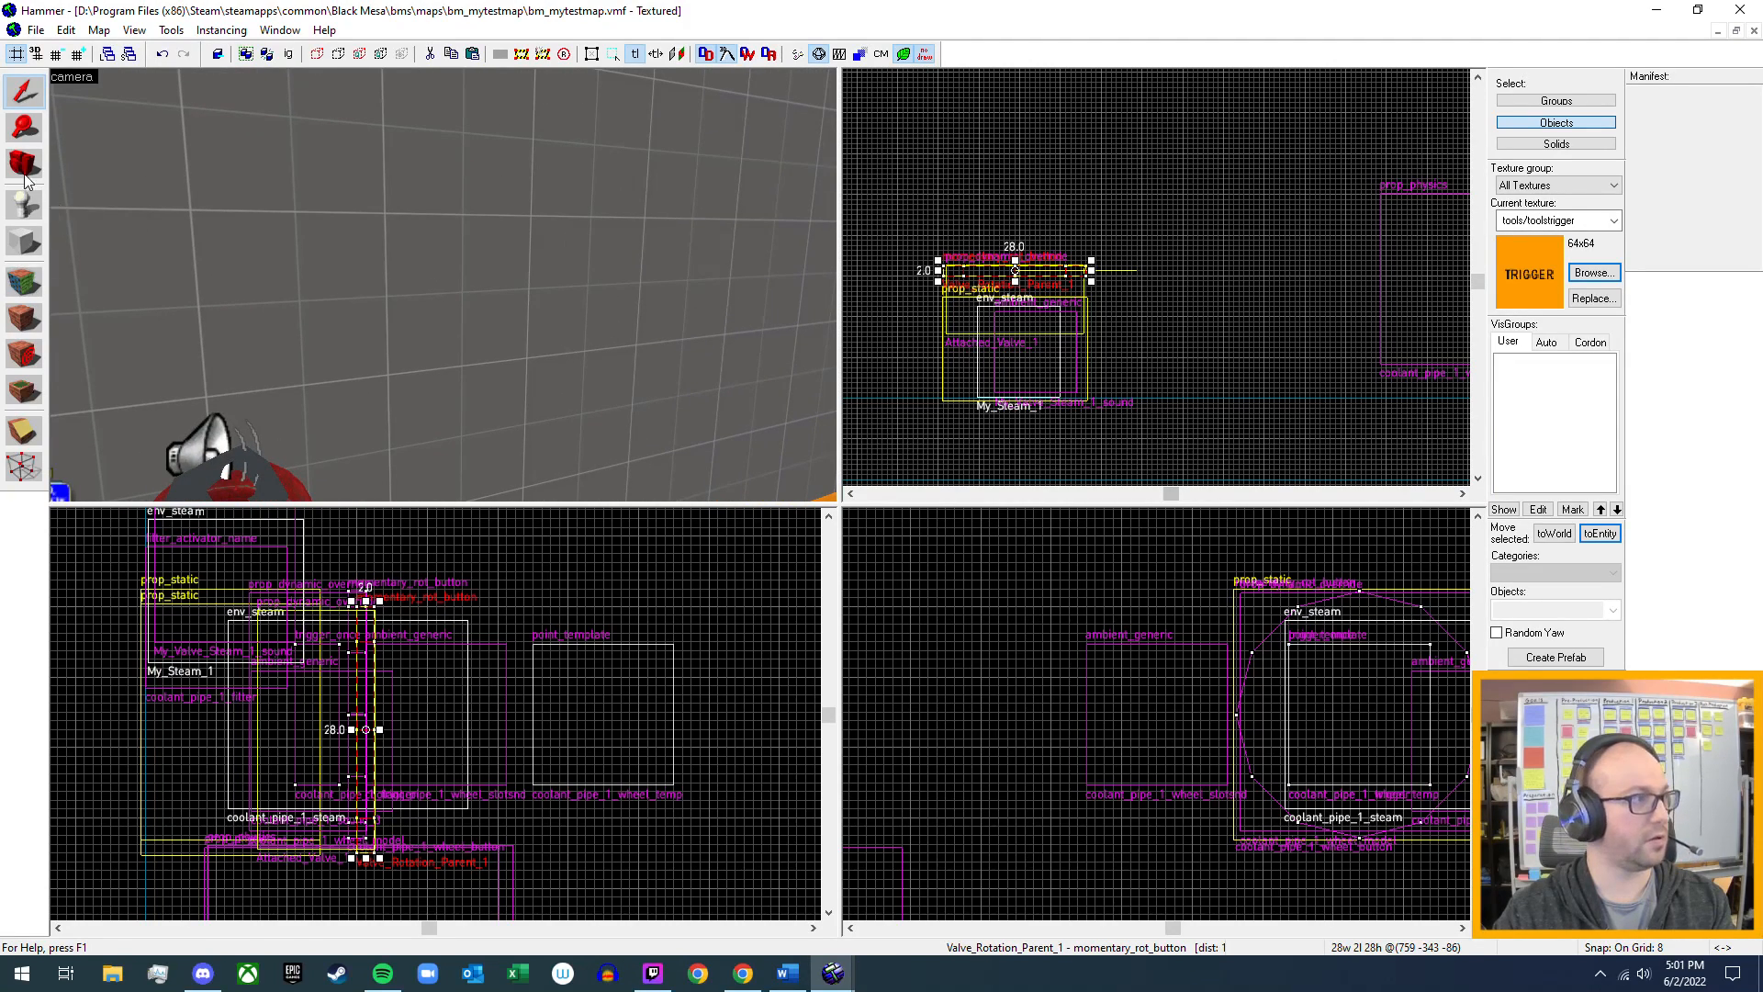
click(24, 242)
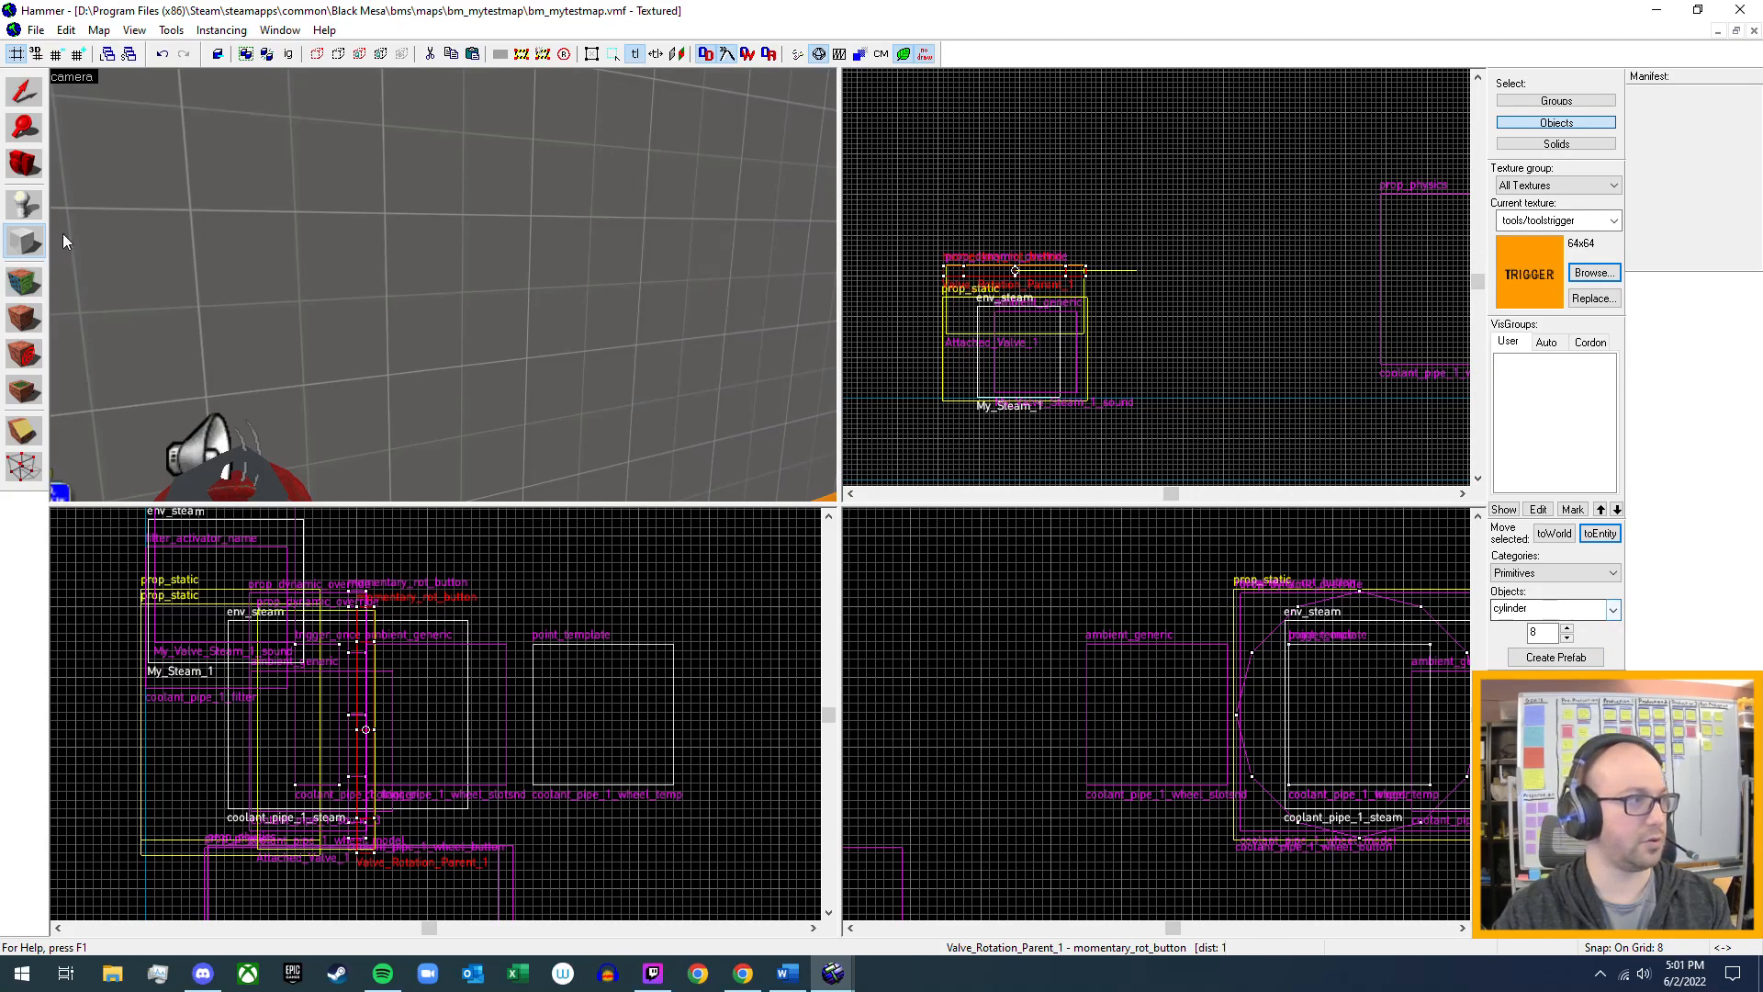
click(23, 204)
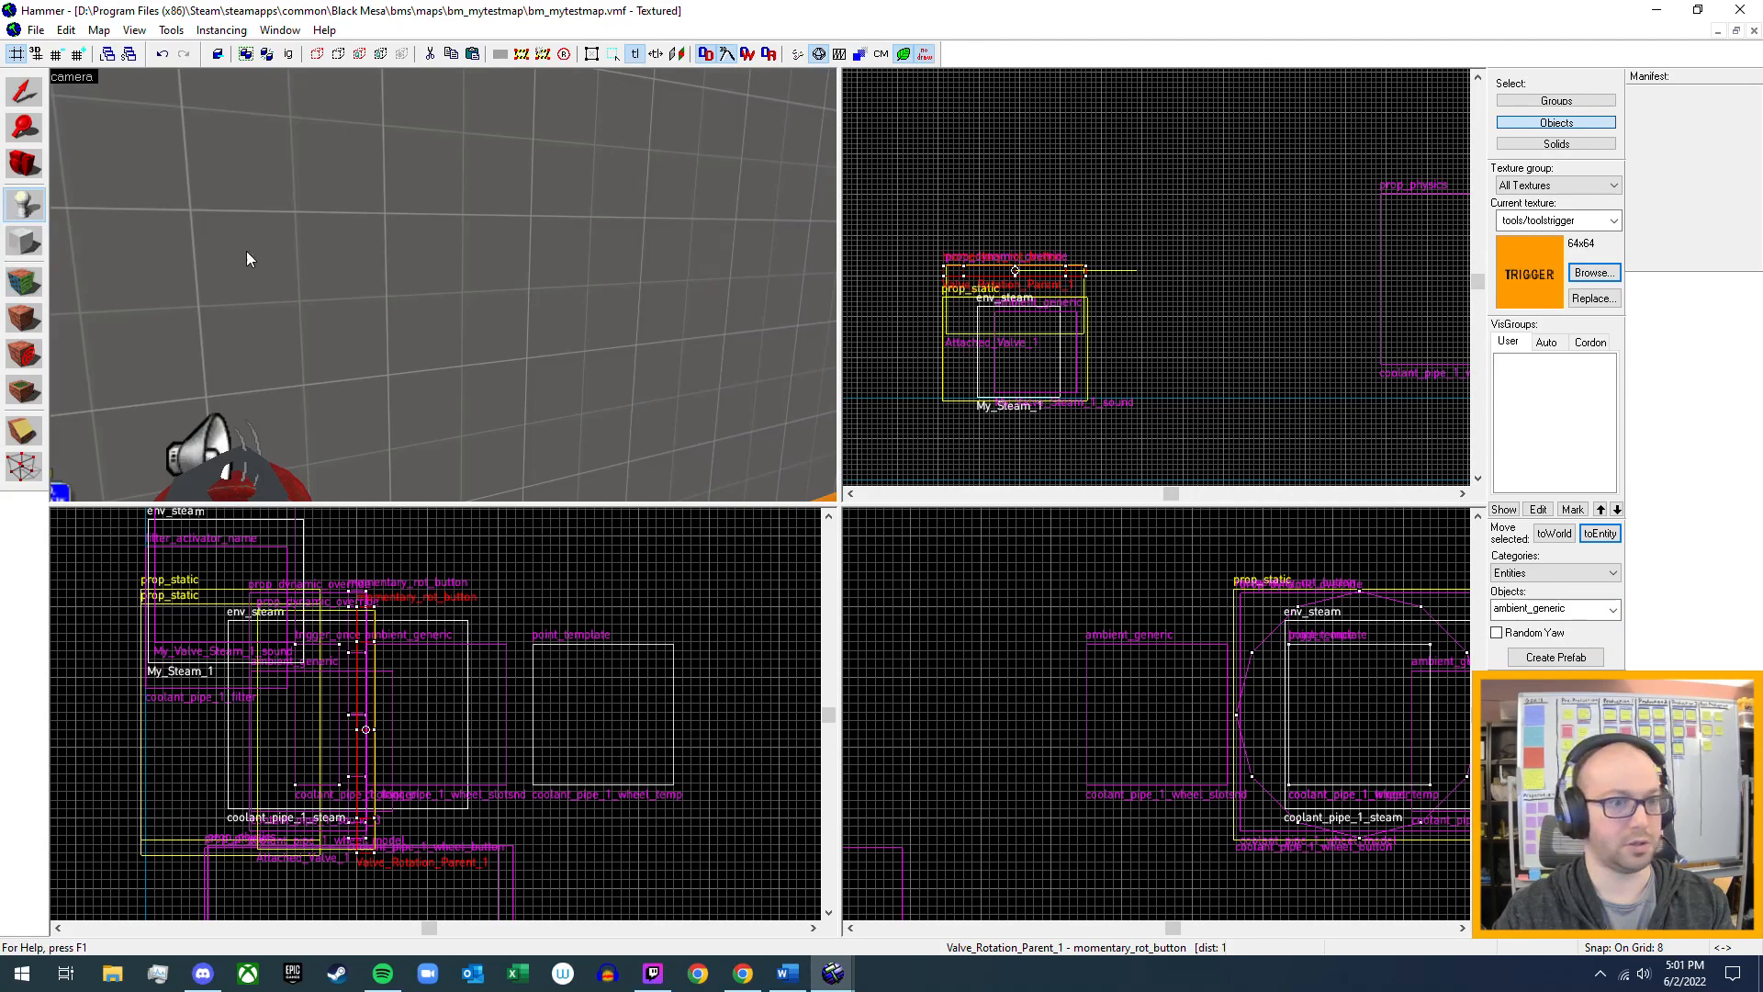
click(1602, 611)
text(env)
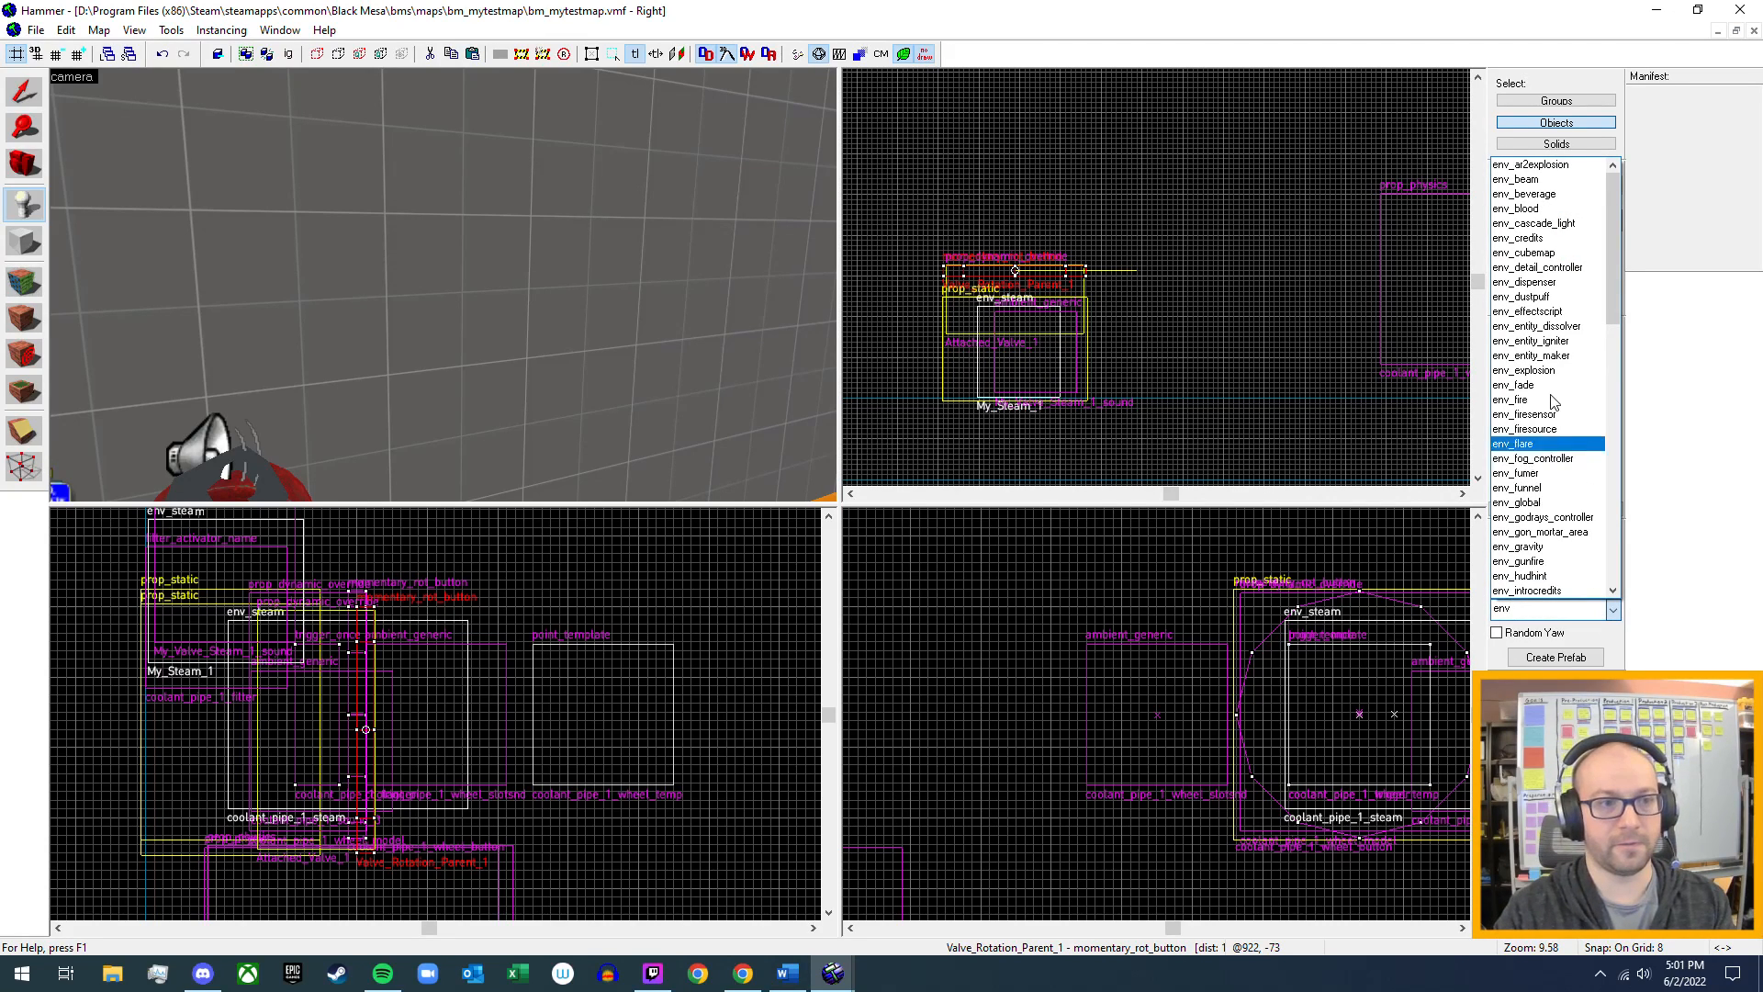
click(1549, 406)
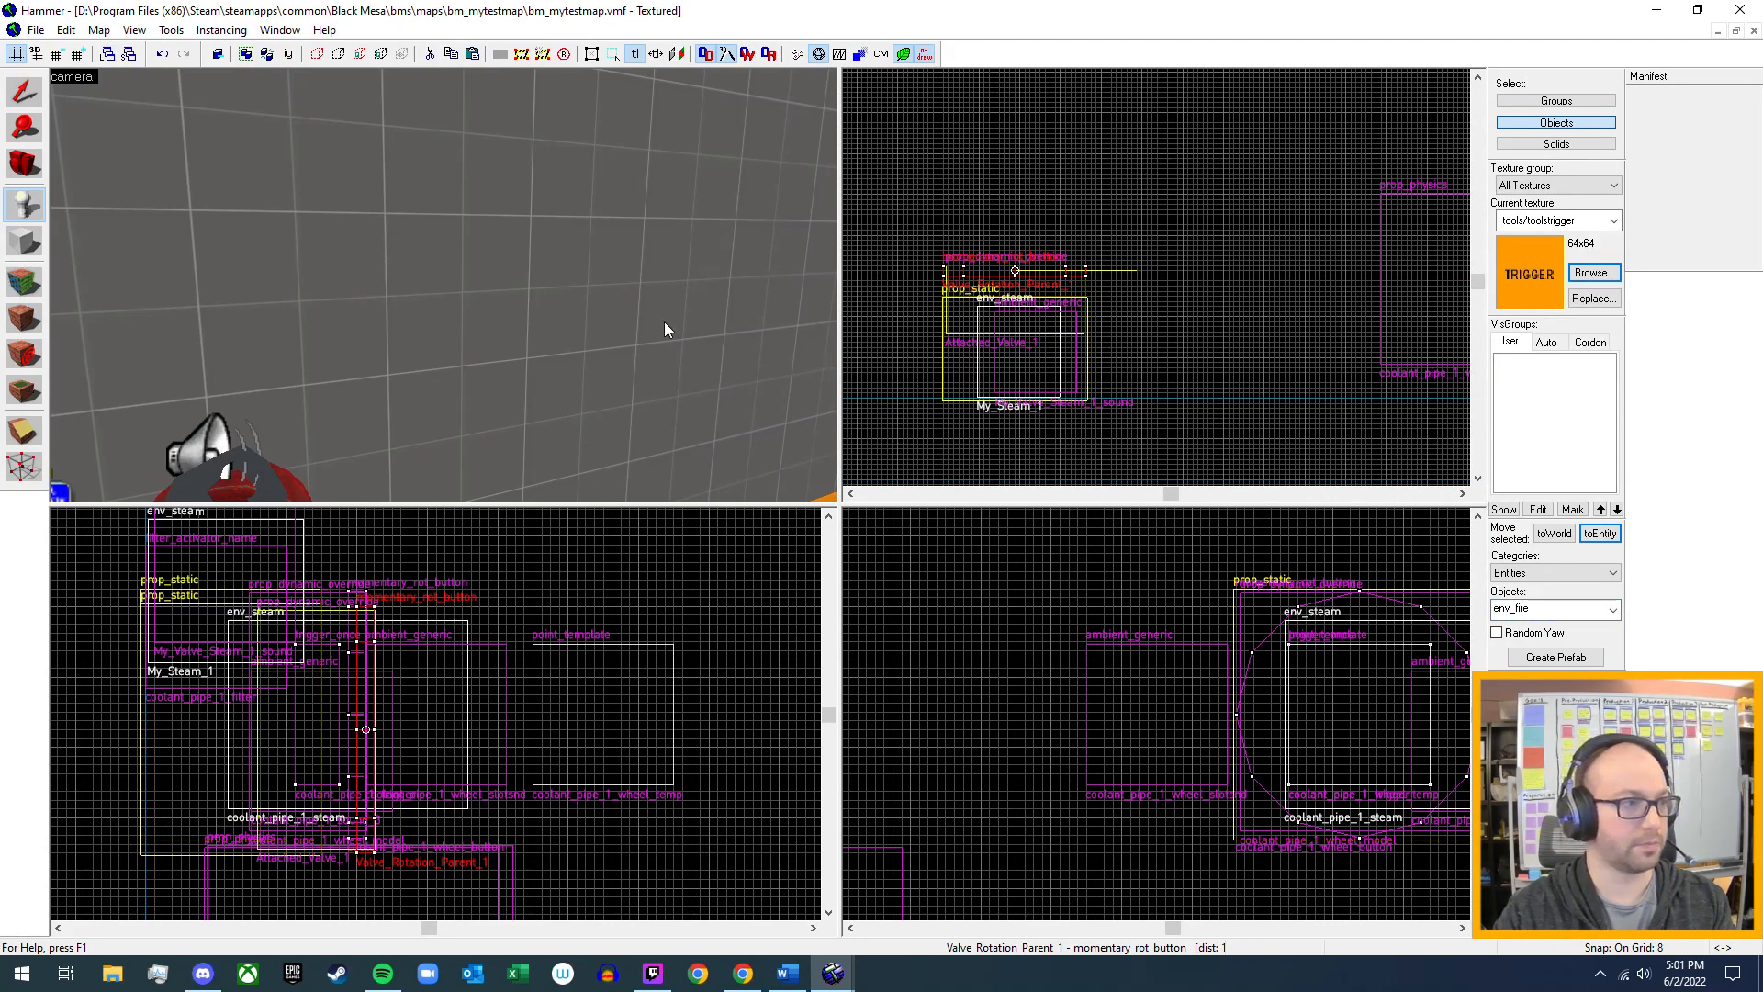
- Place the env_fire on the wall above and beside the second steam valve and open its object properties
key(z)
key(s)
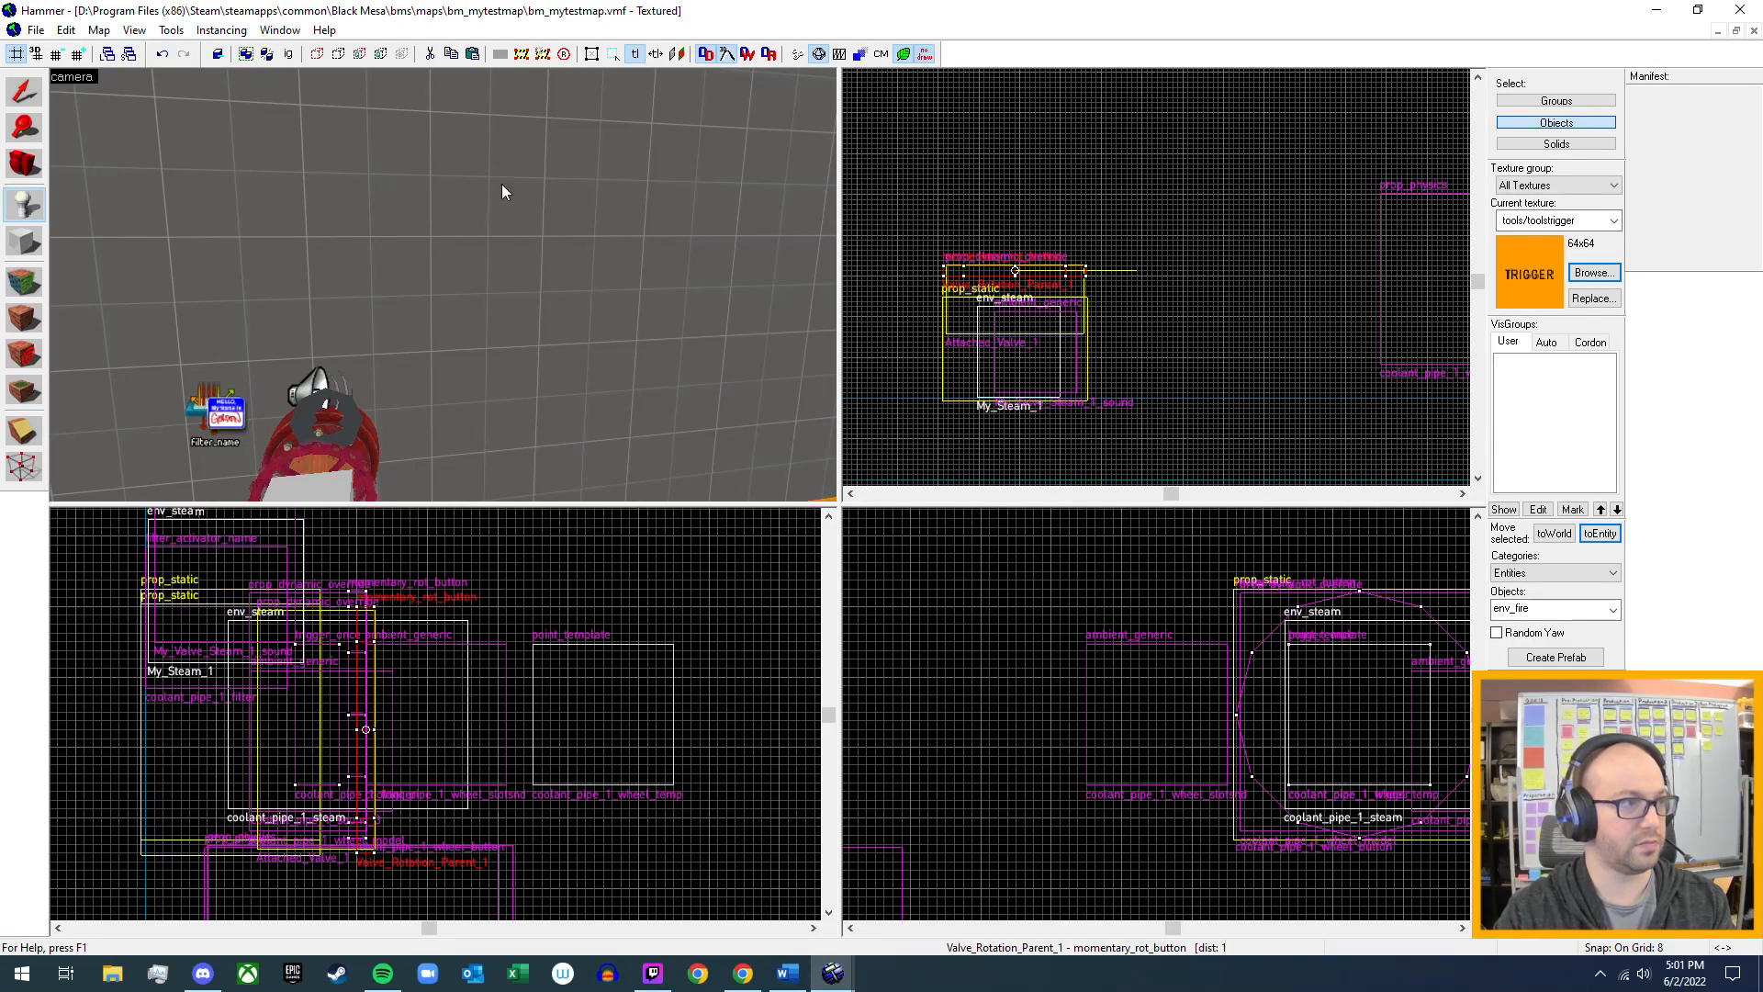
click(571, 130)
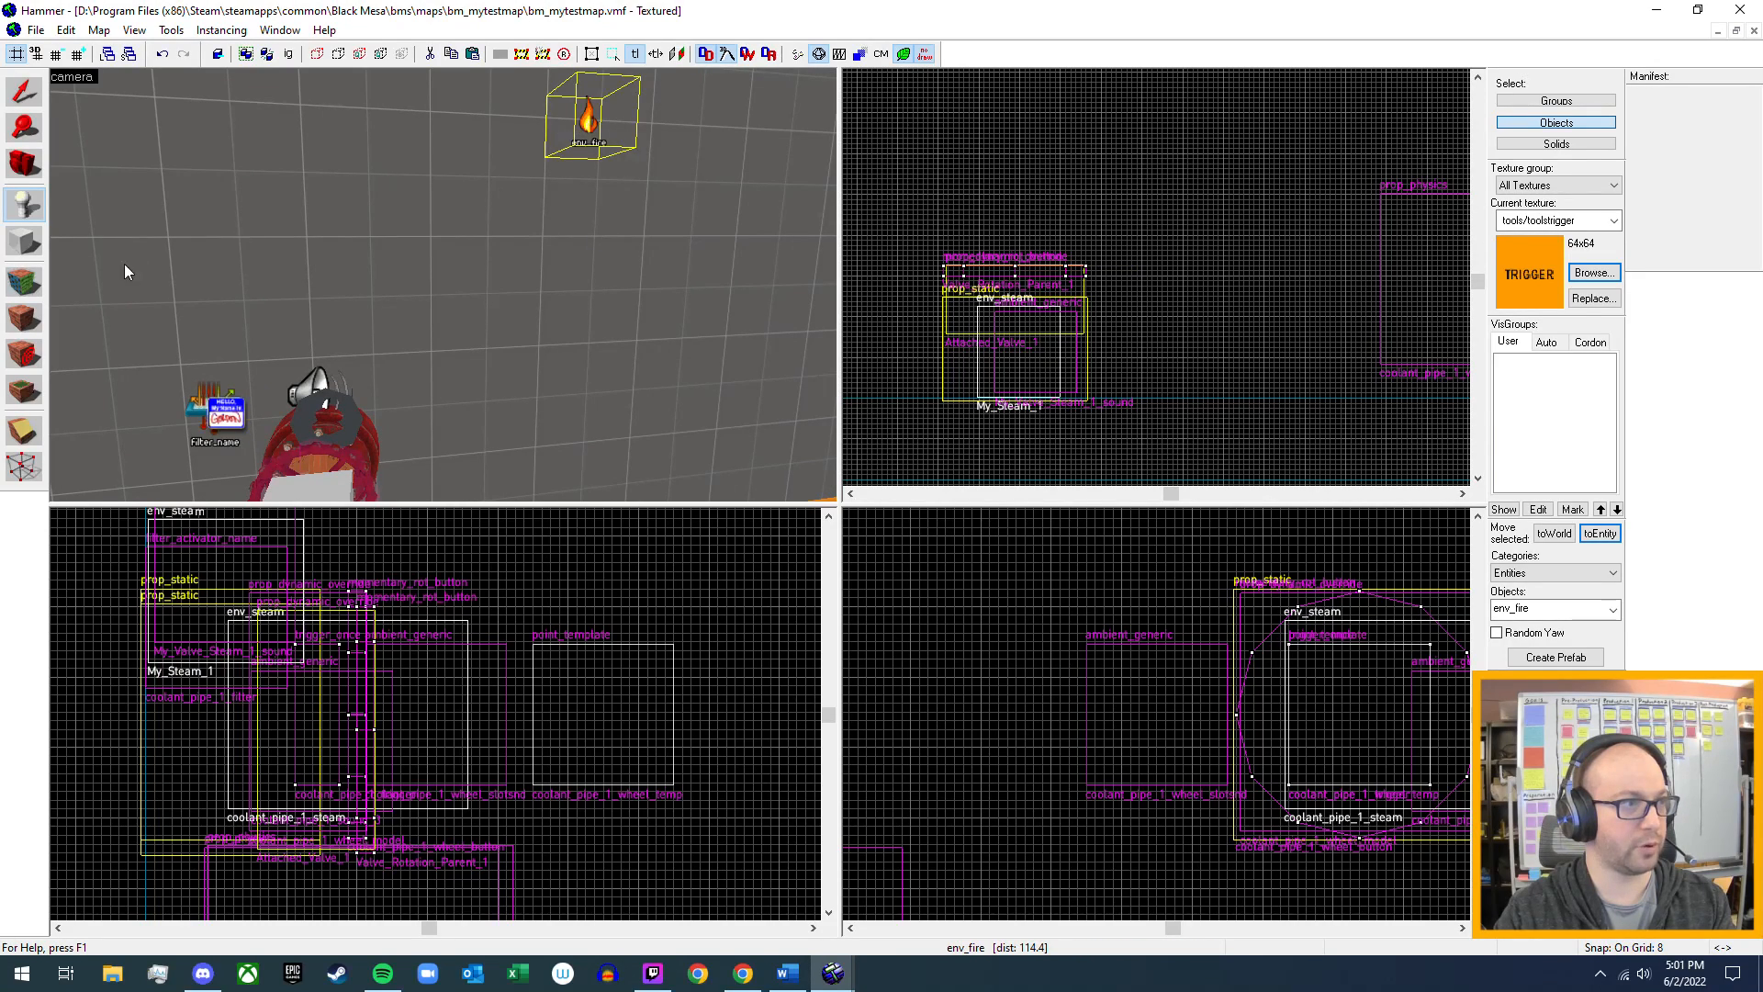
click(35, 104)
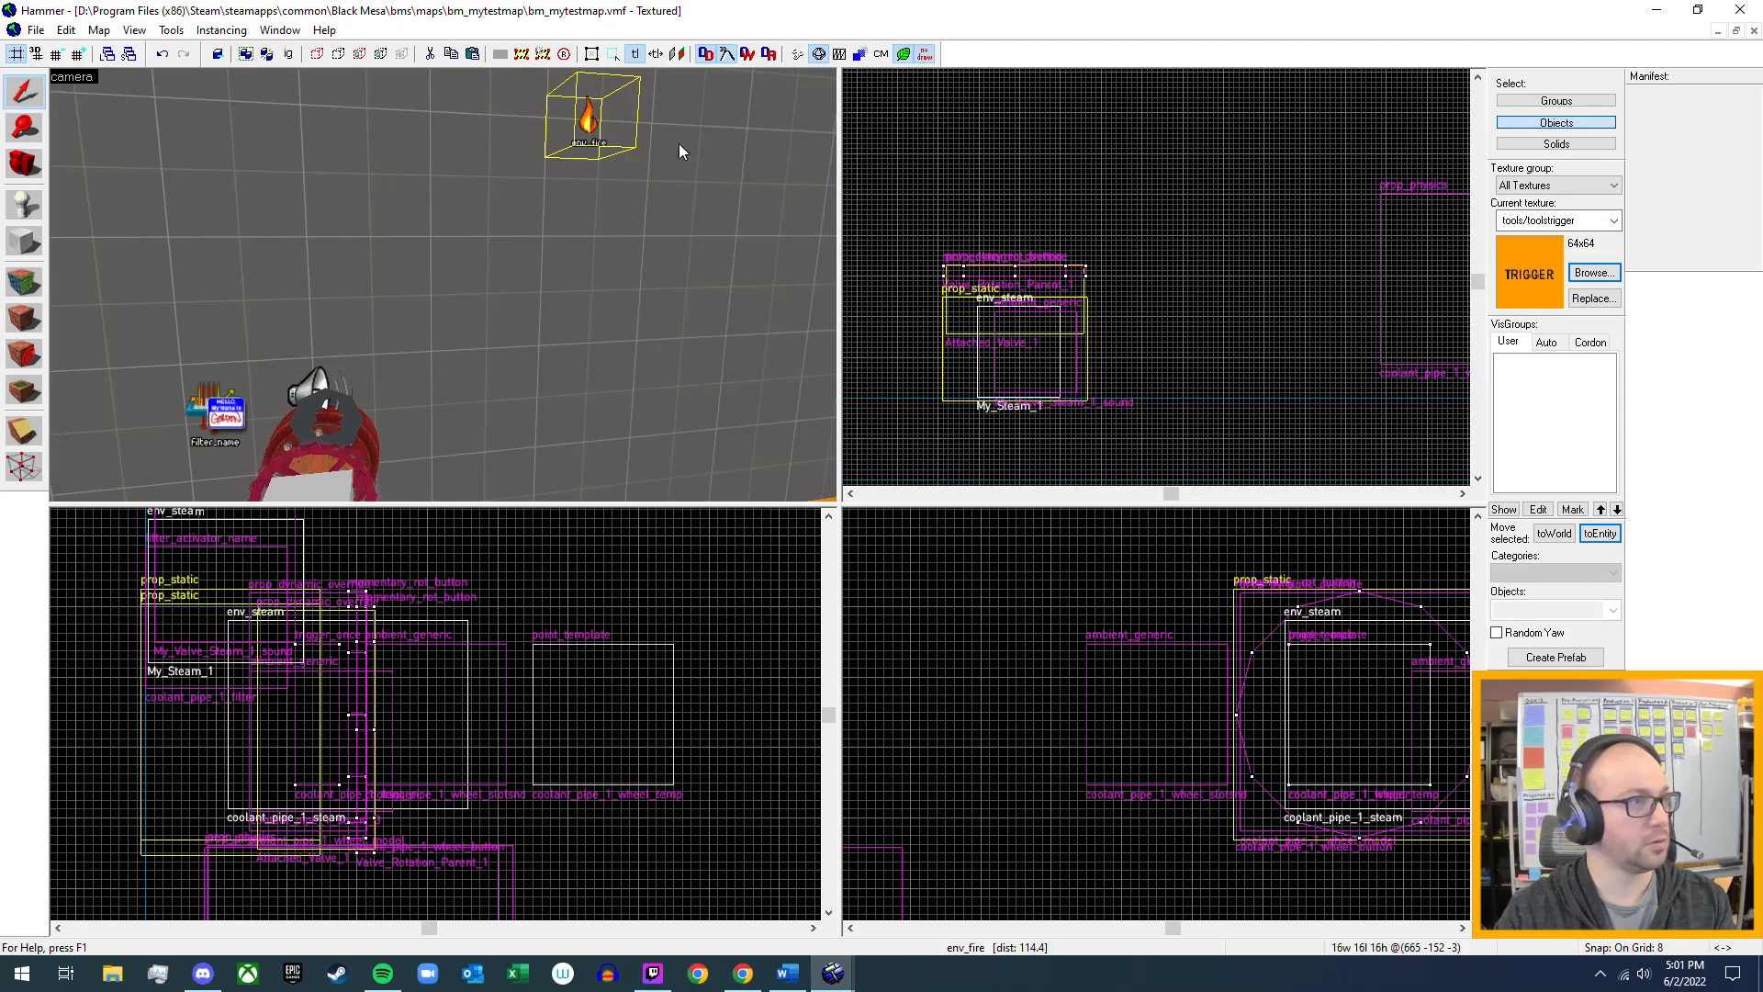
double_click(581, 119)
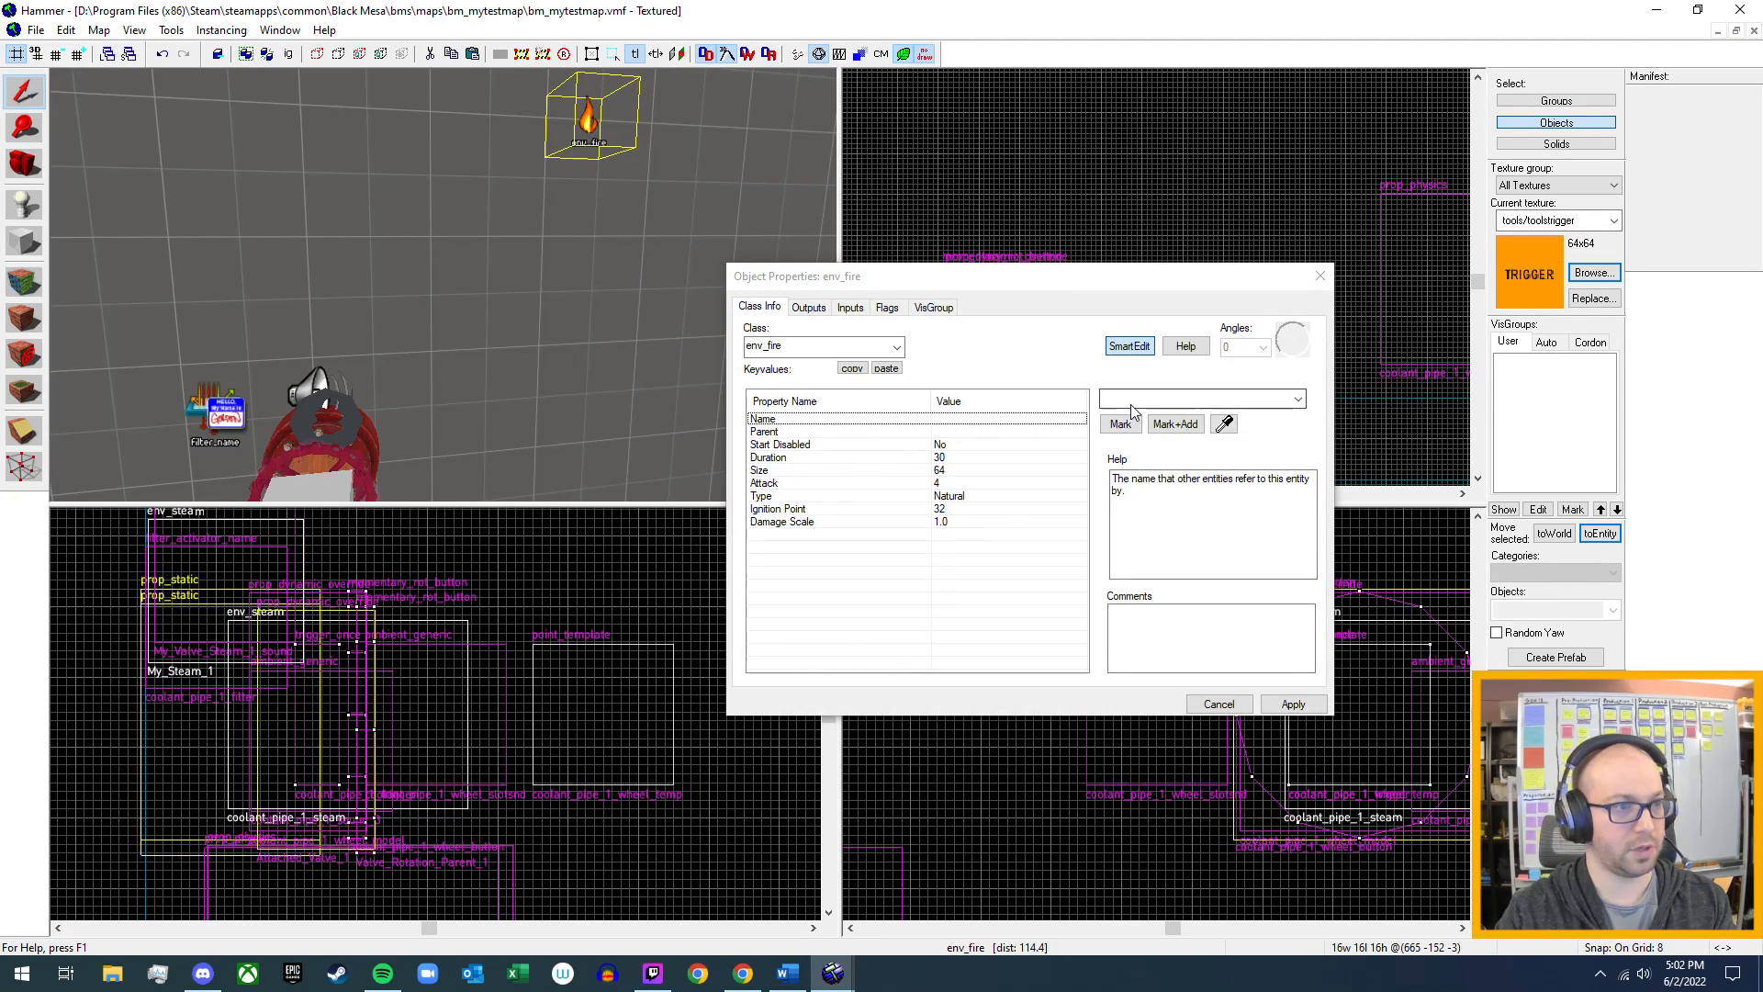
- Name the env_fire My_Fire_2, using the second env_steam's name as the reference for numbering
click(352, 425)
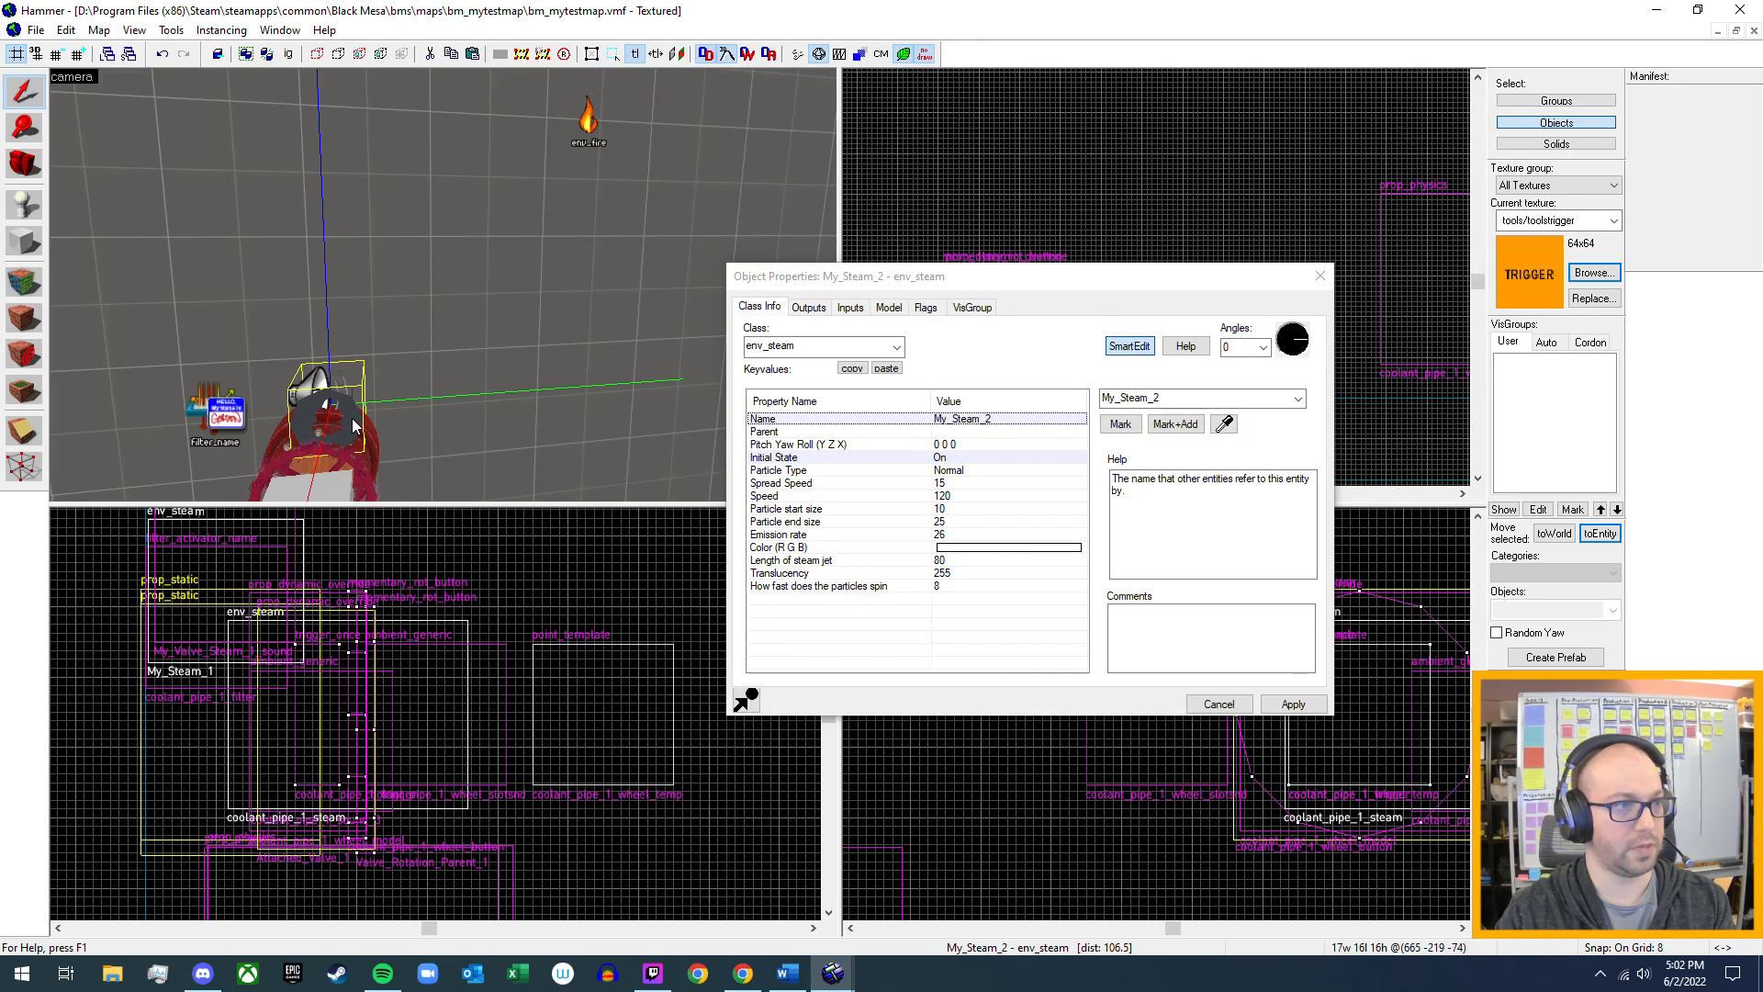
click(584, 126)
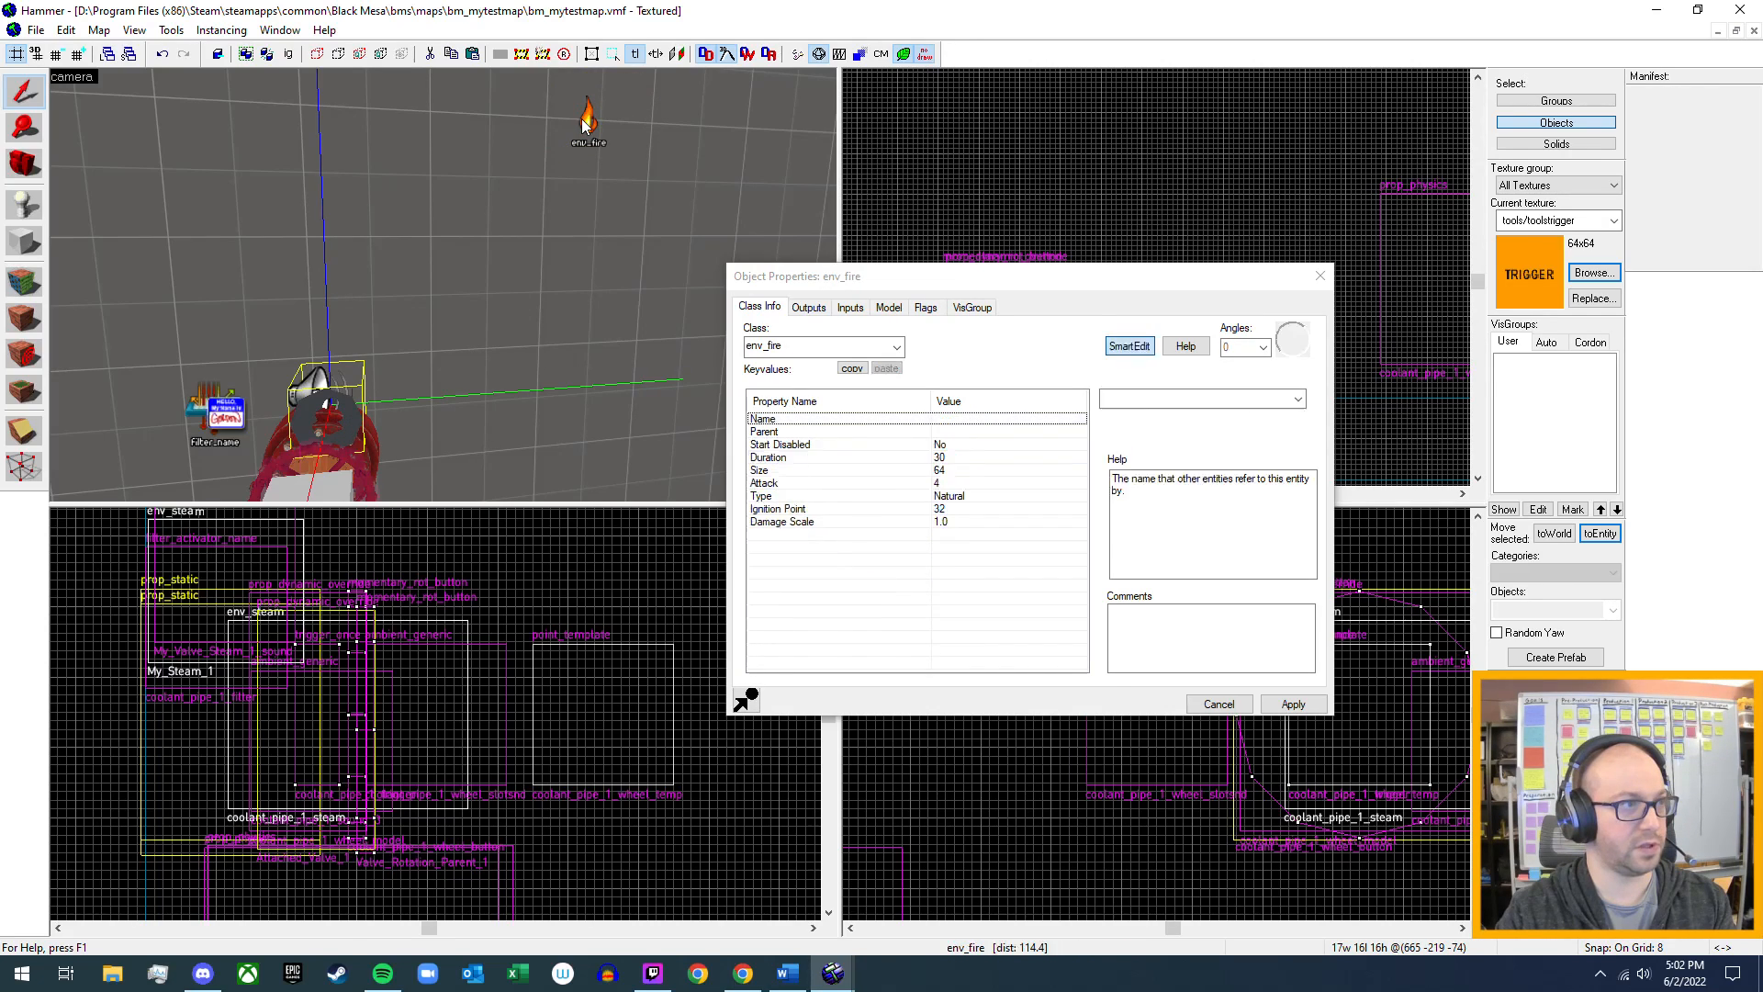
click(1126, 400)
text(M)
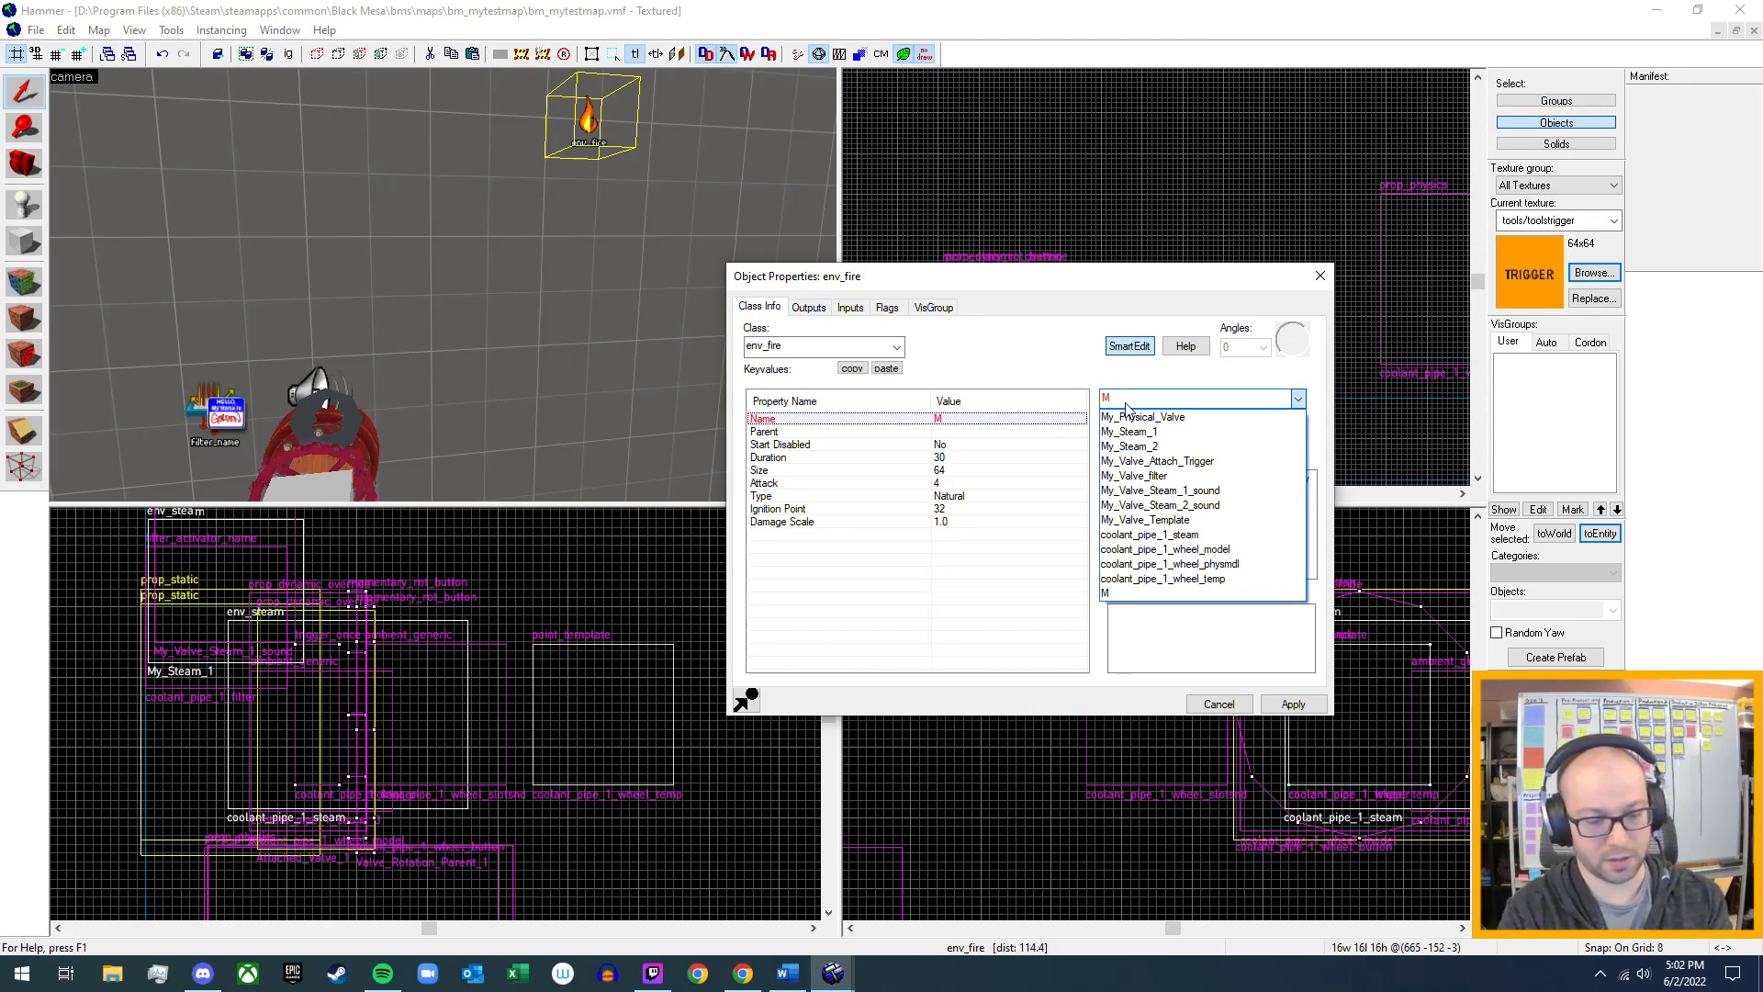
text(y_)
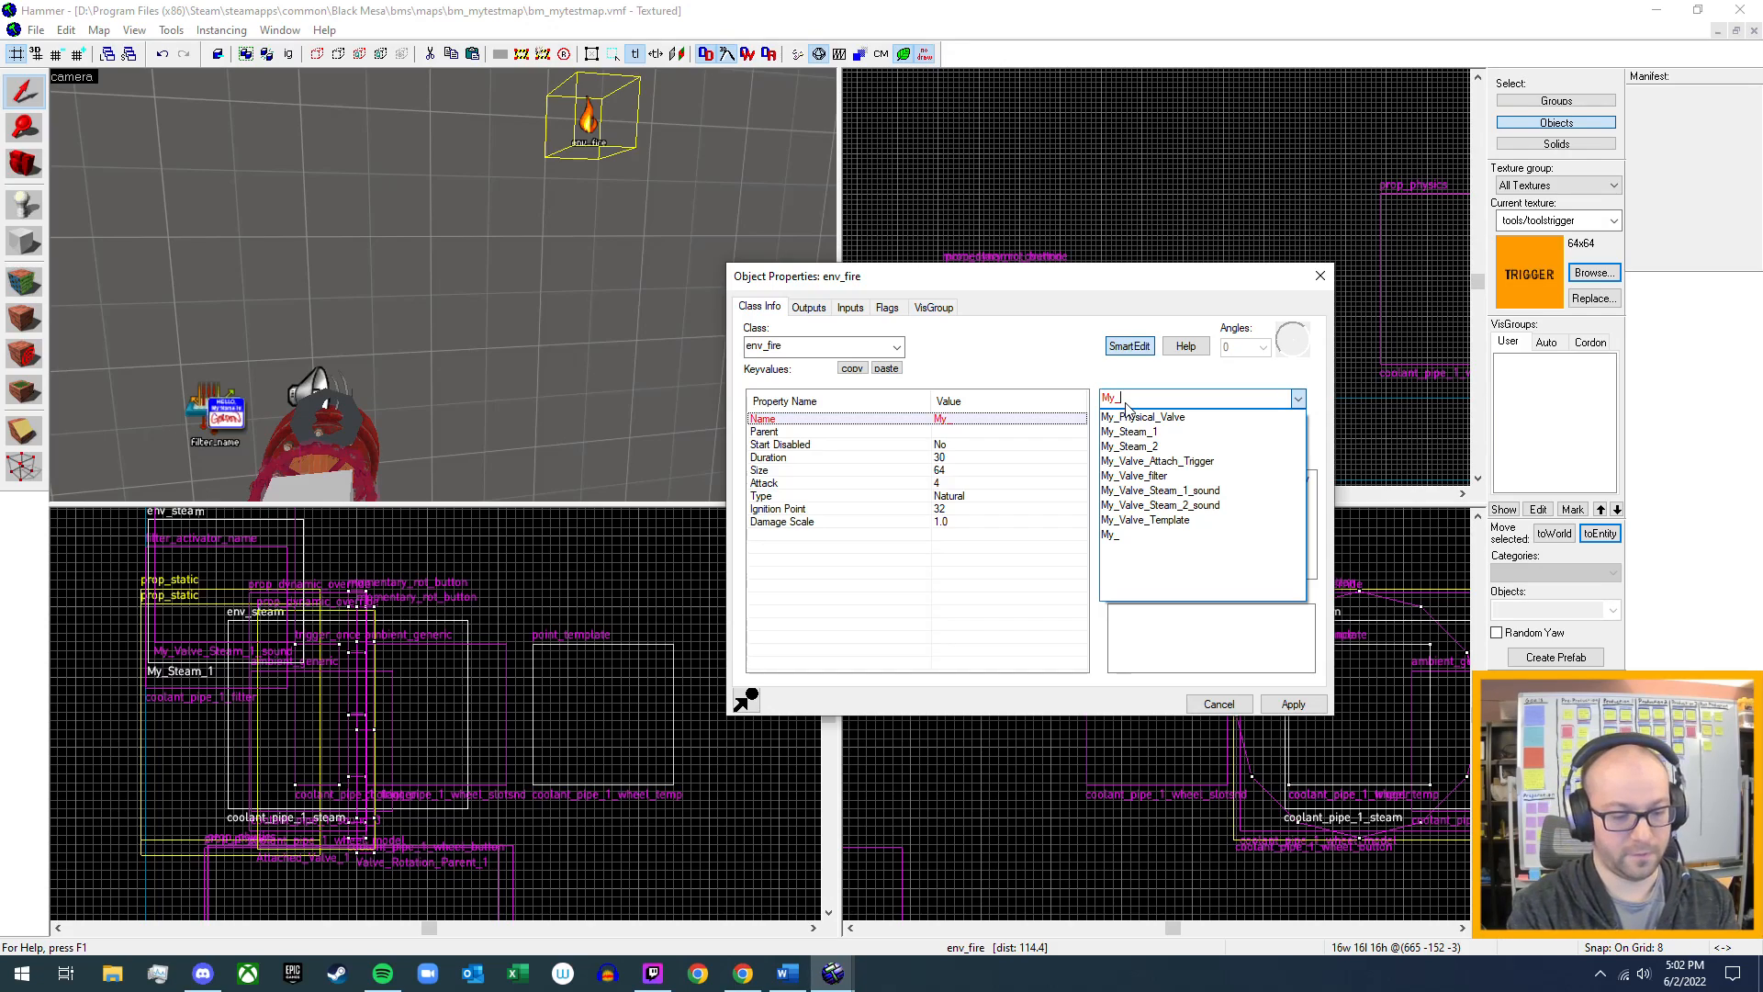
text(Fire_)
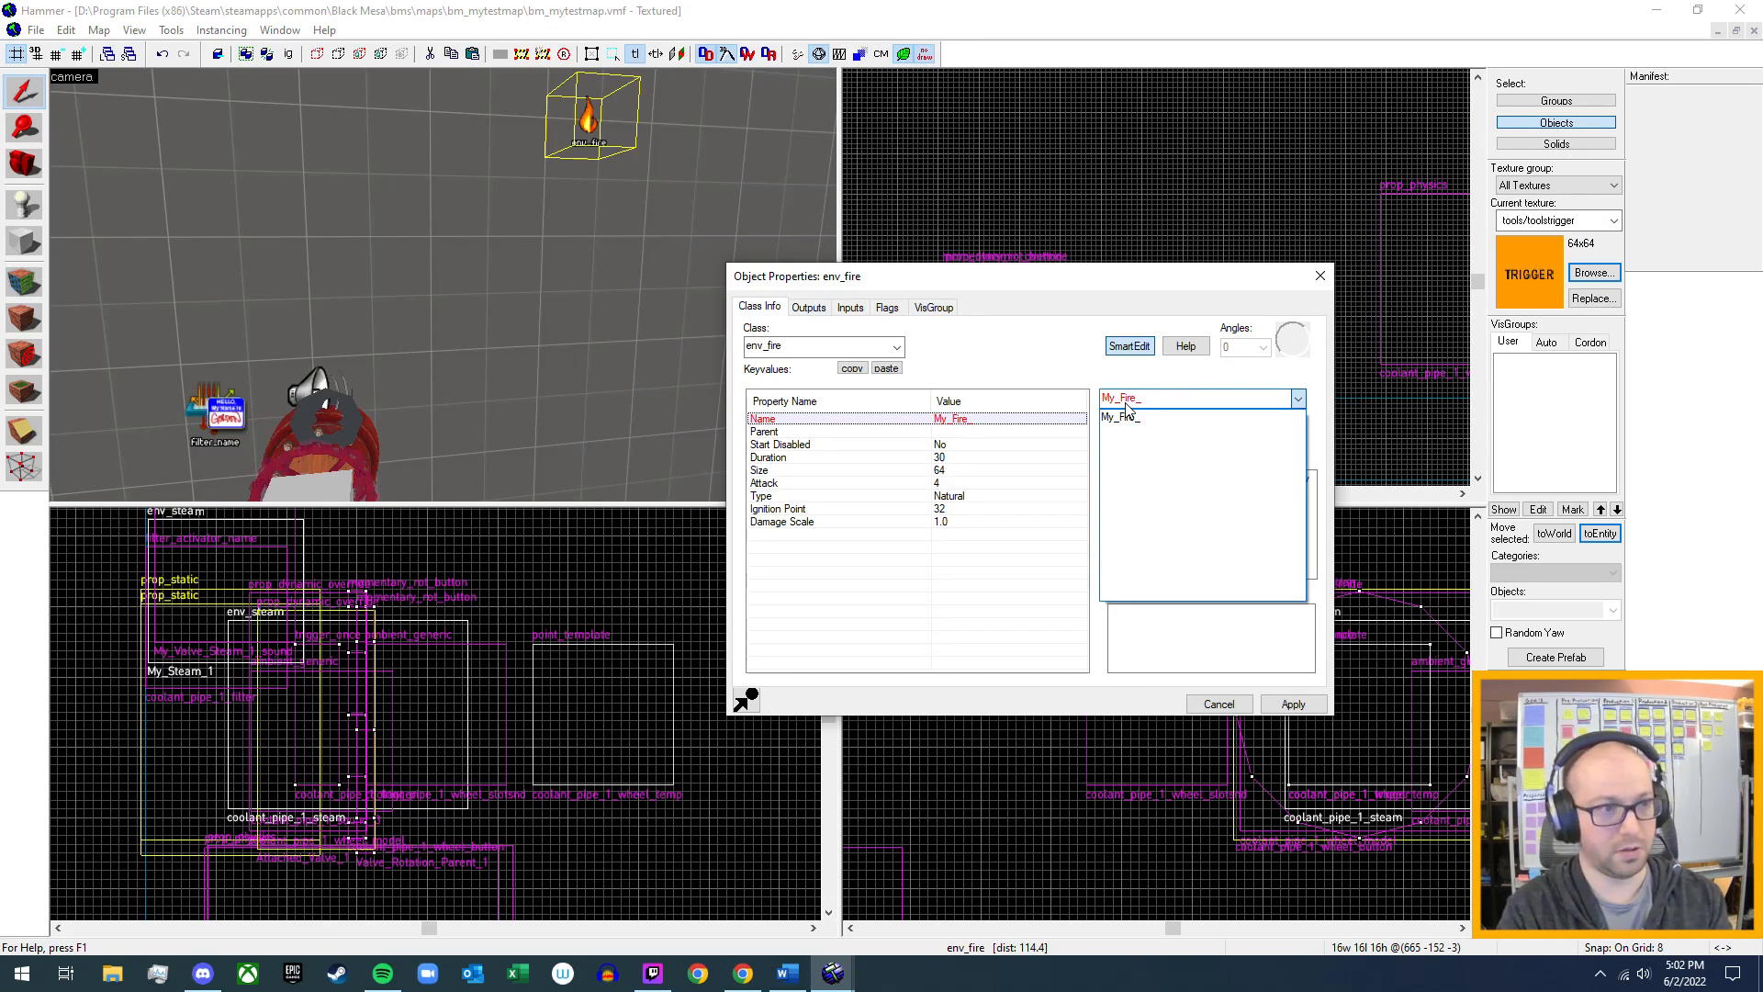
text(2)
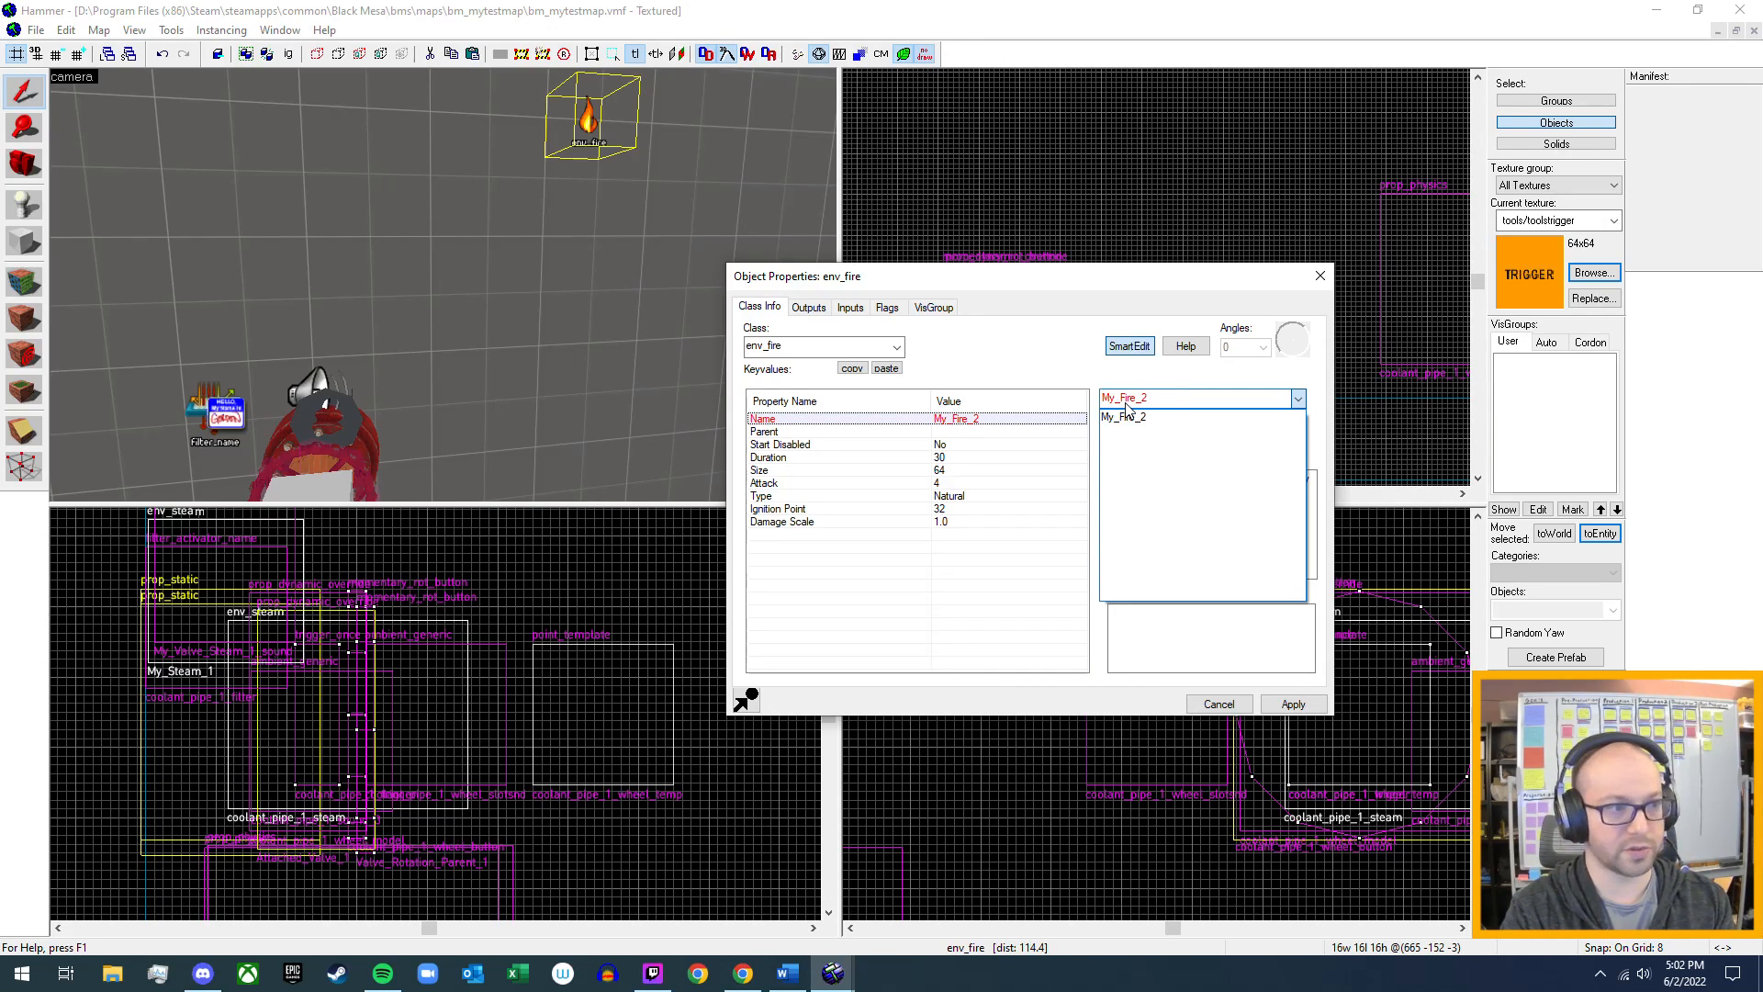
click(1127, 402)
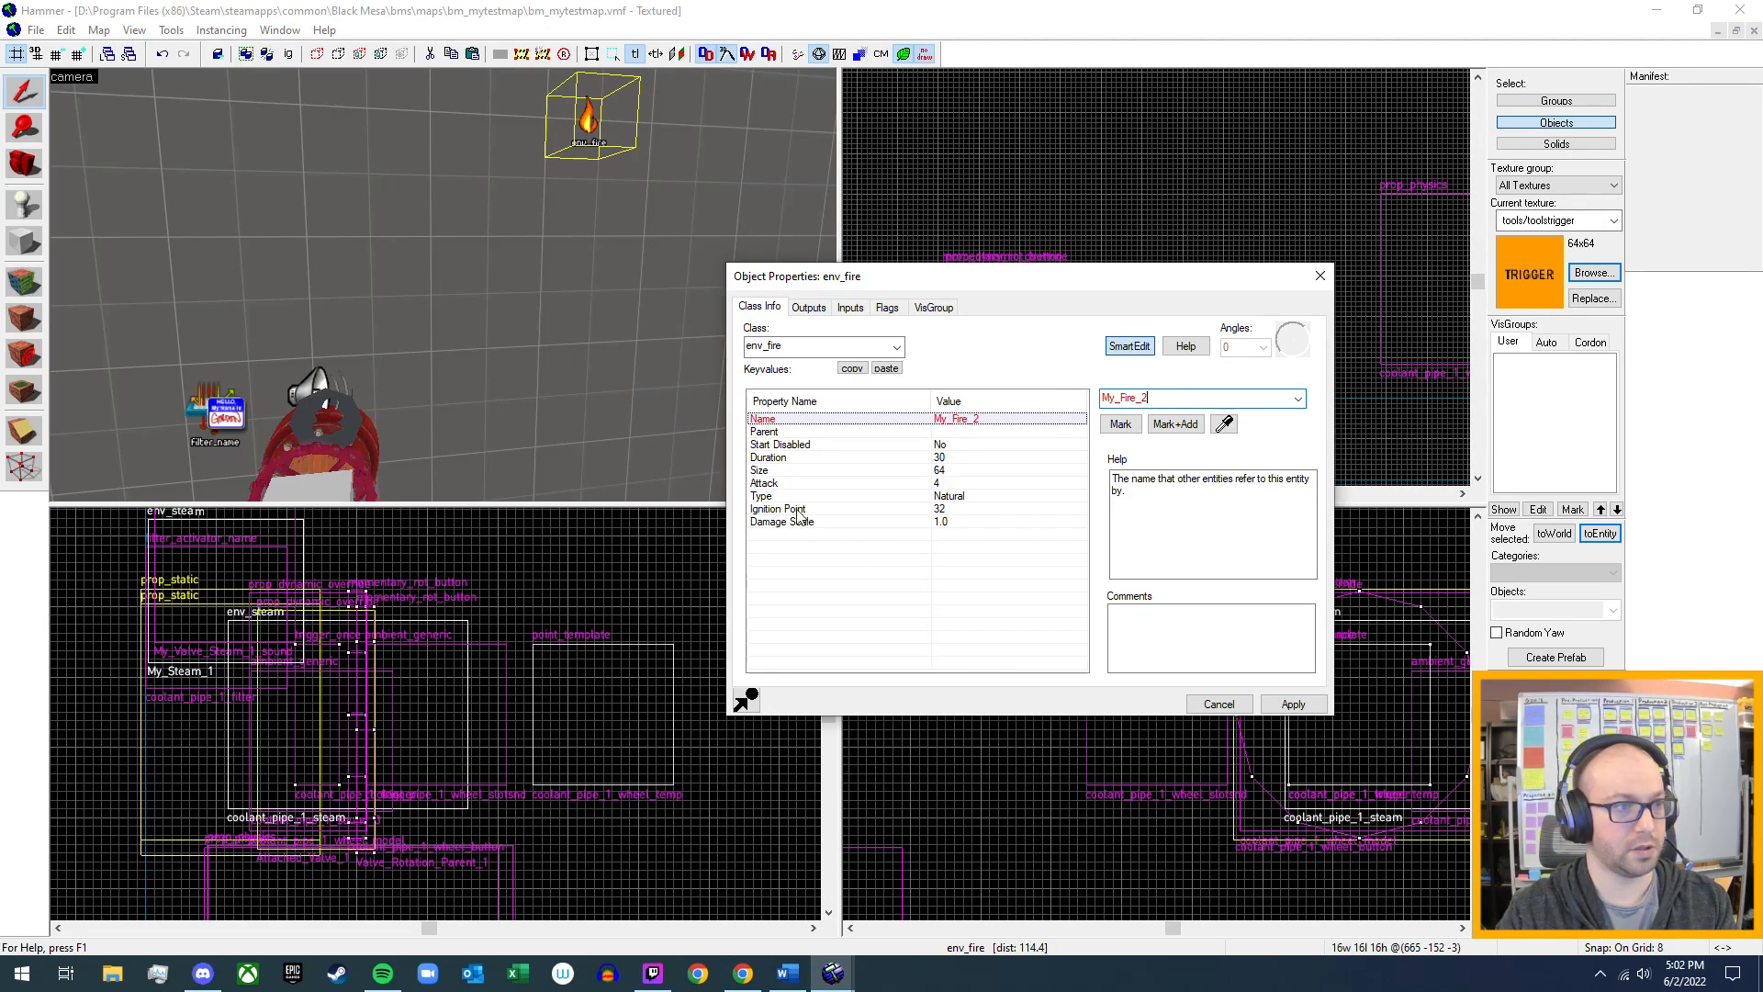
click(955, 496)
click(1297, 401)
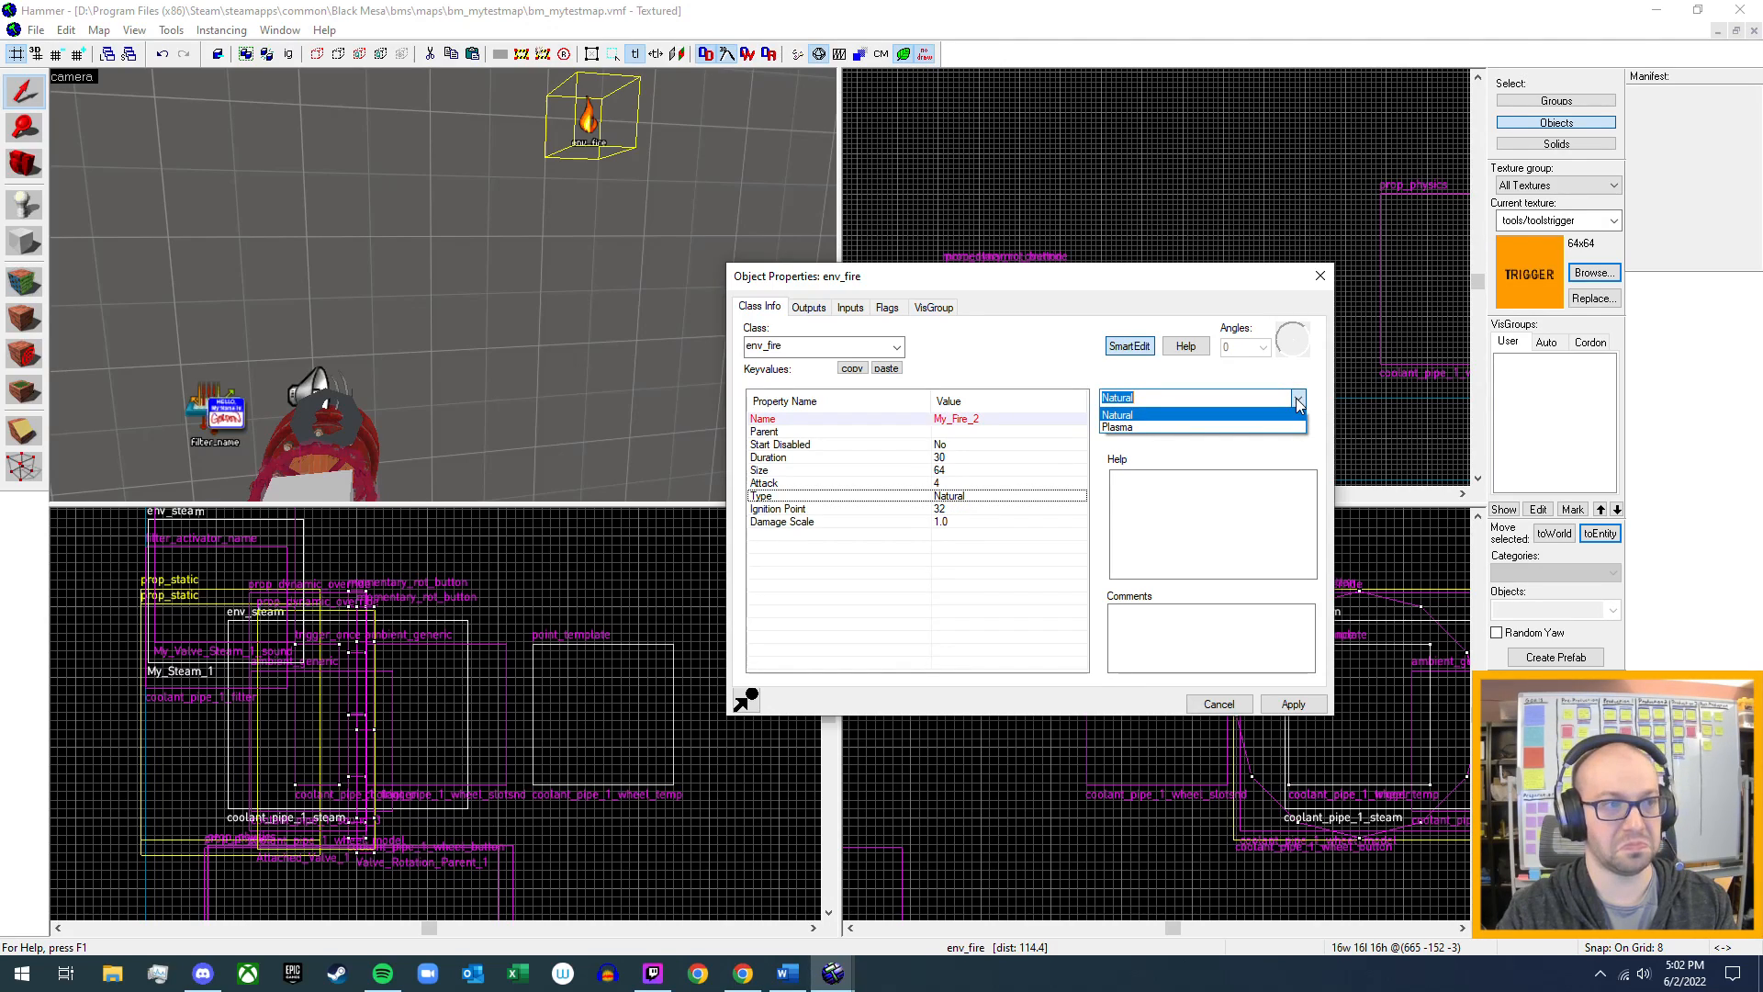
click(1297, 402)
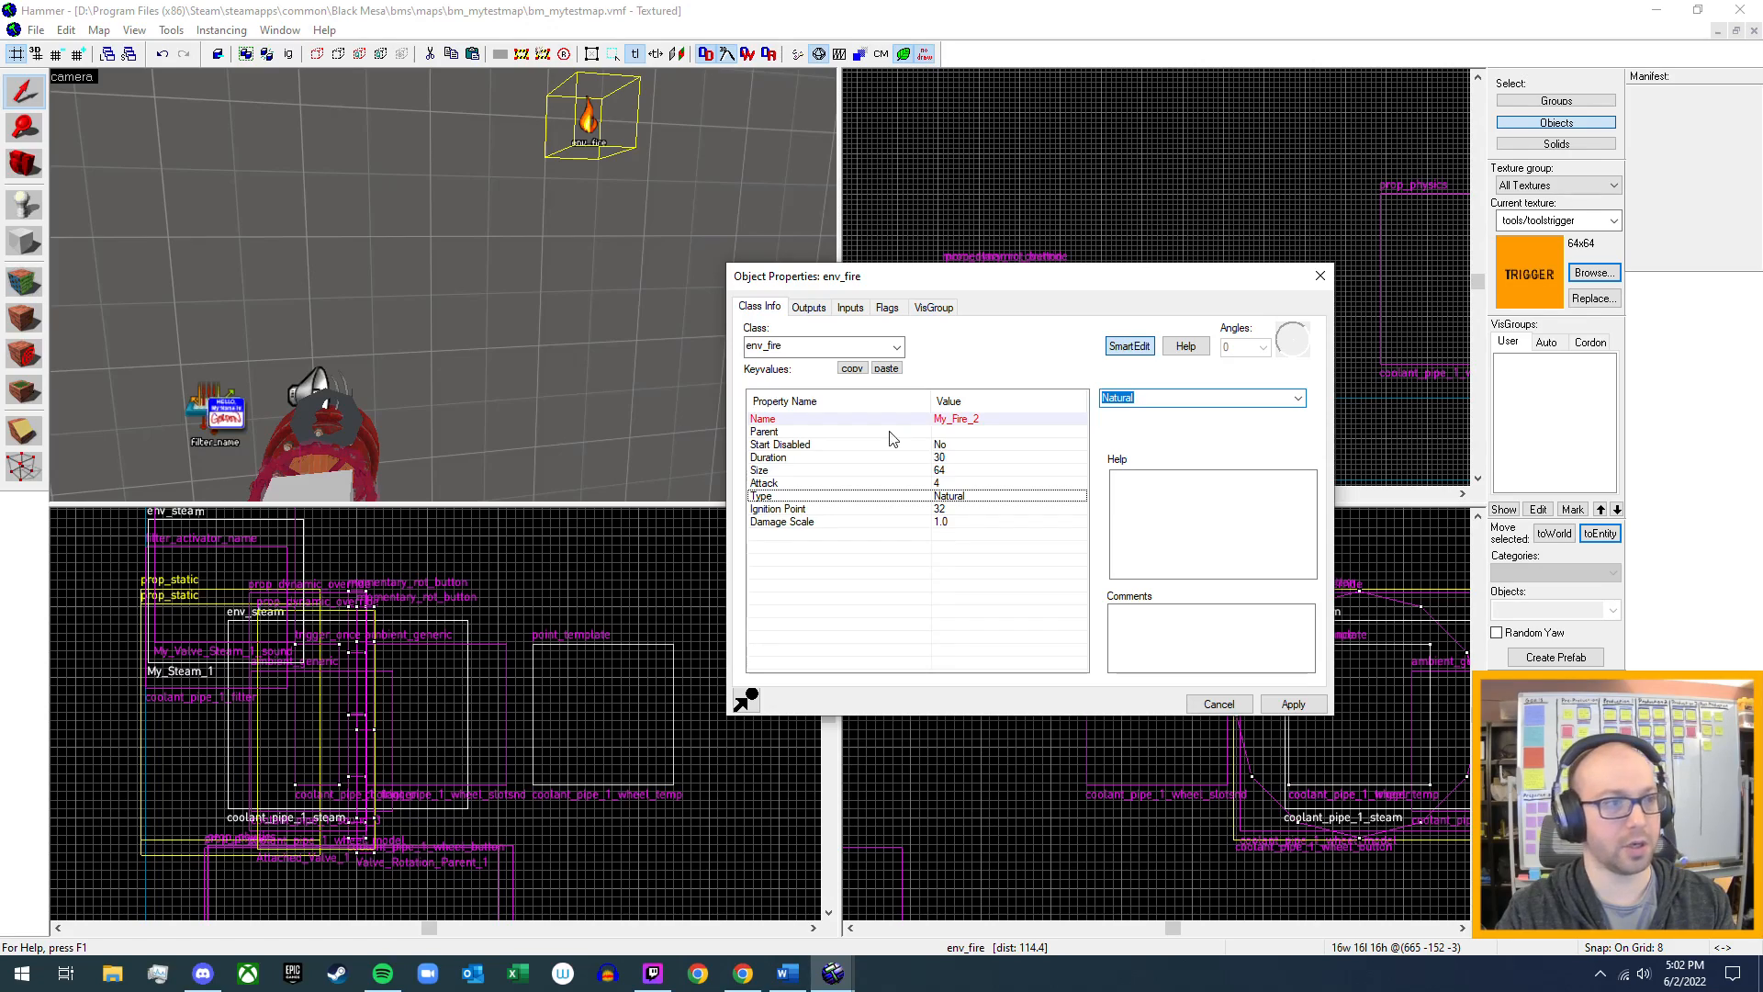
- Enable the Start On, Don't drop and Infinite Duration flags on the fire and apply its properties
click(808, 309)
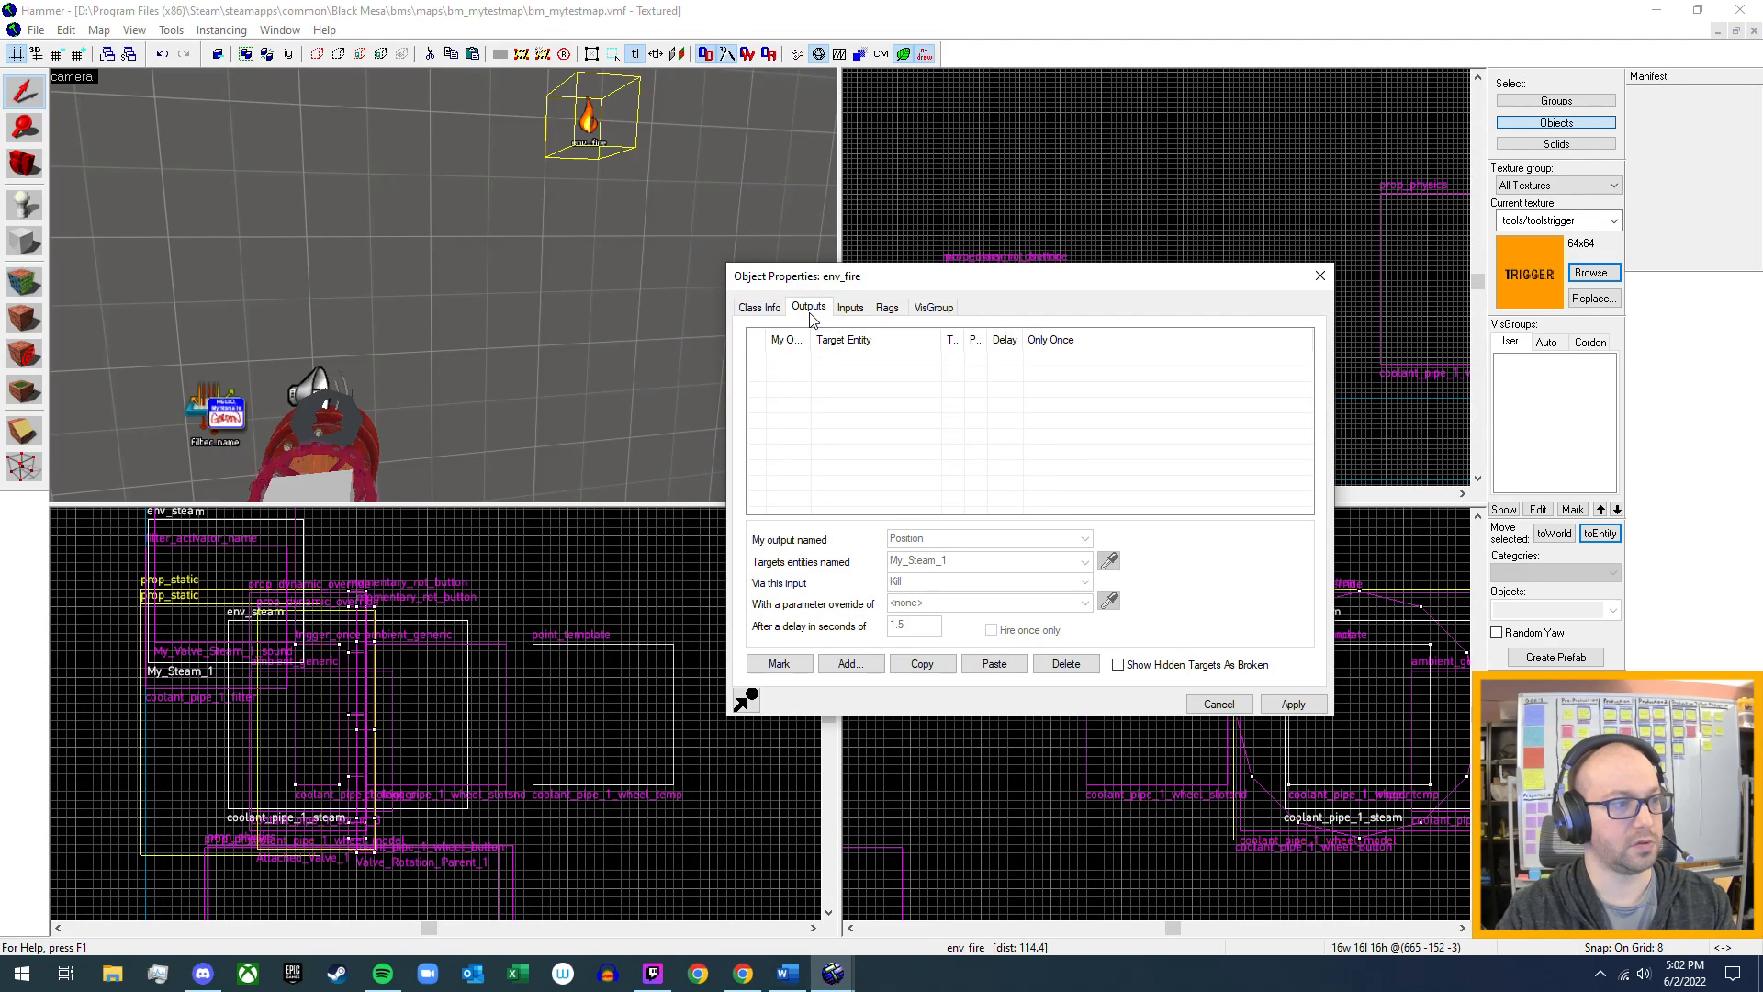
click(846, 313)
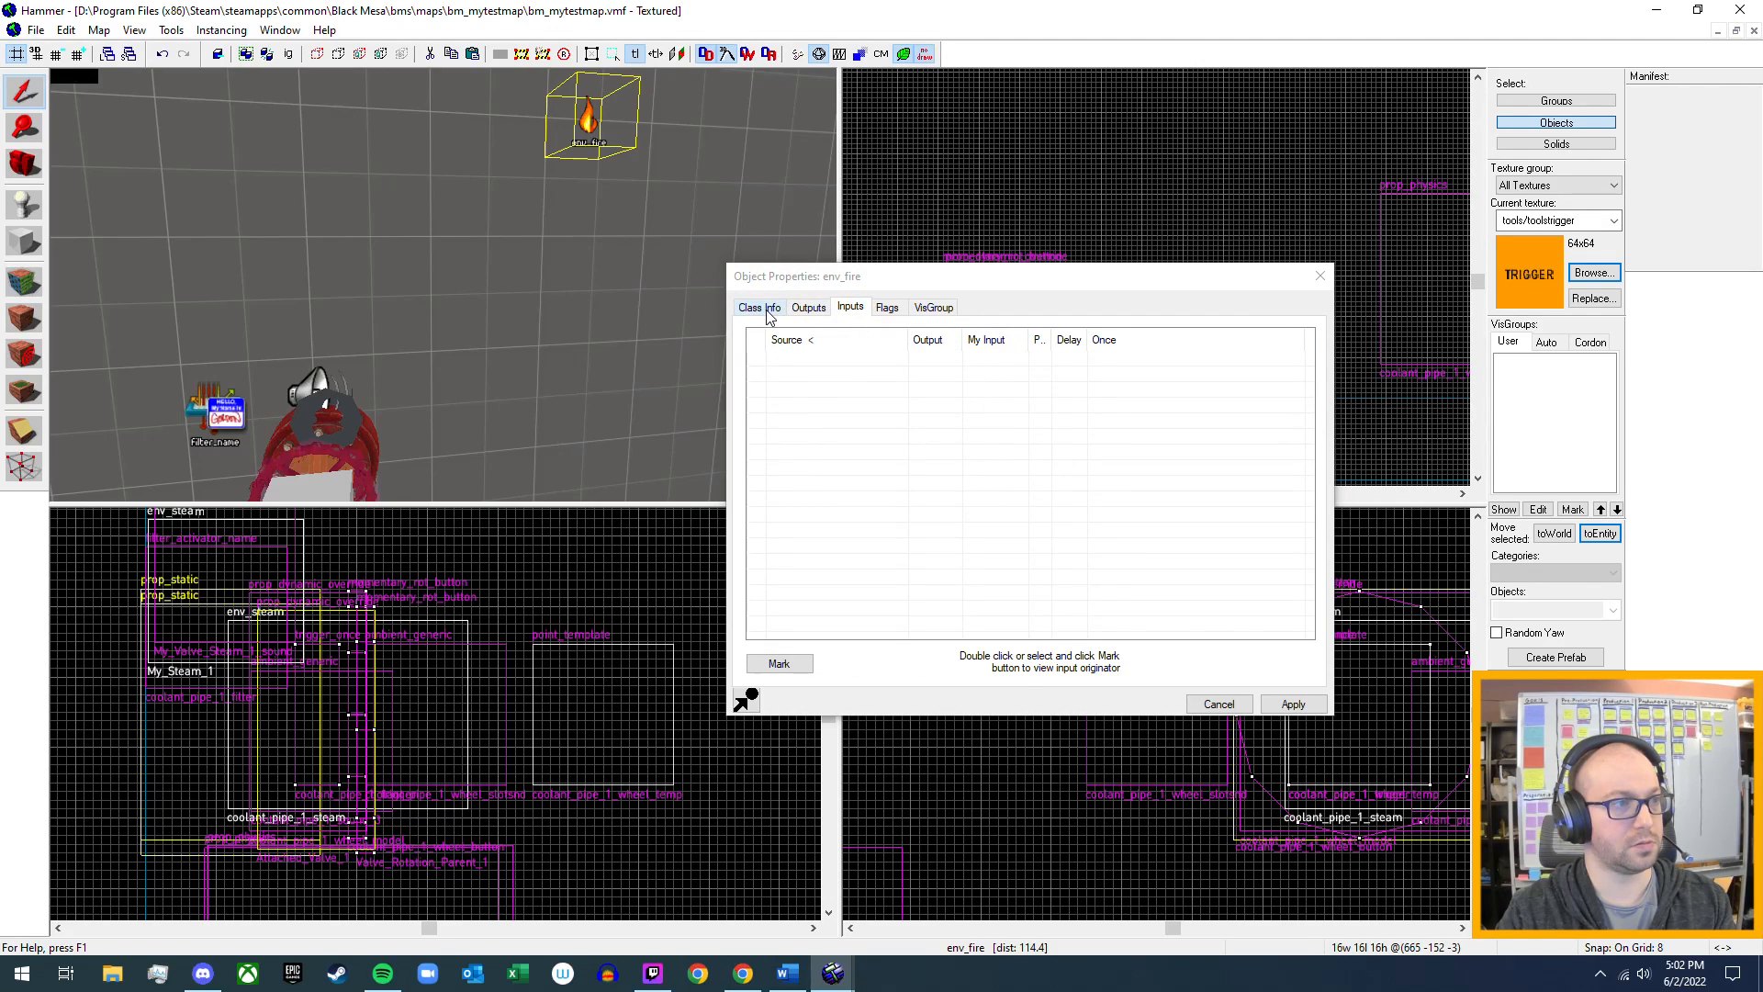
click(886, 308)
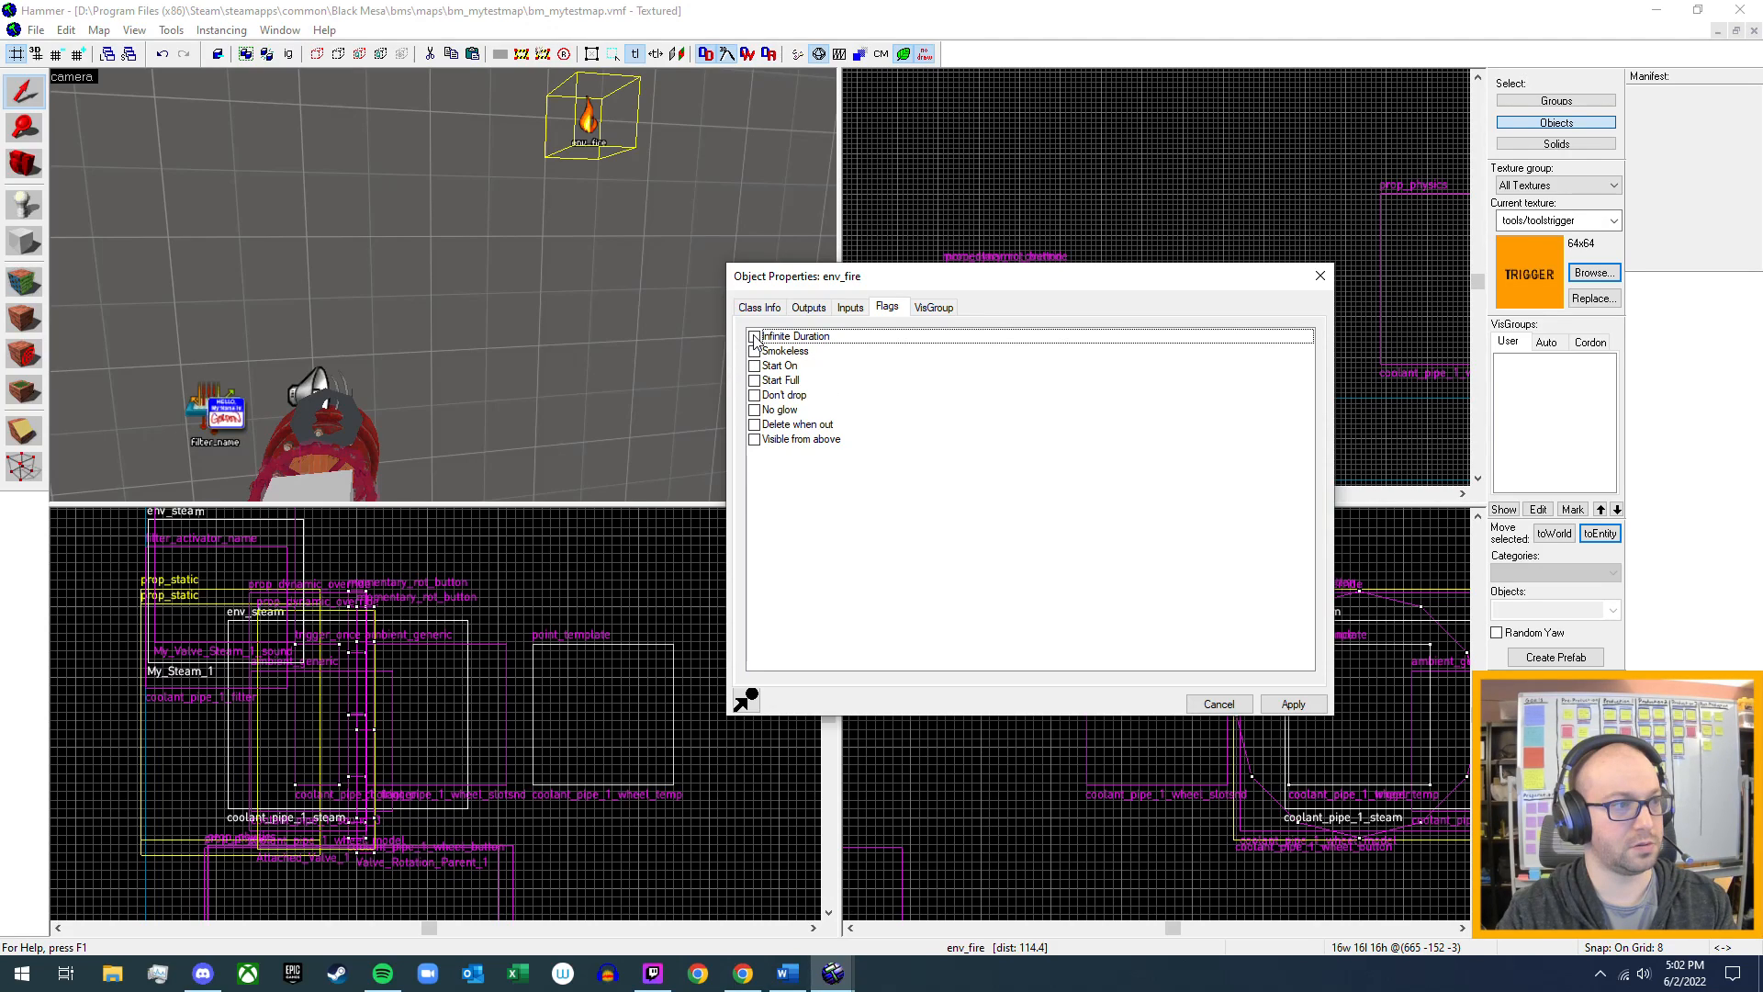
click(754, 366)
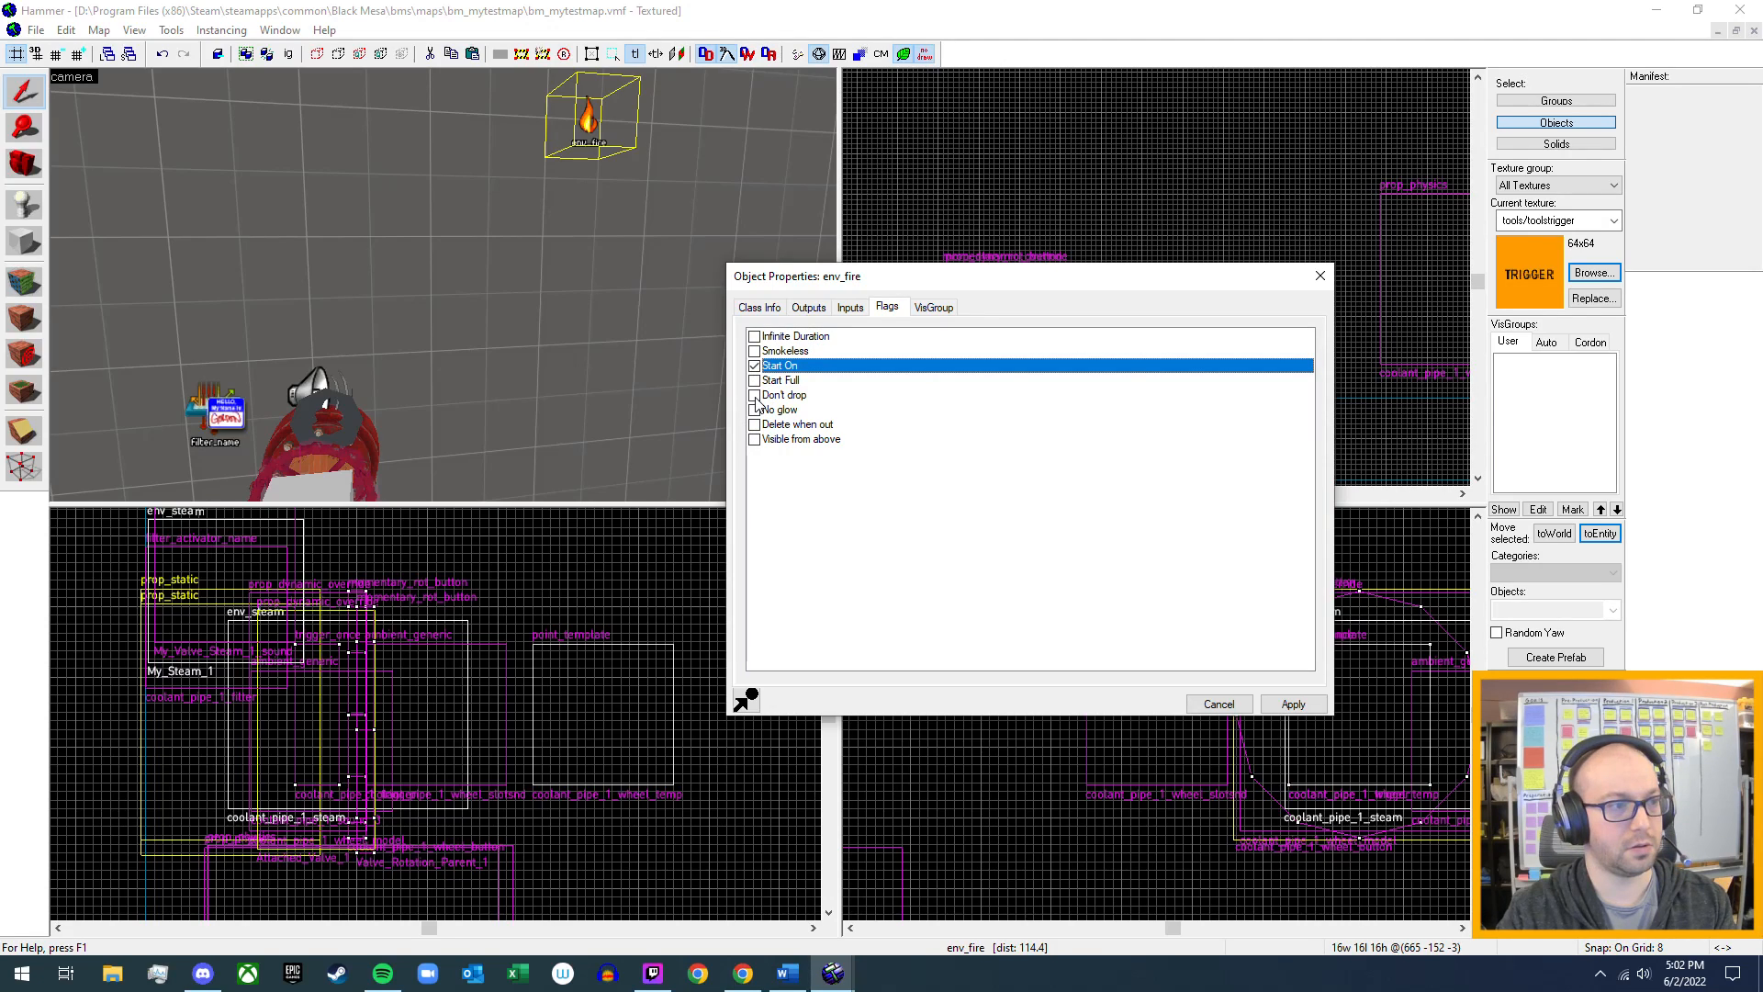
click(754, 396)
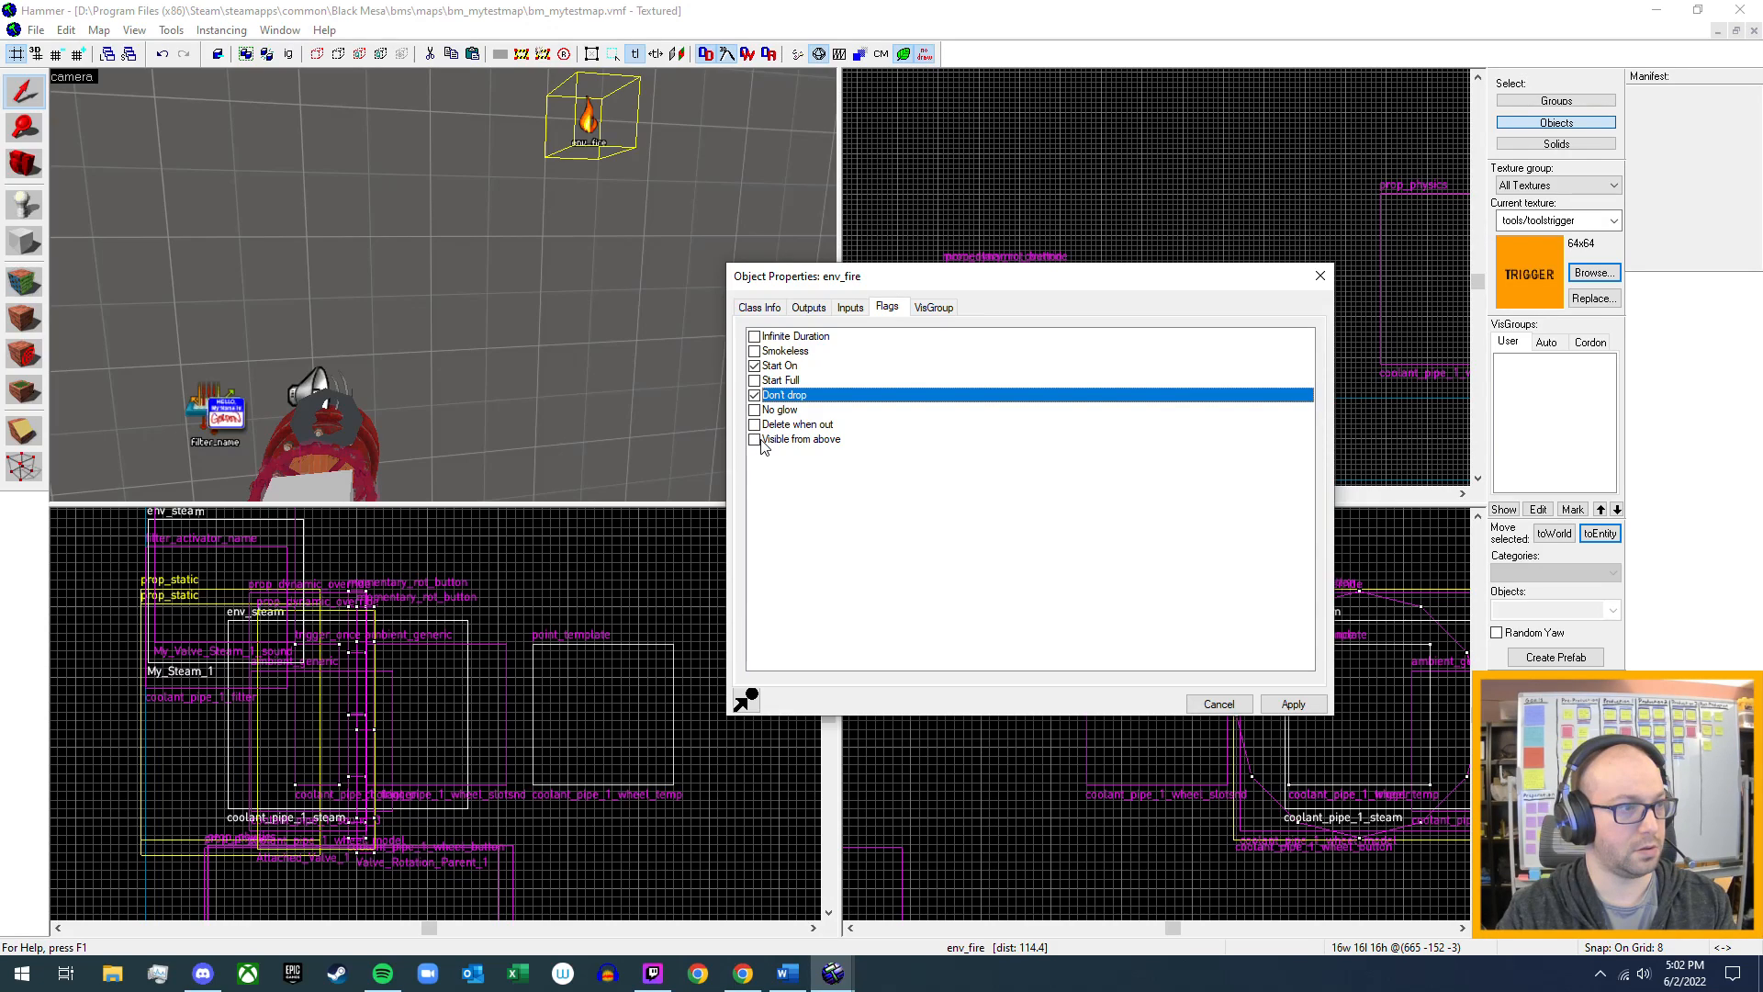
click(756, 337)
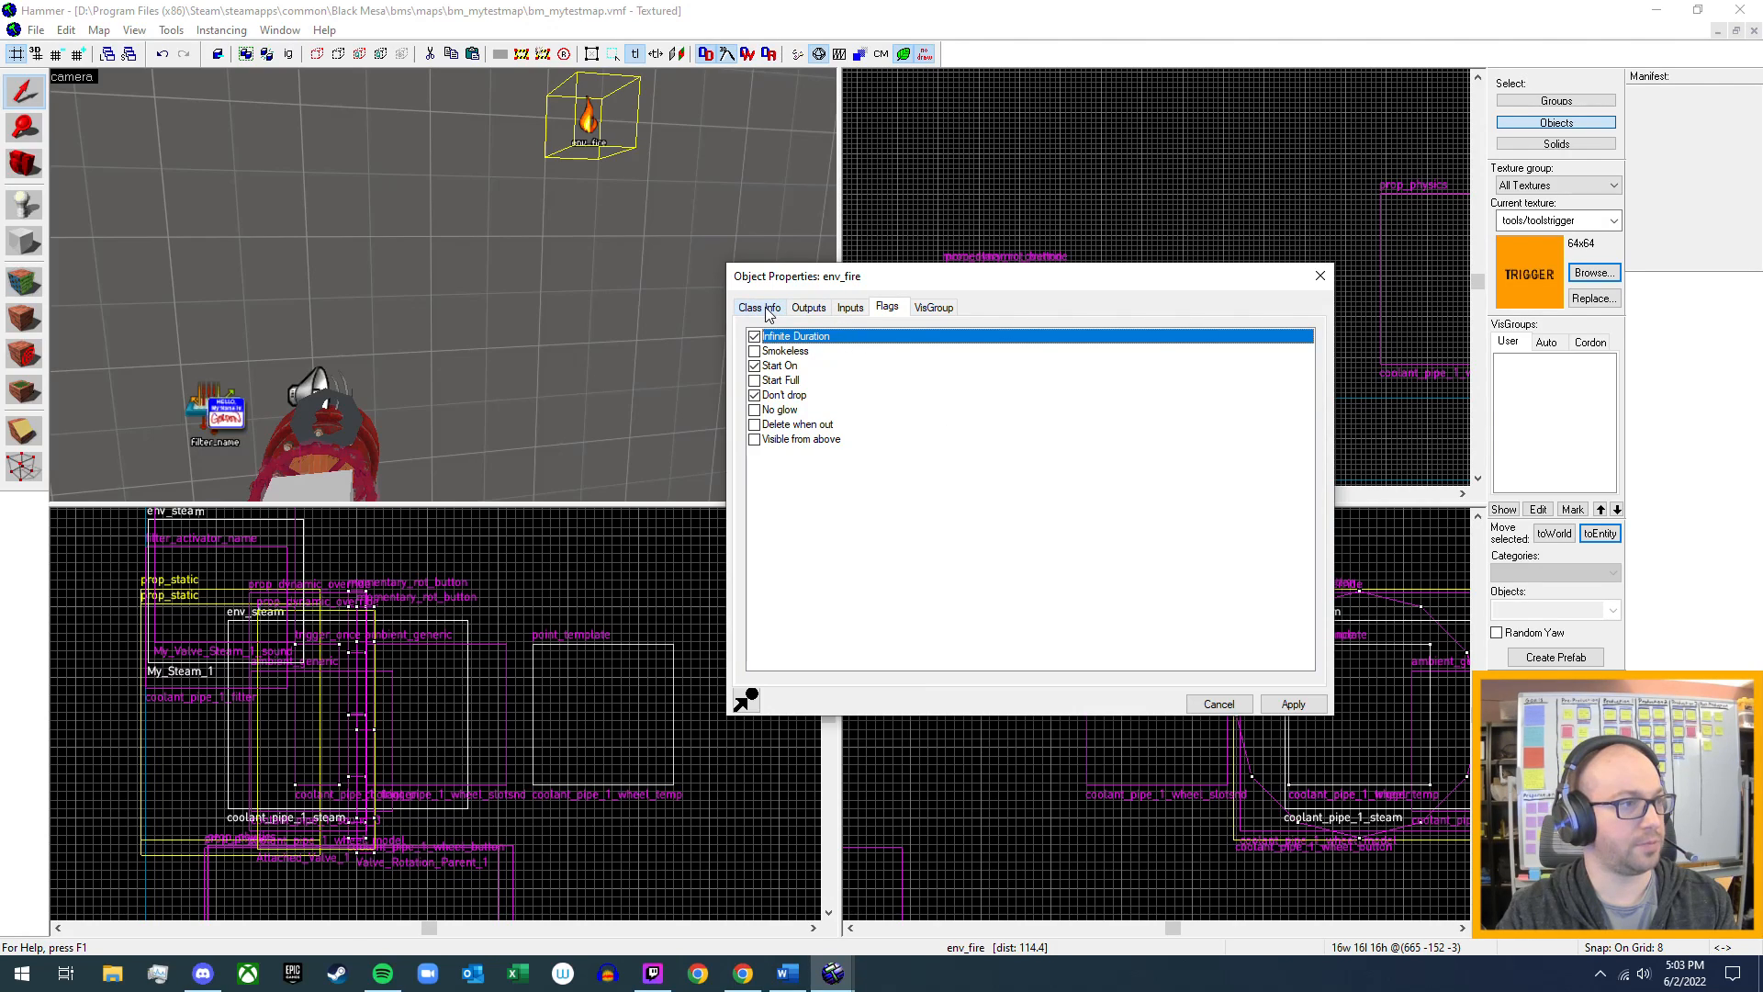
click(772, 308)
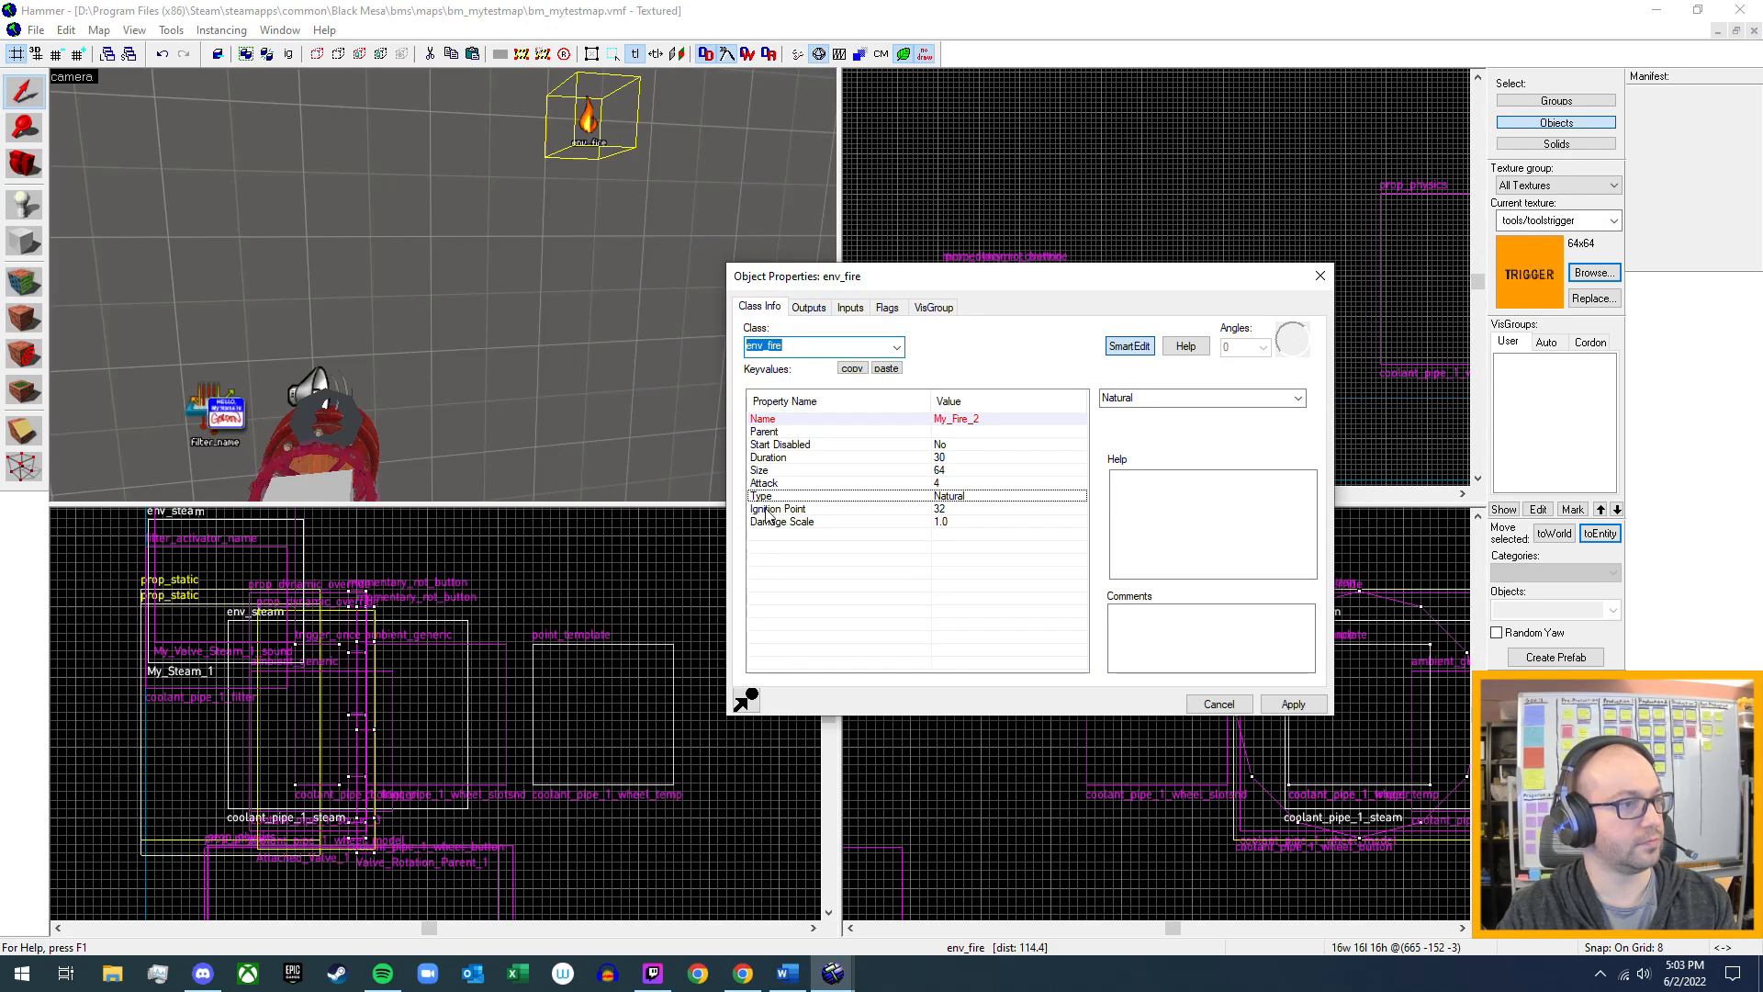
click(1295, 703)
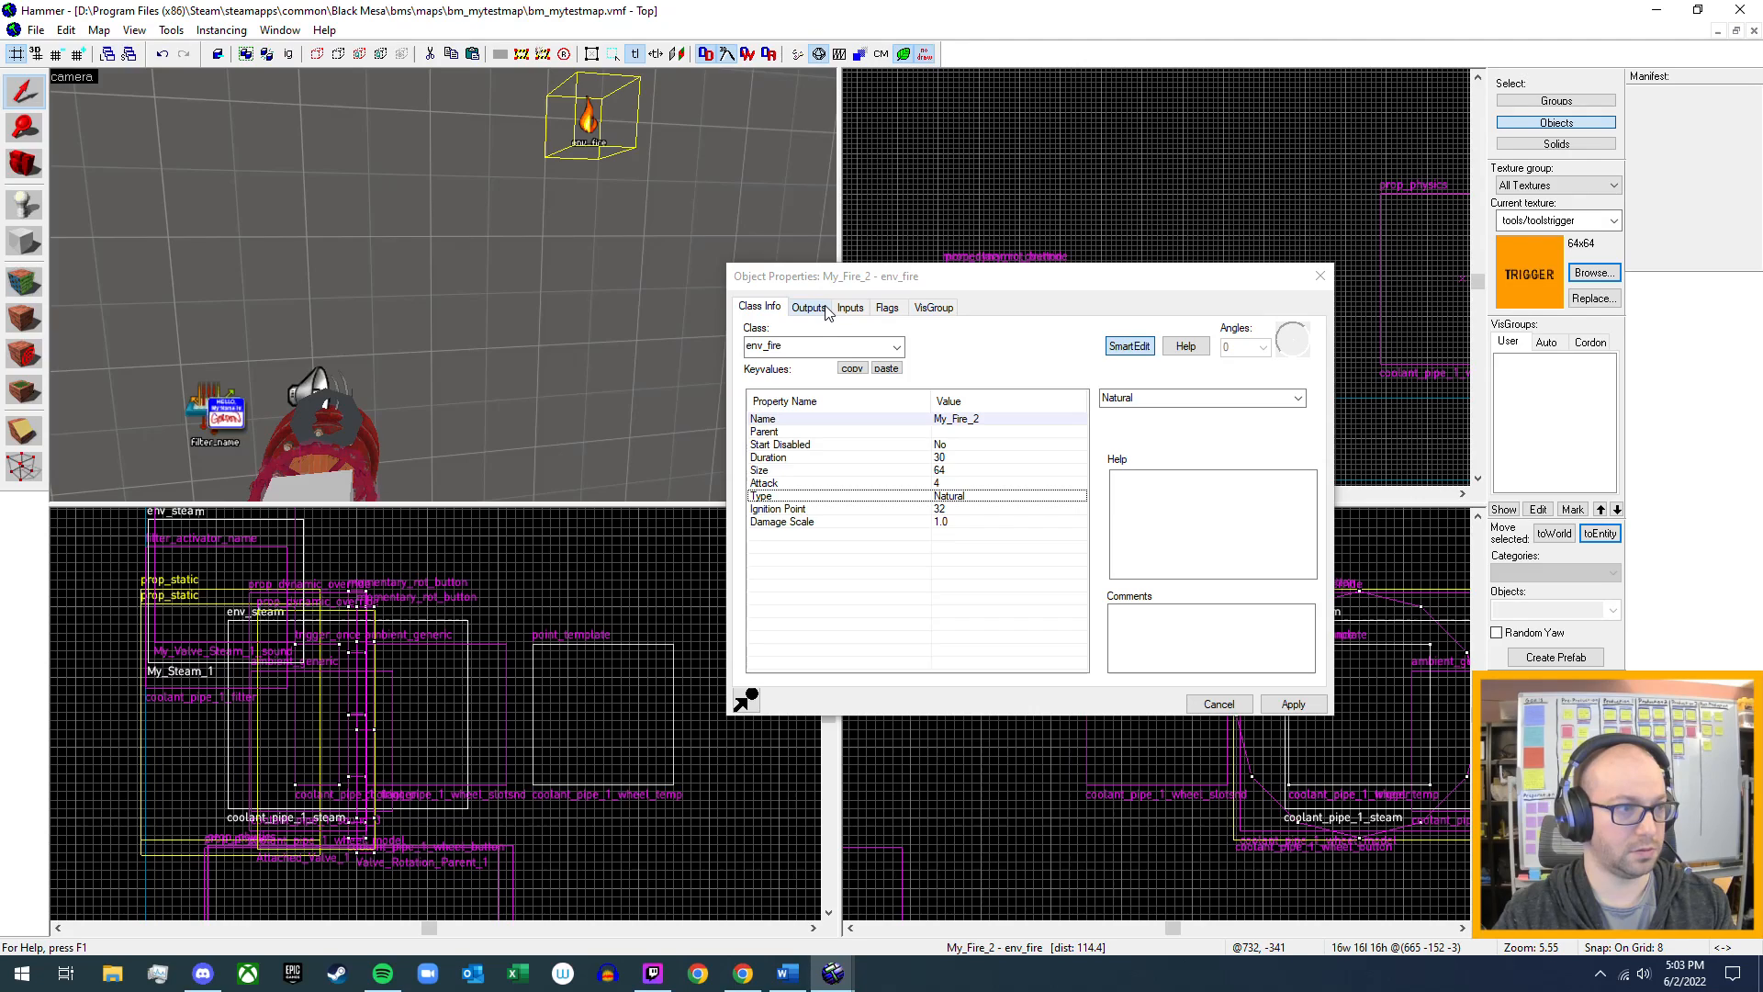
- Set the fire's Attack value to 0 and apply the change
click(938, 484)
double_click(1228, 406)
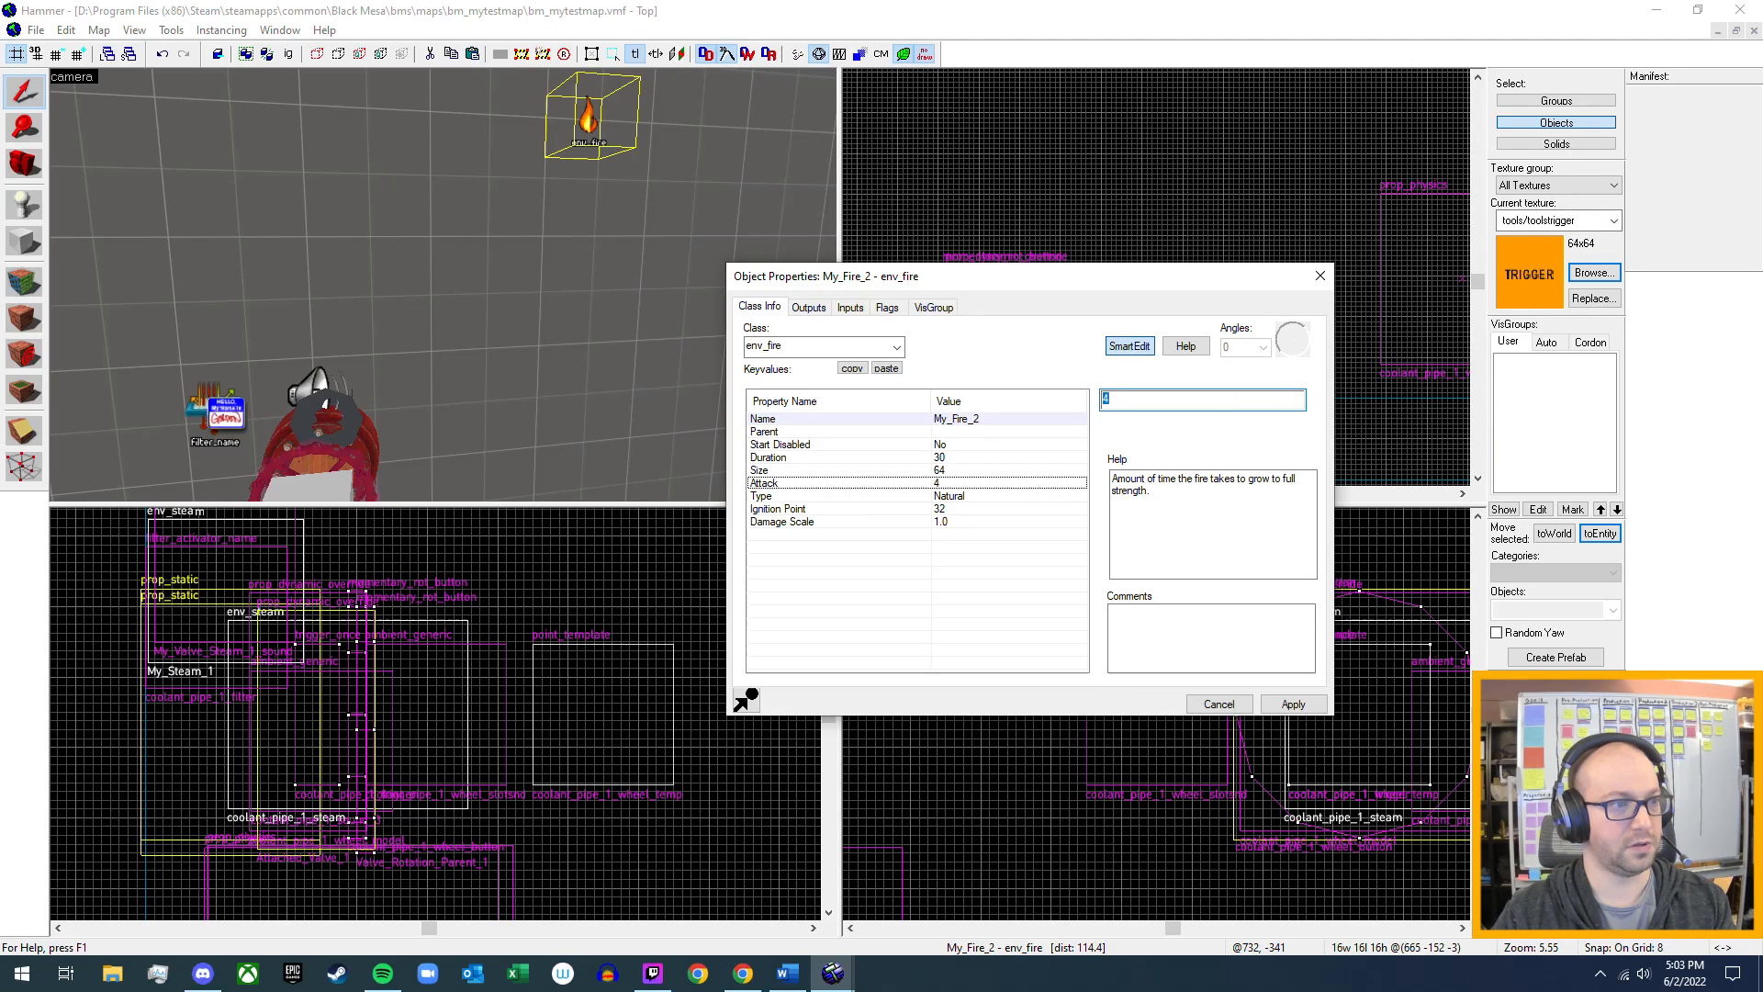
text(0)
click(1295, 705)
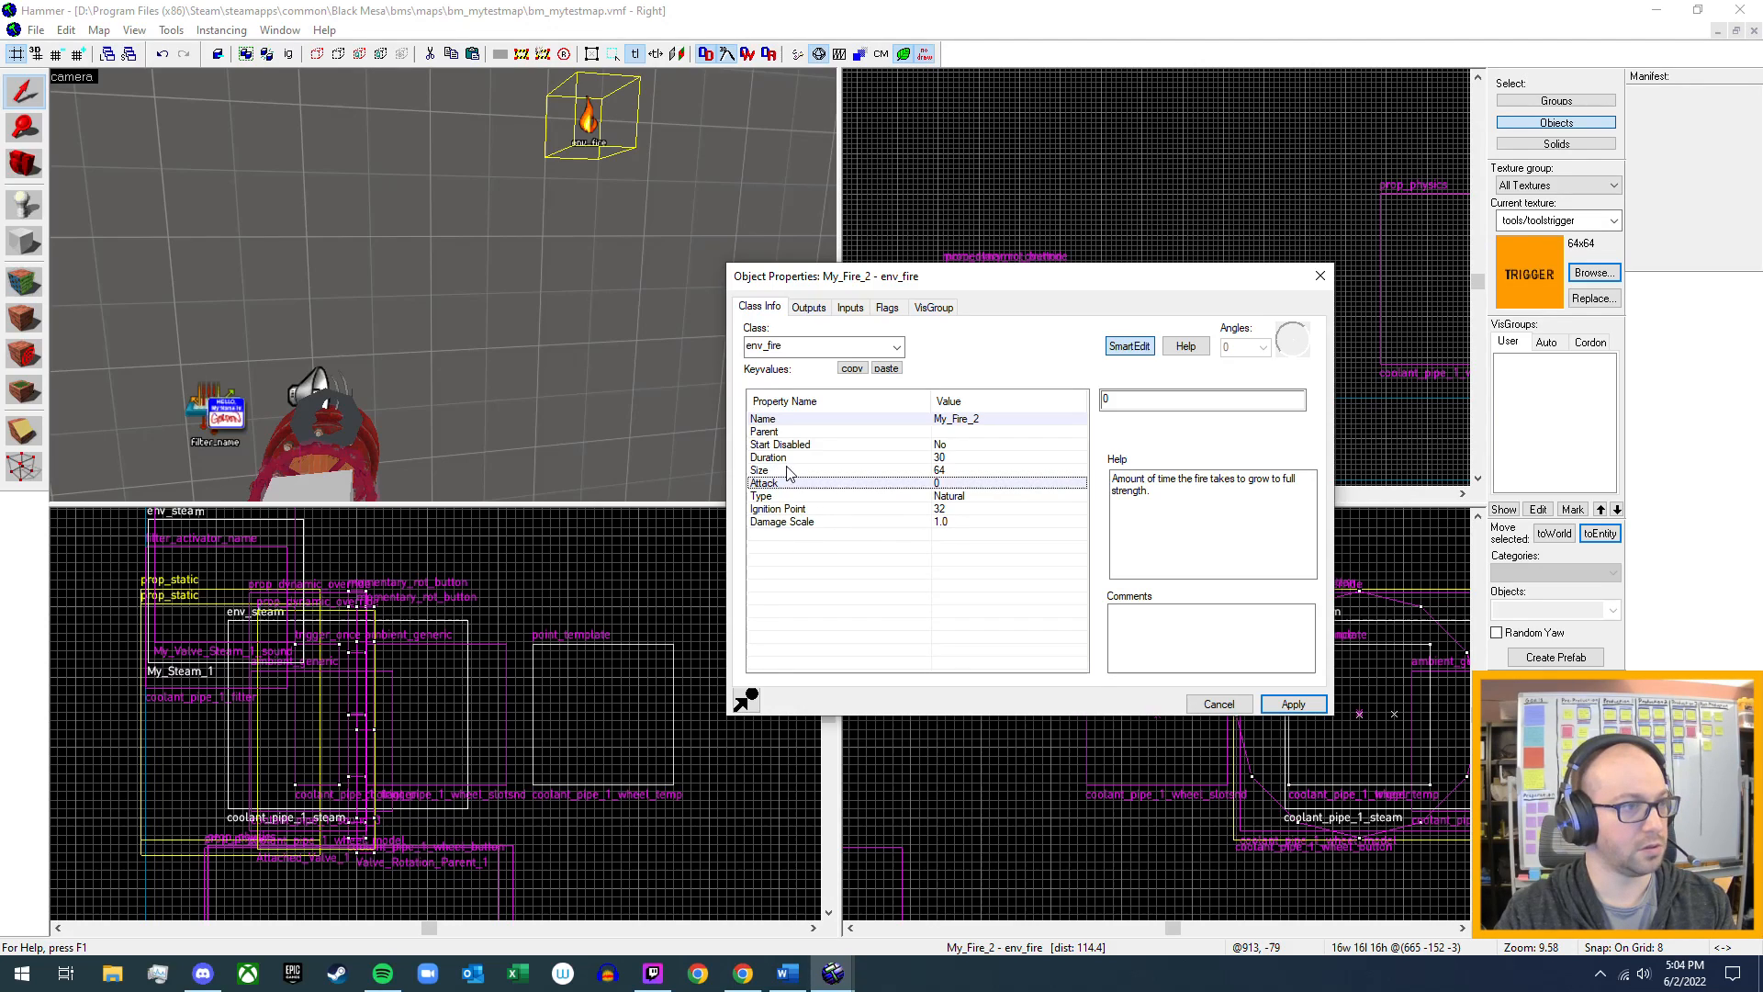
- Set the fire's Duration to 5000, apply the change and close its properties
click(943, 458)
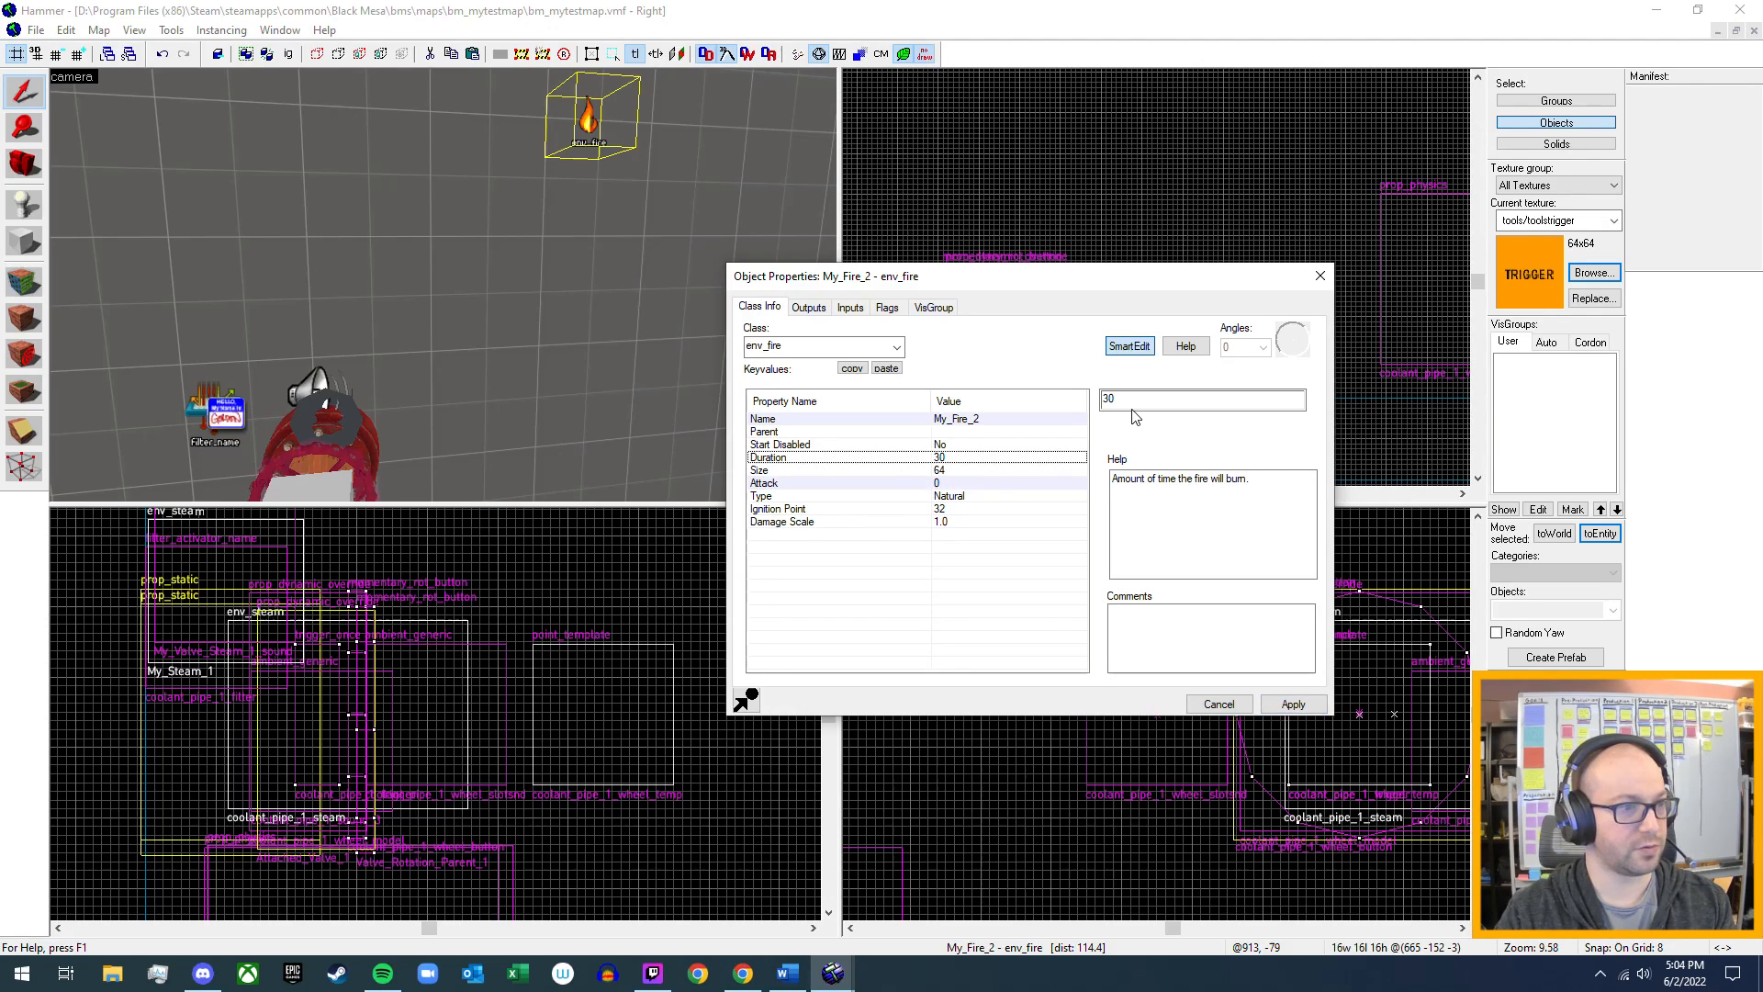
click(1141, 401)
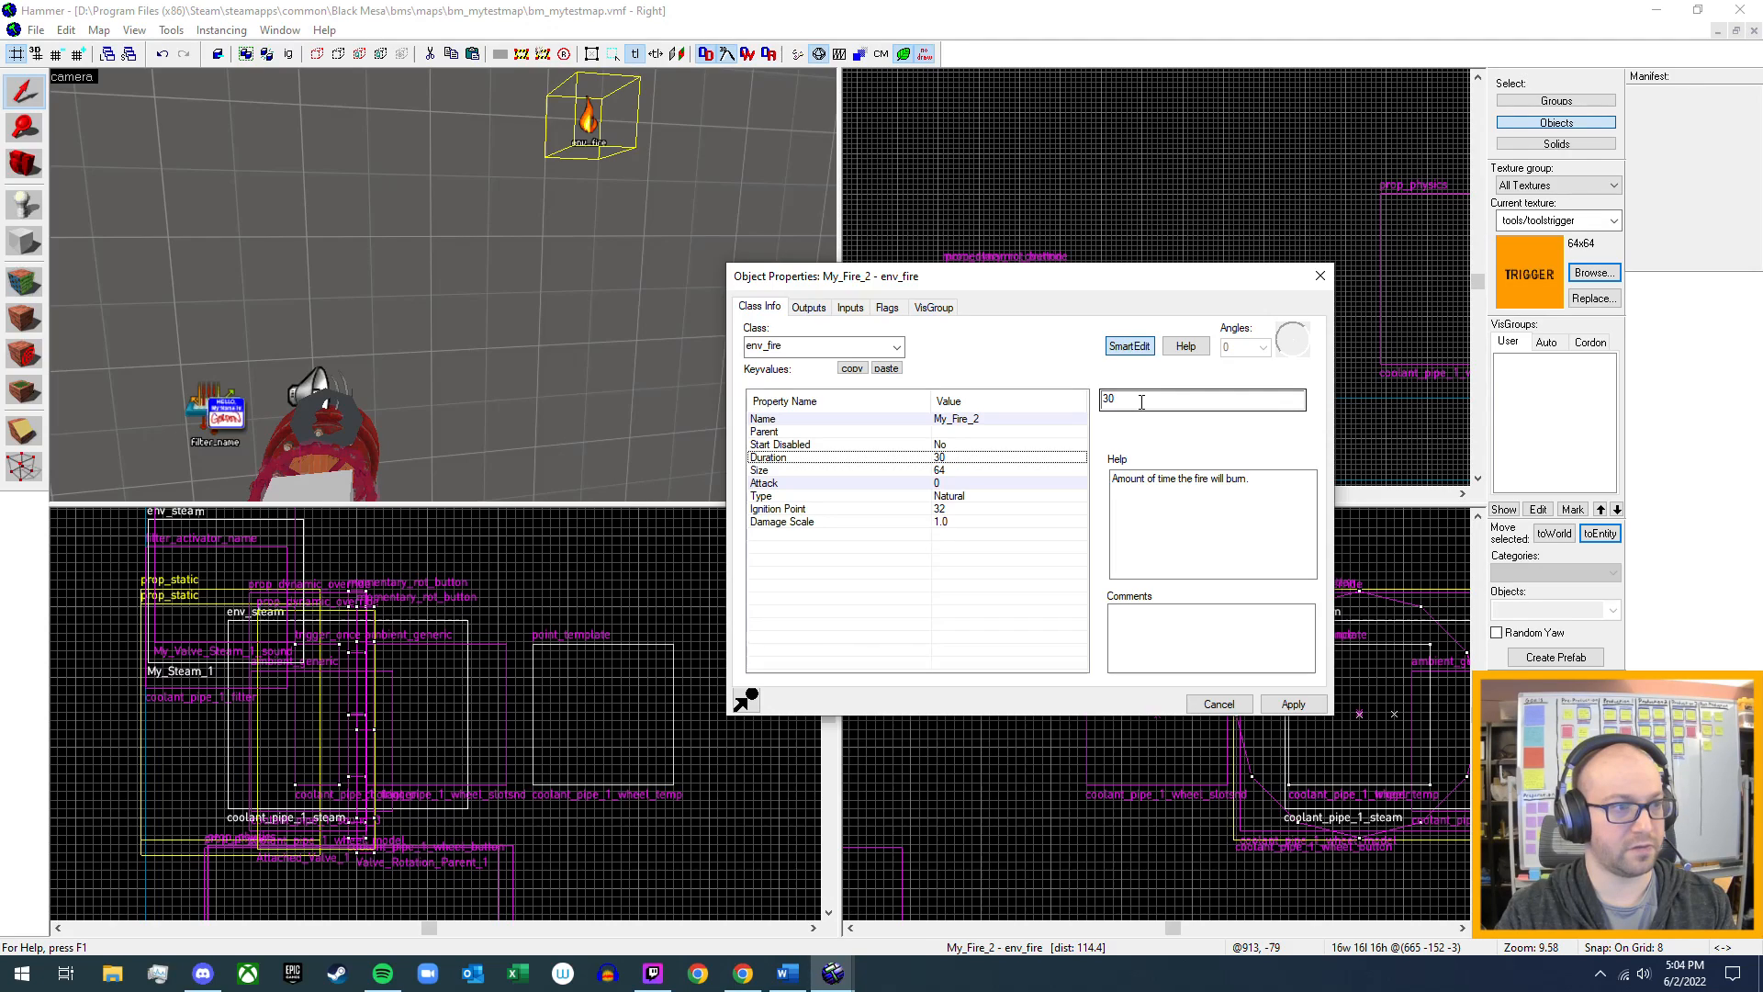
double_click(1141, 401)
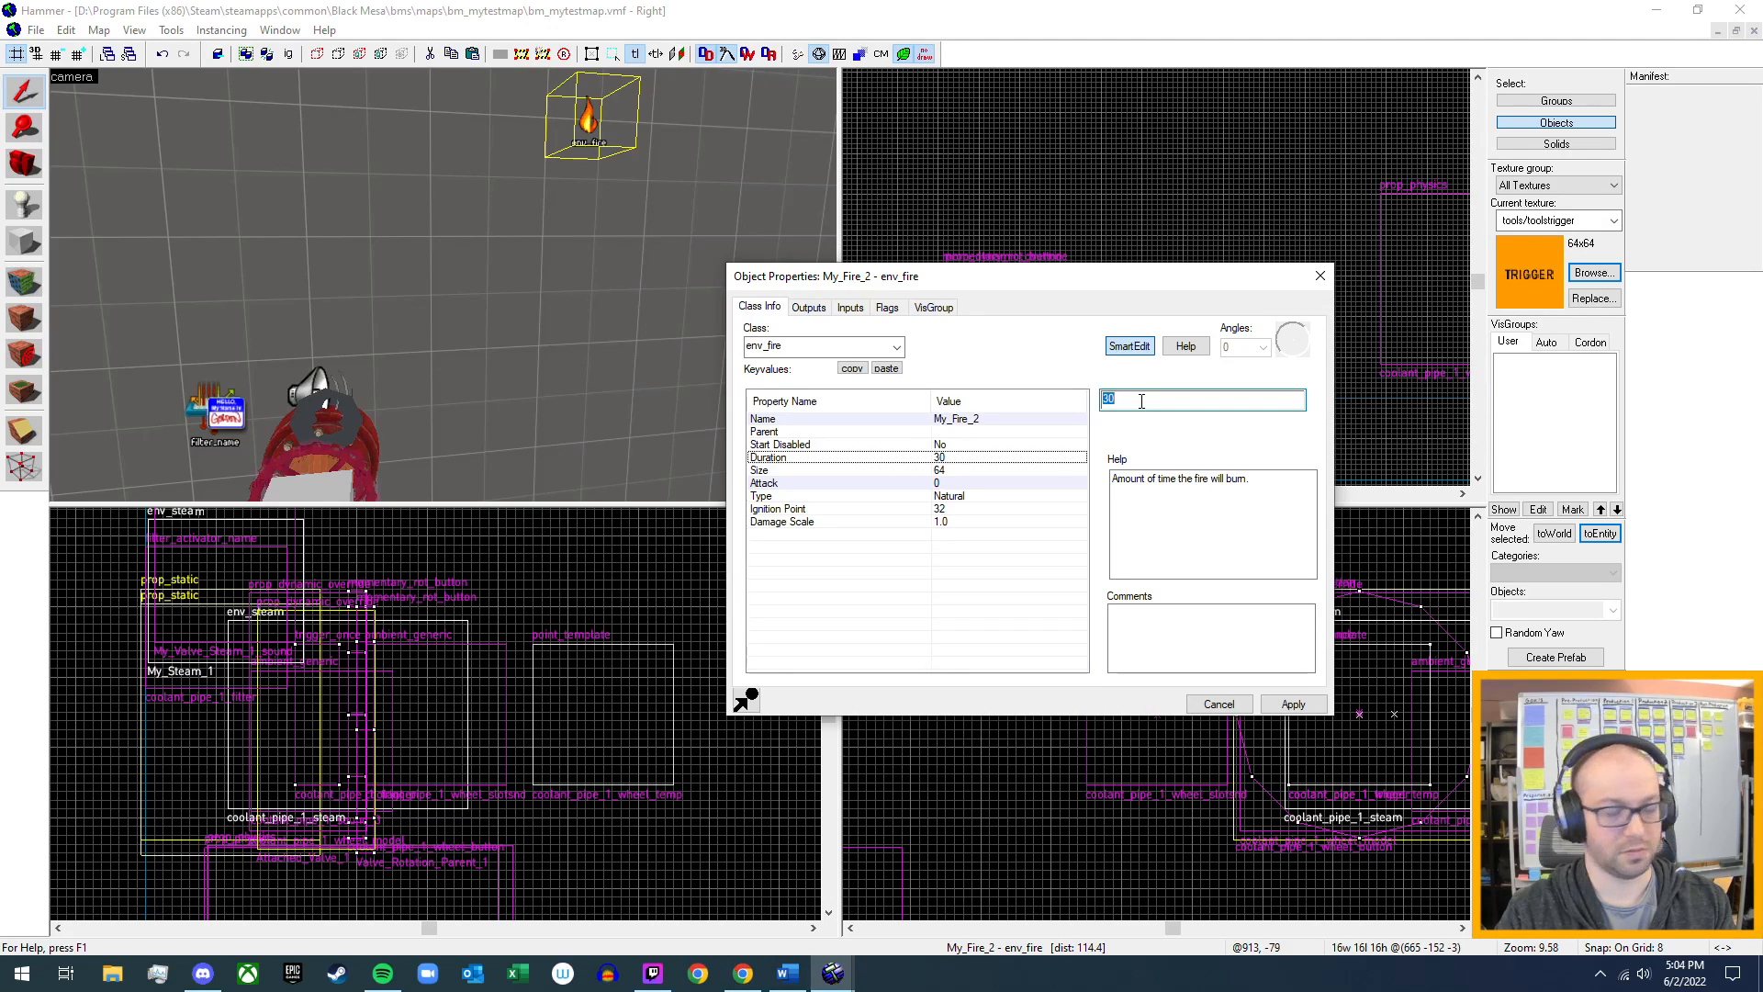
text(5)
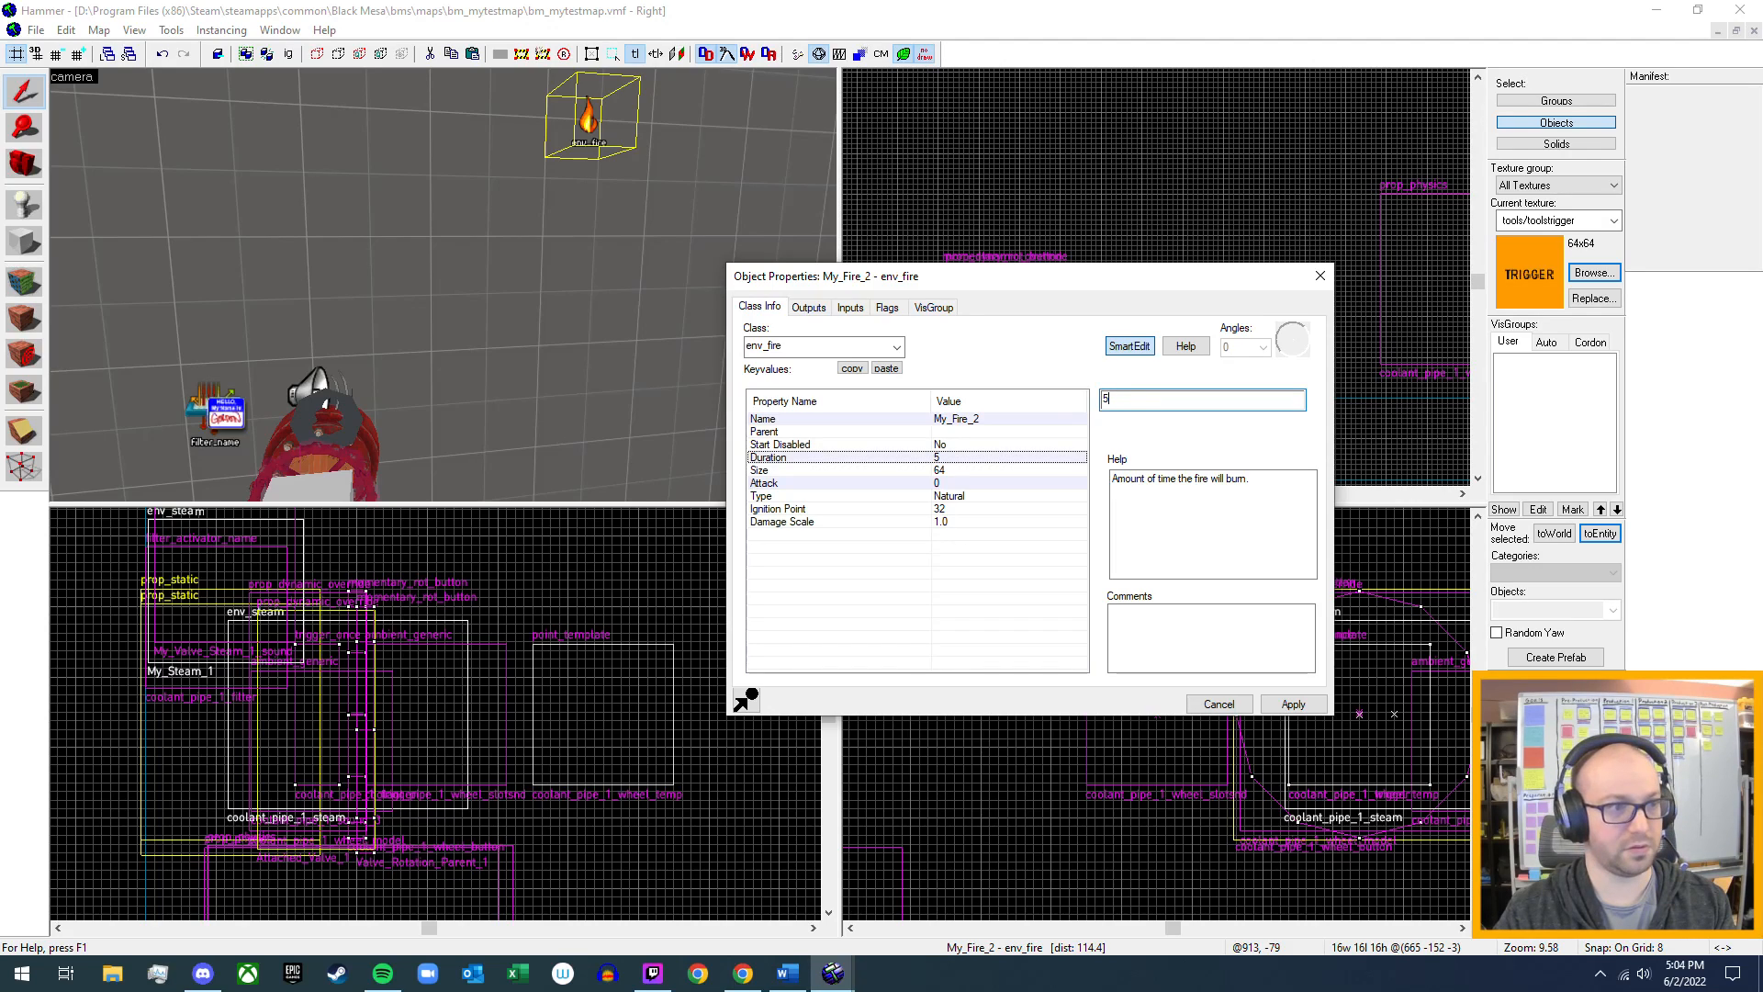
text(000)
click(1290, 704)
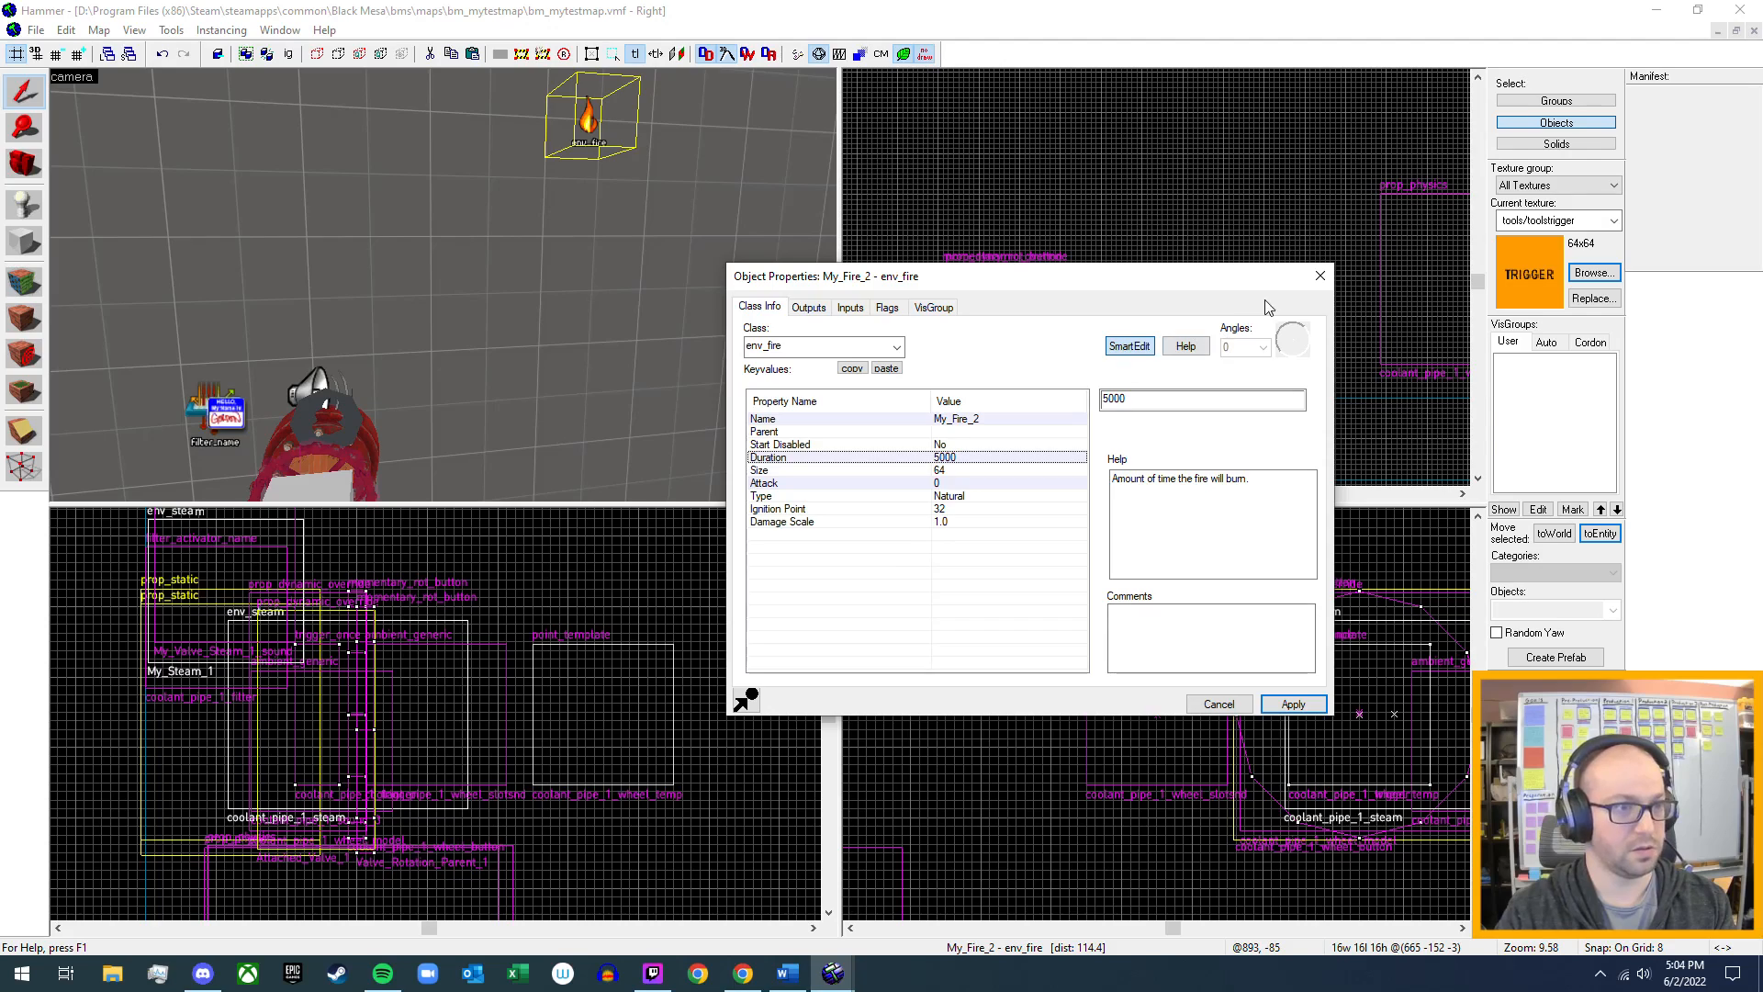
click(1319, 276)
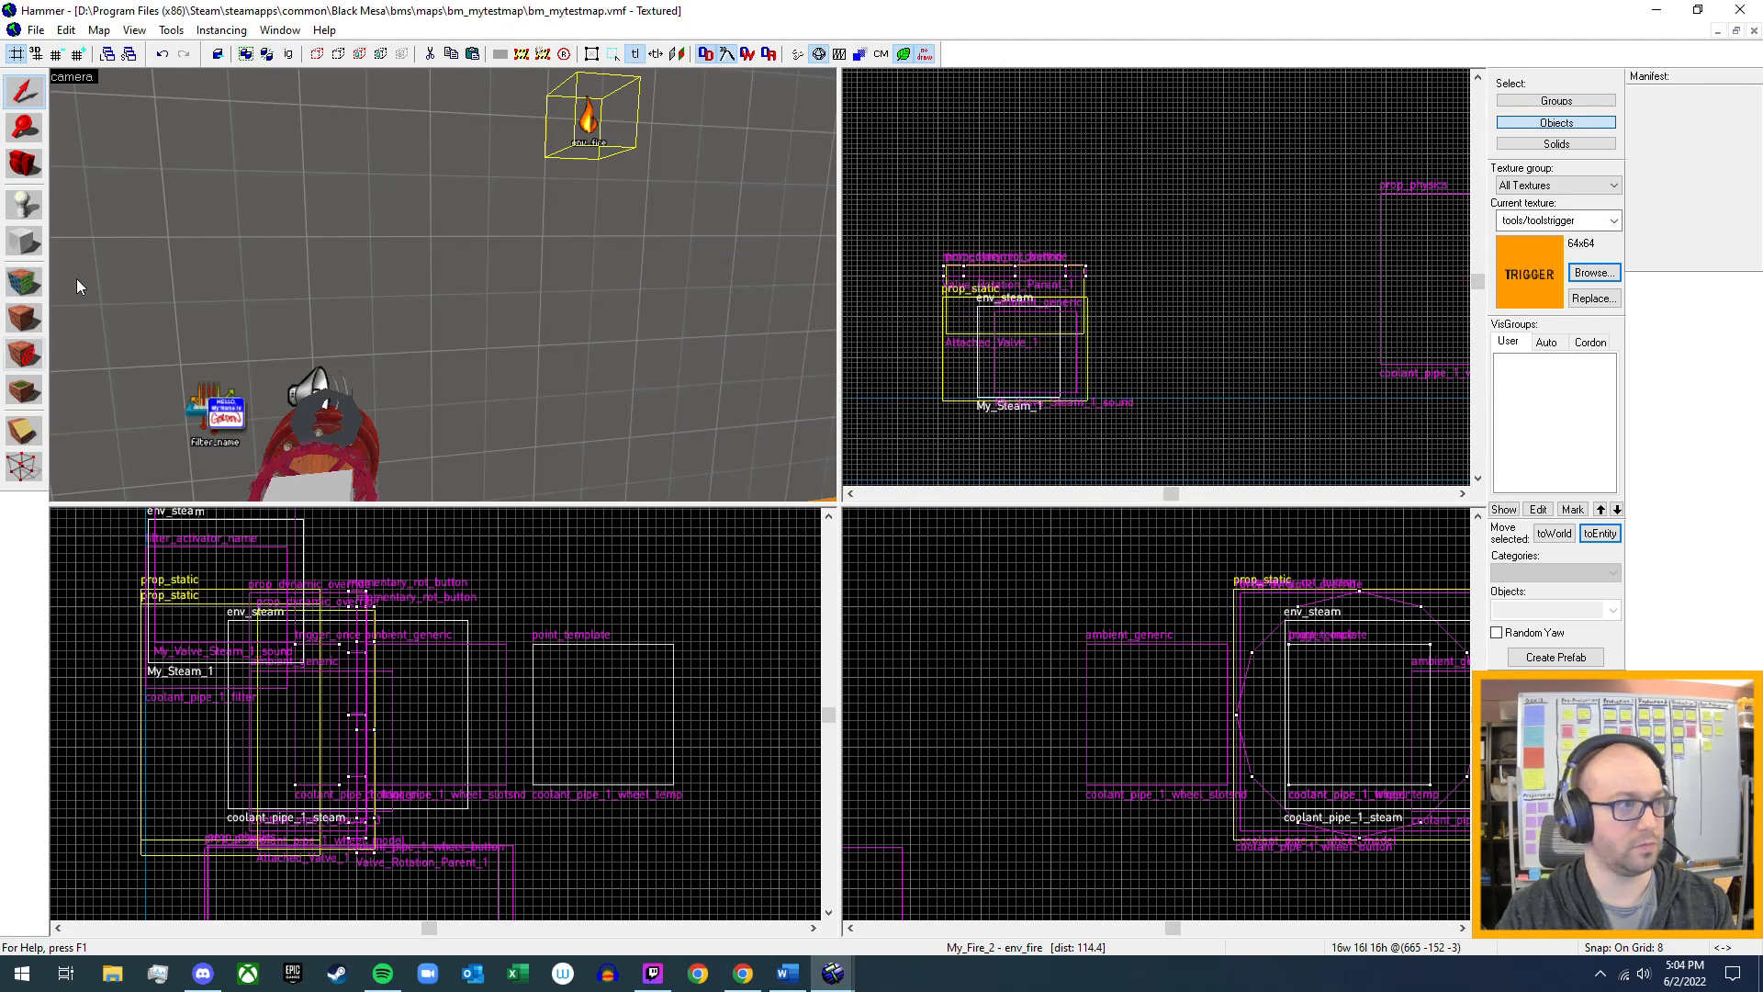
- Place an ambient_generic entity on the wall right beside the fire
click(25, 204)
click(1357, 713)
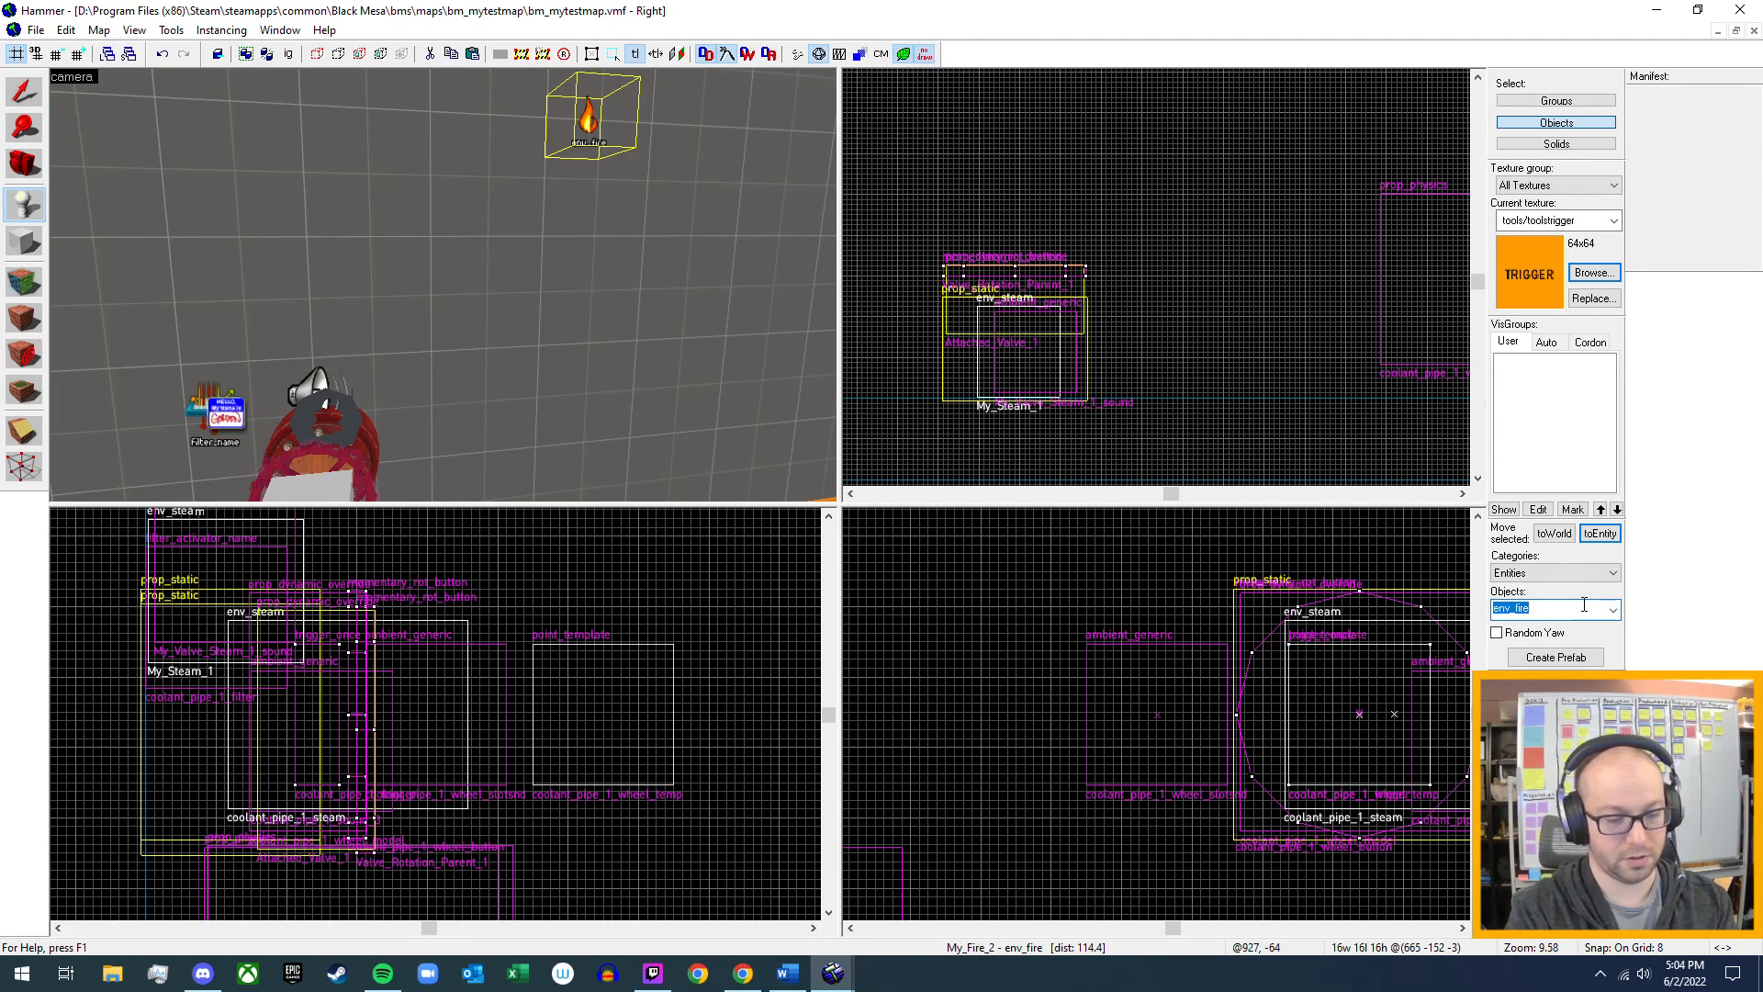
text(gen)
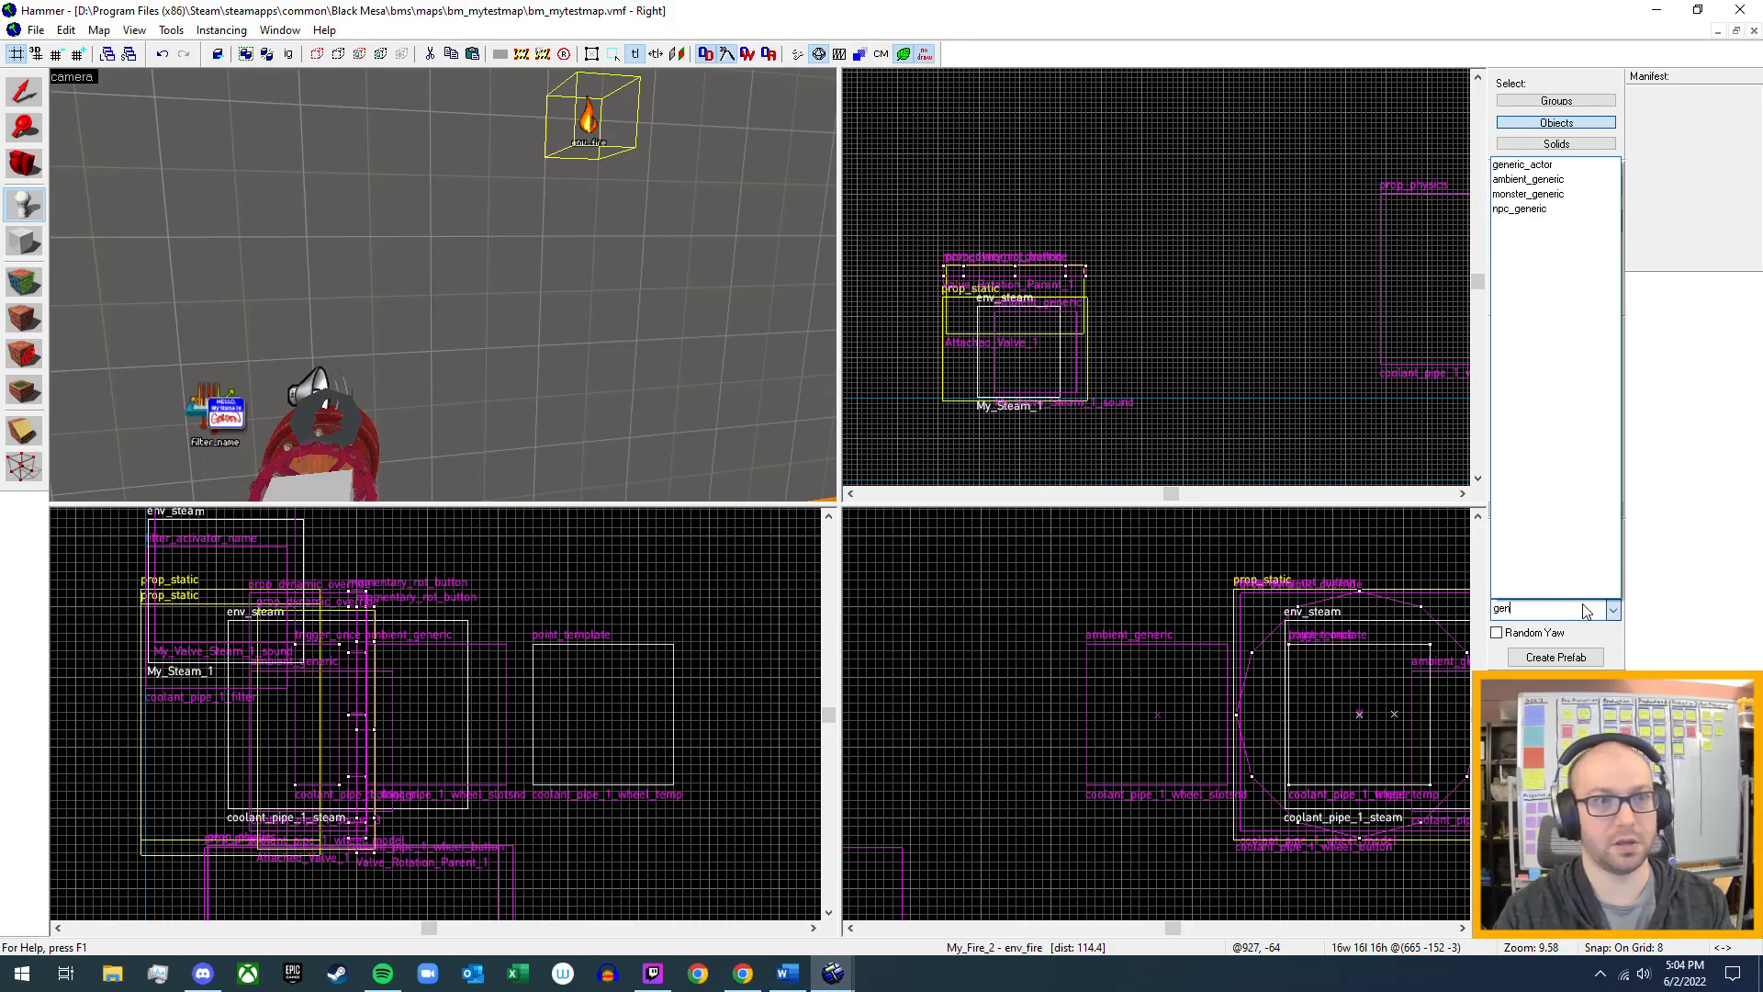
click(1551, 180)
click(532, 117)
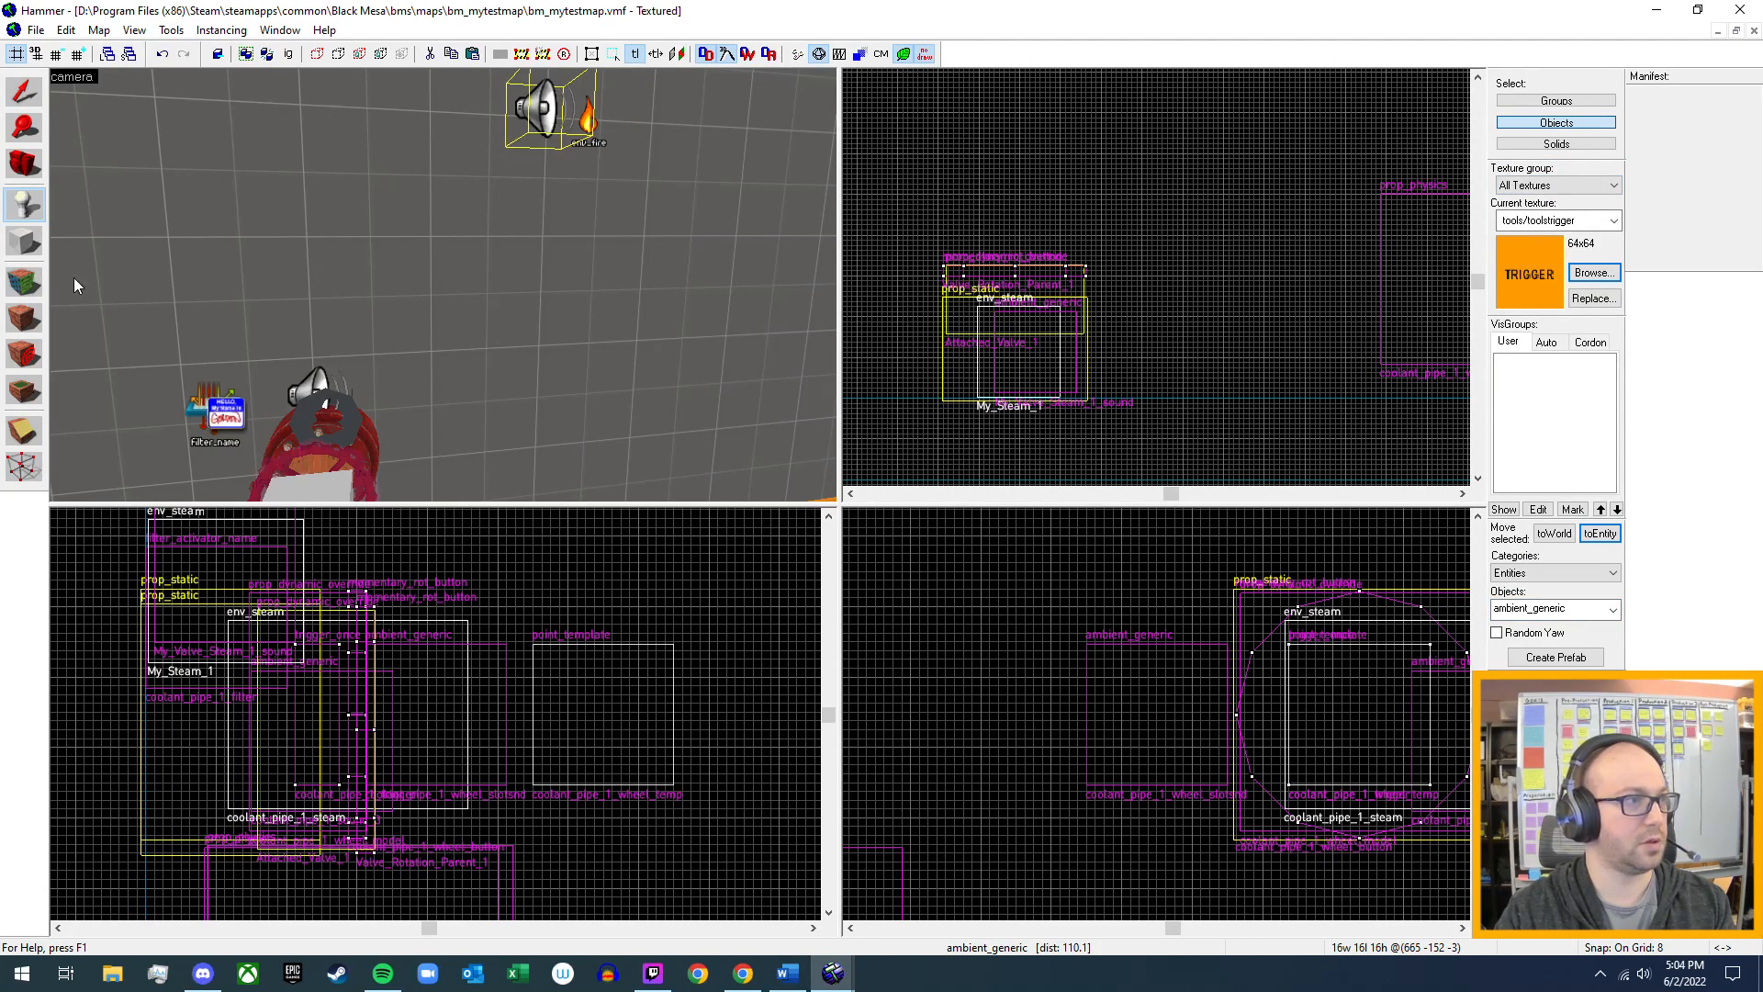
- Name the ambient_generic beside the fire My_Fire_2_sound, checking the fire's own name first, and apply the change
click(24, 90)
double_click(538, 101)
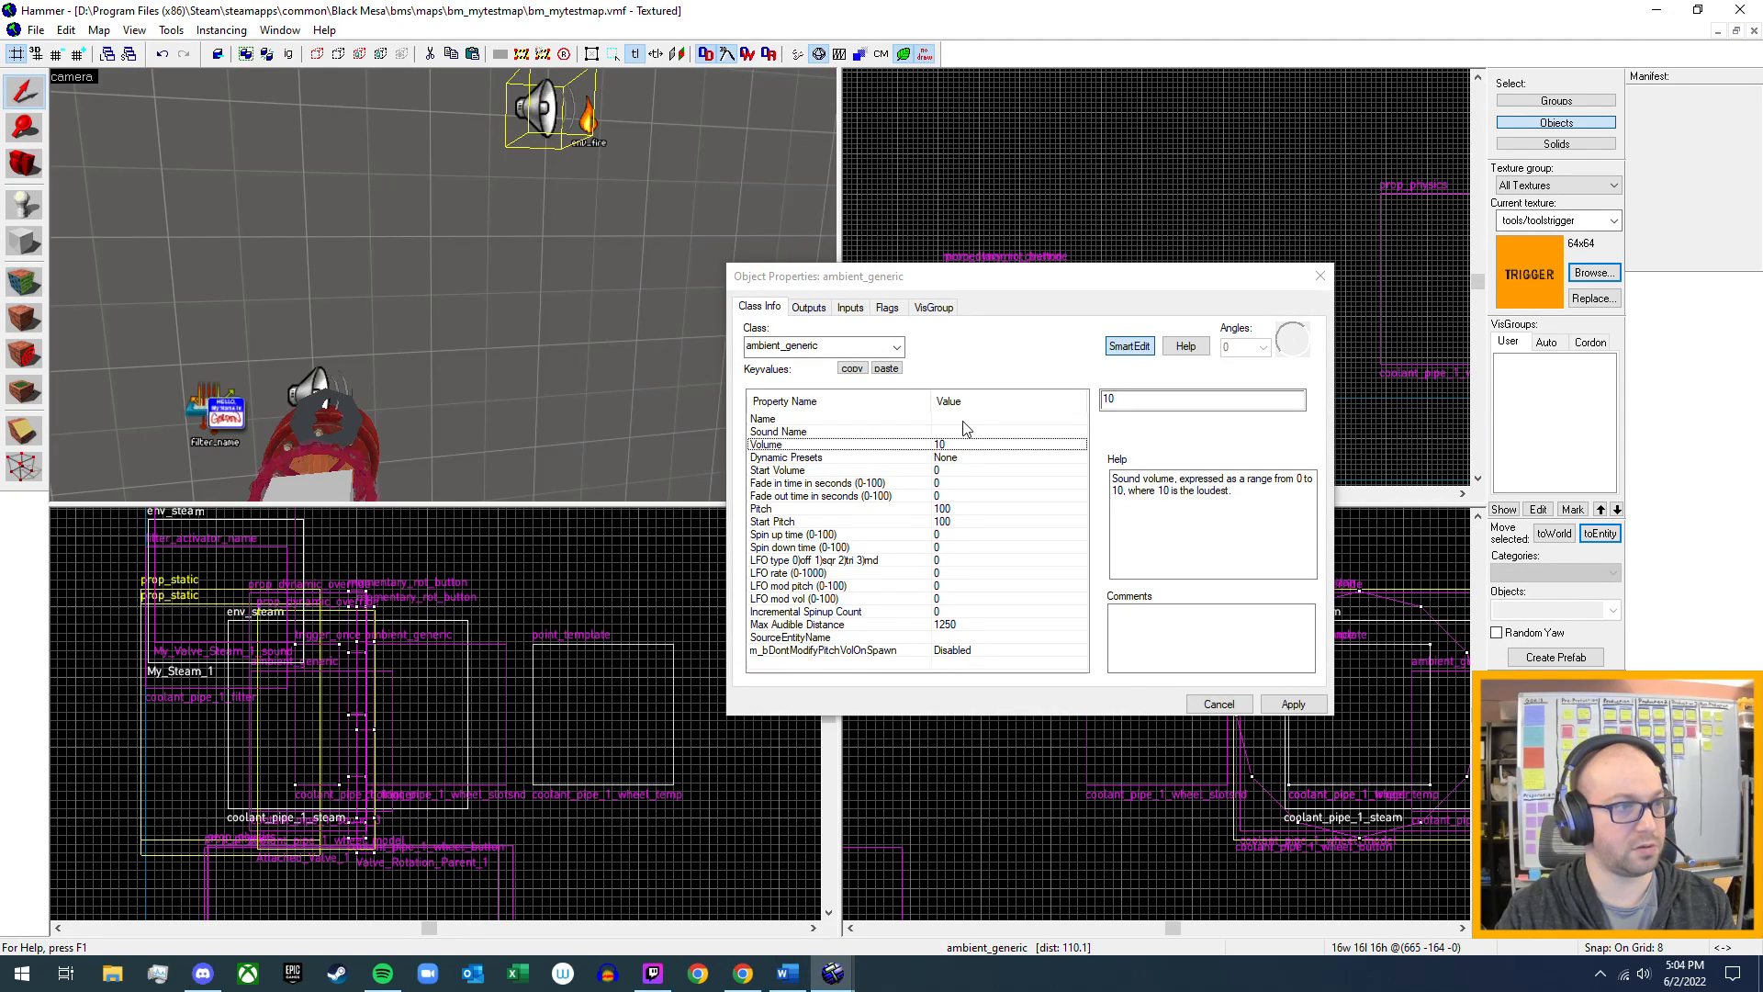
click(966, 420)
click(1138, 402)
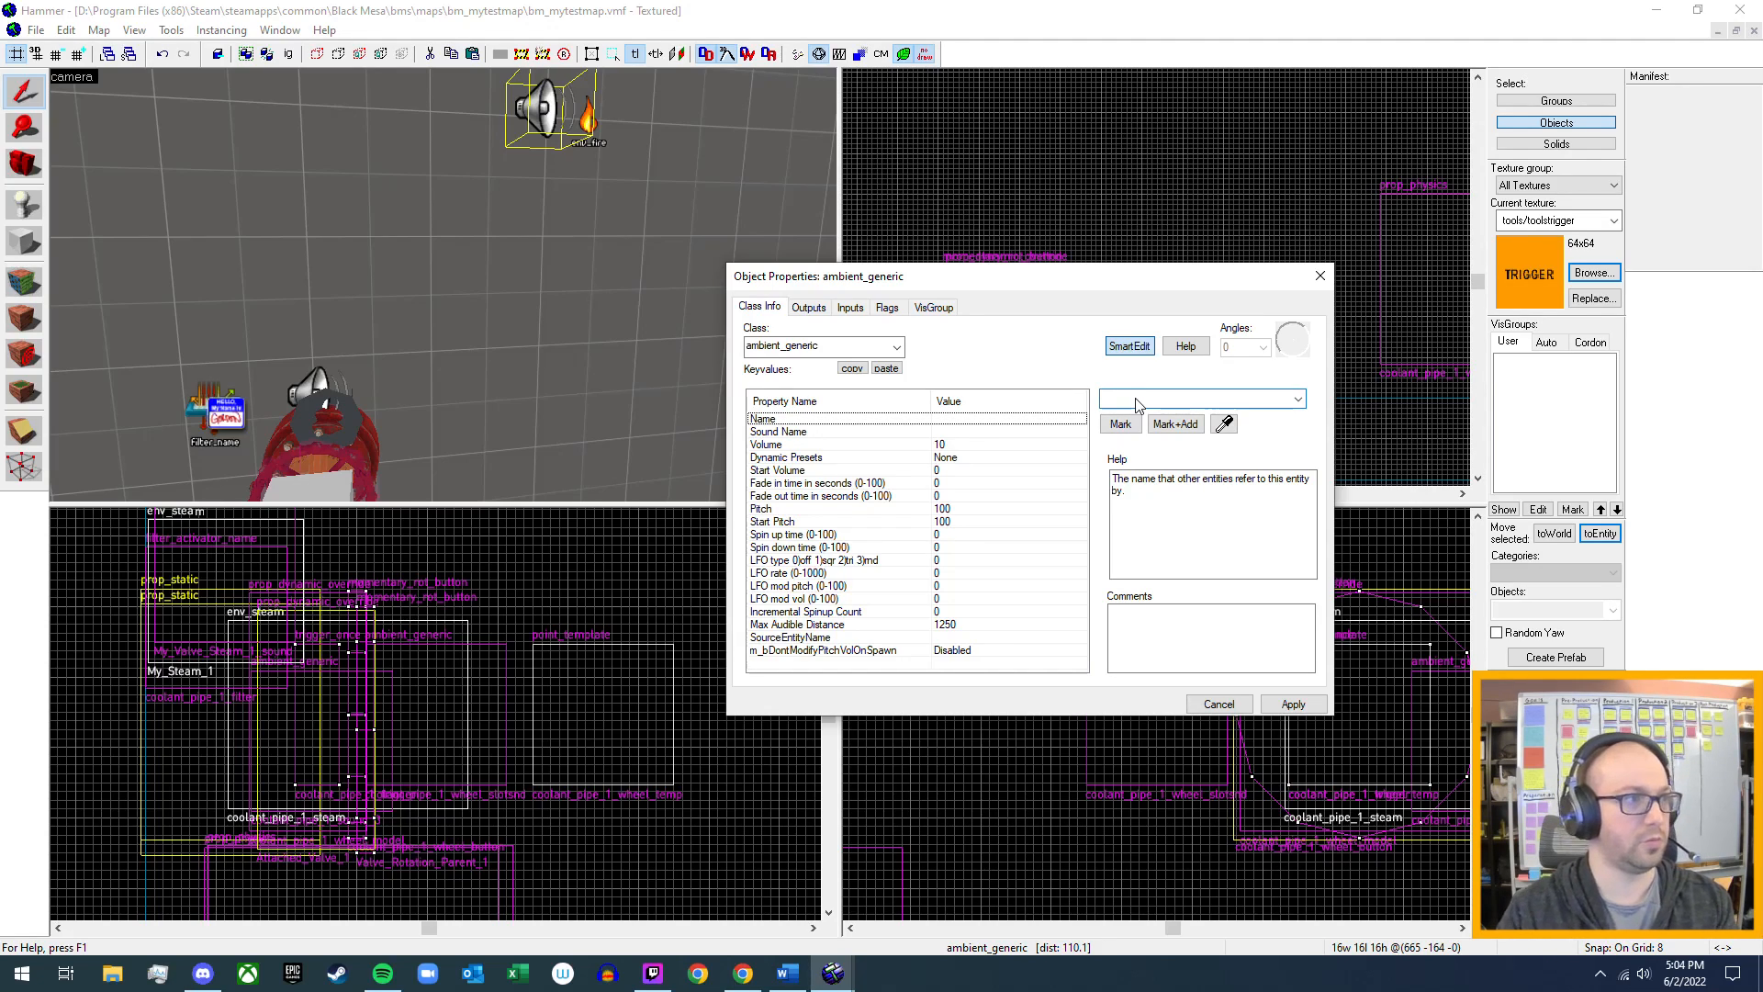
click(592, 138)
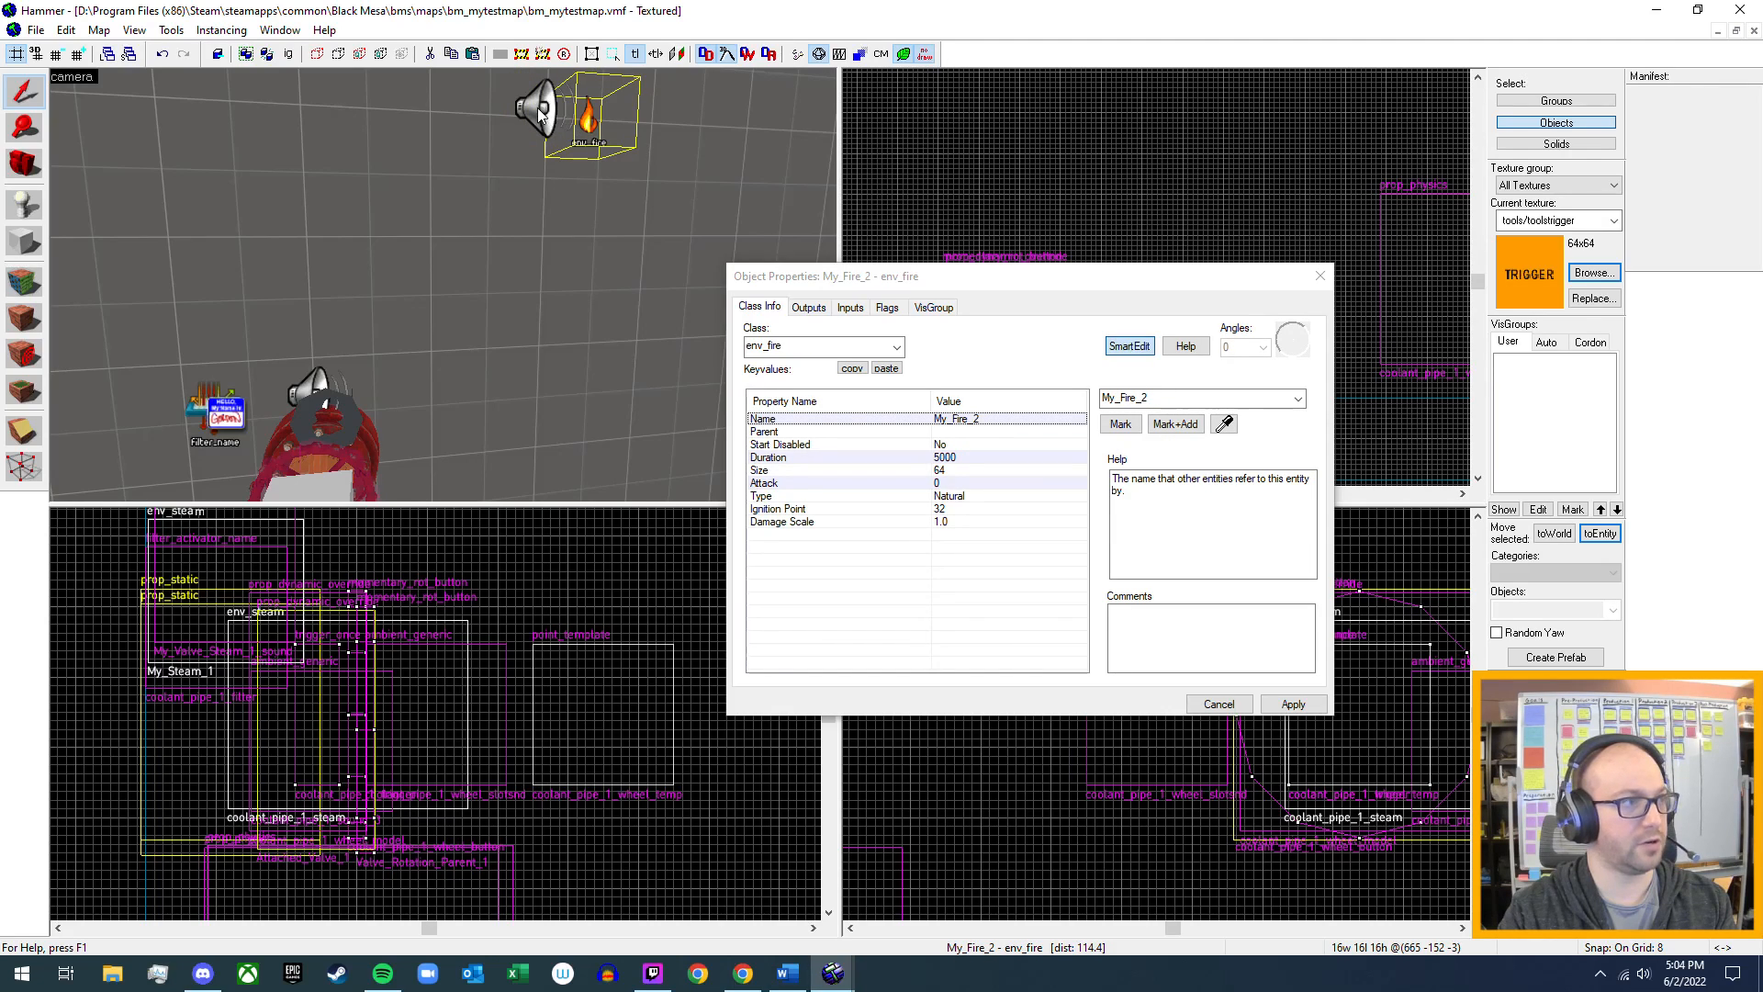
click(537, 108)
click(1132, 399)
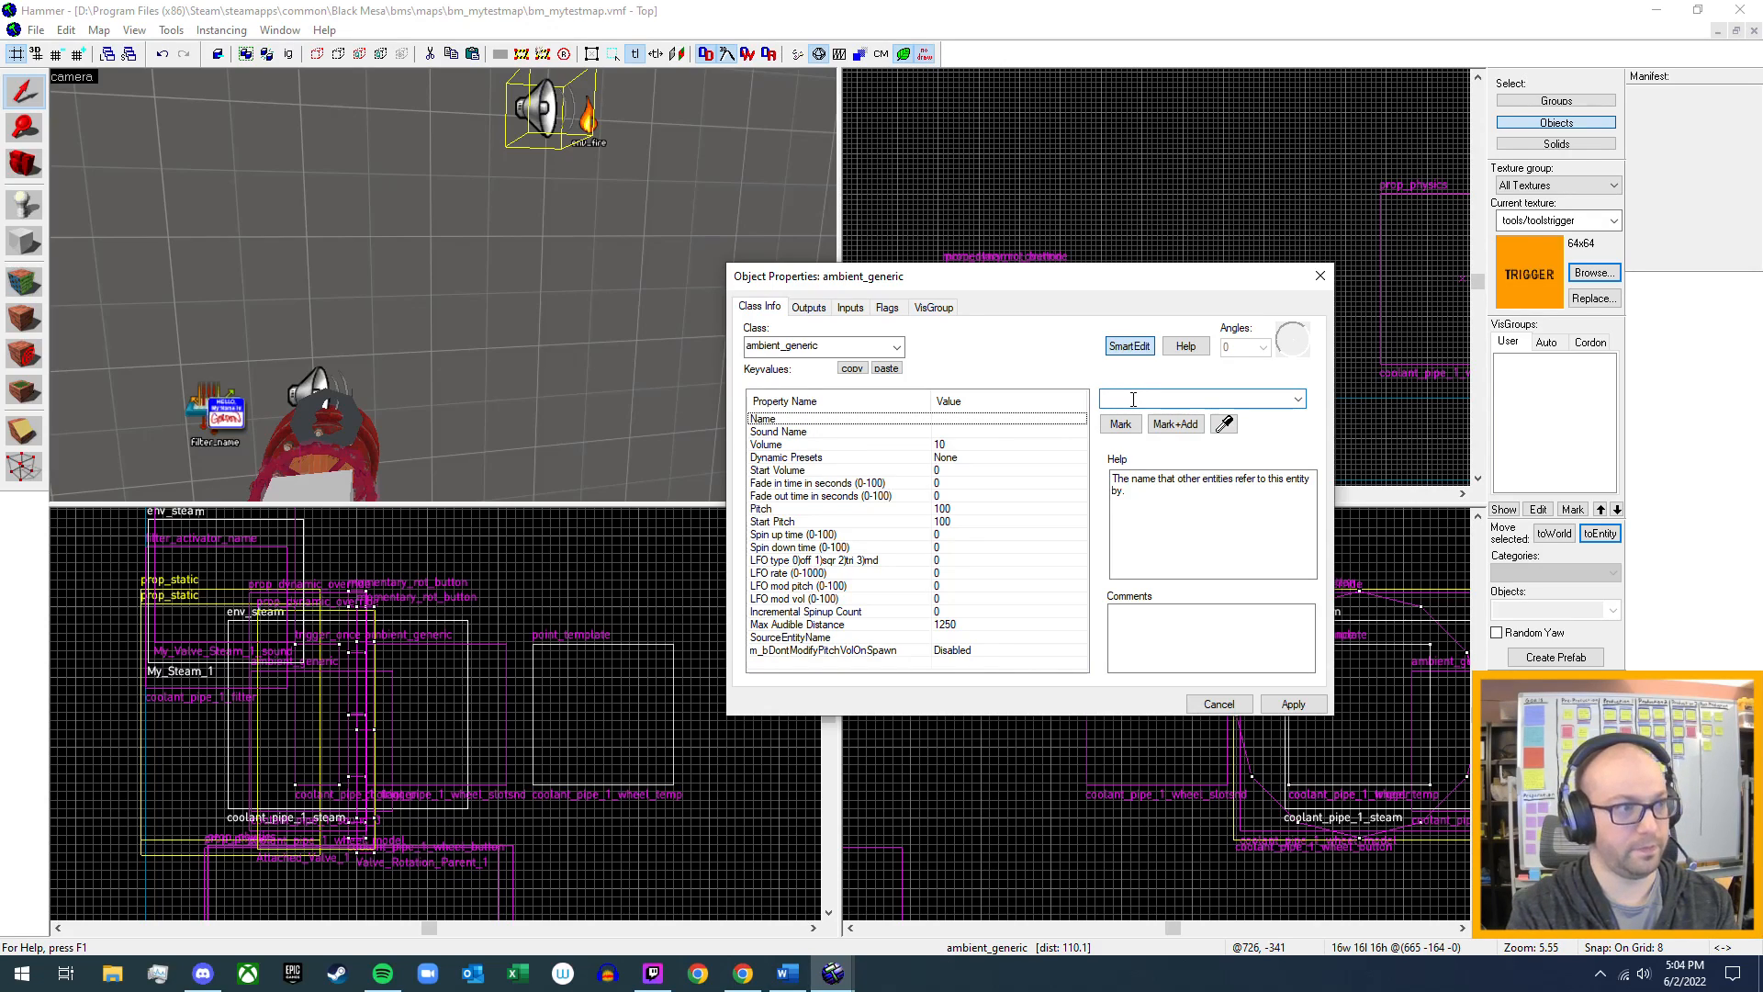
text(My)
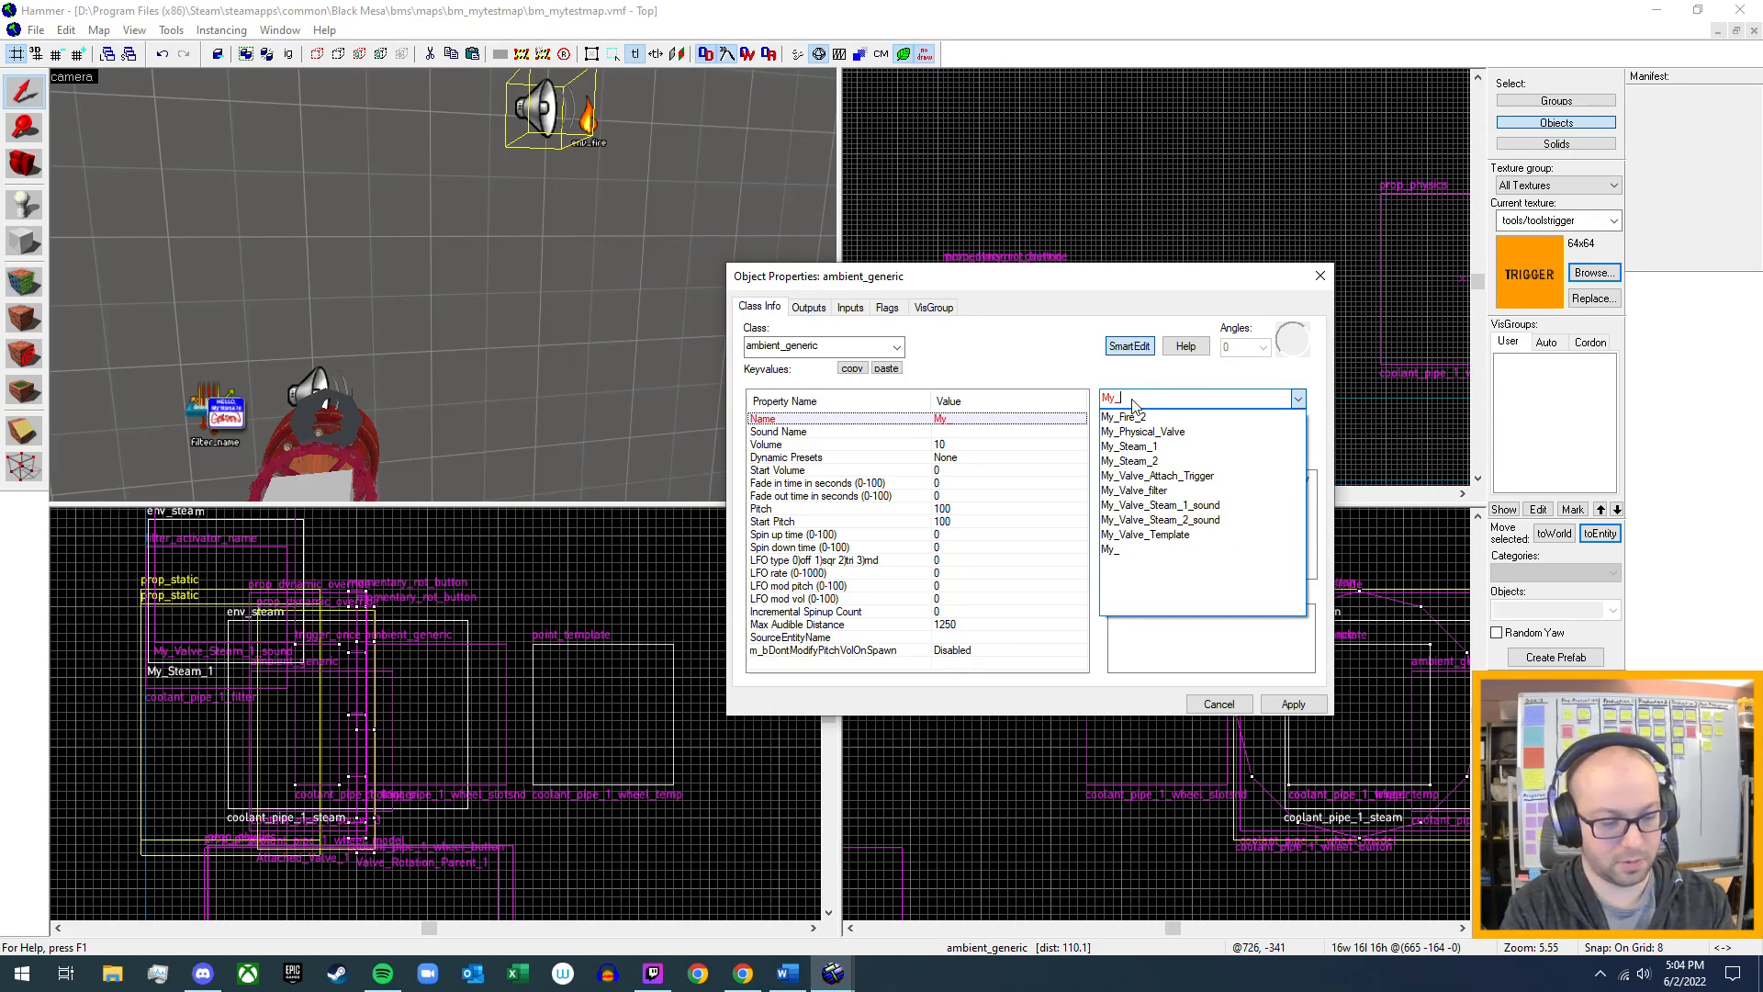
text(_Fire)
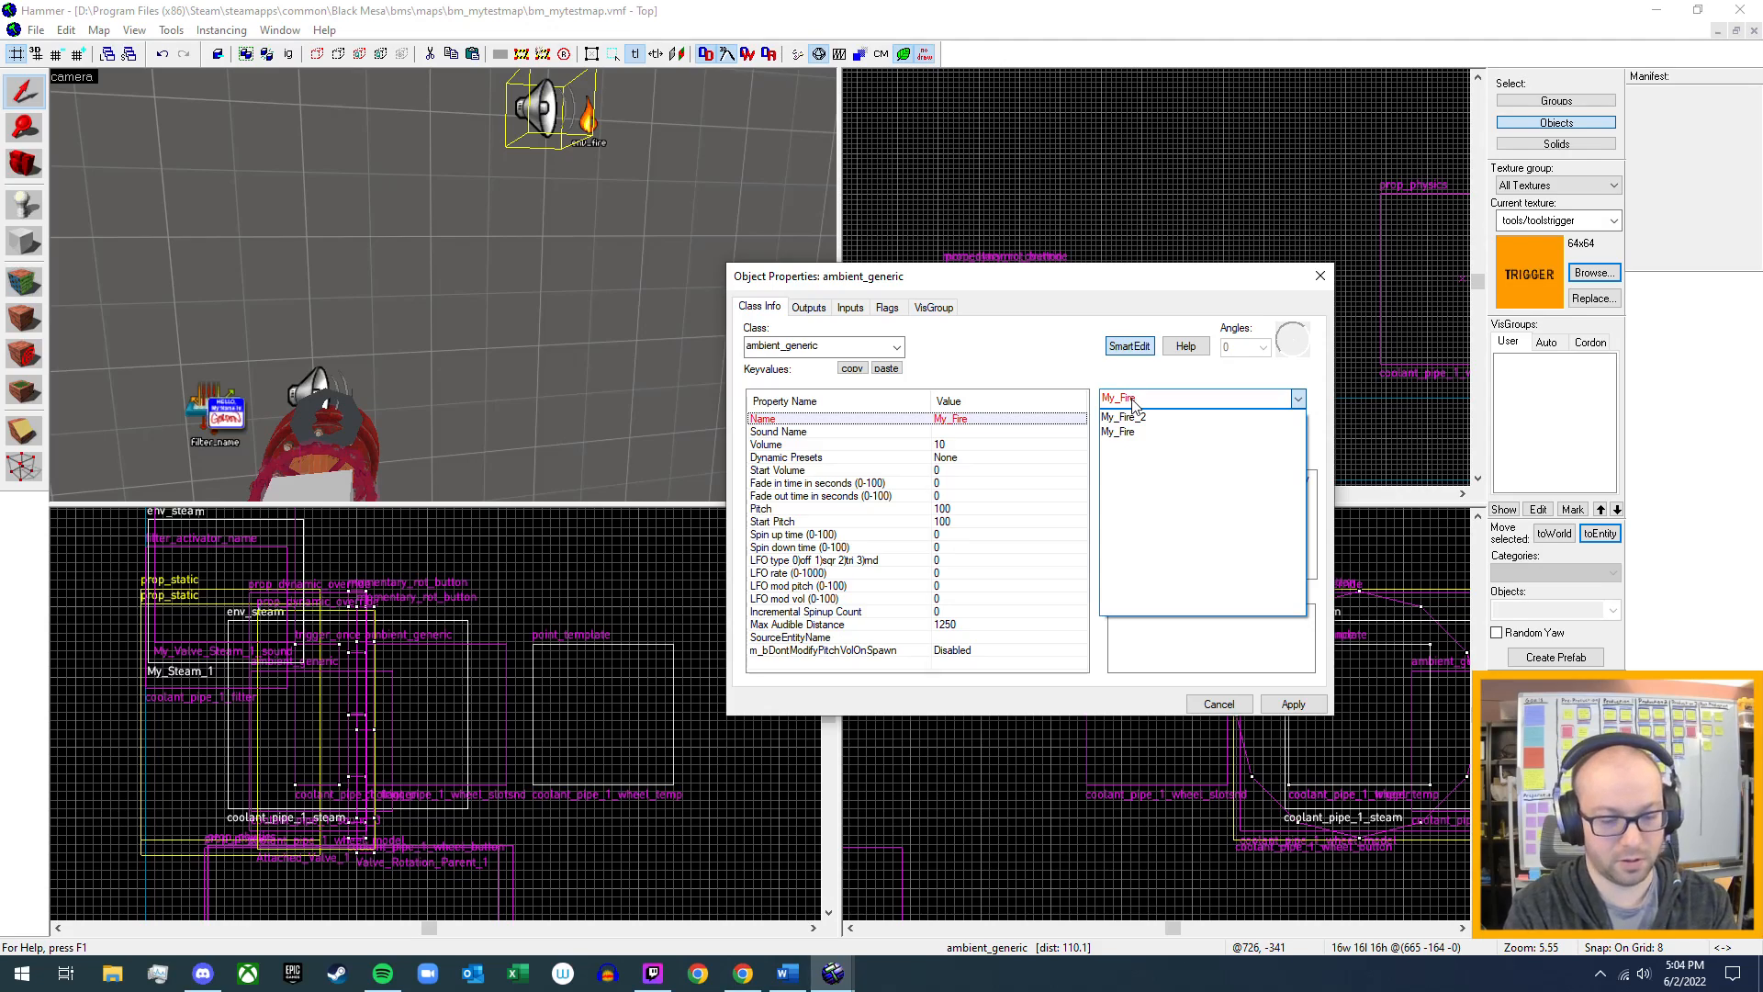
text(_2_)
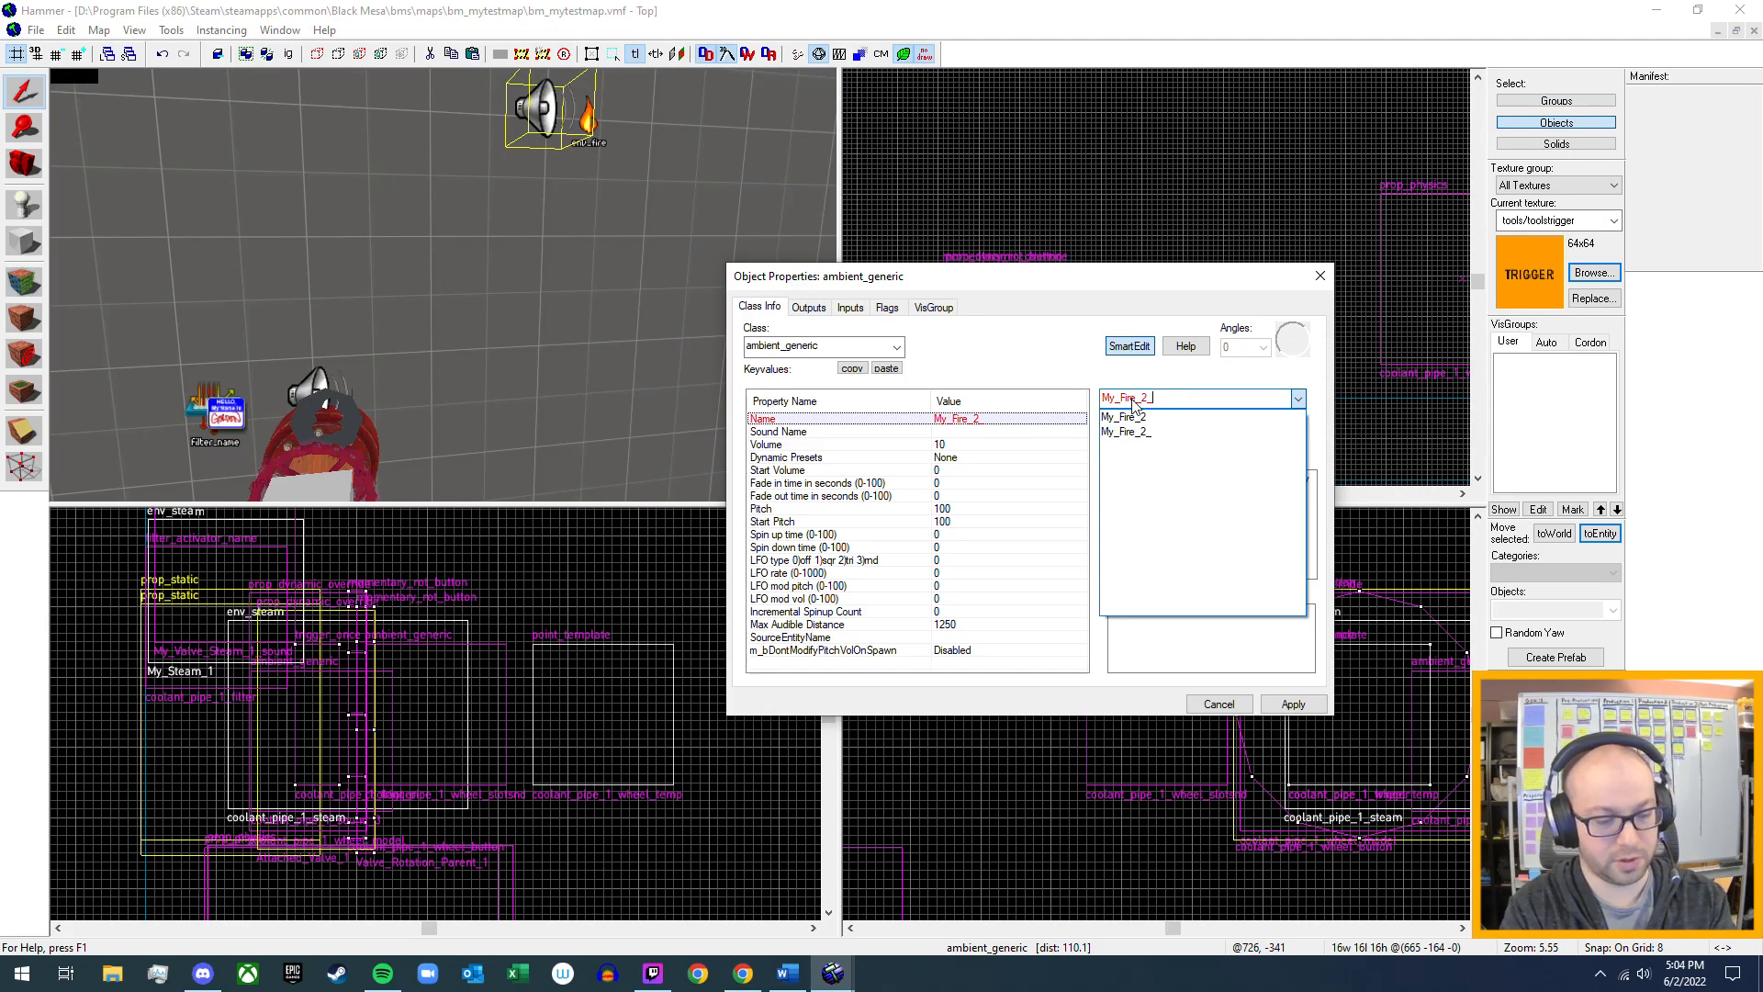
text(sound)
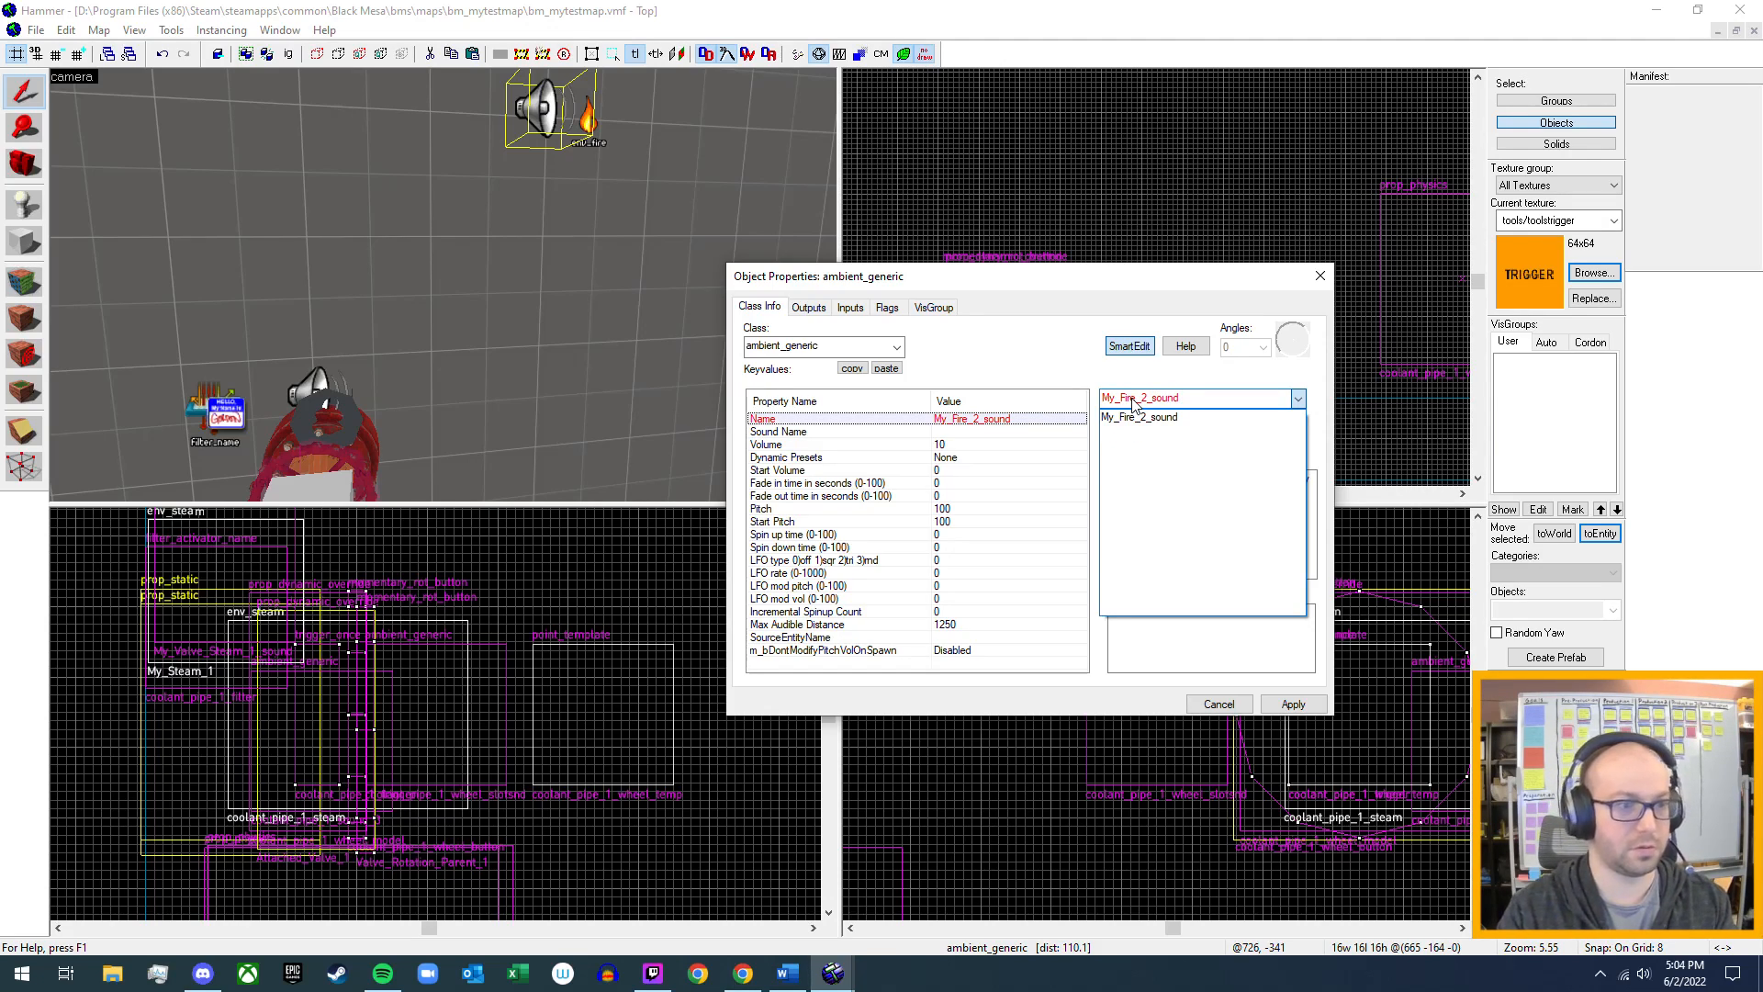
click(1009, 380)
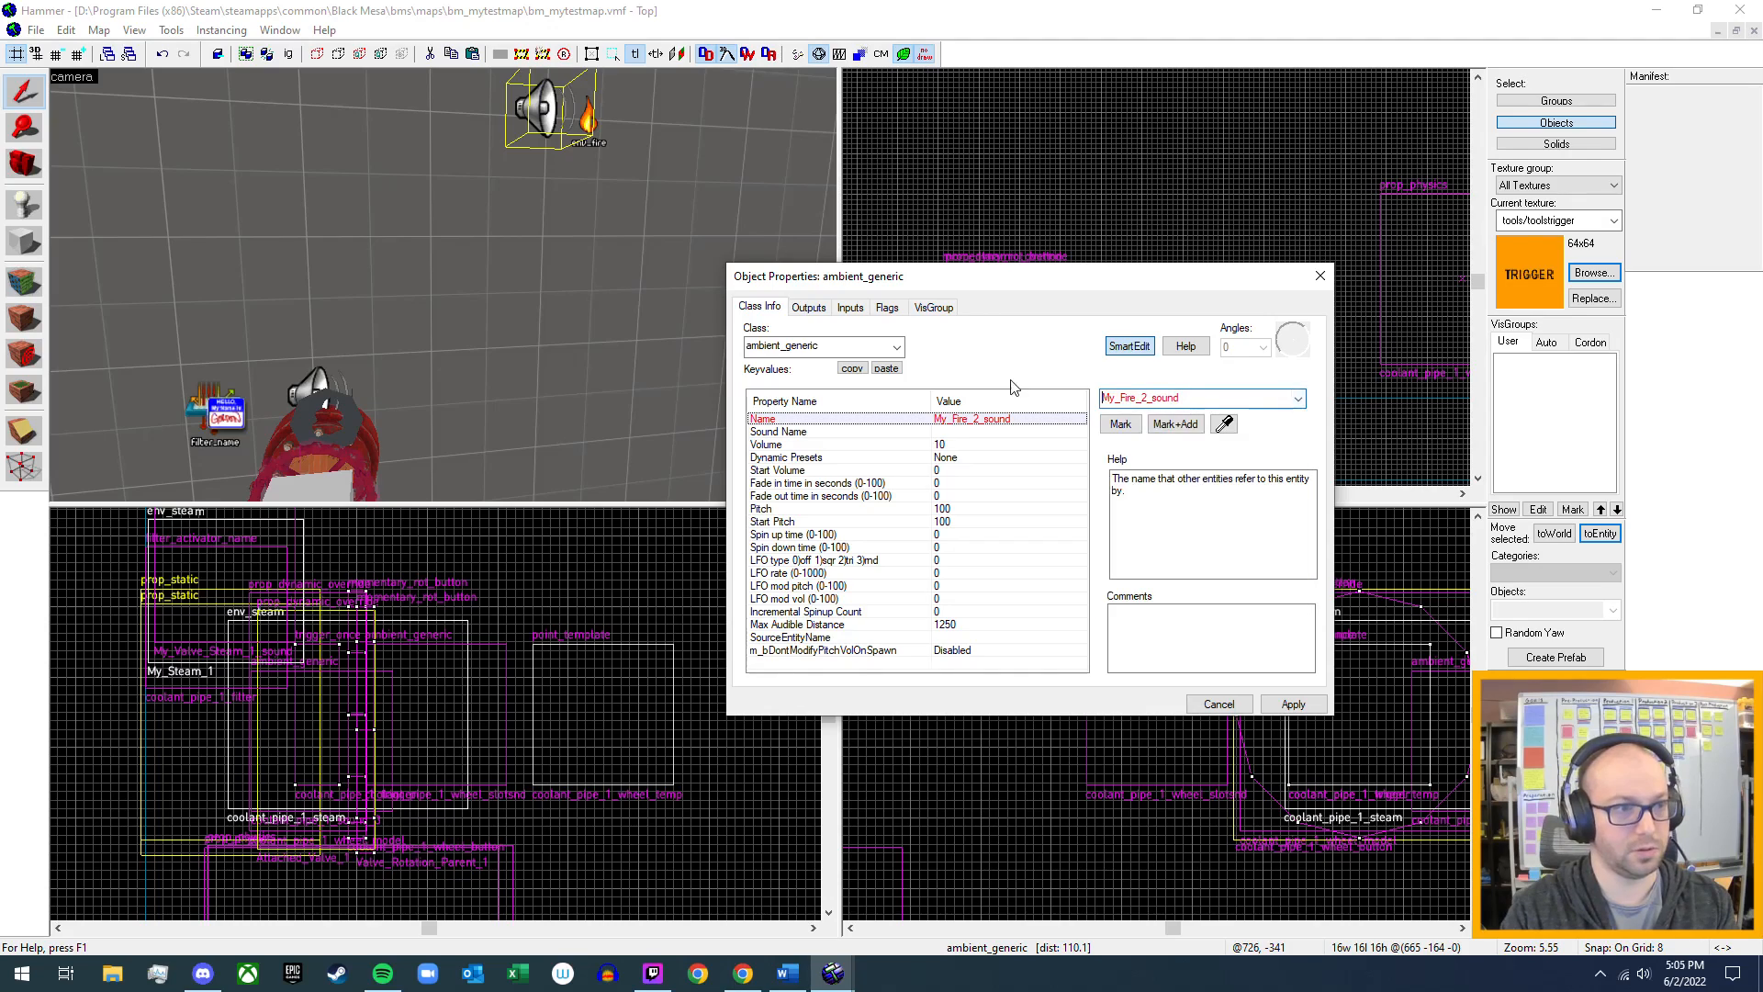
click(1315, 705)
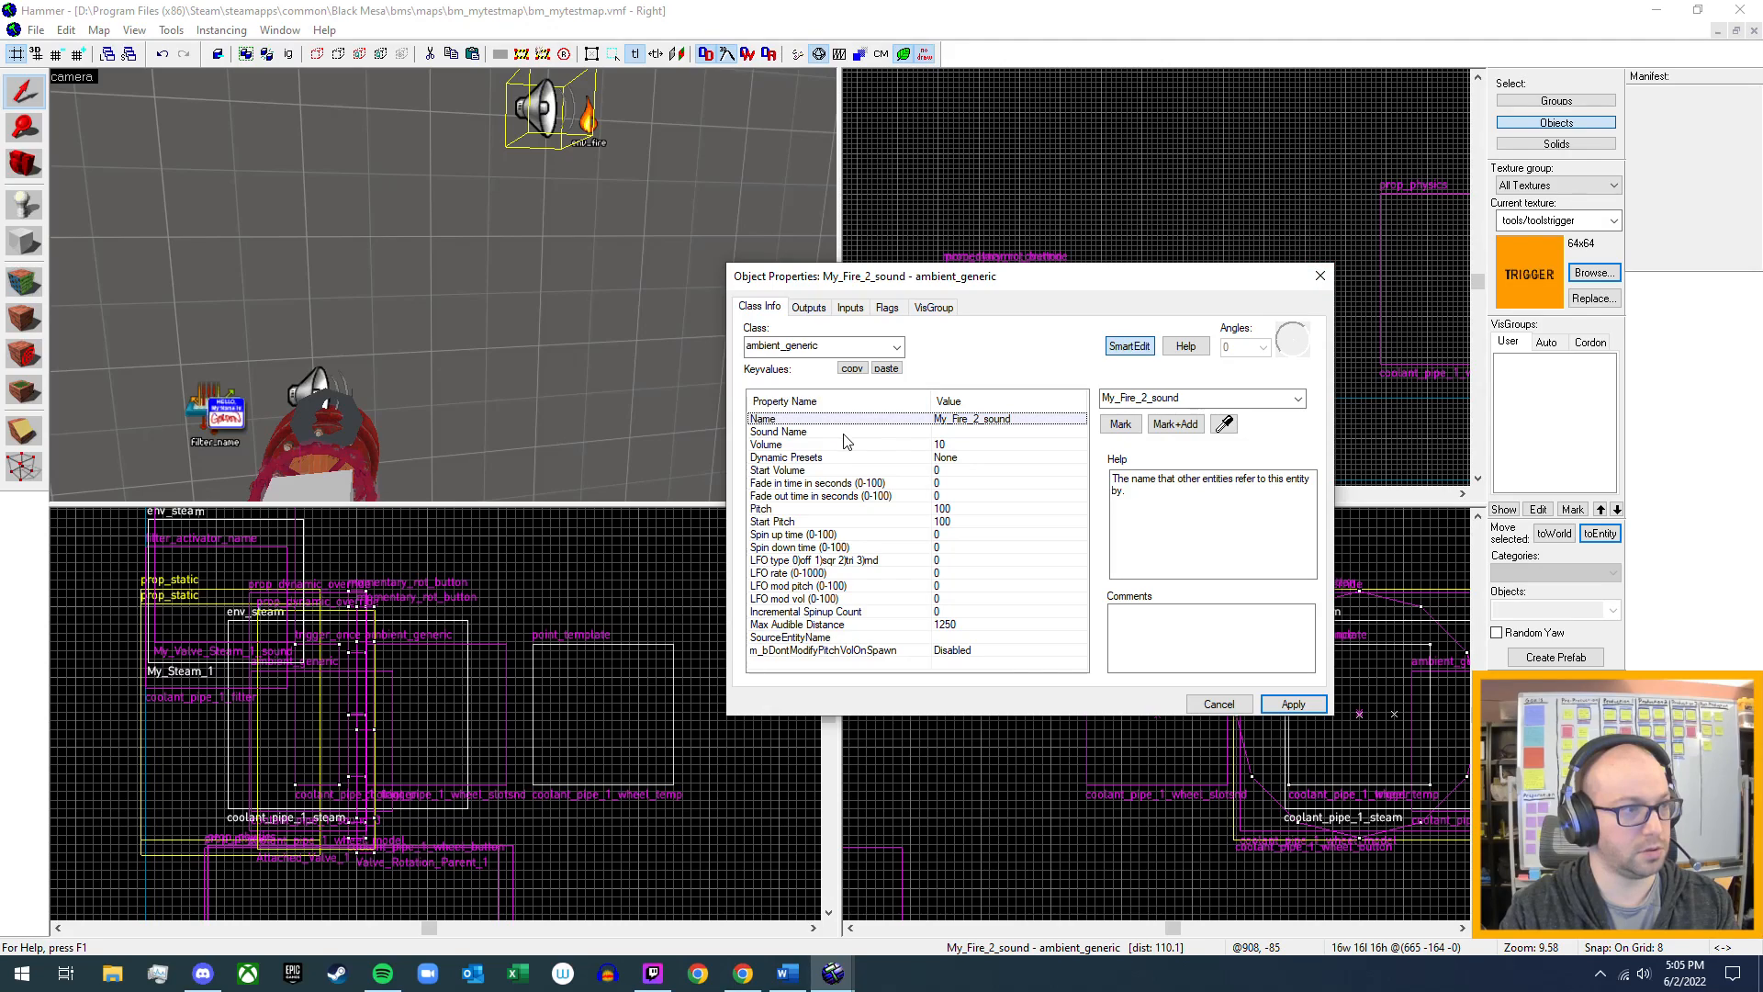
- Preview the o_ambience_disaster_fire5 game sound and assign it as the fire sound entity's Sound Name
click(929, 433)
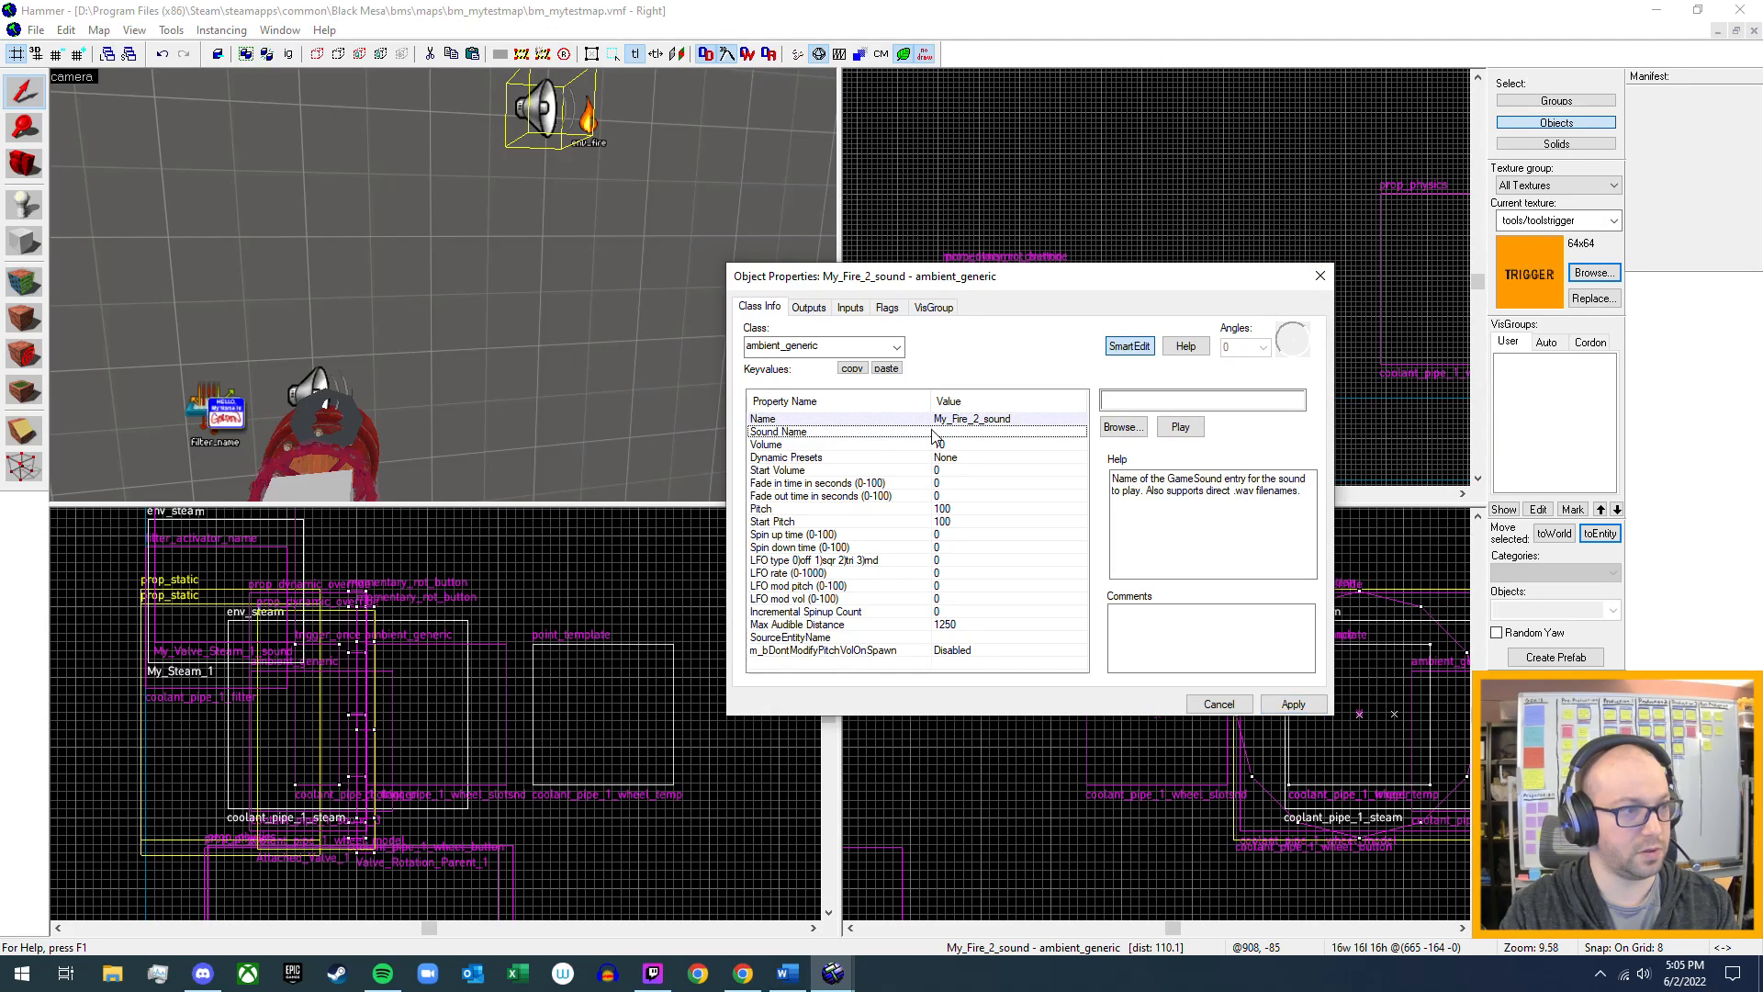
click(1123, 426)
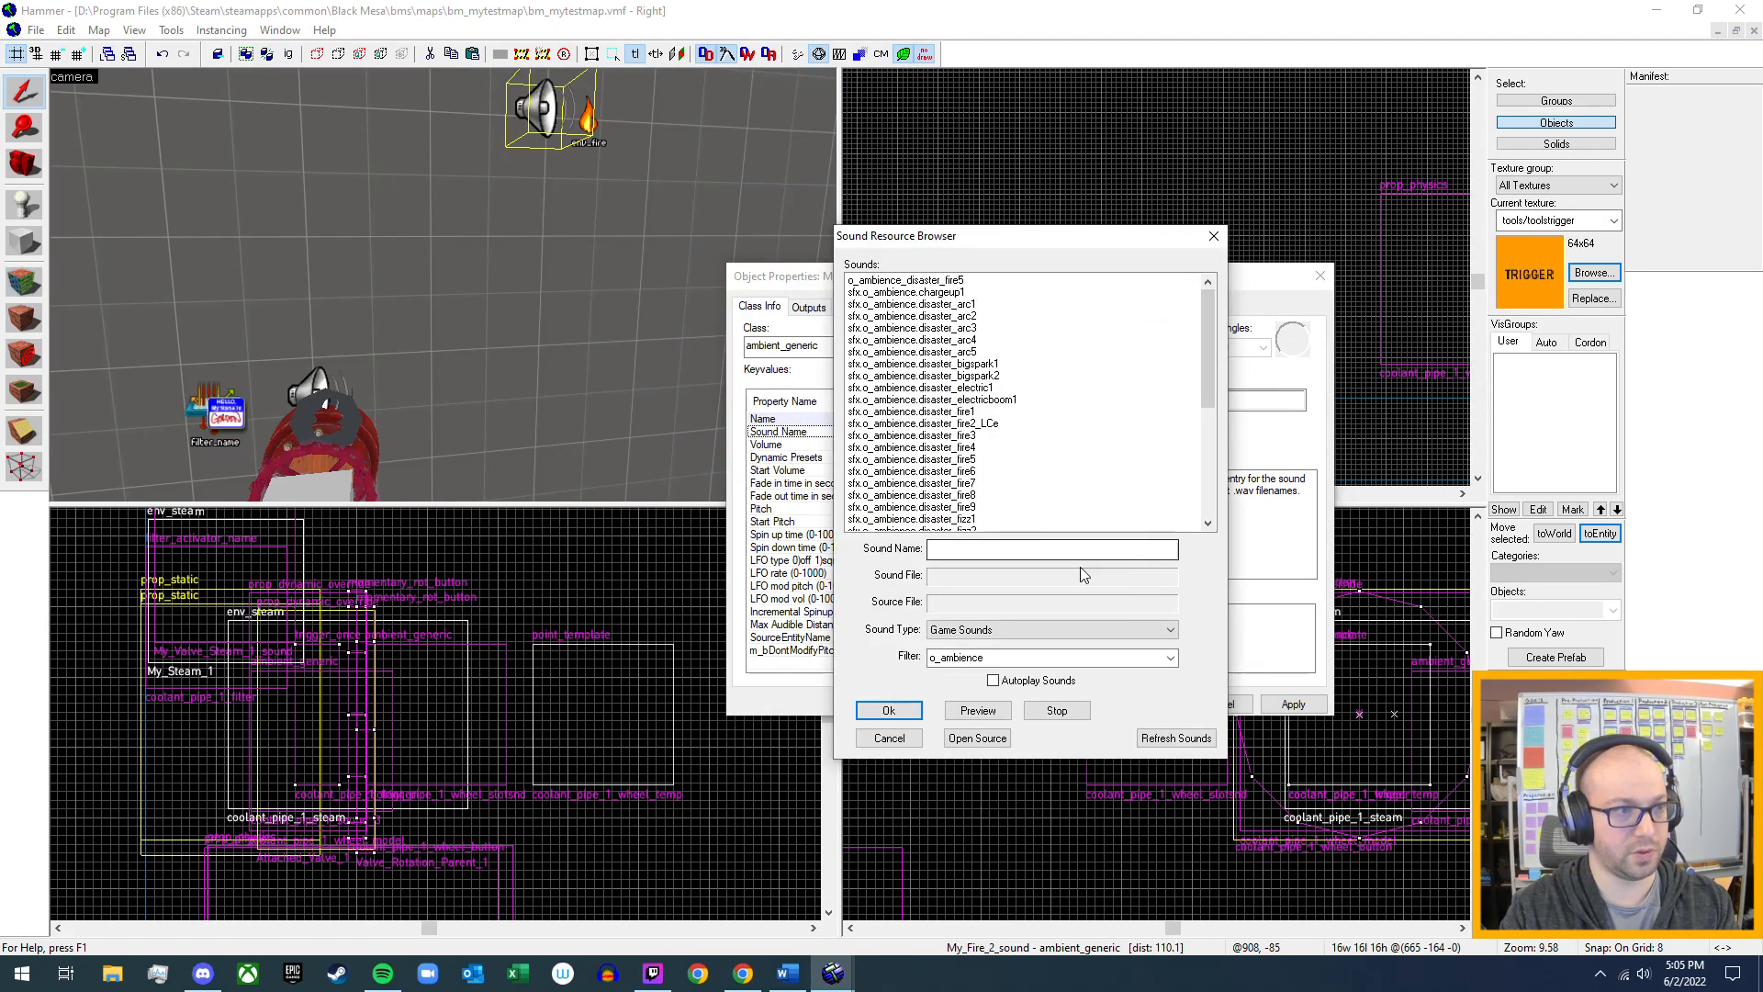
click(950, 281)
click(974, 715)
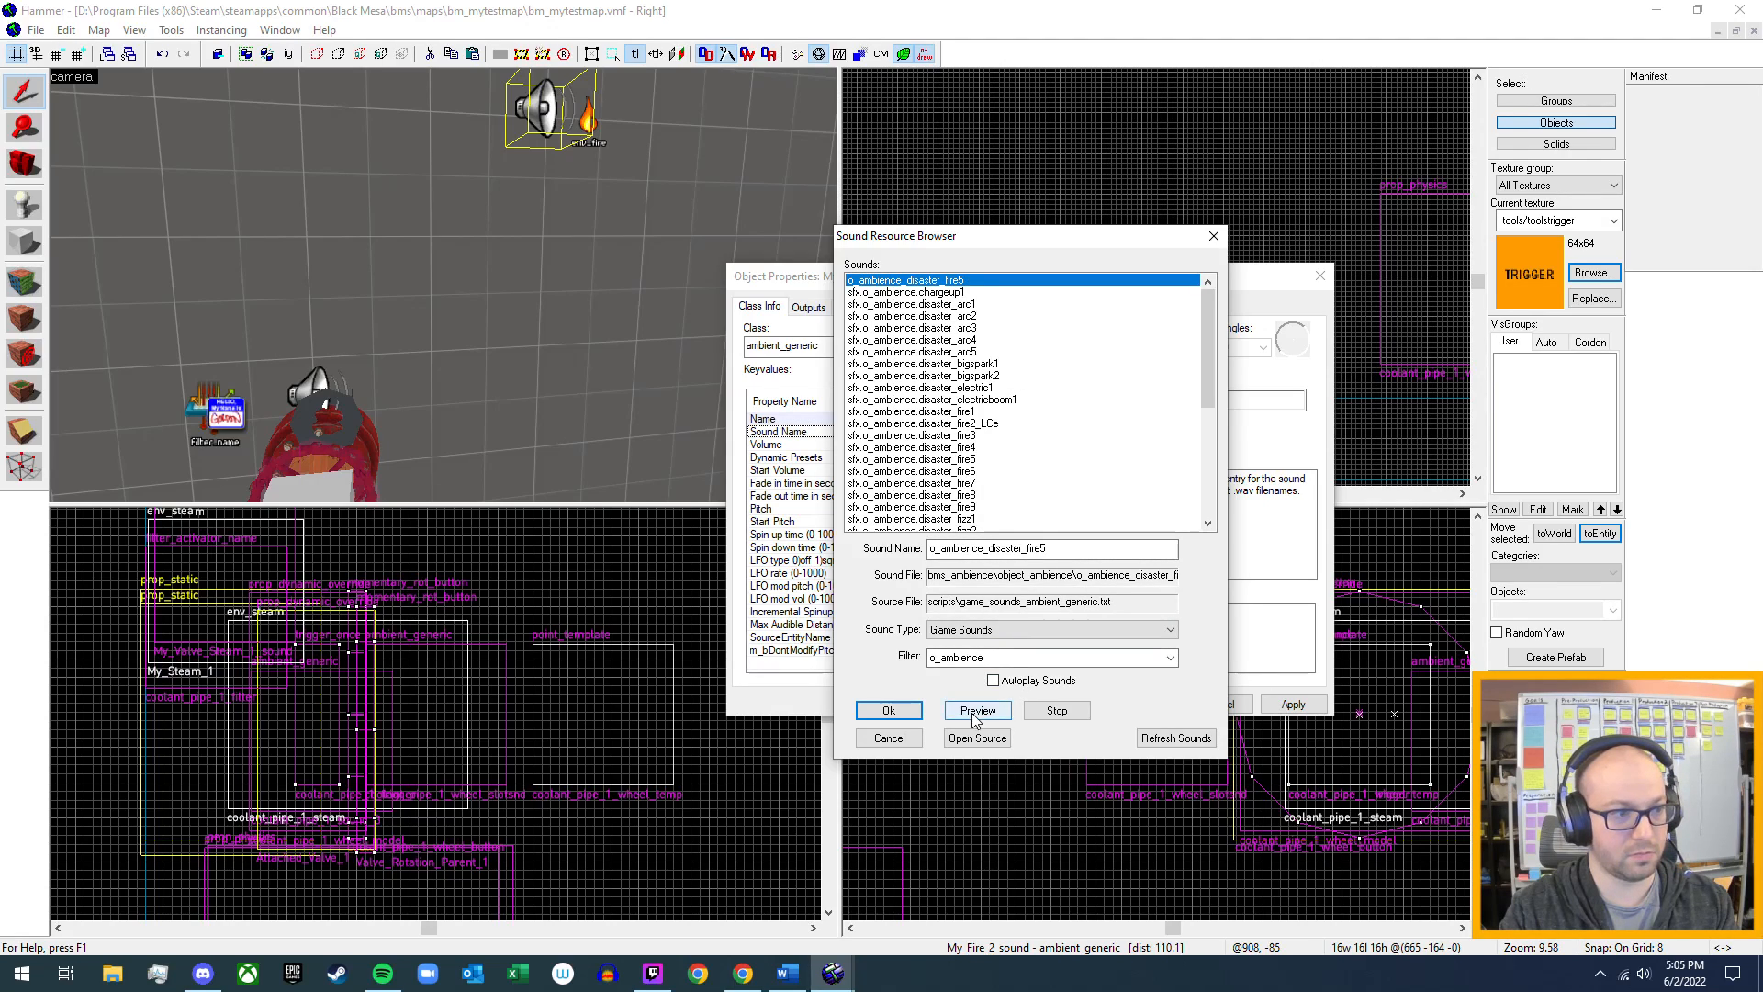
click(1056, 712)
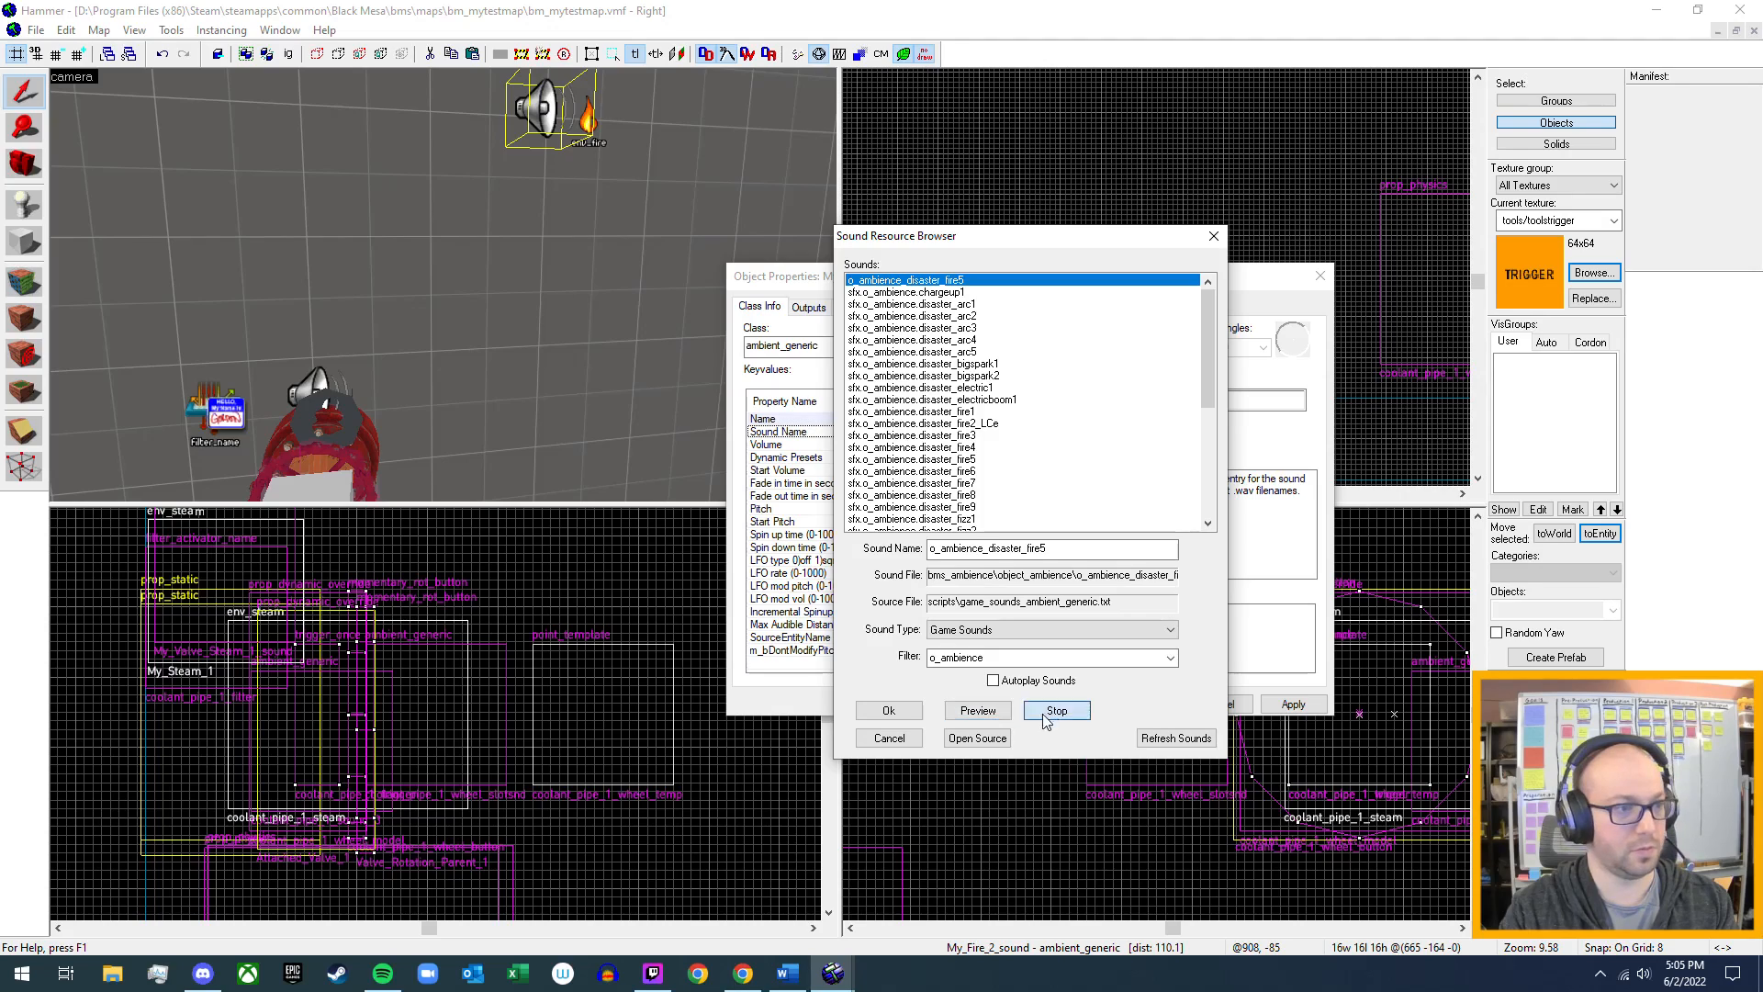
click(897, 714)
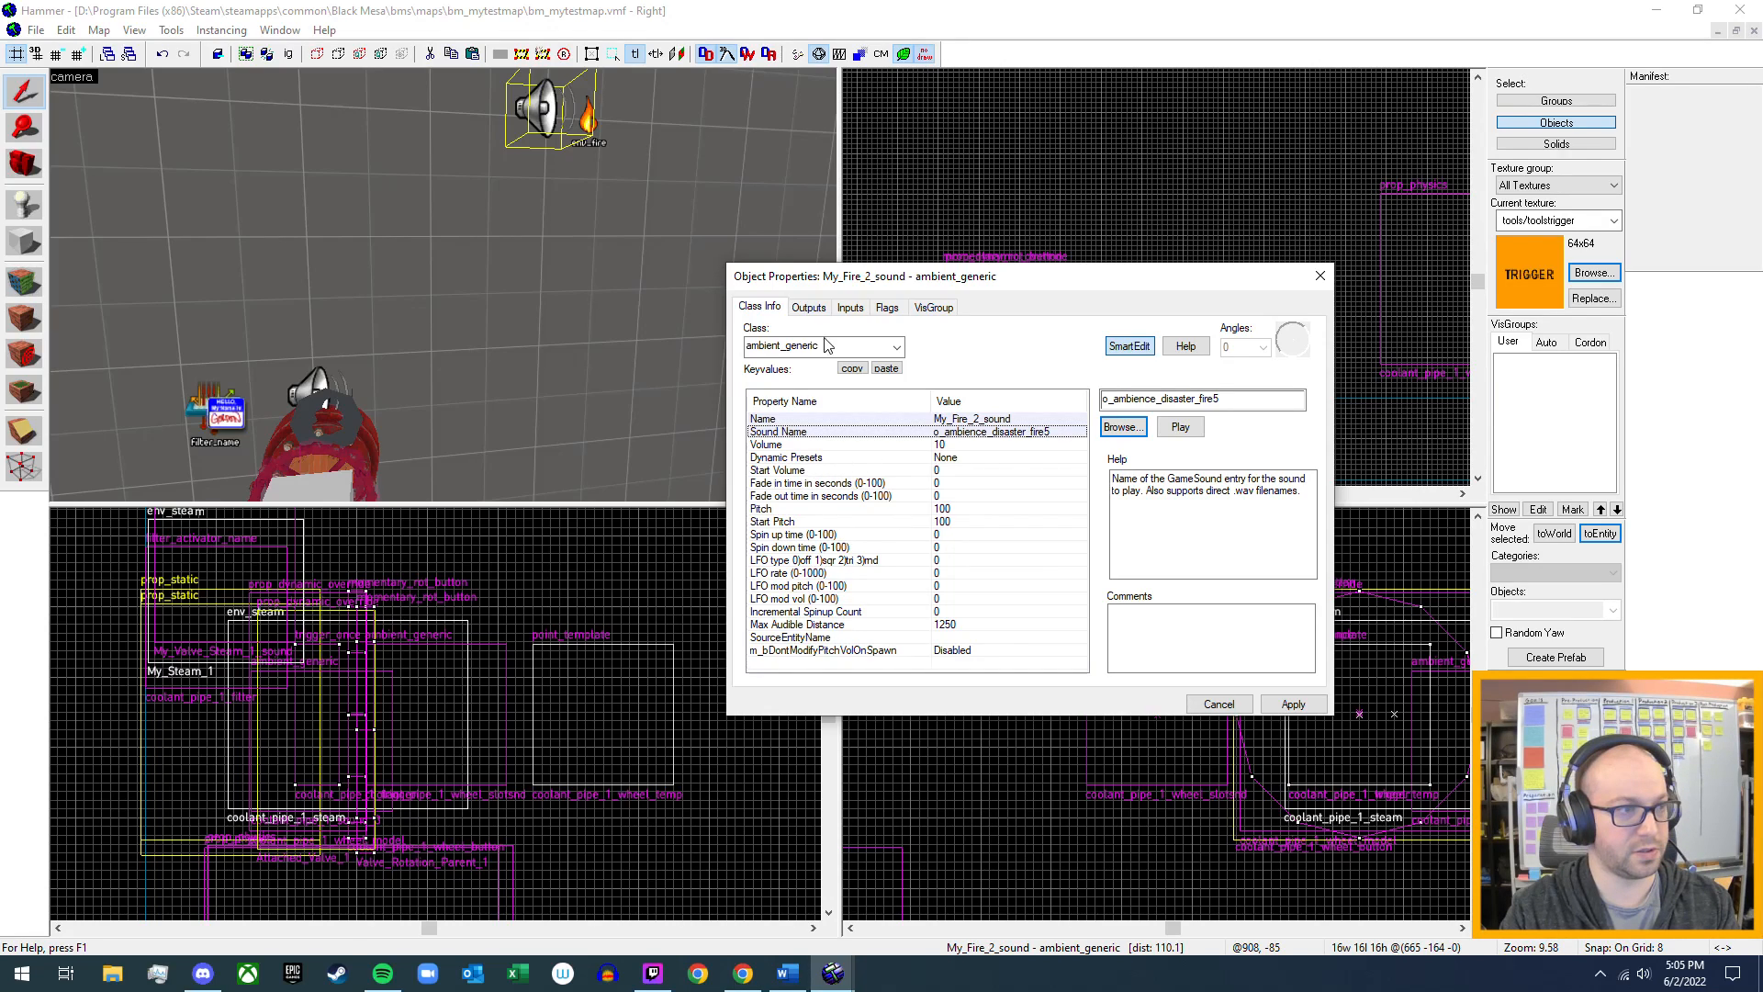
- Disable the Start Silent and Is NOT Looped flags on My_Fire_2_sound, apply the change and close its properties
click(807, 308)
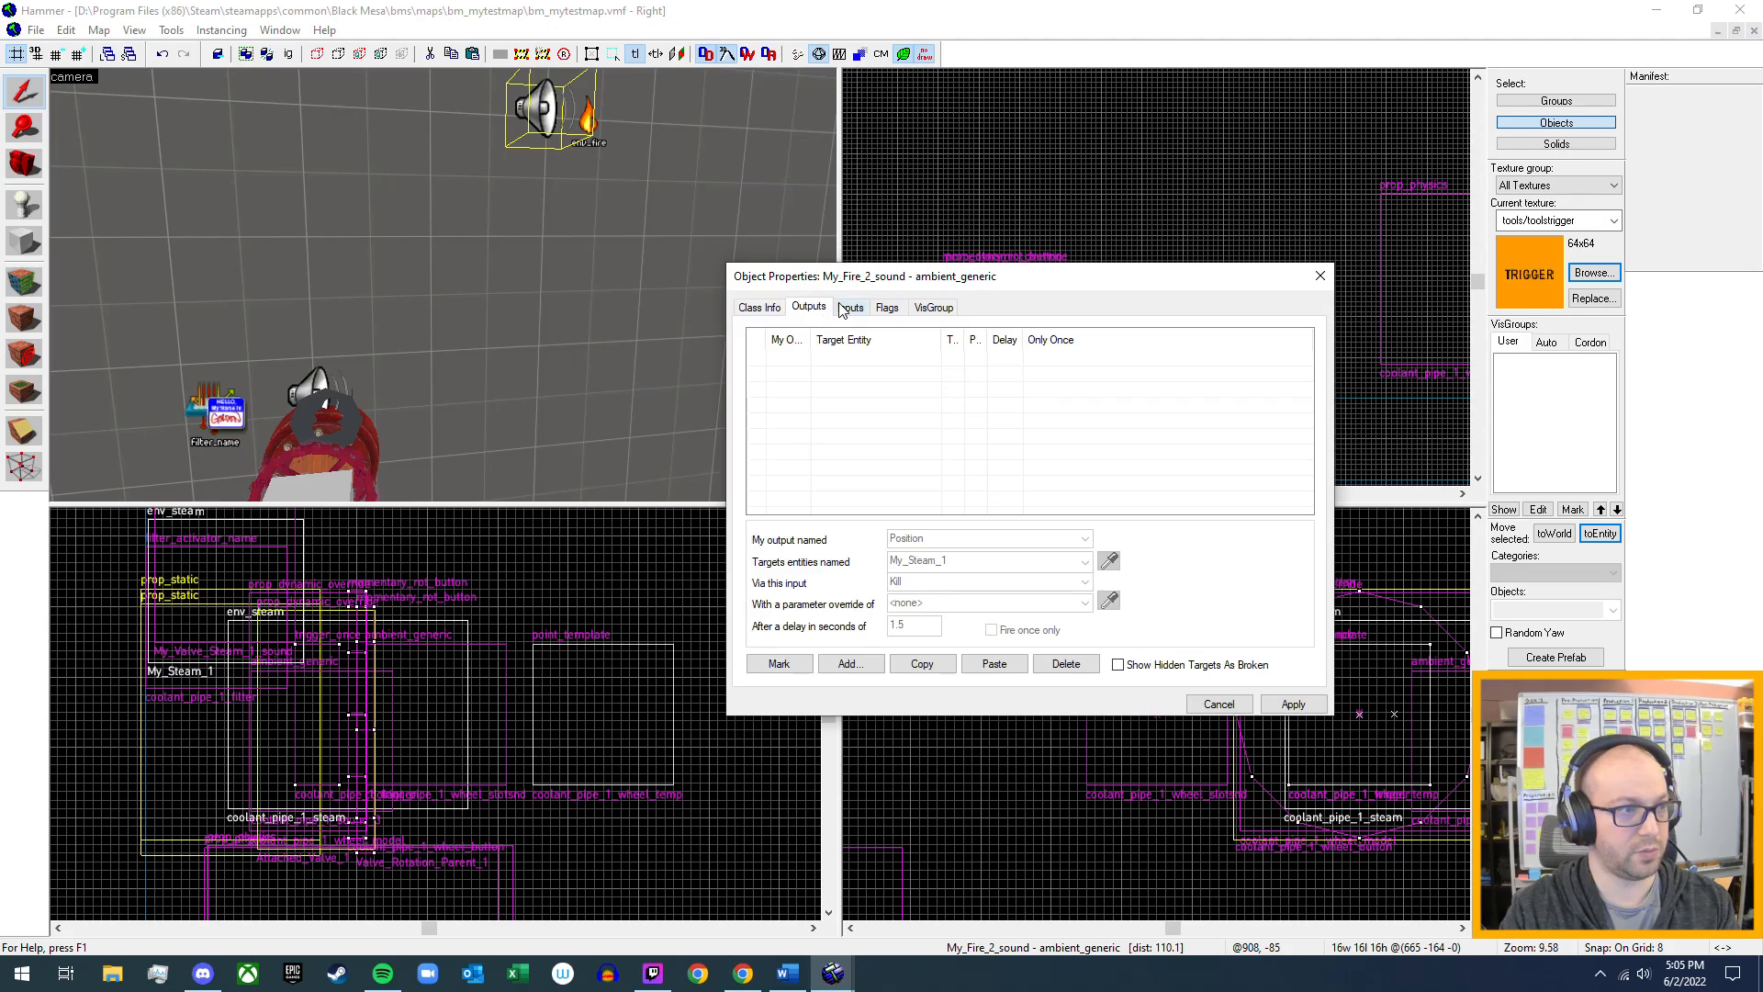
click(851, 309)
click(887, 308)
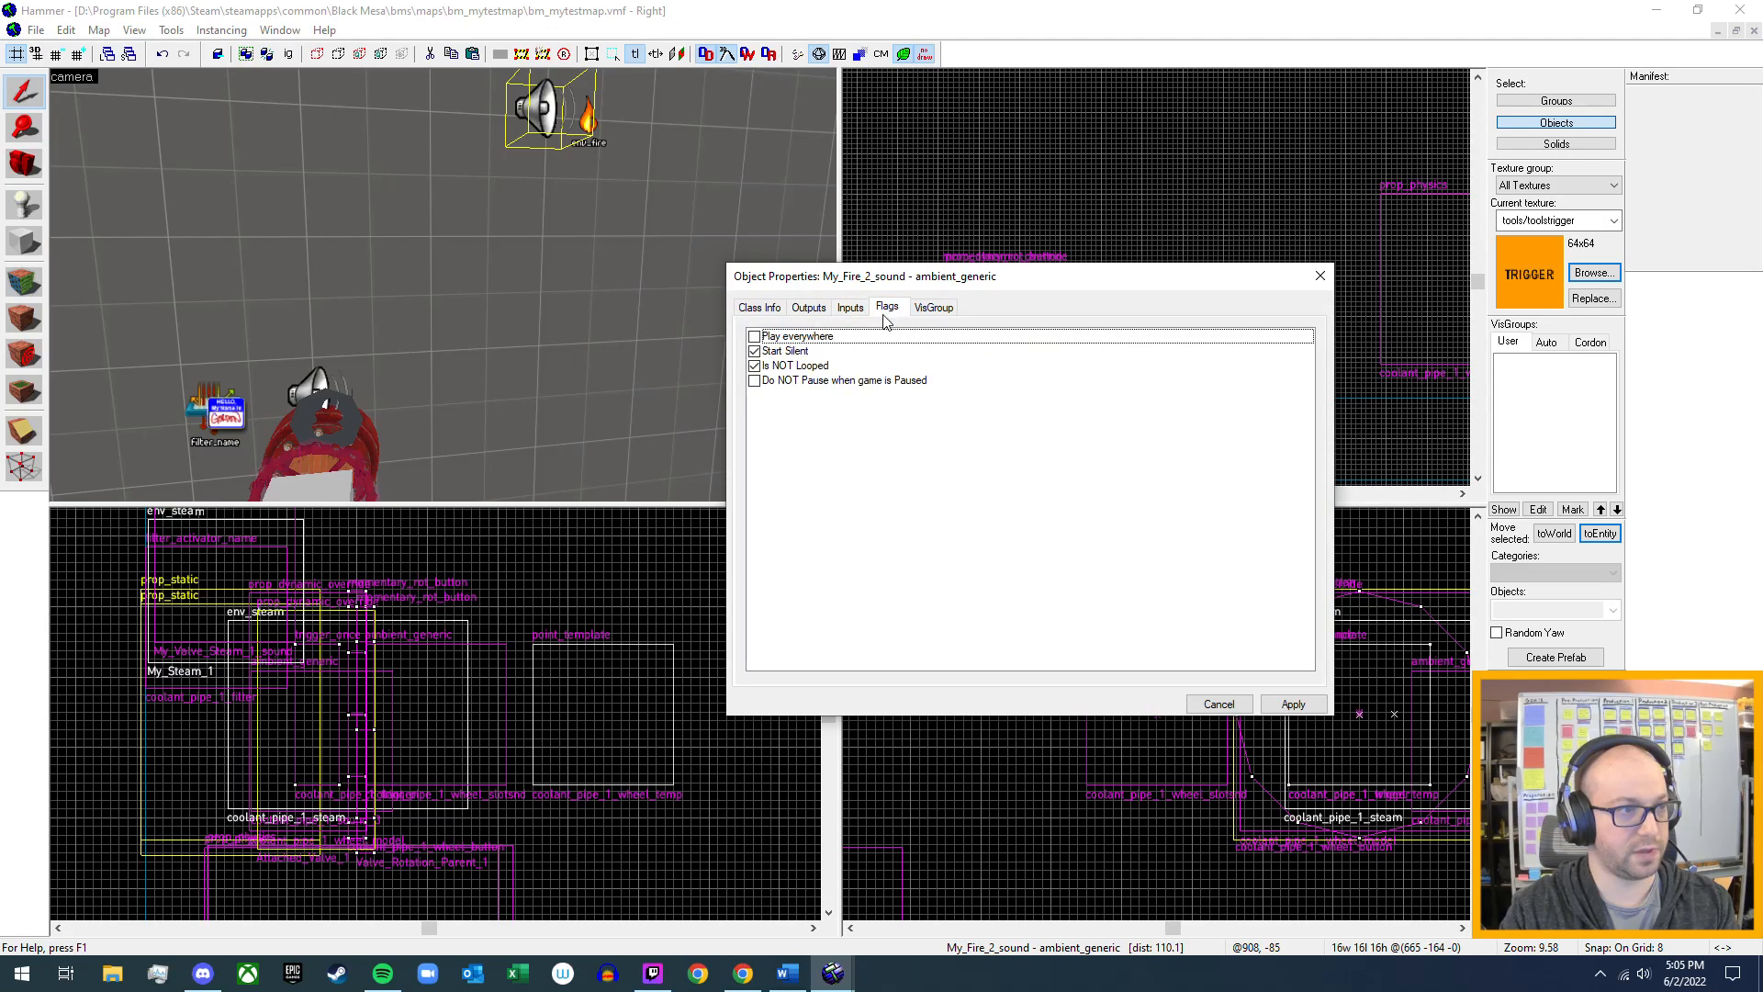
click(755, 351)
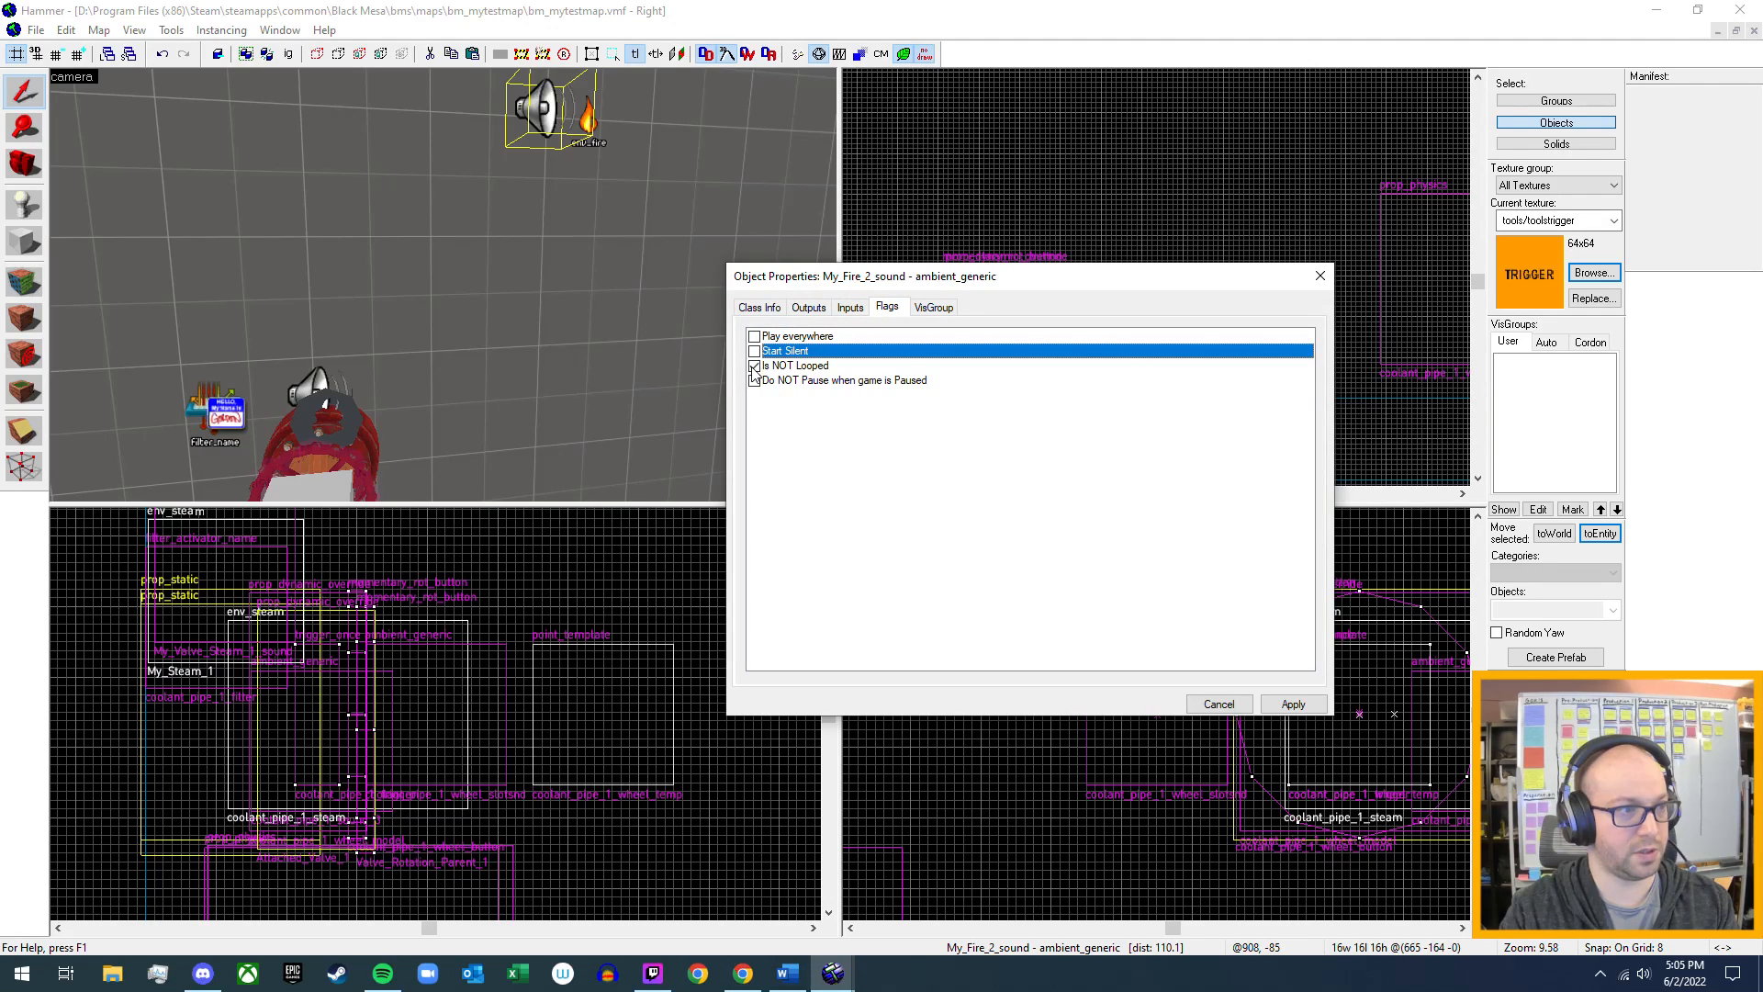
click(754, 366)
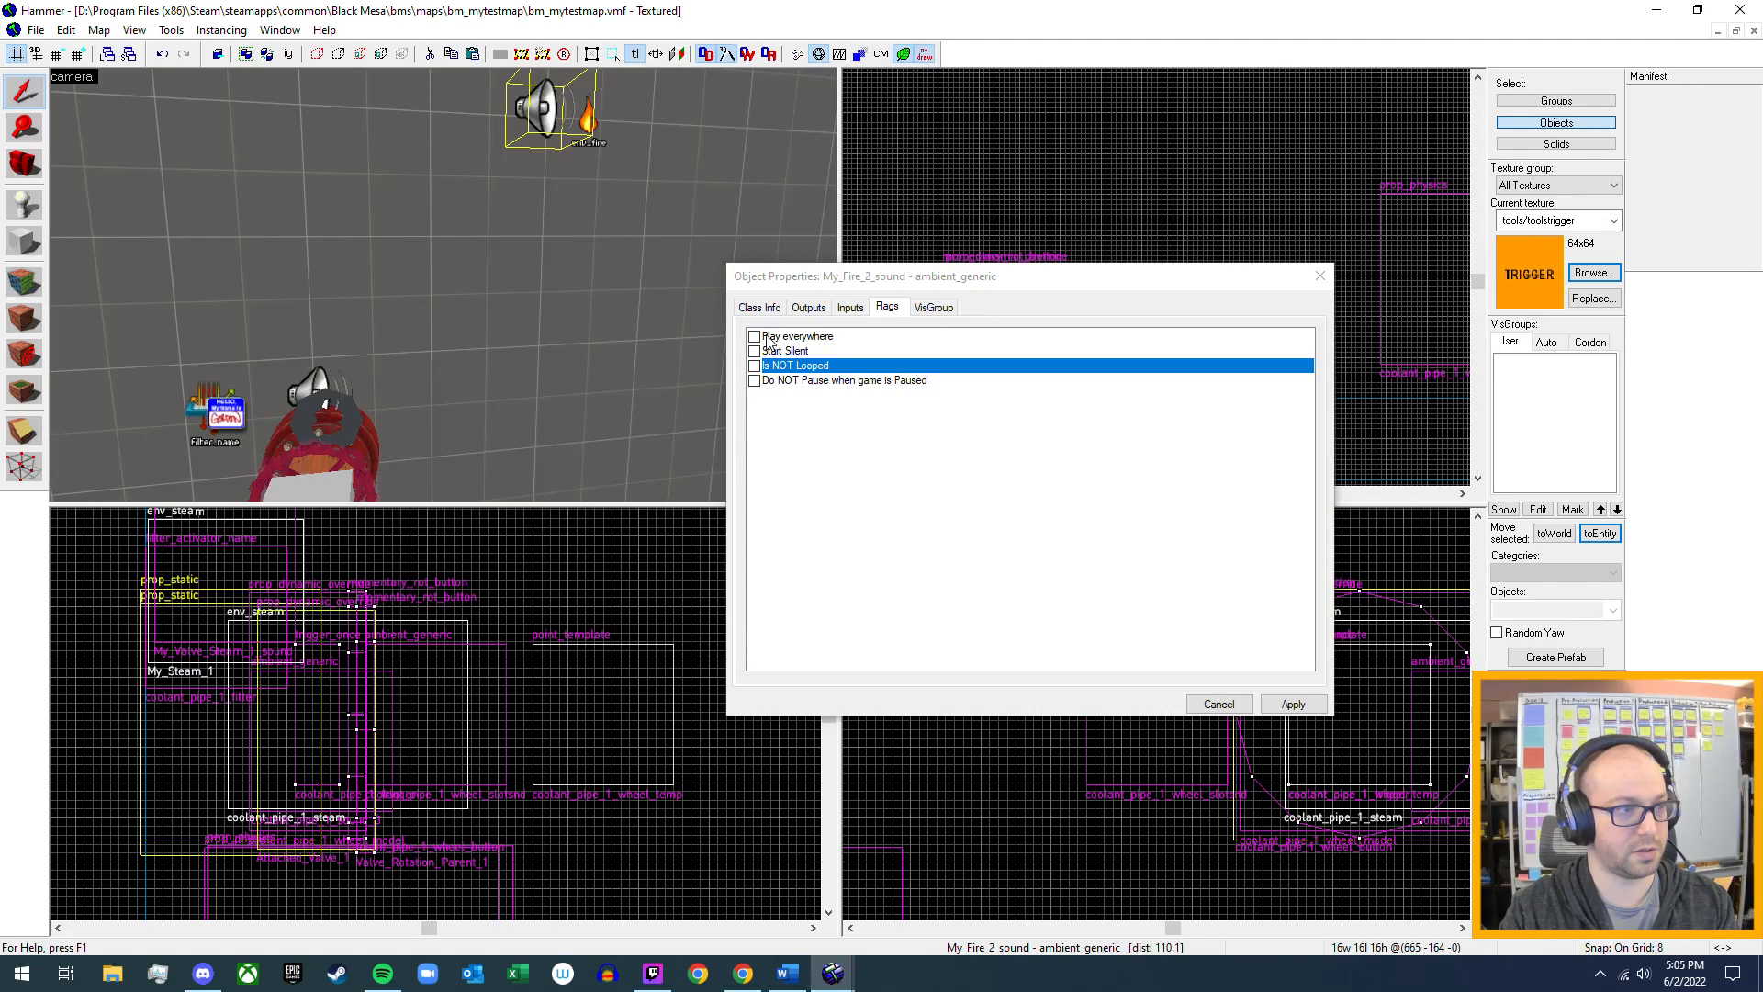
click(1294, 706)
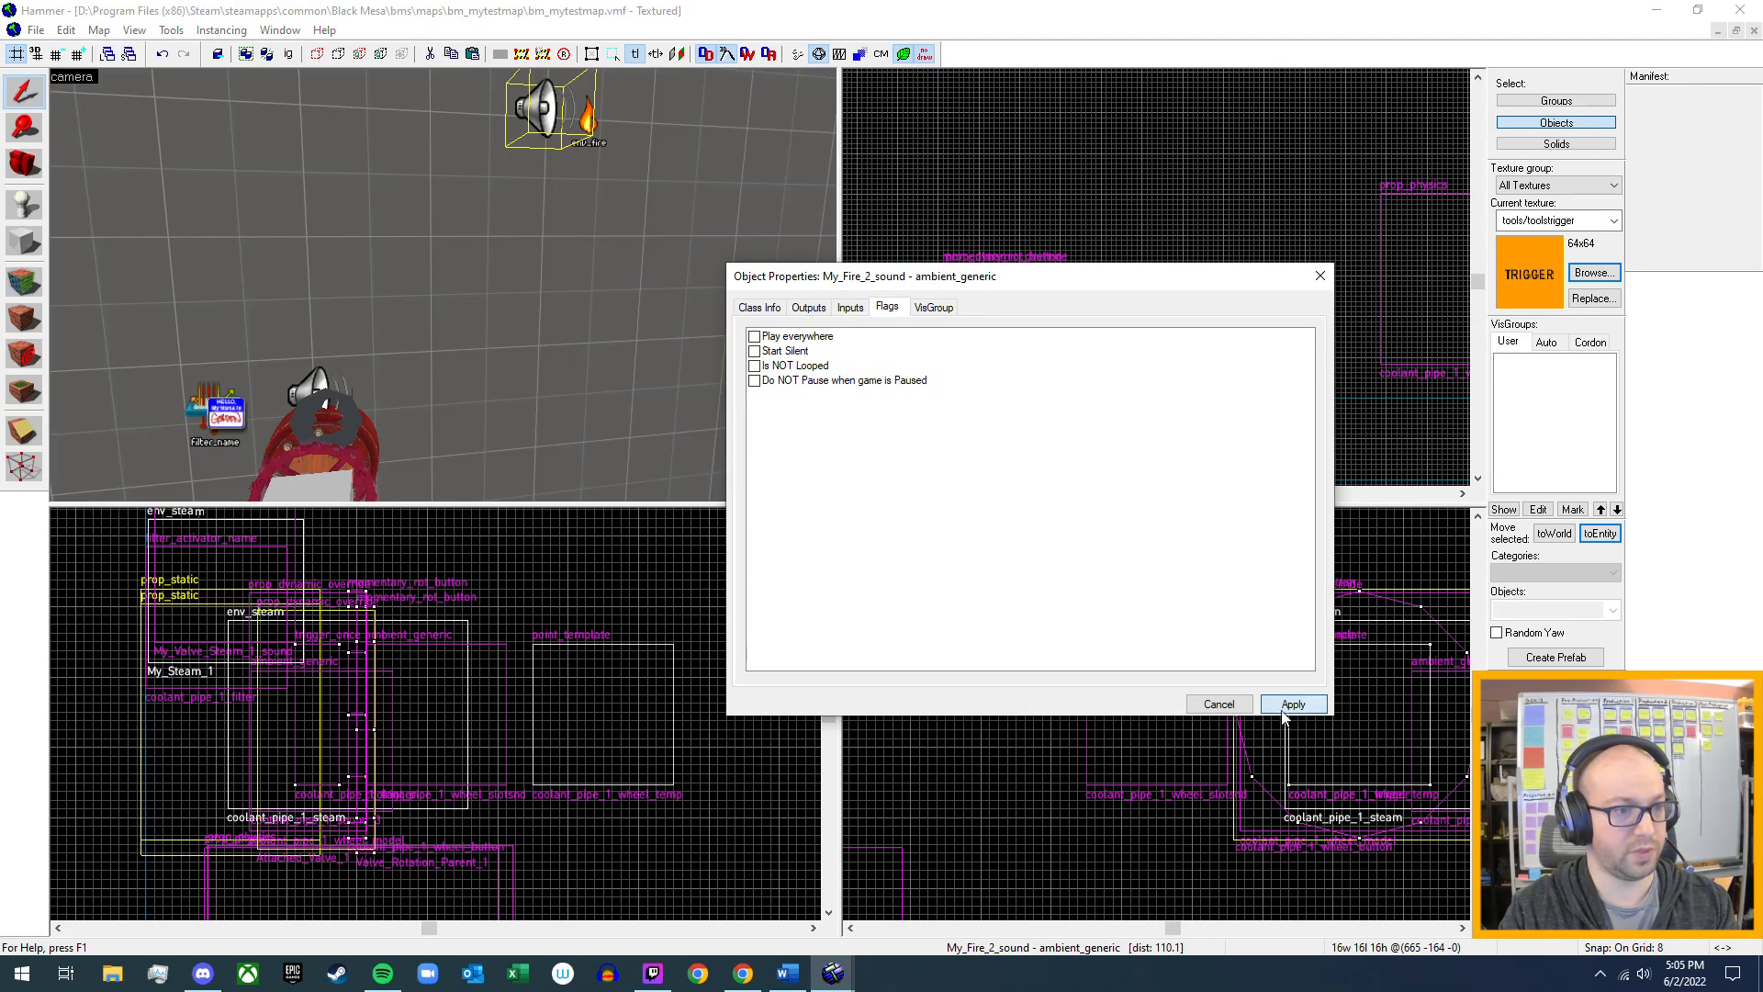
click(1321, 277)
- Add an output to the Valve_Rotation_Parent_2 button that sends Kill to My_Fire_2 on Position, and apply it
key(z)
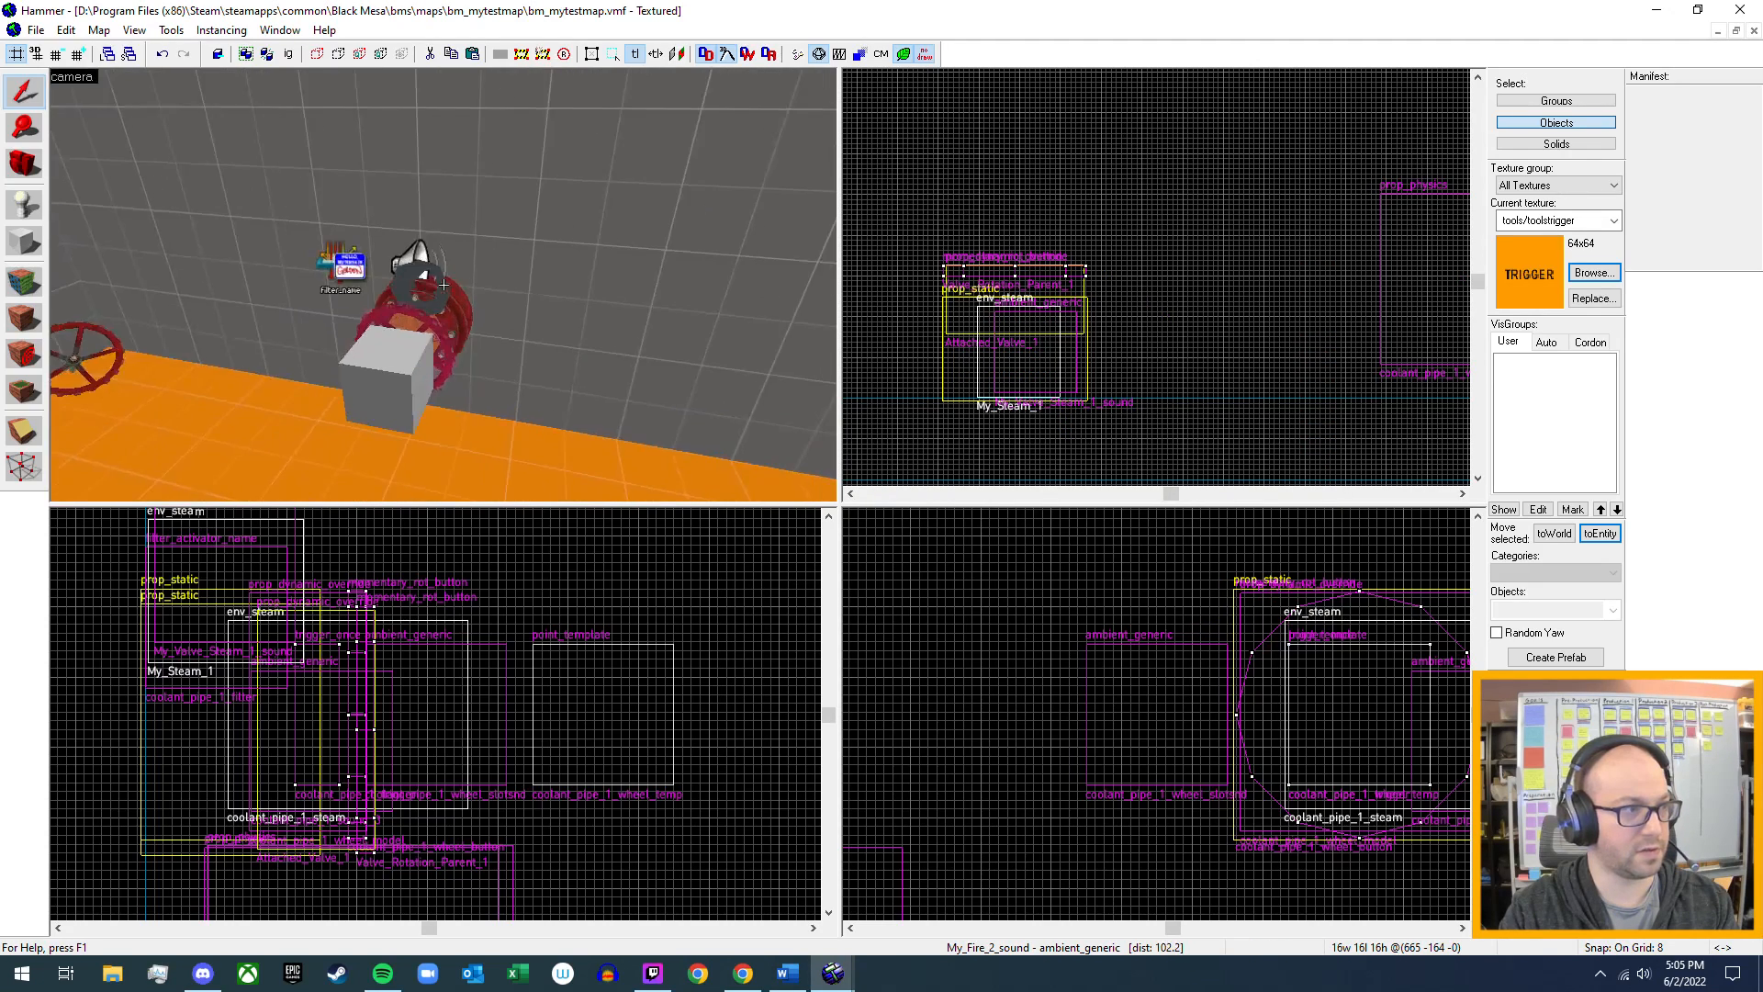
key(w)
click(432, 329)
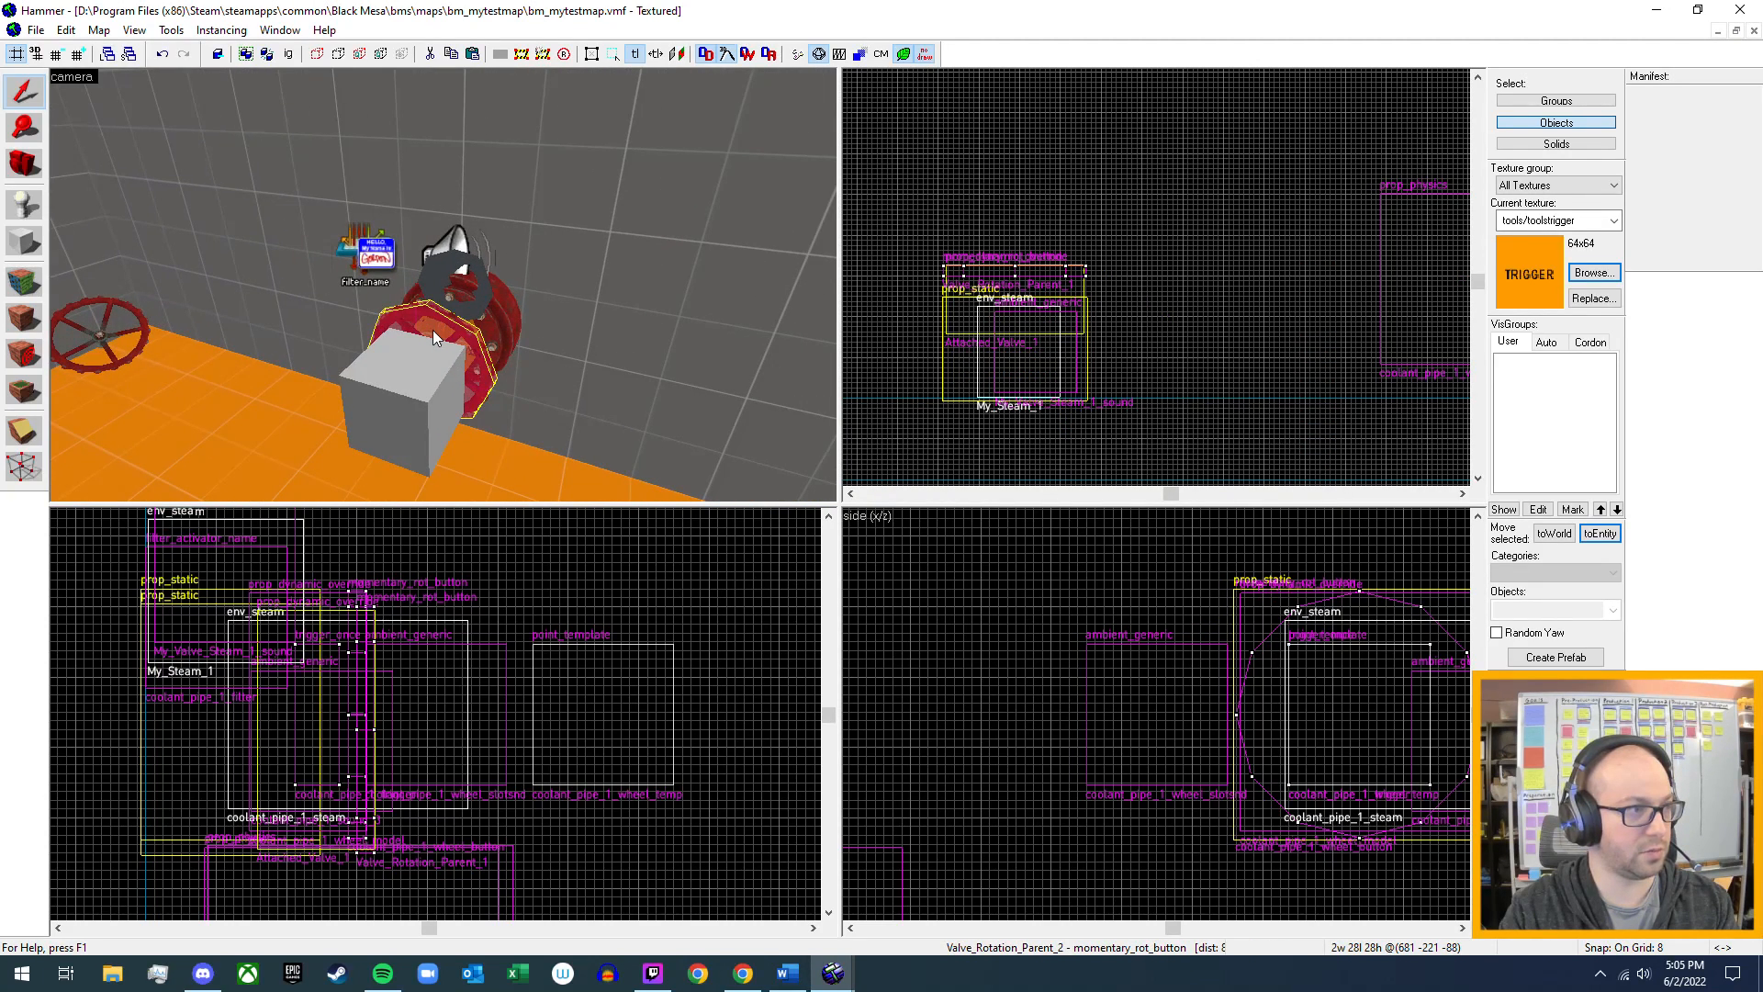
key(alt+Return)
click(809, 308)
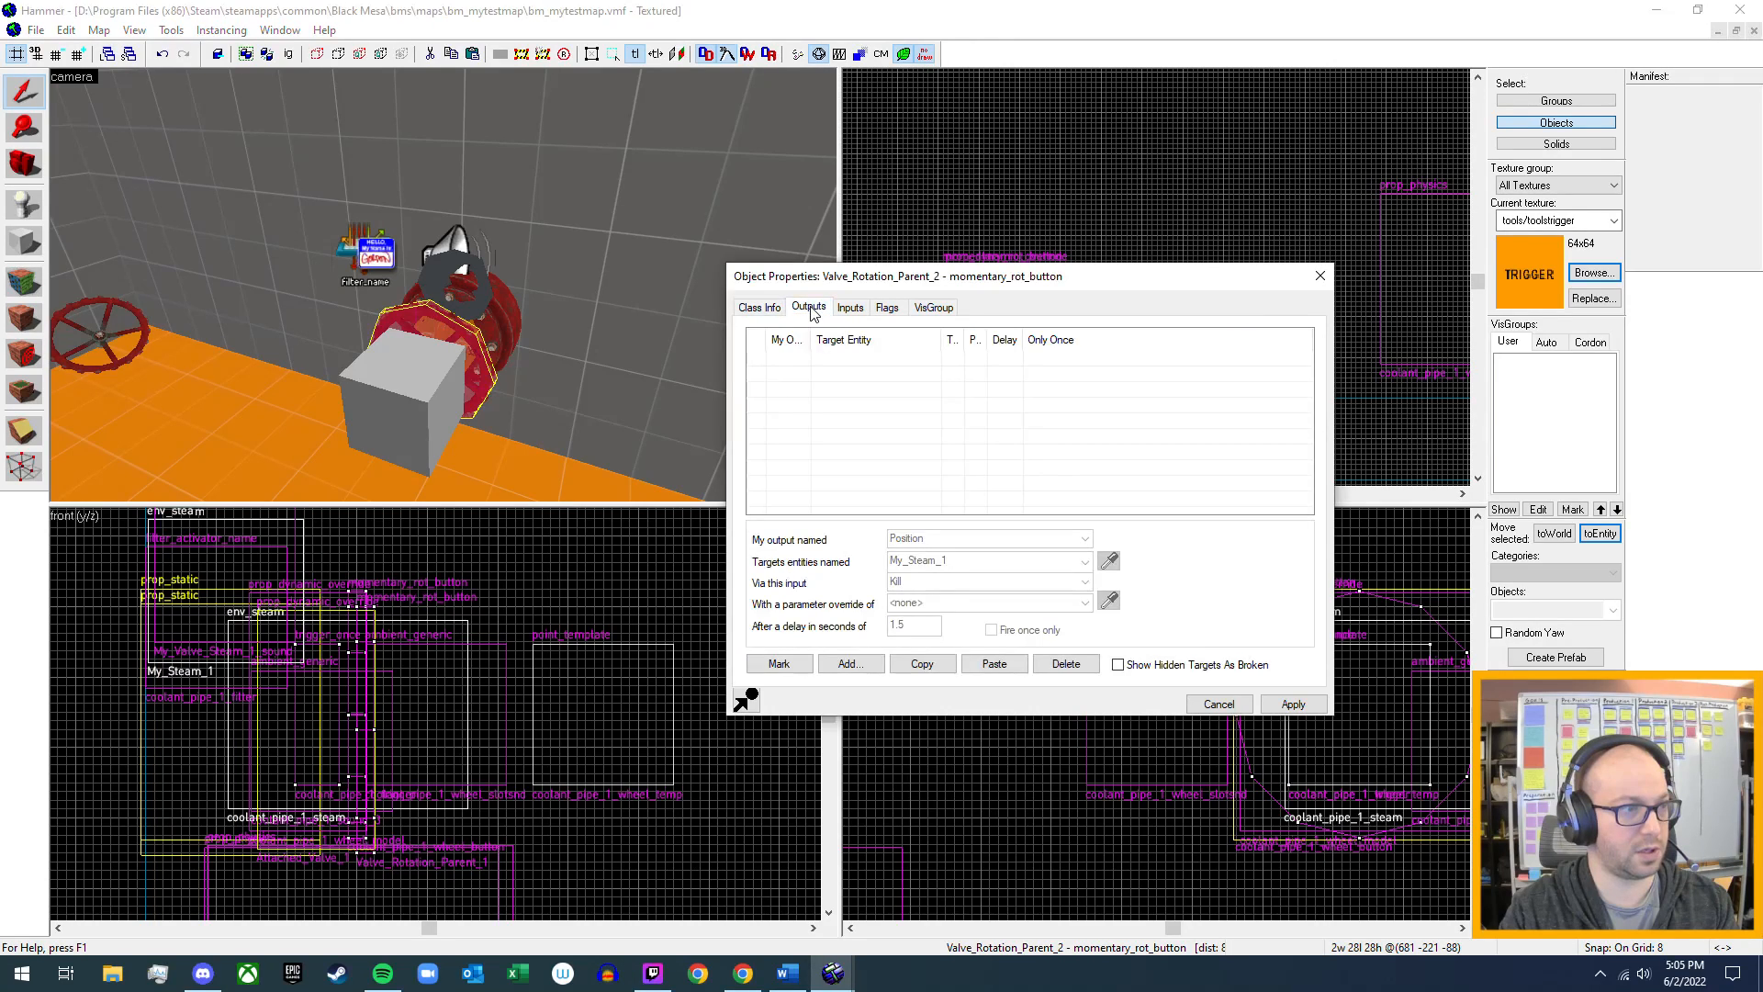
click(849, 667)
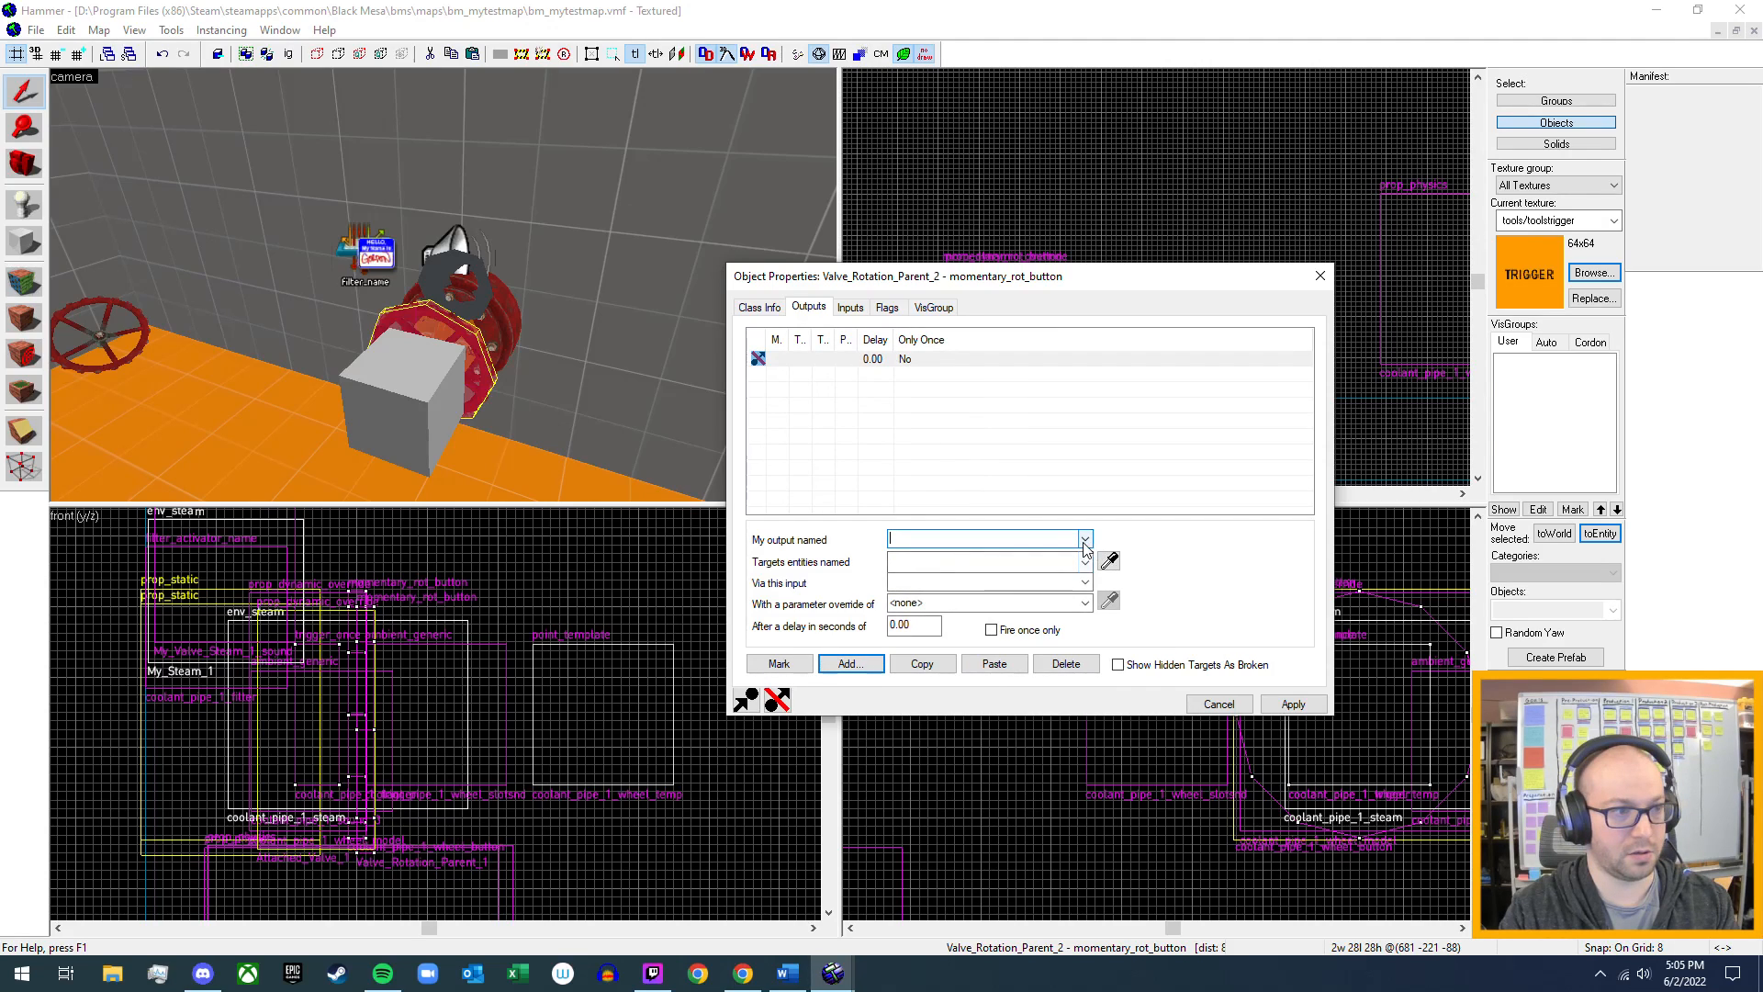
click(1084, 539)
click(987, 662)
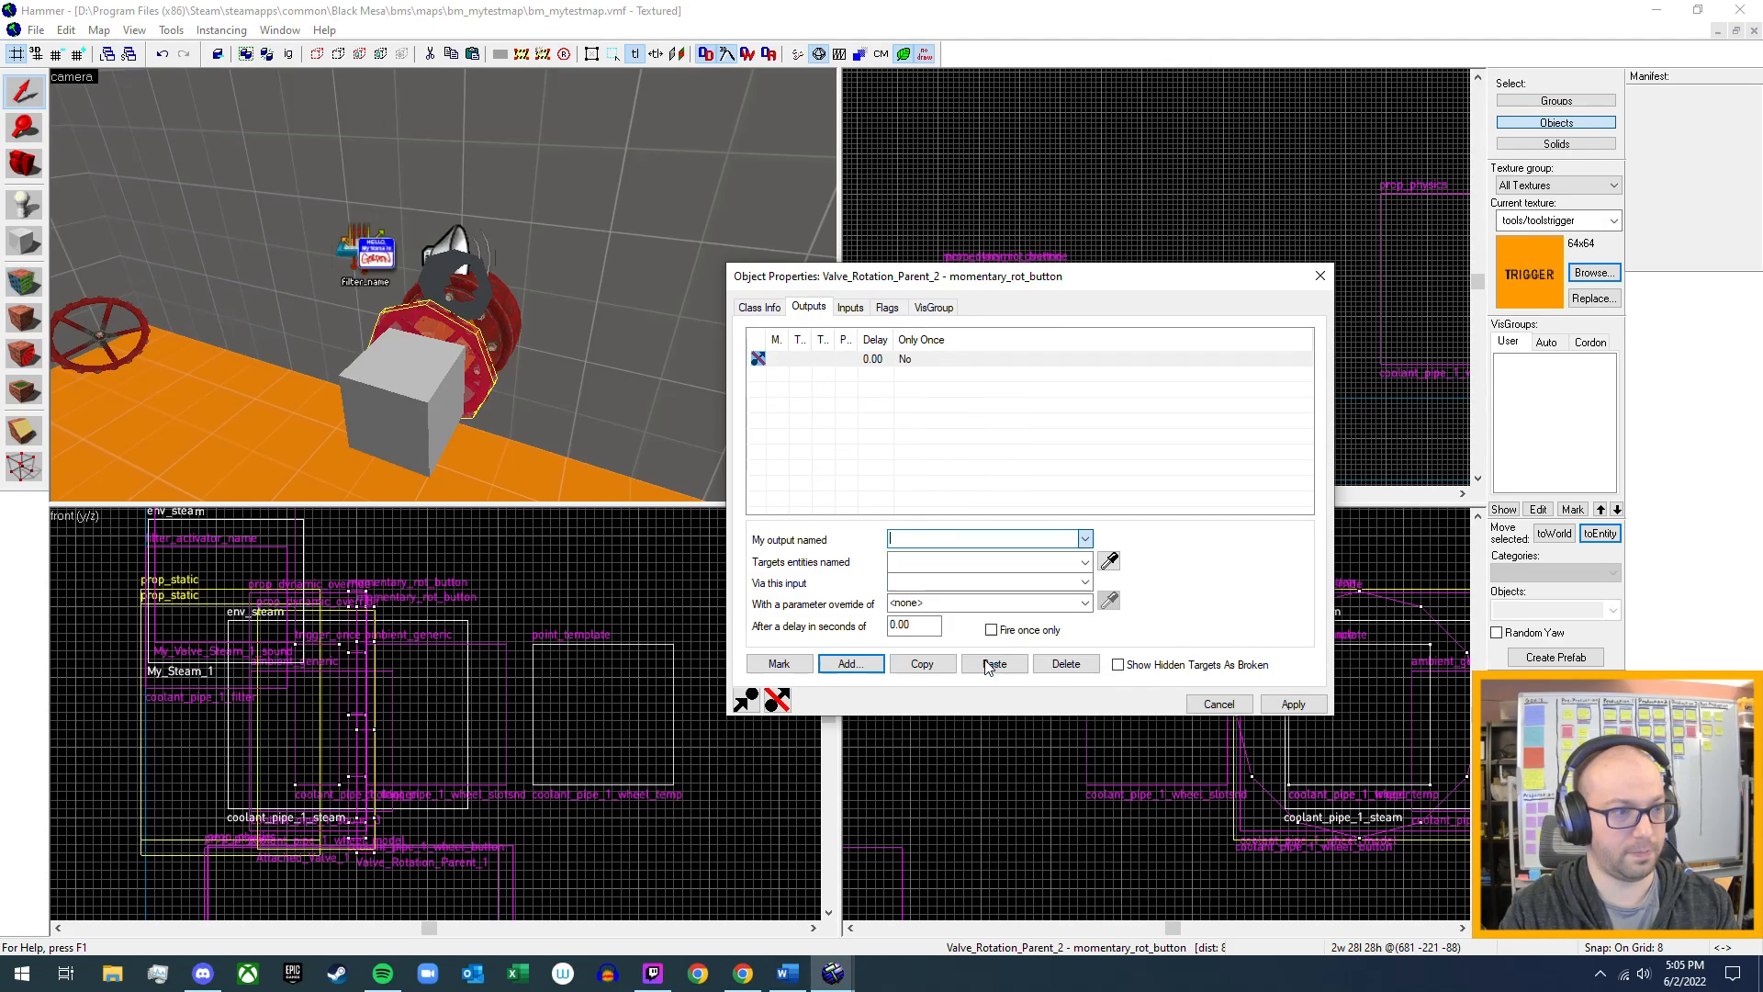
click(1085, 561)
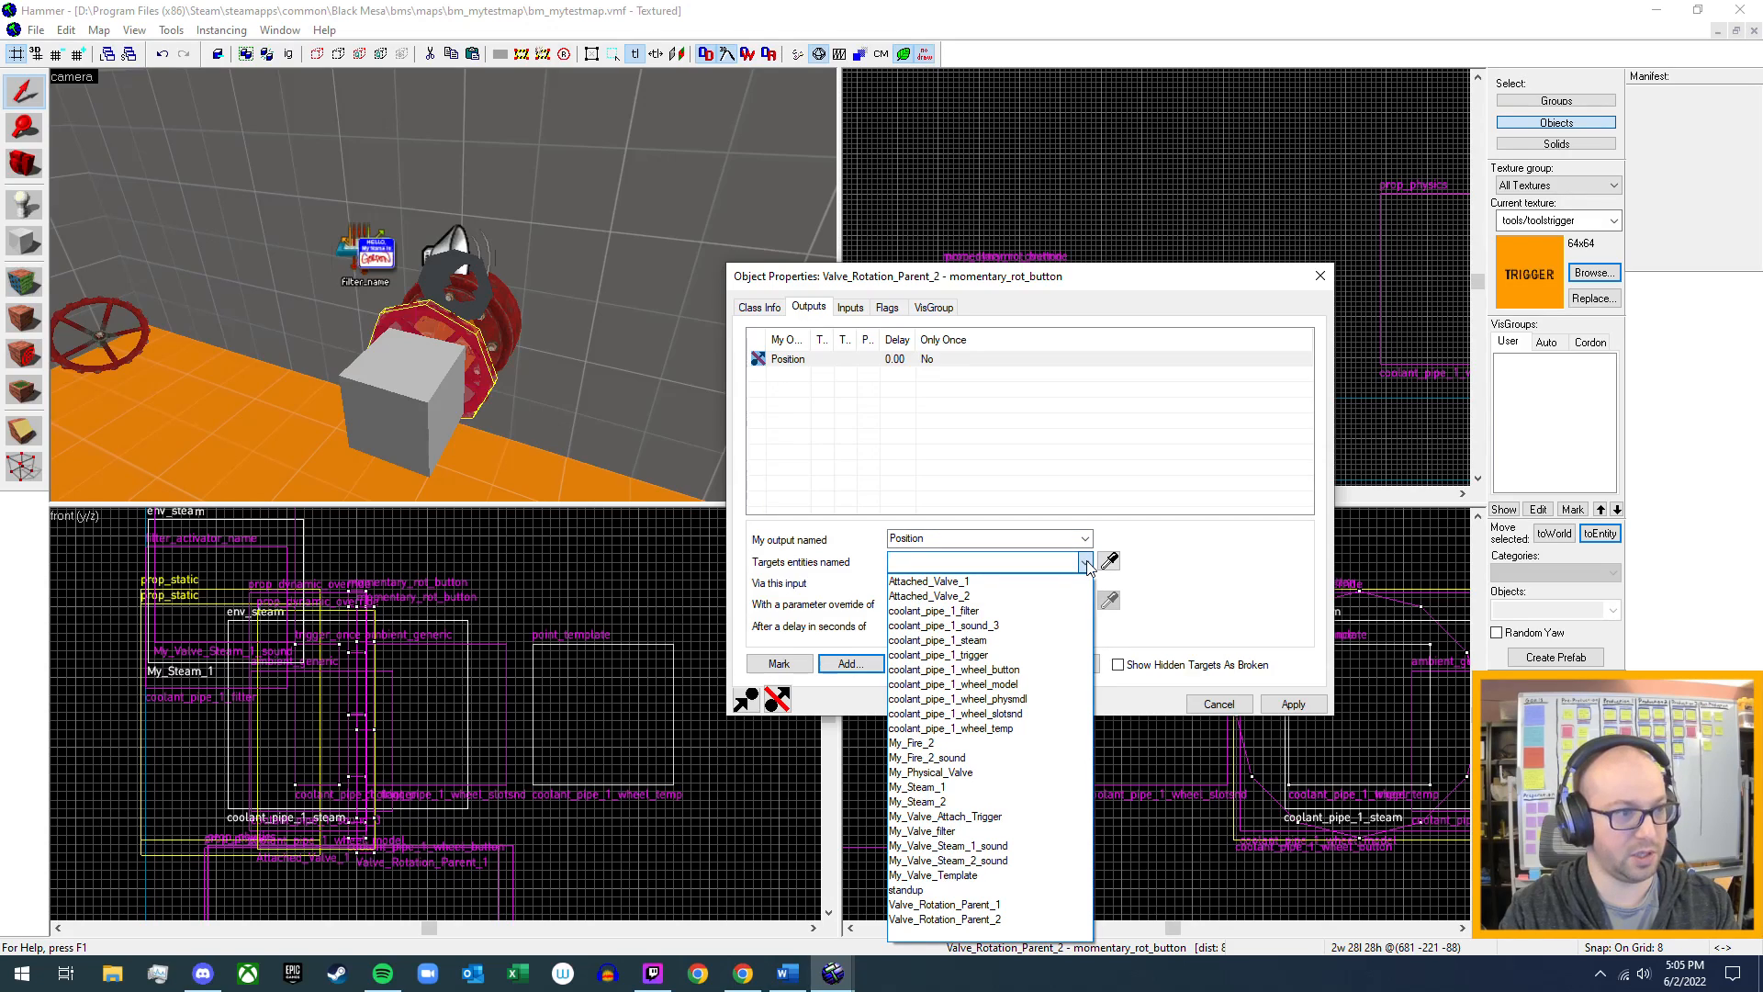
click(998, 743)
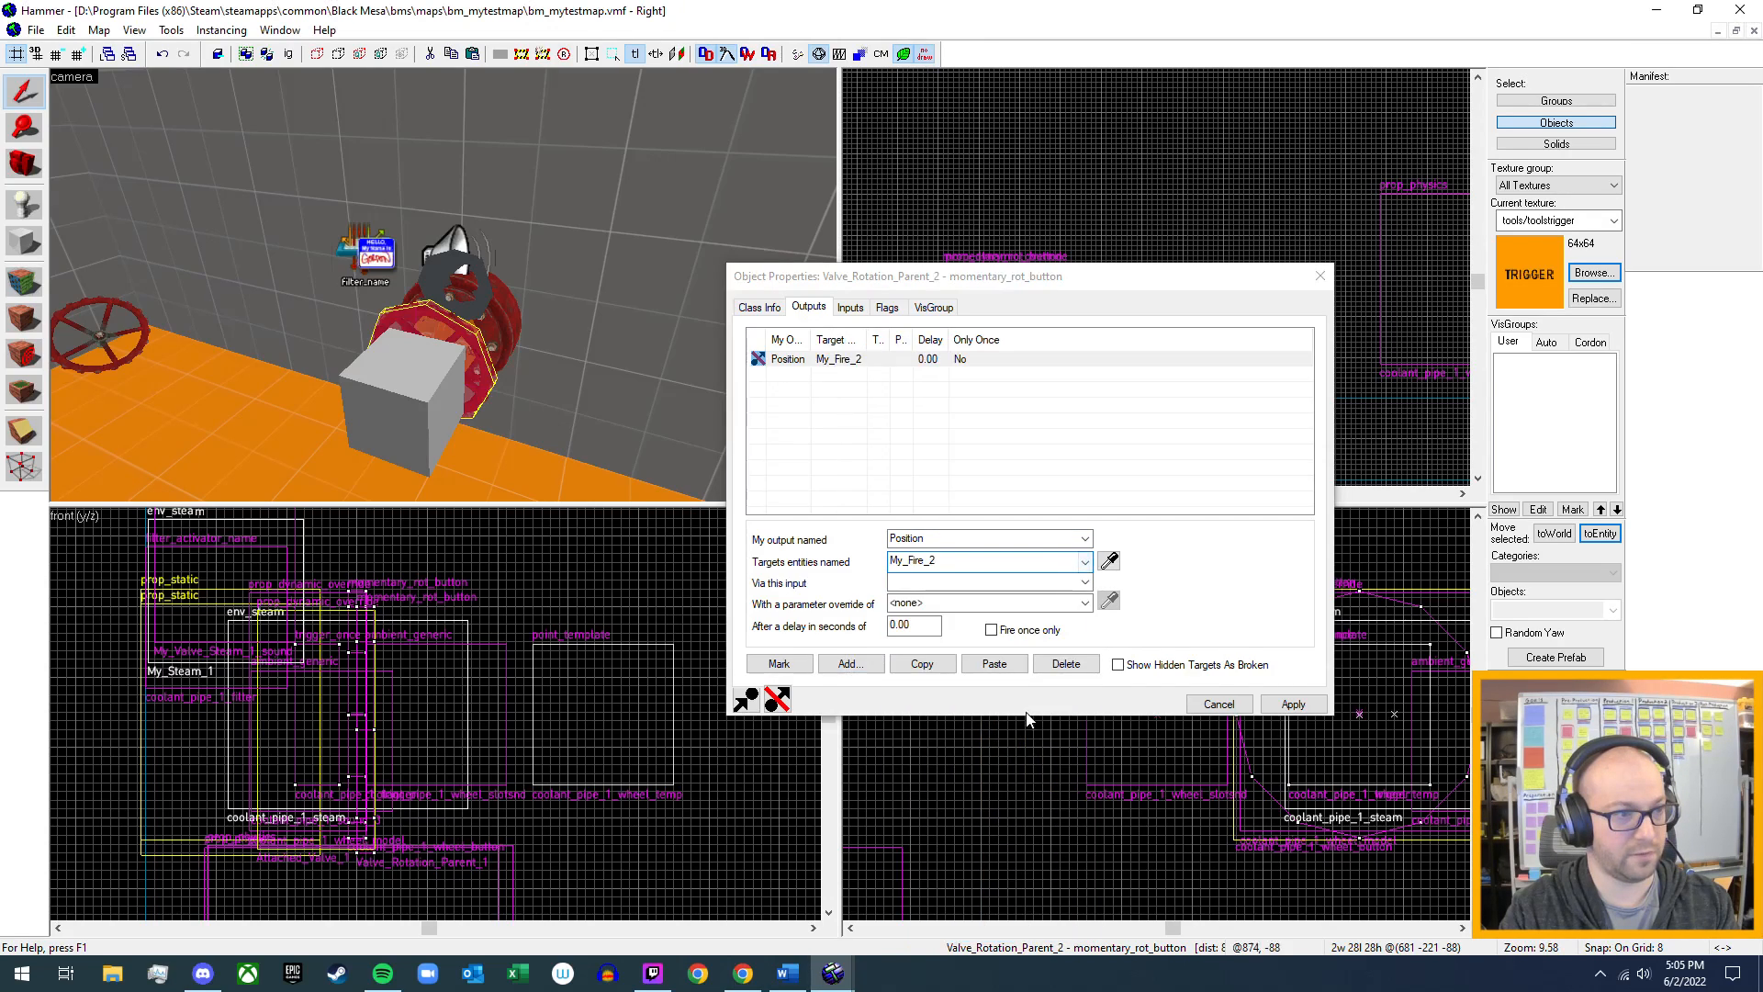
click(1086, 583)
click(975, 716)
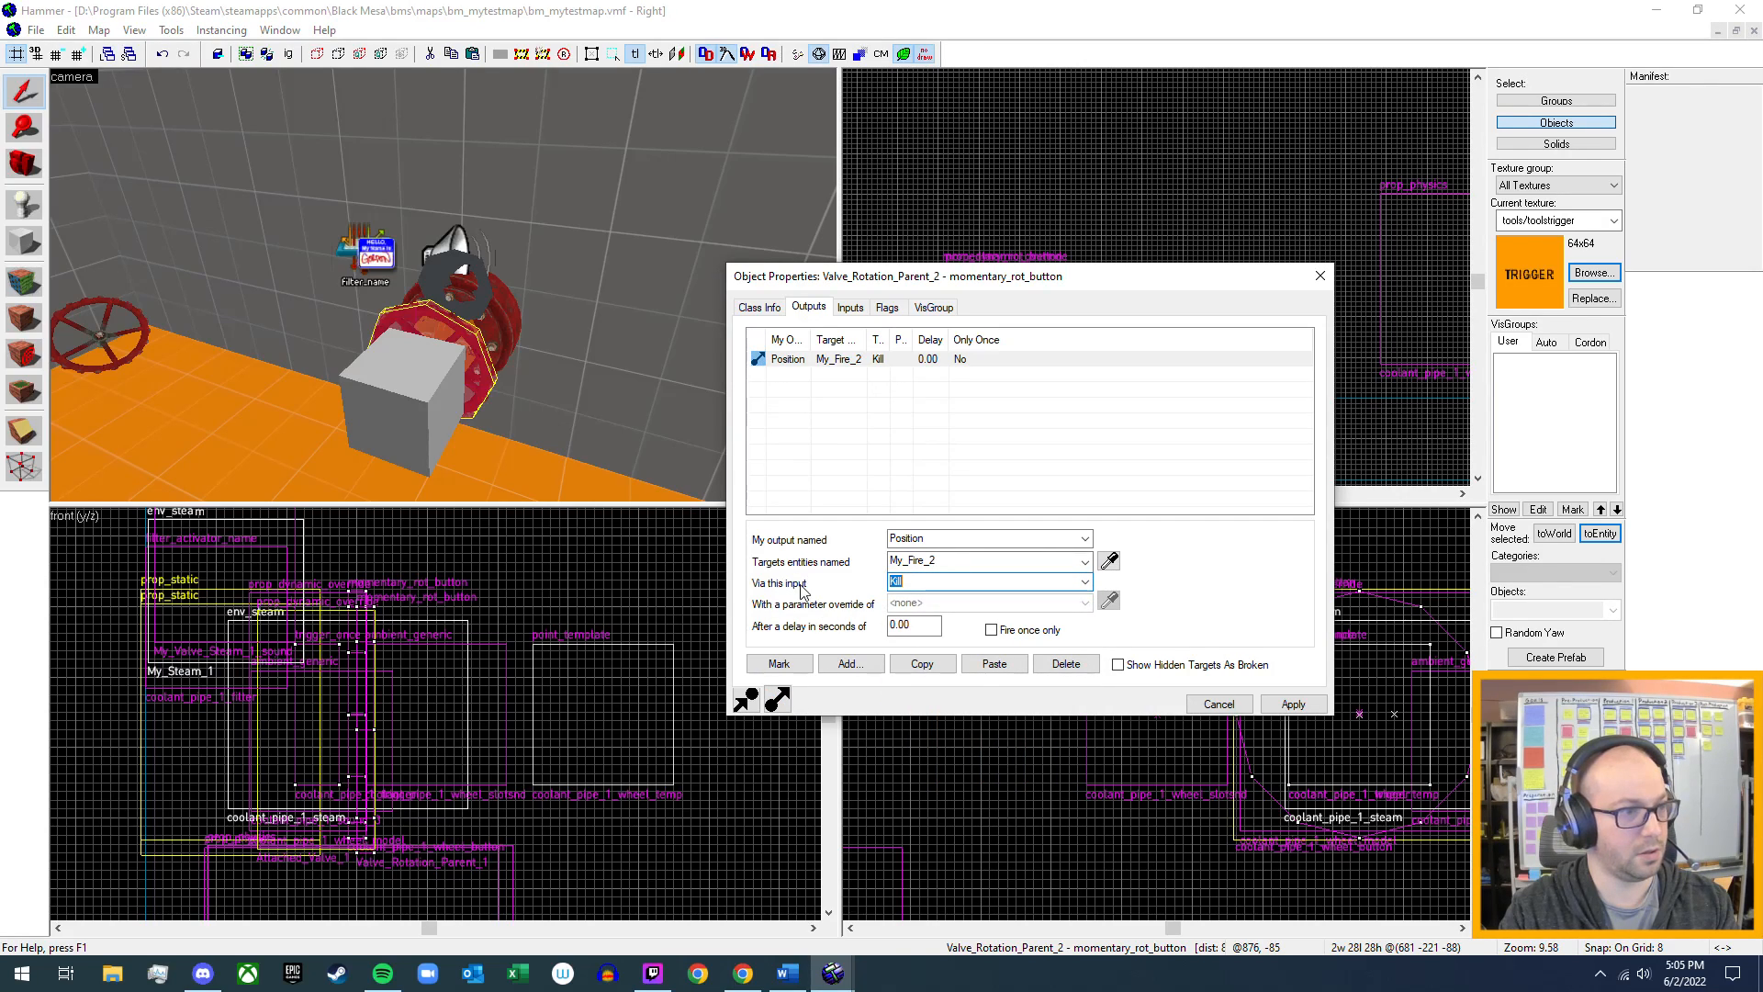
click(1293, 704)
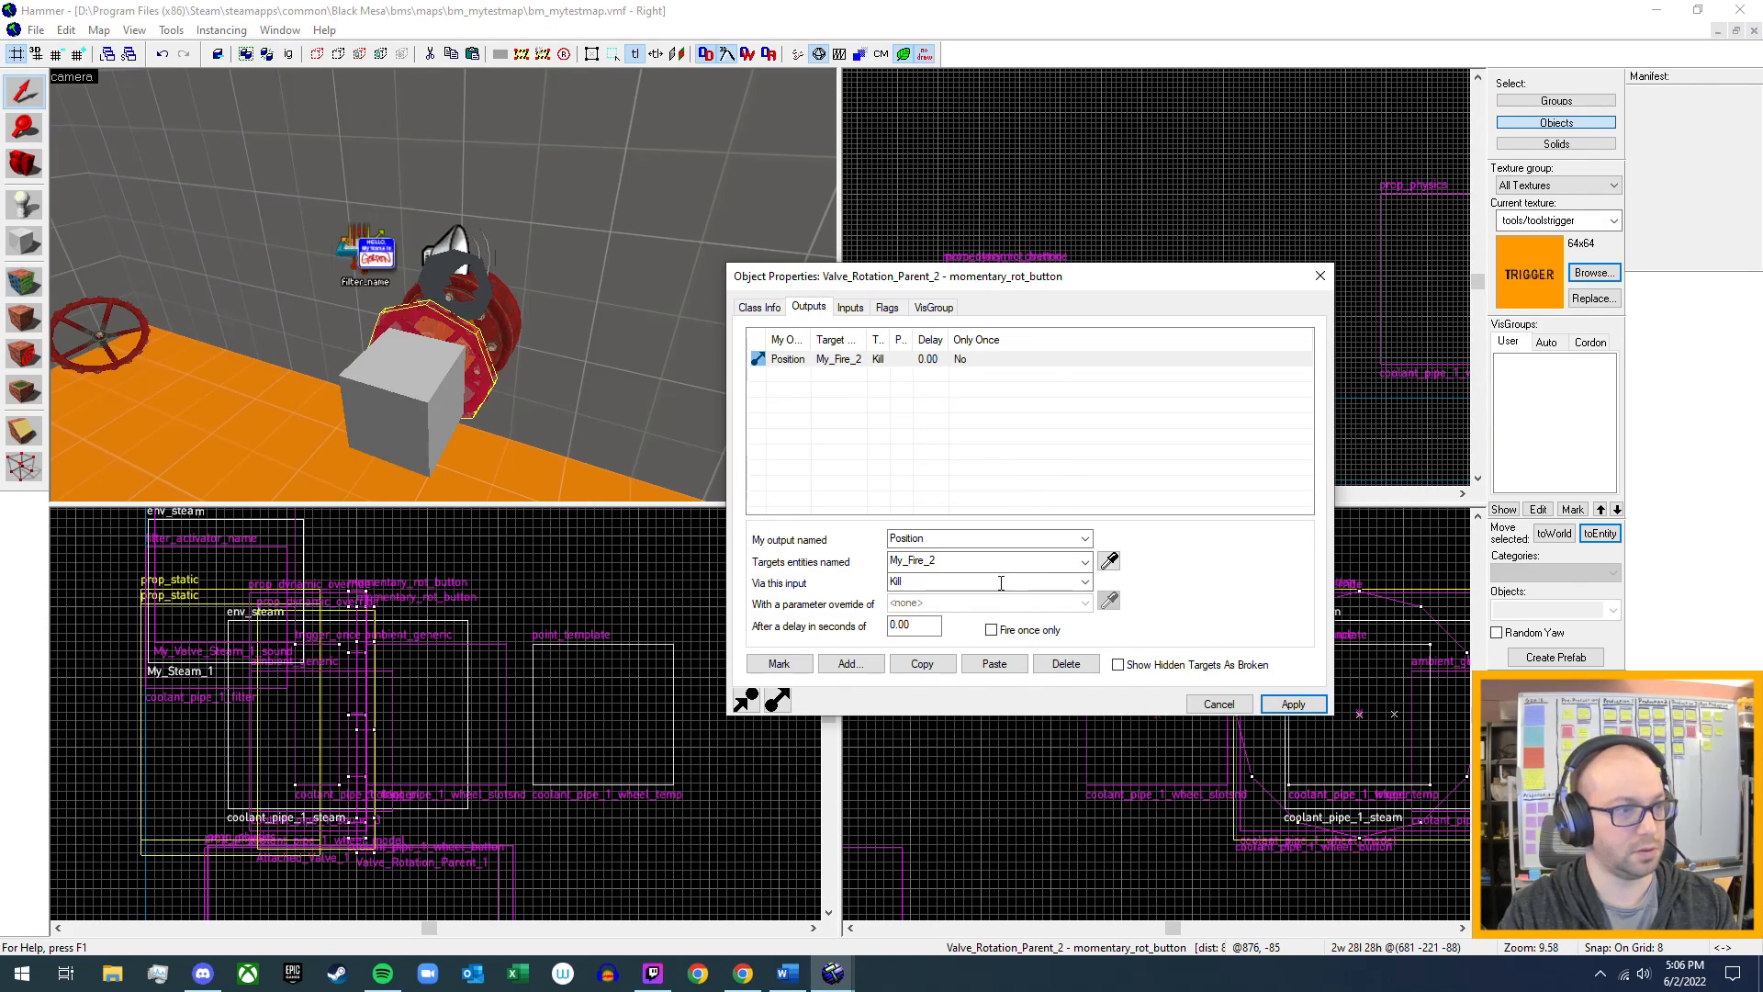
- Add a second Position output to the valve button that sends Kill to My_Fire_2_sound, and apply it
click(849, 663)
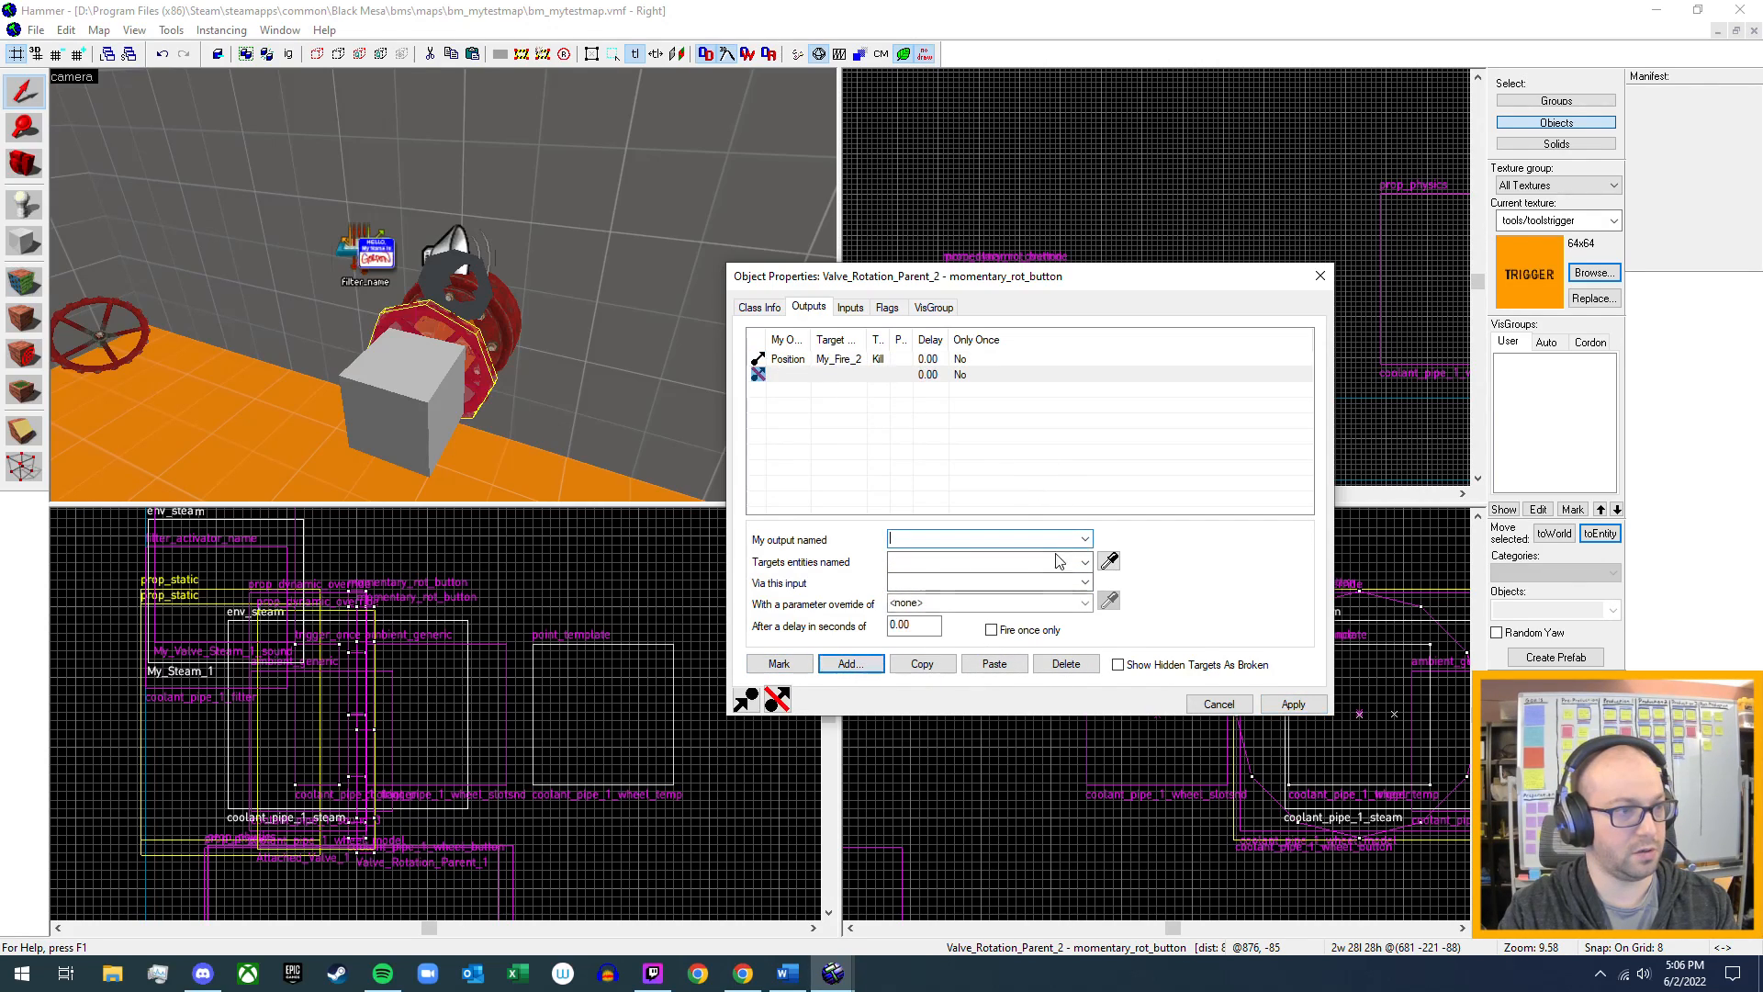
click(1085, 539)
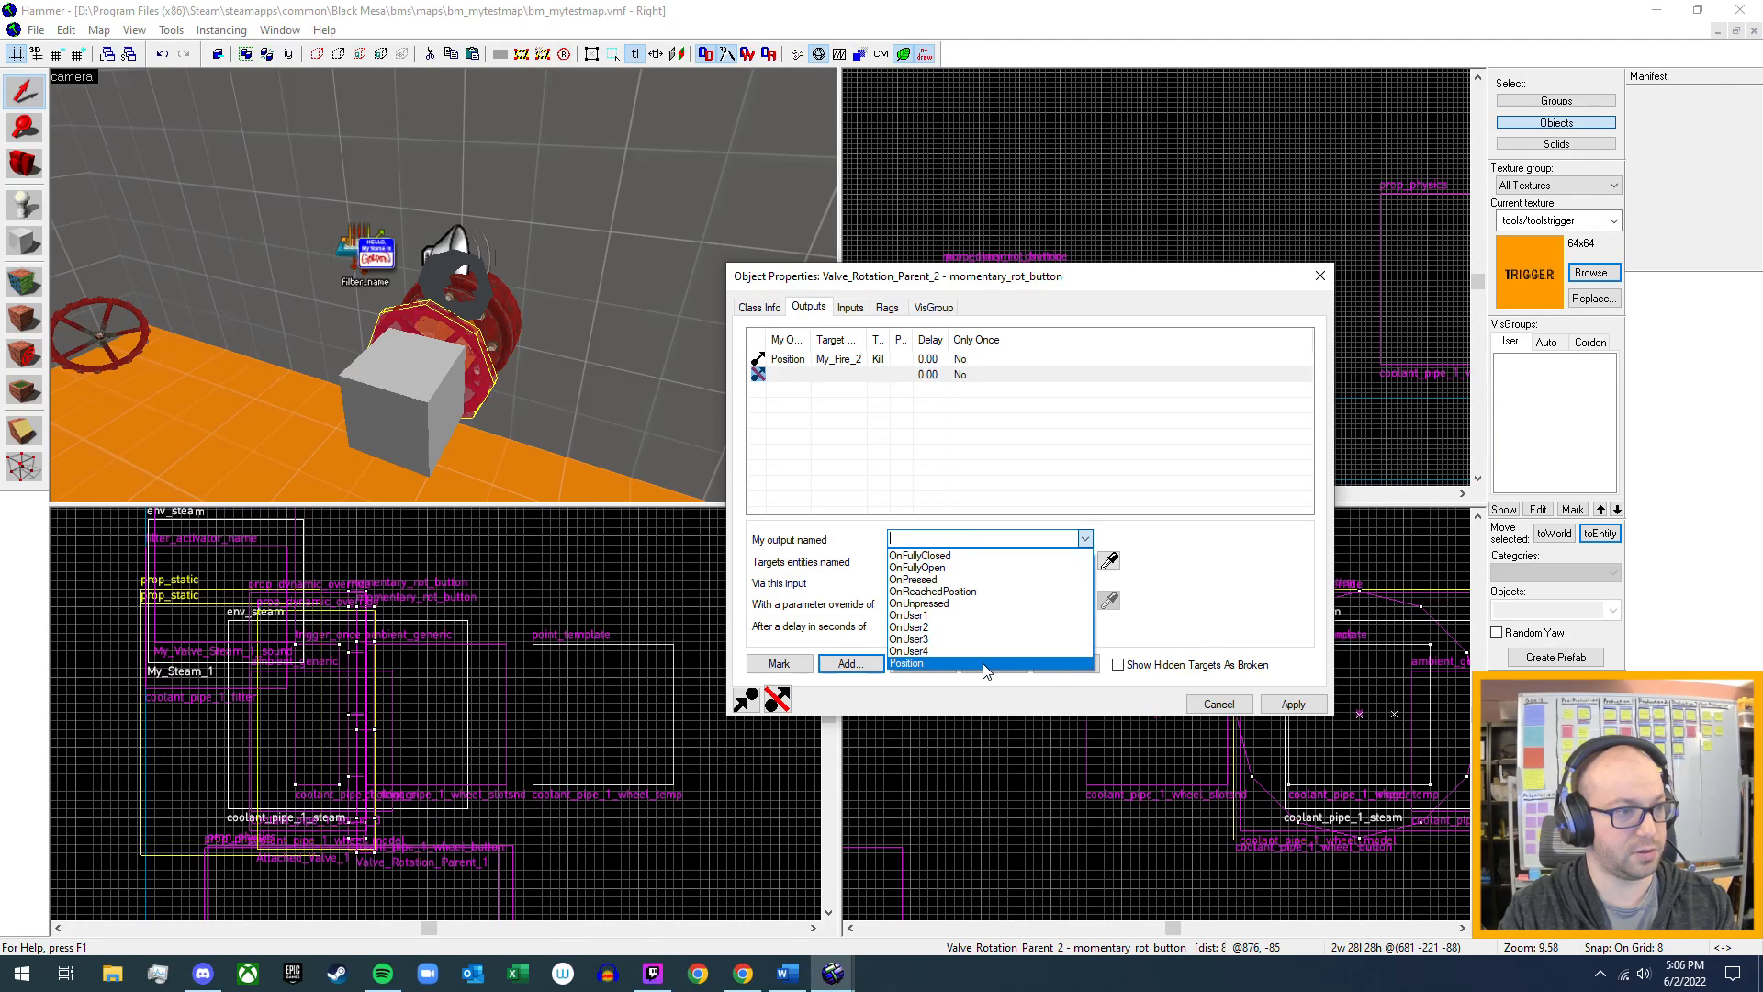
click(974, 657)
click(1085, 561)
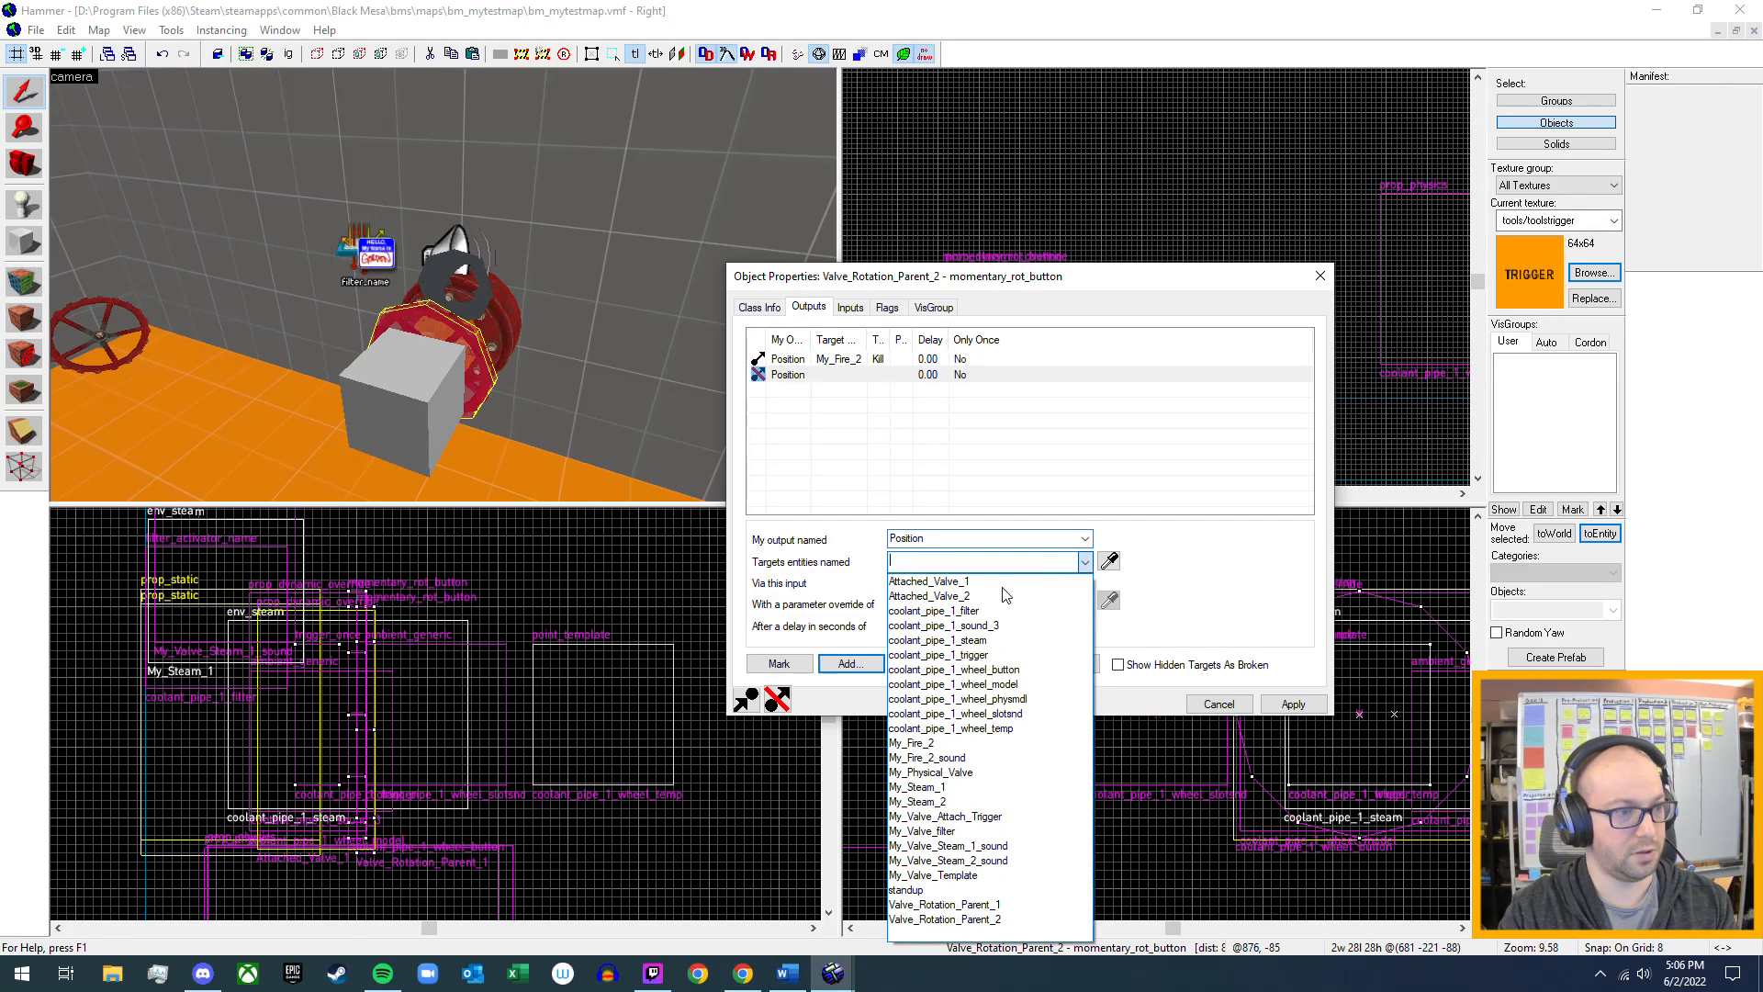
click(958, 758)
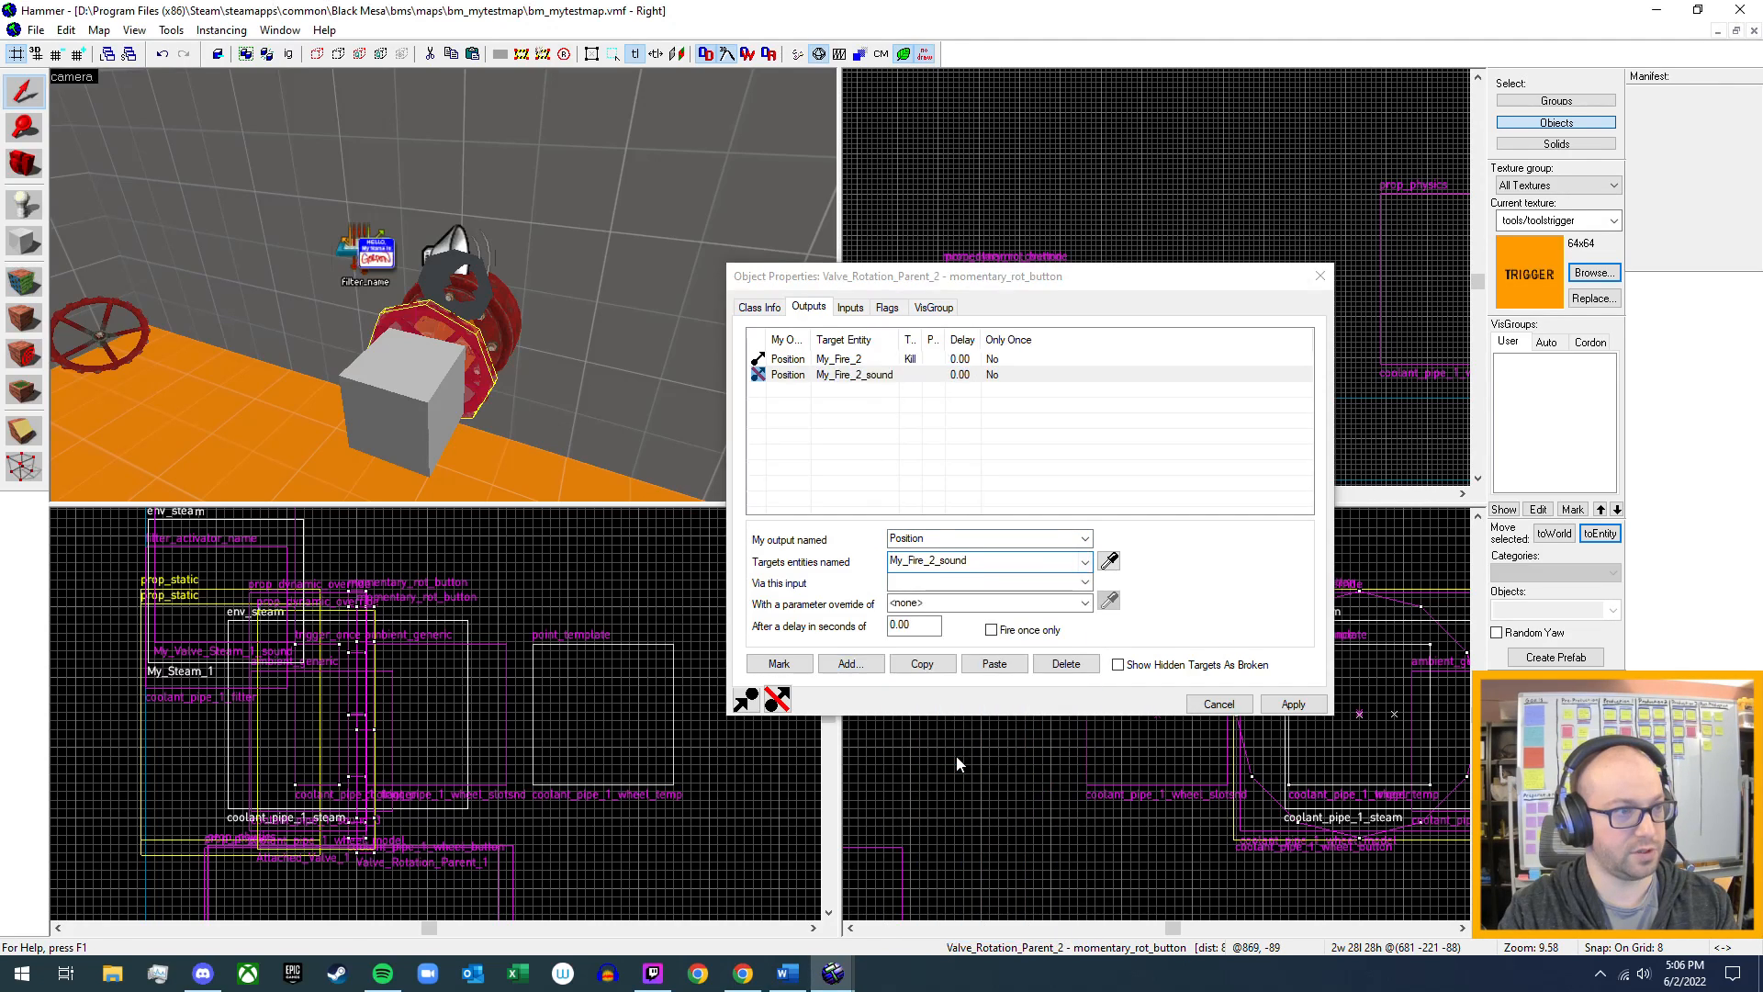
click(1084, 583)
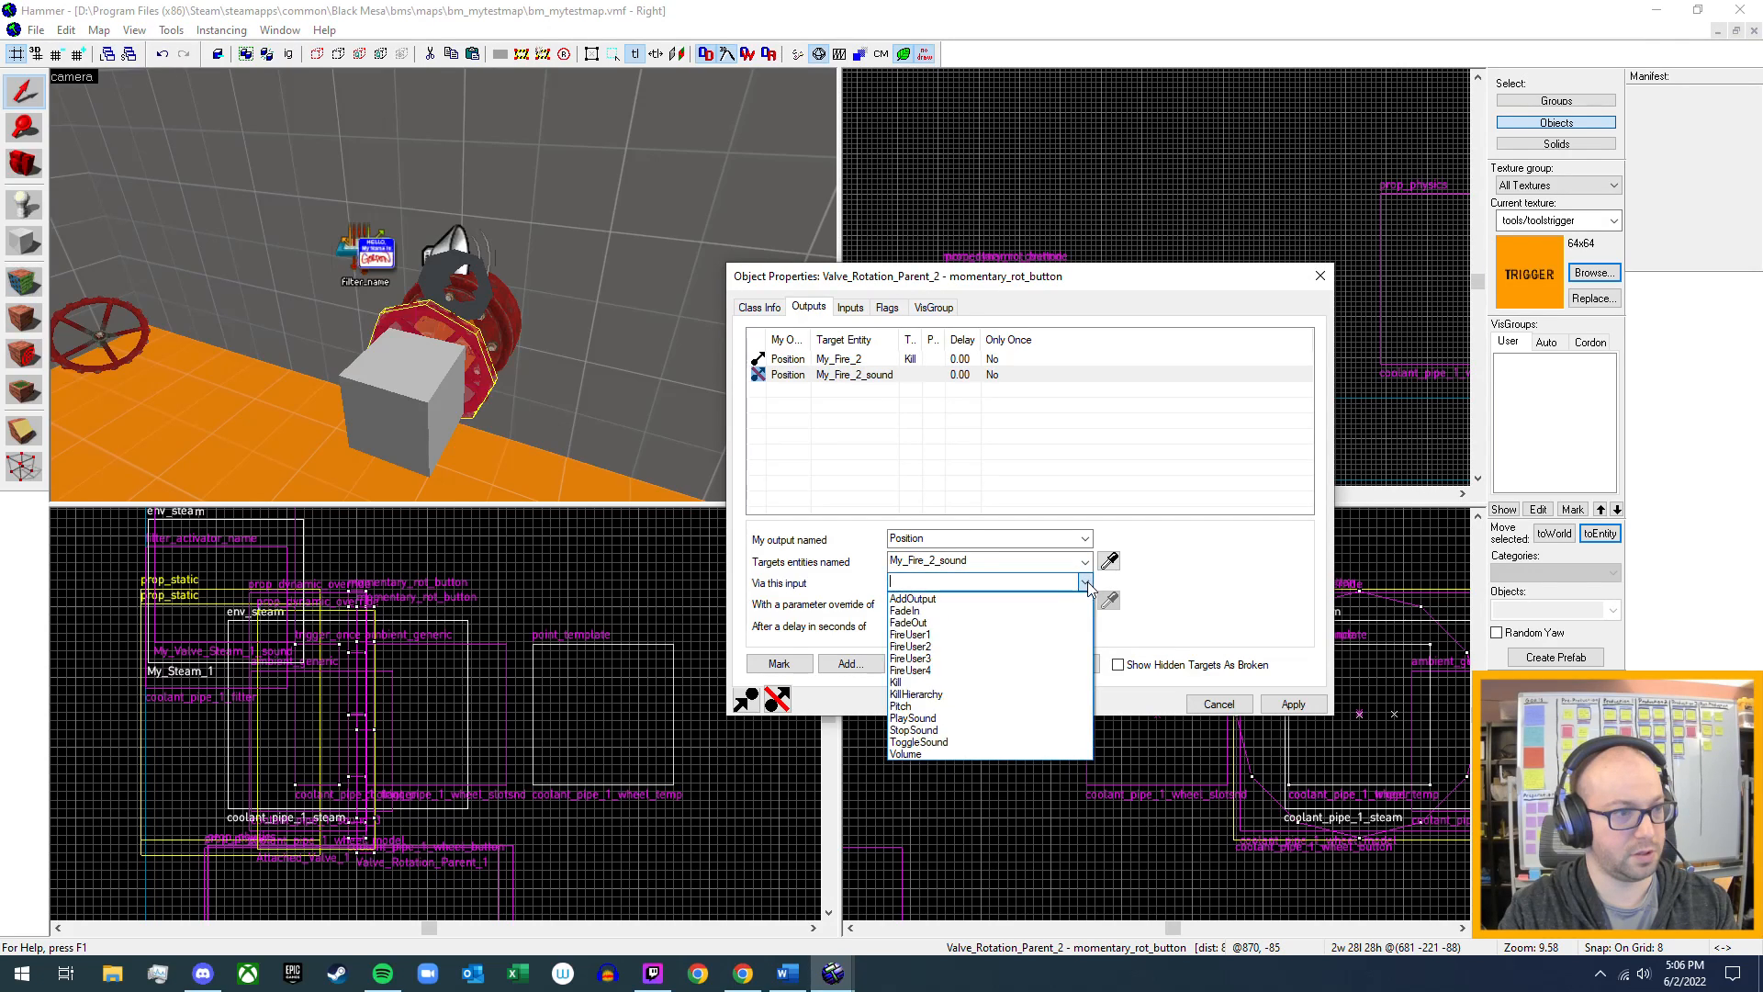
click(1001, 682)
click(1293, 703)
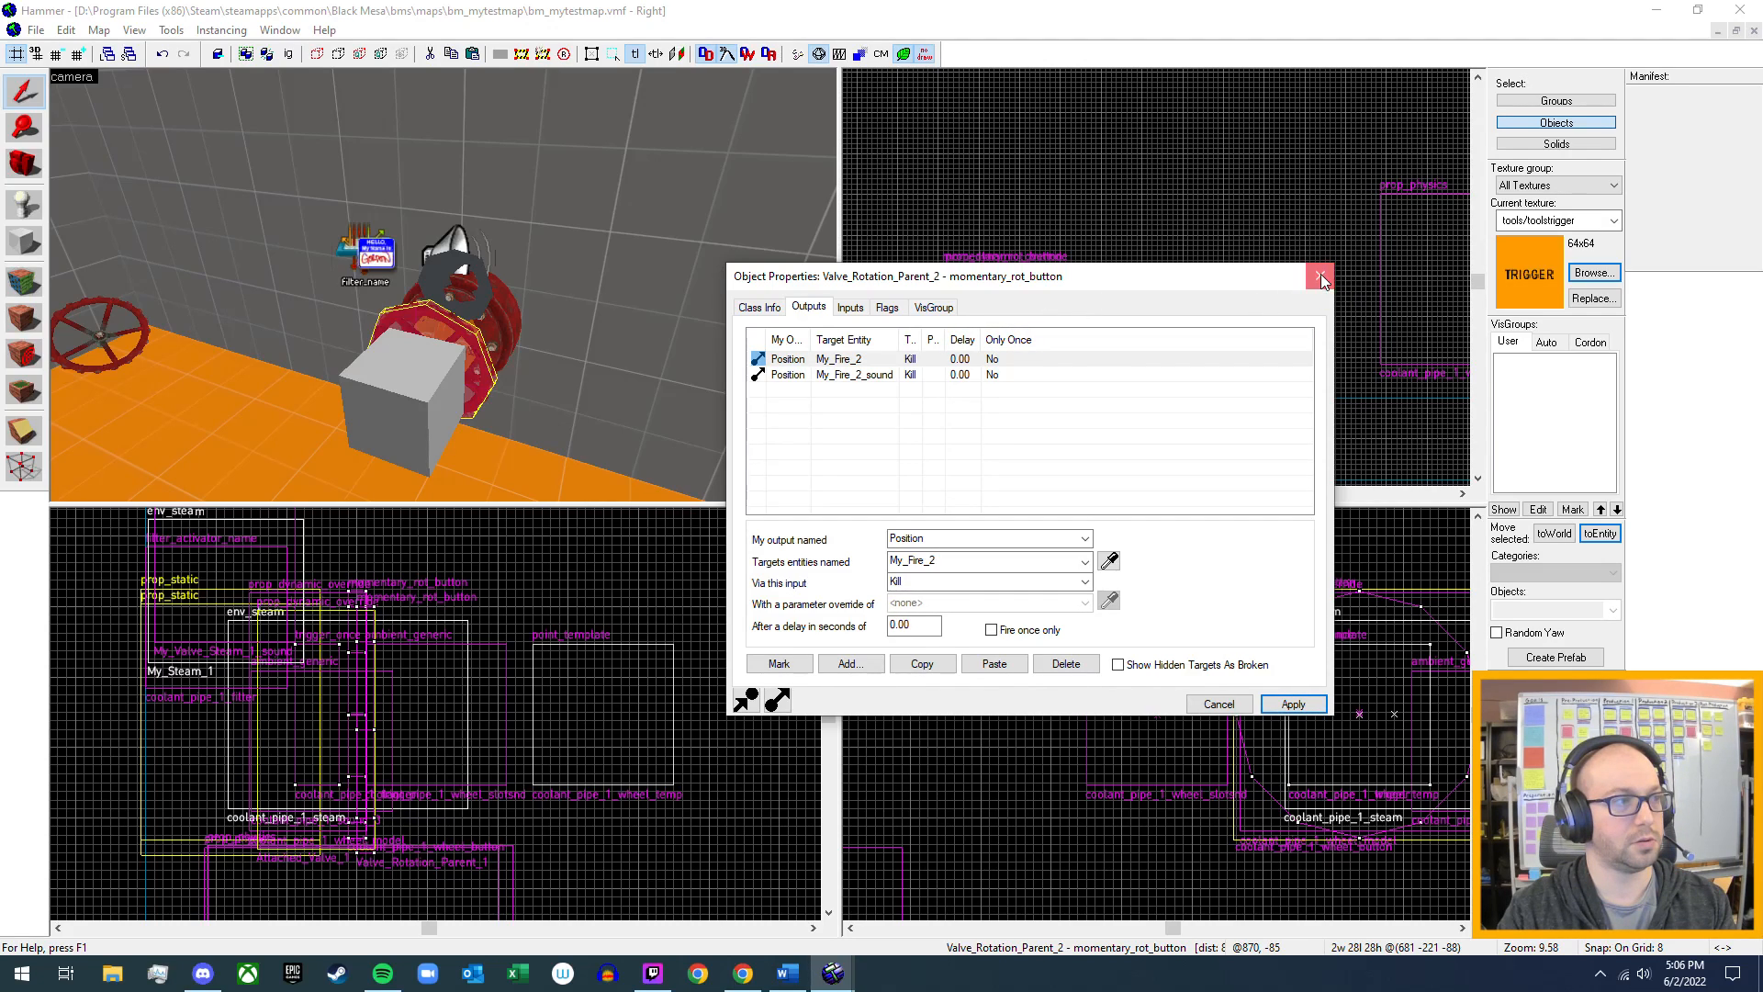
- Compile bm_mytestmap and launch it in the game for testing
key(z)
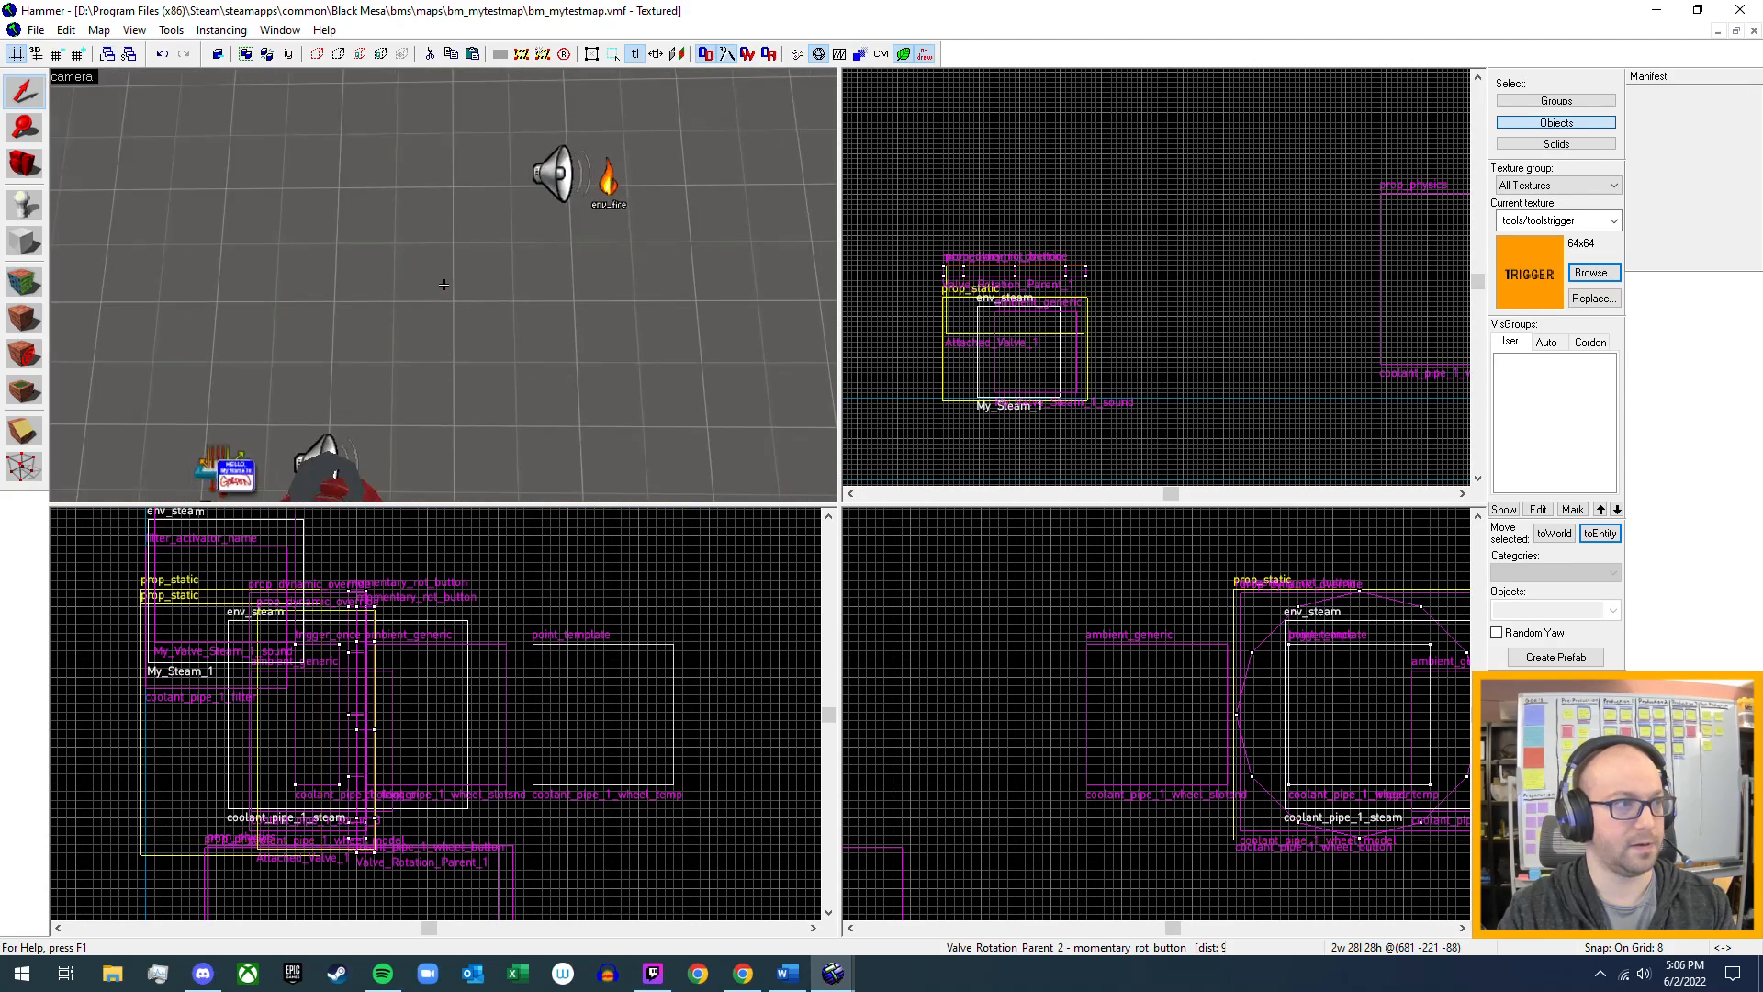
key(z)
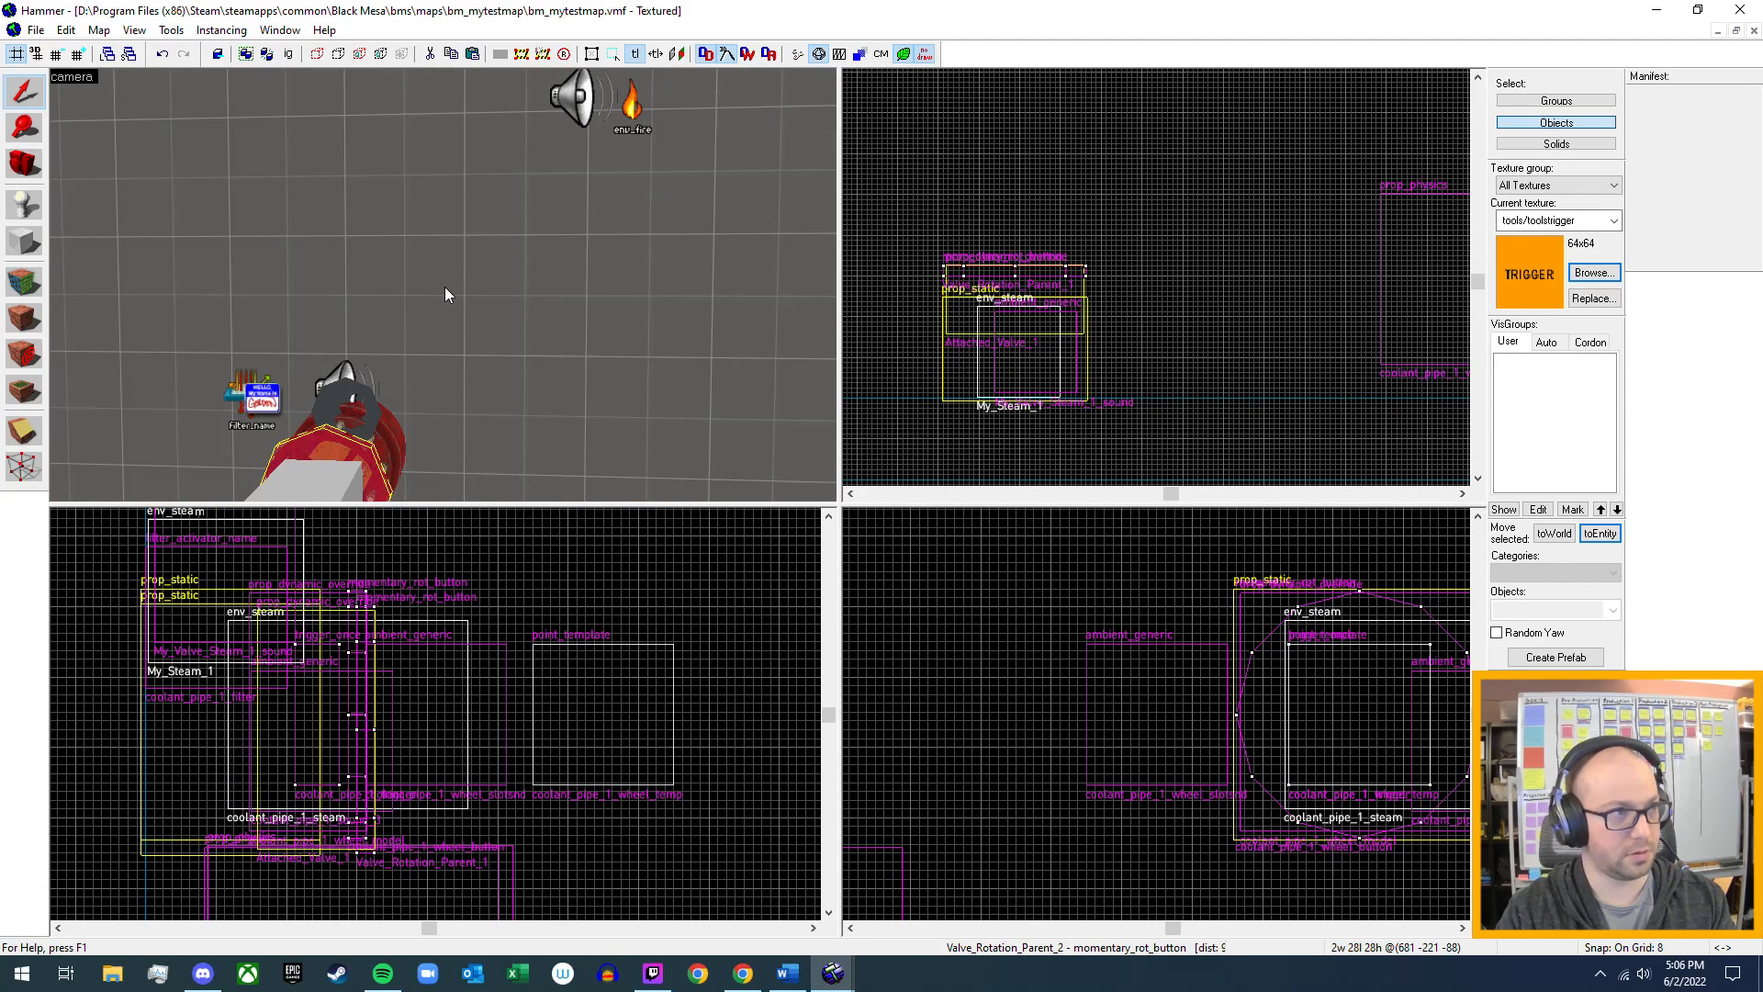
key(F9)
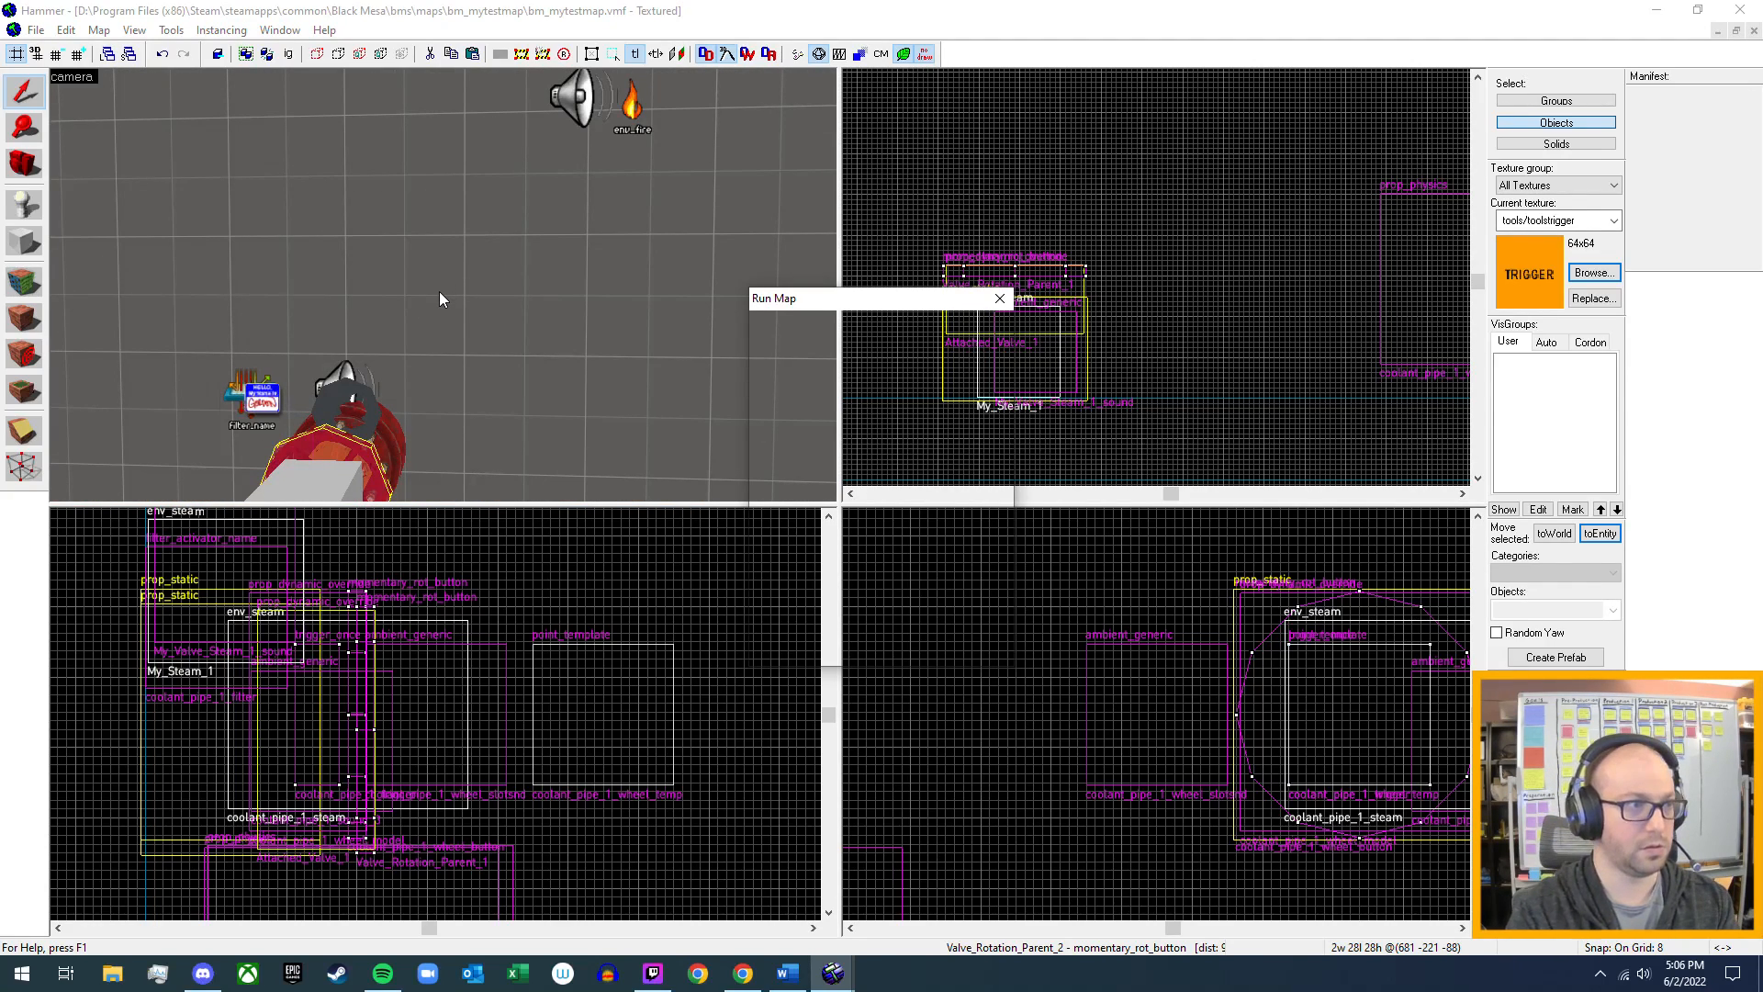
key(Return)
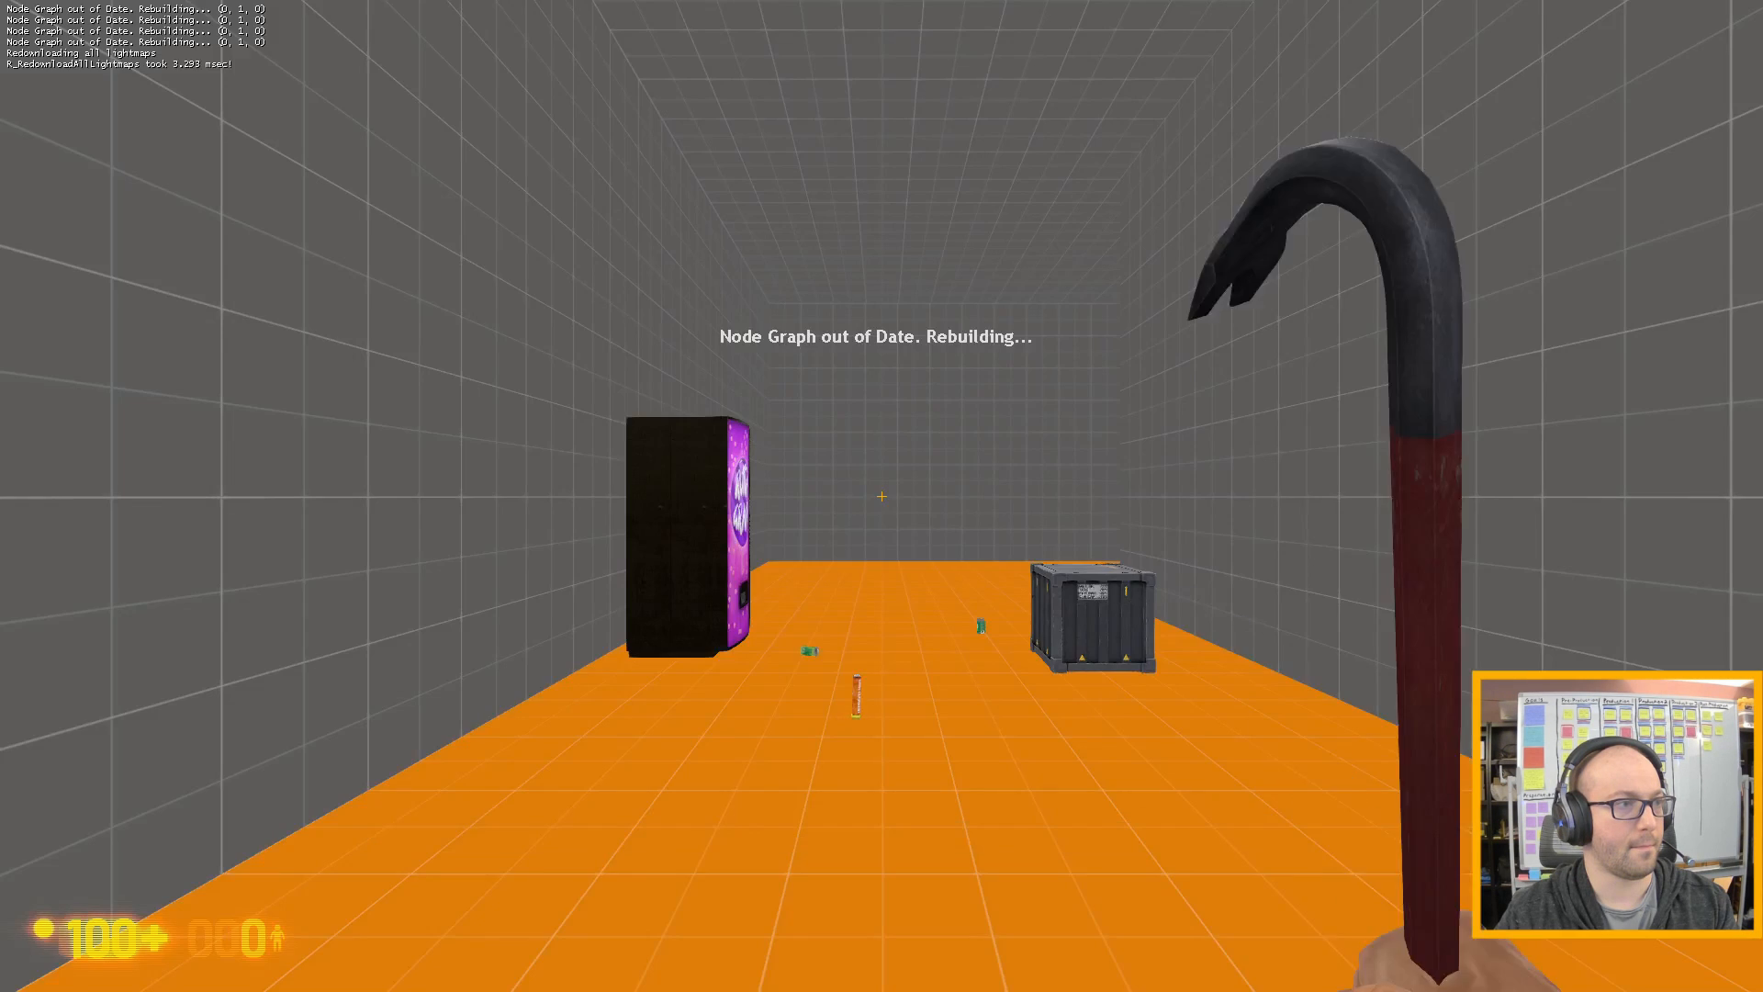
- Walk through the running map to the second valve and check its wheel and the fire burning on the wall
key(w)
click(881, 496)
key(w)
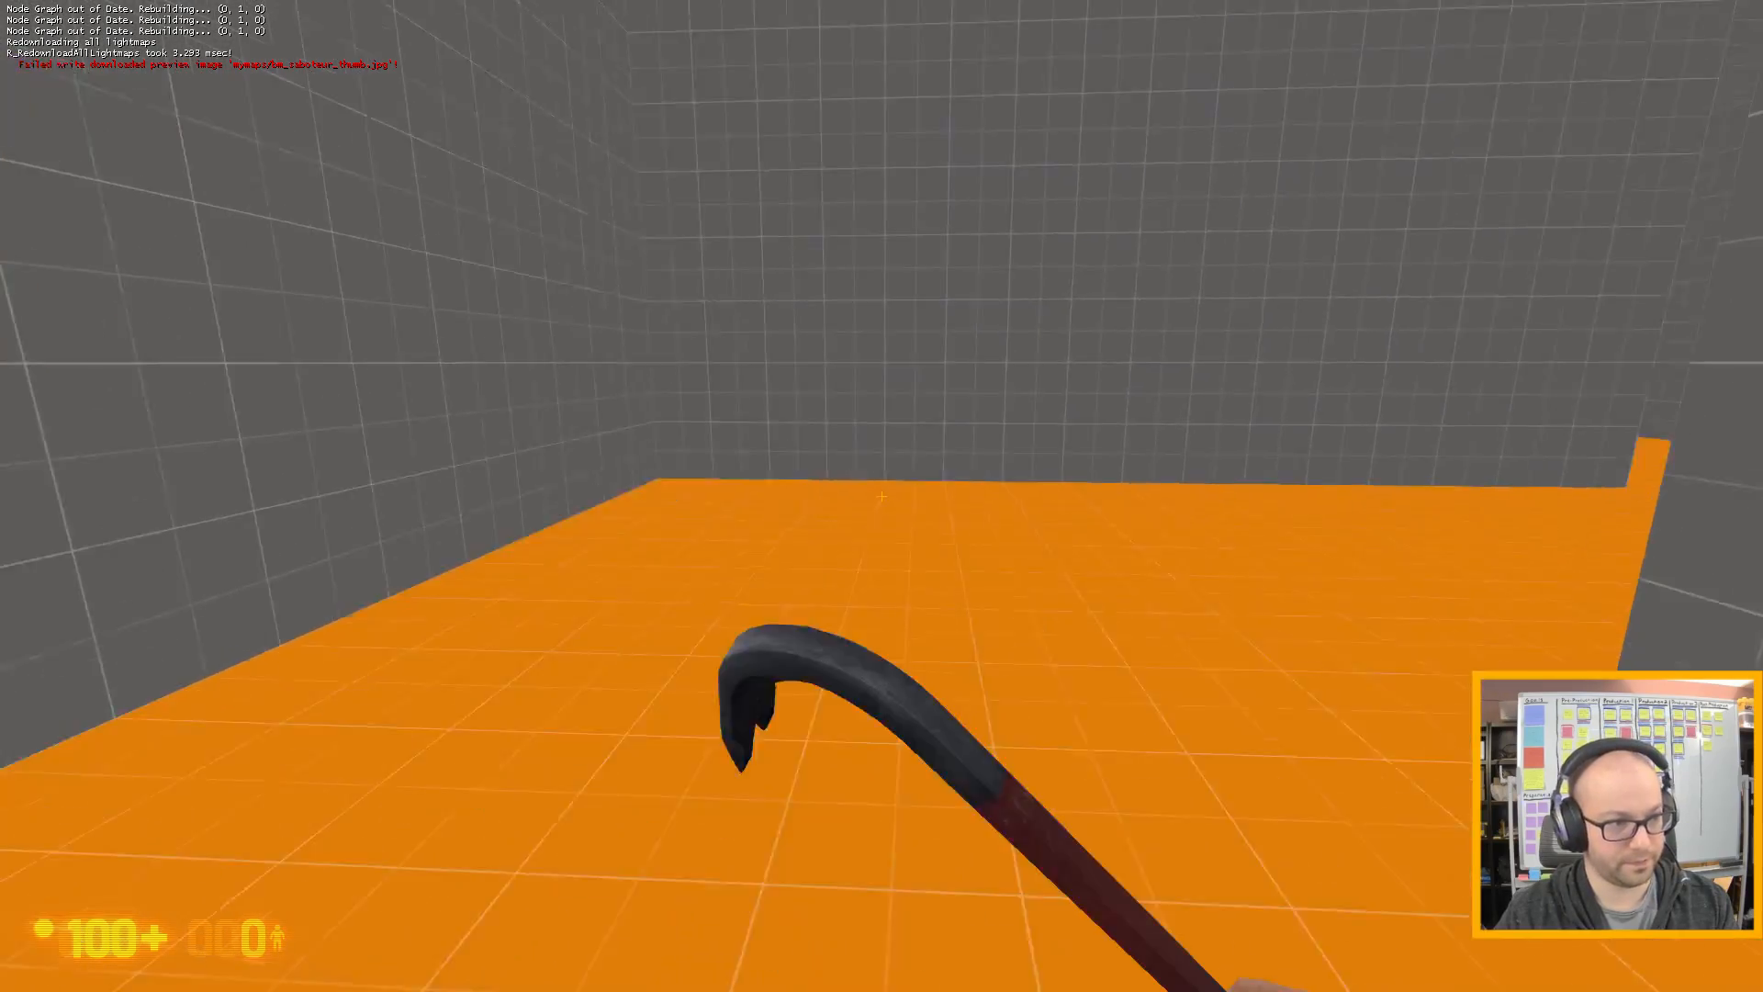
key(w)
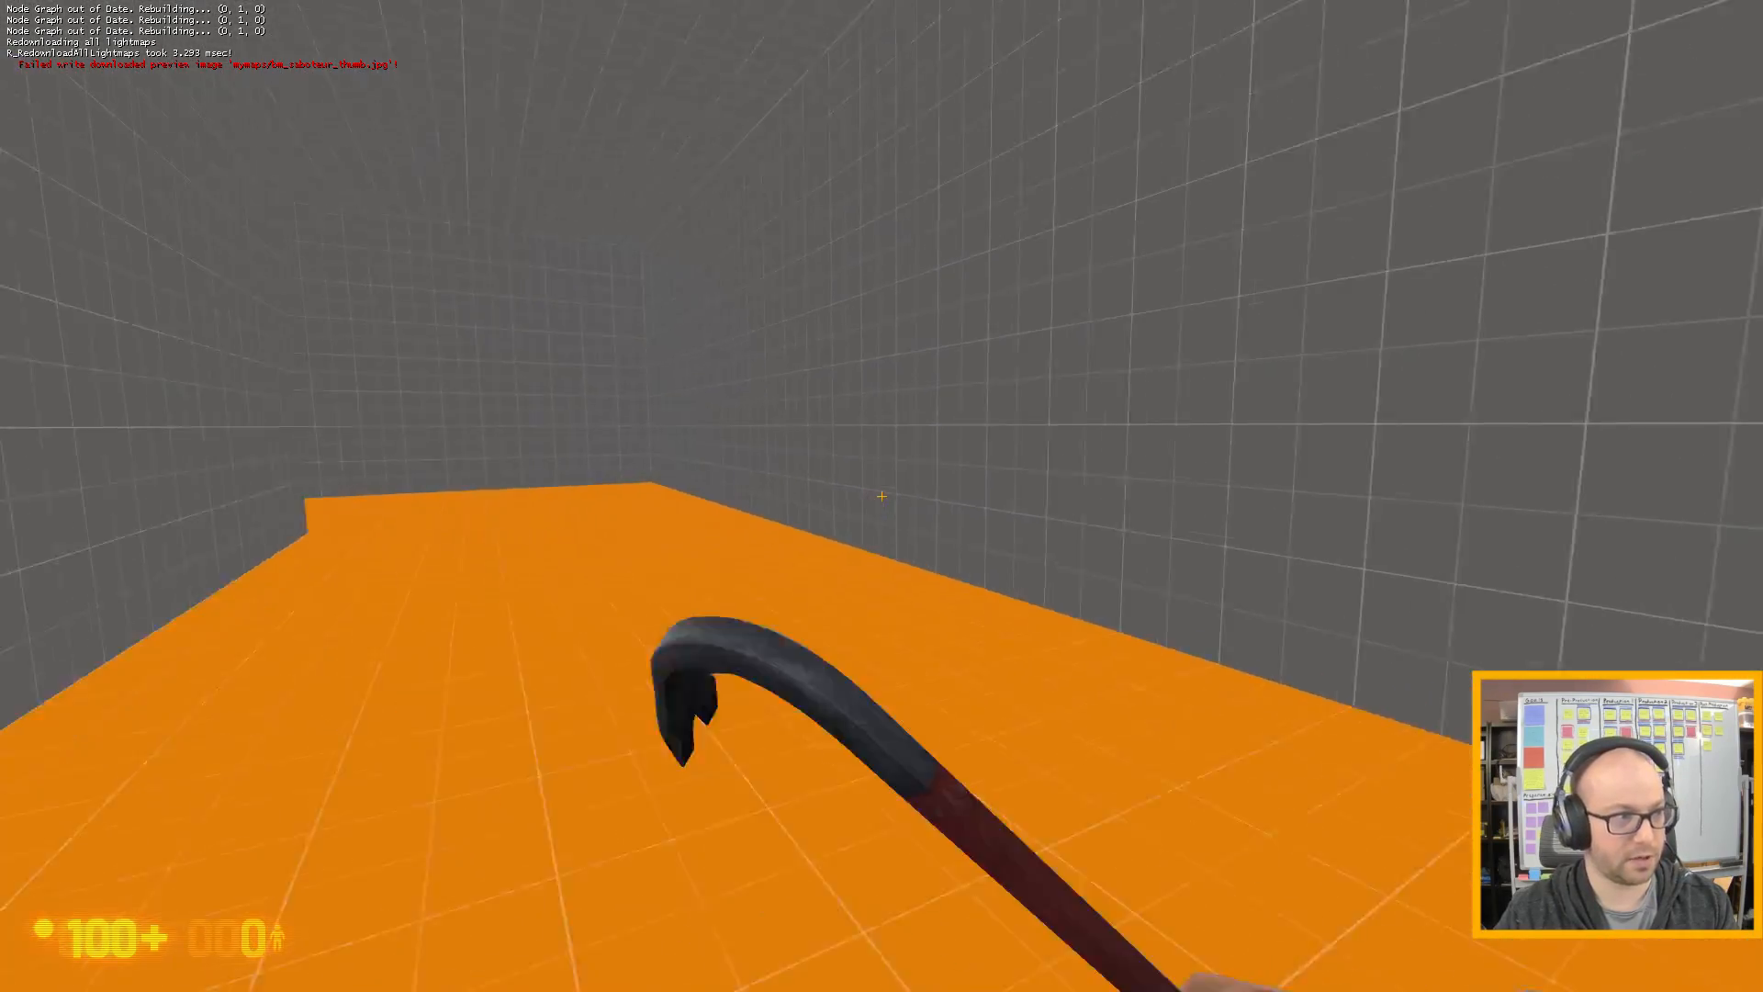
key(w)
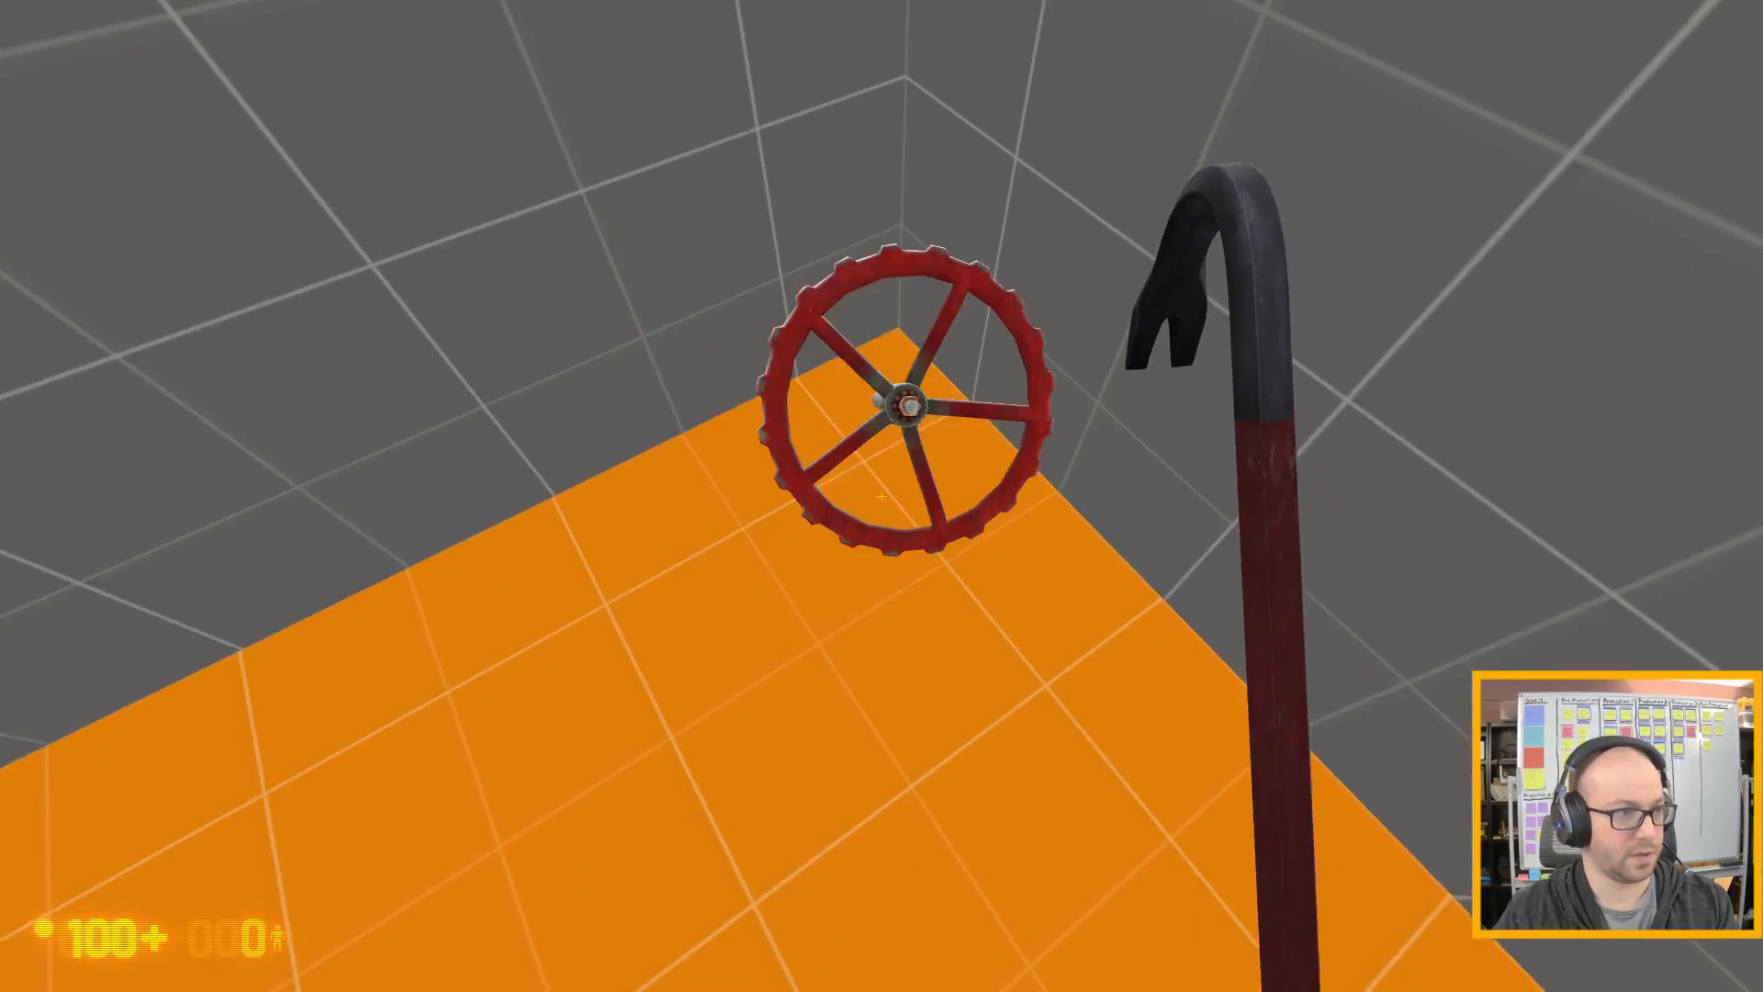
key(w)
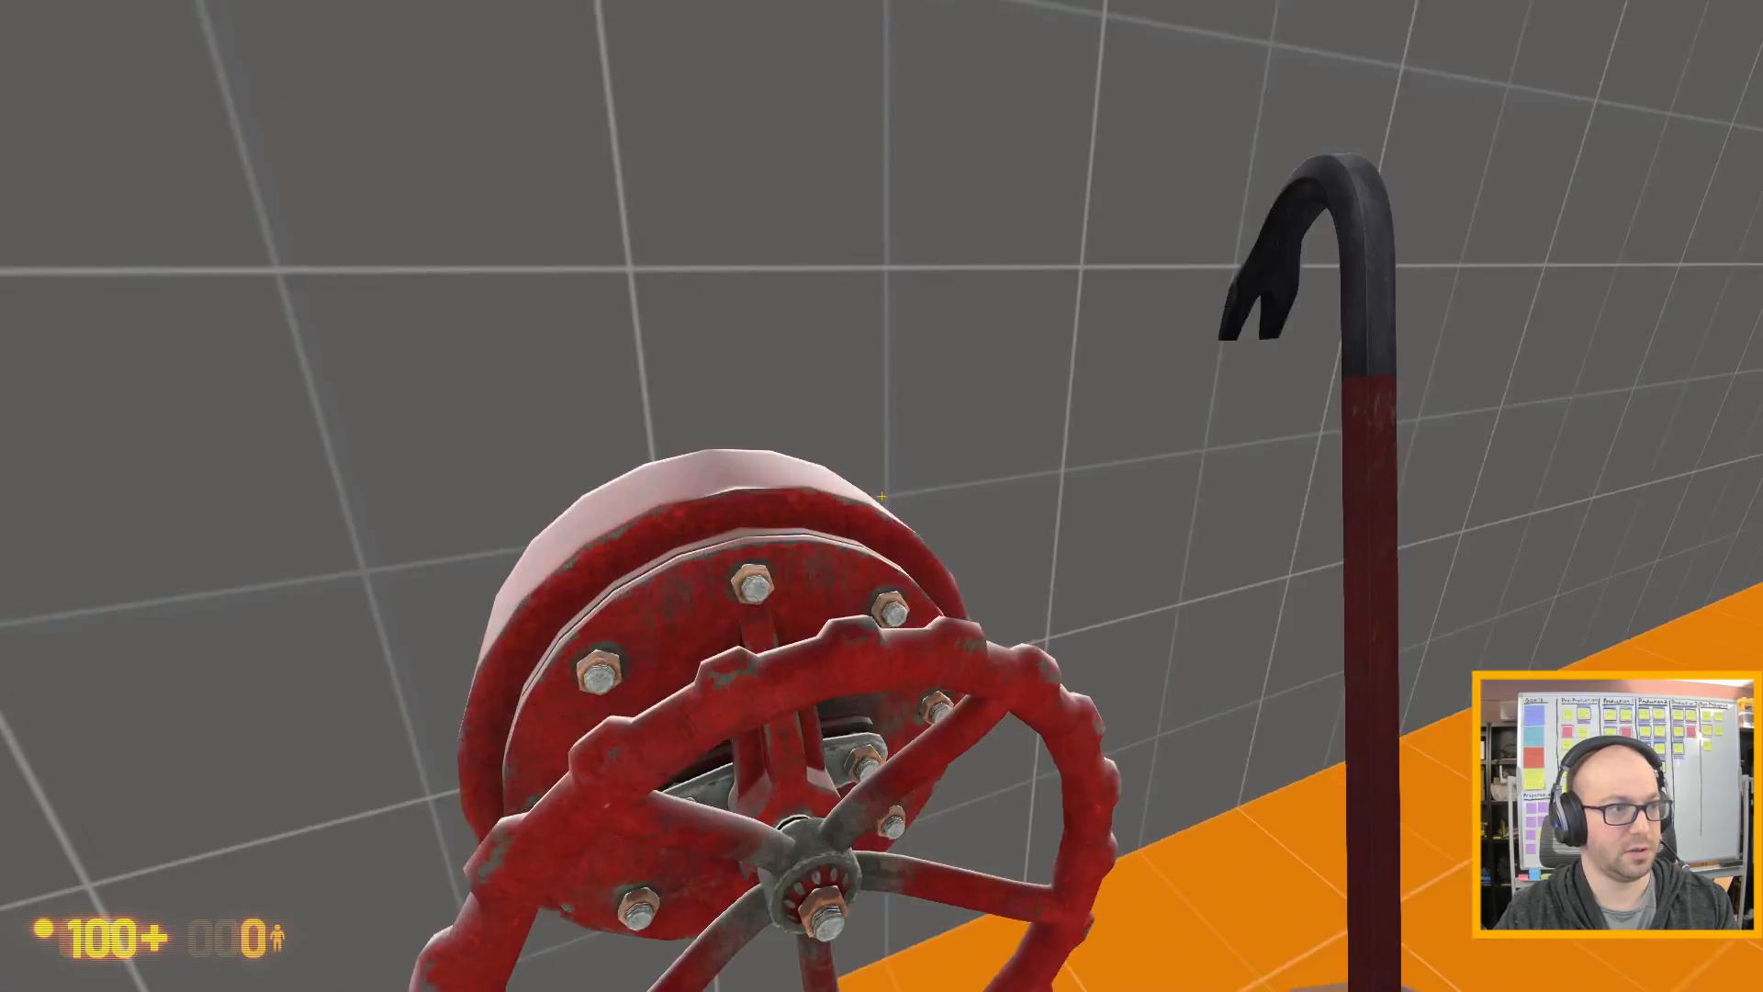
key(d)
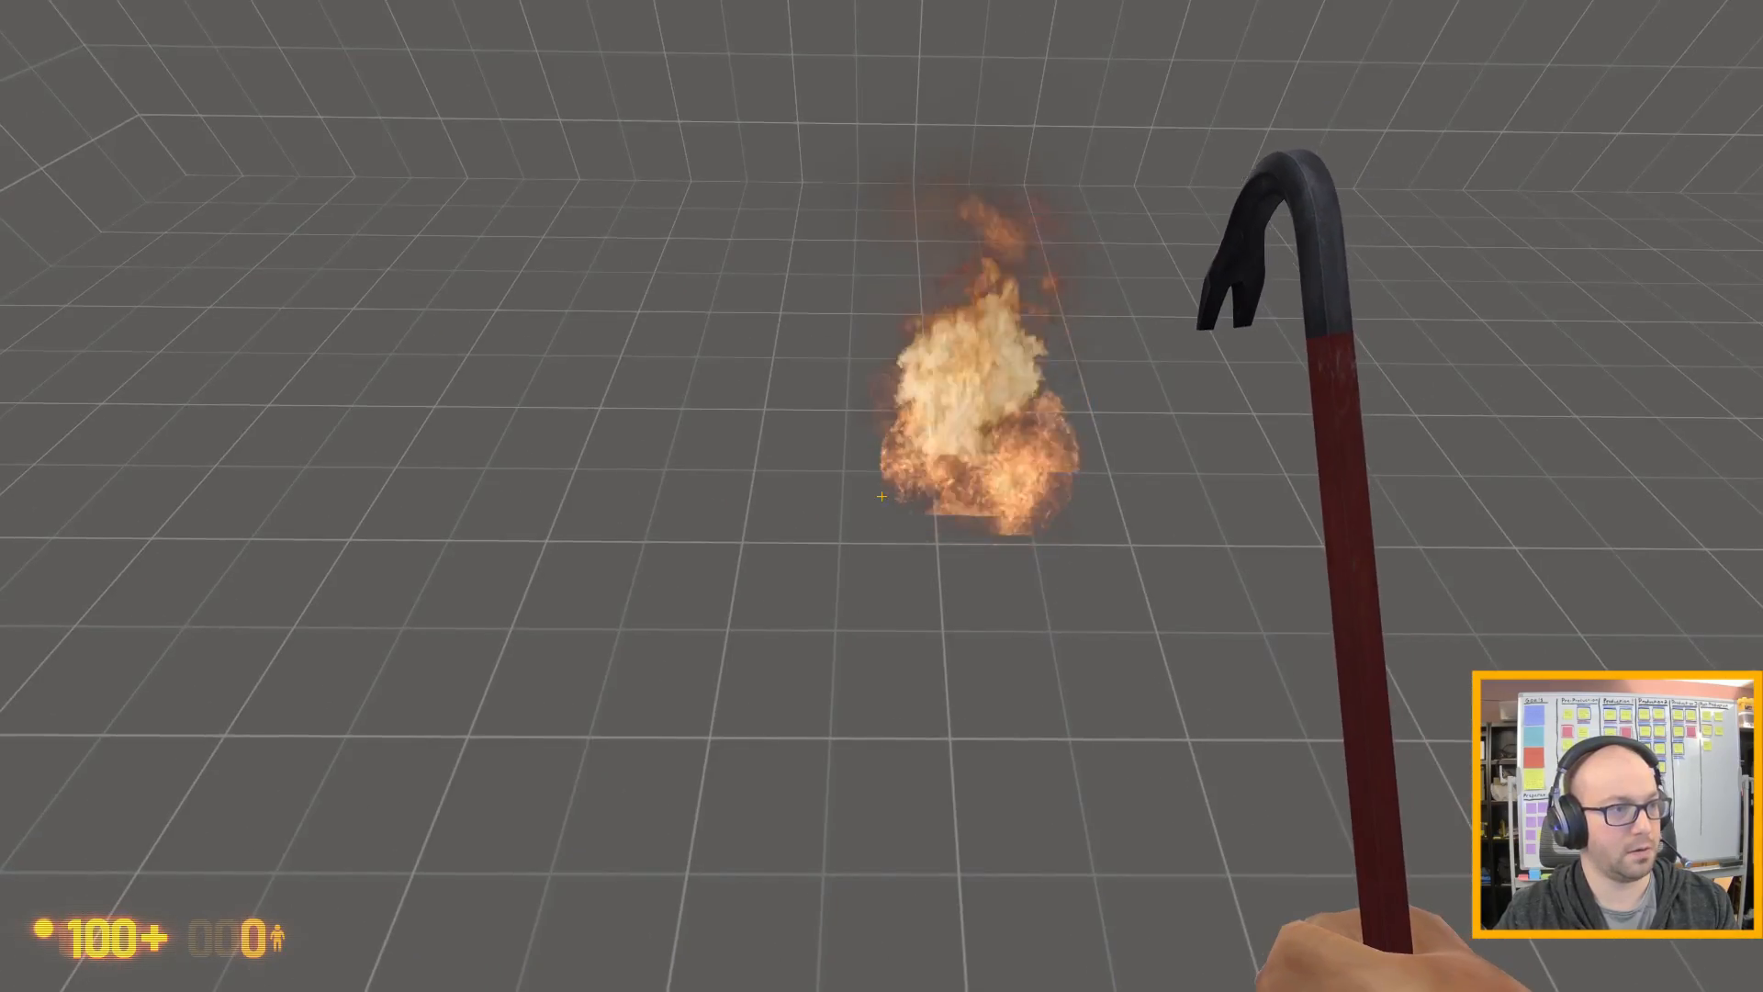
key(a)
key(w)
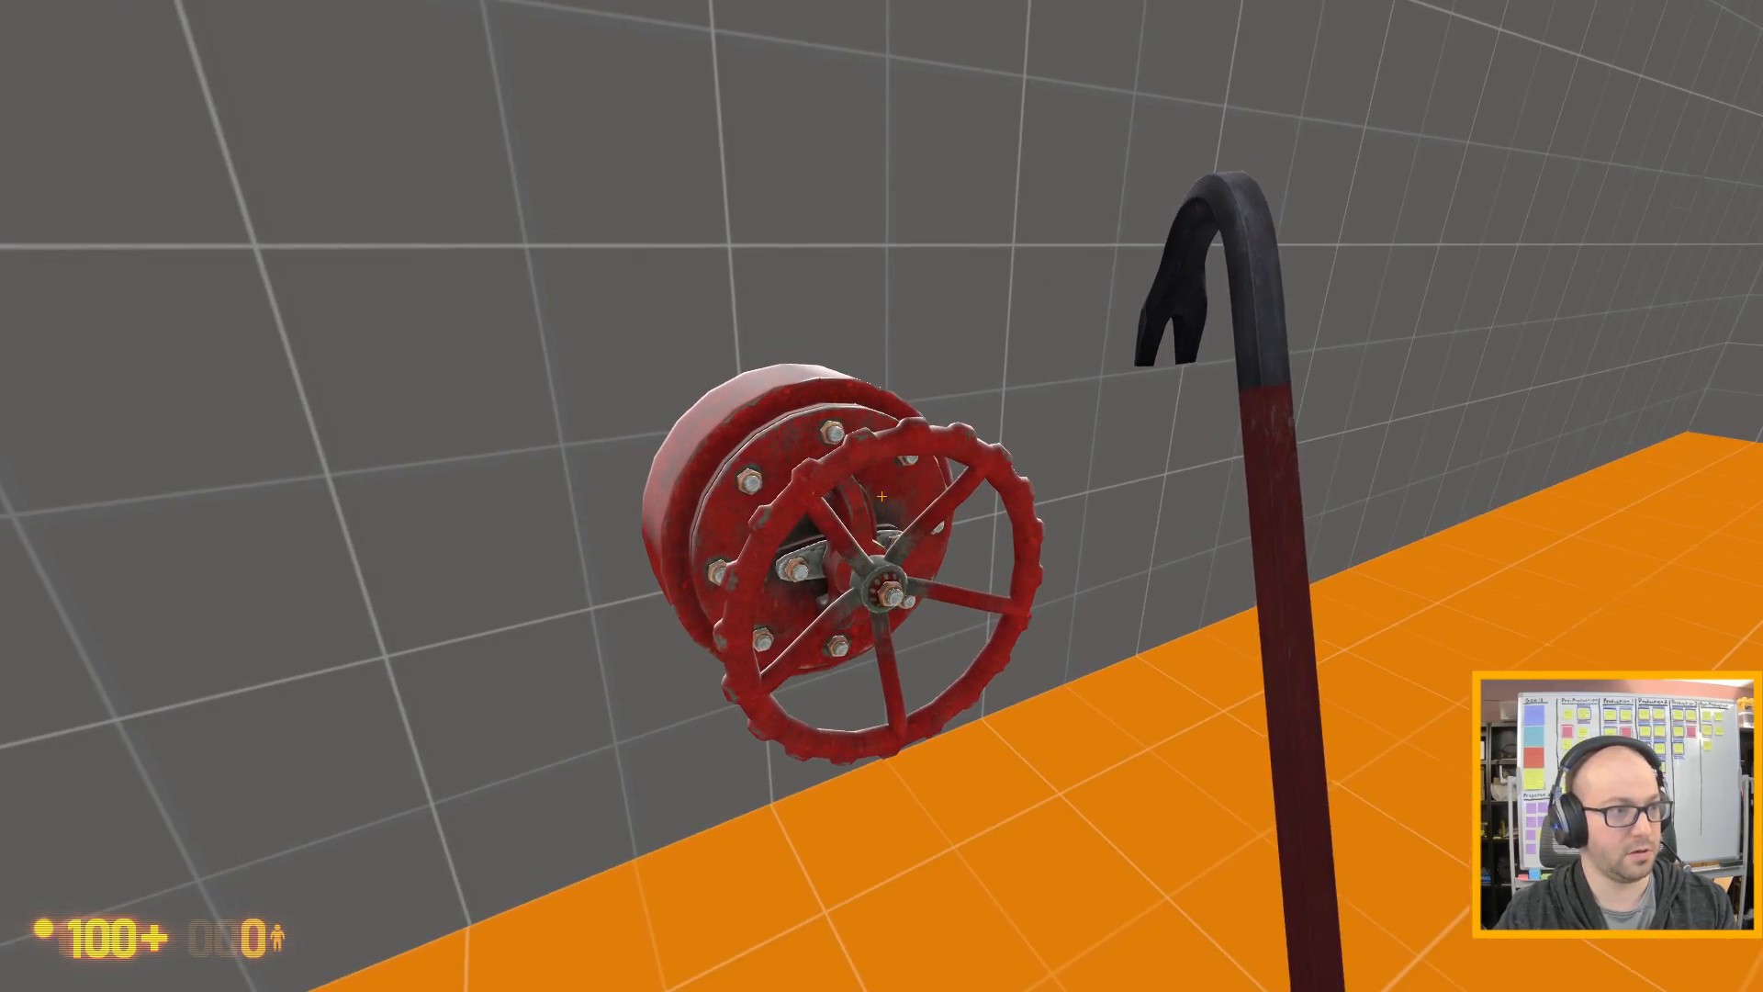
key(a)
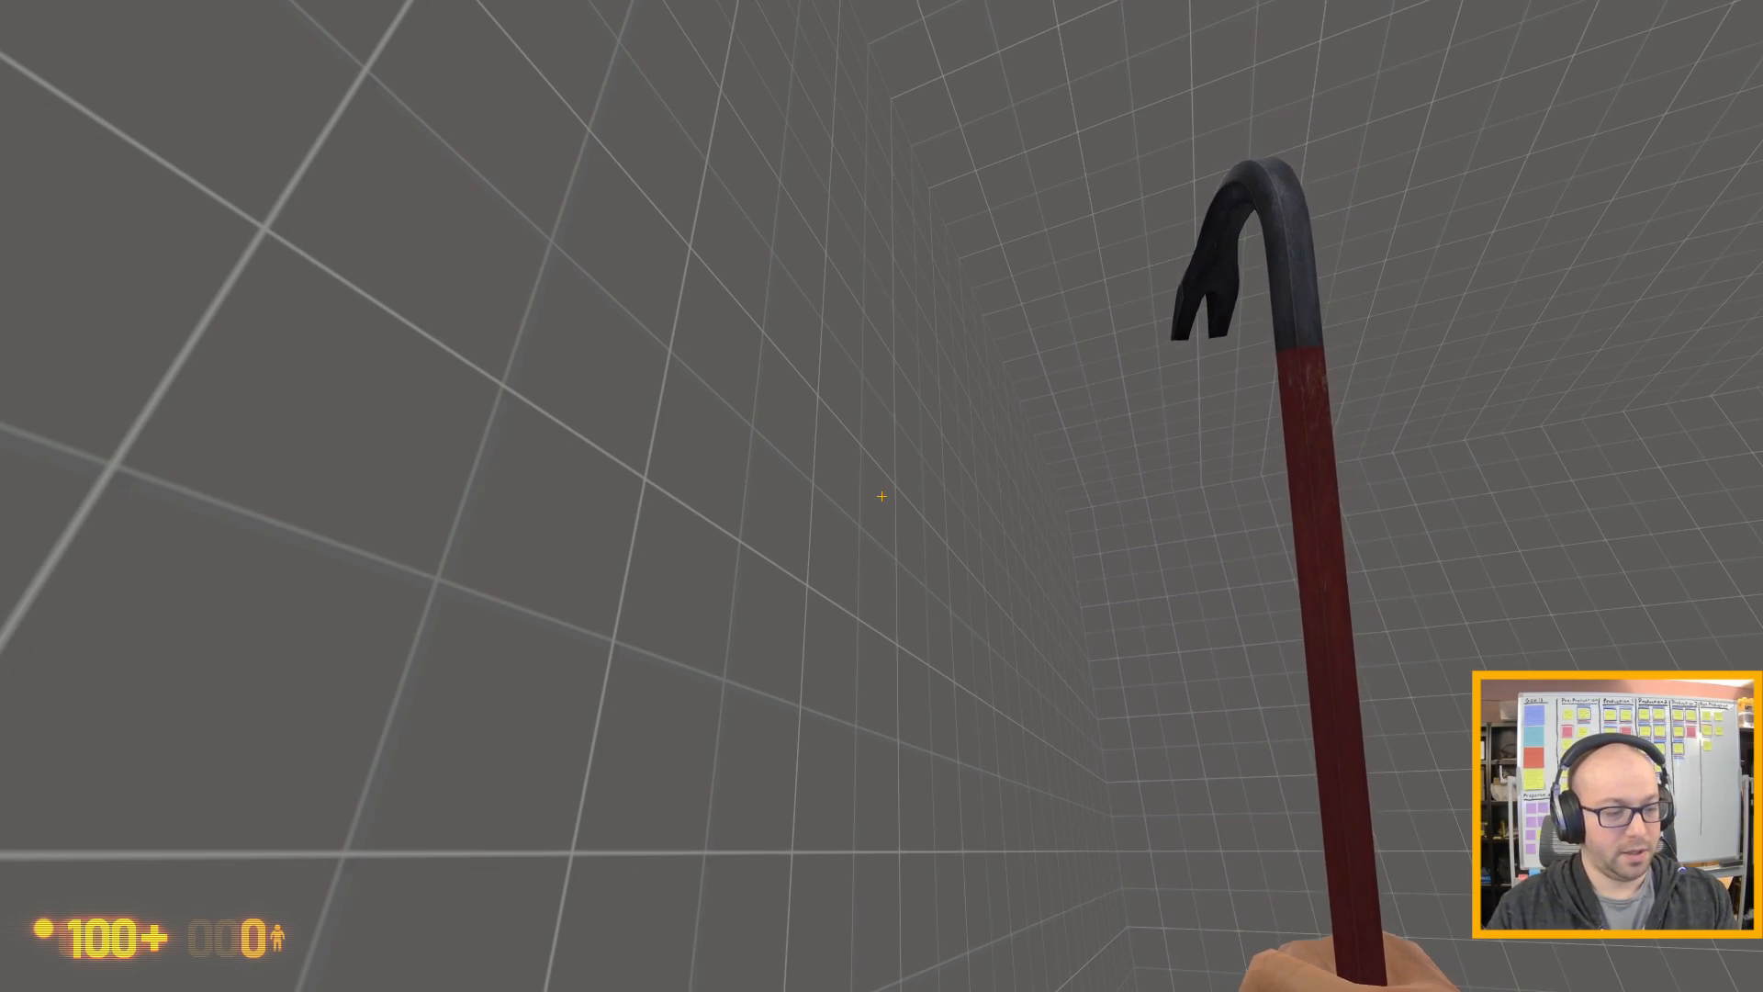
- Back away from the wall and inspect the red valves around the room
key(s)
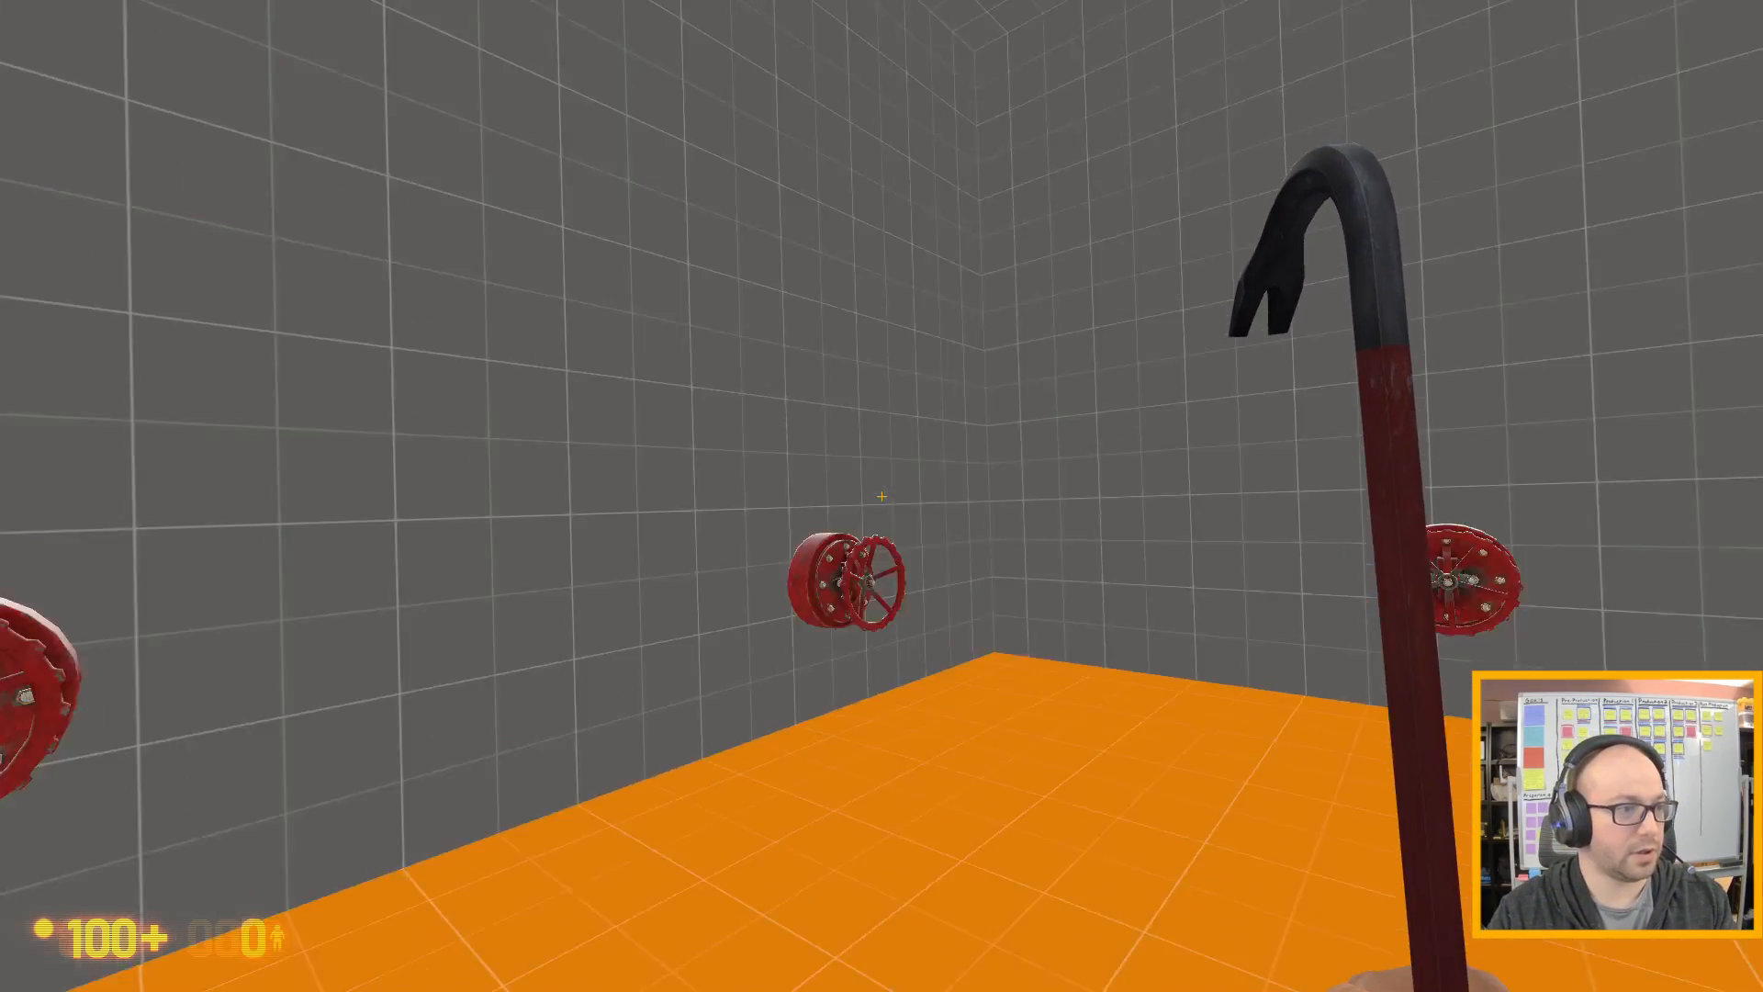
key(d)
key(a)
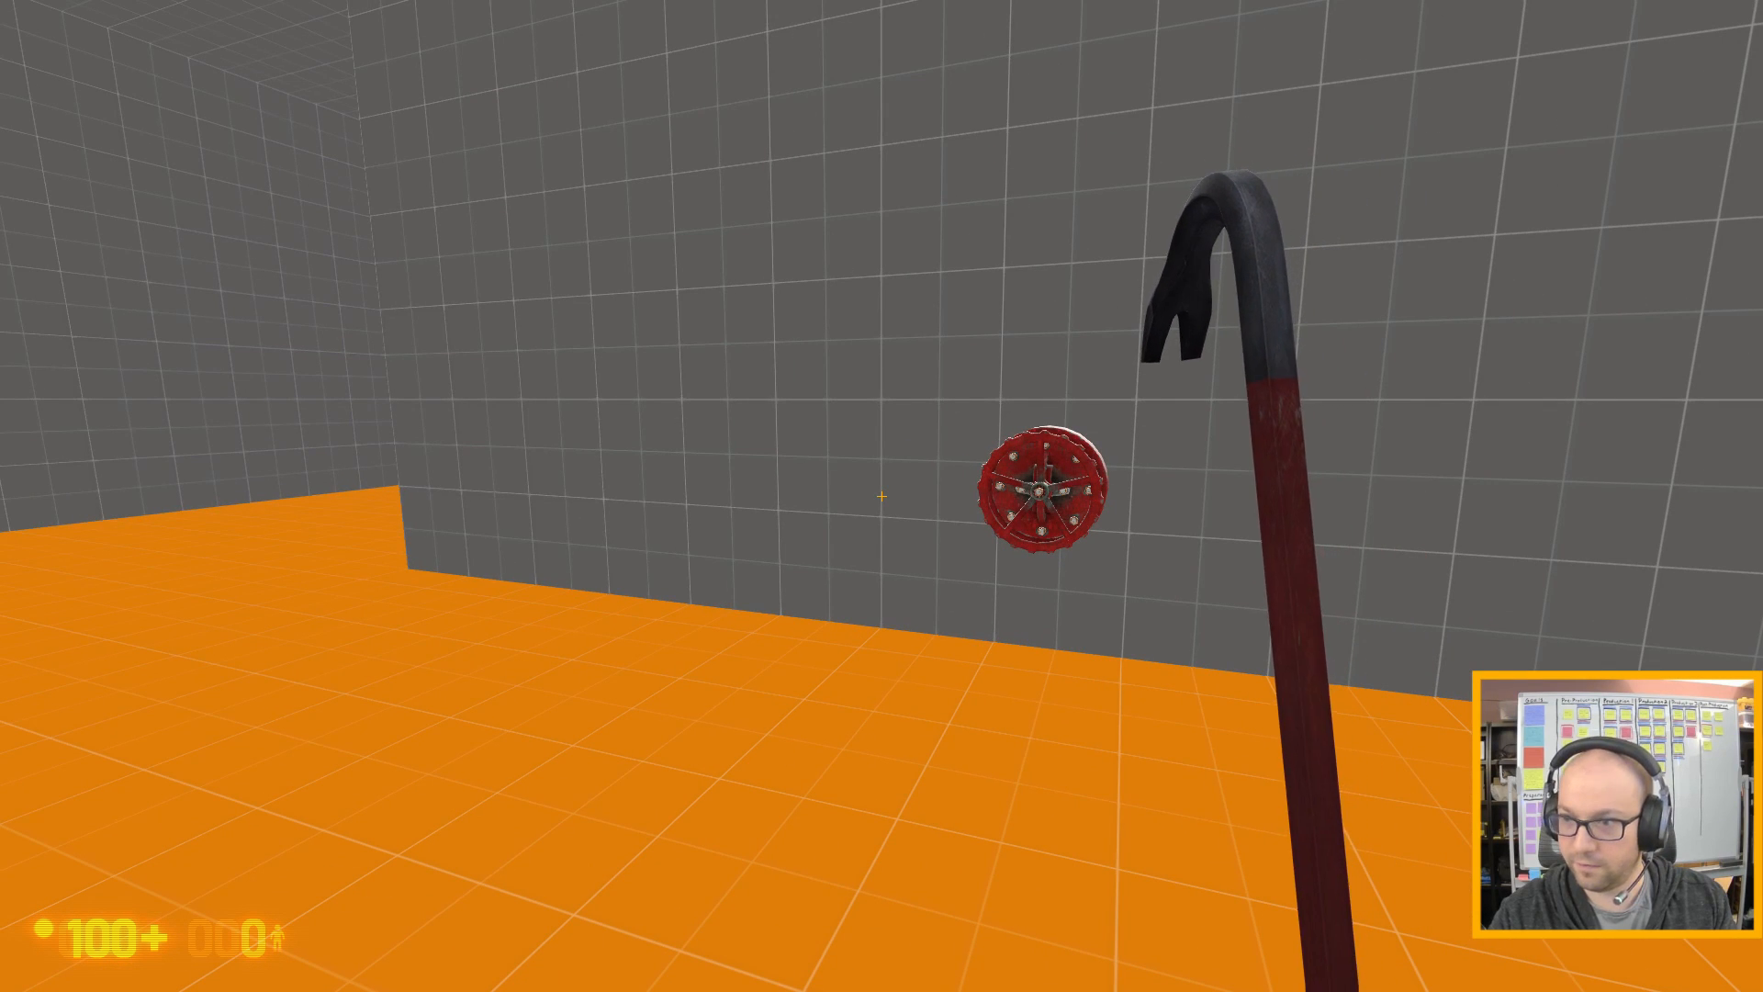
key(w)
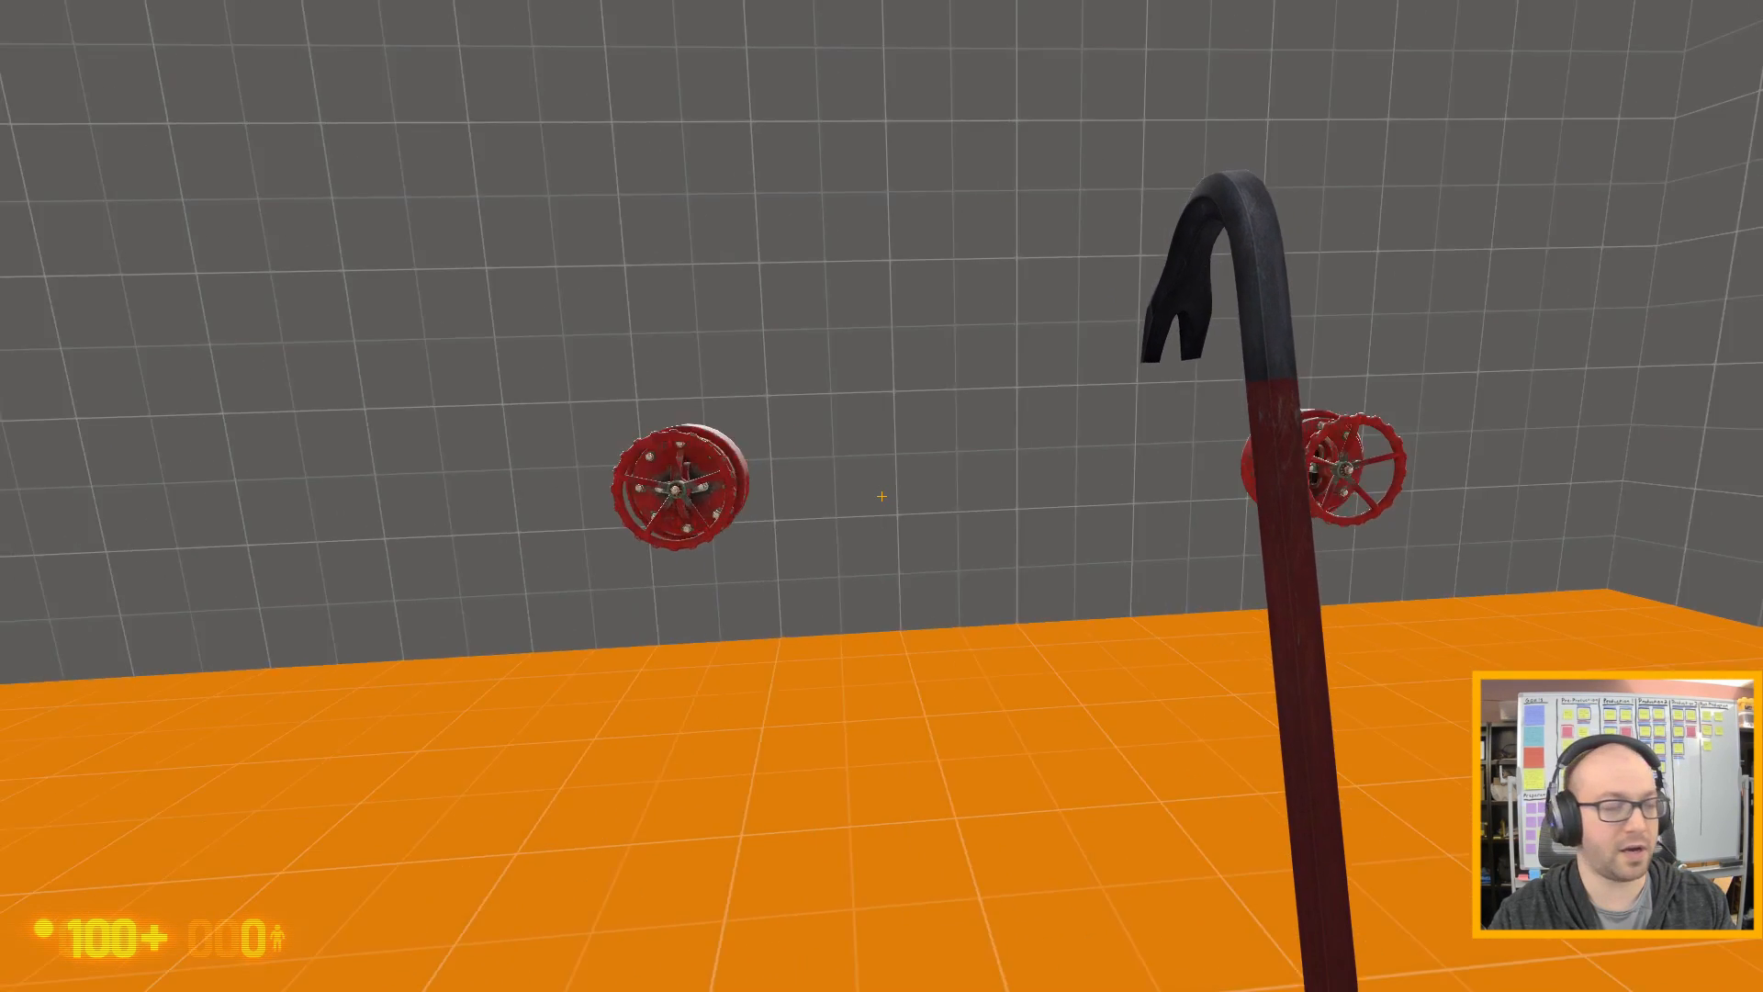
key(d)
key(a)
key(s)
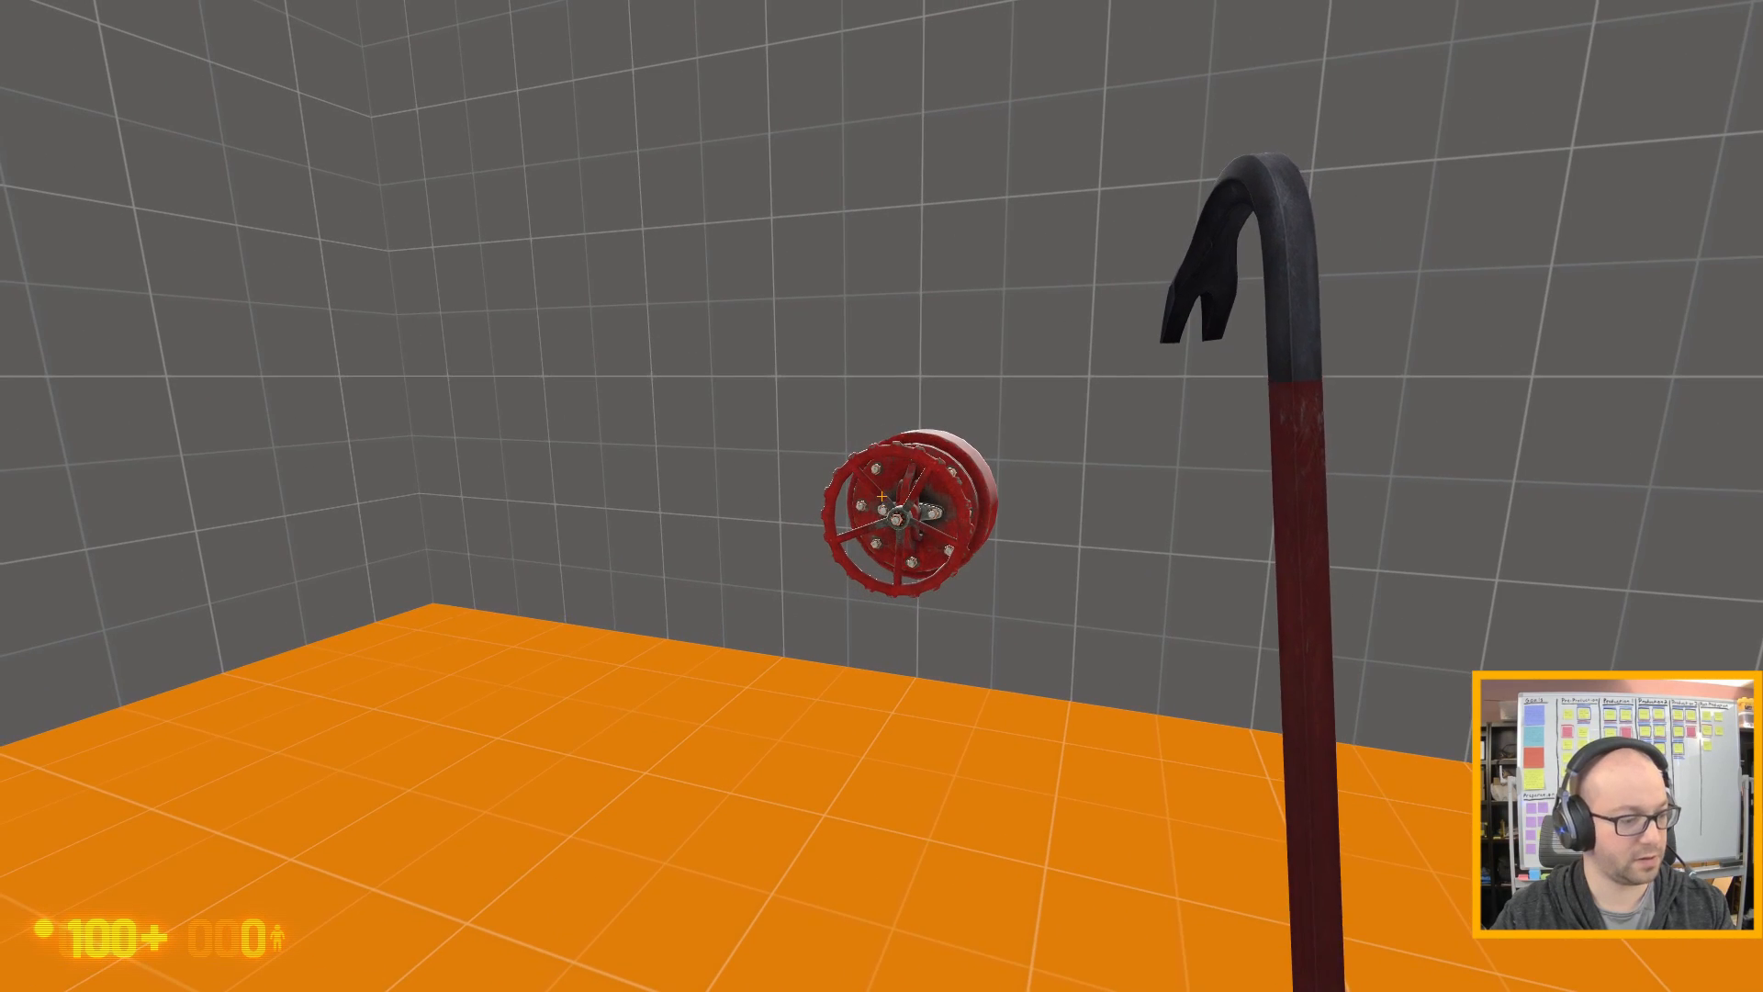
- Quit the game with the console command quit and continue past the failed-command prompt in Hammer
key(grave)
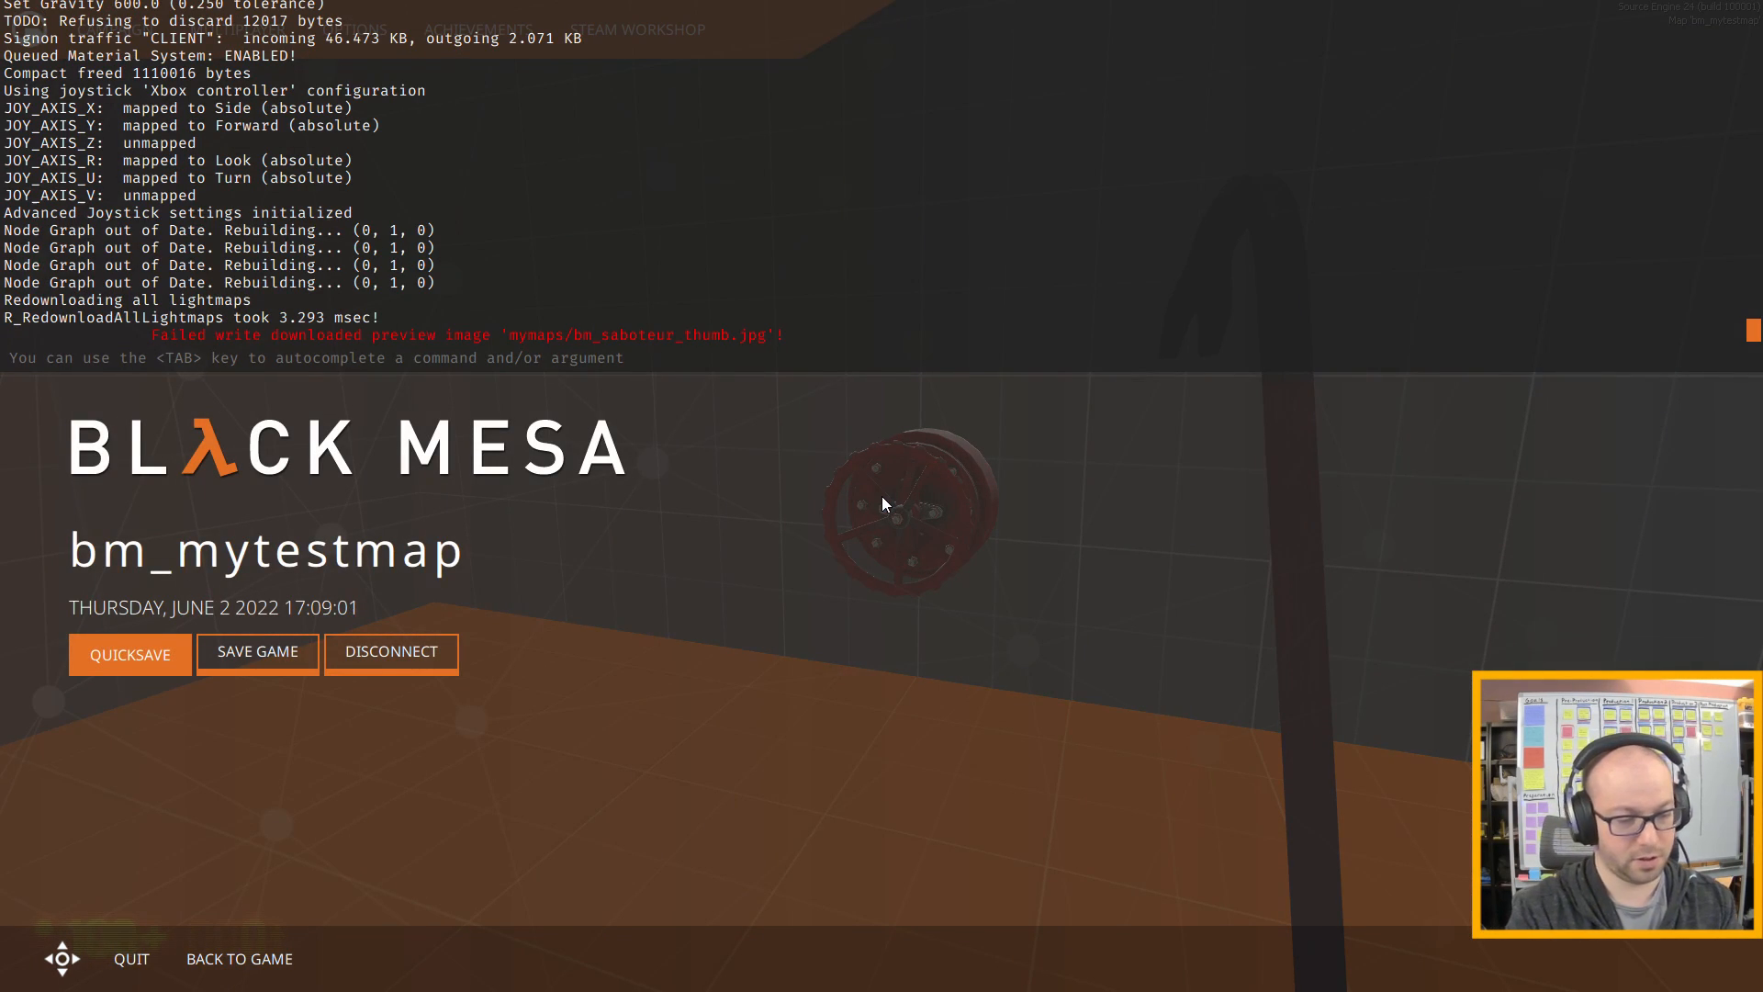
text(quit)
key(Return)
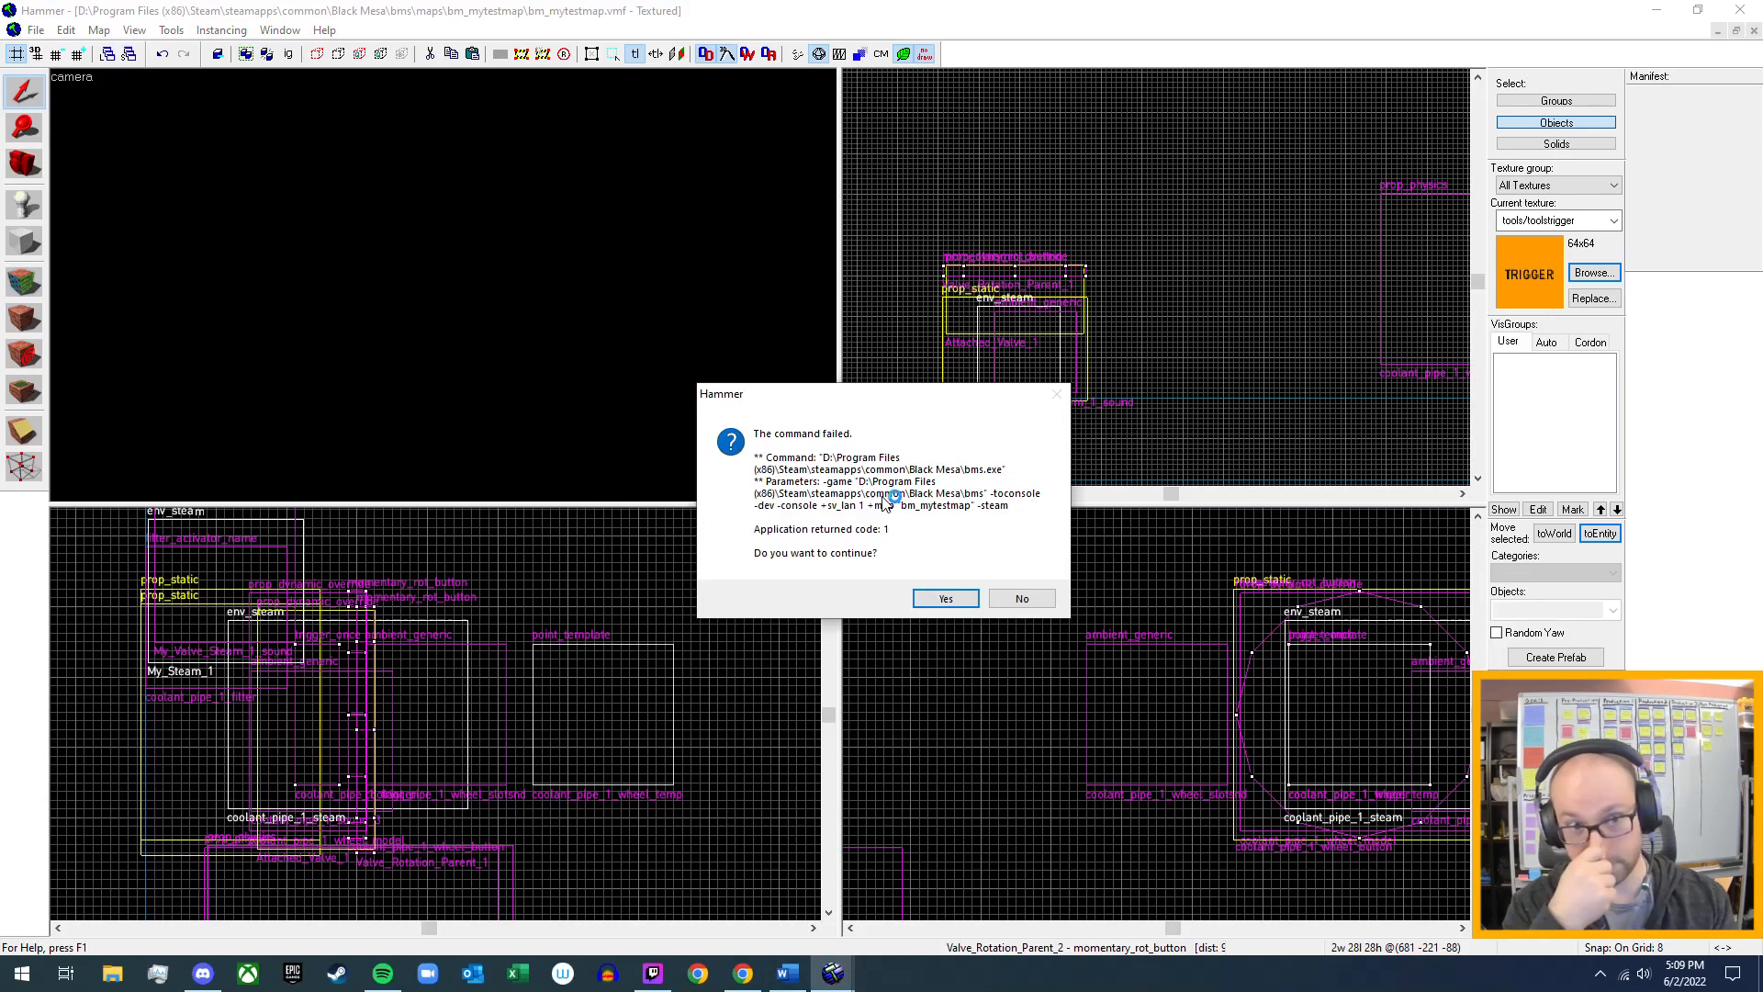
click(951, 602)
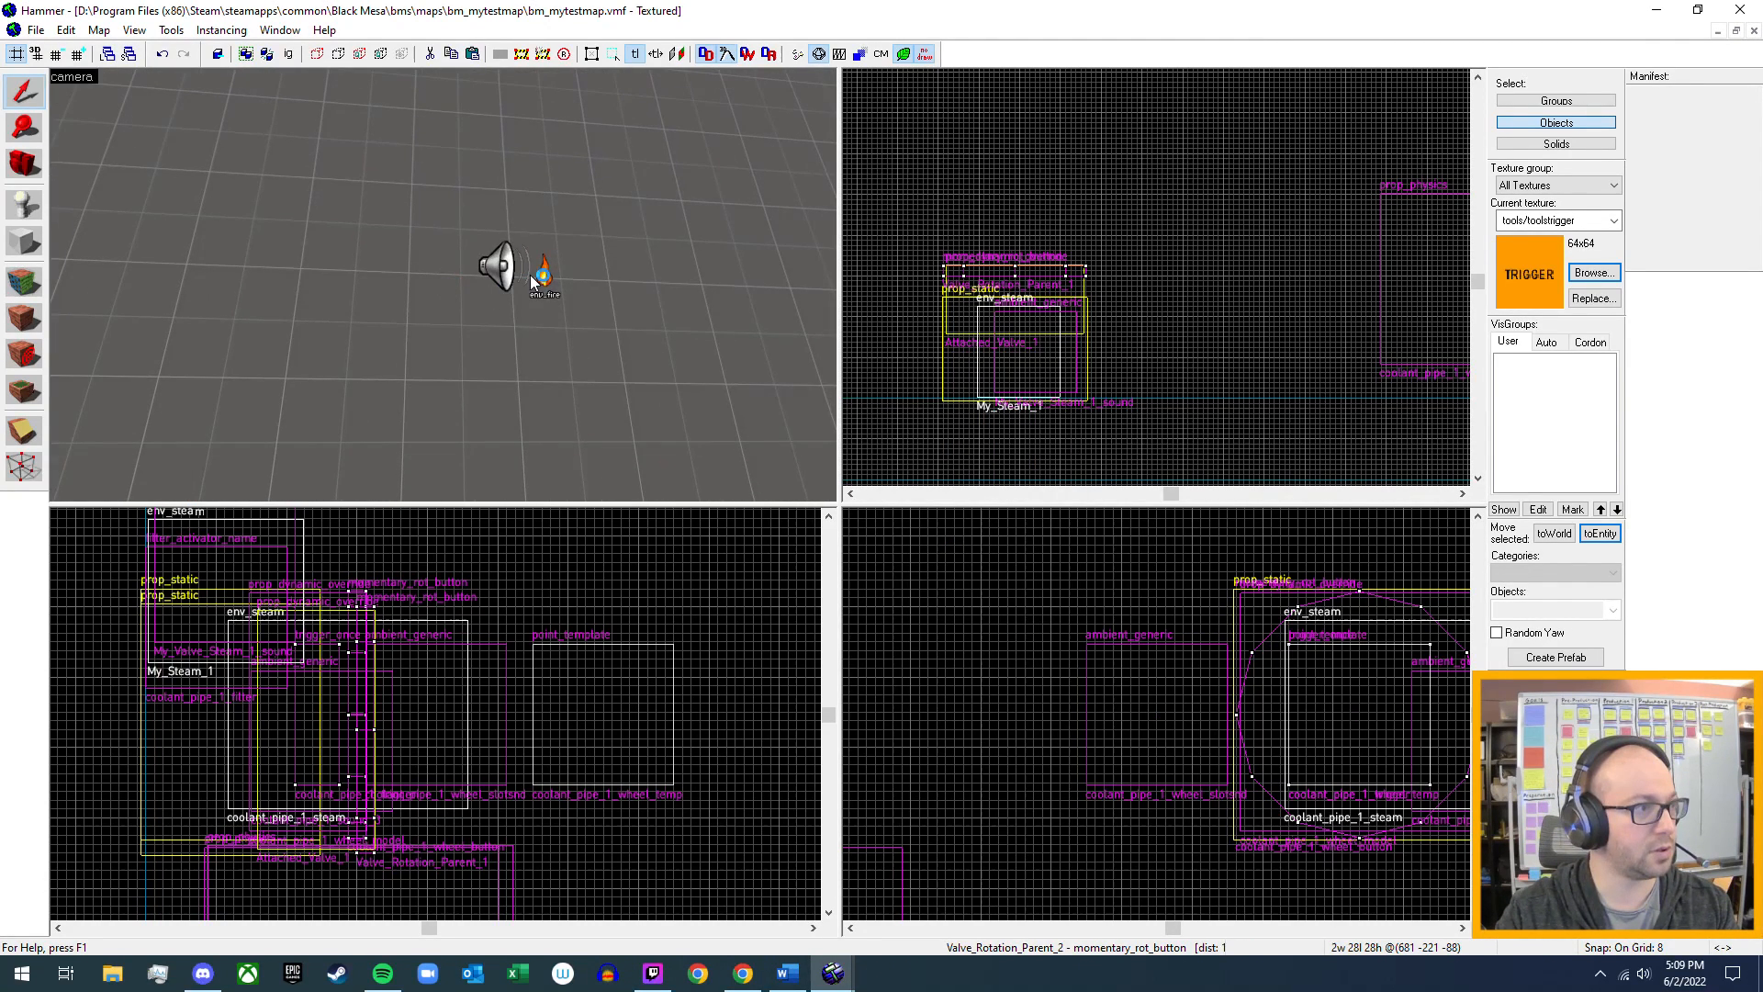
- Select the fire and its sound entity together, lower them about 42 units and shift them about 19 units closer to the second valve
click(544, 275)
ctrl+click(497, 272)
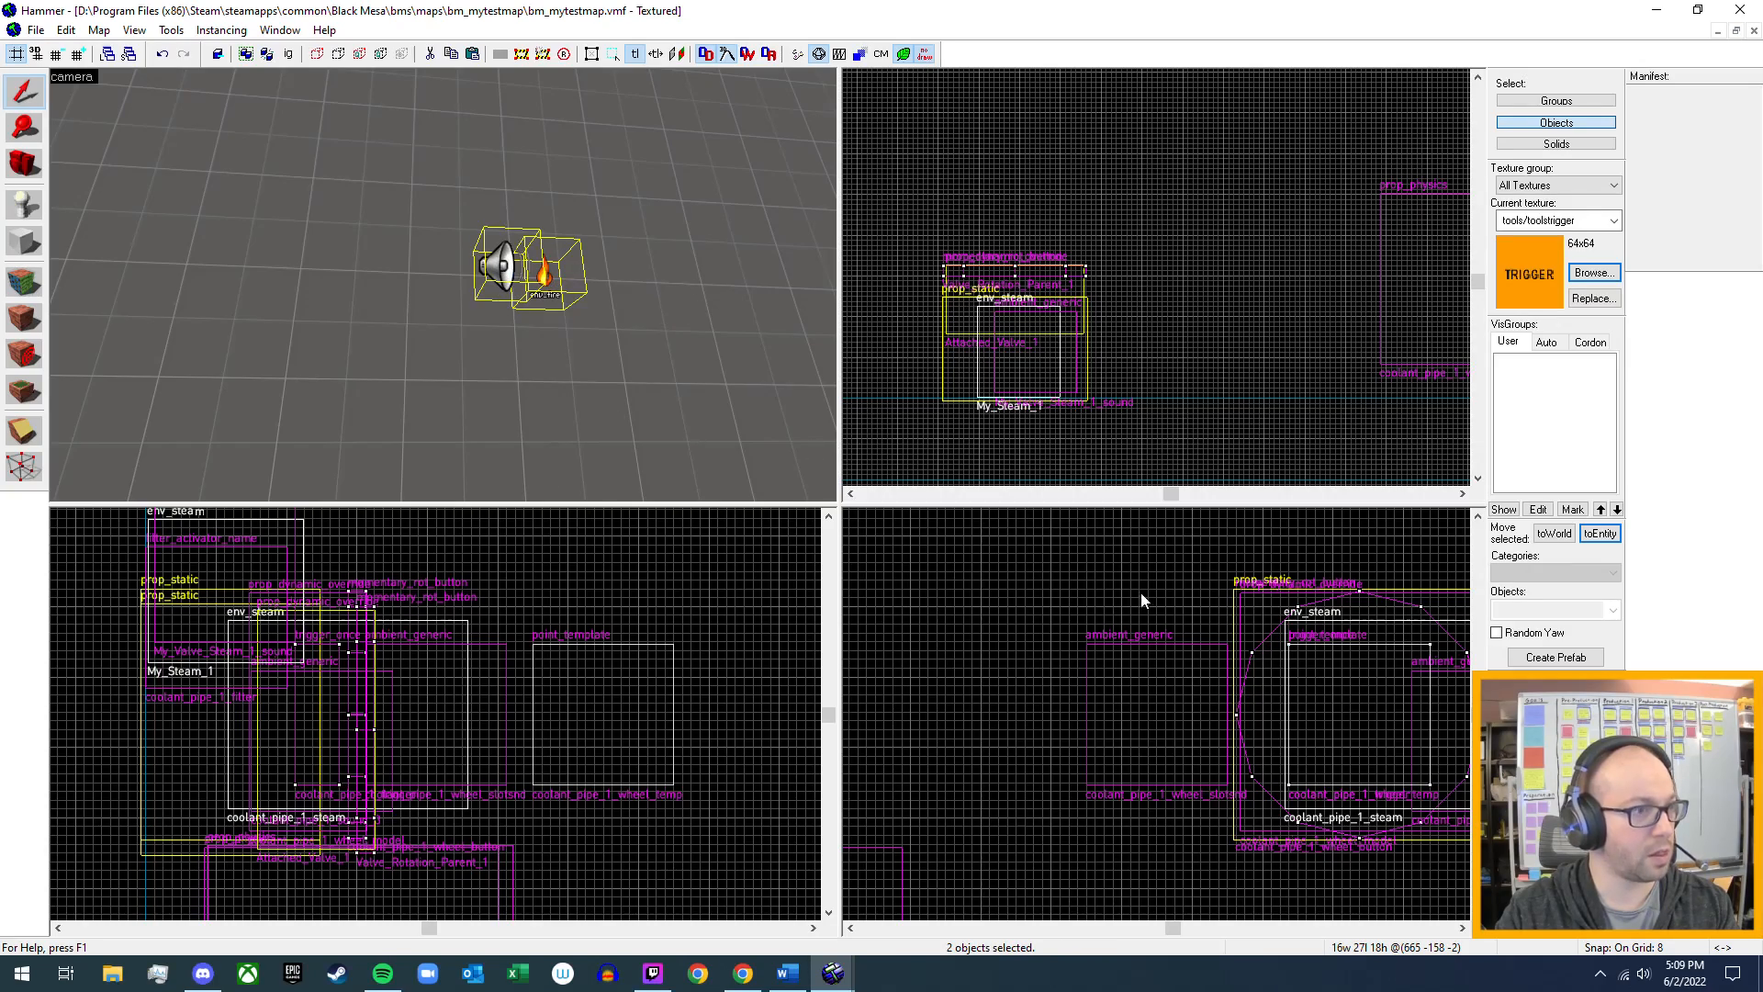
scroll(1203, 321, down, 2)
scroll(1180, 298, down, 1)
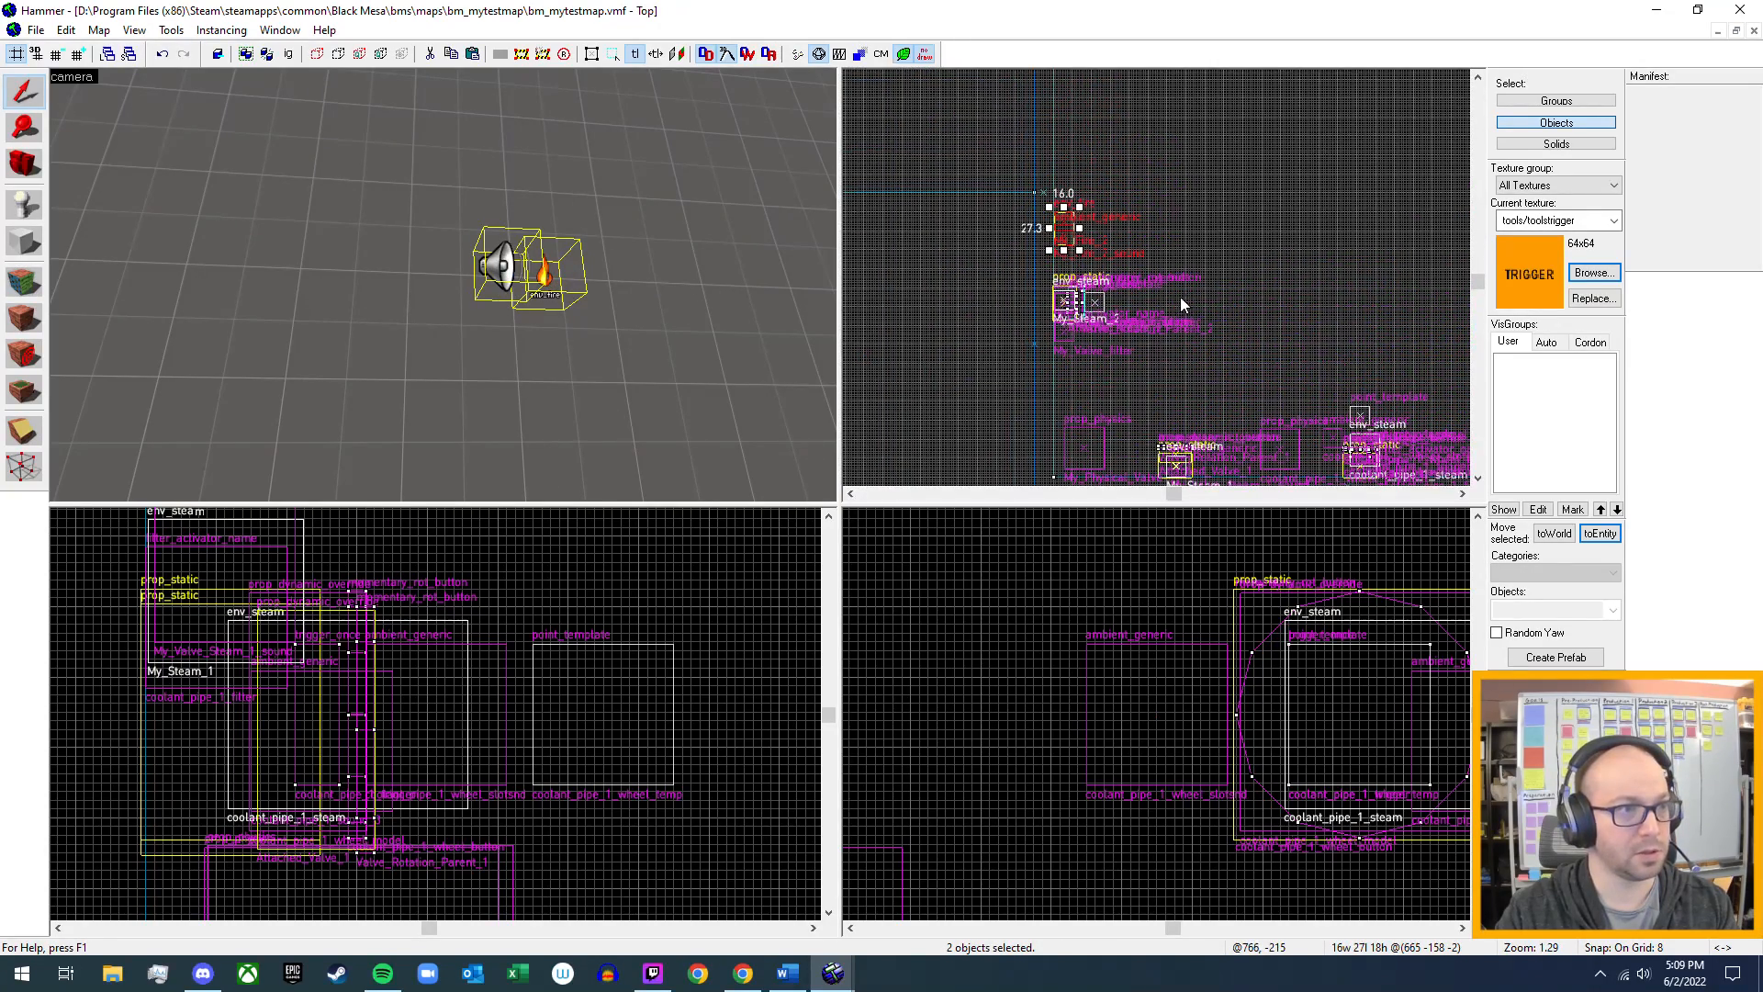
scroll(1191, 686, down, 4)
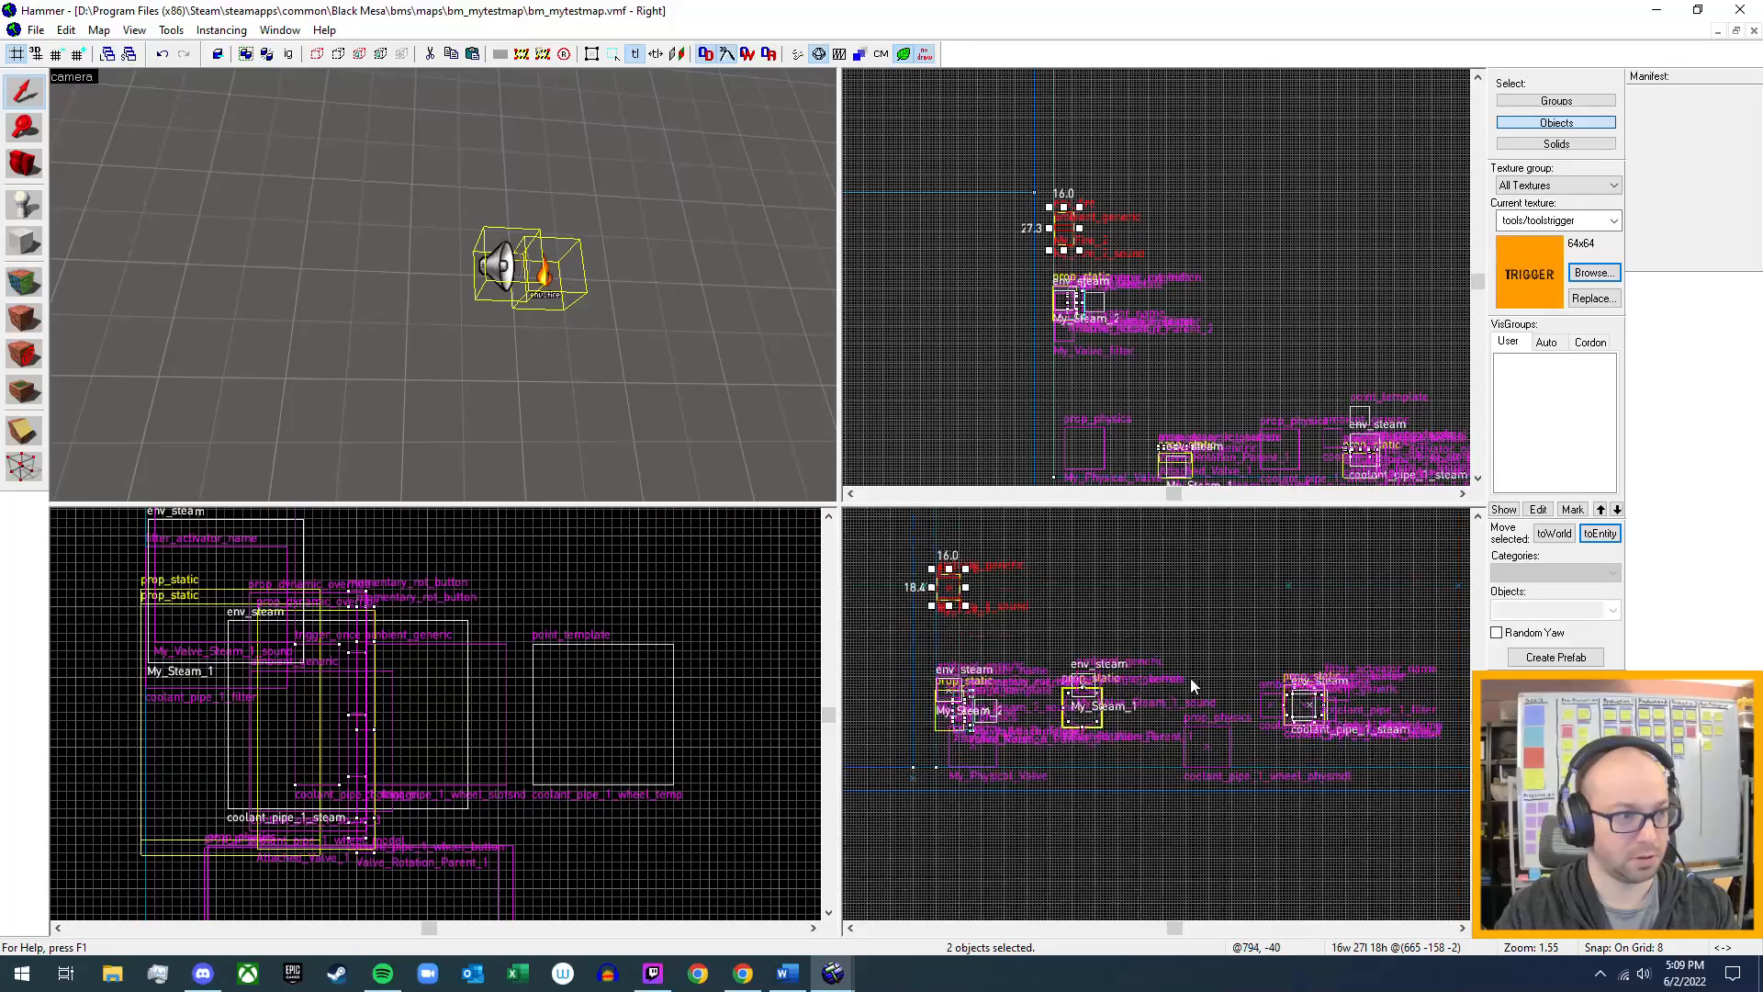
scroll(1192, 686, up, 5)
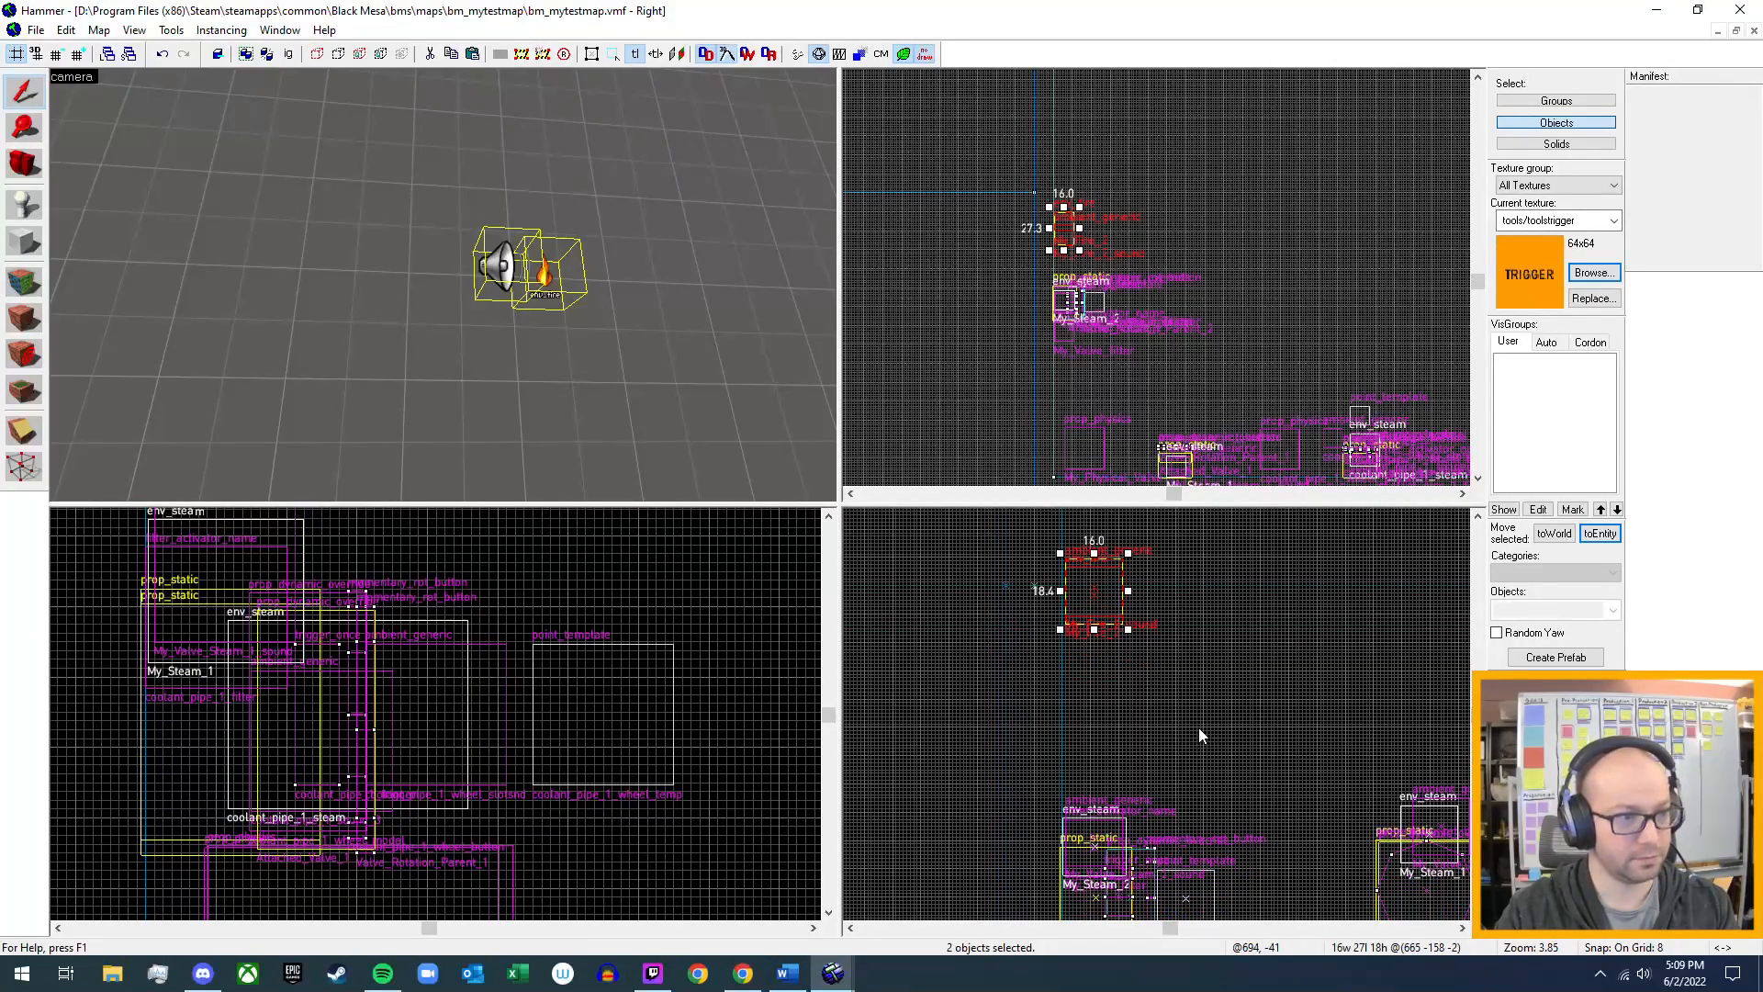
shift+drag(1094, 602, 1091, 742)
key(z)
key(s)
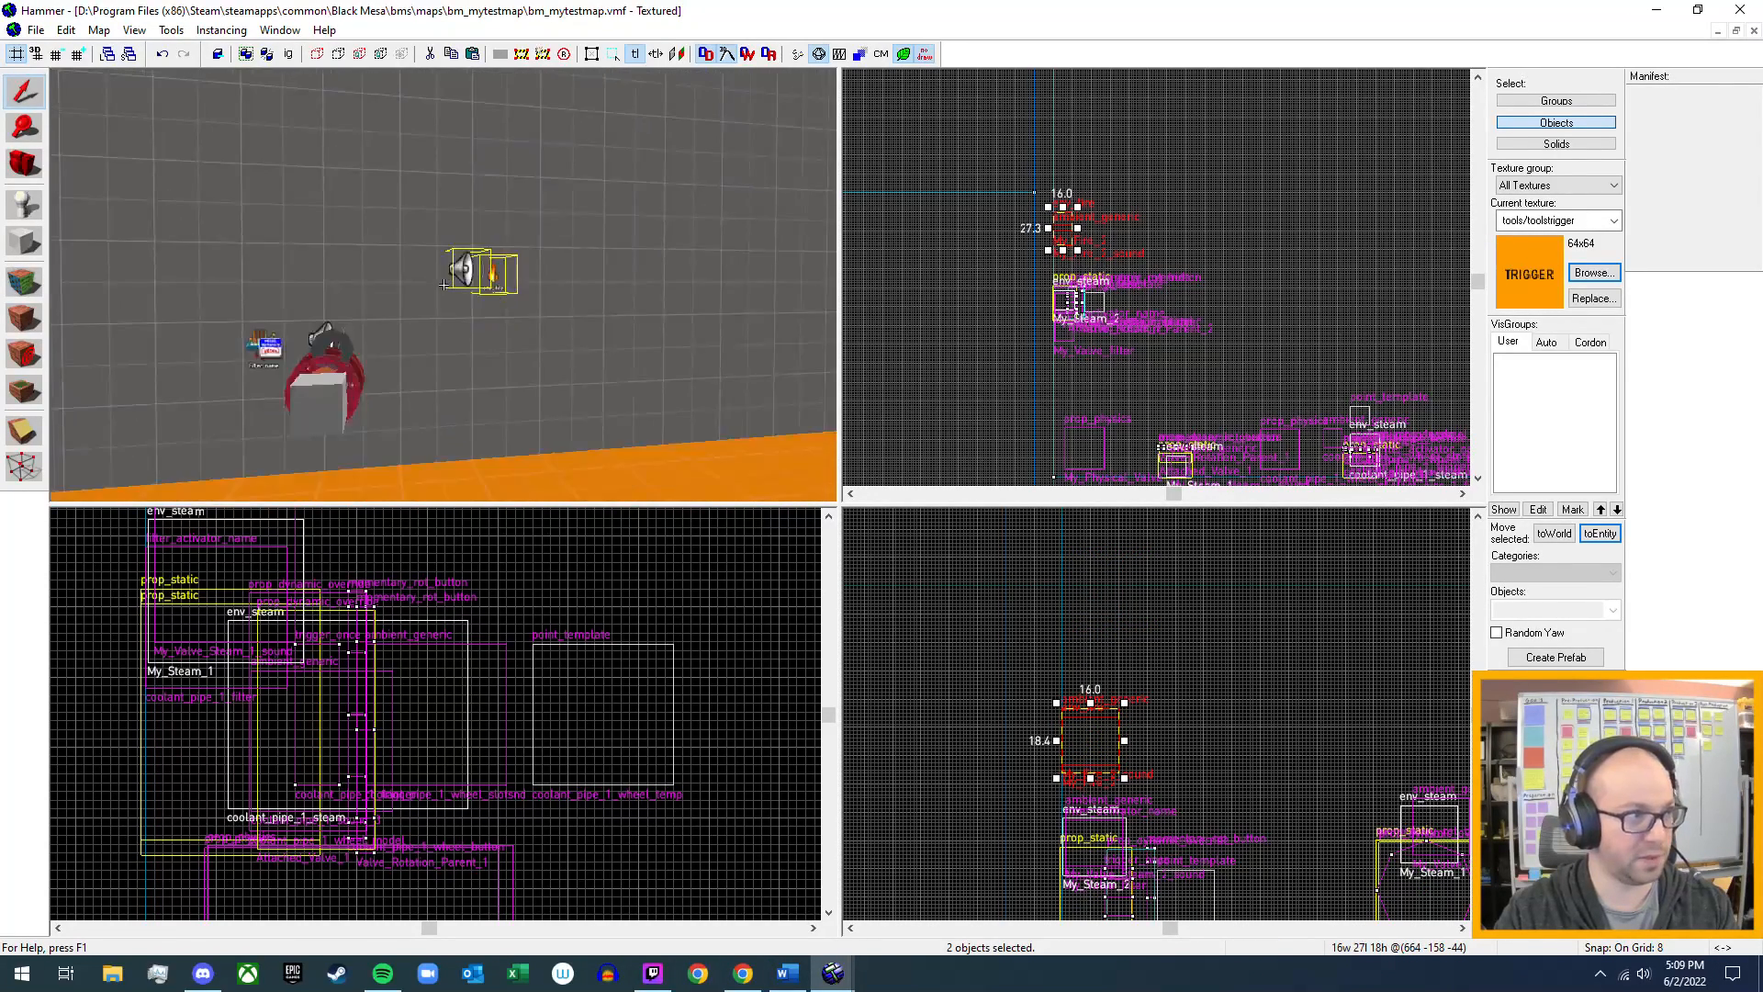
key(z)
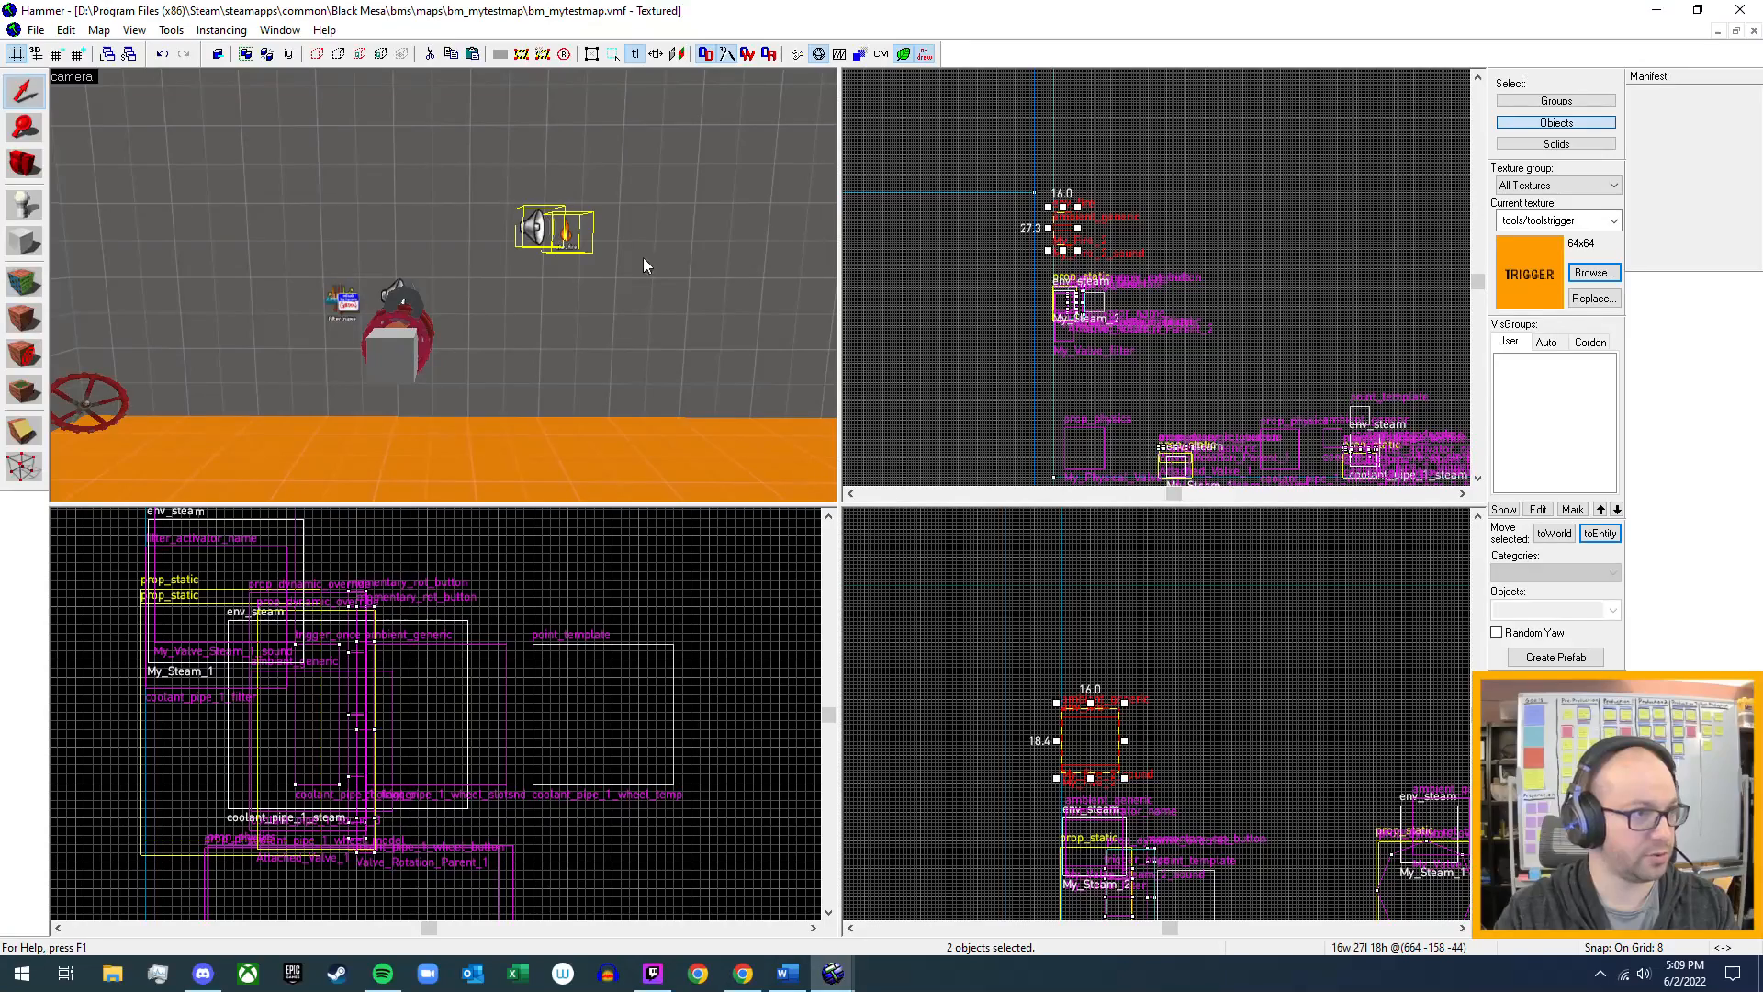
scroll(1094, 261, up, 3)
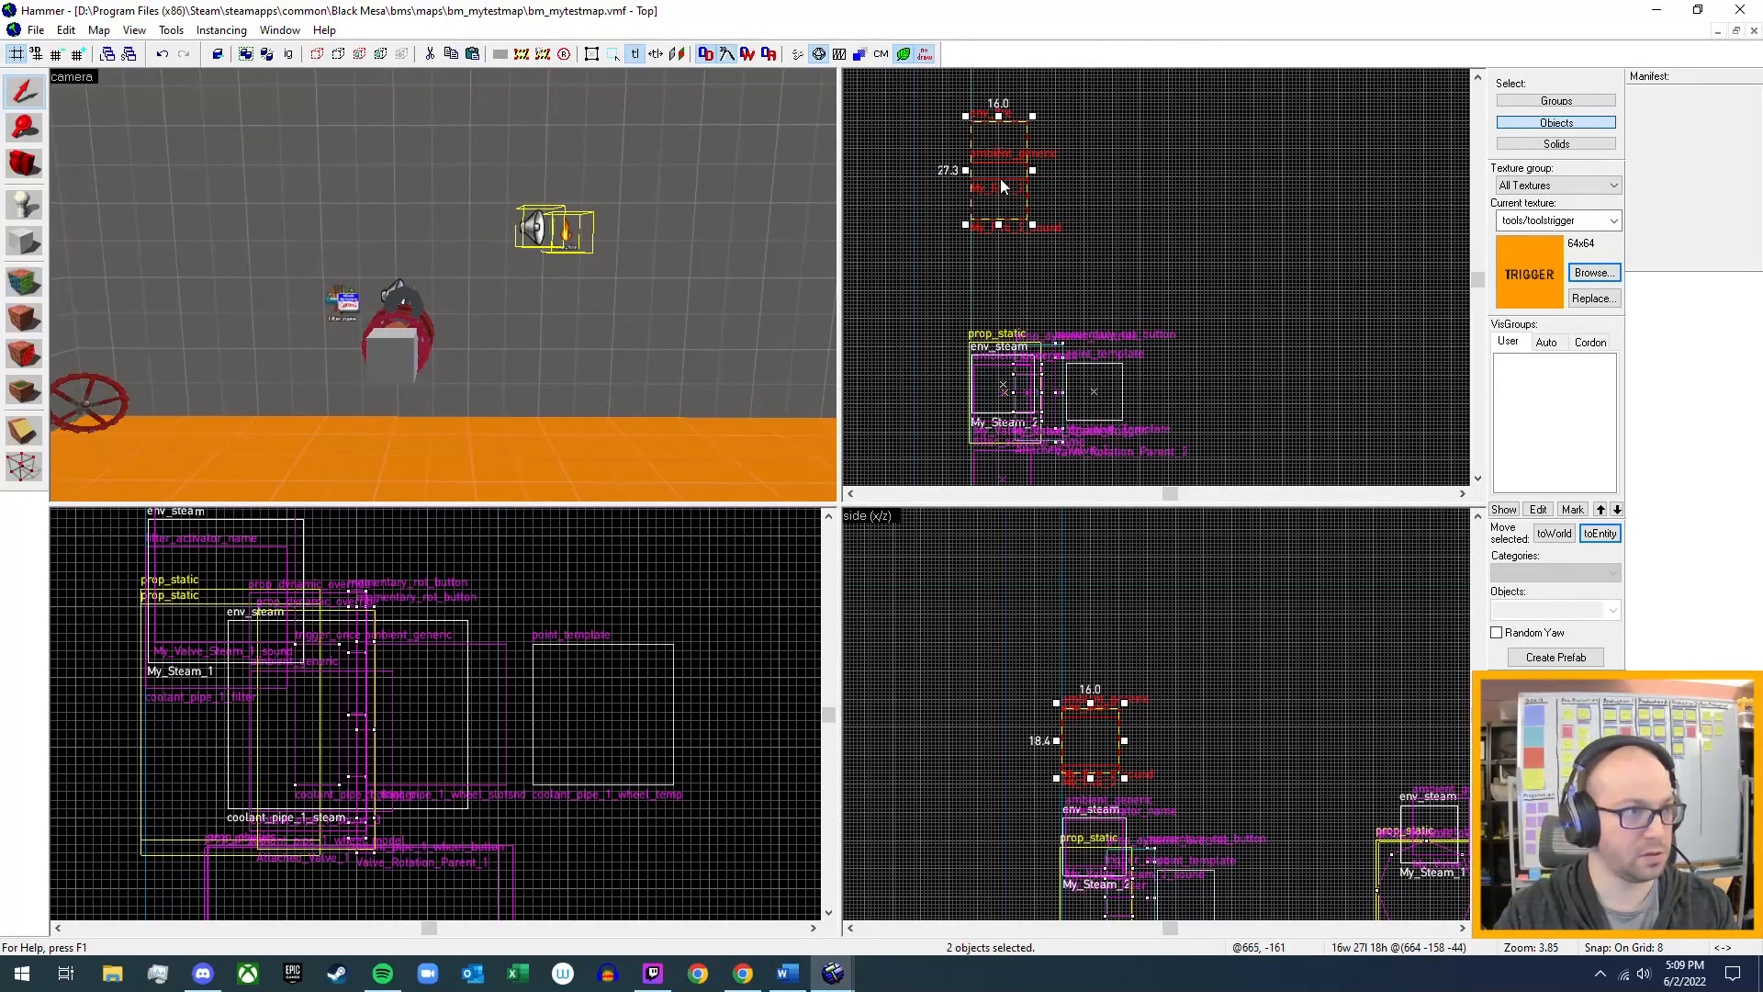
shift+drag(1001, 186, 1003, 241)
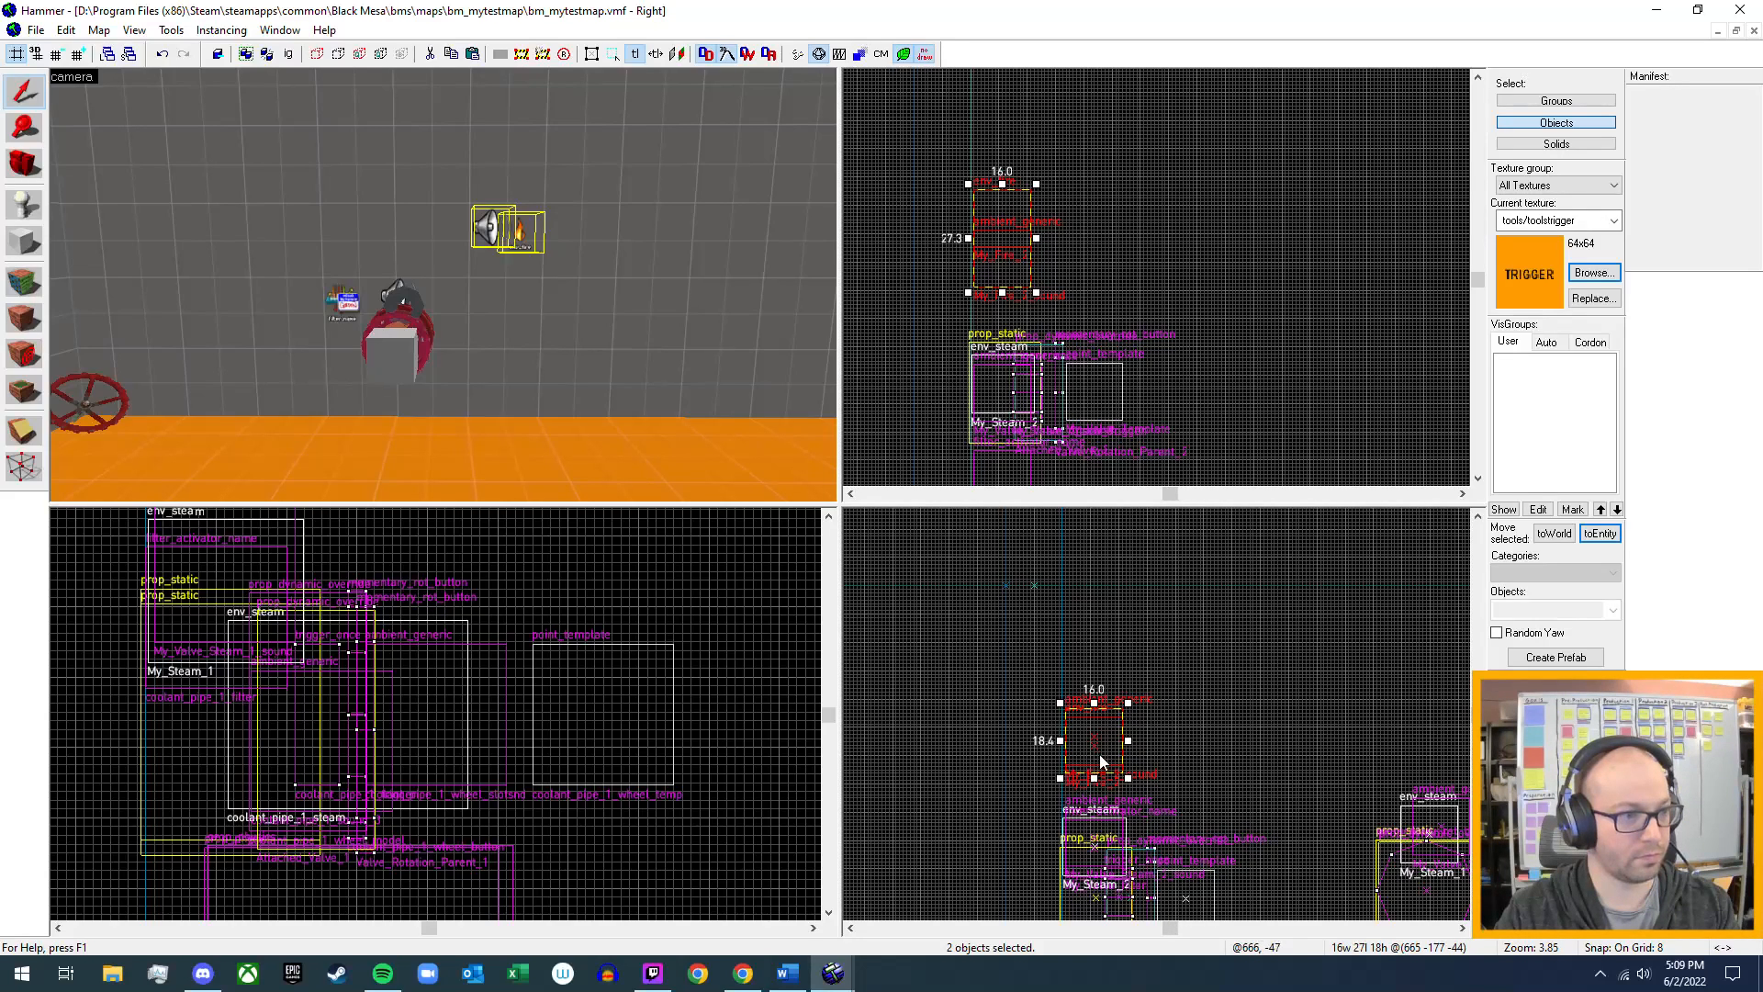
- Lower the fire and sound pair about 74 units to floor level and shift it about 30 units away from the second valve
shift+drag(1099, 753, 1098, 896)
middle_drag(1168, 709, 1197, 526)
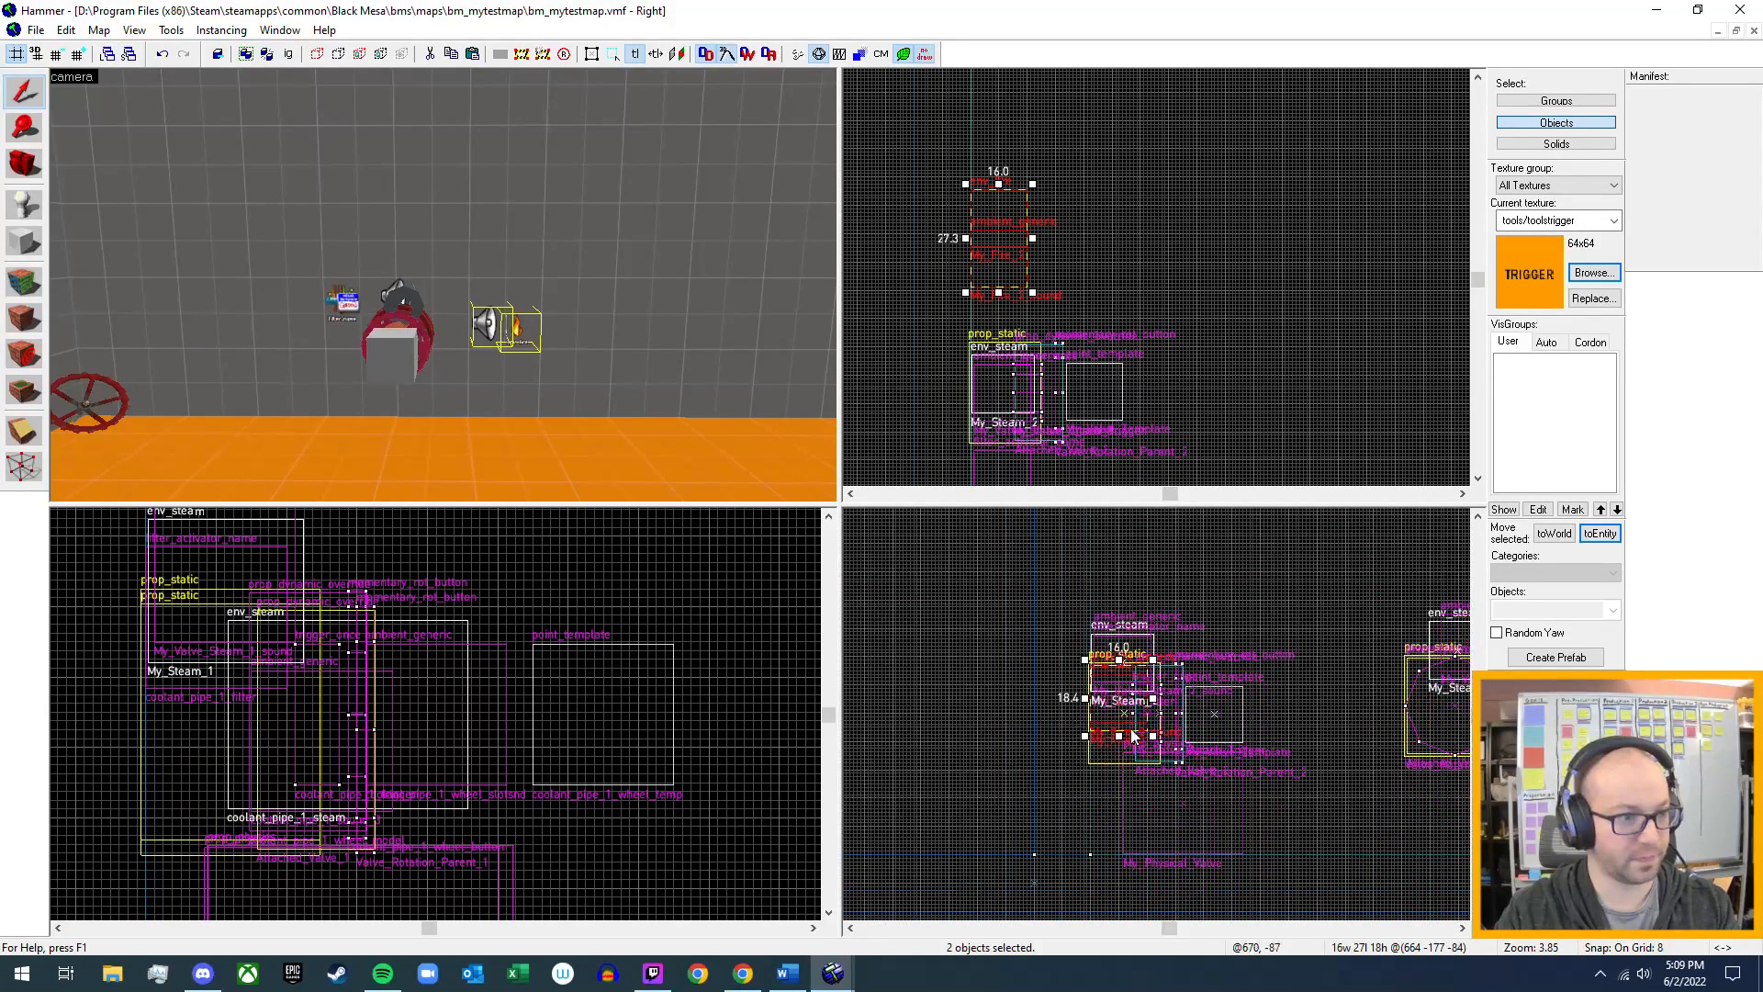
shift+drag(1114, 698, 1117, 817)
key(z)
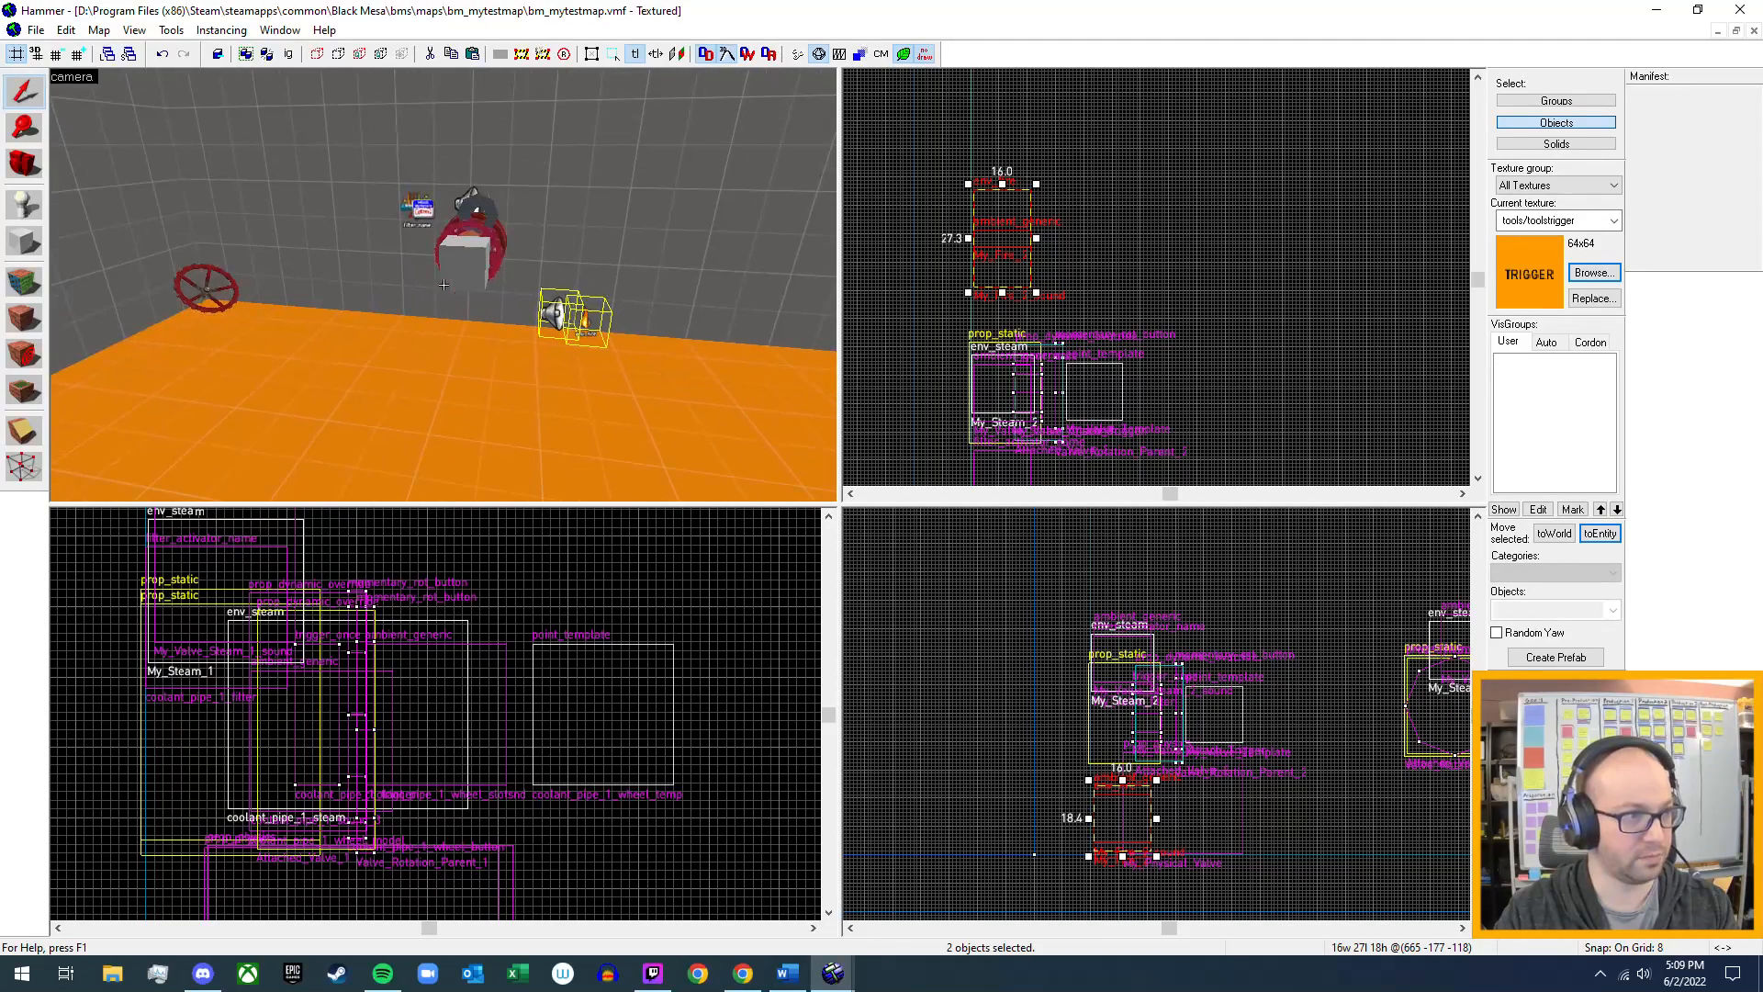
drag(989, 239, 990, 129)
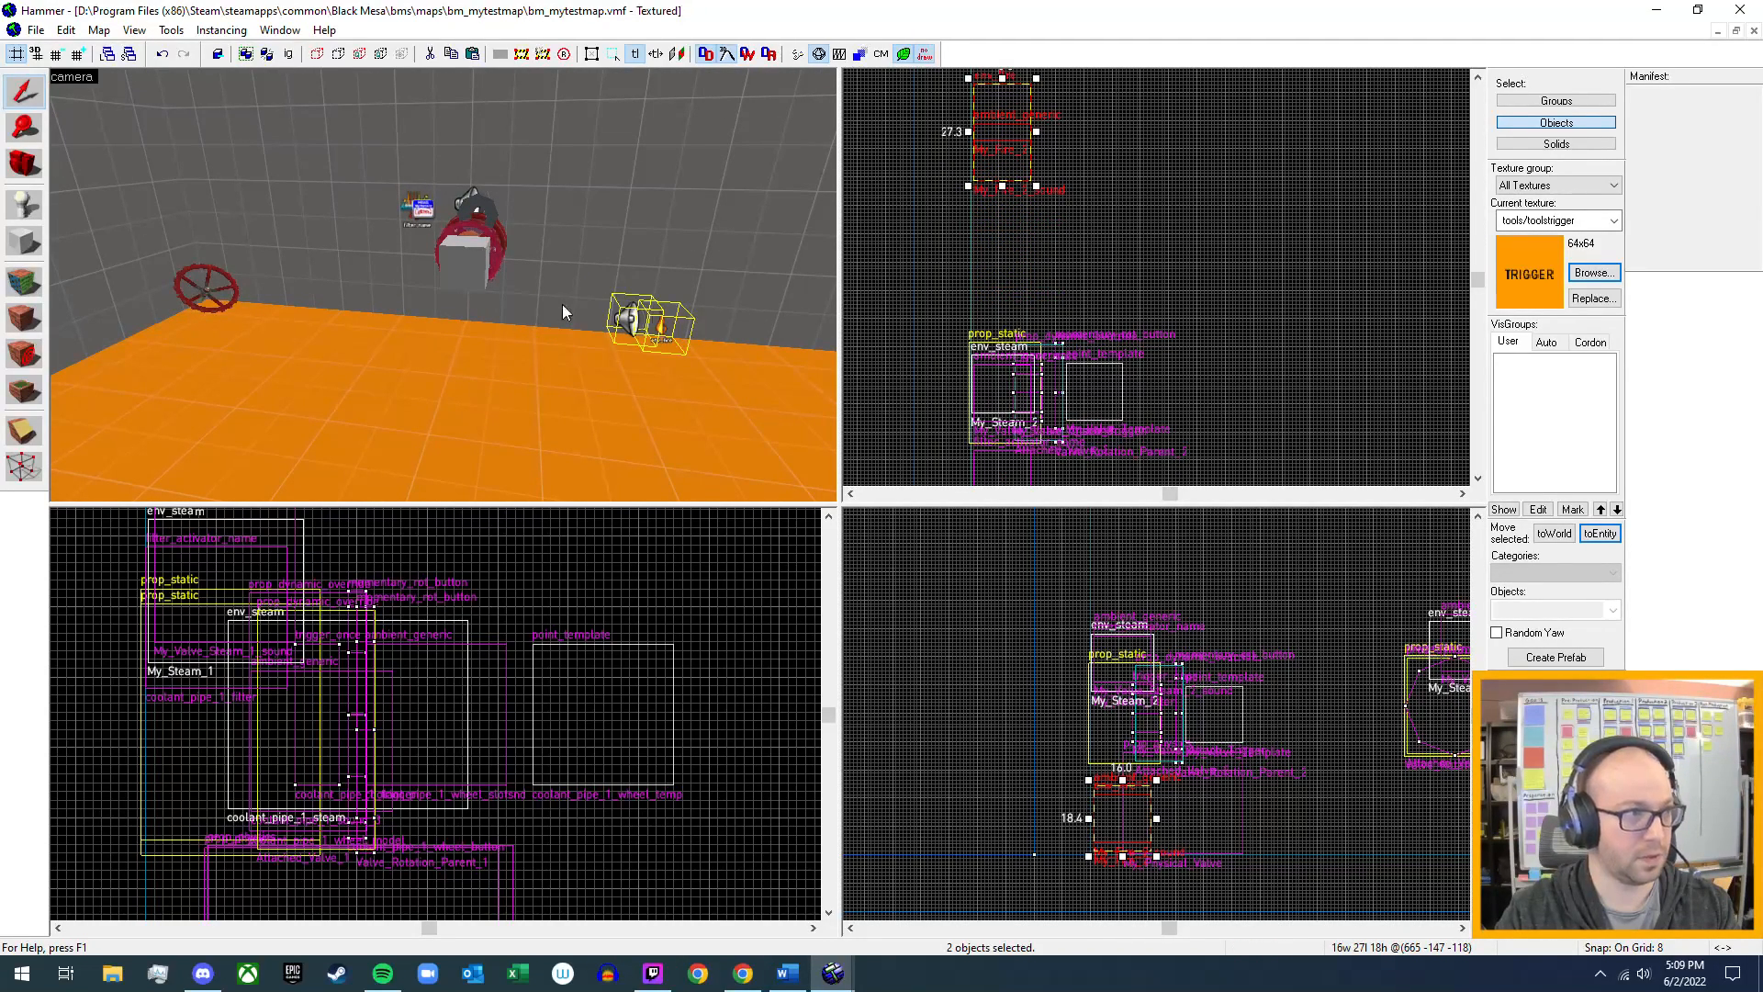
key(z)
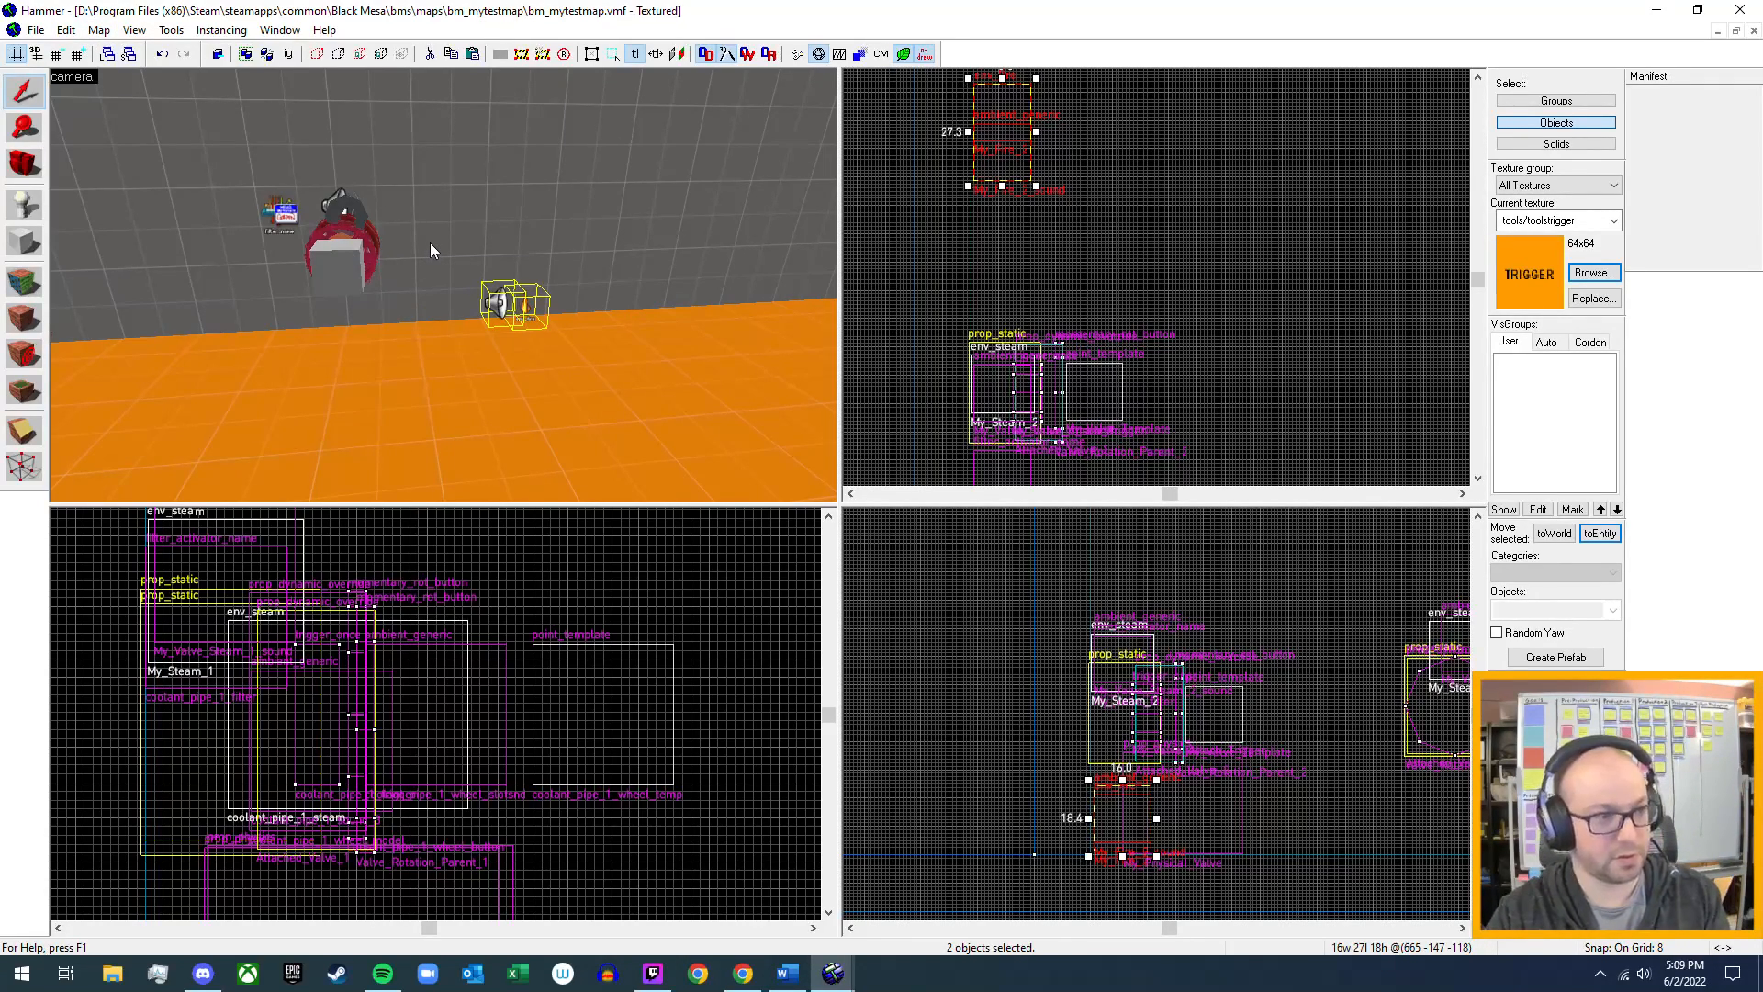
- Switch to the Black Mesa Backlog document in Word and highlight "Picking up and attaching loose valves" in bright green
click(788, 973)
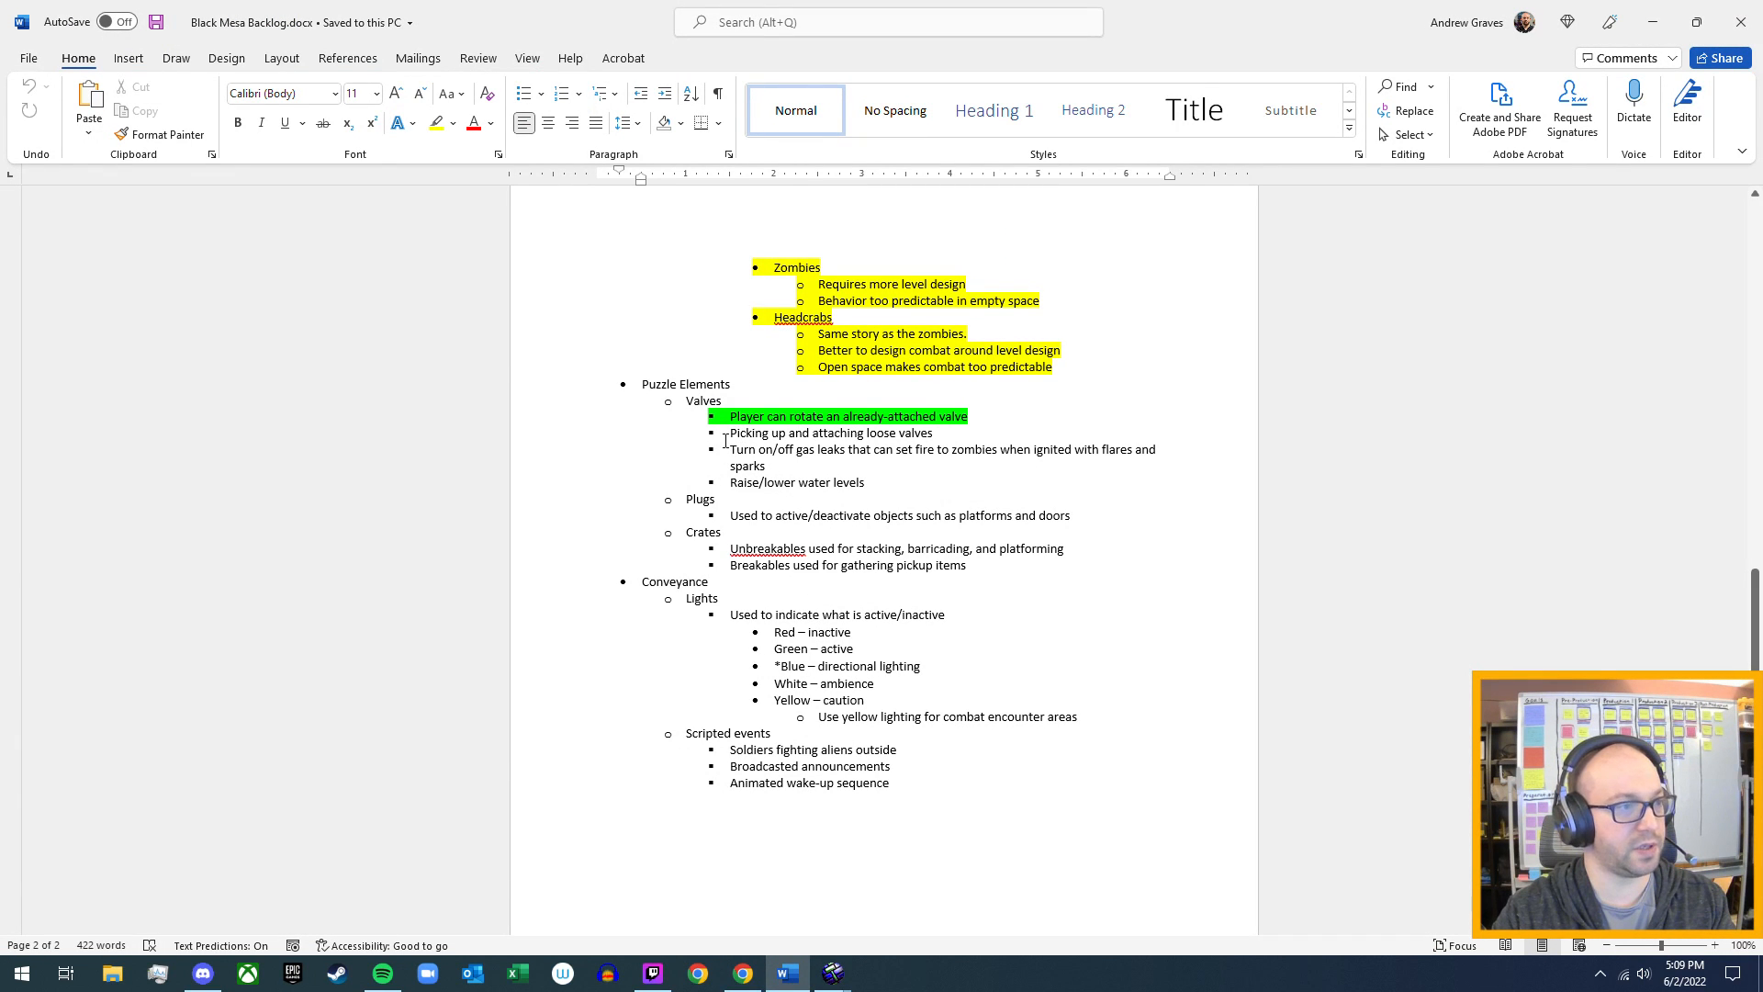
drag(730, 433, 922, 438)
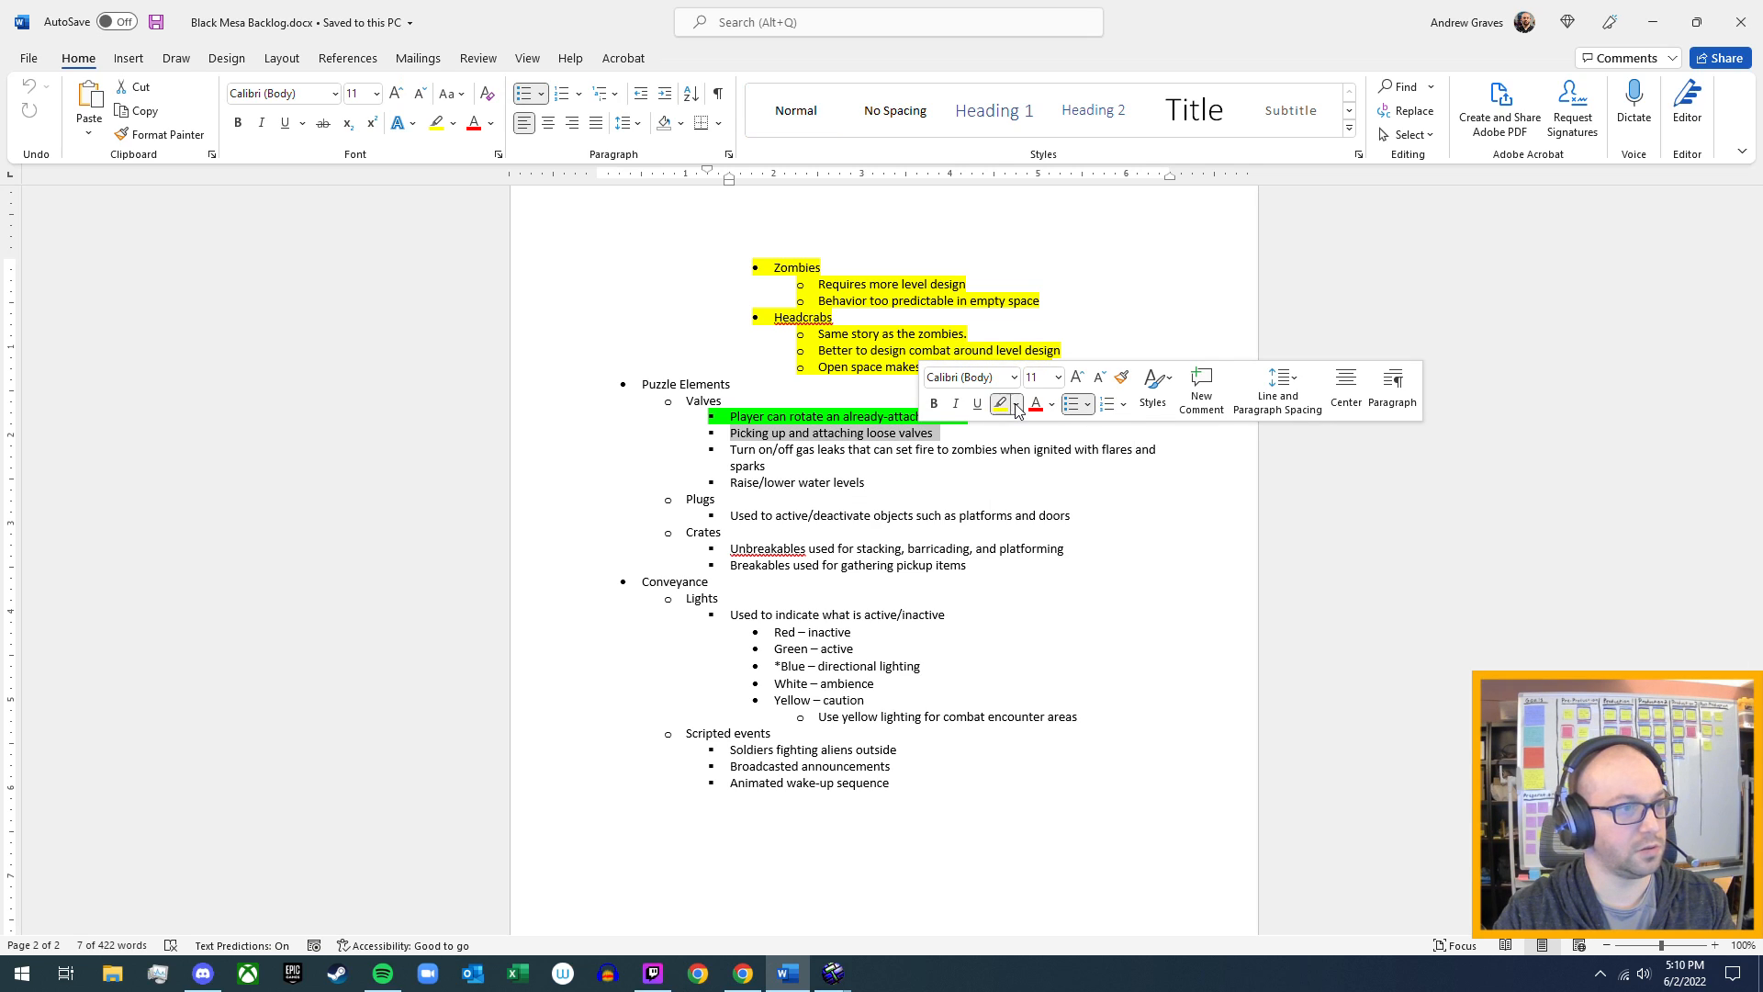
click(1016, 409)
click(1030, 425)
- Add the bullet "Turn off steam by attaching valve" under Valves, directly above the gas leaks item
click(733, 450)
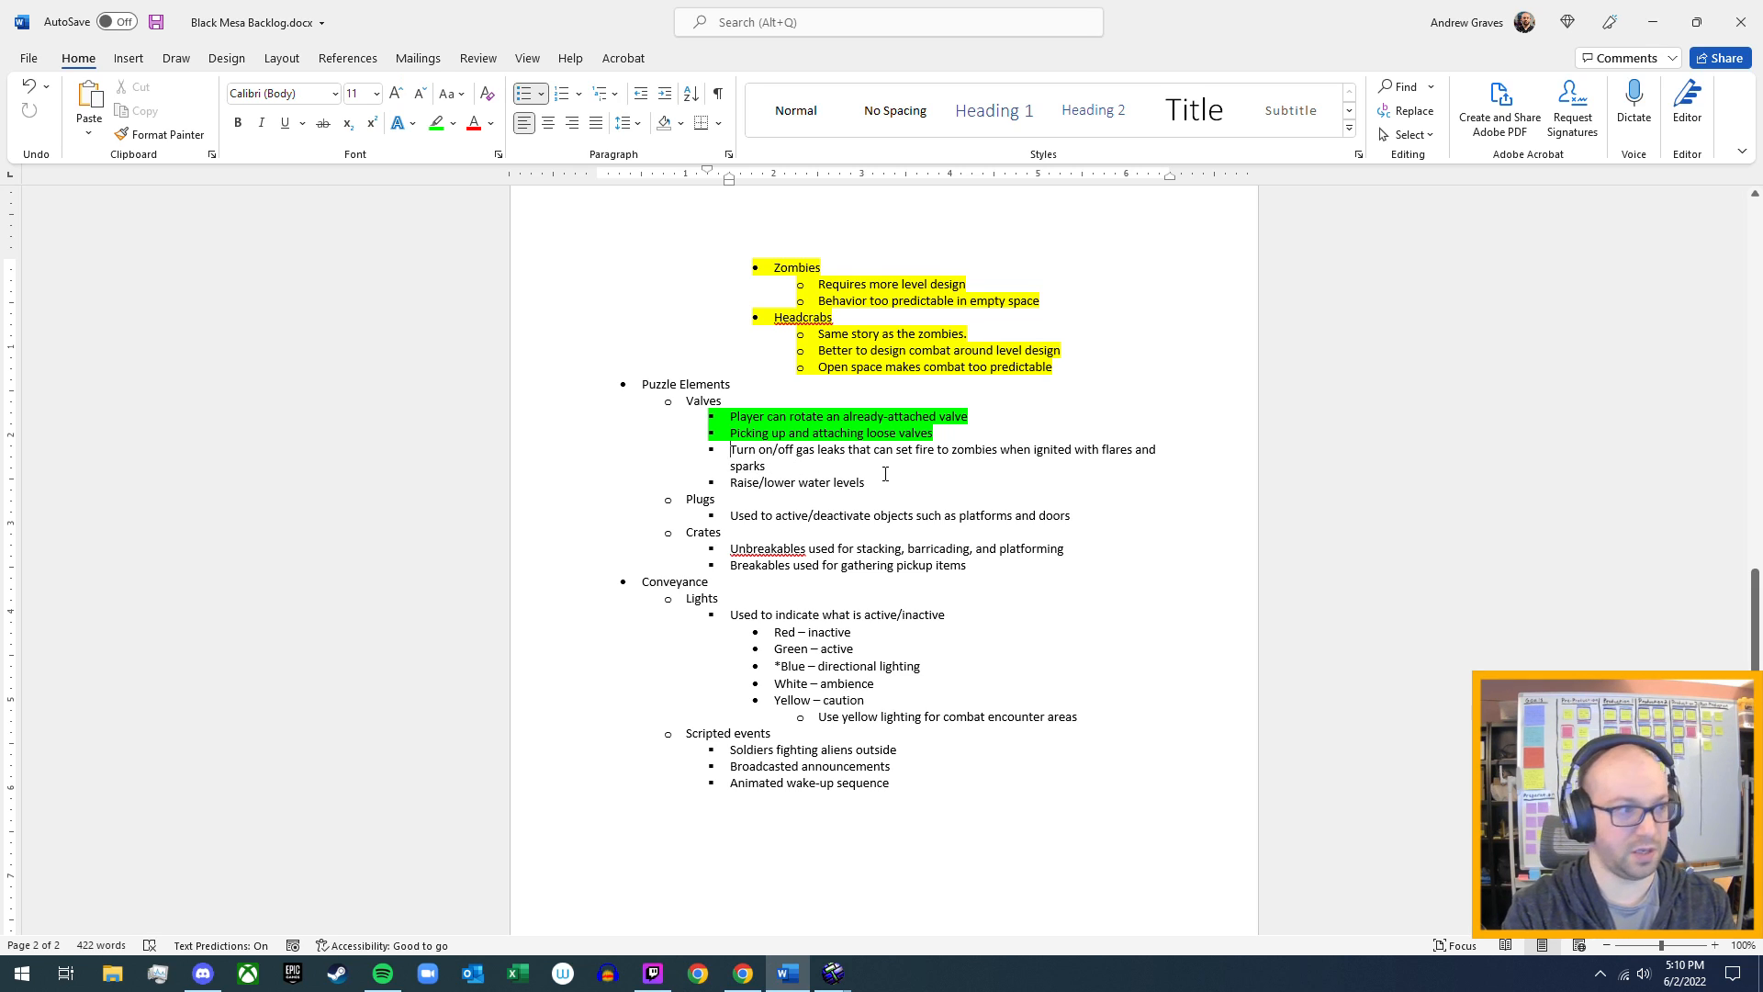
key(Return)
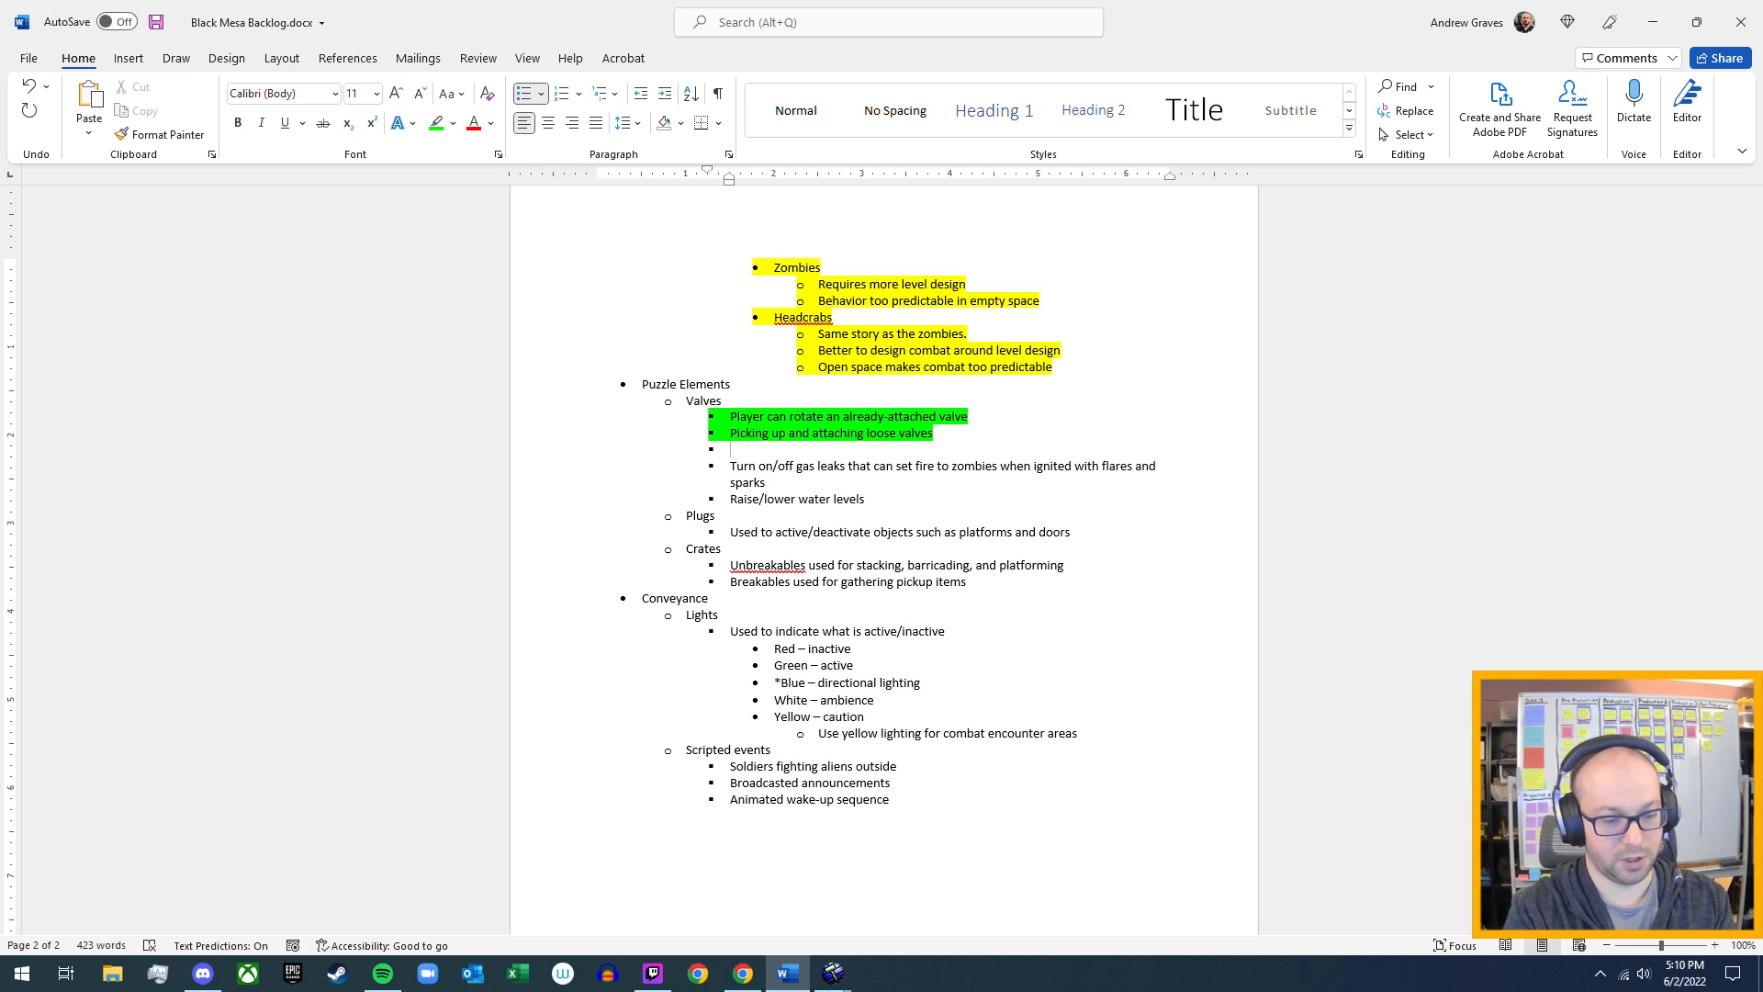
text(Turn off)
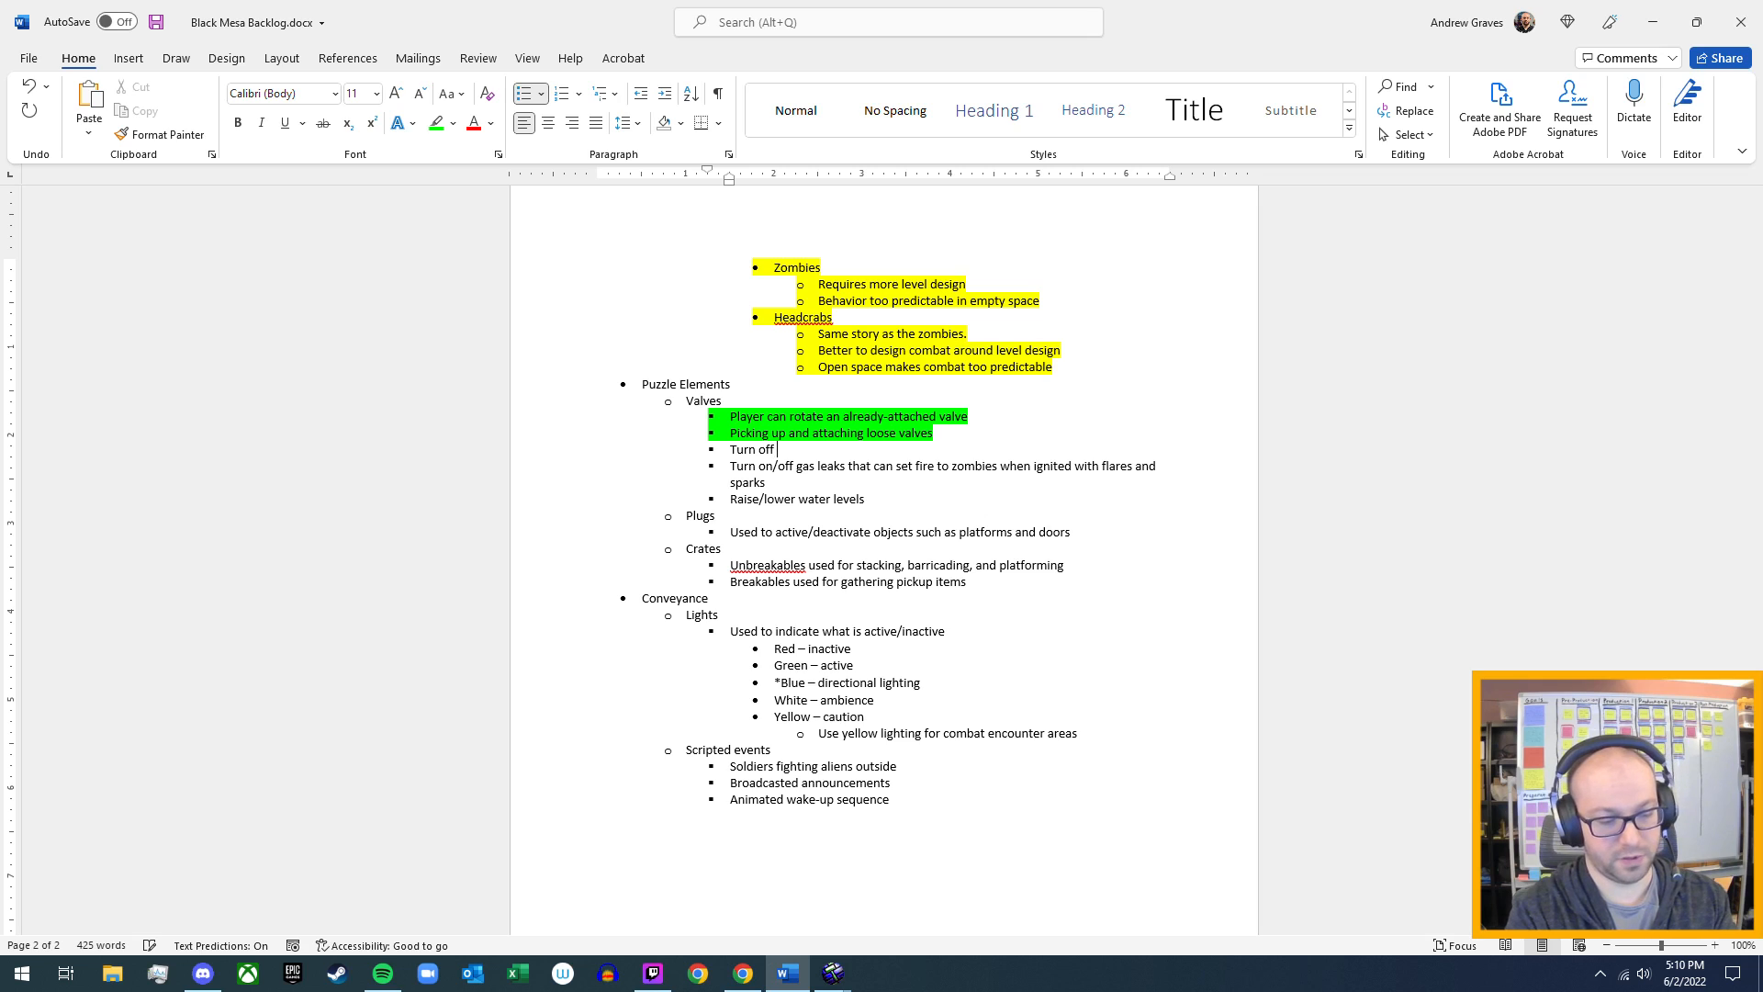
text( steam)
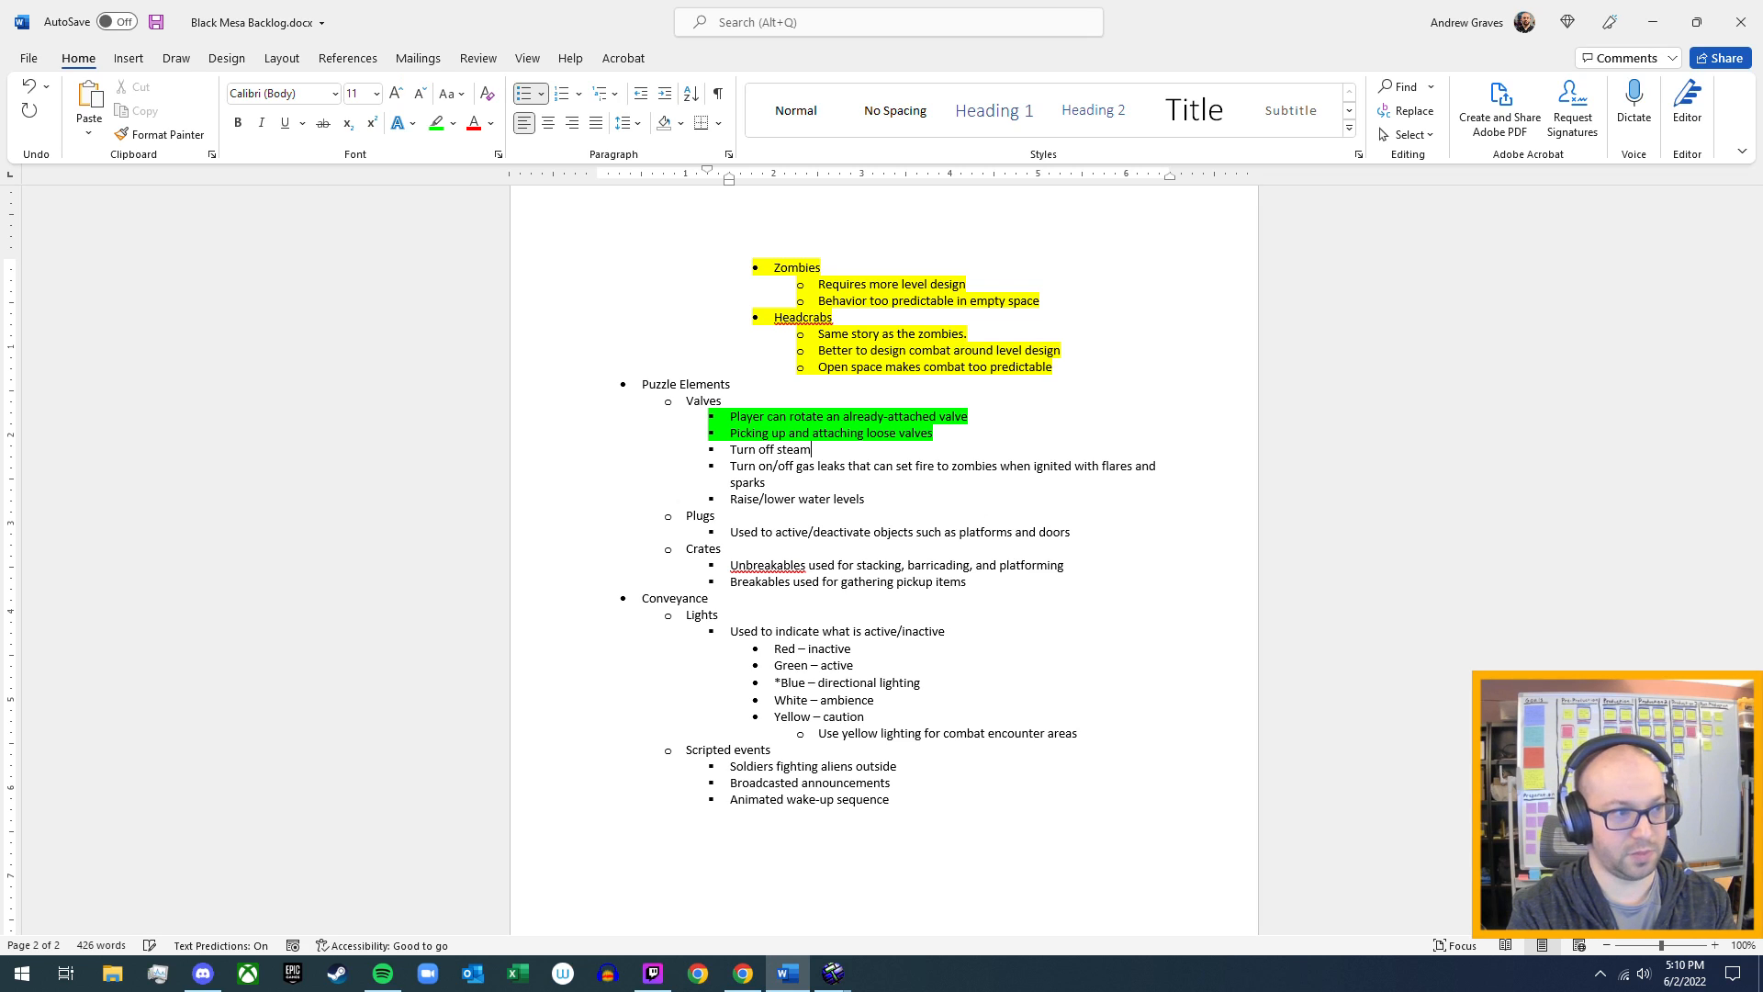
text( by a)
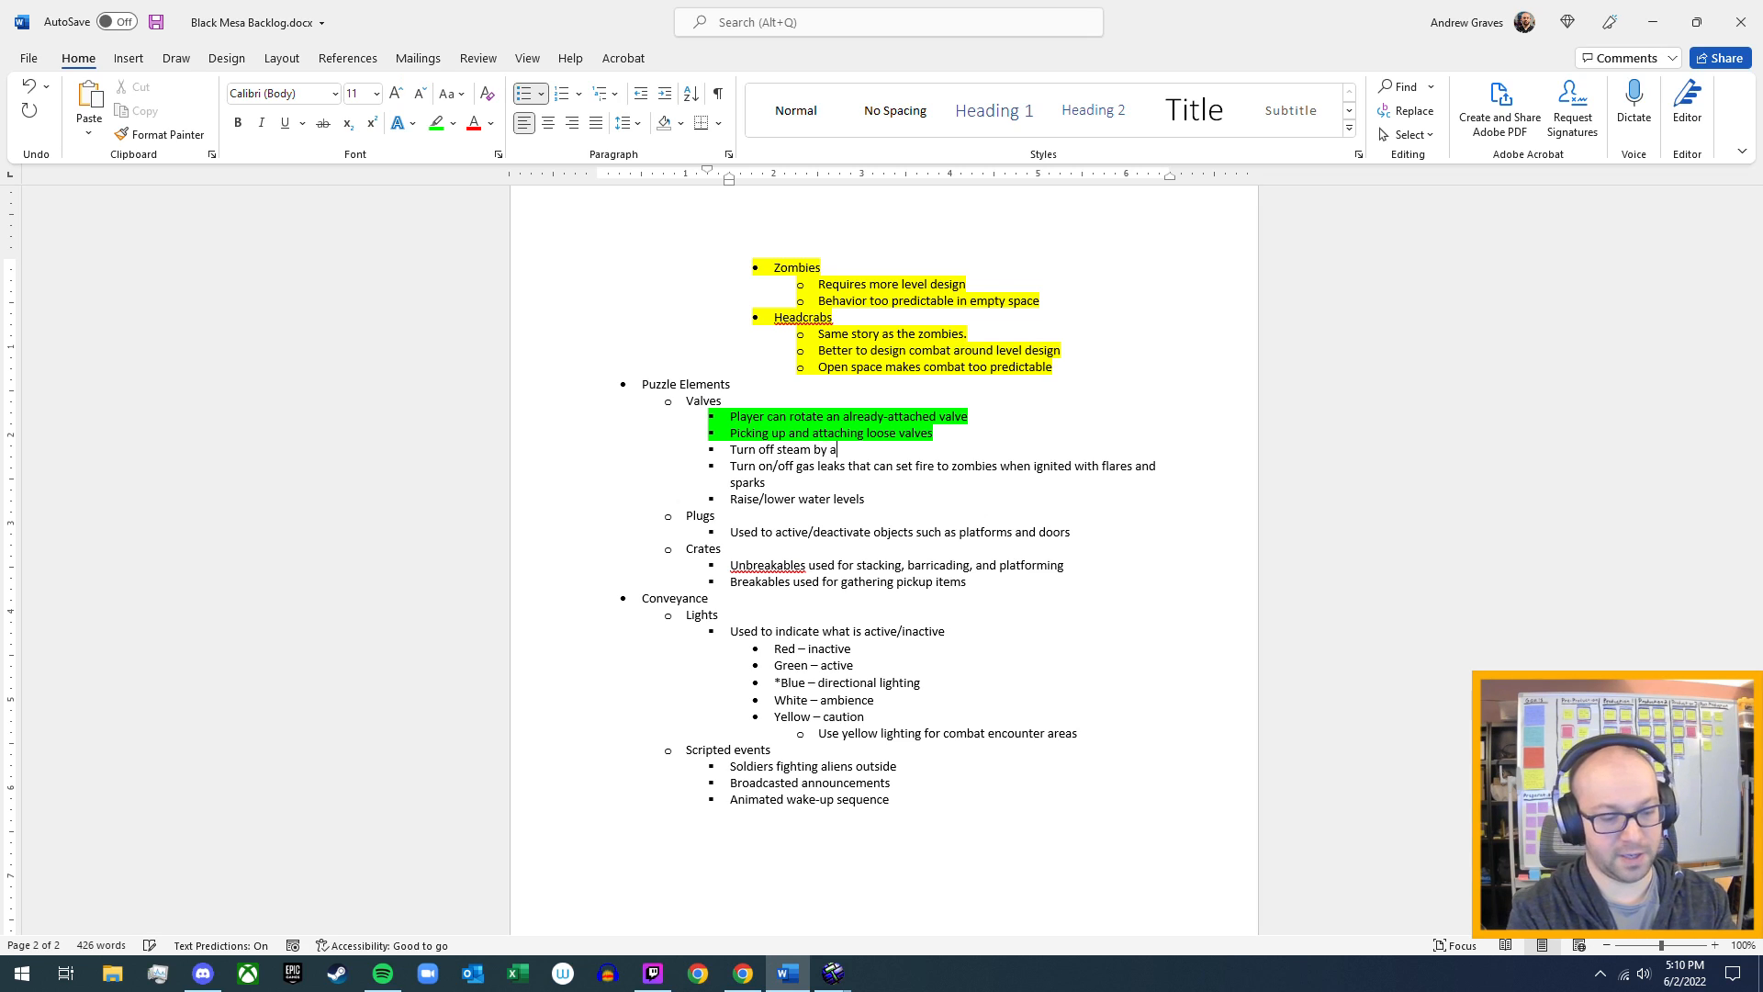
text(ttaching)
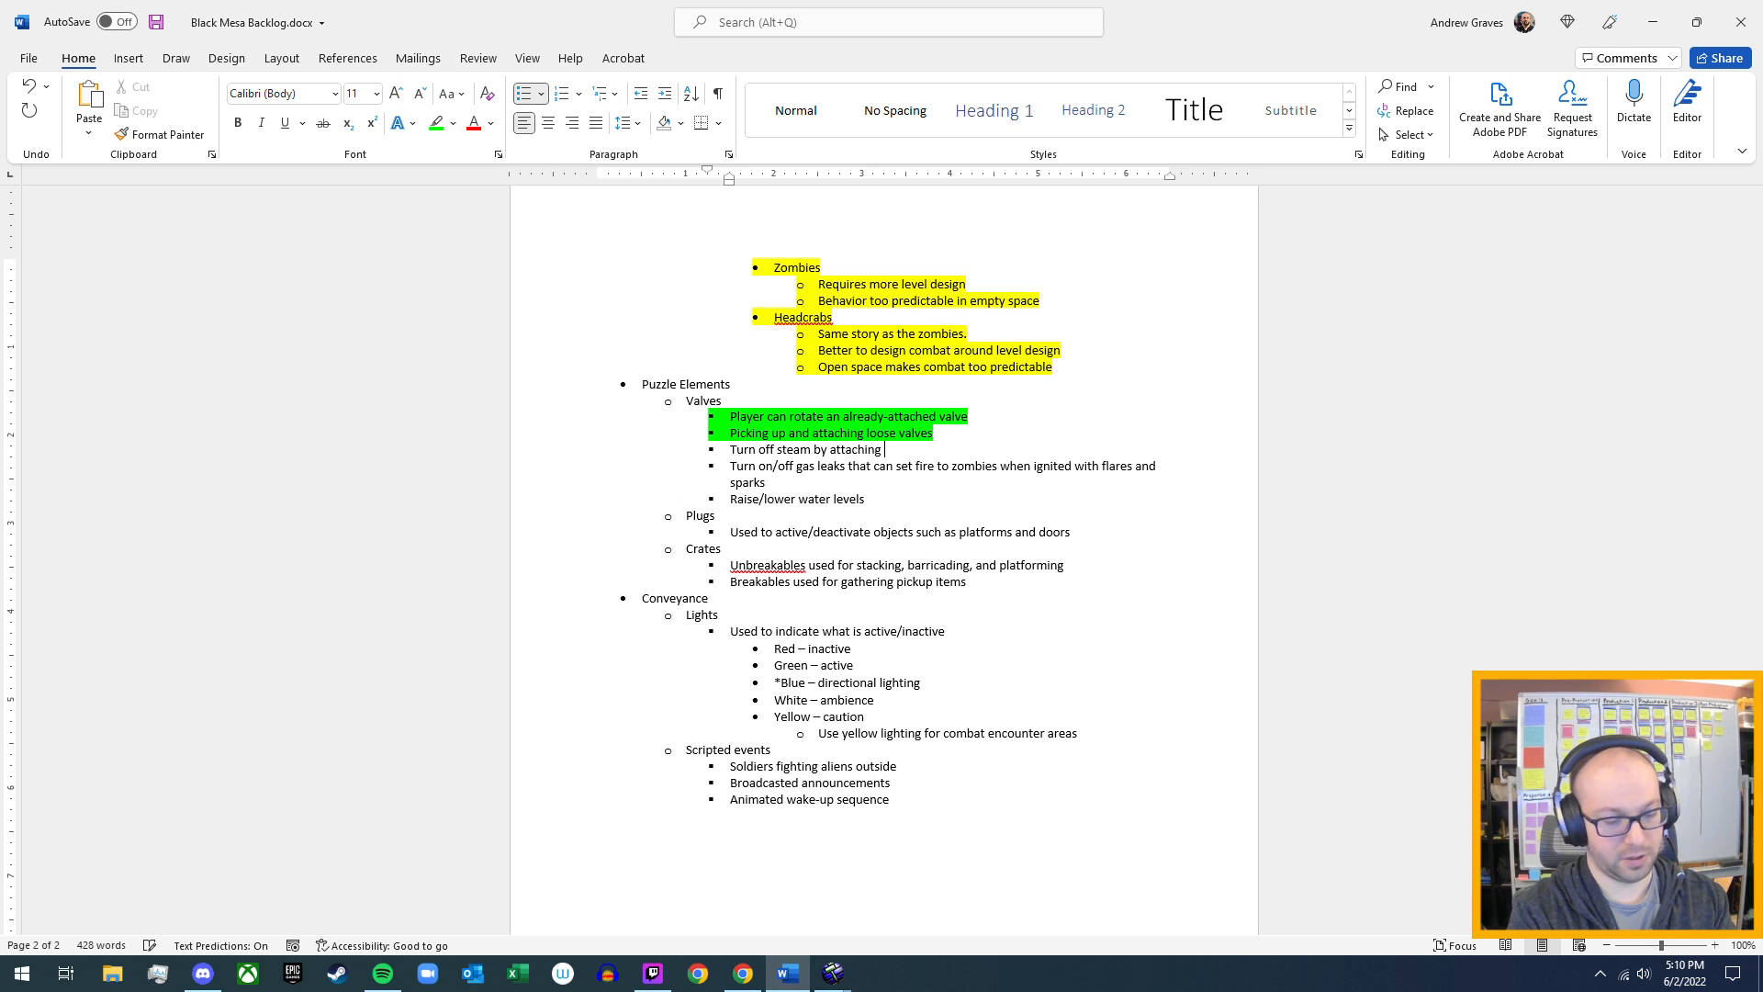
text( valve)
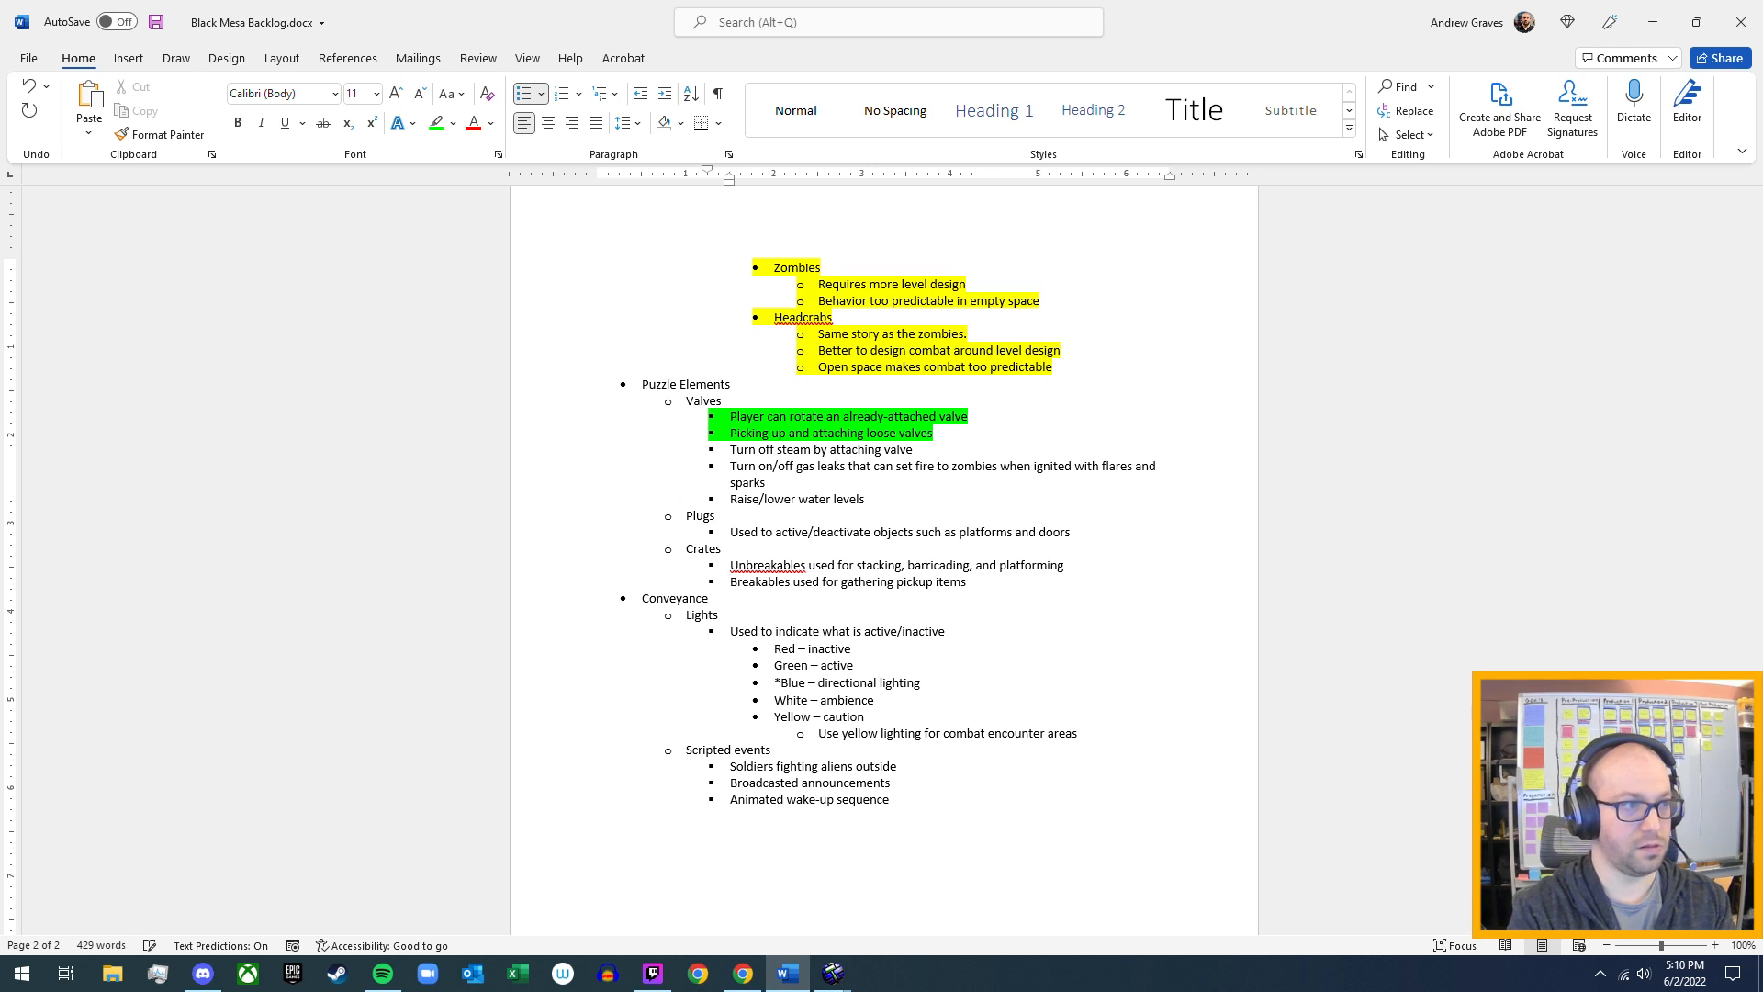
- Add the bullet "Turn valve to turn off steam or fire or something" below the steam bullet
key(Return)
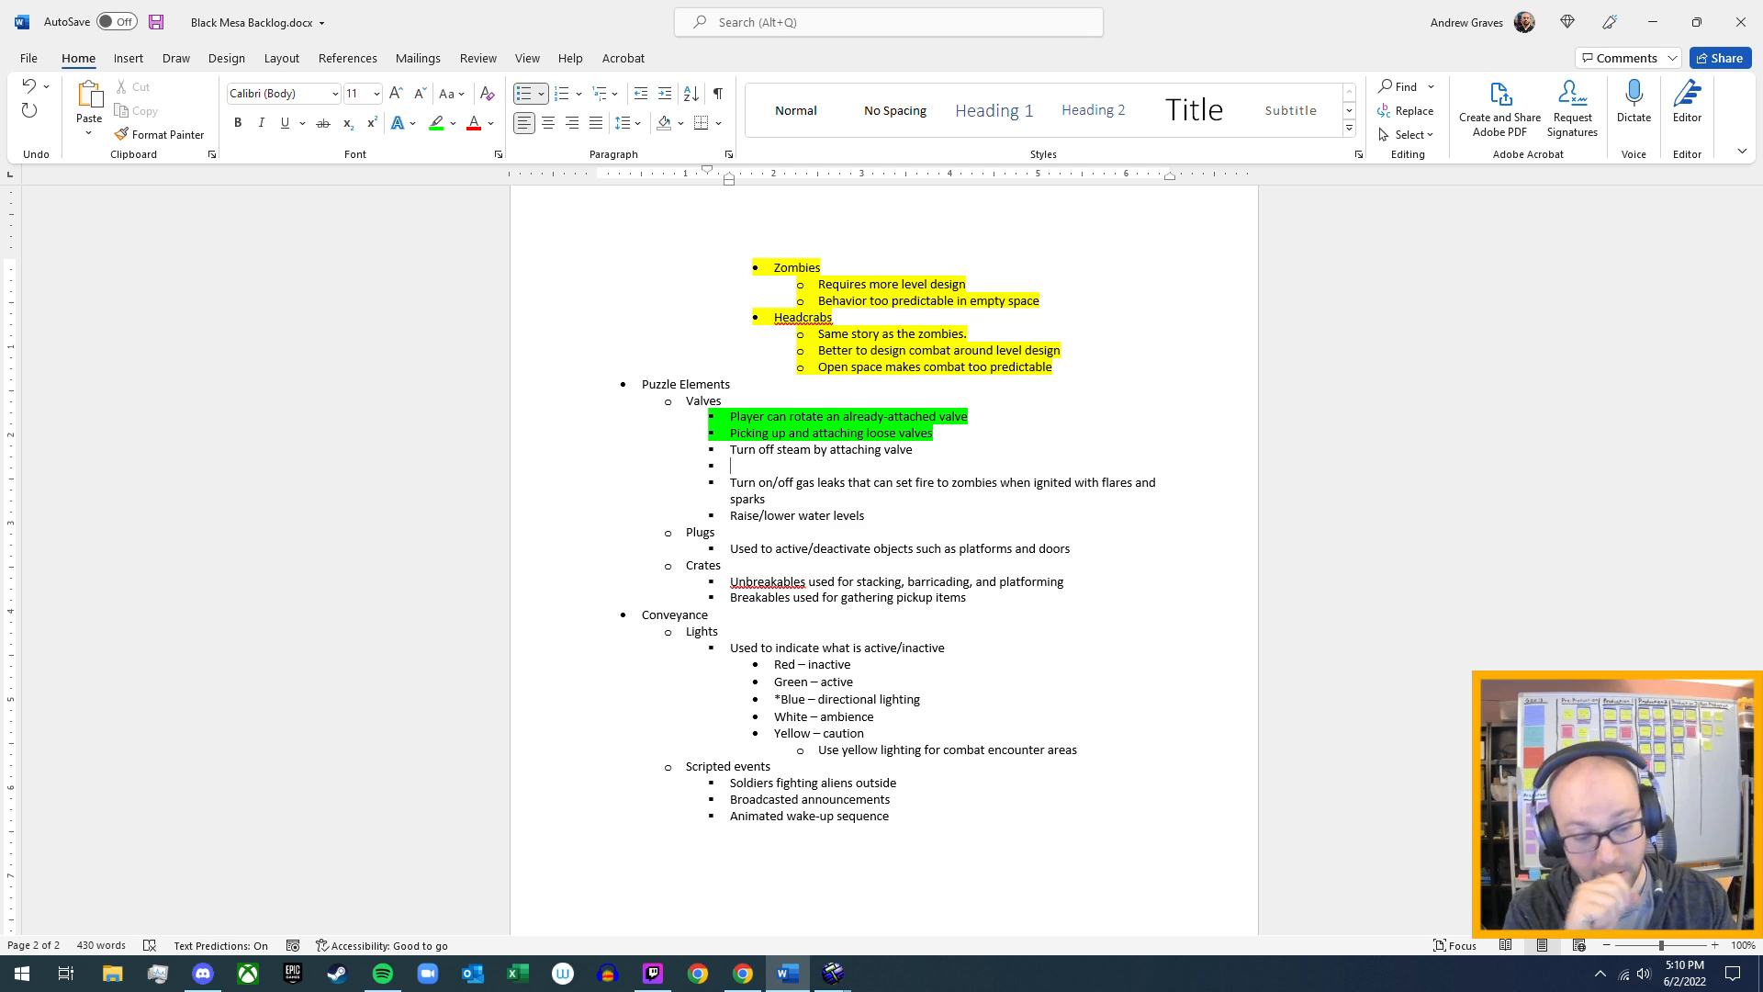
text(Tur)
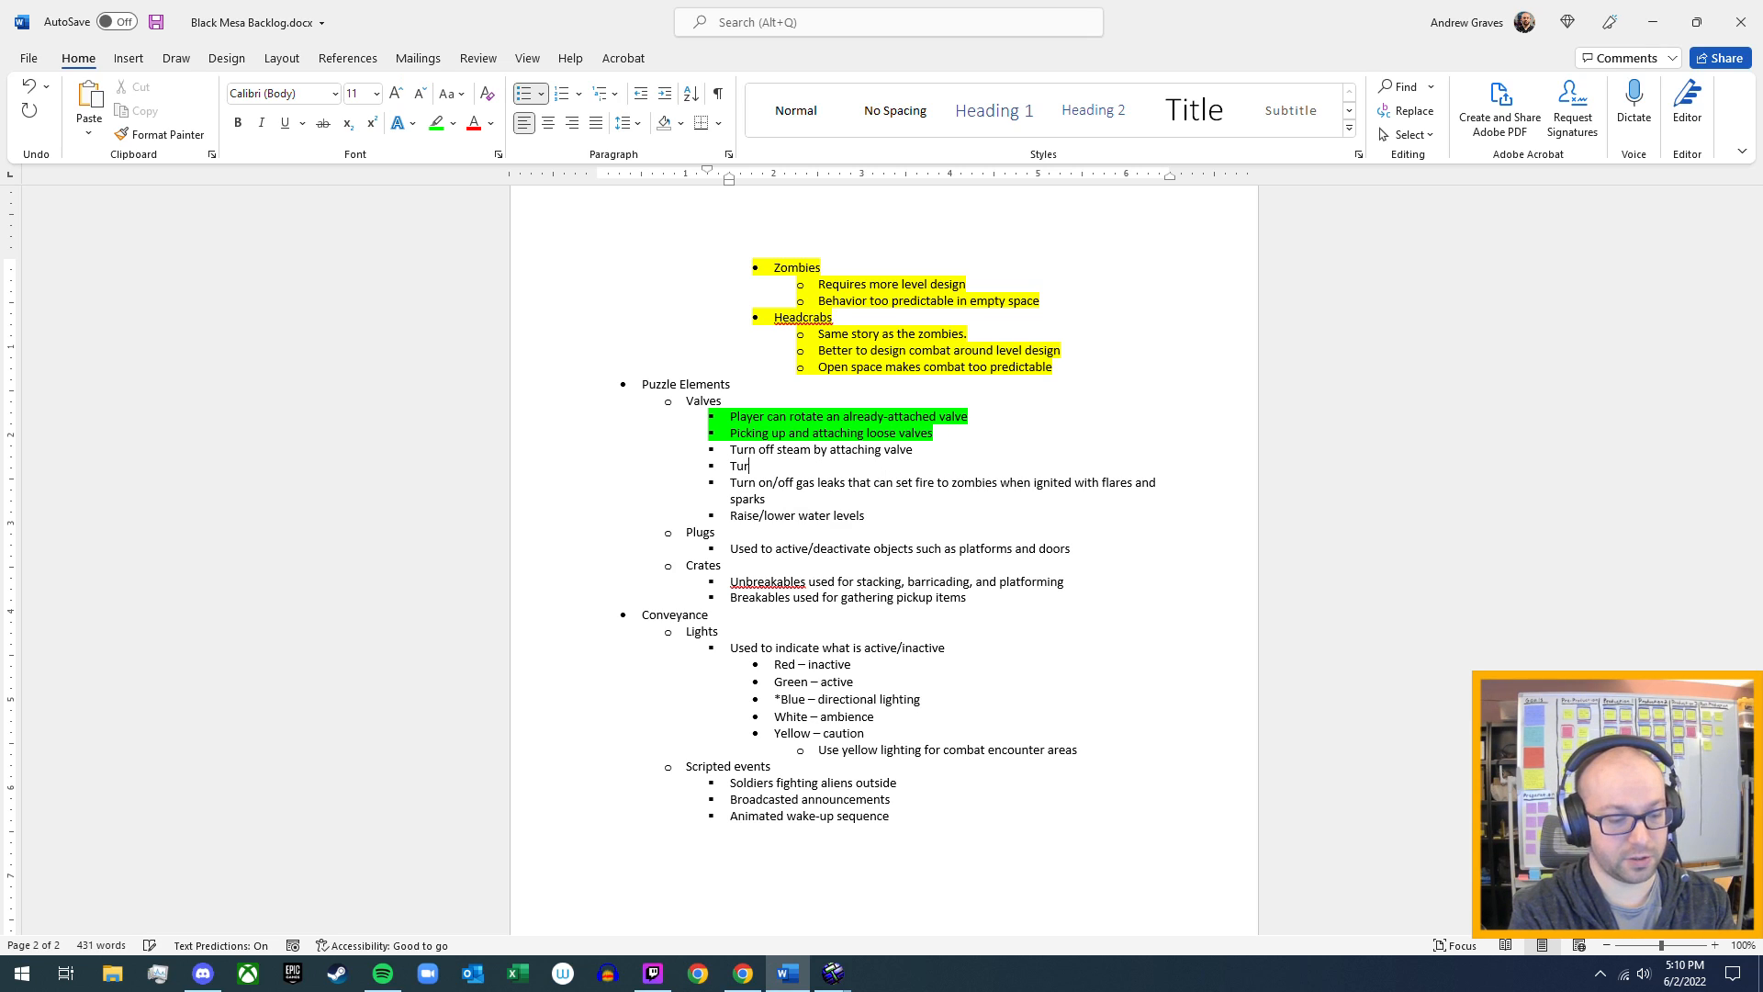
text(n valve to)
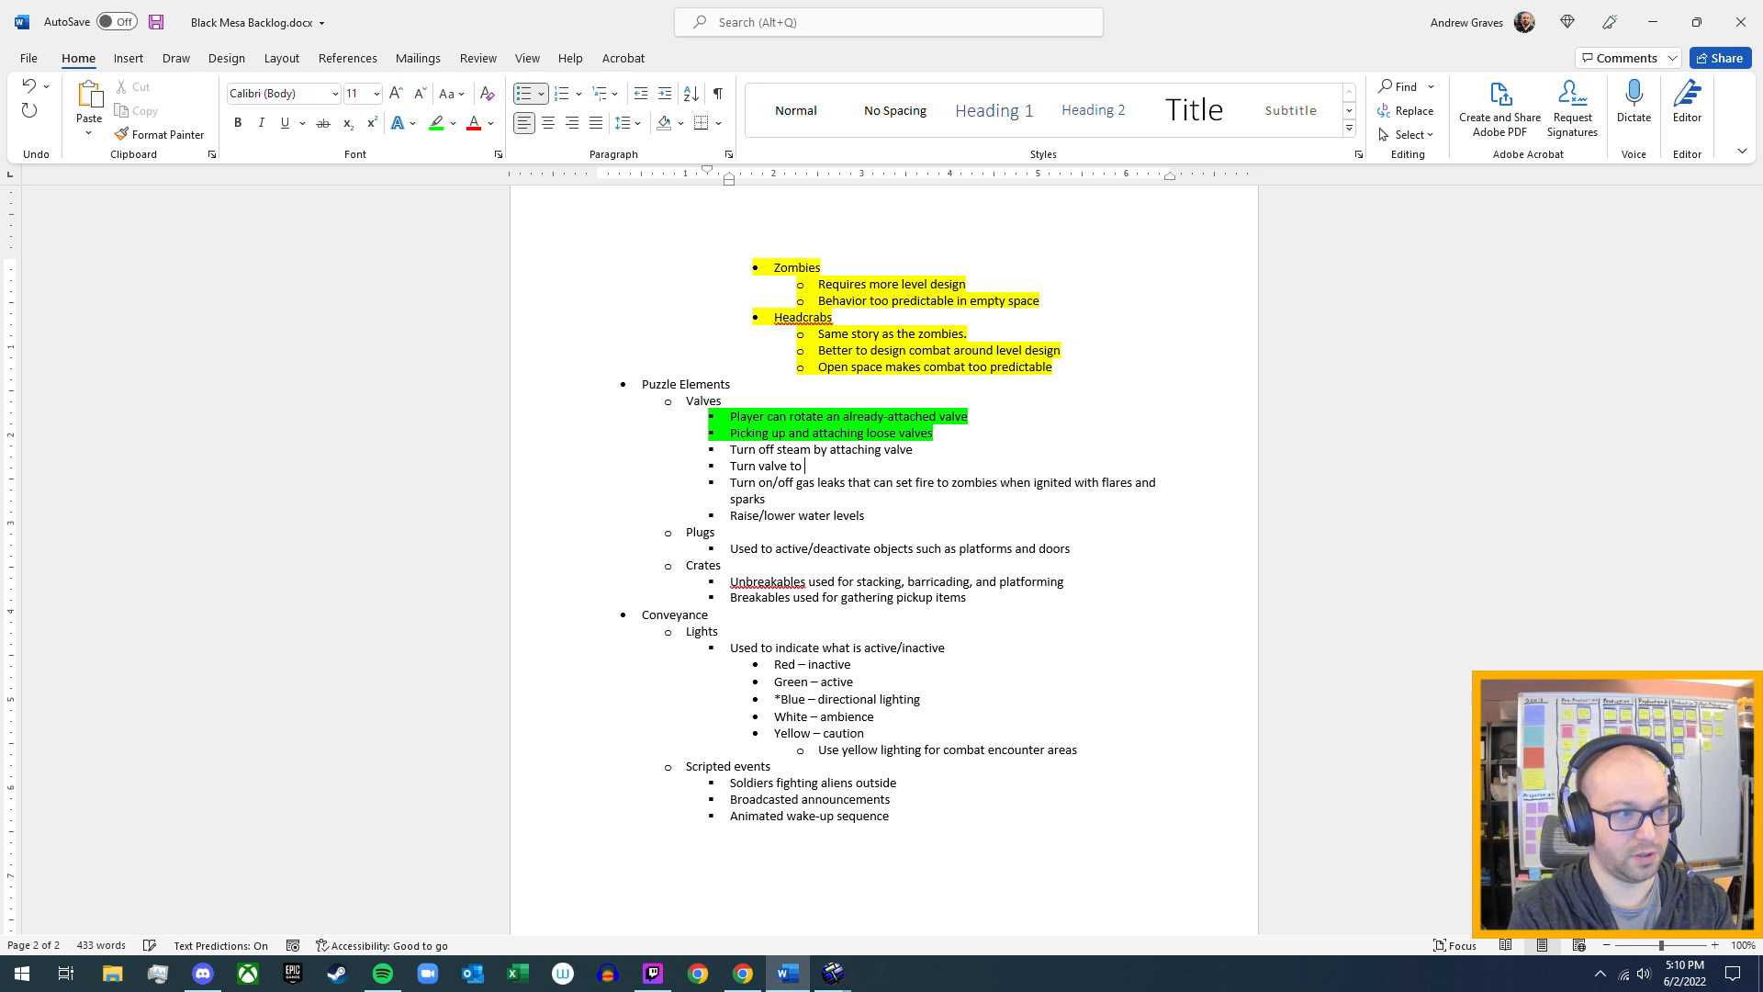
text( turn off)
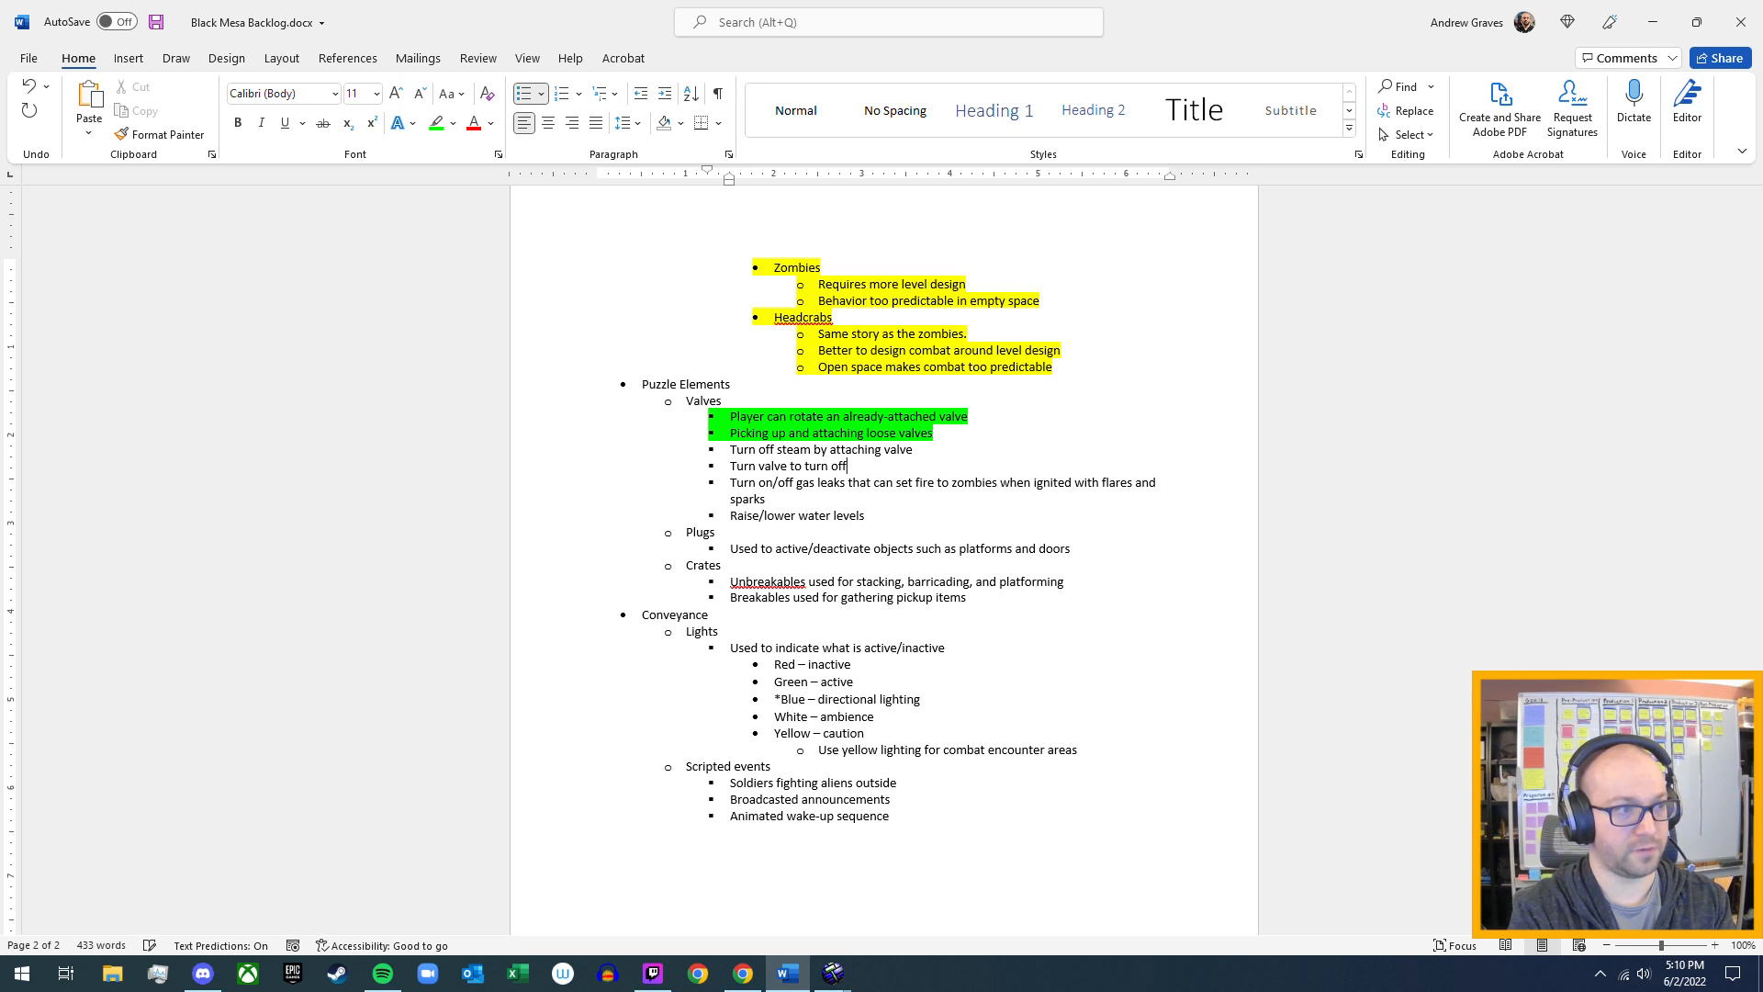
text( f)
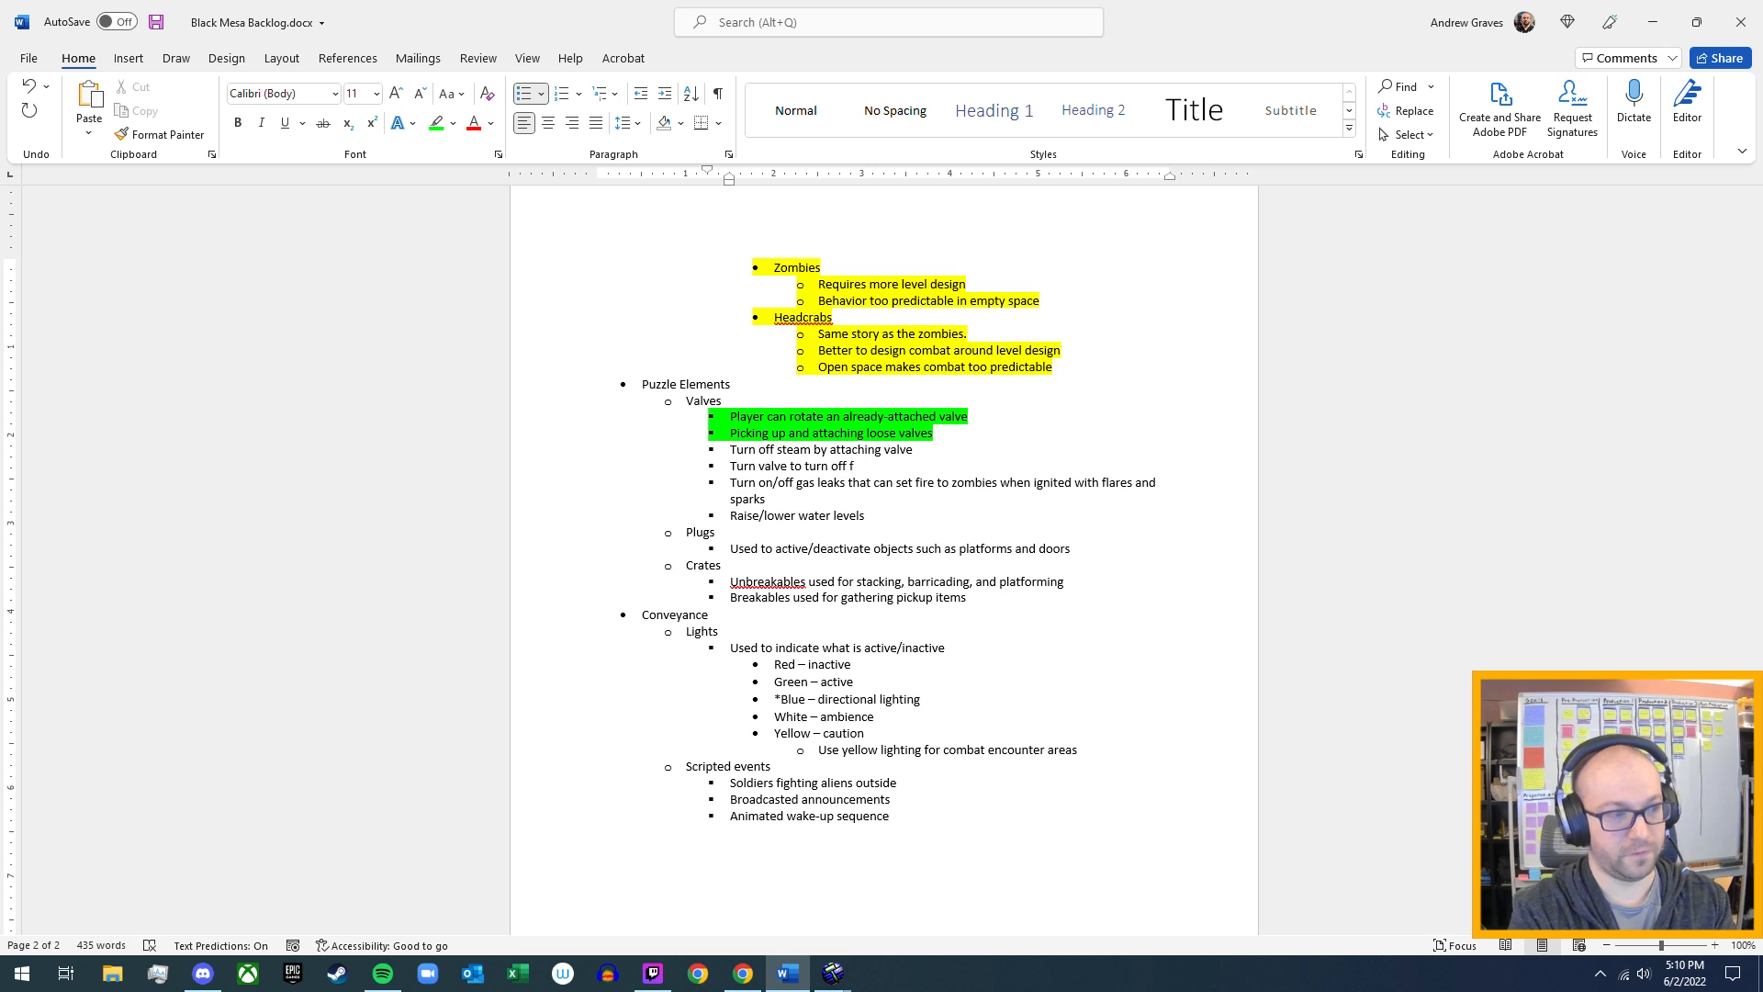
text(ire)
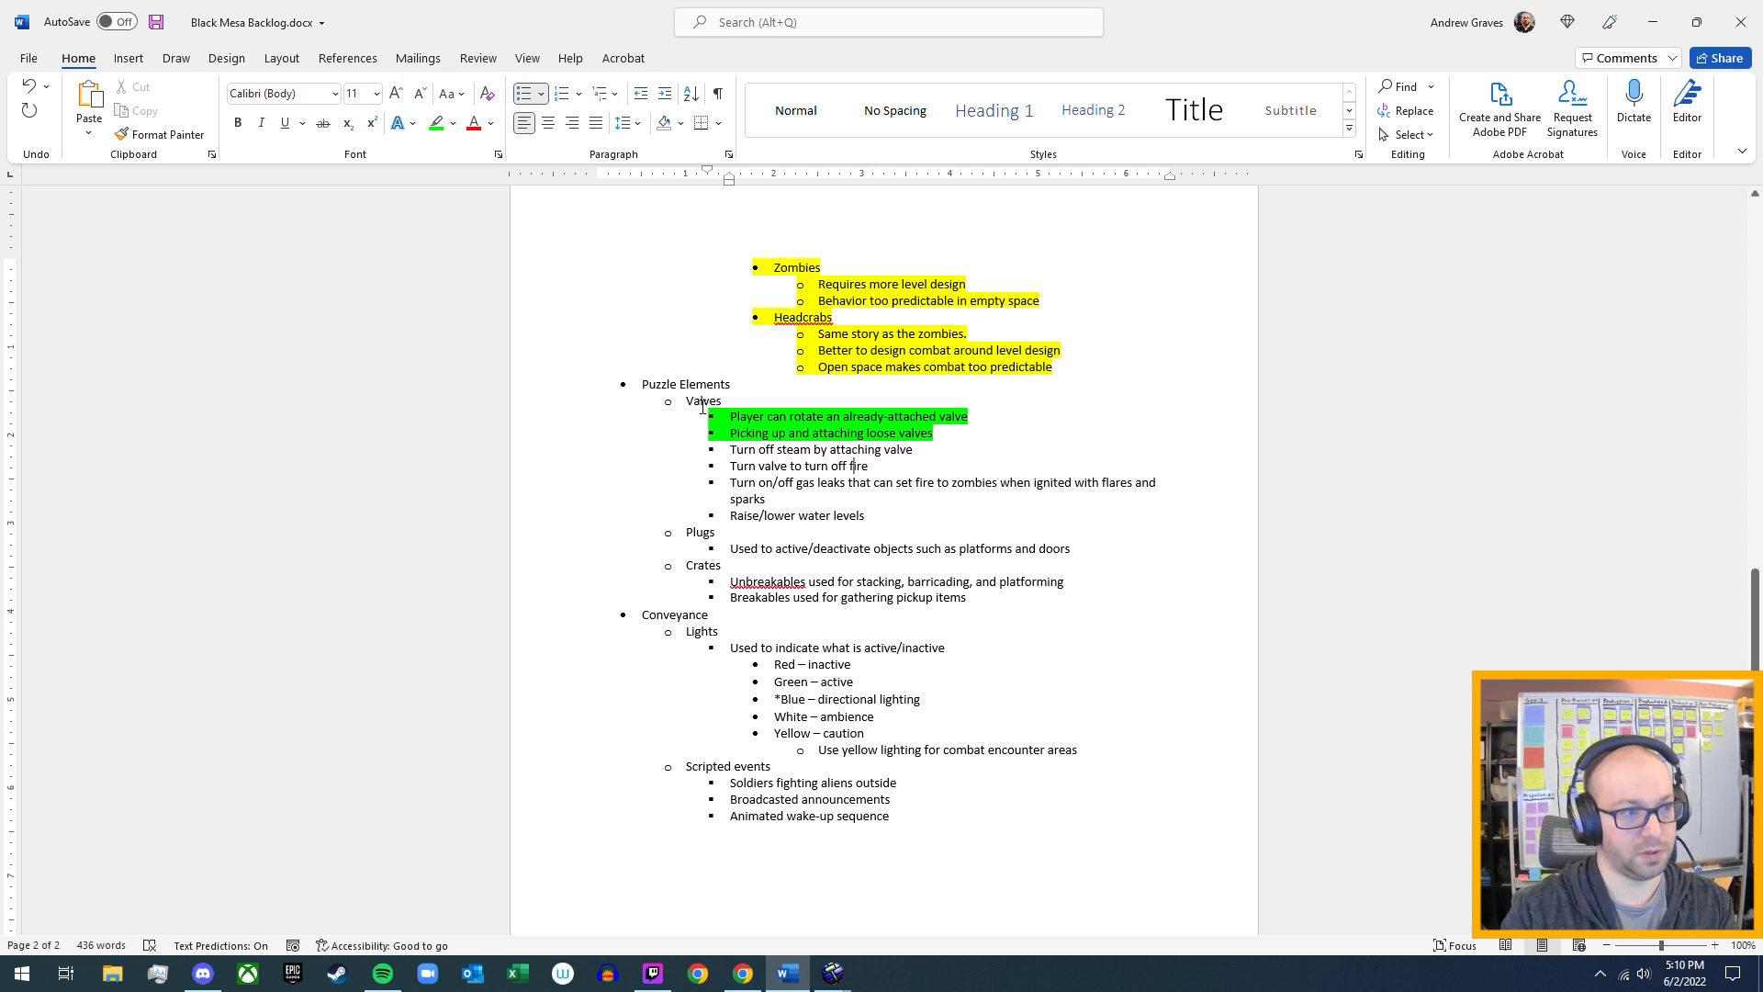
text(steam or )
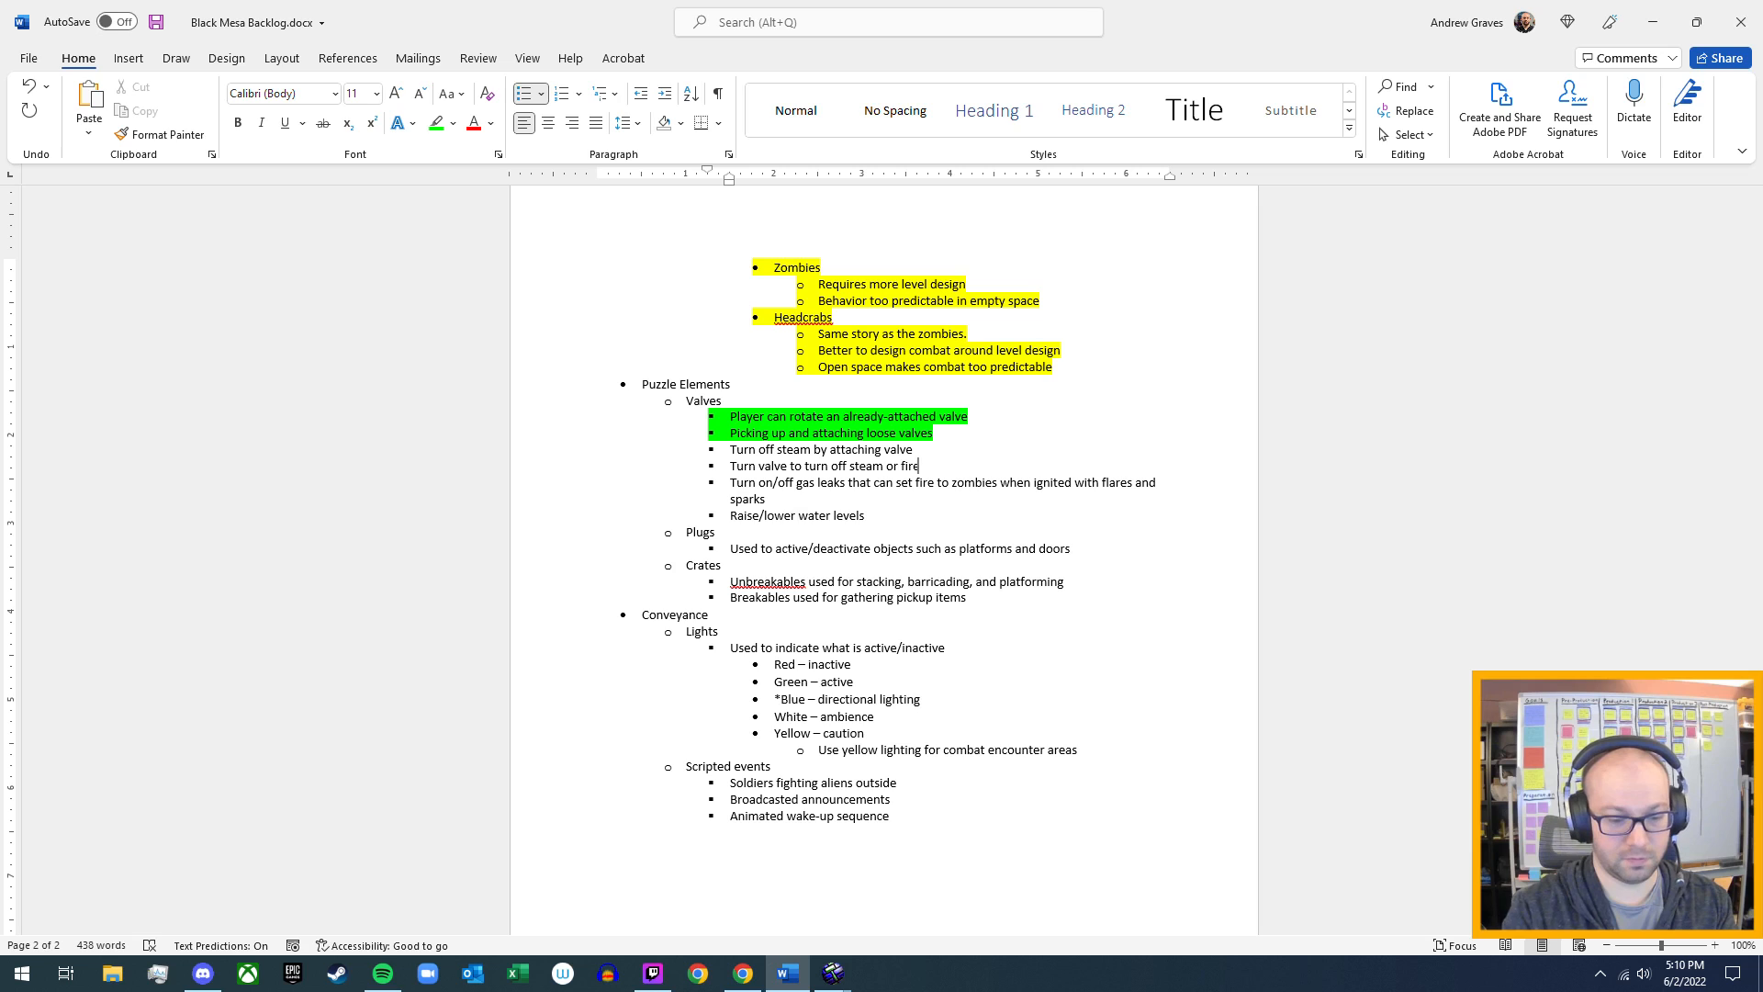
text(  or something)
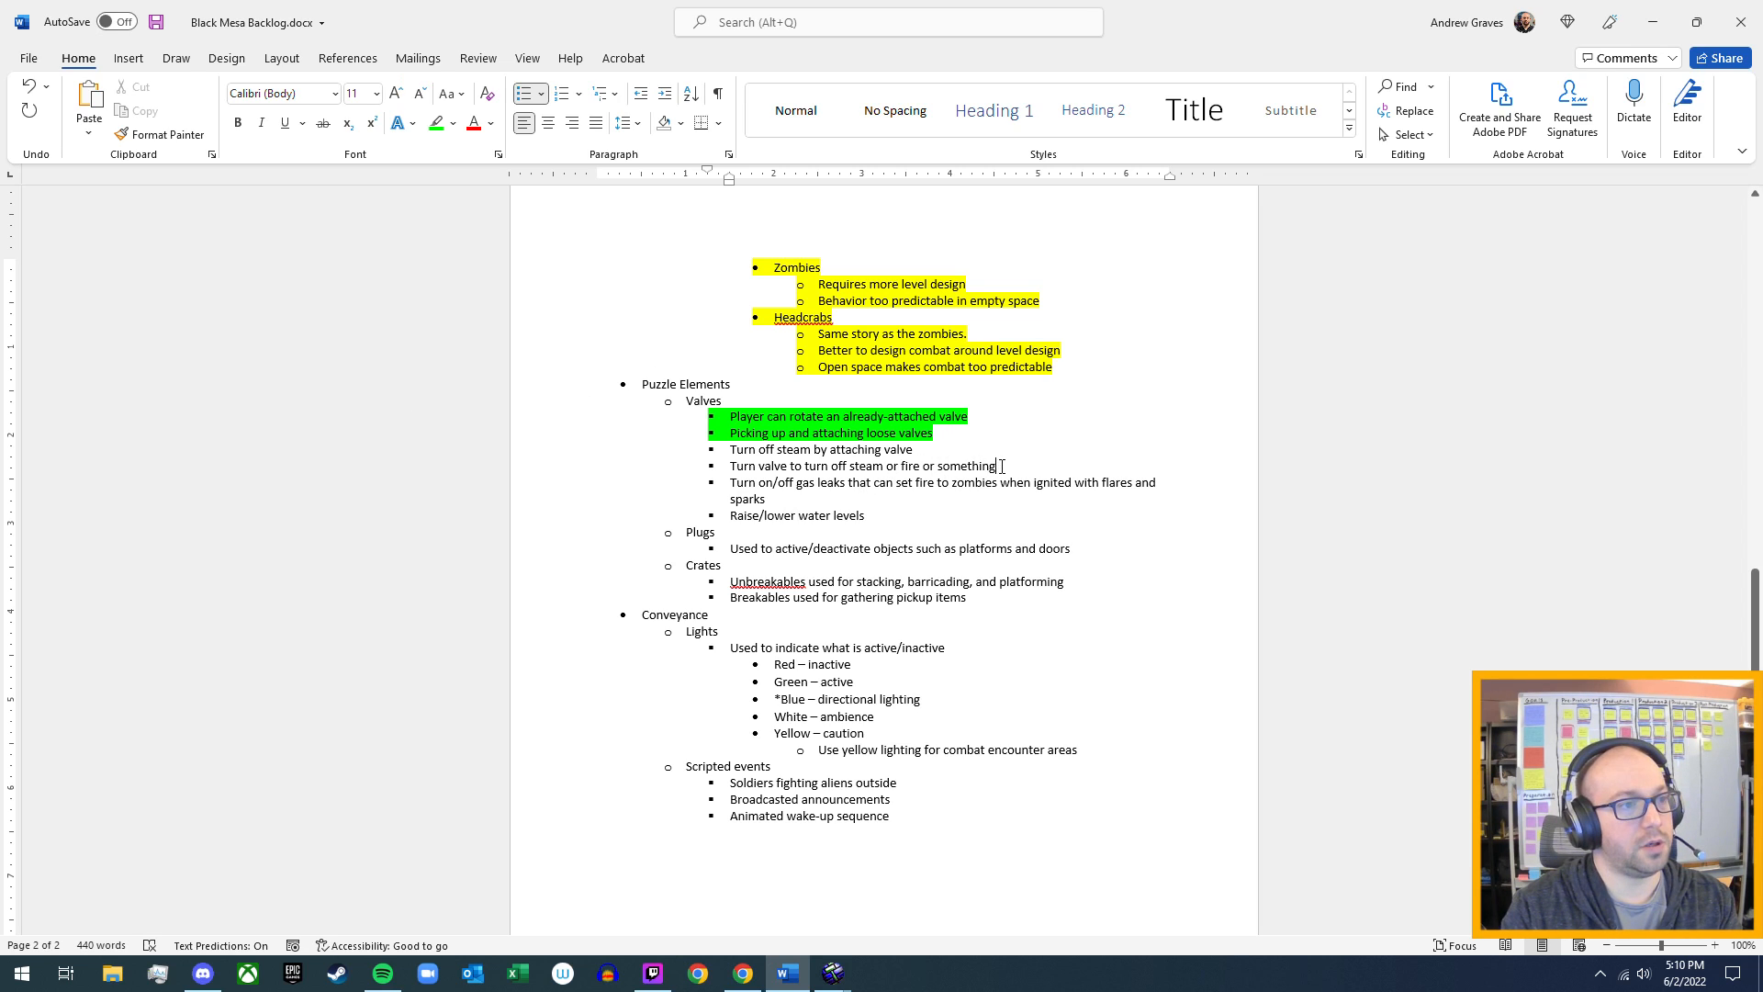
- Highlight the two new bullets about turning off steam and fire in bright green
drag(1001, 465, 743, 448)
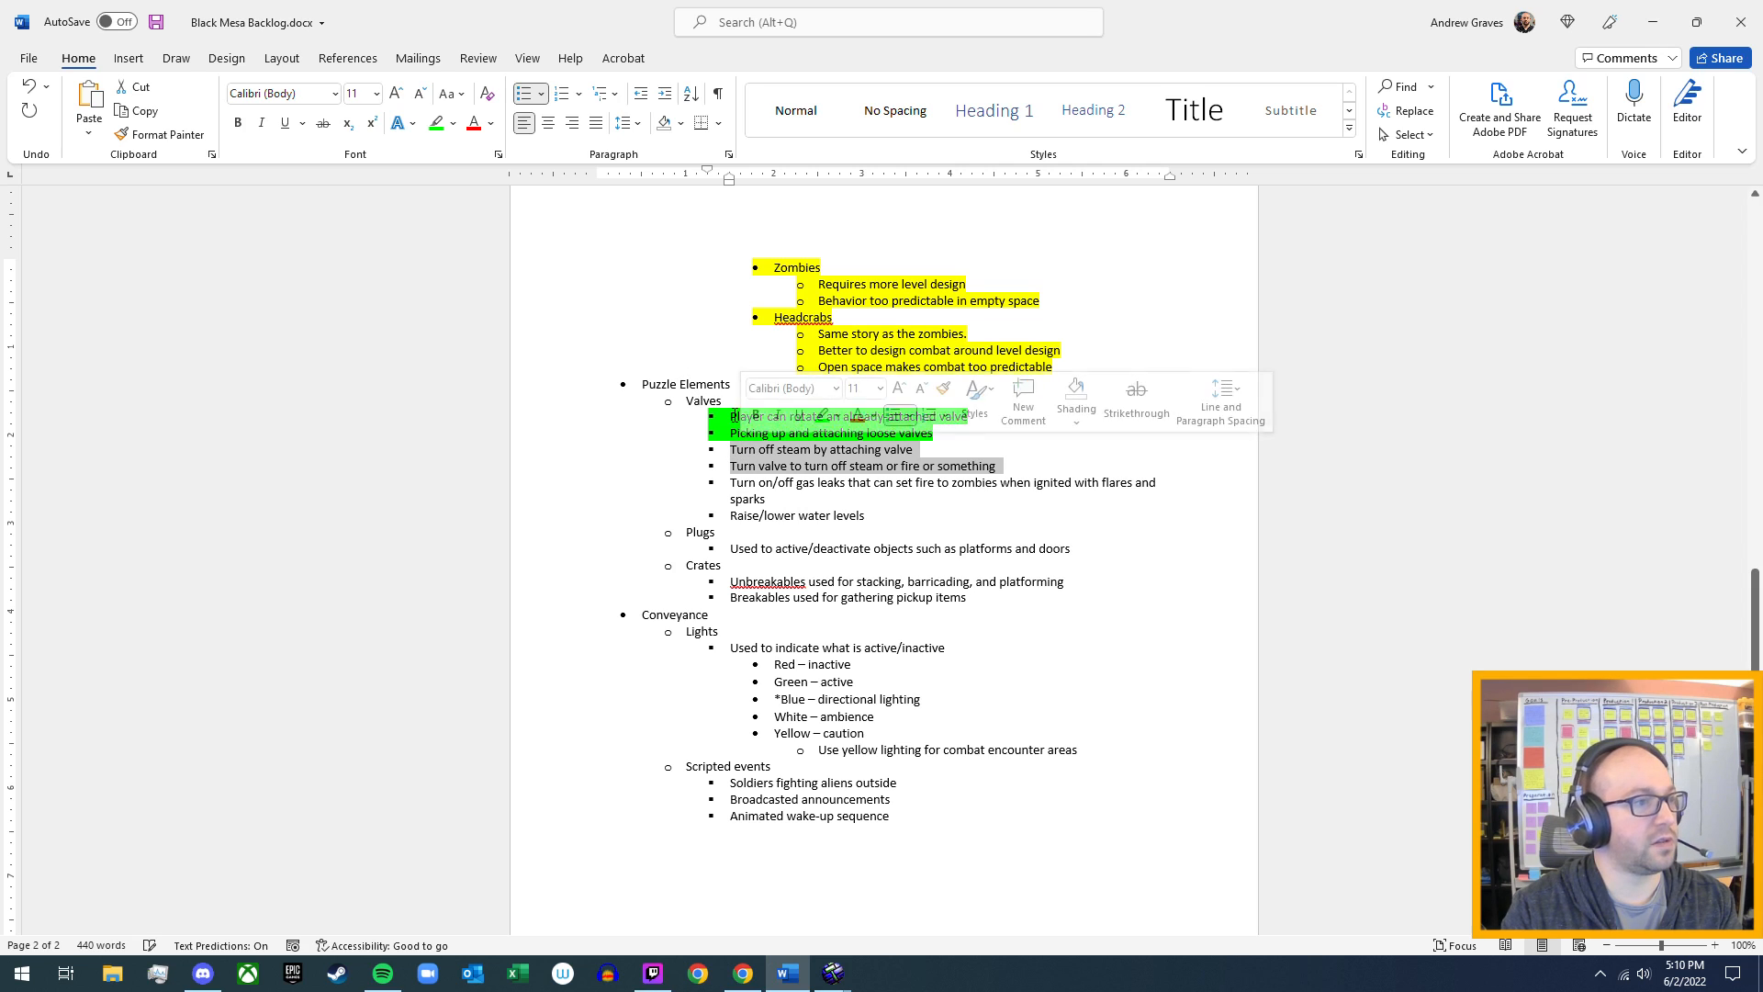
click(828, 418)
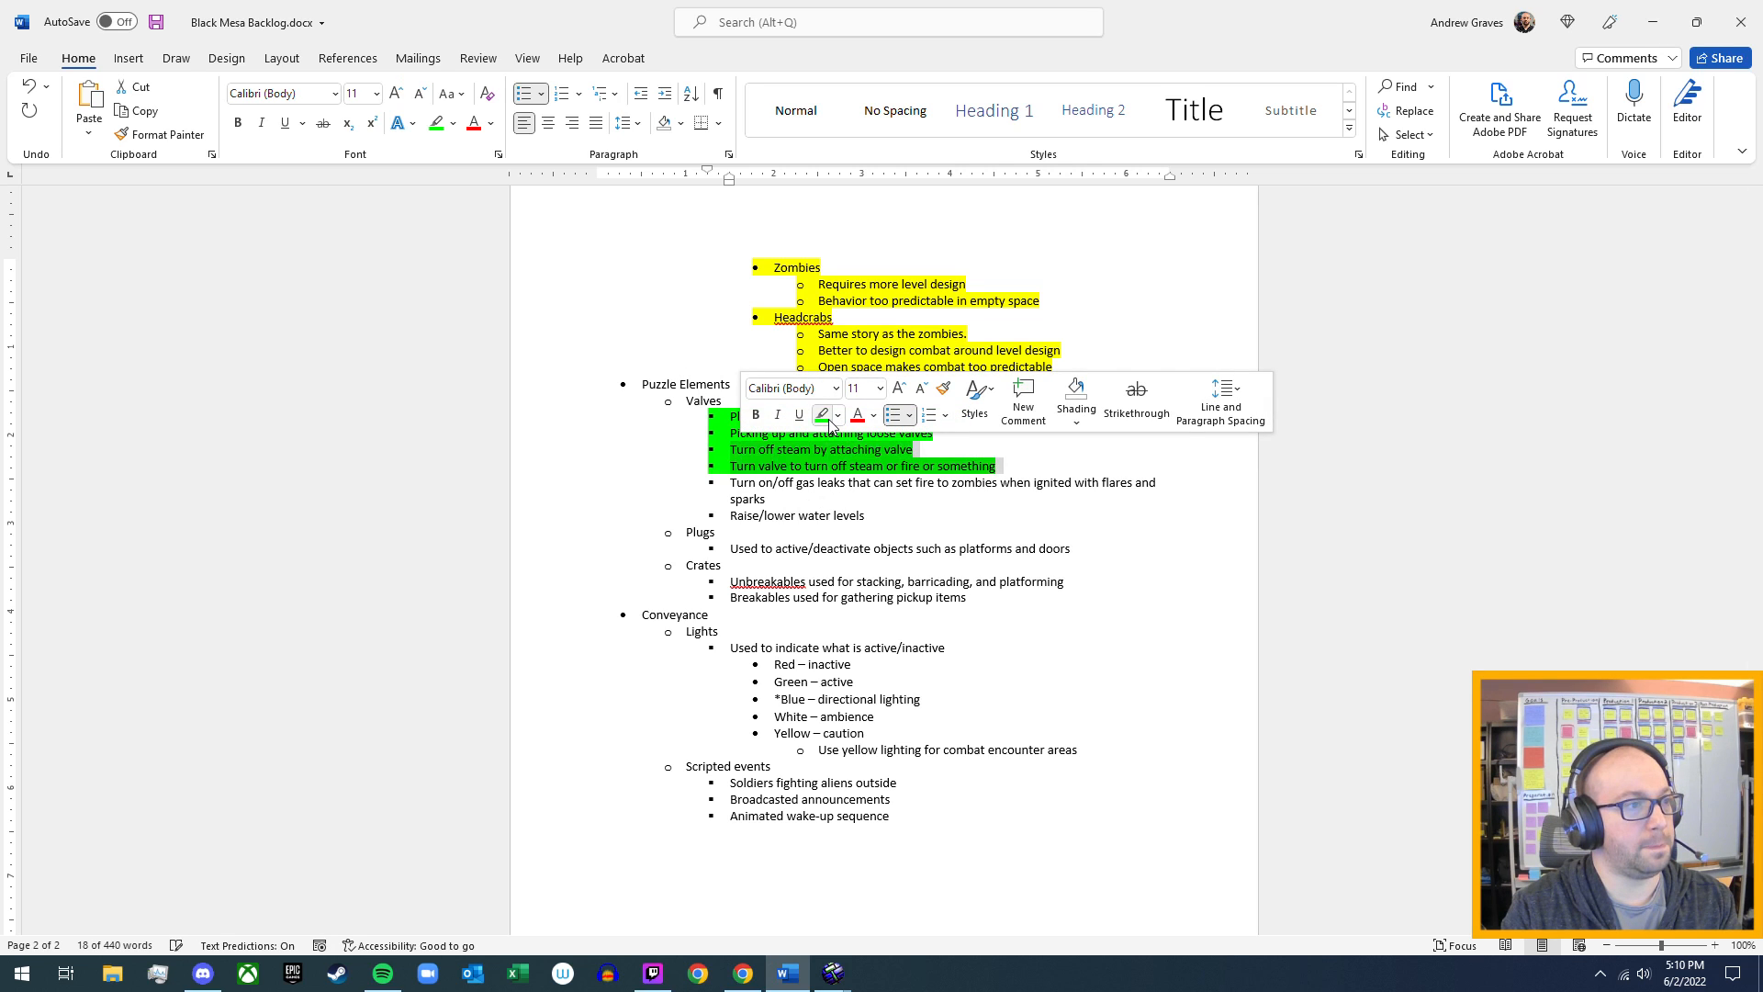
key(Left)
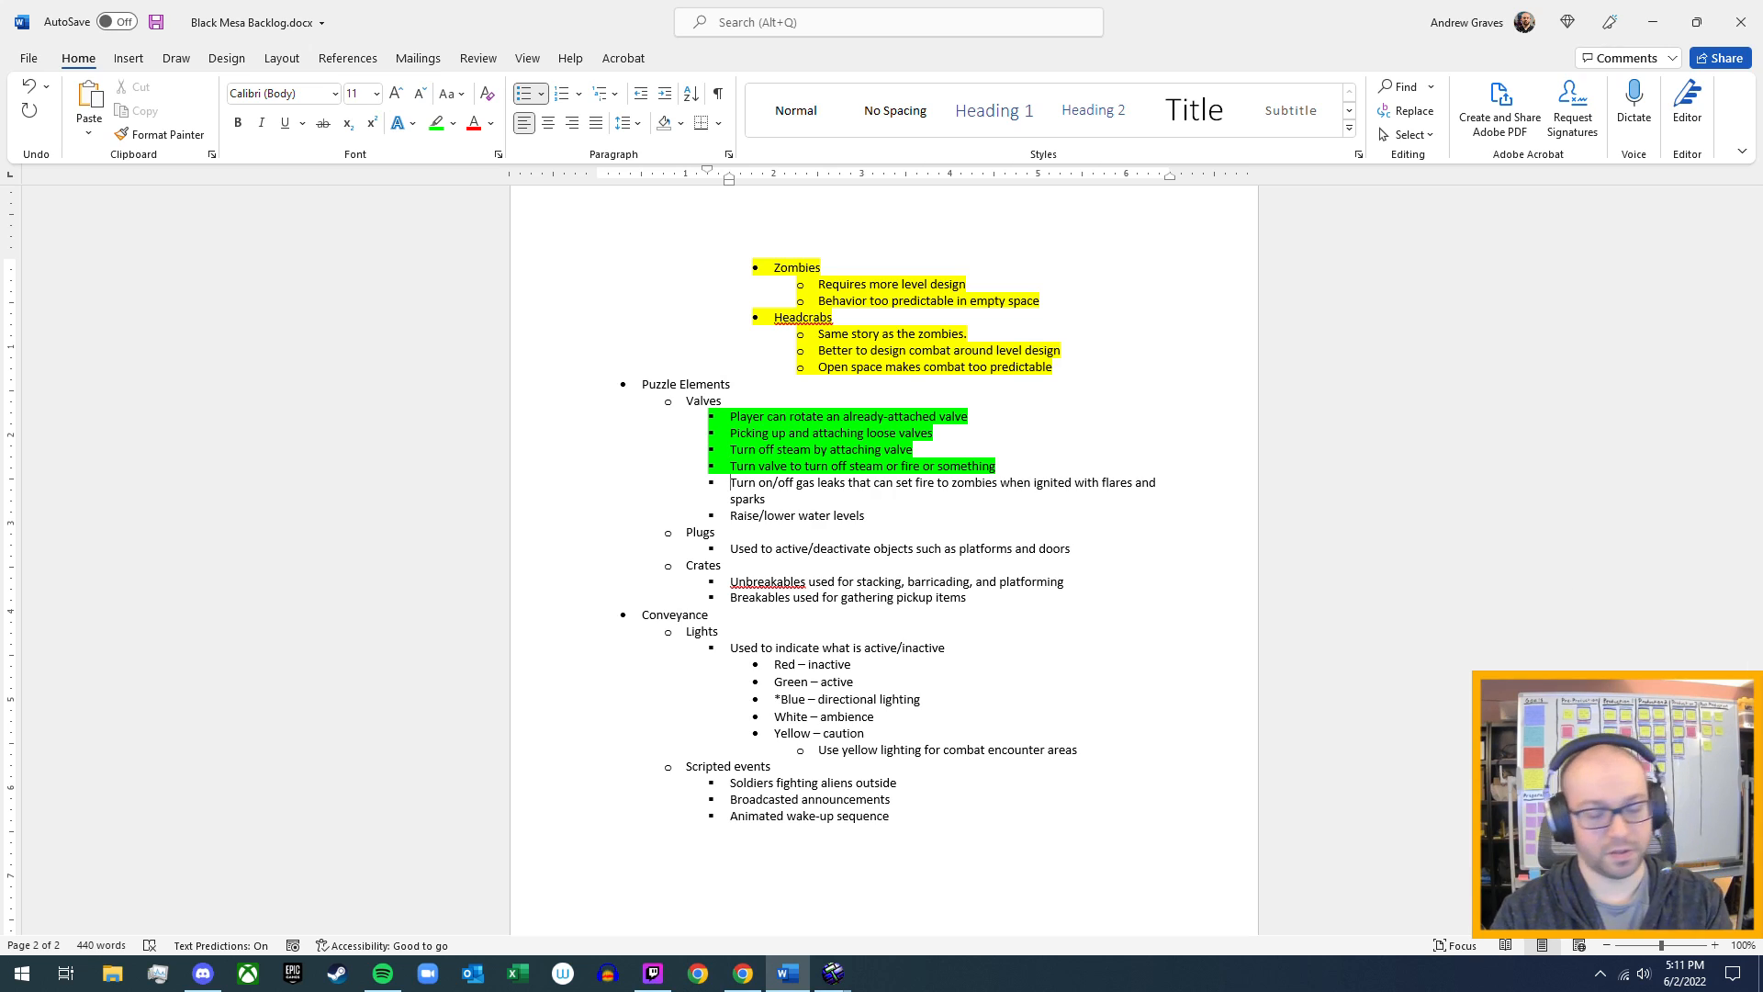
- Add the unhighlighted bullet "Toggle valve direction to turn on or off something" above the gas leaks item and save the document
click(729, 482)
key(Return)
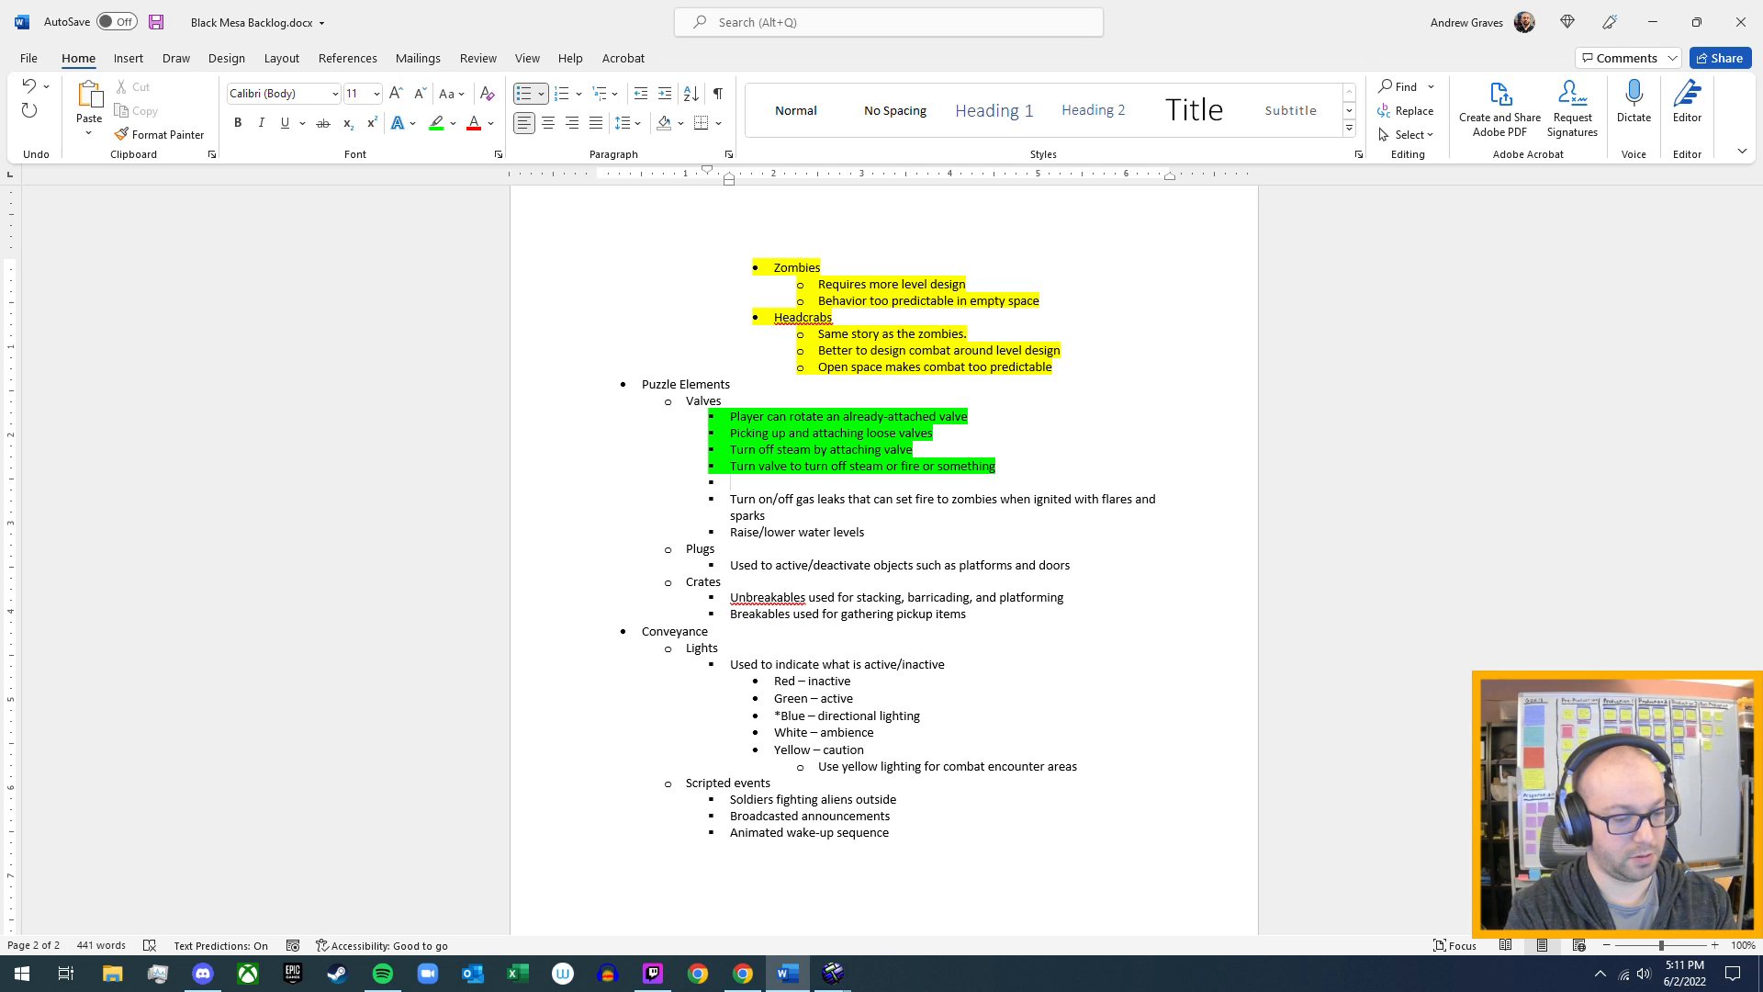
text(T)
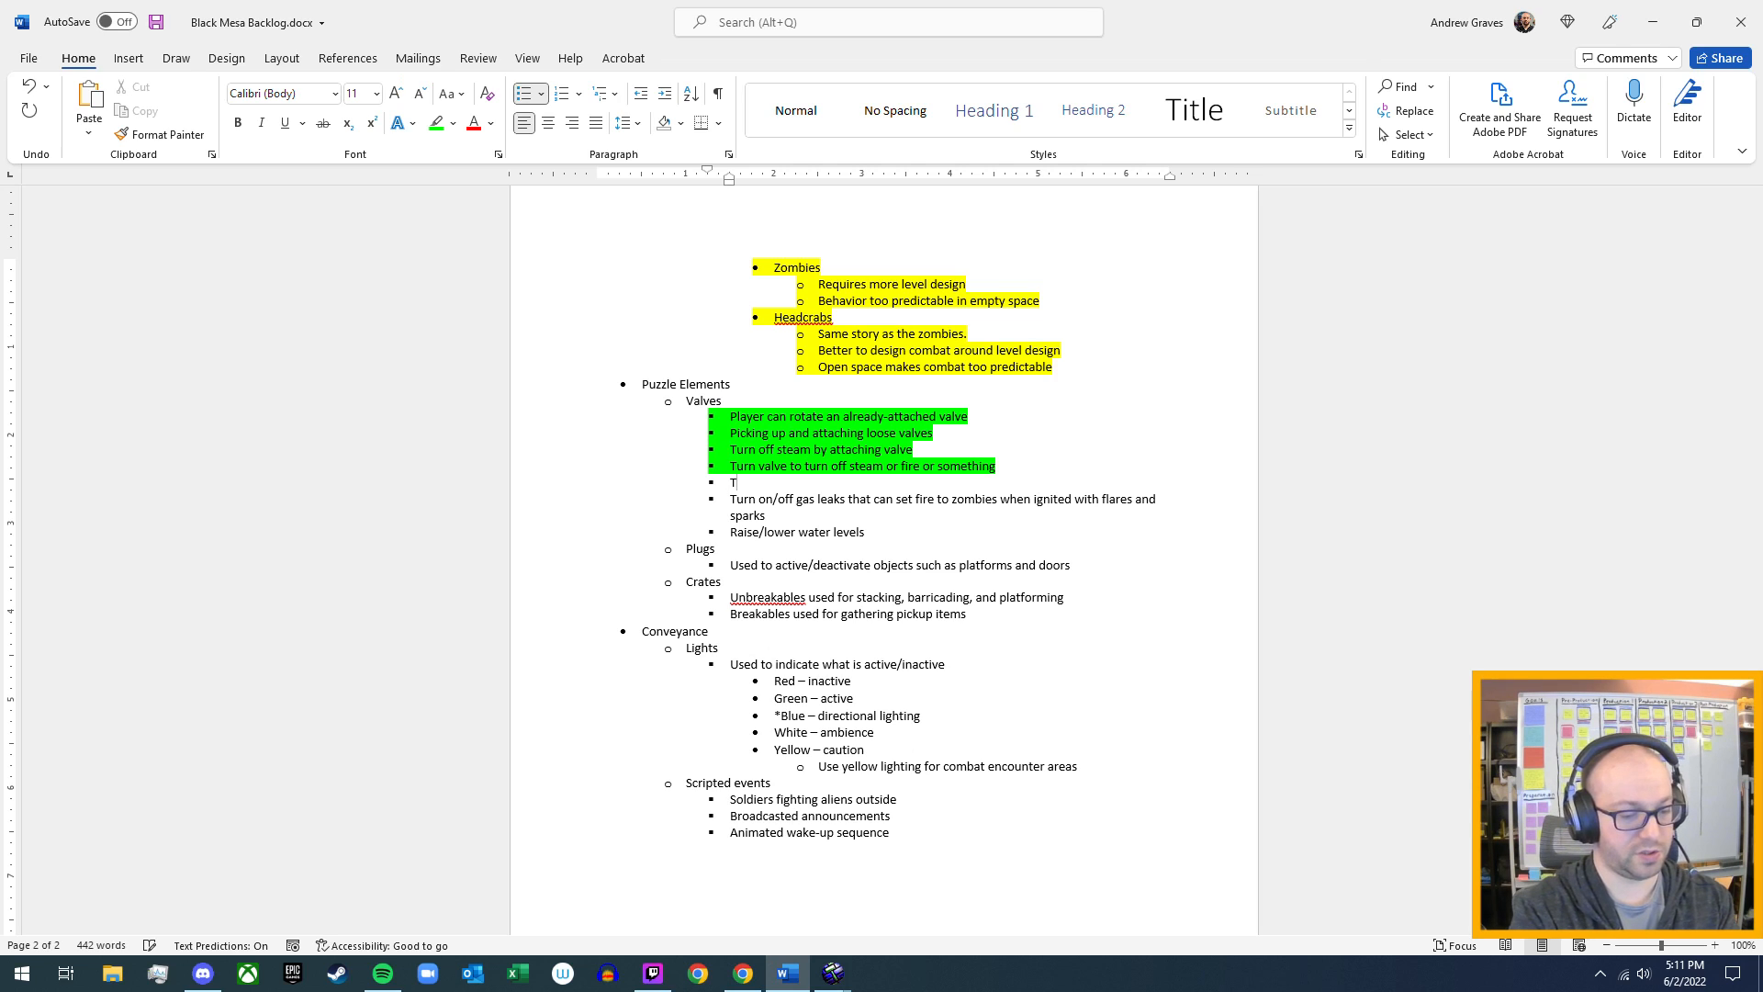
text(oggle valve)
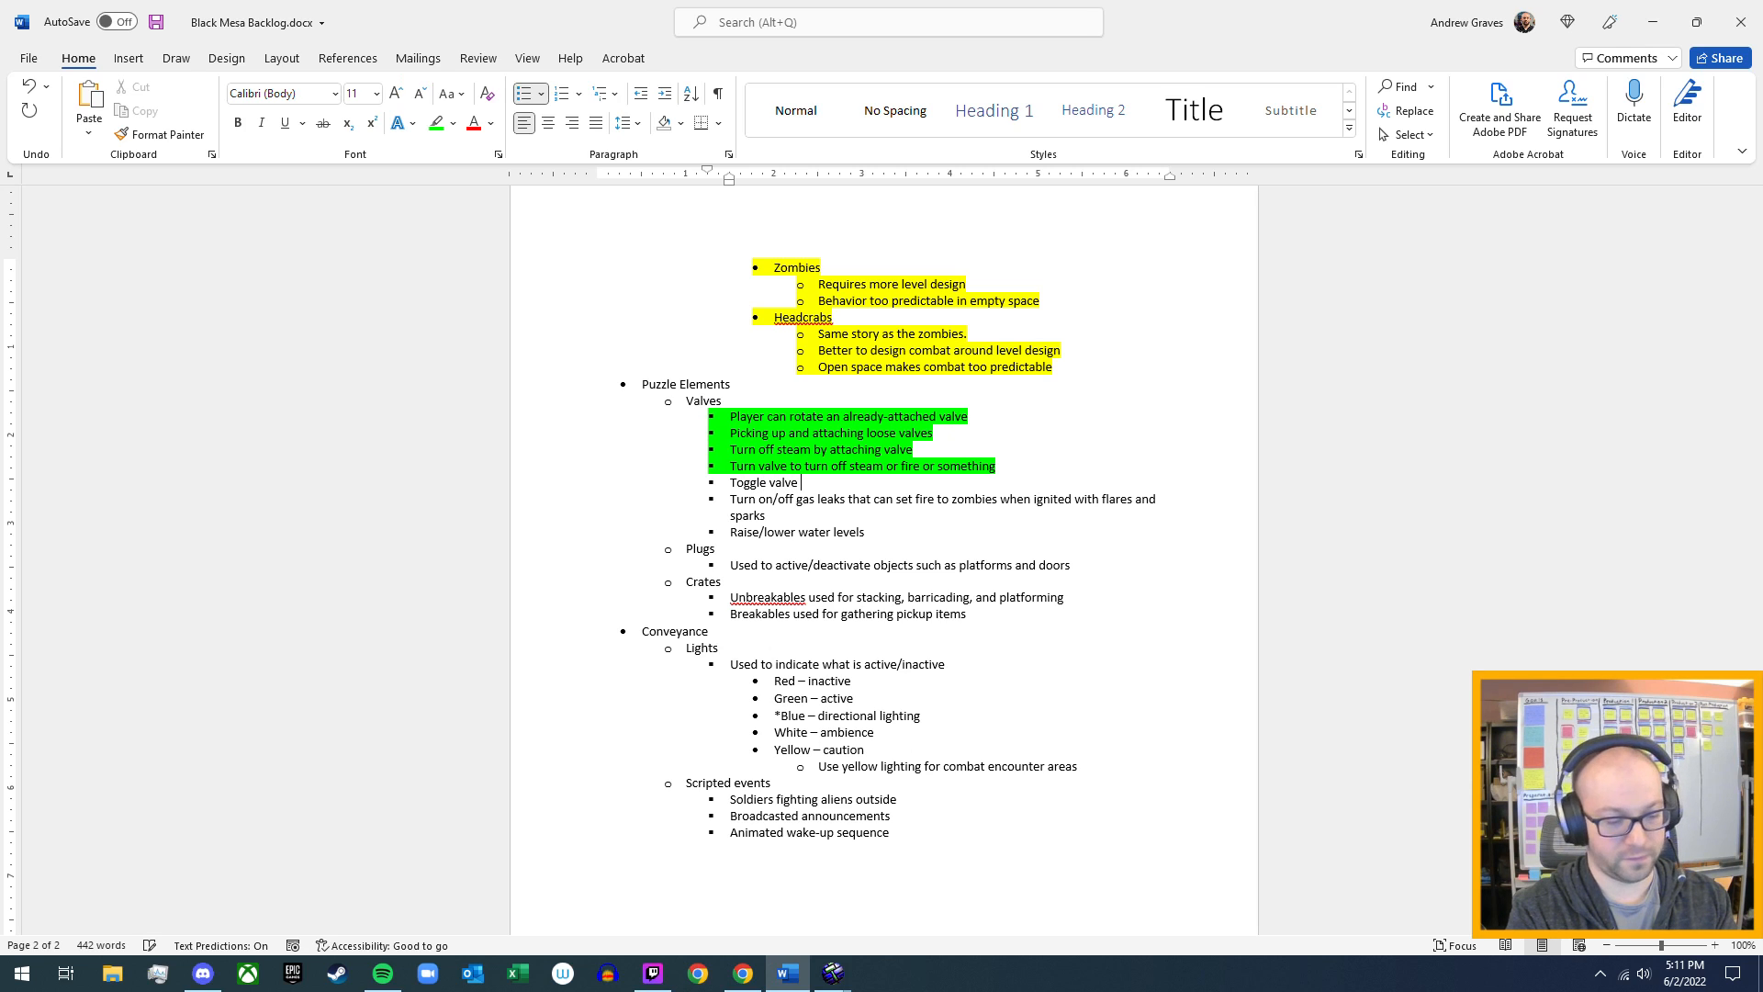
text( direction )
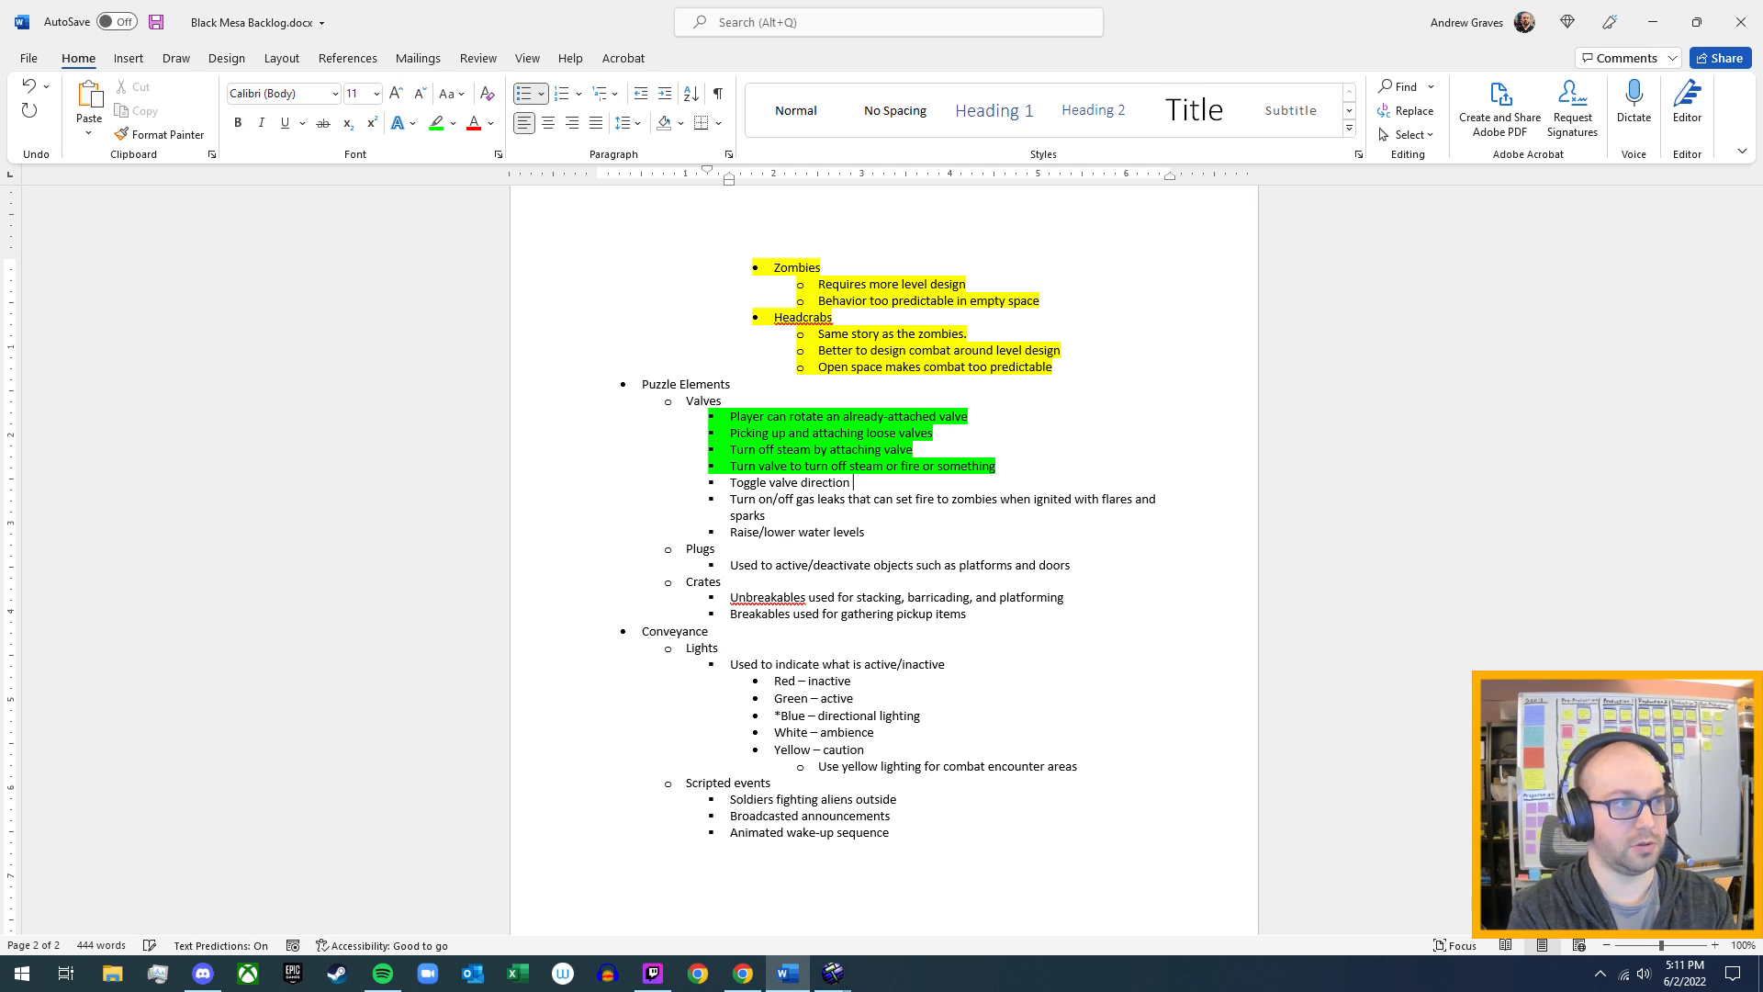
text(to turn )
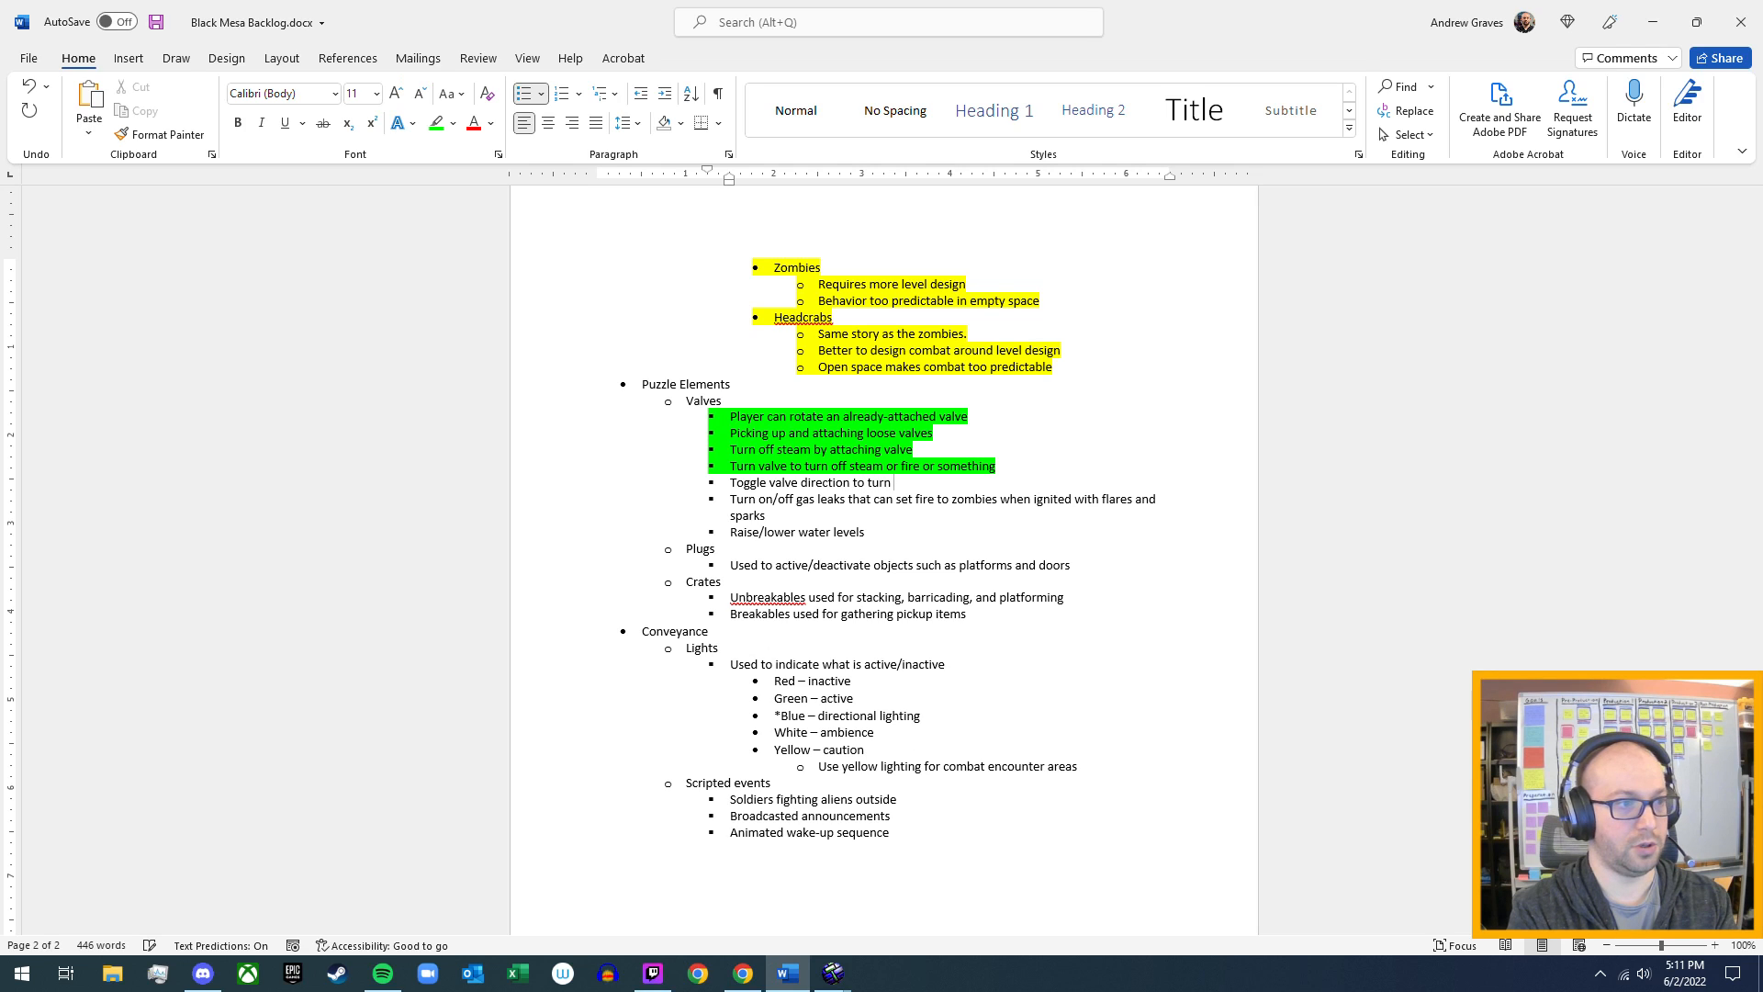
text(on)
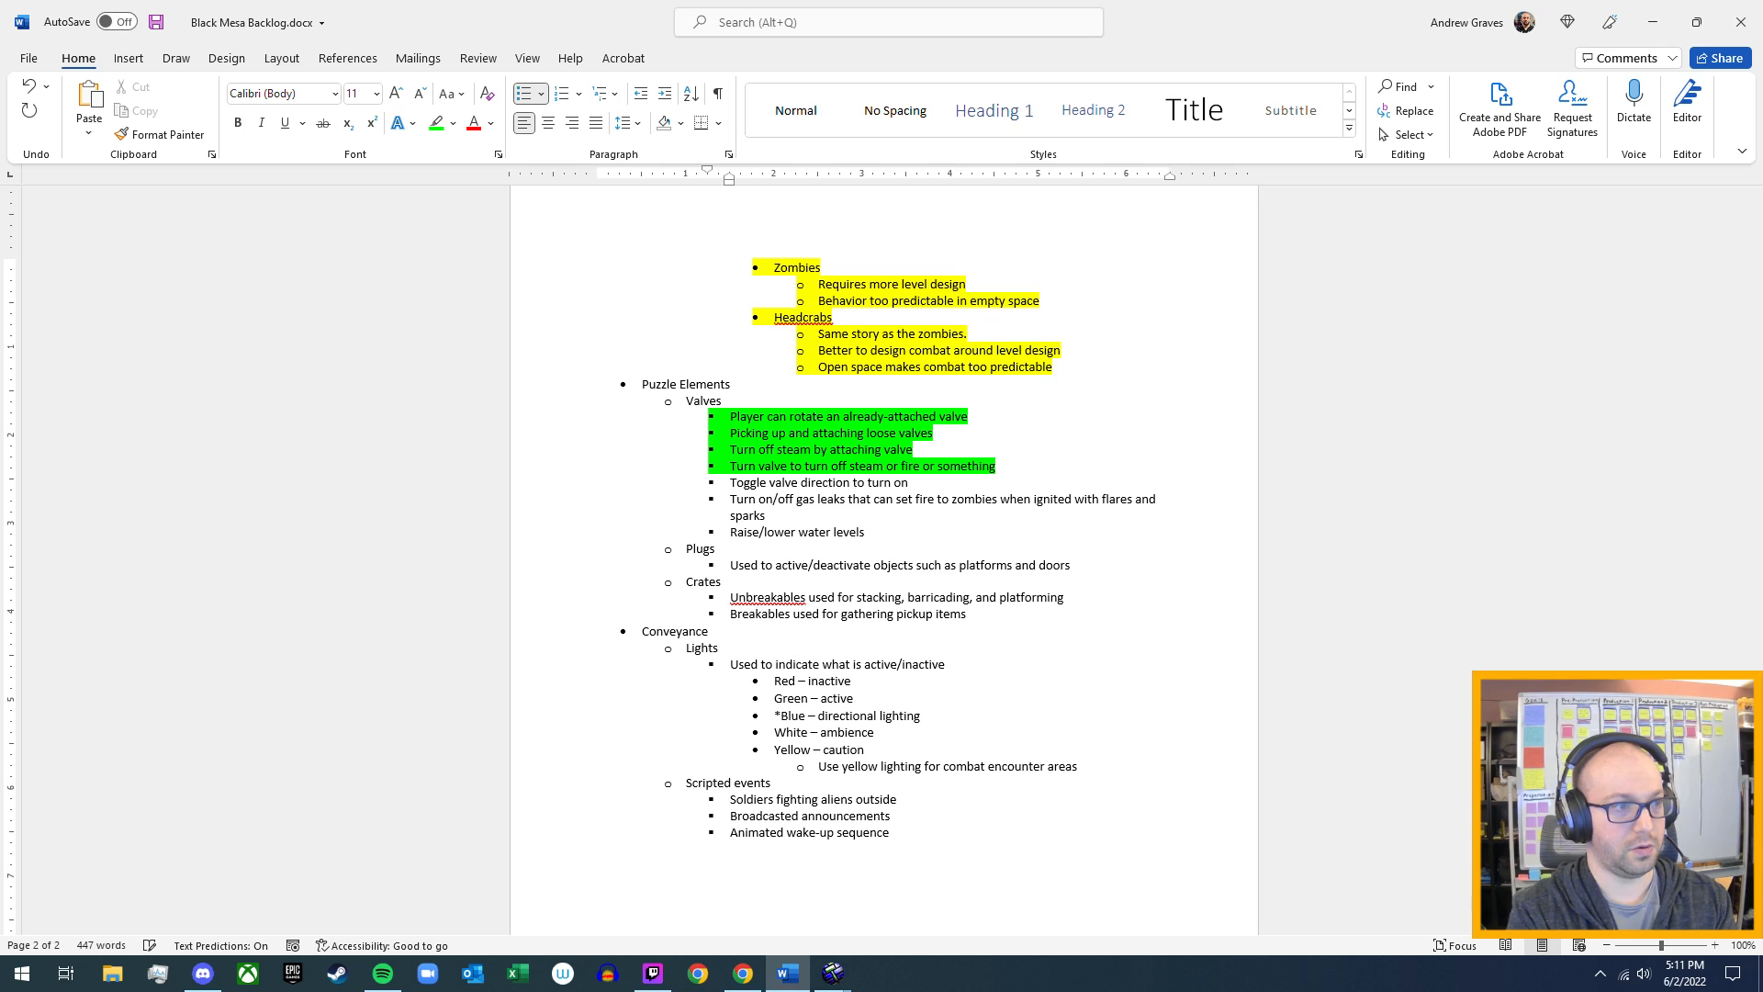
text( or off)
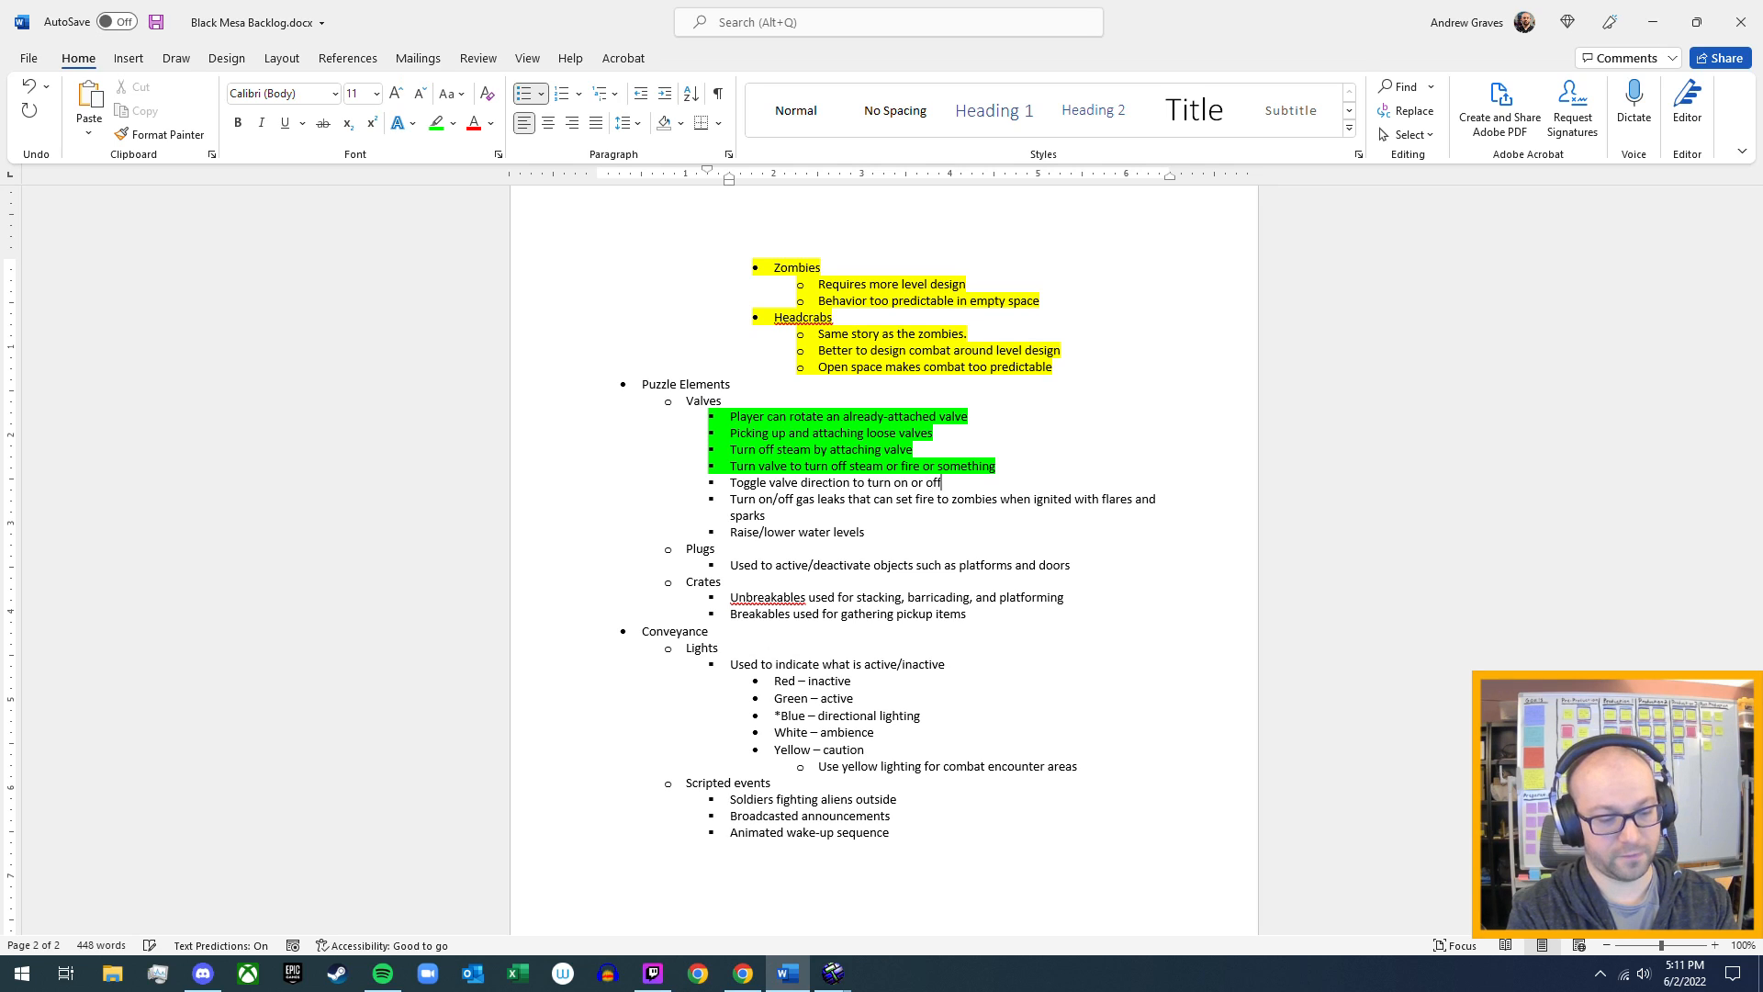
text( something)
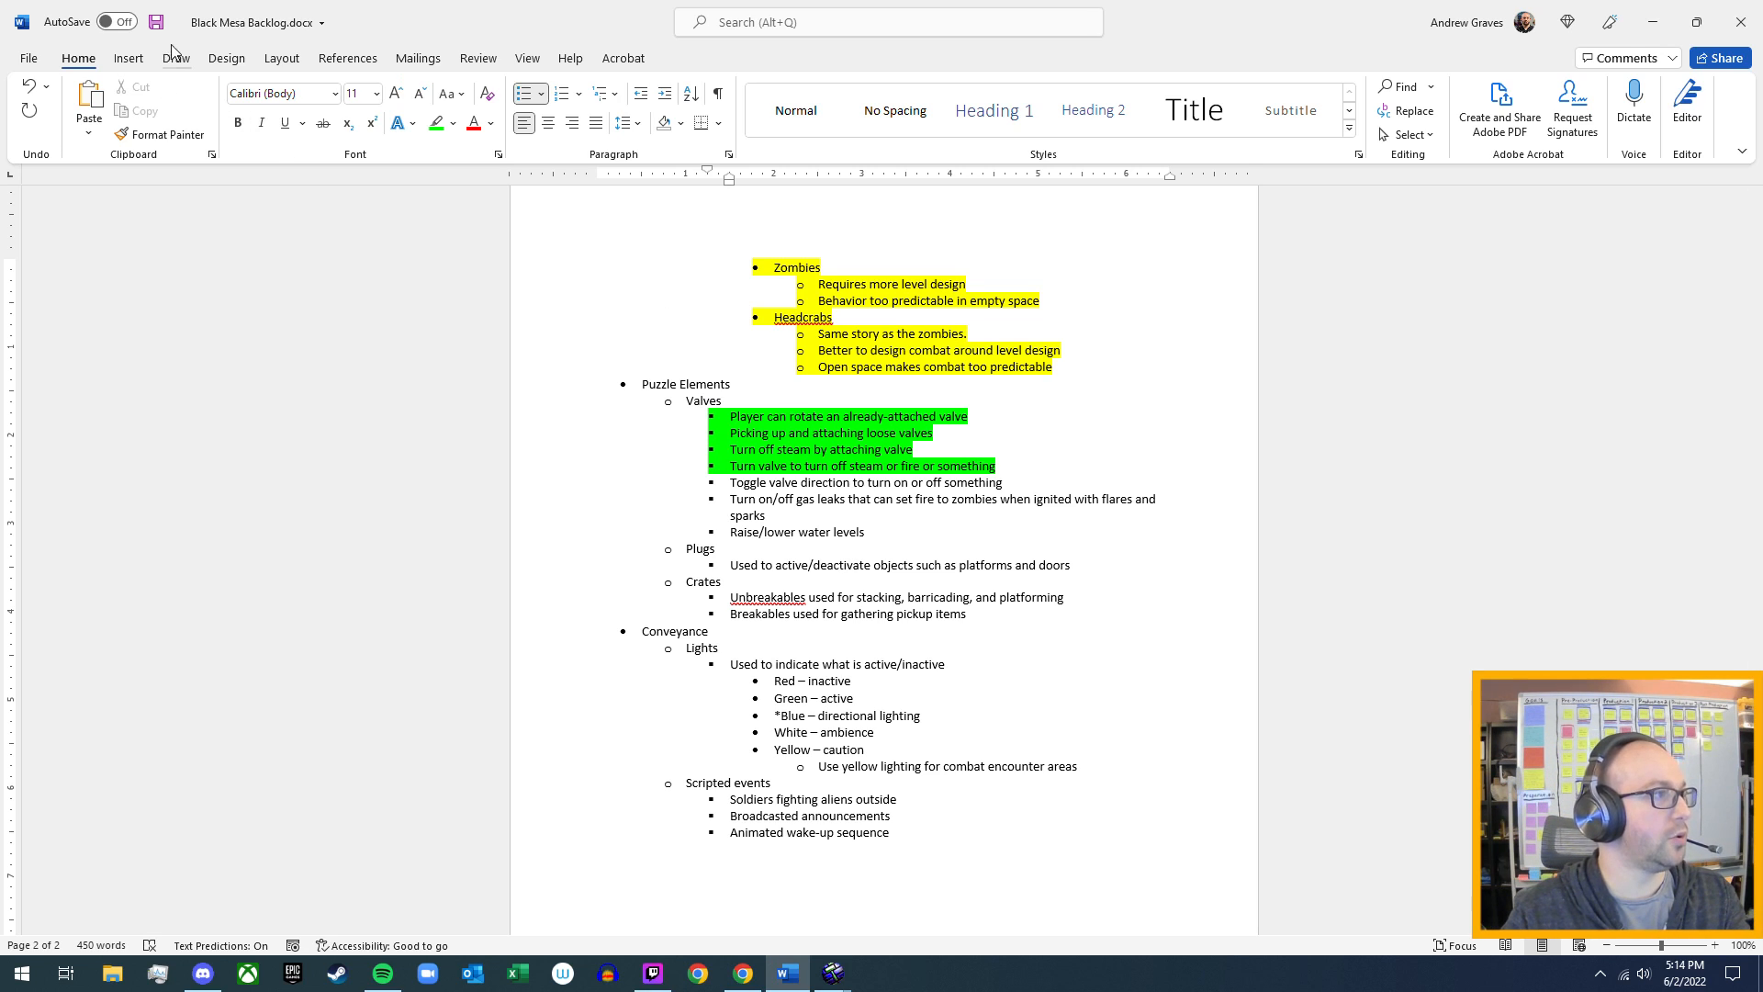
key(ctrl+s)
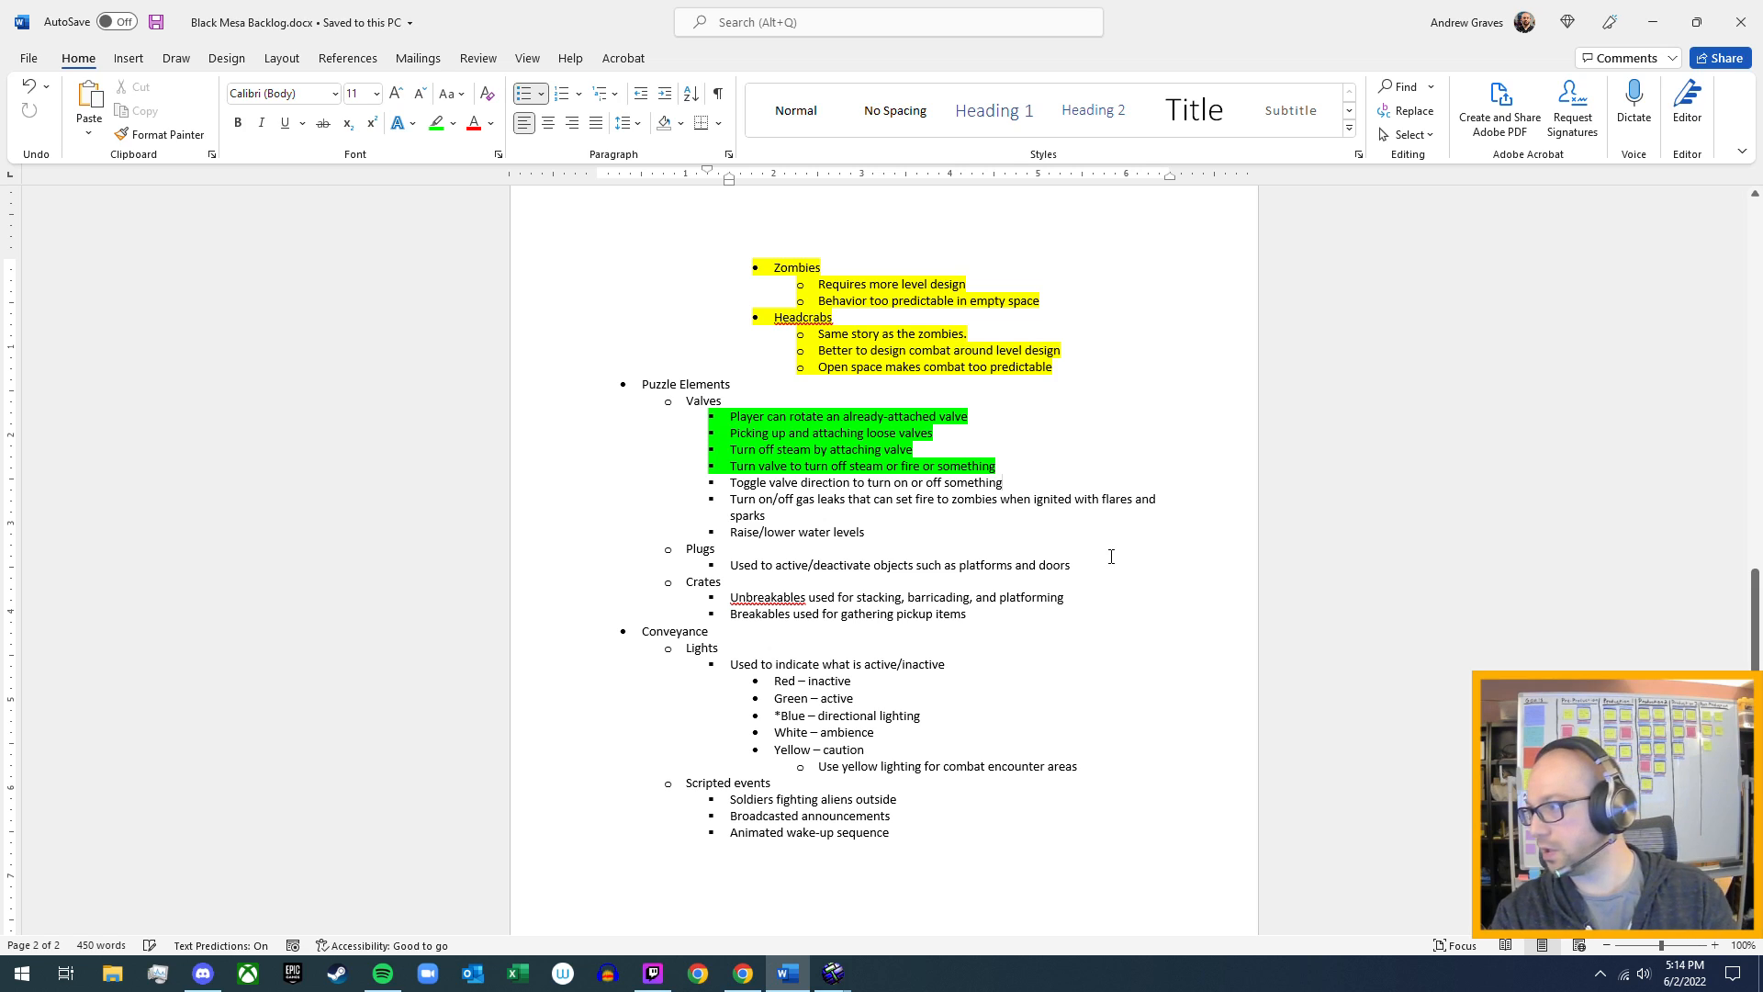